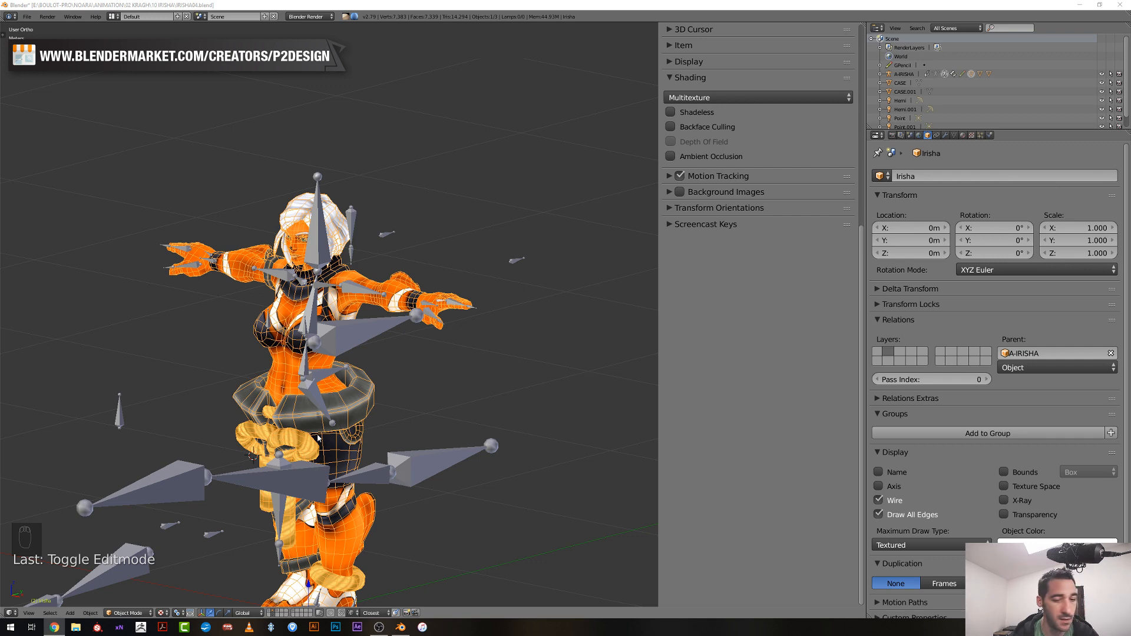
# Examine the Irisha character mesh and its armature, from the head and torso down to the feet
pyautogui.scroll(3, 246, 429)
pyautogui.scroll(1, 206, 412)
pyautogui.moveTo(206, 411); pyautogui.dragTo(197, 407, button='middle')
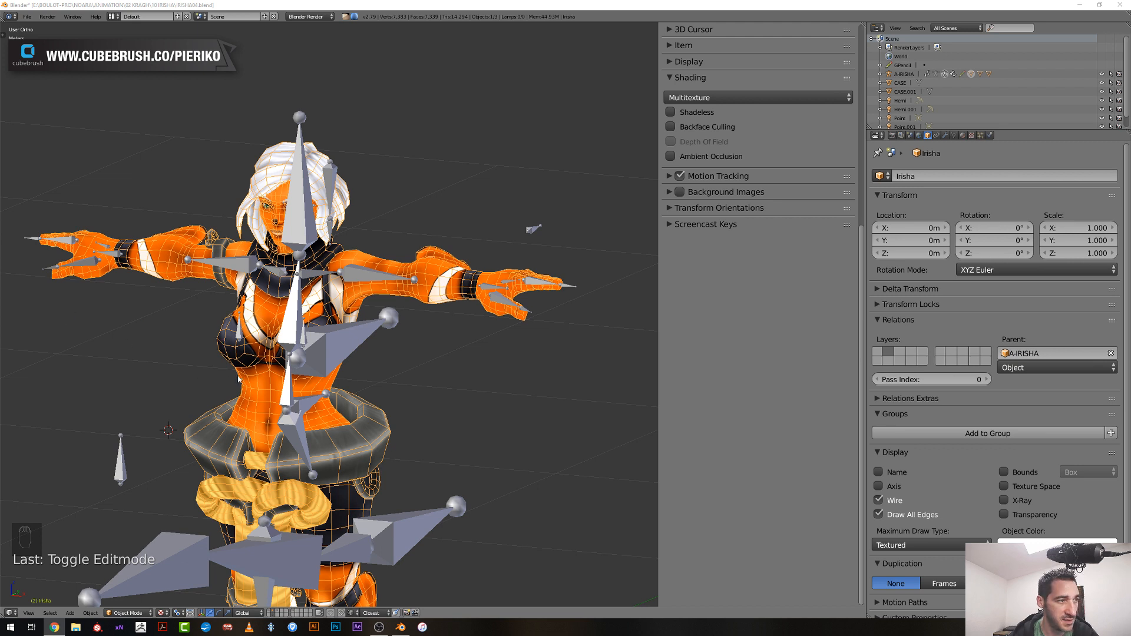
pyautogui.scroll(-2, 231, 371)
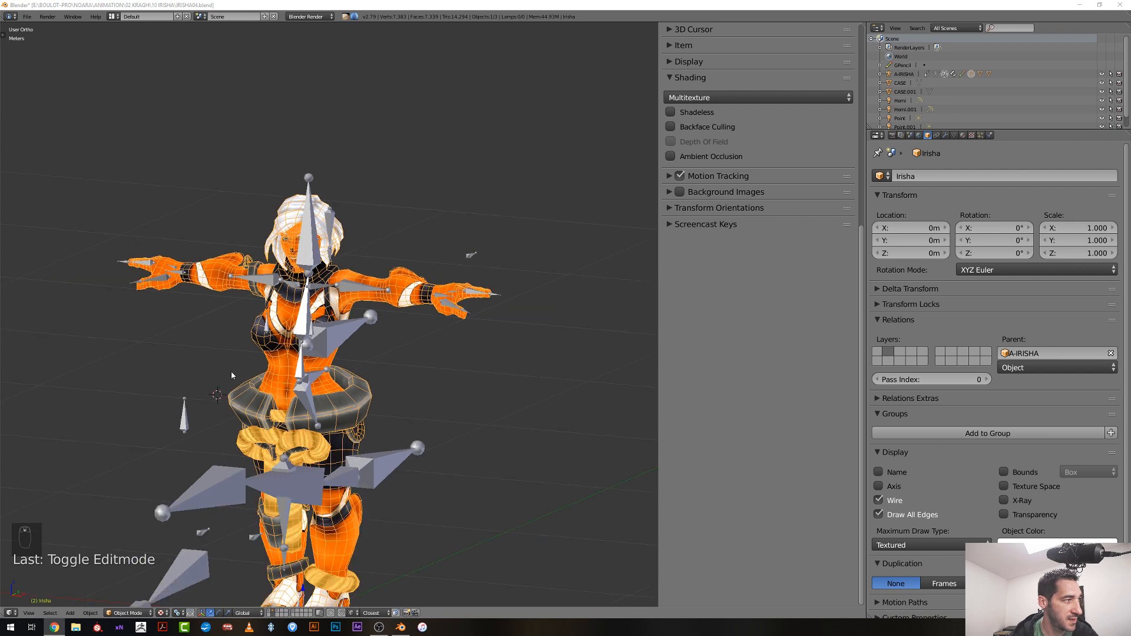
pyautogui.scroll(2, 295, 393)
pyautogui.scroll(-2, 368, 404)
pyautogui.click(404, 394)
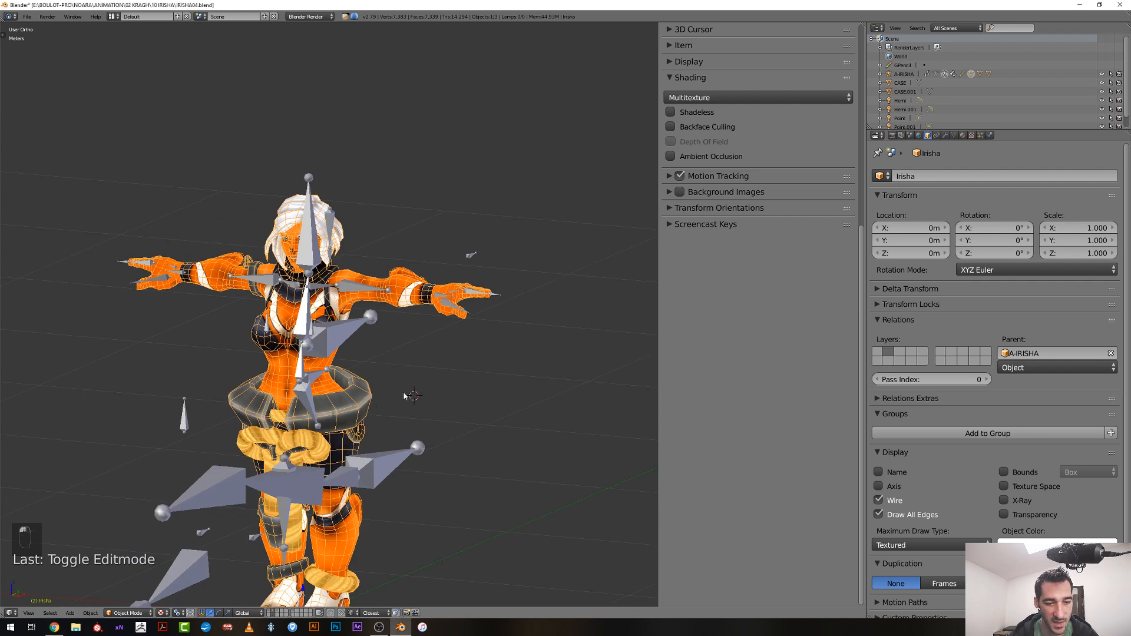
pyautogui.moveTo(404, 393); pyautogui.dragTo(435, 338, button='middle')
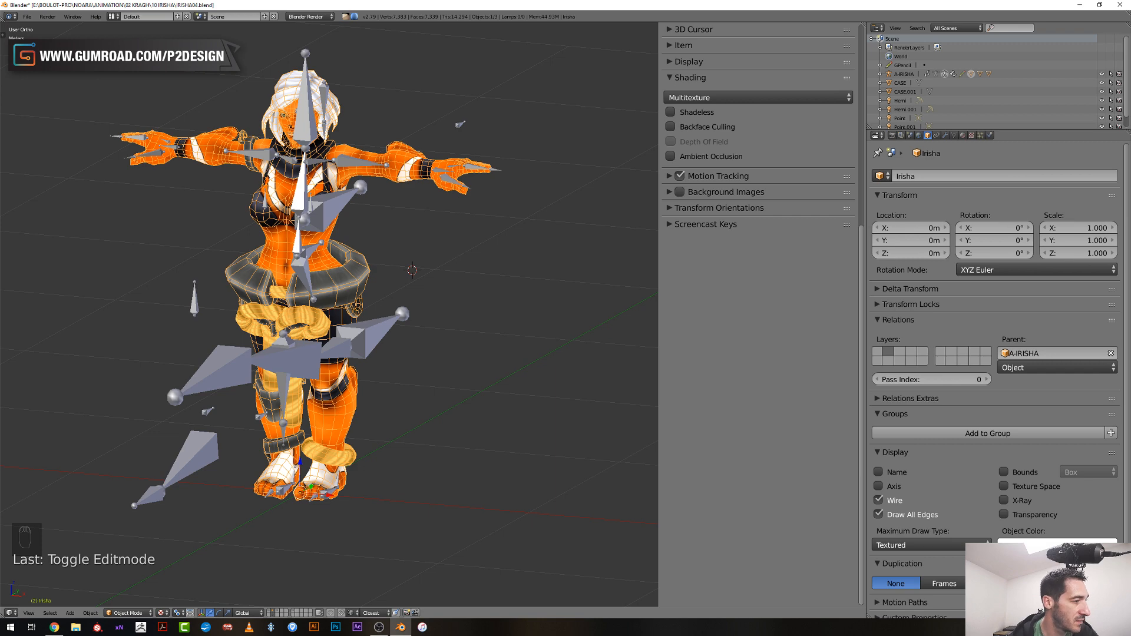
pyautogui.scroll(2, 373, 340)
pyautogui.moveTo(373, 341); pyautogui.dragTo(403, 395, button='middle')
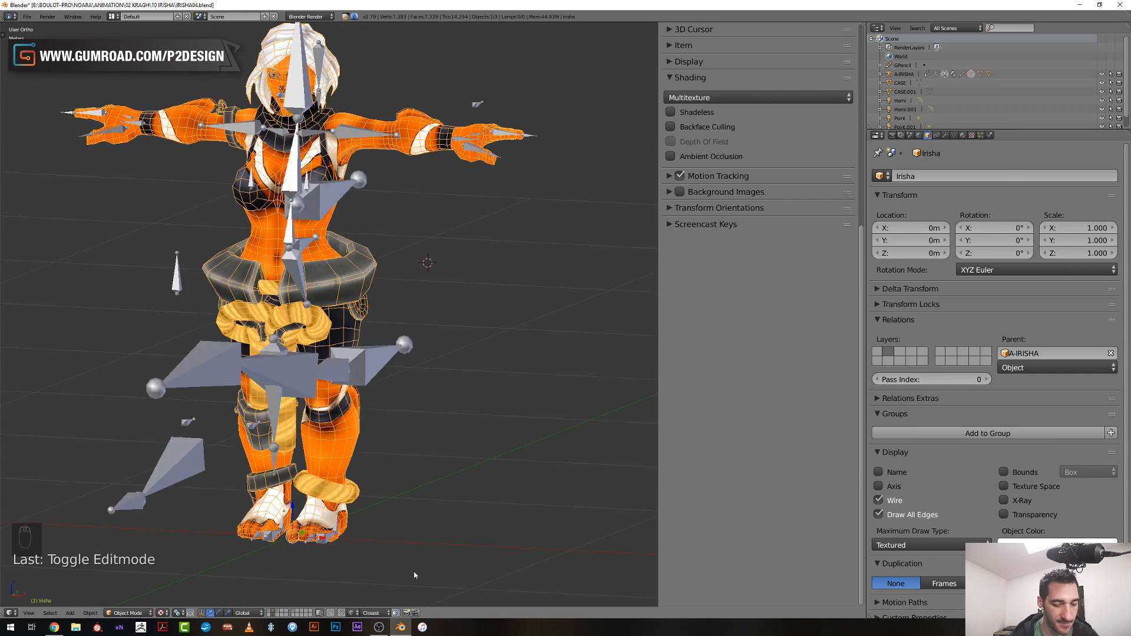
# Show the turtle mount's layer alongside the character, and inspect the mount's head control and mesh
pyautogui.keyDown('shift'); pyautogui.click(271, 611); pyautogui.keyUp('shift')
pyautogui.scroll(-4, 320, 533)
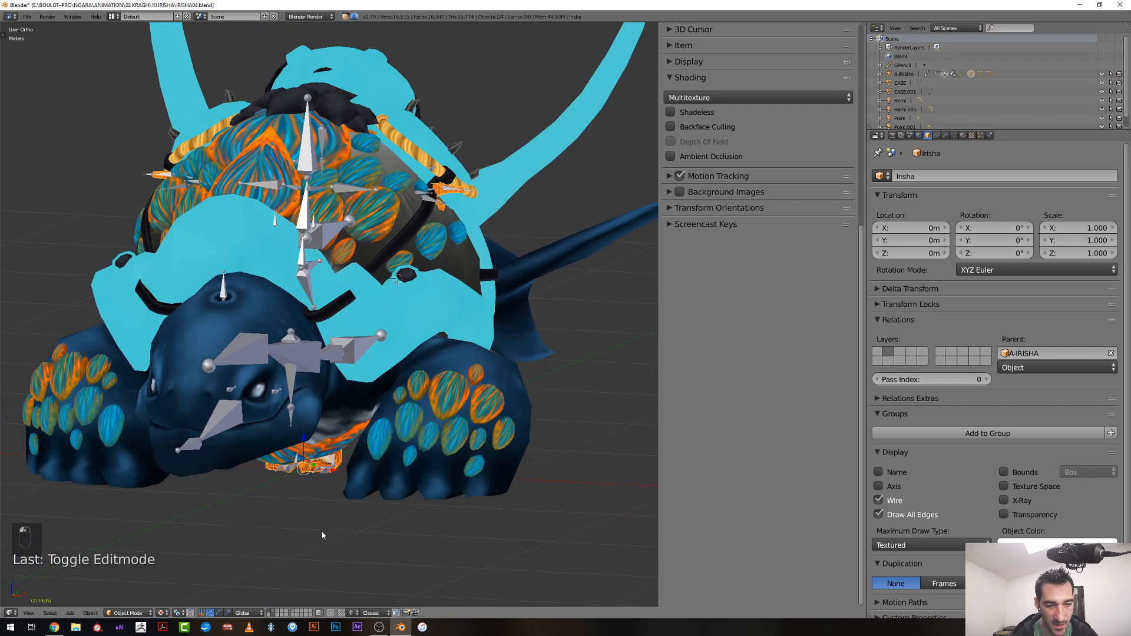
pyautogui.moveTo(333, 423); pyautogui.dragTo(259, 387, button='middle')
pyautogui.rightClick(247, 349)
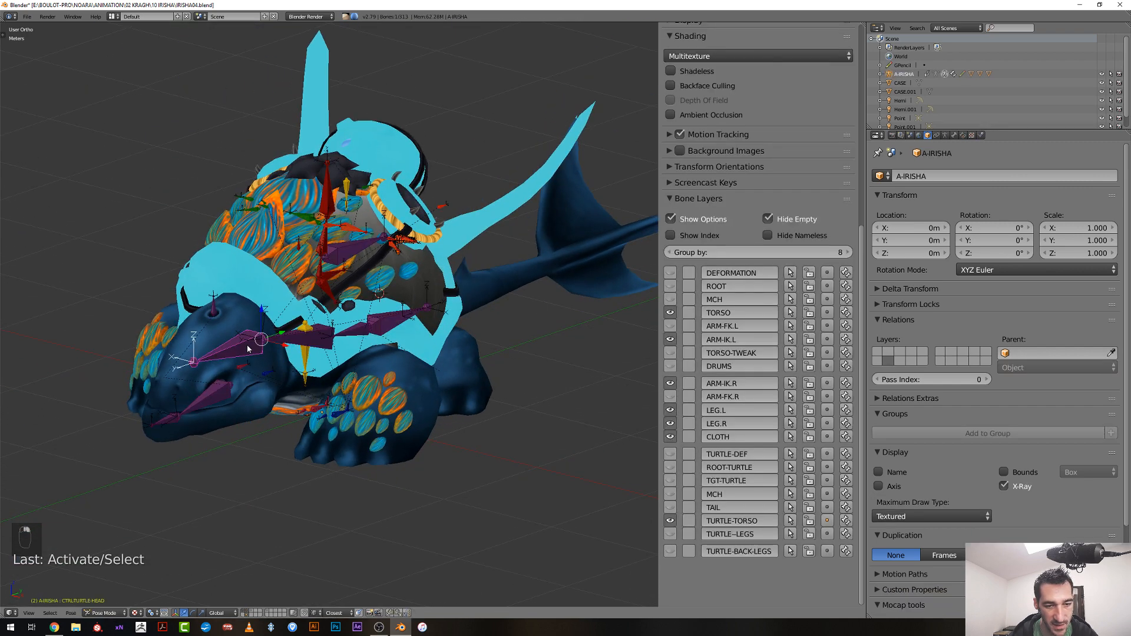
pyautogui.moveTo(434, 480); pyautogui.dragTo(373, 459, button='middle')
pyautogui.rightClick(365, 436)
pyautogui.moveTo(380, 421); pyautogui.dragTo(372, 437, button='middle')
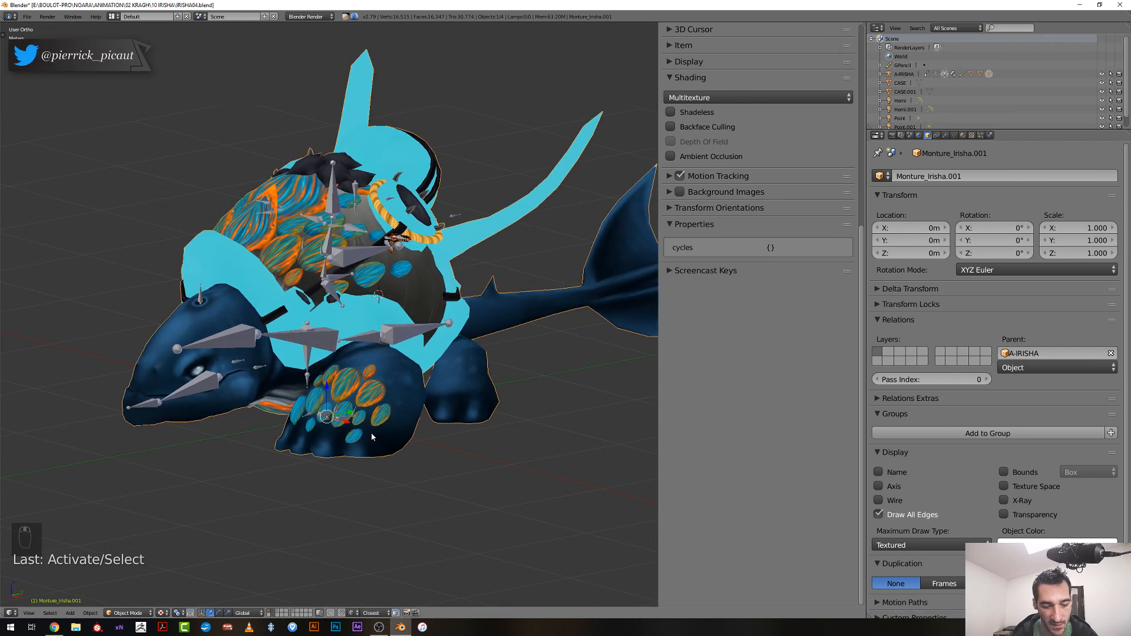
# Show only the character's layer and hide the TURTLE-TORSO bone layer of the A-IRISHA armature
pyautogui.click(271, 611)
pyautogui.scroll(3, 313, 492)
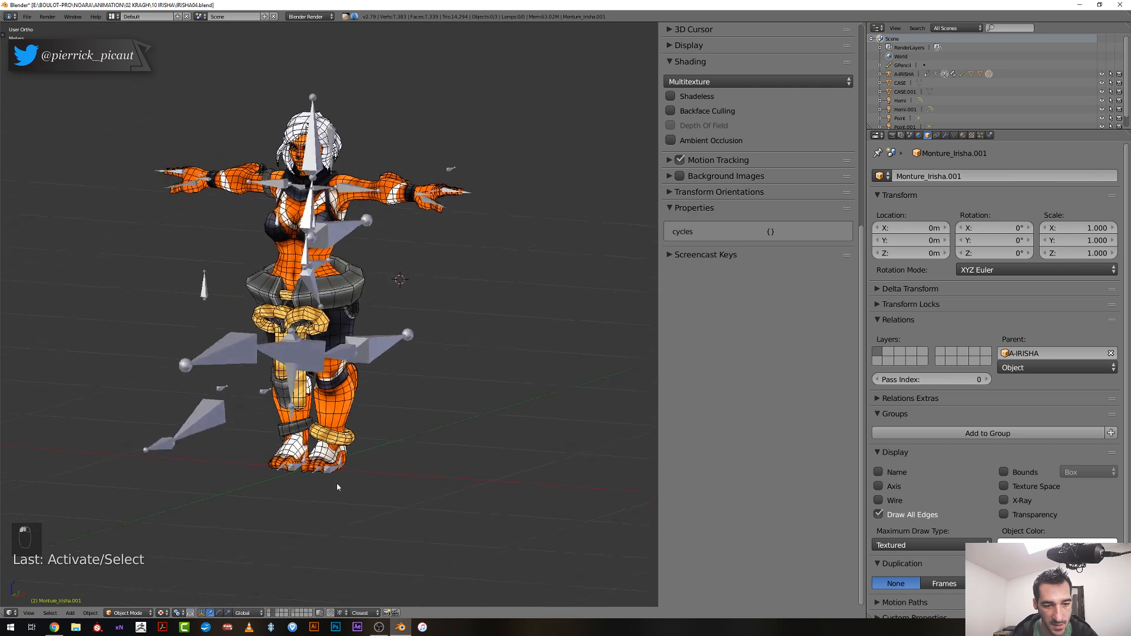
pyautogui.moveTo(337, 488); pyautogui.dragTo(377, 477, button='middle')
pyautogui.rightClick(412, 352)
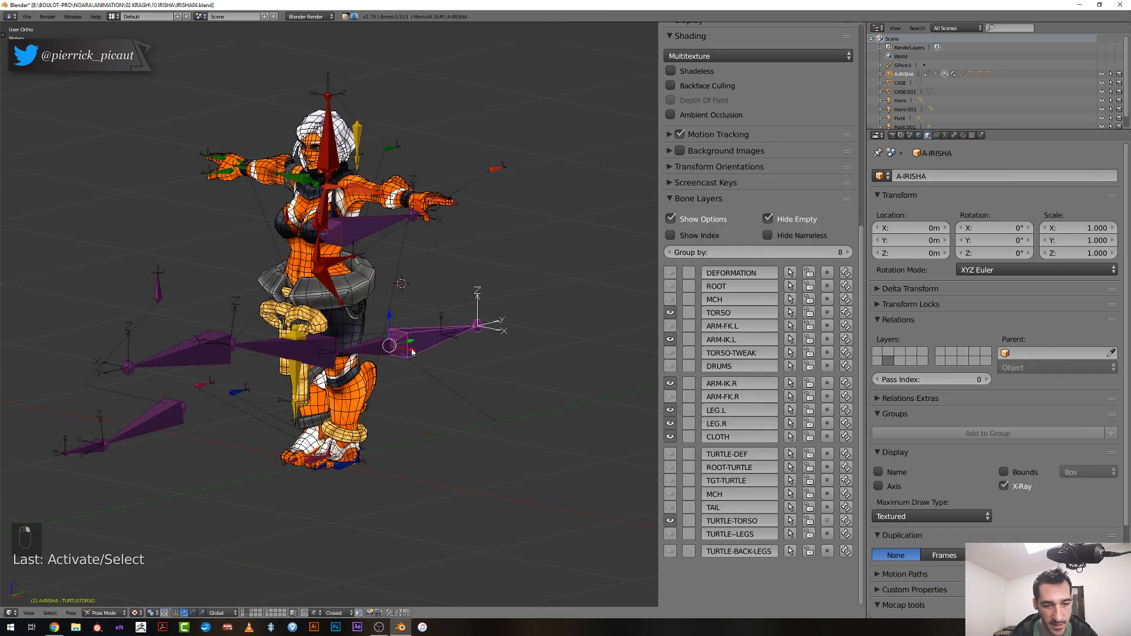
pyautogui.moveTo(412, 352); pyautogui.dragTo(364, 341, button='middle')
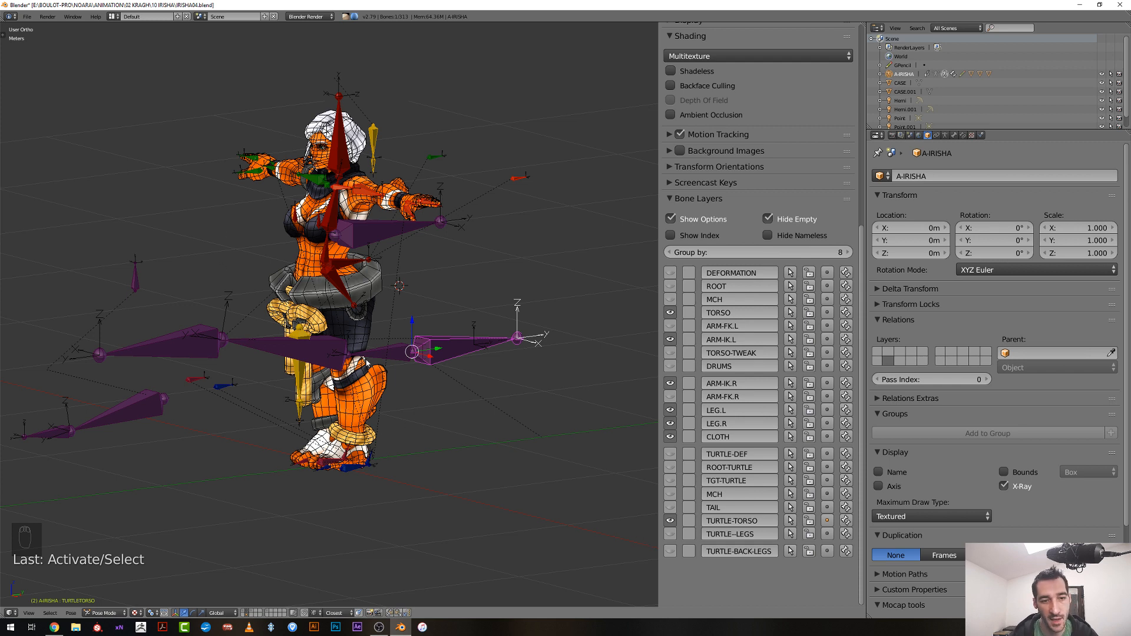
pyautogui.click(670, 521)
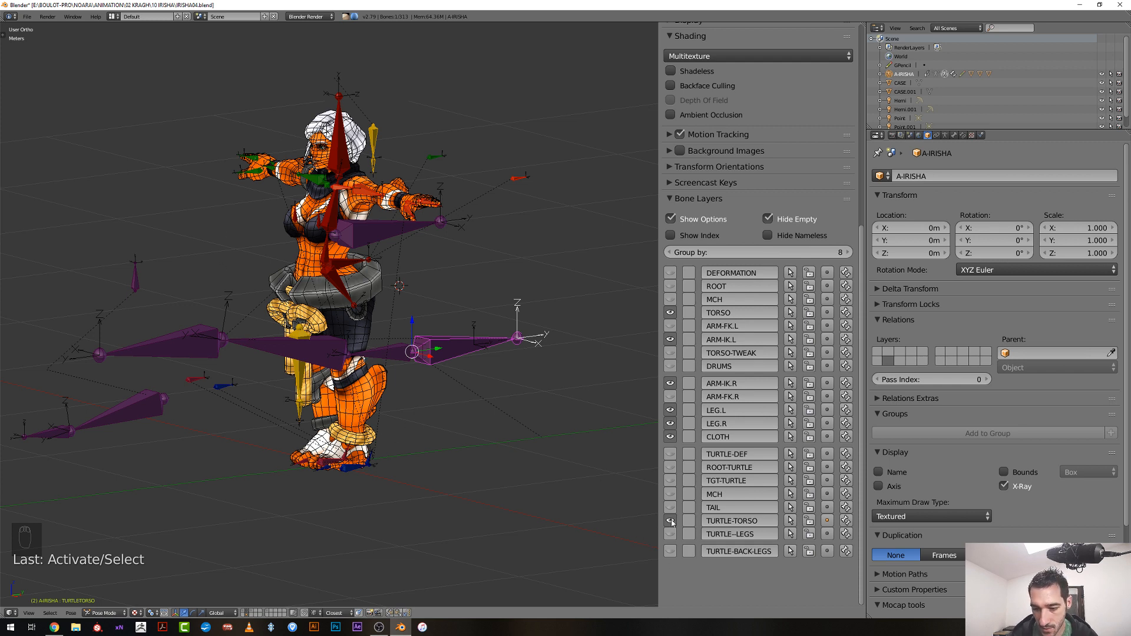
pyautogui.scroll(-6, 678, 519)
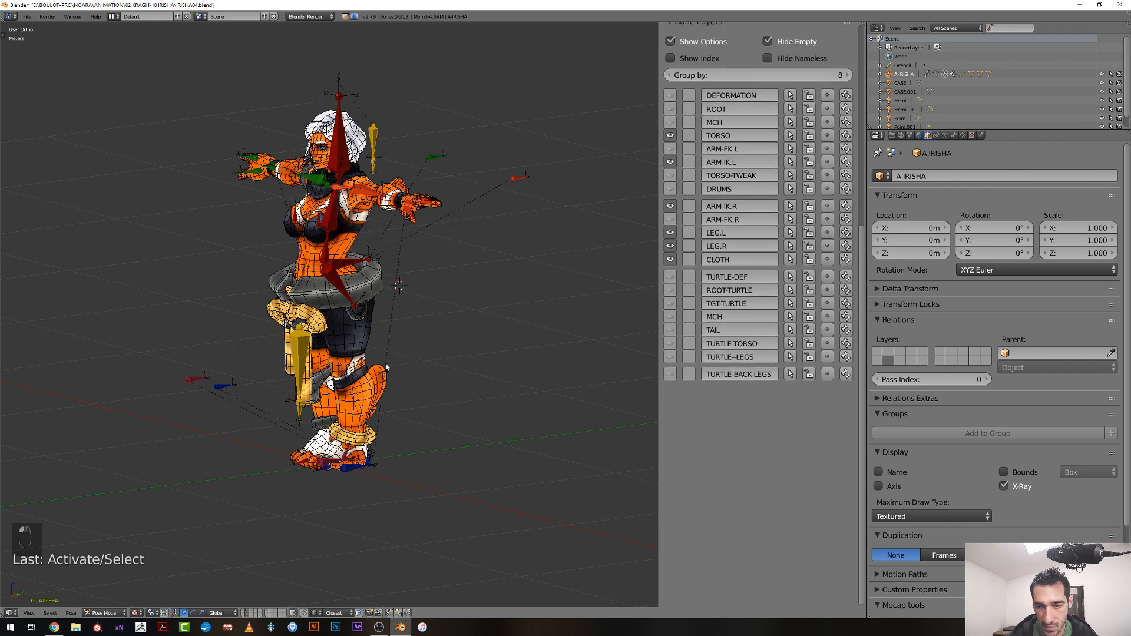
# Select the character's left hand IK control and view the rig from the front
pyautogui.moveTo(387, 354); pyautogui.dragTo(452, 350, button='middle')
pyautogui.rightClick(357, 193)
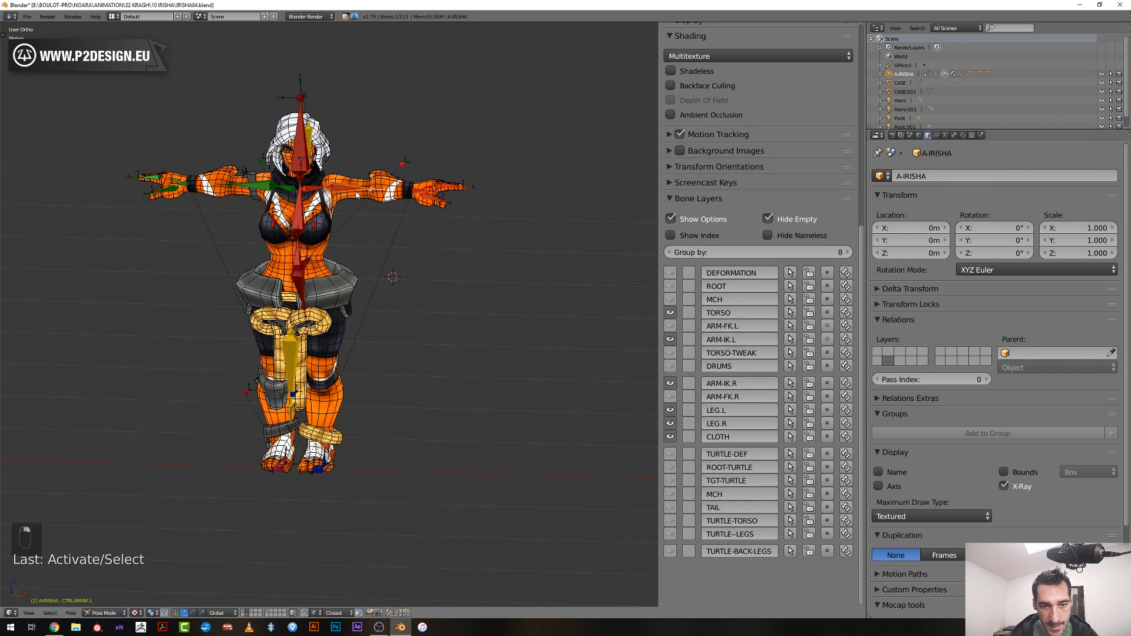
pyautogui.scroll(3, 451, 270)
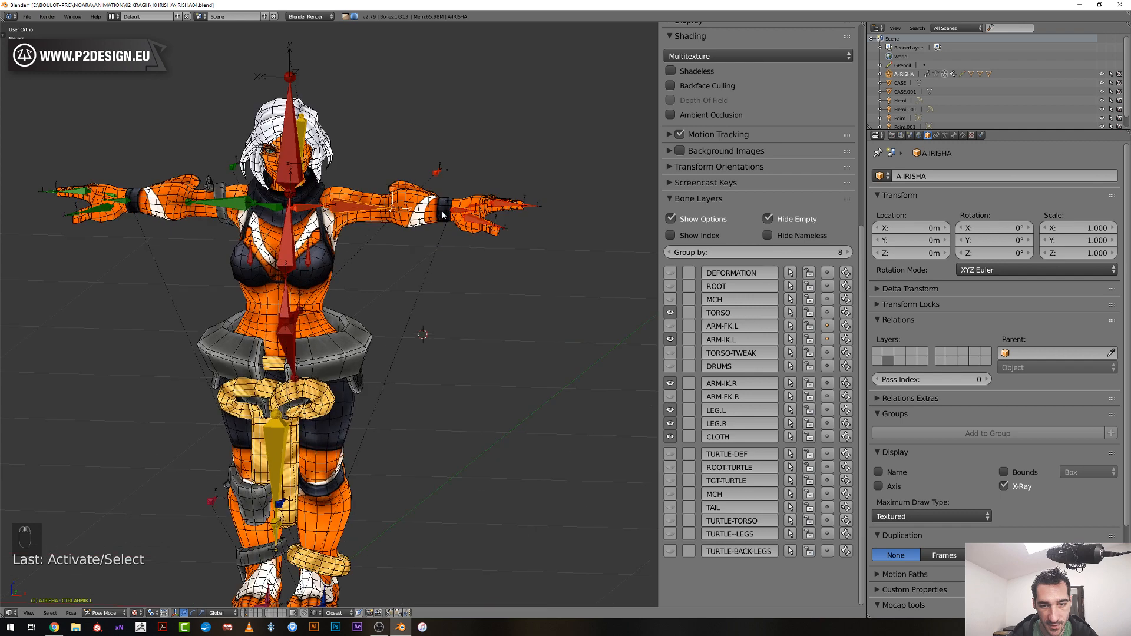
pyautogui.rightClick(460, 210)
pyautogui.press('KP_1')
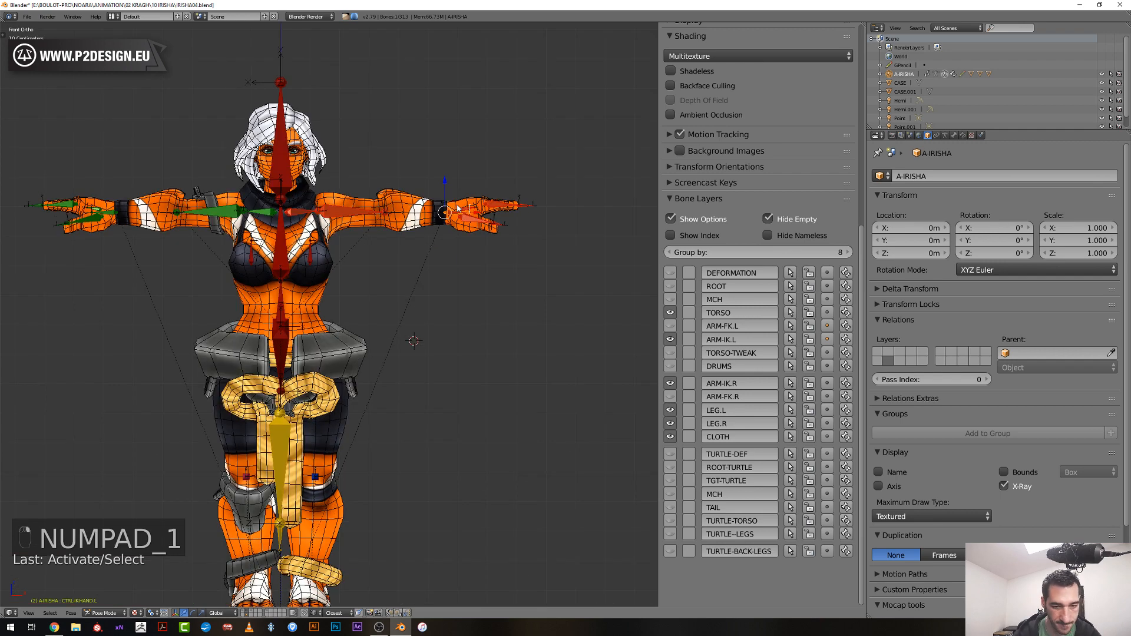
pyautogui.press('g')
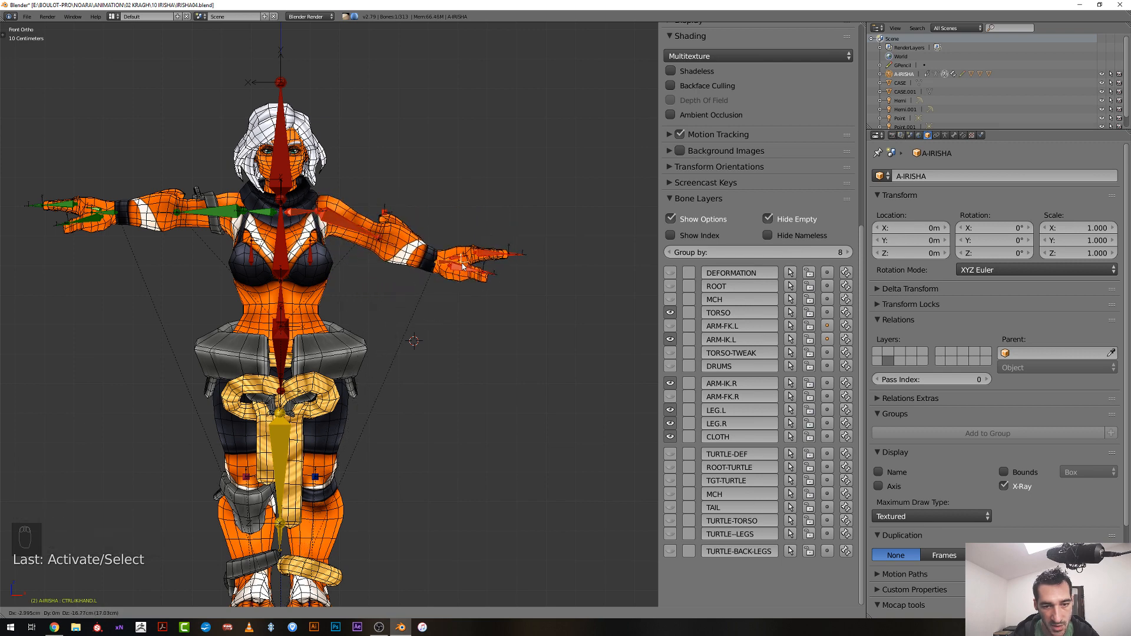
pyautogui.rightClick(457, 269)
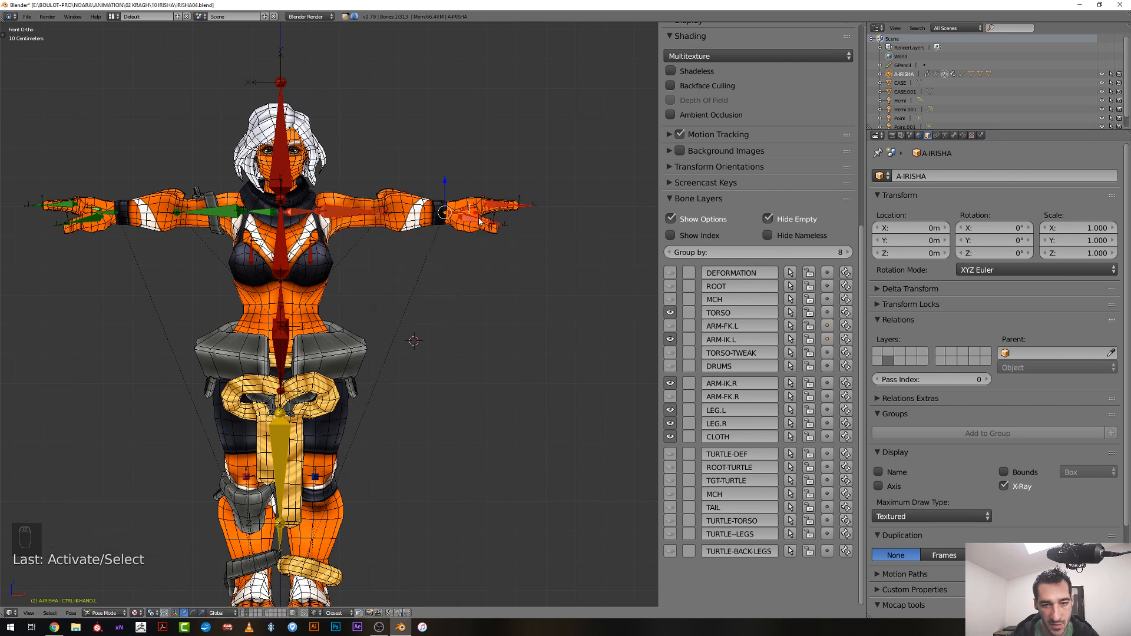
pyautogui.moveTo(479, 220); pyautogui.dragTo(469, 274, button='middle')
pyautogui.press('r')
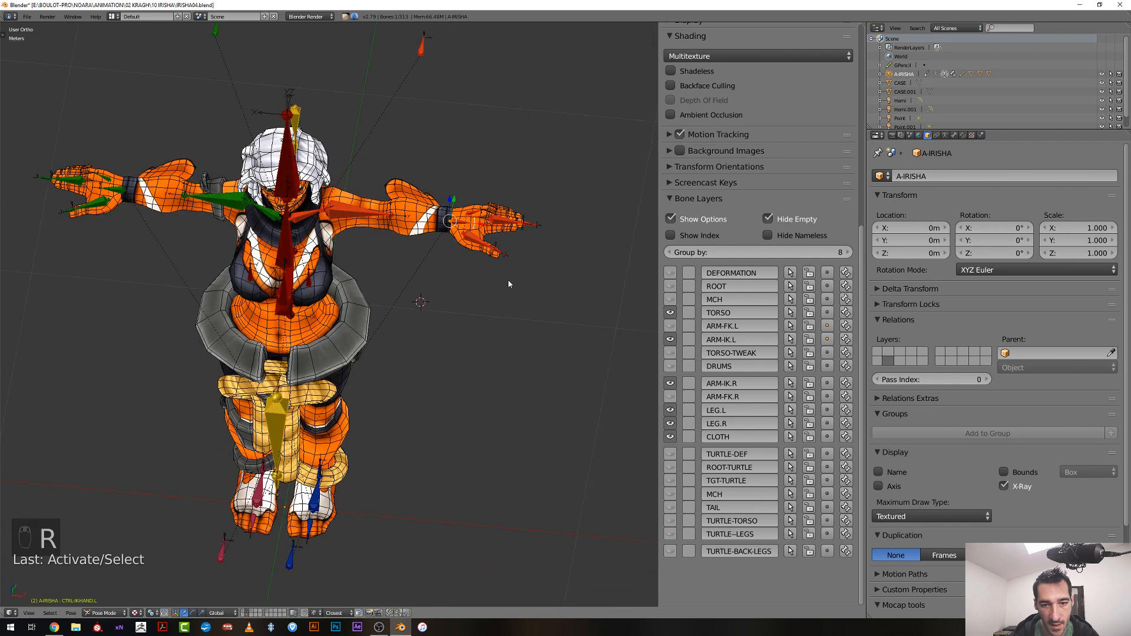
# Move the left hand IK control down and inward in front view so the arm lowers toward the hips
pyautogui.press('KP_1')
pyautogui.press('g')
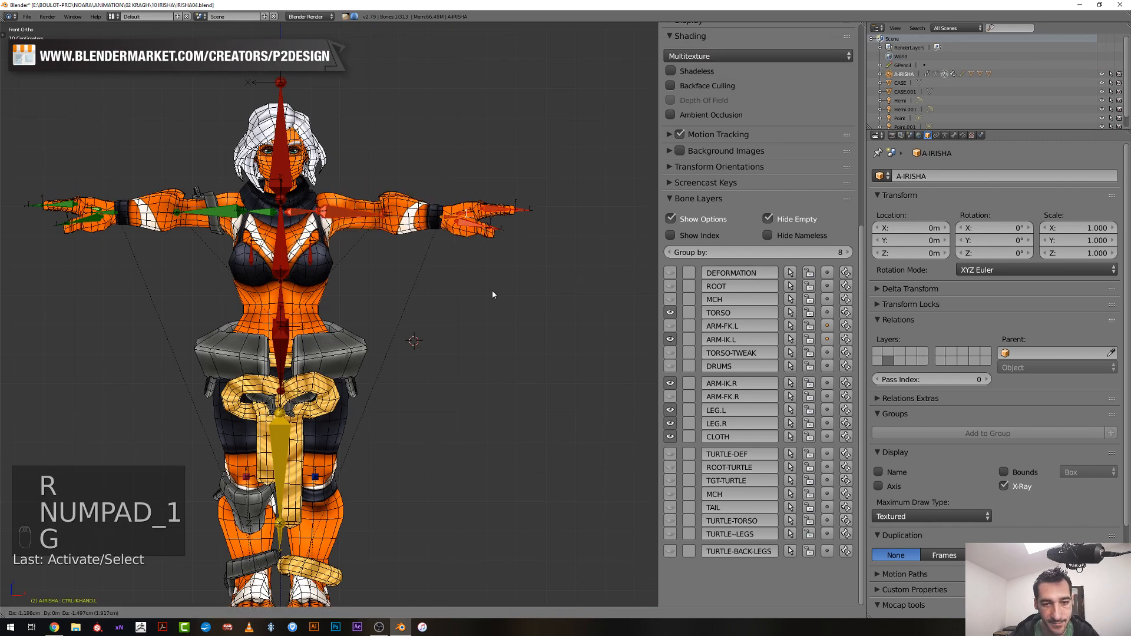
pyautogui.click(462, 346)
# Rotate the left hand IK control freely so the hand points downward in line with the lowered arm
pyautogui.moveTo(462, 346); pyautogui.dragTo(517, 314, button='middle')
pyautogui.press('r')
pyautogui.click(458, 360)
pyautogui.press('r')
pyautogui.press('r')
pyautogui.click(469, 373)
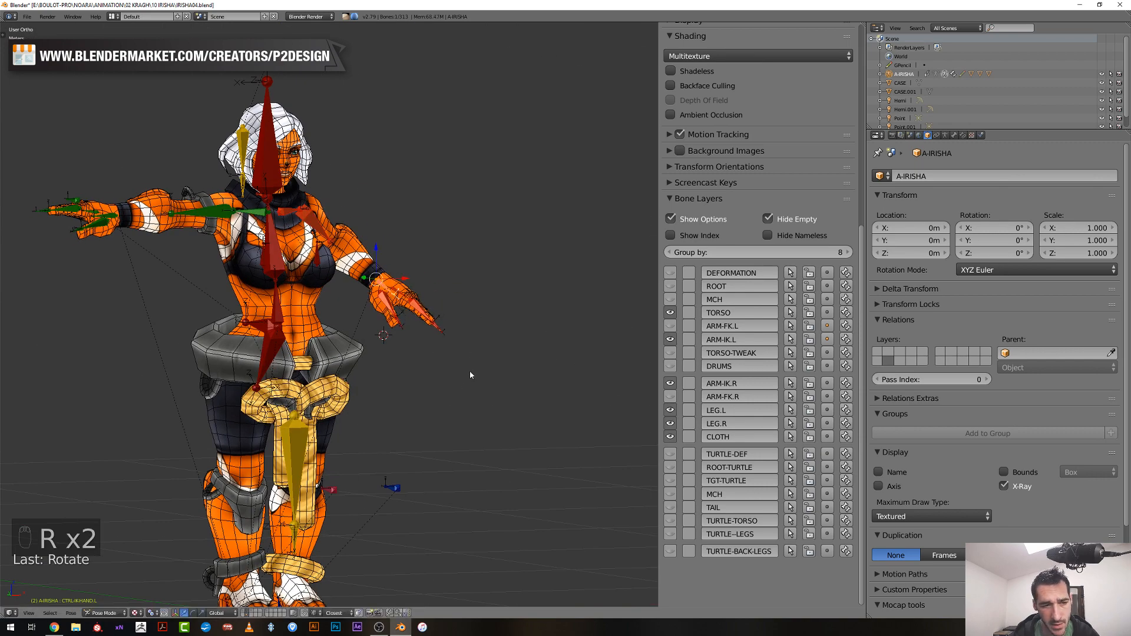
# Reposition the left hand IK control beside the waist armor and rotate it about 11 degrees around global Z
pyautogui.moveTo(471, 375); pyautogui.dragTo(406, 383, button='middle')
pyautogui.press('g')
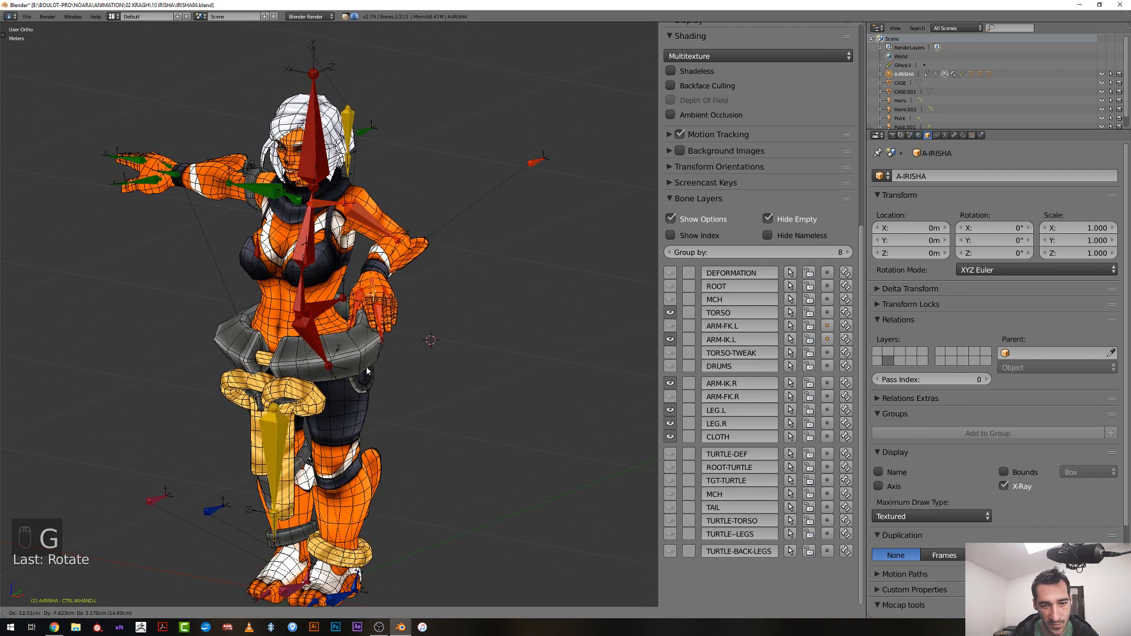
pyautogui.click(407, 380)
pyautogui.press('r')
pyautogui.press('z')
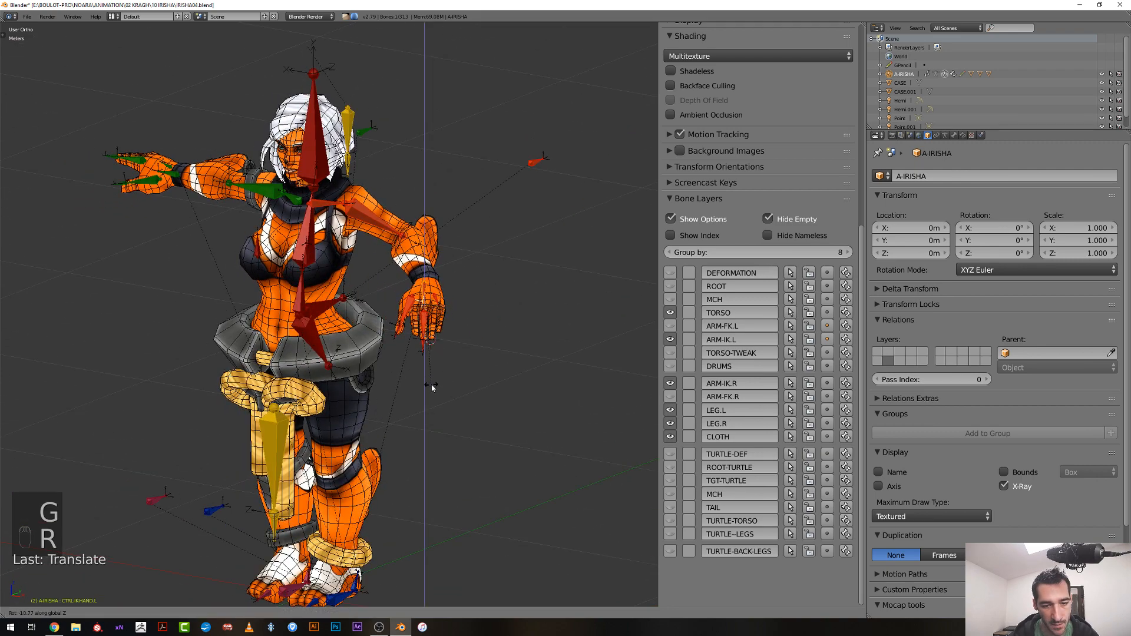
pyautogui.click(432, 387)
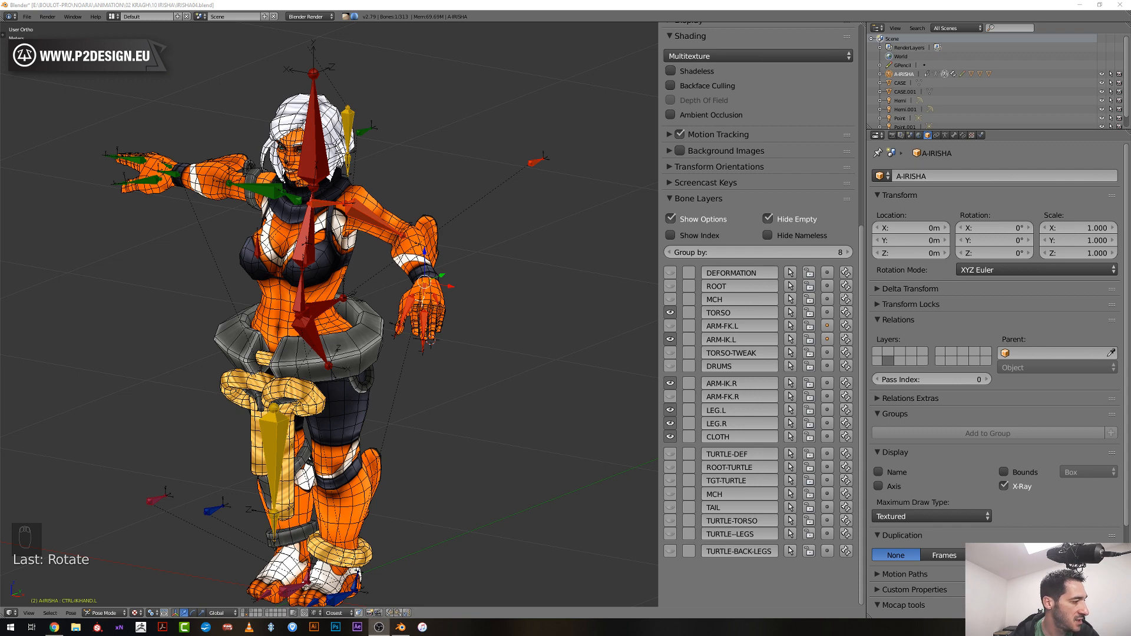
# Open File Explorer and browse to the F:\TUTO\STREAMING\2018-06-01-IRISHA folder
pyautogui.press('super+e')
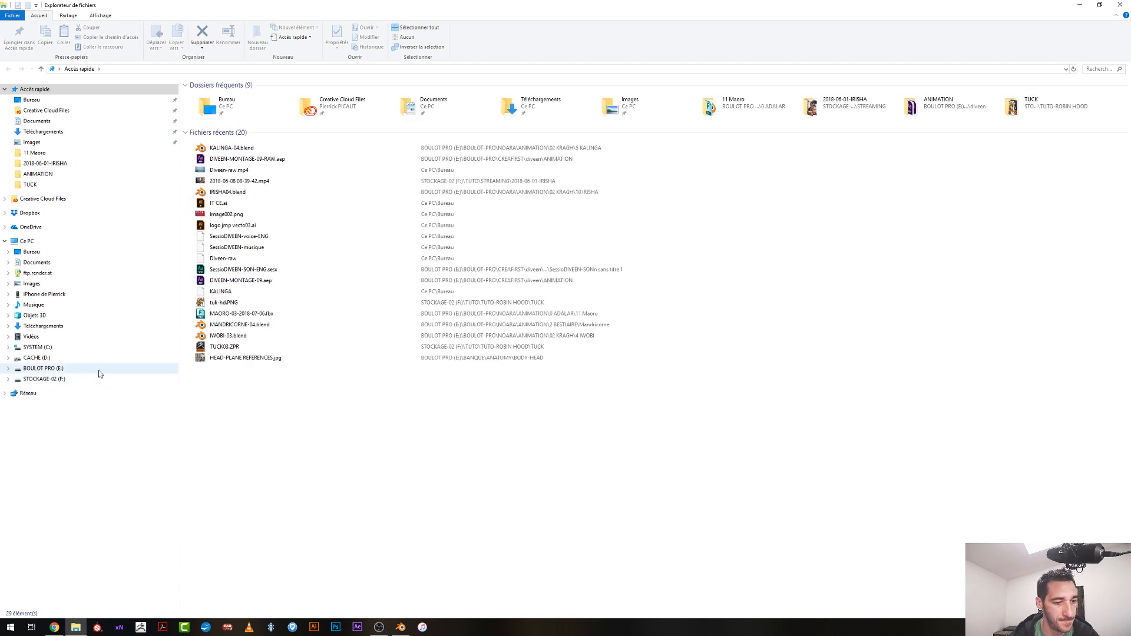
pyautogui.click(96, 380)
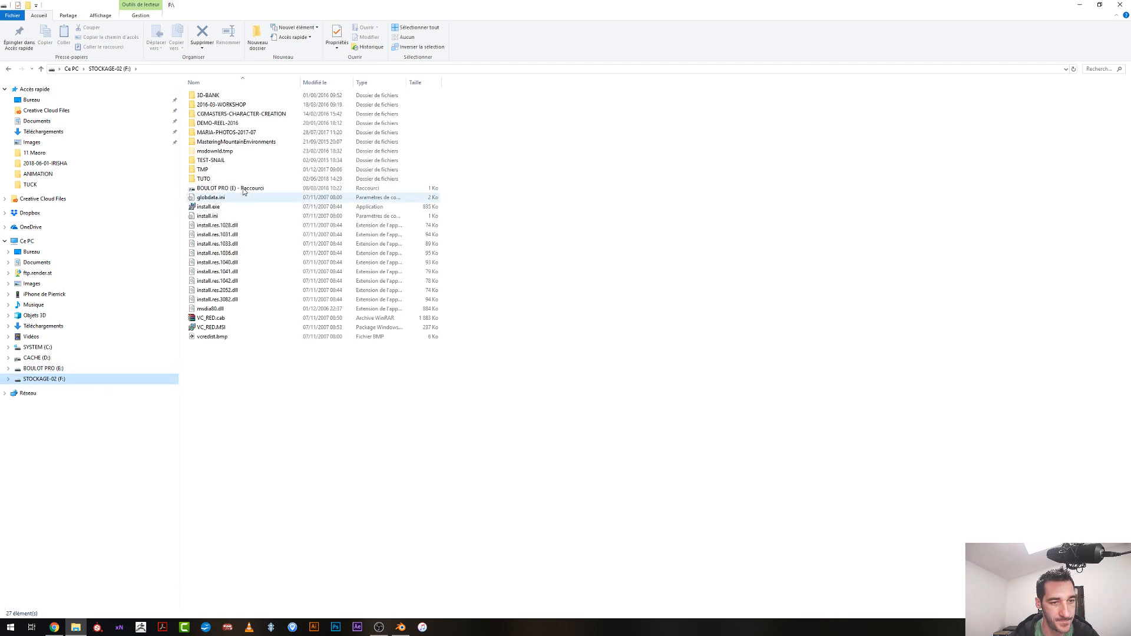
pyautogui.doubleClick(213, 179)
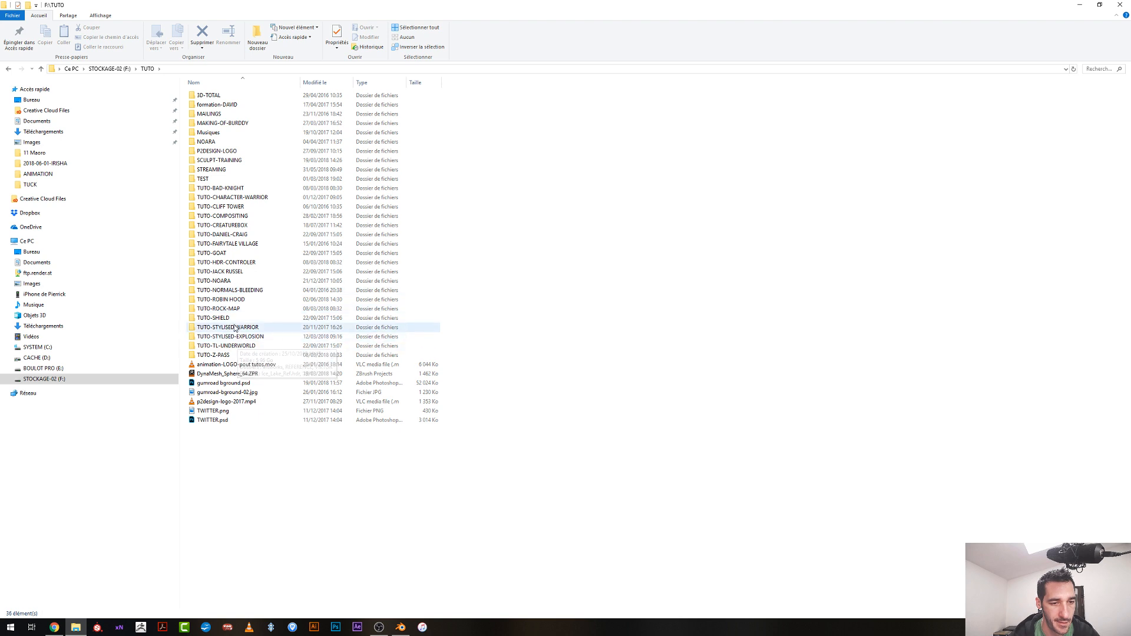
pyautogui.doubleClick(232, 171)
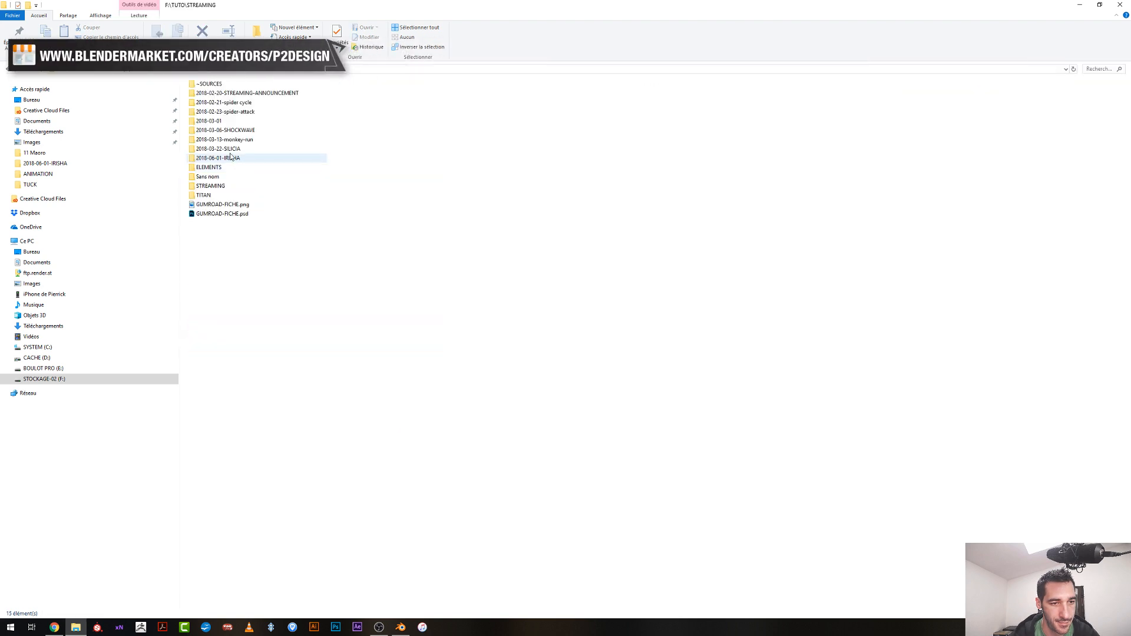
pyautogui.doubleClick(228, 164)
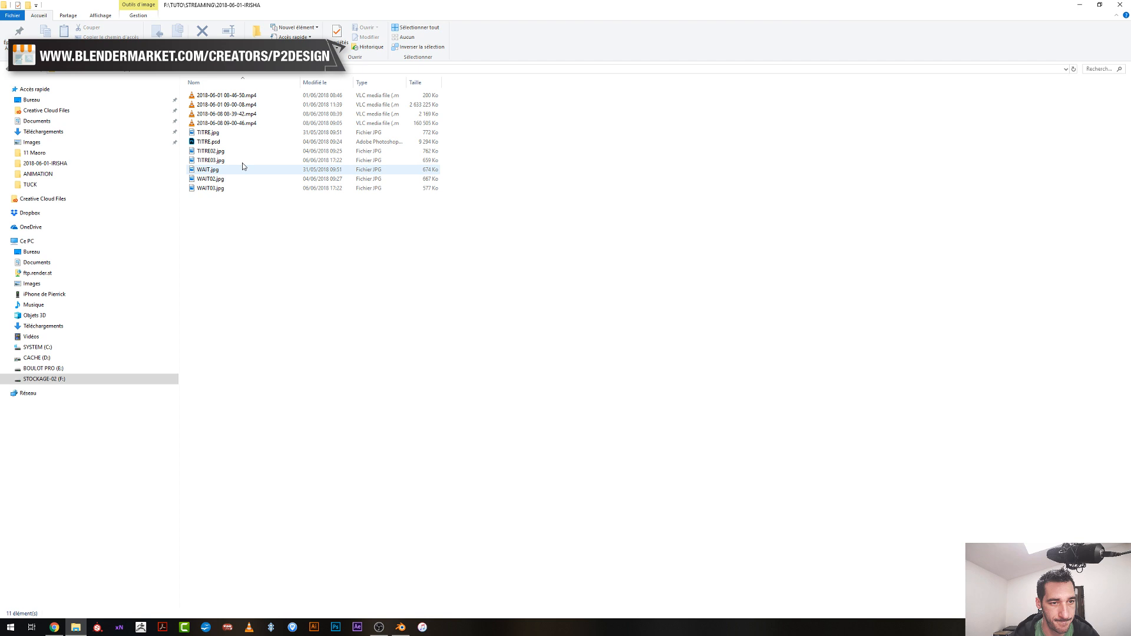
pyautogui.doubleClick(255, 122)
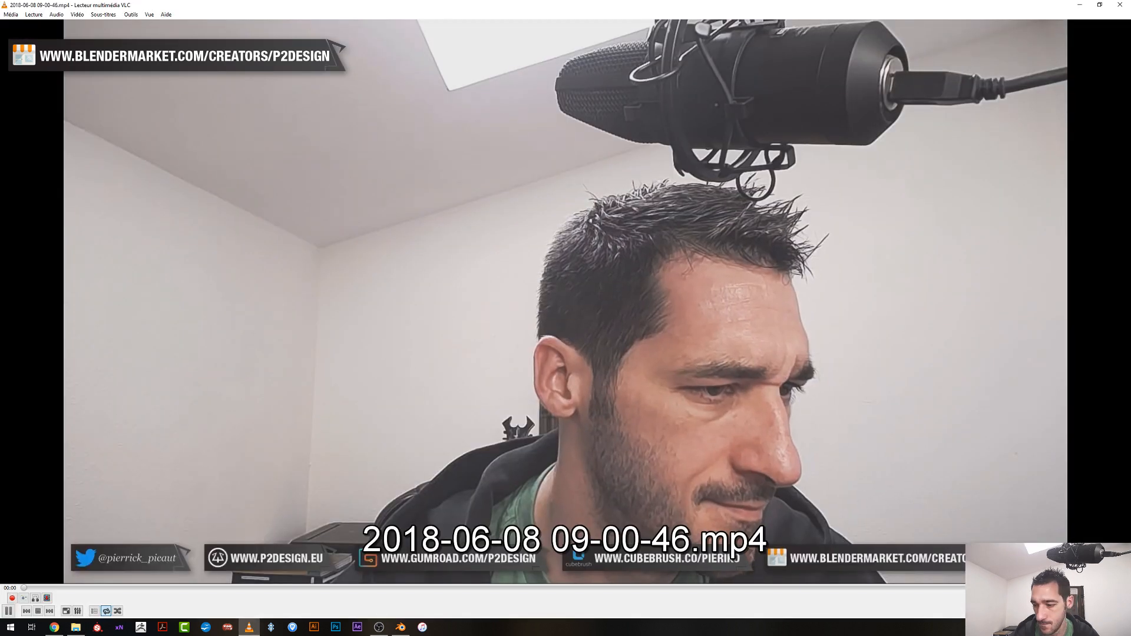
pyautogui.click(861, 588)
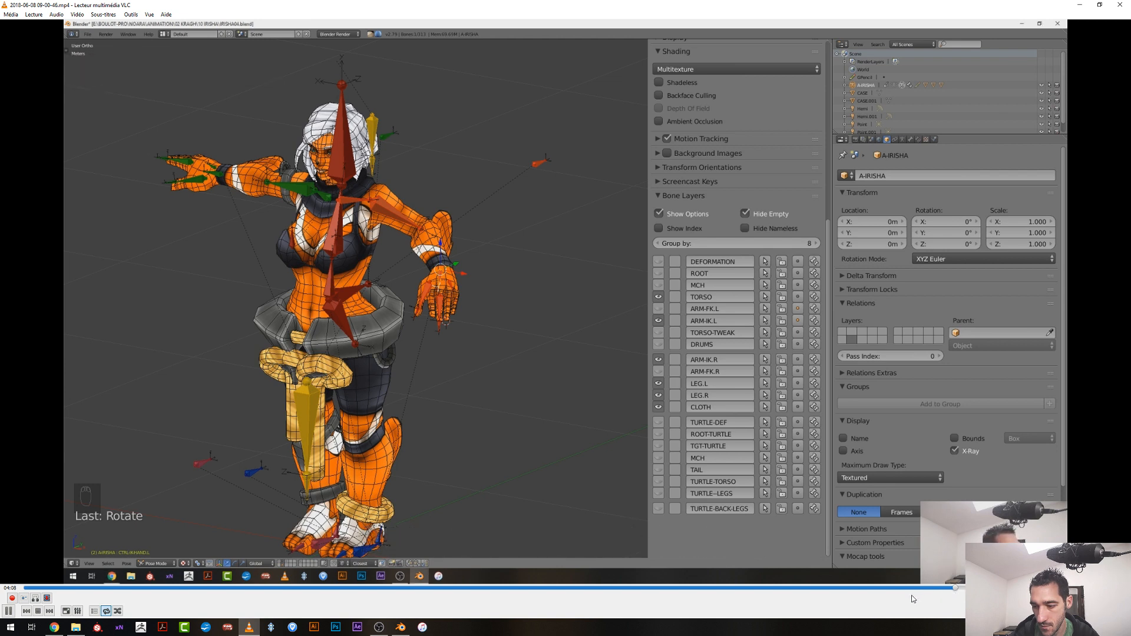
pyautogui.click(1119, 4)
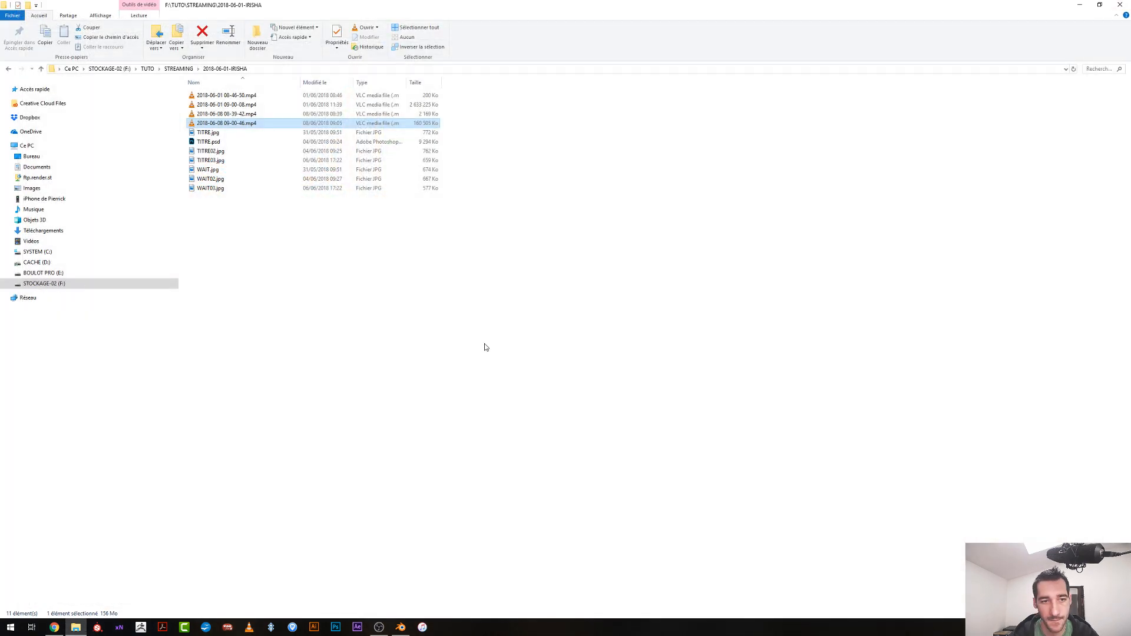
pyautogui.click(1120, 4)
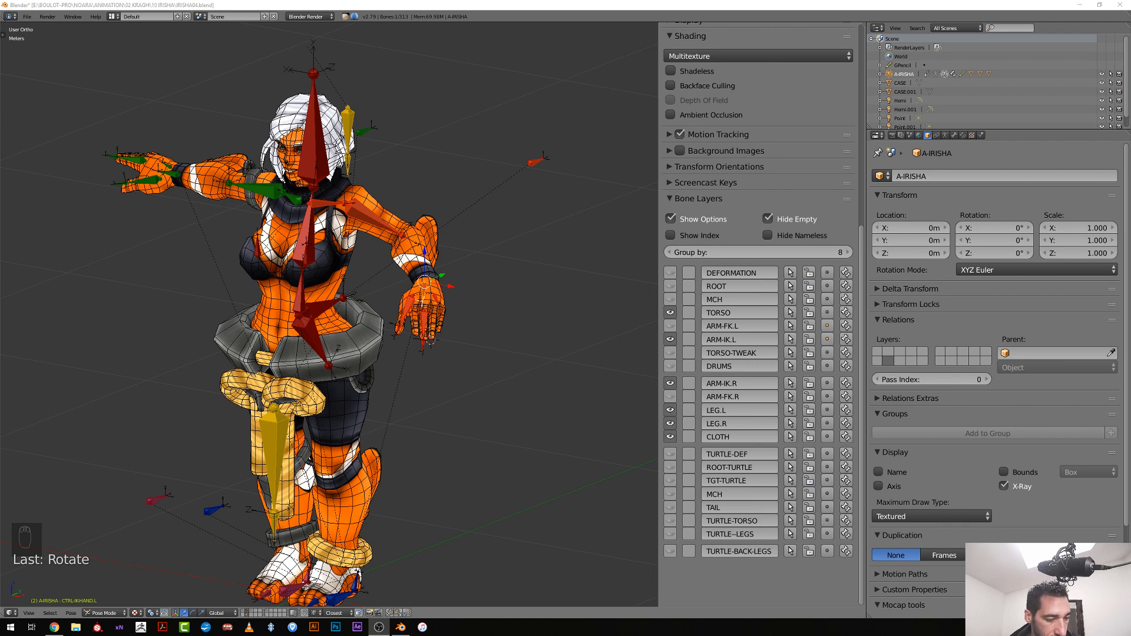
# Open File Explorer and browse to the F:\TUTO\STREAMING\2018-06-01-IRISHA folder
pyautogui.click(76, 627)
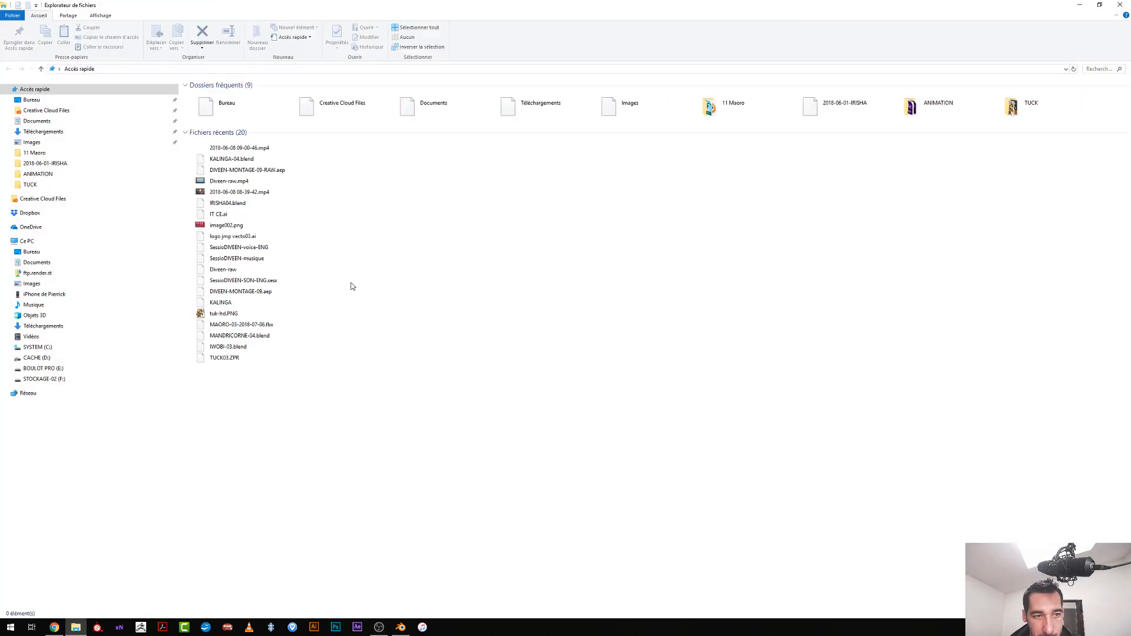
pyautogui.click(66, 380)
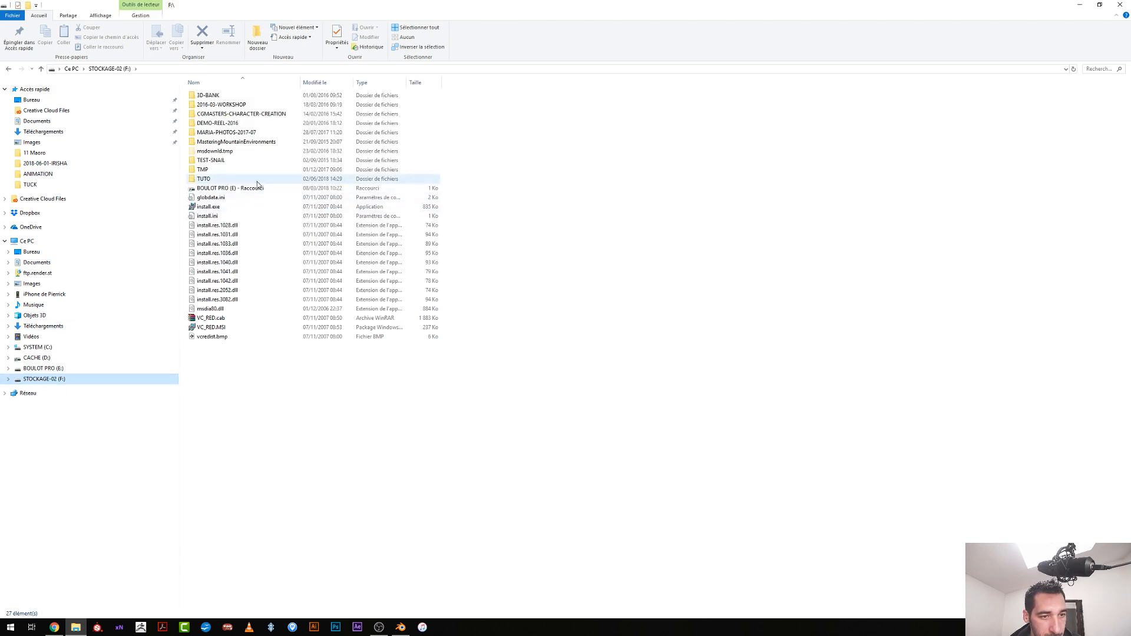
pyautogui.doubleClick(262, 182)
pyautogui.doubleClick(235, 170)
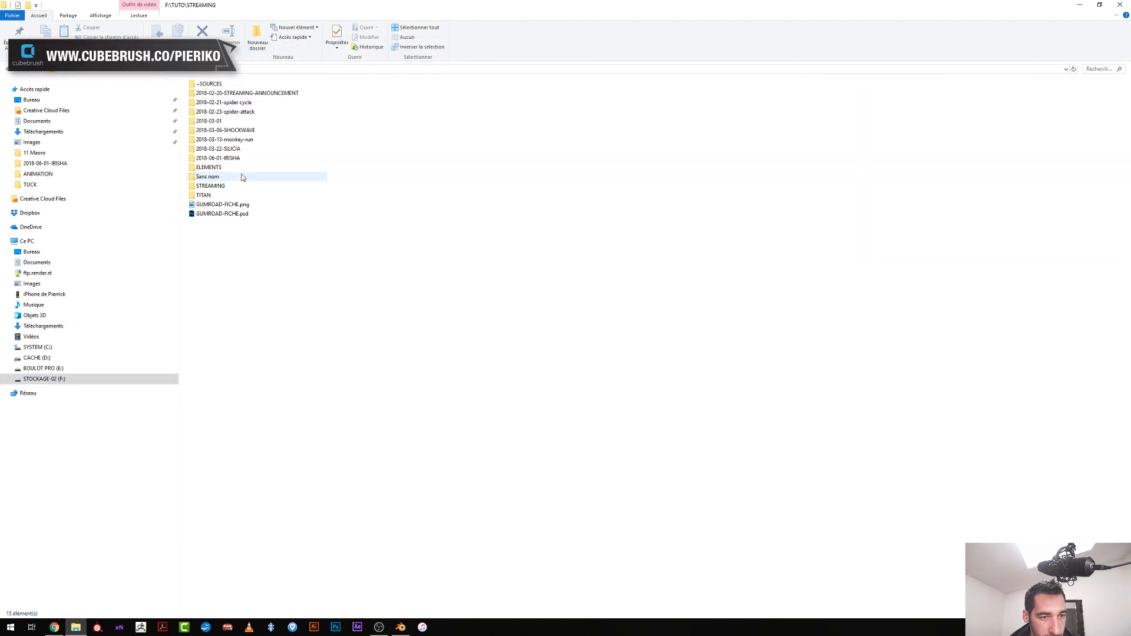
pyautogui.doubleClick(234, 160)
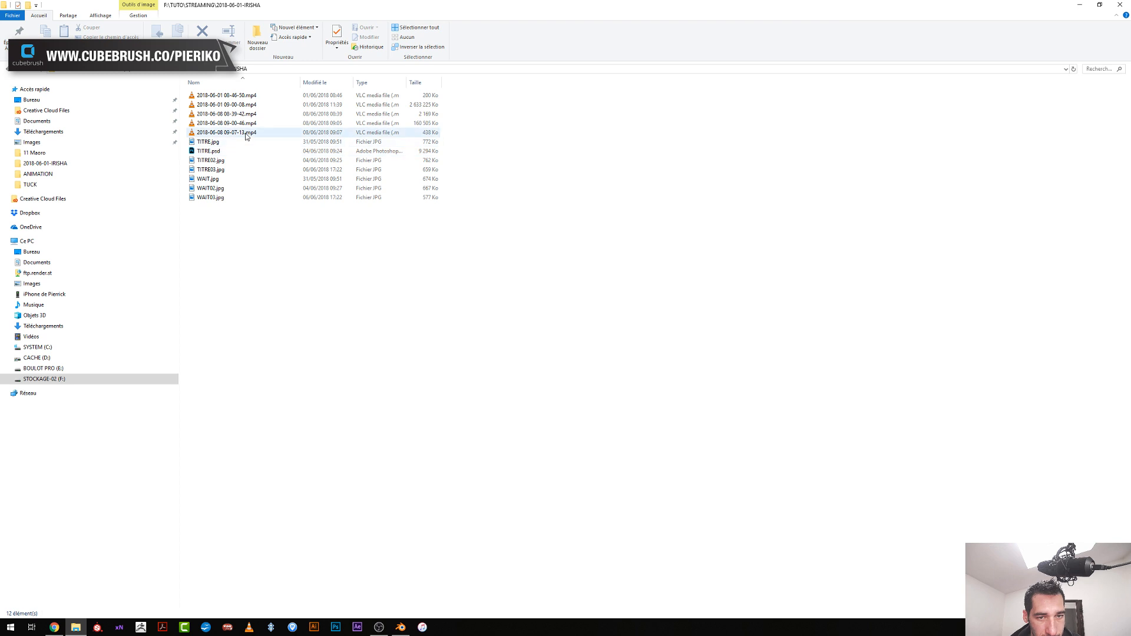
pyautogui.click(247, 133)
pyautogui.doubleClick(247, 134)
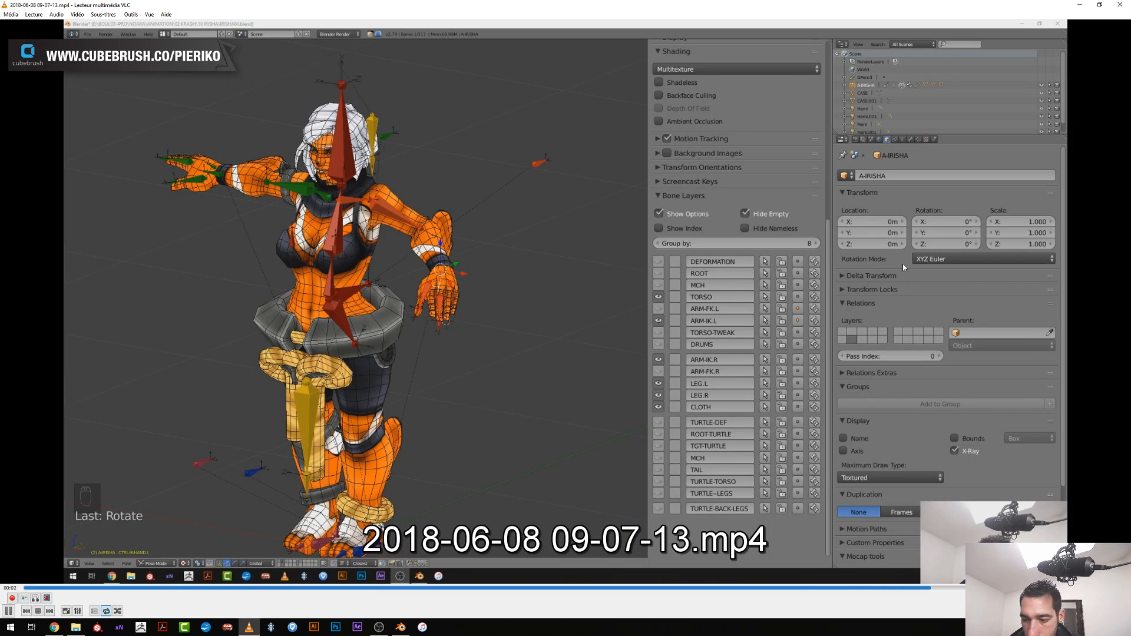
pyautogui.click(1125, 5)
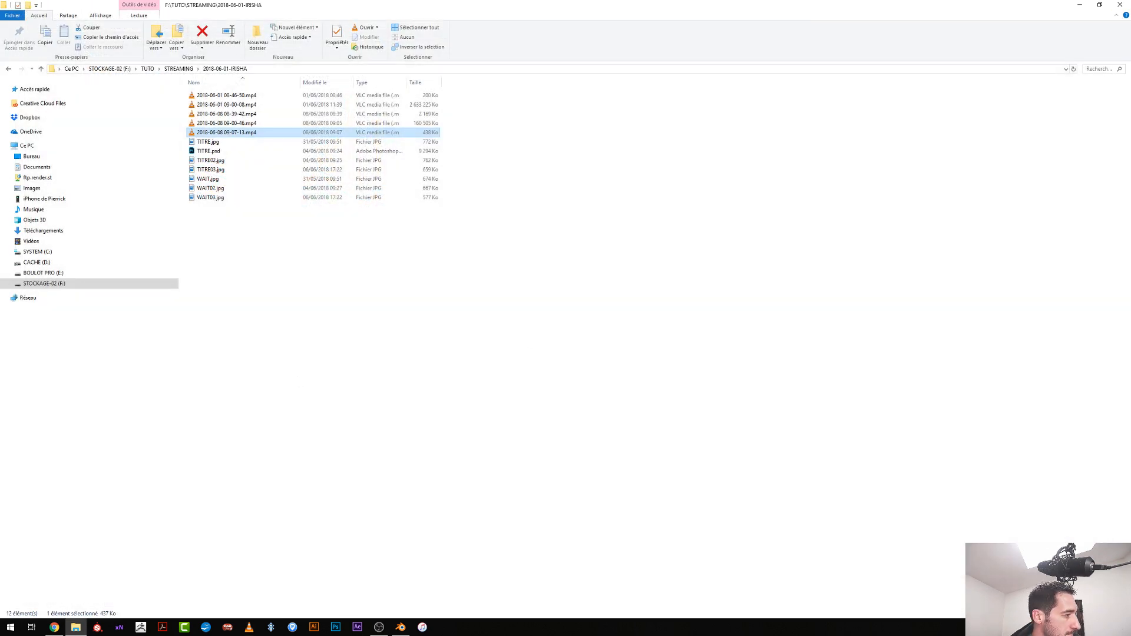
pyautogui.hotkey('alt', 'Tab')
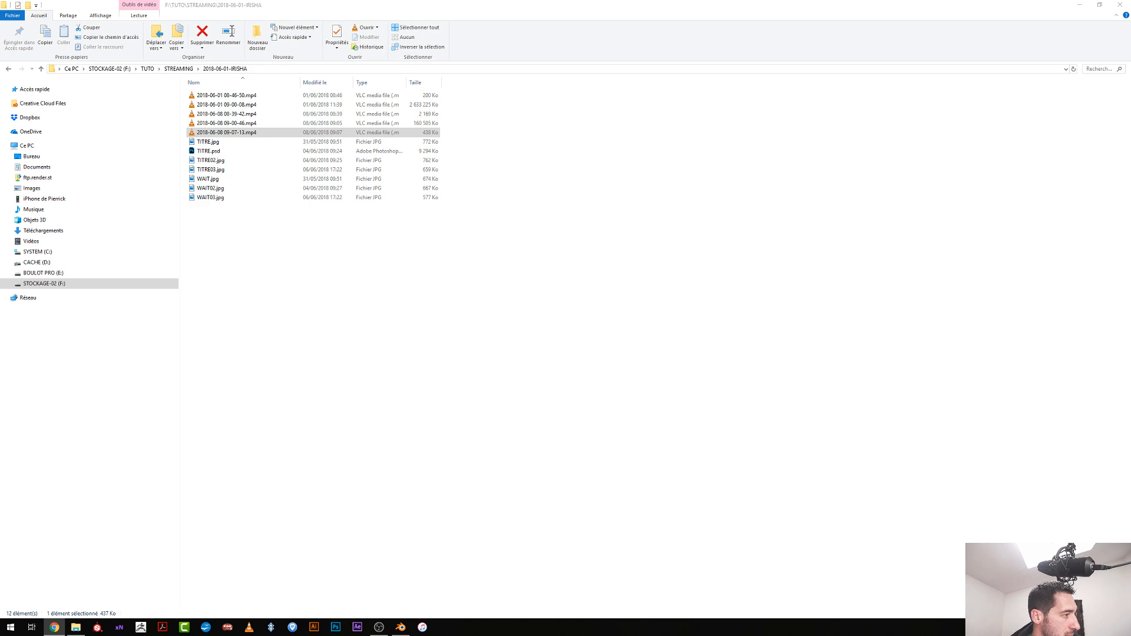
pyautogui.hotkey('alt', 'Tab')
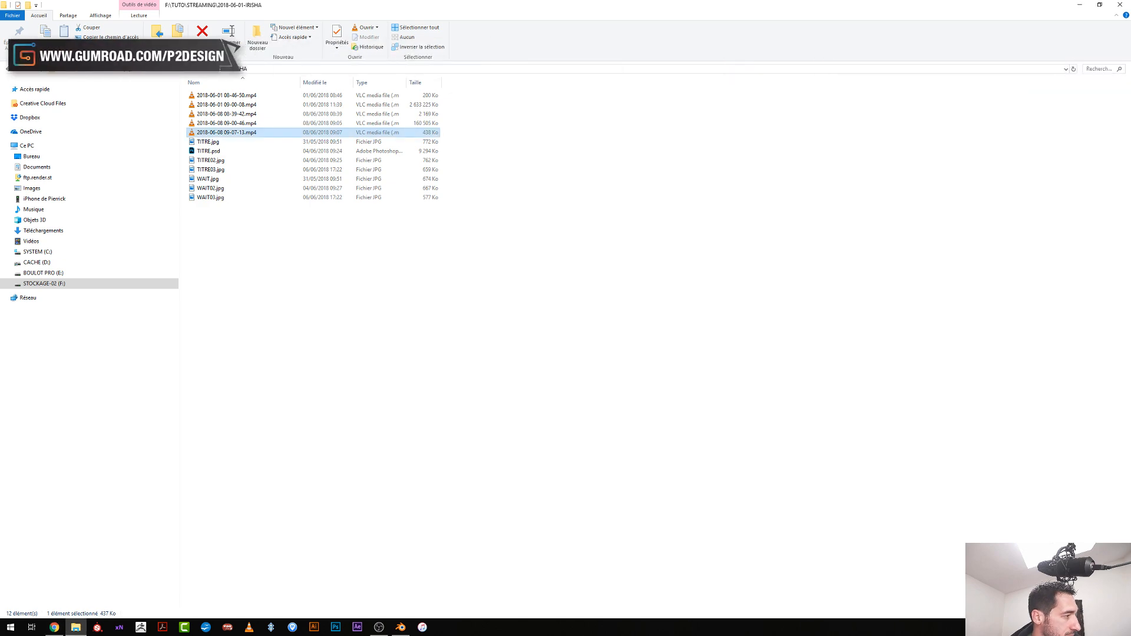
pyautogui.hotkey('alt', 'Tab')
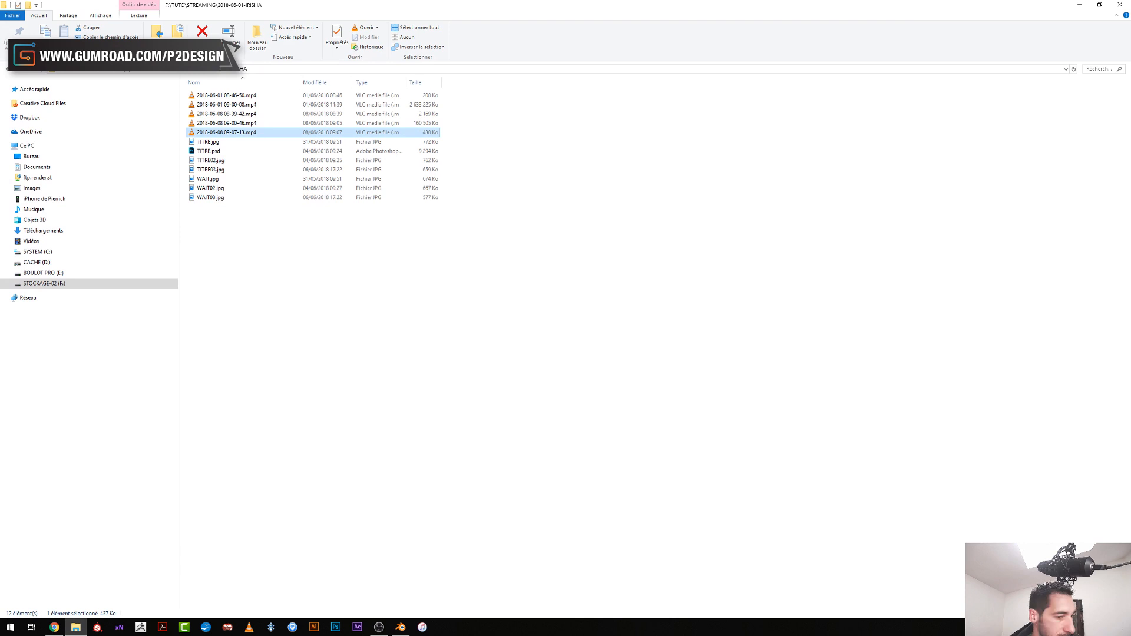
pyautogui.hotkey('alt', 'Tab')
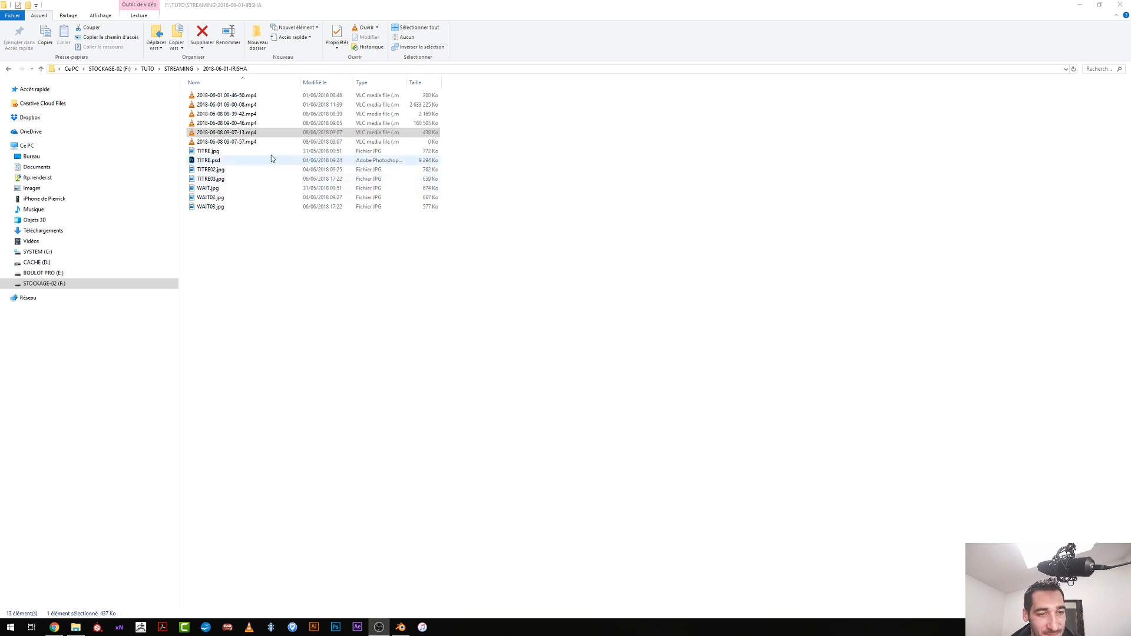
pyautogui.doubleClick(255, 143)
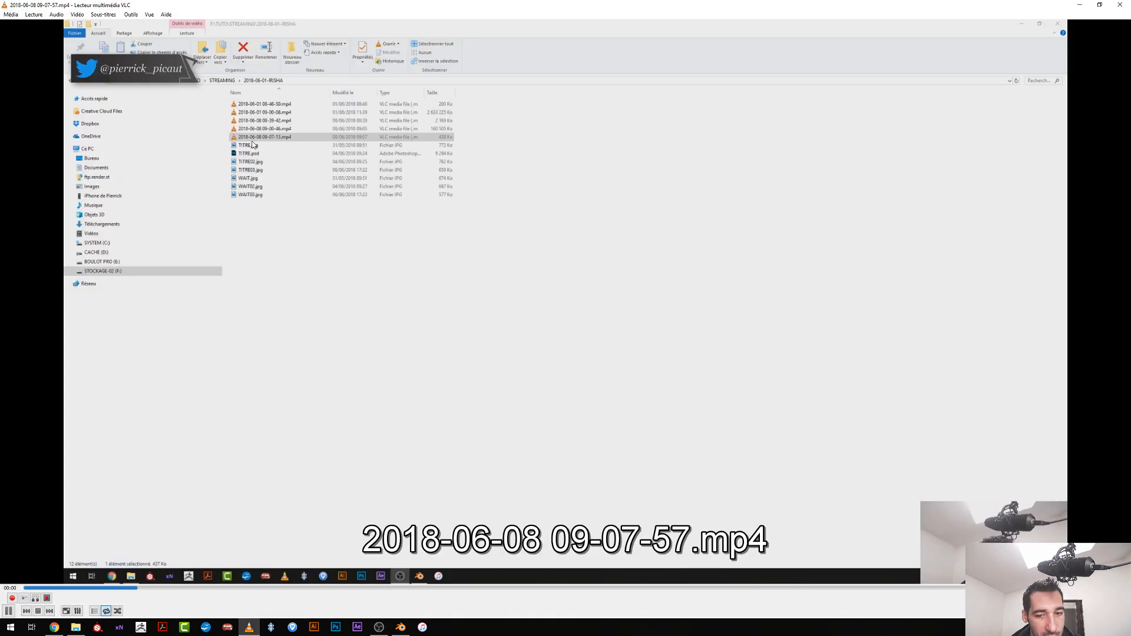
pyautogui.click(1119, 5)
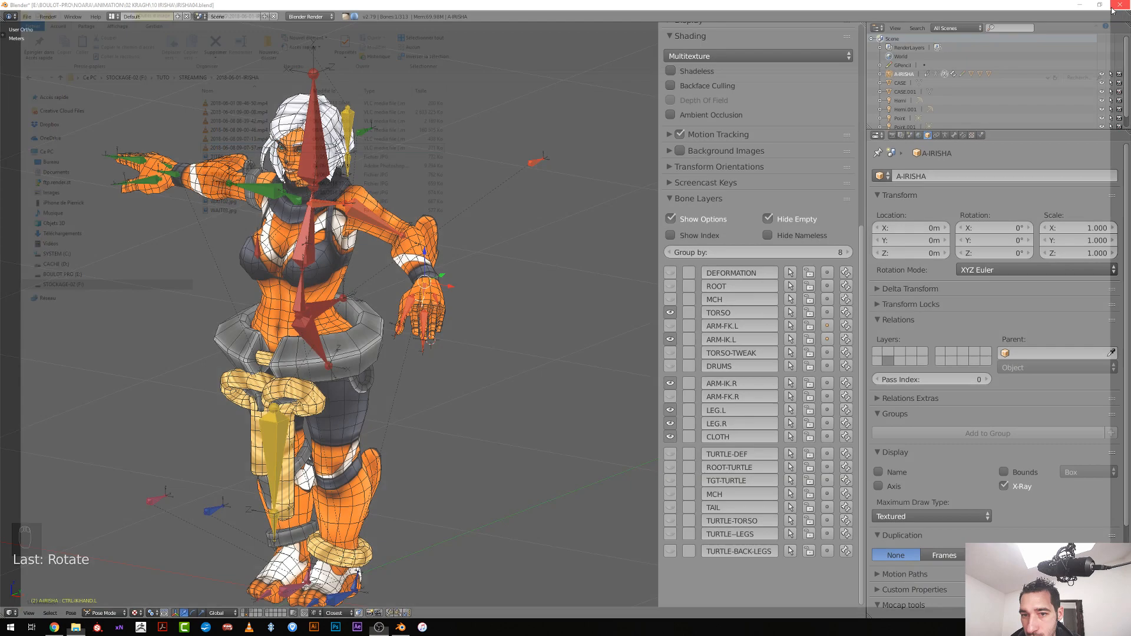
pyautogui.click(1120, 5)
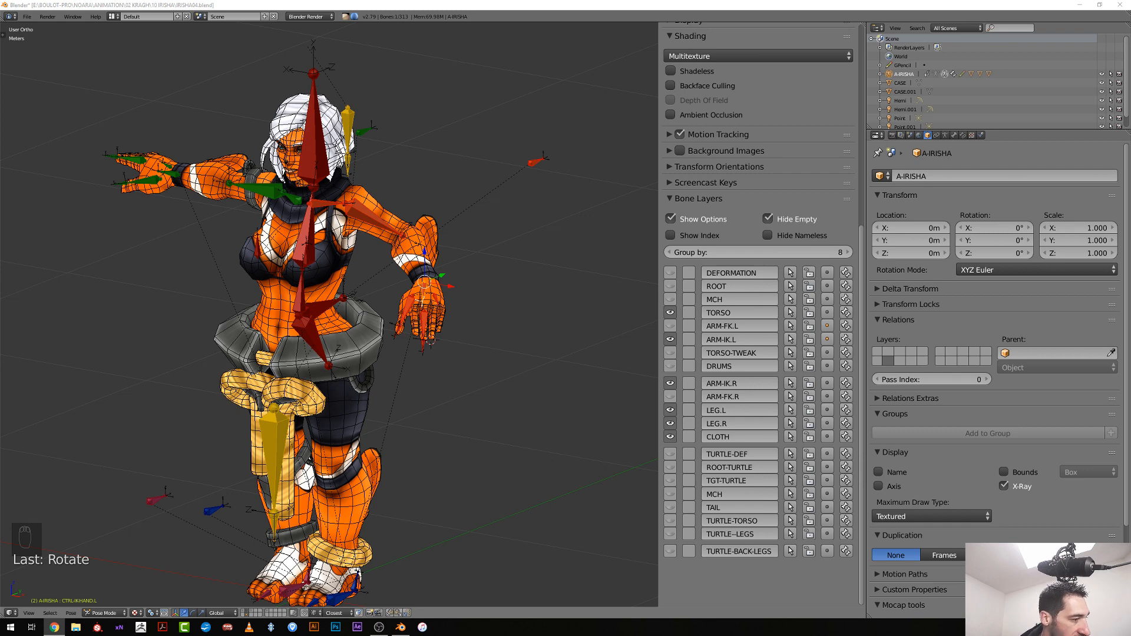
pyautogui.scroll(-4, 200, 334)
pyautogui.scroll(2, 199, 334)
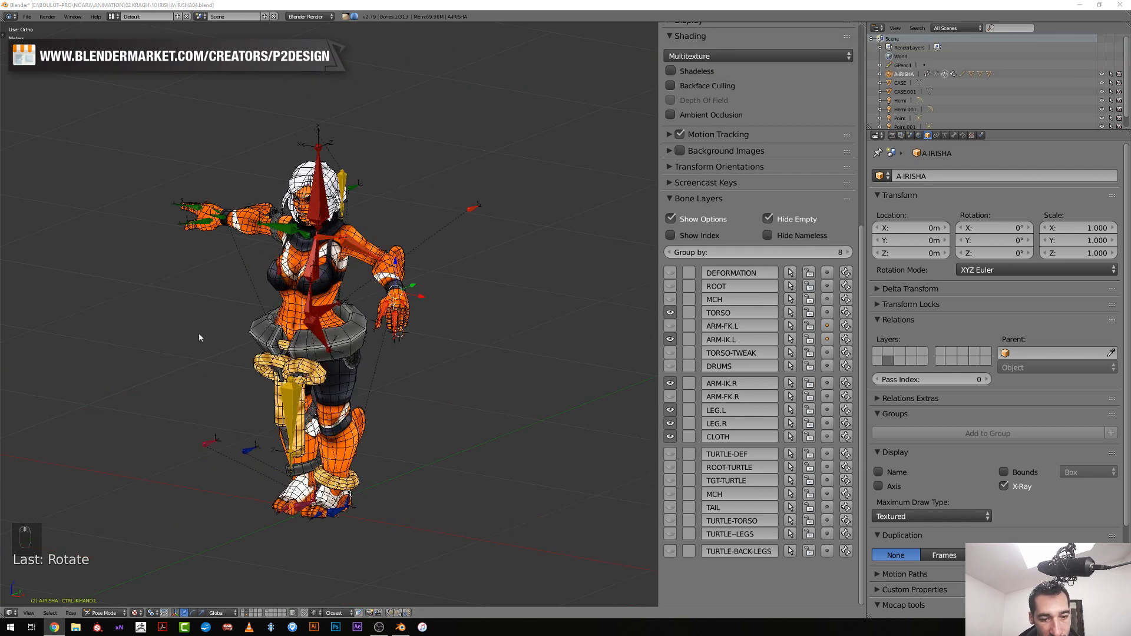
pyautogui.moveTo(207, 334)
pyautogui.mouseDown(button='middle')
pyautogui.moveTo(219, 322)
pyautogui.moveTo(209, 321)
pyautogui.mouseUp(button='middle')
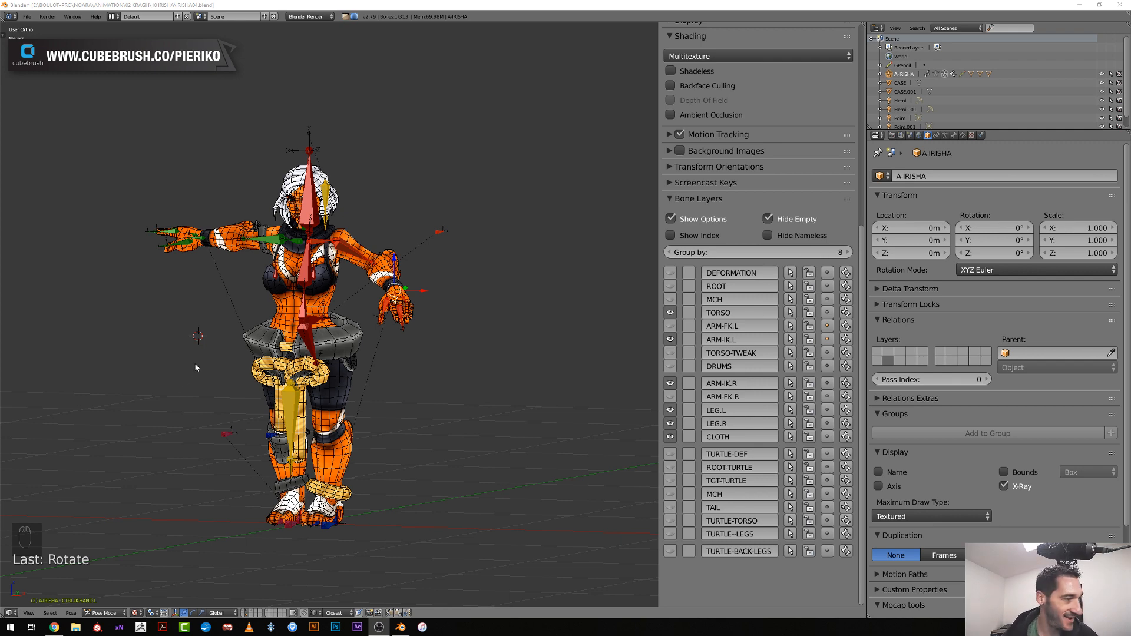
pyautogui.scroll(1, 367, 354)
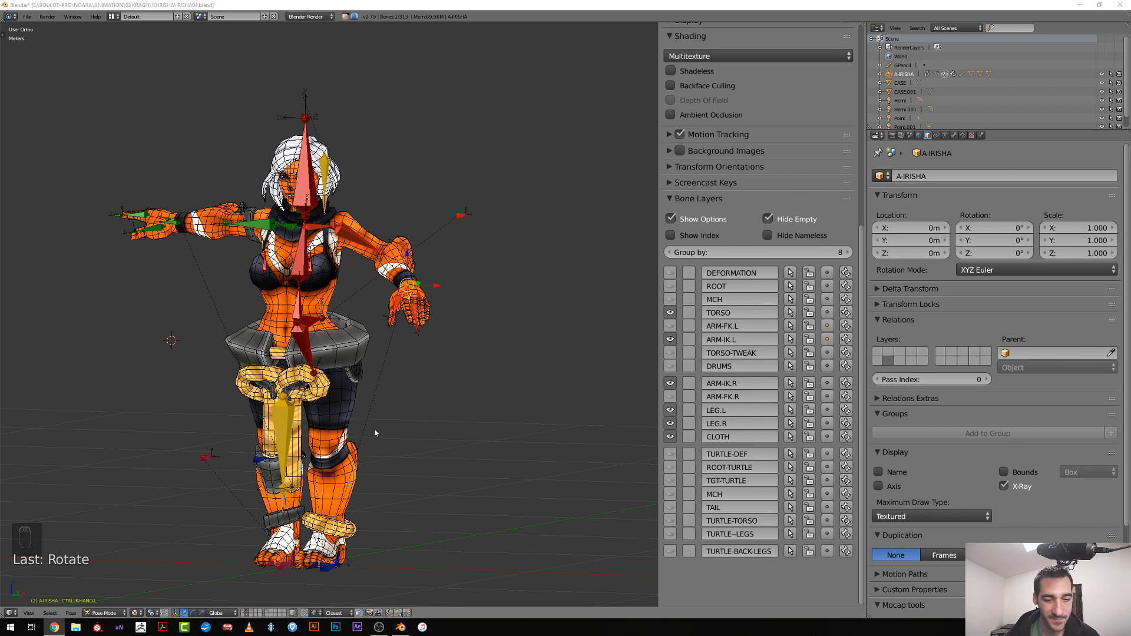
# Display the scene layer containing the turtle mount and select its Monture_Irisha.001 mesh for inspection
pyautogui.click(251, 614)
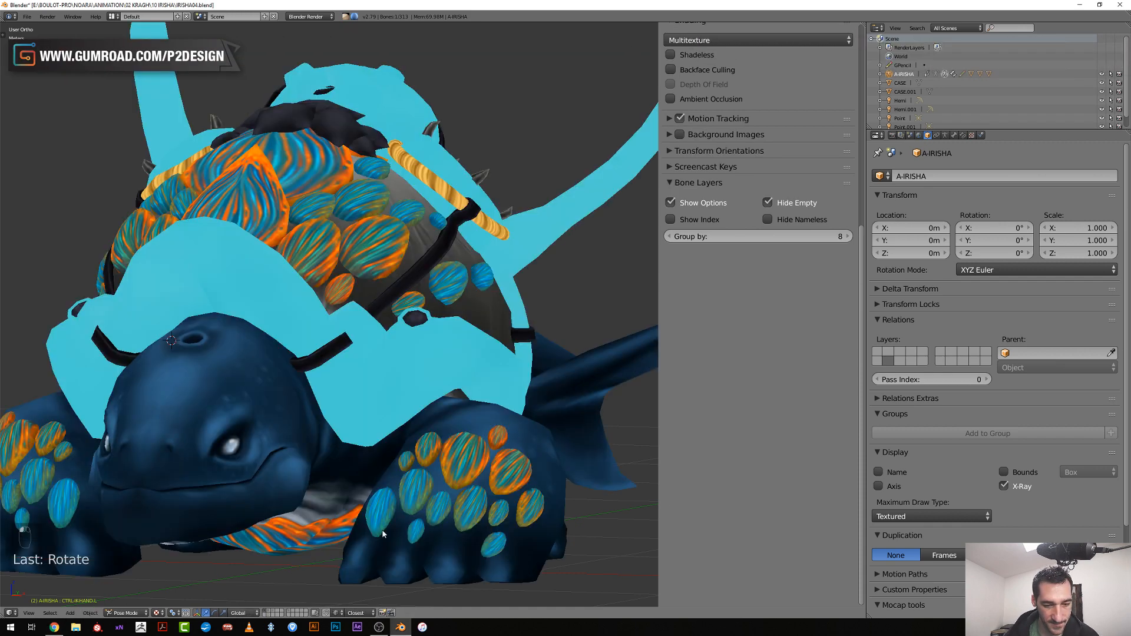
pyautogui.moveTo(397, 505); pyautogui.dragTo(295, 354, button='middle')
pyautogui.rightClick(265, 284)
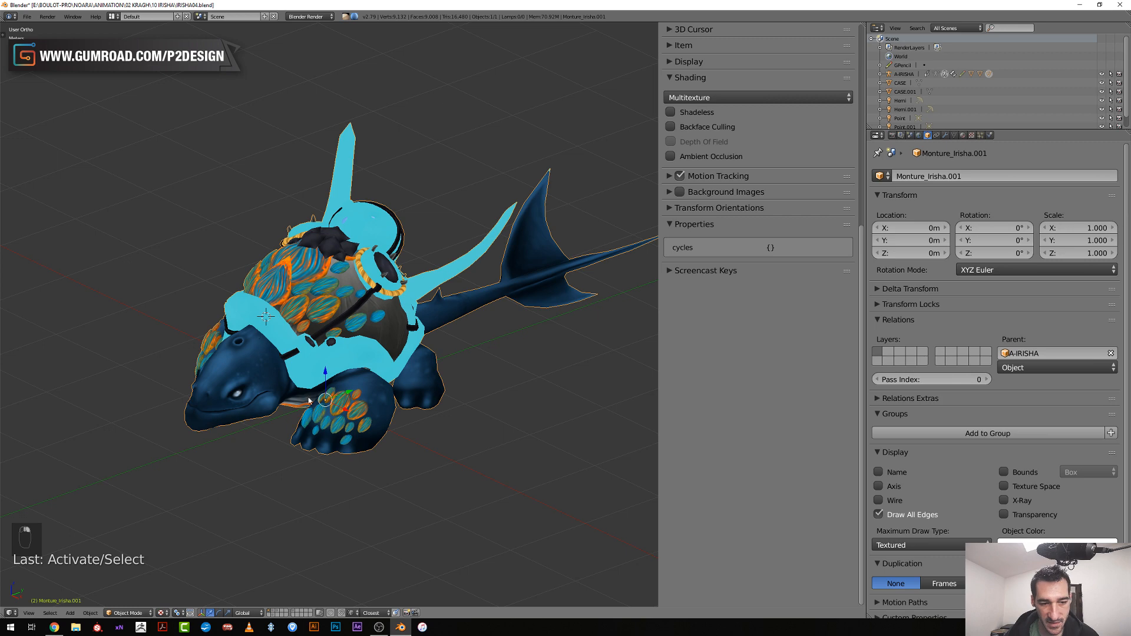
pyautogui.moveTo(309, 401); pyautogui.dragTo(264, 593, button='middle')
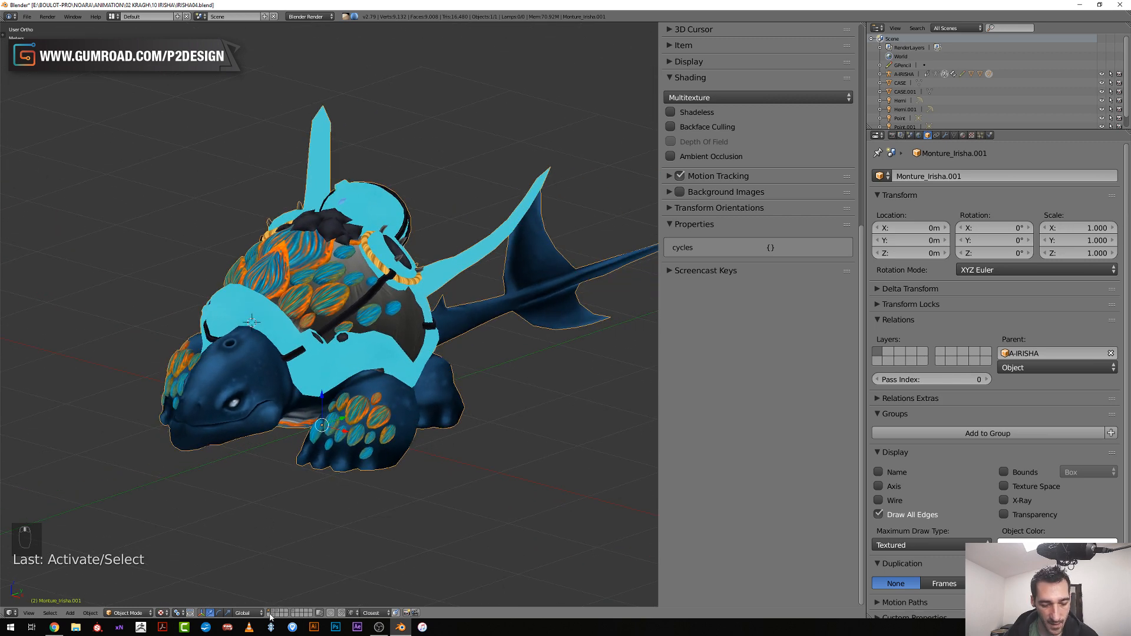
# Display the Irisha character's layer again and make the A-IRISHA armature active for posing
pyautogui.click(275, 614)
pyautogui.keyDown('shift'); pyautogui.click(274, 611); pyautogui.keyUp('shift')
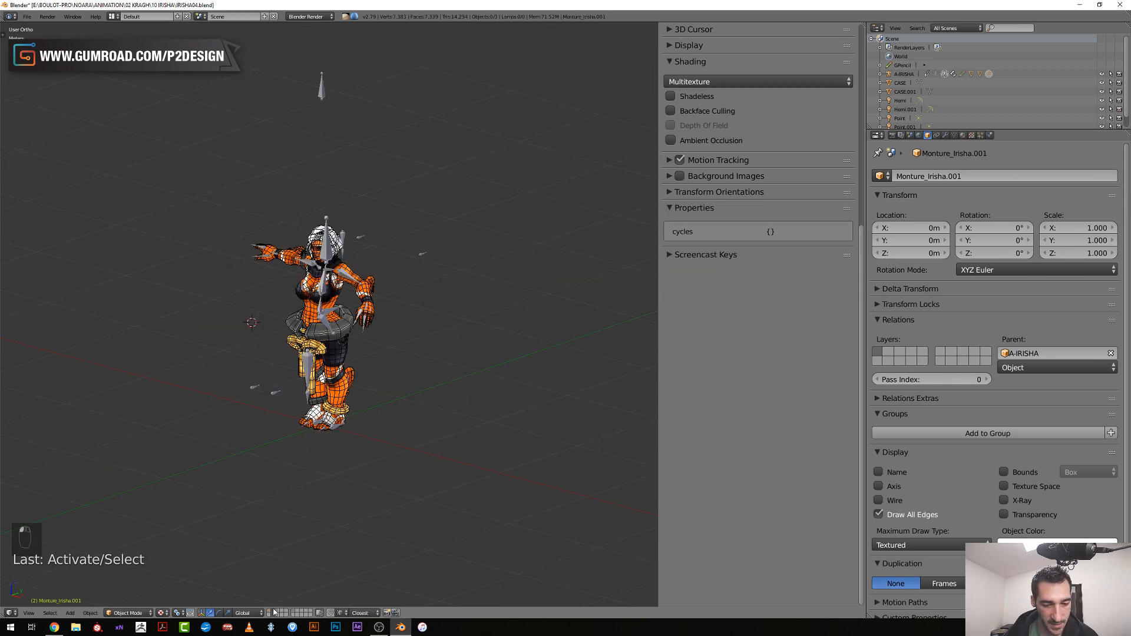
pyautogui.scroll(1, 328, 475)
pyautogui.click(904, 74)
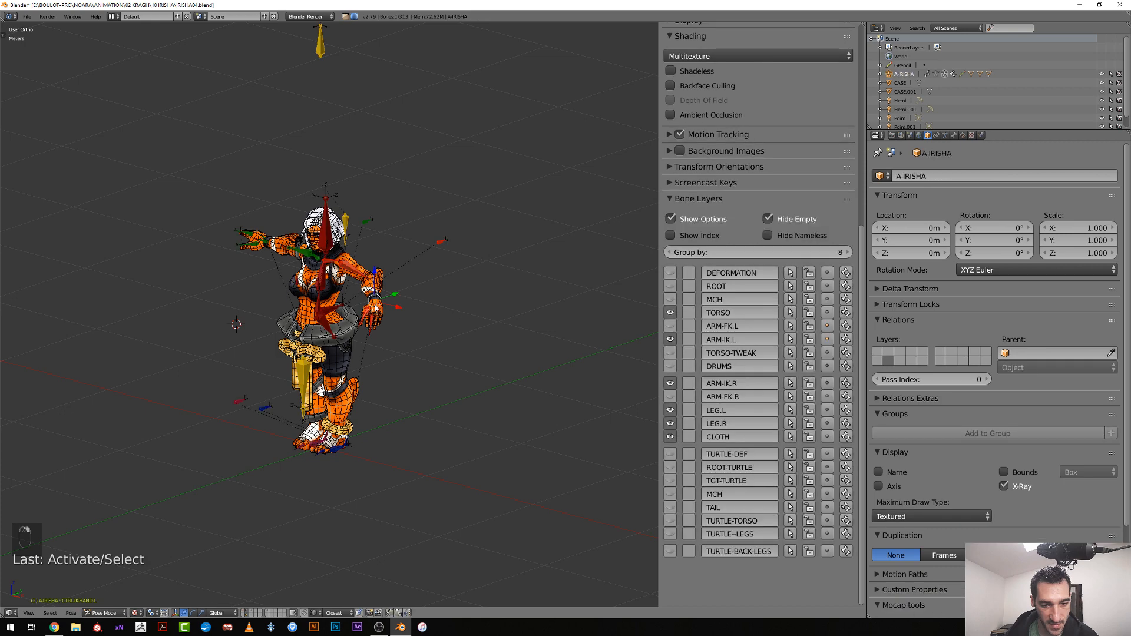
pyautogui.scroll(3, 449, 256)
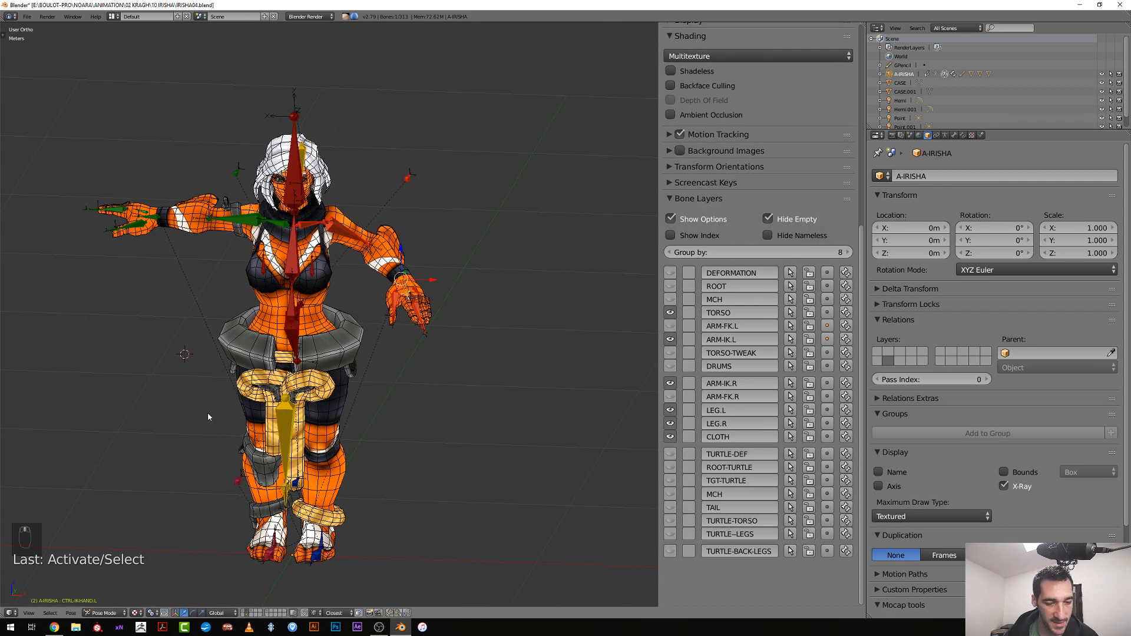
# Move the left hand IK control in several adjustments so the hand hangs lower beside the waist armor
pyautogui.moveTo(358, 309); pyautogui.dragTo(391, 322, button='middle')
pyautogui.press('g')
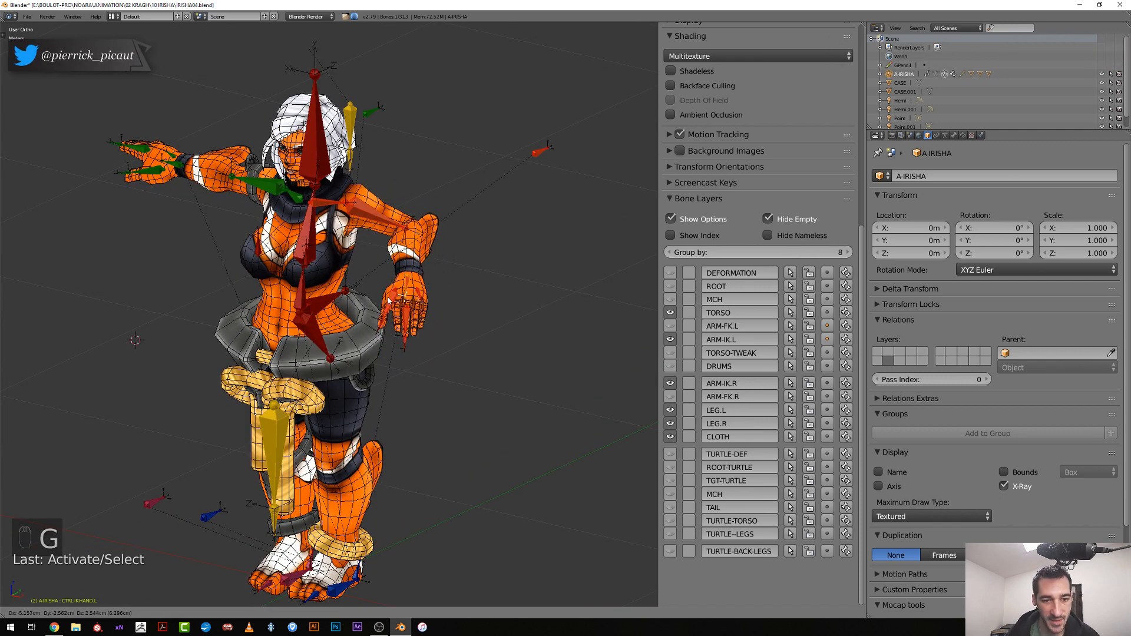
pyautogui.click(397, 311)
pyautogui.moveTo(397, 310); pyautogui.dragTo(421, 327, button='middle')
pyautogui.press('g')
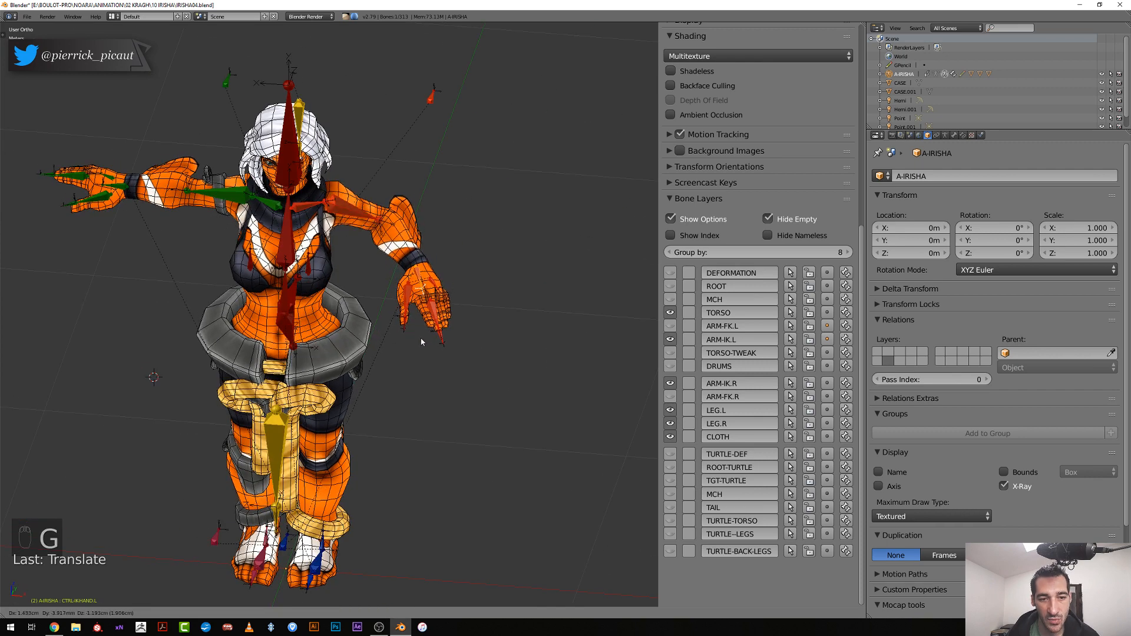
pyautogui.click(414, 347)
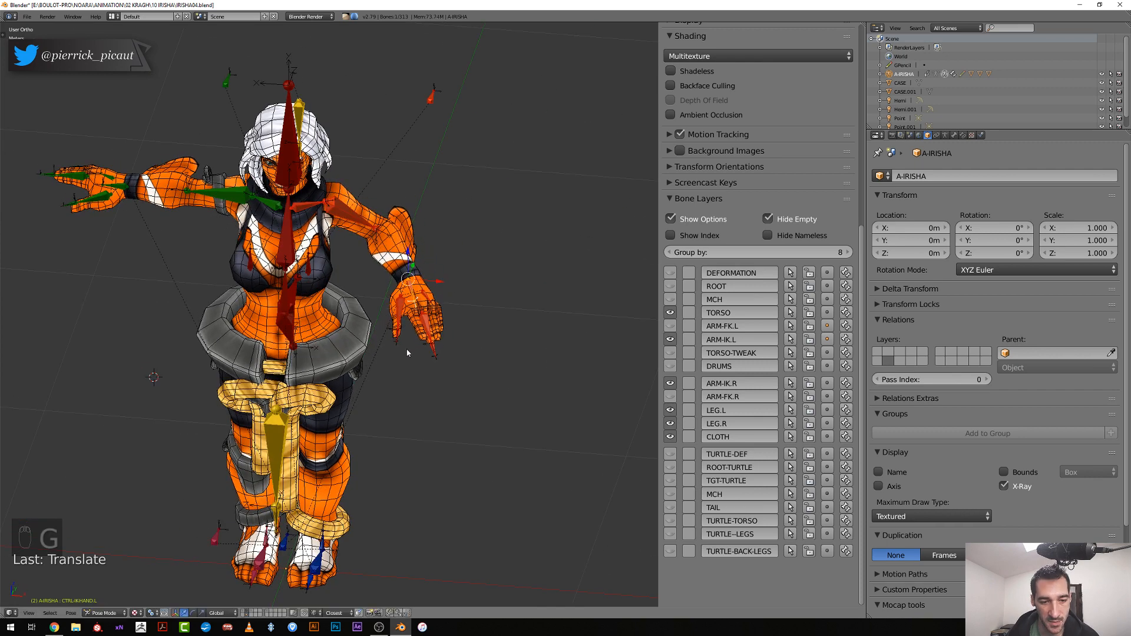
pyautogui.moveTo(412, 348); pyautogui.dragTo(372, 341, button='middle')
pyautogui.press('g')
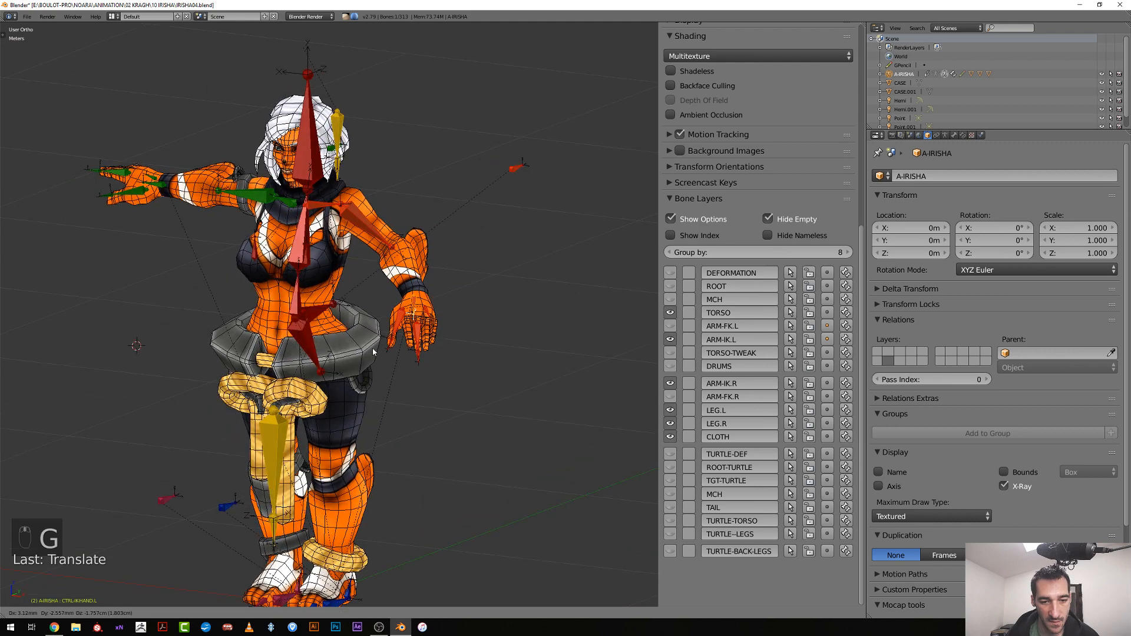
# Rotate the left hand IK control about 19 degrees around global Z, then about 5 degrees freely from the front
pyautogui.press('r')
pyautogui.press('z')
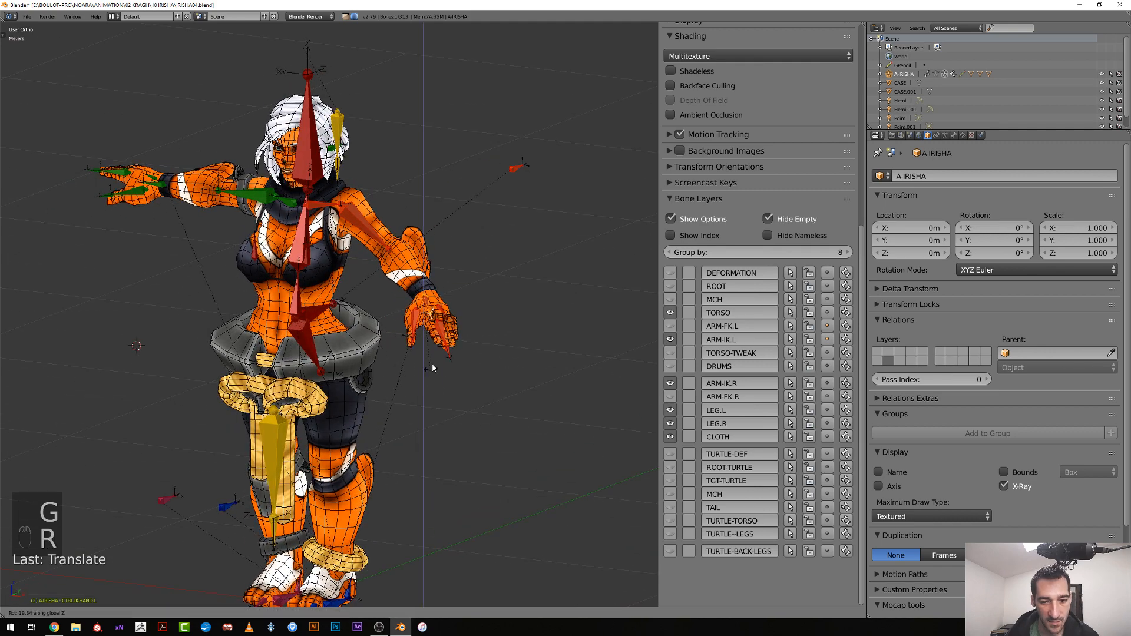
pyautogui.click(433, 363)
pyautogui.moveTo(433, 363); pyautogui.dragTo(475, 350, button='middle')
pyautogui.press('r')
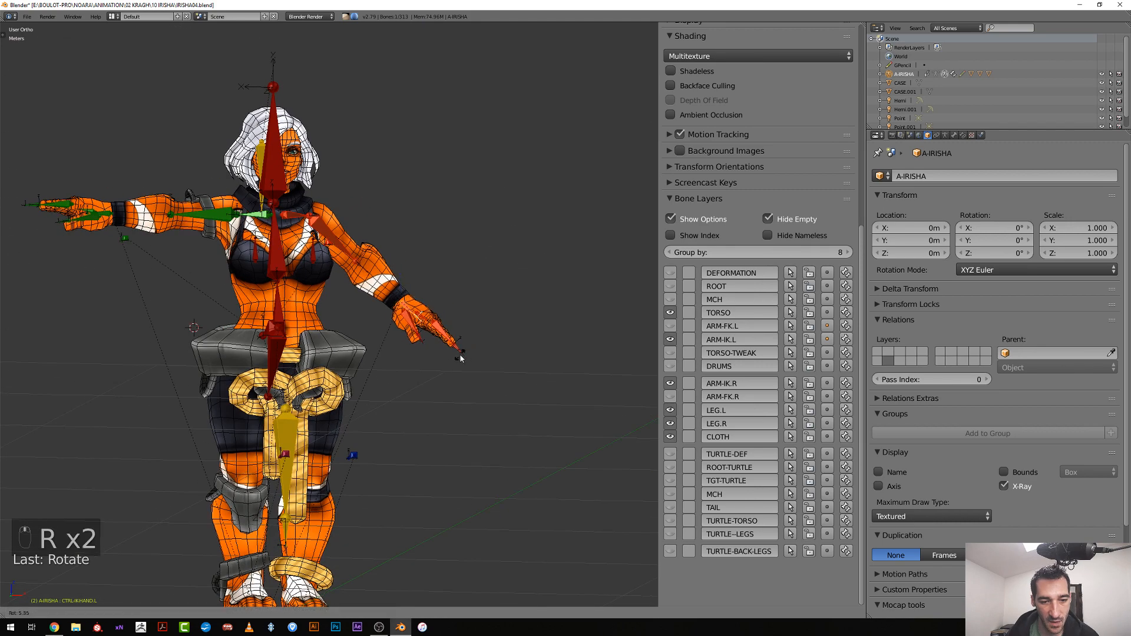
pyautogui.click(460, 354)
# Rotate the upper bone of the front hanging cloth in side view so the cloth swings forward from the legs
pyautogui.rightClick(326, 367)
pyautogui.moveTo(332, 369); pyautogui.dragTo(362, 403, button='middle')
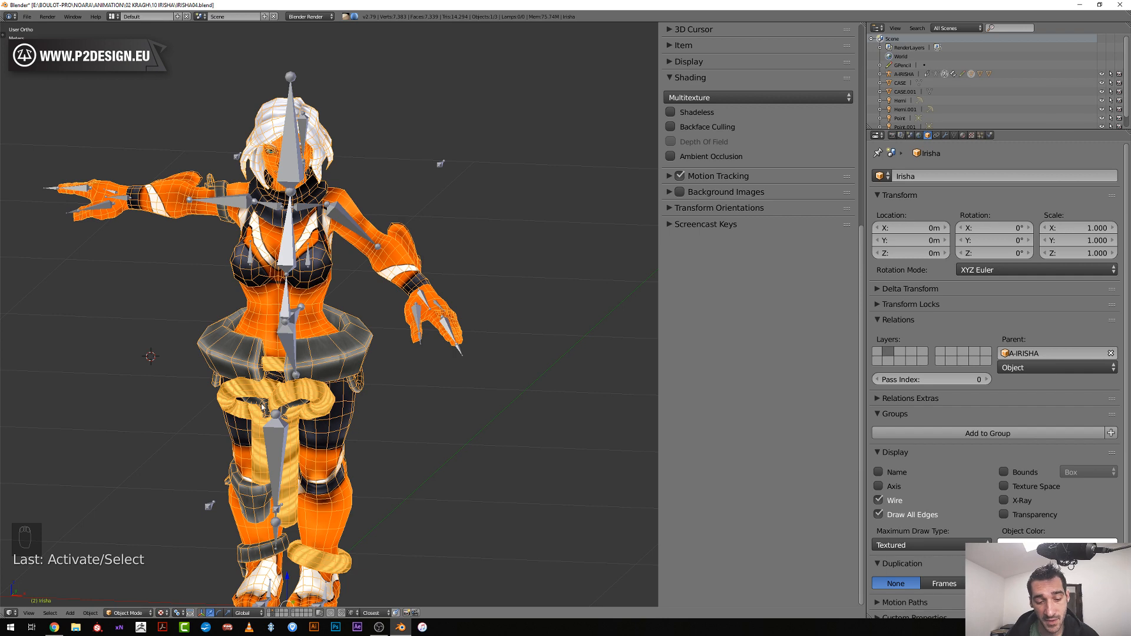
pyautogui.scroll(-2, 281, 394)
pyautogui.moveTo(281, 395); pyautogui.dragTo(275, 369, button='middle')
pyautogui.rightClick(304, 425)
pyautogui.scroll(2, 281, 449)
pyautogui.moveTo(275, 368); pyautogui.dragTo(279, 373, button='middle')
pyautogui.press('r')
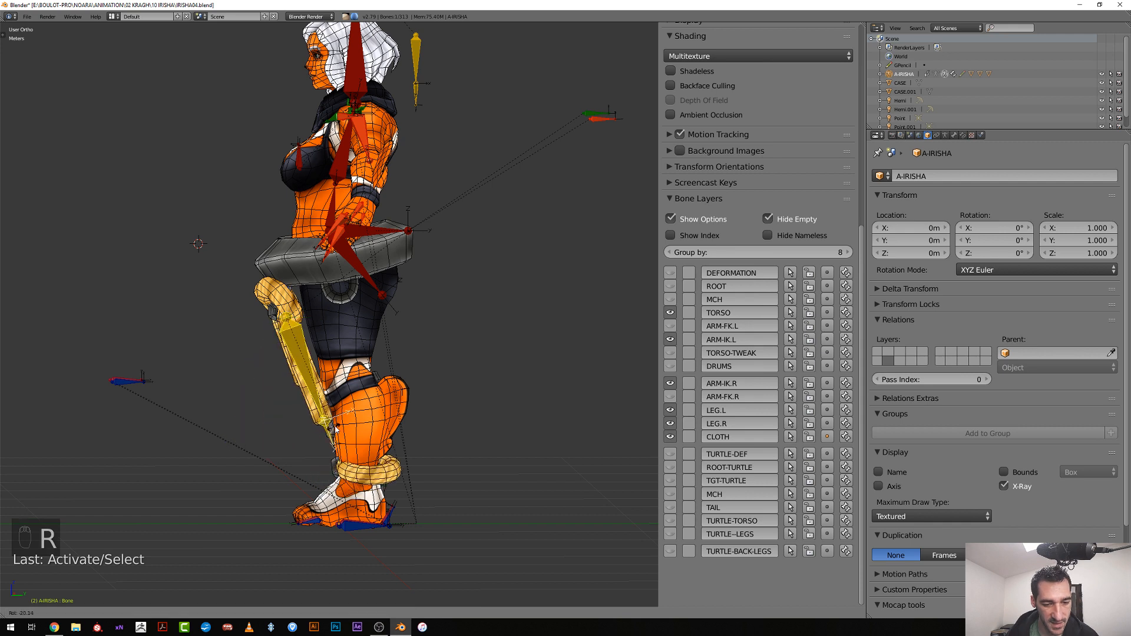
pyautogui.click(346, 506)
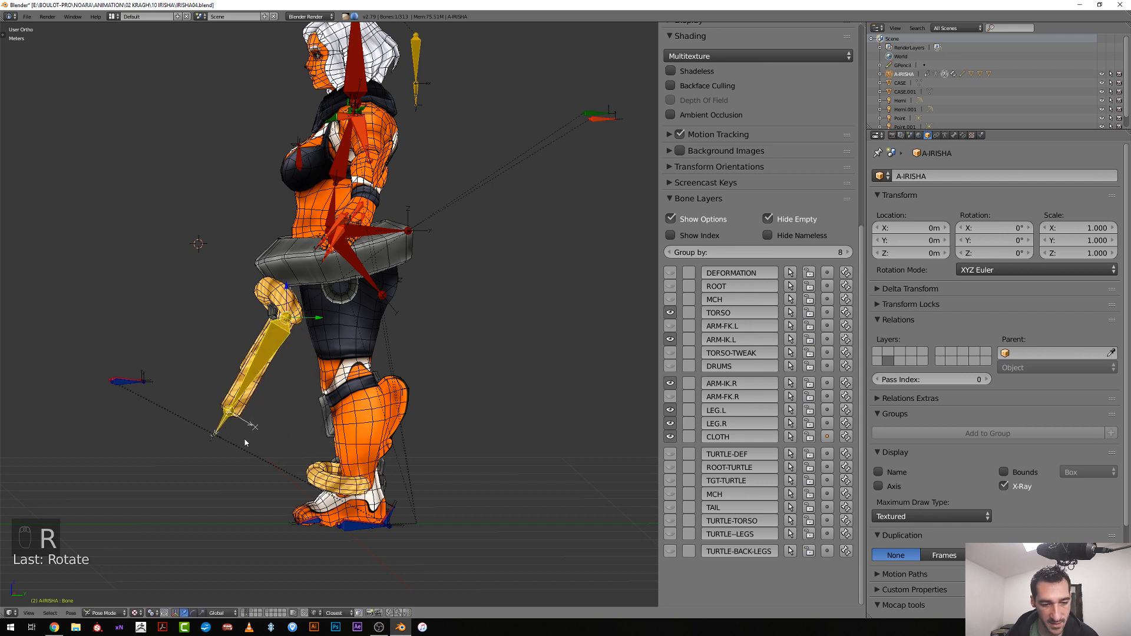
# Try rotating the lower bone of the front hanging cloth to test how the cloth bends
pyautogui.rightClick(246, 442)
pyautogui.press('r')
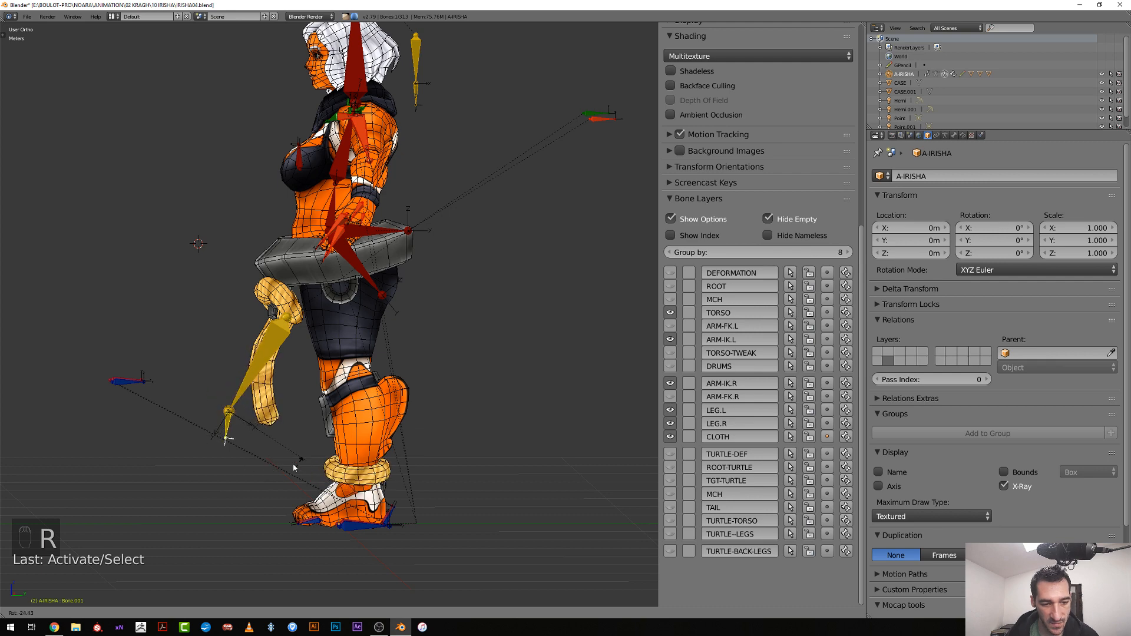
pyautogui.rightClick(296, 469)
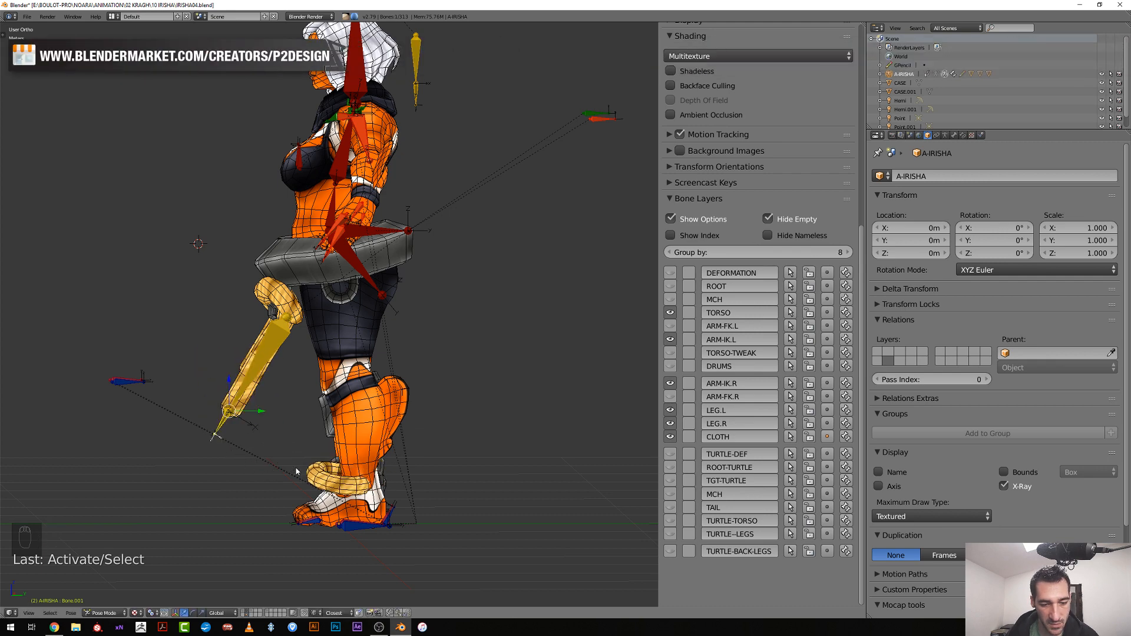
# Clear the rotation and location of the left hand IK control to restore the arm's rest pose
pyautogui.scroll(-2, 349, 468)
pyautogui.moveTo(341, 394); pyautogui.dragTo(418, 366, button='middle')
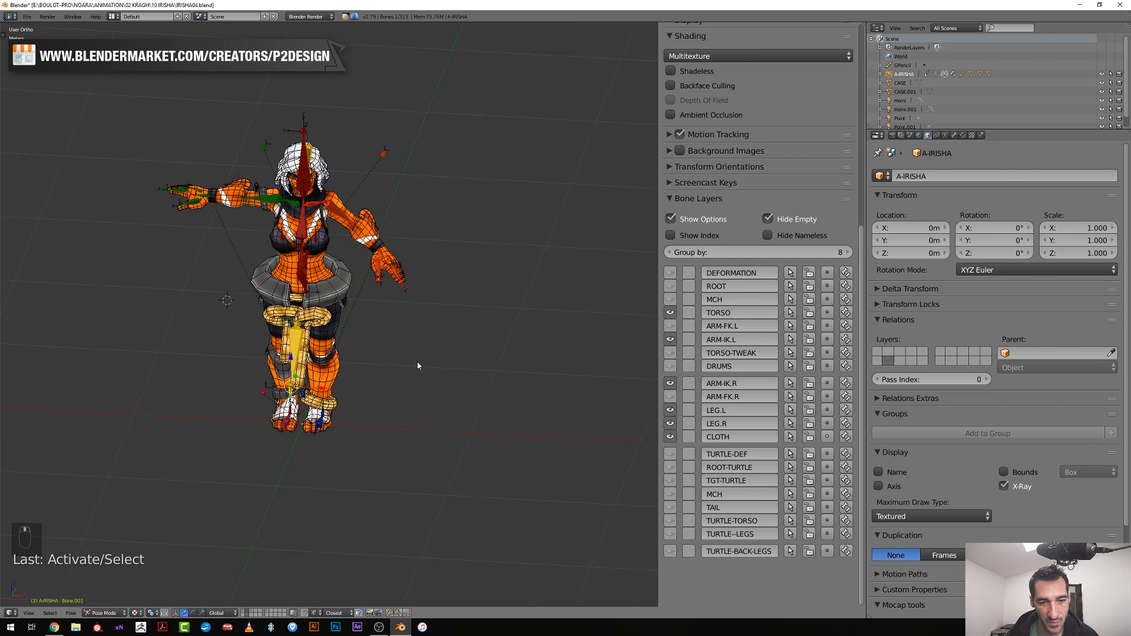
pyautogui.rightClick(382, 254)
pyautogui.hotkey('alt', 'r')
pyautogui.hotkey('alt', 'g')
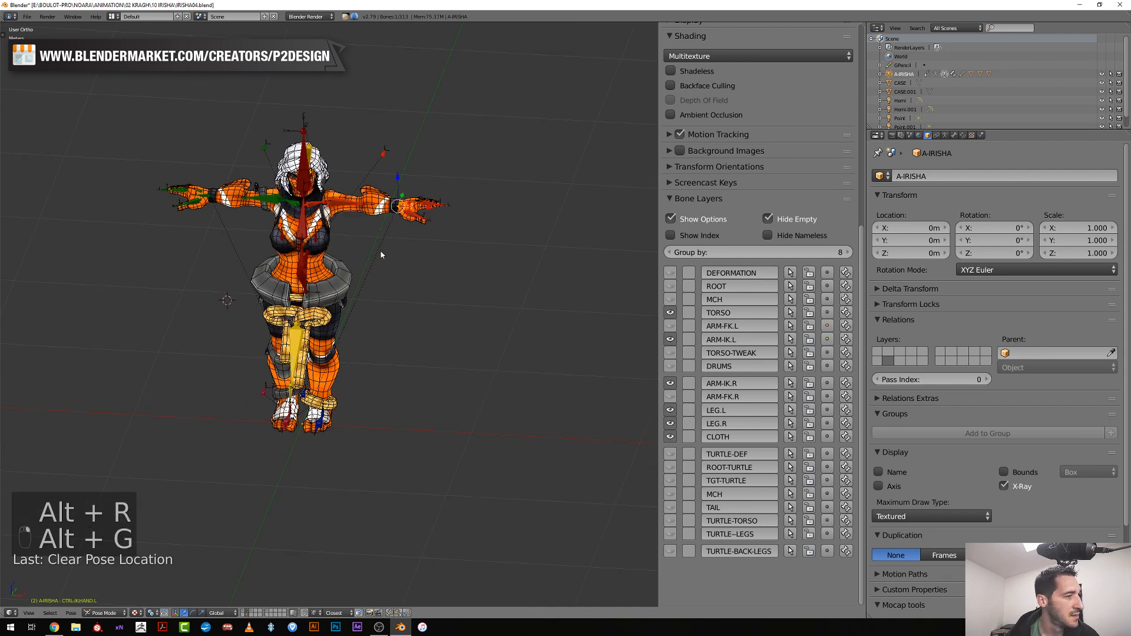
# Clear the scale of the left hand IK control
pyautogui.hotkey('alt', 's')
pyautogui.scroll(1, 391, 260)
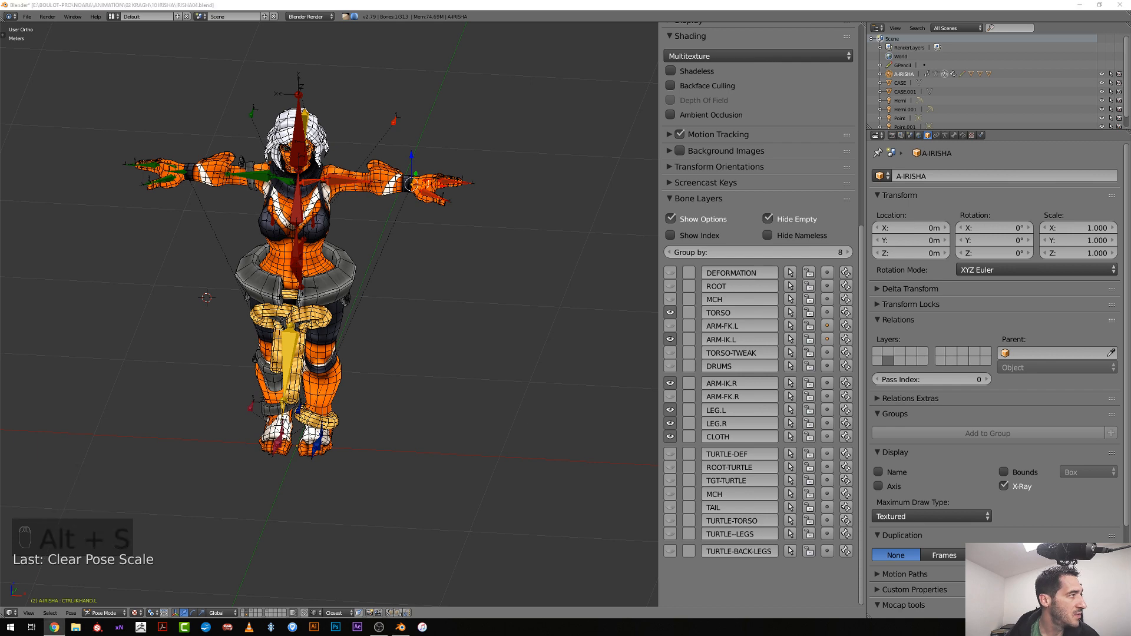
pyautogui.scroll(2, 289, 261)
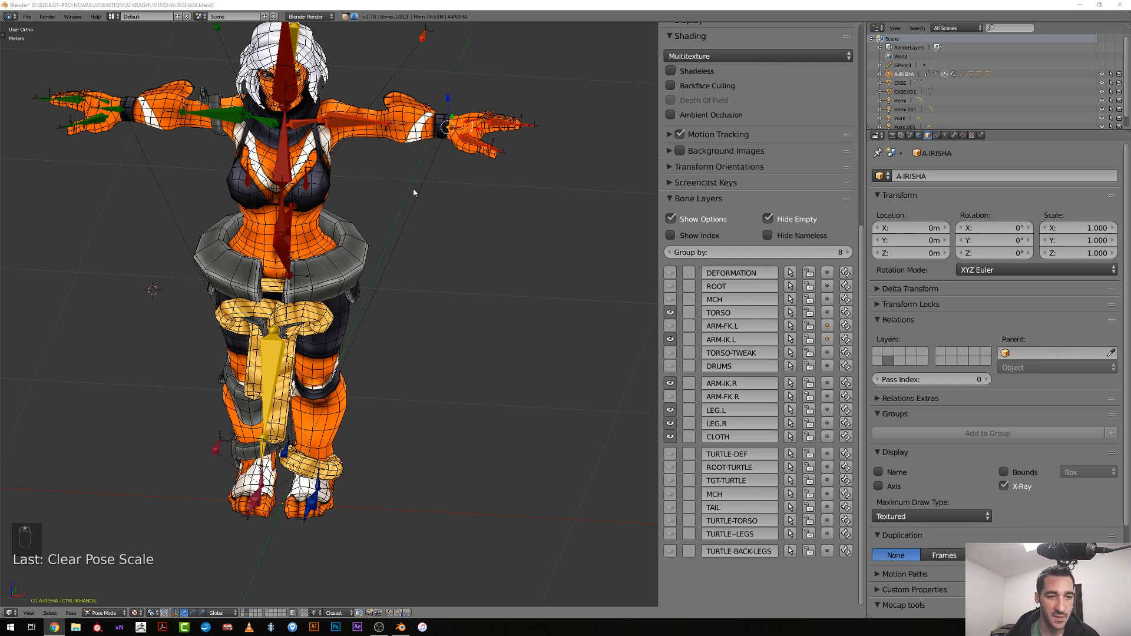
pyautogui.press('KP_1')
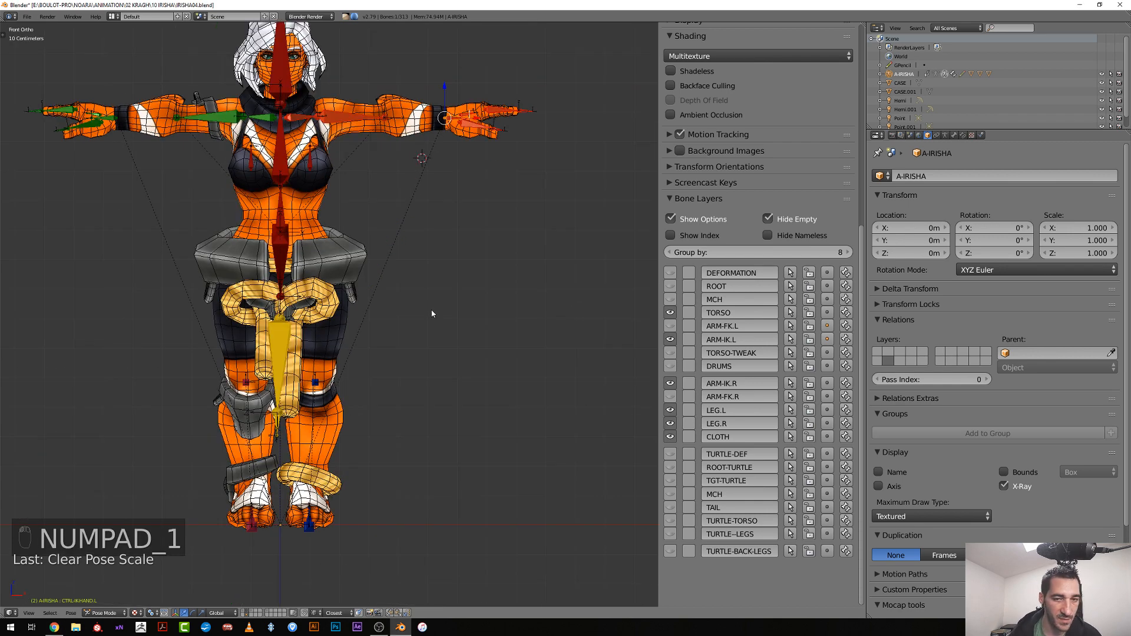
pyautogui.scroll(-2, 419, 270)
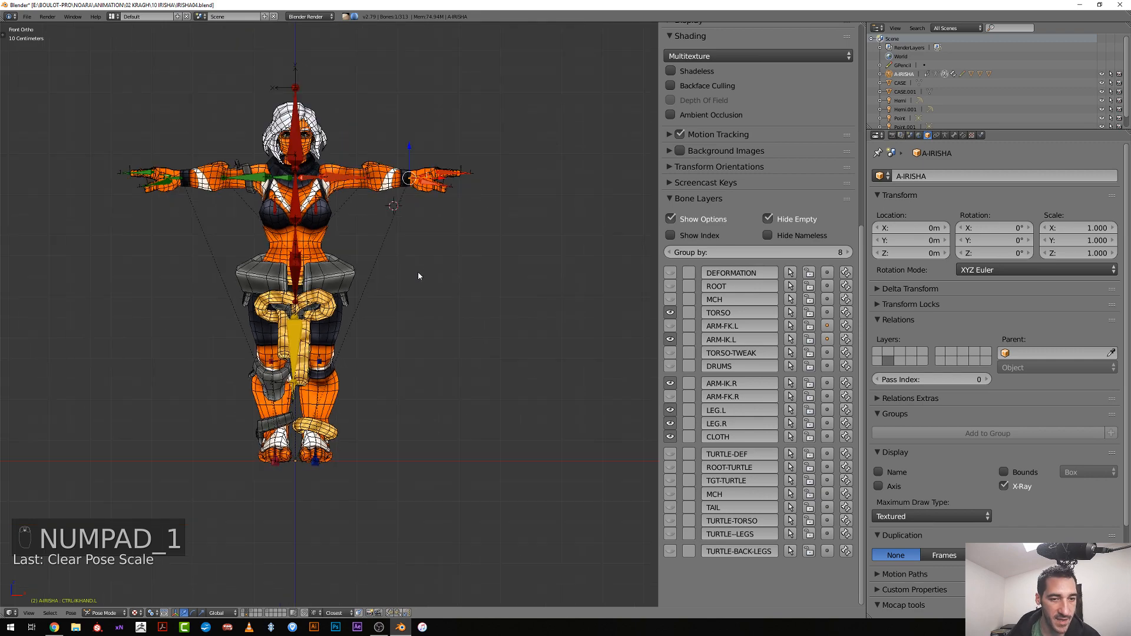
pyautogui.keyDown('shift'); pyautogui.moveTo(401, 232); pyautogui.dragTo(399, 330, button='middle'); pyautogui.keyUp('shift')
pyautogui.scroll(2, 424, 308)
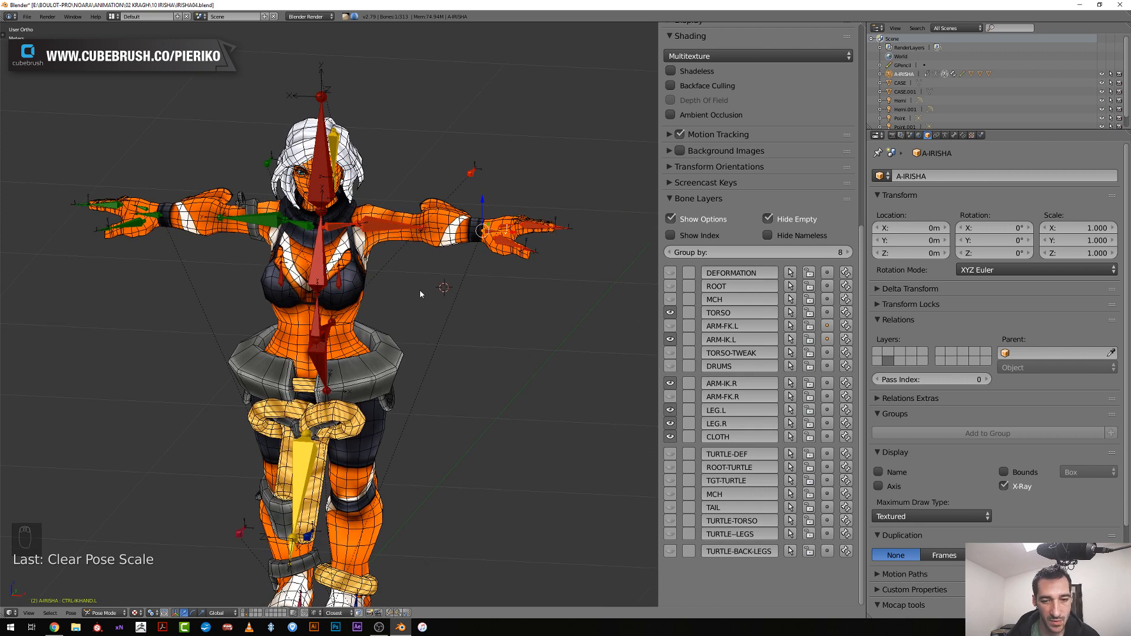
# Start editing the Irisha mesh and select the edge loop at the forearm side of the left black wristband
pyautogui.rightClick(446, 248)
pyautogui.press('KP_1')
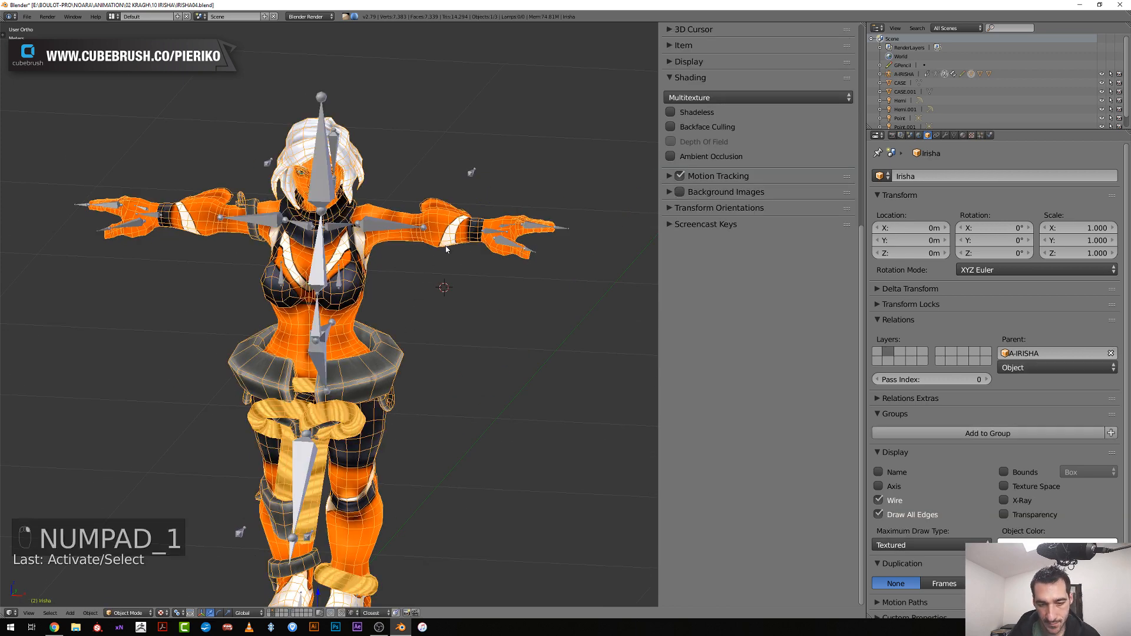
pyautogui.scroll(5, 446, 250)
pyautogui.keyDown('shift'); pyautogui.moveTo(472, 253); pyautogui.dragTo(311, 322, button='middle'); pyautogui.keyUp('shift')
pyautogui.scroll(1, 330, 306)
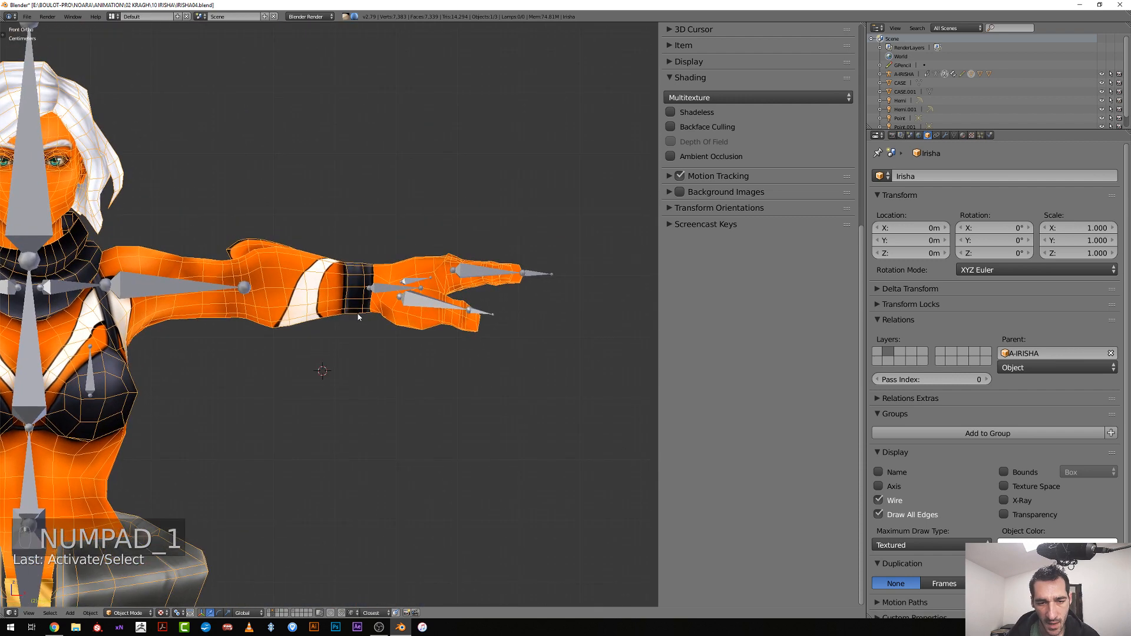
pyautogui.press('Tab')
pyautogui.keyDown('alt'); pyautogui.rightClick(346, 291); pyautogui.keyUp('alt')
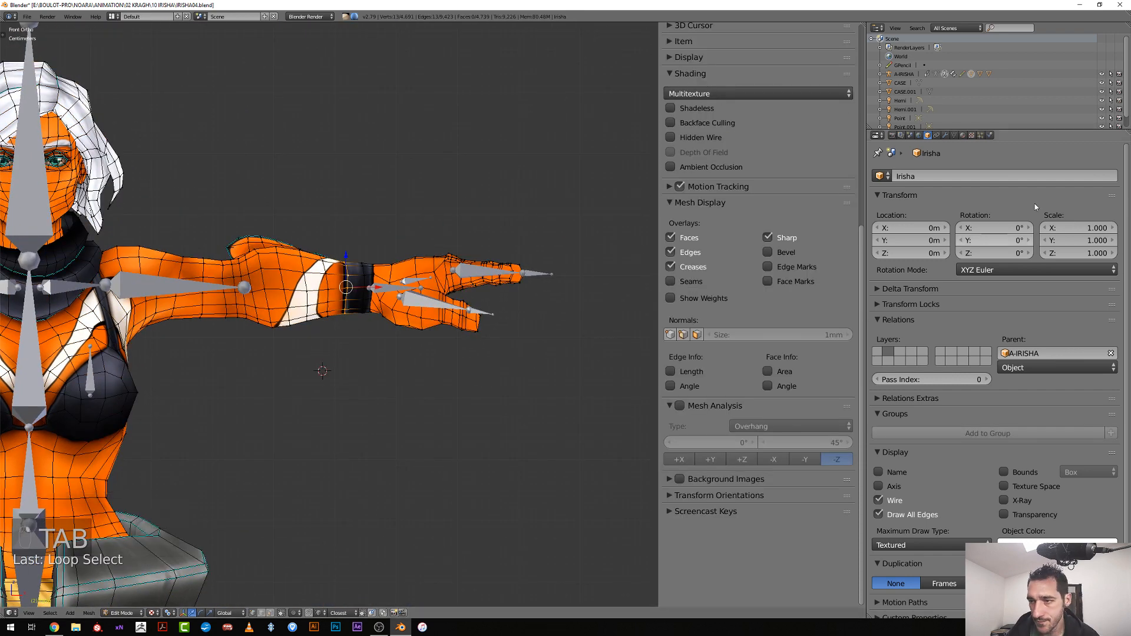
# Open the Irisha mesh's vertex groups and browse the list down to the left arm deformation groups
pyautogui.click(955, 135)
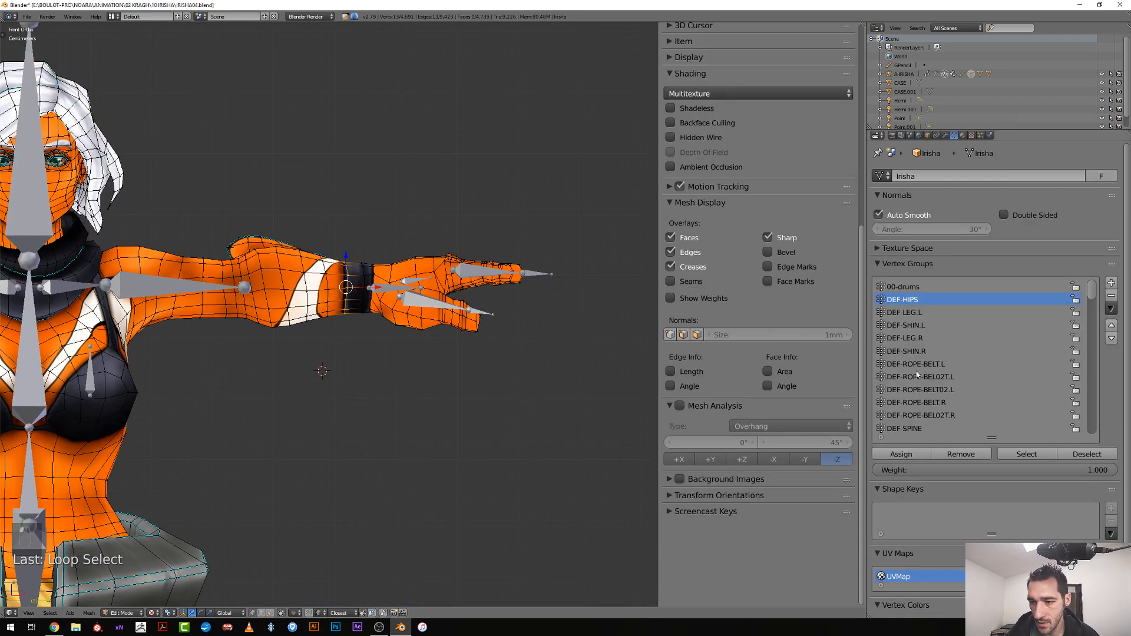
pyautogui.scroll(-6, 341, 365)
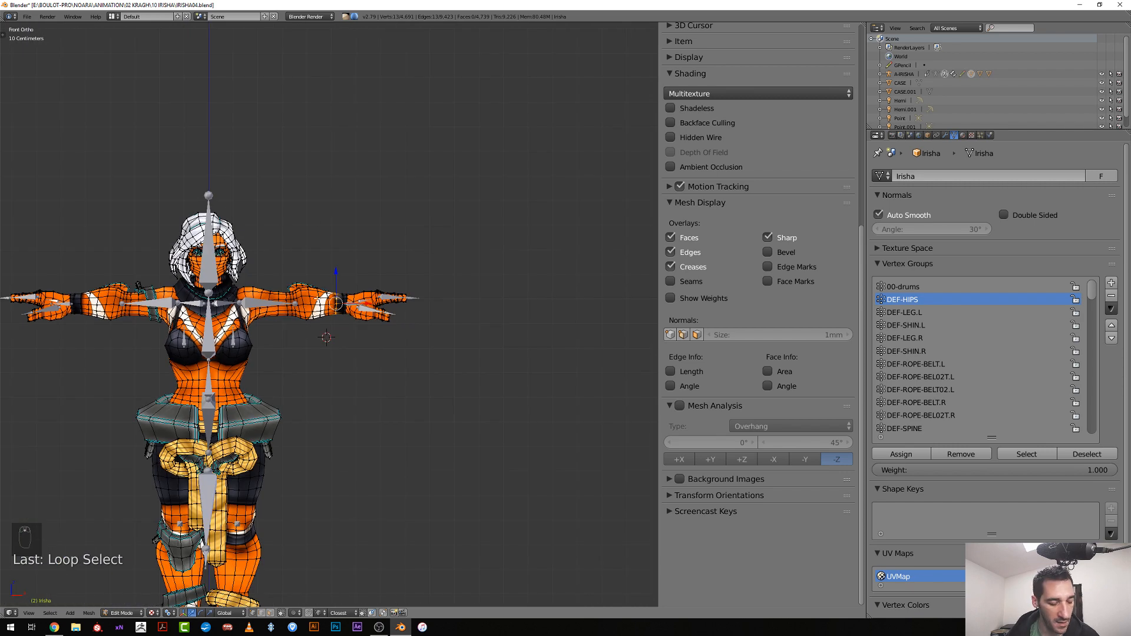
pyautogui.press('t')
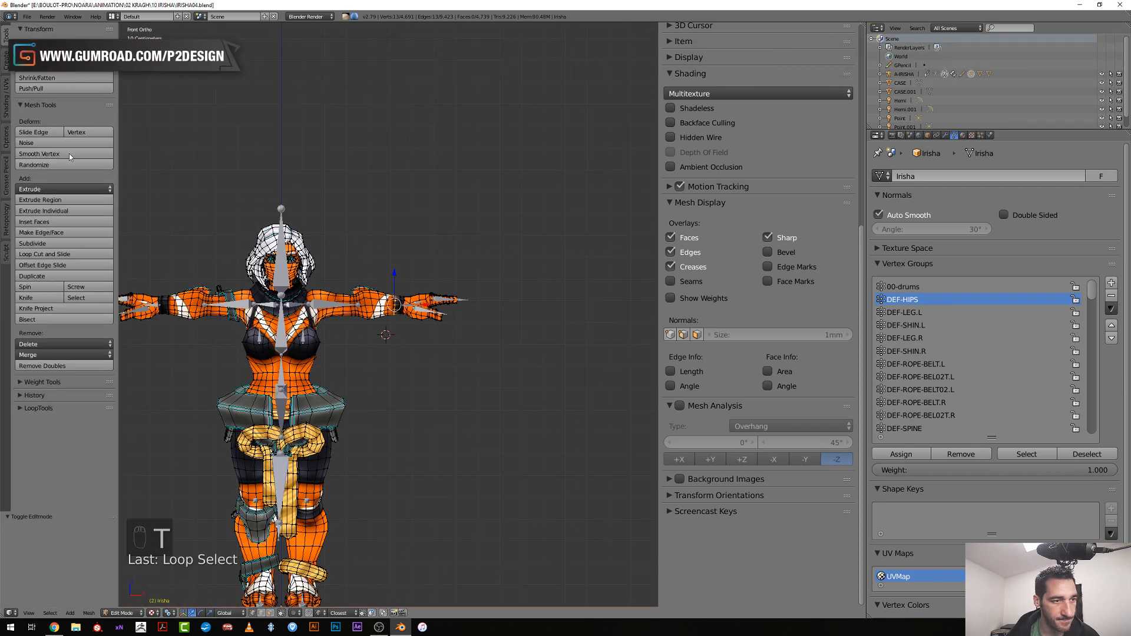
pyautogui.press('t')
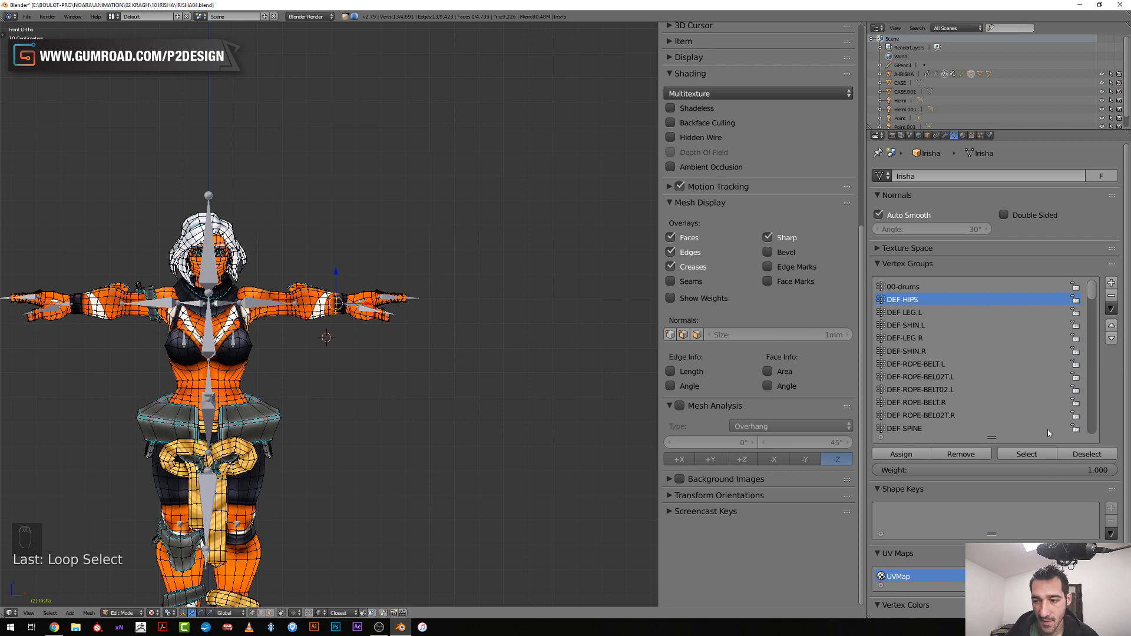
pyautogui.scroll(-5, 908, 395)
pyautogui.scroll(-2, 910, 393)
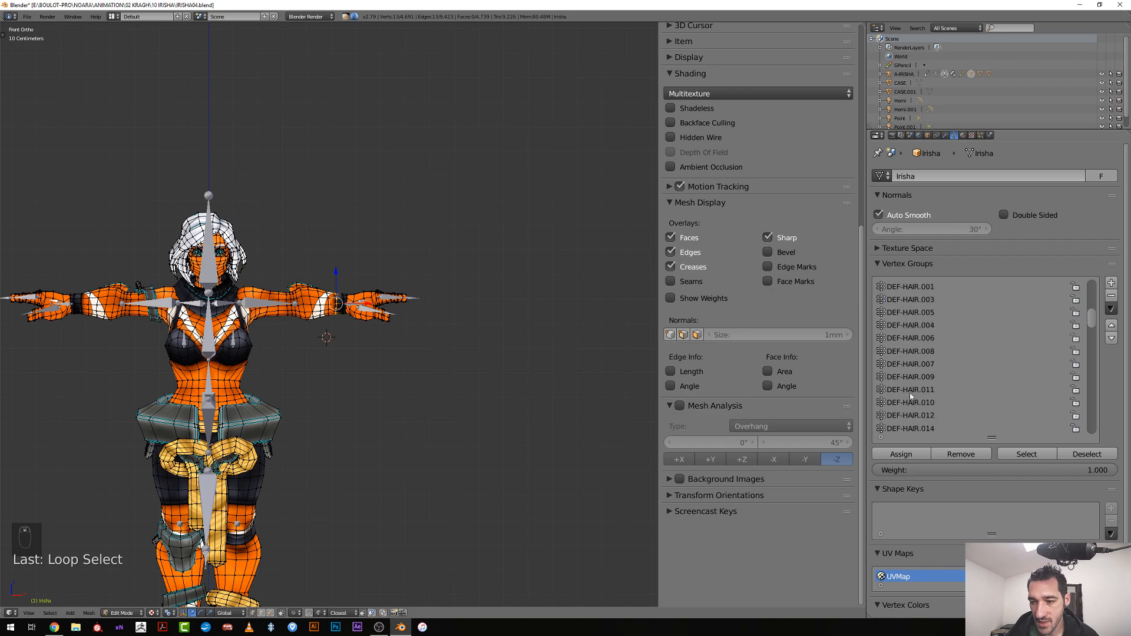
pyautogui.scroll(3, 410, 365)
pyautogui.scroll(-3, 409, 365)
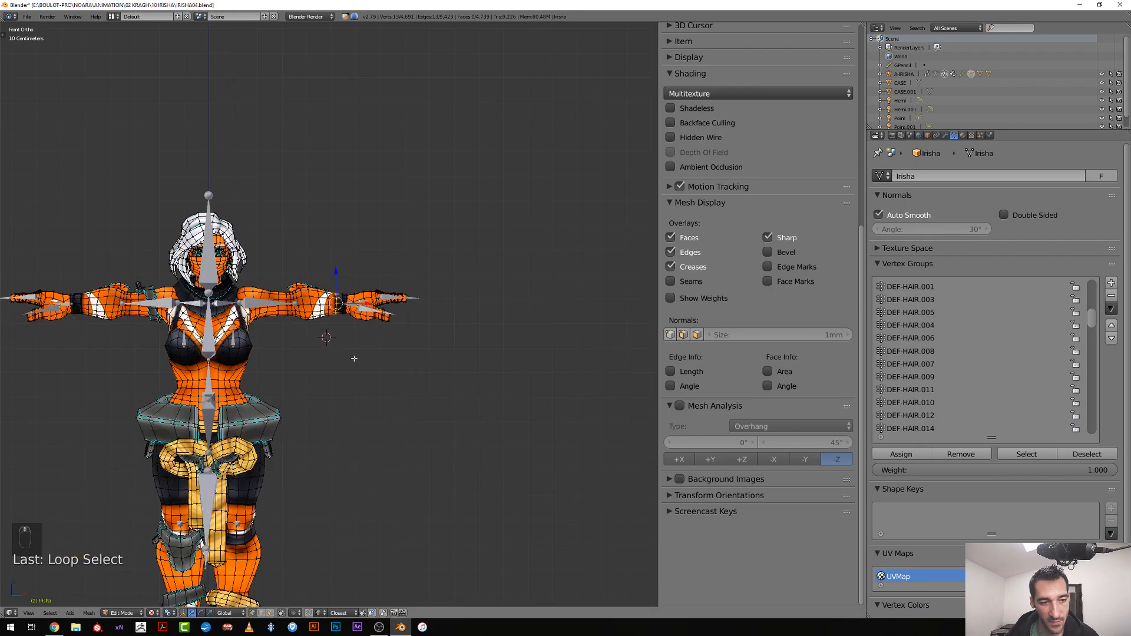
pyautogui.keyDown('shift'); pyautogui.moveTo(402, 363); pyautogui.dragTo(393, 394, button='middle'); pyautogui.keyUp('shift')
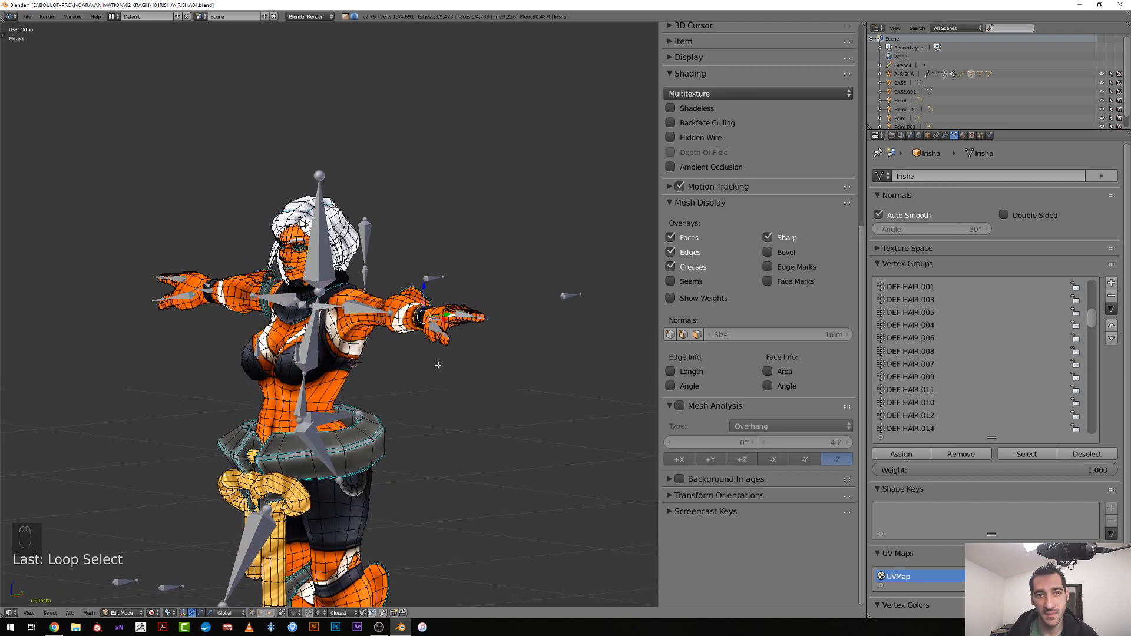
pyautogui.scroll(2, 431, 370)
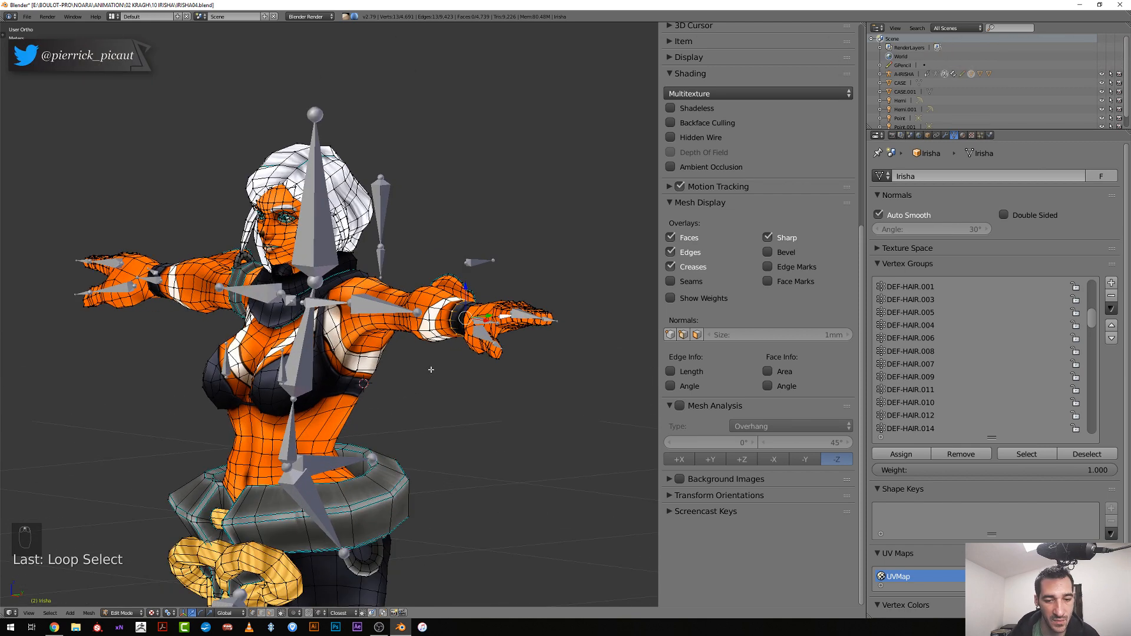
pyautogui.moveTo(431, 370); pyautogui.dragTo(450, 377, button='middle')
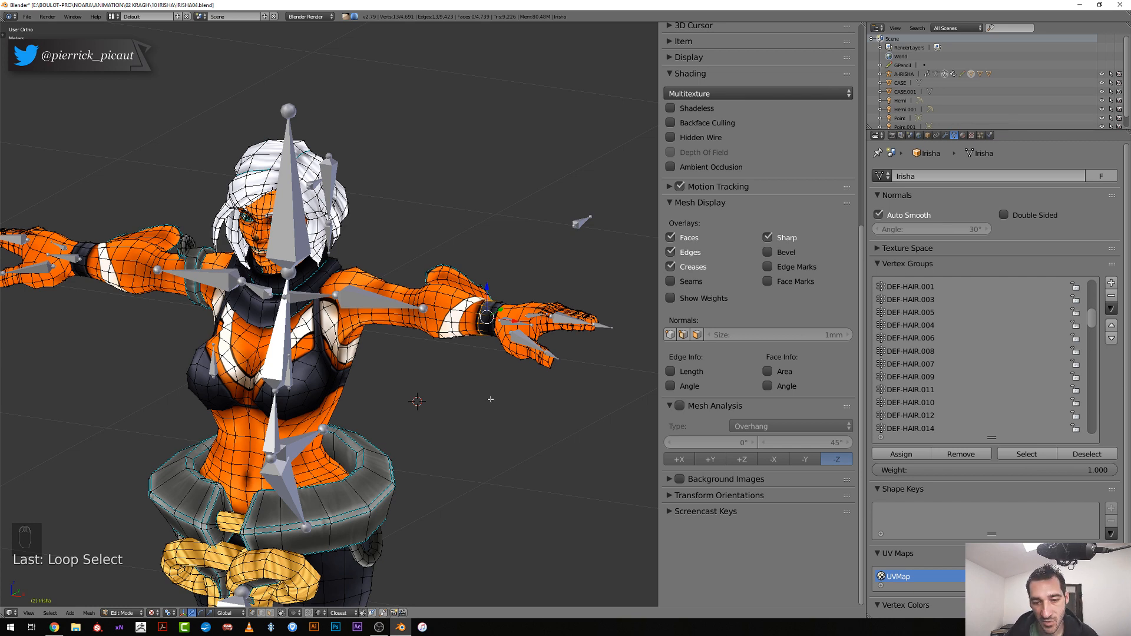
pyautogui.moveTo(442, 397)
pyautogui.mouseDown(button='middle')
pyautogui.moveTo(460, 397)
pyautogui.moveTo(450, 390)
pyautogui.mouseUp(button='middle')
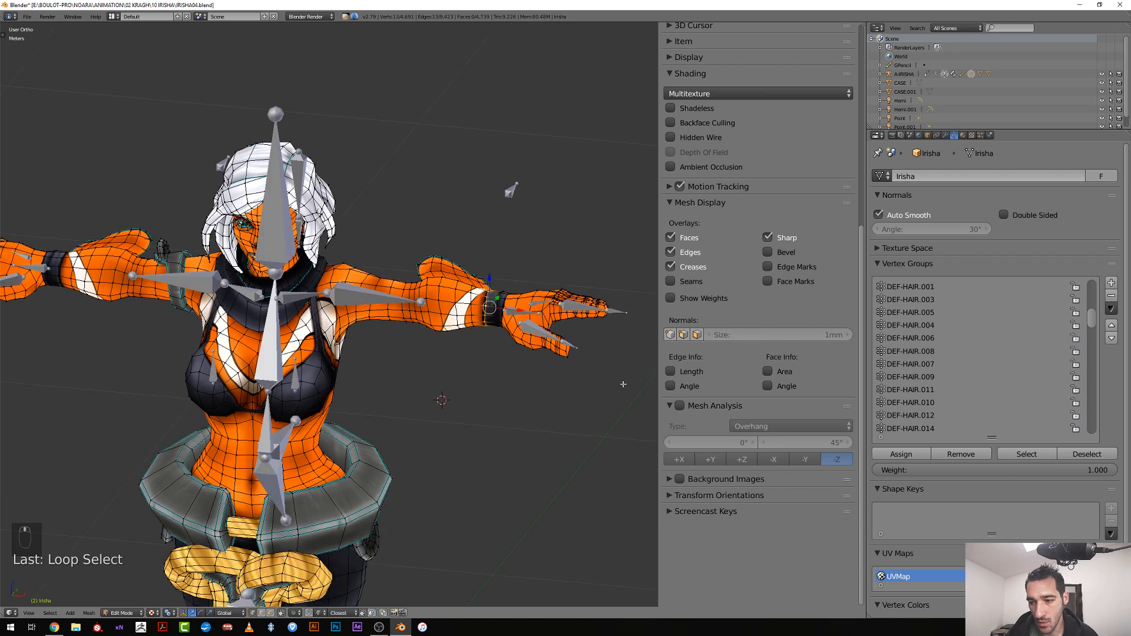
pyautogui.scroll(-10, 968, 406)
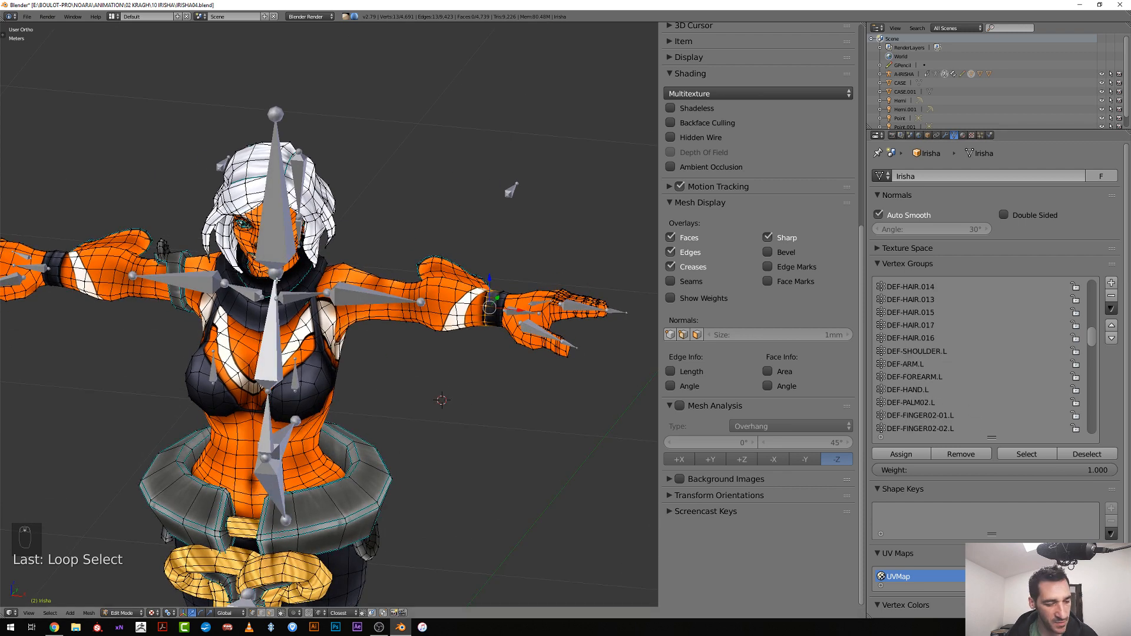
# Show the mesh editing options to check the X Mirror setting
pyautogui.press('t')
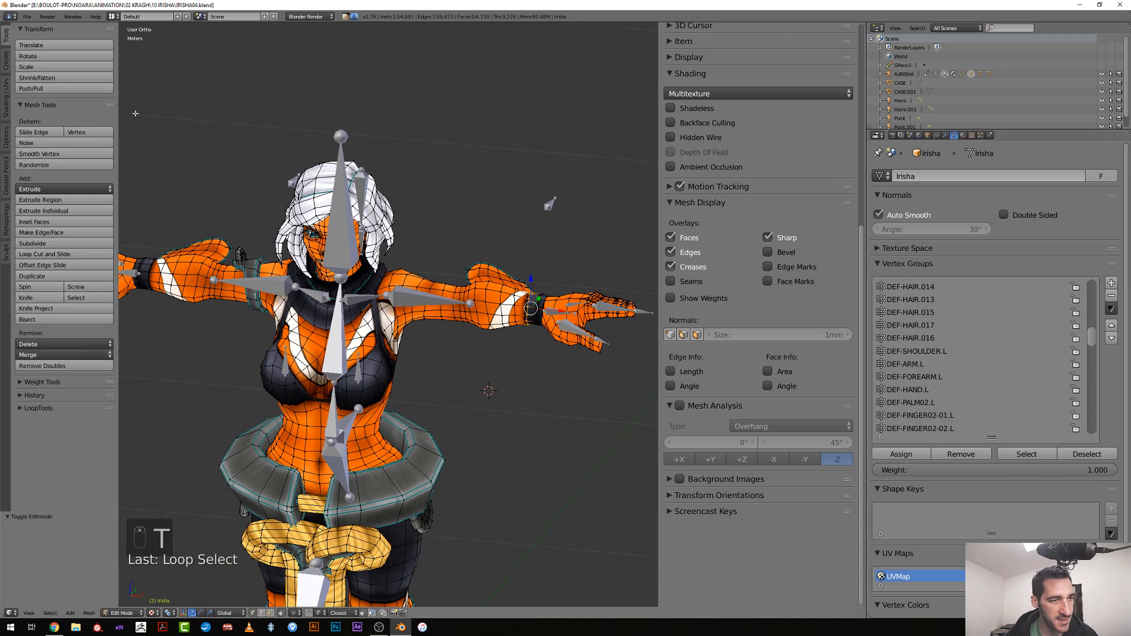
pyautogui.click(6, 141)
pyautogui.scroll(-2, 358, 248)
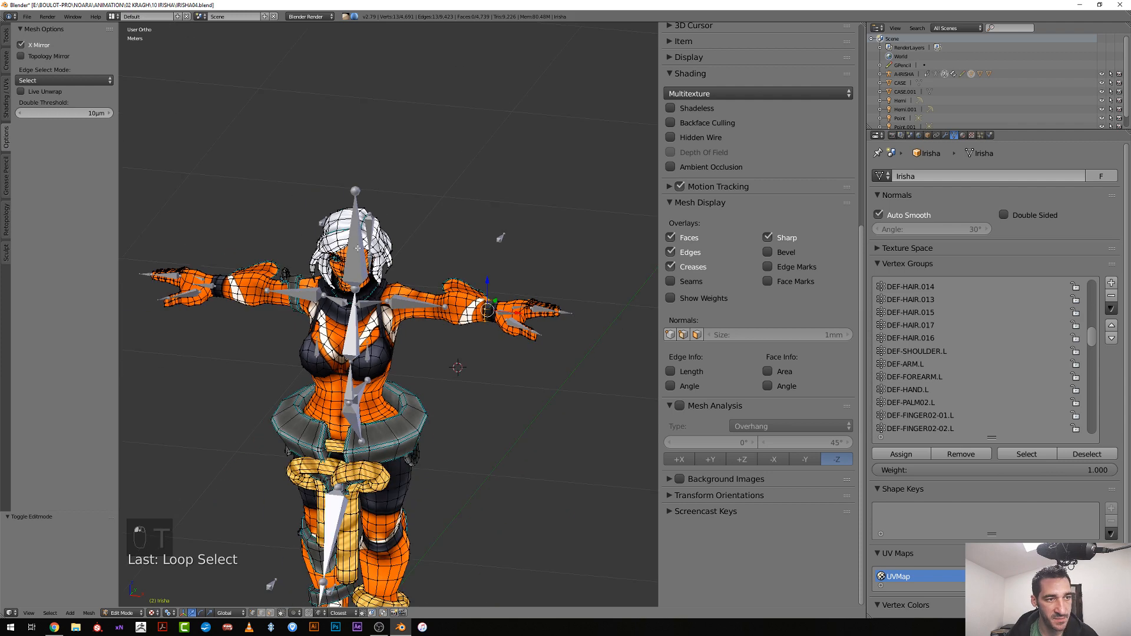
pyautogui.scroll(2, 462, 369)
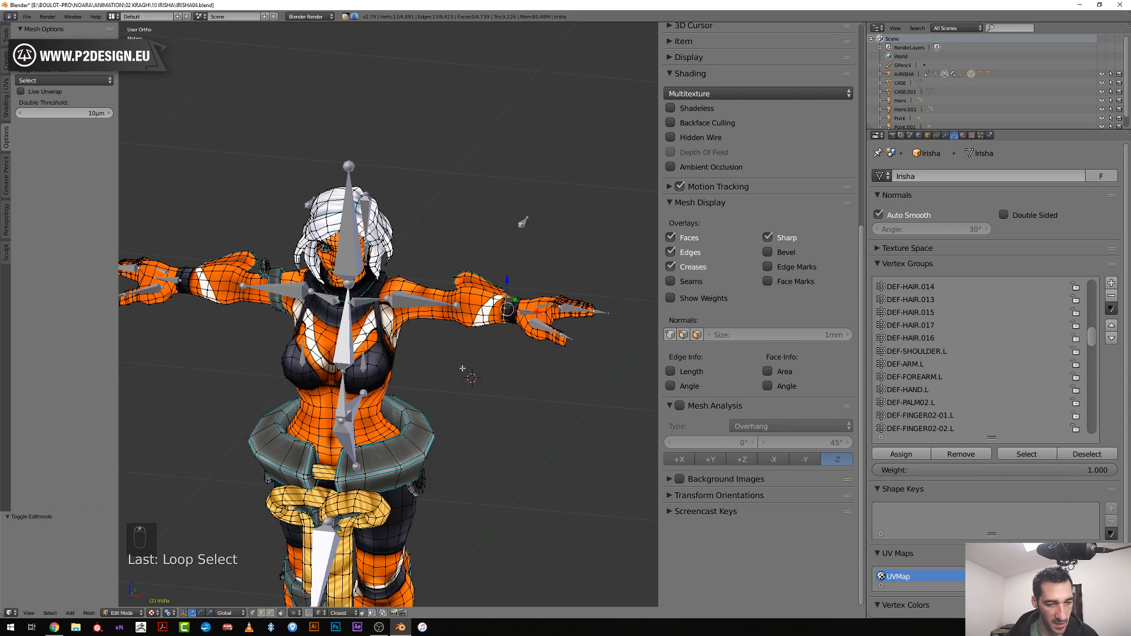
# Try moving the selected left wrist edge loop, leaving it in its original position
pyautogui.press('g')
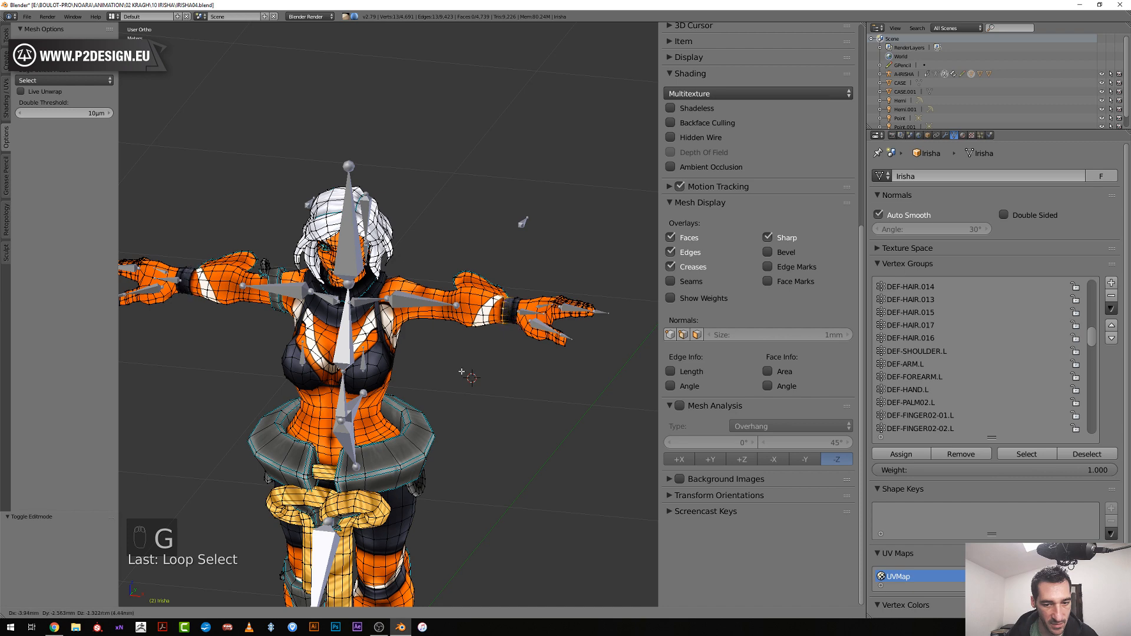
pyautogui.click(462, 368)
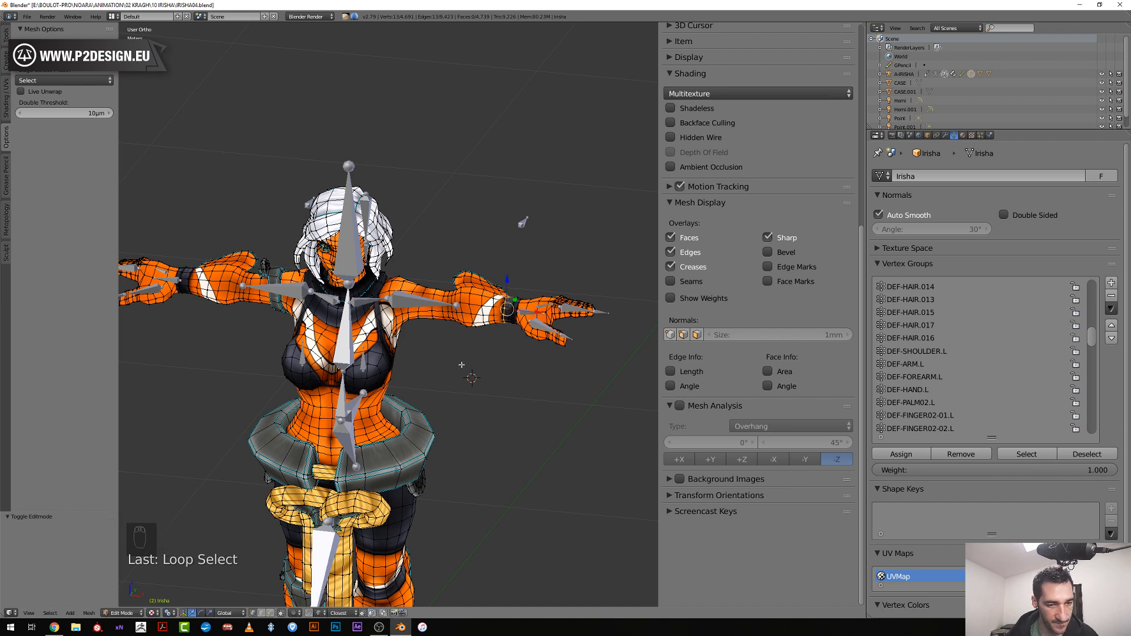
pyautogui.press('t')
pyautogui.press('g')
pyautogui.rightClick(464, 327)
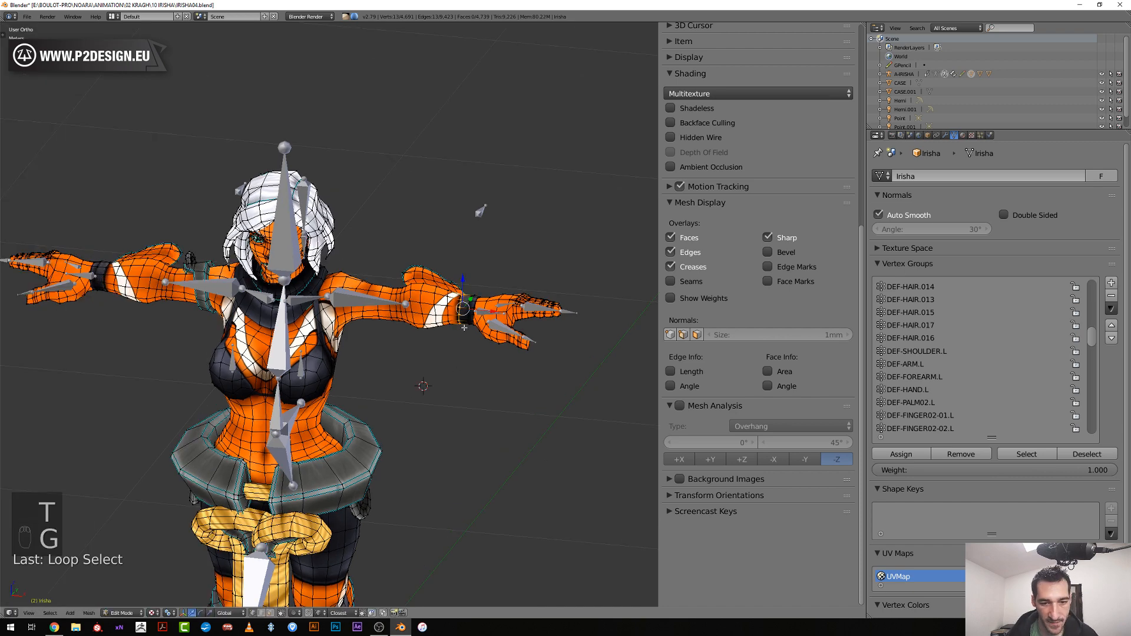
# Enable the Show Weights overlay and switch the viewport to solid shading with Matcap turned off
pyautogui.press('t')
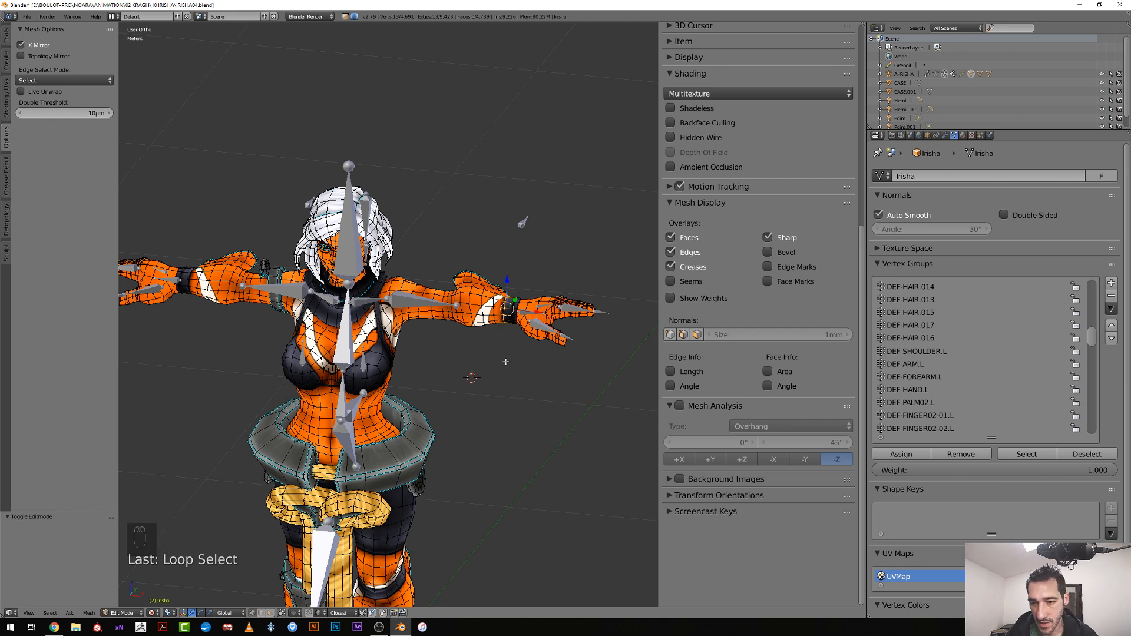
pyautogui.click(670, 298)
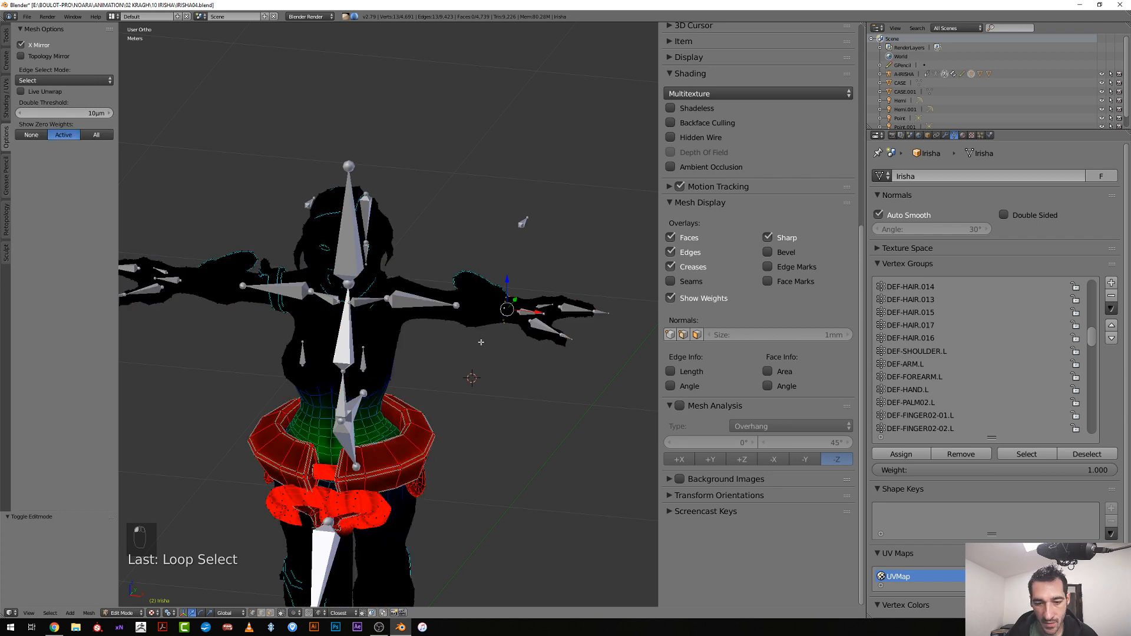
pyautogui.hotkey('alt', 'z')
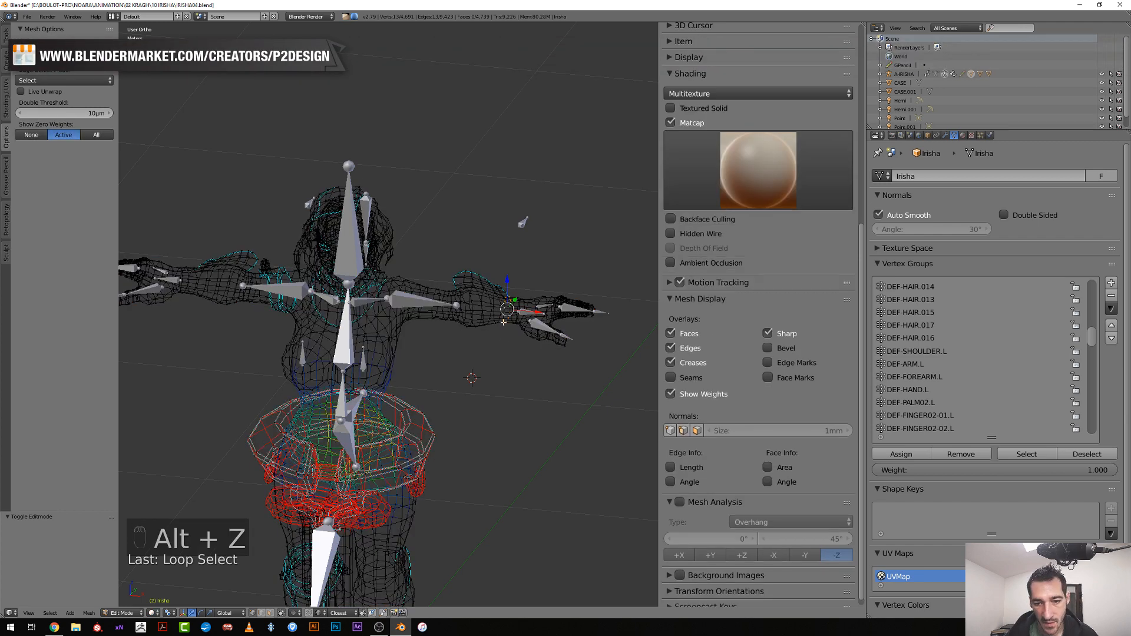
pyautogui.press('z')
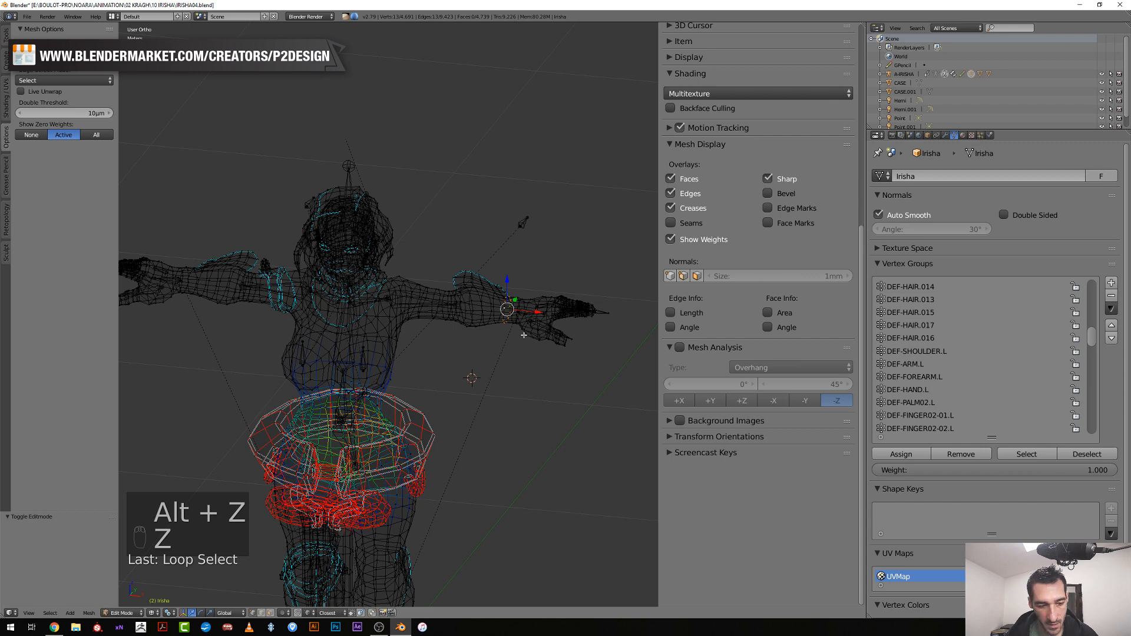
pyautogui.press('z')
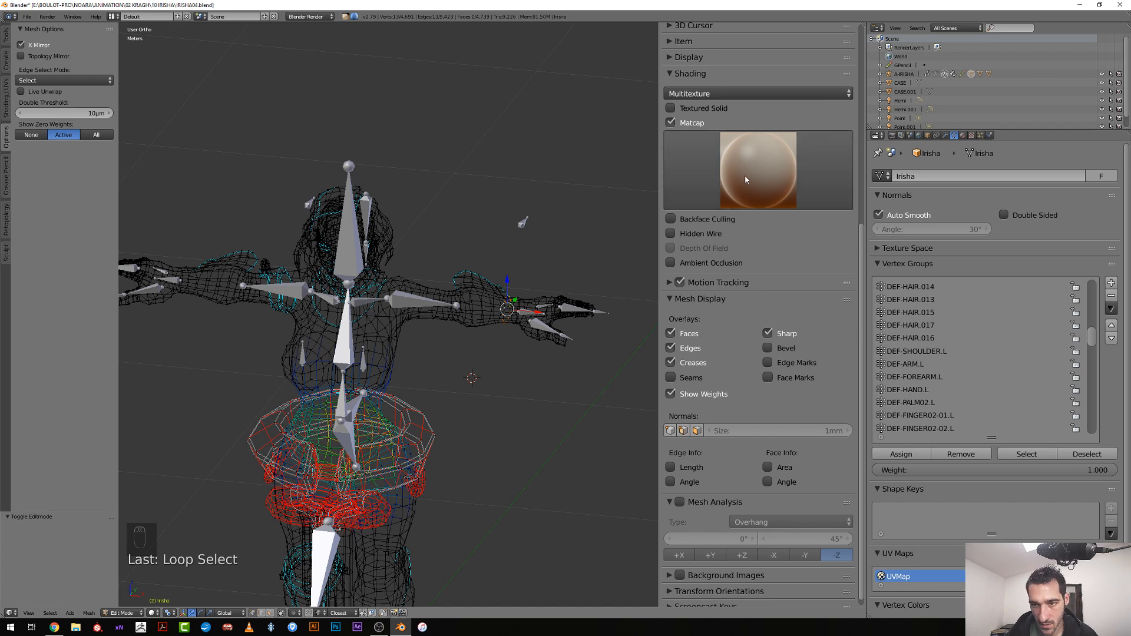
pyautogui.click(670, 123)
pyautogui.scroll(1, 625, 355)
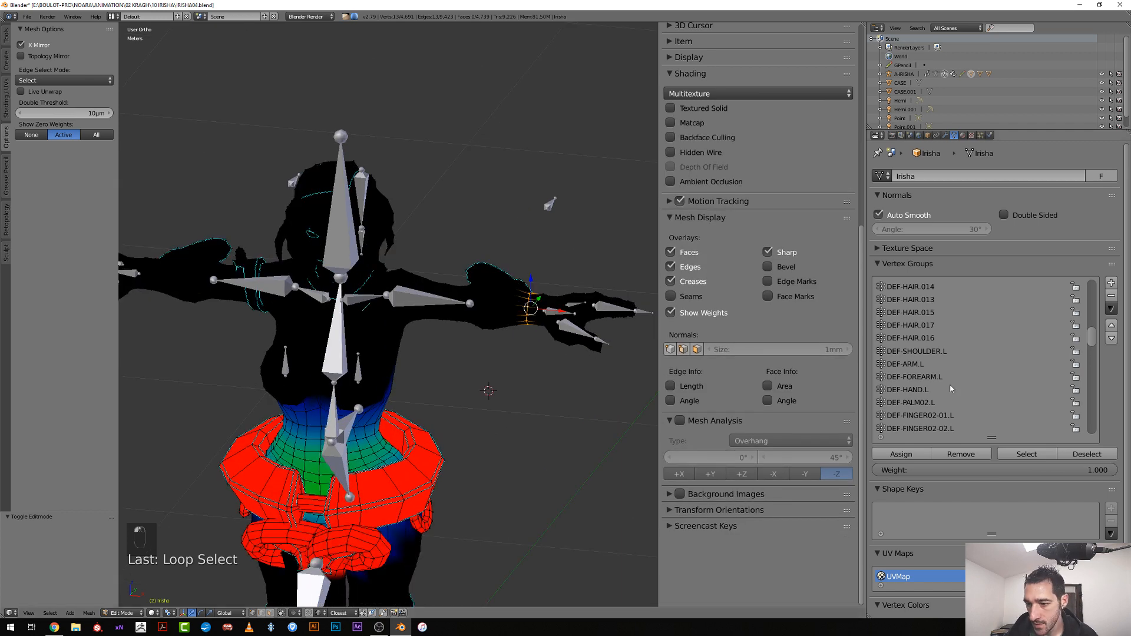
# Assign the selected left wrist edge loop to the DEF-FOREARM.L vertex group with a weight of 1.000
pyautogui.click(907, 364)
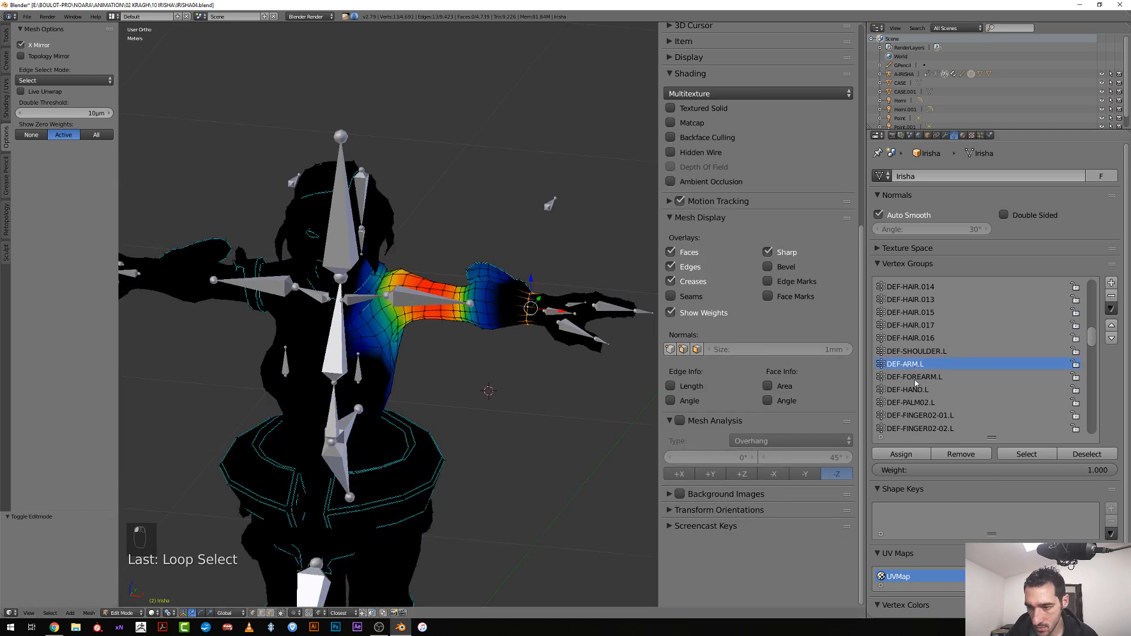
pyautogui.click(916, 377)
pyautogui.moveTo(490, 359); pyautogui.dragTo(460, 366, button='middle')
pyautogui.scroll(3, 436, 370)
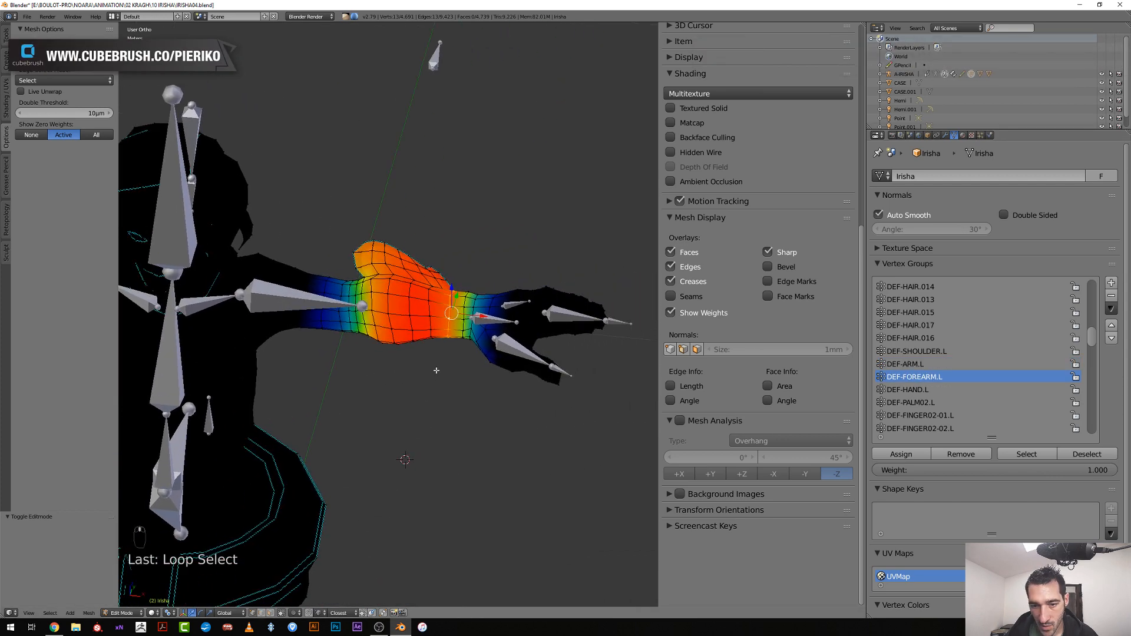
pyautogui.scroll(1, 436, 370)
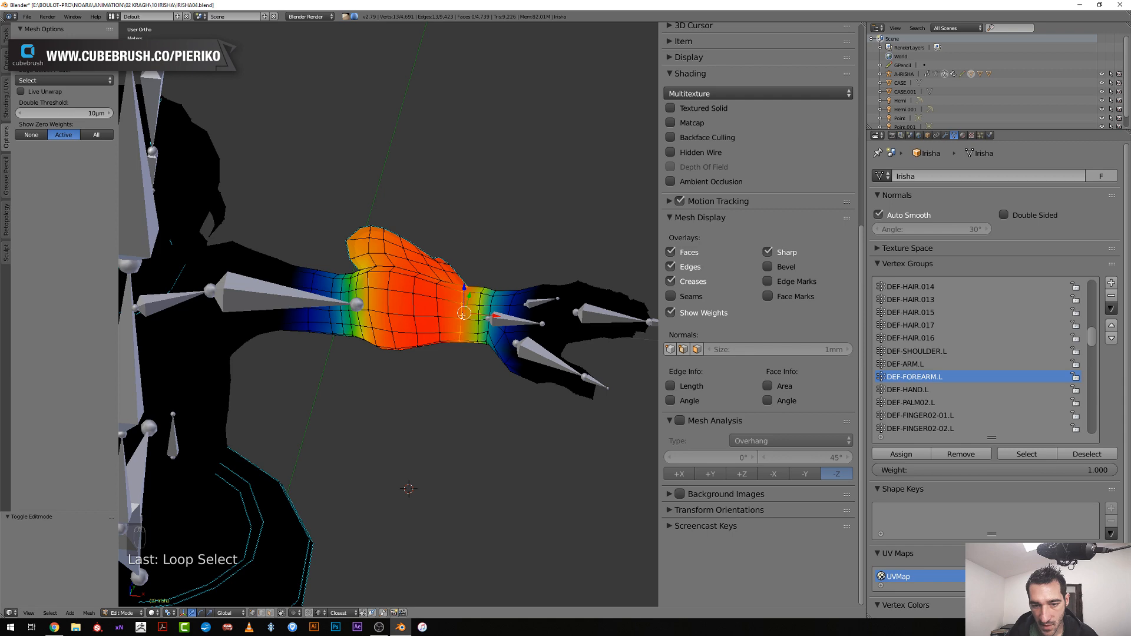
pyautogui.scroll(-2, 464, 313)
pyautogui.click(901, 454)
pyautogui.scroll(-2, 432, 314)
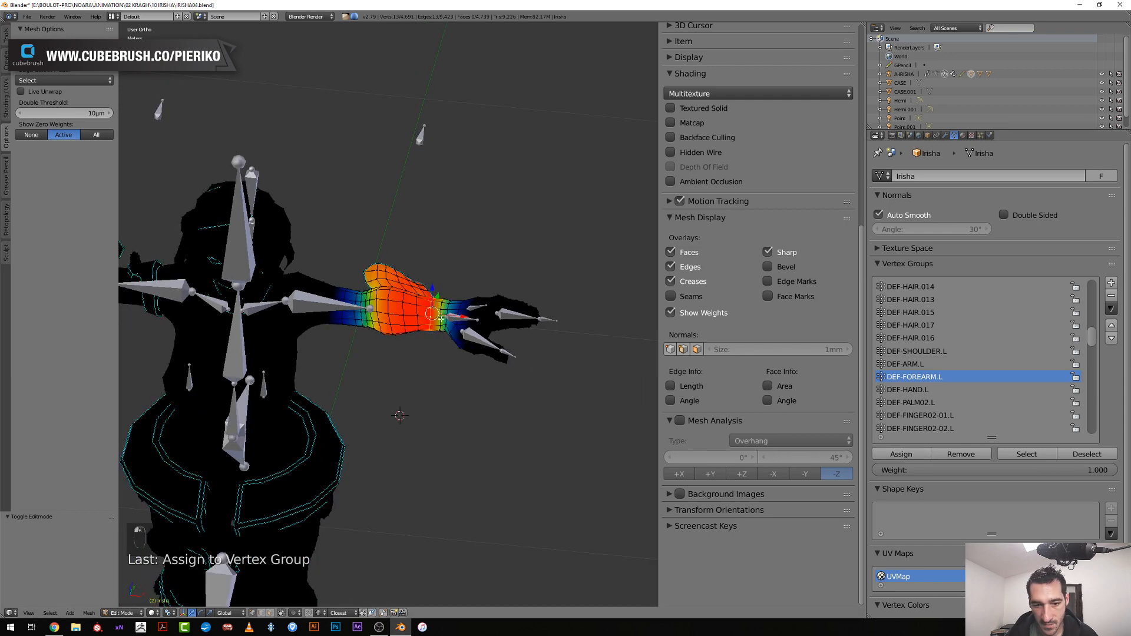
# Filter the vertex groups by "forearm" and make DEF-FOREARM.R the active group
pyautogui.scroll(1, 408, 341)
pyautogui.scroll(-5, 411, 370)
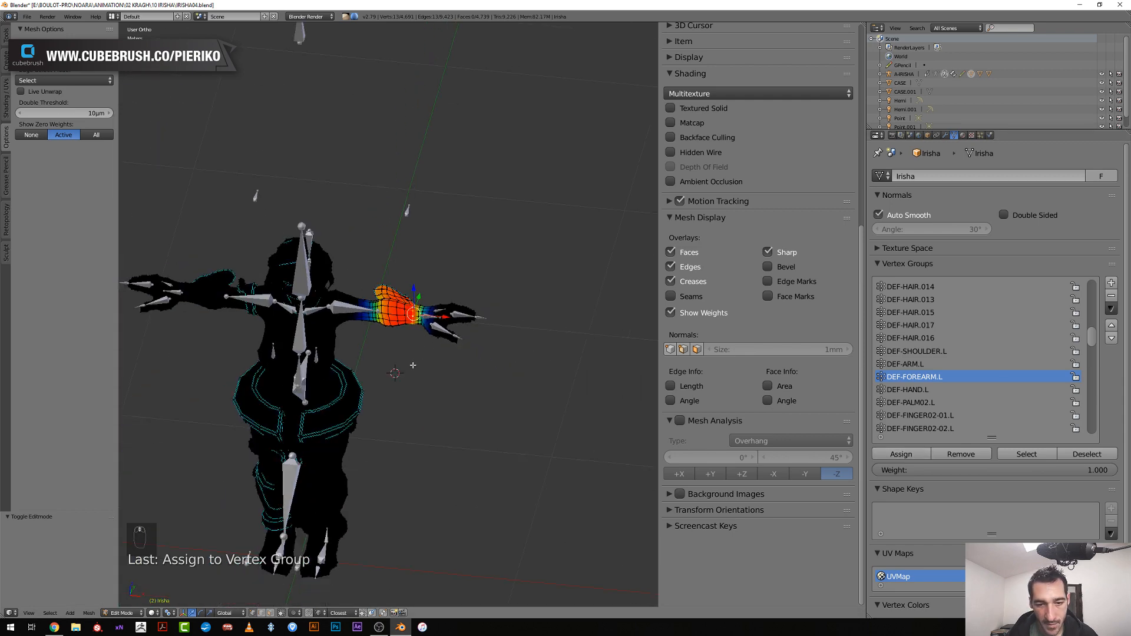
pyautogui.keyDown('shift'); pyautogui.moveTo(408, 370); pyautogui.dragTo(485, 374, button='middle'); pyautogui.keyUp('shift')
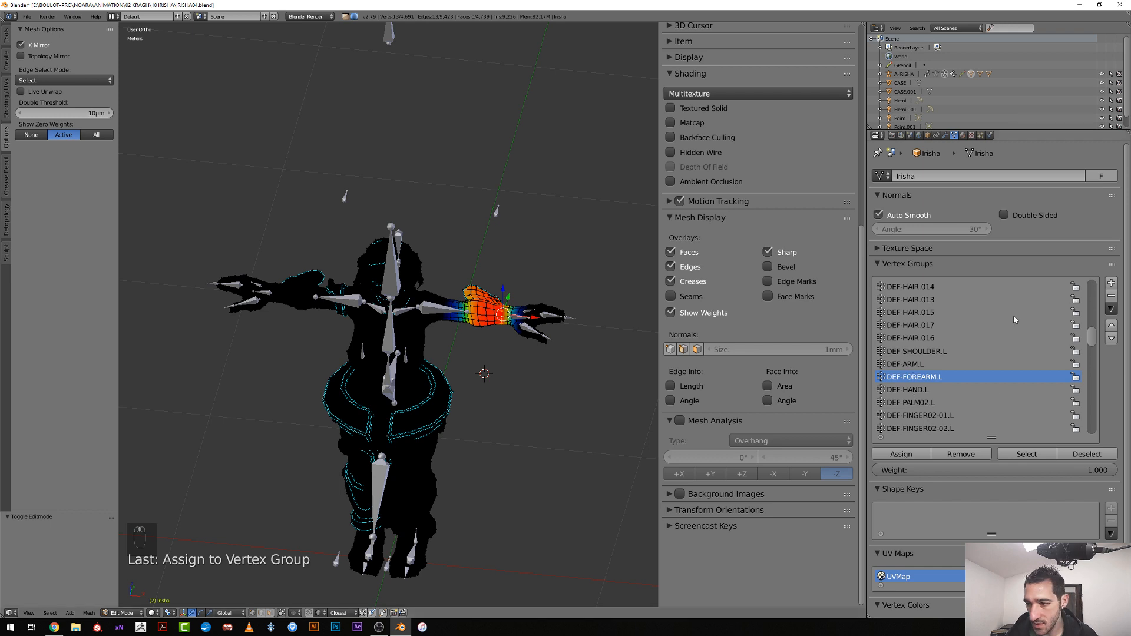
pyautogui.click(881, 439)
pyautogui.click(900, 454)
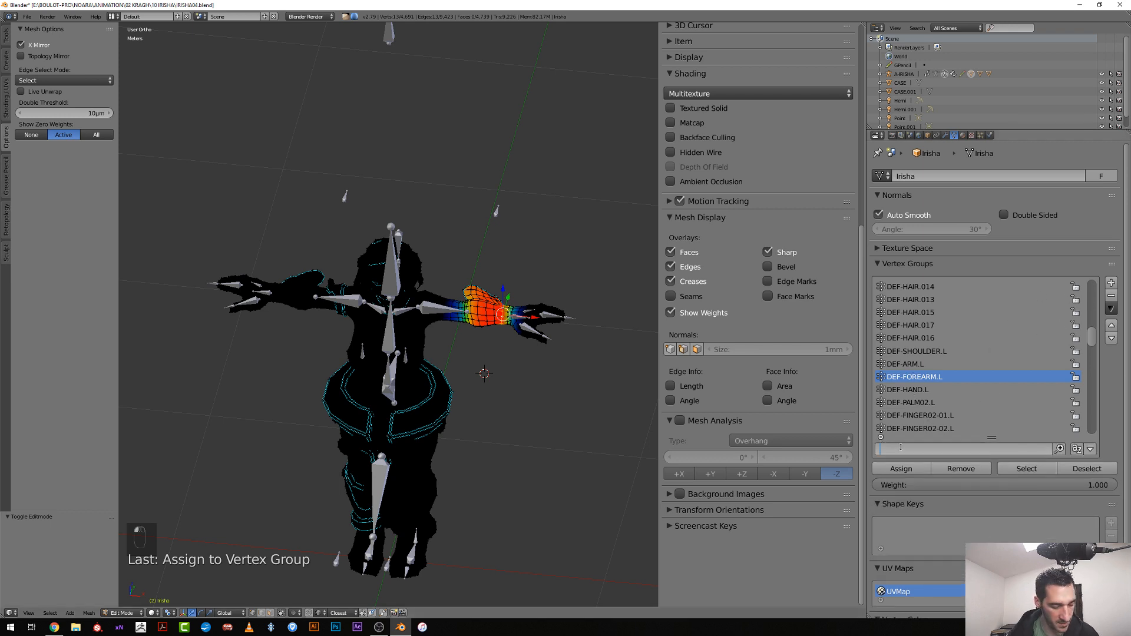
pyautogui.write('forearm')
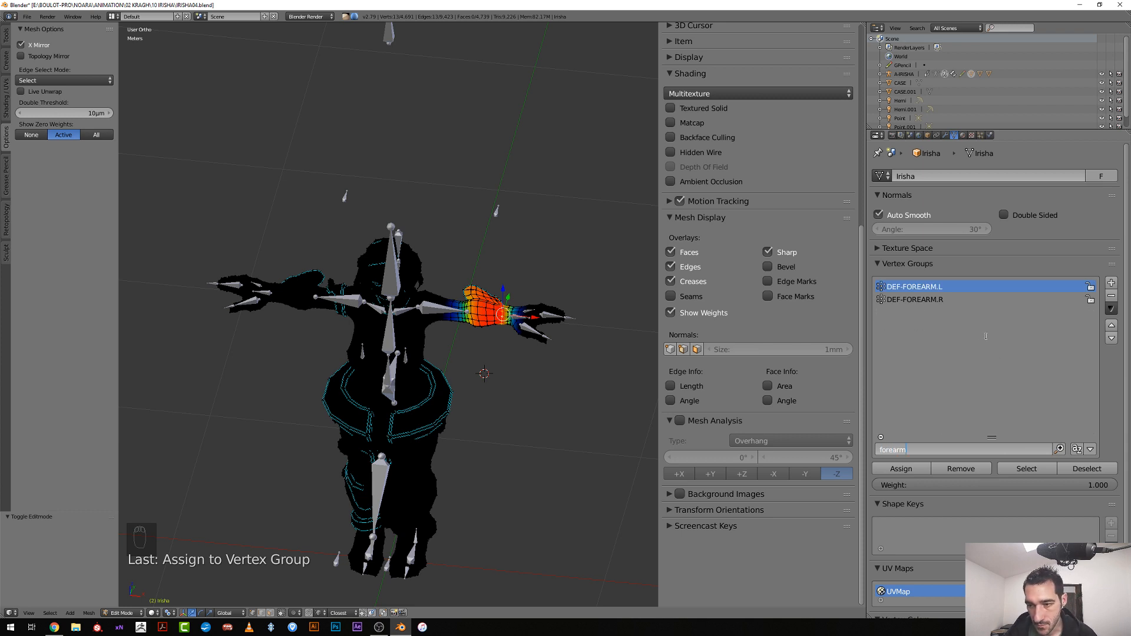
pyautogui.doubleClick(919, 299)
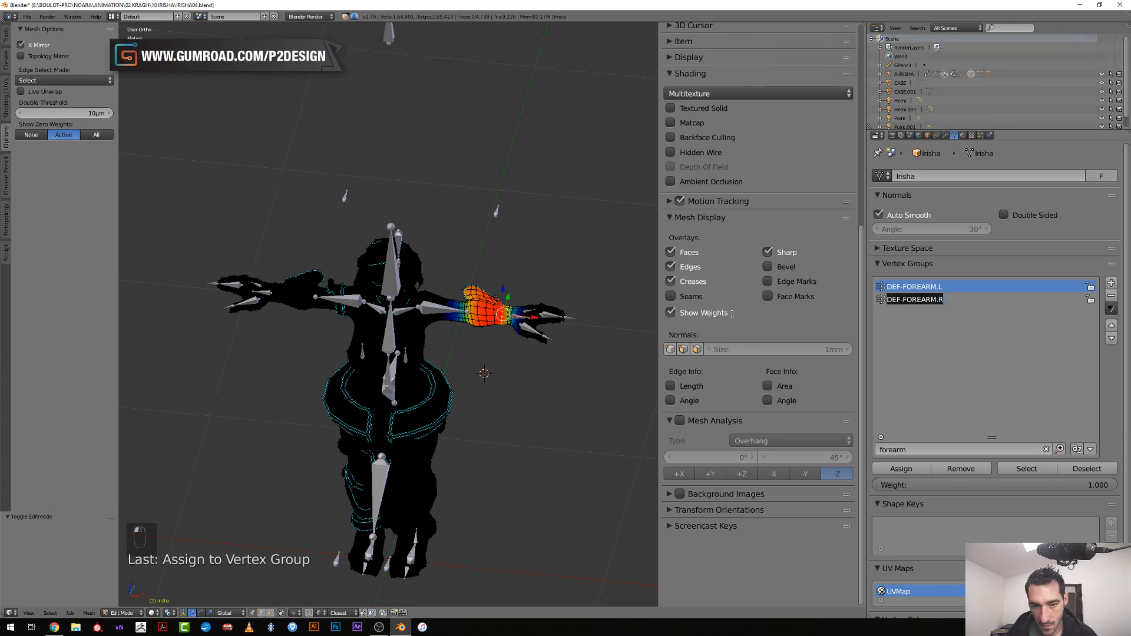
pyautogui.click(914, 300)
pyautogui.scroll(2, 488, 334)
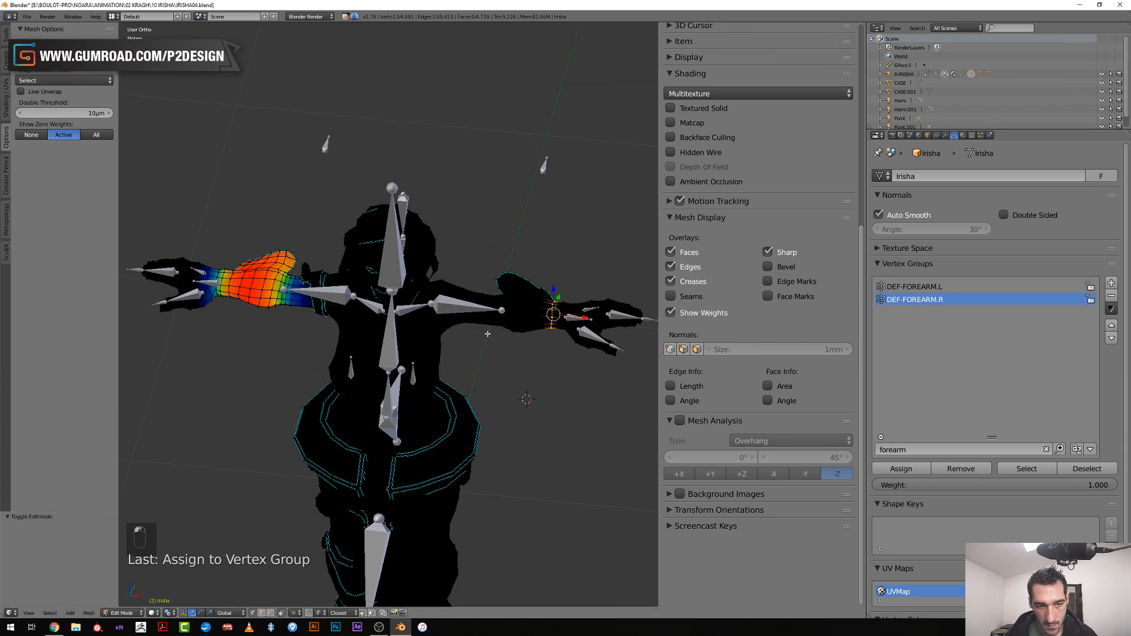
# Remove the selected left wrist edge loop from DEF-FOREARM.L and compare the weights with DEF-FOREARM.R
pyautogui.click(910, 286)
pyautogui.click(977, 472)
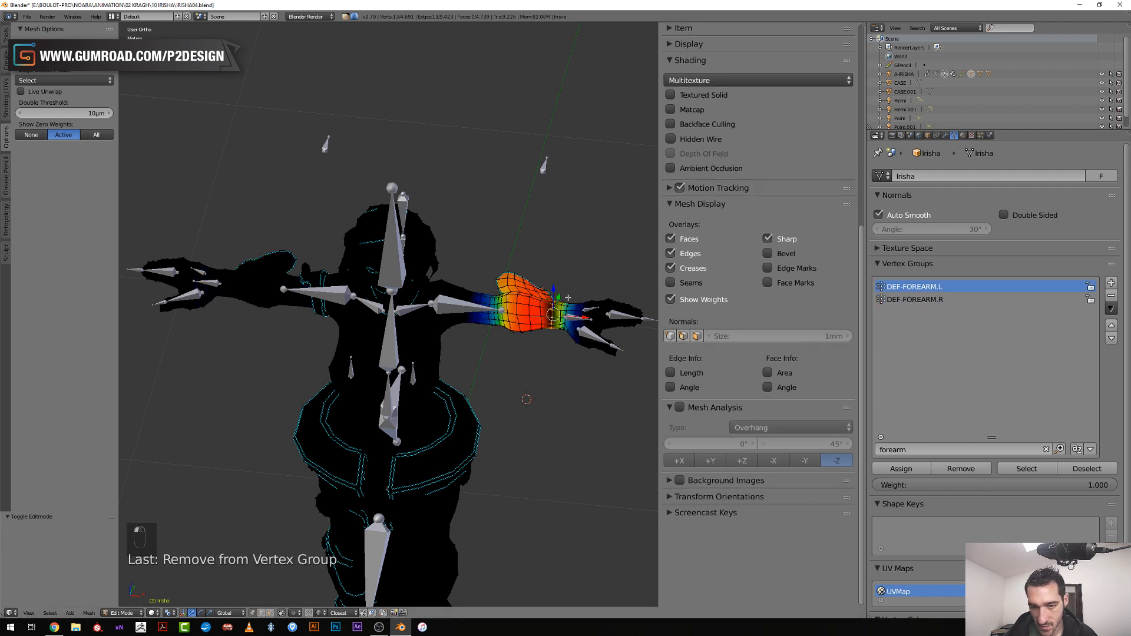
pyautogui.click(909, 300)
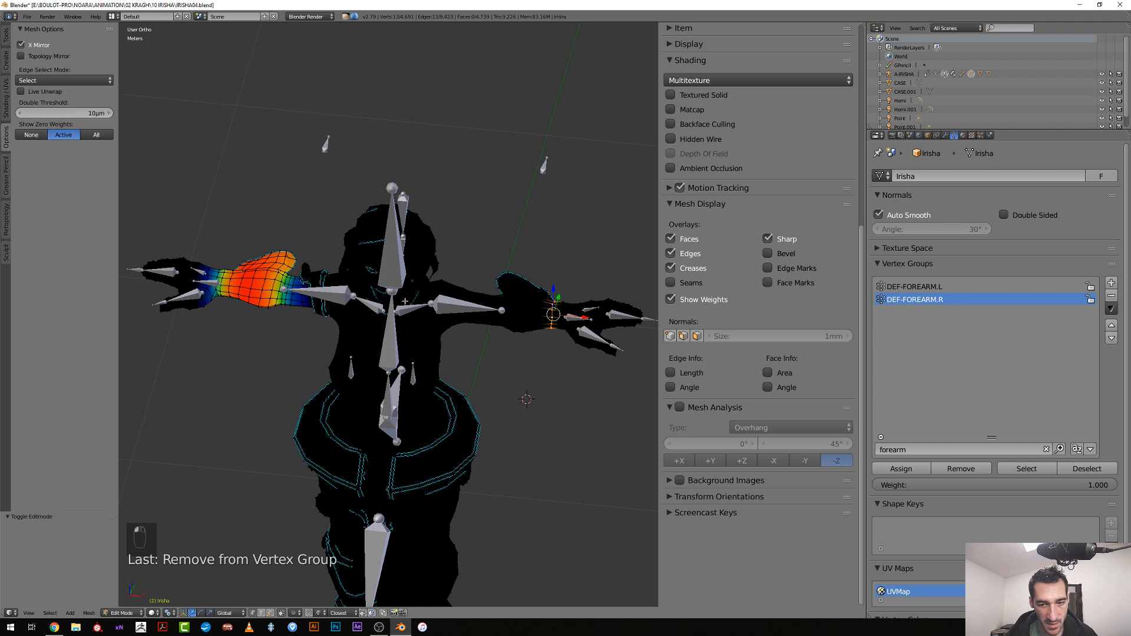
pyautogui.click(930, 289)
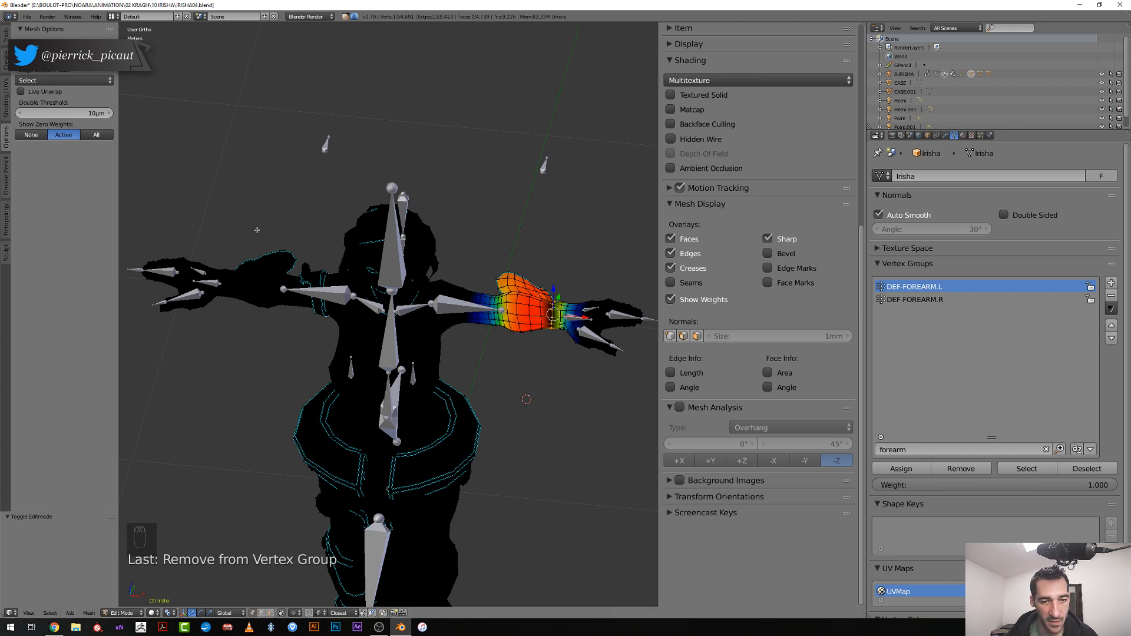
# Inspect the deform weights of single vertices on either side of the left wrist loop, ending with the loop reselected
pyautogui.scroll(1, 491, 382)
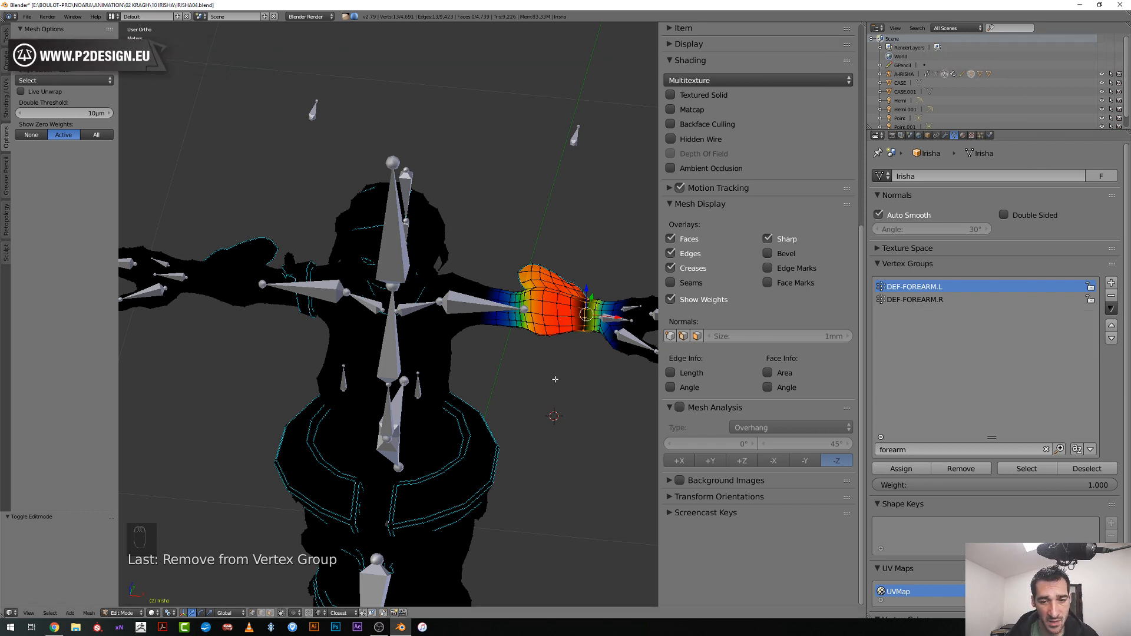
pyautogui.moveTo(555, 377); pyautogui.dragTo(564, 306, button='middle')
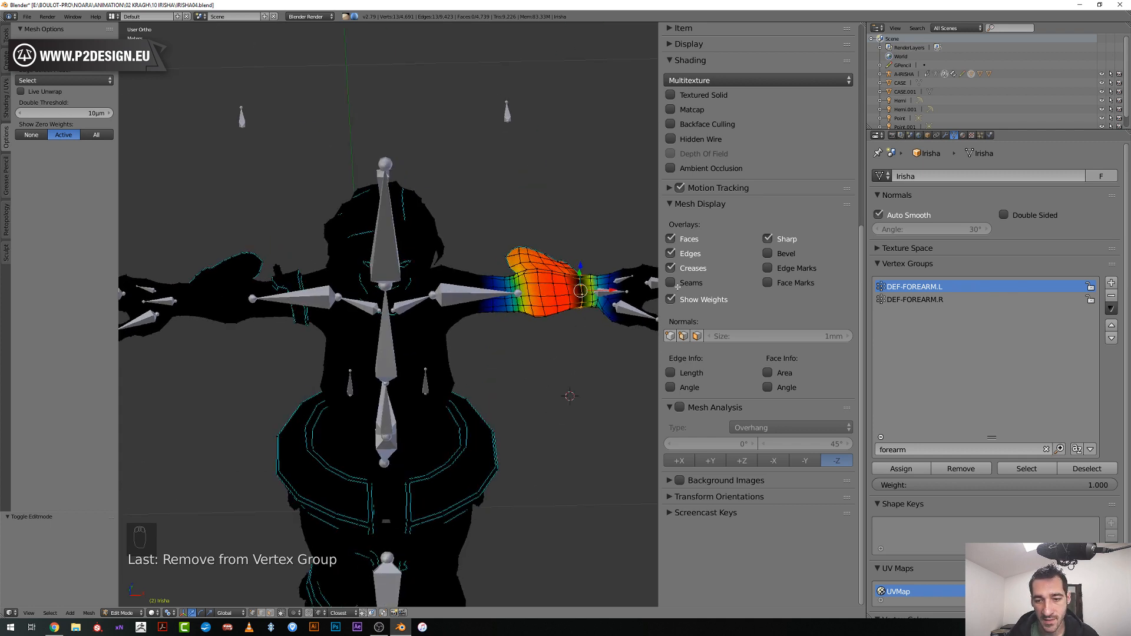
pyautogui.scroll(10, 728, 269)
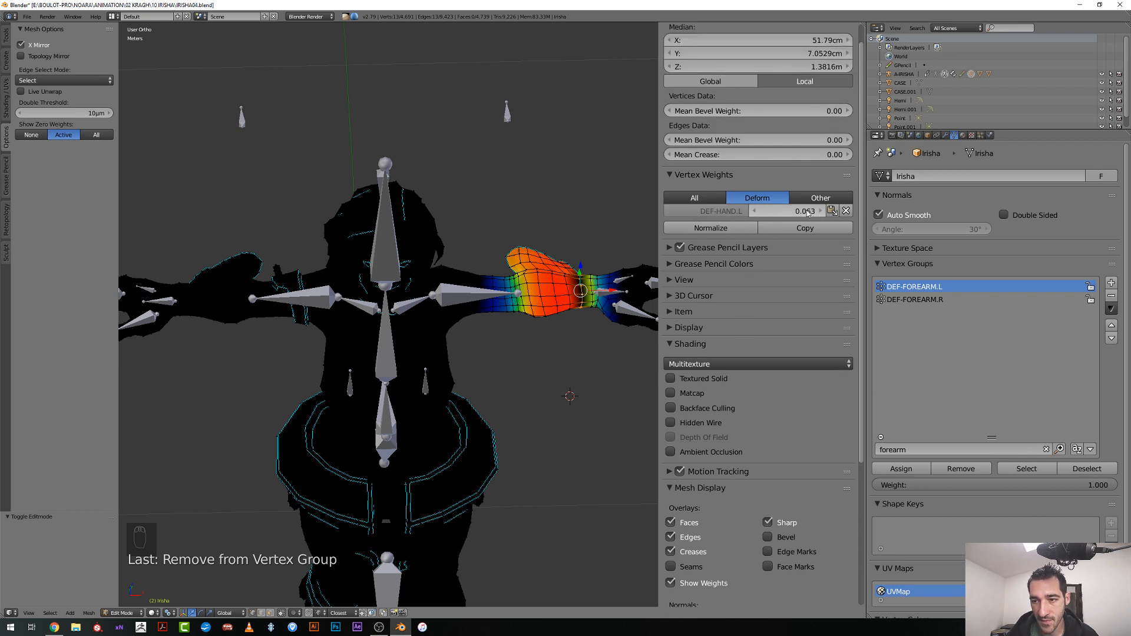
pyautogui.rightClick(569, 294)
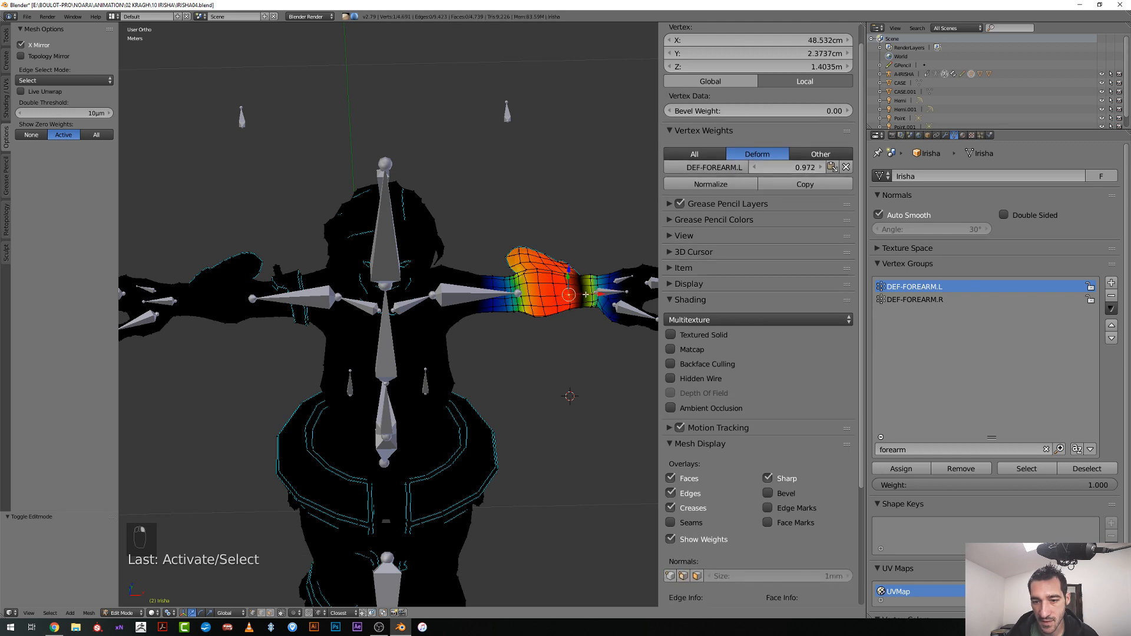
pyautogui.rightClick(591, 293)
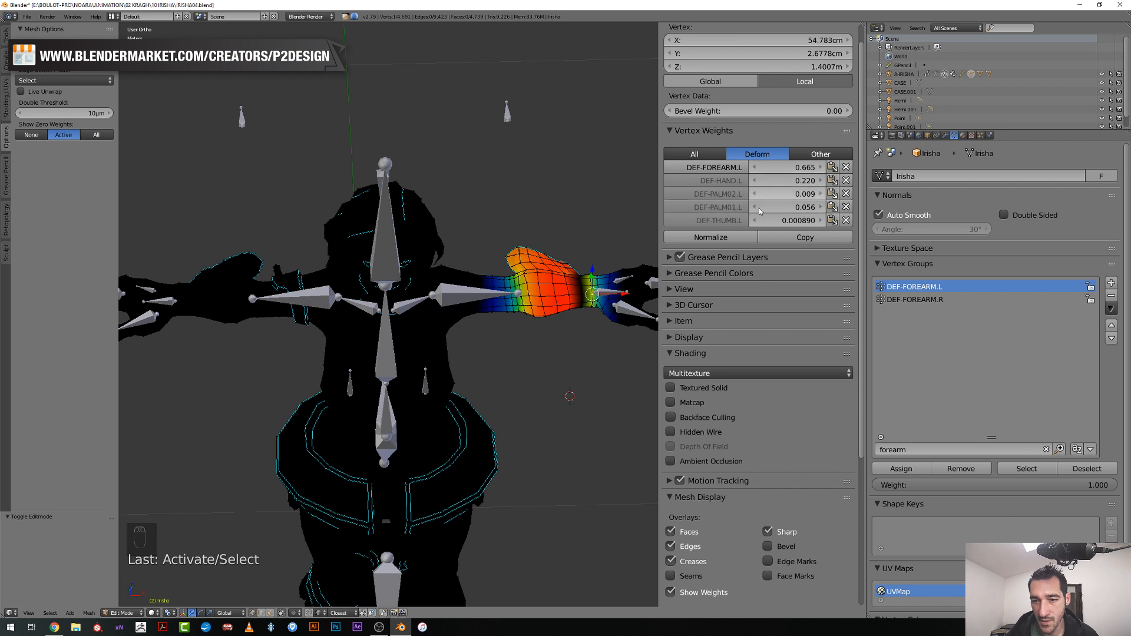
pyautogui.keyDown('alt'); pyautogui.rightClick(581, 290); pyautogui.keyUp('alt')
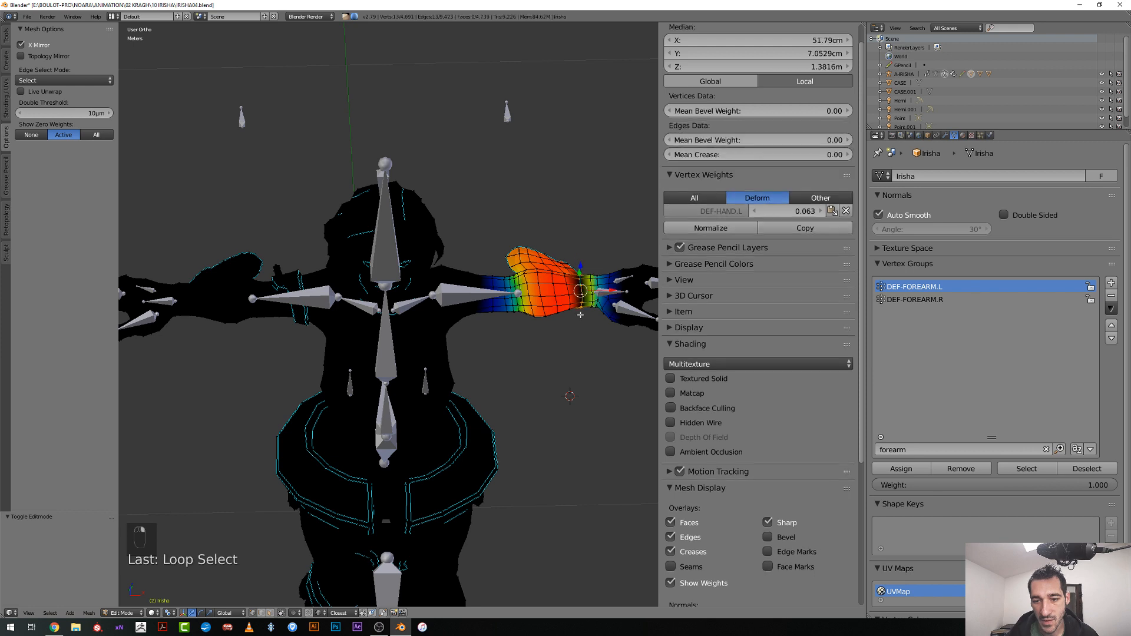
# Run the Levels weight tool on the active DEF-FOREARM.L group with offset 0.000 and gain 1.000, and check DEF-FOREARM.R
pyautogui.click(7, 36)
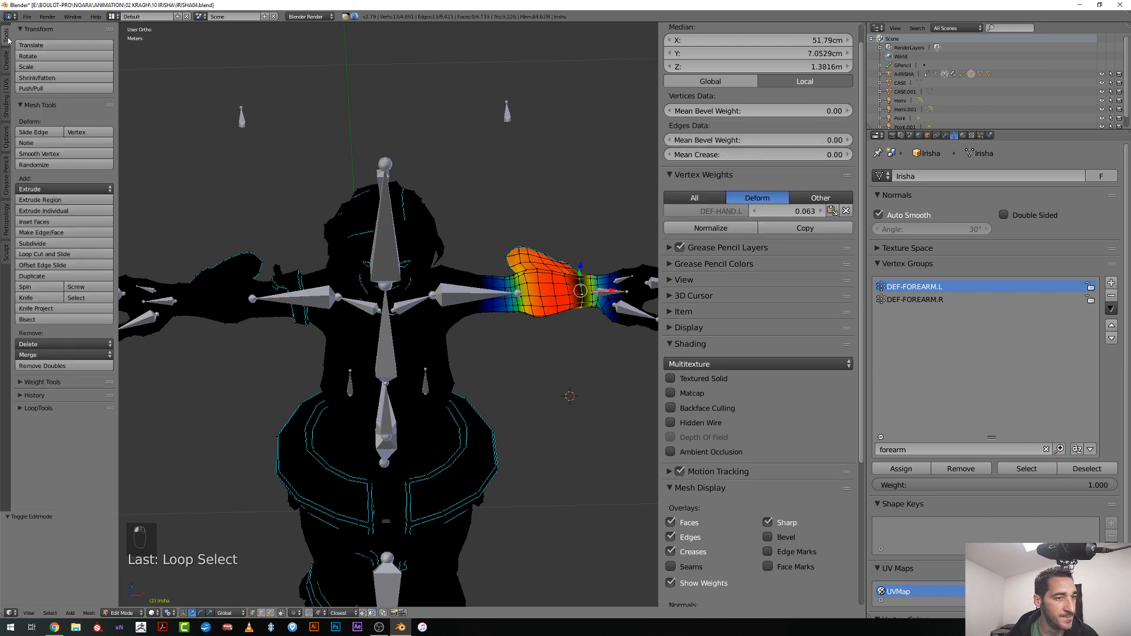
pyautogui.click(41, 382)
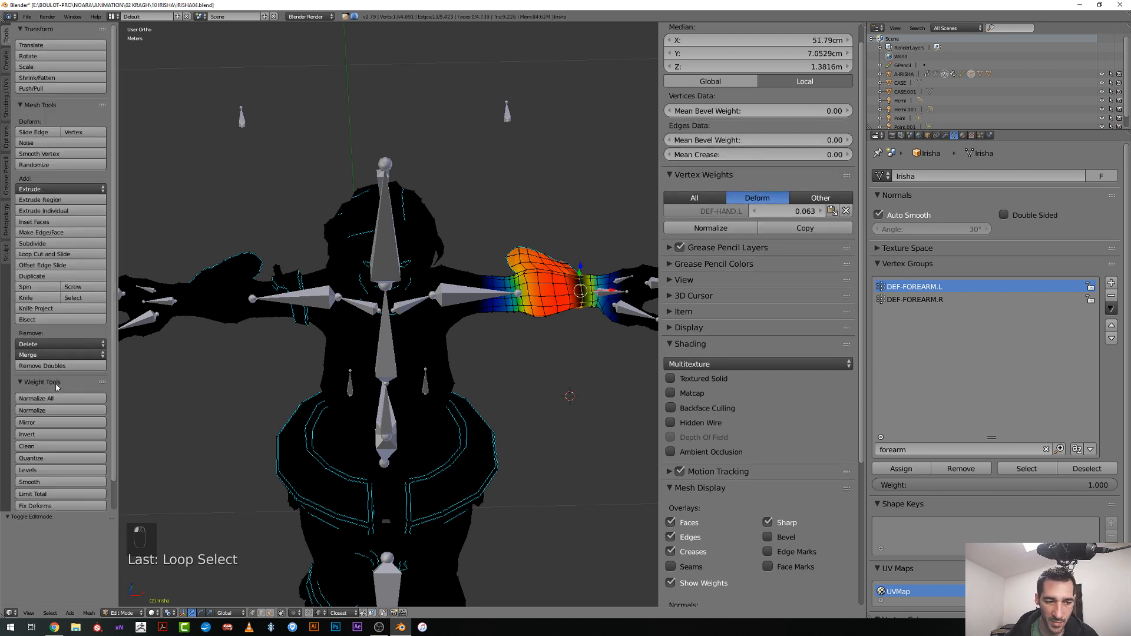
pyautogui.scroll(-1, 59, 393)
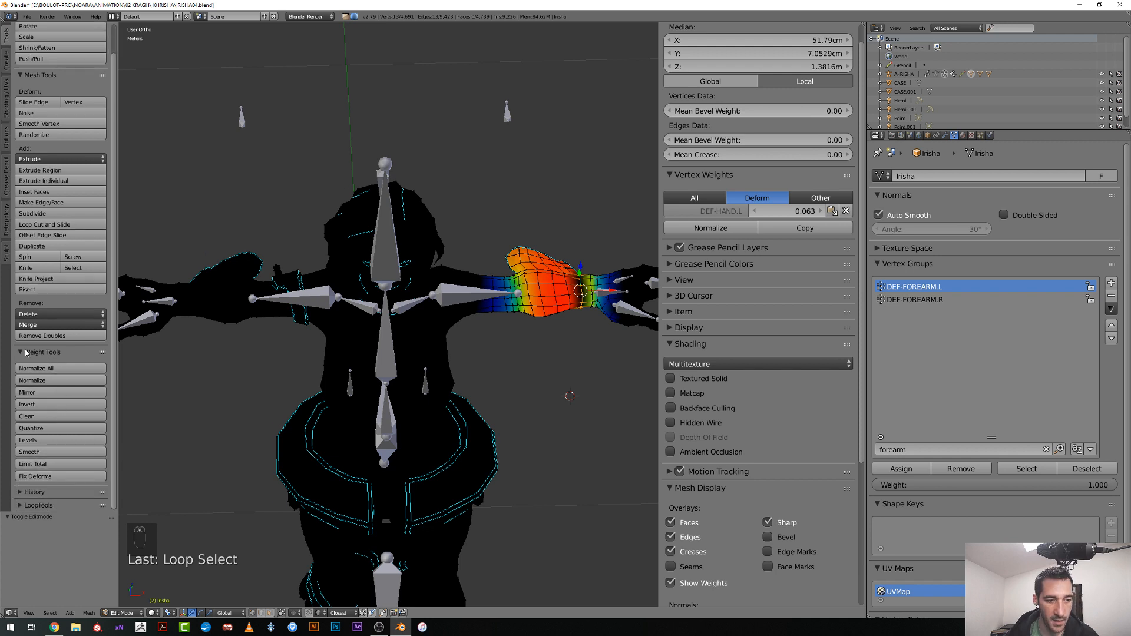
pyautogui.click(50, 440)
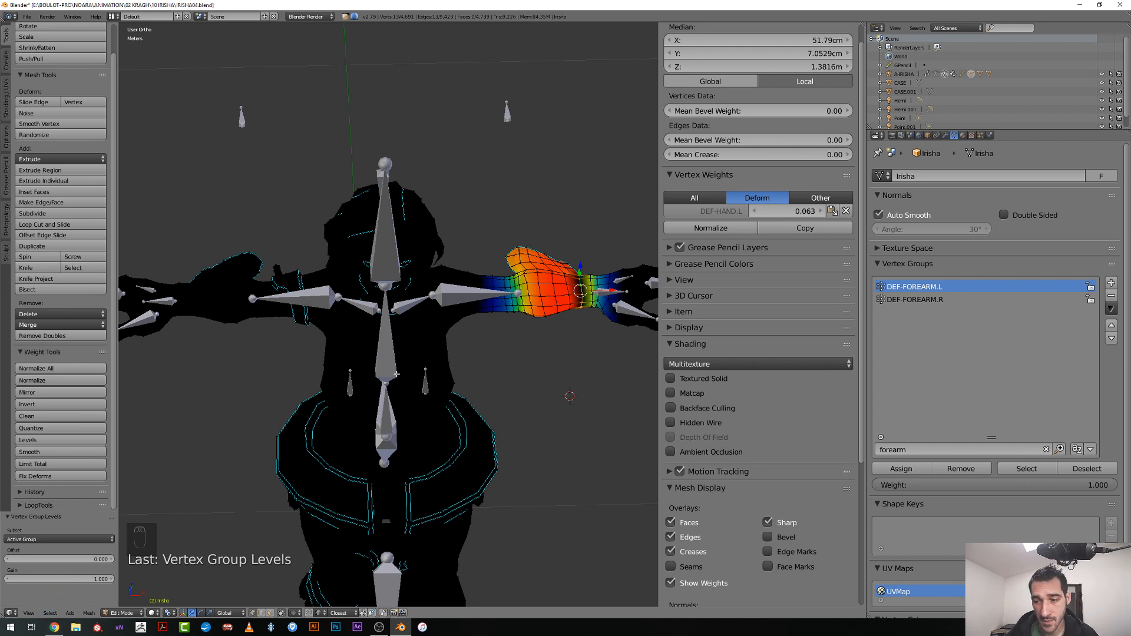
pyautogui.click(920, 300)
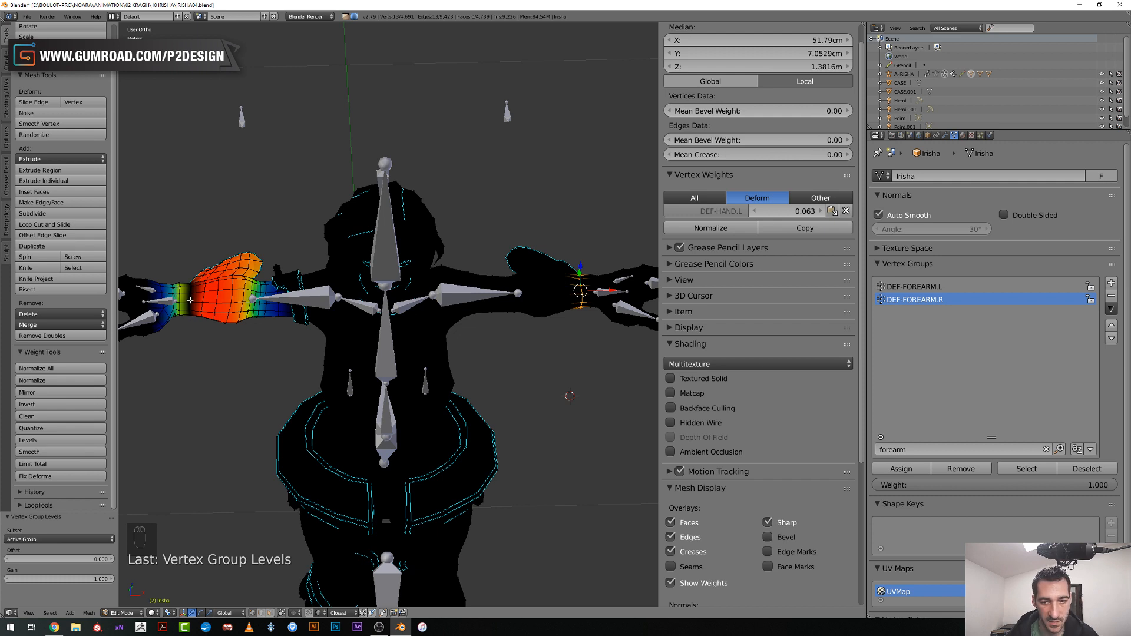
pyautogui.click(908, 287)
# Undo the Levels operation and the removal of the left wrist loop from DEF-FOREARM.L
pyautogui.hotkey('ctrl', 'z')
pyautogui.hotkey('ctrl', 'z')
pyautogui.hotkey('ctrl', 'z')
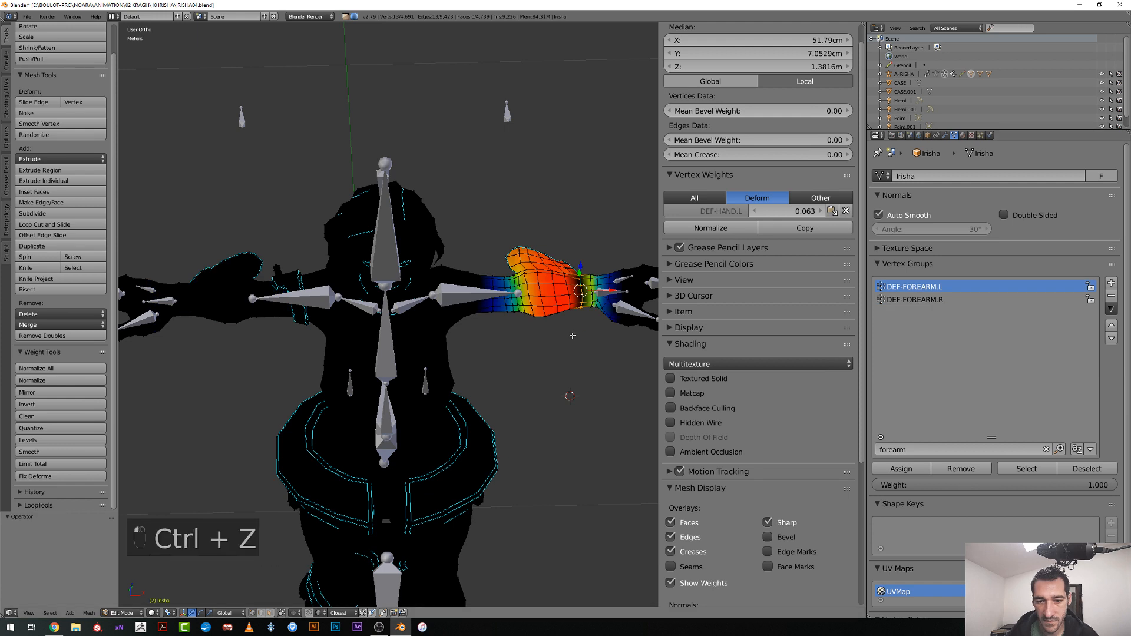
pyautogui.hotkey('ctrl', 'z')
pyautogui.hotkey('ctrl', 'z')
pyautogui.hotkey('ctrl', 'z')
pyautogui.hotkey('ctrl', 'z')
pyautogui.hotkey('ctrl', 'z')
pyautogui.hotkey('ctrl', 'z')
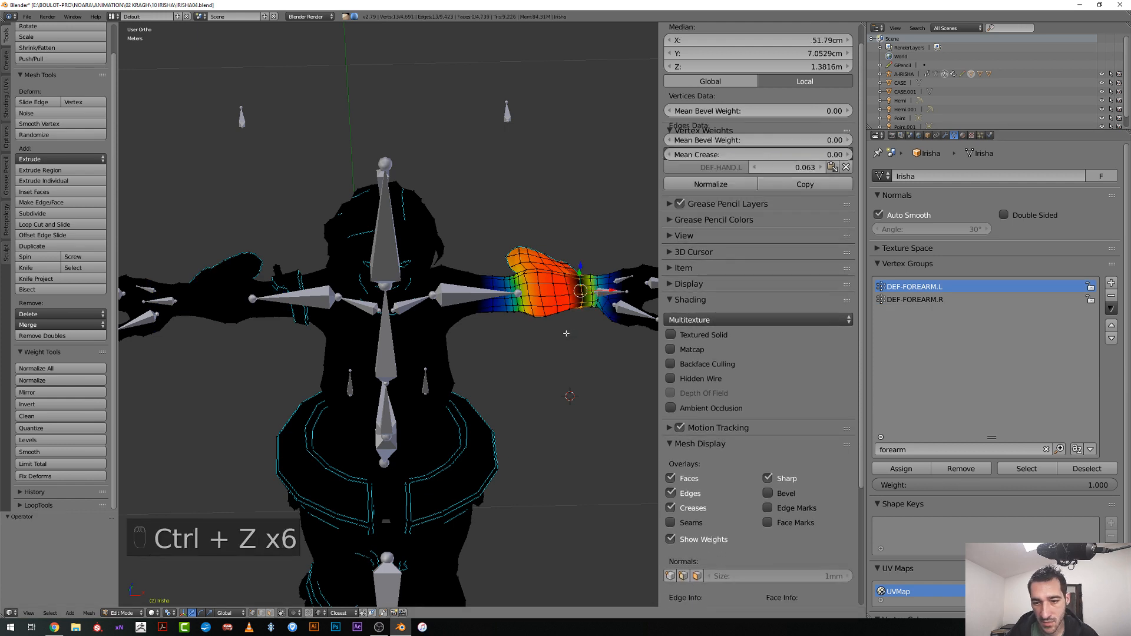
# Examine the DEF-FOREARM.L weights around the left wrist and hand from the front and close up
pyautogui.scroll(-4, 565, 333)
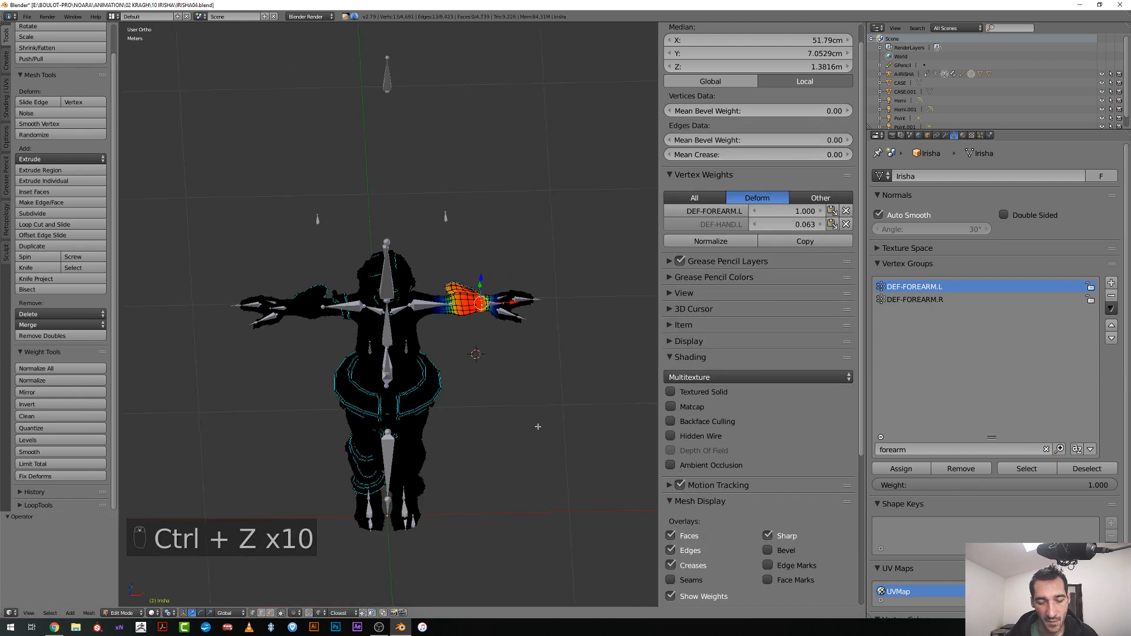
pyautogui.moveTo(565, 332); pyautogui.dragTo(489, 452, button='middle')
pyautogui.press('KP_1')
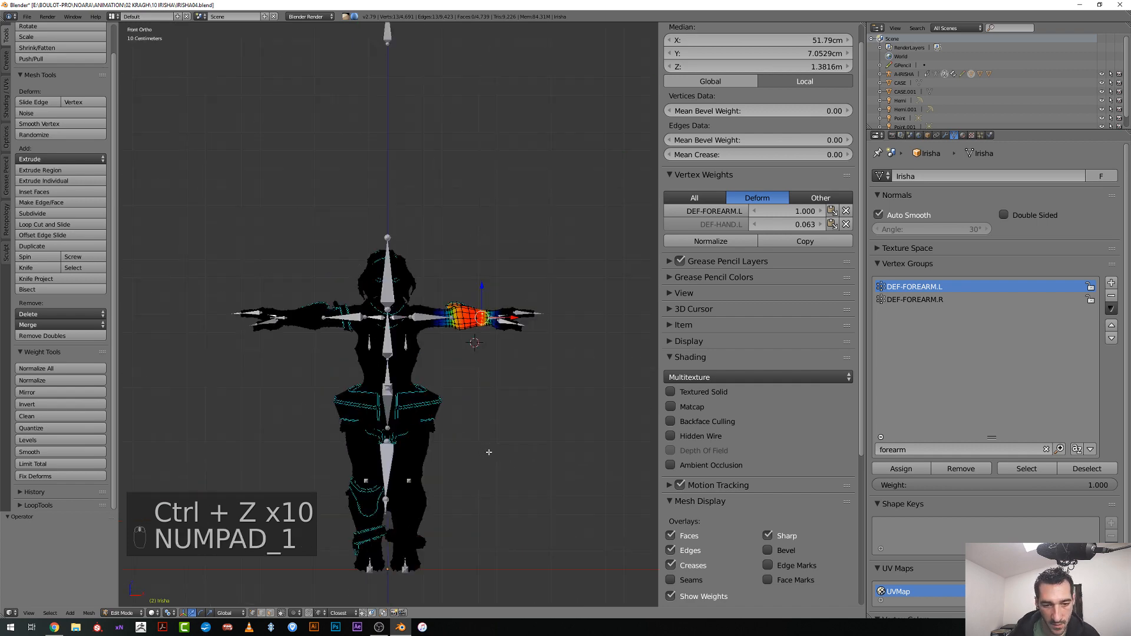
pyautogui.scroll(5, 566, 374)
pyautogui.keyDown('shift'); pyautogui.moveTo(565, 374); pyautogui.dragTo(436, 383, button='middle'); pyautogui.keyUp('shift')
pyautogui.scroll(2, 382, 366)
pyautogui.scroll(2, 541, 342)
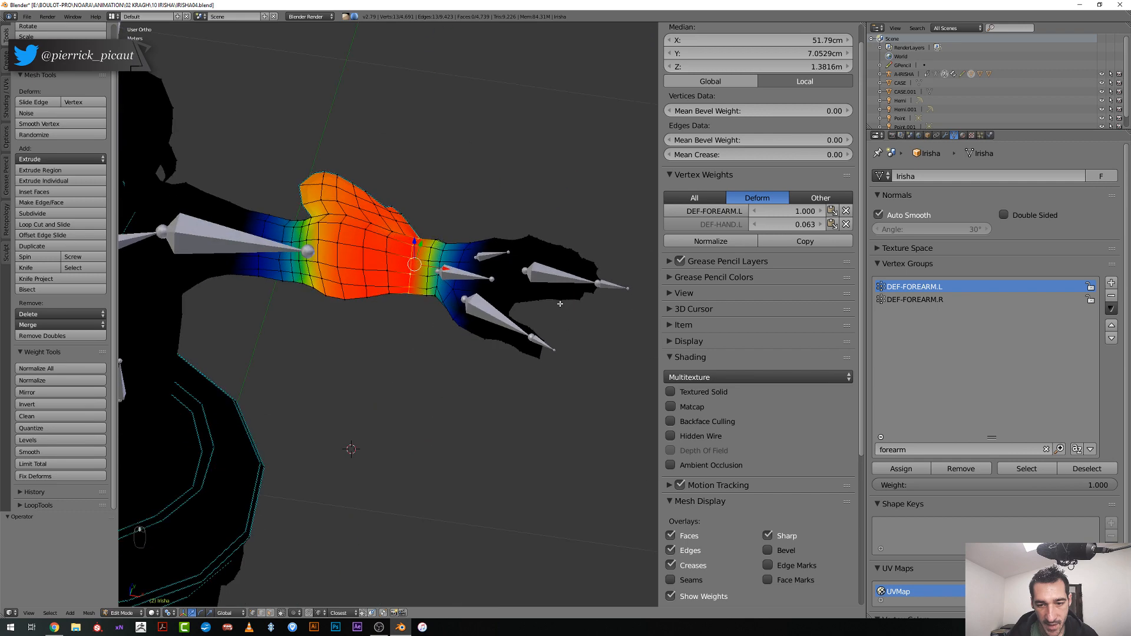
pyautogui.press('z')
pyautogui.moveTo(541, 342); pyautogui.dragTo(507, 337, button='middle')
pyautogui.press('z')
pyautogui.scroll(-4, 400, 390)
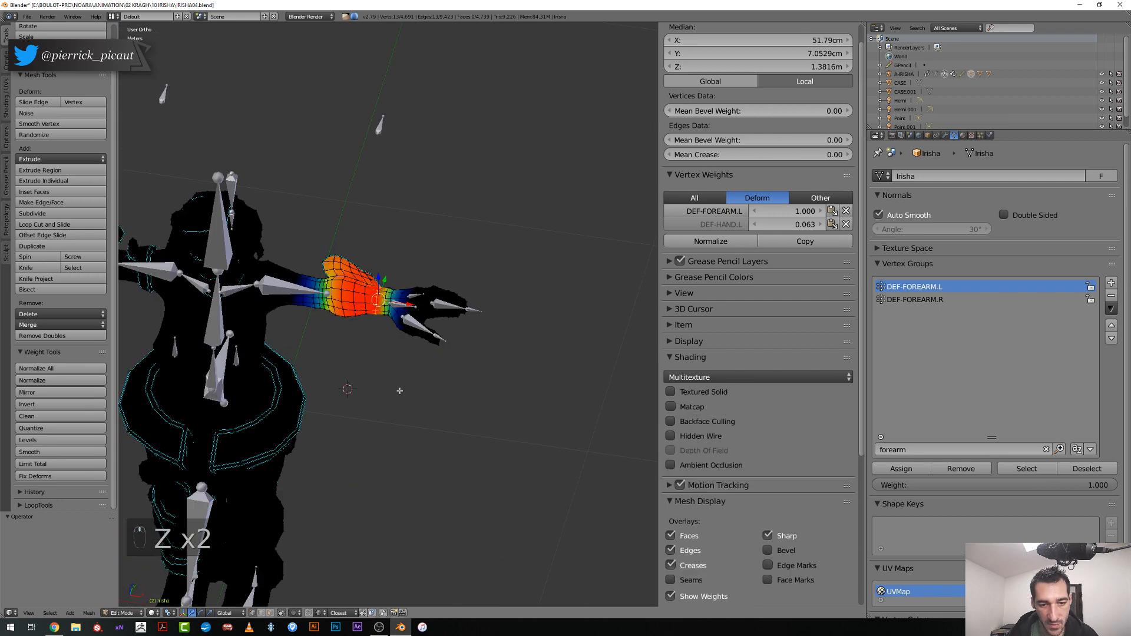
pyautogui.scroll(4, 382, 410)
pyautogui.scroll(2, 406, 436)
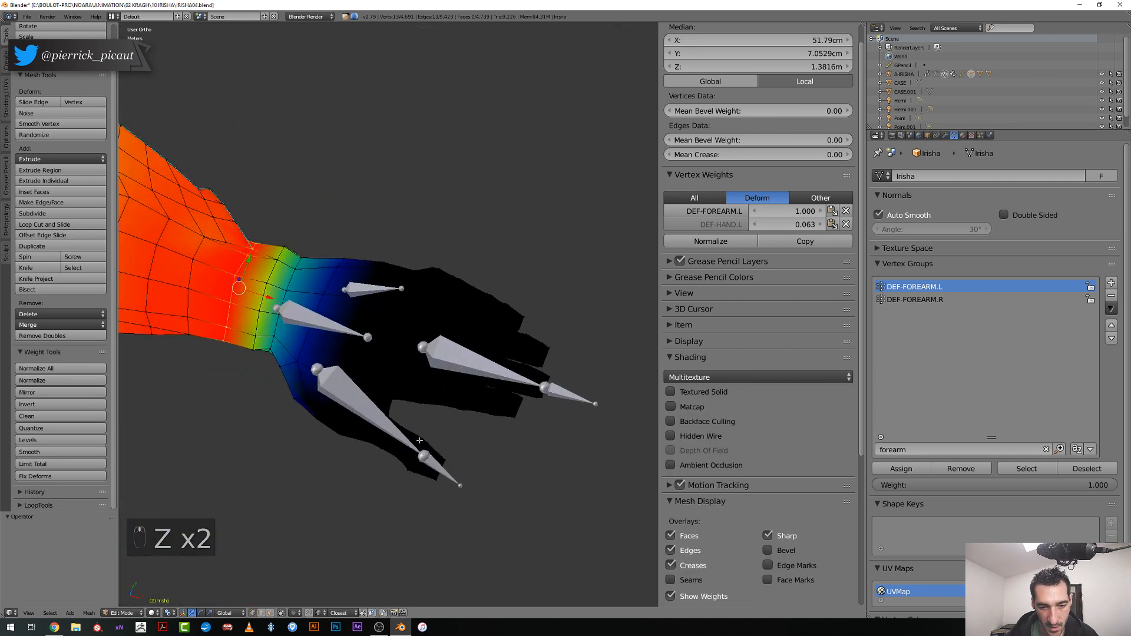
# Select an edge loop around a finger of the left hand to inspect its deform weights
pyautogui.keyDown('alt'); pyautogui.rightClick(466, 395); pyautogui.keyUp('alt')
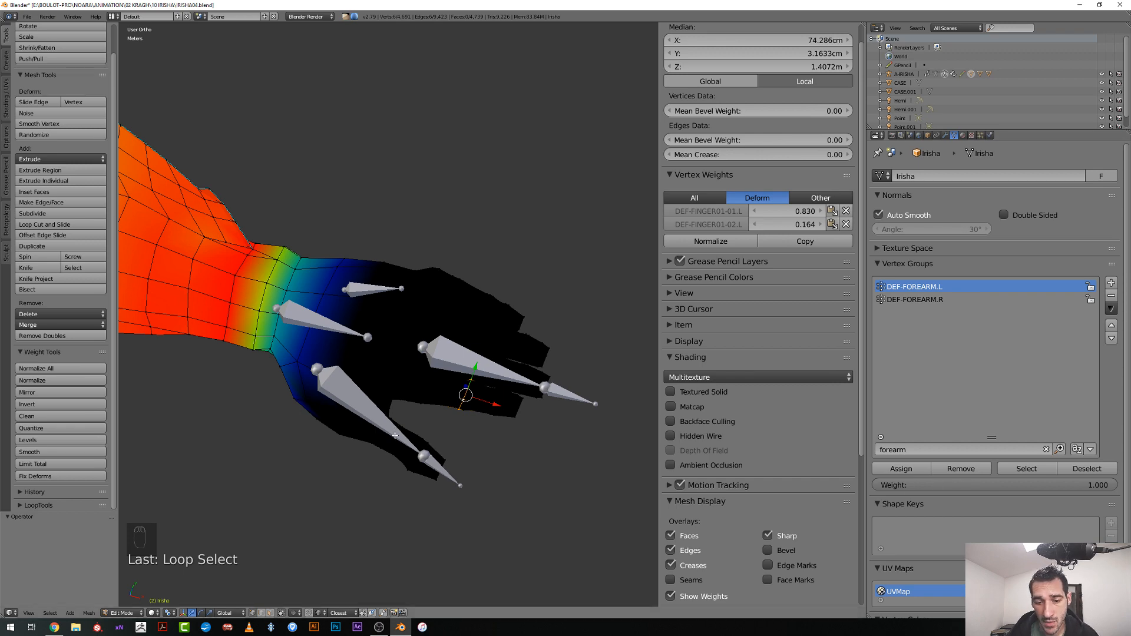
pyautogui.moveTo(395, 436); pyautogui.dragTo(444, 353, button='middle')
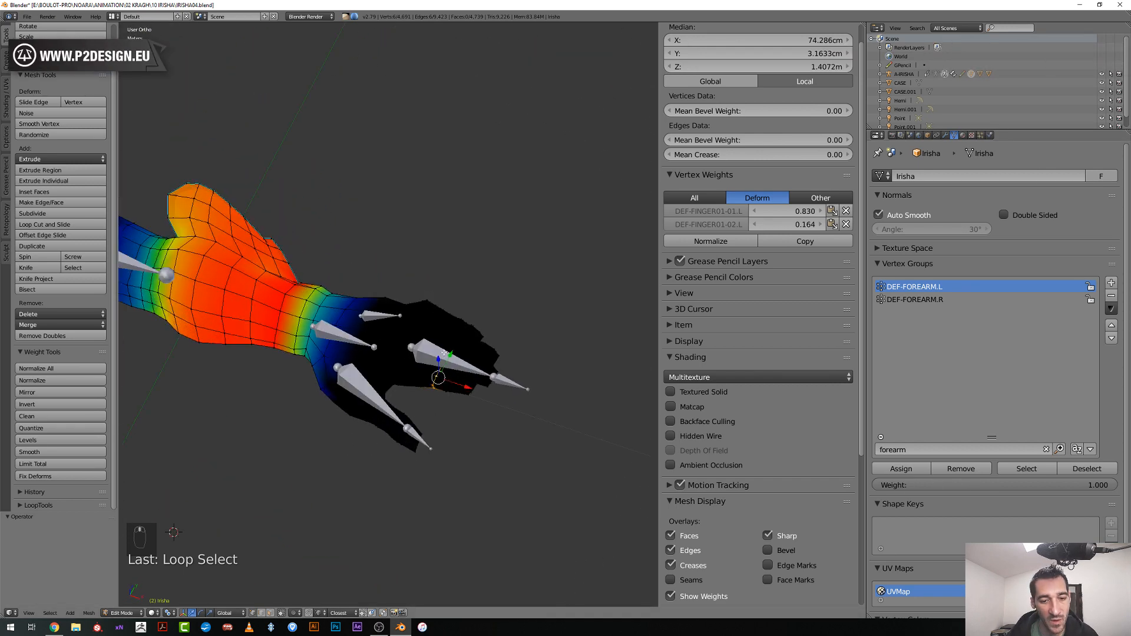
pyautogui.moveTo(428, 396)
pyautogui.mouseDown(button='middle')
pyautogui.moveTo(354, 413)
pyautogui.moveTo(449, 369)
pyautogui.moveTo(417, 406)
pyautogui.moveTo(429, 400)
pyautogui.mouseUp(button='middle')
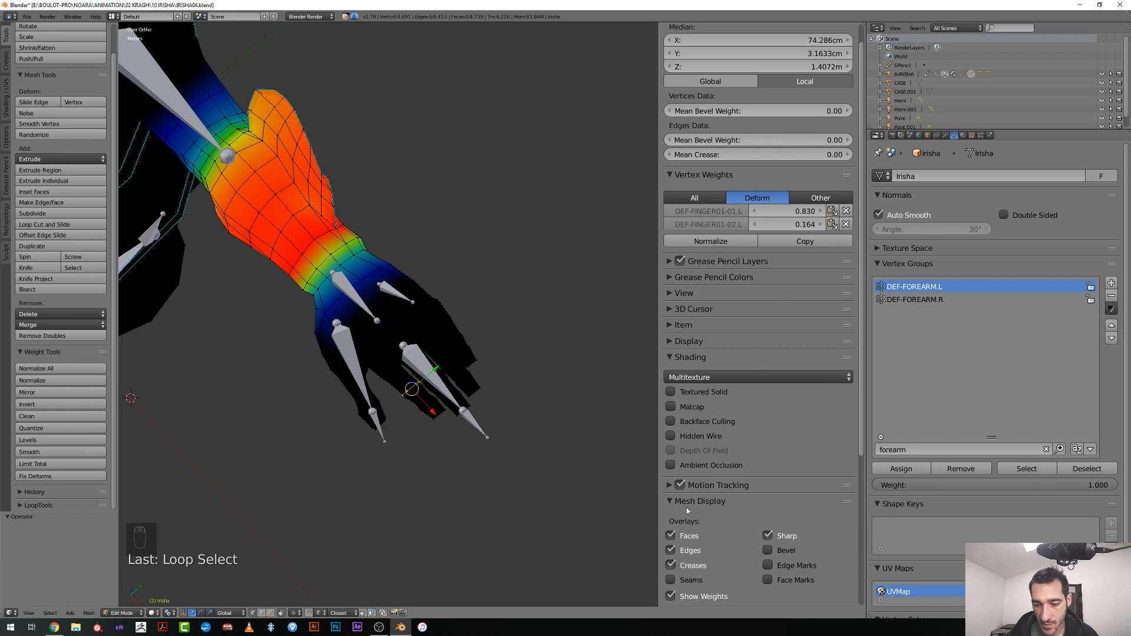
# Turn off the Show Weights overlay in the mesh display options
pyautogui.scroll(-5, 695, 519)
pyautogui.scroll(-2, 702, 527)
pyautogui.click(672, 455)
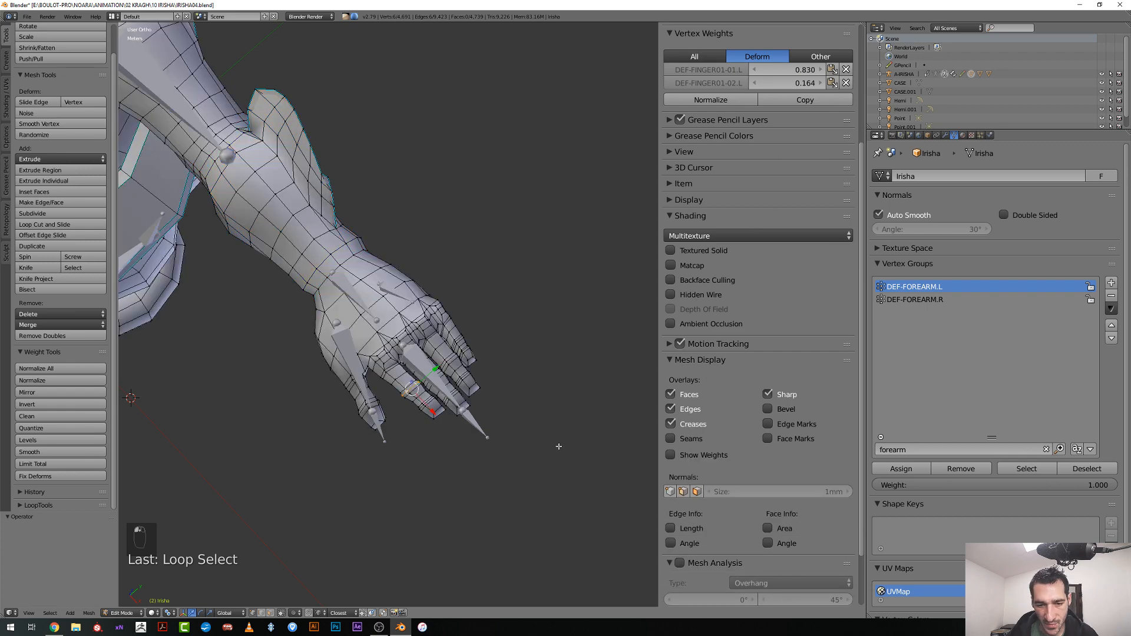
pyautogui.scroll(-3, 555, 447)
pyautogui.moveTo(556, 447); pyautogui.dragTo(500, 392, button='middle')
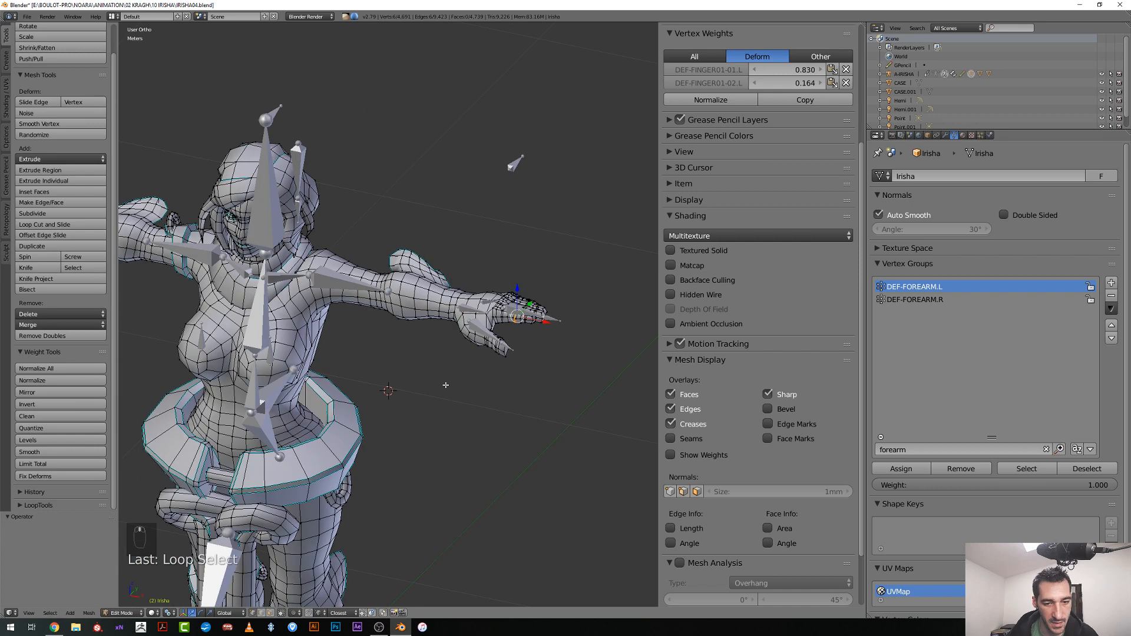
# Clear the vertex group name filter and return the Irisha mesh to Object Mode
pyautogui.click(1047, 450)
pyautogui.scroll(3, 946, 387)
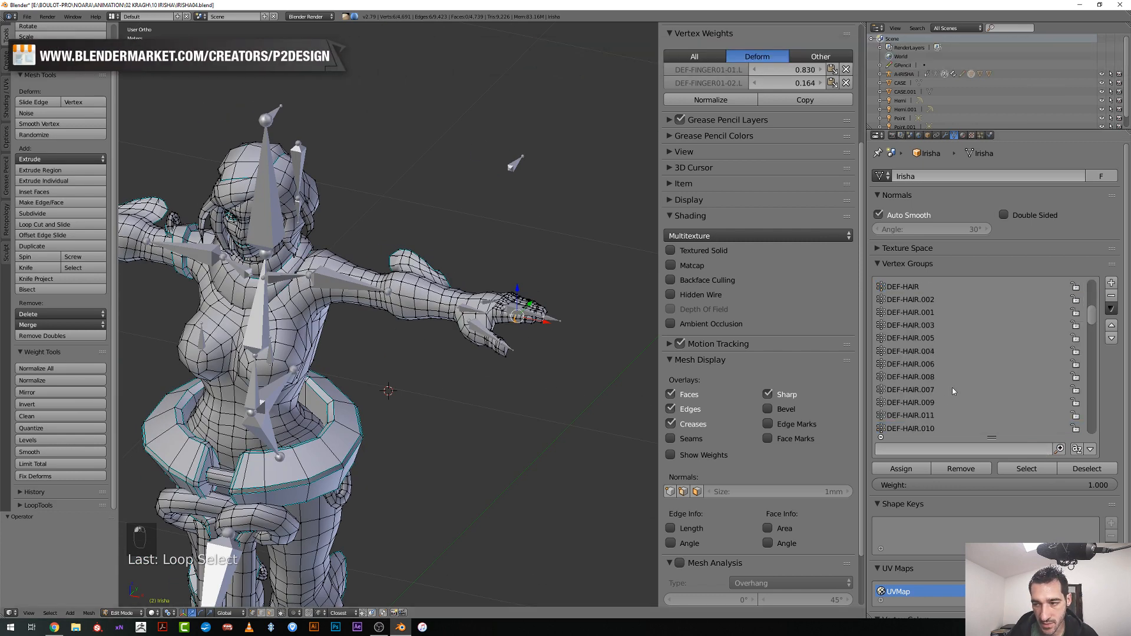
pyautogui.scroll(6, 963, 390)
pyautogui.scroll(-5, 377, 396)
pyautogui.keyDown('shift'); pyautogui.moveTo(357, 402); pyautogui.dragTo(411, 358, button='middle'); pyautogui.keyUp('shift')
pyautogui.scroll(3, 411, 359)
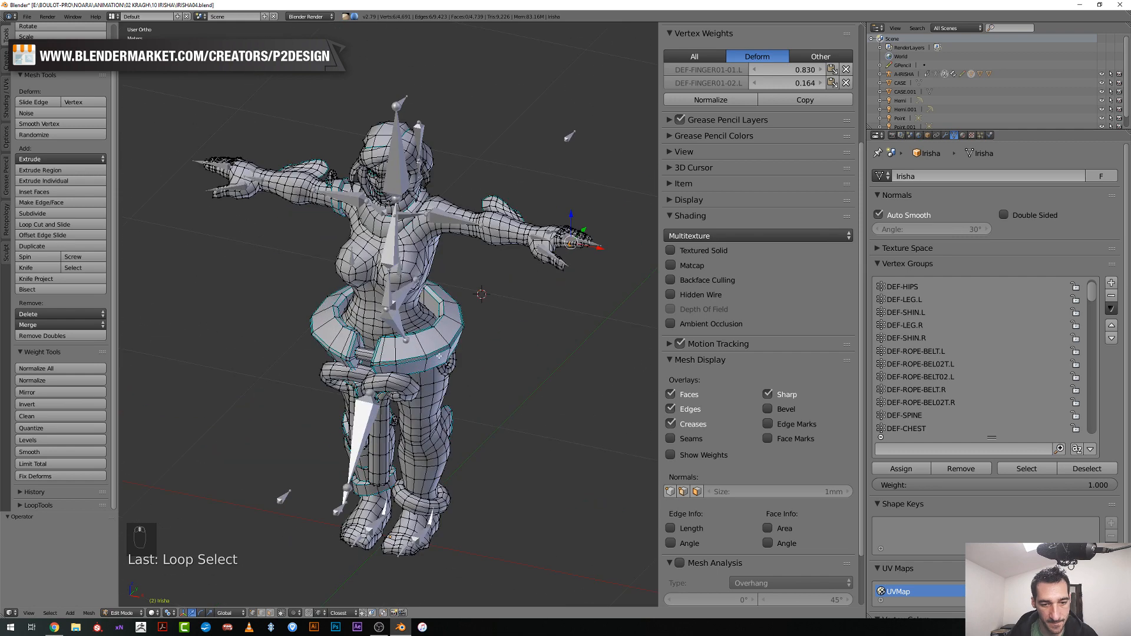
pyautogui.press('Tab')
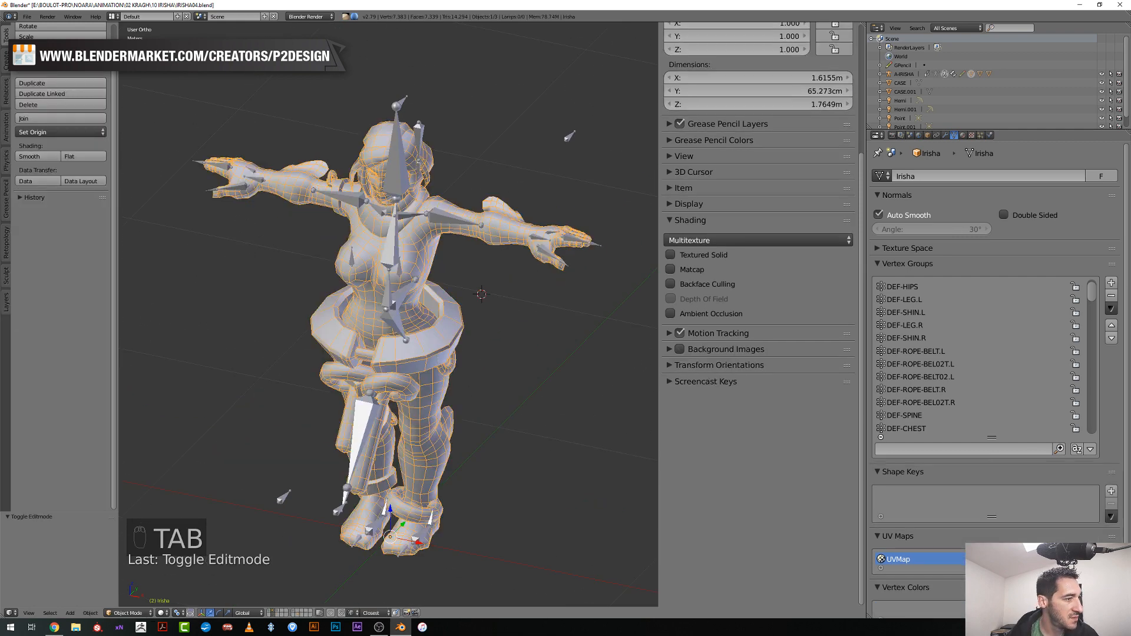
# Select the rig's hips control and temporarily show the DEFORMATION bone layer to inspect the deform bones on the body
pyautogui.scroll(4, 304, 406)
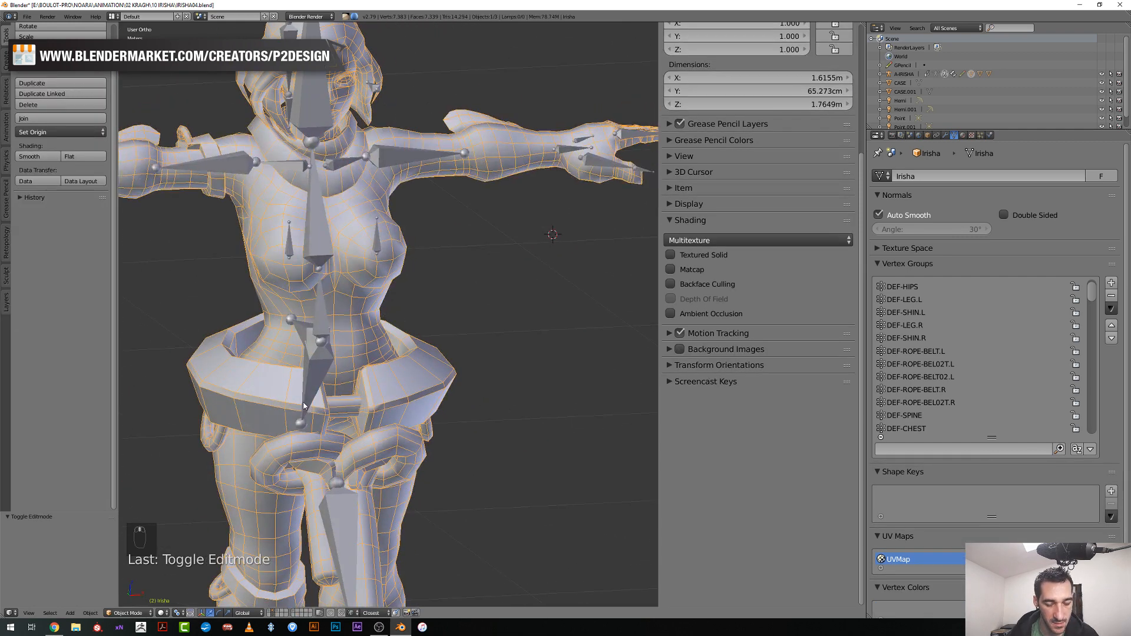
pyautogui.press('KP_1')
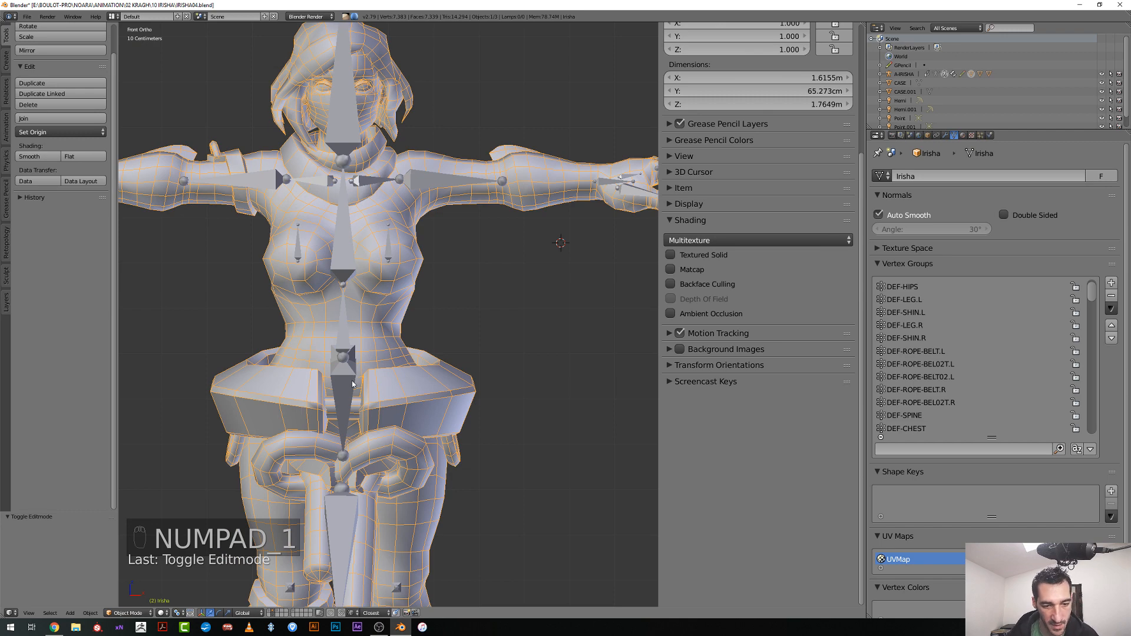
pyautogui.rightClick(342, 519)
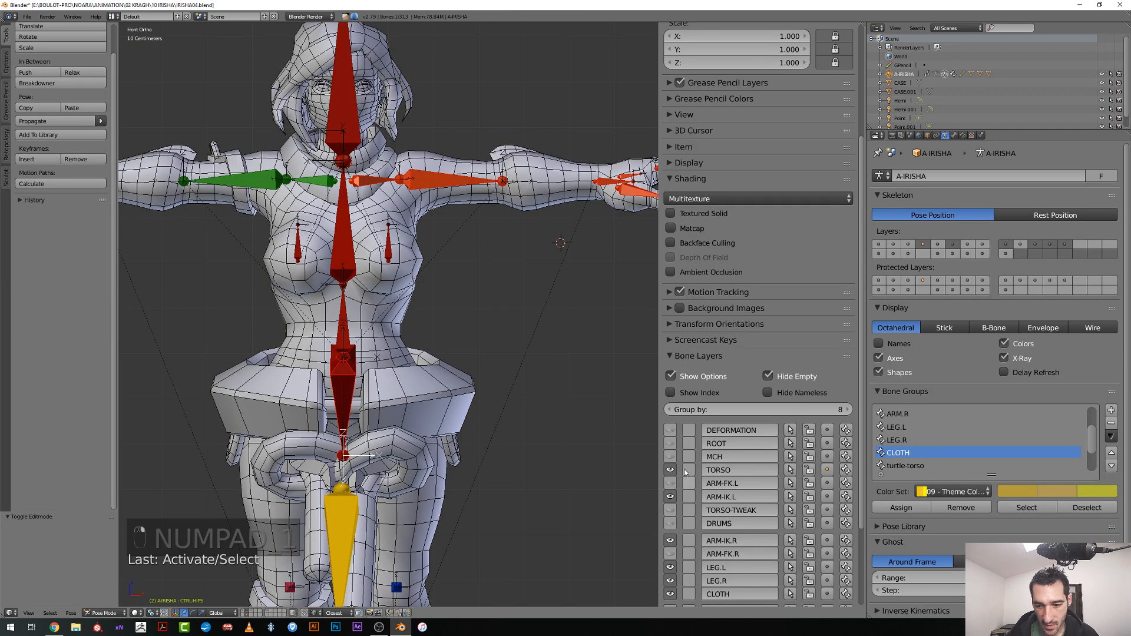
pyautogui.click(670, 431)
pyautogui.moveTo(542, 436); pyautogui.dragTo(507, 459, button='middle')
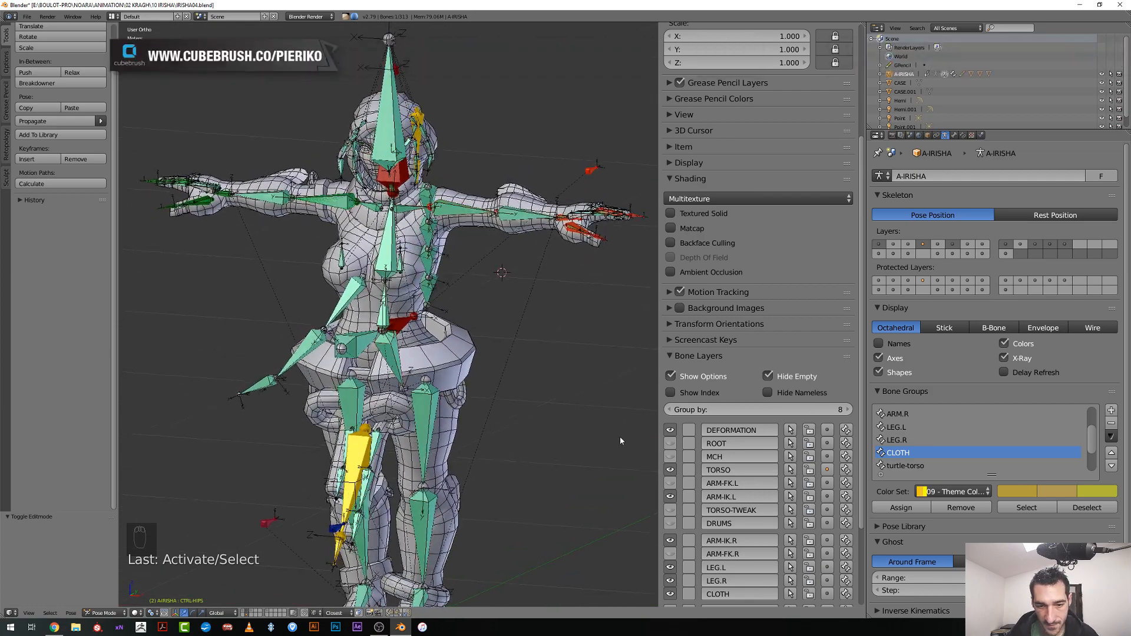
pyautogui.click(670, 432)
# Put the Irisha mesh in Edit Mode and enable its Armature modifier's edit cage adjustment so the mesh follows the pose while editing
pyautogui.scroll(3, 494, 407)
pyautogui.rightClick(494, 408)
pyautogui.scroll(-3, 498, 432)
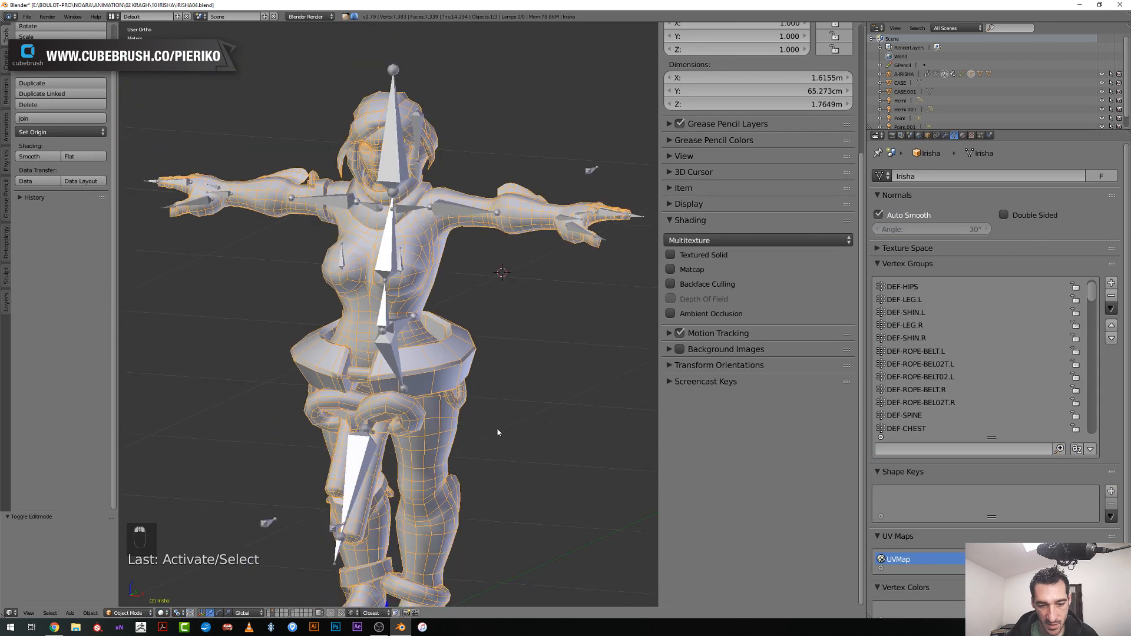
pyautogui.moveTo(498, 433); pyautogui.dragTo(470, 428, button='middle')
pyautogui.press('Tab')
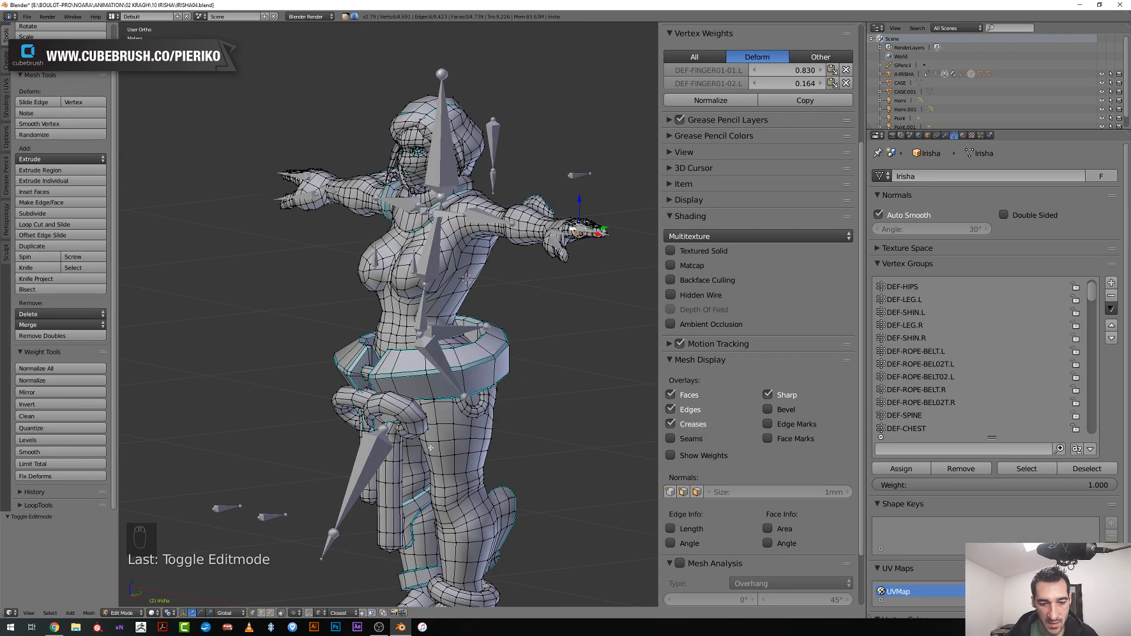
pyautogui.scroll(-4, 403, 462)
pyautogui.scroll(6, 353, 454)
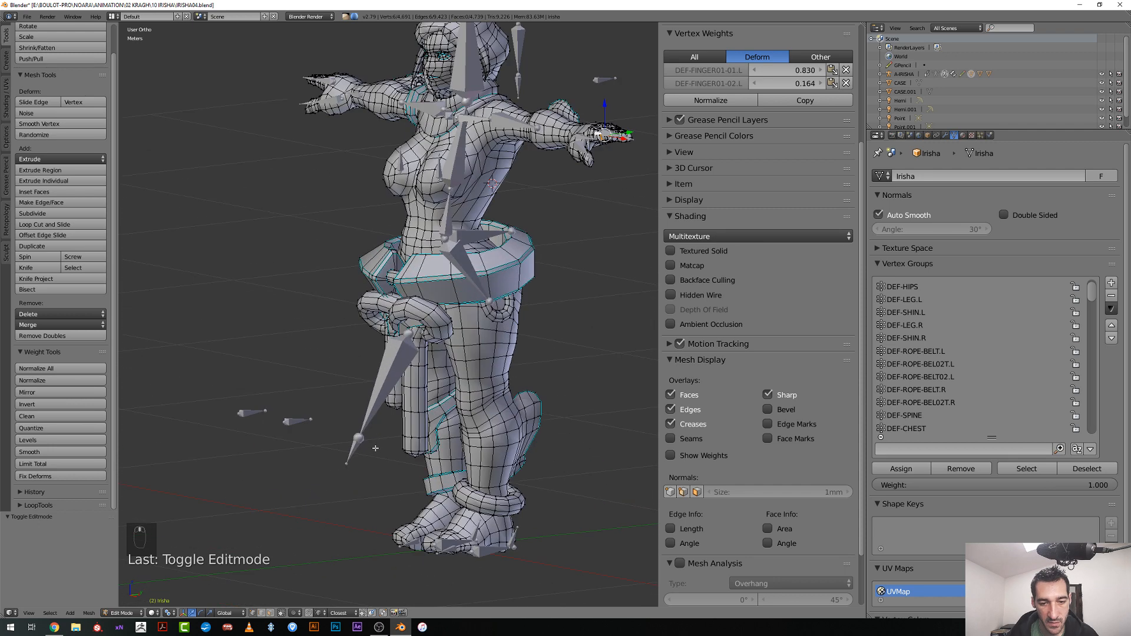
pyautogui.moveTo(349, 447); pyautogui.dragTo(393, 408, button='middle')
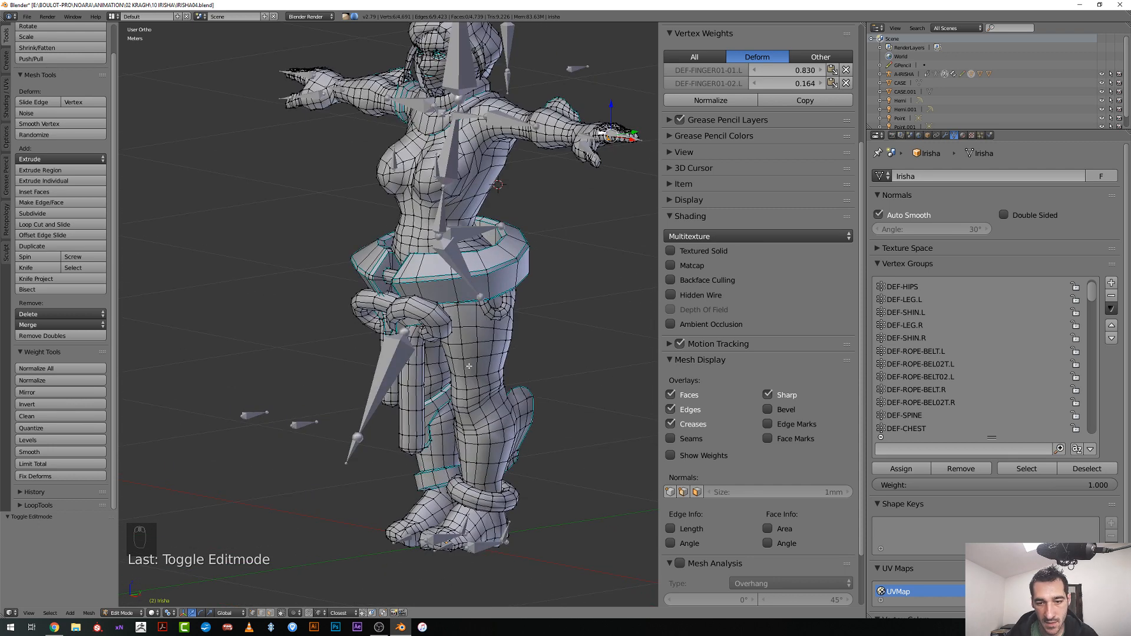
pyautogui.click(947, 138)
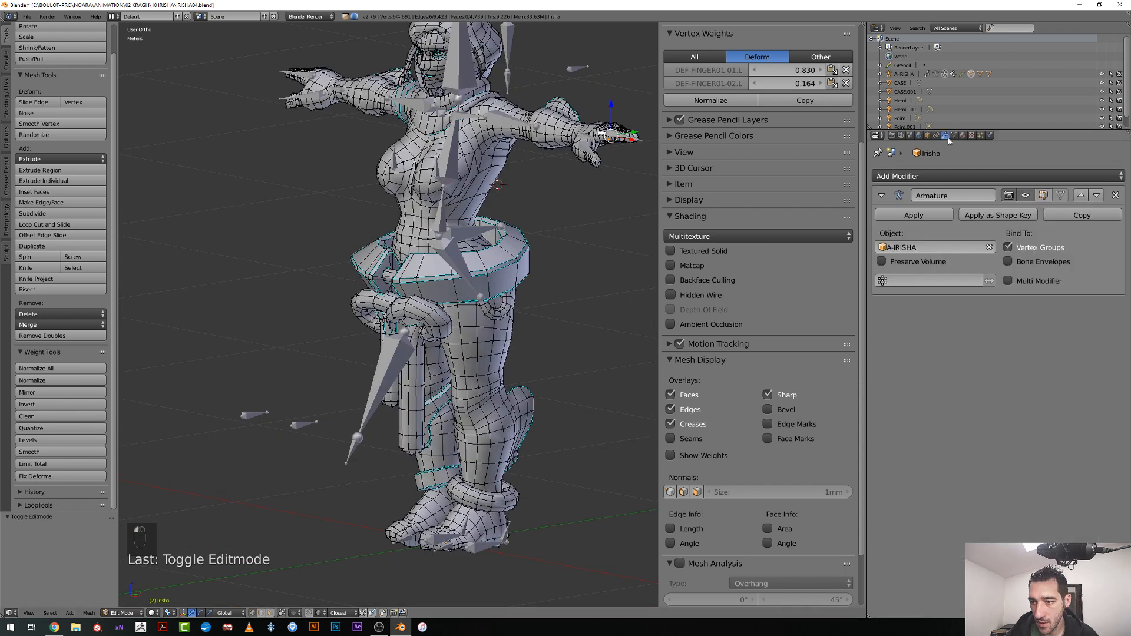
pyautogui.click(1059, 197)
pyautogui.click(1059, 198)
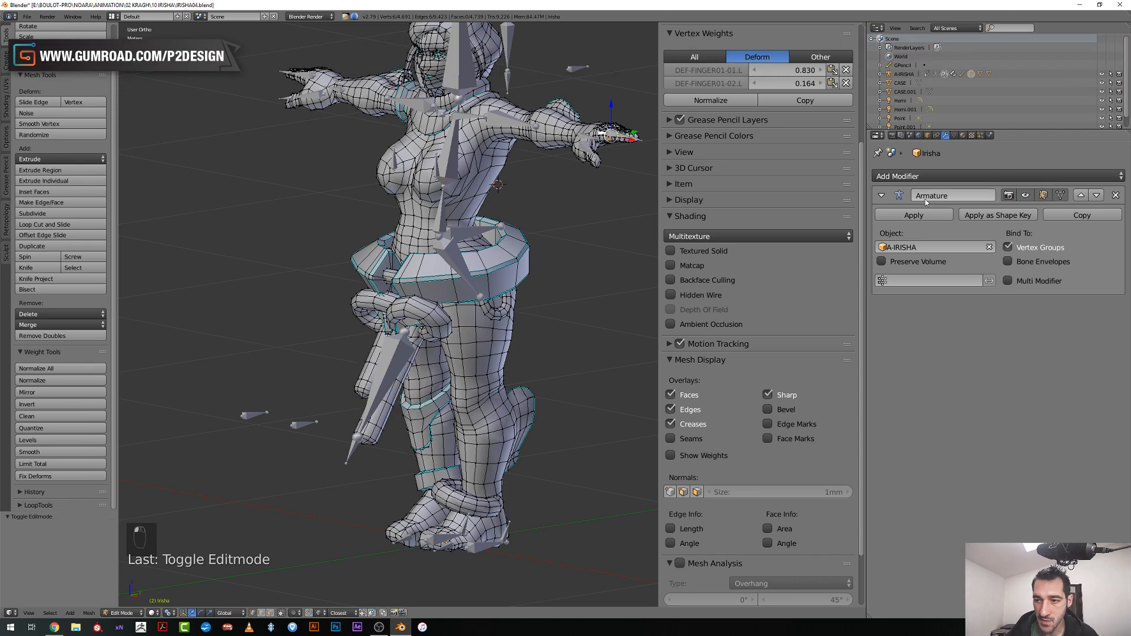
# Leave Edit Mode and move the rig's TORSO control down about 15.4 cm in the right view to bend the legs
pyautogui.scroll(3, 425, 432)
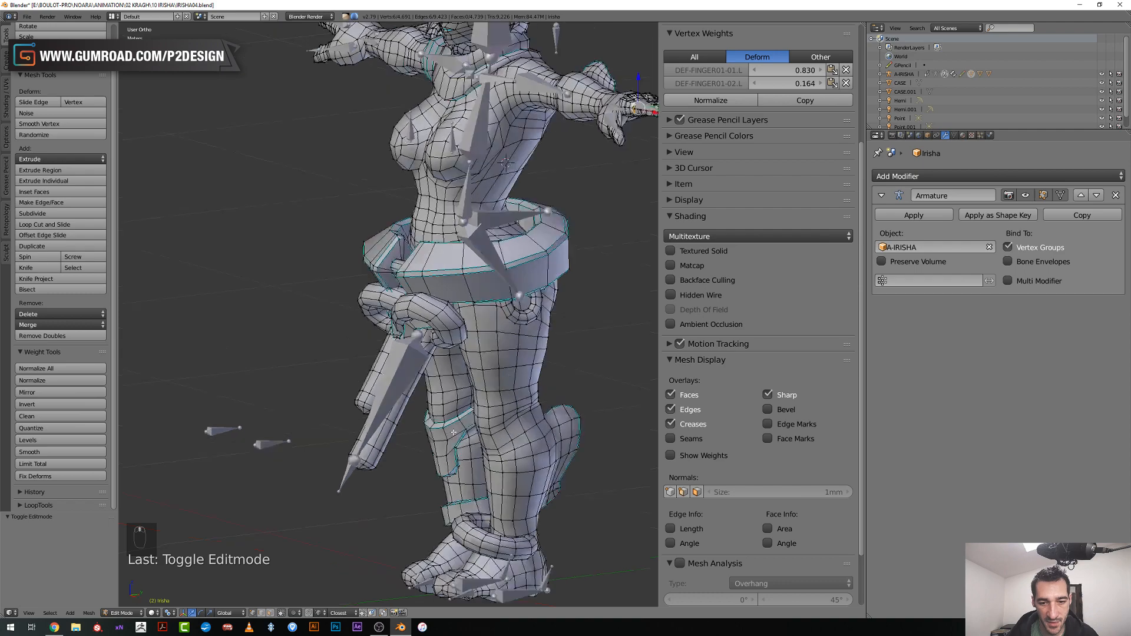
pyautogui.moveTo(530, 436); pyautogui.dragTo(426, 432, button='middle')
pyautogui.scroll(-5, 425, 432)
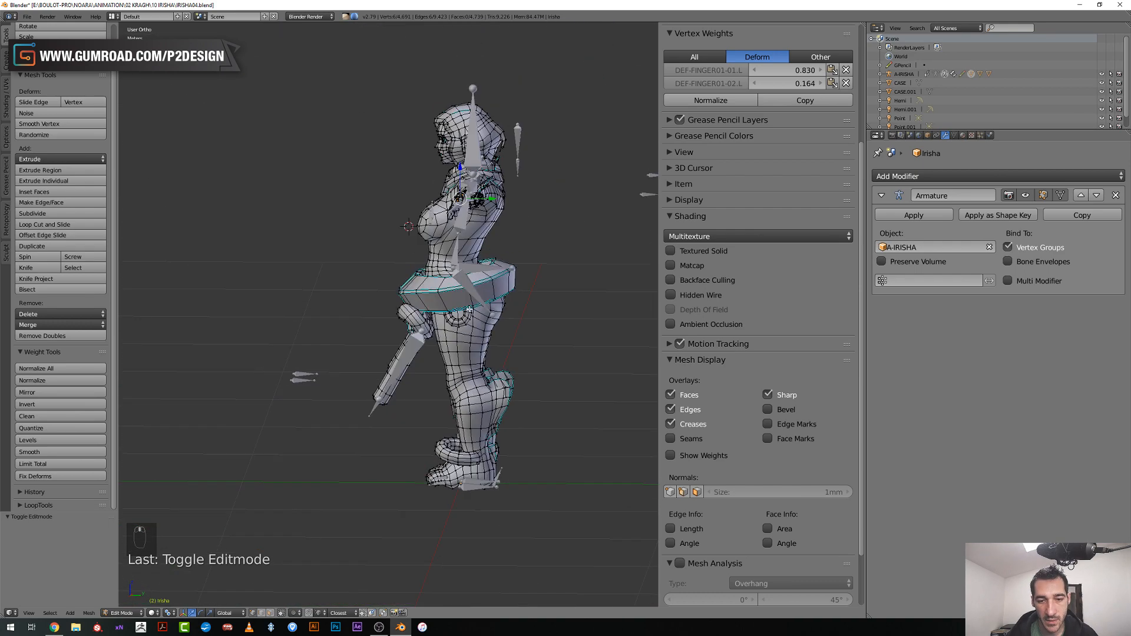
pyautogui.press('Tab')
pyautogui.rightClick(491, 271)
pyautogui.keyDown('shift'); pyautogui.moveTo(518, 315); pyautogui.dragTo(499, 312, button='middle'); pyautogui.keyUp('shift')
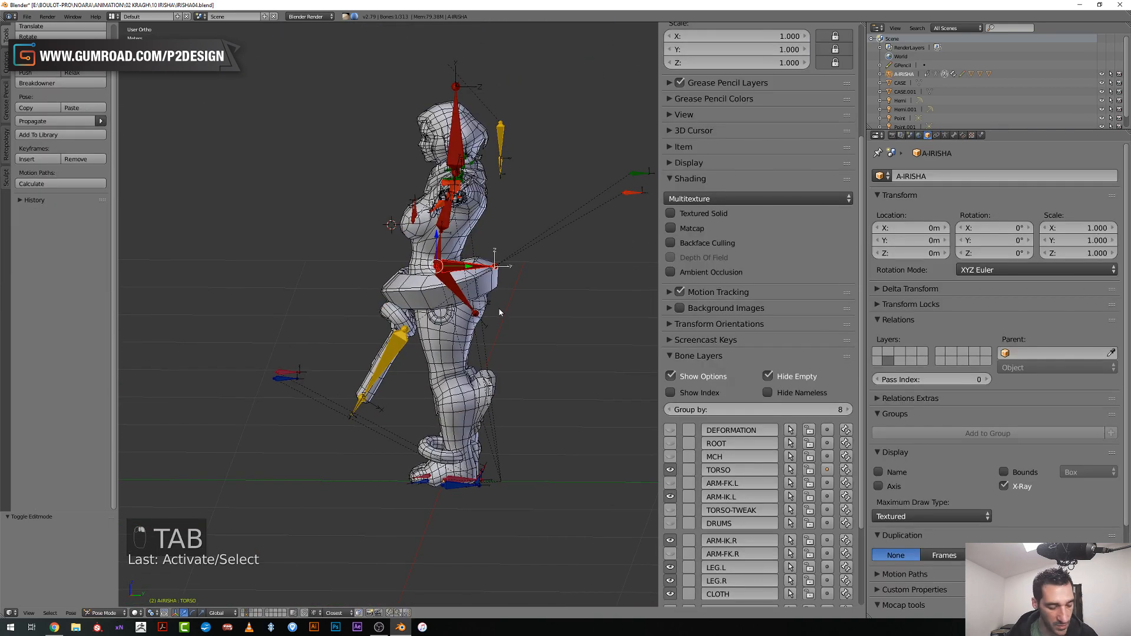
pyautogui.press('KP_3')
pyautogui.press('g')
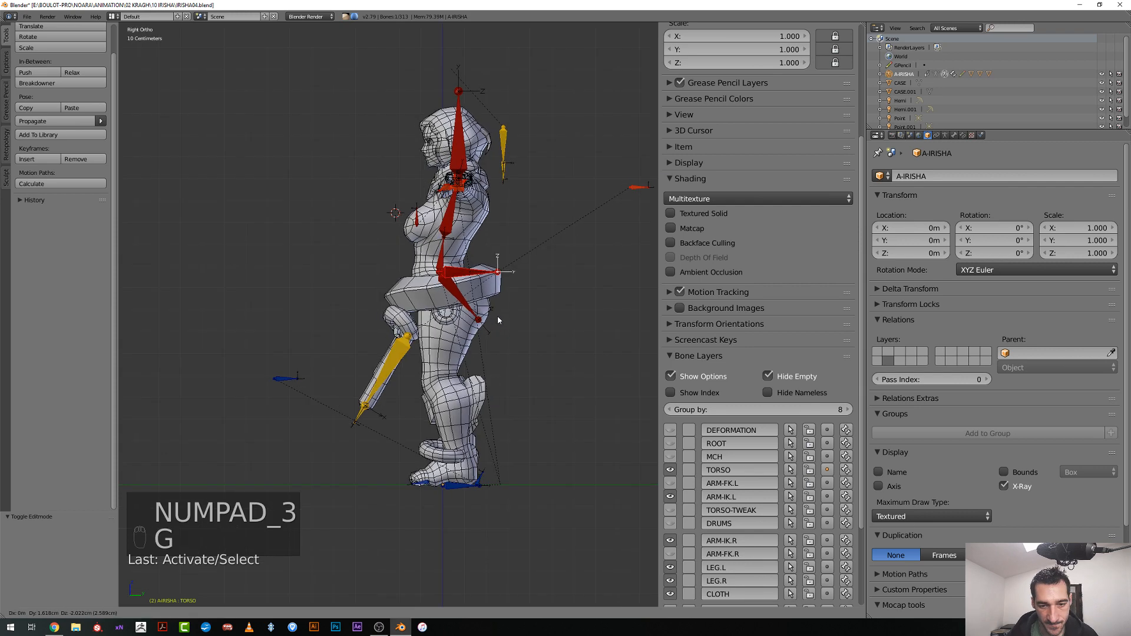
pyautogui.click(500, 346)
# Rotate the CTRL-HIPS bone about 33° in the right view to tilt the pelvis
pyautogui.rightClick(482, 347)
pyautogui.press('r')
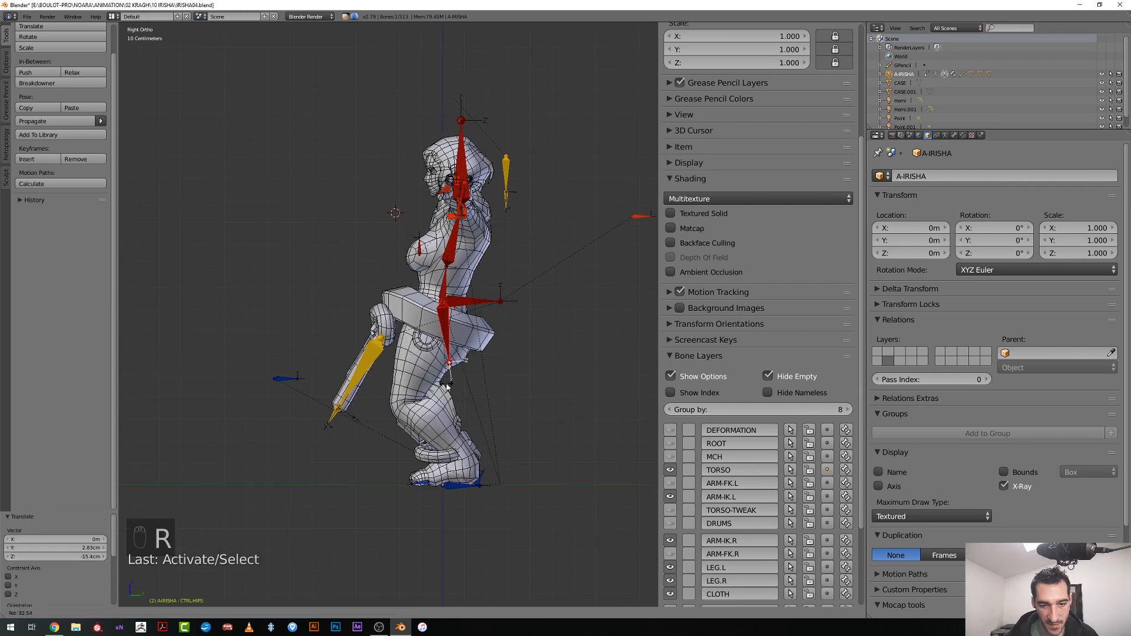
pyautogui.click(481, 348)
# Enter Edit Mode on the Irisha mesh, deselect all vertices and turn on the Show Weights overlay
pyautogui.rightClick(481, 348)
pyautogui.press('Tab')
pyautogui.press('a')
pyautogui.press('a')
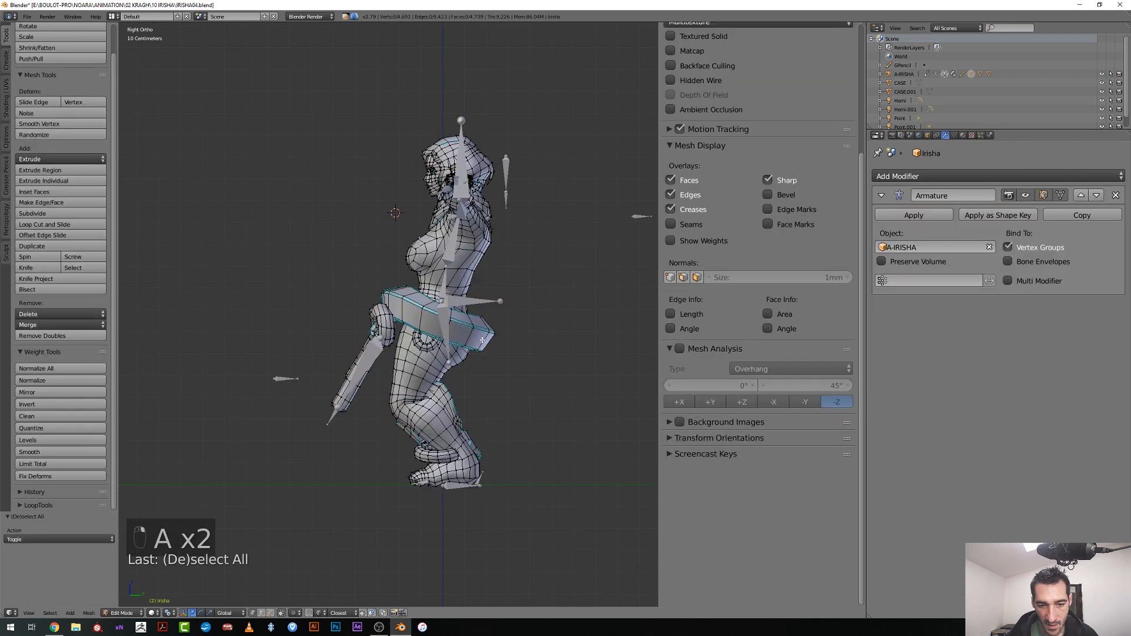
pyautogui.click(671, 241)
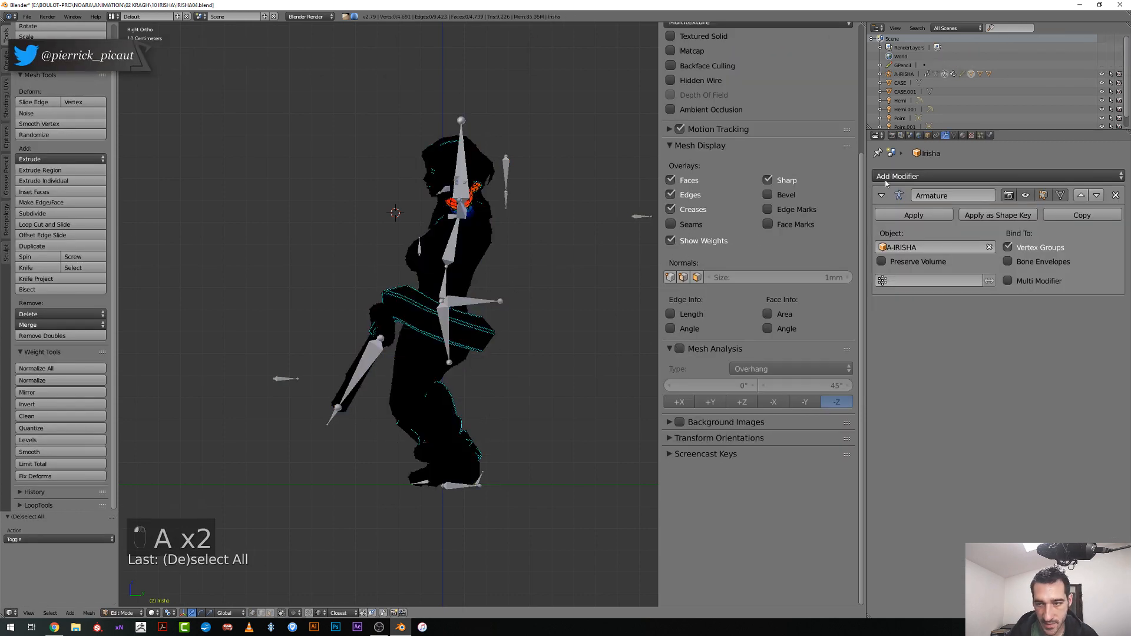
# Filter the vertex groups by "hip", make DEF-HIPS active and examine its weights around the belt and legs
pyautogui.click(954, 135)
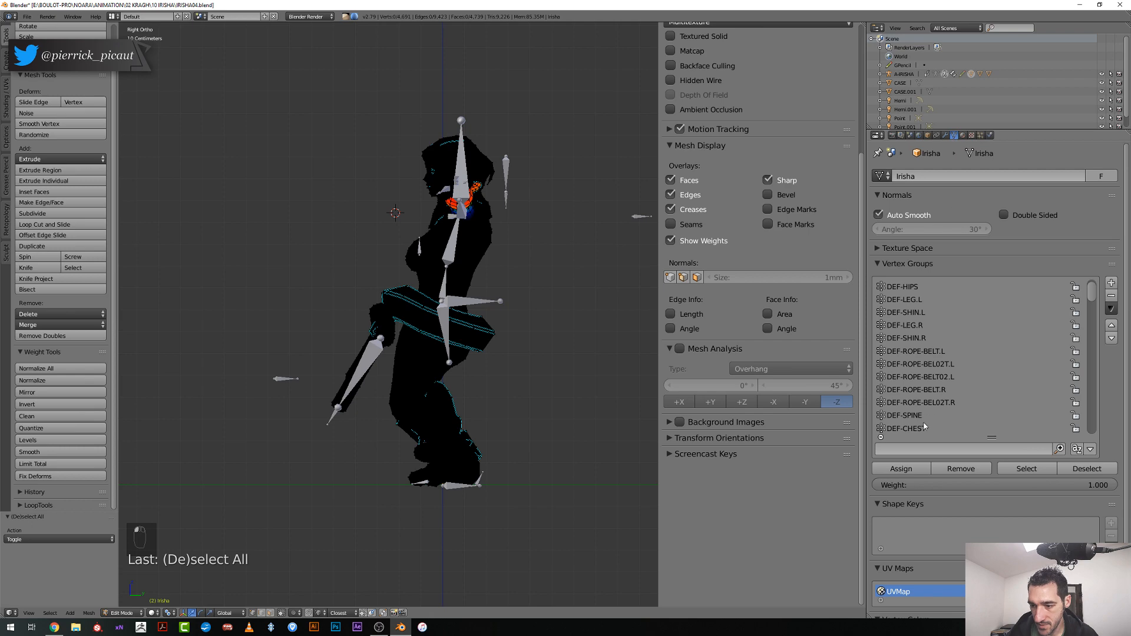
pyautogui.hotkey('ctrl', 'f')
pyautogui.write('hip')
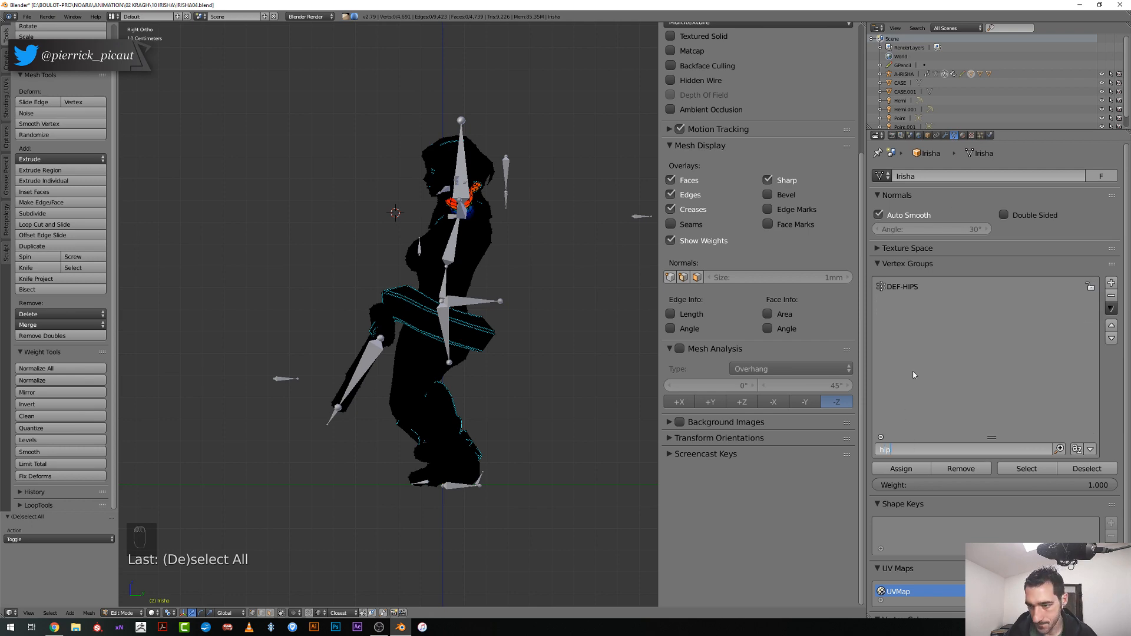
pyautogui.press('Return')
pyautogui.click(902, 286)
pyautogui.moveTo(511, 396); pyautogui.dragTo(431, 302, button='middle')
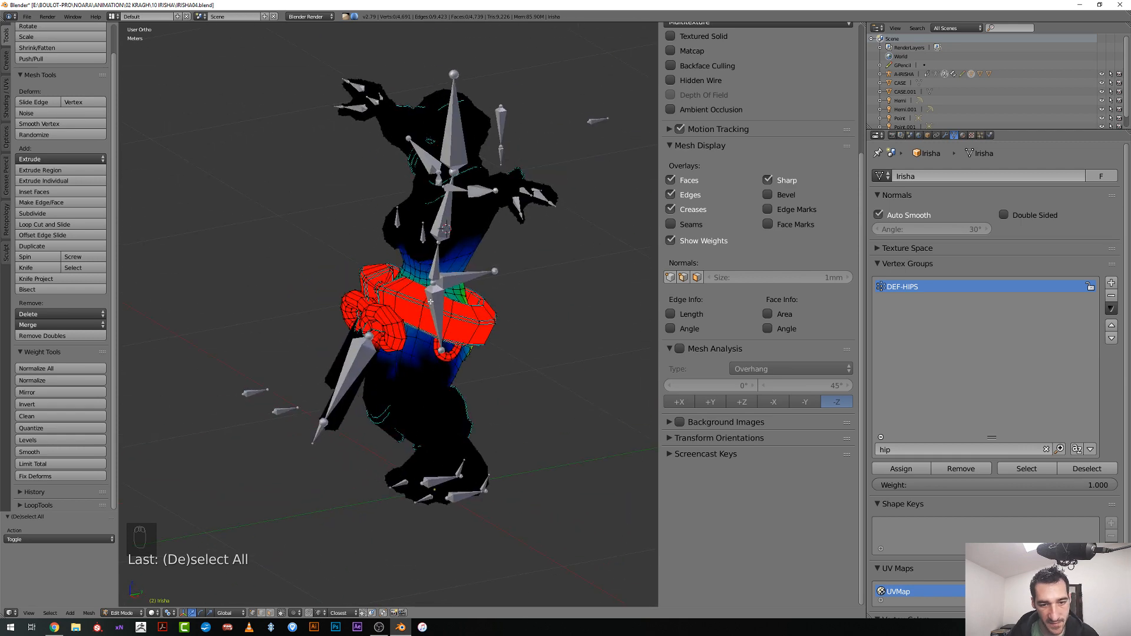
pyautogui.moveTo(348, 316); pyautogui.dragTo(431, 404, button='middle')
pyautogui.scroll(2, 501, 405)
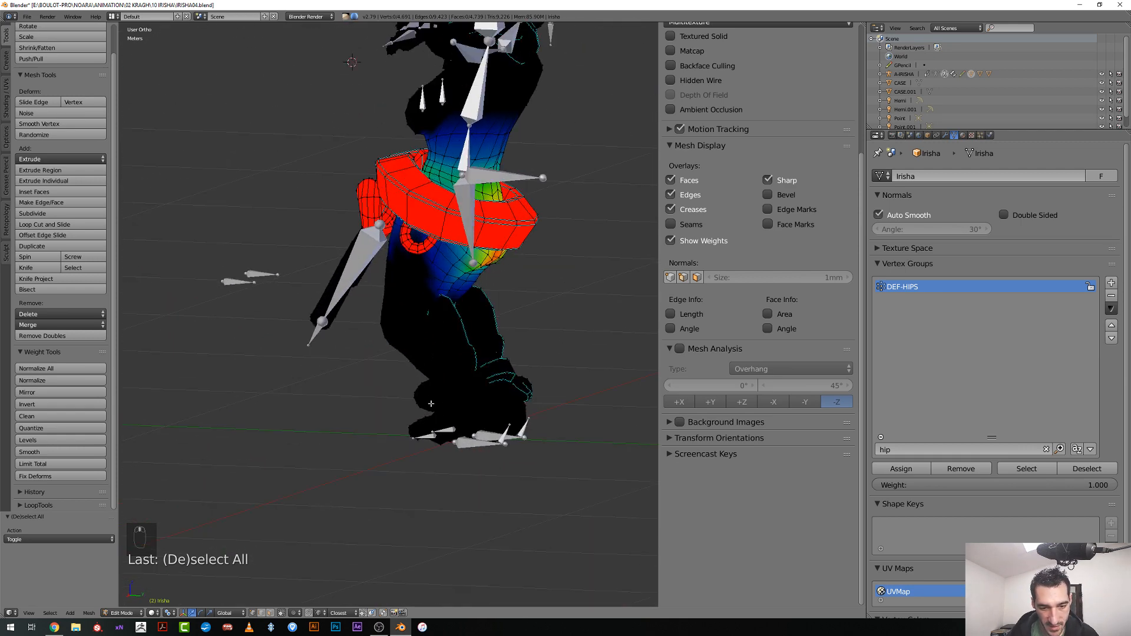
# Select the whole ring around the left ankle and remove it from the DEF-HIPS vertex group
pyautogui.press('a')
pyautogui.press('a')
pyautogui.press('a')
pyautogui.press('a')
pyautogui.press('a')
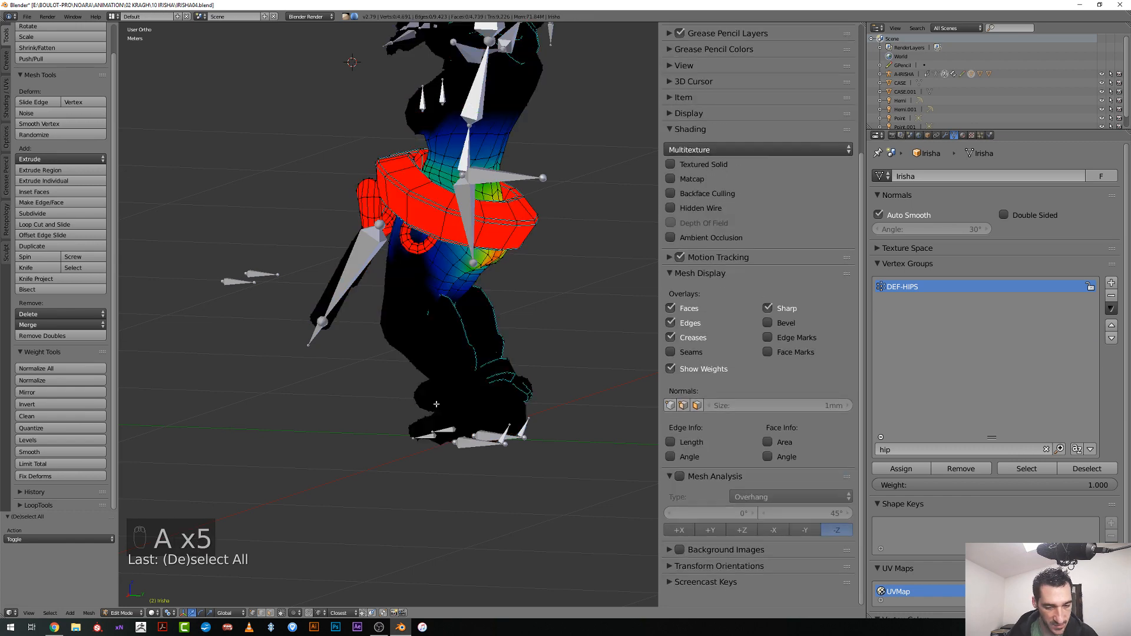
pyautogui.scroll(1, 436, 404)
pyautogui.press('l')
pyautogui.moveTo(402, 429); pyautogui.dragTo(420, 404, button='middle')
pyautogui.press('KP_3')
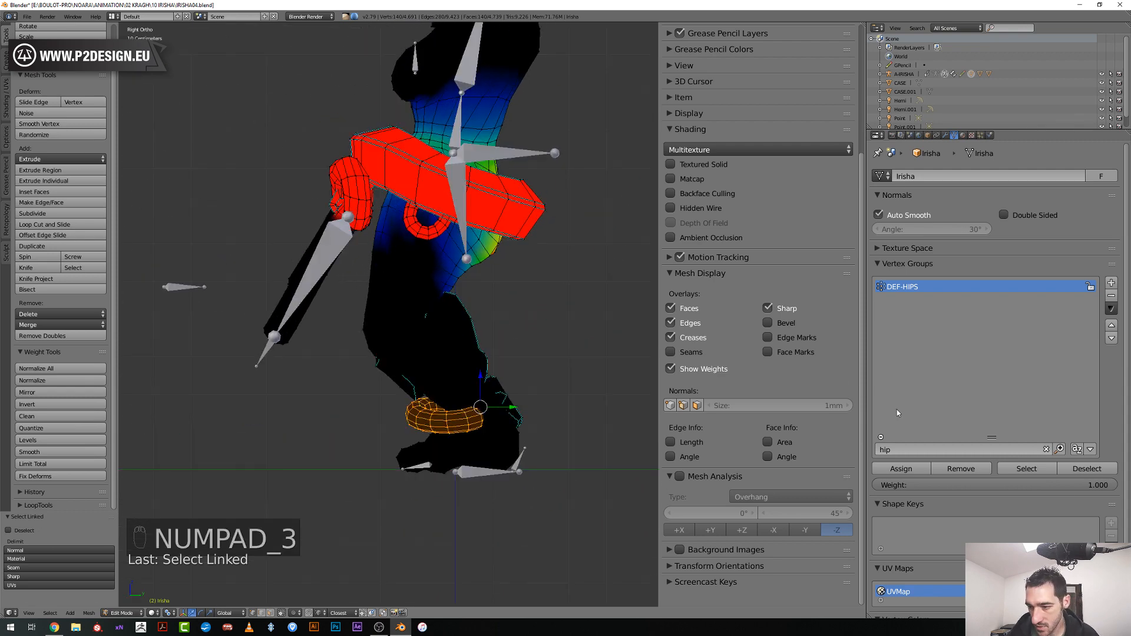
pyautogui.click(961, 471)
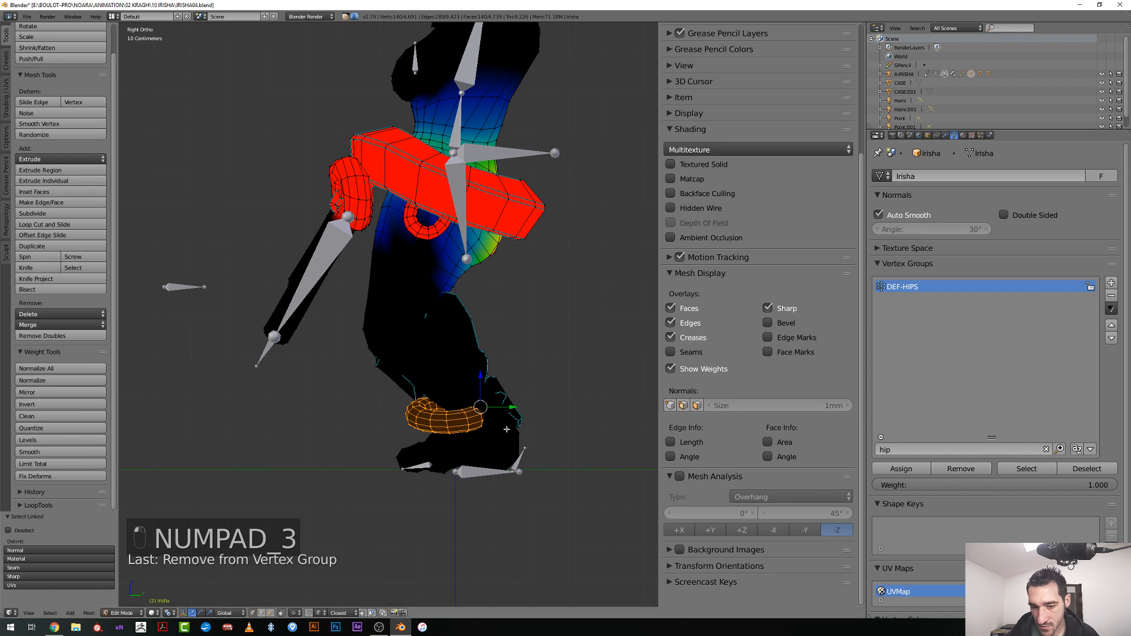
# Clear the vertex group filter and remove the selected ankle ring from all vertex groups
pyautogui.click(911, 452)
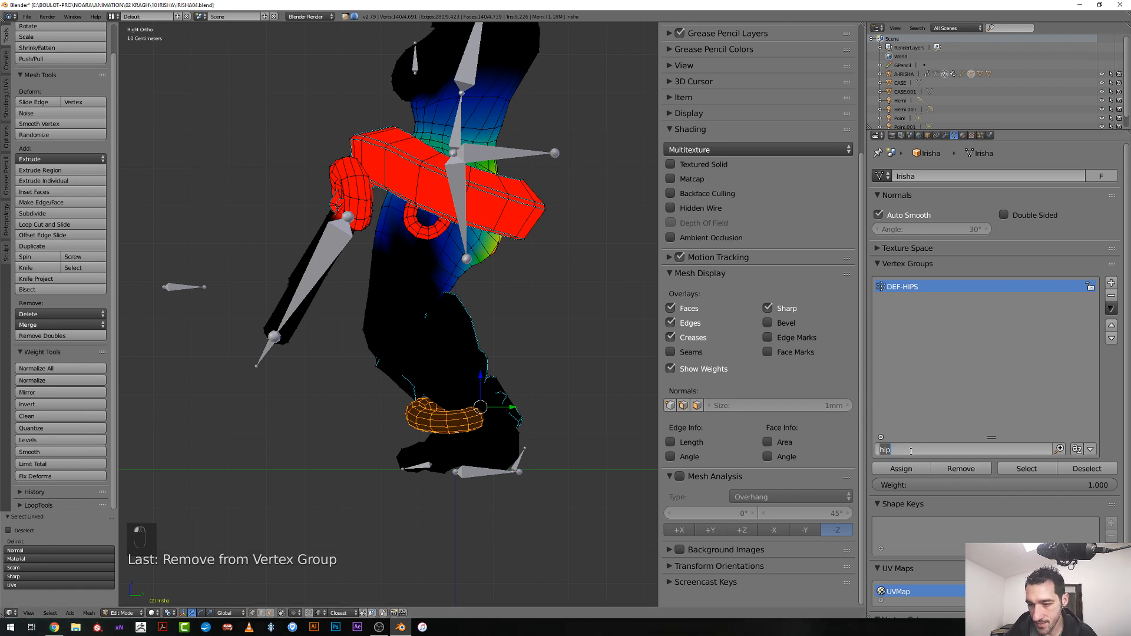
pyautogui.press('BackSpace')
pyautogui.click(1114, 310)
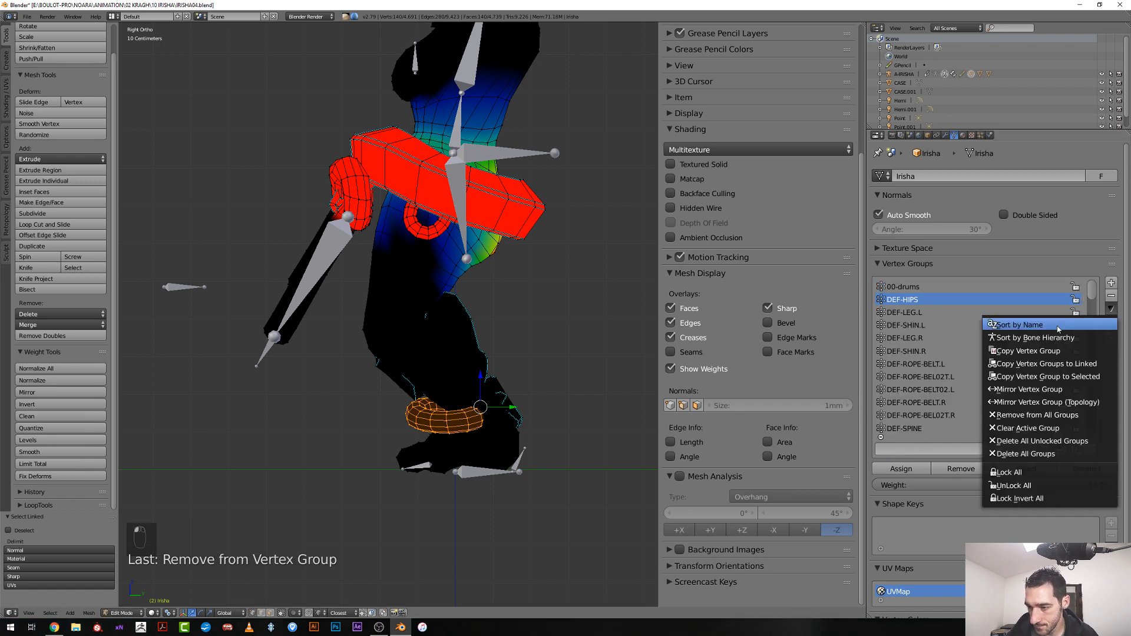
pyautogui.click(1029, 416)
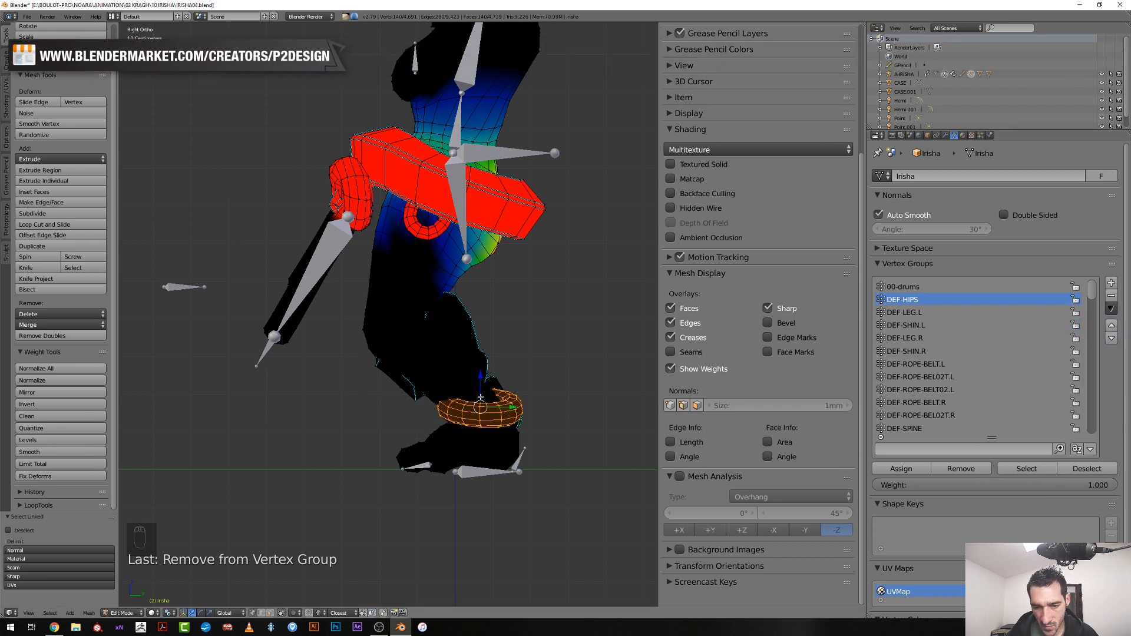
# Assign the left ankle ring to the DEF-SHIN.L vertex group at weight 1.000, and leave Edit Mode for the posed armature
pyautogui.scroll(-3, 402, 397)
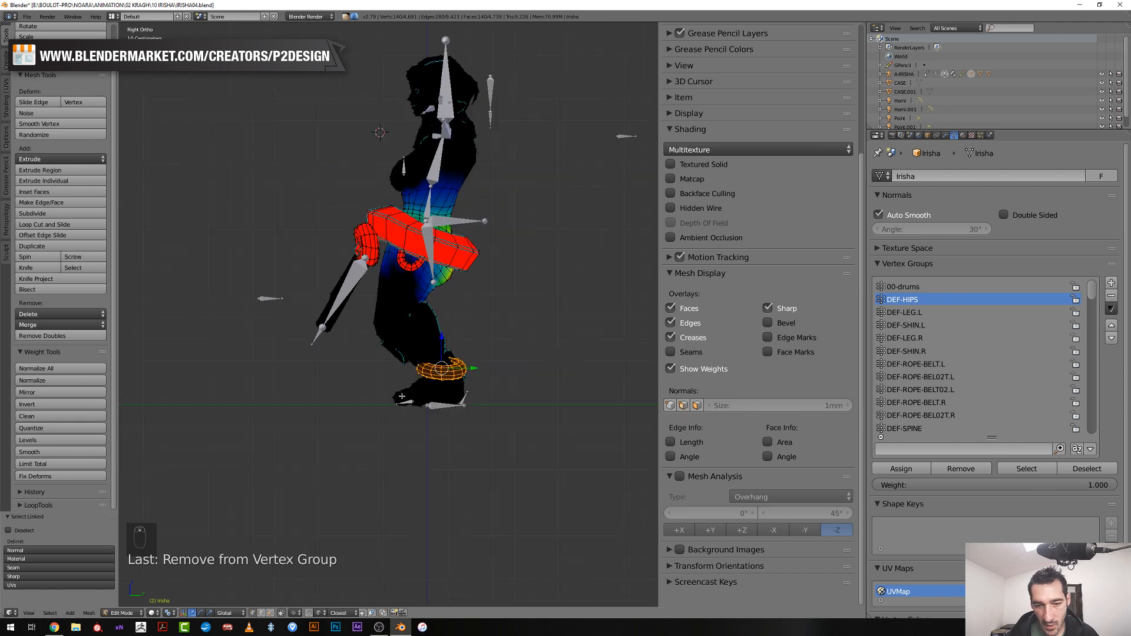
pyautogui.moveTo(510, 393); pyautogui.dragTo(495, 403, button='middle')
pyautogui.scroll(4, 495, 404)
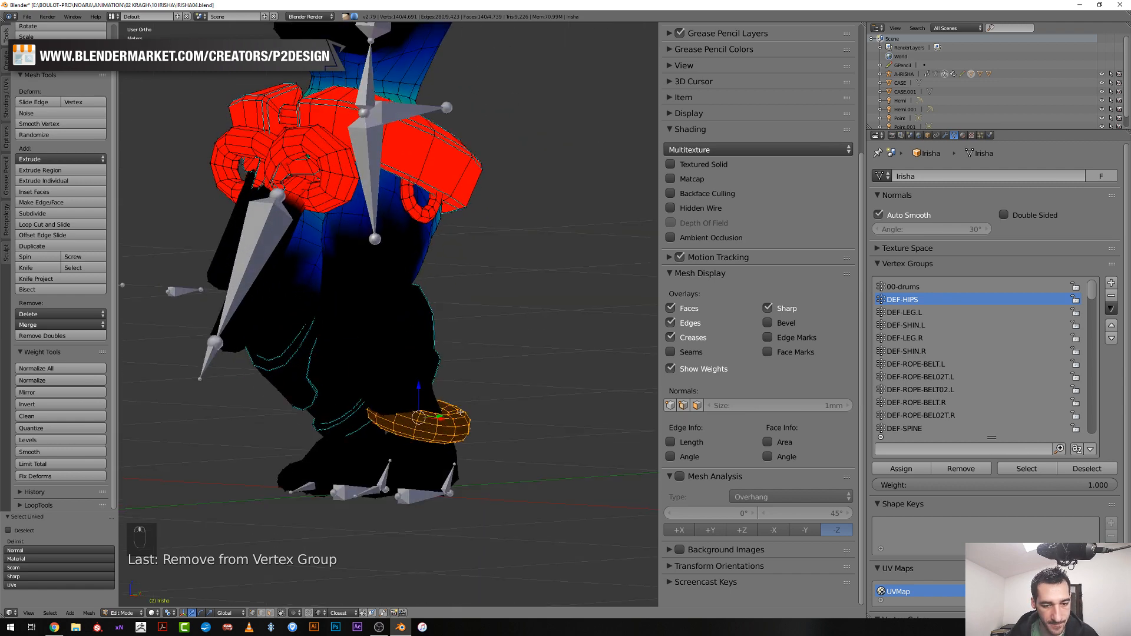
pyautogui.moveTo(433, 425); pyautogui.dragTo(477, 427, button='middle')
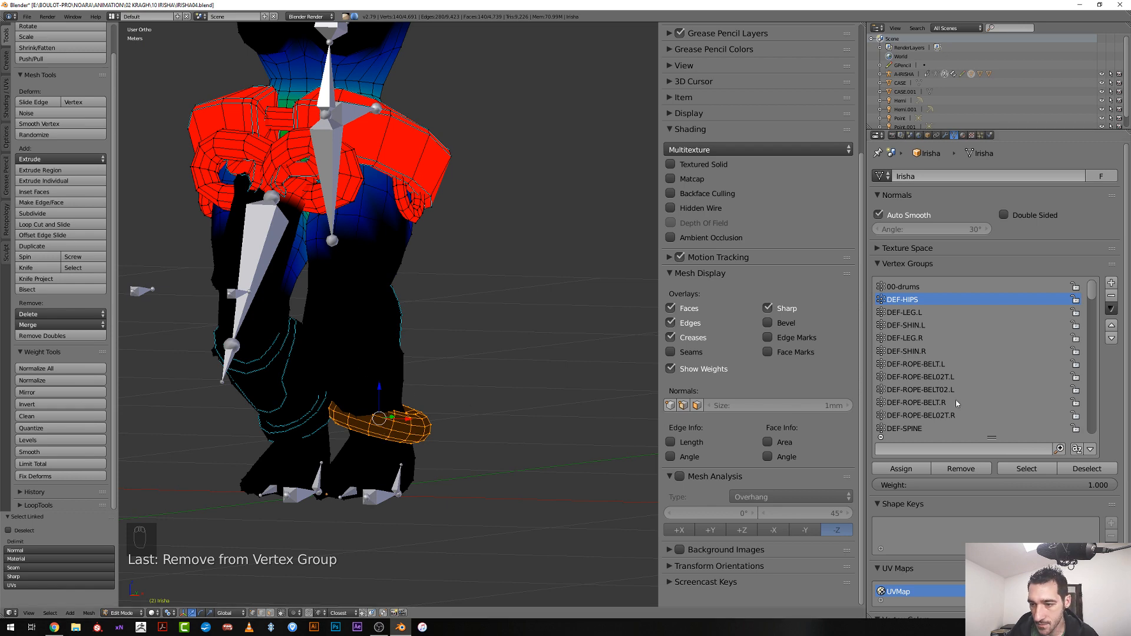
pyautogui.click(908, 325)
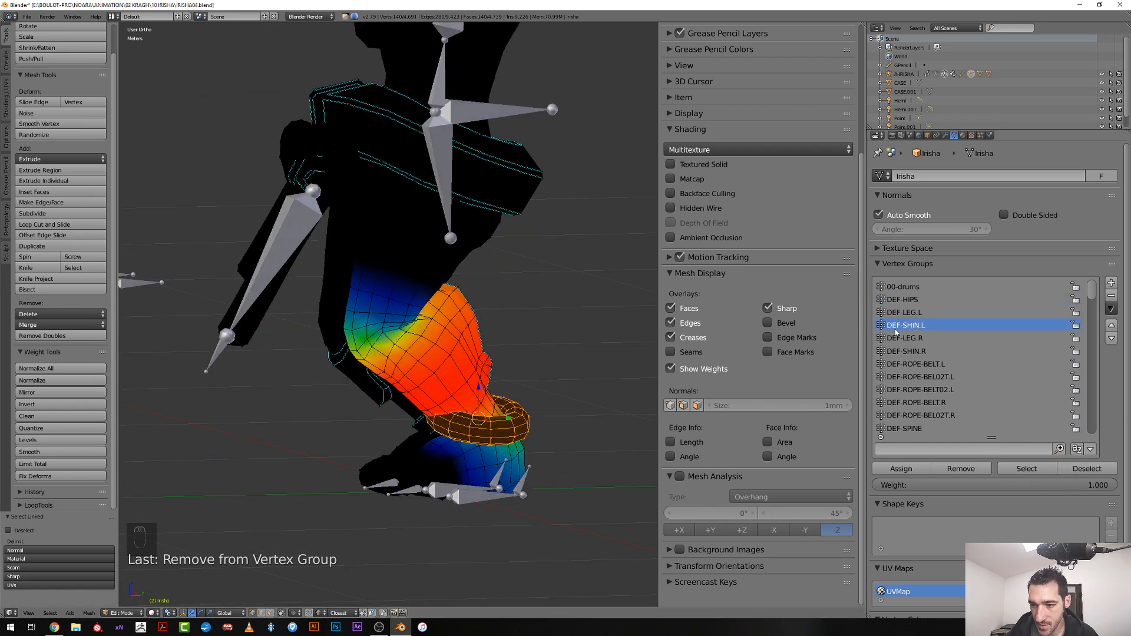
pyautogui.moveTo(534, 441); pyautogui.dragTo(448, 360, button='middle')
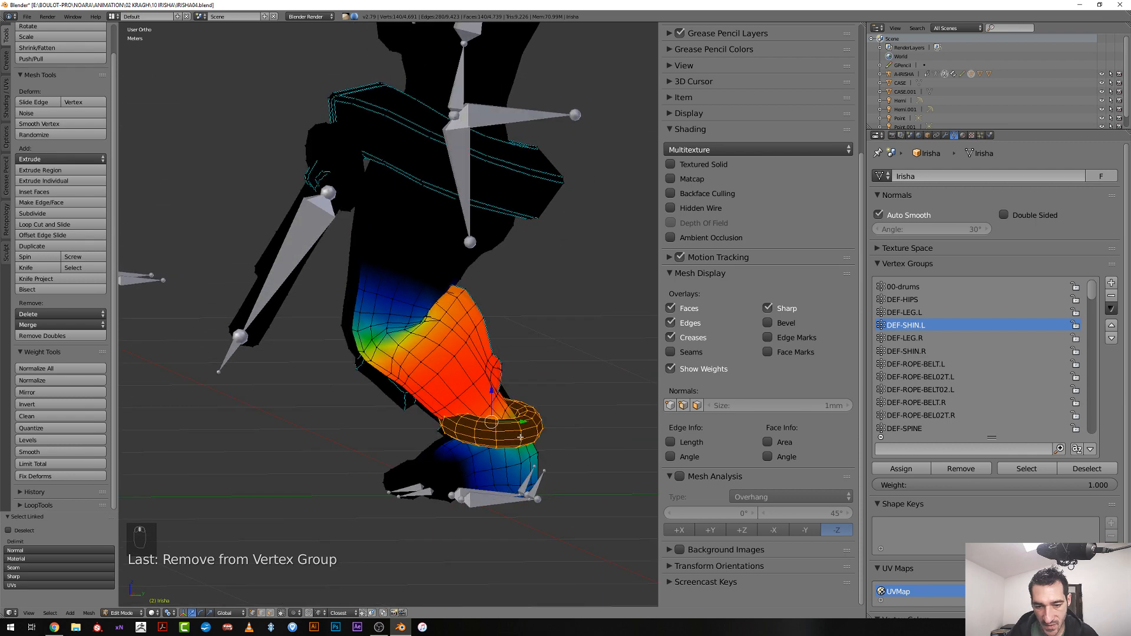
pyautogui.scroll(-3, 437, 348)
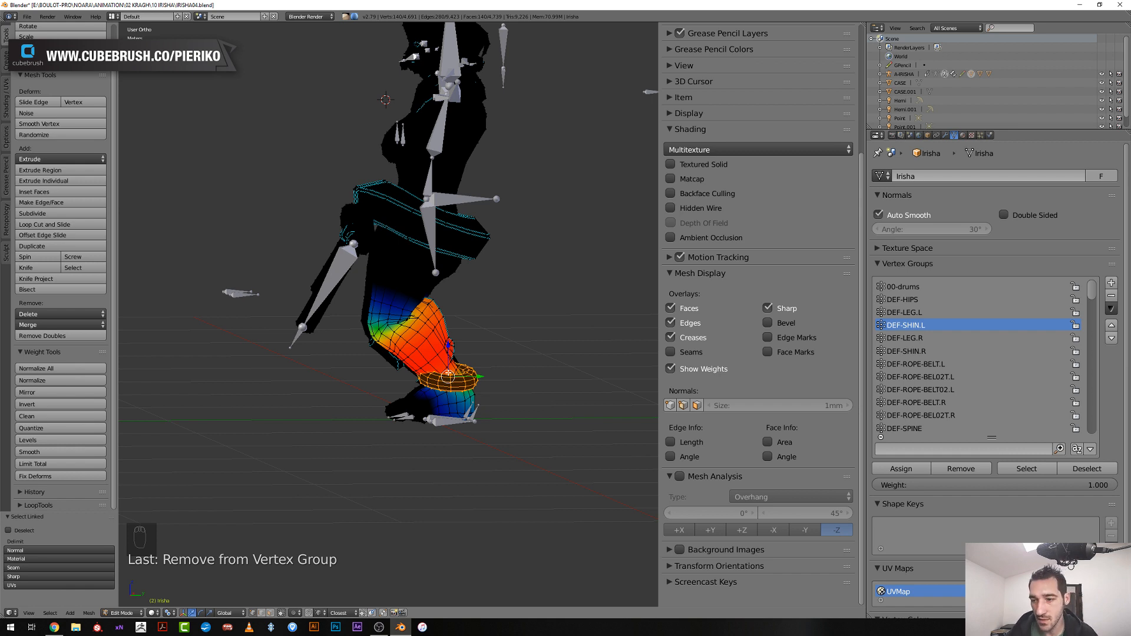
pyautogui.click(900, 470)
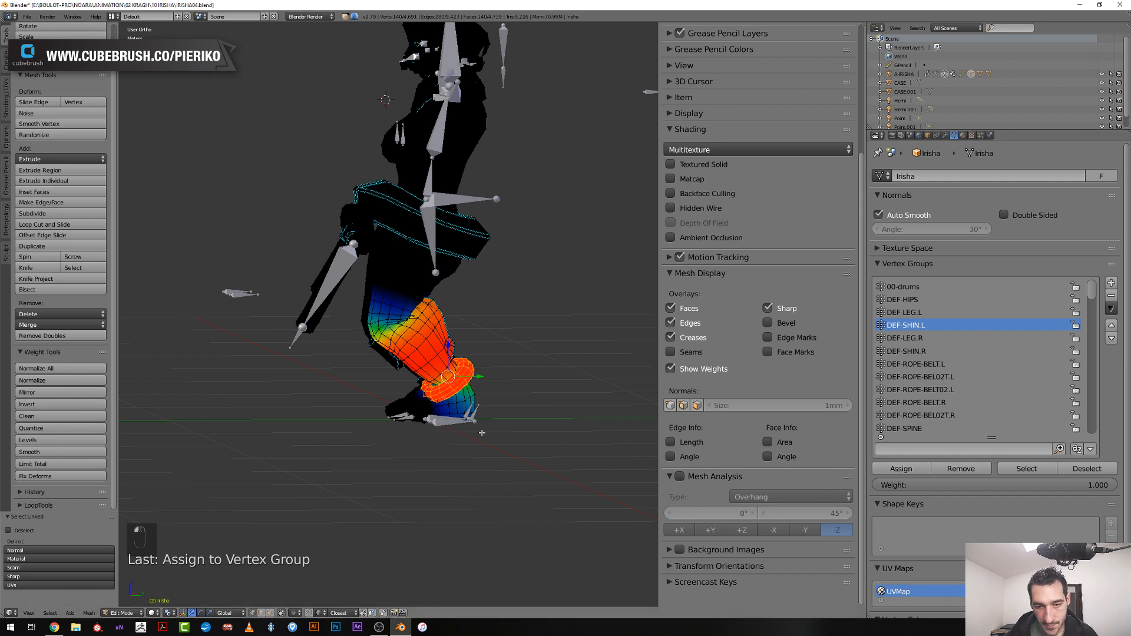
pyautogui.press('Tab')
pyautogui.rightClick(442, 386)
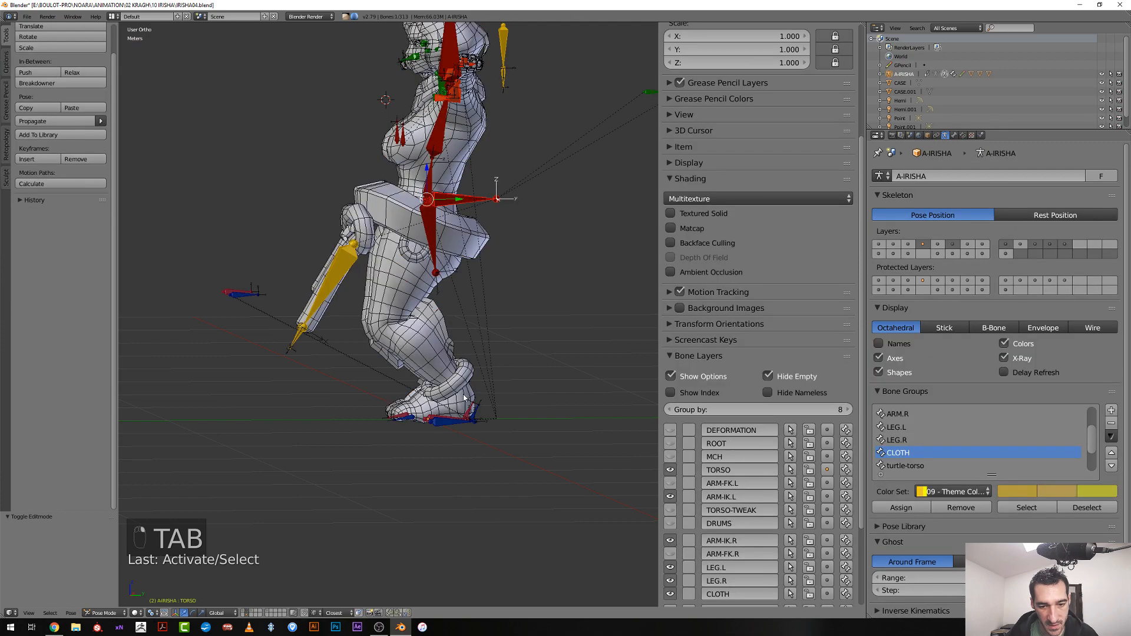
# Move the armature's torso control in several directions to test how the left ankle ring follows the bending leg
pyautogui.press('g')
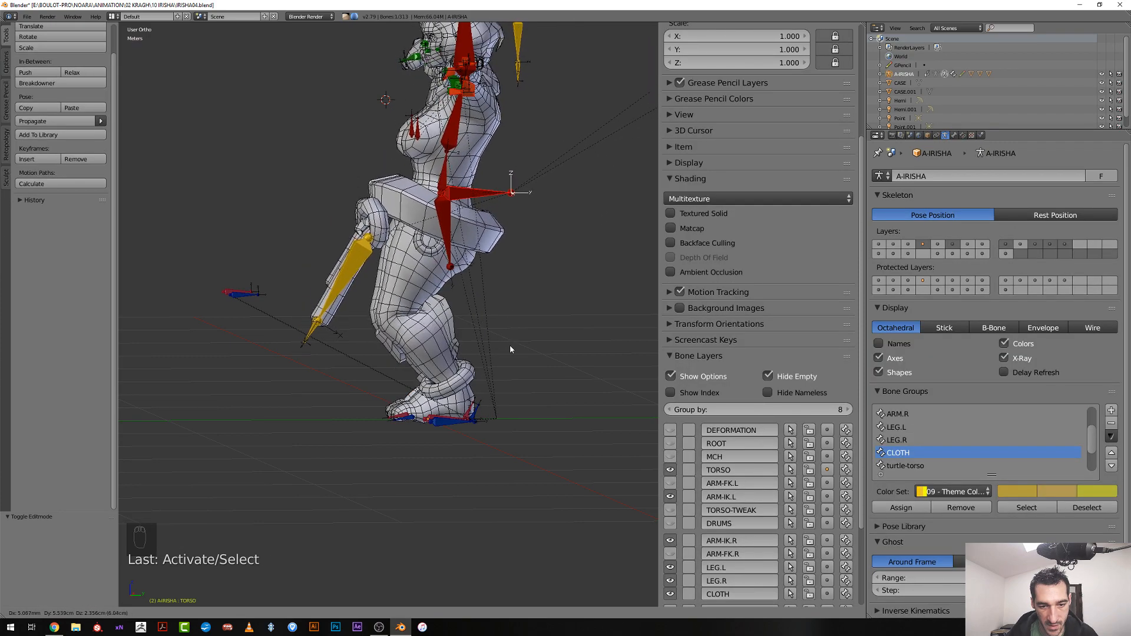
pyautogui.rightClick(495, 346)
pyautogui.moveTo(495, 347); pyautogui.dragTo(564, 354, button='middle')
pyautogui.press('g')
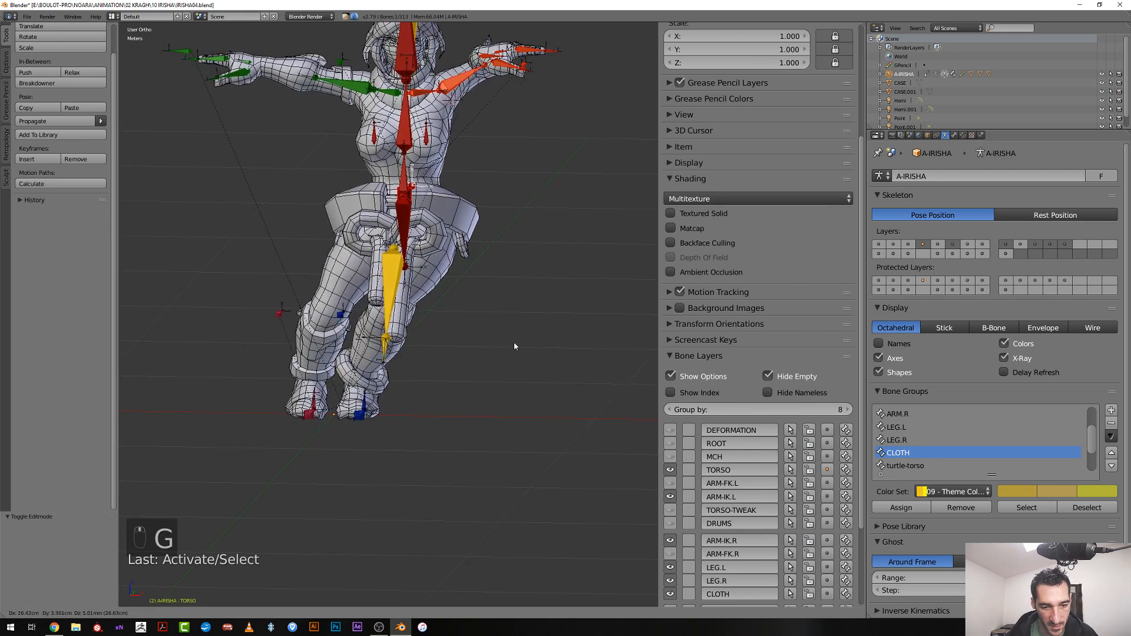
pyautogui.click(454, 351)
pyautogui.scroll(3, 451, 358)
pyautogui.moveTo(451, 357); pyautogui.dragTo(419, 446, button='middle')
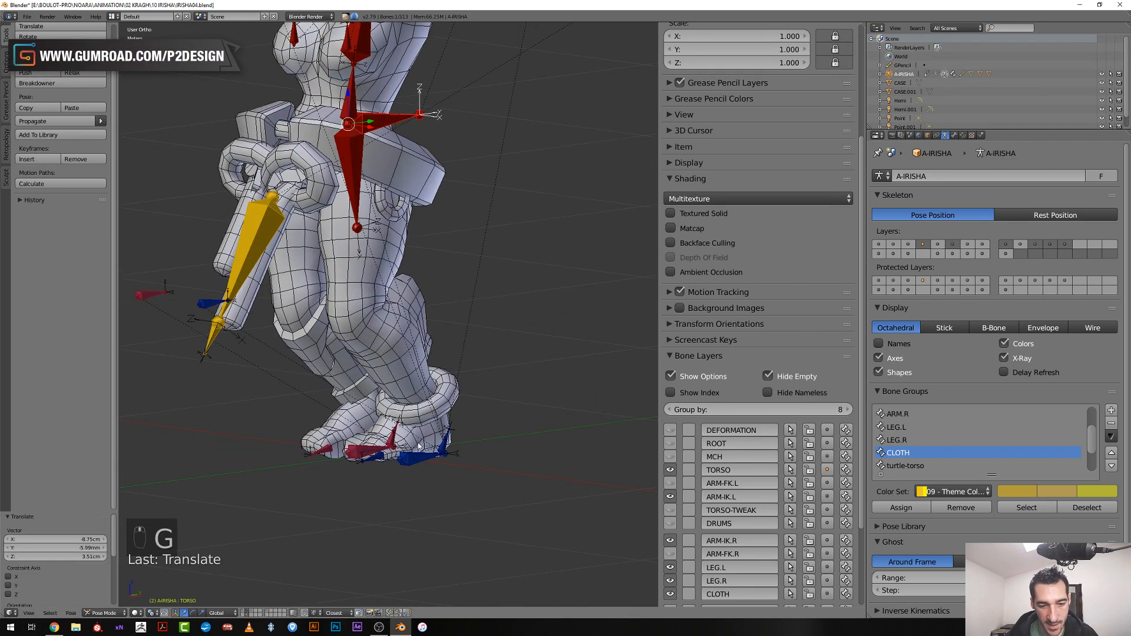
pyautogui.press('g')
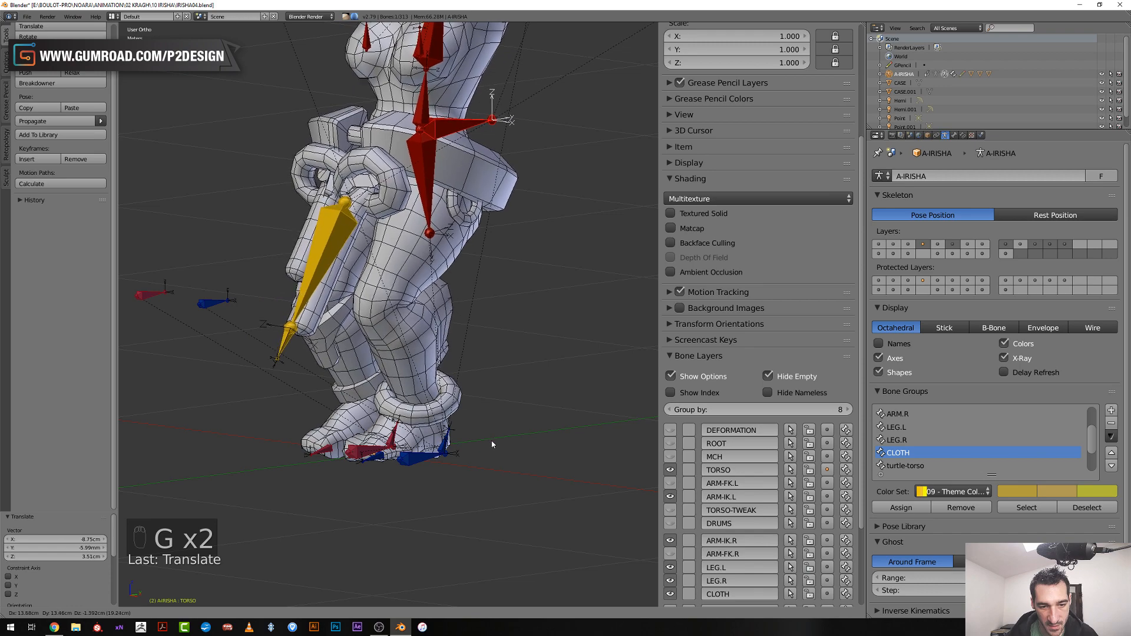
pyautogui.click(489, 444)
pyautogui.scroll(2, 501, 378)
pyautogui.press('g')
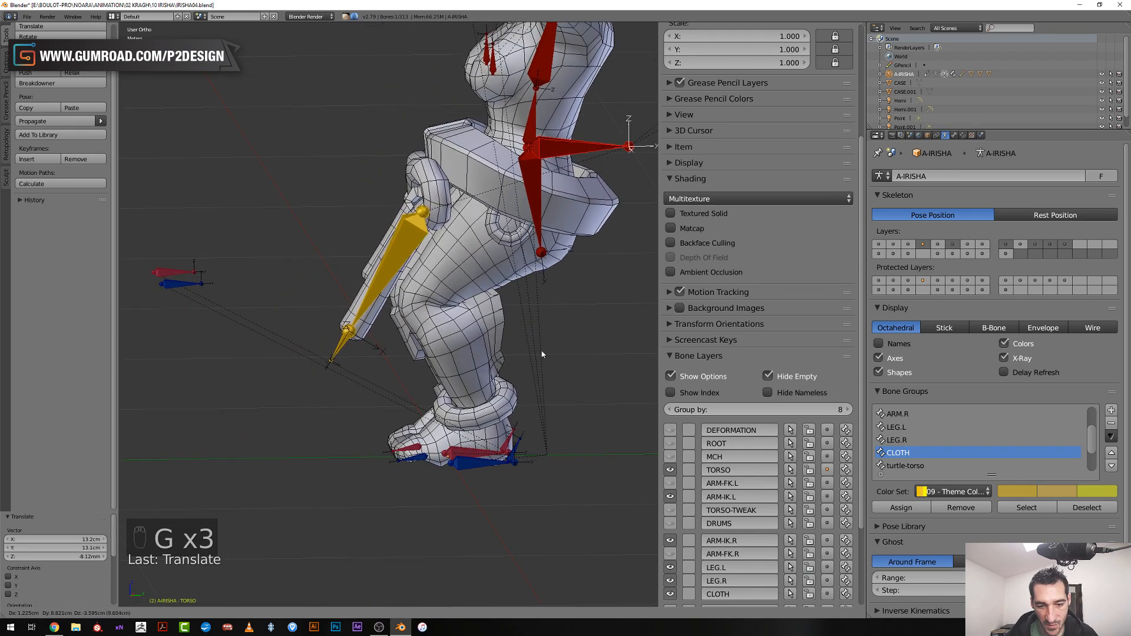
pyautogui.click(531, 350)
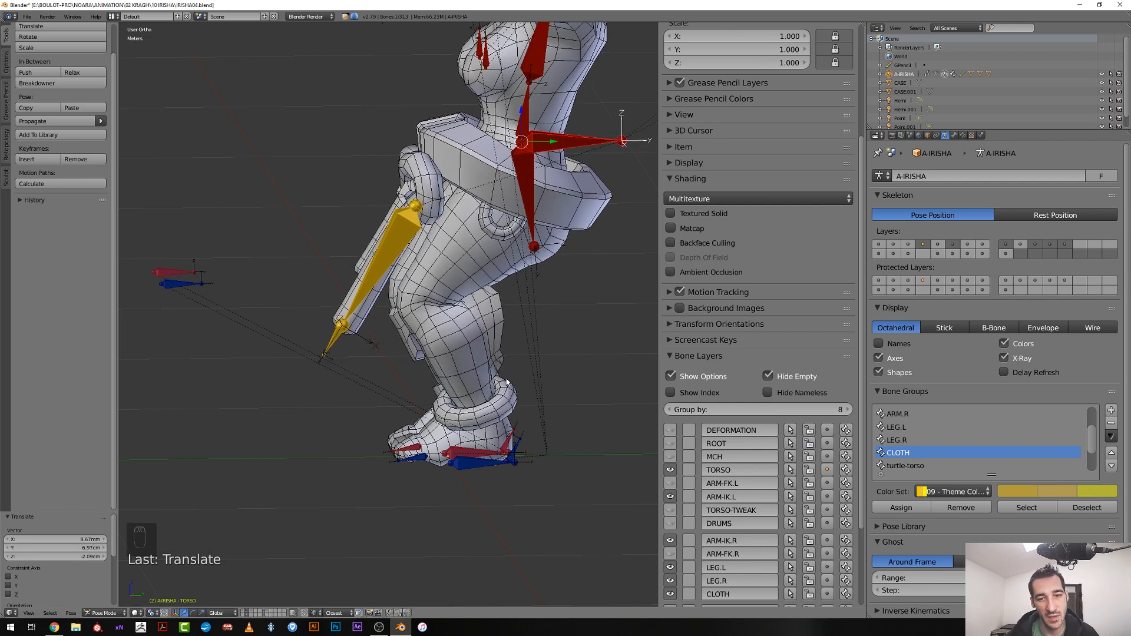
# Select the Irisha mesh and examine the ankle rings and lower legs from several sides
pyautogui.click(488, 395)
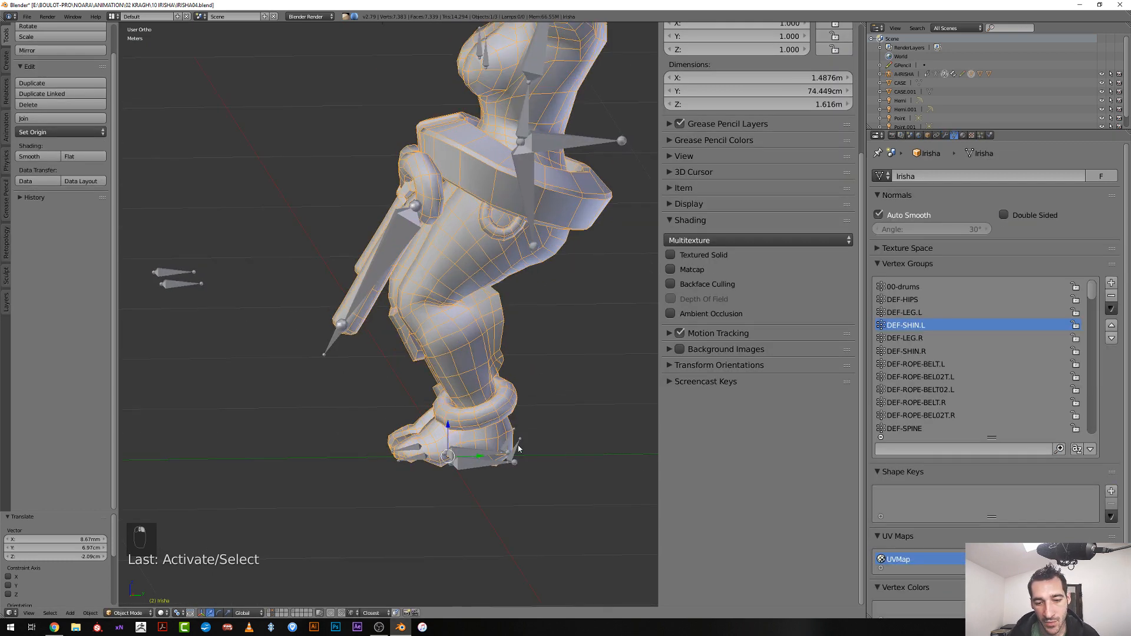
pyautogui.moveTo(503, 445); pyautogui.dragTo(491, 430, button='middle')
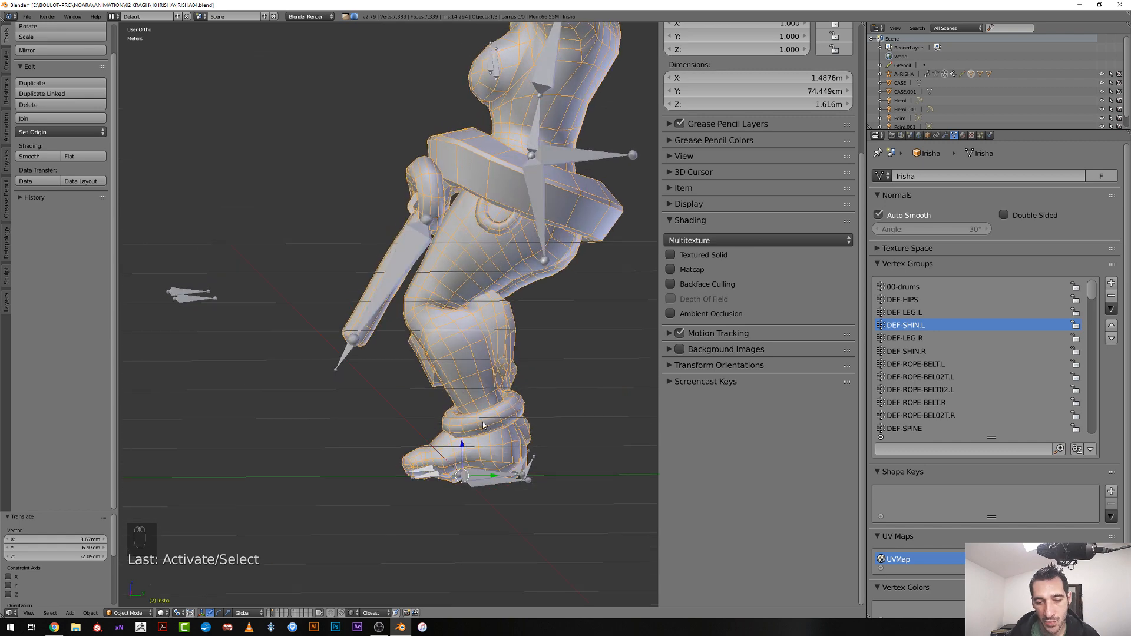
pyautogui.scroll(-2, 492, 417)
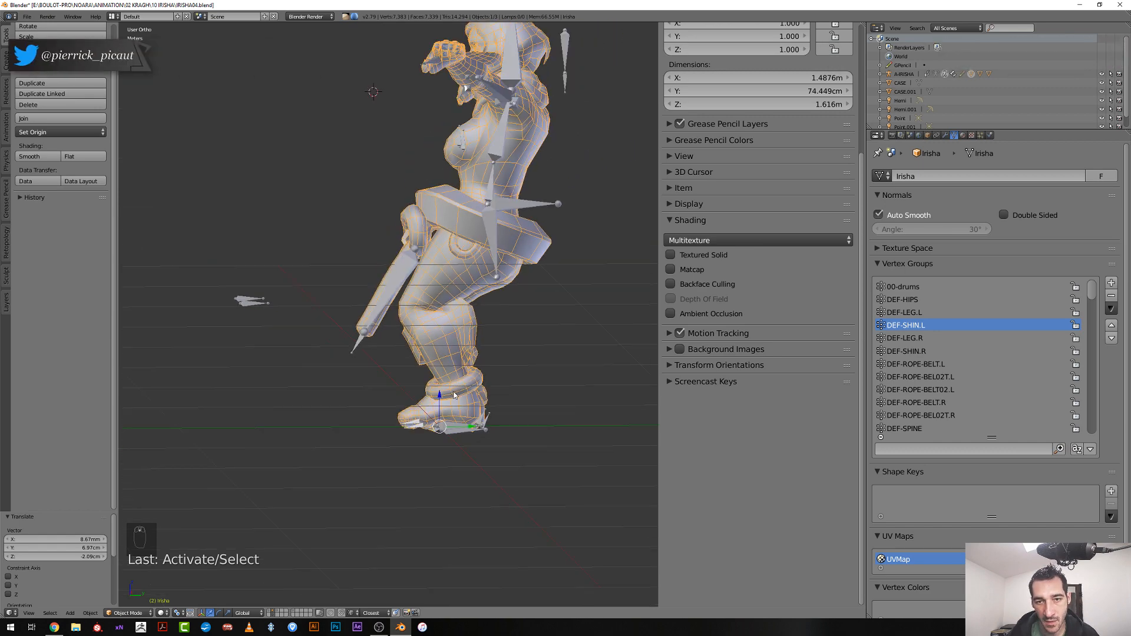
pyautogui.moveTo(454, 394); pyautogui.dragTo(377, 380, button='middle')
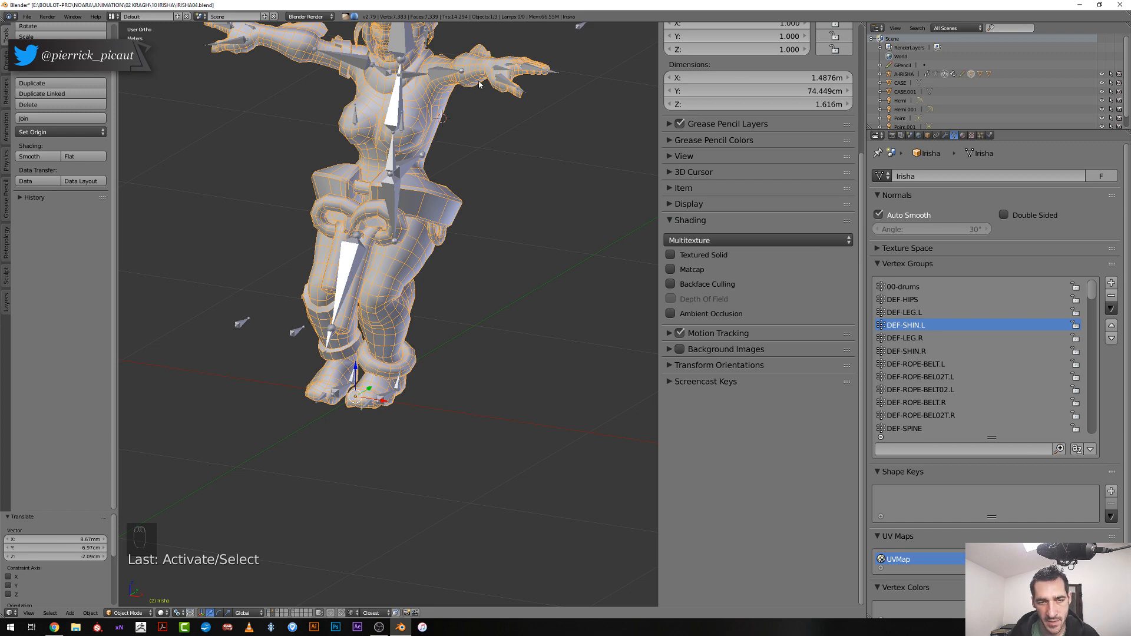
pyautogui.scroll(3, 449, 448)
pyautogui.moveTo(448, 463); pyautogui.dragTo(373, 460, button='middle')
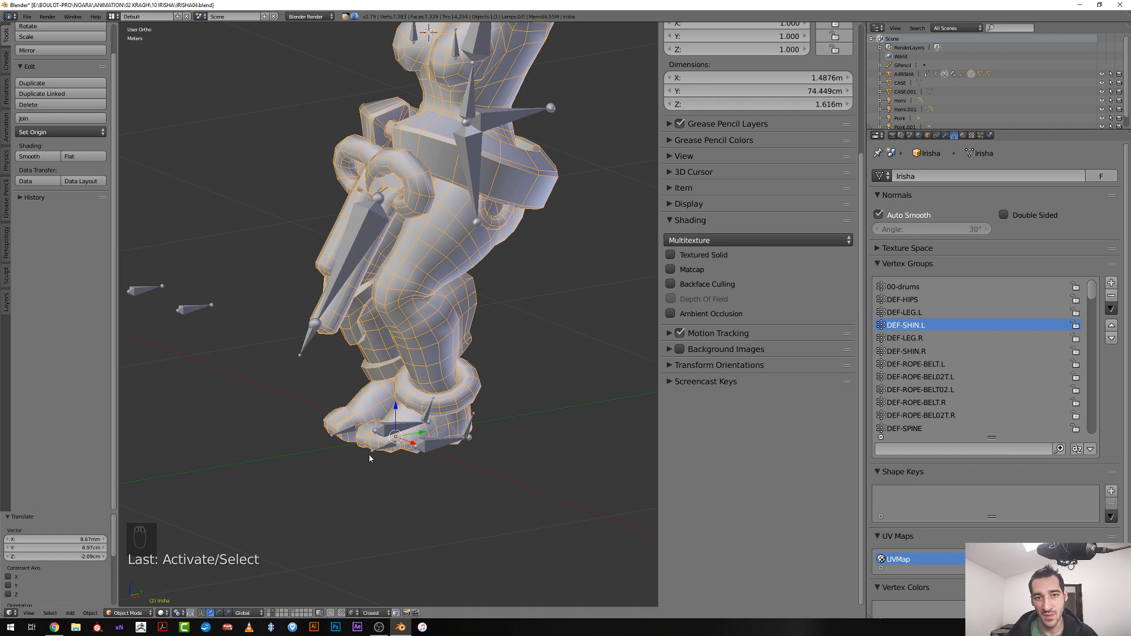
pyautogui.moveTo(363, 453); pyautogui.dragTo(430, 425, button='middle')
# Make DEF-SHIN.R the active vertex group in Edit Mode, examine its weights on the right shin and rings, and return to Object Mode
pyautogui.press('Tab')
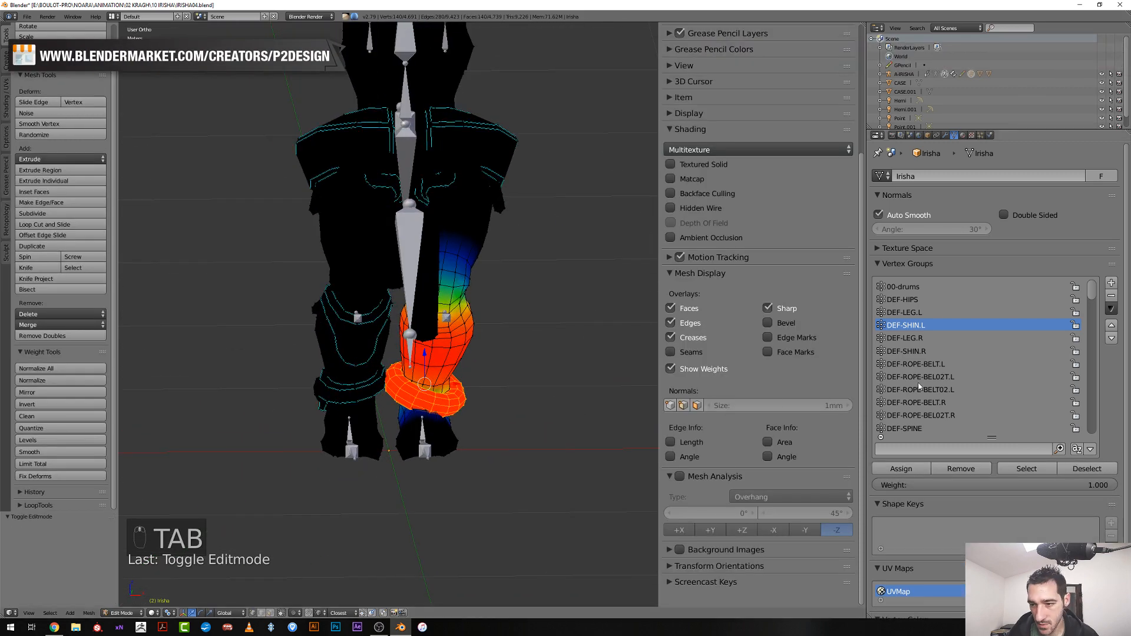
pyautogui.click(914, 339)
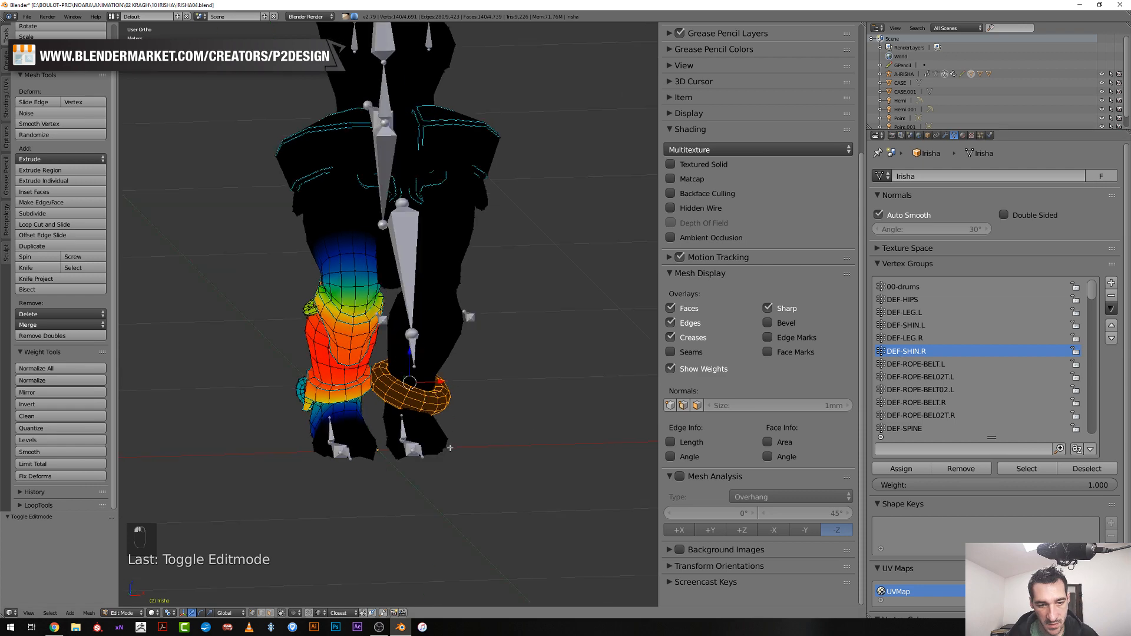
pyautogui.moveTo(472, 436); pyautogui.dragTo(520, 449, button='middle')
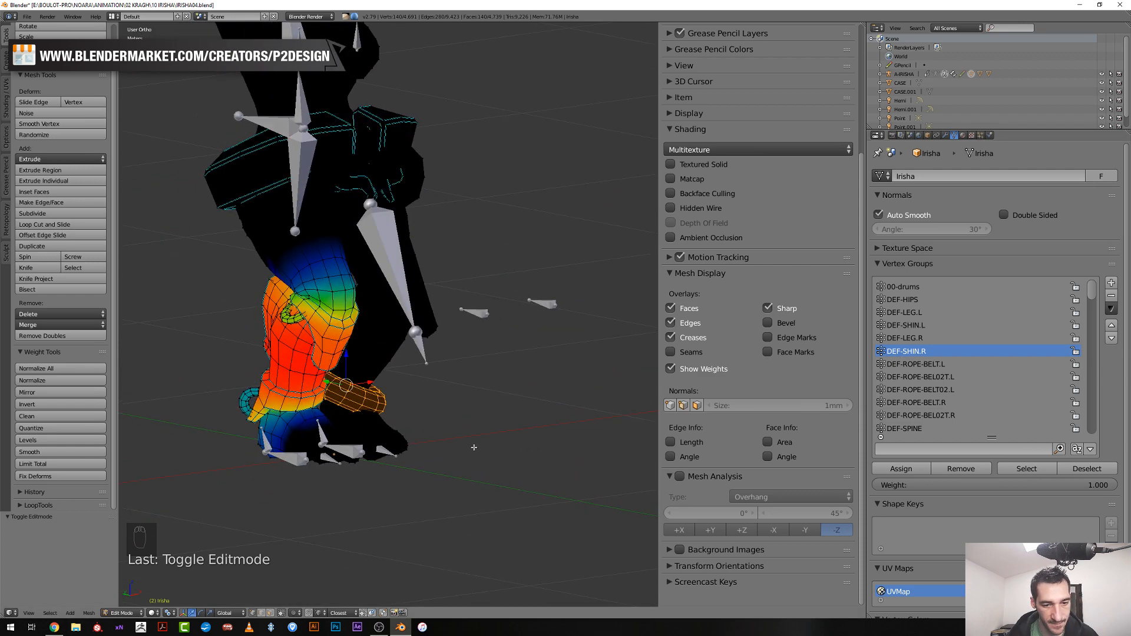
pyautogui.scroll(2, 333, 411)
pyautogui.press('Tab')
pyautogui.moveTo(299, 395); pyautogui.dragTo(345, 391, button='middle')
pyautogui.scroll(-3, 287, 324)
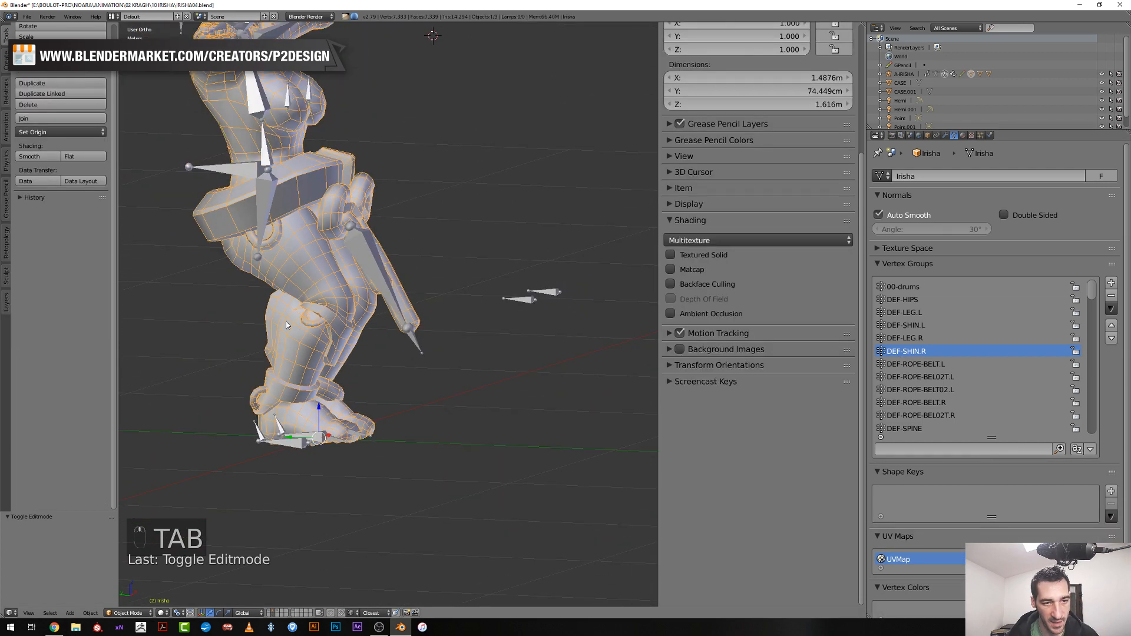
# Raise the armature's torso control about 11 cm and keep moving it to test the right leg's deformation
pyautogui.rightClick(253, 197)
pyautogui.press('g')
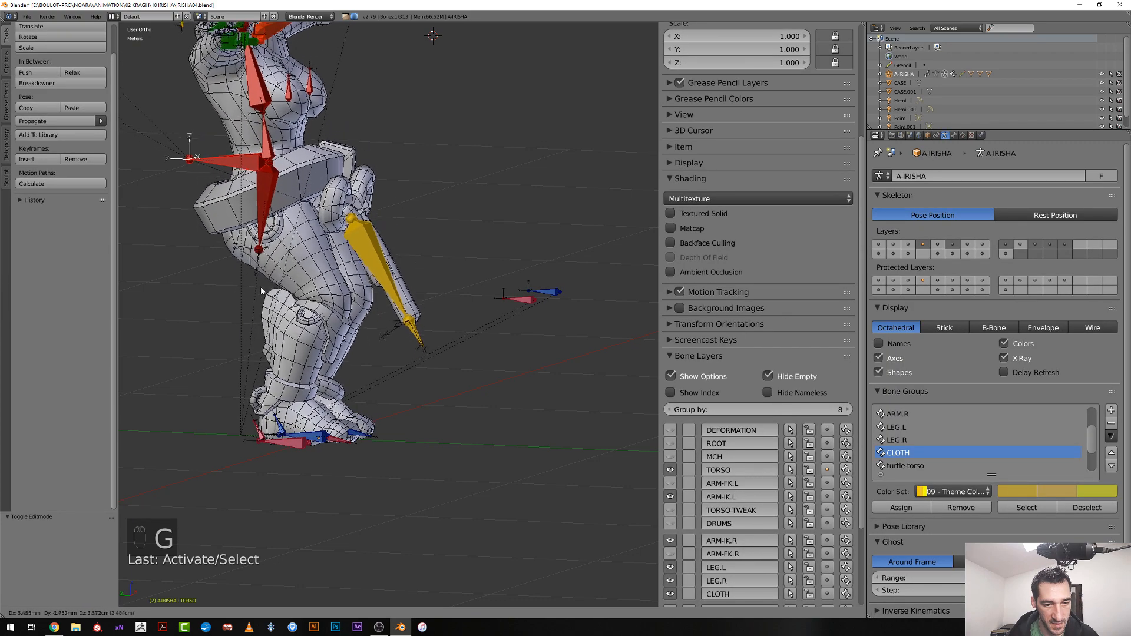
pyautogui.click(259, 251)
pyautogui.press('g')
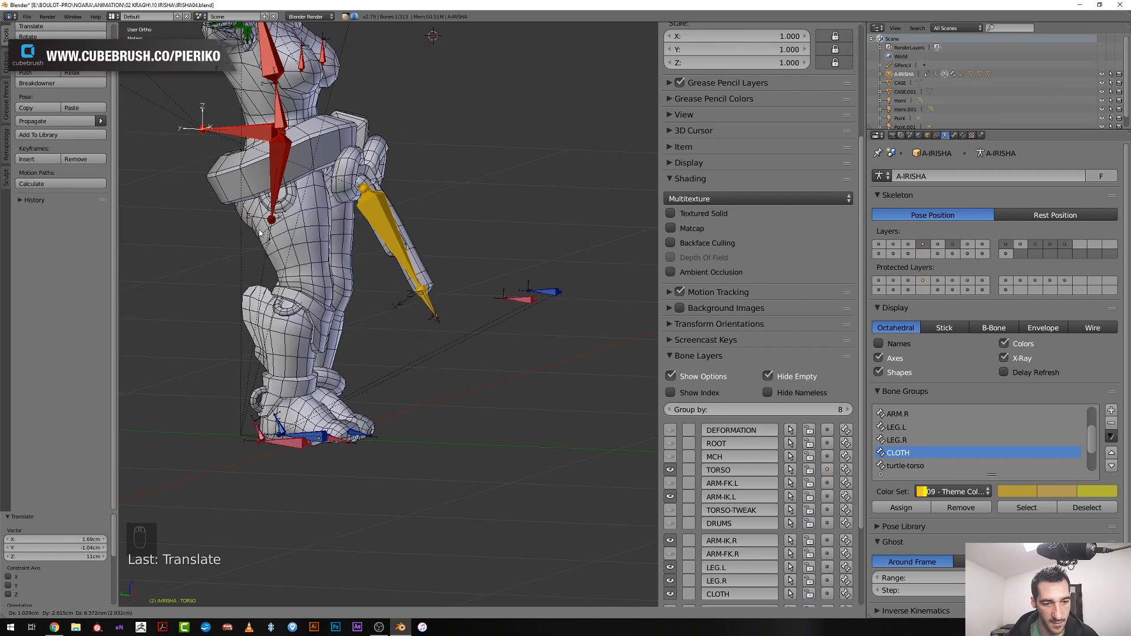
# Clear the selection on the Irisha mesh, select the linked body surface, and examine the DEF-SHIN.R weights around the right knee and ankle
pyautogui.rightClick(289, 303)
pyautogui.press('Tab')
pyautogui.press('a')
pyautogui.press('a')
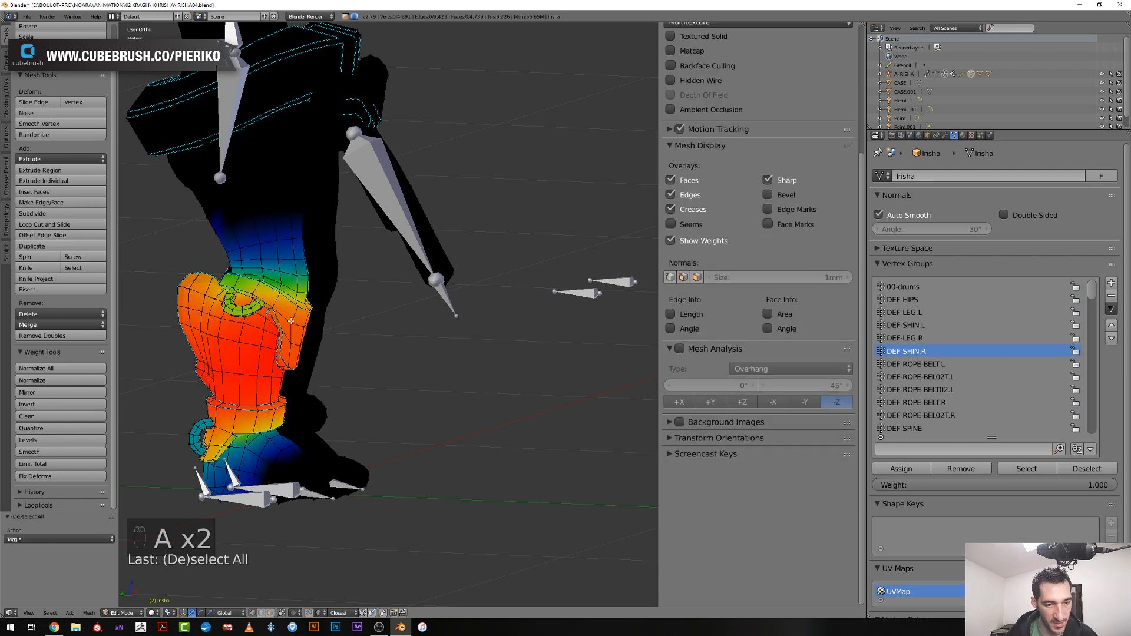
pyautogui.press('l')
pyautogui.moveTo(308, 327); pyautogui.dragTo(274, 259, button='middle')
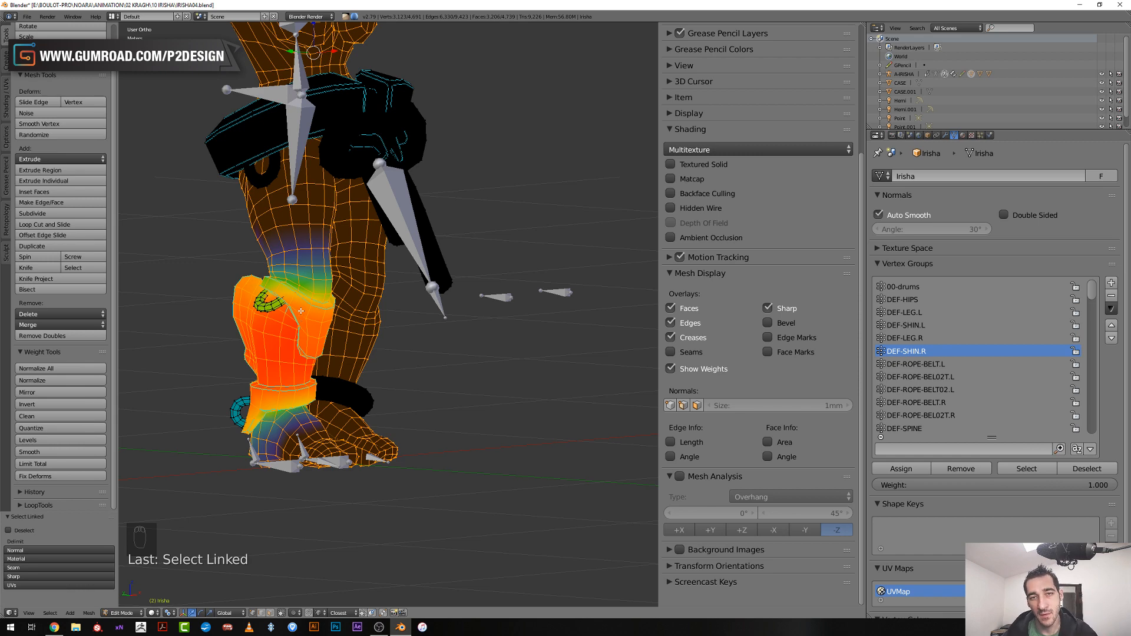
pyautogui.scroll(2, 303, 309)
pyautogui.scroll(-3, 303, 309)
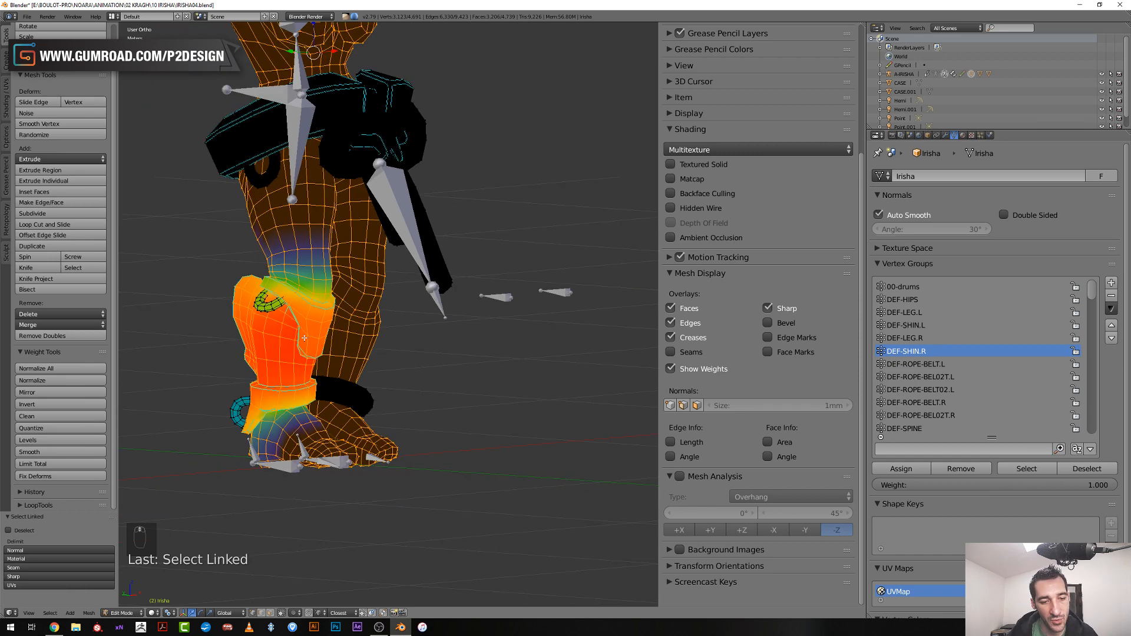
pyautogui.moveTo(406, 377)
pyautogui.mouseDown(button='middle')
pyautogui.moveTo(447, 374)
pyautogui.moveTo(423, 374)
pyautogui.mouseUp(button='middle')
pyautogui.scroll(3, 295, 318)
pyautogui.moveTo(295, 318); pyautogui.dragTo(261, 403, button='middle')
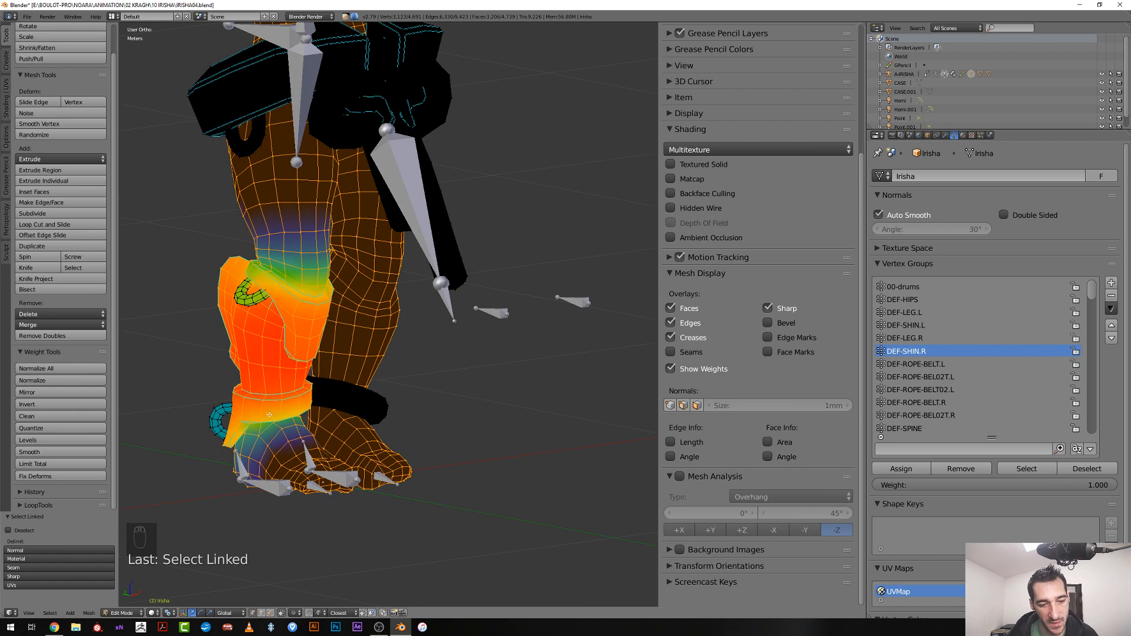
pyautogui.moveTo(230, 441); pyautogui.dragTo(362, 306, button='middle')
pyautogui.press('Tab')
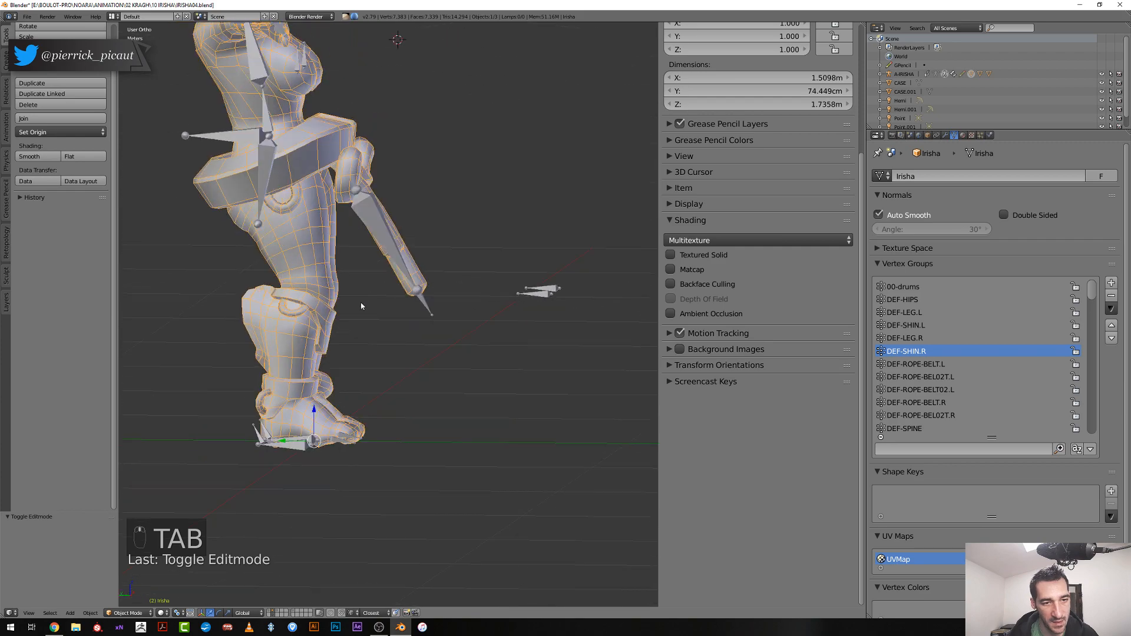
# Lower the torso control about 20 cm and raise it about 17 cm to test how the right knee ring follows the leg
pyautogui.rightClick(247, 148)
pyautogui.press('g')
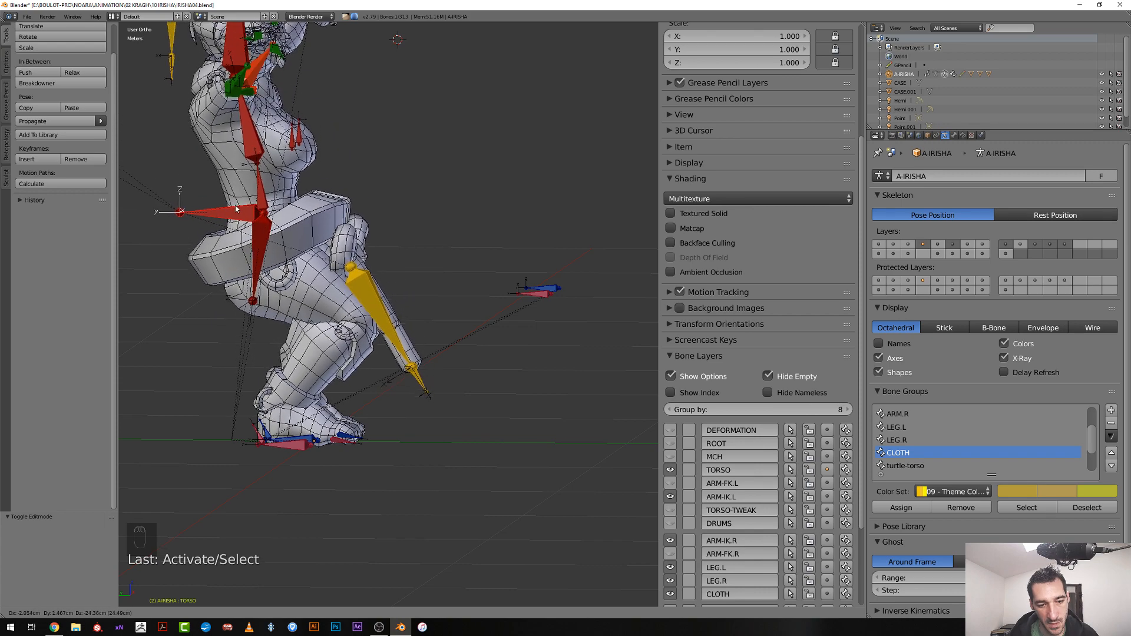
pyautogui.click(239, 196)
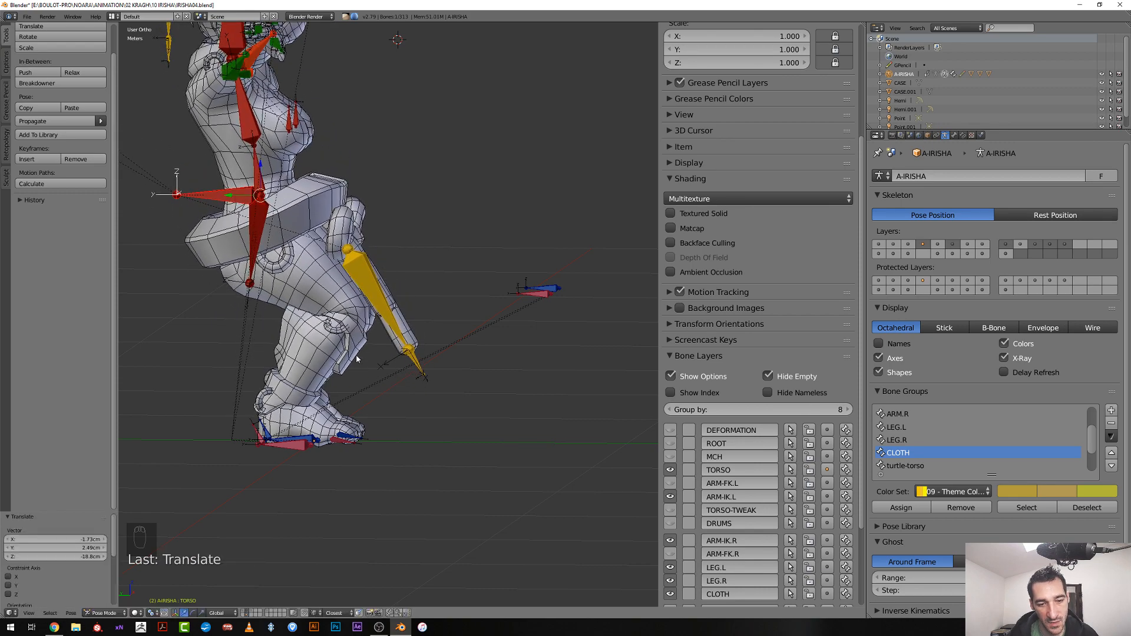
pyautogui.scroll(1, 346, 359)
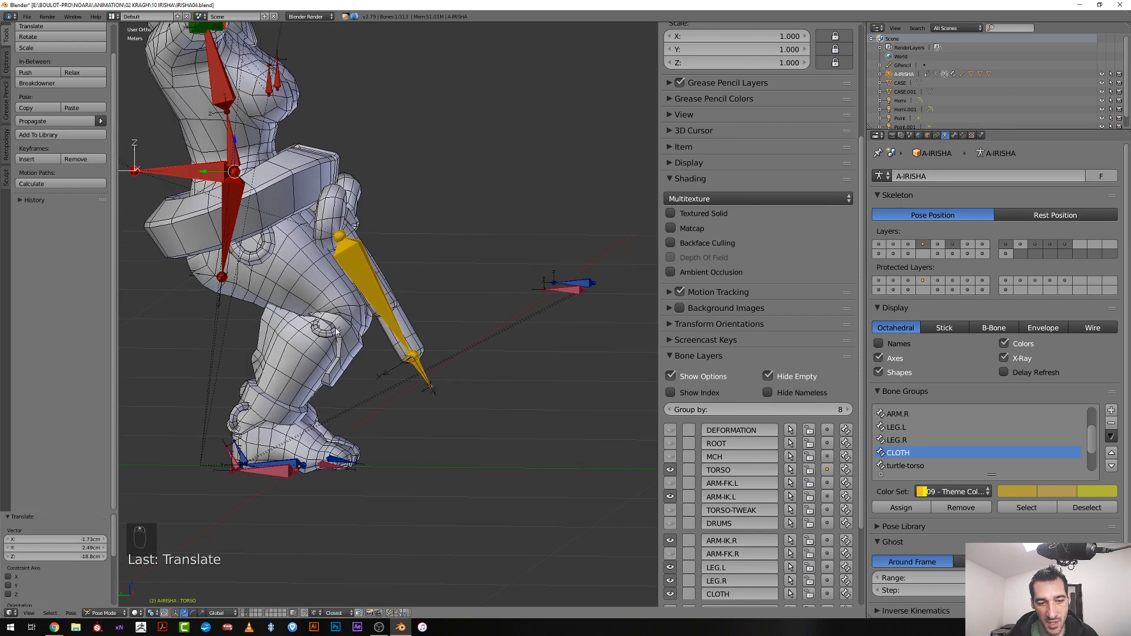
pyautogui.moveTo(337, 333); pyautogui.dragTo(339, 327, button='middle')
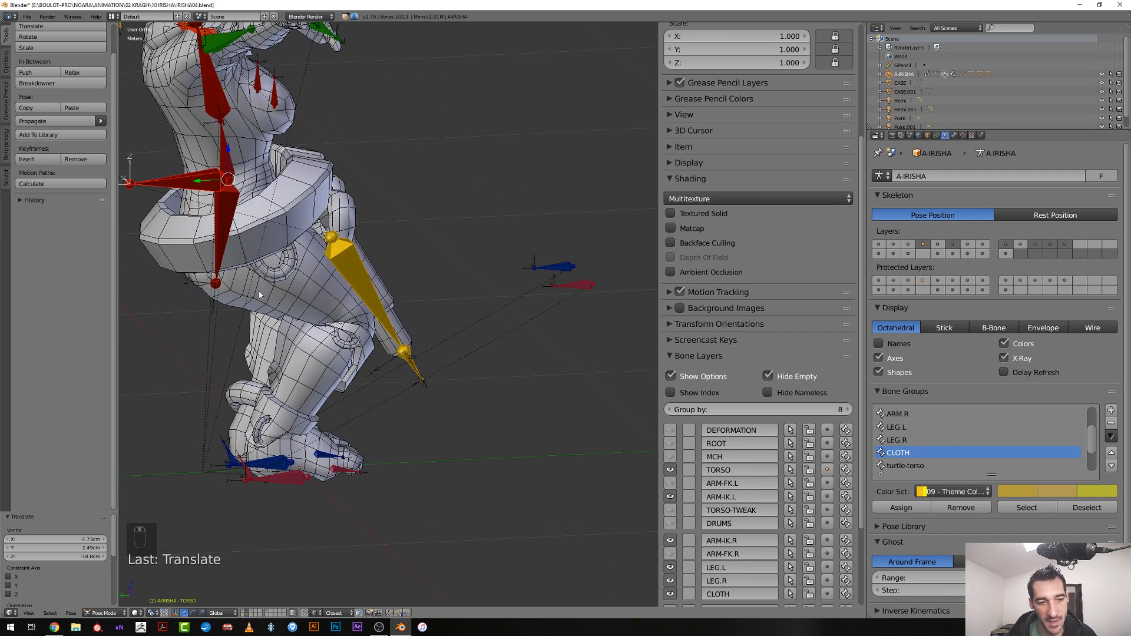
pyautogui.press('g')
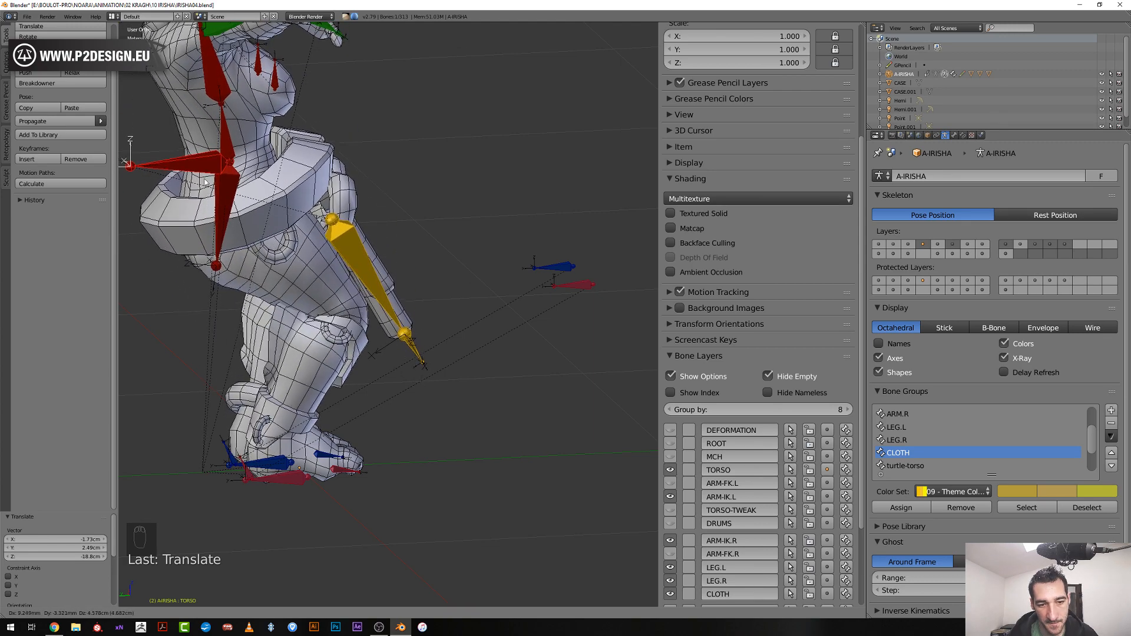
pyautogui.click(206, 146)
# Enter Edit Mode on the Irisha mesh, clear the selection, and select the whole ring on the outside of the right knee
pyautogui.scroll(5, 236, 257)
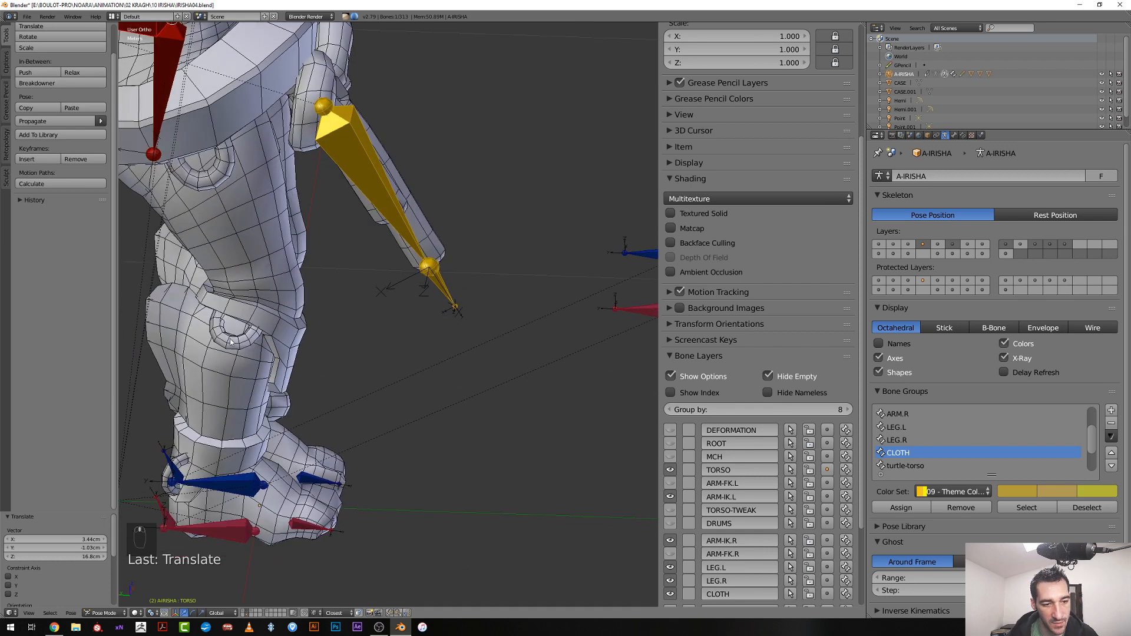
pyautogui.rightClick(231, 346)
pyautogui.press('Tab')
pyautogui.press('a')
pyautogui.press('a')
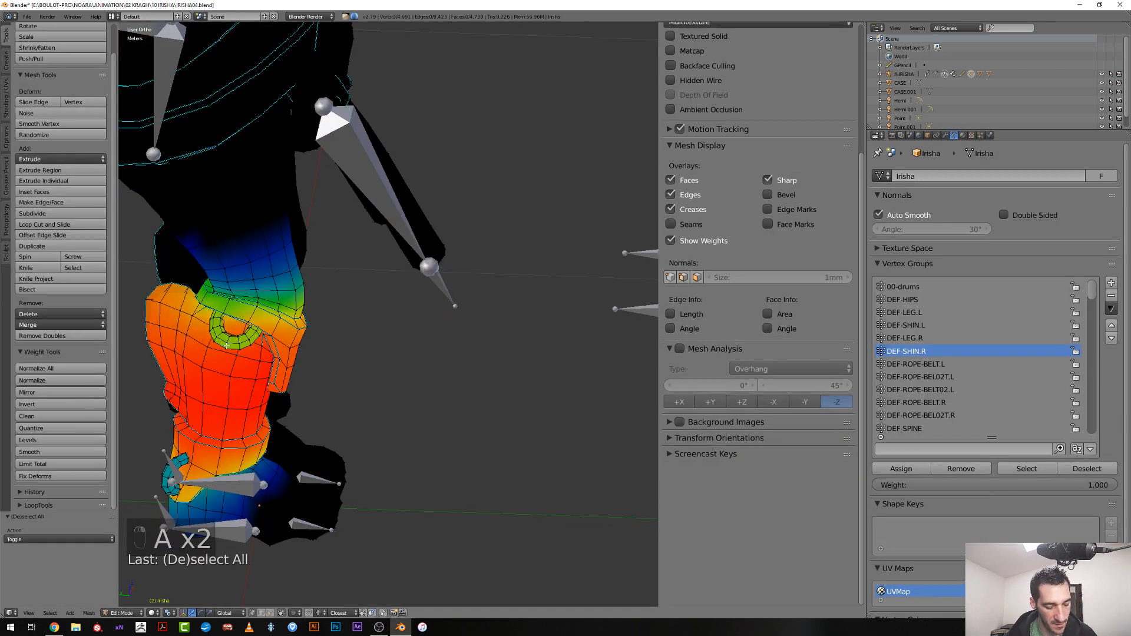
pyautogui.press('l')
pyautogui.scroll(3, 221, 342)
pyautogui.keyDown('ctrl'); pyautogui.scroll(5, 230, 333); pyautogui.keyUp('ctrl')
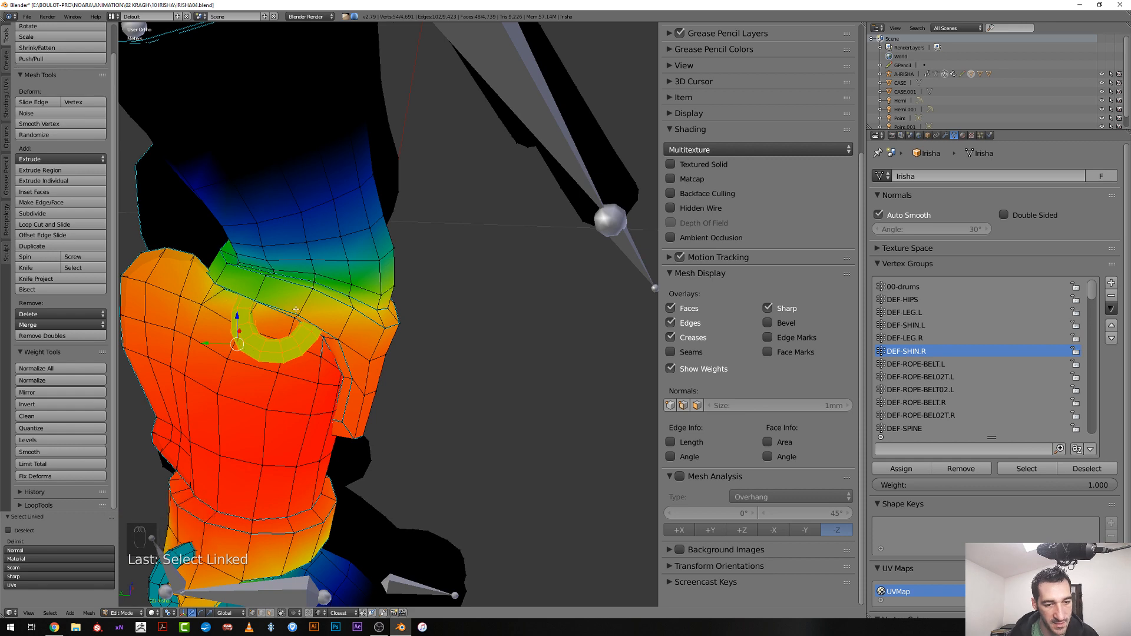
pyautogui.moveTo(296, 310); pyautogui.dragTo(331, 299, button='middle')
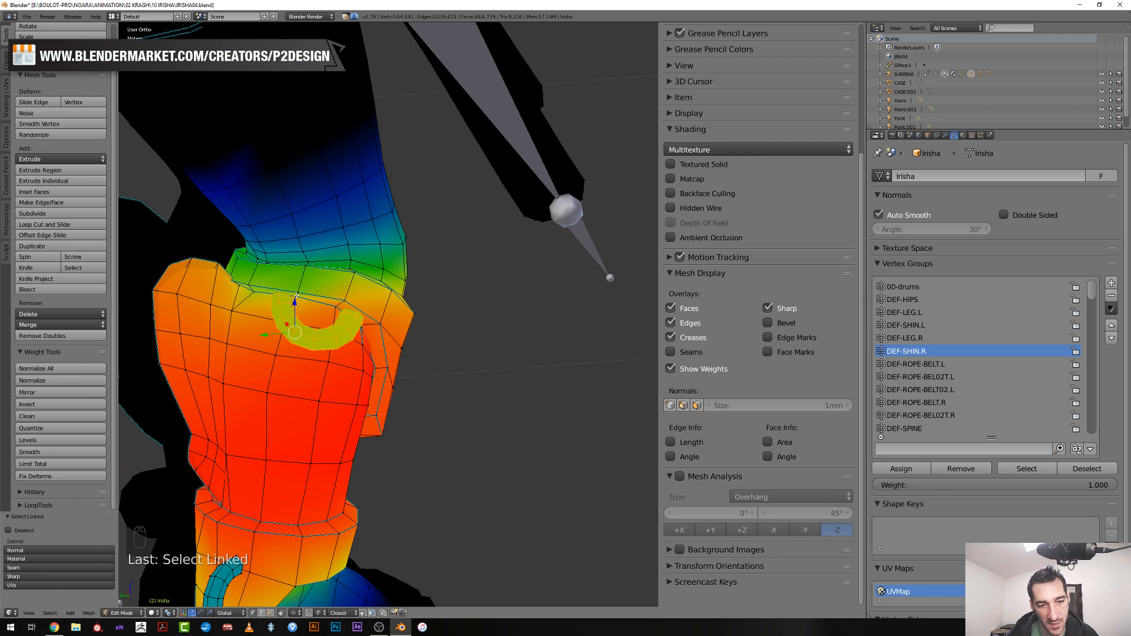
# Copy the weights of the adjacent knee guard vertex to the selected knee ring (DEF-LEG.R 0.130, DEF-SHIN.R 0.870) and leave Edit Mode
pyautogui.keyDown('shift'); pyautogui.click(318, 323); pyautogui.keyUp('shift')
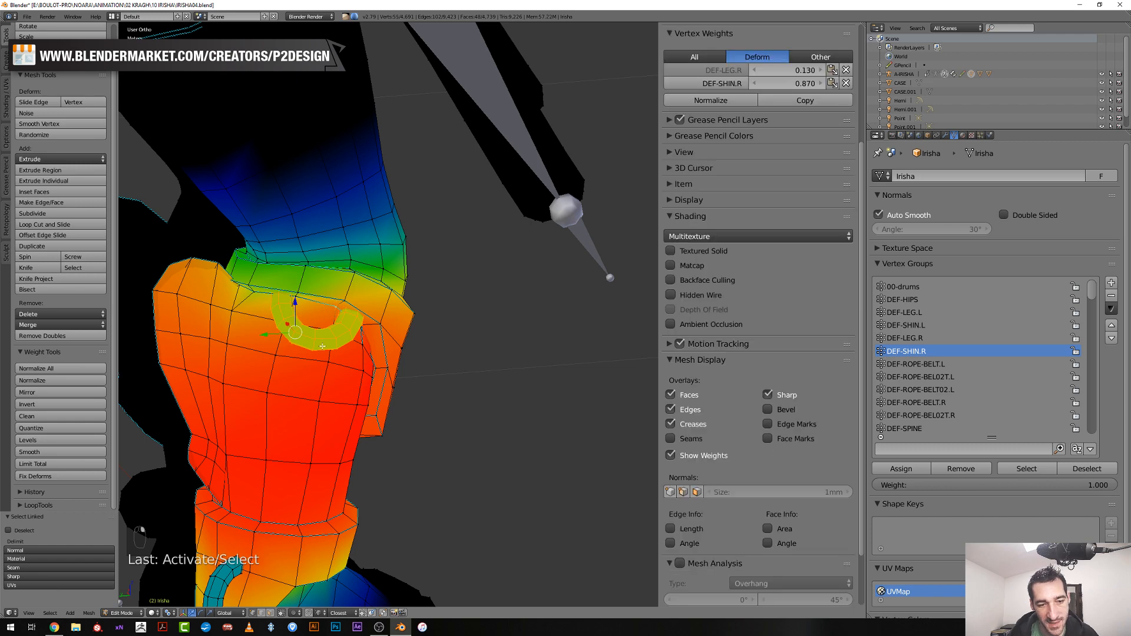
pyautogui.click(805, 100)
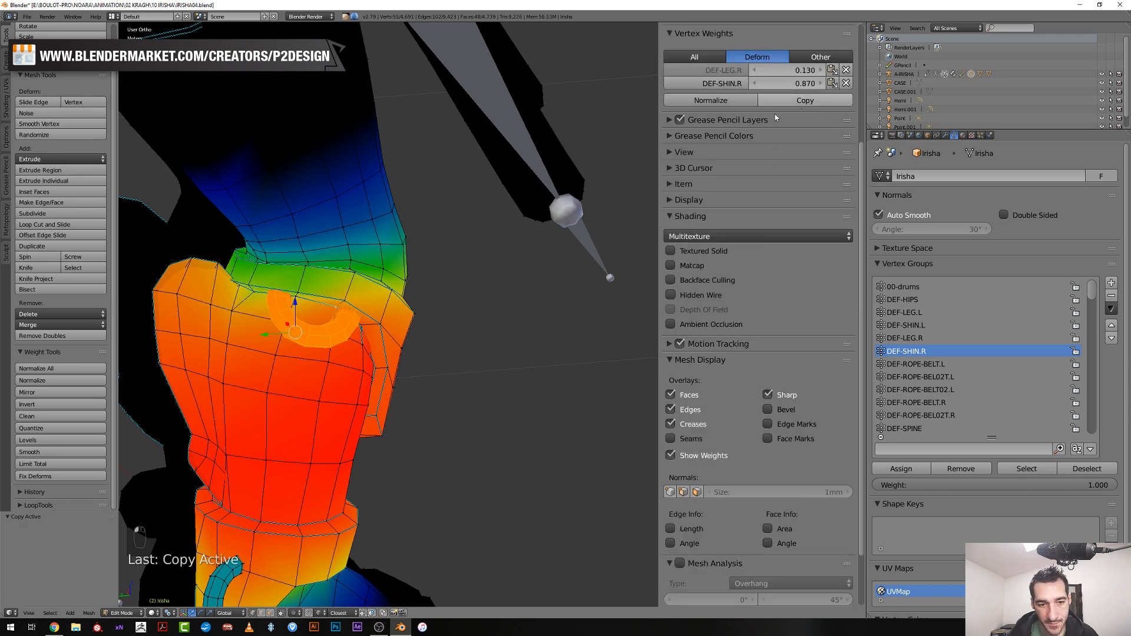
pyautogui.scroll(-4, 323, 291)
pyautogui.moveTo(330, 294); pyautogui.dragTo(247, 158, button='middle')
pyautogui.press('Tab')
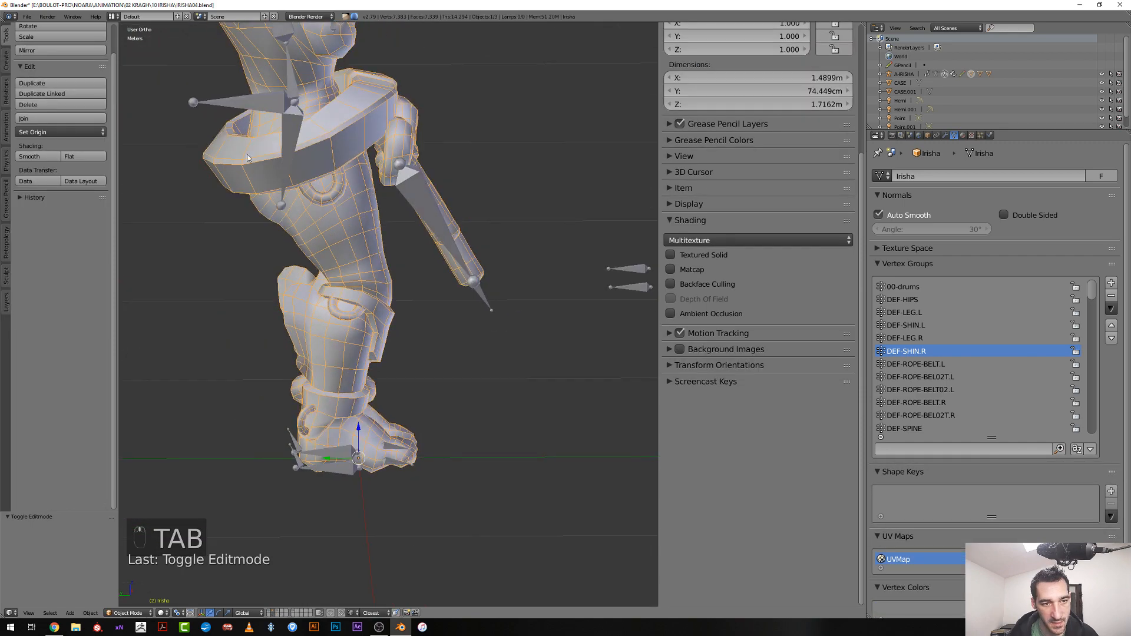
# Lower the torso control to bend the legs and check how the ring on the outside of the right knee follows
pyautogui.click(249, 103)
pyautogui.press('g')
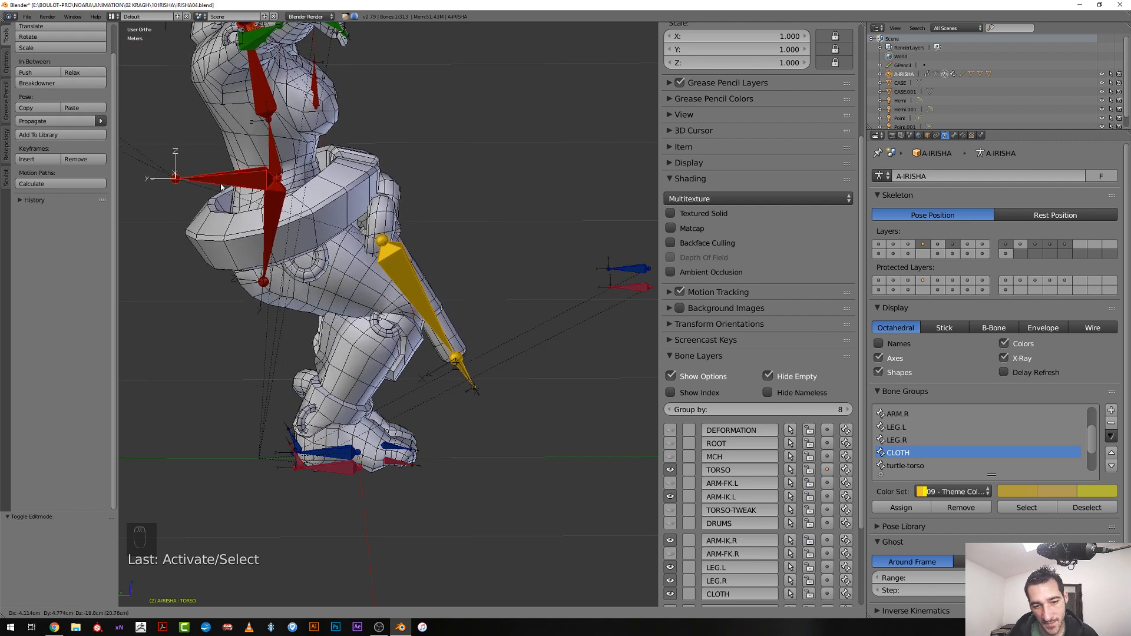
pyautogui.click(221, 170)
pyautogui.scroll(3, 304, 281)
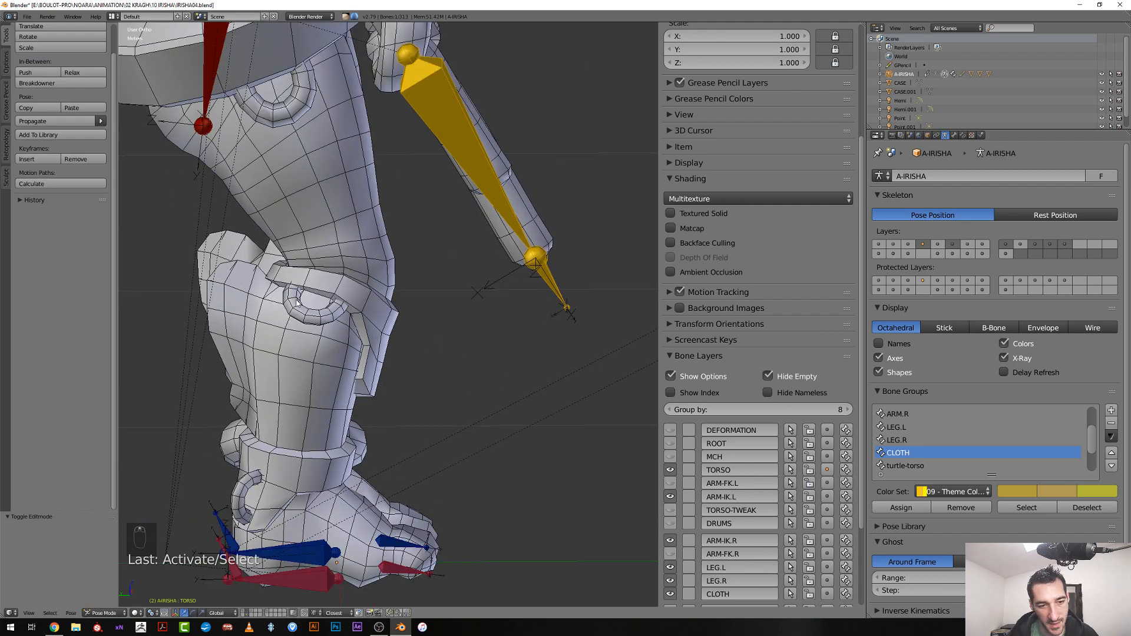
# Copy the weights of the knee guard vertex above the right knee ring (DEF-LEG.R 0.358, DEF-SHIN.R 0.642) to the whole ring and leave Edit Mode
pyautogui.press('Tab')
pyautogui.scroll(3, 252, 290)
pyautogui.press('z')
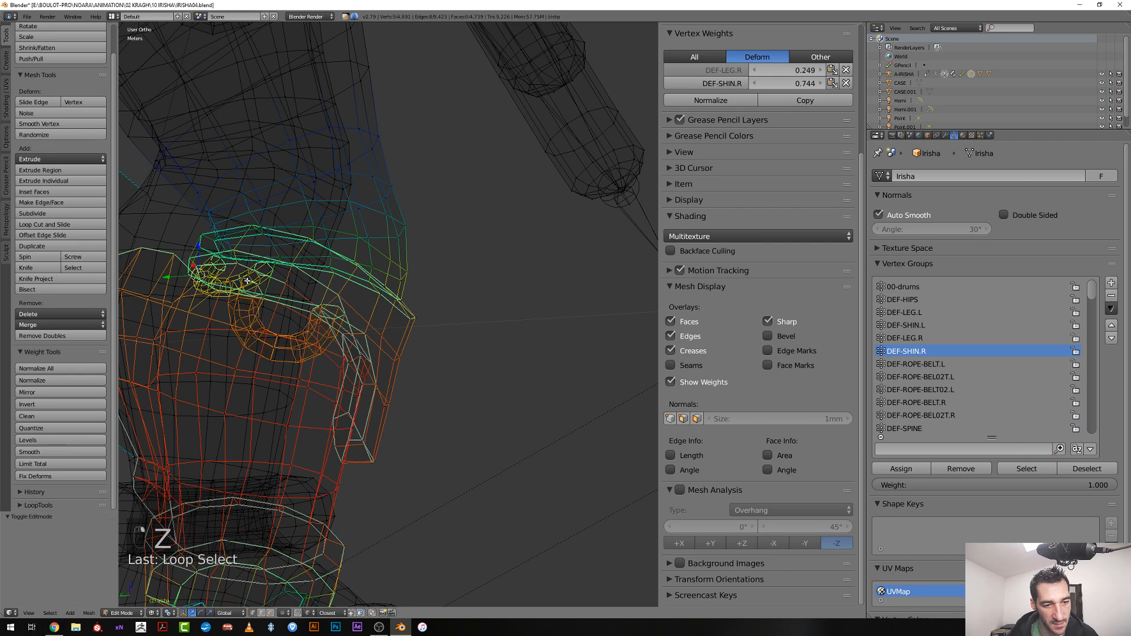
pyautogui.press('z')
pyautogui.press('ctrl+KP_Add')
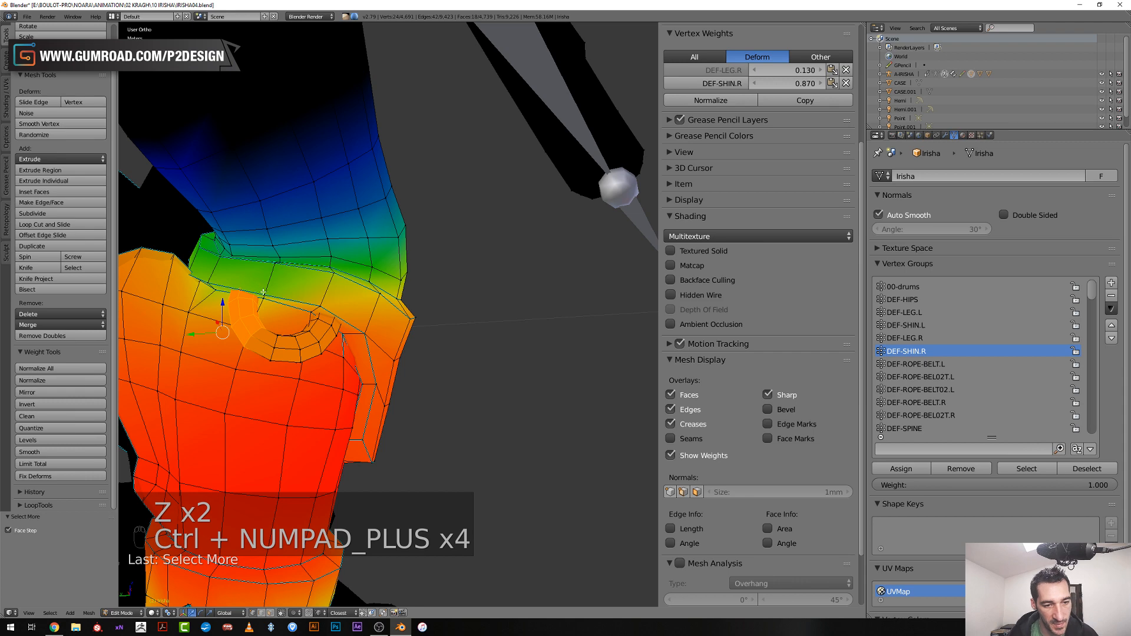
pyautogui.keyDown('shift'); pyautogui.rightClick(258, 288); pyautogui.keyUp('shift')
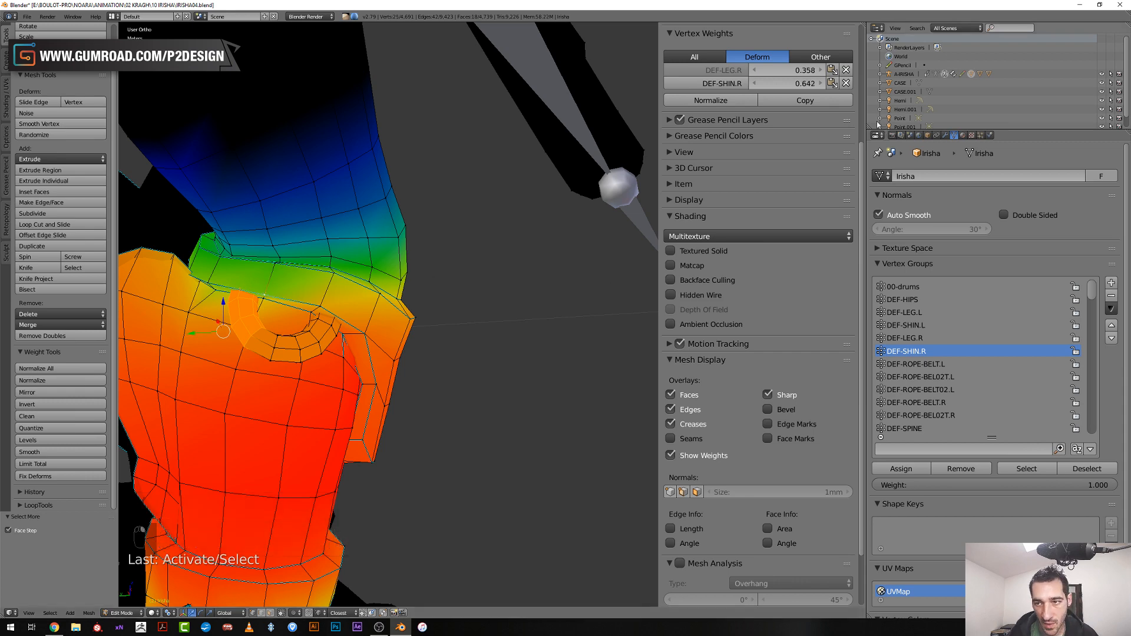
pyautogui.click(826, 102)
pyautogui.scroll(-3, 345, 271)
pyautogui.press('Tab')
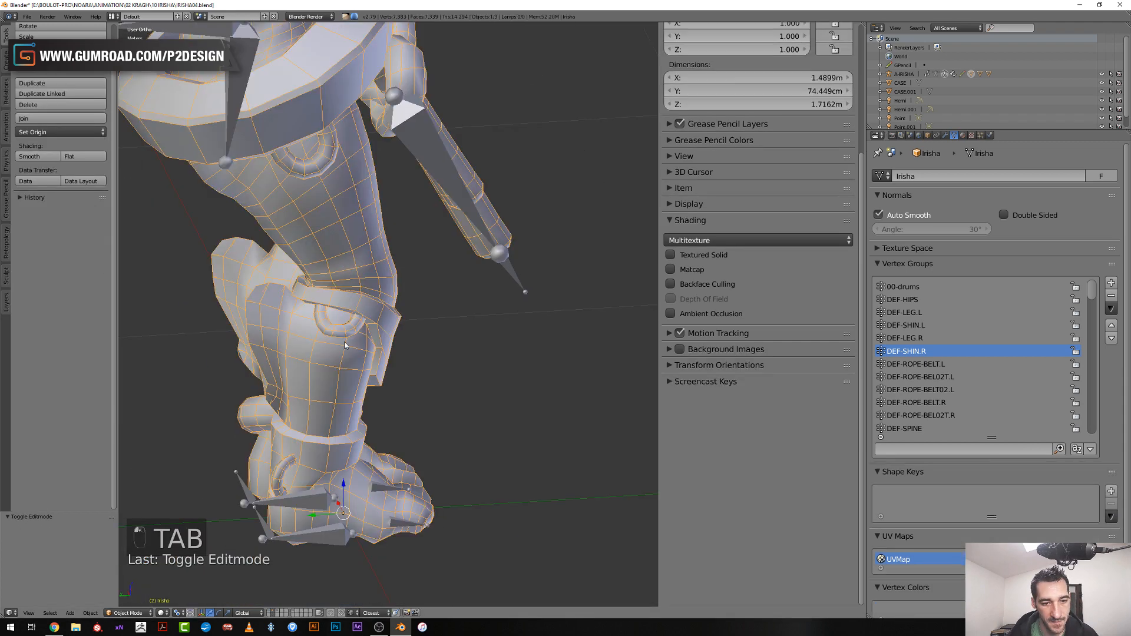
# Lower the torso control about 9 mm to test the right knee ring's deformation with the copied weights
pyautogui.moveTo(344, 271)
pyautogui.mouseDown(button='middle')
pyautogui.moveTo(380, 273)
pyautogui.moveTo(346, 269)
pyautogui.mouseUp(button='middle')
pyautogui.scroll(-3, 342, 268)
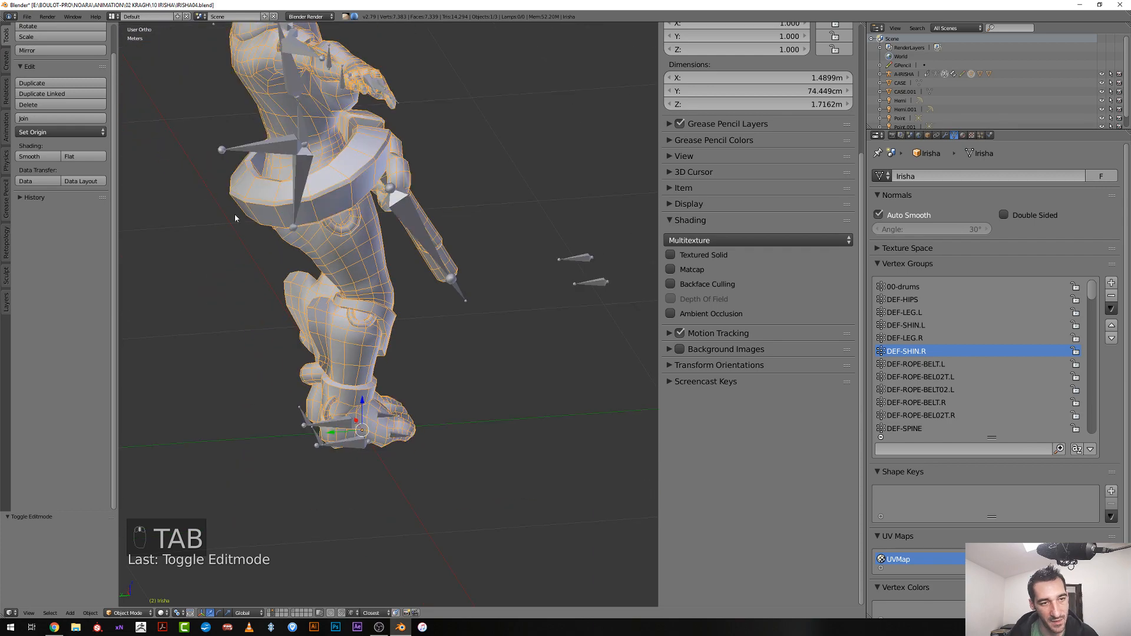
pyautogui.rightClick(247, 147)
pyautogui.press('g')
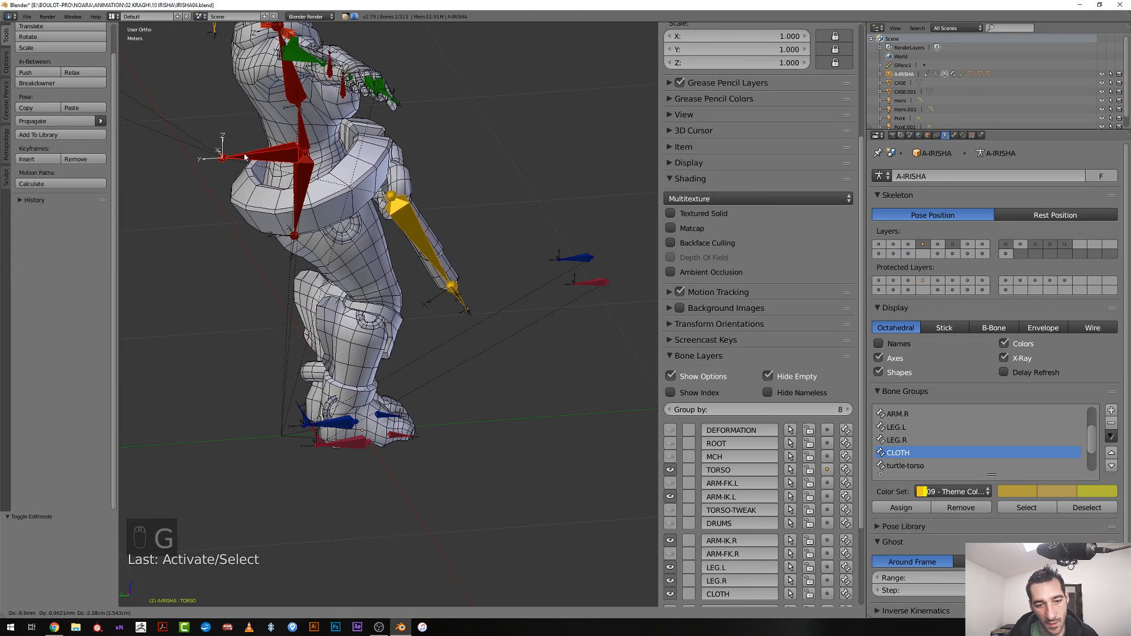
pyautogui.click(253, 257)
pyautogui.scroll(3, 358, 349)
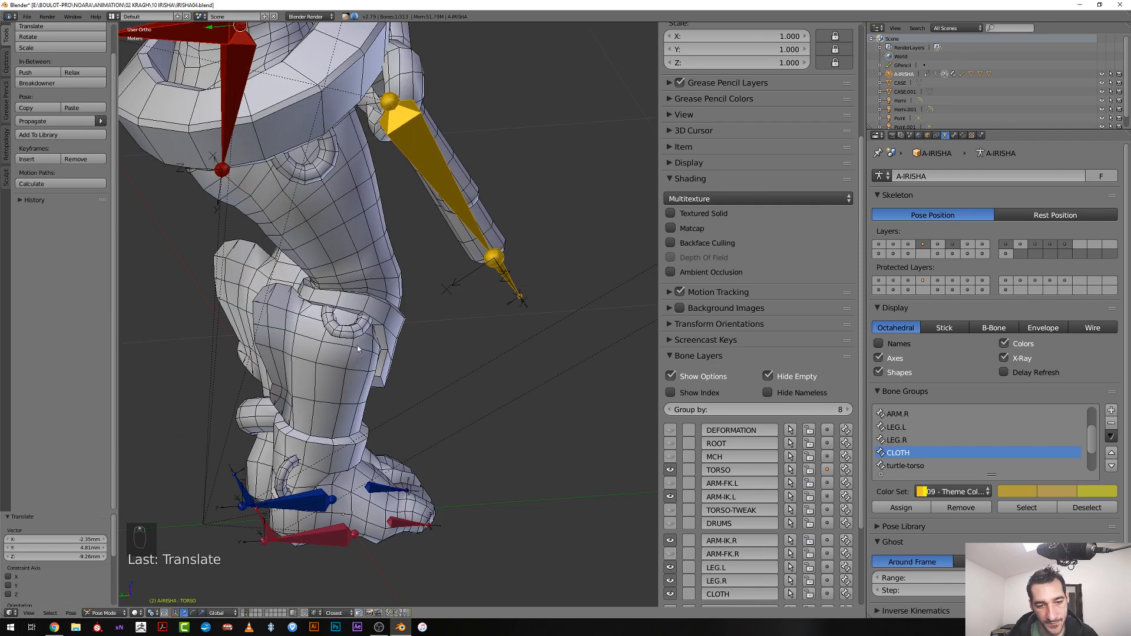
# Undo the last torso move and the latest weight copy on the right knee ring
pyautogui.rightClick(357, 349)
pyautogui.hotkey('ctrl', 'z')
pyautogui.hotkey('ctrl', 'z')
pyautogui.hotkey('ctrl', 'z')
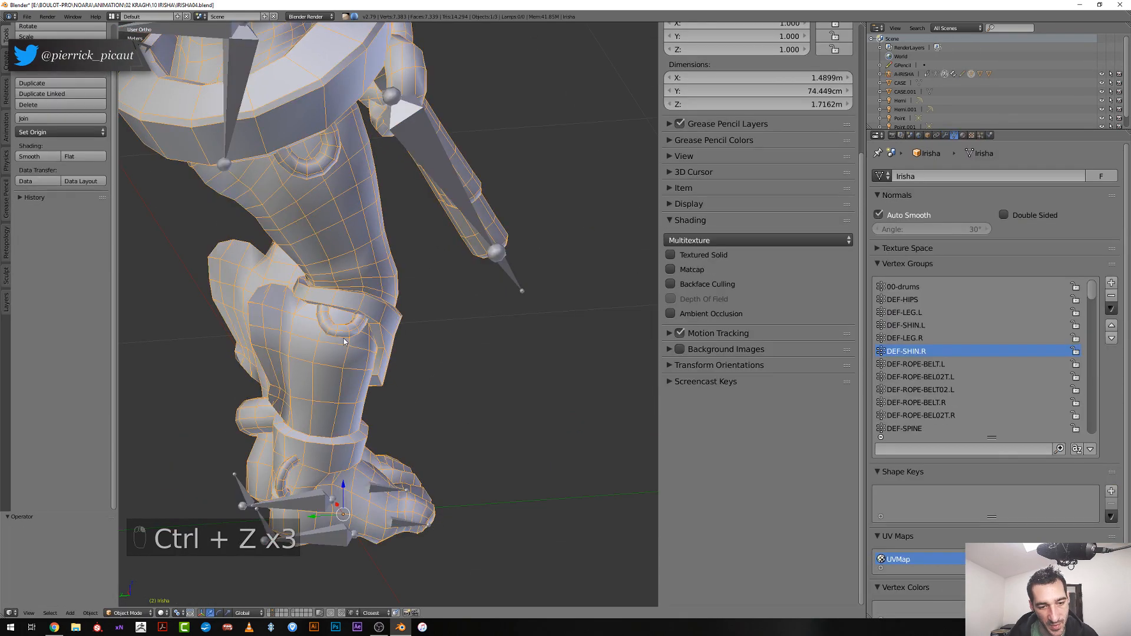
pyautogui.hotkey('ctrl', 'z')
pyautogui.hotkey('ctrl', 'z')
pyautogui.hotkey('ctrl', 'z')
# Move the torso control about 4 cm along Y and lower it about 3.4 cm to test the right knee ring again
pyautogui.scroll(-3, 332, 336)
pyautogui.press('g')
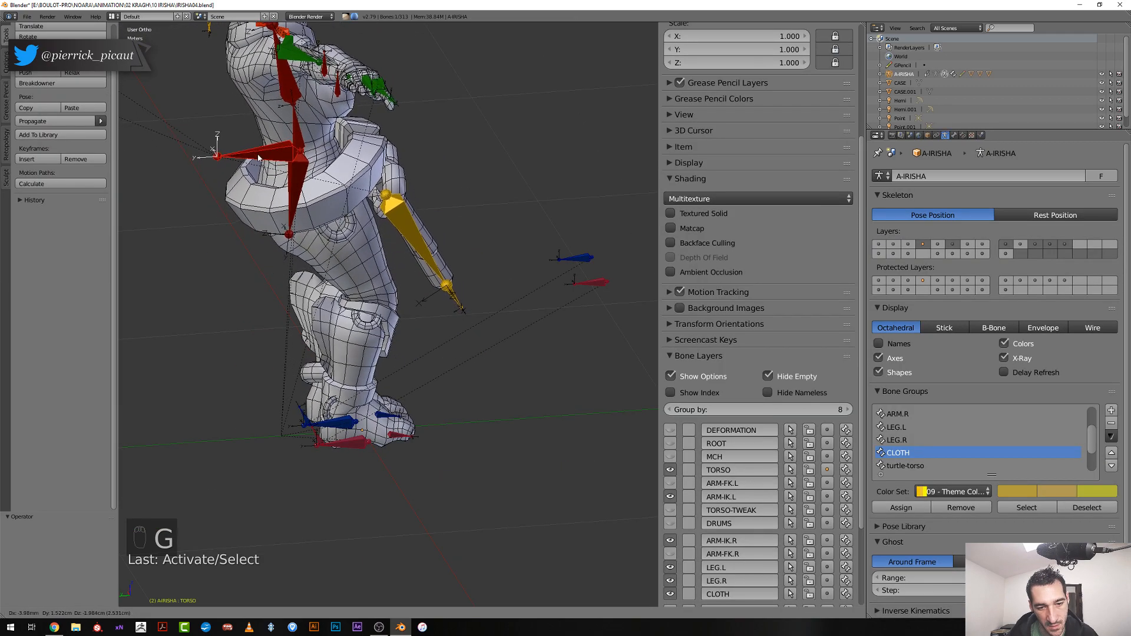
pyautogui.click(252, 161)
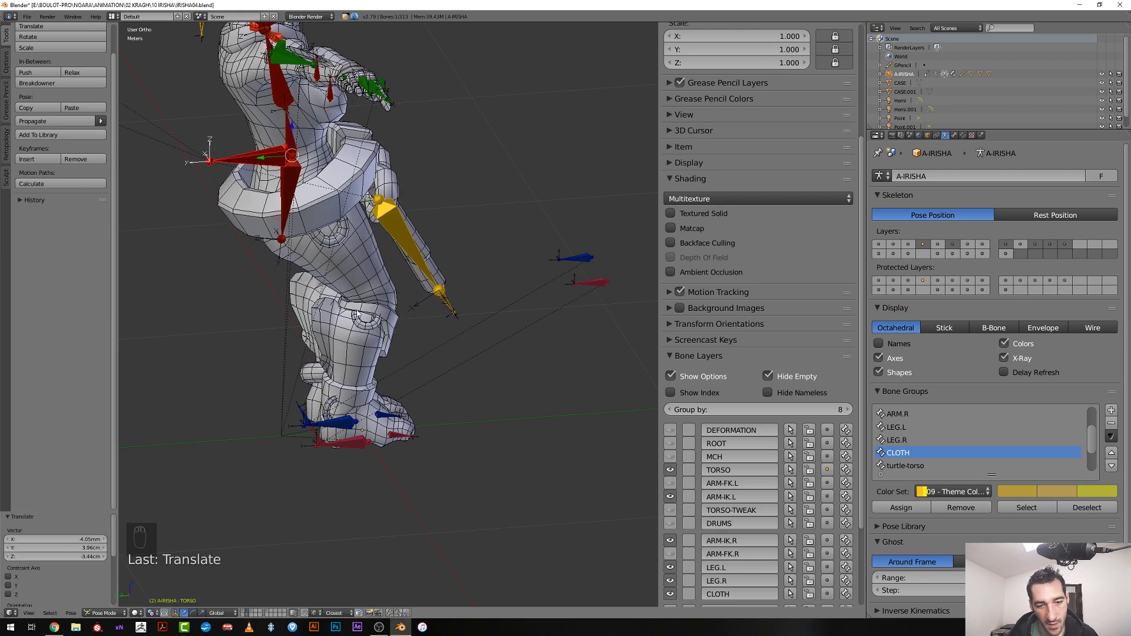
# Show the layer containing the armoured turtle mount, examine it around the rig, and return to the character's layer
pyautogui.scroll(-4, 309, 557)
pyautogui.moveTo(277, 548); pyautogui.dragTo(309, 557, button='middle')
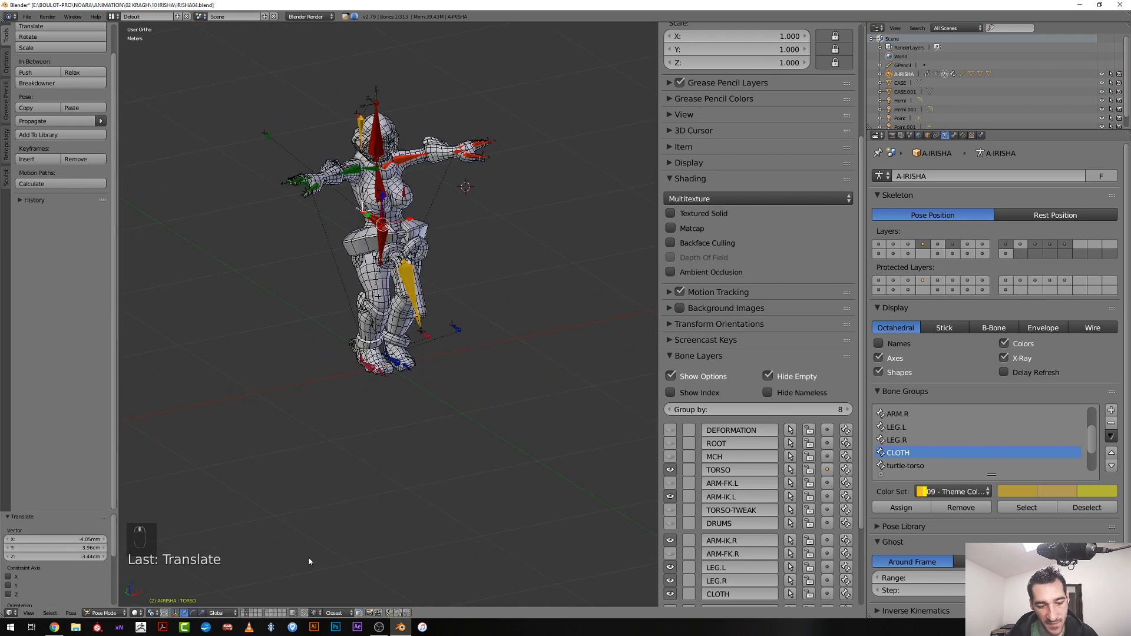
pyautogui.click(243, 613)
pyautogui.moveTo(384, 383); pyautogui.dragTo(401, 330, button='middle')
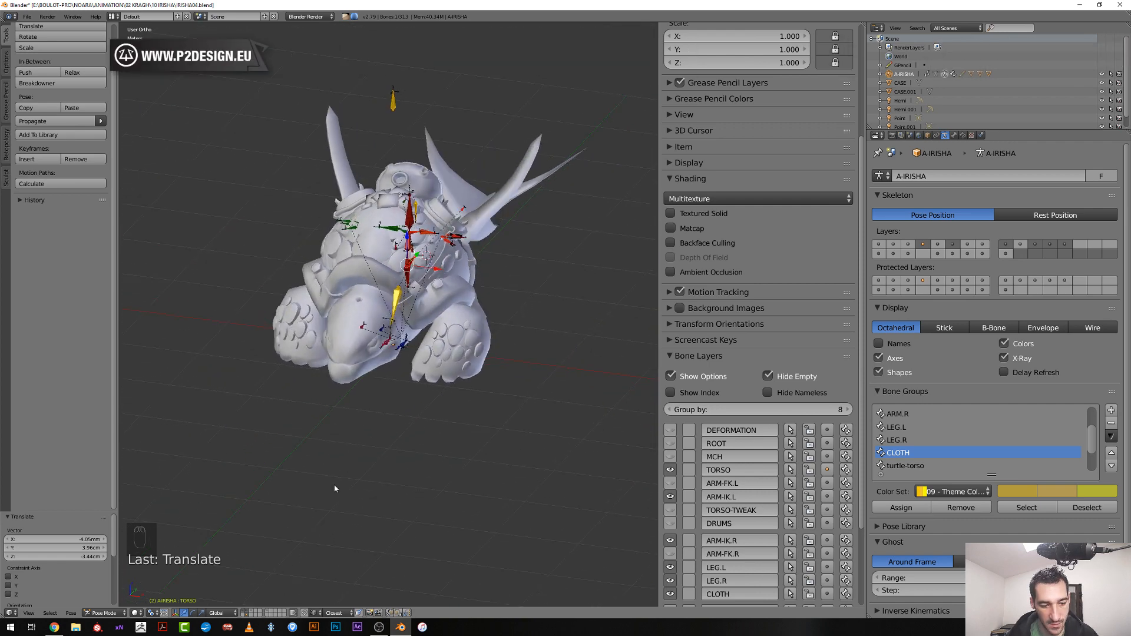
pyautogui.click(243, 613)
pyautogui.scroll(5, 318, 507)
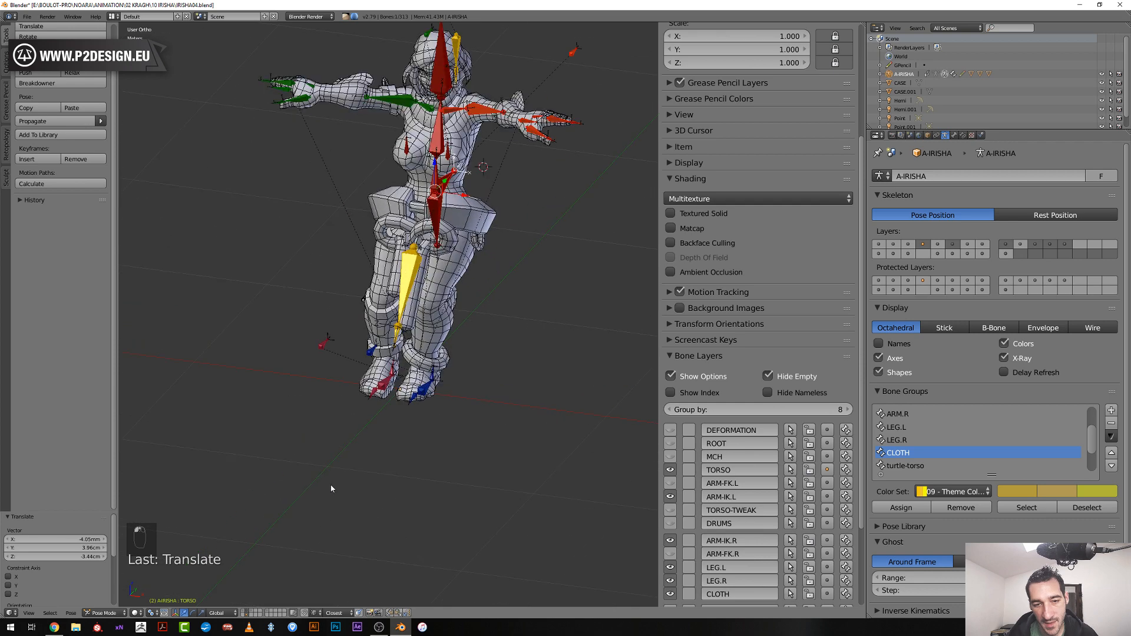
# Reset the torso control's location, rotation and scale to the rest pose
pyautogui.moveTo(387, 437); pyautogui.dragTo(427, 429, button='middle')
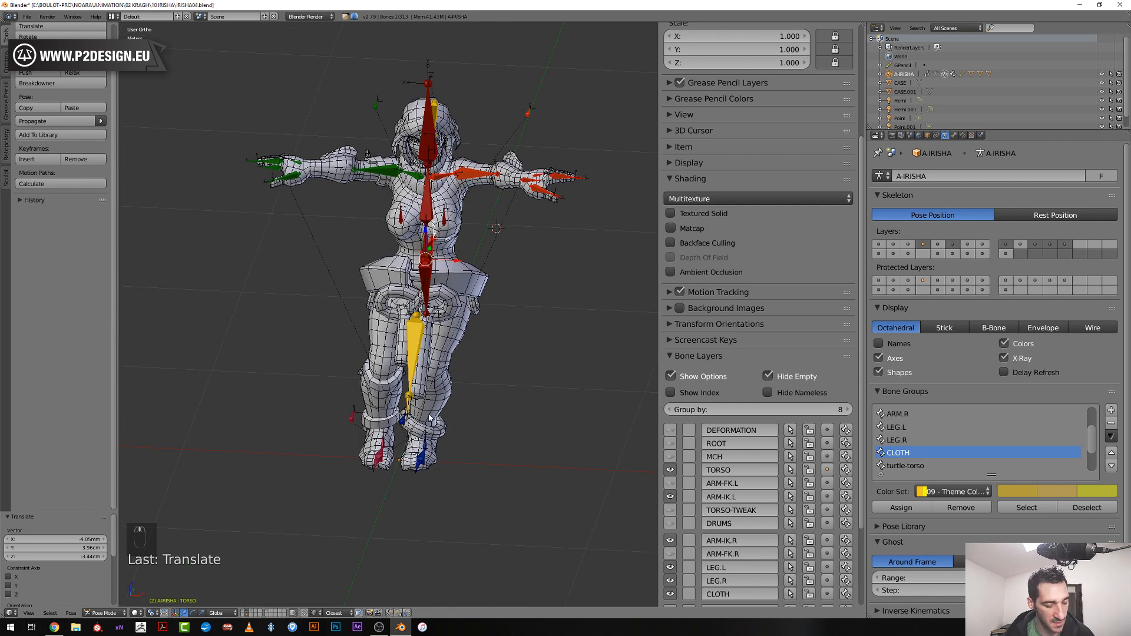
pyautogui.hotkey('alt', 'g')
pyautogui.hotkey('alt', 'r')
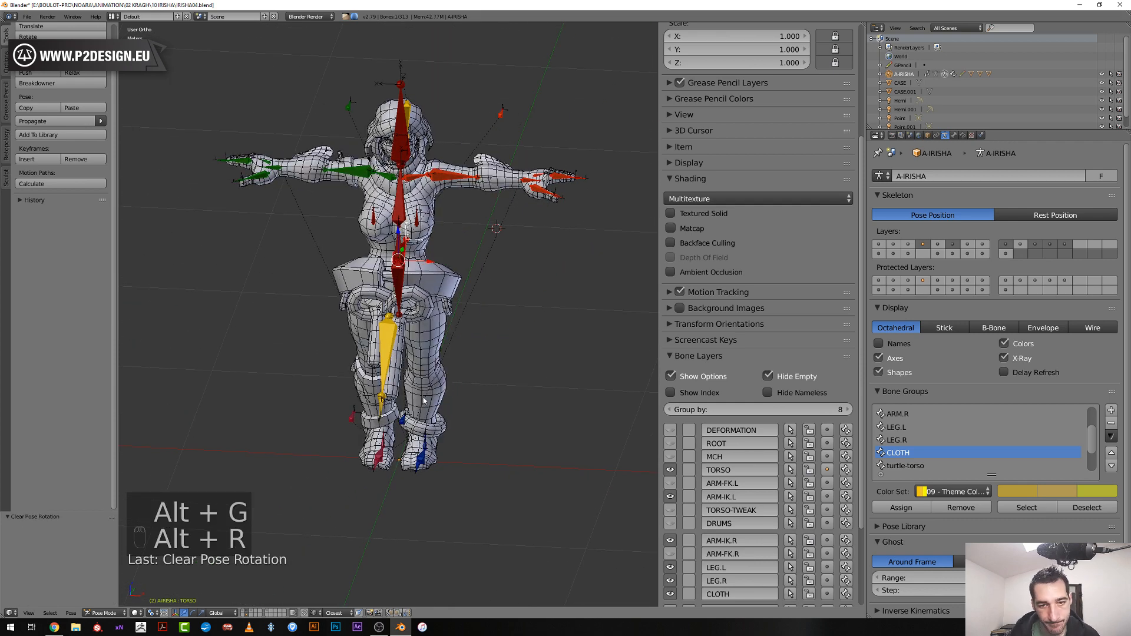
pyautogui.hotkey('alt', 's')
# Select the upper control bone of the front belt ropes and rotate it -27.2° in the right side view
pyautogui.scroll(3, 422, 395)
pyautogui.moveTo(422, 395); pyautogui.dragTo(362, 406, button='middle')
pyautogui.moveTo(328, 346); pyautogui.dragTo(355, 343, button='middle')
pyautogui.rightClick(354, 342)
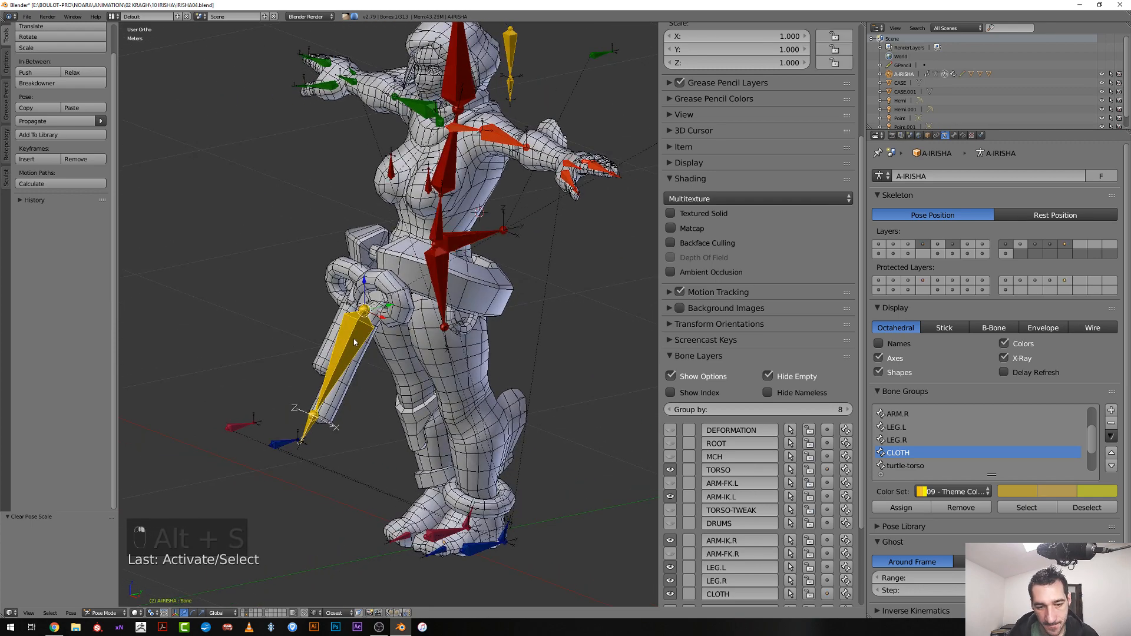
pyautogui.press('KP_3')
pyautogui.press('r')
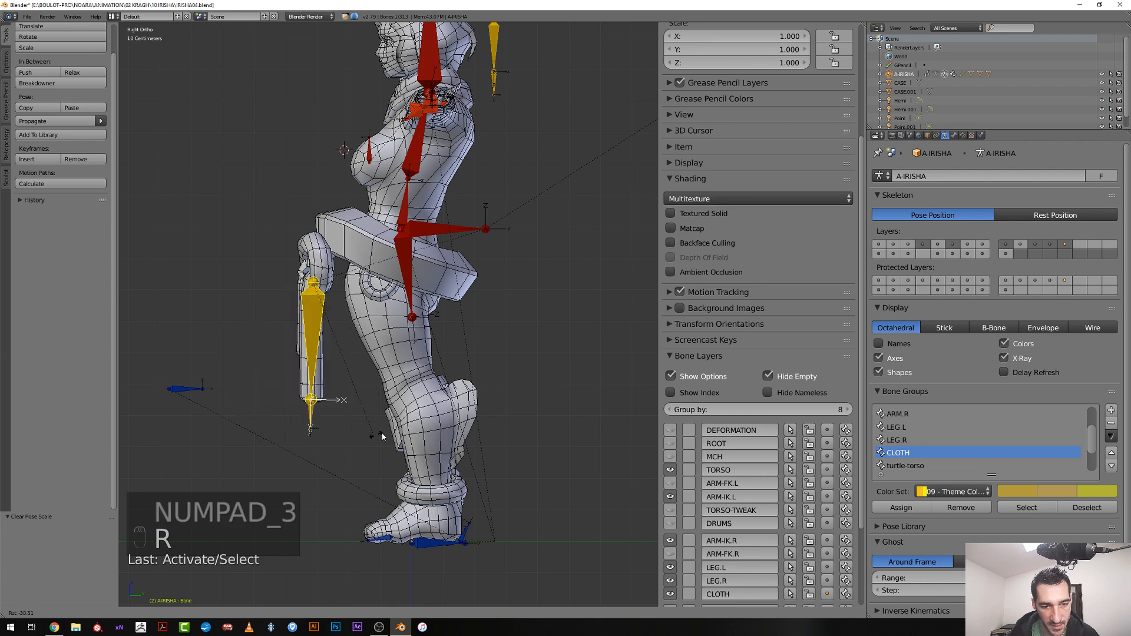
pyautogui.click(366, 421)
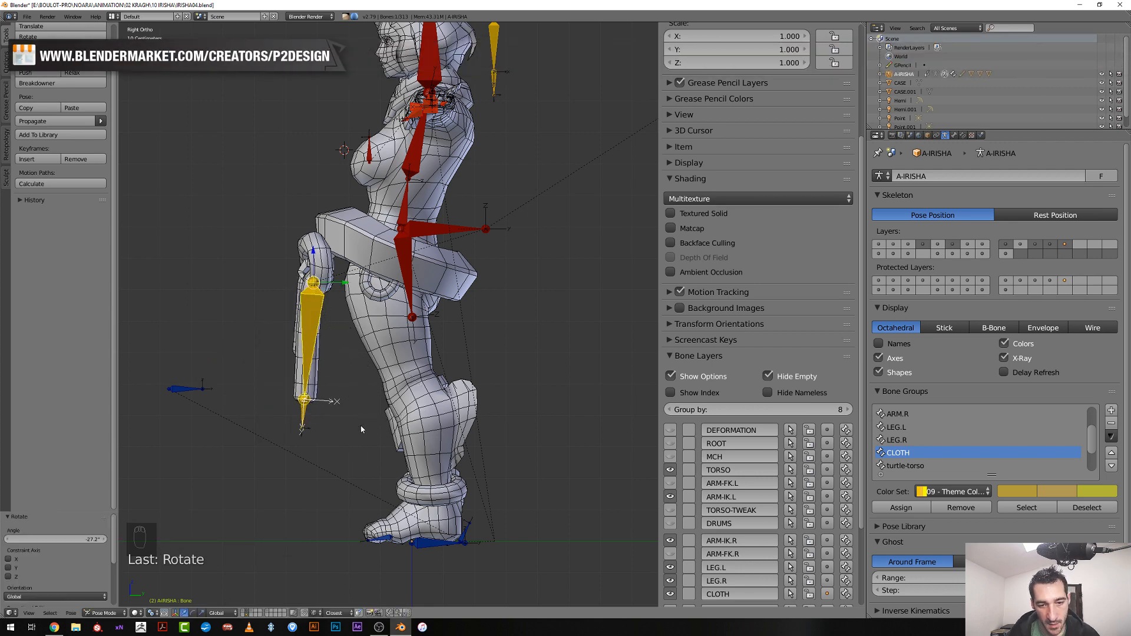
# Examine the hanging front belt ropes and their control bones against the legs from several angles
pyautogui.scroll(-1, 370, 415)
pyautogui.scroll(3, 371, 415)
pyautogui.moveTo(371, 416); pyautogui.dragTo(434, 429, button='middle')
pyautogui.scroll(-2, 433, 429)
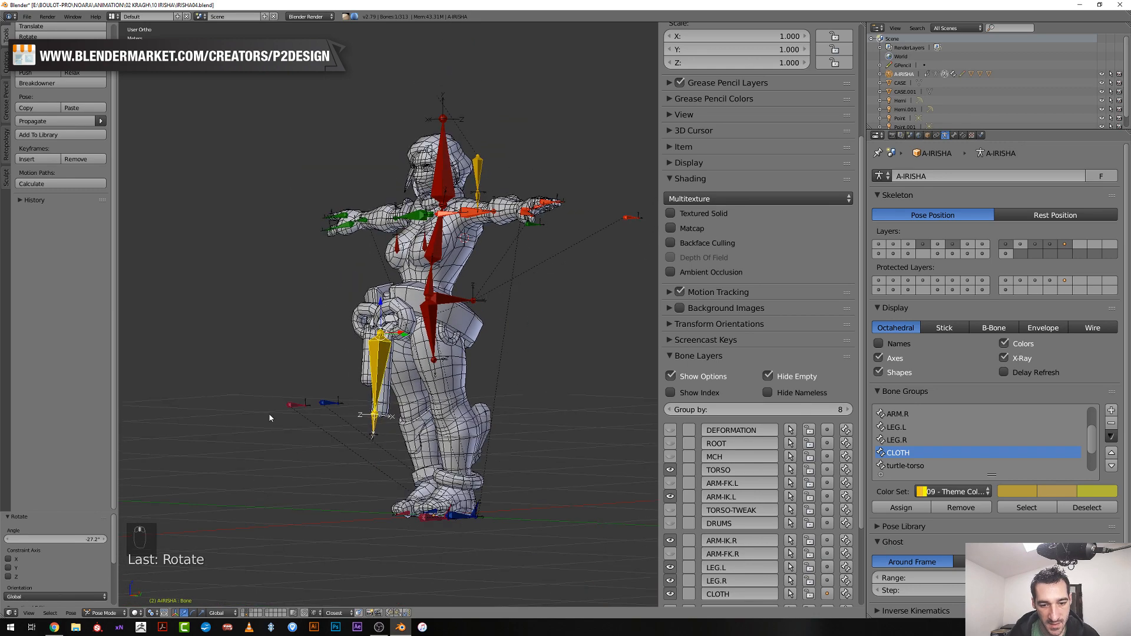
pyautogui.moveTo(604, 306); pyautogui.dragTo(593, 325, button='middle')
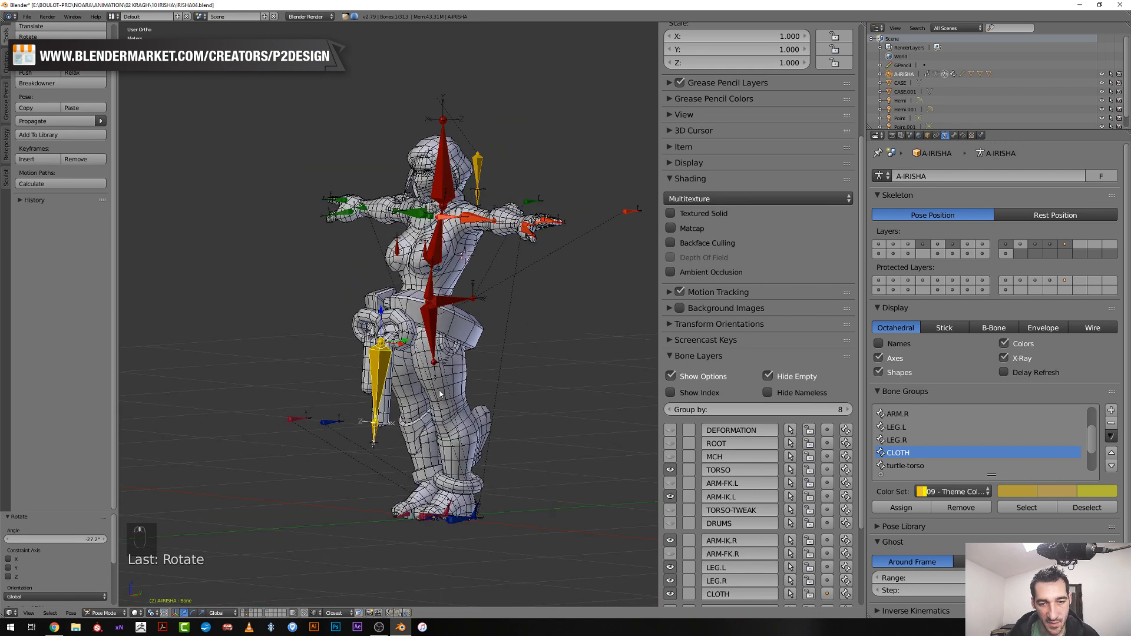
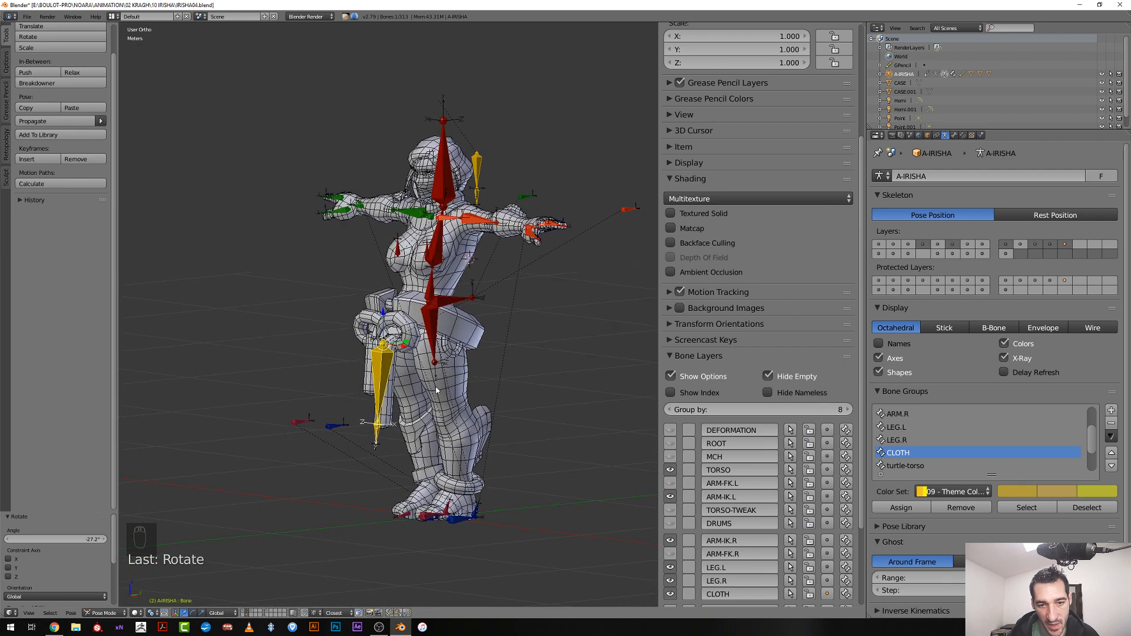
pyautogui.scroll(2, 432, 423)
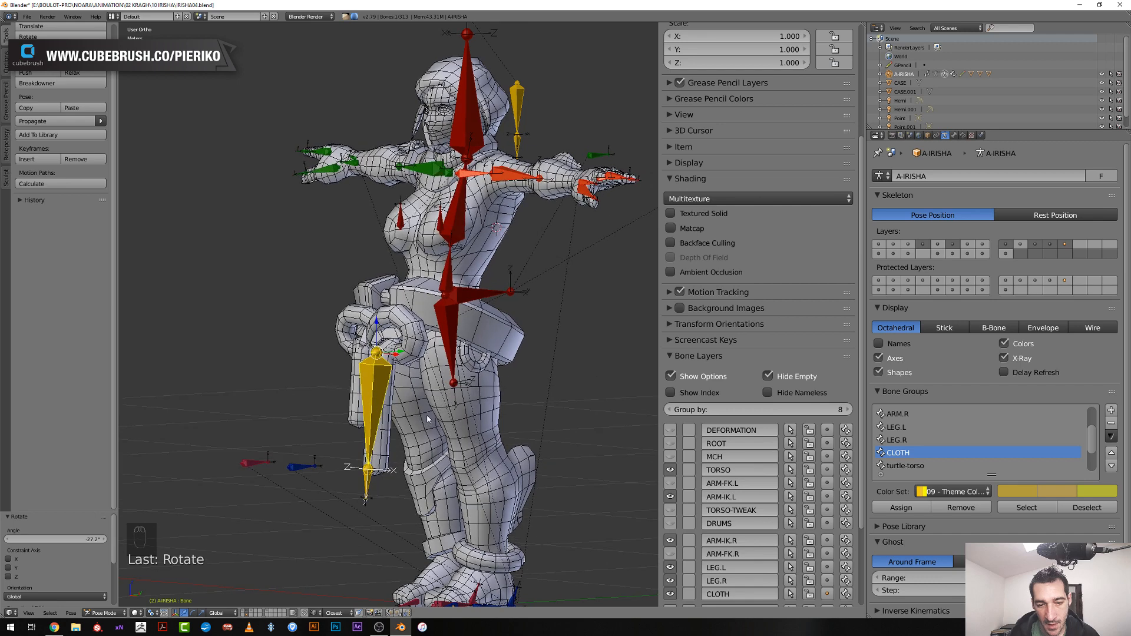
pyautogui.scroll(-1, 426, 415)
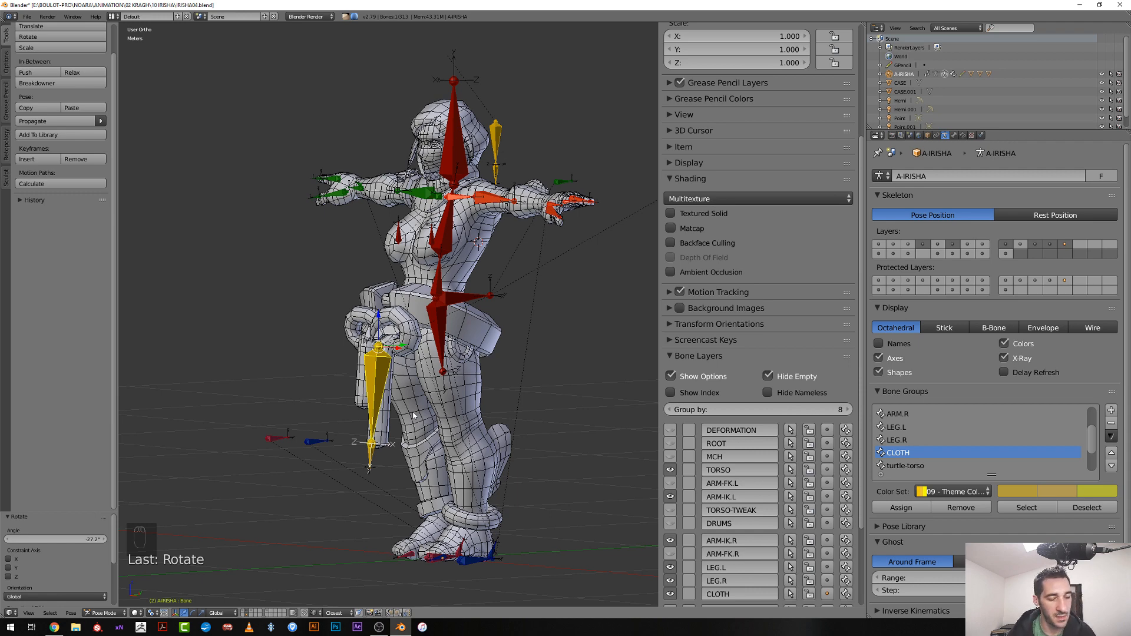
pyautogui.scroll(3, 414, 416)
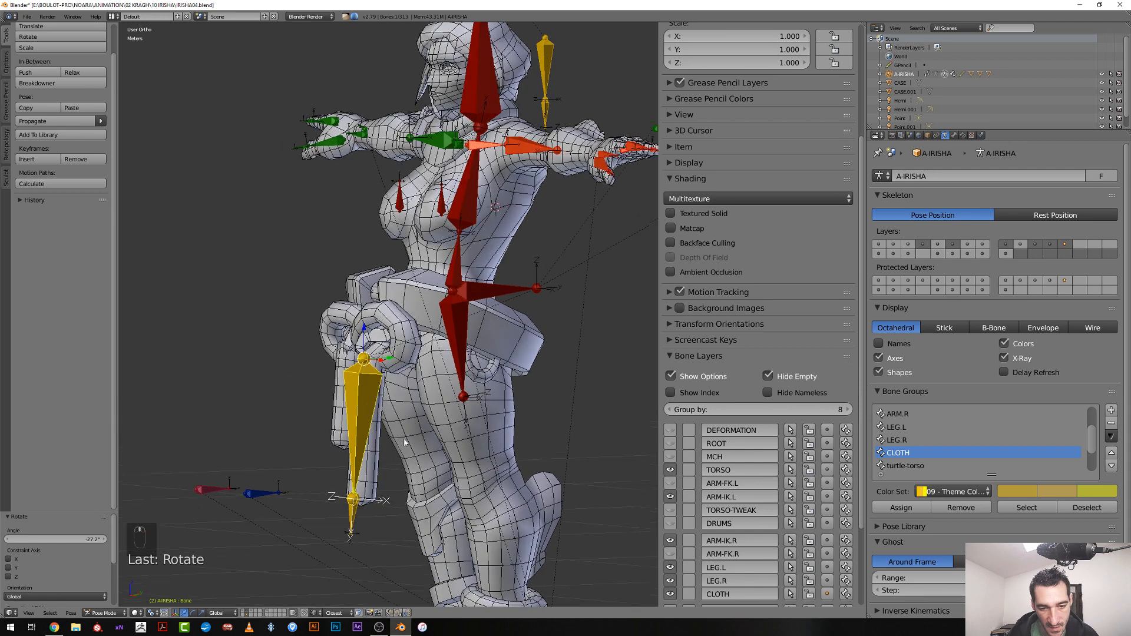
# In the right side view, rotate the upper front rope bone -12.6° and its end bone 50.2°
pyautogui.press('KP_3')
pyautogui.scroll(2, 386, 440)
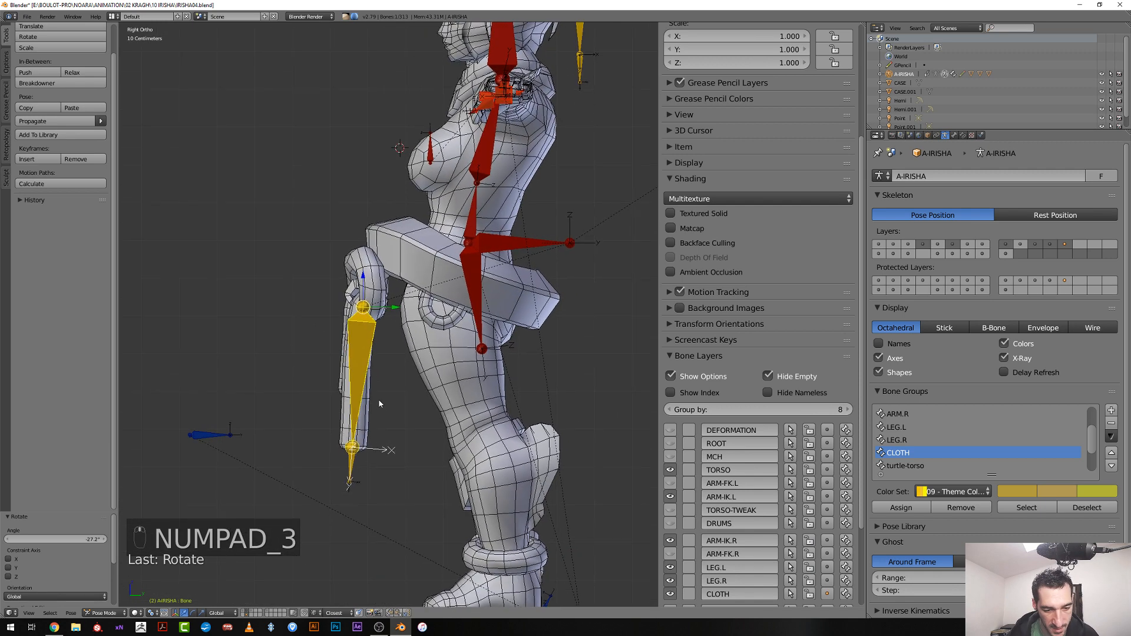
pyautogui.press('r')
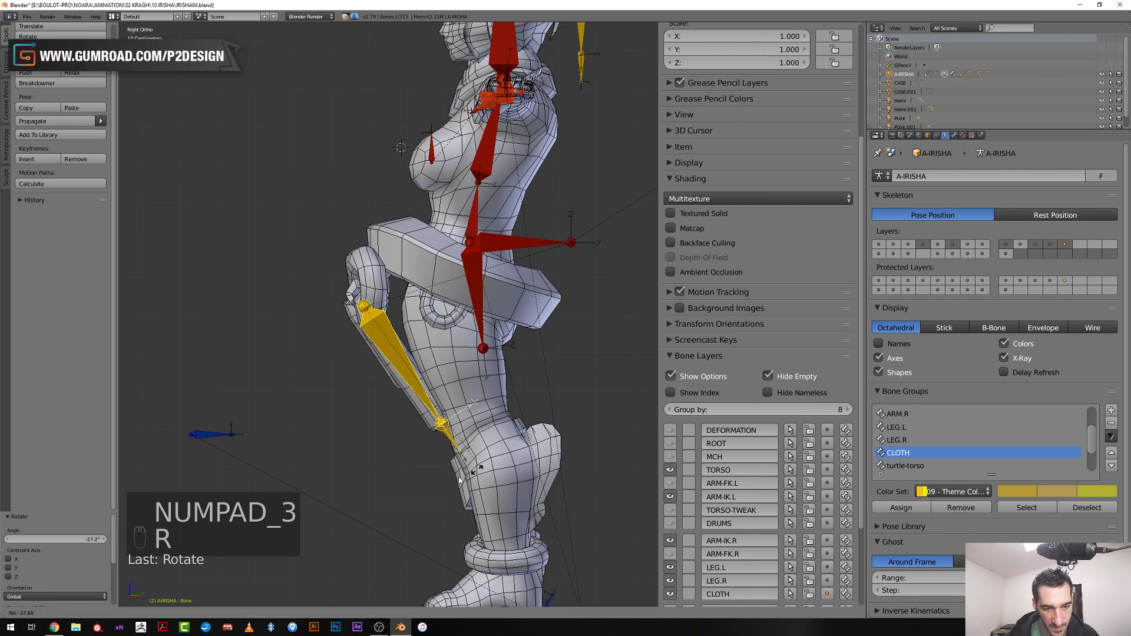
pyautogui.click(386, 492)
pyautogui.rightClick(390, 478)
pyautogui.press('r')
pyautogui.press('r')
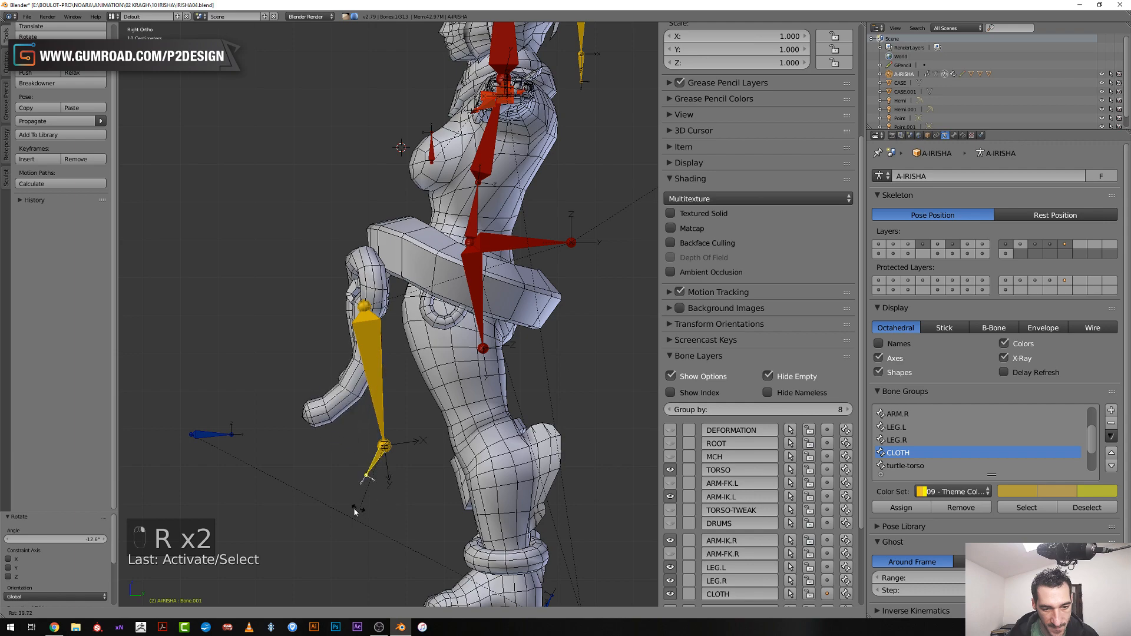
pyautogui.click(347, 510)
# Adjust the end bone of the front ropes by 7.93°, rotate the upper bone 24.4°, and swing the end bone -76.7°
pyautogui.moveTo(347, 511); pyautogui.dragTo(373, 487, button='middle')
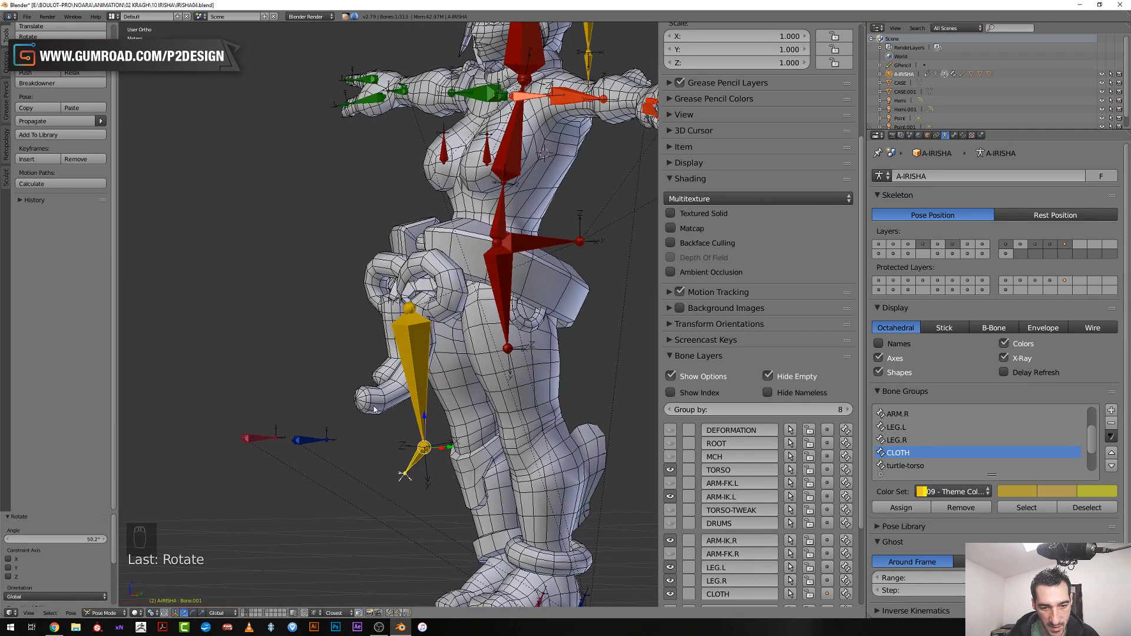
pyautogui.moveTo(388, 402); pyautogui.dragTo(383, 466, button='middle')
pyautogui.press('r')
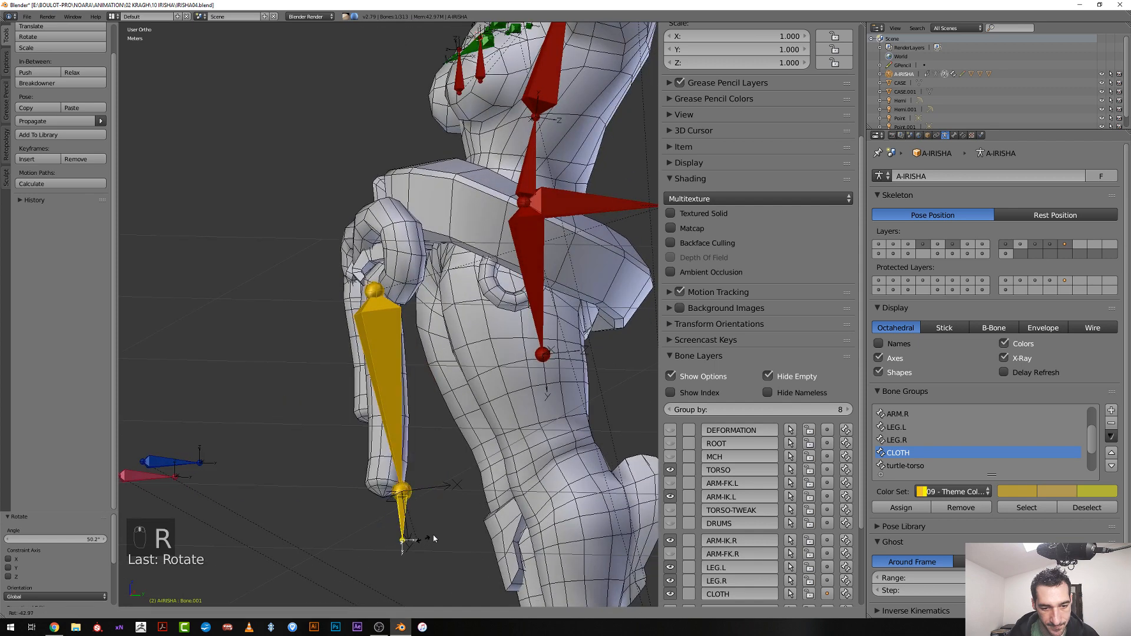
pyautogui.rightClick(390, 490)
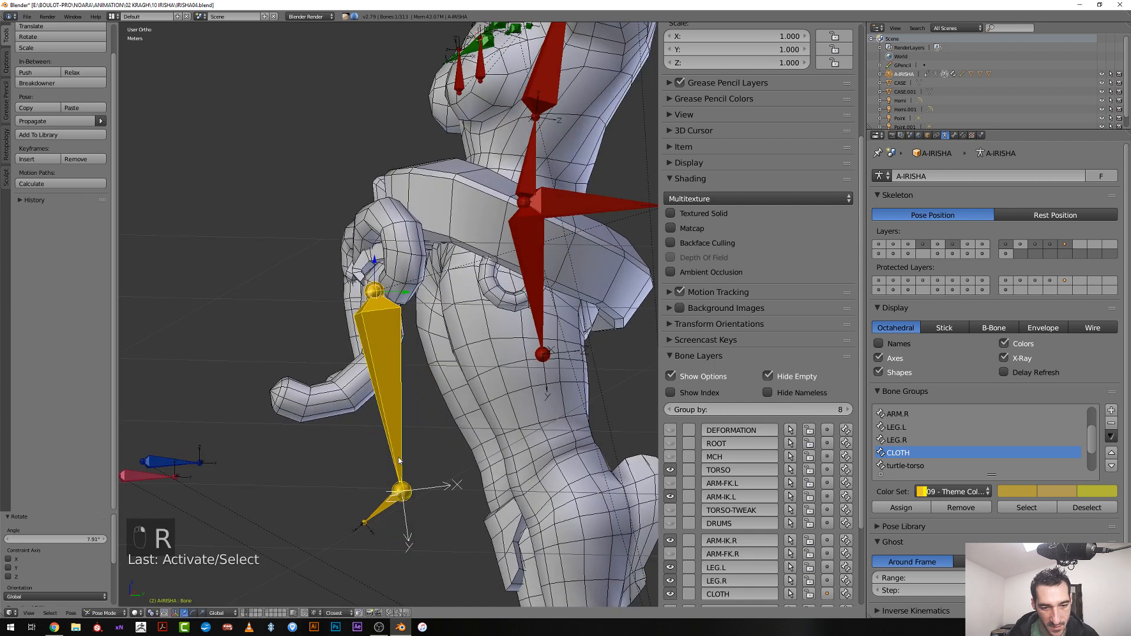
pyautogui.press('r')
pyautogui.click(323, 468)
pyautogui.rightClick(295, 494)
pyautogui.press('r')
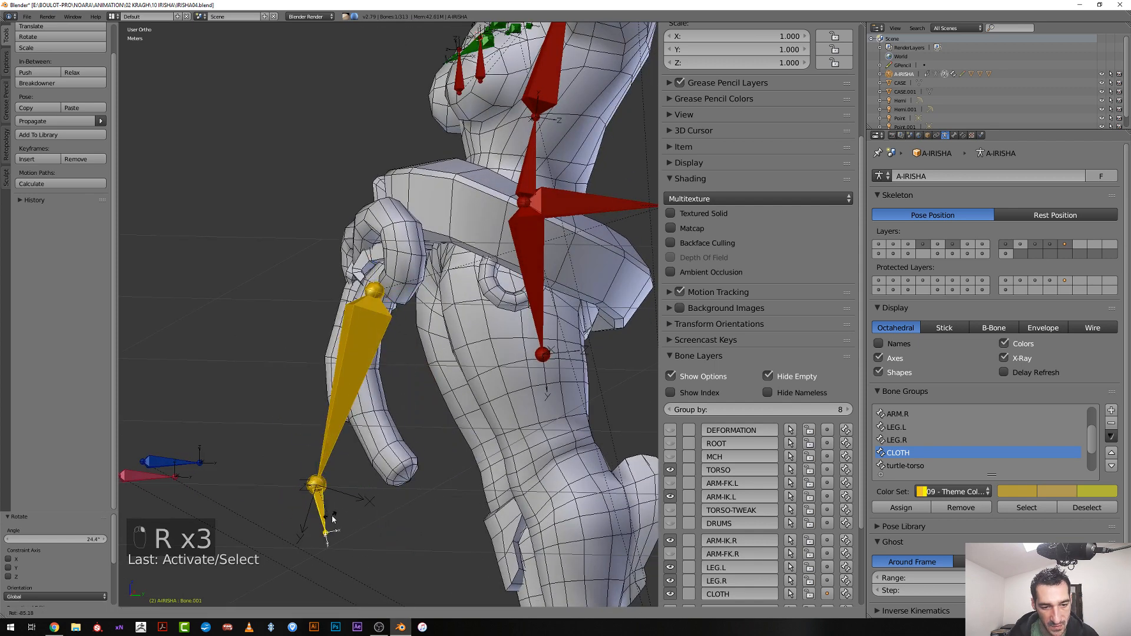
pyautogui.click(320, 516)
# Set the A-IRISHA armature to display its bones as sticks and inspect the bent ropes
pyautogui.moveTo(306, 498); pyautogui.dragTo(359, 489, button='middle')
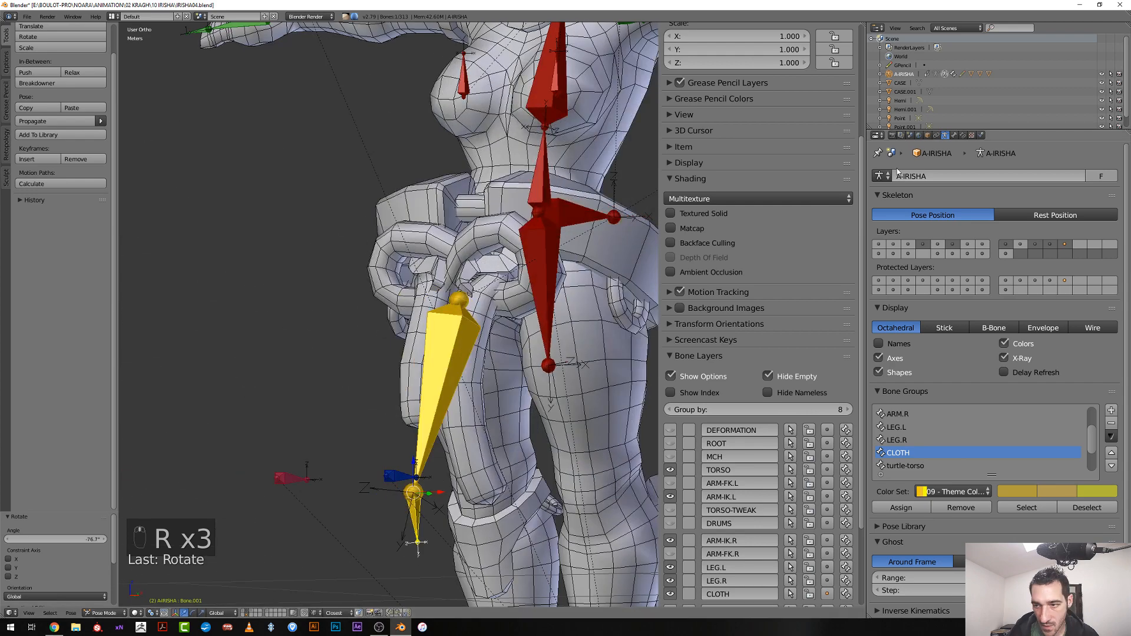
pyautogui.click(965, 327)
pyautogui.moveTo(448, 377); pyautogui.dragTo(414, 387, button='middle')
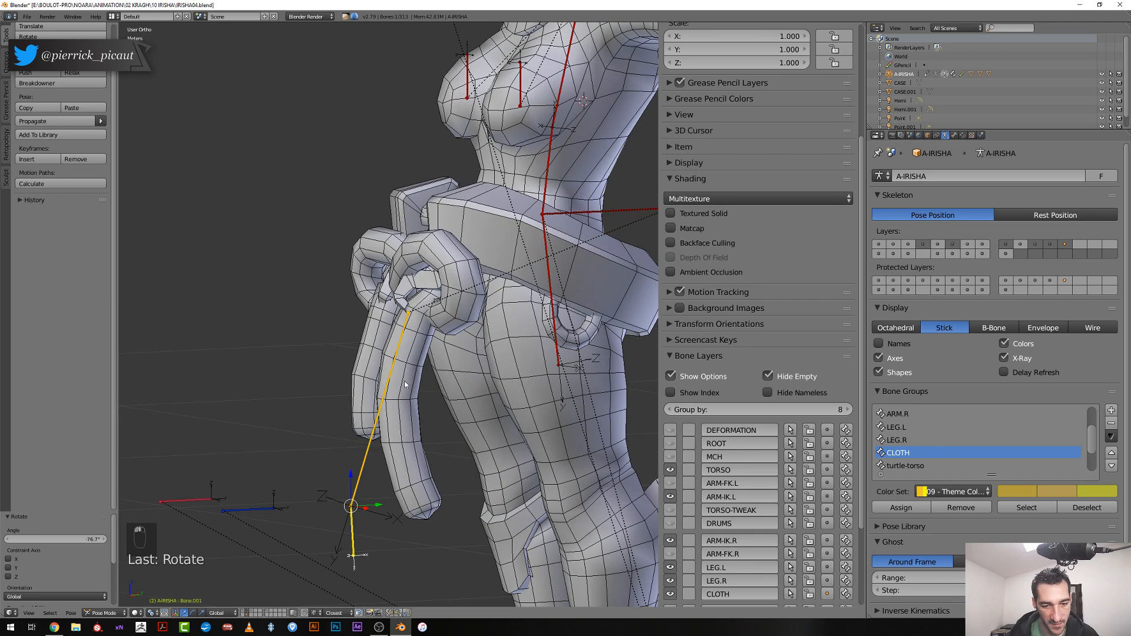
# Rotate the end bone of the front ropes 76.9° and inspect how the rope bends
pyautogui.moveTo(422, 520); pyautogui.dragTo(343, 492, button='middle')
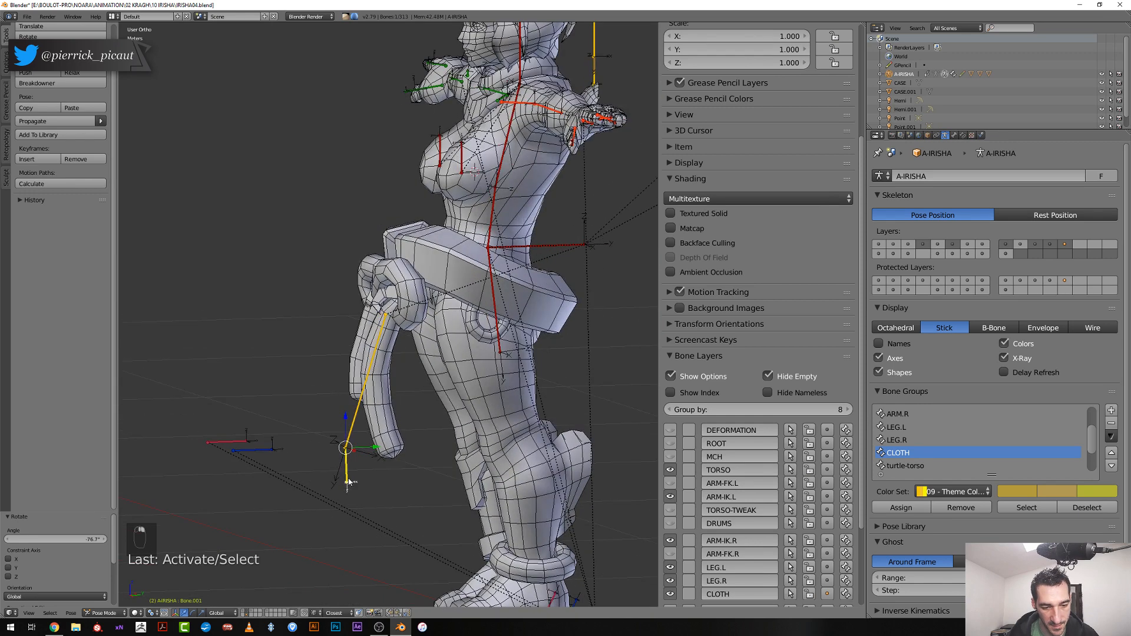
pyautogui.press('r')
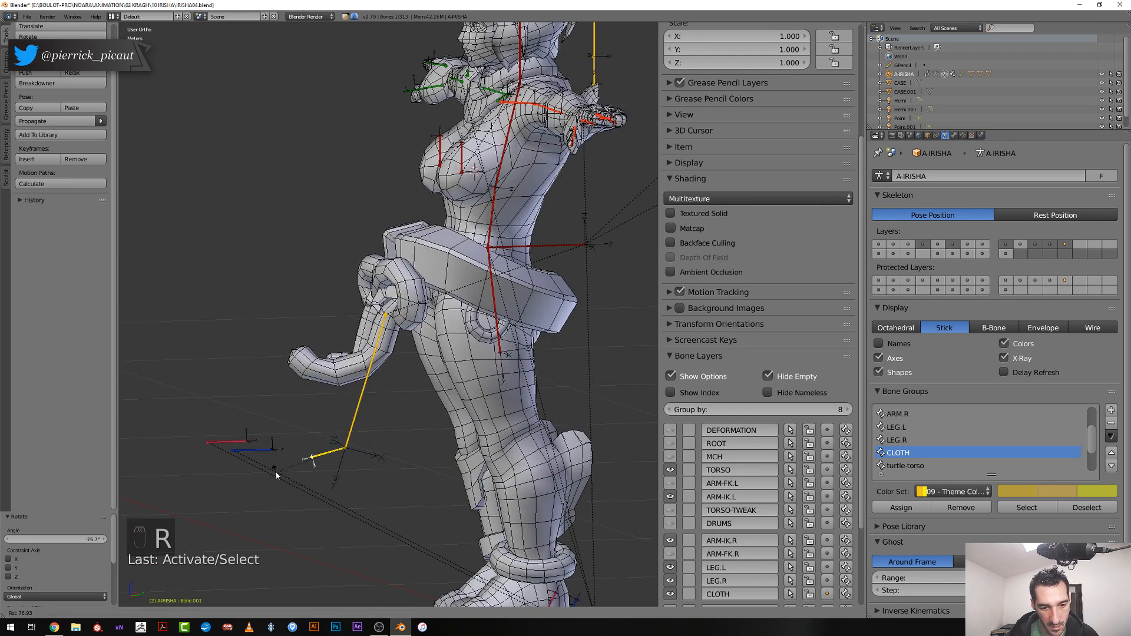
pyautogui.click(277, 475)
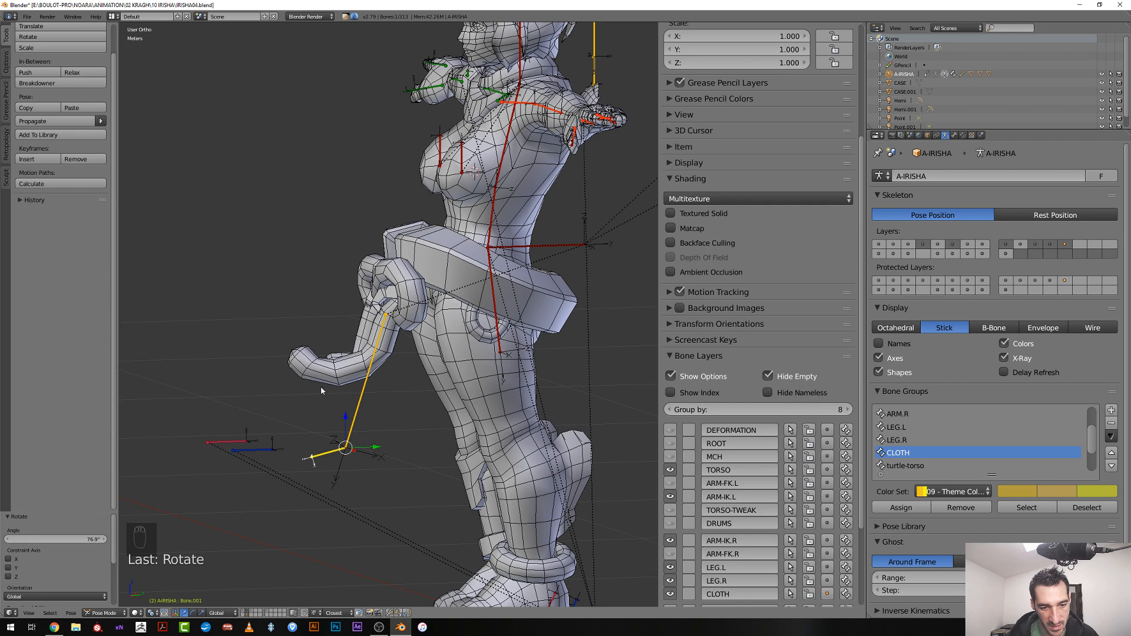
pyautogui.scroll(2, 306, 381)
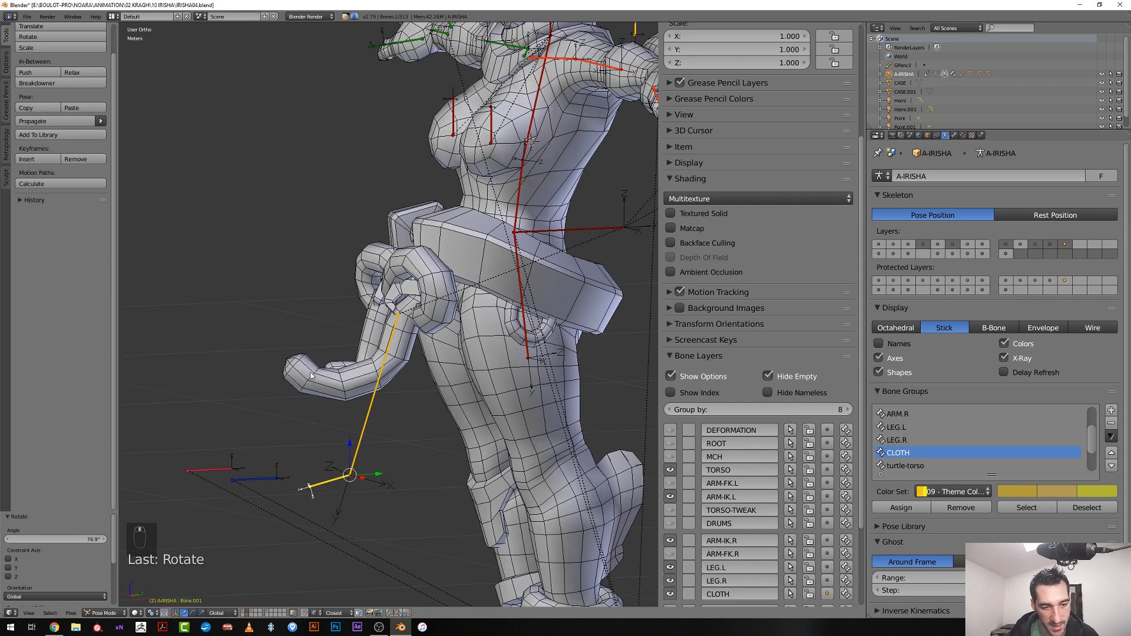
pyautogui.moveTo(346, 388); pyautogui.dragTo(326, 395, button='middle')
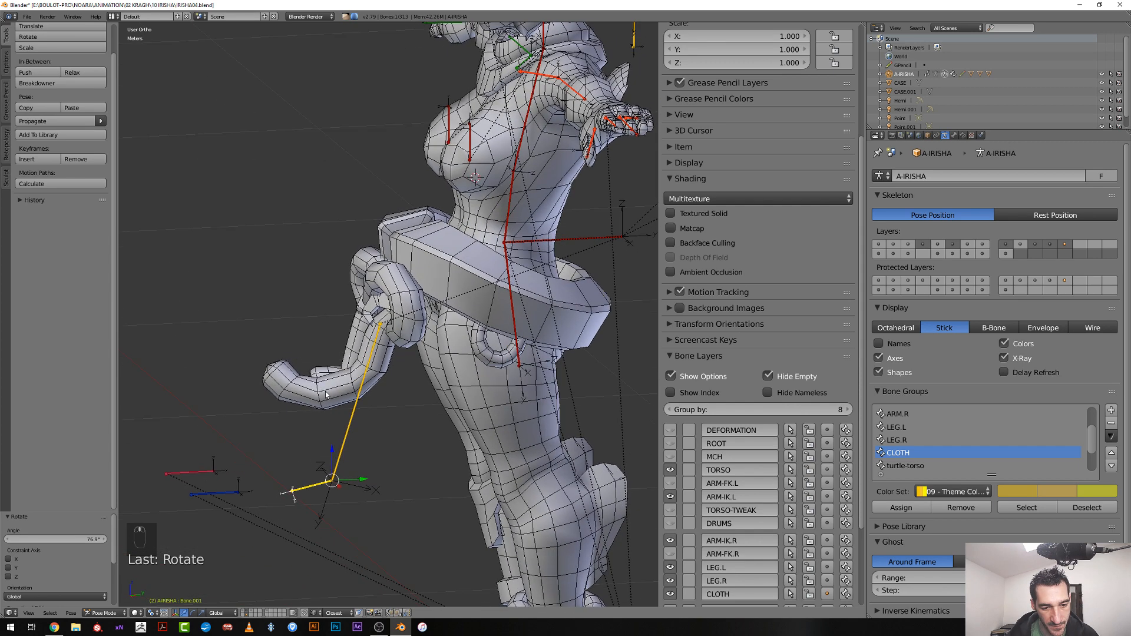
pyautogui.scroll(2, 319, 414)
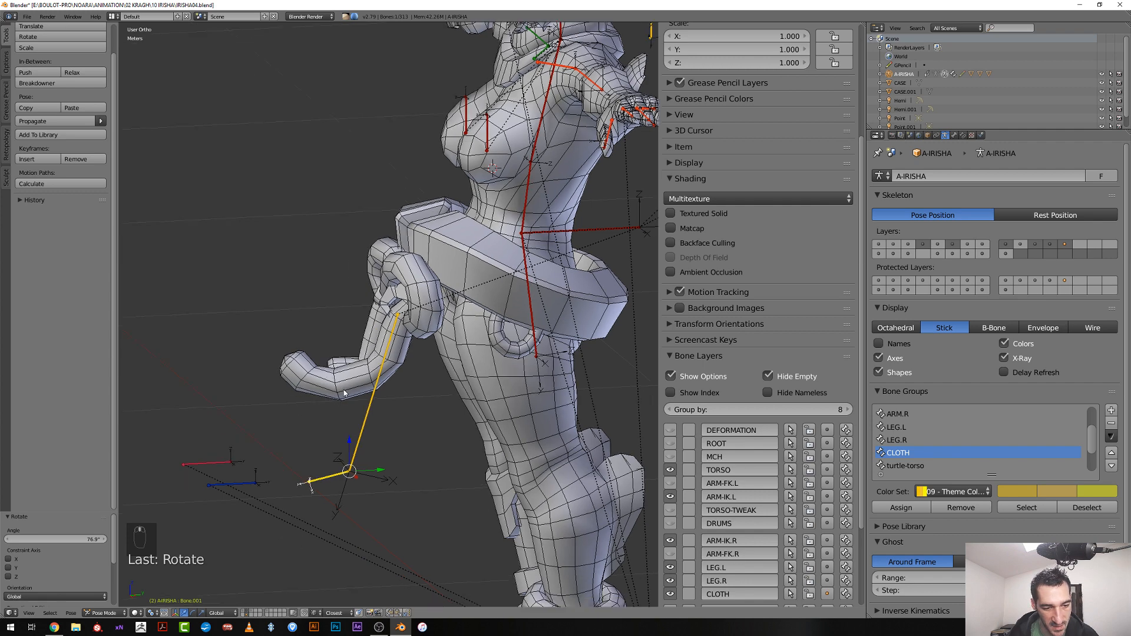
pyautogui.press('Tab')
pyautogui.press('Tab')
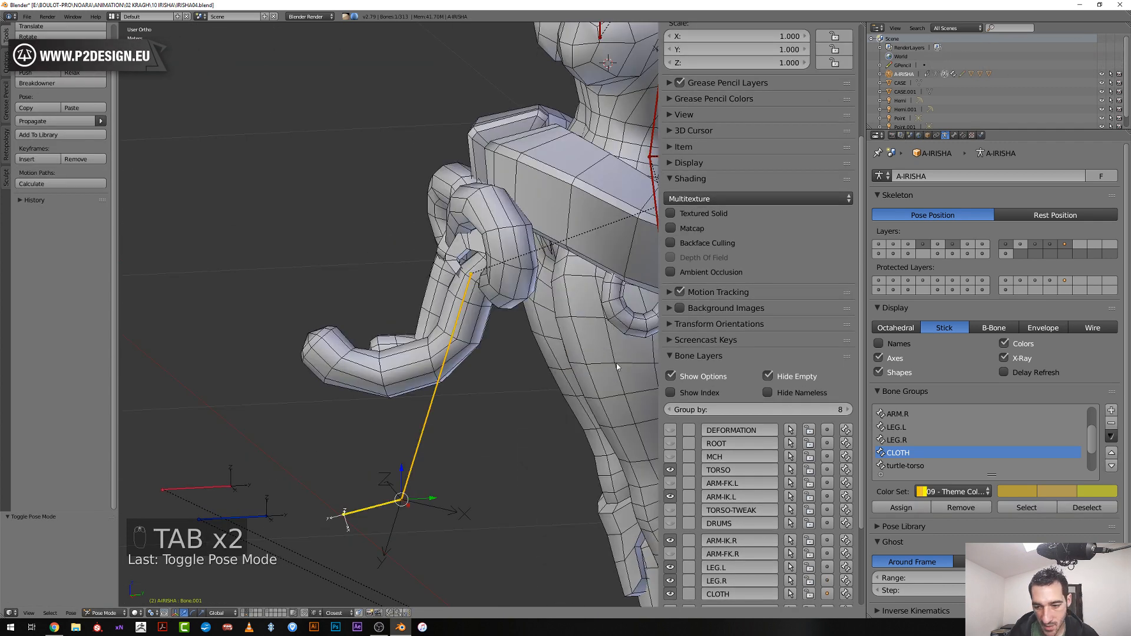
# Show the DEFORMATION bone layer, select the left rope's middle deform bone, and put the Irisha mesh in Weight Paint mode
pyautogui.click(668, 431)
pyautogui.rightClick(414, 371)
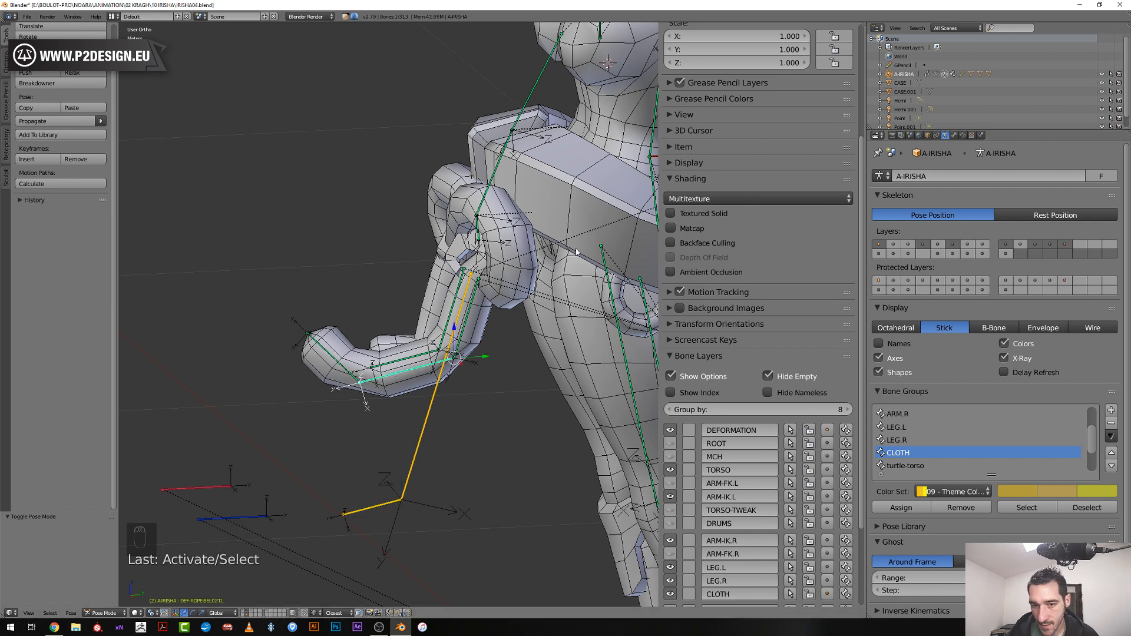
pyautogui.hotkey('ctrl', 'Tab')
pyautogui.rightClick(512, 306)
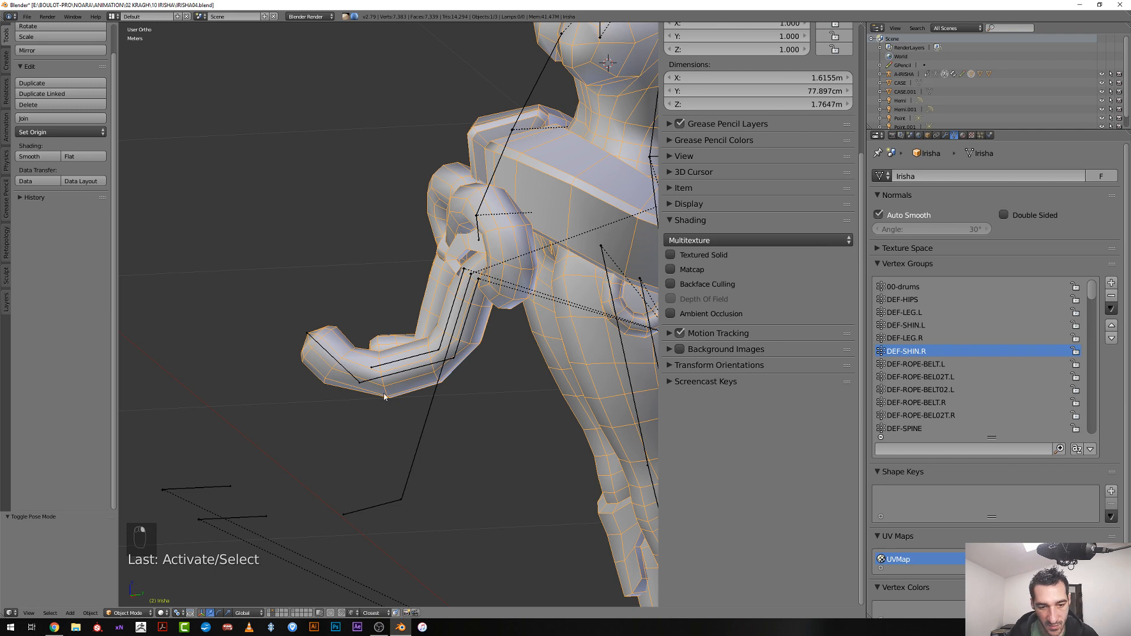
pyautogui.hotkey('ctrl', 'Tab')
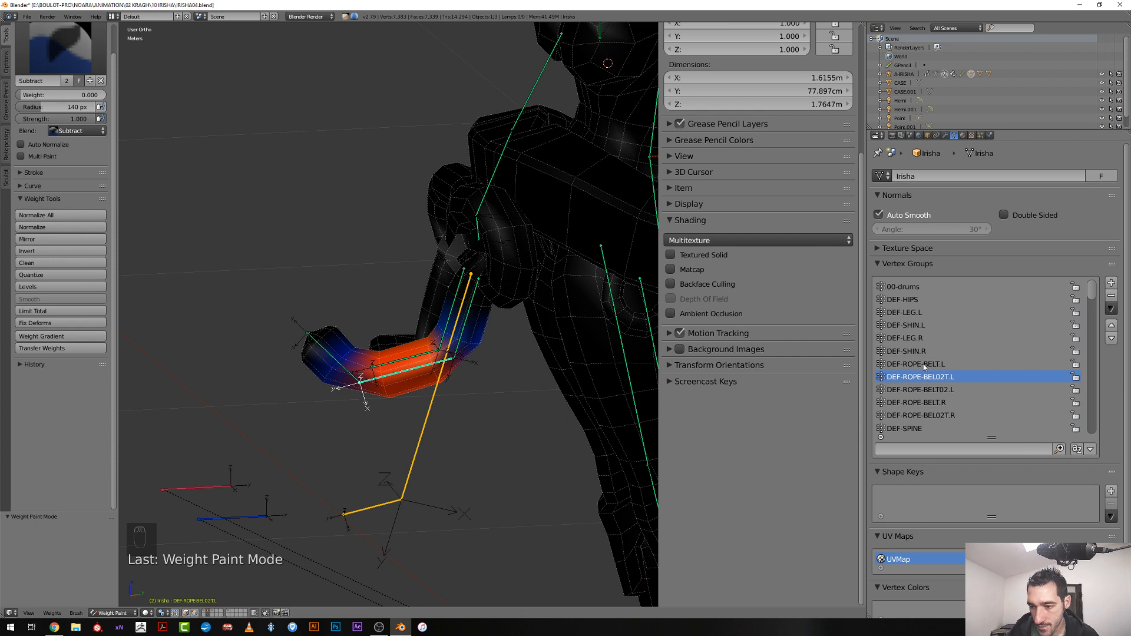
# Compare the left rope's weights in the DEF-ROPE-BELT.L, DEF-ROPE-BEL02T.L and DEF-ROPE-BELT02.L vertex groups
pyautogui.click(921, 386)
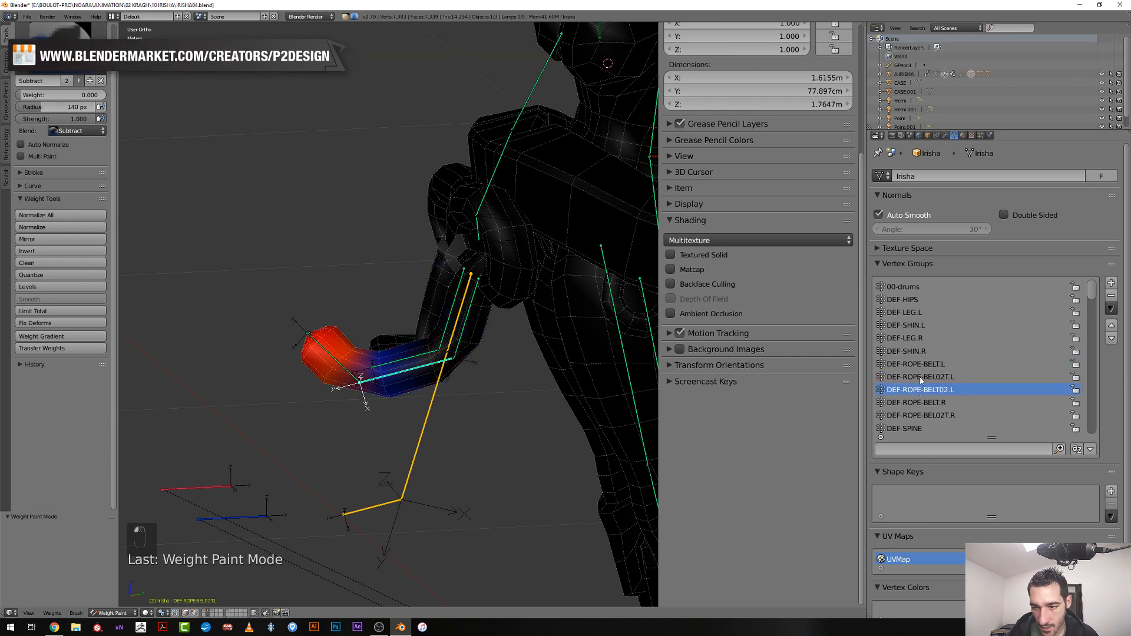
pyautogui.click(921, 376)
pyautogui.click(921, 368)
pyautogui.click(922, 377)
pyautogui.click(923, 390)
pyautogui.click(921, 376)
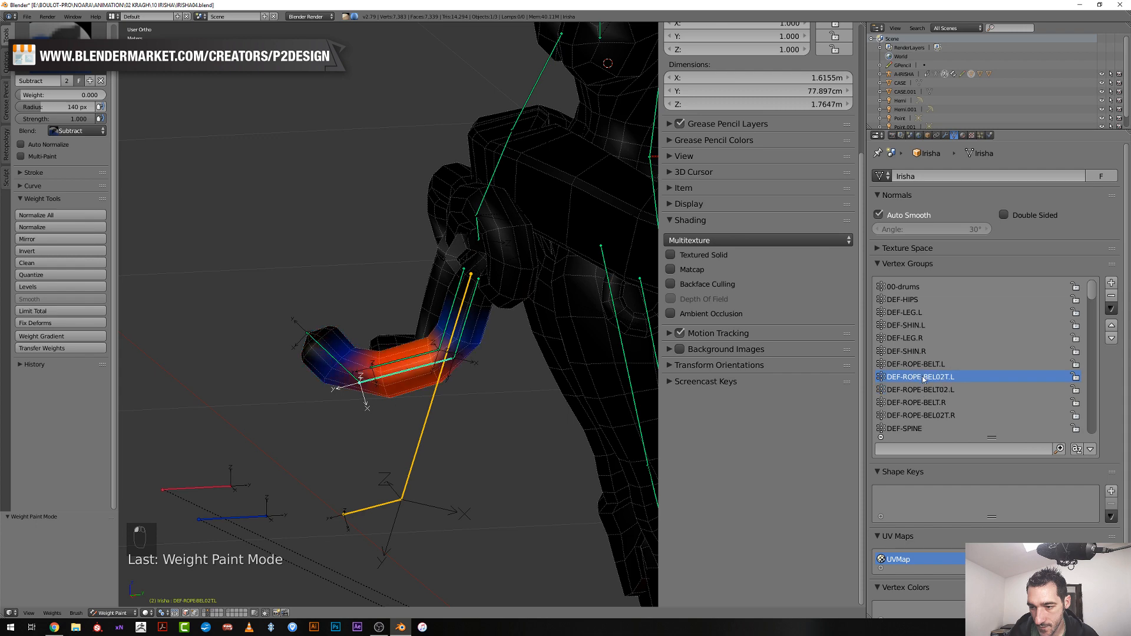
pyautogui.click(921, 365)
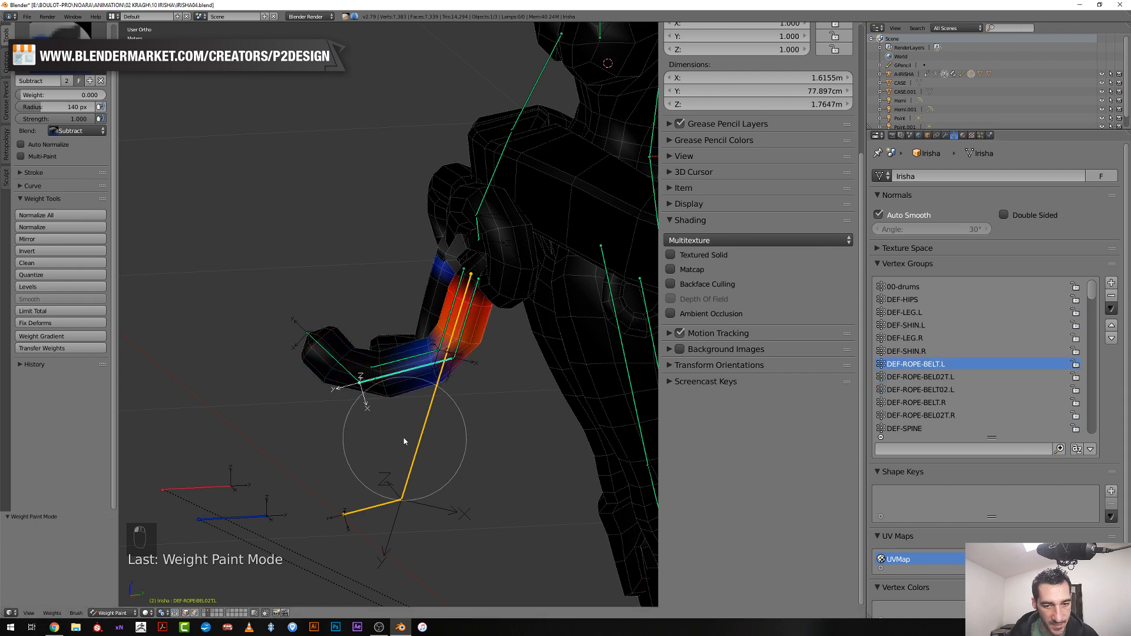
# In Edit Mode, assign the edge loop around the left rope's middle segment to DEF-ROPE-BELT02.L with weight 0.3
pyautogui.press('Tab')
pyautogui.moveTo(391, 432); pyautogui.dragTo(361, 391, button='middle')
pyautogui.press('a')
pyautogui.press('a')
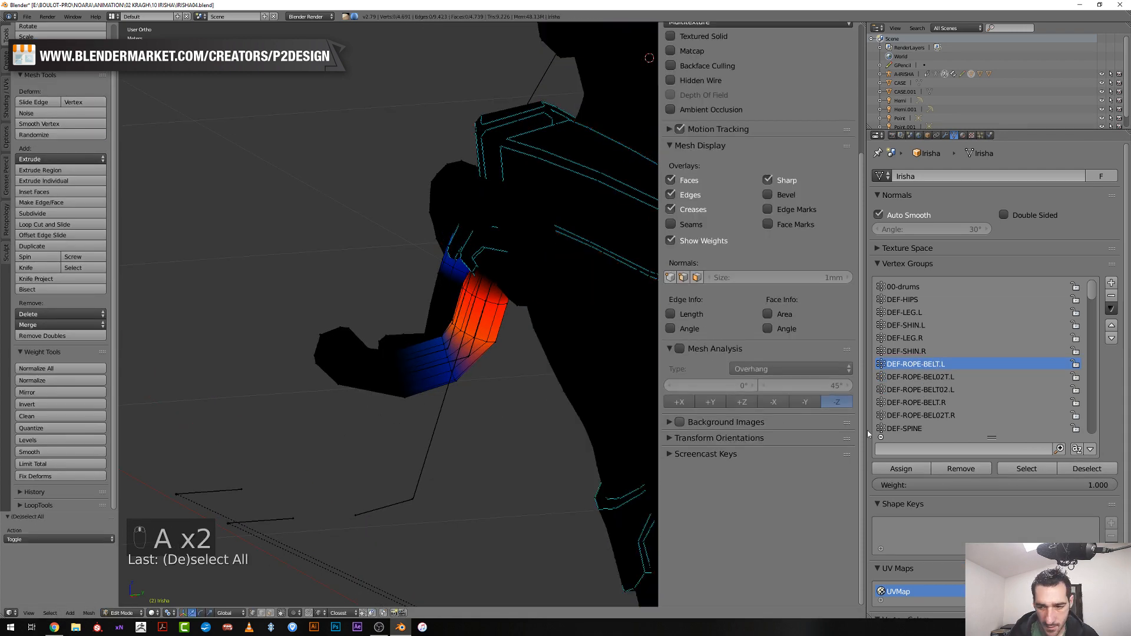
pyautogui.click(919, 389)
pyautogui.moveTo(436, 412); pyautogui.dragTo(393, 391, button='middle')
pyautogui.keyDown('alt'); pyautogui.rightClick(393, 391); pyautogui.keyUp('alt')
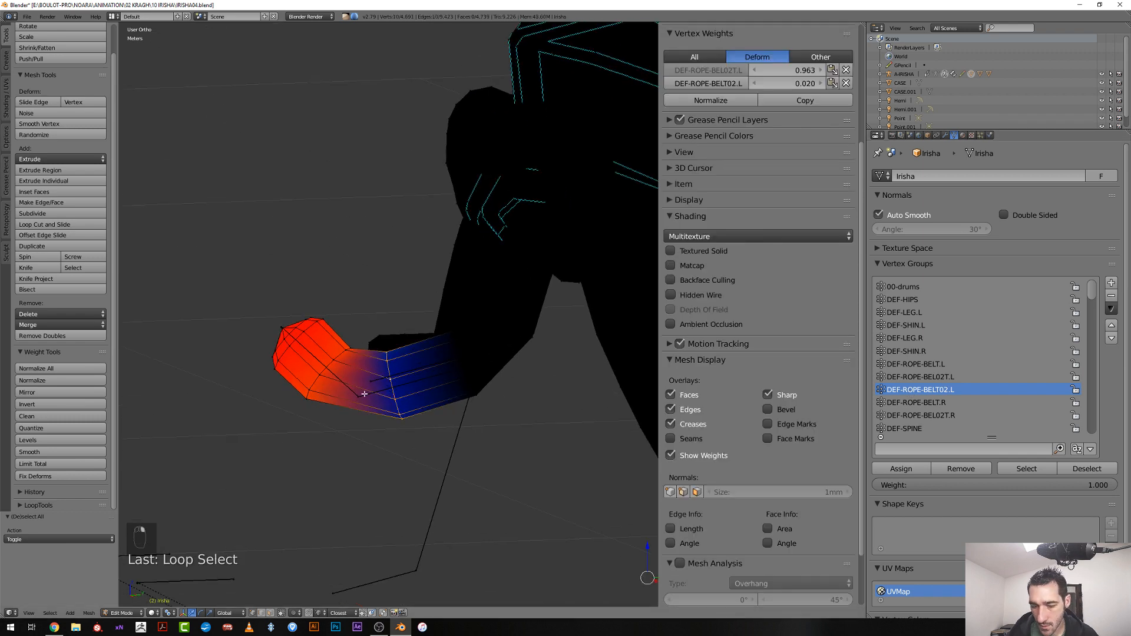
pyautogui.click(900, 487)
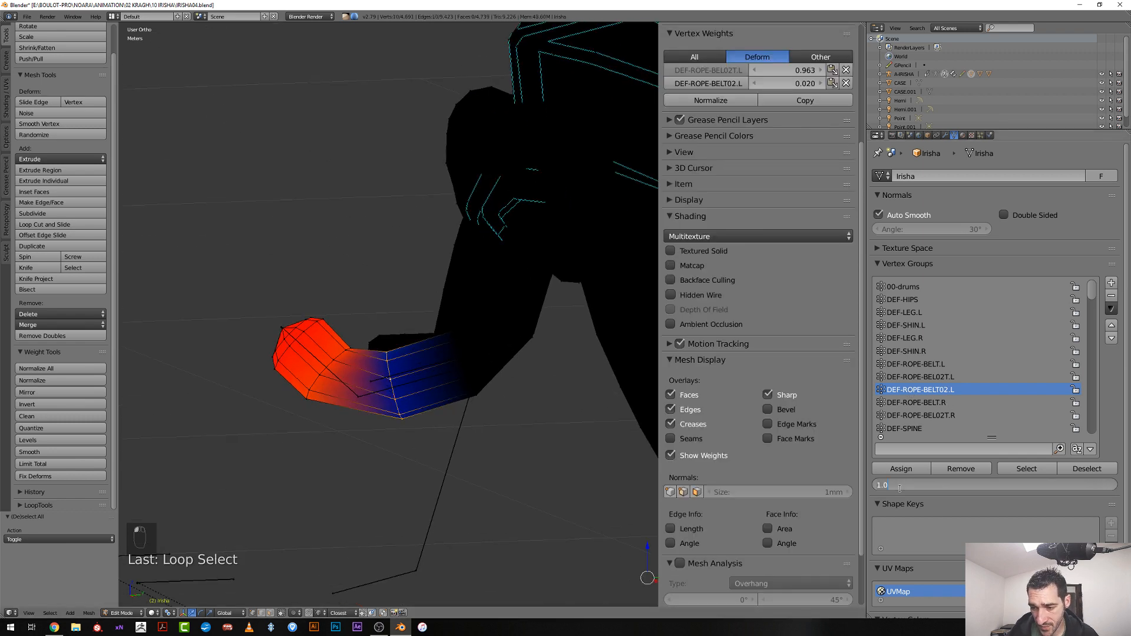
pyautogui.write('0.3')
pyautogui.press('Return')
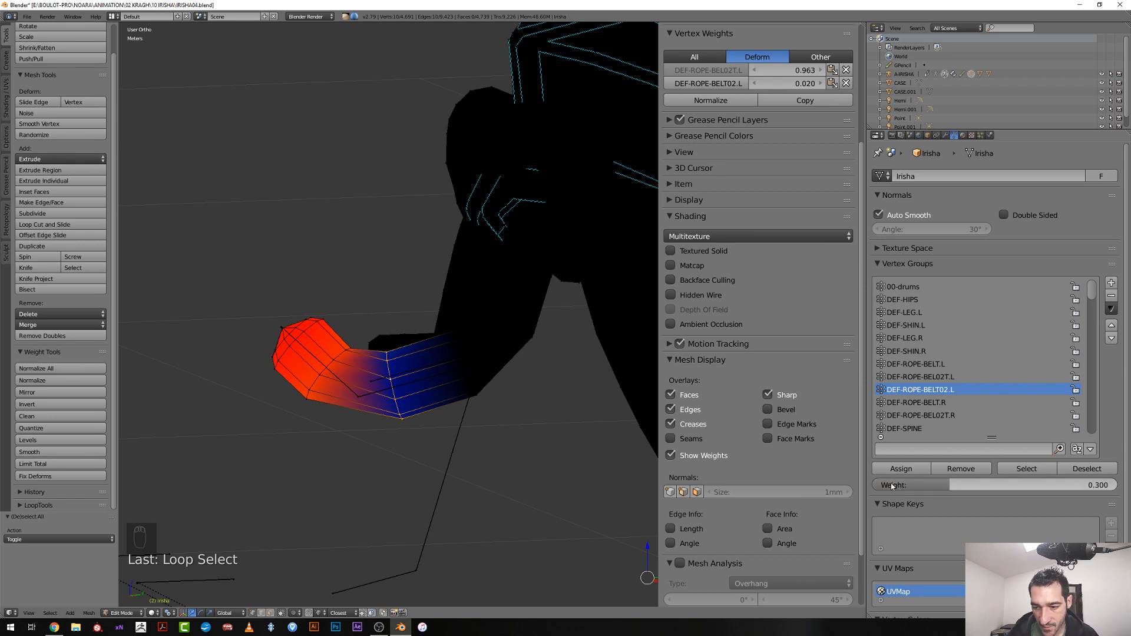
pyautogui.click(900, 469)
pyautogui.moveTo(536, 443); pyautogui.dragTo(519, 437, button='middle')
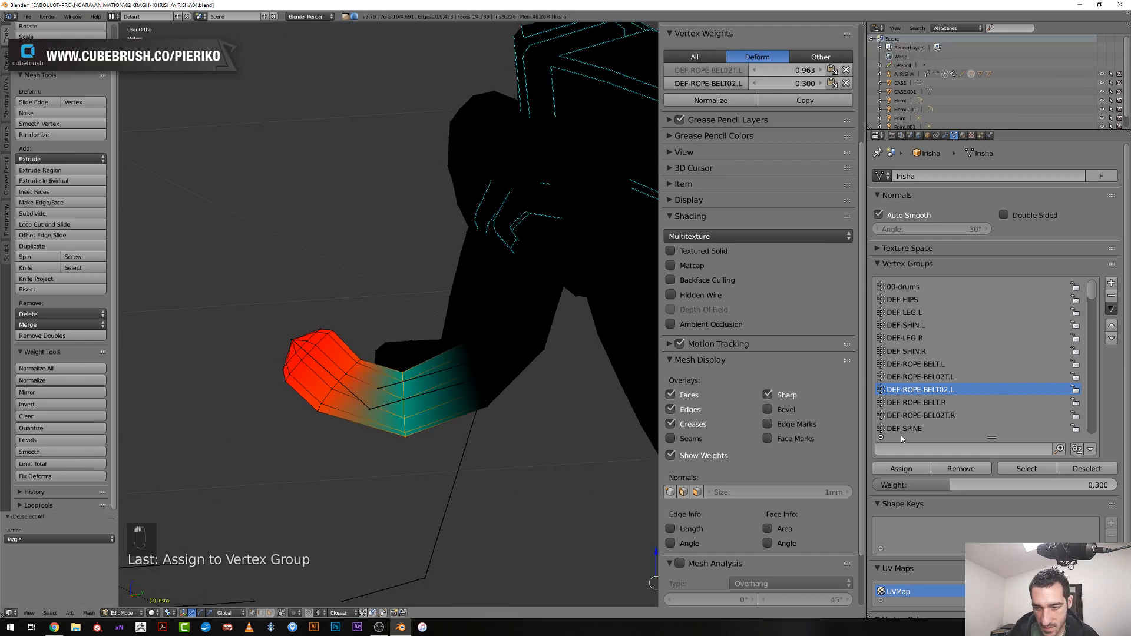
# Assign the edge loop just past the rope's lower bend to DEF-ROPE-BEL02T.L with weight 0.3
pyautogui.click(935, 378)
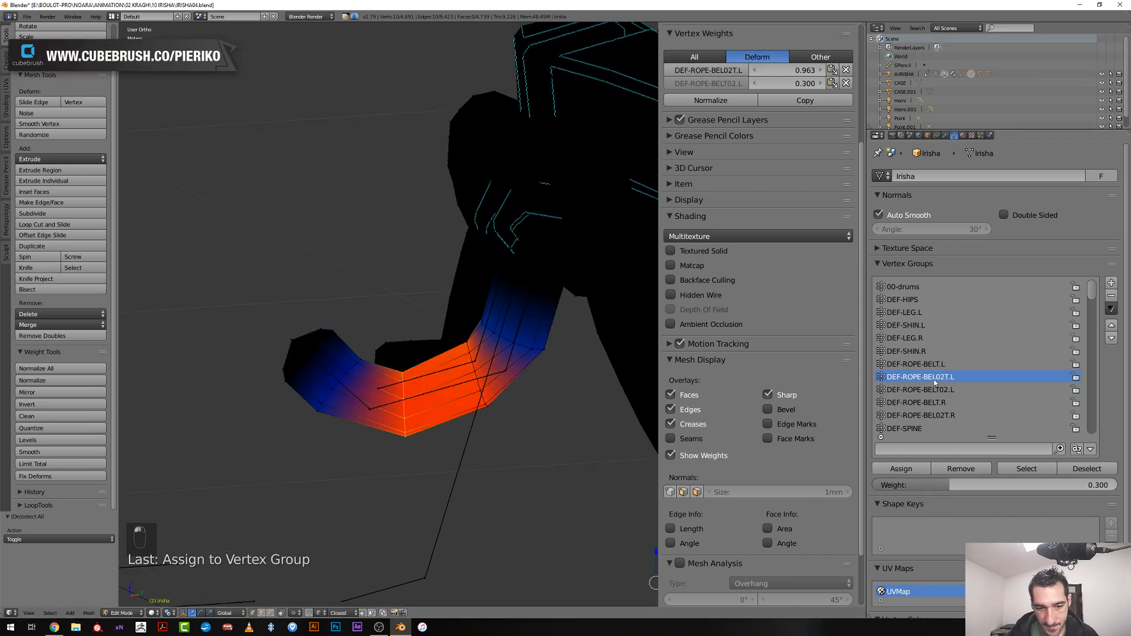
pyautogui.keyDown('alt'); pyautogui.rightClick(347, 366); pyautogui.keyUp('alt')
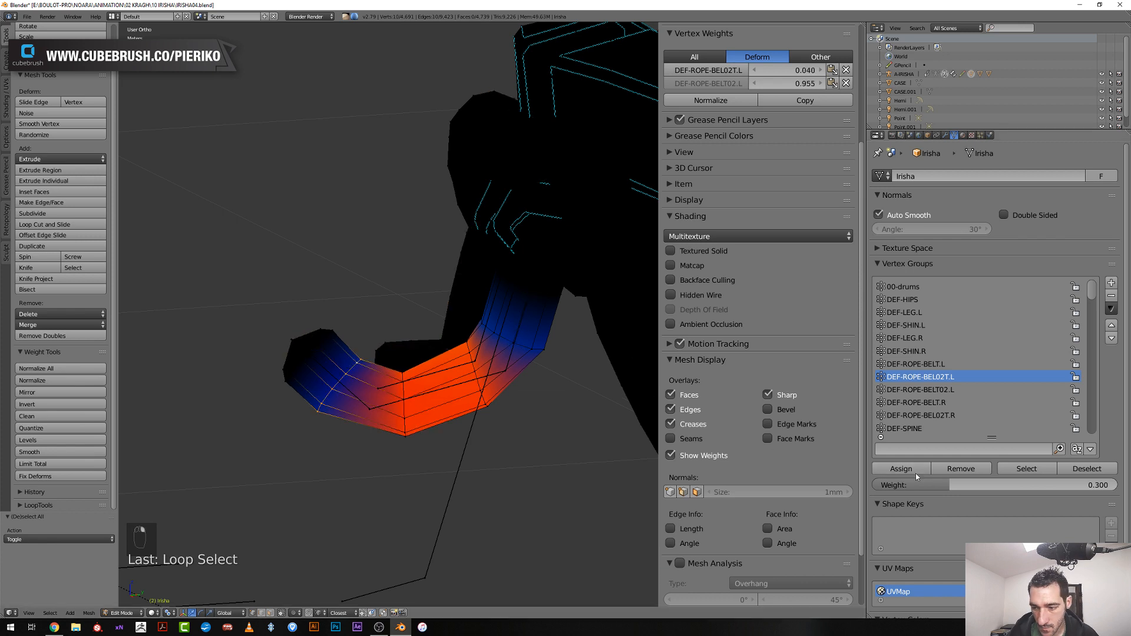
pyautogui.click(901, 469)
pyautogui.moveTo(369, 415); pyautogui.dragTo(323, 412, button='middle')
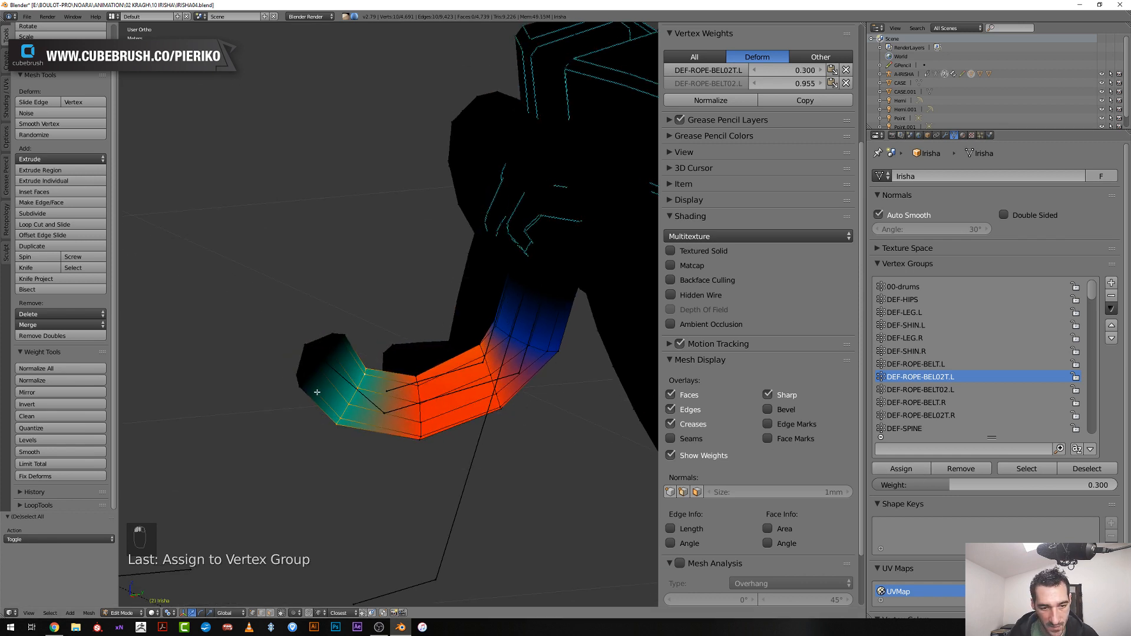
# Assign the edge loop nearest the rope's tip to DEF-ROPE-BEL02T.L with weight 0.1
pyautogui.keyDown('alt'); pyautogui.rightClick(317, 392); pyautogui.keyUp('alt')
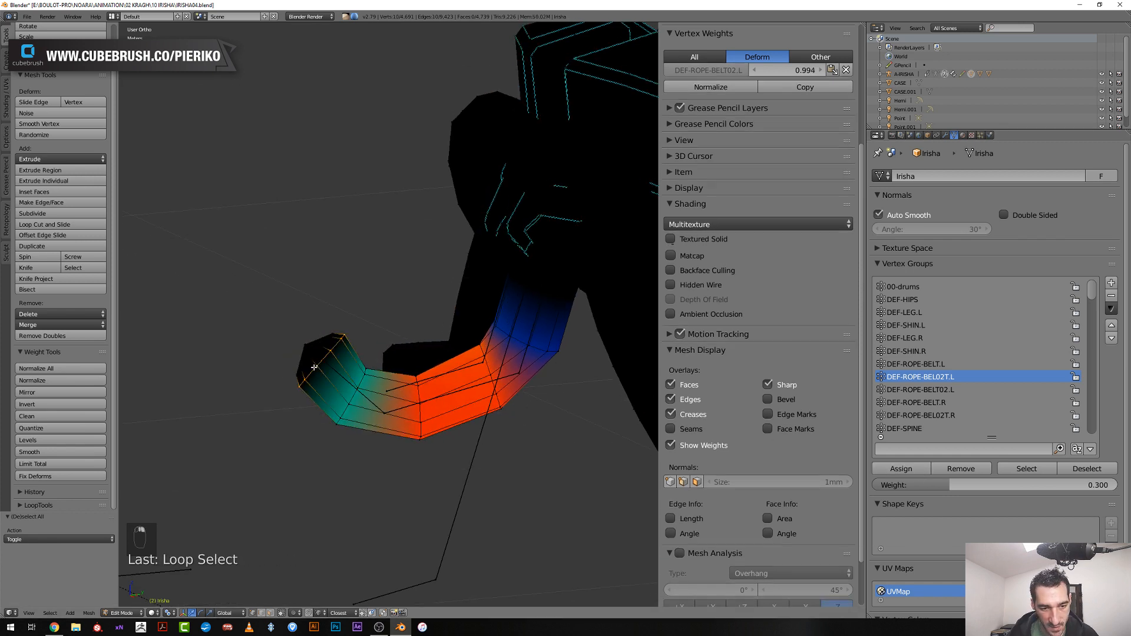
pyautogui.click(895, 484)
pyautogui.write('0.1')
pyautogui.press('Return')
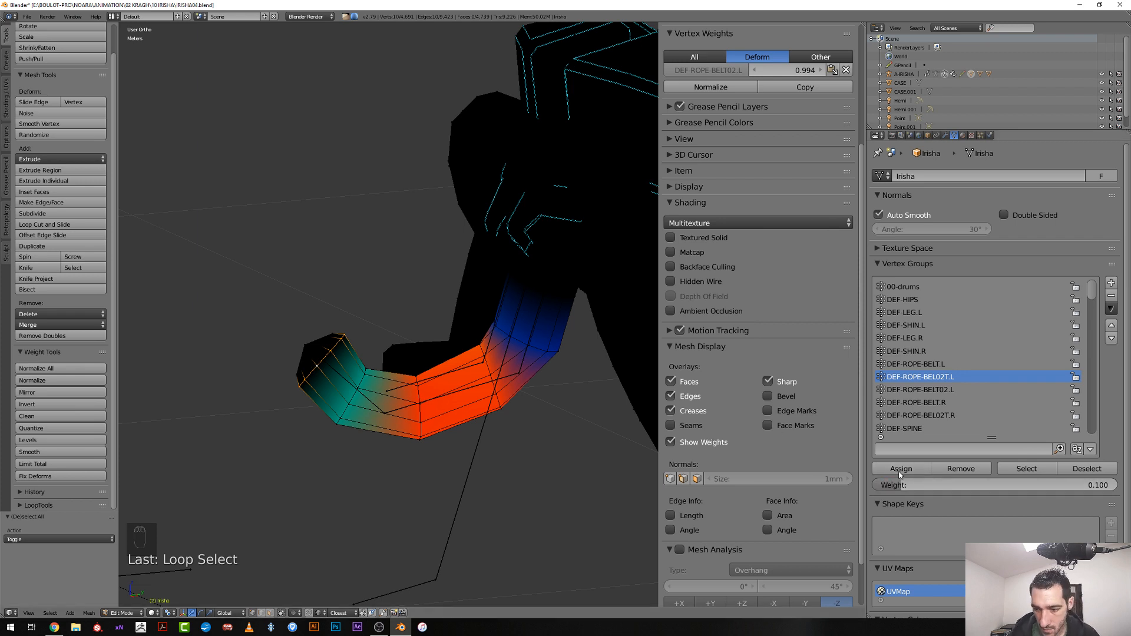
pyautogui.click(900, 468)
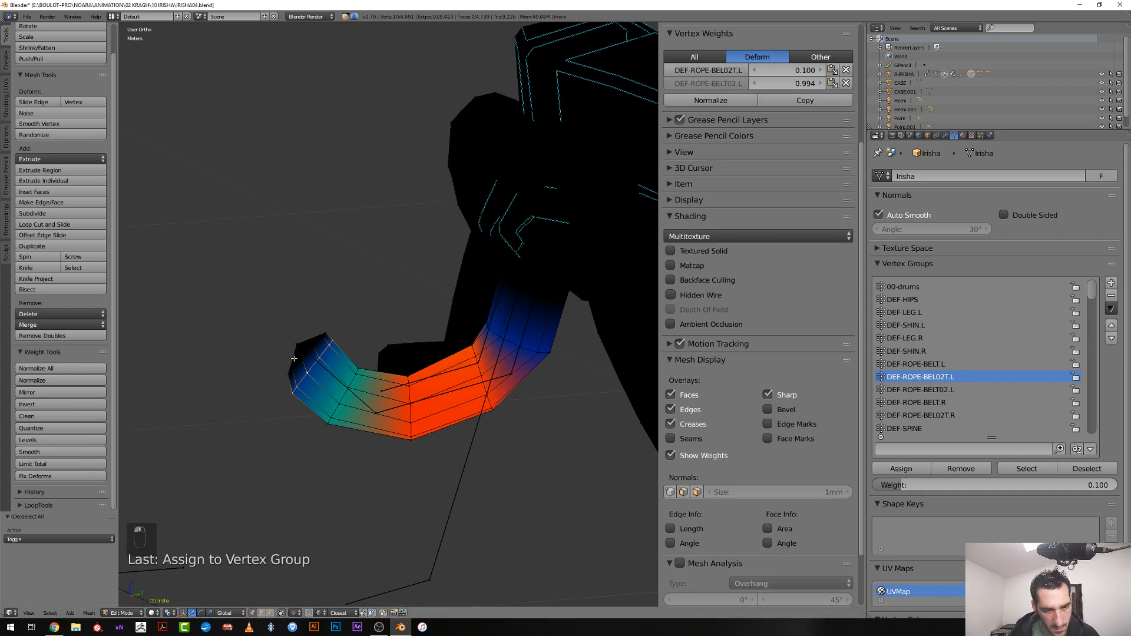
# Select only the end cap at the rope's tip and assign it to DEF-ROPE-BEL02T.L with weight 0.01
pyautogui.press('a')
pyautogui.press('z')
pyautogui.press('c')
pyautogui.moveTo(317, 334)
pyautogui.mouseDown()
pyautogui.moveTo(303, 328)
pyautogui.moveTo(277, 369)
pyautogui.moveTo(307, 338)
pyautogui.moveTo(297, 337)
pyautogui.mouseUp()
pyautogui.rightClick(297, 337)
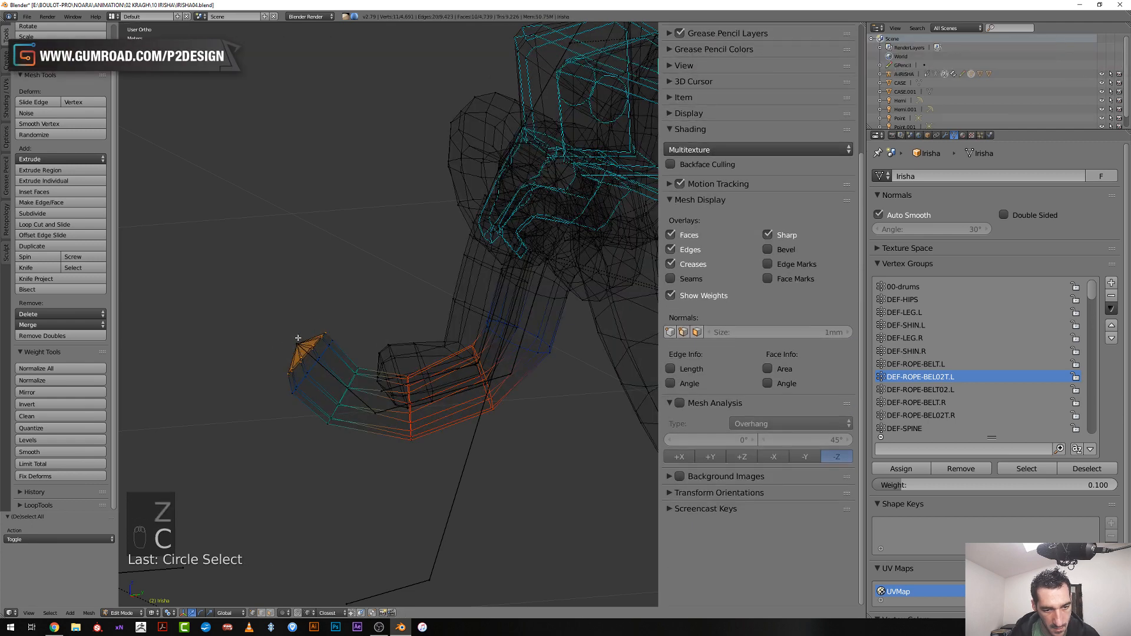
pyautogui.press('z')
pyautogui.moveTo(296, 339); pyautogui.dragTo(311, 380, button='middle')
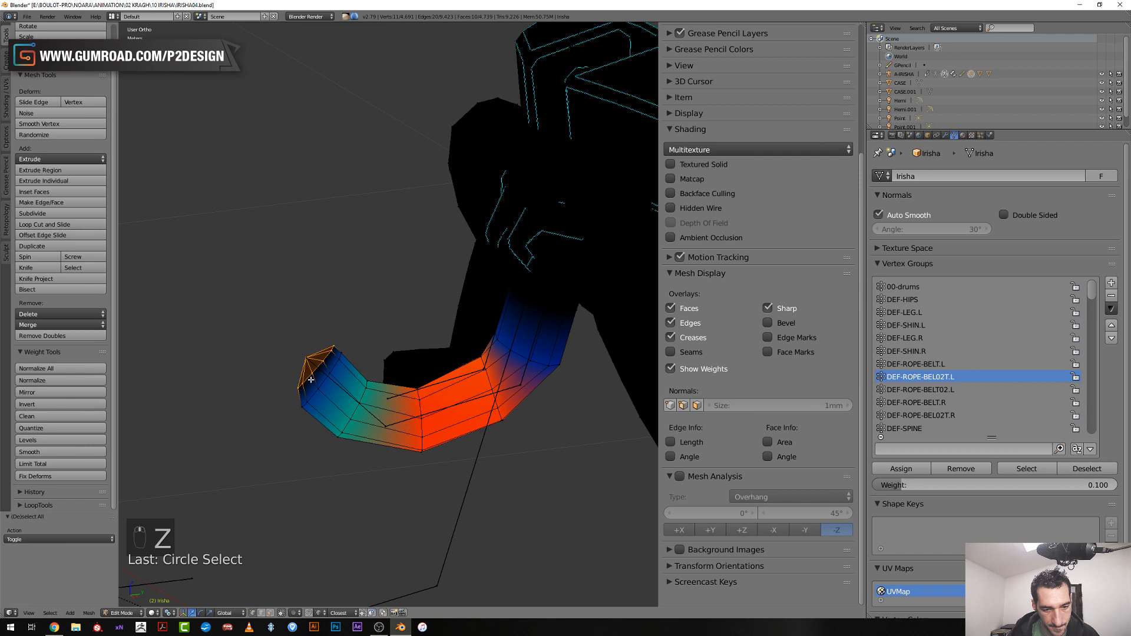
pyautogui.click(932, 485)
pyautogui.write('0.01')
pyautogui.press('Return')
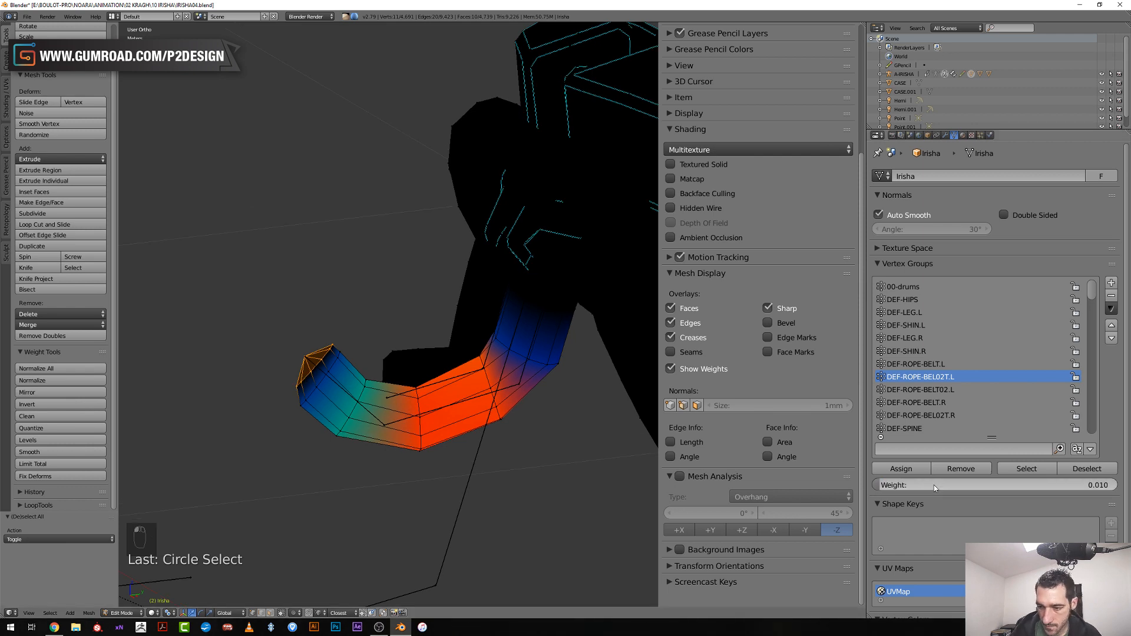
pyautogui.click(901, 469)
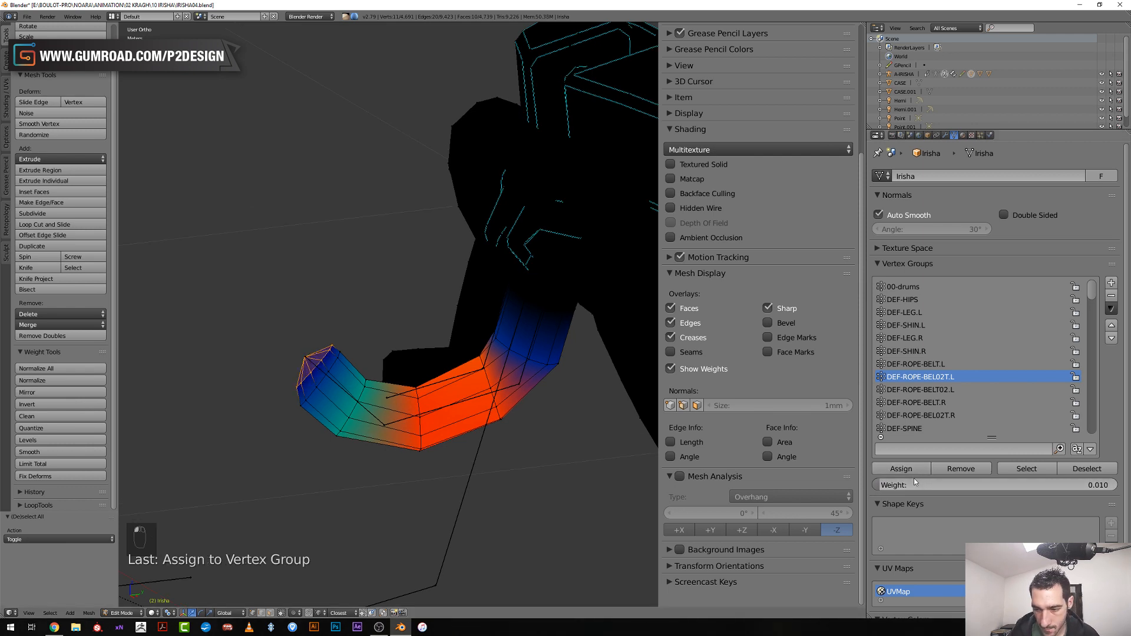
# Reassign the rope tip's end cap to DEF-ROPE-BEL02T.L with weight 0.05
pyautogui.click(914, 481)
pyautogui.write('0.05')
pyautogui.press('Return')
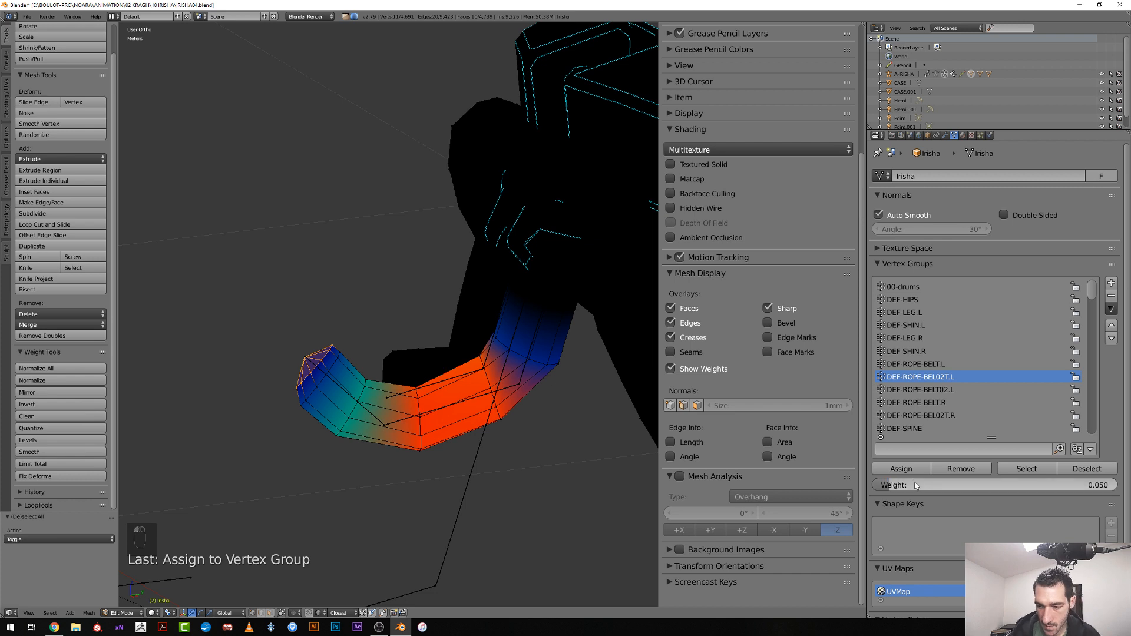
pyautogui.click(898, 468)
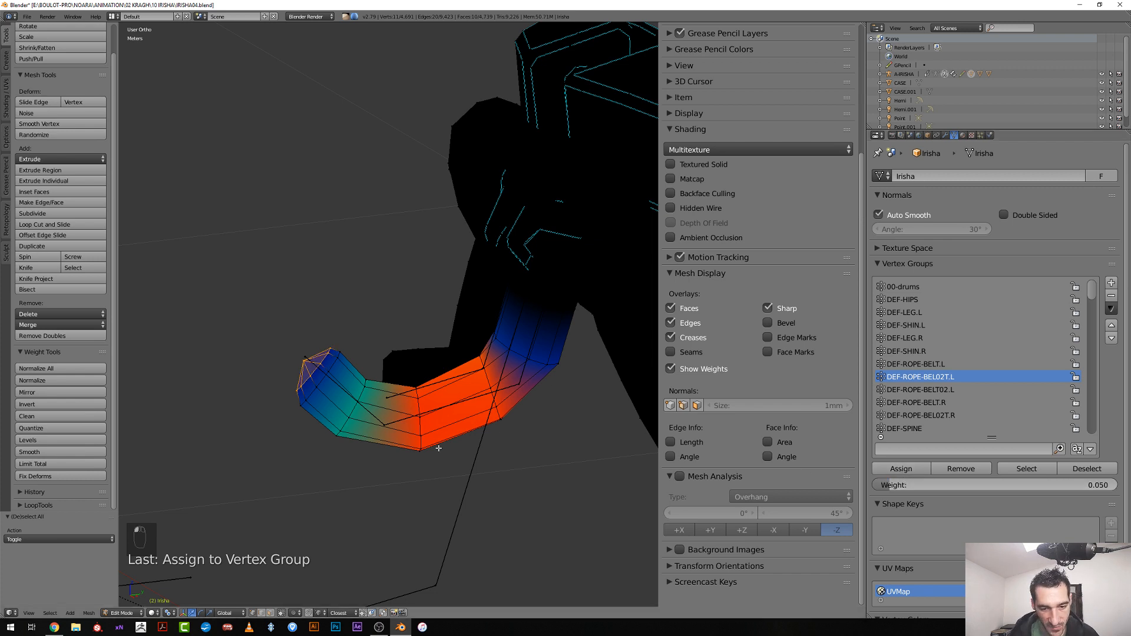
# Assign the edge loop around the rope's upper bend to DEF-ROPE-BELT02.L with weight 0.1
pyautogui.moveTo(439, 449); pyautogui.dragTo(415, 447, button='middle')
pyautogui.click(946, 394)
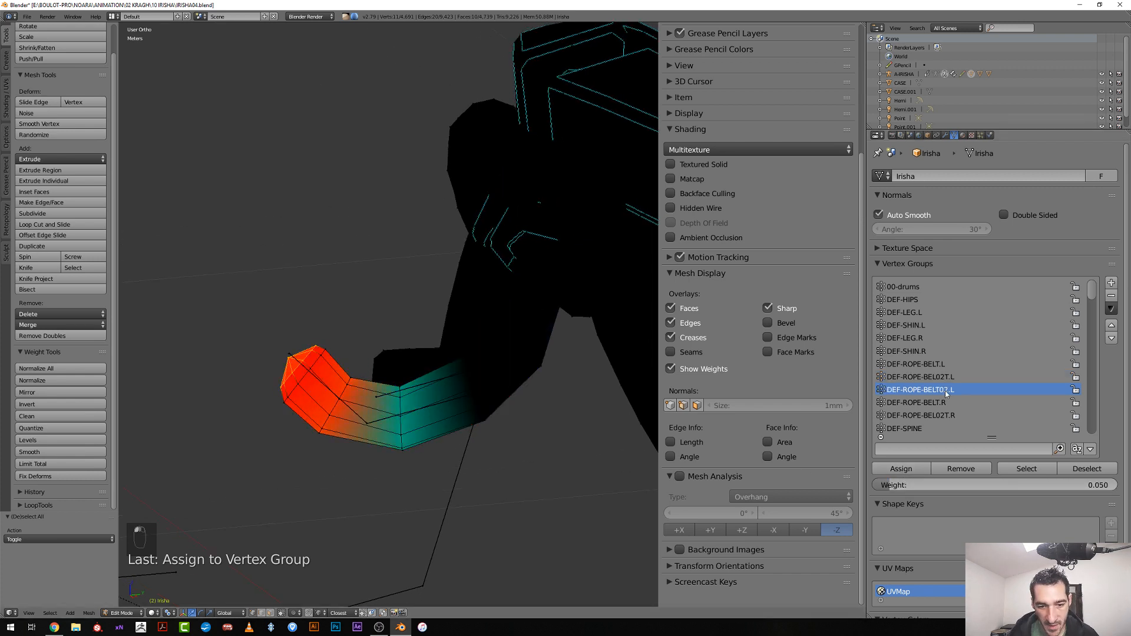
pyautogui.keyDown('alt'); pyautogui.rightClick(478, 386); pyautogui.keyUp('alt')
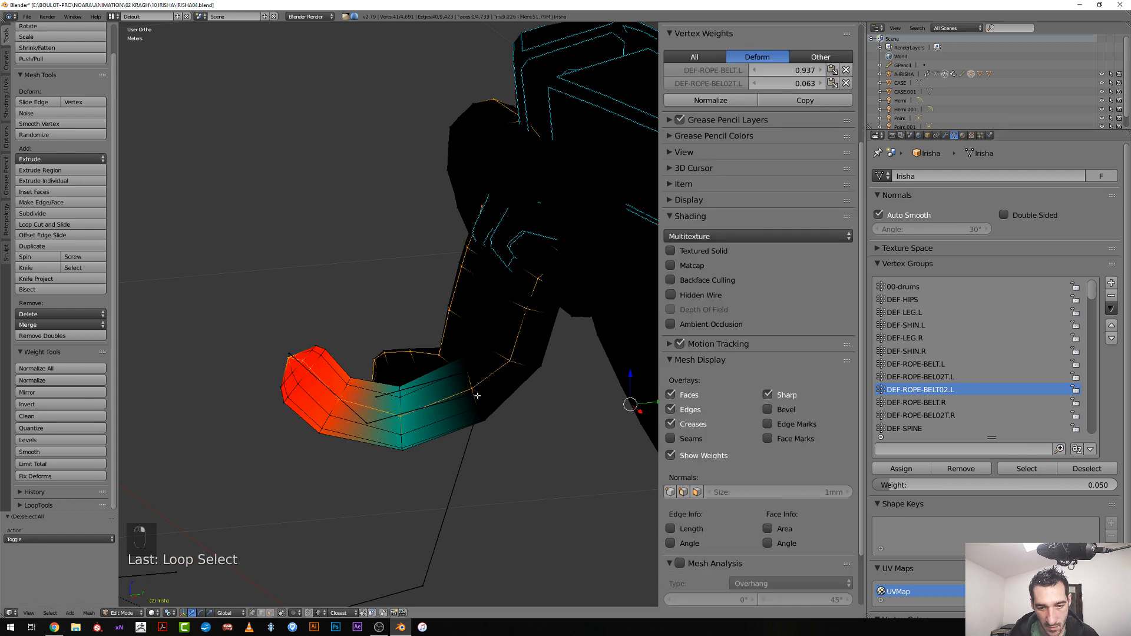
pyautogui.keyDown('alt'); pyautogui.rightClick(477, 394); pyautogui.keyUp('alt')
pyautogui.click(897, 485)
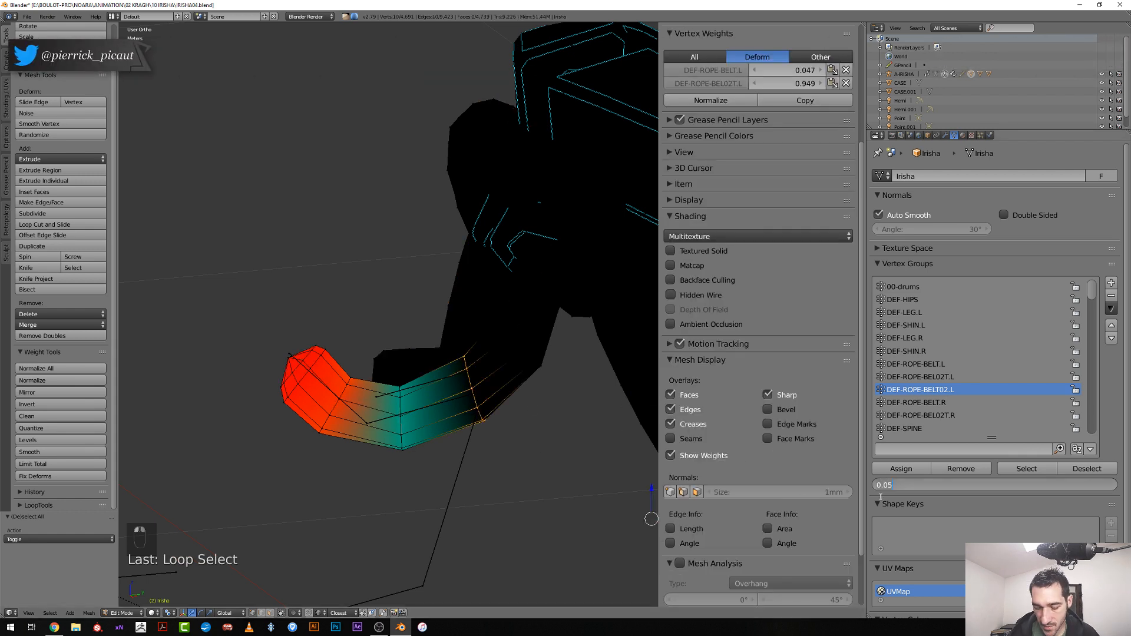
pyautogui.press('Return')
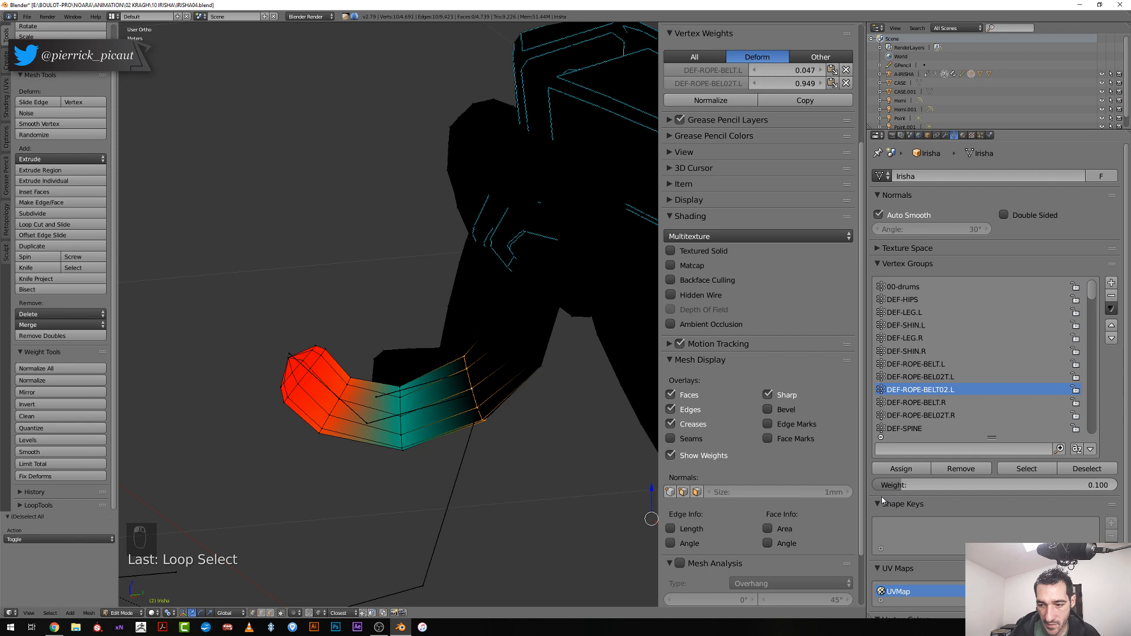
pyautogui.click(897, 469)
# Assign the edge loop just above the rope's upper bend to DEF-ROPE-BEL02T.L with weight 0.3
pyautogui.moveTo(471, 412); pyautogui.dragTo(481, 334, button='middle')
pyautogui.click(932, 377)
pyautogui.keyDown('alt'); pyautogui.rightClick(482, 336); pyautogui.keyUp('alt')
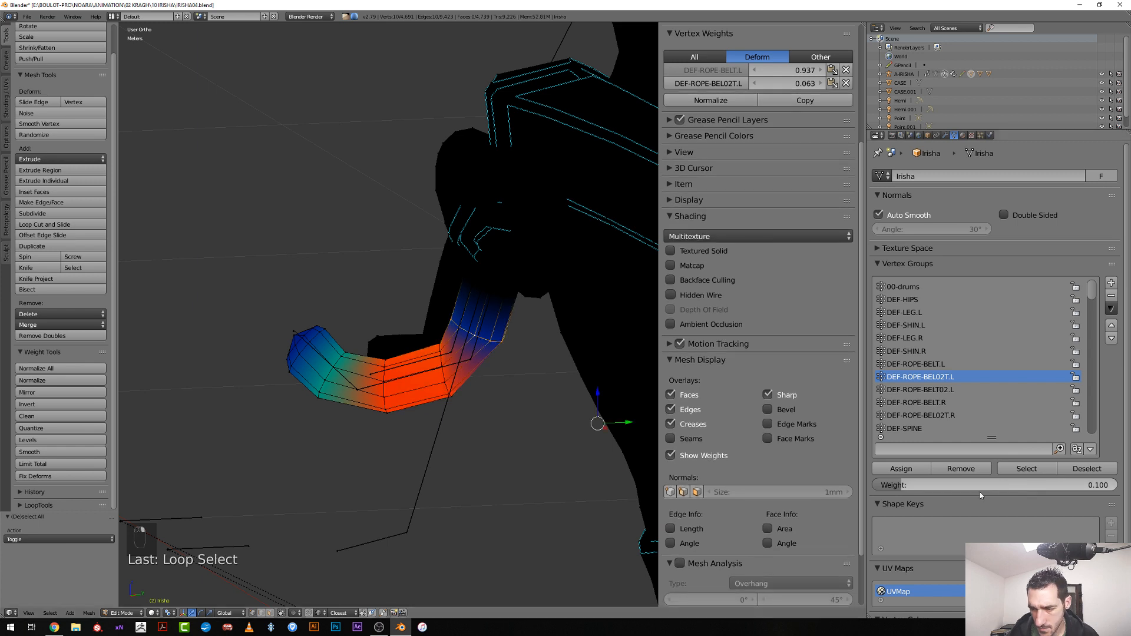
pyautogui.click(957, 488)
pyautogui.write('0.3')
pyautogui.press('Return')
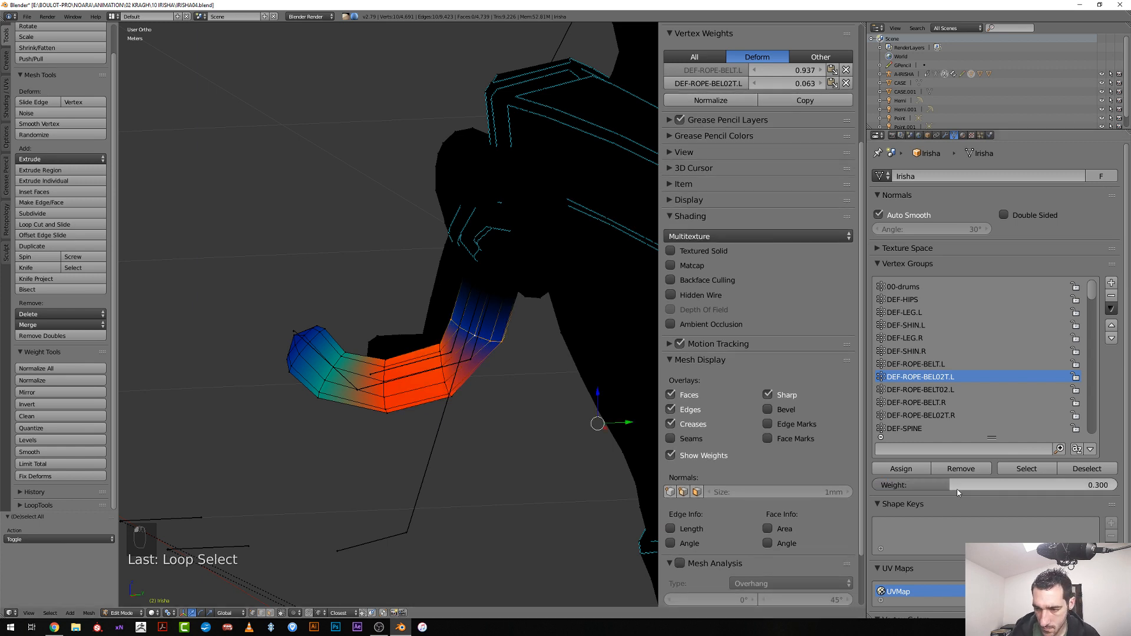
pyautogui.click(923, 471)
pyautogui.moveTo(498, 430); pyautogui.dragTo(521, 324, button='middle')
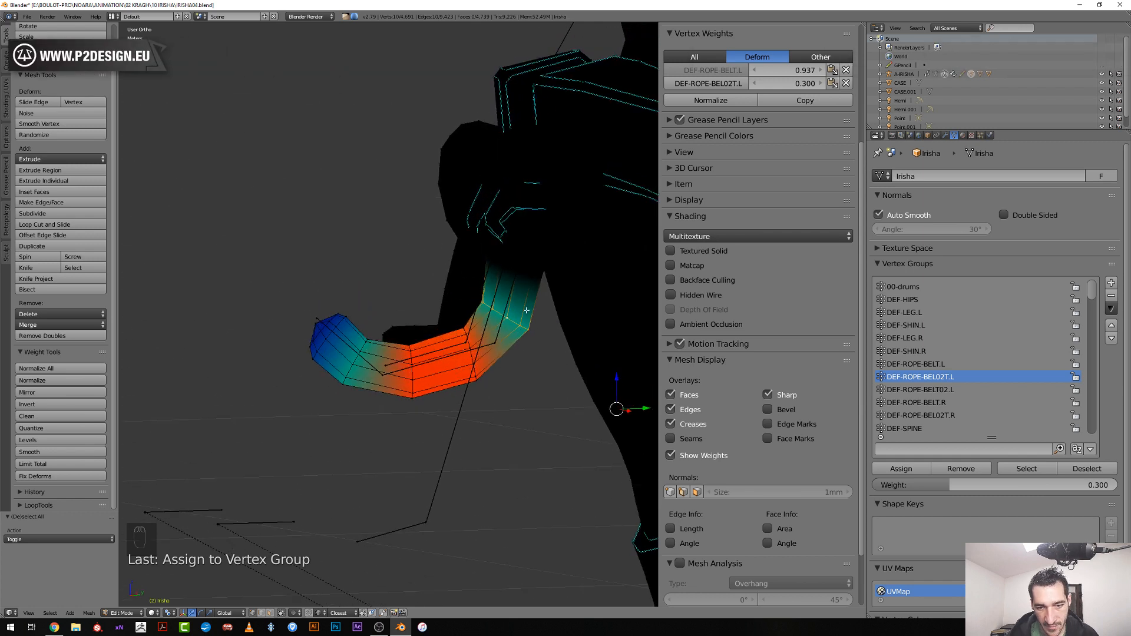
# Assign the edge loop at the rope's upper bend to DEF-ROPE-BELT.L with weight 0.3
pyautogui.click(917, 365)
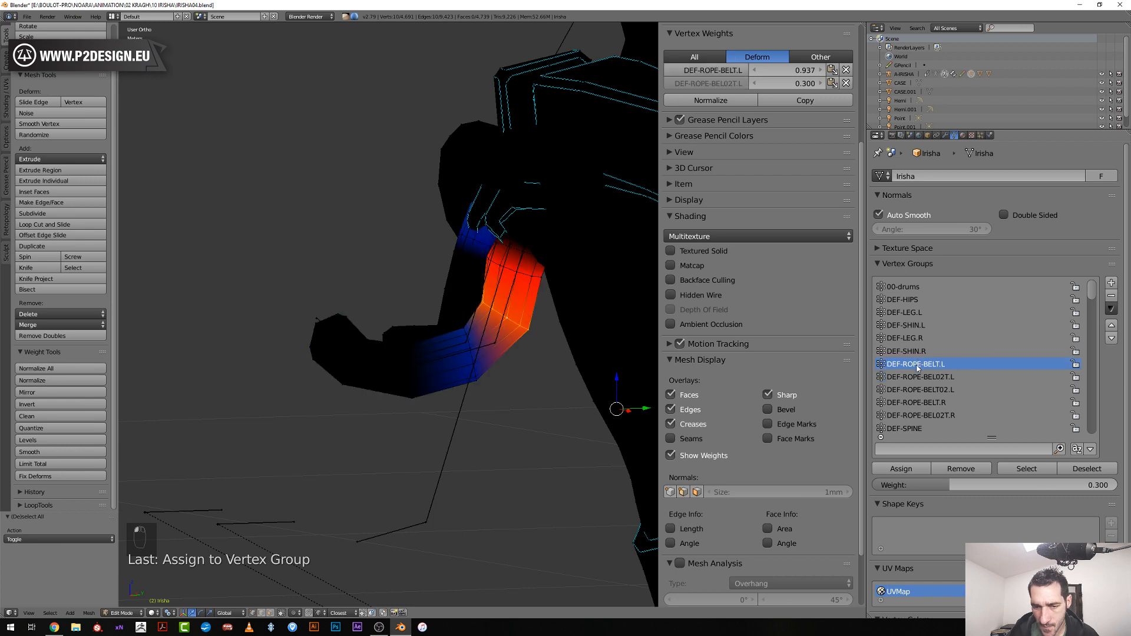
pyautogui.keyDown('alt'); pyautogui.rightClick(471, 355); pyautogui.keyUp('alt')
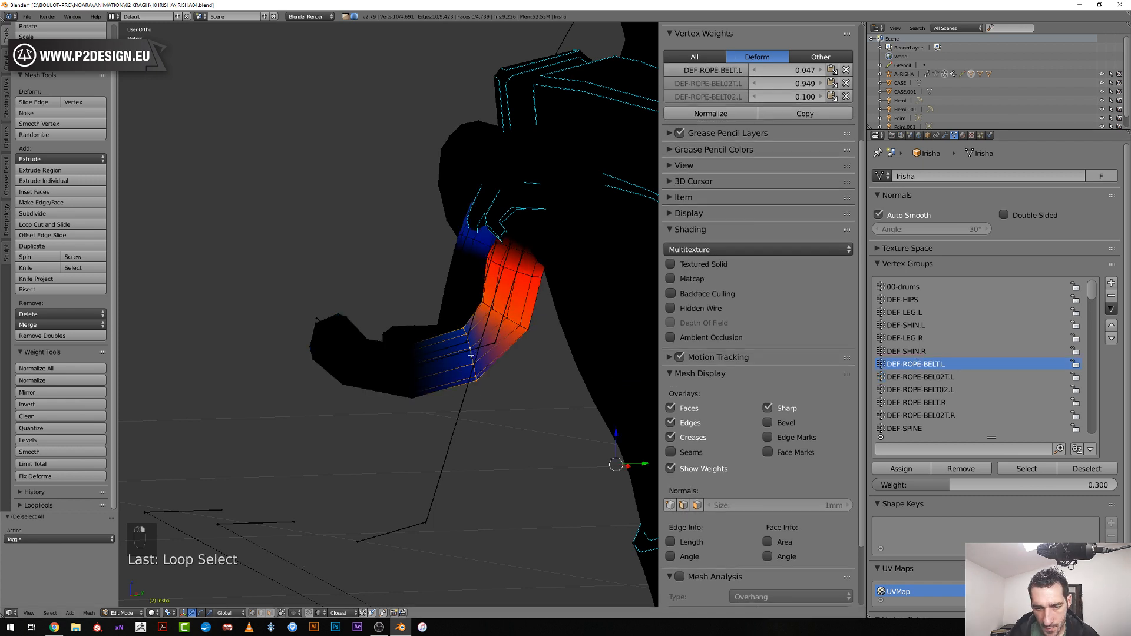
pyautogui.click(914, 469)
pyautogui.moveTo(525, 414)
pyautogui.mouseDown(button='middle')
pyautogui.moveTo(506, 417)
pyautogui.moveTo(527, 416)
pyautogui.mouseUp(button='middle')
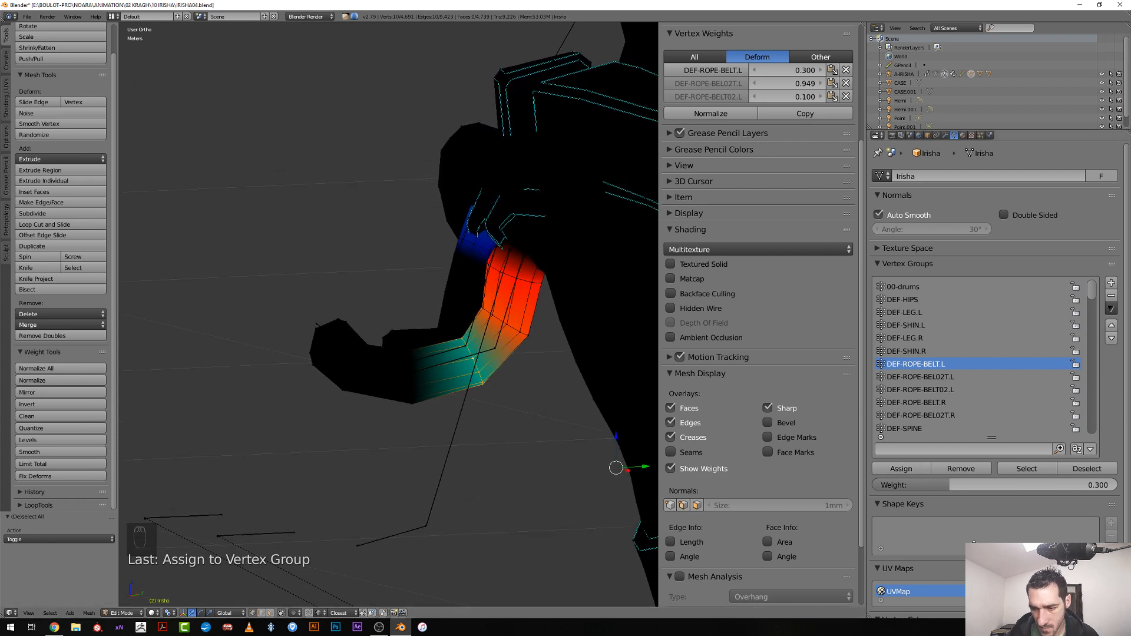
# Reassign the upper bend's edge loop to DEF-ROPE-BELT.L with weight 0.2
pyautogui.click(932, 489)
pyautogui.write('0.2')
pyautogui.press('Return')
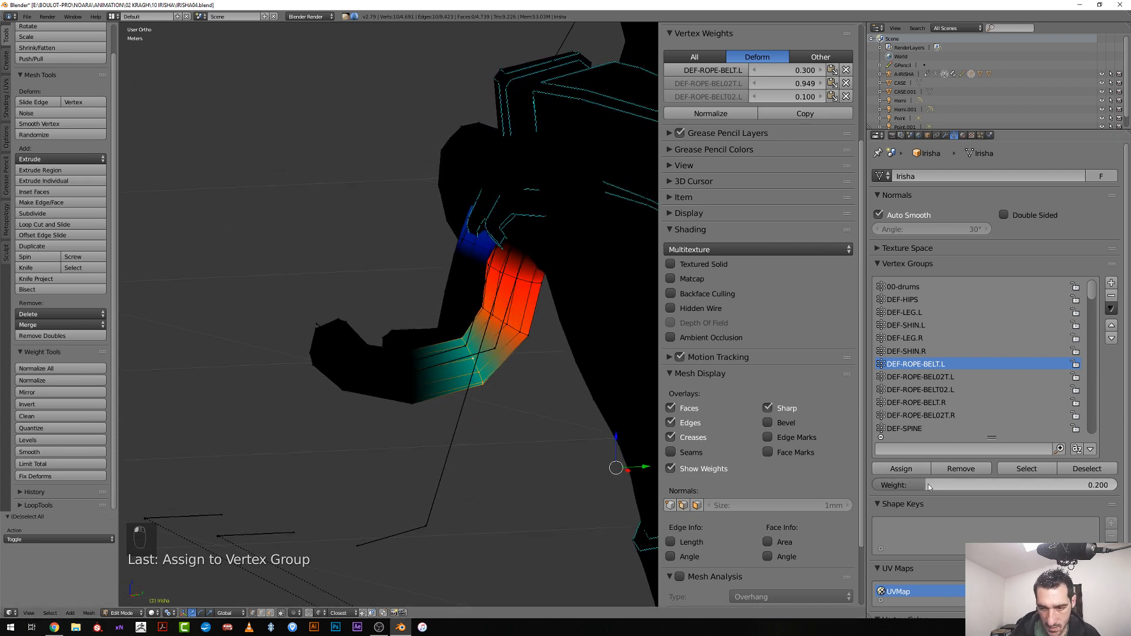
pyautogui.click(913, 468)
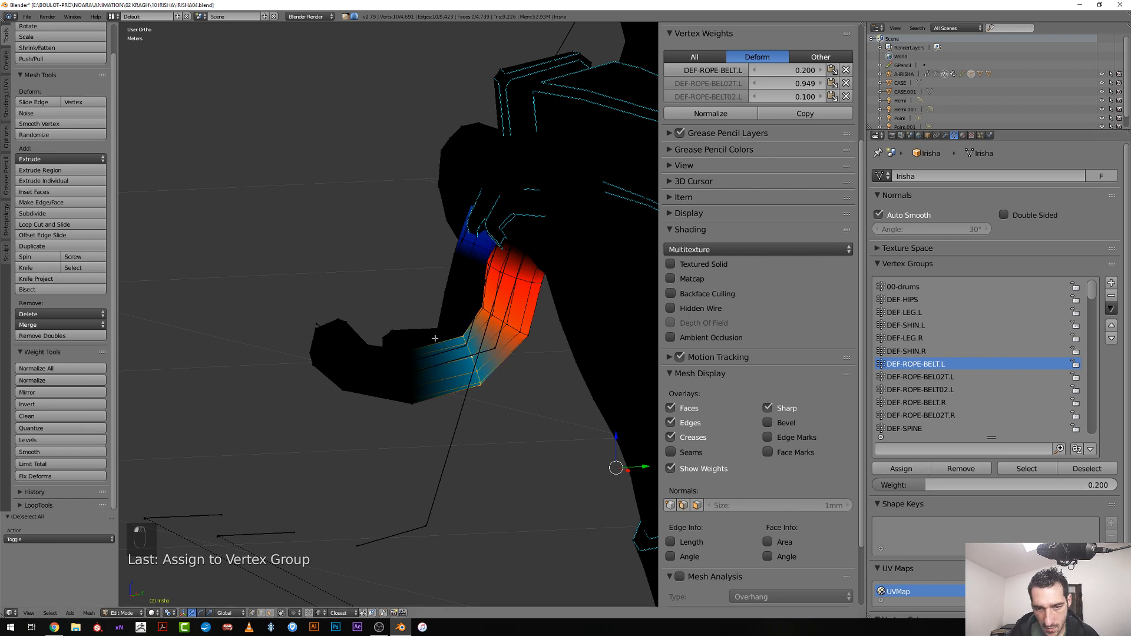
# Select the edge loop at the rope's top, just below the pouch, and assign it to DEF-HIPS with weight 0.2
pyautogui.moveTo(495, 293); pyautogui.dragTo(507, 267, button='middle')
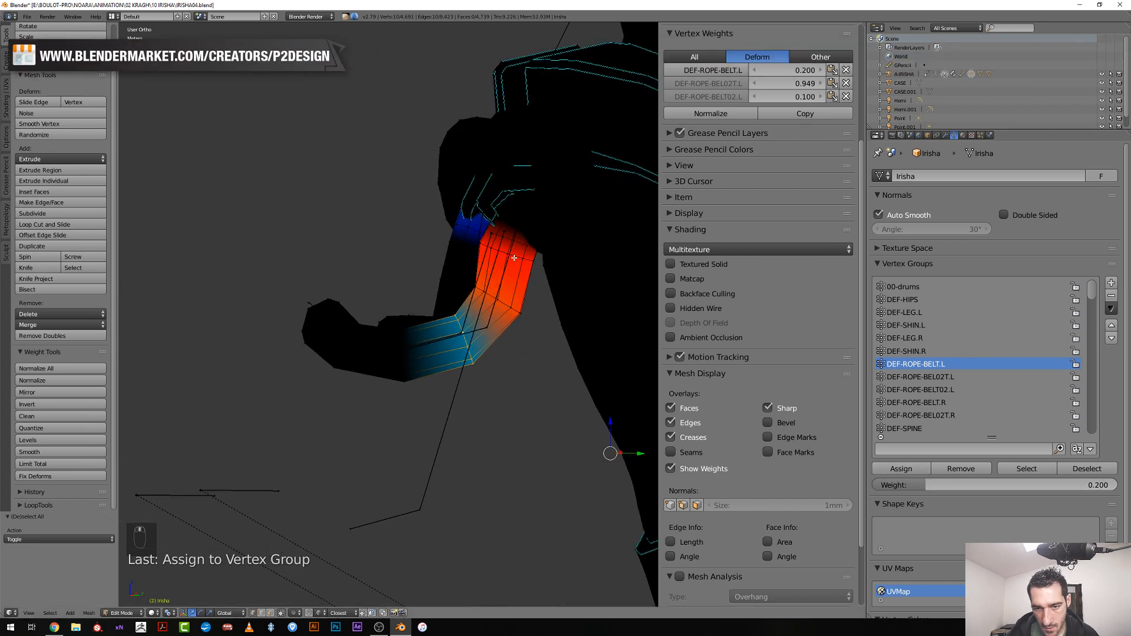
pyautogui.keyDown('alt'); pyautogui.rightClick(516, 258); pyautogui.keyUp('alt')
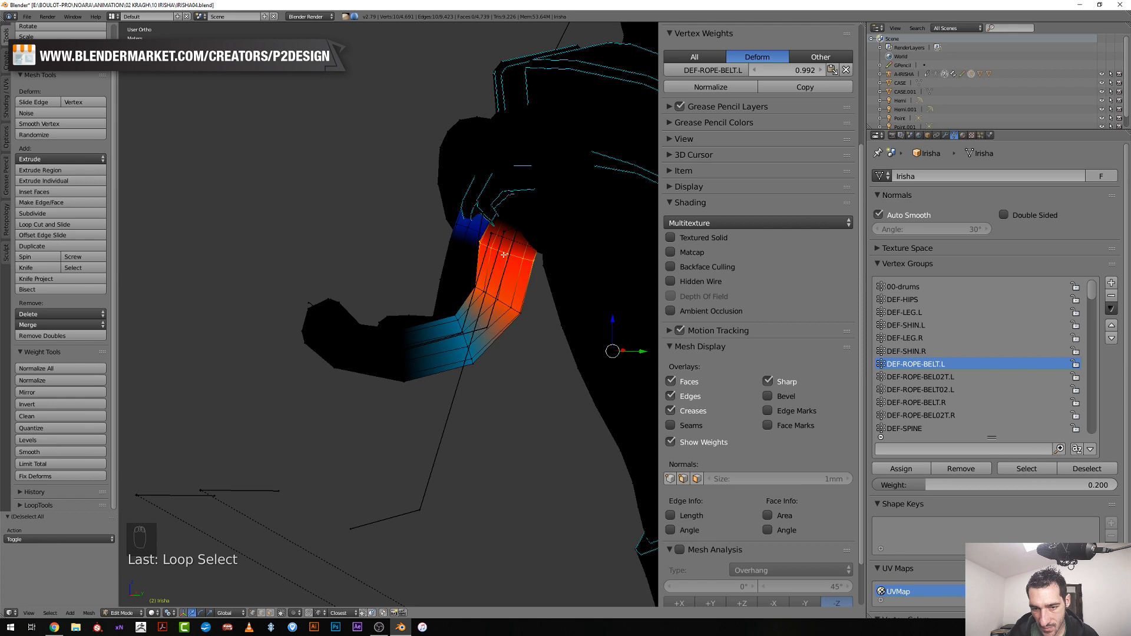
pyautogui.moveTo(492, 261); pyautogui.dragTo(492, 271, button='middle')
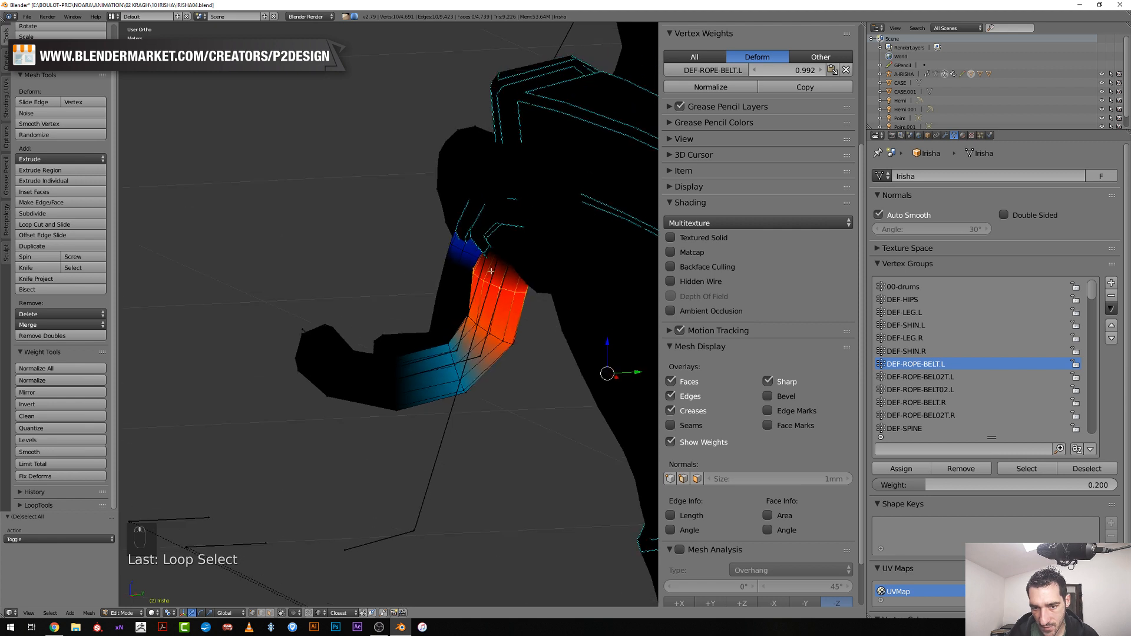
pyautogui.click(892, 450)
pyautogui.write('hip')
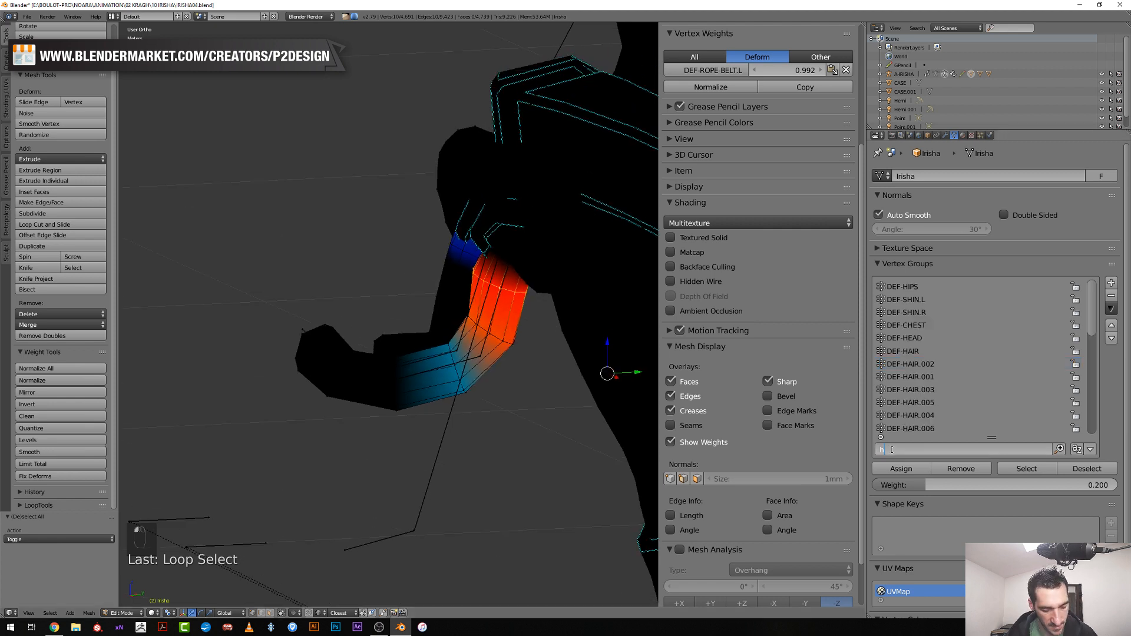
pyautogui.click(911, 288)
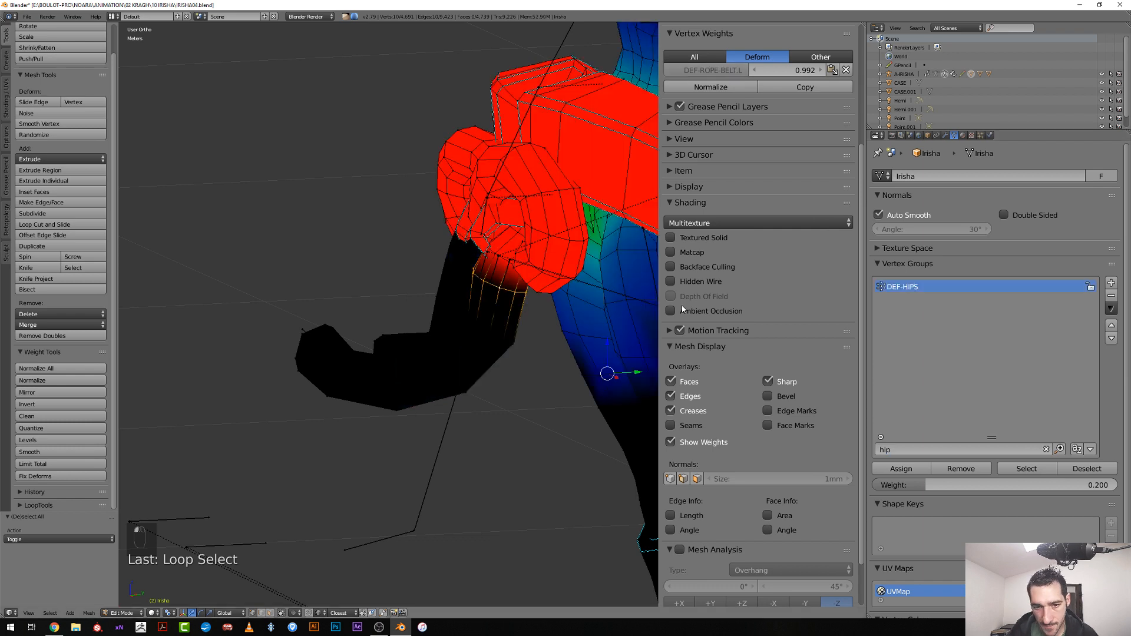
pyautogui.click(910, 471)
pyautogui.moveTo(608, 408); pyautogui.dragTo(569, 355, button='middle')
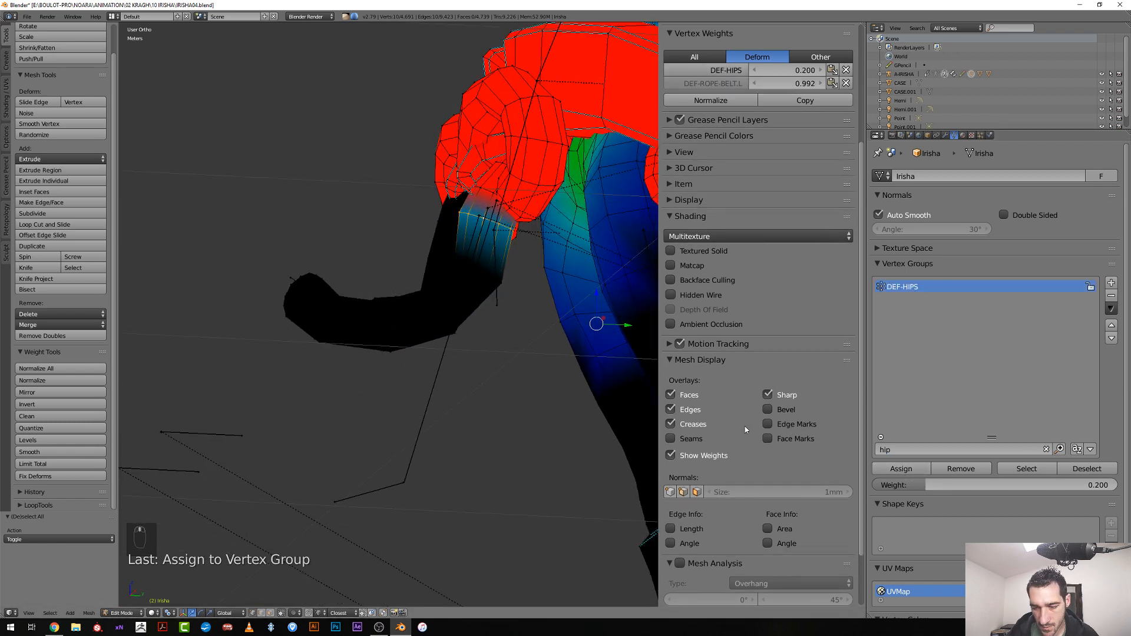
# Try a DEF-HIPS weight of 0.496 on the rope's top loop, and set it back to 0.2
pyautogui.moveTo(978, 486); pyautogui.dragTo(998, 486)
pyautogui.click(919, 469)
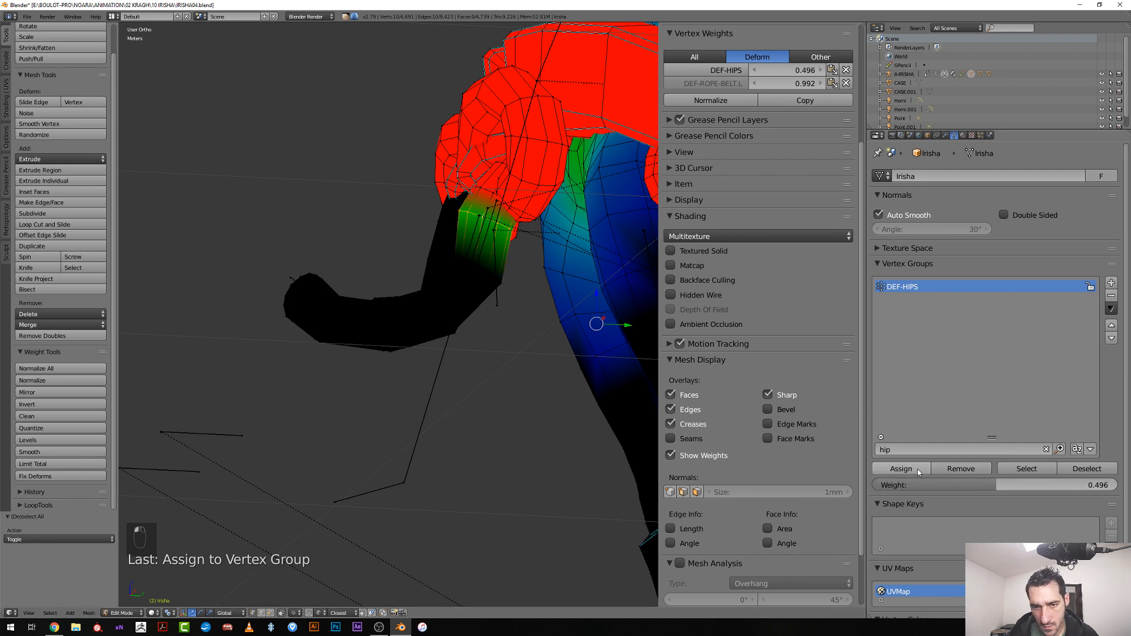
pyautogui.click(921, 486)
pyautogui.write('0.')
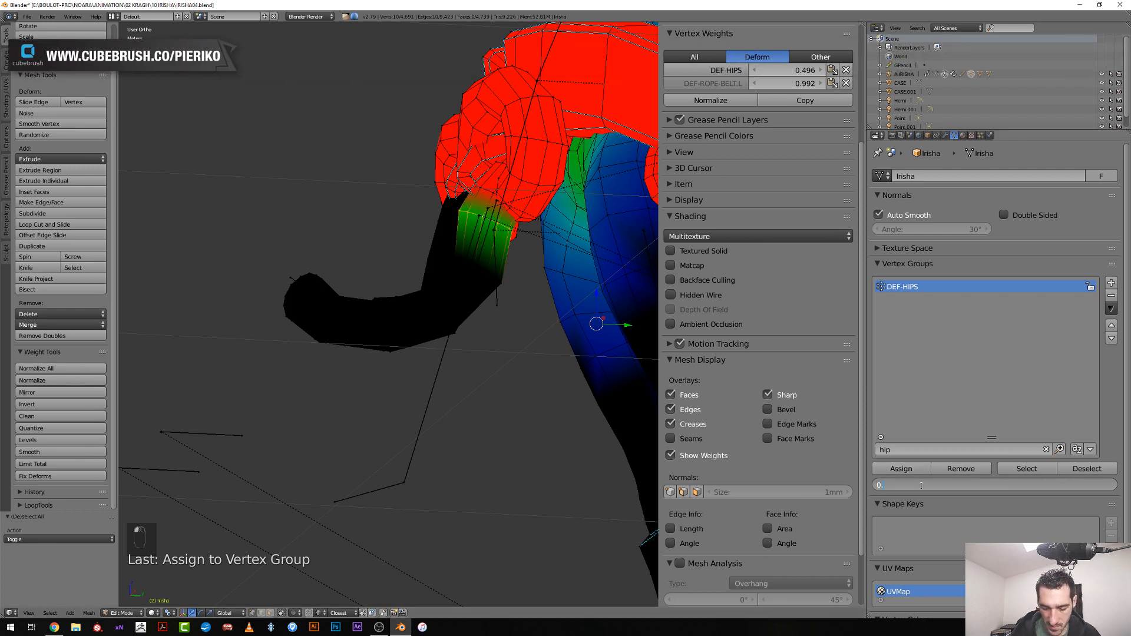
pyautogui.write('2')
pyautogui.press('Return')
# Leave mesh editing for Object Mode and rotate the left belt rope's upper control by about -15.4°
pyautogui.press('Tab')
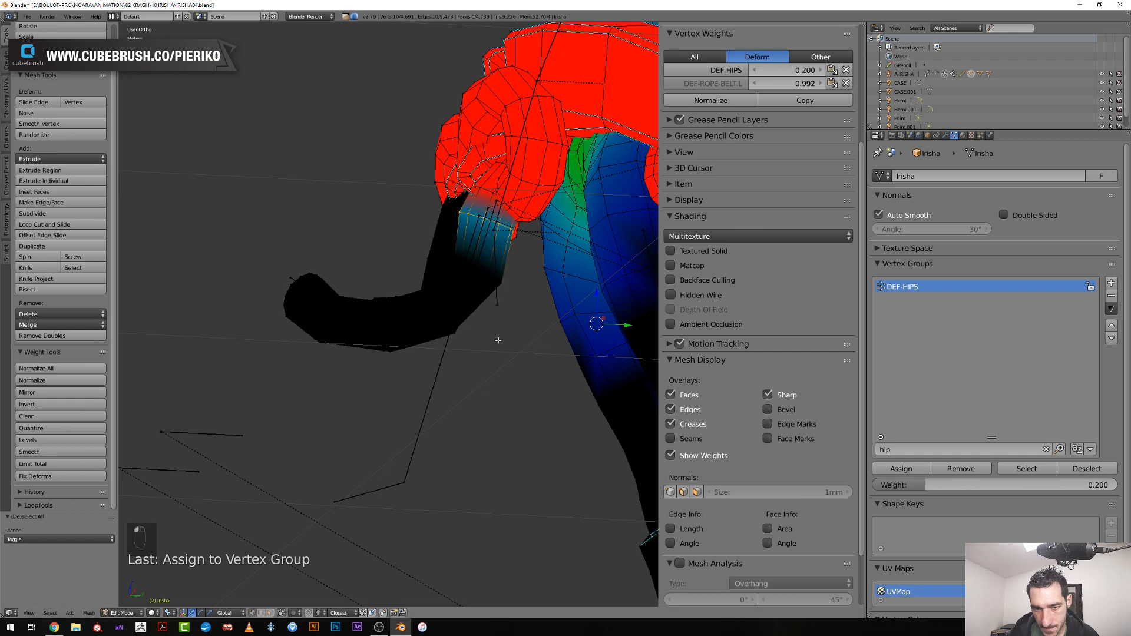
pyautogui.moveTo(386, 400); pyautogui.dragTo(336, 477, button='middle')
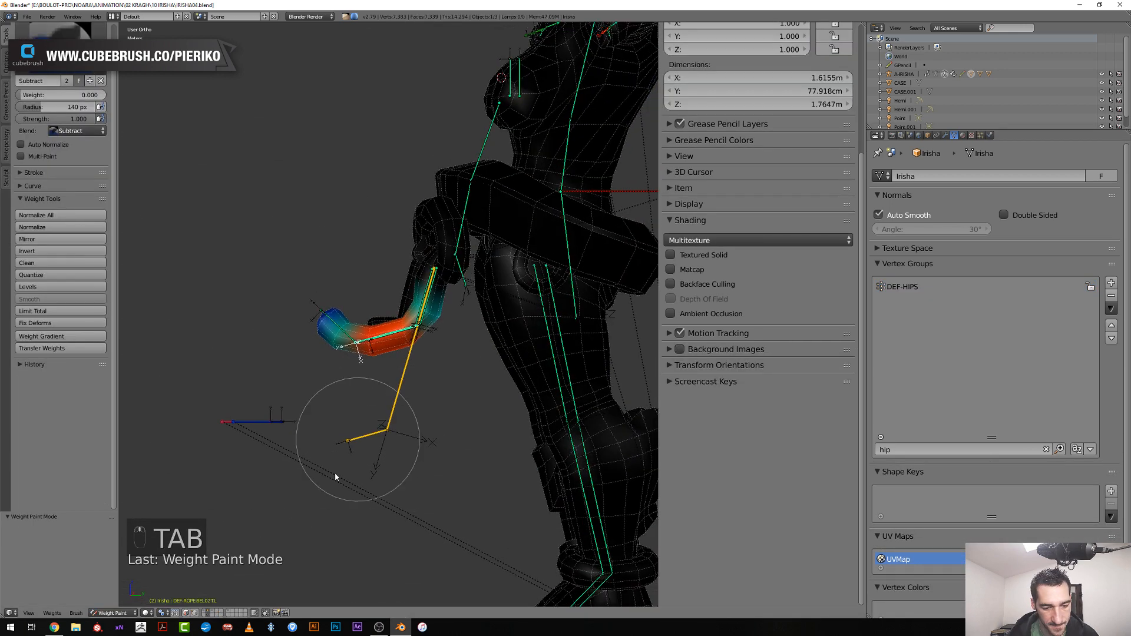
pyautogui.click(113, 614)
pyautogui.click(120, 602)
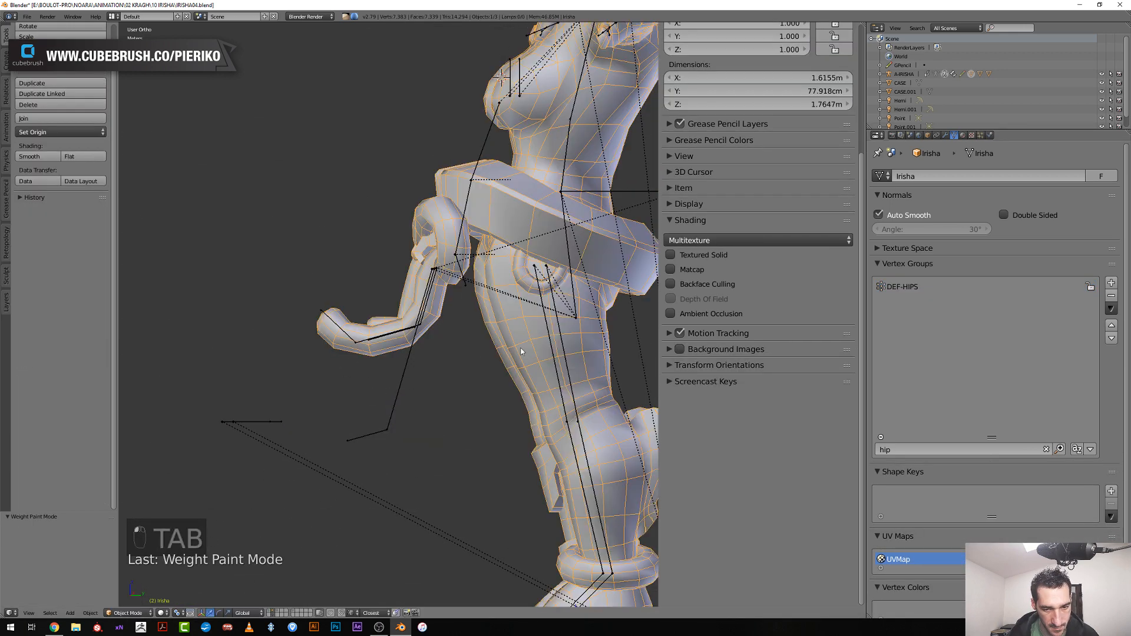
pyautogui.rightClick(405, 377)
pyautogui.press('r')
pyautogui.click(404, 466)
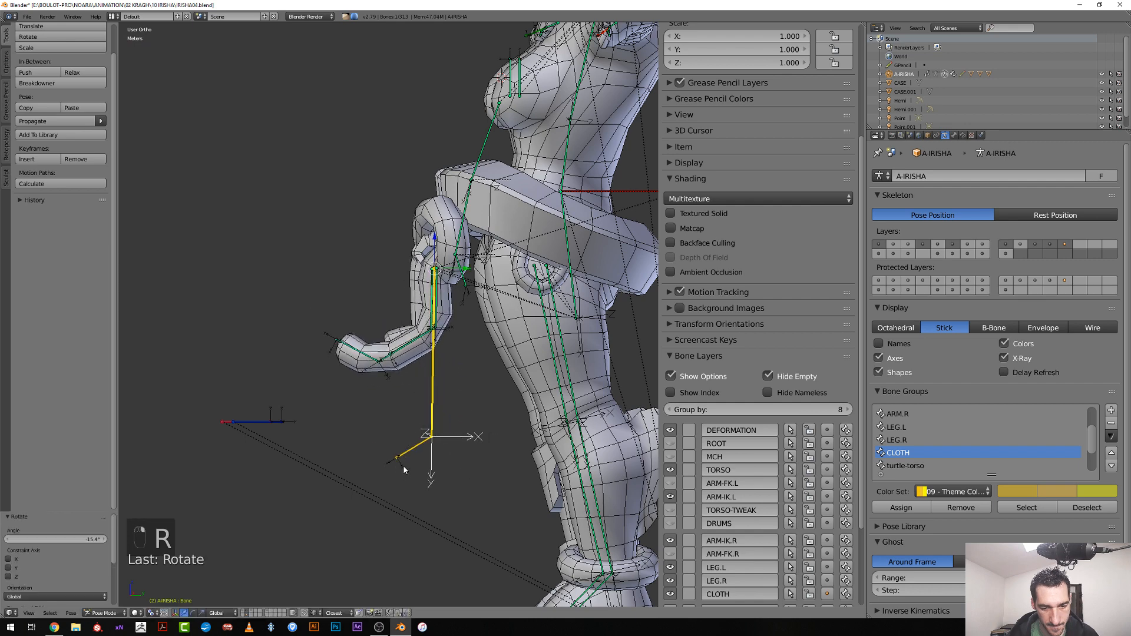
# Rotate the rope's lower control by about -93.3° so the rope curls inward toward the leg
pyautogui.rightClick(405, 465)
pyautogui.press('r')
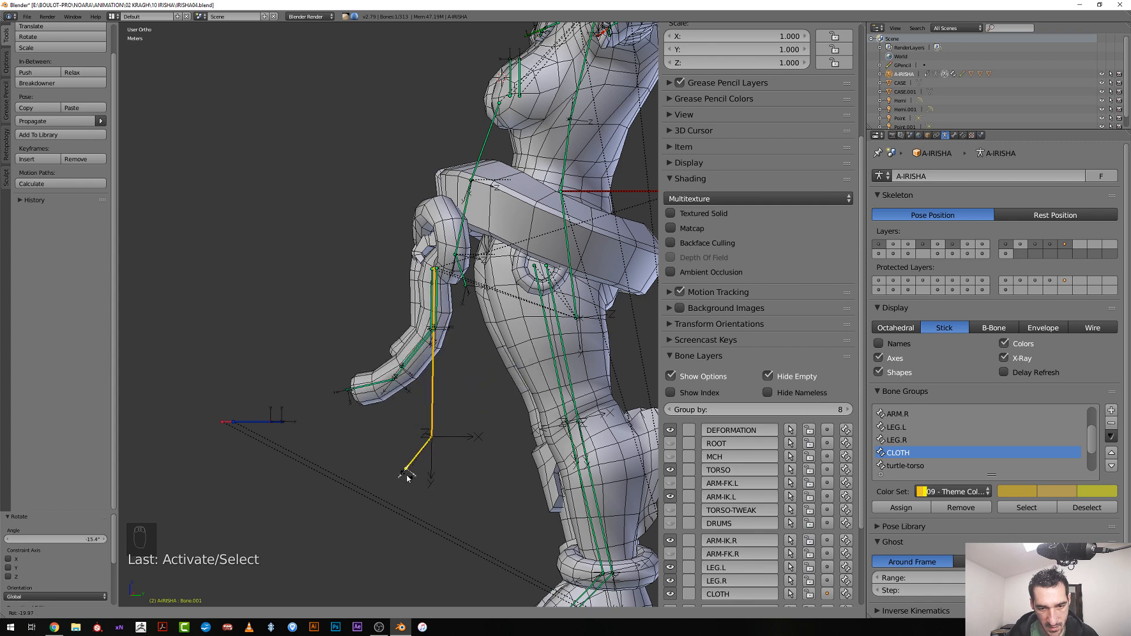
pyautogui.click(455, 464)
pyautogui.scroll(1, 455, 331)
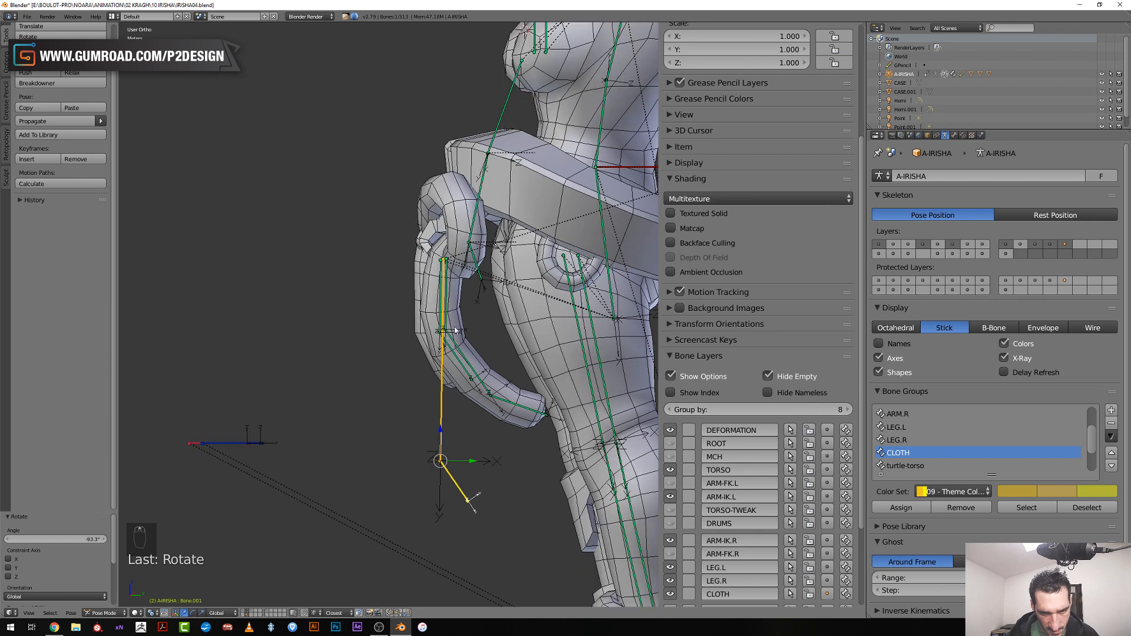
# Select the edge loop above the rope's bend in Edit Mode and clear the "hip" filter from the vertex groups
pyautogui.rightClick(454, 309)
pyautogui.press('Tab')
pyautogui.keyDown('alt'); pyautogui.rightClick(454, 310); pyautogui.keyUp('alt')
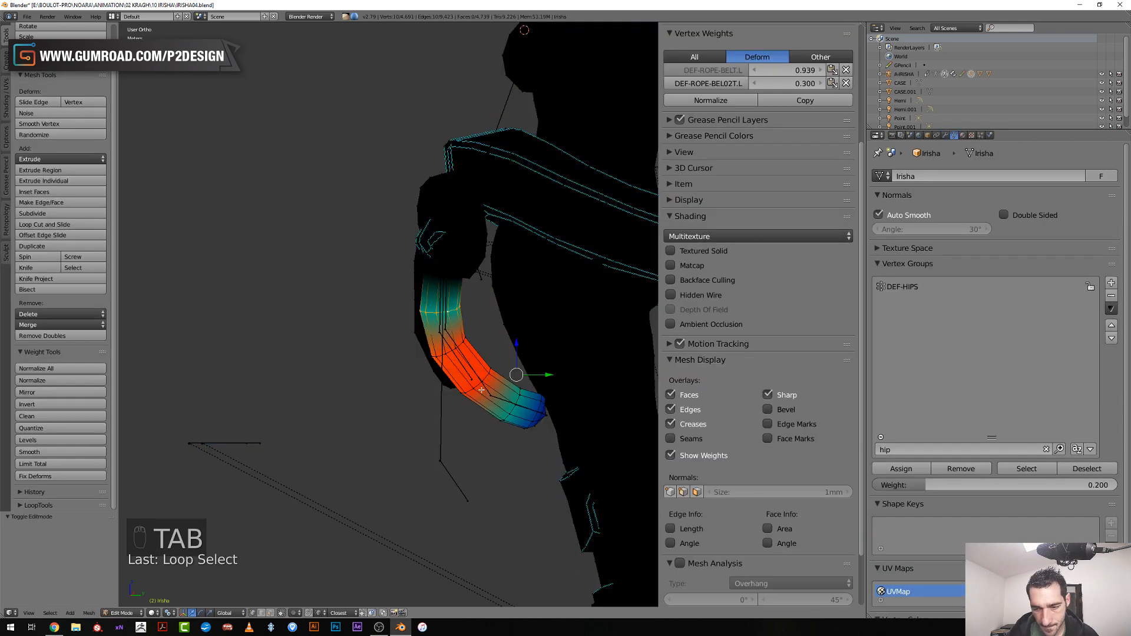
pyautogui.click(945, 450)
pyautogui.press('BackSpace')
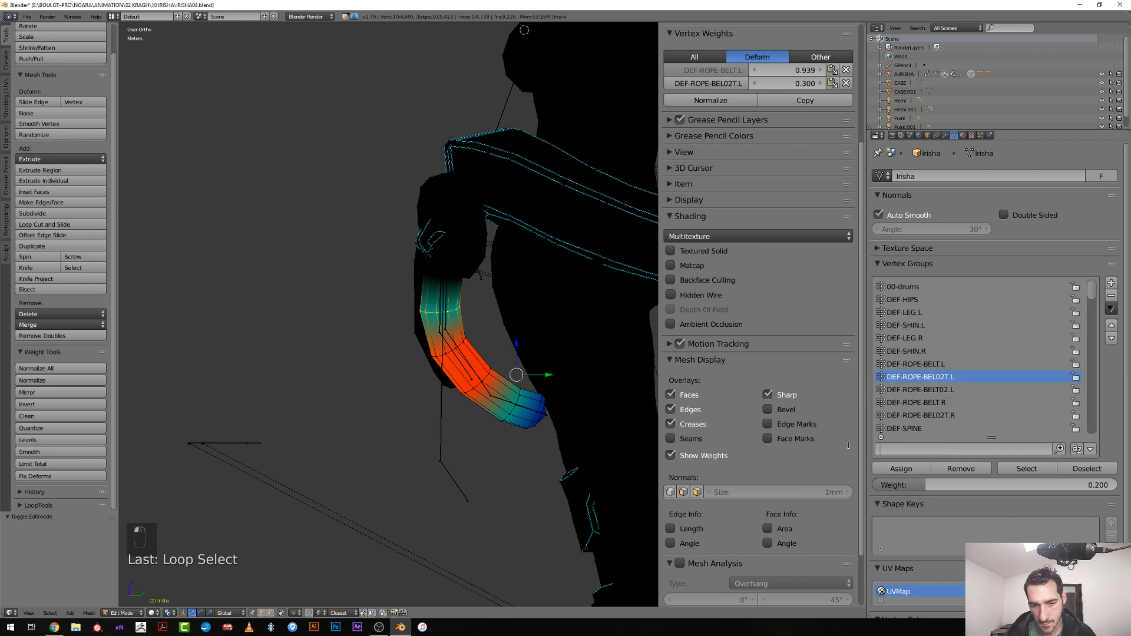
pyautogui.keyDown('ctrl'); pyautogui.rightClick(455, 345); pyautogui.keyUp('ctrl')
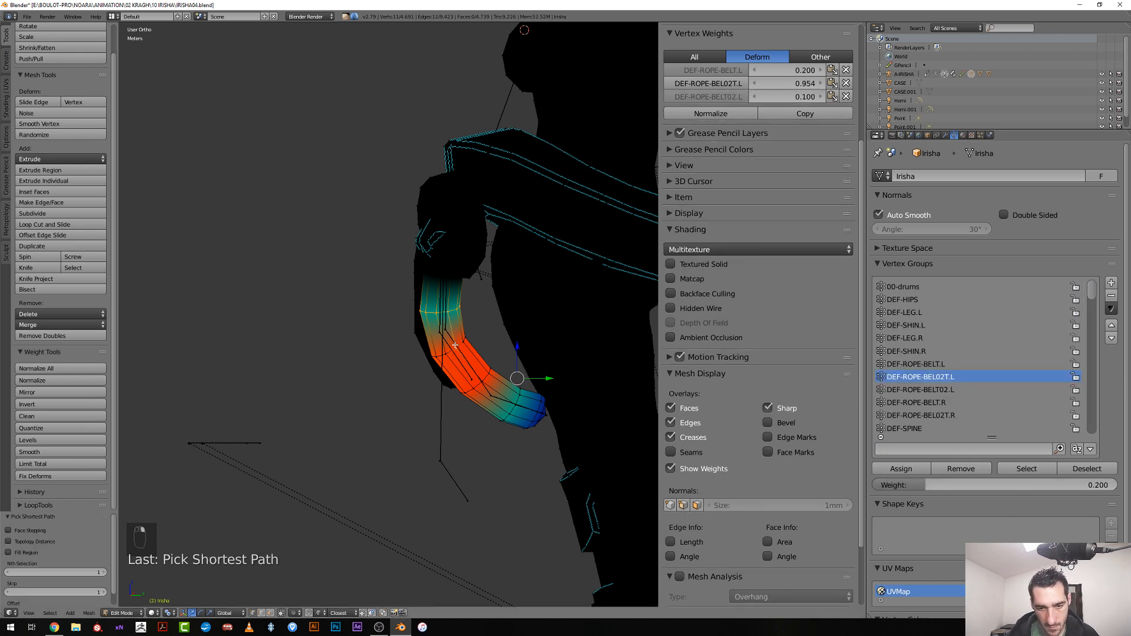
# Inspect the weights of the DEF-ROPE-BEL02T.L and DEF-ROPE-BELT.L bones on the rope in Weight Paint mode
pyautogui.press('Tab')
pyautogui.rightClick(455, 346)
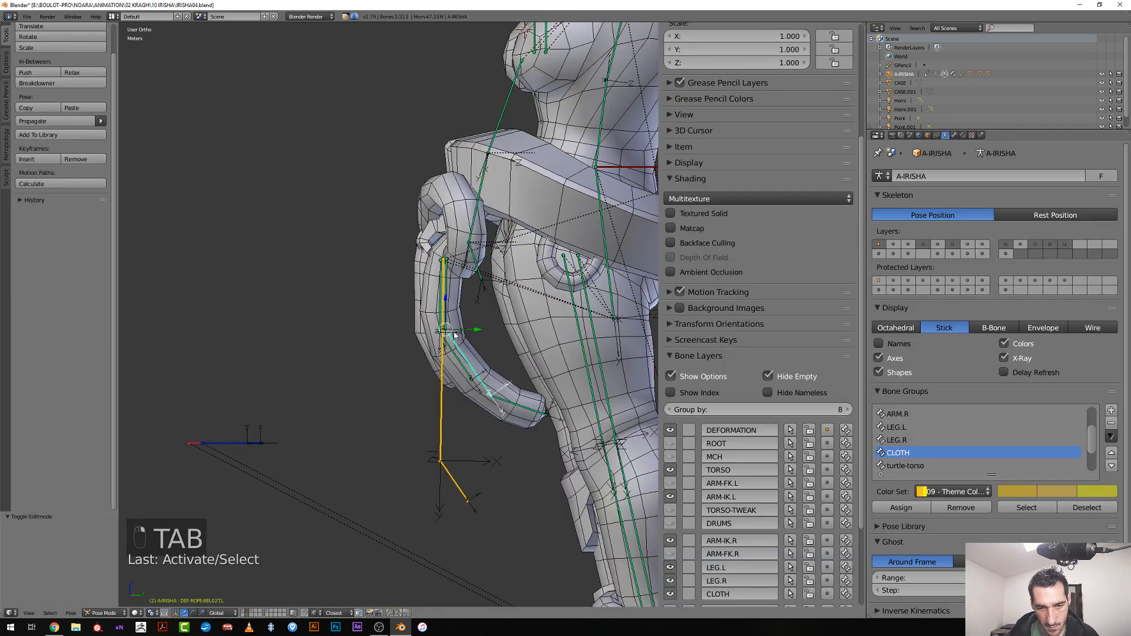
pyautogui.keyDown('shift'); pyautogui.rightClick(455, 333); pyautogui.keyUp('shift')
pyautogui.hotkey('ctrl', 'Tab')
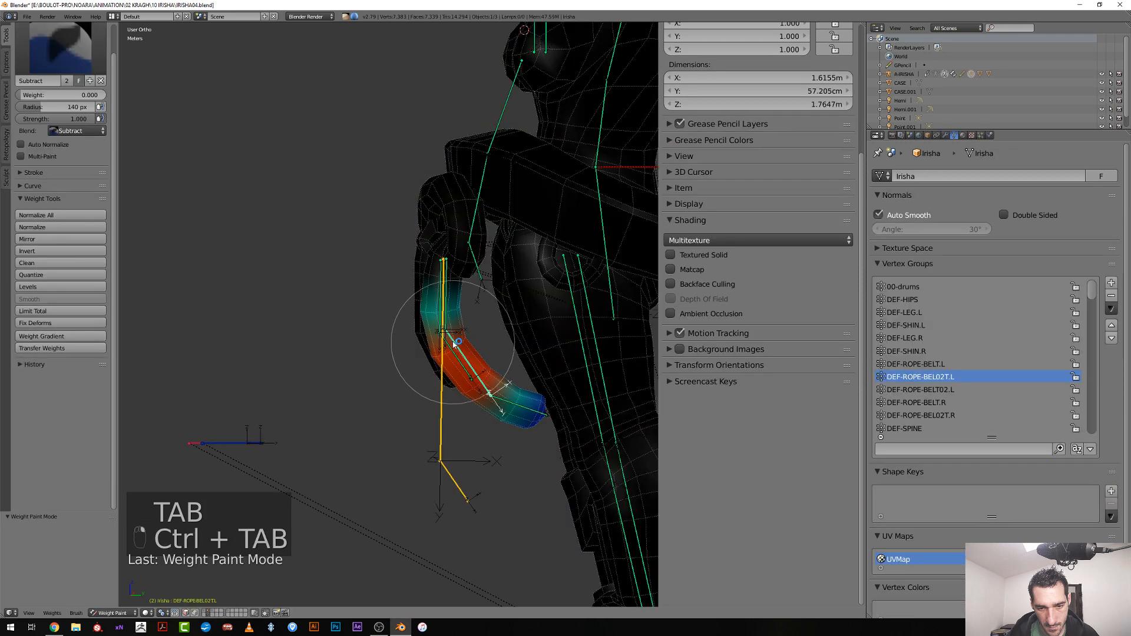
pyautogui.rightClick(450, 321)
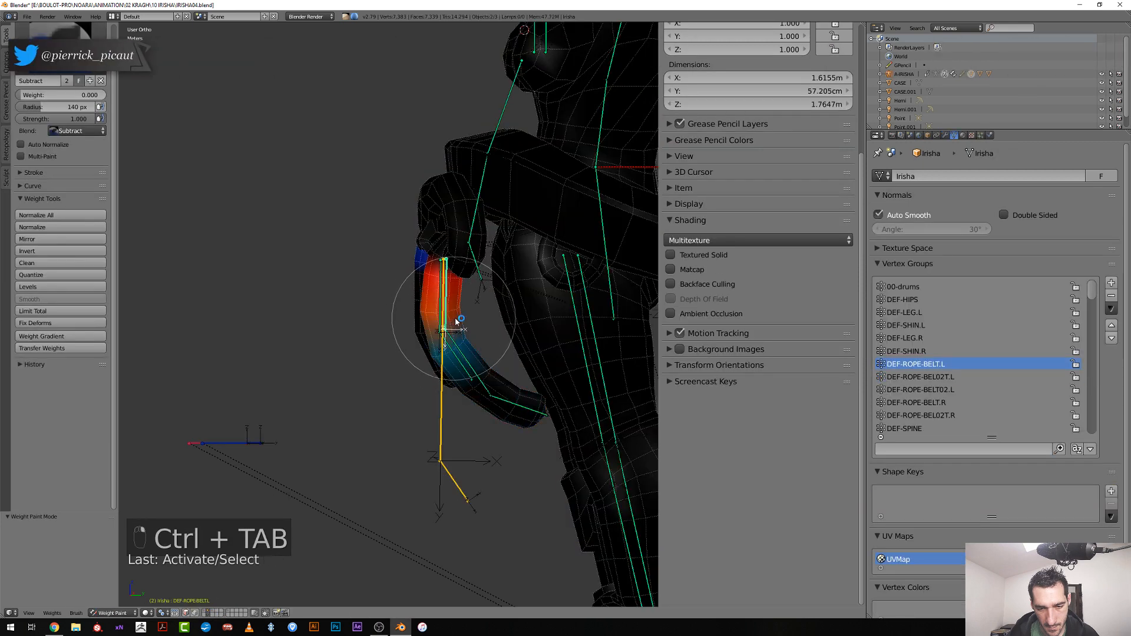
# Reassign the edge loop above the rope's bend to DEF-ROPE-BEL02T.L with weight 0.1
pyautogui.press('Tab')
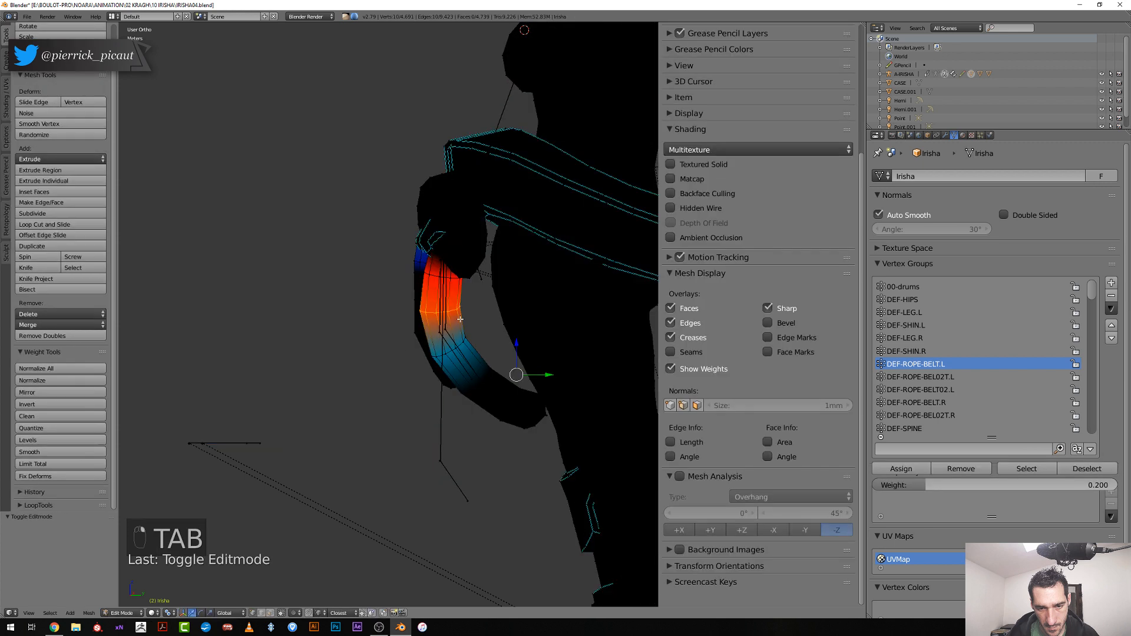
pyautogui.click(909, 377)
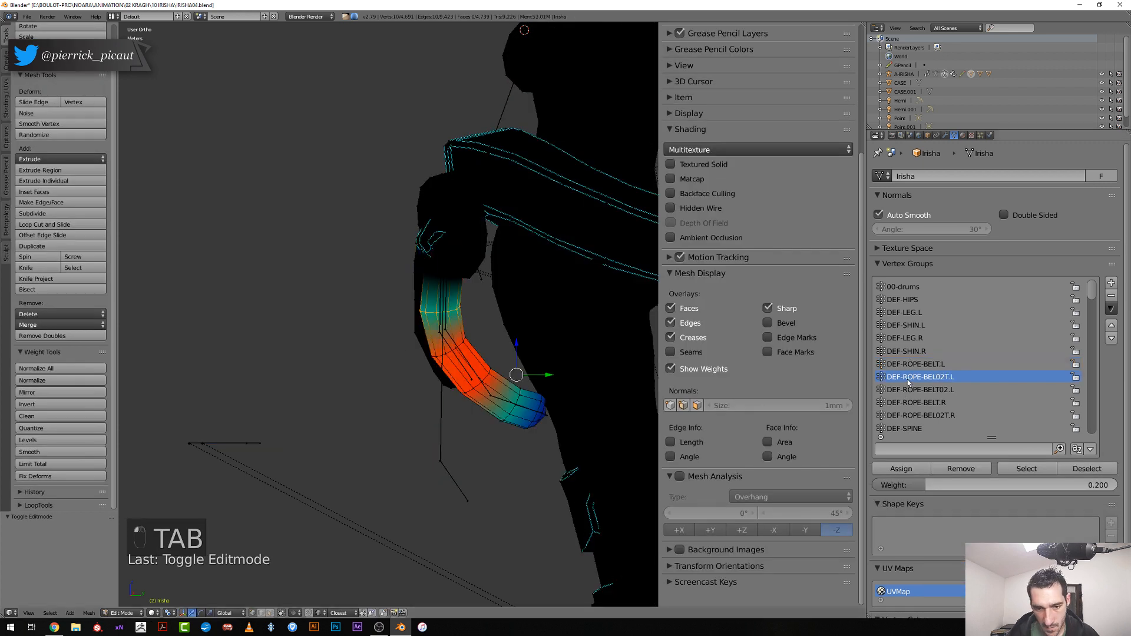
pyautogui.click(911, 485)
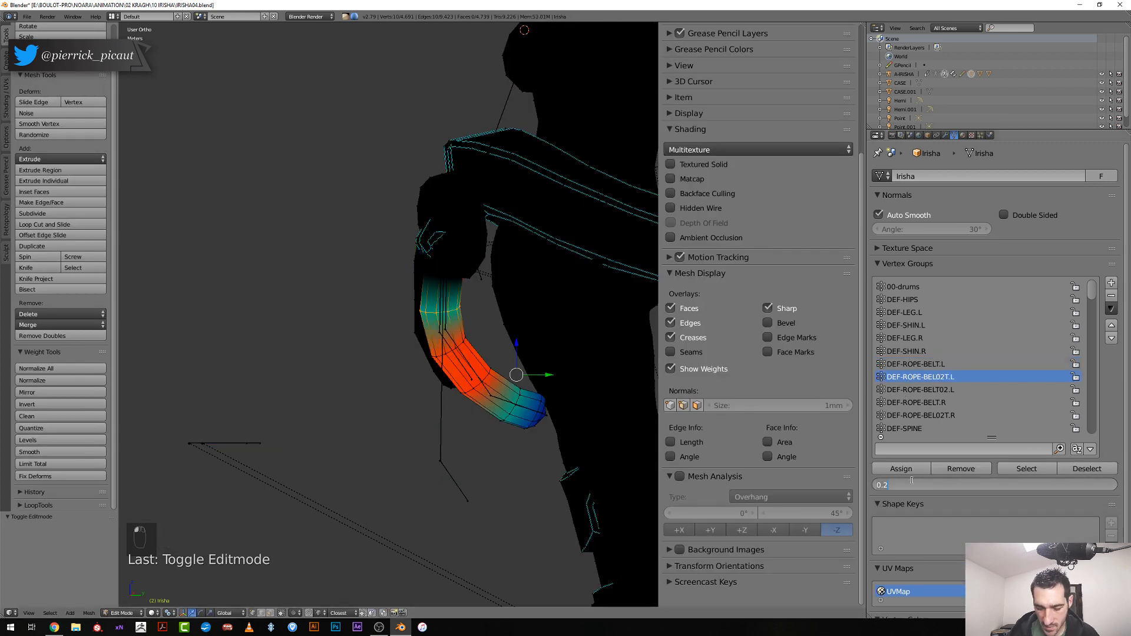
pyautogui.press('Return')
pyautogui.click(901, 469)
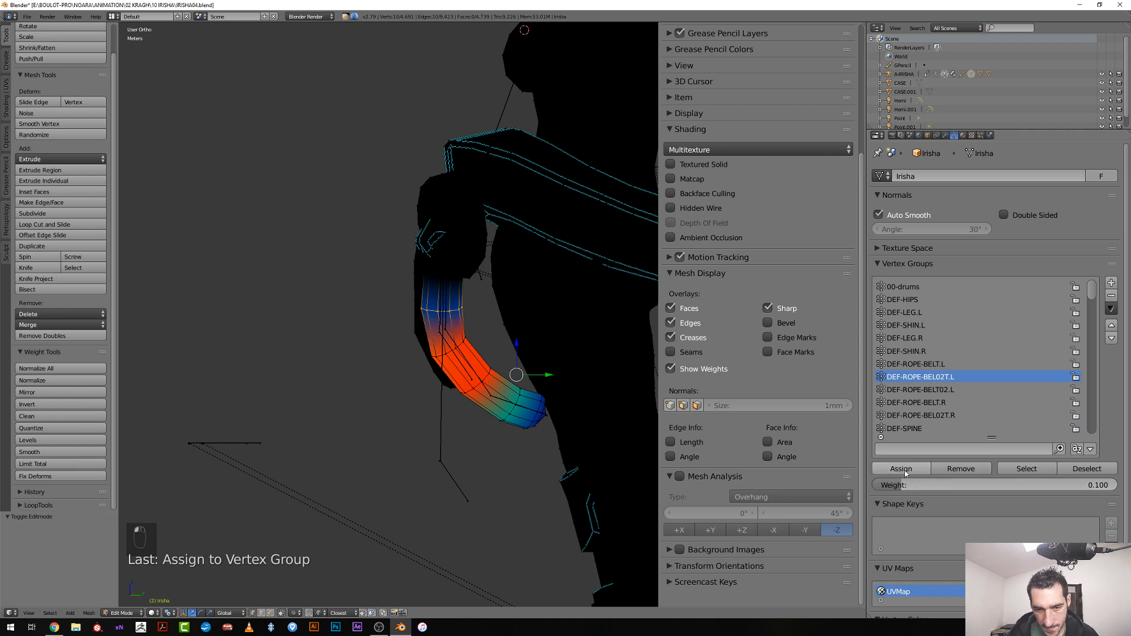
# Swing the rope's lower control to test the bend, finishing at about 10° of rotation, and reopen the mesh in Edit Mode
pyautogui.press('Tab')
pyautogui.rightClick(462, 490)
pyautogui.press('r')
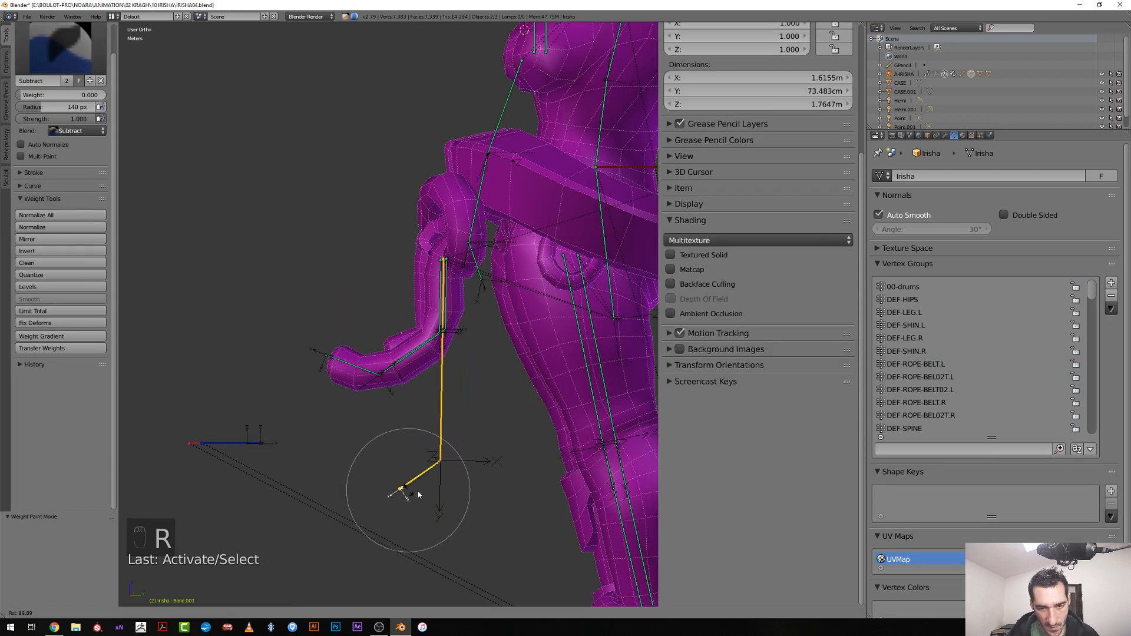
pyautogui.click(466, 500)
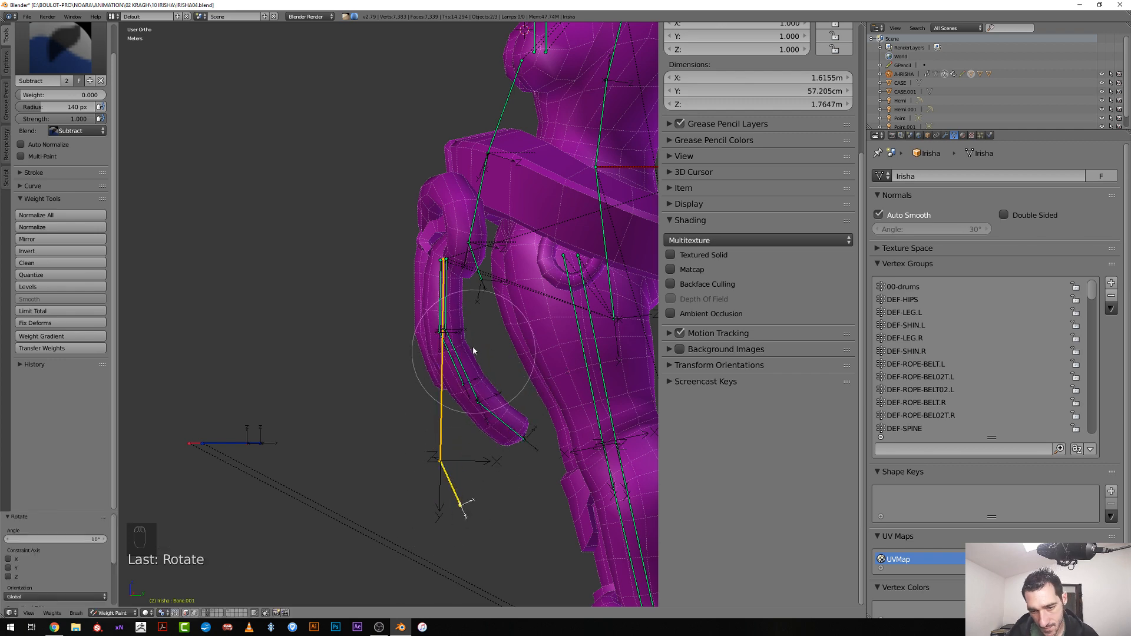
pyautogui.press('Tab')
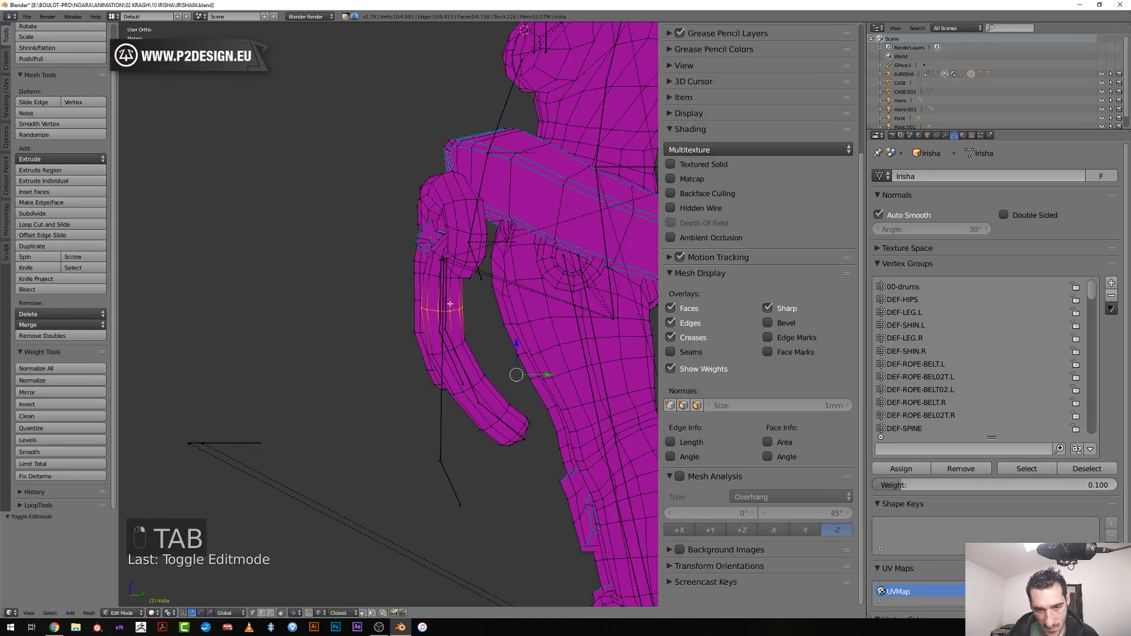
# Assign the selected edge loop on the left belt rope to DEF-ROPE-BEL02T.L with weight 0.4
pyautogui.click(944, 485)
pyautogui.write('0.1')
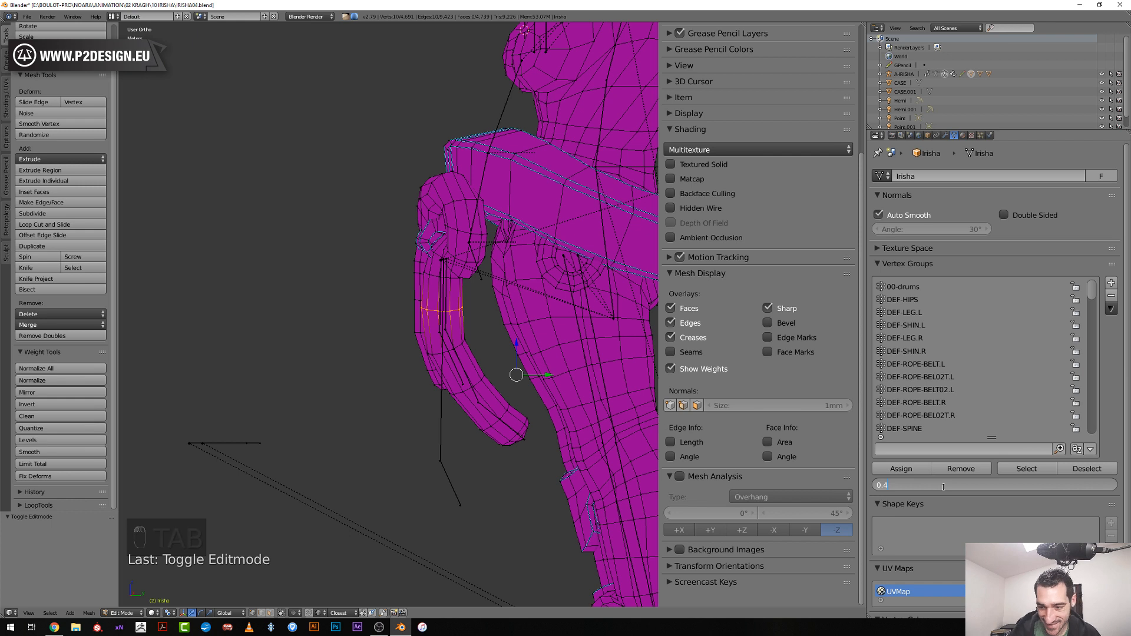
pyautogui.press('Return')
pyautogui.click(889, 468)
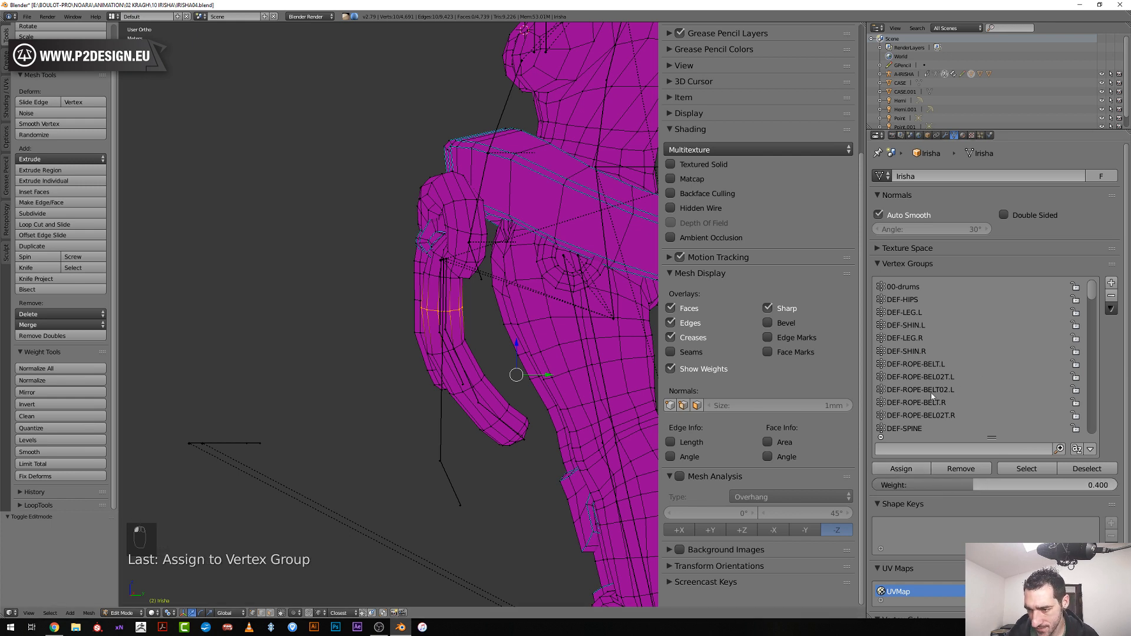
pyautogui.click(935, 377)
pyautogui.click(919, 470)
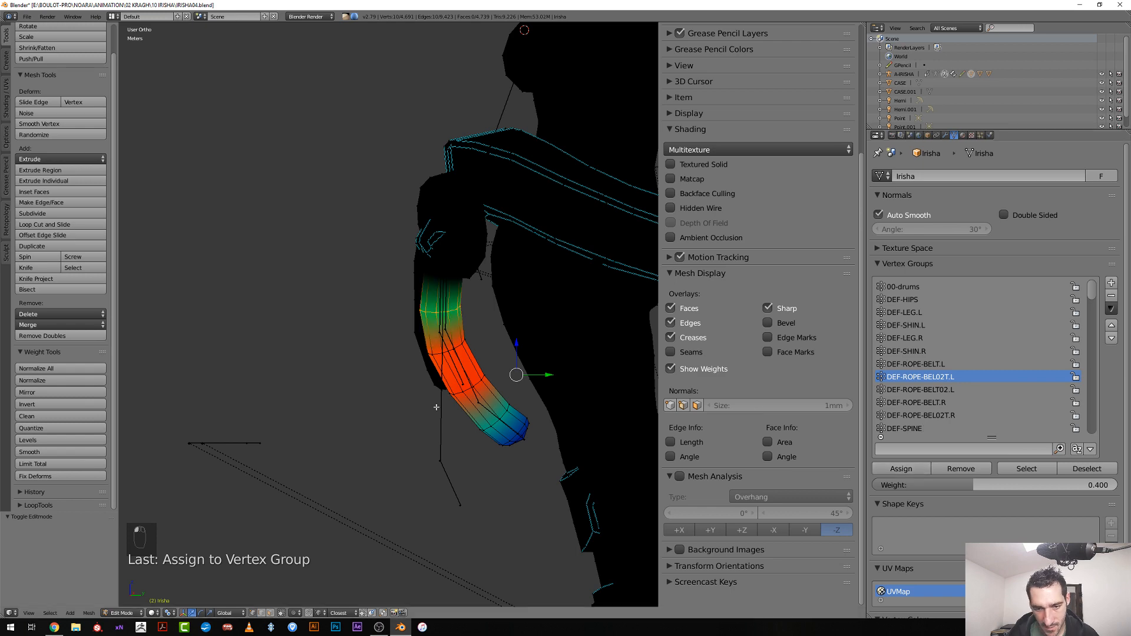
# Test the rope's bend in Weight Paint mode by rotating its upper control about 21.7° and its lower control about 79.5°
pyautogui.moveTo(436, 406); pyautogui.dragTo(432, 424, button='middle')
pyautogui.press('Tab')
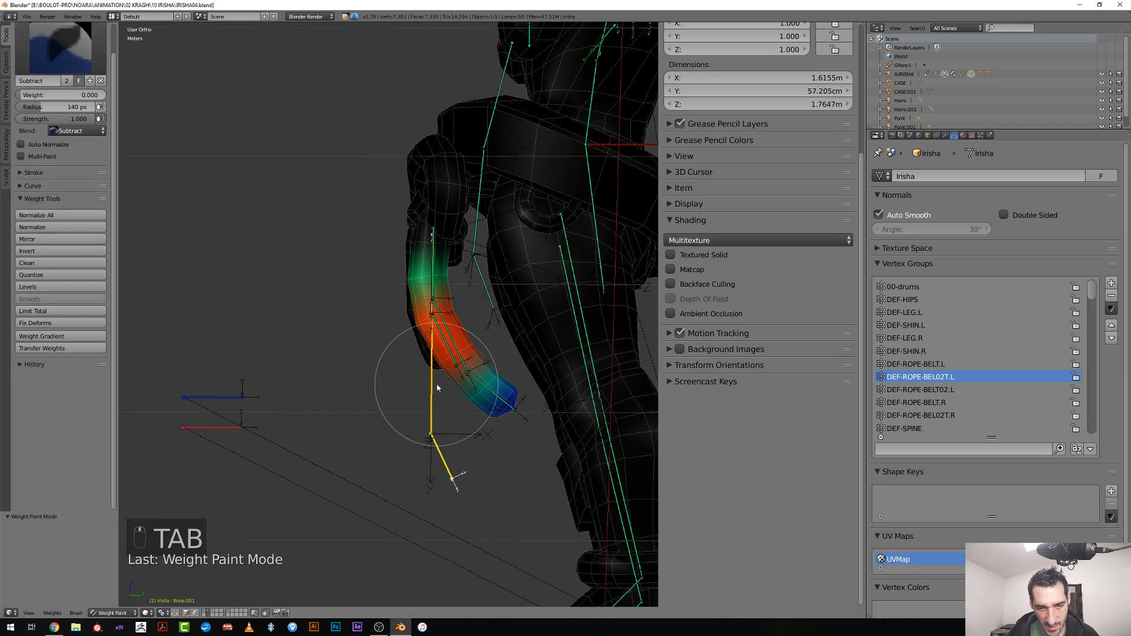
pyautogui.rightClick(431, 424)
pyautogui.press('r')
pyautogui.click(355, 469)
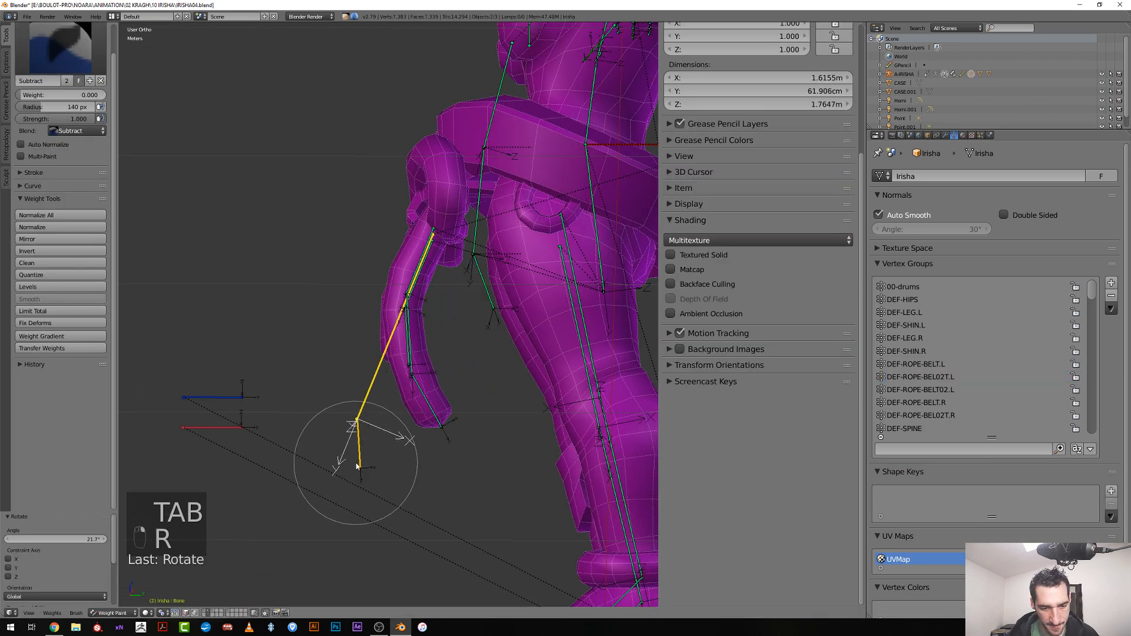
pyautogui.rightClick(358, 465)
pyautogui.press('r')
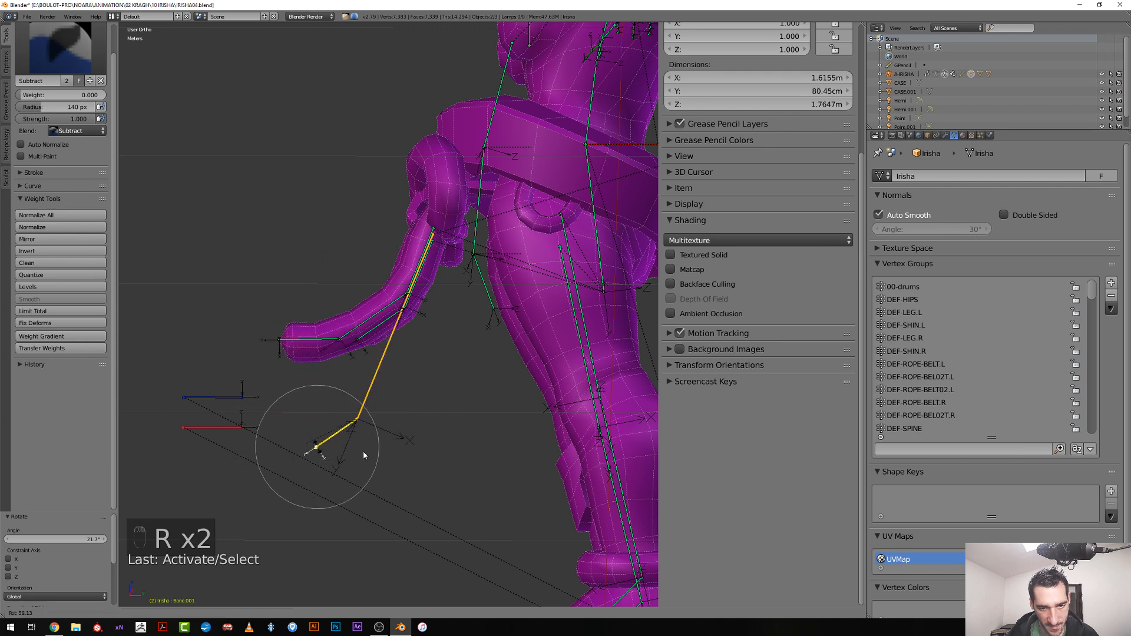
pyautogui.click(304, 428)
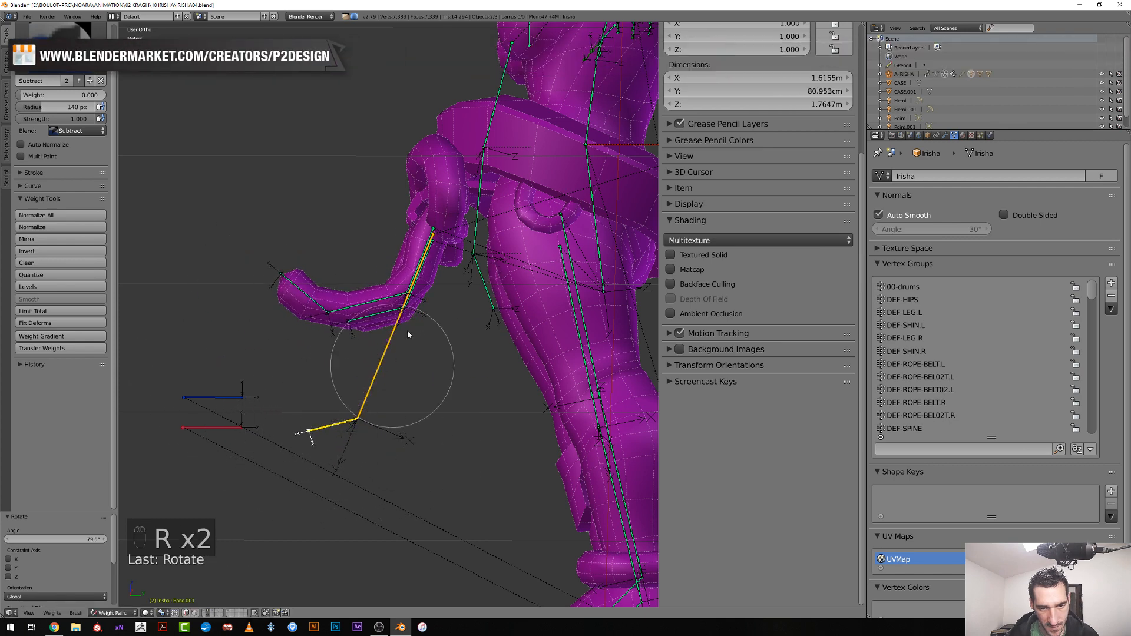
# Swing the upper rope control about 45.9° and the lower one back and forth, and clear the pose rotation of the controls
pyautogui.rightClick(376, 363)
pyautogui.press('r')
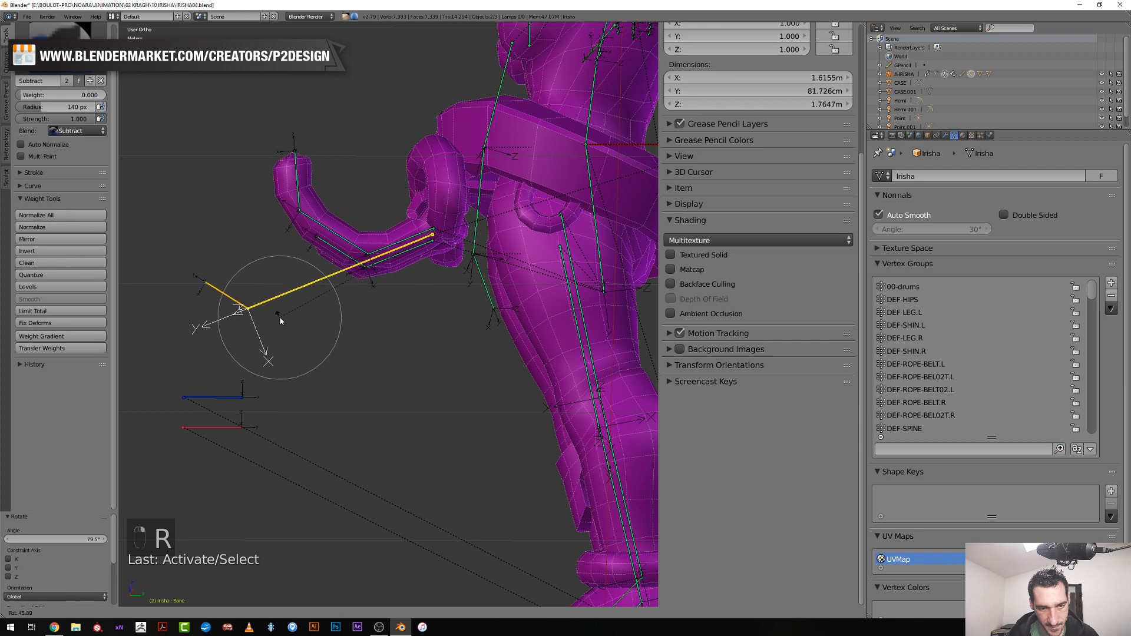
pyautogui.click(279, 318)
pyautogui.rightClick(234, 303)
pyautogui.press('r')
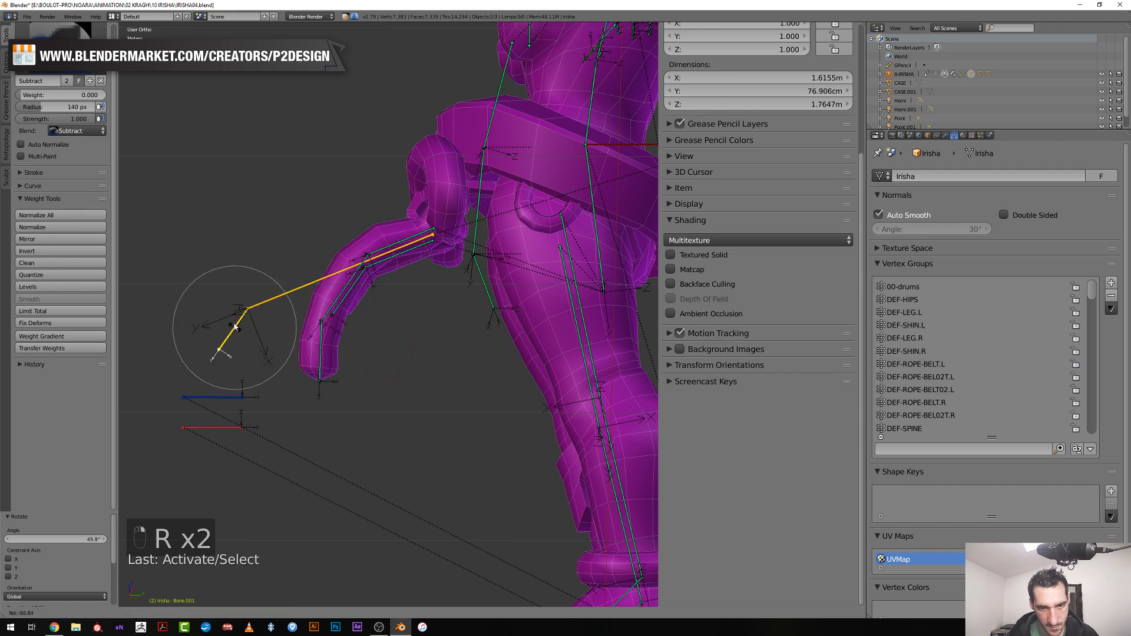
pyautogui.click(270, 306)
pyautogui.rightClick(272, 304)
pyautogui.hotkey('alt', 'r')
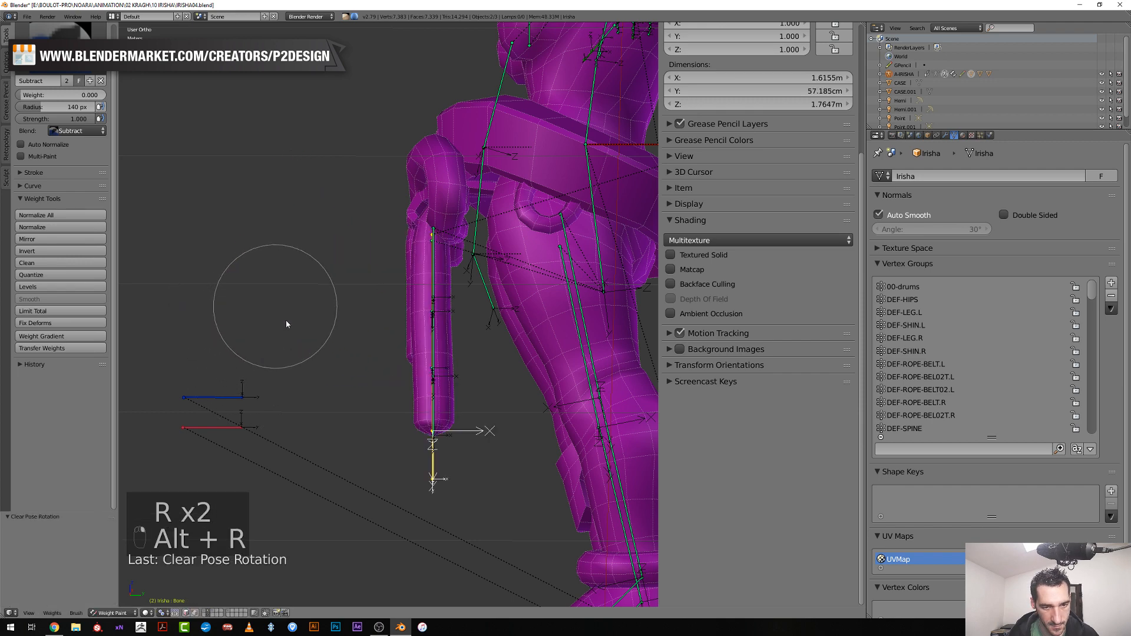
# Make DEF-ROPE-BELT.R the active vertex group and leave Weight Paint mode for Object Mode
pyautogui.moveTo(291, 323); pyautogui.dragTo(518, 374, button='middle')
pyautogui.scroll(3, 487, 385)
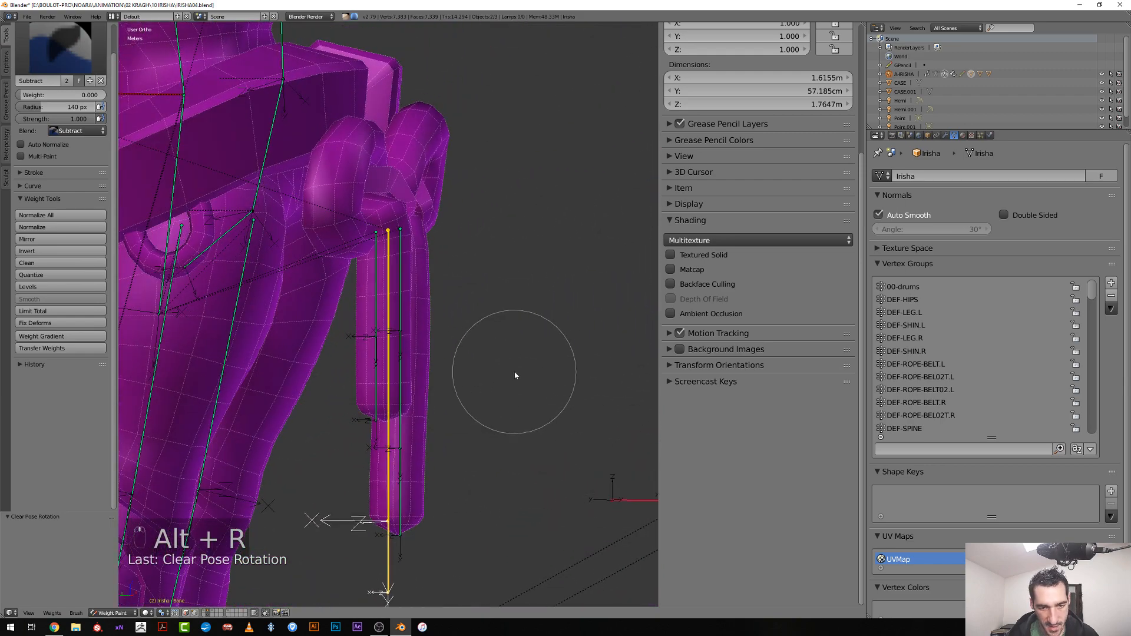
pyautogui.click(928, 390)
pyautogui.moveTo(556, 379); pyautogui.dragTo(481, 533, button='middle')
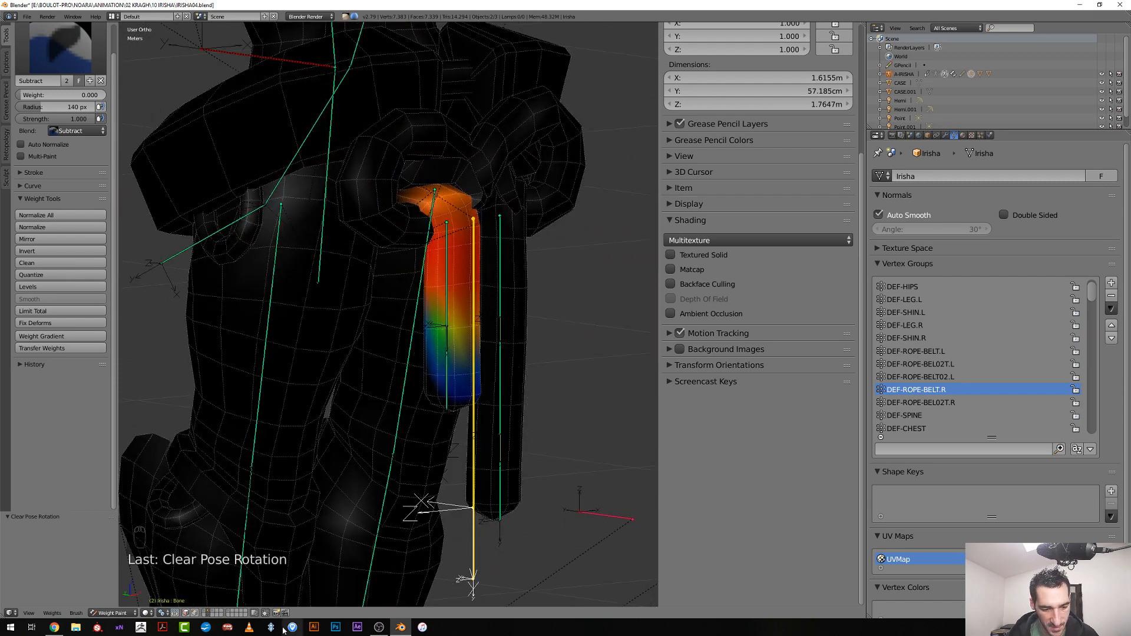
pyautogui.hotkey('ctrl', 'Tab')
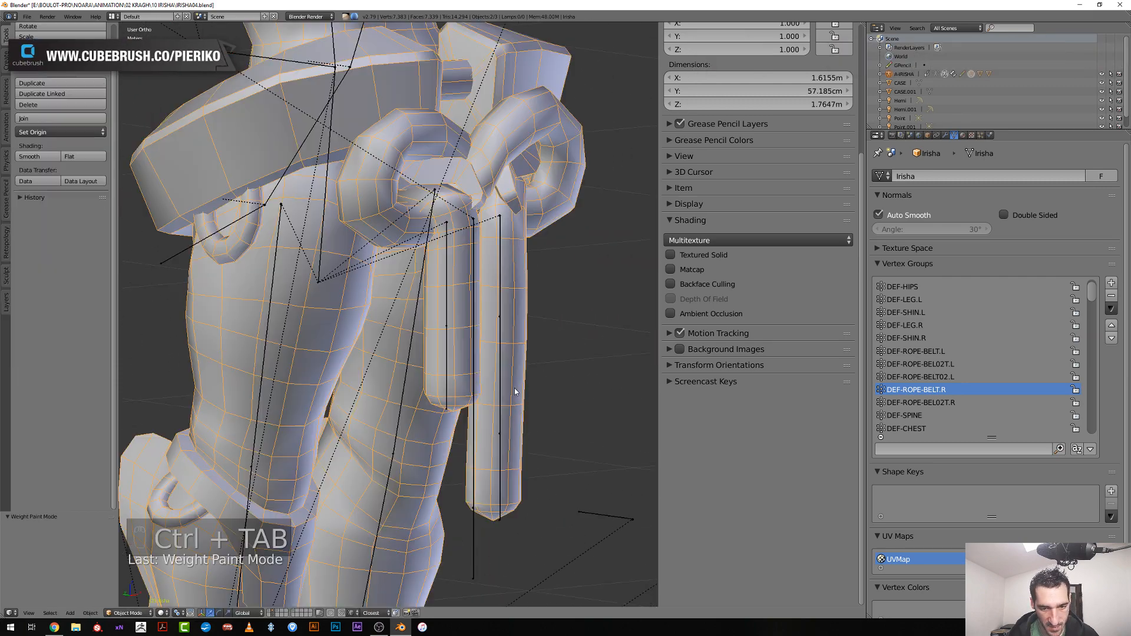
# Select the edge loop at the middle joint of the shorter right rope in Edit Mode and assign it to DEF-ROPE-BELT.R with weight 0.4
pyautogui.press('Tab')
pyautogui.keyDown('alt'); pyautogui.rightClick(461, 335); pyautogui.keyUp('alt')
pyautogui.moveTo(462, 334); pyautogui.dragTo(501, 339, button='middle')
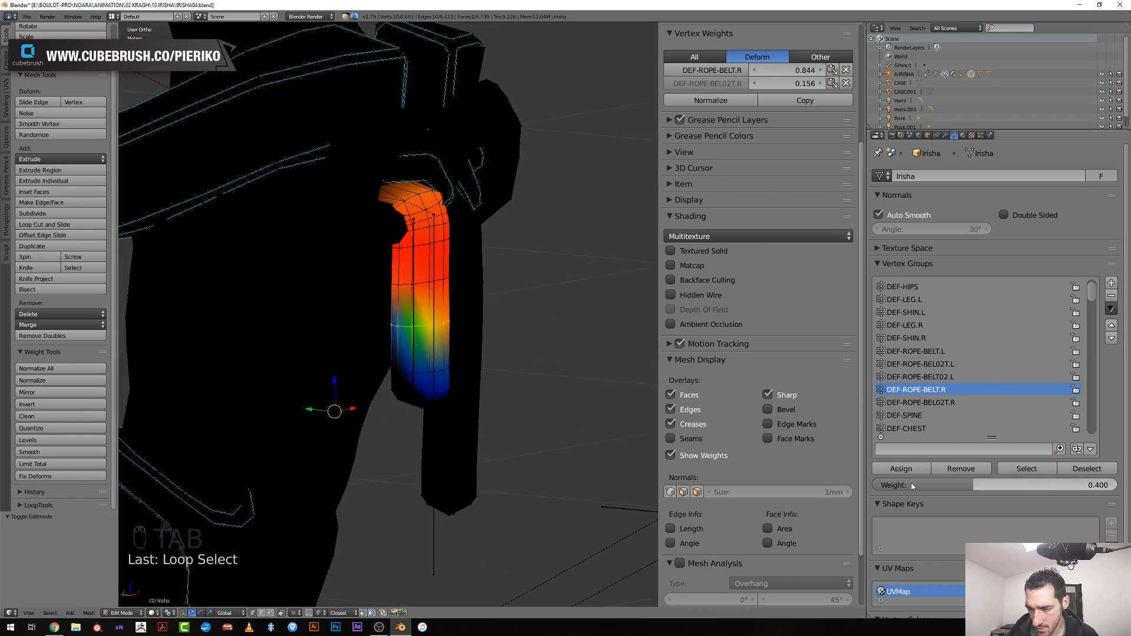
pyautogui.click(901, 469)
pyautogui.moveTo(436, 406); pyautogui.dragTo(469, 409, button='middle')
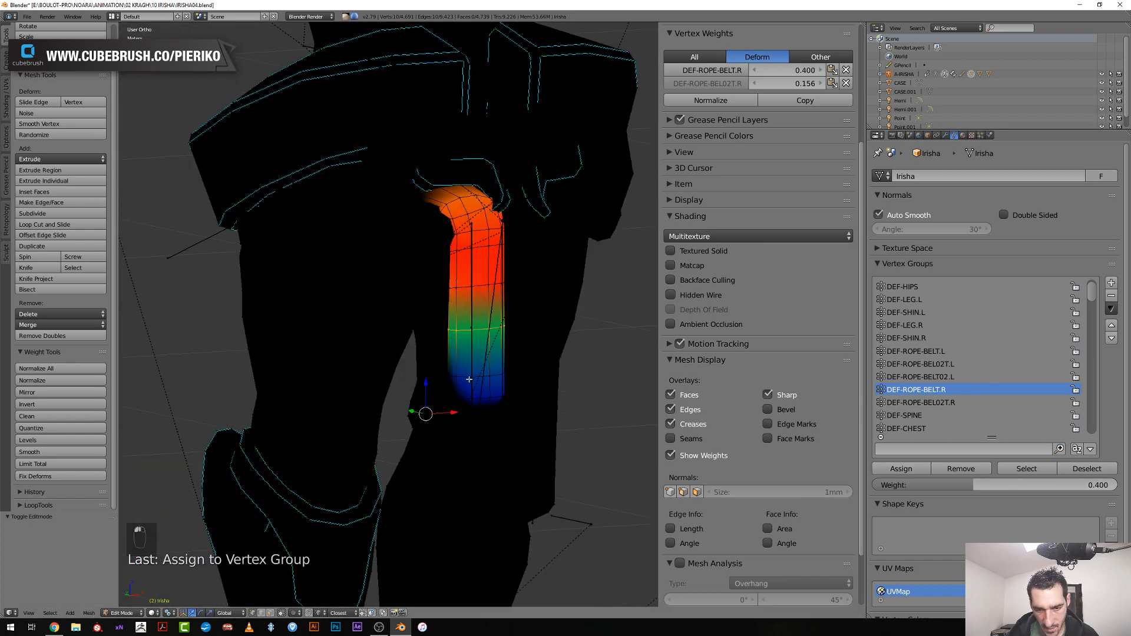
# Assign the next edge loop down the right rope to DEF-ROPE-BELT.R with weight 0.1 and the lowest loop with 0.05
pyautogui.click(921, 481)
pyautogui.write('0.1')
pyautogui.press('Return')
pyautogui.click(901, 469)
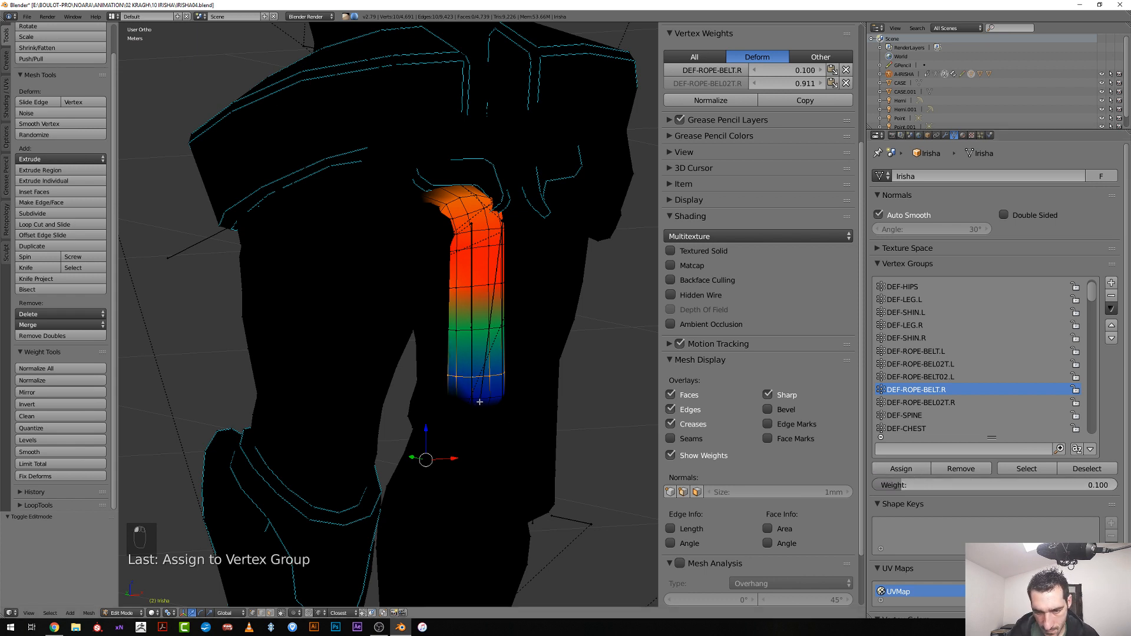
pyautogui.click(904, 482)
pyautogui.write('0.05')
pyautogui.press('Return')
pyautogui.click(901, 469)
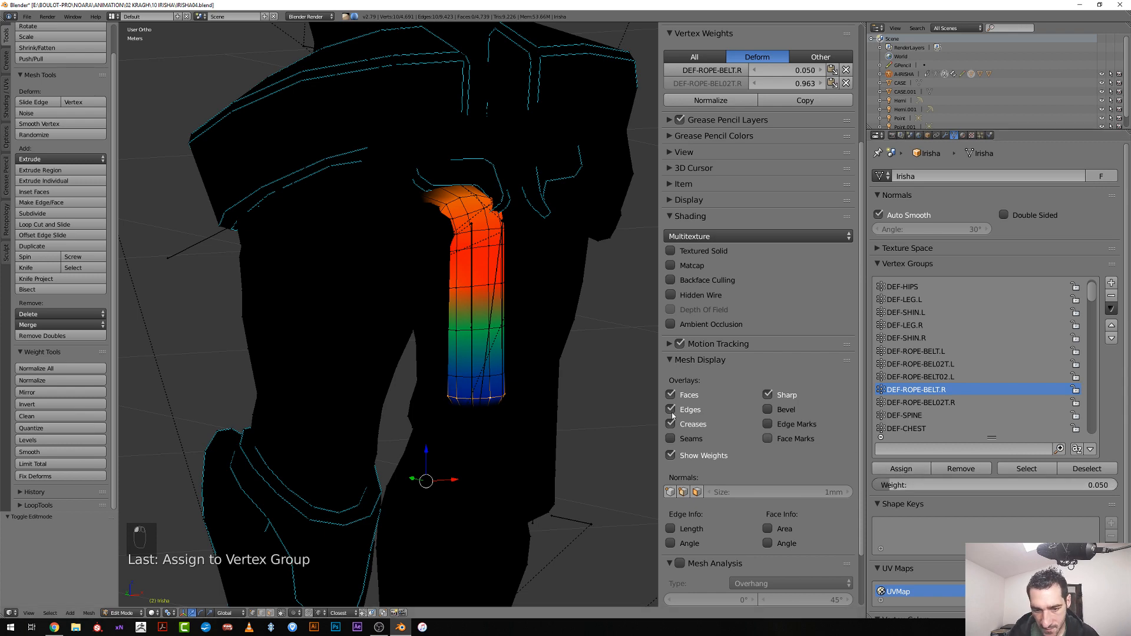
# Bend the ropes in Pose Mode by rotating the lower control about 45° and the upper control about 28°
pyautogui.scroll(-3, 516, 433)
pyautogui.moveTo(515, 434); pyautogui.dragTo(452, 482, button='middle')
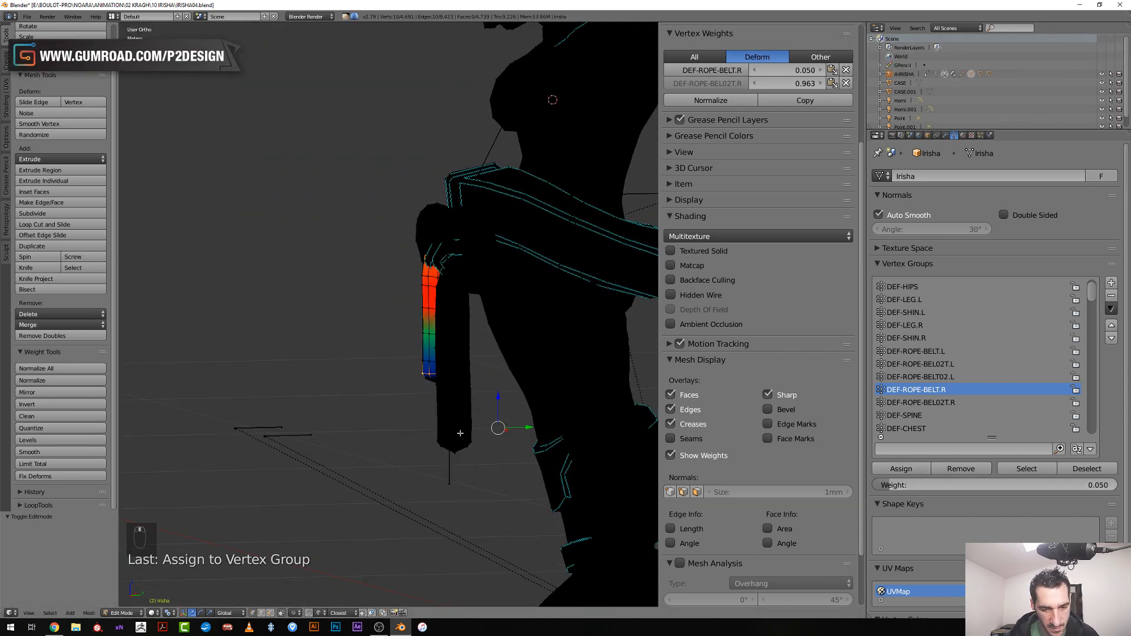
pyautogui.press('Tab')
pyautogui.rightClick(451, 481)
pyautogui.press('r')
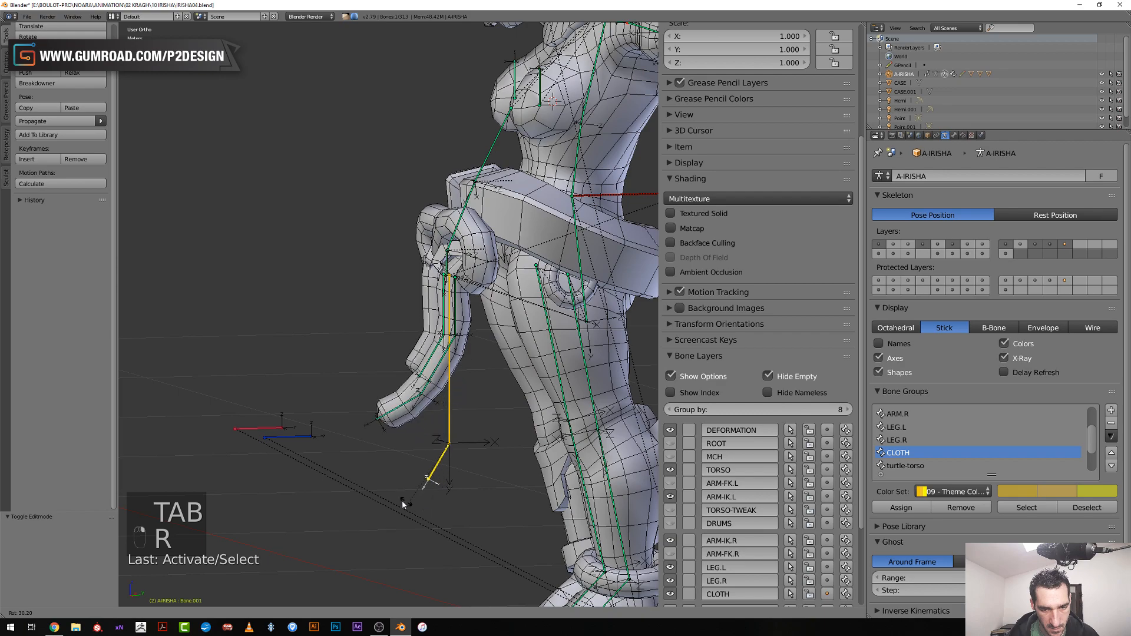
pyautogui.click(401, 450)
pyautogui.moveTo(400, 450); pyautogui.dragTo(567, 448, button='middle')
pyautogui.scroll(3, 567, 453)
pyautogui.rightClick(356, 466)
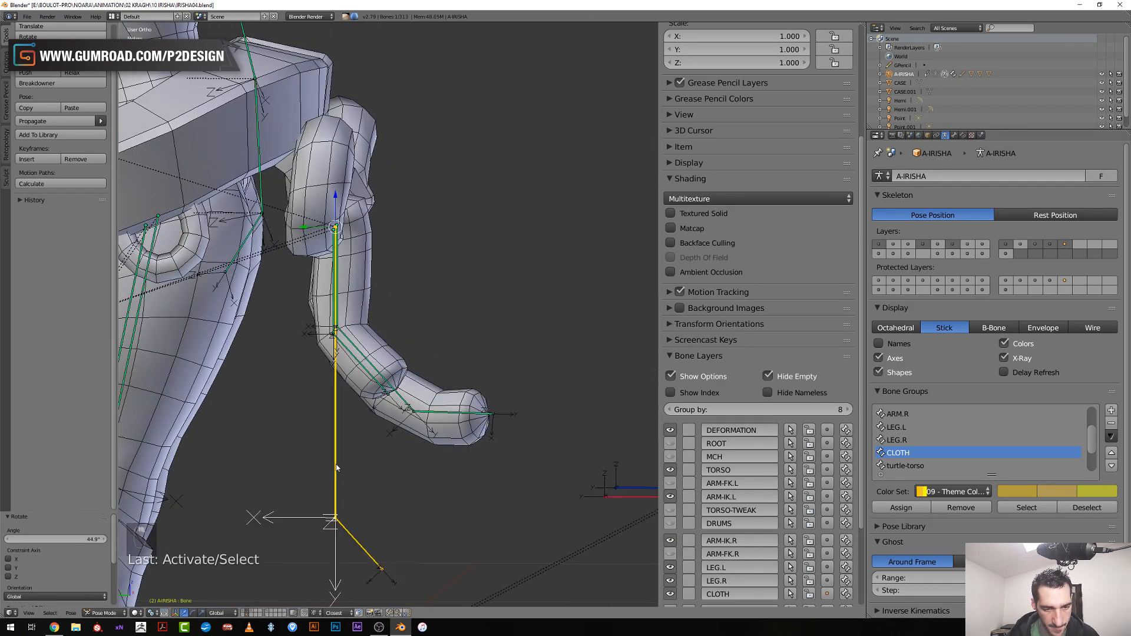
pyautogui.press('r')
pyautogui.click(396, 302)
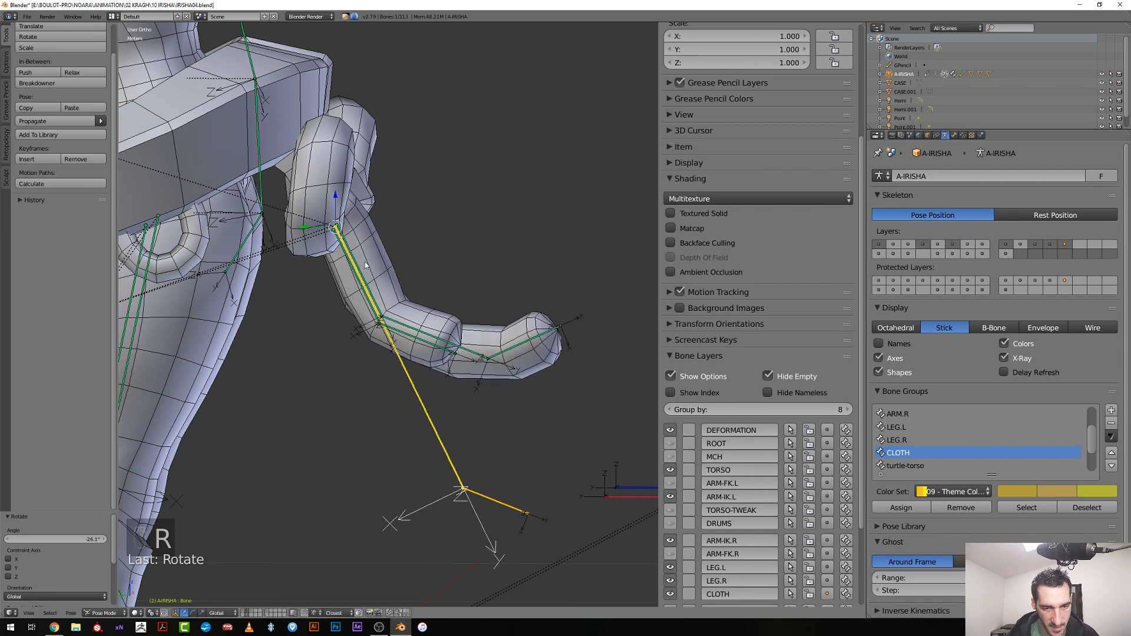
# Reopen the mesh in Edit Mode and assign the edge loop at the right rope's bend to DEF-ROPE-BEL02T.R with weight 0.6
pyautogui.rightClick(392, 324)
pyautogui.rightClick(400, 311)
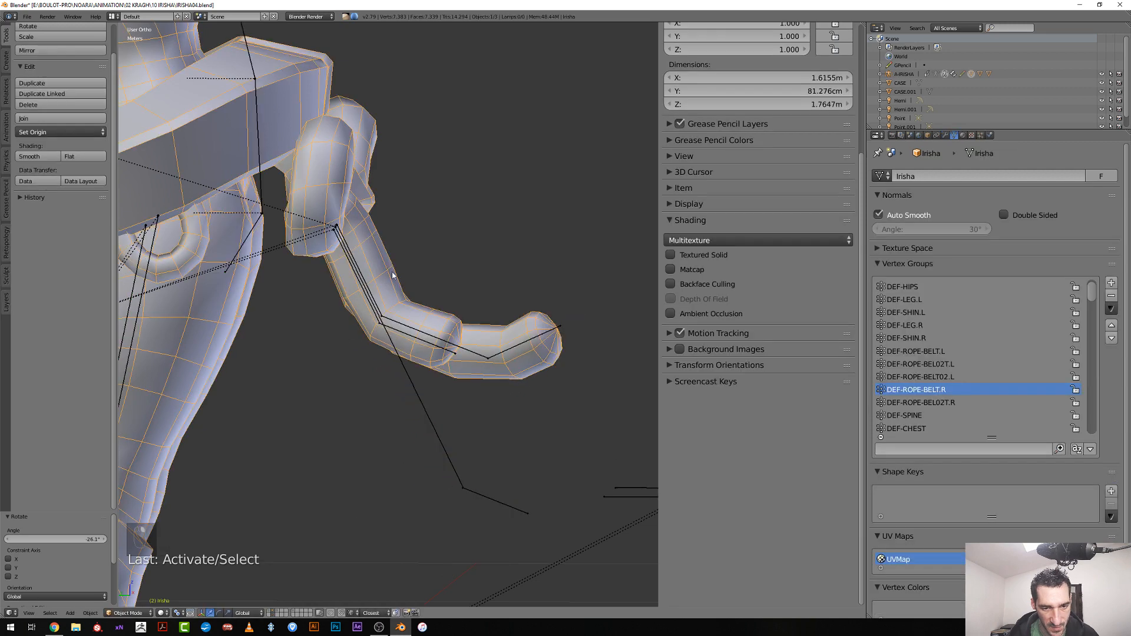
pyautogui.press('Tab')
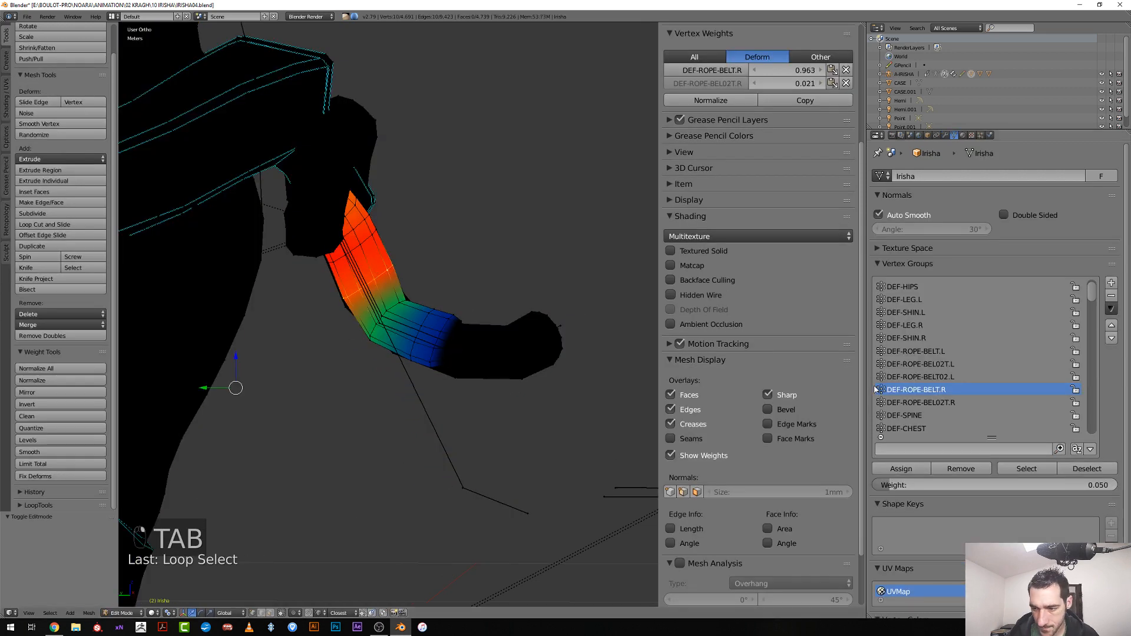
pyautogui.click(908, 404)
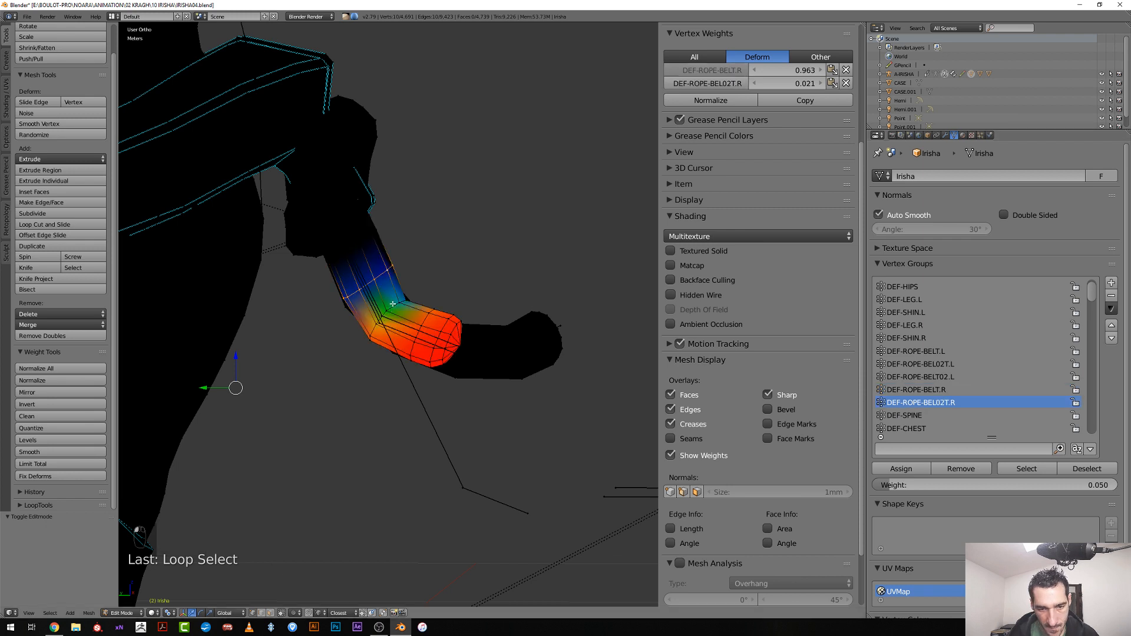
pyautogui.click(900, 485)
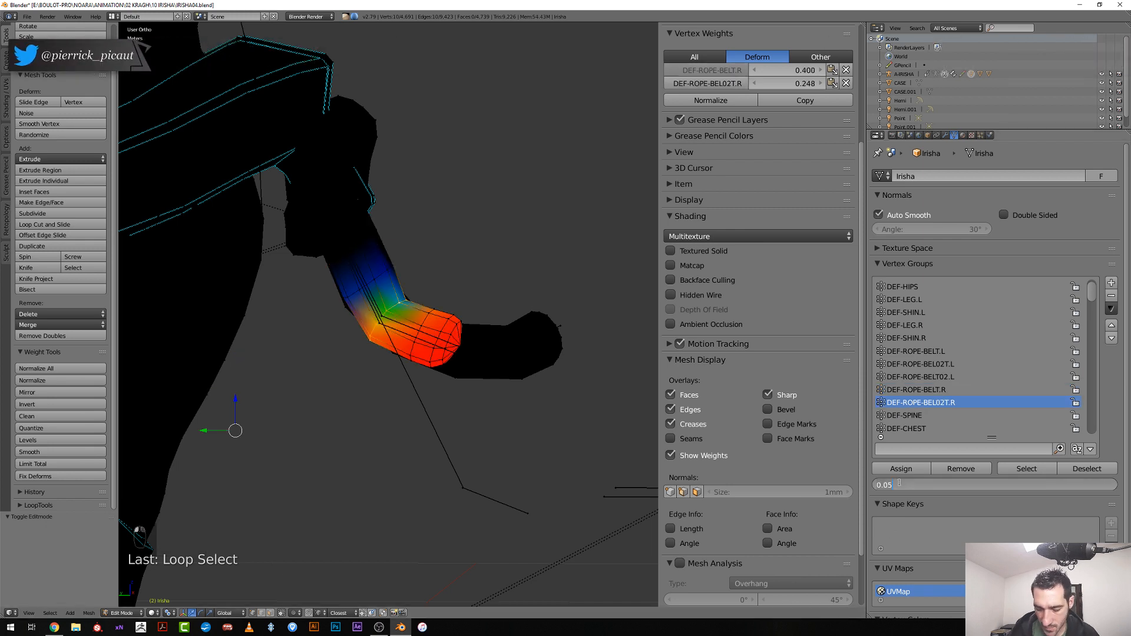
pyautogui.write('6')
pyautogui.press('Return')
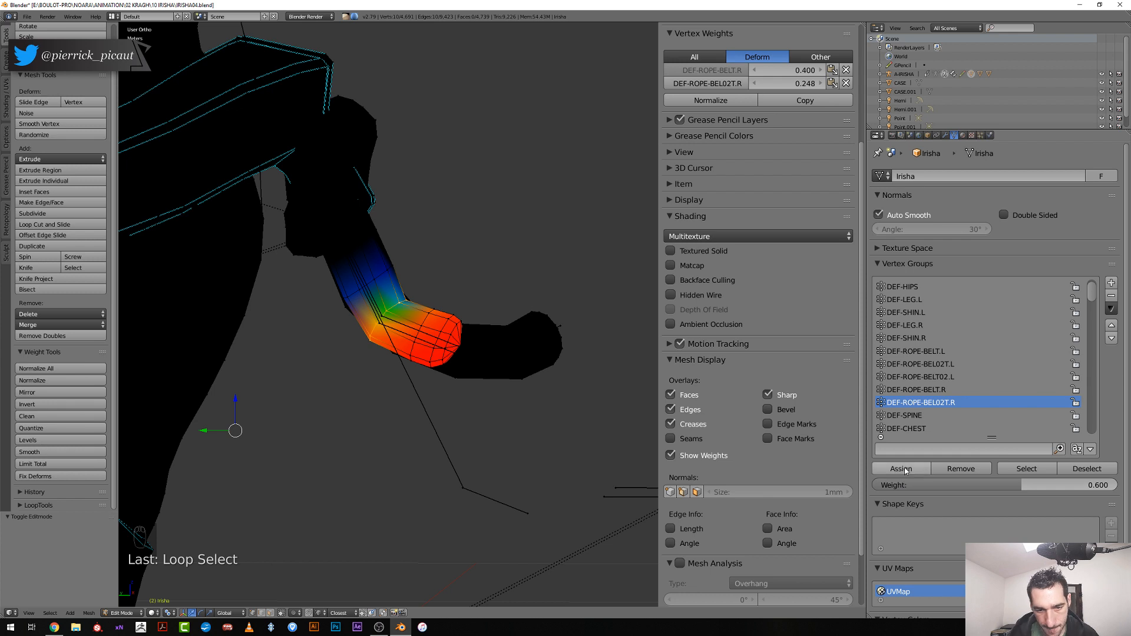
pyautogui.click(903, 469)
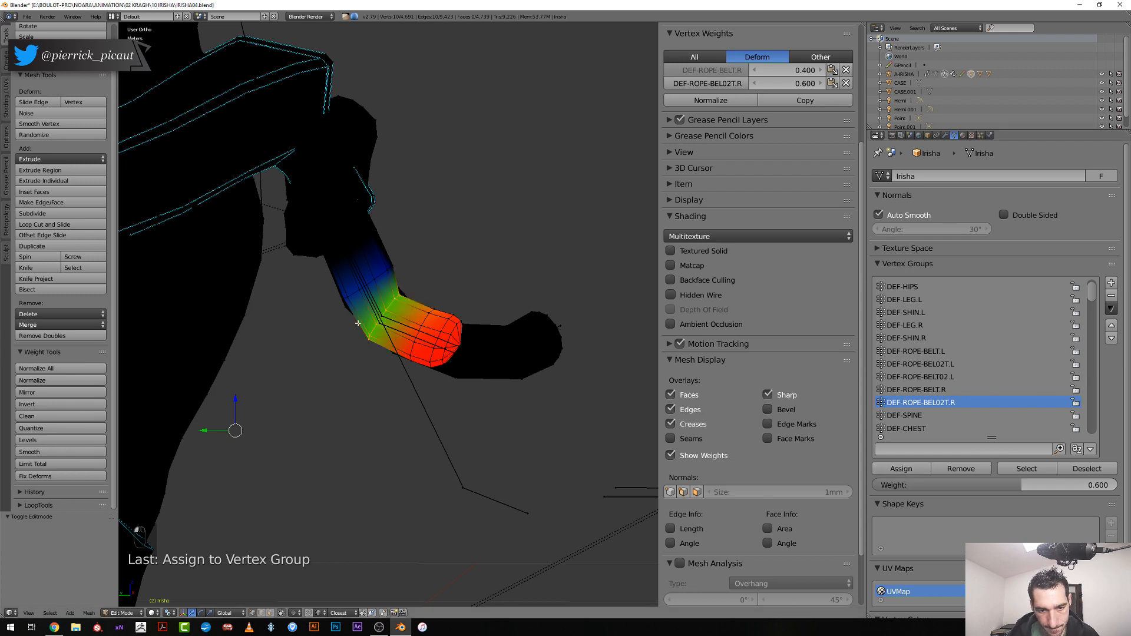
# Assign the edge loop above the right rope's bend to DEF-ROPE-BEL02T.R, first with weight 0.1 and finally with 0.3
pyautogui.click(906, 484)
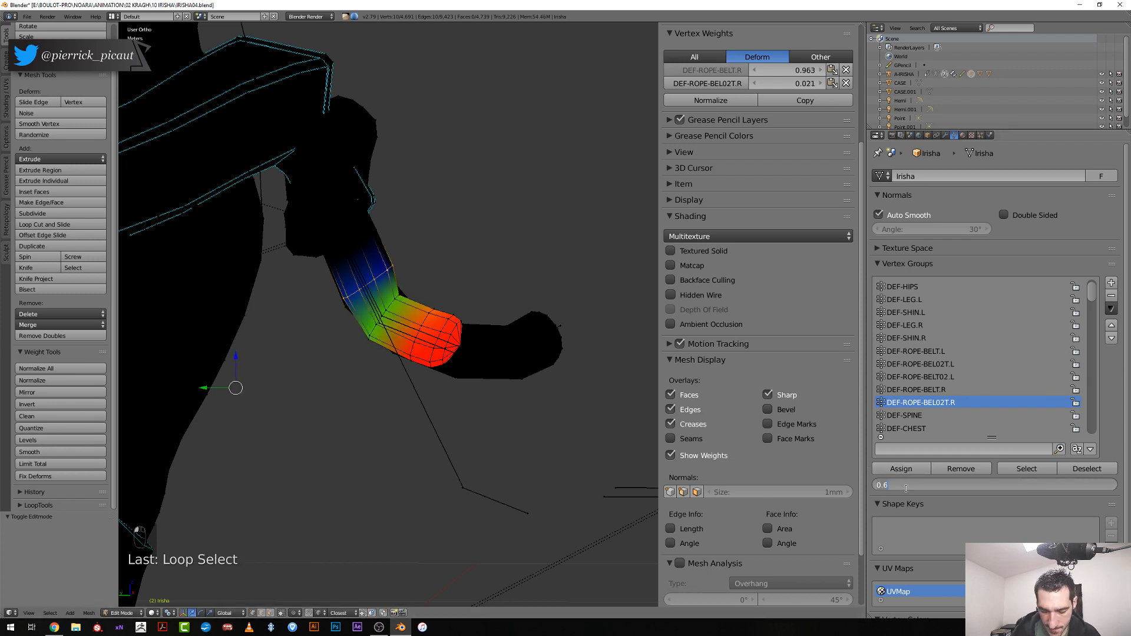
pyautogui.click(906, 470)
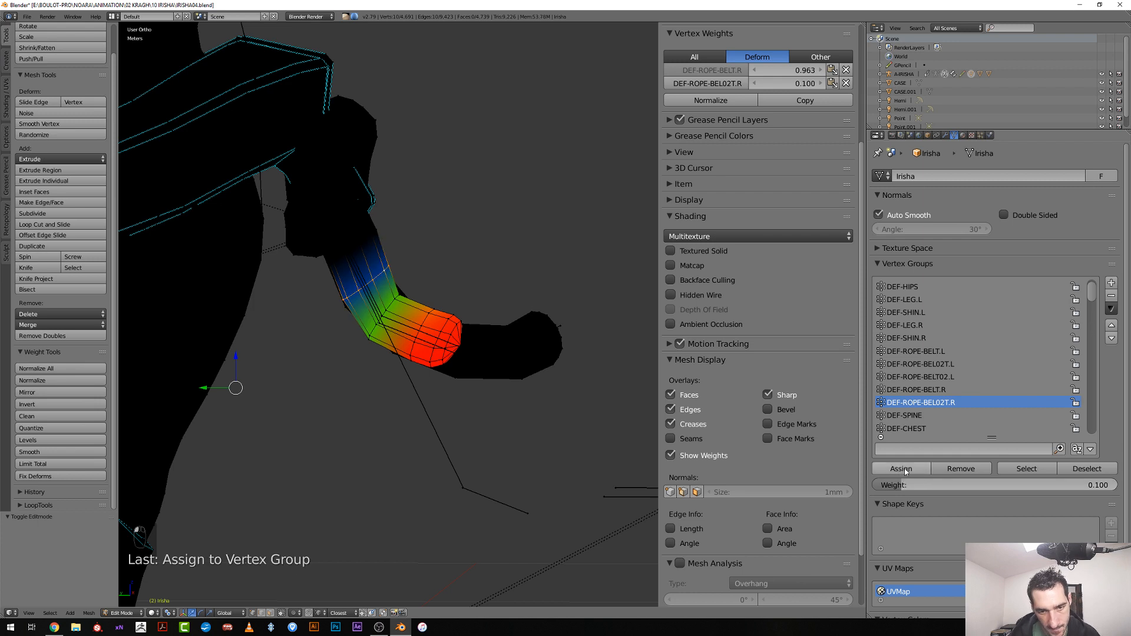
pyautogui.click(903, 485)
pyautogui.write('0.')
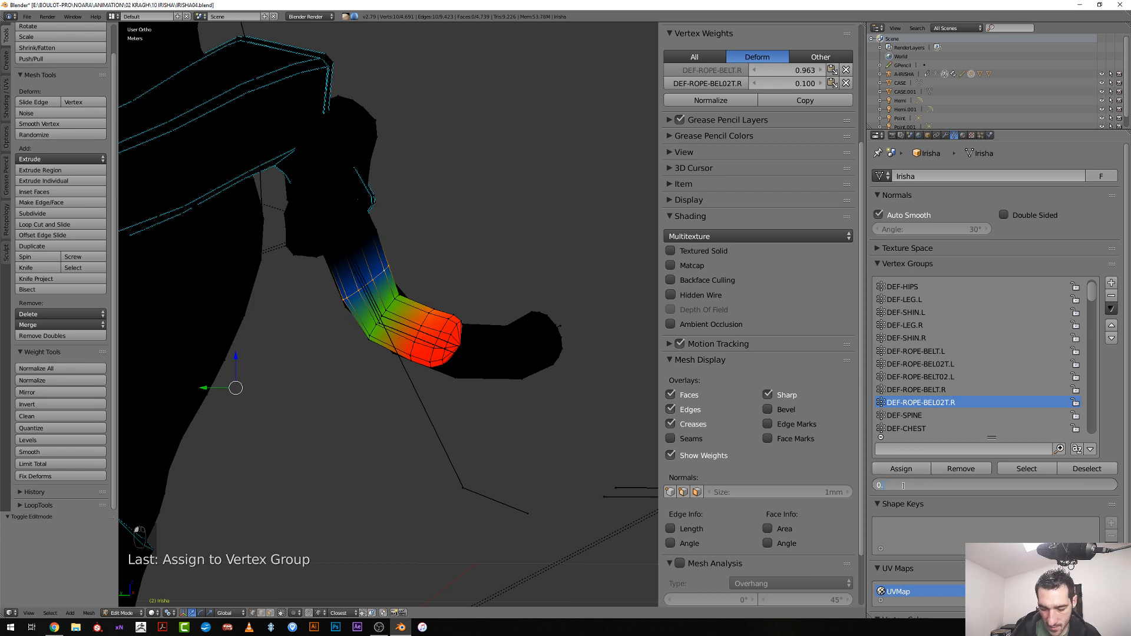
pyautogui.write('3')
pyautogui.press('Return')
pyautogui.click(900, 471)
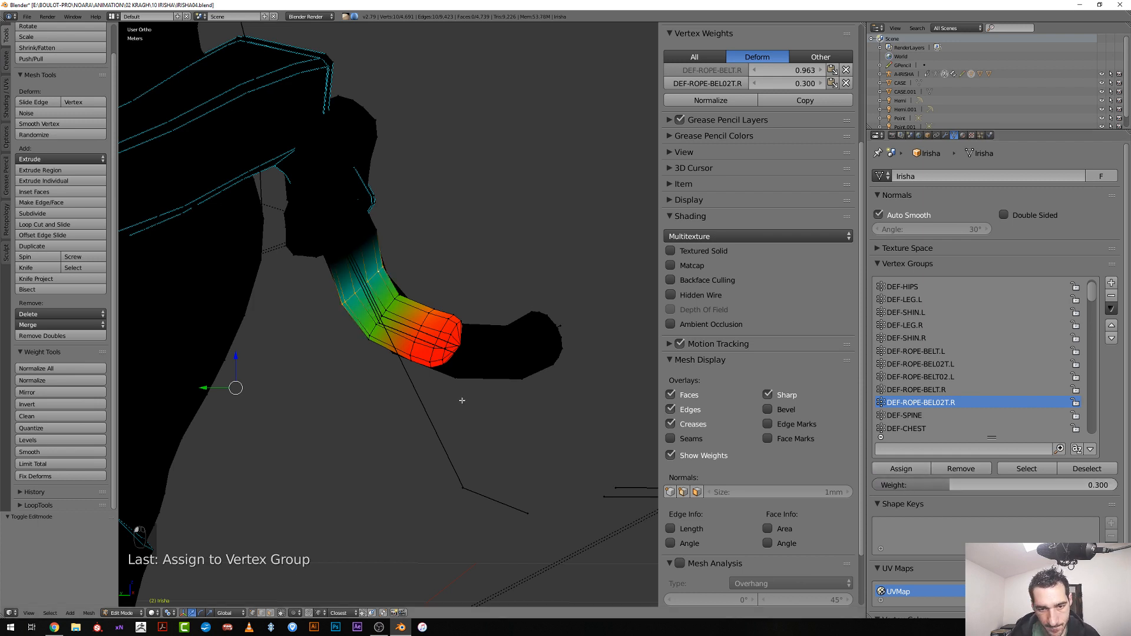
# Return to posing the armature and test the bend by rotating the lower rope control about 36.3° and a further 1.59°
pyautogui.moveTo(462, 397); pyautogui.dragTo(483, 425, button='middle')
pyautogui.press('Tab')
pyautogui.rightClick(462, 447)
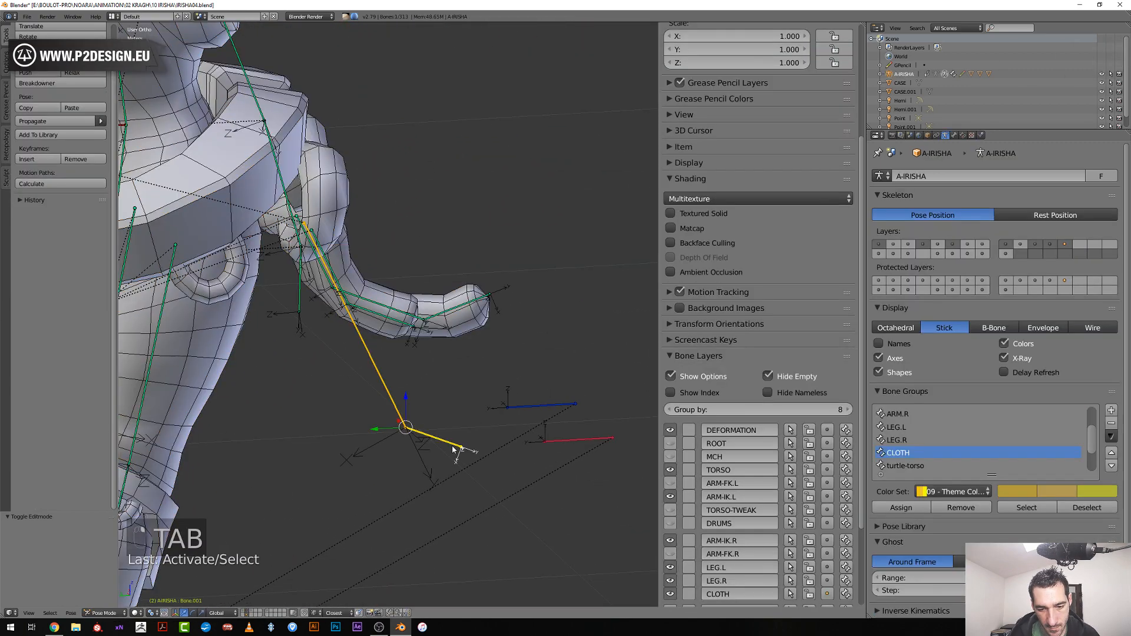
pyautogui.press('r')
pyautogui.click(459, 451)
pyautogui.press('r')
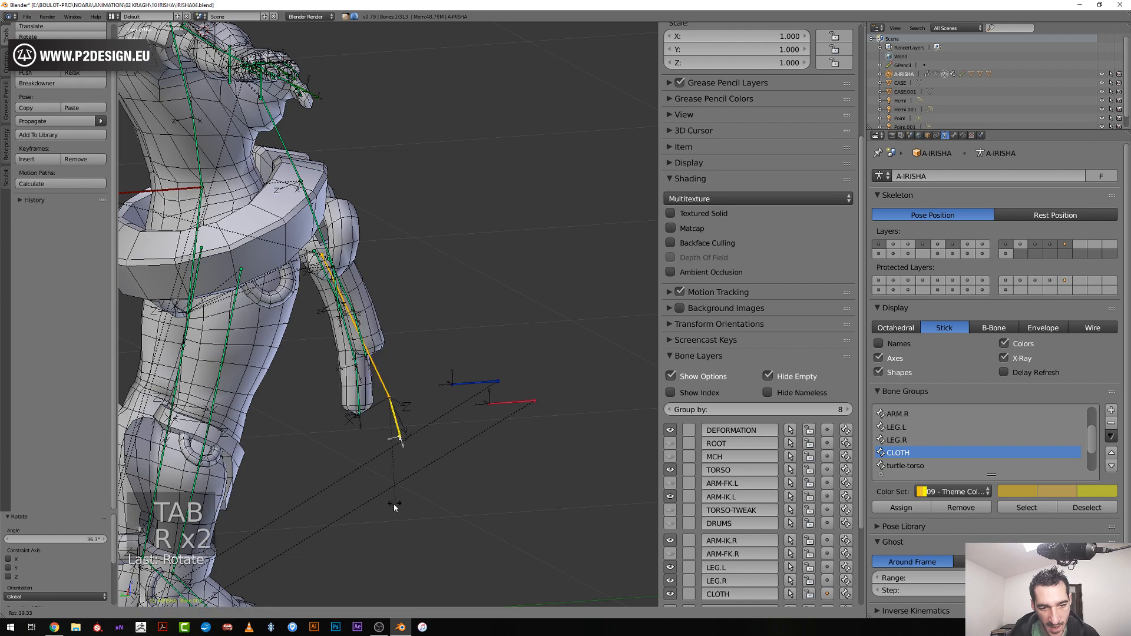
pyautogui.click(429, 499)
# Select the lower rope control and rotate it freely from the front to test how both ropes bend sideways
pyautogui.moveTo(429, 500); pyautogui.dragTo(494, 392, button='middle')
pyautogui.rightClick(488, 375)
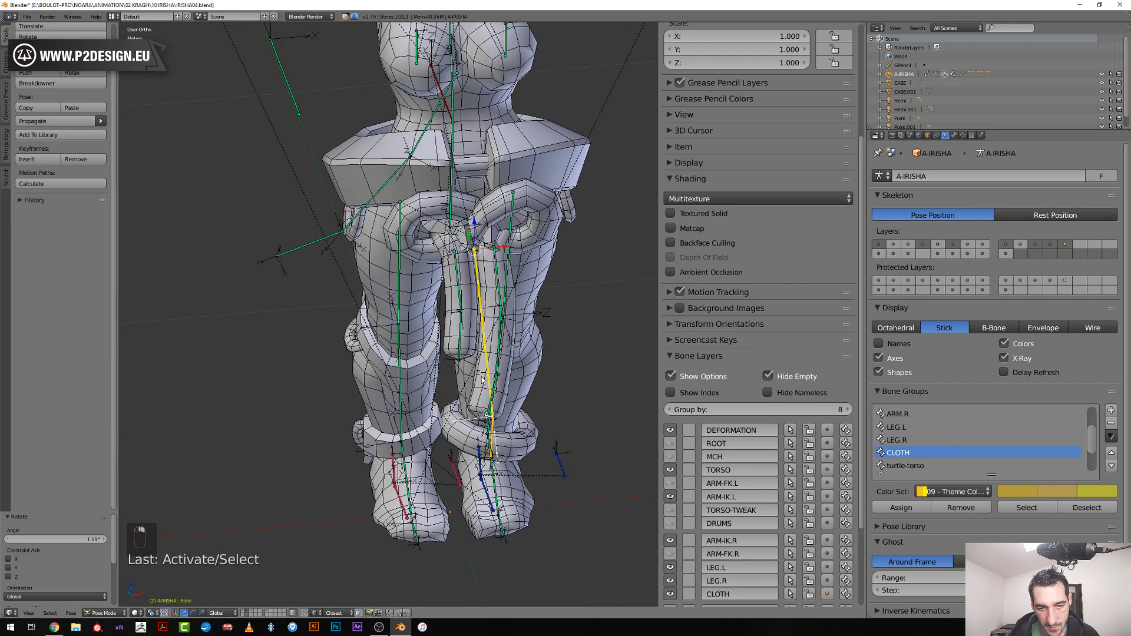
pyautogui.press('r')
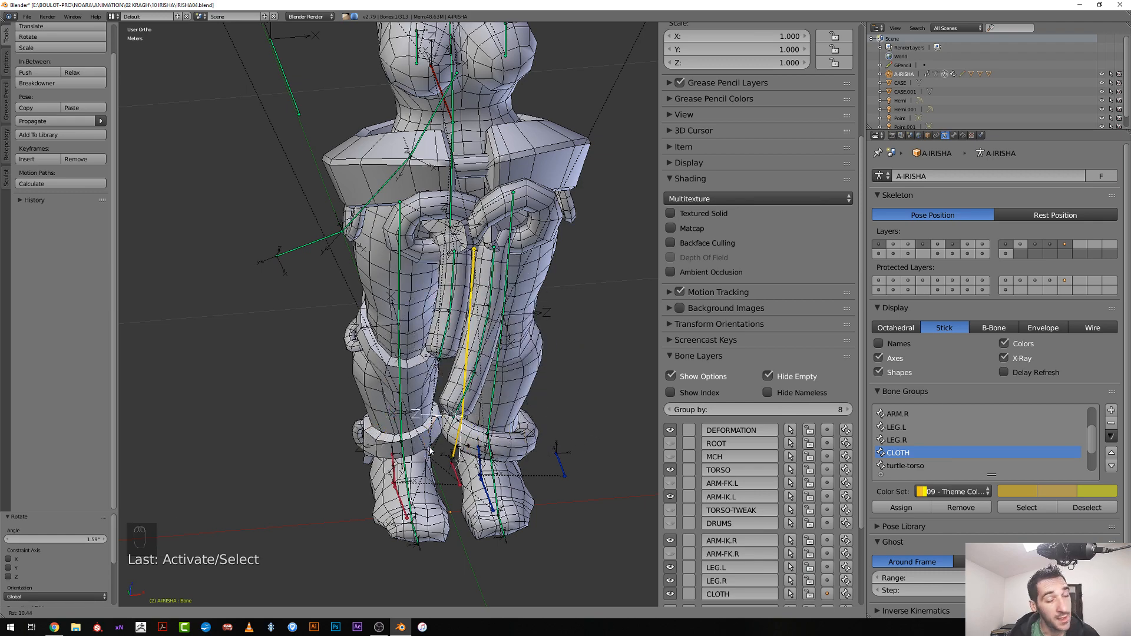
pyautogui.click(502, 373)
# Reopen the Irisha mesh in Edit Mode and make DEF-ROPE-BELT.R the active vertex group
pyautogui.moveTo(501, 374); pyautogui.dragTo(519, 436, button='middle')
pyautogui.scroll(4, 520, 436)
pyautogui.rightClick(532, 439)
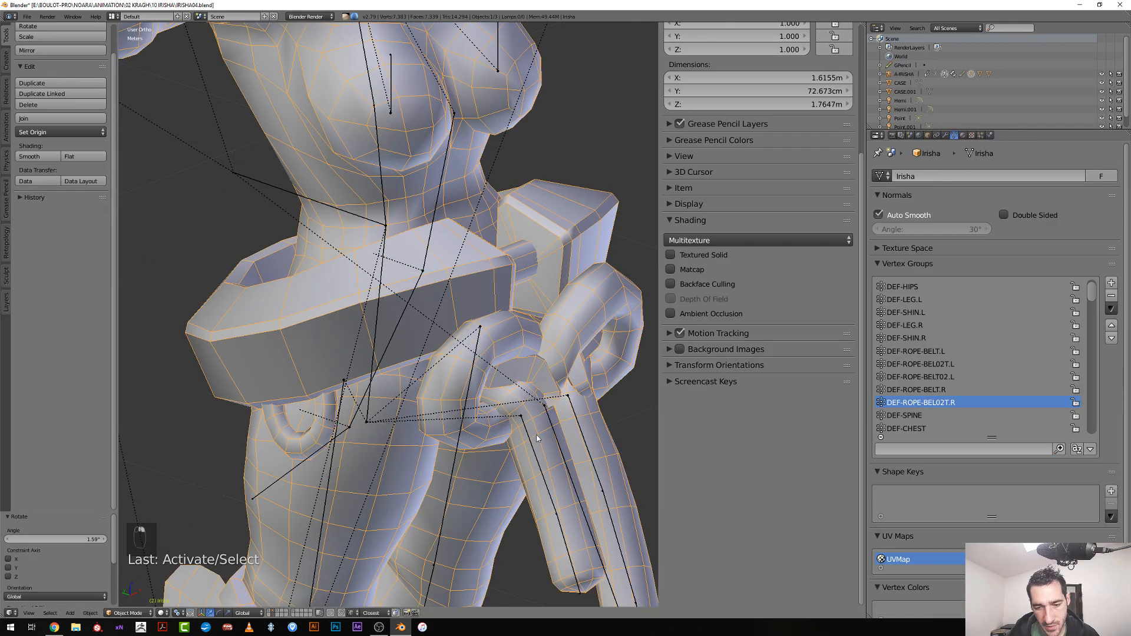
pyautogui.press('Tab')
pyautogui.click(916, 390)
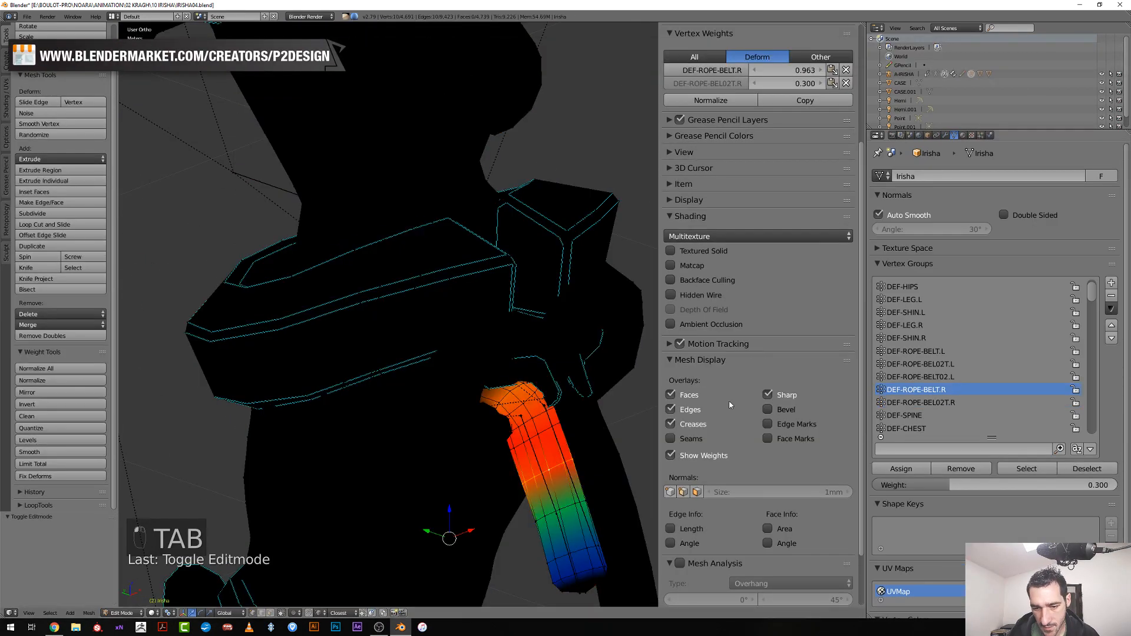
# Select the edge loop at the right rope's top, filter the vertex groups by "hip", and assign the loop to DEF-HIPS with weight 0.5
pyautogui.moveTo(519, 412); pyautogui.dragTo(516, 401, button='middle')
pyautogui.keyDown('alt'); pyautogui.rightClick(515, 401); pyautogui.keyUp('alt')
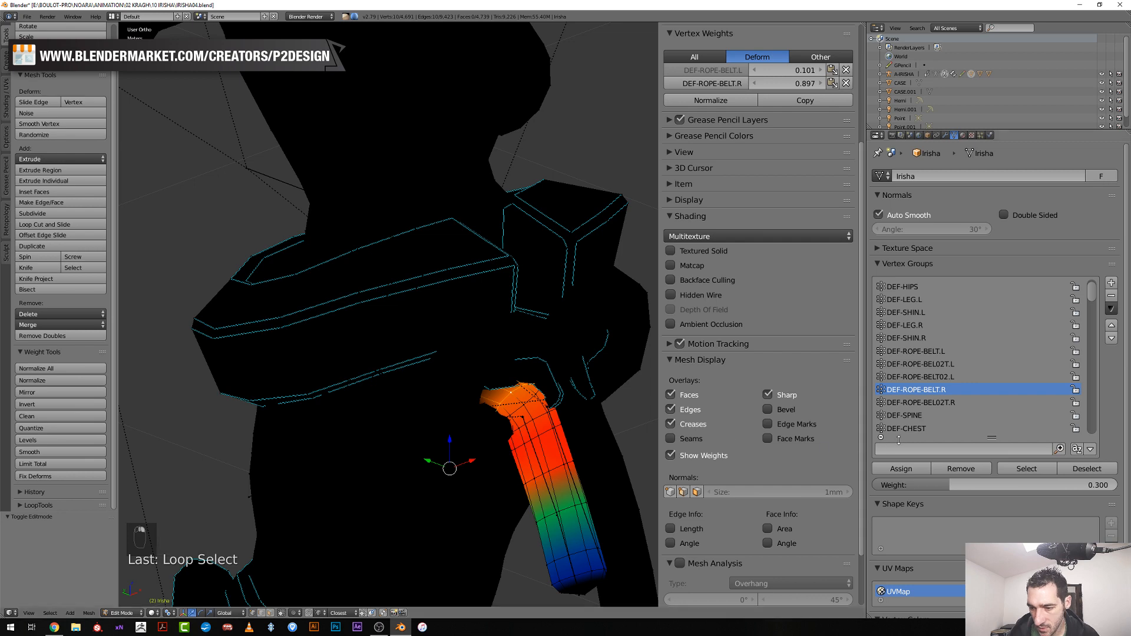
pyautogui.write('hip')
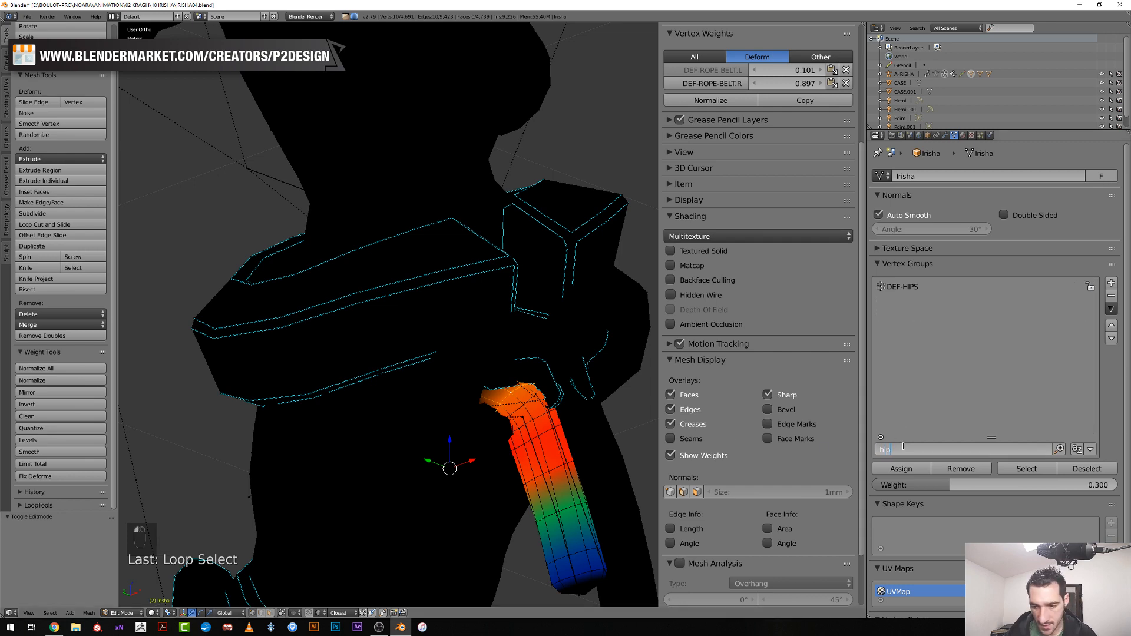
pyautogui.click(908, 286)
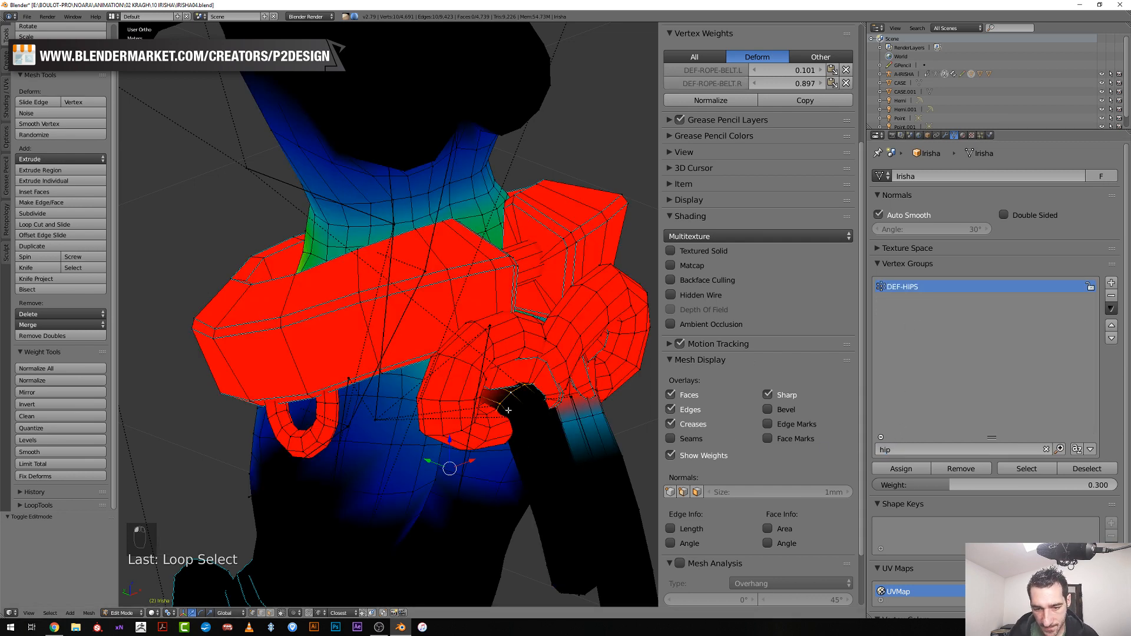
pyautogui.click(935, 485)
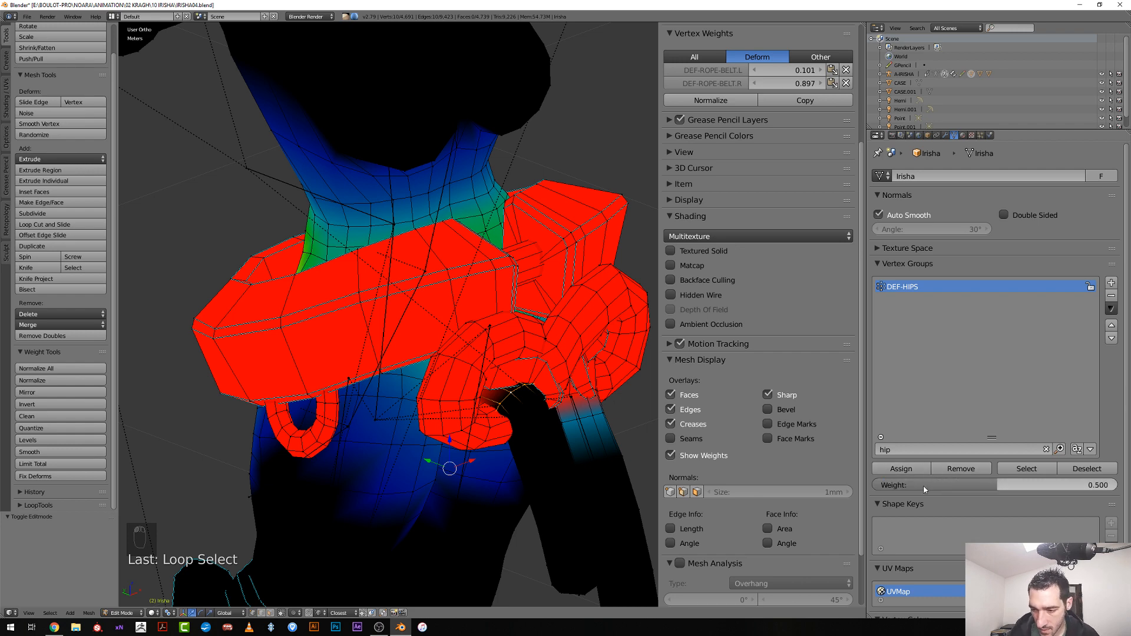
pyautogui.click(914, 469)
# Assign the next edge loop down the right rope to DEF-HIPS with weight 0.2
pyautogui.moveTo(551, 431); pyautogui.dragTo(541, 431, button='middle')
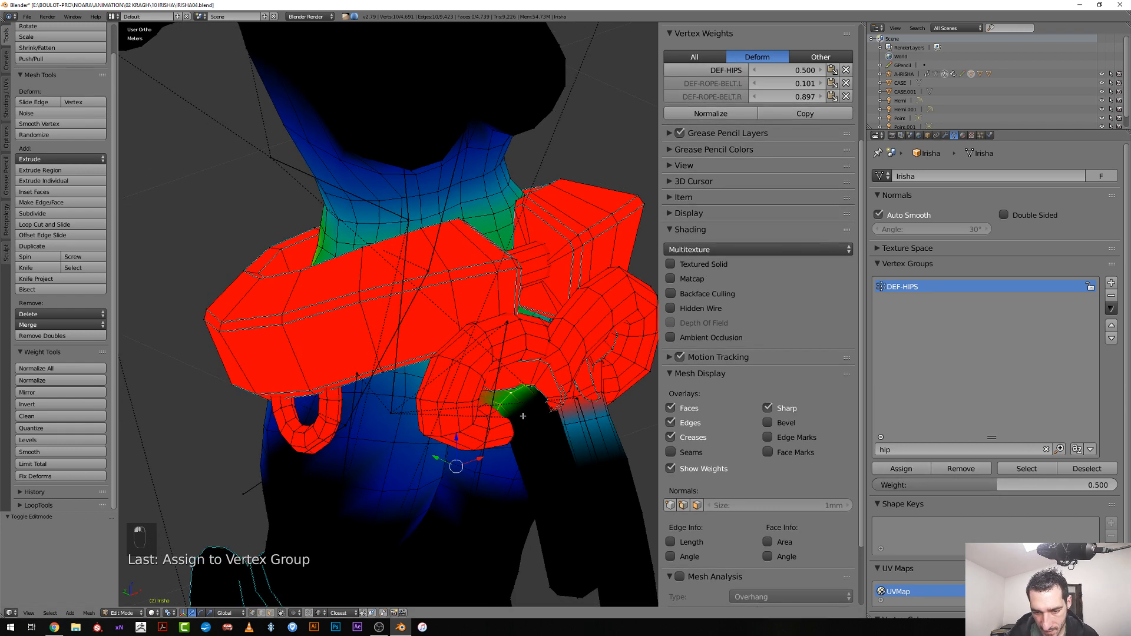
pyautogui.keyDown('alt'); pyautogui.rightClick(525, 410); pyautogui.keyUp('alt')
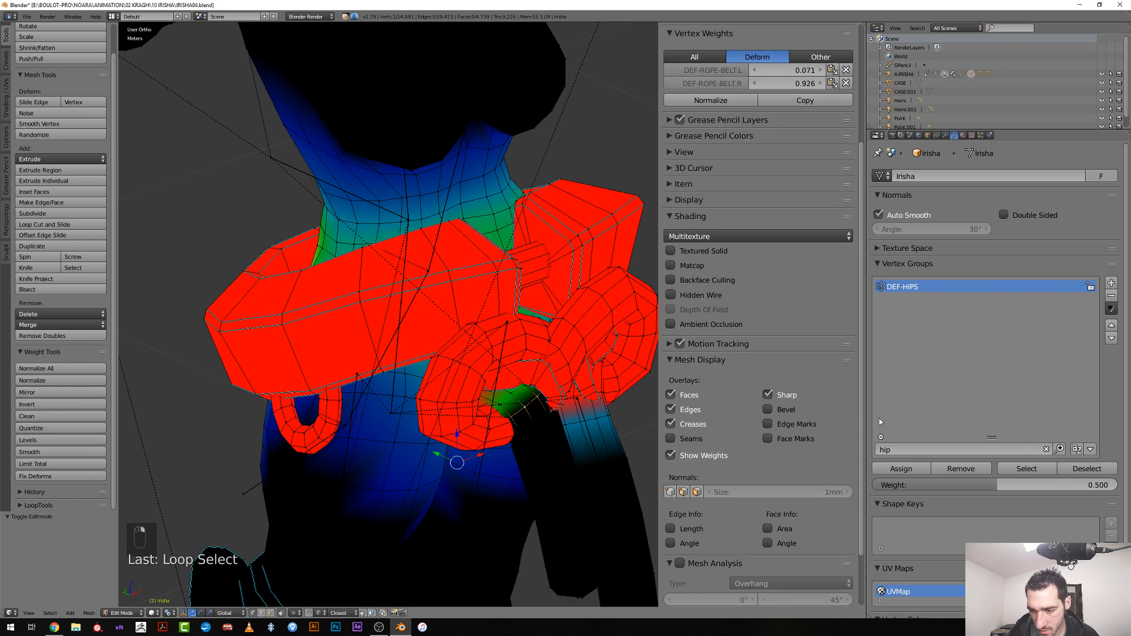
pyautogui.click(929, 485)
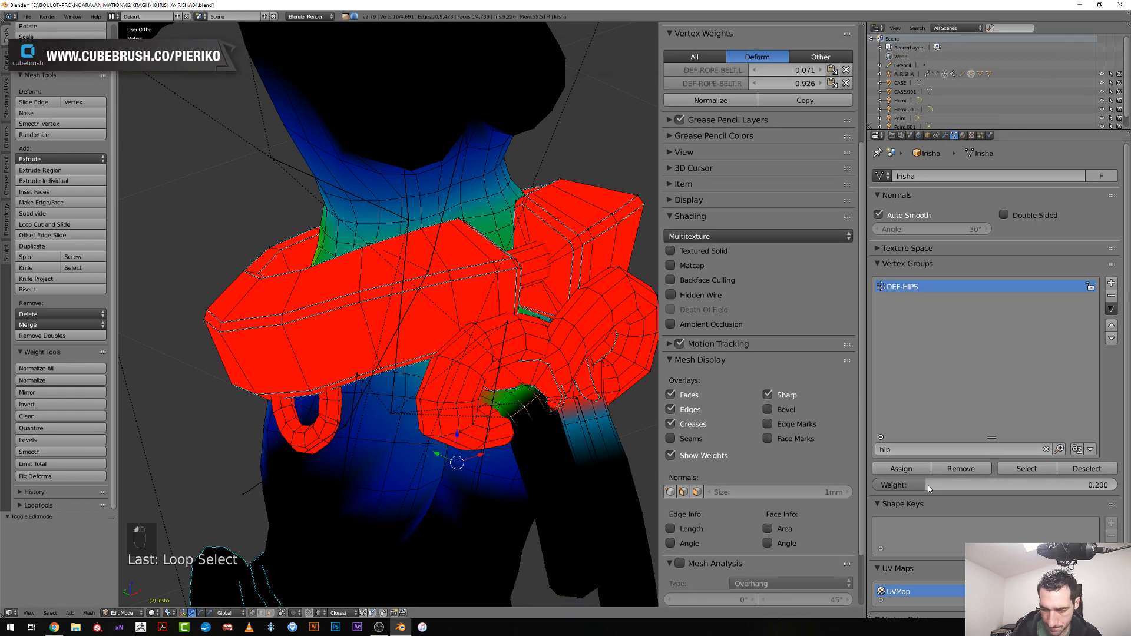
pyautogui.click(902, 468)
# Leave Edit Mode and test the ropes' upper bend by rotating the rope control several times, including by about -8.26°
pyautogui.scroll(-4, 449, 434)
pyautogui.press('Tab')
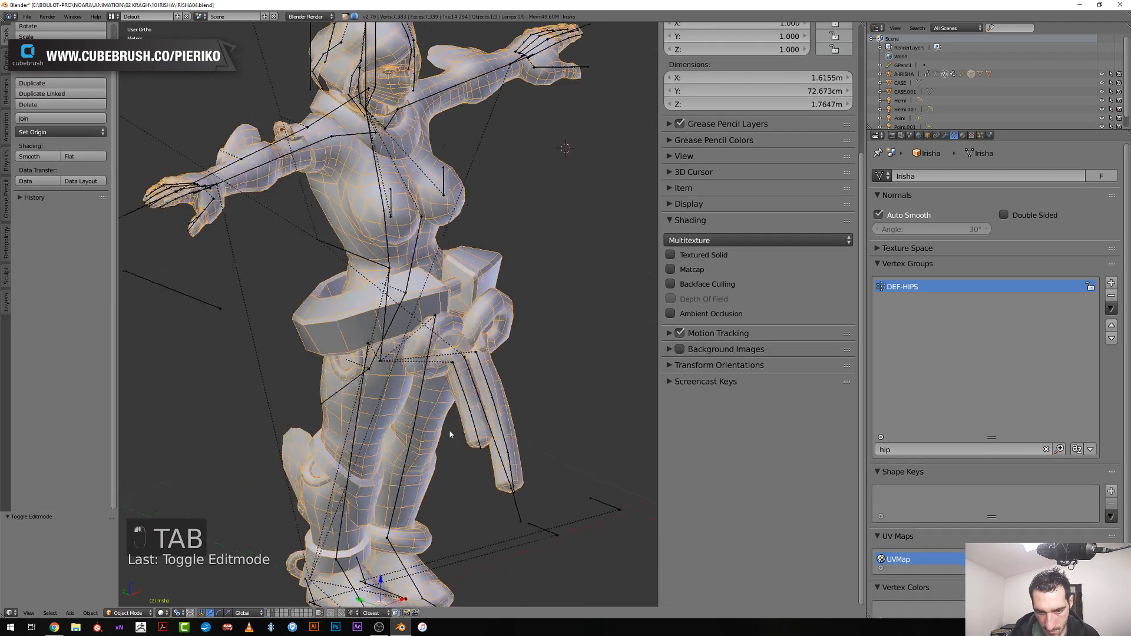
pyautogui.moveTo(450, 435); pyautogui.dragTo(410, 477, button='middle')
pyautogui.rightClick(473, 406)
pyautogui.press('r')
pyautogui.click(486, 462)
pyautogui.press('r')
pyautogui.click(475, 462)
pyautogui.press('r')
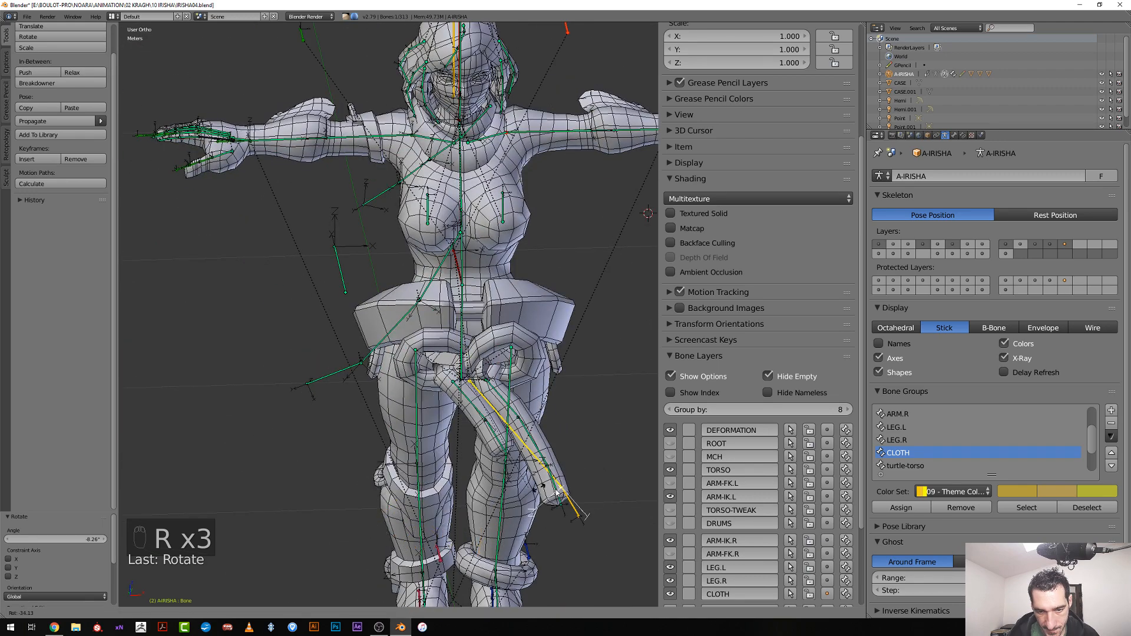
pyautogui.click(491, 437)
# Reopen the mesh in Edit Mode and select the edge loop at the top of the left rope
pyautogui.rightClick(513, 416)
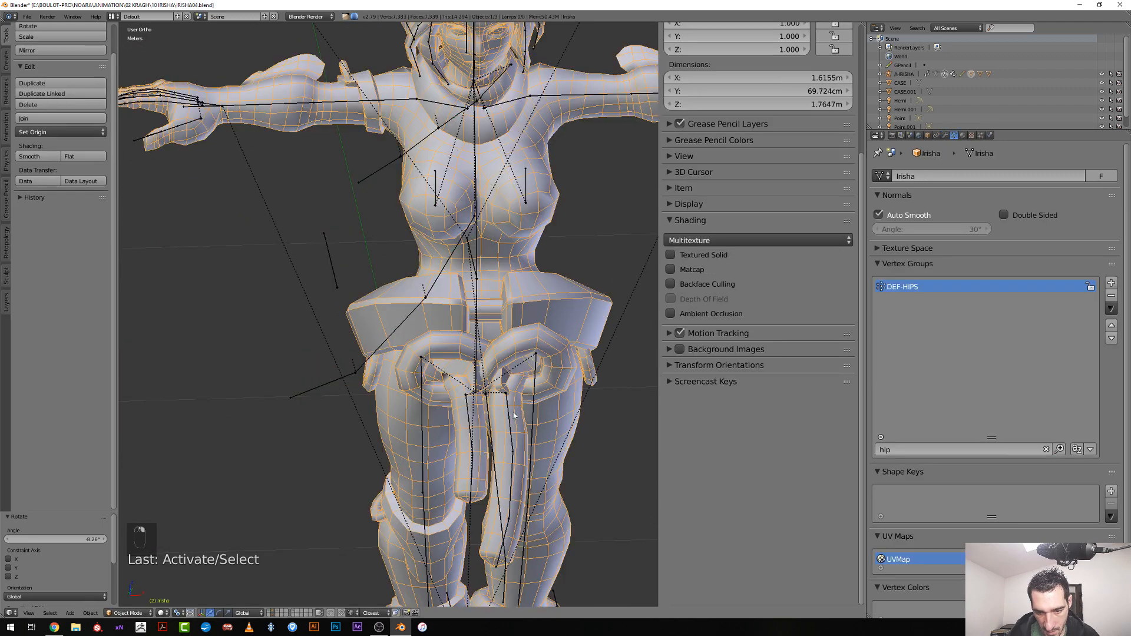
pyautogui.scroll(2, 530, 409)
pyautogui.press('Tab')
pyautogui.keyDown('alt'); pyautogui.rightClick(538, 406); pyautogui.keyUp('alt')
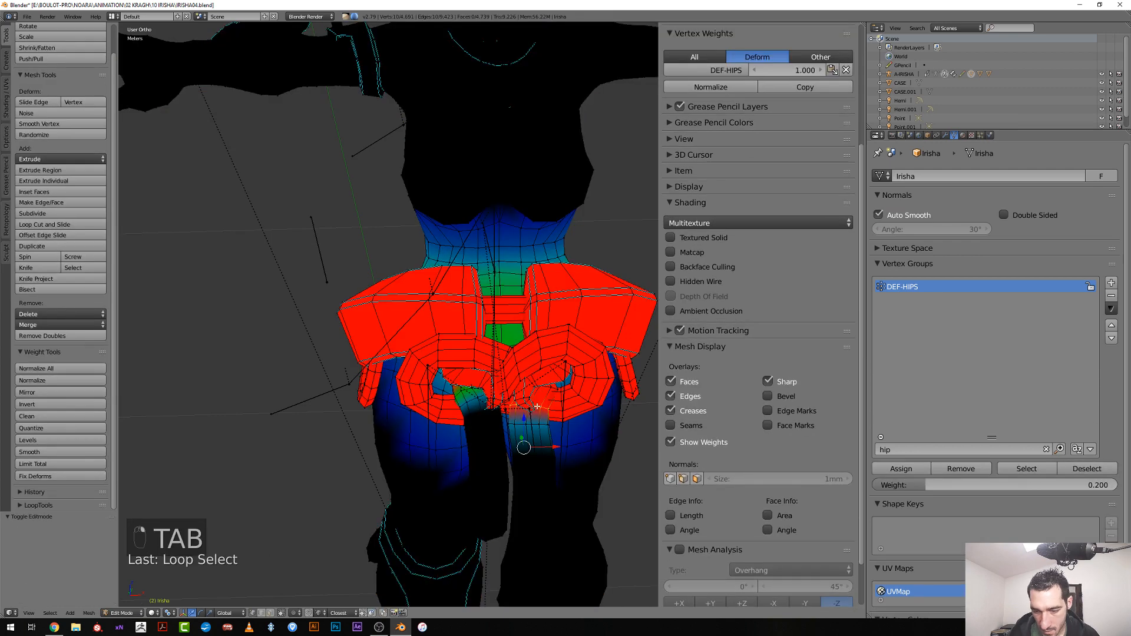
# Check which deformation bone drives the top of the left rope by selecting it on the armature, and return to editing the mesh
pyautogui.press('Tab')
pyautogui.rightClick(538, 429)
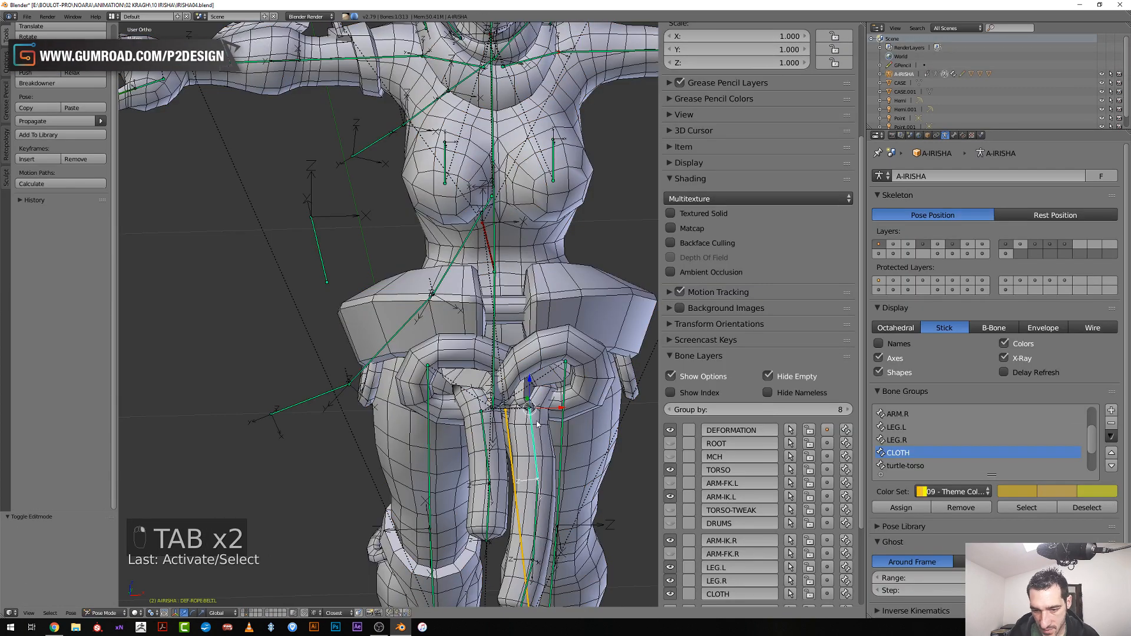
pyautogui.rightClick(540, 412)
pyautogui.press('Tab')
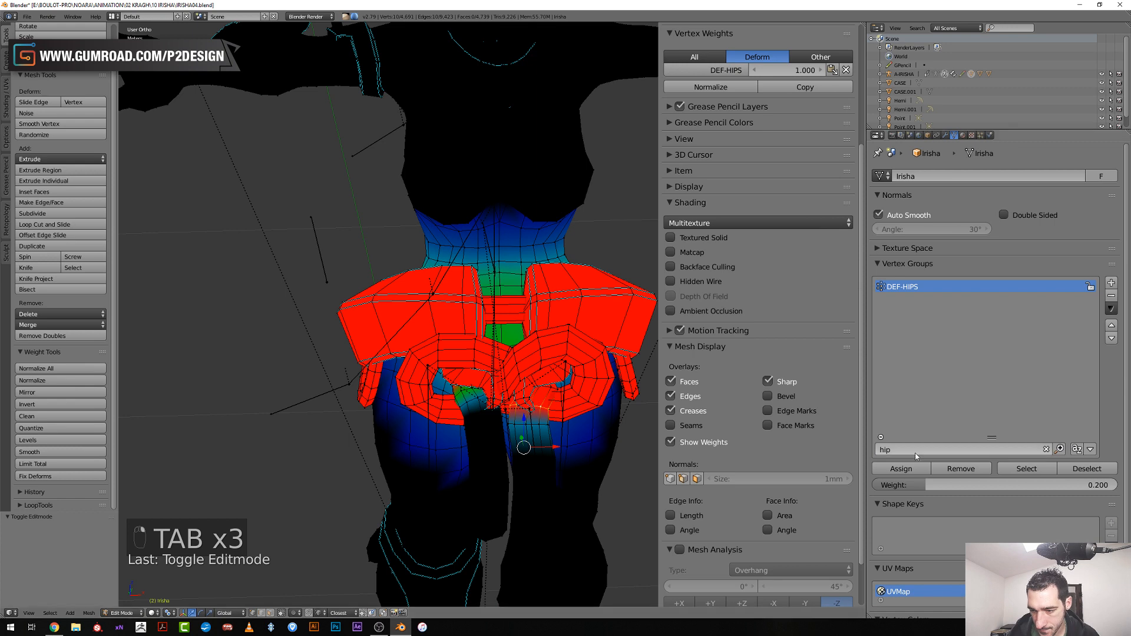
# Filter the vertex groups by "rop" and assign the selected rope vertices to DEF-ROPE-BELT.L with weight 0.200
pyautogui.press('BackSpace')
pyautogui.write('rop')
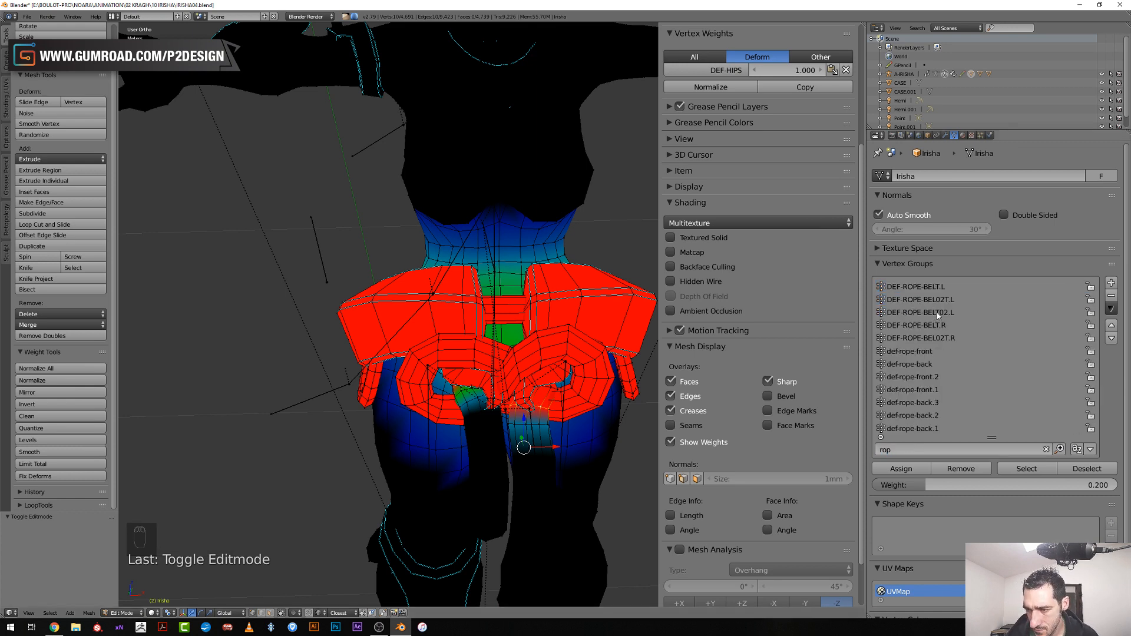
pyautogui.click(938, 314)
pyautogui.click(938, 298)
pyautogui.click(935, 288)
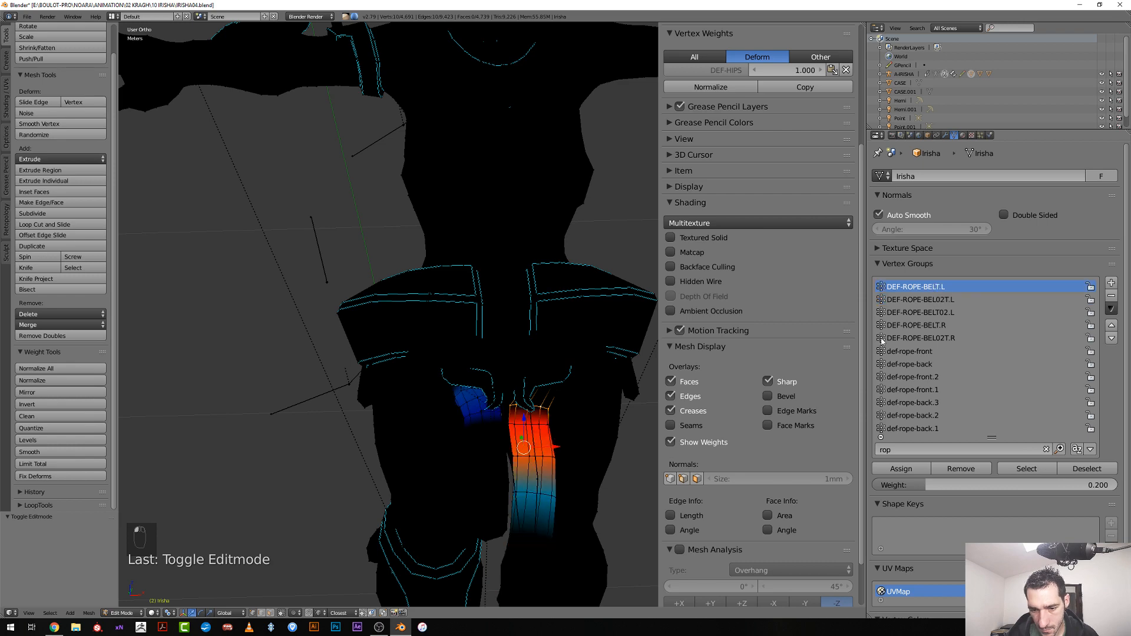
pyautogui.click(901, 468)
pyautogui.scroll(-2, 493, 439)
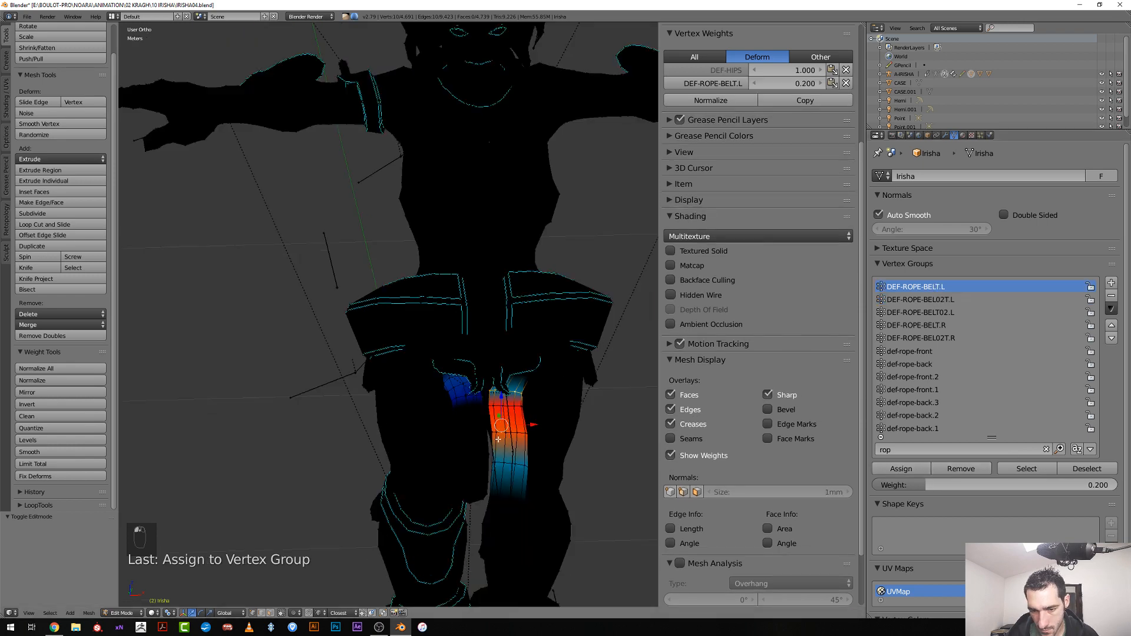
# Leave mesh editing and trial-rotate the upper belt rope bone of the armature to check how the ropes deform
pyautogui.press('Tab')
pyautogui.rightClick(483, 471)
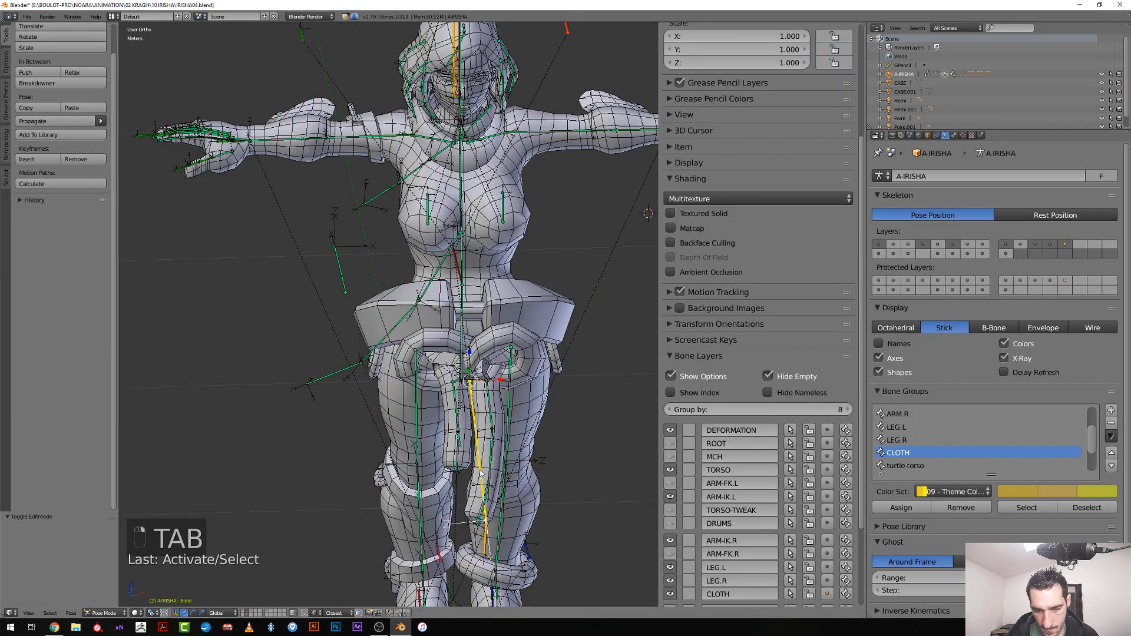
pyautogui.press('r')
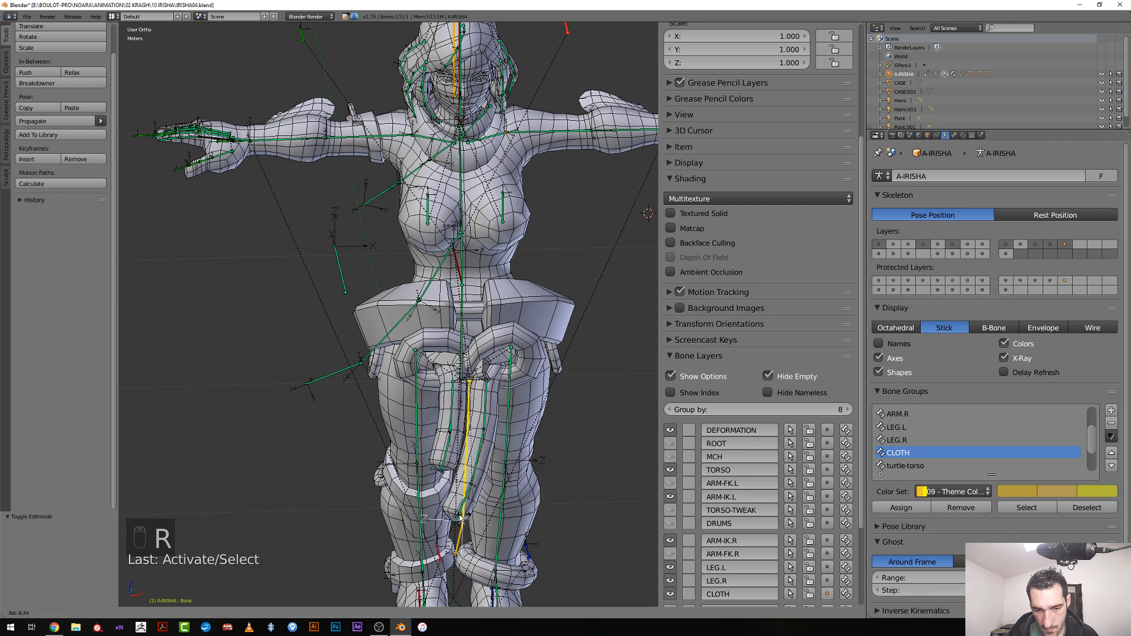
pyautogui.click(521, 489)
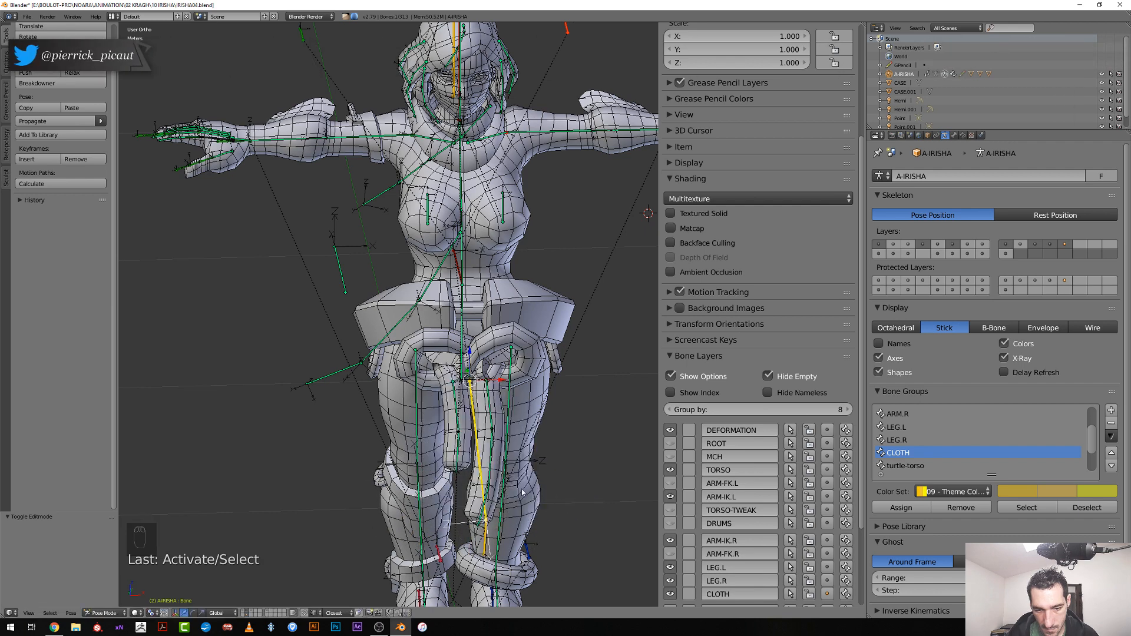
# Enter Edit Mode on the Irisha mesh and select the top edge loop of the character's right belt rope
pyautogui.scroll(3, 521, 490)
pyautogui.rightClick(477, 424)
pyautogui.press('Tab')
pyautogui.keyDown('alt'); pyautogui.rightClick(479, 405); pyautogui.keyUp('alt')
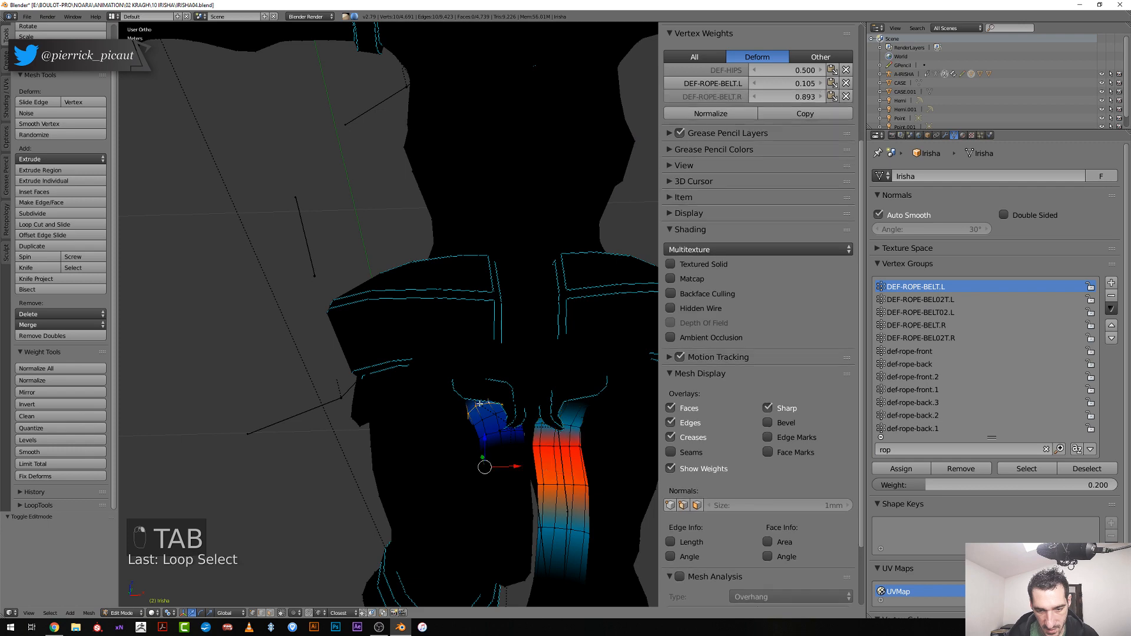
pyautogui.moveTo(480, 406); pyautogui.dragTo(492, 414, button='middle')
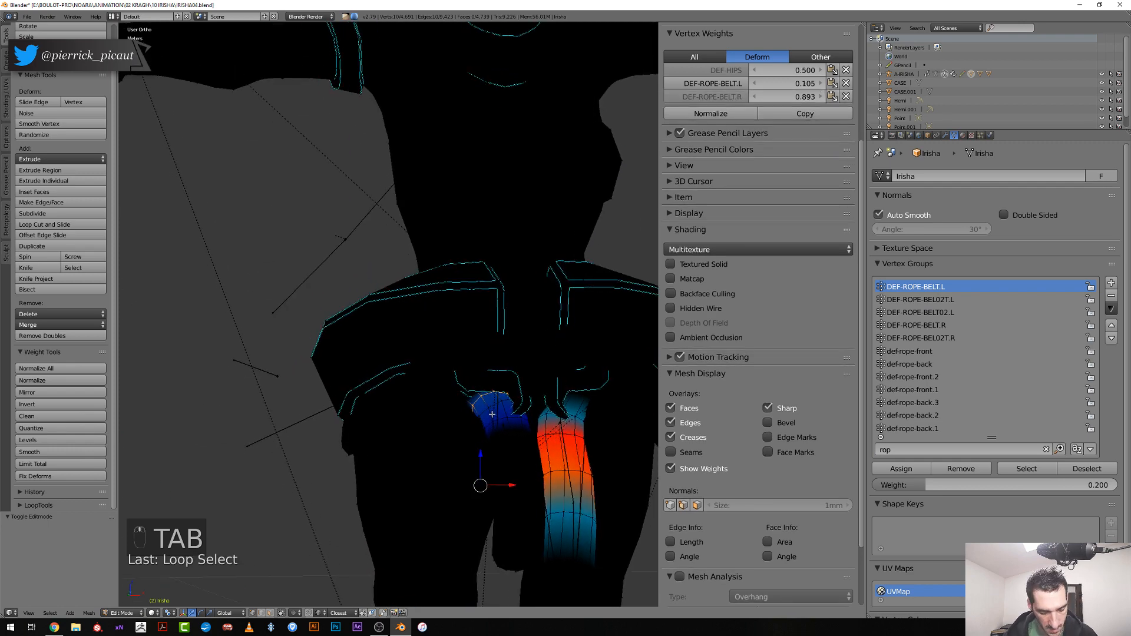
pyautogui.press('l')
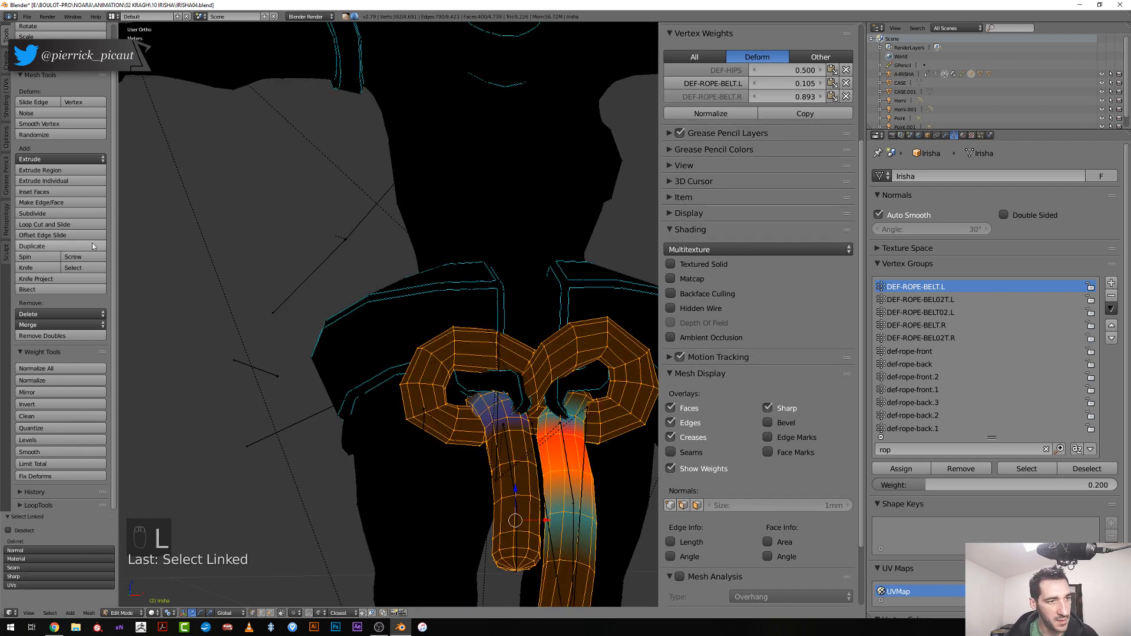
pyautogui.click(5, 134)
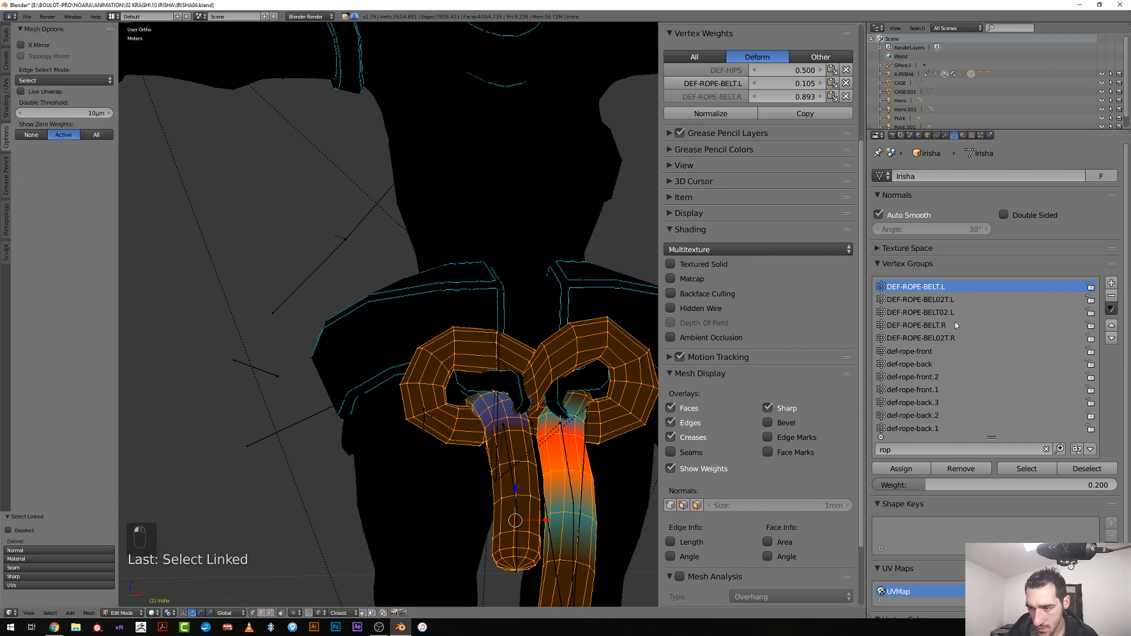
pyautogui.press('a')
# Select the upper edge loops of the character's right rope and remove them from the DEF-ROPE-BELT.L vertex group
pyautogui.keyDown('alt'); pyautogui.rightClick(499, 419); pyautogui.keyUp('alt')
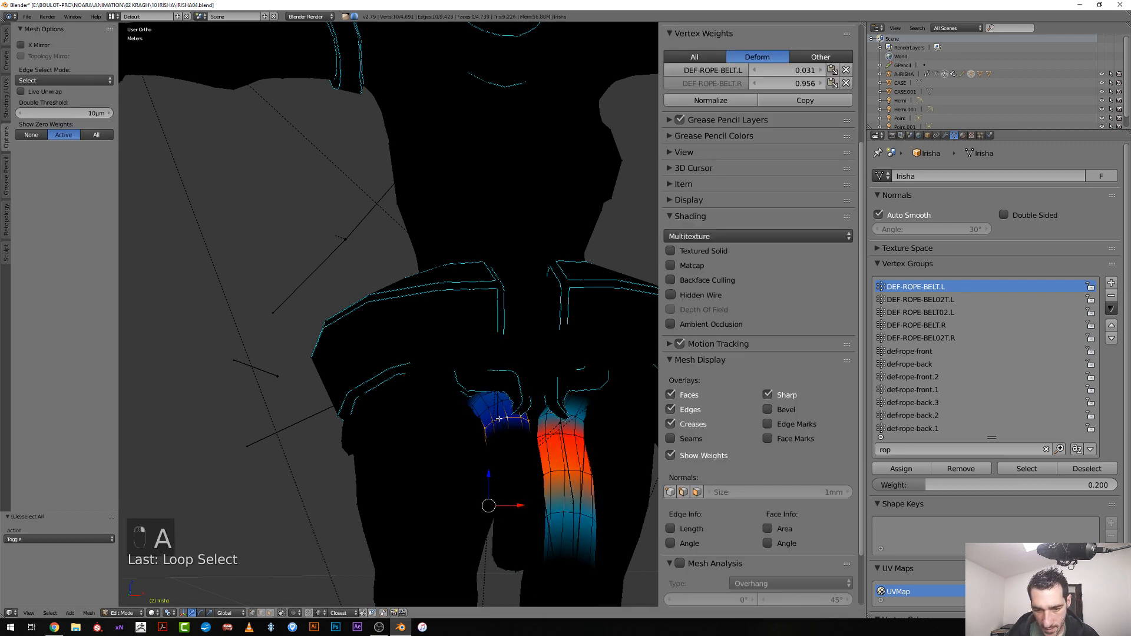
pyautogui.keyDown('alt'); pyautogui.keyDown('shift'); pyautogui.rightClick(487, 394); pyautogui.keyUp('shift'); pyautogui.keyUp('alt')
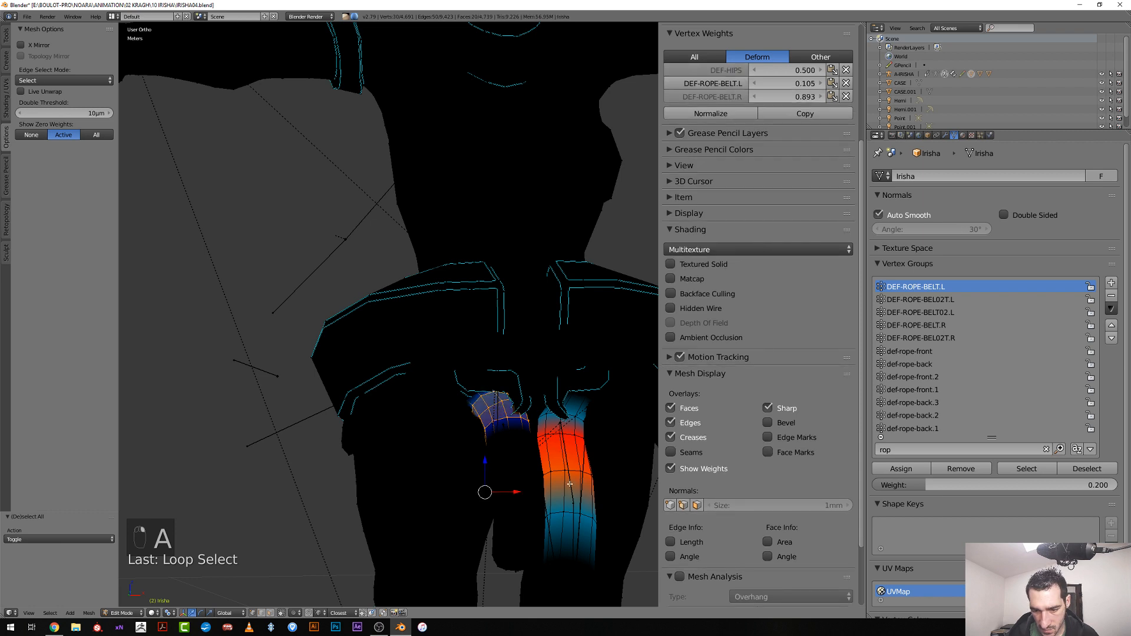
pyautogui.click(923, 300)
pyautogui.click(923, 313)
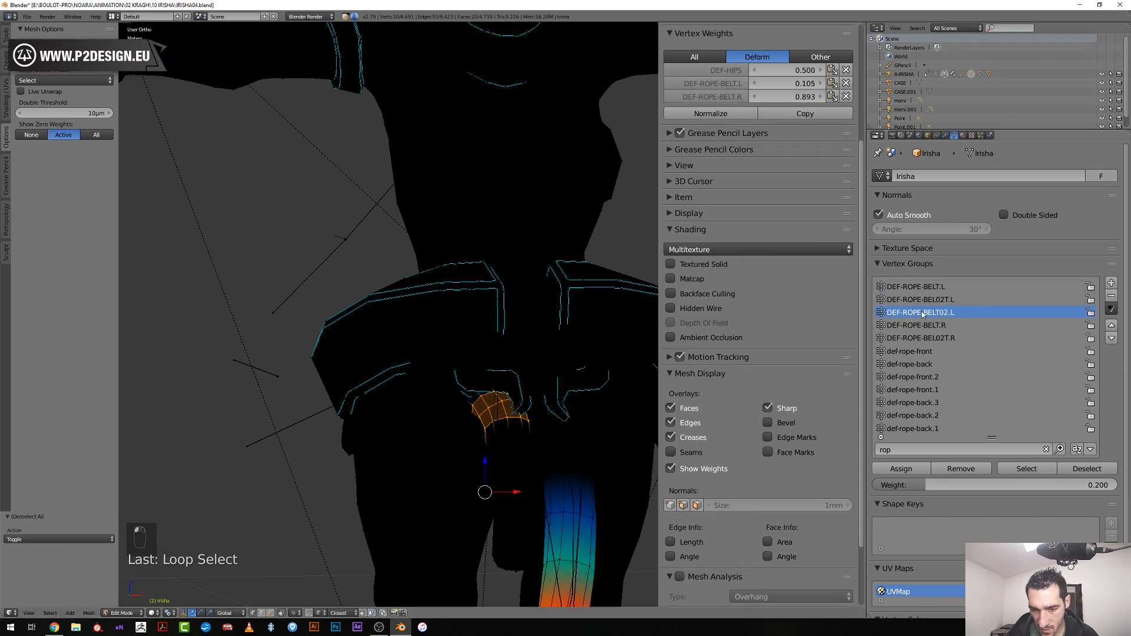
pyautogui.click(918, 286)
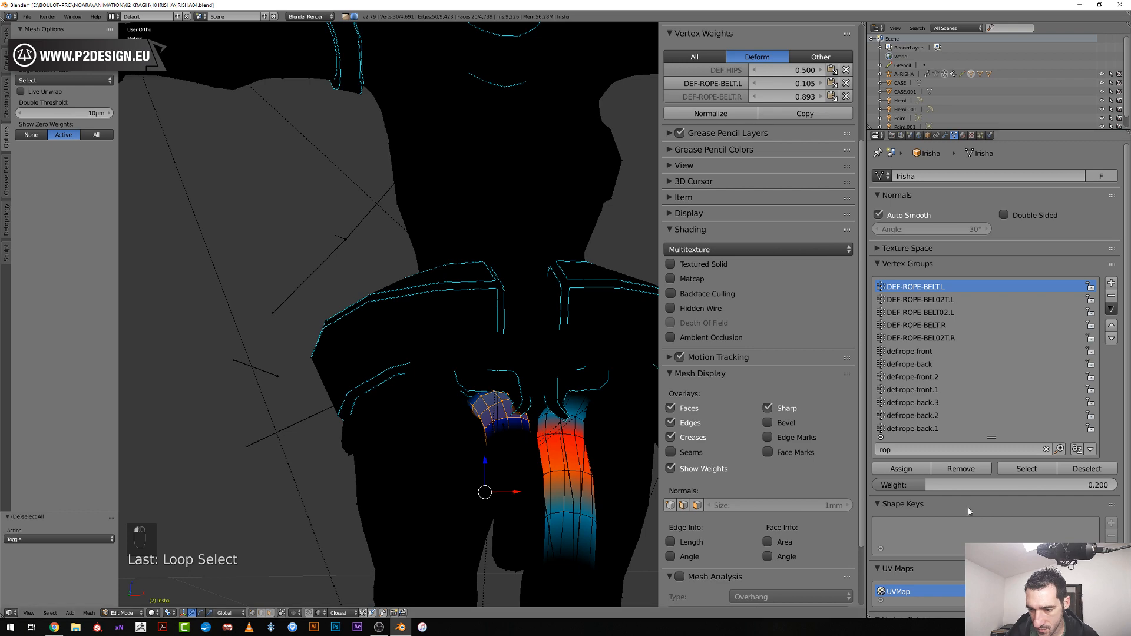
pyautogui.click(978, 471)
# Return to the armature pose and rotate the upper belt rope bone to check the corrected rope deformation
pyautogui.scroll(-5, 499, 469)
pyautogui.press('Tab')
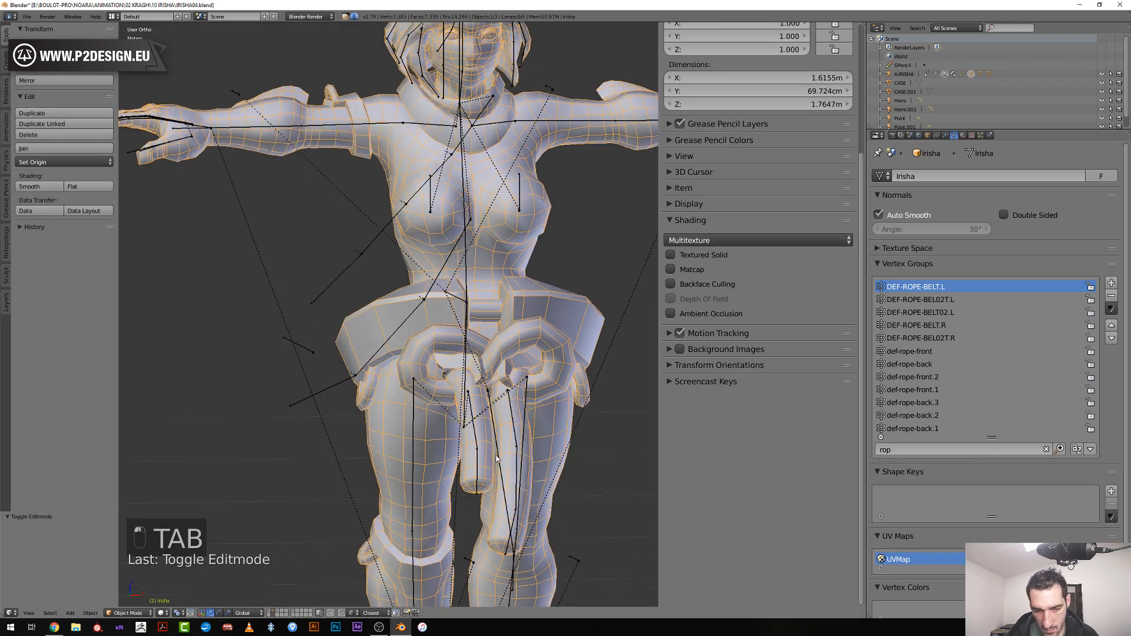
pyautogui.rightClick(500, 469)
pyautogui.press('r')
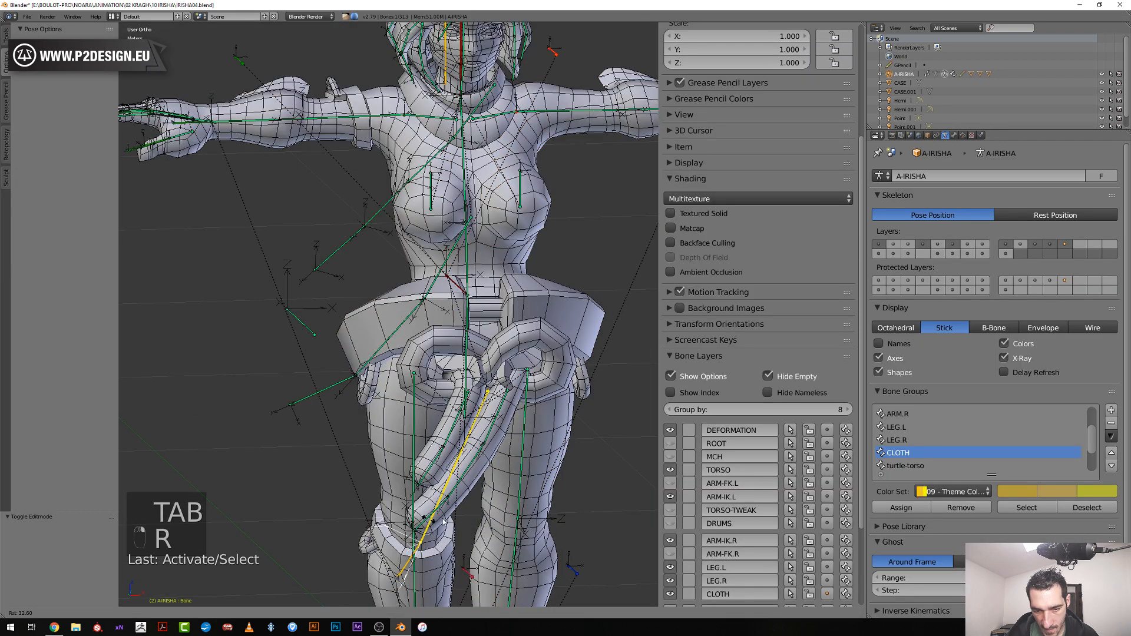
pyautogui.click(494, 542)
pyautogui.scroll(-3, 493, 542)
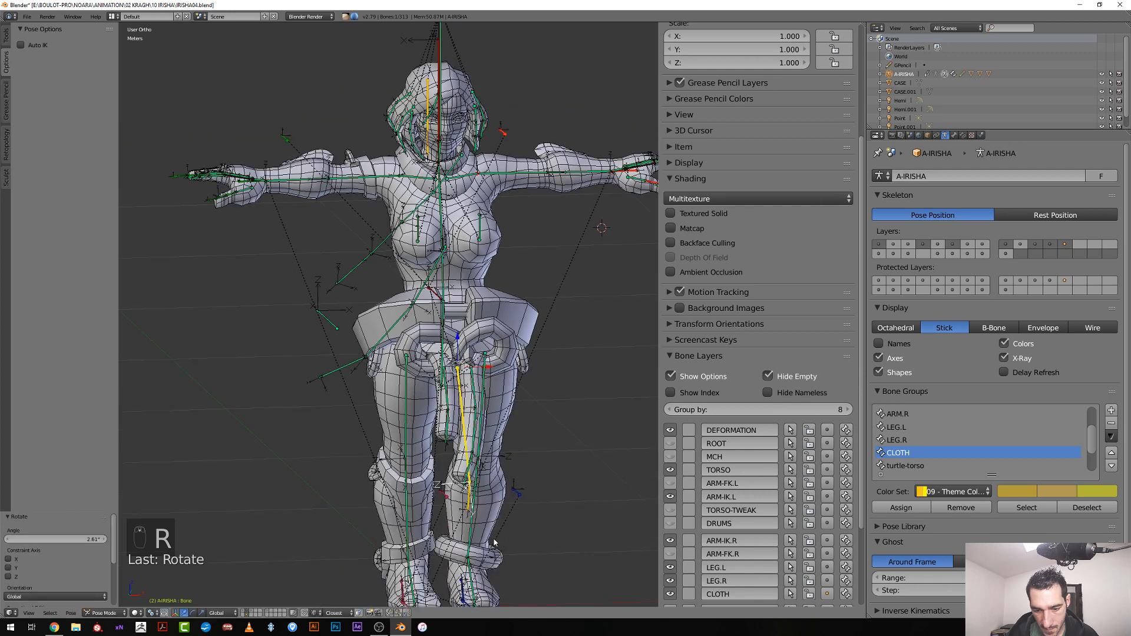
# Rotate the lower rope bone about 4.6° and the upper one about 7.2°, and swing the upper bone further sideways to test the weights
pyautogui.press('r')
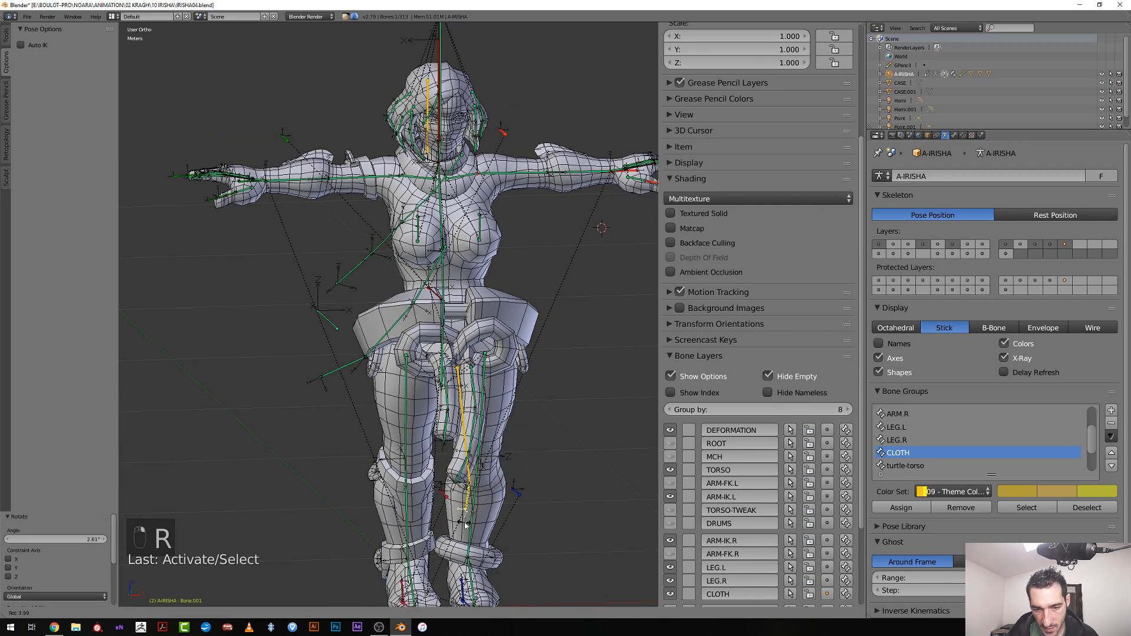
pyautogui.click(467, 504)
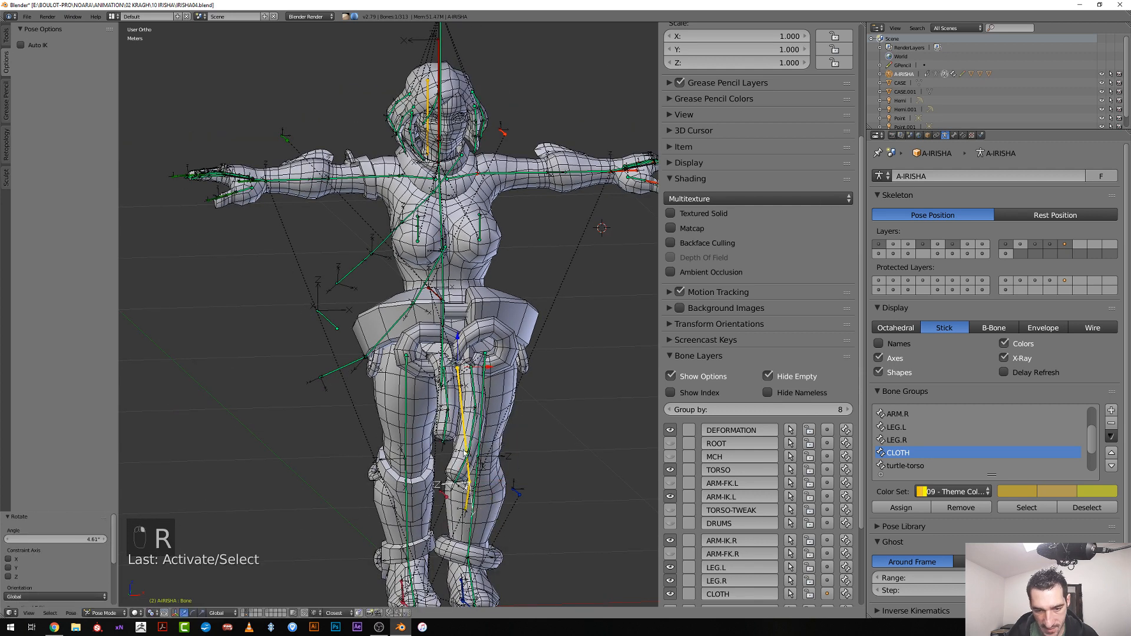
pyautogui.press('r')
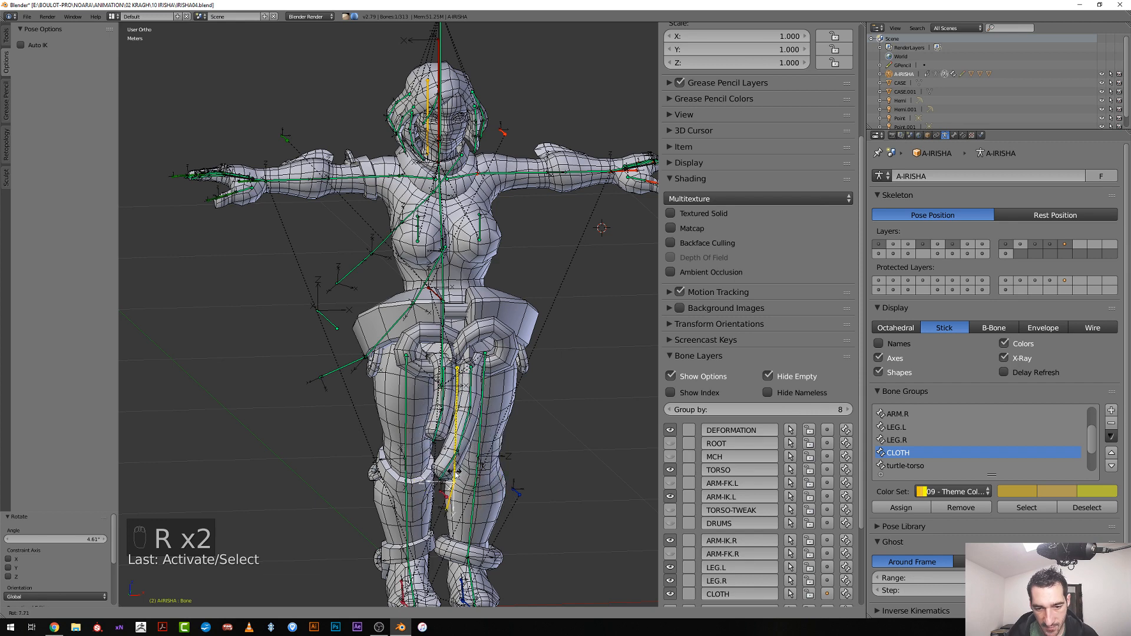
pyautogui.click(457, 473)
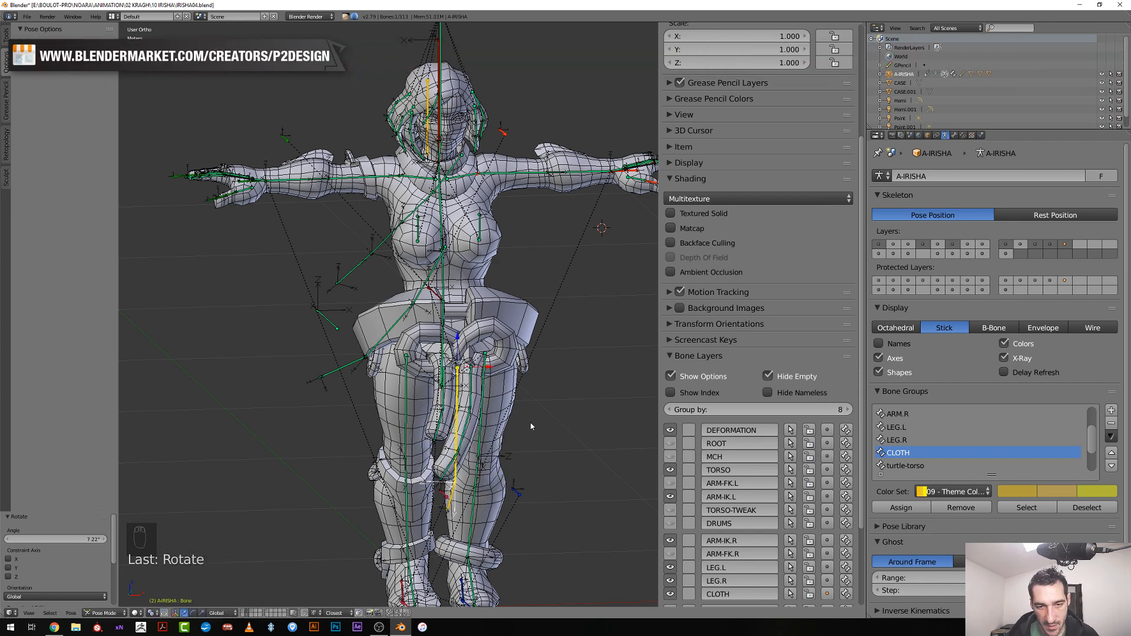
pyautogui.scroll(3, 531, 427)
pyautogui.press('r')
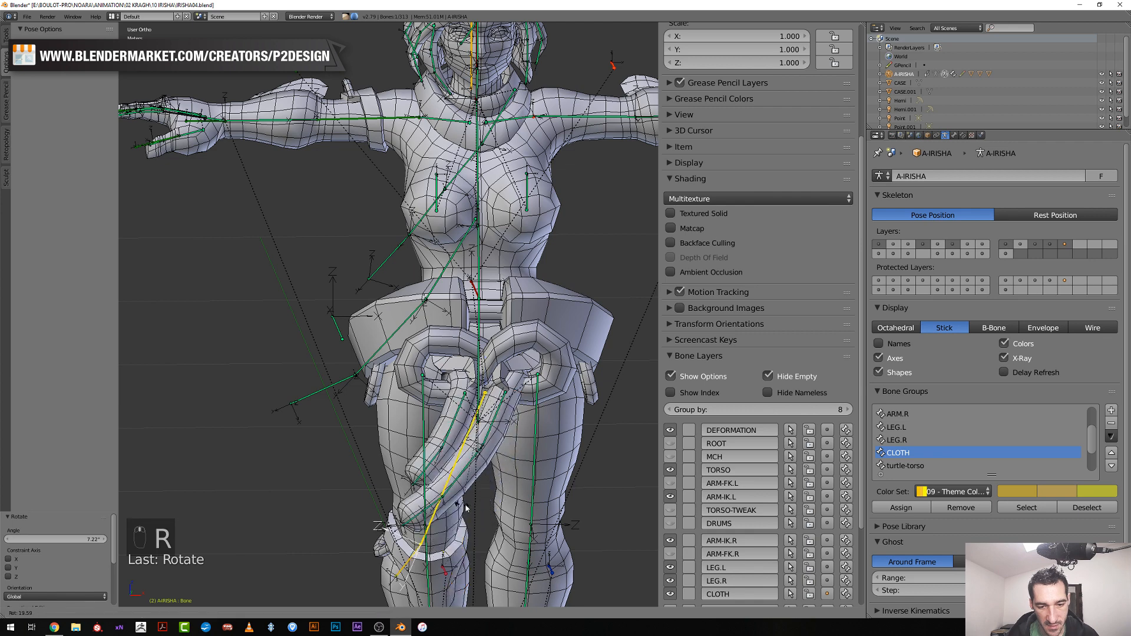
pyautogui.click(586, 486)
# Edit the Irisha mesh and assign the top edge loop of the character's right rope to DEF-ROPE-BELT.R with weight 0.3
pyautogui.scroll(2, 519, 448)
pyautogui.rightClick(484, 422)
pyautogui.press('Tab')
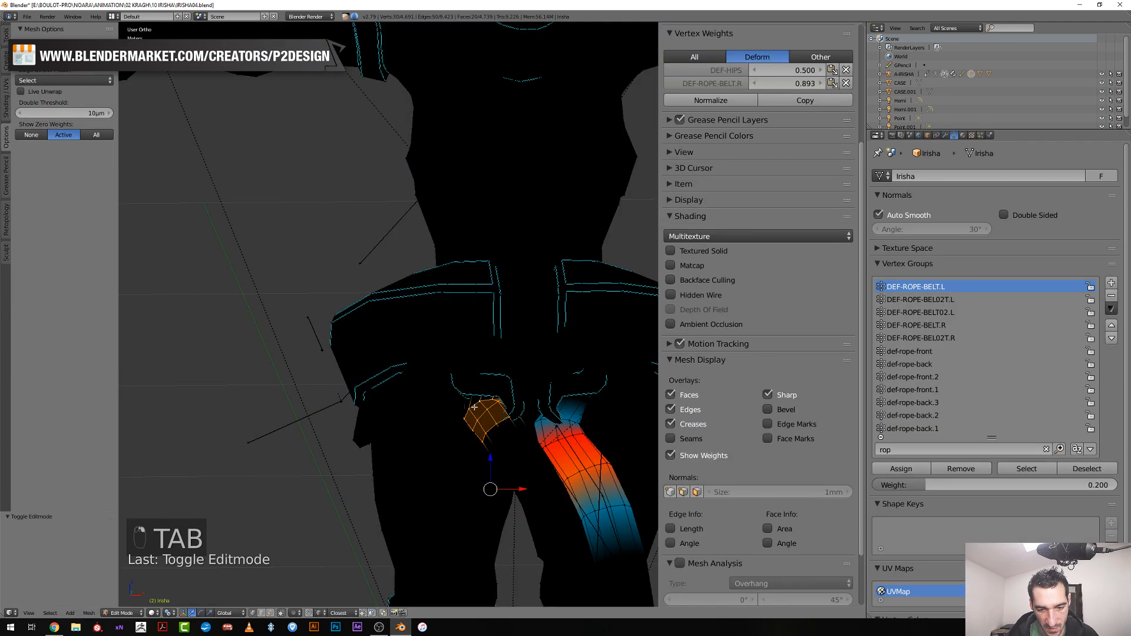
pyautogui.click(914, 328)
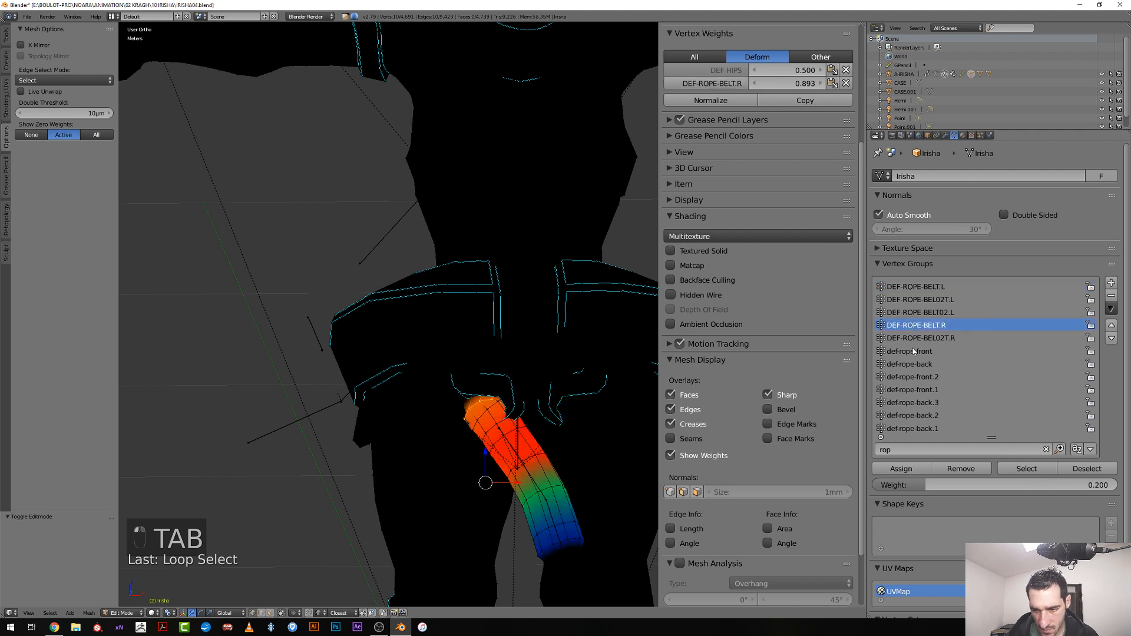
pyautogui.click(911, 485)
pyautogui.write('0.')
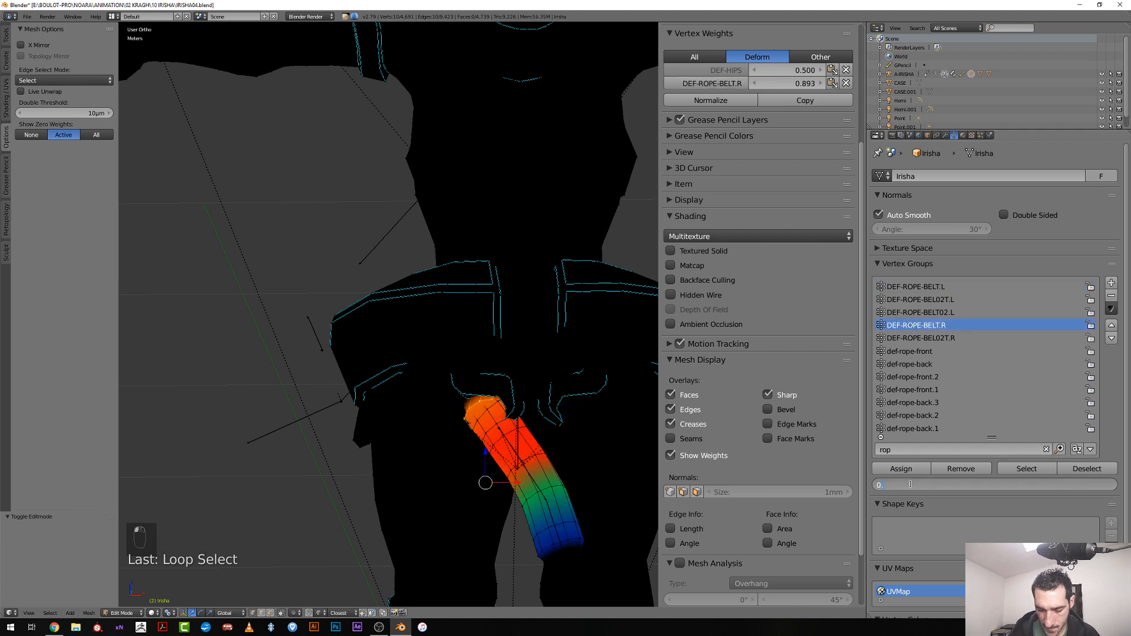
pyautogui.write('3')
pyautogui.press('Return')
pyautogui.click(900, 469)
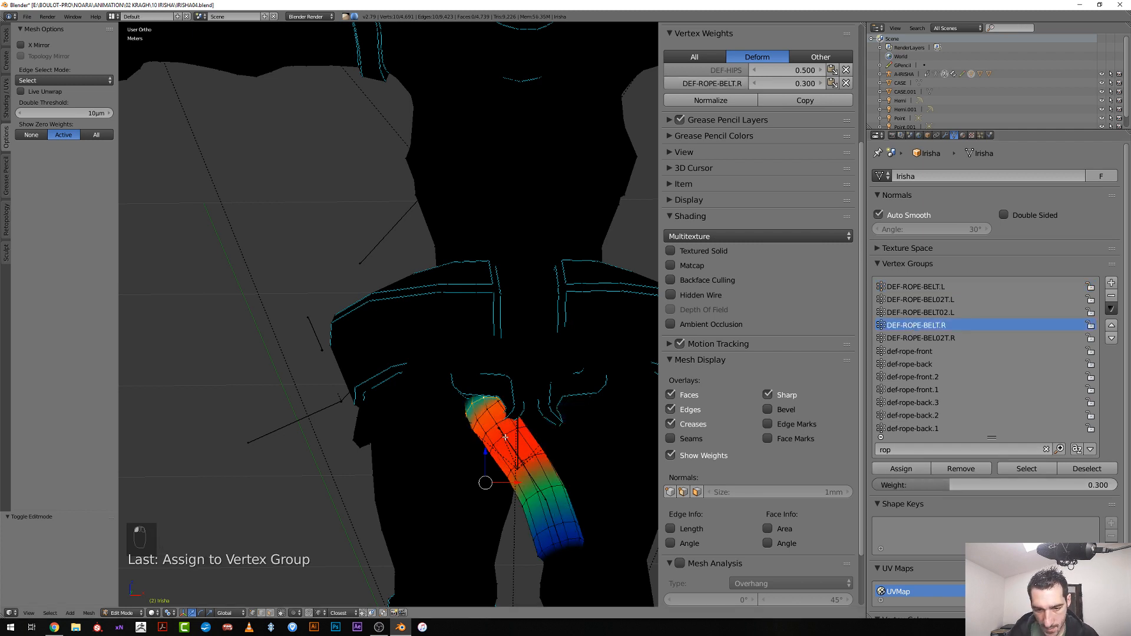
# Assign the second edge loop of the character's right rope to DEF-ROPE-BELT.R with weight 0.5
pyautogui.keyDown('alt'); pyautogui.rightClick(483, 415); pyautogui.keyUp('alt')
pyautogui.click(946, 485)
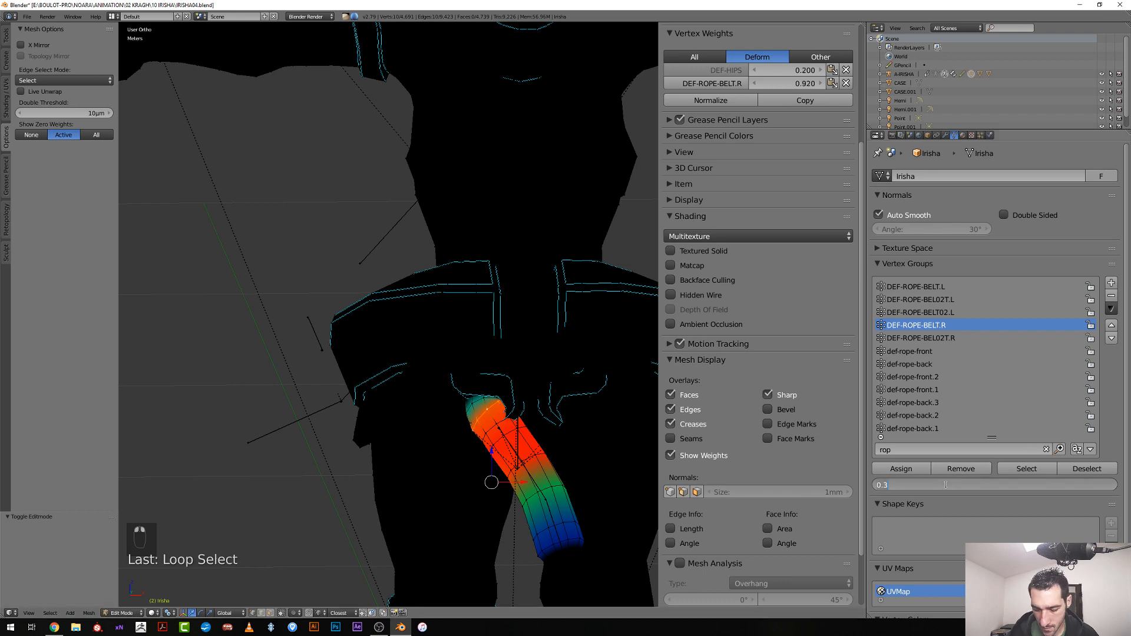
pyautogui.write('0.5')
pyautogui.press('Return')
pyautogui.click(900, 469)
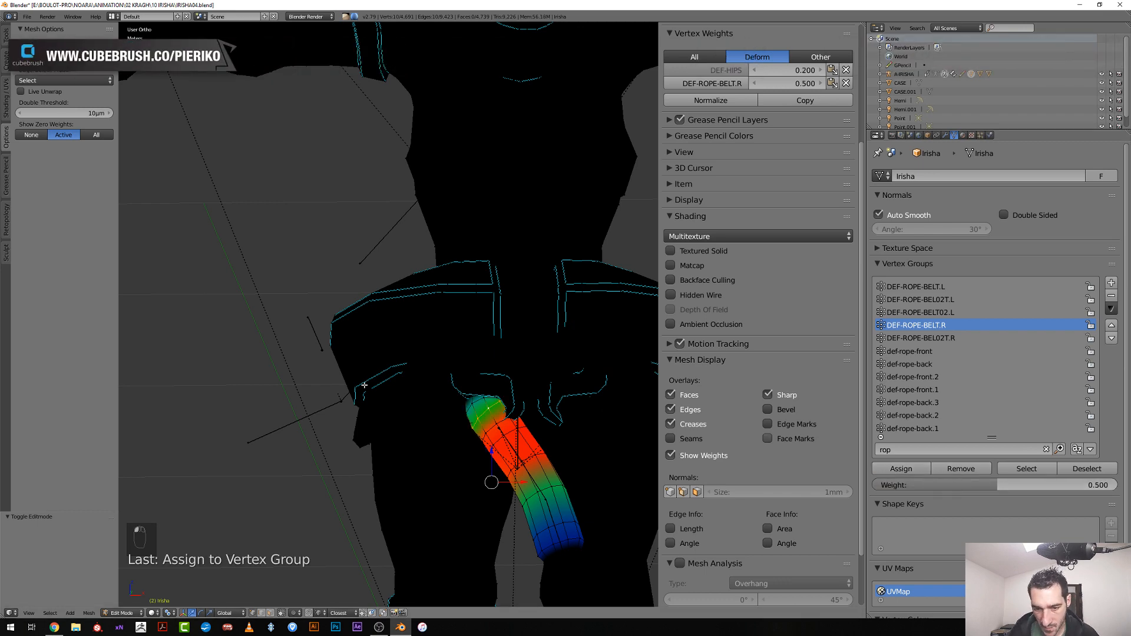
# Leave mesh editing and rotate the upper belt rope bone about 41° to check the new weights
pyautogui.scroll(-2, 349, 386)
pyautogui.press('Tab')
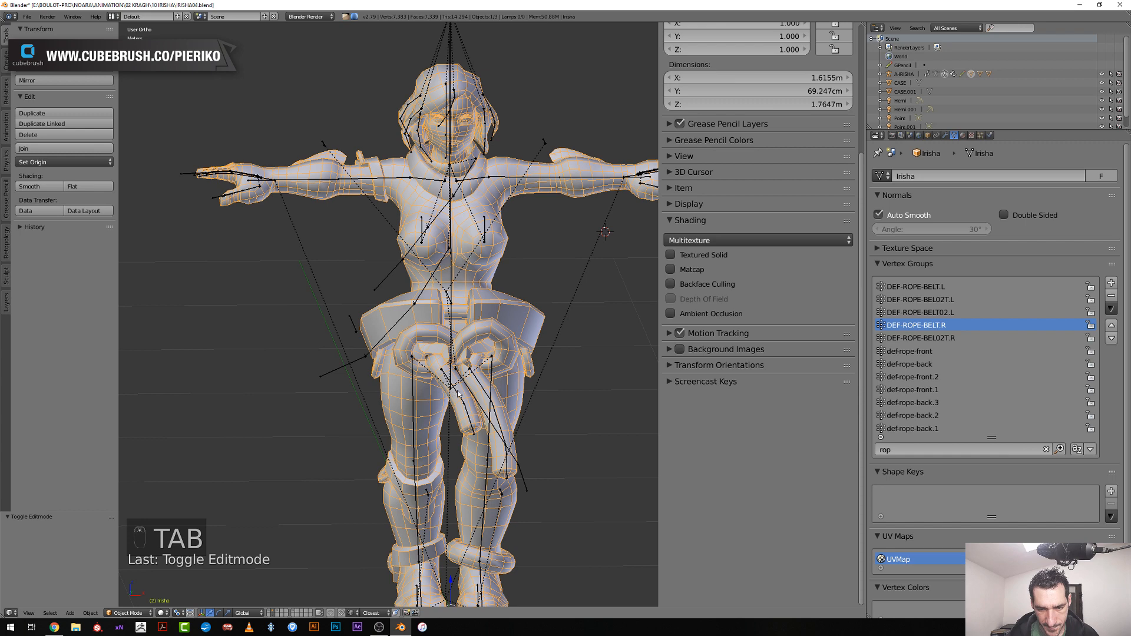
pyautogui.moveTo(465, 436); pyautogui.dragTo(496, 441, button='middle')
pyautogui.rightClick(503, 433)
pyautogui.press('r')
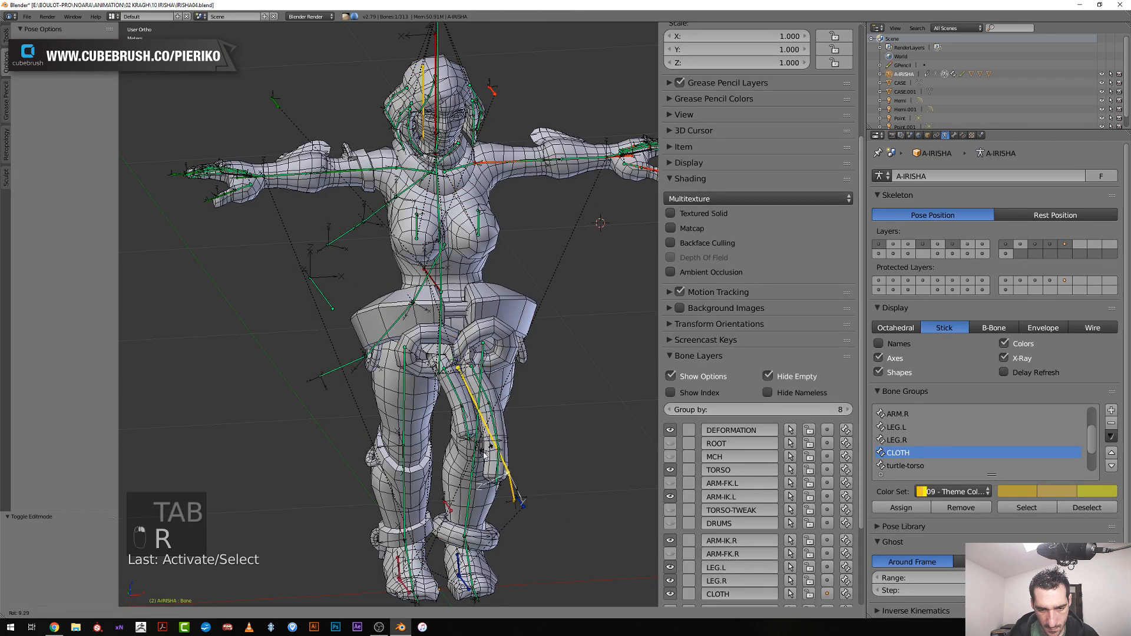
pyautogui.click(448, 495)
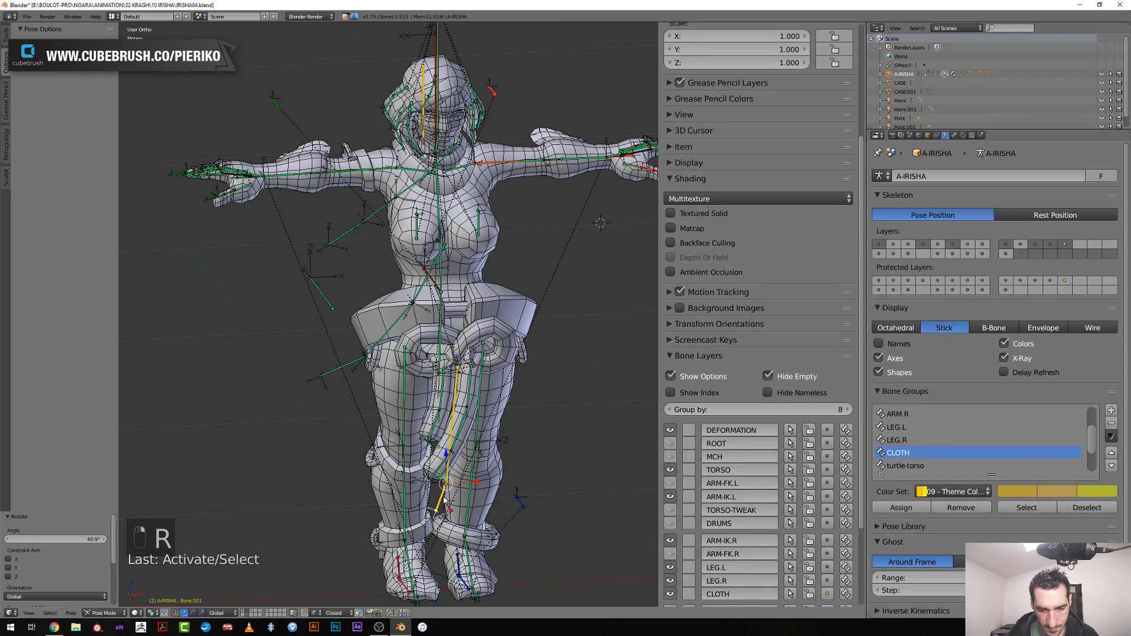
# Clear the pose rotation of the belt rope bones
pyautogui.press('r')
pyautogui.press('Escape')
pyautogui.moveTo(451, 543); pyautogui.dragTo(486, 518, button='middle')
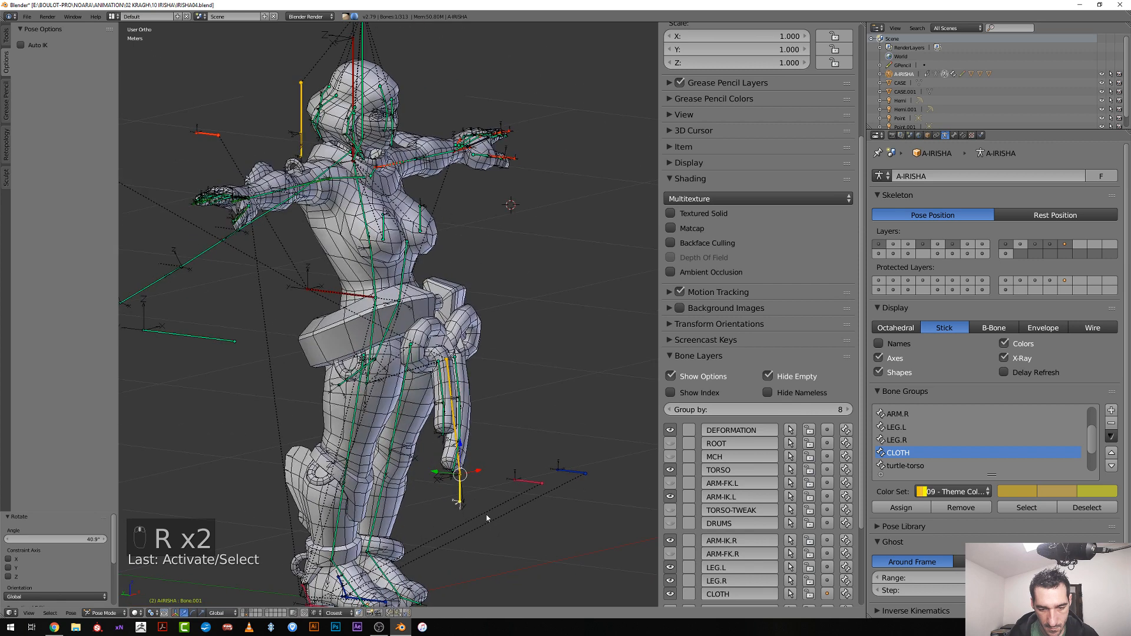
pyautogui.hotkey('alt', 'r')
pyautogui.moveTo(456, 451); pyautogui.dragTo(430, 469, button='middle')
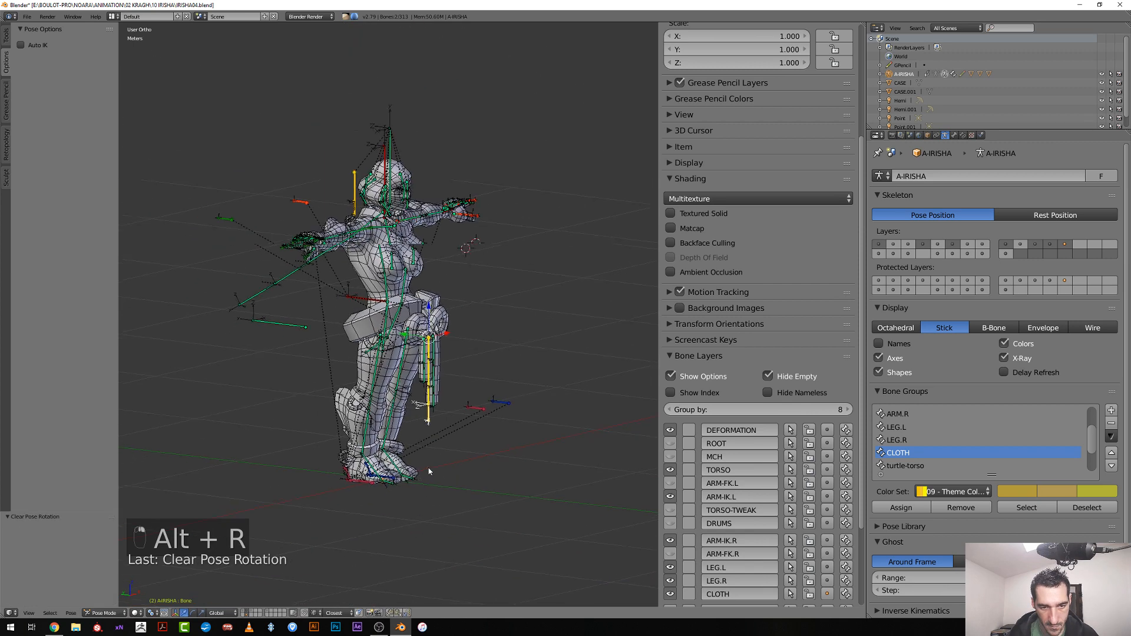
# Select the TORSO control bone and turn off the axes display for the A-IRISHA armature
pyautogui.scroll(3, 452, 397)
pyautogui.rightClick(338, 297)
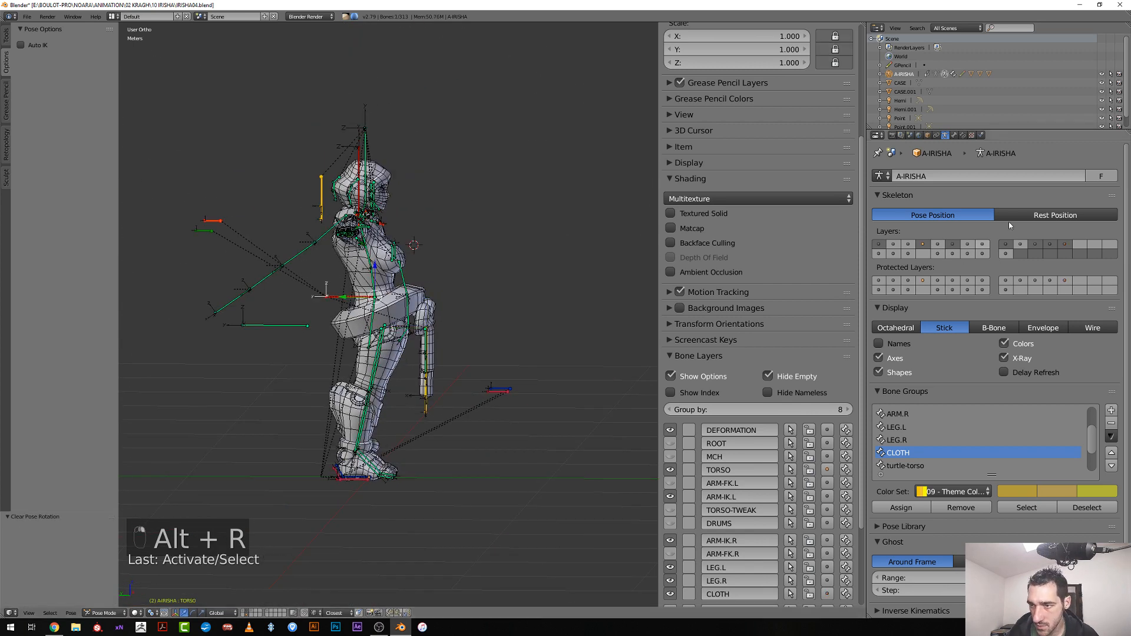
pyautogui.click(880, 359)
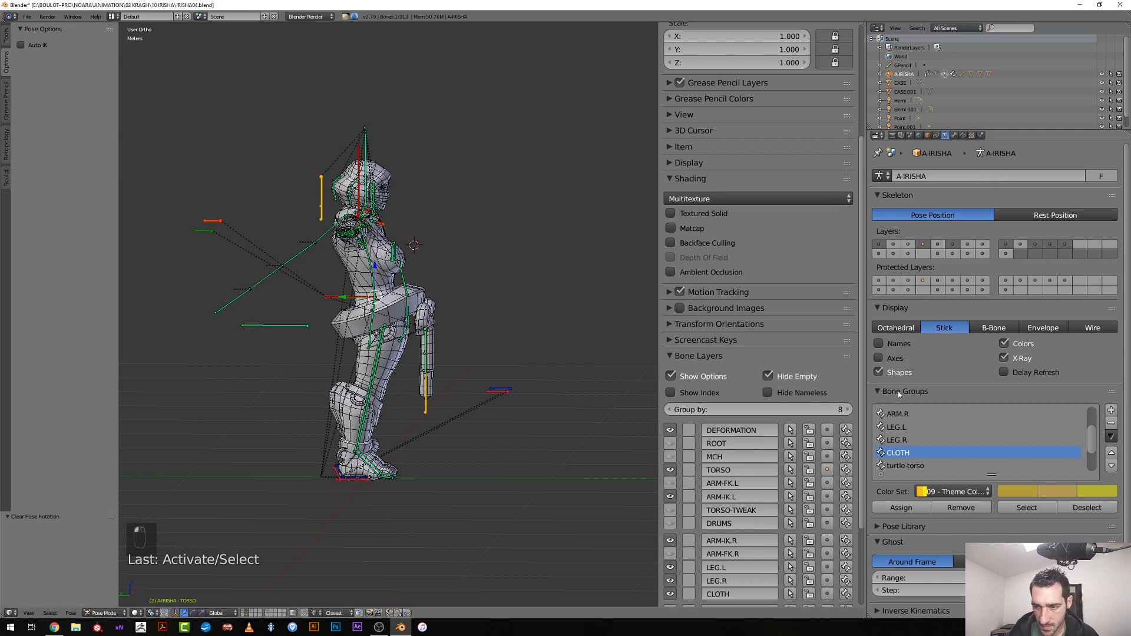
# Turn off the display of relationship lines in the 3D view and collapse the bone layers and display settings
pyautogui.scroll(-4, 760, 361)
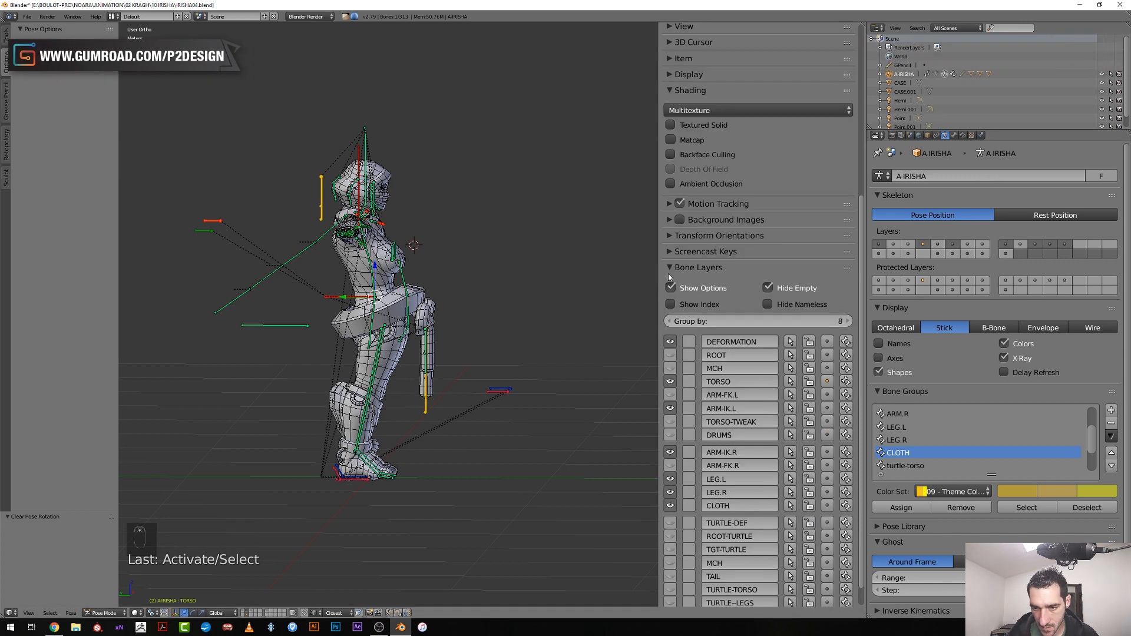
pyautogui.click(669, 270)
pyautogui.scroll(4, 669, 254)
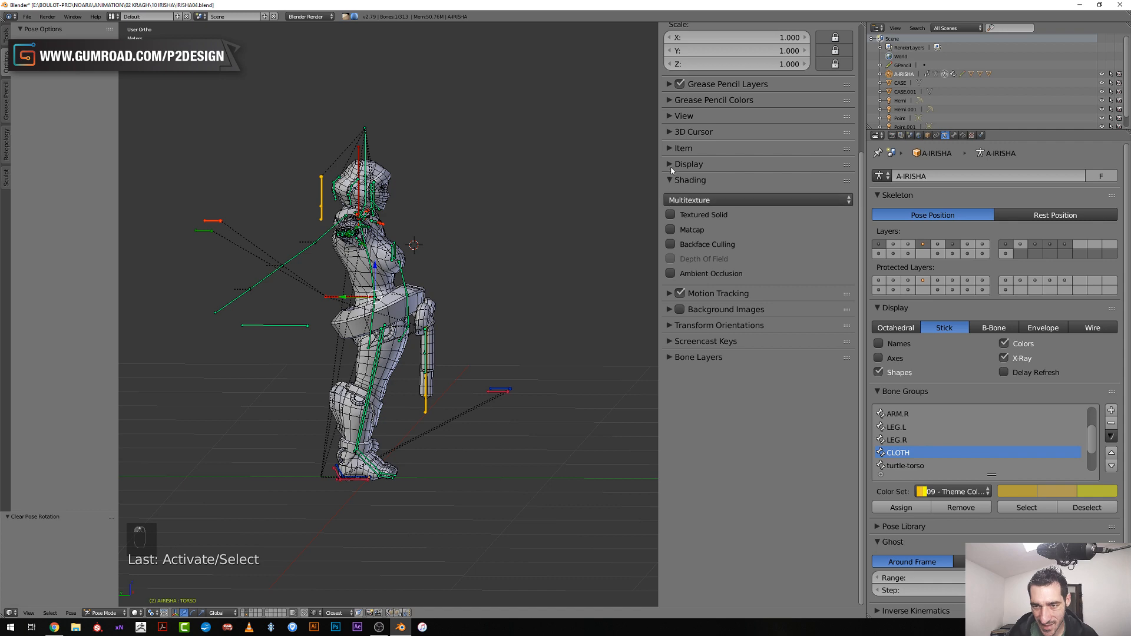
pyautogui.click(672, 167)
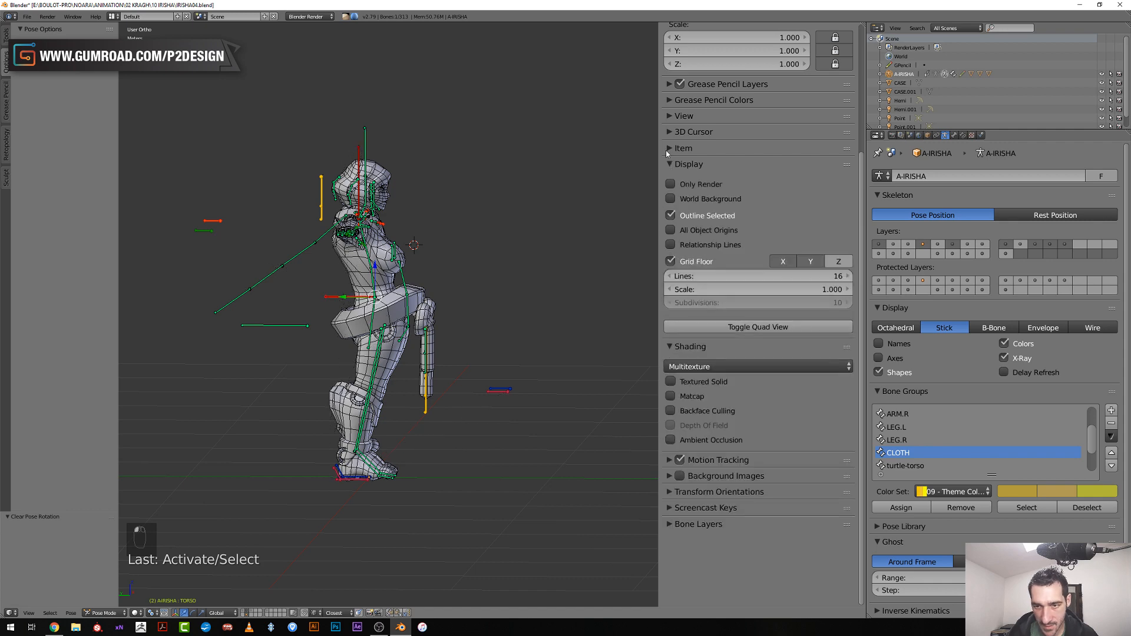
pyautogui.click(670, 164)
# Move the TORSO control about 6.7 cm along Y and -23.4 cm along Z to bend the legs
pyautogui.press('KP_3')
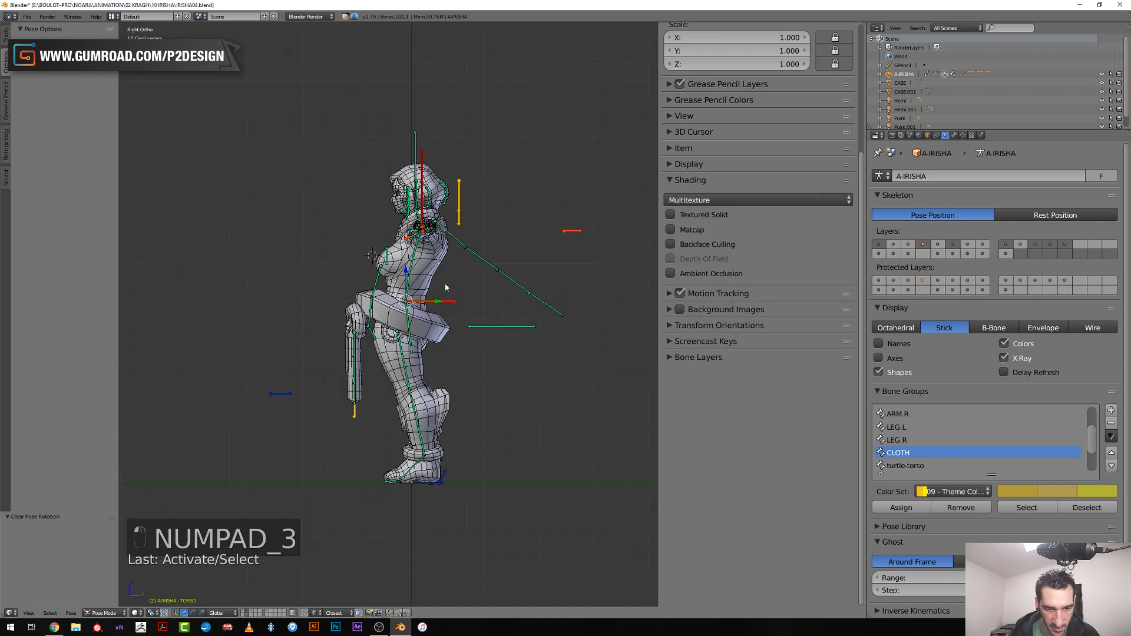
pyautogui.scroll(3, 444, 284)
pyautogui.press('g')
pyautogui.click(473, 451)
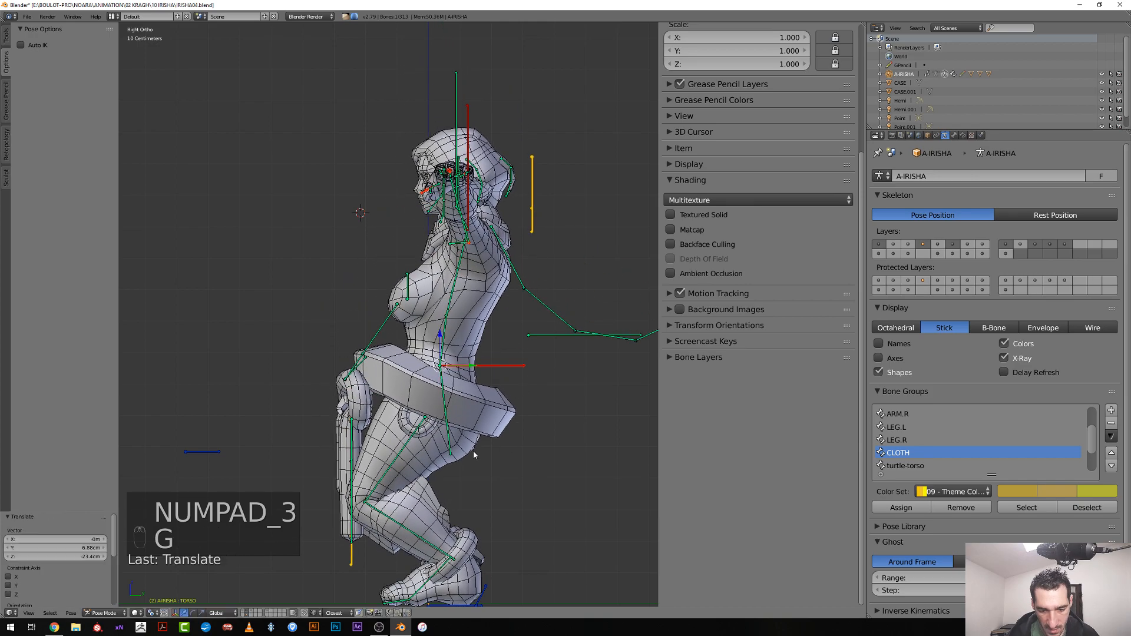
pyautogui.moveTo(473, 450); pyautogui.dragTo(547, 479, button='middle')
pyautogui.keyDown('shift'); pyautogui.moveTo(437, 527); pyautogui.dragTo(501, 399, button='middle'); pyautogui.keyUp('shift')
pyautogui.moveTo(501, 398); pyautogui.dragTo(498, 379, button='middle')
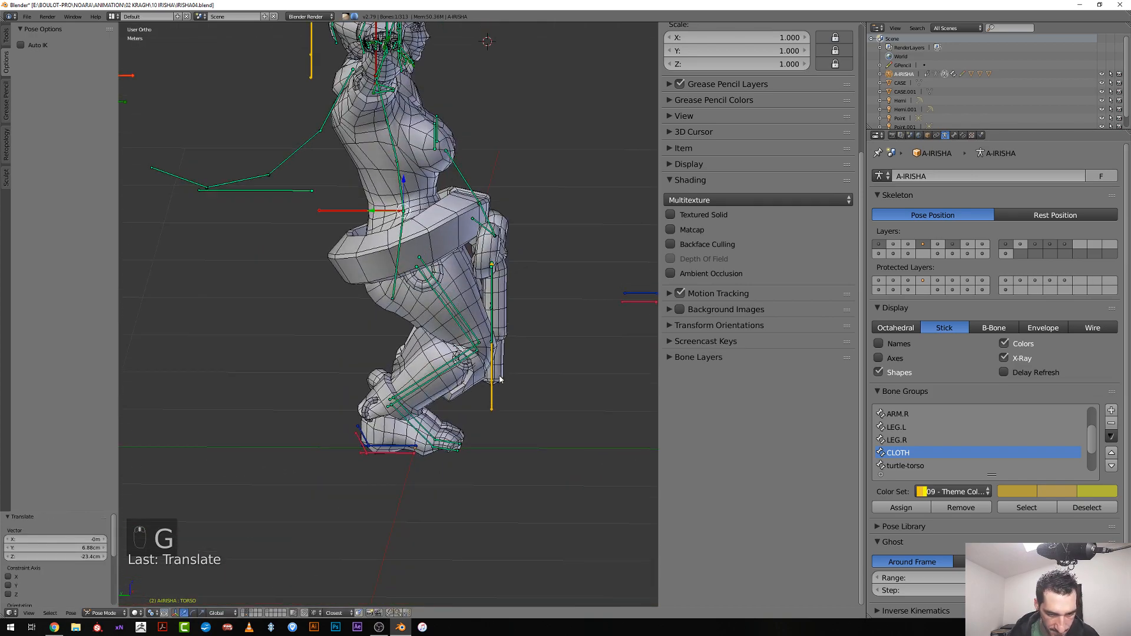
# Raise and lower the TORSO control to test how the knees and ankles deform
pyautogui.press('g')
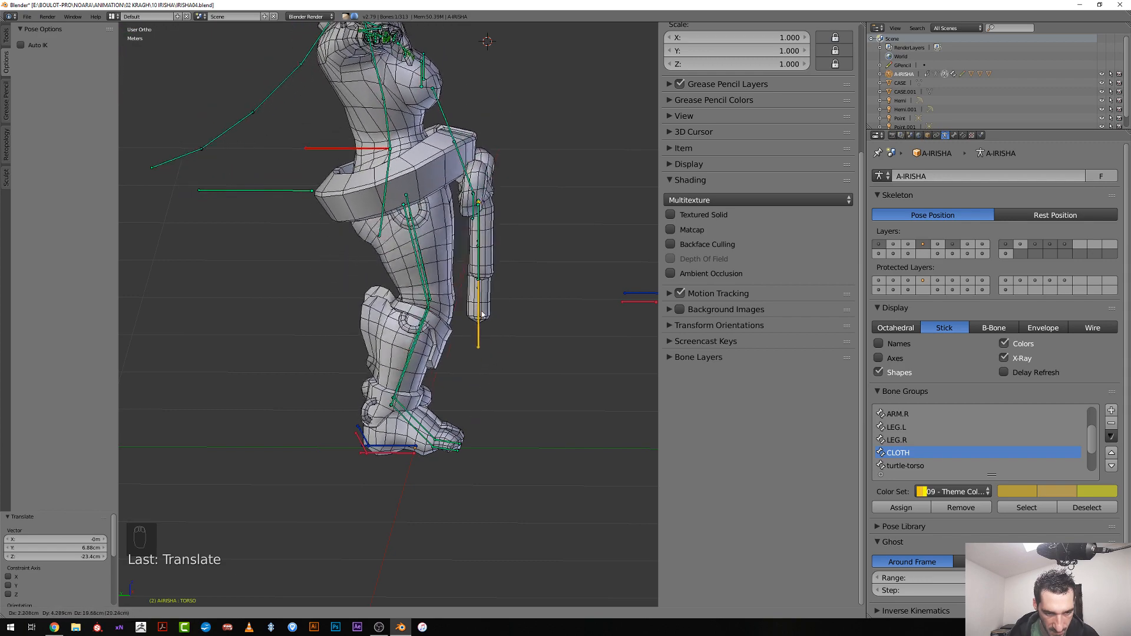
pyautogui.click(360, 408)
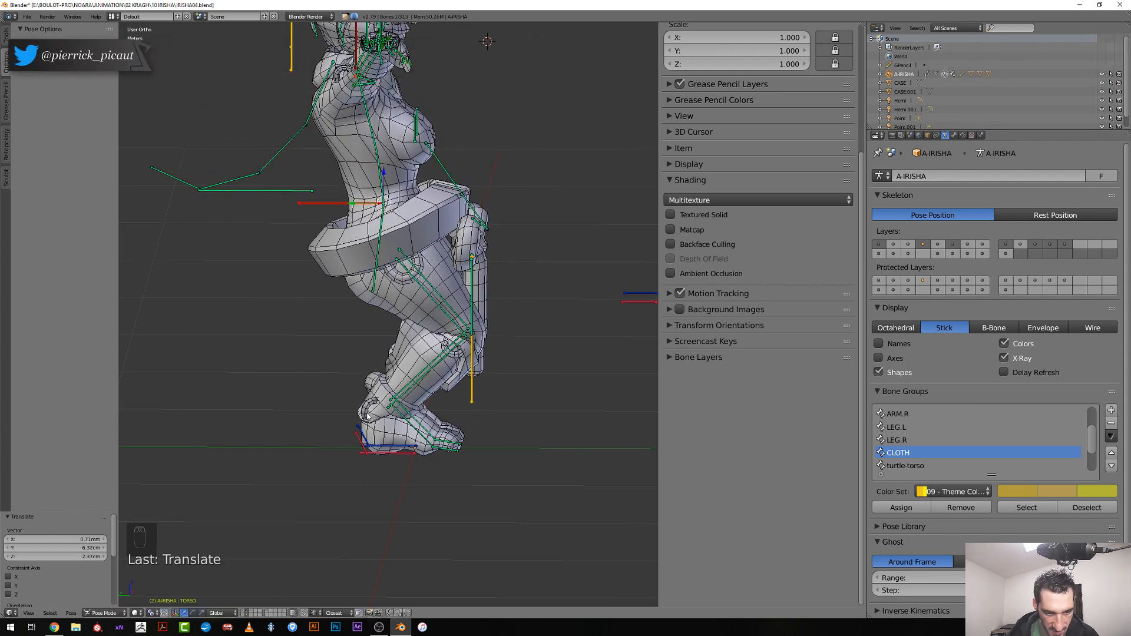
pyautogui.scroll(4, 367, 416)
pyautogui.press('g')
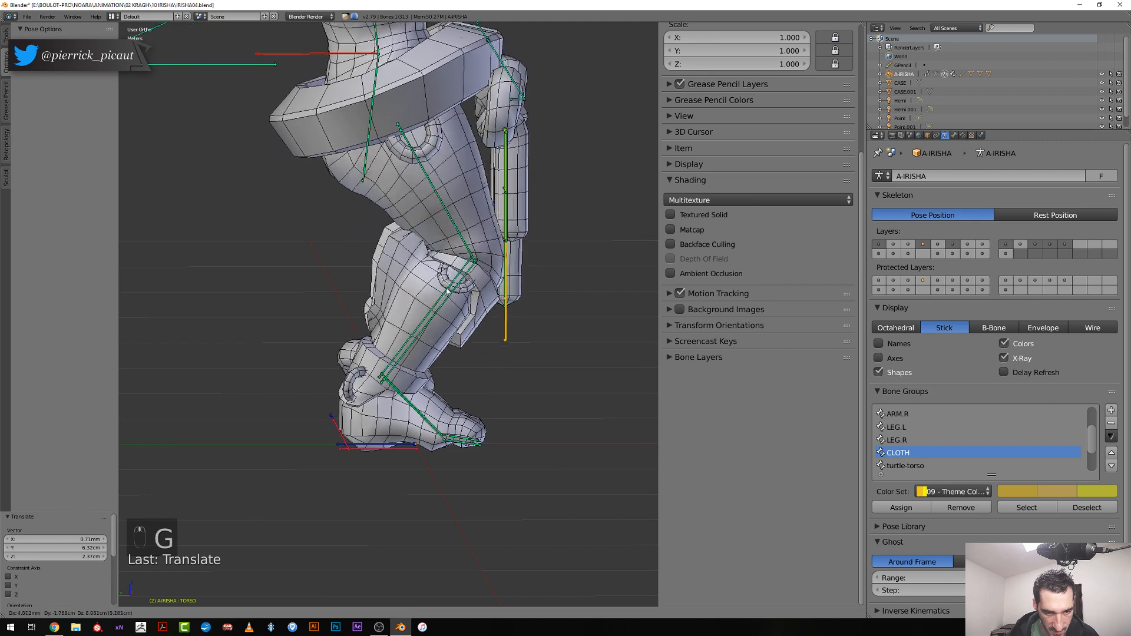
pyautogui.click(356, 414)
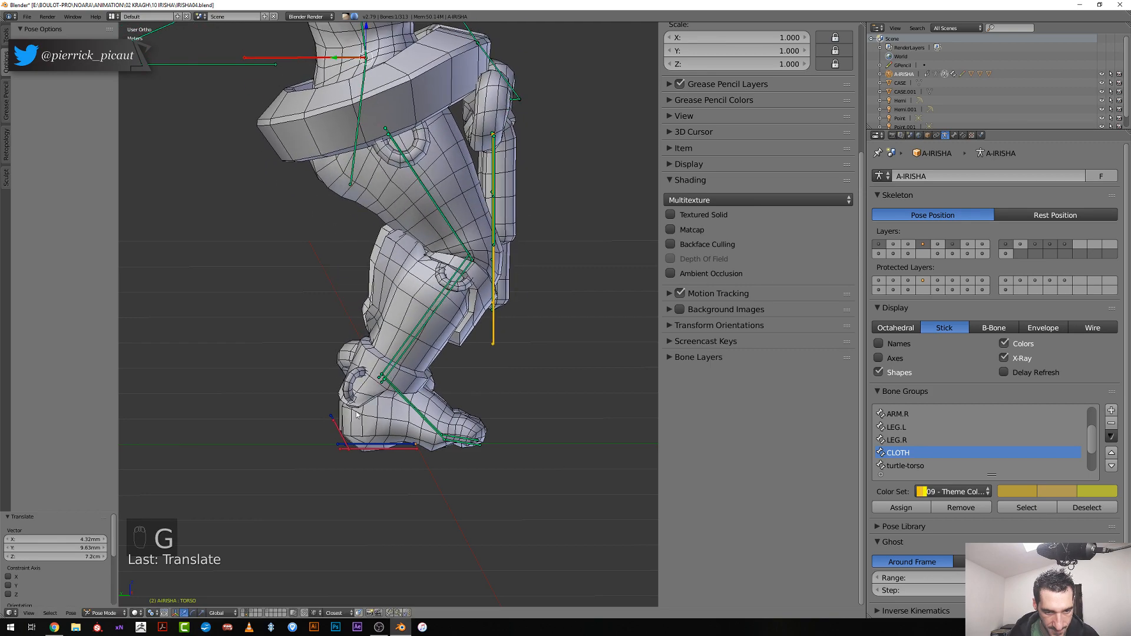
# Edit the Irisha mesh, filter its vertex groups by "shin" and make DEF-SHIN.R the active group
pyautogui.click(363, 396)
pyautogui.moveTo(363, 396); pyautogui.dragTo(389, 400, button='middle')
pyautogui.scroll(2, 378, 405)
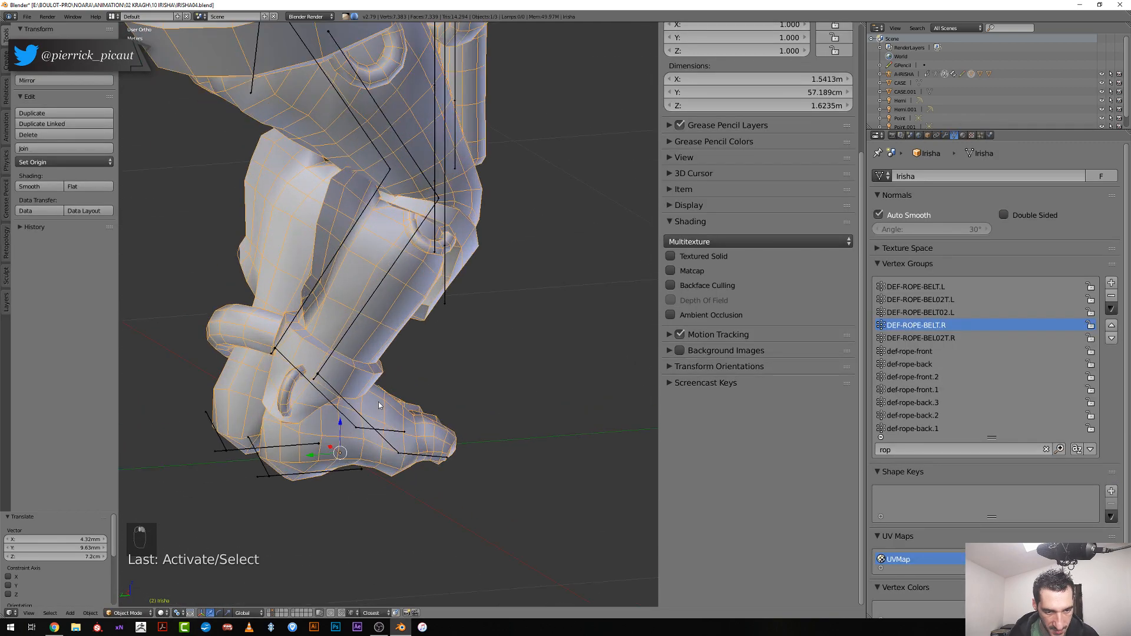
pyautogui.press('Tab')
pyautogui.moveTo(346, 435); pyautogui.dragTo(413, 378, button='middle')
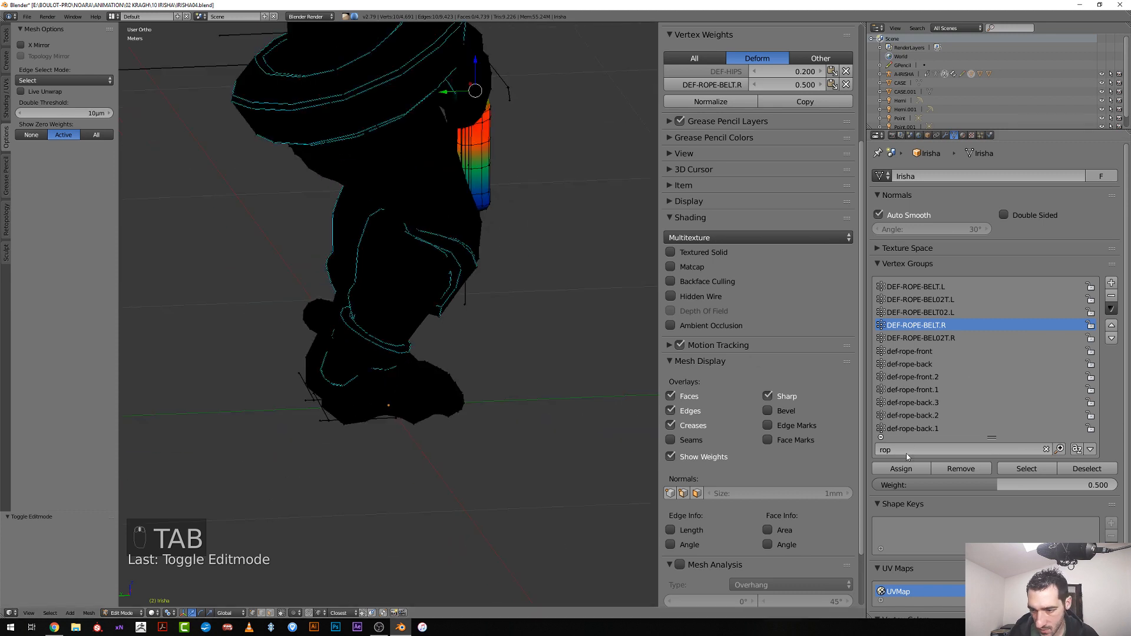
pyautogui.write('shin')
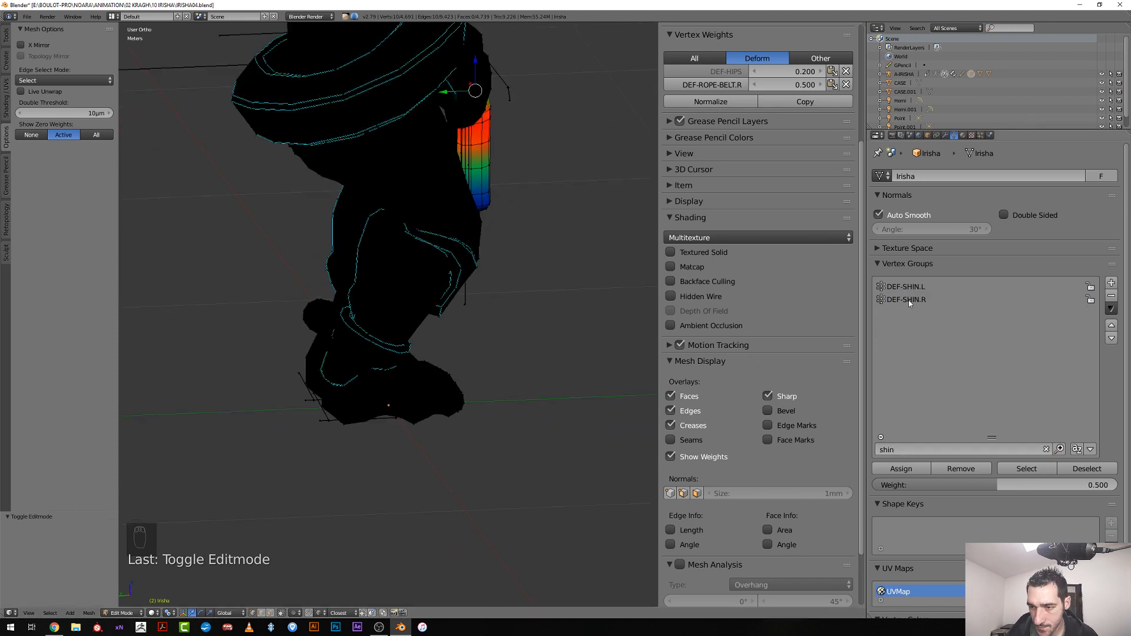
pyautogui.click(909, 300)
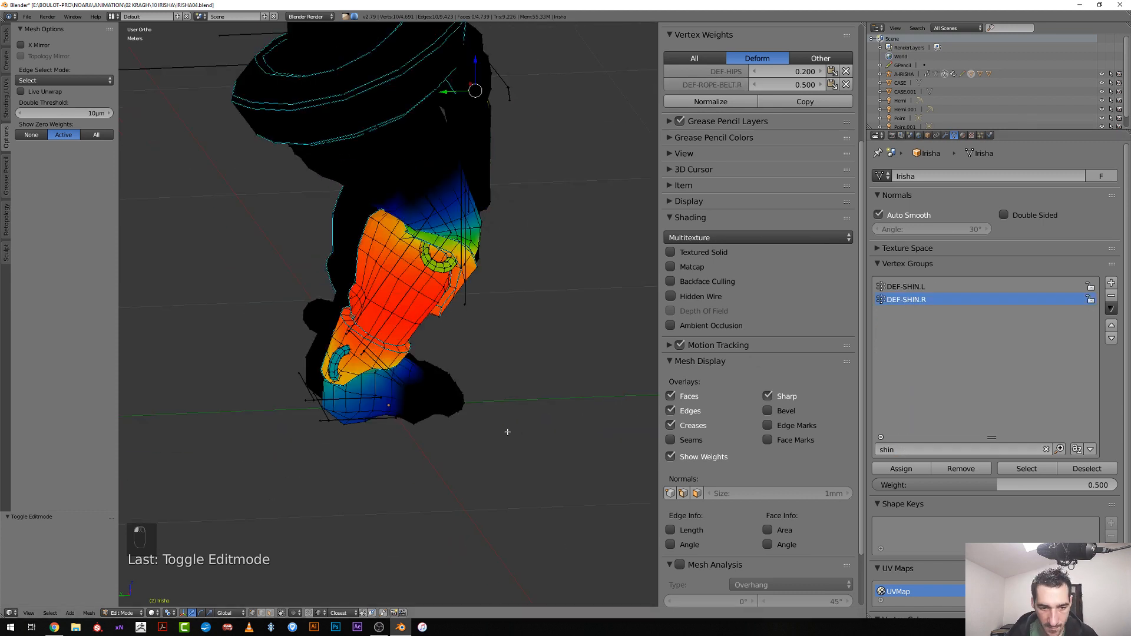
# Assign only the small curved ring on the right ankle cuff to DEF-SHIN.R with weight 1.000
pyautogui.moveTo(508, 430); pyautogui.dragTo(327, 426, button='middle')
pyautogui.press('a')
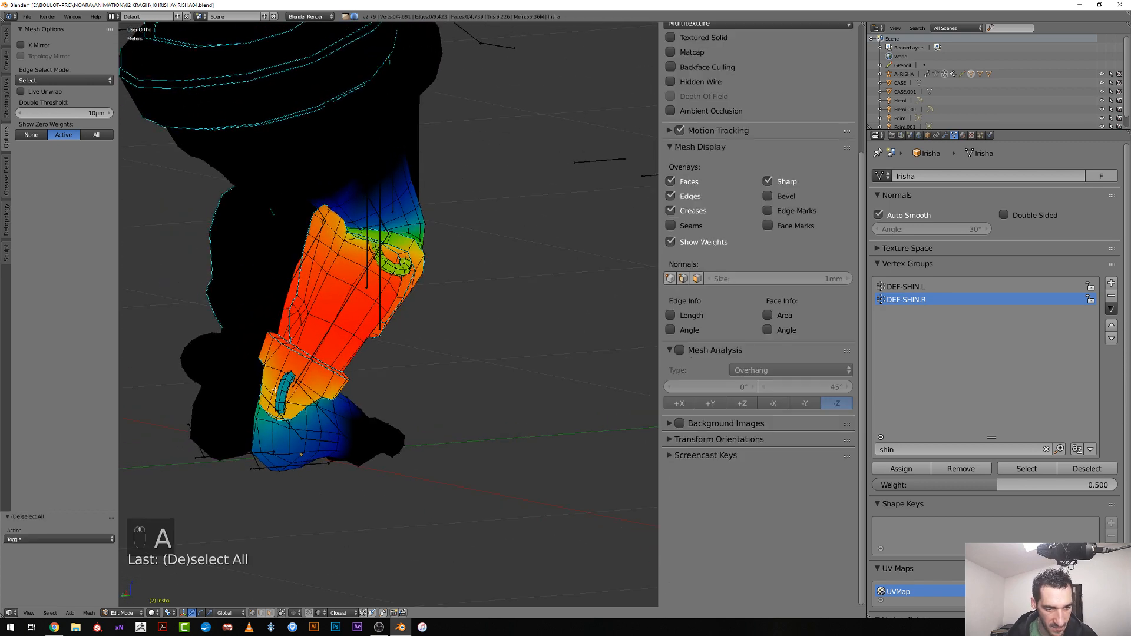
pyautogui.press('l')
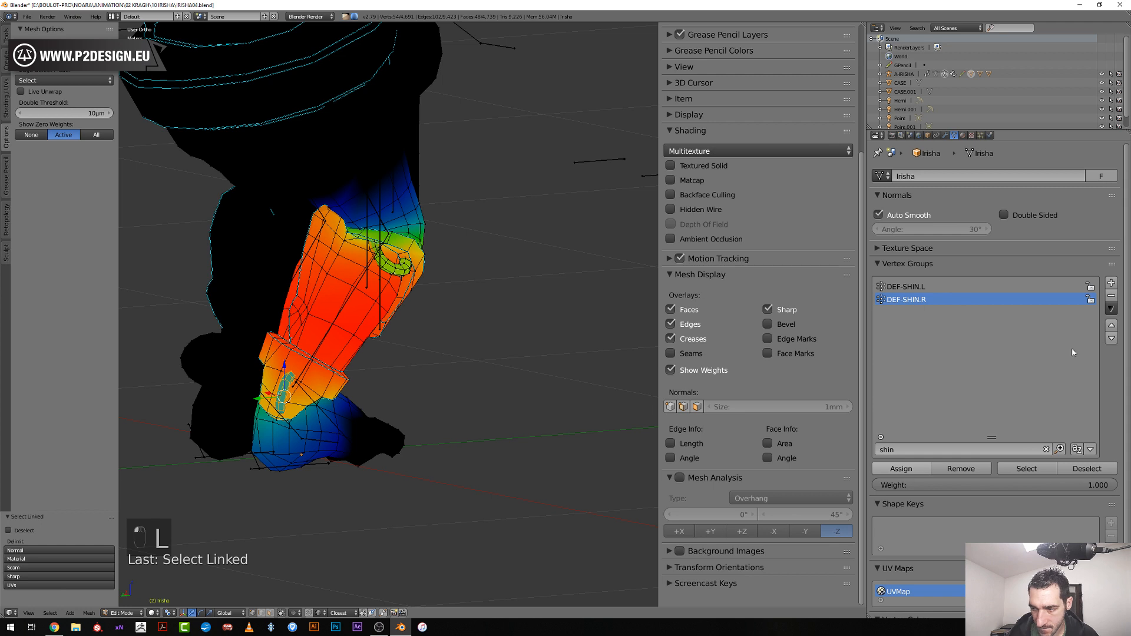
pyautogui.click(1112, 309)
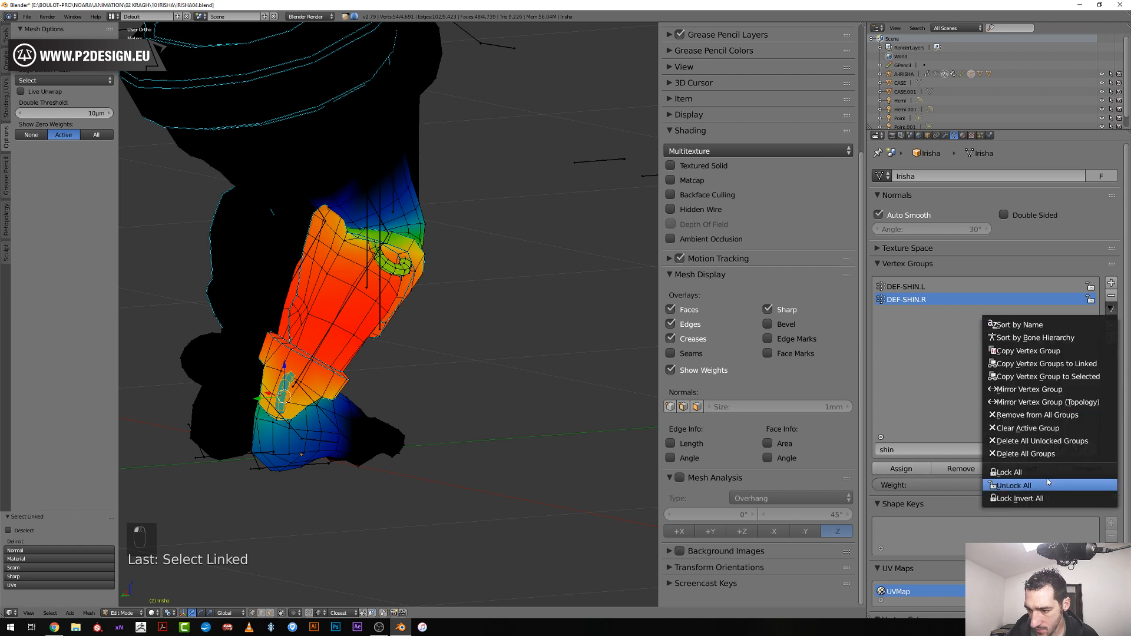
pyautogui.click(1054, 429)
pyautogui.click(901, 469)
# Select vertices on the lower edge of the right ankle cuff and grow the selection four times
pyautogui.scroll(2, 289, 408)
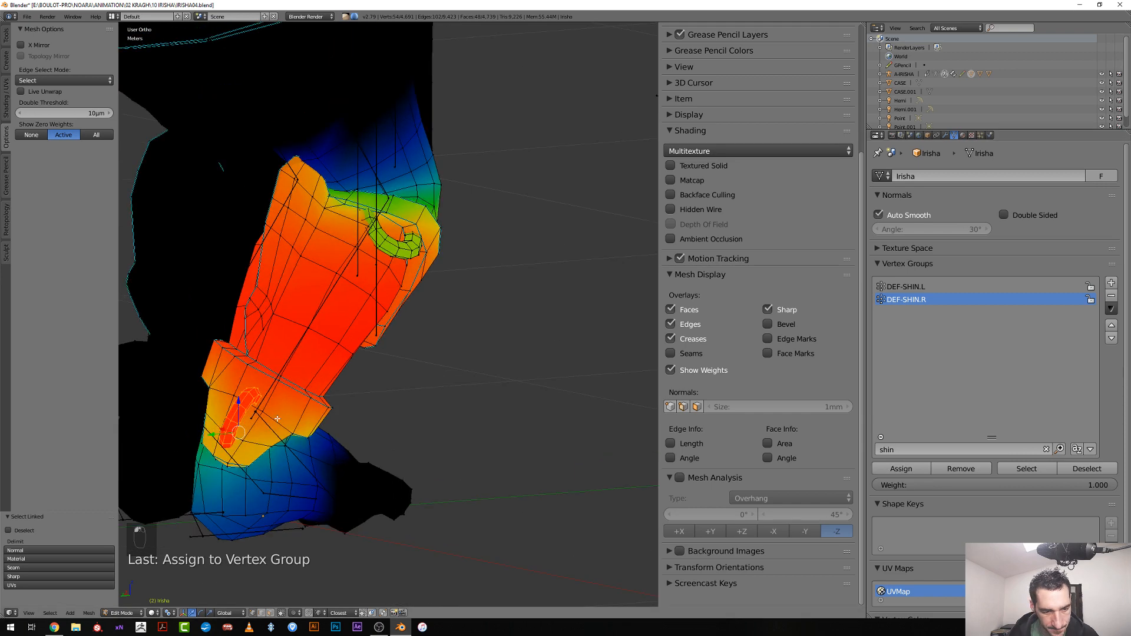
pyautogui.moveTo(277, 419)
pyautogui.mouseDown(button='middle')
pyautogui.moveTo(301, 420)
pyautogui.moveTo(283, 426)
pyautogui.mouseUp(button='middle')
pyautogui.keyDown('shift'); pyautogui.moveTo(247, 468); pyautogui.dragTo(276, 451, button='middle'); pyautogui.keyUp('shift')
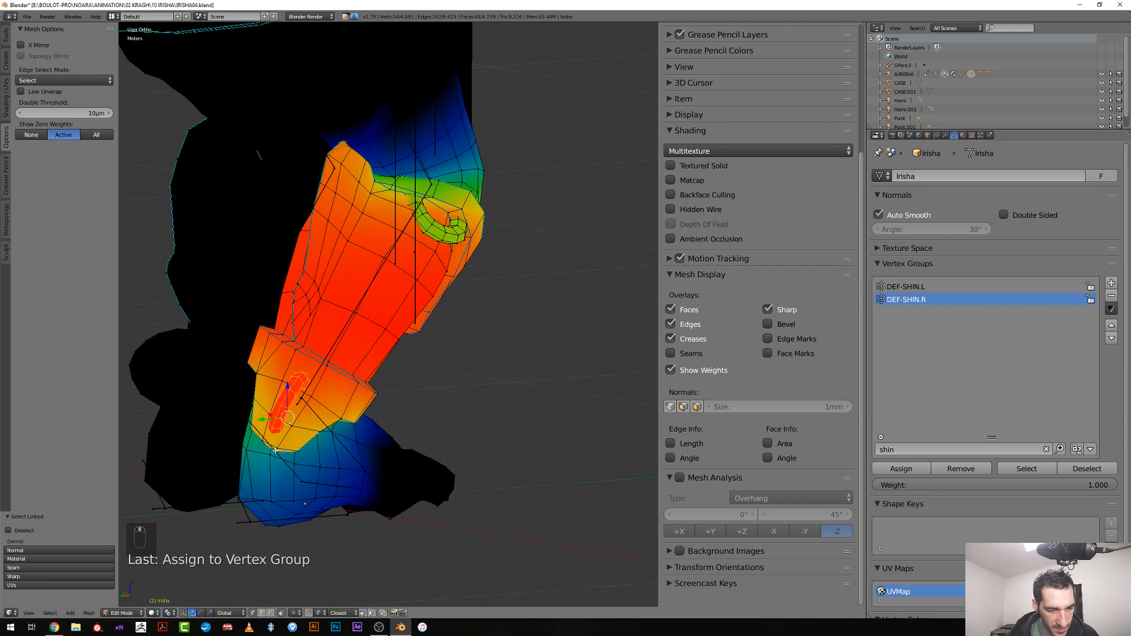
pyautogui.keyDown('alt'); pyautogui.rightClick(280, 451); pyautogui.keyUp('alt')
pyautogui.rightClick(280, 449)
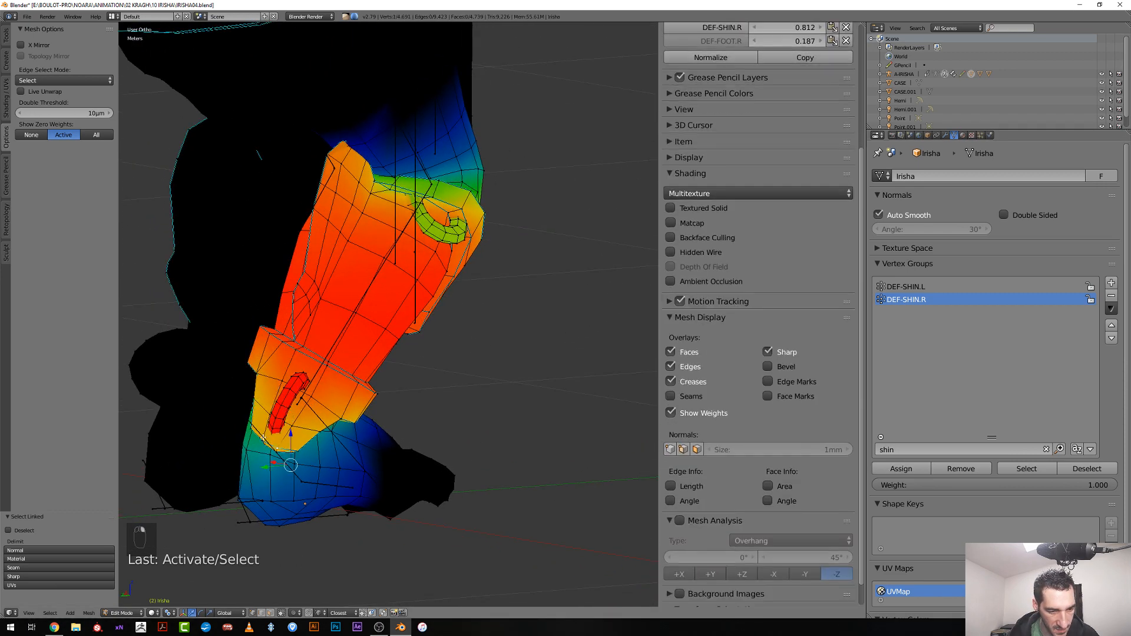
pyautogui.keyDown('shift'); pyautogui.rightClick(263, 437); pyautogui.keyUp('shift')
pyautogui.press('ctrl+KP_Add')
pyautogui.press('ctrl+KP_Add')
pyautogui.press('ctrl+KP_Add')
pyautogui.press('ctrl+KP_Add')
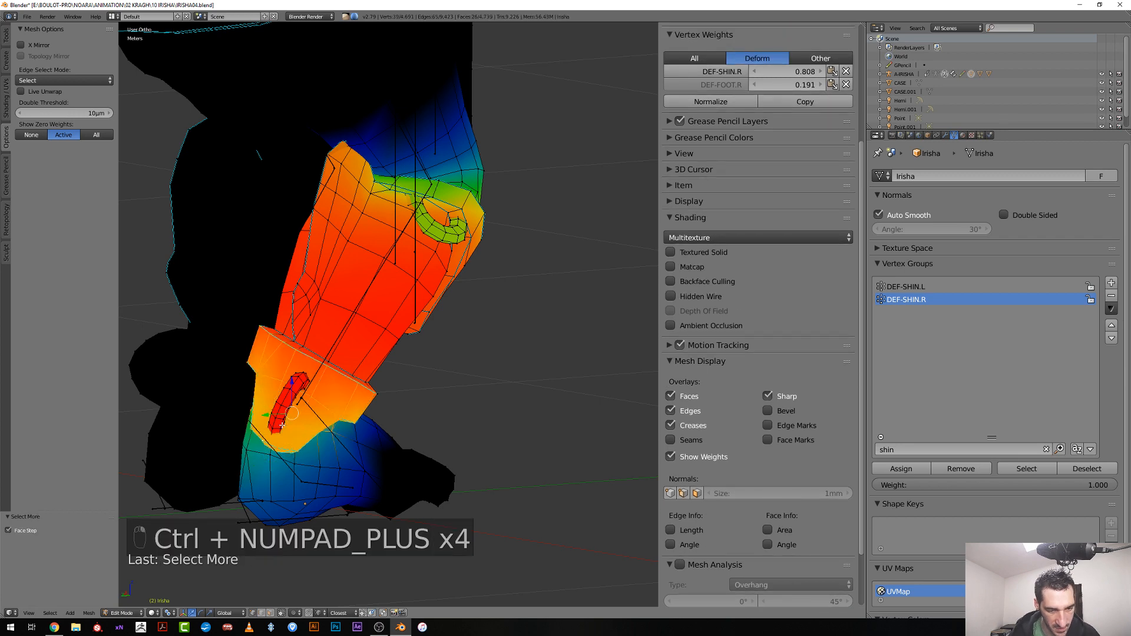
# Add another cuff vertex to the selection and assign the selected cuff vertices to DEF-SHIN.R with weight 1.000
pyautogui.scroll(-1, 294, 429)
pyautogui.moveTo(319, 441)
pyautogui.mouseDown(button='middle')
pyautogui.moveTo(269, 408)
pyautogui.moveTo(320, 442)
pyautogui.mouseUp(button='middle')
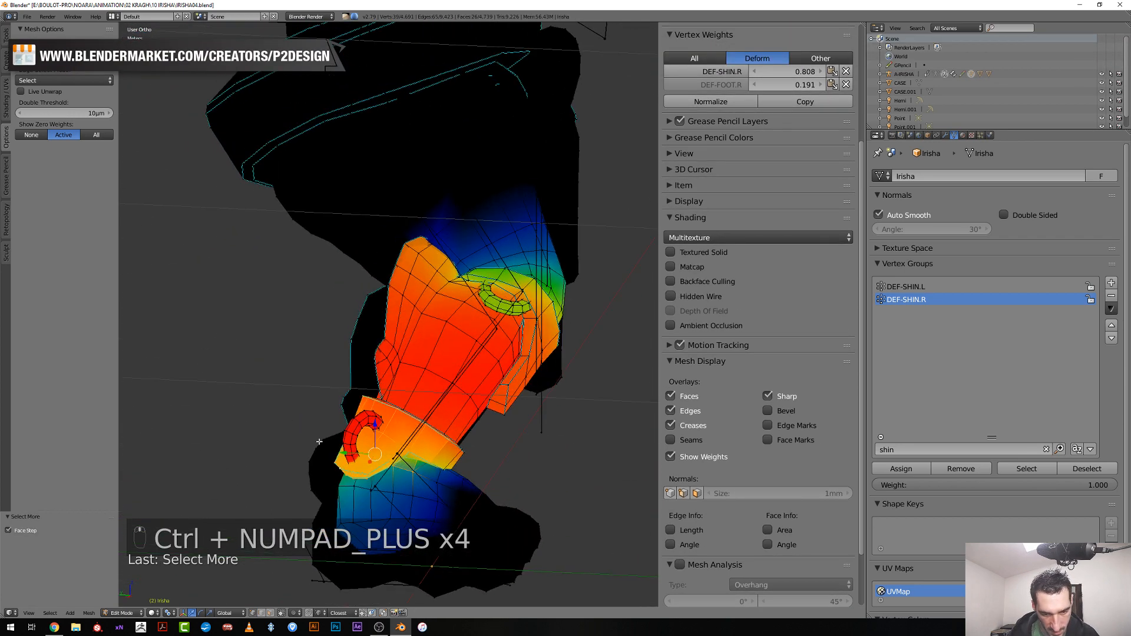
pyautogui.moveTo(431, 491); pyautogui.dragTo(522, 478, button='middle')
pyautogui.keyDown('shift'); pyautogui.rightClick(436, 469); pyautogui.keyUp('shift')
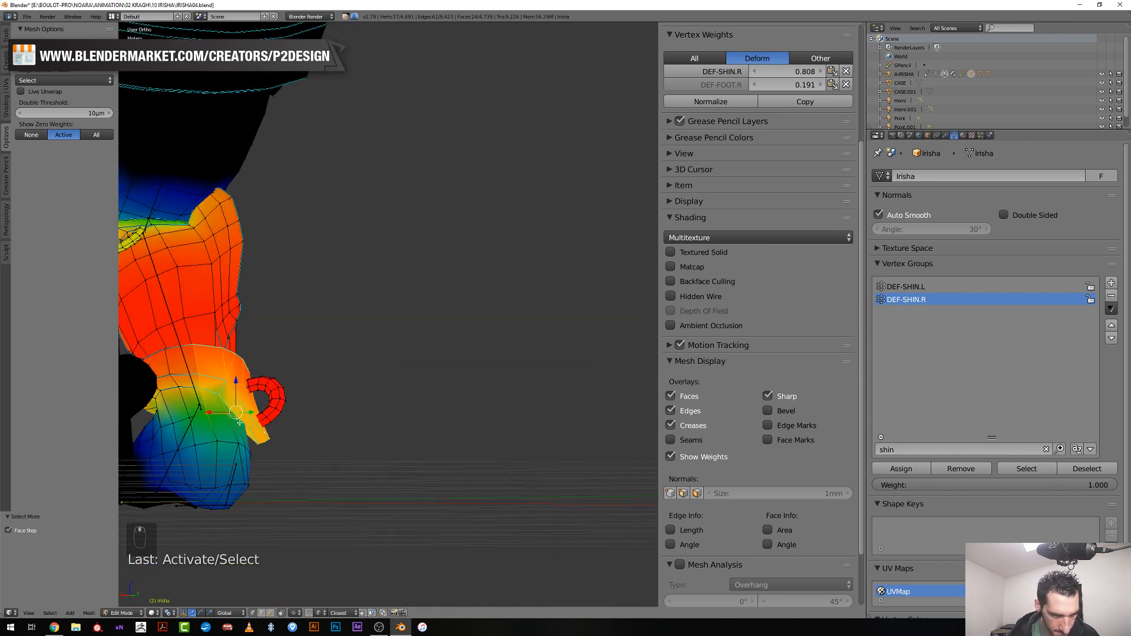
pyautogui.moveTo(382, 437); pyautogui.dragTo(551, 432, button='middle')
pyautogui.click(884, 470)
# Assign the edge loop around the right ankle cuff to DEF-SHIN.R with weight 1.000 and leave mesh editing
pyautogui.keyDown('alt'); pyautogui.rightClick(546, 441); pyautogui.keyUp('alt')
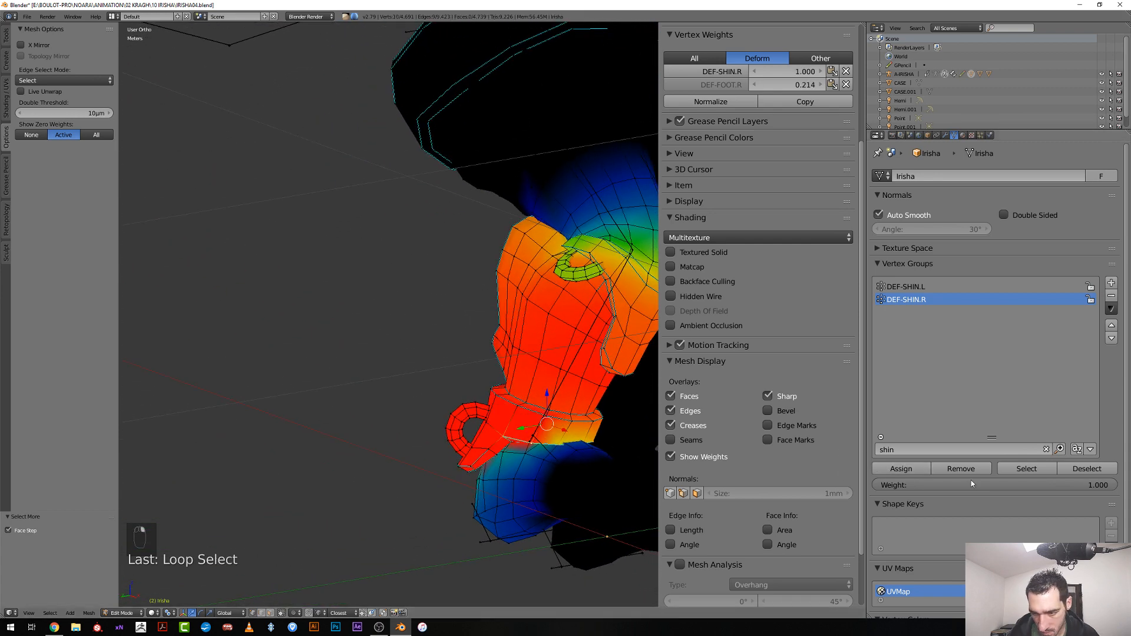
pyautogui.click(925, 473)
pyautogui.moveTo(391, 396); pyautogui.dragTo(430, 404, button='middle')
pyautogui.press('Tab')
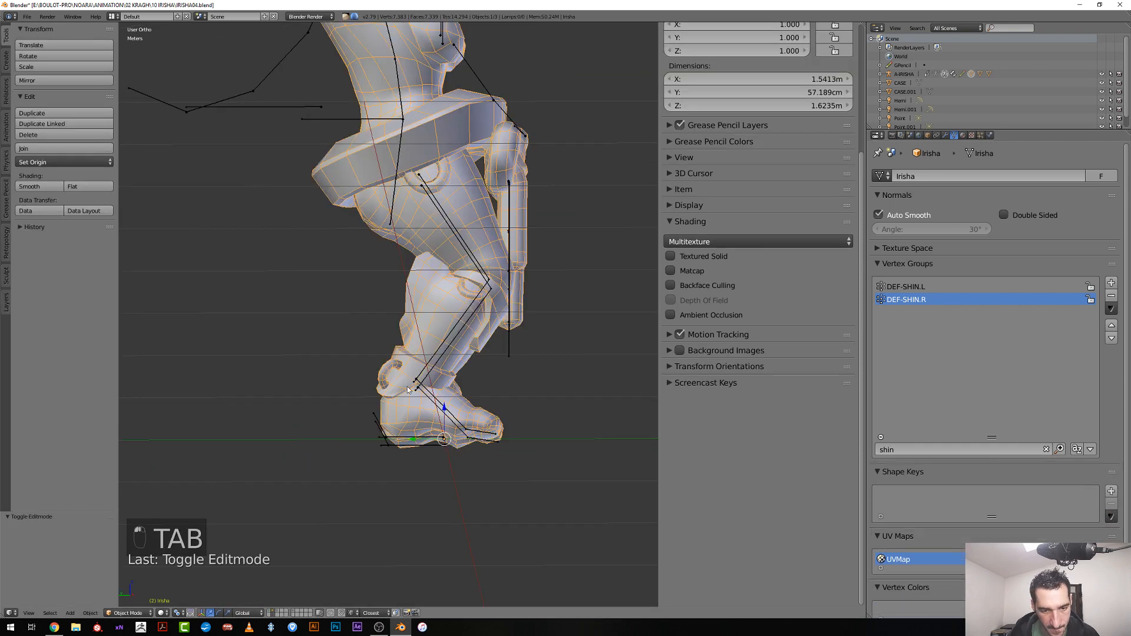
# Select the TORSO control and move it to test the new ankle cuff weights
pyautogui.scroll(-3, 356, 326)
pyautogui.keyDown('ctrl'); pyautogui.scroll(2, 328, 245); pyautogui.keyUp('ctrl')
pyautogui.rightClick(323, 224)
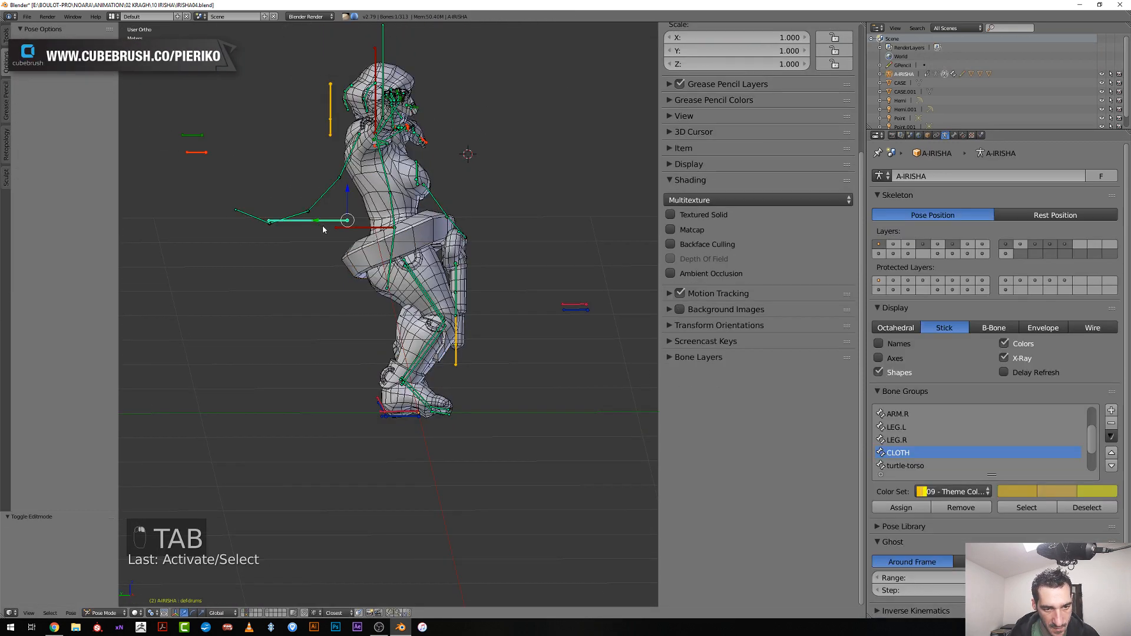
pyautogui.press('g')
pyautogui.rightClick(330, 234)
pyautogui.rightClick(334, 229)
pyautogui.press('g')
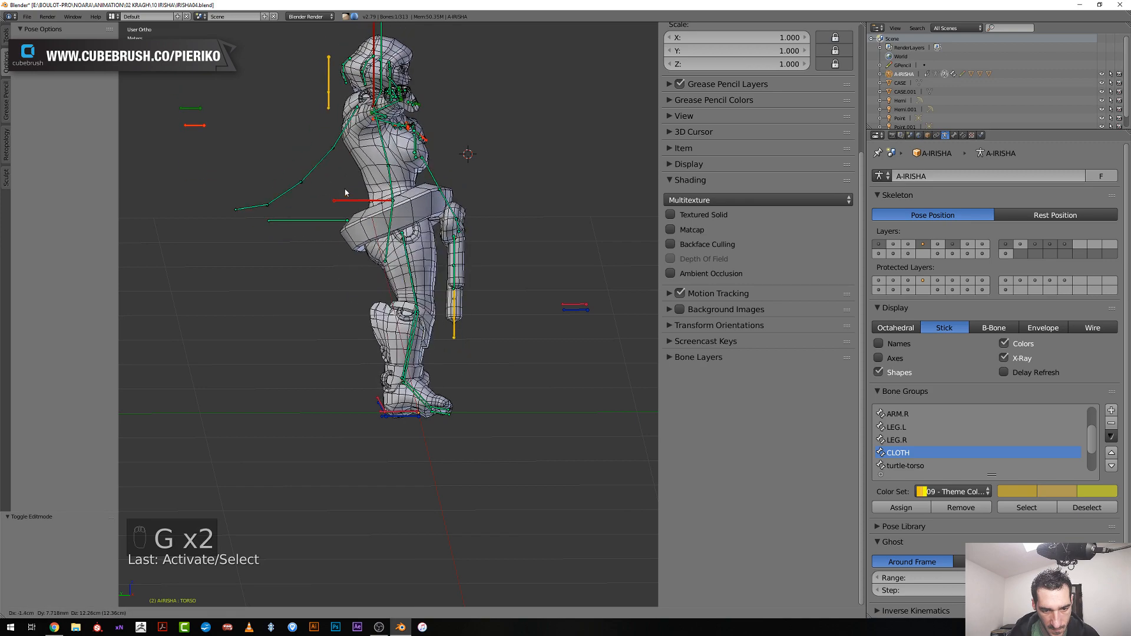
pyautogui.click(323, 231)
# Swing the TORSO control up and down from several angles to examine how the legs and ankle cuffs deform
pyautogui.moveTo(323, 231); pyautogui.dragTo(411, 255, button='middle')
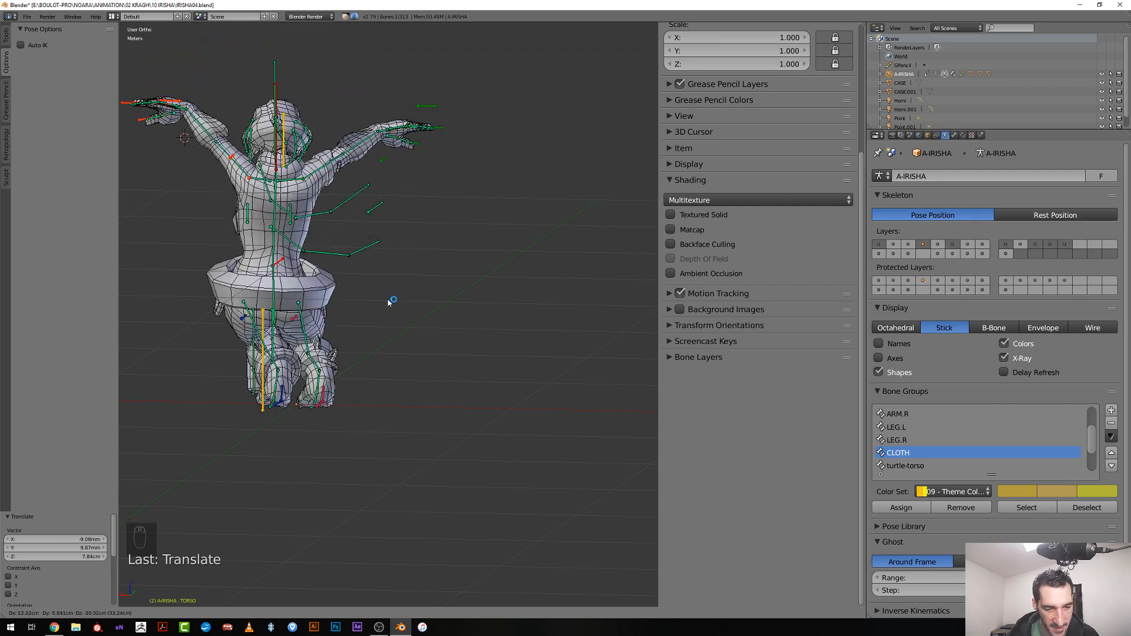
pyautogui.rightClick(384, 179)
pyautogui.moveTo(384, 179); pyautogui.dragTo(348, 212, button='middle')
pyautogui.press('g')
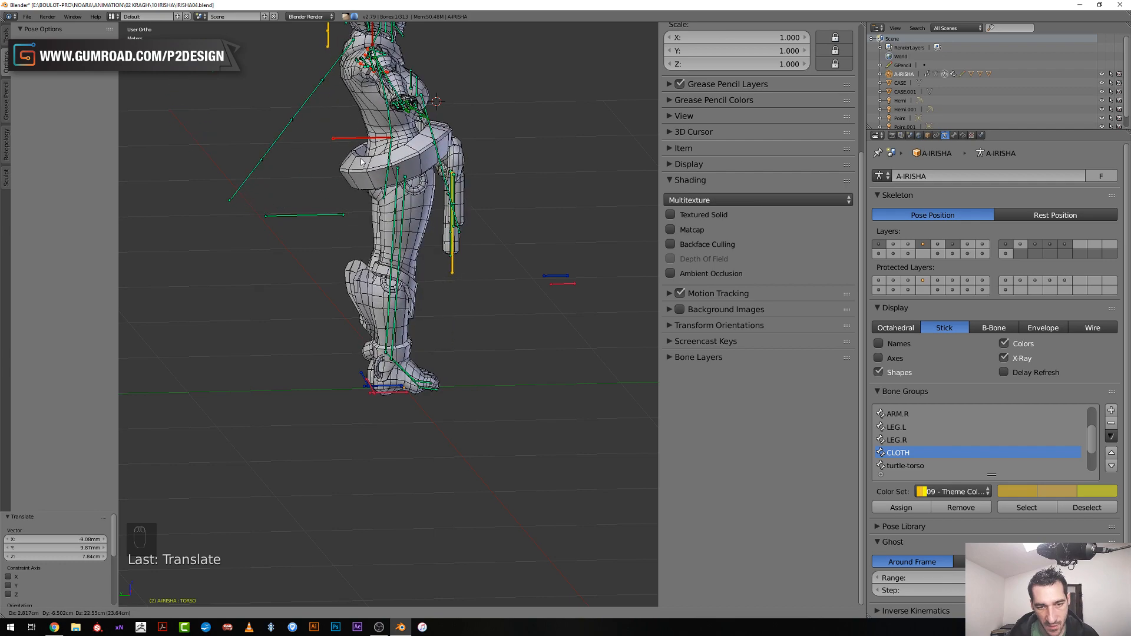
pyautogui.click(422, 281)
pyautogui.press('g')
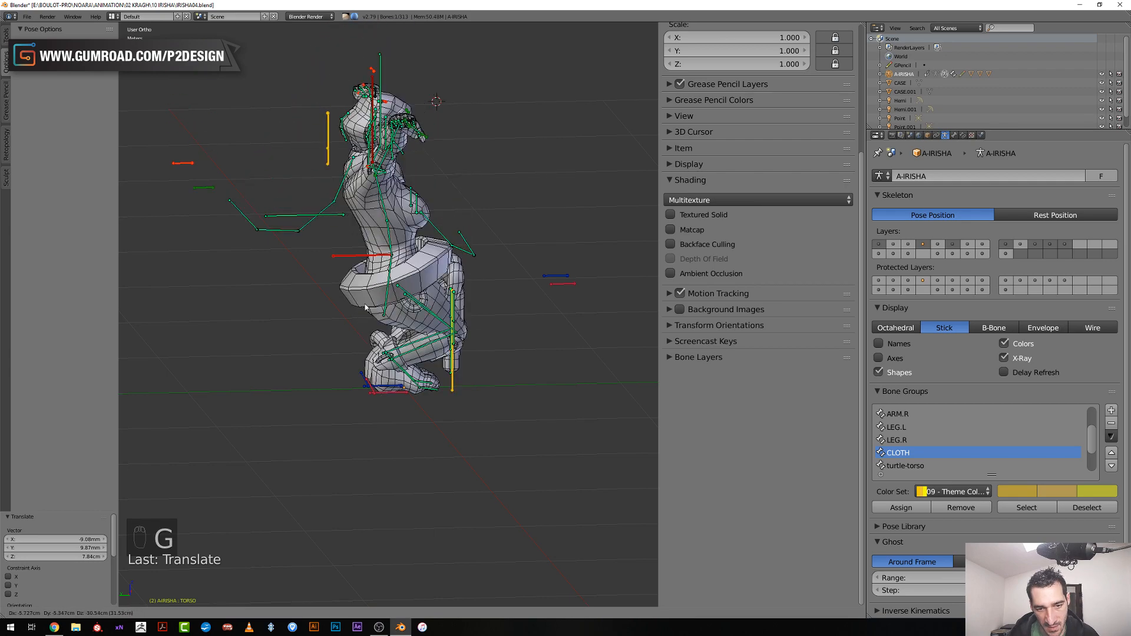
pyautogui.click(389, 430)
pyautogui.scroll(2, 388, 434)
pyautogui.moveTo(377, 345); pyautogui.dragTo(311, 432, button='middle')
pyautogui.press('g')
# Move the right foot control -23.6 cm along X and rotate its foot roll control 35.9°
pyautogui.rightClick(369, 338)
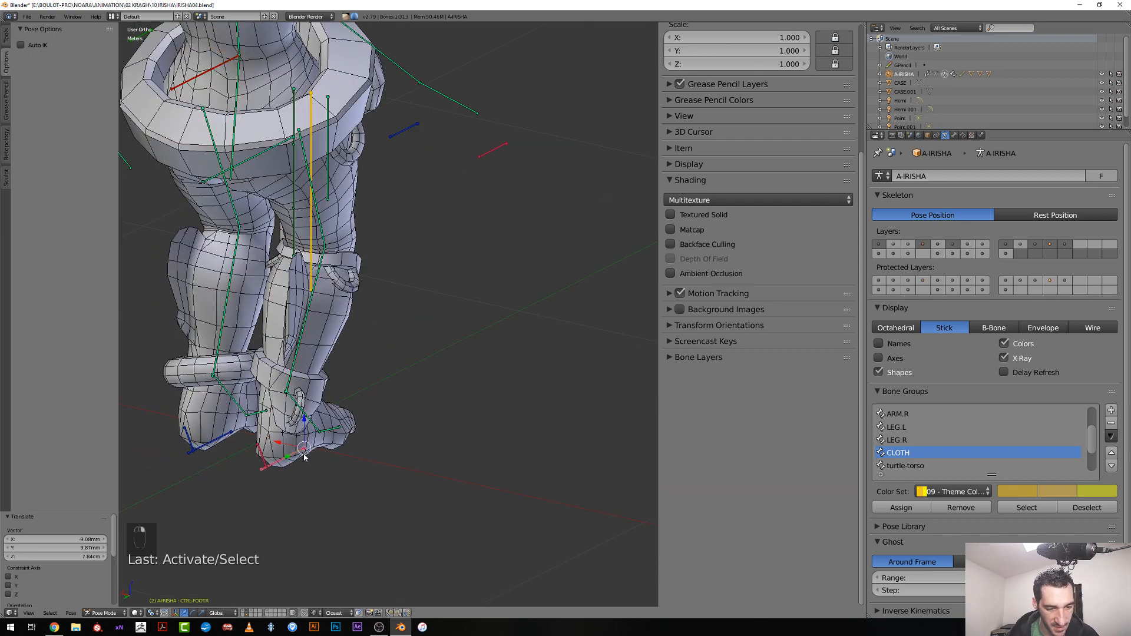
pyautogui.moveTo(279, 443); pyautogui.dragTo(374, 463)
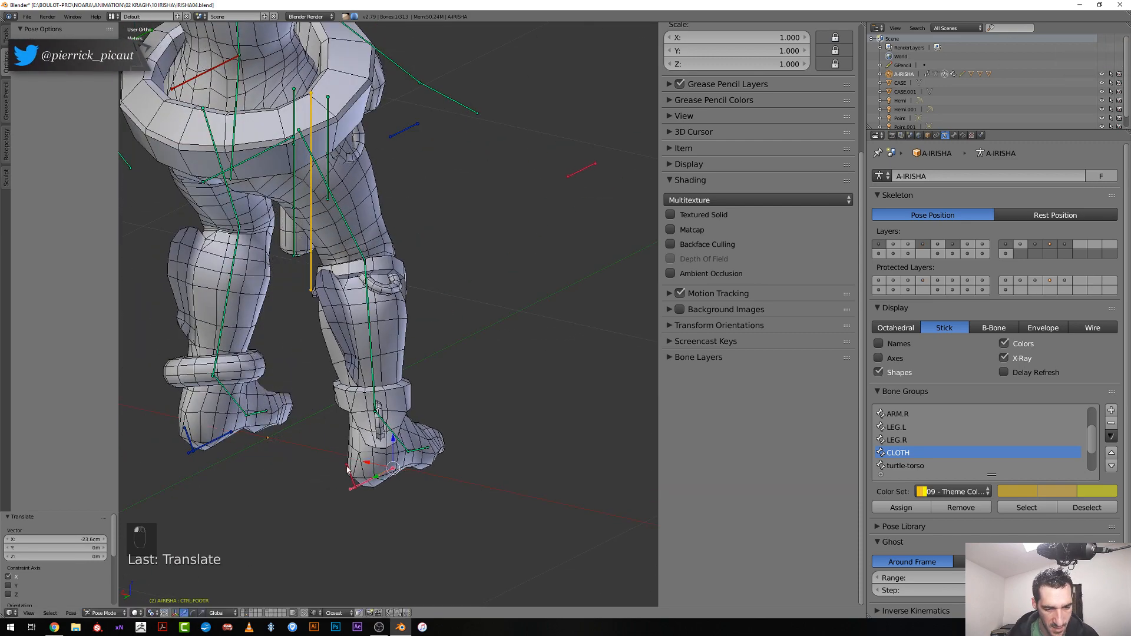
pyautogui.rightClick(349, 467)
pyautogui.moveTo(348, 467); pyautogui.dragTo(272, 445, button='middle')
pyautogui.press('r')
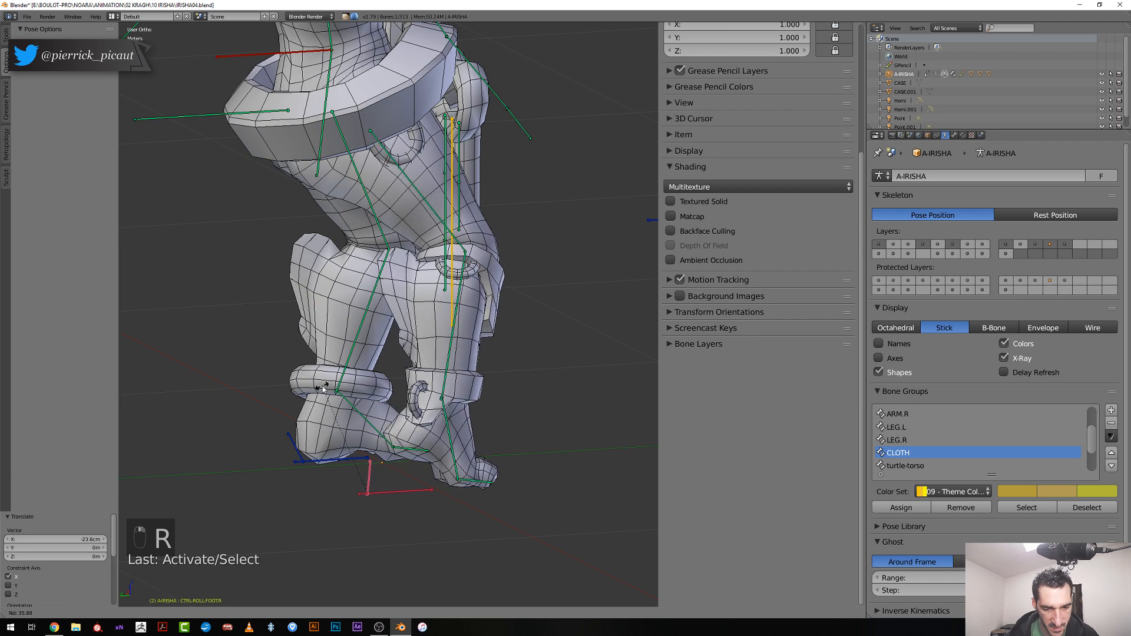
pyautogui.click(455, 473)
# Select the TORSO control, raise it 18.1 cm and lower it 18.1 cm to check the leg and ankle cuff deformation
pyautogui.rightClick(434, 450)
pyautogui.moveTo(434, 450); pyautogui.dragTo(435, 346, button='middle')
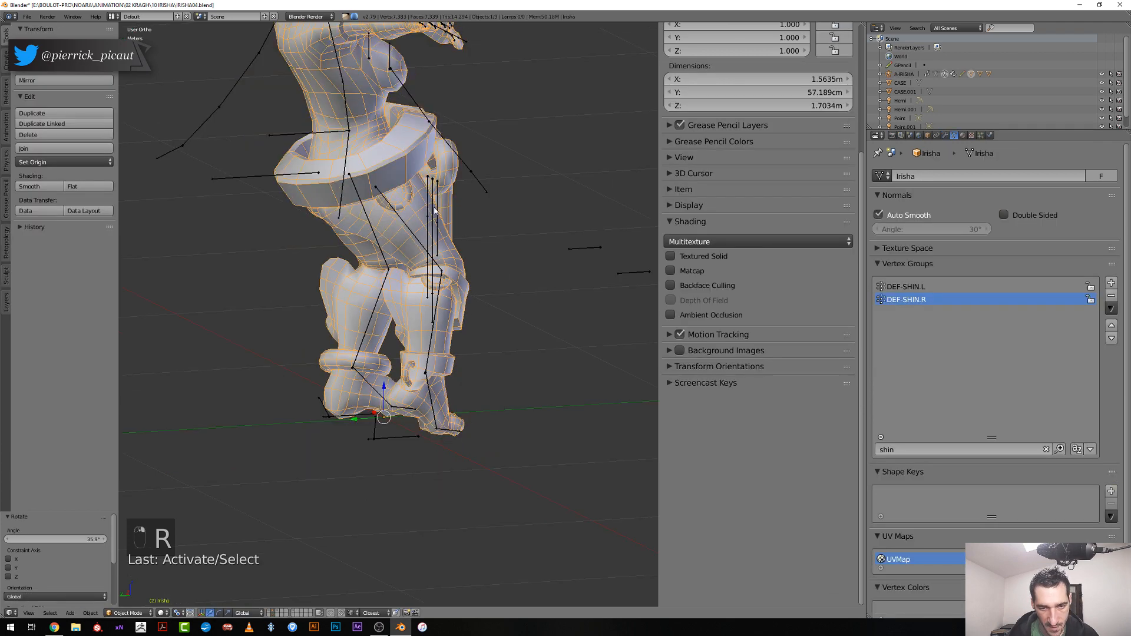
pyautogui.moveTo(422, 186); pyautogui.dragTo(299, 221, button='middle')
pyautogui.rightClick(300, 220)
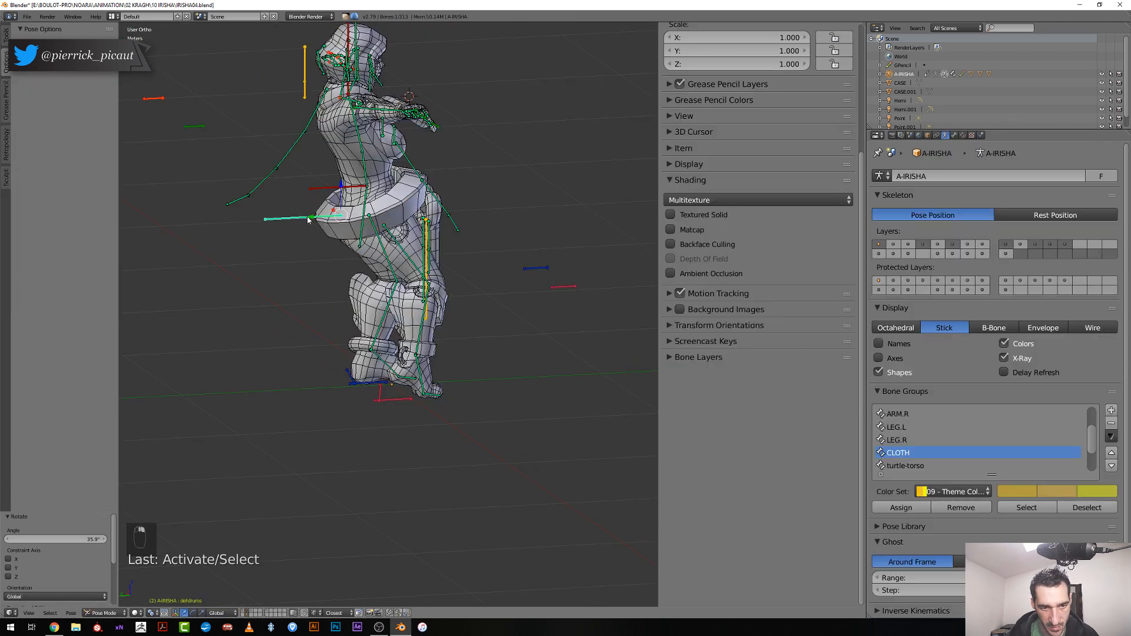
pyautogui.press('g')
pyautogui.rightClick(305, 212)
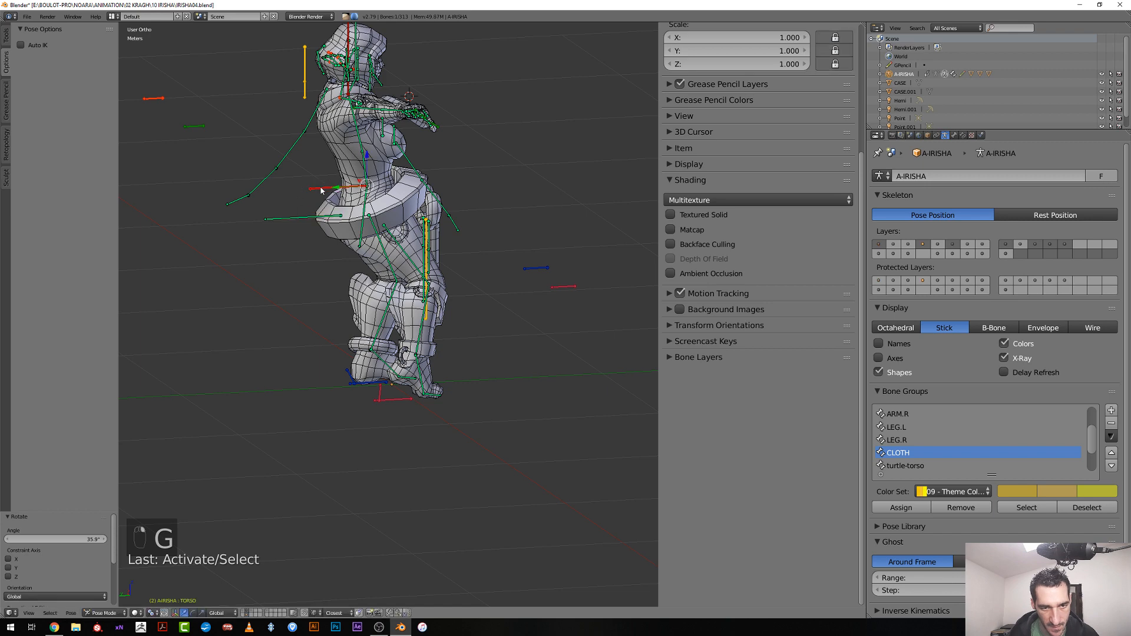
pyautogui.press('g')
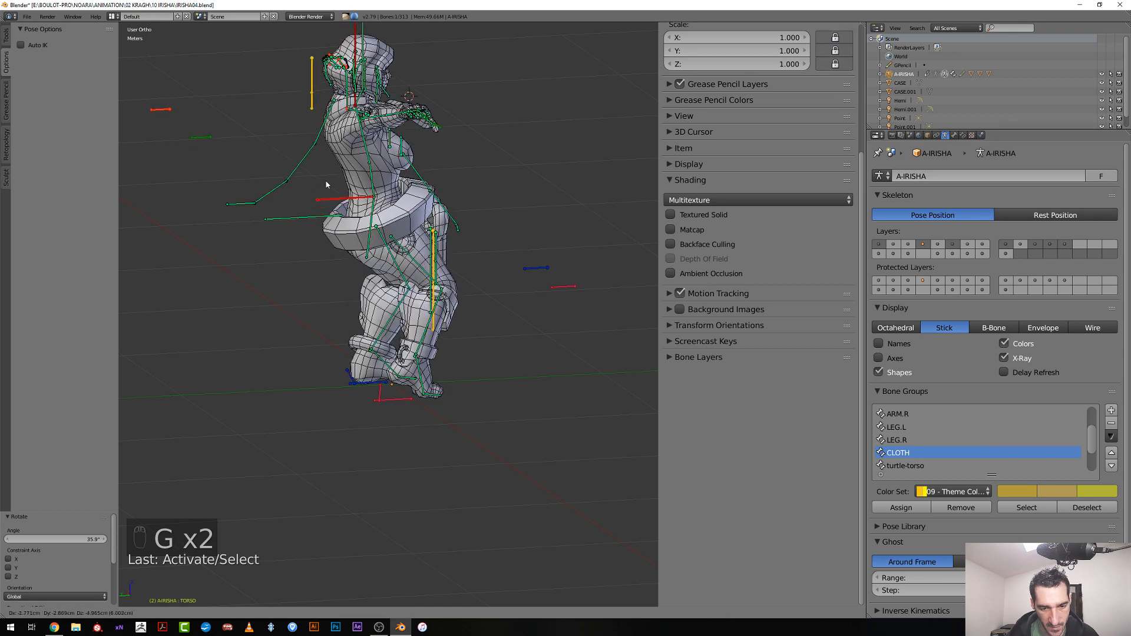
pyautogui.click(420, 446)
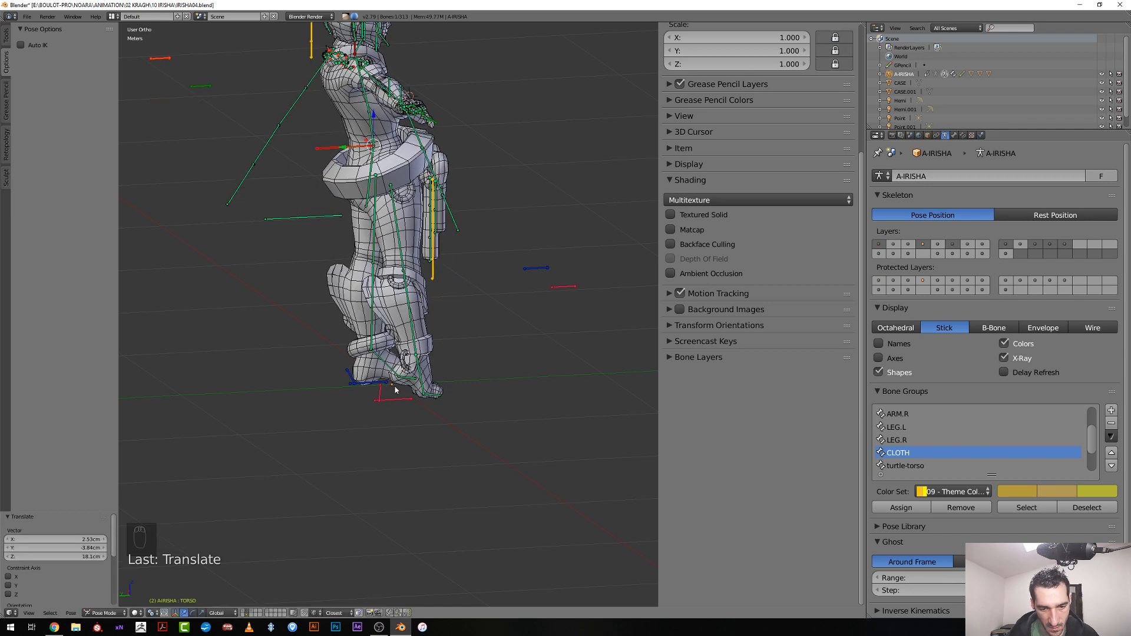
pyautogui.press('g')
pyautogui.click(405, 341)
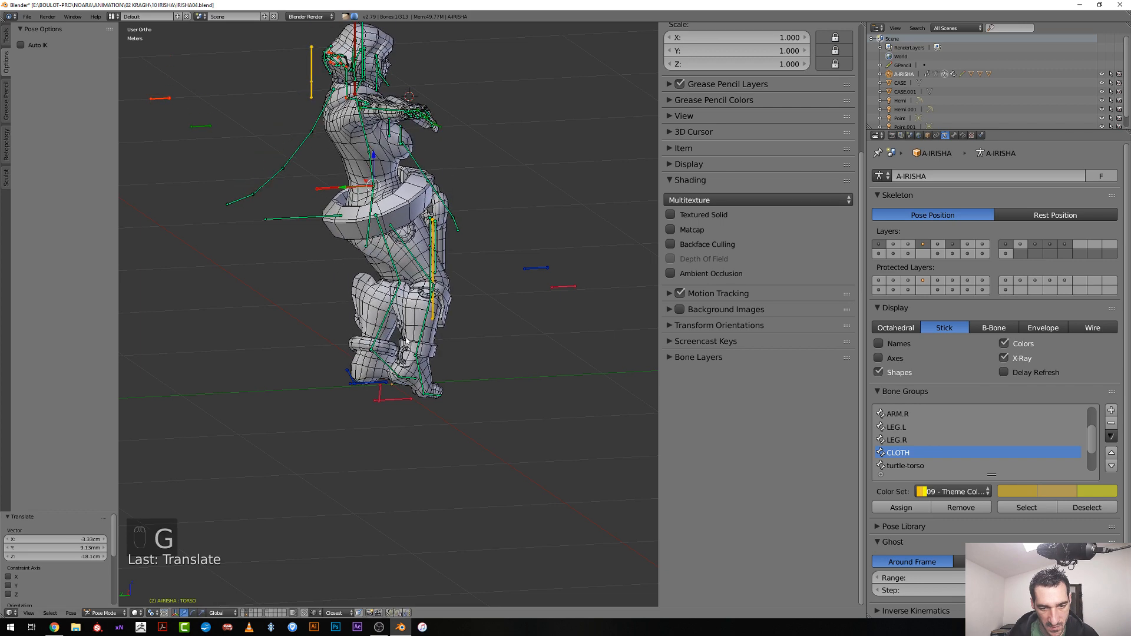
# Select the DEF-SHIN.R bone together with the Irisha mesh and switch the mesh to Weight Paint mode
pyautogui.rightClick(419, 340)
pyautogui.scroll(2, 412, 354)
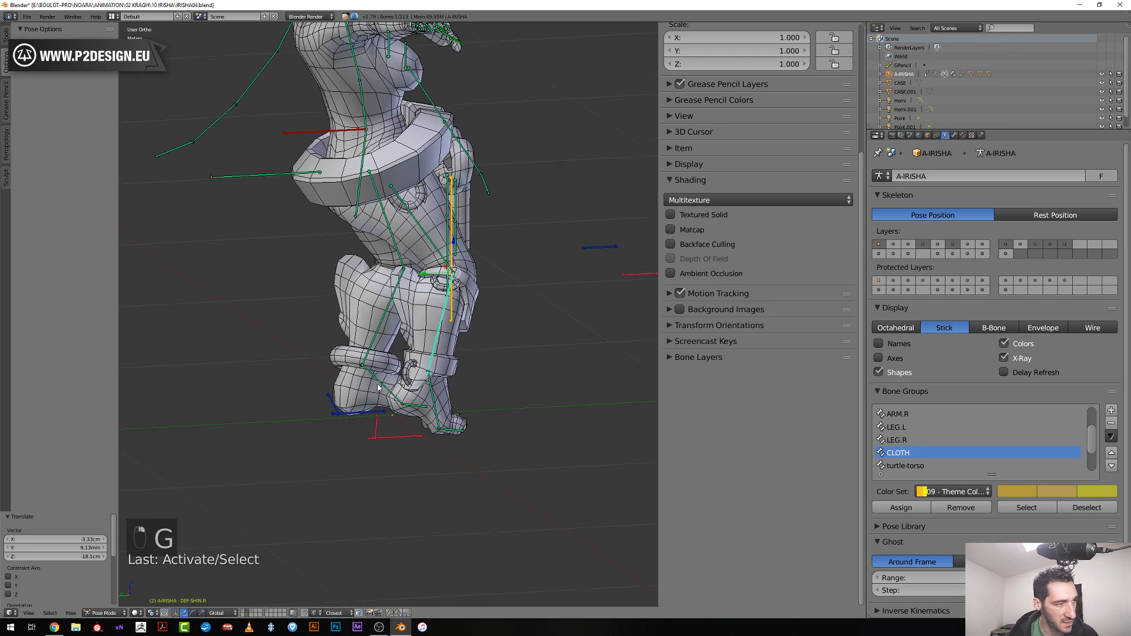
pyautogui.scroll(1, 399, 431)
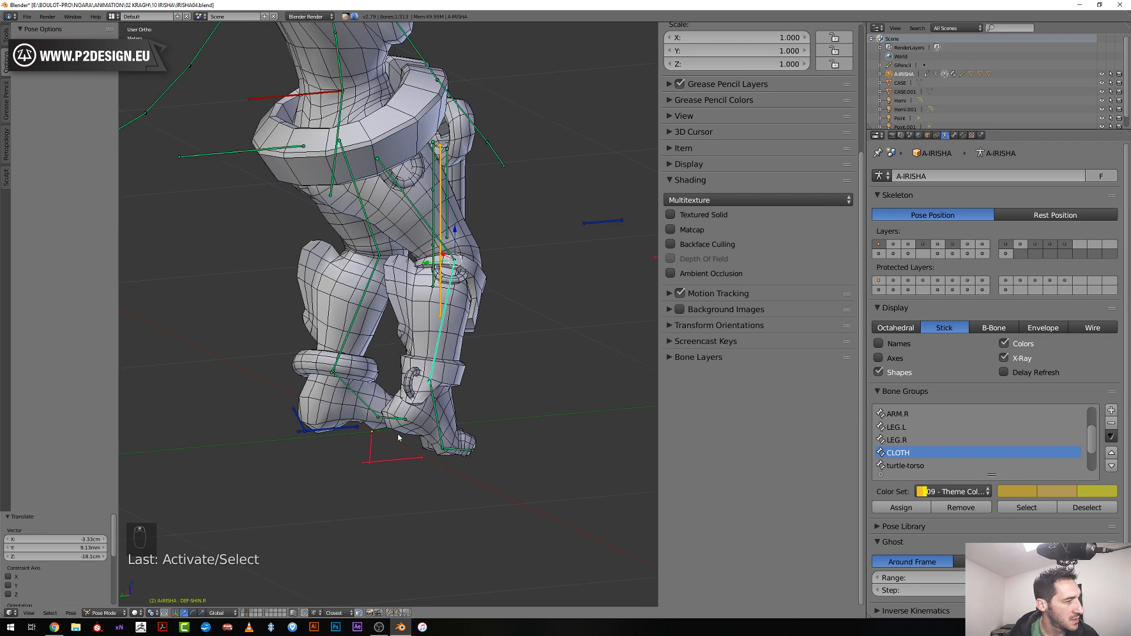
pyautogui.keyDown('shift'); pyautogui.rightClick(416, 432); pyautogui.keyUp('shift')
pyautogui.hotkey('ctrl', 'Tab')
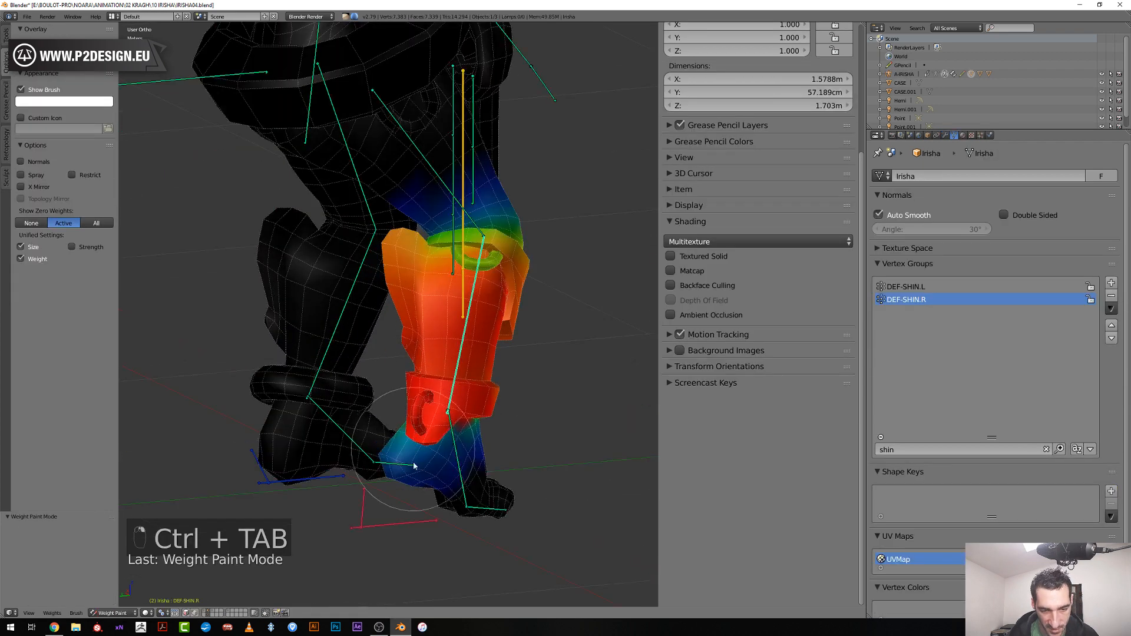
pyautogui.moveTo(416, 432); pyautogui.dragTo(384, 368, button='middle')
# Set the Subtract brush to weight 1.000 and strength 0.050
pyautogui.press('f')
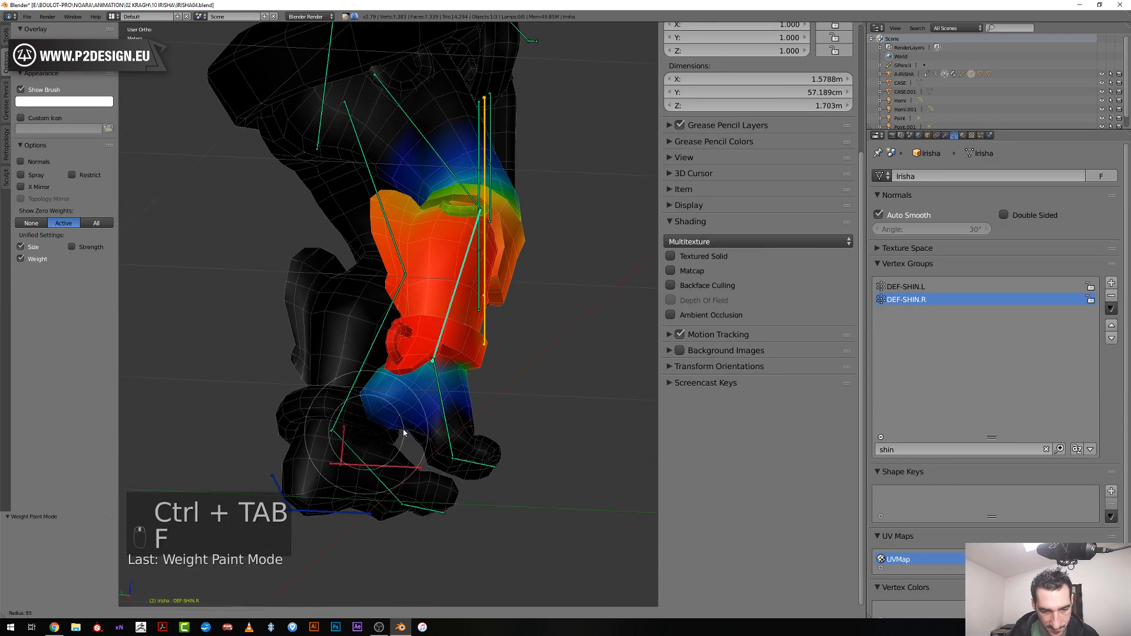
pyautogui.click(239, 327)
pyautogui.click(8, 39)
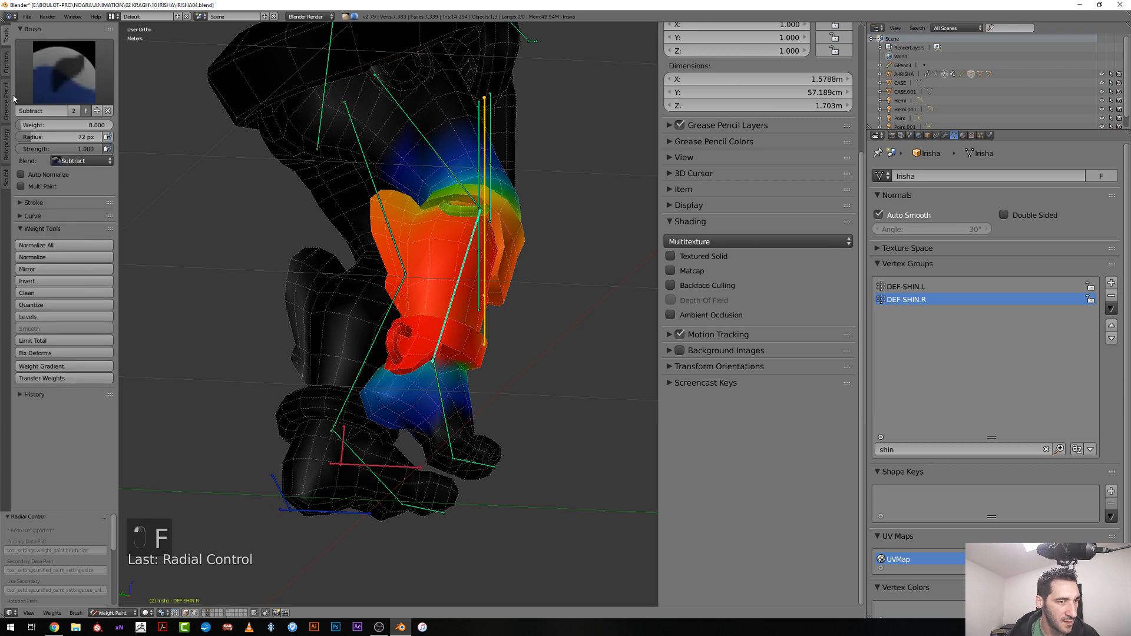
pyautogui.moveTo(65, 125); pyautogui.dragTo(112, 125)
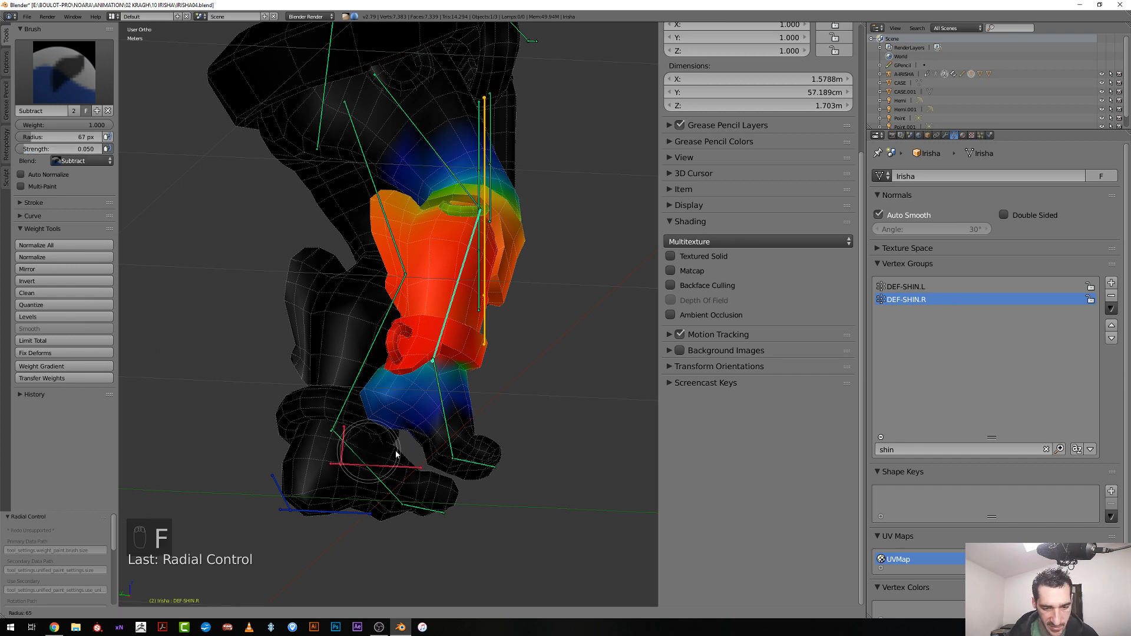
# Subtract DEF-SHIN.R weight from the right foot and heel below the ankle cuff, using brush radii of 56 and 42 px
pyautogui.scroll(3, 393, 455)
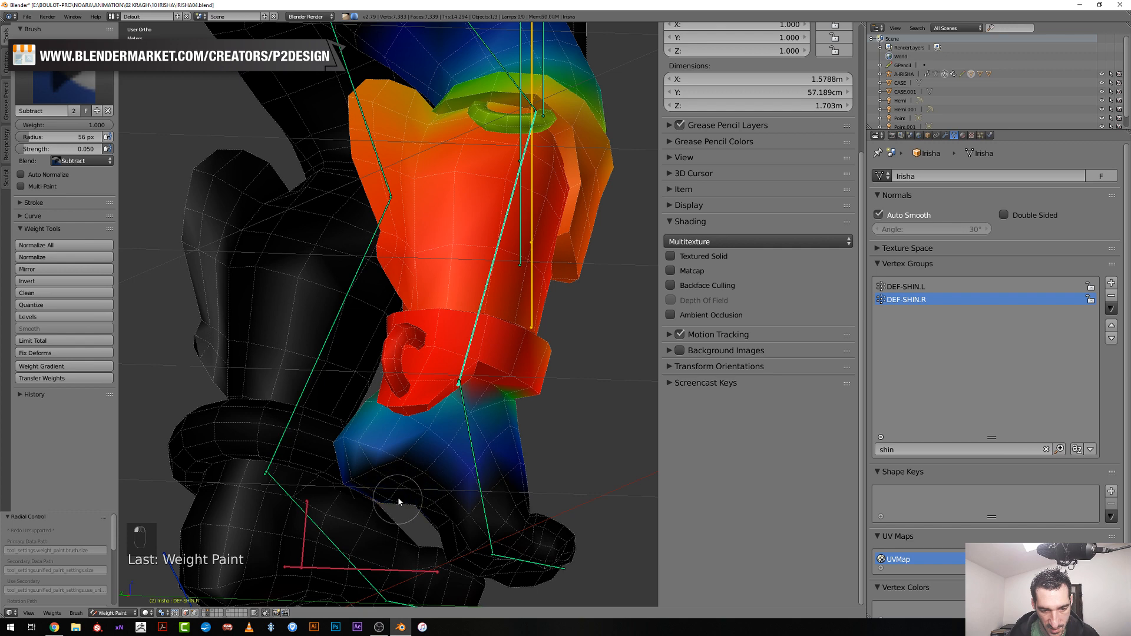
pyautogui.moveTo(517, 502); pyautogui.dragTo(496, 485, button='middle')
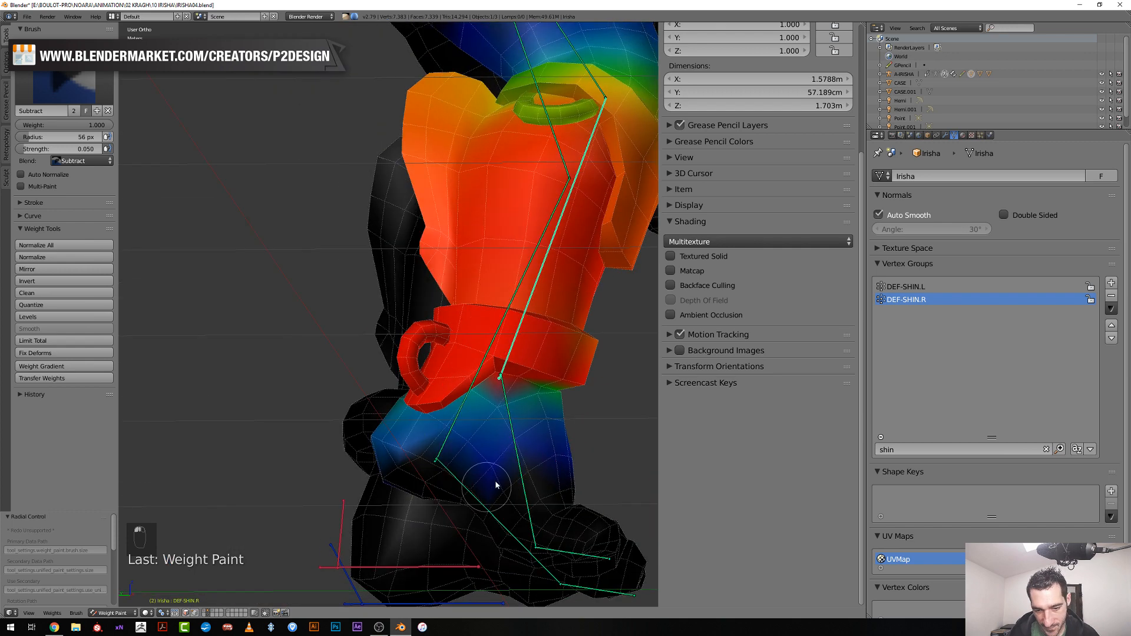
pyautogui.click(478, 449)
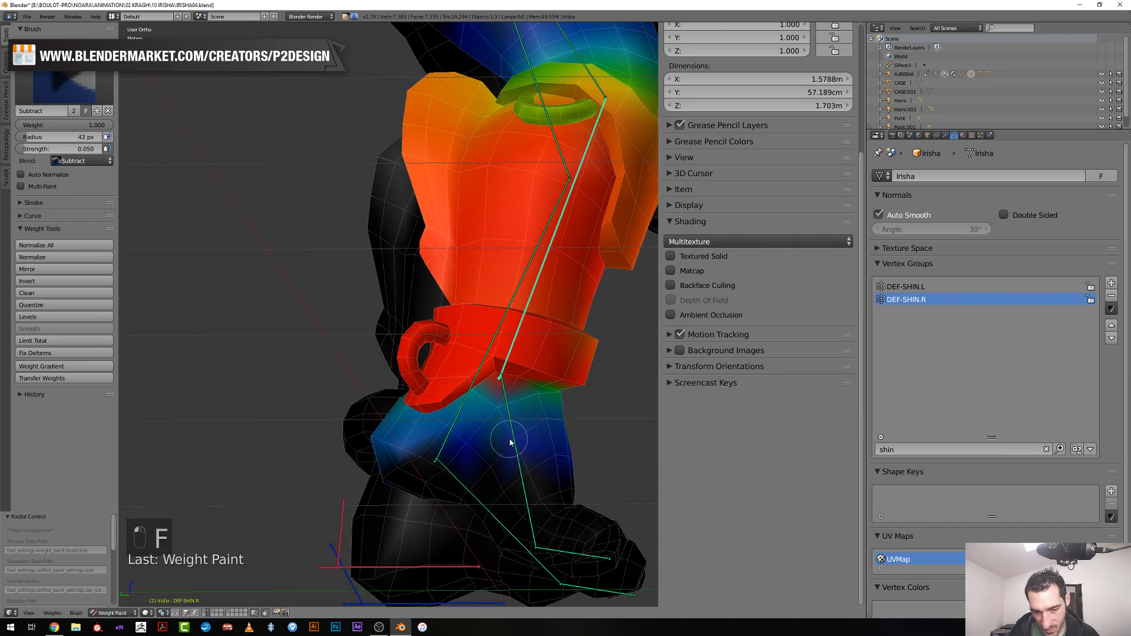
pyautogui.moveTo(539, 466); pyautogui.dragTo(513, 471, button='middle')
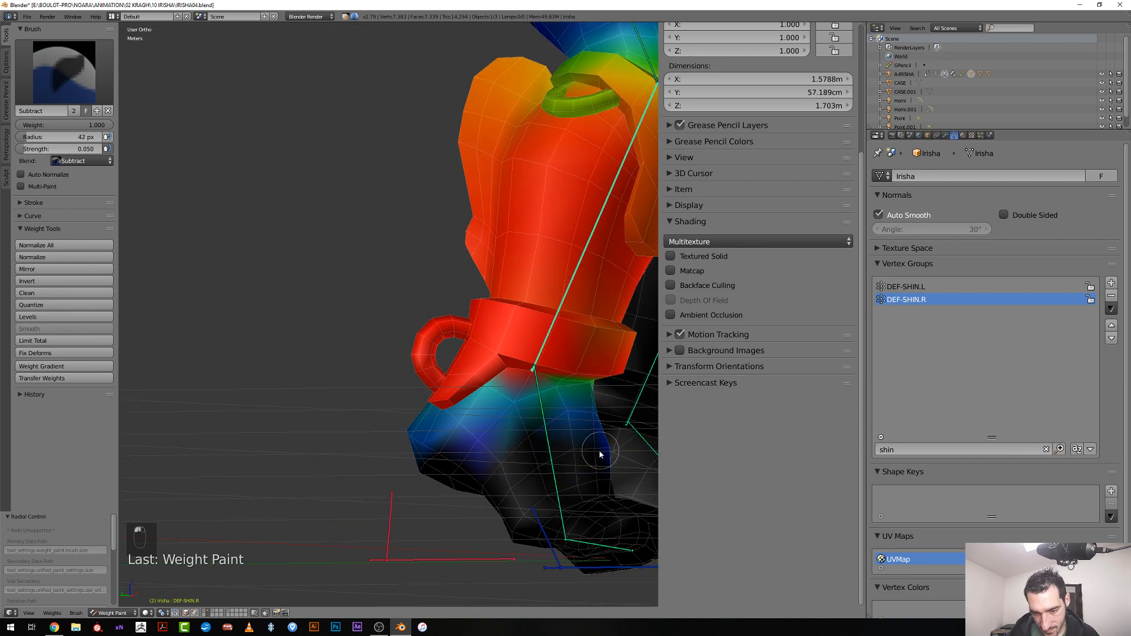
pyautogui.moveTo(600, 454); pyautogui.dragTo(429, 497, button='middle')
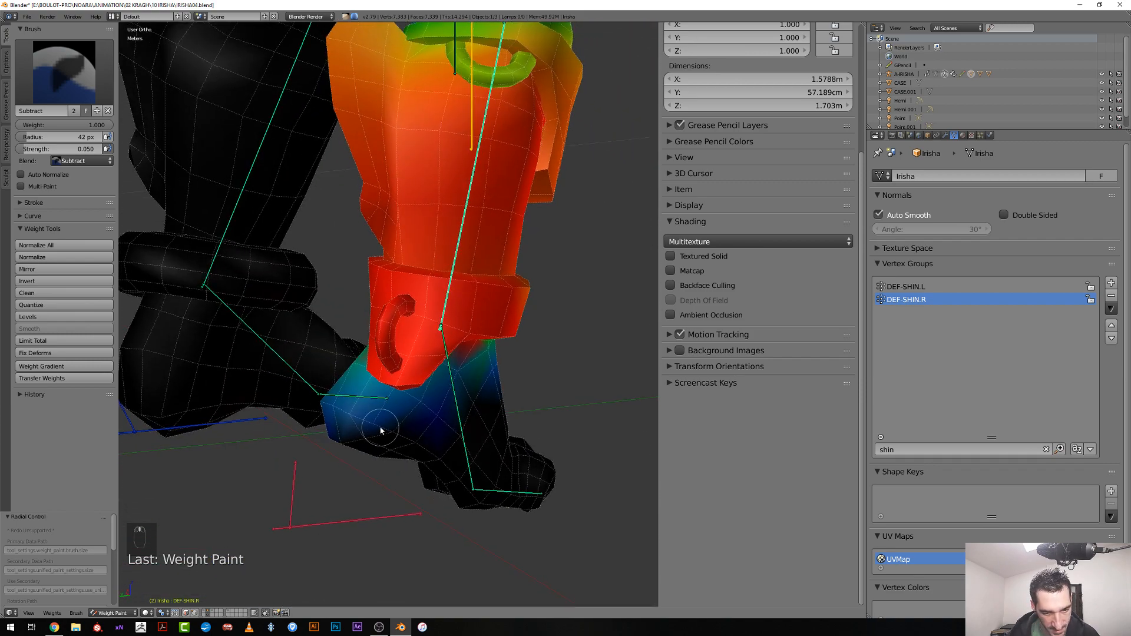
pyautogui.moveTo(320, 405); pyautogui.dragTo(414, 455, button='middle')
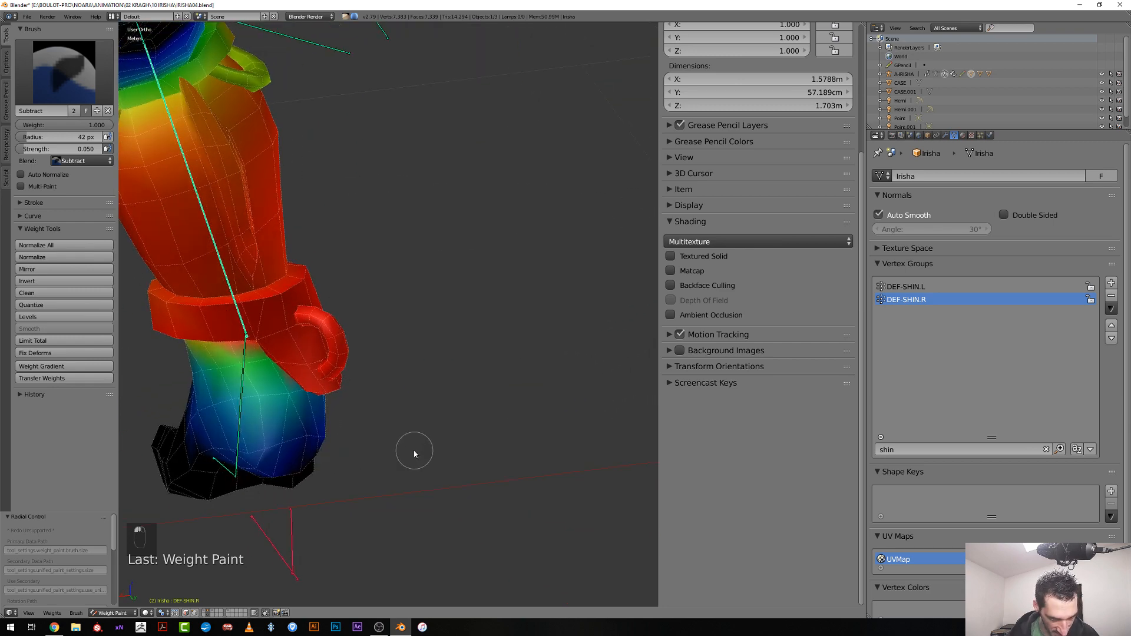
pyautogui.moveTo(232, 449); pyautogui.dragTo(289, 457, button='middle')
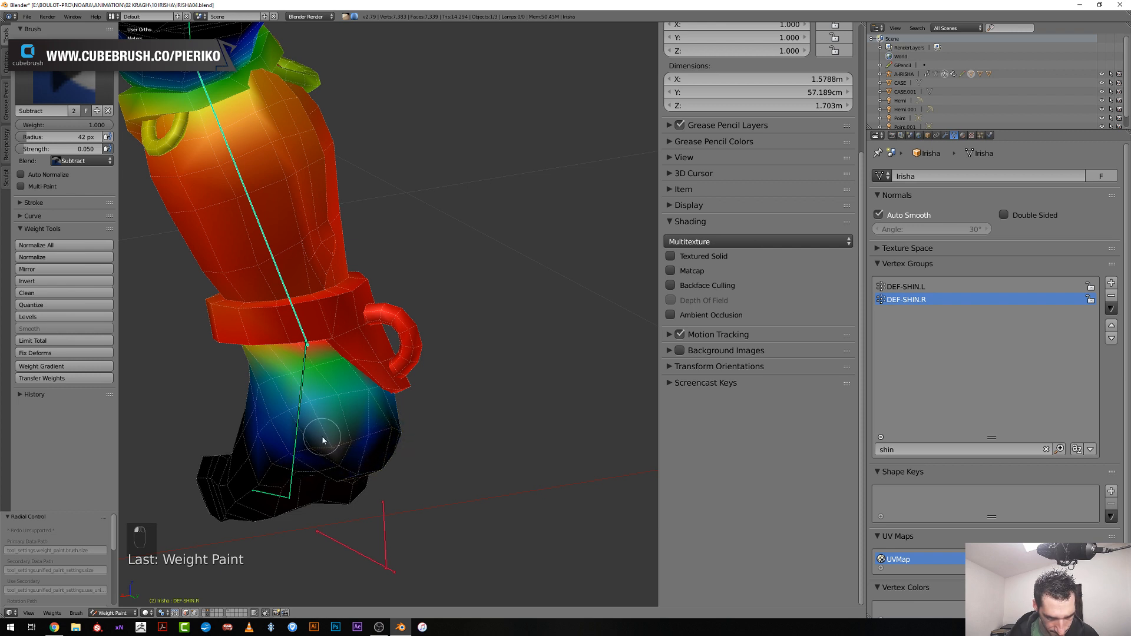
# Fade the remaining DEF-SHIN.R weight around the right heel and ankle with the Subtract brush at 28 px and 11 px
pyautogui.press('g')
pyautogui.press('f')
pyautogui.click(295, 456)
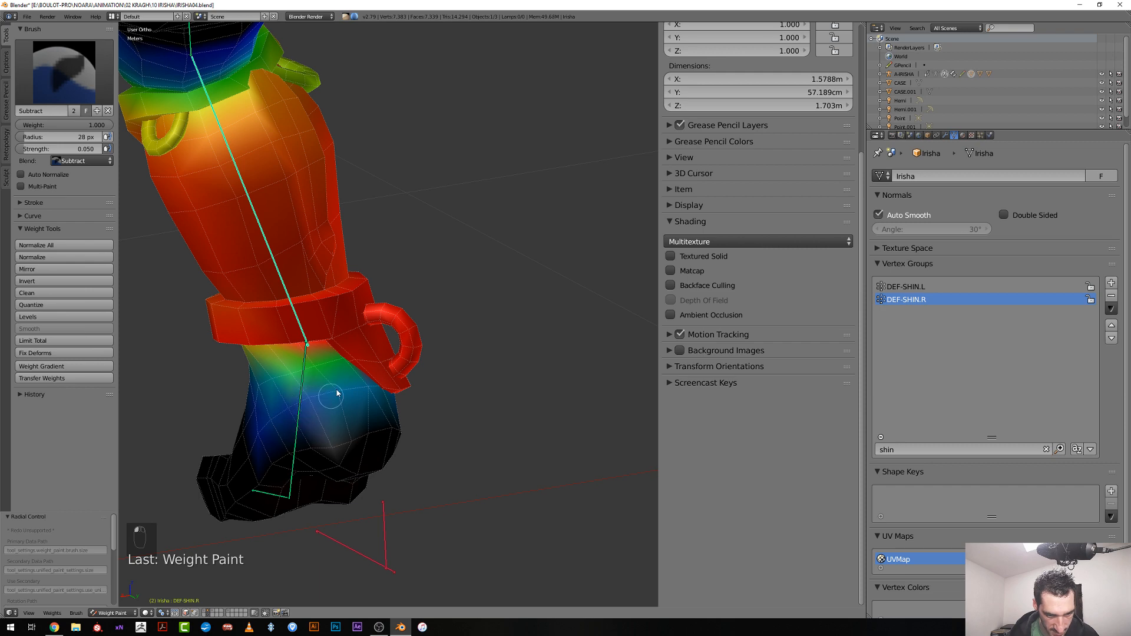
pyautogui.moveTo(366, 392)
pyautogui.mouseDown(button='middle')
pyautogui.moveTo(397, 409)
pyautogui.moveTo(331, 404)
pyautogui.moveTo(330, 380)
pyautogui.moveTo(424, 430)
pyautogui.moveTo(344, 445)
pyautogui.moveTo(347, 454)
pyautogui.mouseUp(button='middle')
pyautogui.press('f')
pyautogui.click(366, 391)
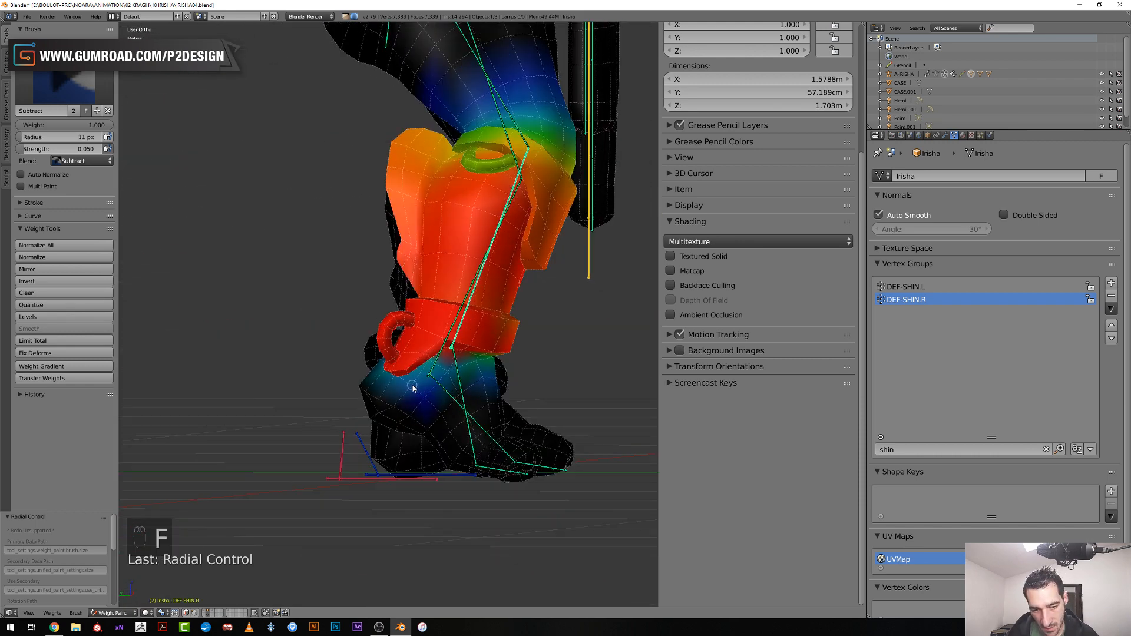
# Select the CTRL-ROLL-FOOT.R control and rotate it -10.1° in the left side view
pyautogui.scroll(-4, 391, 368)
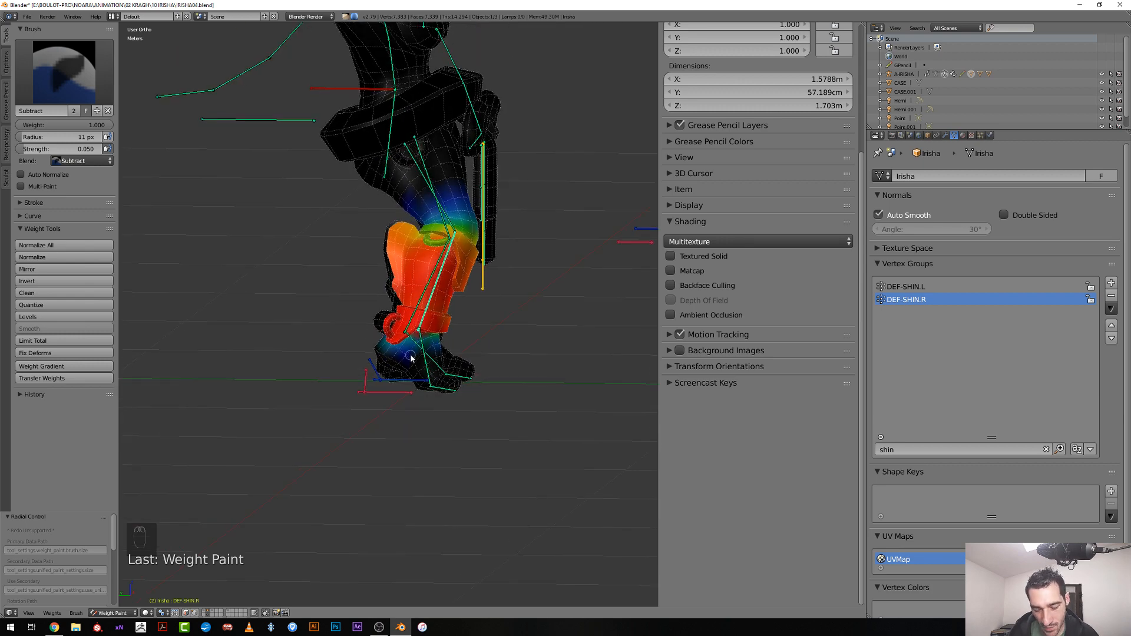
pyautogui.press('KP_3')
pyautogui.moveTo(394, 370)
pyautogui.mouseDown(button='middle')
pyautogui.moveTo(405, 404)
pyautogui.moveTo(506, 410)
pyautogui.moveTo(389, 377)
pyautogui.mouseUp(button='middle')
pyautogui.rightClick(374, 367)
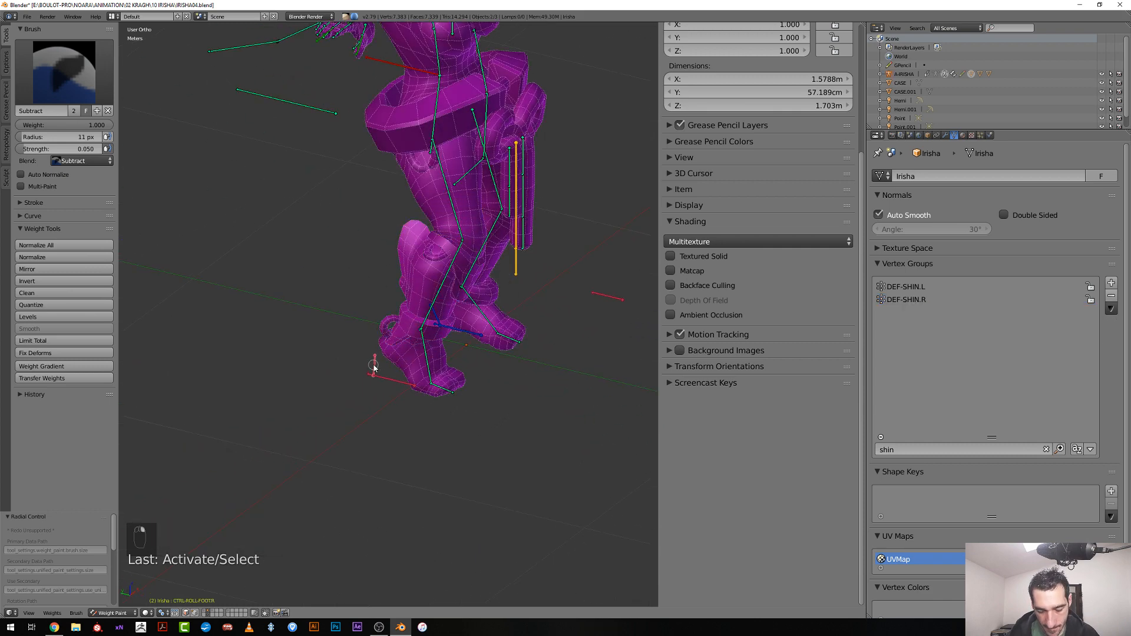
pyautogui.press('ctrl+KP_3')
pyautogui.press('r')
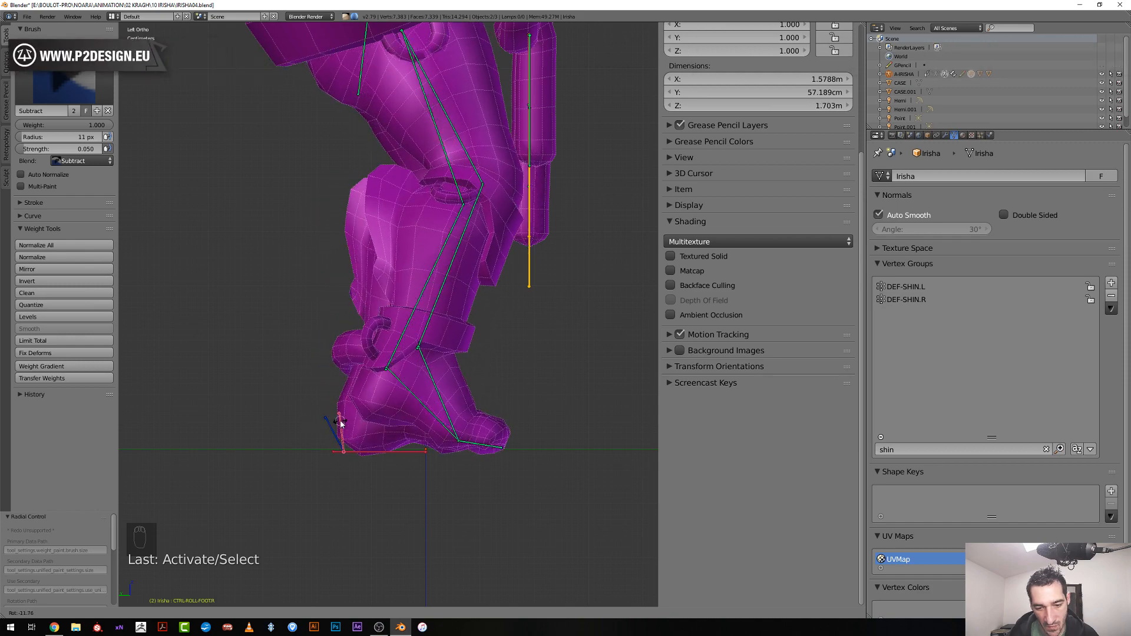
pyautogui.click(342, 423)
# Select the DEF-FOOT.R bone and subtract its weight from the right toes with a 47 px brush
pyautogui.moveTo(434, 450); pyautogui.dragTo(493, 464, button='middle')
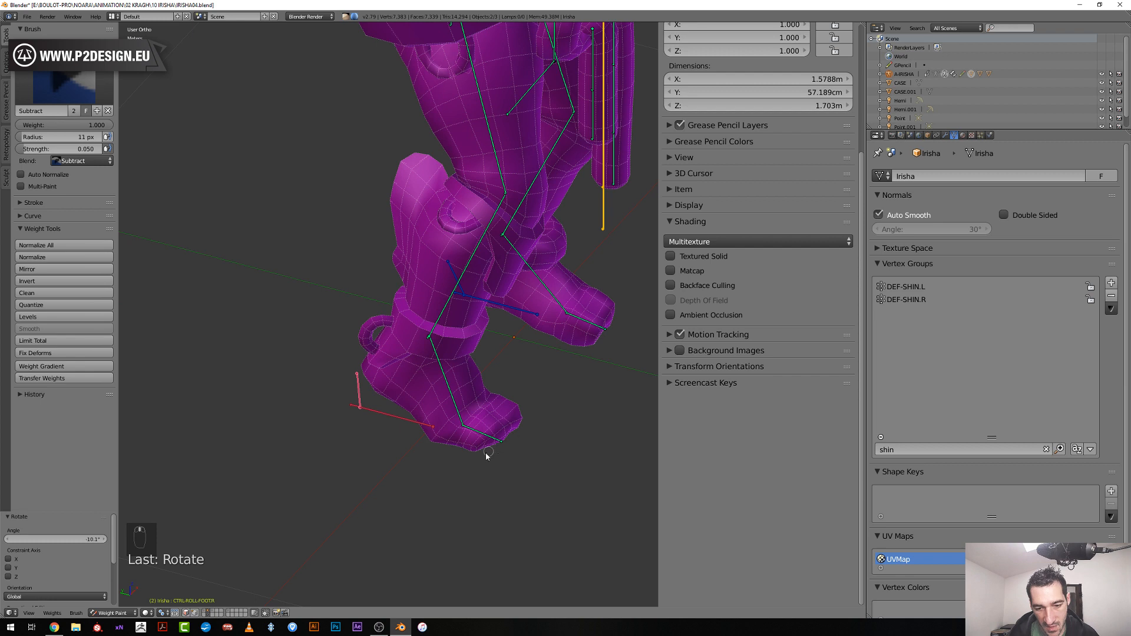
pyautogui.rightClick(458, 417)
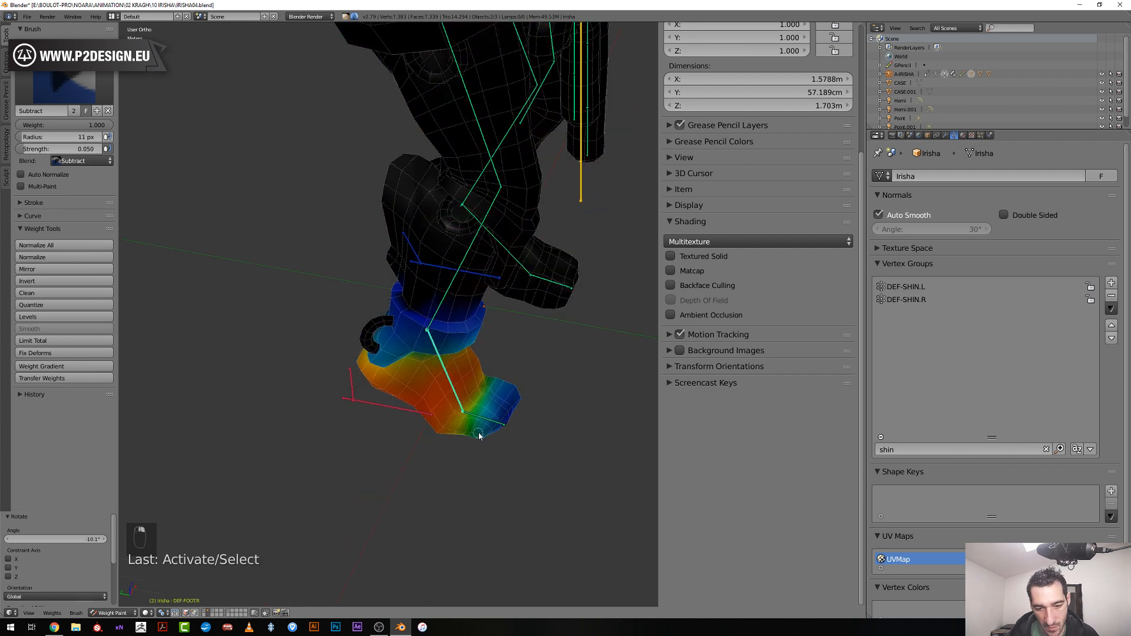
pyautogui.click(500, 435)
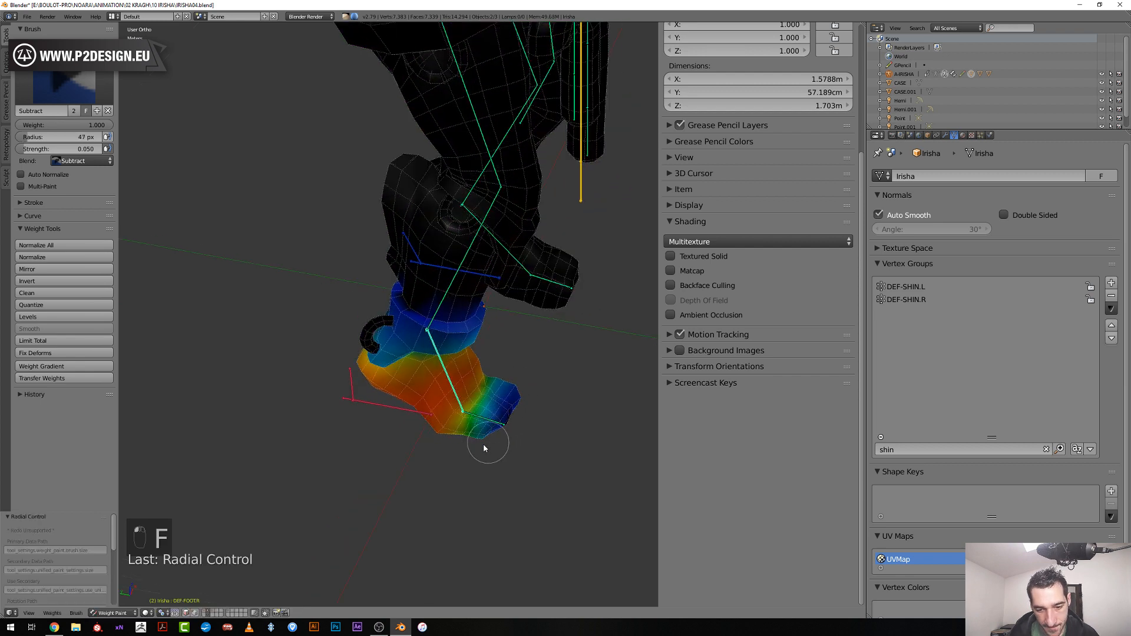
pyautogui.moveTo(509, 417); pyautogui.dragTo(508, 405)
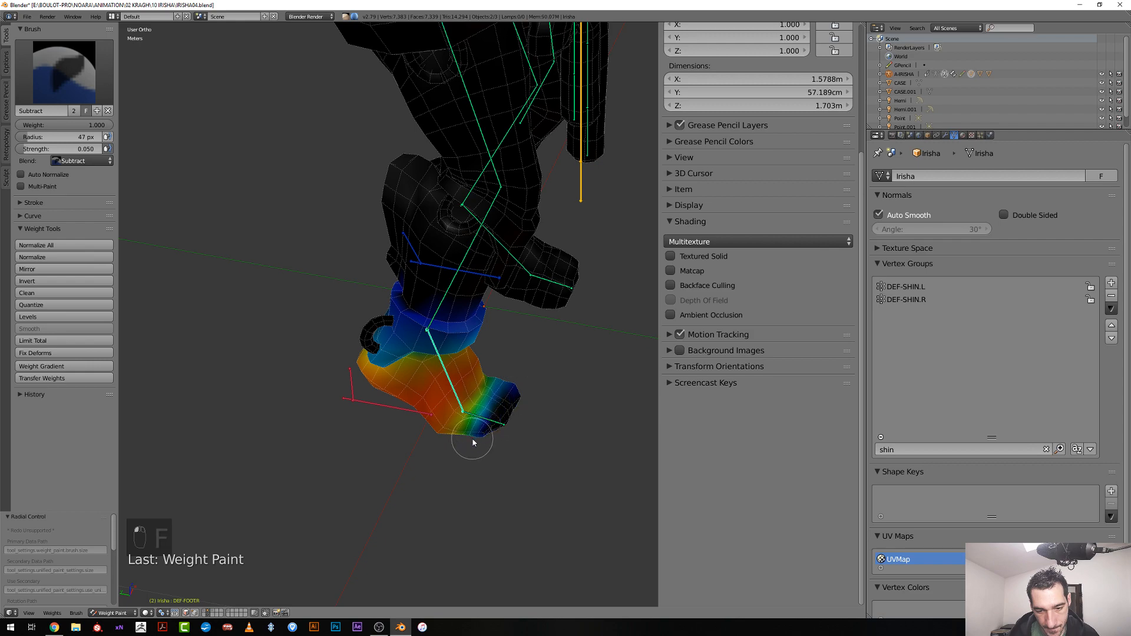
pyautogui.moveTo(478, 446); pyautogui.dragTo(318, 376, button='middle')
pyautogui.scroll(3, 319, 376)
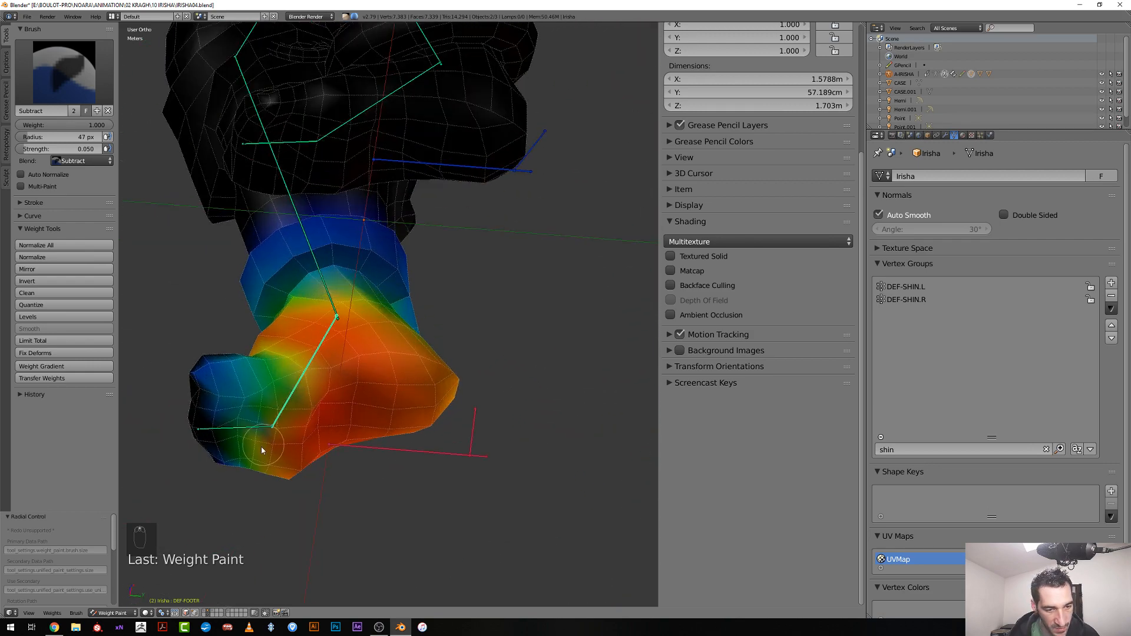
pyautogui.keyDown('shift'); pyautogui.moveTo(204, 488); pyautogui.dragTo(321, 460, button='middle'); pyautogui.keyUp('shift')
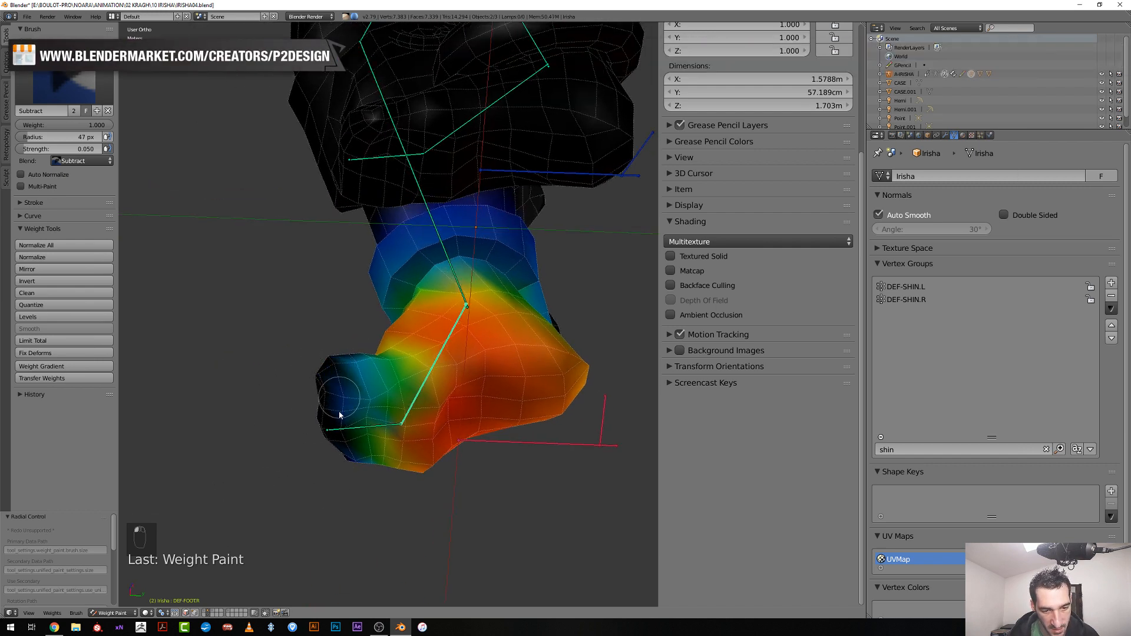
pyautogui.moveTo(345, 431); pyautogui.dragTo(345, 404, button='middle')
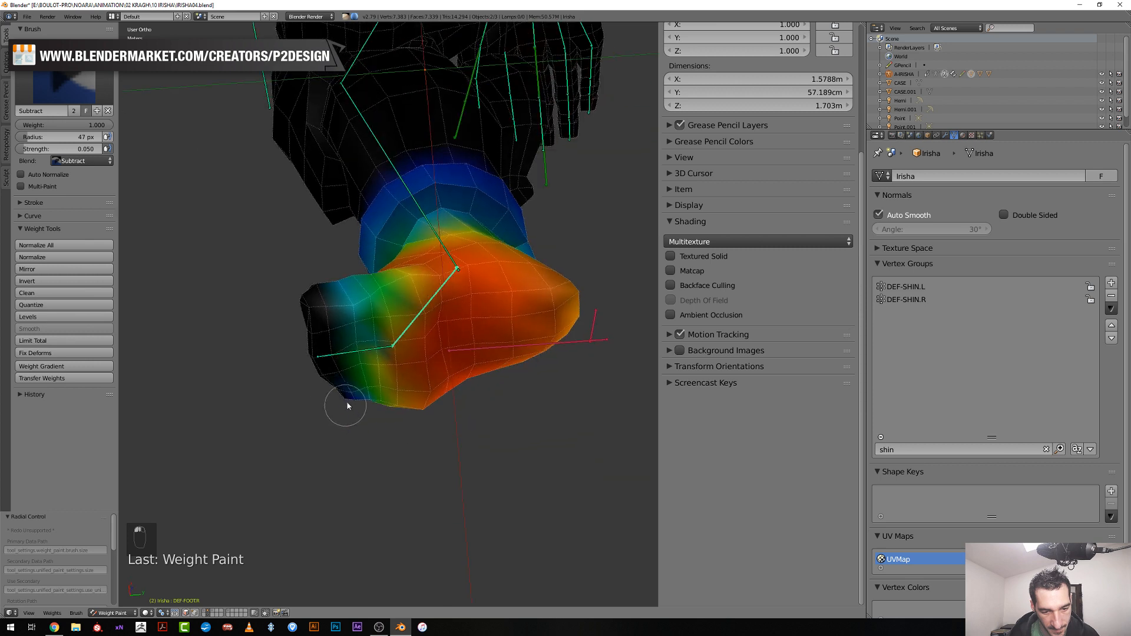
# Reduce the brush radius to 27 px and subtract DEF-FOOT.R weight along the underside of the right toe joint
pyautogui.press('f')
pyautogui.click(353, 399)
pyautogui.press('f')
pyautogui.click(358, 388)
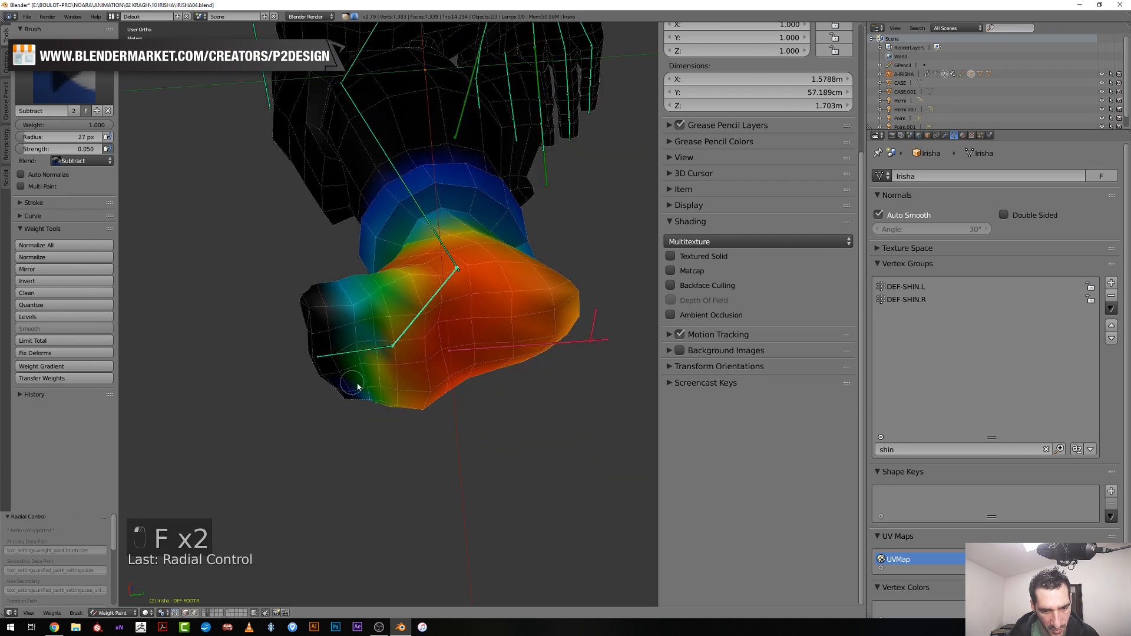
pyautogui.moveTo(367, 388); pyautogui.dragTo(363, 368)
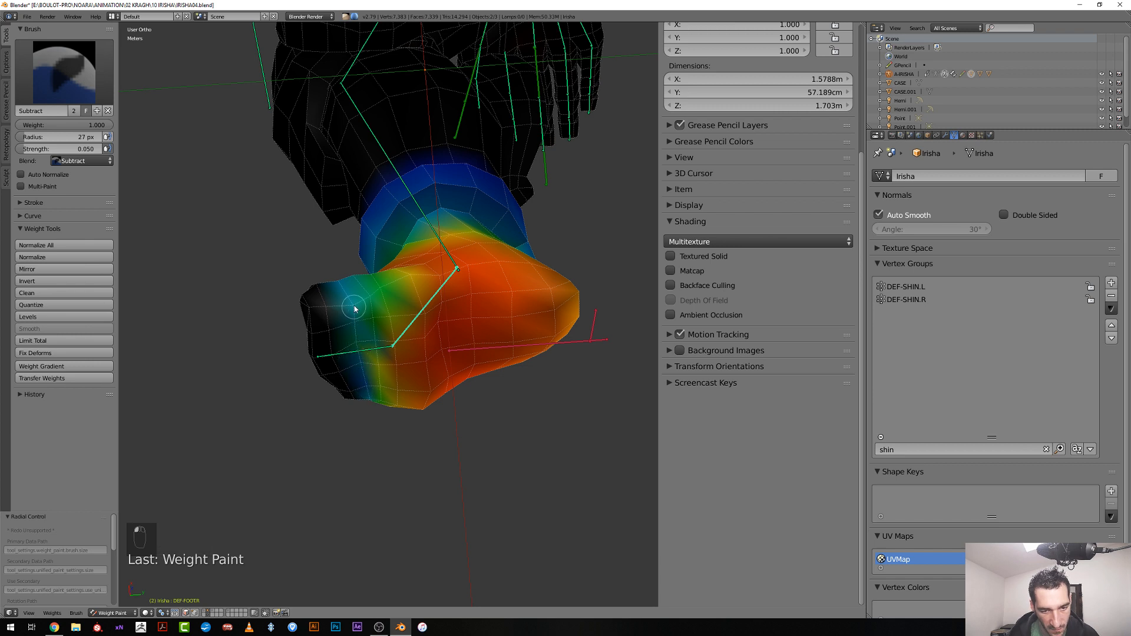
# Set the brush radius to 11 px and clear small leftover DEF-FOOT.R weights near the right toe bone
pyautogui.press('f')
pyautogui.click(345, 345)
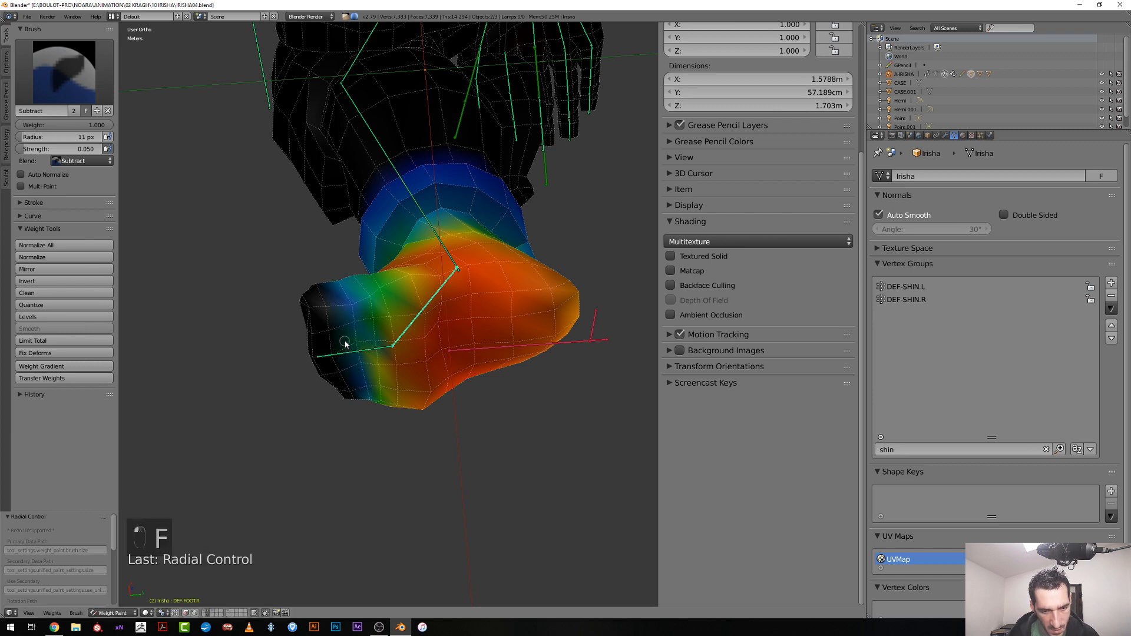
pyautogui.click(357, 343)
pyautogui.moveTo(361, 336)
pyautogui.mouseDown(button='middle')
pyautogui.moveTo(532, 528)
pyautogui.moveTo(588, 546)
pyautogui.moveTo(553, 505)
pyautogui.moveTo(530, 498)
pyautogui.mouseUp(button='middle')
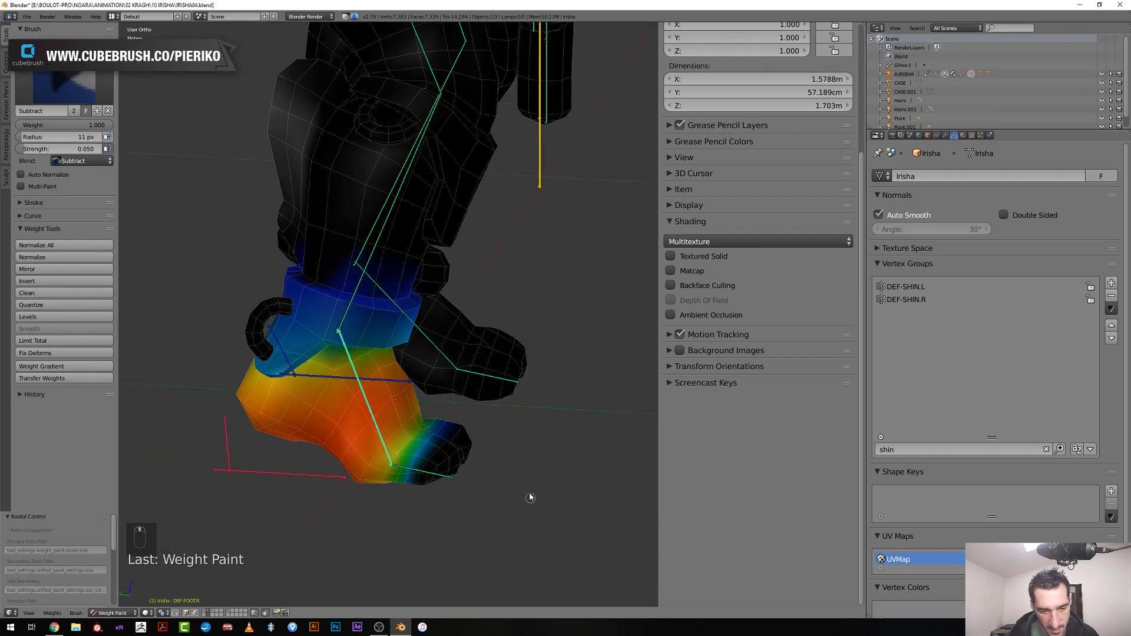
# Select the CTRL-ROLL-FOOT.R control and rotate it 33.9° to bend the right toes
pyautogui.rightClick(224, 450)
pyautogui.press('r')
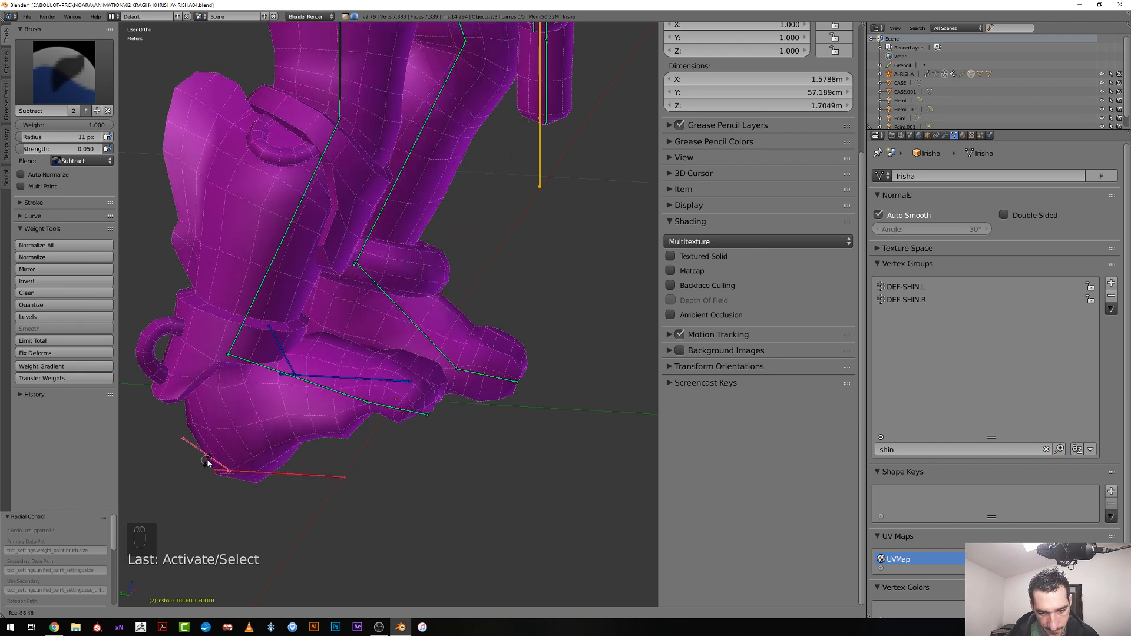
pyautogui.click(239, 452)
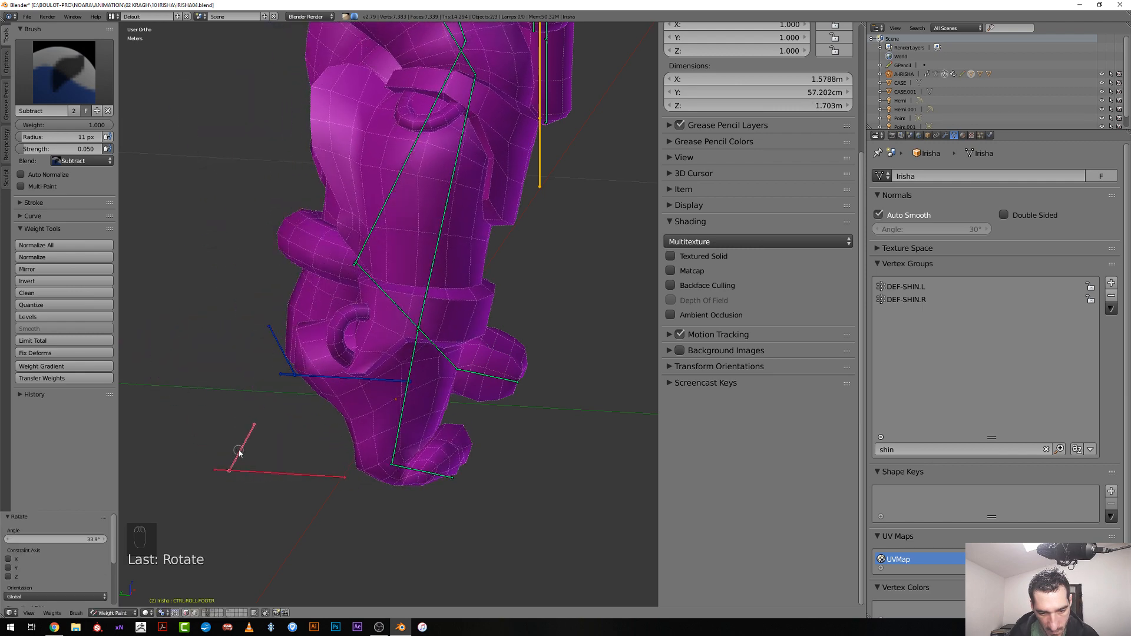
# Select the DEF-TOE.R bone, set the brush radius to 14 px, and undo the trial strokes at the toe joint
pyautogui.keyDown('shift'); pyautogui.moveTo(406, 512); pyautogui.dragTo(389, 421, button='middle'); pyautogui.keyUp('shift')
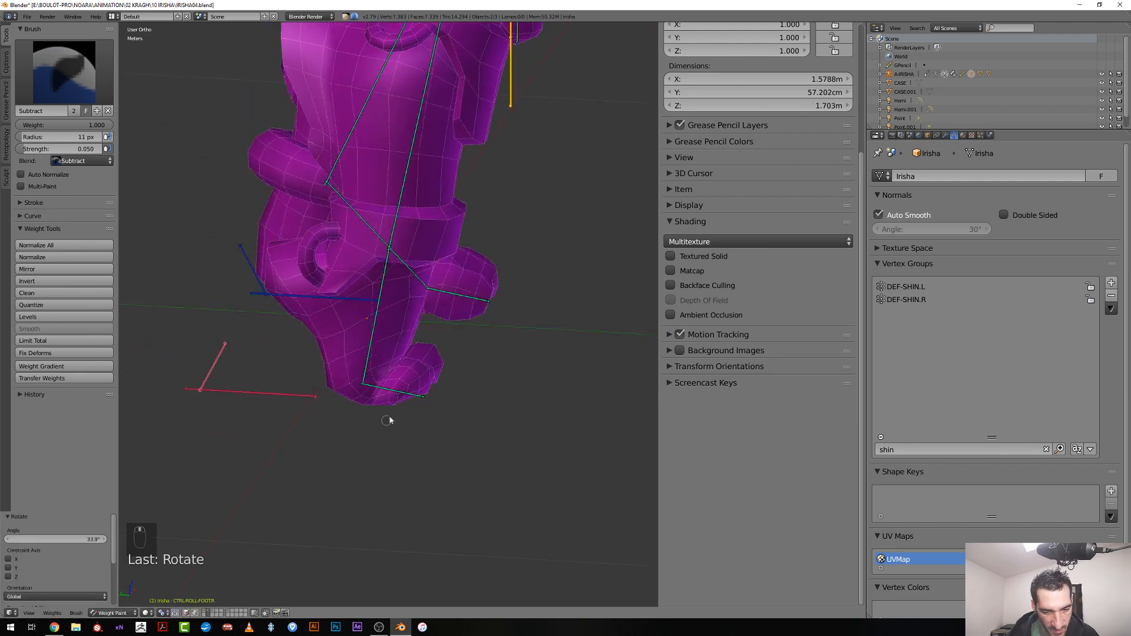
pyautogui.rightClick(405, 394)
pyautogui.scroll(3, 383, 424)
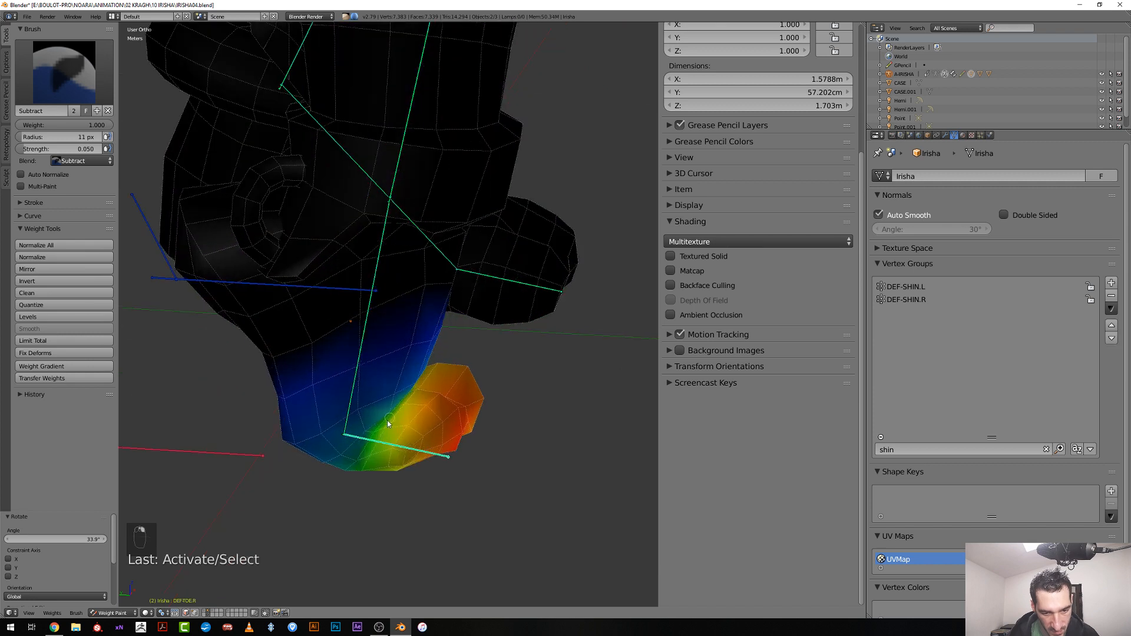
pyautogui.press('f')
pyautogui.click(375, 437)
pyautogui.click(376, 438)
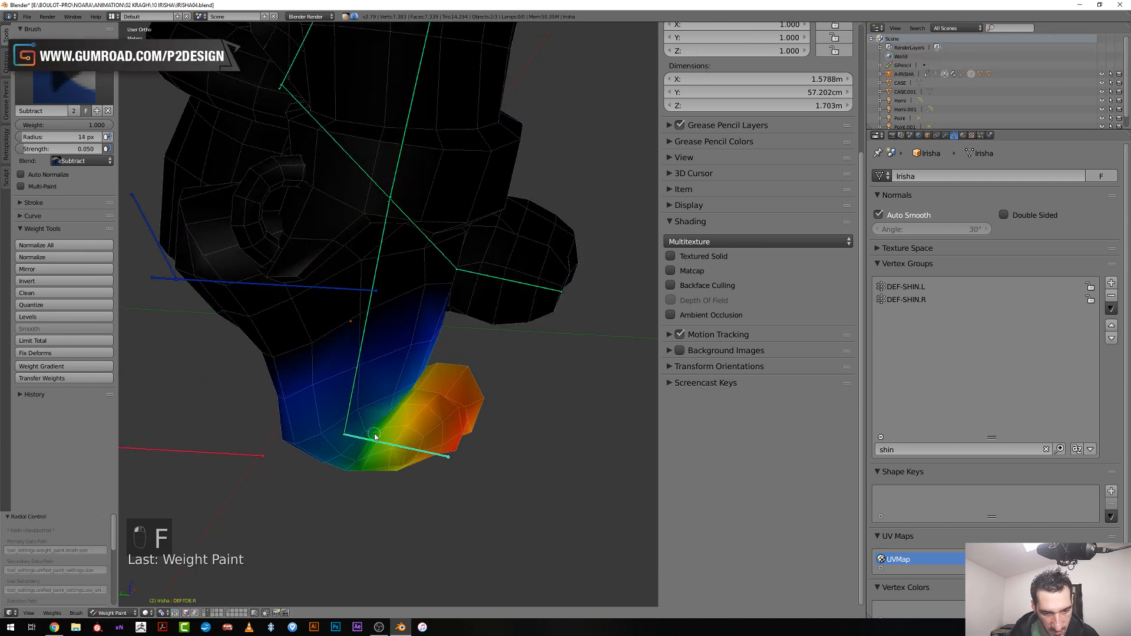
pyautogui.hotkey('ctrl', 'z')
pyautogui.hotkey('ctrl', 'z')
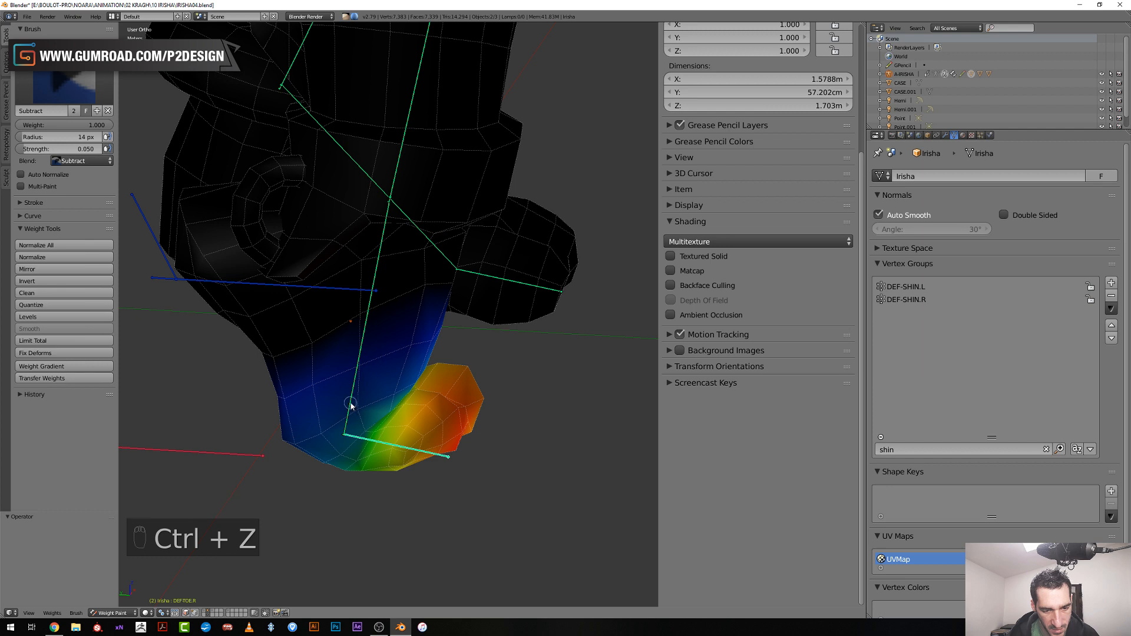
# Subtract DEF-FOOT.R weight beside the right toe joint, and set the brush radius to 23 px for the toe area under the foot
pyautogui.moveTo(385, 434); pyautogui.dragTo(377, 433)
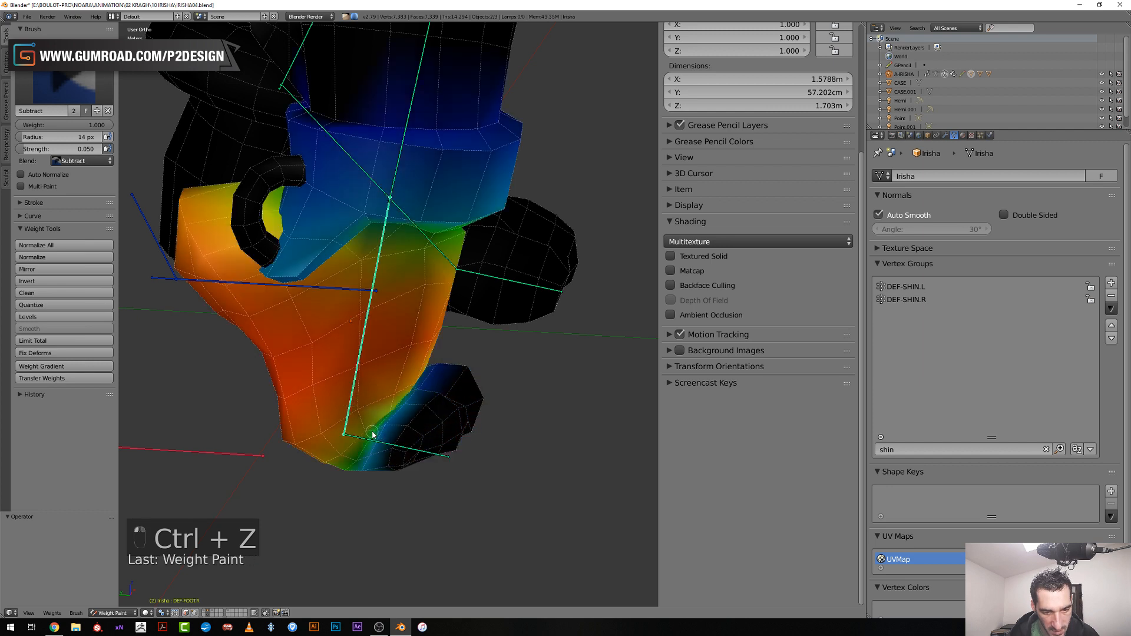
pyautogui.click(372, 435)
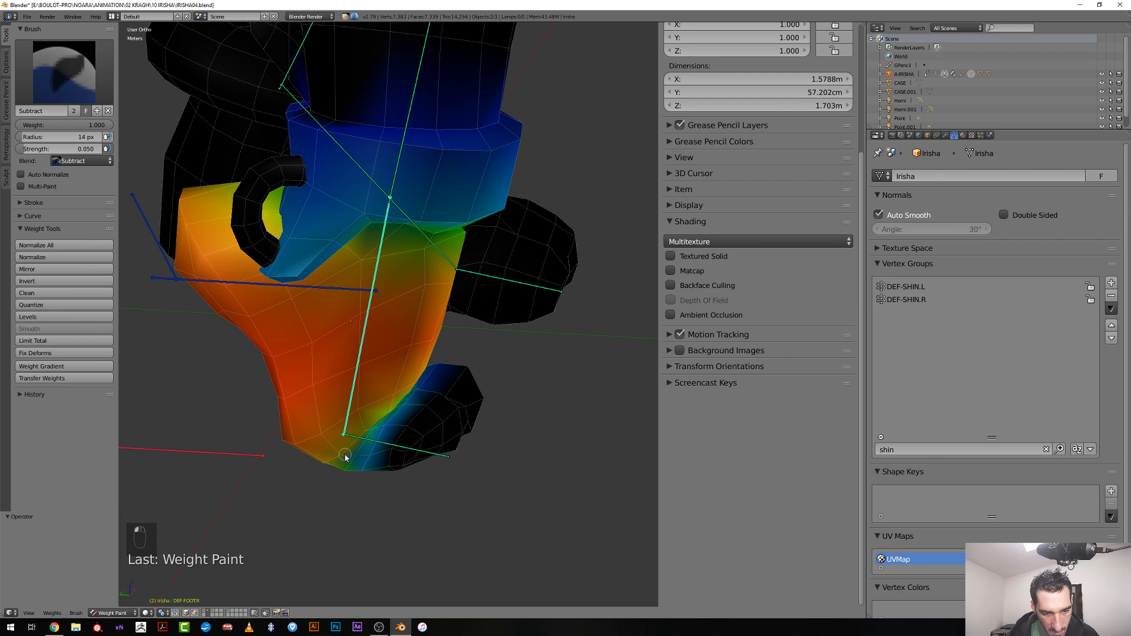
pyautogui.moveTo(349, 483)
pyautogui.mouseDown(button='middle')
pyautogui.moveTo(321, 488)
pyautogui.moveTo(336, 497)
pyautogui.moveTo(354, 471)
pyautogui.mouseUp(button='middle')
pyautogui.moveTo(387, 414); pyautogui.dragTo(383, 365, button='middle')
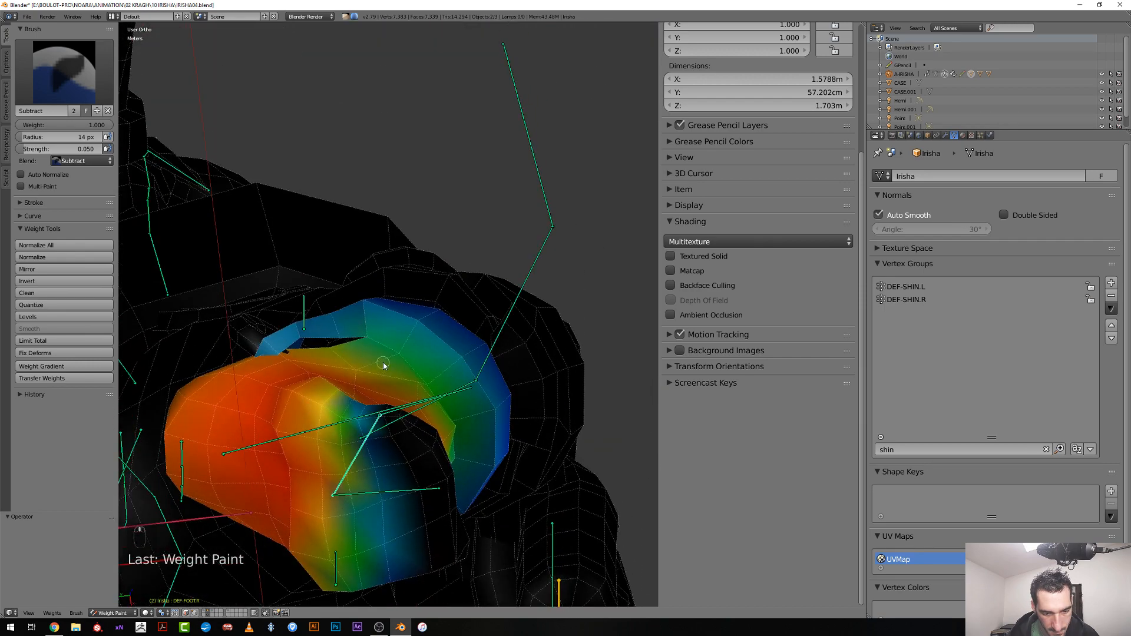
pyautogui.press('f')
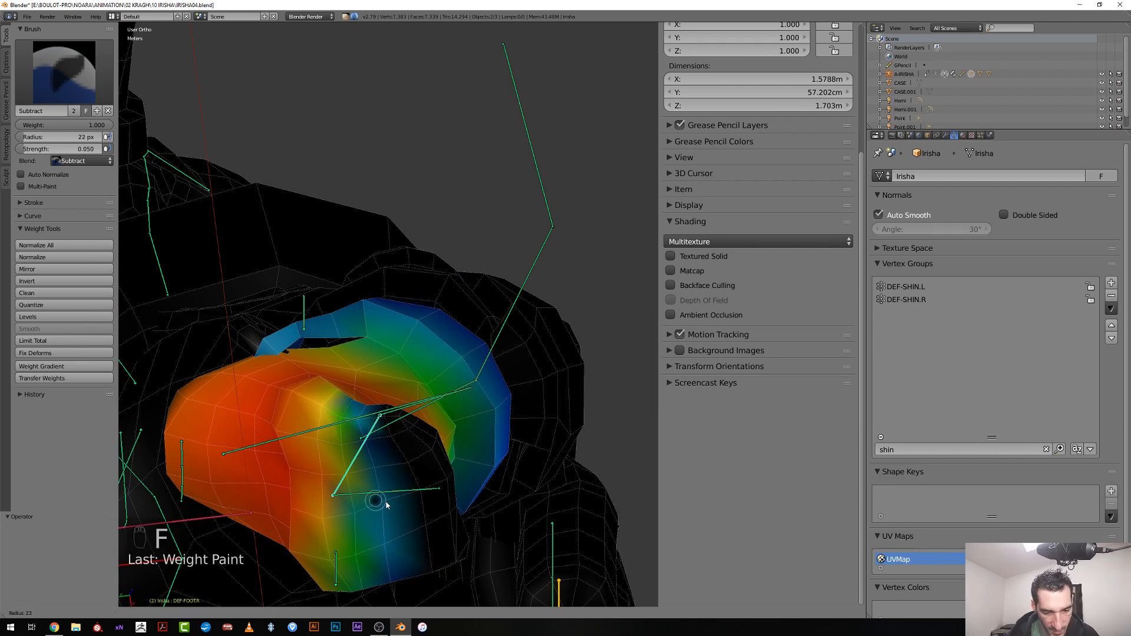
pyautogui.click(380, 501)
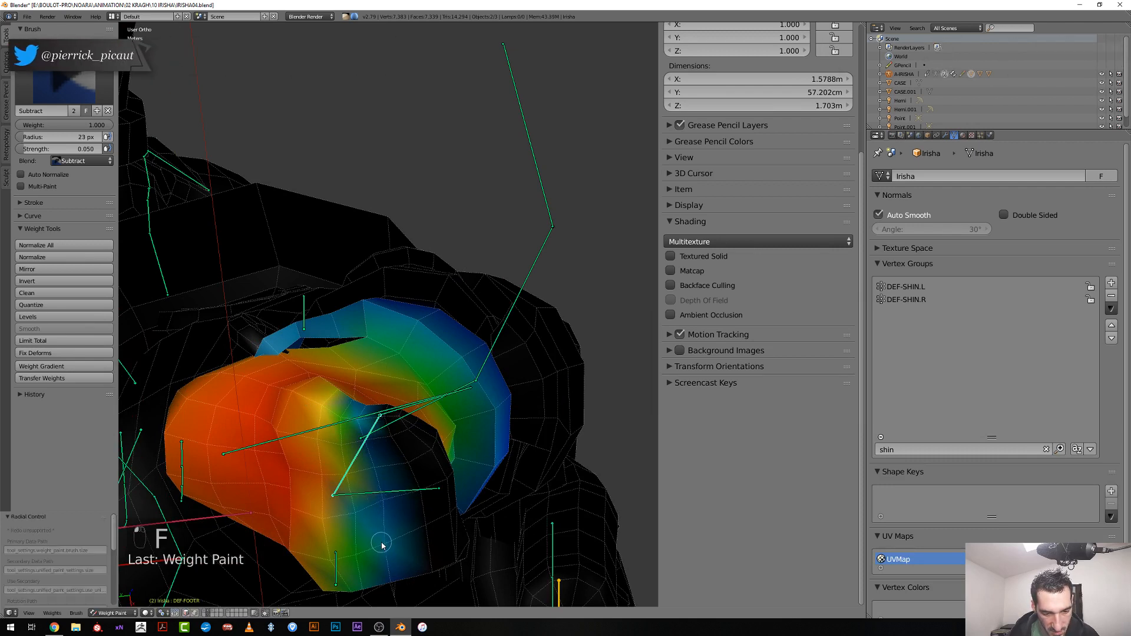
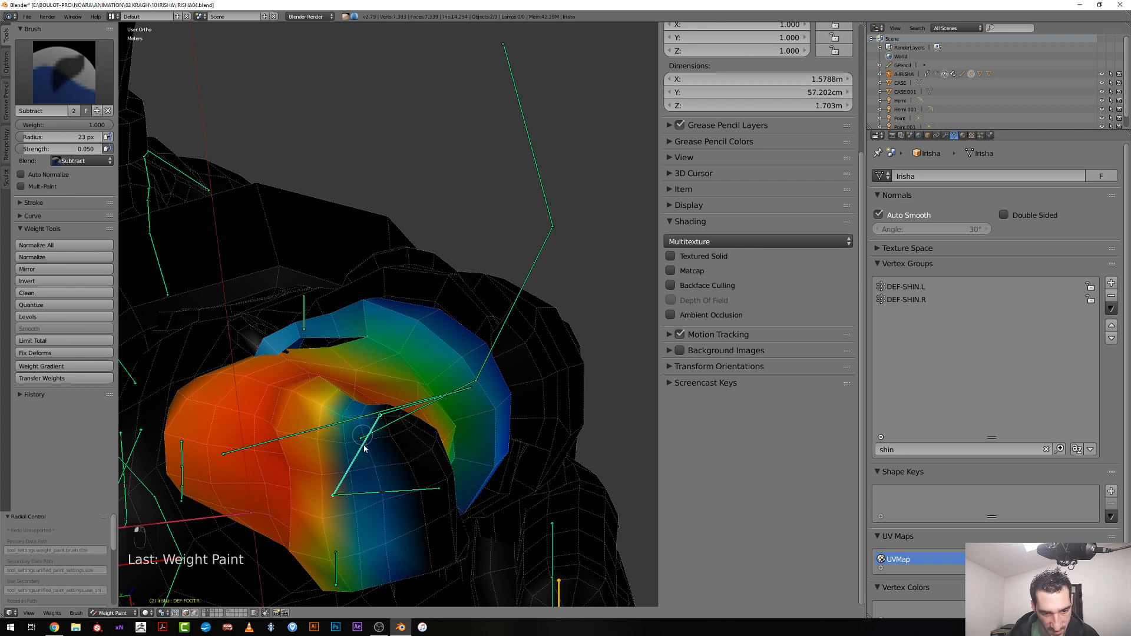
pyautogui.moveTo(381, 543); pyautogui.dragTo(385, 545)
# Set the brush radius to 12 px and subtract DEF-FOOT.R weight across the top of the right toe joint
pyautogui.scroll(-3, 378, 514)
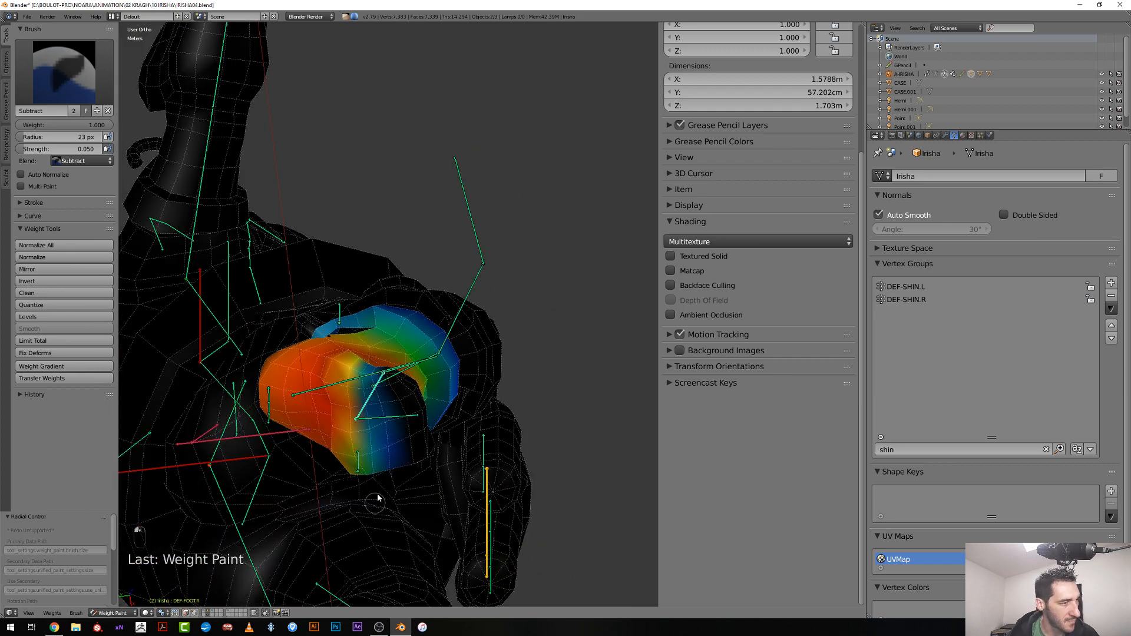
pyautogui.moveTo(376, 499)
pyautogui.mouseDown(button='middle')
pyautogui.moveTo(366, 561)
pyautogui.moveTo(326, 565)
pyautogui.moveTo(295, 596)
pyautogui.mouseUp(button='middle')
pyautogui.scroll(3, 447, 462)
pyautogui.press('f')
pyautogui.click(534, 415)
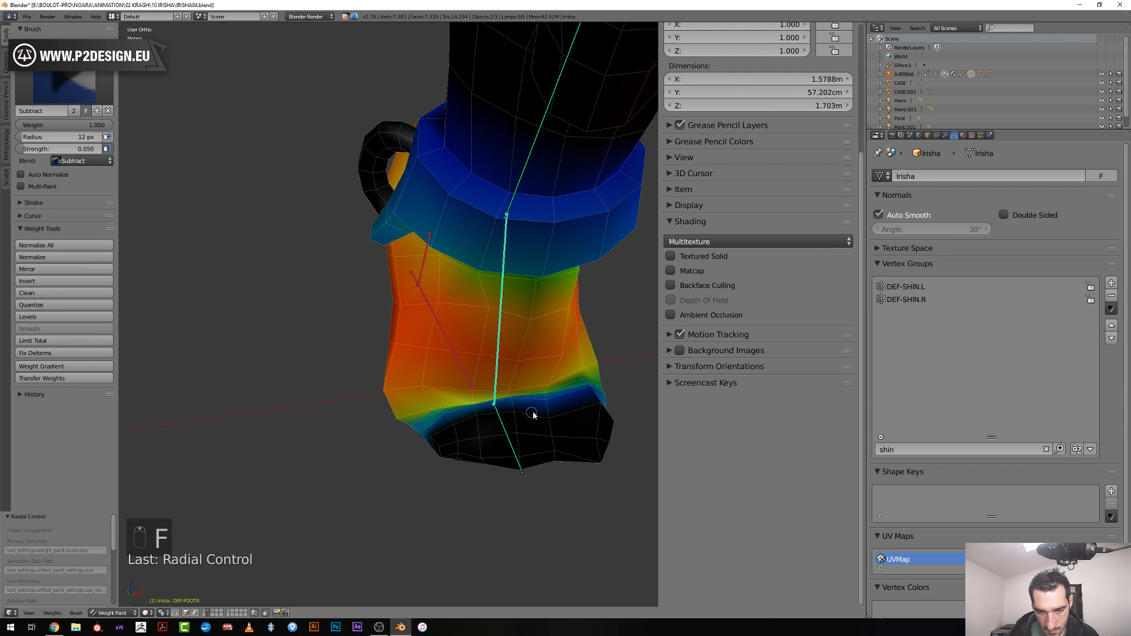
pyautogui.moveTo(545, 404); pyautogui.dragTo(547, 403)
# Clear the rotation of CTRL-ROLL-FOOT.R and try rotating the control to test the right foot's deformation
pyautogui.moveTo(547, 403); pyautogui.dragTo(322, 321, button='middle')
pyautogui.rightClick(316, 334)
pyautogui.hotkey('alt', 'r')
pyautogui.press('r')
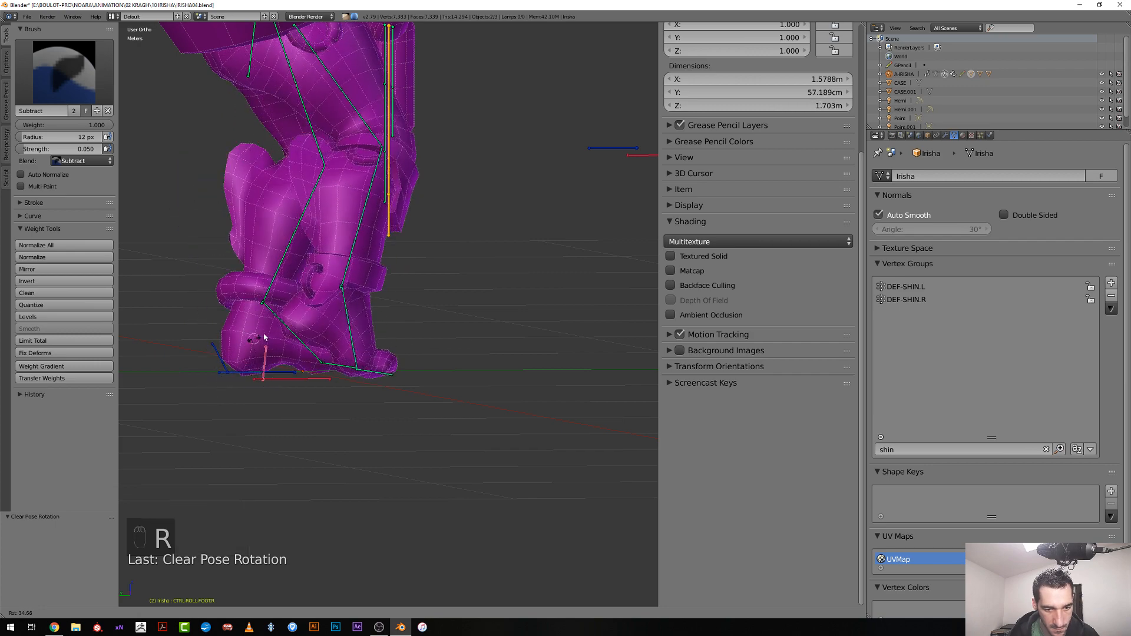
pyautogui.click(243, 362)
# Switch to posing the A-IRISHA armature and select the CTRL-TOE.R and CTRL-TOE.L controls
pyautogui.moveTo(456, 366); pyautogui.dragTo(428, 378, button='middle')
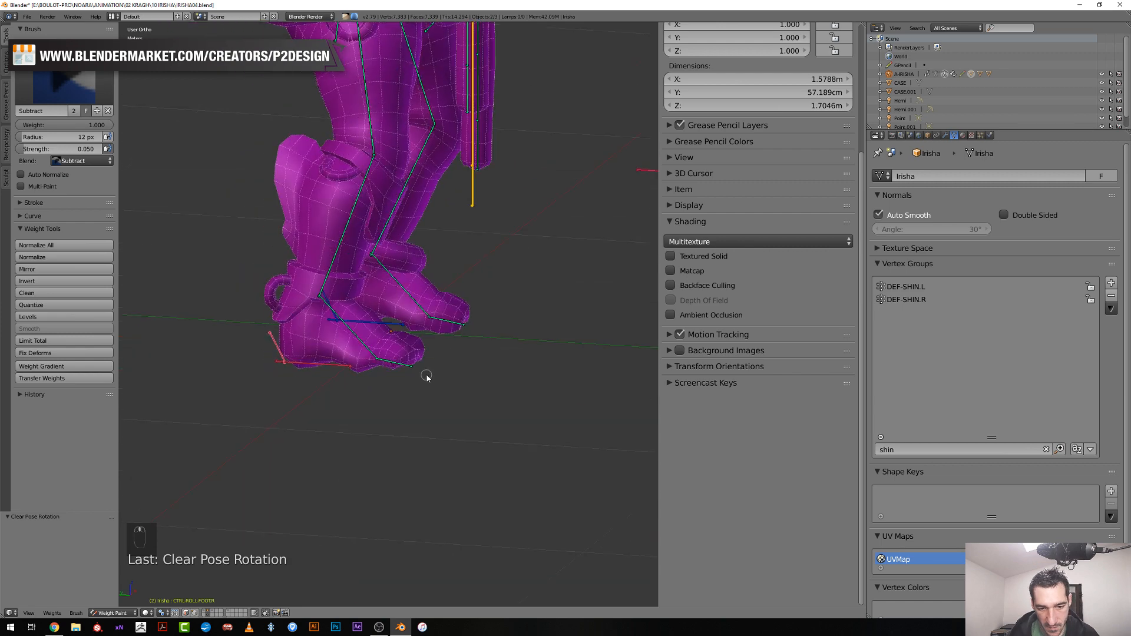
pyautogui.hotkey('ctrl', 'Tab')
pyautogui.rightClick(408, 368)
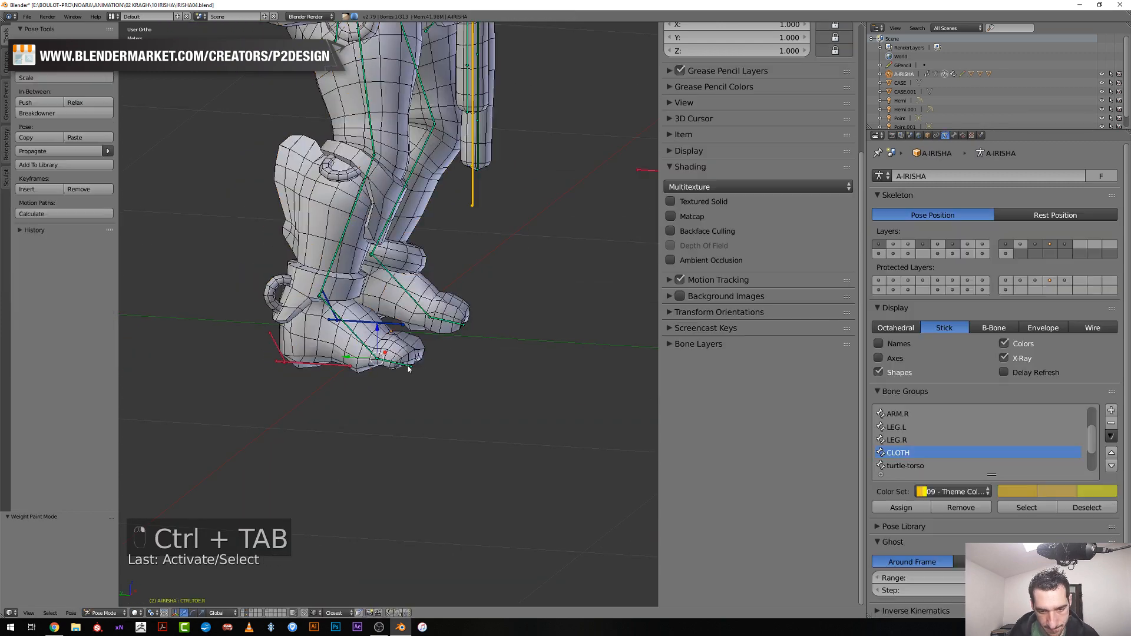
pyautogui.press('n')
pyautogui.press('n')
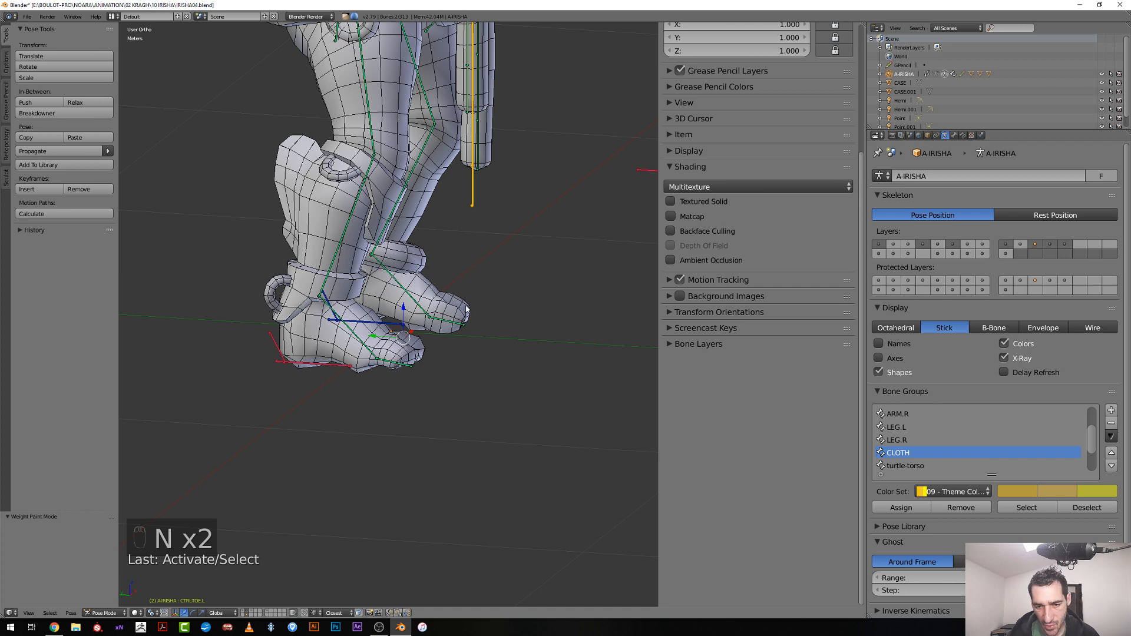
# Expand the bone layers list, show the MCH layer and hide the DEFORMATION layer
pyautogui.click(667, 344)
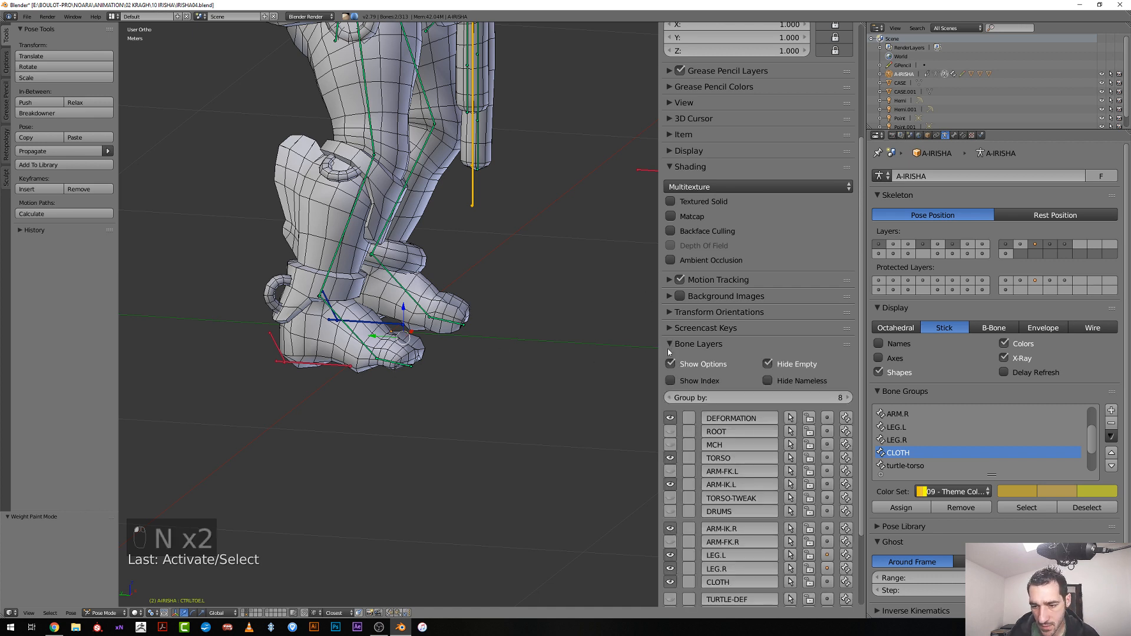
pyautogui.scroll(-3, 689, 441)
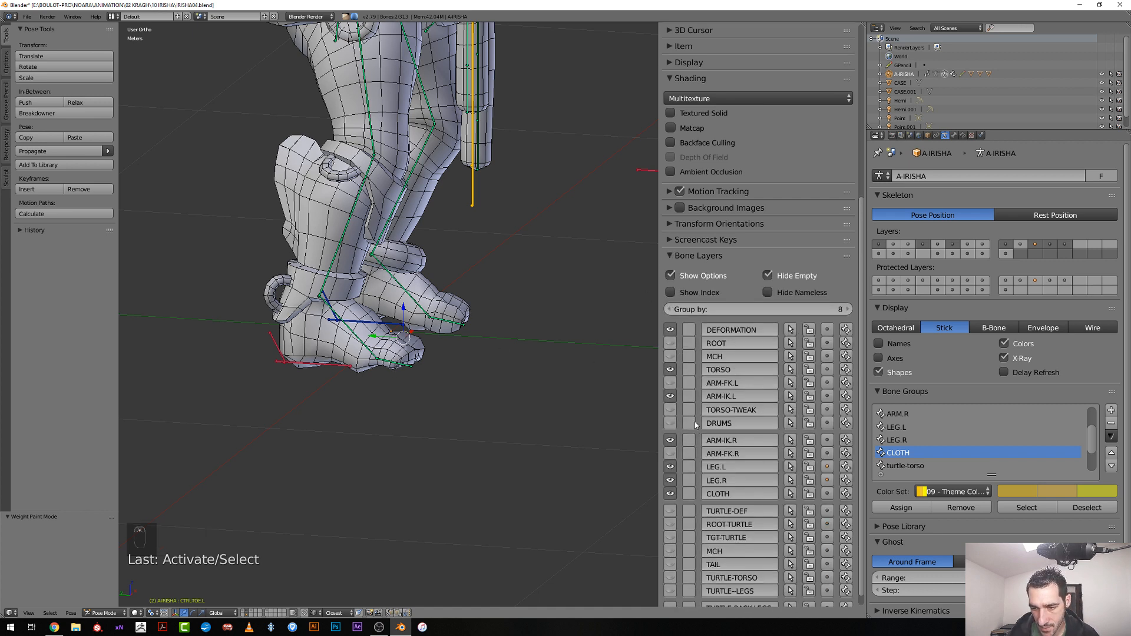
pyautogui.scroll(-1, 685, 426)
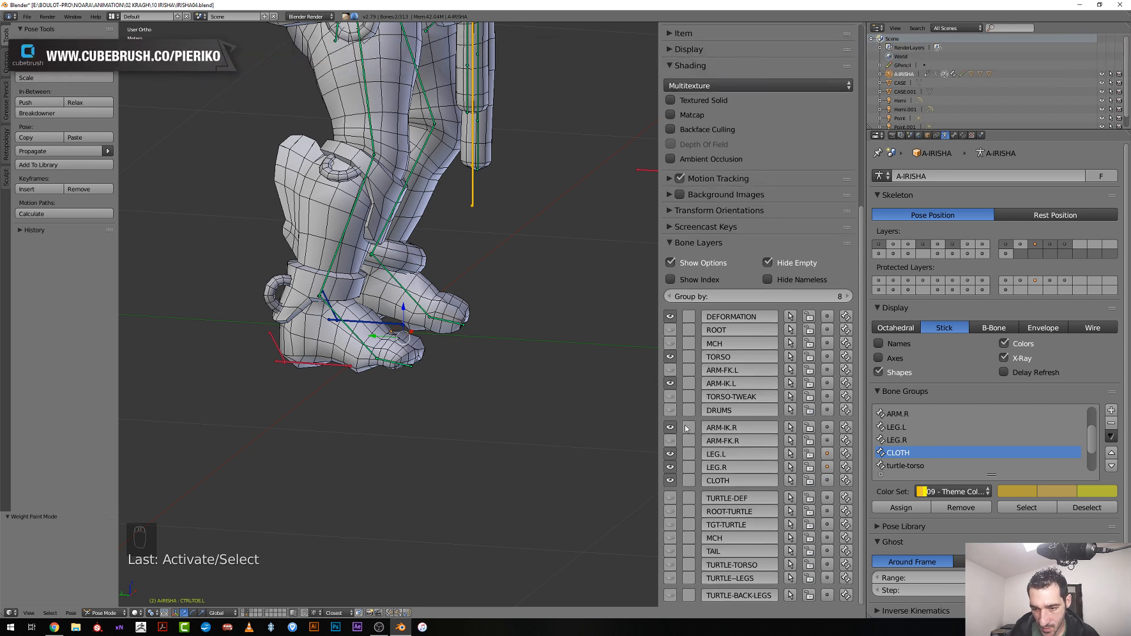
pyautogui.click(672, 345)
pyautogui.scroll(2, 487, 398)
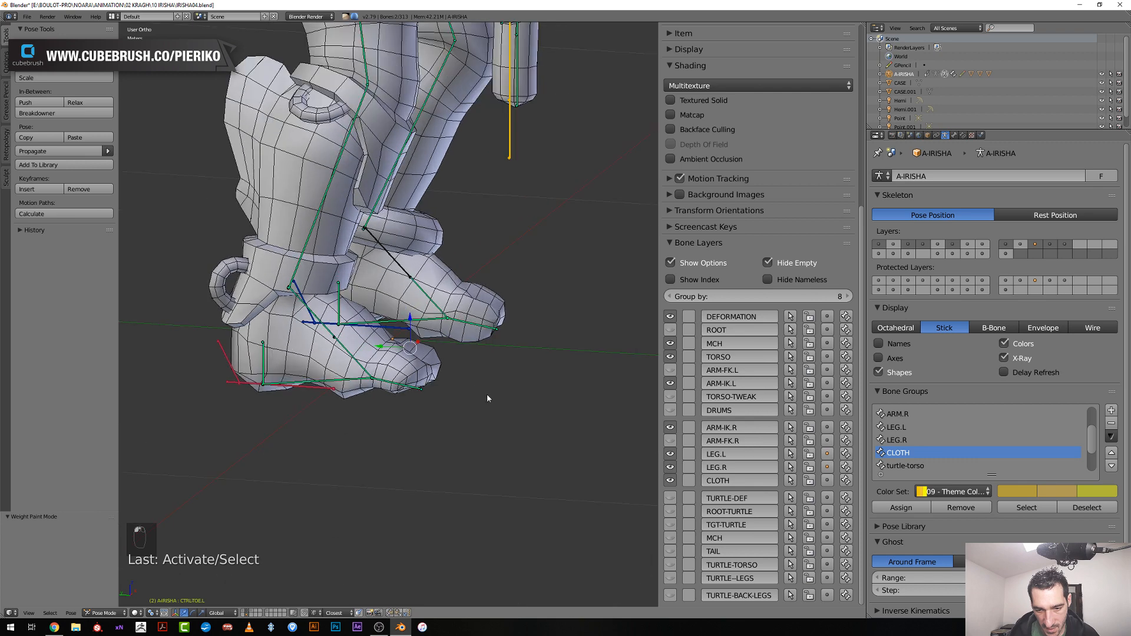
pyautogui.click(674, 318)
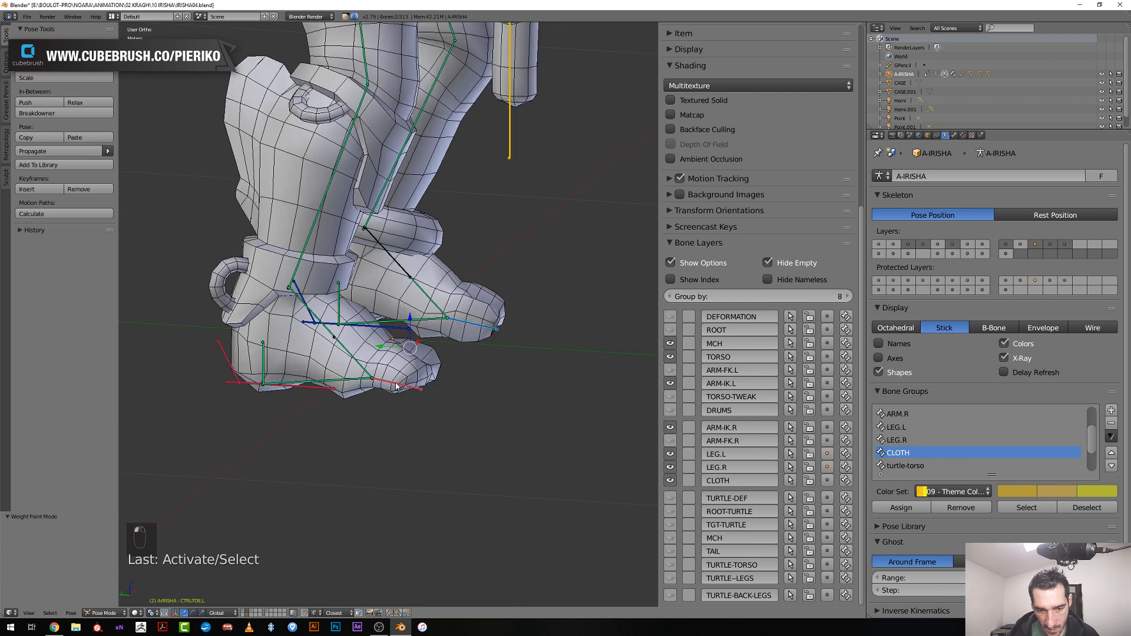
# Examine the bone constraints of CTRL-TOE.L, and restore the layers by hiding MCH and showing DEFORMATION
pyautogui.moveTo(479, 387); pyautogui.dragTo(503, 359, button='middle')
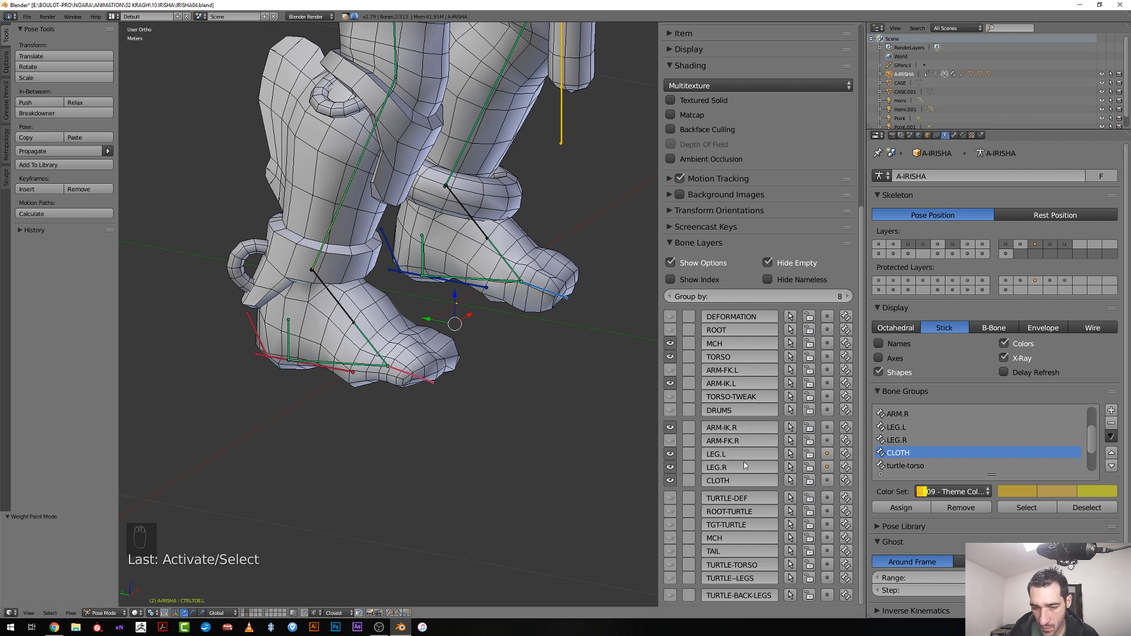
pyautogui.click(963, 135)
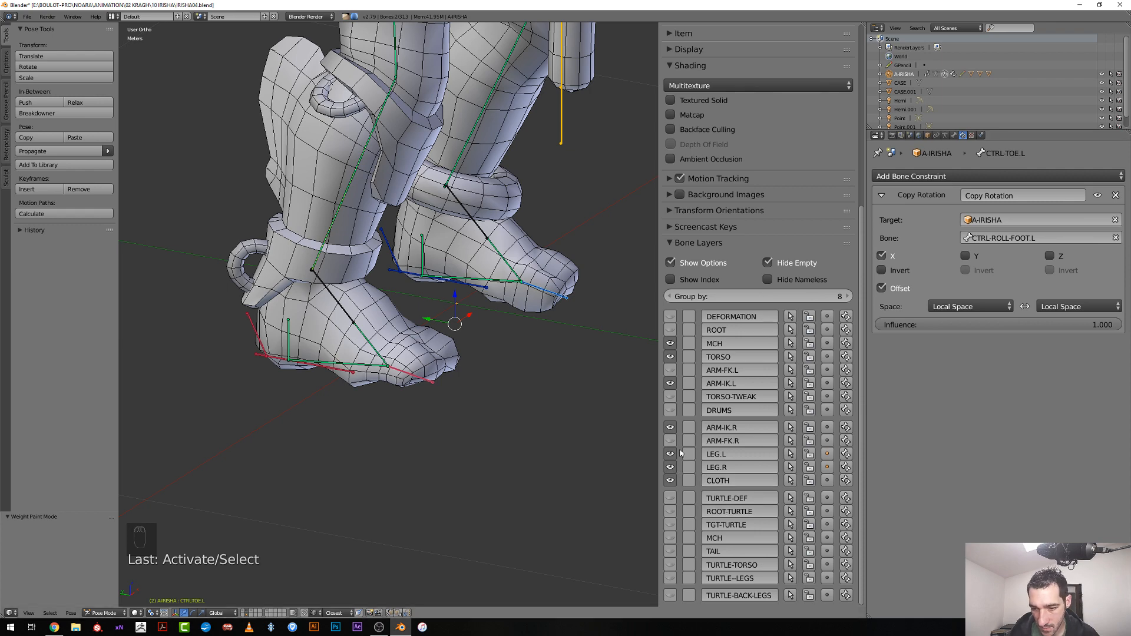
pyautogui.moveTo(634, 415); pyautogui.dragTo(546, 461, button='middle')
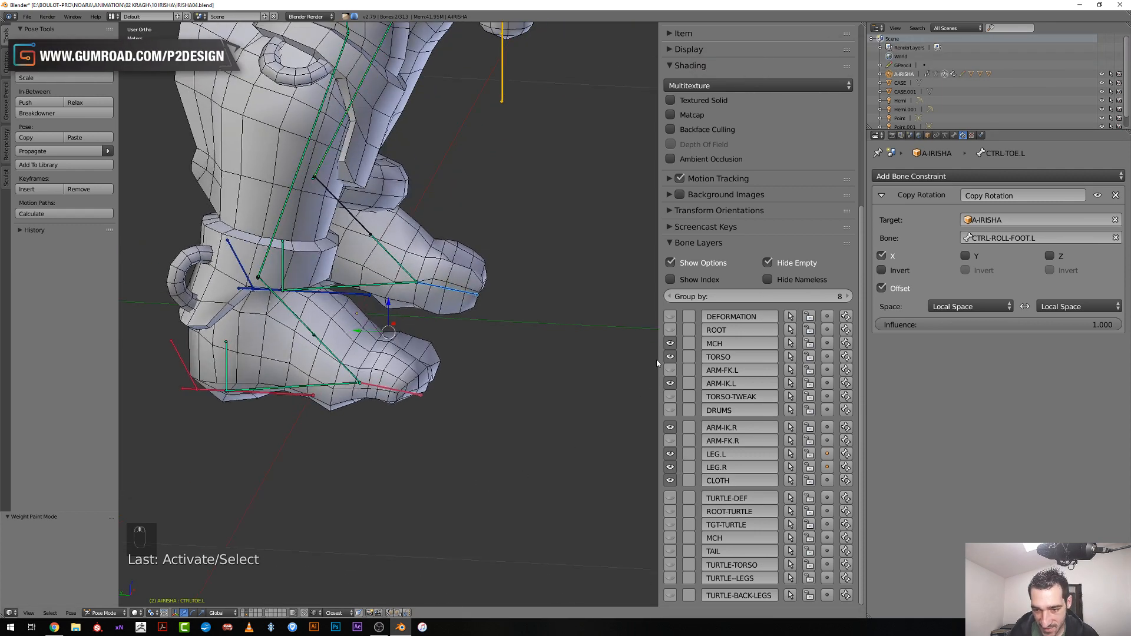
pyautogui.click(670, 343)
pyautogui.click(670, 317)
# Select the CTRL-ROLL-FOOT.L control and try rotating it to test the left foot's deformation
pyautogui.scroll(-3, 394, 397)
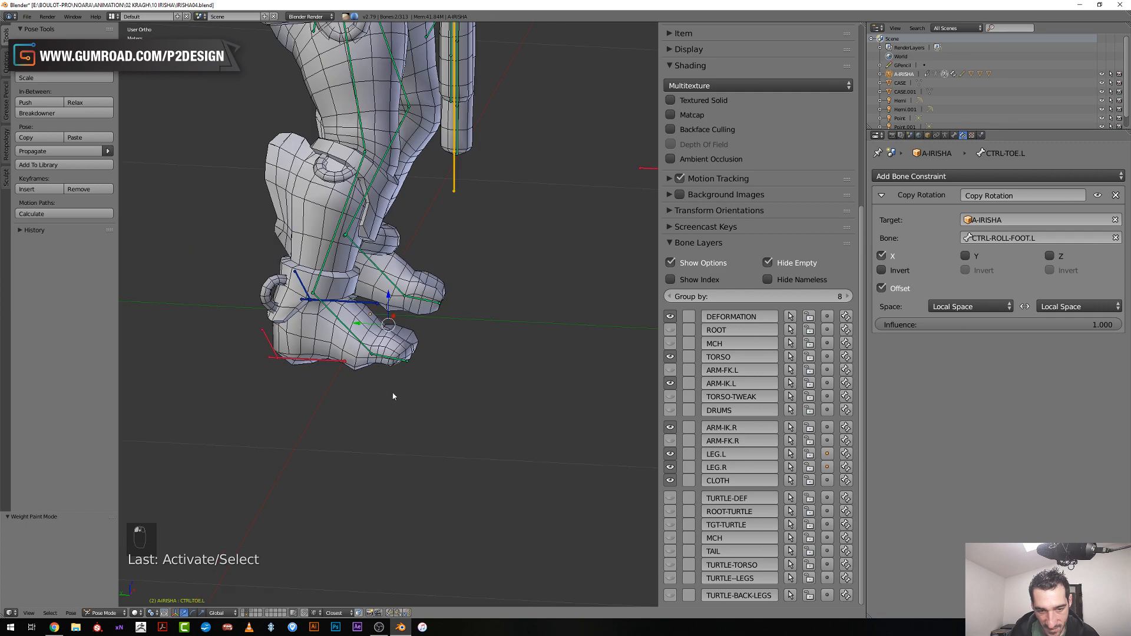
pyautogui.scroll(-5, 409, 375)
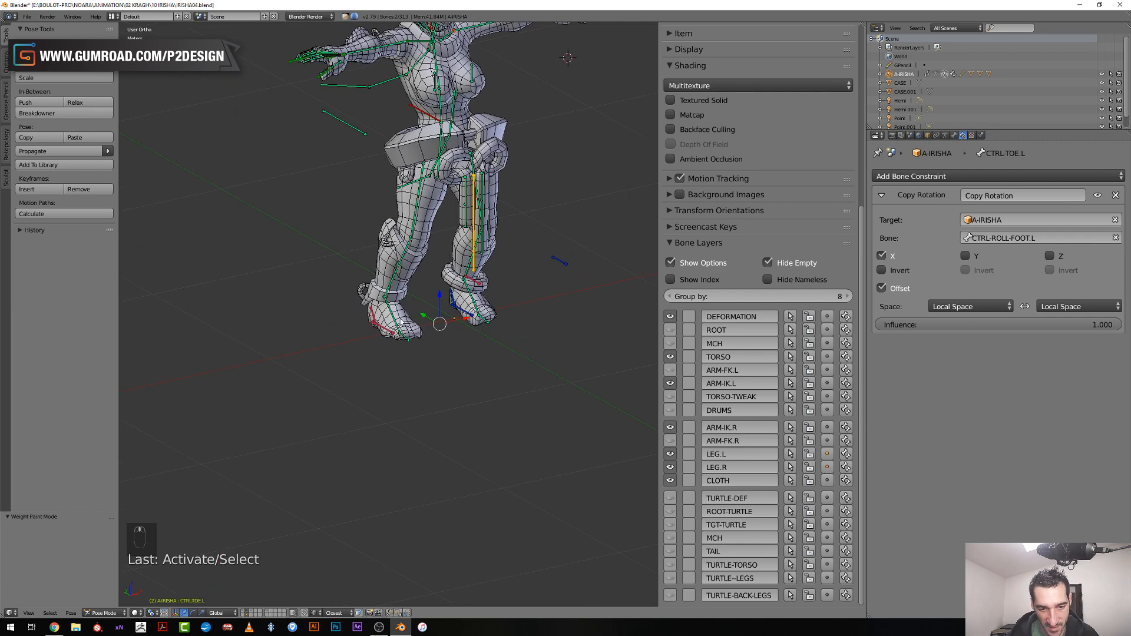
pyautogui.scroll(2, 408, 342)
pyautogui.keyDown('shift'); pyautogui.moveTo(415, 379); pyautogui.dragTo(383, 479, button='middle'); pyautogui.keyUp('shift')
pyautogui.scroll(-3, 413, 477)
pyautogui.moveTo(475, 476); pyautogui.dragTo(366, 472, button='middle')
pyautogui.scroll(3, 437, 480)
pyautogui.rightClick(464, 436)
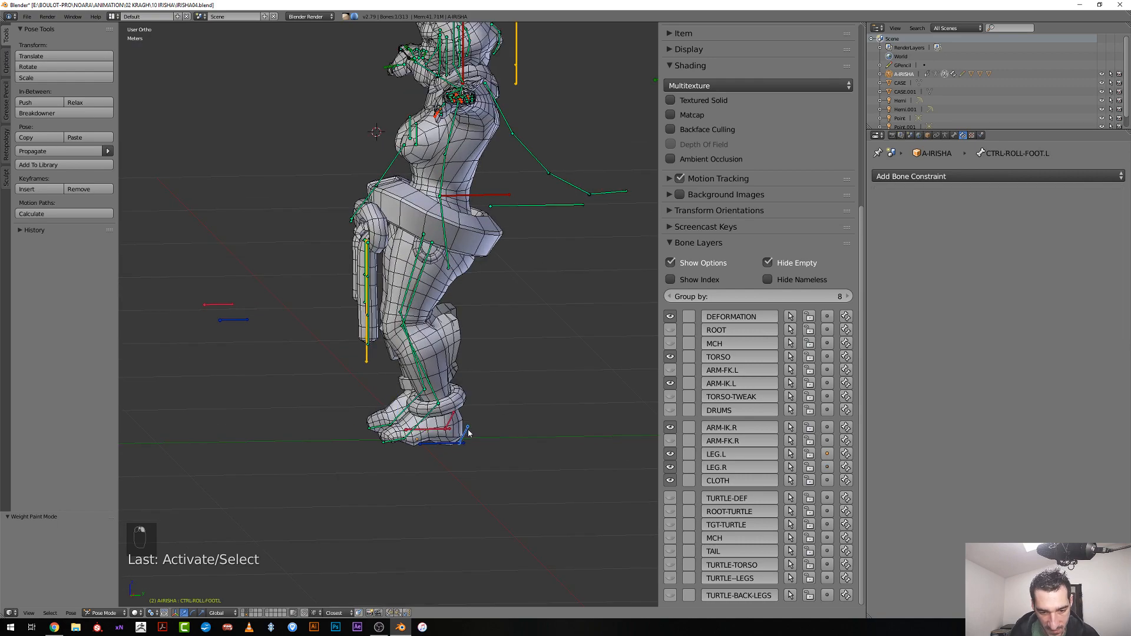
pyautogui.scroll(2, 465, 436)
pyautogui.press('r')
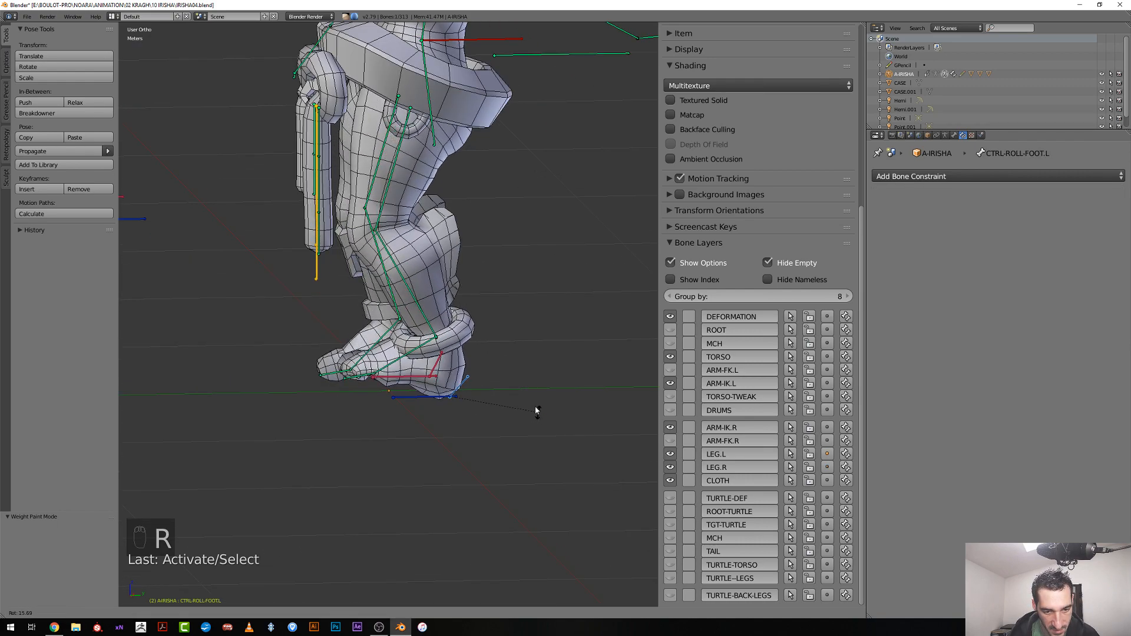
pyautogui.click(470, 379)
# Select the Irisha mesh, switch it to Weight Paint mode and enable X Mirror in the brush options
pyautogui.rightClick(437, 394)
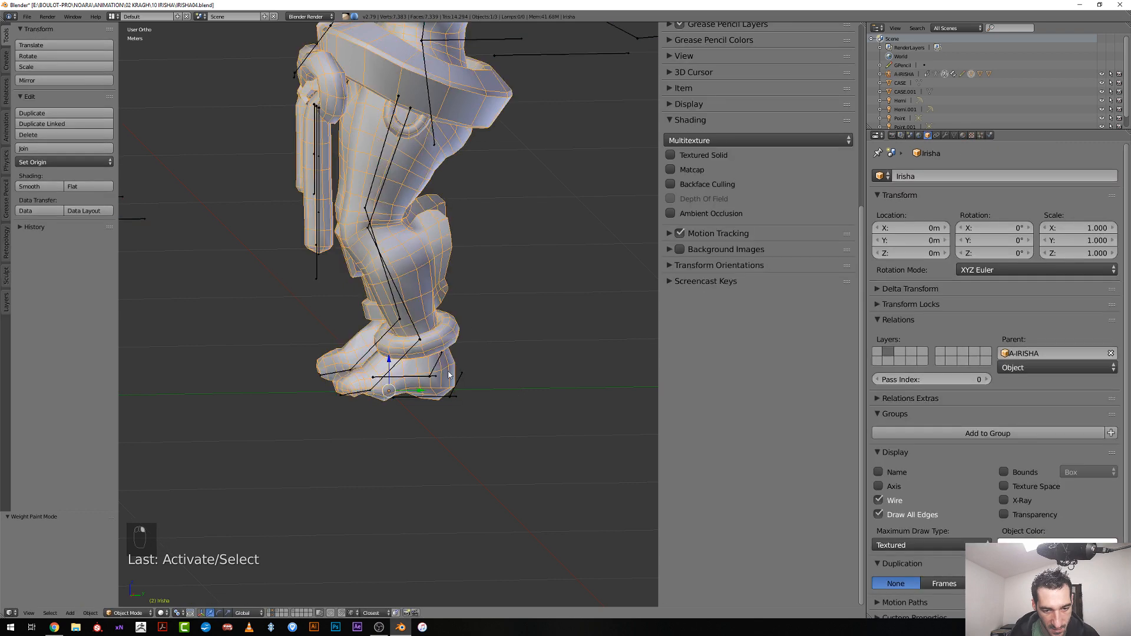
pyautogui.hotkey('ctrl', 'Tab')
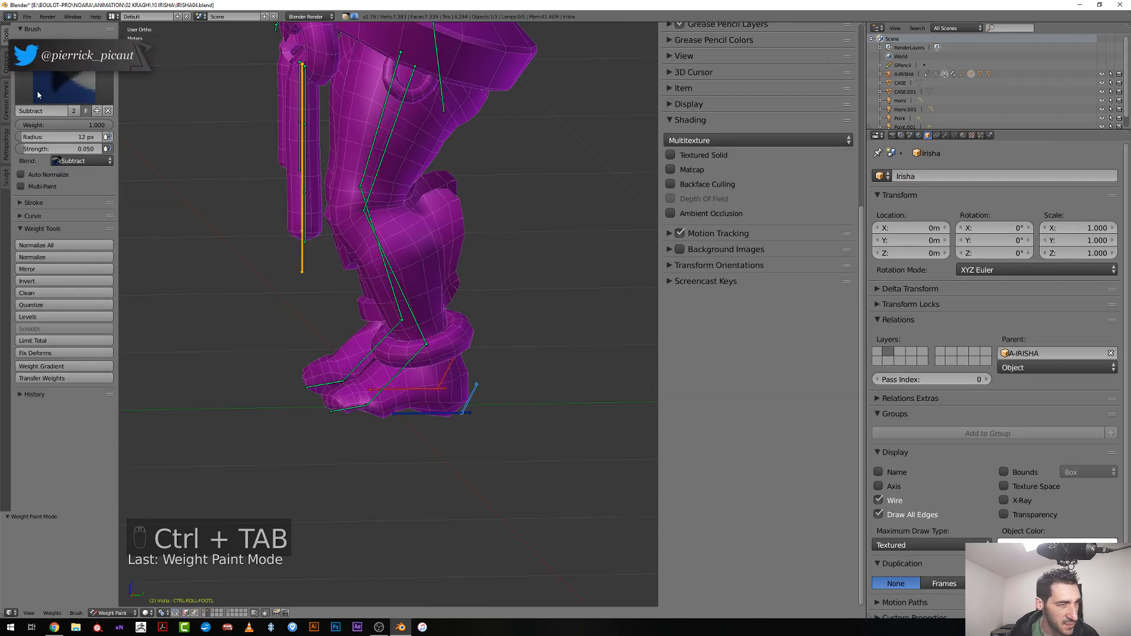
pyautogui.hotkey('ctrl', 'Tab')
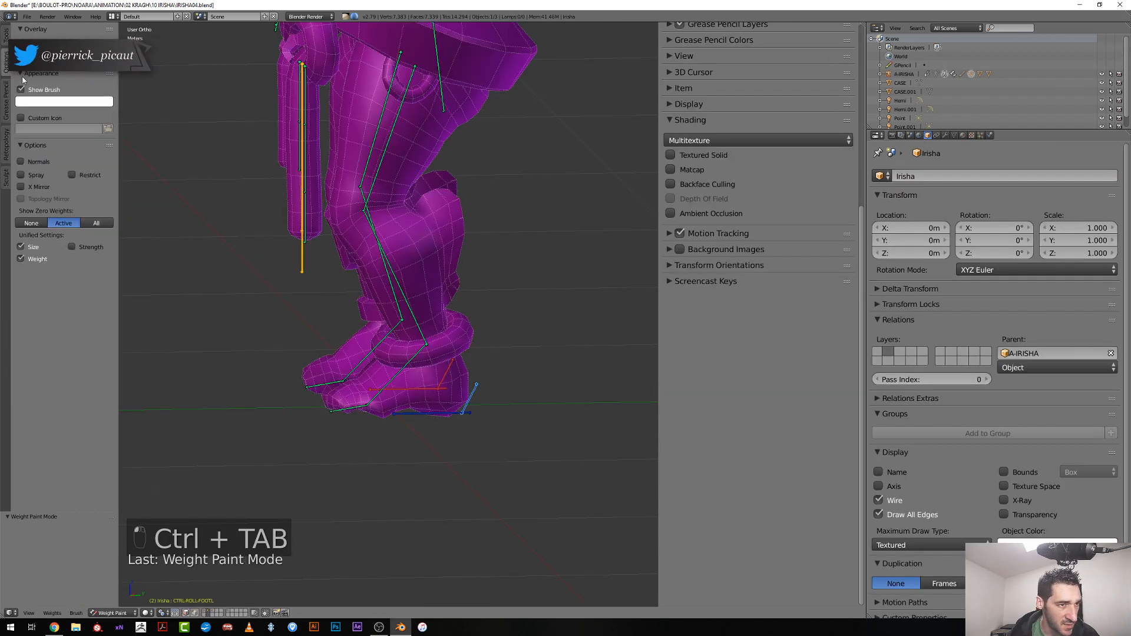
pyautogui.click(21, 187)
# Select the DEF-TOE.R bone to display its weights on the right toes from the front
pyautogui.scroll(3, 424, 500)
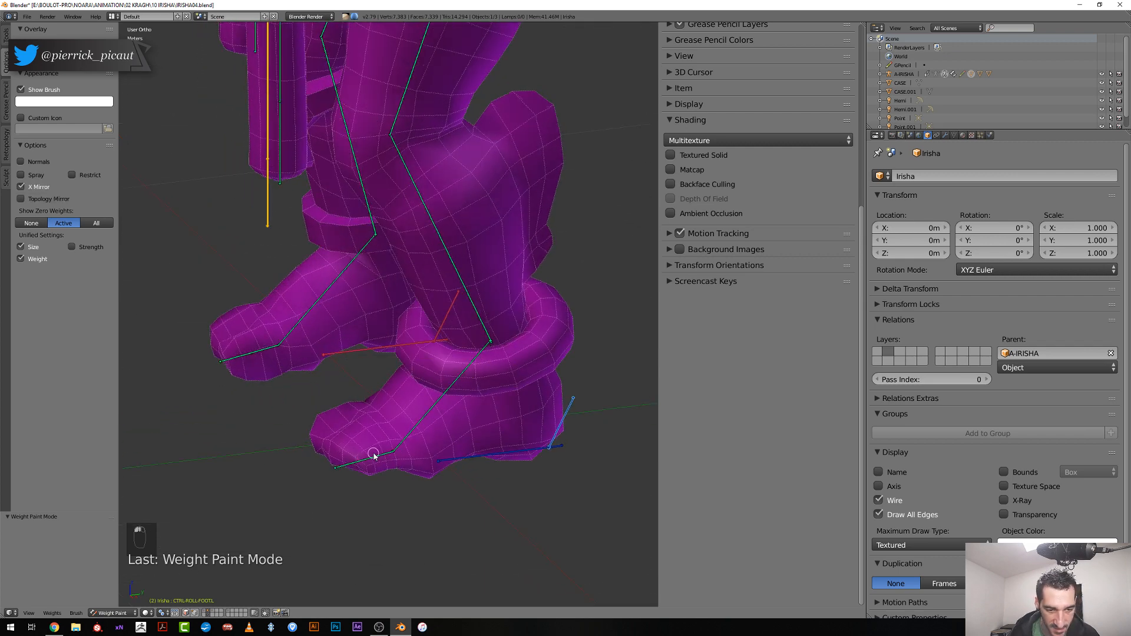
pyautogui.rightClick(264, 352)
pyautogui.keyDown('shift'); pyautogui.moveTo(246, 373); pyautogui.dragTo(240, 591, button='middle'); pyautogui.keyUp('shift')
pyautogui.rightClick(317, 356)
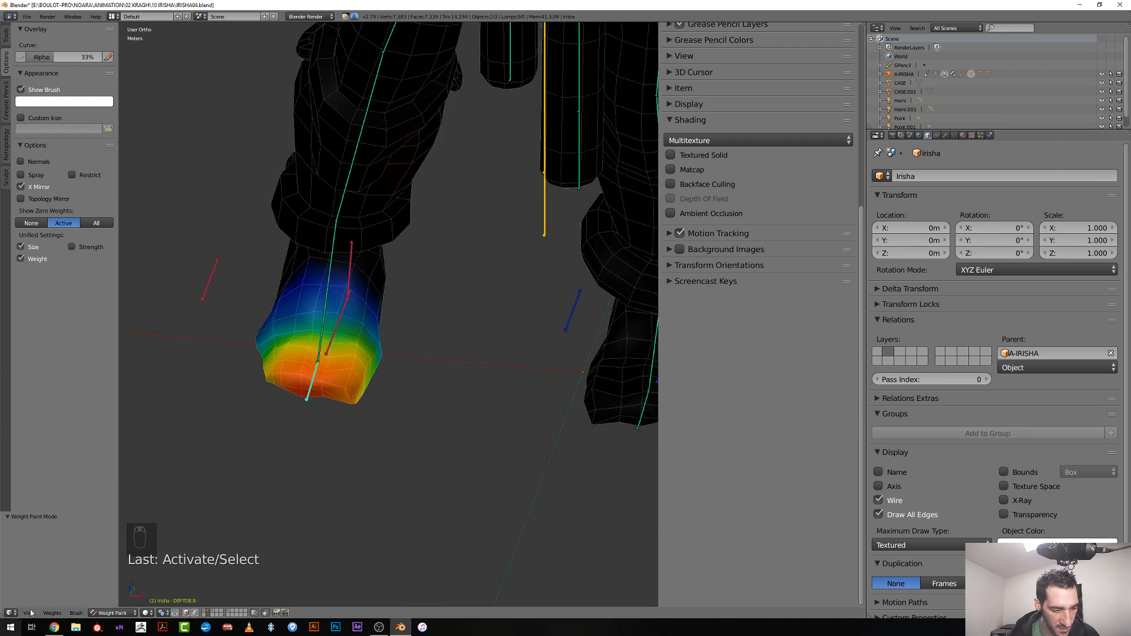
# Leave Weight Paint mode and open the Irisha mesh in Edit Mode
pyautogui.click(112, 613)
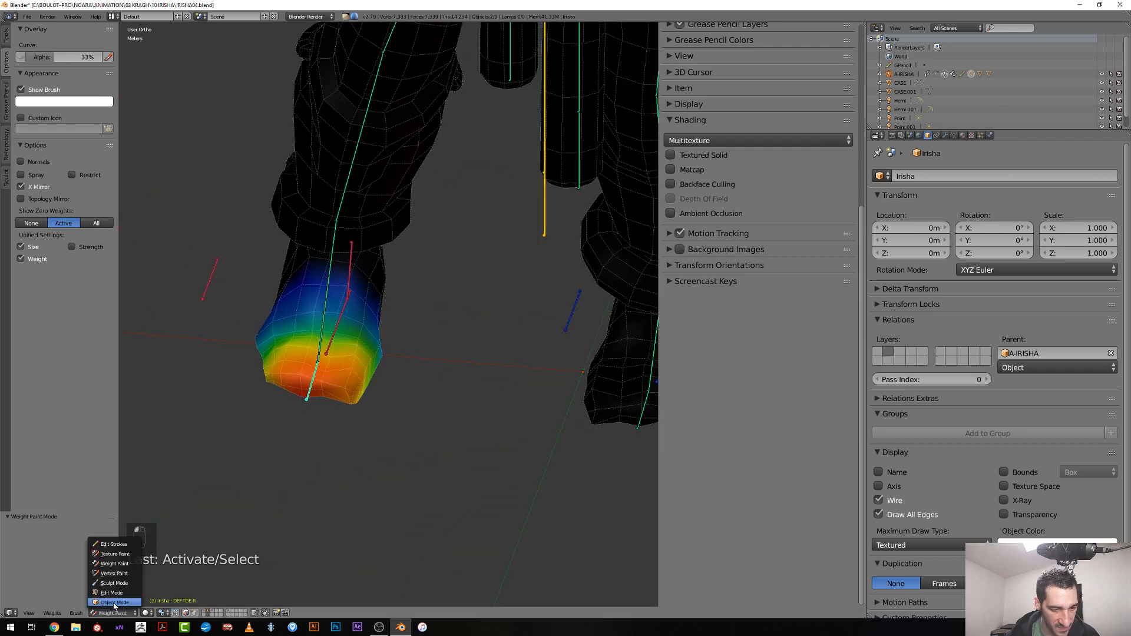
pyautogui.click(114, 603)
pyautogui.moveTo(253, 424)
pyautogui.mouseDown(button='middle')
pyautogui.moveTo(292, 446)
pyautogui.moveTo(330, 378)
pyautogui.mouseUp(button='middle')
pyautogui.rightClick(333, 370)
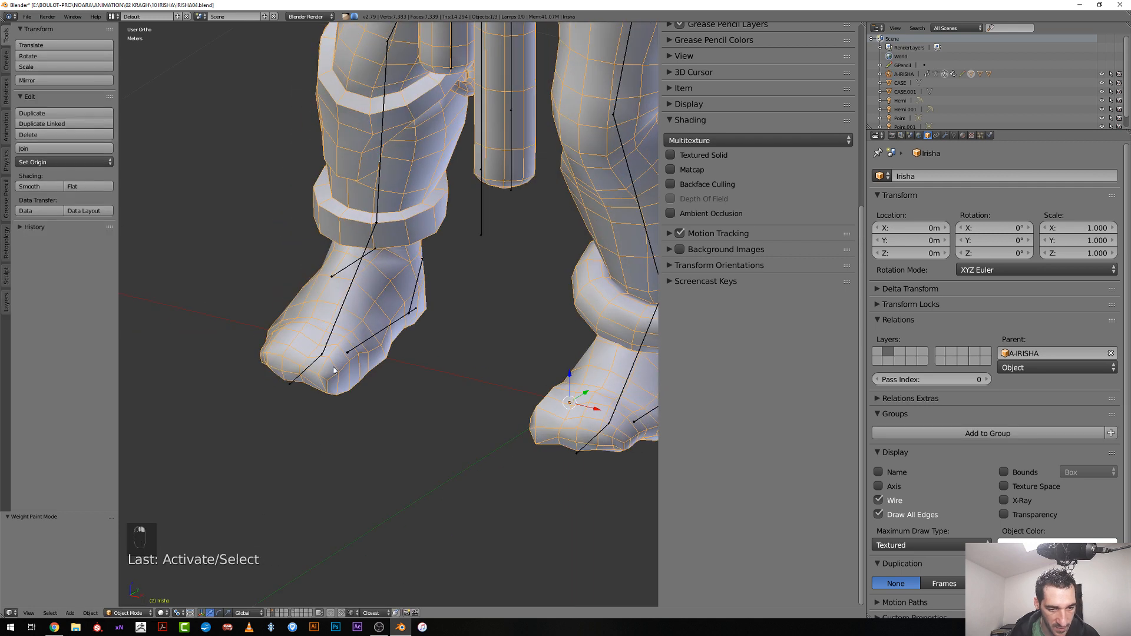
pyautogui.press('Tab')
# Select a vertex on the right toes and grow the selection across the front of the right foot
pyautogui.rightClick(299, 366)
pyautogui.press('ctrl+KP_Add')
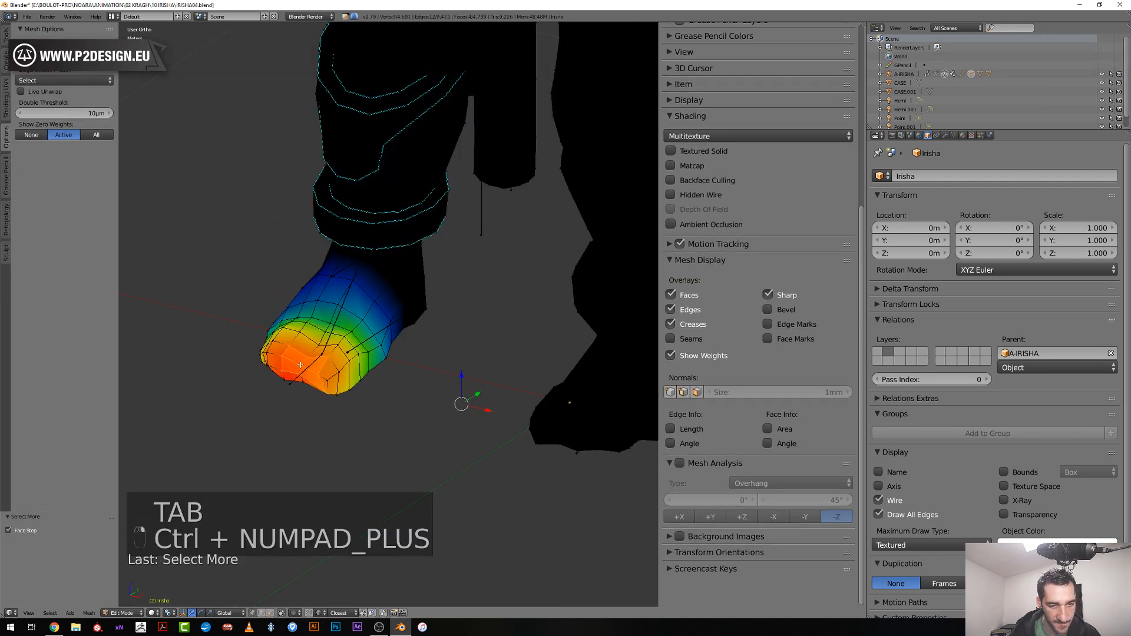
pyautogui.press('ctrl+KP_Add')
pyautogui.press('ctrl+KP_Add')
pyautogui.press('ctrl+KP_Add')
pyautogui.press('ctrl+KP_Add')
pyautogui.press('ctrl+KP_Add')
pyautogui.press('ctrl+KP_Add')
pyautogui.press('ctrl+KP_Add')
pyautogui.press('ctrl+KP_Add')
# Try moving the selected right toe vertices in wireframe to test whether X Mirror affects the left foot
pyautogui.moveTo(300, 366)
pyautogui.mouseDown(button='middle')
pyautogui.moveTo(347, 462)
pyautogui.moveTo(347, 405)
pyautogui.moveTo(318, 409)
pyautogui.mouseUp(button='middle')
pyautogui.press('z')
pyautogui.press('g')
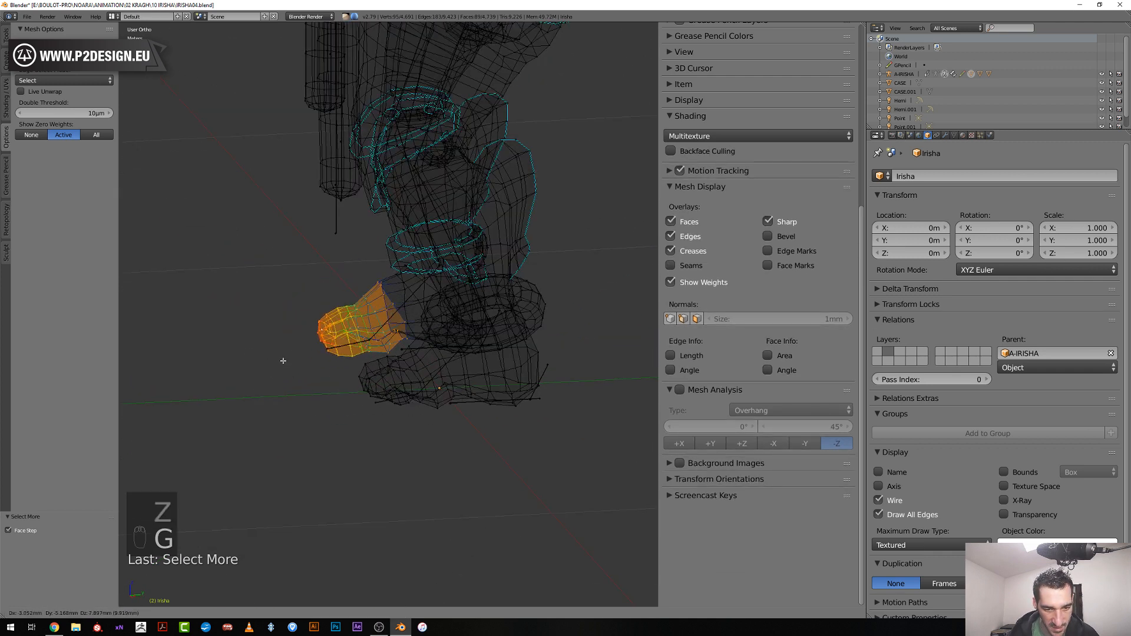
pyautogui.click(330, 366)
pyautogui.press('g')
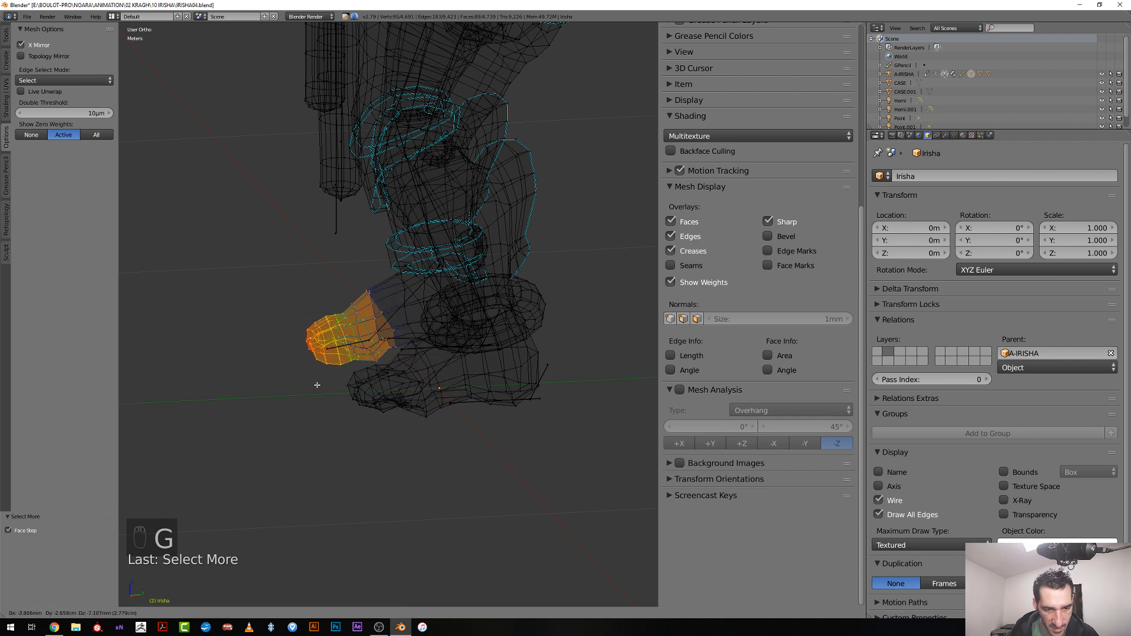
pyautogui.click(324, 359)
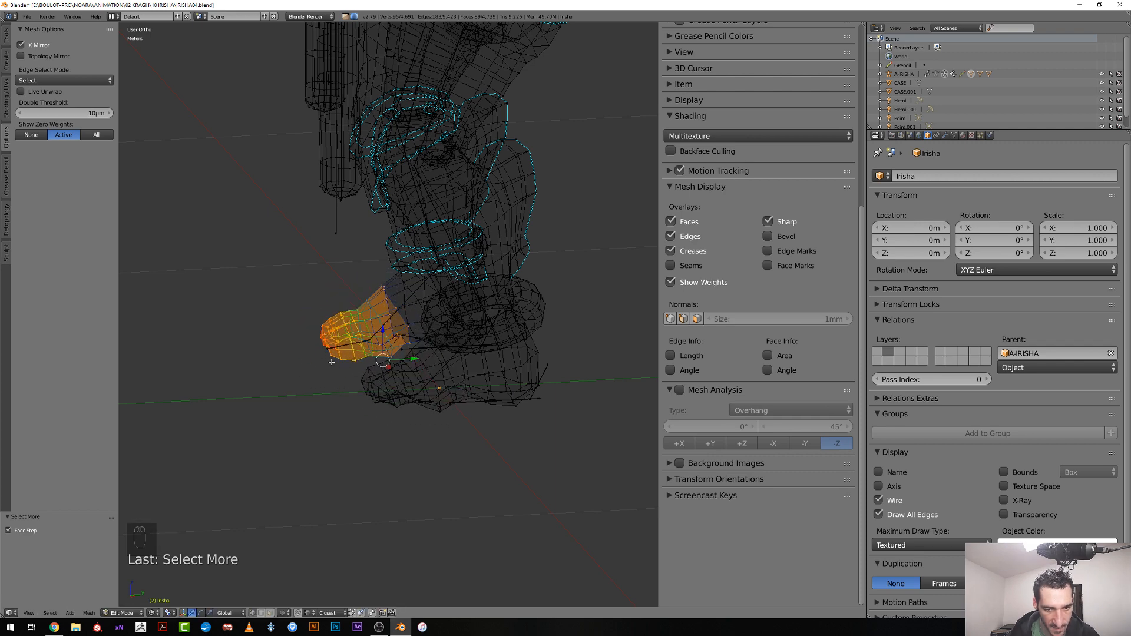
# Compare both feet in wireframe and solid shading, and return the mesh to Object Mode
pyautogui.moveTo(325, 359); pyautogui.dragTo(377, 354, button='middle')
pyautogui.scroll(3, 413, 365)
pyautogui.press('z')
pyautogui.moveTo(358, 316); pyautogui.dragTo(333, 267, button='middle')
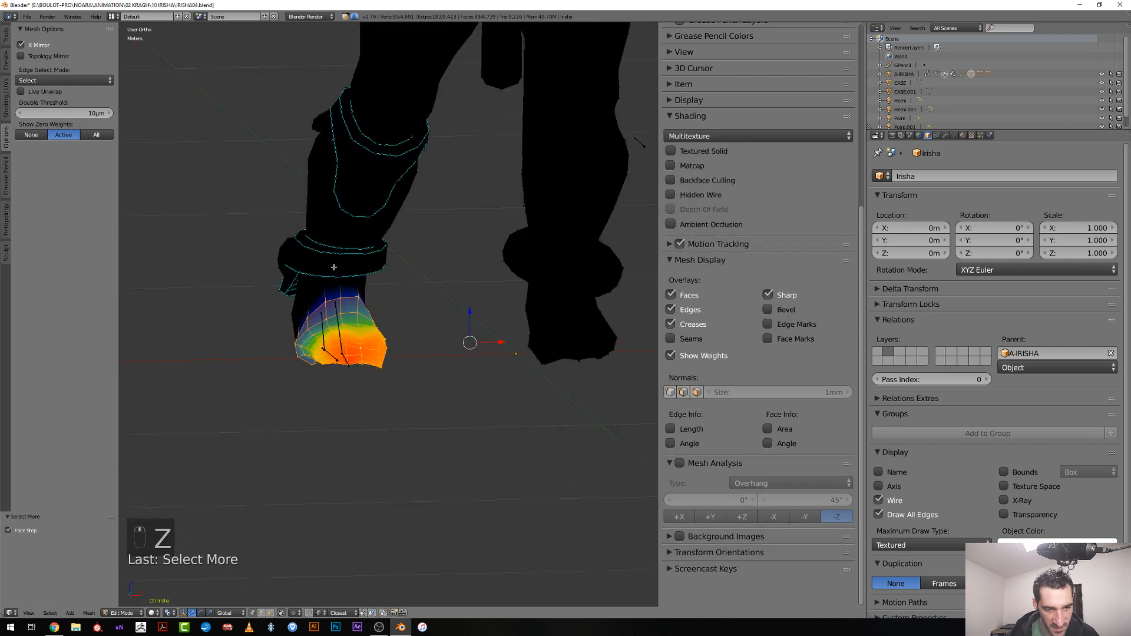
pyautogui.moveTo(404, 269)
pyautogui.mouseDown(button='middle')
pyautogui.moveTo(380, 315)
pyautogui.moveTo(412, 335)
pyautogui.moveTo(366, 331)
pyautogui.moveTo(377, 299)
pyautogui.moveTo(352, 295)
pyautogui.mouseUp(button='middle')
pyautogui.press('z')
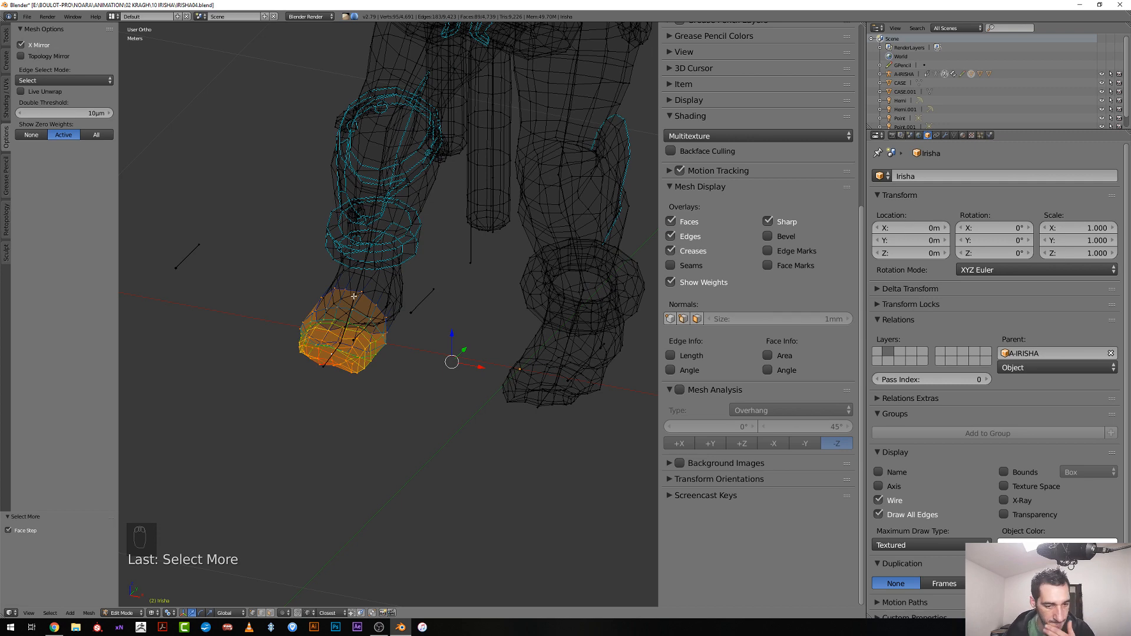
pyautogui.press('Tab')
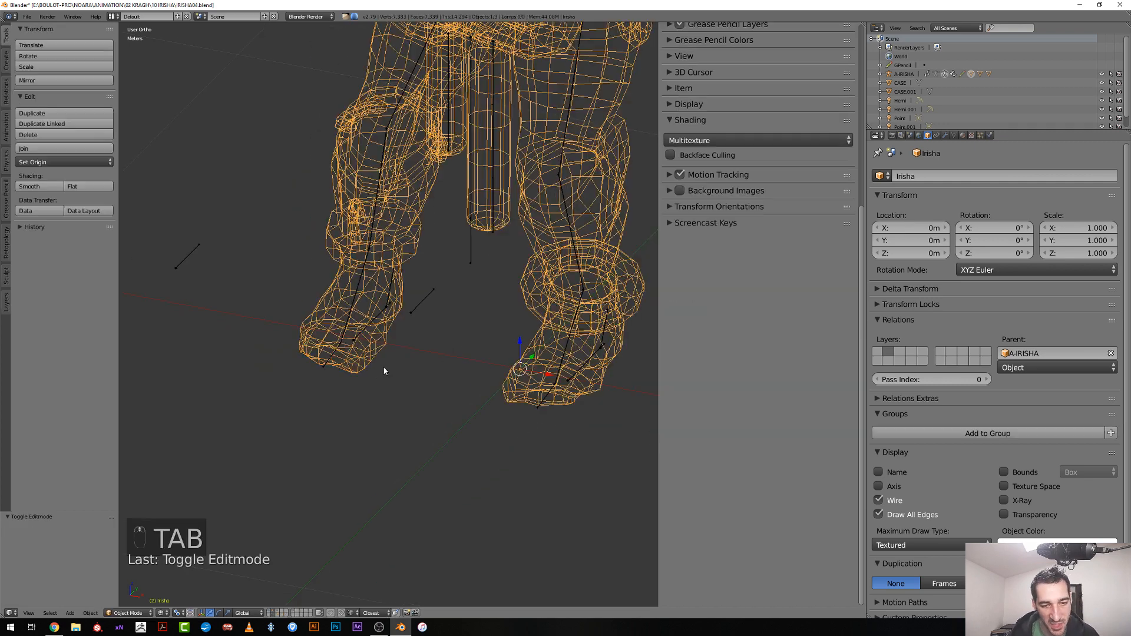
pyautogui.press('z')
pyautogui.moveTo(452, 389); pyautogui.dragTo(439, 377, button='middle')
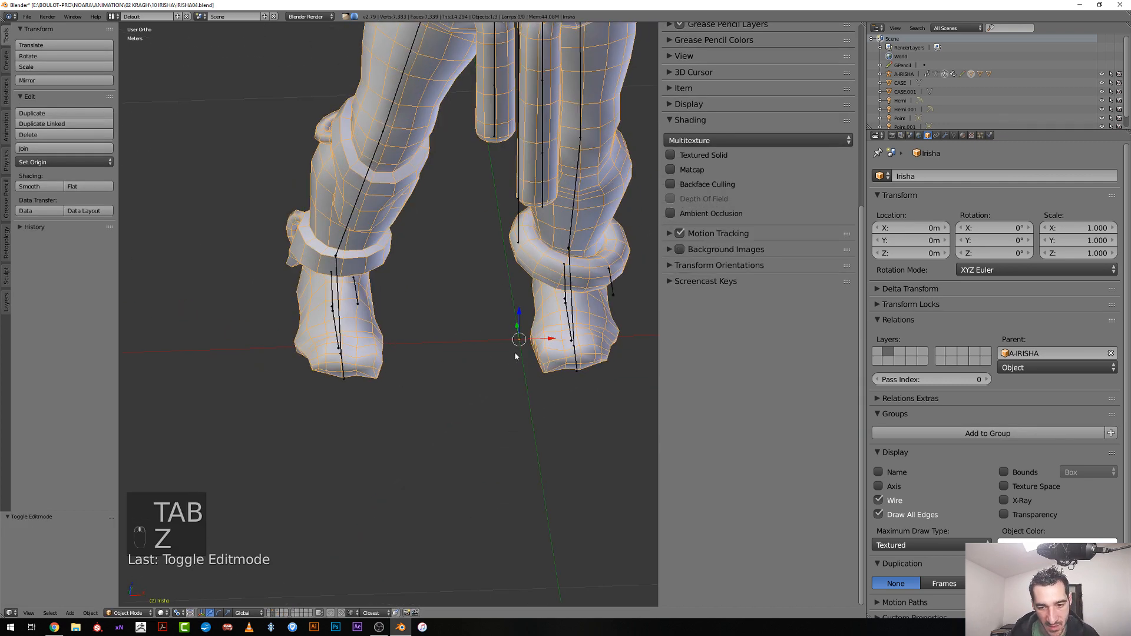
# Select the CTRL-ROLL-FOOT.L control and rotate it to lift the left heel
pyautogui.rightClick(539, 351)
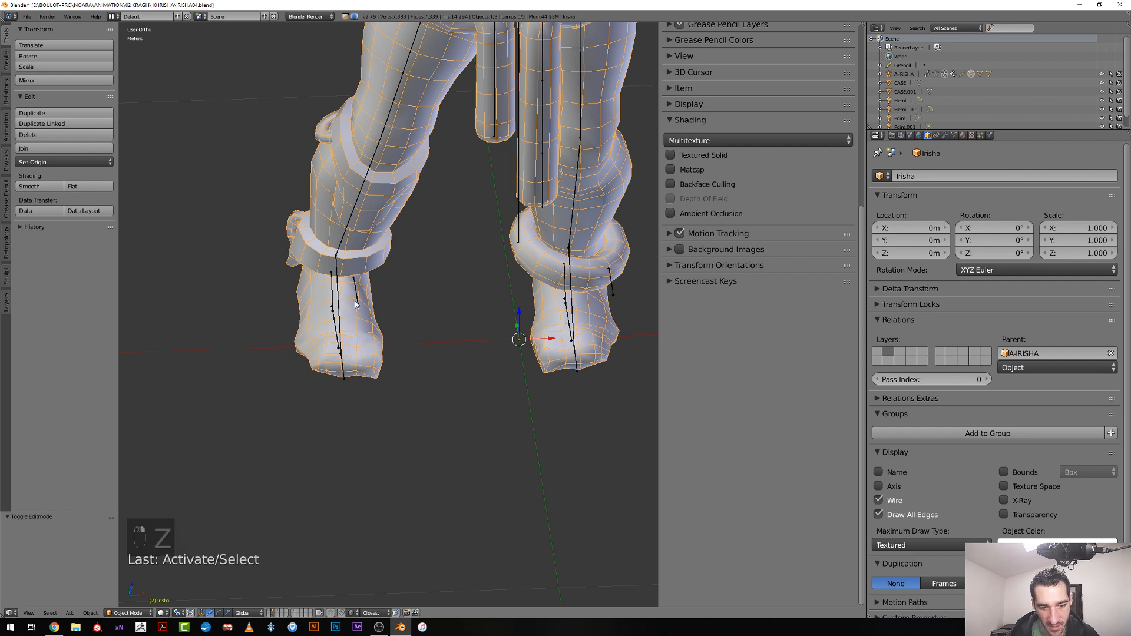
pyautogui.moveTo(366, 337); pyautogui.dragTo(372, 399, button='middle')
pyautogui.rightClick(502, 427)
pyautogui.rightClick(501, 427)
pyautogui.scroll(2, 383, 413)
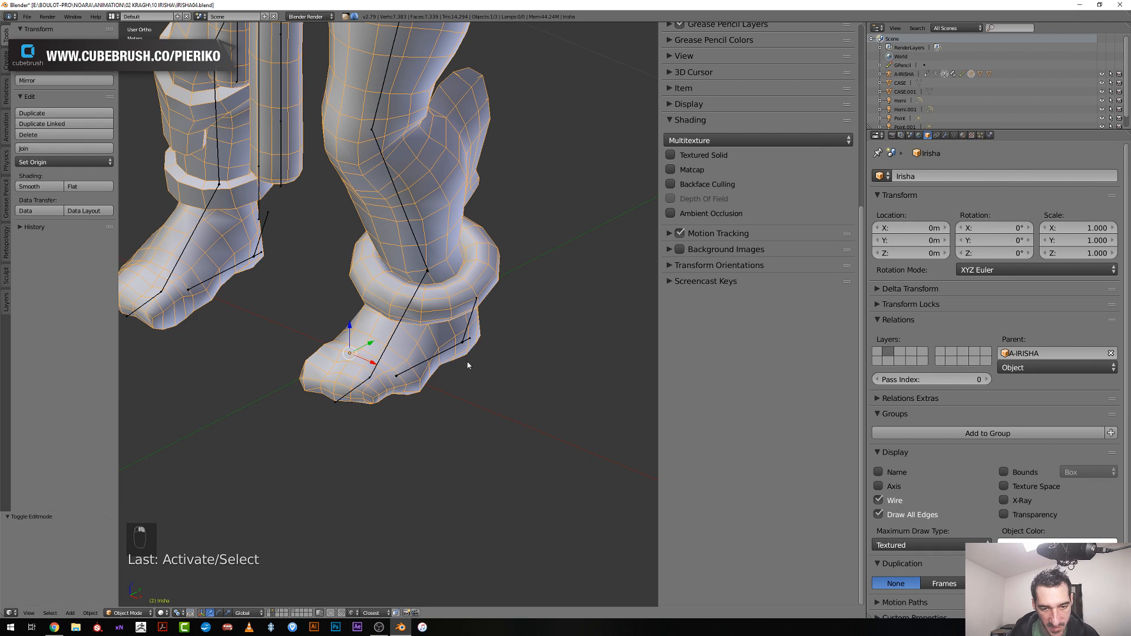
pyautogui.moveTo(468, 366); pyautogui.dragTo(475, 332, button='middle')
pyautogui.rightClick(469, 307)
pyautogui.press('r')
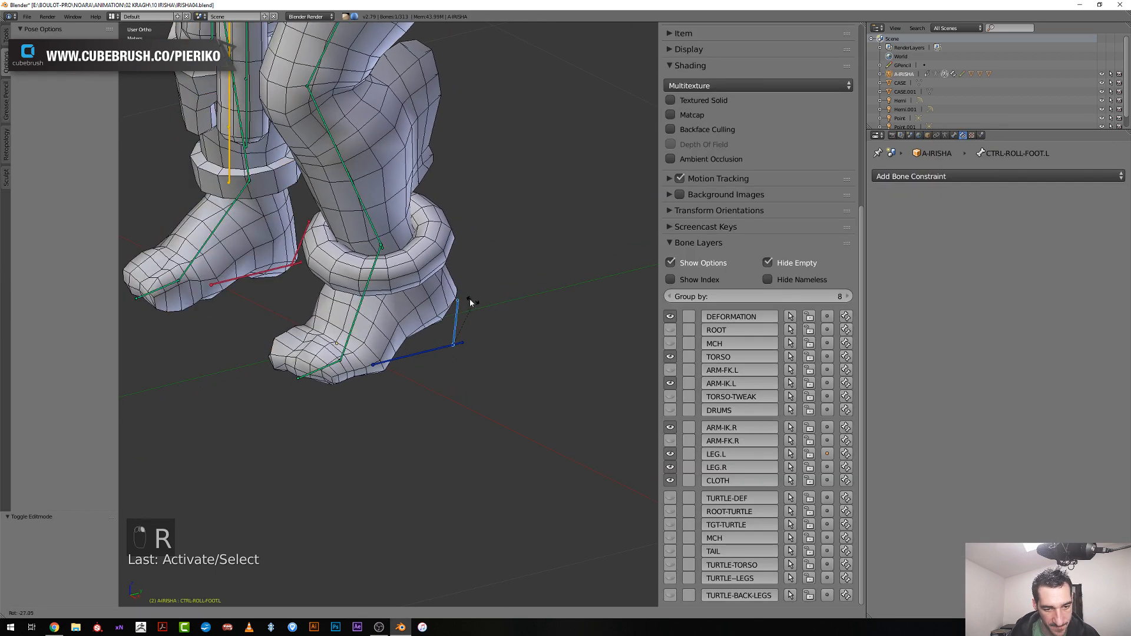
pyautogui.click(440, 307)
# Put the Irisha mesh back in Weight Paint mode and display the DEF-TOE.L and DEF-FOOT.L weights
pyautogui.rightClick(397, 317)
pyautogui.hotkey('ctrl', 'Tab')
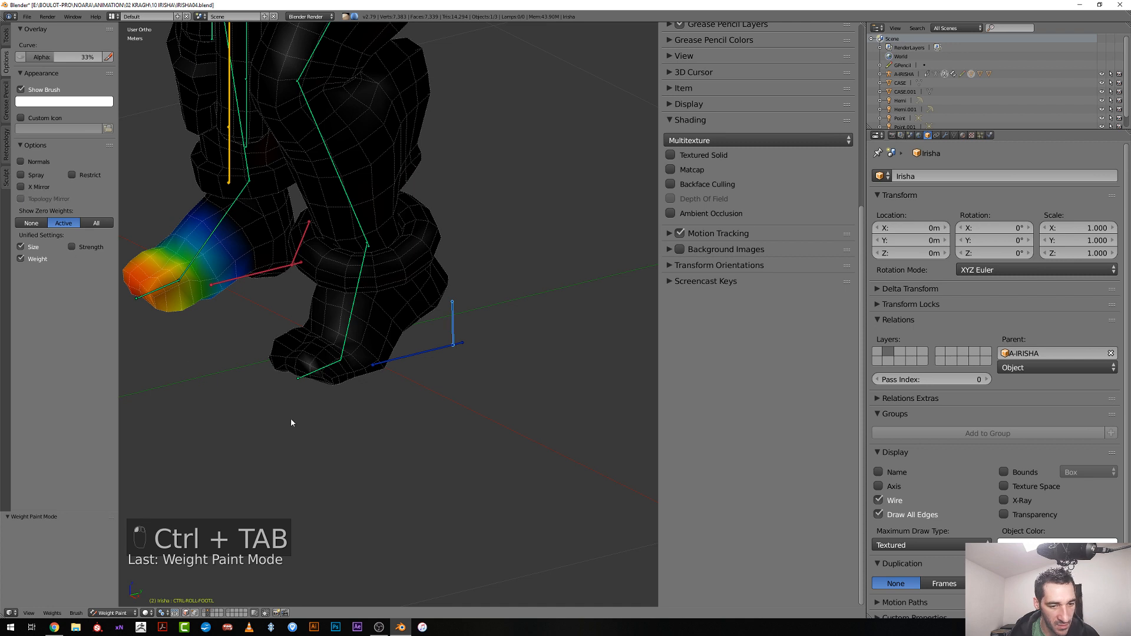
pyautogui.scroll(2, 291, 422)
pyautogui.rightClick(284, 399)
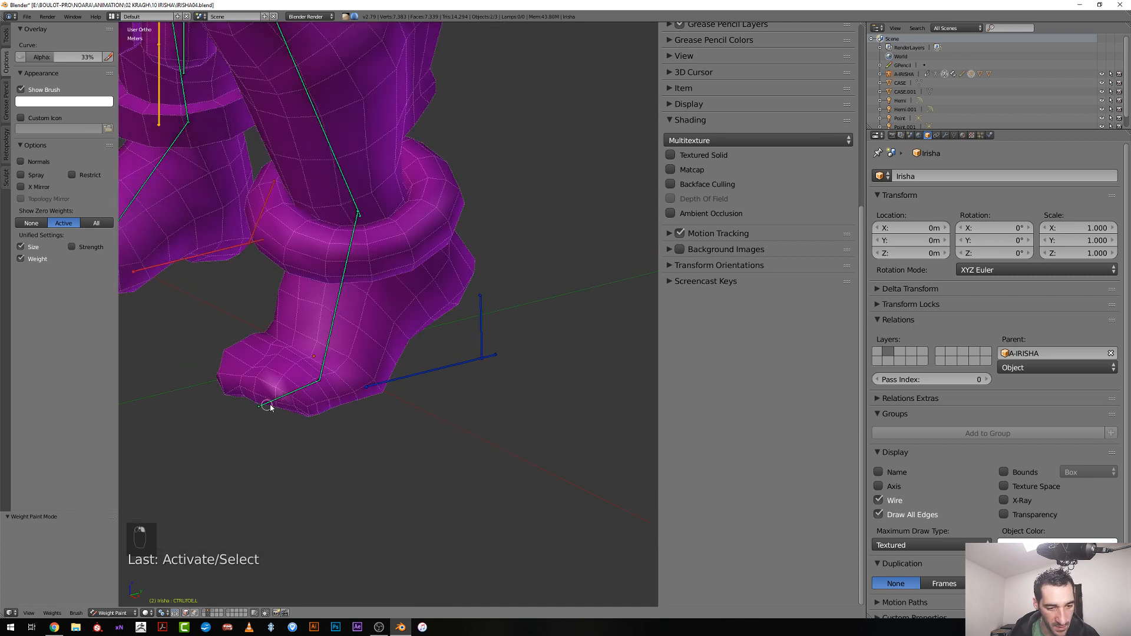
pyautogui.keyDown('shift'); pyautogui.moveTo(271, 407); pyautogui.dragTo(343, 400, button='middle'); pyautogui.keyUp('shift')
pyautogui.rightClick(342, 404)
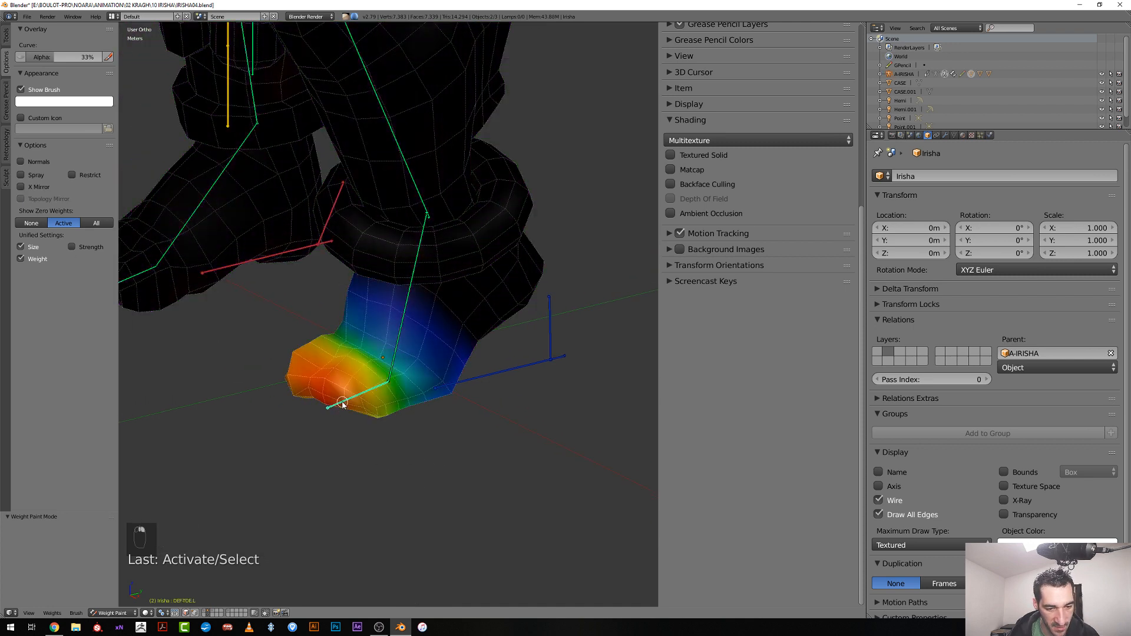
pyautogui.rightClick(393, 377)
# Enlarge the brush and reduce the DEF-FOOT.L weight on the front of the left toes
pyautogui.press('f')
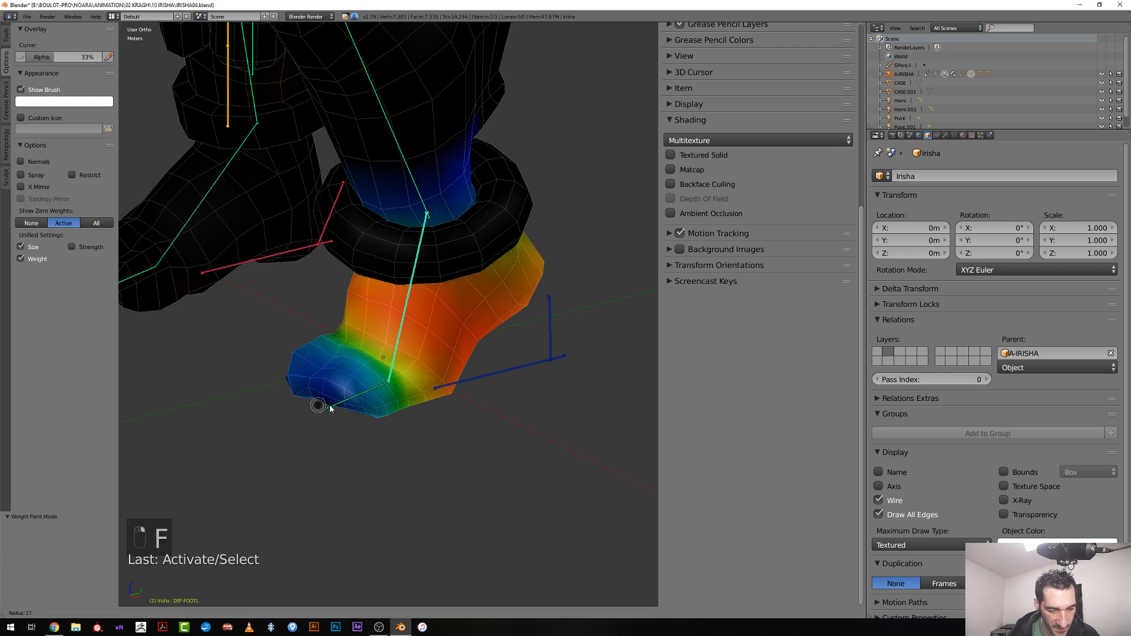
pyautogui.click(351, 411)
pyautogui.moveTo(316, 397); pyautogui.dragTo(347, 419, button='middle')
pyautogui.press('f')
pyautogui.click(352, 423)
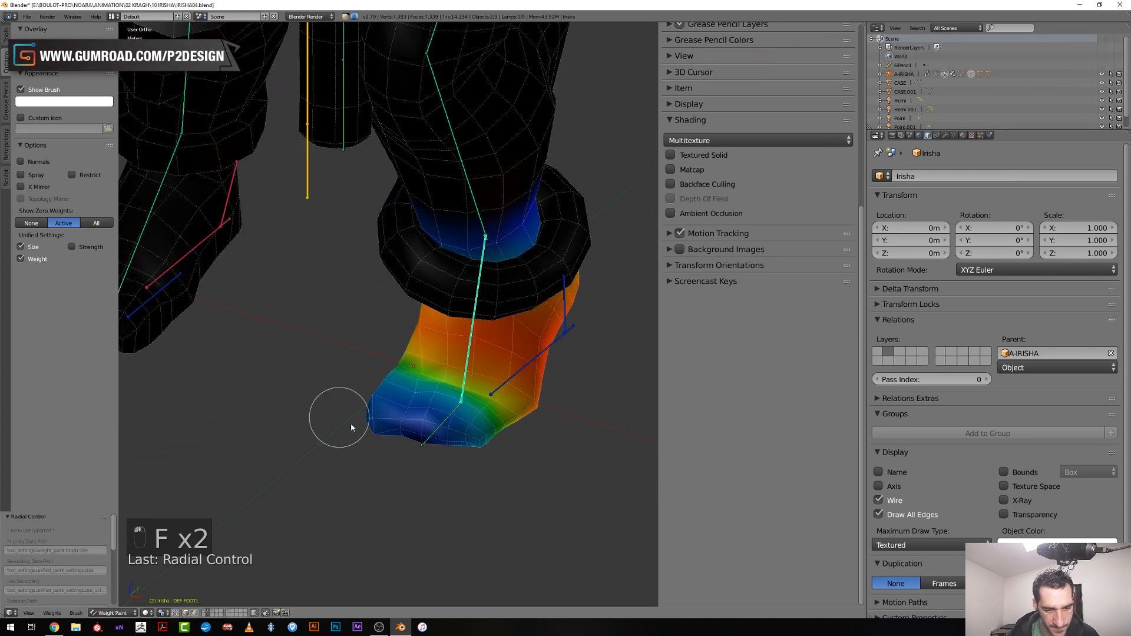
pyautogui.click(375, 423)
pyautogui.click(371, 417)
pyautogui.click(430, 437)
# Rotate the CTRL-ROLL-FOOT.L control by -14.6° to roll the left foot further
pyautogui.moveTo(426, 436); pyautogui.dragTo(438, 403, button='middle')
pyautogui.rightClick(439, 314)
pyautogui.press('r')
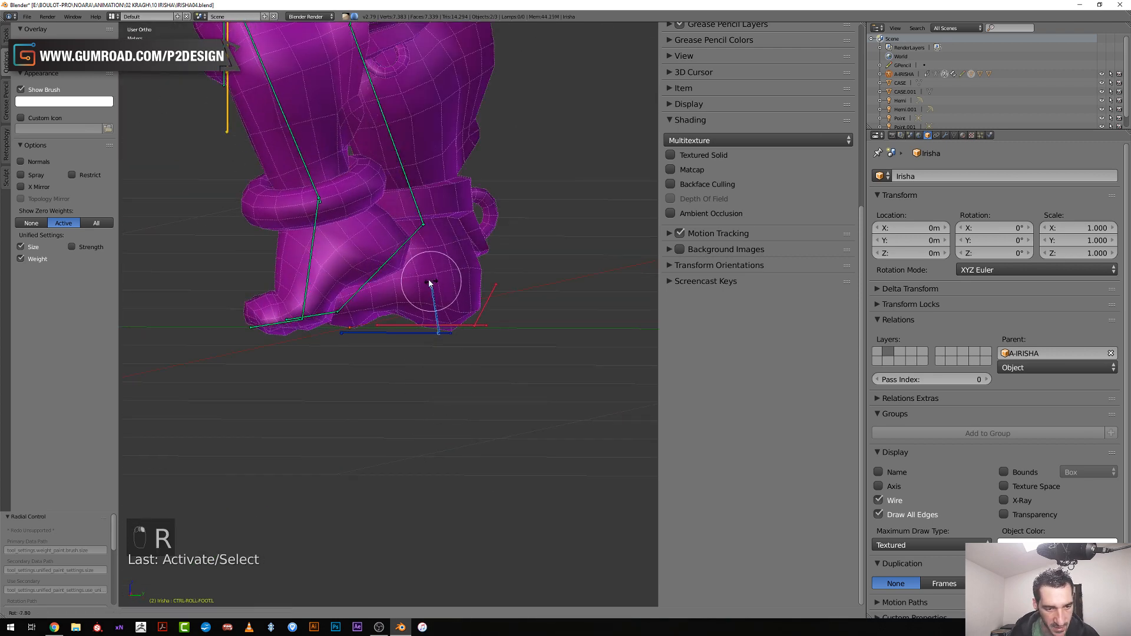
pyautogui.click(426, 280)
# Reselect DEF-FOOT.L and paint its weight off the tips of the left toes with a resized brush
pyautogui.rightClick(257, 323)
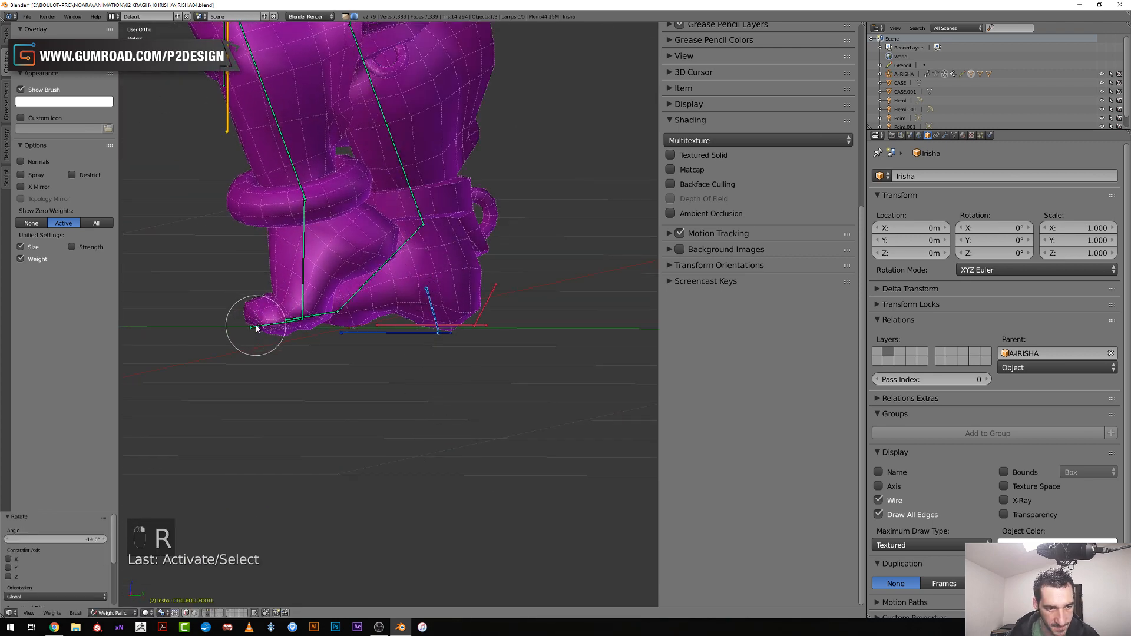
pyautogui.moveTo(258, 324); pyautogui.dragTo(379, 325, button='middle')
pyautogui.rightClick(378, 325)
pyautogui.scroll(4, 371, 348)
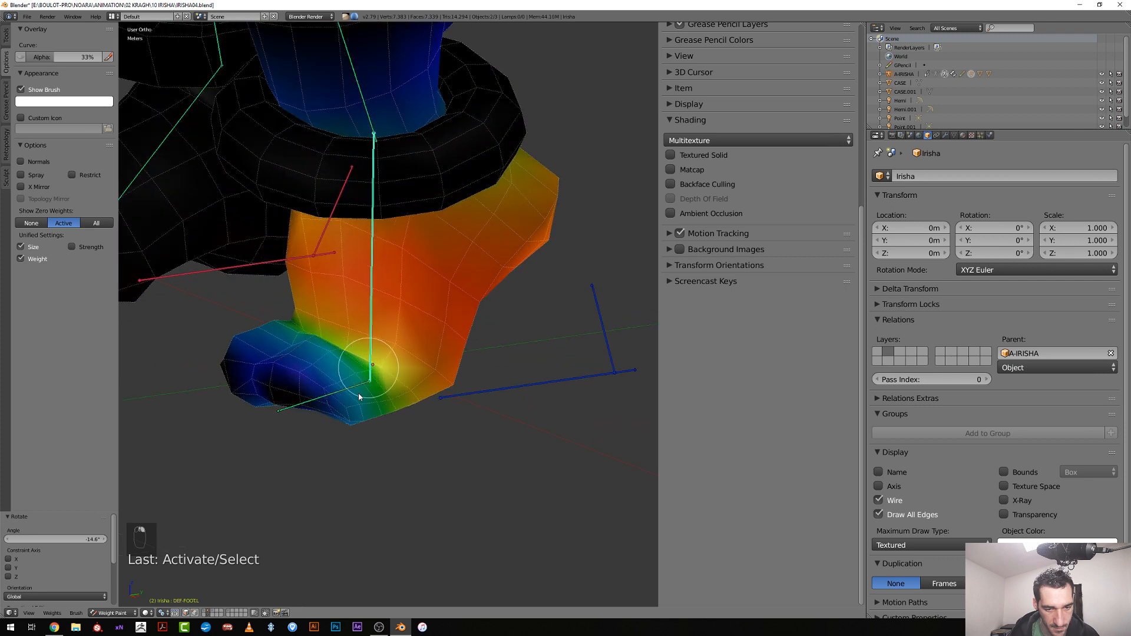
pyautogui.press('f')
pyautogui.click(337, 400)
pyautogui.moveTo(292, 394); pyautogui.dragTo(249, 394)
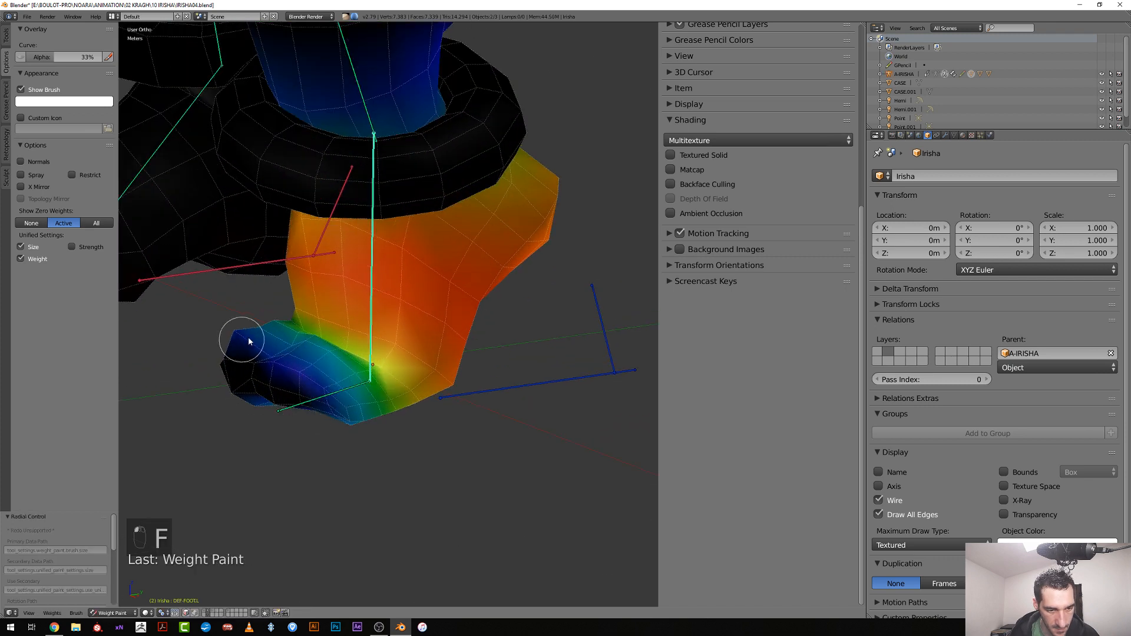
pyautogui.moveTo(249, 341)
pyautogui.mouseDown()
pyautogui.moveTo(309, 361)
pyautogui.moveTo(233, 339)
pyautogui.mouseUp()
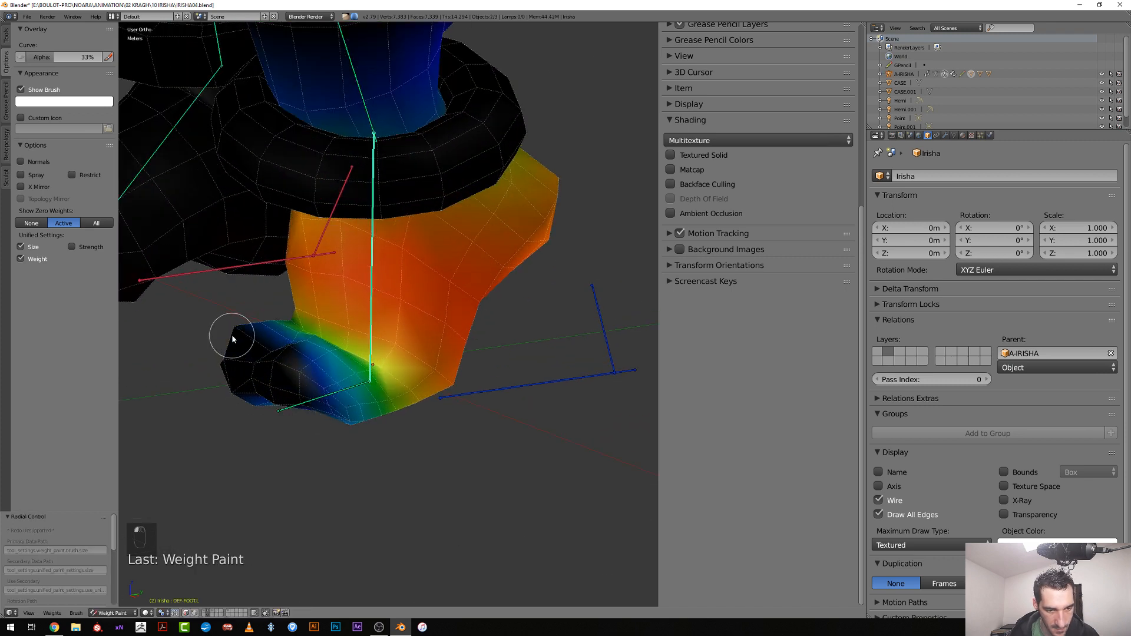
# Remove the DEF-FOOT.L weight from the underside of the left toes
pyautogui.moveTo(268, 414)
pyautogui.mouseDown(button='middle')
pyautogui.moveTo(303, 429)
pyautogui.moveTo(273, 384)
pyautogui.moveTo(323, 444)
pyautogui.moveTo(213, 317)
pyautogui.mouseUp(button='middle')
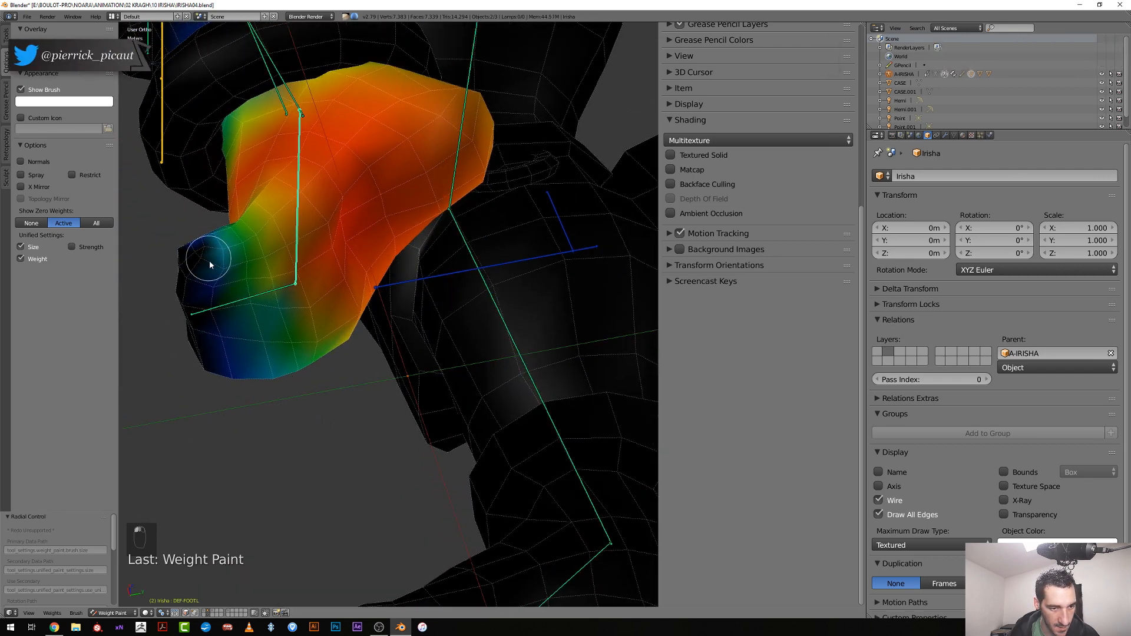
pyautogui.moveTo(214, 246); pyautogui.dragTo(201, 242)
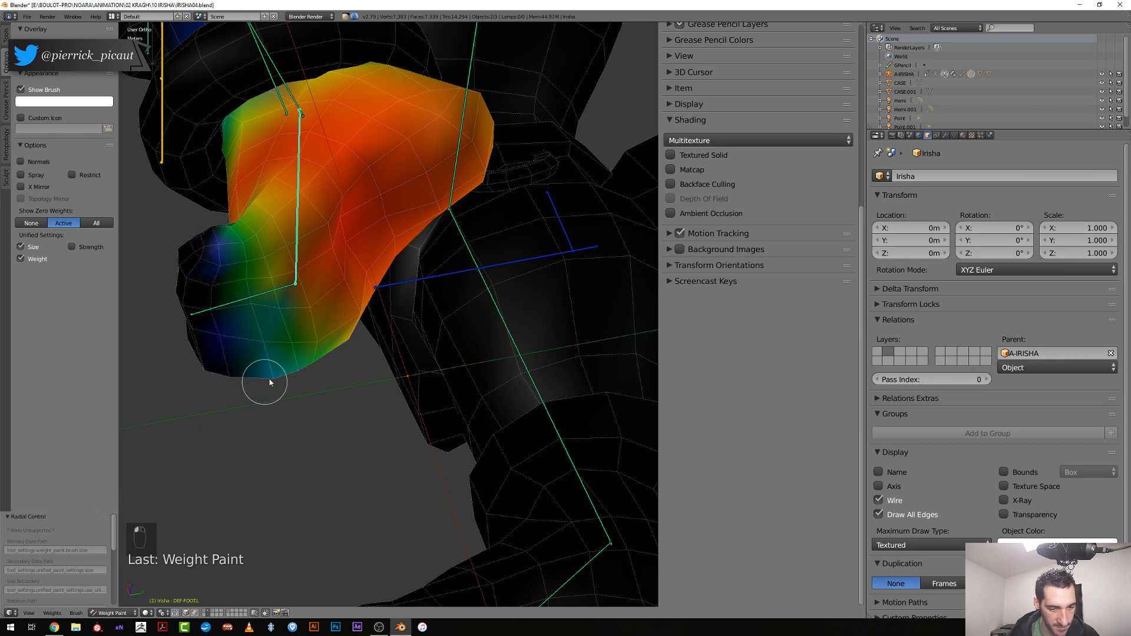
pyautogui.moveTo(265, 379)
pyautogui.mouseDown(button='middle')
pyautogui.moveTo(253, 378)
pyautogui.moveTo(235, 323)
pyautogui.mouseUp(button='middle')
pyautogui.press('f')
pyautogui.click(216, 341)
pyautogui.click(213, 343)
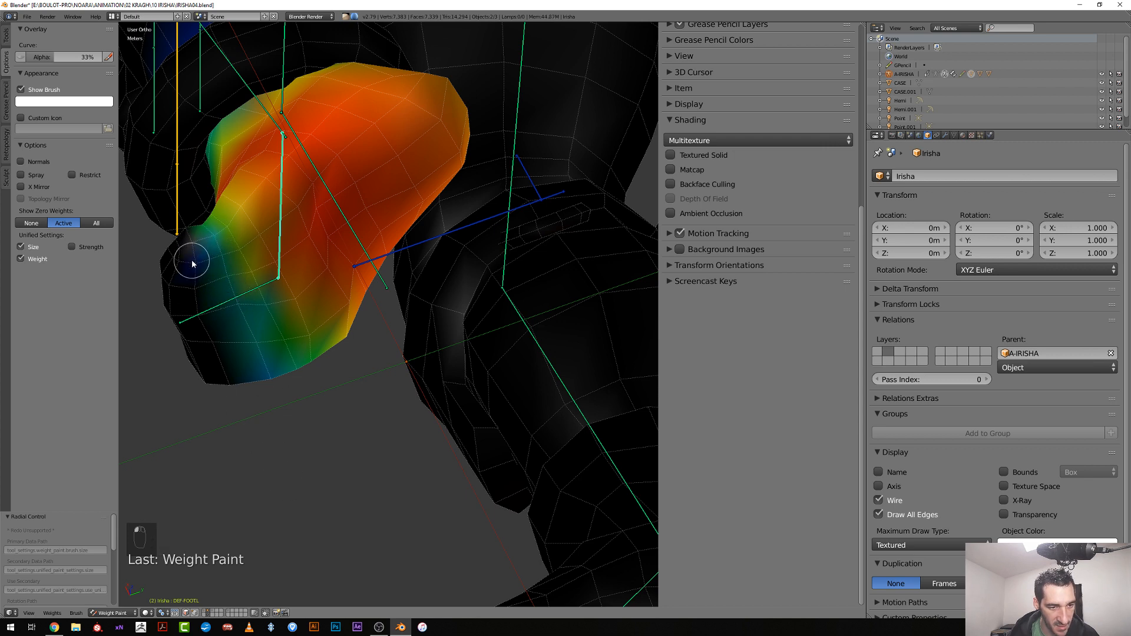
# Paint away the DEF-FOOT.L weight on the front and inner side of the left toes
pyautogui.scroll(-3, 276, 404)
pyautogui.moveTo(279, 405); pyautogui.dragTo(383, 521, button='middle')
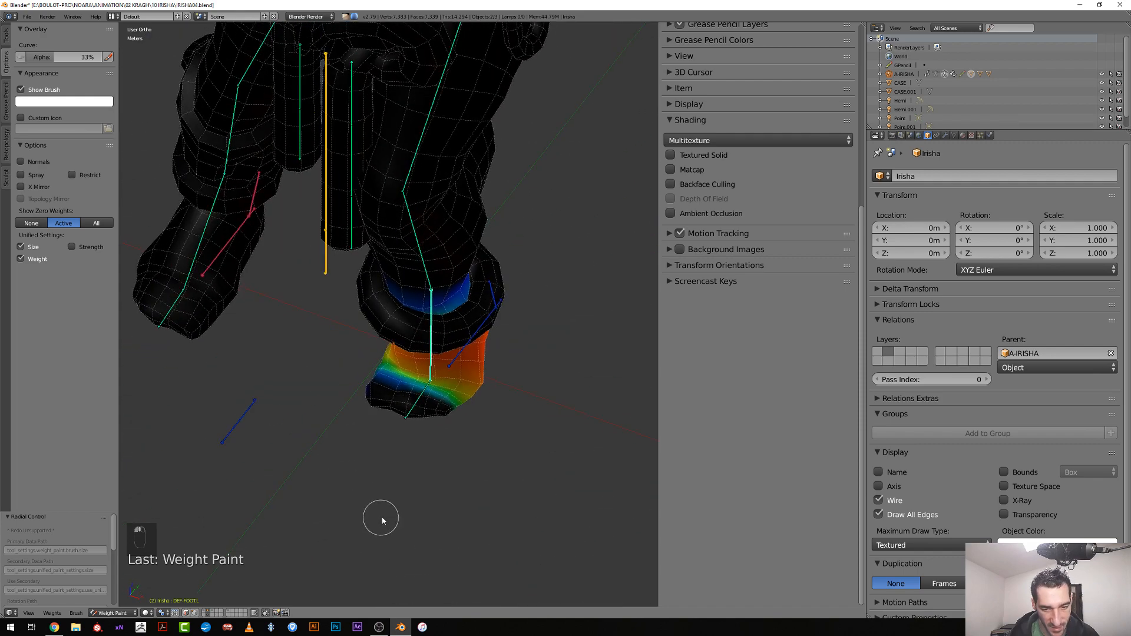
pyautogui.scroll(3, 389, 507)
pyautogui.press('f')
pyautogui.click(397, 442)
pyautogui.click(347, 441)
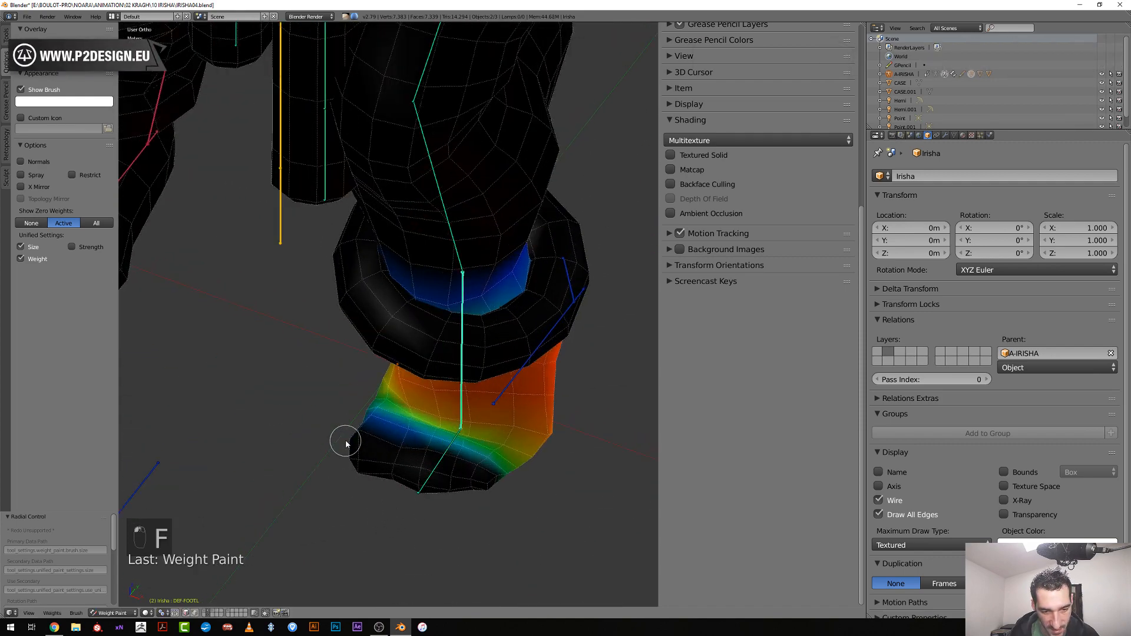
pyautogui.moveTo(347, 442); pyautogui.dragTo(415, 444, button='middle')
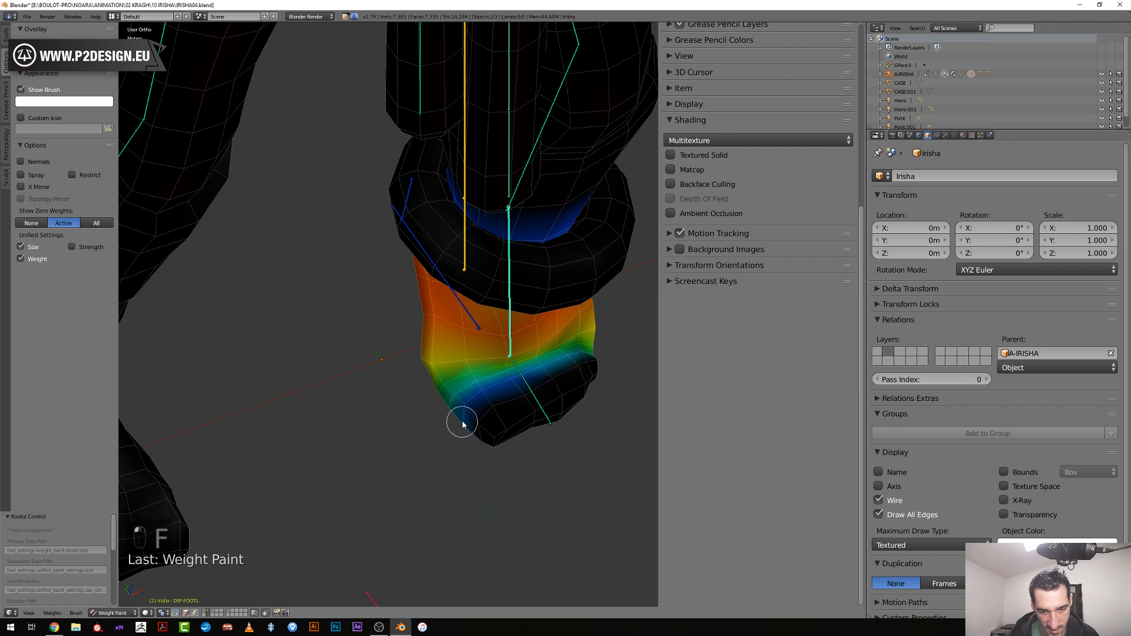
pyautogui.moveTo(446, 406)
pyautogui.mouseDown()
pyautogui.moveTo(475, 383)
pyautogui.moveTo(513, 387)
pyautogui.mouseUp()
# Refine the DEF-FOOT.L weight falloff along the outer side of the left toe joint with a smaller brush
pyautogui.moveTo(513, 386)
pyautogui.mouseDown(button='middle')
pyautogui.moveTo(482, 391)
pyautogui.moveTo(458, 430)
pyautogui.moveTo(465, 436)
pyautogui.mouseUp(button='middle')
pyautogui.press('f')
pyautogui.click(466, 436)
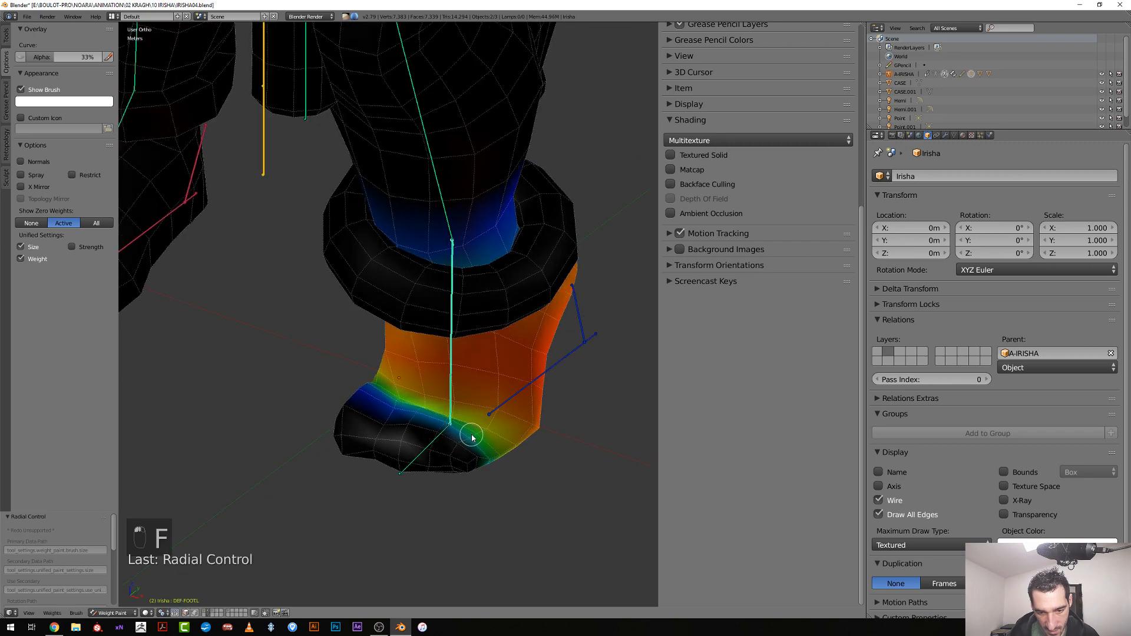
pyautogui.moveTo(469, 436); pyautogui.dragTo(480, 439)
pyautogui.moveTo(468, 439)
pyautogui.mouseDown(button='middle')
pyautogui.moveTo(419, 454)
pyautogui.moveTo(374, 416)
pyautogui.moveTo(358, 433)
pyautogui.mouseUp(button='middle')
pyautogui.scroll(2, 356, 426)
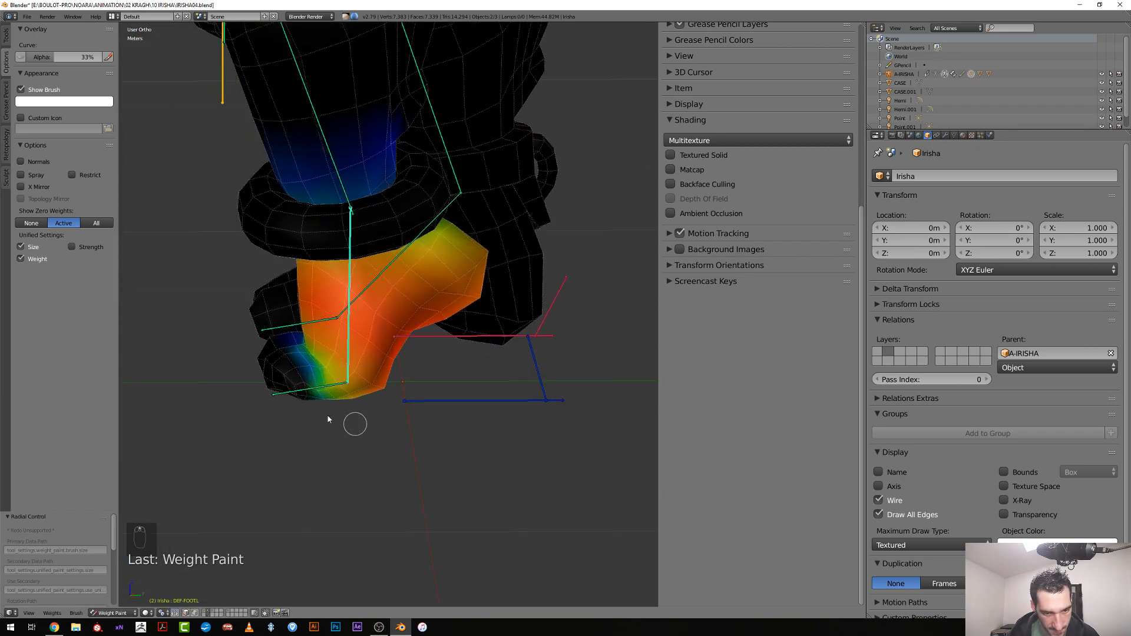
pyautogui.press('f')
pyautogui.click(309, 407)
pyautogui.click(305, 406)
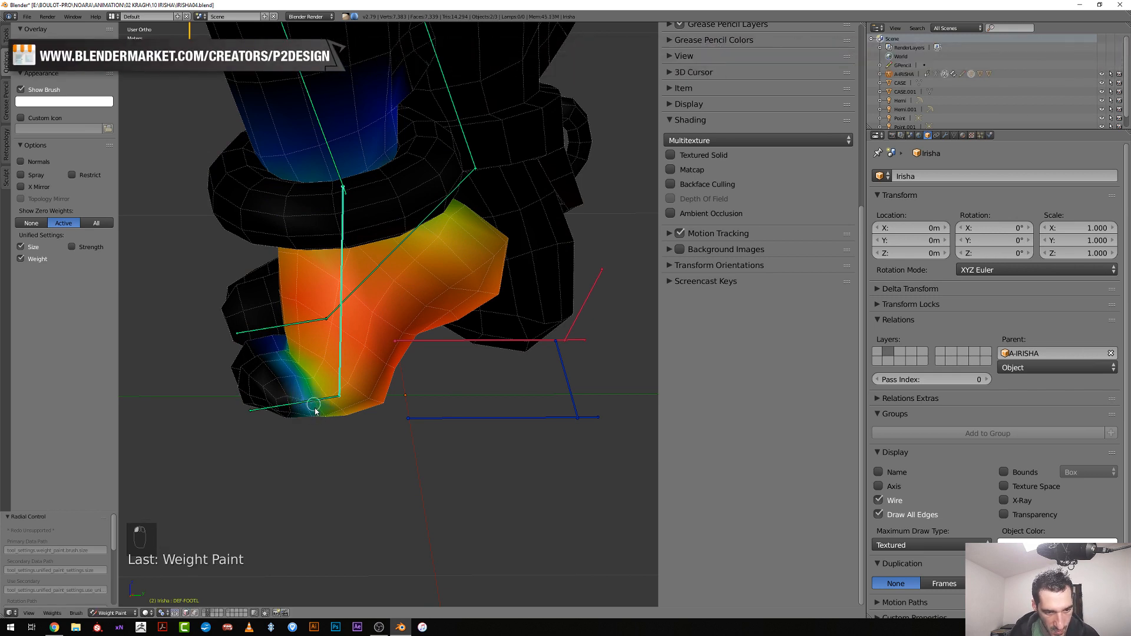
# Draw two grease pencil curves along the side of the left foot from the heel to the toes
pyautogui.scroll(1, 318, 412)
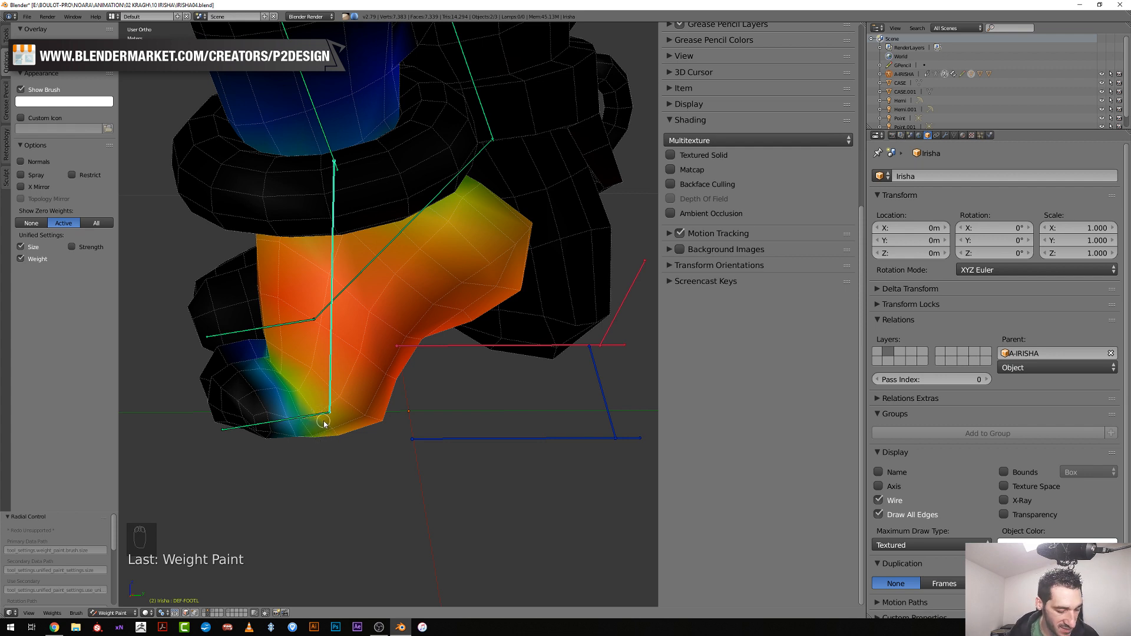
pyautogui.press('d')
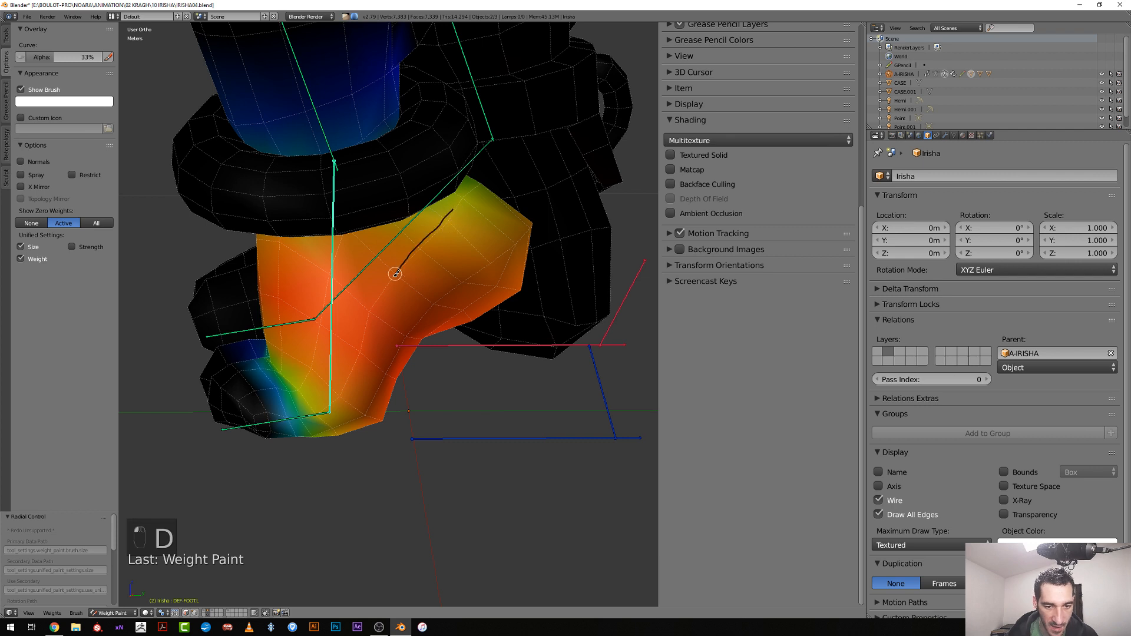
pyautogui.moveTo(260, 407); pyautogui.dragTo(255, 407)
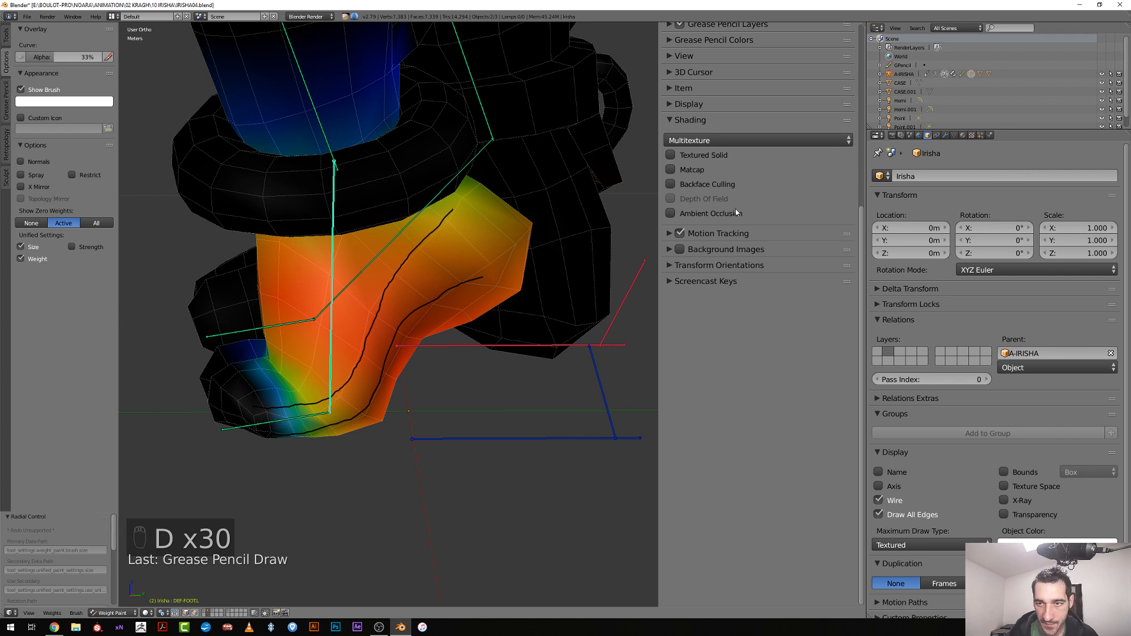
# Build up the DEF-FOOT.L weight at the lower side of the left toe joint with a 32 px Mix brush
pyautogui.scroll(5, 731, 208)
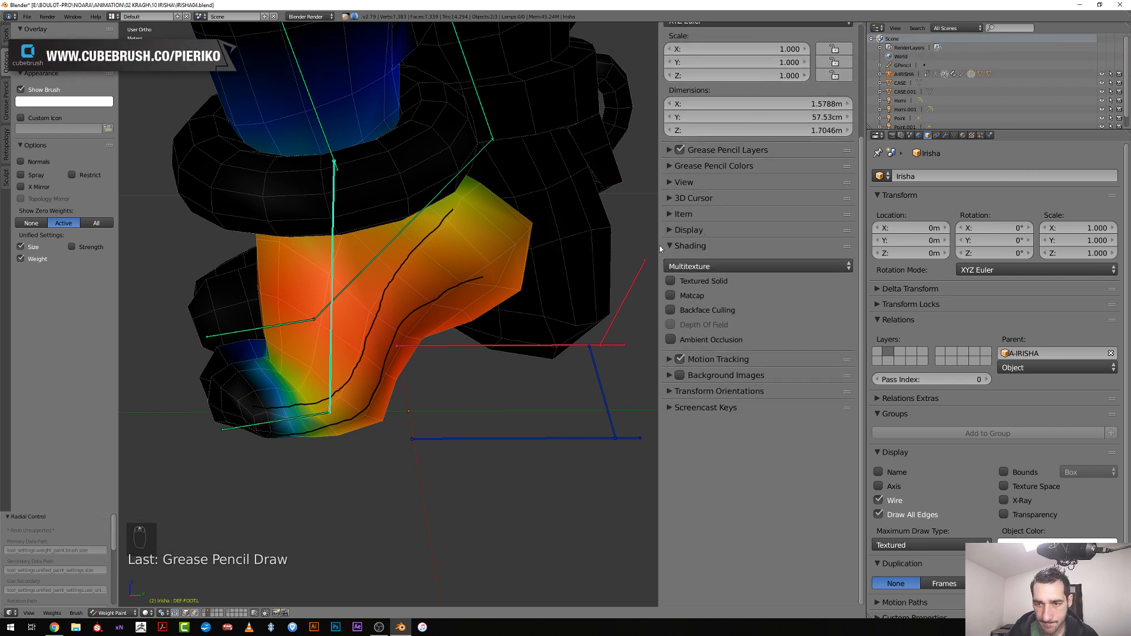
pyautogui.scroll(3, 333, 473)
pyautogui.keyDown('shift'); pyautogui.moveTo(308, 533); pyautogui.dragTo(349, 493, button='middle'); pyautogui.keyUp('shift')
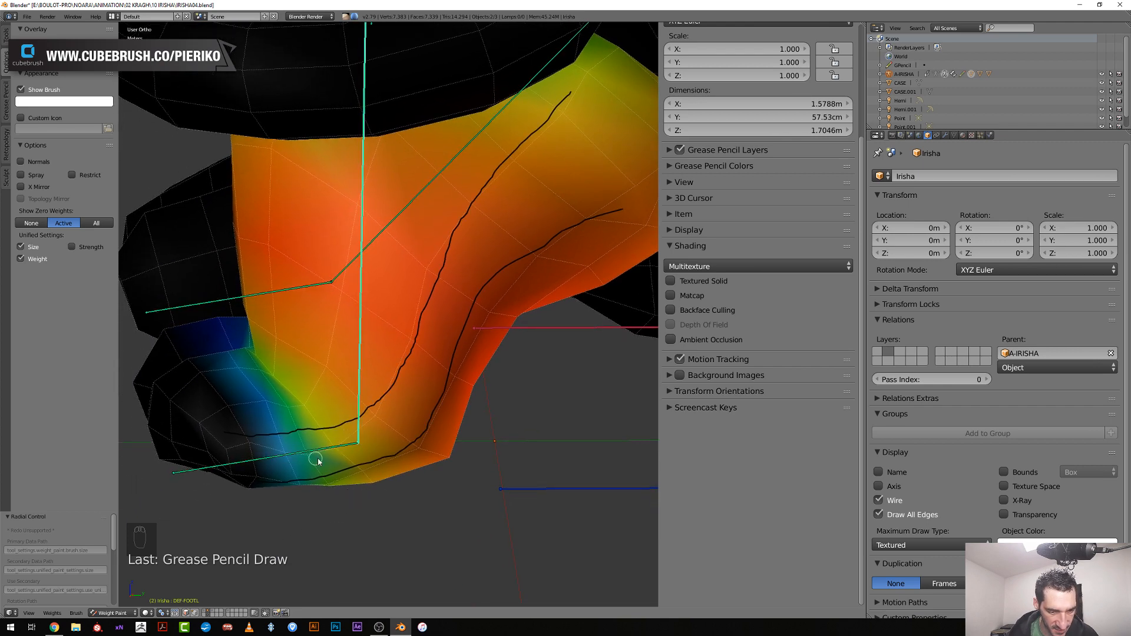
pyautogui.click(6, 34)
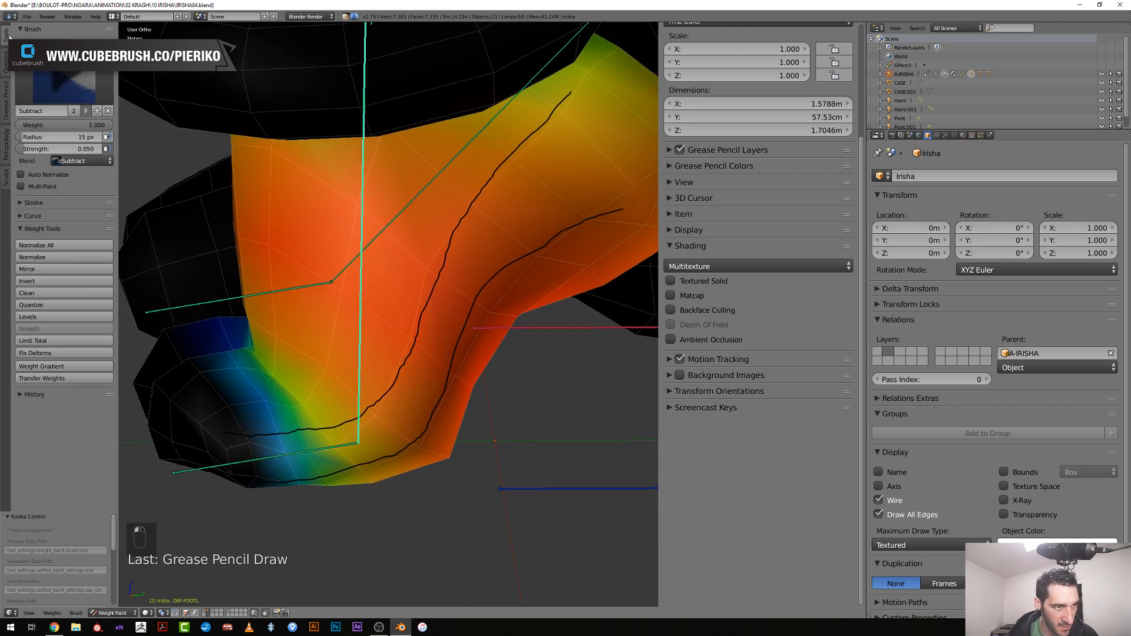
pyautogui.click(71, 161)
pyautogui.click(69, 148)
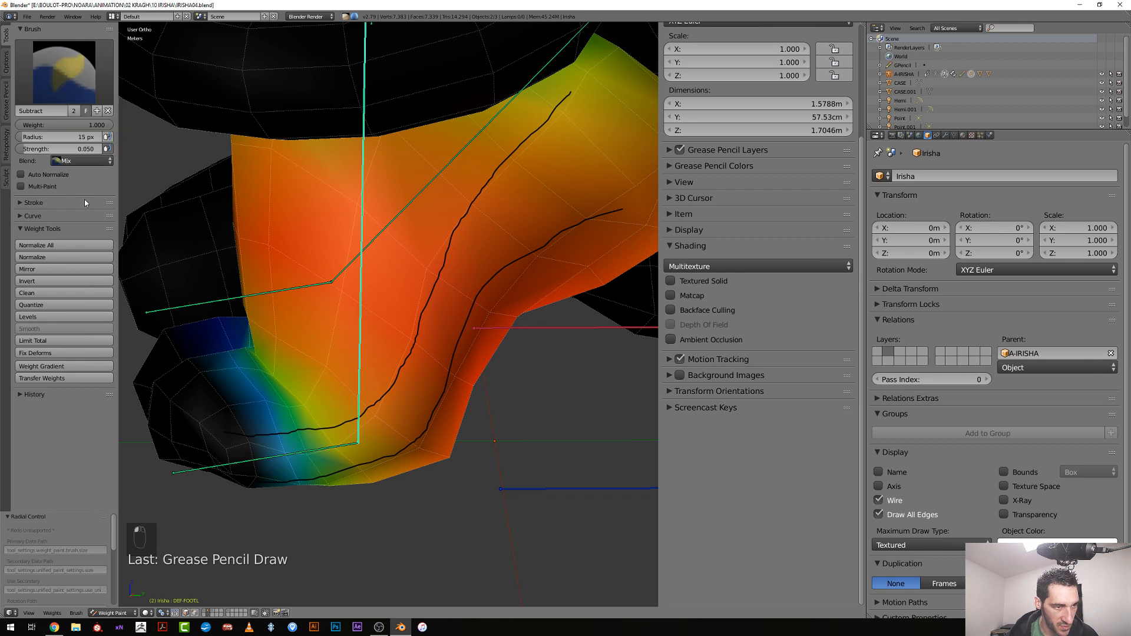
pyautogui.press('f')
pyautogui.click(302, 455)
pyautogui.moveTo(309, 459); pyautogui.dragTo(311, 461)
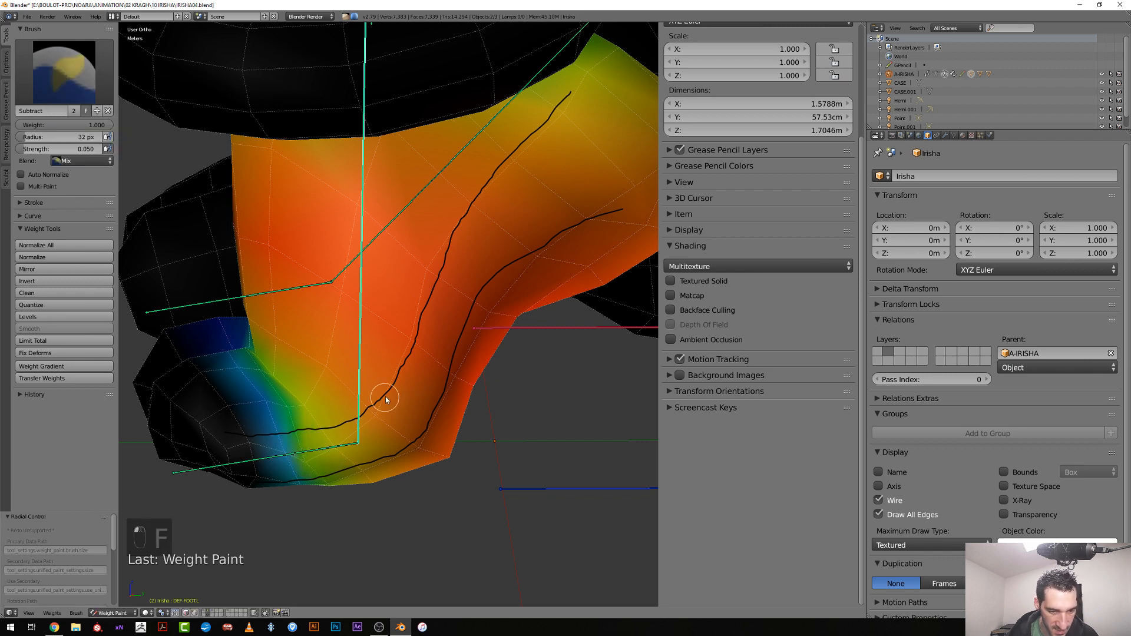
pyautogui.moveTo(386, 401); pyautogui.dragTo(295, 468)
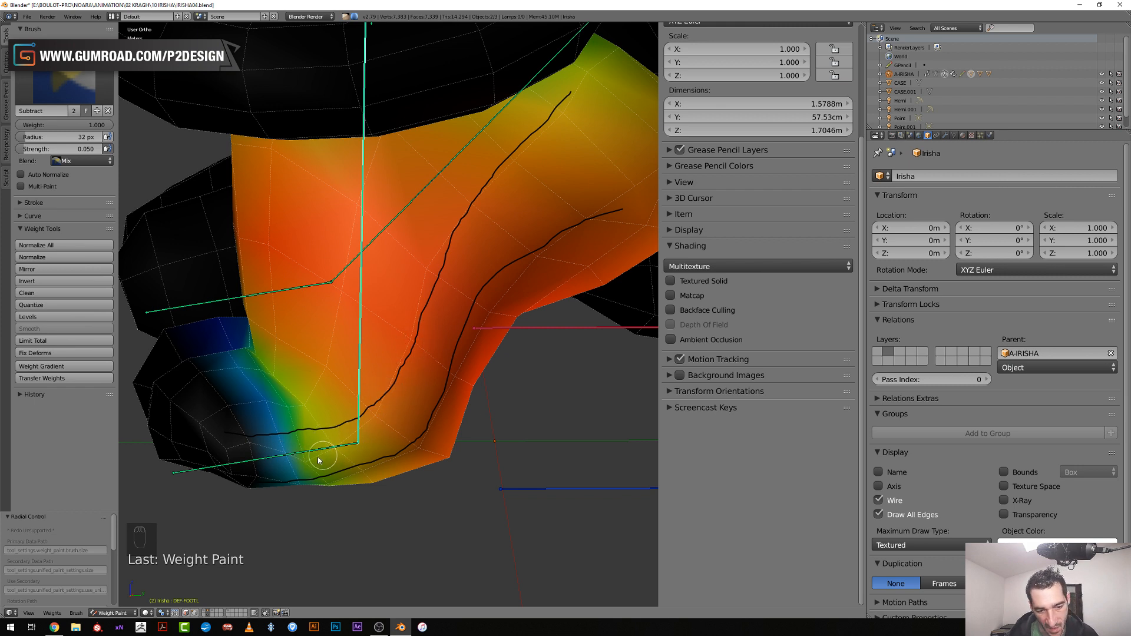
# Reduce the DEF-FOOT.L weight at the lower side of the left toe joint with a 22 px Subtract brush
pyautogui.click(82, 161)
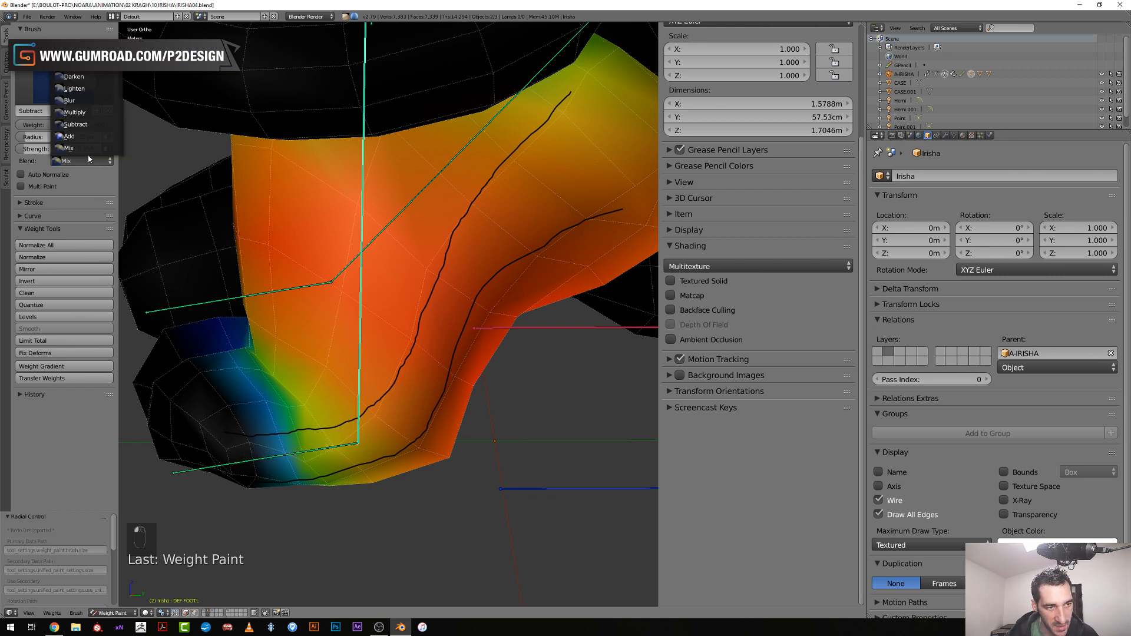
pyautogui.click(82, 126)
pyautogui.press('f')
pyautogui.click(338, 490)
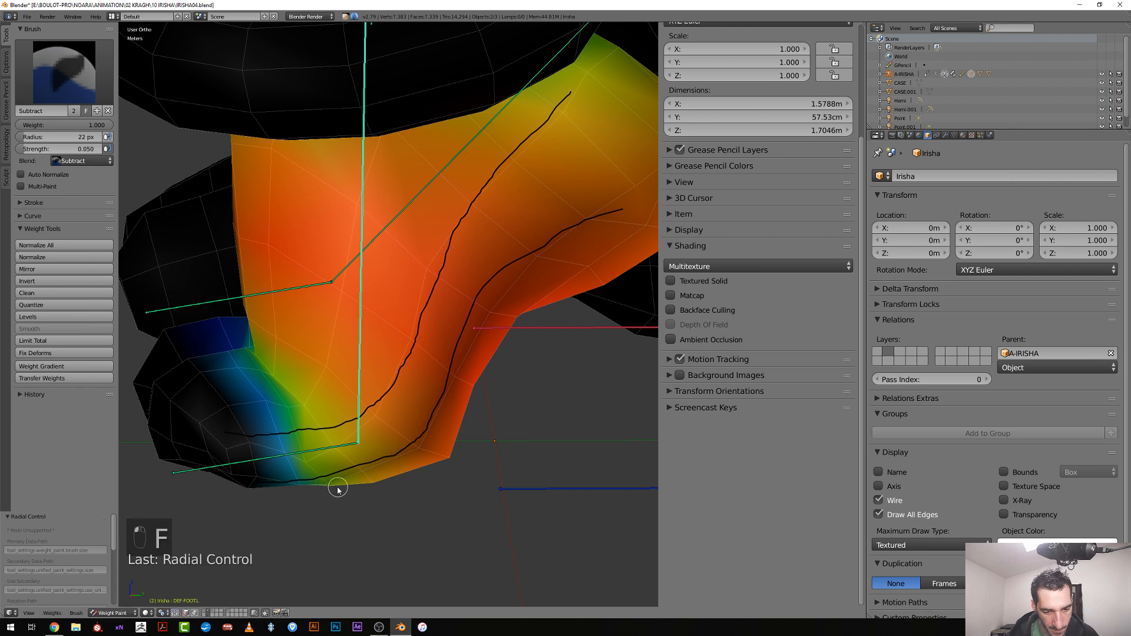
pyautogui.moveTo(307, 462); pyautogui.dragTo(309, 462)
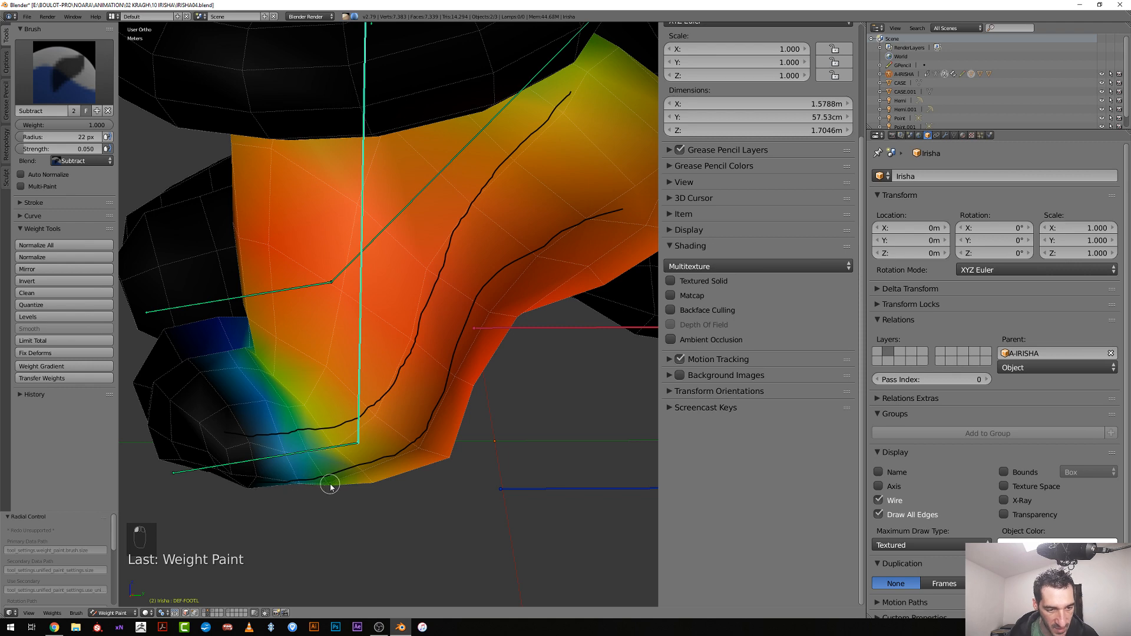
pyautogui.moveTo(330, 486); pyautogui.dragTo(391, 431, button='middle')
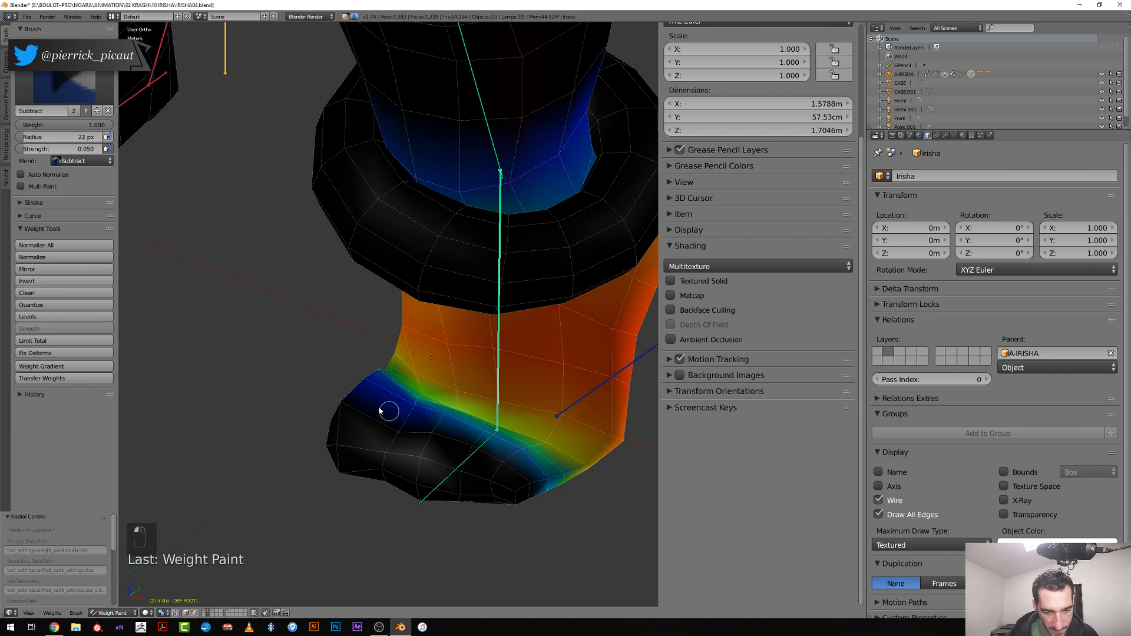
# Clear the CTRL-ROLL-FOOT.L rotation and rotate the control back and forth to test the left foot roll, ending with the heel raised
pyautogui.moveTo(412, 422); pyautogui.dragTo(577, 323, button='middle')
pyautogui.rightClick(569, 329)
pyautogui.hotkey('alt', 'r')
pyautogui.press('r')
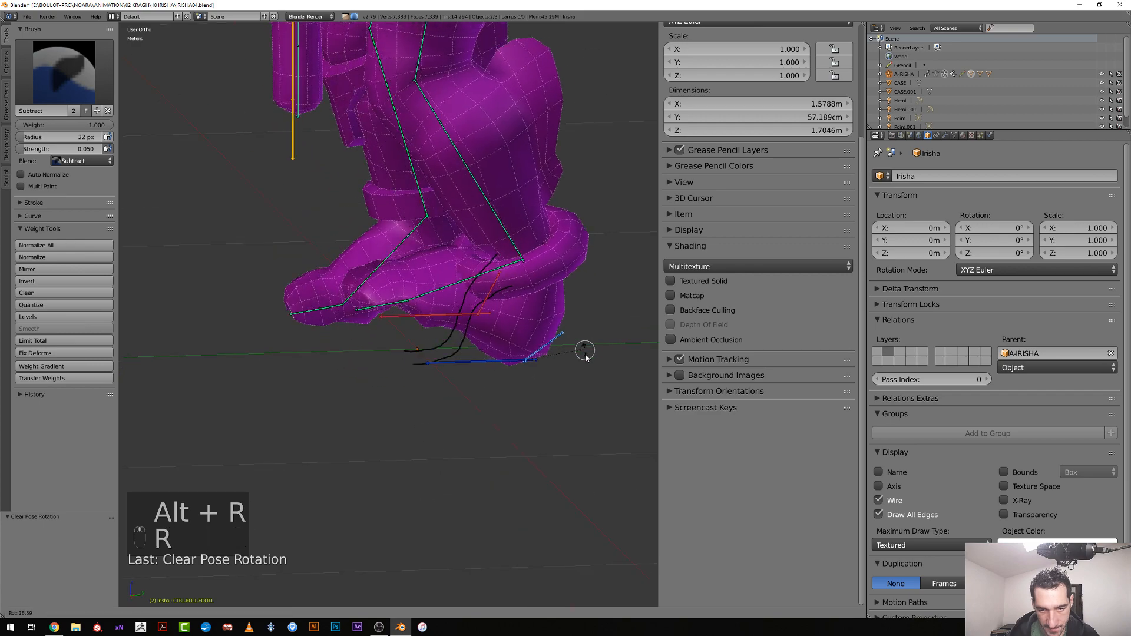
pyautogui.click(568, 318)
pyautogui.press('r')
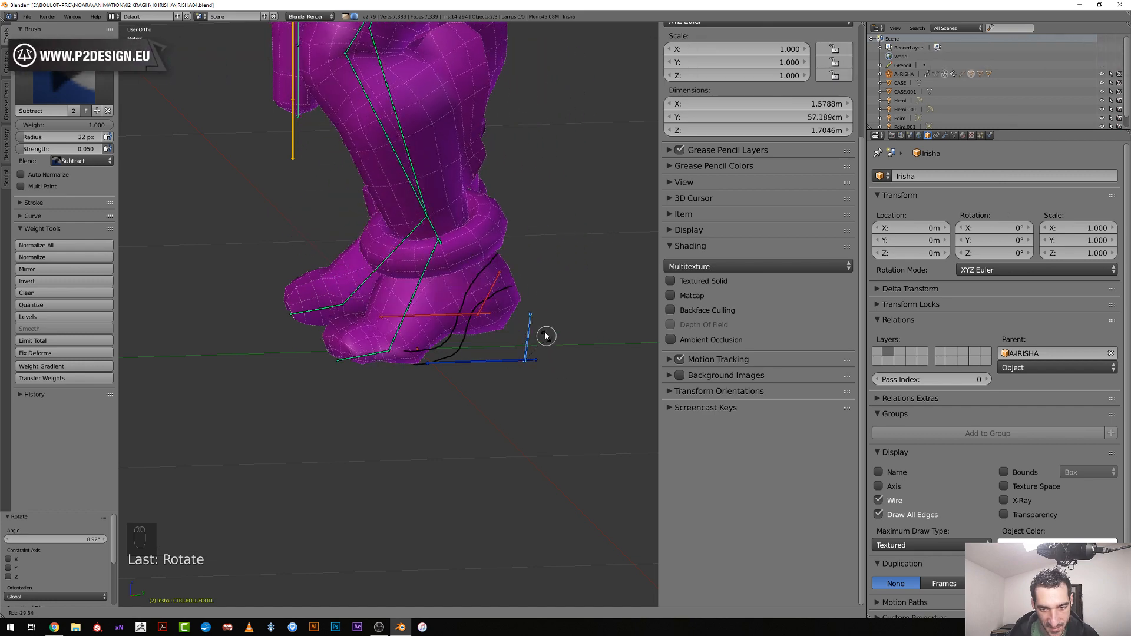
pyautogui.click(537, 320)
pyautogui.moveTo(536, 320); pyautogui.dragTo(492, 299, button='middle')
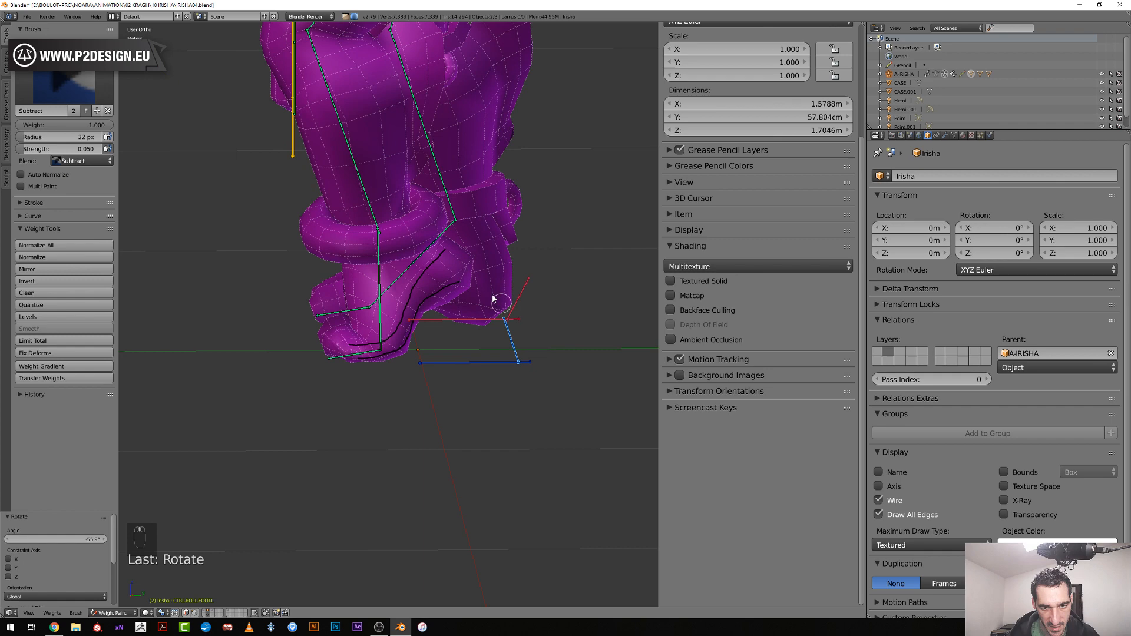
# Paint away the DEF-SHIN.L weight on the outer side and heel of the left foot with a 61 px Subtract brush
pyautogui.rightClick(377, 218)
pyautogui.moveTo(403, 257); pyautogui.dragTo(370, 265, button='middle')
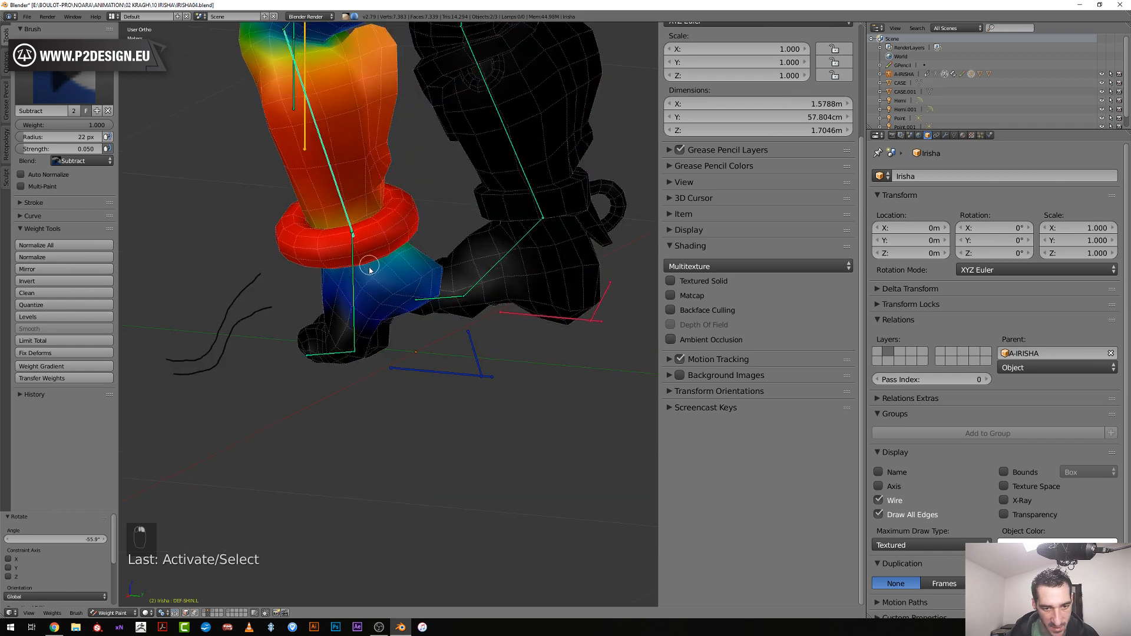
pyautogui.scroll(2, 388, 307)
pyautogui.press('f')
pyautogui.click(422, 310)
pyautogui.click(394, 295)
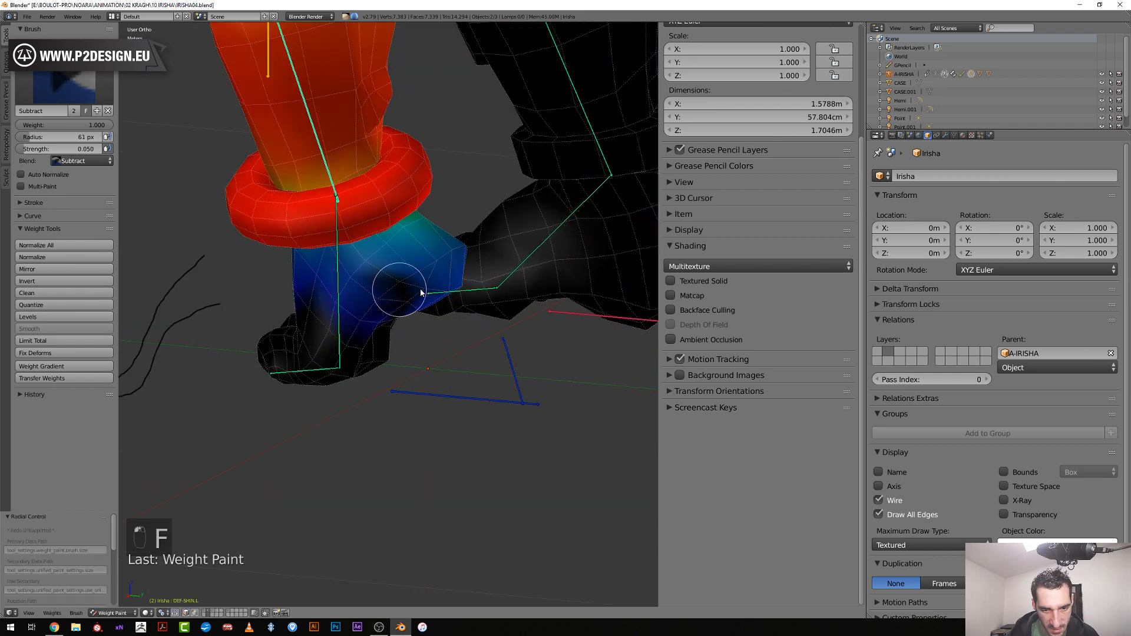
pyautogui.moveTo(397, 283); pyautogui.dragTo(369, 318)
pyautogui.moveTo(381, 328); pyautogui.dragTo(367, 322, button='middle')
pyautogui.moveTo(366, 321)
pyautogui.mouseDown()
pyautogui.moveTo(405, 273)
pyautogui.moveTo(384, 270)
pyautogui.moveTo(434, 260)
pyautogui.moveTo(394, 266)
pyautogui.moveTo(386, 310)
pyautogui.moveTo(422, 293)
pyautogui.moveTo(422, 268)
pyautogui.mouseUp()
# Reduce the DEF-SHIN.L weight around the left foot just below the ankle ring with a 26 px Subtract brush
pyautogui.moveTo(422, 267)
pyautogui.mouseDown(button='middle')
pyautogui.moveTo(344, 355)
pyautogui.moveTo(293, 358)
pyautogui.mouseUp(button='middle')
pyautogui.scroll(5, 282, 324)
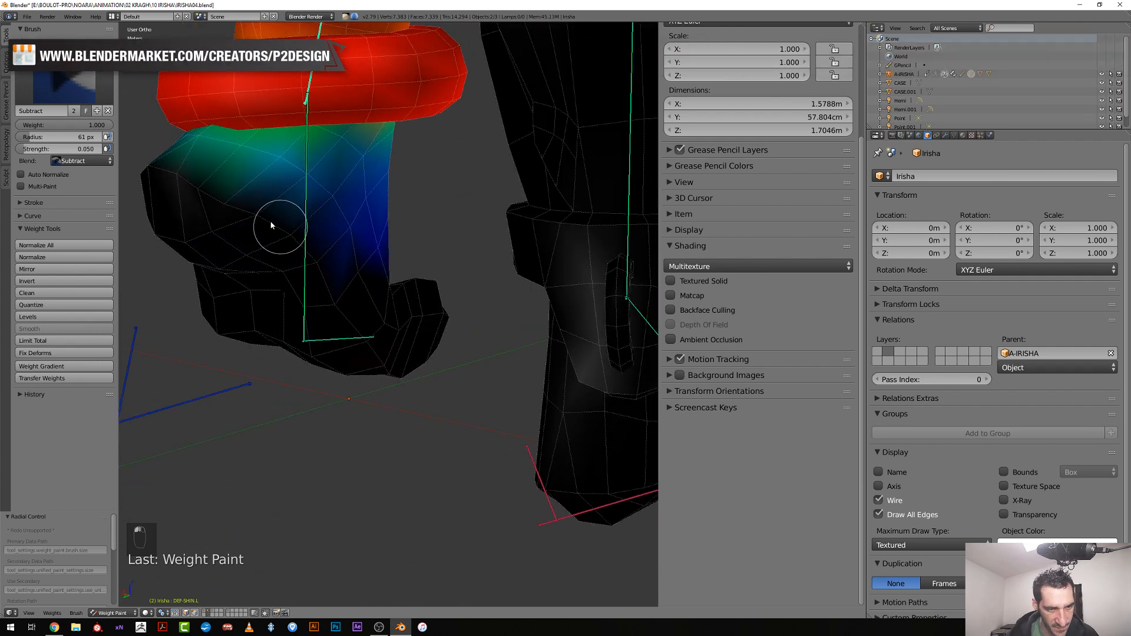
pyautogui.moveTo(206, 222); pyautogui.dragTo(225, 257, button='middle')
pyautogui.press('f')
pyautogui.click(200, 260)
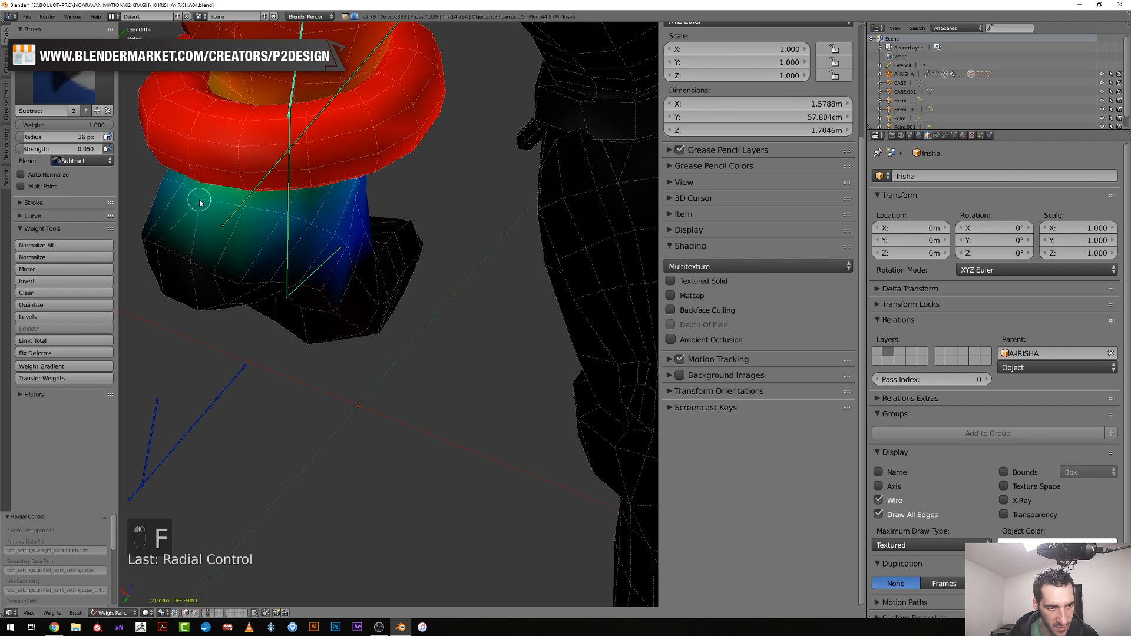
pyautogui.moveTo(199, 203); pyautogui.dragTo(202, 197)
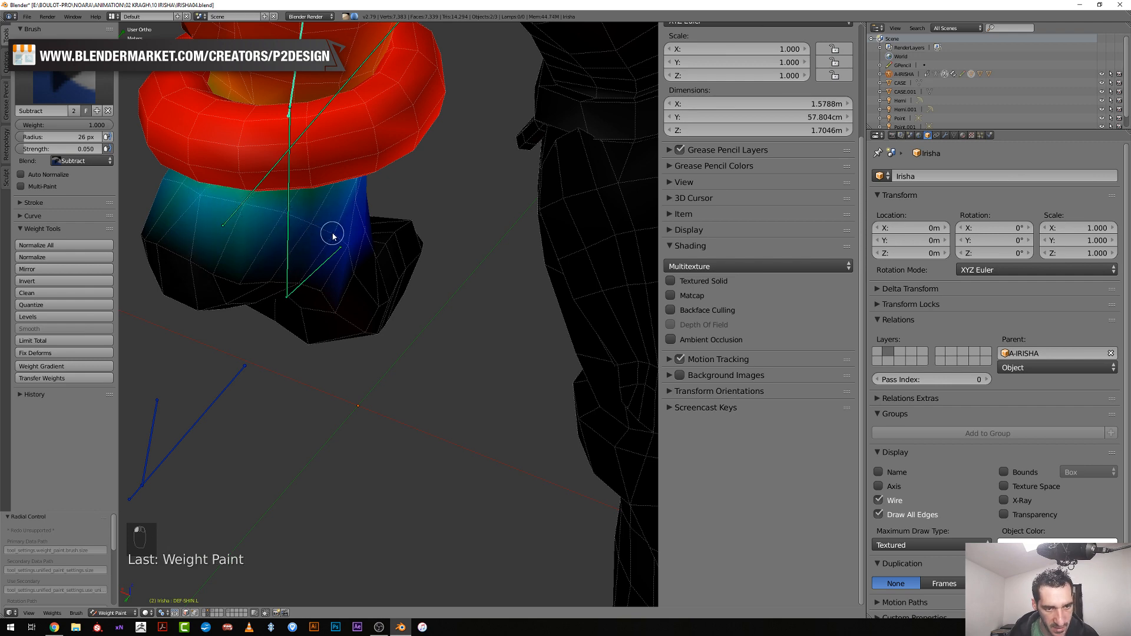
pyautogui.moveTo(296, 256); pyautogui.dragTo(268, 279, button='middle')
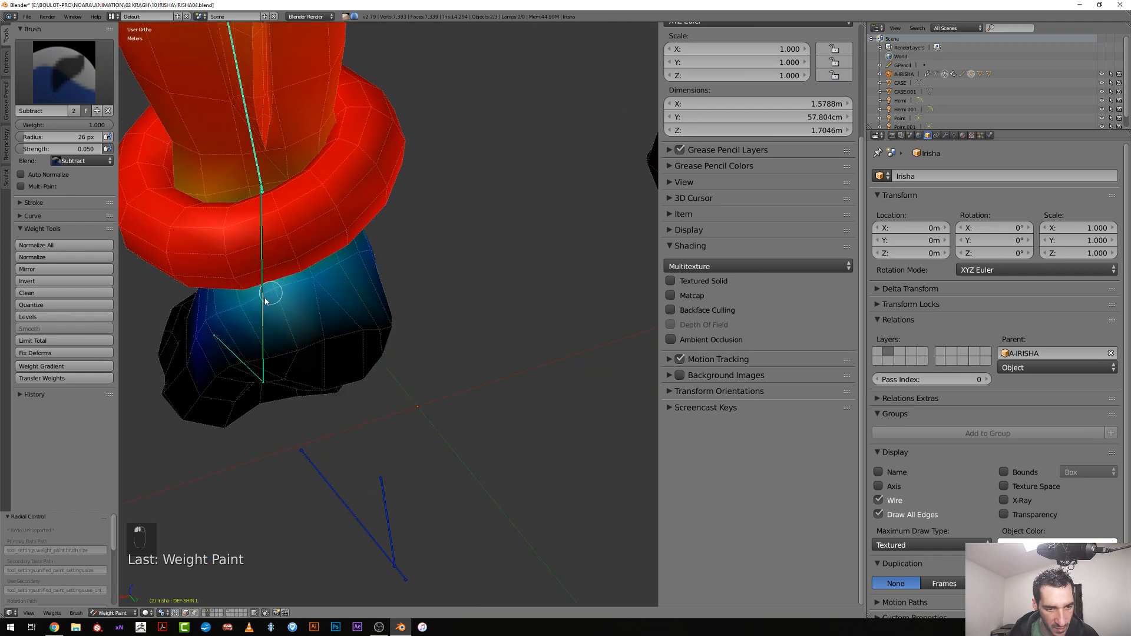
pyautogui.moveTo(238, 317); pyautogui.dragTo(275, 294)
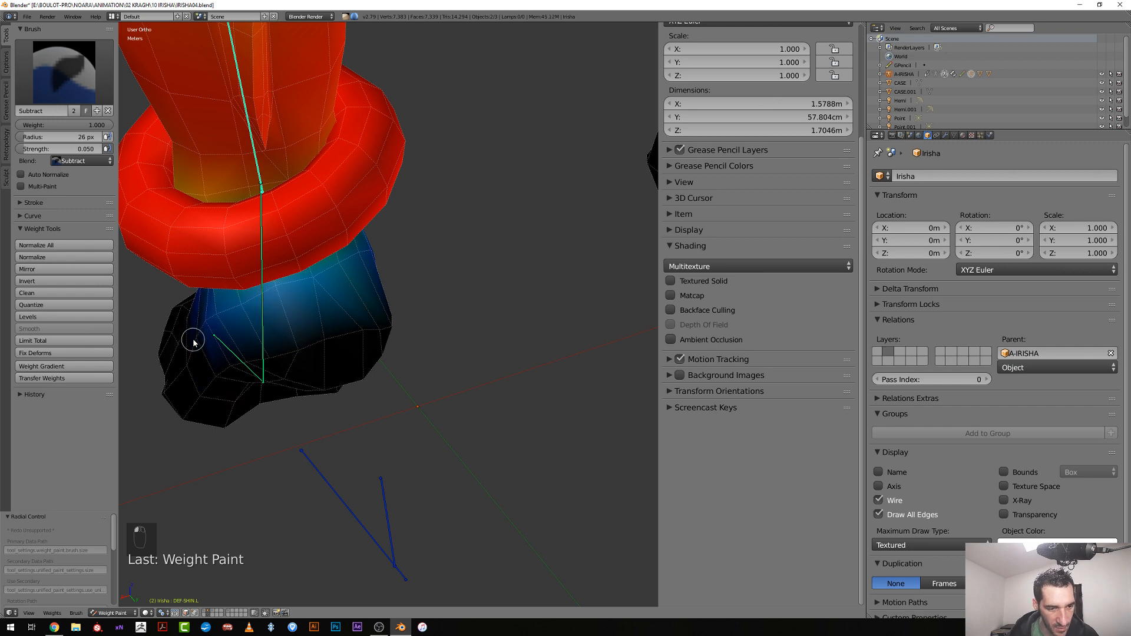
# Clear the rotation of CTRL-ROLL-FOOT.L to flatten the left foot
pyautogui.moveTo(193, 342); pyautogui.dragTo(321, 341, button='middle')
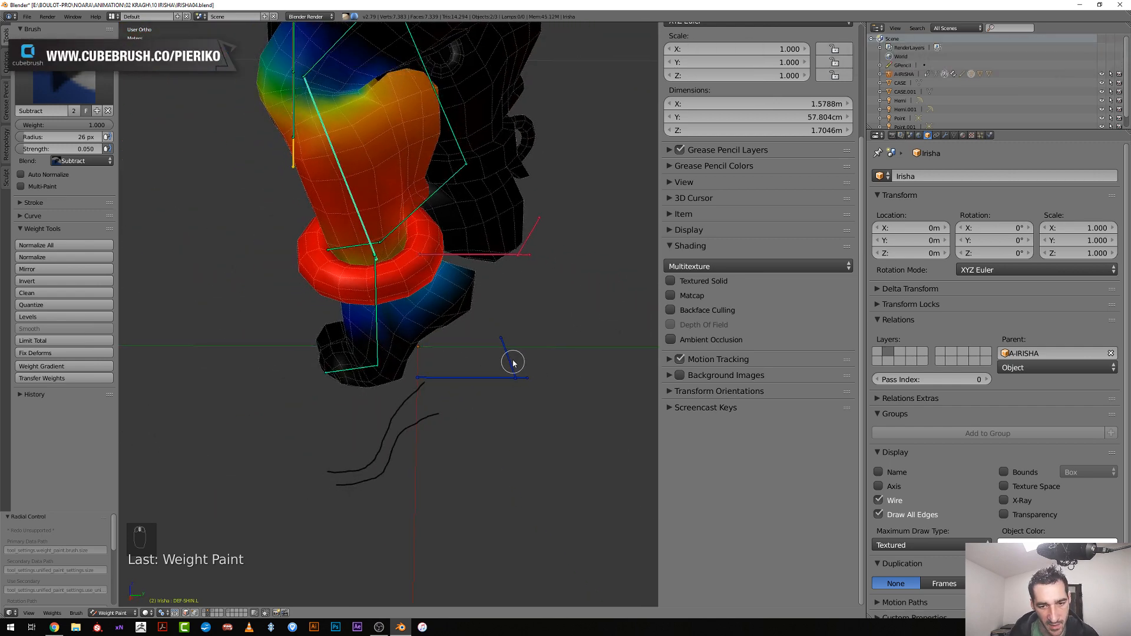
pyautogui.moveTo(477, 302); pyautogui.dragTo(455, 297, button='middle')
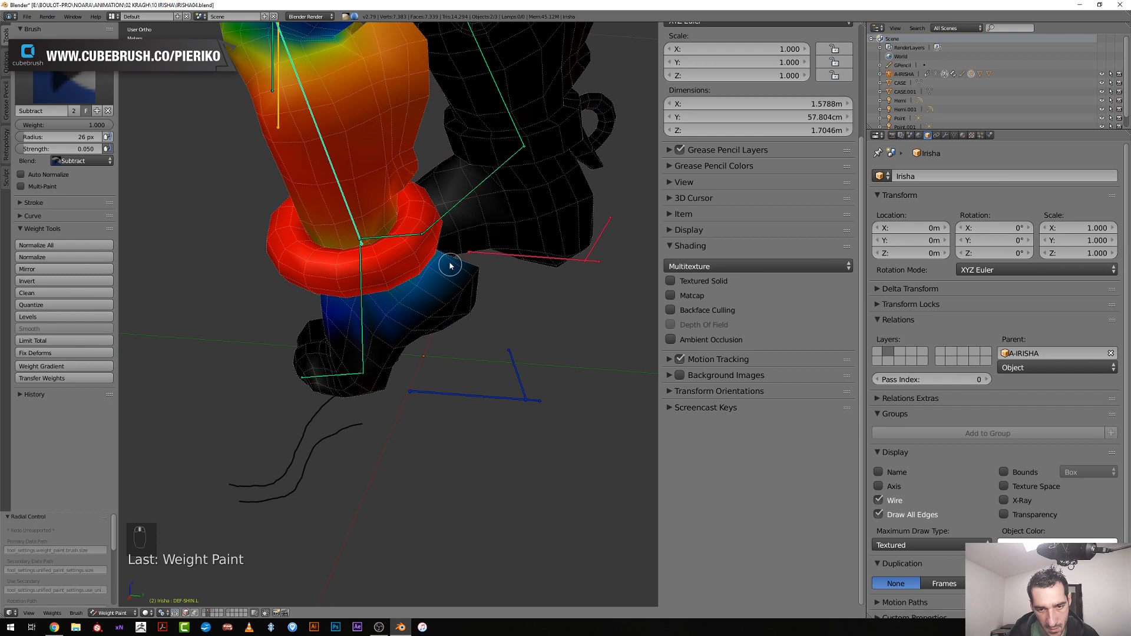
pyautogui.rightClick(507, 357)
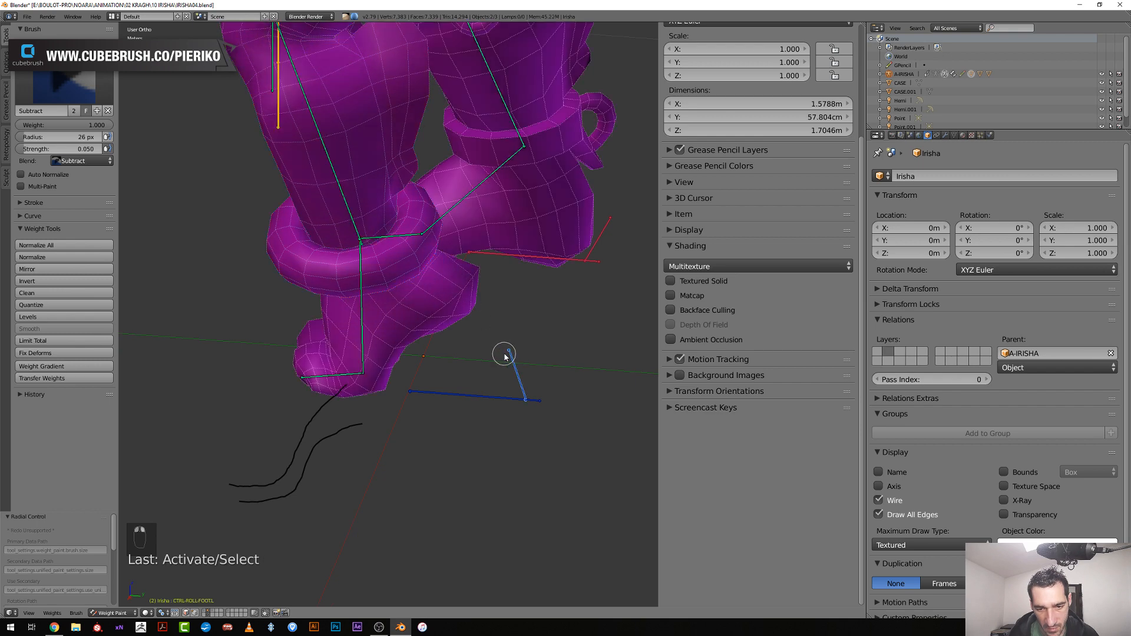
pyautogui.hotkey('alt', 'r')
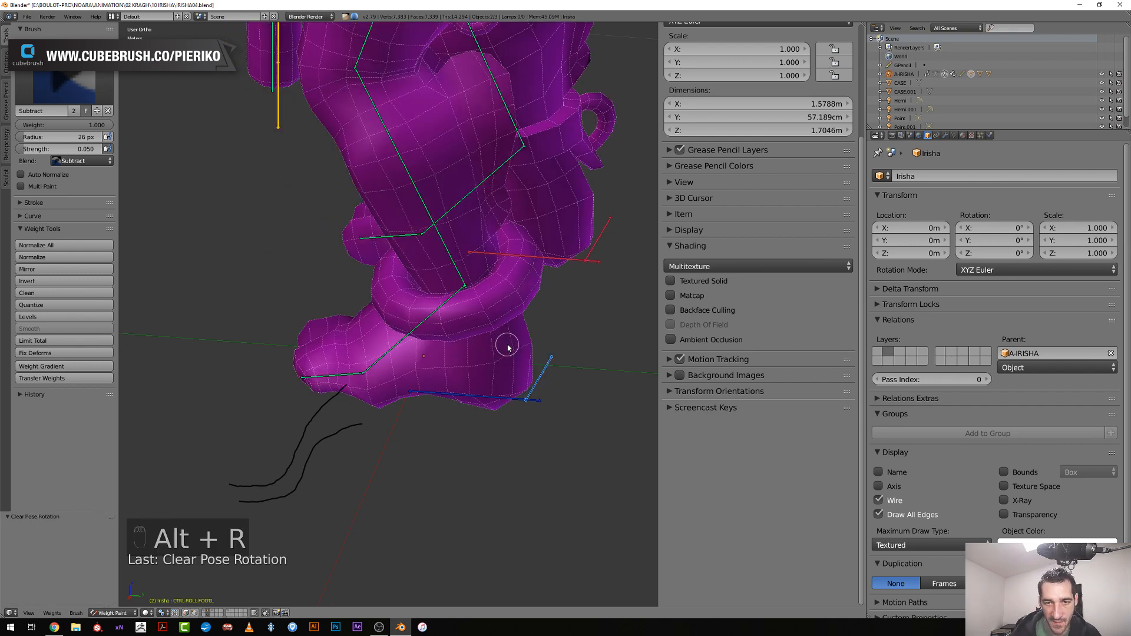
# Move CTRL-FOOT.L around from the side and front views to test the left leg and ankle deformation
pyautogui.scroll(-3, 506, 354)
pyautogui.press('KP_3')
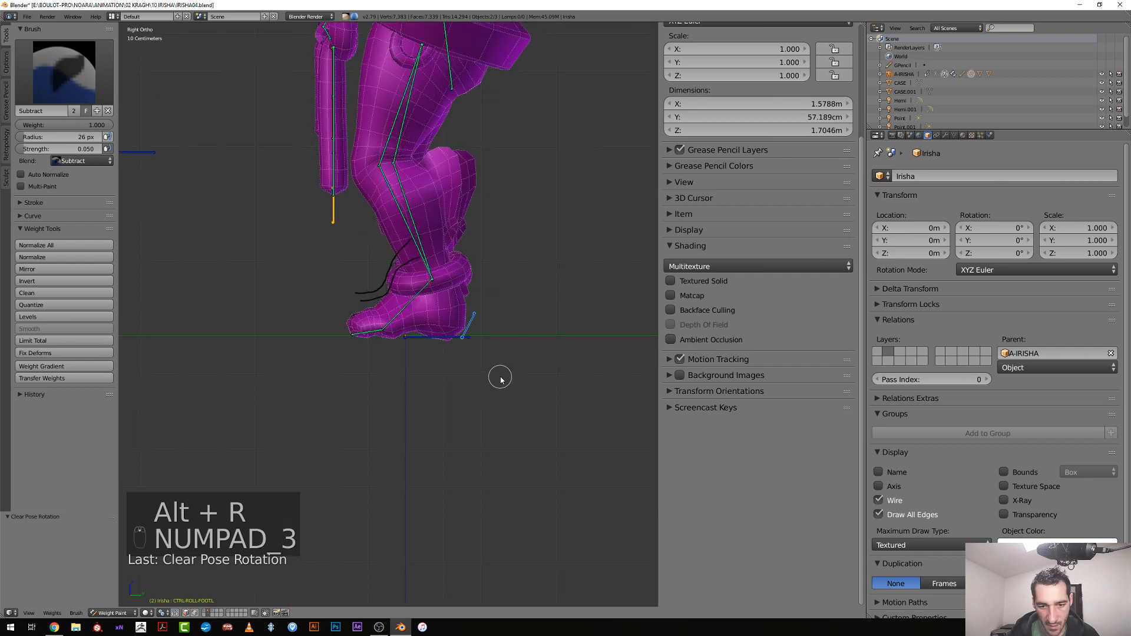
pyautogui.rightClick(455, 337)
pyautogui.press('g')
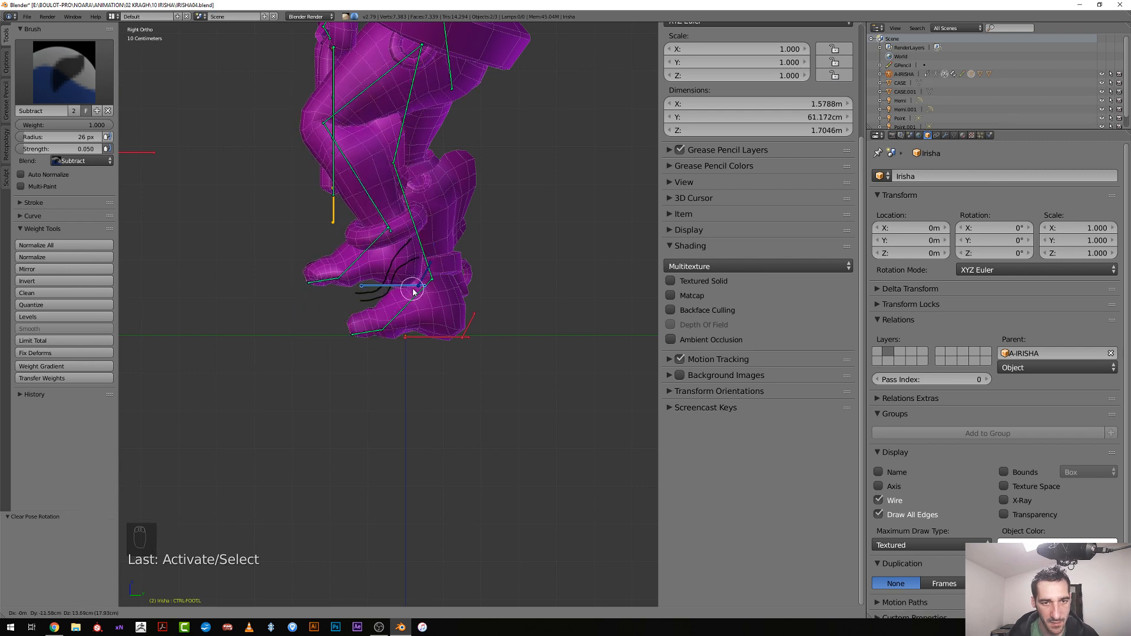
pyautogui.click(422, 359)
pyautogui.moveTo(422, 359); pyautogui.dragTo(523, 369, button='middle')
pyautogui.press('g')
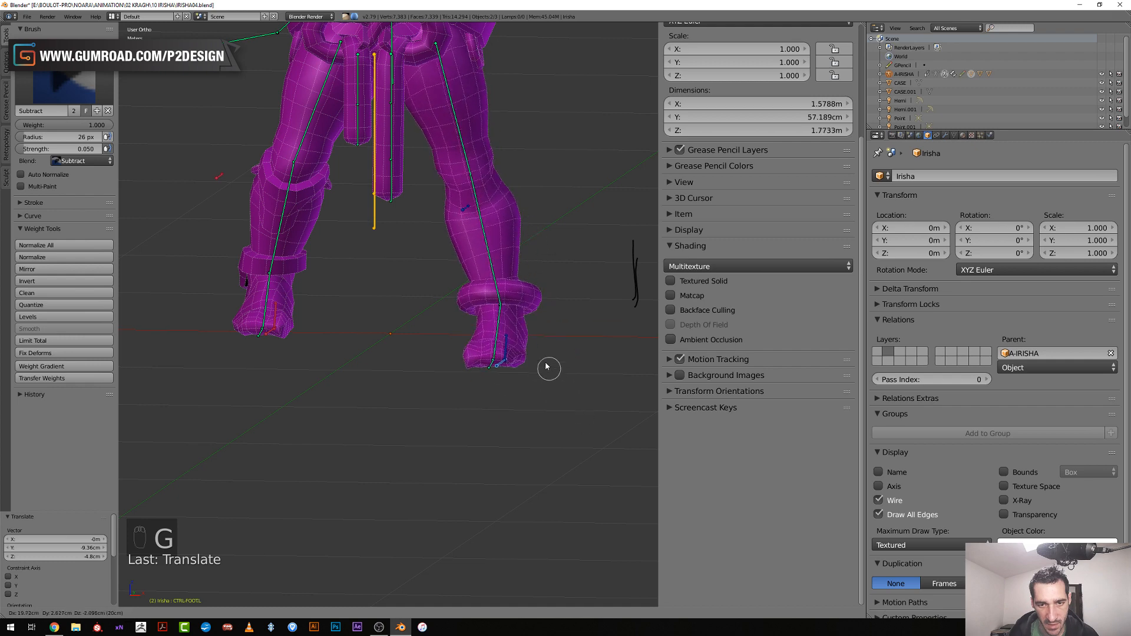
pyautogui.click(513, 267)
pyautogui.moveTo(512, 267); pyautogui.dragTo(401, 279, button='middle')
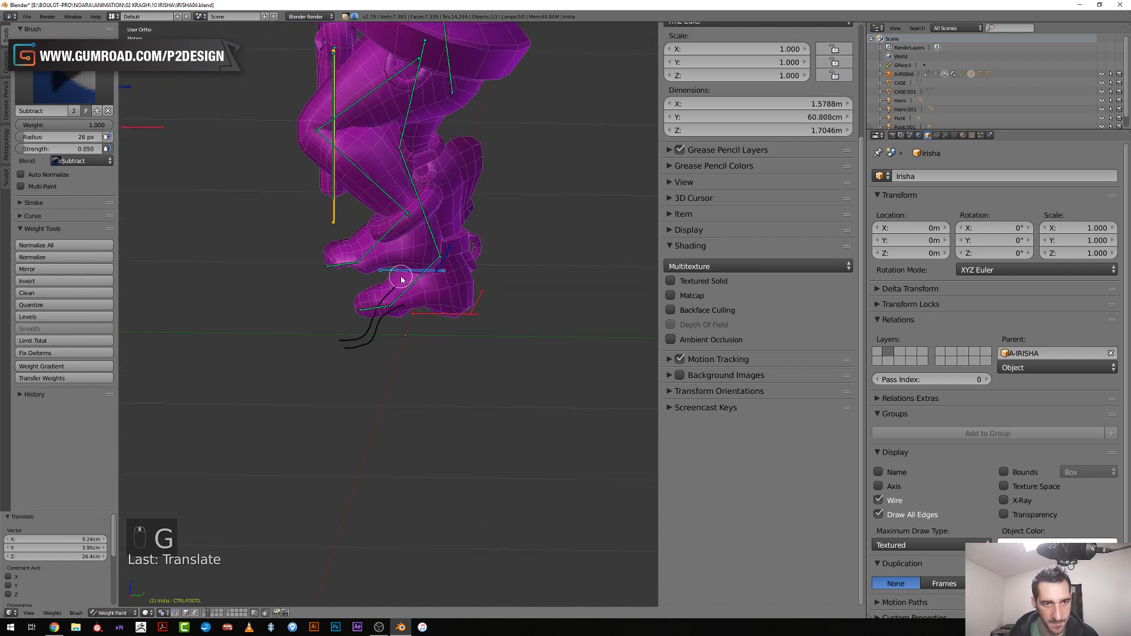
pyautogui.press('g')
pyautogui.click(421, 305)
# Show the model with its textured colours and switch the armature to Pose Mode
pyautogui.hotkey('alt', 'z')
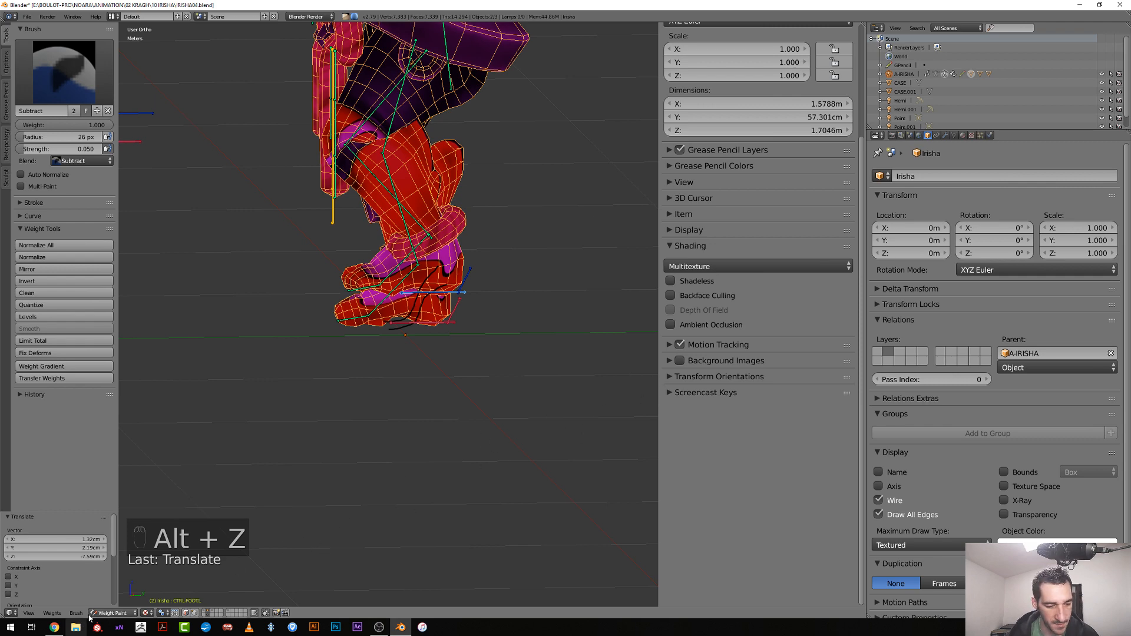
pyautogui.click(118, 613)
pyautogui.click(115, 541)
# Select CTRL-FOOT.L and move it around from the side and front views to test the left leg's deformation
pyautogui.moveTo(454, 336); pyautogui.dragTo(481, 354, button='middle')
pyautogui.rightClick(470, 339)
pyautogui.press('g')
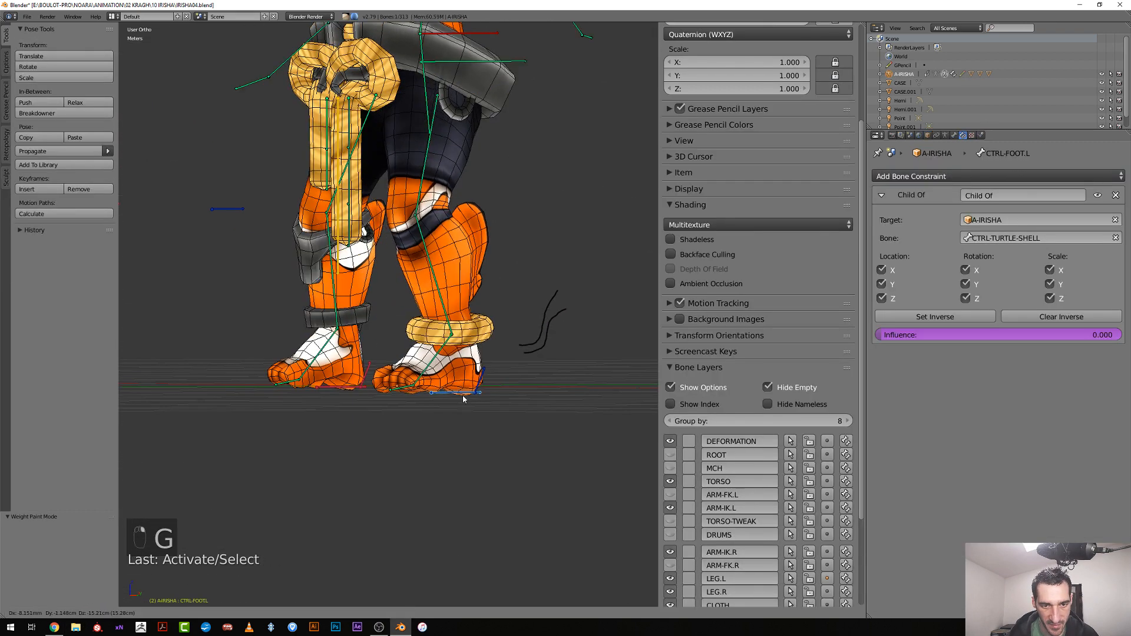
pyautogui.click(463, 347)
pyautogui.moveTo(463, 346); pyautogui.dragTo(529, 344, button='middle')
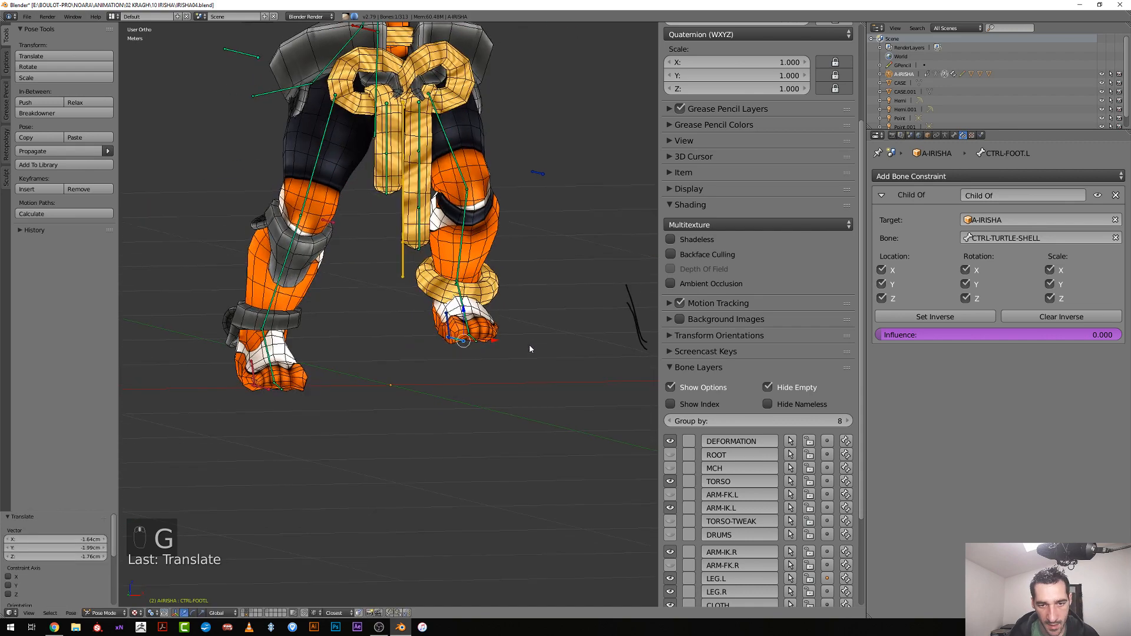
pyautogui.press('g')
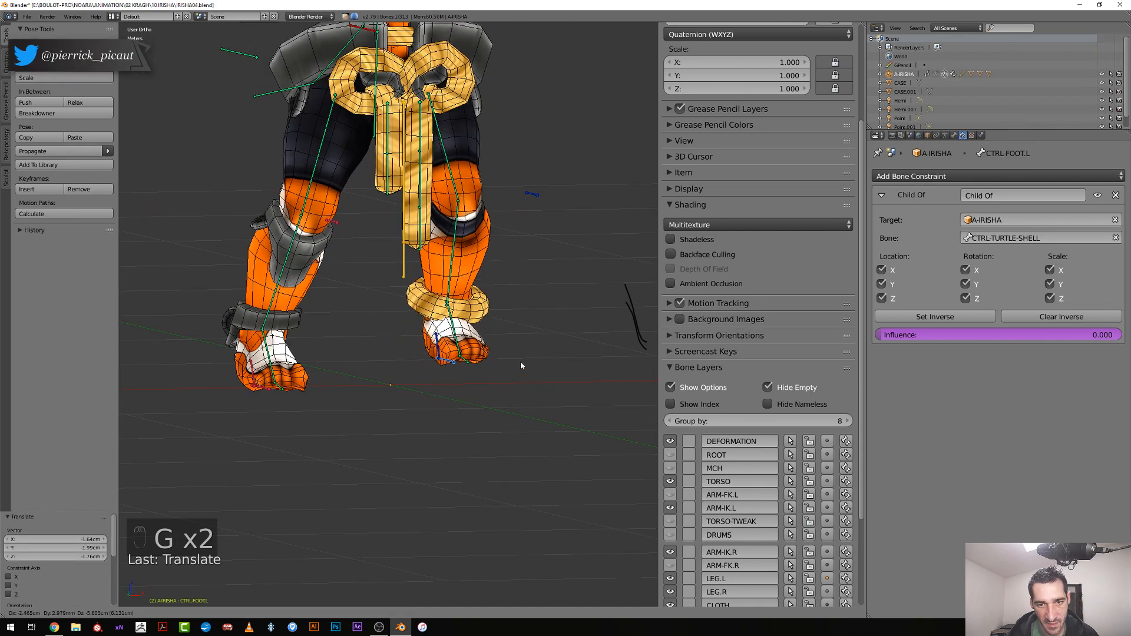
pyautogui.click(522, 345)
pyautogui.moveTo(522, 345); pyautogui.dragTo(420, 407, button='middle')
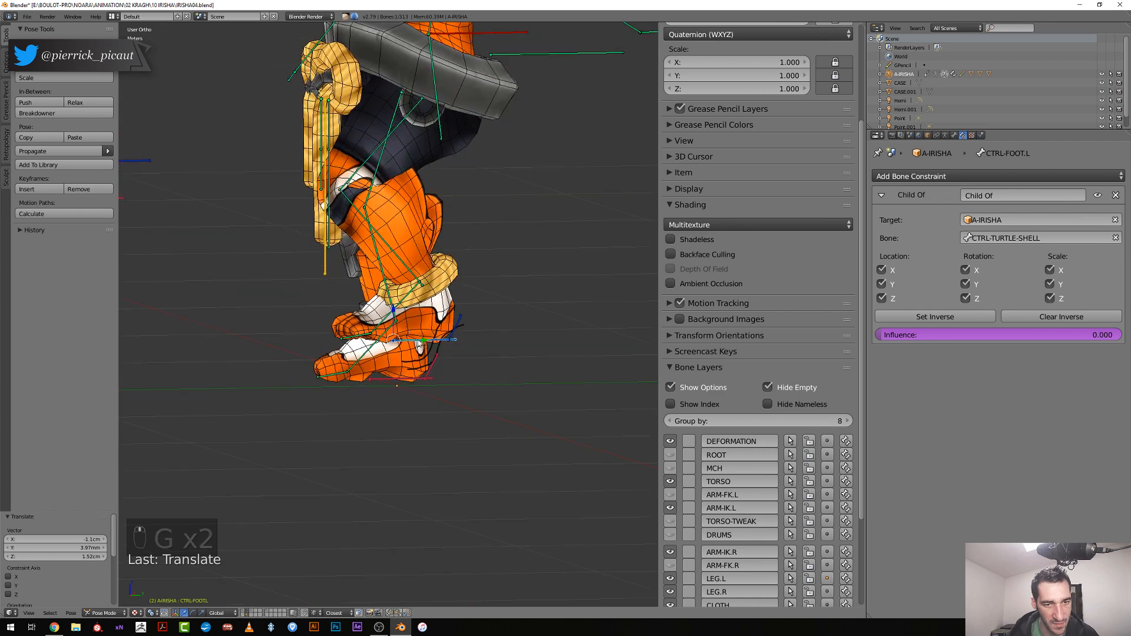
# Lower CTRL-FOOT.L toward the ground and shift it in side view to test the left ankle and knee bend
pyautogui.press('g')
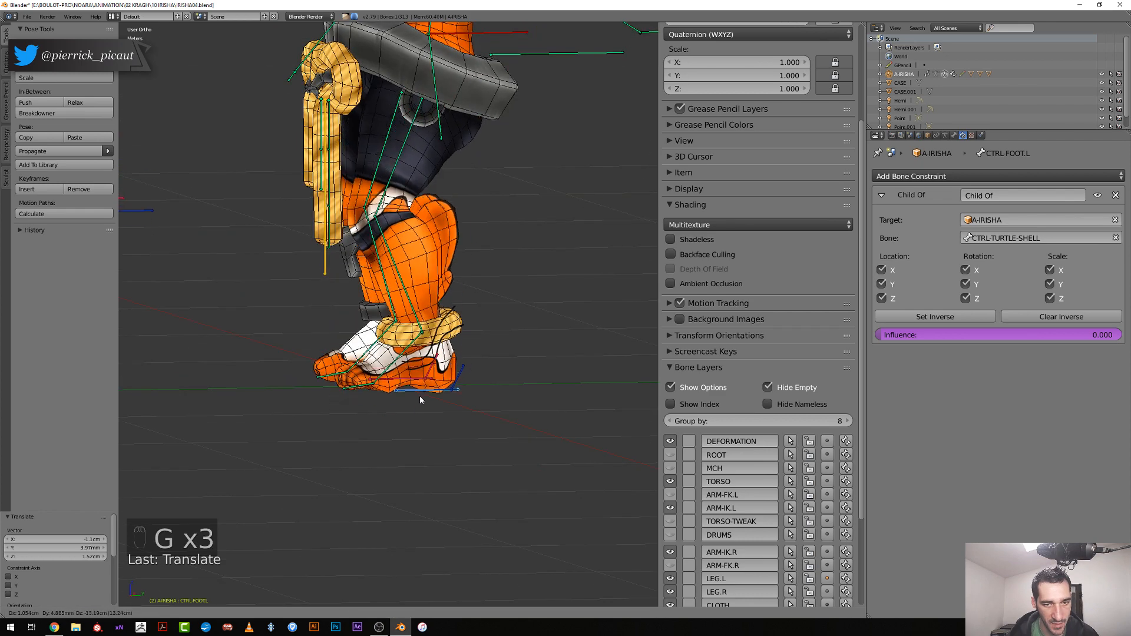
pyautogui.click(422, 388)
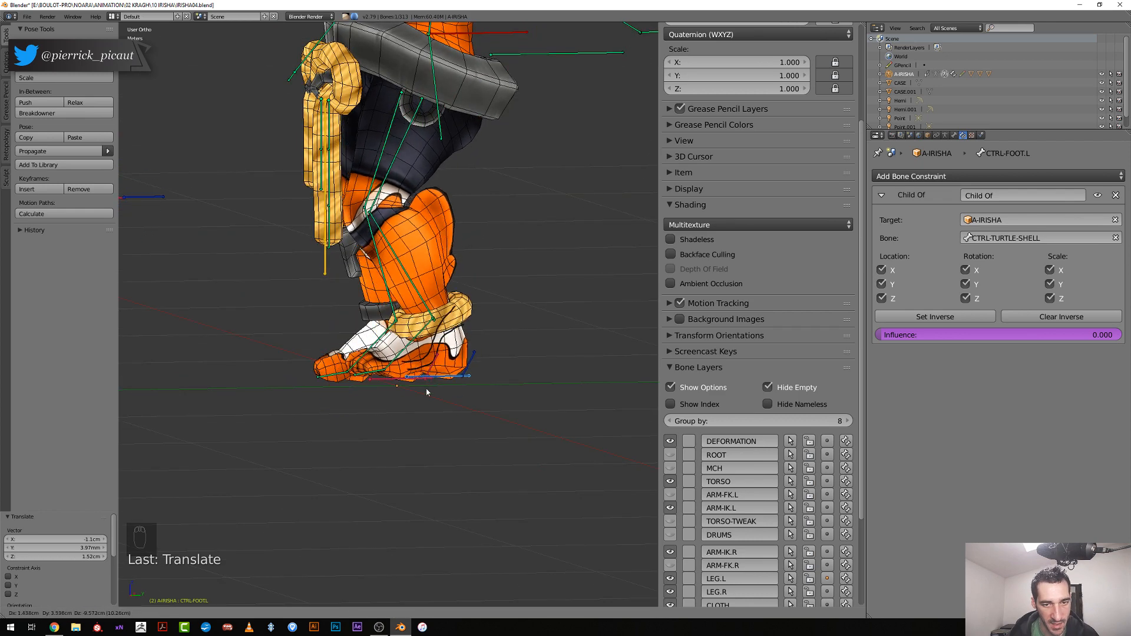
pyautogui.press('g')
pyautogui.click(434, 377)
pyautogui.scroll(1, 471, 283)
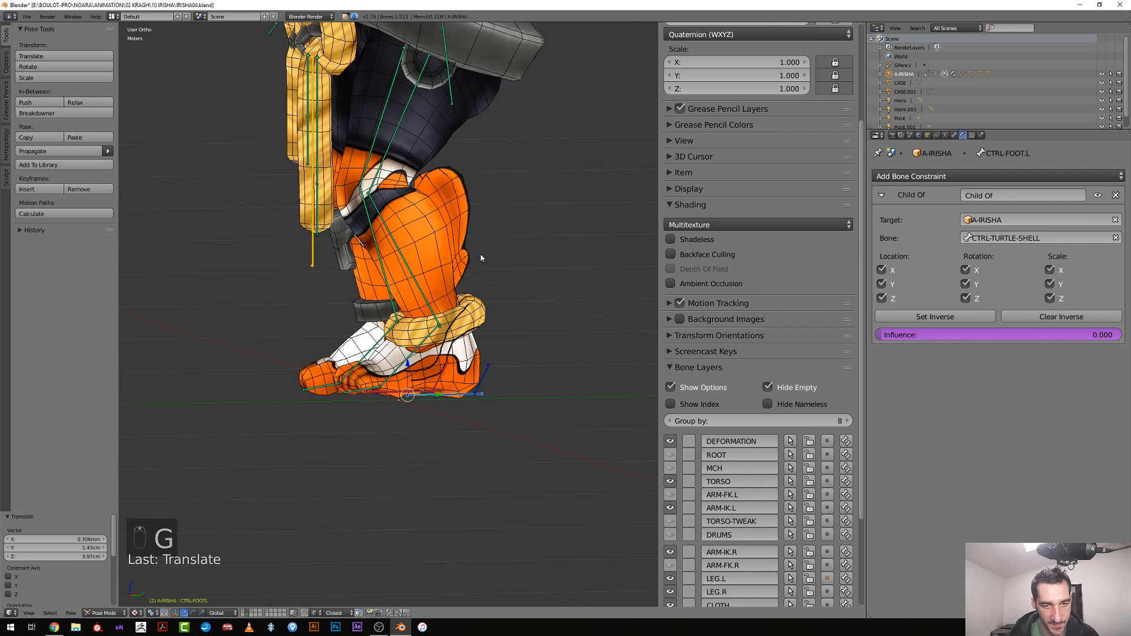
# Mark the crease behind the left knee with Grease Pencil strokes
pyautogui.keyDown('shift'); pyautogui.moveTo(486, 245); pyautogui.dragTo(468, 388, button='middle'); pyautogui.keyUp('shift')
pyautogui.scroll(2, 463, 386)
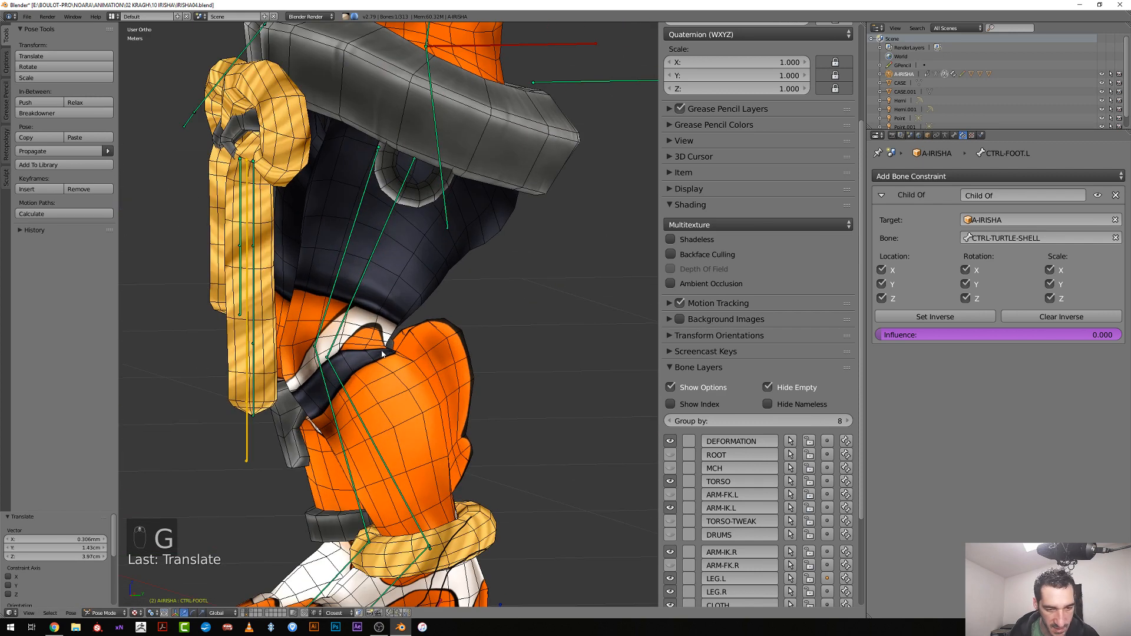
pyautogui.press('d')
pyautogui.moveTo(395, 343); pyautogui.dragTo(367, 350)
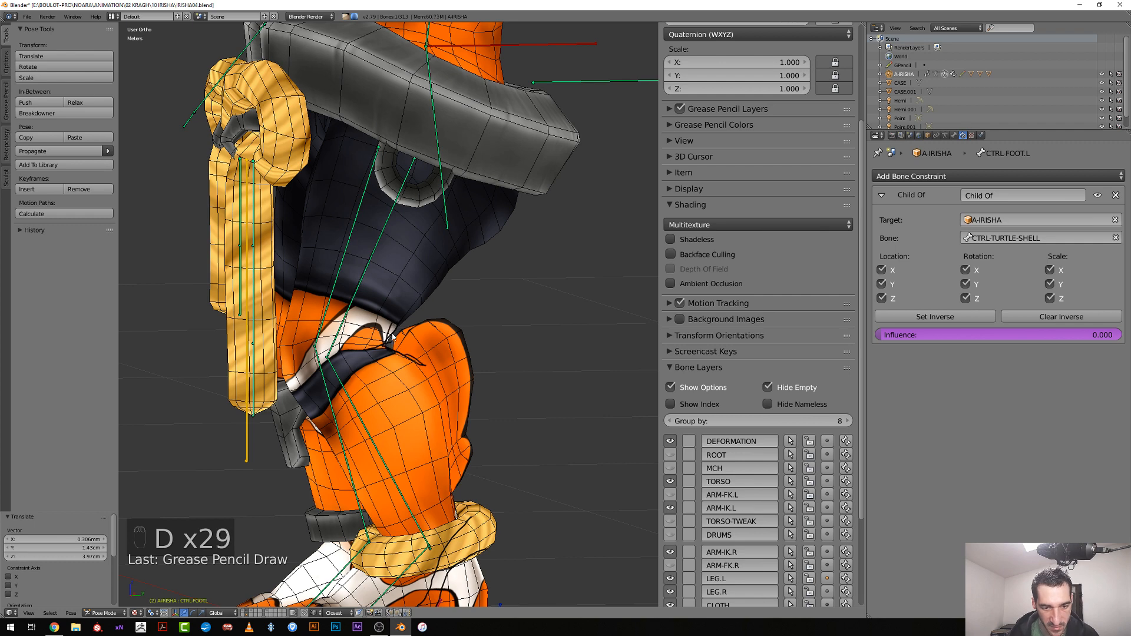
# Move CTRL-FOOT.L slightly backward and up to test the fold behind the left knee
pyautogui.scroll(-3, 392, 337)
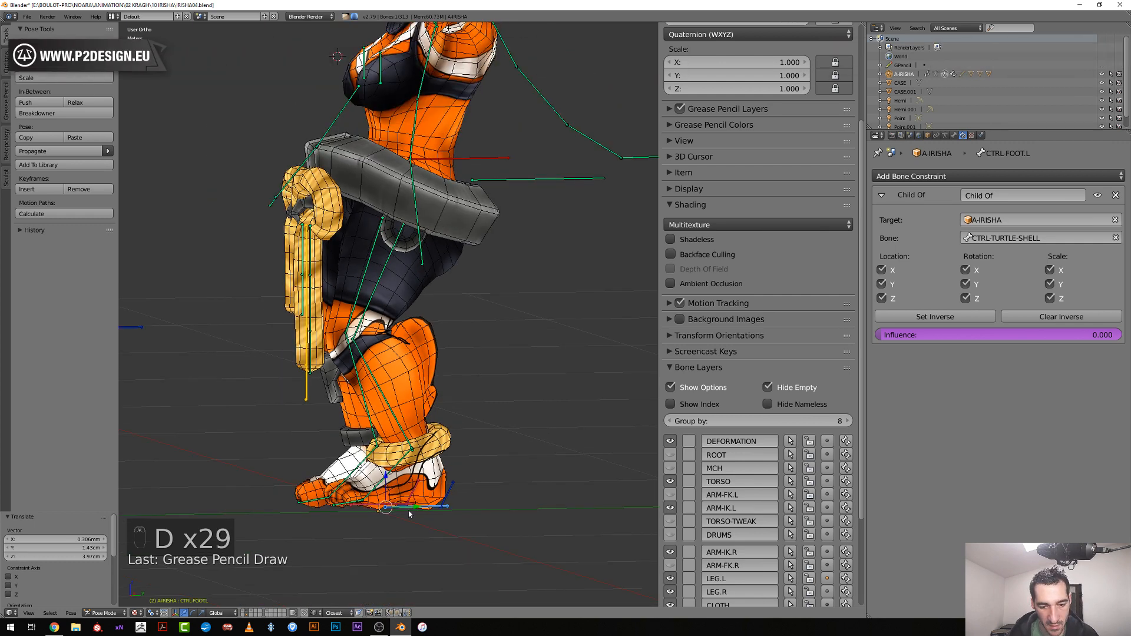
pyautogui.press('g')
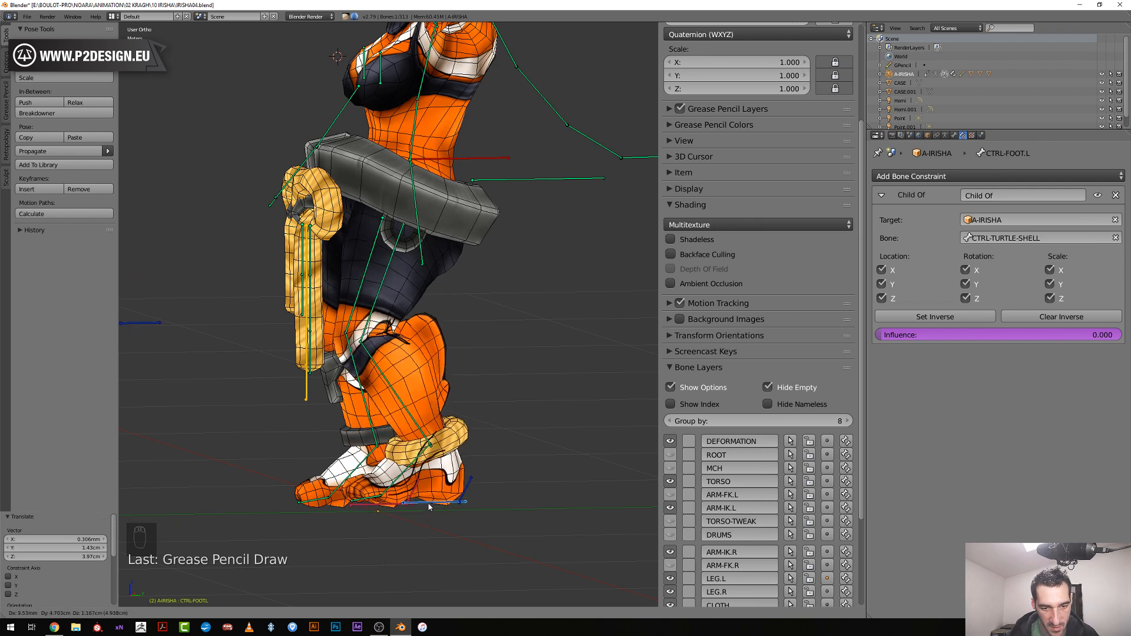
pyautogui.click(431, 504)
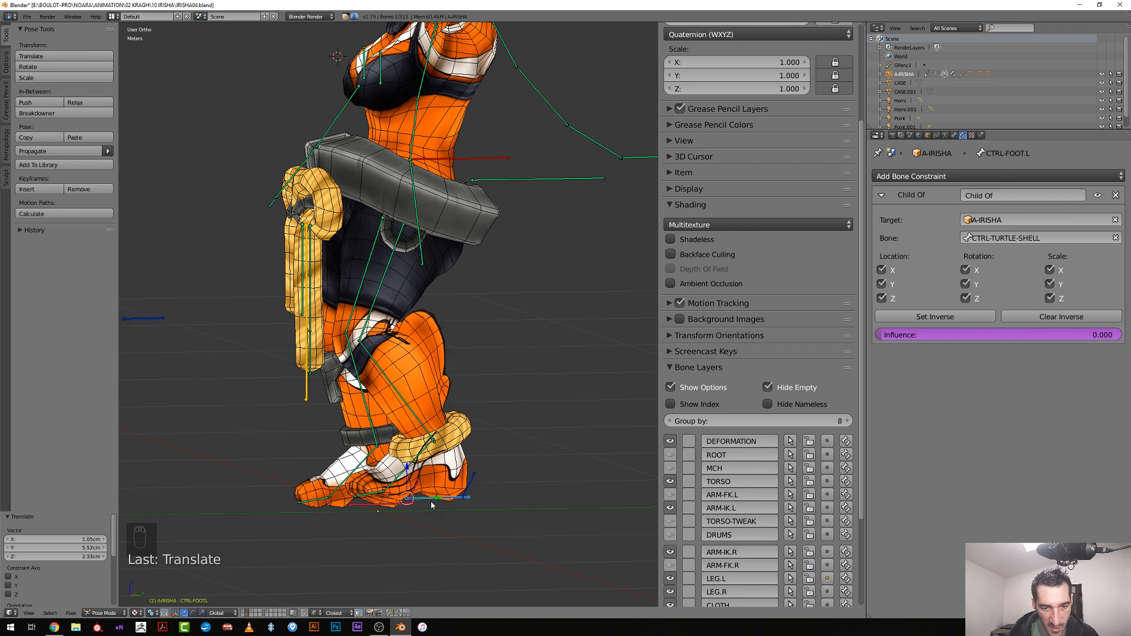
# Return the Irisha mesh to Weight Paint mode, select DEF-SHIN.L and turn off textured shading to display its weights
pyautogui.rightClick(410, 373)
pyautogui.scroll(4, 410, 372)
pyautogui.hotkey('ctrl', 'Tab')
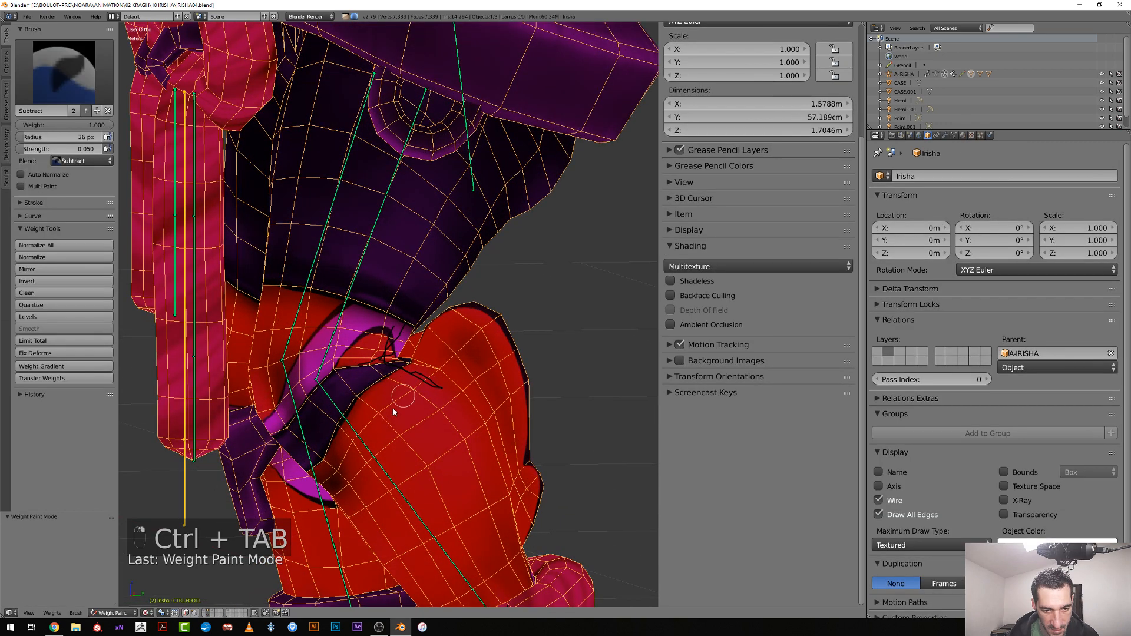
pyautogui.rightClick(362, 443)
pyautogui.hotkey('alt', 'z')
pyautogui.scroll(3, 361, 443)
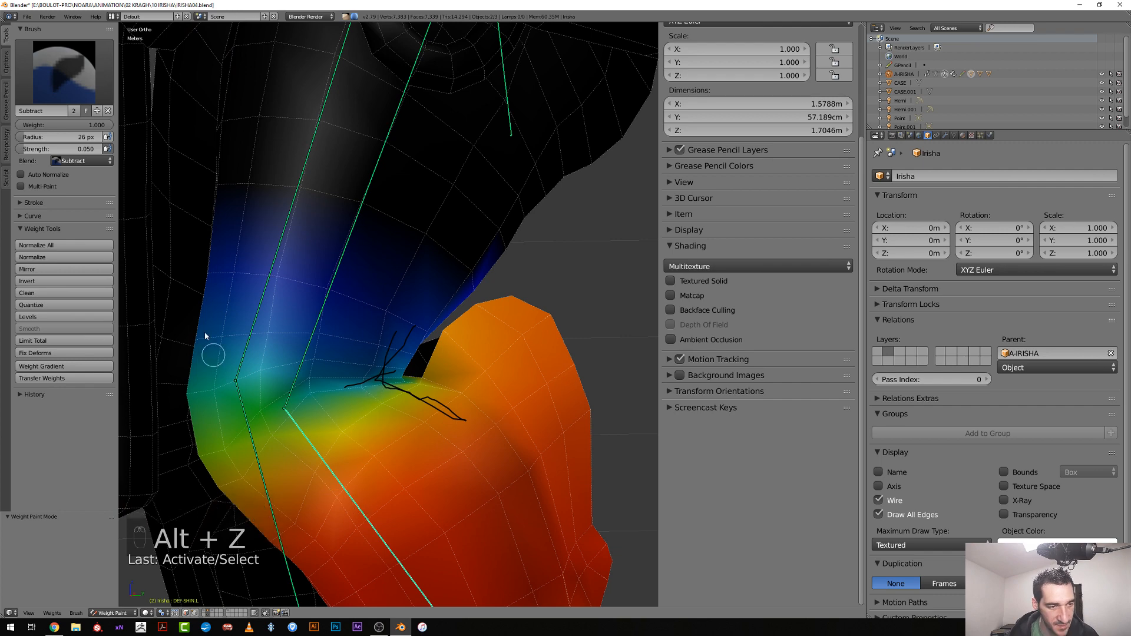
# Set the brush to Mix blending with a 16 px radius and paint the DEF-SHIN.L weight in the crease behind the left knee
pyautogui.click(89, 160)
pyautogui.click(87, 149)
pyautogui.scroll(2, 375, 389)
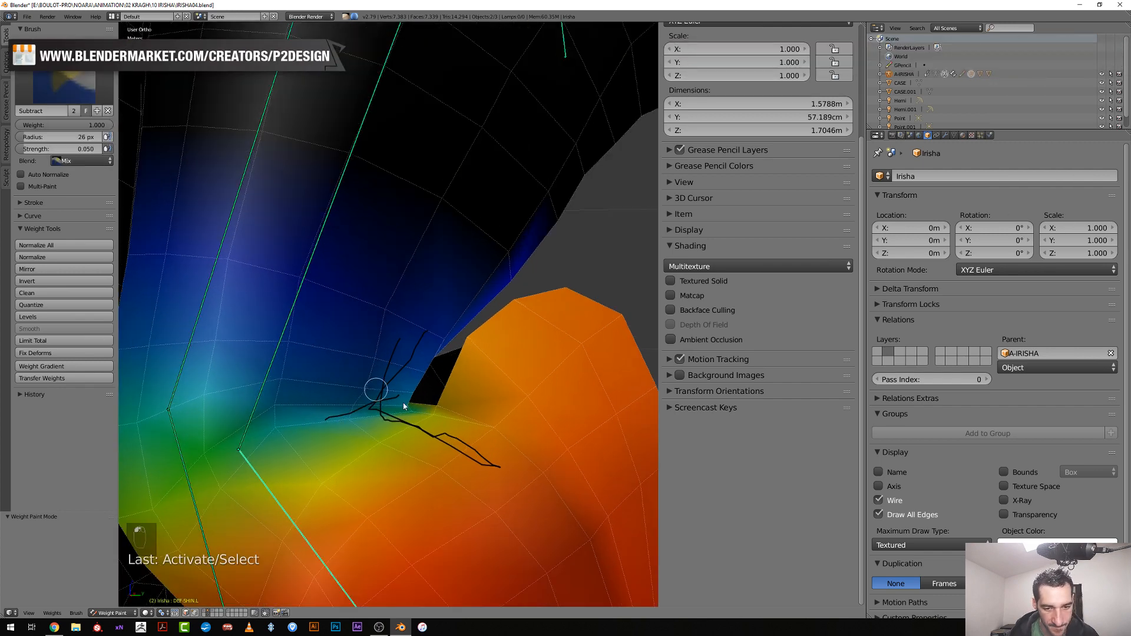
pyautogui.press('f')
pyautogui.click(390, 416)
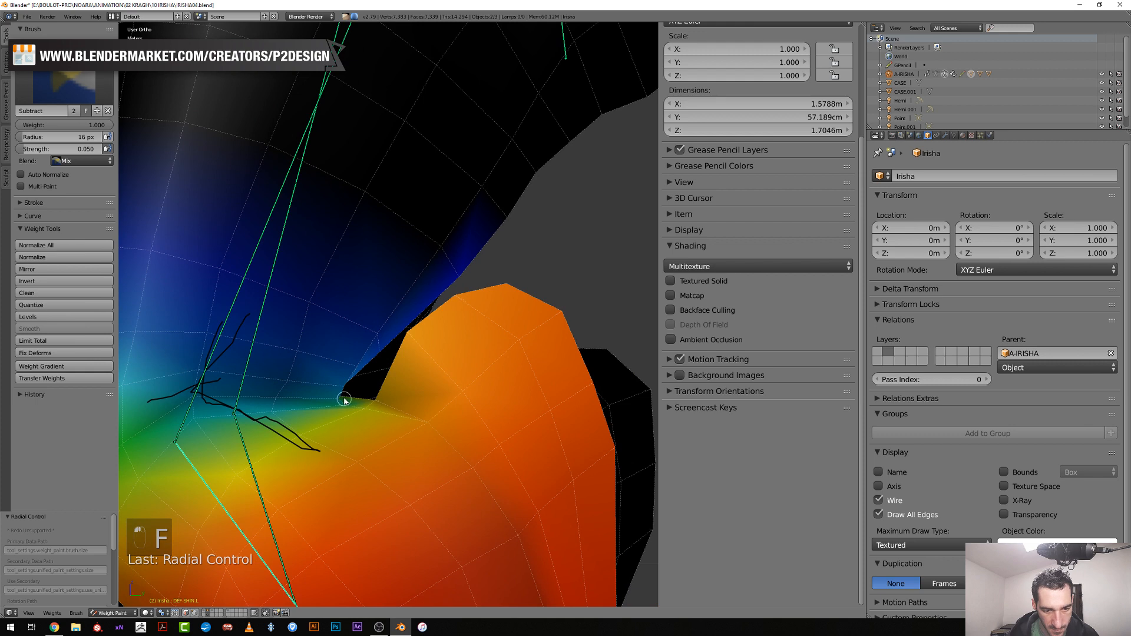
pyautogui.moveTo(345, 400); pyautogui.dragTo(339, 403)
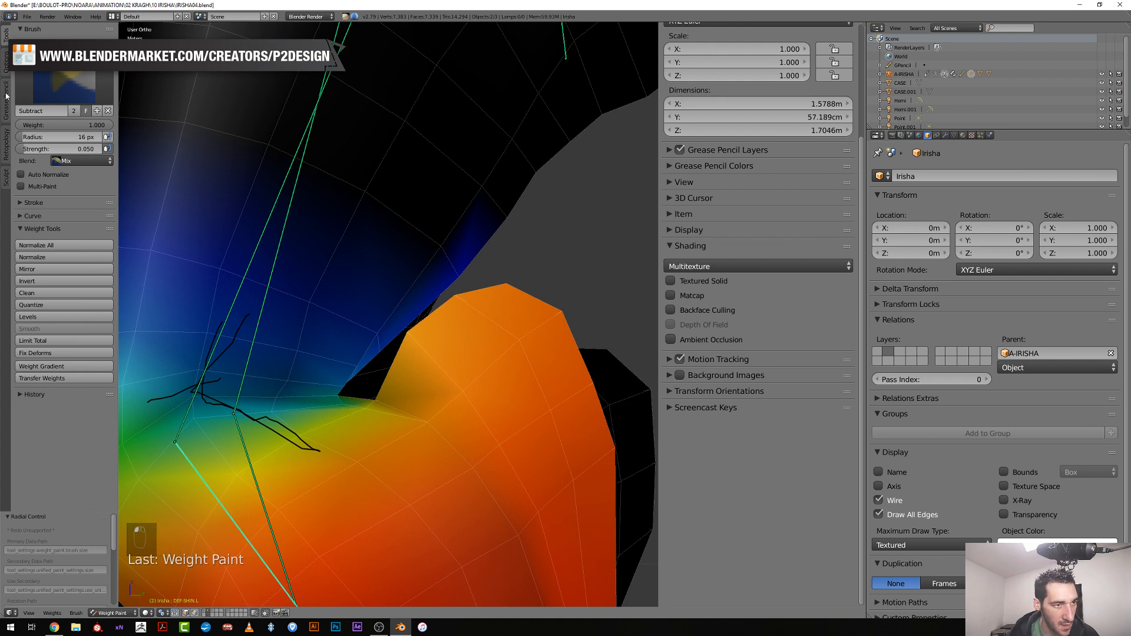
# Undo the last weight stroke and rework the DEF-SHIN.L weight transition around the back of the left knee
pyautogui.click(5, 69)
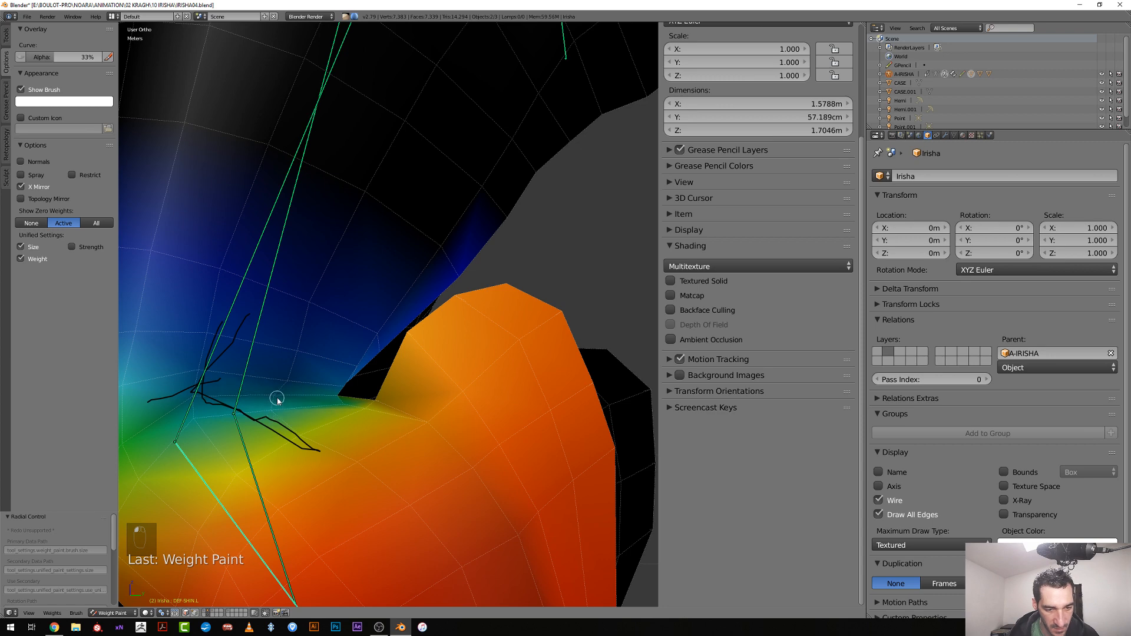
pyautogui.scroll(-3, 336, 399)
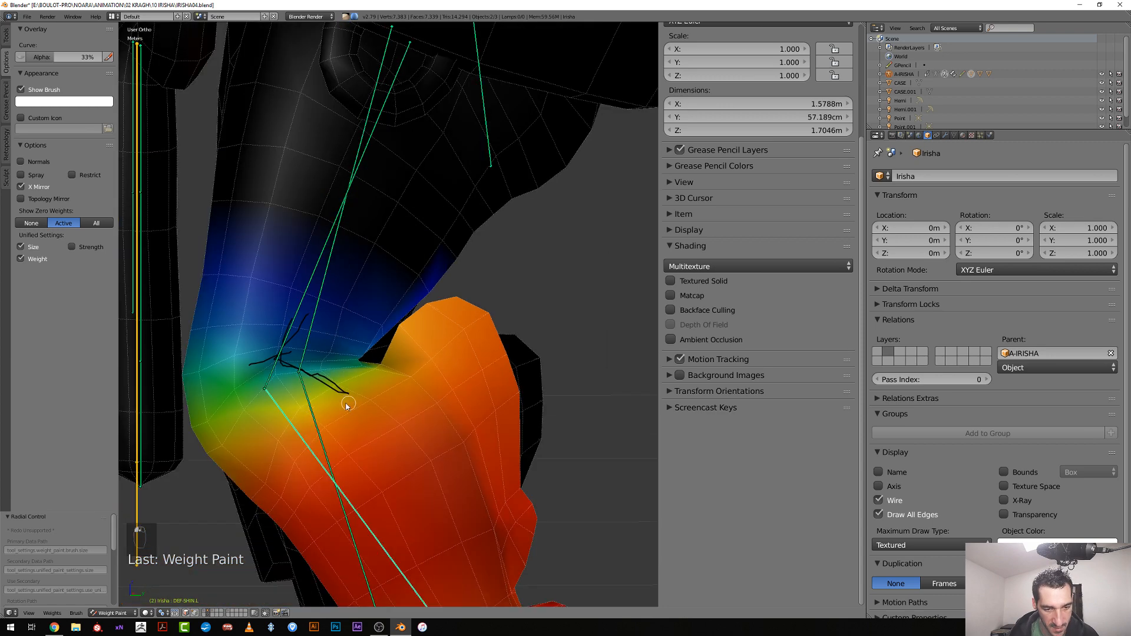
pyautogui.moveTo(355, 353)
pyautogui.mouseDown(button='middle')
pyautogui.moveTo(253, 379)
pyautogui.moveTo(281, 372)
pyautogui.moveTo(352, 409)
pyautogui.mouseUp(button='middle')
pyautogui.hotkey('ctrl', 'z')
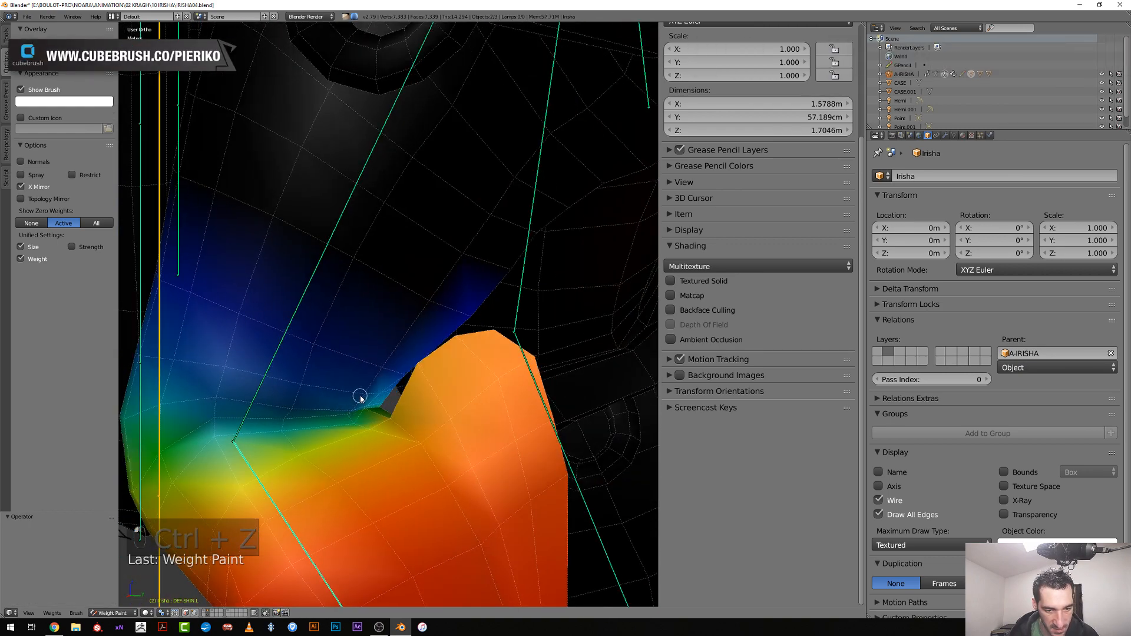
pyautogui.scroll(-4, 383, 421)
pyautogui.moveTo(384, 421)
pyautogui.mouseDown(button='middle')
pyautogui.moveTo(328, 429)
pyautogui.moveTo(574, 401)
pyautogui.moveTo(342, 405)
pyautogui.mouseUp(button='middle')
pyautogui.scroll(6, 342, 406)
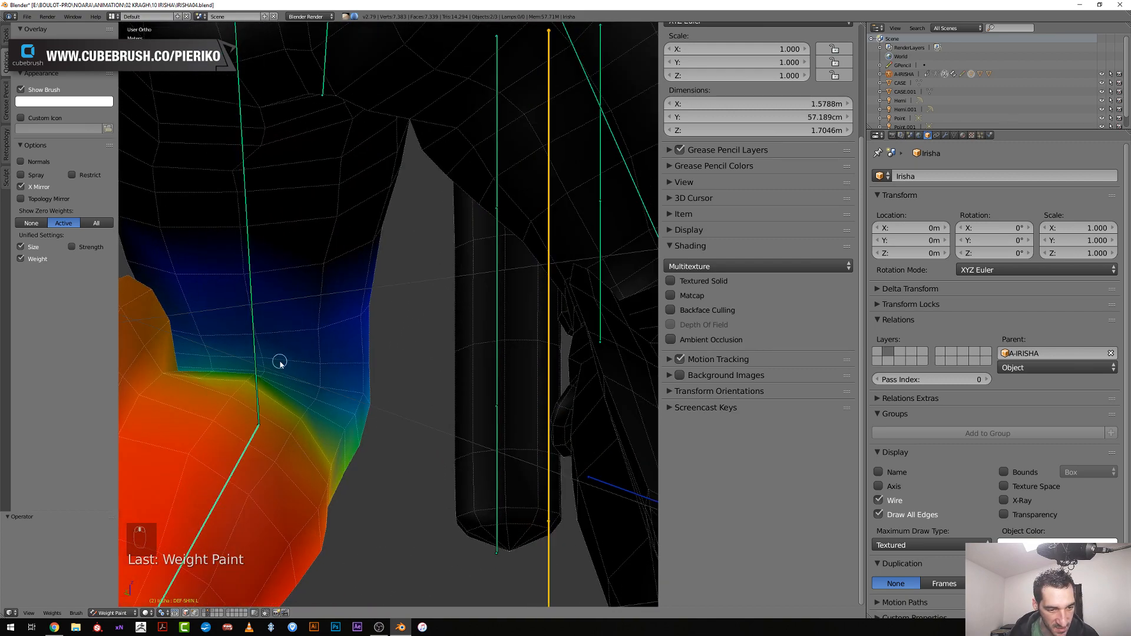
pyautogui.moveTo(272, 380)
pyautogui.mouseDown(button='middle')
pyautogui.moveTo(243, 396)
pyautogui.moveTo(270, 383)
pyautogui.mouseUp(button='middle')
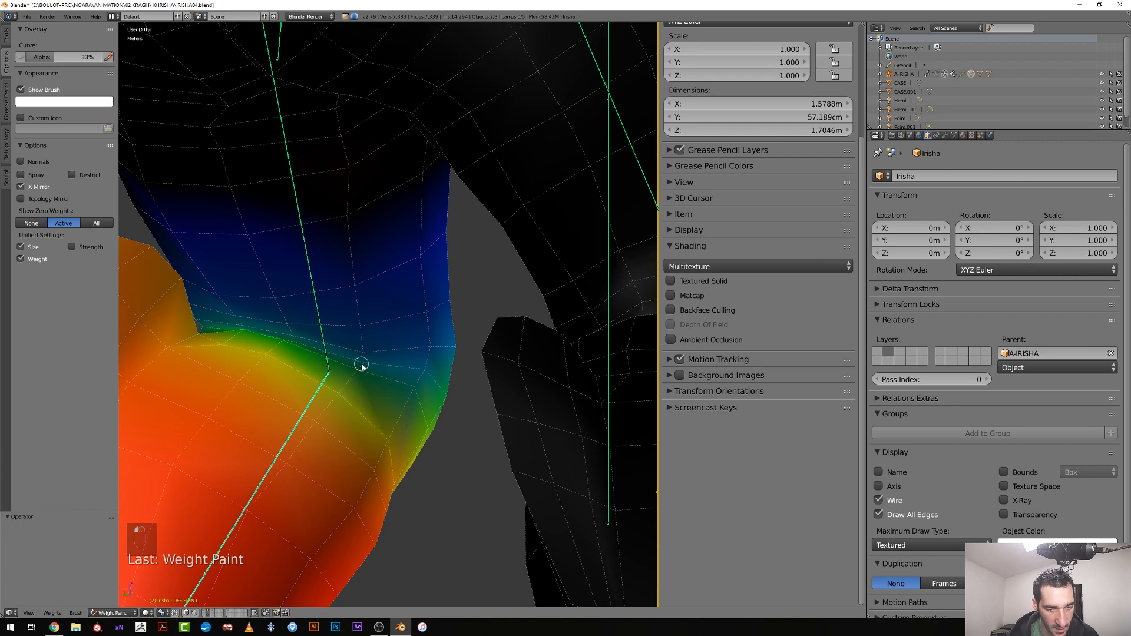
pyautogui.scroll(-5, 356, 374)
pyautogui.moveTo(291, 384)
pyautogui.mouseDown(button='middle')
pyautogui.moveTo(265, 424)
pyautogui.moveTo(387, 429)
pyautogui.moveTo(399, 409)
pyautogui.mouseUp(button='middle')
pyautogui.scroll(-4, 399, 409)
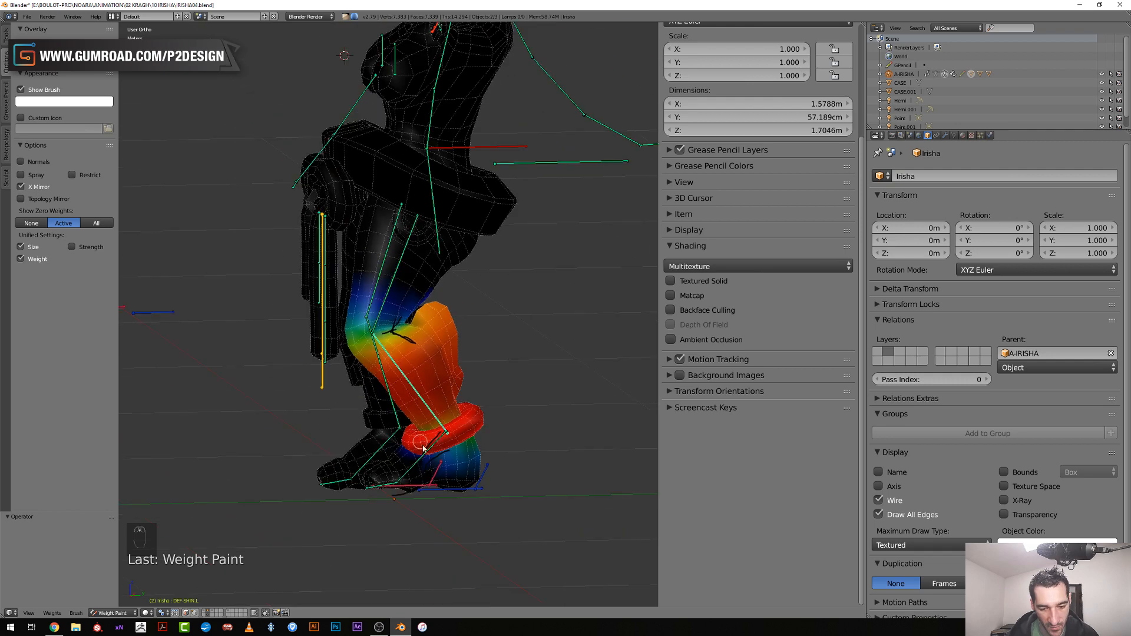
# Clear the location and rotation of CTRL-FOOT.L
pyautogui.moveTo(432, 487); pyautogui.dragTo(455, 495, button='middle')
pyautogui.rightClick(467, 490)
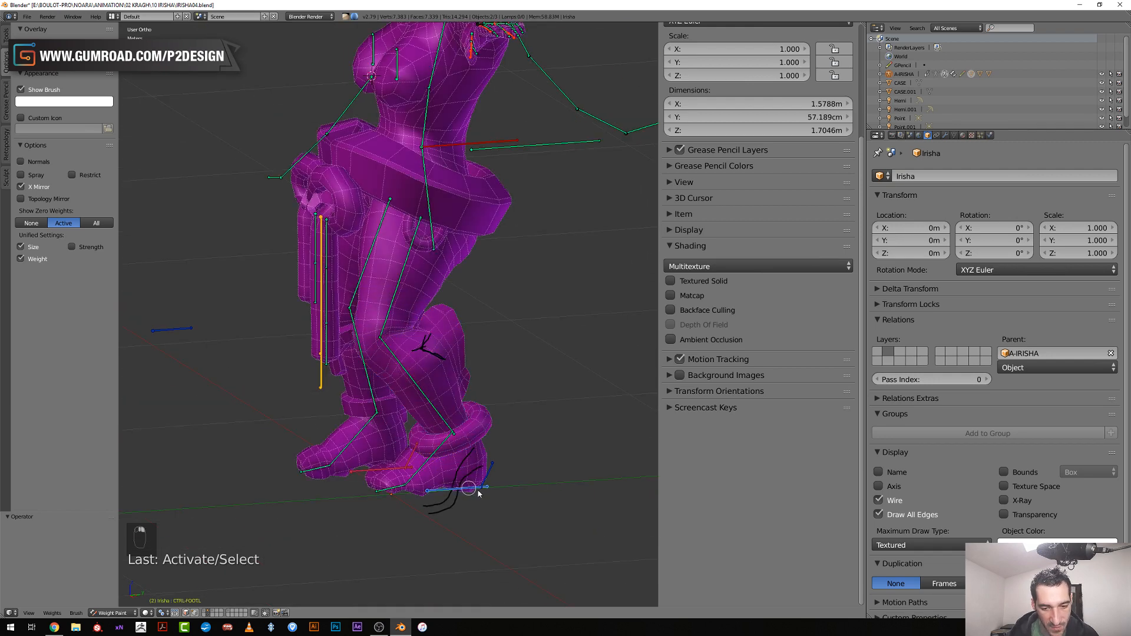
pyautogui.hotkey('alt', 'g')
pyautogui.hotkey('alt', 'r')
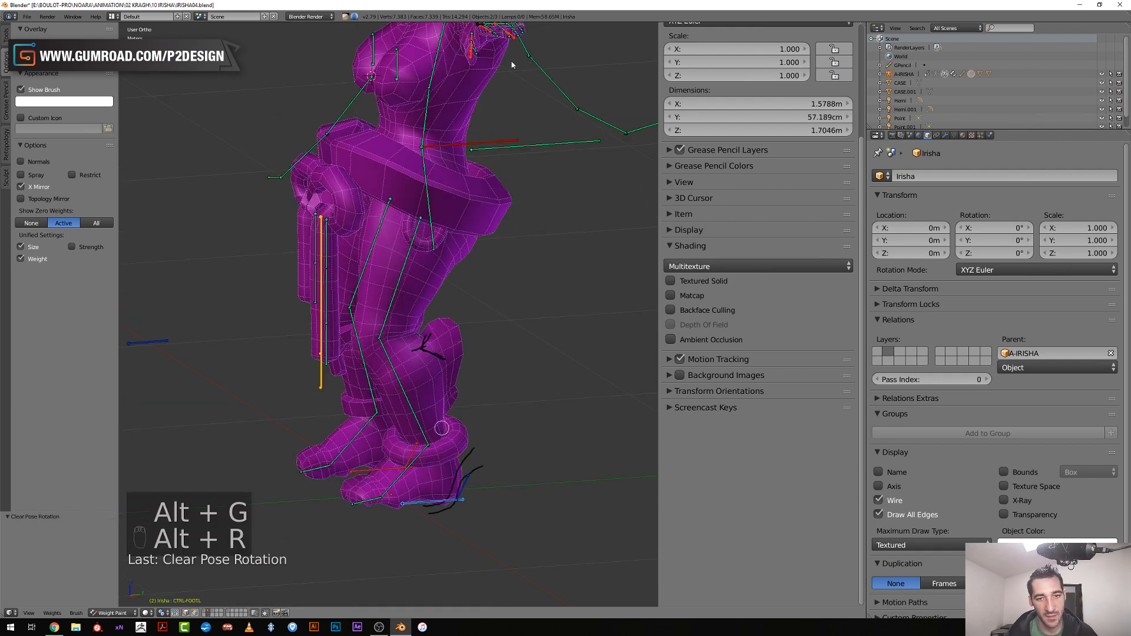
# Select the TORSO bone and clear its rotation, location and scale
pyautogui.rightClick(507, 144)
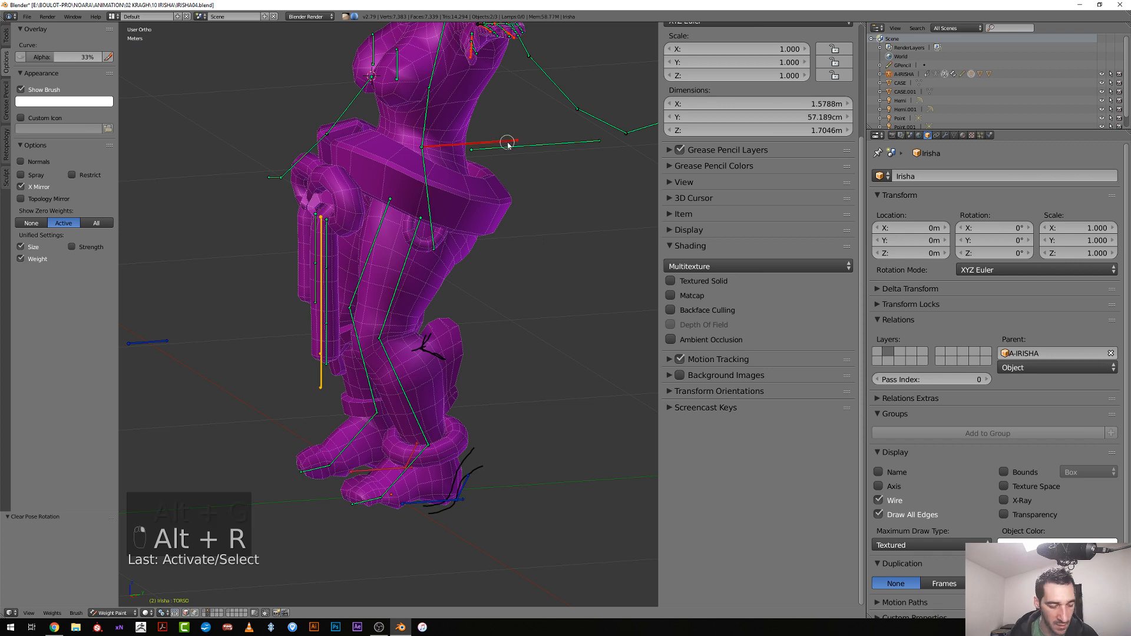
pyautogui.hotkey('alt', 'r')
pyautogui.hotkey('alt', 'g')
pyautogui.hotkey('alt', 's')
pyautogui.scroll(-4, 467, 188)
pyautogui.moveTo(467, 187); pyautogui.dragTo(480, 230, button='middle')
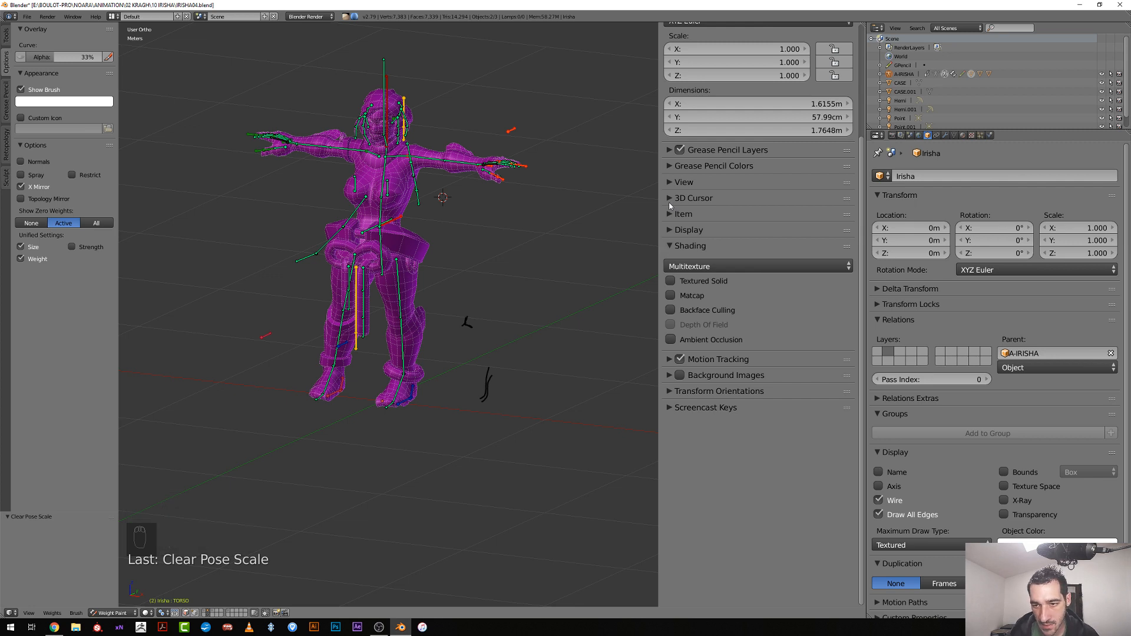
# Remove the black stroke color from GP_Palette to erase the Grease Pencil marks
pyautogui.click(668, 198)
pyautogui.click(669, 197)
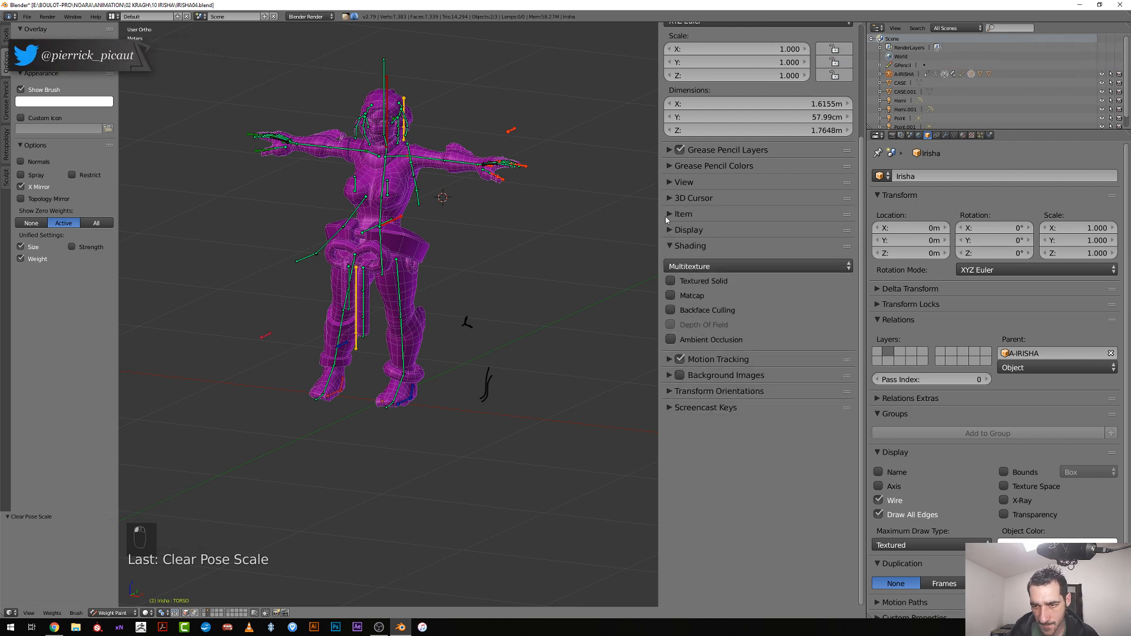
pyautogui.click(669, 166)
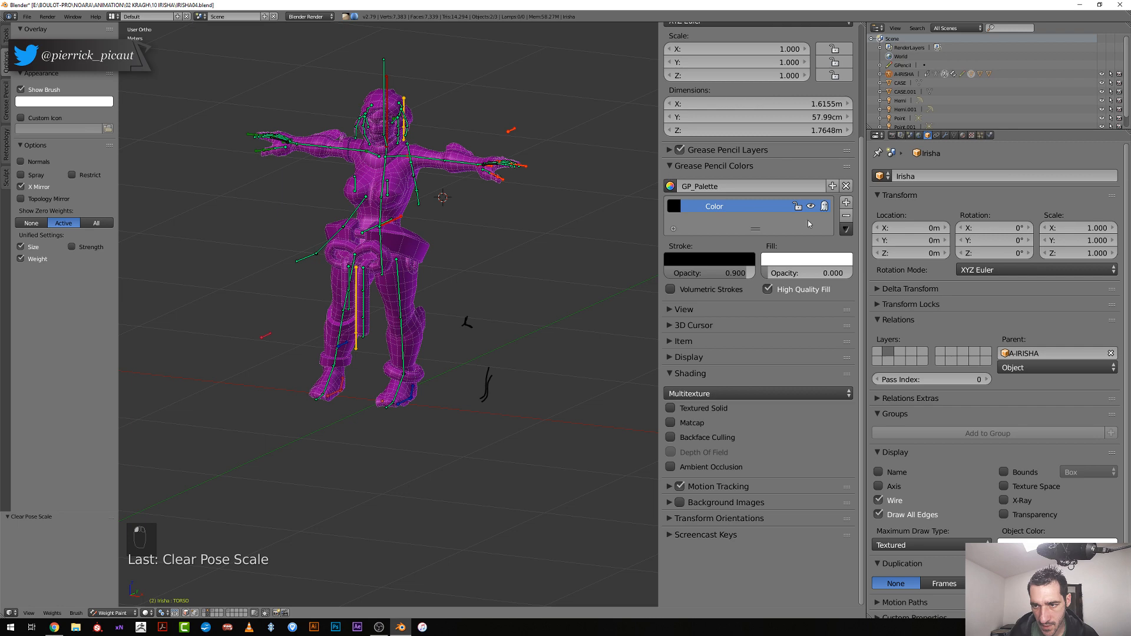
pyautogui.click(846, 215)
pyautogui.scroll(3, 430, 335)
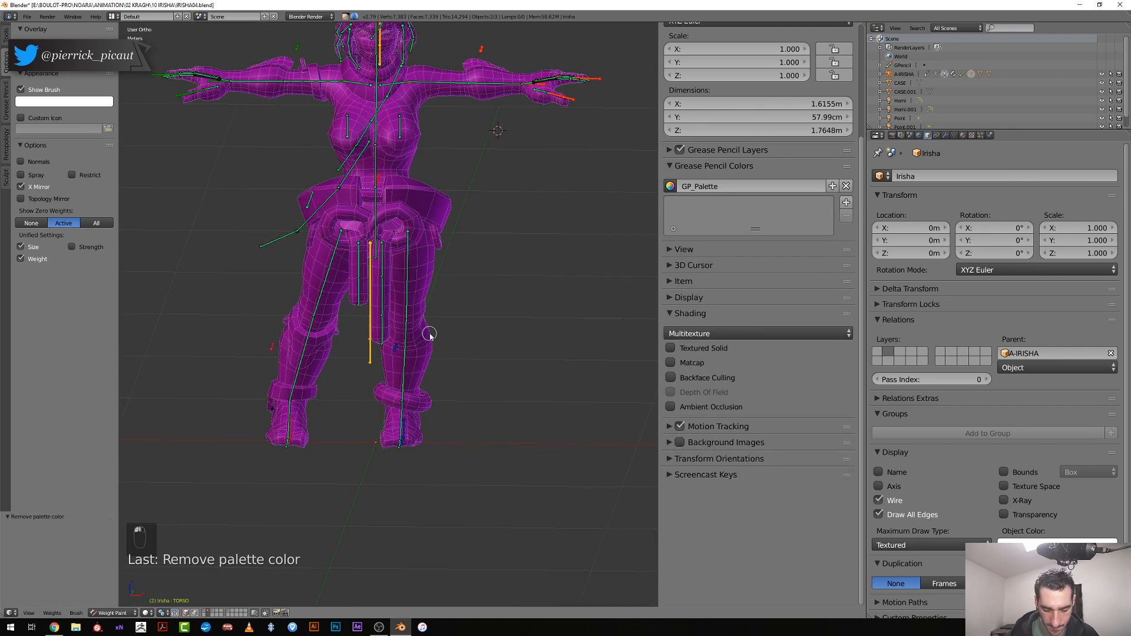
# Reselect the TORSO bone and repeat the clearing of its rotation, location and scale
pyautogui.press('KP_1')
pyautogui.moveTo(404, 328); pyautogui.dragTo(408, 313, button='middle')
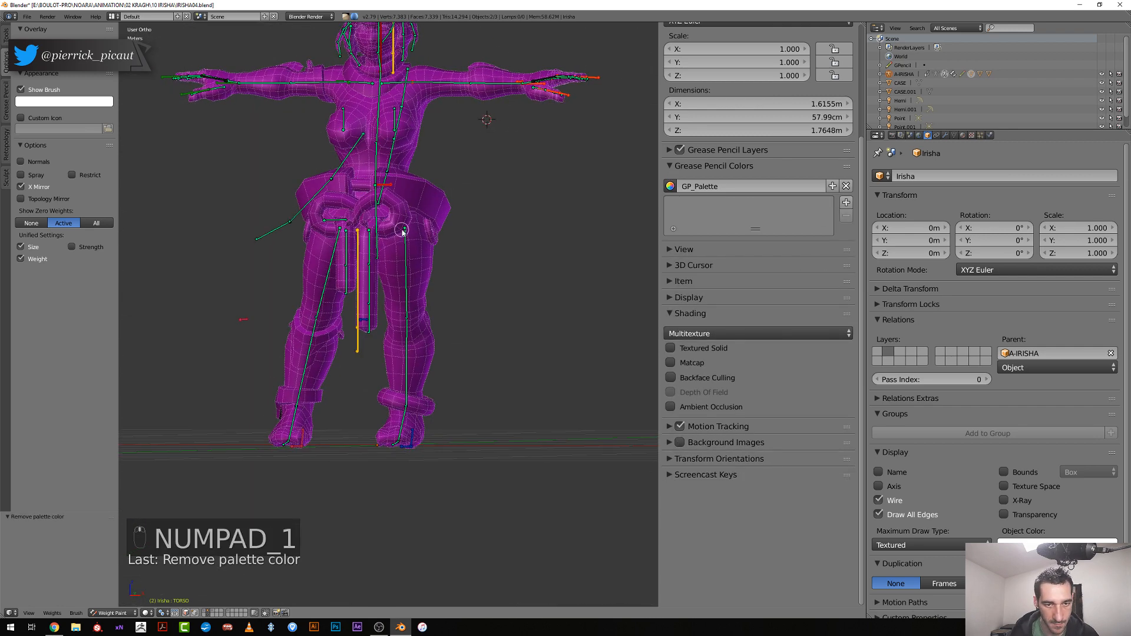
pyautogui.hotkey('alt', 'r')
pyautogui.hotkey('alt', 'g')
pyautogui.hotkey('alt', 's')
pyautogui.scroll(-3, 399, 229)
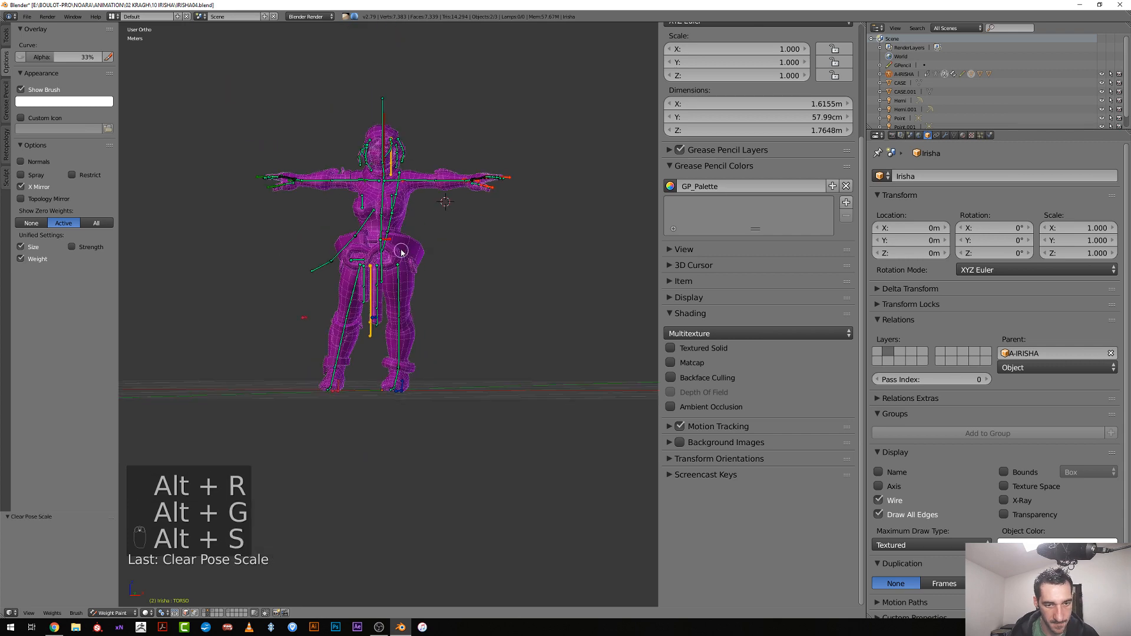
pyautogui.rightClick(392, 242)
pyautogui.rightClick(389, 241)
pyautogui.hotkey('alt', 'r')
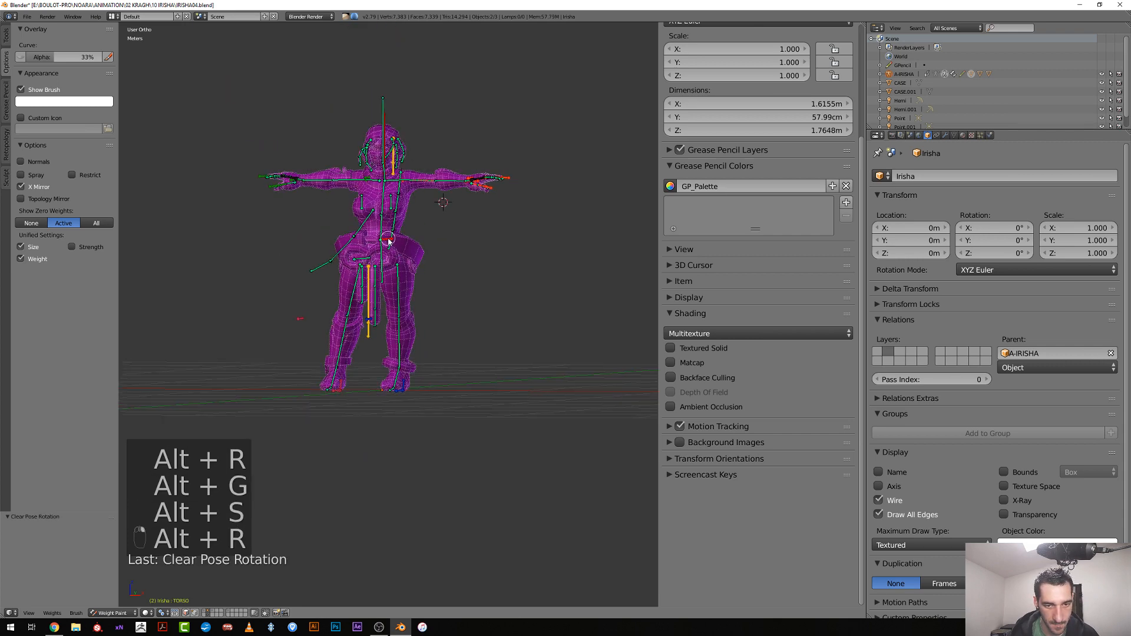
pyautogui.hotkey('alt', 'g')
pyautogui.hotkey('alt', 's')
pyautogui.press('g')
pyautogui.rightClick(403, 266)
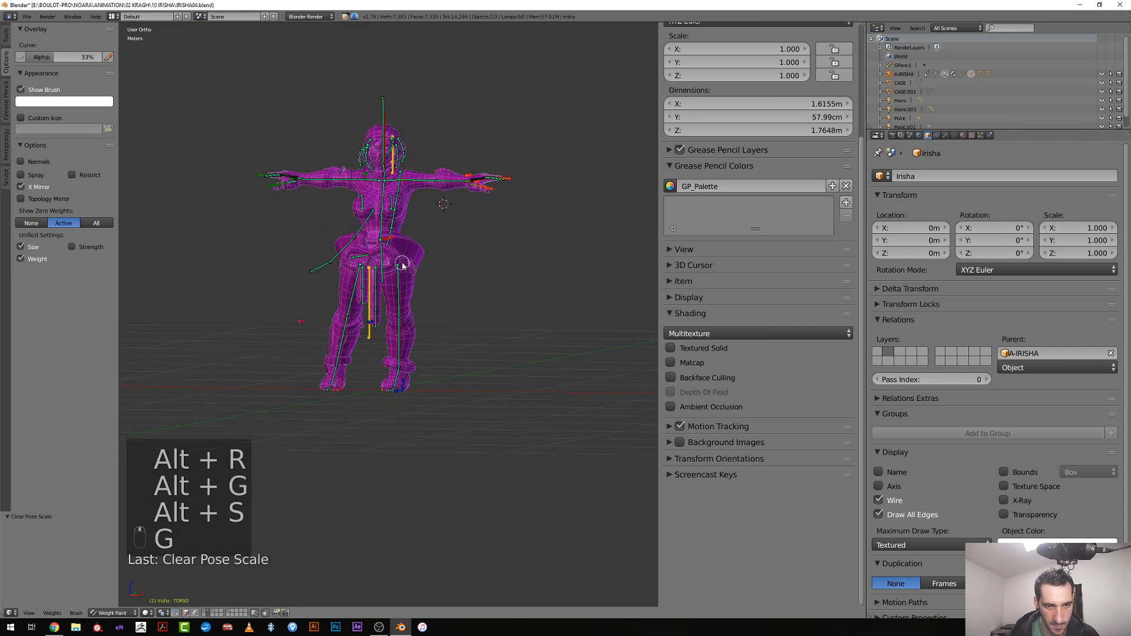
pyautogui.press('KP_1')
pyautogui.press('g')
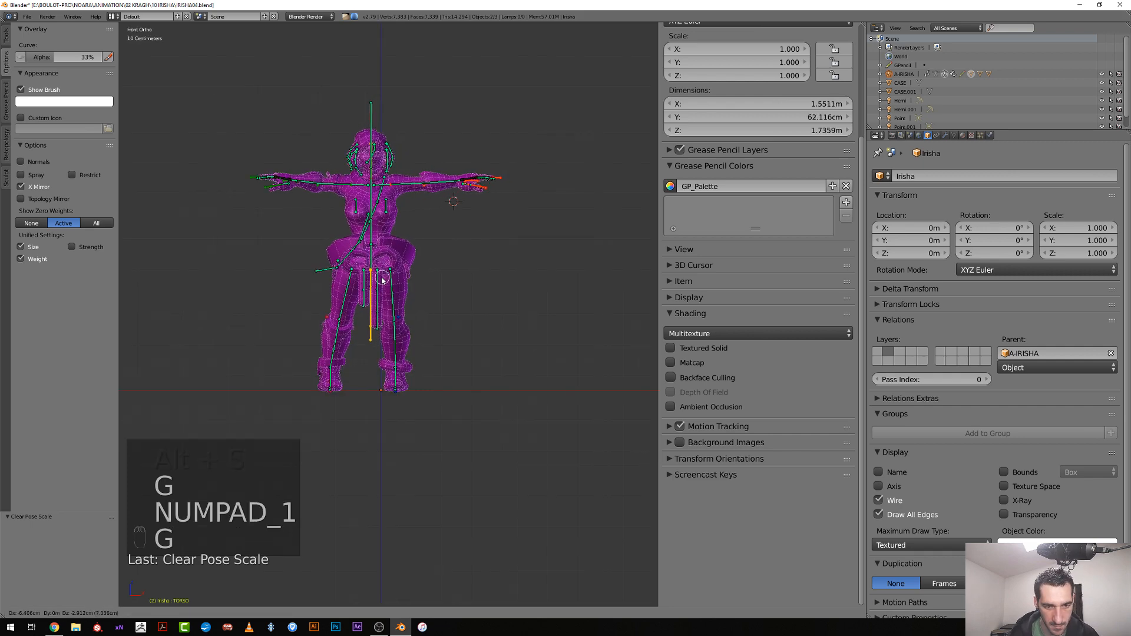
pyautogui.rightClick(380, 280)
# Clear the location of the TORSO bone and of the foot control
pyautogui.hotkey('alt', 'g')
pyautogui.moveTo(429, 278)
pyautogui.mouseDown(button='middle')
pyautogui.moveTo(416, 270)
pyautogui.moveTo(439, 277)
pyautogui.mouseUp(button='middle')
pyautogui.moveTo(330, 397); pyautogui.dragTo(388, 230, button='middle')
pyautogui.rightClick(317, 411)
pyautogui.hotkey('alt', 'g')
# Move the TORSO bone down about 30 cm, shift it about 15 cm along Y and raise it about 5 cm to bend the knees
pyautogui.rightClick(374, 229)
pyautogui.press('g')
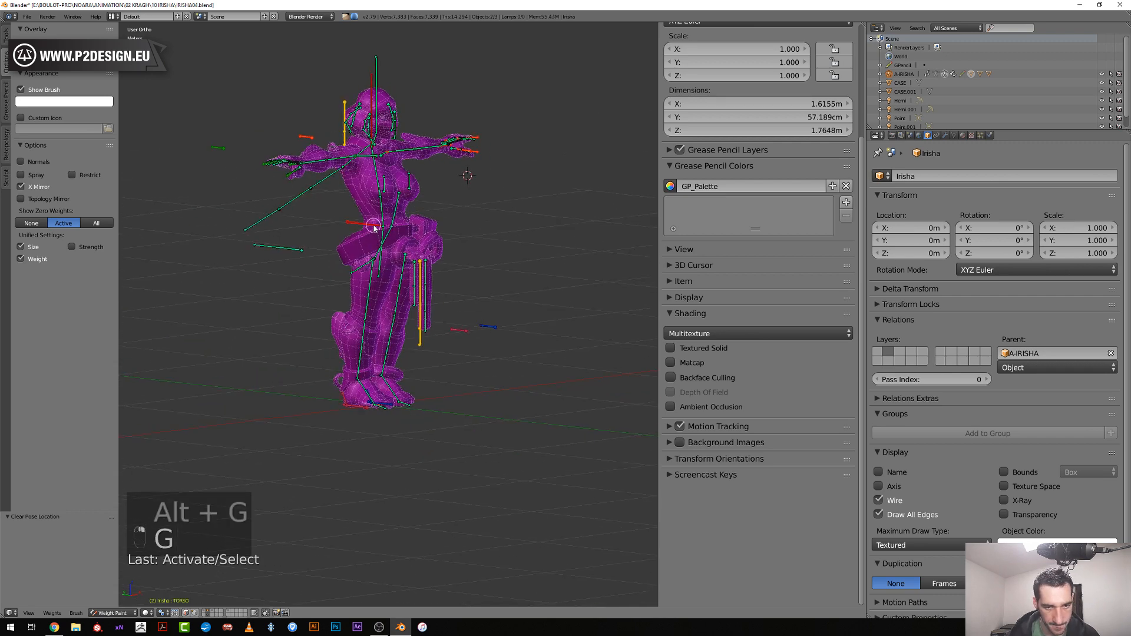
pyautogui.click(364, 272)
pyautogui.moveTo(364, 272); pyautogui.dragTo(415, 260, button='middle')
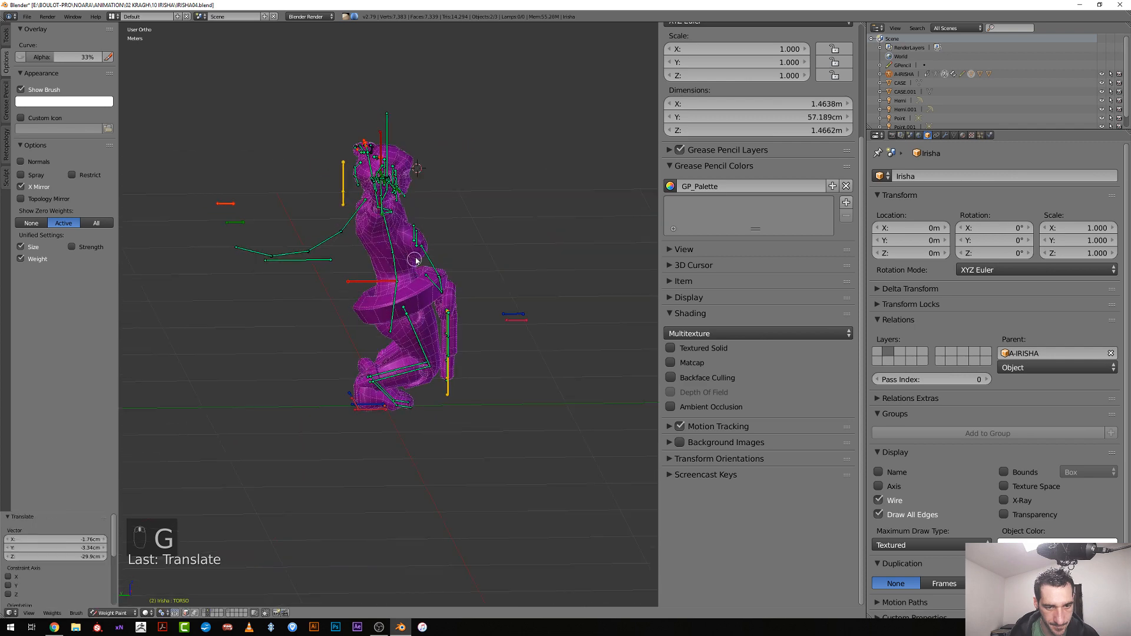
pyautogui.press('g')
pyautogui.click(371, 303)
# Try rotating the CTRL-HIPS bone from the side and the front to test the hip deformation
pyautogui.rightClick(367, 312)
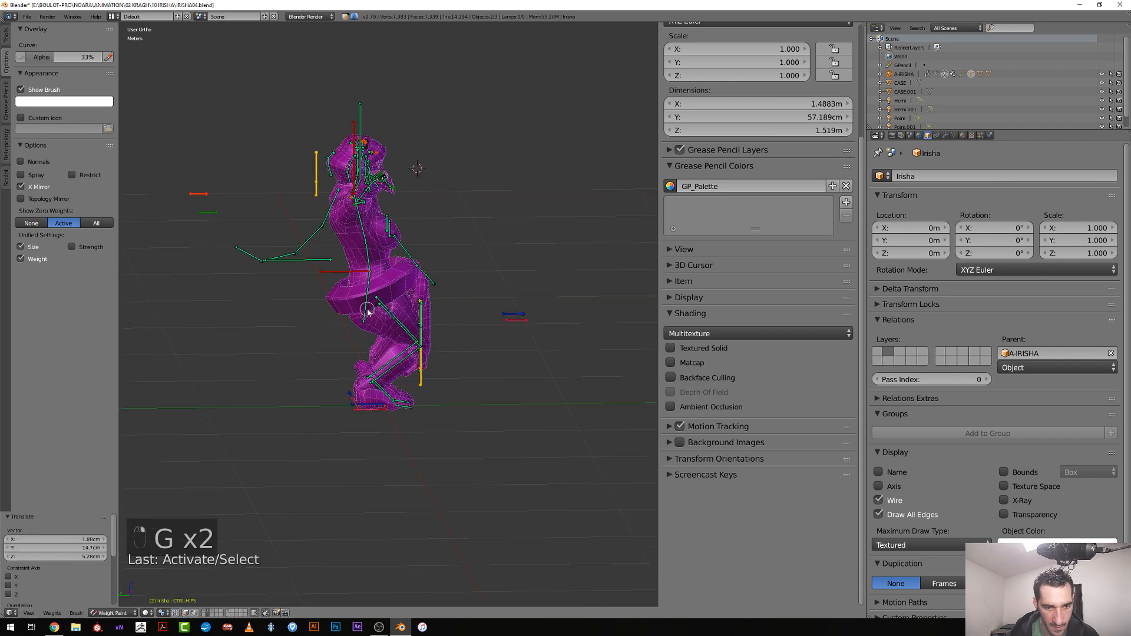
pyautogui.press('r')
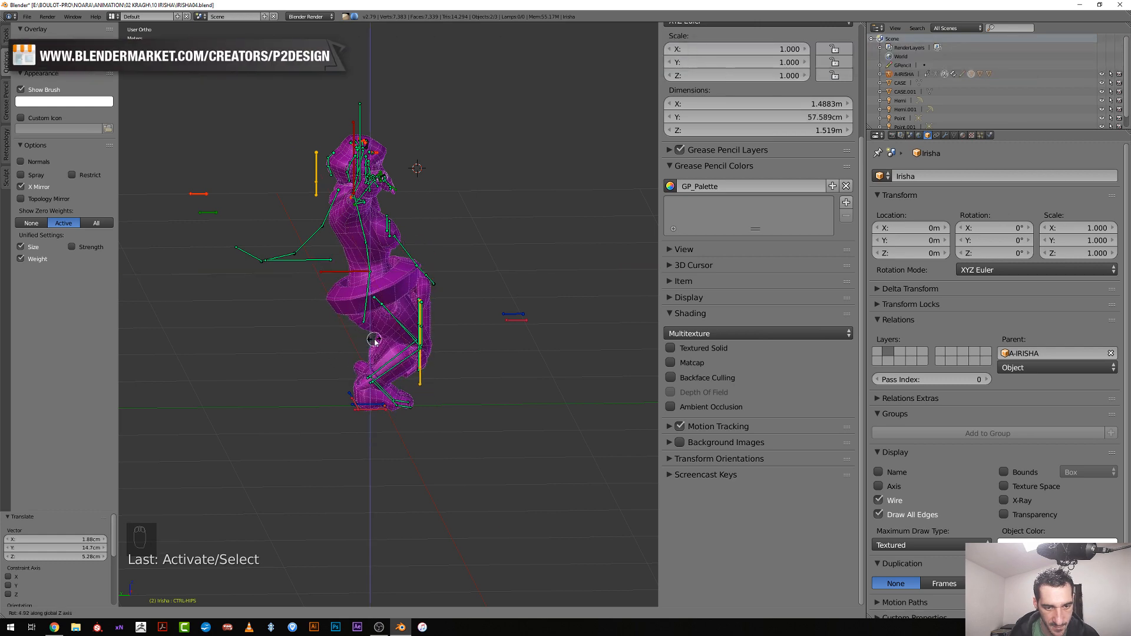
pyautogui.click(453, 332)
pyautogui.moveTo(453, 331); pyautogui.dragTo(357, 331, button='middle')
pyautogui.press('r')
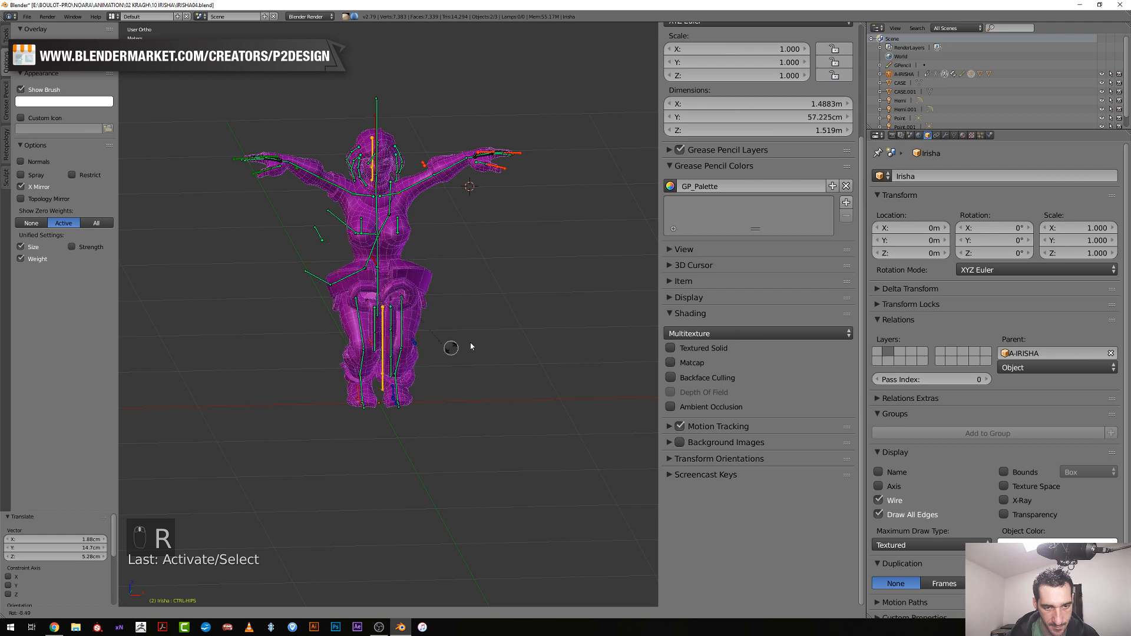
pyautogui.rightClick(444, 357)
pyautogui.scroll(2, 448, 353)
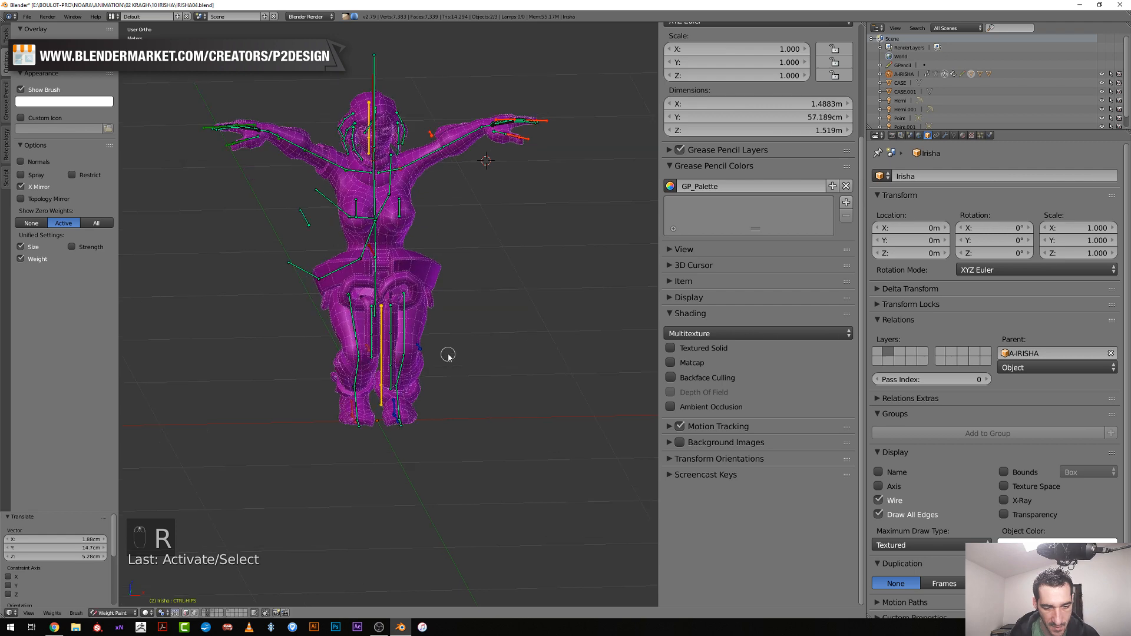
# Return the Irisha mesh to Object Mode, clear the vertex group filter and add a vertex group named 00-mask
pyautogui.click(115, 615)
pyautogui.click(112, 604)
pyautogui.click(419, 314)
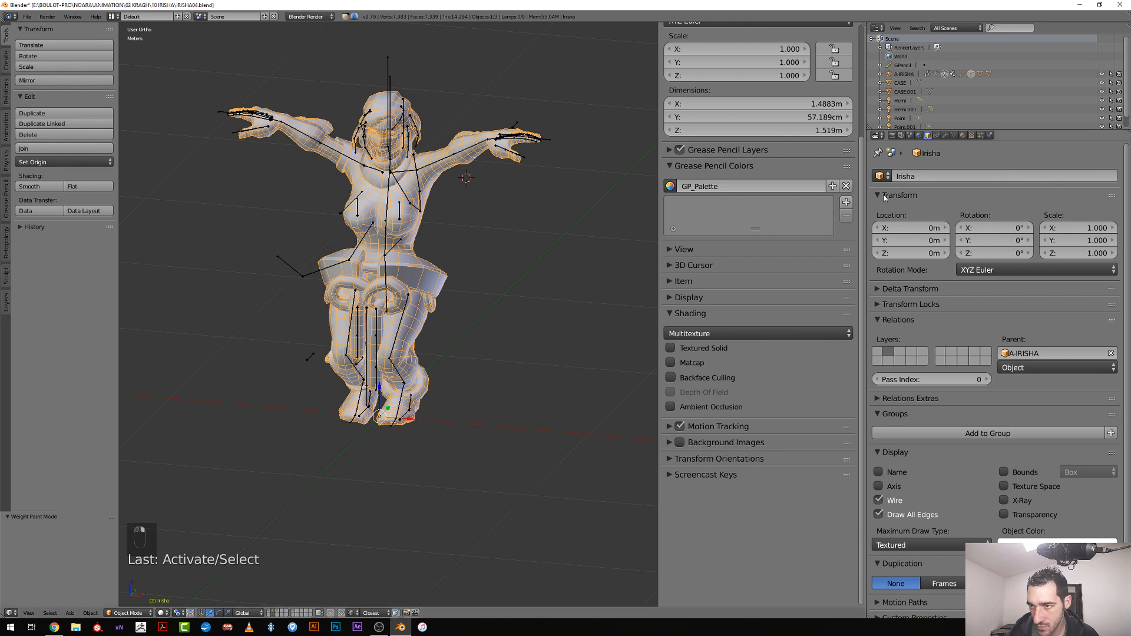
pyautogui.click(954, 135)
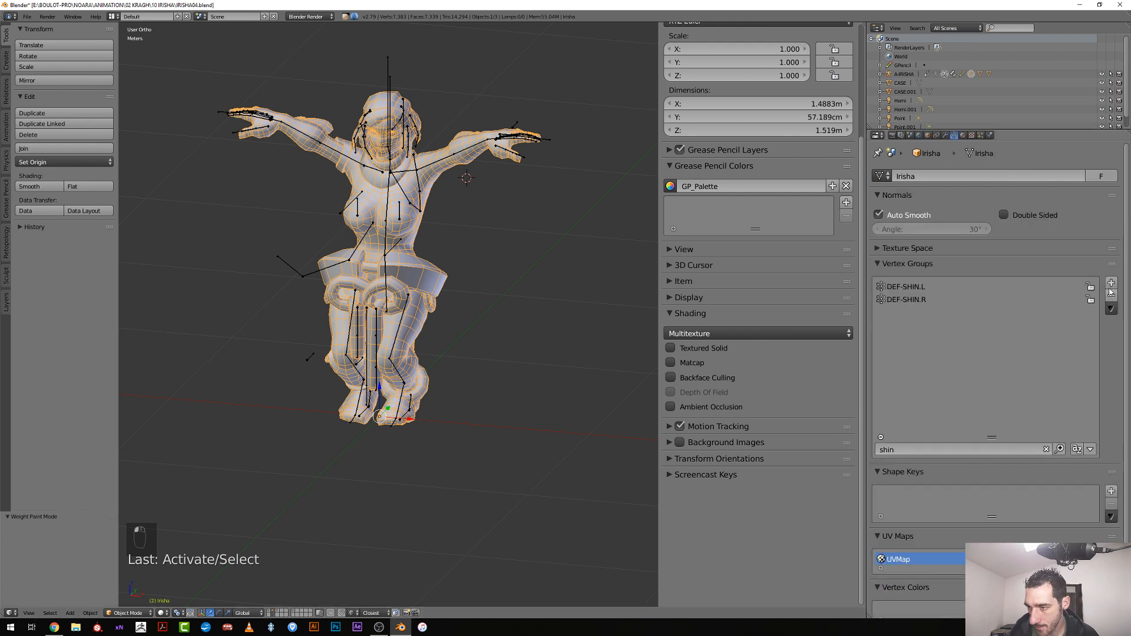
pyautogui.click(1046, 449)
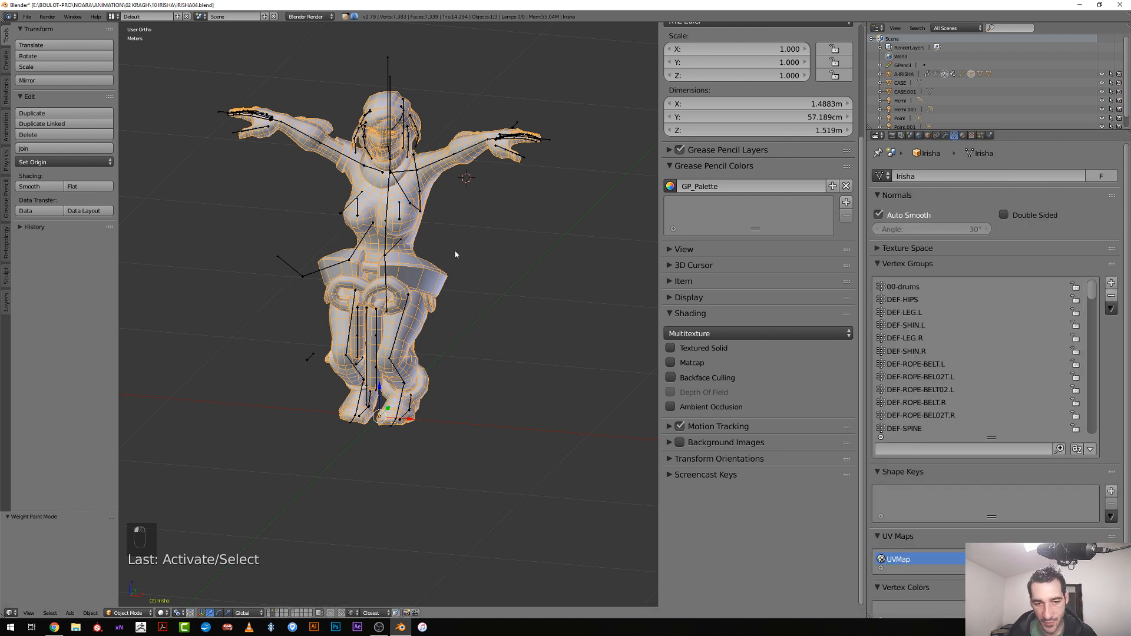
pyautogui.click(1112, 284)
pyautogui.doubleClick(897, 429)
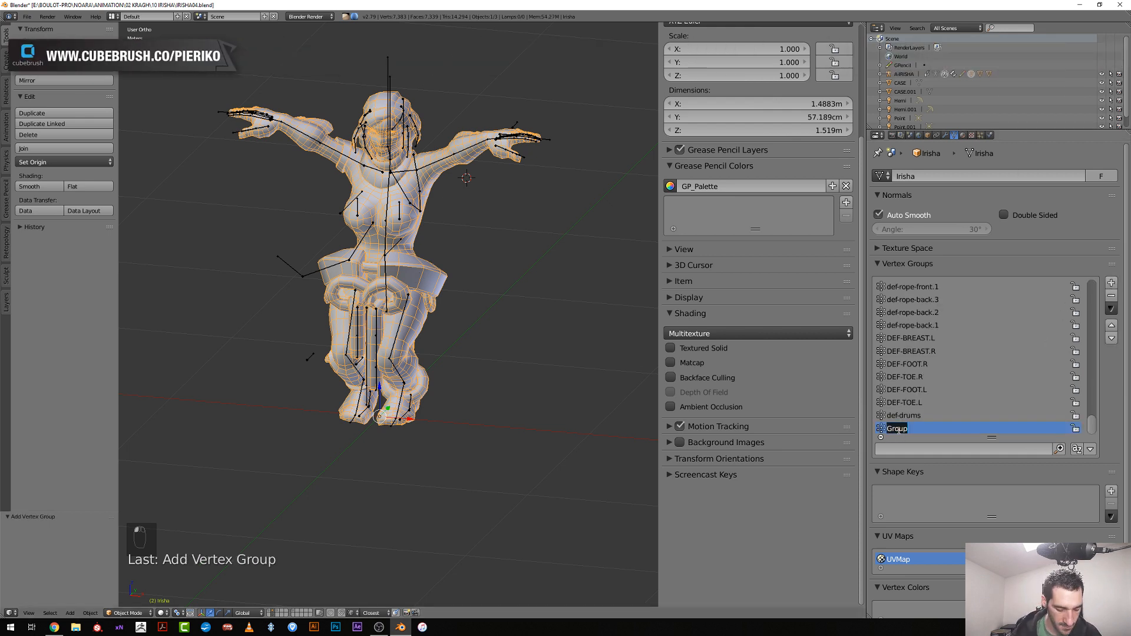
pyautogui.write('00-mask')
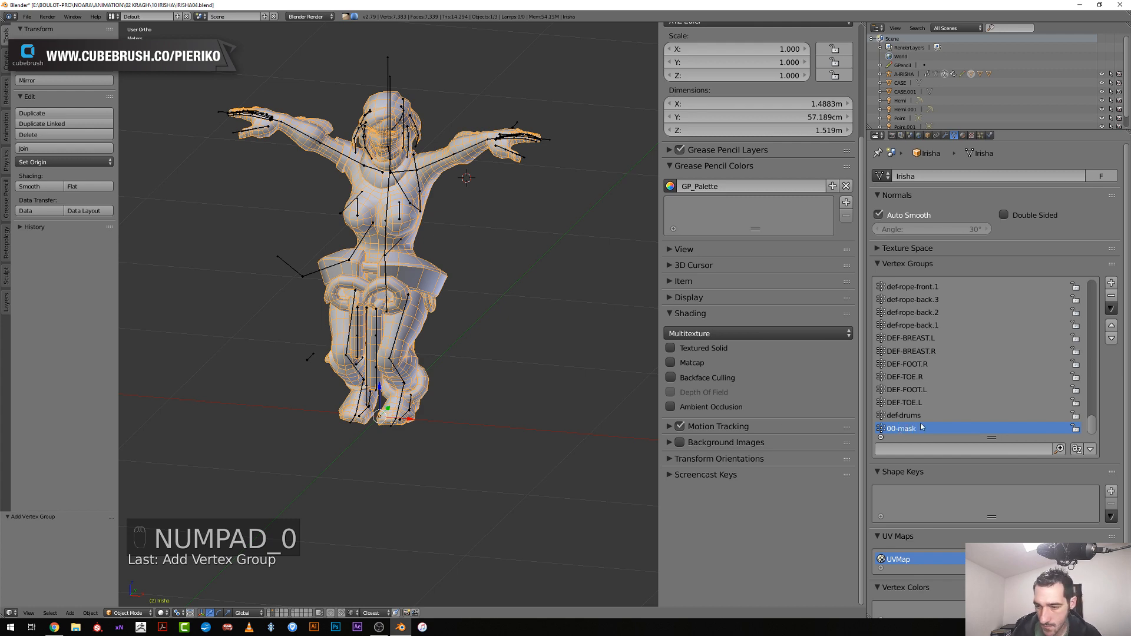
# Select the linked belt plates, knots and hanging cloth strips in Edit Mode and assign them to 00-mask with weight 1.000
pyautogui.scroll(3, 518, 349)
pyautogui.press('Tab')
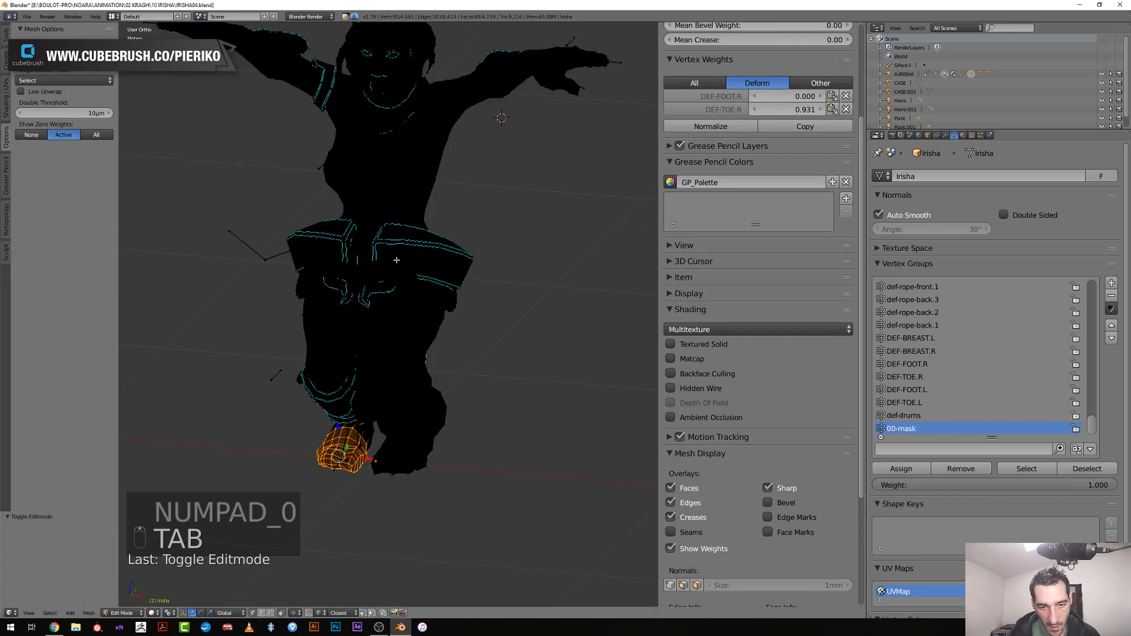
pyautogui.press('a')
pyautogui.press('a')
pyautogui.press('l')
pyautogui.moveTo(400, 260); pyautogui.dragTo(429, 309, button='middle')
pyautogui.press('l')
pyautogui.press('l')
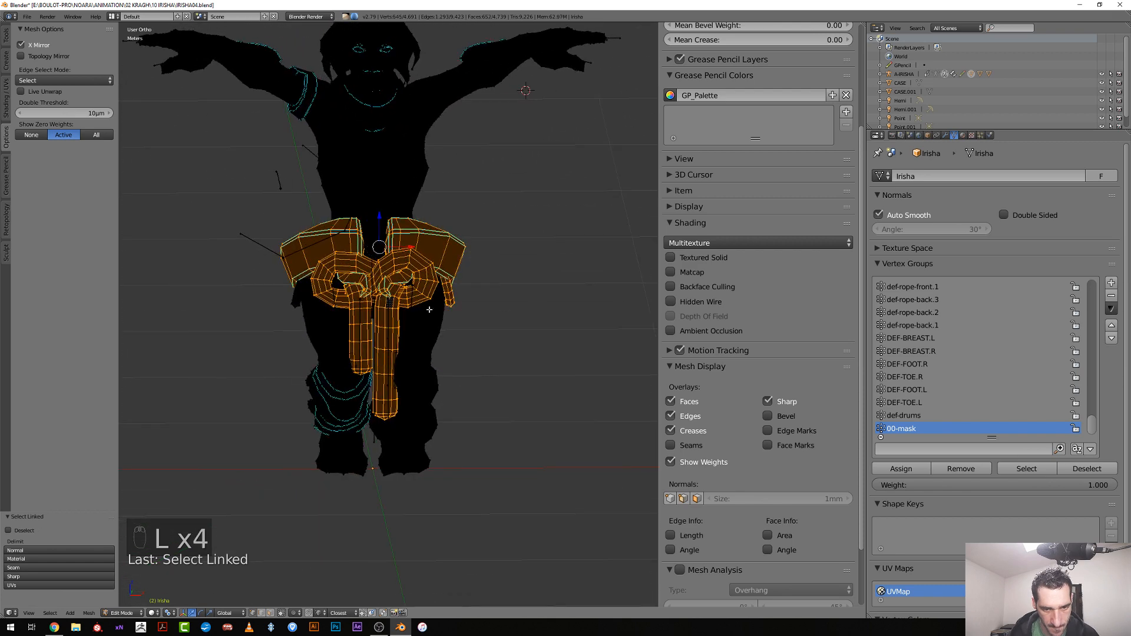
pyautogui.press('l')
pyautogui.click(902, 469)
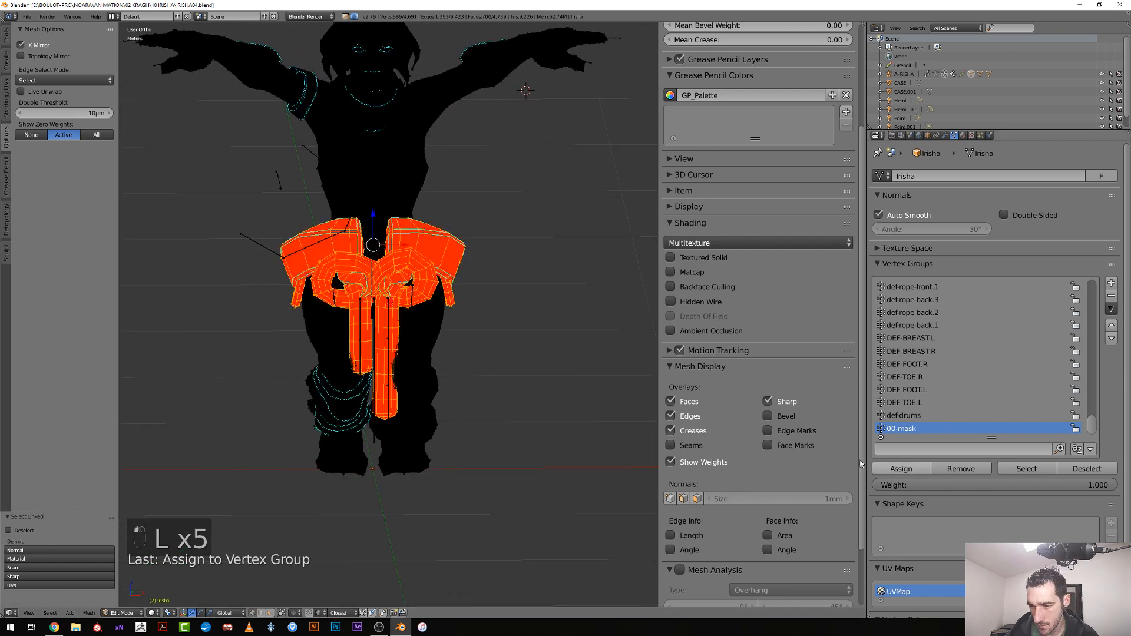
pyautogui.press('Tab')
# Add a Mask modifier to the Irisha mesh using the 00-mask vertex group and invert it to hide the belt parts
pyautogui.rightClick(444, 326)
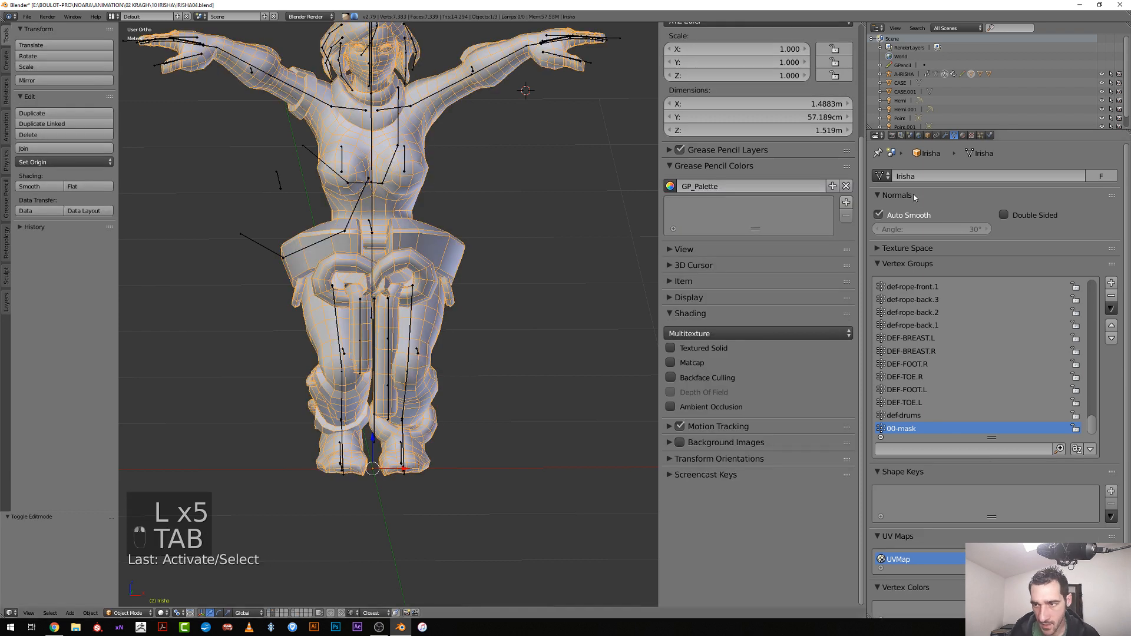
pyautogui.click(946, 135)
pyautogui.click(943, 176)
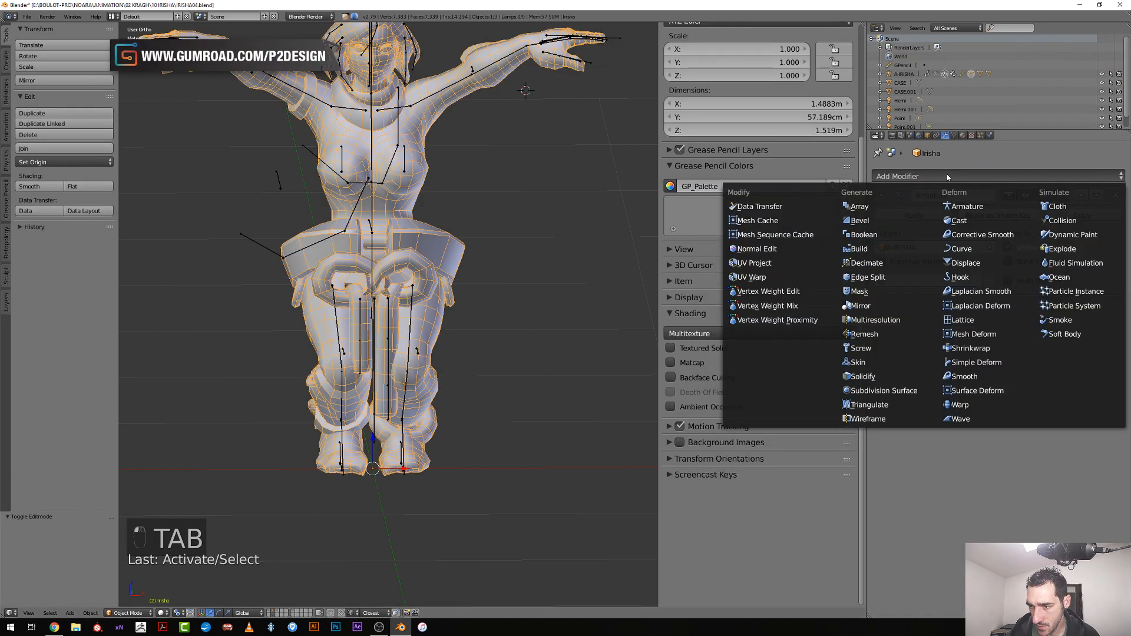
pyautogui.click(859, 291)
pyautogui.click(1013, 360)
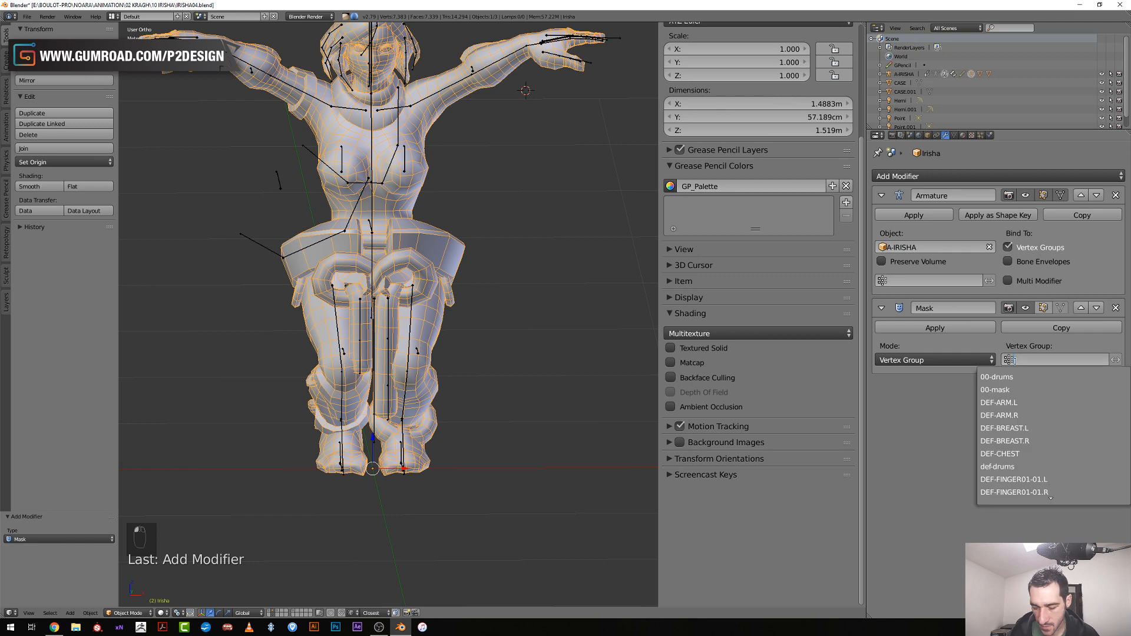
pyautogui.click(1003, 390)
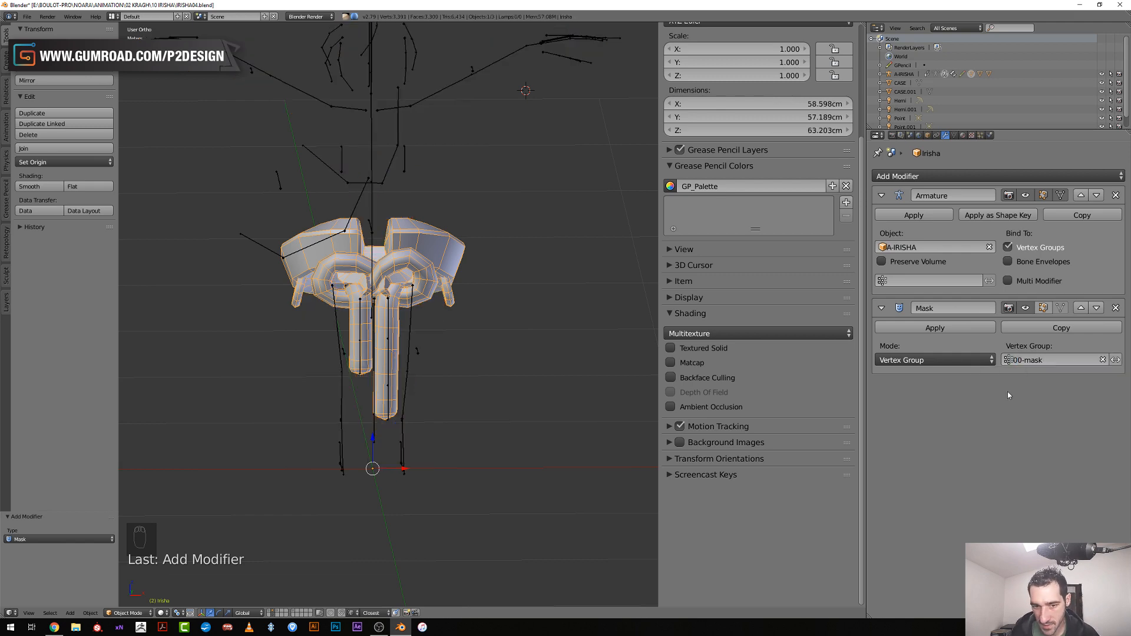
pyautogui.click(1116, 360)
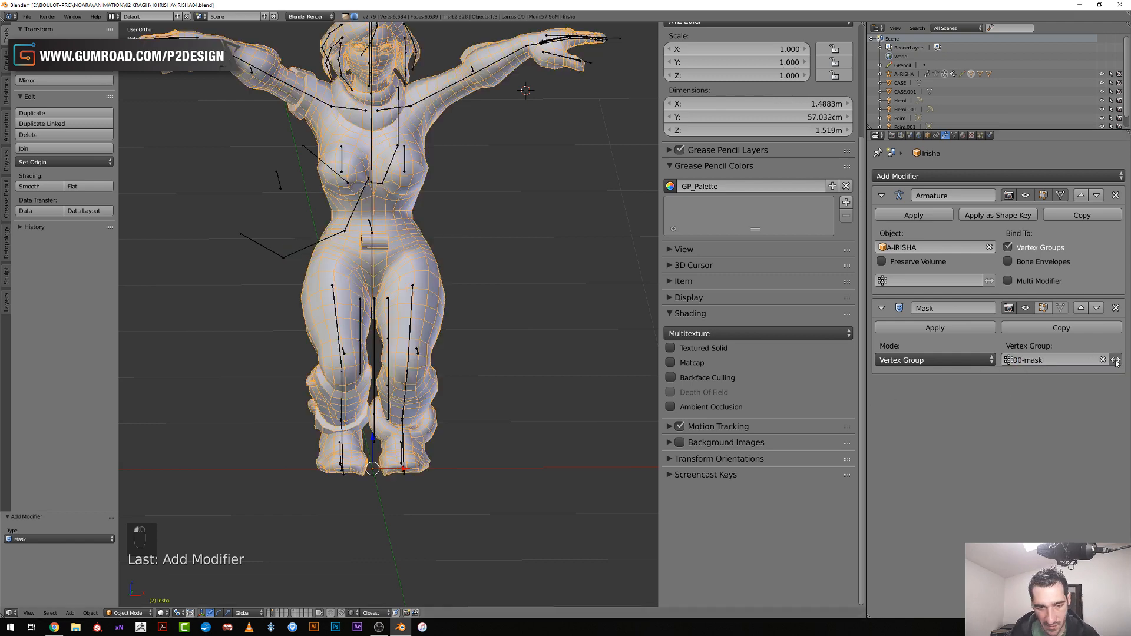
# Select the linked belt buckle piece in Edit Mode and assign it to the 00-mask vertex group as well
pyautogui.rightClick(385, 237)
pyautogui.press('Tab')
pyautogui.moveTo(385, 237); pyautogui.dragTo(352, 243, button='middle')
pyautogui.press('a')
pyautogui.press('a')
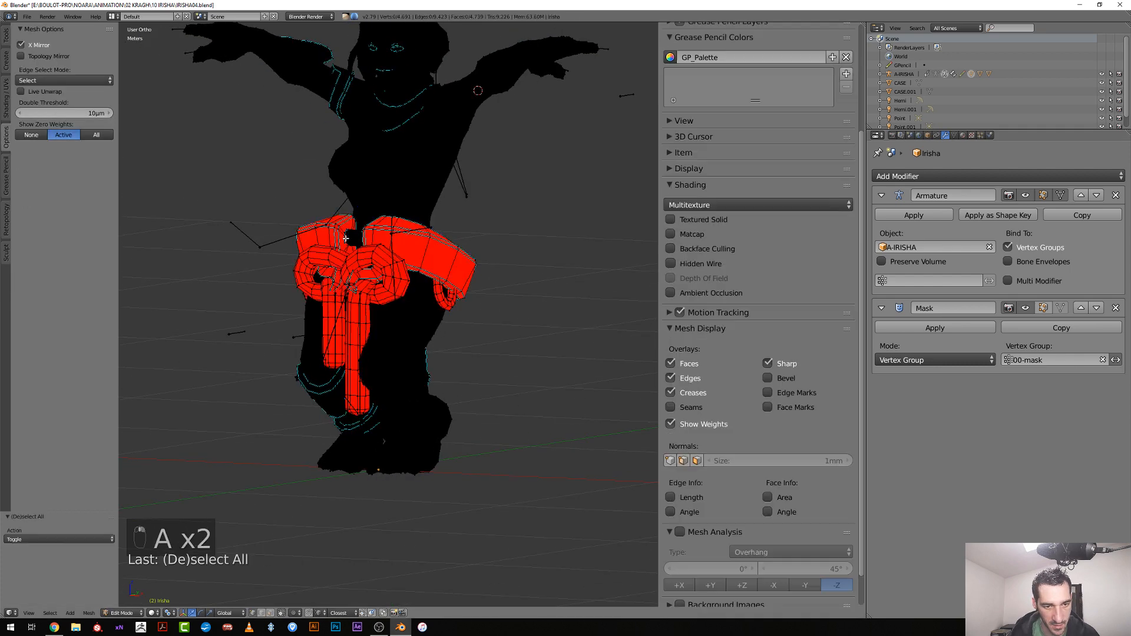
pyautogui.press('l')
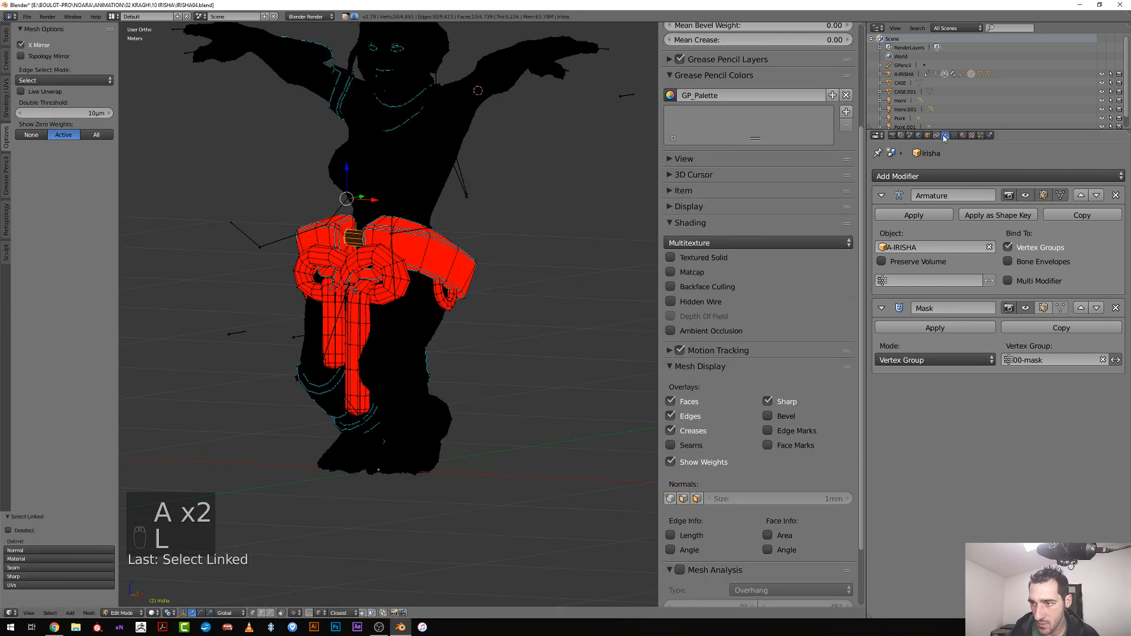
pyautogui.click(954, 136)
pyautogui.click(901, 468)
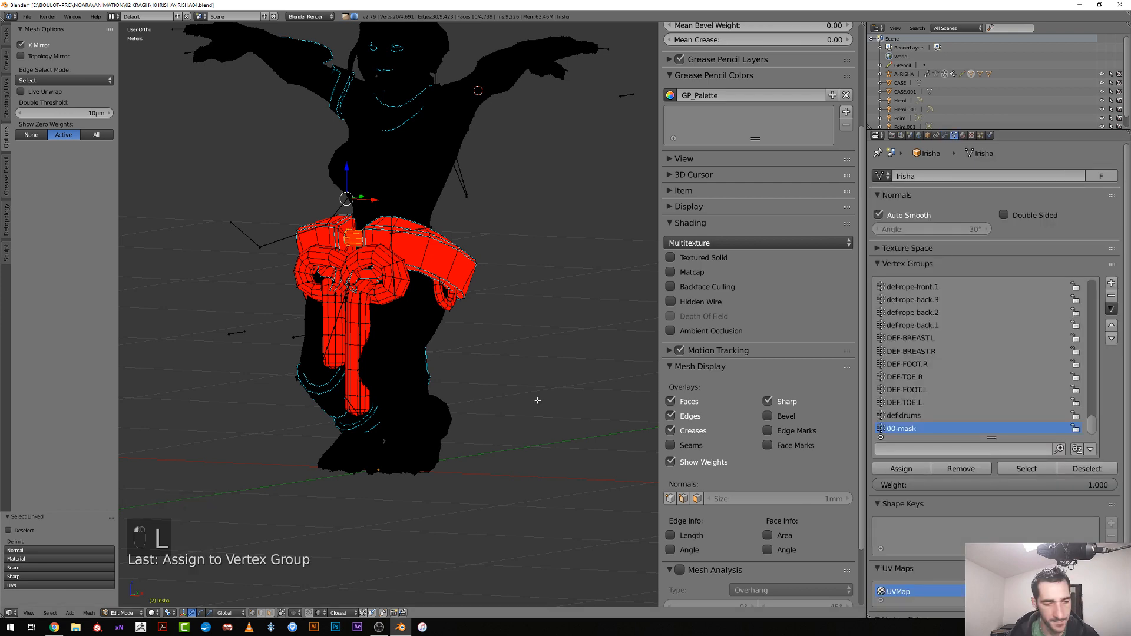
pyautogui.scroll(1, 403, 340)
pyautogui.press('Tab')
pyautogui.scroll(-4, 403, 341)
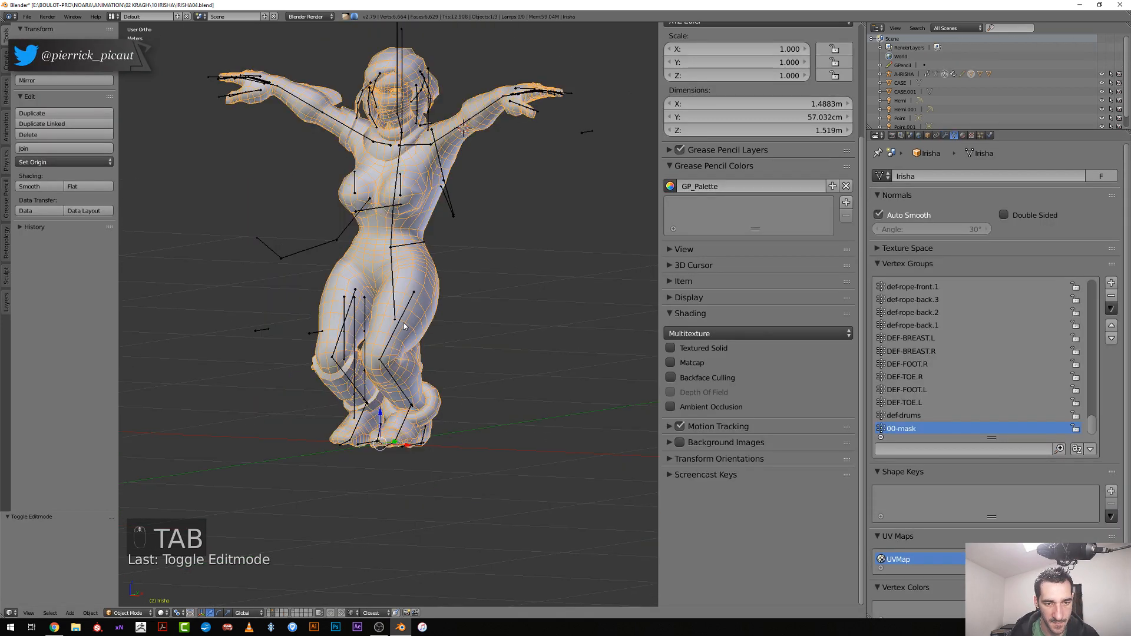
# Select the TORSO bone of the A-IRISHA armature and clear its location
pyautogui.rightClick(407, 345)
pyautogui.rightClick(424, 309)
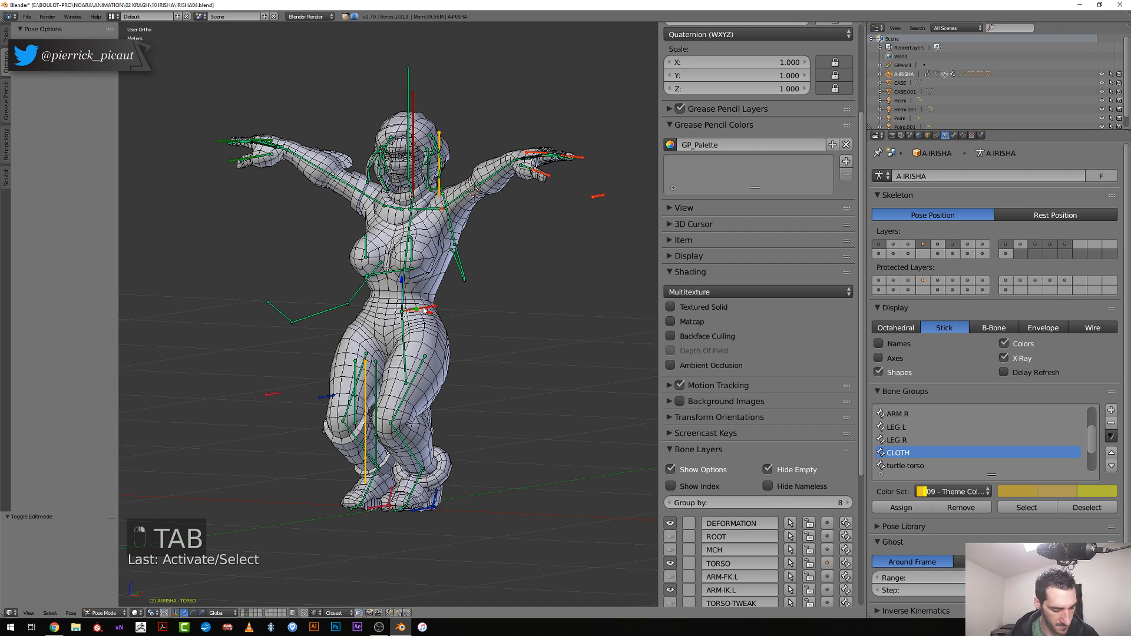
pyautogui.hotkey('alt', 'g')
# Select the CTRL-HIPS bone in side view and rotate it about 36° so the pelvis swings backward
pyautogui.press('KP_1')
pyautogui.press('KP_3')
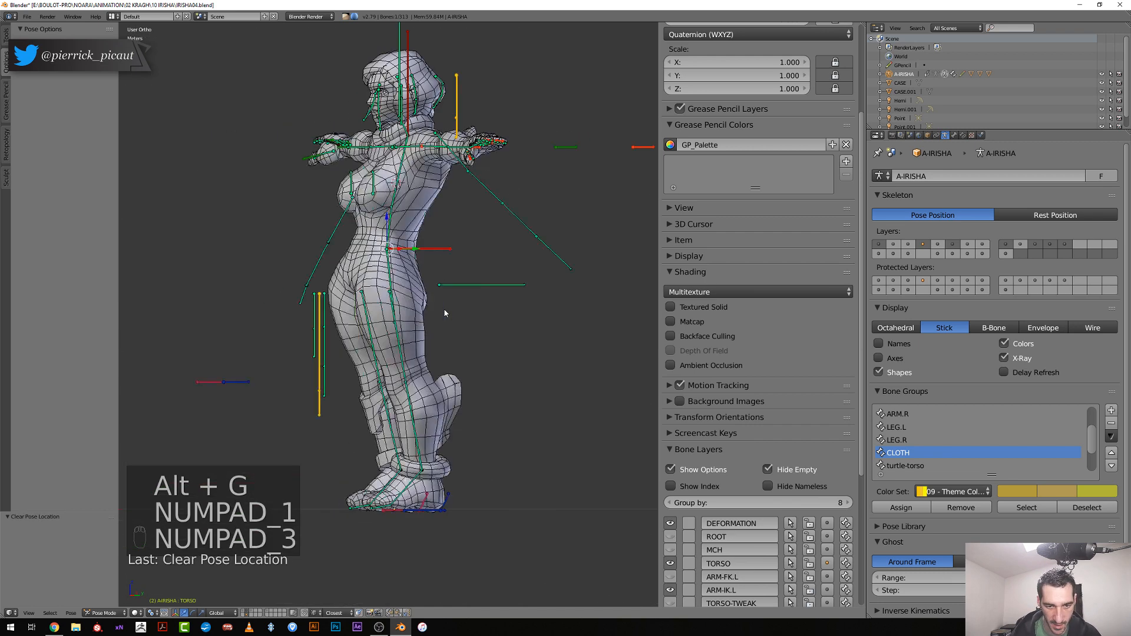
pyautogui.scroll(2, 386, 311)
pyautogui.rightClick(396, 311)
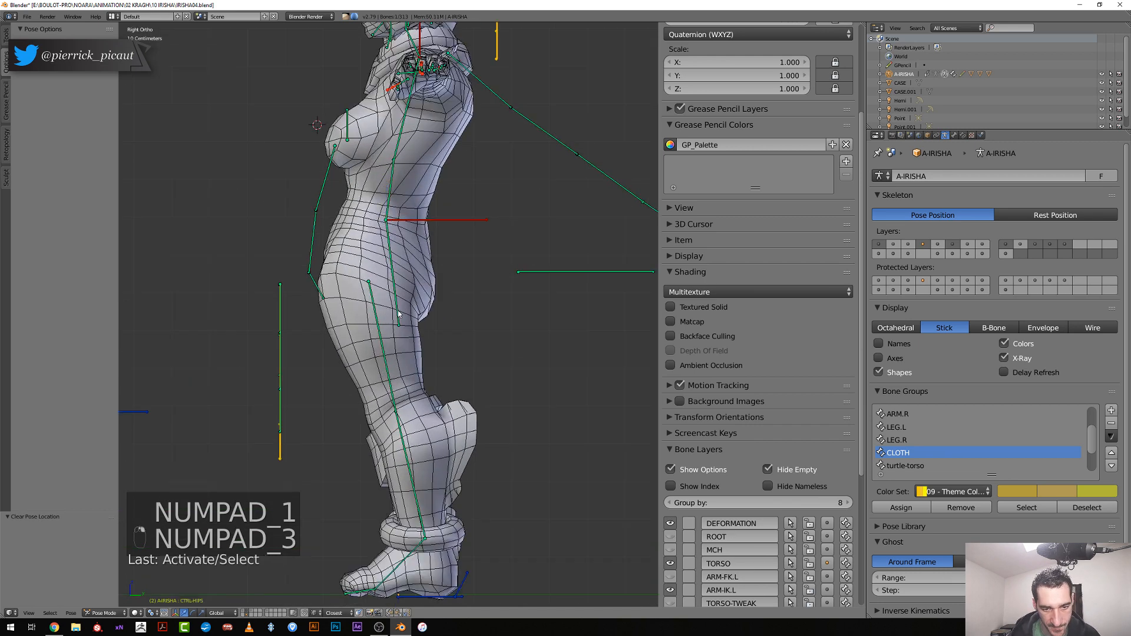
pyautogui.rightClick(397, 311)
pyautogui.press('r')
pyautogui.rightClick(403, 324)
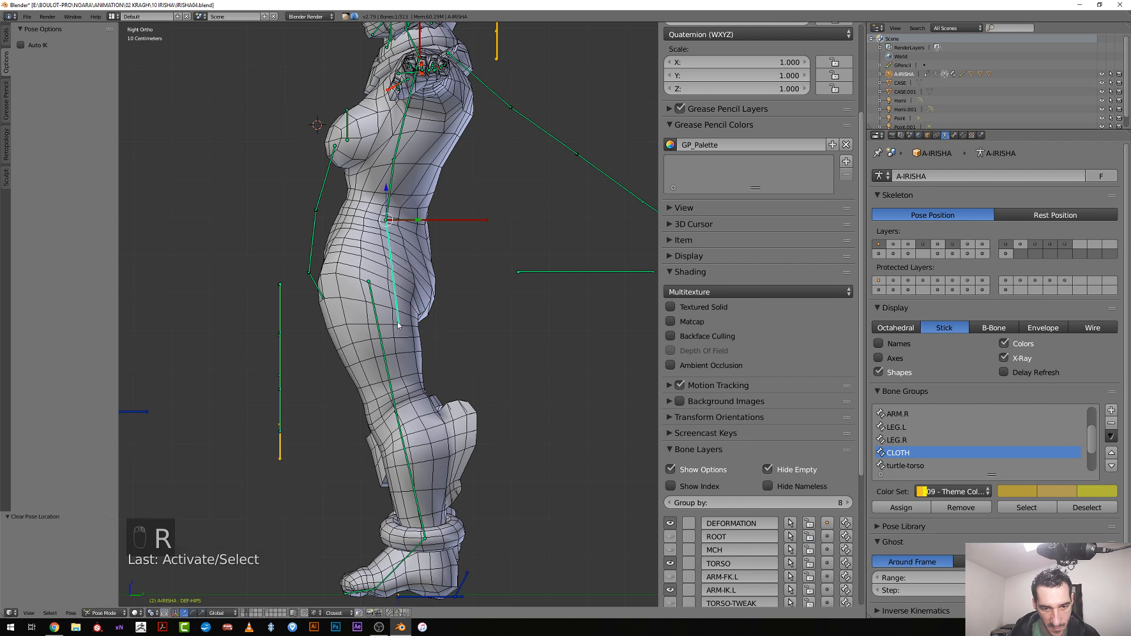
pyautogui.rightClick(398, 324)
pyautogui.press('r')
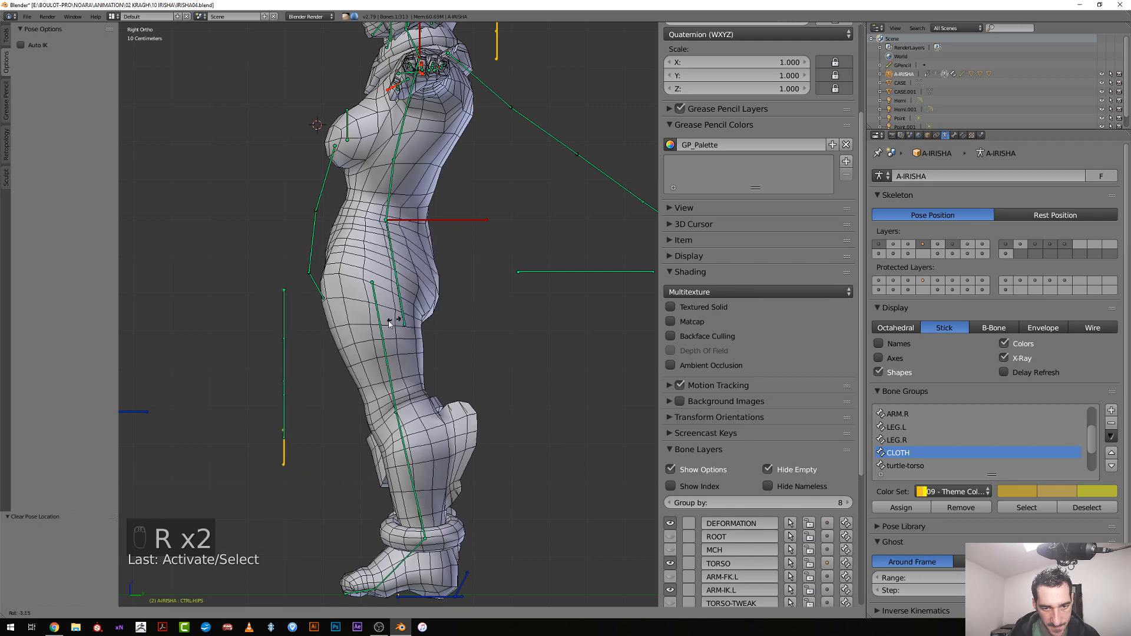
pyautogui.click(470, 317)
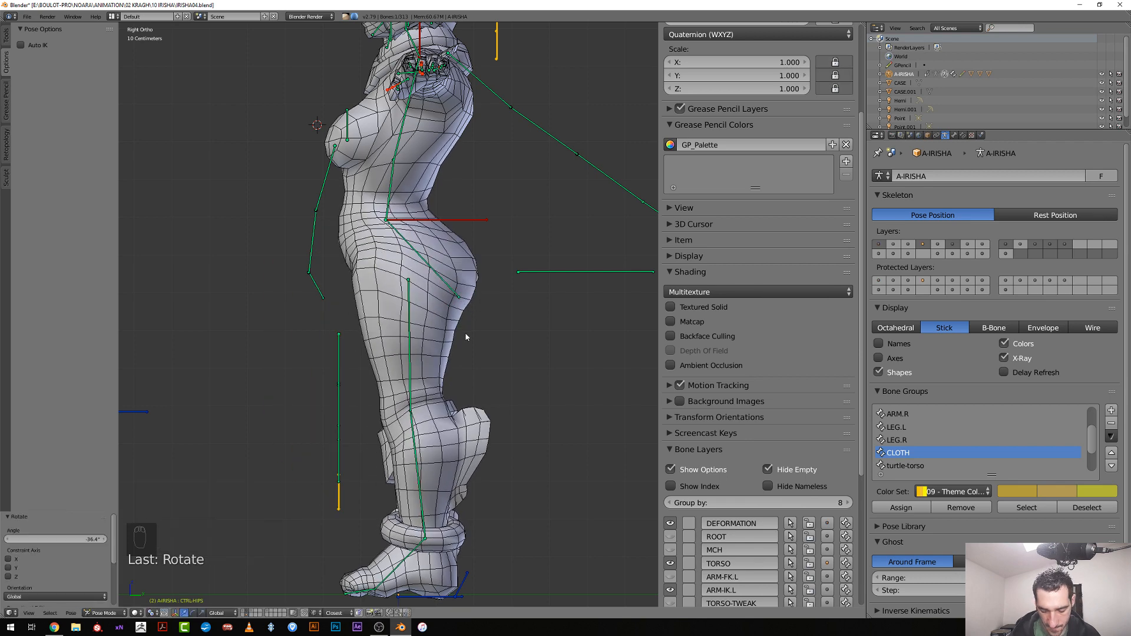
# Select CTRL-FOOT.L and, in front view, move it about 52 cm outward and 29 cm up to spread the leg
pyautogui.press('KP_3')
pyautogui.press('KP_1')
pyautogui.moveTo(482, 481); pyautogui.dragTo(434, 473, button='middle')
pyautogui.rightClick(428, 466)
pyautogui.rightClick(434, 469)
pyautogui.press('KP_1')
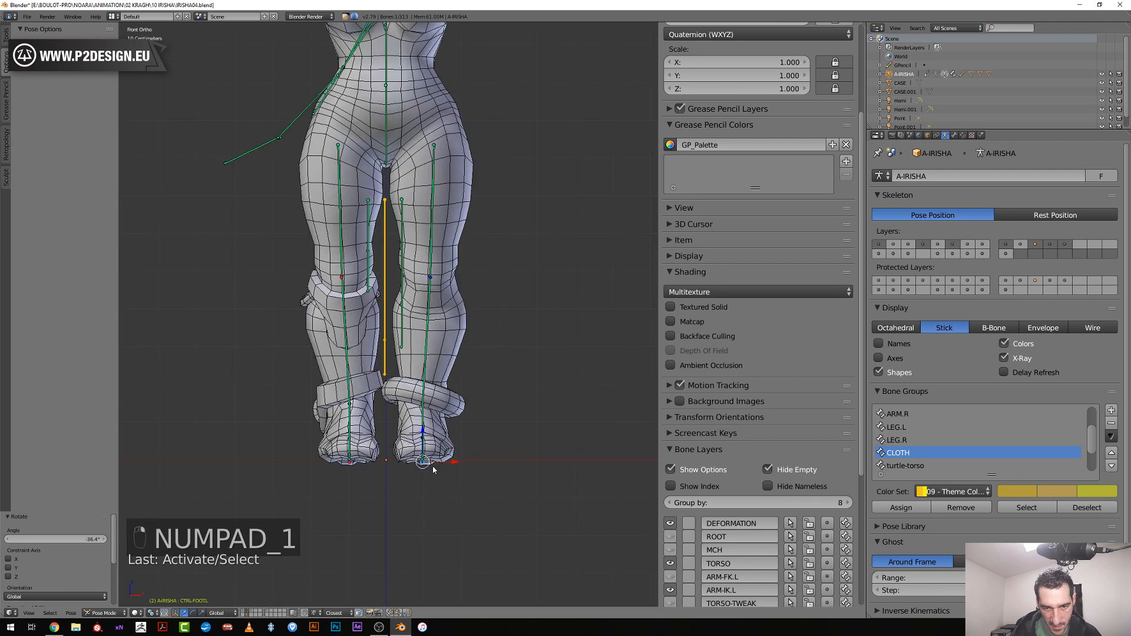
pyautogui.press('g')
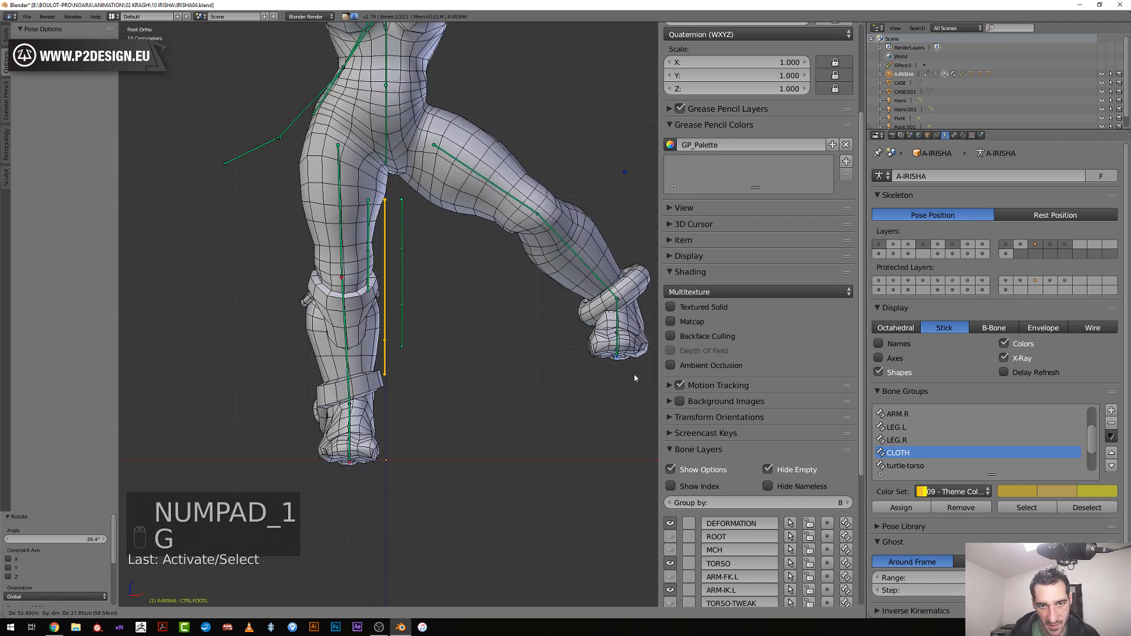
pyautogui.click(636, 364)
# Select the Irisha mesh and enter Weight Paint mode with the hip area in view
pyautogui.keyDown('shift'); pyautogui.moveTo(471, 195); pyautogui.dragTo(489, 377, button='middle'); pyautogui.keyUp('shift')
pyautogui.rightClick(489, 377)
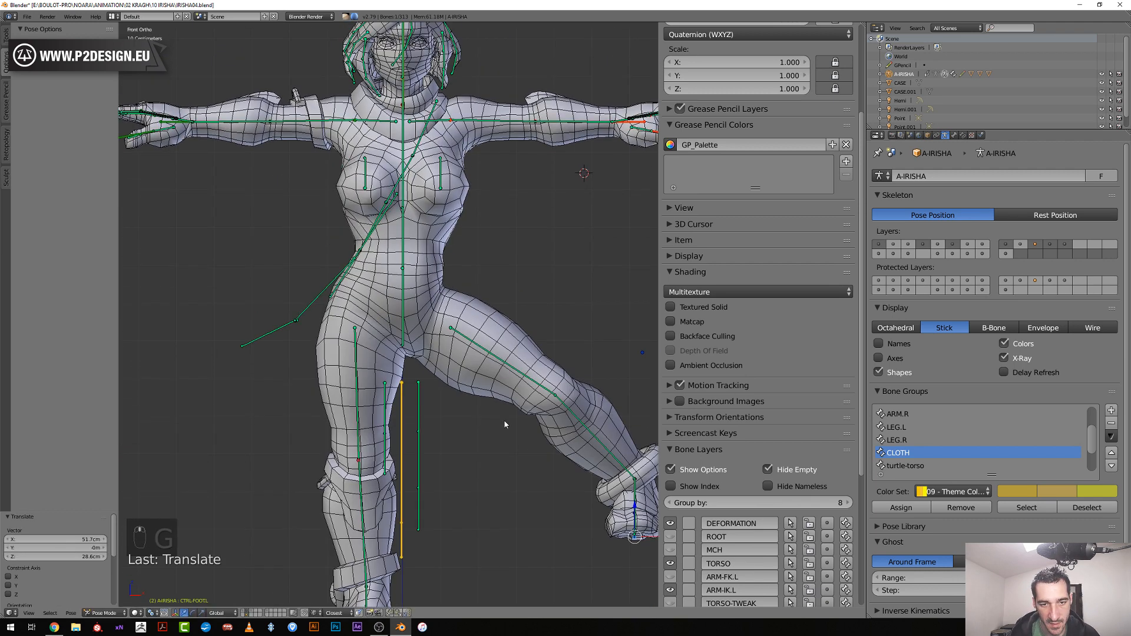
pyautogui.scroll(2, 477, 386)
pyautogui.hotkey('ctrl', 'Tab')
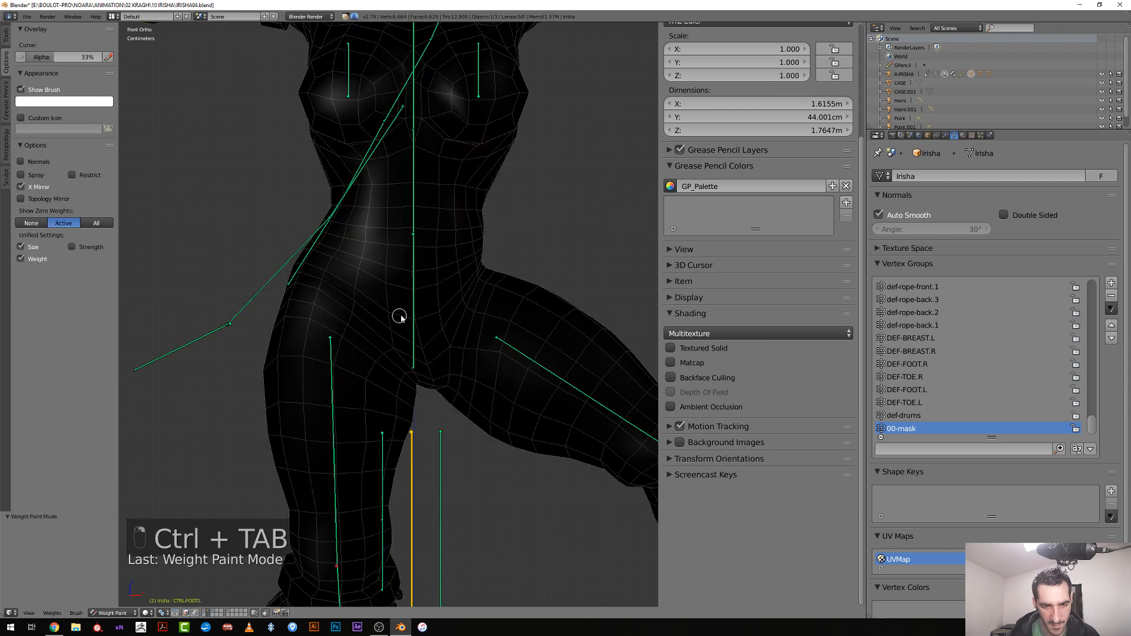
# Select the DEF-HIPS bone's weights, adjust the brush size and set the brush strength to 0.1
pyautogui.rightClick(412, 313)
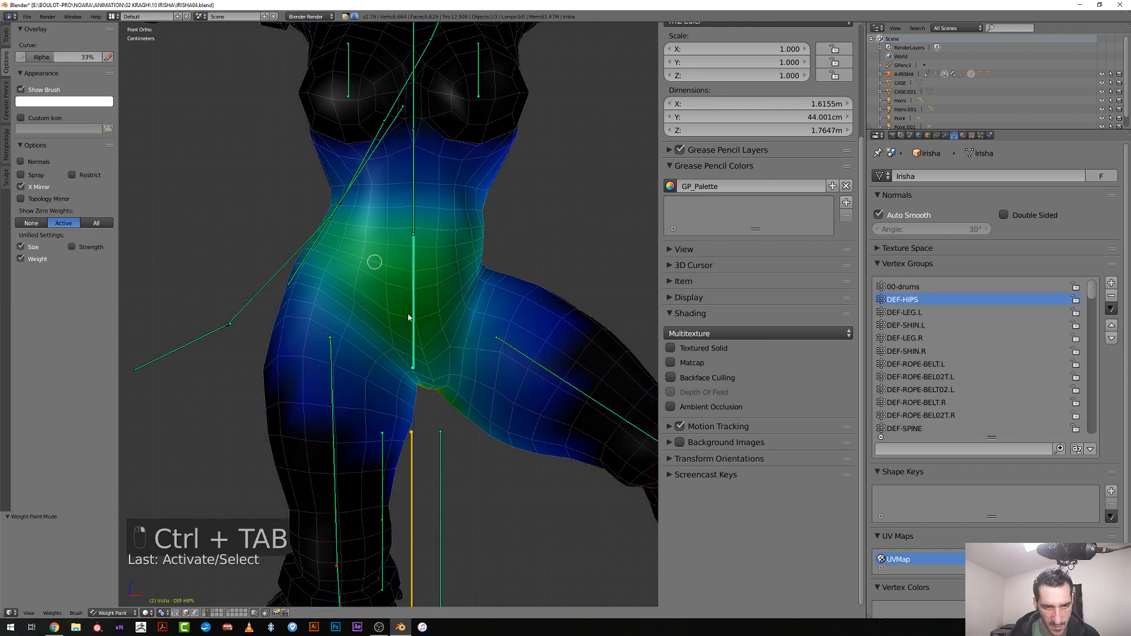
pyautogui.press('f')
pyautogui.click(400, 316)
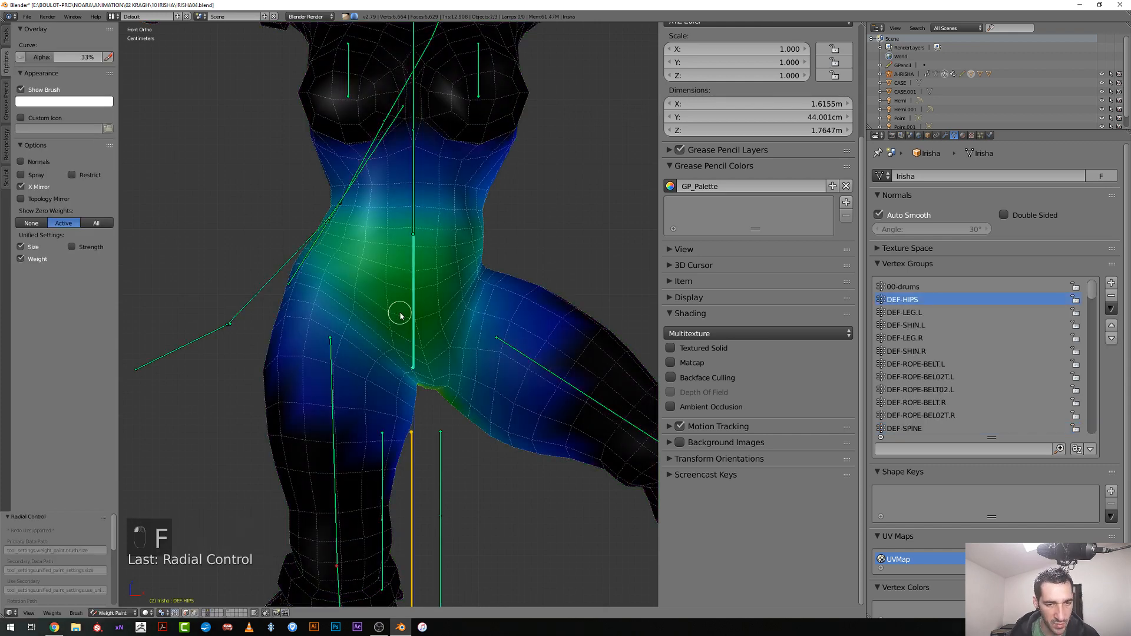
pyautogui.click(6, 36)
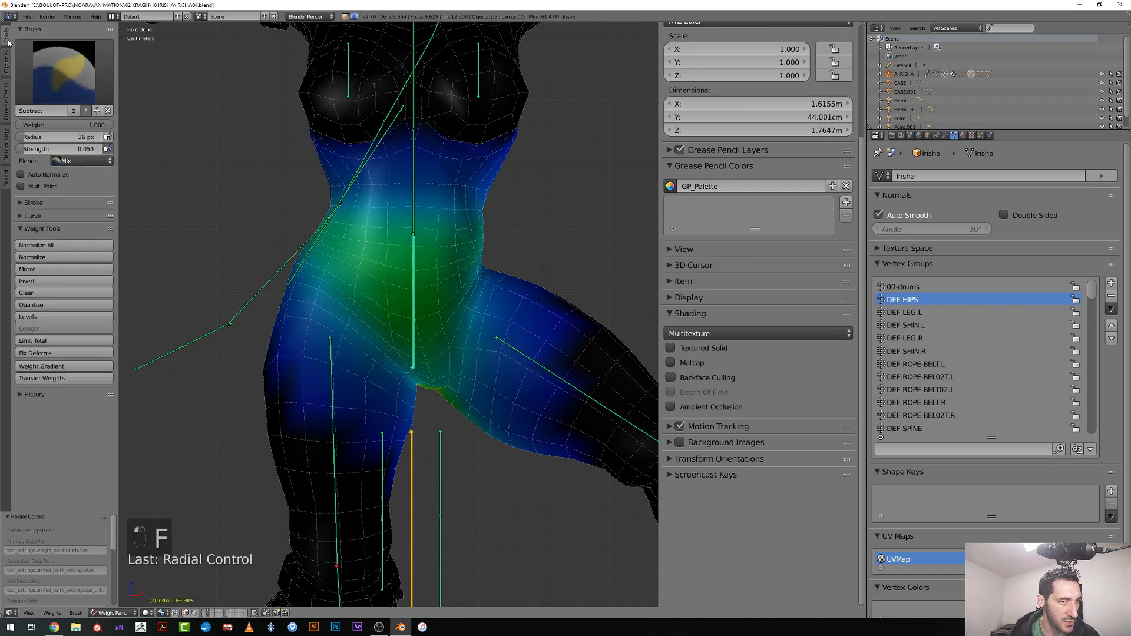
pyautogui.click(39, 149)
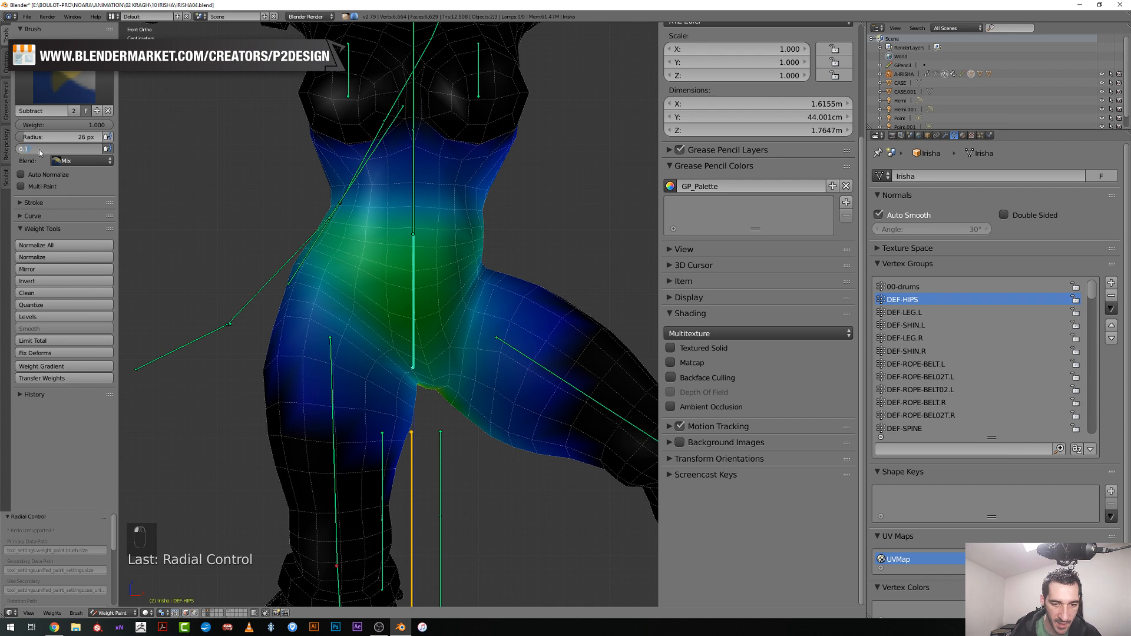
pyautogui.write('0.1')
pyautogui.press('Return')
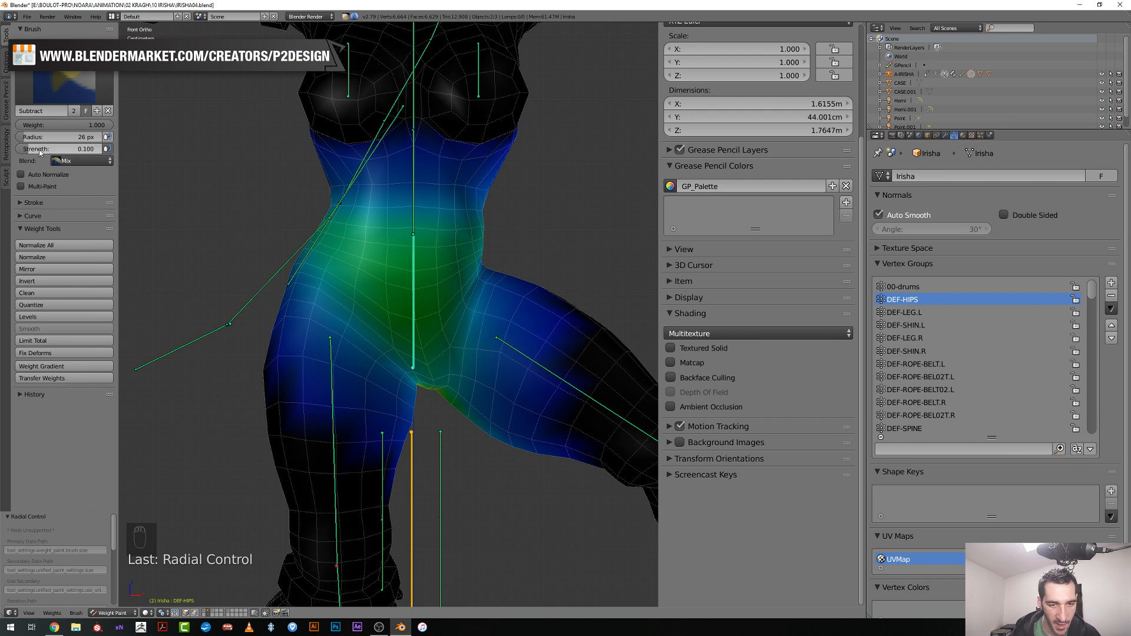
# Add DEF-HIPS weight along the lower belly and down to the crotch, widening the brush from 22 to 36 px
pyautogui.press('f')
pyautogui.click(315, 269)
pyautogui.moveTo(326, 276); pyautogui.dragTo(358, 292)
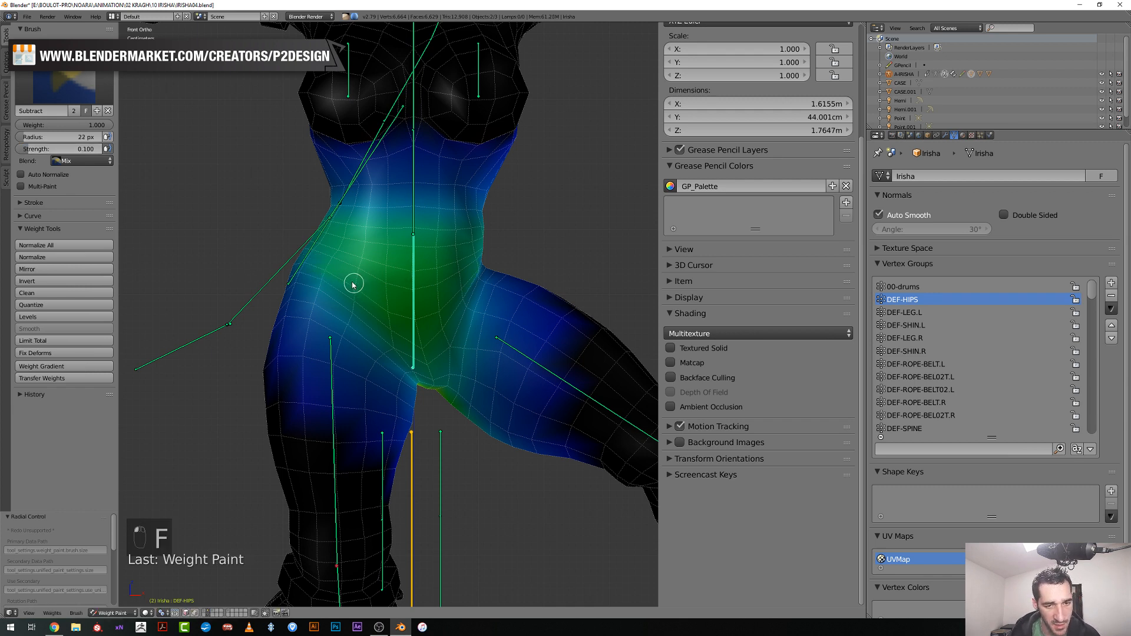
pyautogui.press('f')
pyautogui.click(386, 316)
pyautogui.click(428, 360)
pyautogui.press('f')
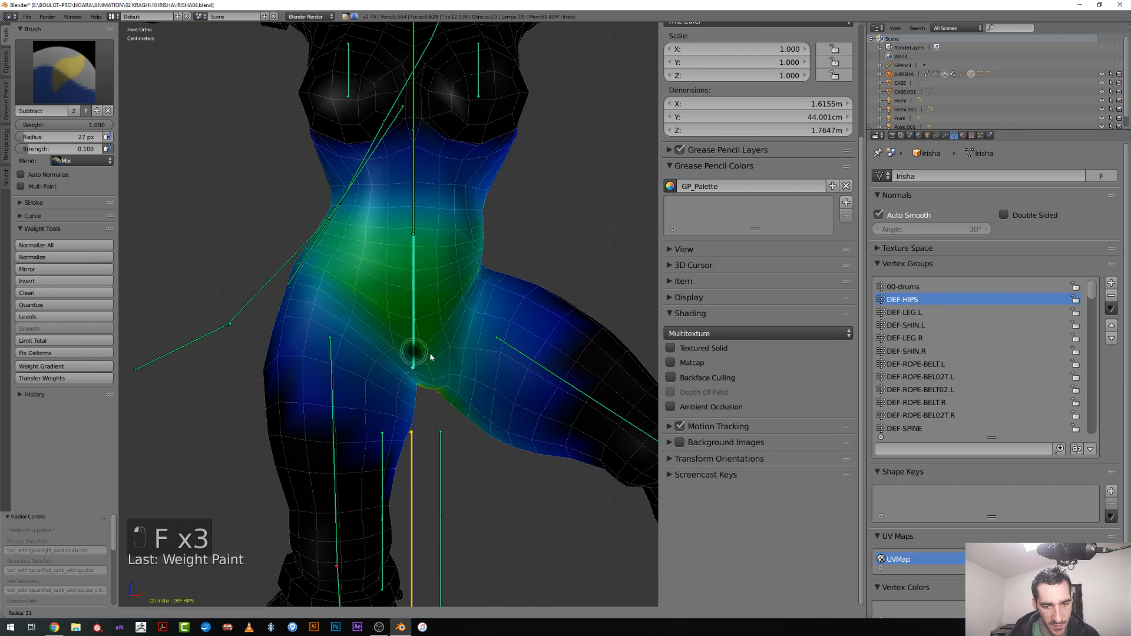
pyautogui.click(429, 358)
pyautogui.moveTo(429, 361); pyautogui.dragTo(432, 377)
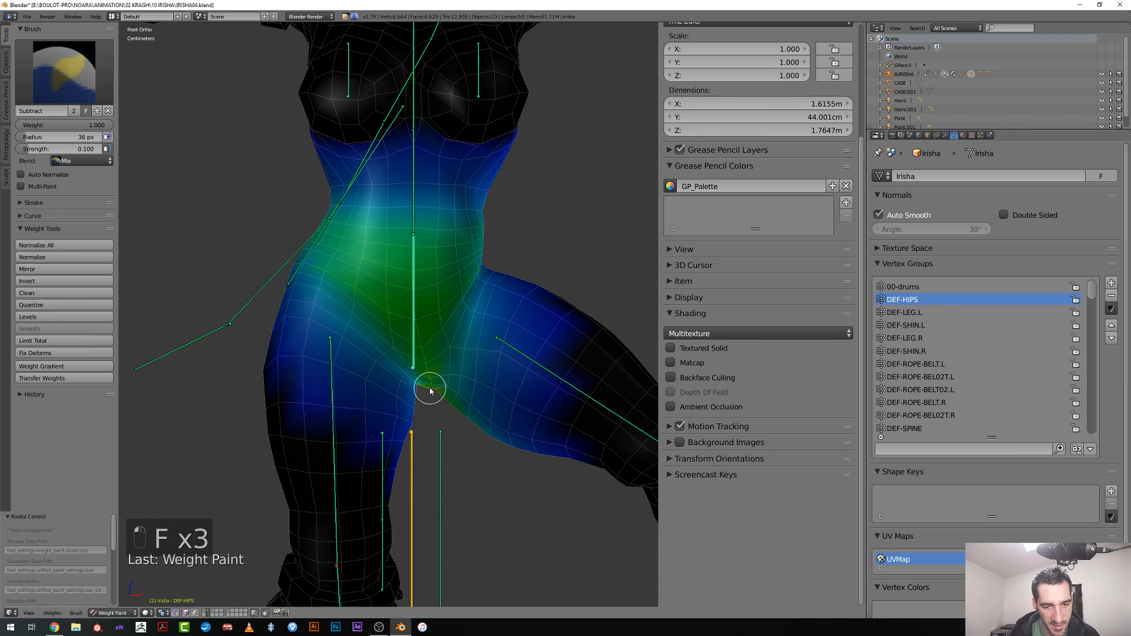
# Build up DEF-HIPS weight around the crotch and inner groin, varying the brush radius between 20 and 40 px
pyautogui.moveTo(430, 390)
pyautogui.mouseDown(button='middle')
pyautogui.moveTo(419, 378)
pyautogui.moveTo(429, 384)
pyautogui.mouseUp(button='middle')
pyautogui.press('f')
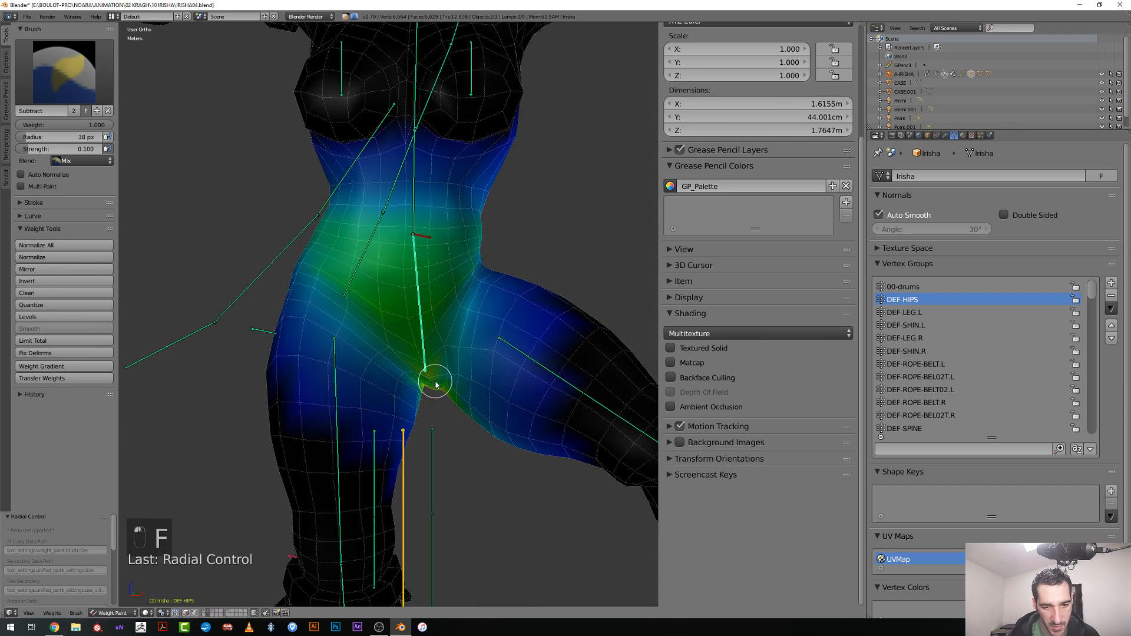
pyautogui.click(438, 386)
pyautogui.scroll(-3, 435, 383)
pyautogui.scroll(1, 434, 386)
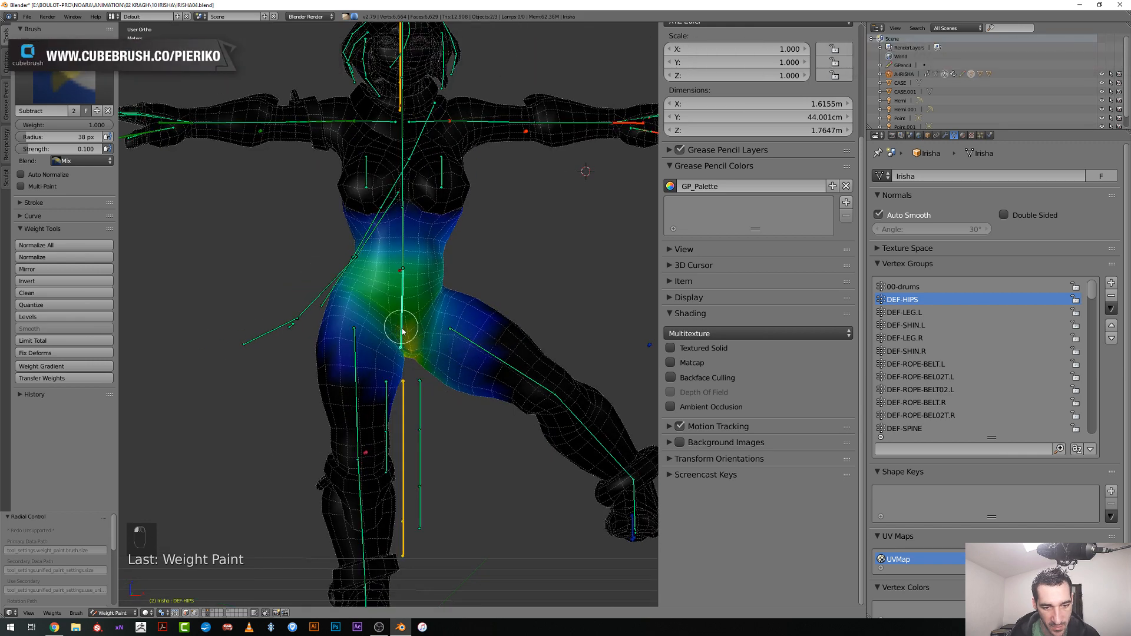
pyautogui.scroll(2, 403, 332)
pyautogui.press('f')
pyautogui.click(431, 386)
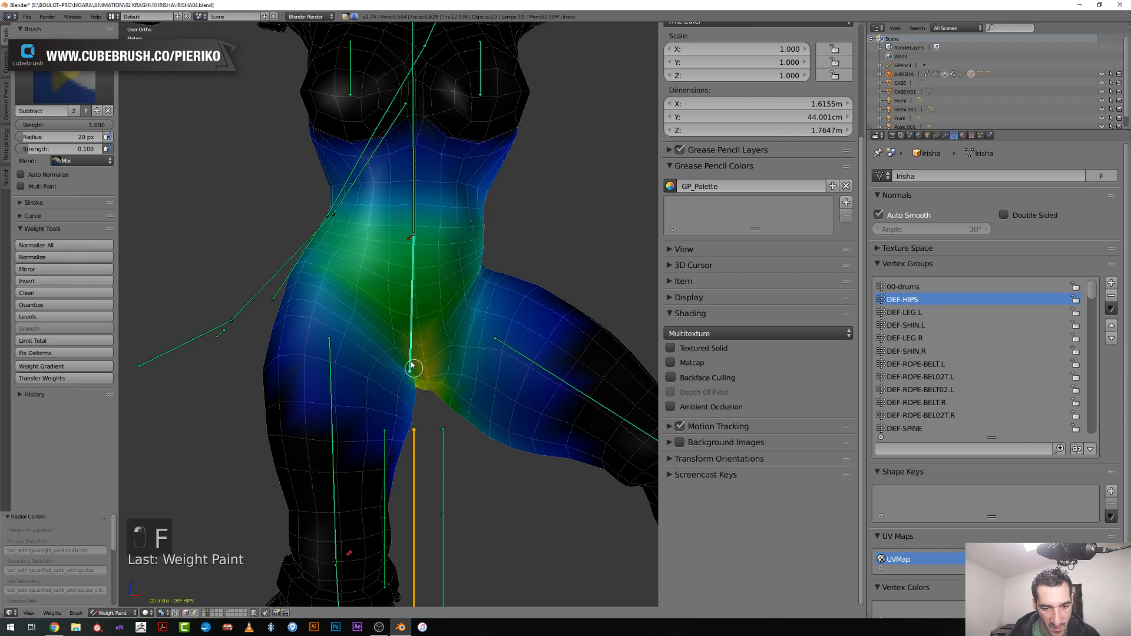
pyautogui.press('f')
pyautogui.click(420, 372)
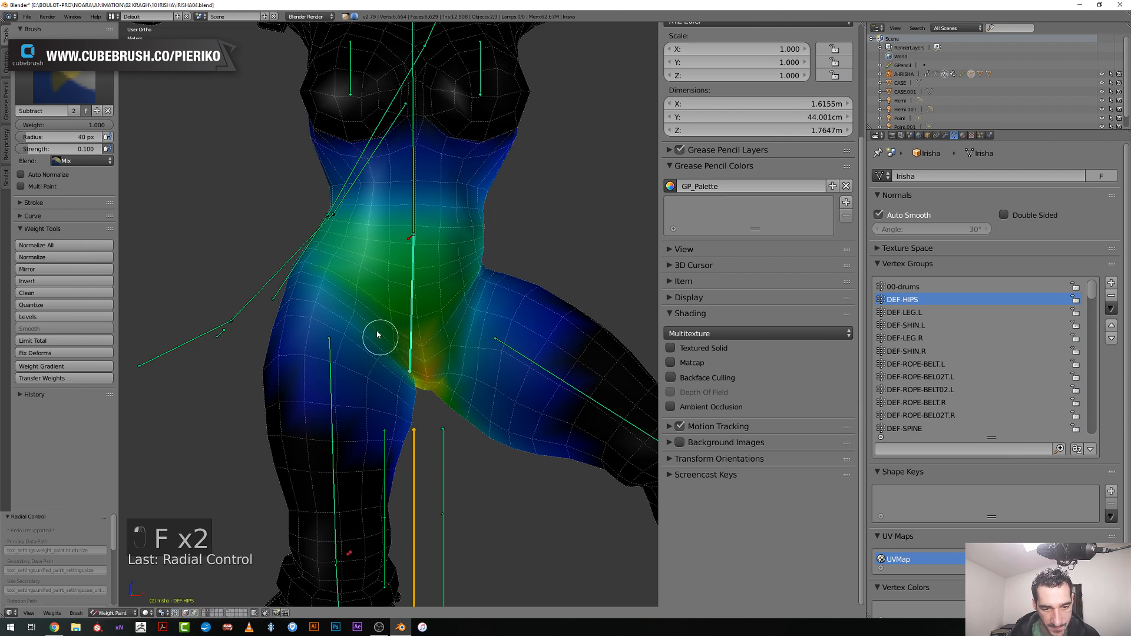
pyautogui.moveTo(377, 335); pyautogui.dragTo(393, 348)
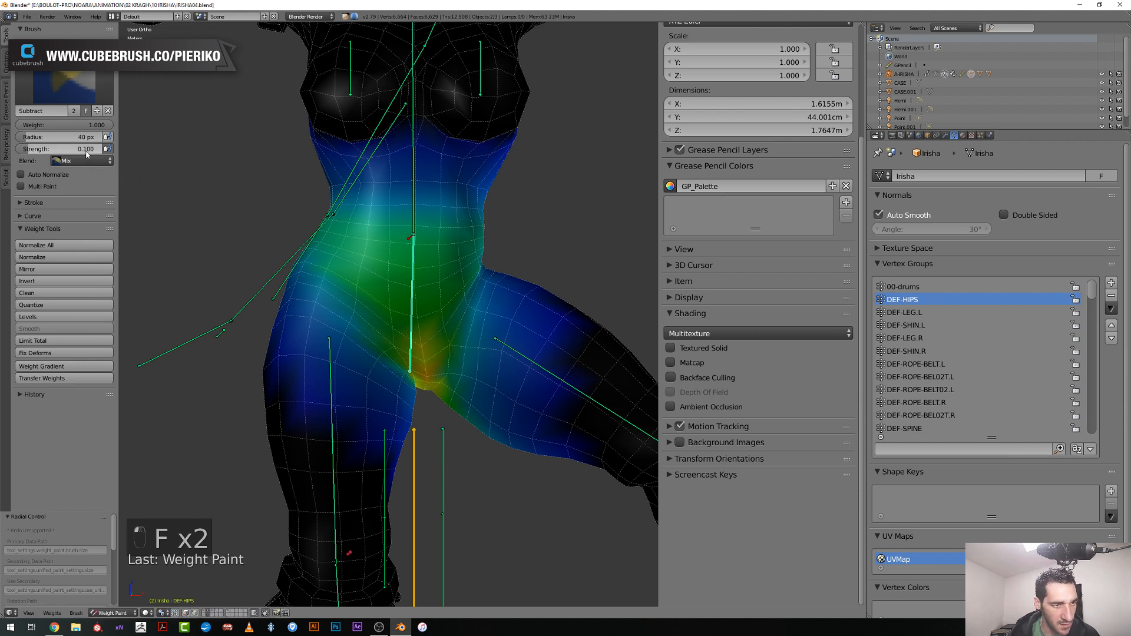
# Set the brush strength to 0.2 and strengthen the DEF-HIPS weight over the lower belly, following the groin creases
pyautogui.moveTo(83, 150); pyautogui.dragTo(86, 154)
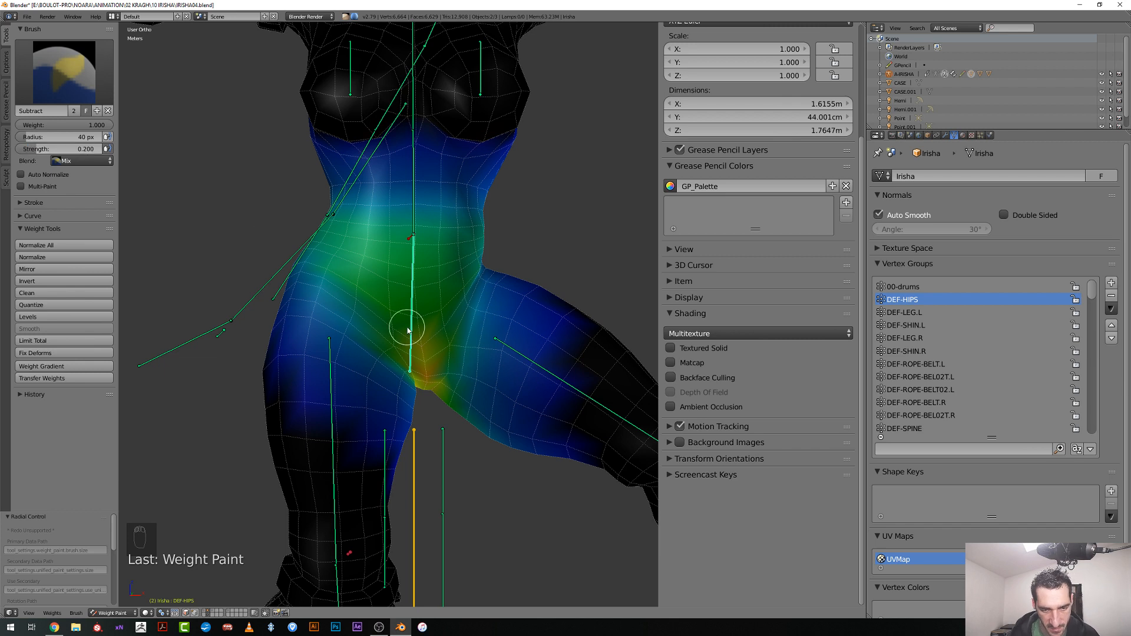
pyautogui.press('f')
pyautogui.click(363, 306)
pyautogui.moveTo(410, 340)
pyautogui.mouseDown()
pyautogui.moveTo(403, 327)
pyautogui.moveTo(443, 312)
pyautogui.moveTo(448, 294)
pyautogui.moveTo(420, 314)
pyautogui.moveTo(361, 308)
pyautogui.moveTo(359, 286)
pyautogui.moveTo(390, 320)
pyautogui.moveTo(446, 328)
pyautogui.mouseUp()
pyautogui.press('f')
pyautogui.click(395, 324)
pyautogui.press('f')
pyautogui.click(421, 330)
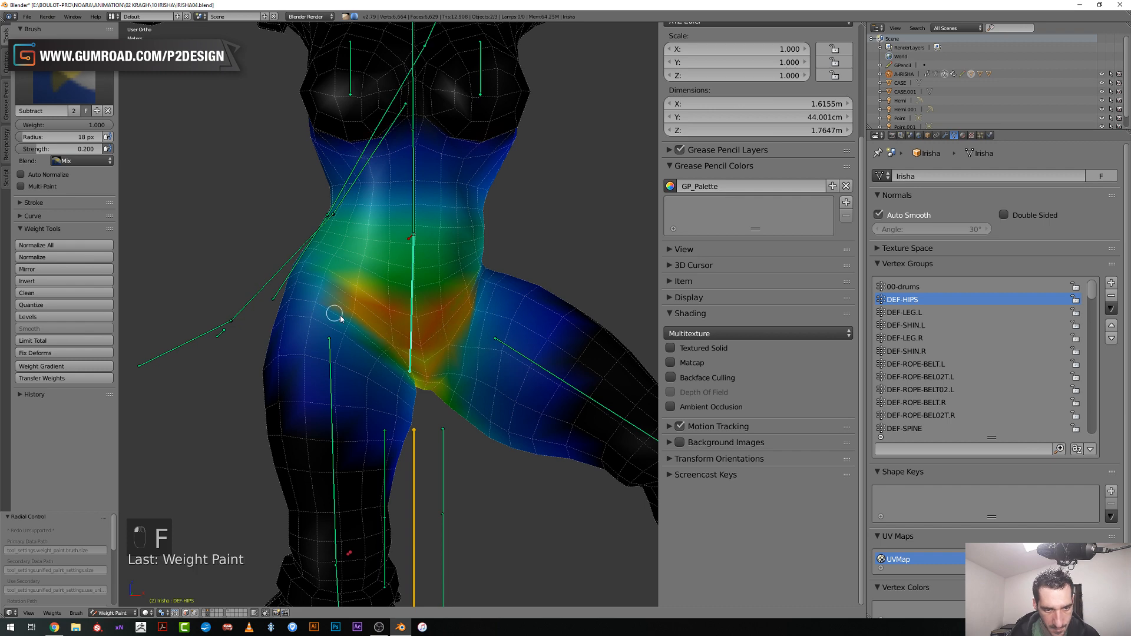
# Extend the DEF-HIPS weight around the side of the pelvis with a 44 px brush
pyautogui.moveTo(341, 319); pyautogui.dragTo(338, 306, button='middle')
pyautogui.press('f')
pyautogui.click(348, 283)
pyautogui.moveTo(348, 282)
pyautogui.mouseDown()
pyautogui.moveTo(338, 293)
pyautogui.moveTo(331, 250)
pyautogui.moveTo(323, 258)
pyautogui.mouseUp()
pyautogui.moveTo(316, 269); pyautogui.dragTo(312, 272)
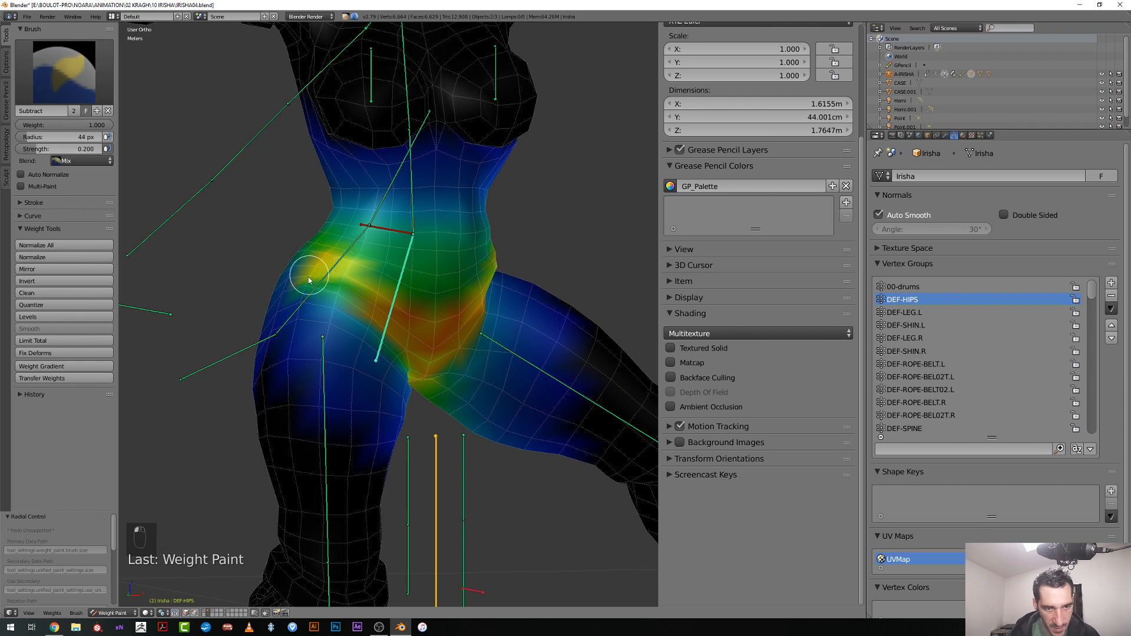
pyautogui.moveTo(317, 271); pyautogui.dragTo(375, 271, button='middle')
pyautogui.moveTo(377, 266)
pyautogui.mouseDown()
pyautogui.moveTo(318, 261)
pyautogui.moveTo(309, 307)
pyautogui.moveTo(336, 312)
pyautogui.moveTo(341, 282)
pyautogui.moveTo(295, 308)
pyautogui.moveTo(293, 322)
pyautogui.moveTo(313, 271)
pyautogui.moveTo(306, 296)
pyautogui.mouseUp()
pyautogui.moveTo(306, 295)
pyautogui.mouseDown(button='middle')
pyautogui.moveTo(341, 292)
pyautogui.moveTo(329, 255)
pyautogui.mouseUp(button='middle')
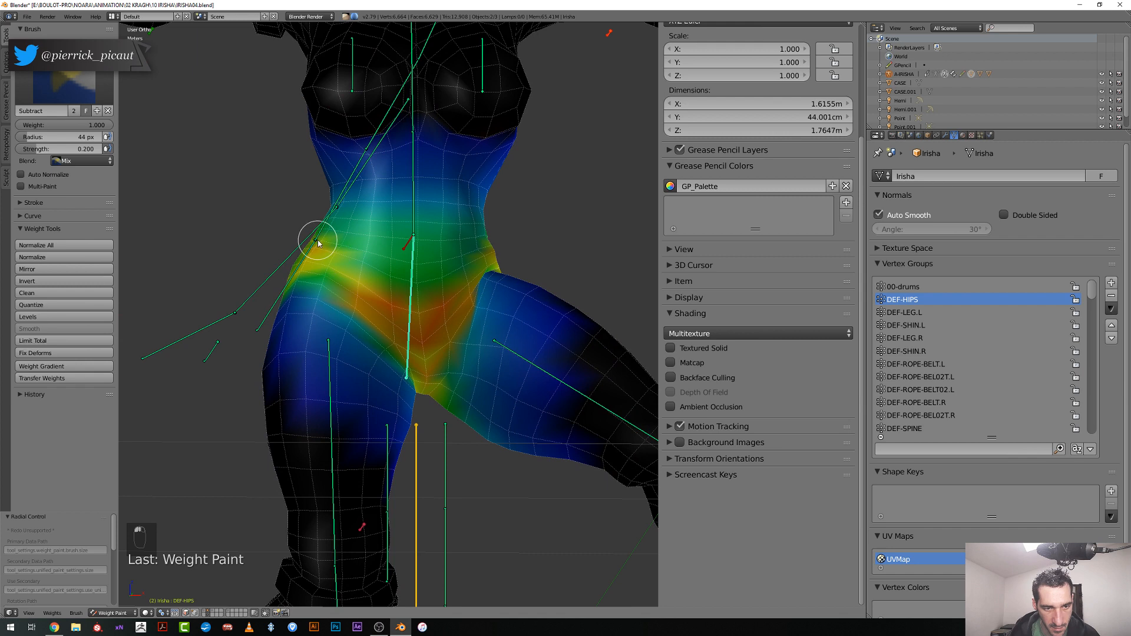
# Fill in DEF-HIPS weight from the hip side across the front pelvis, refining the upper thigh crease with a 23 px brush
pyautogui.moveTo(318, 242)
pyautogui.mouseDown()
pyautogui.moveTo(303, 245)
pyautogui.moveTo(301, 262)
pyautogui.moveTo(328, 246)
pyautogui.moveTo(362, 262)
pyautogui.moveTo(310, 265)
pyautogui.moveTo(328, 278)
pyautogui.moveTo(400, 284)
pyautogui.mouseUp()
pyautogui.press('f')
pyautogui.click(380, 287)
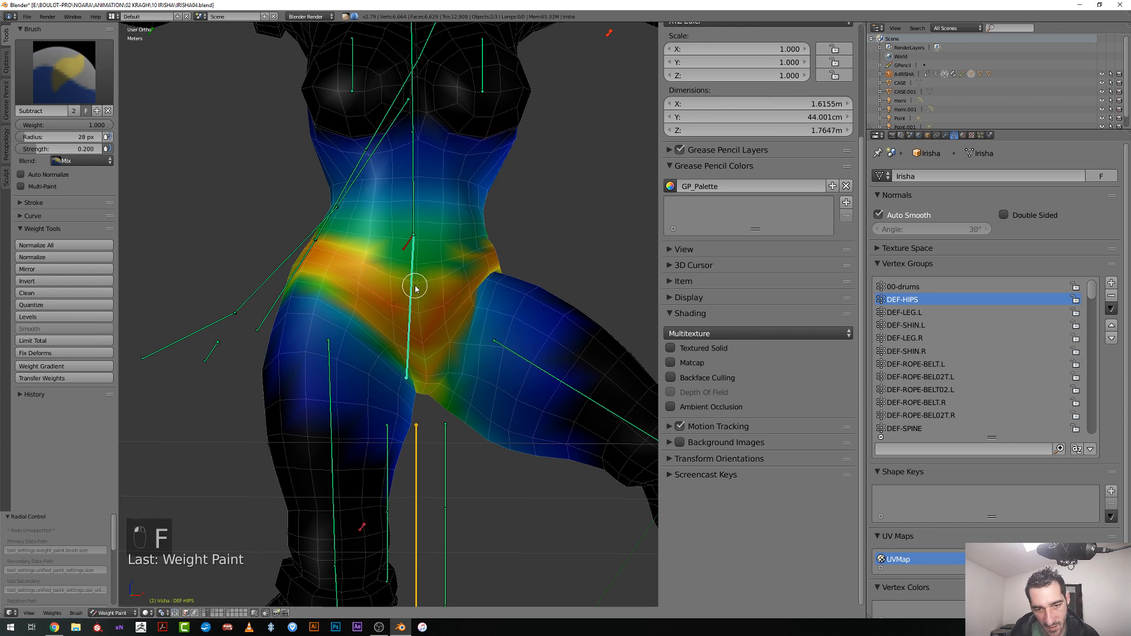
pyautogui.moveTo(421, 317); pyautogui.dragTo(323, 293, button='middle')
pyautogui.press('f')
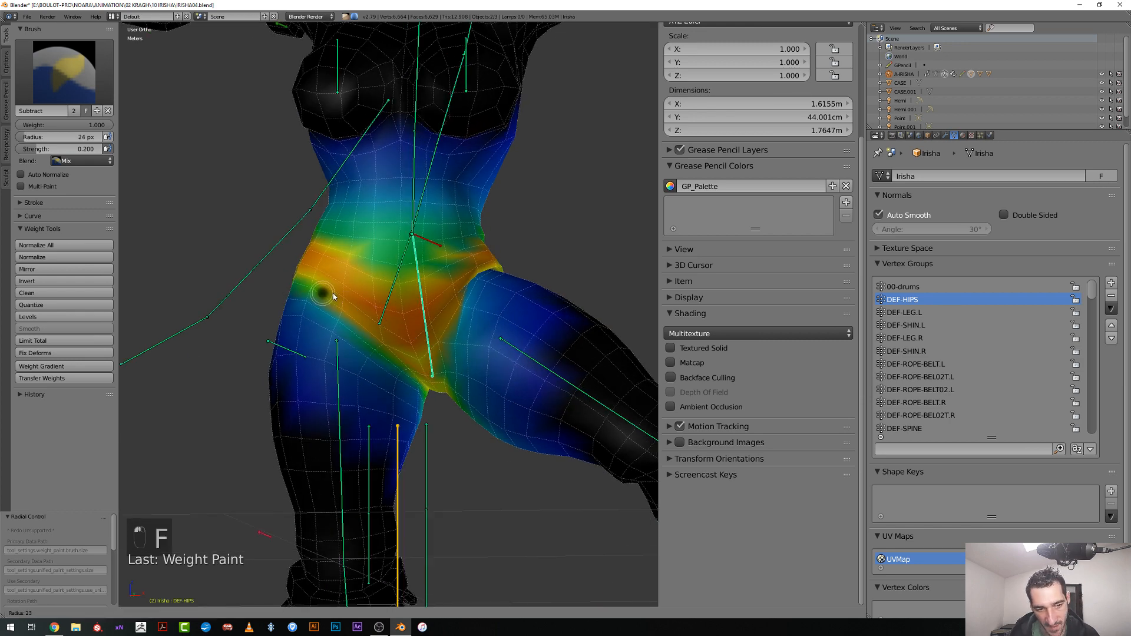
pyautogui.click(318, 291)
pyautogui.click(316, 290)
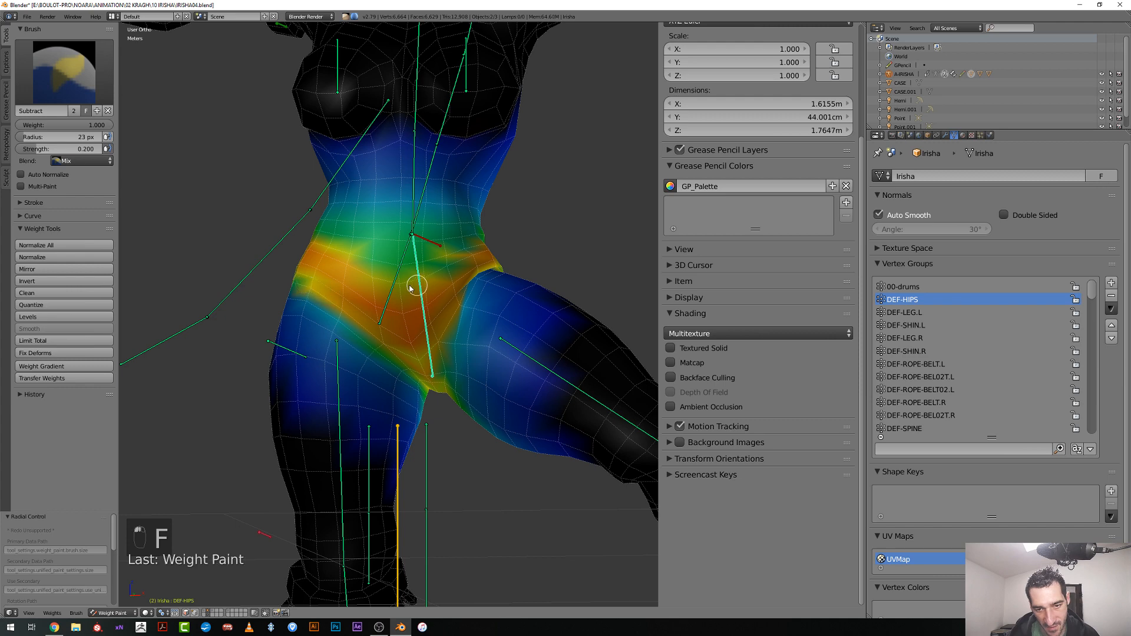
# Select CTRL-FOOT.L and move it about -8.4 cm in X, -8.5 cm in Y and -17.2 cm in Z
pyautogui.moveTo(411, 289)
pyautogui.mouseDown(button='middle')
pyautogui.moveTo(458, 277)
pyautogui.moveTo(395, 291)
pyautogui.moveTo(447, 293)
pyautogui.mouseUp(button='middle')
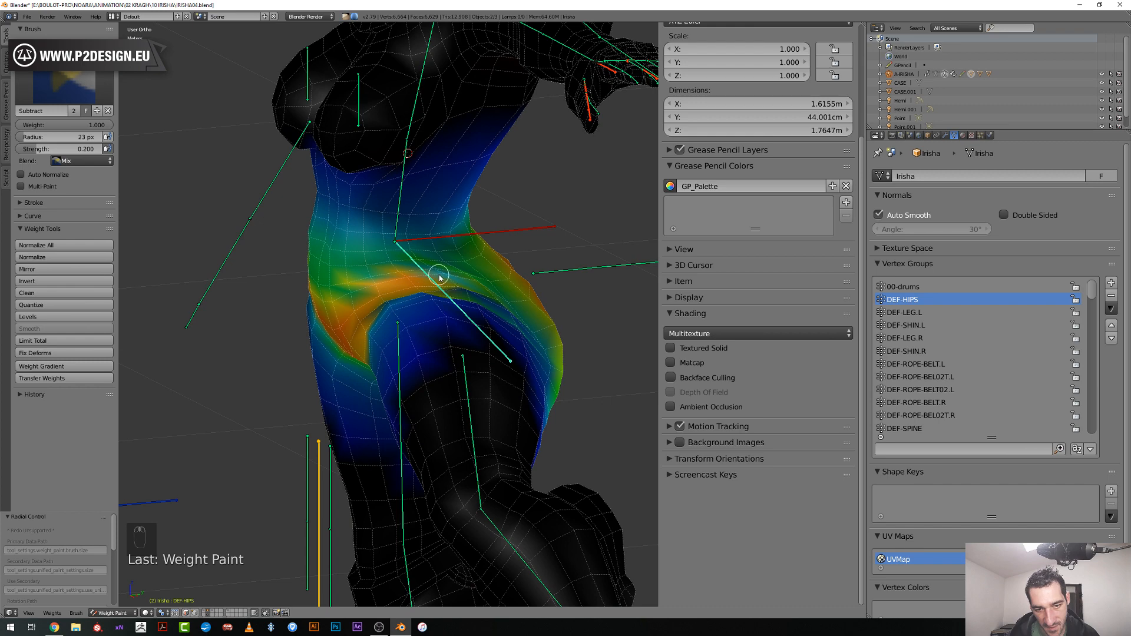
pyautogui.moveTo(434, 283); pyautogui.dragTo(496, 272, button='middle')
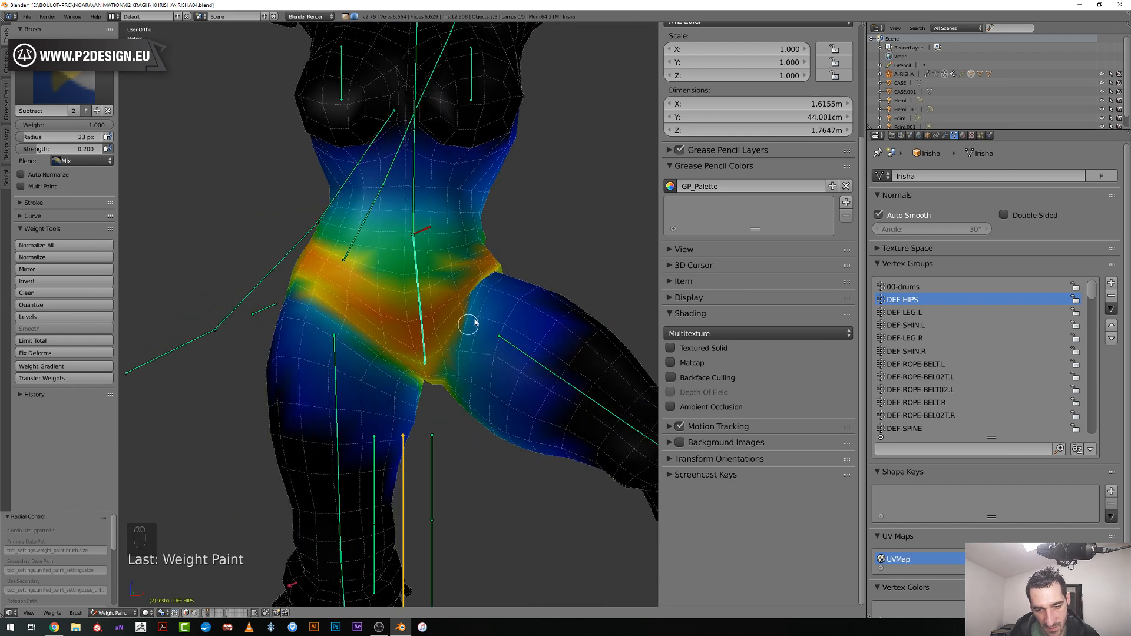
pyautogui.scroll(-5, 472, 354)
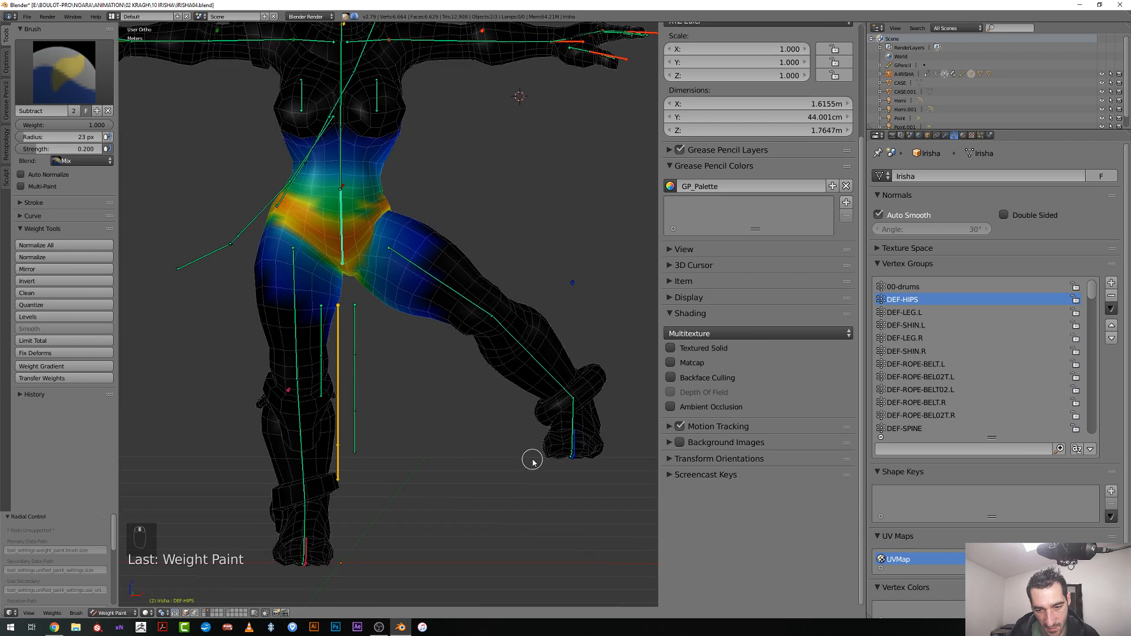
pyautogui.moveTo(533, 463)
pyautogui.mouseDown(button='middle')
pyautogui.moveTo(539, 447)
pyautogui.moveTo(517, 404)
pyautogui.mouseUp(button='middle')
pyautogui.rightClick(575, 446)
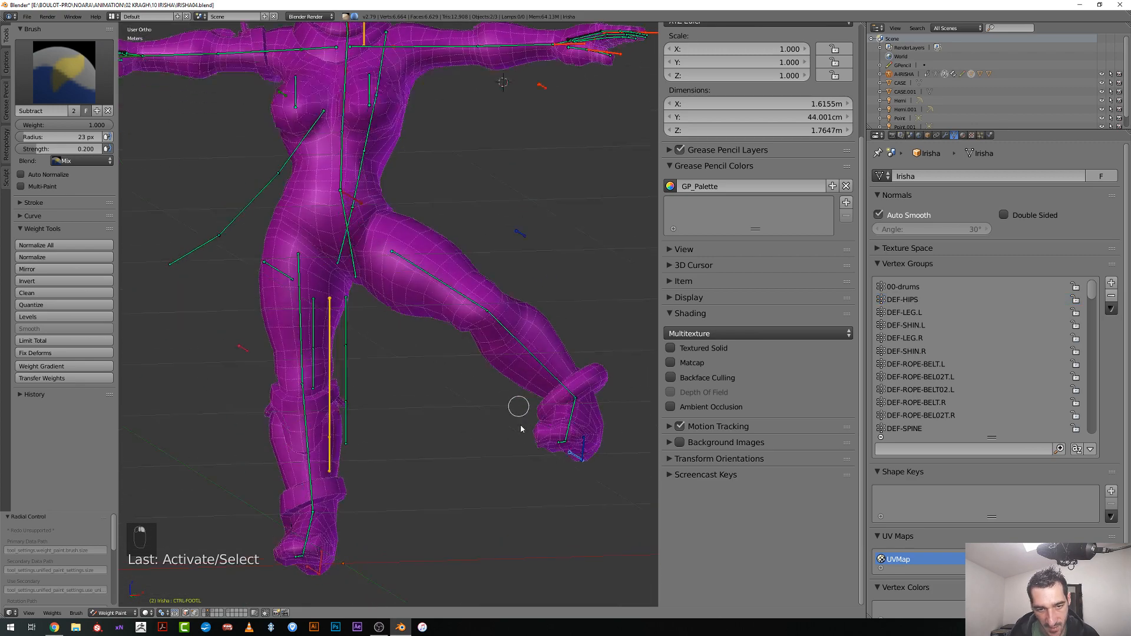
pyautogui.press('g')
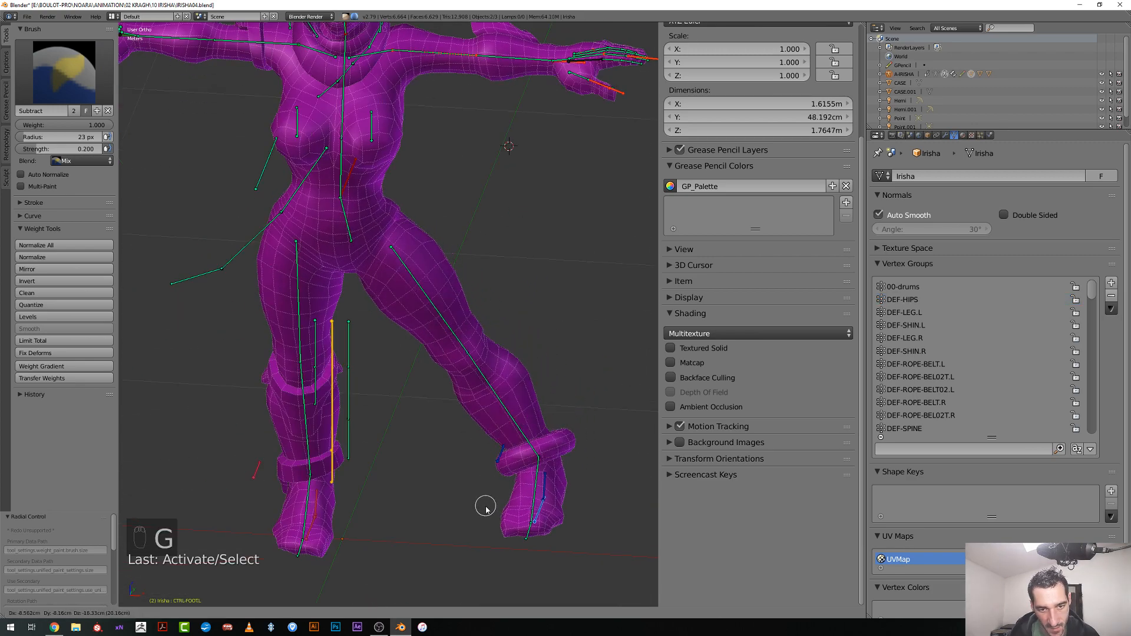
pyautogui.click(485, 505)
# Reselect the DEF-HIPS bone and touch up its weight on the outer hip crease, shrinking the brush to 13 px
pyautogui.scroll(2, 475, 352)
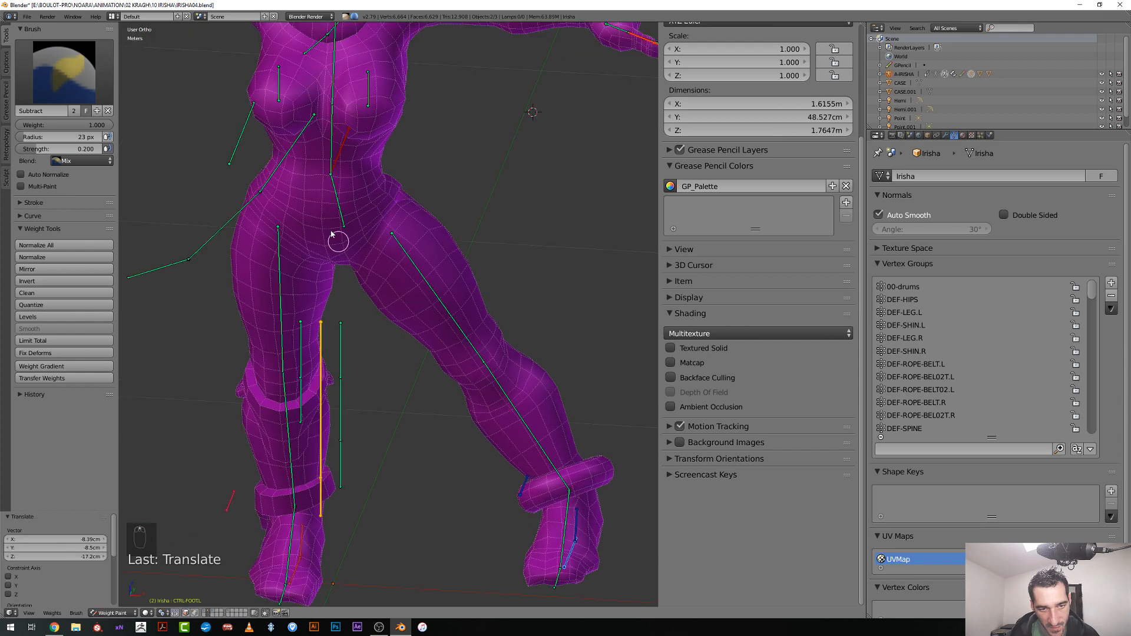
pyautogui.rightClick(339, 216)
pyautogui.moveTo(341, 215)
pyautogui.mouseDown(button='middle')
pyautogui.moveTo(324, 202)
pyautogui.moveTo(338, 209)
pyautogui.moveTo(271, 252)
pyautogui.mouseUp(button='middle')
pyautogui.moveTo(270, 253); pyautogui.dragTo(271, 255)
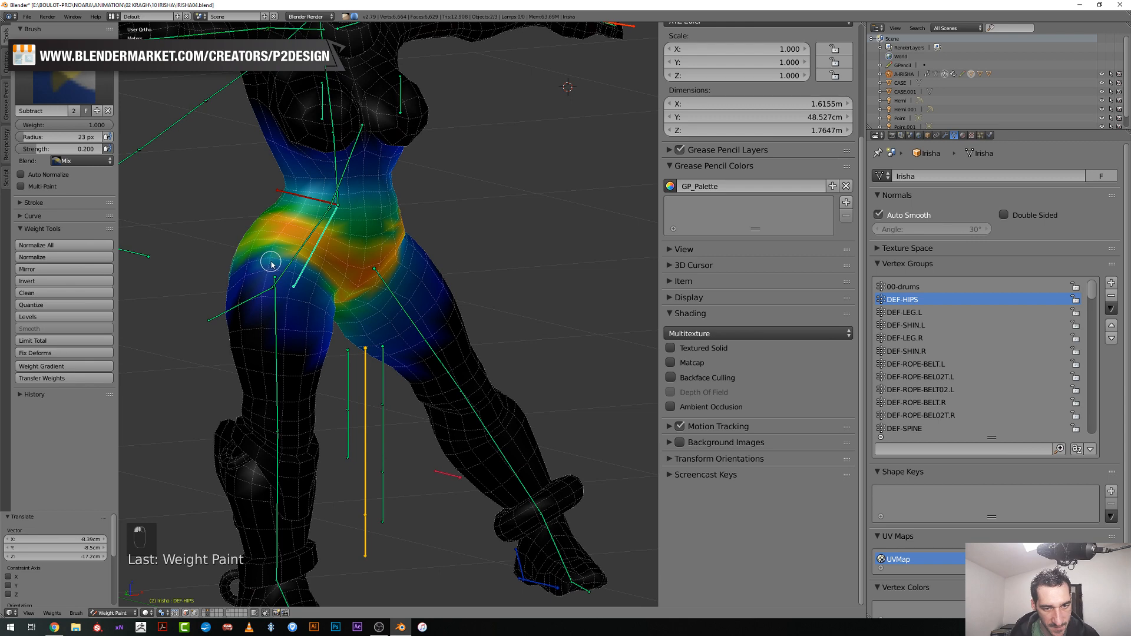
pyautogui.moveTo(271, 256)
pyautogui.mouseDown(button='middle')
pyautogui.moveTo(226, 261)
pyautogui.moveTo(241, 260)
pyautogui.mouseUp(button='middle')
pyautogui.press('f')
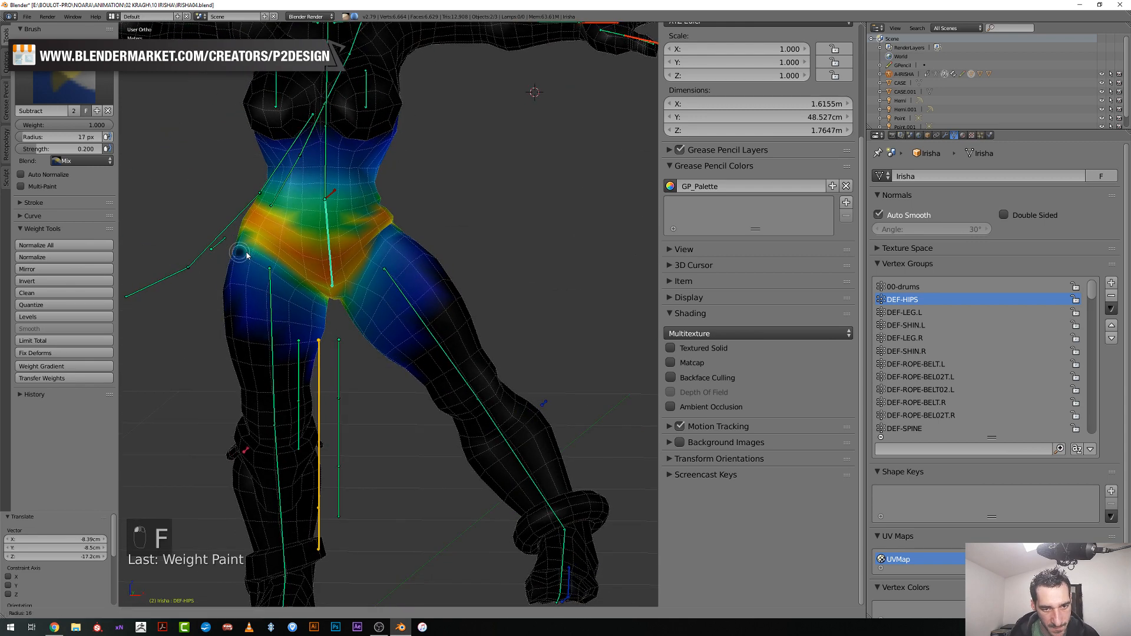
pyautogui.click(240, 252)
pyautogui.click(238, 247)
pyautogui.press('f')
pyautogui.click(241, 244)
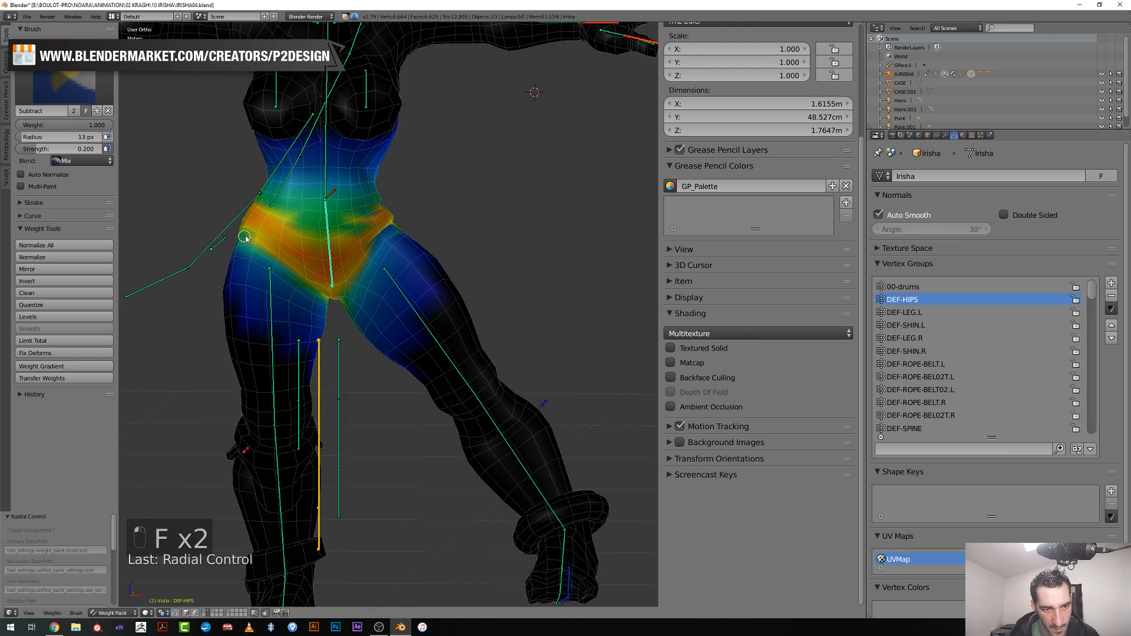
pyautogui.click(243, 235)
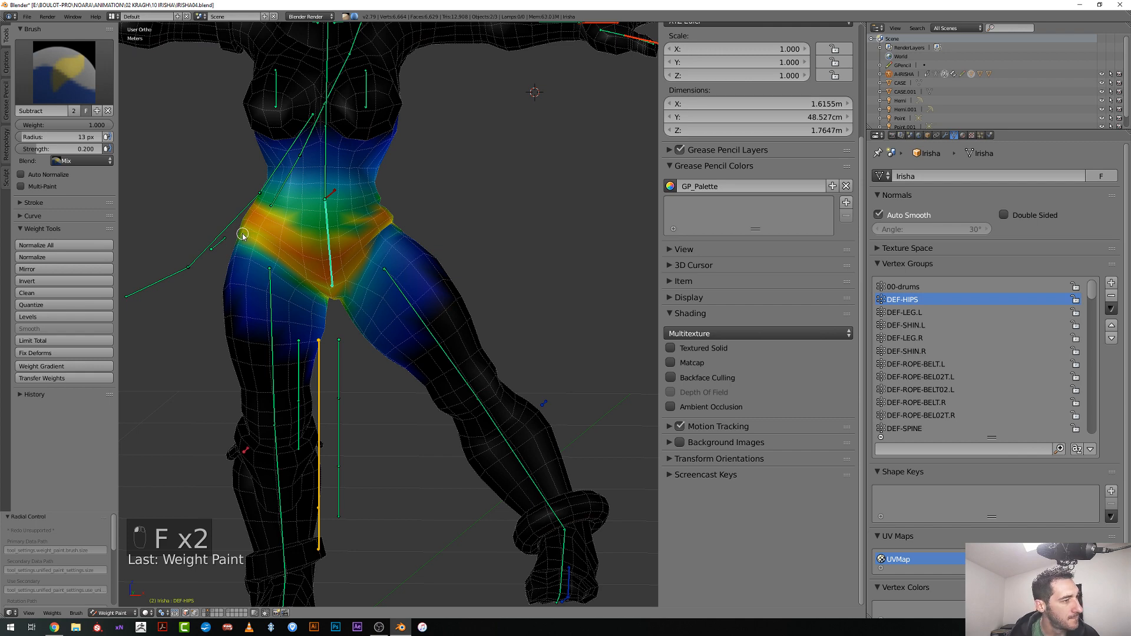
# Dab more DEF-HIPS weight onto the outer hip edge above the thigh with a 19 px brush
pyautogui.scroll(2, 242, 235)
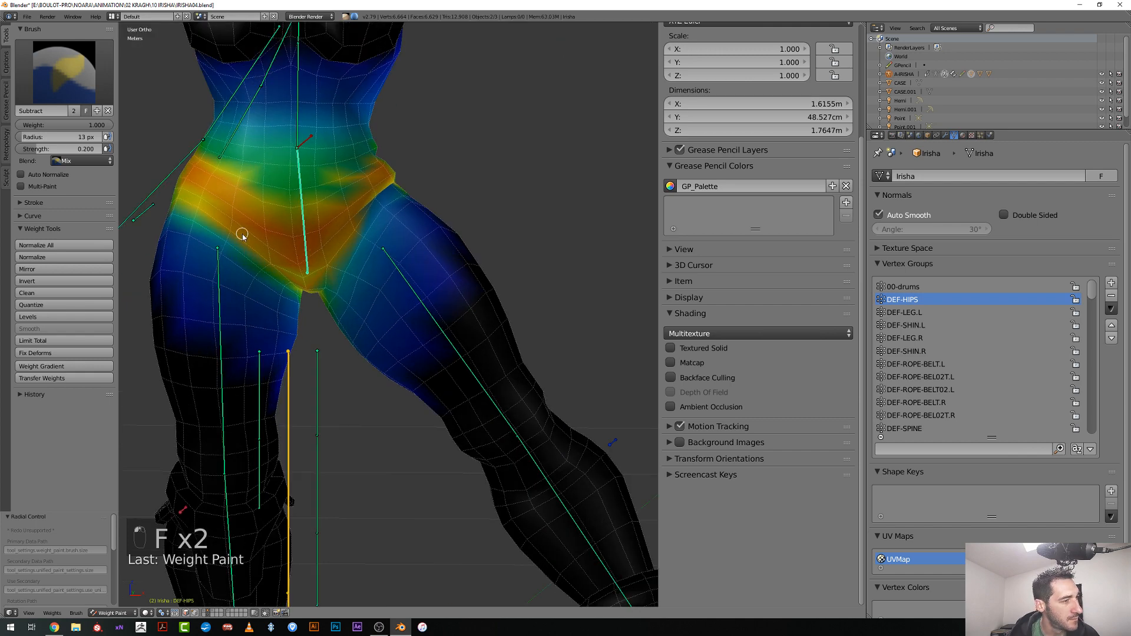
pyautogui.press('f')
pyautogui.click(176, 222)
pyautogui.click(175, 220)
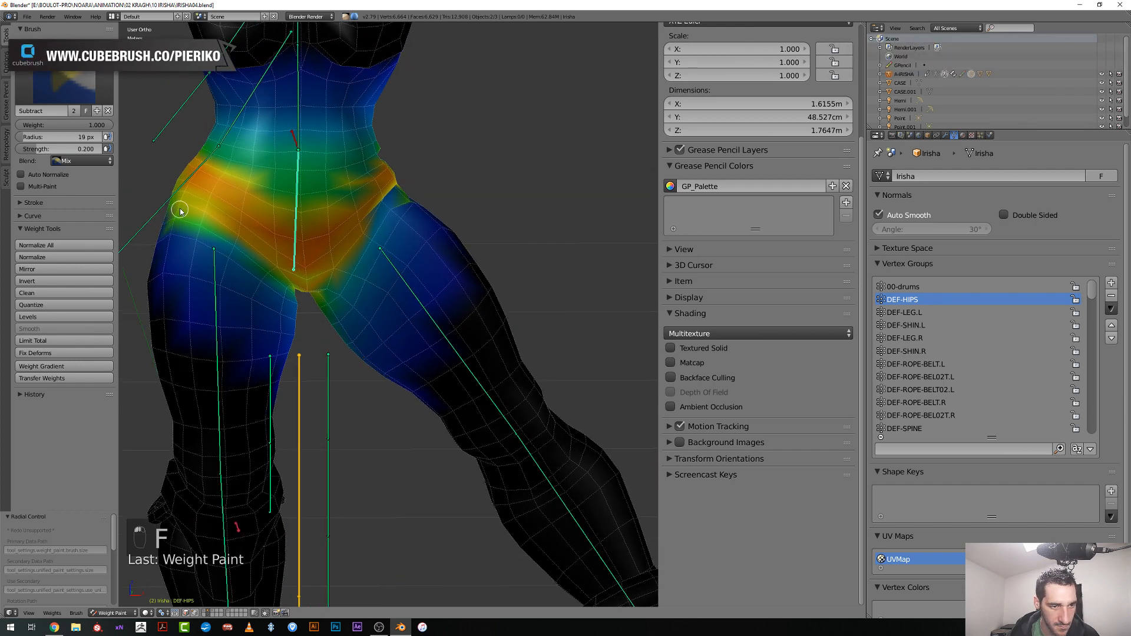
# Turn on Topology Mirror for weight painting and bring the outer hip into view
pyautogui.moveTo(189, 206)
pyautogui.mouseDown(button='middle')
pyautogui.moveTo(235, 189)
pyautogui.moveTo(275, 207)
pyautogui.moveTo(348, 203)
pyautogui.moveTo(188, 230)
pyautogui.mouseUp(button='middle')
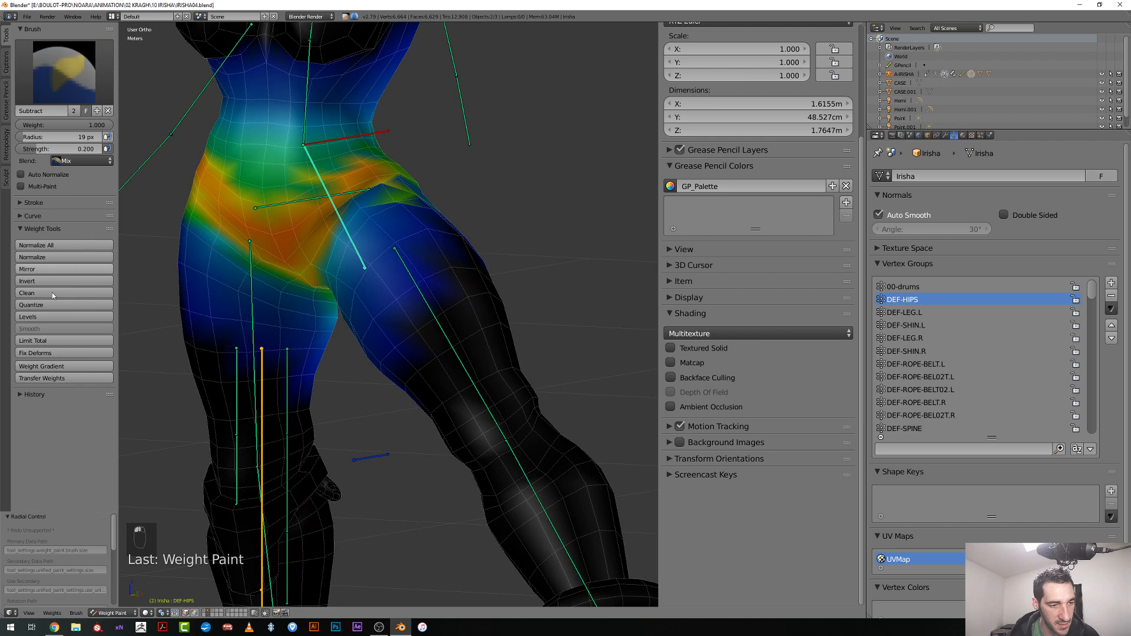
pyautogui.click(5, 67)
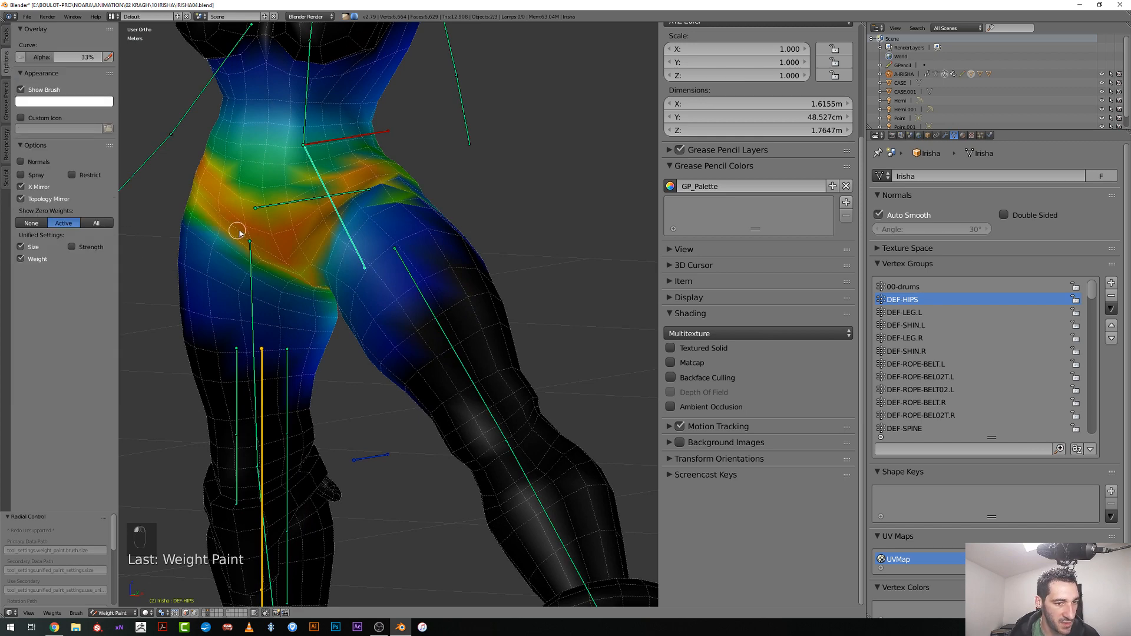
pyautogui.moveTo(239, 233); pyautogui.dragTo(217, 227, button='middle')
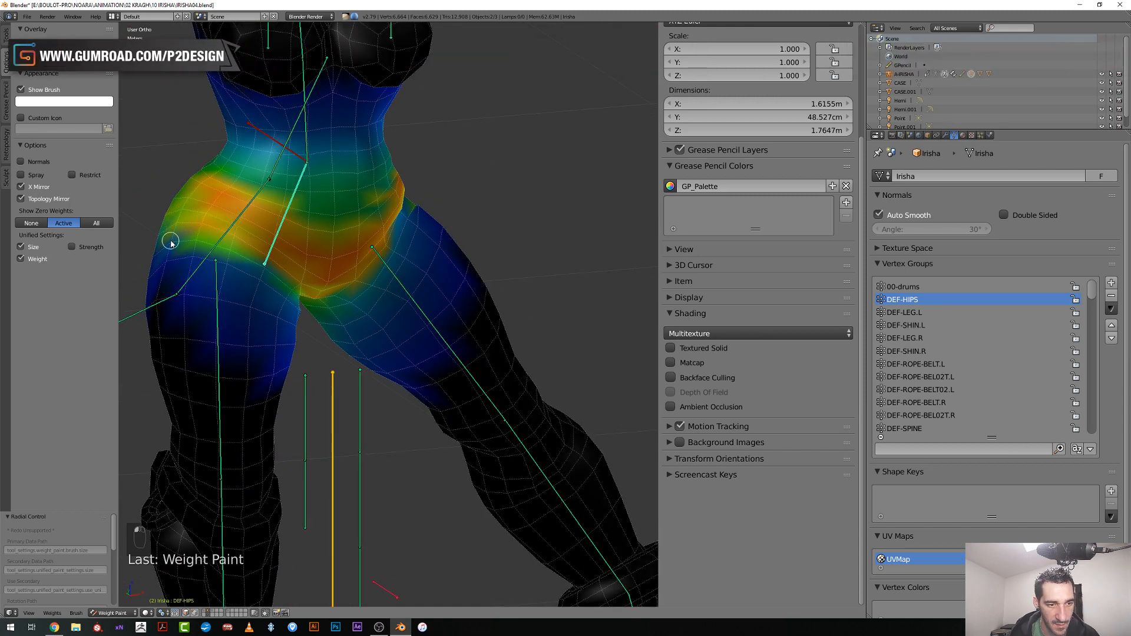
# Check the DEF-HIPS weights around both hips and turn off X Mirror for weight painting
pyautogui.moveTo(174, 243); pyautogui.dragTo(139, 227, button='middle')
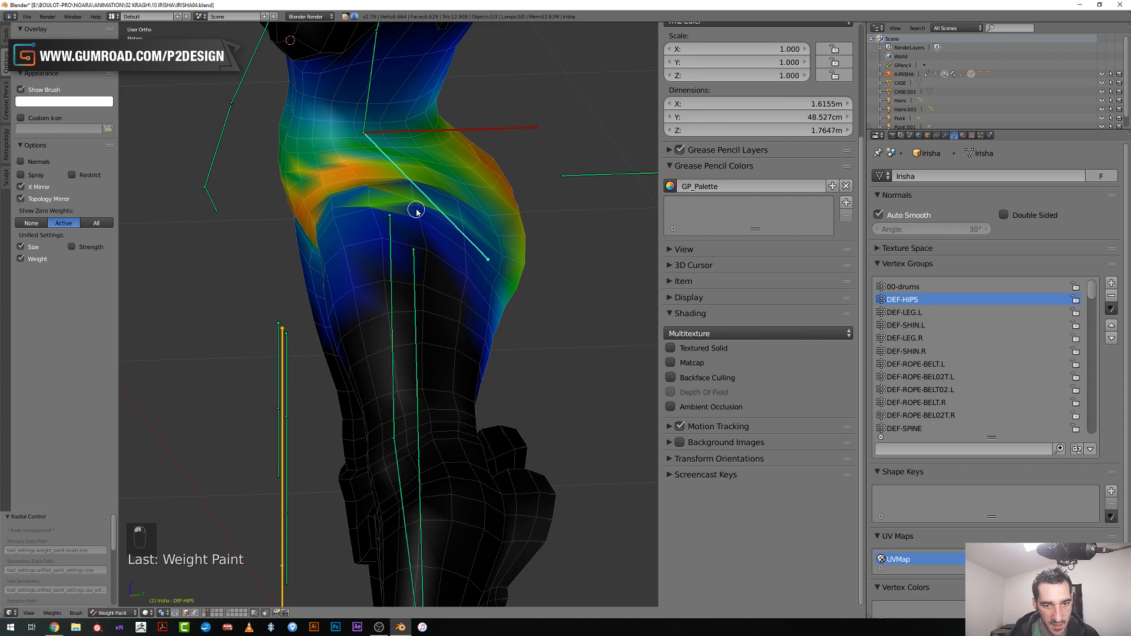
pyautogui.moveTo(290, 207); pyautogui.dragTo(397, 208, button='middle')
pyautogui.scroll(-4, 382, 227)
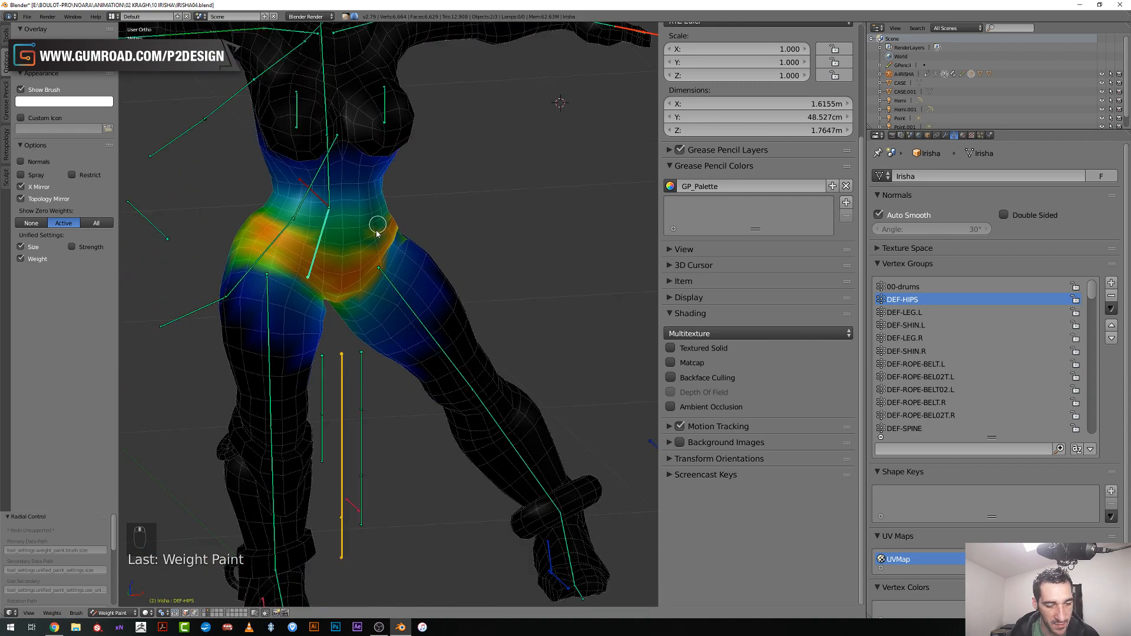
pyautogui.moveTo(312, 266); pyautogui.dragTo(347, 280, button='middle')
pyautogui.scroll(2, 307, 293)
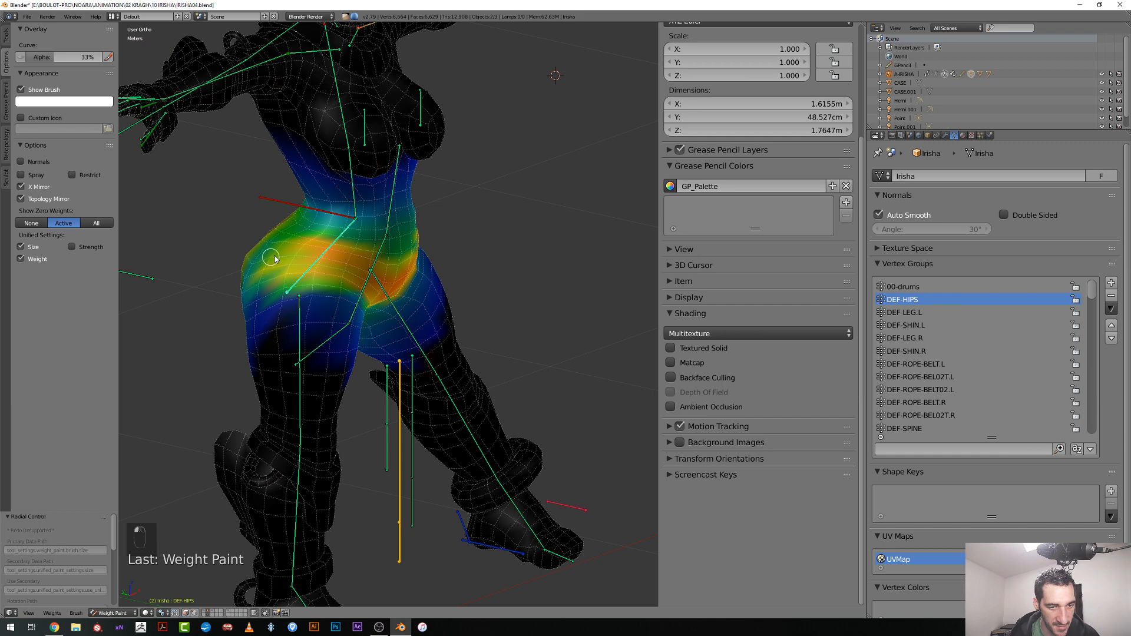
pyautogui.scroll(2, 275, 259)
pyautogui.moveTo(318, 260); pyautogui.dragTo(303, 283, button='middle')
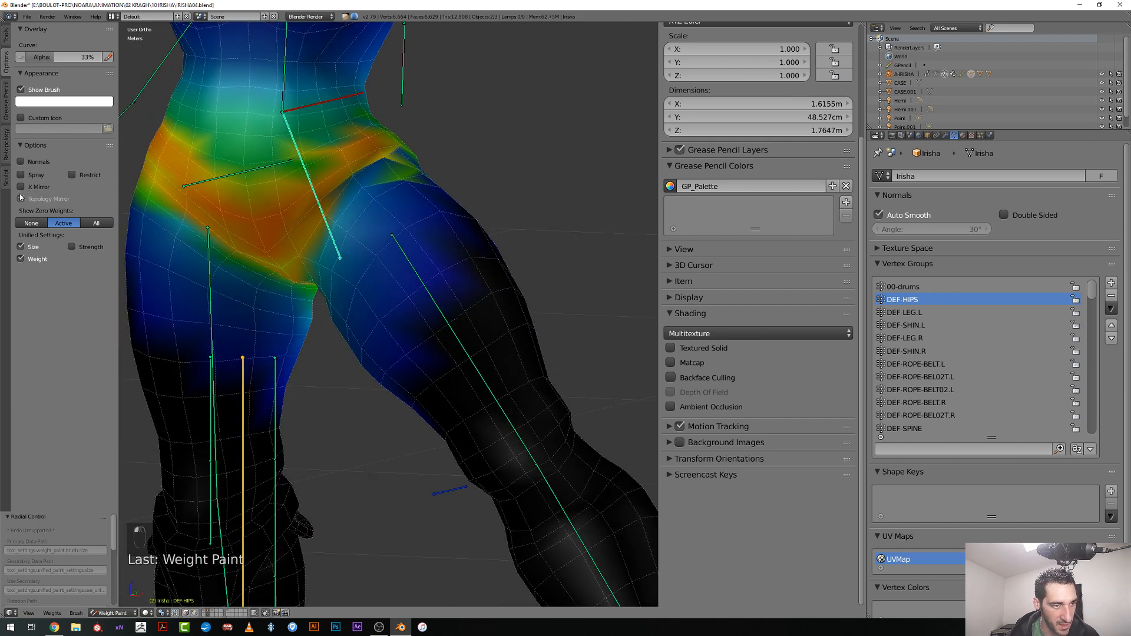
# Resize the brush and dab DEF-HIPS weight on the front of the pelvis toward the left hip
pyautogui.keyDown('shift'); pyautogui.scroll(3, 298, 265); pyautogui.keyUp('shift')
pyautogui.press('f')
pyautogui.click(298, 265)
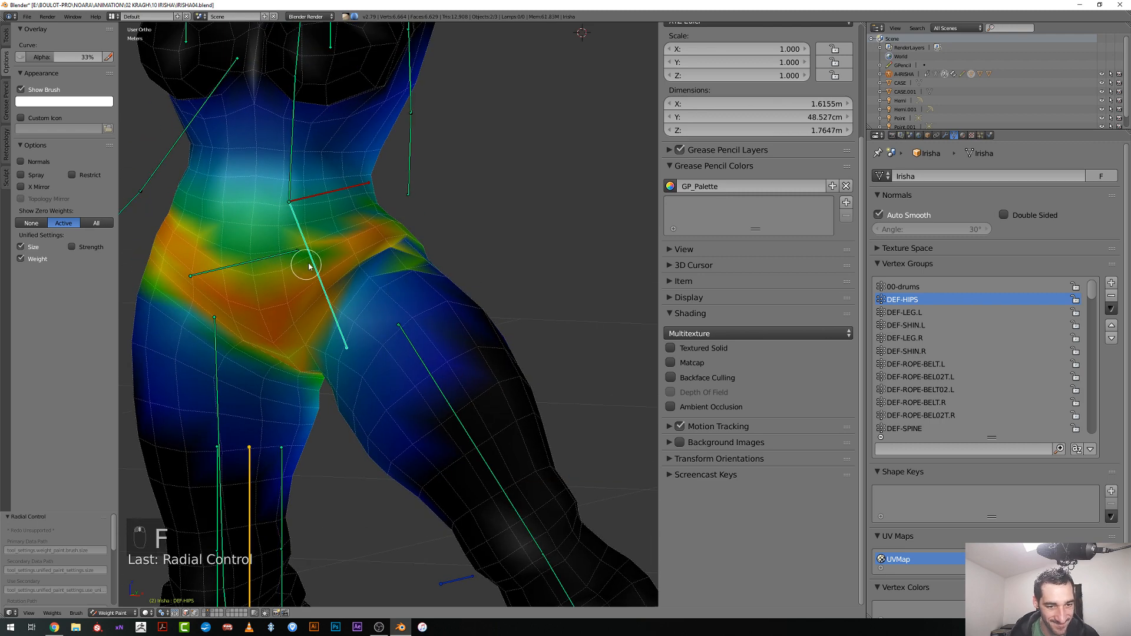
pyautogui.click(298, 267)
pyautogui.moveTo(294, 273); pyautogui.dragTo(324, 244, button='middle')
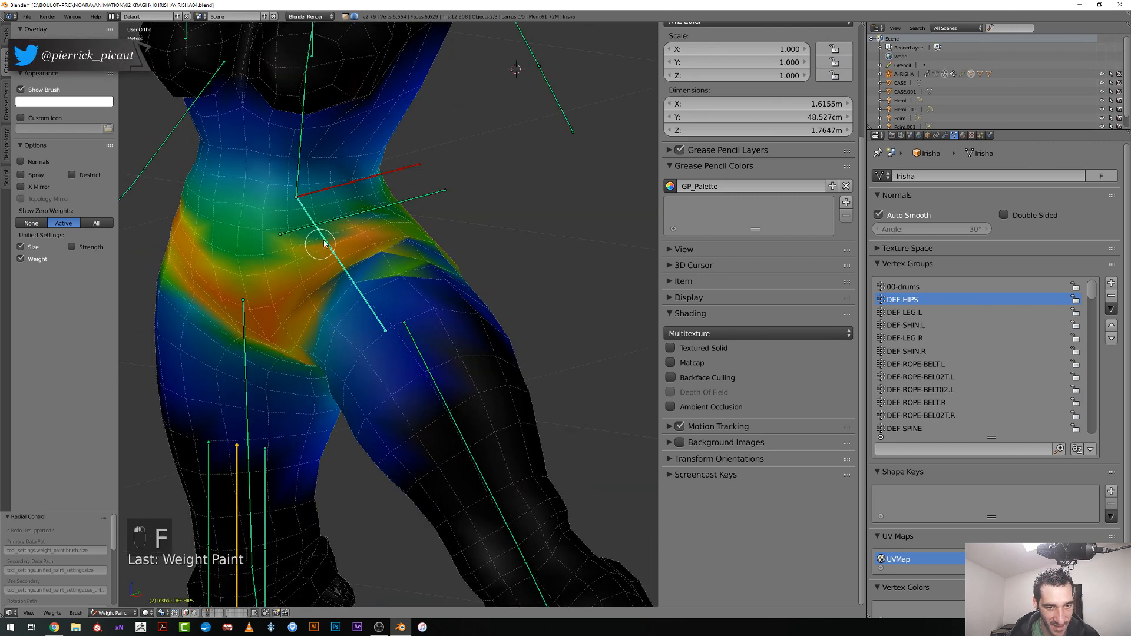
pyautogui.press('f')
pyautogui.click(318, 235)
pyautogui.click(324, 235)
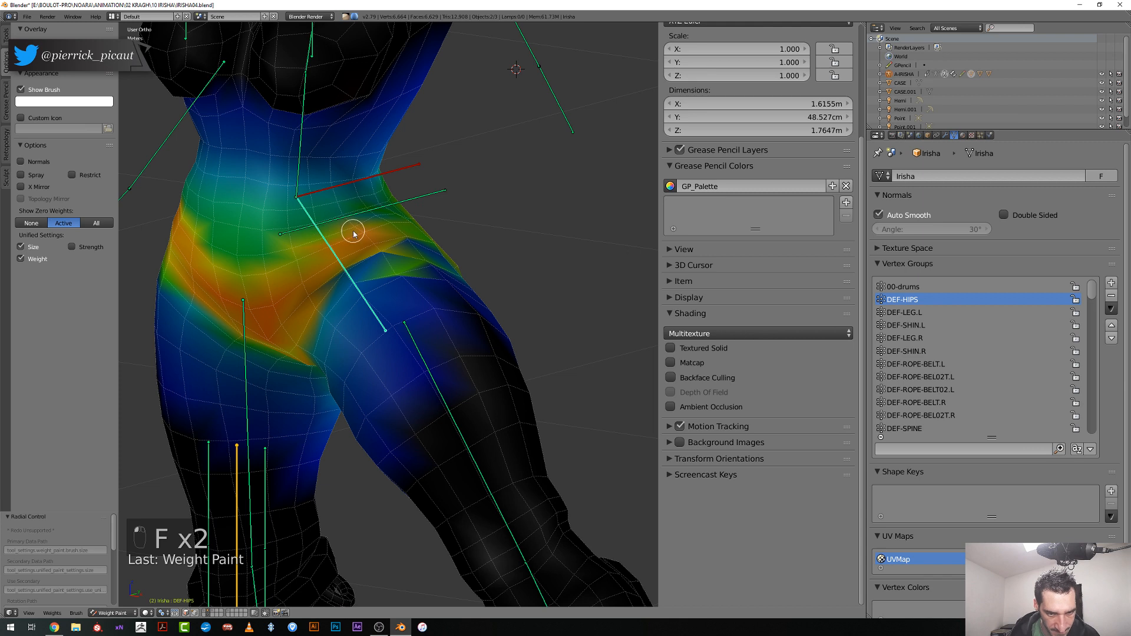
# Paint DEF-HIPS weight into the dark patches along the left hip crease above the thigh
pyautogui.scroll(2, 379, 221)
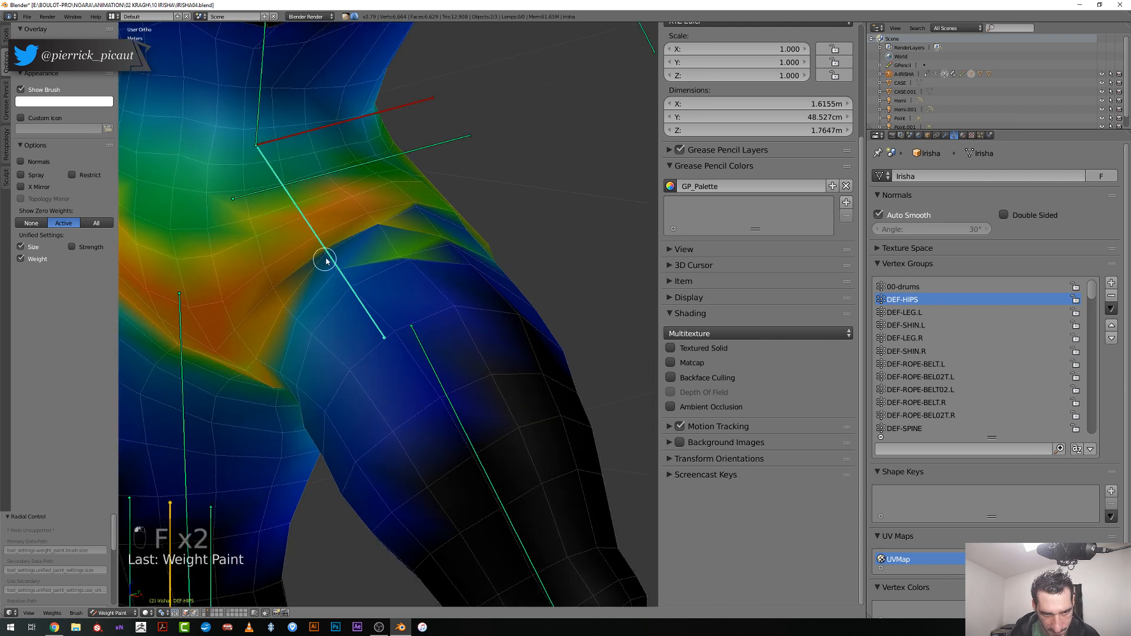
pyautogui.moveTo(380, 236); pyautogui.dragTo(381, 233)
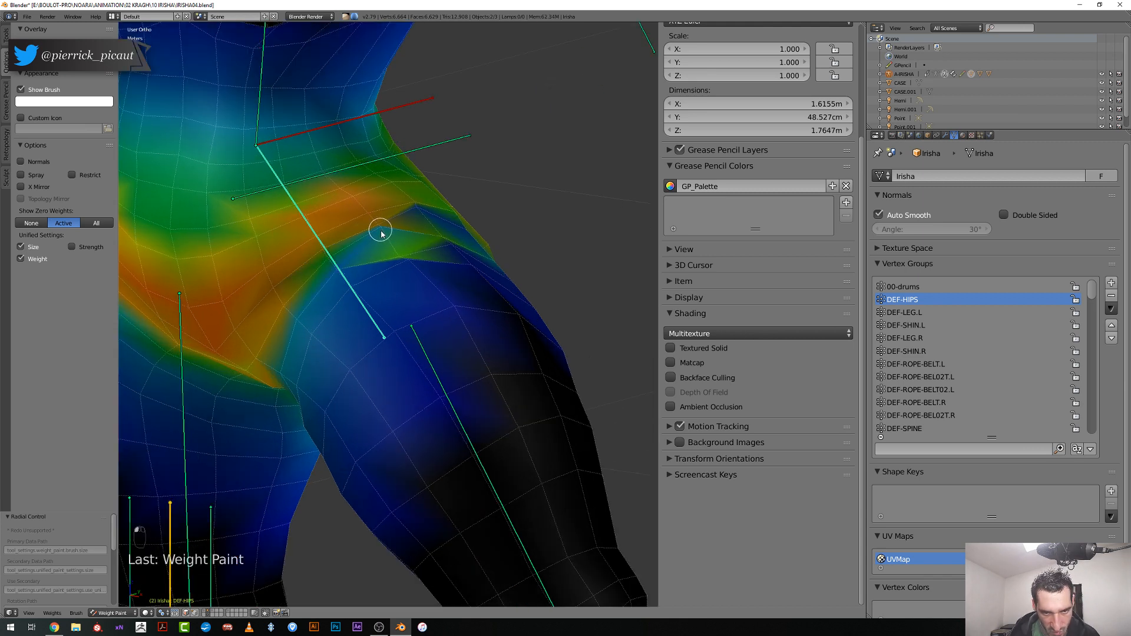
pyautogui.moveTo(387, 234); pyautogui.dragTo(372, 232, button='middle')
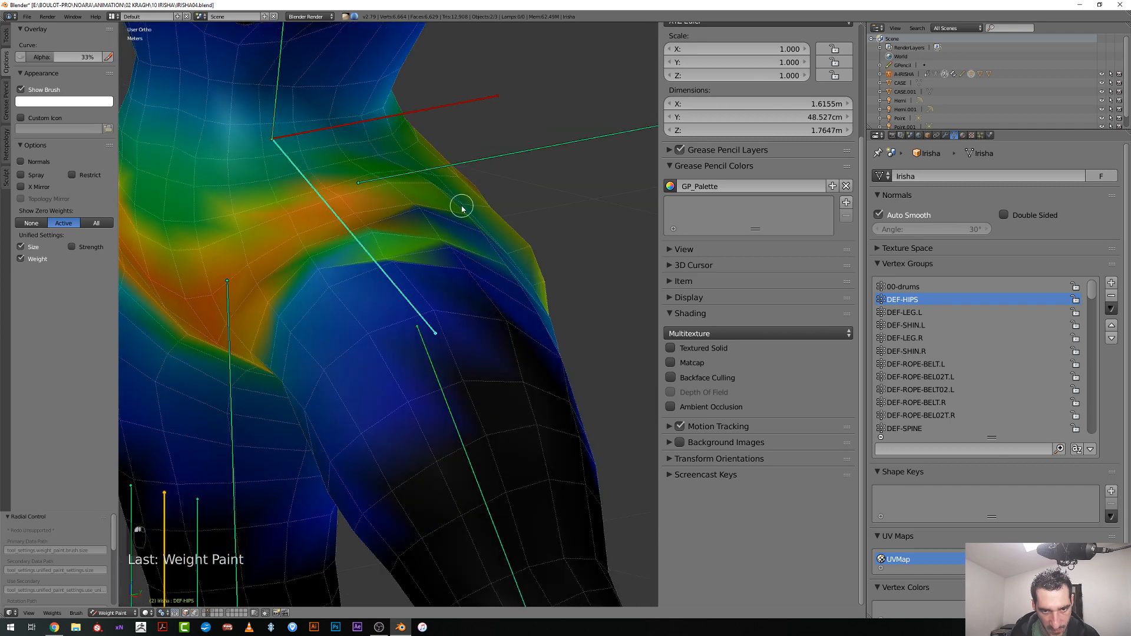
pyautogui.press('f')
pyautogui.click(445, 214)
pyautogui.moveTo(426, 213); pyautogui.dragTo(420, 213)
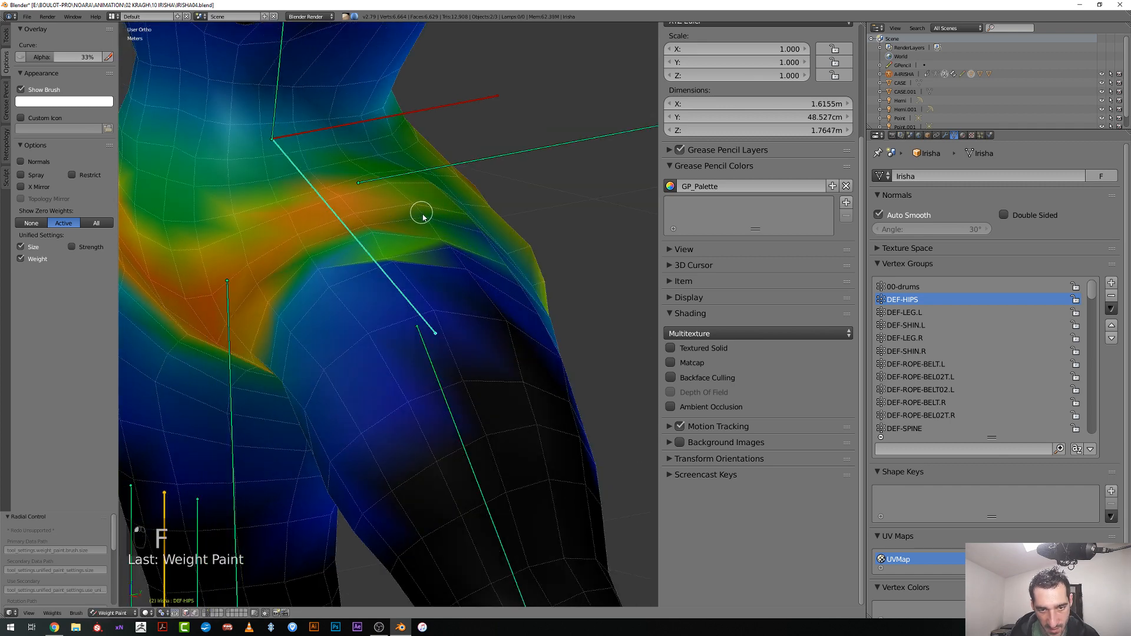
# Dab more DEF-HIPS weight over the outer left hip, resizing the brush between dabs
pyautogui.moveTo(428, 225); pyautogui.dragTo(421, 255, button='middle')
pyautogui.press('f')
pyautogui.click(429, 245)
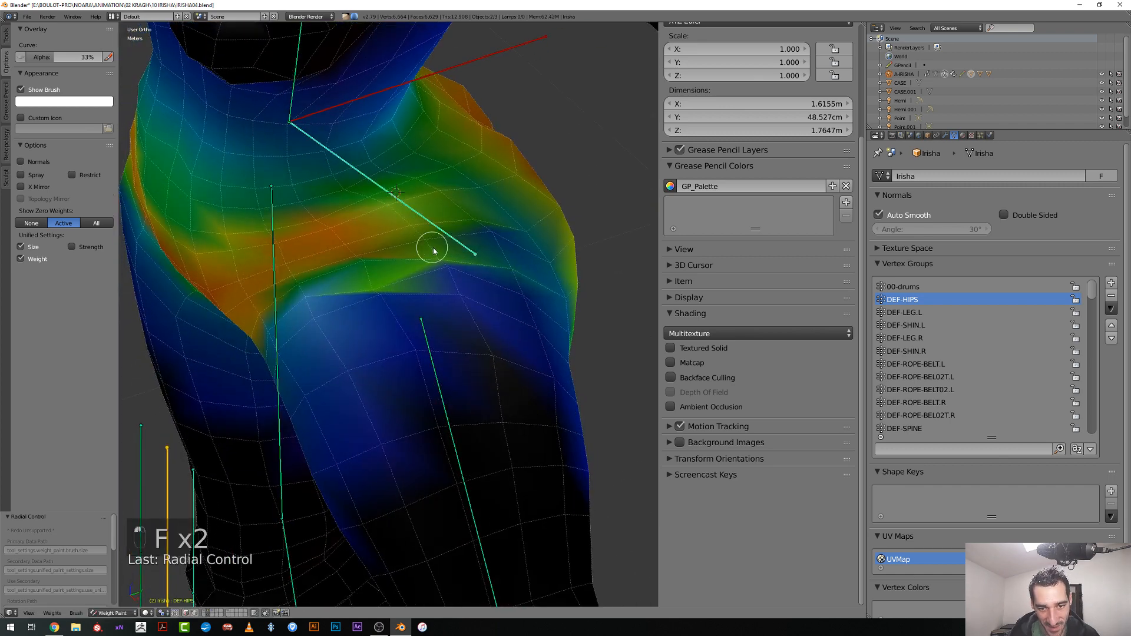
pyautogui.click(423, 242)
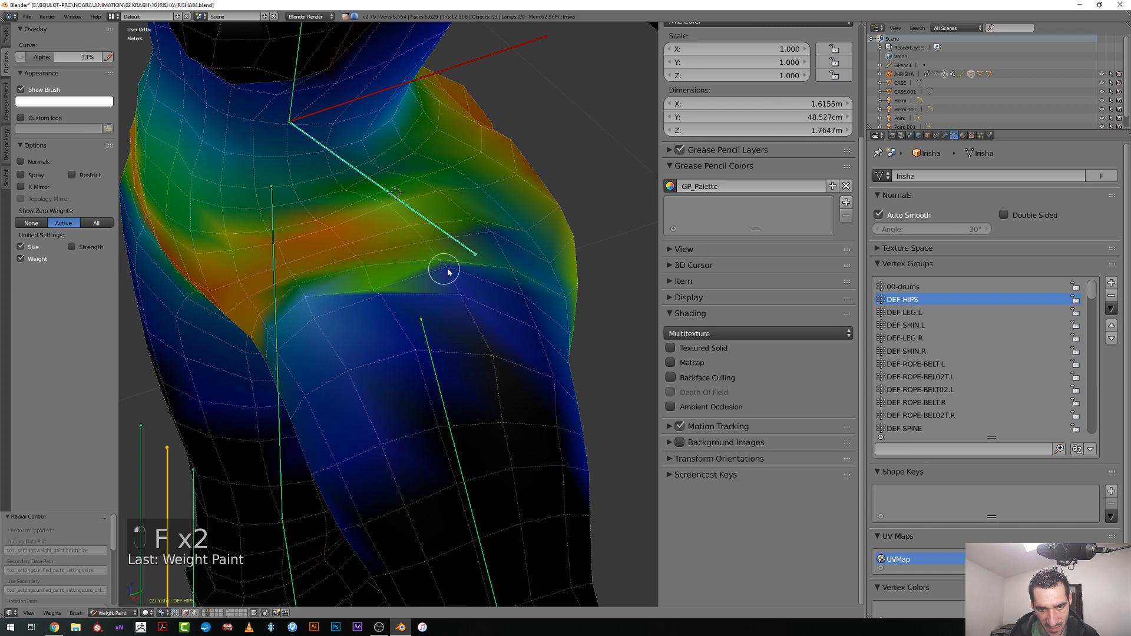
pyautogui.press('f')
pyautogui.click(476, 259)
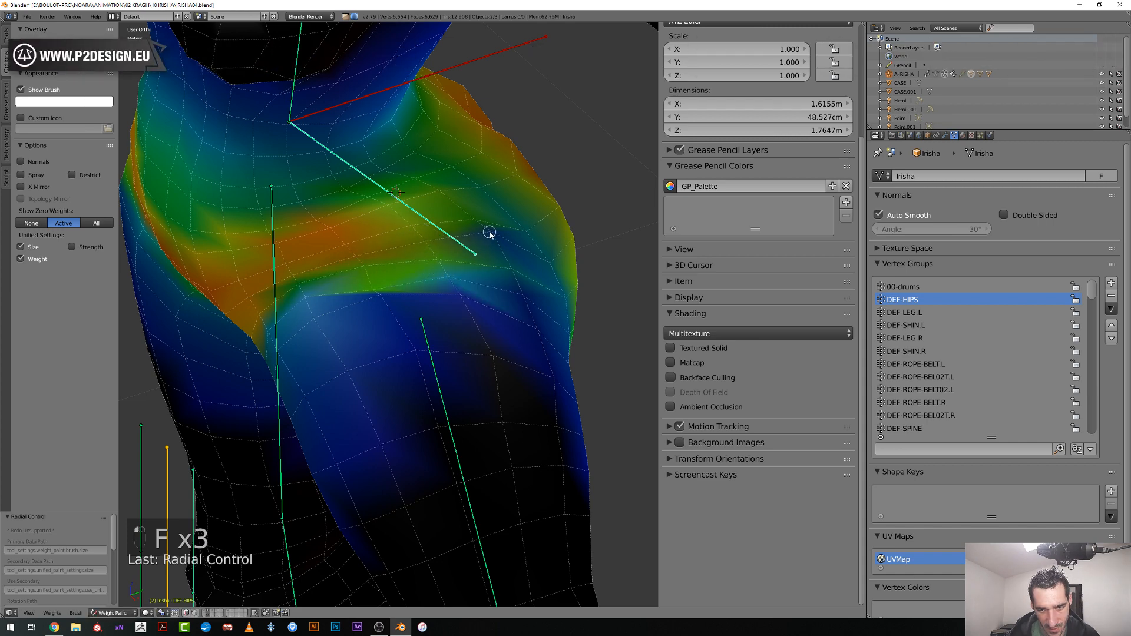
pyautogui.click(483, 252)
# Fill in DEF-HIPS weight on the side of the left hip, extending it along the top of the thigh
pyautogui.moveTo(480, 255); pyautogui.dragTo(467, 263, button='middle')
pyautogui.press('f')
pyautogui.click(495, 256)
pyautogui.click(500, 266)
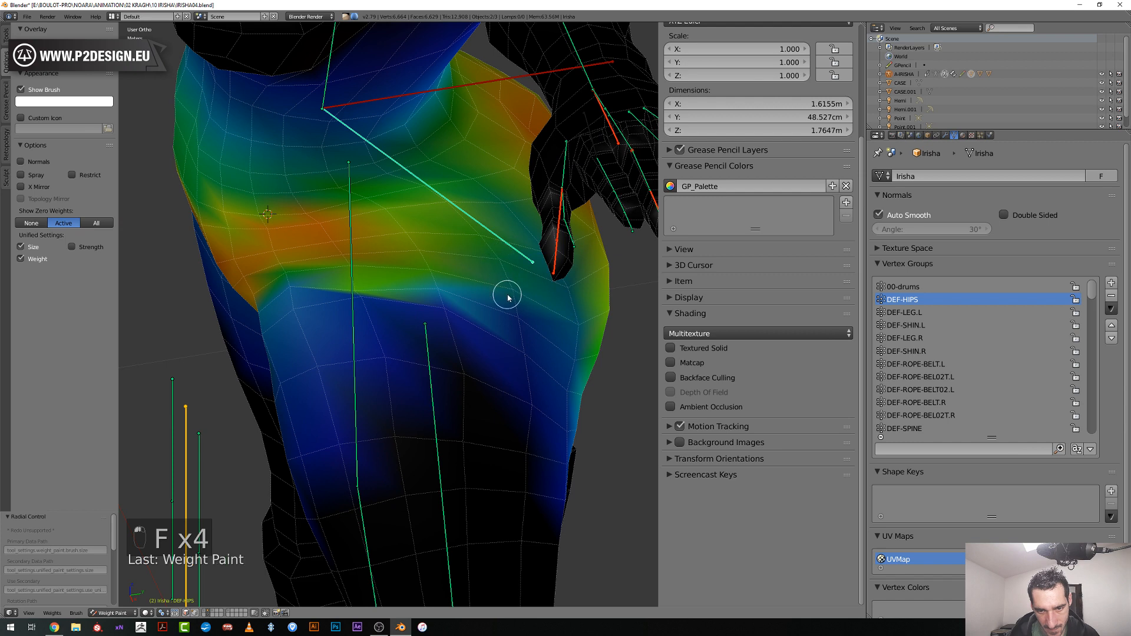
pyautogui.moveTo(440, 287); pyautogui.dragTo(430, 269)
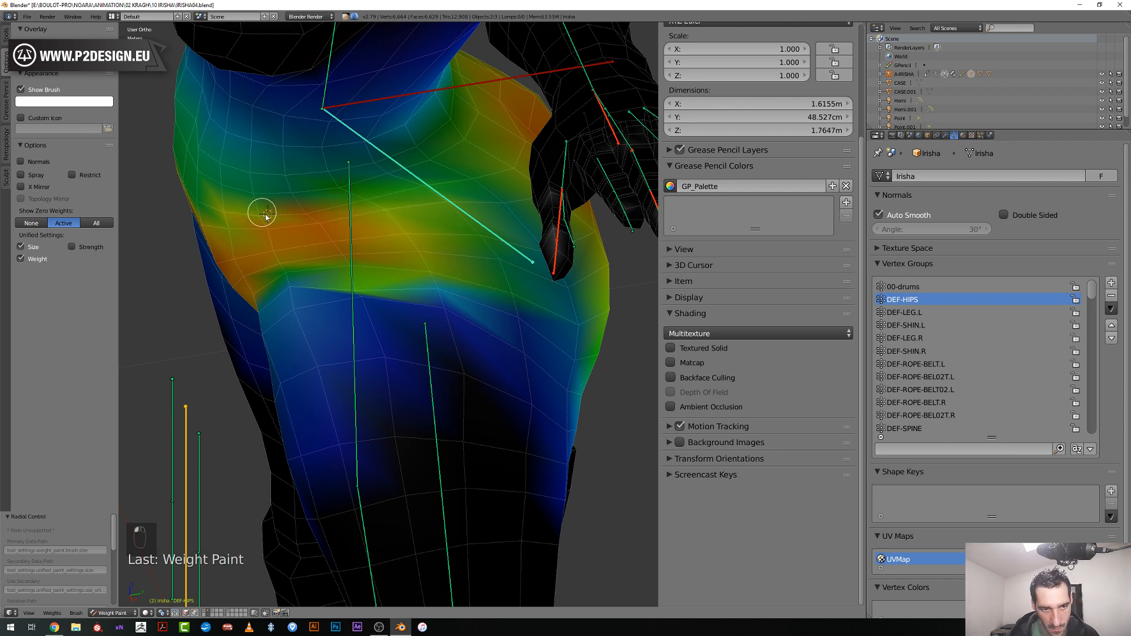
# Resize the brush and blend the DEF-HIPS weight from the side of the left hip toward the back
pyautogui.moveTo(438, 209); pyautogui.dragTo(366, 233, button='middle')
pyautogui.press('f')
pyautogui.click(404, 254)
pyautogui.moveTo(417, 291); pyautogui.dragTo(417, 289)
pyautogui.moveTo(412, 277)
pyautogui.mouseDown(button='middle')
pyautogui.moveTo(455, 290)
pyautogui.moveTo(472, 313)
pyautogui.moveTo(482, 278)
pyautogui.mouseUp(button='middle')
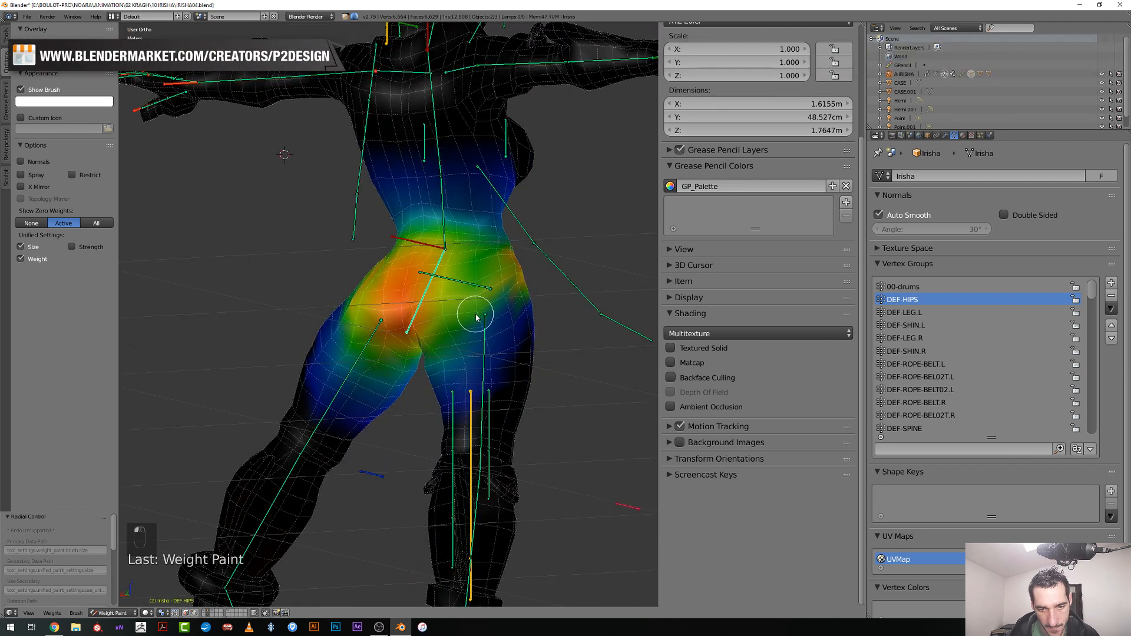
# Select CTRL-FOOT.L, copy its pose and paste it flipped onto the opposite foot, working from the back view
pyautogui.scroll(-3, 472, 316)
pyautogui.moveTo(449, 438); pyautogui.dragTo(303, 517, button='middle')
pyautogui.rightClick(290, 512)
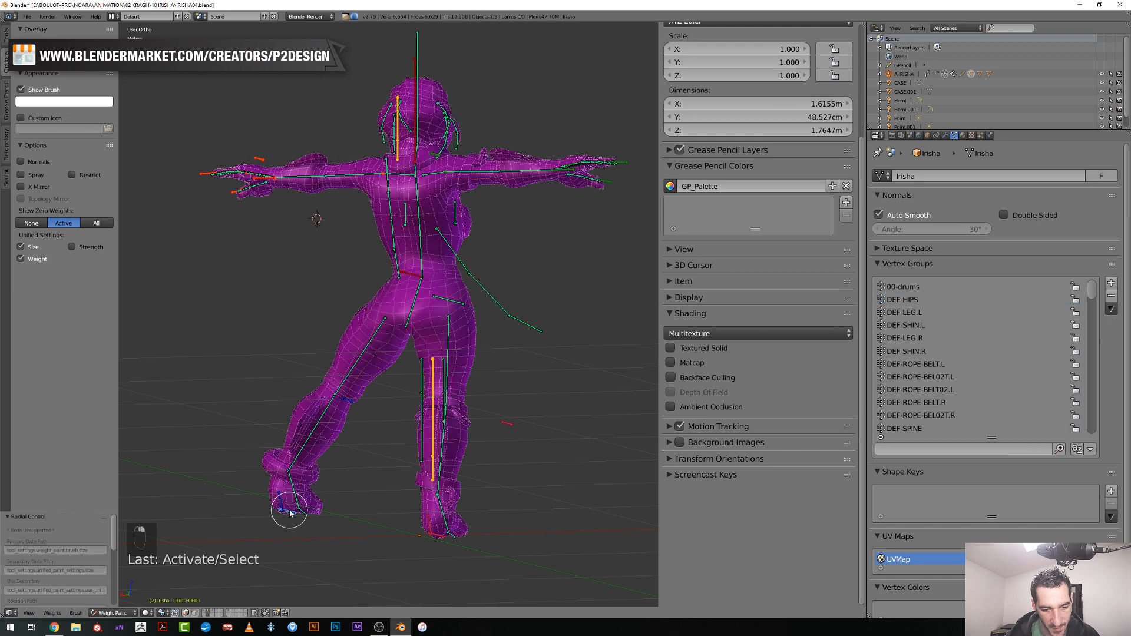
pyautogui.press('ctrl+KP_1')
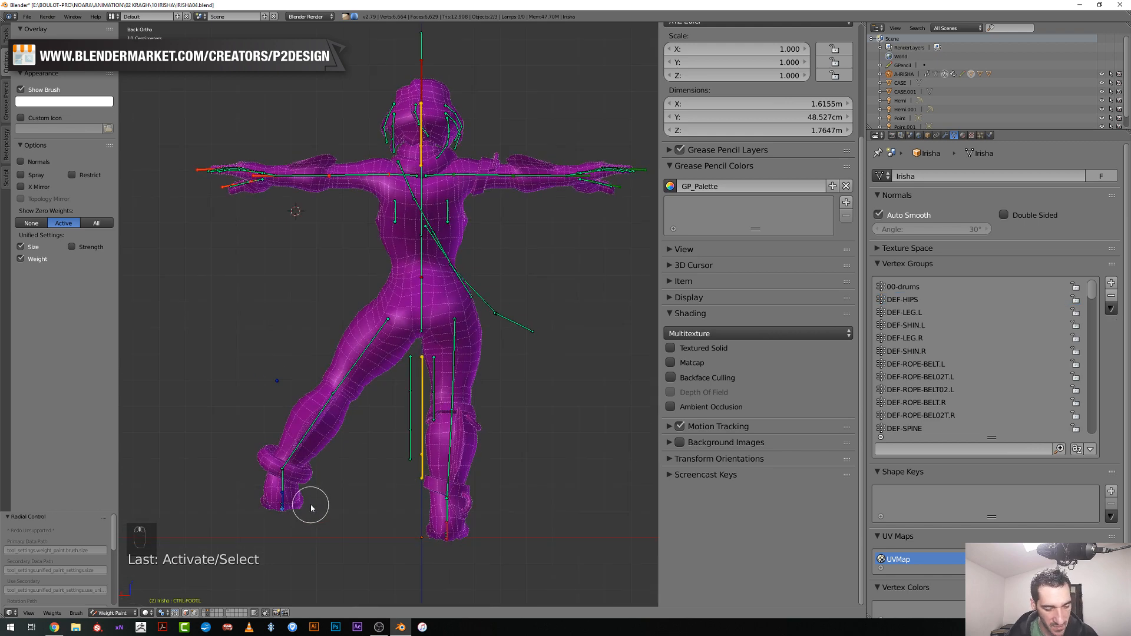
pyautogui.hotkey('ctrl', 'c')
pyautogui.hotkey('ctrl', 'shift', 'v')
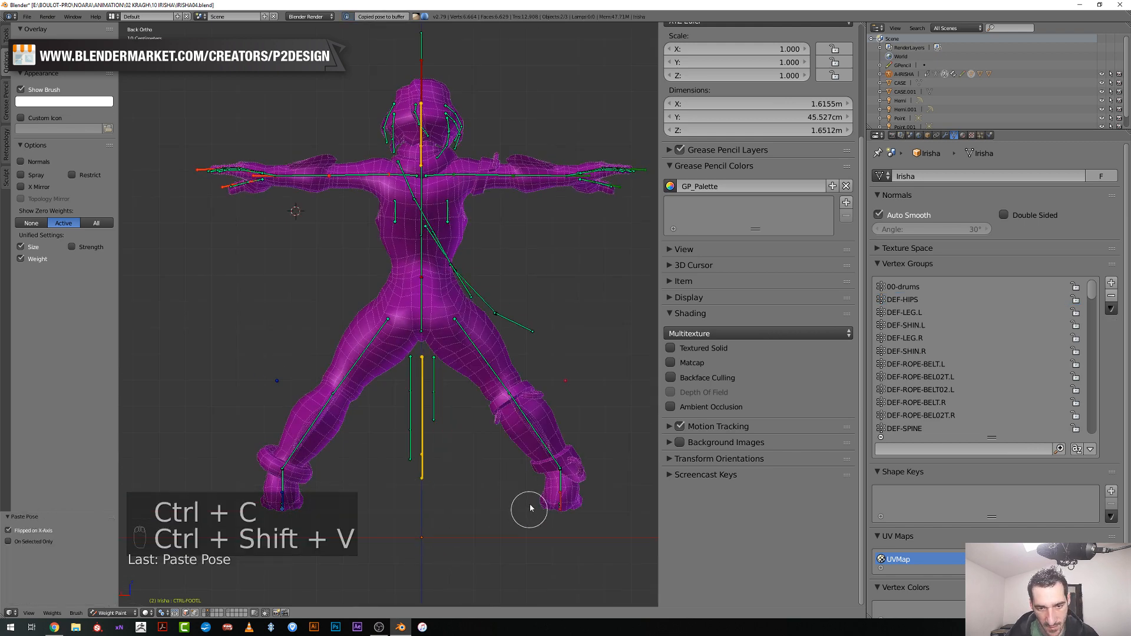
# Reselect the DEF-HIPS bone and paint its weight on the back of the right hip with a resized brush
pyautogui.scroll(2, 460, 401)
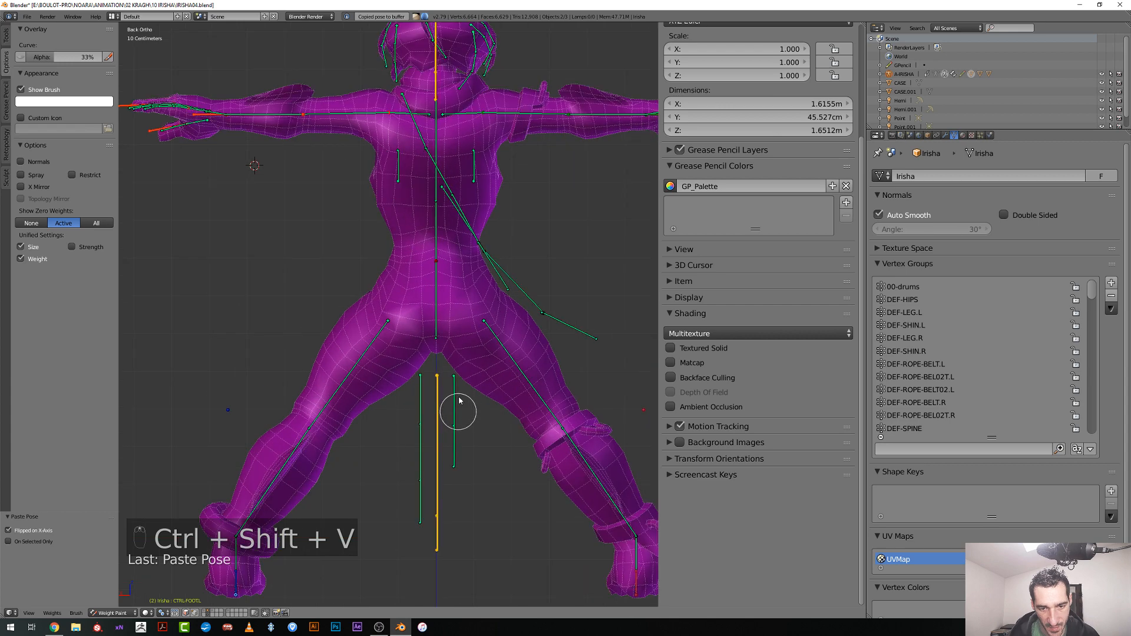
pyautogui.rightClick(437, 333)
pyautogui.scroll(3, 437, 333)
pyautogui.moveTo(437, 333)
pyautogui.mouseDown(button='middle')
pyautogui.moveTo(458, 348)
pyautogui.moveTo(450, 331)
pyautogui.mouseUp(button='middle')
pyautogui.press('f')
pyautogui.click(433, 329)
pyautogui.moveTo(498, 295); pyautogui.dragTo(505, 293)
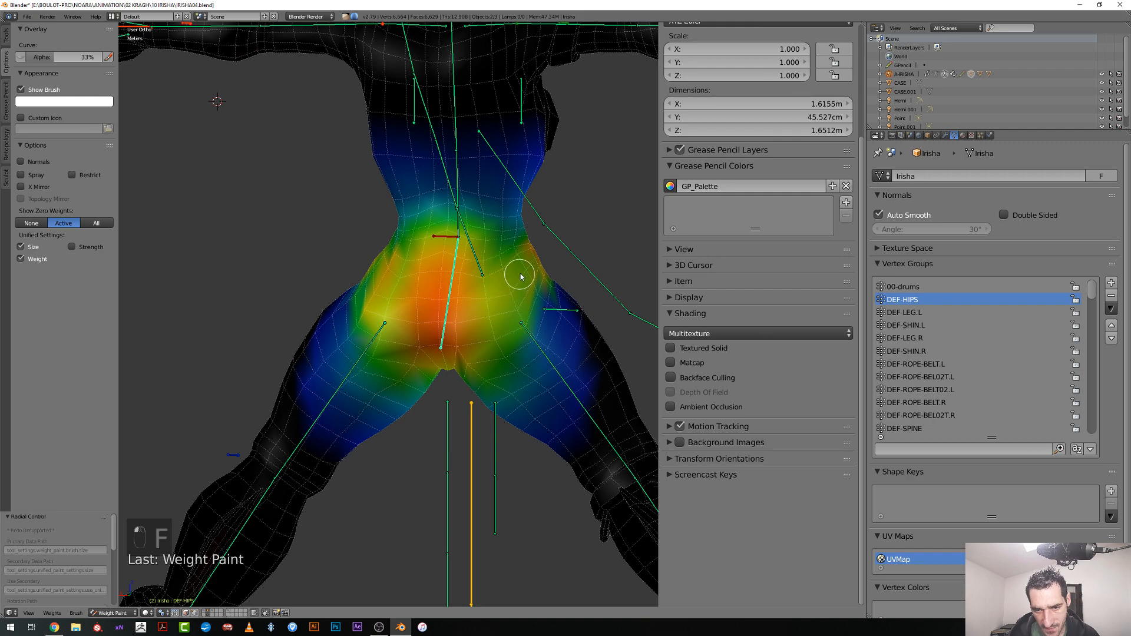
# Resize the brush and smooth the DEF-HIPS weight over the side of the left hip beside the buttock
pyautogui.moveTo(503, 259)
pyautogui.mouseDown(button='middle')
pyautogui.moveTo(441, 285)
pyautogui.moveTo(440, 308)
pyautogui.moveTo(422, 304)
pyautogui.mouseUp(button='middle')
pyautogui.press('f')
pyautogui.click(422, 299)
pyautogui.moveTo(422, 298); pyautogui.dragTo(417, 277)
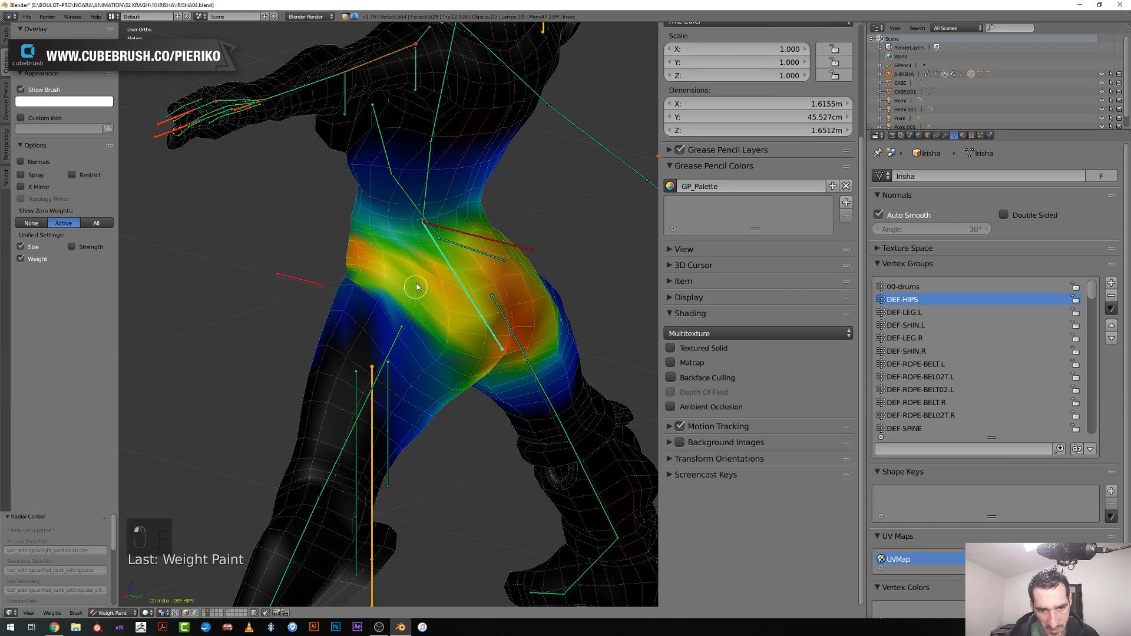
pyautogui.moveTo(417, 285); pyautogui.dragTo(414, 282)
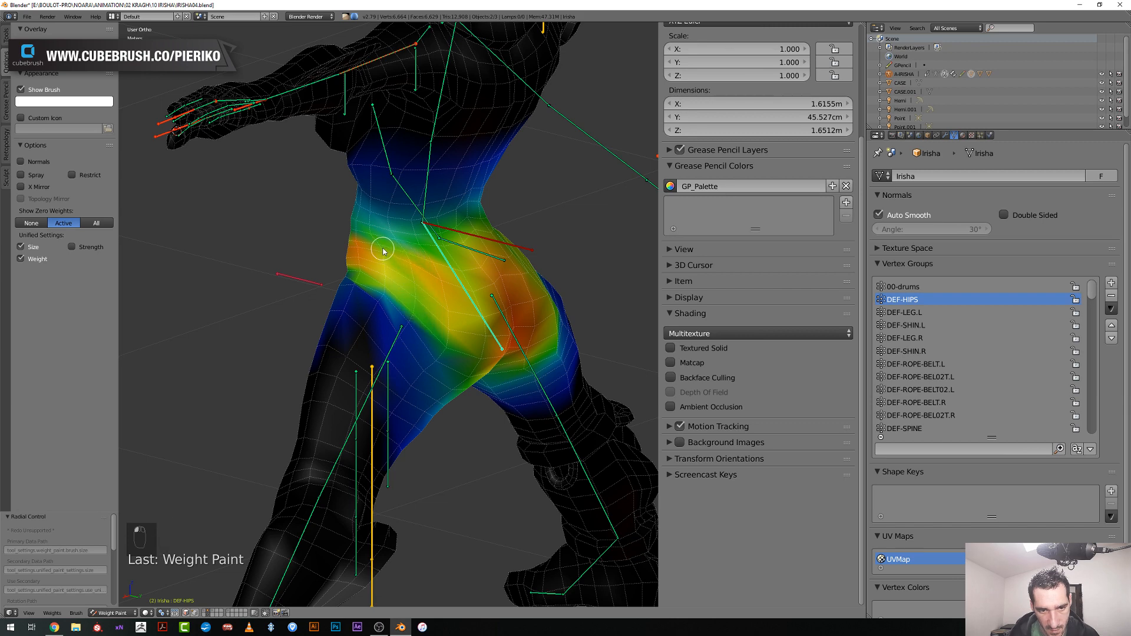
# Touch up the DEF-HIPS weight along the front of the left hip crease near the groin
pyautogui.moveTo(330, 252); pyautogui.dragTo(343, 251, button='middle')
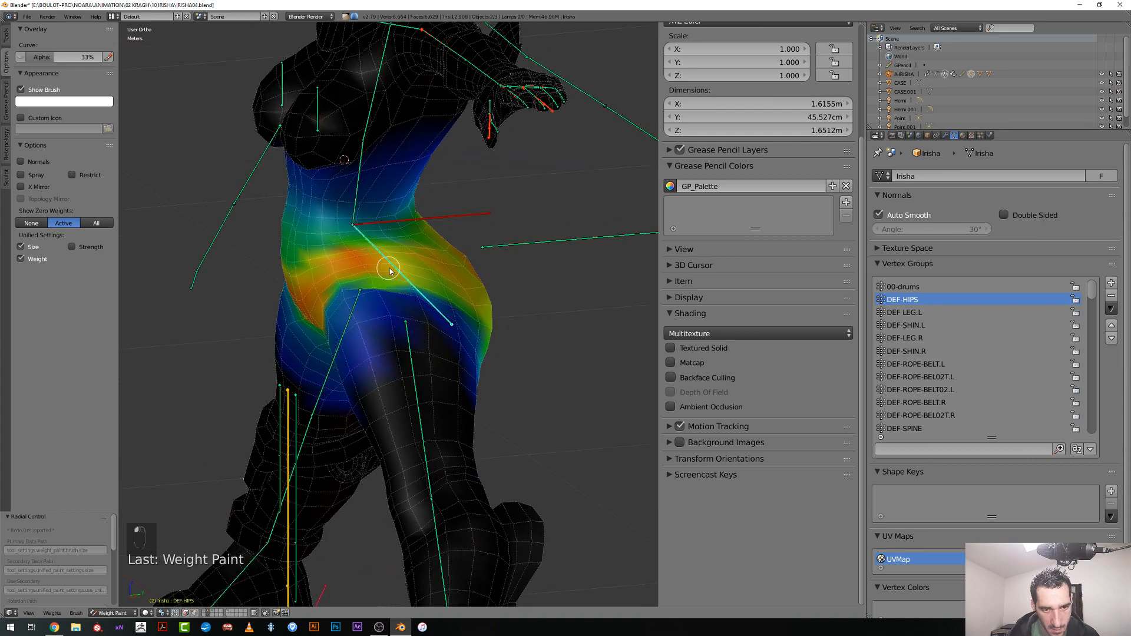
pyautogui.moveTo(389, 271)
pyautogui.mouseDown(button='middle')
pyautogui.moveTo(390, 262)
pyautogui.moveTo(399, 303)
pyautogui.moveTo(346, 303)
pyautogui.mouseUp(button='middle')
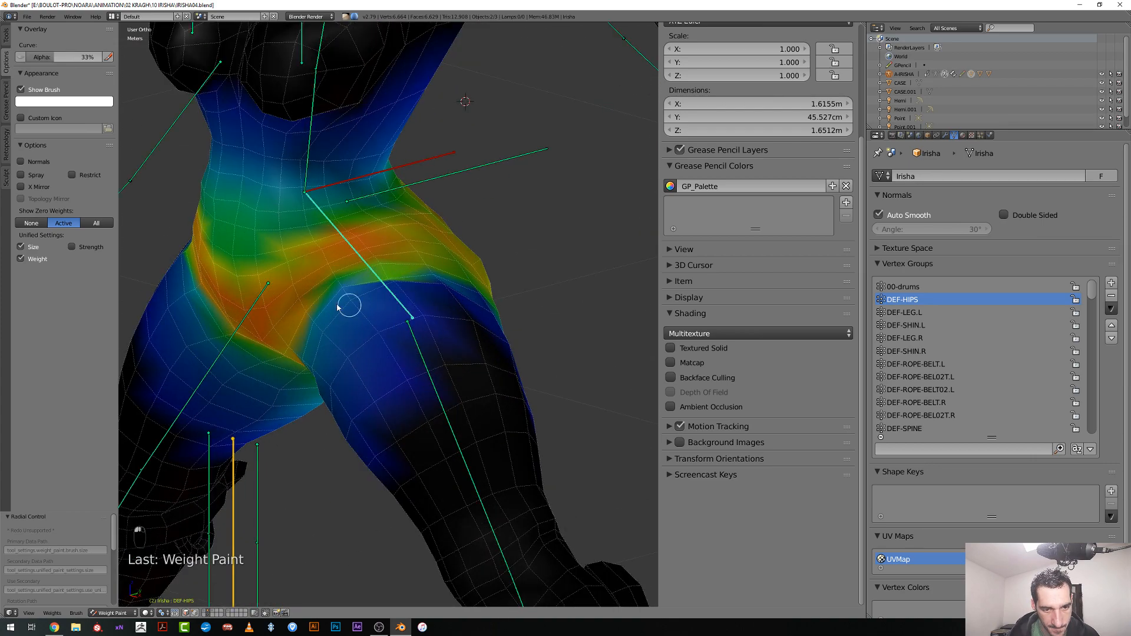
pyautogui.press('f')
pyautogui.click(342, 290)
pyautogui.moveTo(343, 290); pyautogui.dragTo(342, 287)
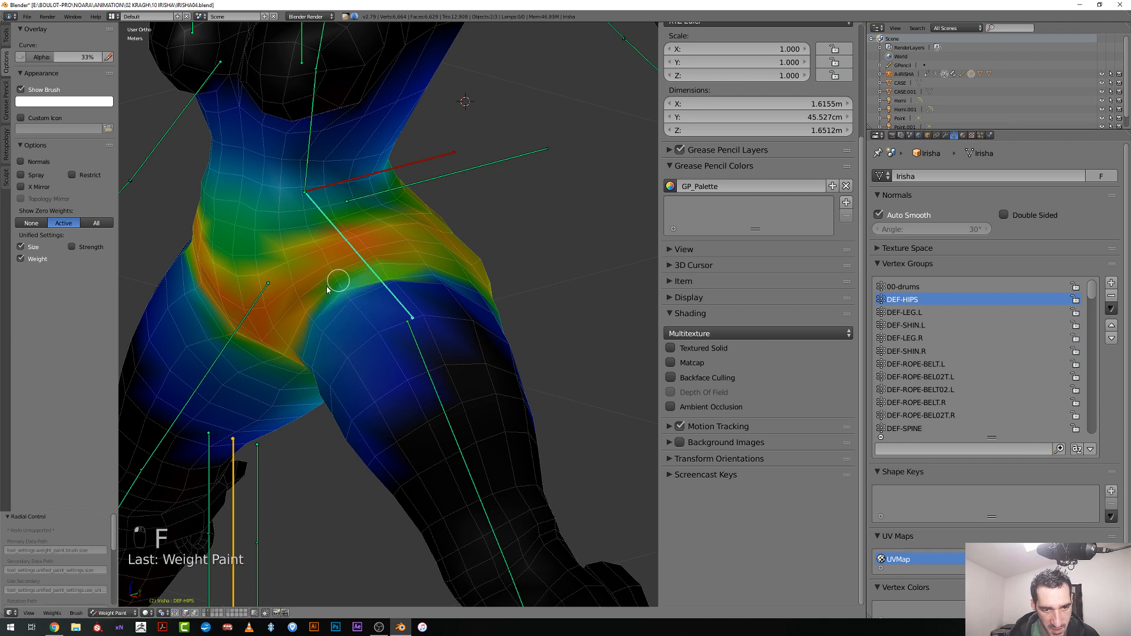
# Enlarge the brush and paint DEF-HIPS weight down both groin edges toward the crotch
pyautogui.moveTo(328, 289); pyautogui.dragTo(329, 295, button='middle')
pyautogui.scroll(-5, 318, 350)
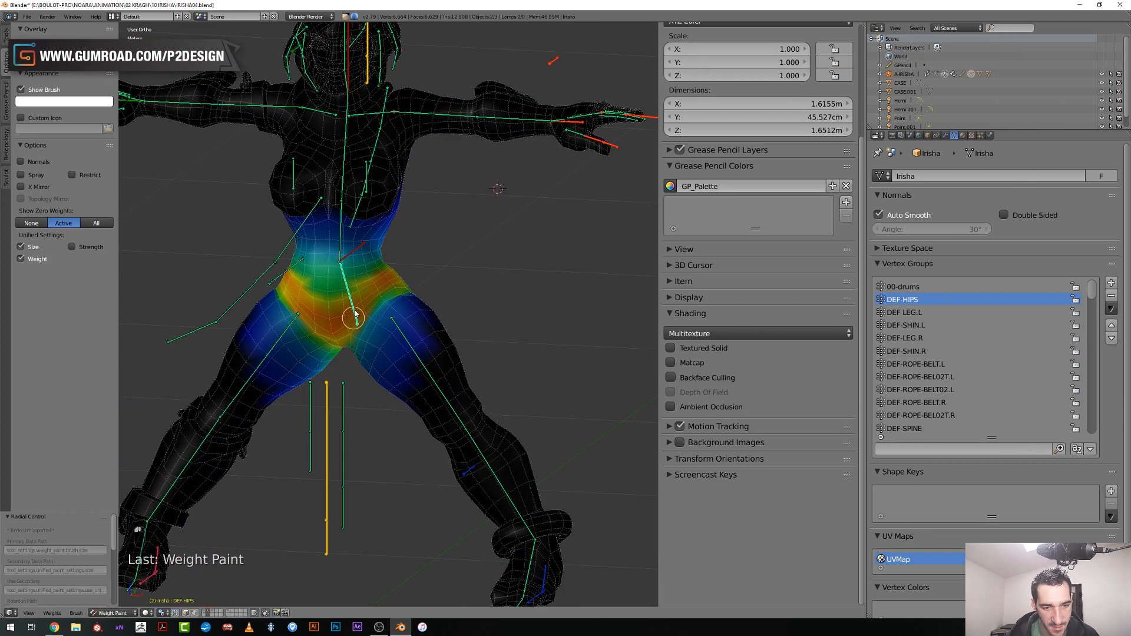
pyautogui.scroll(-5, 355, 316)
pyautogui.scroll(7, 366, 396)
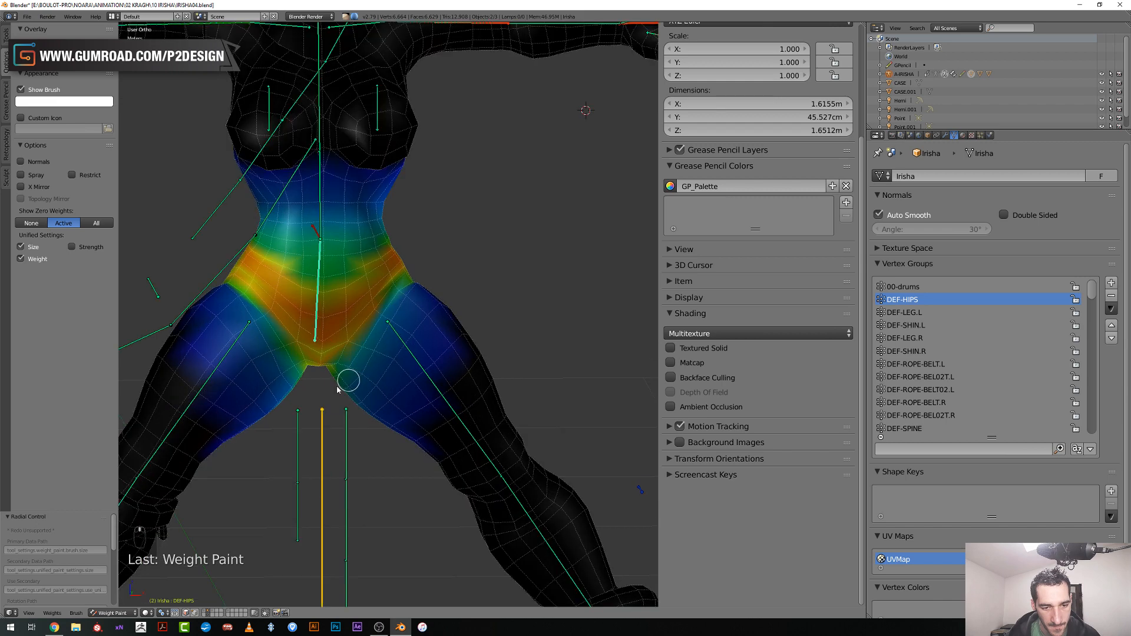
pyautogui.scroll(4, 307, 378)
pyautogui.press('f')
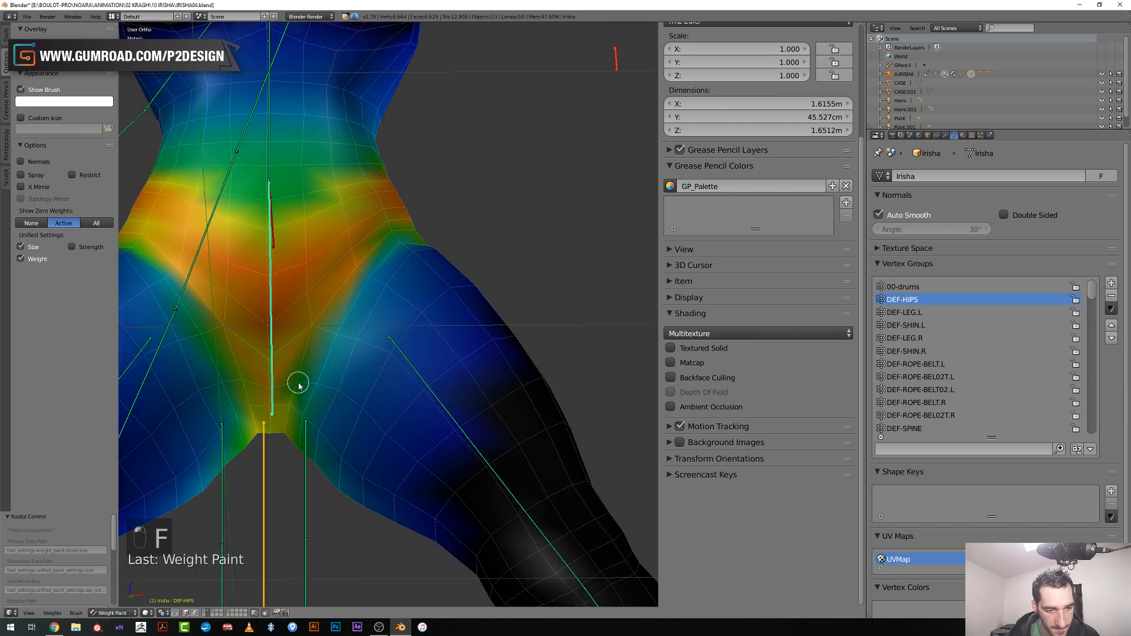
pyautogui.press('f')
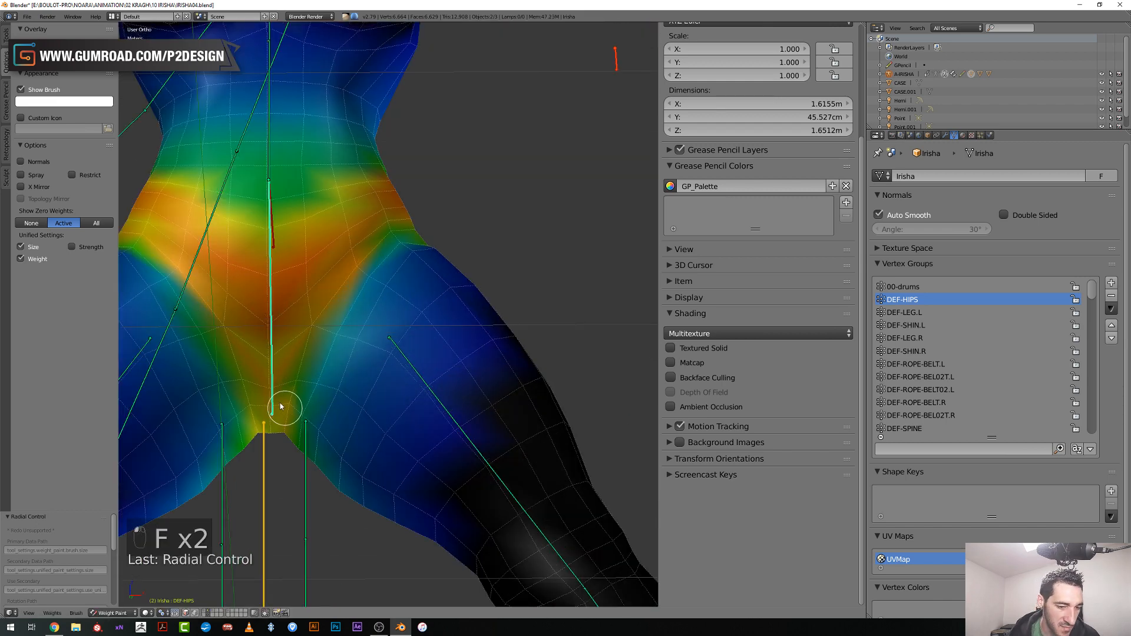
pyautogui.moveTo(229, 326); pyautogui.dragTo(251, 406)
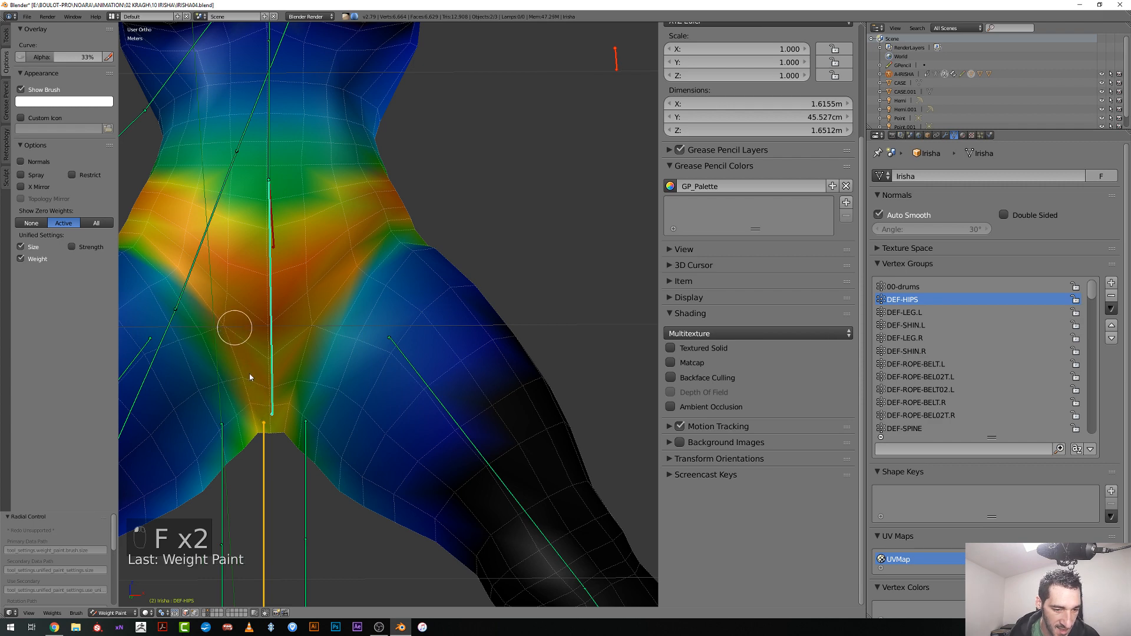
pyautogui.moveTo(290, 354)
pyautogui.mouseDown()
pyautogui.moveTo(265, 404)
pyautogui.moveTo(305, 320)
pyautogui.mouseUp()
# Dab DEF-HIPS weight along the underside of the crotch with a resized brush, then return to the front view
pyautogui.moveTo(265, 384)
pyautogui.mouseDown(button='middle')
pyautogui.moveTo(265, 397)
pyautogui.moveTo(270, 374)
pyautogui.mouseUp(button='middle')
pyautogui.press('f')
pyautogui.click(265, 423)
pyautogui.click(265, 417)
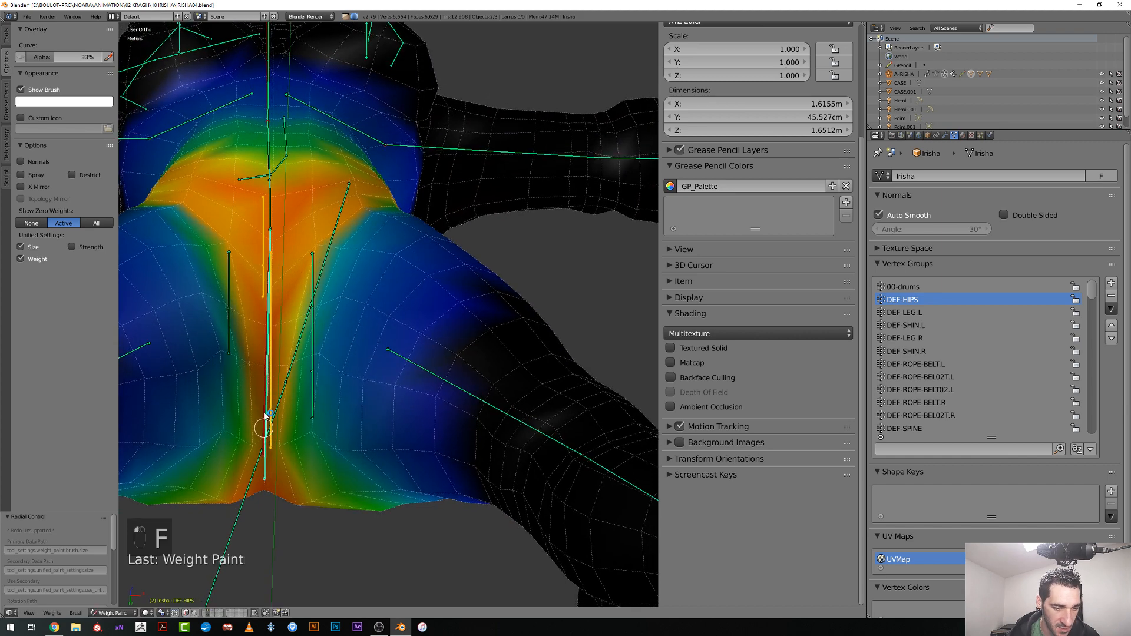
pyautogui.scroll(-8, 268, 315)
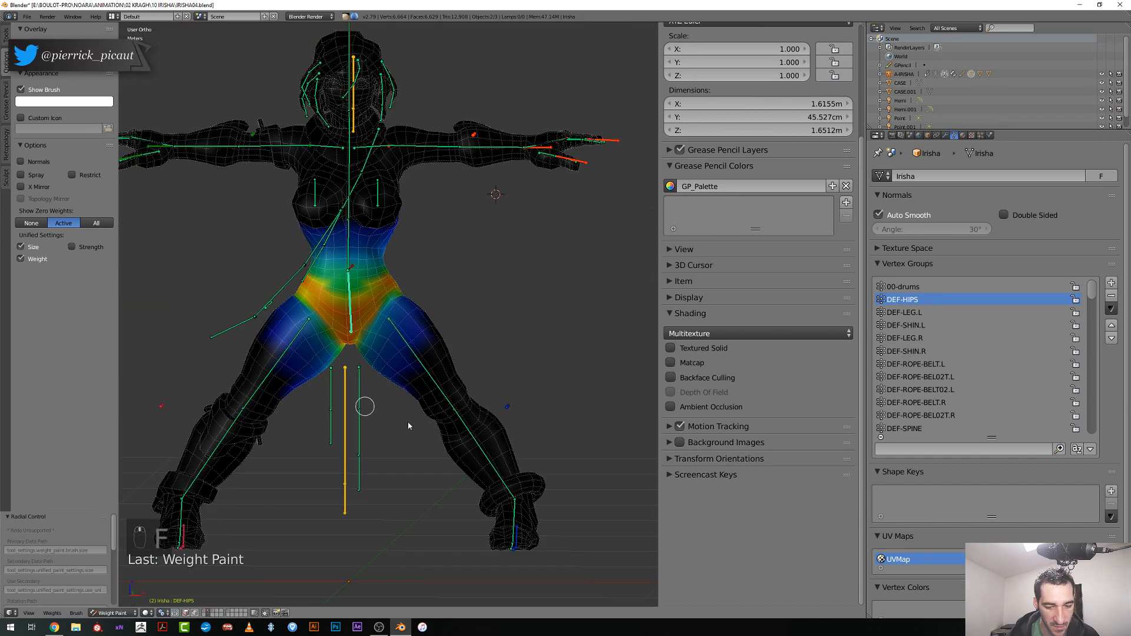
pyautogui.press('KP_1')
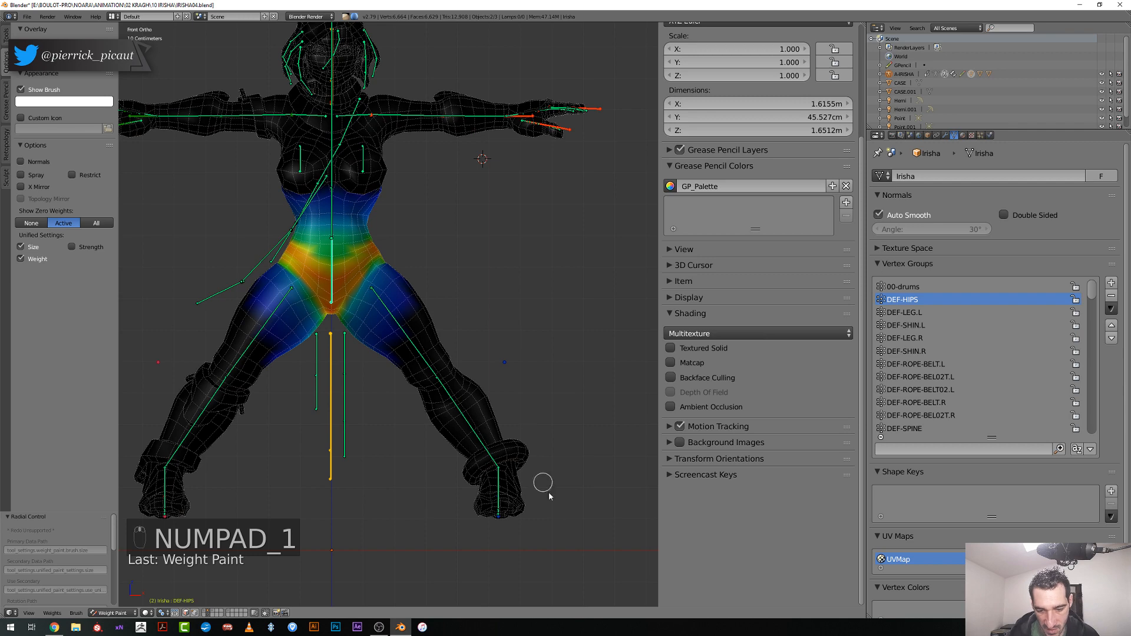
# Select the left foot control, then lift and rotate it to raise the left leg into a bent test pose
pyautogui.moveTo(549, 494); pyautogui.dragTo(522, 519, button='middle')
pyautogui.rightClick(492, 522)
pyautogui.press('g')
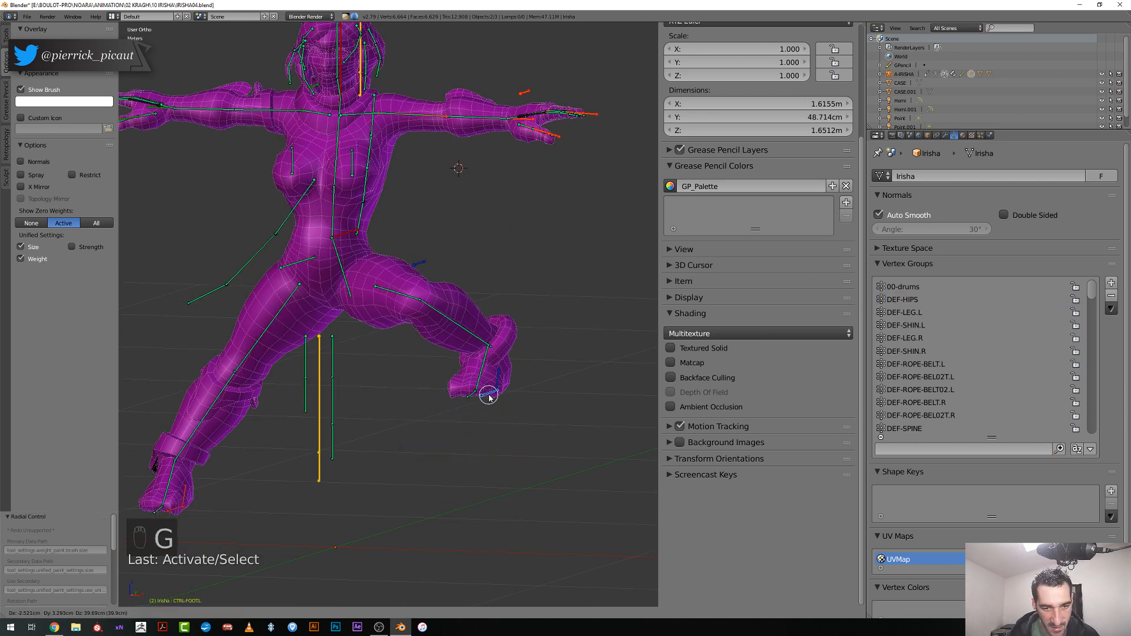
pyautogui.click(489, 395)
pyautogui.press('r')
pyautogui.click(580, 378)
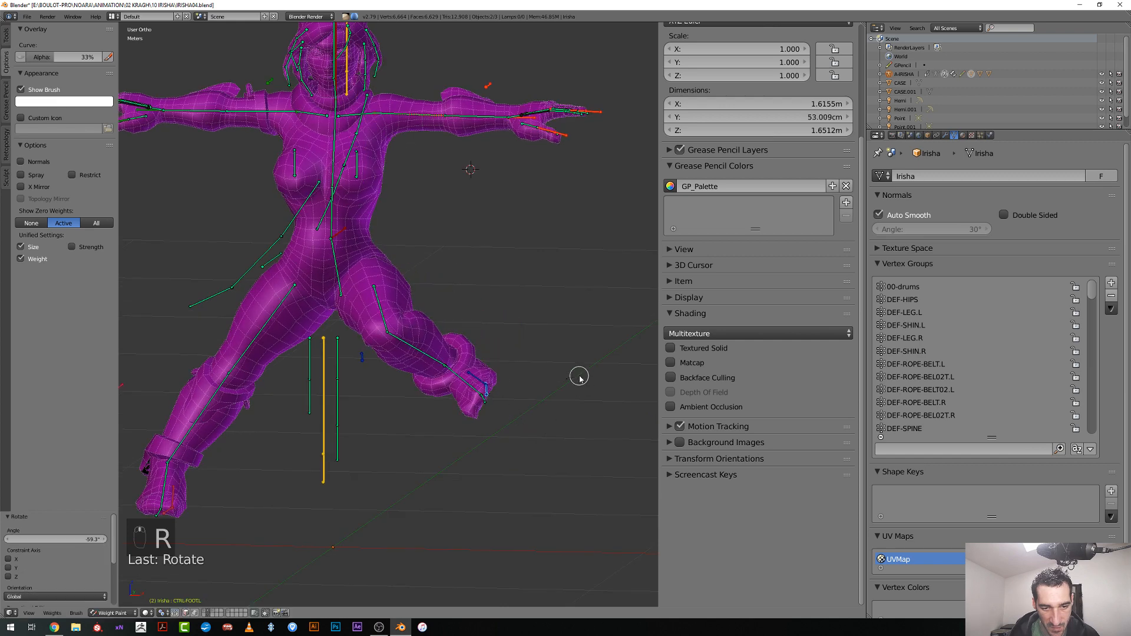
# Adjust the left foot control's position and rotation until the left leg is raised sideways with a bent knee
pyautogui.press('g')
pyautogui.click(564, 365)
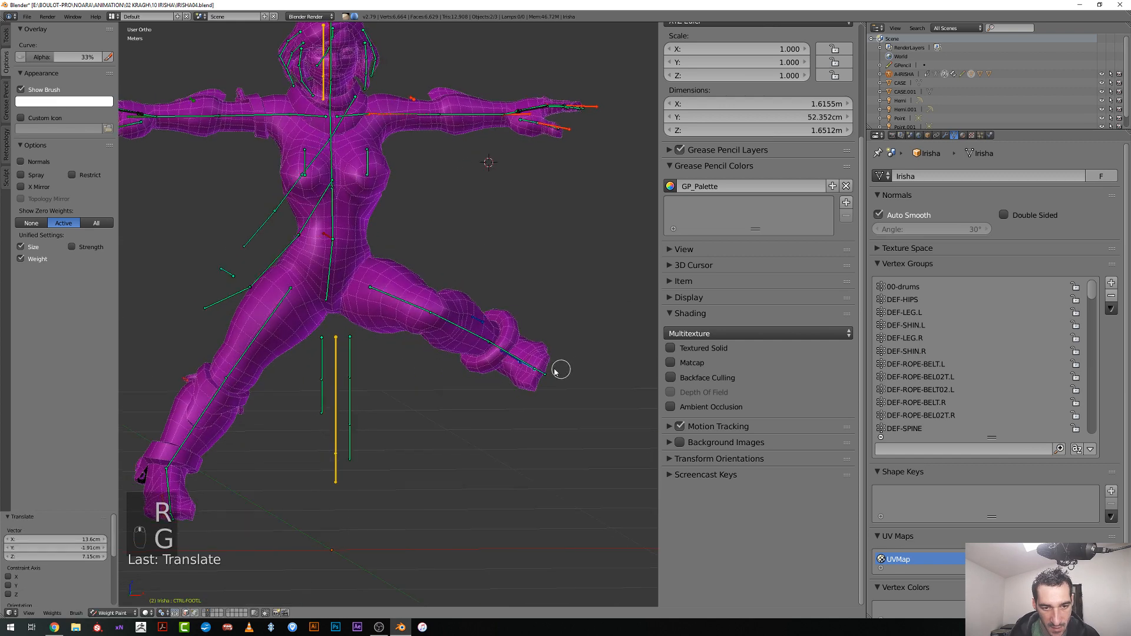
pyautogui.press('r')
pyautogui.click(561, 364)
pyautogui.press('g')
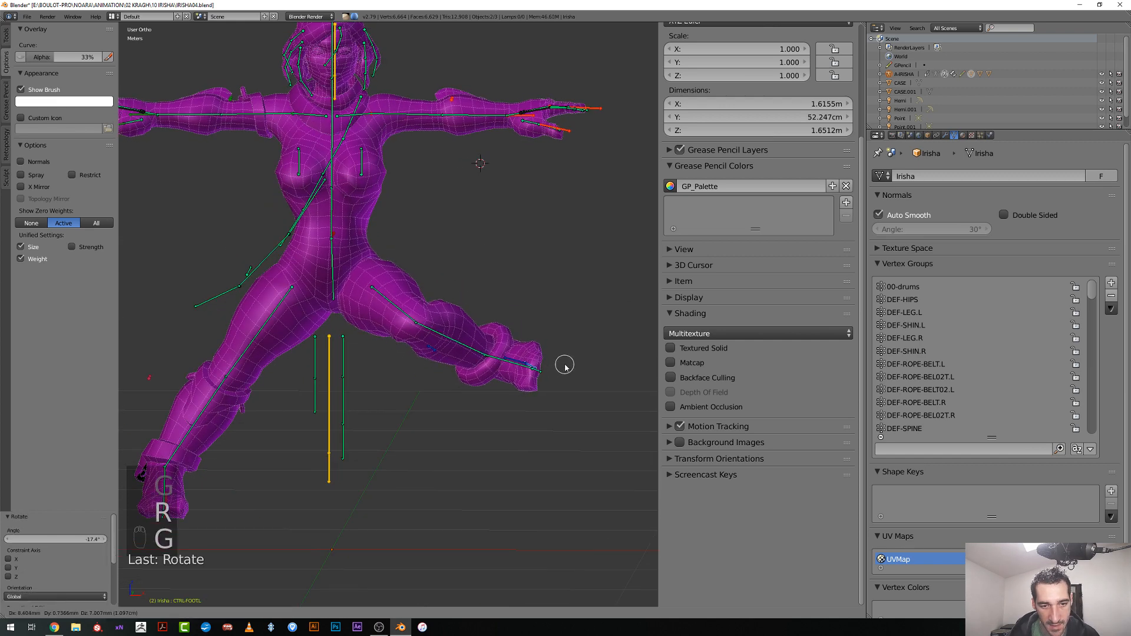
pyautogui.click(564, 366)
pyautogui.moveTo(564, 366); pyautogui.dragTo(374, 334, button='middle')
pyautogui.press('g')
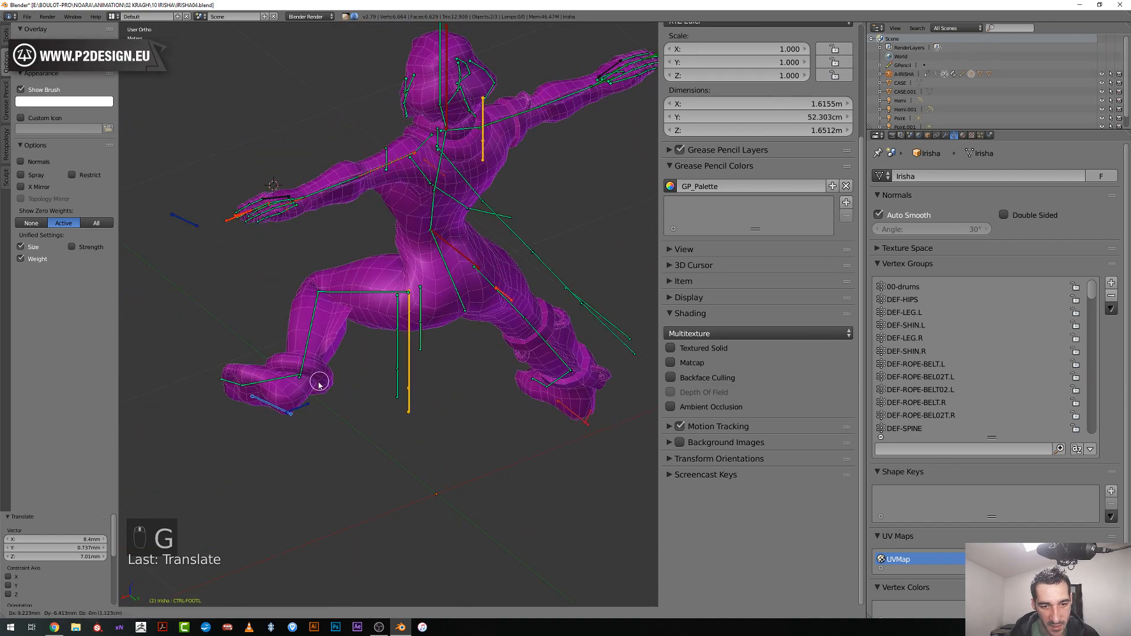
pyautogui.click(298, 388)
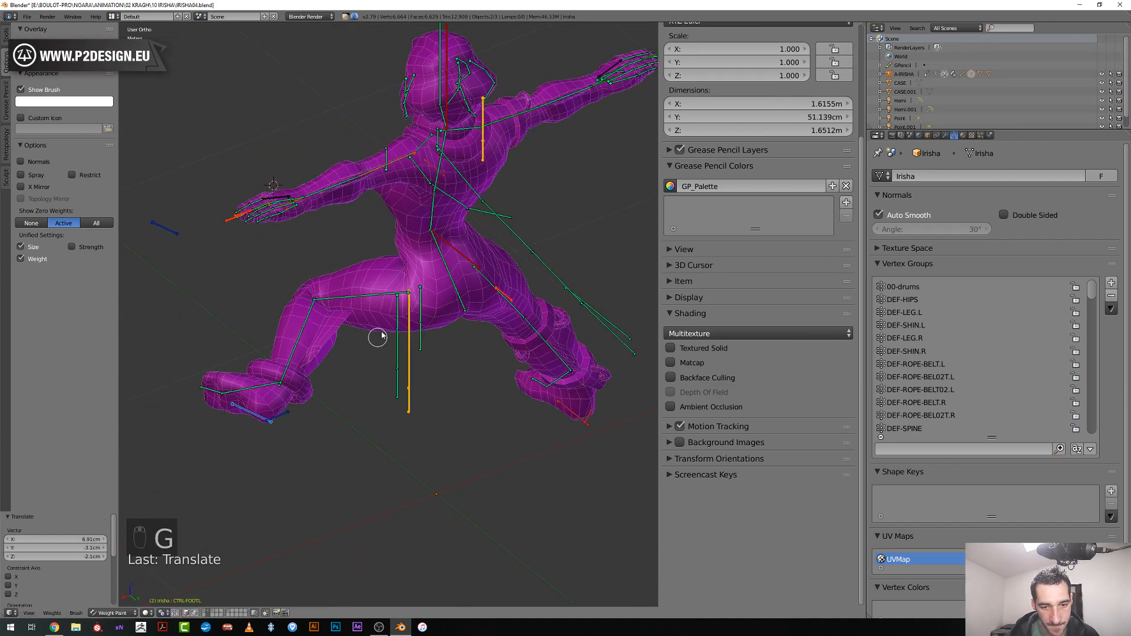
# Select the DEF-HIPS bone, resize the brush and paint its weight over the side of the left hip and buttock
pyautogui.rightClick(451, 285)
pyautogui.scroll(4, 452, 284)
pyautogui.rightClick(536, 281)
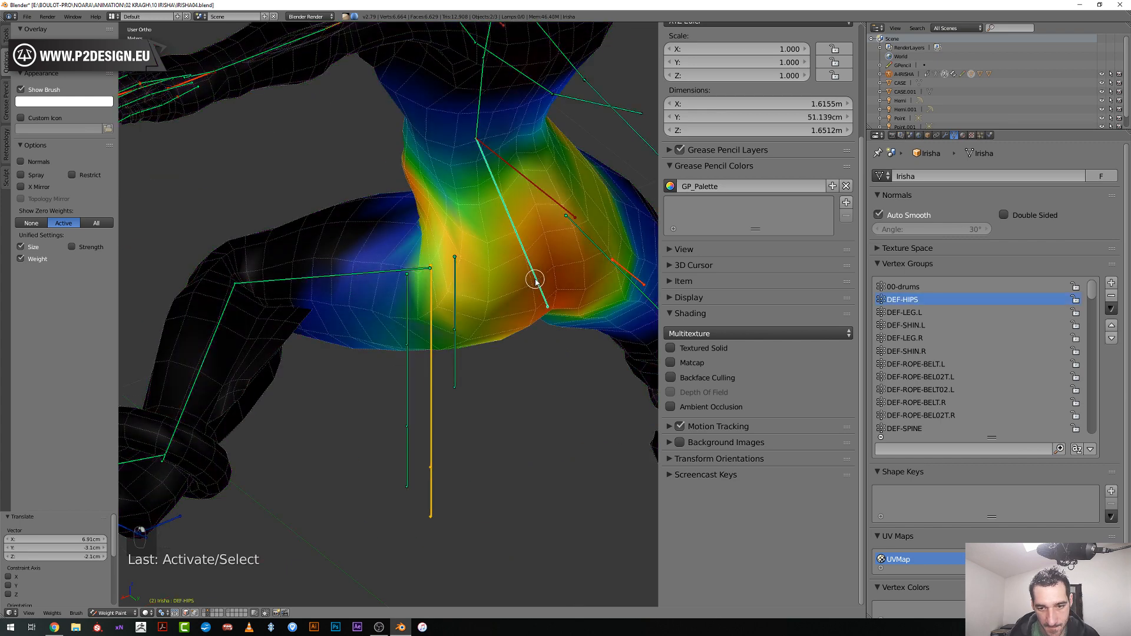
pyautogui.scroll(-2, 535, 282)
pyautogui.moveTo(431, 293); pyautogui.dragTo(469, 278, button='middle')
pyautogui.press('f')
pyautogui.click(465, 238)
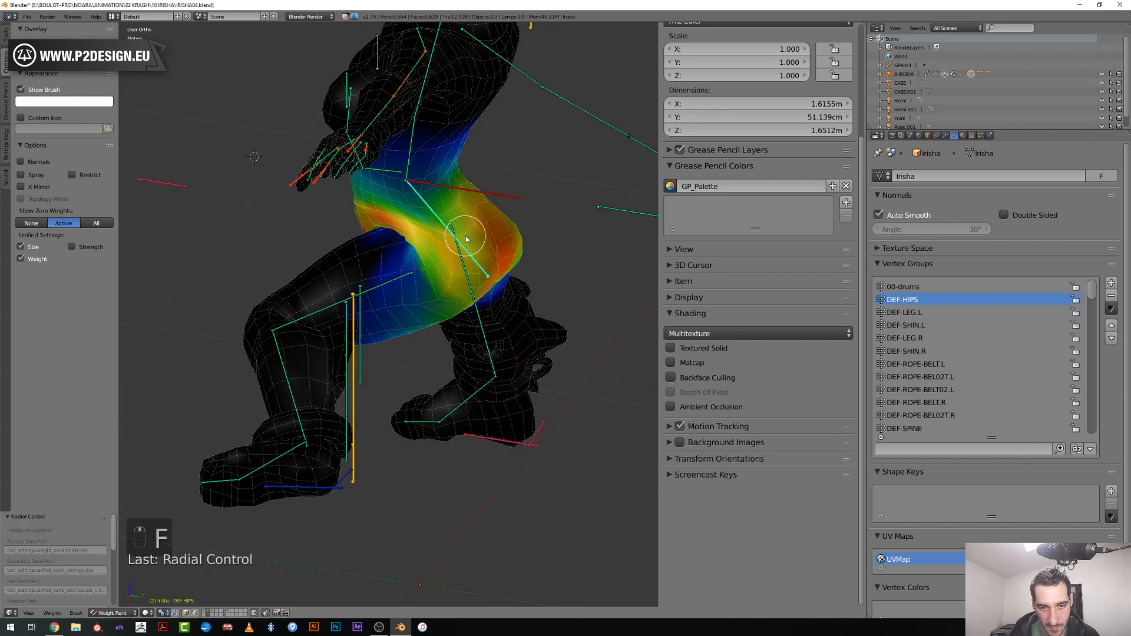
pyautogui.moveTo(465, 239); pyautogui.dragTo(462, 228)
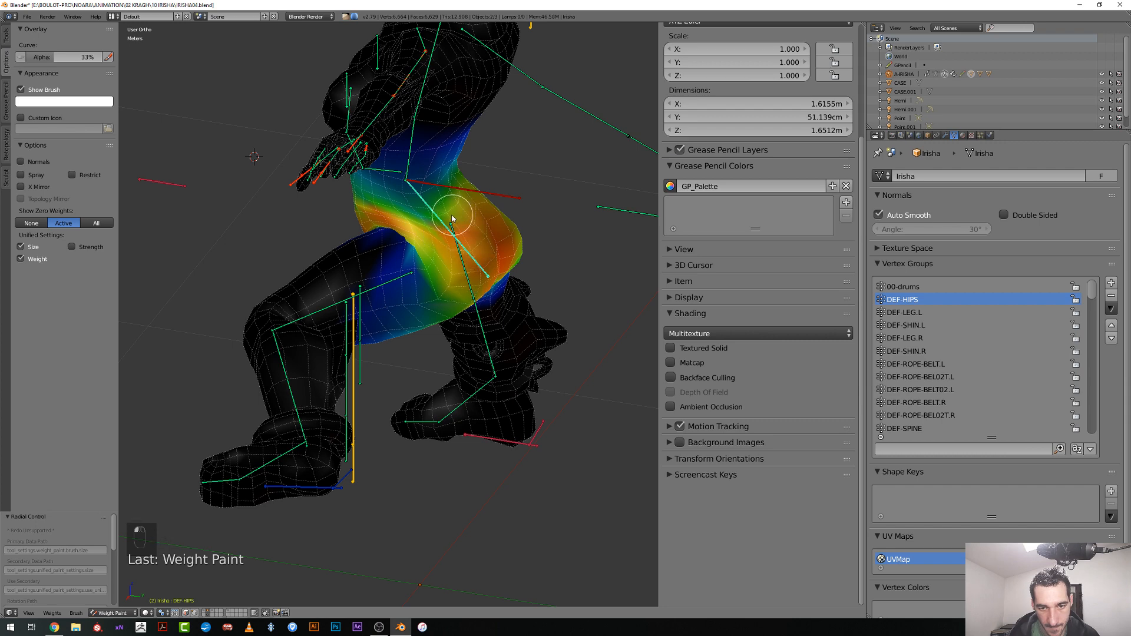
pyautogui.moveTo(451, 214); pyautogui.dragTo(449, 225, button='middle')
pyautogui.scroll(2, 449, 225)
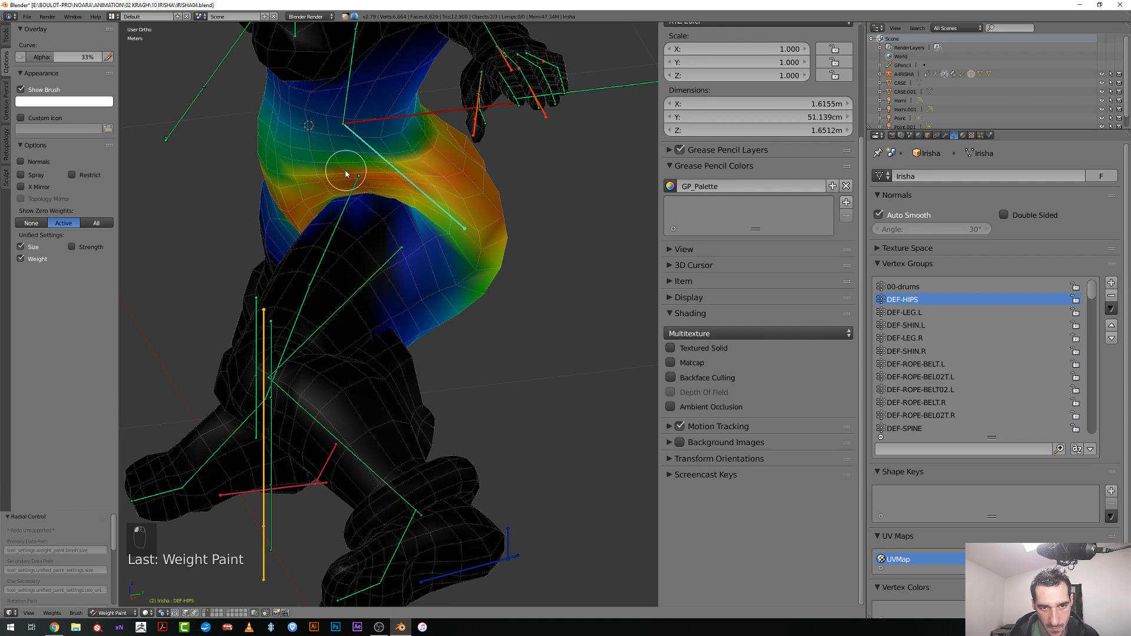
pyautogui.moveTo(346, 171); pyautogui.dragTo(177, 239, button='middle')
pyautogui.scroll(-3, 179, 222)
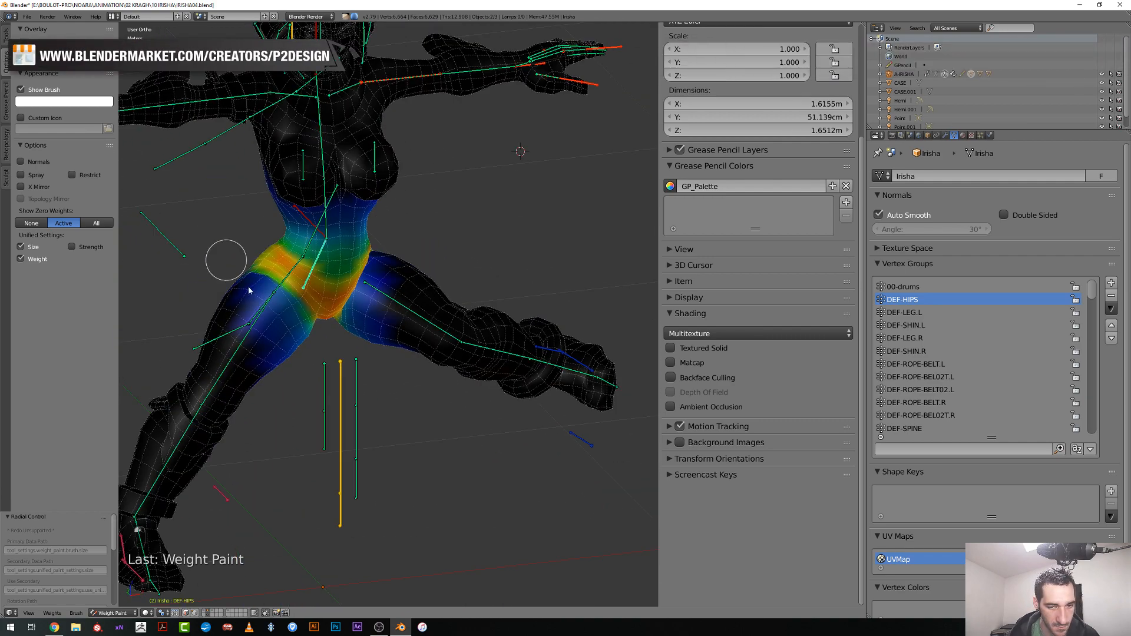
# Copy the left foot control's pose and paste it flipped onto the right side
pyautogui.moveTo(392, 334); pyautogui.dragTo(419, 370, button='middle')
pyautogui.rightClick(561, 416)
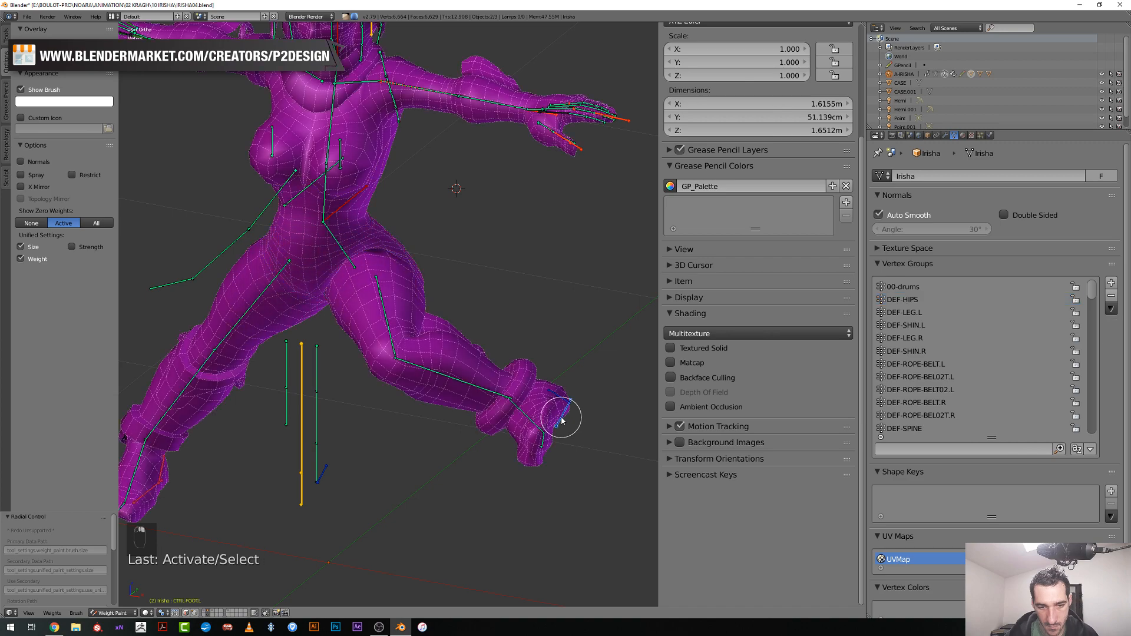
pyautogui.hotkey('ctrl', 'c')
pyautogui.hotkey('ctrl', 'shift', 'v')
pyautogui.moveTo(463, 387); pyautogui.dragTo(353, 299, button='middle')
# Select the DEF-LEG.L bone and set the brush to Subtract blending with a strength of 0.05
pyautogui.rightClick(408, 319)
pyautogui.scroll(2, 430, 303)
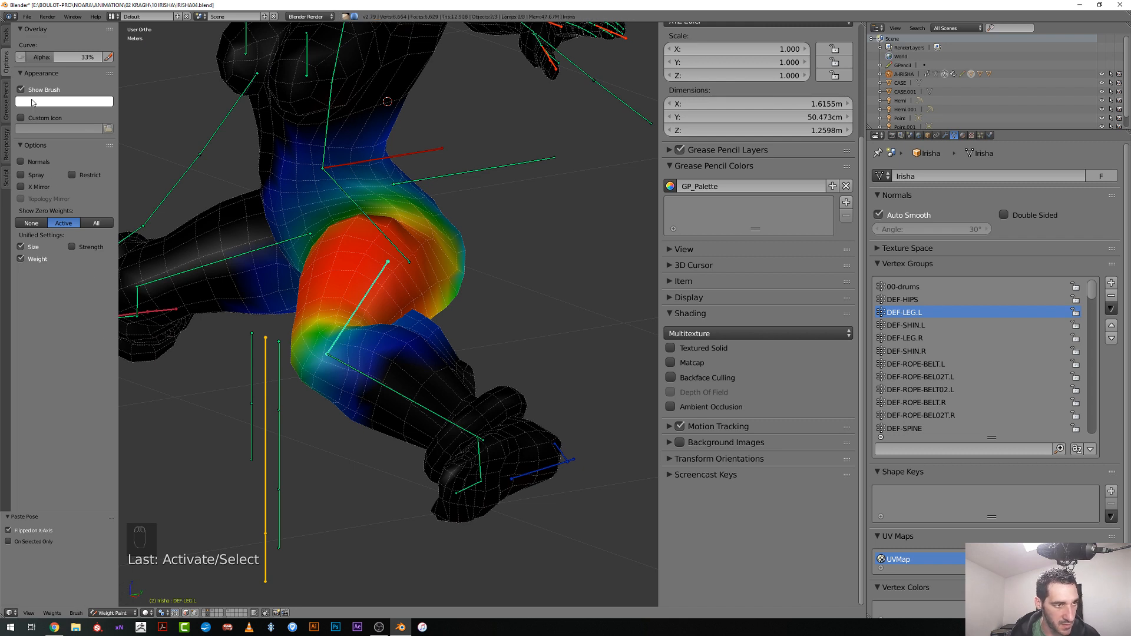
pyautogui.click(7, 37)
pyautogui.click(64, 70)
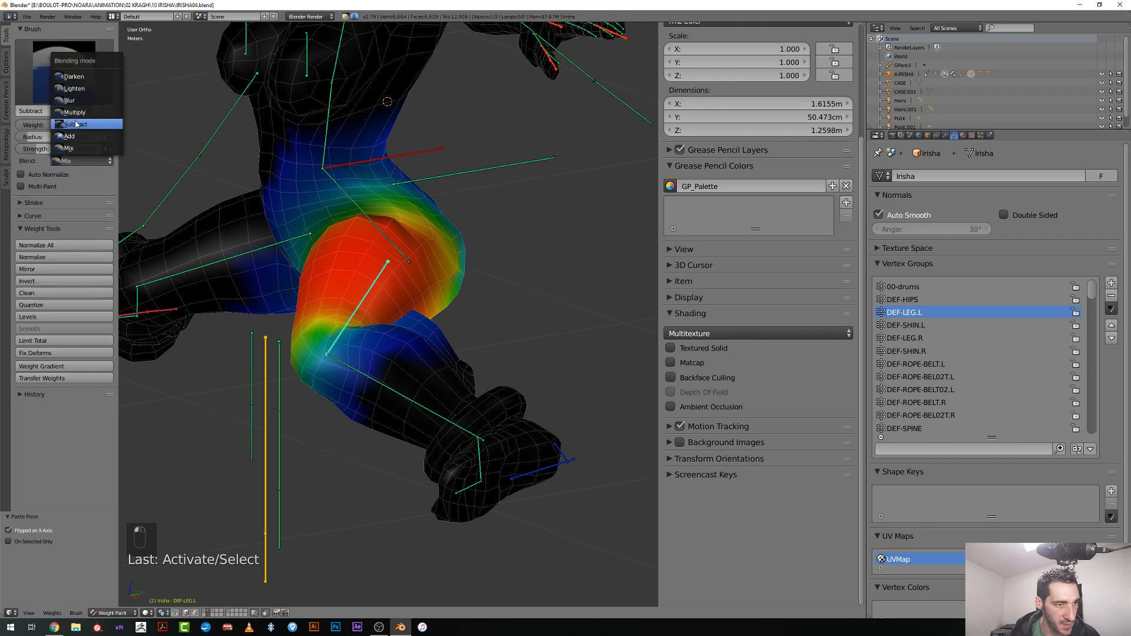
pyautogui.click(77, 124)
pyautogui.click(48, 149)
pyautogui.write('0.05')
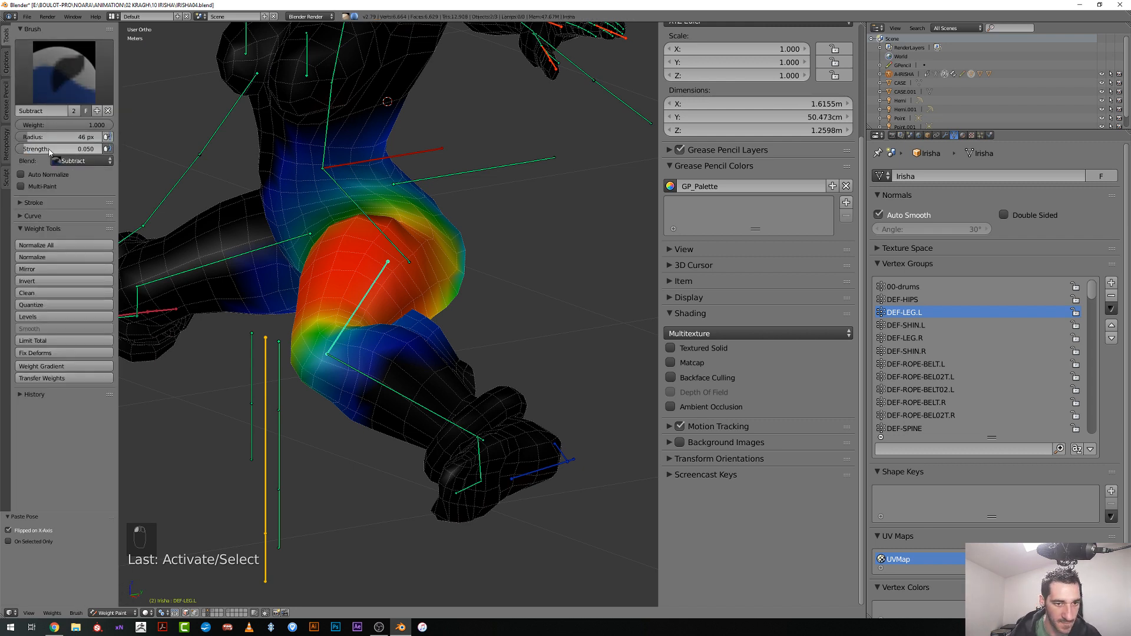
pyautogui.press('Return')
# Enlarge the brush to 85 px and subtract stray DEF-LEG.L weight from the inner right thigh, belly and waist
pyautogui.moveTo(192, 305)
pyautogui.mouseDown(button='middle')
pyautogui.moveTo(227, 298)
pyautogui.moveTo(232, 313)
pyautogui.mouseUp(button='middle')
pyautogui.press('f')
pyautogui.click(227, 302)
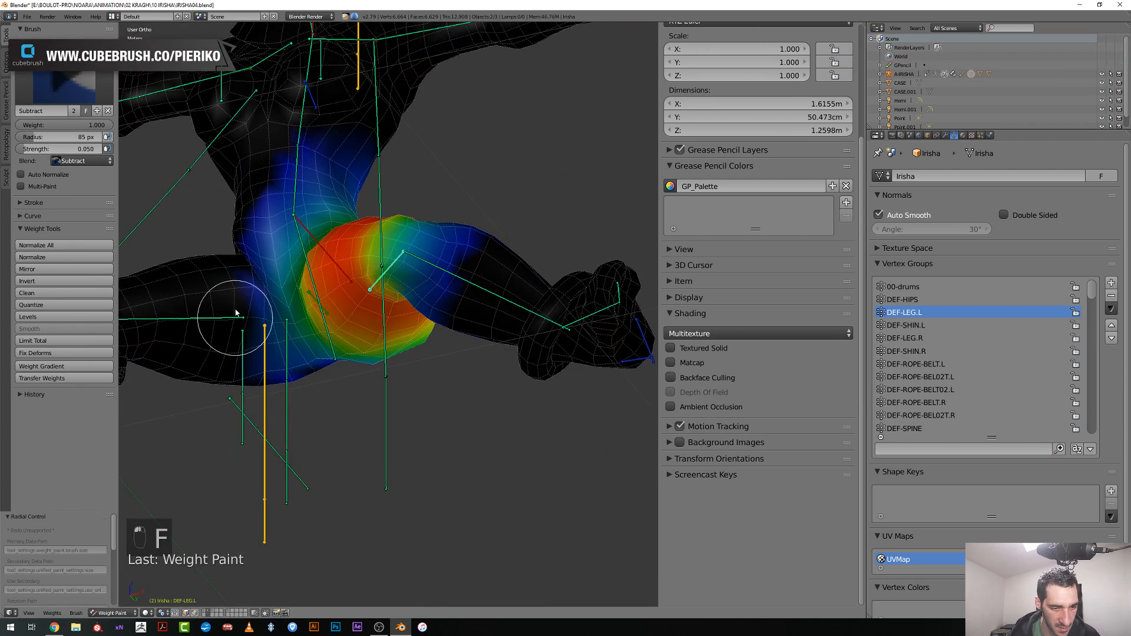
pyautogui.moveTo(239, 326)
pyautogui.mouseDown()
pyautogui.moveTo(250, 369)
pyautogui.moveTo(242, 331)
pyautogui.moveTo(217, 307)
pyautogui.mouseUp()
pyautogui.moveTo(216, 307); pyautogui.dragTo(233, 232, button='middle')
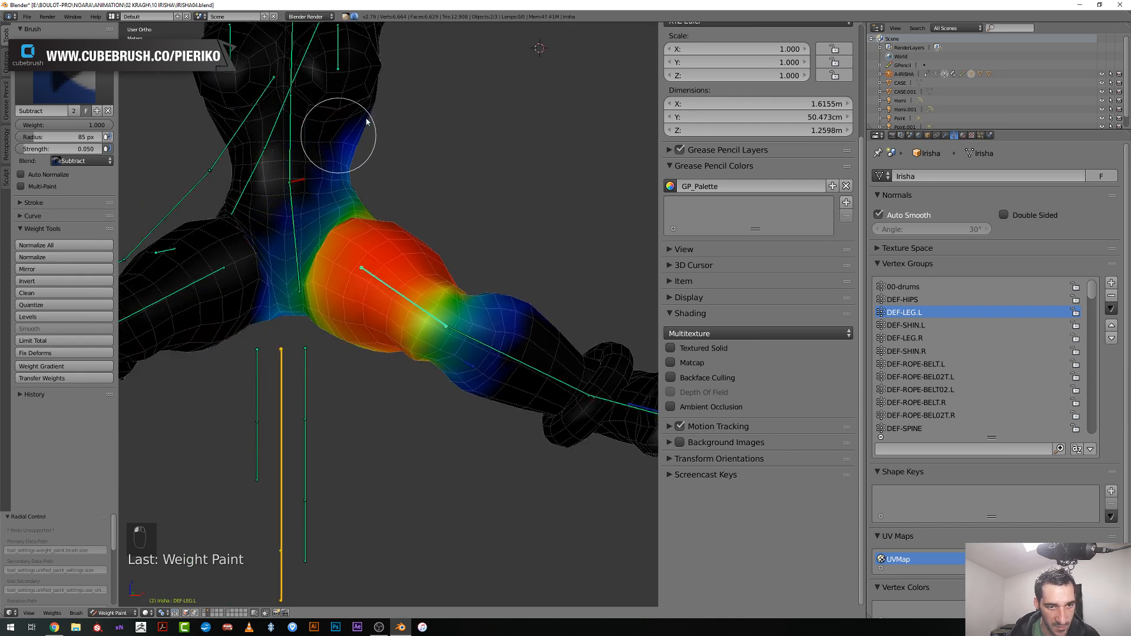
pyautogui.moveTo(366, 118); pyautogui.dragTo(324, 155, button='middle')
pyautogui.moveTo(387, 119); pyautogui.dragTo(291, 132, button='middle')
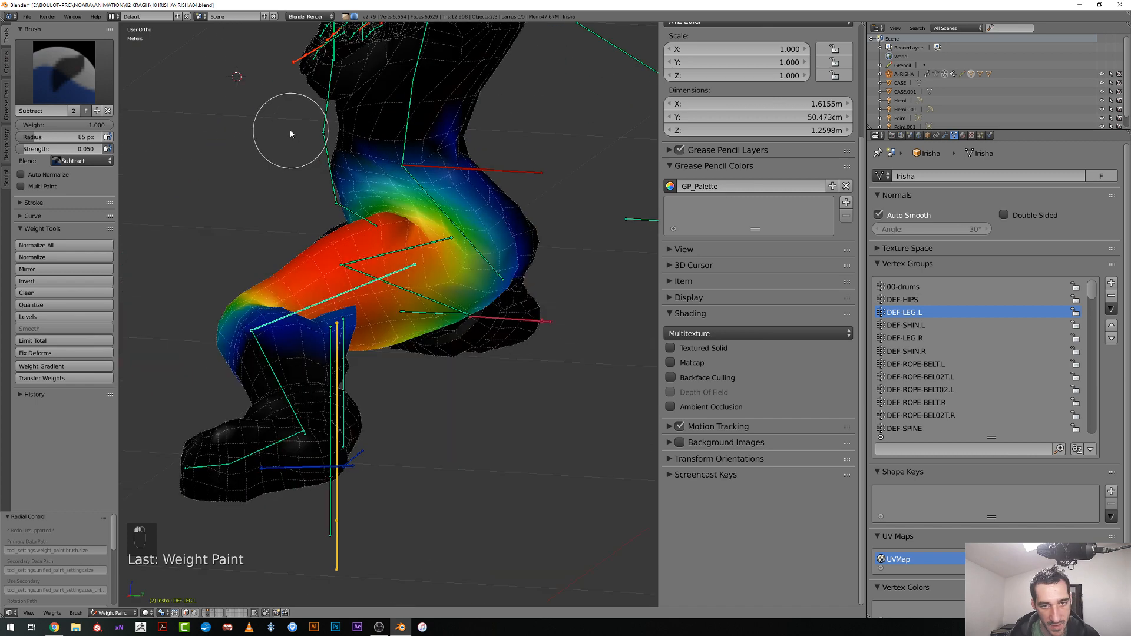
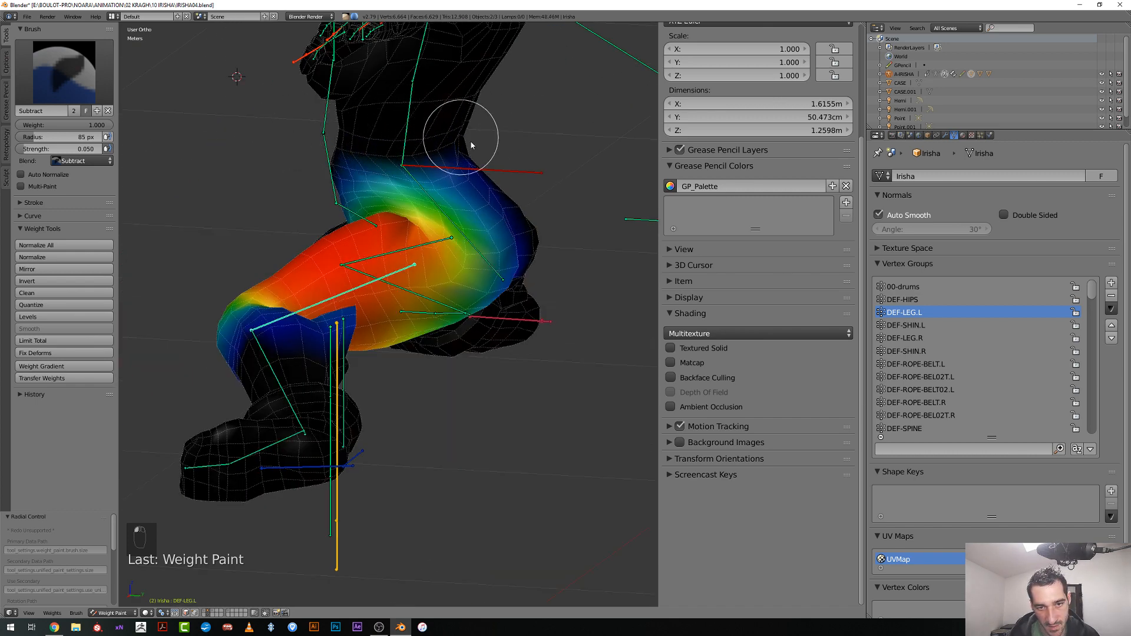
# Reduce the Subtract brush to 63 px for the DEF-LEG.L weight on the lower back and buttocks
pyautogui.moveTo(484, 141)
pyautogui.mouseDown(button='middle')
pyautogui.moveTo(455, 159)
pyautogui.moveTo(414, 242)
pyautogui.moveTo(445, 248)
pyautogui.mouseUp(button='middle')
pyautogui.press('f')
pyautogui.click(444, 155)
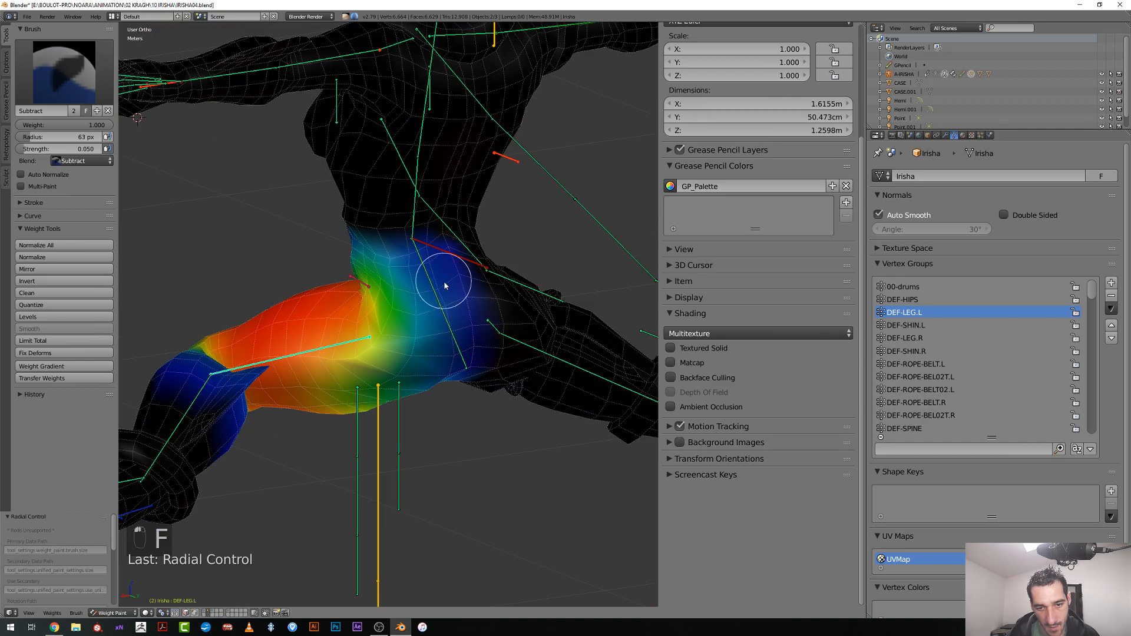
# Enlarge the Subtract brush to 71 px and reduce the DEF-LEG.L weight across the outer buttock beside the hip bone
pyautogui.press('f')
pyautogui.click(449, 284)
pyautogui.click(463, 278)
pyautogui.click(465, 302)
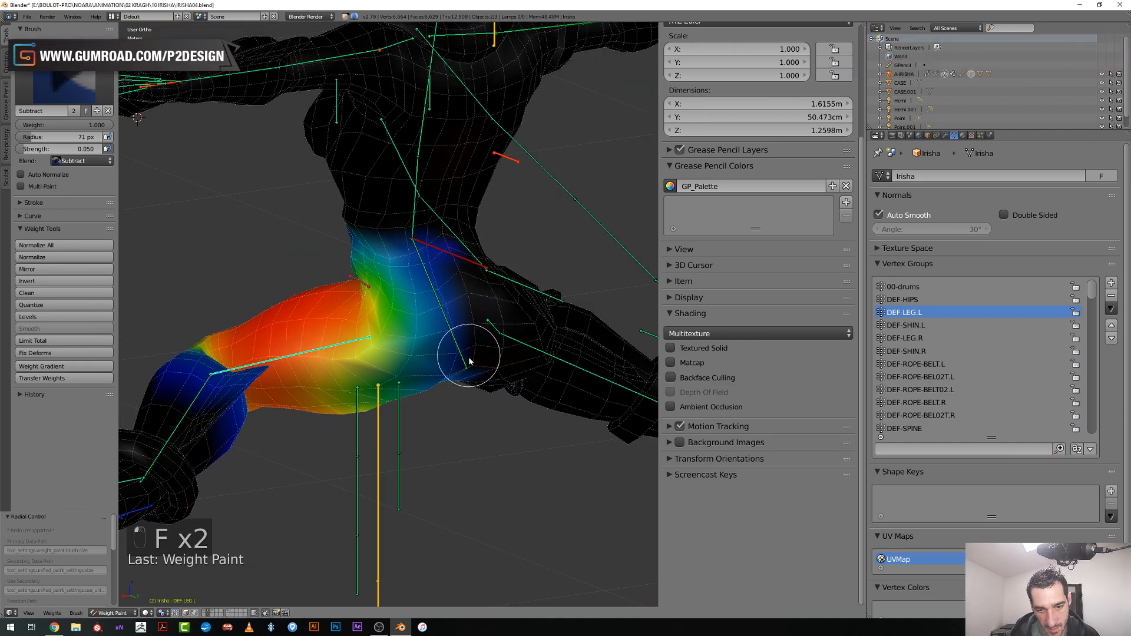
# Subtract DEF-LEG.L weight from the upper side of the hip, just below the waist, with a 63 px brush
pyautogui.moveTo(455, 374)
pyautogui.mouseDown(button='middle')
pyautogui.moveTo(493, 362)
pyautogui.moveTo(445, 252)
pyautogui.moveTo(464, 248)
pyautogui.mouseUp(button='middle')
pyautogui.scroll(3, 462, 246)
pyautogui.press('f')
pyautogui.click(394, 208)
pyautogui.click(381, 204)
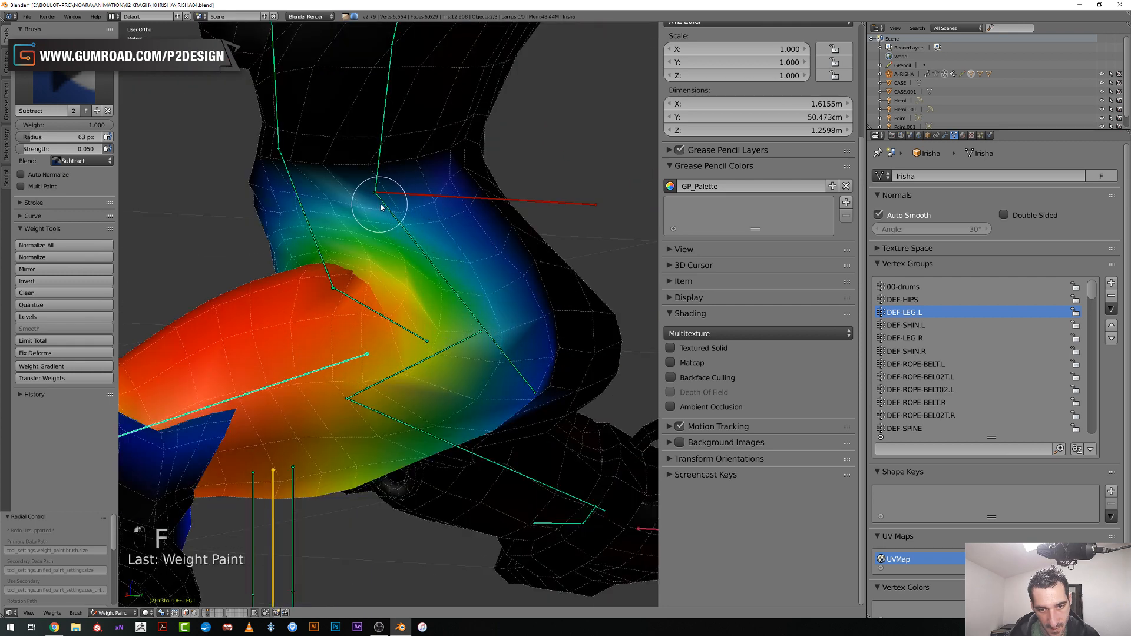
# Reduce the brush radius to 45 px and lower the DEF-LEG.L weight around the base of the spine bone
pyautogui.press('f')
pyautogui.click(396, 213)
pyautogui.click(408, 208)
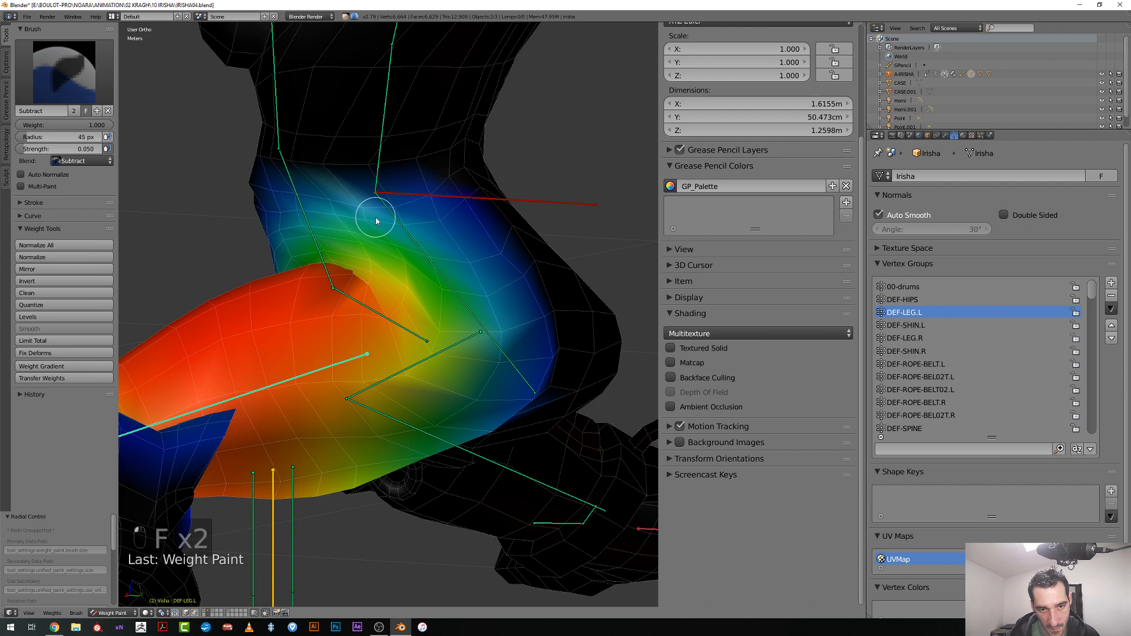
# Subtract DEF-LEG.L weight along the front of the pelvis from the lower abdomen to the crotch, reducing the brush to 38 px
pyautogui.moveTo(376, 221)
pyautogui.mouseDown(button='middle')
pyautogui.moveTo(329, 222)
pyautogui.moveTo(323, 240)
pyautogui.moveTo(341, 233)
pyautogui.mouseUp(button='middle')
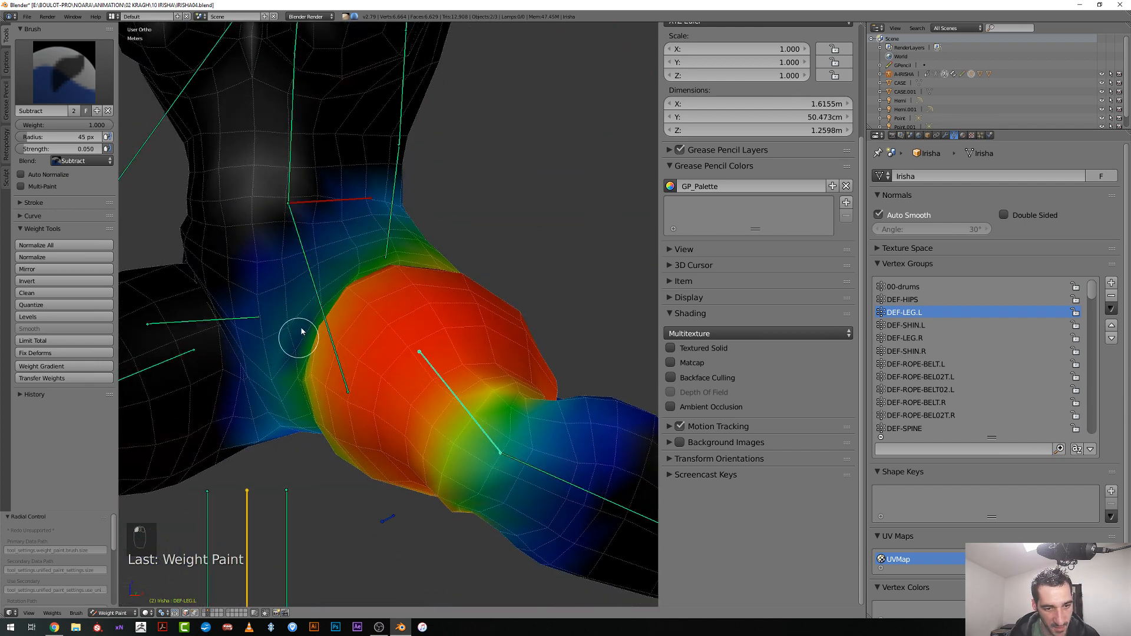
pyautogui.moveTo(298, 298); pyautogui.dragTo(317, 303, button='middle')
pyautogui.press('f')
pyautogui.click(328, 263)
pyautogui.moveTo(328, 264)
pyautogui.mouseDown()
pyautogui.moveTo(330, 250)
pyautogui.moveTo(292, 323)
pyautogui.moveTo(300, 372)
pyautogui.moveTo(263, 397)
pyautogui.moveTo(256, 430)
pyautogui.mouseUp()
pyautogui.press('f')
pyautogui.click(277, 363)
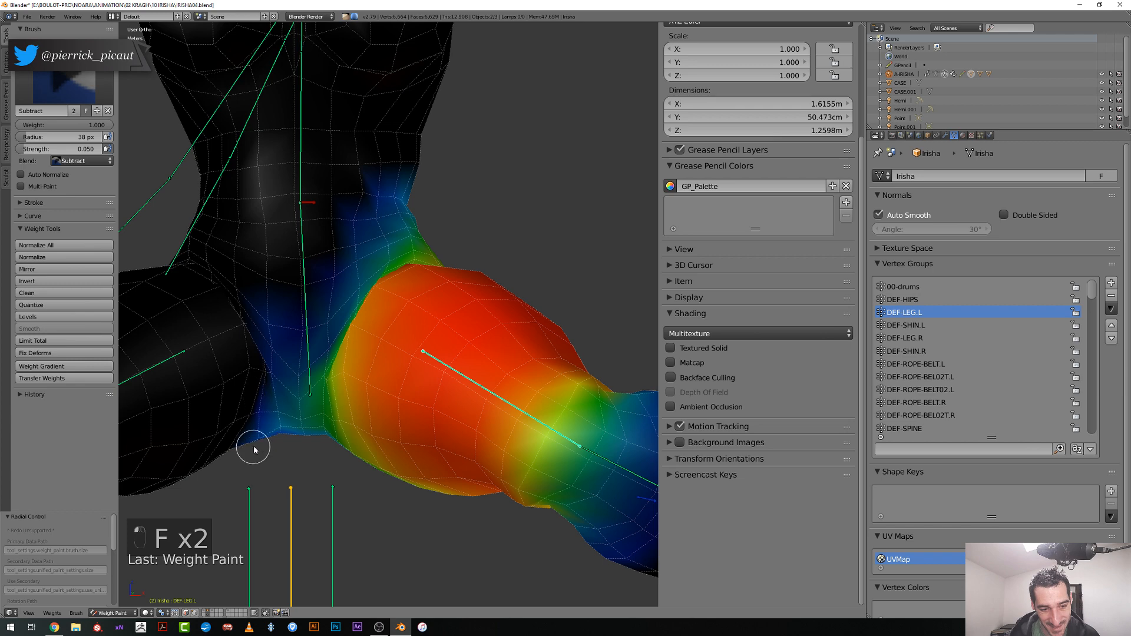
# Lower the DEF-LEG.L weight along the fold between belly and left thigh up to the outer hip with a 26 px brush
pyautogui.moveTo(252, 446); pyautogui.dragTo(255, 439, button='middle')
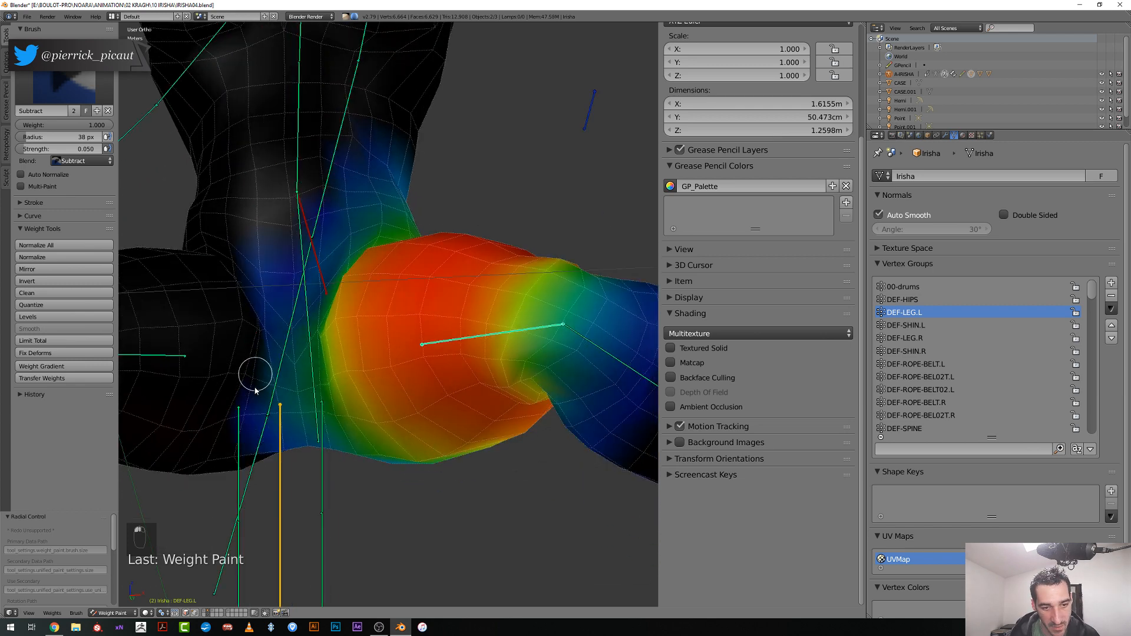
pyautogui.moveTo(256, 389); pyautogui.dragTo(297, 352, button='middle')
pyautogui.moveTo(349, 298); pyautogui.dragTo(330, 310, button='middle')
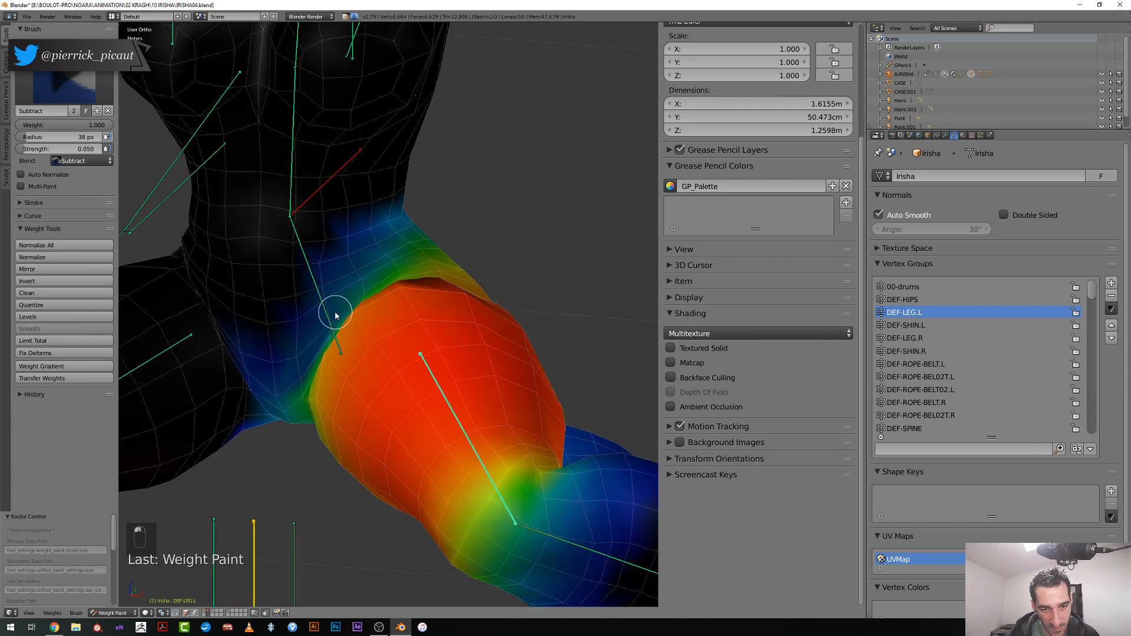
pyautogui.press('f')
pyautogui.click(342, 295)
pyautogui.moveTo(362, 293)
pyautogui.mouseDown()
pyautogui.moveTo(390, 288)
pyautogui.moveTo(392, 265)
pyautogui.mouseUp()
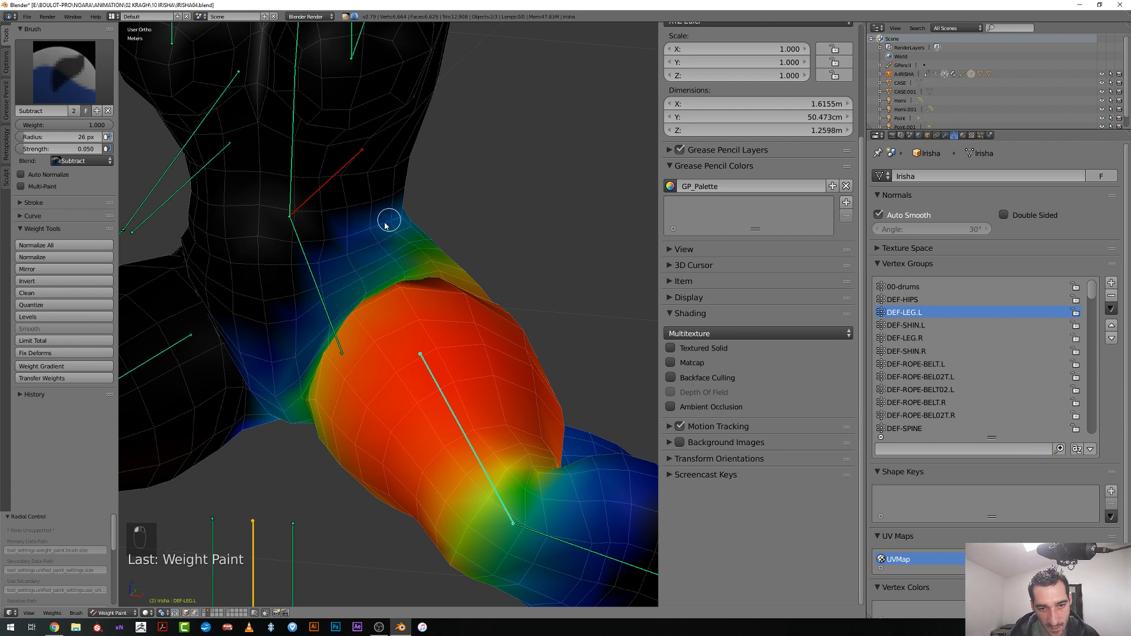
pyautogui.moveTo(385, 225)
pyautogui.mouseDown()
pyautogui.moveTo(336, 236)
pyautogui.moveTo(417, 221)
pyautogui.mouseUp()
pyautogui.moveTo(417, 221); pyautogui.dragTo(392, 222, button='middle')
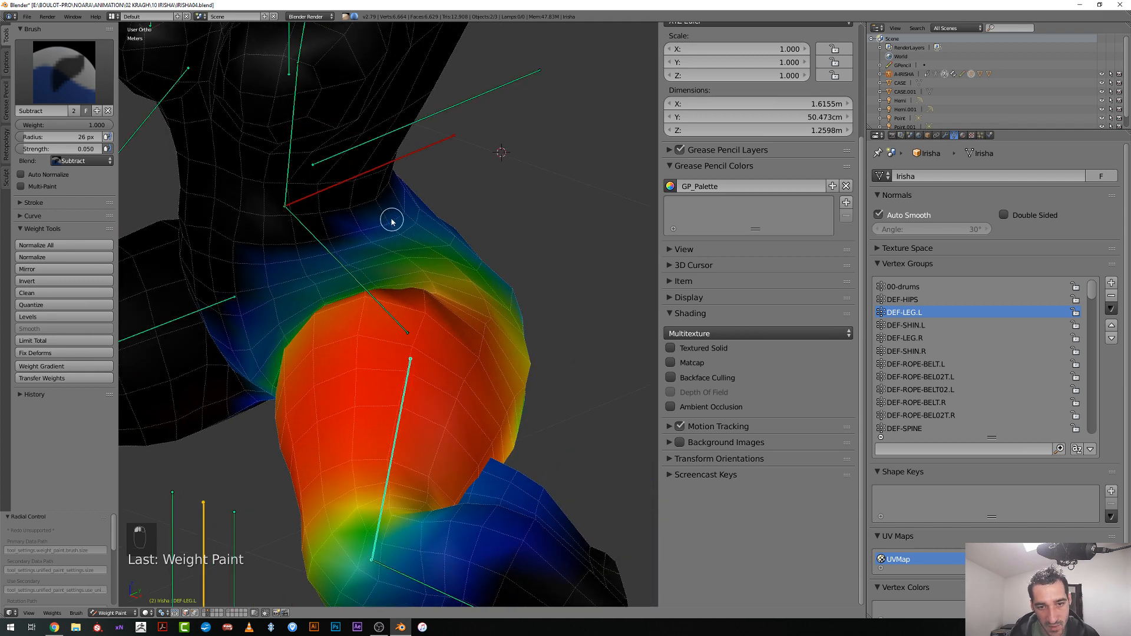
# Subtract DEF-LEG.L weight from the front corner of the left hip, just above the thigh fold
pyautogui.moveTo(296, 240); pyautogui.dragTo(334, 273, button='middle')
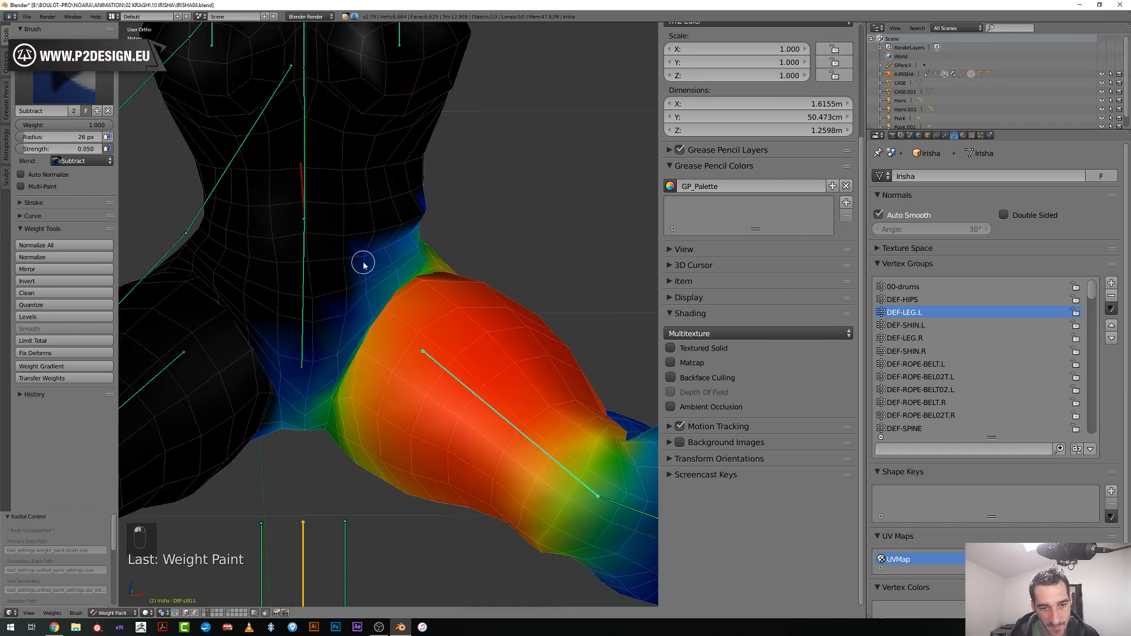
pyautogui.moveTo(395, 247); pyautogui.dragTo(412, 238)
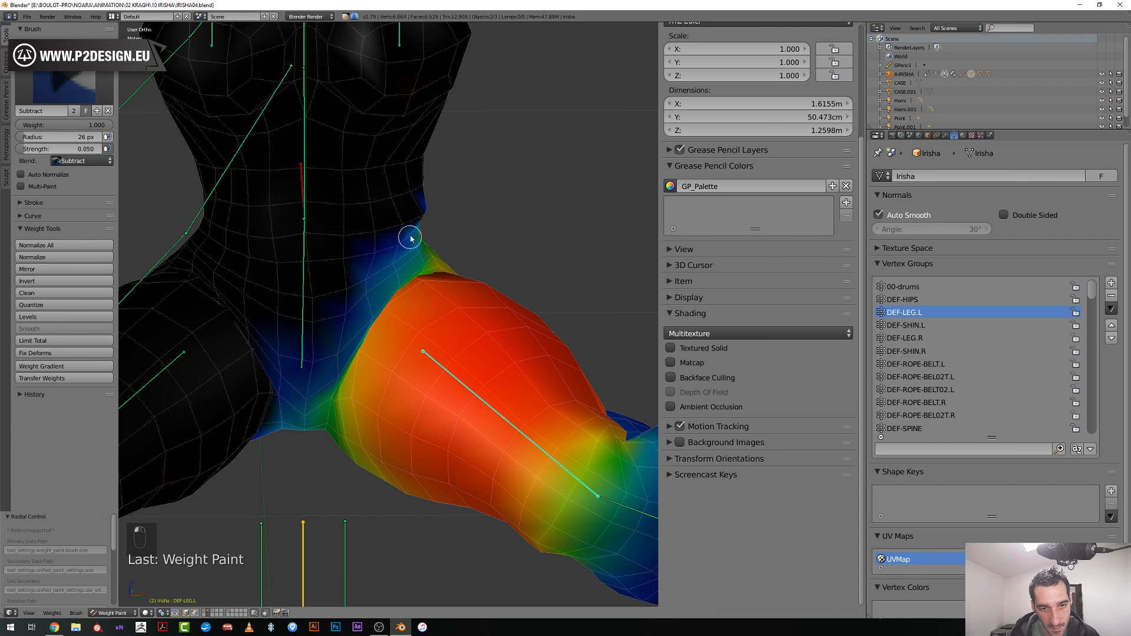
pyautogui.moveTo(413, 249); pyautogui.dragTo(403, 252, button='middle')
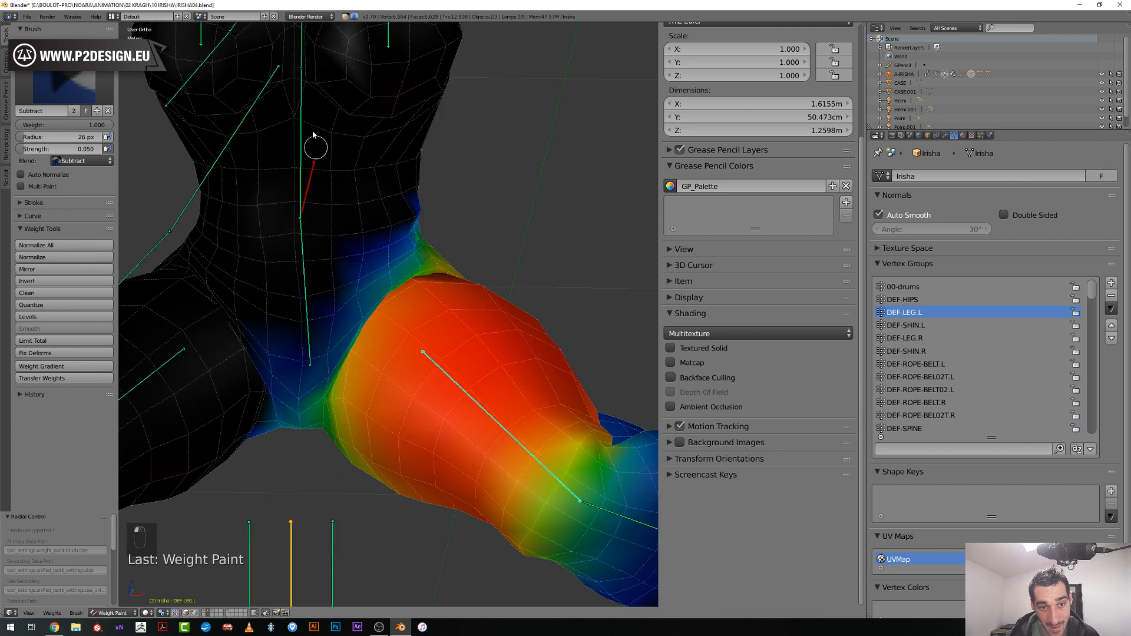
# Reduce the brush to 17 px and subtract DEF-LEG.L weight at the hip crease above the raised thigh
pyautogui.moveTo(307, 171); pyautogui.dragTo(341, 229, button='middle')
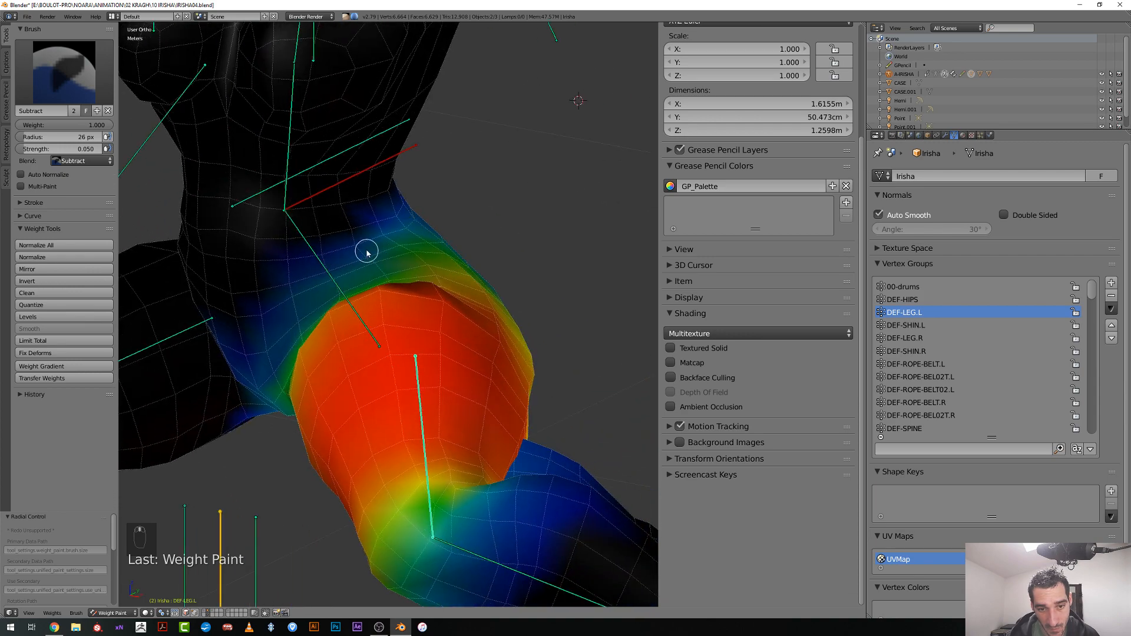
pyautogui.moveTo(406, 250); pyautogui.dragTo(314, 258, button='middle')
pyautogui.scroll(3, 316, 258)
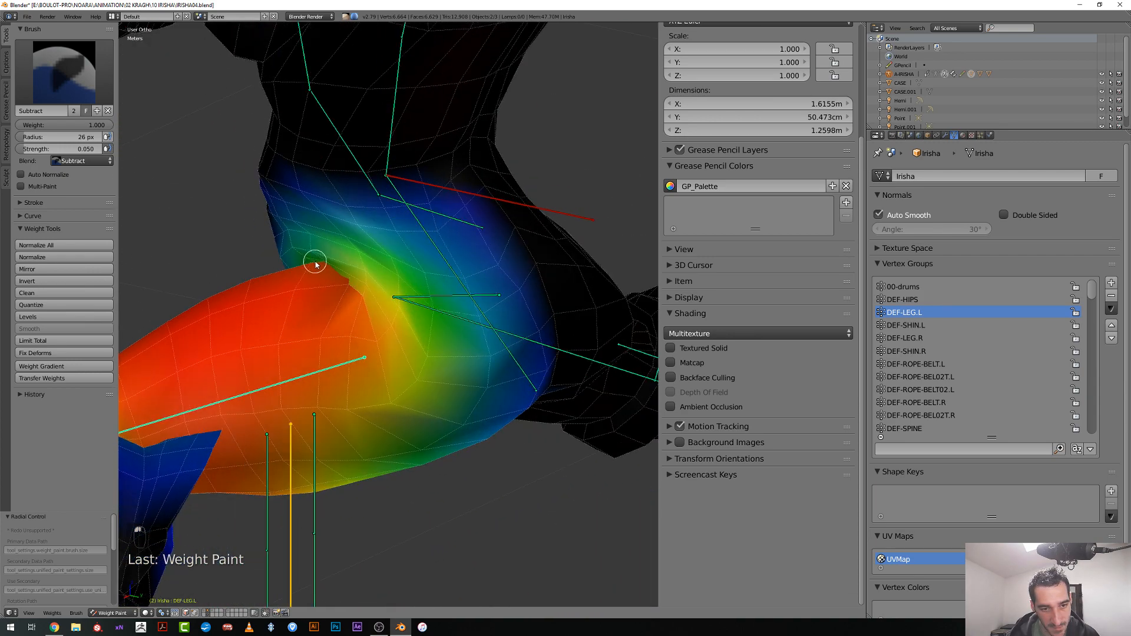
pyautogui.press('f')
pyautogui.click(298, 242)
pyautogui.click(296, 242)
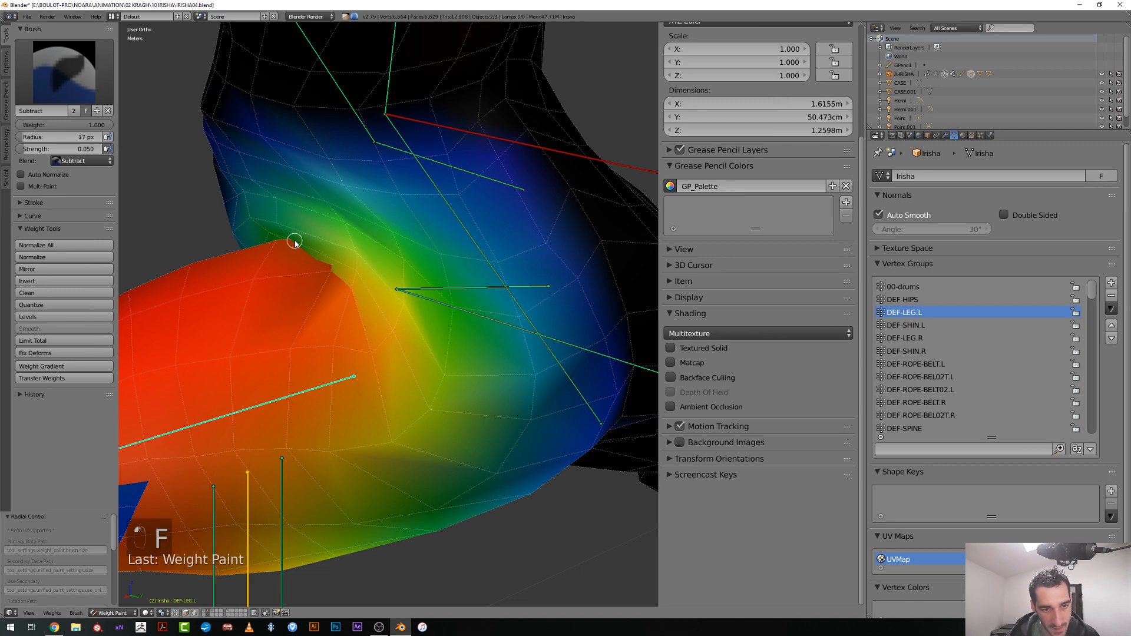
# Touch up the front edge of the thigh fold by subtracting a little DEF-LEG.L weight
pyautogui.moveTo(282, 245); pyautogui.dragTo(357, 260, button='middle')
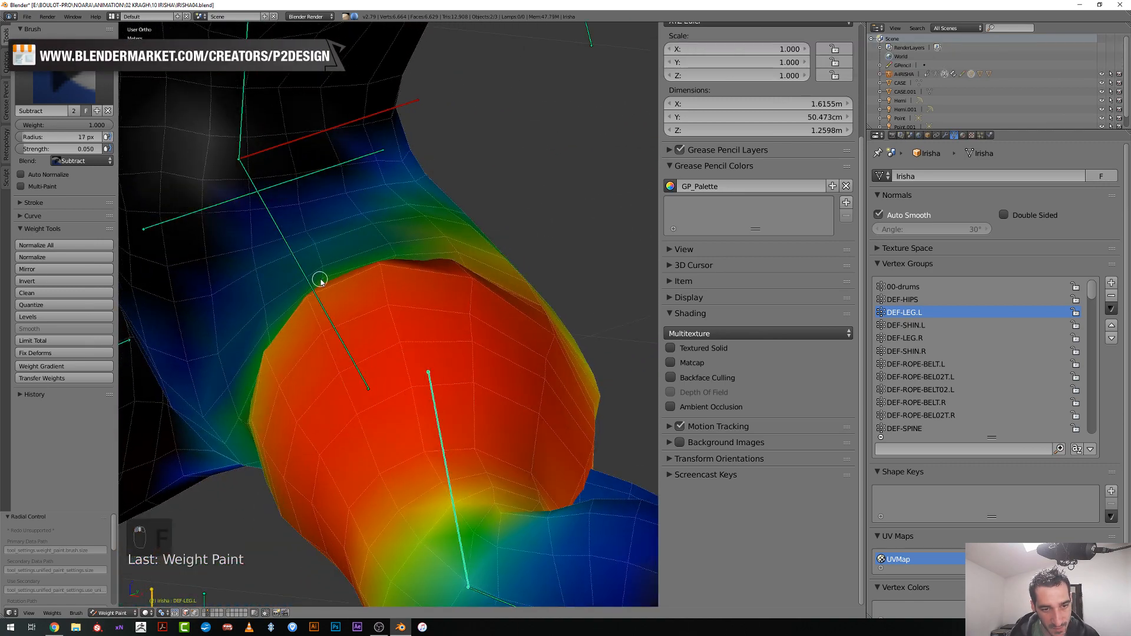
pyautogui.moveTo(321, 281); pyautogui.dragTo(323, 282)
pyautogui.moveTo(312, 287)
pyautogui.mouseDown(button='middle')
pyautogui.moveTo(344, 333)
pyautogui.moveTo(369, 278)
pyautogui.mouseUp(button='middle')
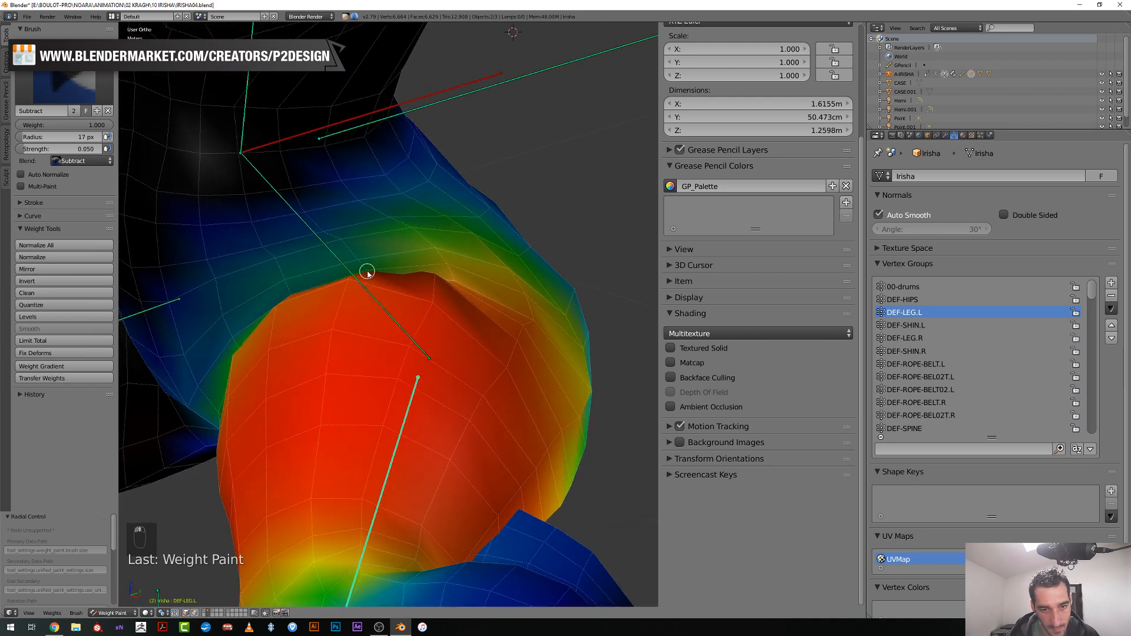
# Enlarge the brush to 48 px and subtract DEF-LEG.L weight along the side of the hip above the thigh crease
pyautogui.moveTo(447, 267); pyautogui.dragTo(360, 284, button='middle')
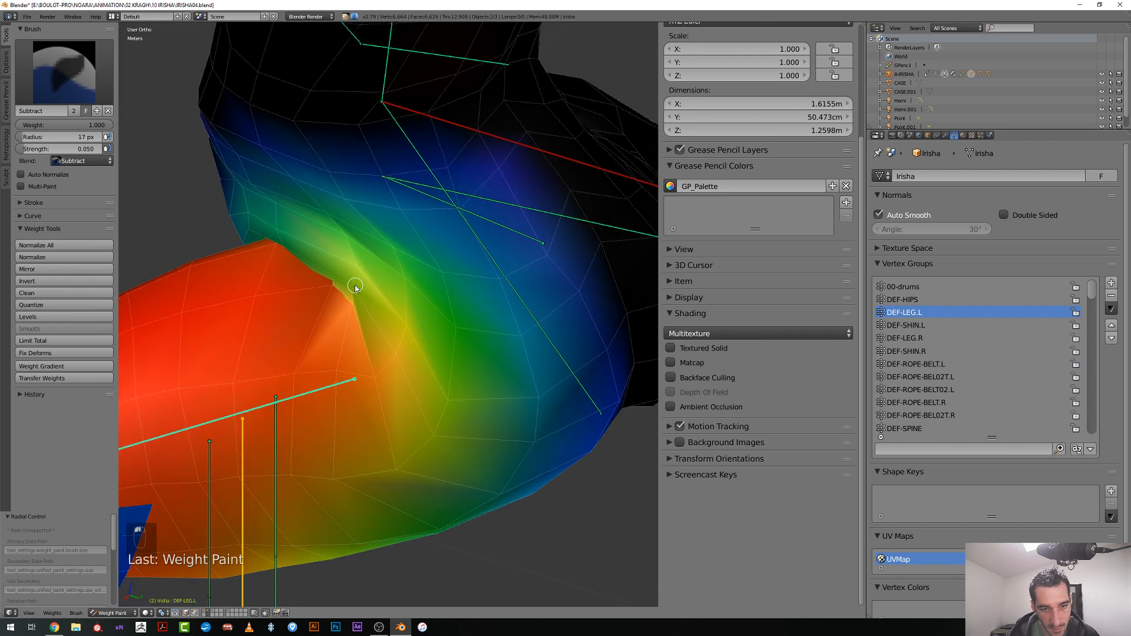
pyautogui.press('f')
pyautogui.click(363, 291)
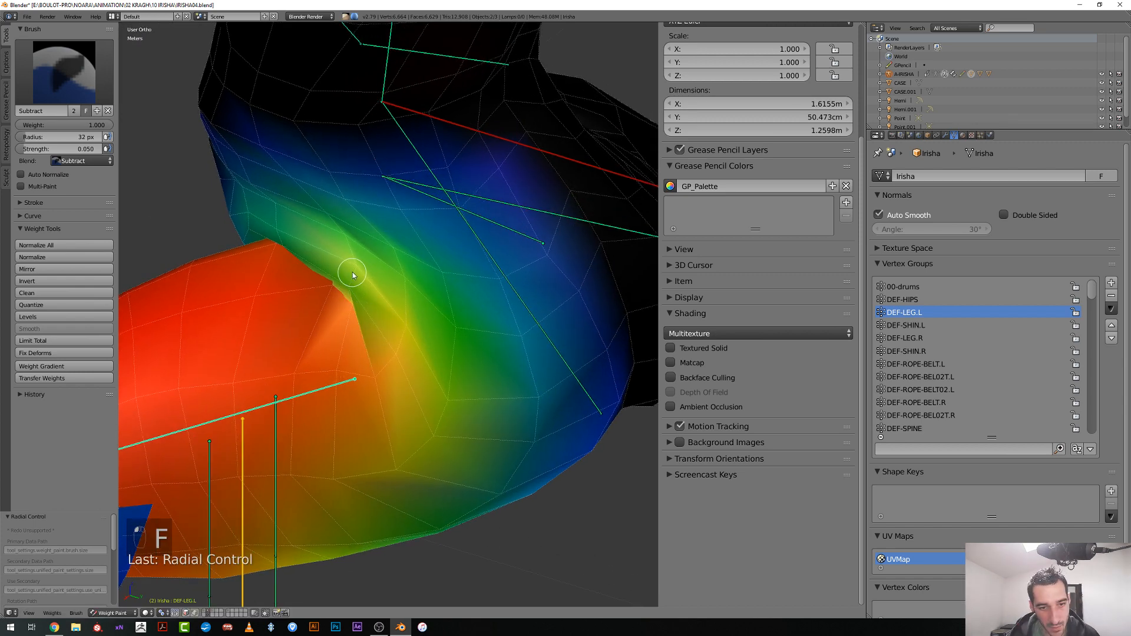
pyautogui.press('f')
pyautogui.click(354, 266)
pyautogui.click(351, 262)
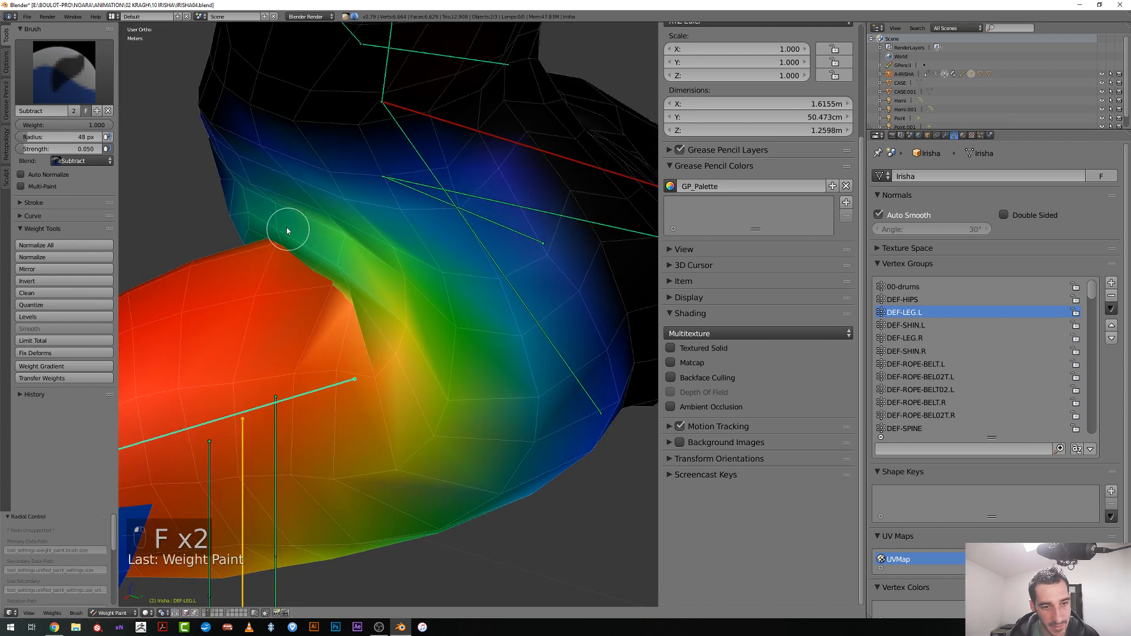
# Subtract DEF-LEG.L weight near the front outline of the hip above the thigh with a 16 px brush
pyautogui.moveTo(277, 222); pyautogui.dragTo(273, 202, button='middle')
pyautogui.press('f')
pyautogui.click(262, 193)
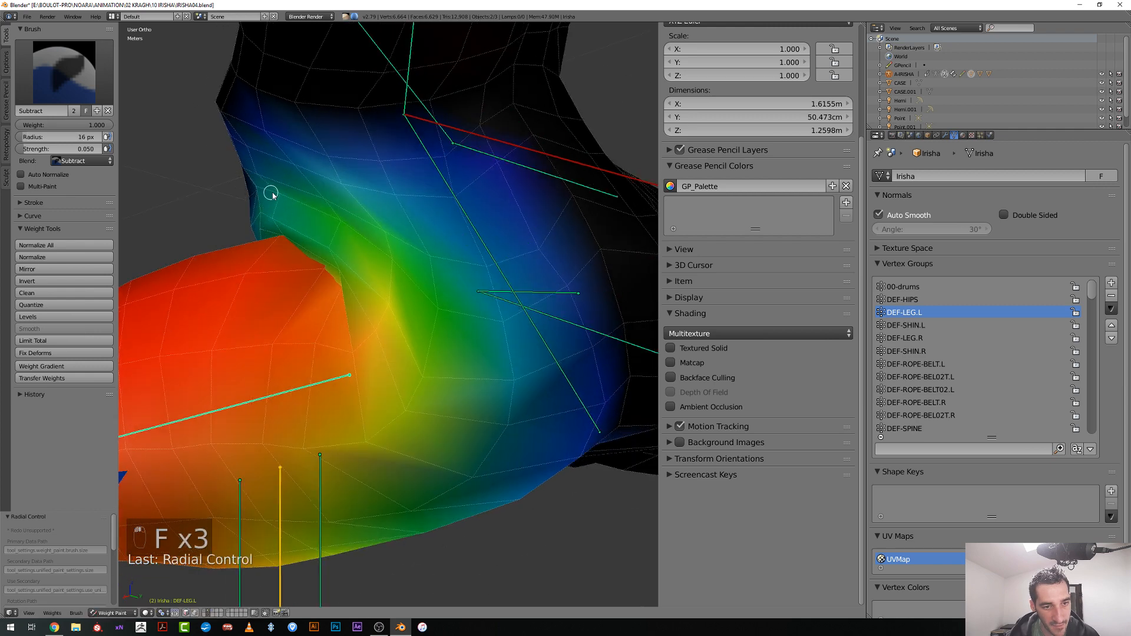
pyautogui.click(279, 196)
# Soften the DEF-LEG.L weight band above the hip crease with the Subtract brush, setting its radius to 39 px
pyautogui.press('f')
pyautogui.click(313, 212)
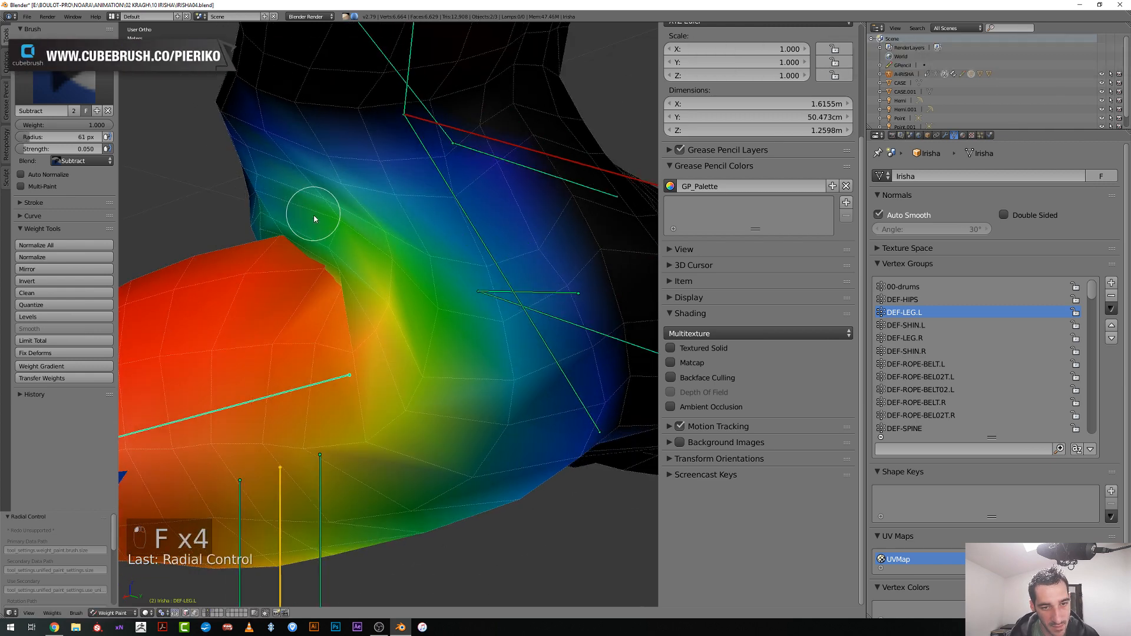
pyautogui.press('f')
pyautogui.click(324, 226)
pyautogui.click(337, 228)
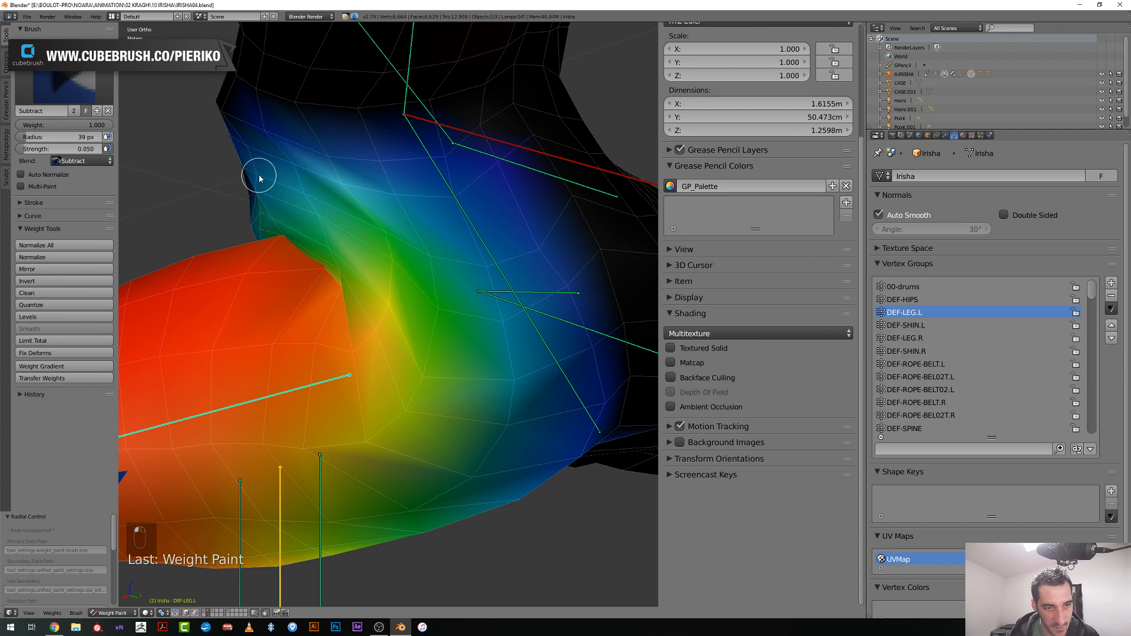
# Set the brush radius to 32 px and subtract DEF-LEG.L weight from the belly side of the left thigh fold
pyautogui.moveTo(248, 186)
pyautogui.mouseDown(button='middle')
pyautogui.moveTo(291, 197)
pyautogui.moveTo(256, 244)
pyautogui.moveTo(306, 278)
pyautogui.moveTo(354, 265)
pyautogui.mouseUp(button='middle')
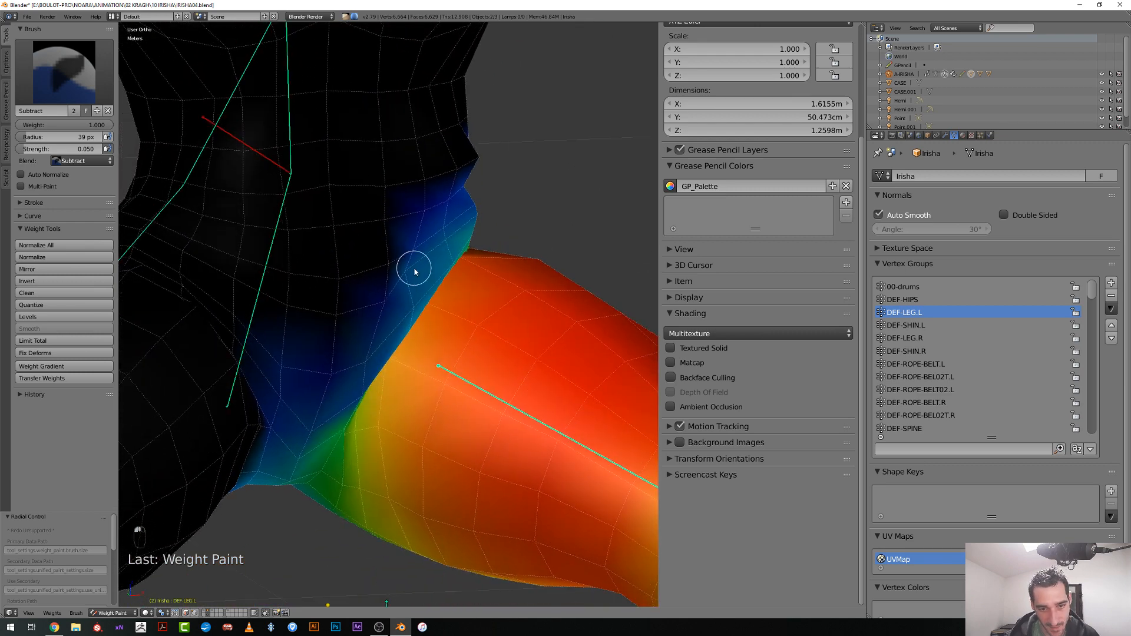
pyautogui.press('f')
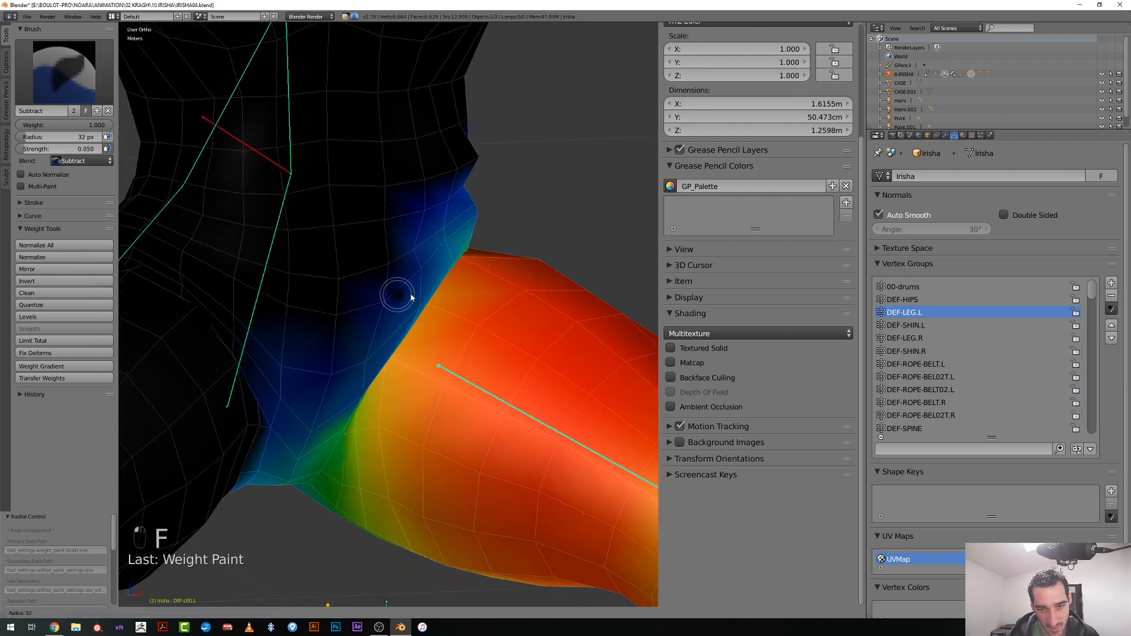
pyautogui.click(407, 286)
pyautogui.click(447, 246)
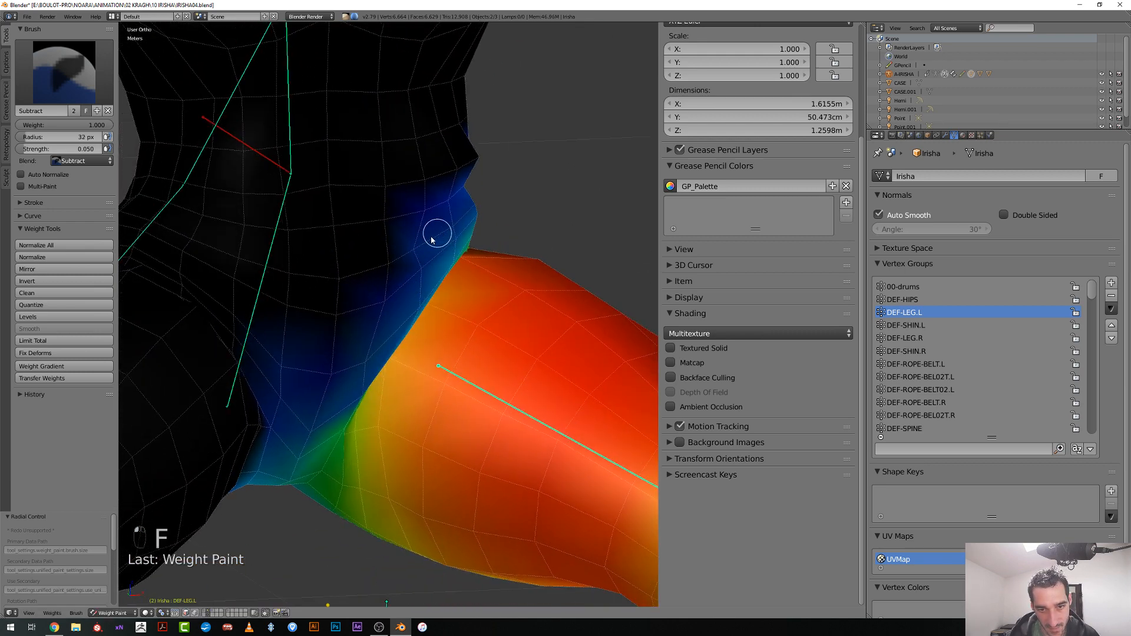
# Subtract DEF-LEG.L weight at the top of the thigh-to-hip crease, working from the back of the hip
pyautogui.moveTo(423, 250)
pyautogui.mouseDown(button='middle')
pyautogui.moveTo(454, 185)
pyautogui.moveTo(397, 206)
pyautogui.moveTo(434, 174)
pyautogui.moveTo(392, 197)
pyautogui.moveTo(251, 200)
pyautogui.mouseUp(button='middle')
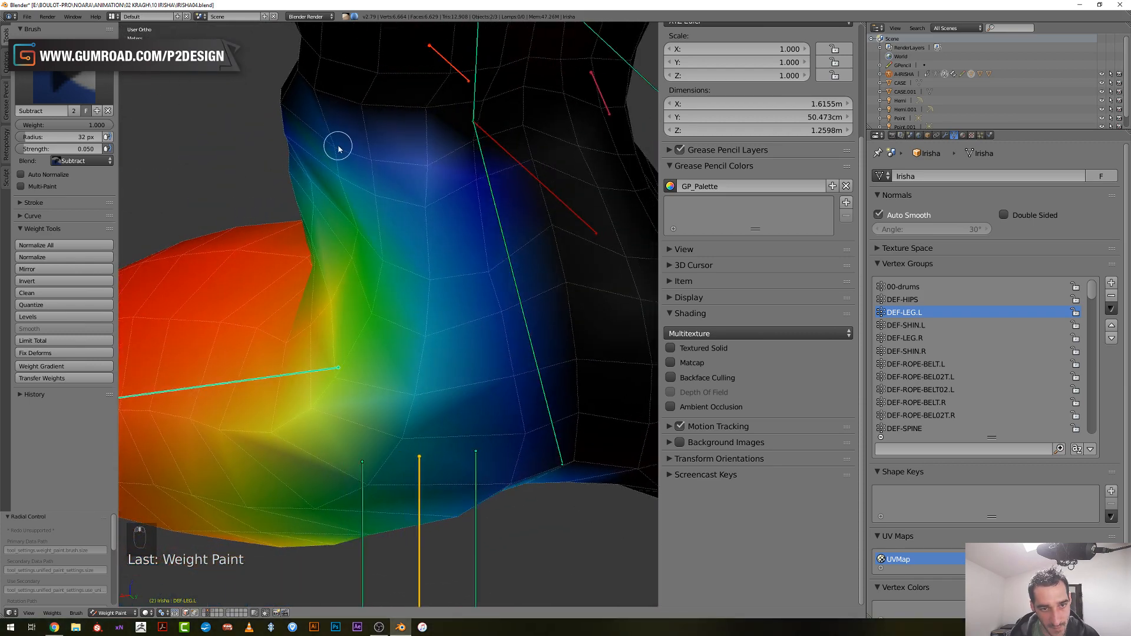
pyautogui.moveTo(339, 149)
pyautogui.mouseDown(button='middle')
pyautogui.moveTo(288, 151)
pyautogui.moveTo(349, 175)
pyautogui.moveTo(331, 185)
pyautogui.mouseUp(button='middle')
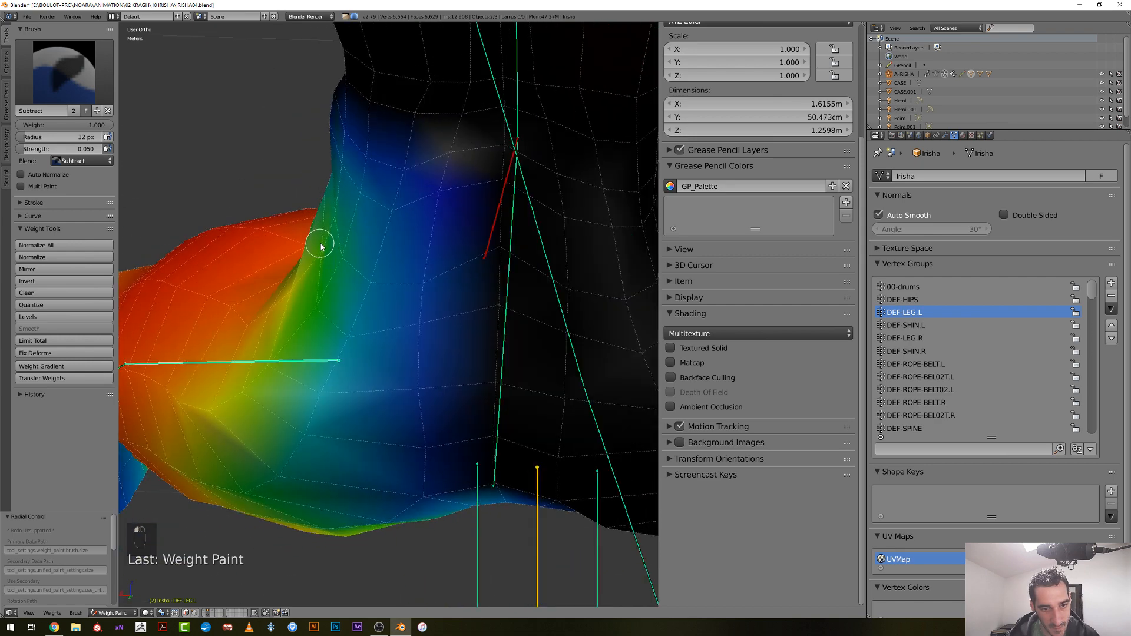
pyautogui.moveTo(321, 247); pyautogui.dragTo(318, 249)
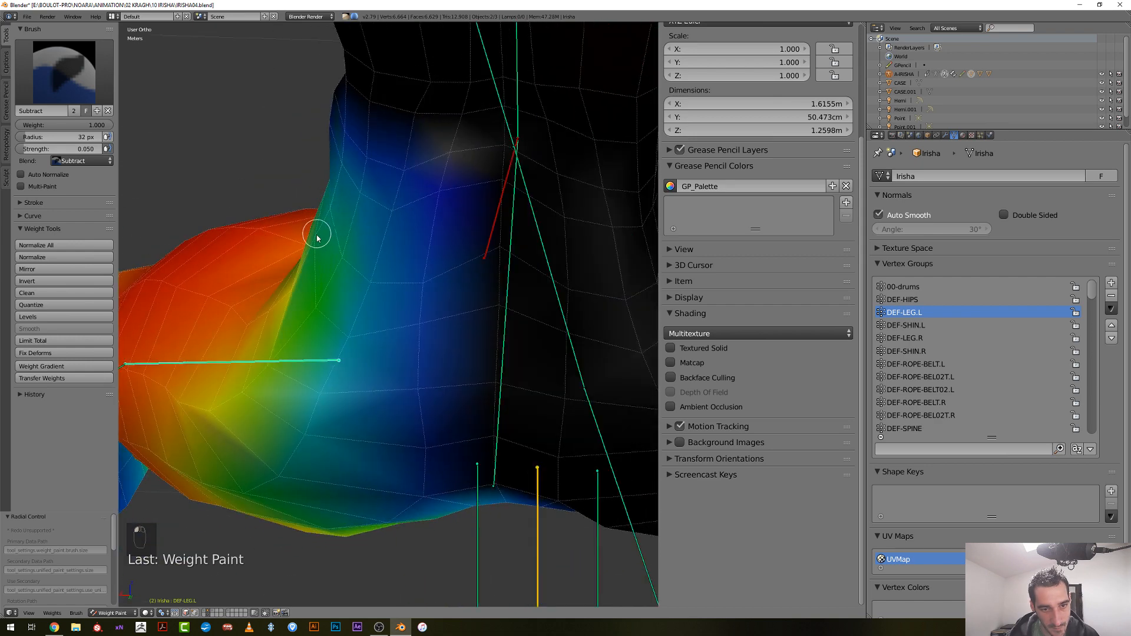
# Reduce the brush to 16 px and lower the DEF-LEG.L weight at the outer end of the front thigh fold
pyautogui.moveTo(316, 238)
pyautogui.mouseDown(button='middle')
pyautogui.moveTo(322, 245)
pyautogui.moveTo(346, 214)
pyautogui.moveTo(319, 218)
pyautogui.moveTo(323, 195)
pyautogui.moveTo(366, 232)
pyautogui.moveTo(442, 218)
pyautogui.moveTo(447, 275)
pyautogui.mouseUp(button='middle')
pyautogui.press('f')
pyautogui.click(316, 194)
pyautogui.click(304, 194)
pyautogui.press('f')
pyautogui.click(443, 271)
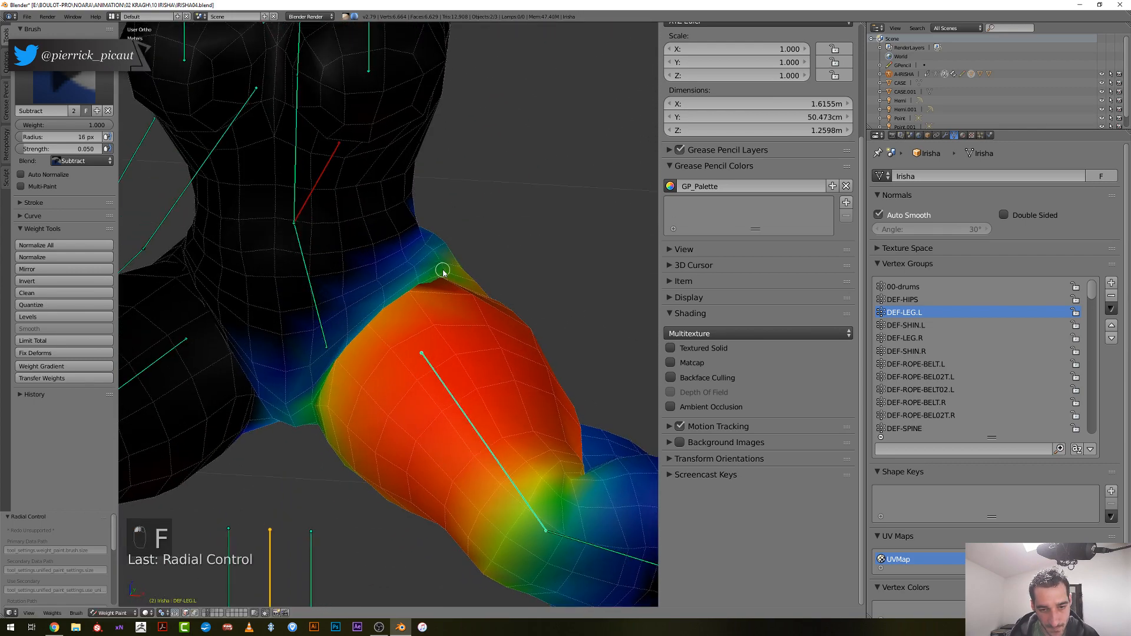
pyautogui.click(442, 268)
# Enlarge the brush to 52 px and subtract DEF-LEG.L weight from the lower abdomen and front of the left hip
pyautogui.scroll(4, 443, 265)
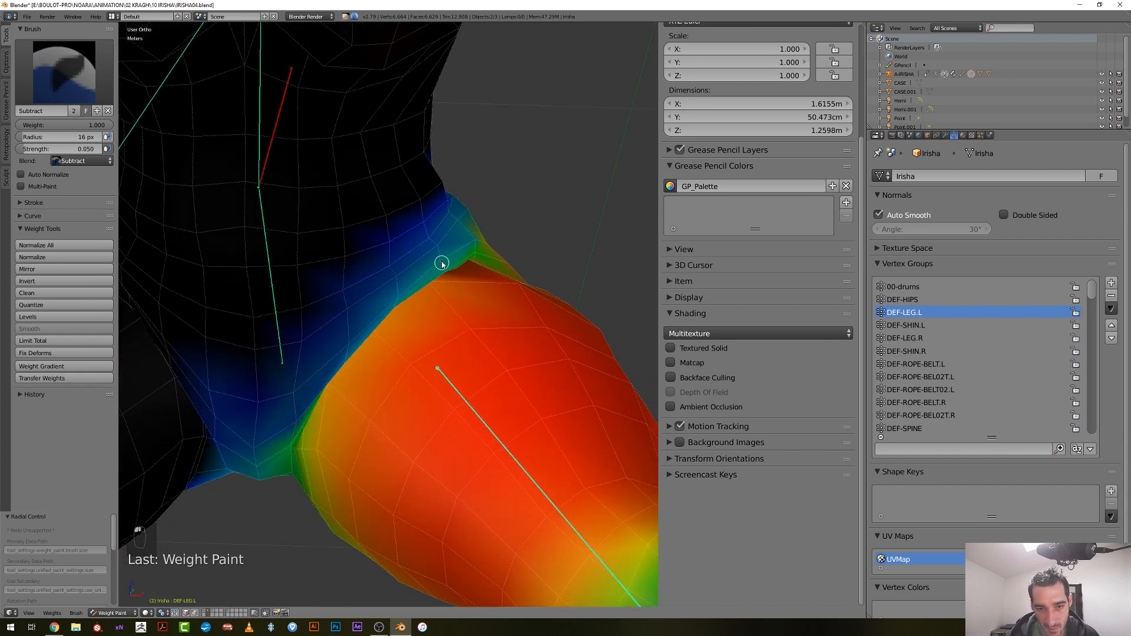
pyautogui.moveTo(443, 263)
pyautogui.mouseDown(button='middle')
pyautogui.moveTo(459, 270)
pyautogui.moveTo(442, 253)
pyautogui.moveTo(455, 243)
pyautogui.moveTo(442, 212)
pyautogui.moveTo(402, 209)
pyautogui.mouseUp(button='middle')
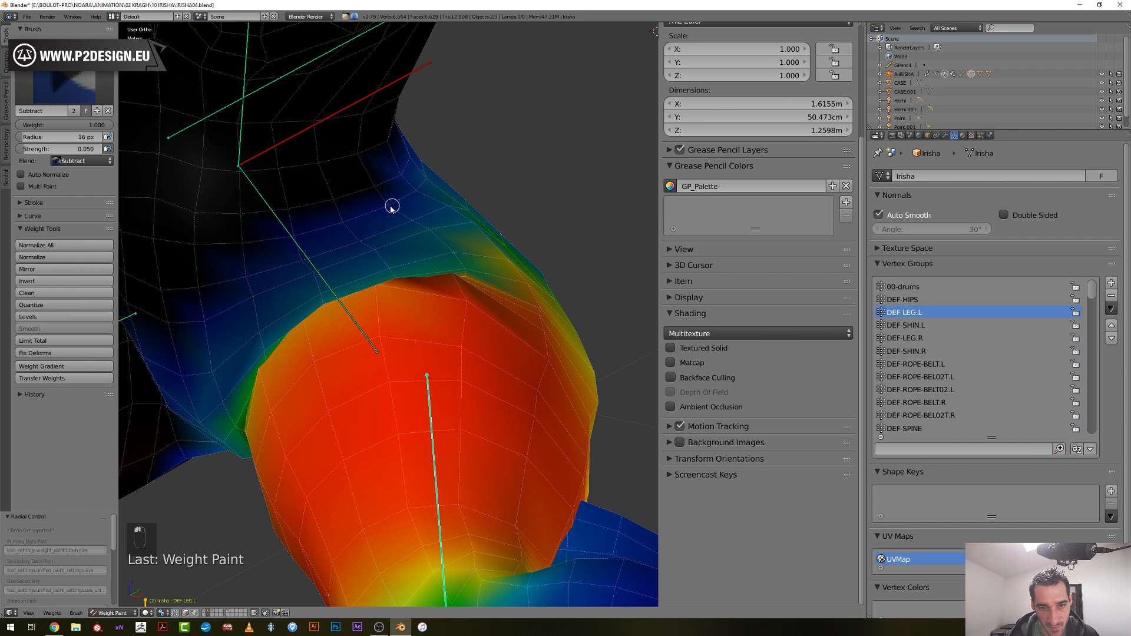
pyautogui.moveTo(299, 240)
pyautogui.mouseDown(button='middle')
pyautogui.moveTo(310, 255)
pyautogui.moveTo(303, 288)
pyautogui.moveTo(368, 280)
pyautogui.mouseUp(button='middle')
pyautogui.press('f')
pyautogui.click(377, 277)
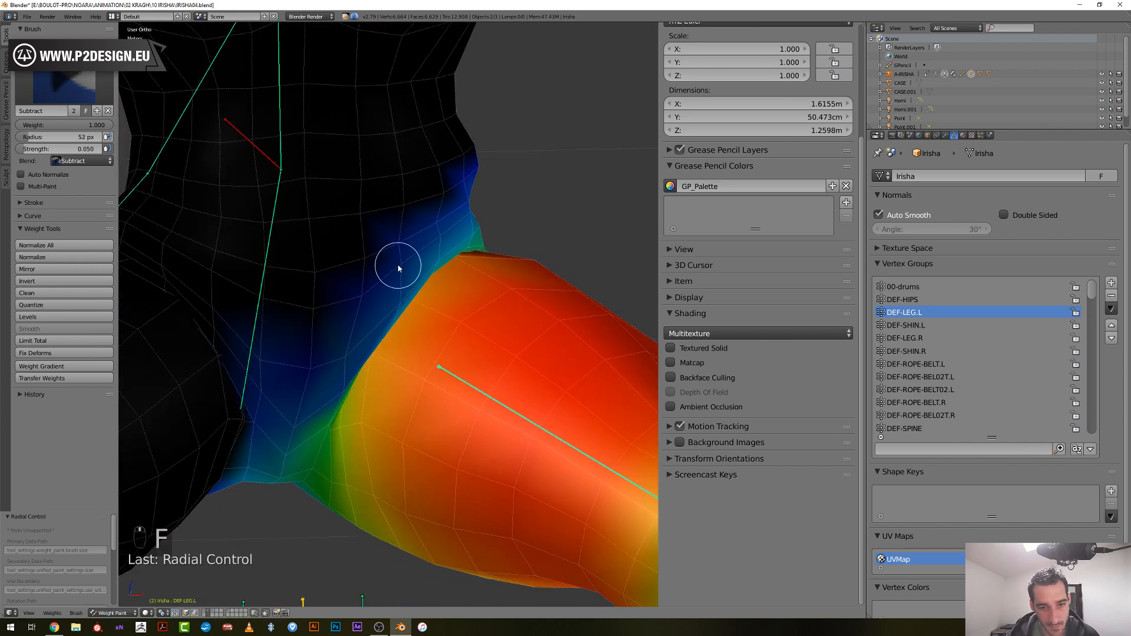
pyautogui.click(401, 252)
pyautogui.moveTo(433, 227); pyautogui.dragTo(442, 252)
# Resize the brush and subtract DEF-LEG.L weight just above the outer end of the thigh fold
pyautogui.moveTo(442, 253); pyautogui.dragTo(435, 259, button='middle')
pyautogui.scroll(2, 430, 256)
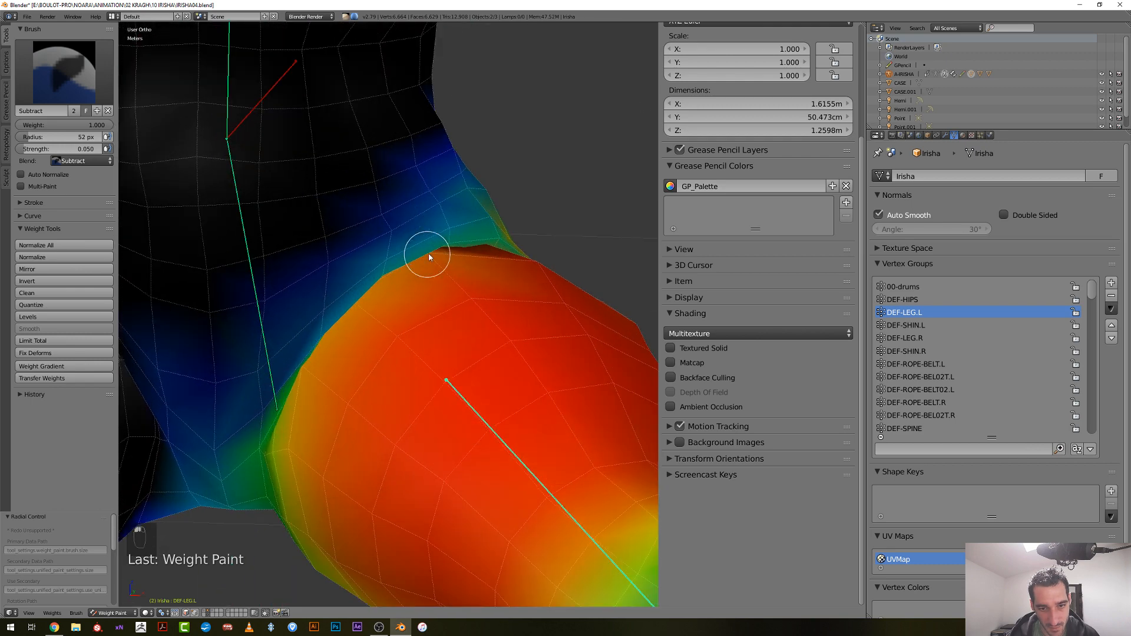
pyautogui.press('f')
pyautogui.click(442, 207)
pyautogui.click(449, 206)
# Subtract DEF-LEG.L weight along the side hip crease above the raised thigh, using a fine 16 px brush
pyautogui.scroll(2, 458, 205)
pyautogui.moveTo(458, 205)
pyautogui.mouseDown(button='middle')
pyautogui.moveTo(481, 178)
pyautogui.moveTo(444, 182)
pyautogui.moveTo(459, 202)
pyautogui.moveTo(479, 192)
pyautogui.moveTo(458, 184)
pyautogui.moveTo(472, 191)
pyautogui.moveTo(465, 232)
pyautogui.moveTo(356, 230)
pyautogui.moveTo(331, 255)
pyautogui.moveTo(334, 242)
pyautogui.mouseUp(button='middle')
pyautogui.press('f')
pyautogui.click(318, 253)
pyautogui.click(335, 239)
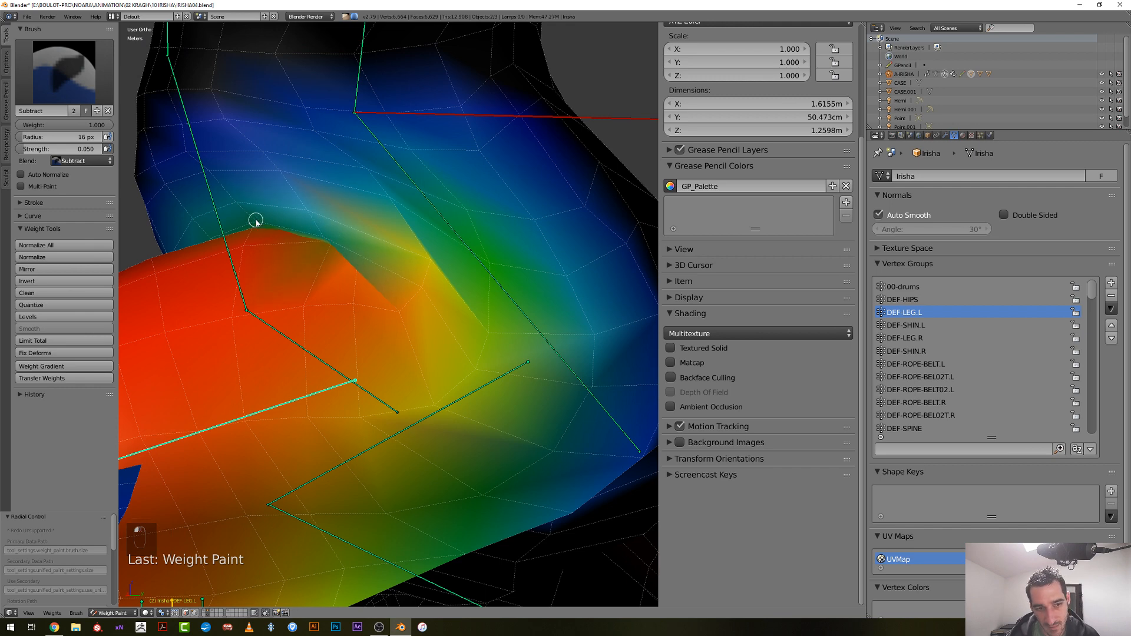
# Enlarge the brush to 28 px and subtract DEF-LEG.L weight on the side hip just above the thigh crease
pyautogui.moveTo(246, 226); pyautogui.dragTo(225, 244, button='middle')
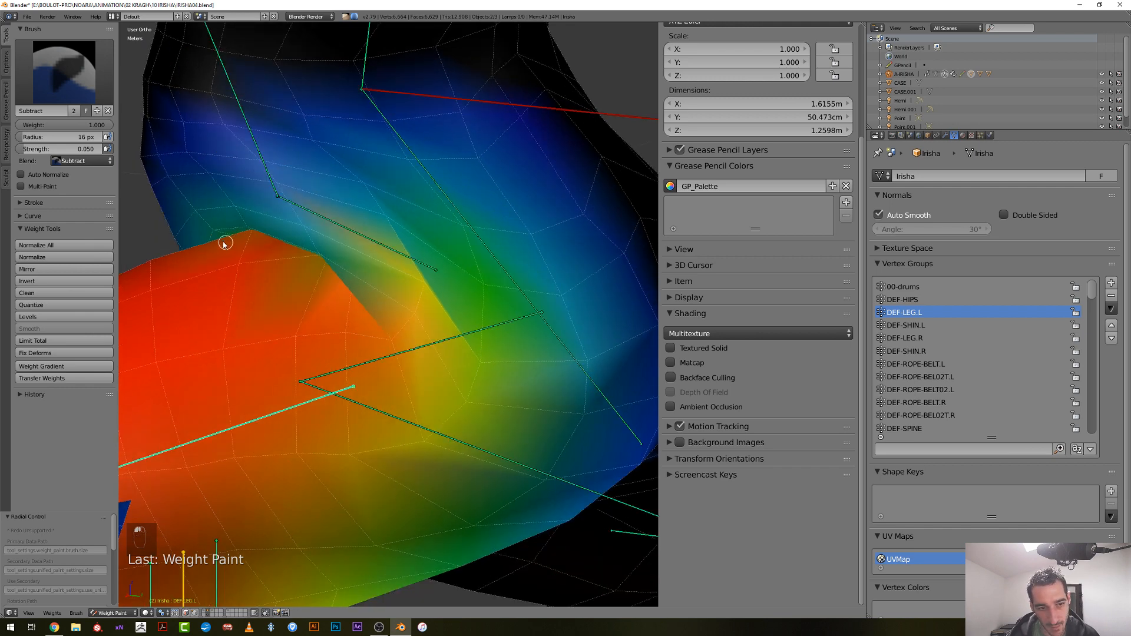
pyautogui.press('f')
pyautogui.click(199, 212)
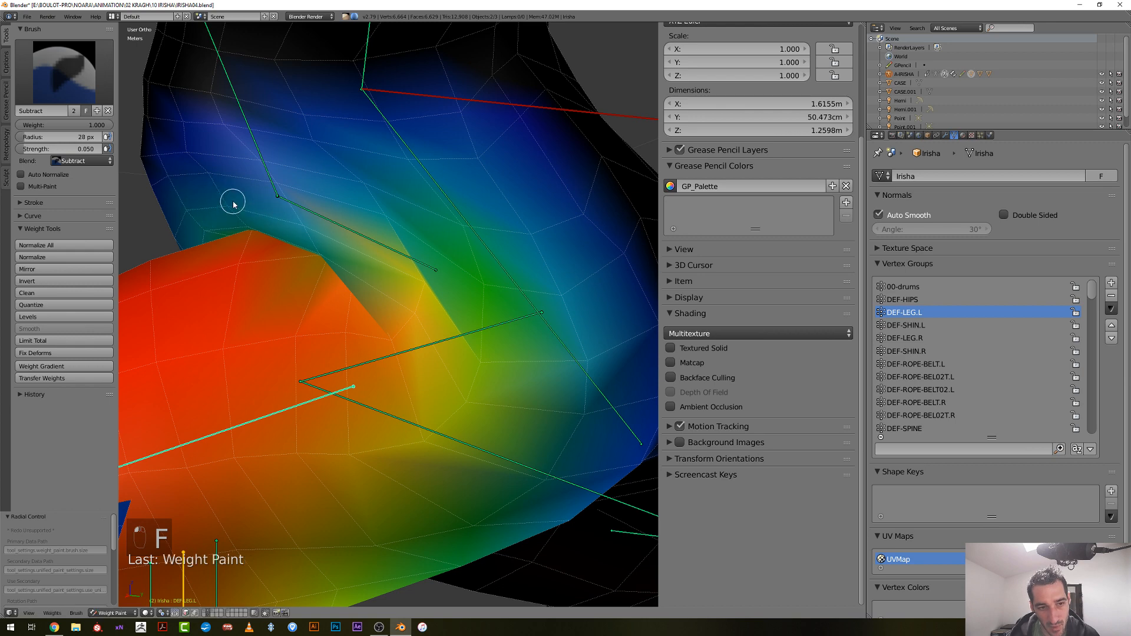
pyautogui.scroll(-2, 227, 218)
pyautogui.moveTo(223, 227); pyautogui.dragTo(194, 240, button='middle')
pyautogui.scroll(4, 236, 255)
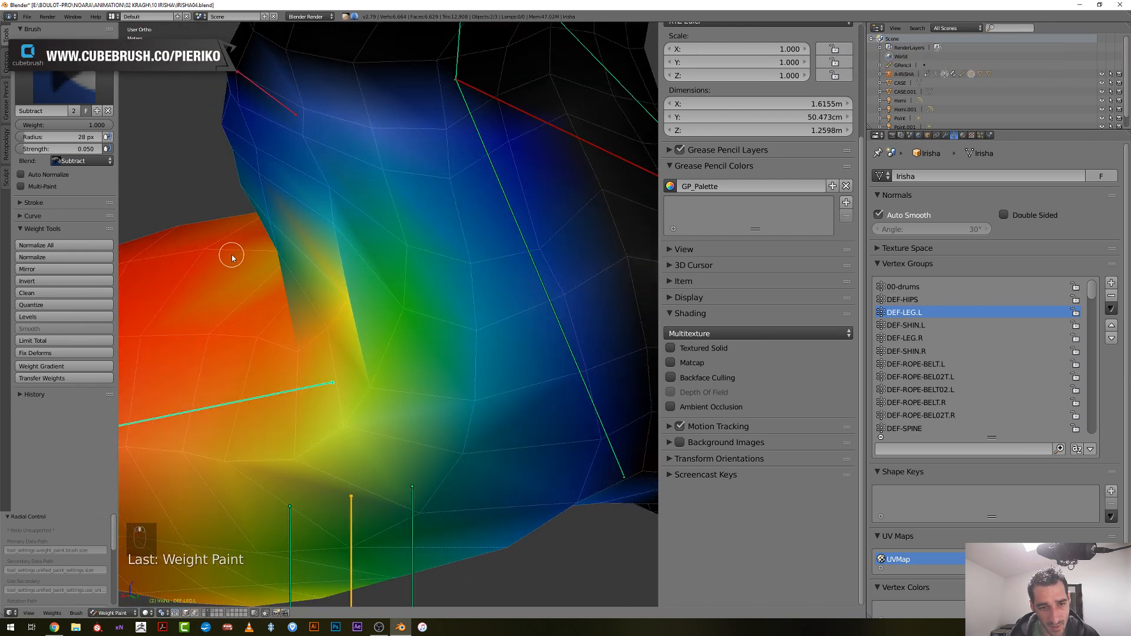
# Set the brush to 44 px and subtract DEF-LEG.L weight from the side hip directly behind the thigh crease
pyautogui.moveTo(328, 309); pyautogui.dragTo(348, 297, button='middle')
pyautogui.press('f')
pyautogui.click(365, 298)
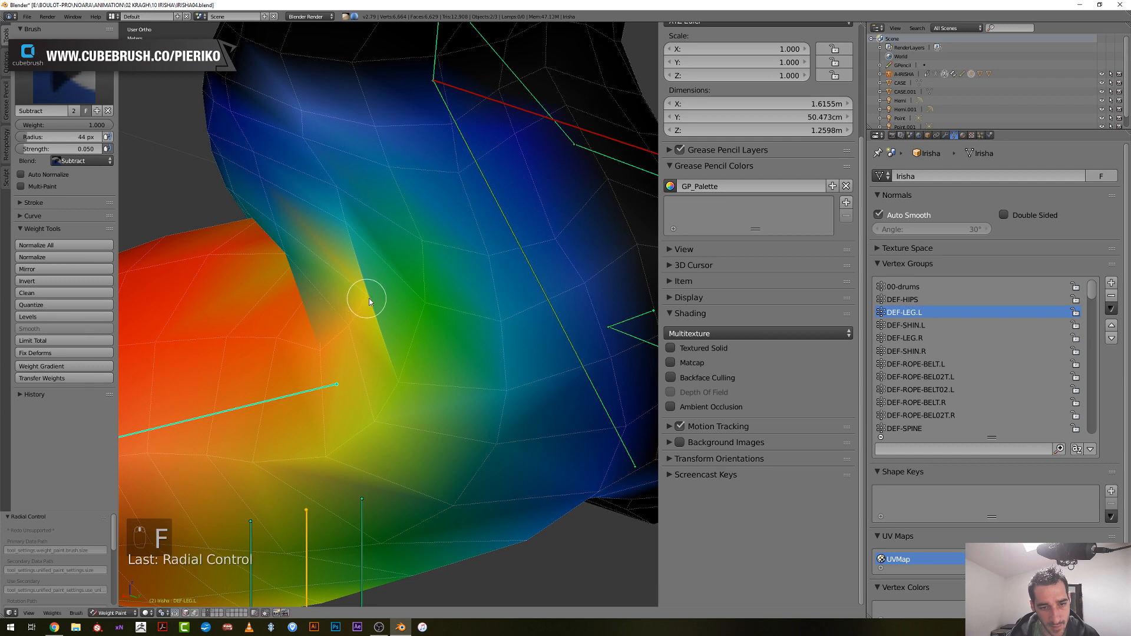
pyautogui.click(363, 298)
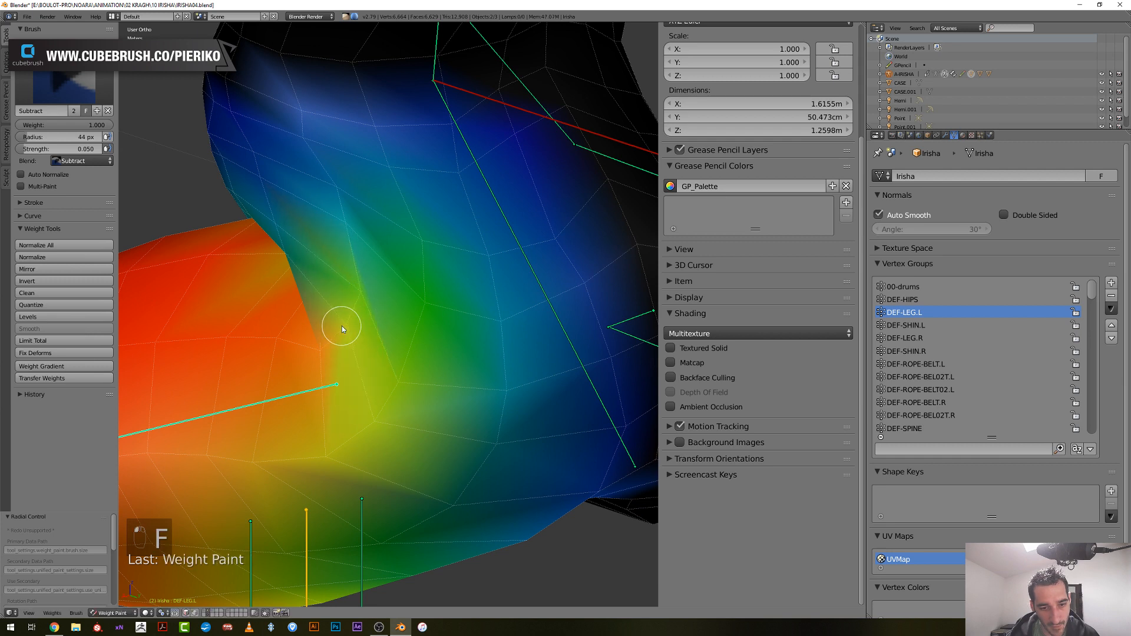
pyautogui.moveTo(342, 326)
pyautogui.mouseDown()
pyautogui.moveTo(353, 295)
pyautogui.moveTo(343, 328)
pyautogui.mouseUp()
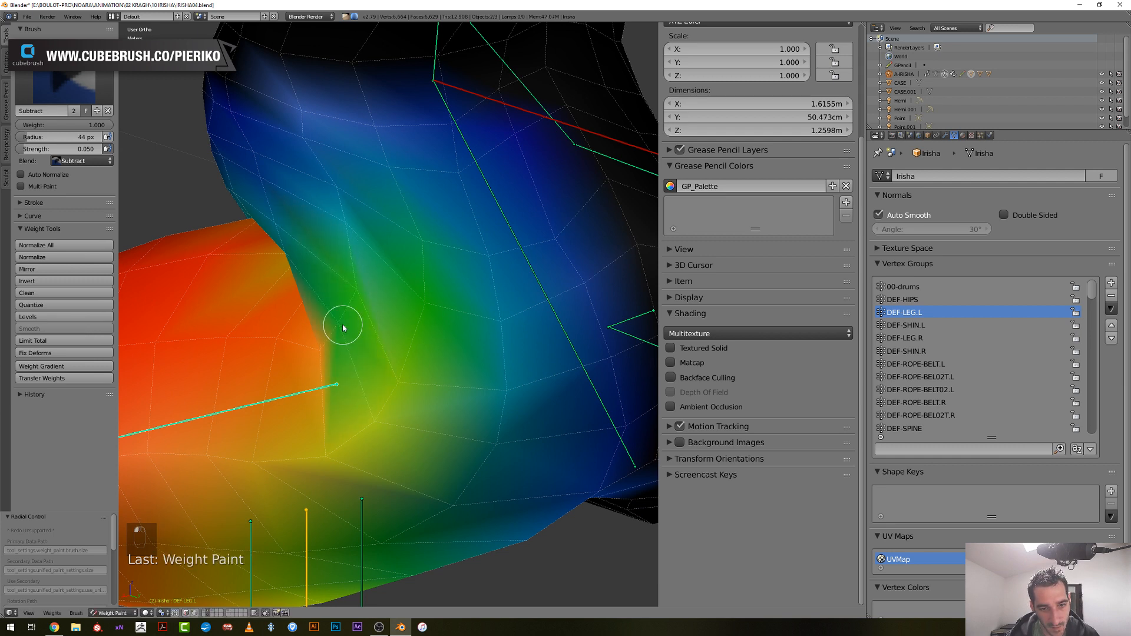
pyautogui.moveTo(345, 221); pyautogui.dragTo(332, 186)
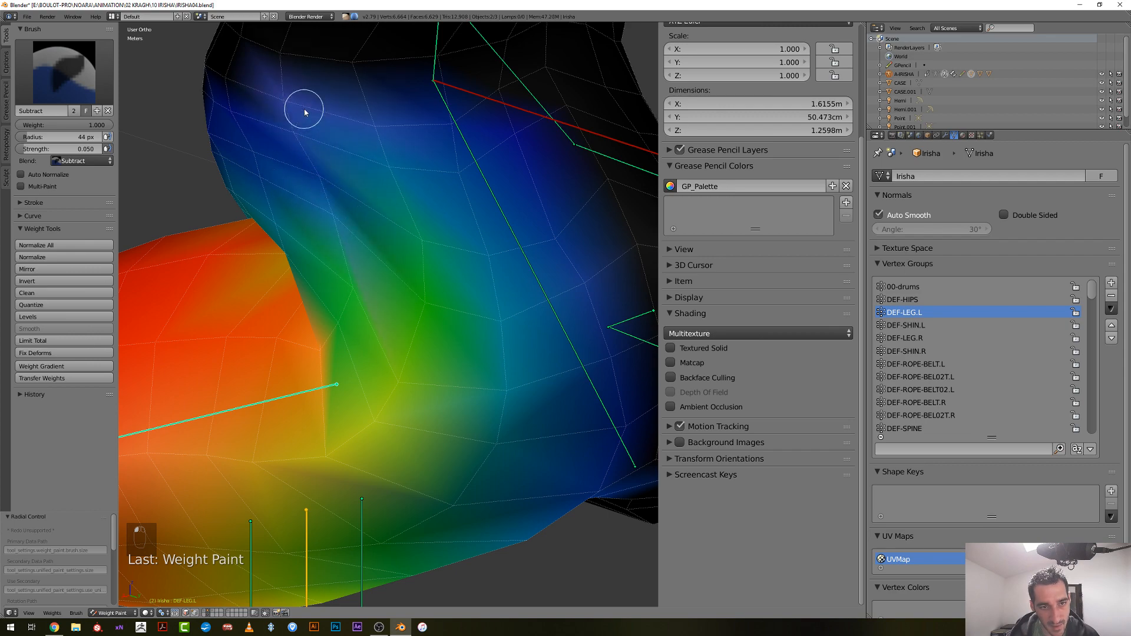
# Reduce the brush to 26 px and subtract DEF-LEG.L weight along the outer hip above the raised thigh
pyautogui.scroll(-4, 310, 107)
pyautogui.moveTo(318, 193)
pyautogui.mouseDown(button='middle')
pyautogui.moveTo(435, 244)
pyautogui.moveTo(496, 242)
pyautogui.moveTo(466, 255)
pyautogui.moveTo(462, 238)
pyautogui.moveTo(436, 241)
pyautogui.moveTo(446, 242)
pyautogui.mouseUp(button='middle')
pyautogui.scroll(1, 462, 237)
pyautogui.press('f')
pyautogui.click(449, 230)
pyautogui.click(446, 242)
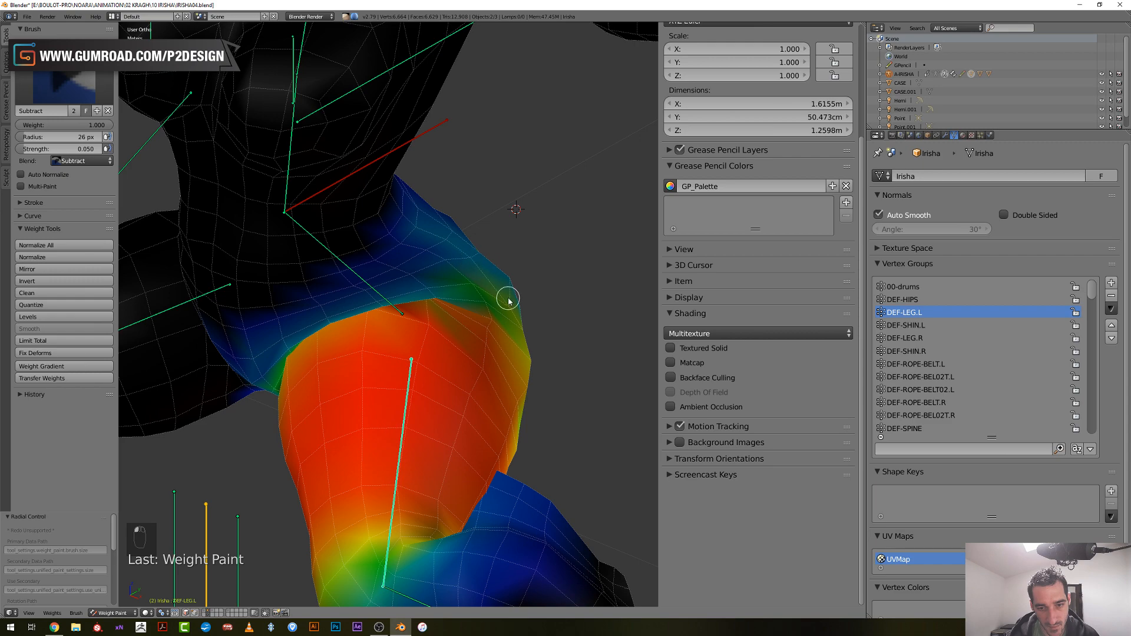
# Reduce the brush to 17 px and lower the DEF-LEG.L weight at the front outer hip near the waist
pyautogui.moveTo(508, 302); pyautogui.dragTo(293, 386, button='middle')
pyautogui.scroll(3, 336, 353)
pyautogui.moveTo(391, 270); pyautogui.dragTo(412, 272, button='middle')
pyautogui.press('f')
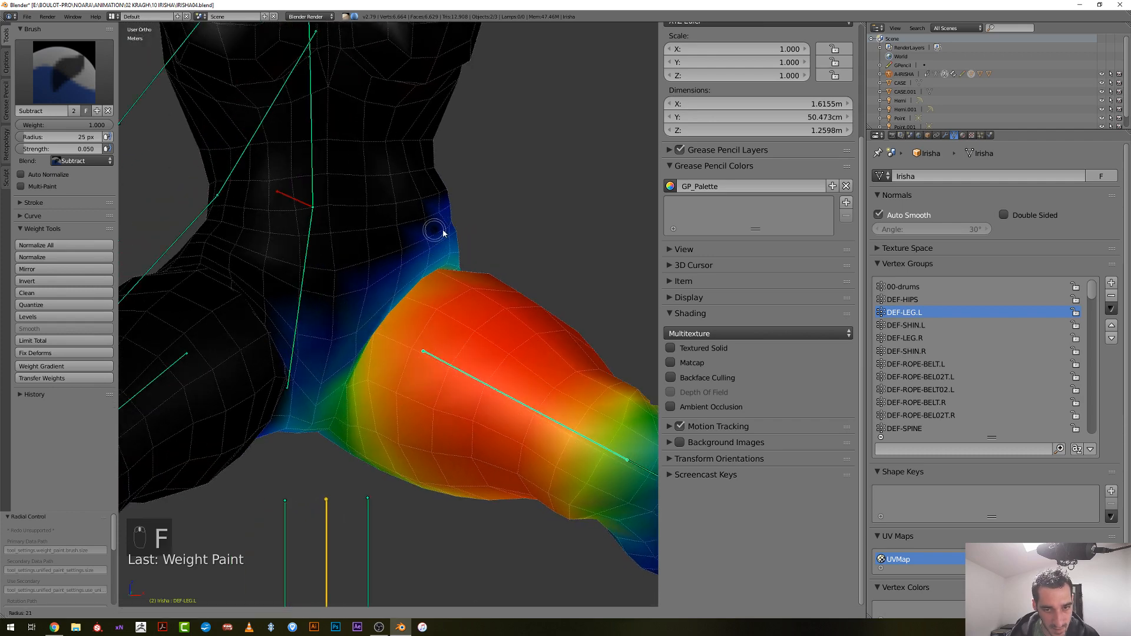
pyautogui.click(445, 222)
pyautogui.moveTo(444, 222); pyautogui.dragTo(448, 222, button='middle')
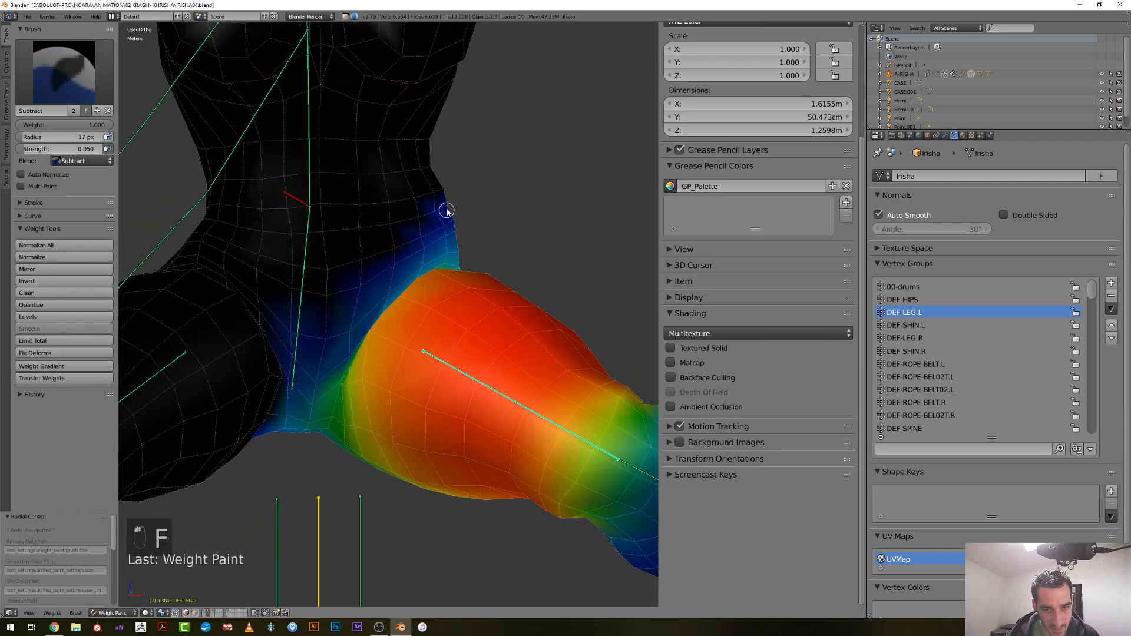
# Enlarge the brush to 52 px and subtract DEF-LEG.L weight from the upper back of the left hip
pyautogui.moveTo(434, 209)
pyautogui.mouseDown(button='middle')
pyautogui.moveTo(437, 252)
pyautogui.moveTo(412, 257)
pyautogui.moveTo(263, 274)
pyautogui.moveTo(210, 256)
pyautogui.mouseUp(button='middle')
pyautogui.press('f')
pyautogui.click(357, 223)
pyautogui.moveTo(358, 224); pyautogui.dragTo(346, 240, button='middle')
pyautogui.moveTo(346, 240); pyautogui.dragTo(347, 245)
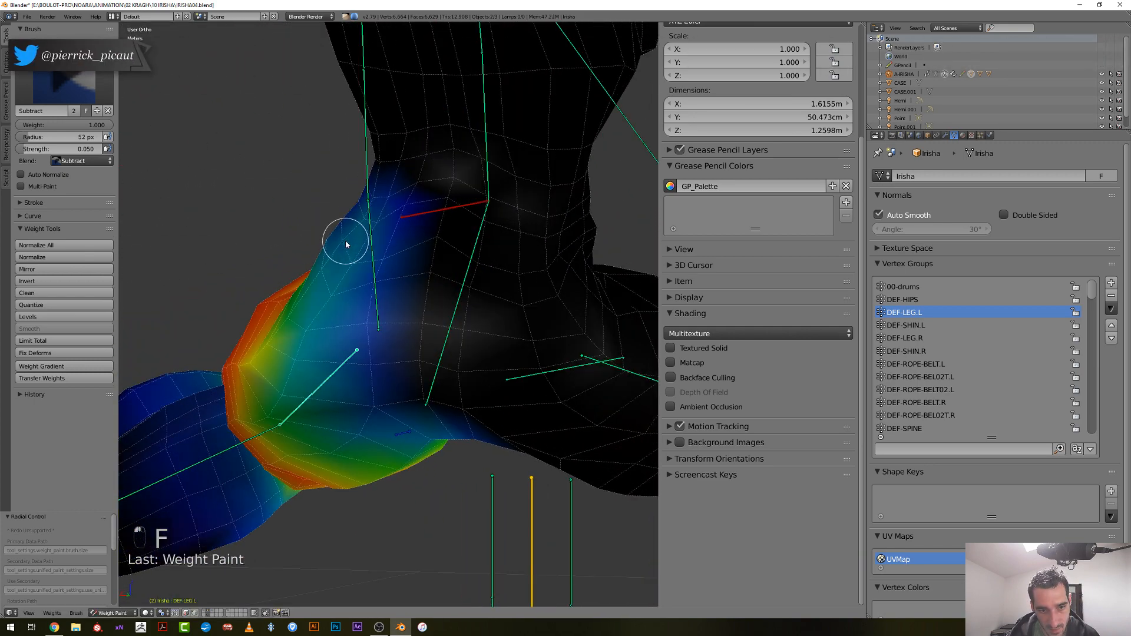
pyautogui.moveTo(354, 215); pyautogui.dragTo(336, 258, button='middle')
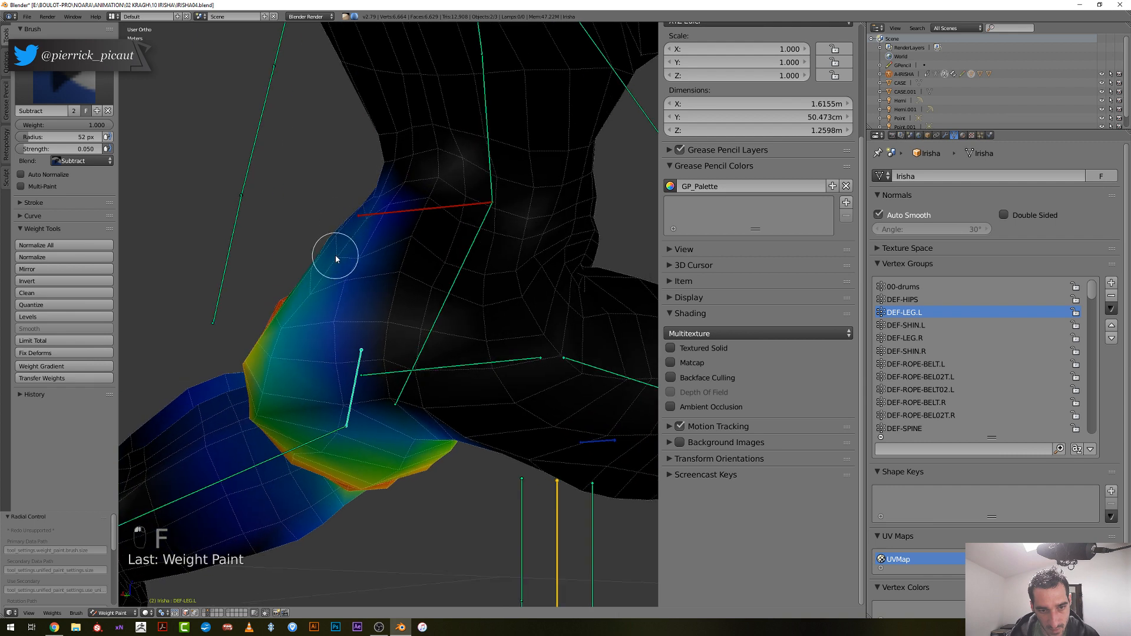
pyautogui.moveTo(366, 225)
pyautogui.mouseDown()
pyautogui.moveTo(378, 204)
pyautogui.moveTo(365, 259)
pyautogui.mouseUp()
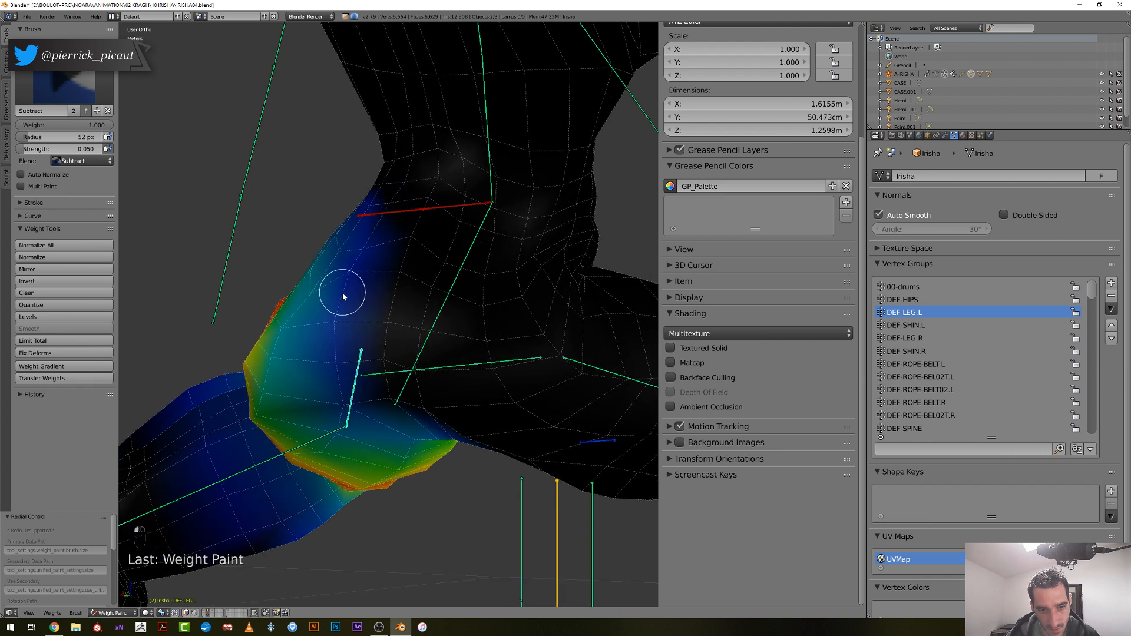
# Make DEF-HIPS the active weight group and set the brush blend mode to Mix
pyautogui.moveTo(324, 292); pyautogui.dragTo(450, 208, button='middle')
pyautogui.rightClick(472, 255)
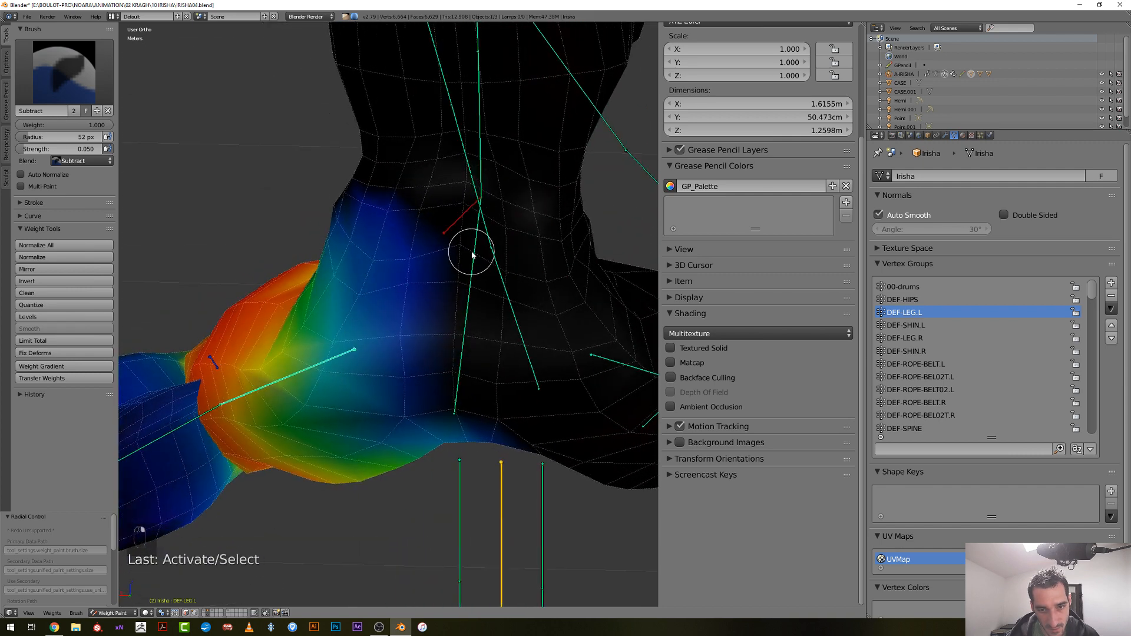
pyautogui.rightClick(473, 255)
pyautogui.rightClick(473, 255)
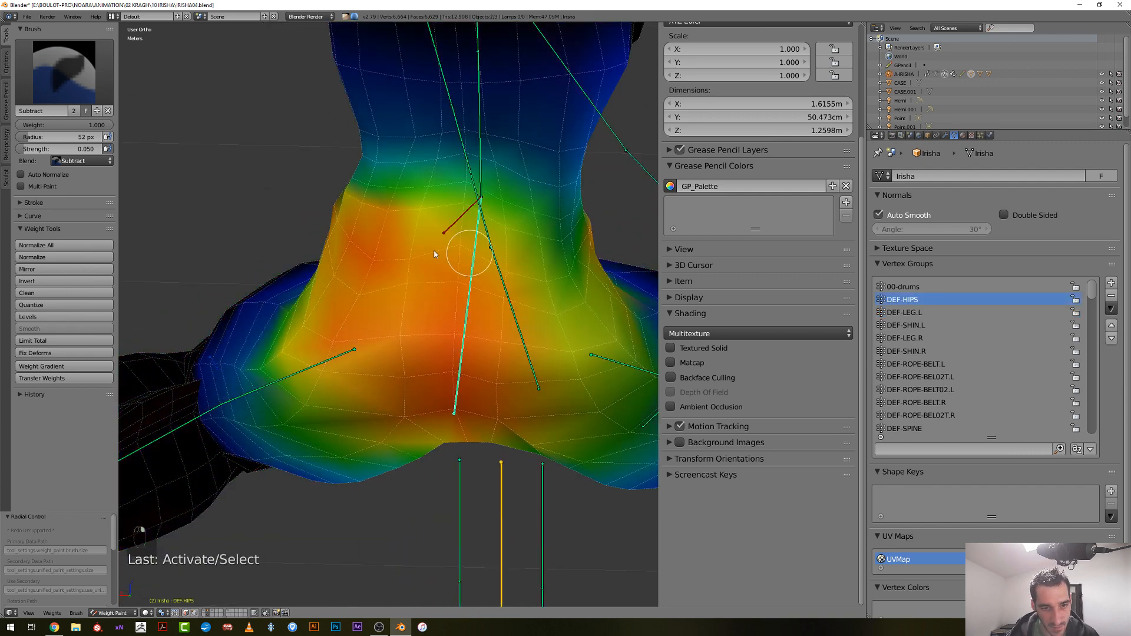
pyautogui.click(85, 161)
pyautogui.click(64, 141)
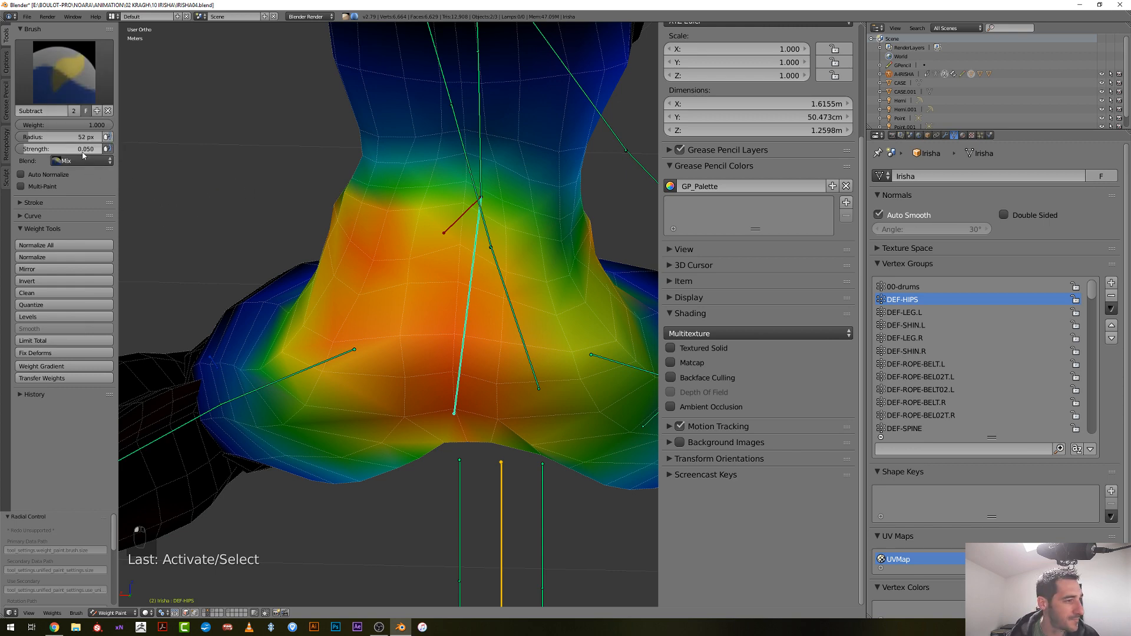
# Enlarge the brush to 100 px and paint DEF-HIPS weight over the upper left buttock and back of the hip
pyautogui.press('f')
pyautogui.click(441, 313)
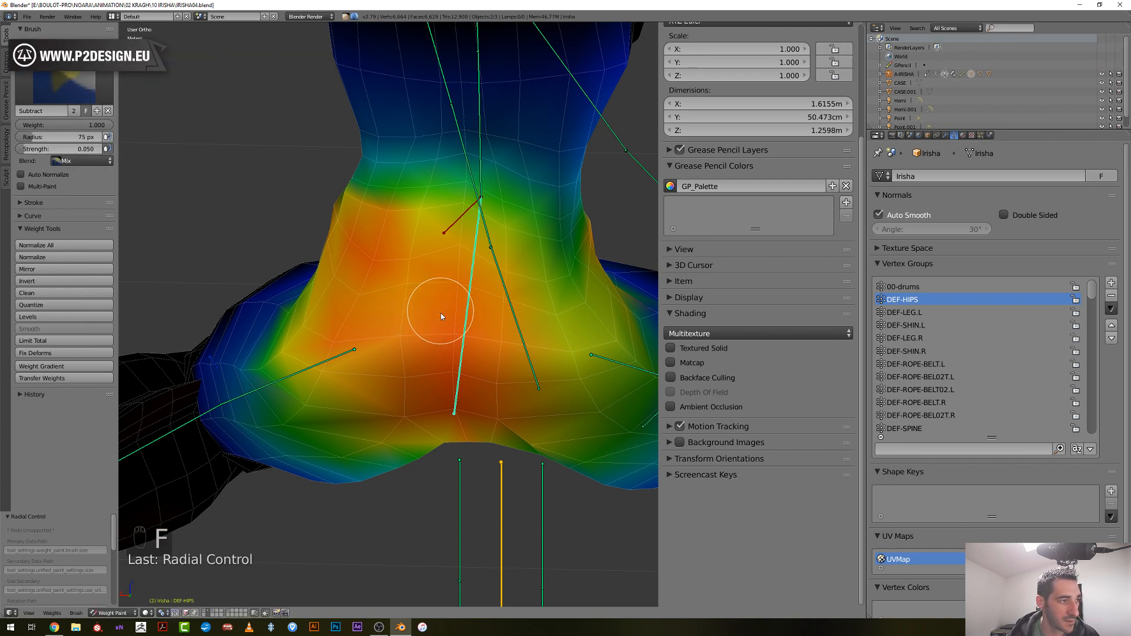
pyautogui.moveTo(441, 313); pyautogui.dragTo(452, 313, button='middle')
pyautogui.press('f')
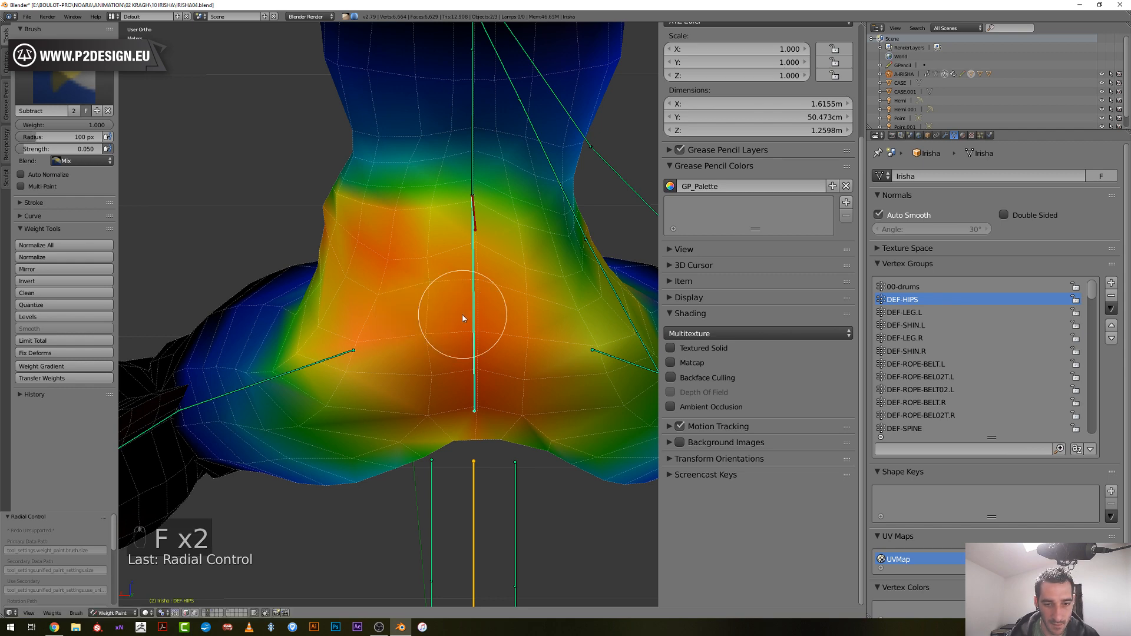
pyautogui.click(510, 316)
pyautogui.moveTo(448, 283)
pyautogui.mouseDown()
pyautogui.moveTo(399, 304)
pyautogui.moveTo(429, 222)
pyautogui.mouseUp()
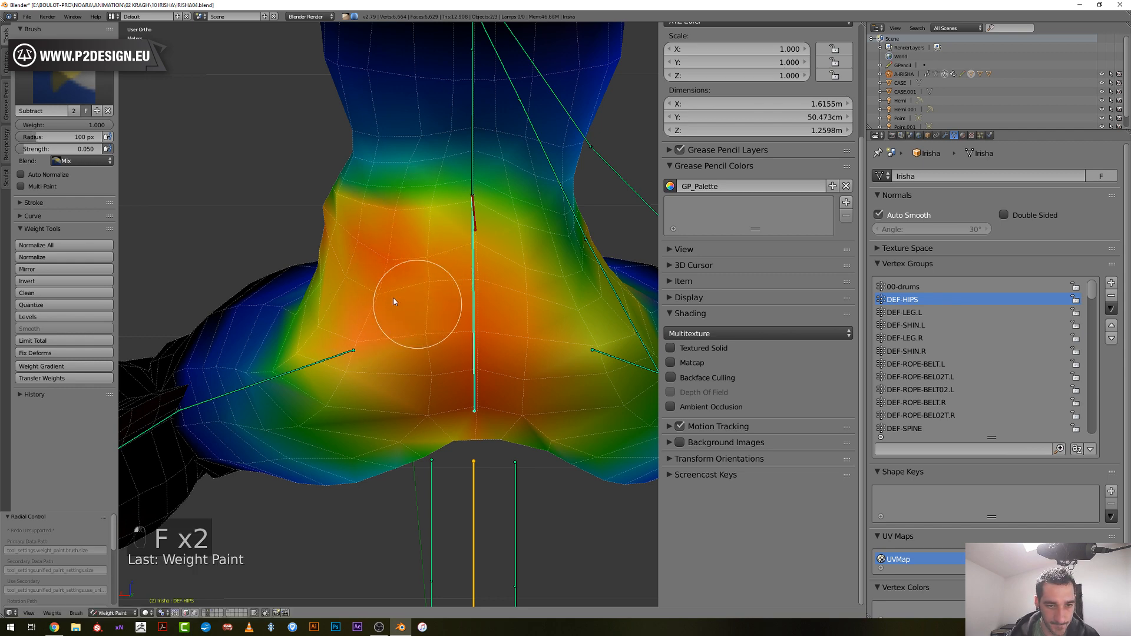
# Reduce the brush to 80 px and paint DEF-HIPS weight across the side of the left hip
pyautogui.moveTo(394, 302); pyautogui.dragTo(444, 286, button='middle')
pyautogui.press('f')
pyautogui.click(394, 240)
pyautogui.moveTo(330, 231); pyautogui.dragTo(355, 216, button='middle')
pyautogui.moveTo(355, 216); pyautogui.dragTo(318, 220)
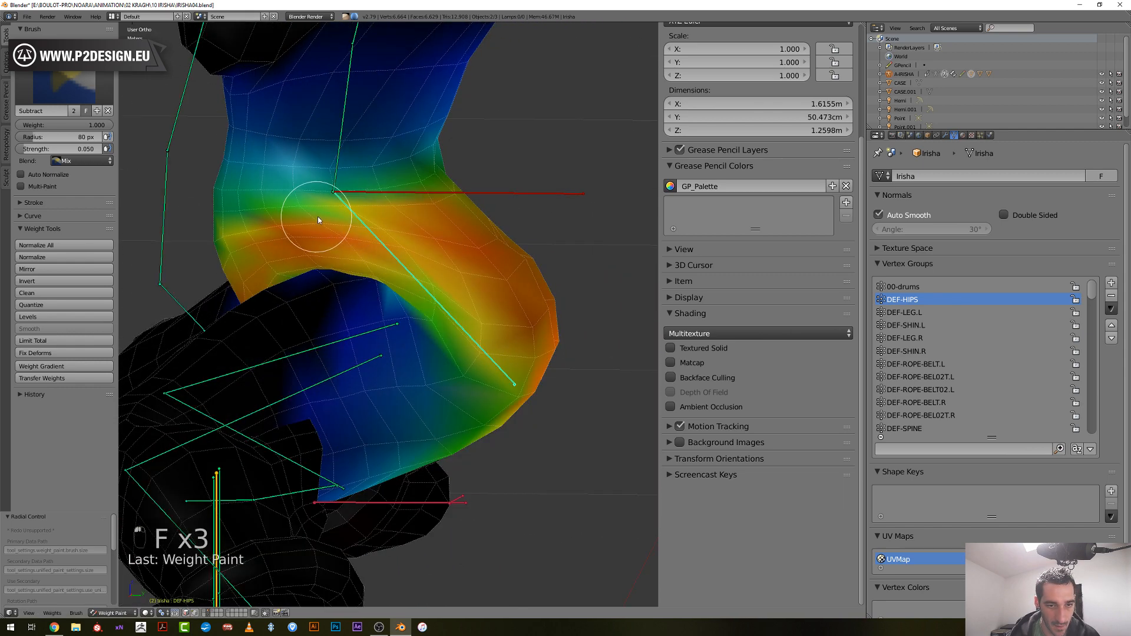
# Set the brush to 45 px and strength 1.000, then paint DEF-HIPS weight along the left hip above the thigh
pyautogui.press('f')
pyautogui.click(276, 217)
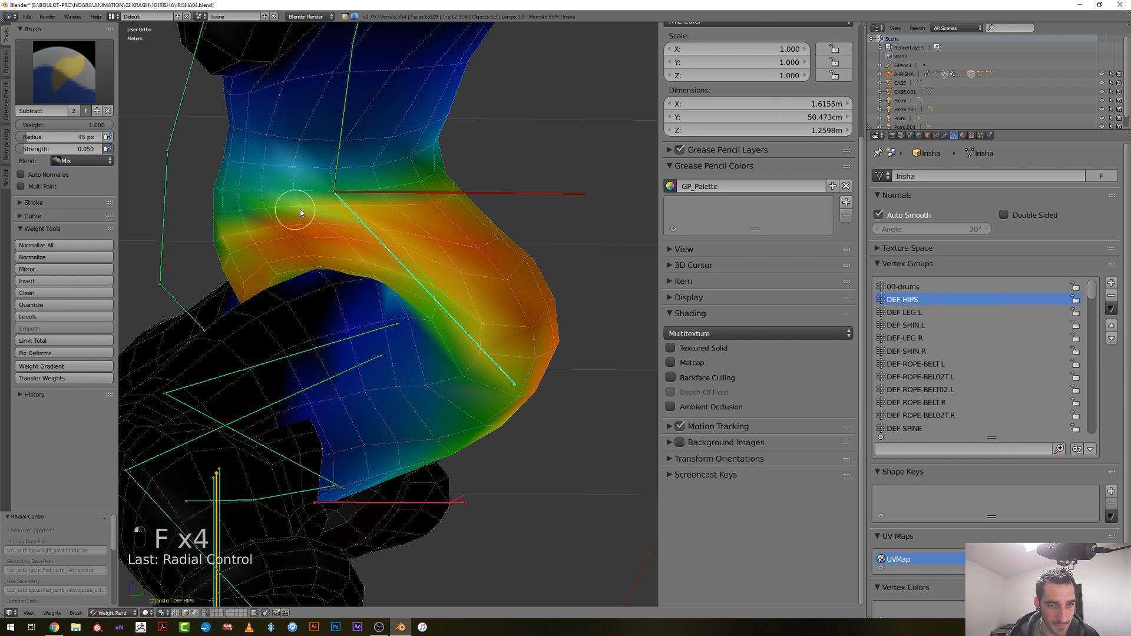
pyautogui.click(300, 212)
pyautogui.click(72, 149)
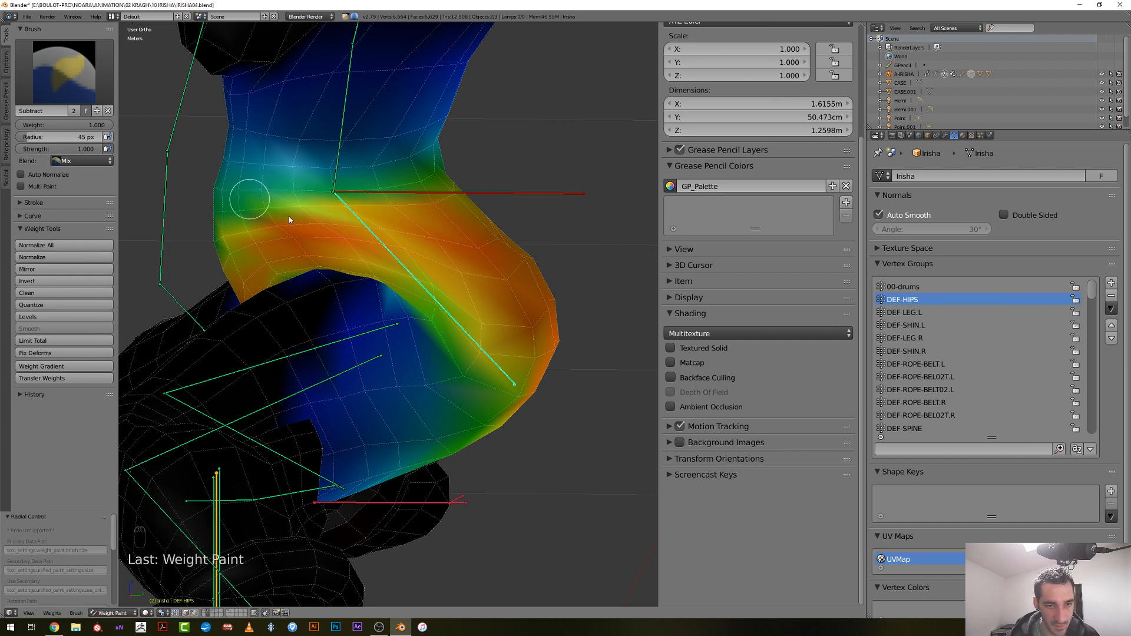
pyautogui.moveTo(323, 216); pyautogui.dragTo(282, 218)
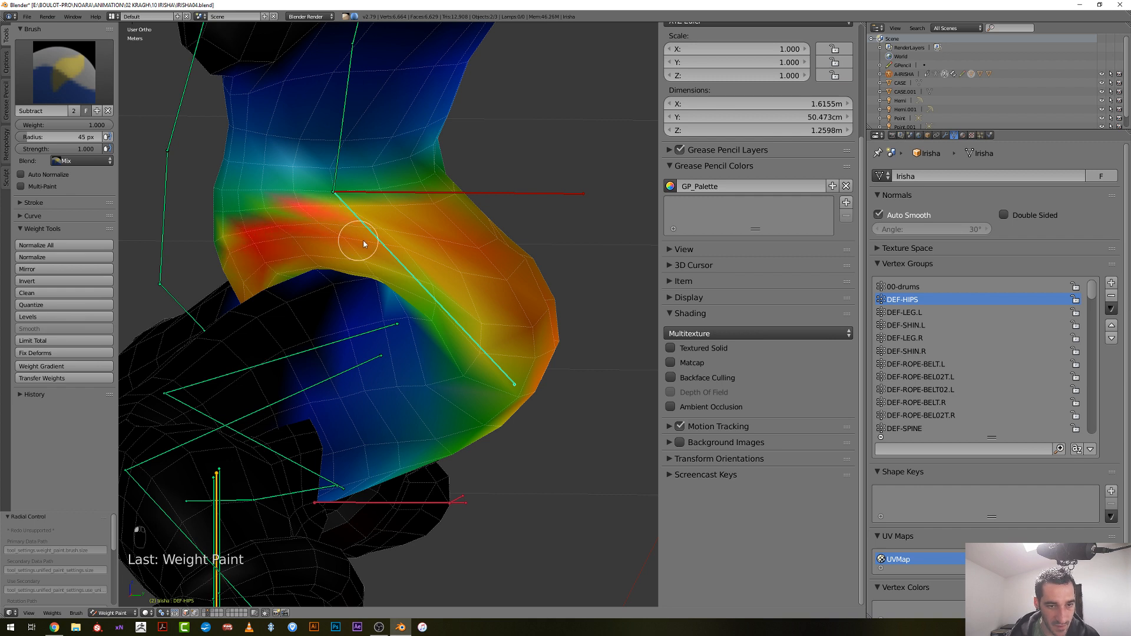
# Choose the Blur brush and smooth the DEF-HIPS weight around the side and front of the left hip
pyautogui.click(65, 73)
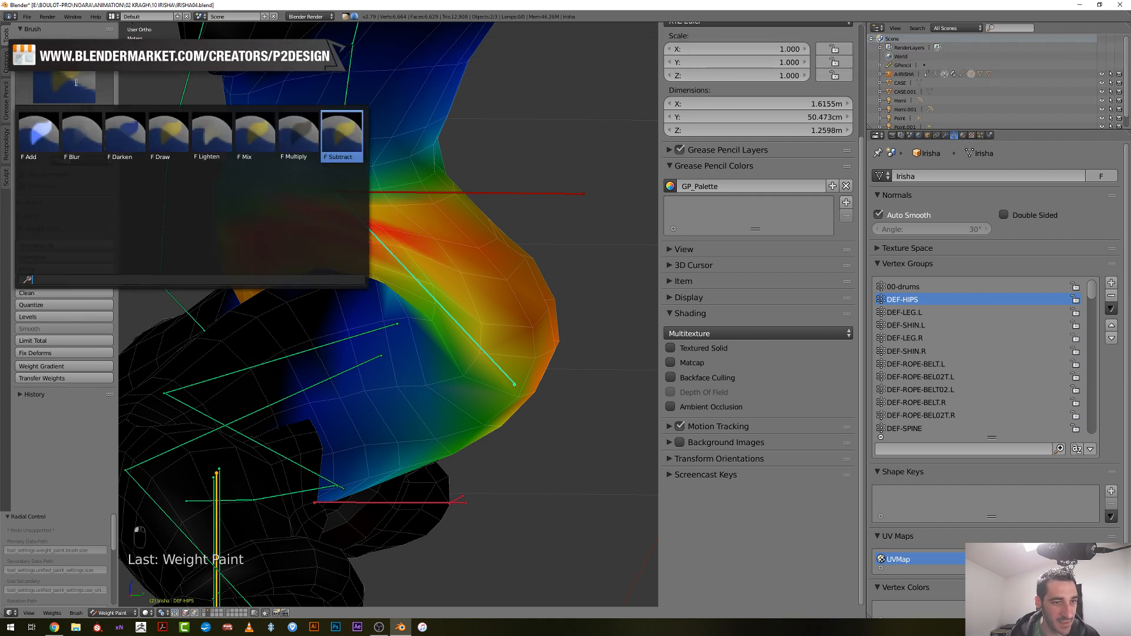
pyautogui.click(82, 135)
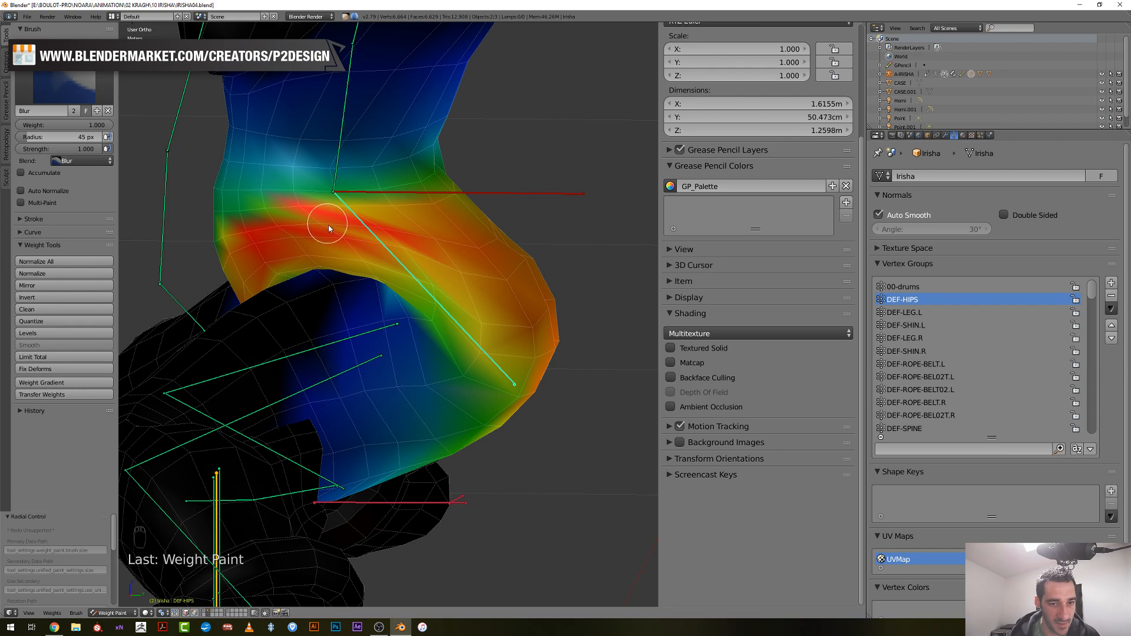
pyautogui.moveTo(345, 237); pyautogui.dragTo(396, 238)
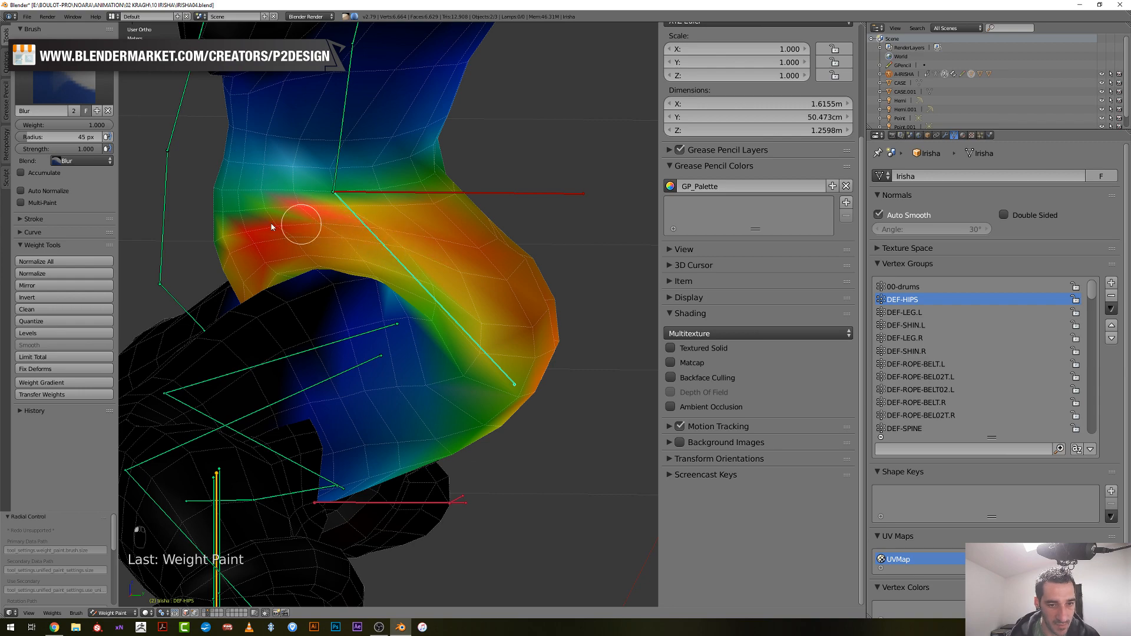
pyautogui.moveTo(255, 242); pyautogui.dragTo(324, 243, button='middle')
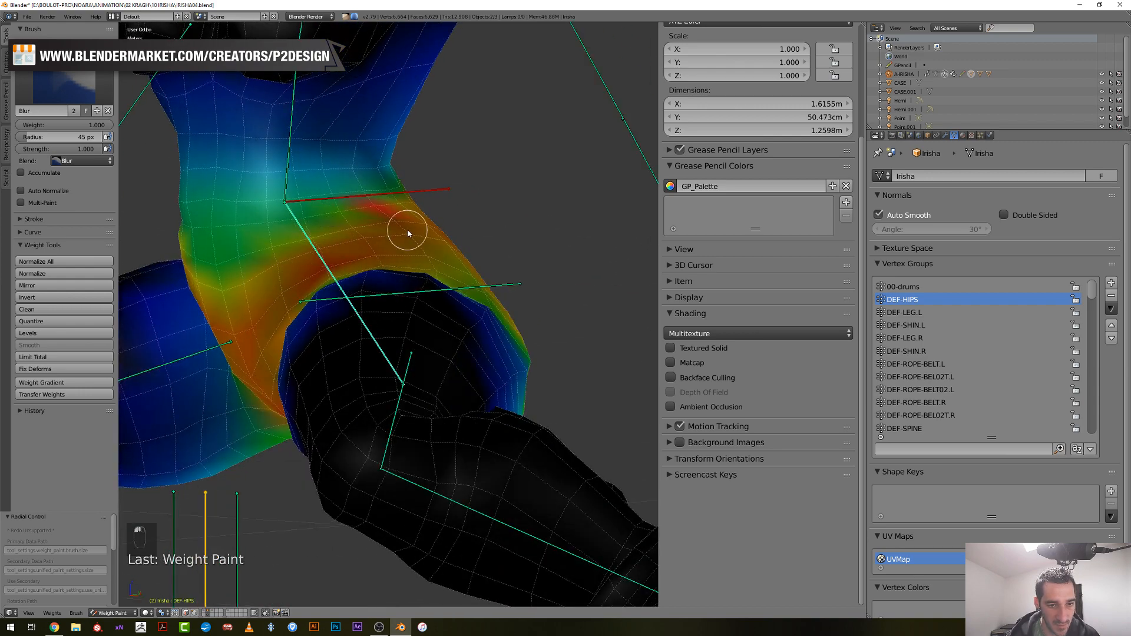
pyautogui.moveTo(408, 233); pyautogui.dragTo(278, 246, button='middle')
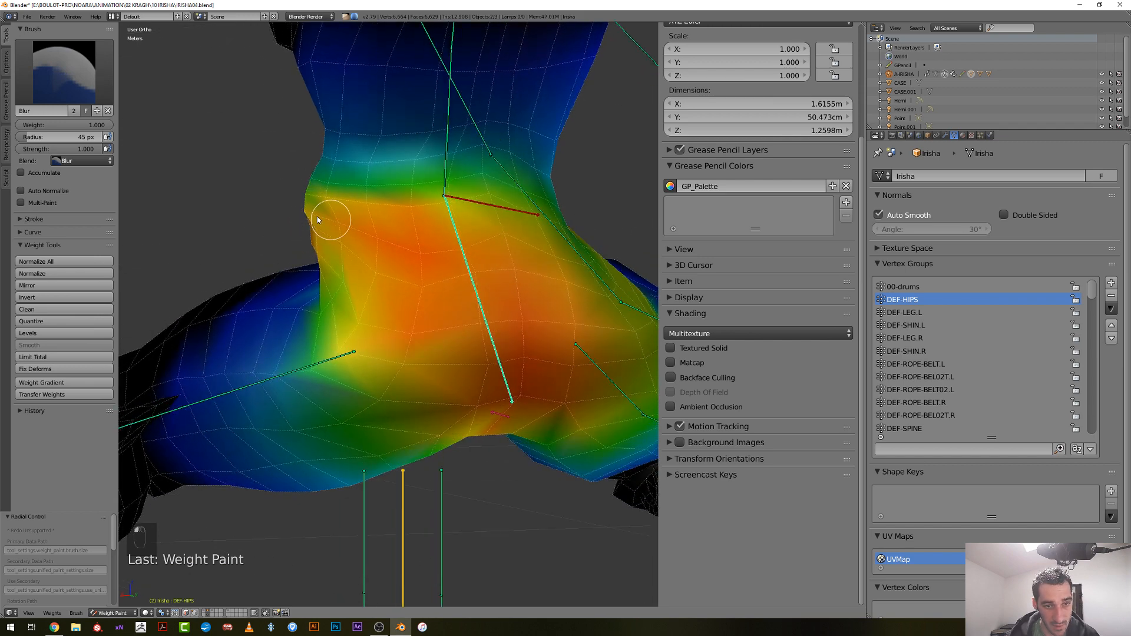
# Enlarge the Blur brush to 77 px and smooth the DEF-HIPS weight on the lower left buttock
pyautogui.moveTo(317, 220)
pyautogui.mouseDown(button='middle')
pyautogui.moveTo(336, 216)
pyautogui.moveTo(293, 246)
pyautogui.moveTo(377, 229)
pyautogui.mouseUp(button='middle')
pyautogui.press('f')
pyautogui.click(407, 233)
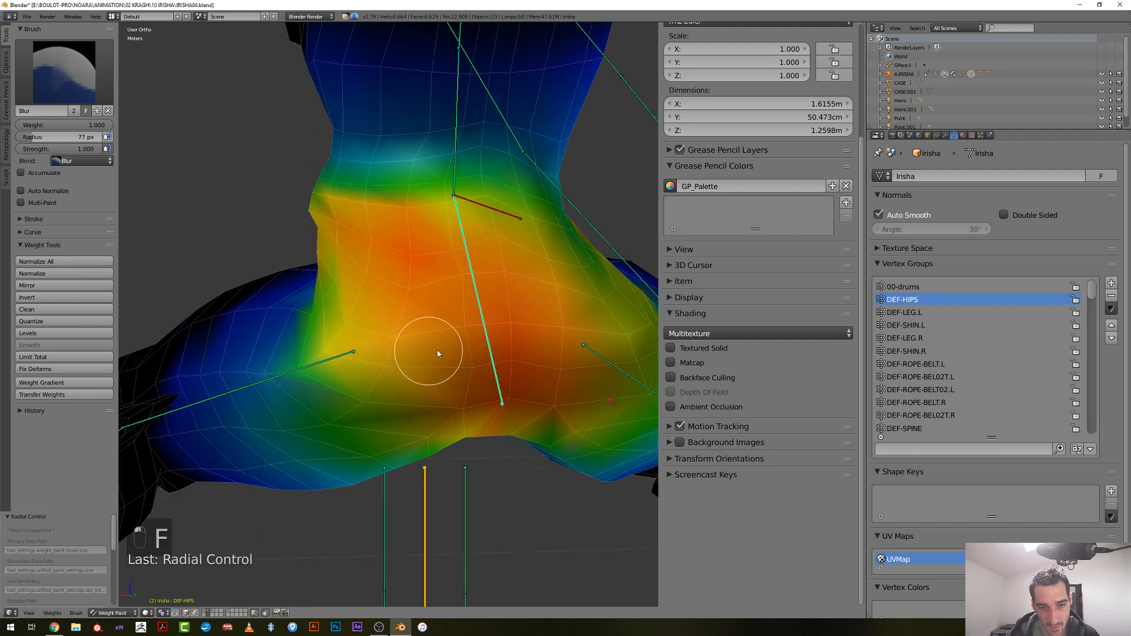
pyautogui.moveTo(416, 349); pyautogui.dragTo(437, 366)
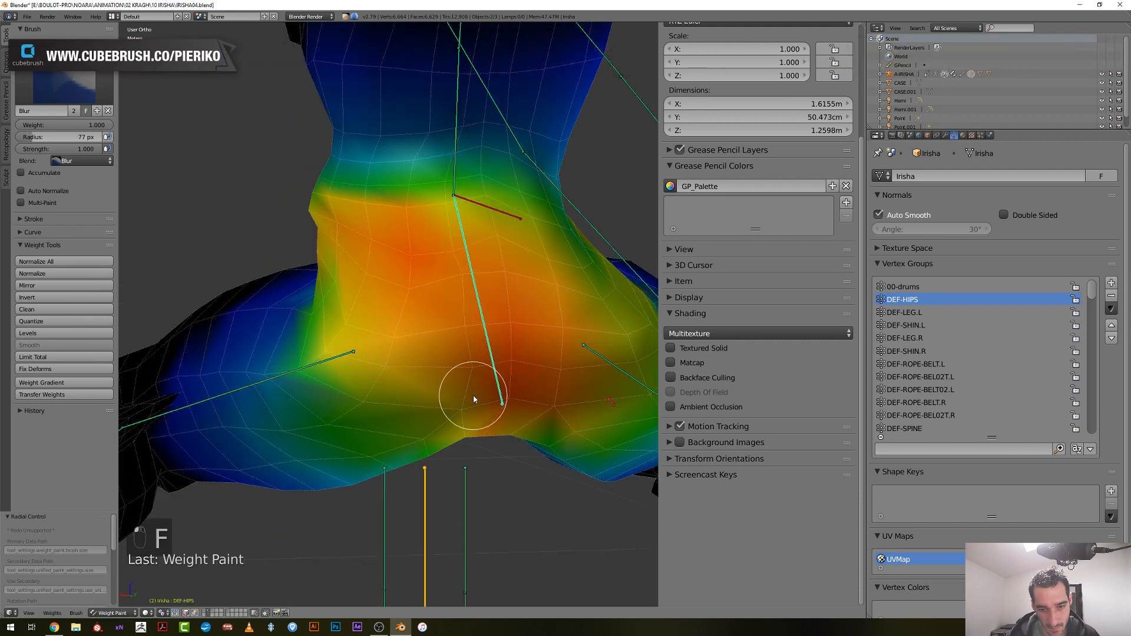
# Blur the DEF-HIPS weight on the back of the right hip below the waist
pyautogui.moveTo(474, 400); pyautogui.dragTo(498, 404, button='middle')
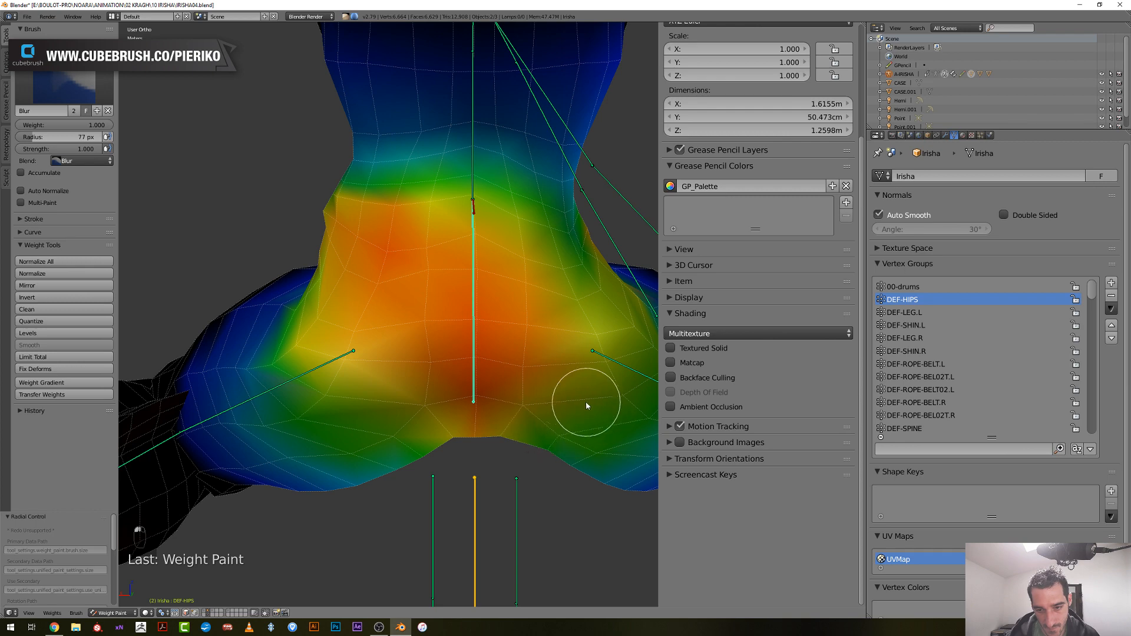
pyautogui.moveTo(587, 406); pyautogui.dragTo(528, 401, button='middle')
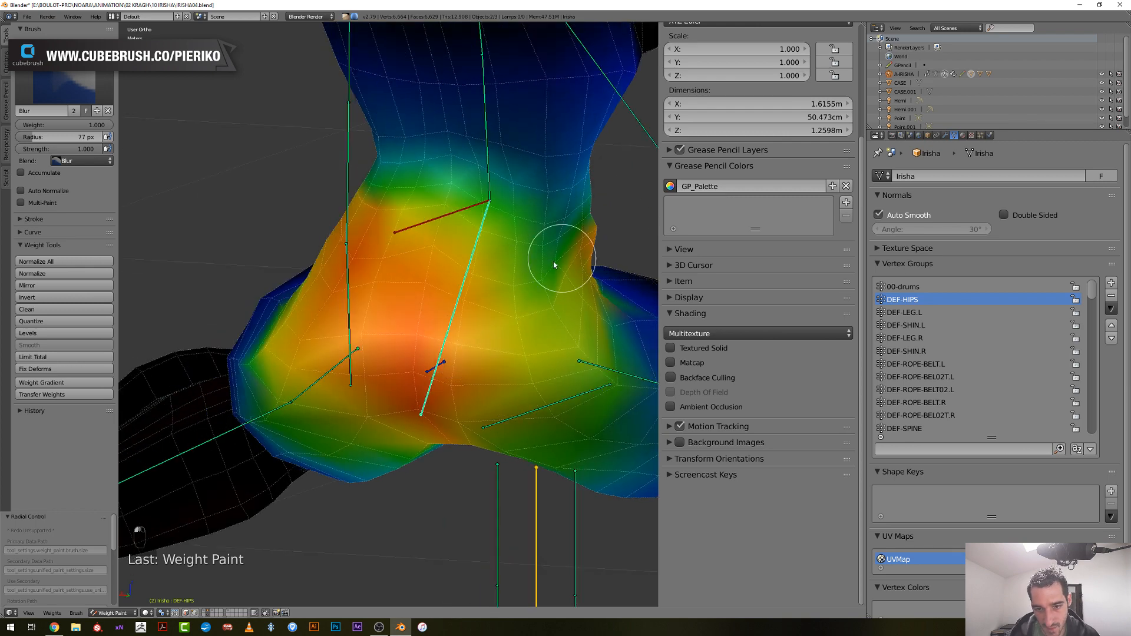
pyautogui.moveTo(533, 268); pyautogui.dragTo(545, 272)
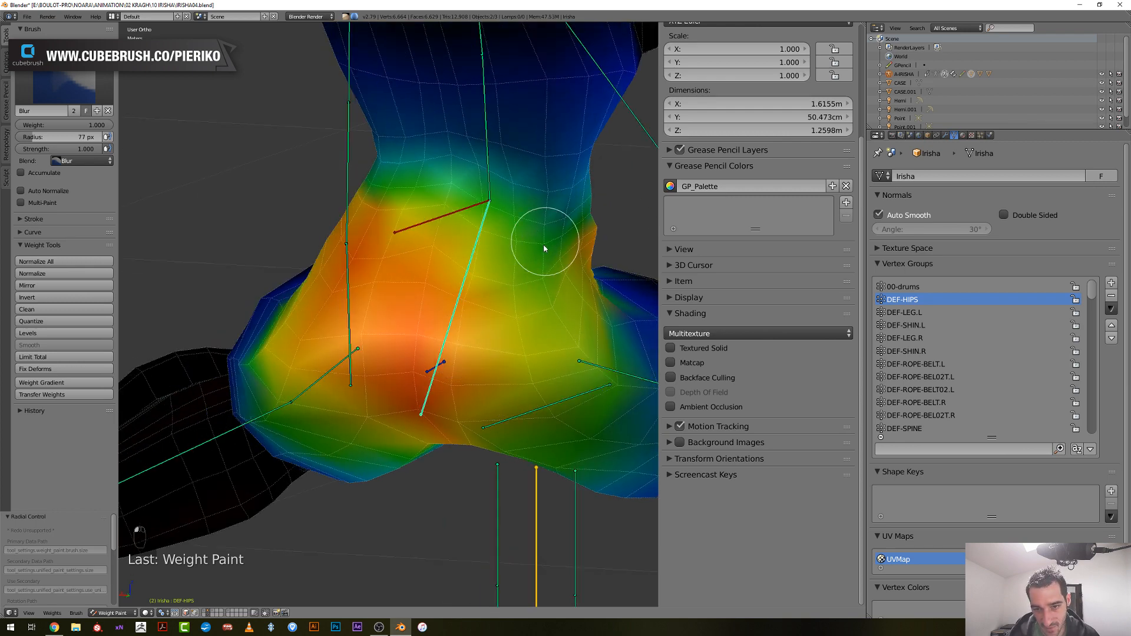
# Make DEF-LEG.R the active vertex group and set the brush to Subtract blending with strength 0.100
pyautogui.moveTo(487, 328)
pyautogui.mouseDown(button='middle')
pyautogui.moveTo(445, 354)
pyautogui.moveTo(341, 365)
pyautogui.moveTo(235, 336)
pyautogui.moveTo(264, 353)
pyautogui.moveTo(361, 366)
pyautogui.mouseUp(button='middle')
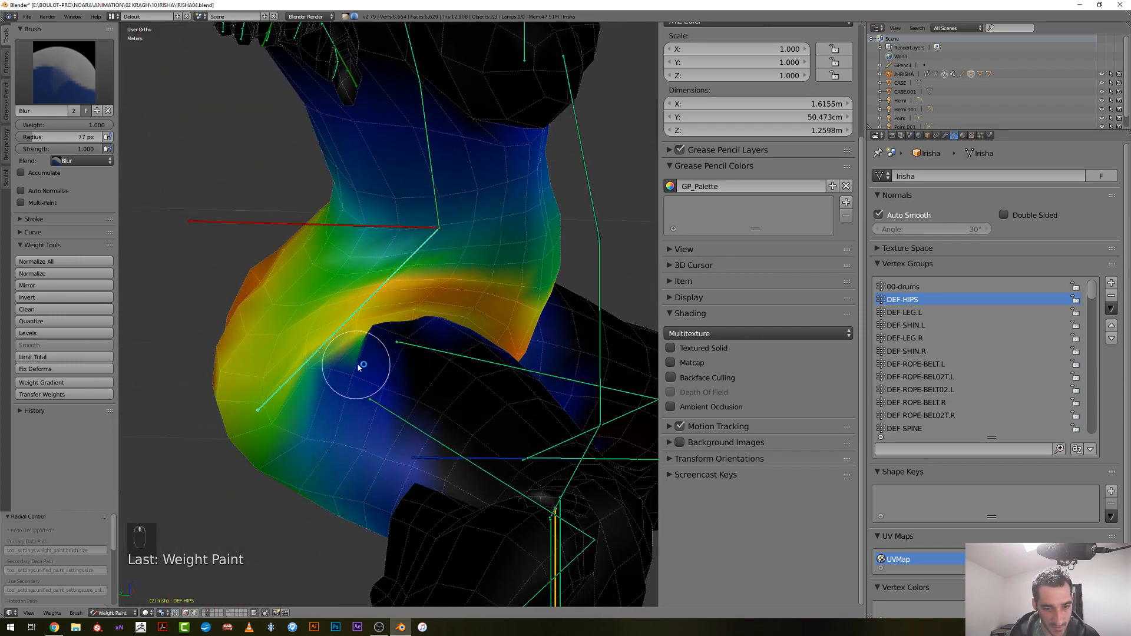
pyautogui.keyDown('ctrl'); pyautogui.rightClick(392, 411); pyautogui.keyUp('ctrl')
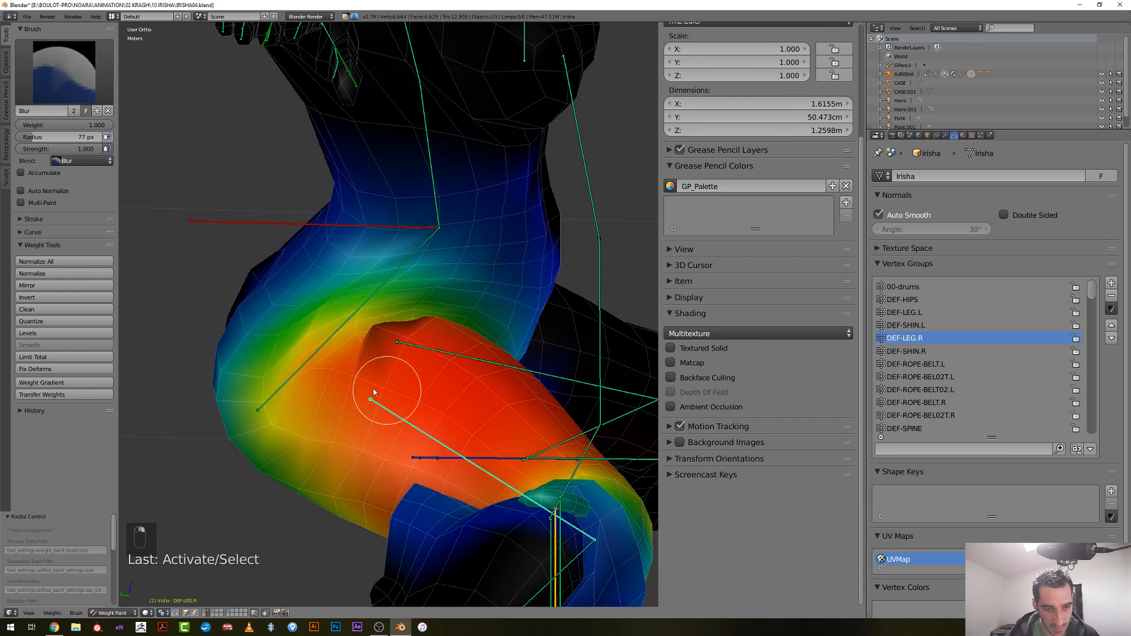
pyautogui.click(78, 160)
pyautogui.click(77, 135)
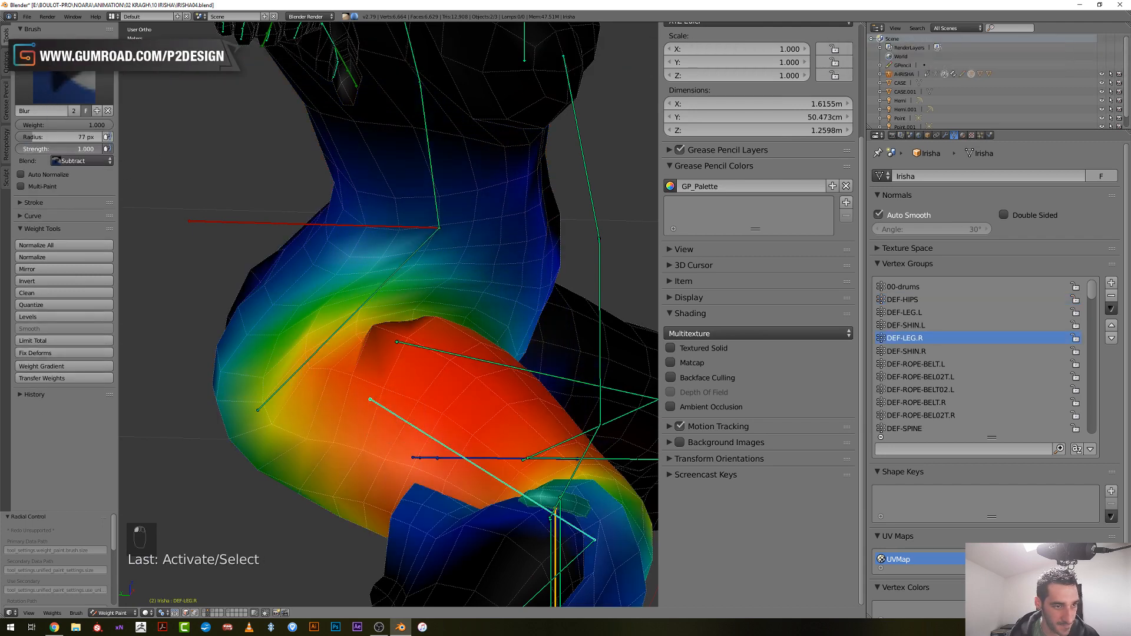
pyautogui.click(75, 148)
pyautogui.write('0.1')
pyautogui.press('Return')
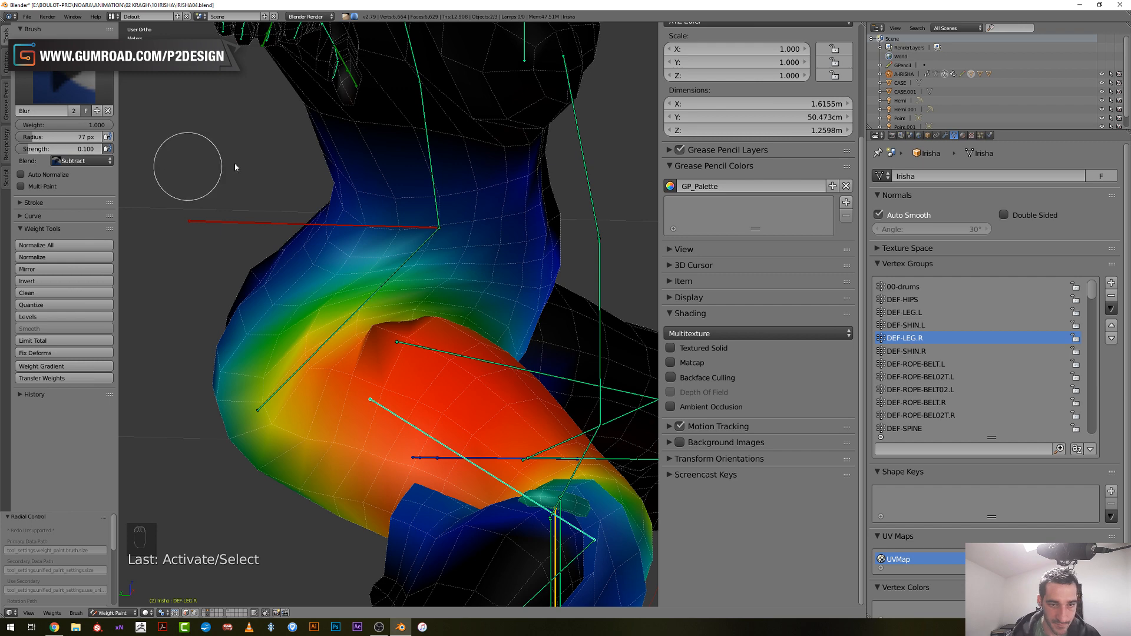
# Enlarge the brush to 116 px and subtract DEF-LEG.R weight across the waist above the right hip
pyautogui.press('f')
pyautogui.click(379, 189)
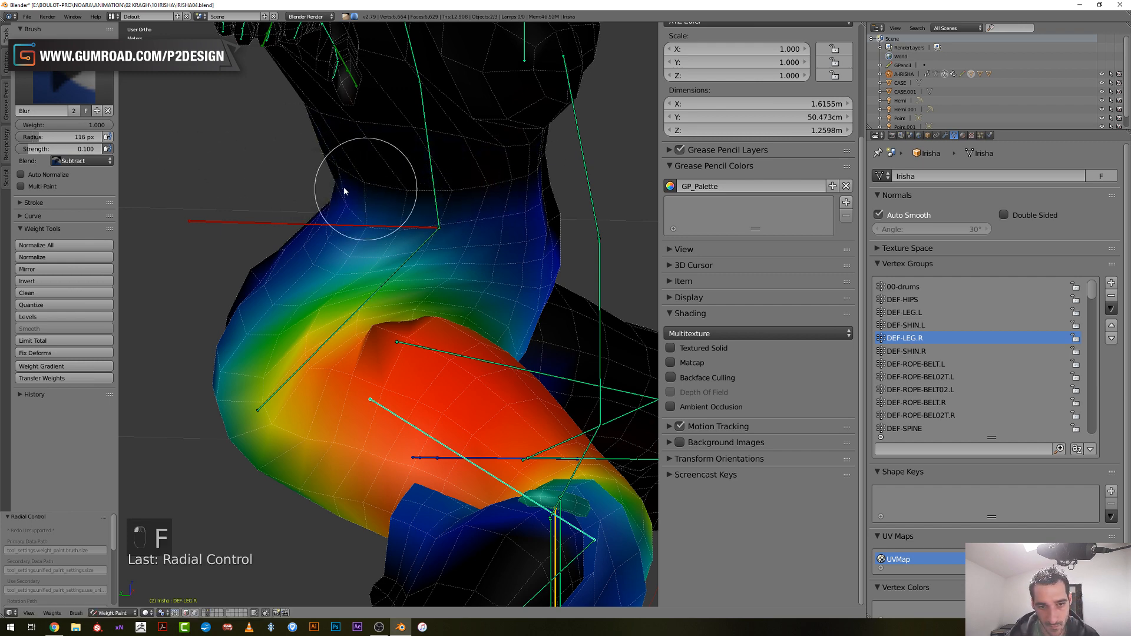
pyautogui.moveTo(321, 180)
pyautogui.mouseDown()
pyautogui.moveTo(403, 208)
pyautogui.moveTo(483, 196)
pyautogui.mouseUp()
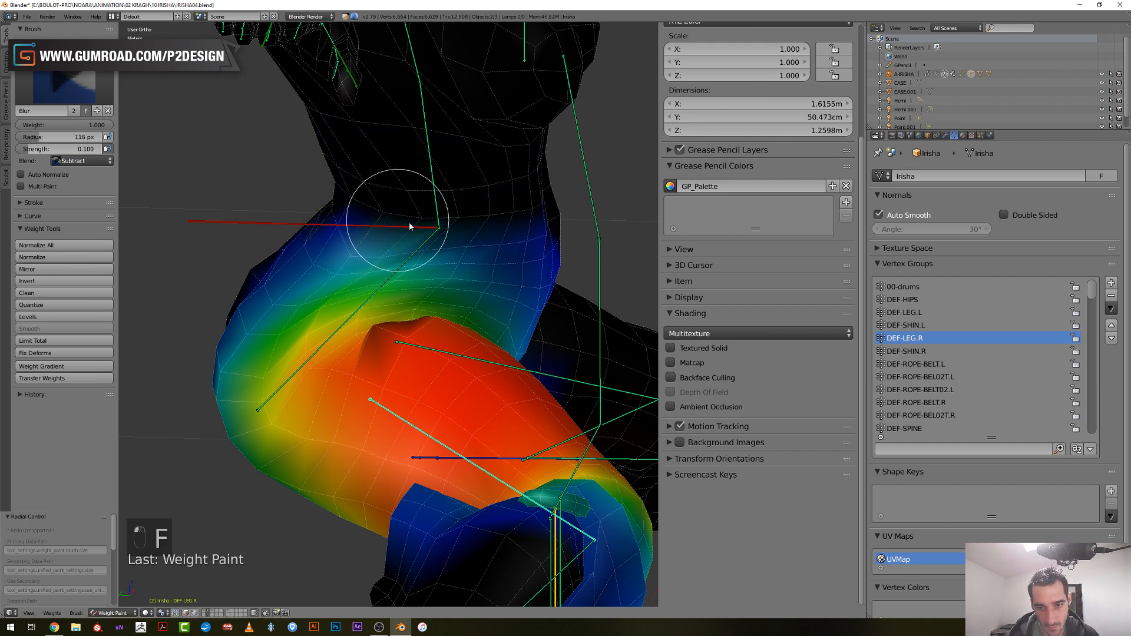
pyautogui.moveTo(407, 224)
pyautogui.mouseDown(button='middle')
pyautogui.moveTo(346, 217)
pyautogui.moveTo(405, 245)
pyautogui.mouseUp(button='middle')
pyautogui.moveTo(404, 245)
pyautogui.mouseDown()
pyautogui.moveTo(376, 389)
pyautogui.moveTo(420, 467)
pyautogui.mouseUp()
# Reduce the brush to 89 px and subtract DEF-LEG.R weight from the belly's left half down to the crotch
pyautogui.moveTo(511, 493); pyautogui.dragTo(379, 295, button='middle')
pyautogui.moveTo(391, 466); pyautogui.dragTo(398, 423, button='middle')
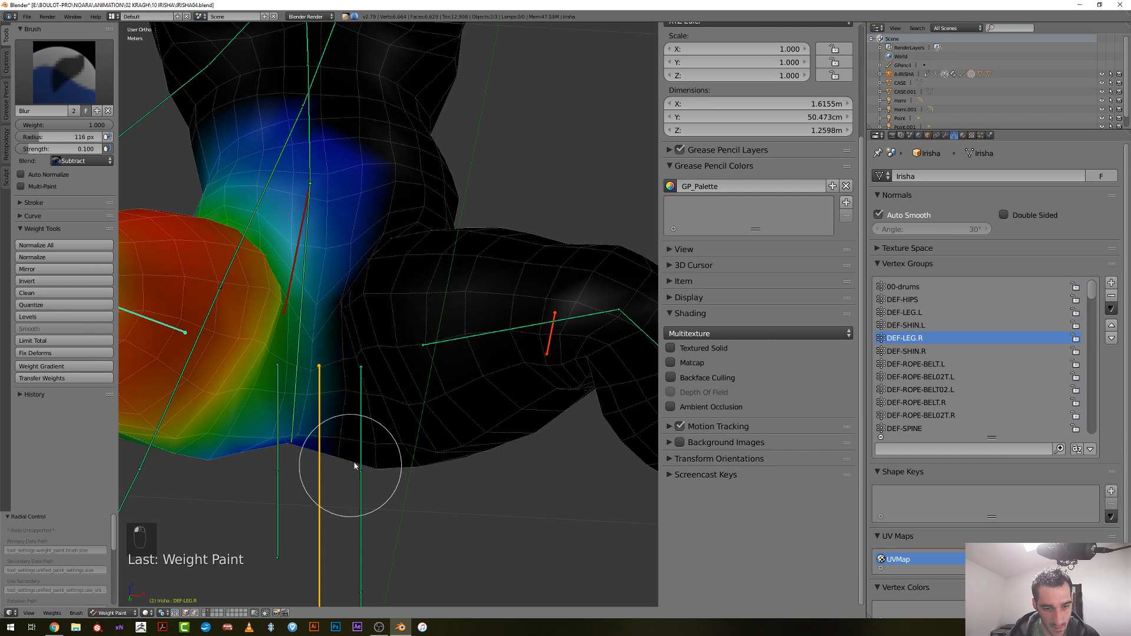
pyautogui.moveTo(374, 378); pyautogui.dragTo(374, 401, button='middle')
pyautogui.press('f')
pyautogui.click(353, 361)
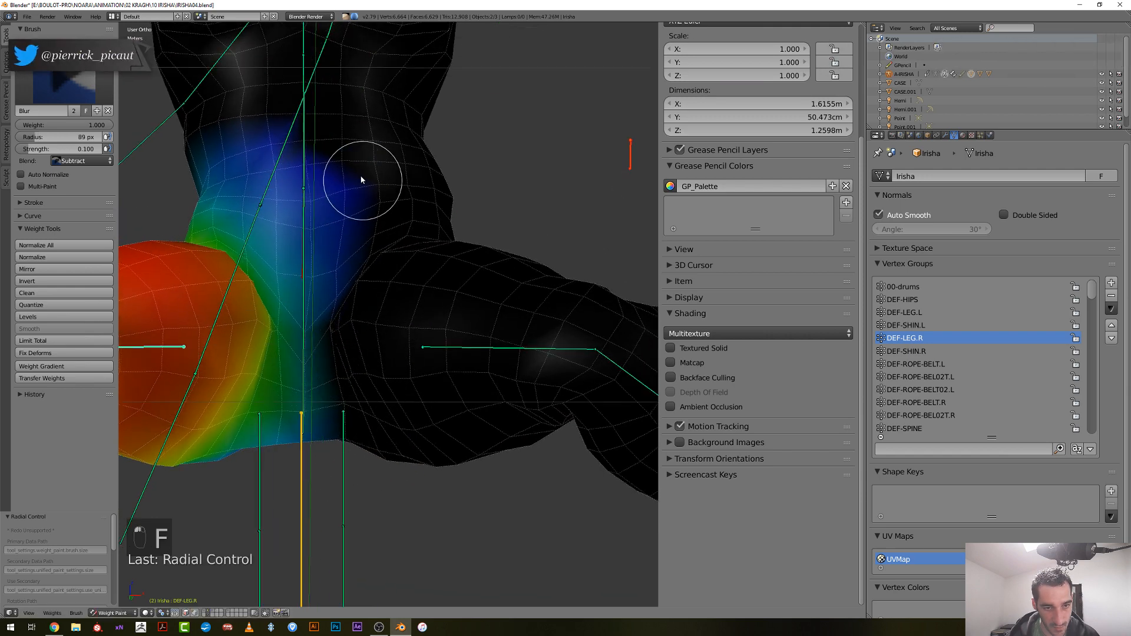
pyautogui.moveTo(361, 177); pyautogui.dragTo(354, 366)
# Make DEF-LEG.L the active vertex group and change the brush blending to Mix
pyautogui.moveTo(354, 365)
pyautogui.mouseDown(button='middle')
pyautogui.moveTo(374, 390)
pyautogui.moveTo(464, 399)
pyautogui.moveTo(485, 324)
pyautogui.mouseUp(button='middle')
pyautogui.moveTo(379, 235)
pyautogui.mouseDown(button='middle')
pyautogui.moveTo(346, 253)
pyautogui.moveTo(242, 243)
pyautogui.moveTo(257, 235)
pyautogui.moveTo(271, 247)
pyautogui.mouseUp(button='middle')
pyautogui.scroll(-3, 241, 244)
pyautogui.moveTo(350, 299); pyautogui.dragTo(391, 348, button='middle')
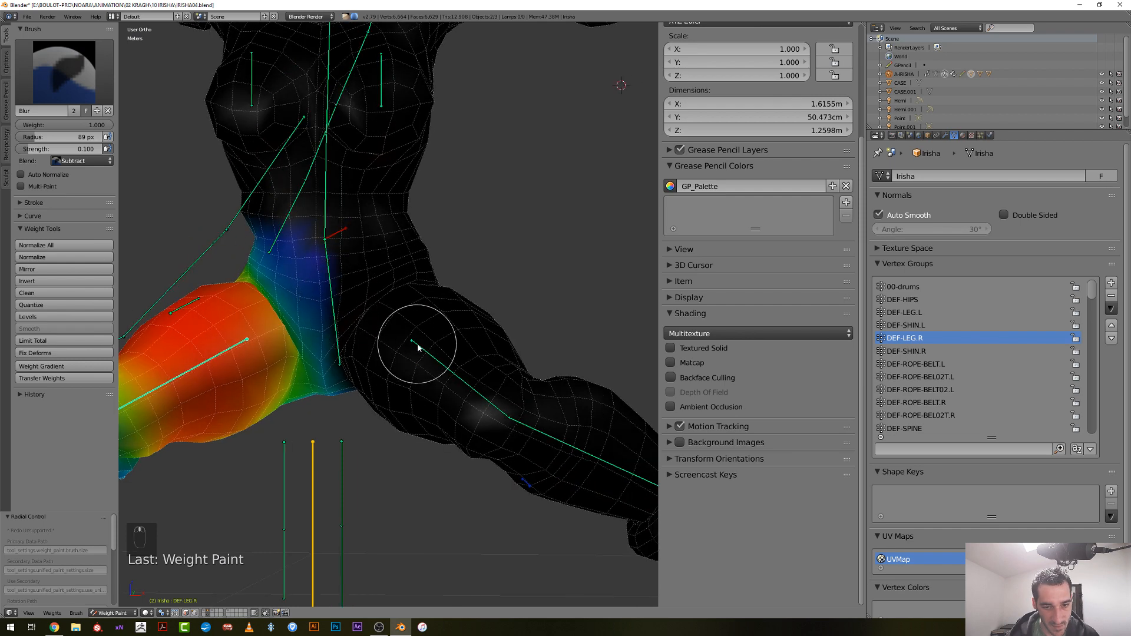
pyautogui.rightClick(434, 332)
pyautogui.scroll(2, 433, 340)
pyautogui.click(83, 161)
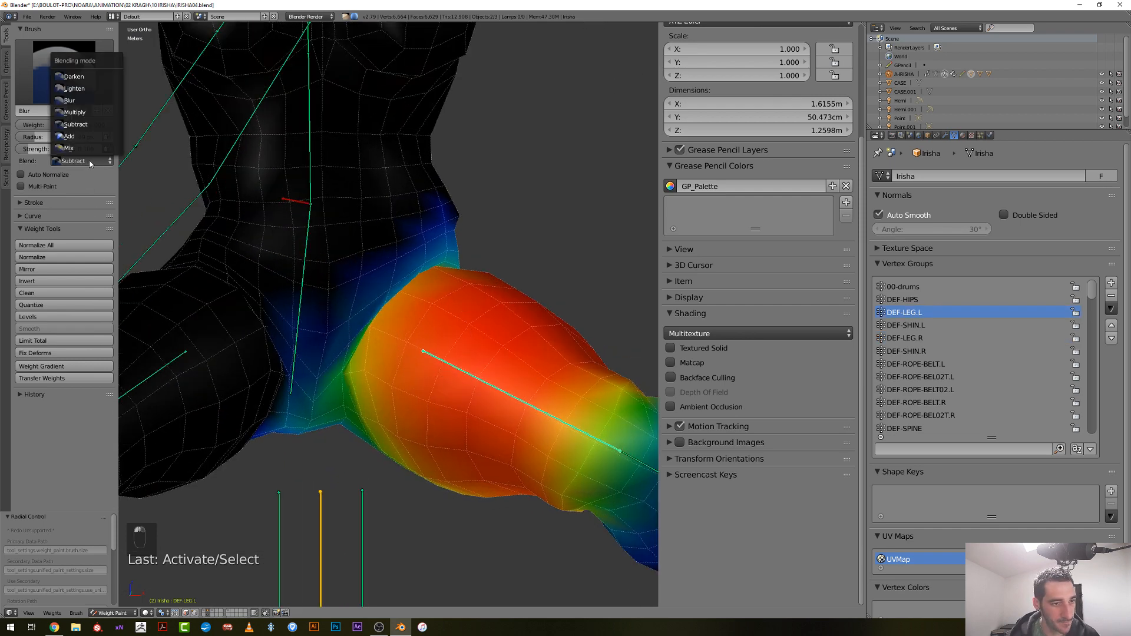
pyautogui.click(76, 151)
# Set the brush to 17 px and strength 0.010, then dab DEF-LEG.L weight on the outer left hip
pyautogui.press('f')
pyautogui.click(252, 169)
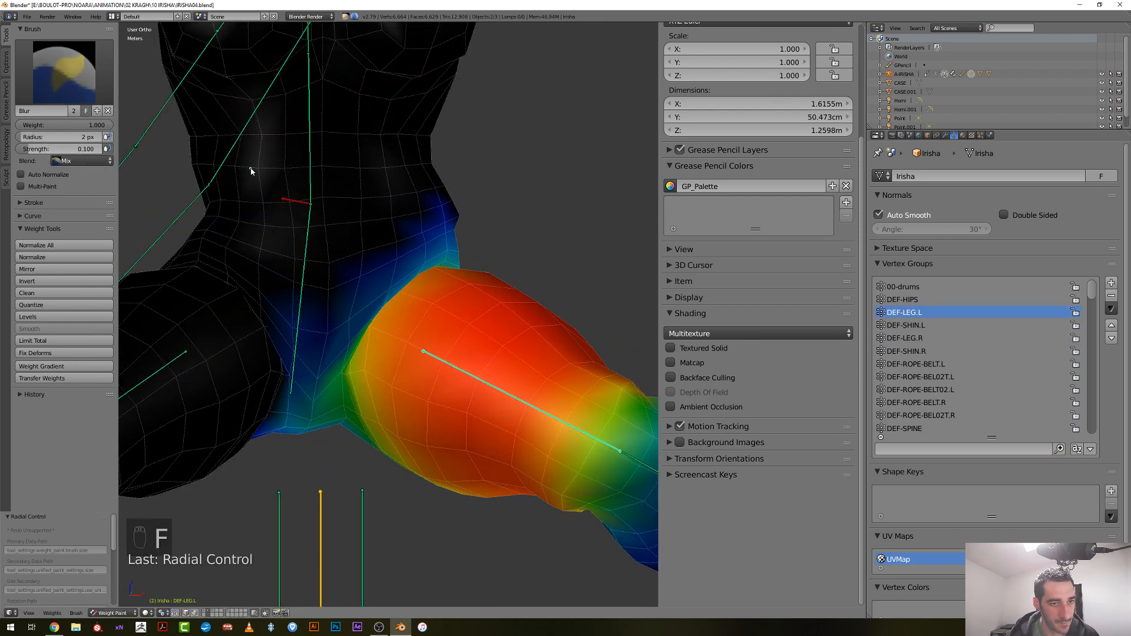
pyautogui.press('f')
pyautogui.click(91, 150)
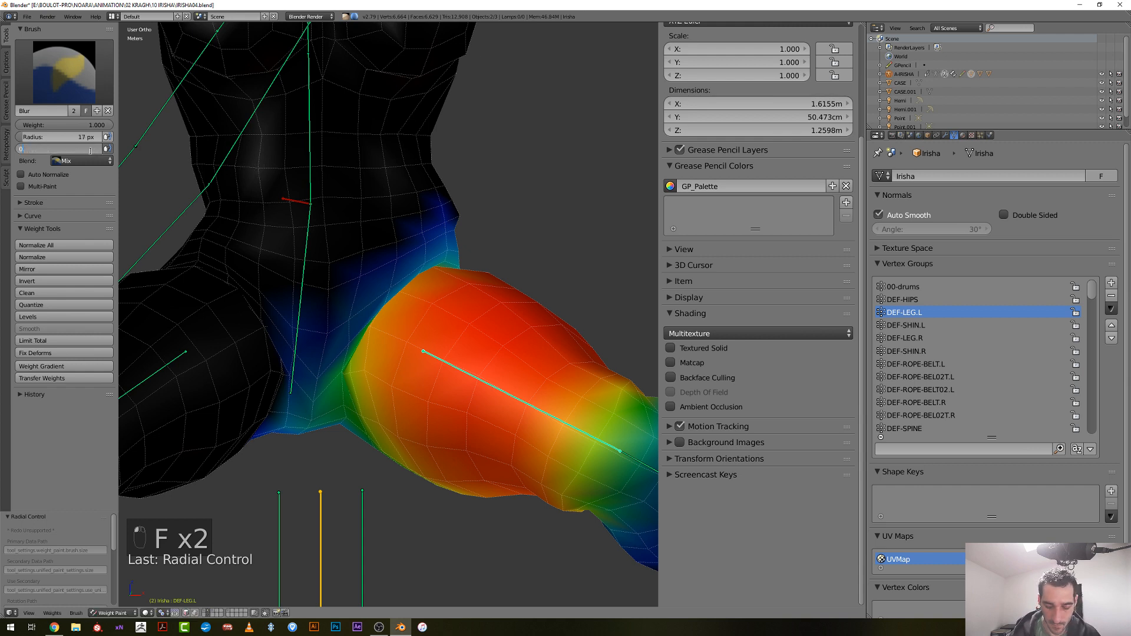
pyautogui.write('0.01')
pyautogui.press('Return')
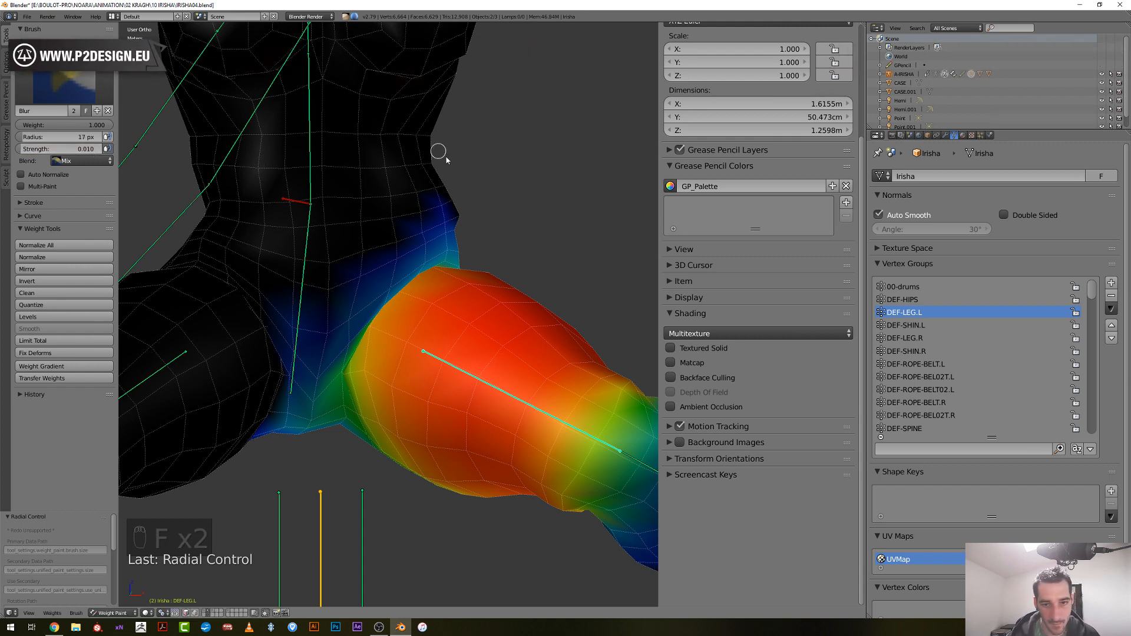
pyautogui.click(458, 219)
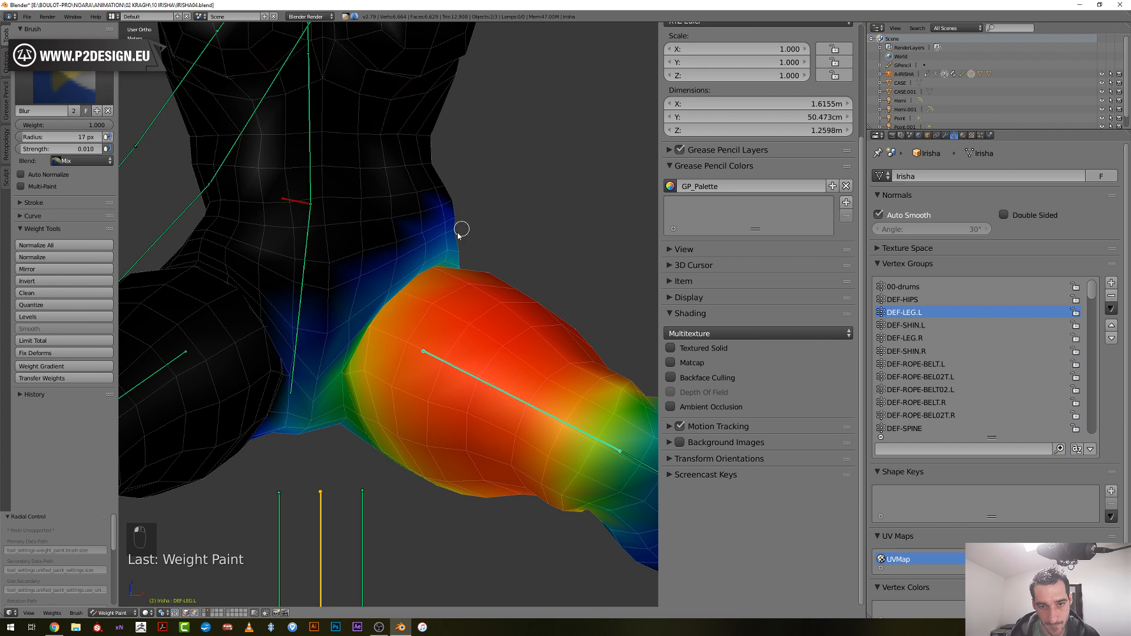
# Change the brush blending to Subtract and make DEF-LEG.R the active vertex group
pyautogui.scroll(-2, 459, 234)
pyautogui.click(82, 161)
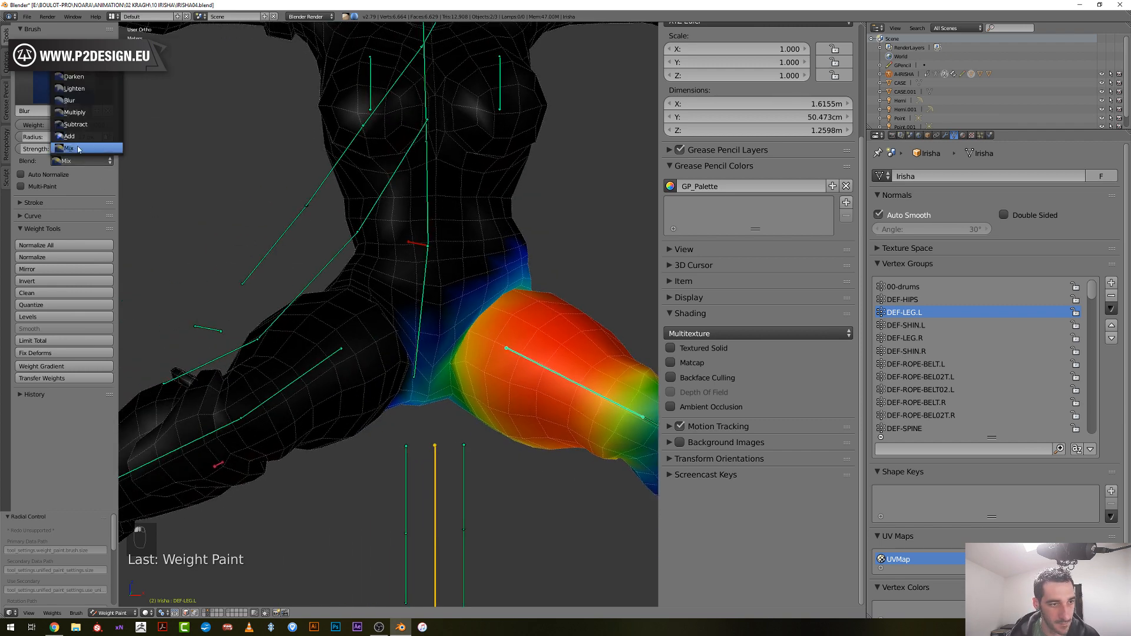
pyautogui.click(74, 125)
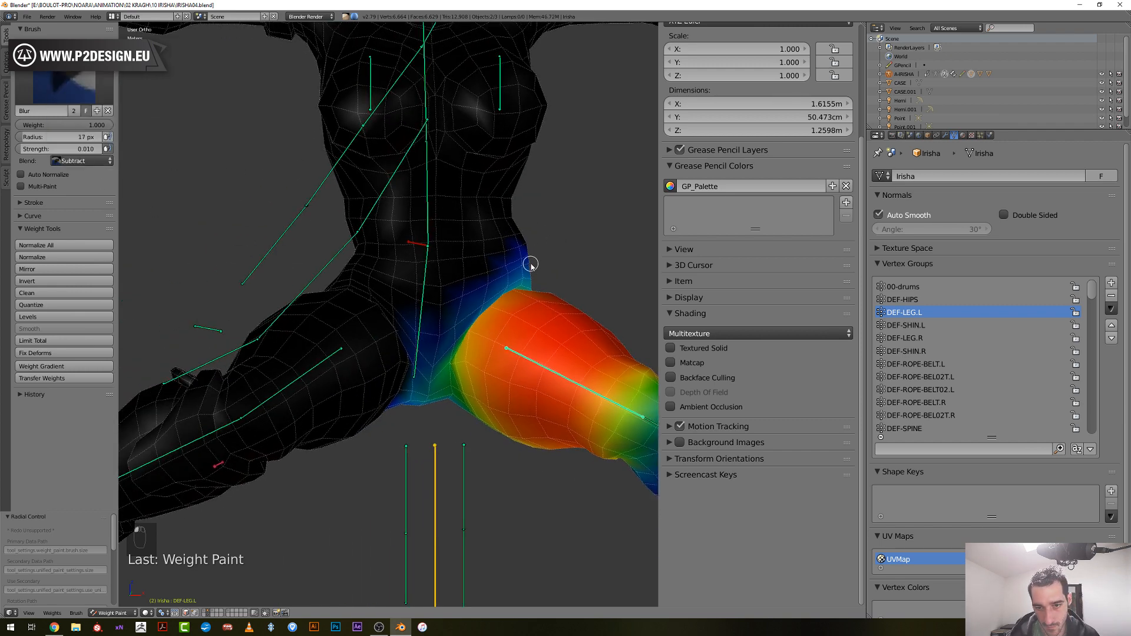
pyautogui.moveTo(523, 295); pyautogui.dragTo(345, 312, button='middle')
pyautogui.rightClick(436, 290)
pyautogui.moveTo(437, 290); pyautogui.dragTo(352, 315, button='middle')
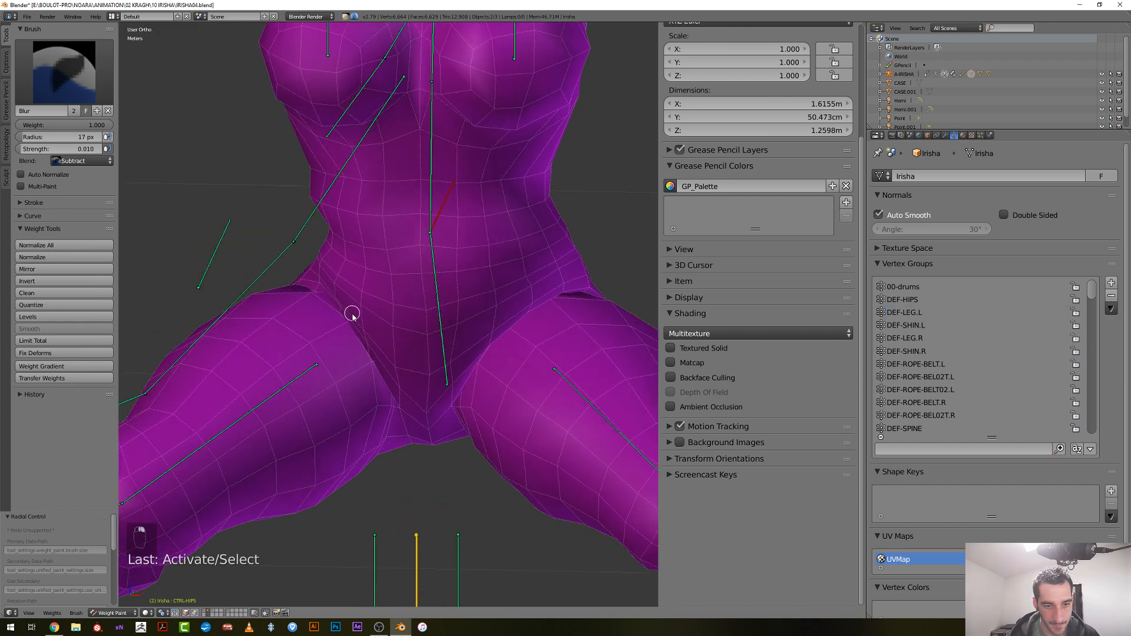
pyautogui.rightClick(309, 375)
pyautogui.moveTo(303, 366); pyautogui.dragTo(330, 285, button='middle')
# Subtract DEF-LEG.R weight above the right hip crease with a 43 px brush, then refine it with a 26 px brush
pyautogui.press('f')
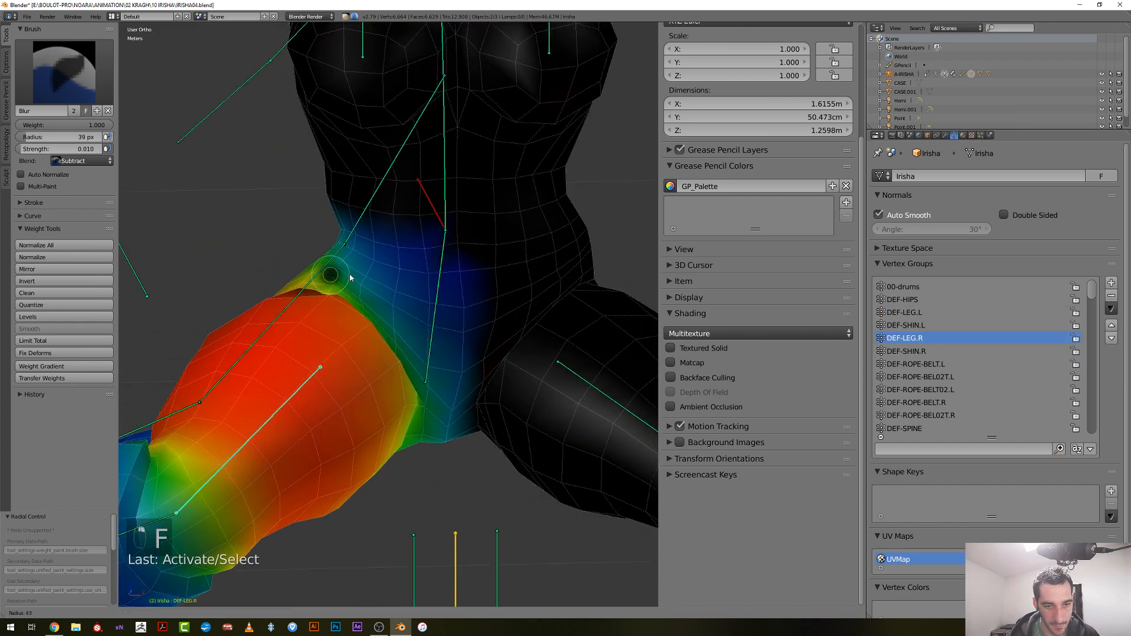
pyautogui.click(345, 241)
pyautogui.moveTo(345, 241); pyautogui.dragTo(340, 238)
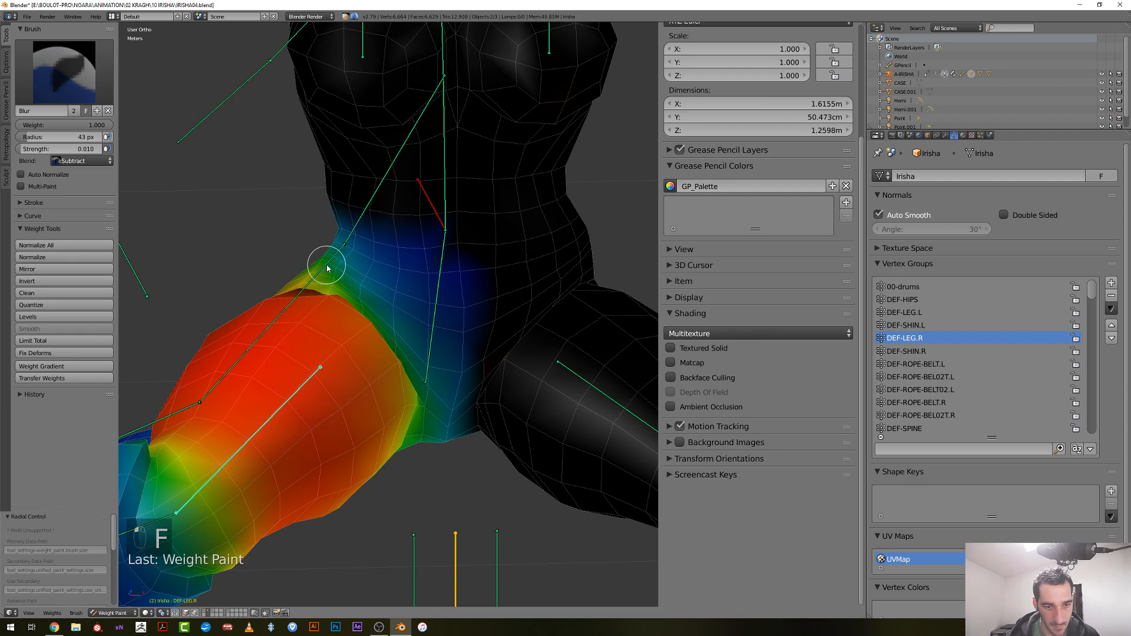
pyautogui.moveTo(328, 268)
pyautogui.mouseDown(button='middle')
pyautogui.moveTo(344, 321)
pyautogui.moveTo(369, 308)
pyautogui.moveTo(409, 316)
pyautogui.moveTo(391, 316)
pyautogui.mouseUp(button='middle')
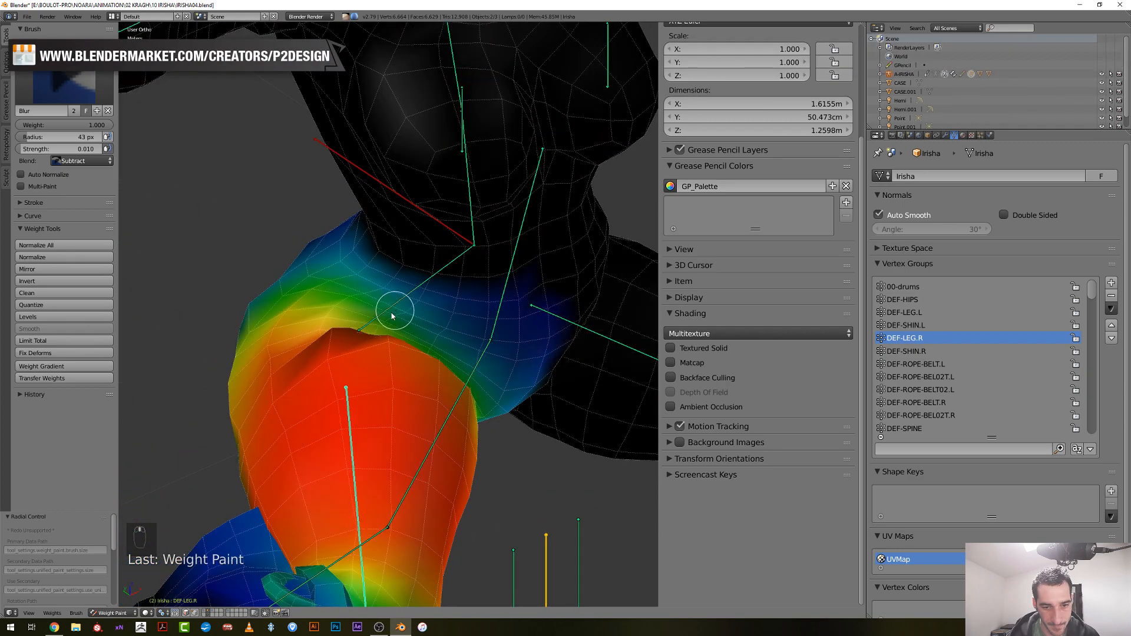
pyautogui.press('f')
pyautogui.click(383, 323)
pyautogui.moveTo(379, 327); pyautogui.dragTo(384, 326)
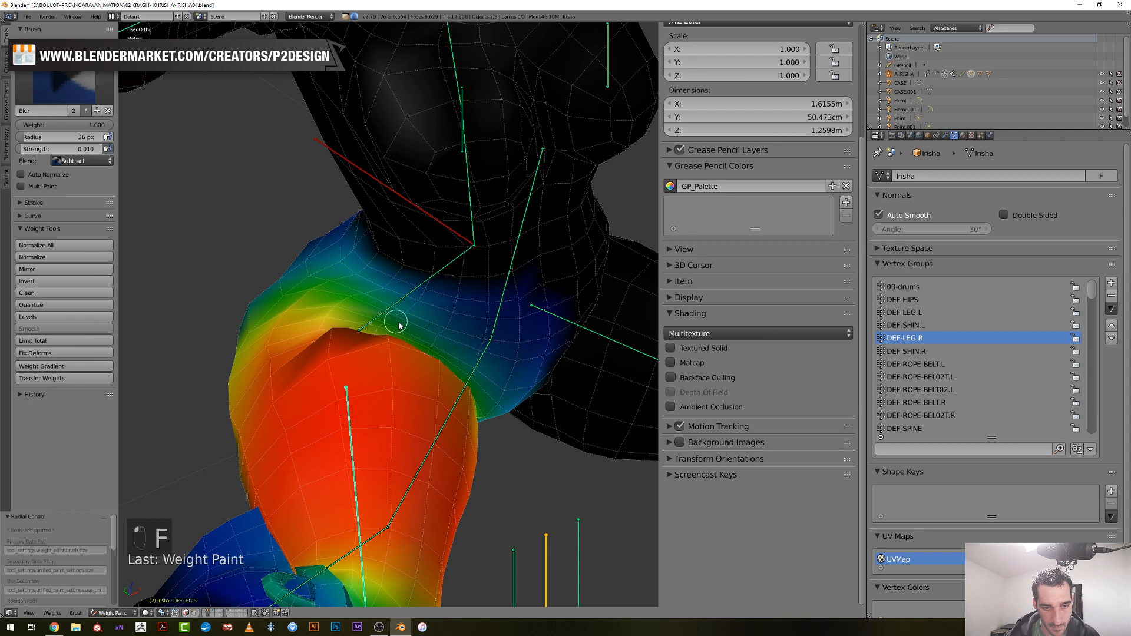
# Enlarge the brush to 63 px and lightly subtract DEF-LEG.R weight along the front of the right hip
pyautogui.moveTo(399, 326); pyautogui.dragTo(386, 308, button='middle')
pyautogui.press('f')
pyautogui.click(374, 293)
pyautogui.moveTo(373, 293); pyautogui.dragTo(417, 307)
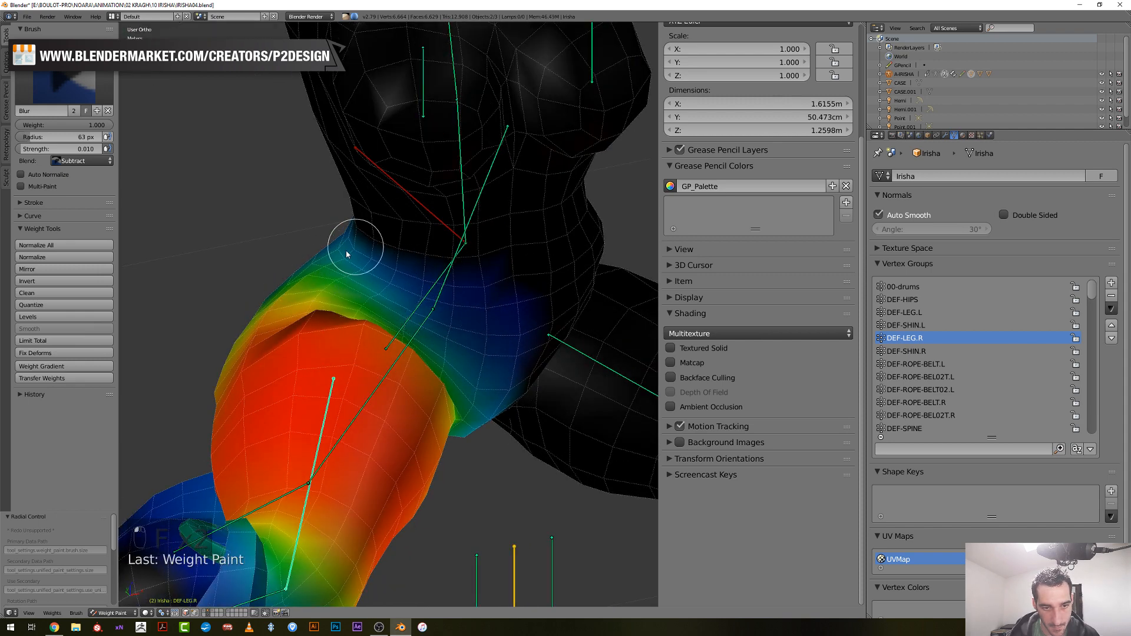
# Set the brush strength to 0.050 and subtract DEF-LEG.R weight from the lower belly and the side of the right hip
pyautogui.click(84, 148)
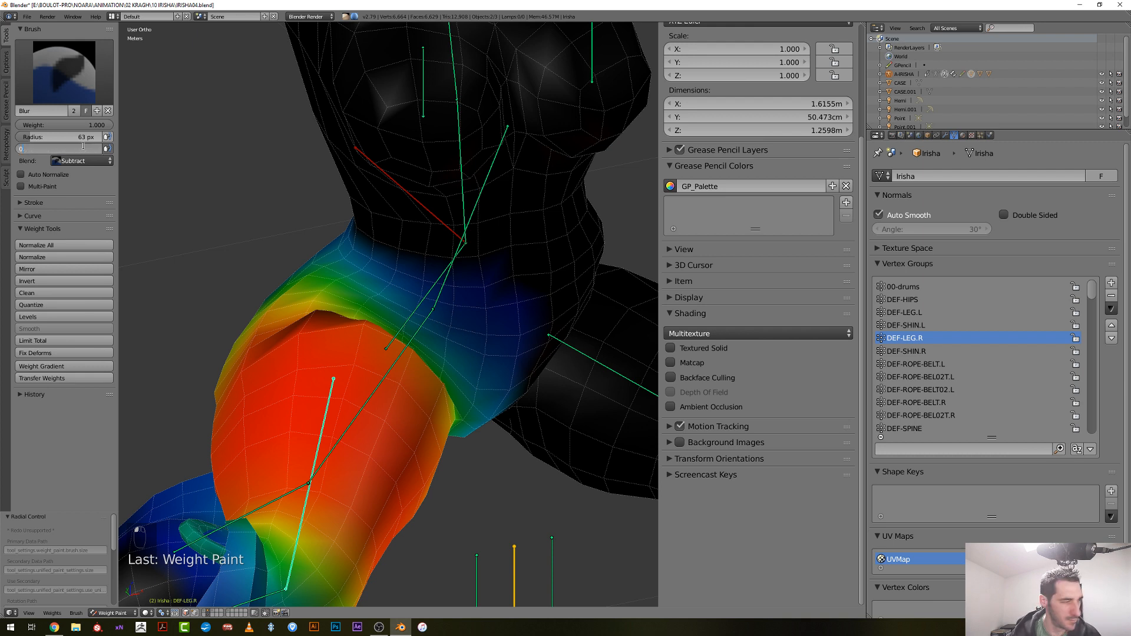
pyautogui.press('Return')
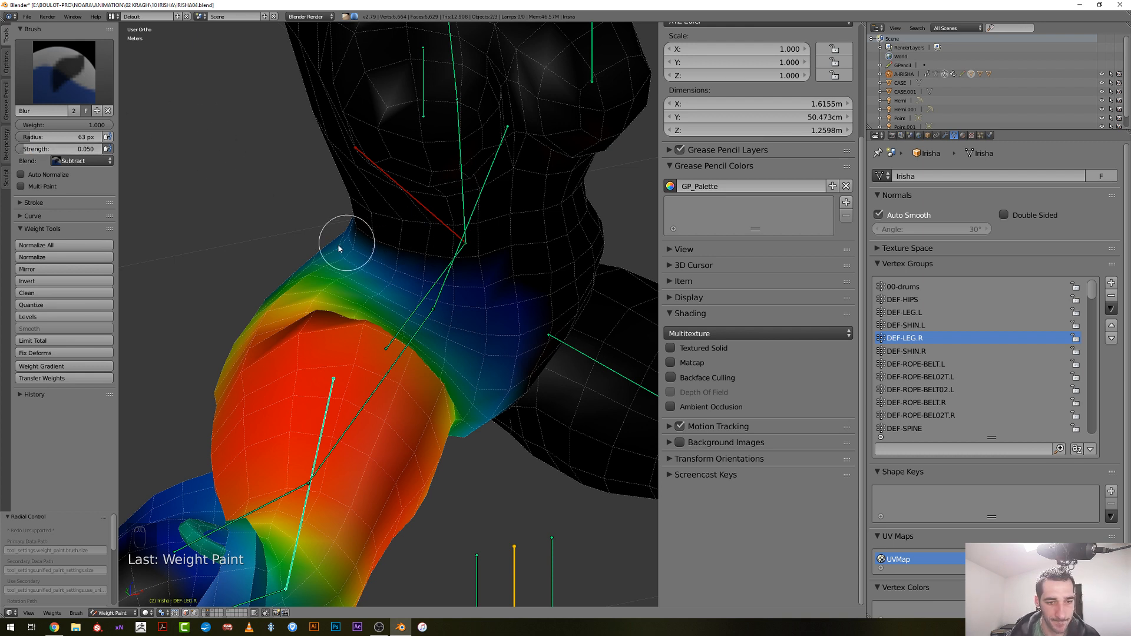
pyautogui.scroll(1, 361, 277)
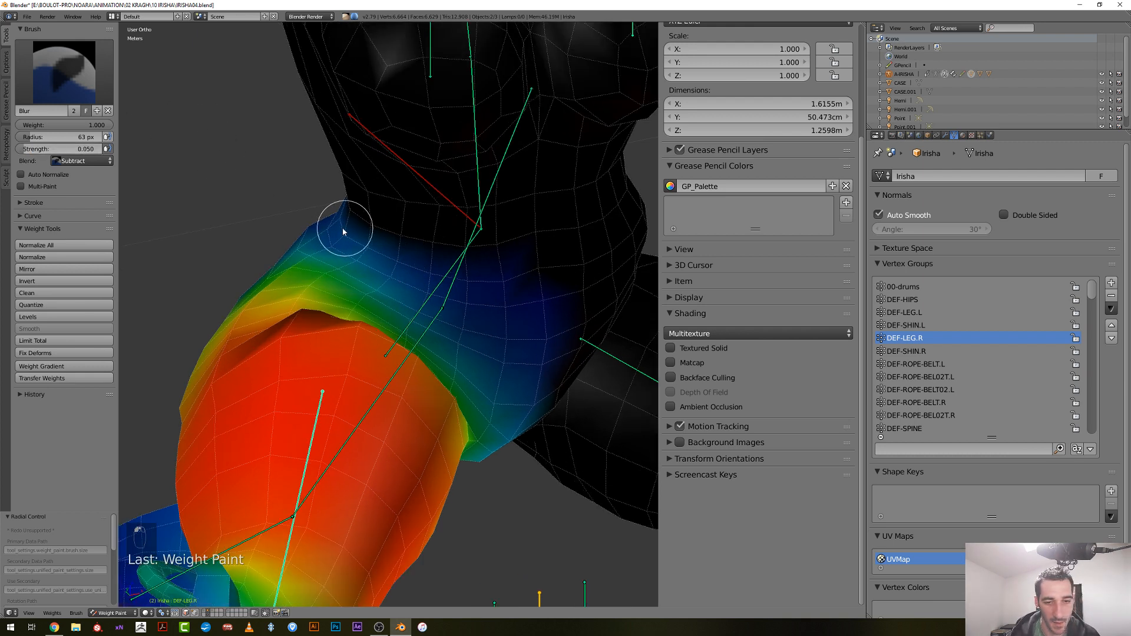
pyautogui.moveTo(469, 341); pyautogui.dragTo(499, 265, button='middle')
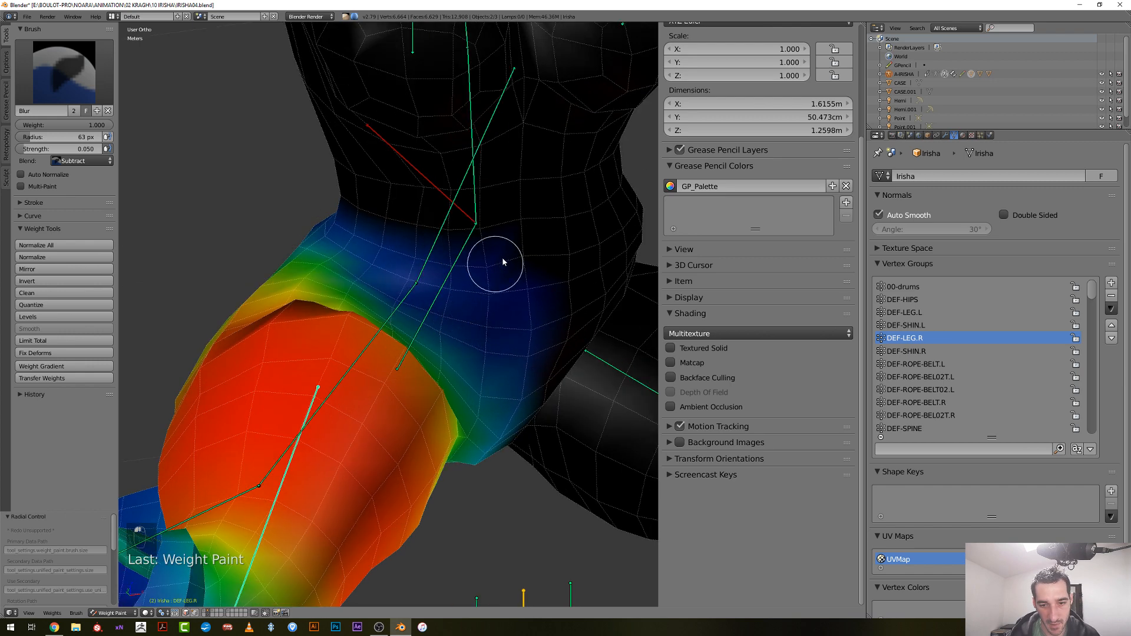
pyautogui.moveTo(501, 263); pyautogui.dragTo(506, 364)
pyautogui.moveTo(506, 363); pyautogui.dragTo(529, 340, button='middle')
pyautogui.moveTo(389, 283); pyautogui.dragTo(348, 300)
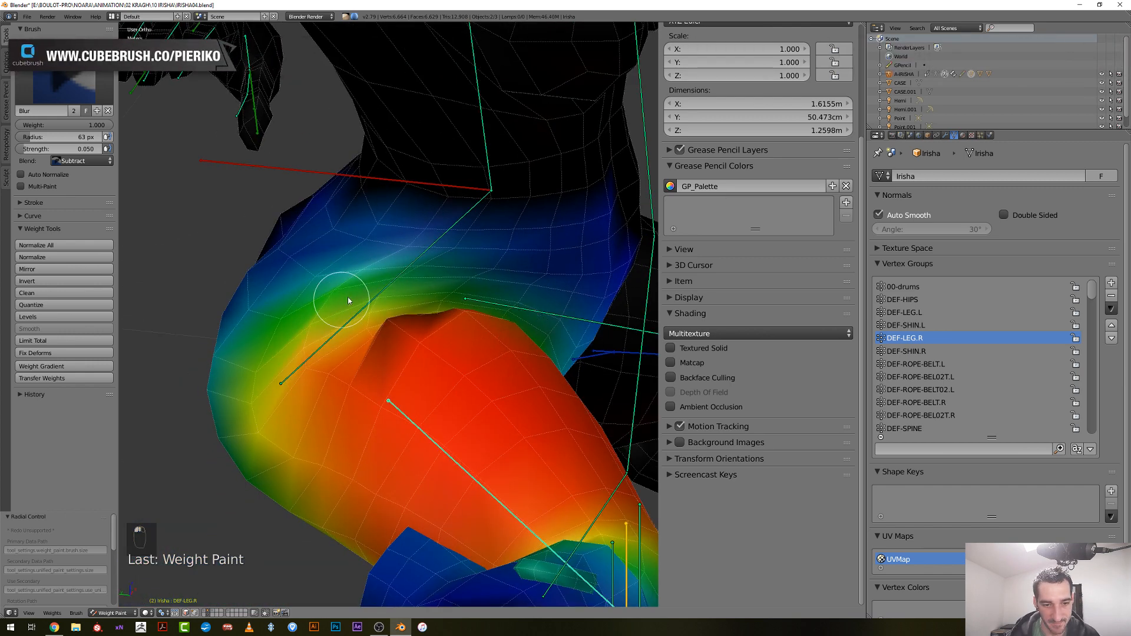
# Reduce the brush to 45 px and subtract DEF-LEG.R weight from the upper right buttock and the side of the hip
pyautogui.moveTo(253, 283)
pyautogui.mouseDown(button='middle')
pyautogui.moveTo(337, 271)
pyautogui.moveTo(336, 259)
pyautogui.mouseUp(button='middle')
pyautogui.press('f')
pyautogui.click(291, 258)
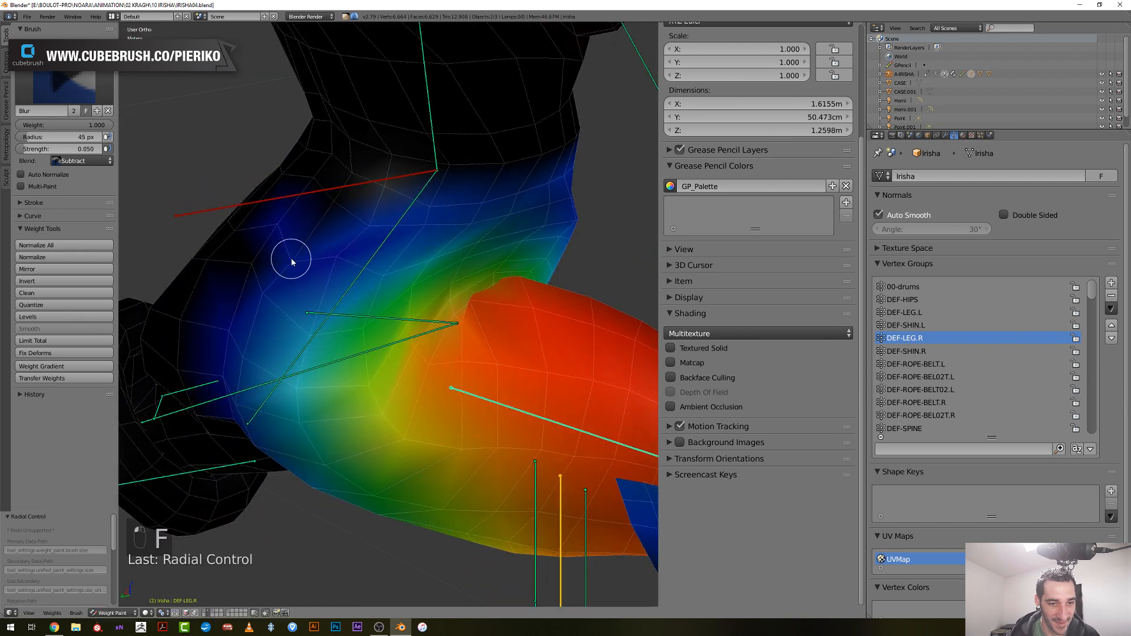
pyautogui.moveTo(291, 257); pyautogui.dragTo(290, 253)
pyautogui.moveTo(283, 228); pyautogui.dragTo(322, 253, button='middle')
pyautogui.moveTo(321, 253)
pyautogui.mouseDown()
pyautogui.moveTo(342, 264)
pyautogui.moveTo(374, 227)
pyautogui.moveTo(409, 230)
pyautogui.mouseUp()
pyautogui.moveTo(409, 230); pyautogui.dragTo(396, 227, button='middle')
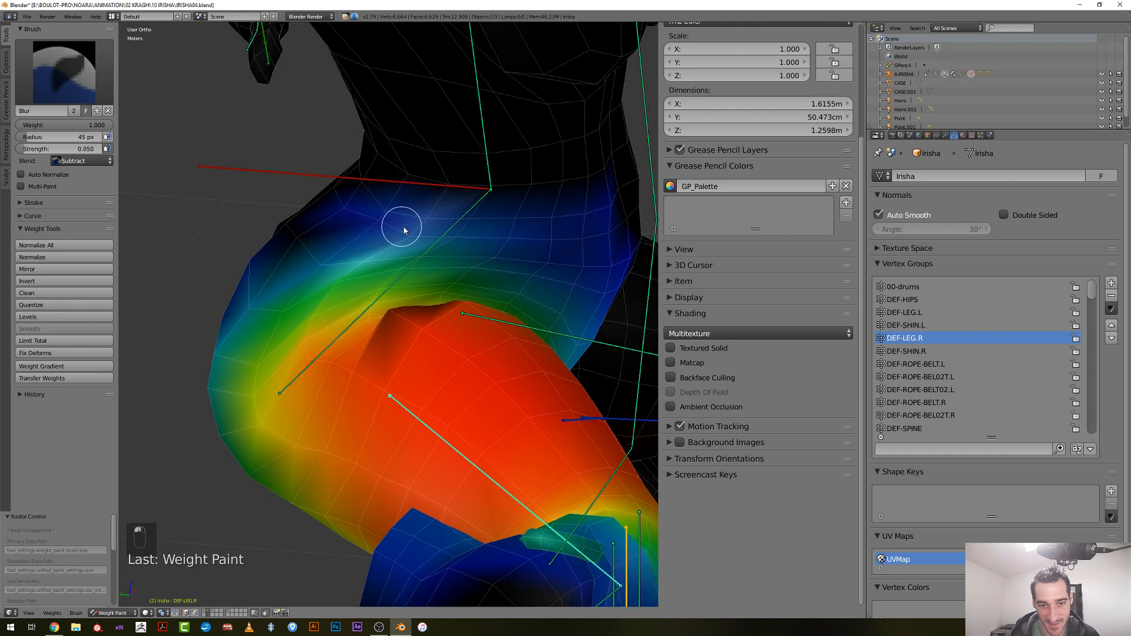
pyautogui.moveTo(436, 234); pyautogui.dragTo(485, 237)
# Reduce the brush to 23 px and subtract DEF-LEG.R weight just above the crease of the right thigh
pyautogui.moveTo(509, 240)
pyautogui.mouseDown(button='middle')
pyautogui.moveTo(450, 253)
pyautogui.moveTo(326, 311)
pyautogui.mouseUp(button='middle')
pyautogui.press('f')
pyautogui.click(314, 299)
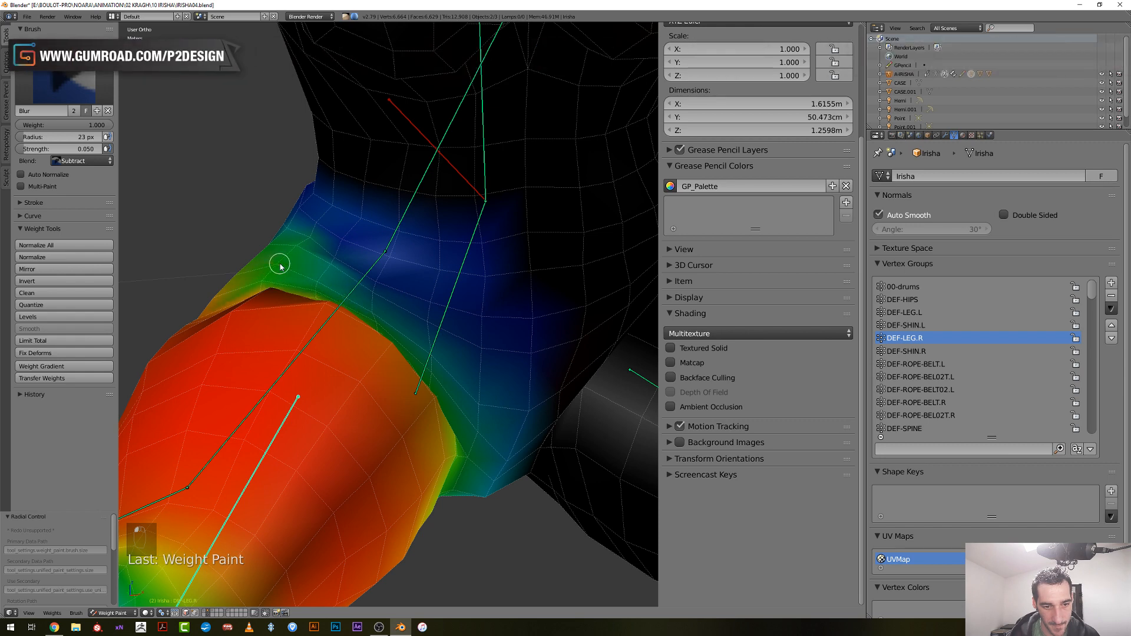
pyautogui.press('KP_4')
pyautogui.press('KP_4')
pyautogui.press('KP_4')
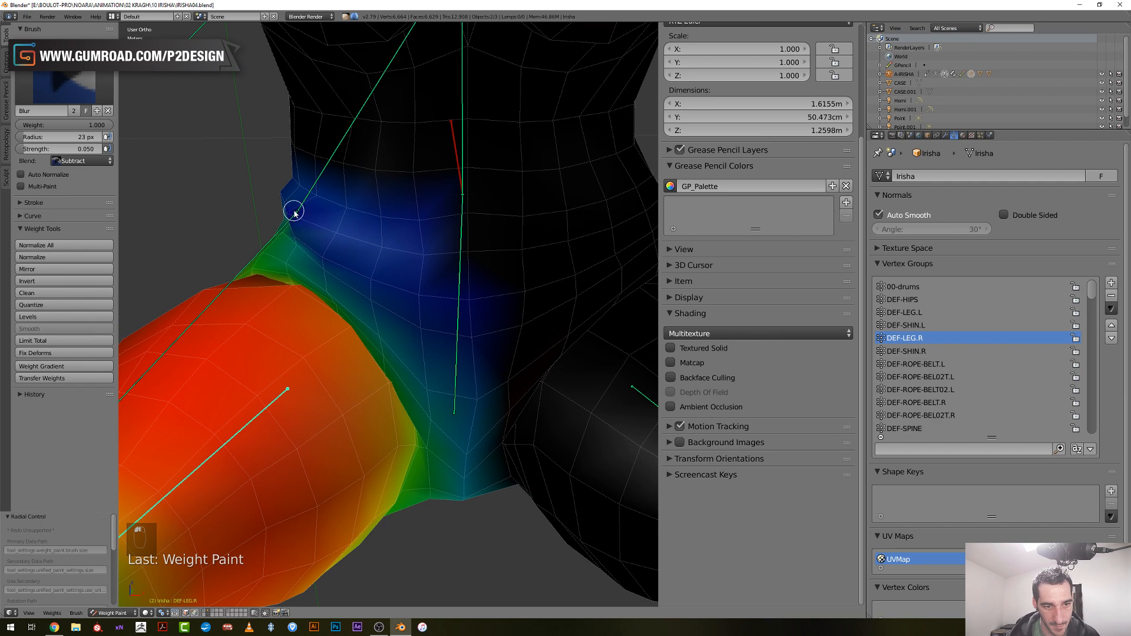
pyautogui.press('KP_4')
pyautogui.press('KP_4')
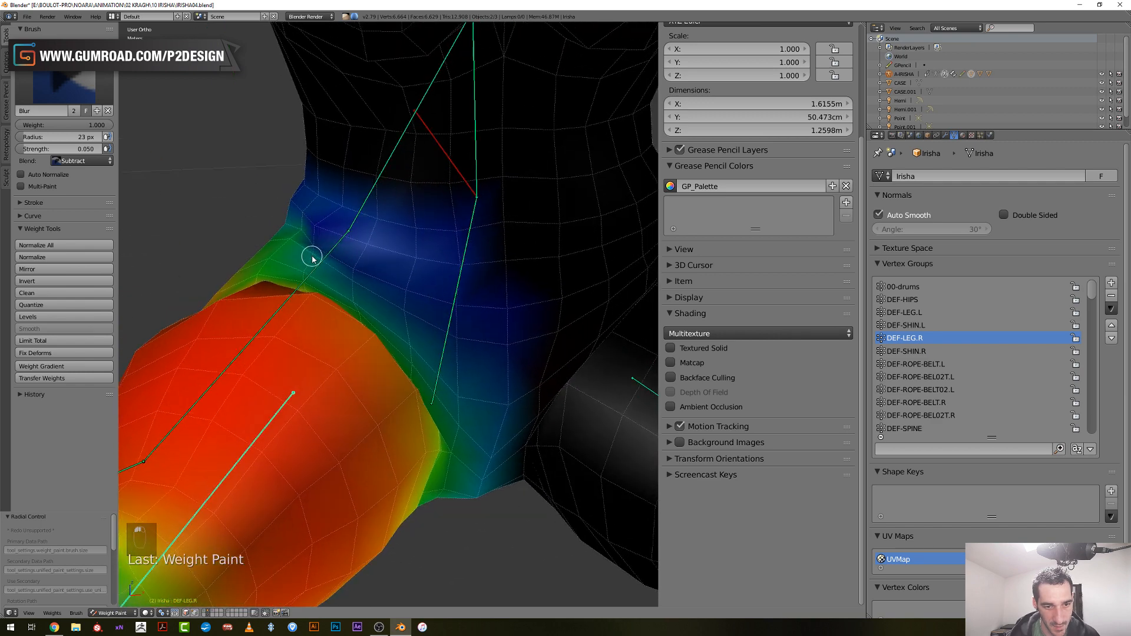
# Subtract DEF-LEG.R weight on the outer right hip with a 46 px brush, then along the crease at 25 px
pyautogui.press('f')
pyautogui.click(274, 251)
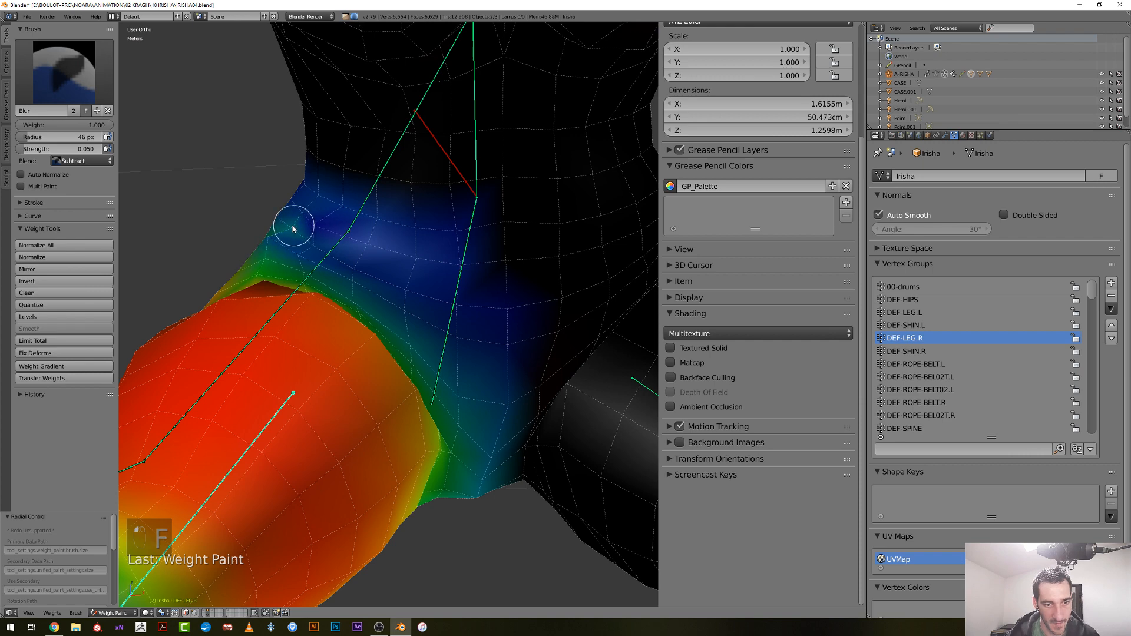
pyautogui.press('f')
pyautogui.click(262, 259)
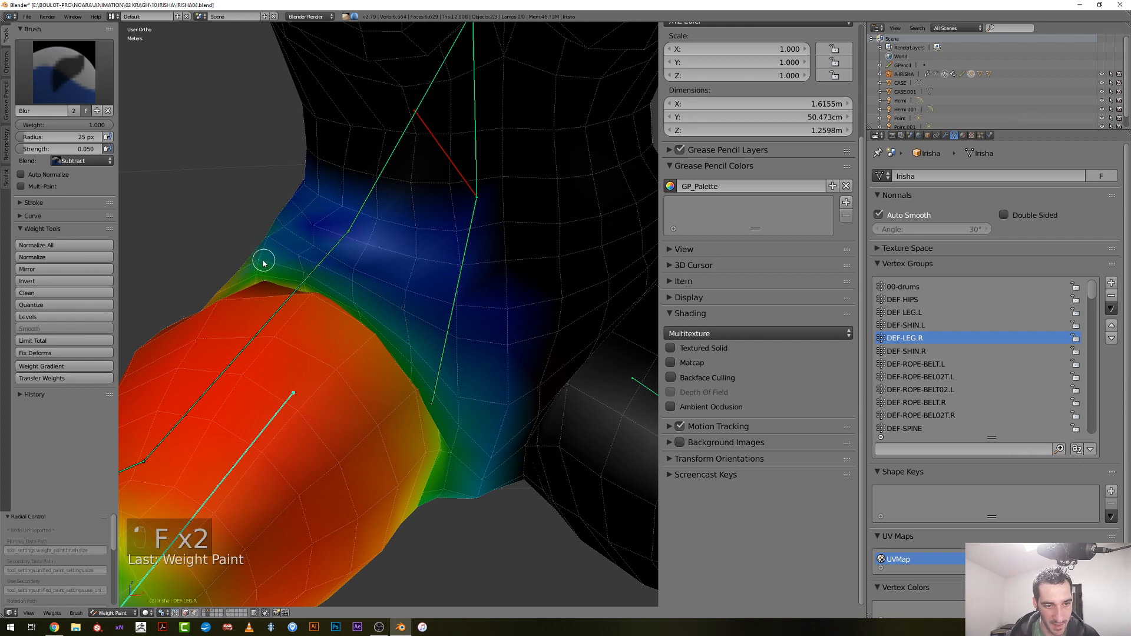
pyautogui.moveTo(263, 249); pyautogui.dragTo(268, 242, button='middle')
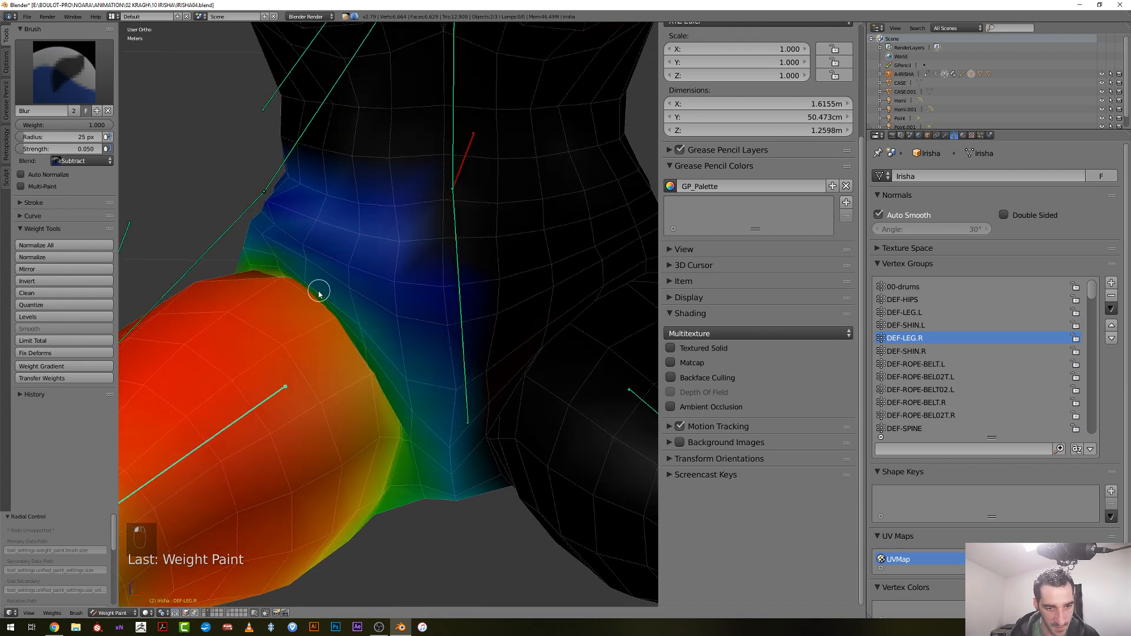
# Reduce the brush to 9 px, then 10 px, and subtract DEF-LEG.R weight along the upper crease of the right thigh
pyautogui.scroll(2, 318, 292)
pyautogui.moveTo(318, 292); pyautogui.dragTo(302, 265, button='middle')
pyautogui.press('f')
pyautogui.click(292, 254)
pyautogui.click(293, 258)
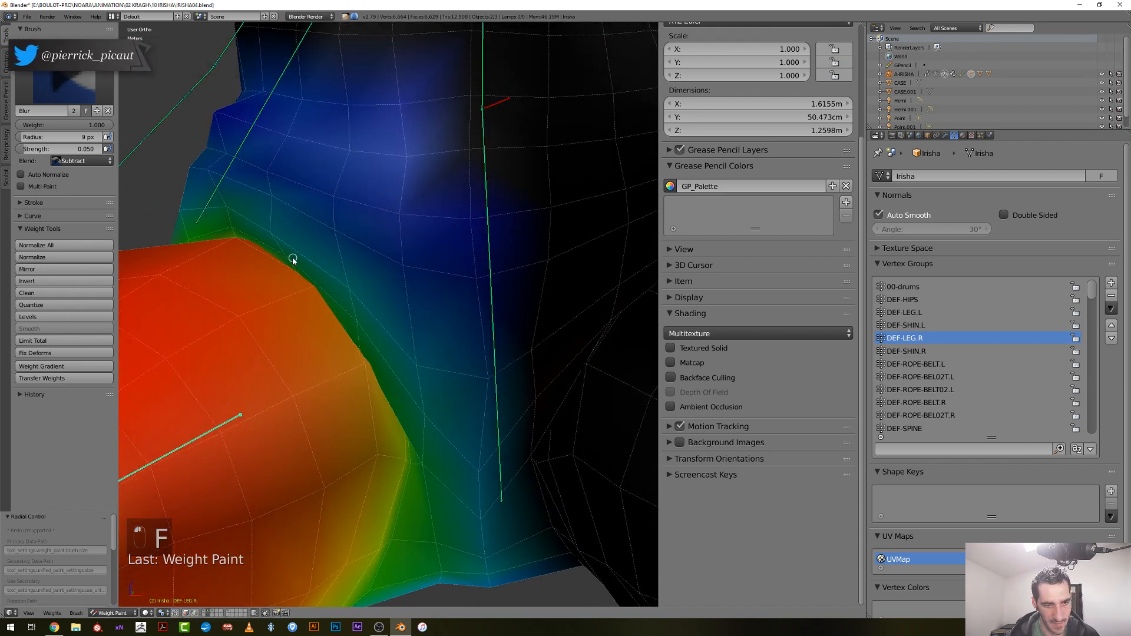
pyautogui.press('f')
pyautogui.click(248, 242)
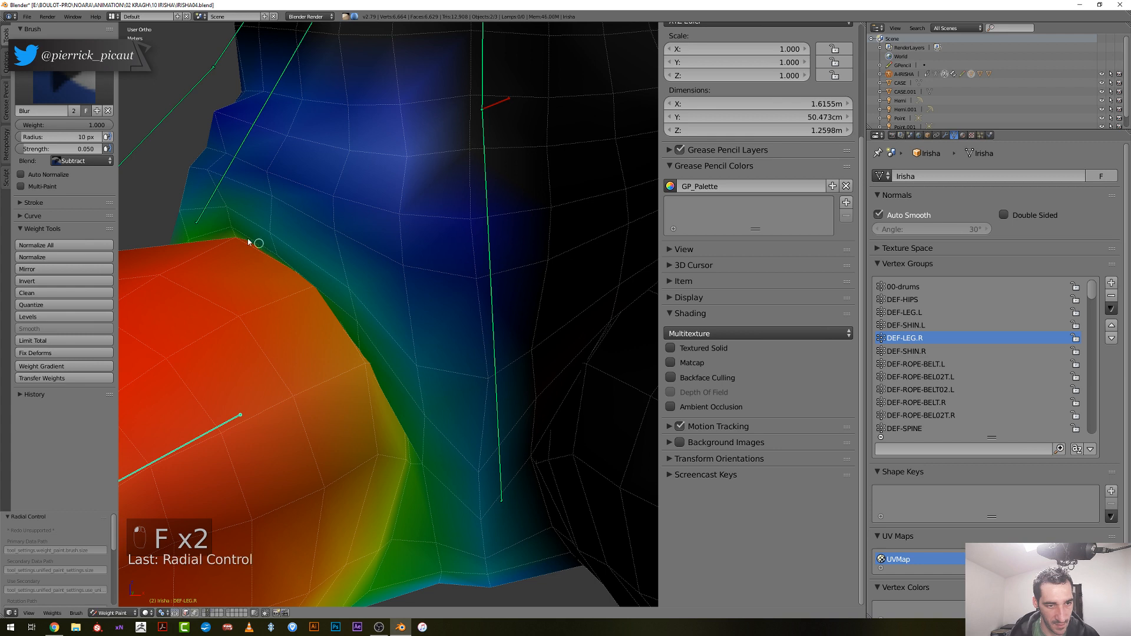
pyautogui.click(232, 228)
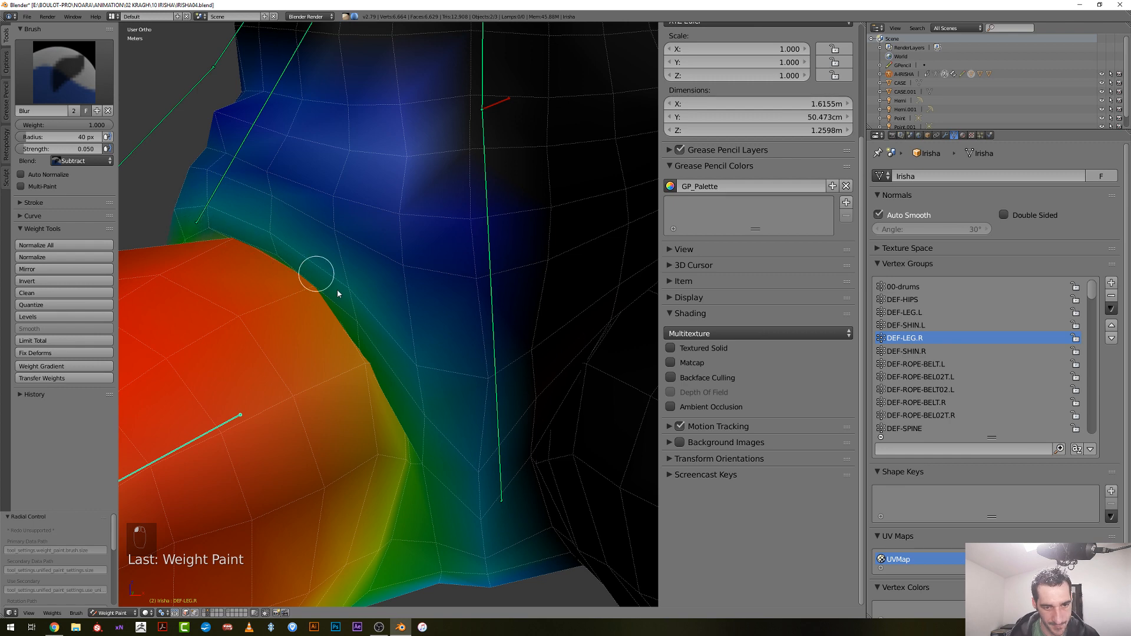
# Subtract DEF-LEG.R weight with a 40 px brush along the inner crease between the right thigh and the groin
pyautogui.moveTo(338, 293); pyautogui.dragTo(374, 299, button='middle')
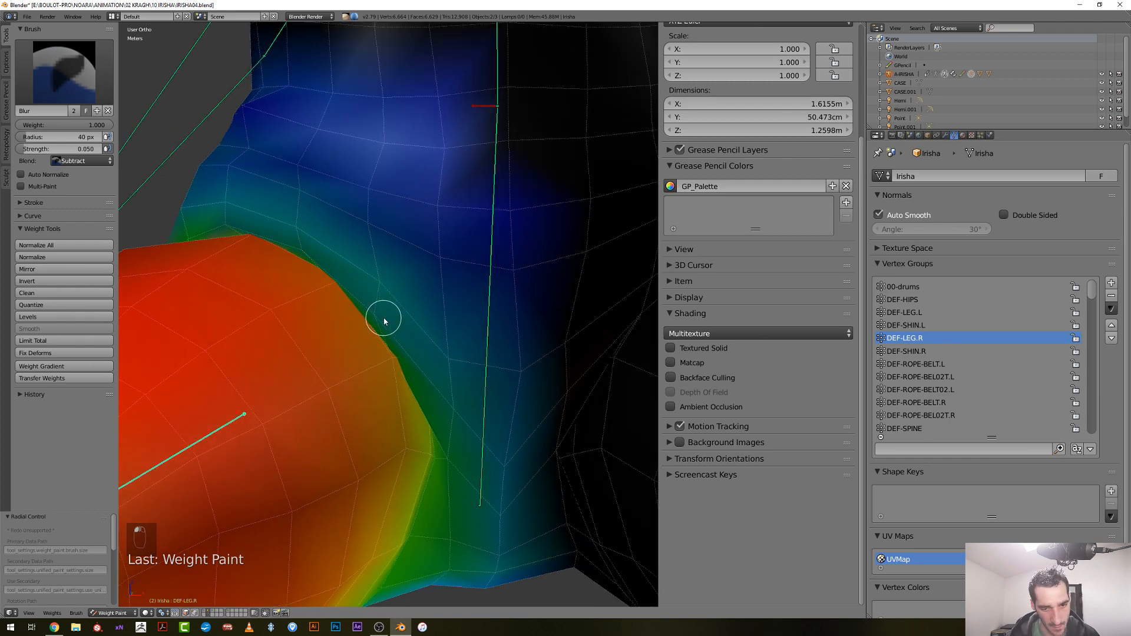
pyautogui.moveTo(420, 375); pyautogui.dragTo(442, 406, button='middle')
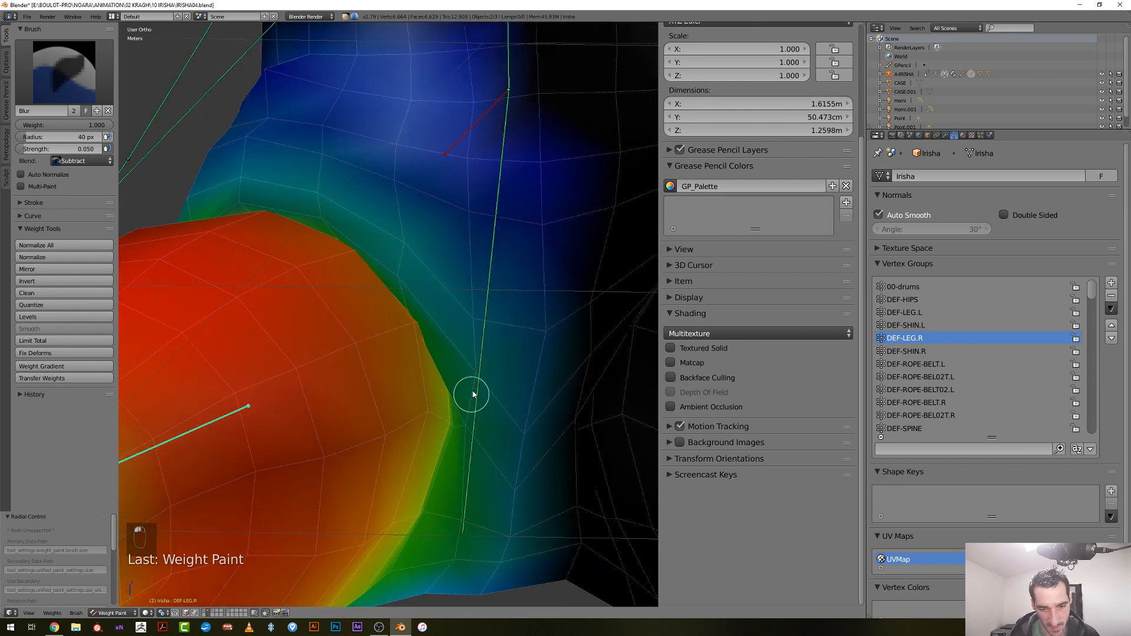
pyautogui.moveTo(459, 361); pyautogui.dragTo(422, 321, button='middle')
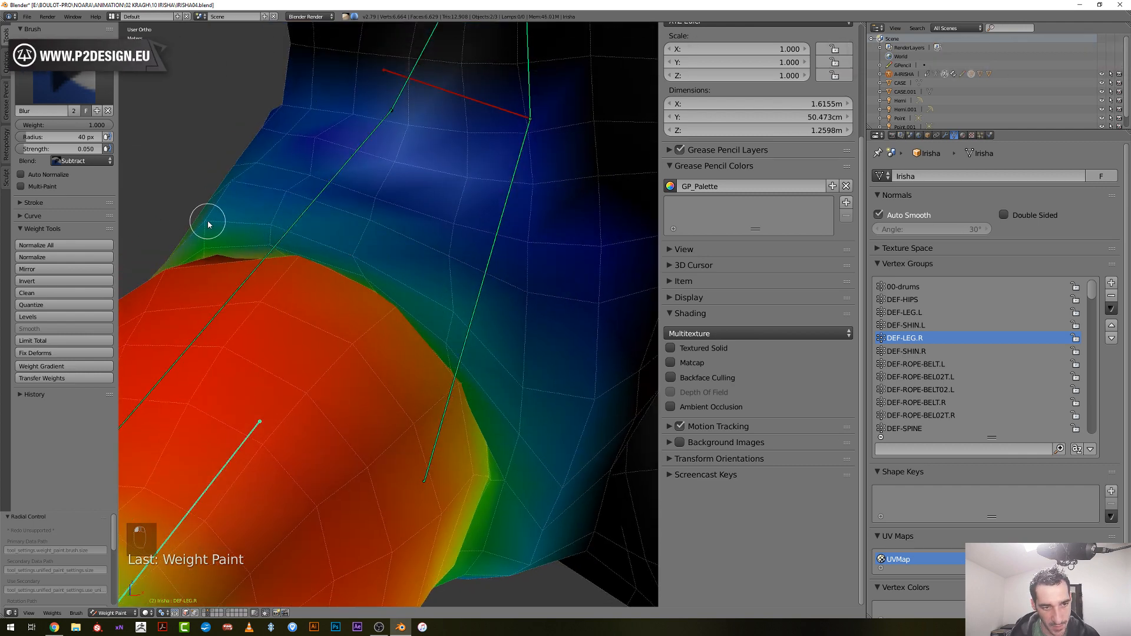
# Subtract DEF-LEG.R weight on the right side of the waist with a 55 px brush, then above the thigh crease at 38 px
pyautogui.moveTo(394, 157); pyautogui.dragTo(404, 126)
pyautogui.moveTo(356, 173); pyautogui.dragTo(346, 167, button='middle')
pyautogui.press('f')
pyautogui.click(328, 161)
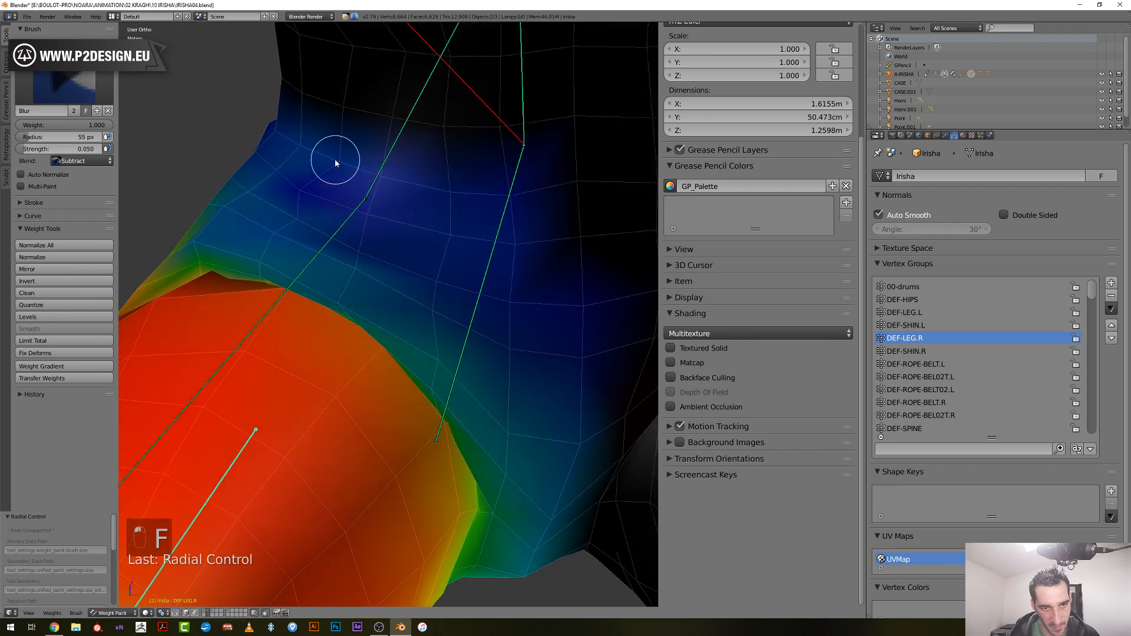
pyautogui.press('f')
pyautogui.click(283, 225)
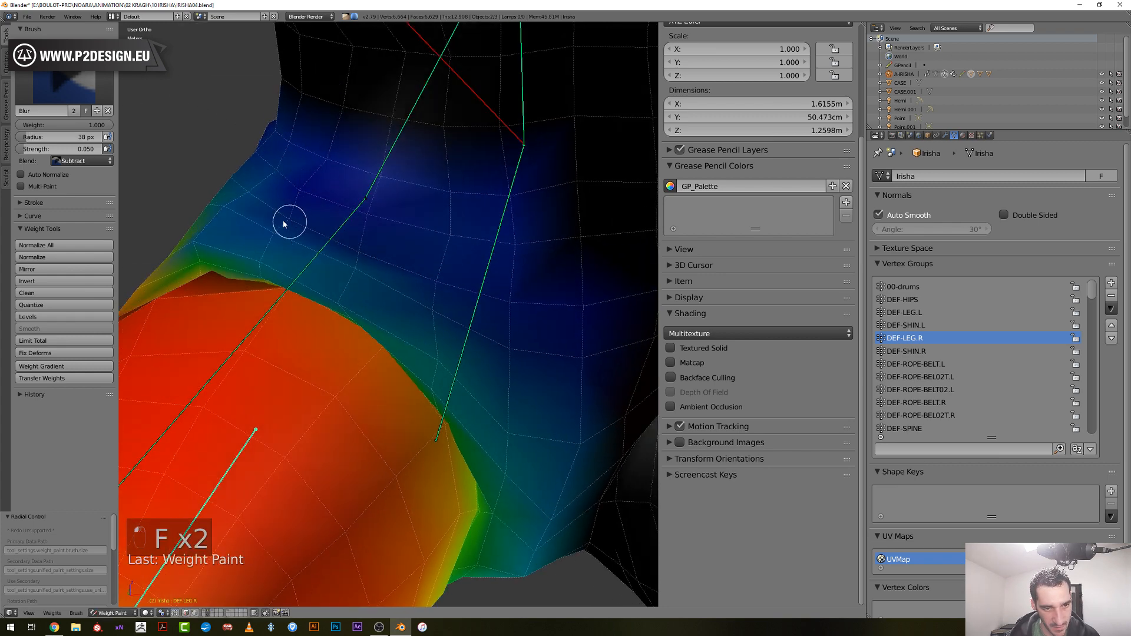
pyautogui.moveTo(240, 222); pyautogui.dragTo(290, 232, button='middle')
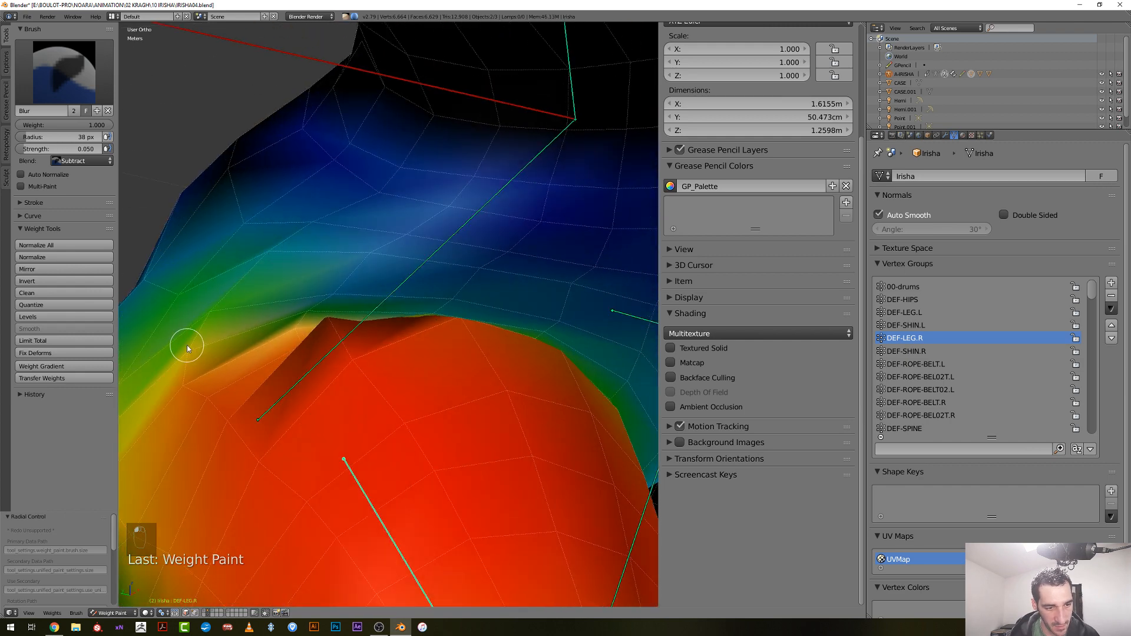
# Subtract DEF-LEG.R weight along the outer hip crease of the right thigh with a 26 px brush, then at 20 px
pyautogui.press('f')
pyautogui.click(202, 349)
pyautogui.moveTo(203, 348); pyautogui.dragTo(316, 350, button='middle')
pyautogui.moveTo(407, 348); pyautogui.dragTo(399, 318, button='middle')
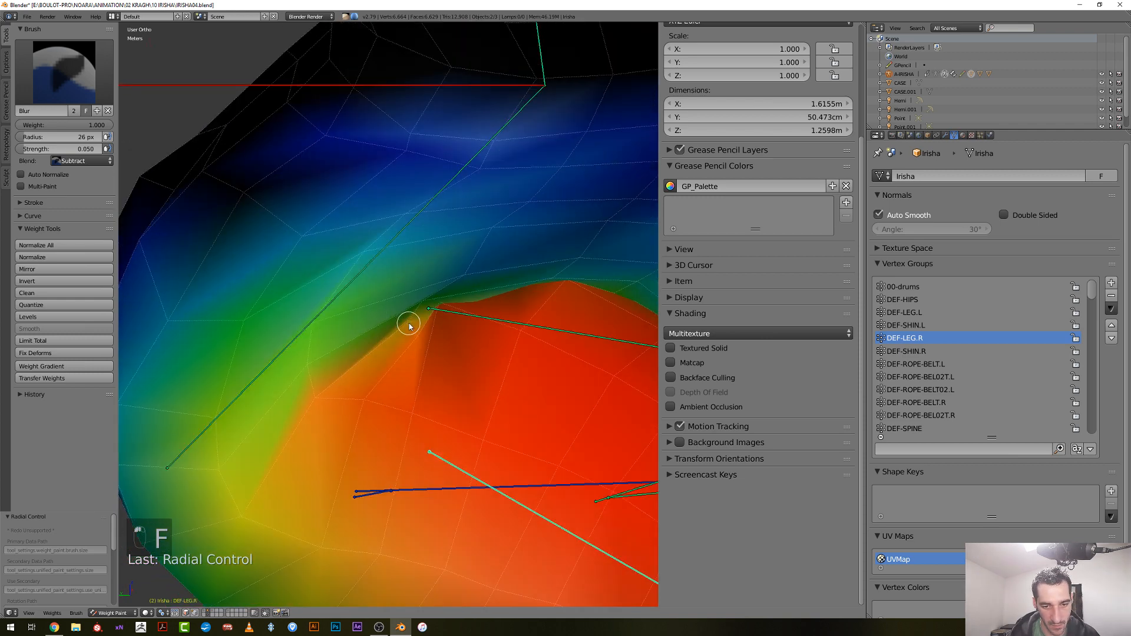
pyautogui.moveTo(409, 326); pyautogui.dragTo(412, 321)
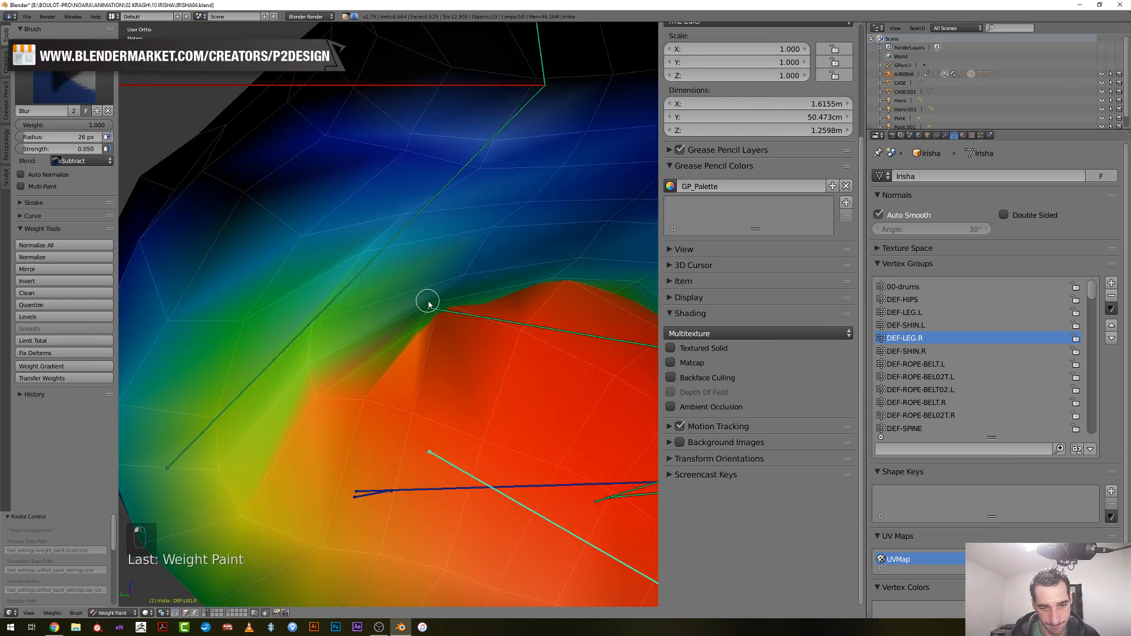
pyautogui.moveTo(443, 308); pyautogui.dragTo(480, 311, button='middle')
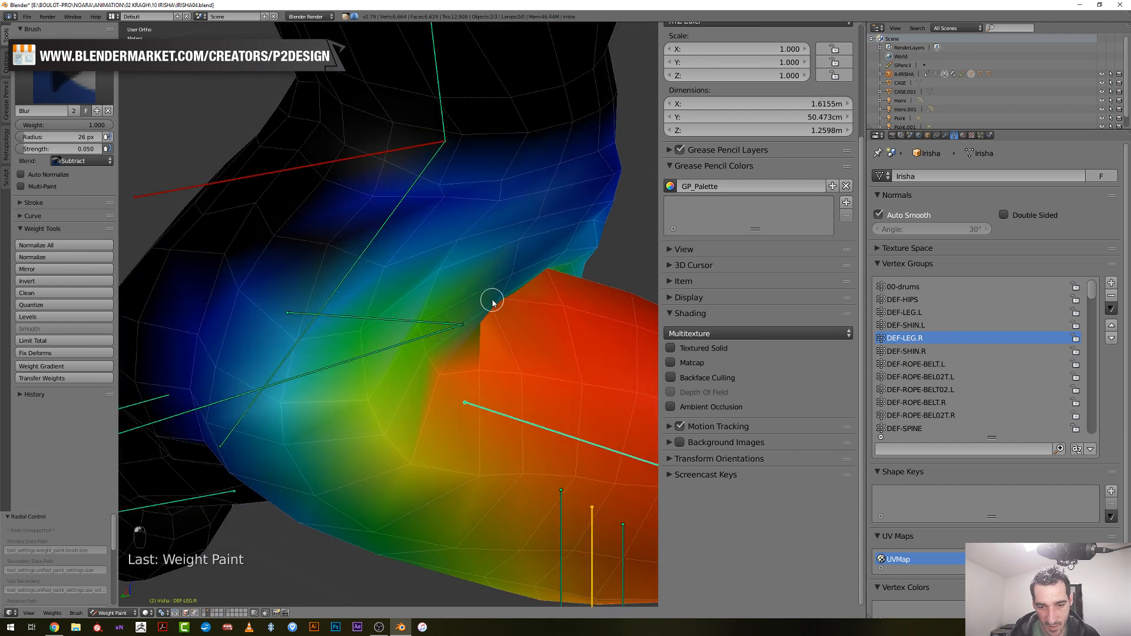
pyautogui.press('f')
pyautogui.click(434, 348)
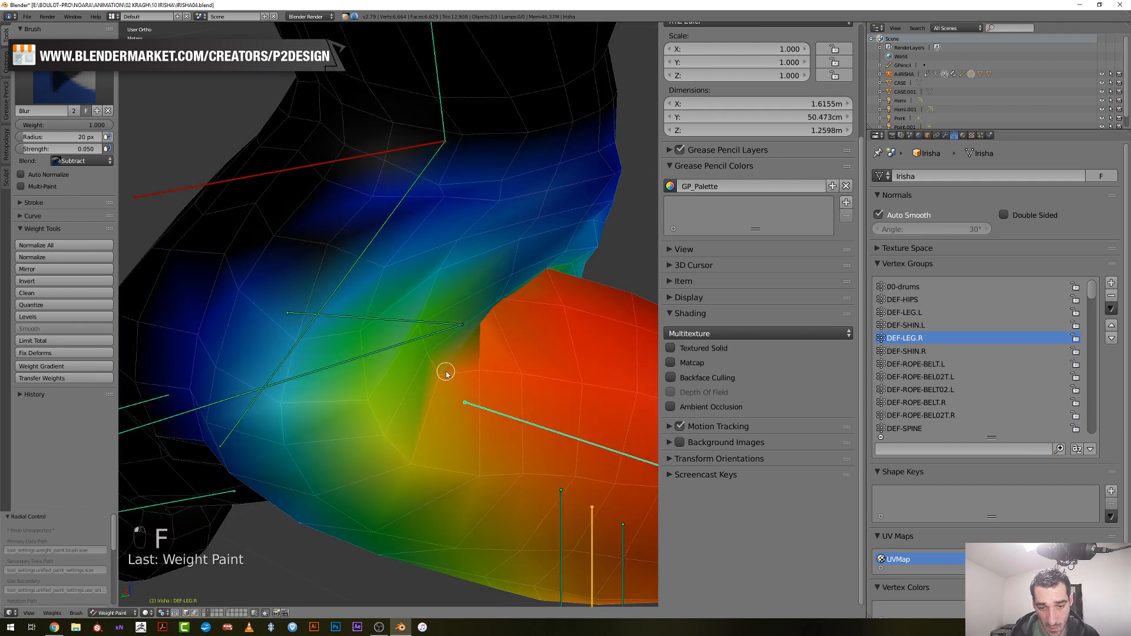
pyautogui.moveTo(437, 377)
pyautogui.mouseDown(button='middle')
pyautogui.moveTo(407, 371)
pyautogui.moveTo(477, 307)
pyautogui.mouseUp(button='middle')
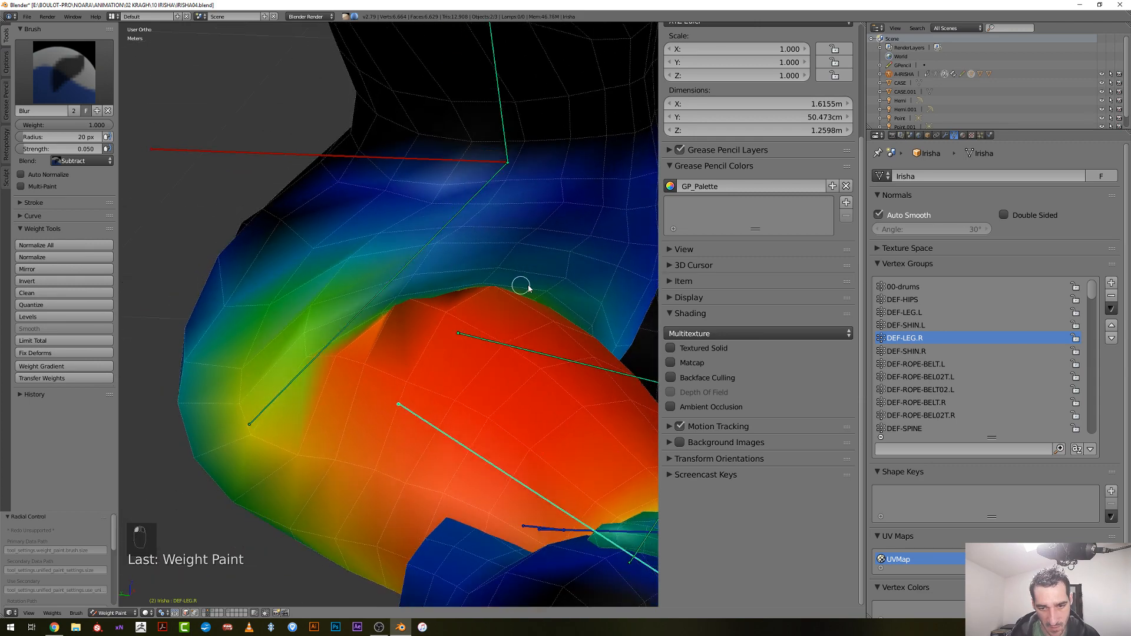
# Set the brush to 31 px and subtract DEF-LEG.R weight above the front thigh crease and on the side of the right hip
pyautogui.moveTo(548, 291)
pyautogui.mouseDown(button='middle')
pyautogui.moveTo(448, 313)
pyautogui.moveTo(424, 351)
pyautogui.moveTo(421, 339)
pyautogui.mouseUp(button='middle')
pyautogui.press('f')
pyautogui.click(427, 334)
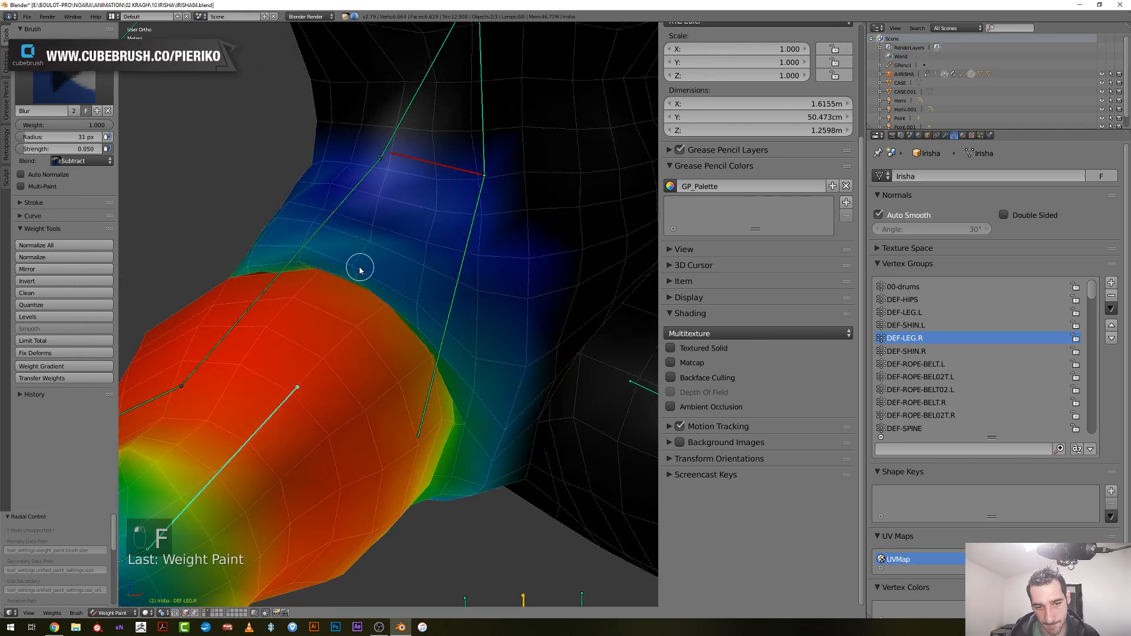
pyautogui.moveTo(300, 252); pyautogui.dragTo(326, 236, button='middle')
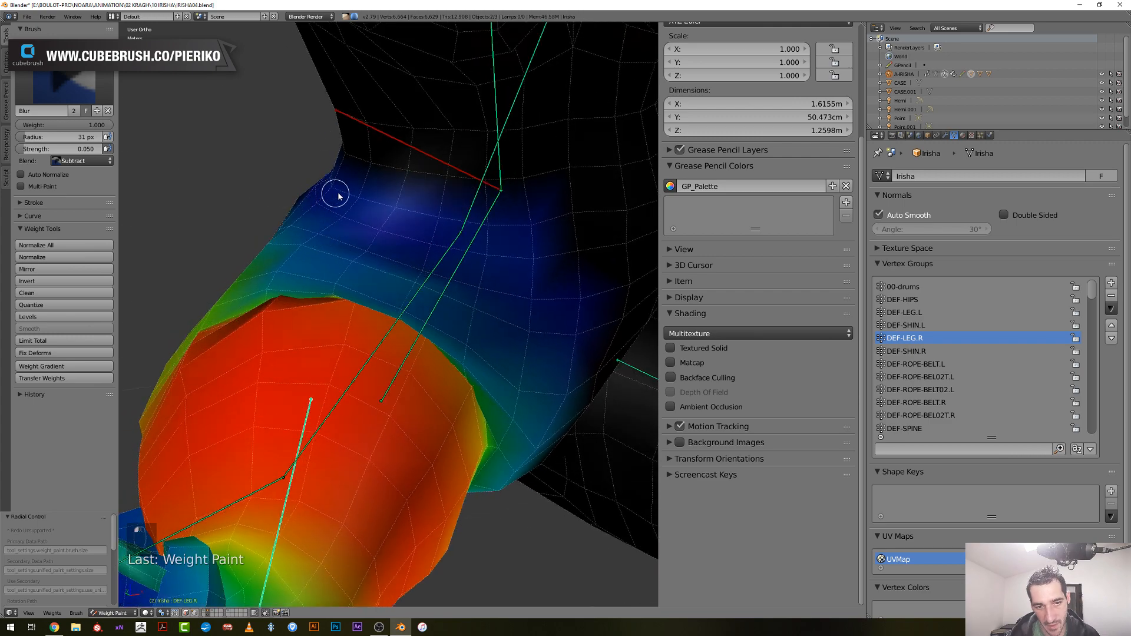
pyautogui.moveTo(339, 196); pyautogui.dragTo(358, 203)
pyautogui.moveTo(395, 239)
pyautogui.mouseDown(button='middle')
pyautogui.moveTo(404, 260)
pyautogui.moveTo(467, 262)
pyautogui.moveTo(448, 250)
pyautogui.mouseUp(button='middle')
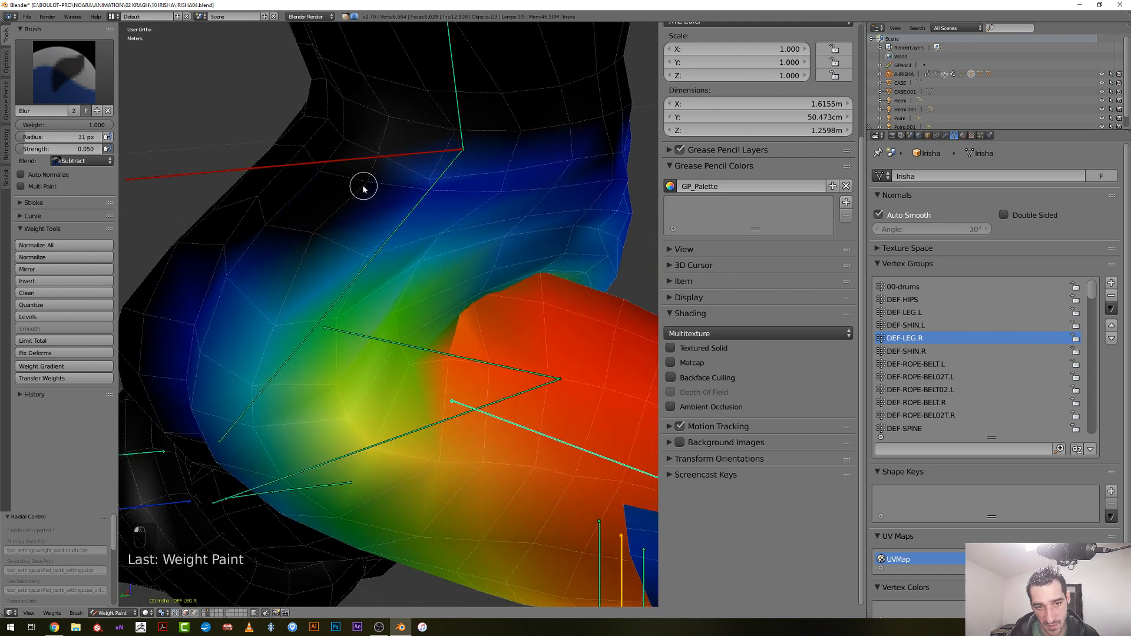
# Enlarge the brush to 73 px, then 61 px, and subtract DEF-LEG.R weight where the right hip meets the waist
pyautogui.press('f')
pyautogui.click(421, 180)
pyautogui.click(430, 168)
pyautogui.press('f')
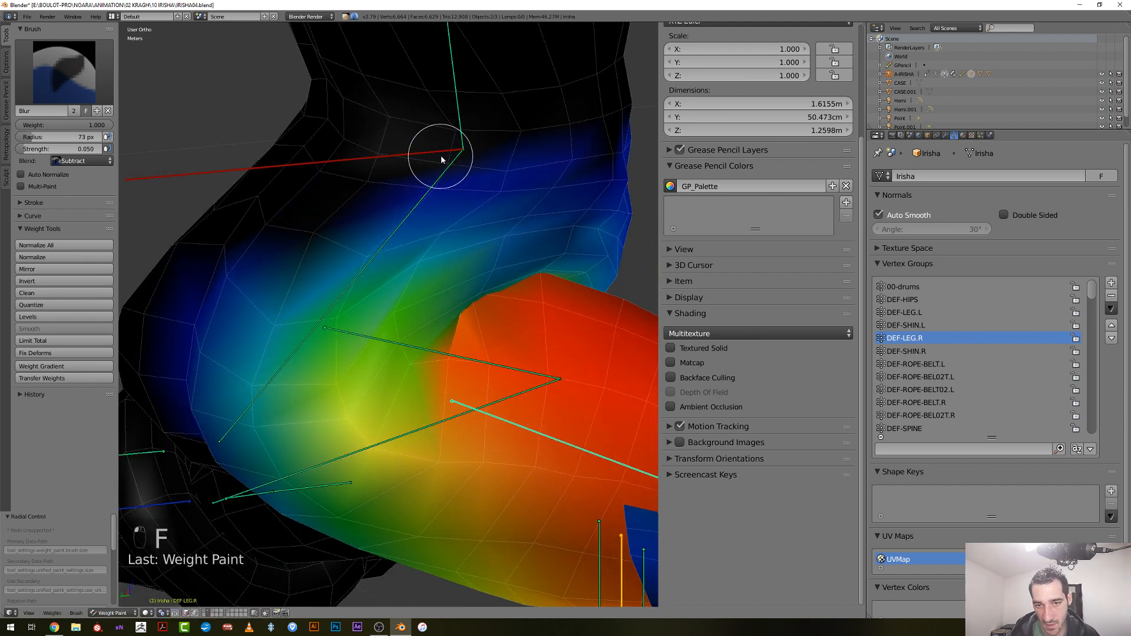
pyautogui.click(440, 158)
# Reduce the brush to 32 px and subtract DEF-LEG.R weight from the outer hip and upper right buttock
pyautogui.moveTo(469, 193); pyautogui.dragTo(429, 223, button='middle')
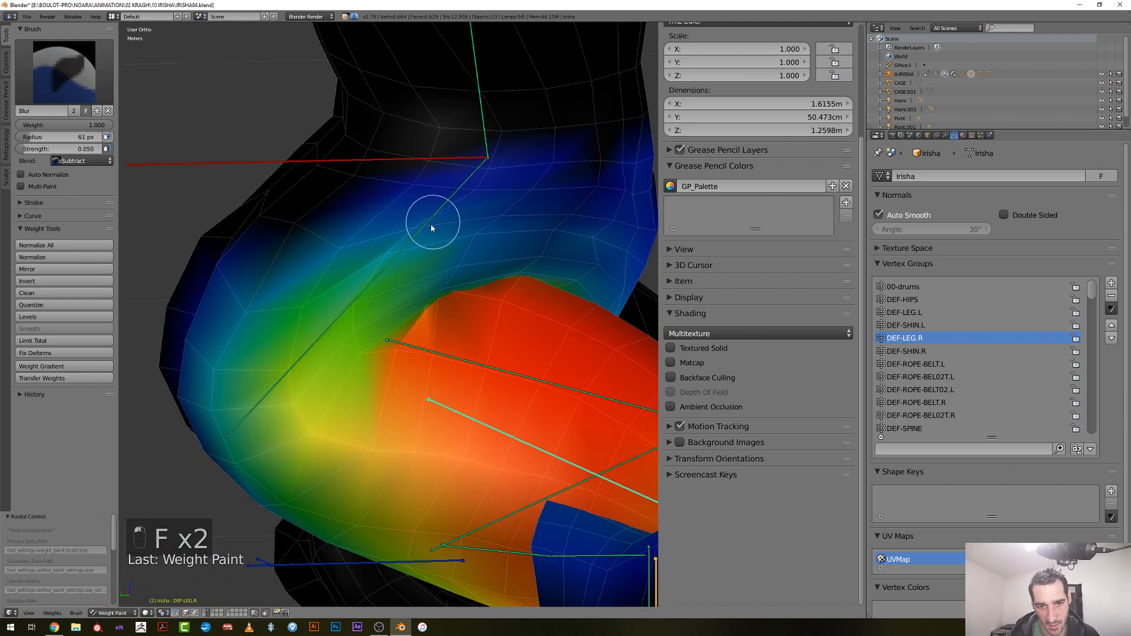
pyautogui.press('f')
pyautogui.click(384, 246)
pyautogui.press('f')
pyautogui.click(374, 270)
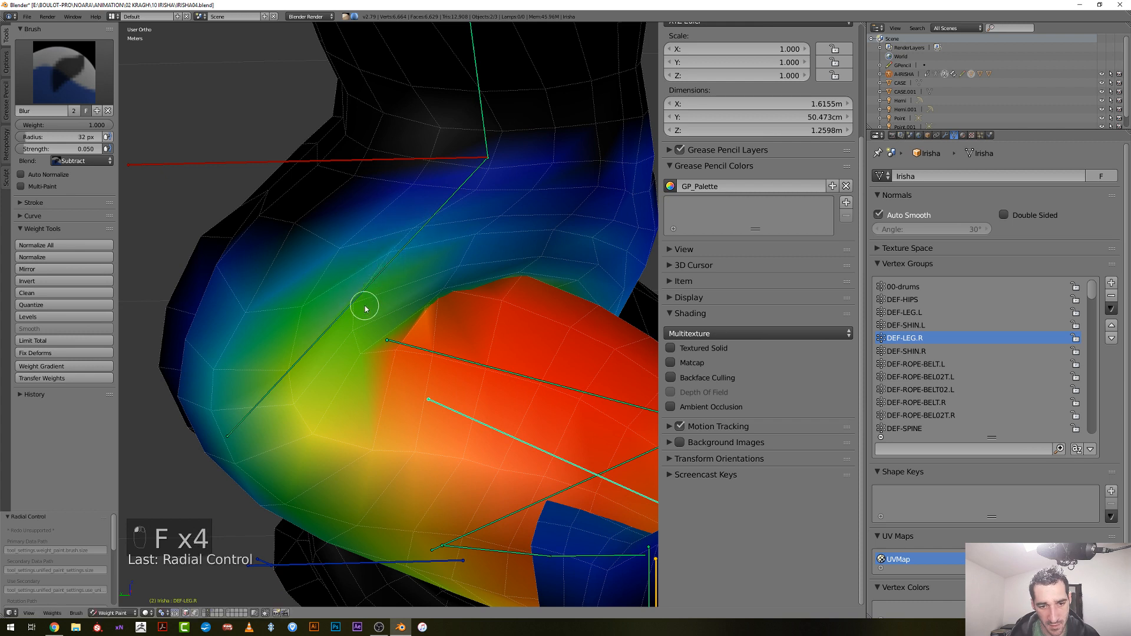
pyautogui.moveTo(366, 309); pyautogui.dragTo(354, 306)
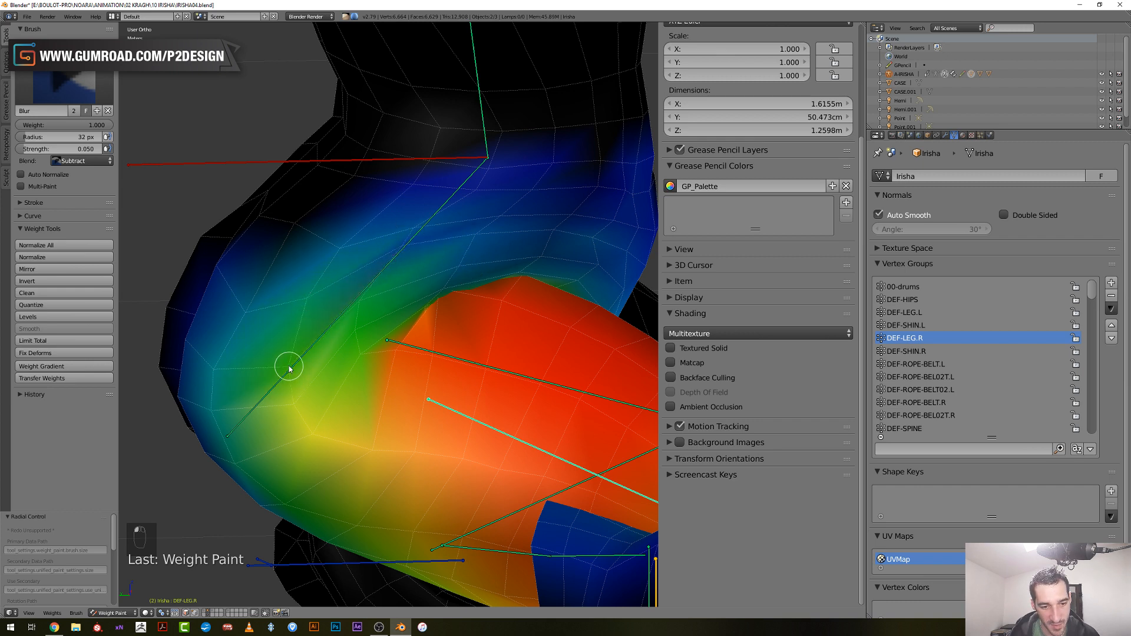
pyautogui.moveTo(289, 367); pyautogui.dragTo(295, 399)
# Reduce the brush to 12 px, then 15 px, and subtract DEF-LEG.R weight along the crease above the right thigh
pyautogui.scroll(-3, 280, 393)
pyautogui.moveTo(277, 394); pyautogui.dragTo(327, 380, button='middle')
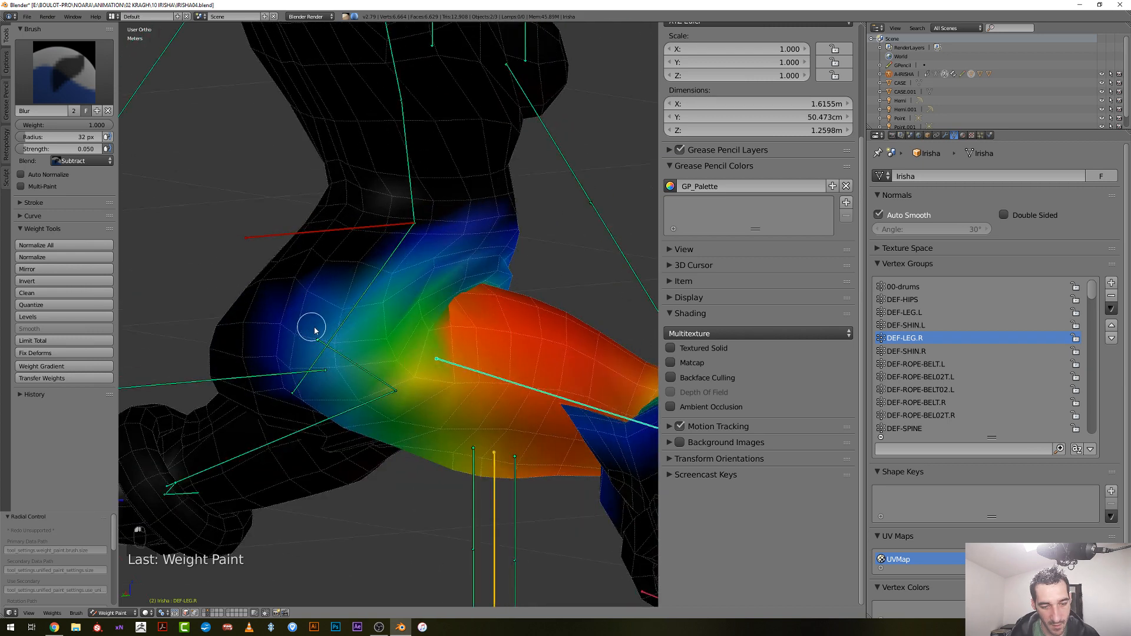
pyautogui.moveTo(315, 331)
pyautogui.mouseDown(button='middle')
pyautogui.moveTo(406, 298)
pyautogui.moveTo(361, 311)
pyautogui.moveTo(371, 304)
pyautogui.mouseUp(button='middle')
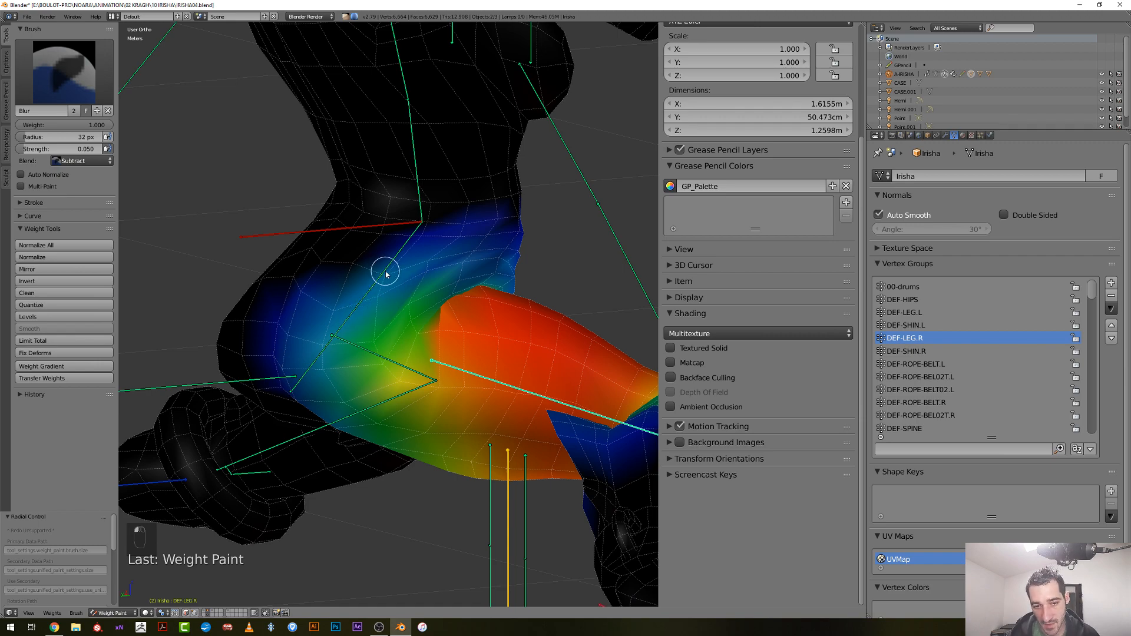
pyautogui.moveTo(386, 274); pyautogui.dragTo(351, 281, button='middle')
pyautogui.scroll(3, 351, 282)
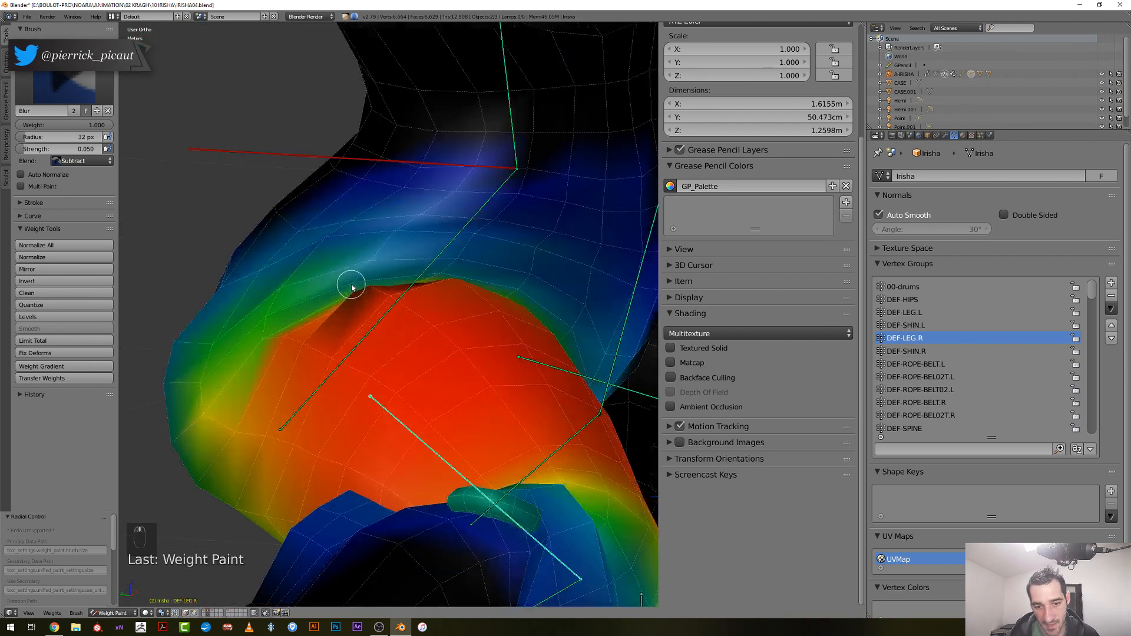
pyautogui.press('f')
pyautogui.click(441, 278)
pyautogui.scroll(1, 530, 294)
pyautogui.press('f')
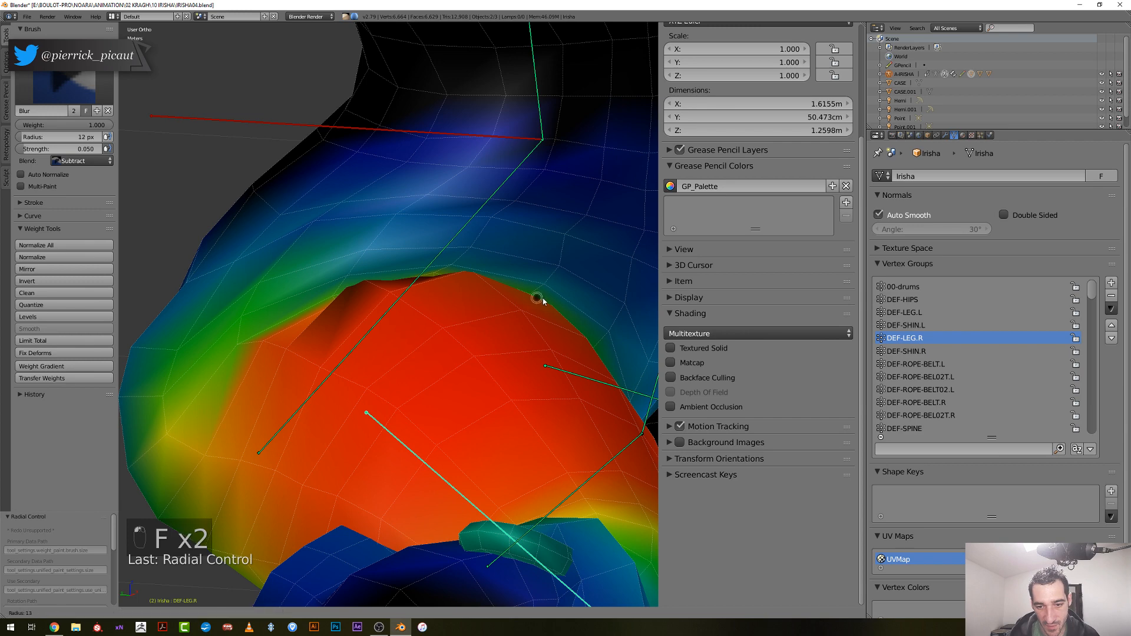
pyautogui.click(532, 296)
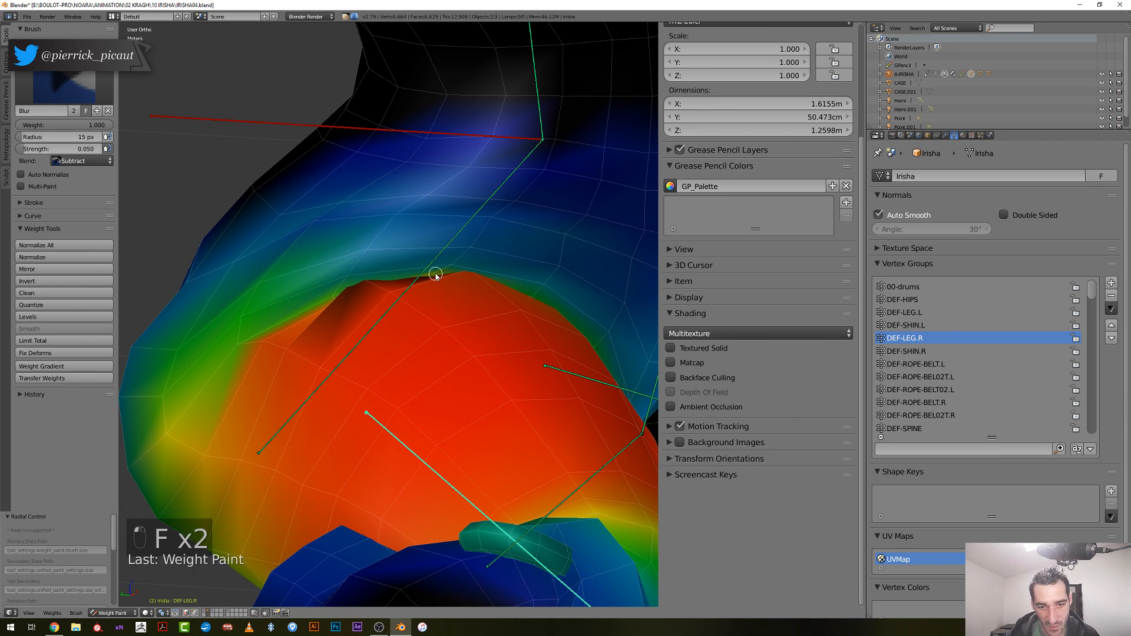
pyautogui.moveTo(416, 281)
pyautogui.mouseDown(button='middle')
pyautogui.moveTo(358, 299)
pyautogui.moveTo(426, 371)
pyautogui.mouseUp(button='middle')
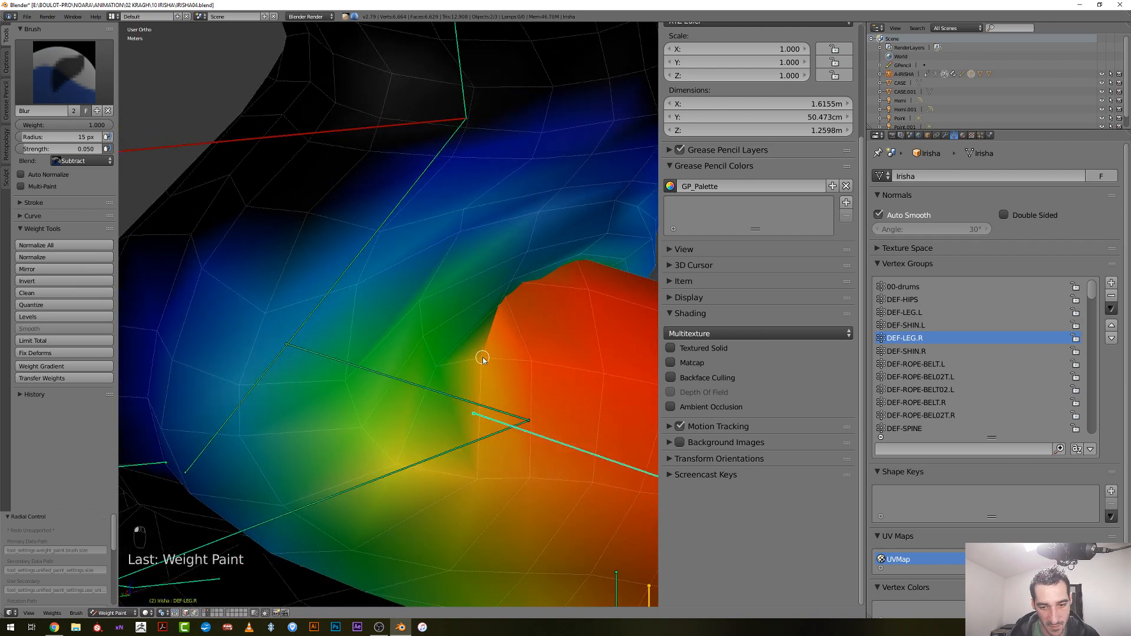
# Subtract DEF-LEG.R weight on the front of the right hip with a 27 px brush, then at 13 px
pyautogui.scroll(-8, 497, 370)
pyautogui.moveTo(498, 370)
pyautogui.mouseDown(button='middle')
pyautogui.moveTo(385, 373)
pyautogui.moveTo(341, 356)
pyautogui.mouseUp(button='middle')
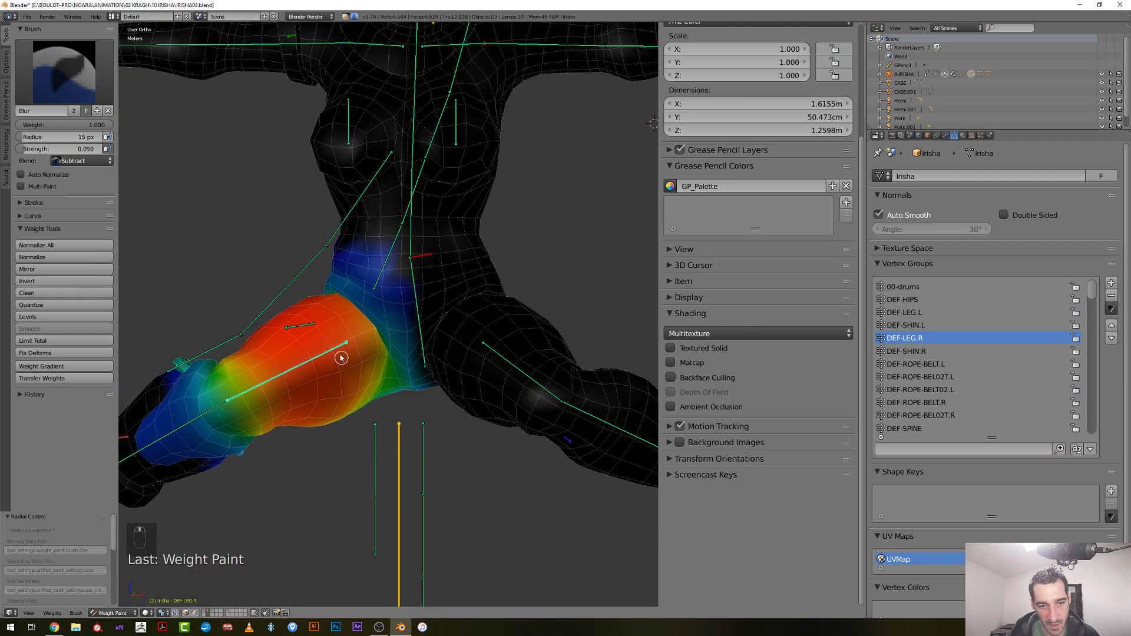
pyautogui.scroll(3, 342, 357)
pyautogui.press('f')
pyautogui.click(319, 261)
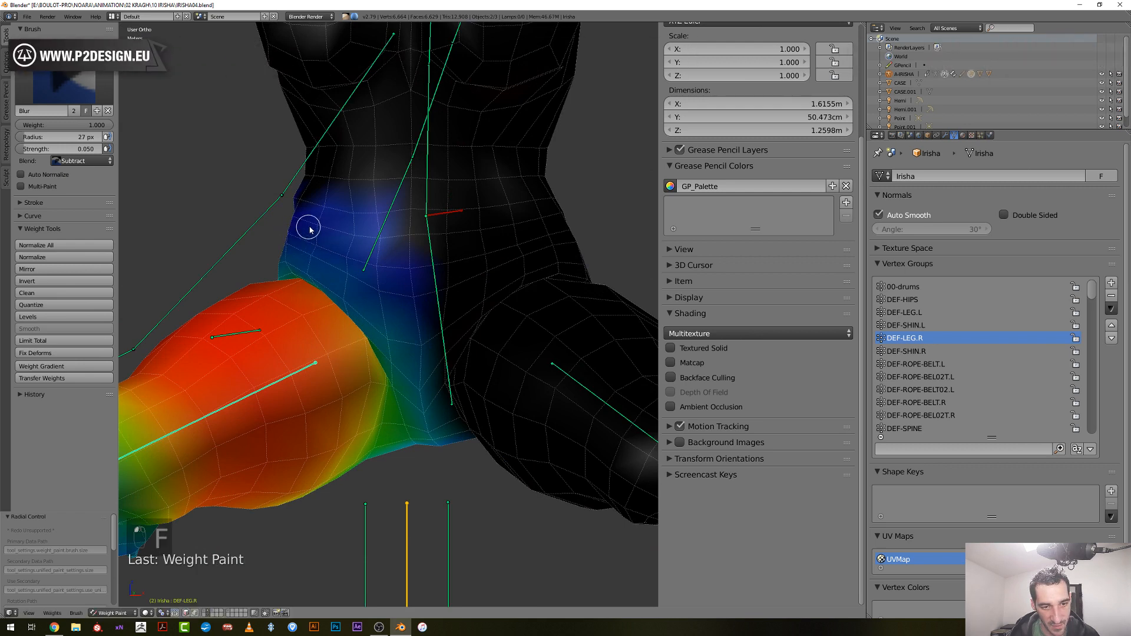
pyautogui.press('f')
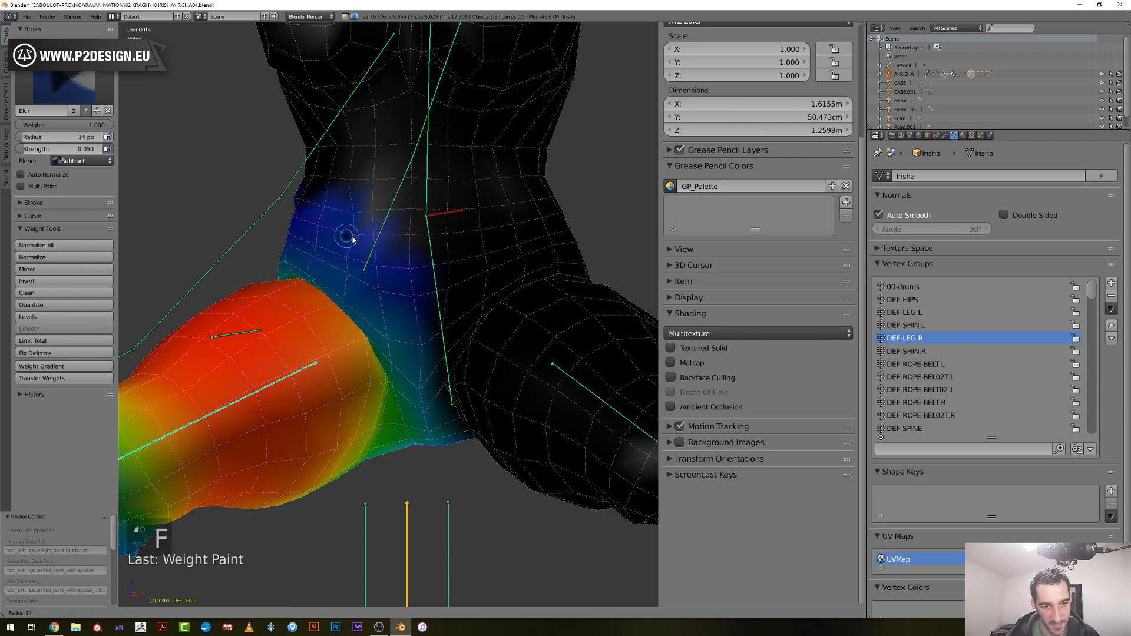
pyautogui.click(353, 232)
pyautogui.moveTo(348, 289)
pyautogui.mouseDown(button='middle')
pyautogui.moveTo(392, 295)
pyautogui.moveTo(387, 313)
pyautogui.moveTo(371, 295)
pyautogui.moveTo(375, 305)
pyautogui.mouseUp(button='middle')
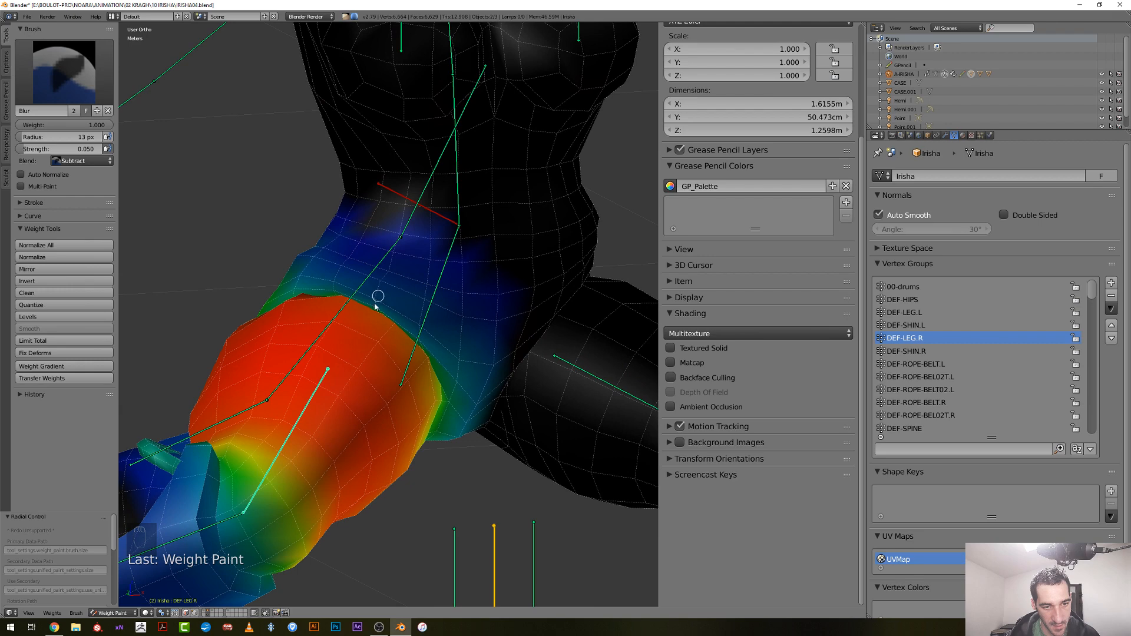
# Switch the brush blend mode to Mix and paint the DEF-LEG.R weights on the side of the right hip at 22 px
pyautogui.click(91, 164)
pyautogui.click(86, 156)
pyautogui.scroll(2, 338, 294)
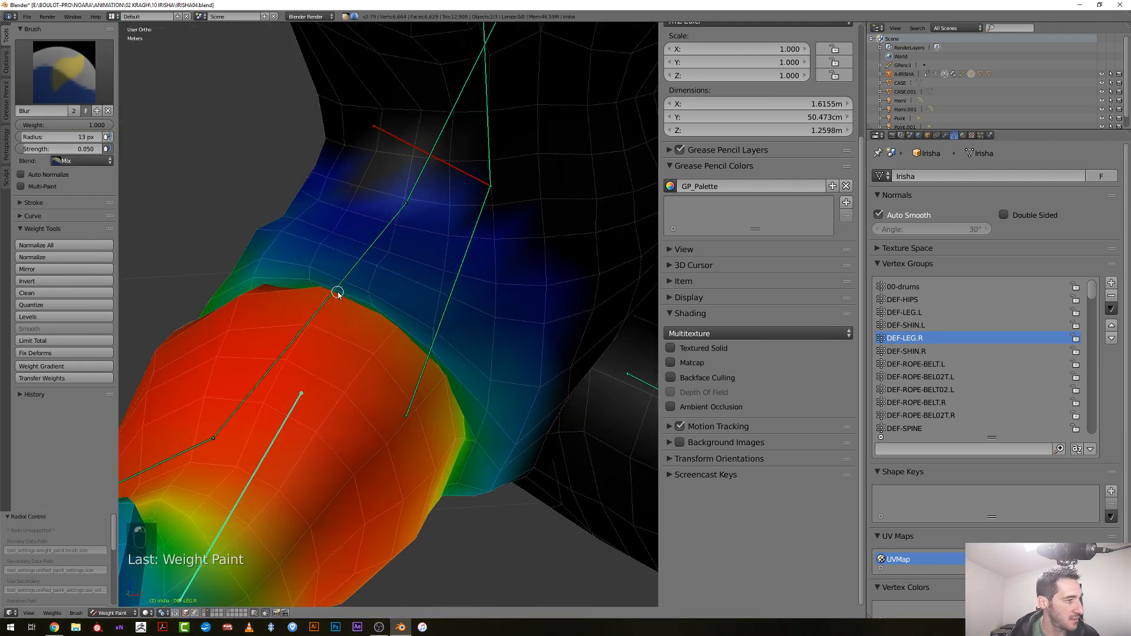
pyautogui.moveTo(342, 302); pyautogui.dragTo(356, 325, button='middle')
pyautogui.press('f')
pyautogui.click(299, 277)
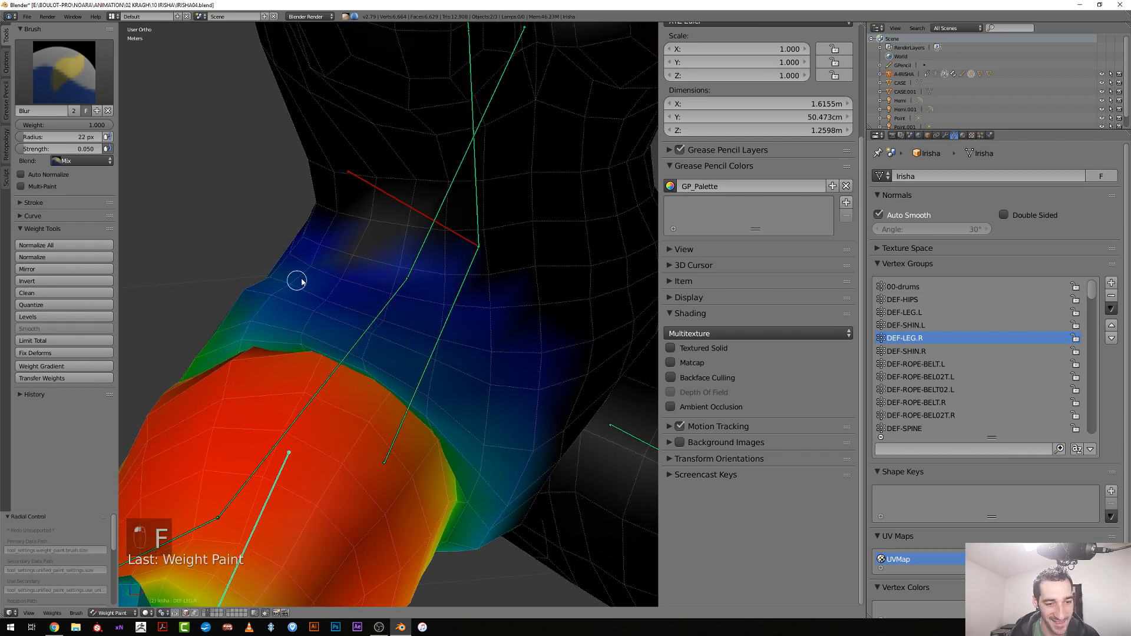
# Set the blend mode back to Subtract and lower the DEF-LEG.R weight along the right side of the hip
pyautogui.moveTo(311, 262)
pyautogui.mouseDown(button='middle')
pyautogui.moveTo(282, 291)
pyautogui.moveTo(162, 268)
pyautogui.mouseUp(button='middle')
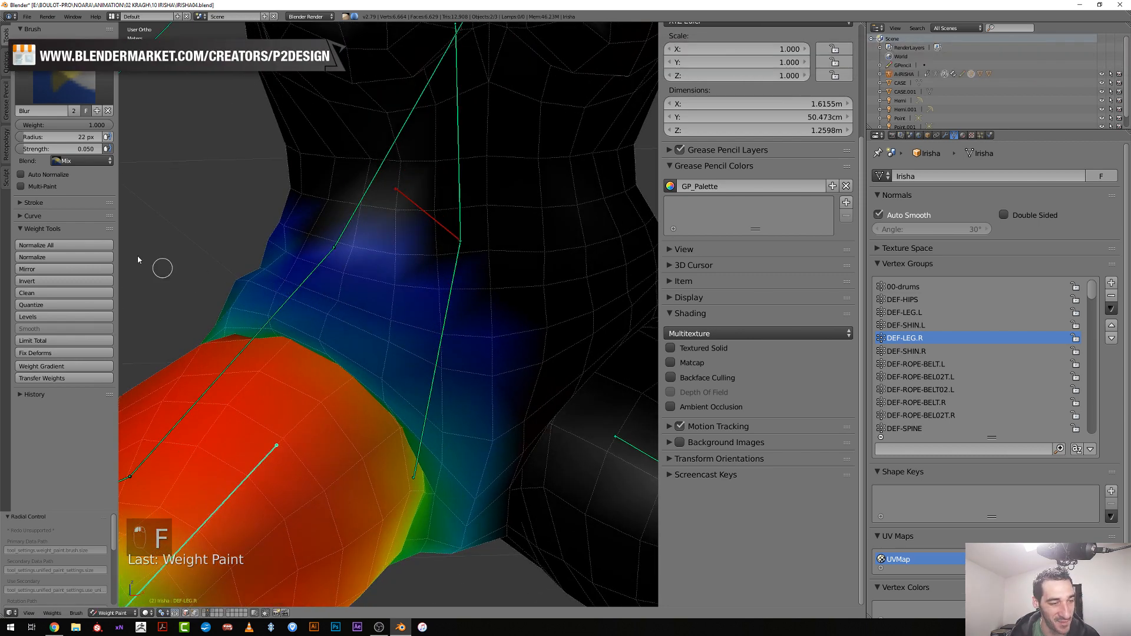
pyautogui.click(83, 160)
pyautogui.click(88, 126)
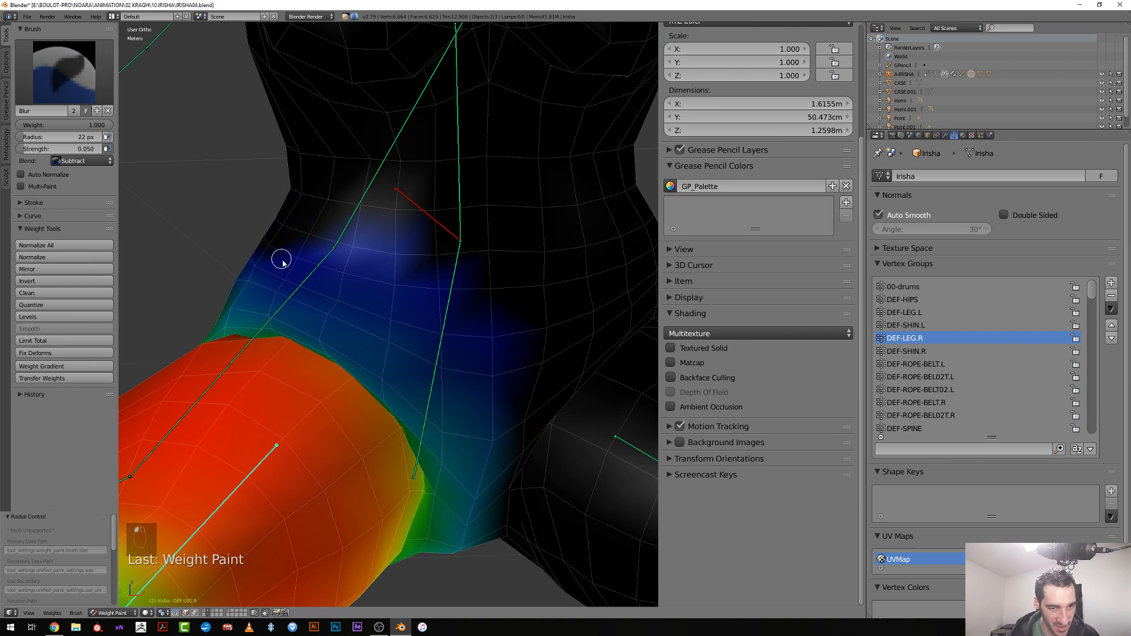
# Select the right foot controller and clear its rotation, location and scale
pyautogui.moveTo(282, 262)
pyautogui.mouseDown(button='middle')
pyautogui.moveTo(358, 285)
pyautogui.moveTo(445, 290)
pyautogui.moveTo(293, 287)
pyautogui.mouseUp(button='middle')
pyautogui.scroll(-5, 292, 286)
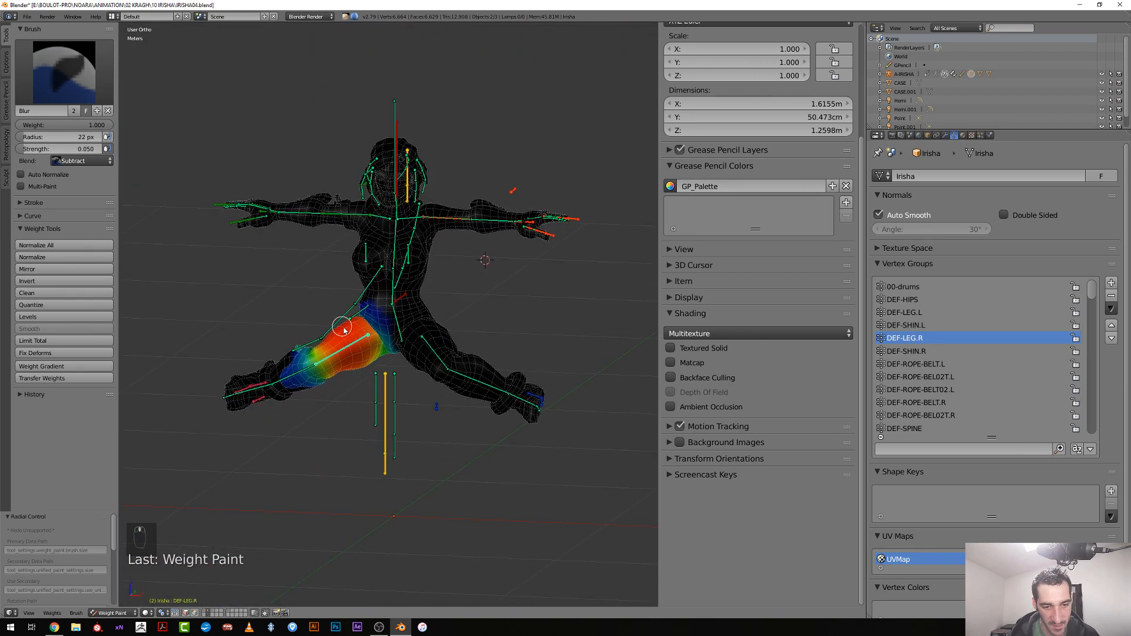
pyautogui.moveTo(345, 331); pyautogui.dragTo(371, 394, button='middle')
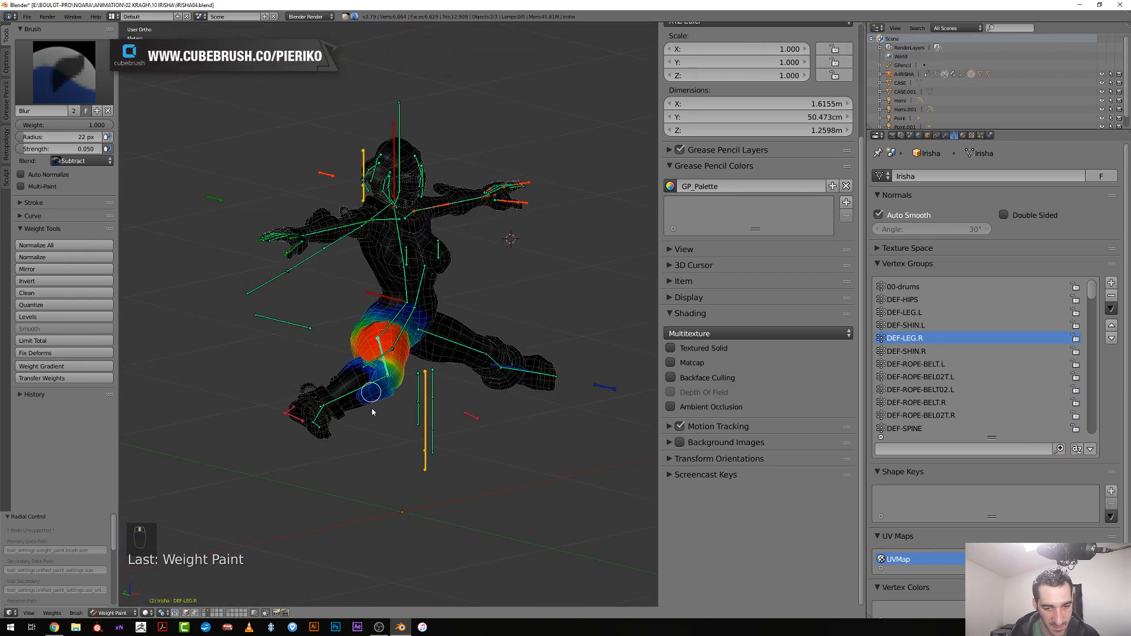
pyautogui.rightClick(300, 423)
pyautogui.hotkey('alt', 'r')
pyautogui.hotkey('alt', 'g')
pyautogui.hotkey('alt', 's')
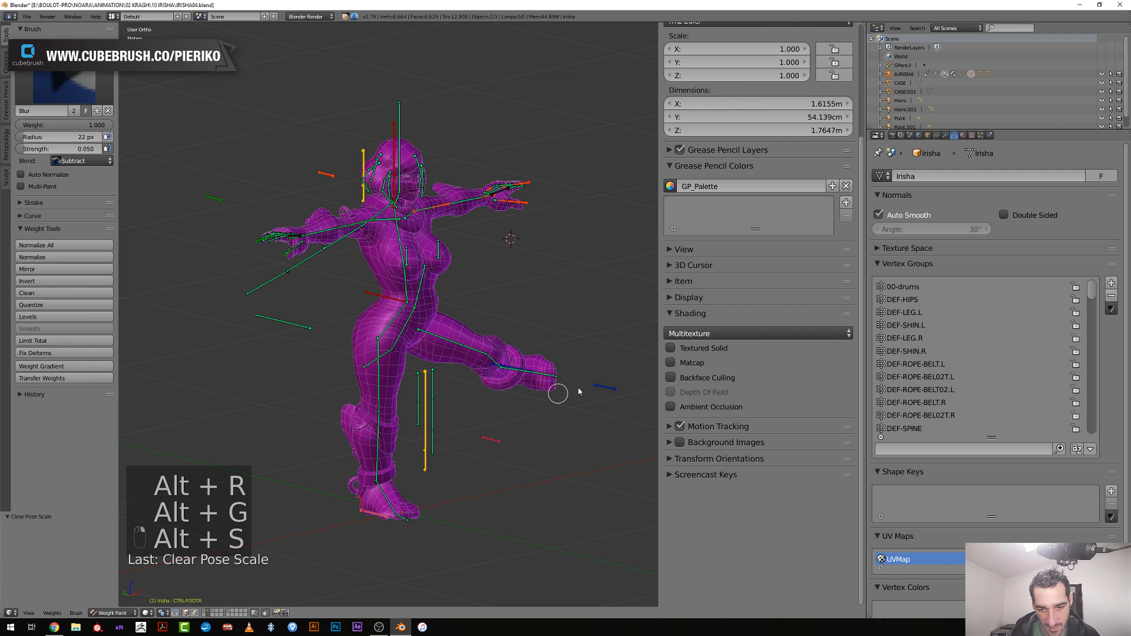
# Select the left foot controller and clear its rotation, location and scale
pyautogui.moveTo(569, 386); pyautogui.dragTo(529, 427, button='middle')
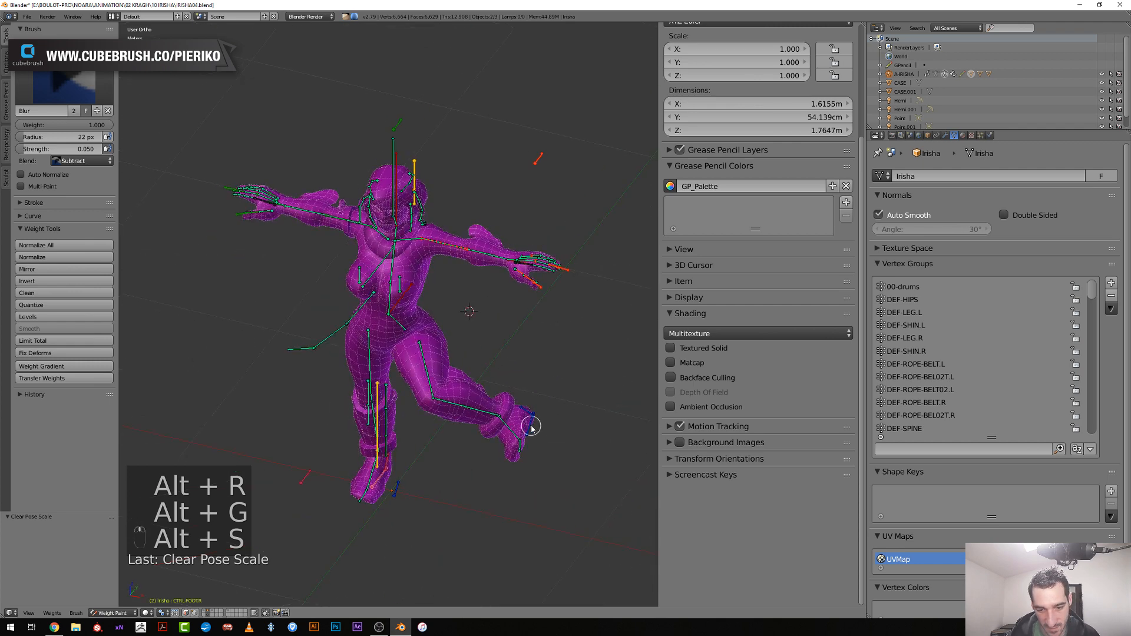
pyautogui.rightClick(531, 428)
pyautogui.hotkey('alt', 'r')
pyautogui.hotkey('alt', 'g')
pyautogui.hotkey('alt', 's')
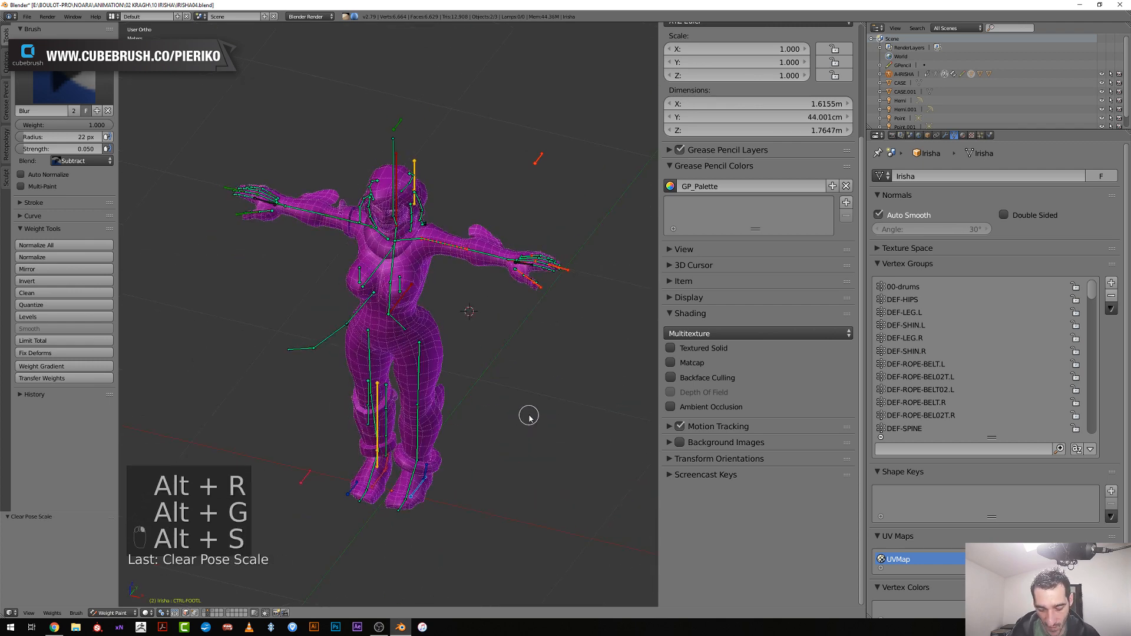
# In the side view, move CTRL-FOOT.L about 47 cm forward and 20 cm up to raise the left knee
pyautogui.press('KP_3')
pyautogui.press('g')
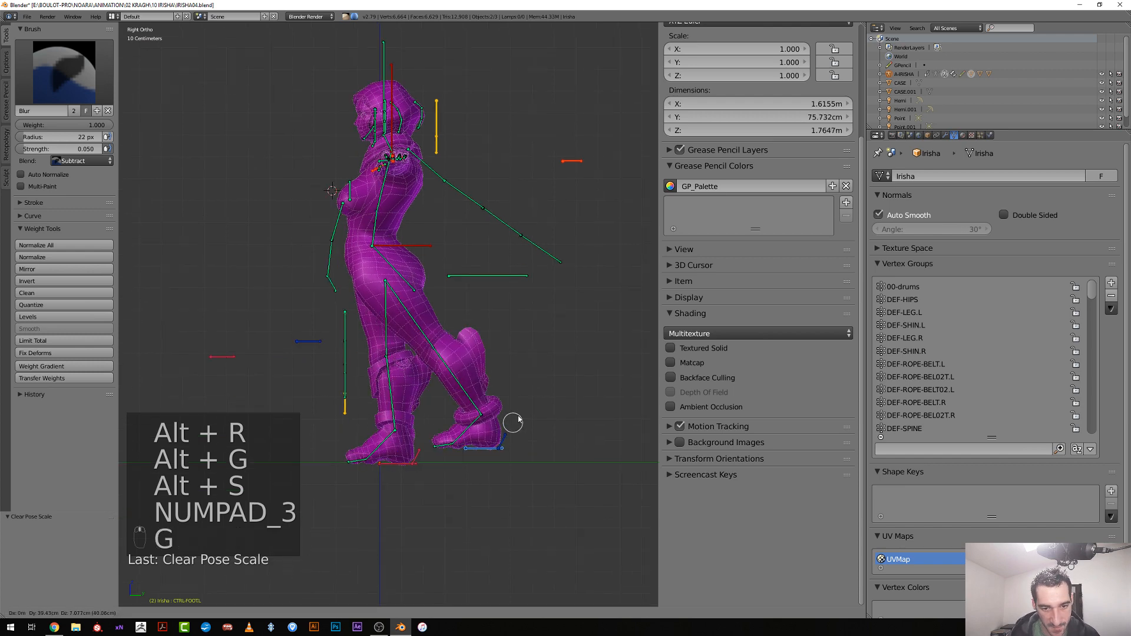
pyautogui.click(324, 396)
pyautogui.moveTo(323, 397); pyautogui.dragTo(438, 410, button='middle')
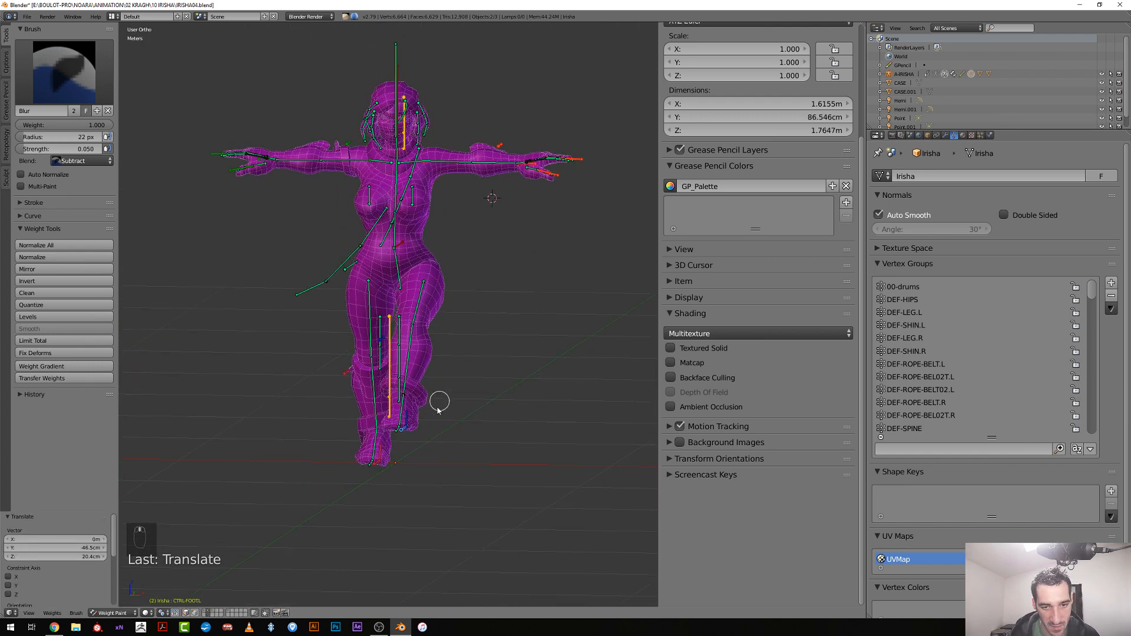
# Move CTRL-FOOT.L about 85 cm outward and 44 cm up to test the hip deformation with the leg raised sideways
pyautogui.press('g')
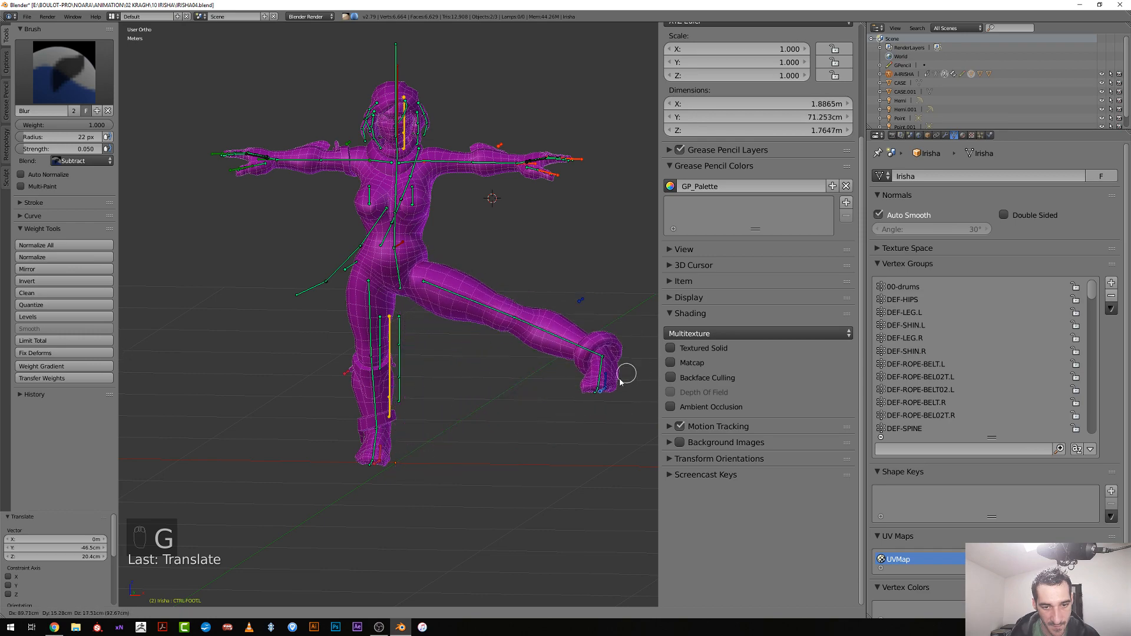
pyautogui.click(631, 315)
pyautogui.moveTo(632, 314); pyautogui.dragTo(267, 317, button='middle')
pyautogui.scroll(3, 557, 330)
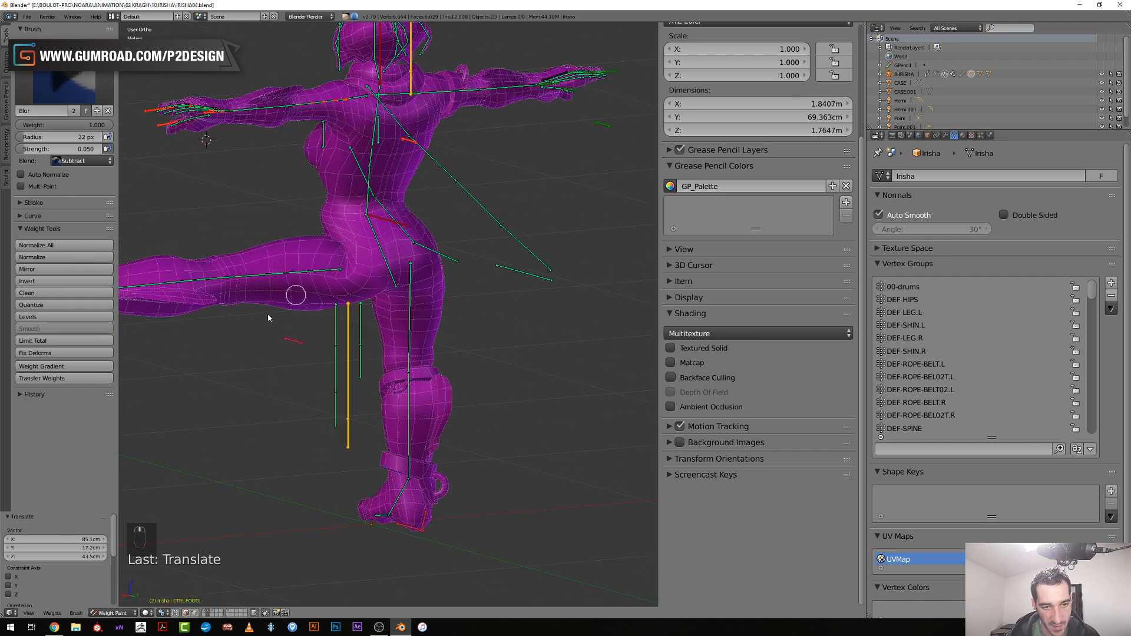
# Lower CTRL-FOOT.L behind the body, and bring it about 45 cm forward so the left thigh is raised in front
pyautogui.press('g')
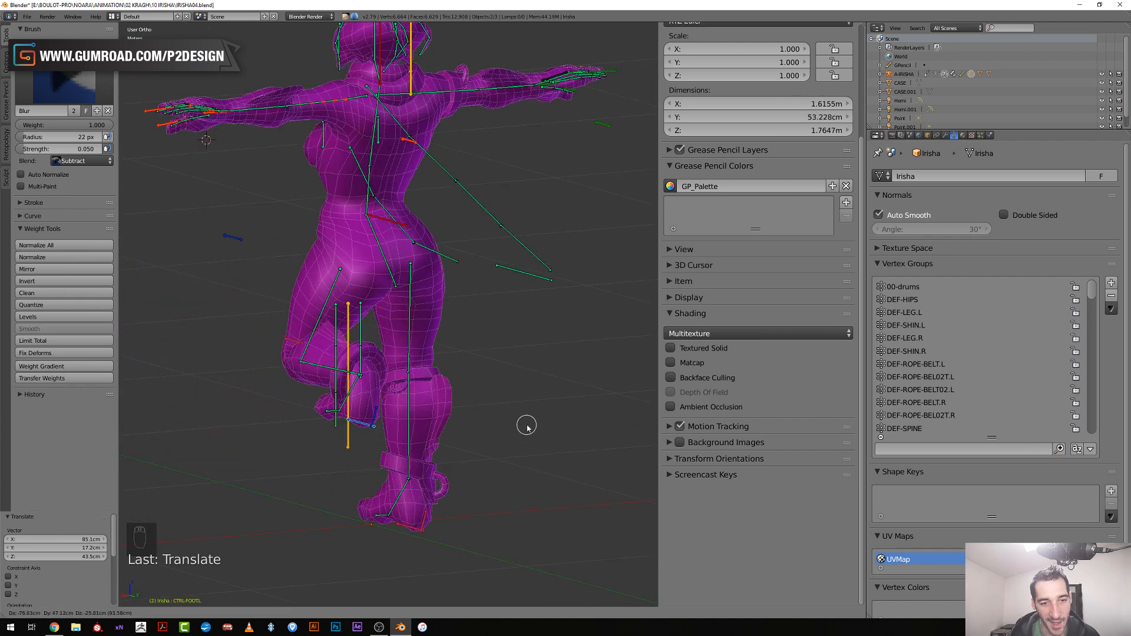
pyautogui.click(536, 470)
pyautogui.moveTo(535, 470); pyautogui.dragTo(512, 469, button='middle')
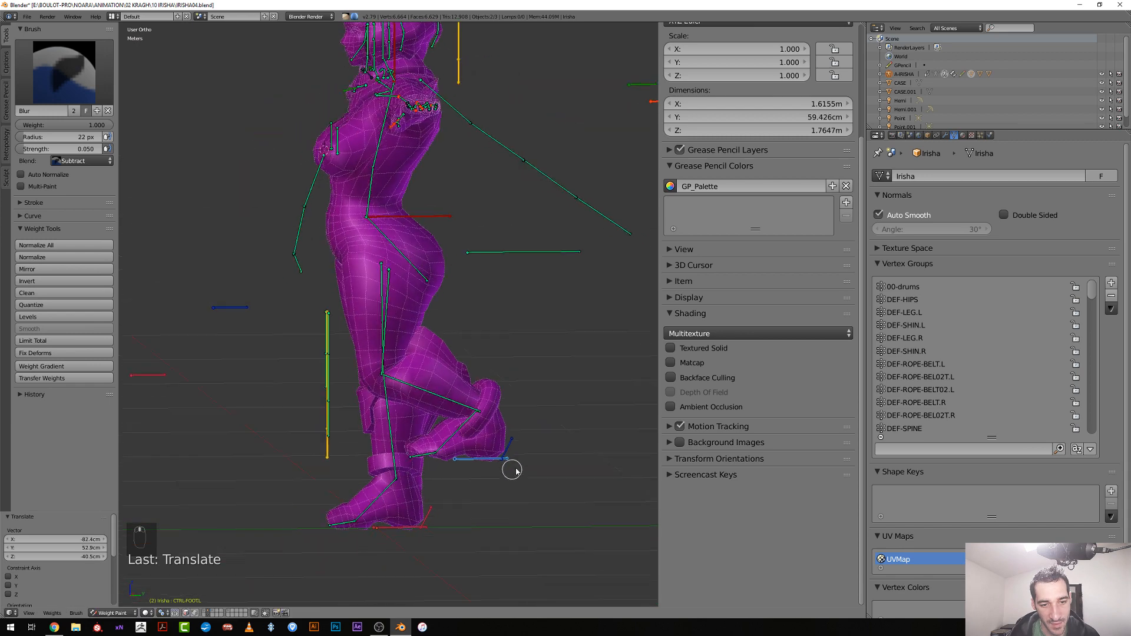
pyautogui.press('g')
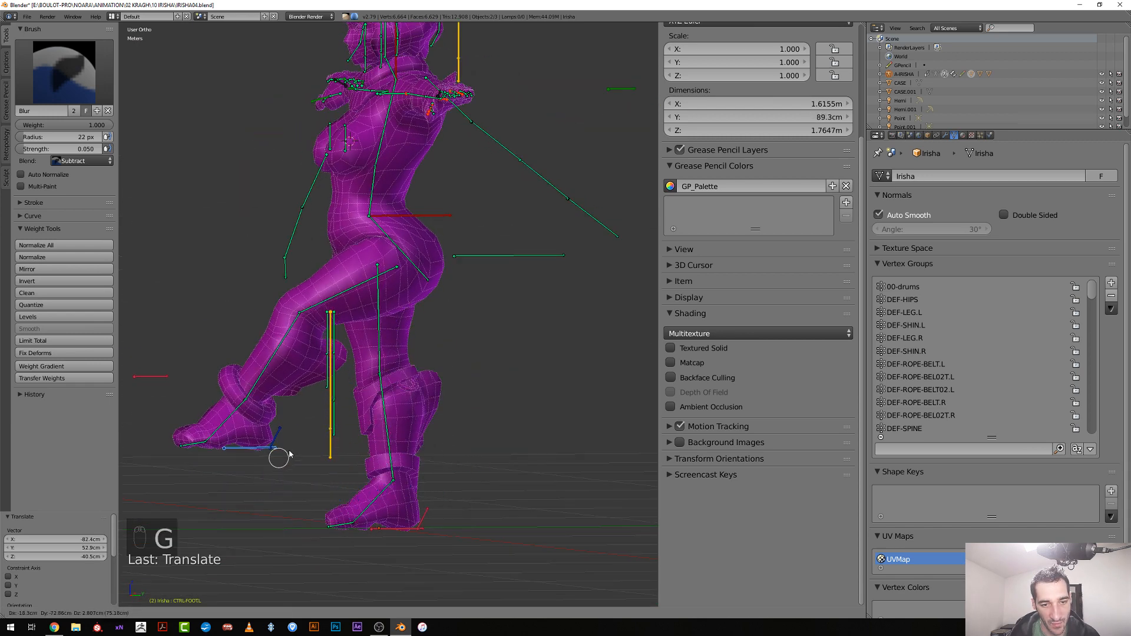
pyautogui.click(365, 502)
# Select the DEF-HIPS bone for weight painting and set the brush blend mode to Mix
pyautogui.scroll(2, 391, 354)
pyautogui.rightClick(436, 258)
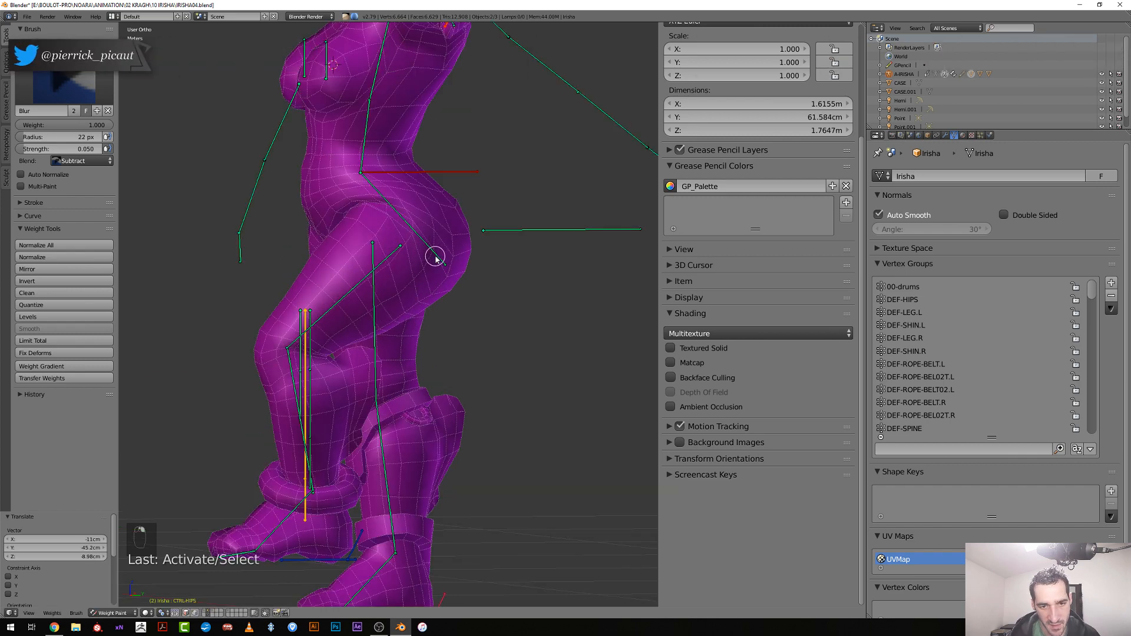
pyautogui.rightClick(436, 257)
pyautogui.scroll(2, 430, 260)
pyautogui.keyDown('shift'); pyautogui.moveTo(430, 260); pyautogui.dragTo(395, 372, button='middle'); pyautogui.keyUp('shift')
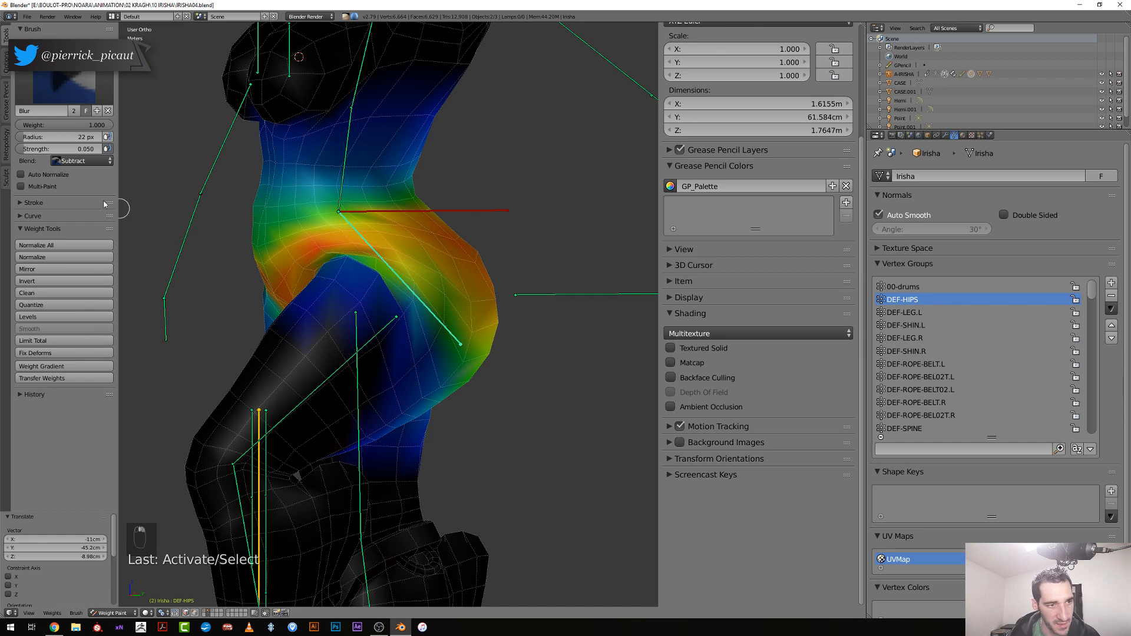
pyautogui.click(88, 161)
pyautogui.click(78, 147)
# Paint DEF-HIPS weight on the side of the left hip with the 22 px brush
pyautogui.scroll(3, 359, 325)
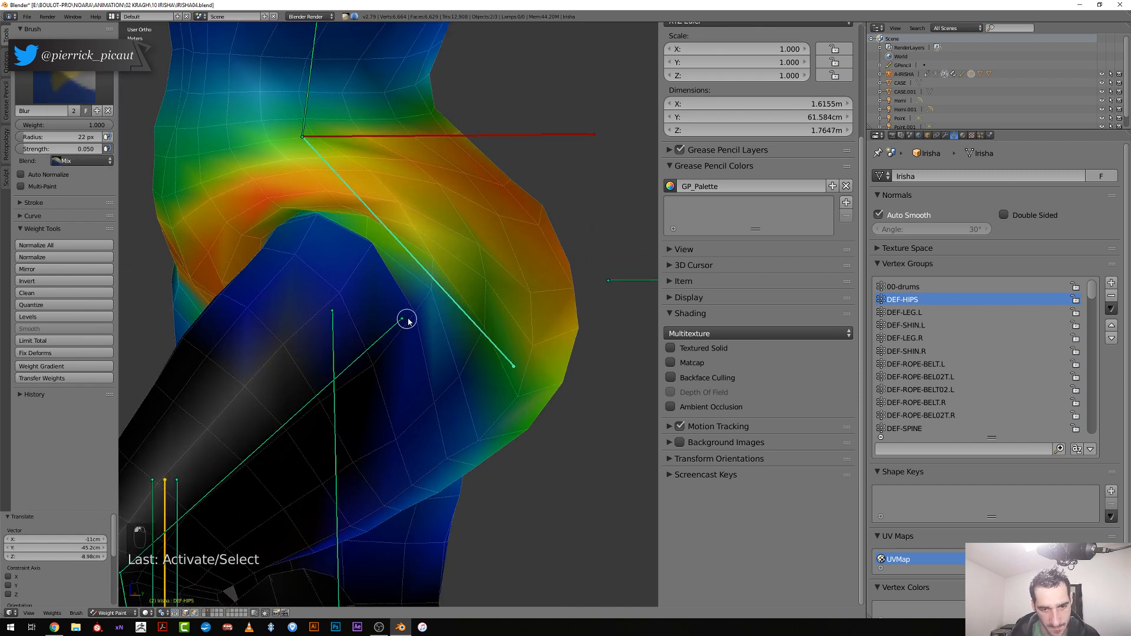
pyautogui.moveTo(408, 321); pyautogui.dragTo(412, 318)
pyautogui.moveTo(407, 313); pyautogui.dragTo(387, 313, button='middle')
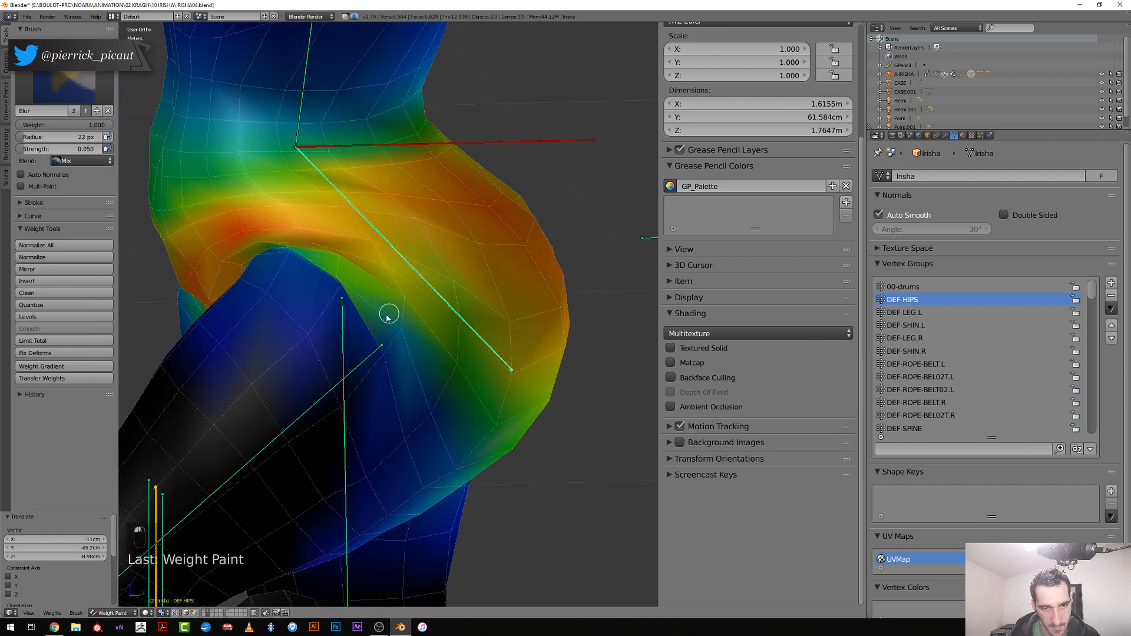
# Reduce the brush to 16 px, then 13 px, and paint DEF-HIPS weight along the crease above the left thigh
pyautogui.press('f')
pyautogui.click(346, 293)
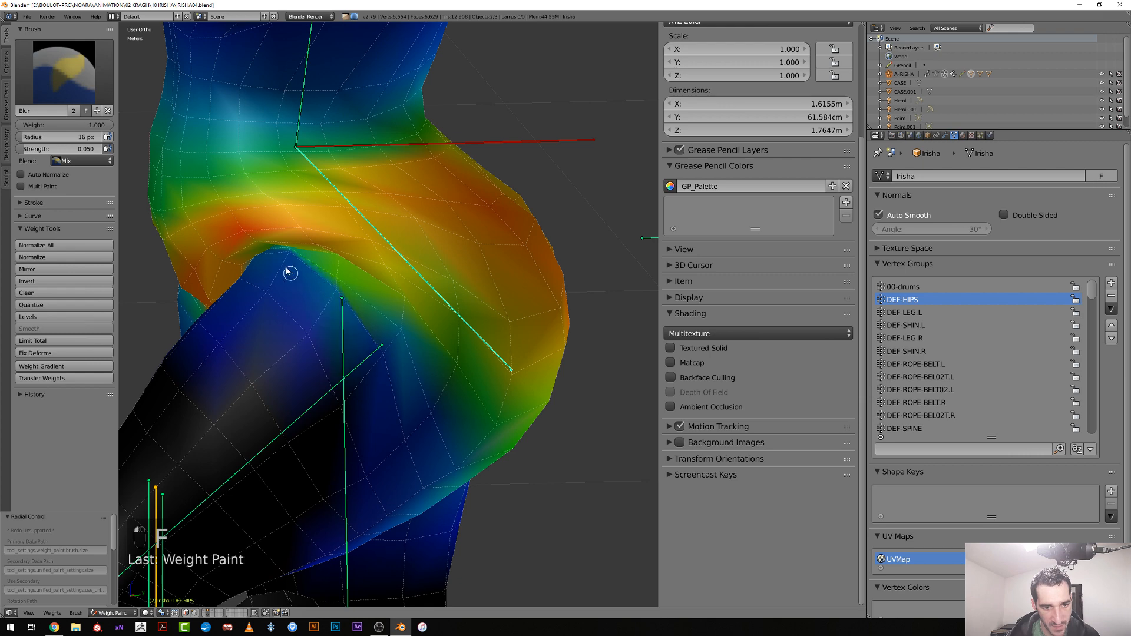
pyautogui.press('f')
pyautogui.click(287, 255)
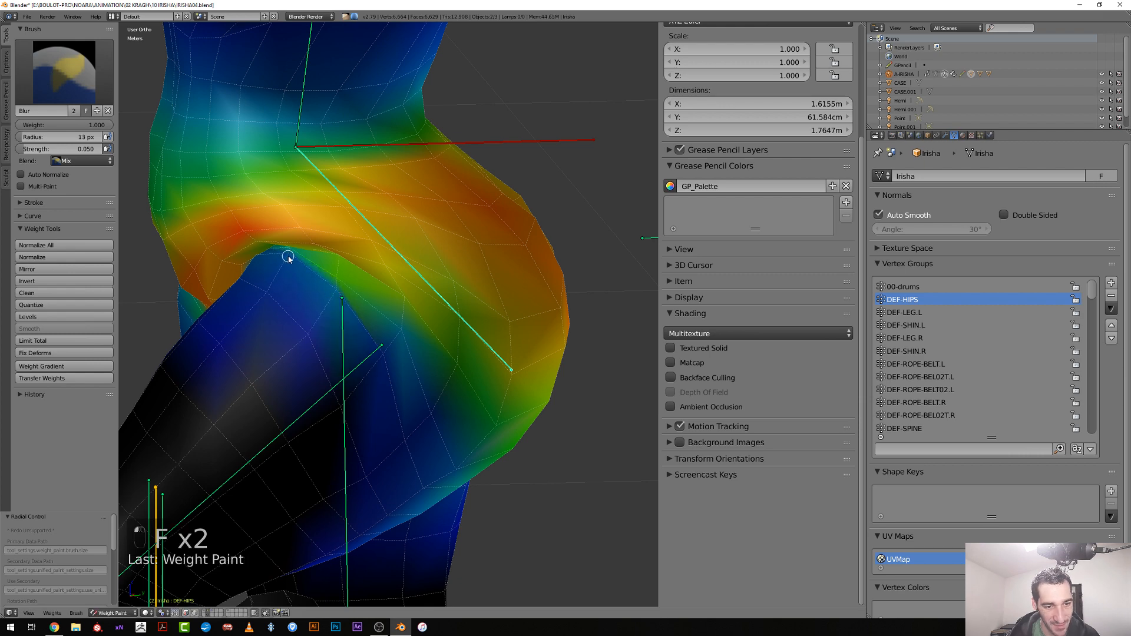
pyautogui.moveTo(282, 256); pyautogui.dragTo(349, 314, button='middle')
pyautogui.click(327, 275)
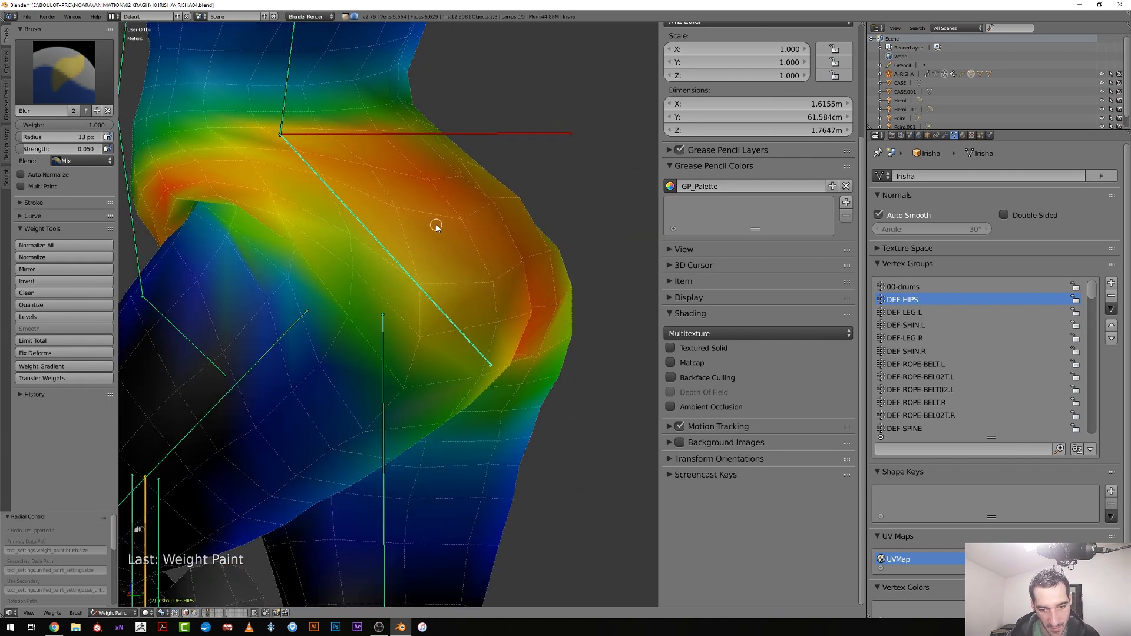
pyautogui.moveTo(372, 355); pyautogui.dragTo(455, 252, button='middle')
pyautogui.scroll(3, 397, 182)
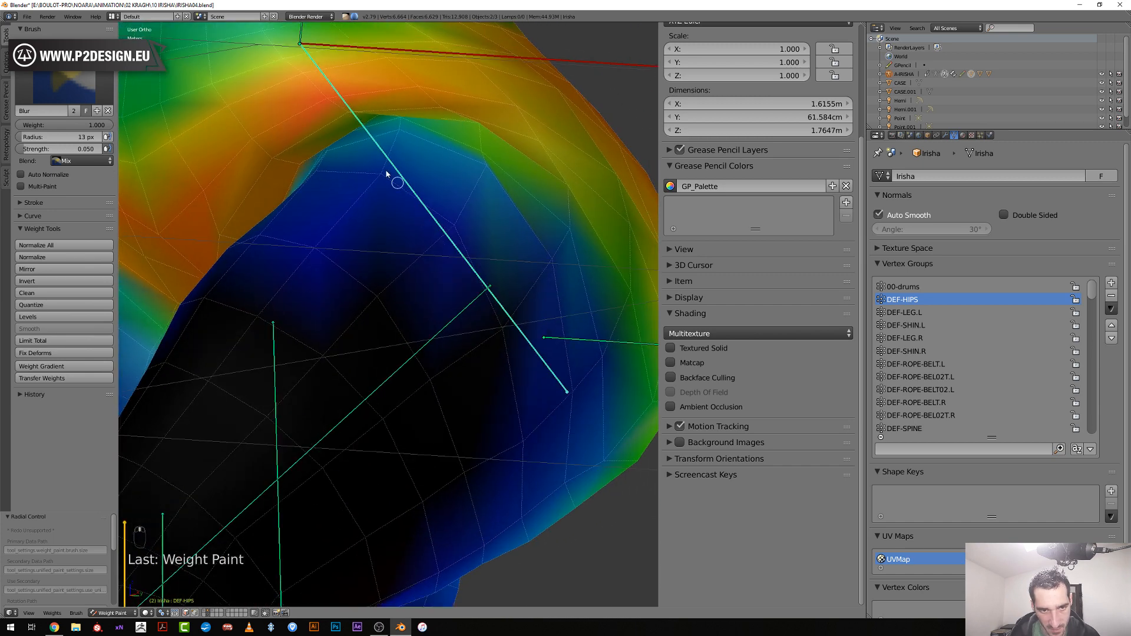
pyautogui.moveTo(352, 143); pyautogui.dragTo(278, 129, button='middle')
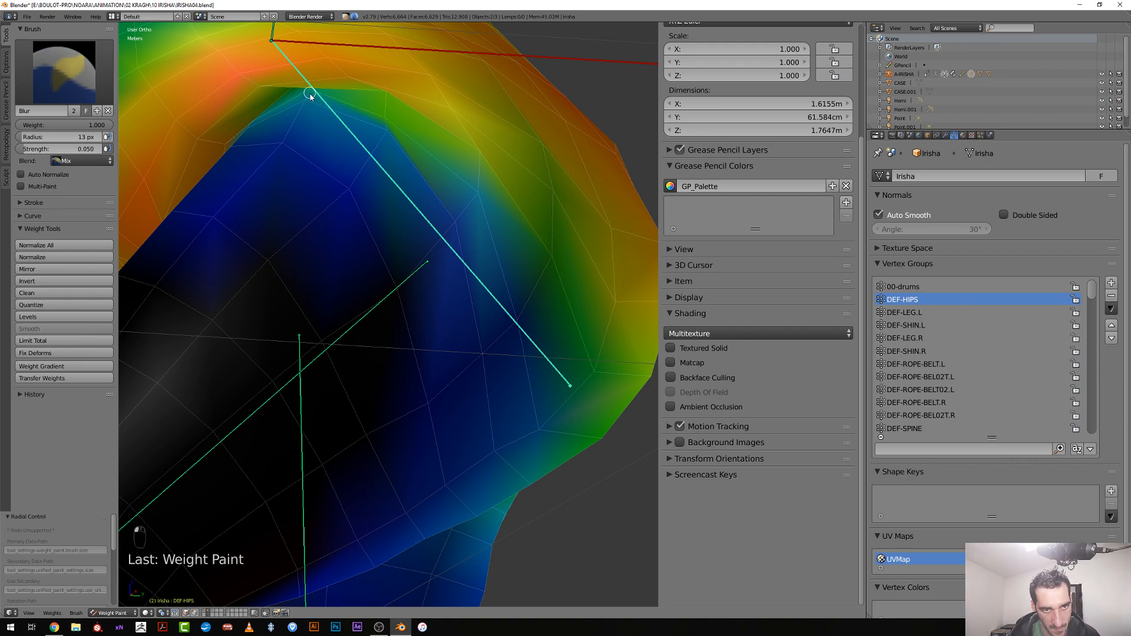
# Leave weight painting for the armature's Pose Mode and show the character with textured shading
pyautogui.scroll(-5, 319, 306)
pyautogui.moveTo(318, 305); pyautogui.dragTo(397, 412, button='middle')
pyautogui.scroll(-4, 375, 451)
pyautogui.moveTo(375, 451); pyautogui.dragTo(447, 464, button='middle')
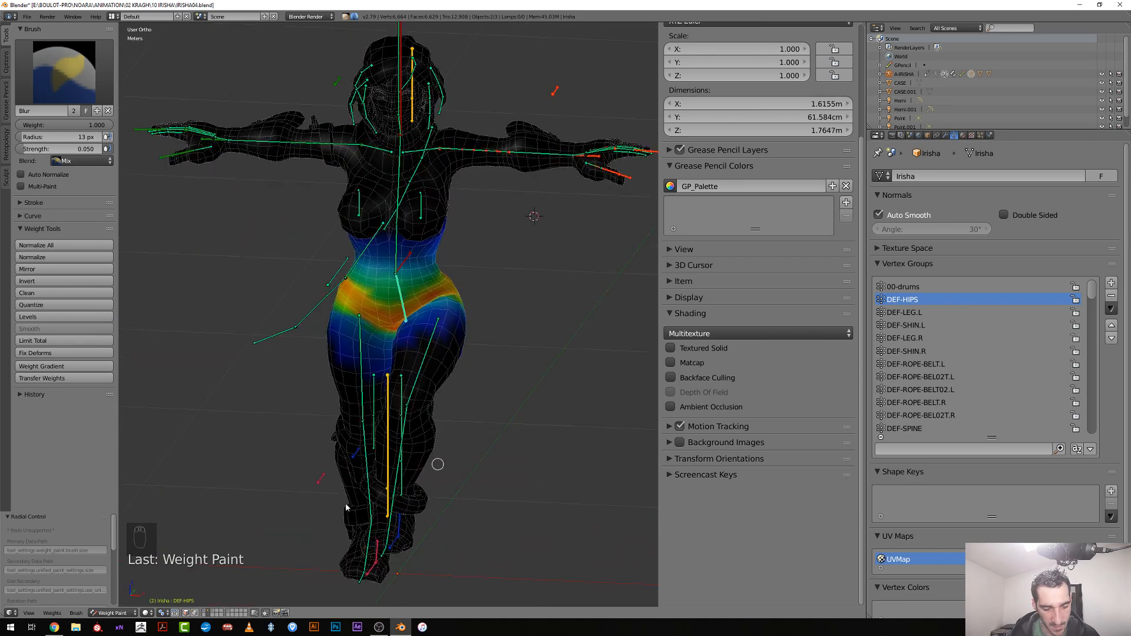
pyautogui.hotkey('ctrl', 'Tab')
pyautogui.hotkey('alt', 'z')
pyautogui.moveTo(454, 453)
pyautogui.mouseDown(button='middle')
pyautogui.moveTo(477, 466)
pyautogui.moveTo(307, 463)
pyautogui.moveTo(465, 462)
pyautogui.moveTo(417, 528)
pyautogui.mouseUp(button='middle')
pyautogui.rightClick(417, 529)
pyautogui.press('g')
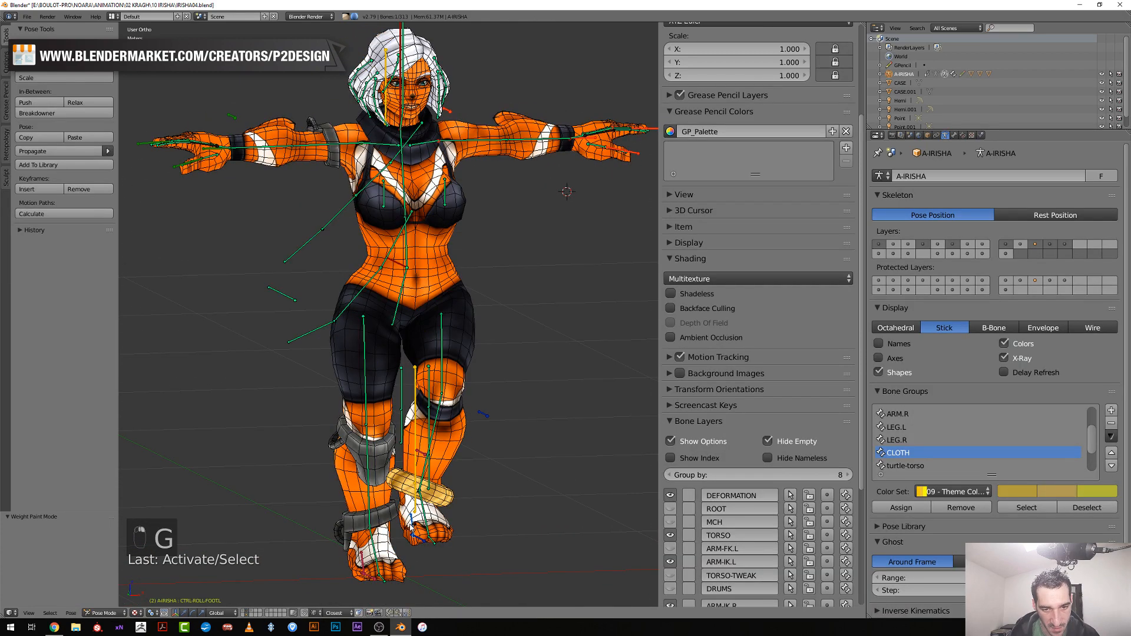
pyautogui.rightClick(479, 491)
# Select CTRL-FOOT.L and move it outward and up from the front view to lift the left leg sideways
pyautogui.rightClick(419, 540)
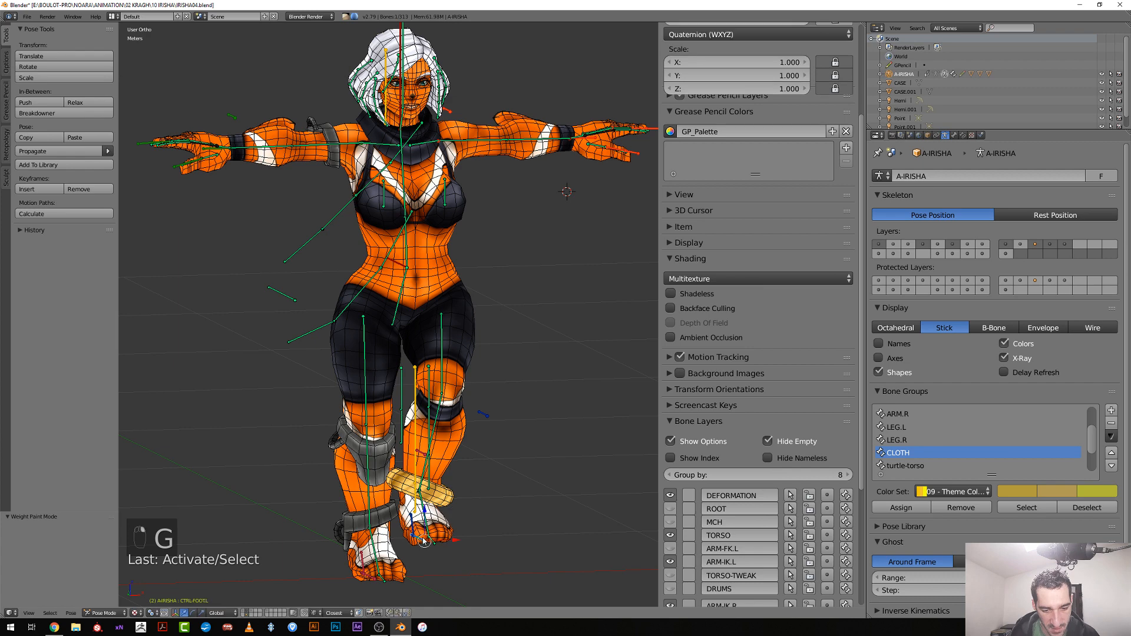
pyautogui.press('KP_1')
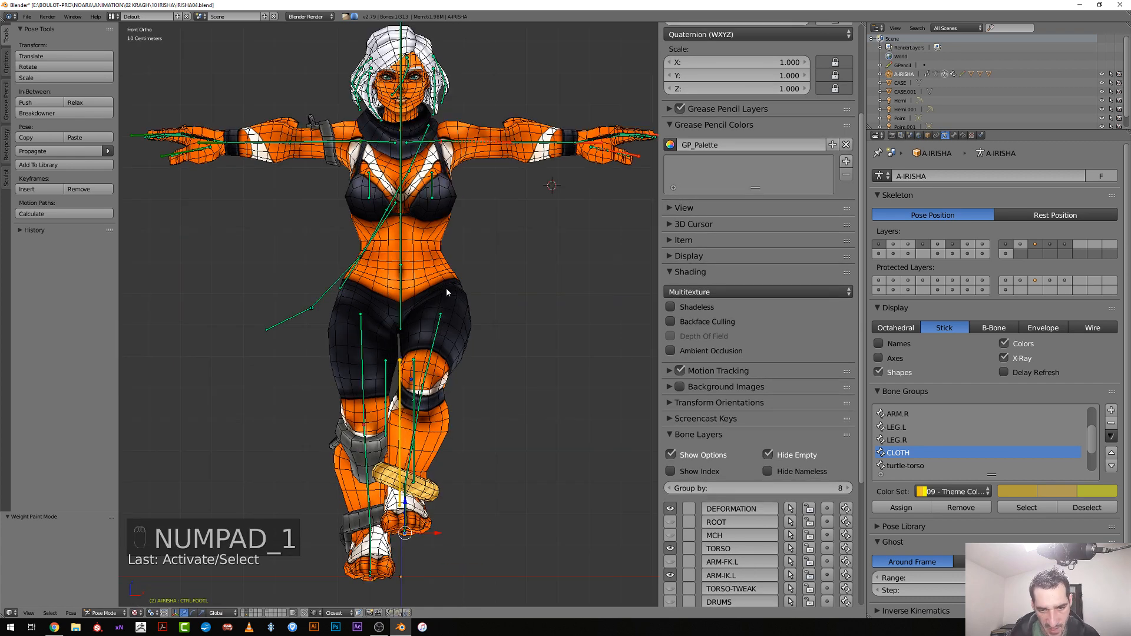
pyautogui.press('g')
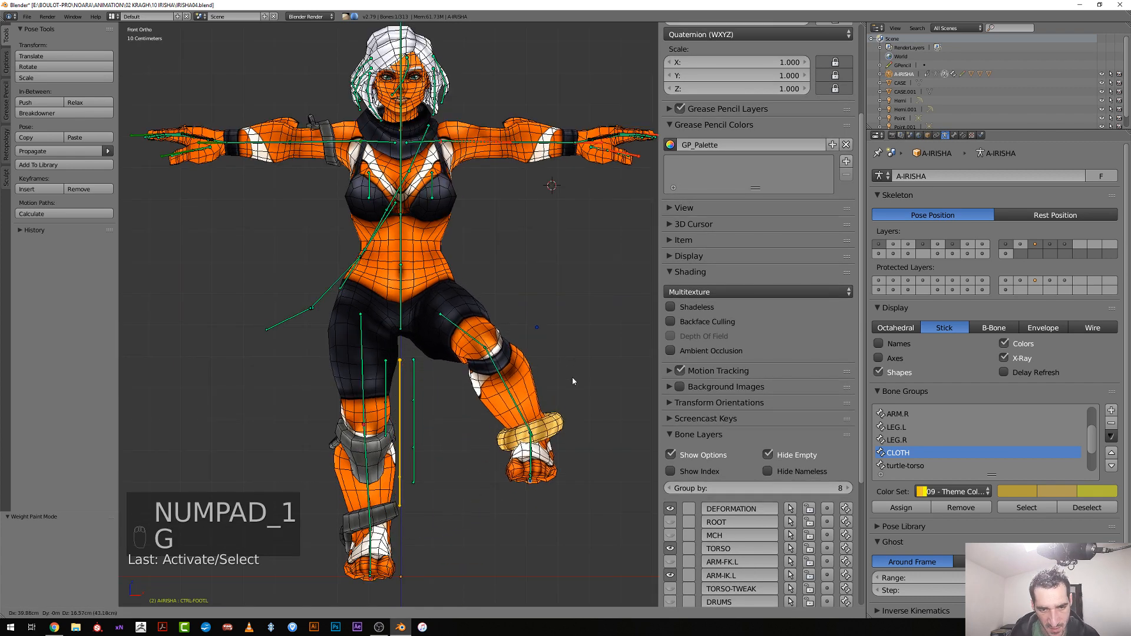
pyautogui.click(575, 385)
pyautogui.moveTo(575, 385); pyautogui.dragTo(585, 383, button='middle')
pyautogui.press('g')
pyautogui.click(618, 349)
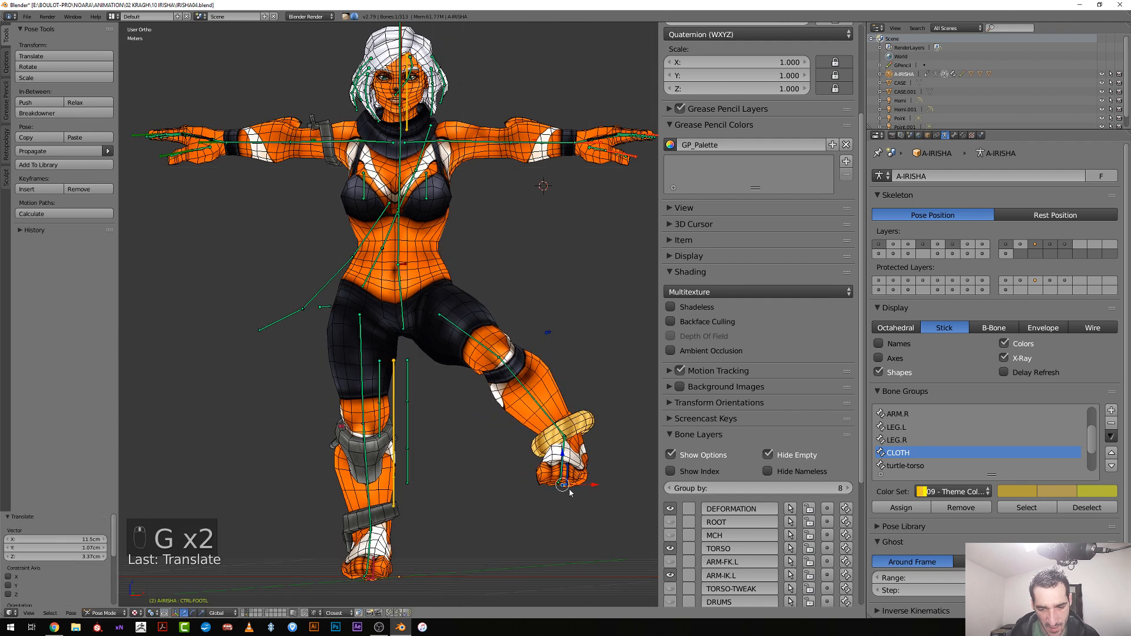
# Rotate CTRL-FOOT.L by about -58° and move it about 20 cm farther outward and 21 cm up, with a small final adjustment
pyautogui.press('r')
pyautogui.click(595, 489)
pyautogui.press('g')
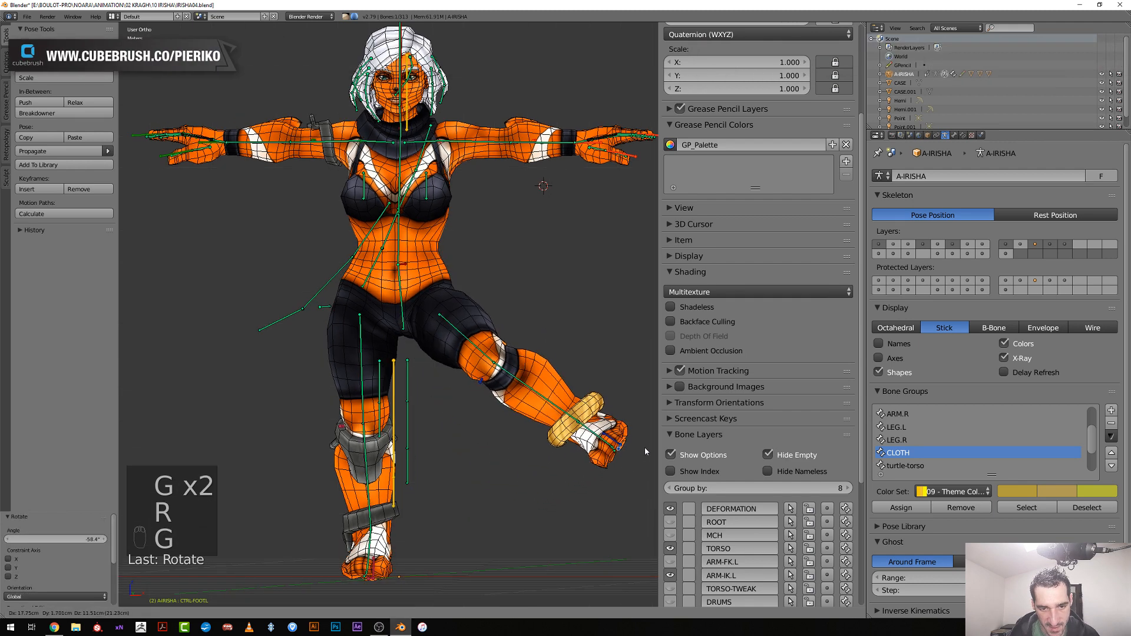
pyautogui.click(603, 421)
pyautogui.moveTo(602, 421); pyautogui.dragTo(531, 389, button='middle')
pyautogui.press('g')
pyautogui.press('g')
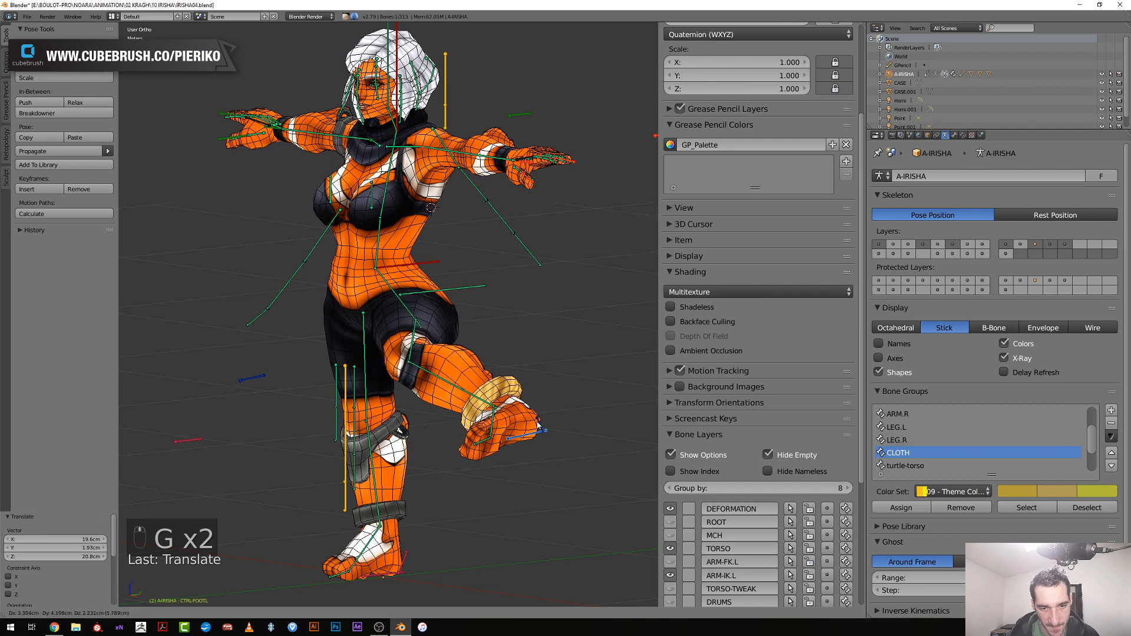
pyautogui.click(412, 353)
pyautogui.moveTo(412, 354); pyautogui.dragTo(444, 290, button='middle')
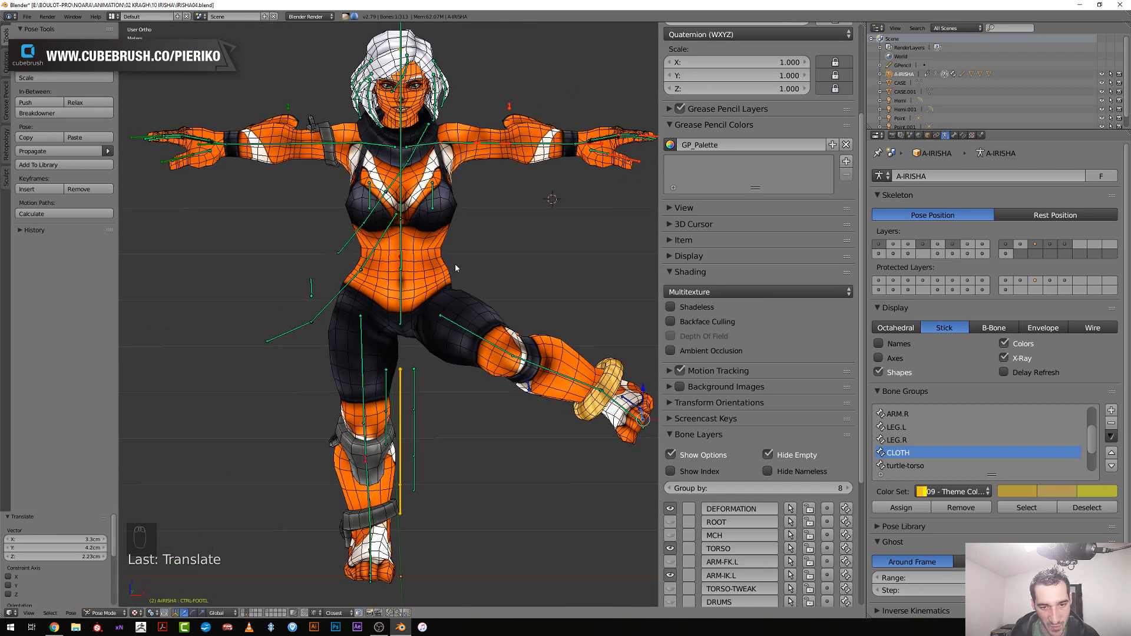
# Sketch Grease Pencil strokes along the left side of the waist and hip to mark the desired silhouette
pyautogui.scroll(3, 457, 295)
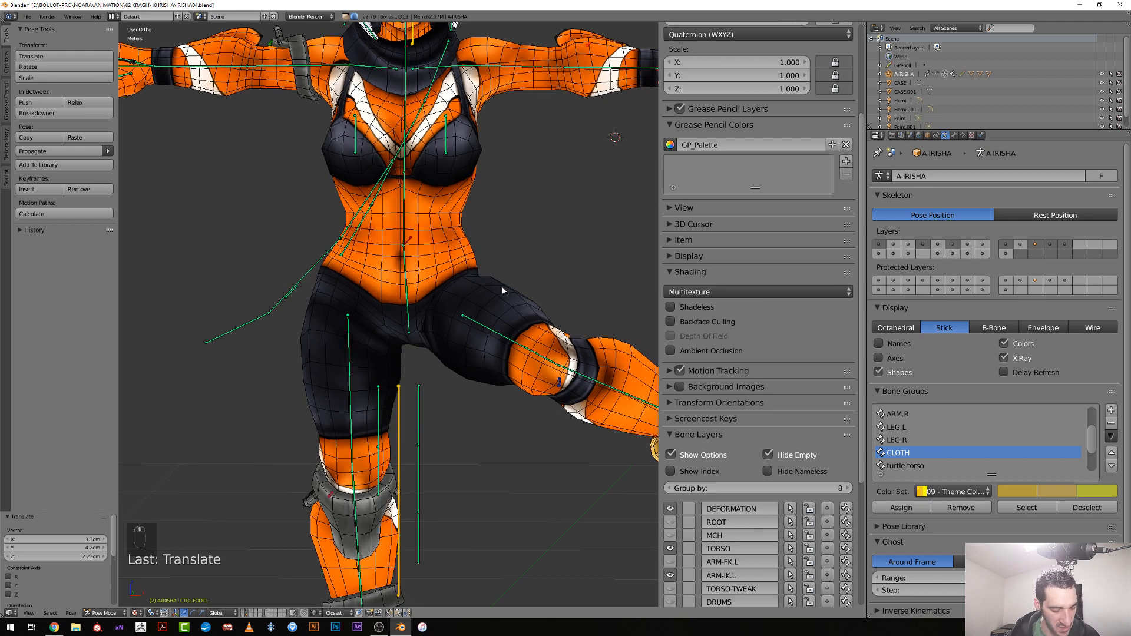
pyautogui.moveTo(470, 189)
pyautogui.mouseDown()
pyautogui.moveTo(462, 223)
pyautogui.moveTo(476, 289)
pyautogui.mouseUp()
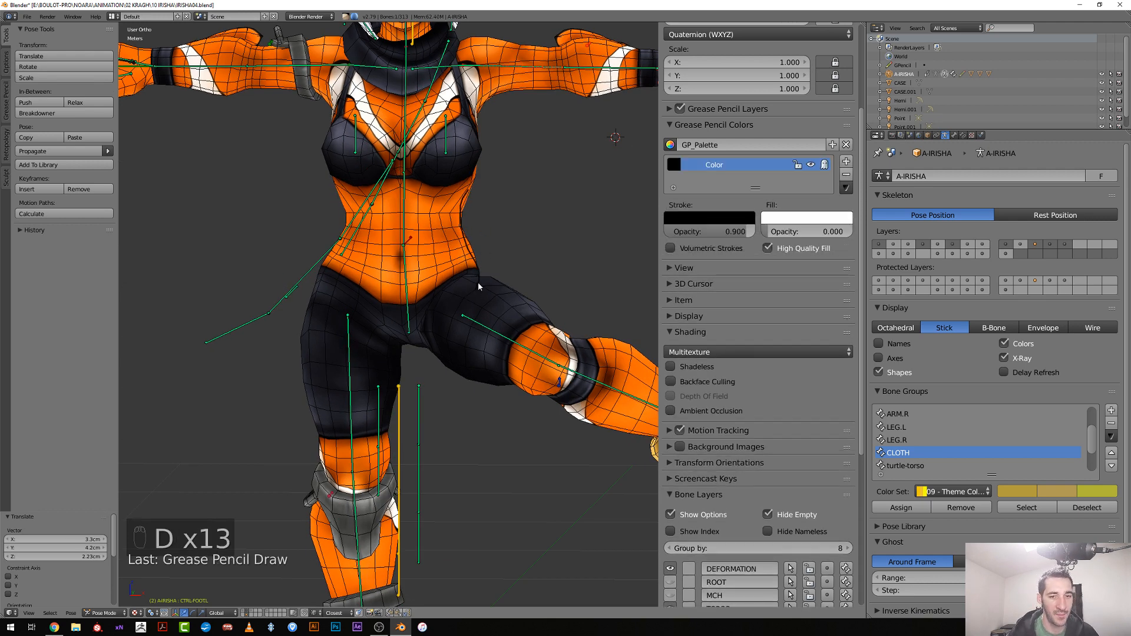
# Clear the rotation of CTRL-FOOT.L
pyautogui.scroll(-5, 478, 281)
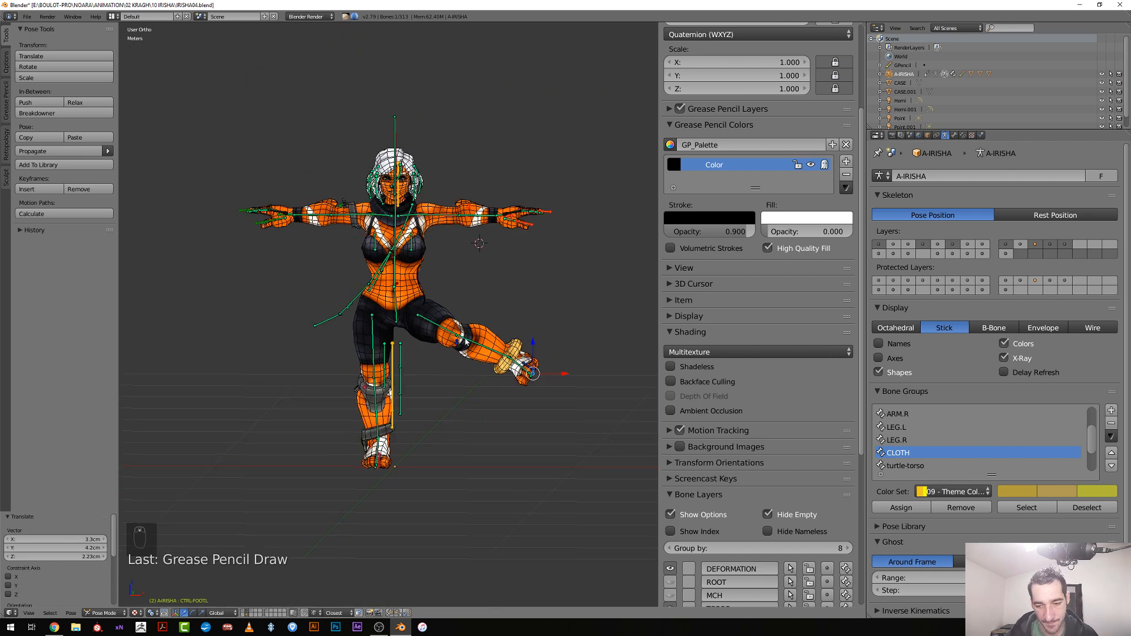
pyautogui.hotkey('alt', 'r')
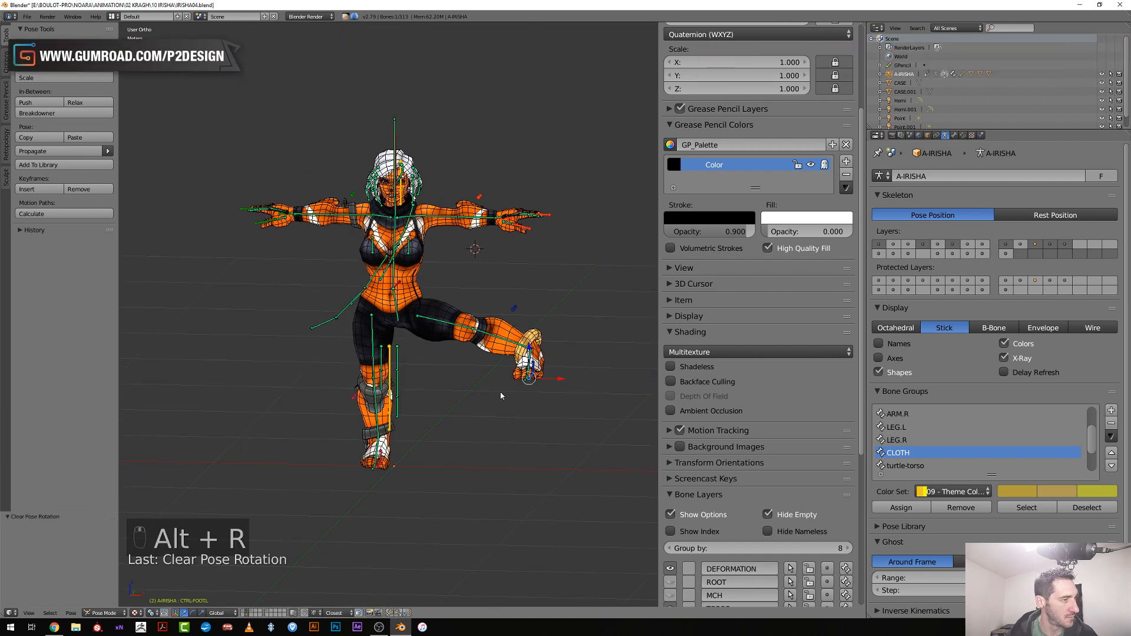
pyautogui.scroll(1, 505, 398)
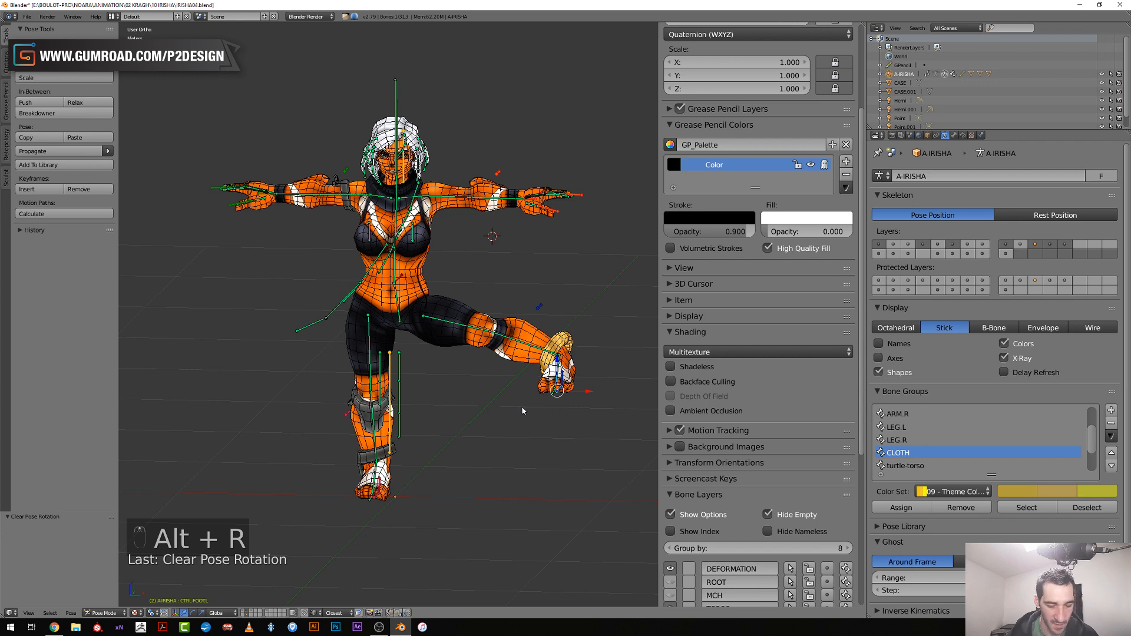
# Clear the location and scale of CTRL-FOOT.L to return the left leg to its rest pose
pyautogui.hotkey('alt', 'g')
pyautogui.hotkey('alt', 's')
pyautogui.scroll(1, 521, 406)
pyautogui.moveTo(521, 407); pyautogui.dragTo(439, 406, button='middle')
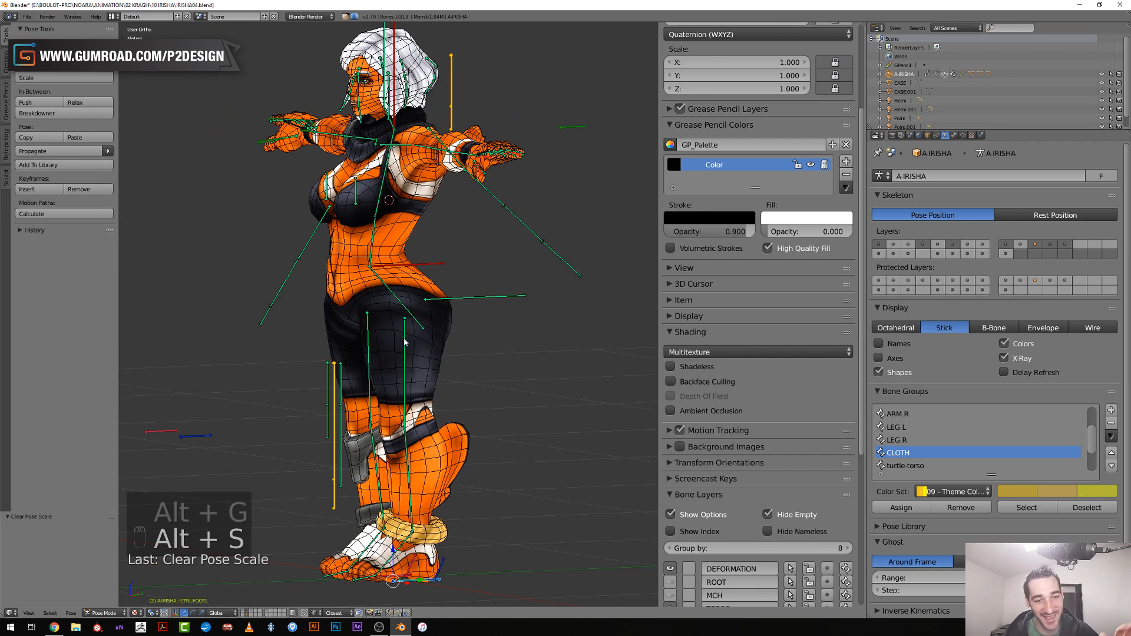
# Select CTRL-SPINE and rotate it by about 26.5° in the front view to bend the torso toward the character's left
pyautogui.rightClick(373, 240)
pyautogui.press('r')
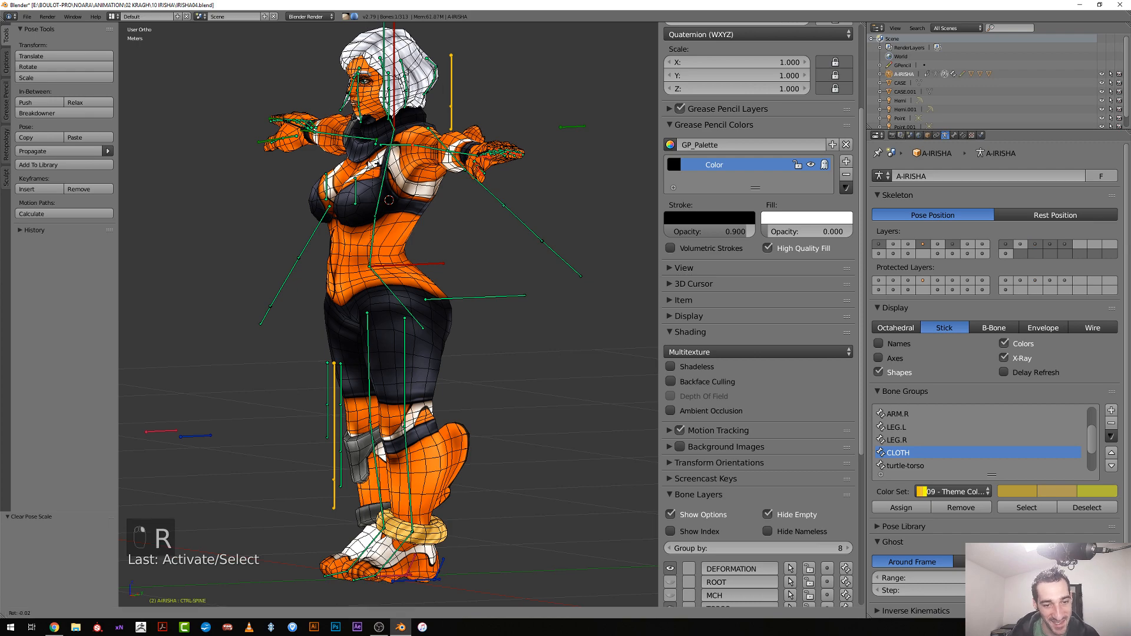
pyautogui.press('r')
pyautogui.press('r')
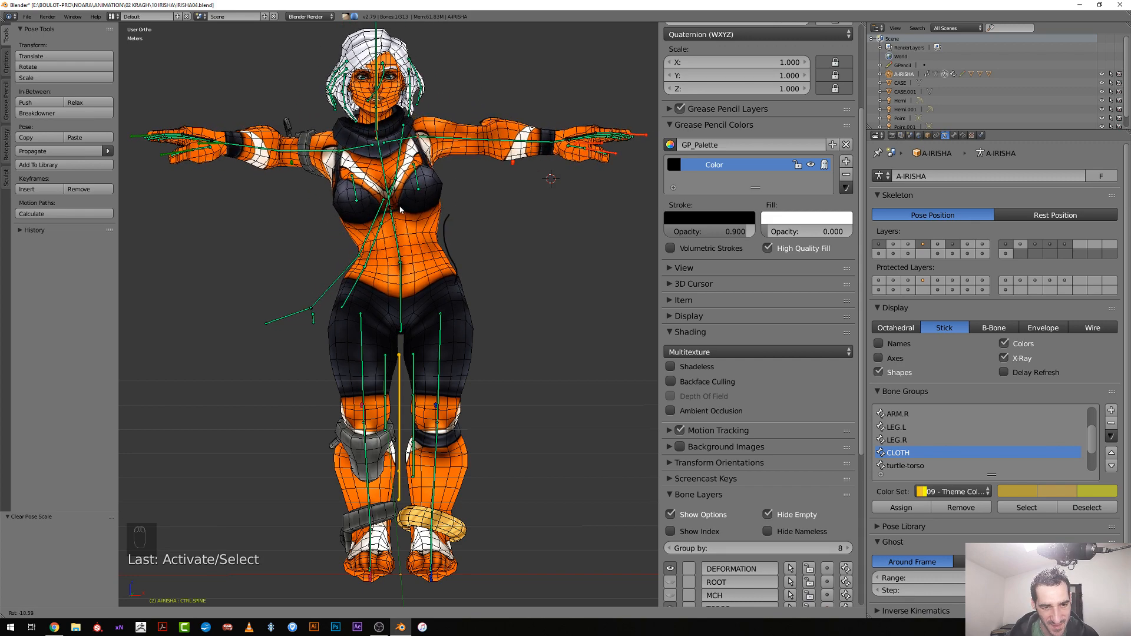
pyautogui.click(421, 229)
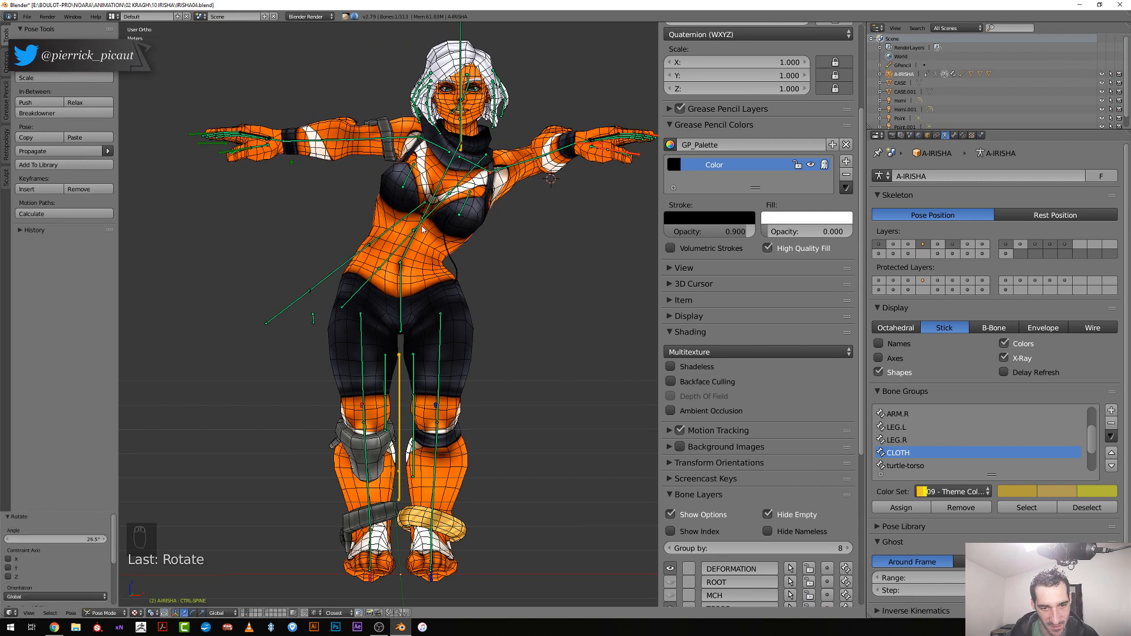
# Put the Irisha mesh in Weight Paint mode with solid shading and make DEF-SPINE the active bone
pyautogui.scroll(5, 431, 246)
pyautogui.rightClick(434, 261)
pyautogui.hotkey('ctrl', 'Tab')
pyautogui.scroll(2, 434, 259)
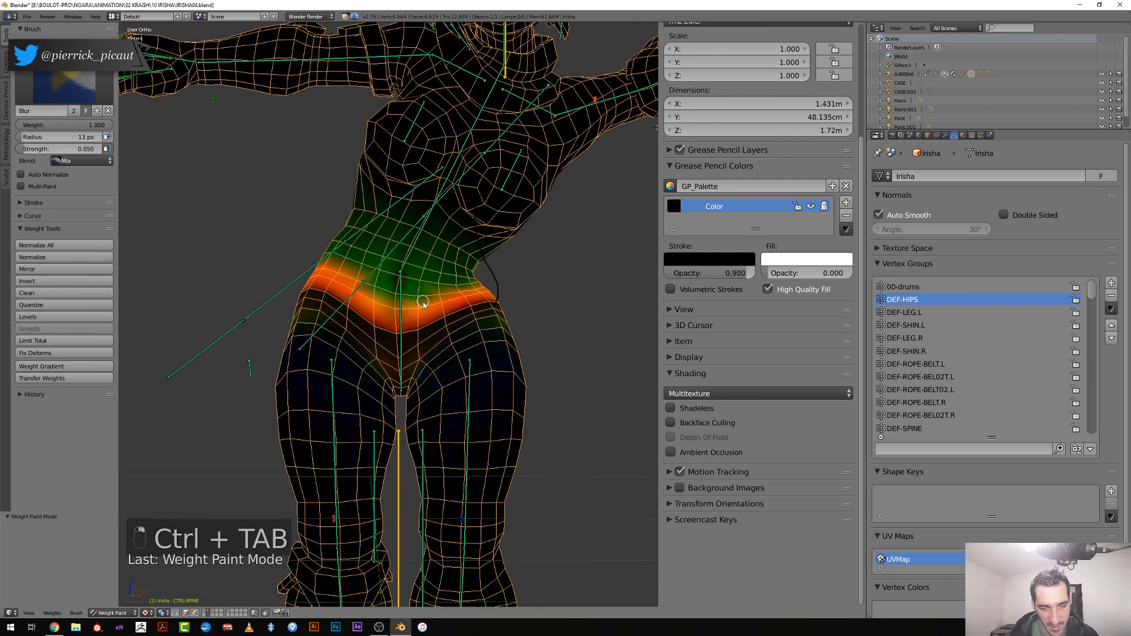
pyautogui.hotkey('alt', 'z')
pyautogui.scroll(3, 420, 299)
pyautogui.rightClick(432, 204)
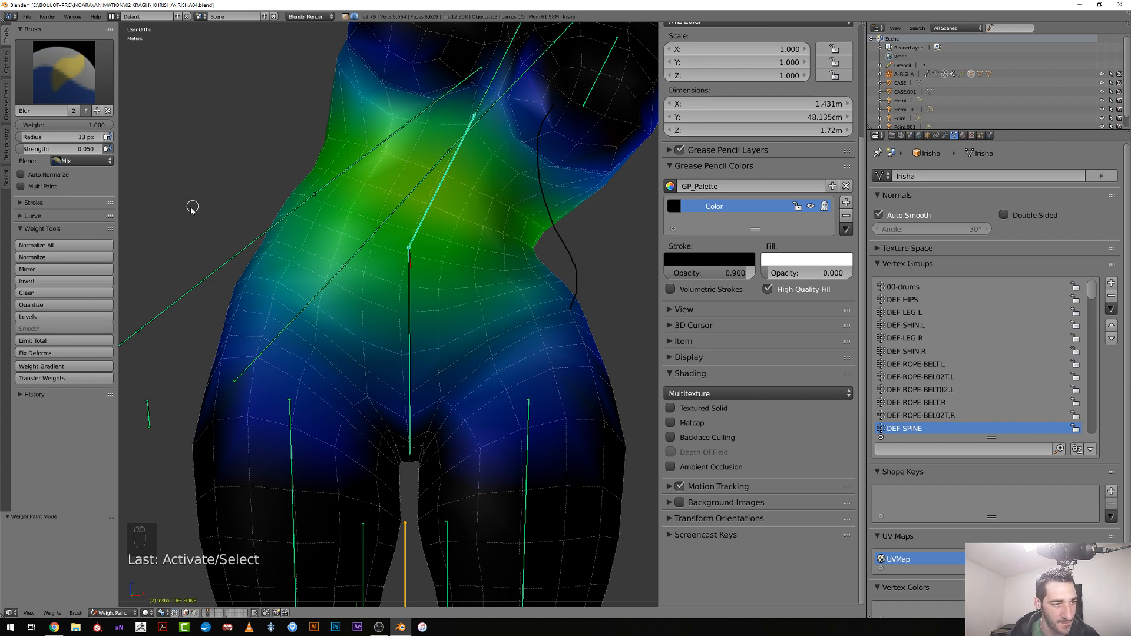
# Set the weight brush radius to 56 px and its blend mode to Subtract
pyautogui.press('f')
pyautogui.click(208, 217)
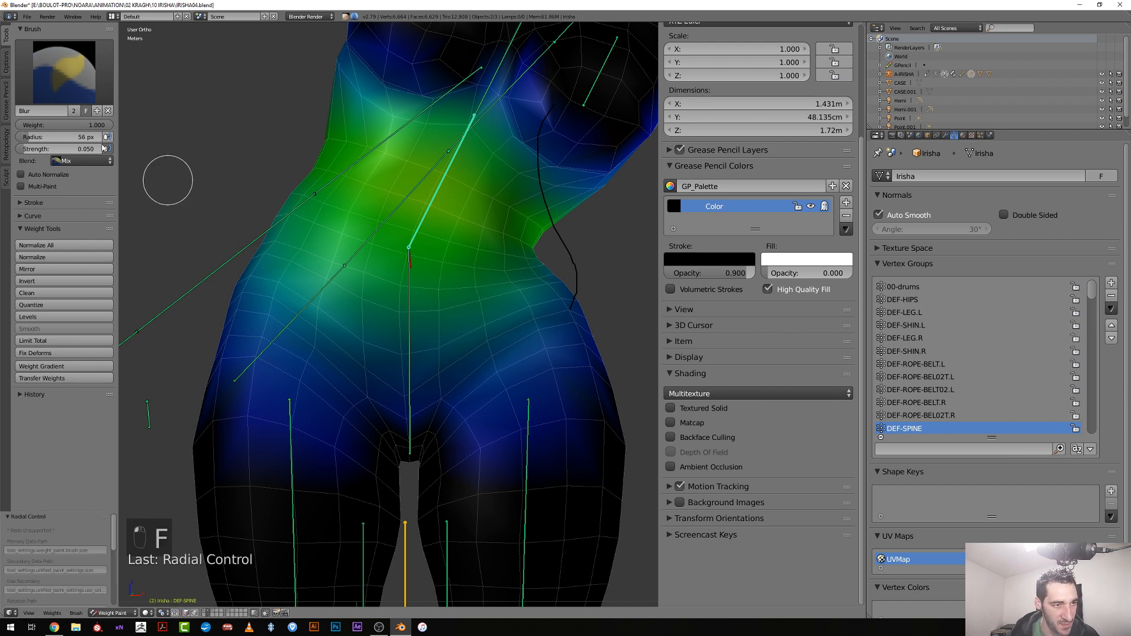
pyautogui.click(76, 162)
pyautogui.click(79, 124)
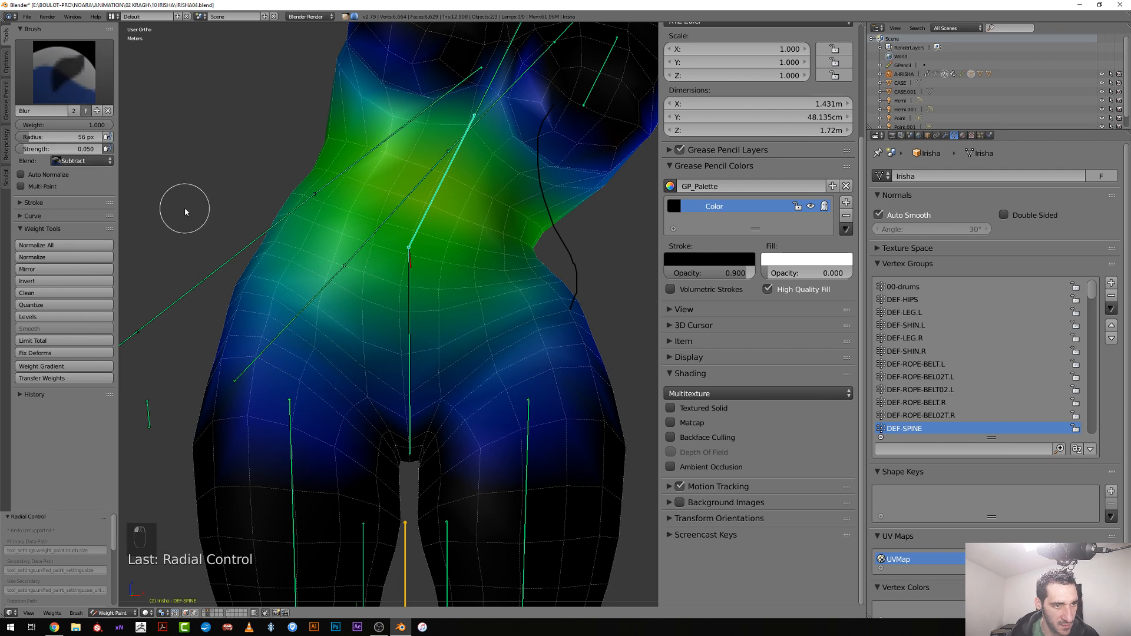
pyautogui.moveTo(465, 283)
pyautogui.mouseDown(button='middle')
pyautogui.moveTo(556, 290)
pyautogui.moveTo(528, 288)
pyautogui.mouseUp(button='middle')
# Subtract DEF-SPINE weight just below the left waist crease, varying the brush radius between about 66 and 32 px
pyautogui.press('f')
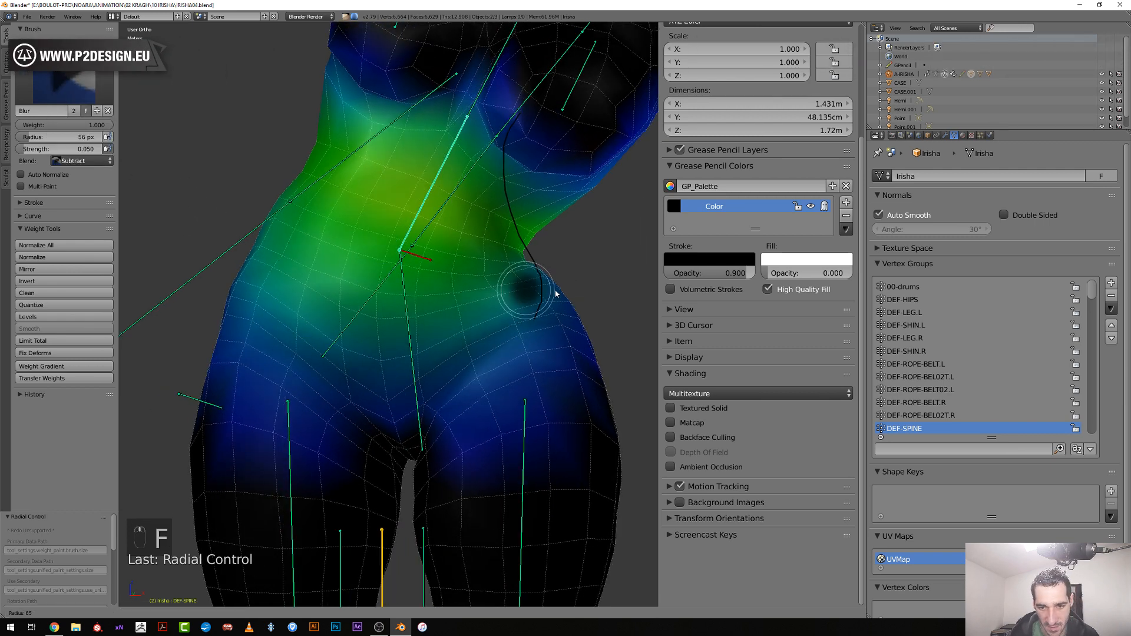
pyautogui.click(535, 287)
pyautogui.moveTo(535, 287); pyautogui.dragTo(527, 287)
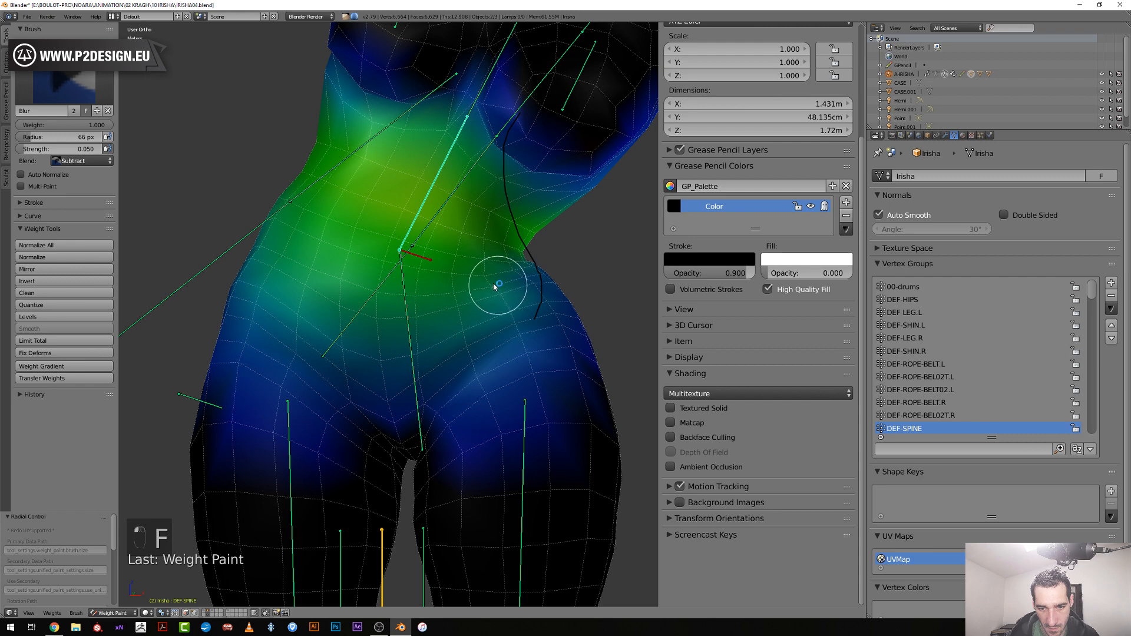
pyautogui.press('f')
pyautogui.click(511, 286)
pyautogui.moveTo(511, 285); pyautogui.dragTo(484, 294, button='middle')
pyautogui.scroll(1, 487, 293)
pyautogui.press('f')
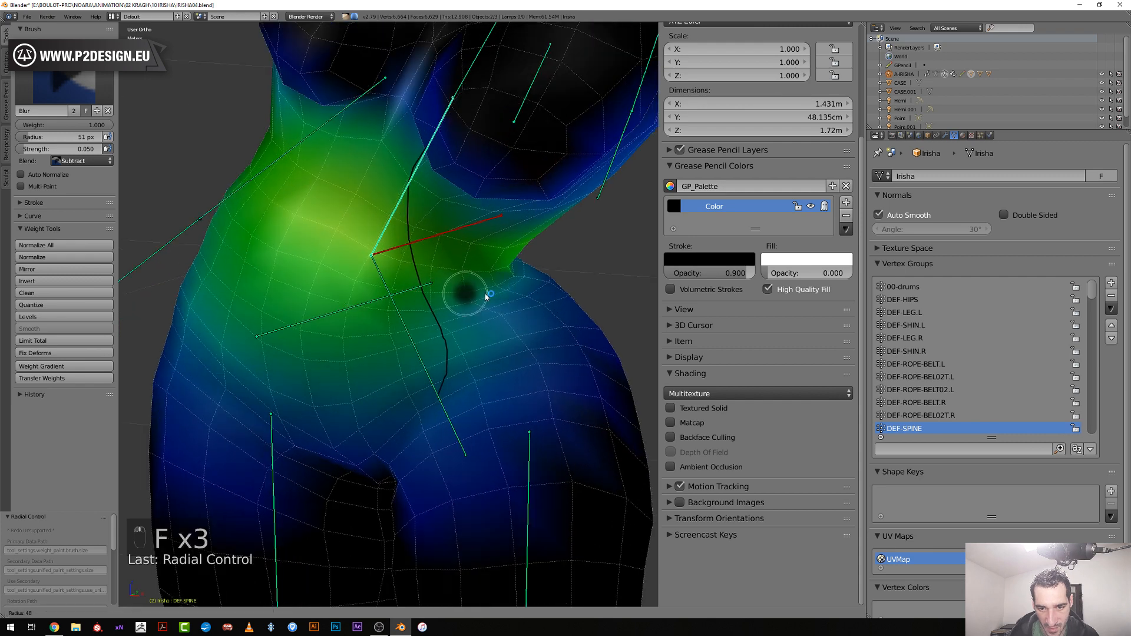
pyautogui.click(490, 292)
pyautogui.press('f')
pyautogui.click(487, 288)
pyautogui.click(498, 288)
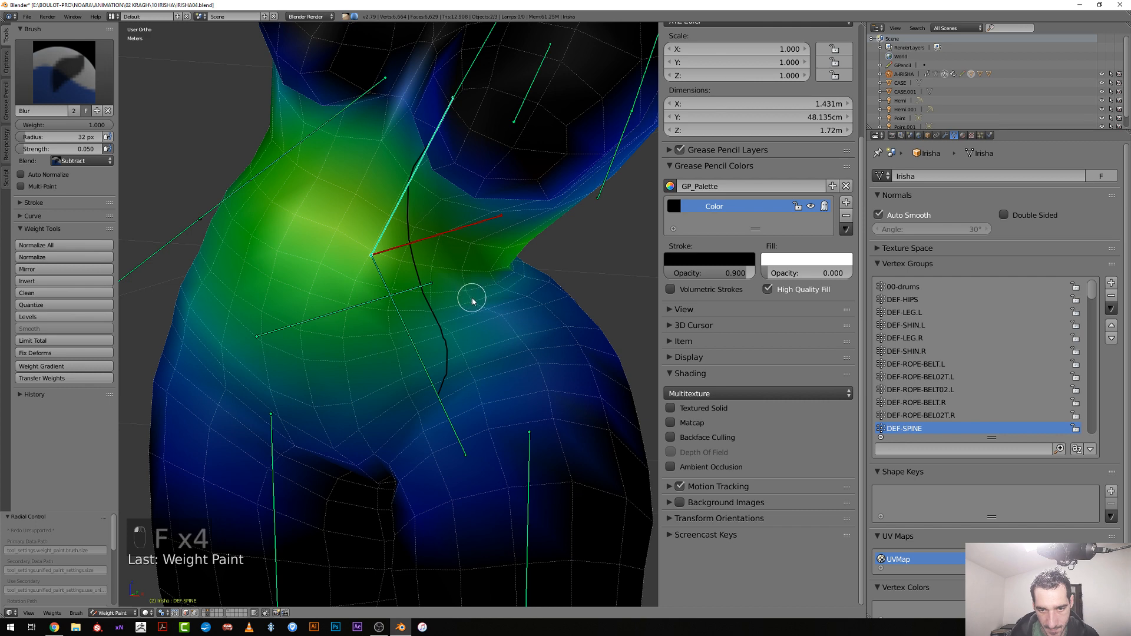
# Erase DEF-SPINE weight from the upper thighs with a 55 px Subtract brush and open the painting options containing X Mirror
pyautogui.press('f')
pyautogui.click(552, 432)
pyautogui.scroll(-5, 551, 432)
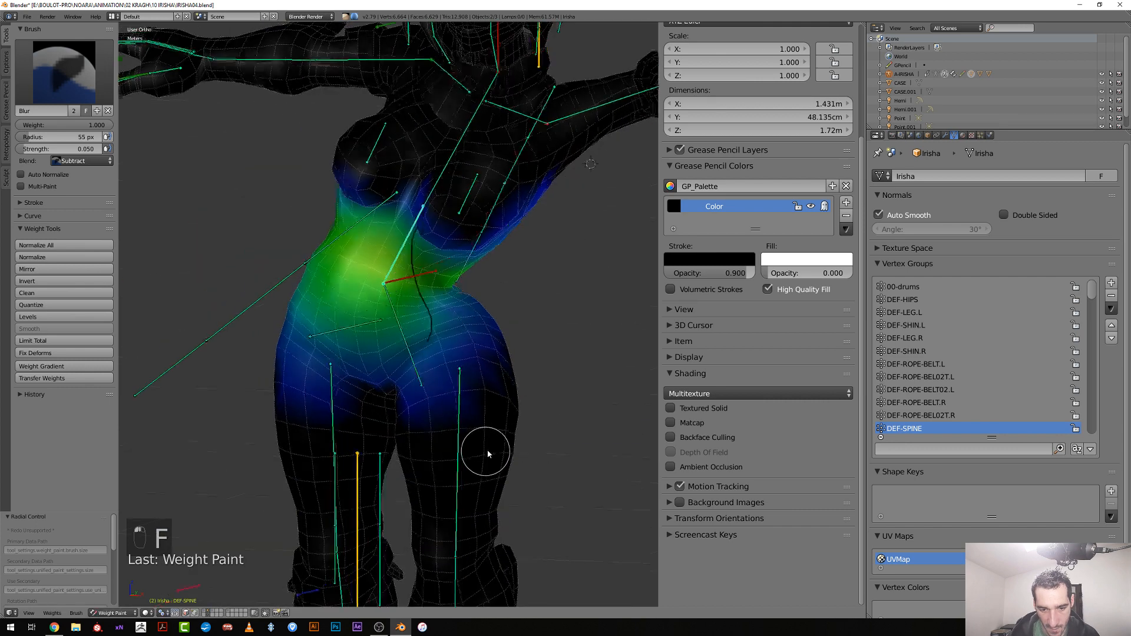
pyautogui.moveTo(477, 371)
pyautogui.mouseDown()
pyautogui.moveTo(316, 383)
pyautogui.moveTo(197, 321)
pyautogui.mouseUp()
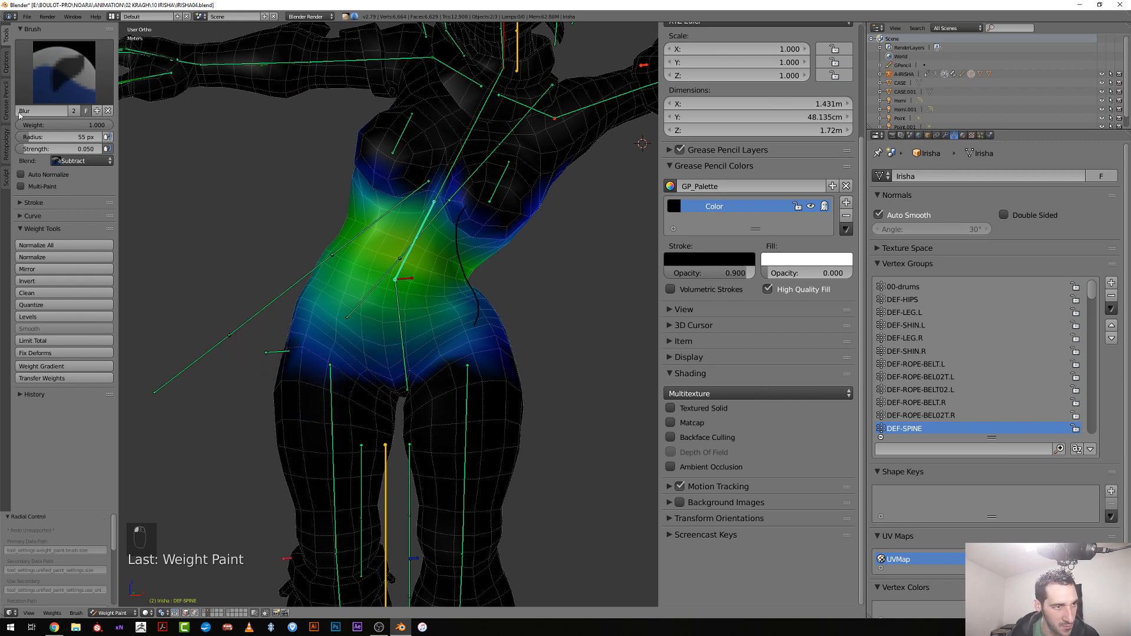
pyautogui.click(7, 69)
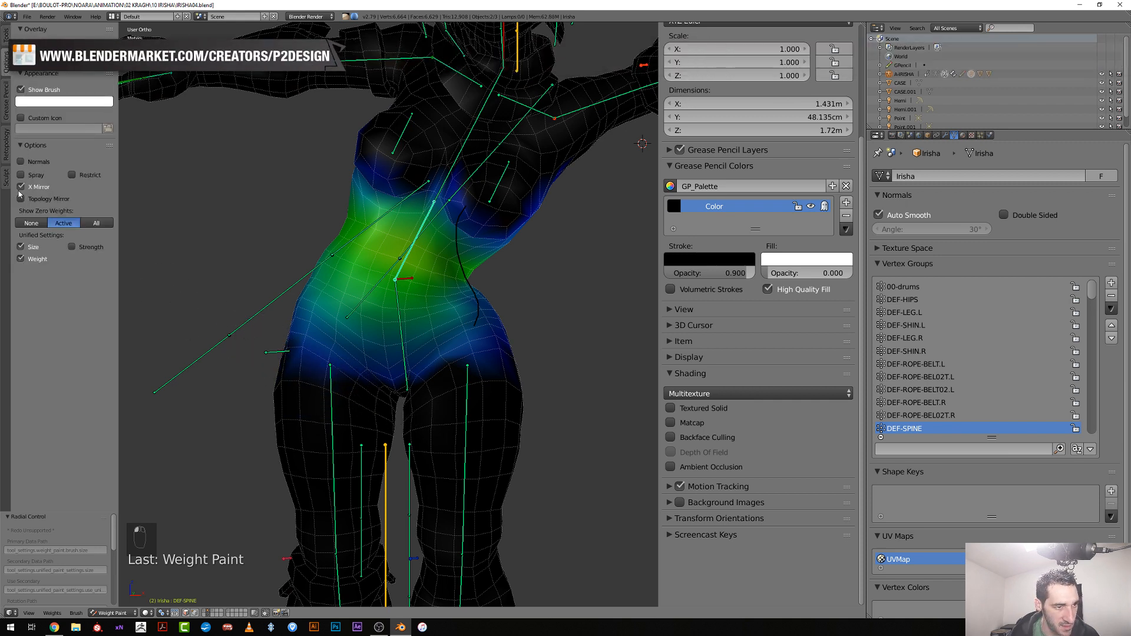
pyautogui.moveTo(298, 360); pyautogui.dragTo(331, 371)
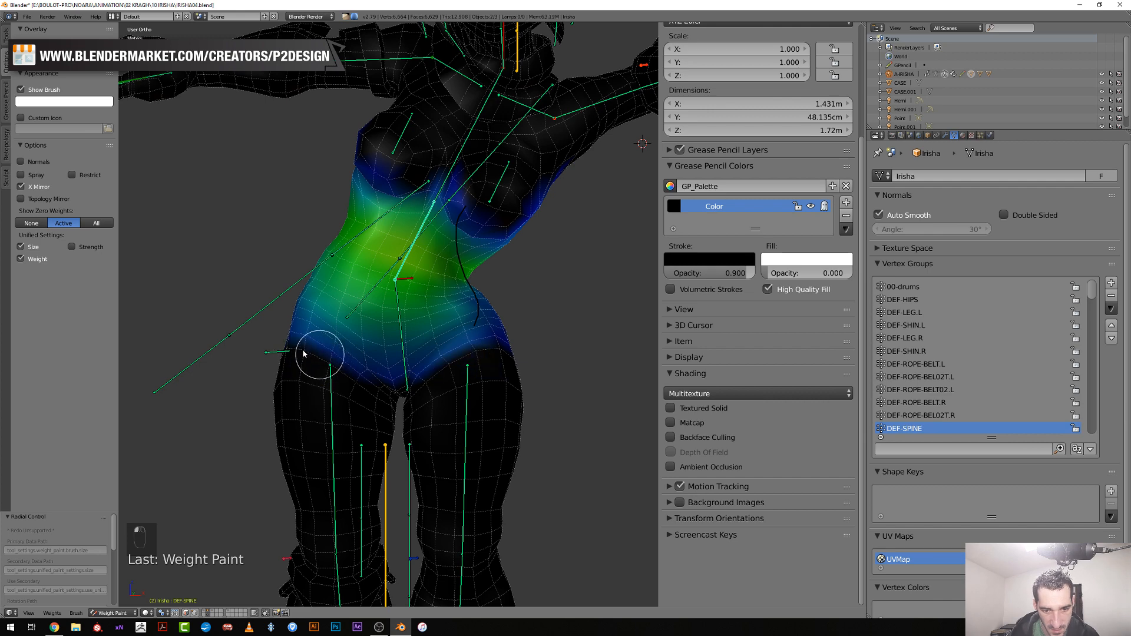
# Subtract DEF-SPINE weight along the left side of the waist and down the hip, resizing the brush between strokes
pyautogui.scroll(2, 497, 300)
pyautogui.press('f')
pyautogui.click(496, 287)
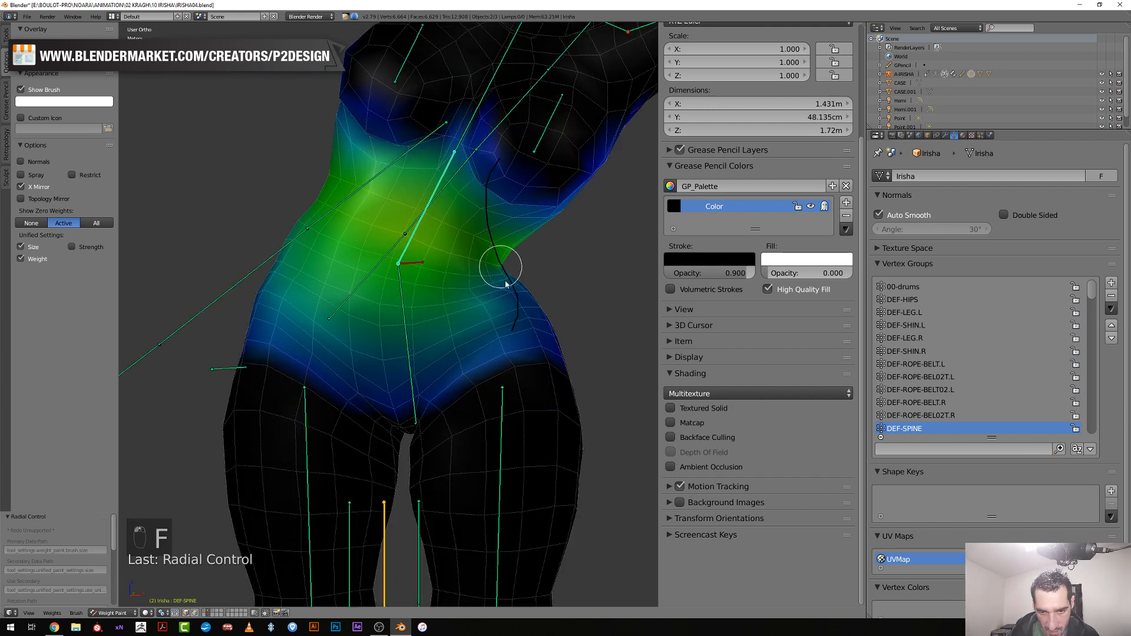
pyautogui.scroll(2, 506, 284)
pyautogui.moveTo(575, 271); pyautogui.dragTo(566, 277)
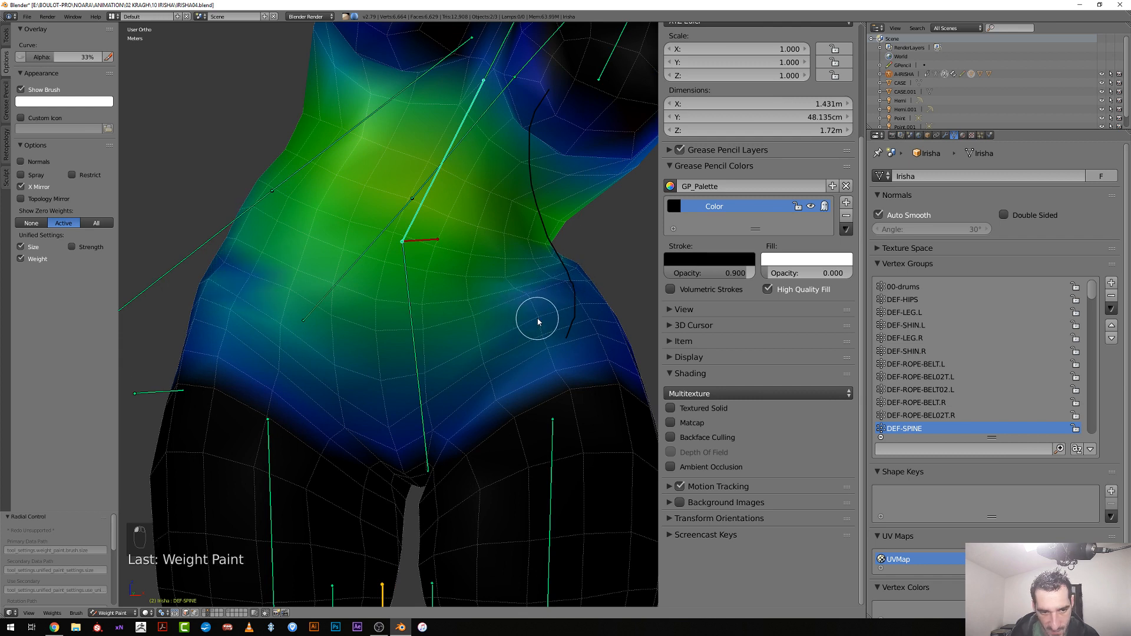
pyautogui.press('f')
pyautogui.click(574, 309)
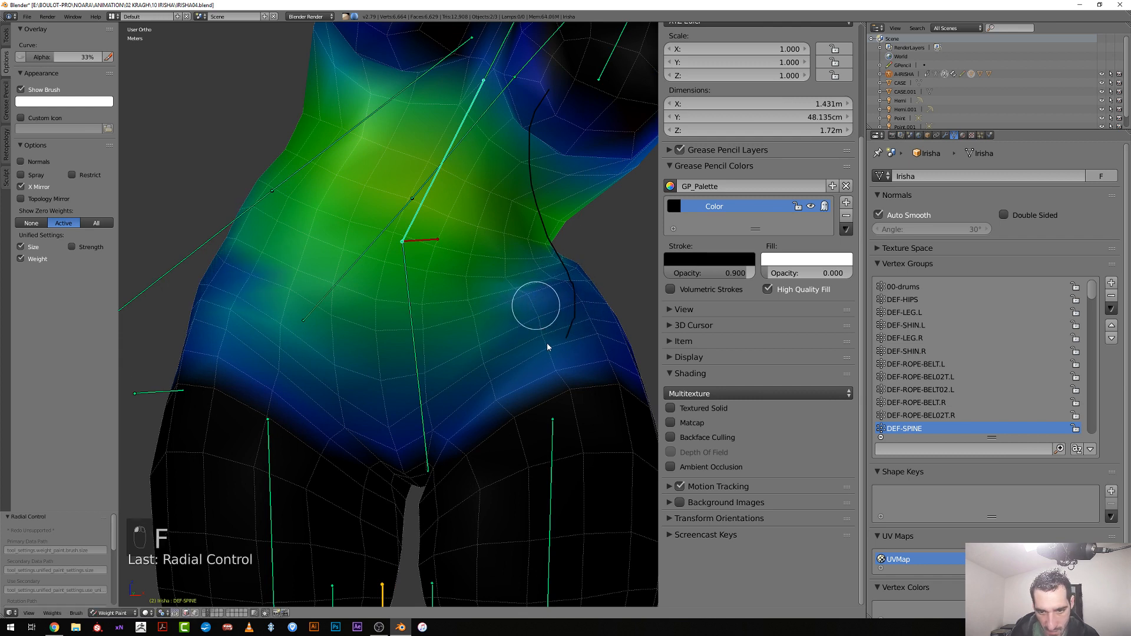
pyautogui.moveTo(548, 346); pyautogui.dragTo(563, 392)
# Reduce the brush to 20 px and subtract DEF-SPINE weight at the top of the left hip under the waist crease
pyautogui.moveTo(563, 393); pyautogui.dragTo(477, 322, button='middle')
pyautogui.press('f')
pyautogui.click(463, 305)
pyautogui.click(472, 304)
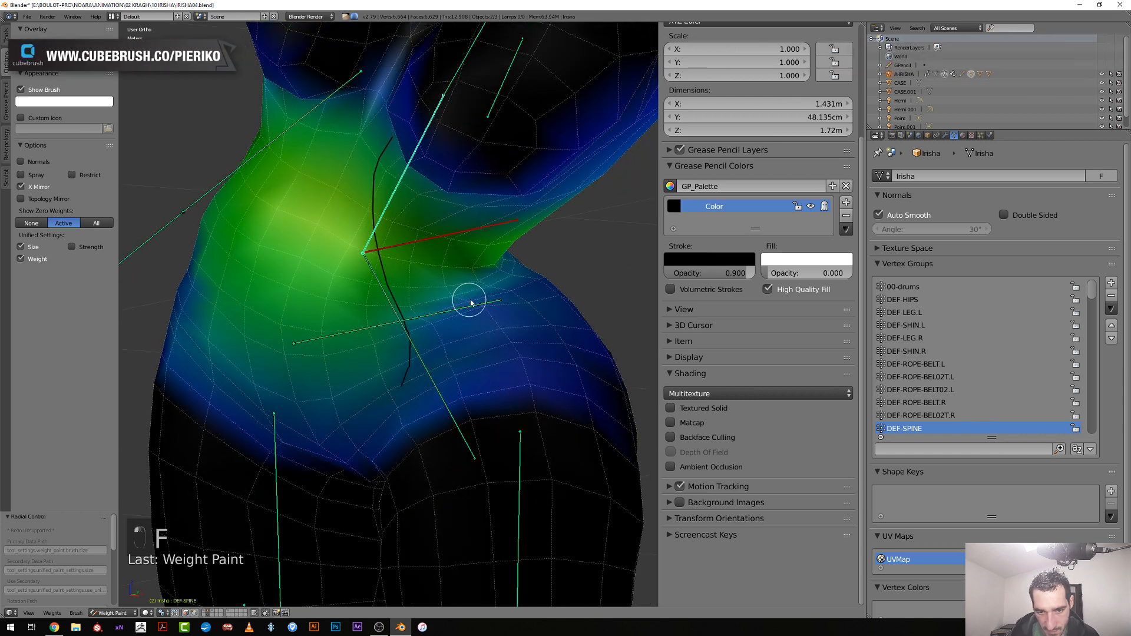
pyautogui.press('f')
pyautogui.click(506, 281)
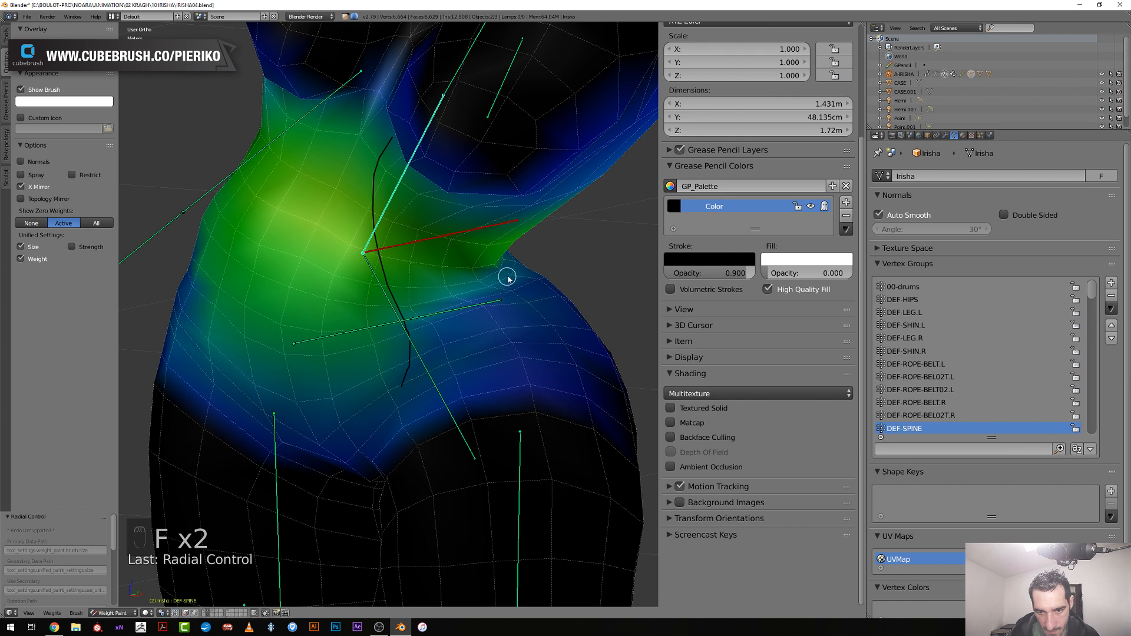
pyautogui.click(489, 285)
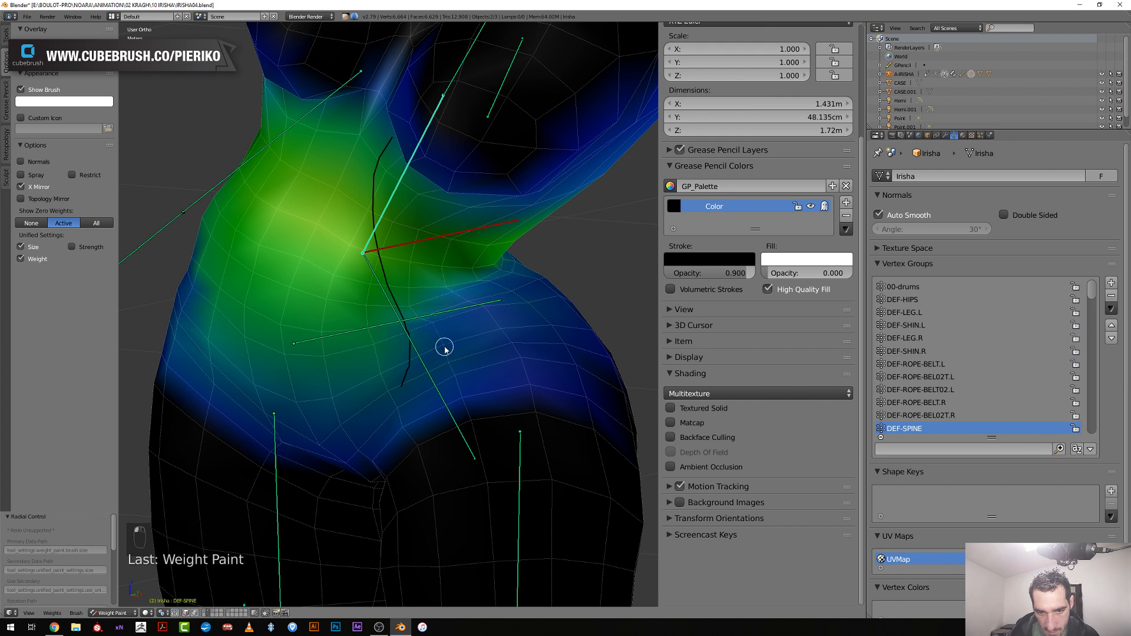
pyautogui.scroll(-3, 448, 372)
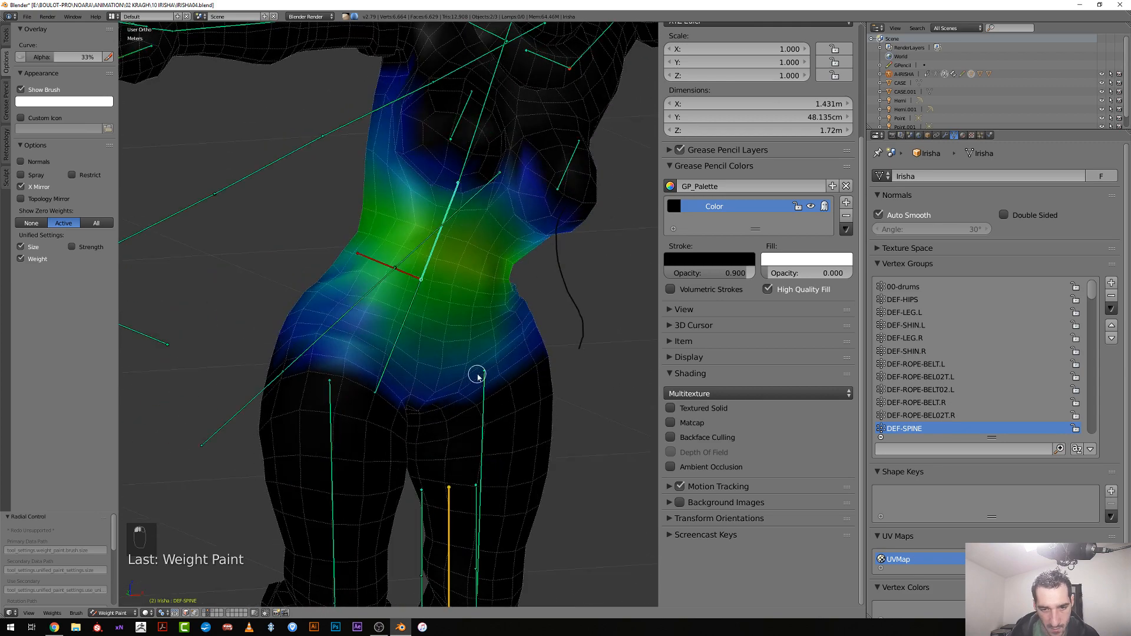
pyautogui.moveTo(477, 375); pyautogui.dragTo(448, 375, button='middle')
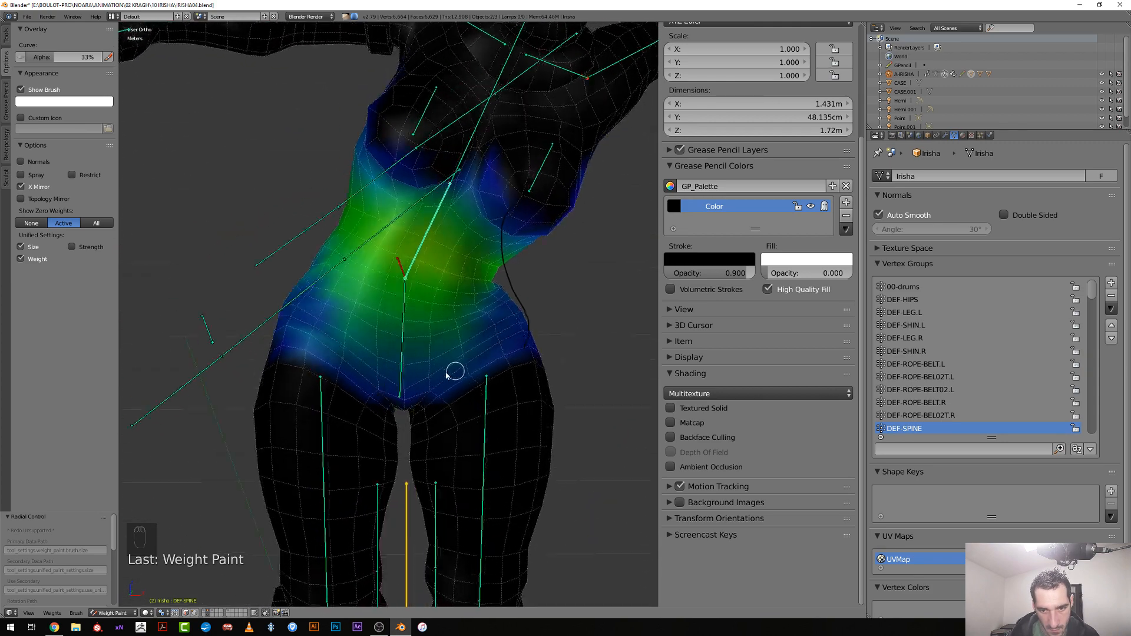
pyautogui.scroll(2, 455, 371)
pyautogui.moveTo(485, 338); pyautogui.dragTo(569, 290, button='middle')
# Set the brush strength to 0.01 and lightly subtract DEF-SPINE weight around the left waist crease
pyautogui.click(6, 34)
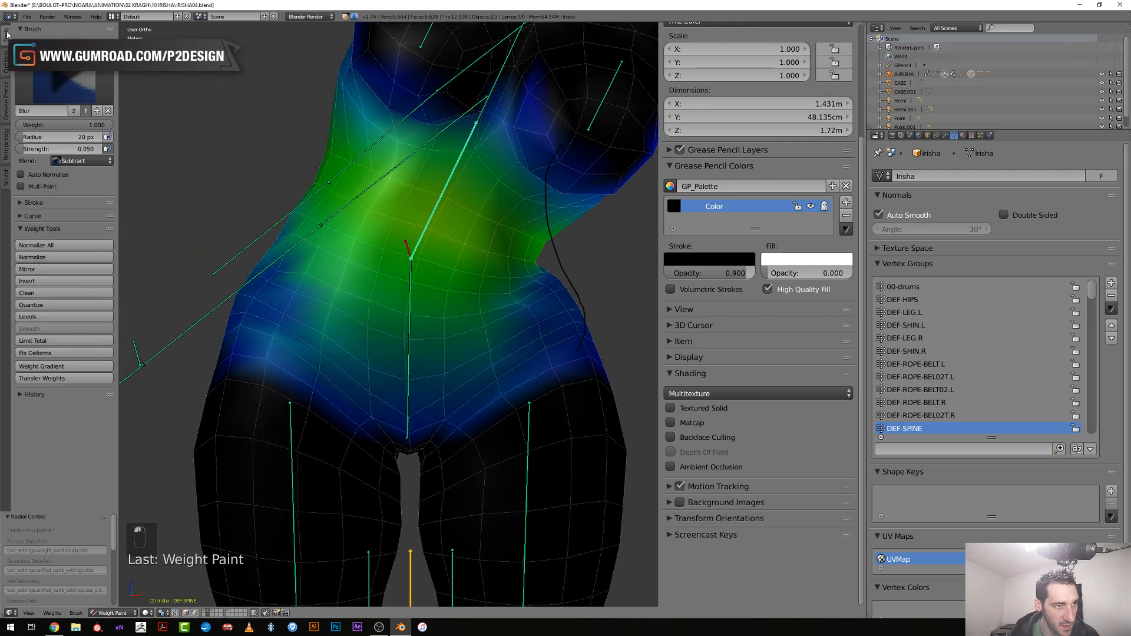
pyautogui.click(63, 148)
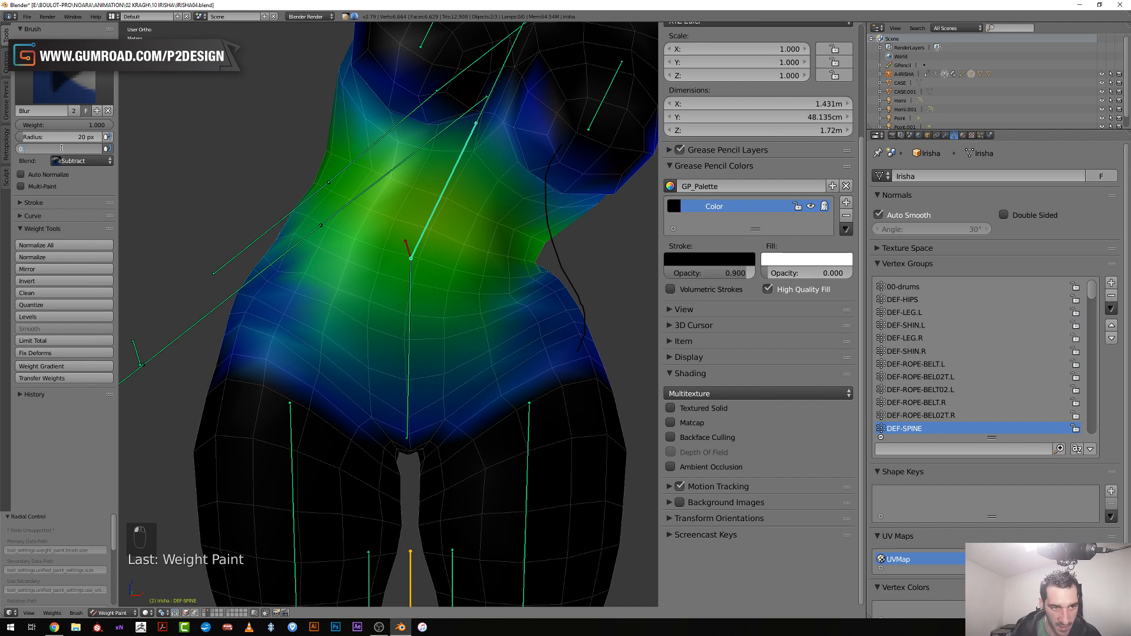
pyautogui.write('0.01')
pyautogui.press('Return')
pyautogui.scroll(3, 511, 336)
pyautogui.moveTo(510, 336); pyautogui.dragTo(559, 340, button='middle')
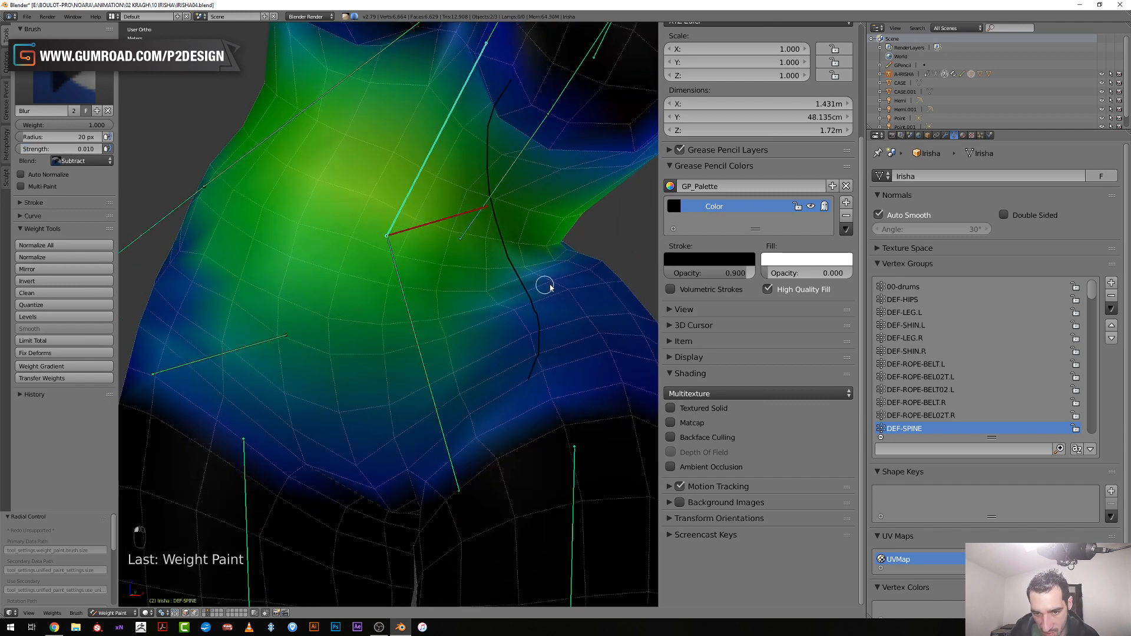
pyautogui.scroll(-3, 567, 262)
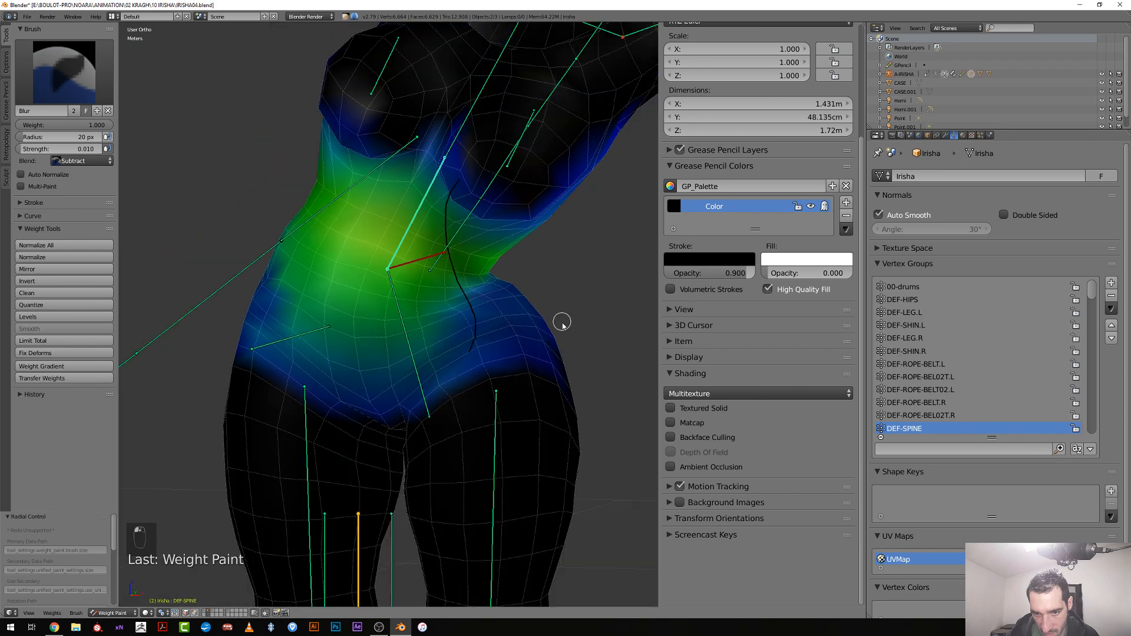
pyautogui.moveTo(560, 320); pyautogui.dragTo(475, 374, button='middle')
# Subtract DEF-SPINE weight across the back below the waist, shrinking the brush from 49 to 35 and 23 px toward the crease
pyautogui.scroll(3, 475, 374)
pyautogui.scroll(2, 420, 337)
pyautogui.moveTo(420, 338)
pyautogui.mouseDown(button='middle')
pyautogui.moveTo(270, 328)
pyautogui.moveTo(222, 295)
pyautogui.mouseUp(button='middle')
pyautogui.press('f')
pyautogui.click(233, 270)
pyautogui.moveTo(233, 270)
pyautogui.mouseDown()
pyautogui.moveTo(245, 291)
pyautogui.moveTo(224, 324)
pyautogui.mouseUp()
pyautogui.moveTo(225, 323)
pyautogui.mouseDown(button='middle')
pyautogui.moveTo(296, 323)
pyautogui.moveTo(253, 303)
pyautogui.mouseUp(button='middle')
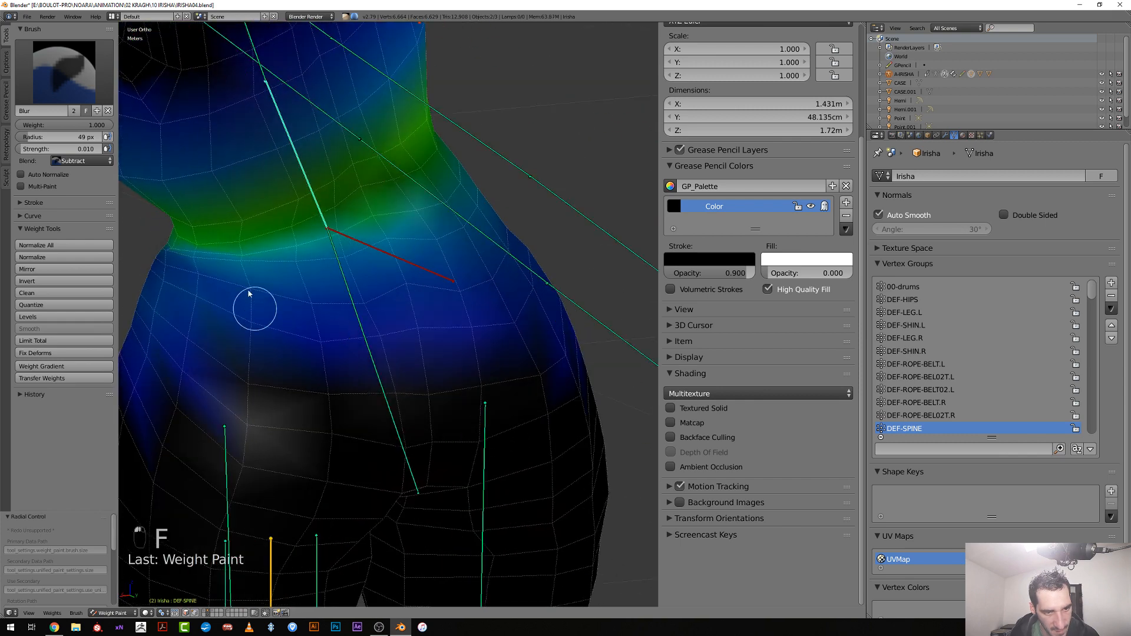
pyautogui.press('f')
pyautogui.click(240, 271)
pyautogui.moveTo(240, 270); pyautogui.dragTo(240, 267)
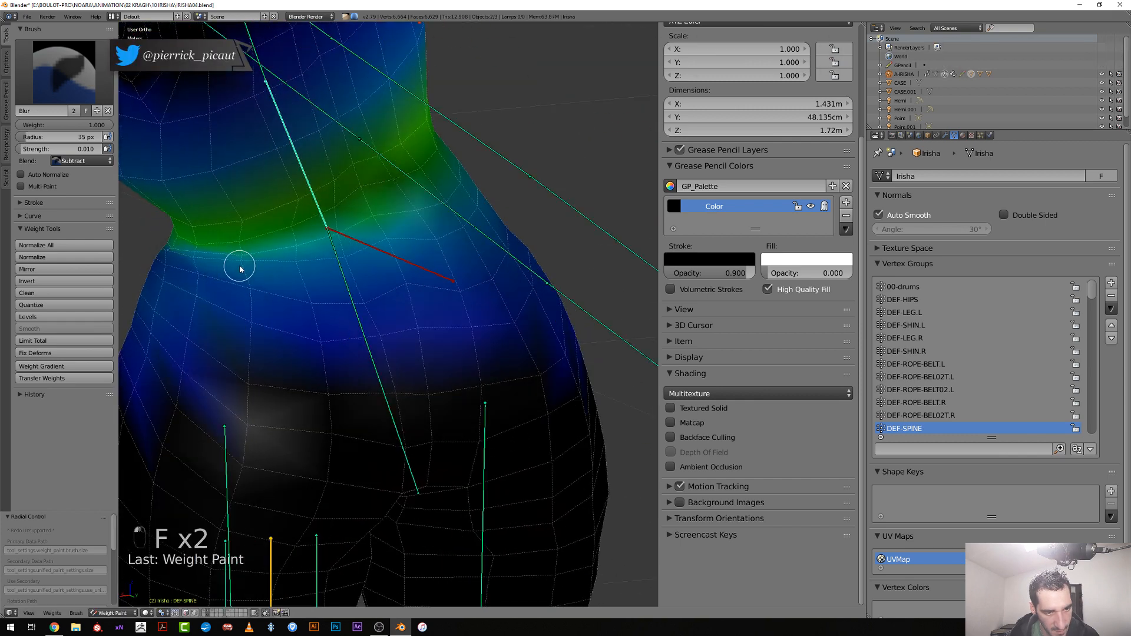
pyautogui.press('f')
pyautogui.click(181, 259)
pyautogui.click(172, 249)
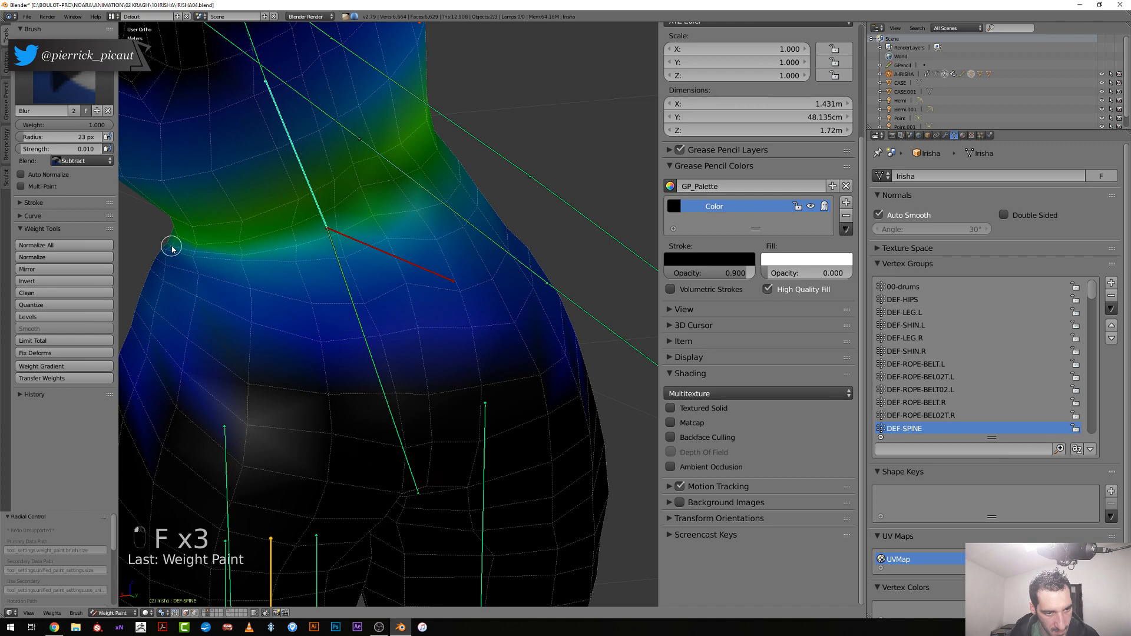
pyautogui.moveTo(175, 257); pyautogui.dragTo(391, 253, button='middle')
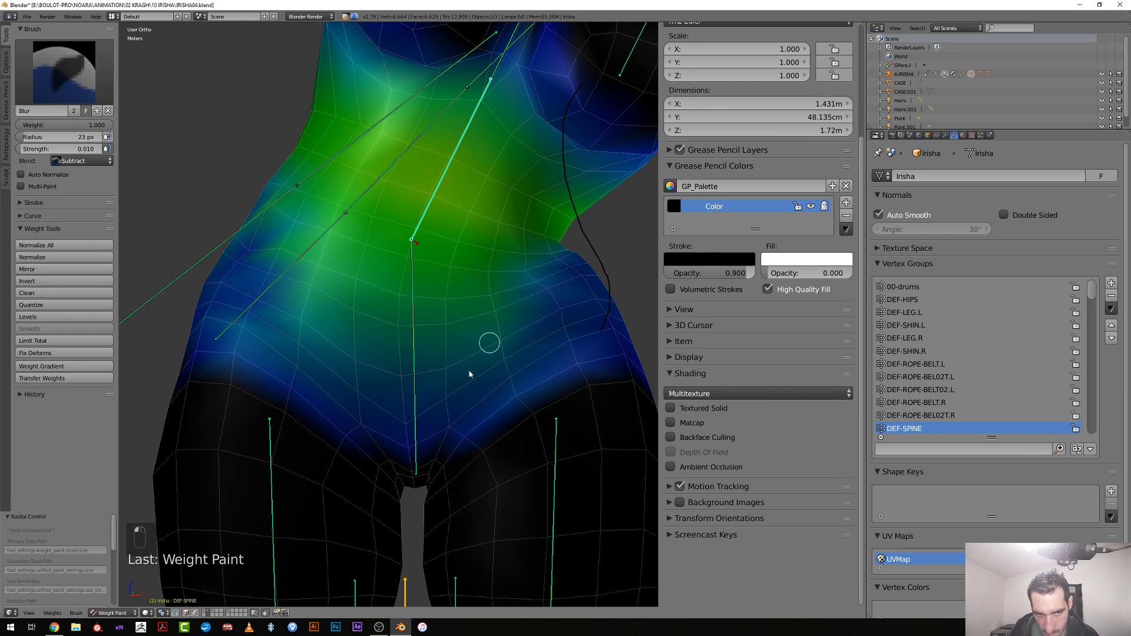
# Rotate the CTRL-SPINE control about 11° to bend the torso further sideways
pyautogui.scroll(-4, 442, 389)
pyautogui.scroll(3, 326, 307)
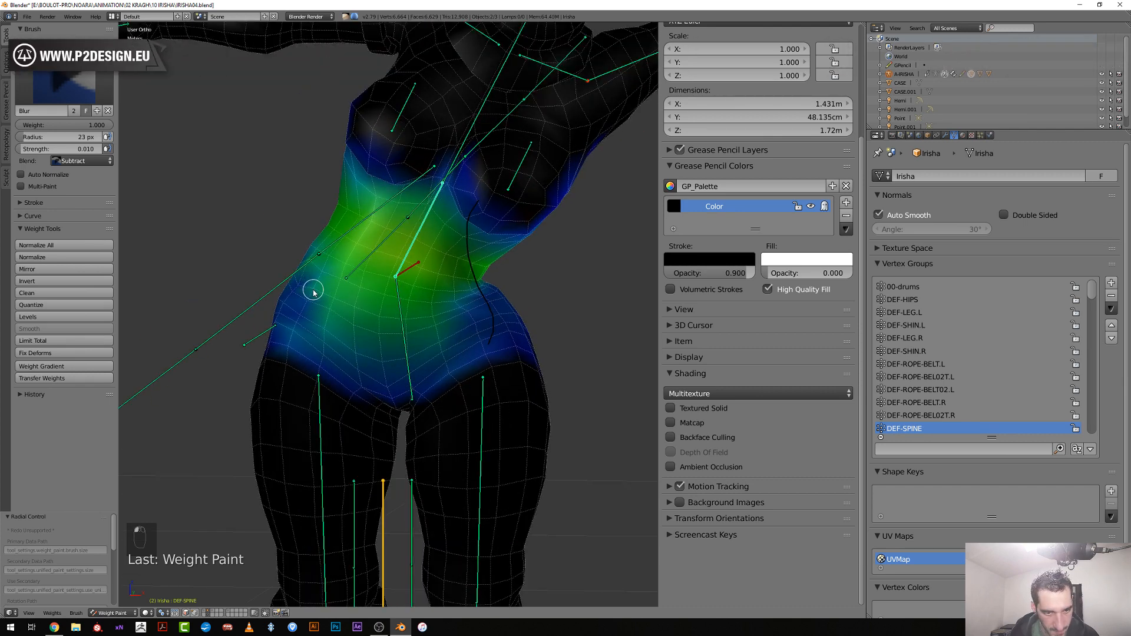
pyautogui.scroll(-2, 453, 258)
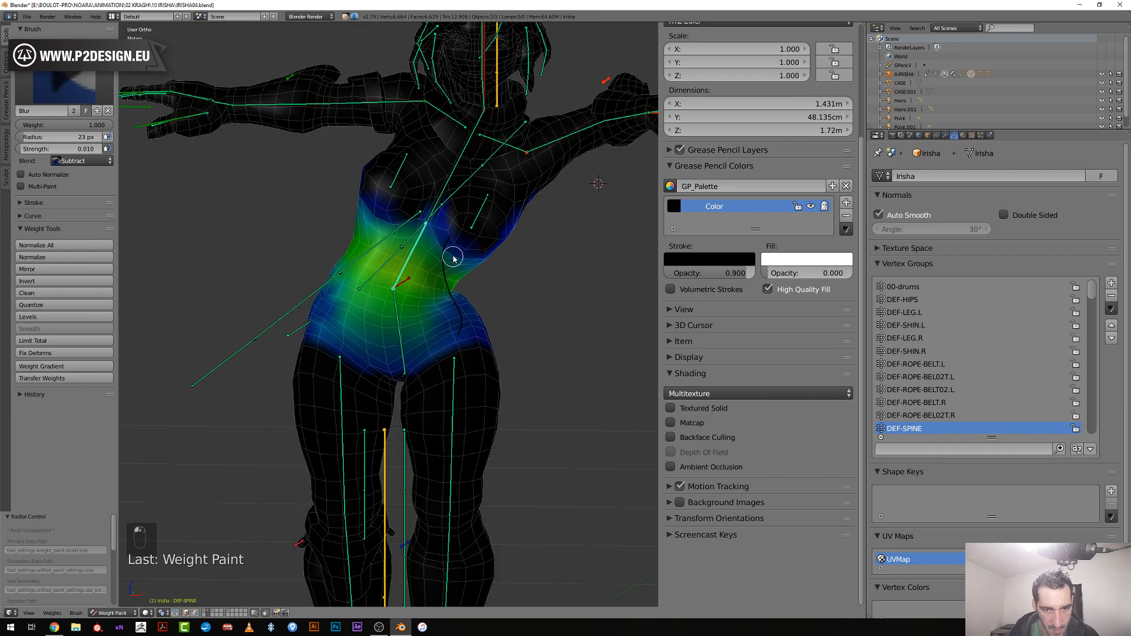
pyautogui.rightClick(415, 251)
pyautogui.press('r')
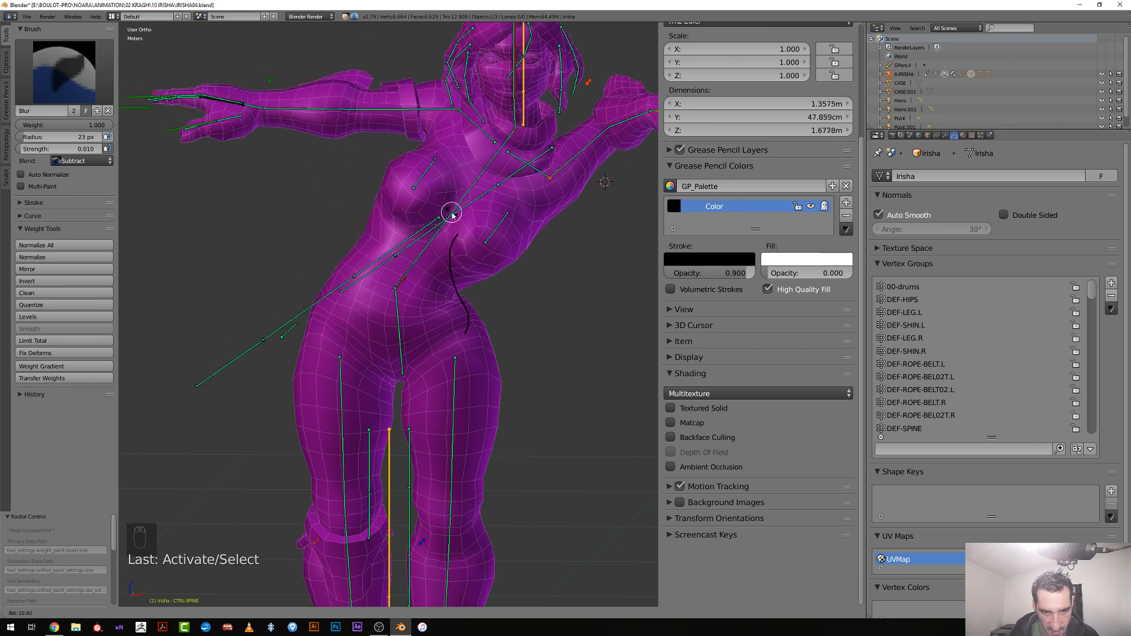
pyautogui.click(450, 212)
pyautogui.scroll(4, 430, 363)
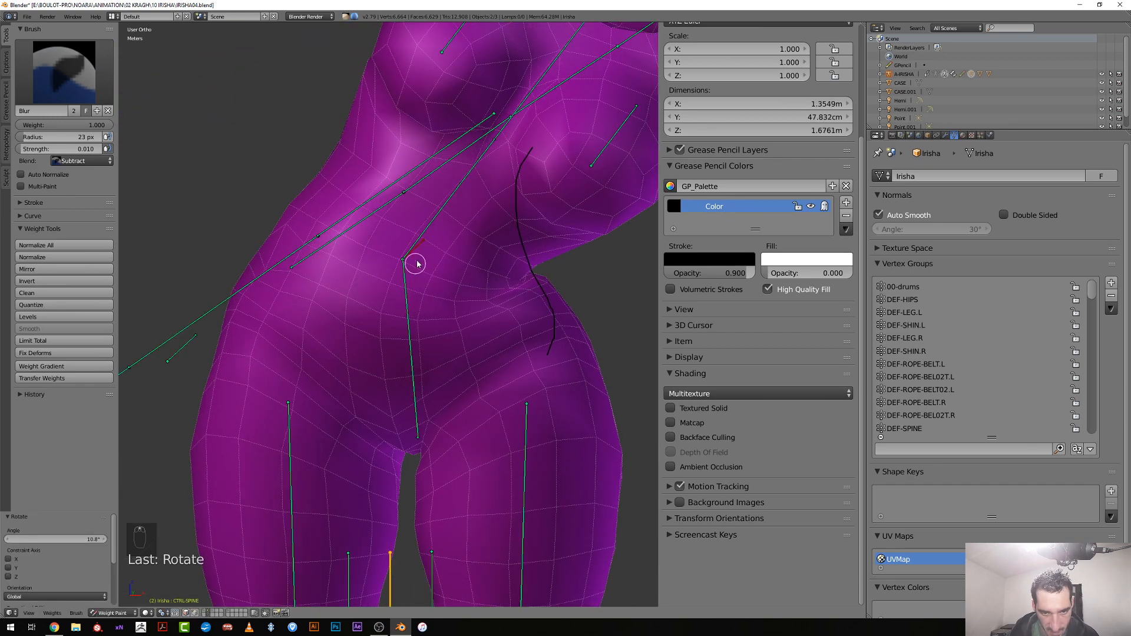
# Select the DEF-SPINE bone, enlarge the brush to 86 px and lightly subtract its weight across the lower belly
pyautogui.rightClick(423, 236)
pyautogui.press('f')
pyautogui.click(466, 442)
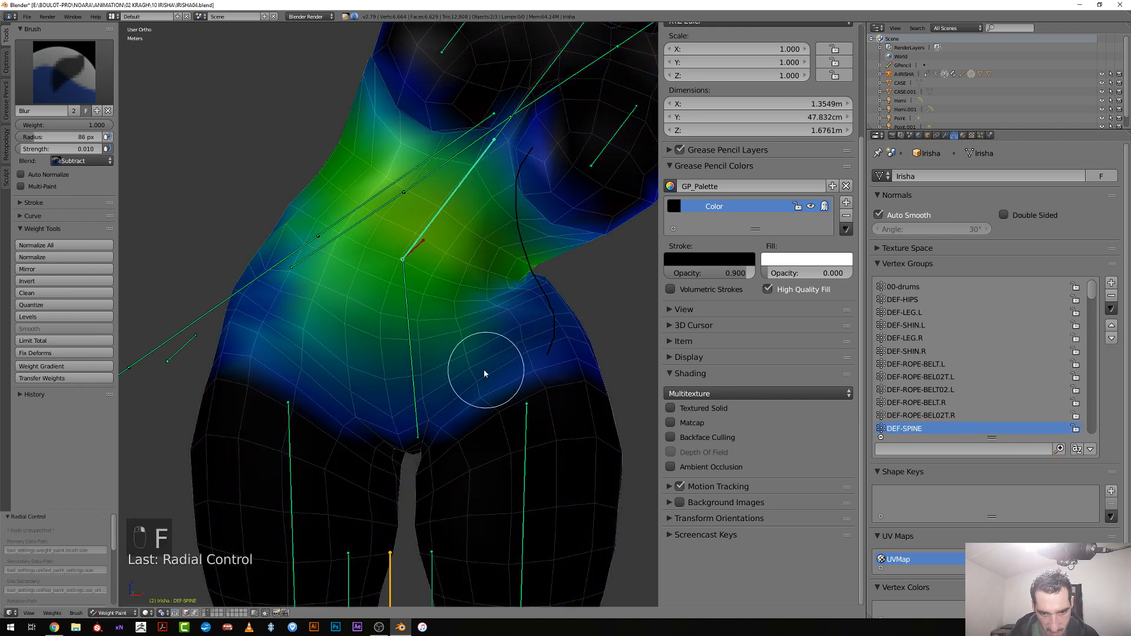
pyautogui.moveTo(483, 375); pyautogui.dragTo(438, 387)
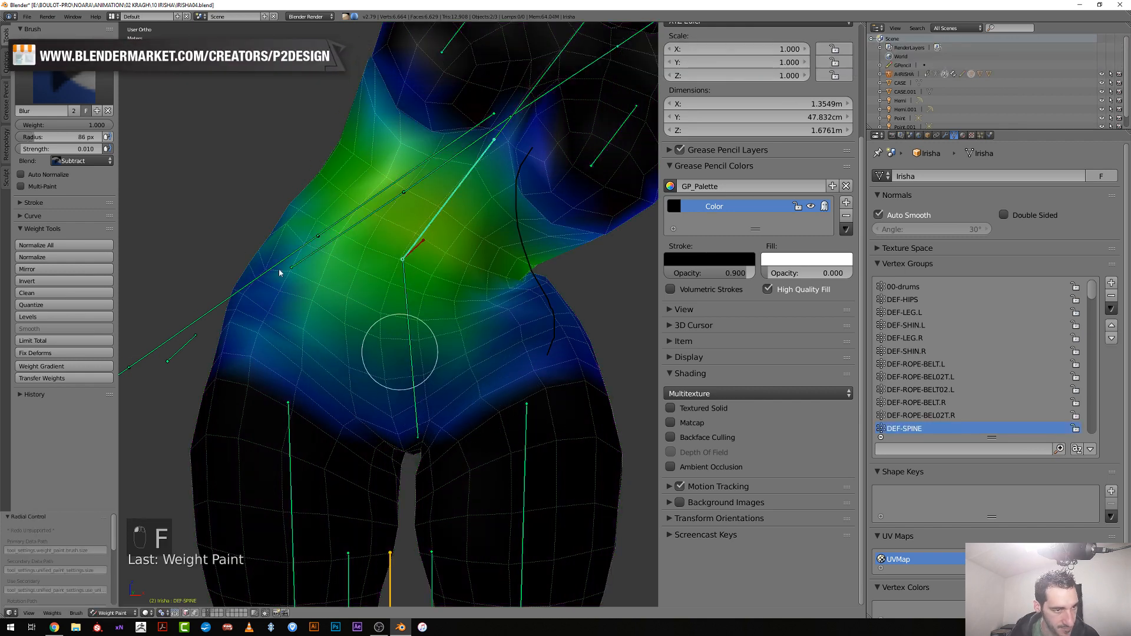
# Set the brush strength to 0.05 and subtract DEF-SPINE weight along the groin line from the character's left hip
pyautogui.click(90, 148)
pyautogui.write('0.0')
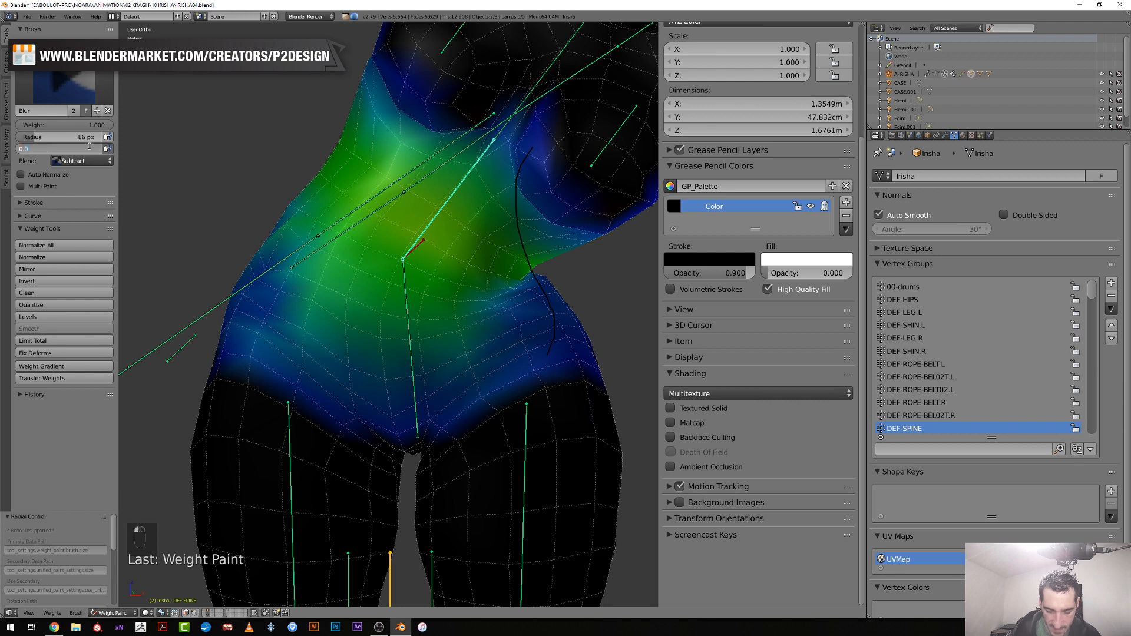
pyautogui.write('5')
pyautogui.press('Return')
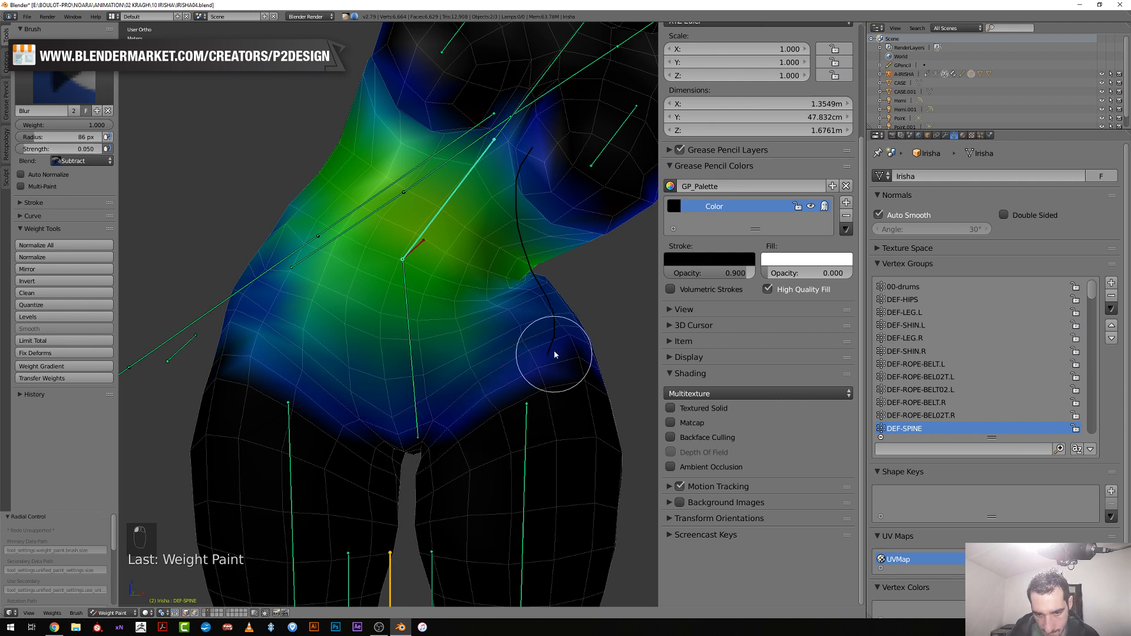
pyautogui.moveTo(554, 355)
pyautogui.mouseDown()
pyautogui.moveTo(505, 353)
pyautogui.moveTo(529, 341)
pyautogui.moveTo(483, 366)
pyautogui.mouseUp()
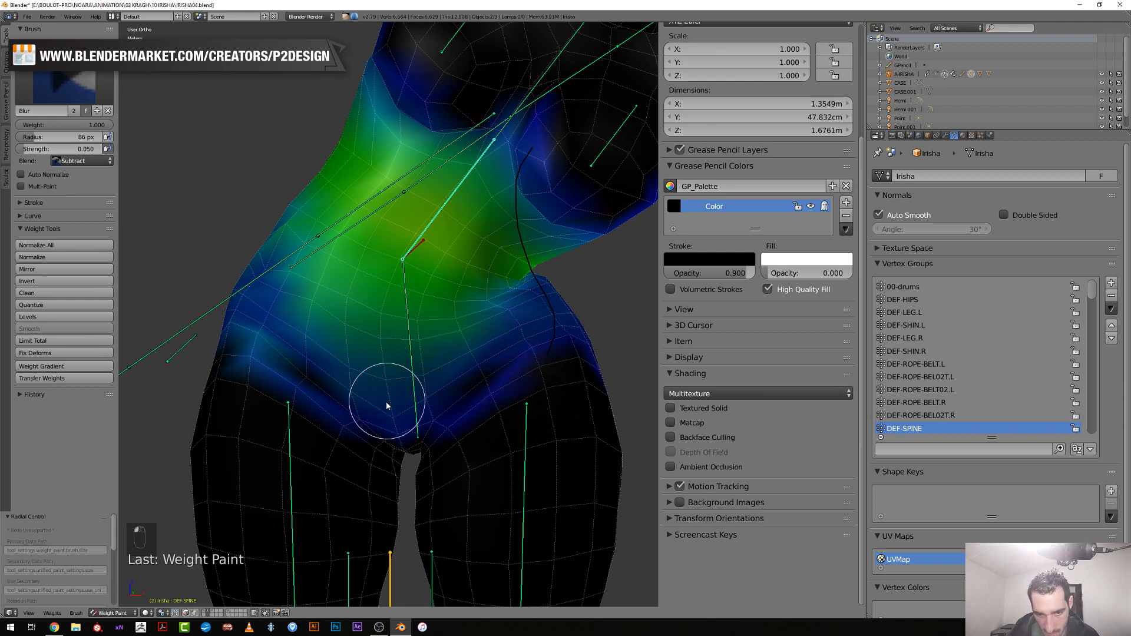
# Reduce the brush to 54 px and subtract DEF-SPINE weight along the character's left groin up to the outer hip
pyautogui.press('f')
pyautogui.click(380, 462)
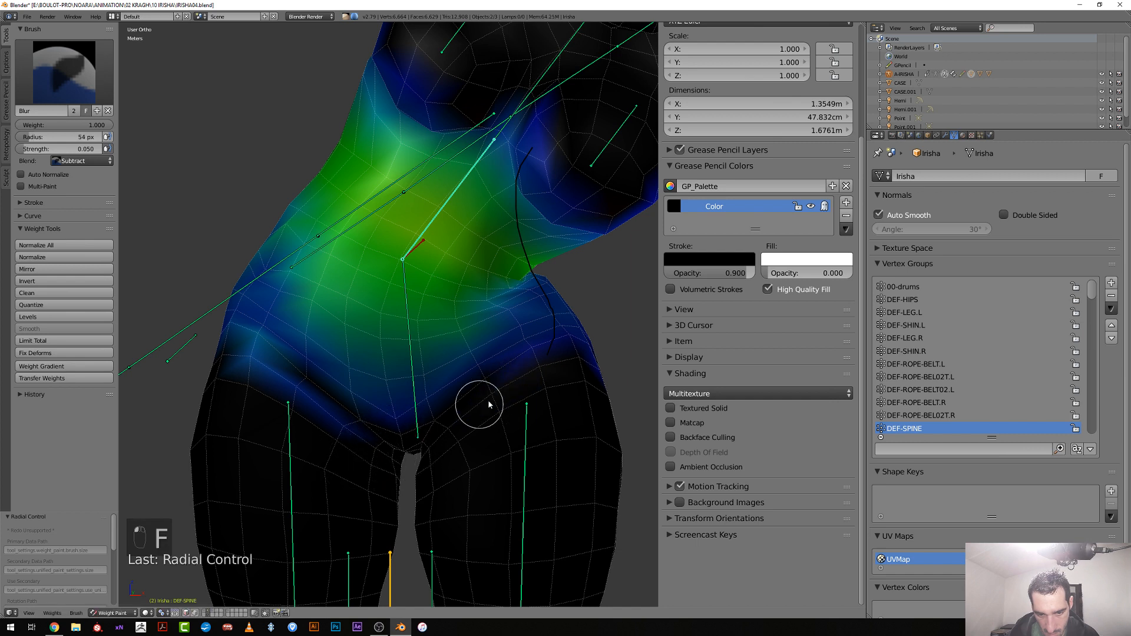
pyautogui.moveTo(489, 405)
pyautogui.mouseDown()
pyautogui.moveTo(519, 377)
pyautogui.moveTo(589, 363)
pyautogui.moveTo(575, 330)
pyautogui.moveTo(555, 348)
pyautogui.mouseUp()
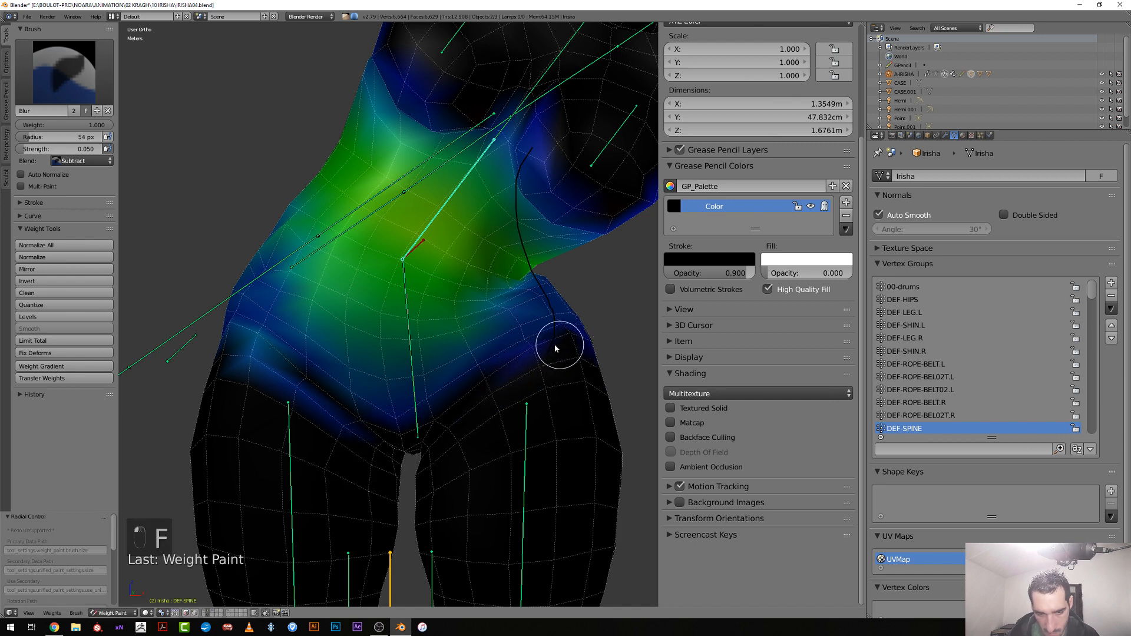
# Set the brush strength to 0.01 and enlarge the brush radius to 93 px
pyautogui.click(85, 149)
pyautogui.write('0.0')
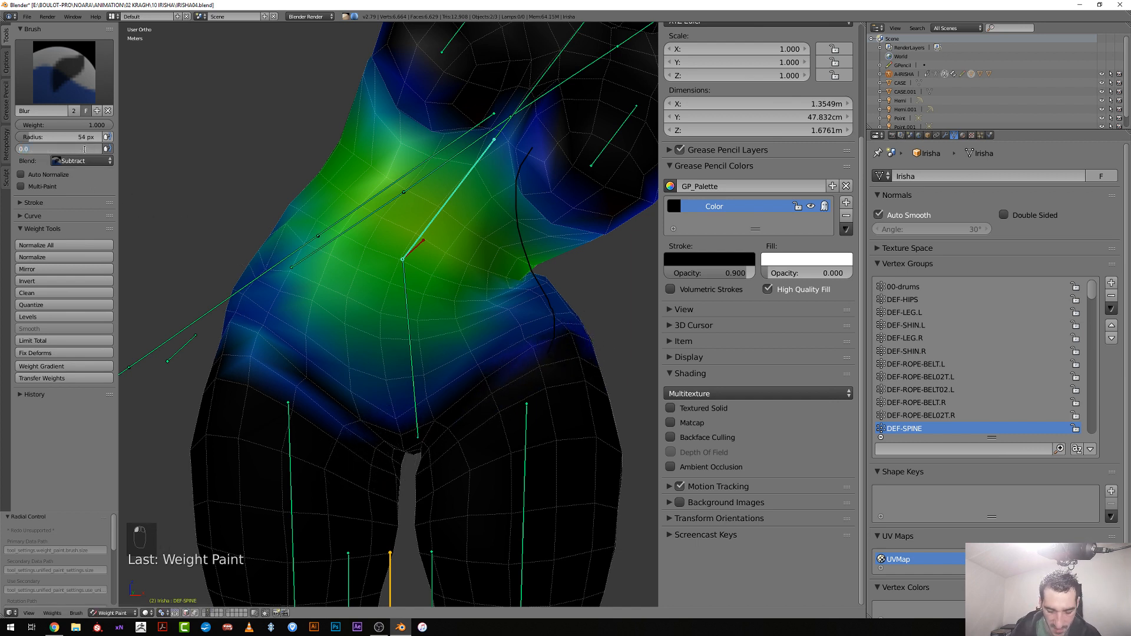
pyautogui.write('1')
pyautogui.press('Return')
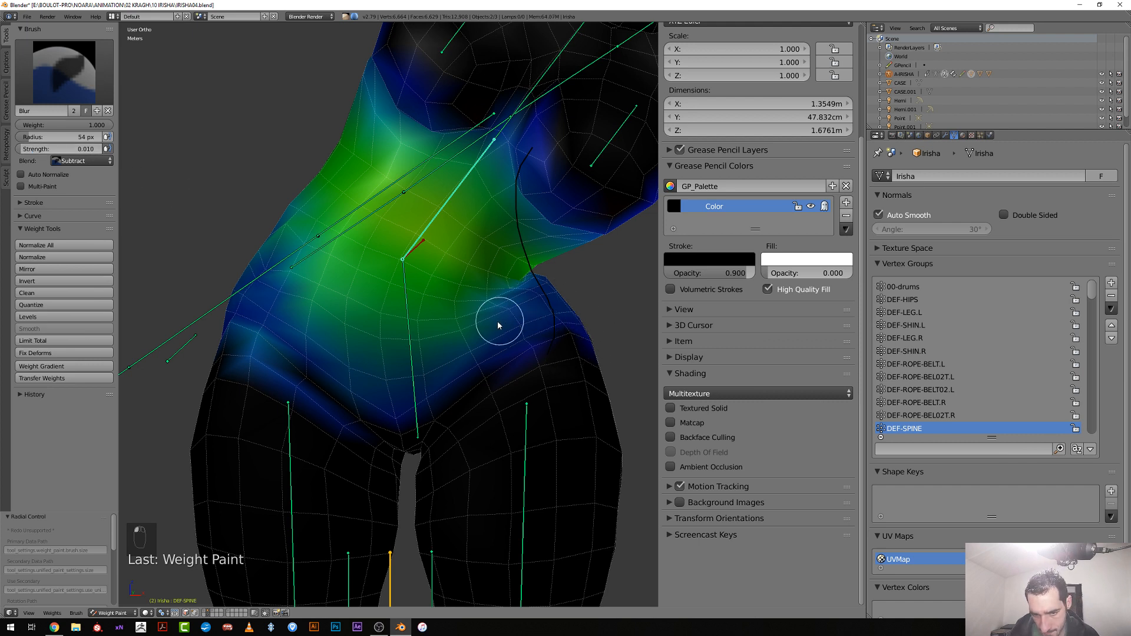
pyautogui.press('f')
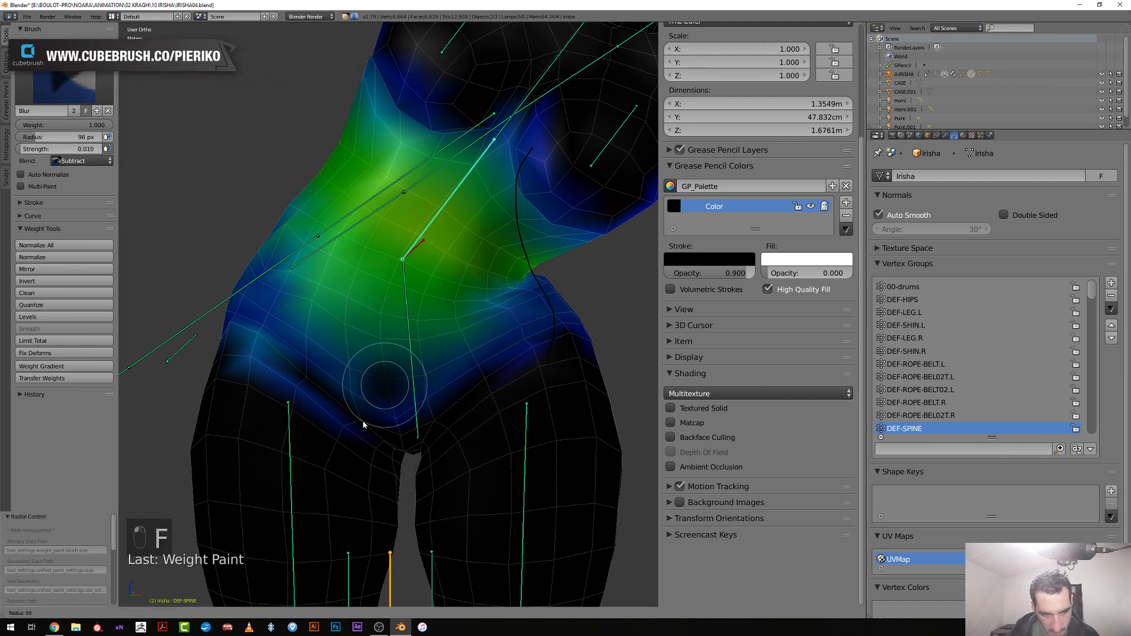
pyautogui.click(362, 423)
# Enable Topology Mirror for weight painting and subtract DEF-SPINE weight over the character's right hip
pyautogui.click(5, 61)
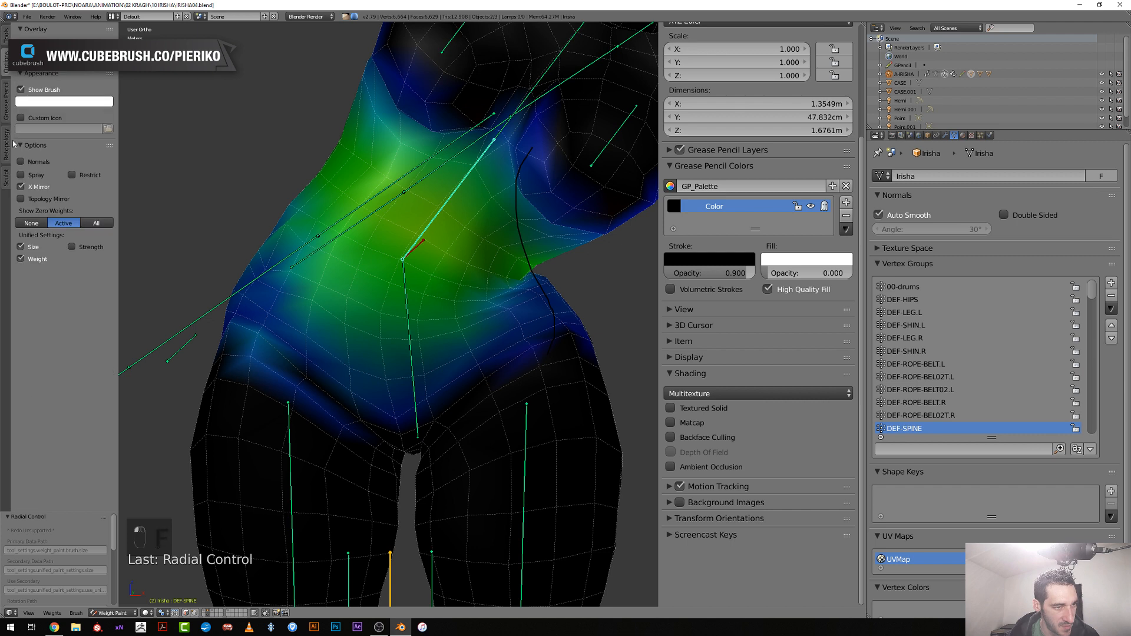
pyautogui.click(5, 38)
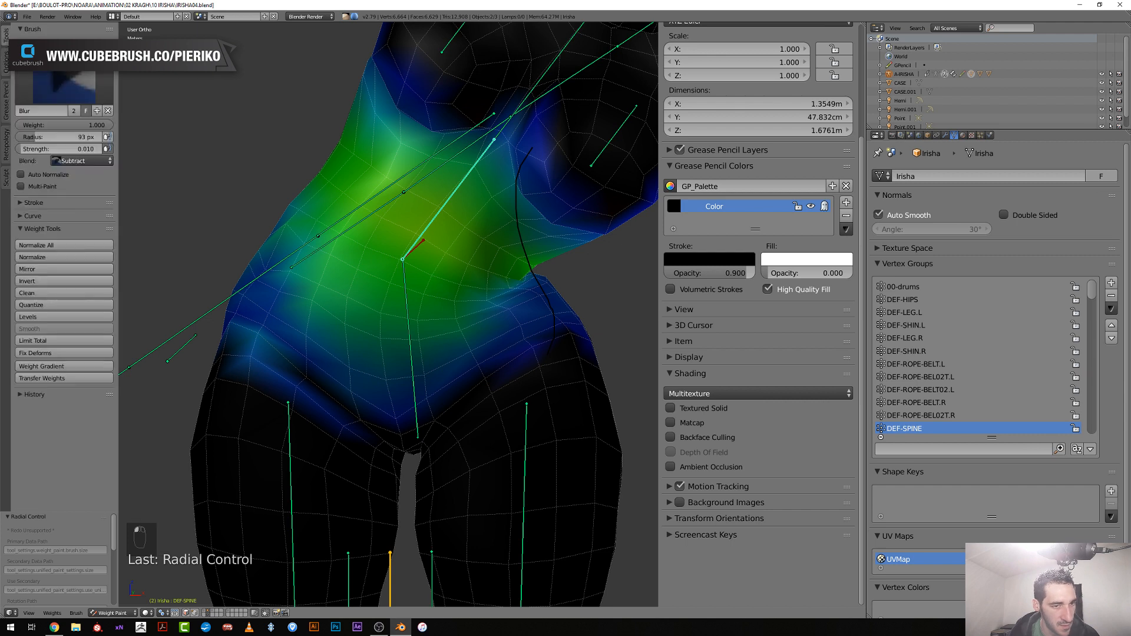
pyautogui.moveTo(302, 410)
pyautogui.mouseDown()
pyautogui.moveTo(331, 422)
pyautogui.moveTo(273, 341)
pyautogui.moveTo(351, 397)
pyautogui.moveTo(288, 364)
pyautogui.moveTo(360, 390)
pyautogui.moveTo(263, 360)
pyautogui.moveTo(212, 329)
pyautogui.mouseUp()
pyautogui.click(7, 67)
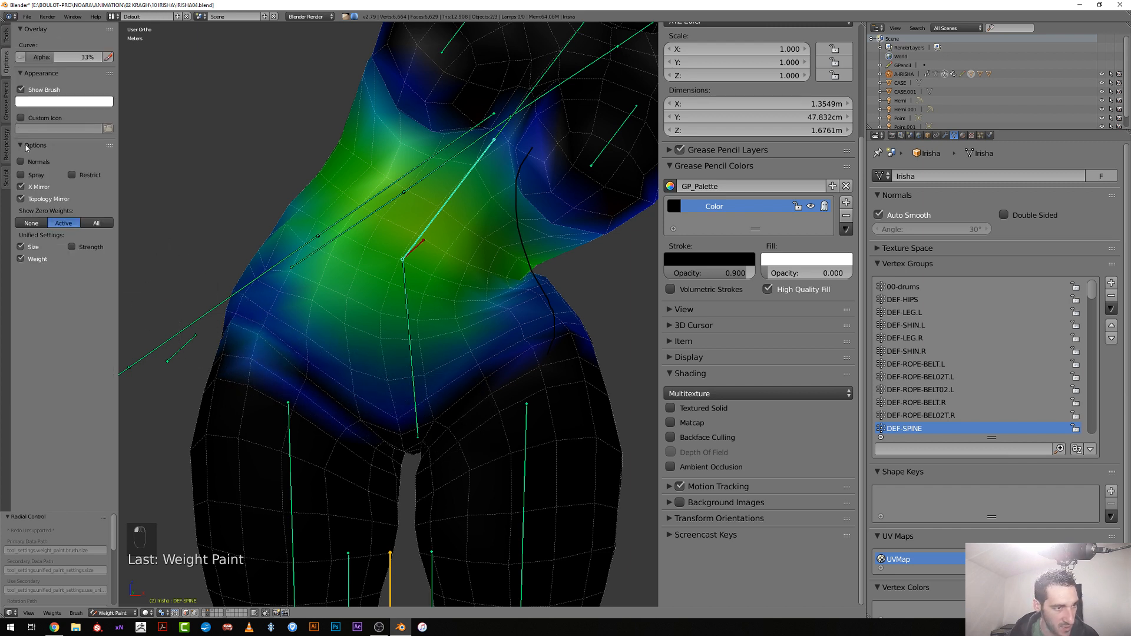
pyautogui.click(7, 36)
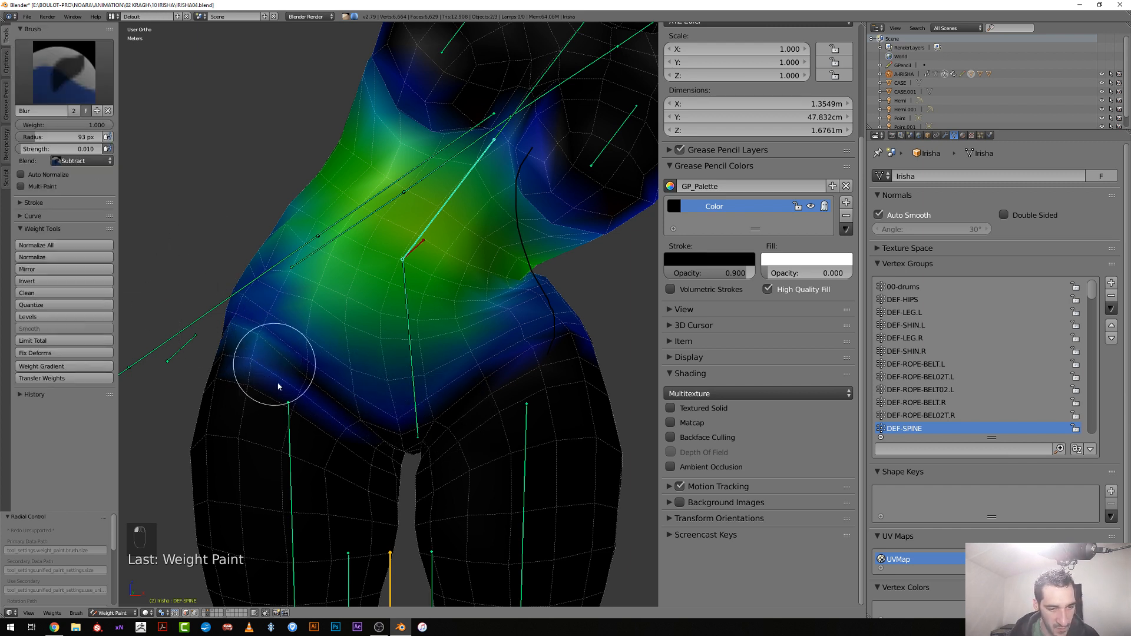
pyautogui.moveTo(229, 324)
pyautogui.mouseDown()
pyautogui.moveTo(263, 321)
pyautogui.moveTo(373, 380)
pyautogui.moveTo(307, 325)
pyautogui.mouseUp()
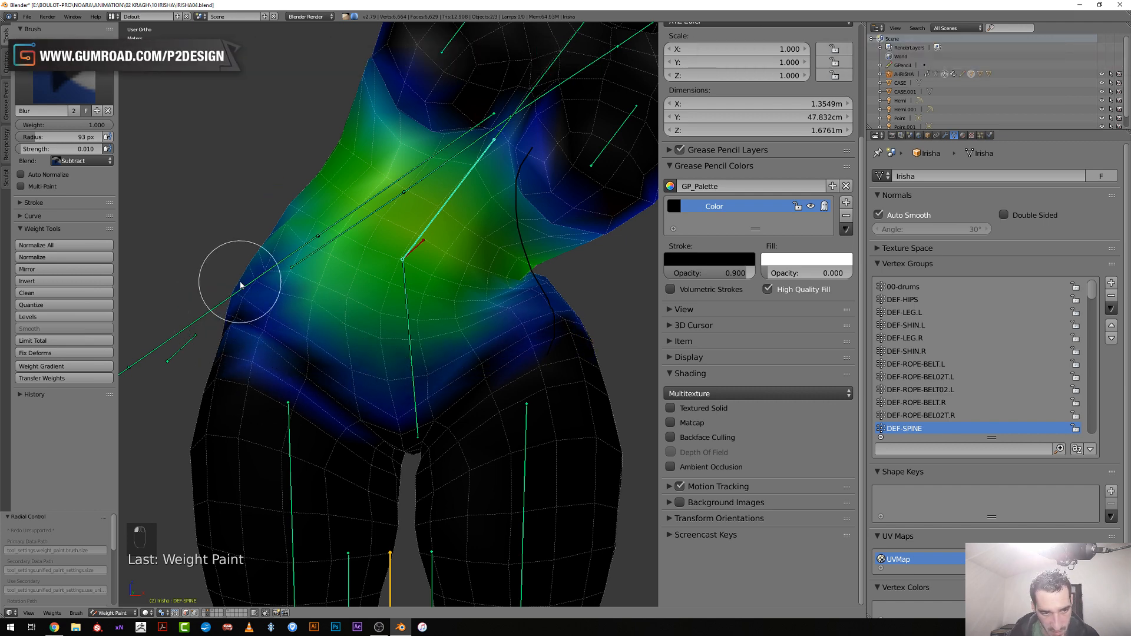
# Subtract DEF-SPINE weight on the character's right flank just above the hip, reducing the brush to 33 px
pyautogui.moveTo(240, 286); pyautogui.dragTo(247, 297, button='middle')
pyautogui.press('f')
pyautogui.click(256, 280)
pyautogui.moveTo(255, 279); pyautogui.dragTo(283, 269)
pyautogui.press('f')
pyautogui.click(262, 278)
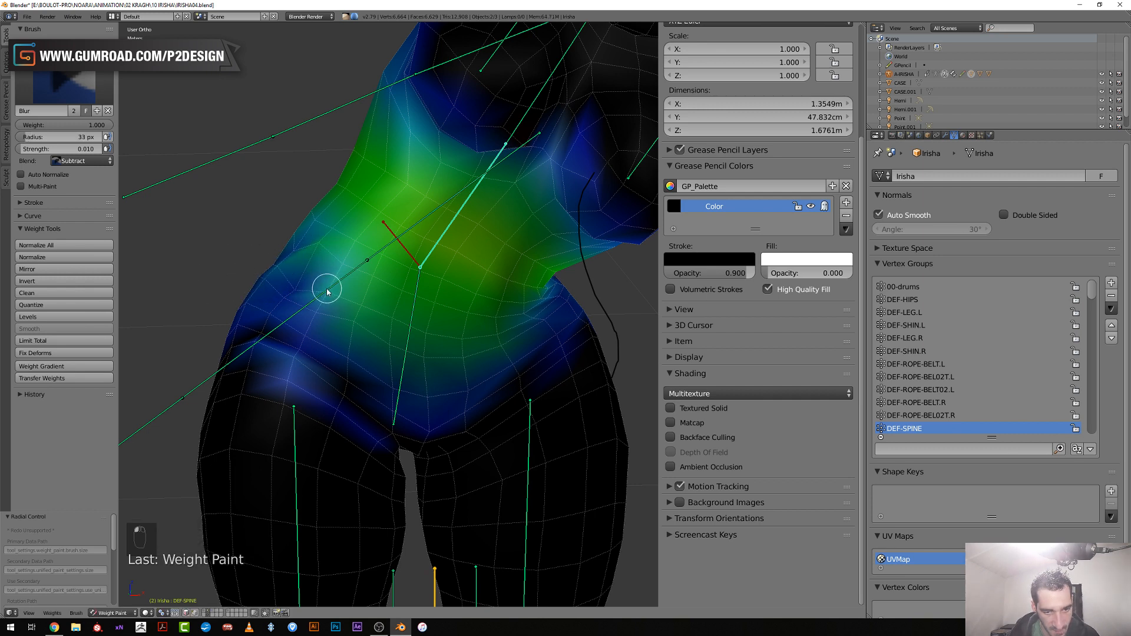
# Enlarge the brush to 82 px and subtract the stray DEF-SPINE weight at the top of the character's right thigh
pyautogui.press('f')
pyautogui.click(284, 362)
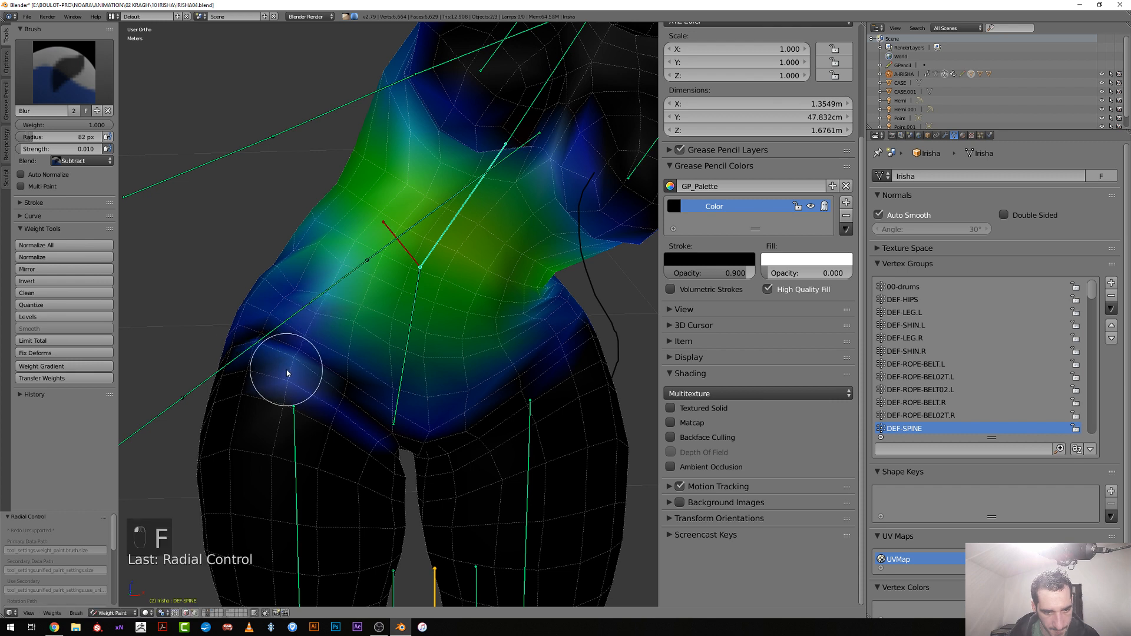
pyautogui.moveTo(287, 372); pyautogui.dragTo(298, 381)
pyautogui.click(295, 373)
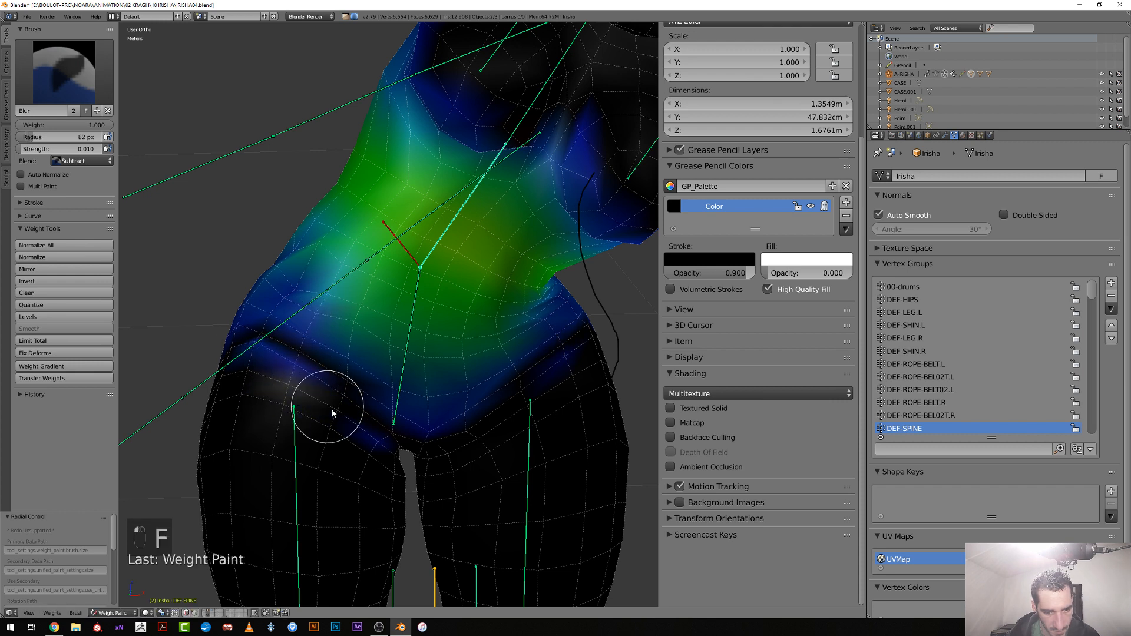
pyautogui.moveTo(268, 363)
pyautogui.mouseDown()
pyautogui.moveTo(255, 336)
pyautogui.moveTo(265, 359)
pyautogui.mouseUp()
# Dab away DEF-SPINE weight on the character's right side near the spine bone's base, shrinking the brush to 31 px
pyautogui.moveTo(266, 356); pyautogui.dragTo(301, 373, button='middle')
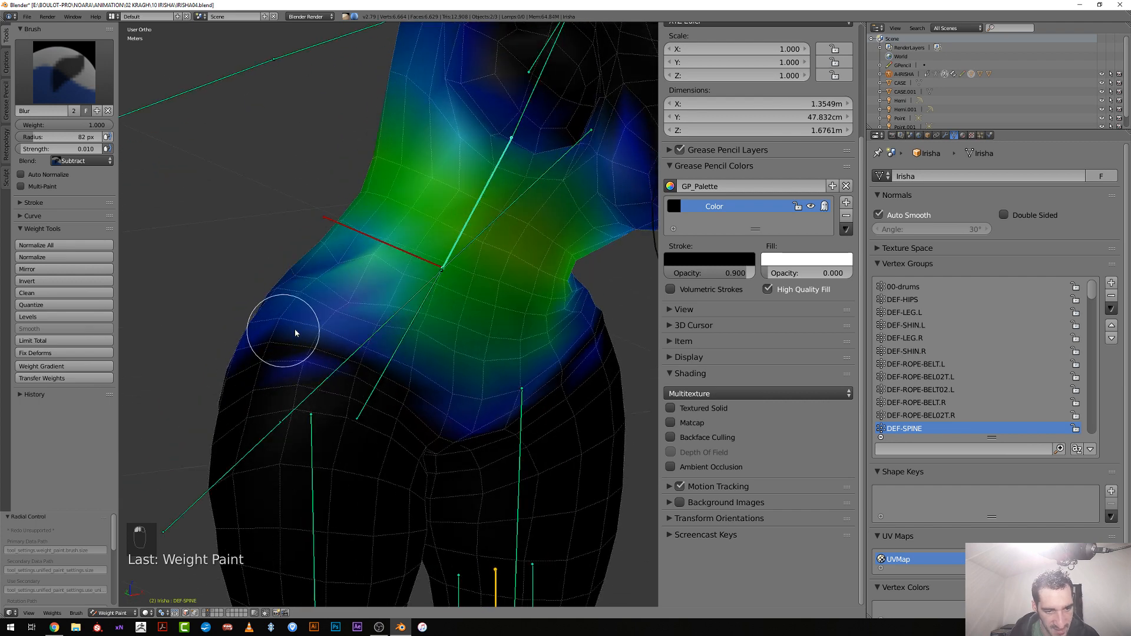
pyautogui.moveTo(271, 351); pyautogui.dragTo(346, 356, button='middle')
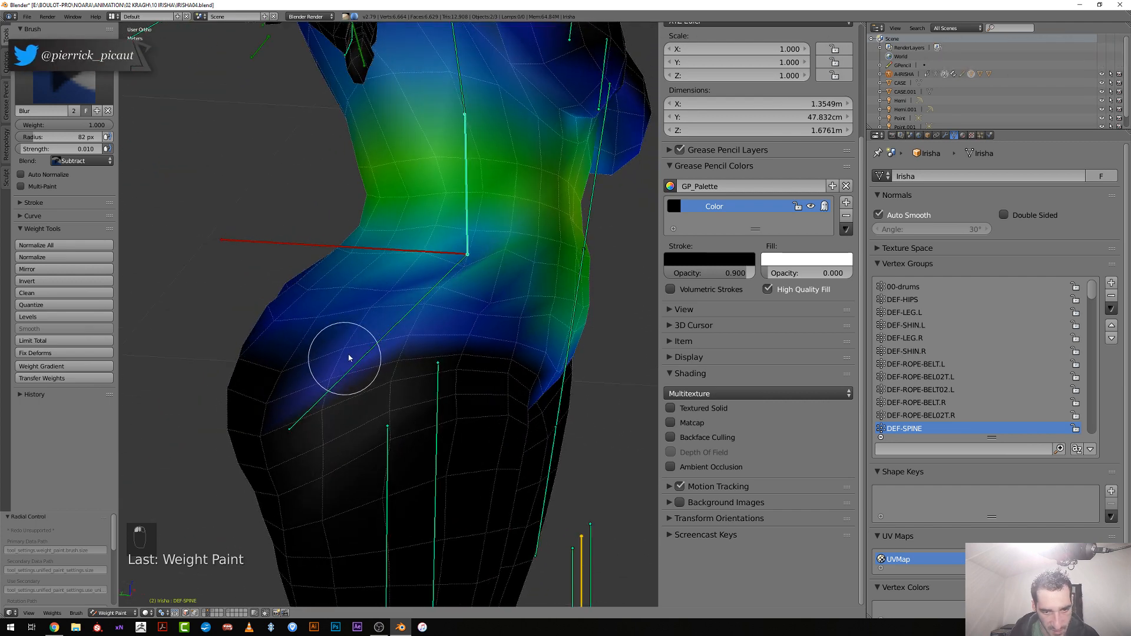
pyautogui.press('f')
pyautogui.click(390, 311)
pyautogui.click(509, 257)
pyautogui.press('f')
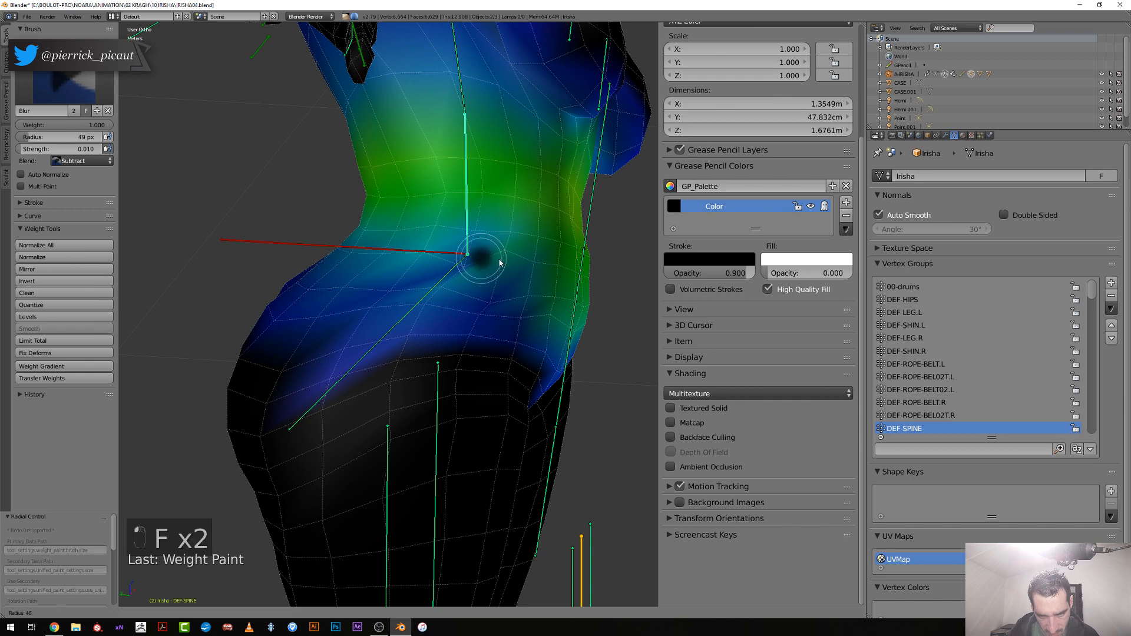
pyautogui.click(499, 256)
pyautogui.click(500, 254)
pyautogui.press('f')
pyautogui.click(495, 266)
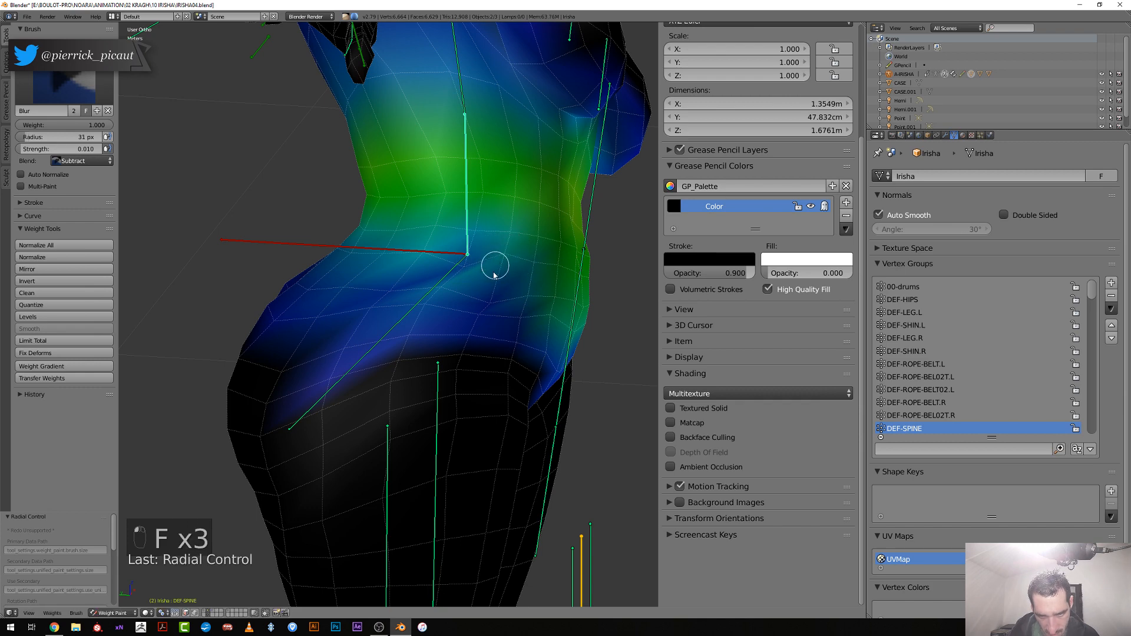
# Subtract DEF-SPINE weight on the side of the character's right hip, just above the thigh, with the 31 px brush
pyautogui.moveTo(495, 267); pyautogui.dragTo(466, 286, button='middle')
pyautogui.scroll(2, 465, 286)
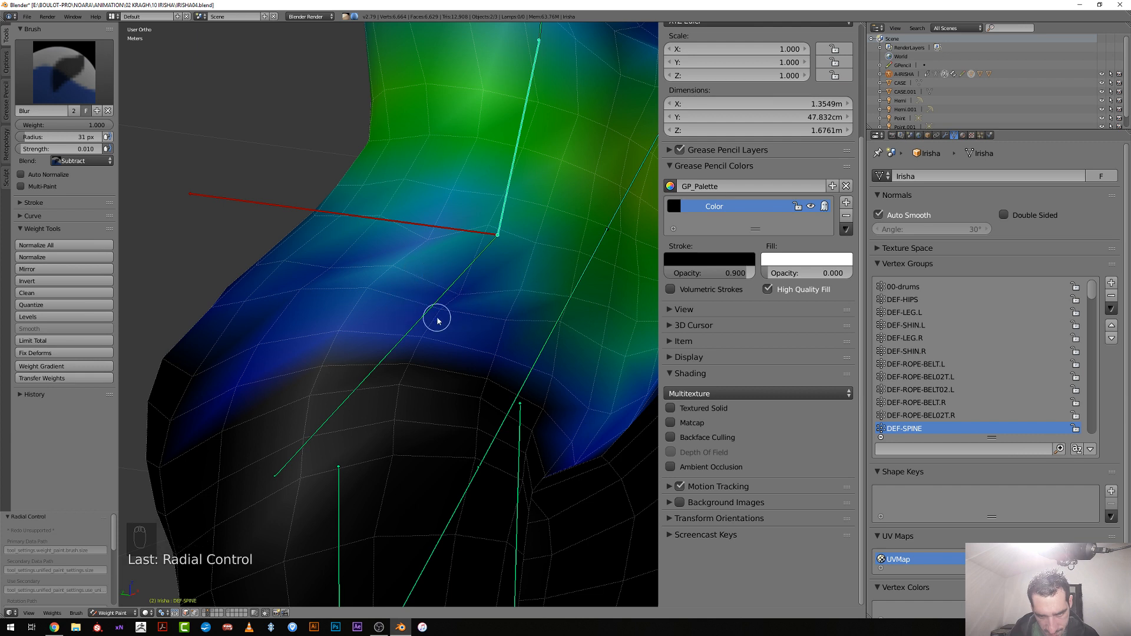
pyautogui.moveTo(437, 321)
pyautogui.mouseDown()
pyautogui.moveTo(444, 313)
pyautogui.moveTo(416, 313)
pyautogui.mouseUp()
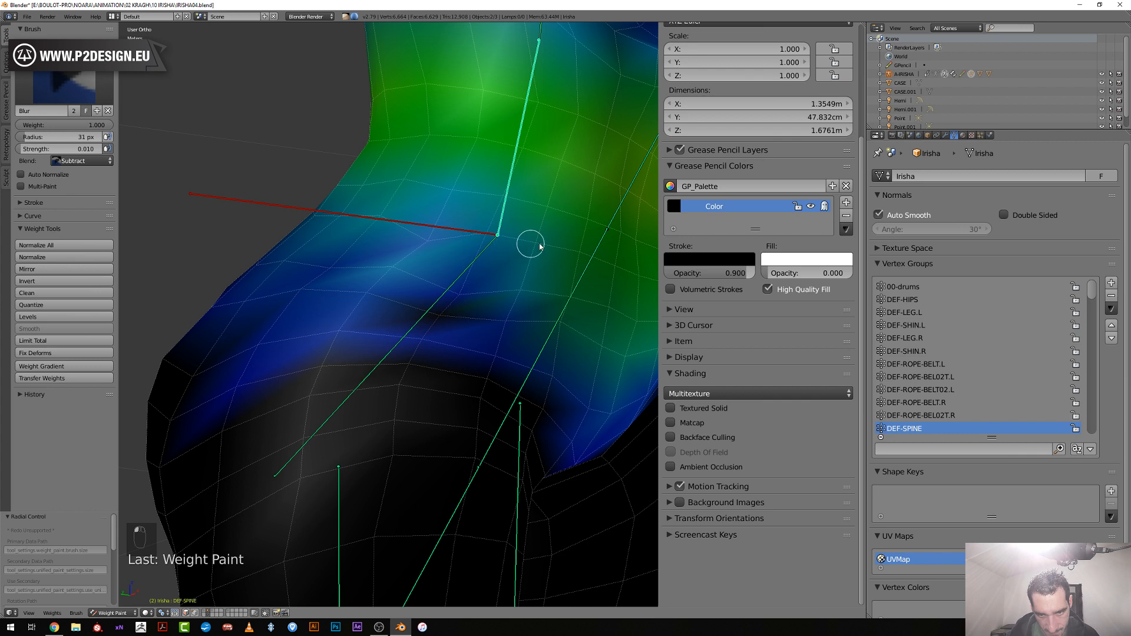
# Switch the brush blend mode to Mix and paint over the dark DEF-SPINE spot on the side of the right hip
pyautogui.click(83, 160)
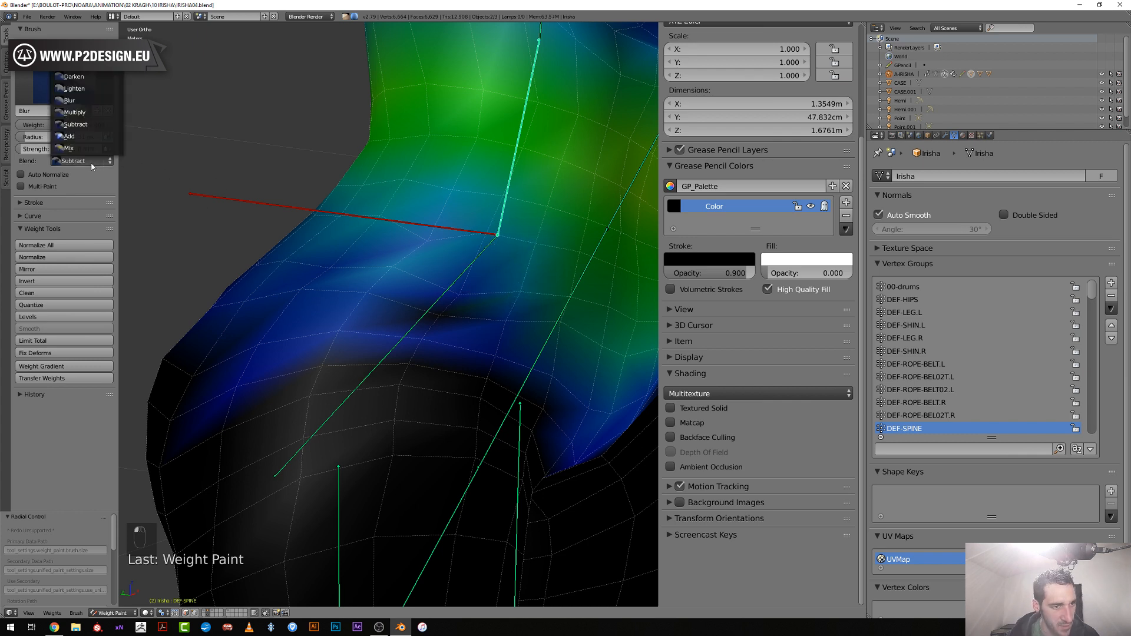
pyautogui.click(83, 147)
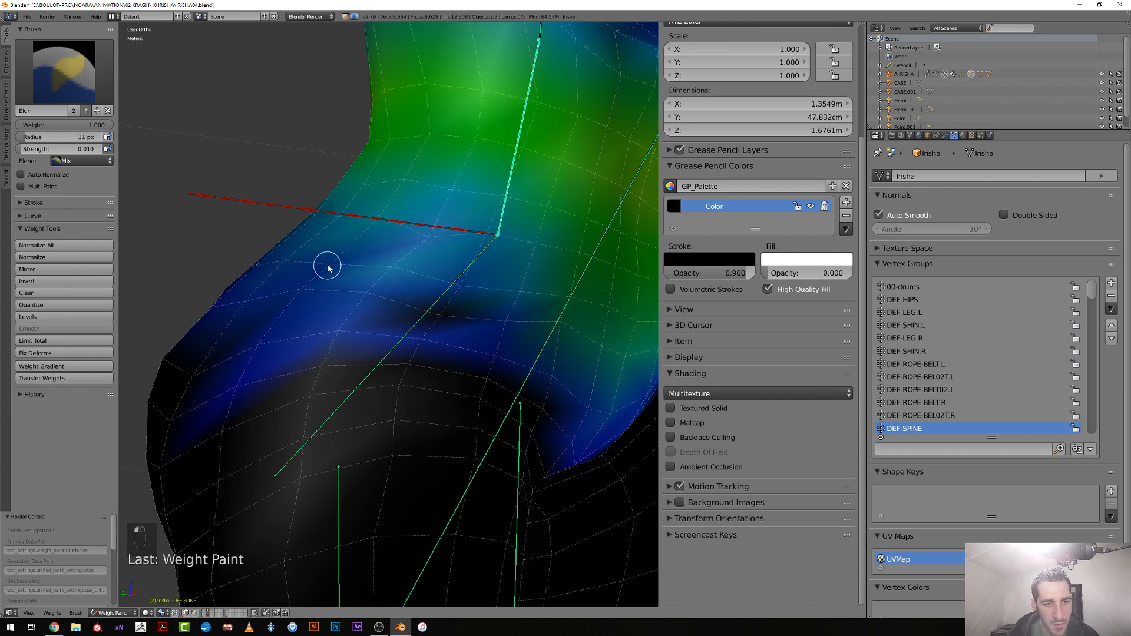
pyautogui.moveTo(434, 320); pyautogui.dragTo(441, 320)
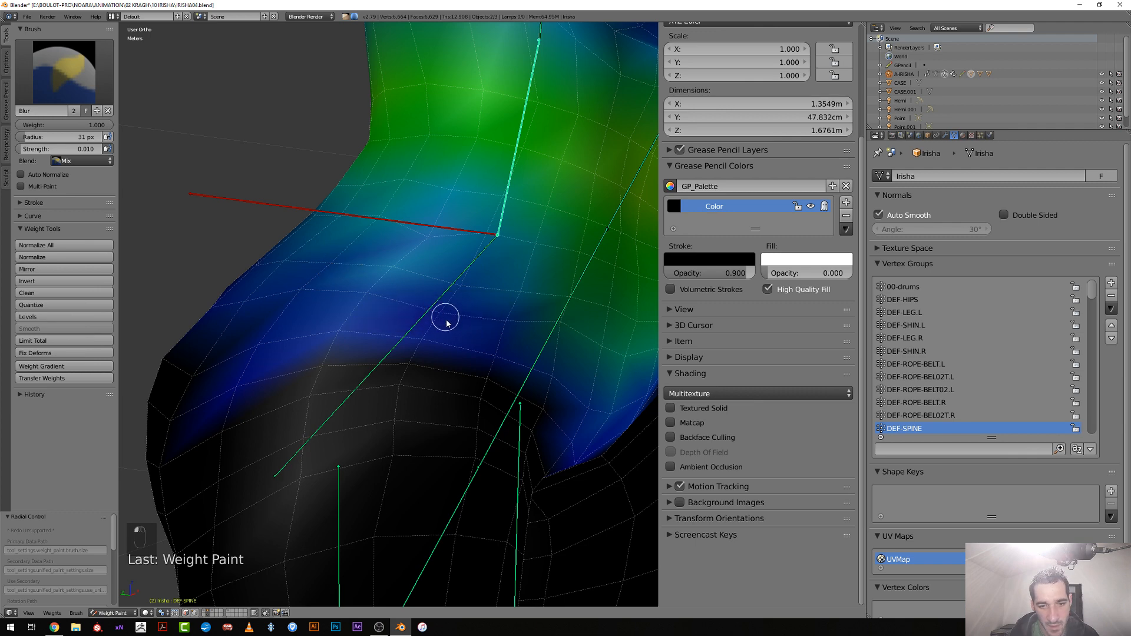
# Select the CTRL-SPINE control and rotate it about -54° in front view to bend the torso the opposite way
pyautogui.scroll(-8, 447, 323)
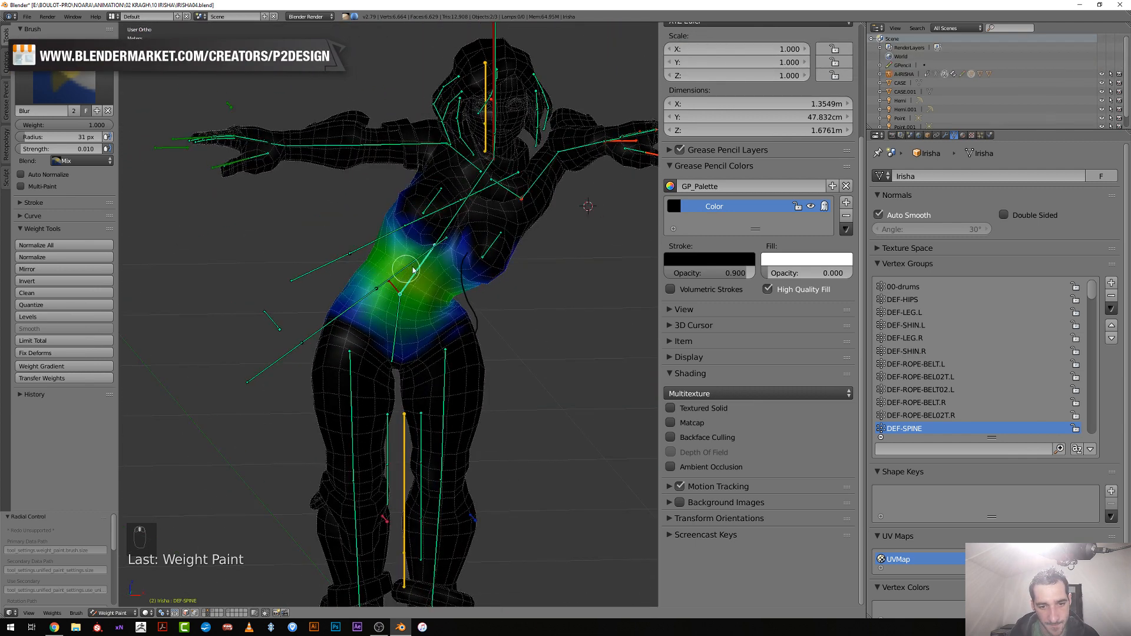
pyautogui.rightClick(416, 271)
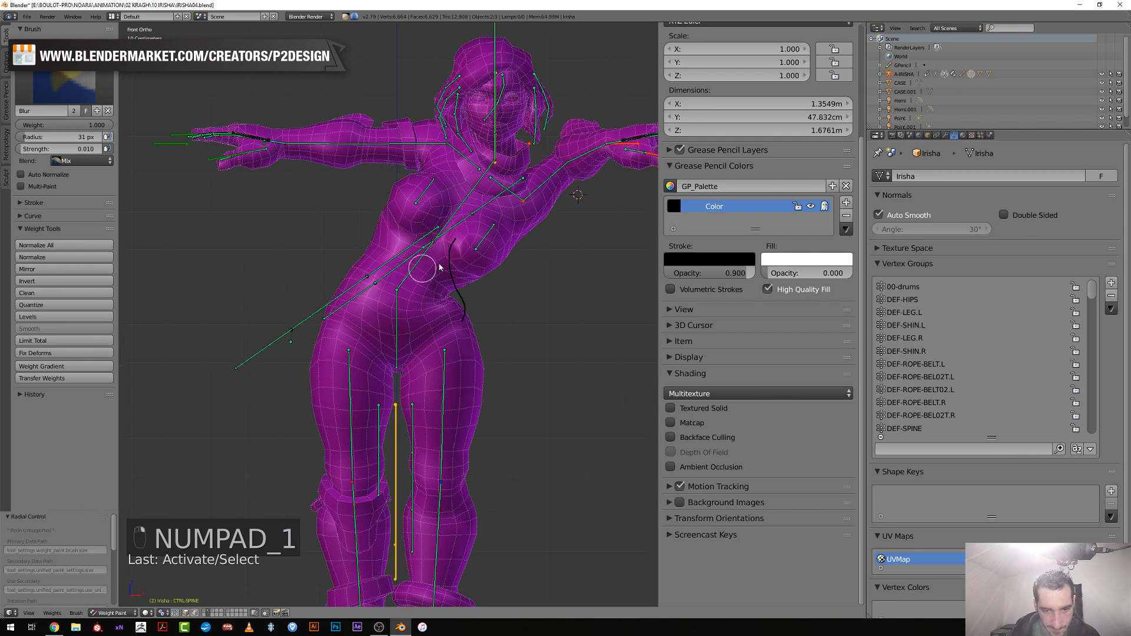
pyautogui.press('r')
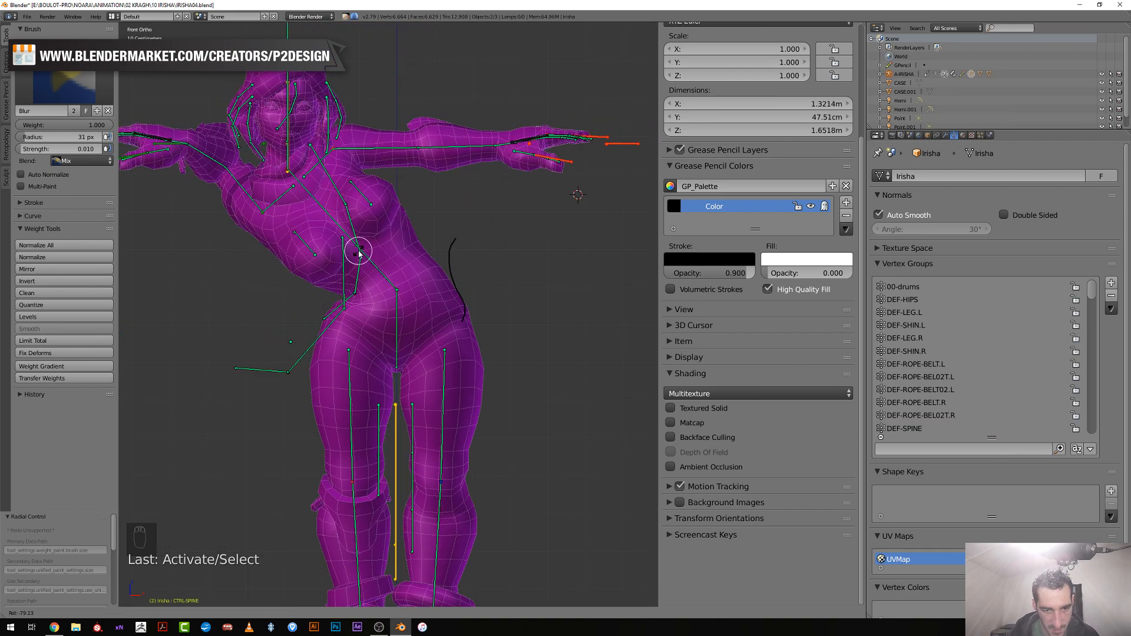
pyautogui.click(374, 248)
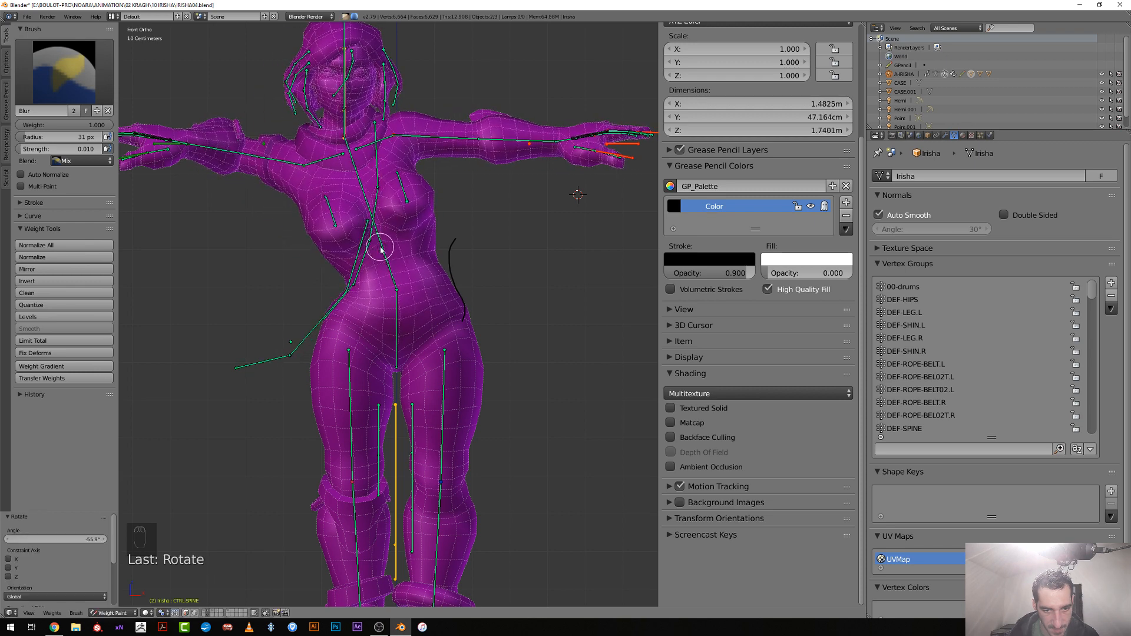
# Select the DEF-HIPS bone and dab its weight on the character's right waist with the Blur brush enlarged to 47 px
pyautogui.scroll(2, 386, 299)
pyautogui.rightClick(401, 299)
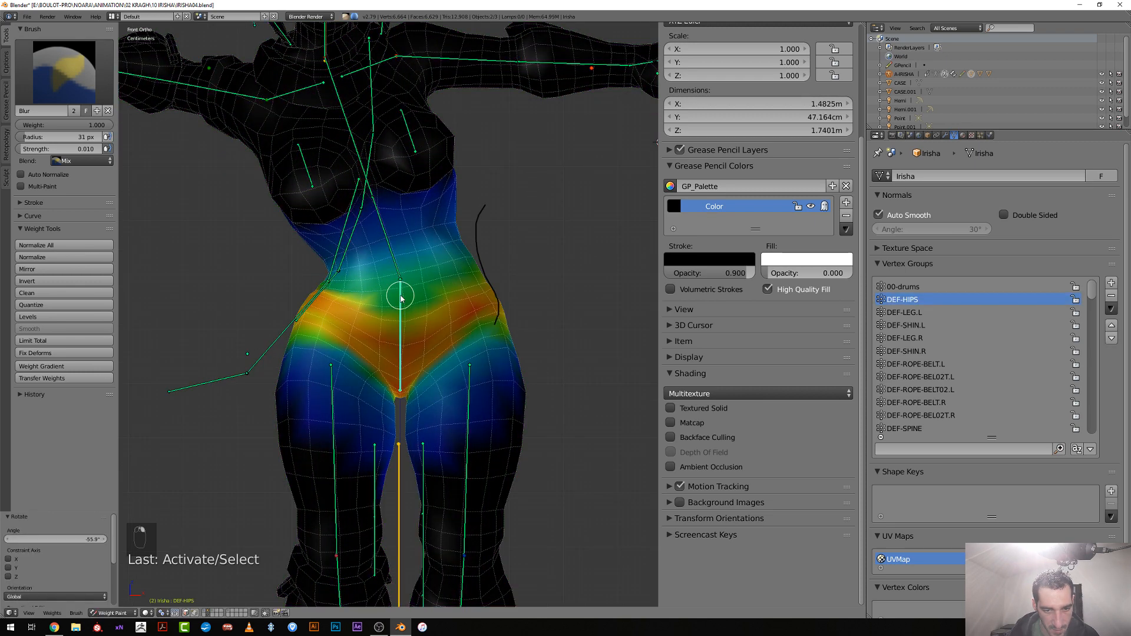
pyautogui.scroll(1, 399, 296)
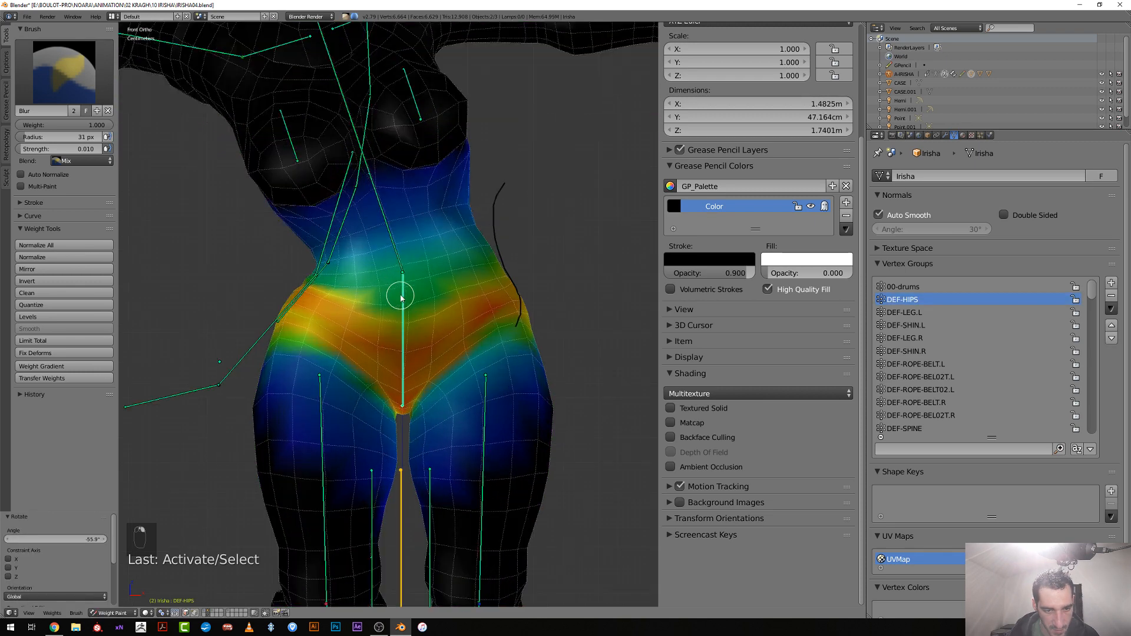
pyautogui.press('f')
pyautogui.click(331, 280)
pyautogui.click(333, 282)
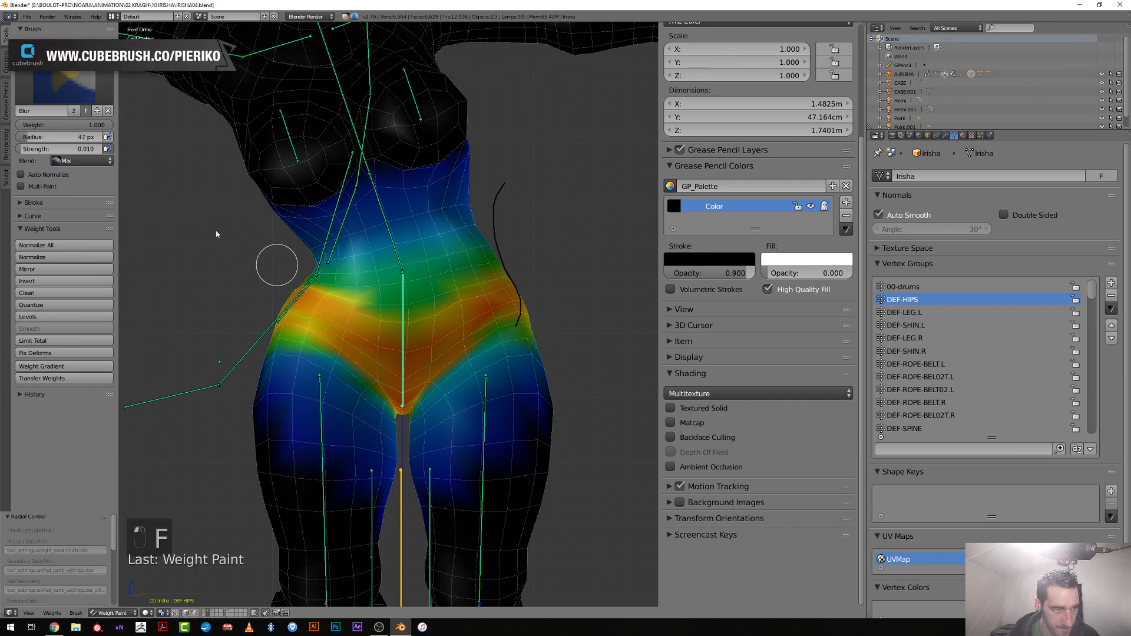
# Set the Blur brush strength to 0.05 and its radius to 17 px, and dab the DEF-HIPS weight at the right waist crease
pyautogui.click(84, 148)
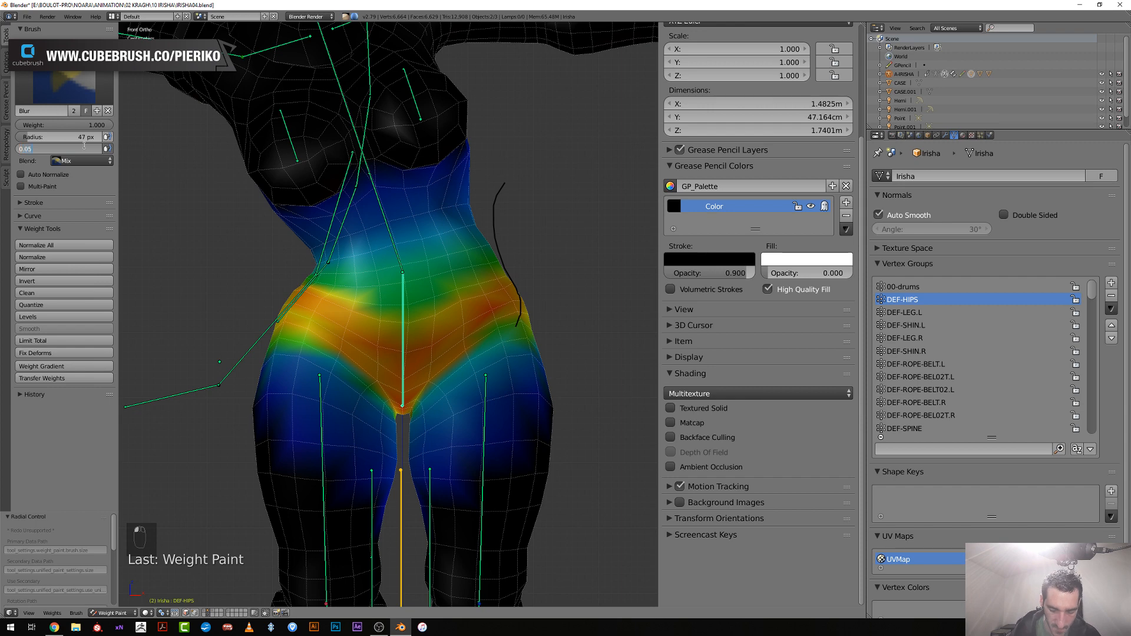
pyautogui.press('Return')
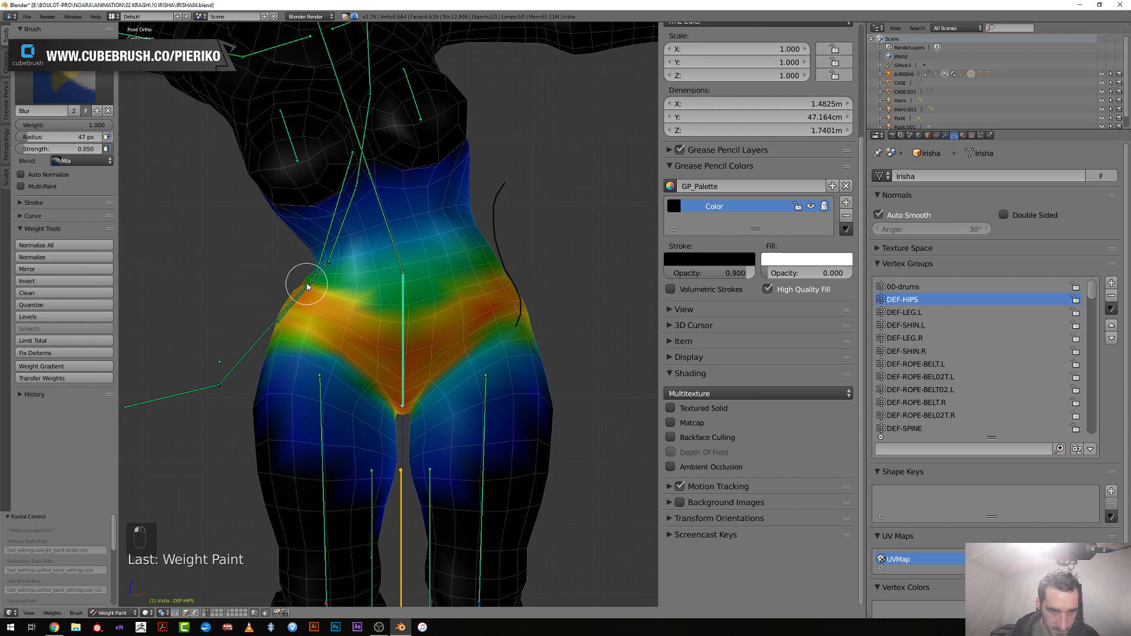
pyautogui.scroll(2, 307, 287)
pyautogui.press('f')
pyautogui.click(263, 262)
pyautogui.press('f')
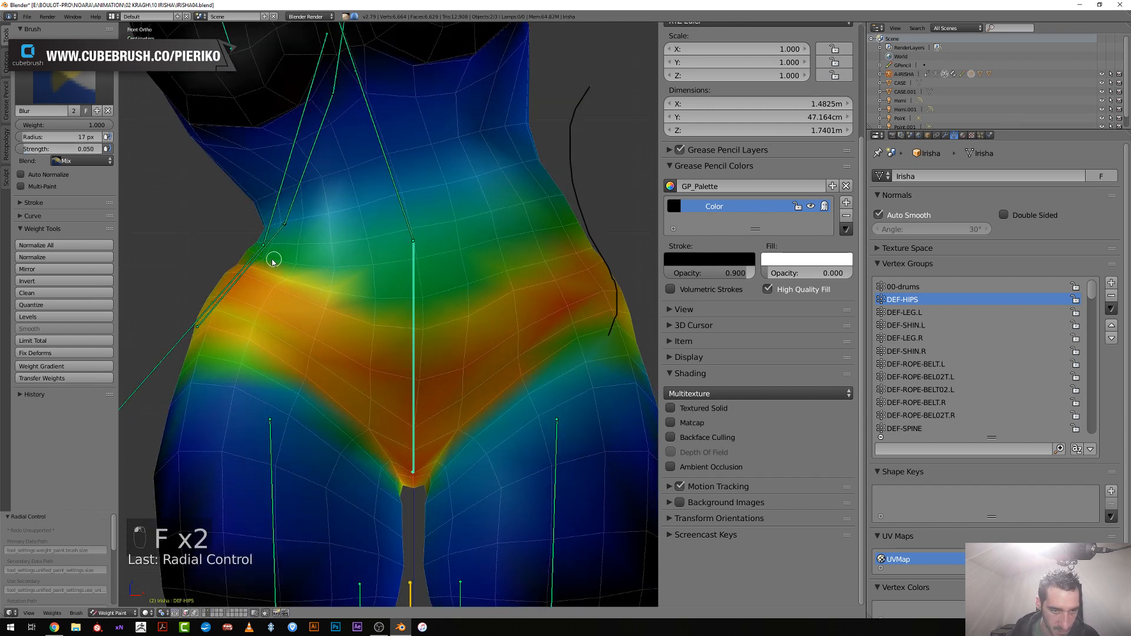
pyautogui.click(260, 258)
# Give the Blur brush a flat constant falloff curve and dab the right waist crease with a 22 px radius
pyautogui.click(23, 221)
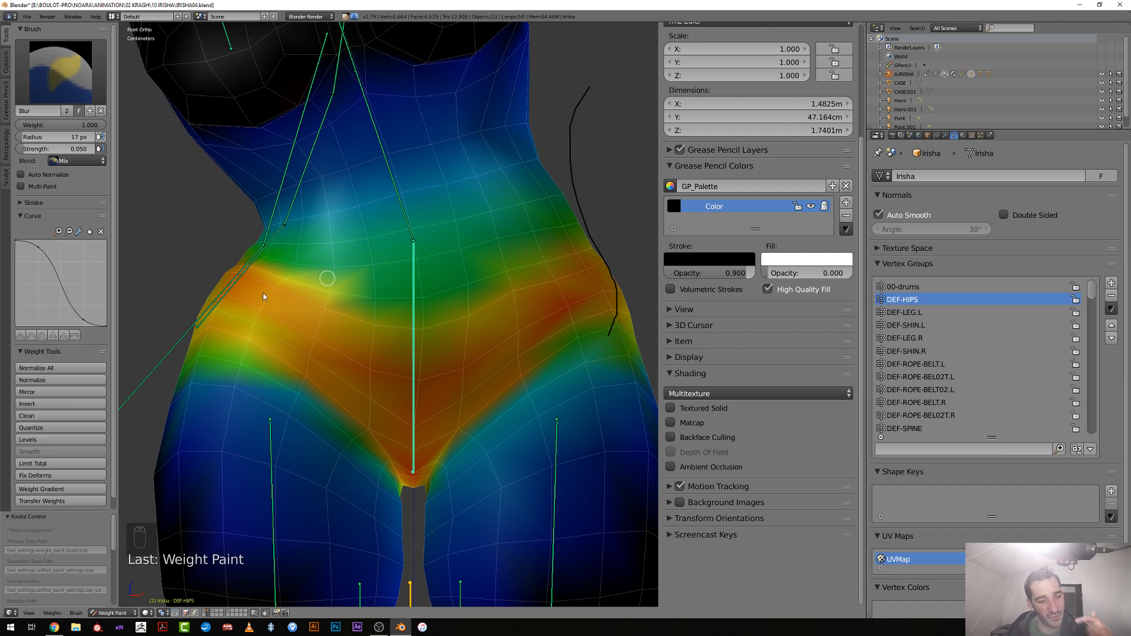
pyautogui.click(74, 335)
pyautogui.press('f')
pyautogui.click(260, 260)
pyautogui.click(264, 258)
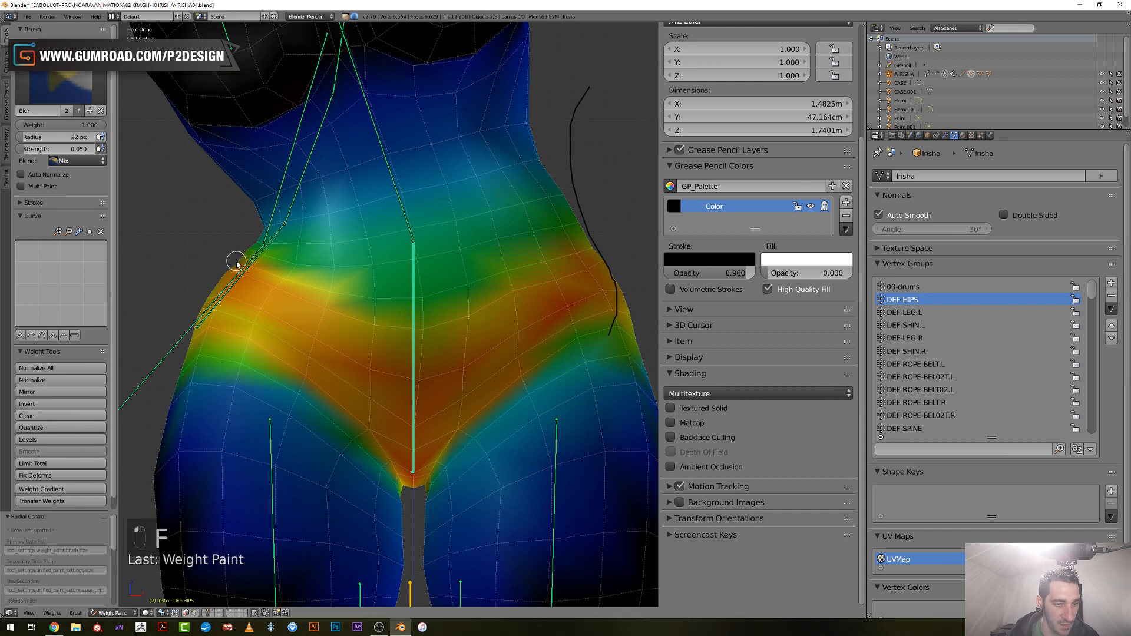
# Enlarge the brush to 43 px and blur the DEF-HIPS weight from the right waist crease towards the belly
pyautogui.press('f')
pyautogui.click(247, 253)
pyautogui.click(254, 244)
pyautogui.press('f')
pyautogui.click(275, 248)
pyautogui.click(277, 250)
pyautogui.press('f')
pyautogui.click(272, 252)
pyautogui.click(273, 252)
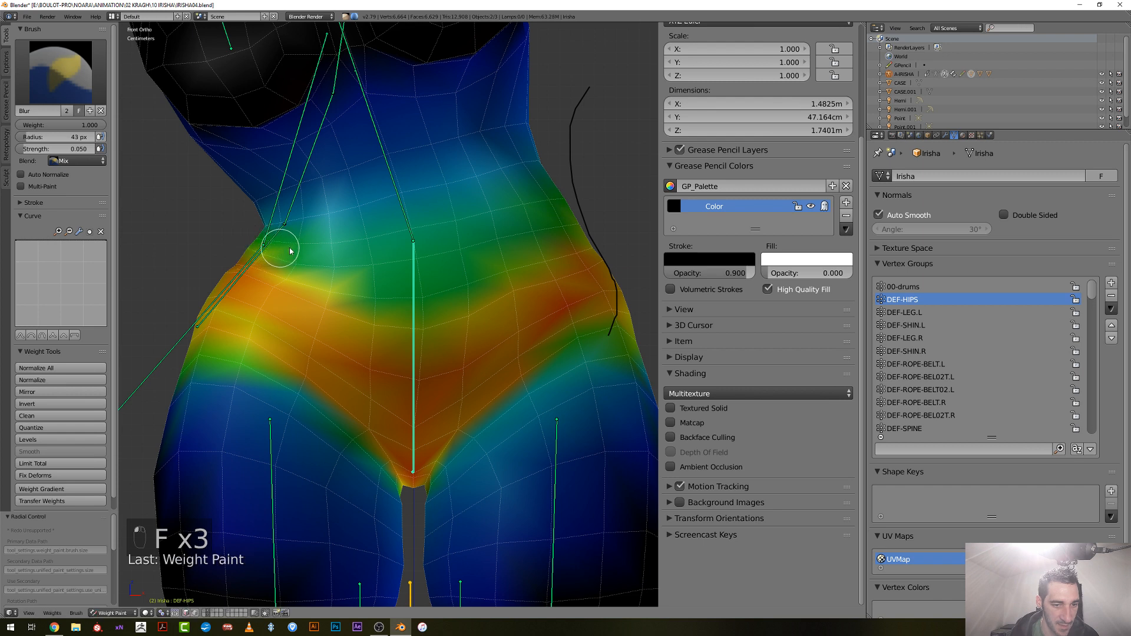
pyautogui.moveTo(290, 252); pyautogui.dragTo(330, 270)
# Shrink the brush to 31 px and blur the DEF-HIPS weight along the outer edge of the right hip
pyautogui.press('f')
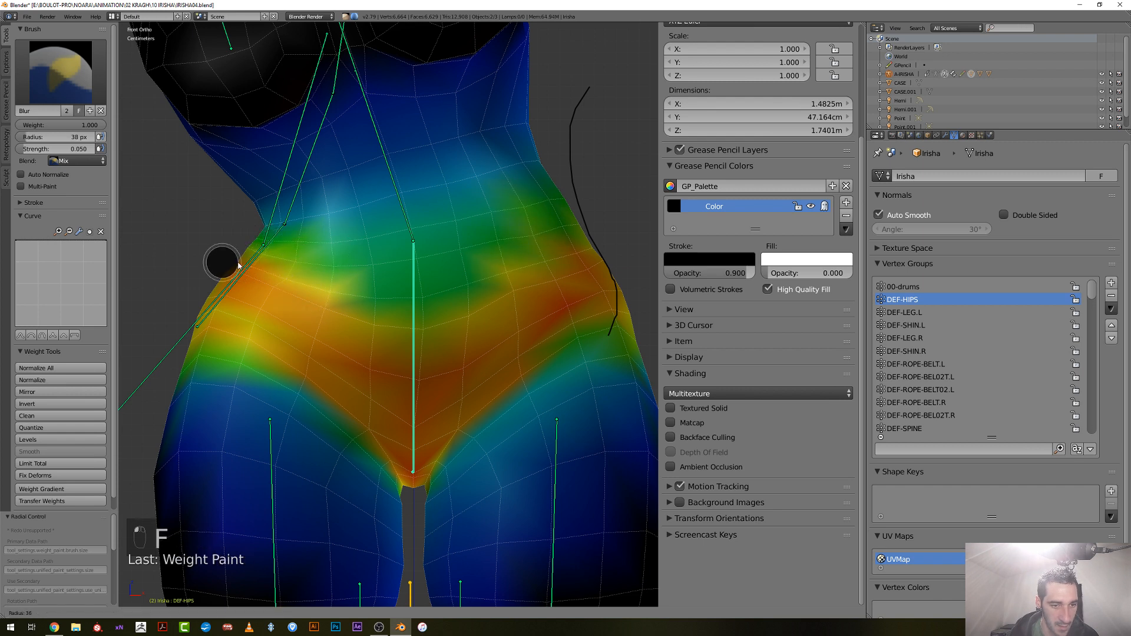
pyautogui.click(230, 264)
pyautogui.moveTo(228, 265); pyautogui.dragTo(224, 277)
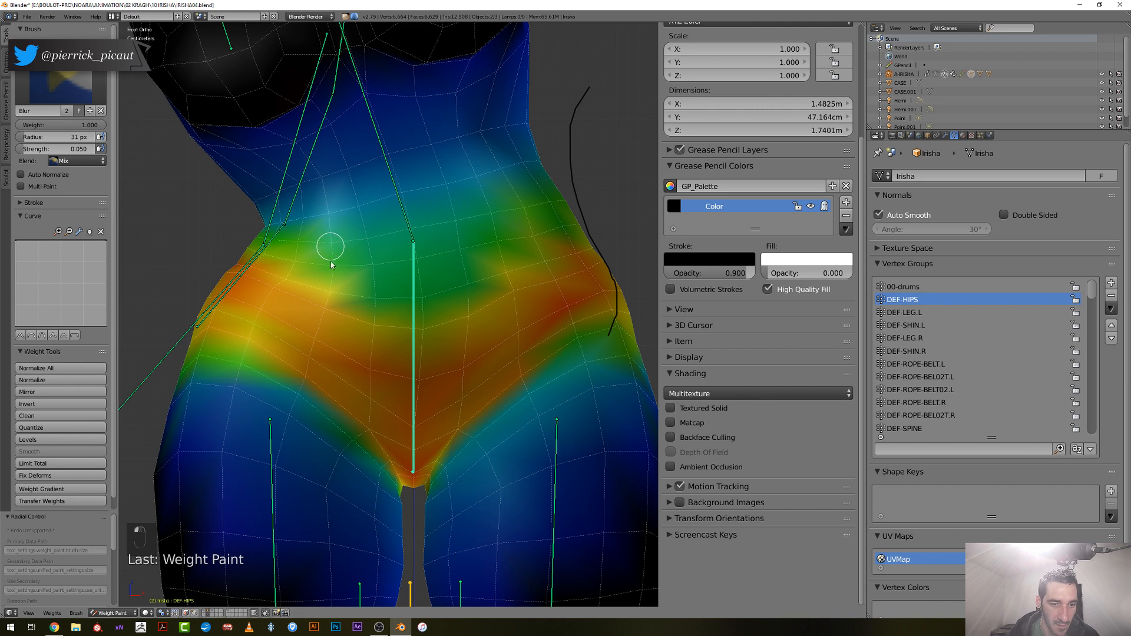
# Enlarge the brush to 56 px and blur the green DEF-HIPS area in the middle of the belly
pyautogui.press('f')
pyautogui.click(412, 296)
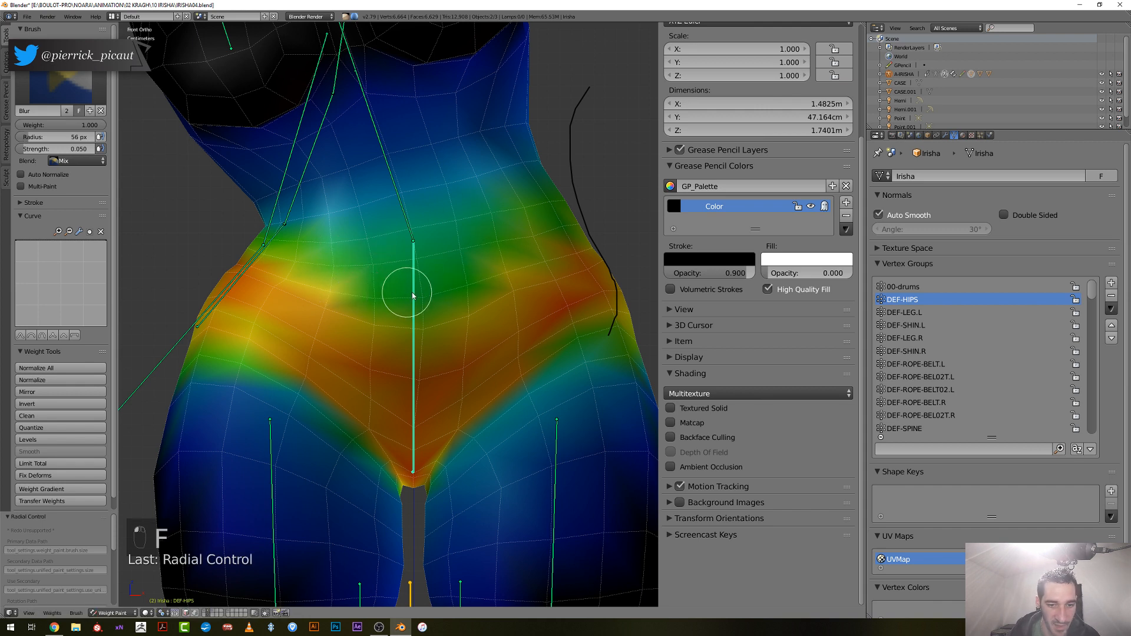
pyautogui.moveTo(413, 296)
pyautogui.mouseDown()
pyautogui.moveTo(459, 293)
pyautogui.moveTo(472, 245)
pyautogui.moveTo(361, 305)
pyautogui.mouseUp()
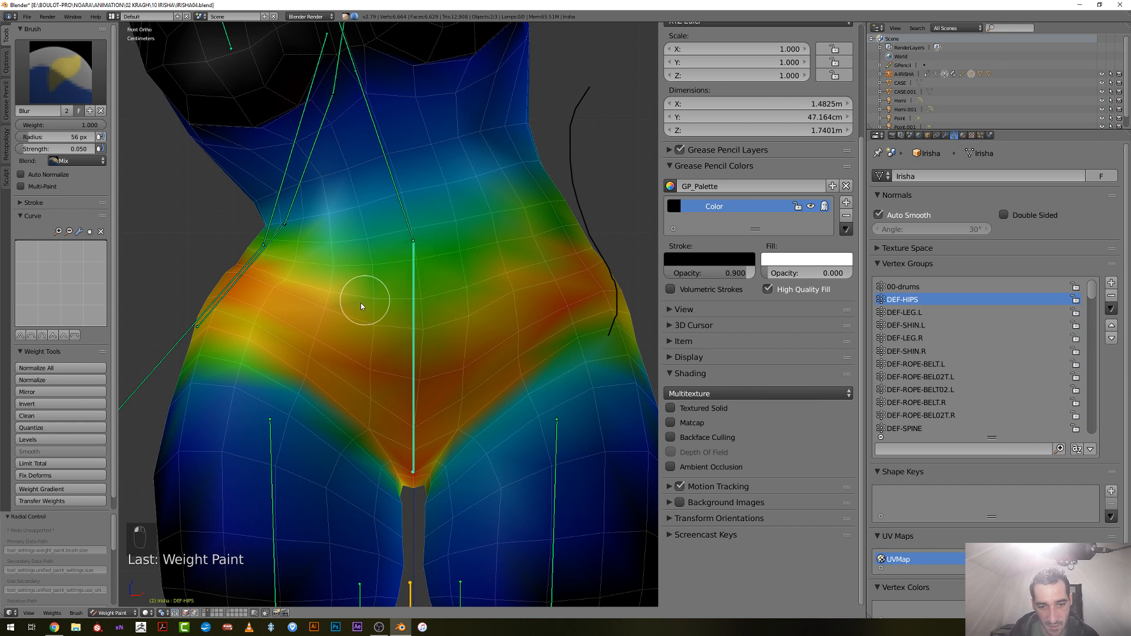
# Raise the brush strength to 0.1 and blur the DEF-HIPS weight across the whole belly on both sides of the hips bone
pyautogui.click(78, 150)
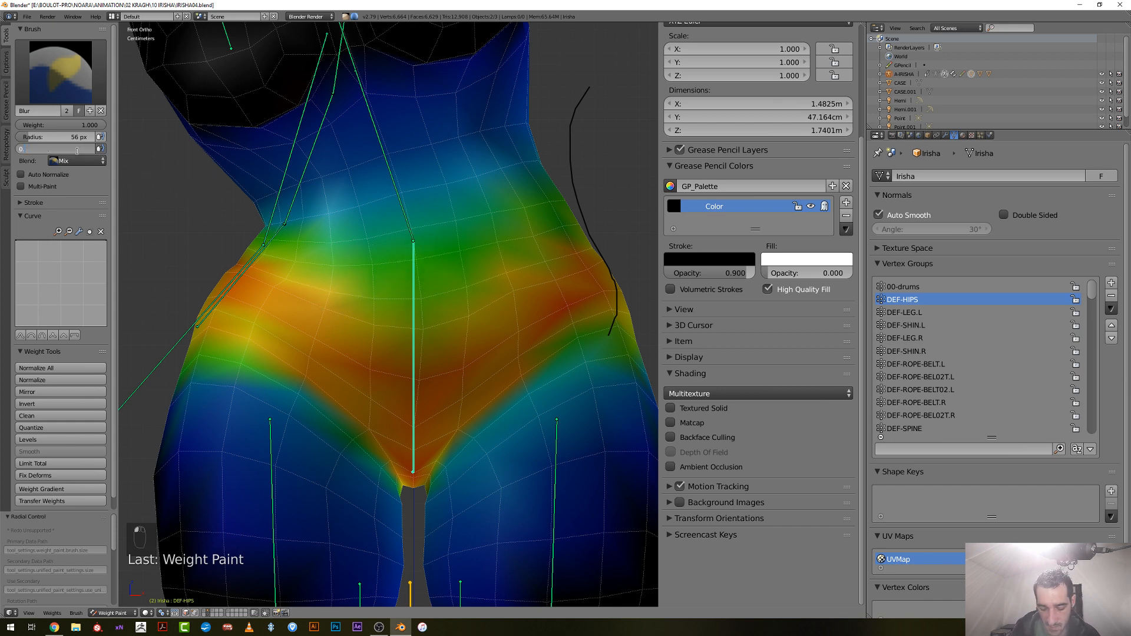
pyautogui.write('0.1')
pyautogui.press('Return')
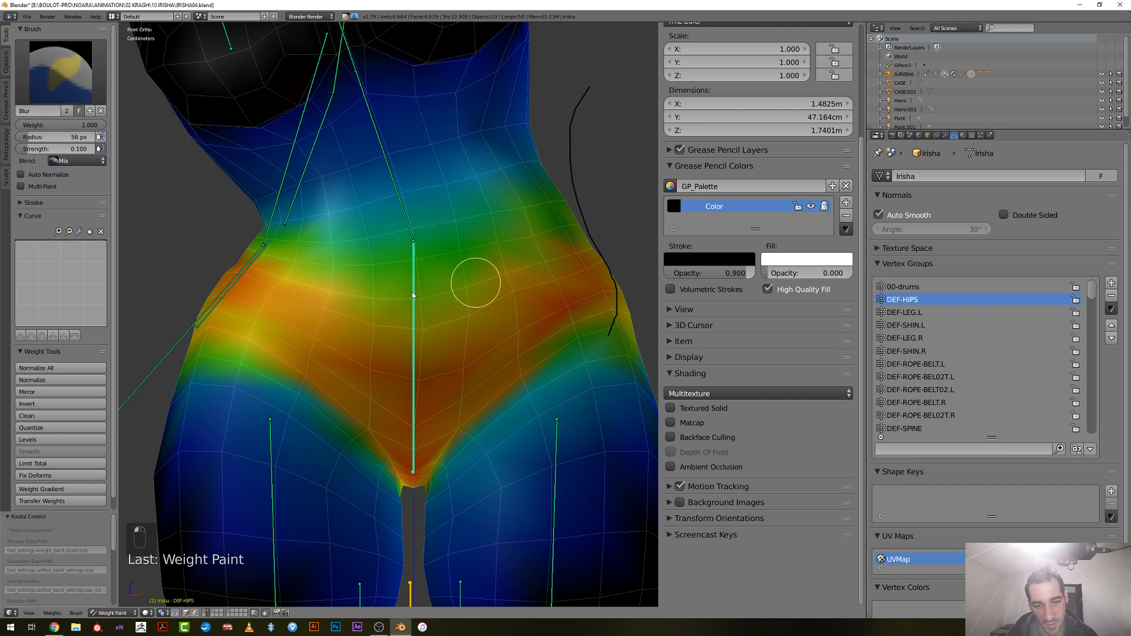
pyautogui.moveTo(394, 270)
pyautogui.mouseDown()
pyautogui.moveTo(345, 276)
pyautogui.moveTo(486, 278)
pyautogui.mouseUp()
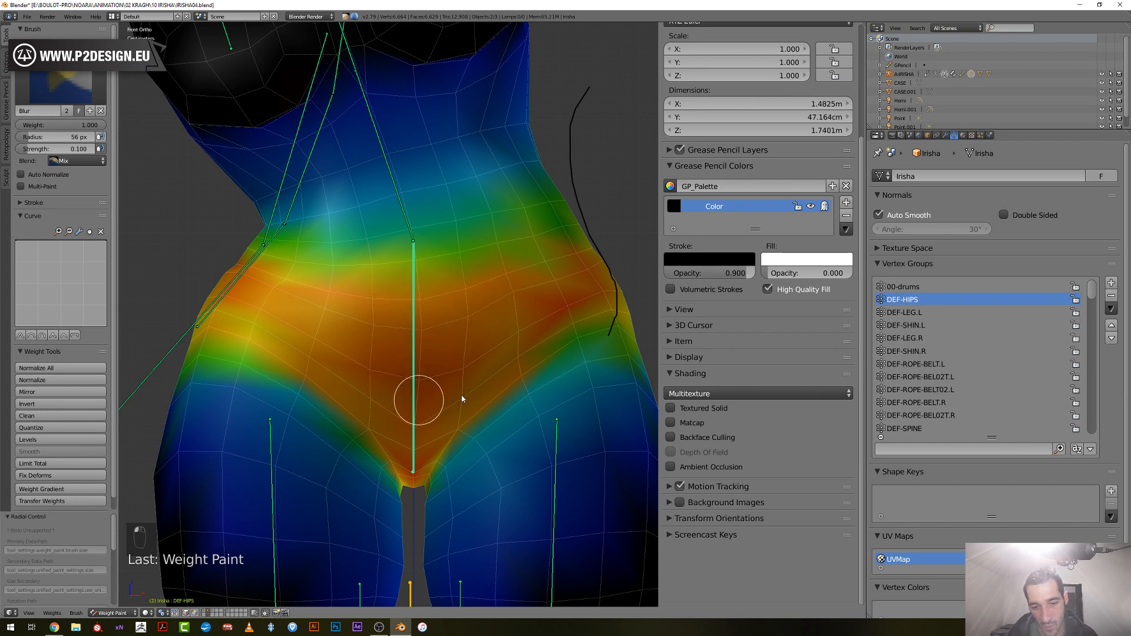
# Reduce the brush to 29 px and blur the upper DEF-HIPS weight border on the left side of the belly
pyautogui.moveTo(477, 341); pyautogui.dragTo(458, 306, button='middle')
pyautogui.press('f')
pyautogui.click(446, 303)
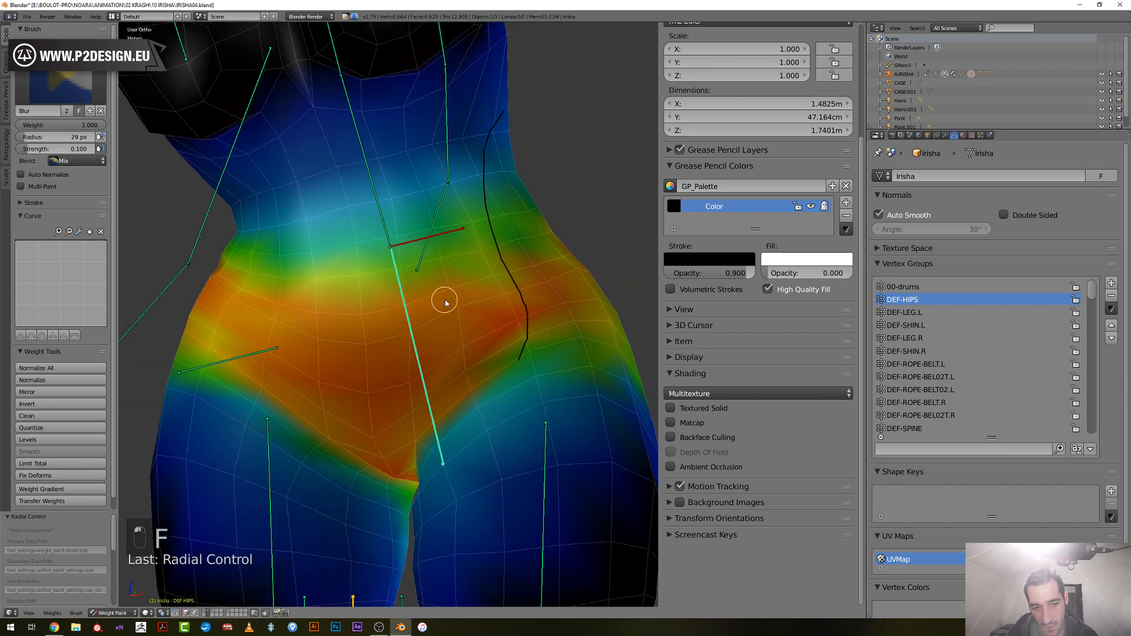
pyautogui.moveTo(492, 281); pyautogui.dragTo(495, 278)
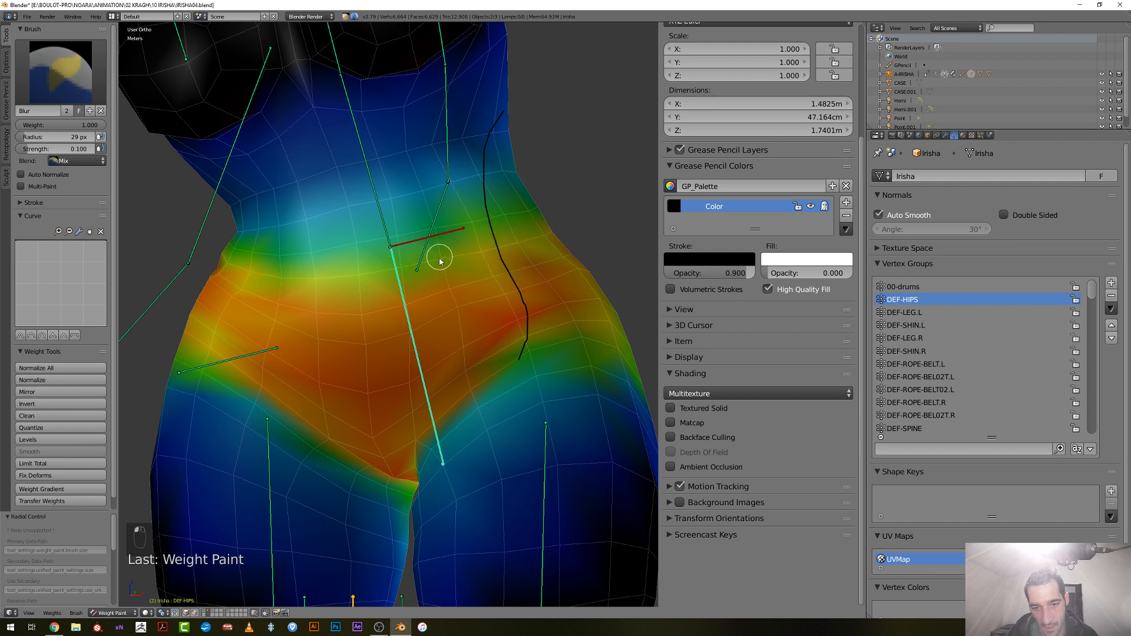
# View the right hip from the side and blur the DEF-HIPS weight below the waist, setting the brush to 24 px
pyautogui.moveTo(417, 286)
pyautogui.mouseDown(button='middle')
pyautogui.moveTo(354, 291)
pyautogui.moveTo(390, 301)
pyautogui.moveTo(403, 321)
pyautogui.mouseUp(button='middle')
pyautogui.press('f')
pyautogui.click(403, 321)
pyautogui.moveTo(403, 321); pyautogui.dragTo(398, 318)
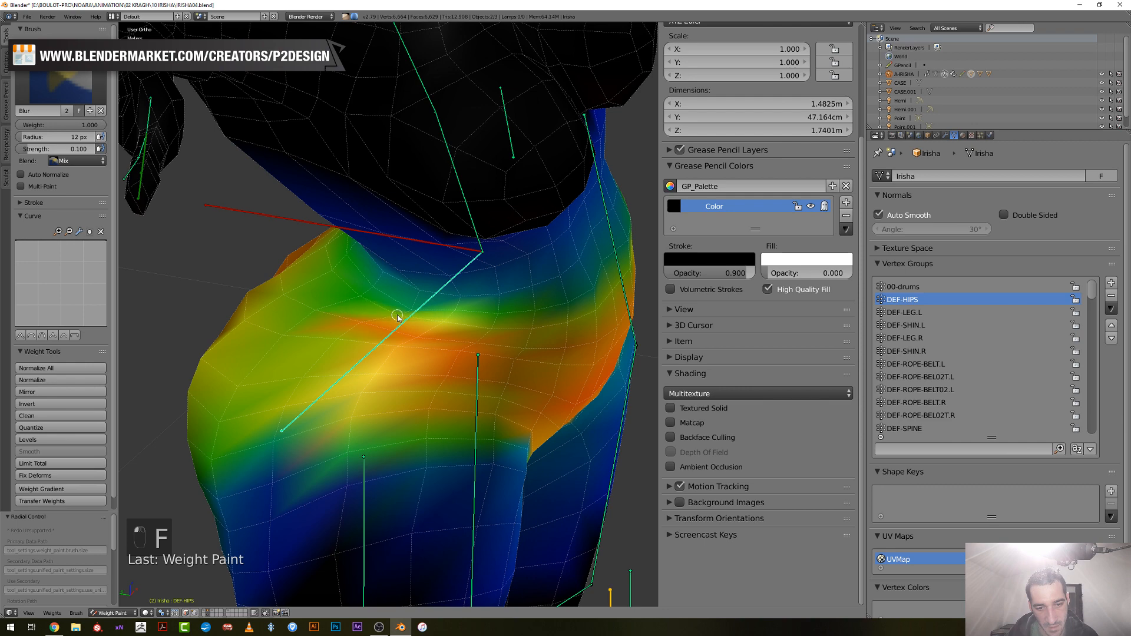
pyautogui.press('f')
pyautogui.click(413, 316)
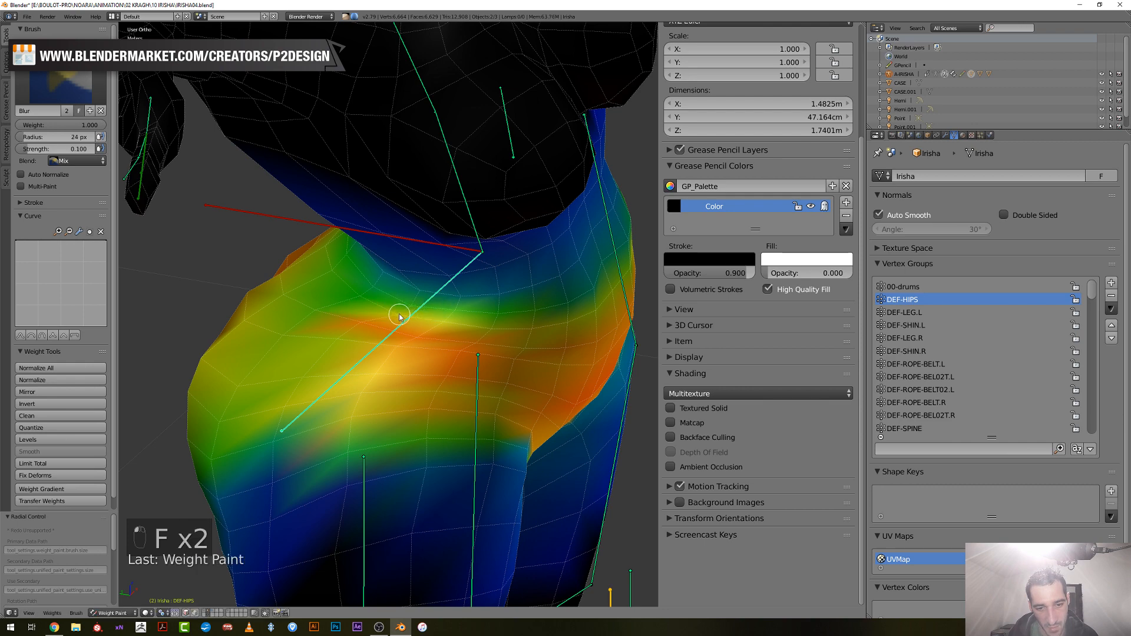
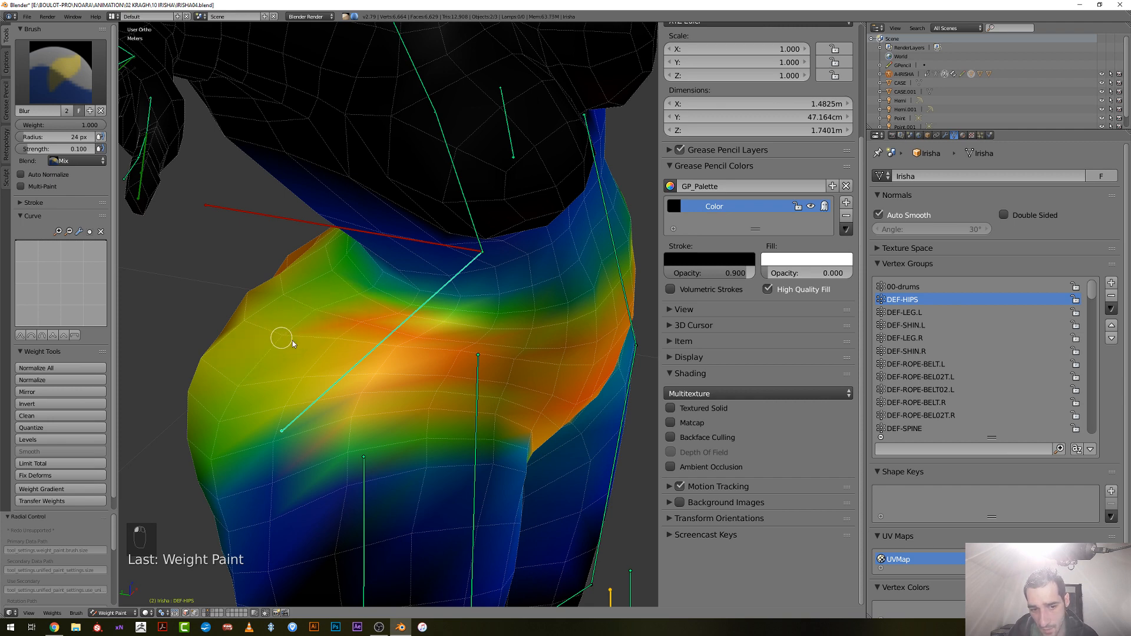
# Smooth the green-to-yellow DEF-HIPS transition along the right flank just below the waist with the 24 px brush
pyautogui.scroll(2, 448, 340)
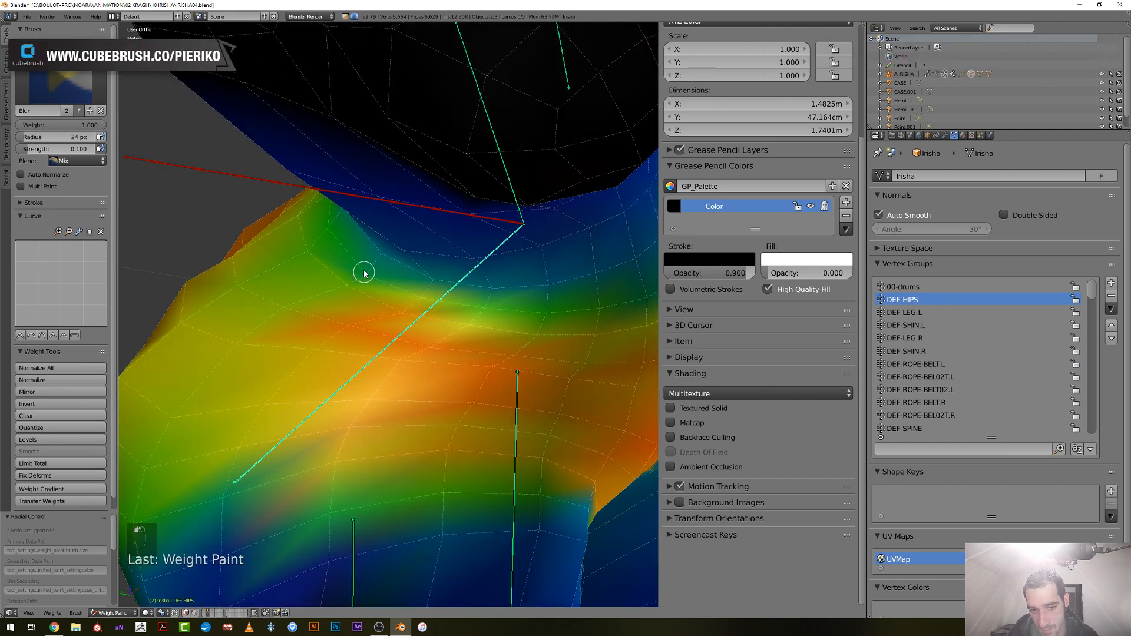
pyautogui.moveTo(364, 273)
pyautogui.mouseDown()
pyautogui.moveTo(348, 286)
pyautogui.moveTo(415, 316)
pyautogui.mouseUp()
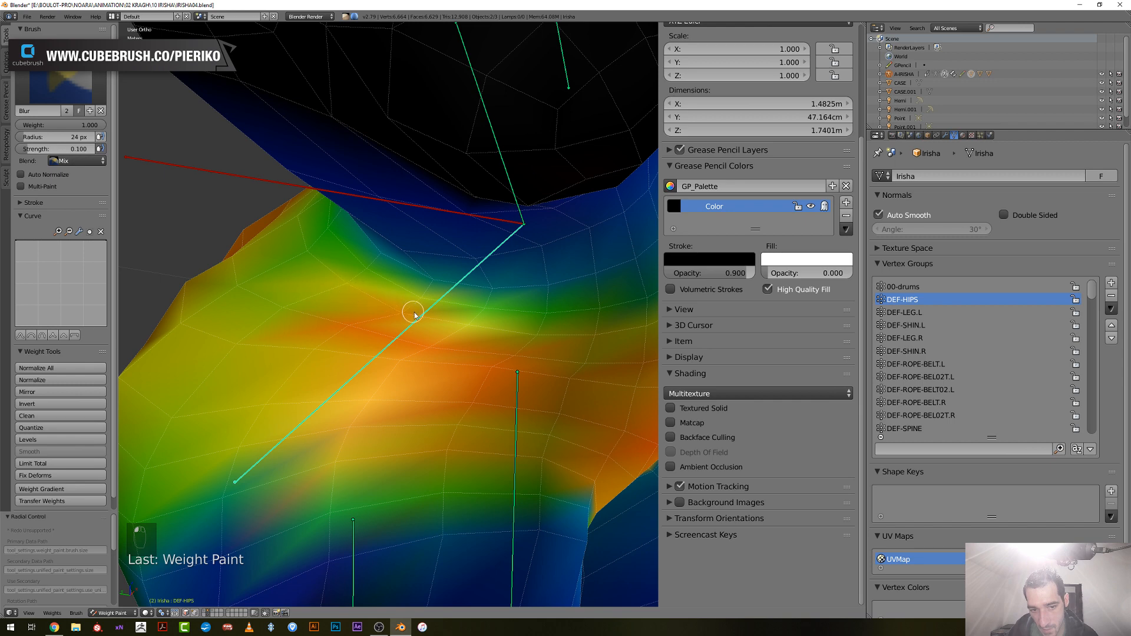
pyautogui.moveTo(483, 309); pyautogui.dragTo(483, 308)
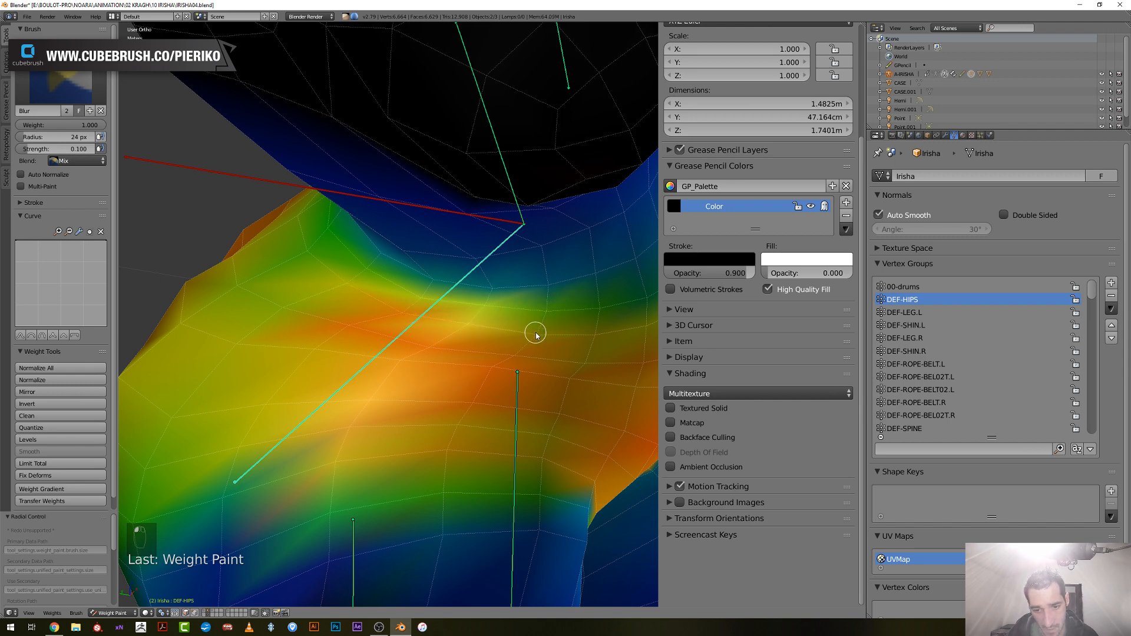
# Blur the DEF-HIPS weight at the front of the right hip crest, from the waist crease in towards the belly
pyautogui.scroll(-4, 536, 333)
pyautogui.moveTo(515, 356); pyautogui.dragTo(444, 349, button='middle')
pyautogui.scroll(3, 375, 334)
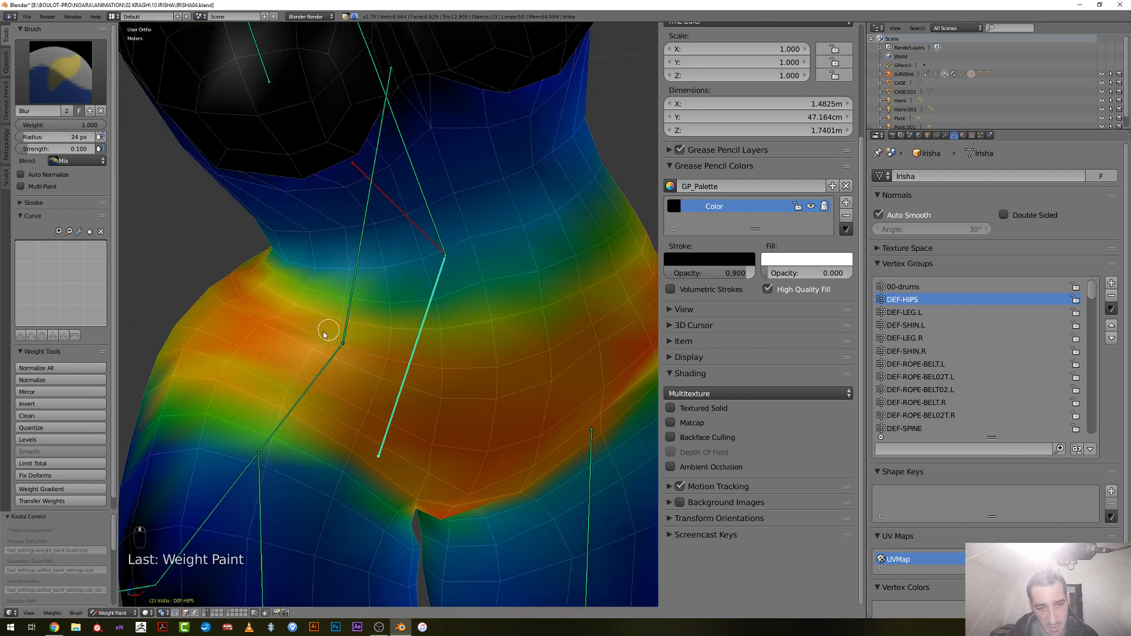
pyautogui.moveTo(324, 335); pyautogui.dragTo(202, 273, button='middle')
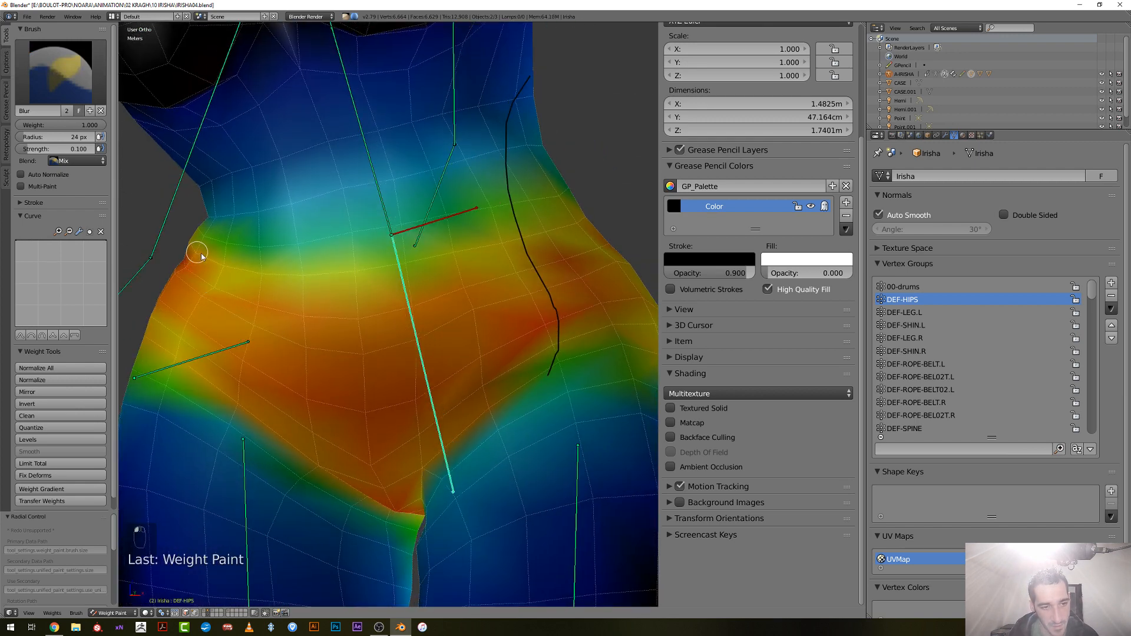
pyautogui.moveTo(201, 254)
pyautogui.mouseDown()
pyautogui.moveTo(228, 262)
pyautogui.moveTo(218, 283)
pyautogui.moveTo(254, 301)
pyautogui.moveTo(288, 296)
pyautogui.mouseUp()
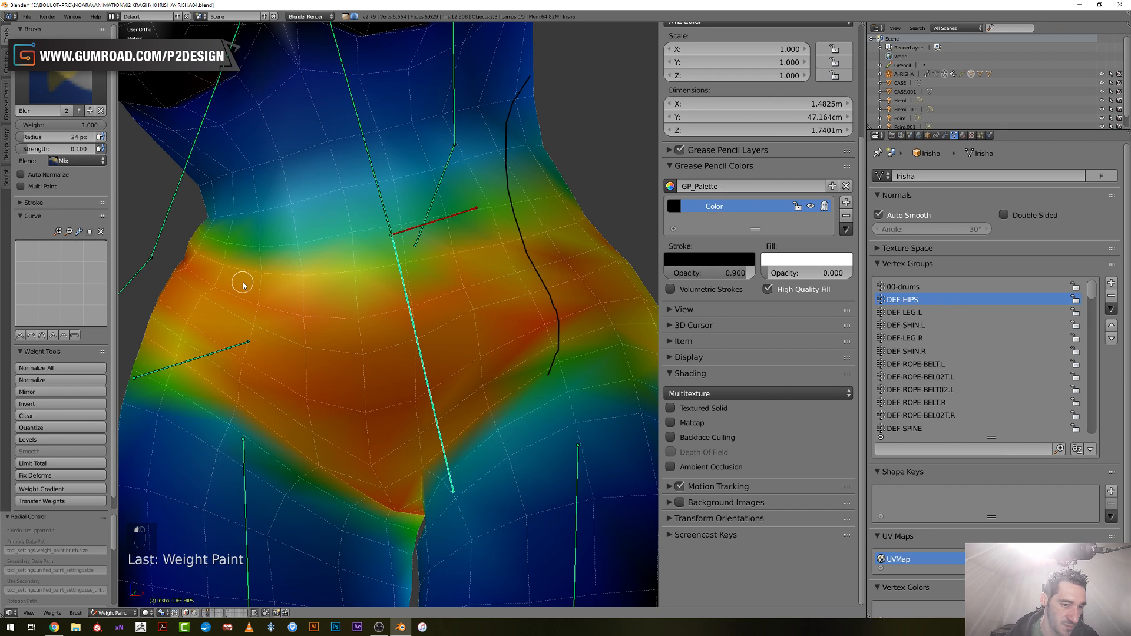
# Enlarge the brush to 44 px and blur the DEF-HIPS weight across the front of the right hip
pyautogui.moveTo(242, 284); pyautogui.dragTo(284, 289, button='middle')
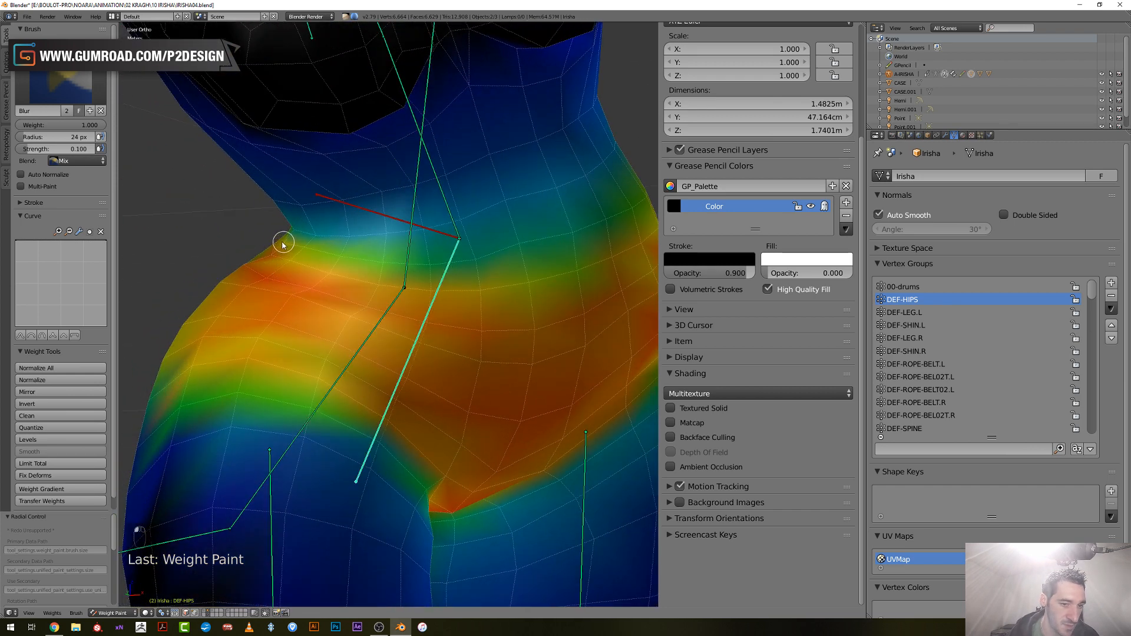
pyautogui.moveTo(249, 256)
pyautogui.mouseDown(button='middle')
pyautogui.moveTo(259, 293)
pyautogui.moveTo(270, 289)
pyautogui.moveTo(301, 330)
pyautogui.mouseUp(button='middle')
pyautogui.scroll(-2, 353, 365)
pyautogui.moveTo(365, 383); pyautogui.dragTo(362, 336, button='middle')
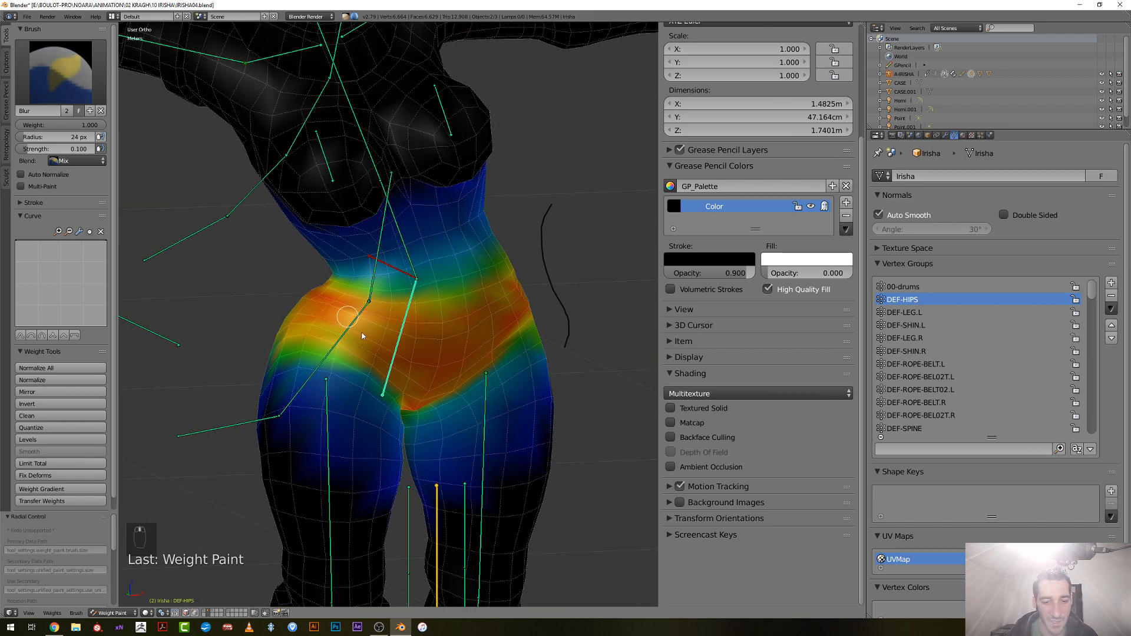
pyautogui.scroll(2, 362, 336)
pyautogui.press('f')
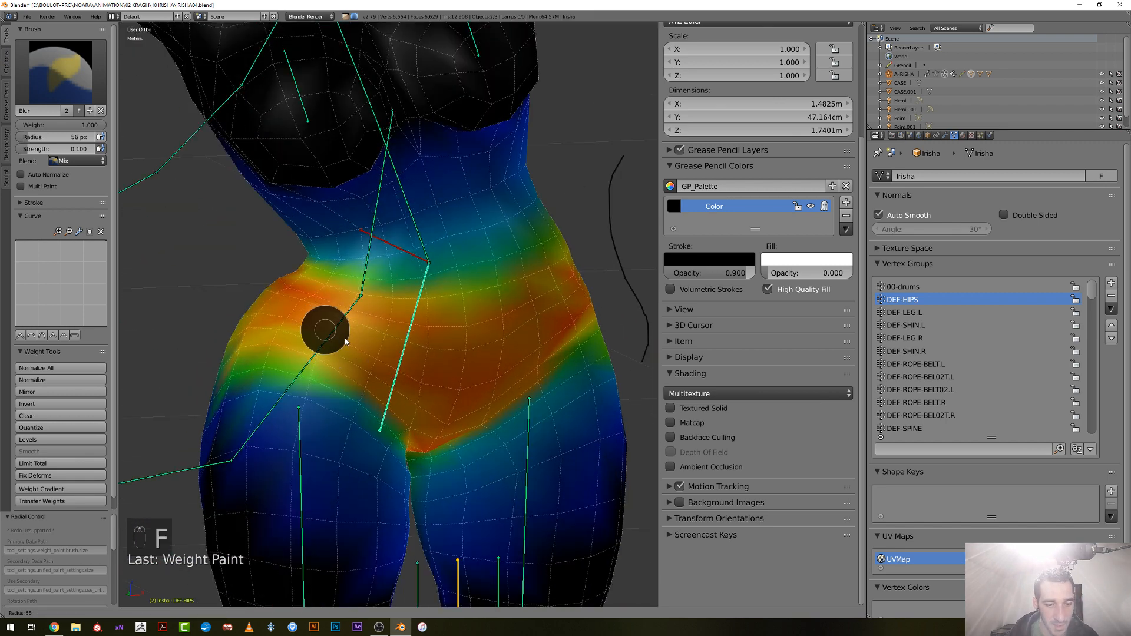
pyautogui.click(342, 337)
pyautogui.click(324, 335)
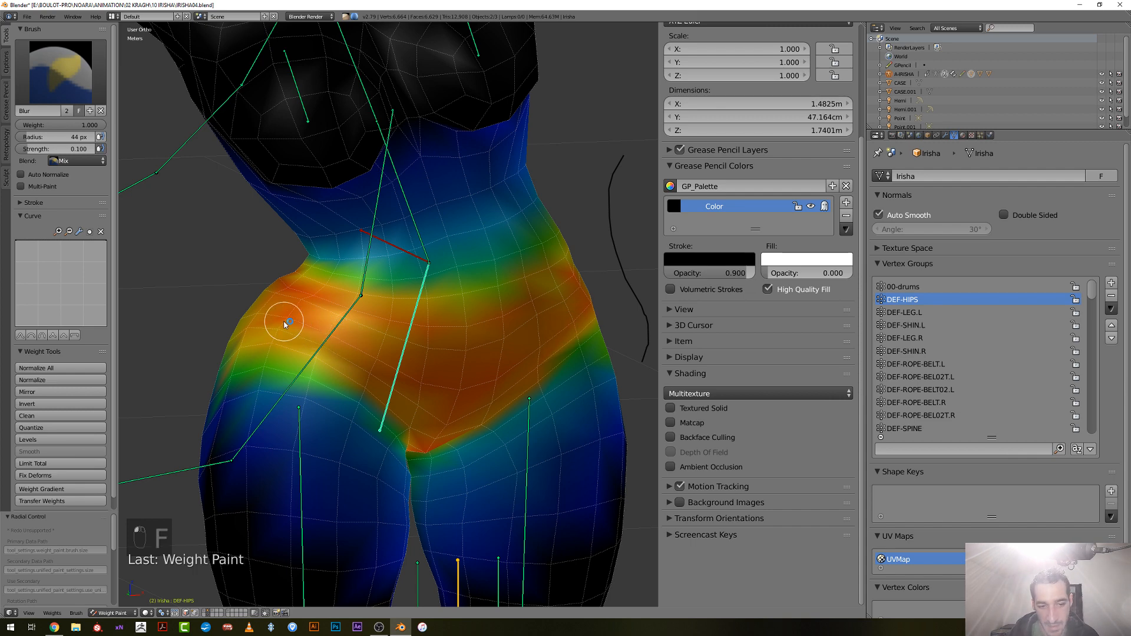
pyautogui.moveTo(284, 324)
pyautogui.mouseDown()
pyautogui.moveTo(253, 324)
pyautogui.moveTo(273, 293)
pyautogui.moveTo(330, 321)
pyautogui.mouseUp()
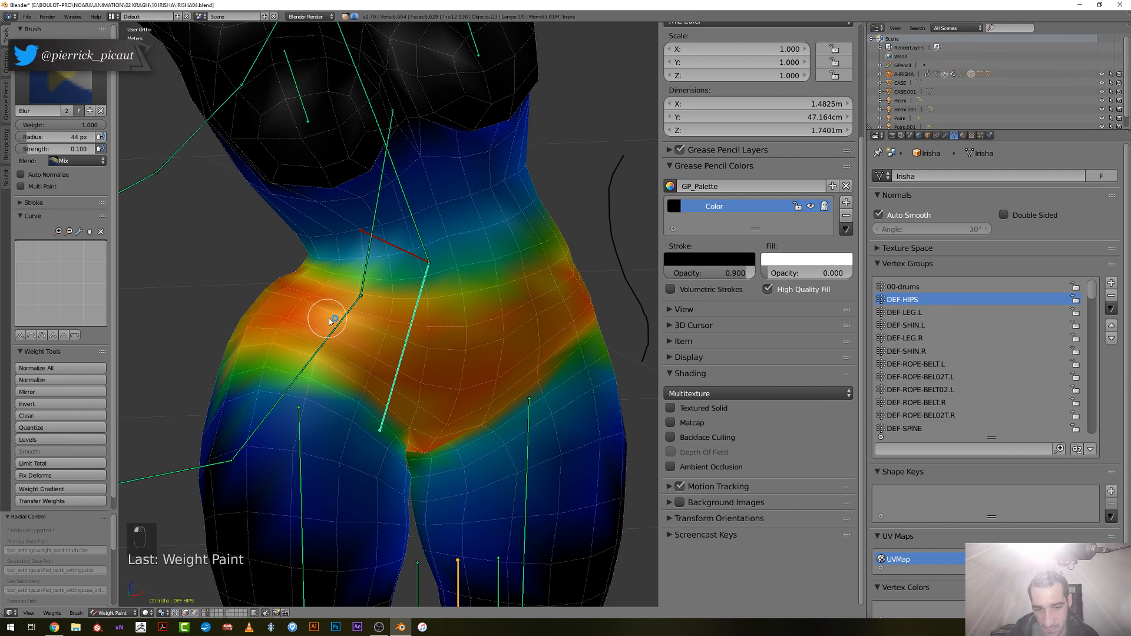
# Set the Blur brush radius to 41 px and smooth the DEF-HIPS weight across the lower belly from the right hip
pyautogui.moveTo(374, 324); pyautogui.dragTo(353, 320, button='middle')
pyautogui.press('f')
pyautogui.click(346, 311)
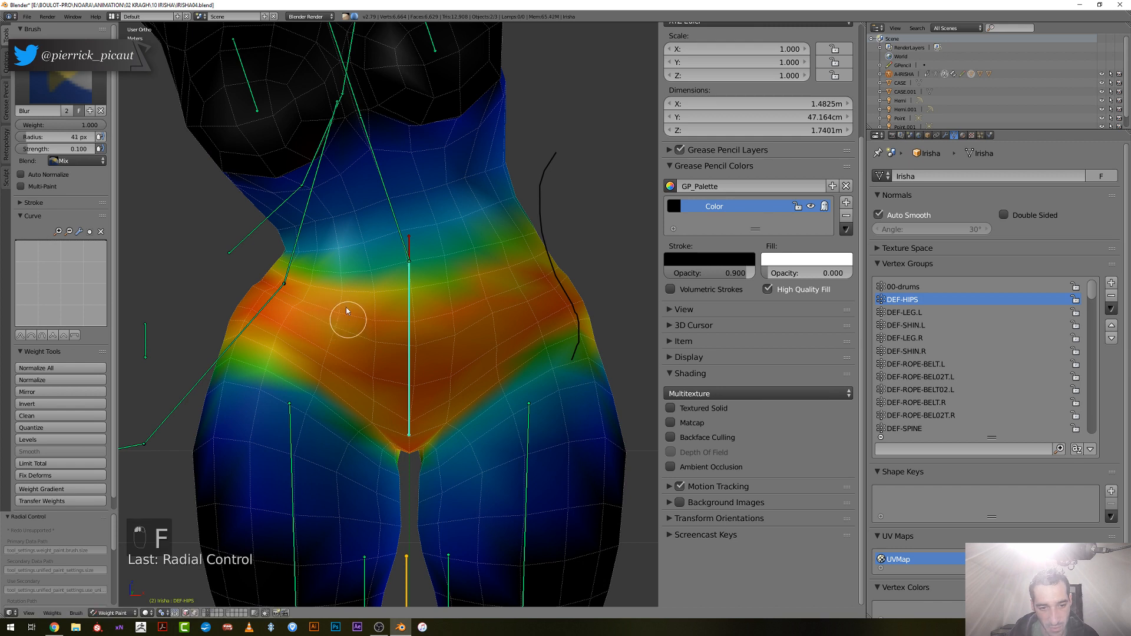
pyautogui.moveTo(347, 311)
pyautogui.mouseDown()
pyautogui.moveTo(349, 297)
pyautogui.moveTo(405, 290)
pyautogui.moveTo(412, 260)
pyautogui.moveTo(339, 274)
pyautogui.moveTo(369, 265)
pyautogui.moveTo(429, 260)
pyautogui.moveTo(455, 285)
pyautogui.mouseUp()
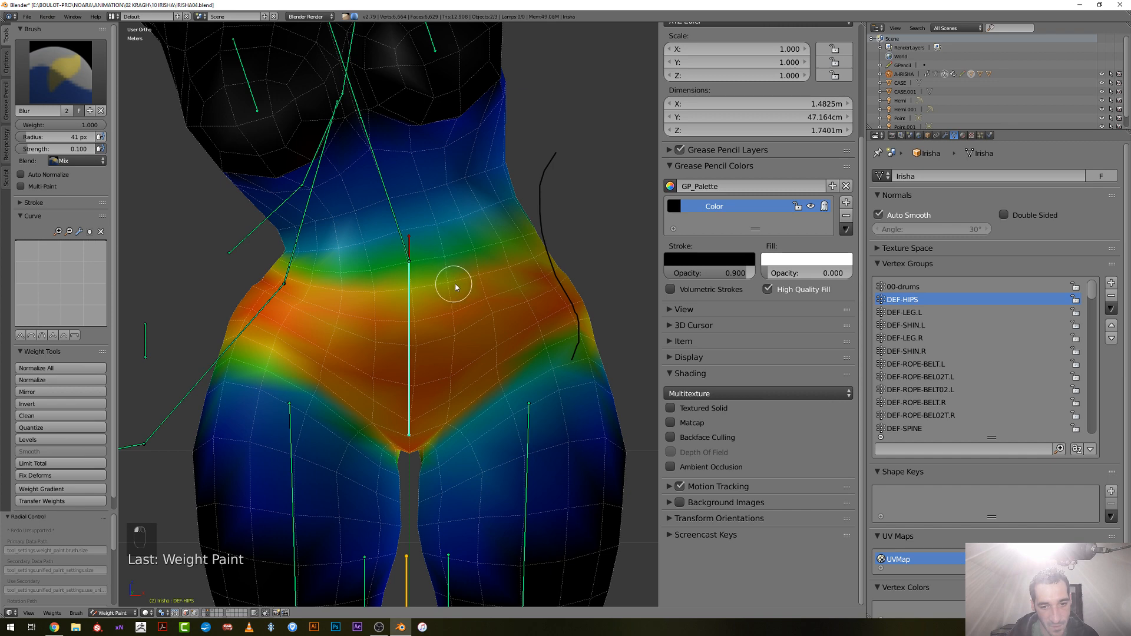
# Reduce the brush to 29 px and blur the DEF-HIPS weight on the front of the left hip below the waist
pyautogui.press('f')
pyautogui.click(512, 286)
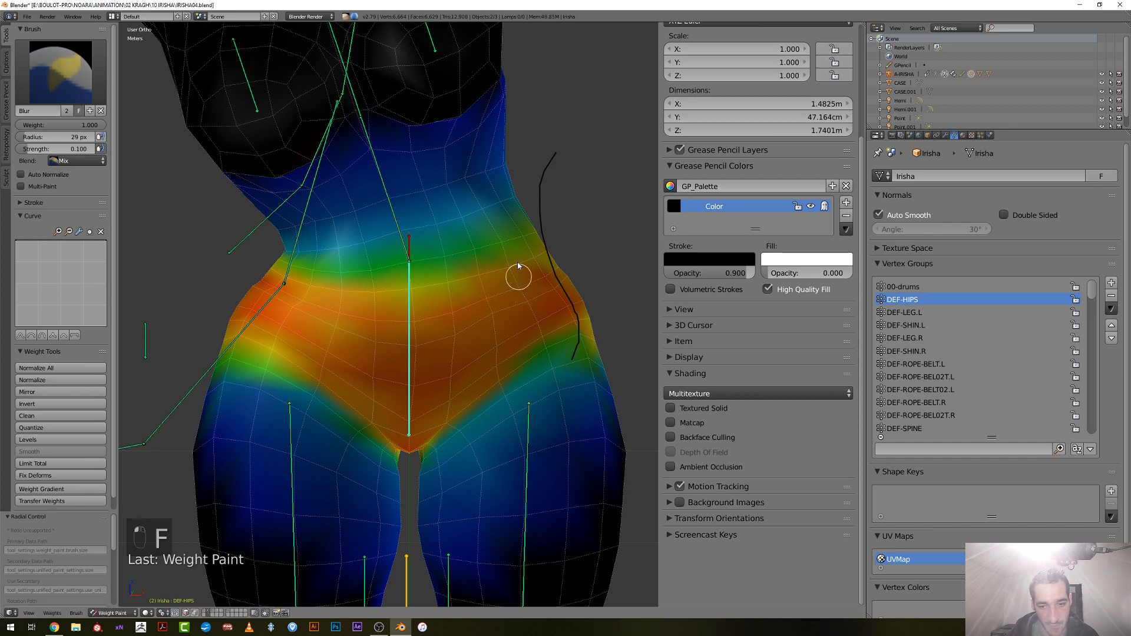
pyautogui.moveTo(588, 283); pyautogui.dragTo(540, 318, button='middle')
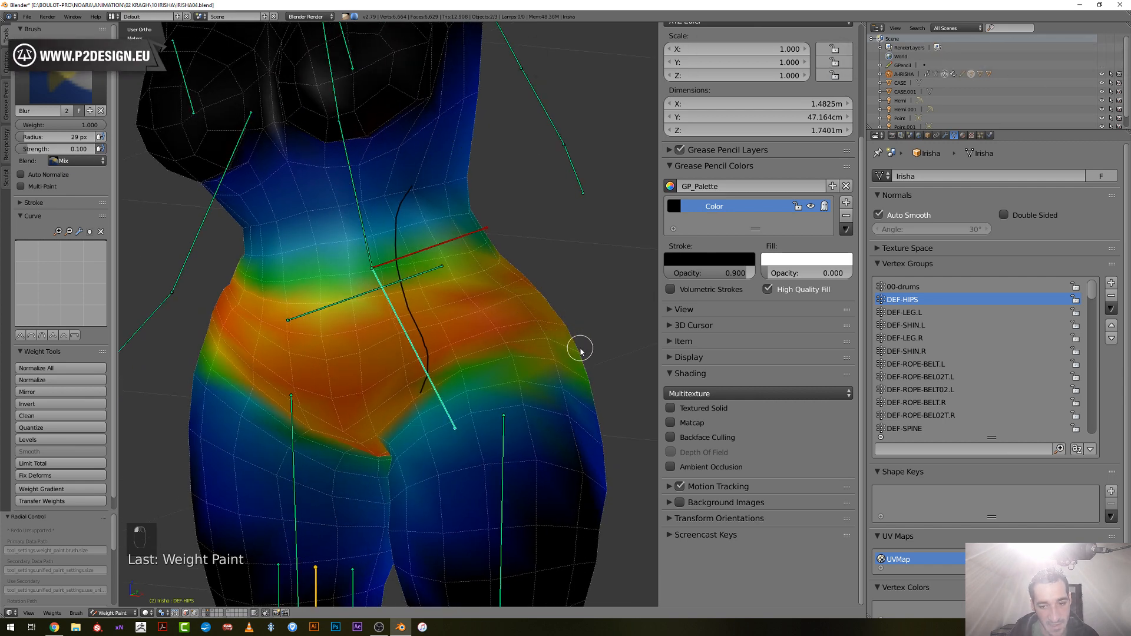
# Enlarge the brush to 42 px and blur the DEF-HIPS weight on the front of the right hip
pyautogui.moveTo(569, 363); pyautogui.dragTo(419, 313, button='middle')
pyautogui.press('f')
pyautogui.click(411, 315)
pyautogui.click(353, 311)
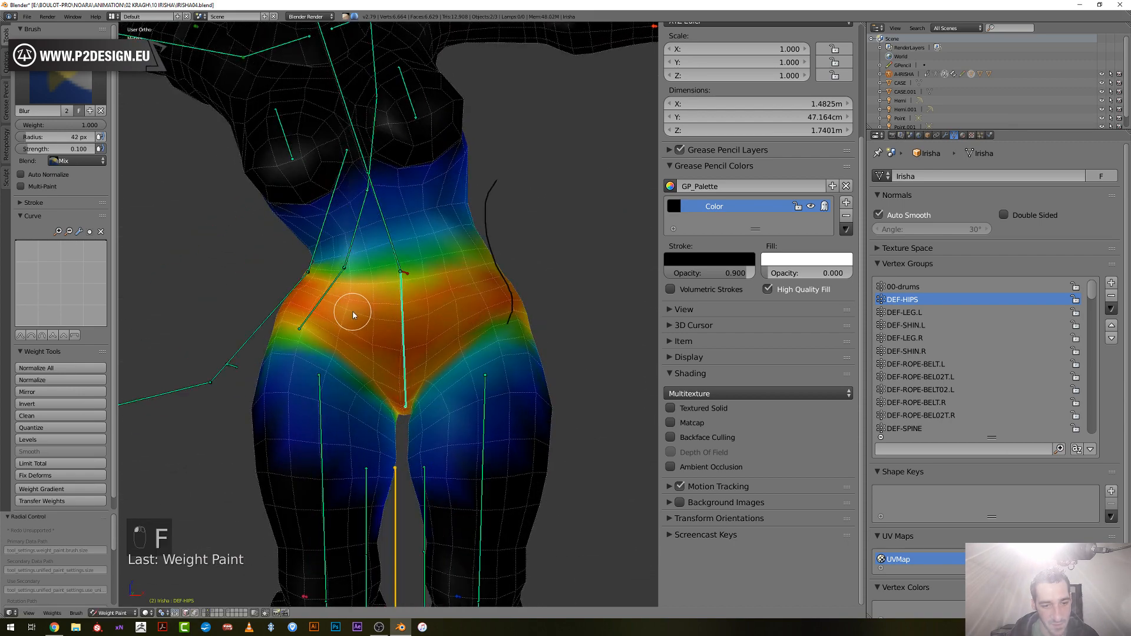
# Set the brush radius to 21 px and blur the DEF-HIPS weight just below the waist crease on the right side
pyautogui.moveTo(318, 316); pyautogui.dragTo(428, 323, button='middle')
pyautogui.press('f')
pyautogui.click(432, 320)
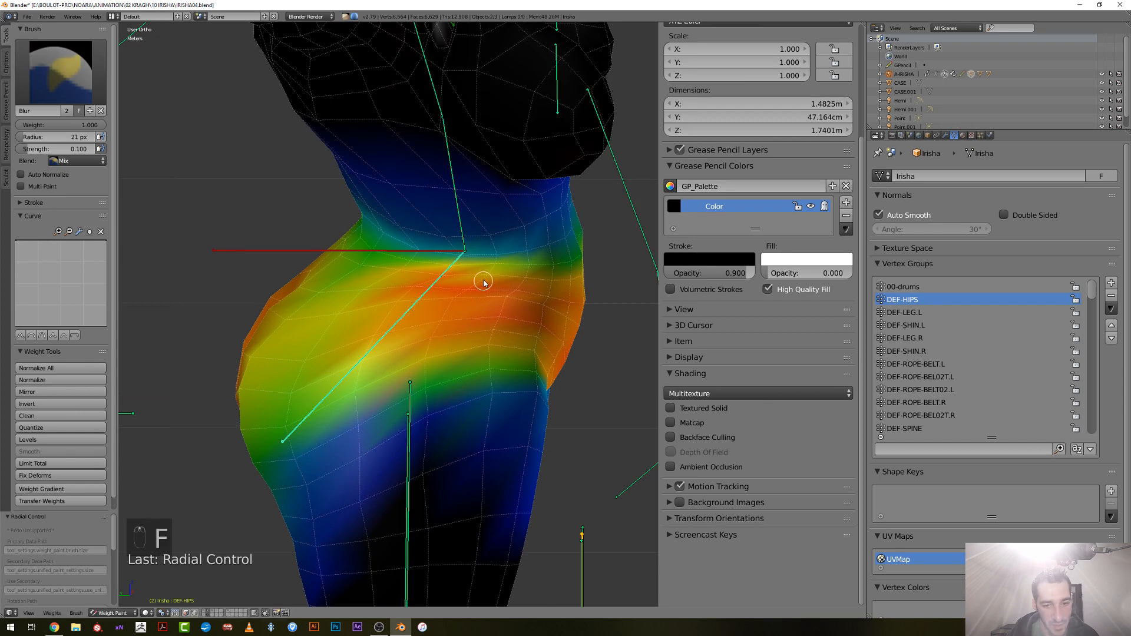
pyautogui.moveTo(483, 283); pyautogui.dragTo(489, 278)
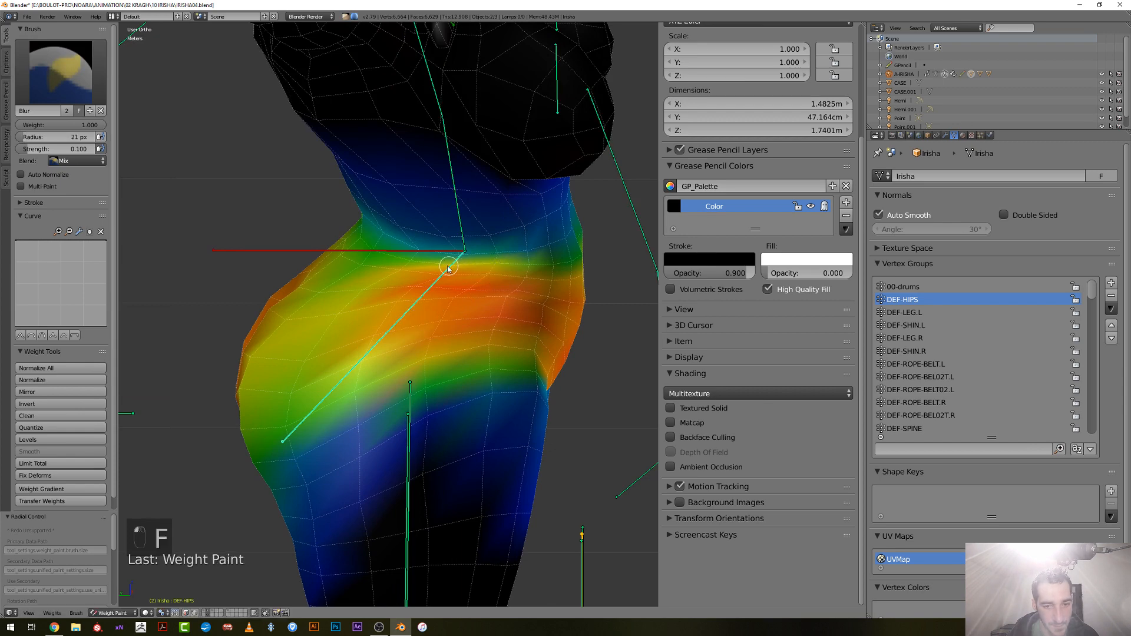
pyautogui.moveTo(381, 290); pyautogui.dragTo(309, 303, button='middle')
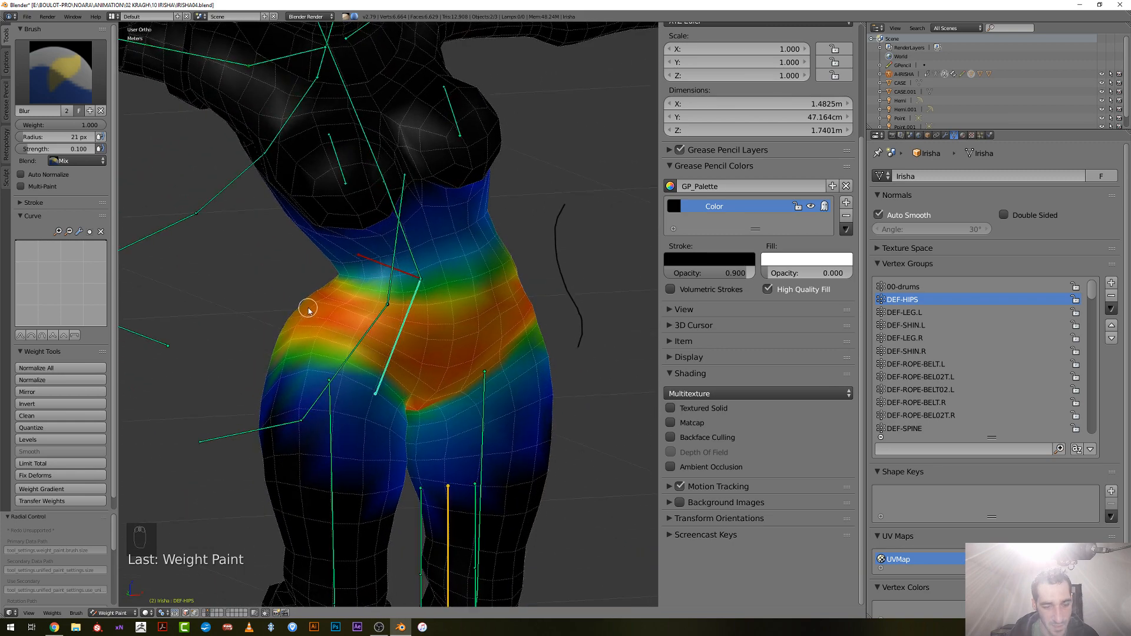
# Bend the torso further to the character's right by rotating CTRL-SPINE -4.34° in the front view
pyautogui.press('KP_1')
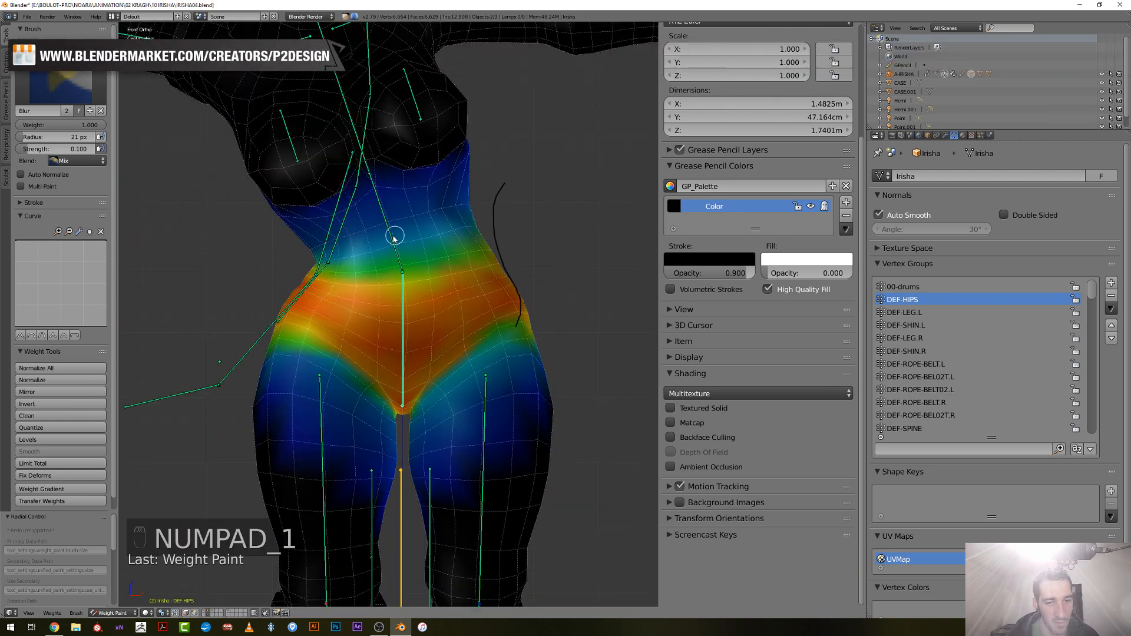
pyautogui.rightClick(382, 213)
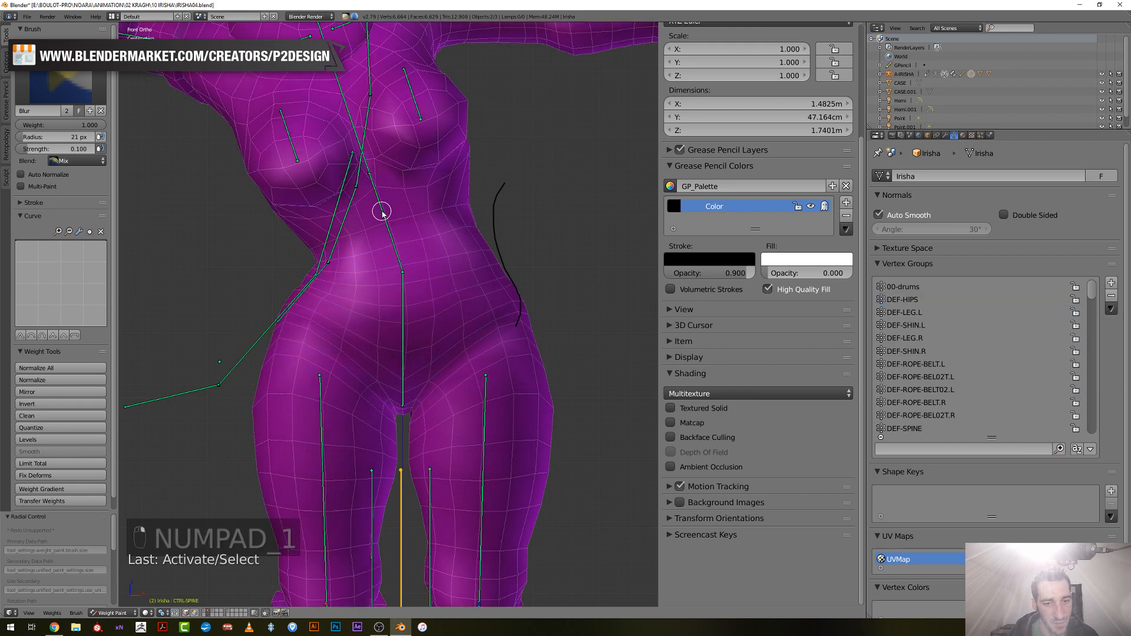
pyautogui.press('r')
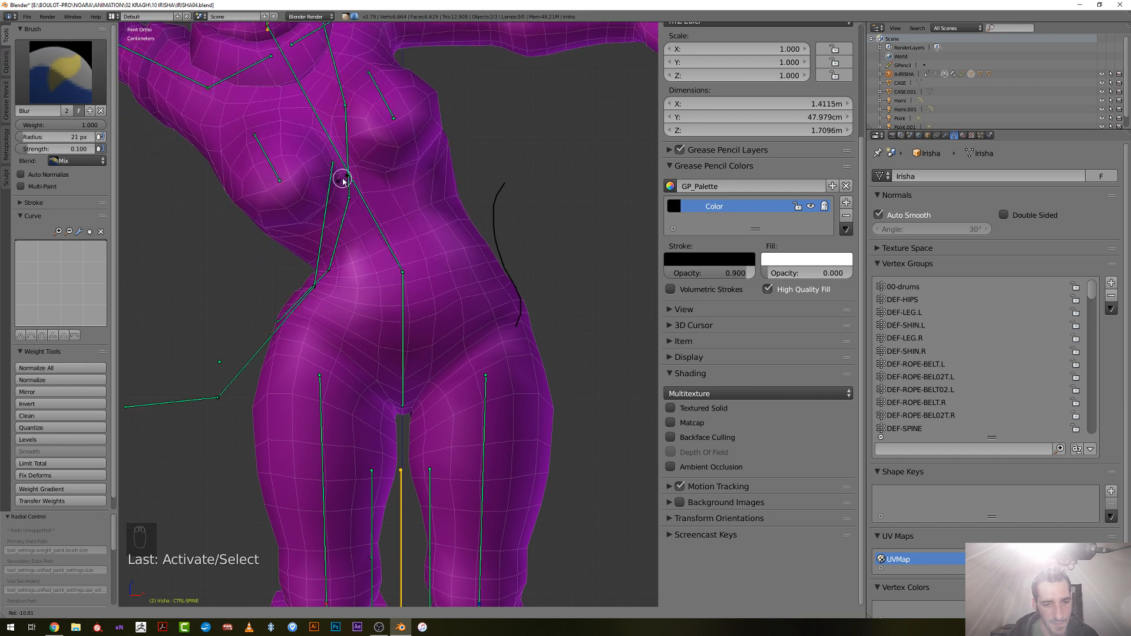
pyautogui.click(355, 181)
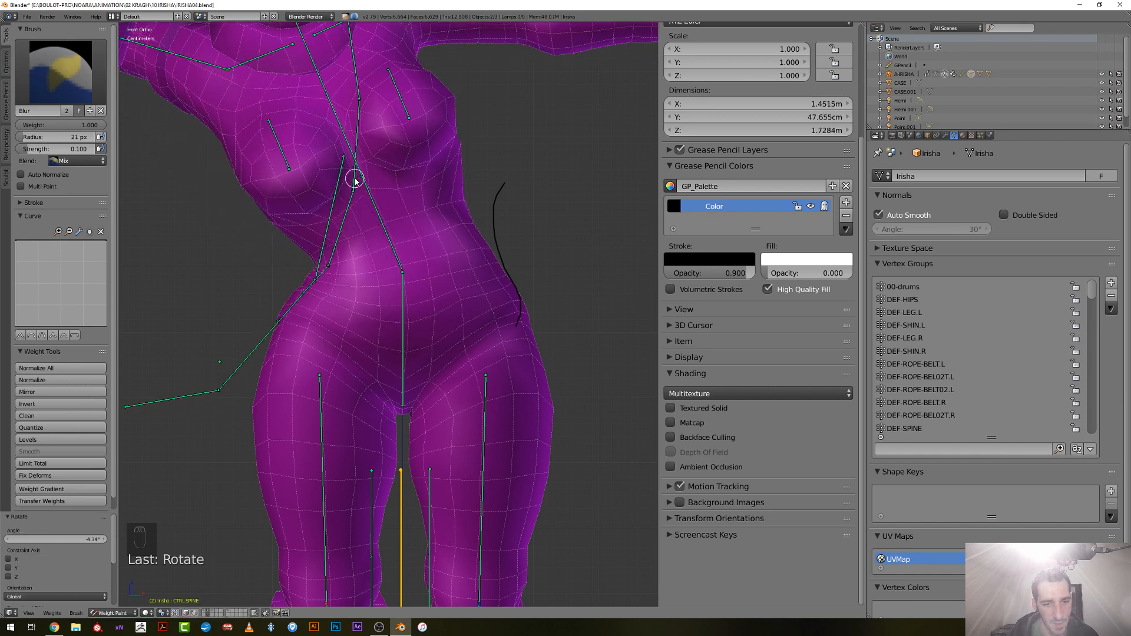
# Select the DEF-HIPS bone and blur its weight on the right hip crest at the waist fold
pyautogui.rightClick(403, 287)
pyautogui.rightClick(403, 287)
pyautogui.scroll(2, 353, 284)
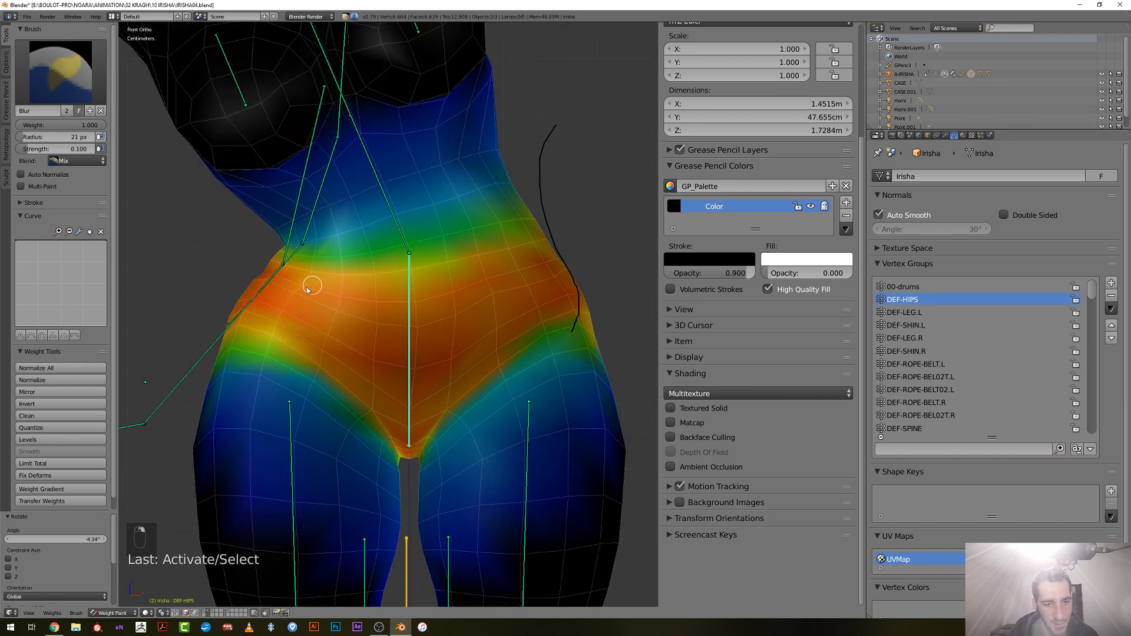
pyautogui.moveTo(278, 273); pyautogui.dragTo(258, 276)
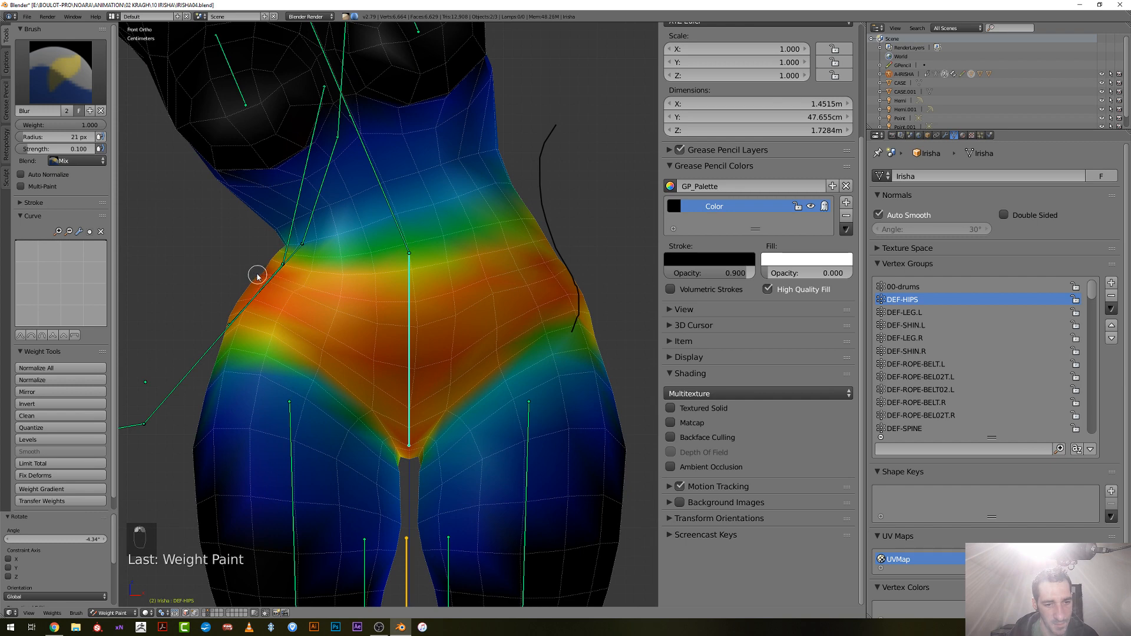
# Select DEF-SPINE, set the brush to Subtract blending with strength 0.050, and reduce its weight on the right hip crest
pyautogui.rightClick(399, 230)
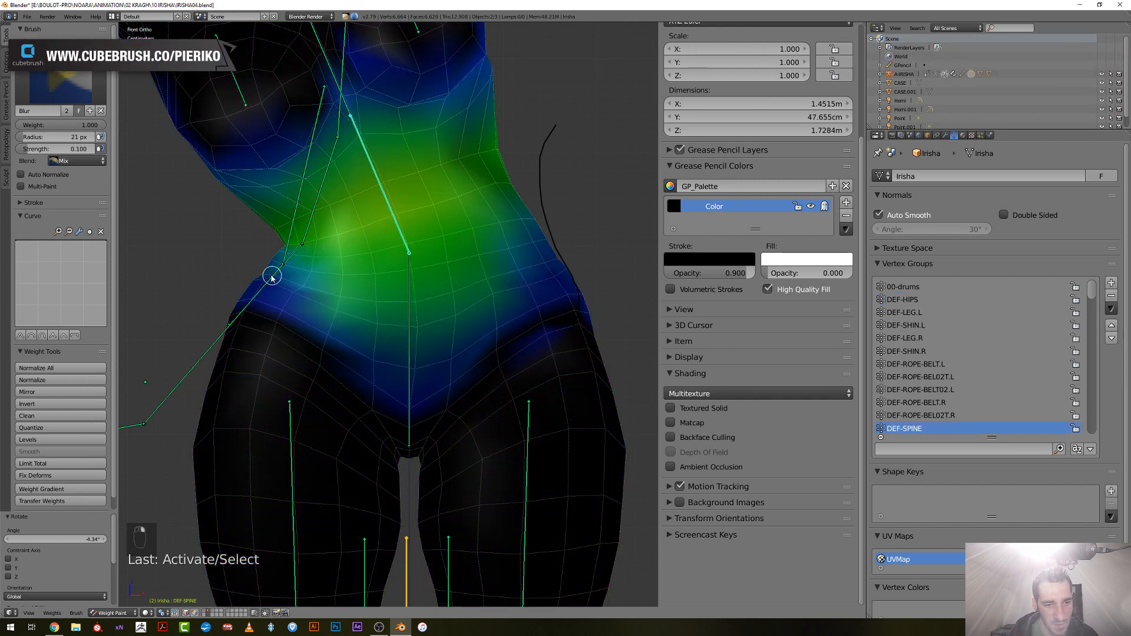
pyautogui.click(77, 161)
pyautogui.click(75, 128)
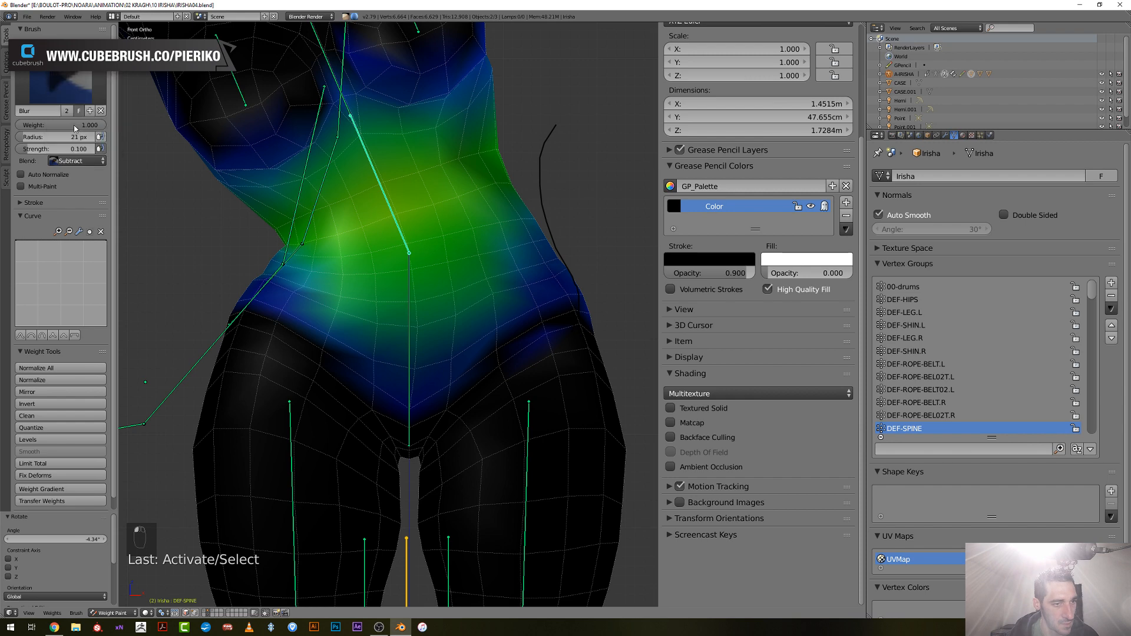
pyautogui.click(65, 149)
pyautogui.write('0.0')
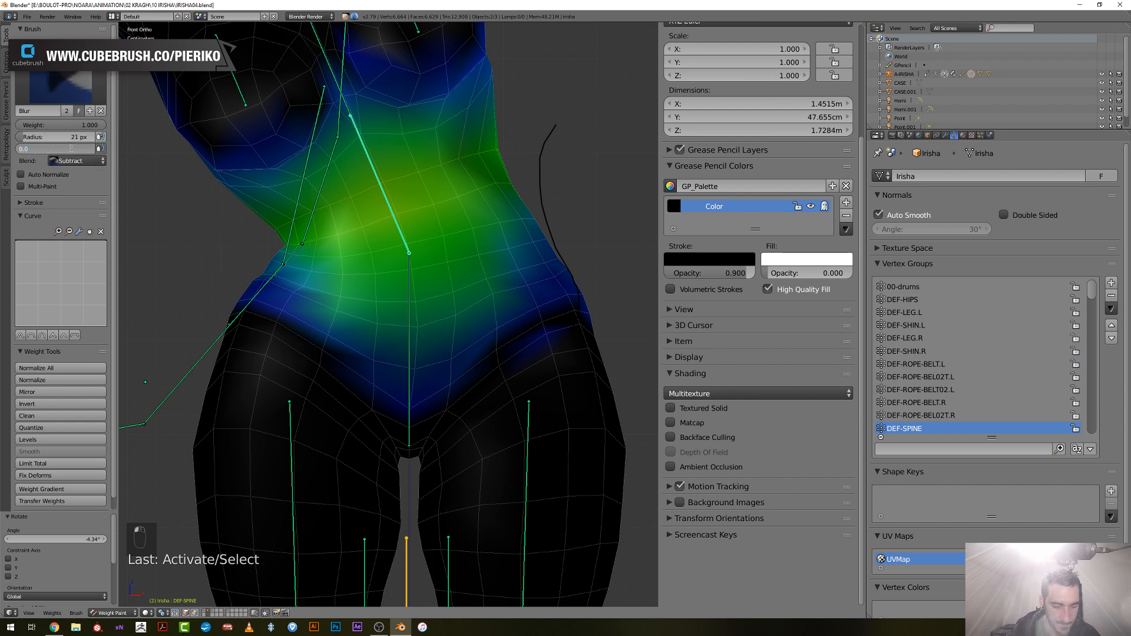
pyautogui.write('50')
pyautogui.press('Return')
pyautogui.scroll(3, 369, 342)
pyautogui.moveTo(369, 346); pyautogui.dragTo(284, 354, button='middle')
pyautogui.moveTo(225, 270); pyautogui.dragTo(221, 269)
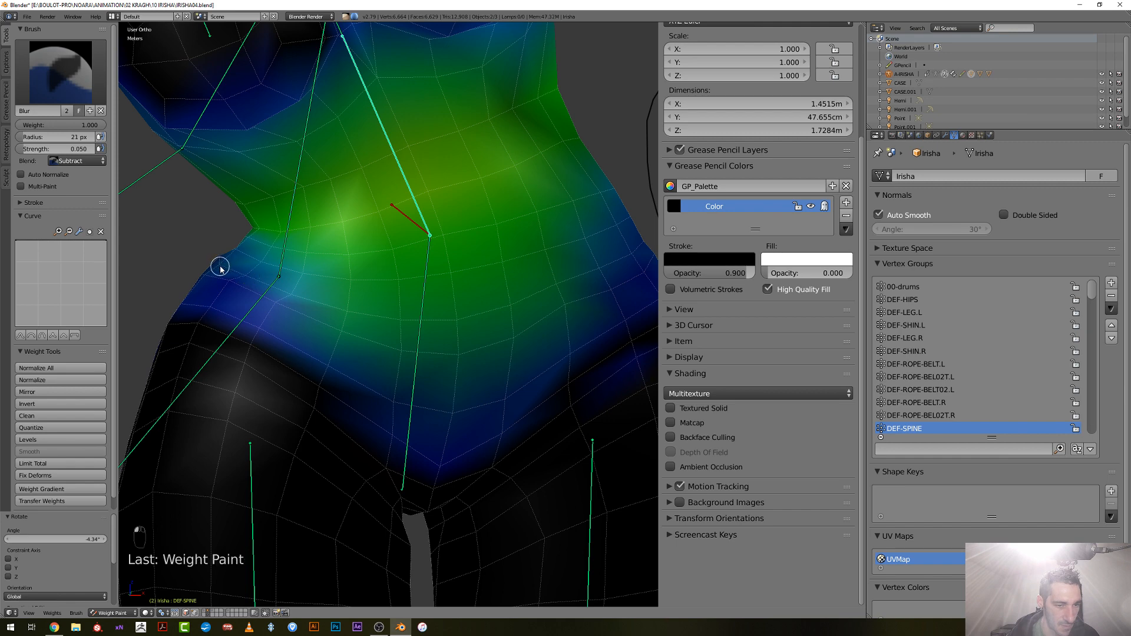
# Select CTRL-SPINE and rotate it 48.1° to bend the torso to the character's left
pyautogui.moveTo(220, 268); pyautogui.dragTo(432, 319, button='middle')
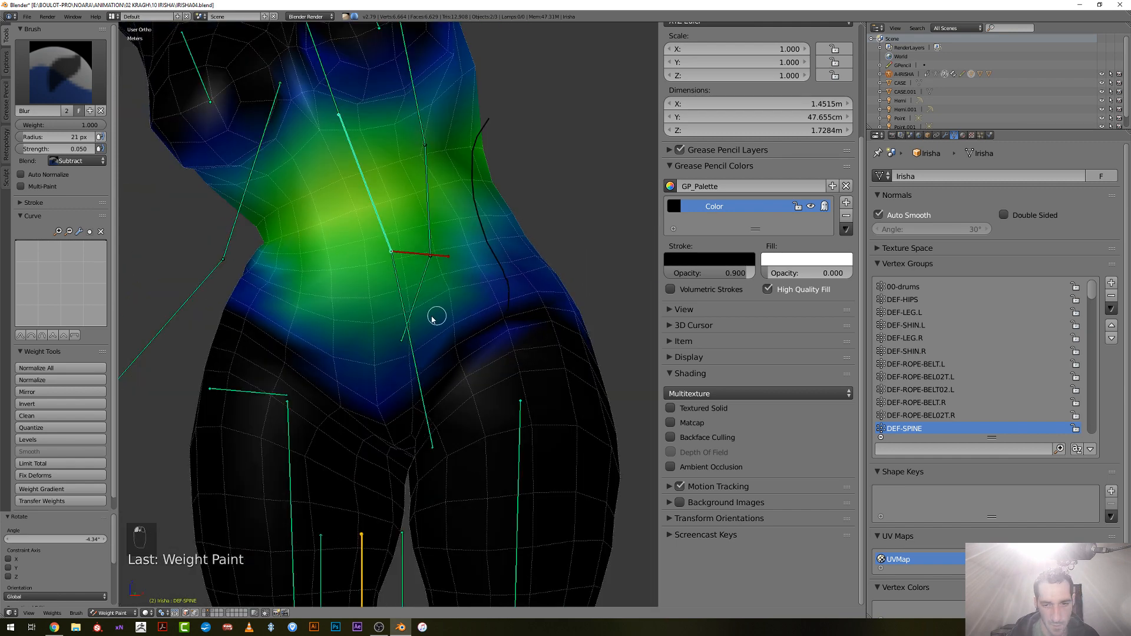
pyautogui.scroll(-2, 432, 319)
pyautogui.press('r')
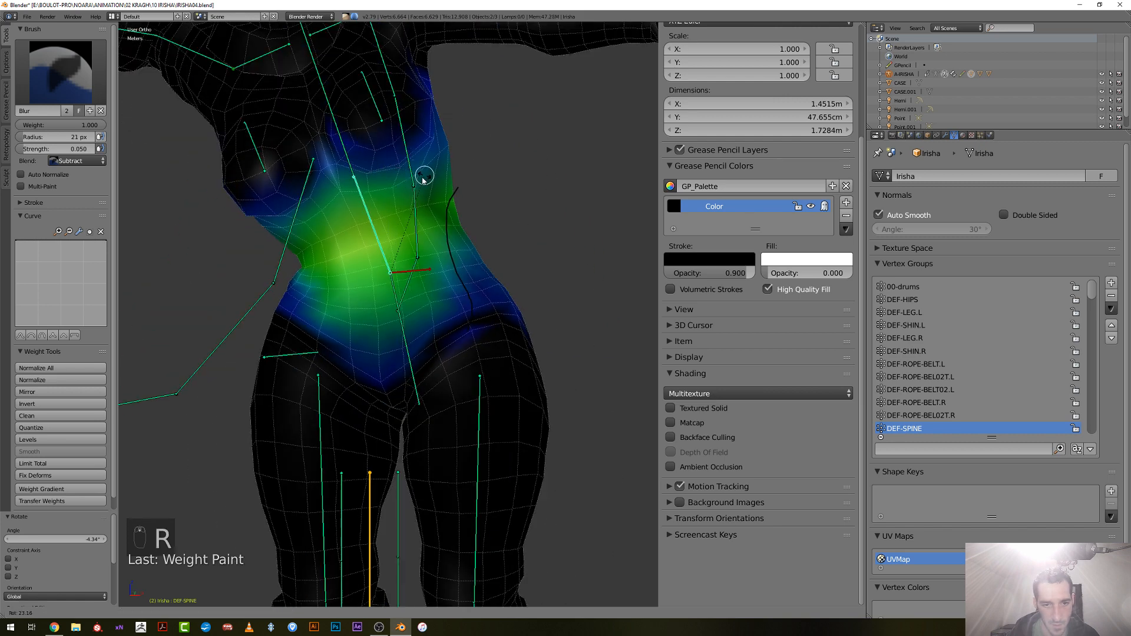
pyautogui.rightClick(364, 208)
pyautogui.rightClick(364, 209)
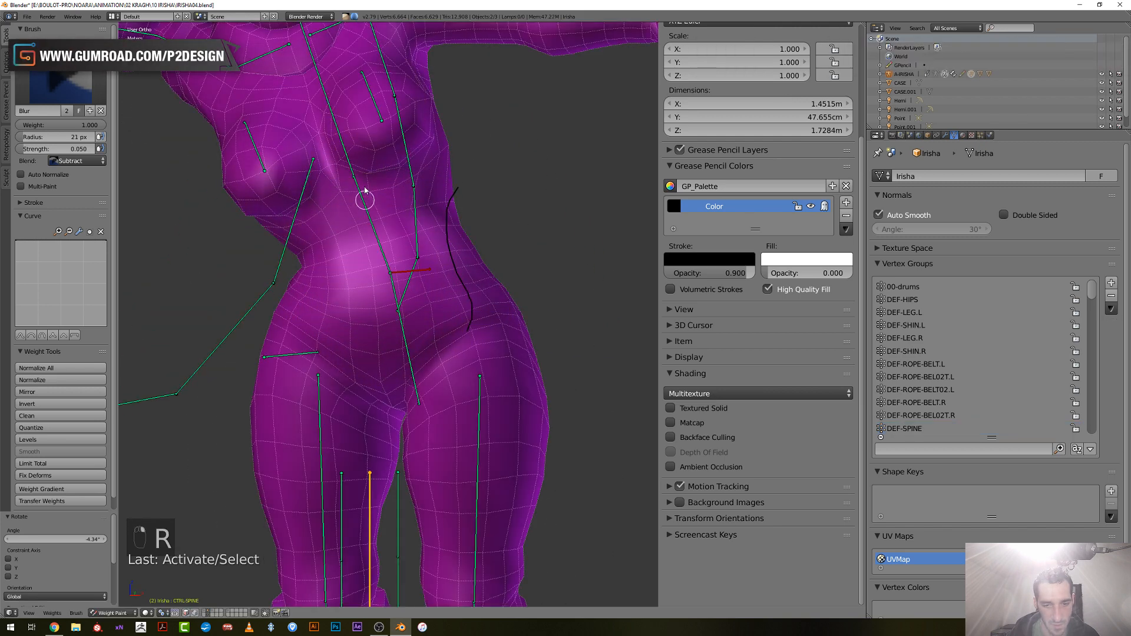
pyautogui.press('r')
pyautogui.press('r')
pyautogui.click(440, 198)
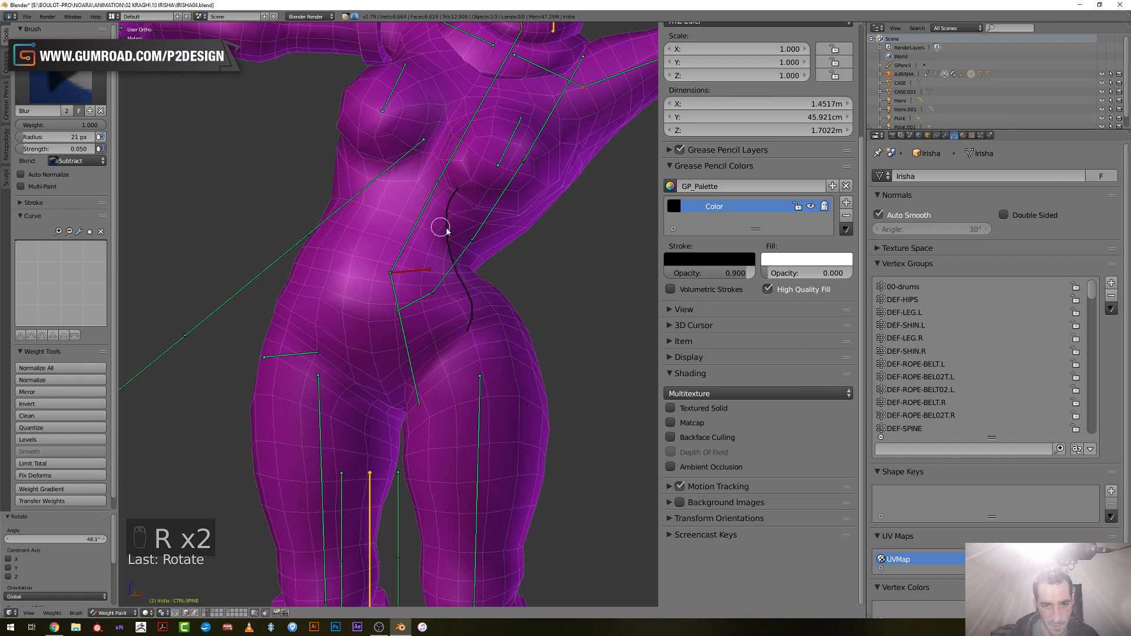
# Select DEF-SPINE and subtract some of its weight on the left hip crest below the waist fold
pyautogui.moveTo(446, 231); pyautogui.dragTo(508, 232, button='middle')
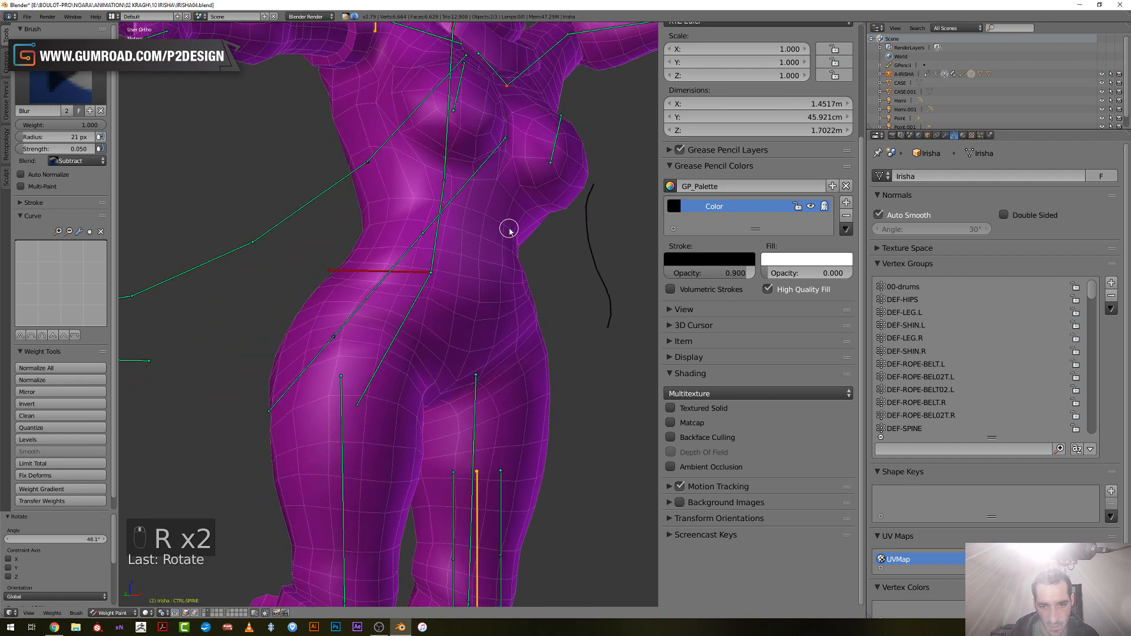
pyautogui.rightClick(434, 252)
pyautogui.scroll(2, 505, 303)
pyautogui.click(564, 291)
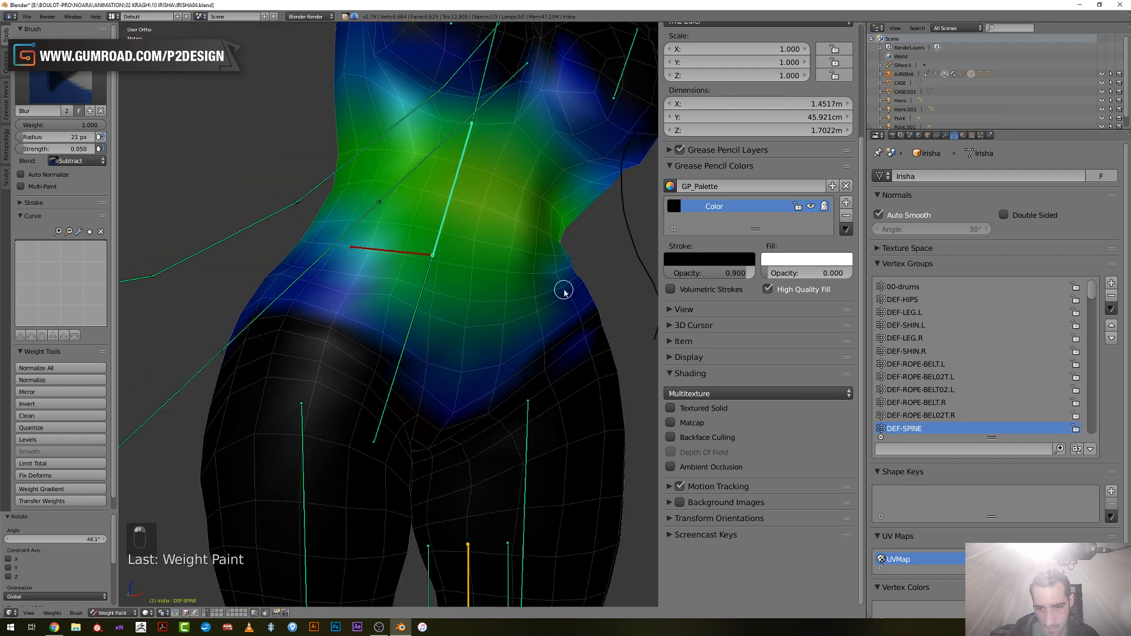
# Shrink the brush to 10 px and subtract DEF-SPINE weight along the left flank just below the waist crease
pyautogui.moveTo(564, 292)
pyautogui.mouseDown(button='middle')
pyautogui.moveTo(535, 269)
pyautogui.moveTo(534, 283)
pyautogui.mouseUp(button='middle')
pyautogui.press('f')
pyautogui.click(552, 272)
pyautogui.click(552, 272)
pyautogui.moveTo(516, 296)
pyautogui.mouseDown(button='middle')
pyautogui.moveTo(469, 296)
pyautogui.moveTo(487, 300)
pyautogui.mouseUp(button='middle')
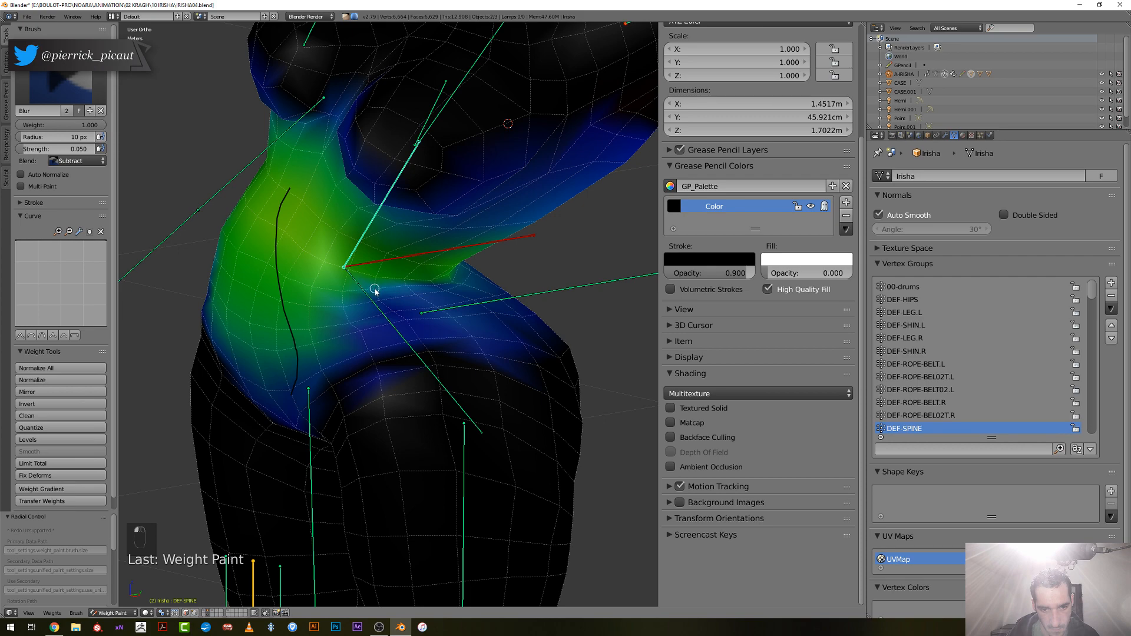
# Select CTRL-SPINE and clear its pose rotation
pyautogui.scroll(-5, 376, 292)
pyautogui.moveTo(376, 291)
pyautogui.mouseDown(button='middle')
pyautogui.moveTo(469, 318)
pyautogui.moveTo(303, 311)
pyautogui.moveTo(309, 292)
pyautogui.mouseUp(button='middle')
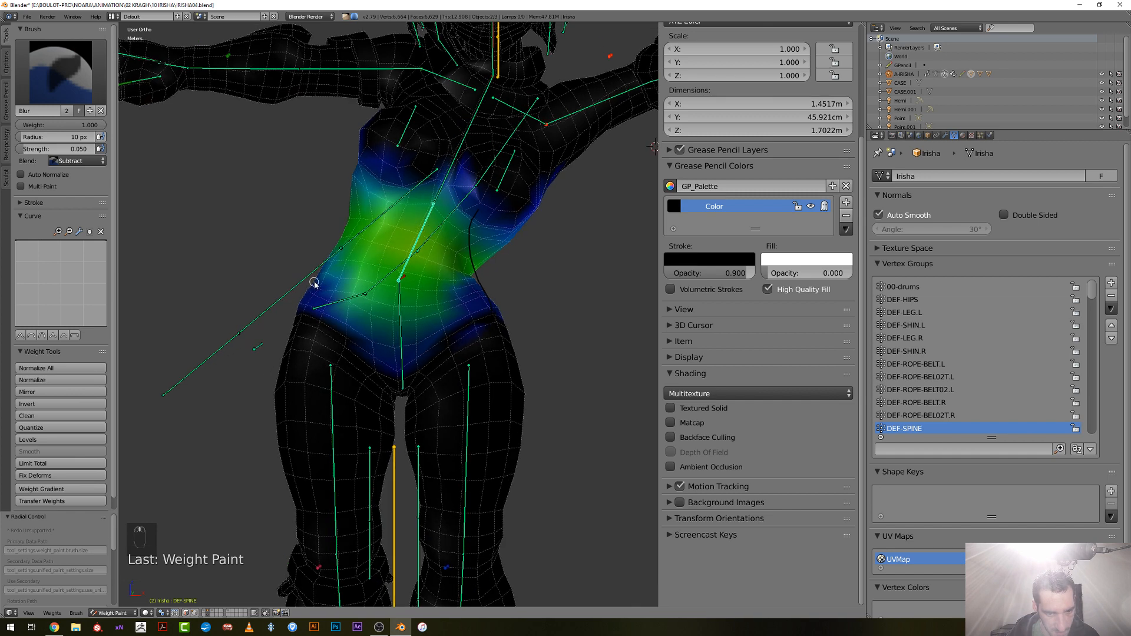
pyautogui.scroll(-3, 399, 269)
pyautogui.rightClick(408, 270)
pyautogui.hotkey('alt', 'r')
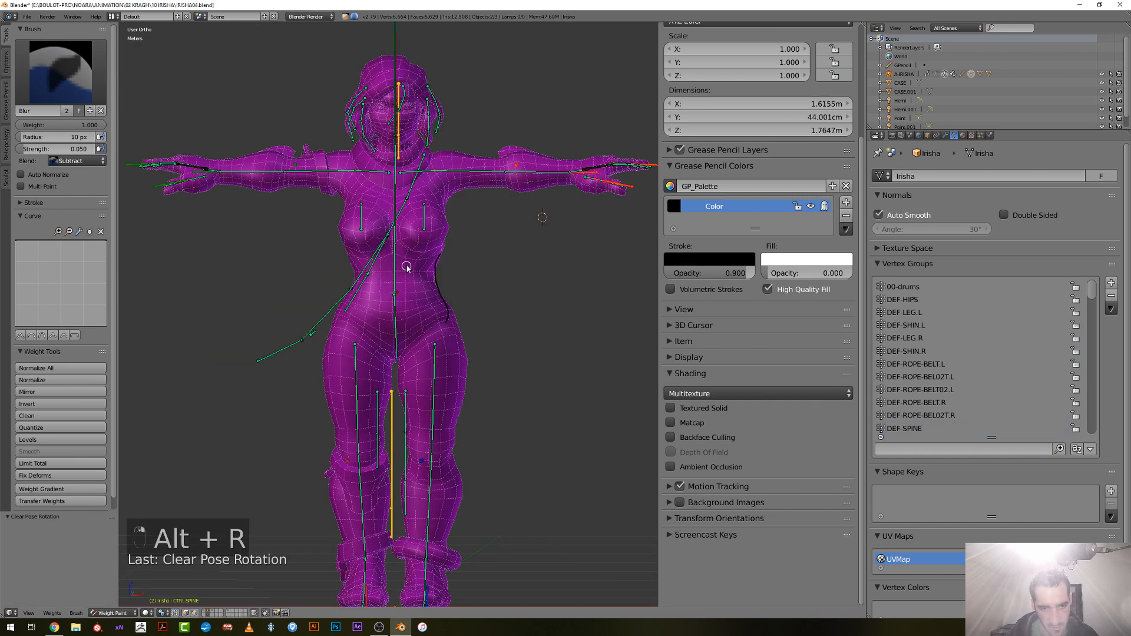
# Leave Weight Paint mode for textured shading and bring up the object properties of the A-IRISHA armature
pyautogui.scroll(-2, 317, 472)
pyautogui.hotkey('ctrl', 'Tab')
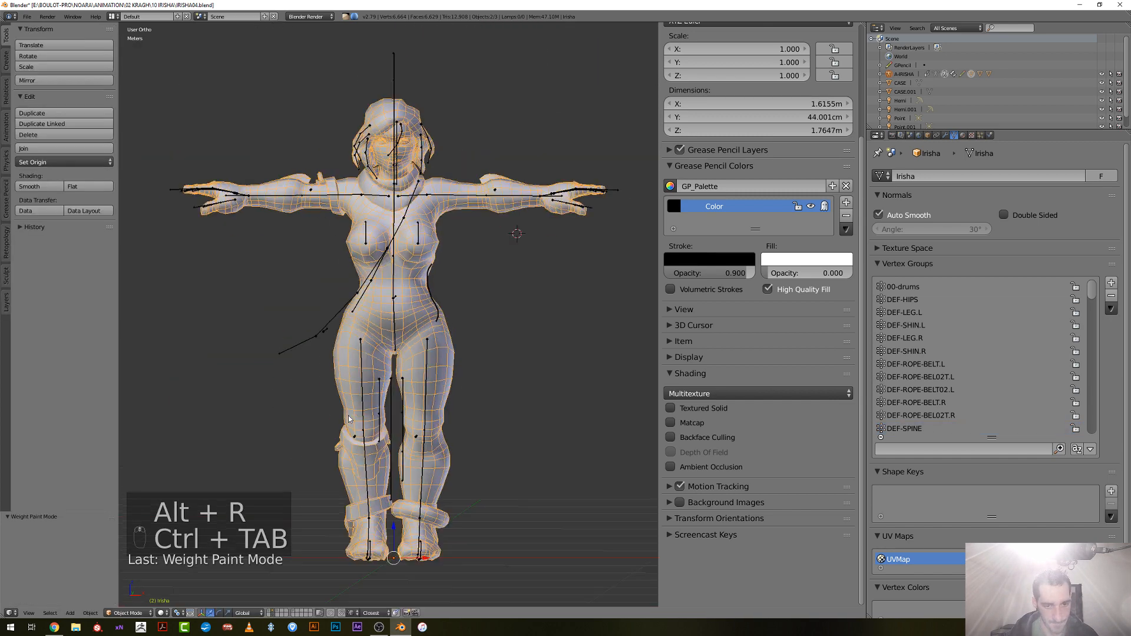
pyautogui.hotkey('alt', 'z')
pyautogui.scroll(3, 400, 346)
pyautogui.rightClick(398, 279)
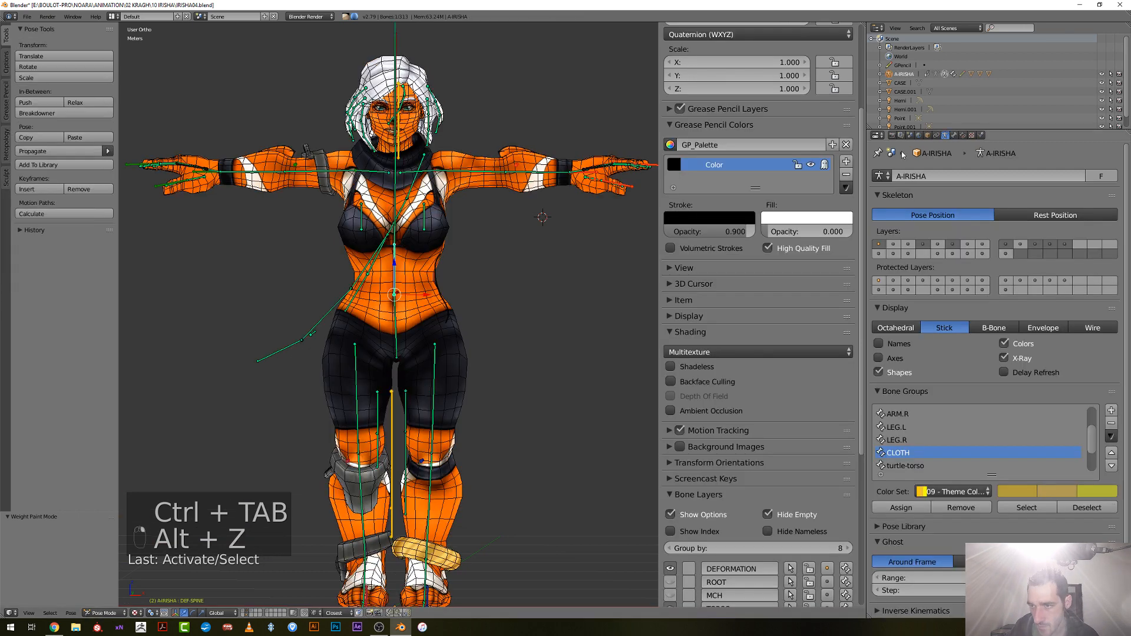
pyautogui.click(928, 135)
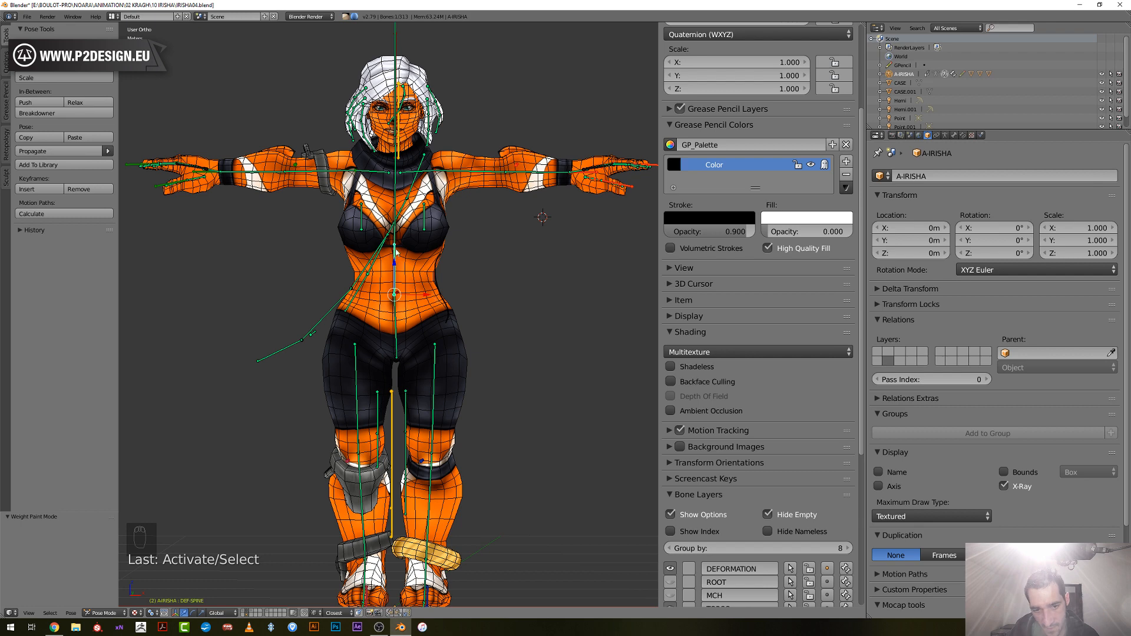
# Bend the textured character to her left by rotating CTRL-SPINE 39.9° and a further 2.83°, and select the DEF-SPINE bone
pyautogui.press('r')
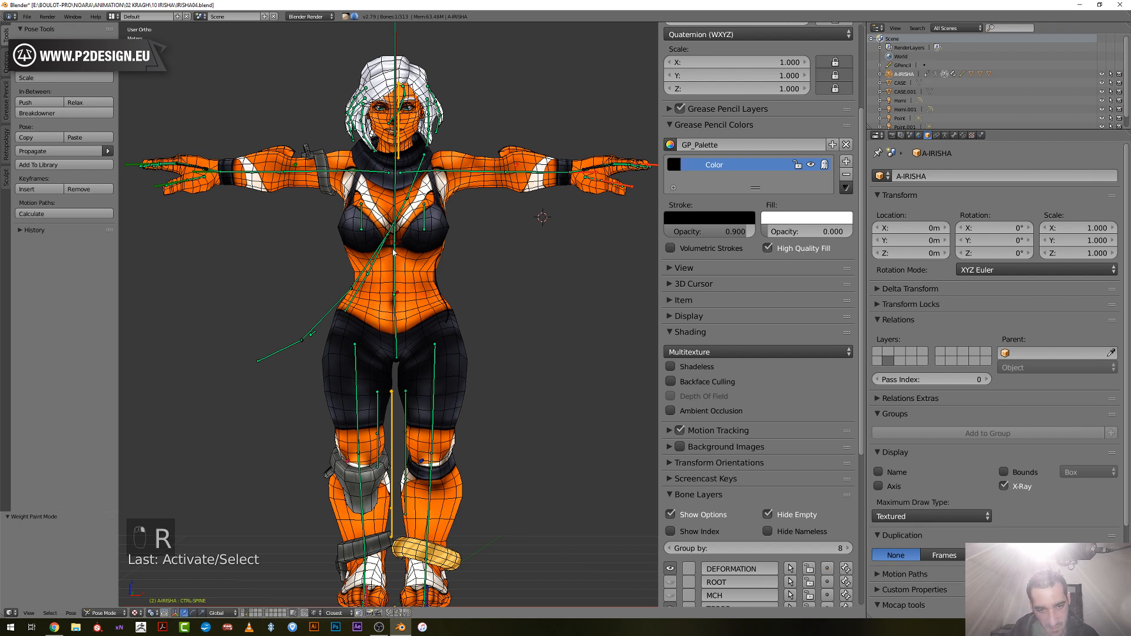
pyautogui.press('r')
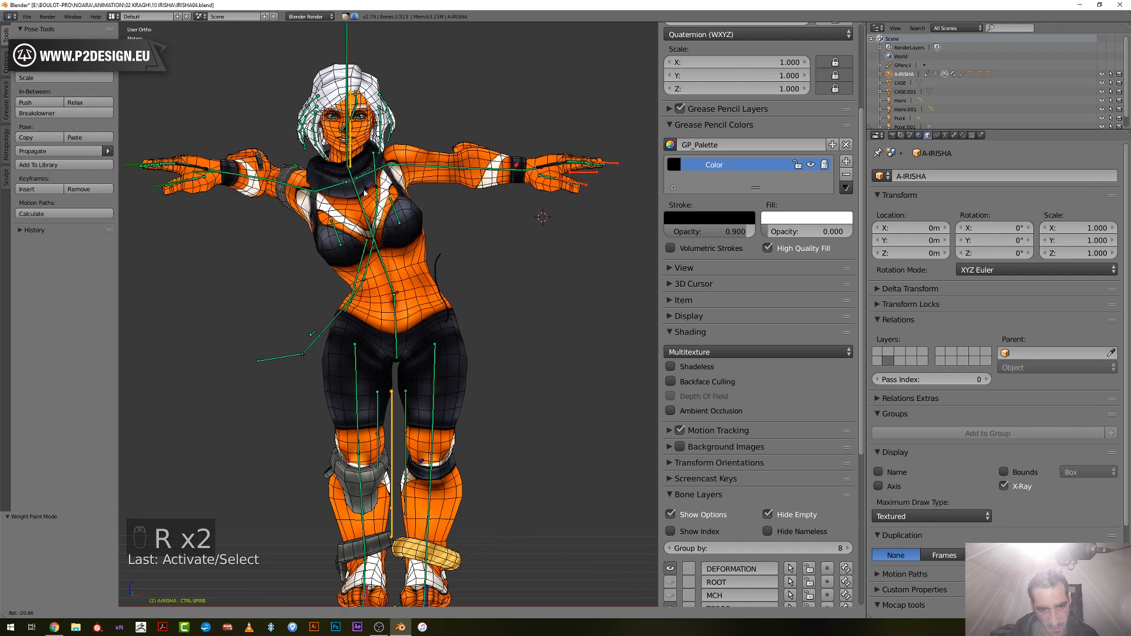
pyautogui.click(446, 211)
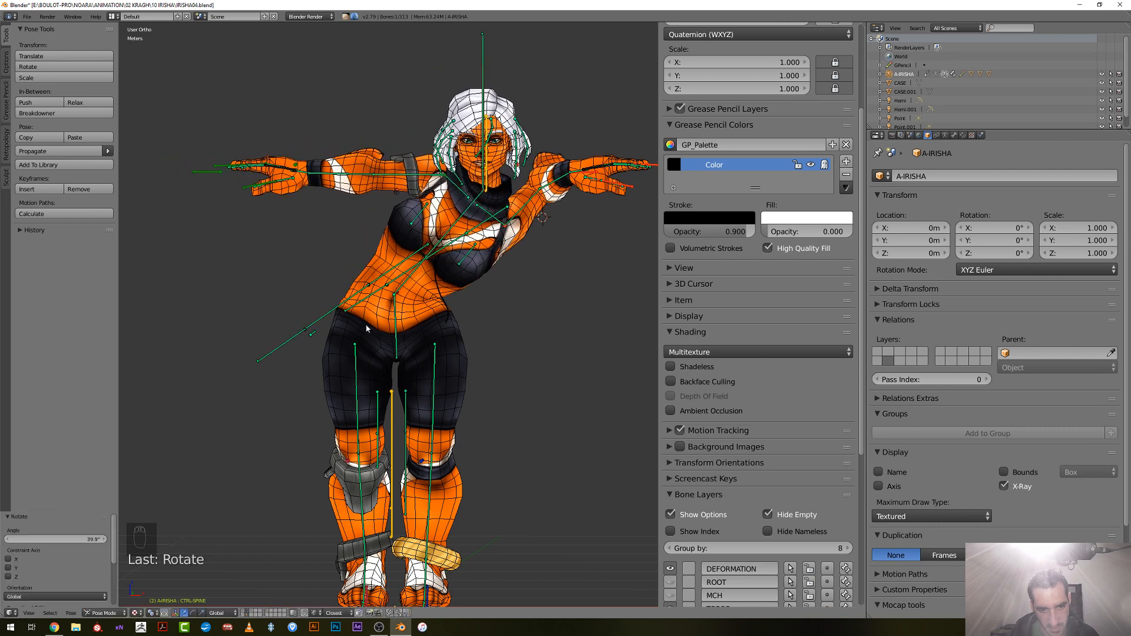
pyautogui.press('r')
pyautogui.click(418, 256)
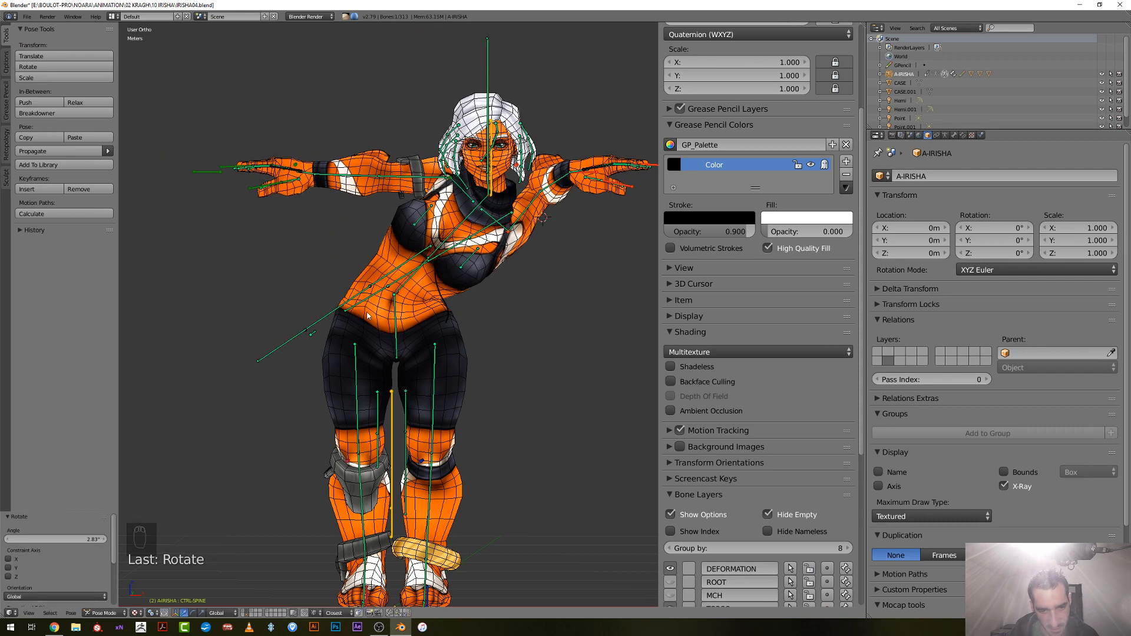
pyautogui.scroll(2, 367, 315)
pyautogui.rightClick(412, 271)
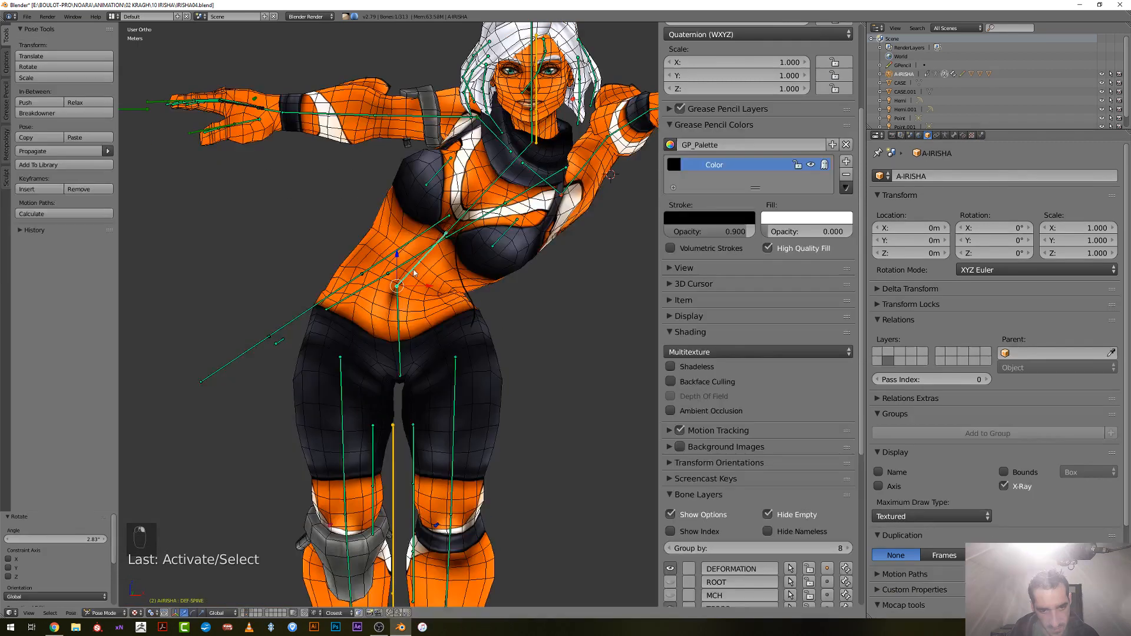
# Return Irisha to solid-shaded Weight Paint mode and touch up the DEF-SPINE weight just below the waist with a 15 px Subtract brush
pyautogui.hotkey('ctrl', 'Tab')
pyautogui.hotkey('alt', 'z')
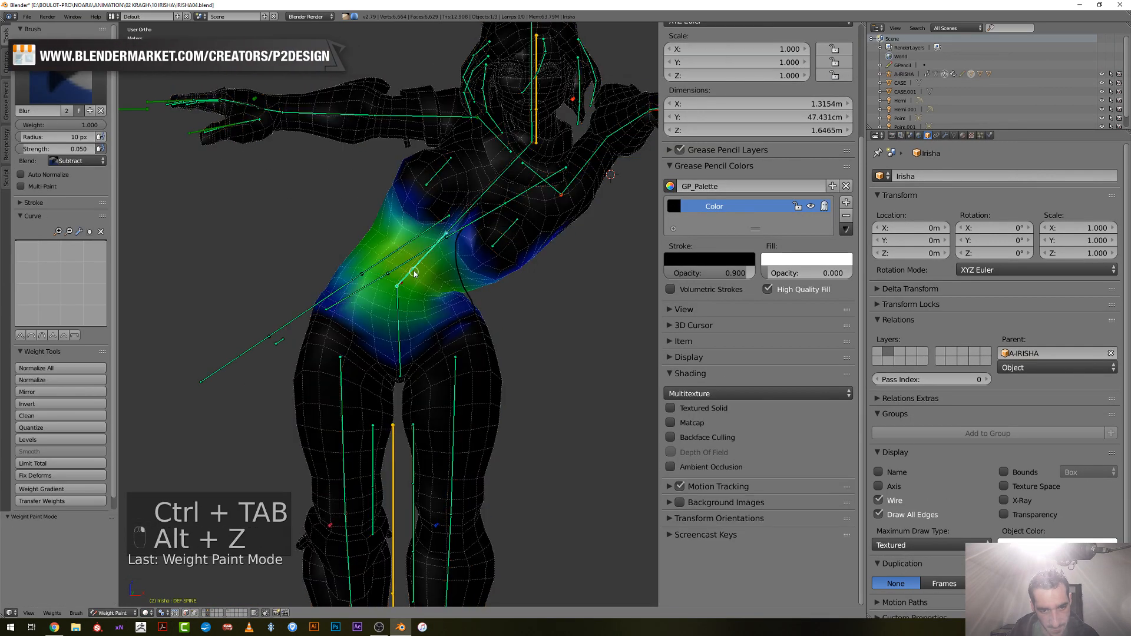
pyautogui.rightClick(407, 276)
pyautogui.hotkey('alt', 'z')
pyautogui.scroll(2, 401, 277)
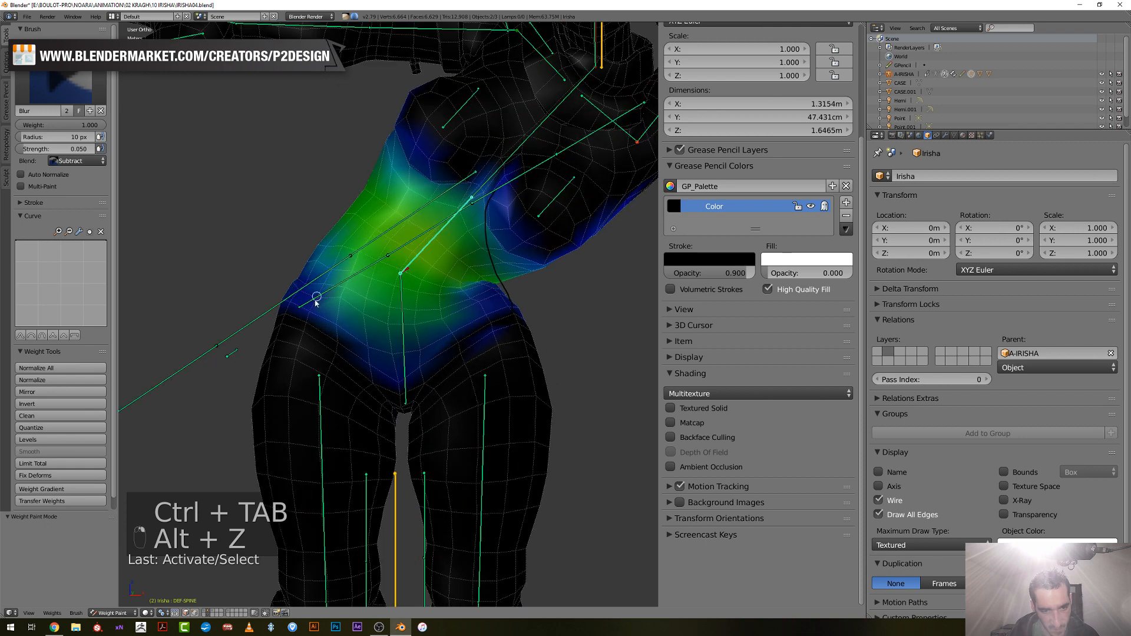
pyautogui.press('f')
pyautogui.click(342, 303)
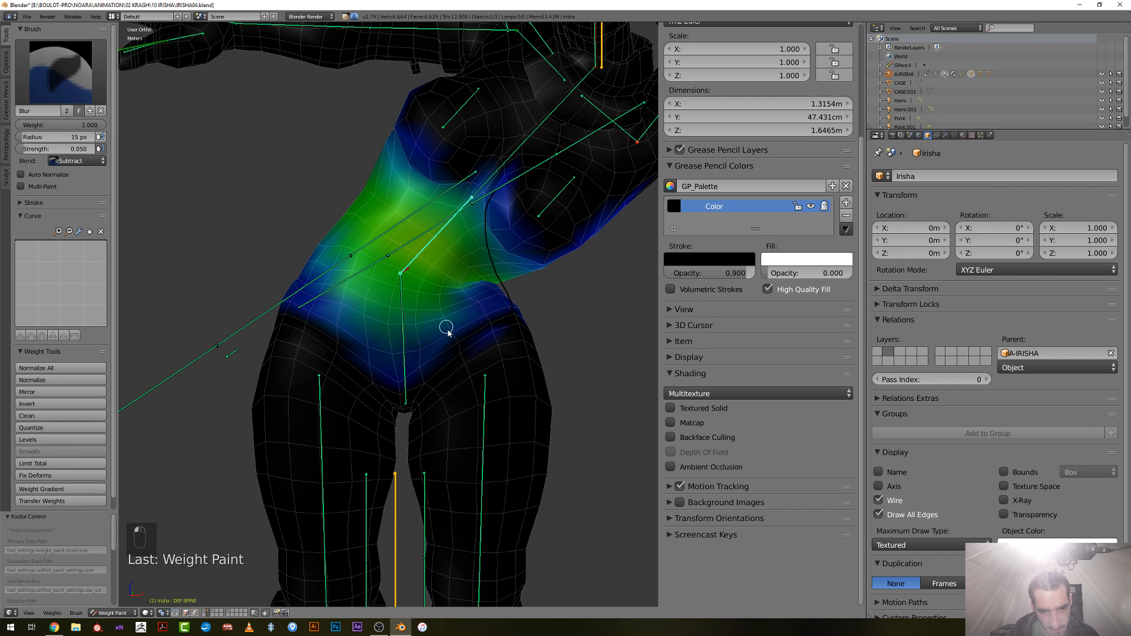
# Put Irisha back in Object Mode with textured shading and turn off the mesh's wire display
pyautogui.scroll(-3, 446, 330)
pyautogui.click(112, 613)
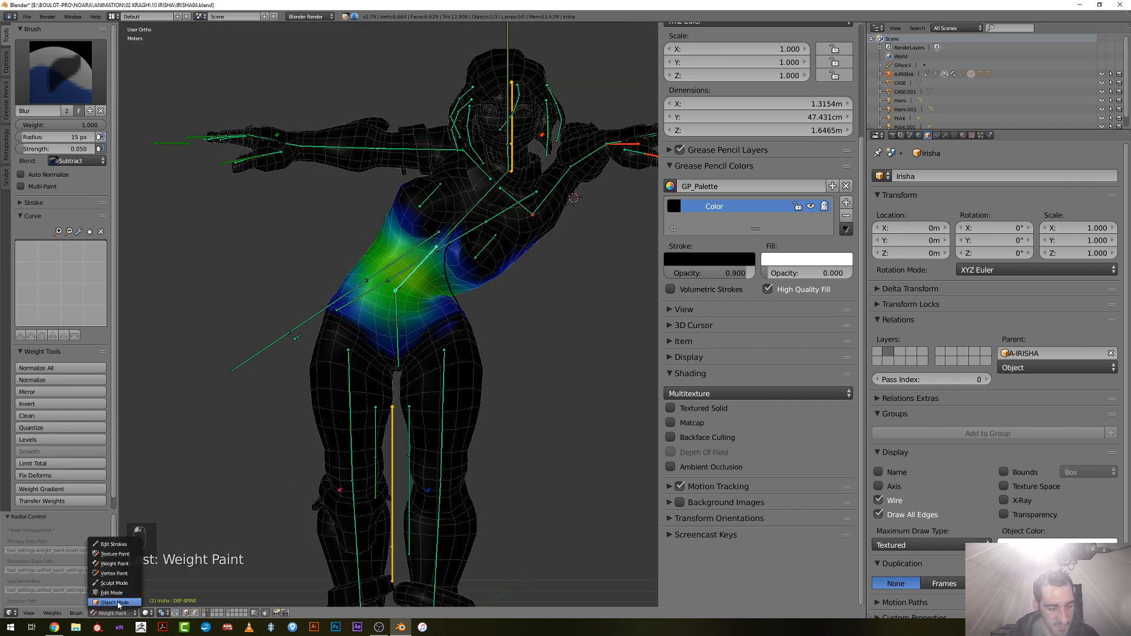
pyautogui.click(119, 604)
pyautogui.hotkey('alt', 'z')
pyautogui.rightClick(435, 286)
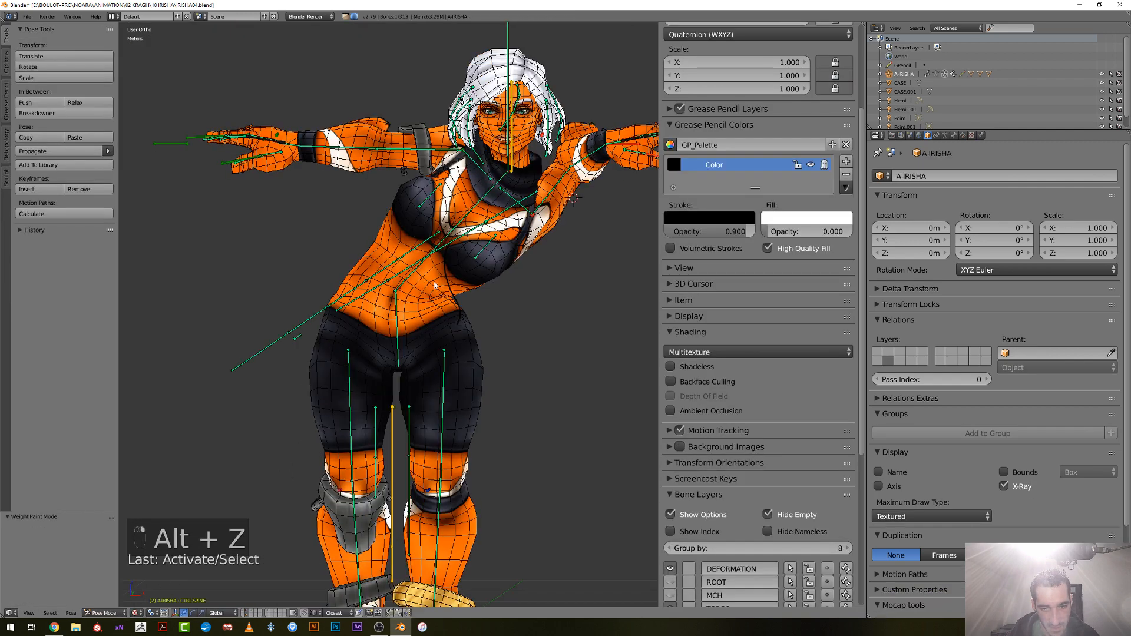
pyautogui.rightClick(470, 366)
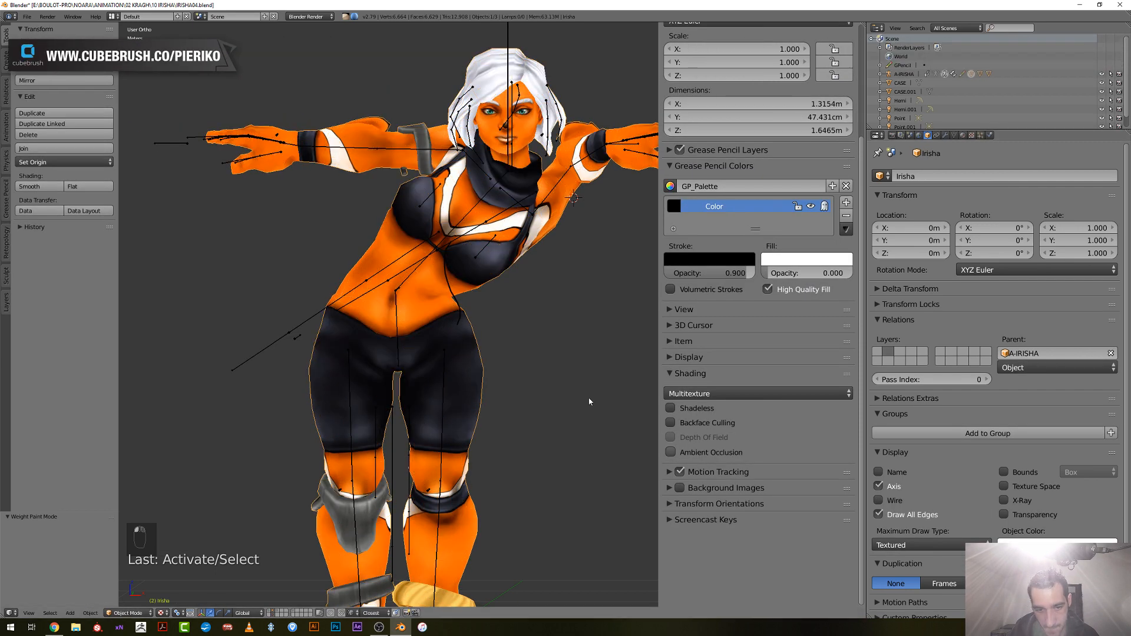
# Select CTRL-SPINE, test-rotate it to lessen the side bend, and clear its pose rotation
pyautogui.rightClick(418, 270)
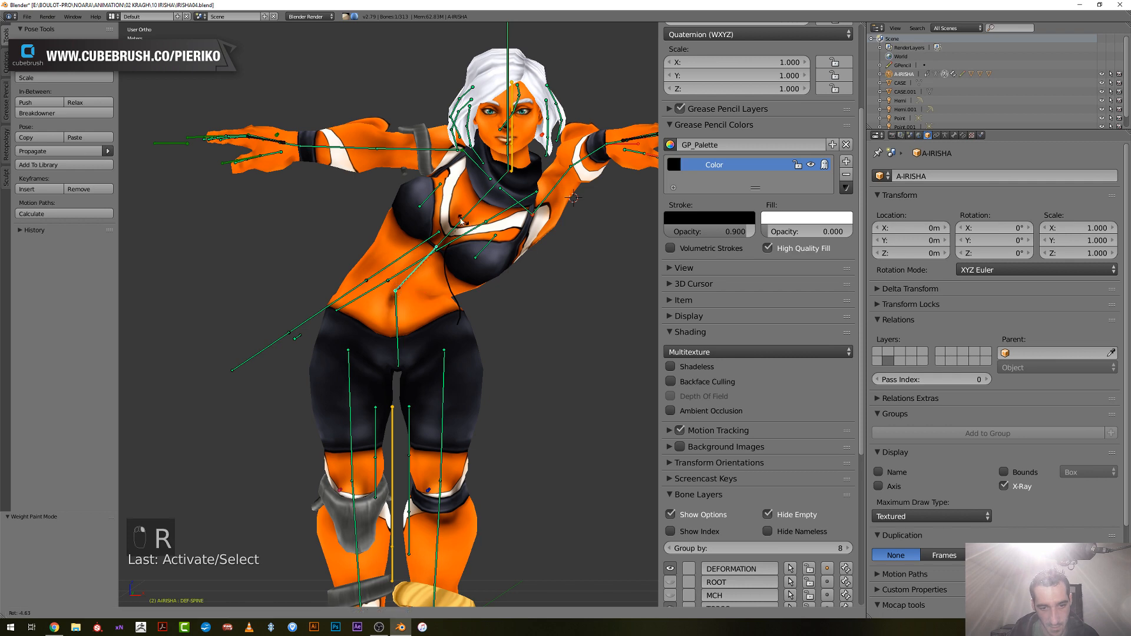
pyautogui.rightClick(422, 269)
pyautogui.press('r')
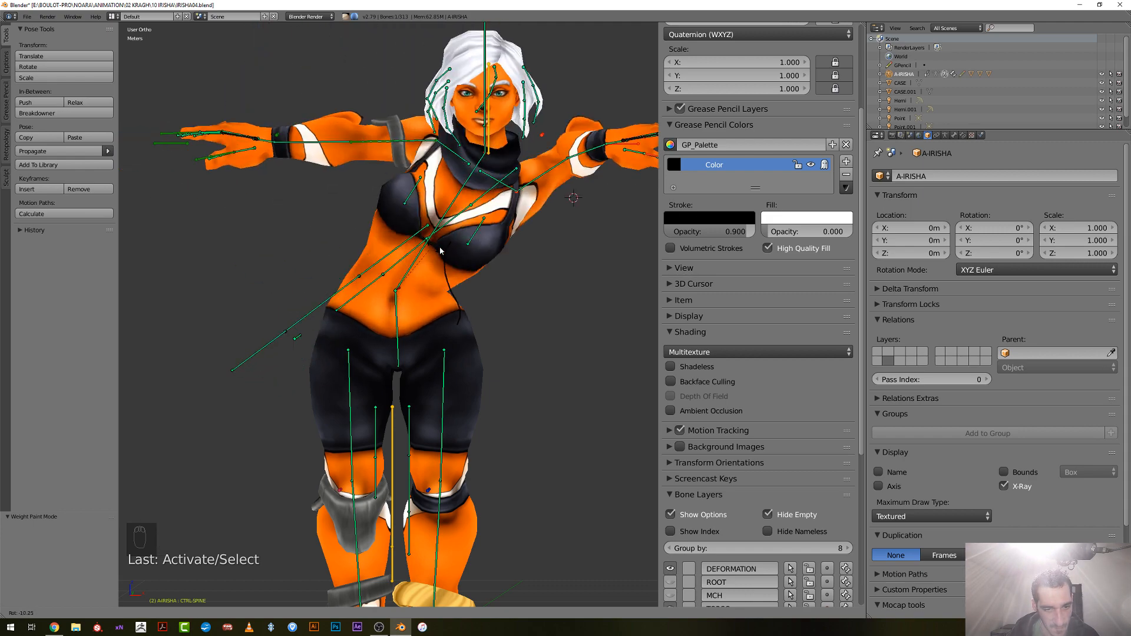
pyautogui.click(404, 246)
pyautogui.moveTo(404, 246); pyautogui.dragTo(330, 235, button='middle')
pyautogui.hotkey('alt', 'r')
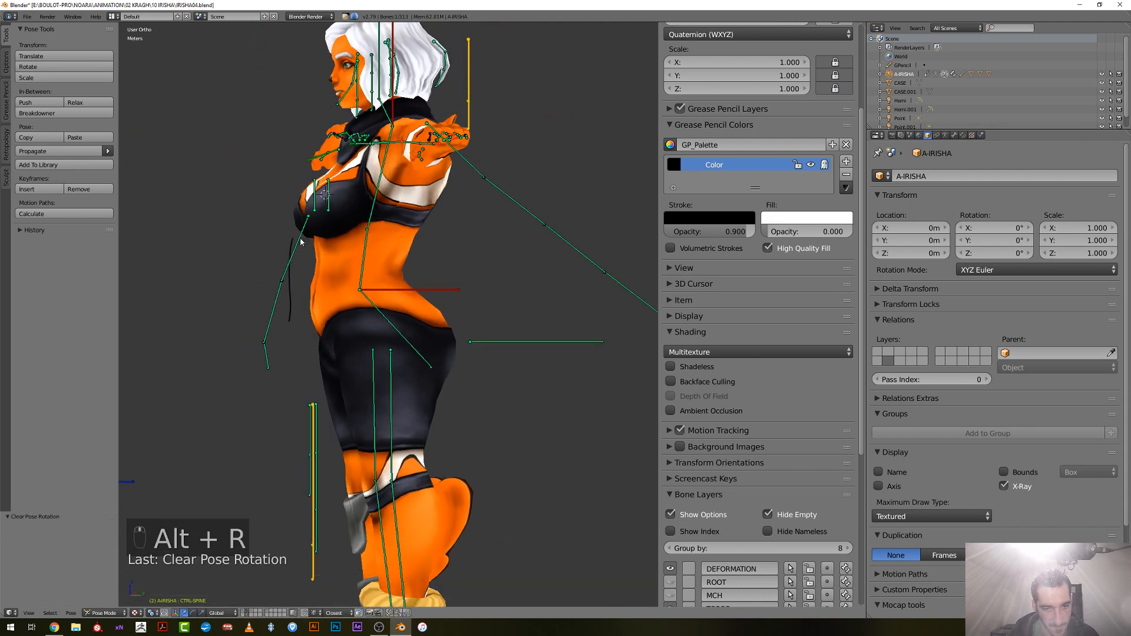
# Bend the character forward at the waist by rotating CTRL-SPINE -59.4°
pyautogui.press('r')
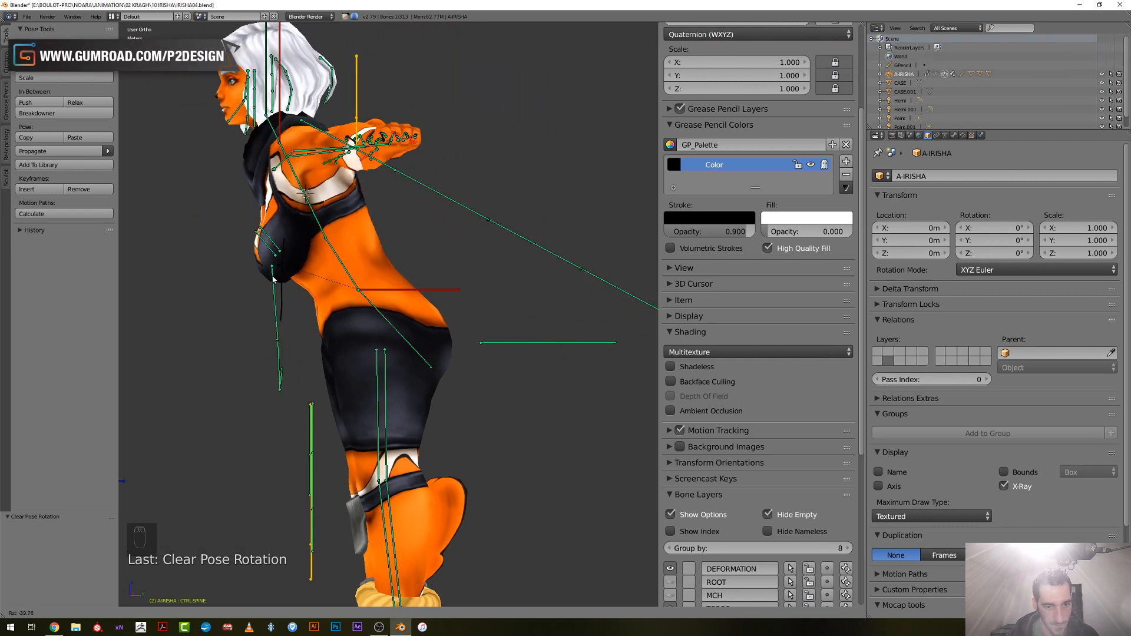
pyautogui.click(248, 305)
pyautogui.moveTo(335, 304); pyautogui.dragTo(308, 304, button='middle')
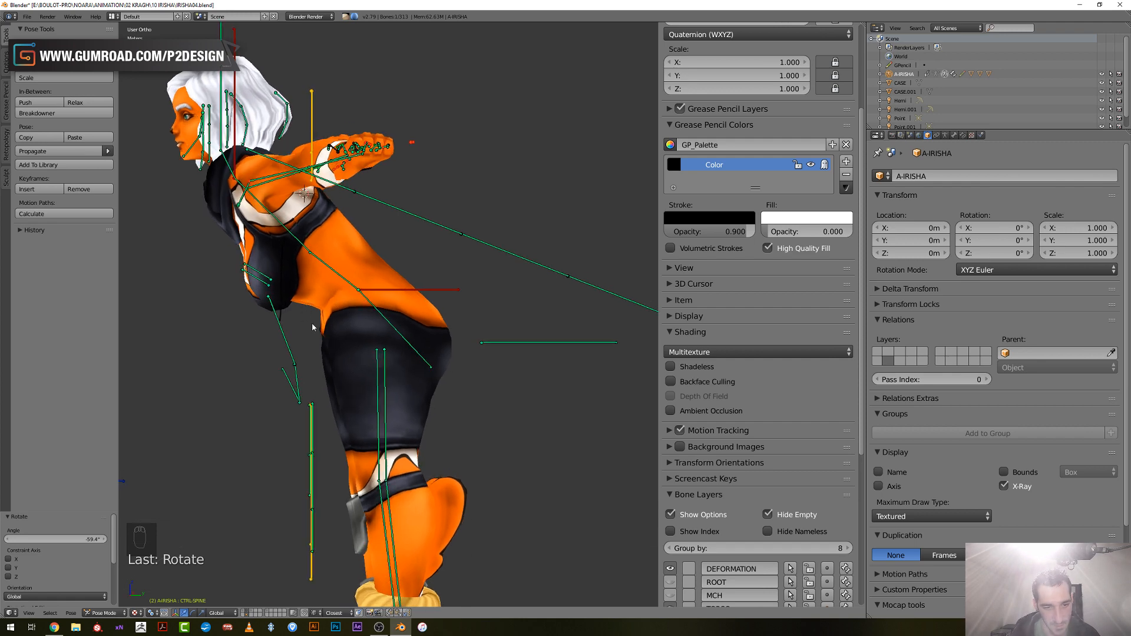
# Sketch the front waist crease with Grease Pencil in the right side view and remove the palette color to erase all annotation strokes
pyautogui.press('KP_3')
pyautogui.press('d')
pyautogui.press('d')
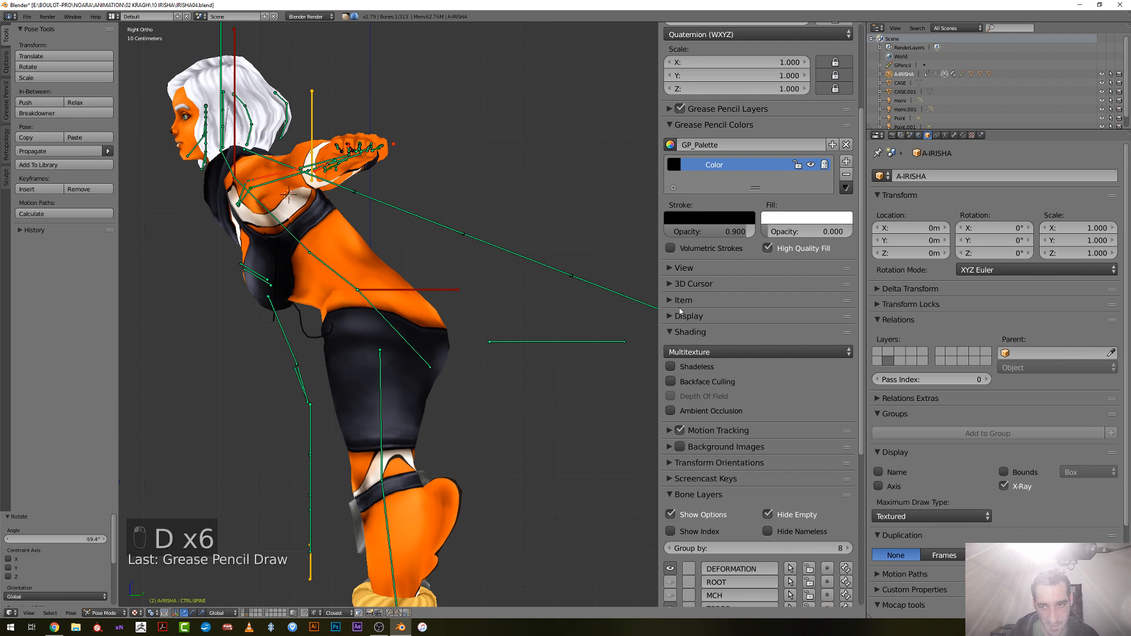
pyautogui.click(846, 175)
# Bend the torso back upright by rotating CTRL-SPINE 61.1° and select the Irisha mesh
pyautogui.press('r')
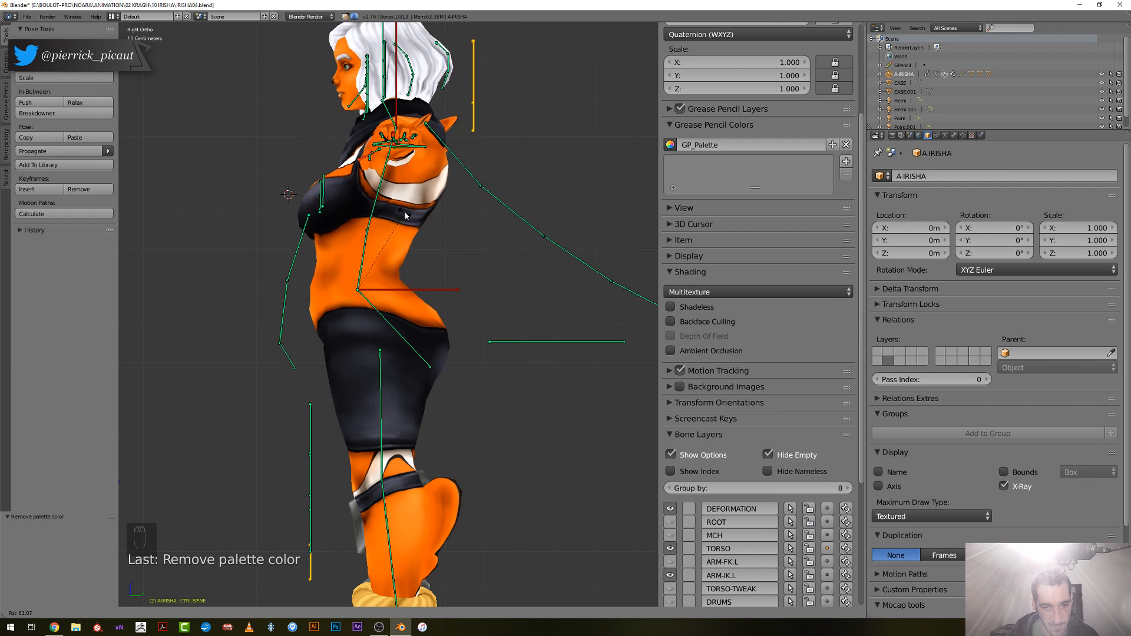
pyautogui.click(355, 272)
pyautogui.keyDown('shift'); pyautogui.rightClick(397, 302); pyautogui.keyUp('shift')
pyautogui.scroll(2, 398, 302)
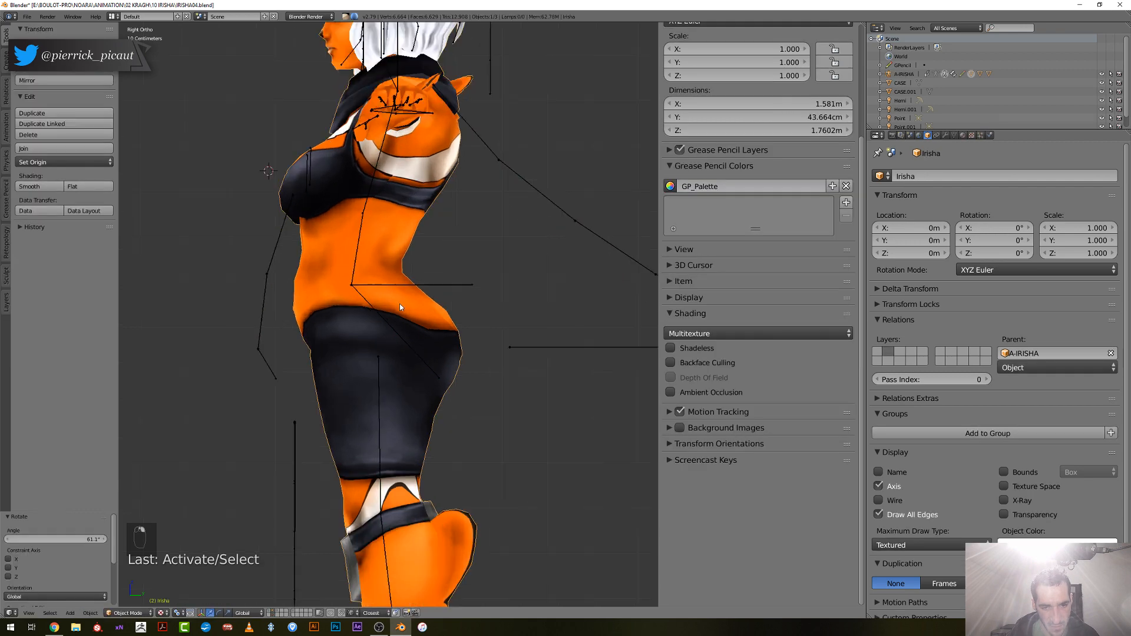
# Enter solid-shaded Weight Paint mode for DEF-SPINE, enlarge the brush to 61 px, and turn on the mesh's wire display
pyautogui.hotkey('ctrl', 'Tab')
pyautogui.rightClick(356, 236)
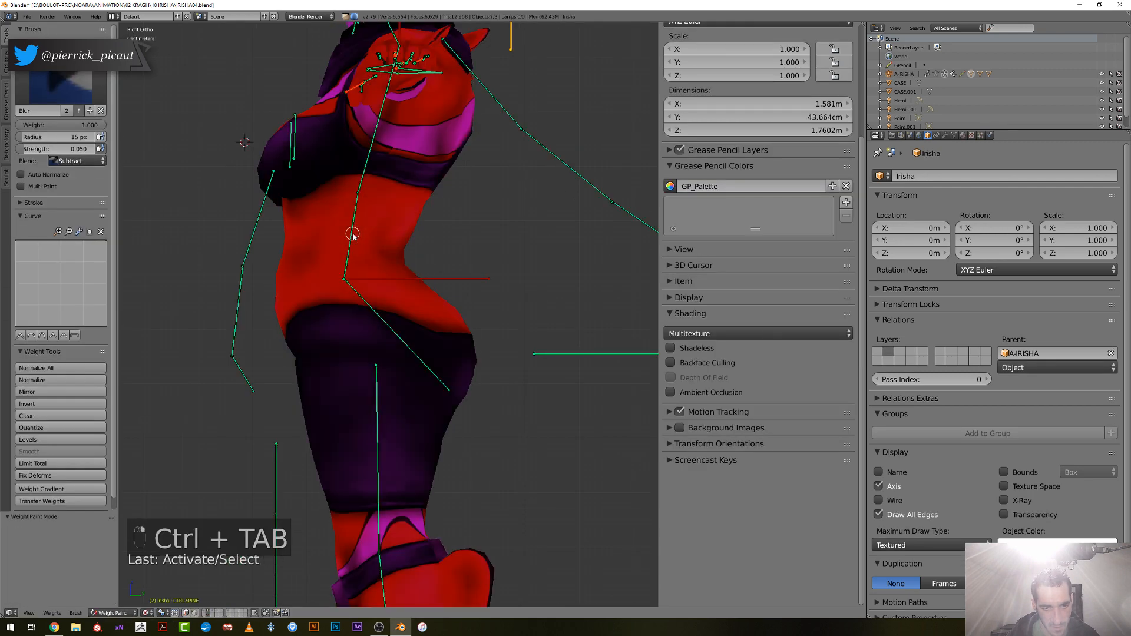
pyautogui.hotkey('alt', 'z')
pyautogui.moveTo(379, 246); pyautogui.dragTo(357, 258, button='middle')
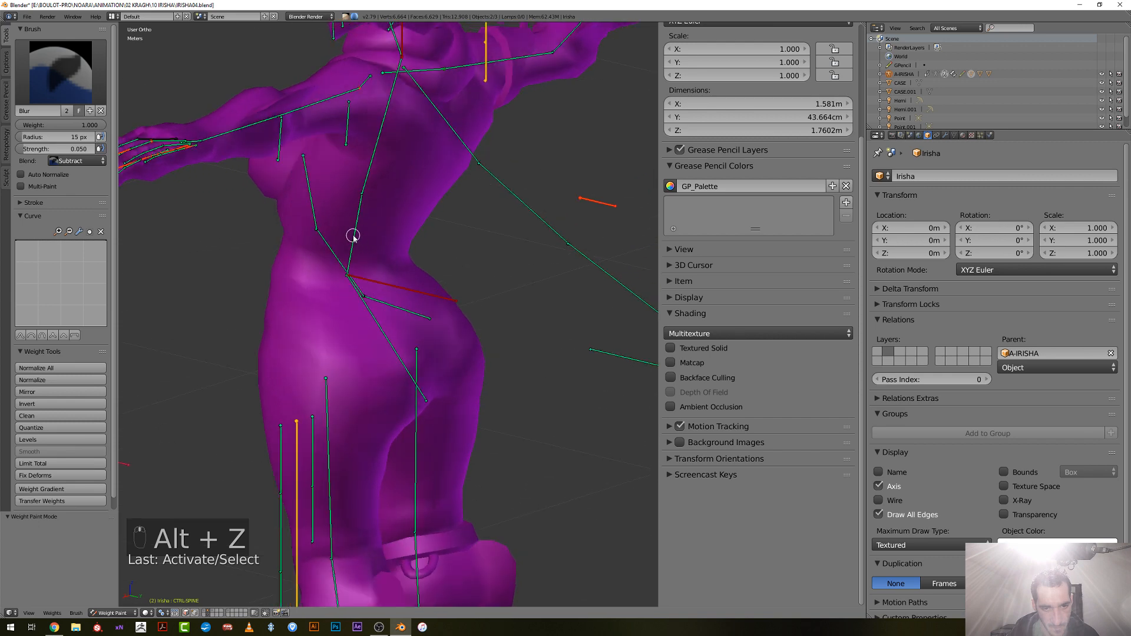
pyautogui.hotkey('alt', 'z')
pyautogui.scroll(2, 359, 260)
pyautogui.press('f')
pyautogui.click(407, 304)
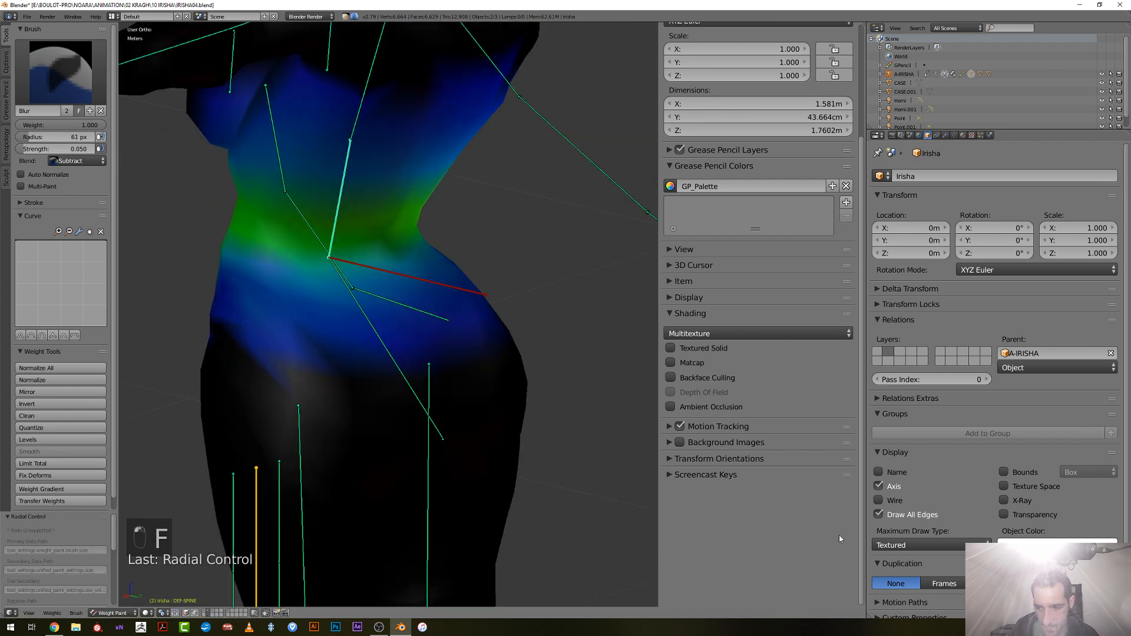
pyautogui.click(878, 501)
pyautogui.moveTo(465, 378); pyautogui.dragTo(377, 323, button='middle')
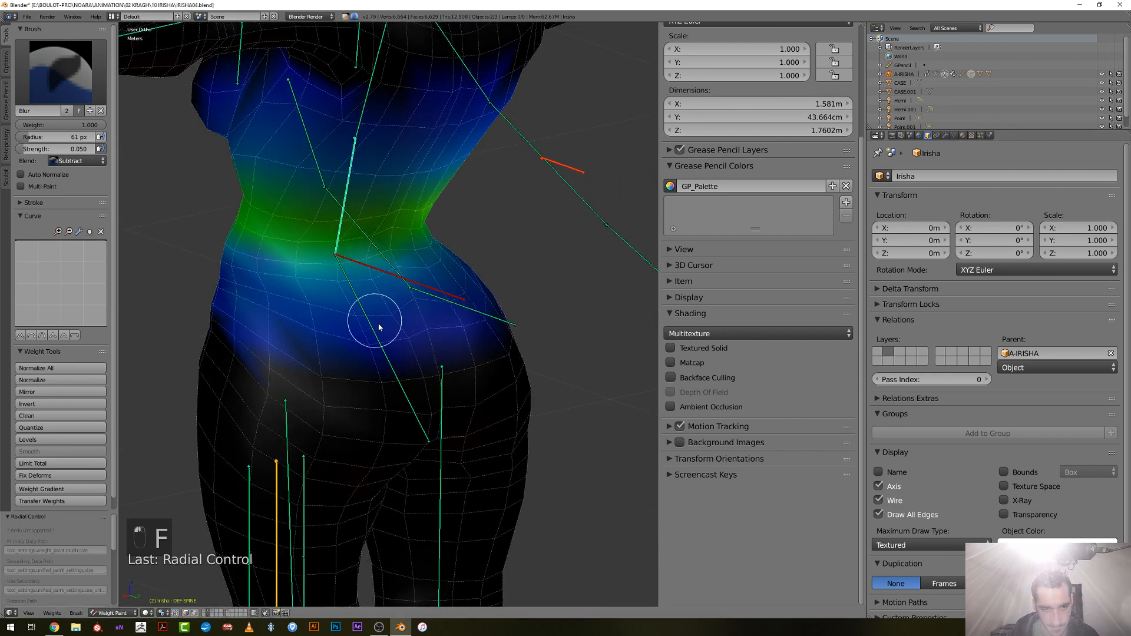
# Subtract DEF-SPINE weight across the lower back below the waist, using brush radii of 65, 43 and 38 px
pyautogui.press('f')
pyautogui.click(383, 321)
pyautogui.moveTo(402, 313); pyautogui.dragTo(374, 316)
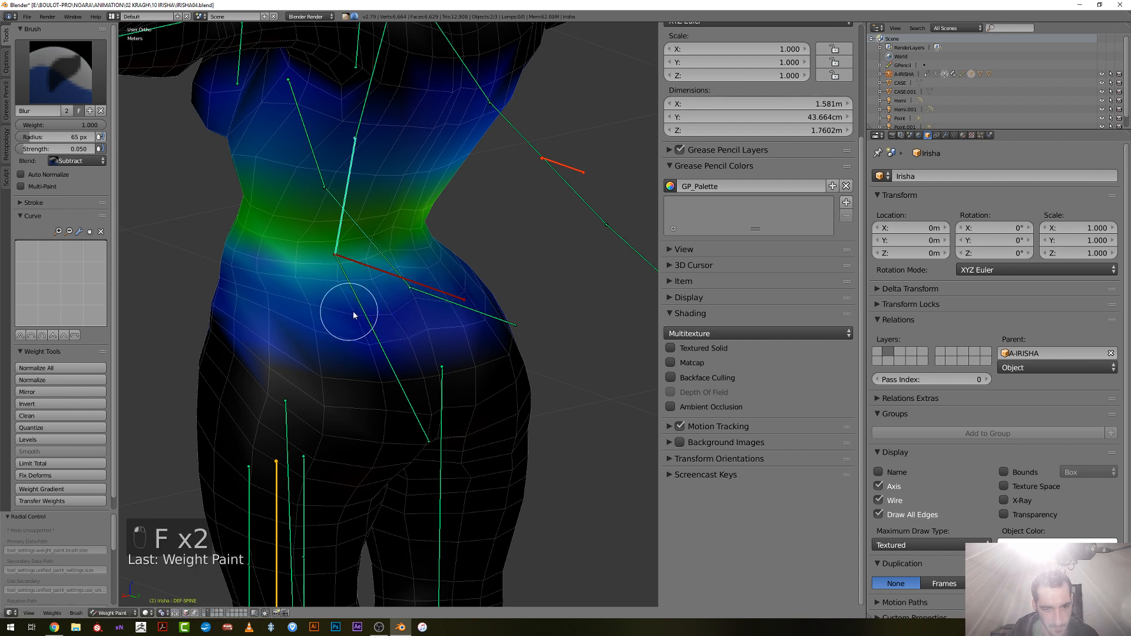
pyautogui.press('f')
pyautogui.click(371, 291)
pyautogui.click(371, 289)
pyautogui.press('f')
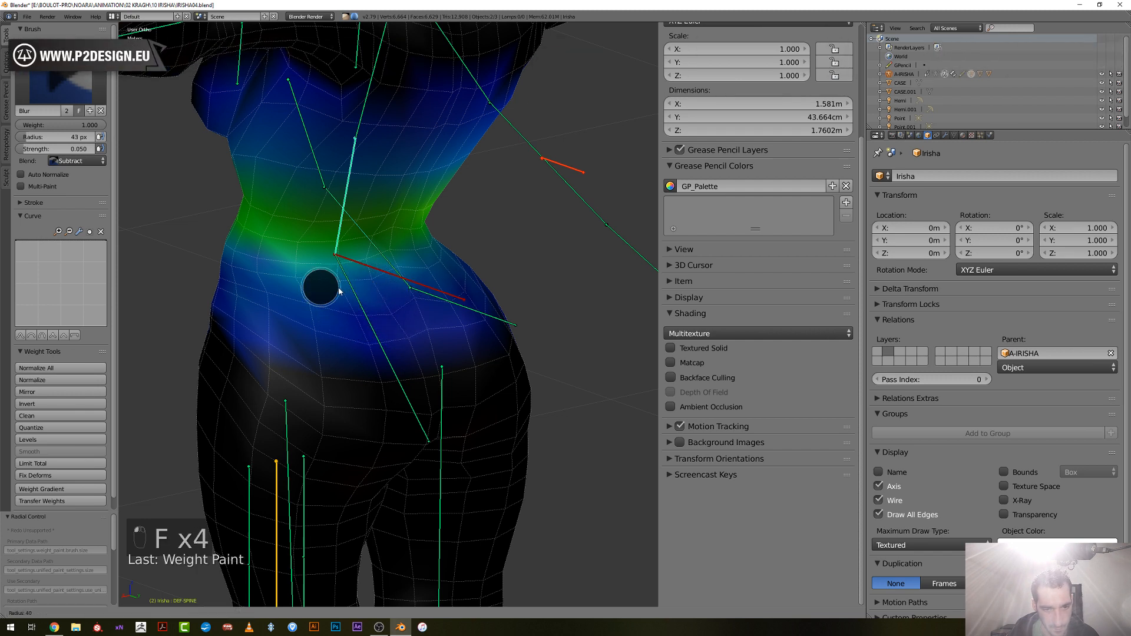
pyautogui.click(338, 287)
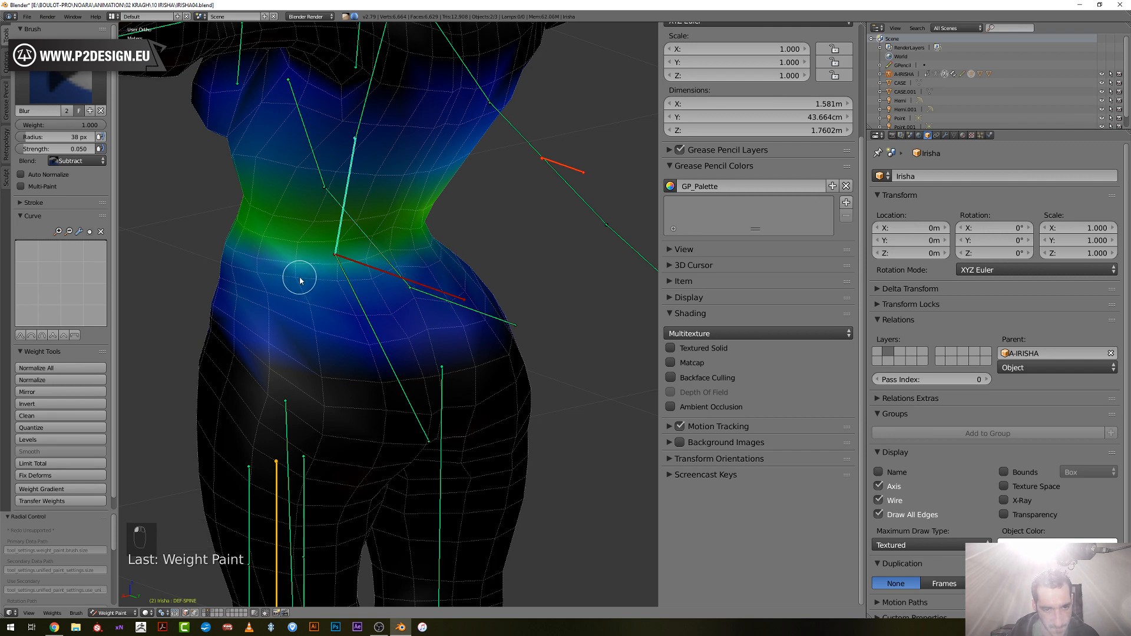
pyautogui.moveTo(300, 281)
pyautogui.mouseDown(button='middle')
pyautogui.moveTo(298, 320)
pyautogui.moveTo(388, 335)
pyautogui.mouseUp(button='middle')
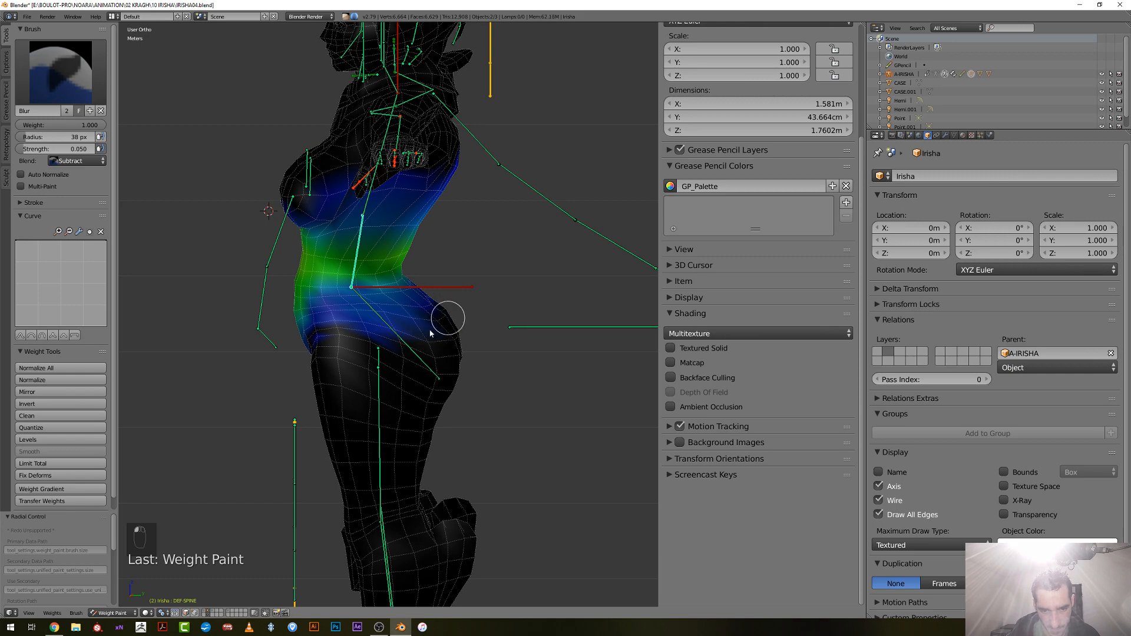
# Undo the last stroke, shrink the brush to 22 px, and subtract DEF-SPINE weight over the upper buttocks and hips
pyautogui.moveTo(419, 325)
pyautogui.mouseDown(button='middle')
pyautogui.moveTo(450, 336)
pyautogui.moveTo(303, 346)
pyautogui.moveTo(393, 342)
pyautogui.moveTo(338, 332)
pyautogui.mouseUp(button='middle')
pyautogui.hotkey('ctrl', 'z')
pyautogui.press('f')
pyautogui.click(360, 334)
pyautogui.click(360, 334)
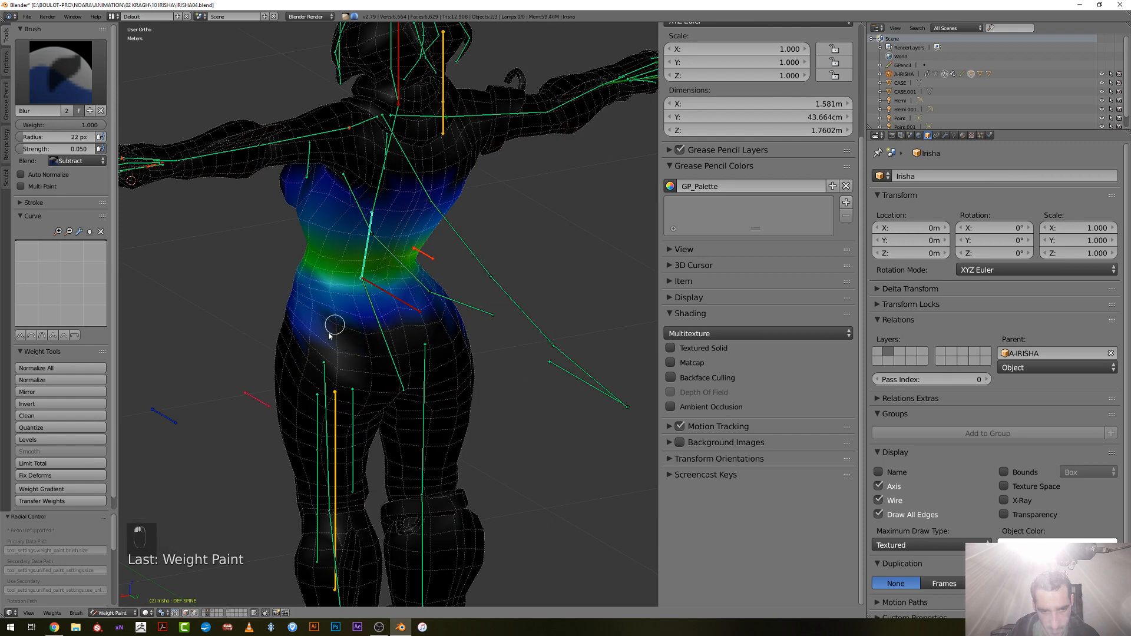
# Select CTRL-SPINE and rotate it 37.2° to arch the torso backward
pyautogui.press('KP_3')
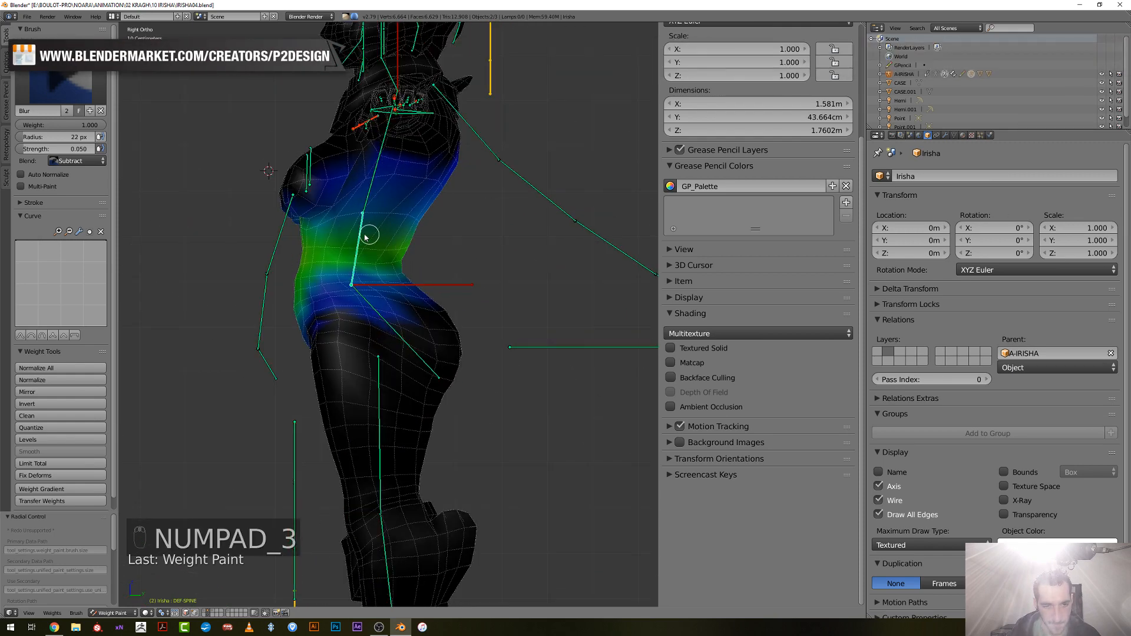
pyautogui.rightClick(360, 232)
pyautogui.press('r')
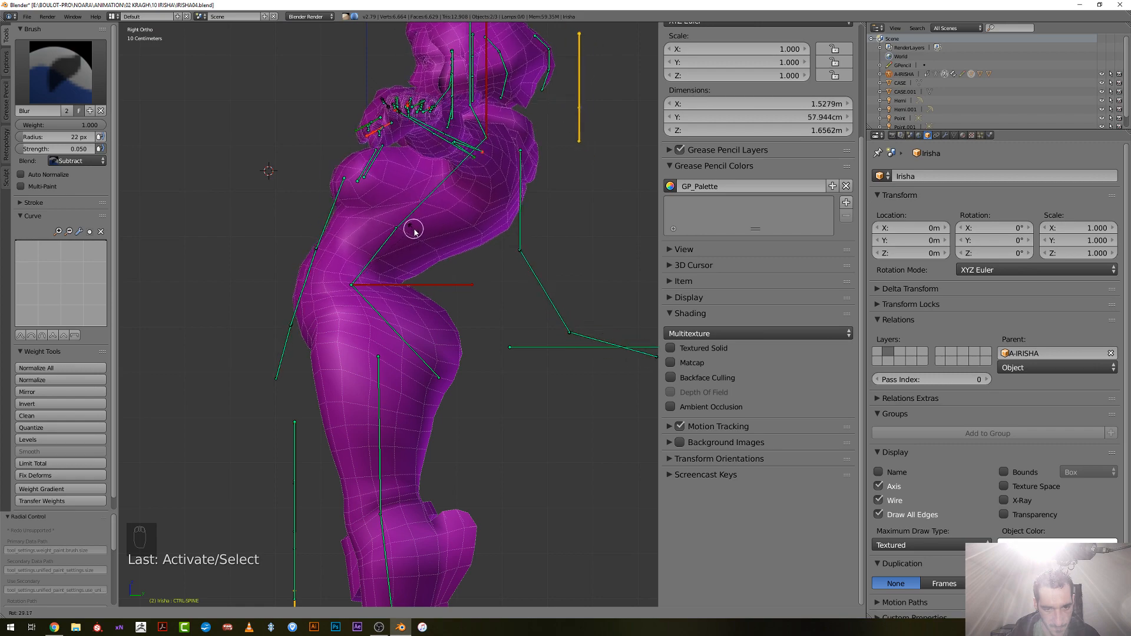
pyautogui.rightClick(414, 231)
pyautogui.moveTo(382, 264); pyautogui.dragTo(431, 303, button='middle')
pyautogui.press('r')
pyautogui.click(457, 247)
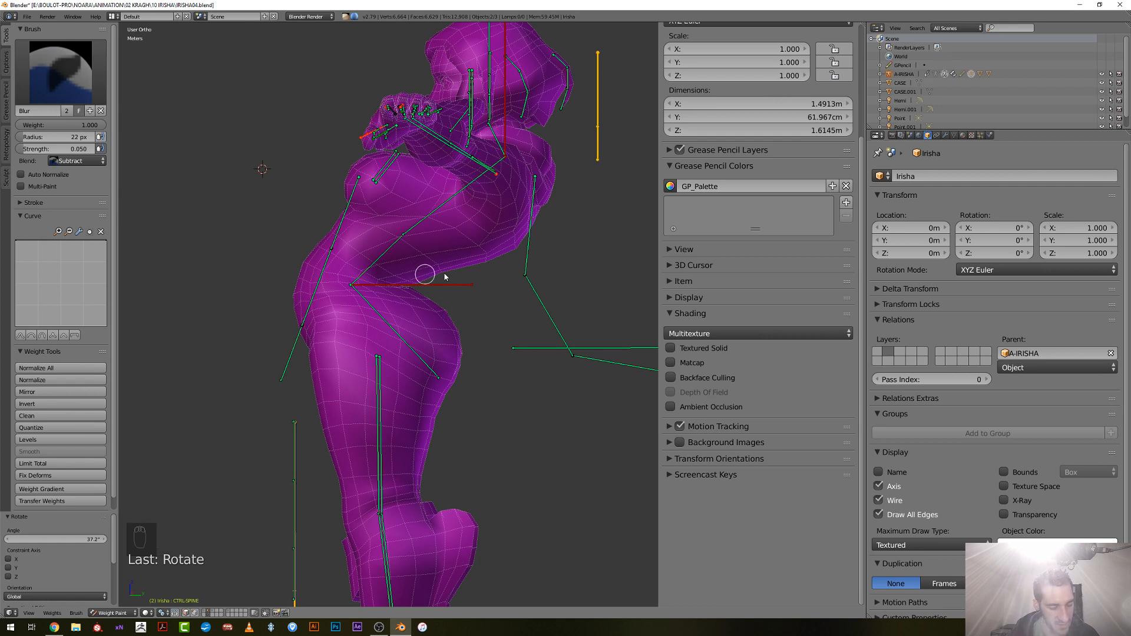
# Sketch the lower-back fold with Grease Pencil curves in side view and remove the palette color to erase them
pyautogui.moveTo(482, 254)
pyautogui.mouseDown()
pyautogui.moveTo(397, 261)
pyautogui.moveTo(457, 320)
pyautogui.moveTo(505, 316)
pyautogui.mouseUp()
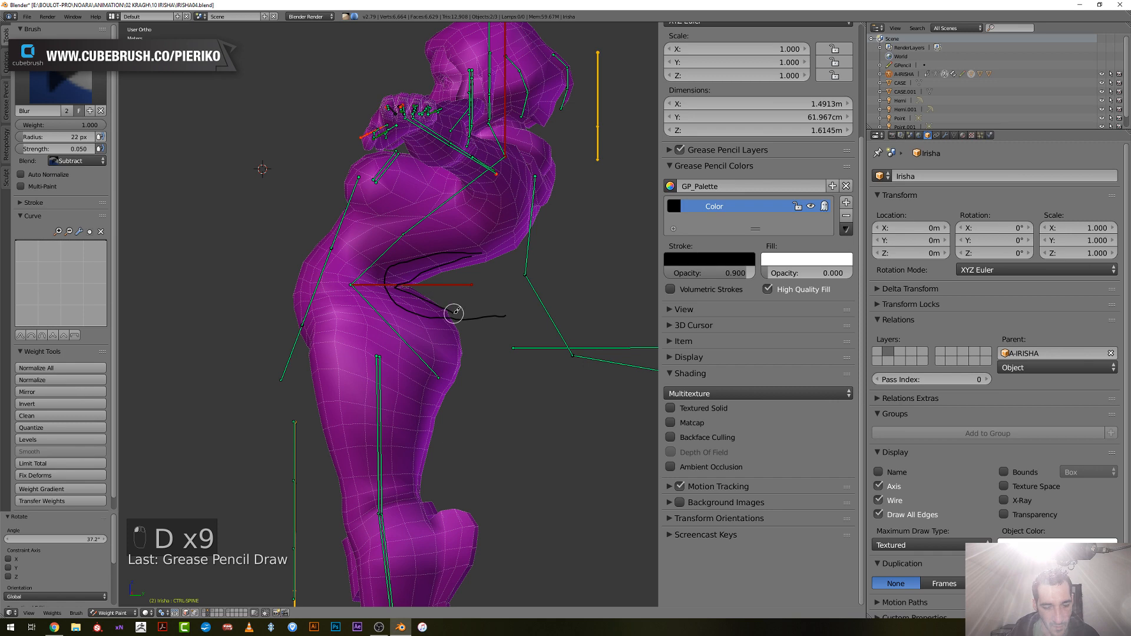
pyautogui.press('KP_3')
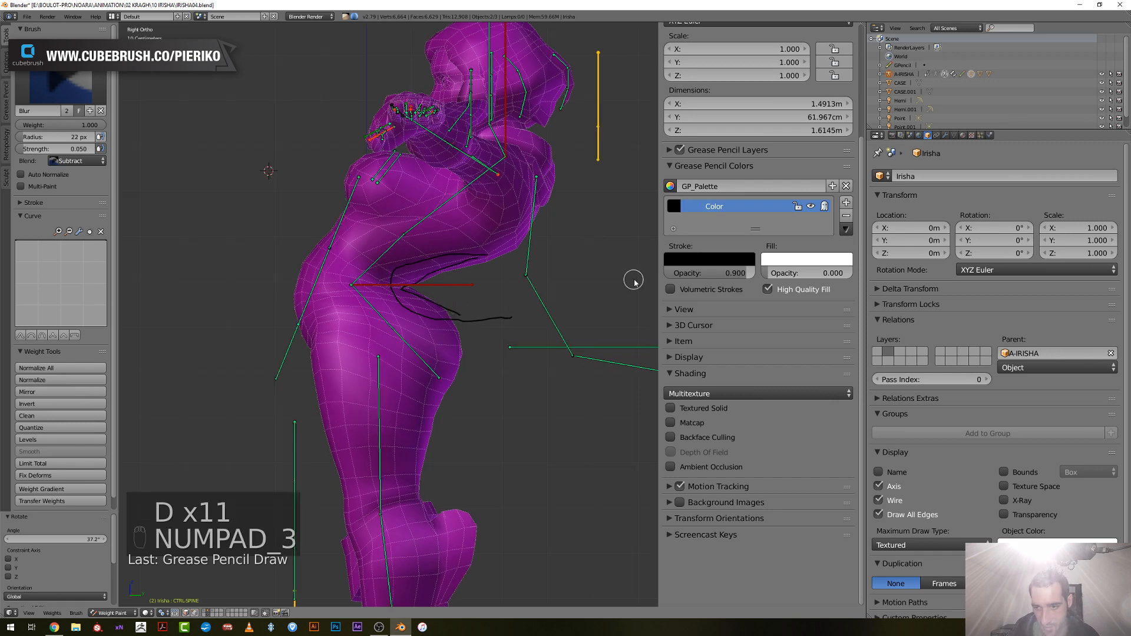
pyautogui.click(846, 216)
# Clear CTRL-SPINE's pose rotation and return Irisha to Object Mode with textured shading in the front view
pyautogui.hotkey('alt', 'r')
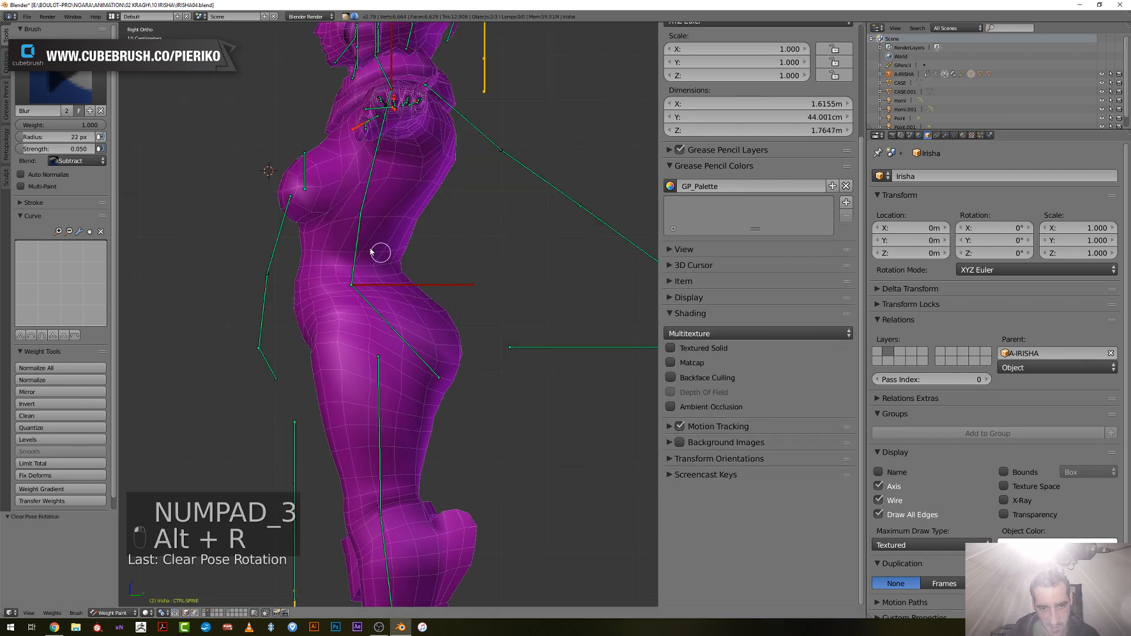
pyautogui.scroll(-4, 370, 252)
pyautogui.moveTo(370, 252); pyautogui.dragTo(442, 265, button='middle')
pyautogui.scroll(3, 452, 265)
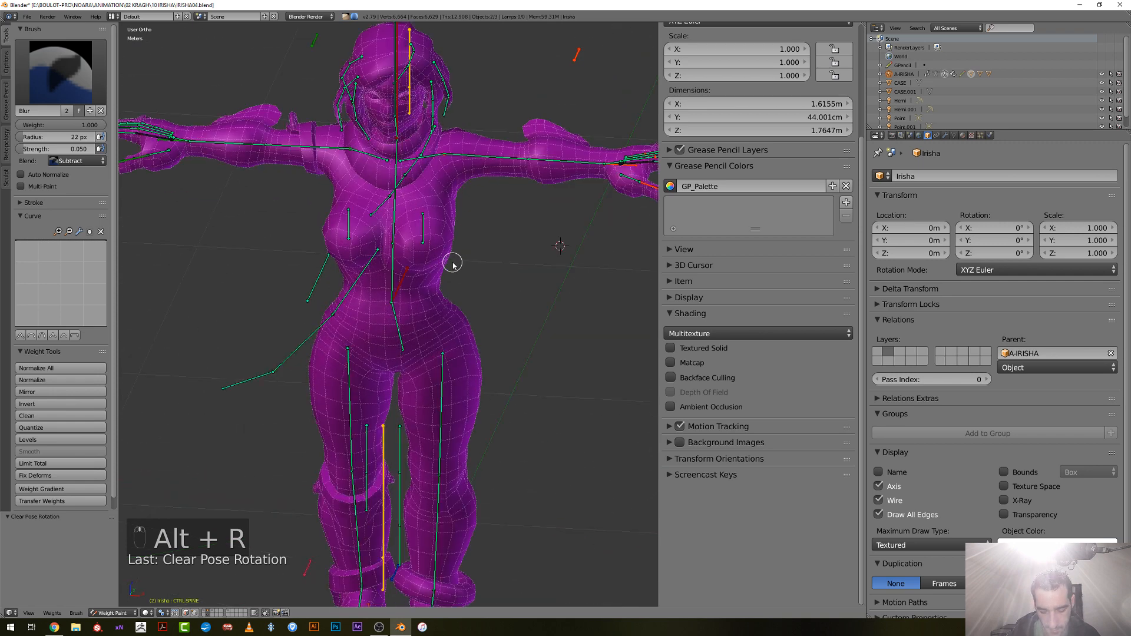
pyautogui.press('KP_1')
pyautogui.hotkey('alt', 'z')
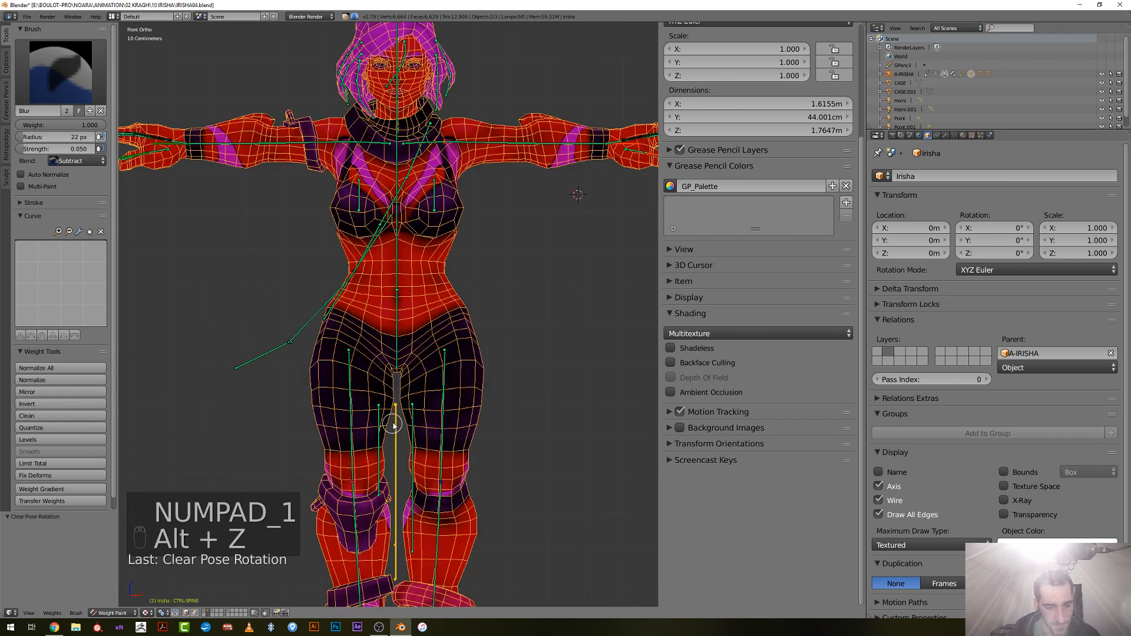
pyautogui.click(110, 614)
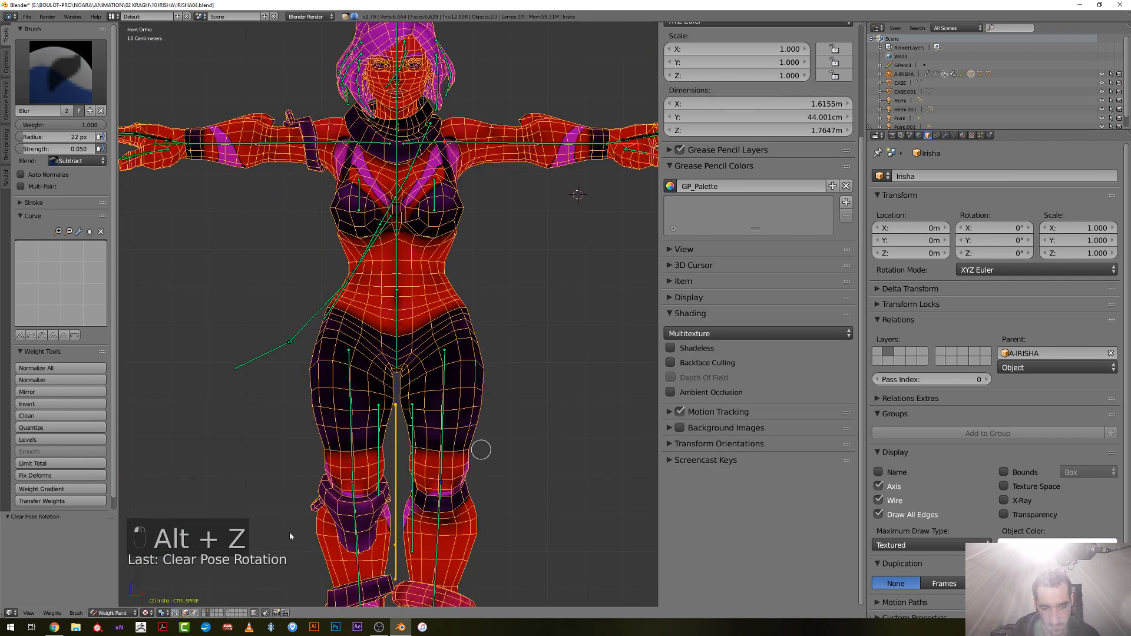
pyautogui.click(114, 602)
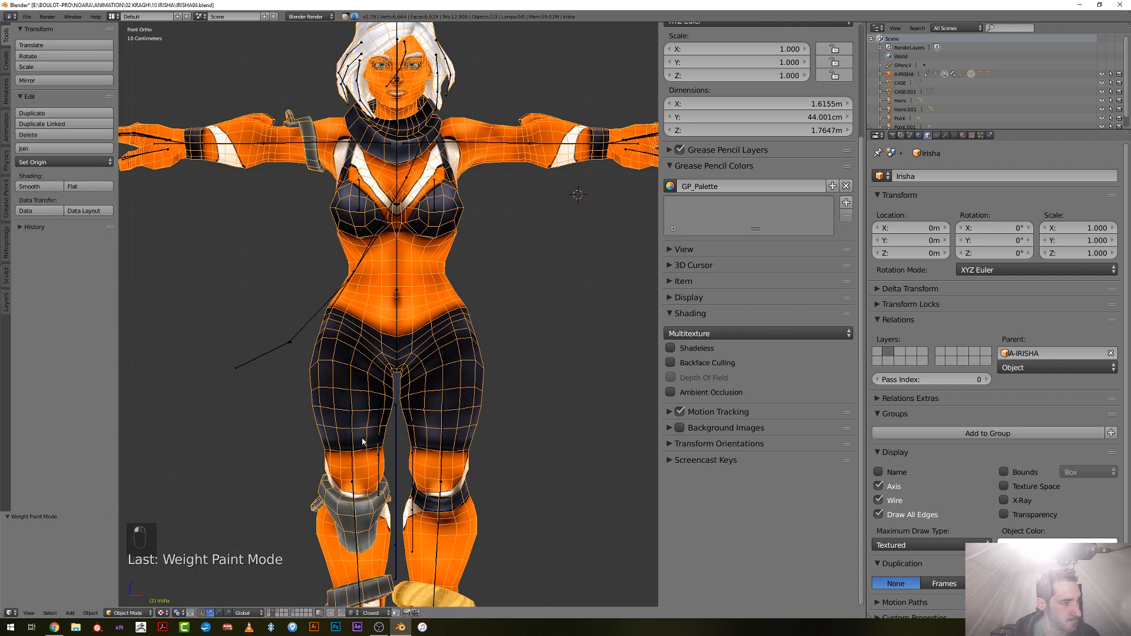
# Save IRISHA04.blend over the existing file
pyautogui.scroll(-4, 448, 354)
pyautogui.scroll(6, 448, 353)
pyautogui.hotkey('ctrl', 's')
pyautogui.click(467, 317)
pyautogui.moveTo(466, 316); pyautogui.dragTo(412, 347, button='middle')
# Select the left breast control bone CTRL-BREAST.L and test-move it in several directions, cancelling each move
pyautogui.click(410, 305)
pyautogui.press('g')
pyautogui.rightClick(389, 312)
pyautogui.press('g')
pyautogui.rightClick(372, 330)
pyautogui.press('g')
pyautogui.rightClick(395, 352)
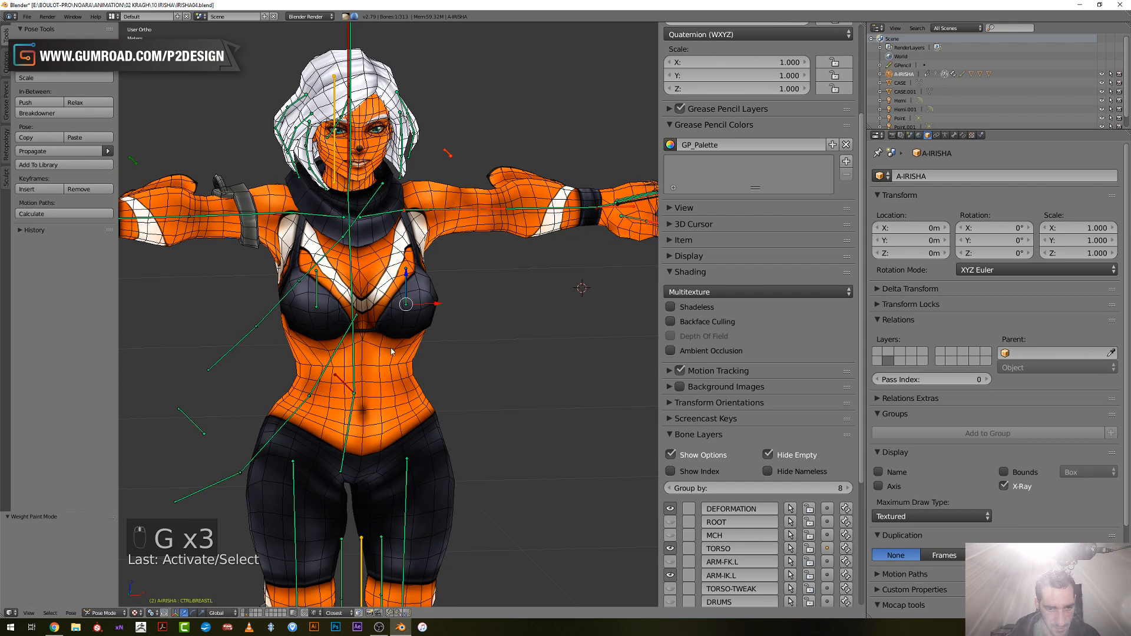
pyautogui.press('g')
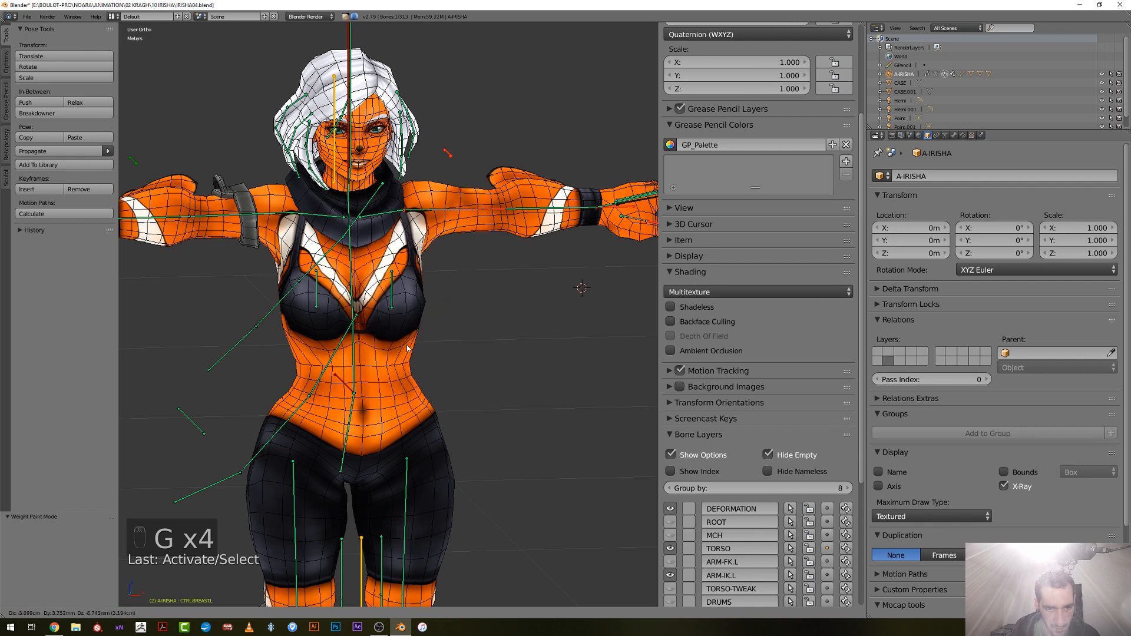
pyautogui.rightClick(325, 307)
# Select CTRL-BREAST.R and test-move it repeatedly from front and three-quarter views to examine the chest deformation, cancelling each move
pyautogui.rightClick(319, 305)
pyautogui.press('g')
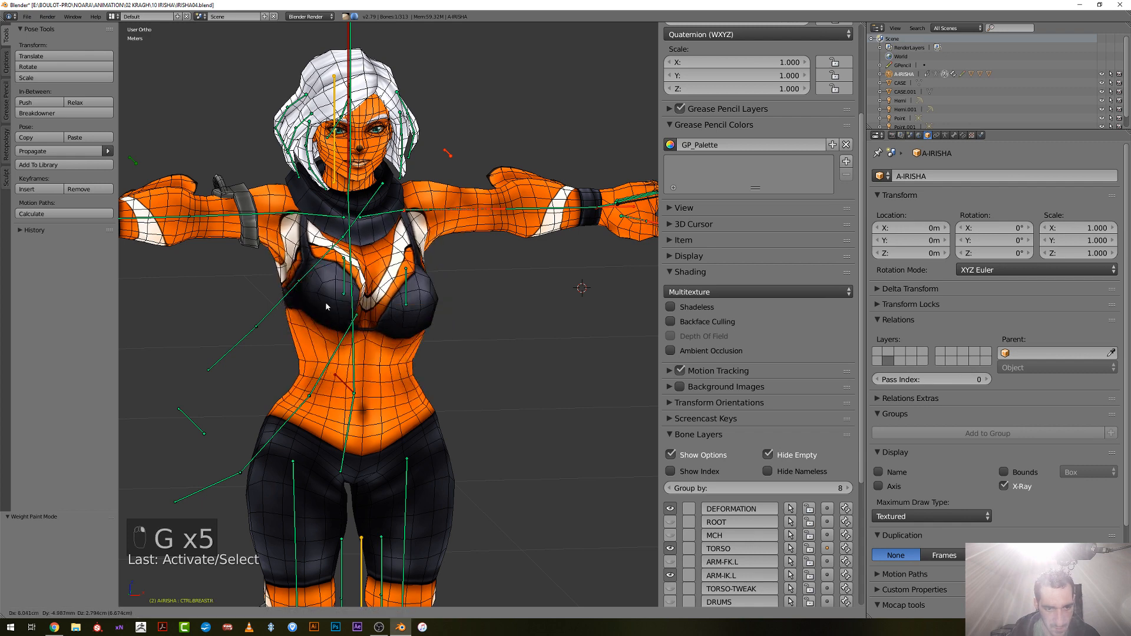
pyautogui.rightClick(426, 338)
pyautogui.moveTo(426, 338); pyautogui.dragTo(345, 321, button='middle')
pyautogui.press('g')
pyautogui.rightClick(348, 277)
pyautogui.rightClick(319, 305)
pyautogui.press('g')
pyautogui.rightClick(305, 273)
pyautogui.press('g')
pyautogui.rightClick(348, 247)
pyautogui.press('g')
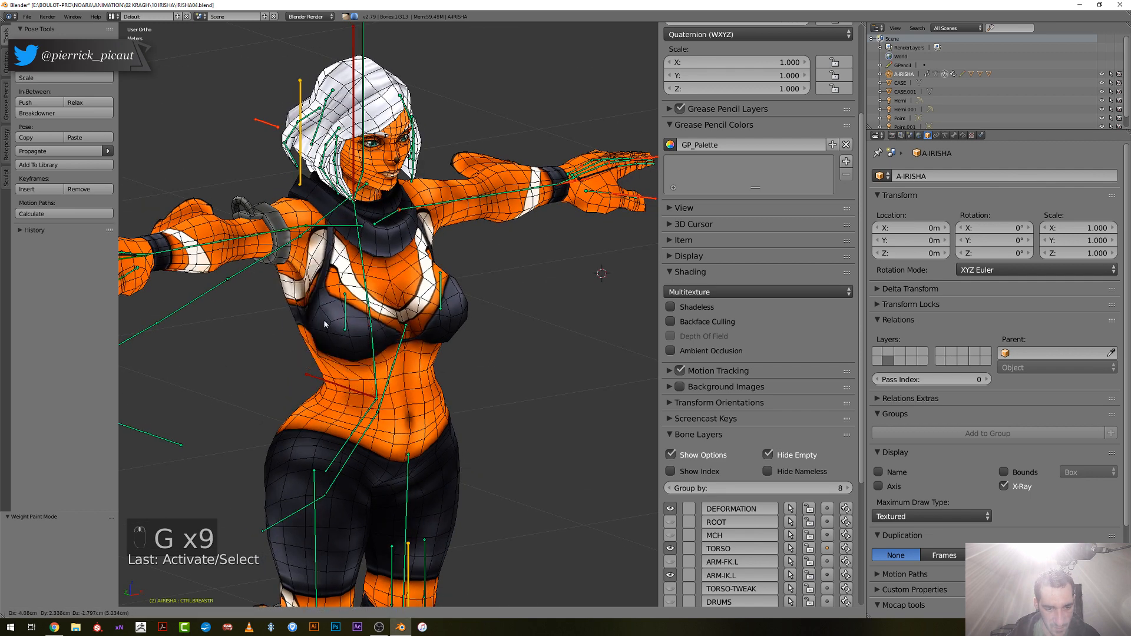
pyautogui.rightClick(338, 355)
pyautogui.moveTo(330, 407); pyautogui.dragTo(325, 369, button='middle')
pyautogui.press('g')
pyautogui.rightClick(326, 357)
pyautogui.press('g')
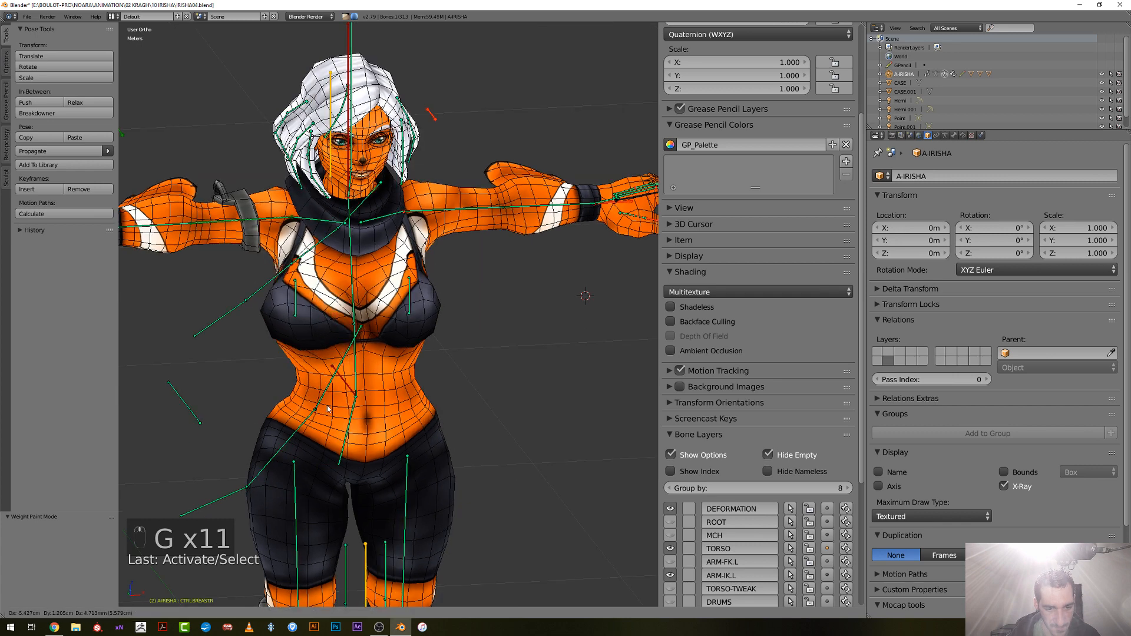
pyautogui.rightClick(430, 386)
# Put the Irisha mesh in Weight Paint mode with solid shading and display the DEF-BREAST.L weights
pyautogui.scroll(3, 389, 378)
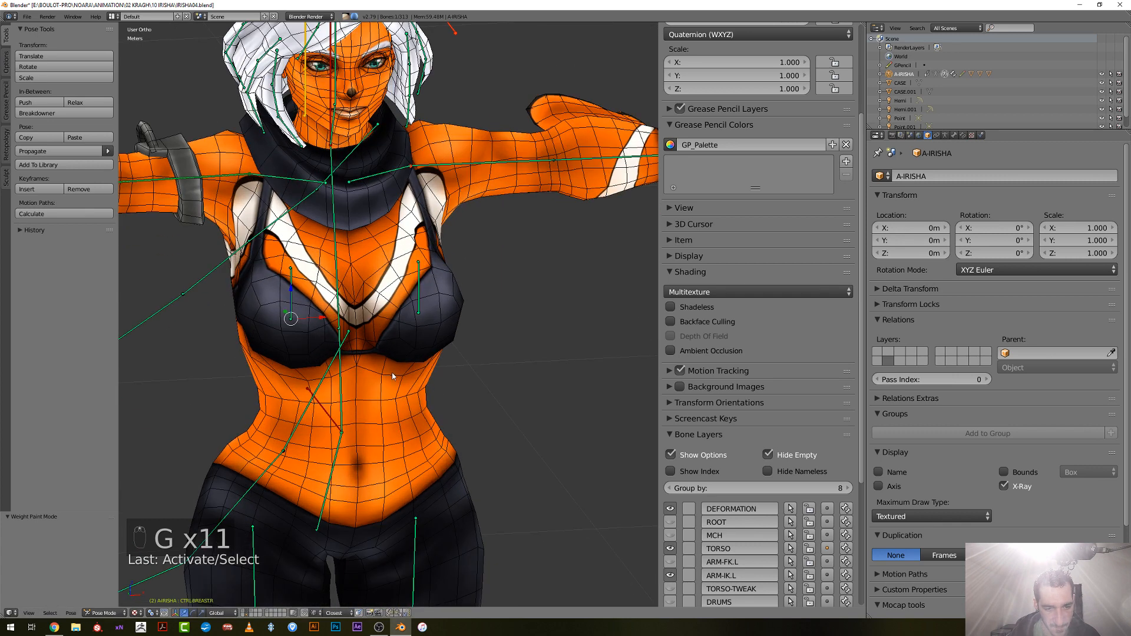
pyautogui.rightClick(389, 378)
pyautogui.hotkey('ctrl', 'Tab')
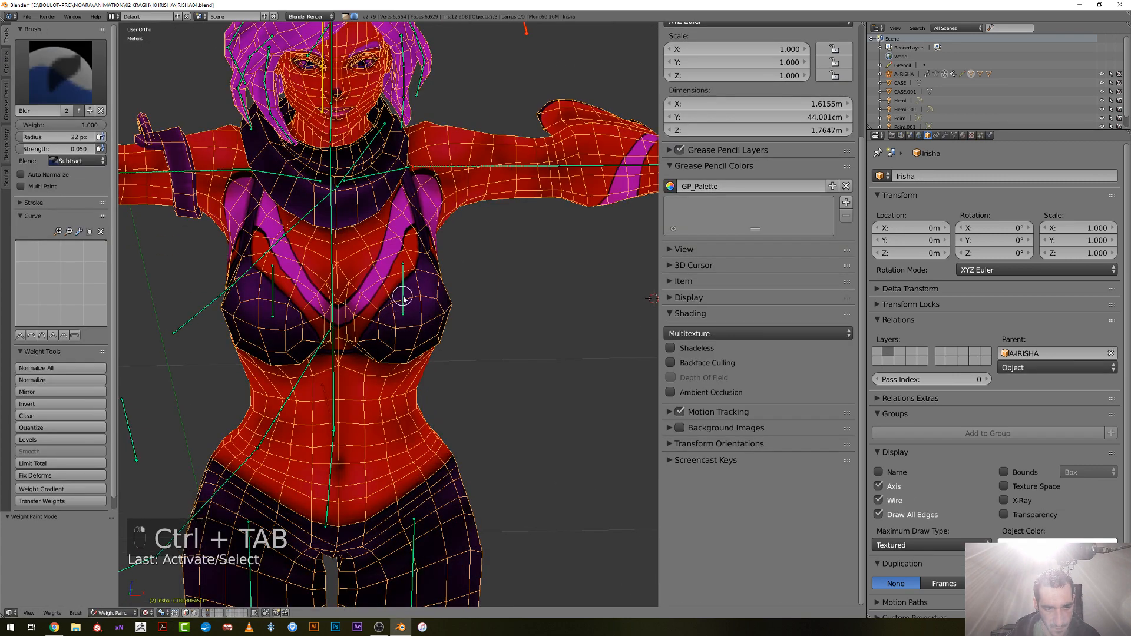
pyautogui.hotkey('alt', 'z')
pyautogui.rightClick(401, 298)
pyautogui.moveTo(402, 298); pyautogui.dragTo(374, 367, button='middle')
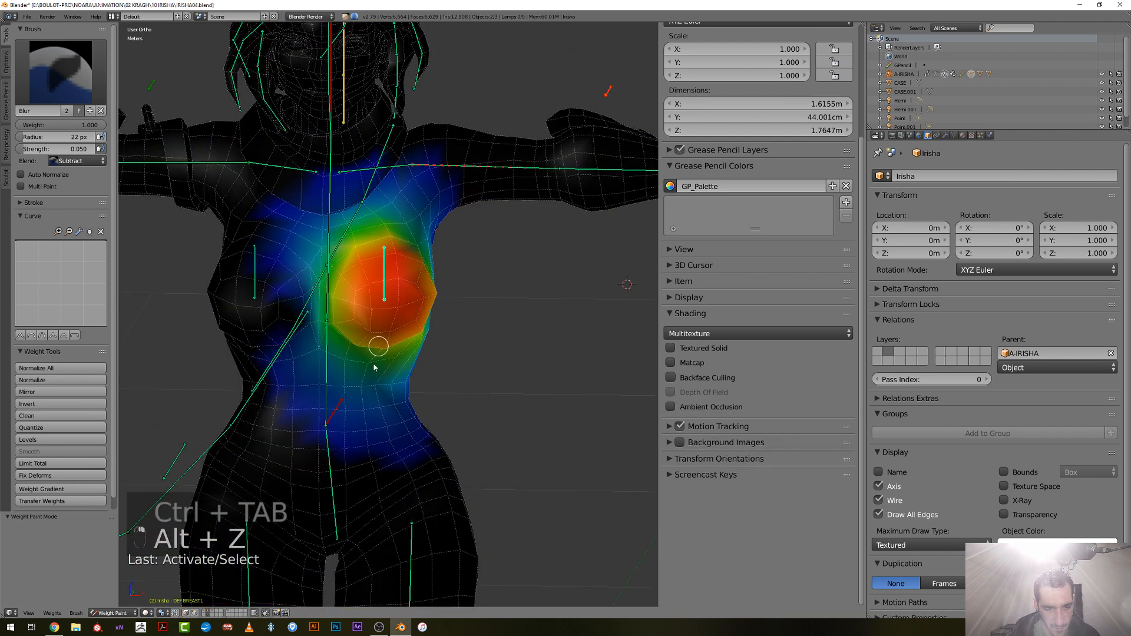
# Set the brush radius to 63 px and subtract DEF-BREAST.L weight from the belly and the opposite side of the chest
pyautogui.press('f')
pyautogui.click(380, 410)
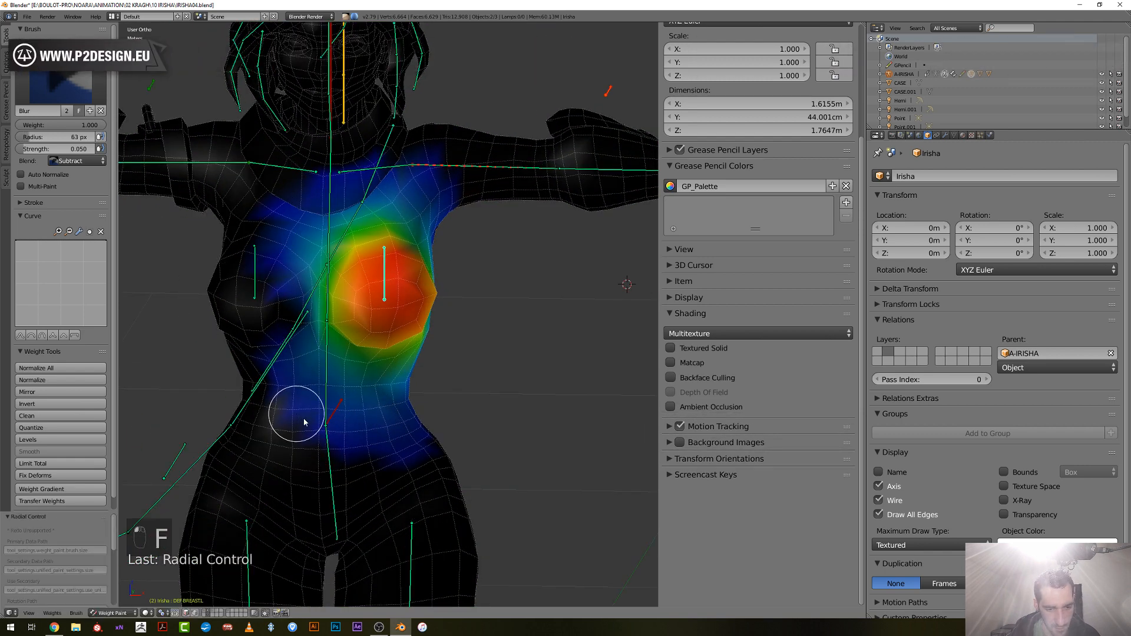
pyautogui.moveTo(305, 423)
pyautogui.mouseDown()
pyautogui.moveTo(421, 429)
pyautogui.moveTo(295, 386)
pyautogui.mouseUp()
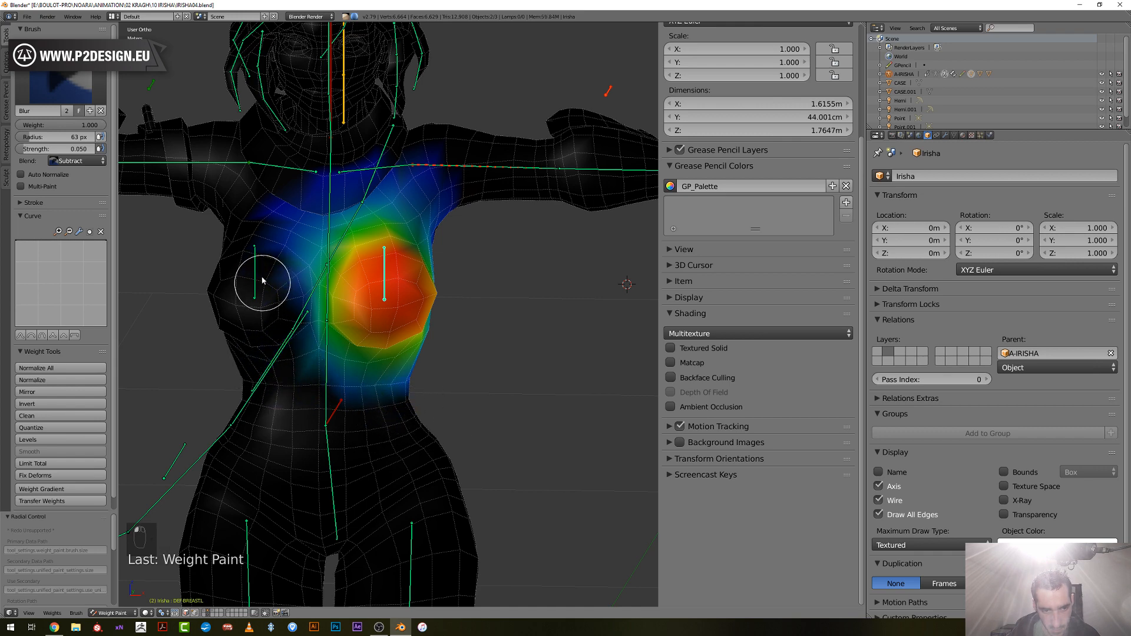
# Subtract DEF-BREAST.L weight around the neck base and the opposite collarbone using brush radii of 34 px and 31 px
pyautogui.moveTo(288, 295); pyautogui.dragTo(323, 153, button='middle')
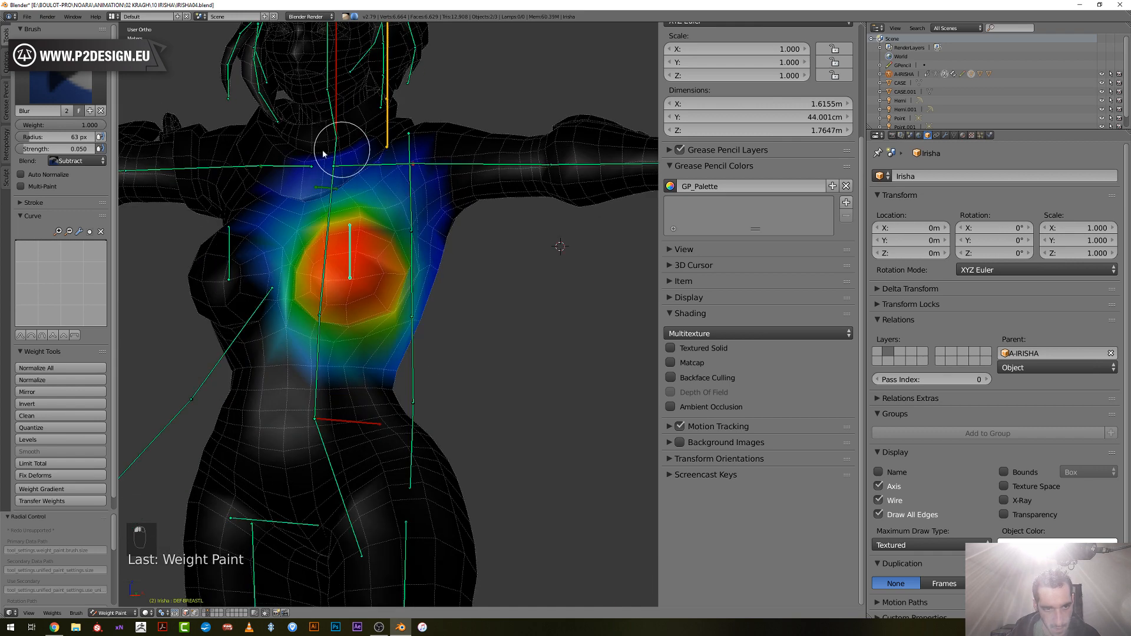
pyautogui.keyDown('shift'); pyautogui.moveTo(526, 319); pyautogui.dragTo(529, 478, button='middle'); pyautogui.keyUp('shift')
pyautogui.scroll(2, 530, 475)
pyautogui.moveTo(326, 349); pyautogui.dragTo(302, 305, button='middle')
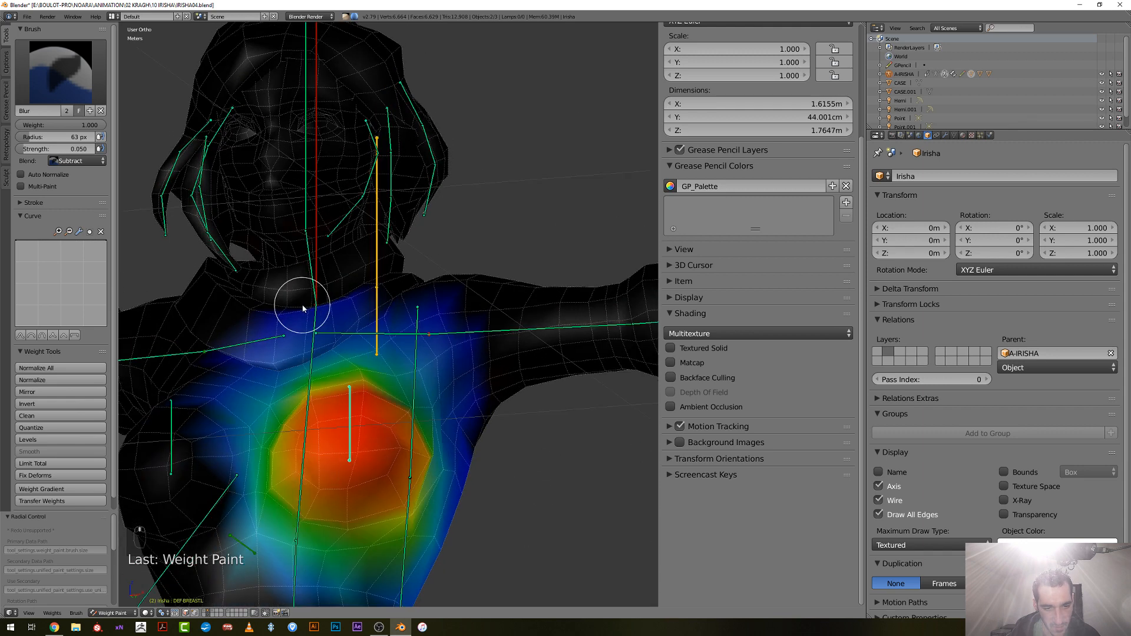
pyautogui.press('f')
pyautogui.click(287, 312)
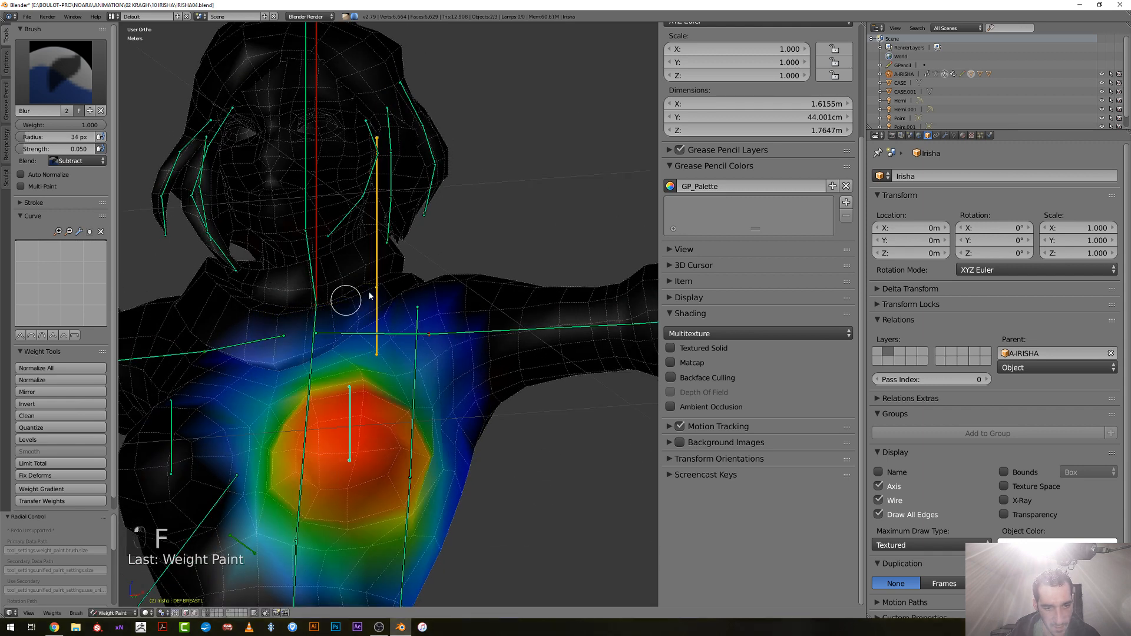
pyautogui.moveTo(321, 315); pyautogui.dragTo(243, 335, button='middle')
pyautogui.press('f')
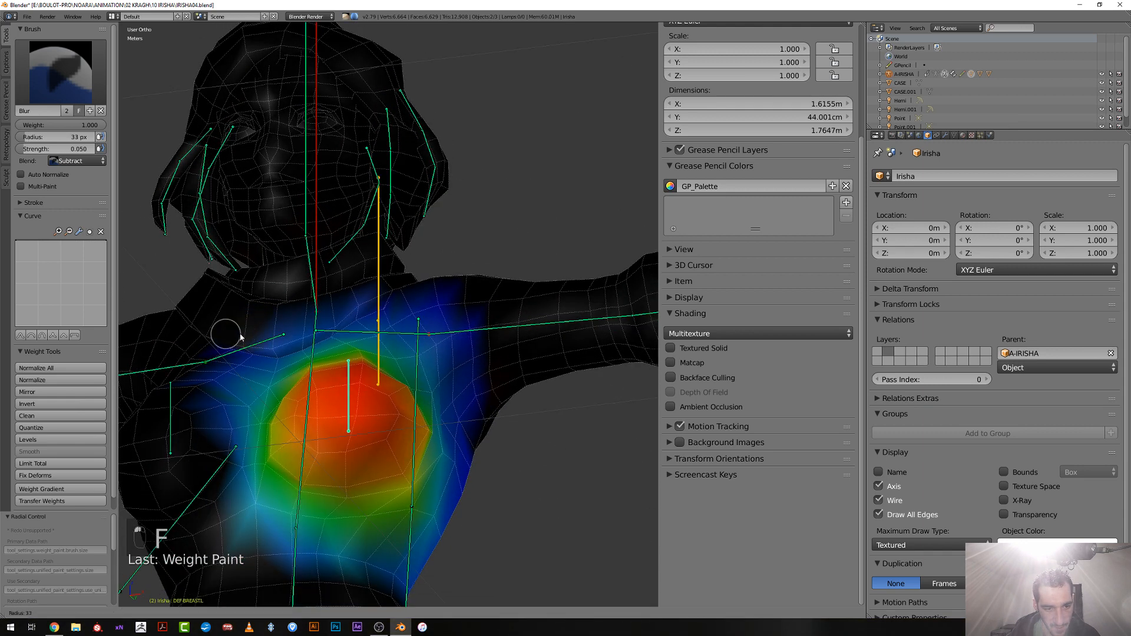
pyautogui.click(249, 337)
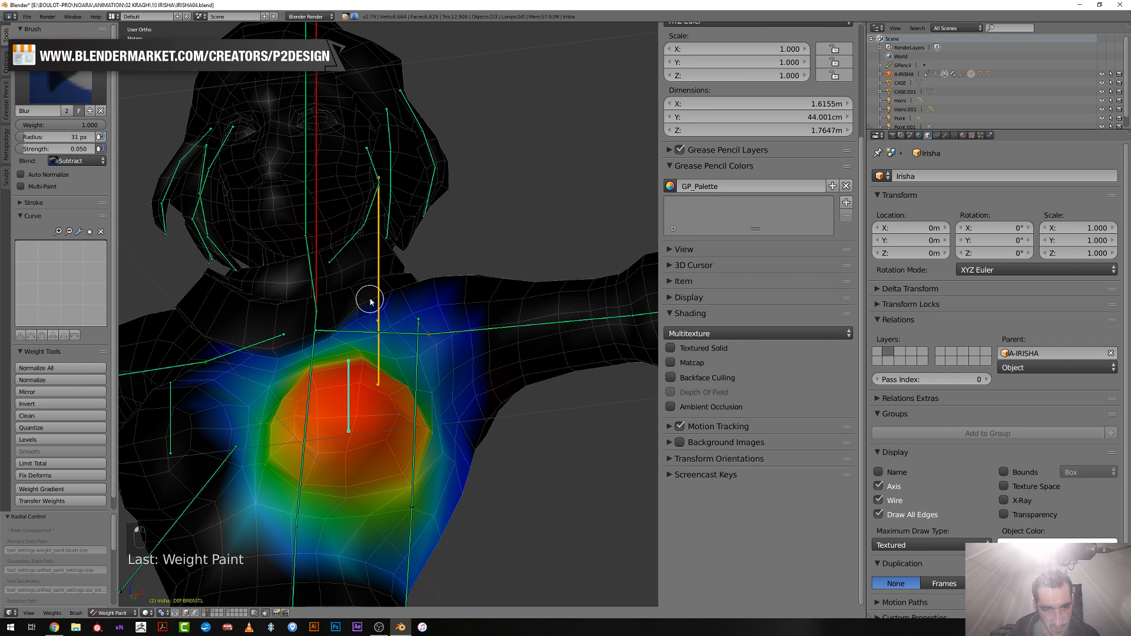
# Subtract DEF-BREAST.L weight from the back and the flank in side view using brush radii of 63 px and 51 px
pyautogui.moveTo(290, 320)
pyautogui.mouseDown(button='middle')
pyautogui.moveTo(255, 320)
pyautogui.moveTo(361, 392)
pyautogui.moveTo(348, 449)
pyautogui.moveTo(371, 472)
pyautogui.mouseUp(button='middle')
pyautogui.press('f')
pyautogui.click(378, 459)
pyautogui.moveTo(454, 391); pyautogui.dragTo(428, 413)
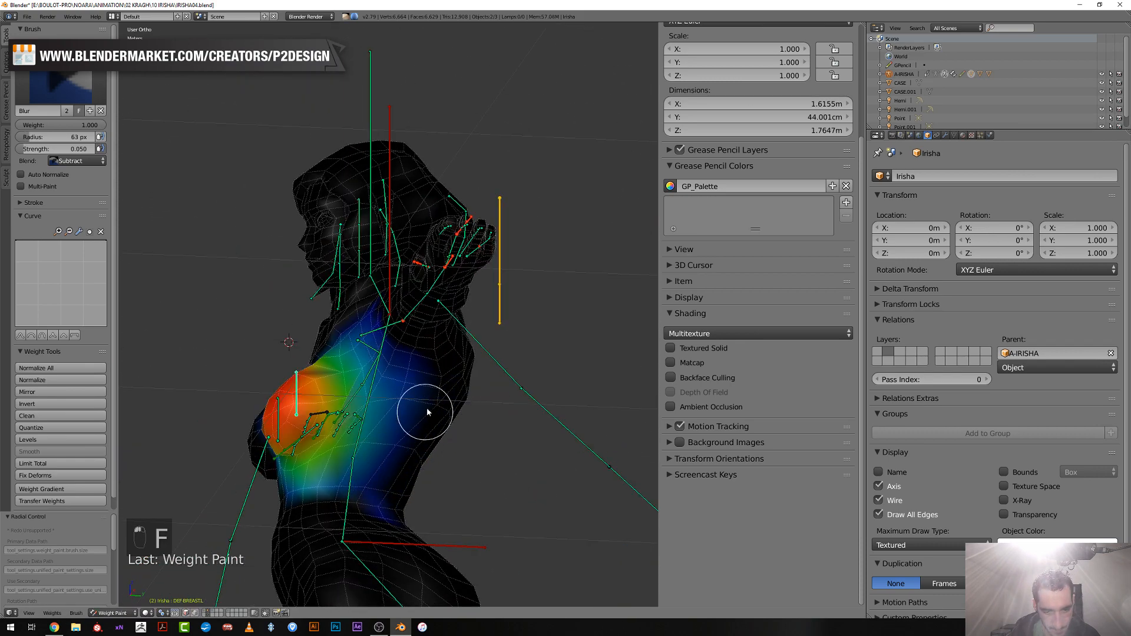
pyautogui.press('f')
pyautogui.click(355, 480)
pyautogui.moveTo(367, 445); pyautogui.dragTo(365, 449)
pyautogui.moveTo(365, 449); pyautogui.dragTo(357, 458, button='middle')
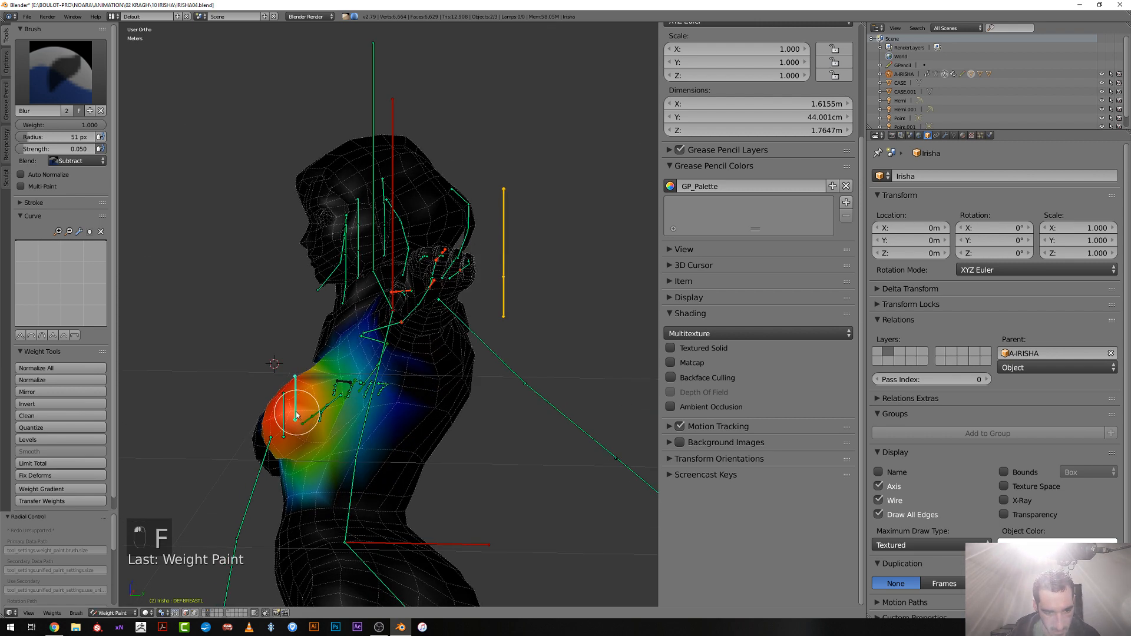
# Select CTRL-BREAST.L and move it by X 1.01 cm, Y -1.09 cm and Z 6.9 cm to raise the left breast
pyautogui.press('g')
pyautogui.rightClick(296, 380)
pyautogui.press('g')
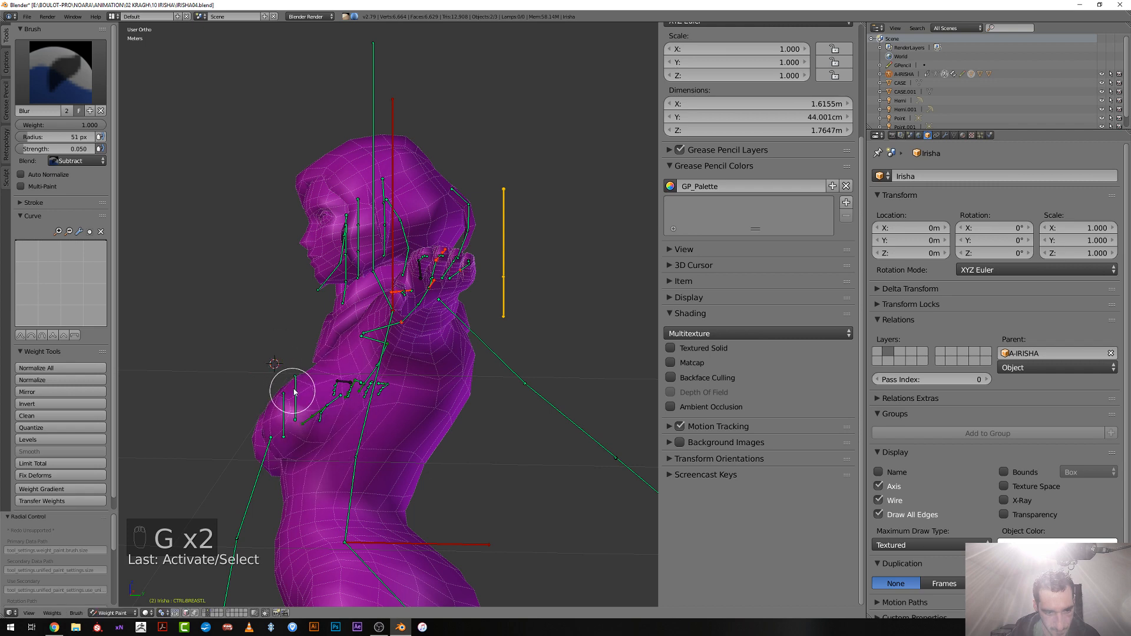
pyautogui.press('g')
pyautogui.press('g')
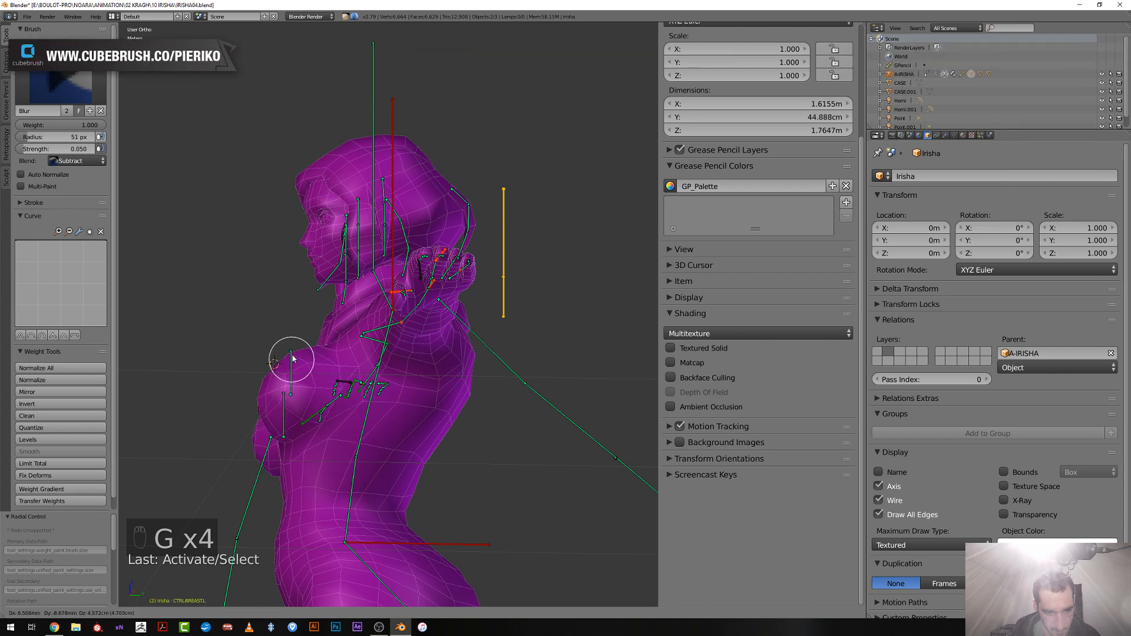
pyautogui.click(291, 352)
# Select DEF-BREAST.L and subtract its weight from the ribs below the raised breast, reducing the brush radius
pyautogui.rightClick(289, 350)
pyautogui.scroll(1, 304, 450)
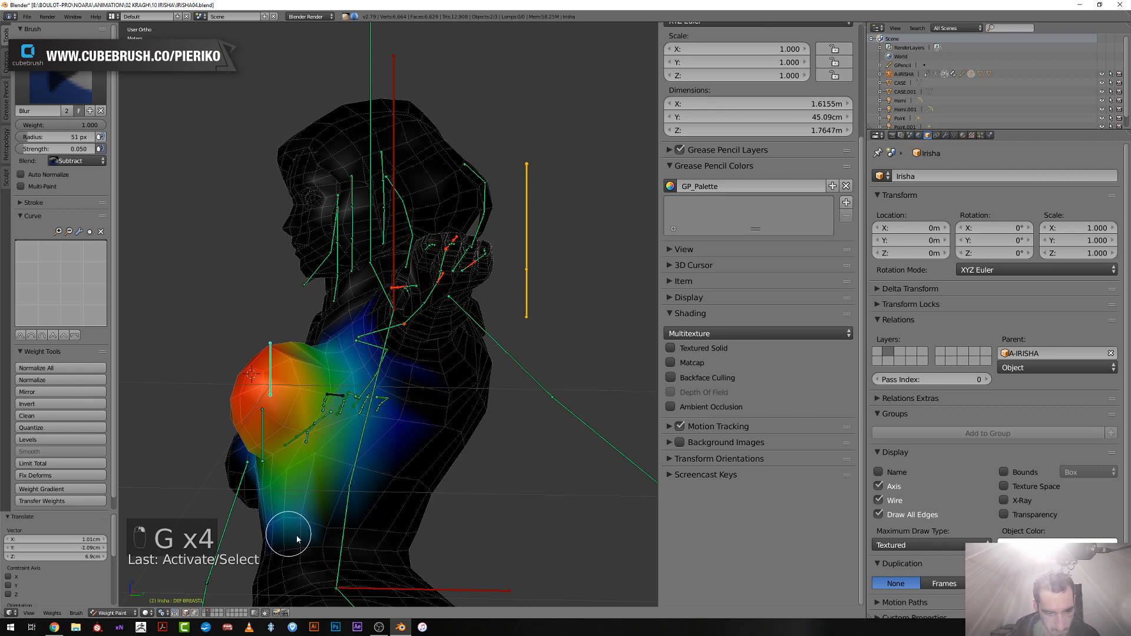
pyautogui.moveTo(297, 540); pyautogui.dragTo(313, 519, button='middle')
pyautogui.moveTo(313, 518); pyautogui.dragTo(285, 518)
pyautogui.press('f')
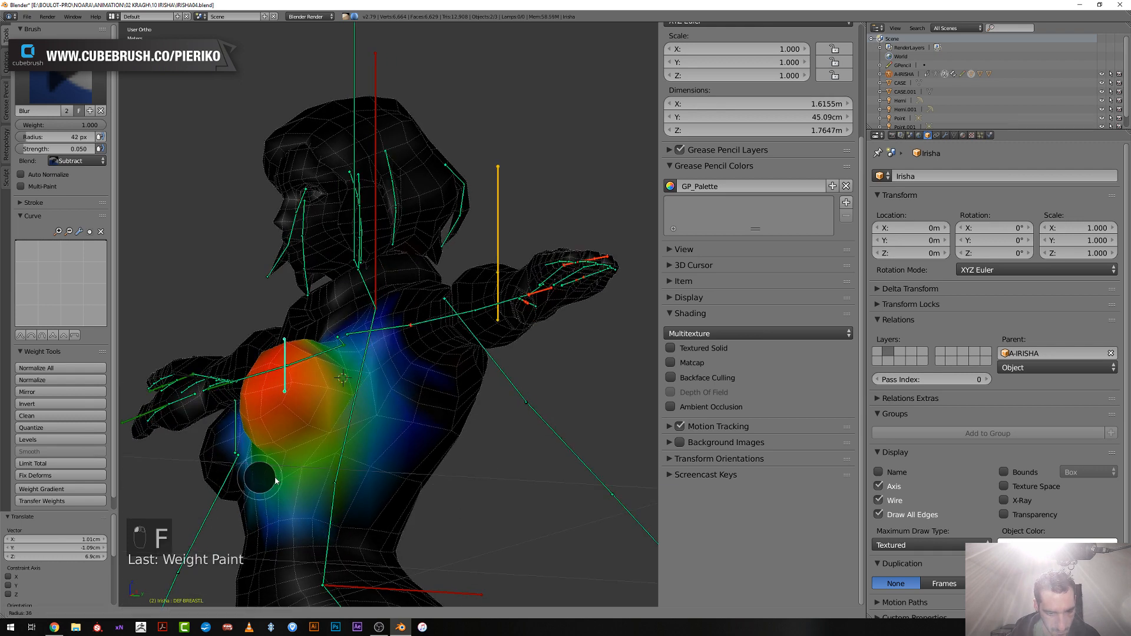
# Set the brush radius to 29 px and subtract the left breast bone's weights around the upper chest and armpit
pyautogui.click(266, 479)
pyautogui.click(277, 484)
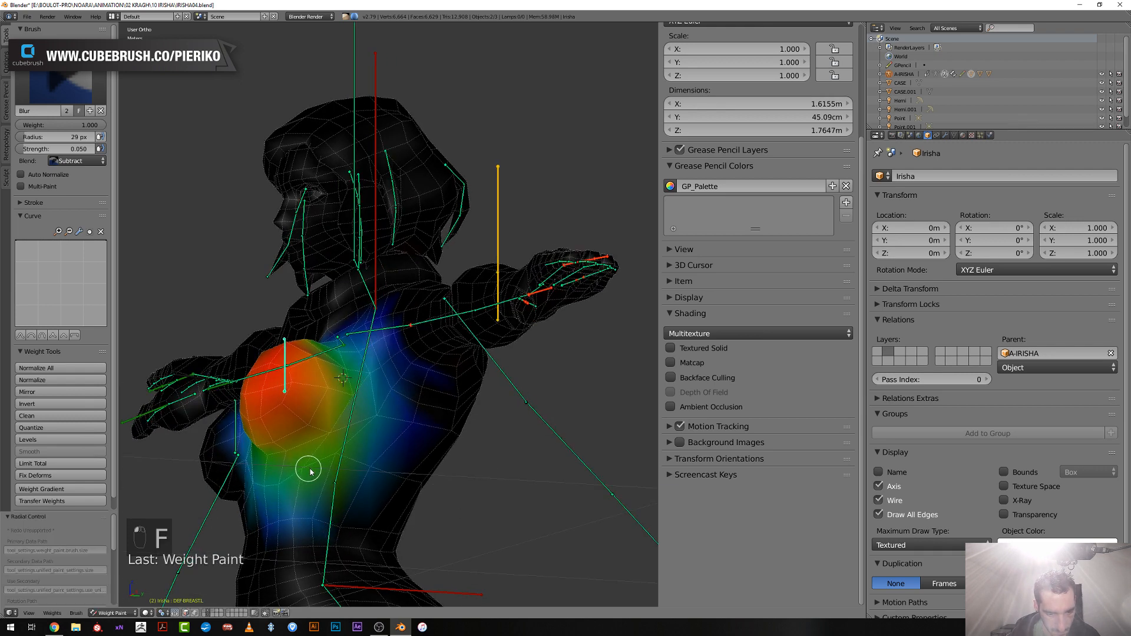
pyautogui.moveTo(328, 457); pyautogui.dragTo(400, 382, button='middle')
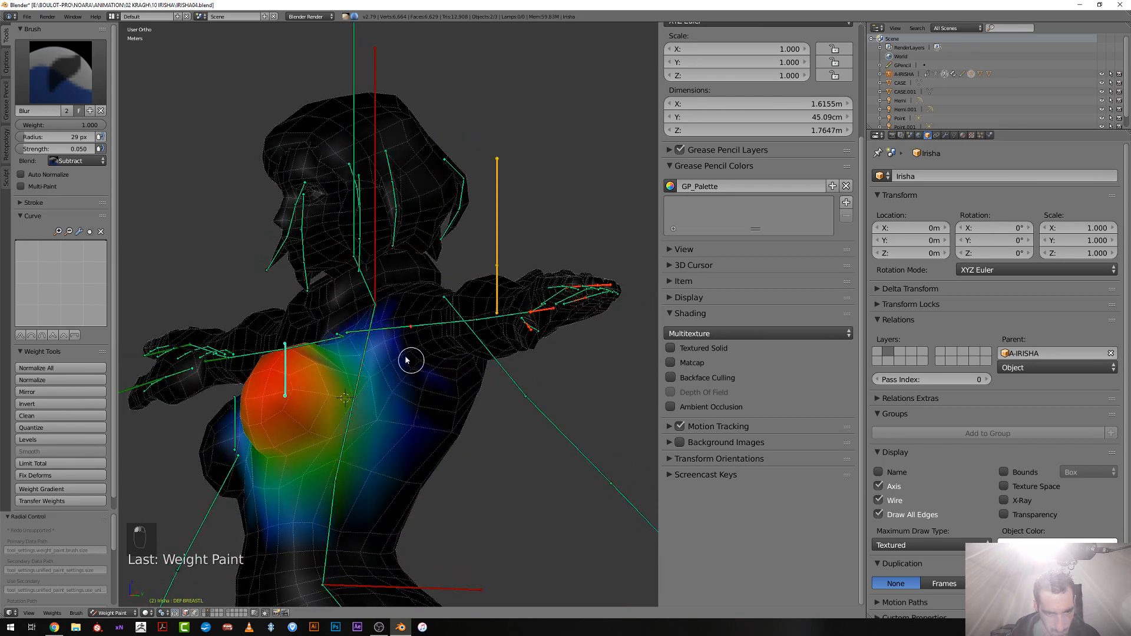
pyautogui.moveTo(387, 358); pyautogui.dragTo(382, 342)
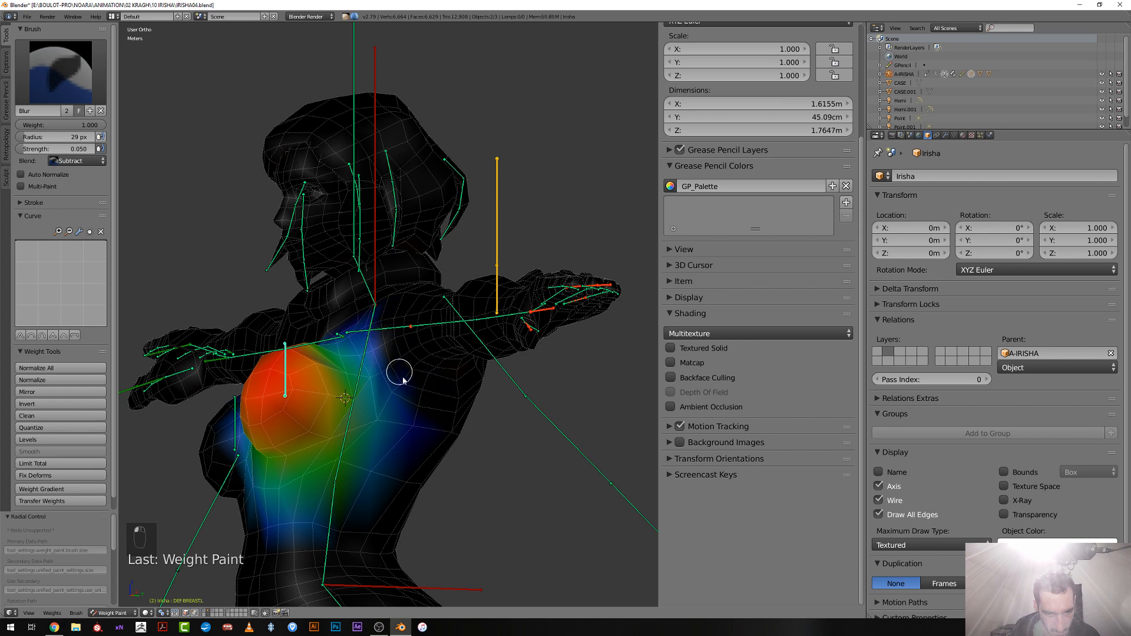
pyautogui.moveTo(426, 394); pyautogui.dragTo(469, 462, button='middle')
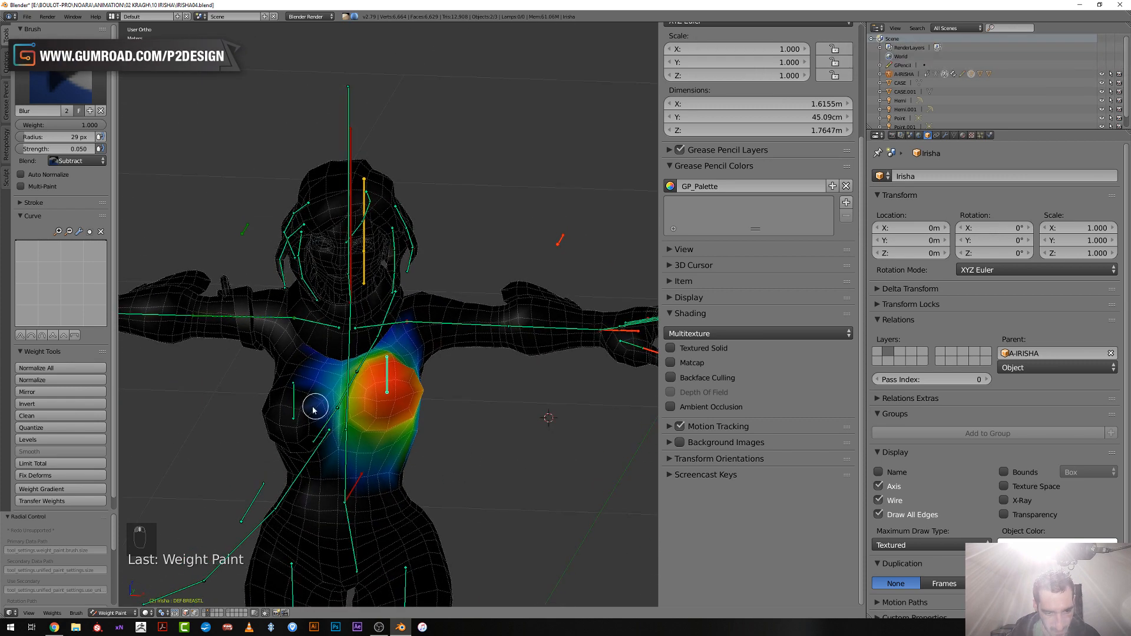
# Select the right breast control bone and move it up about 7.4 cm to pose the deformation
pyautogui.rightClick(296, 406)
pyautogui.rightClick(295, 404)
pyautogui.moveTo(295, 404); pyautogui.dragTo(303, 399, button='middle')
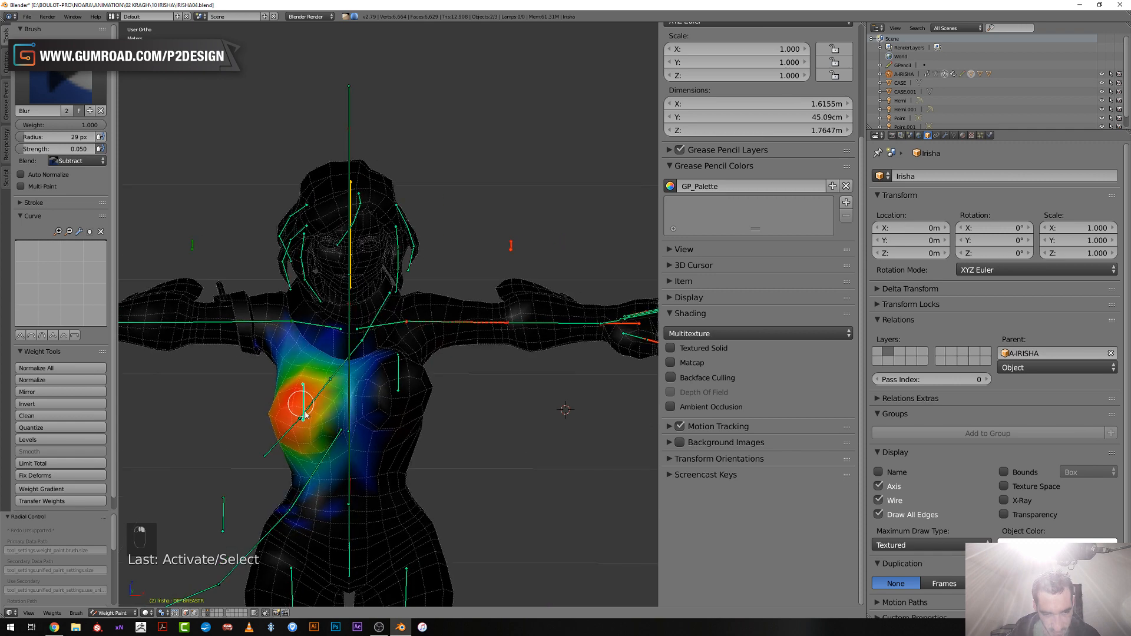
pyautogui.press('g')
pyautogui.rightClick(304, 401)
pyautogui.rightClick(304, 401)
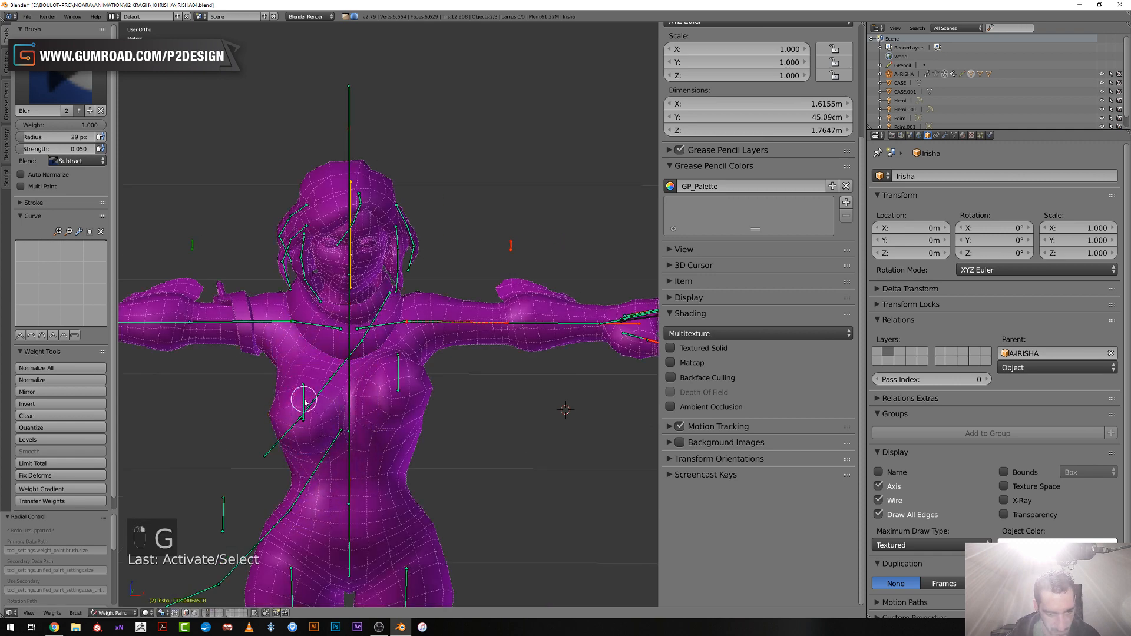
pyautogui.press('g')
pyautogui.rightClick(305, 374)
pyautogui.press('g')
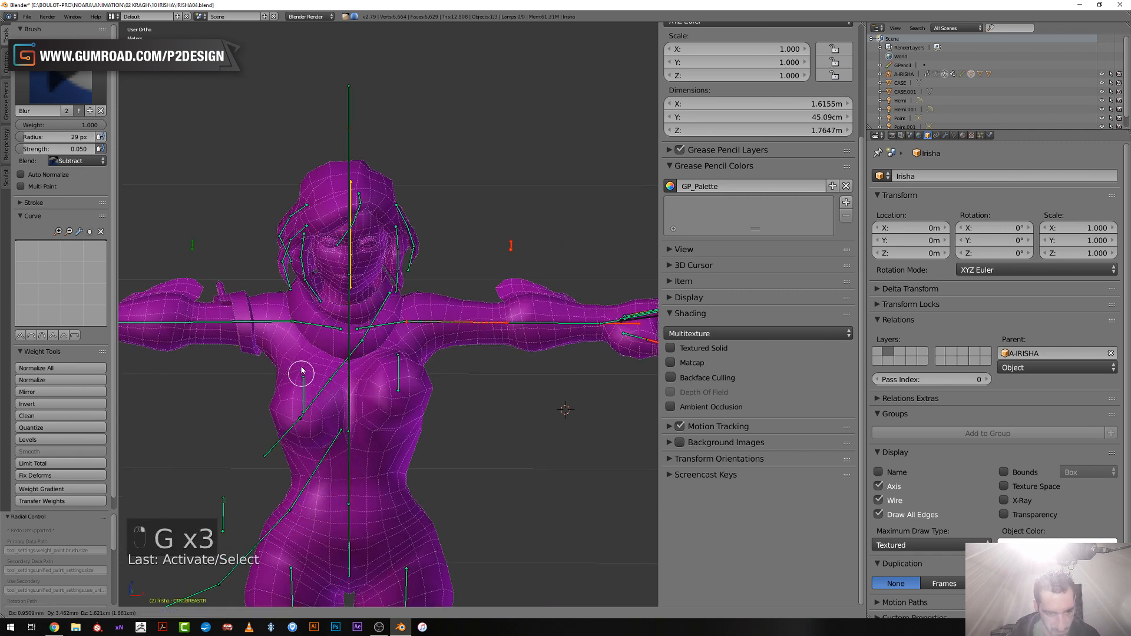
pyautogui.press('g')
pyautogui.click(300, 341)
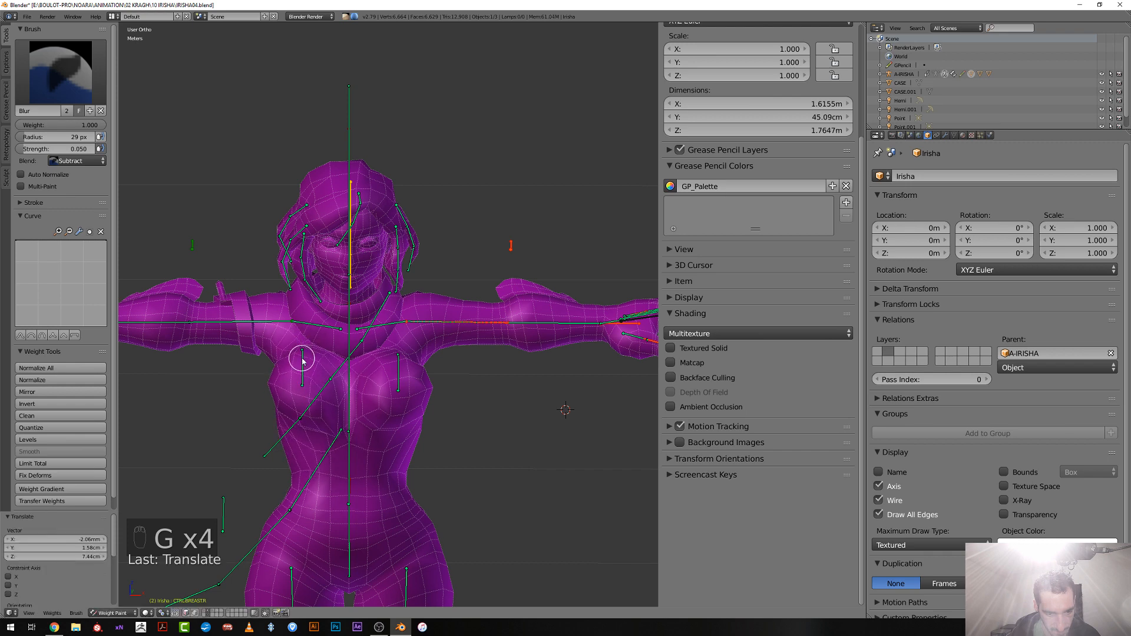
# Select the DEF-BREASTR bone and subtract its stray weights around the waist and hip with 83 px and 52 px brush radii
pyautogui.rightClick(302, 366)
pyautogui.moveTo(384, 386); pyautogui.dragTo(396, 370, button='middle')
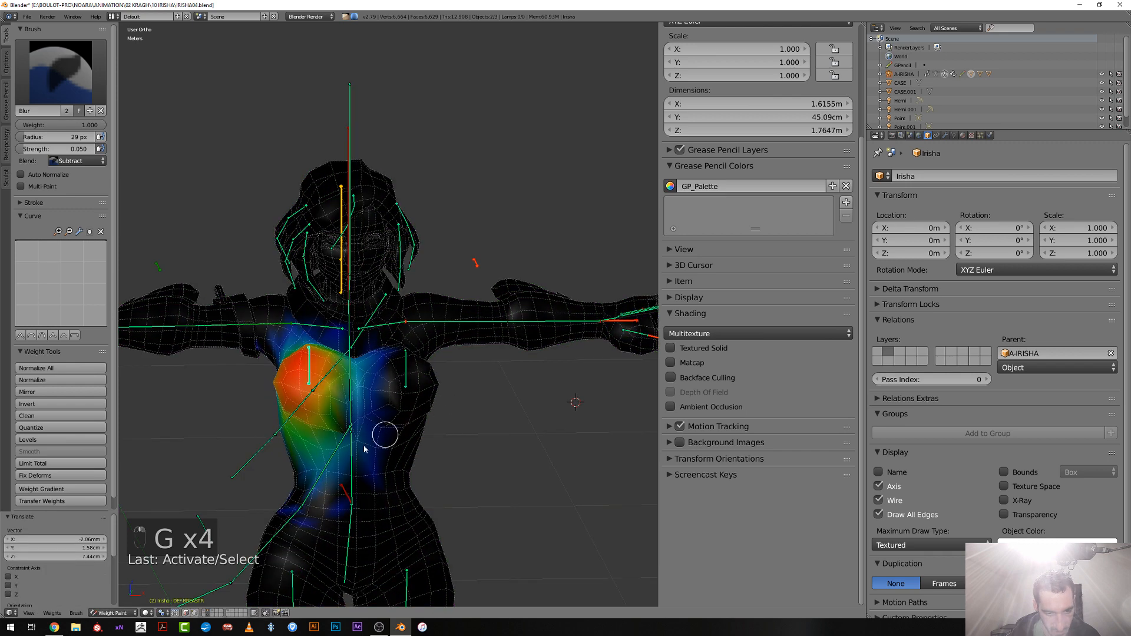
pyautogui.moveTo(364, 449); pyautogui.dragTo(358, 457, button='middle')
pyautogui.press('f')
pyautogui.click(345, 498)
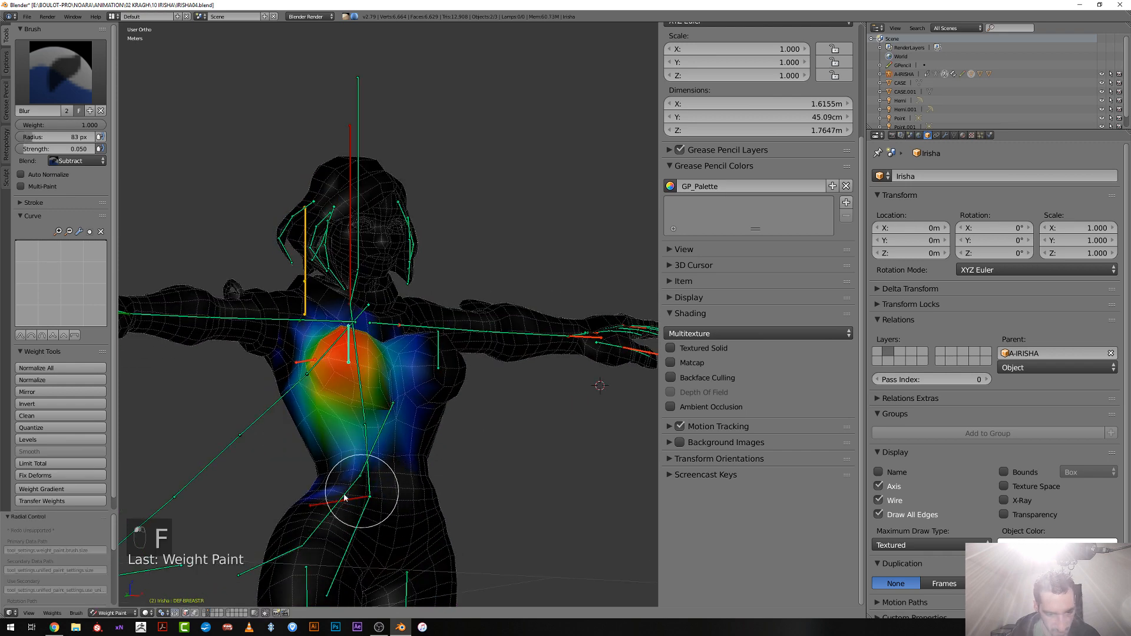
pyautogui.press('f')
pyautogui.click(302, 486)
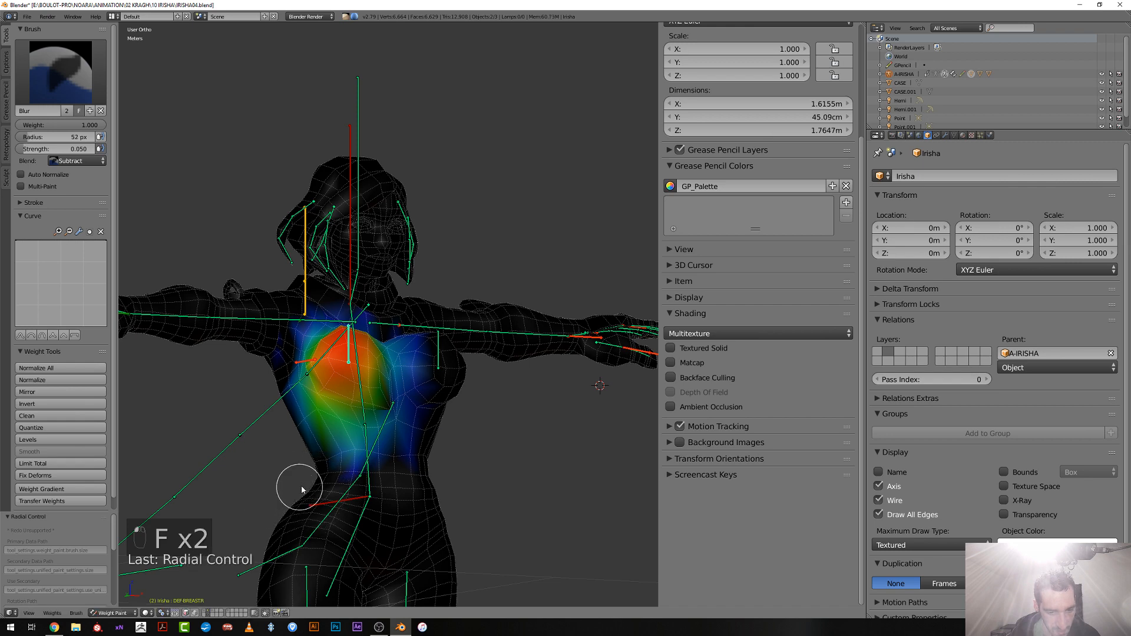
pyautogui.scroll(2, 309, 487)
pyautogui.moveTo(321, 513); pyautogui.dragTo(326, 525)
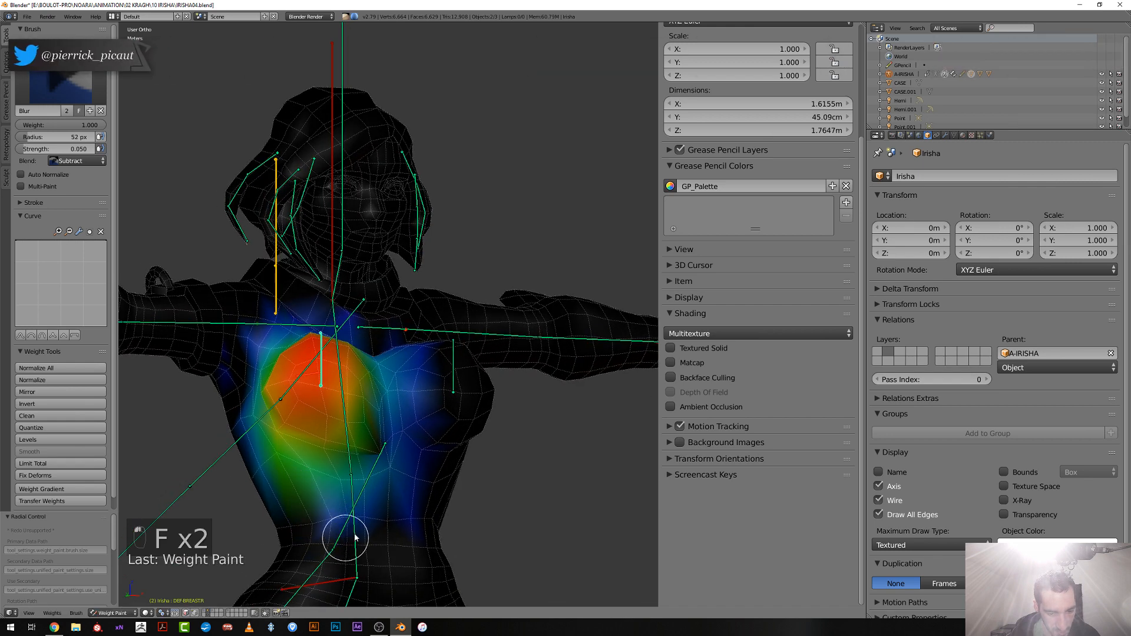
# Set the brush radius to 32 px and subtract DEF-BREASTR weights from the abdomen and the opposite breast
pyautogui.moveTo(375, 531); pyautogui.dragTo(356, 536, button='middle')
pyautogui.press('f')
pyautogui.click(348, 535)
pyautogui.moveTo(393, 532); pyautogui.dragTo(391, 519)
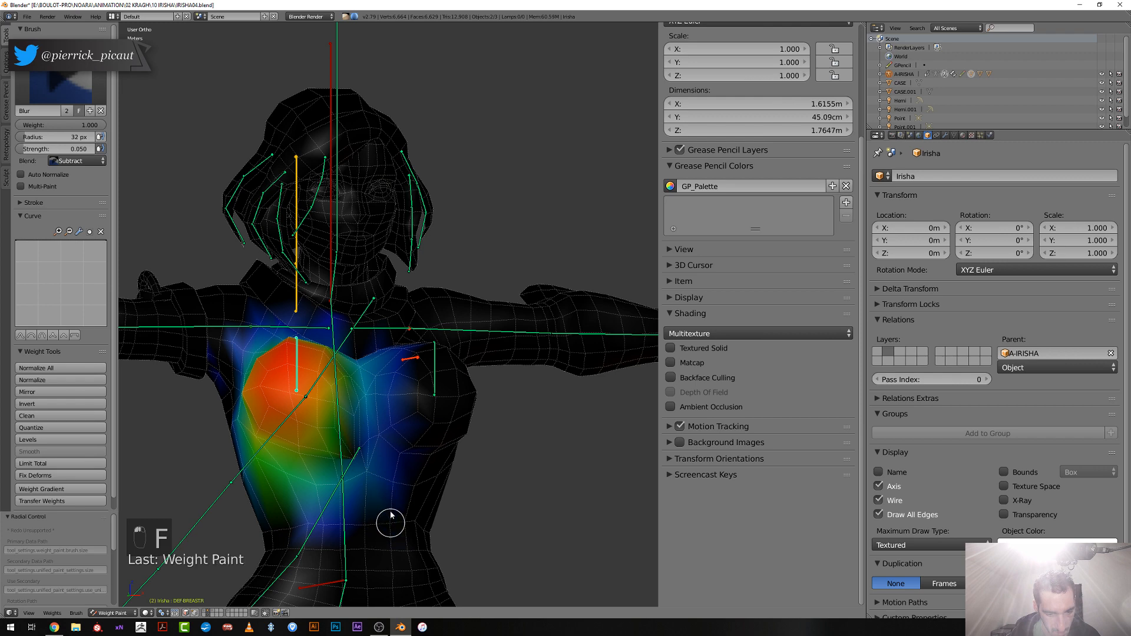
pyautogui.moveTo(390, 516); pyautogui.dragTo(416, 392, button='middle')
pyautogui.moveTo(394, 419)
pyautogui.mouseDown()
pyautogui.moveTo(397, 448)
pyautogui.moveTo(401, 384)
pyautogui.mouseUp()
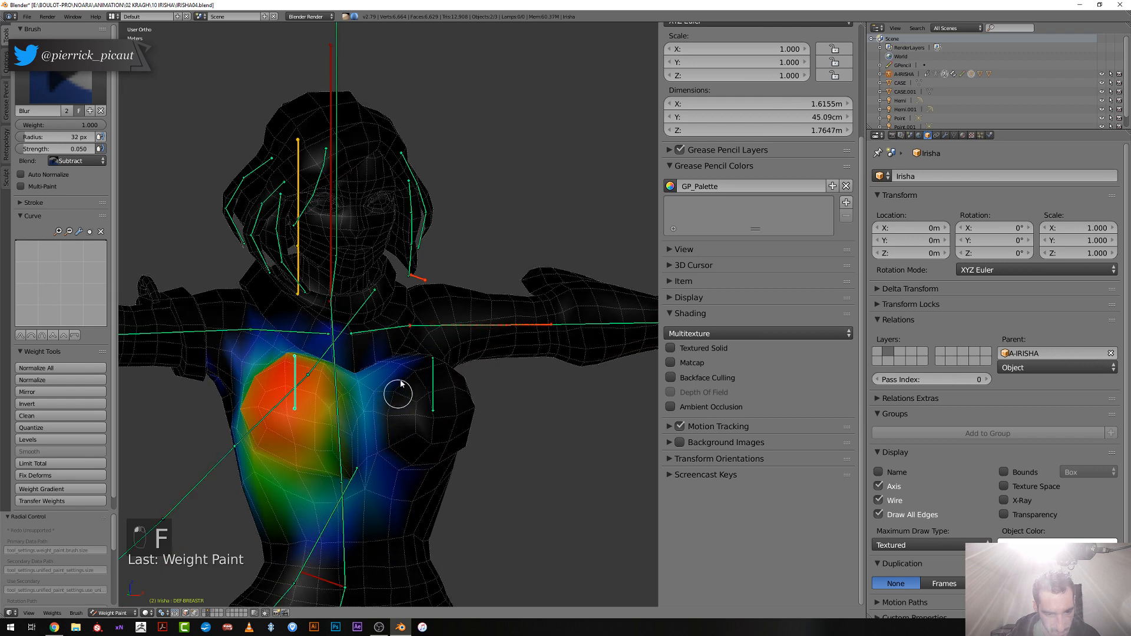
pyautogui.moveTo(392, 374); pyautogui.dragTo(364, 369, button='middle')
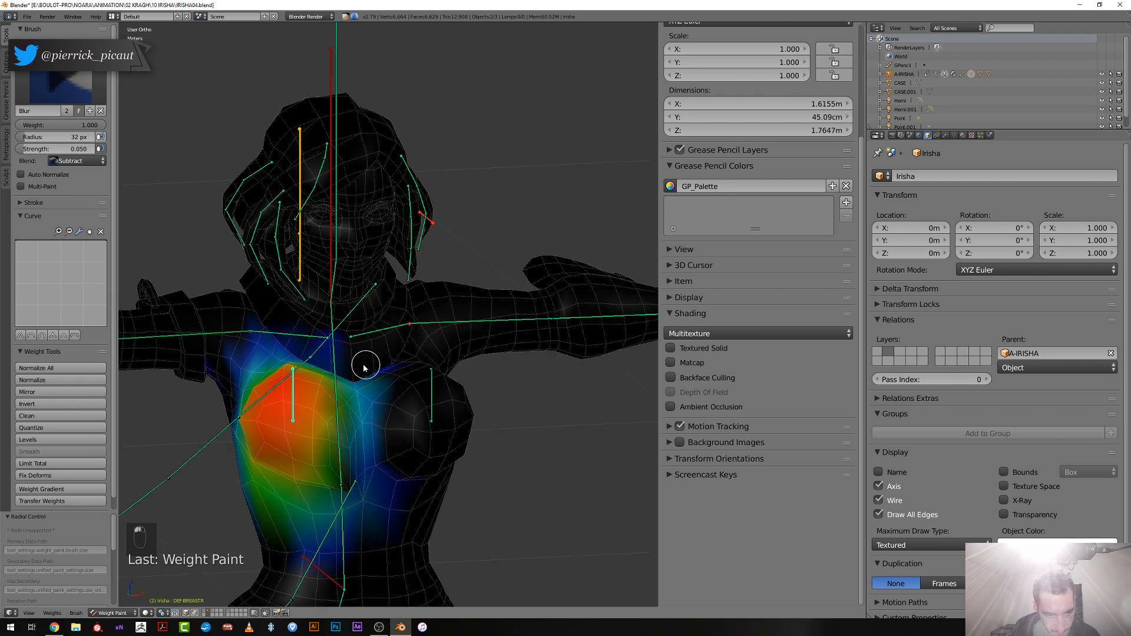
# Set the brush radius to 17 px and subtract DEF-BREASTR weights around the collarbone and base of the neck
pyautogui.scroll(4, 312, 330)
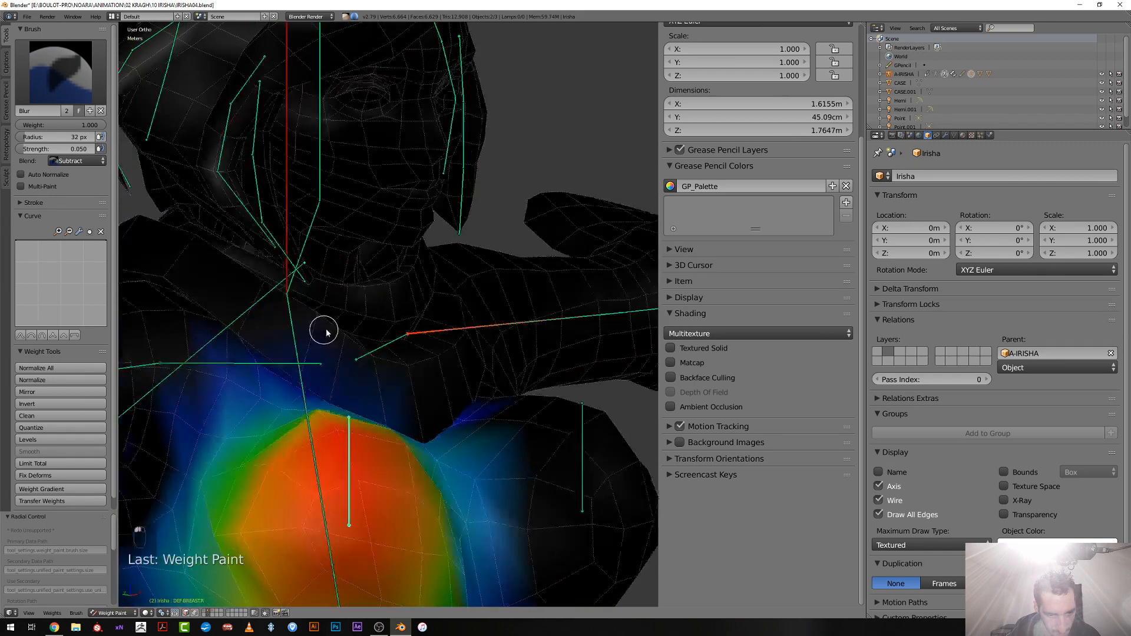
pyautogui.press('f')
pyautogui.click(320, 332)
pyautogui.moveTo(313, 375); pyautogui.dragTo(314, 378)
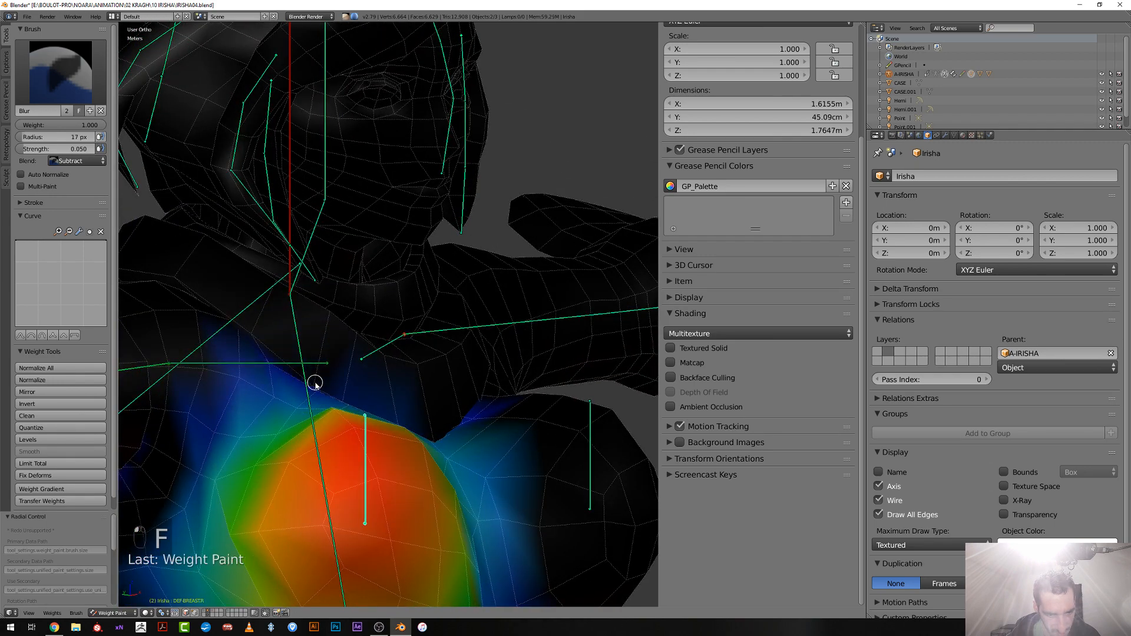
pyautogui.moveTo(315, 383)
pyautogui.mouseDown(button='middle')
pyautogui.moveTo(373, 369)
pyautogui.moveTo(271, 386)
pyautogui.moveTo(316, 418)
pyautogui.moveTo(333, 412)
pyautogui.mouseUp(button='middle')
# Subtract DEF-BREASTR weights around the armpit and side of the torso, using brush radii of 46 px and 33 px
pyautogui.scroll(-3, 240, 400)
pyautogui.press('f')
pyautogui.click(306, 379)
pyautogui.moveTo(270, 383); pyautogui.dragTo(252, 369, button='middle')
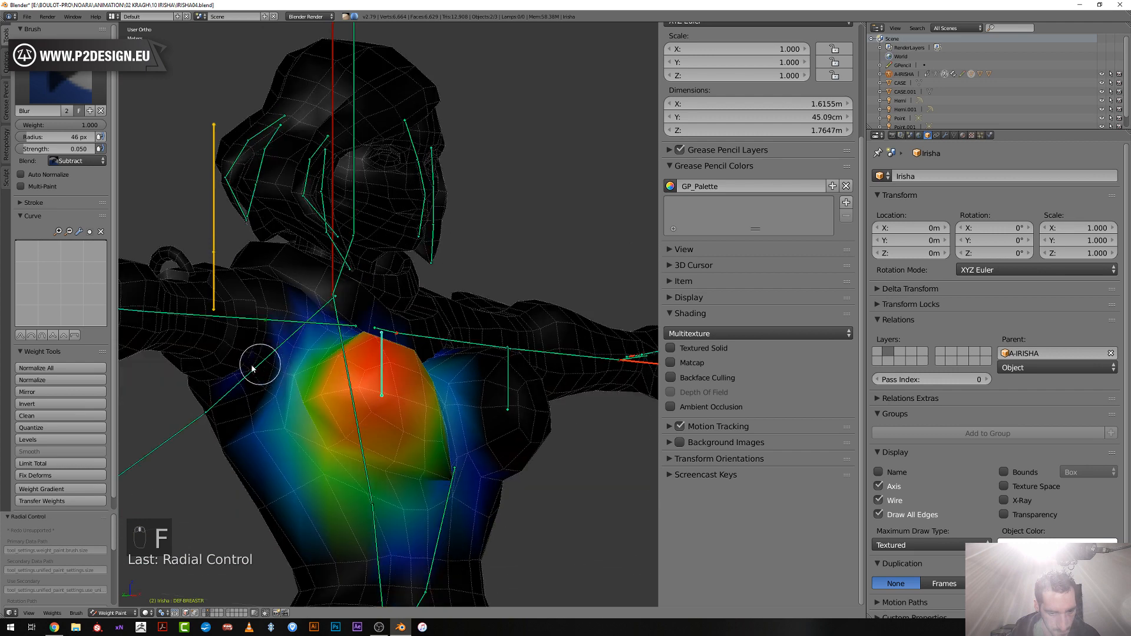
pyautogui.moveTo(252, 369); pyautogui.dragTo(236, 382)
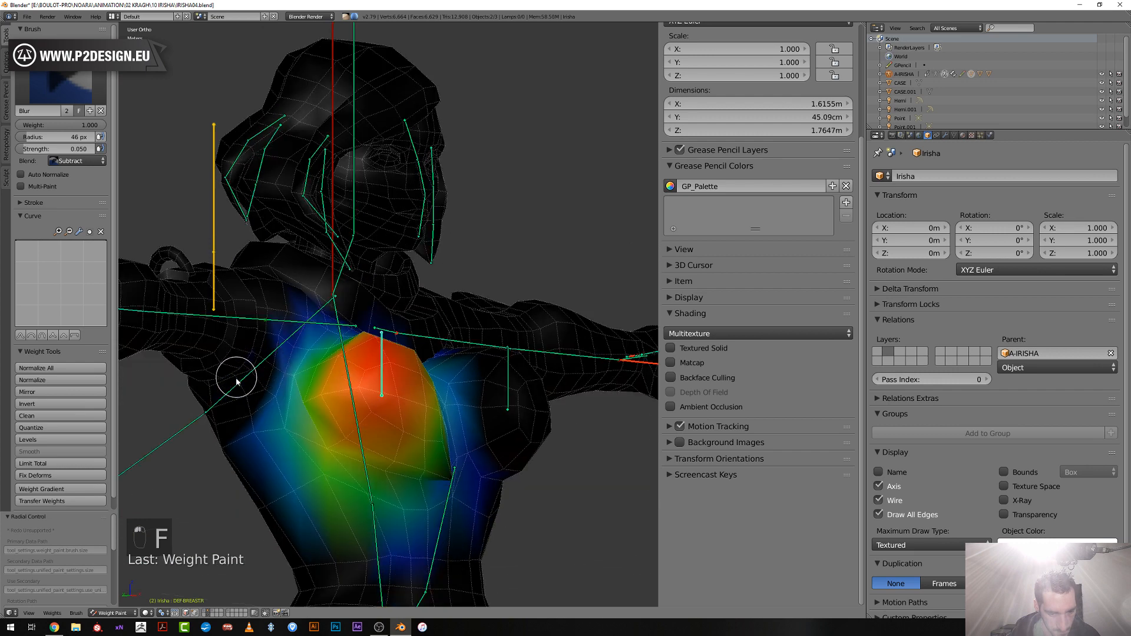
pyautogui.press('f')
pyautogui.click(253, 435)
pyautogui.press('f')
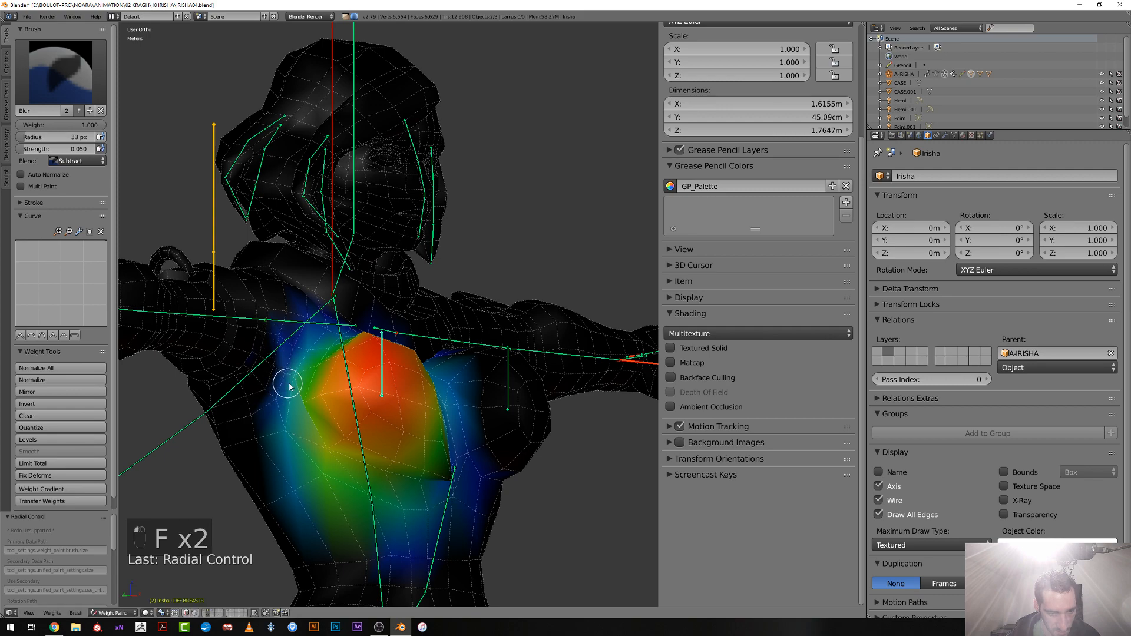
pyautogui.click(285, 383)
pyautogui.click(285, 383)
# Switch the Blur brush's blend mode to Mix, set its radius to 22 px, and smooth the weights at the right breast's inner lower edge
pyautogui.moveTo(291, 378); pyautogui.dragTo(348, 439, button='middle')
pyautogui.scroll(3, 355, 447)
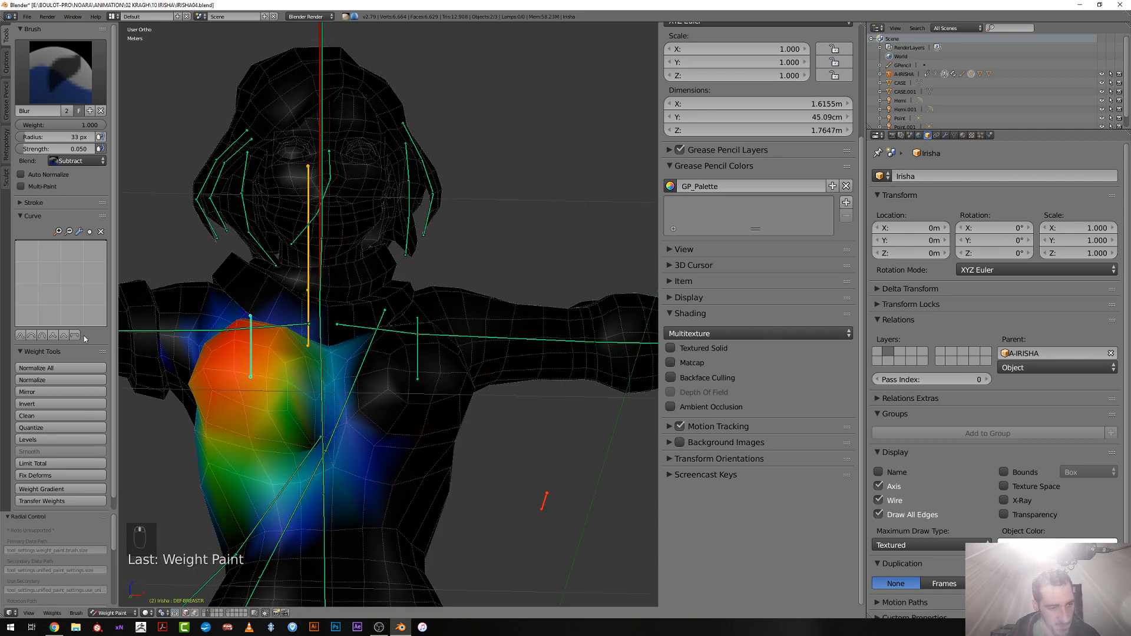
pyautogui.click(86, 163)
pyautogui.click(66, 148)
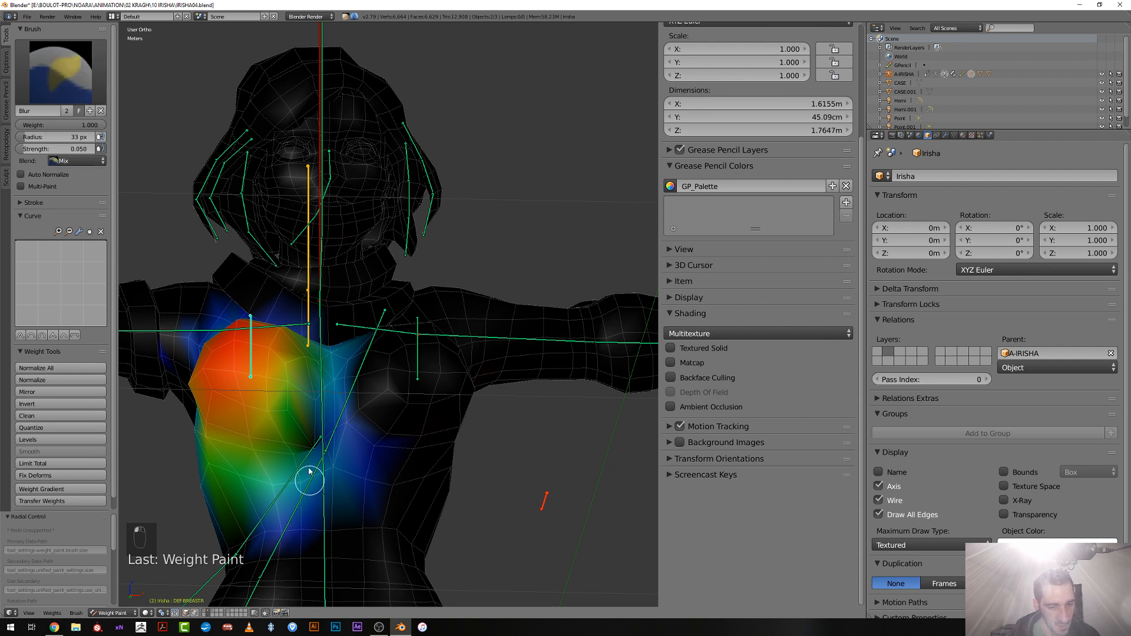
pyautogui.press('f')
pyautogui.click(307, 451)
pyautogui.moveTo(314, 449); pyautogui.dragTo(314, 432)
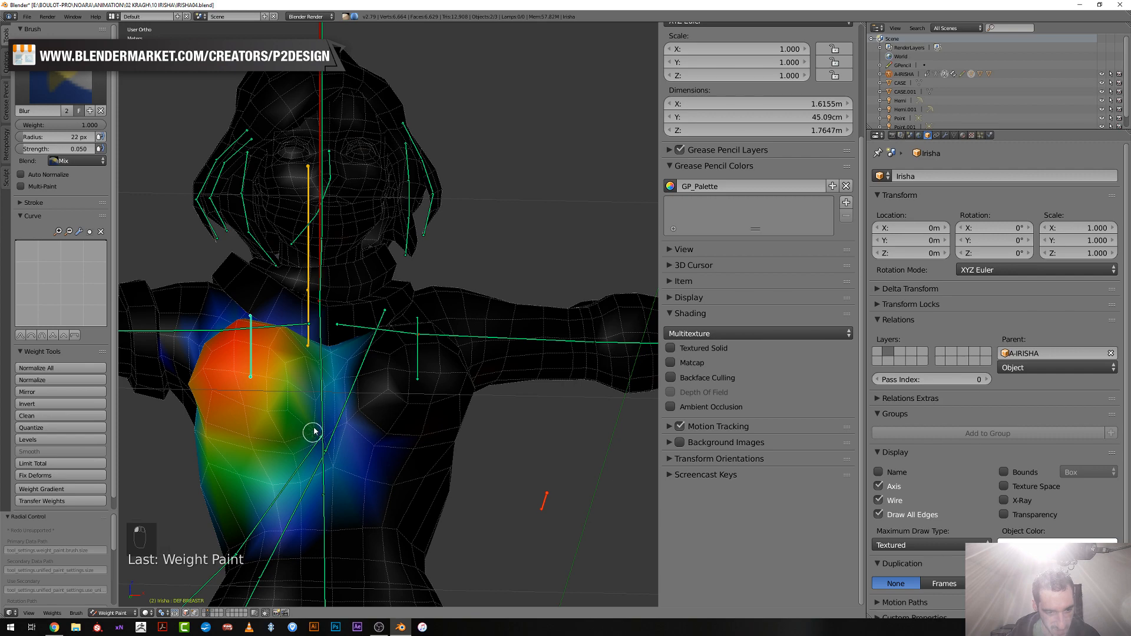
pyautogui.moveTo(312, 431); pyautogui.dragTo(349, 465, button='middle')
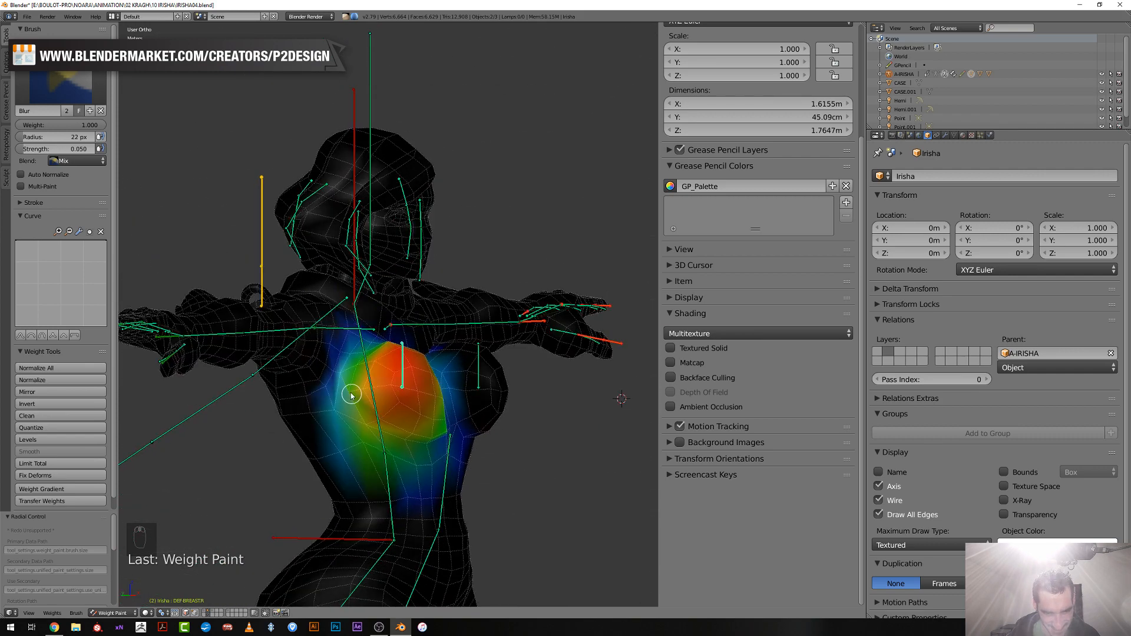
# Set the brush radius to 30 px and smooth the weights on the underside of the right breast
pyautogui.moveTo(362, 424)
pyautogui.mouseDown(button='middle')
pyautogui.moveTo(303, 448)
pyautogui.moveTo(288, 403)
pyautogui.mouseUp(button='middle')
pyautogui.scroll(3, 301, 430)
pyautogui.press('f')
pyautogui.click(297, 423)
pyautogui.moveTo(288, 402); pyautogui.dragTo(296, 416)
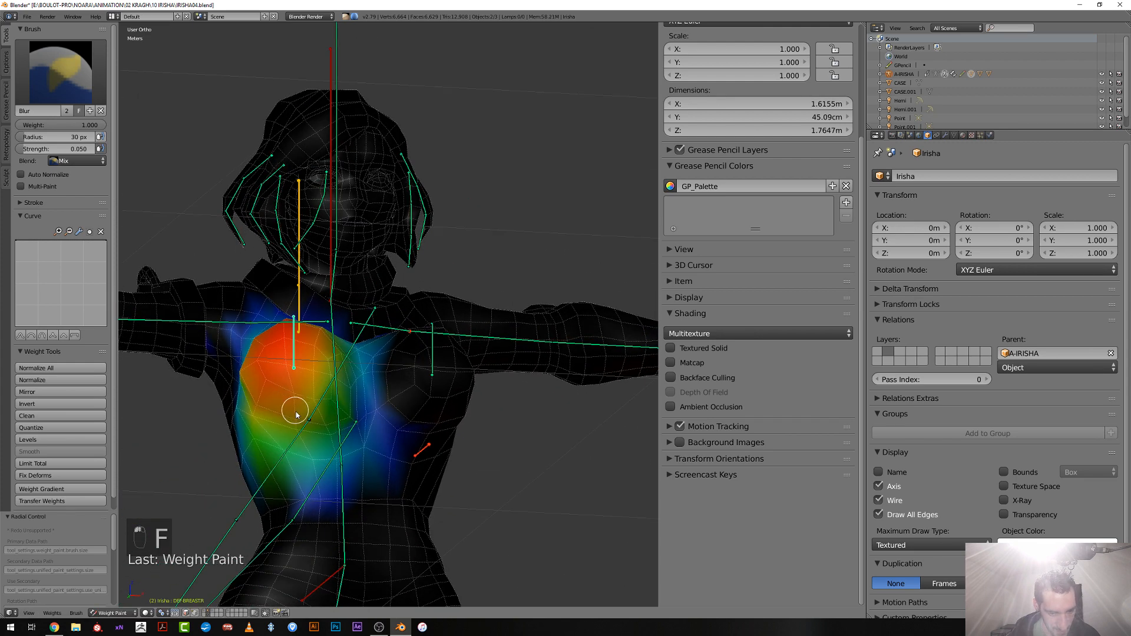
# Raise the brush strength to 0.248 and smooth the lower inner weights of the right breast further
pyautogui.moveTo(318, 408)
pyautogui.mouseDown(button='middle')
pyautogui.moveTo(303, 399)
pyautogui.moveTo(323, 404)
pyautogui.moveTo(283, 412)
pyautogui.mouseUp(button='middle')
pyautogui.hotkey('shift', 'f')
pyautogui.click(310, 411)
pyautogui.click(301, 415)
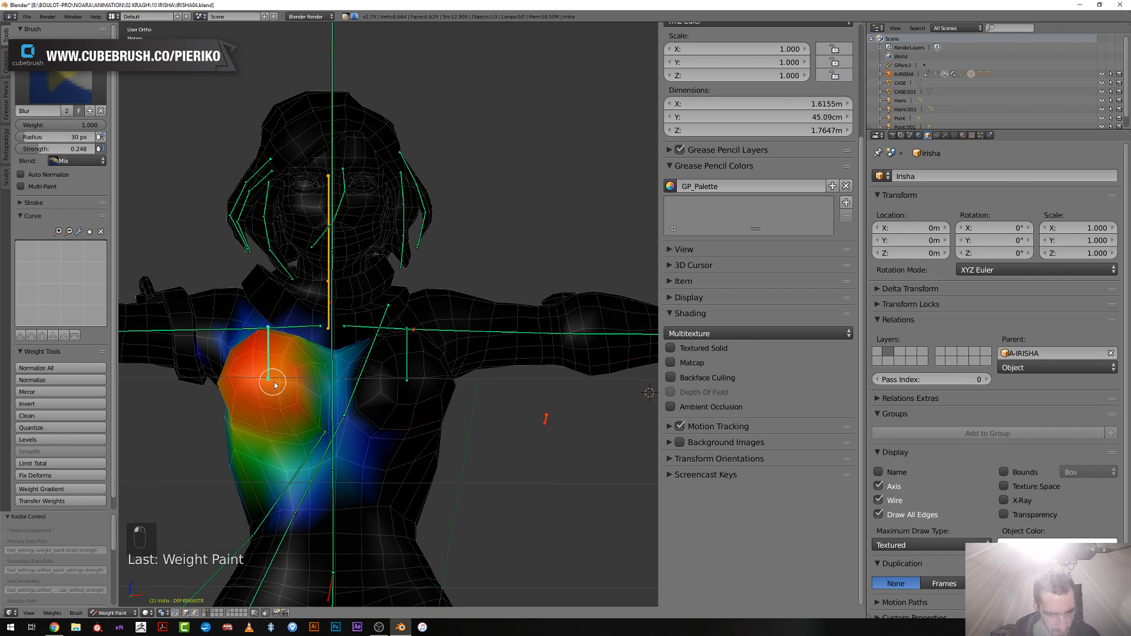
# Set the brush radius to 10 px and smooth the weights along the right breast's lower and inner contour
pyautogui.moveTo(280, 411); pyautogui.dragTo(273, 402, button='middle')
pyautogui.press('f')
pyautogui.click(270, 401)
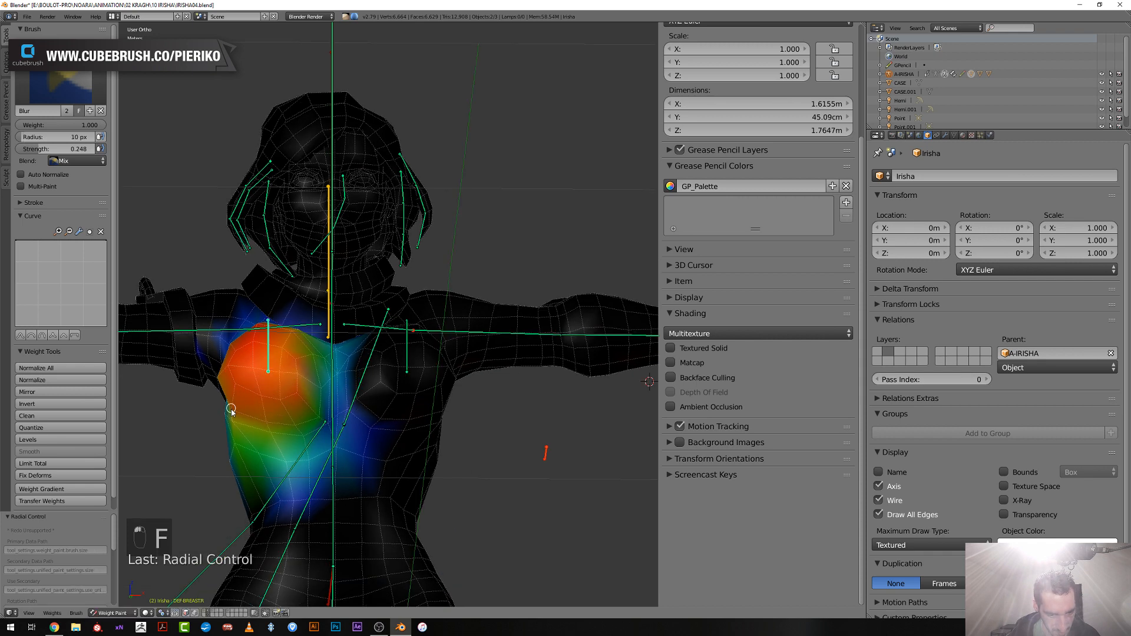
pyautogui.moveTo(231, 409)
pyautogui.mouseDown()
pyautogui.moveTo(262, 424)
pyautogui.moveTo(325, 387)
pyautogui.mouseUp()
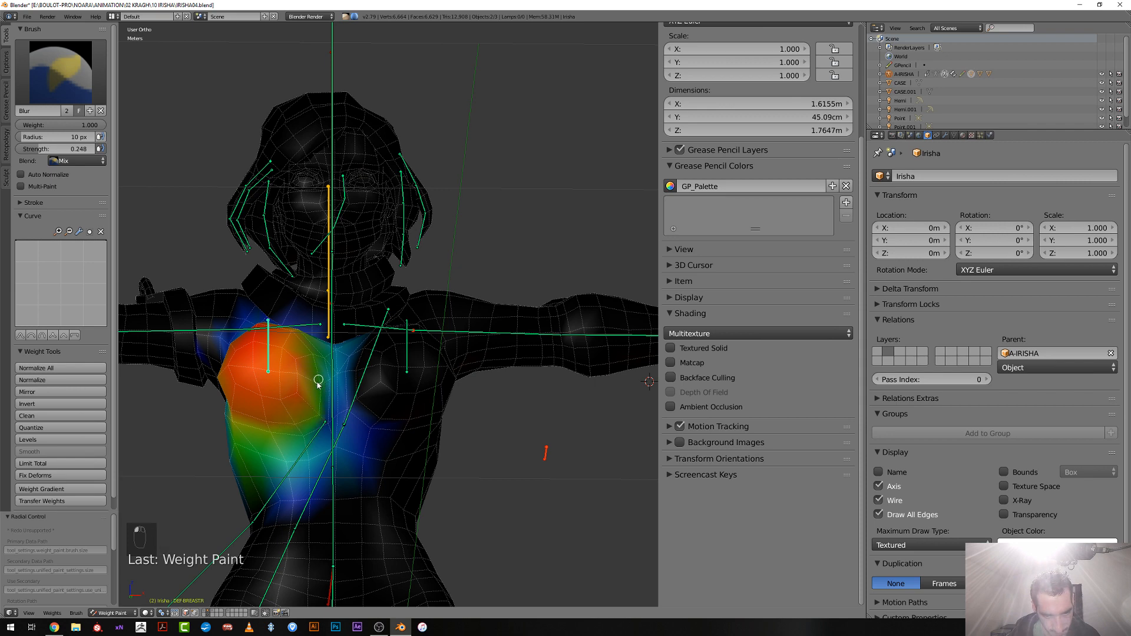
pyautogui.moveTo(318, 384); pyautogui.dragTo(377, 400, button='middle')
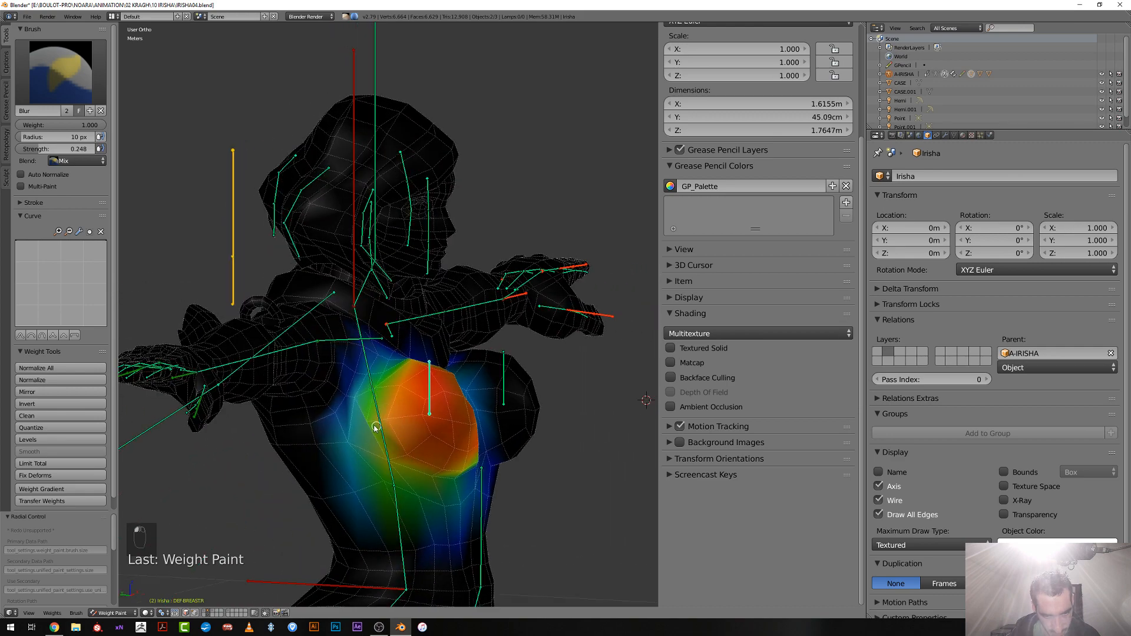
pyautogui.moveTo(406, 398); pyautogui.dragTo(302, 398, button='middle')
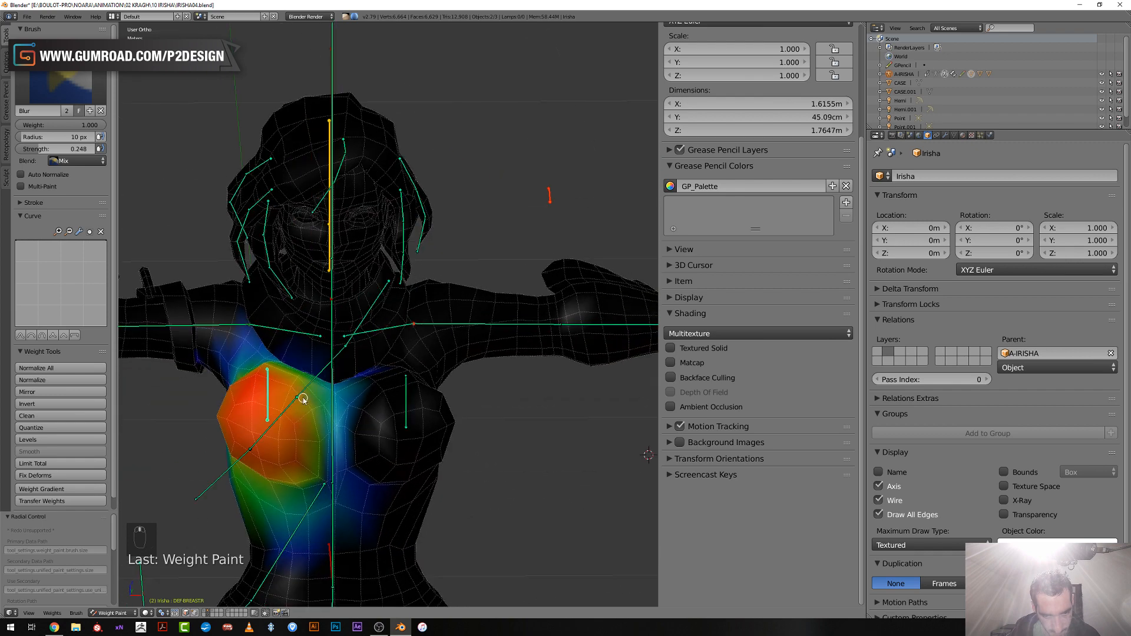
# Select the DEF-BREASTL bone, set the brush radius to 15 px, and smooth the weights along the left breast's inner and lower edge
pyautogui.rightClick(407, 401)
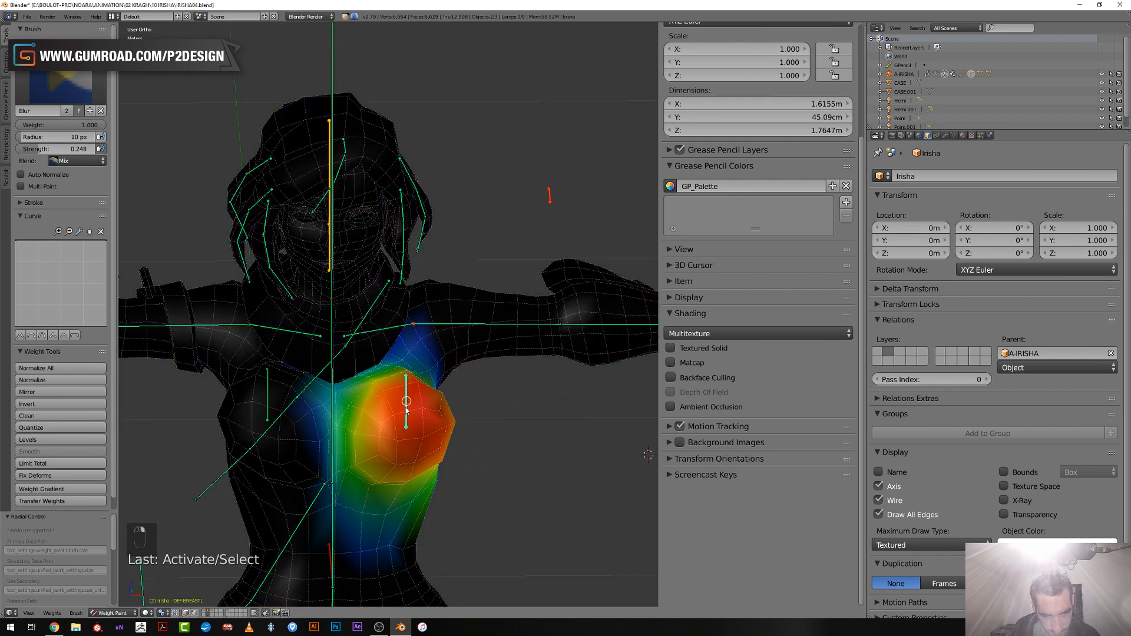
pyautogui.moveTo(406, 398); pyautogui.dragTo(380, 405, button='middle')
pyautogui.click(365, 414)
pyautogui.press('f')
pyautogui.click(348, 431)
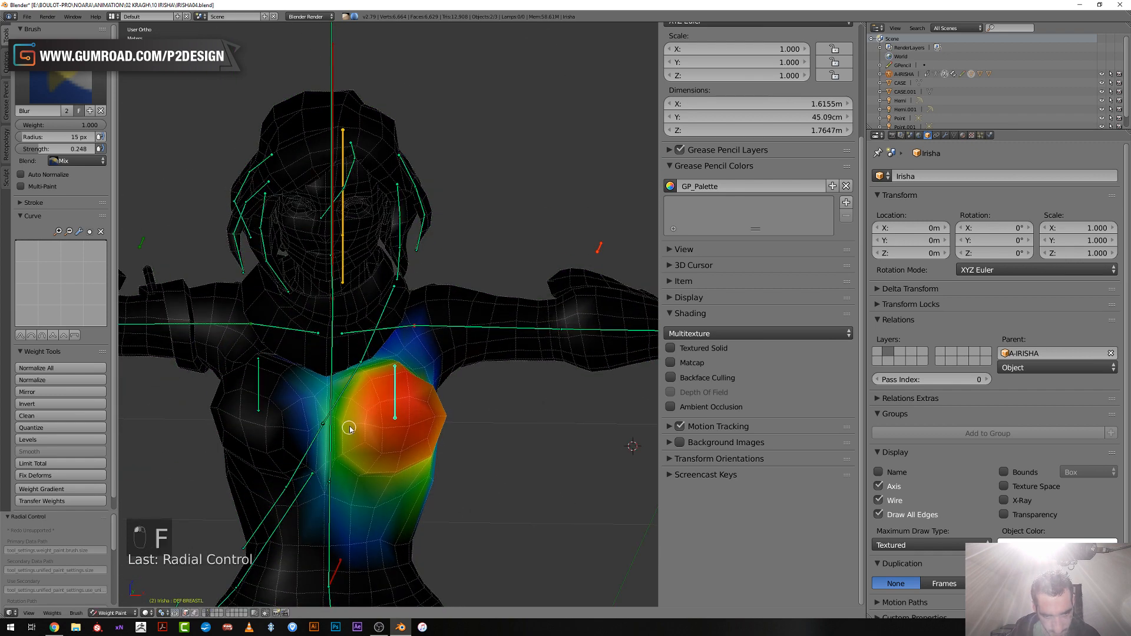
pyautogui.moveTo(349, 430); pyautogui.dragTo(351, 425)
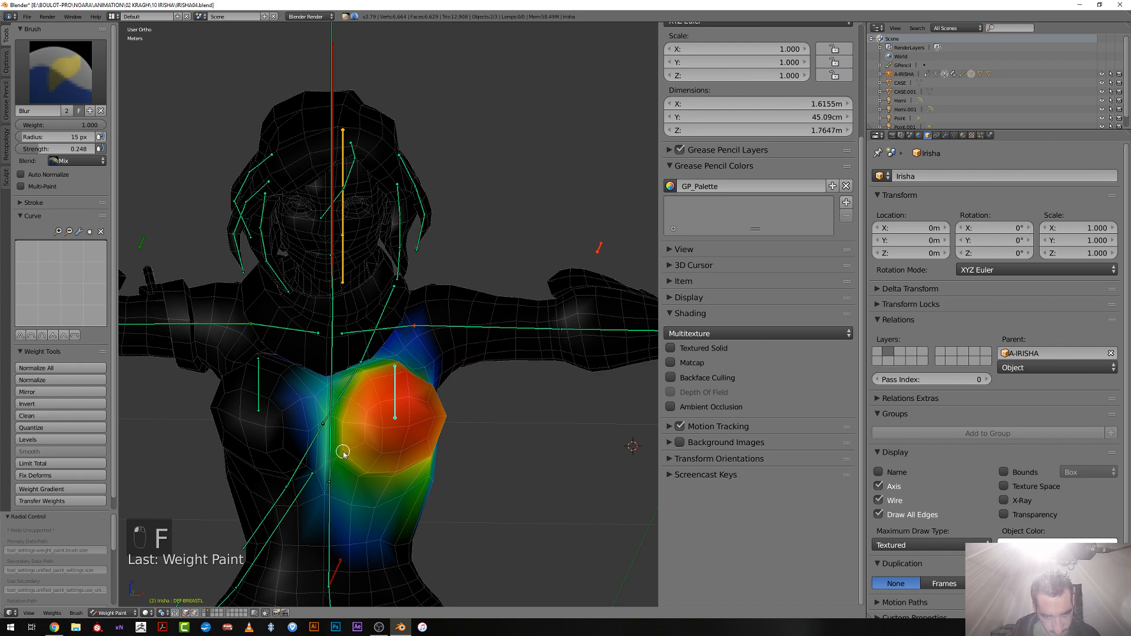
pyautogui.moveTo(360, 465); pyautogui.dragTo(346, 458)
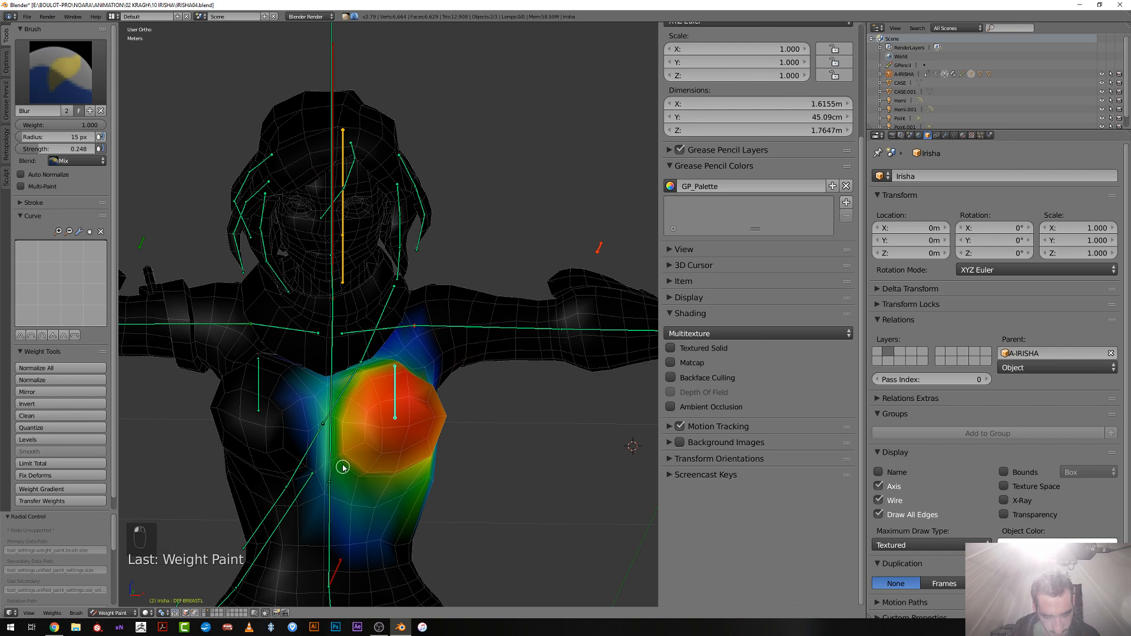
# Clear the pose location and rotation of the selected left breast bone
pyautogui.moveTo(343, 467); pyautogui.dragTo(350, 430, button='middle')
pyautogui.hotkey('alt', 'g')
pyautogui.hotkey('alt', 'r')
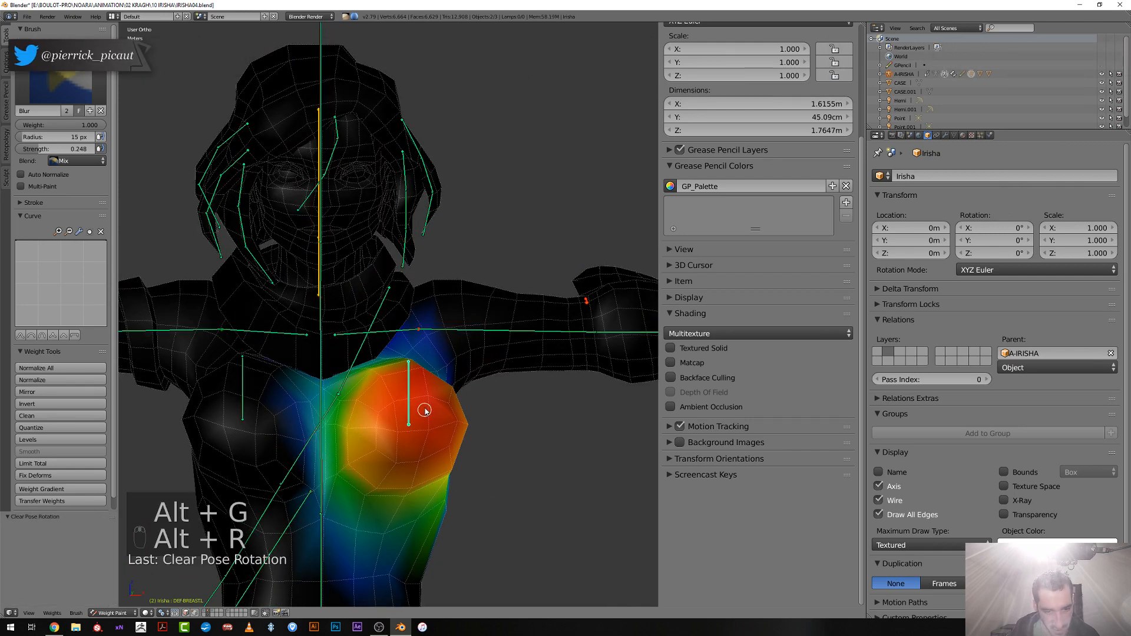
# Clear the pose rotation and location of the left breast's deform and control bones
pyautogui.rightClick(407, 406)
pyautogui.hotkey('alt', 'r')
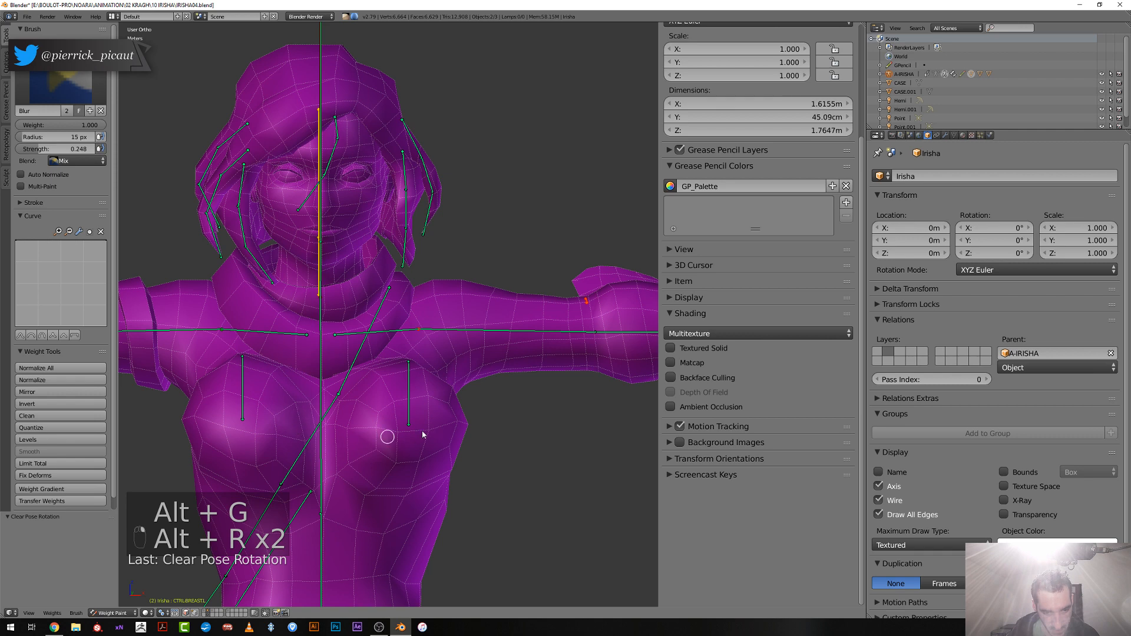
pyautogui.hotkey('alt', 'r')
pyautogui.rightClick(408, 419)
pyautogui.hotkey('alt', 'g')
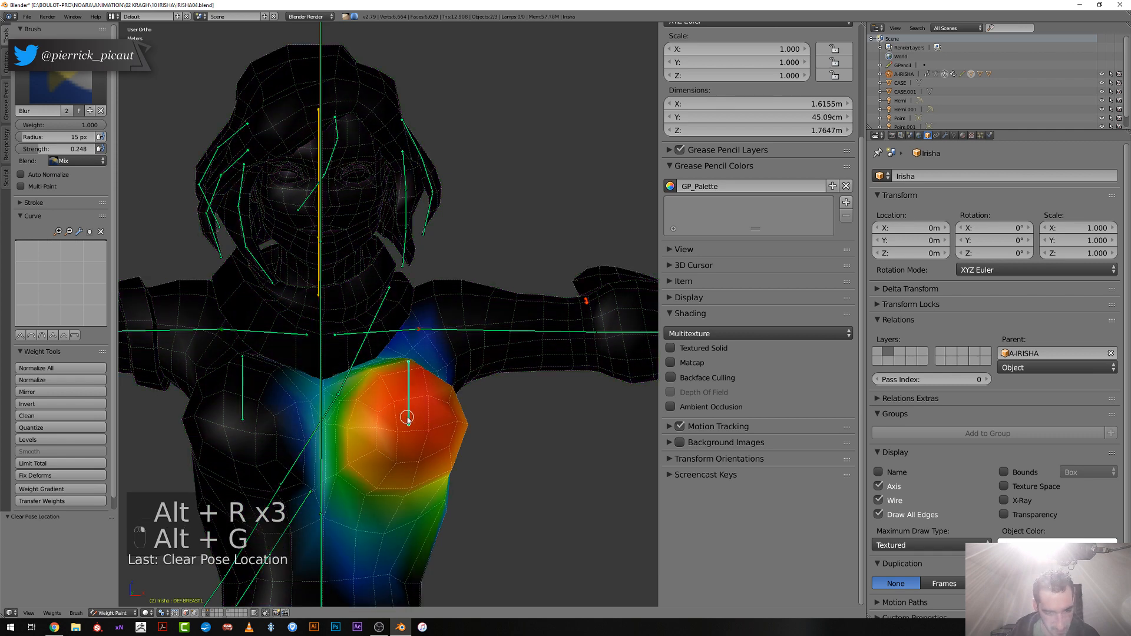
pyautogui.rightClick(406, 416)
pyautogui.hotkey('alt', 'g')
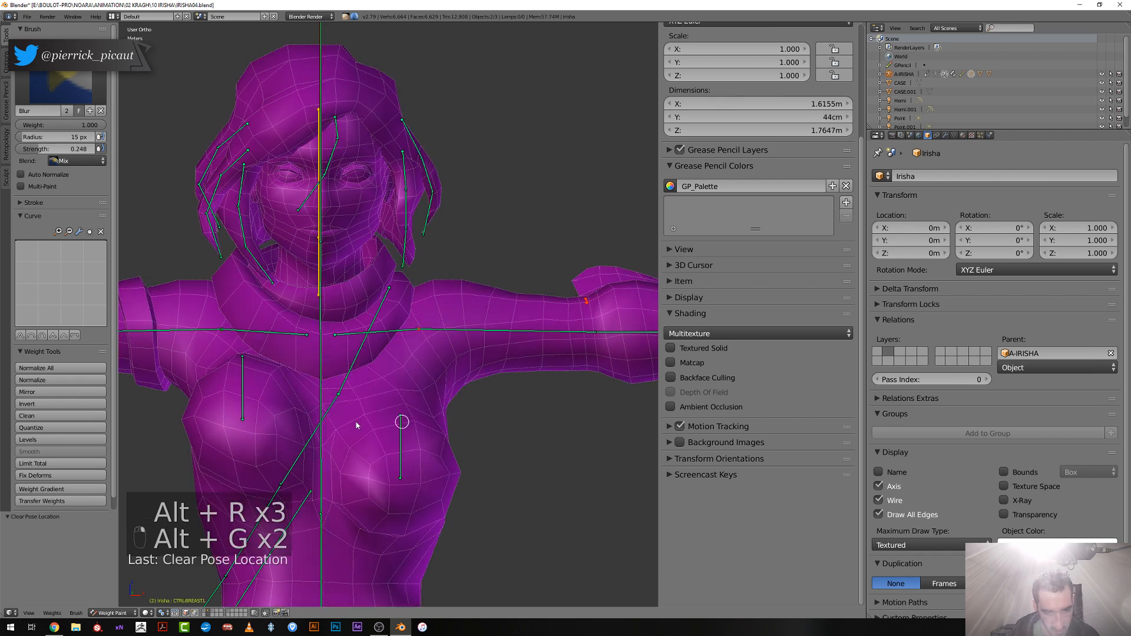
# Clear the pose location of the right breast's control bone
pyautogui.rightClick(244, 405)
pyautogui.hotkey('alt', 'g')
pyautogui.keyDown('alt'); pyautogui.rightClick(244, 407); pyautogui.keyUp('alt')
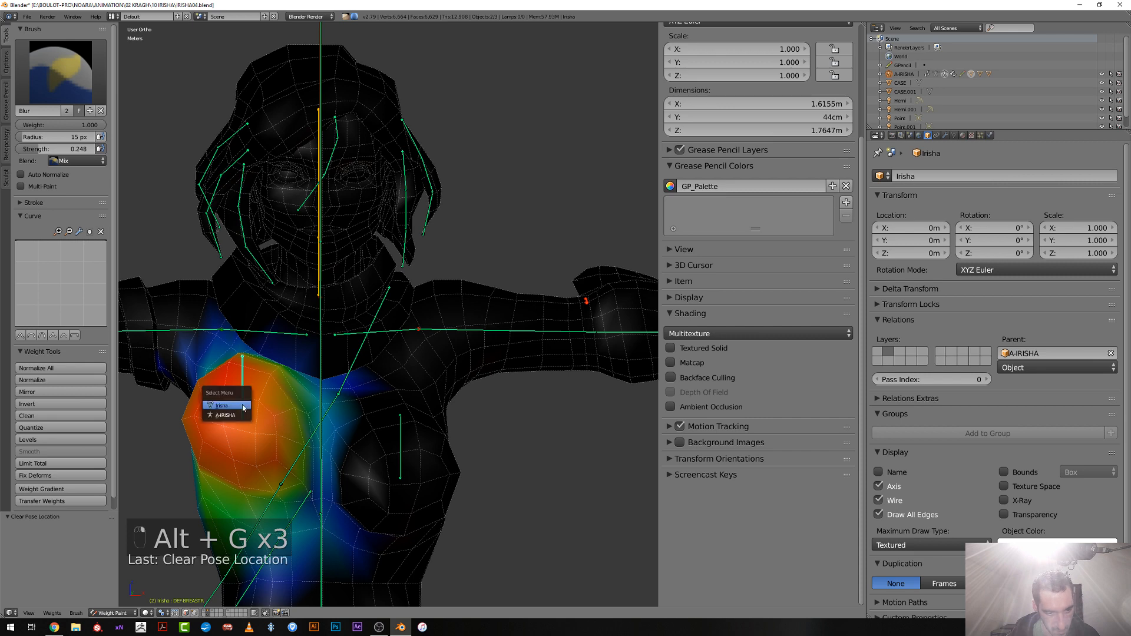
pyautogui.rightClick(242, 373)
pyautogui.hotkey('alt', 'g')
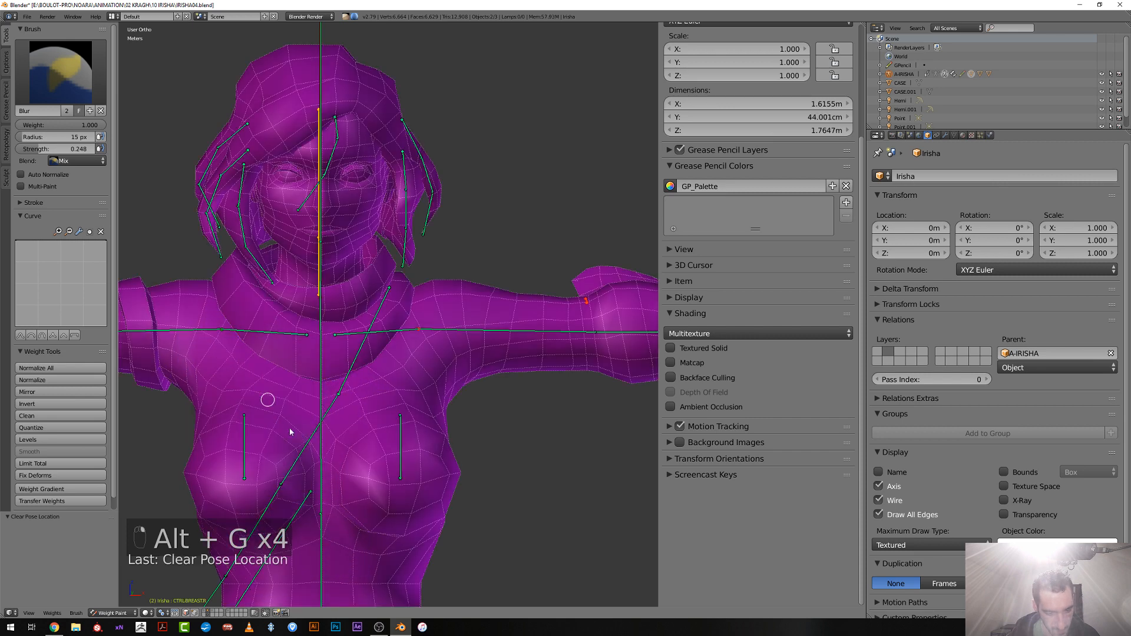
# Test the left breast's deformation by moving its control bone in several directions in Pose Mode, and clear the bone's location
pyautogui.scroll(-4, 290, 431)
pyautogui.hotkey('ctrl', 'Tab')
pyautogui.rightClick(394, 390)
pyautogui.press('g')
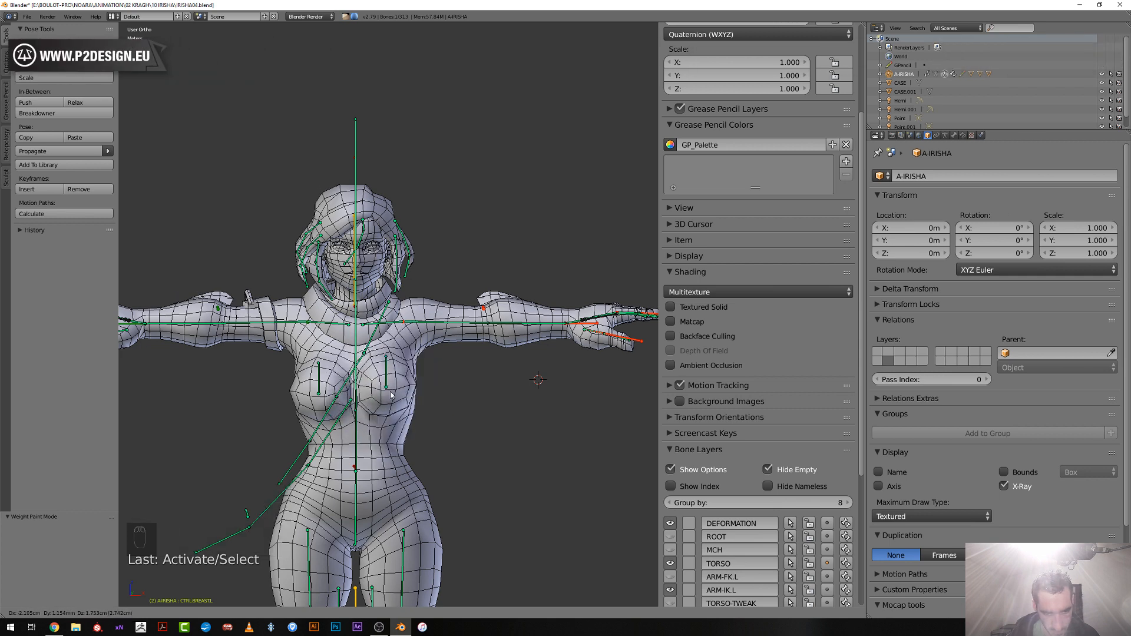
pyautogui.rightClick(383, 418)
pyautogui.press('g')
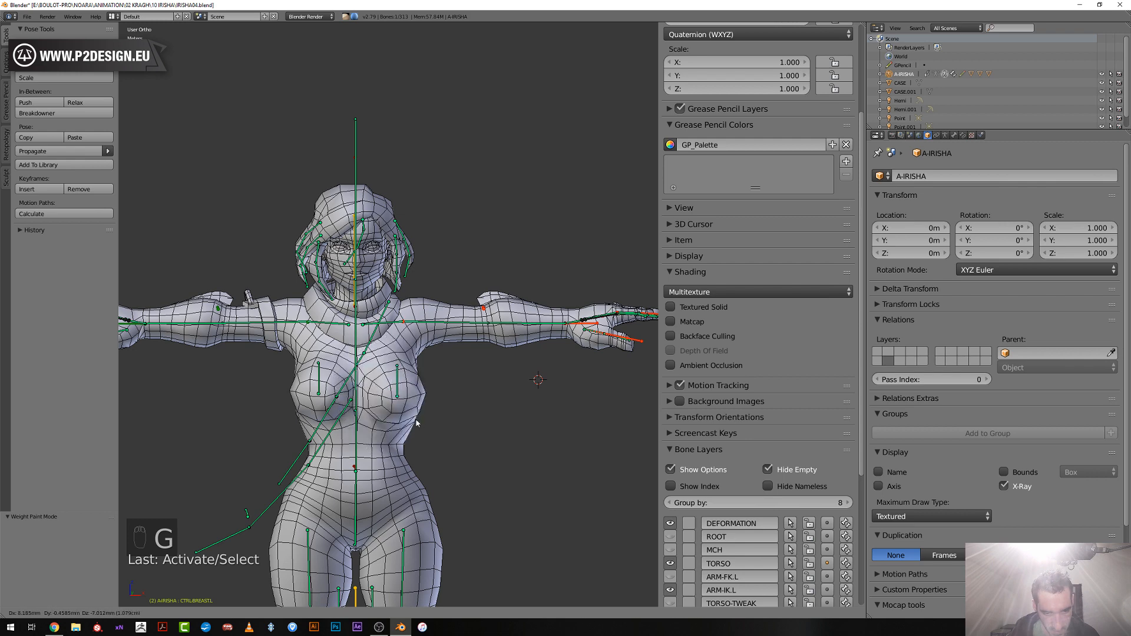
pyautogui.click(386, 431)
pyautogui.press('g')
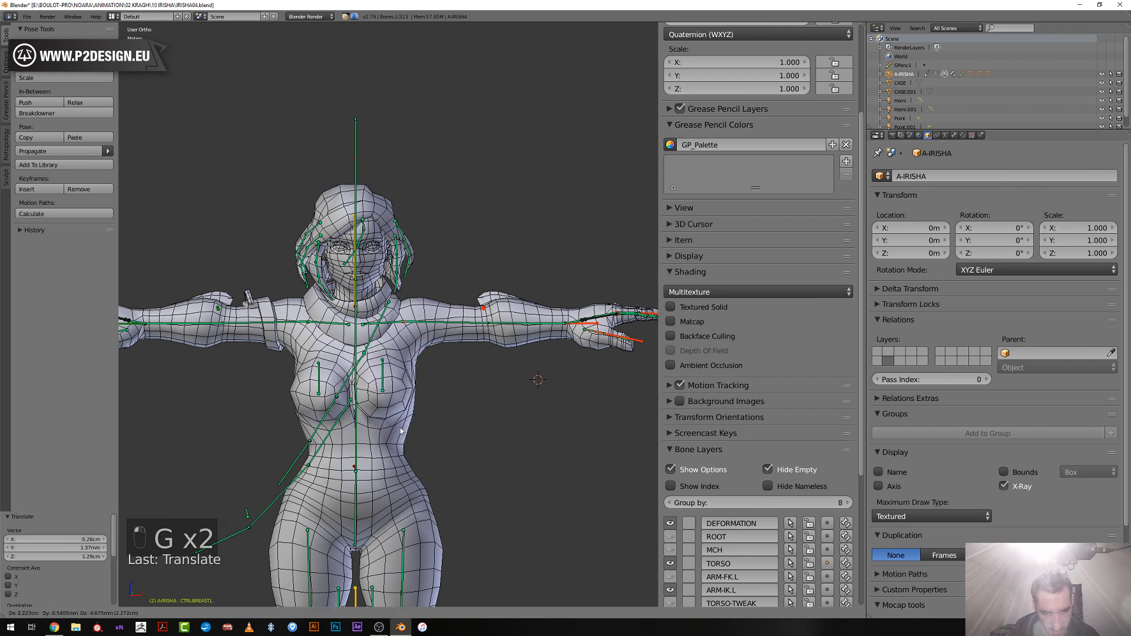
pyautogui.click(413, 436)
pyautogui.scroll(1, 411, 436)
pyautogui.hotkey('alt', 'g')
# Return the Irisha mesh to Weight Paint mode and examine the DEF-CHEST bone's weights around the breasts
pyautogui.rightClick(352, 413)
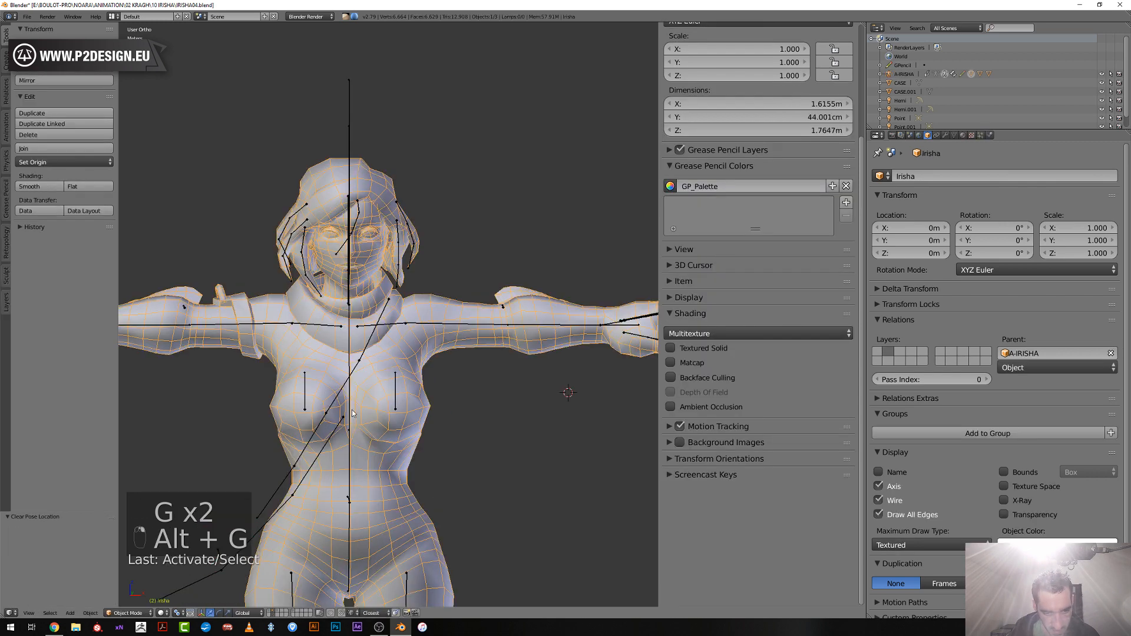
pyautogui.hotkey('ctrl', 'Tab')
pyautogui.rightClick(352, 412)
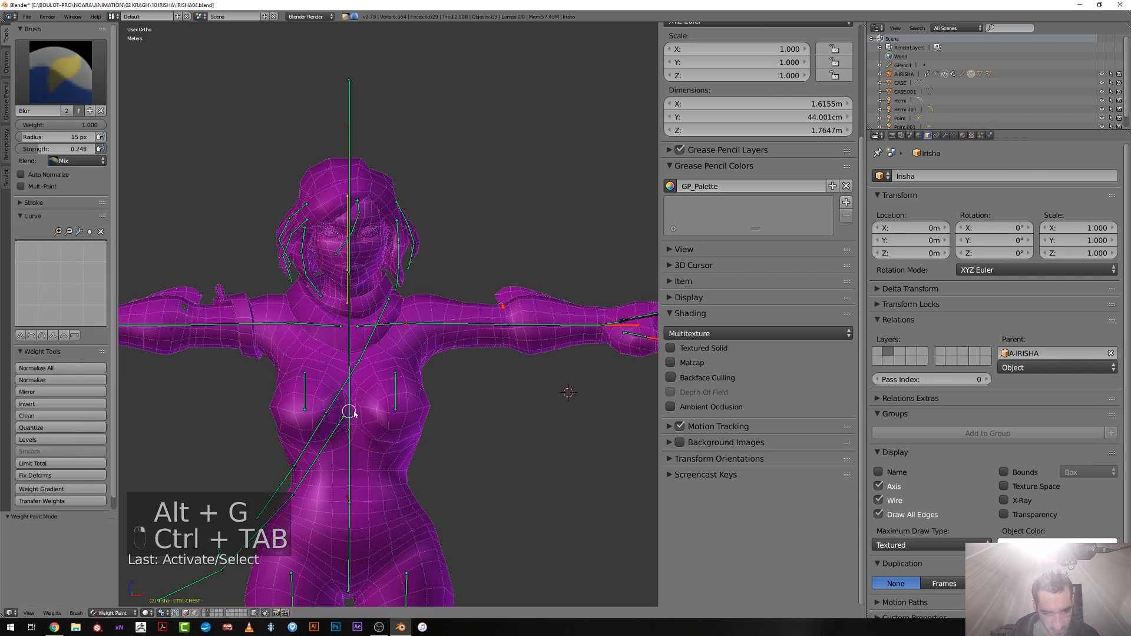
pyautogui.rightClick(352, 411)
pyautogui.scroll(2, 366, 462)
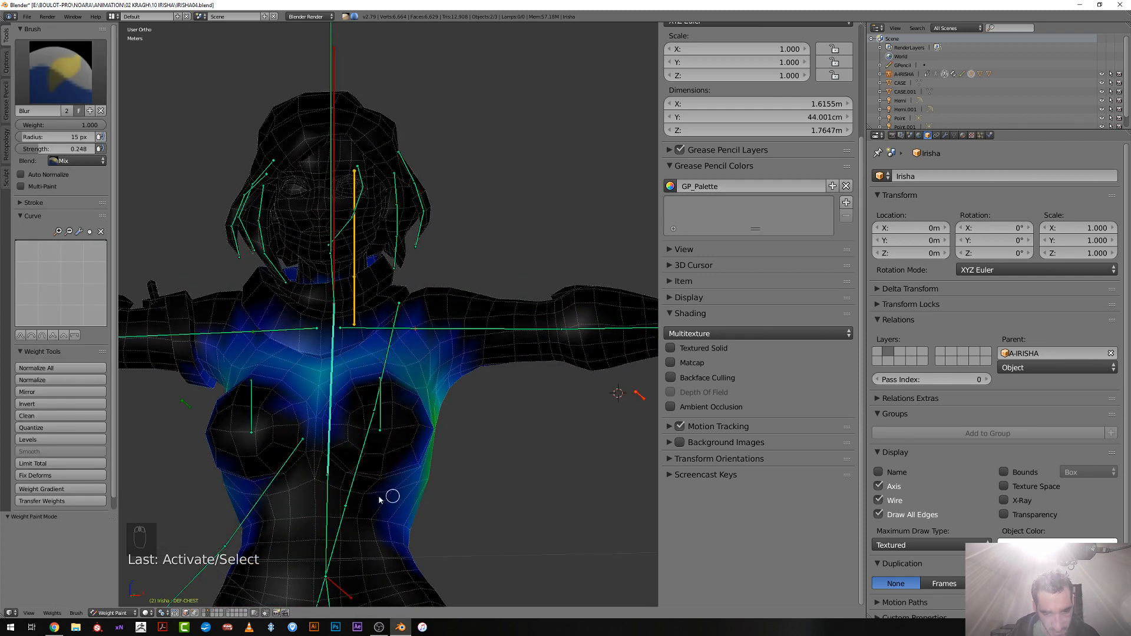
pyautogui.moveTo(379, 500); pyautogui.dragTo(332, 504, button='middle')
pyautogui.moveTo(308, 463); pyautogui.dragTo(365, 462, button='middle')
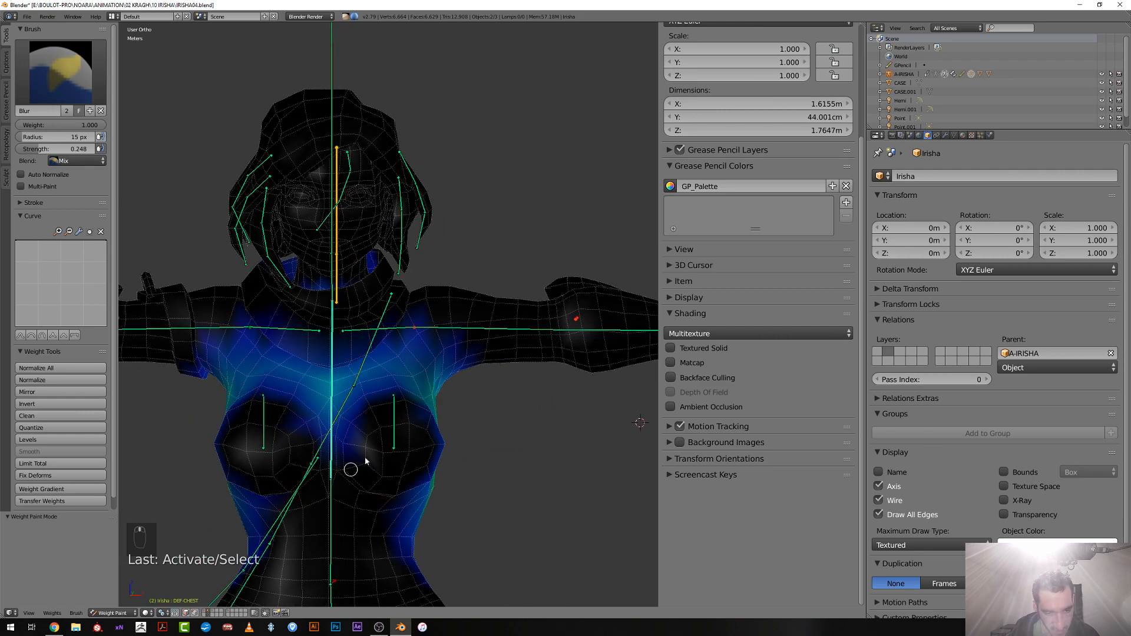
# Select the DEF-BREASTL bone, set the brush to Subtract with a 32 px radius, and remove stray weights on the inner side below the left breast
pyautogui.rightClick(393, 429)
pyautogui.keyDown('shift'); pyautogui.scroll(-3, 374, 430); pyautogui.keyUp('shift')
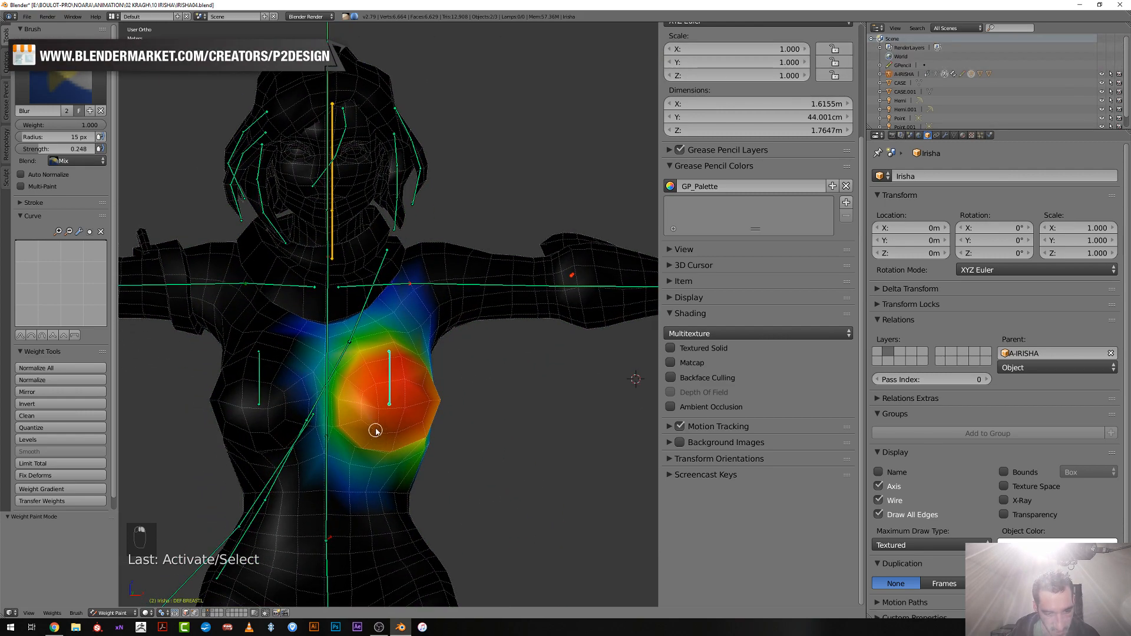
pyautogui.press('f')
pyautogui.click(346, 462)
pyautogui.moveTo(346, 462); pyautogui.dragTo(330, 466, button='middle')
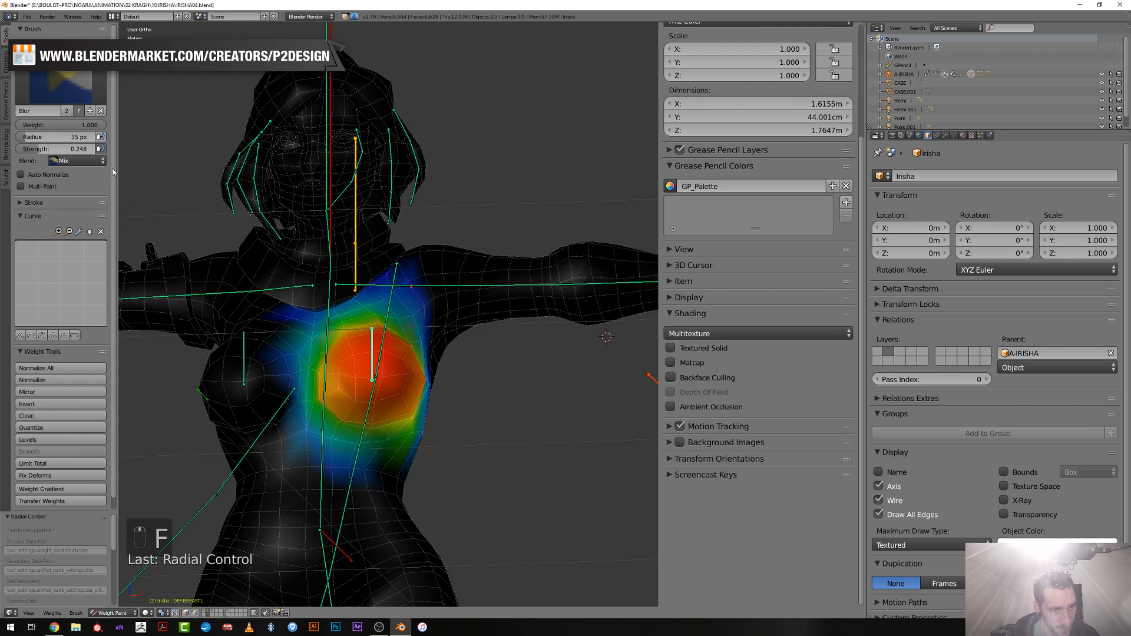
pyautogui.click(88, 161)
pyautogui.click(71, 125)
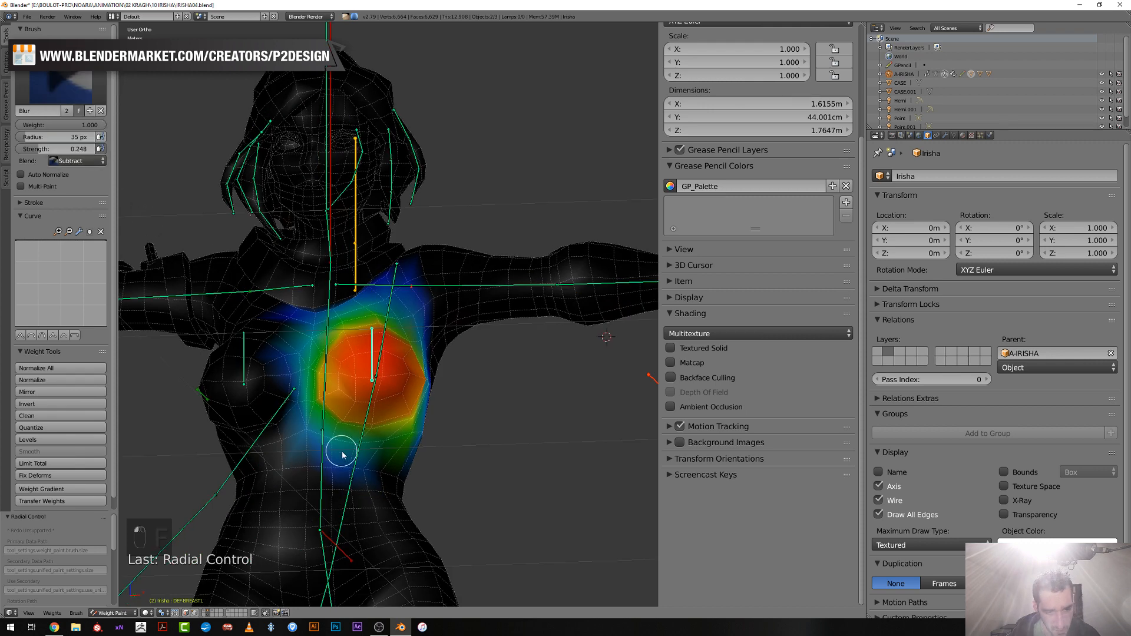
pyautogui.moveTo(310, 445); pyautogui.dragTo(306, 430)
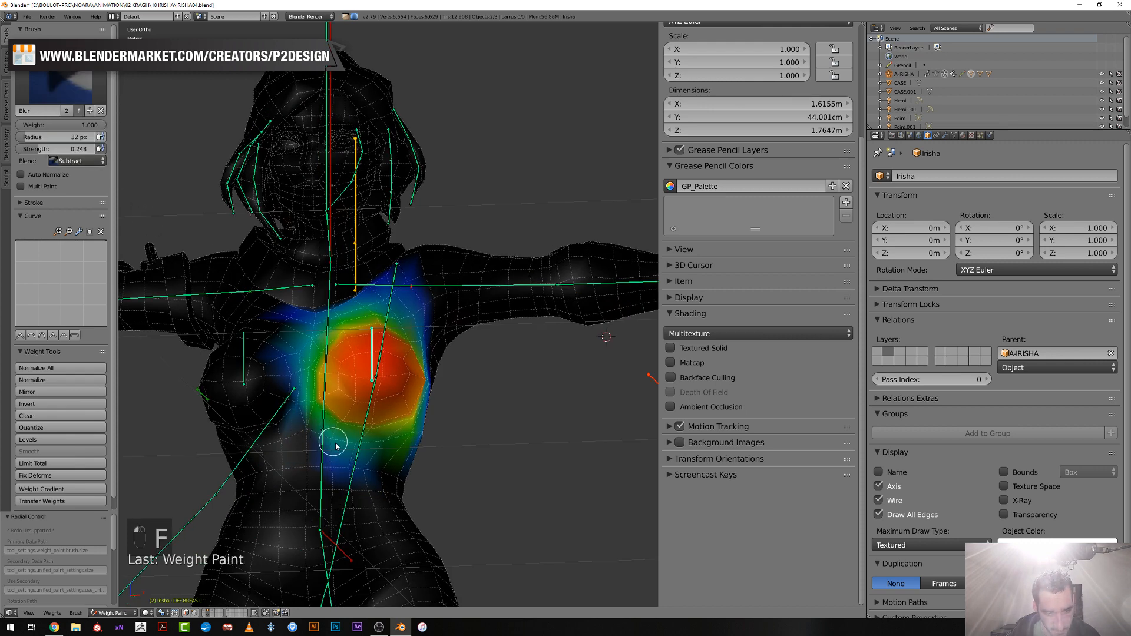
# Reduce the brush radius to 18 px and subtract the stray weights directly beneath the left breast
pyautogui.moveTo(353, 447)
pyautogui.mouseDown(button='middle')
pyautogui.moveTo(303, 462)
pyautogui.moveTo(348, 462)
pyautogui.moveTo(328, 462)
pyautogui.mouseUp(button='middle')
pyautogui.press('f')
pyautogui.click(353, 450)
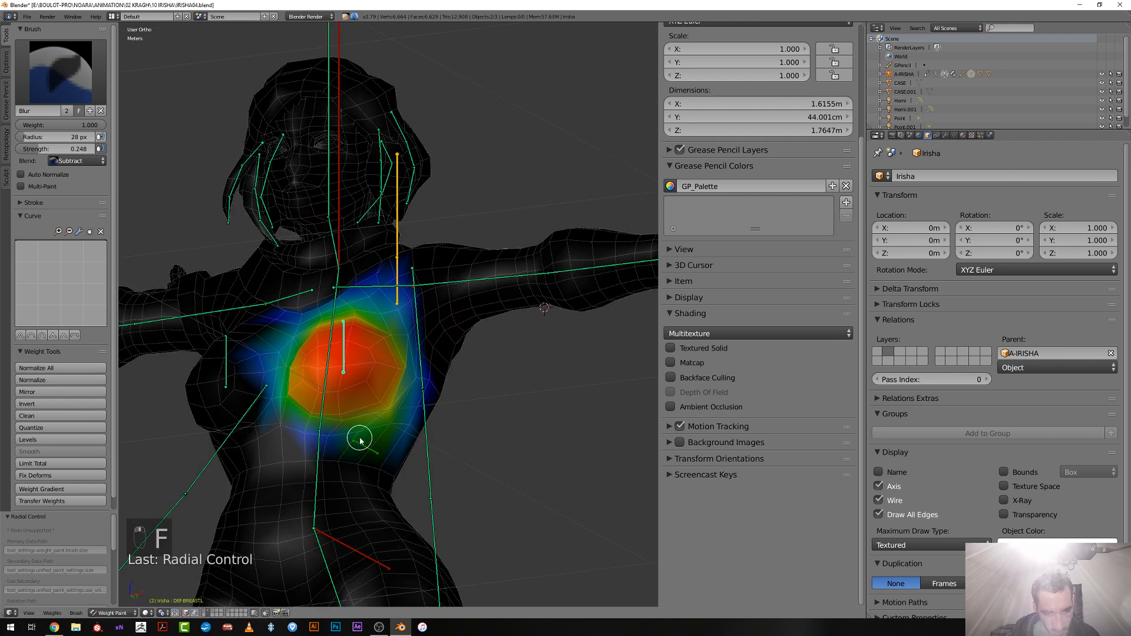
pyautogui.press('f')
pyautogui.click(353, 437)
pyautogui.moveTo(353, 436); pyautogui.dragTo(325, 441)
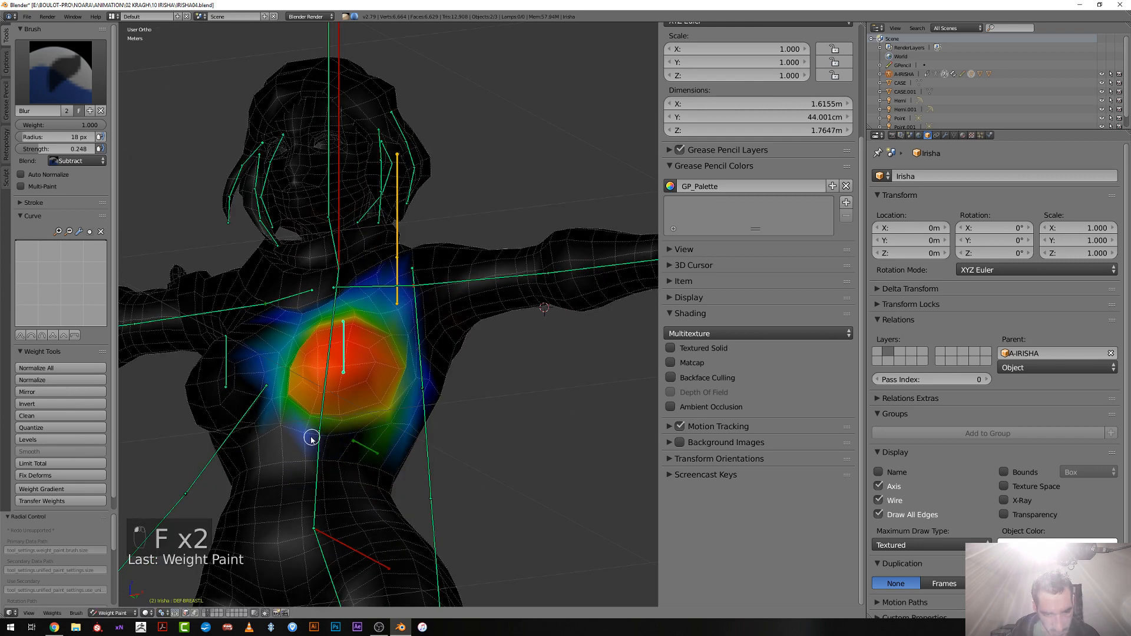
# Lower the brush strength to 0.061 and subtract weights below the left breast's outer side, using radii of 37 px and 21 px
pyautogui.hotkey('shift', 'f')
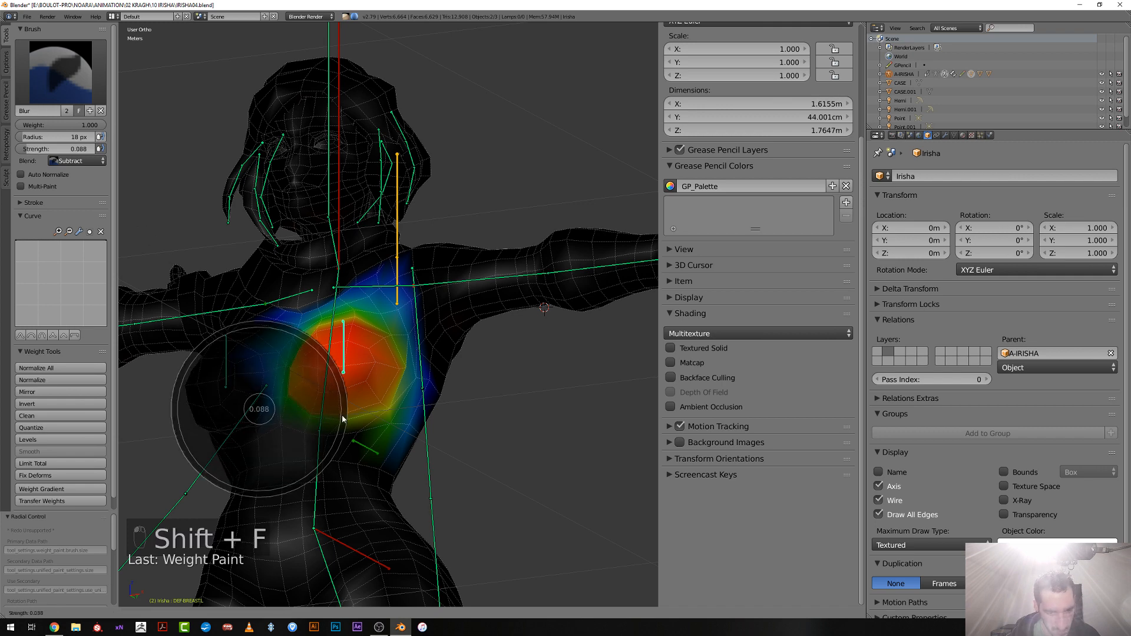
pyautogui.click(339, 417)
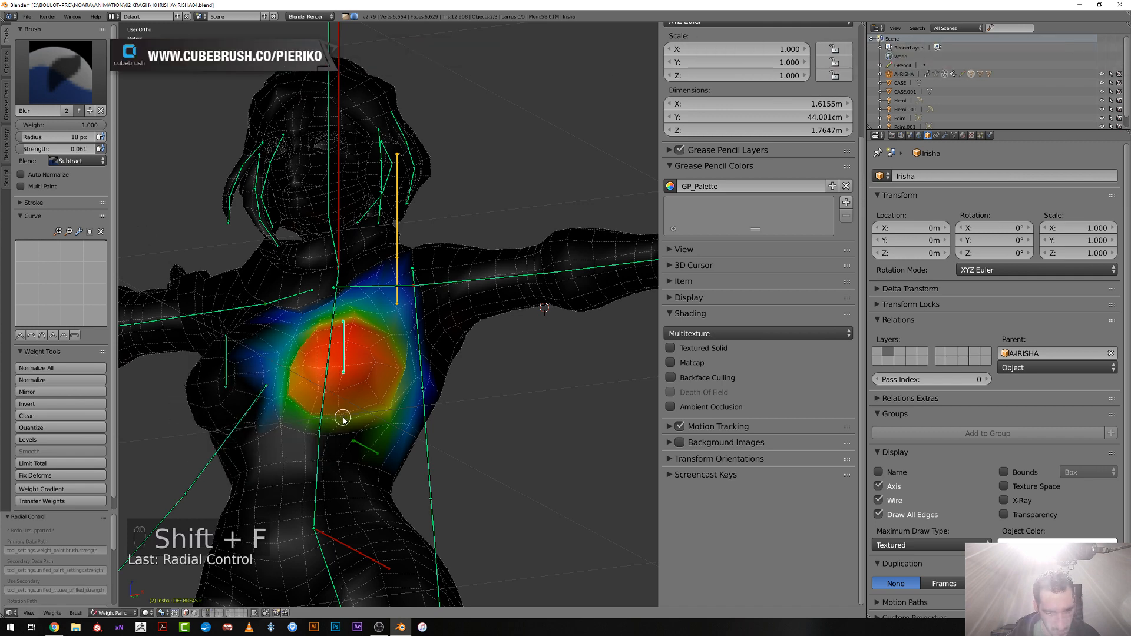
pyautogui.moveTo(394, 428); pyautogui.dragTo(371, 429, button='middle')
pyautogui.press('f')
pyautogui.click(384, 425)
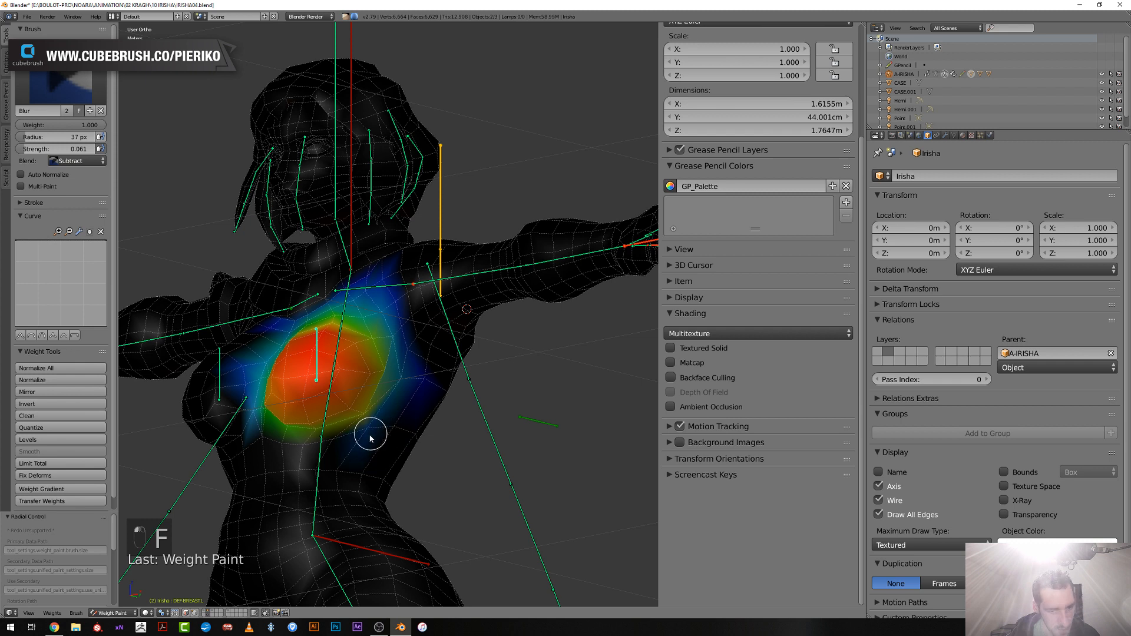
pyautogui.press('f')
pyautogui.click(361, 439)
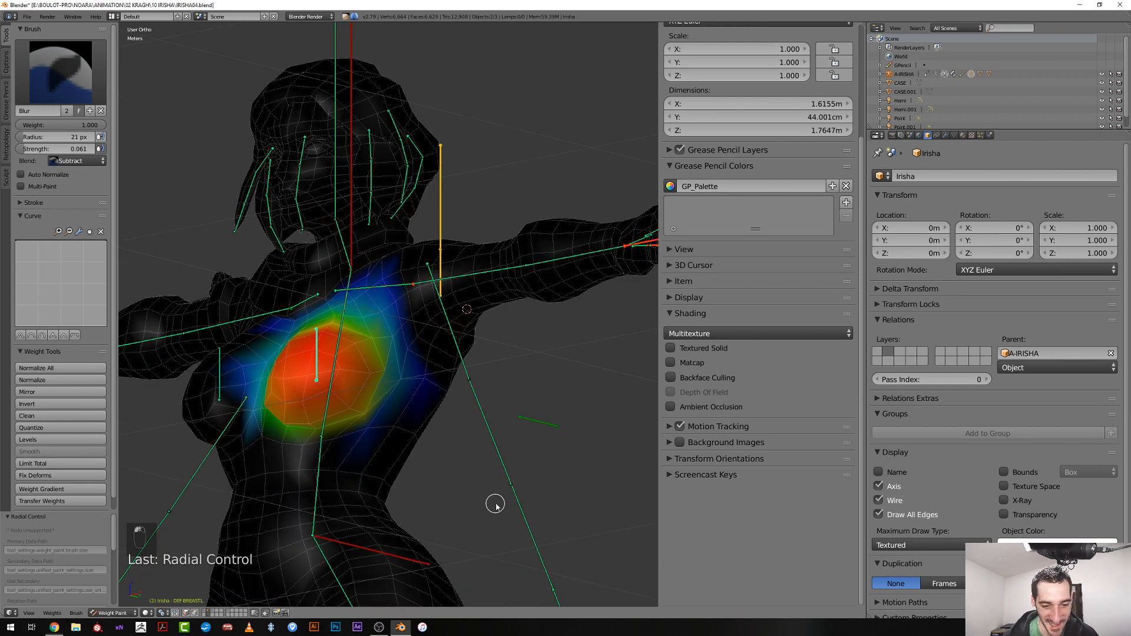
pyautogui.moveTo(483, 493); pyautogui.dragTo(397, 464)
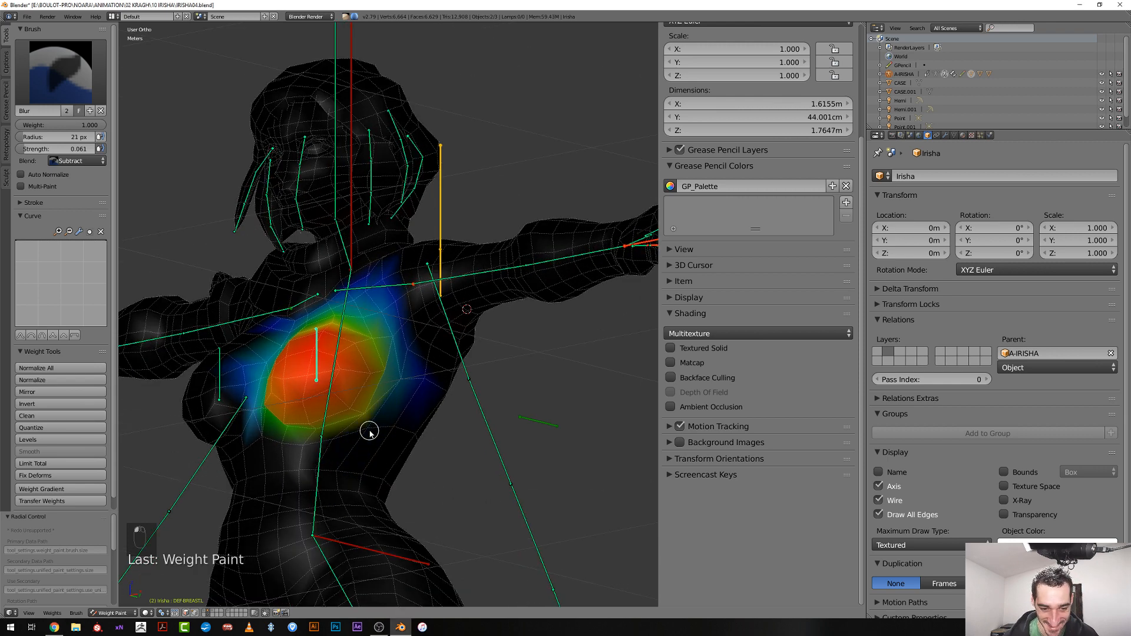
# Select the DEF-BREASTR bone and subtract the stray weights on the inner side below the right breast
pyautogui.moveTo(370, 433)
pyautogui.mouseDown(button='middle')
pyautogui.moveTo(422, 461)
pyautogui.moveTo(412, 391)
pyautogui.mouseUp(button='middle')
pyautogui.moveTo(418, 474); pyautogui.dragTo(449, 487, button='middle')
pyautogui.rightClick(220, 386)
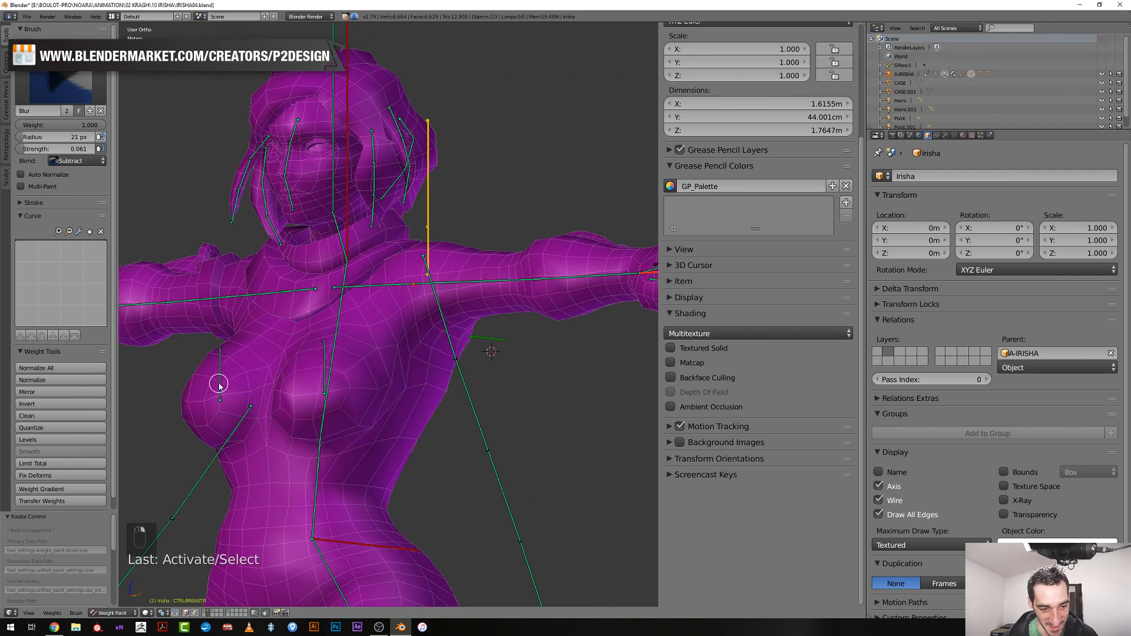
pyautogui.rightClick(219, 387)
pyautogui.moveTo(170, 482); pyautogui.dragTo(231, 483, button='middle')
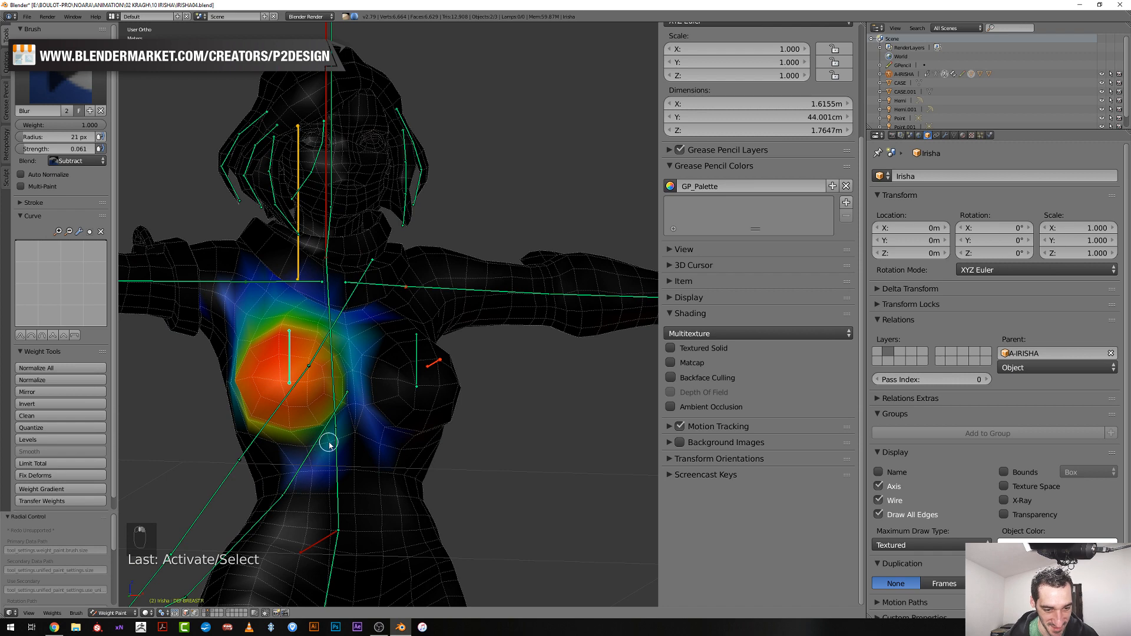
pyautogui.moveTo(329, 443)
pyautogui.mouseDown()
pyautogui.moveTo(303, 469)
pyautogui.moveTo(329, 441)
pyautogui.mouseUp()
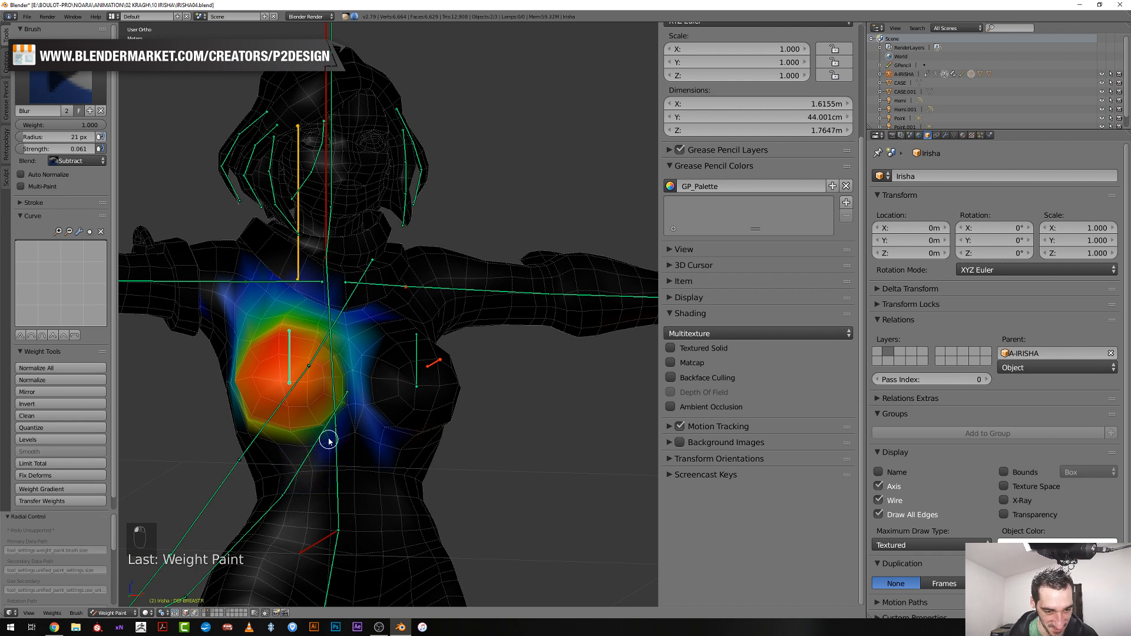
# Set the brush radius to 27 px and subtract the remaining stray weights beneath the right breast and toward the left breast
pyautogui.press('f')
pyautogui.click(242, 471)
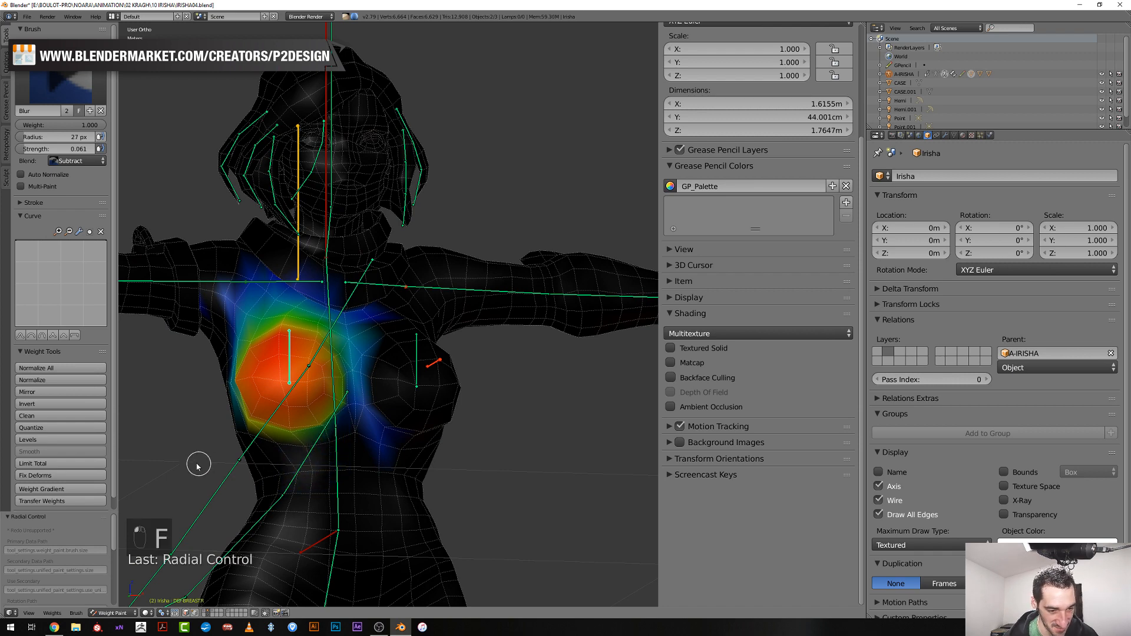
pyautogui.moveTo(197, 465)
pyautogui.mouseDown(button='middle')
pyautogui.moveTo(195, 450)
pyautogui.moveTo(289, 366)
pyautogui.mouseUp(button='middle')
pyautogui.moveTo(289, 367); pyautogui.dragTo(291, 361)
pyautogui.moveTo(292, 361)
pyautogui.mouseDown(button='middle')
pyautogui.moveTo(212, 369)
pyautogui.moveTo(228, 298)
pyautogui.mouseUp(button='middle')
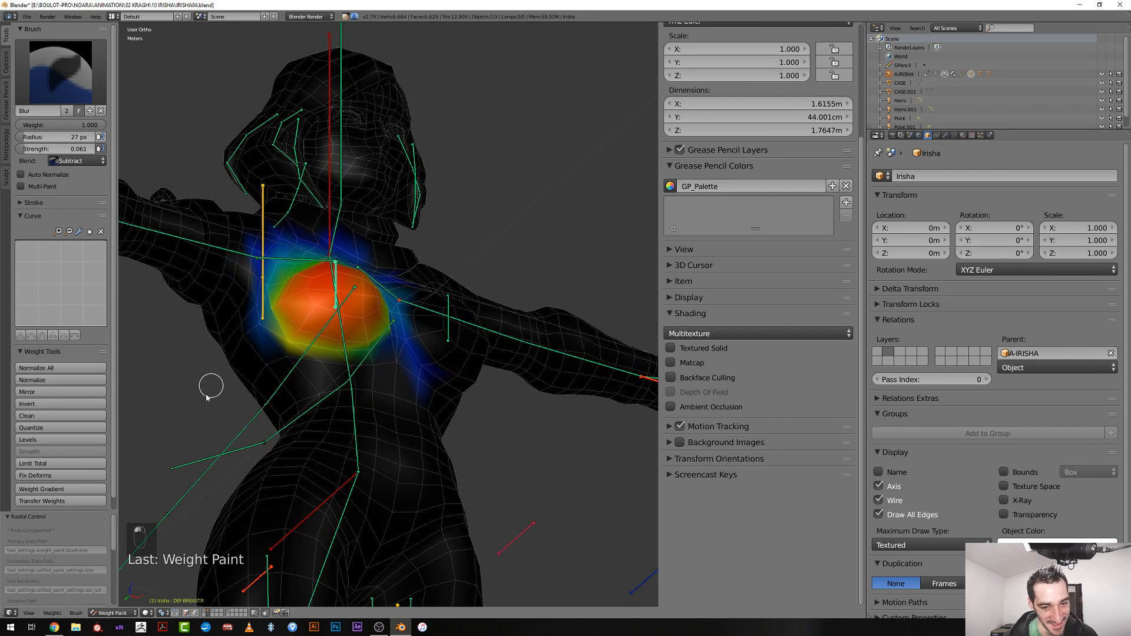
pyautogui.moveTo(212, 384); pyautogui.dragTo(266, 412, button='middle')
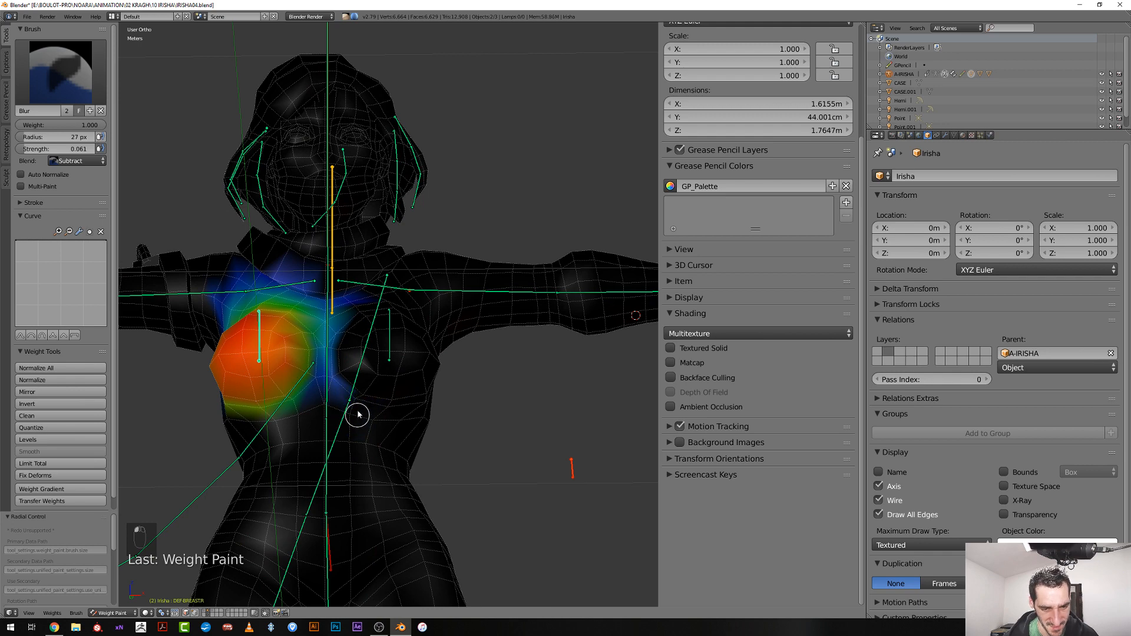
# Test the left breast's deformation by moving its control bone from several view angles, and cancel the moves
pyautogui.rightClick(391, 330)
pyautogui.rightClick(391, 329)
pyautogui.rightClick(398, 318)
pyautogui.press('g')
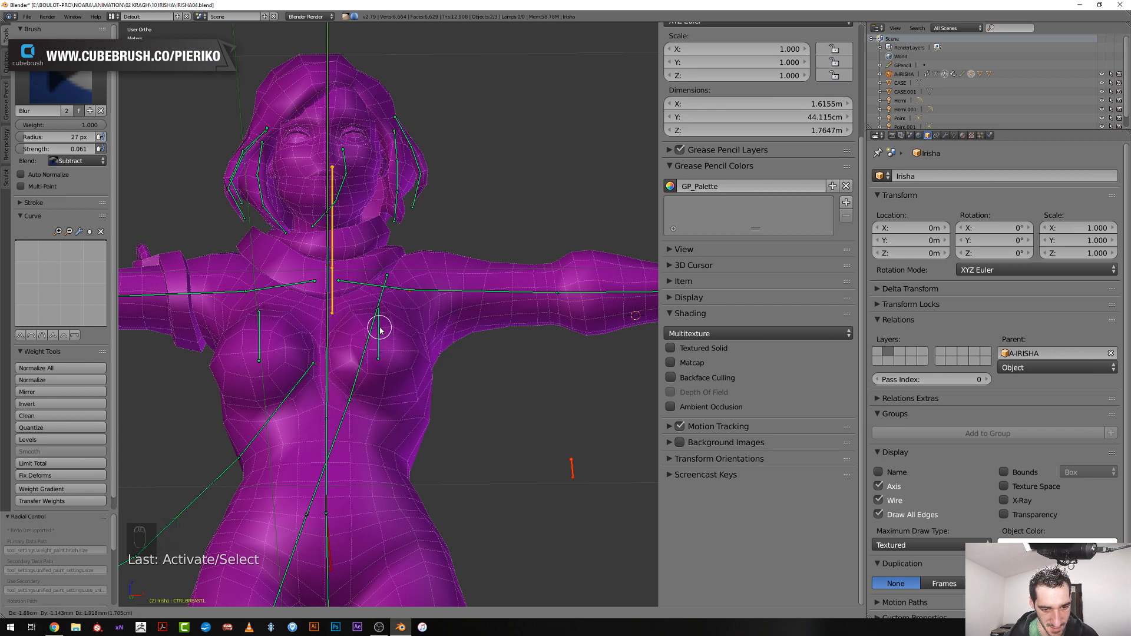
pyautogui.moveTo(380, 330); pyautogui.dragTo(331, 337, button='middle')
pyautogui.press('g')
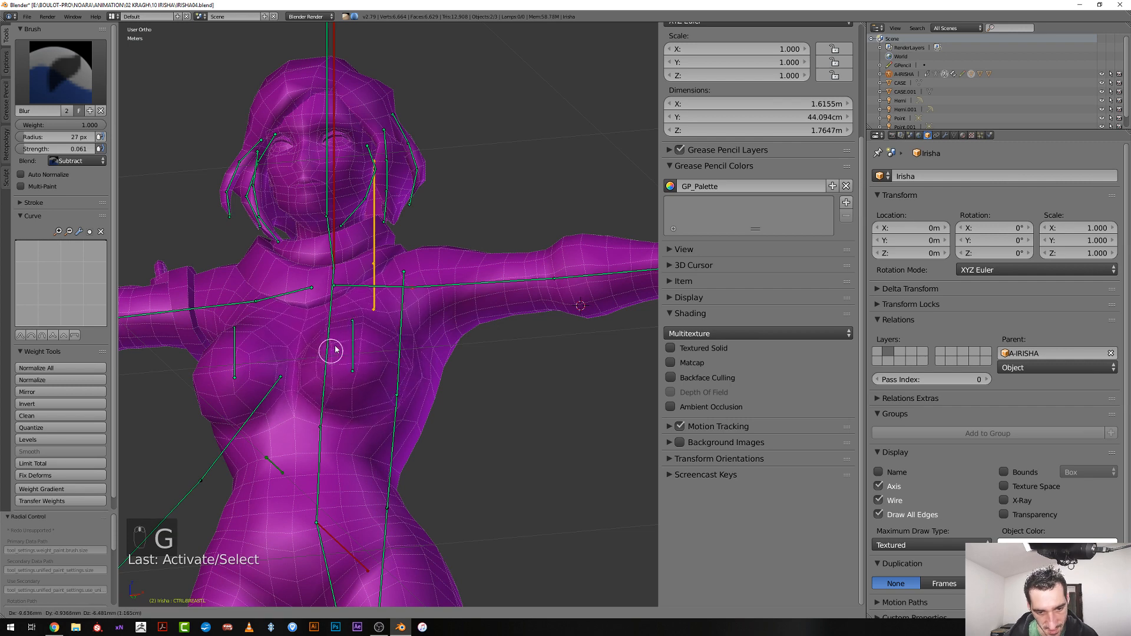
pyautogui.press('g')
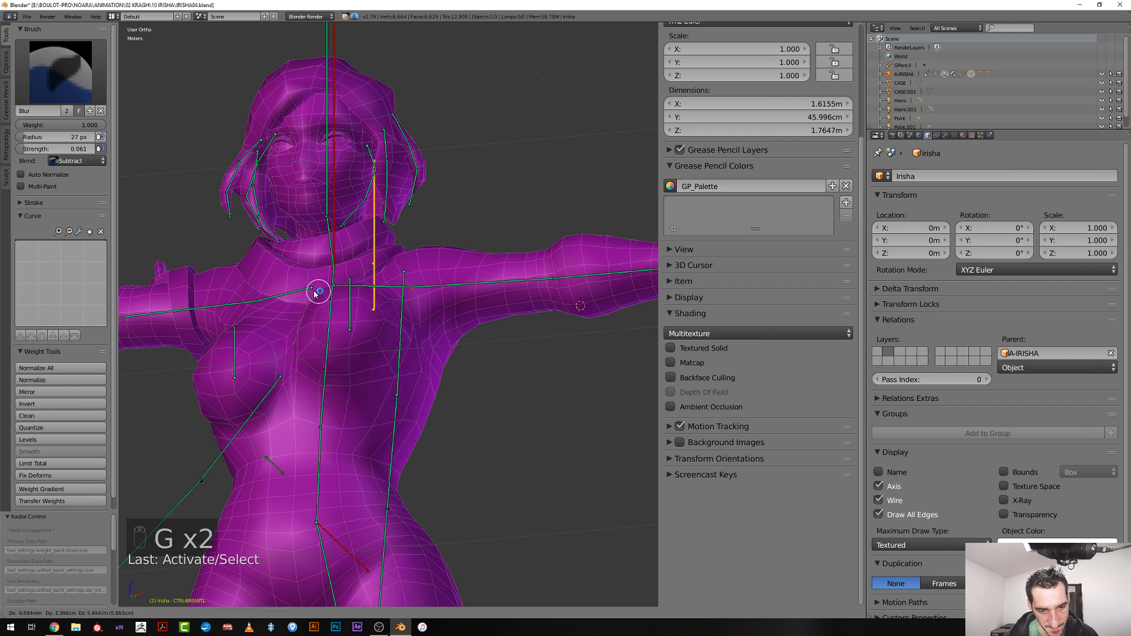
pyautogui.rightClick(323, 334)
# Select the DEF-BREASTL bone, set the brush blend to Mix, and paint weights below the left breast with a 12 px radius
pyautogui.rightClick(358, 347)
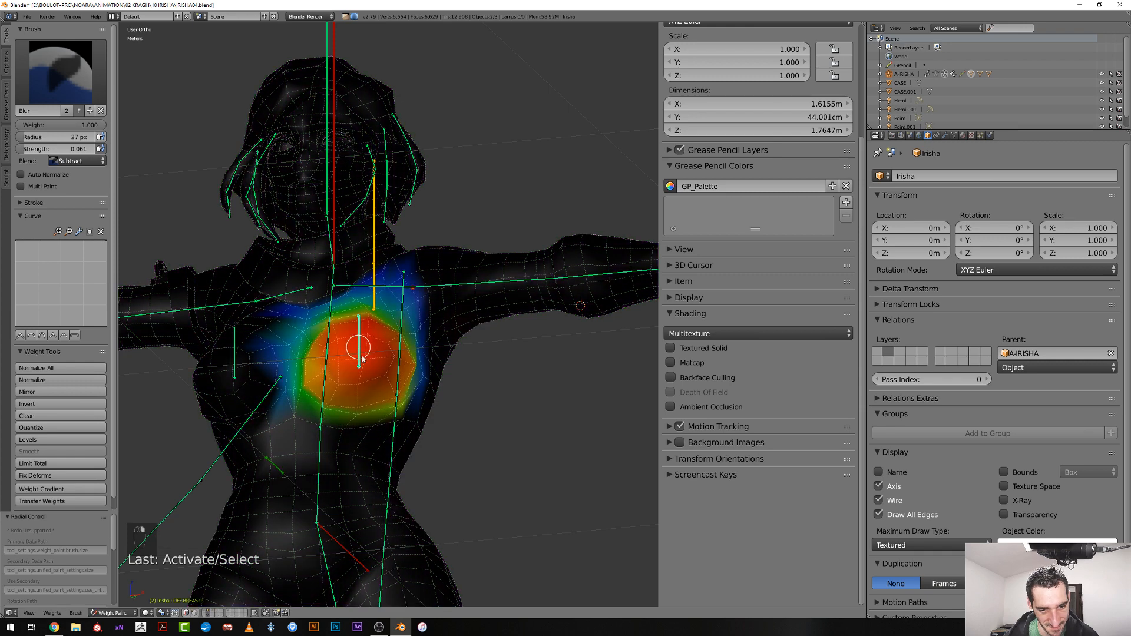
pyautogui.click(77, 161)
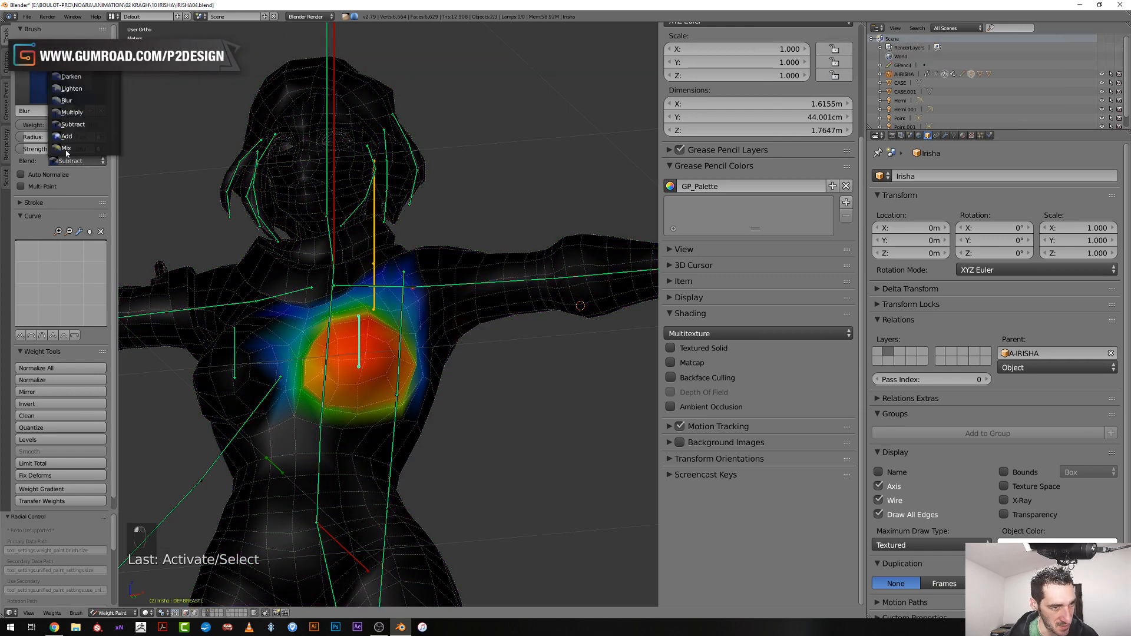
pyautogui.click(71, 151)
pyautogui.press('g')
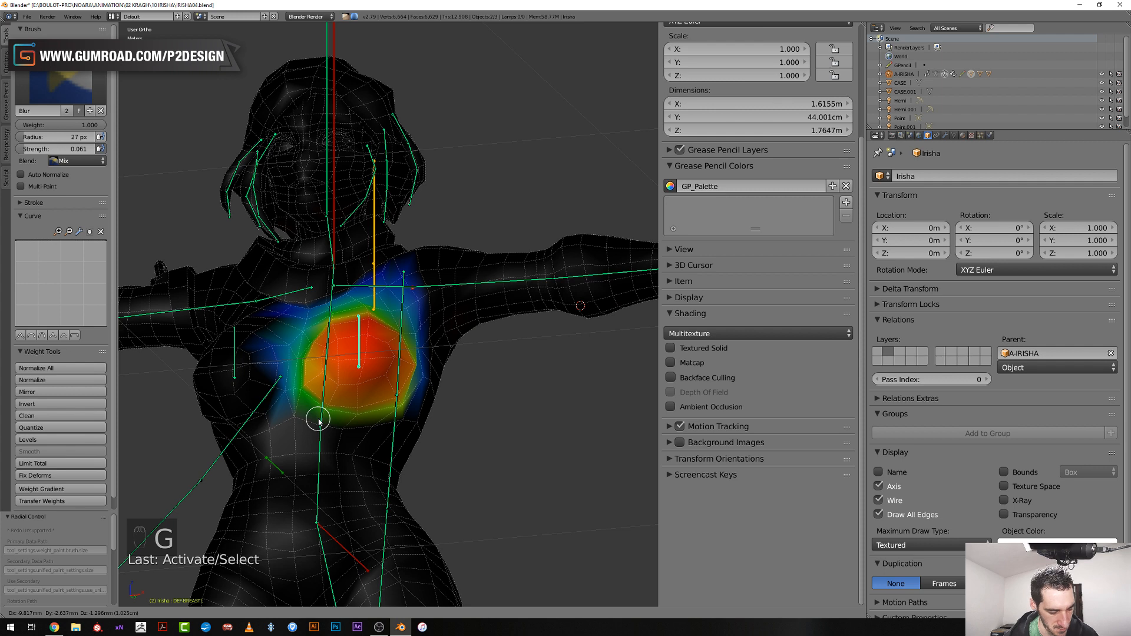
pyautogui.click(309, 420)
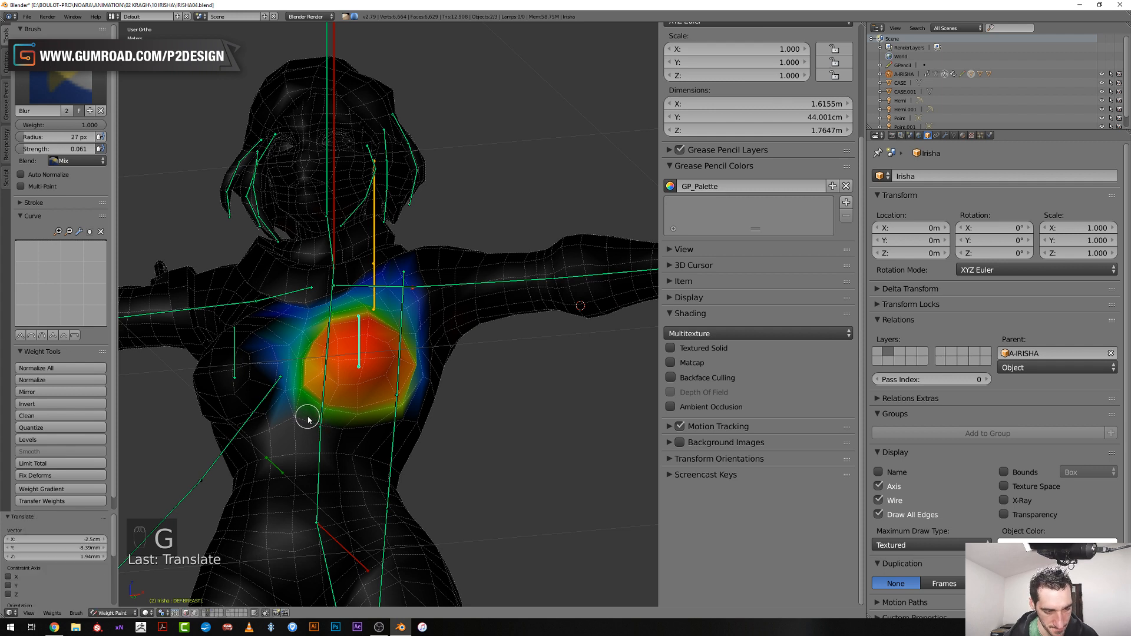
pyautogui.press('f')
pyautogui.click(295, 418)
pyautogui.moveTo(296, 418); pyautogui.dragTo(306, 420)
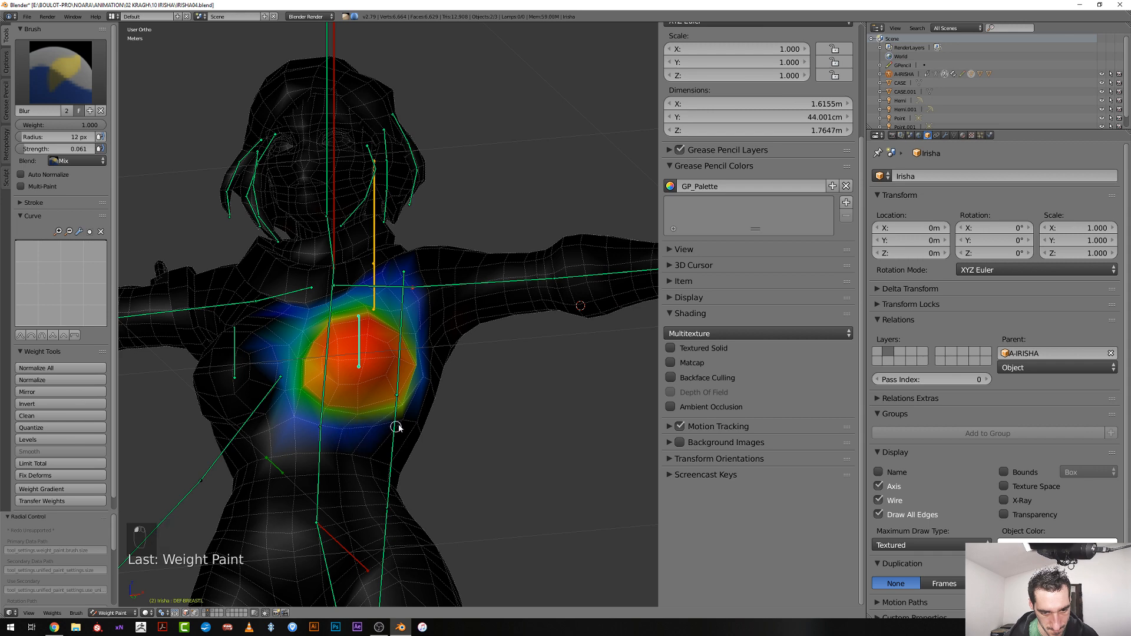
# Test the left breast's deformation by moving its control bone, and cancel the move
pyautogui.moveTo(395, 424); pyautogui.dragTo(387, 426, button='middle')
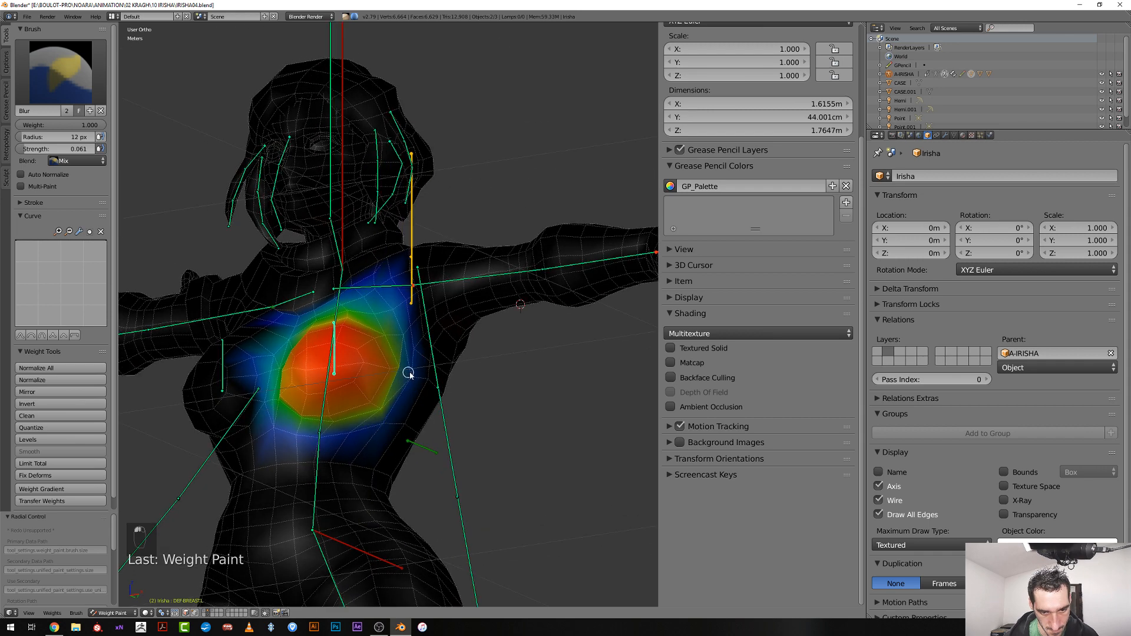
pyautogui.keyDown('ctrl'); pyautogui.rightClick(334, 359); pyautogui.keyUp('ctrl')
pyautogui.press('g')
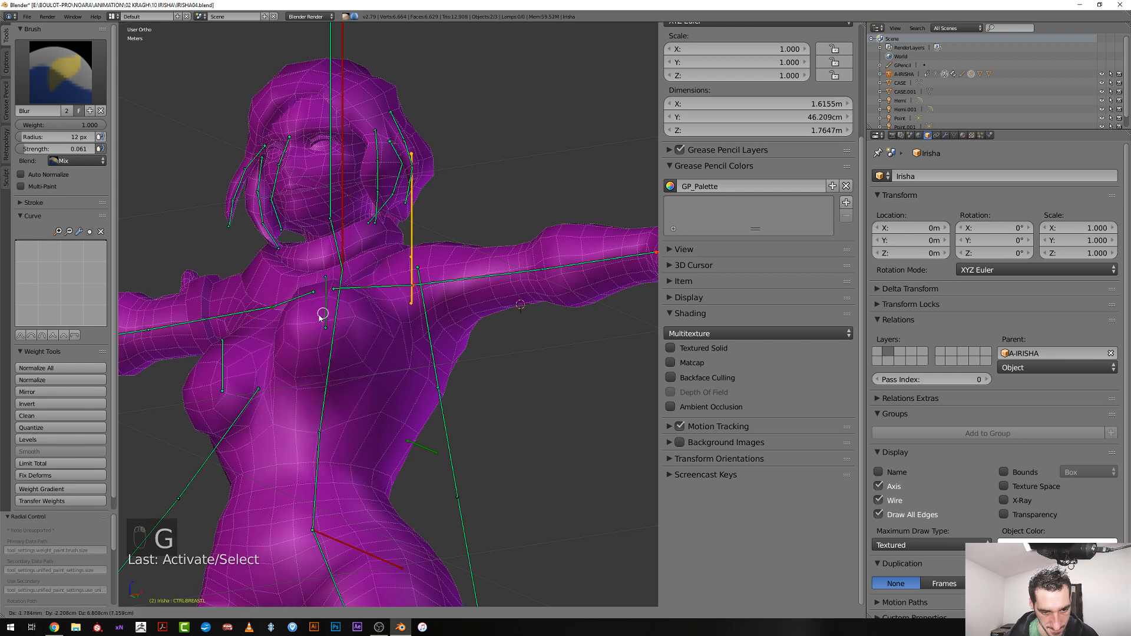
pyautogui.click(304, 354)
pyautogui.moveTo(303, 353)
pyautogui.mouseDown(button='middle')
pyautogui.moveTo(359, 362)
pyautogui.moveTo(321, 340)
pyautogui.mouseUp(button='middle')
# Move the right breast's control bone up by about 3.13 cm and paint DEF-BREASTR weights below the right breast
pyautogui.keyDown('ctrl'); pyautogui.rightClick(308, 330); pyautogui.keyUp('ctrl')
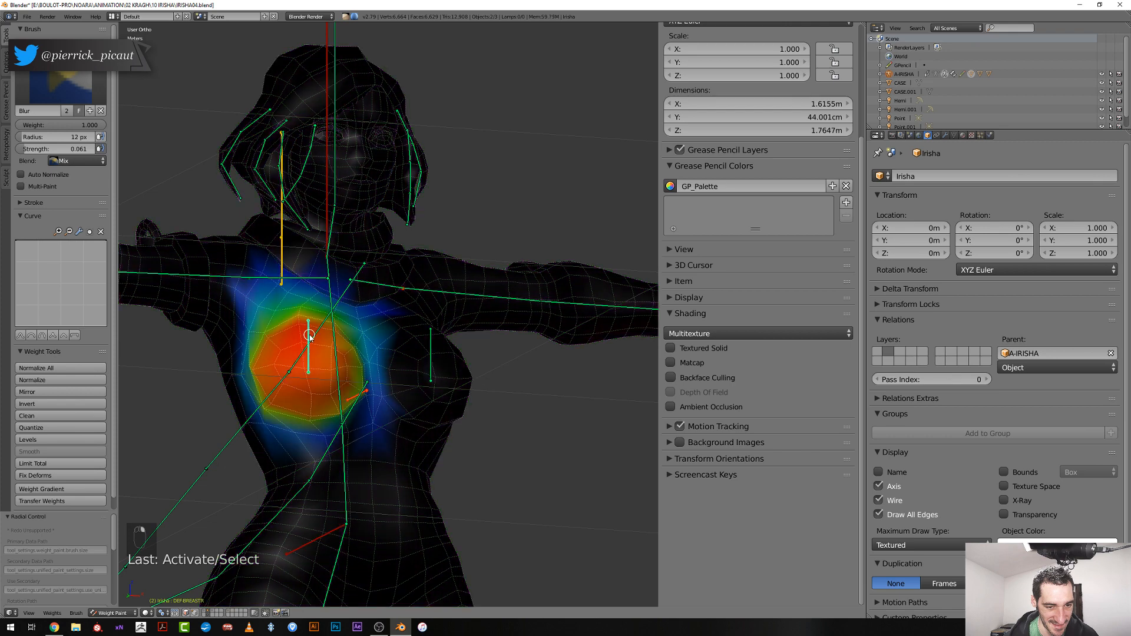
pyautogui.keyDown('ctrl'); pyautogui.rightClick(308, 331); pyautogui.keyUp('ctrl')
pyautogui.press('g')
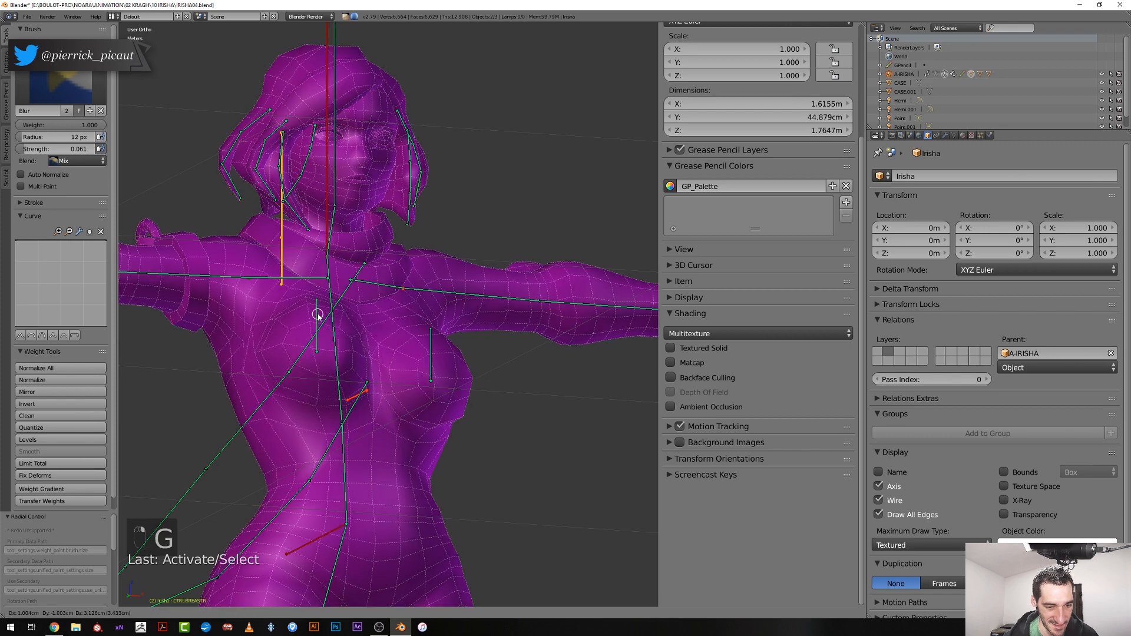
pyautogui.click(317, 316)
pyautogui.keyDown('ctrl'); pyautogui.rightClick(316, 321); pyautogui.keyUp('ctrl')
pyautogui.click(345, 432)
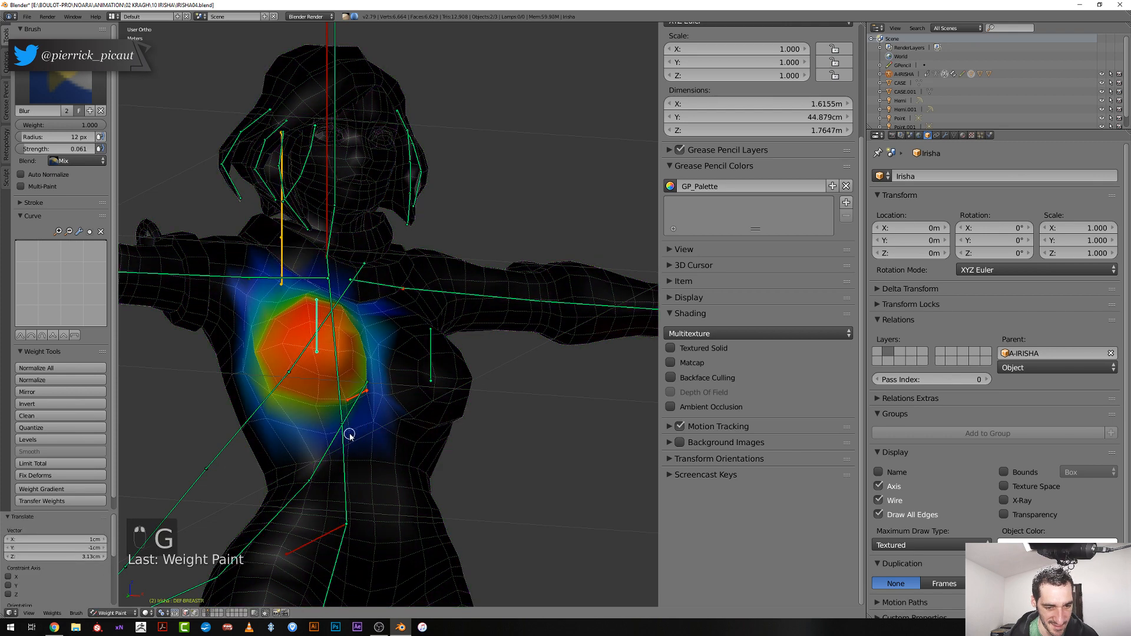
# Select the DEF-CHEST bone and paint its weights beneath and between the breasts, using radii of 37 px and 28 px
pyautogui.moveTo(356, 425)
pyautogui.mouseDown(button='middle')
pyautogui.moveTo(293, 399)
pyautogui.moveTo(270, 409)
pyautogui.moveTo(336, 404)
pyautogui.moveTo(340, 416)
pyautogui.moveTo(333, 386)
pyautogui.moveTo(342, 403)
pyautogui.mouseUp(button='middle')
pyautogui.rightClick(349, 380)
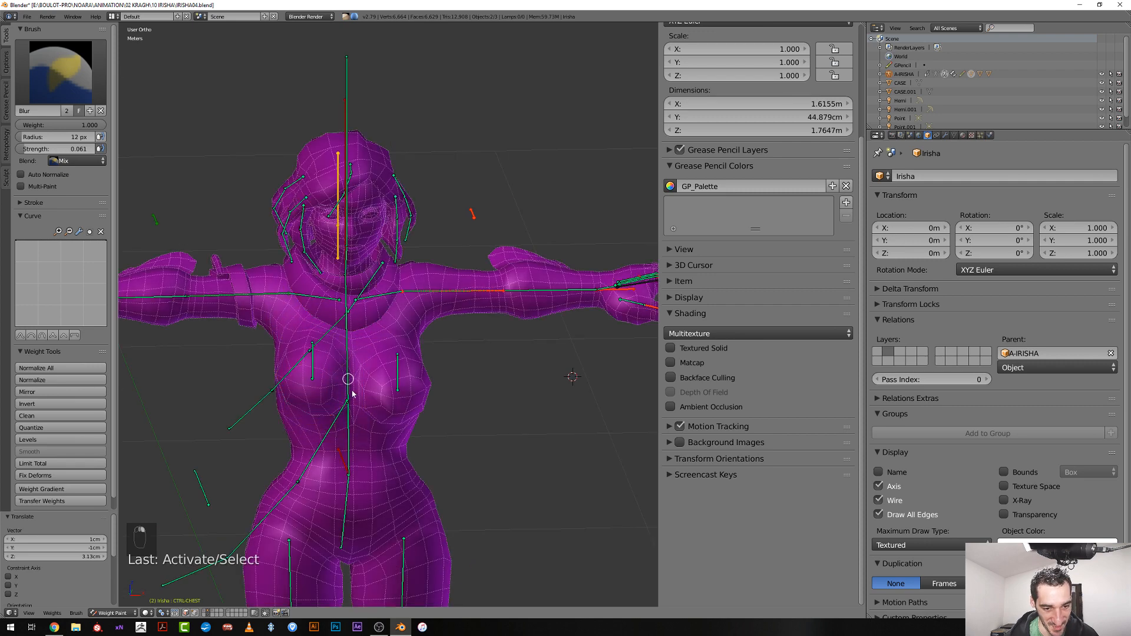
pyautogui.rightClick(351, 388)
pyautogui.scroll(4, 348, 413)
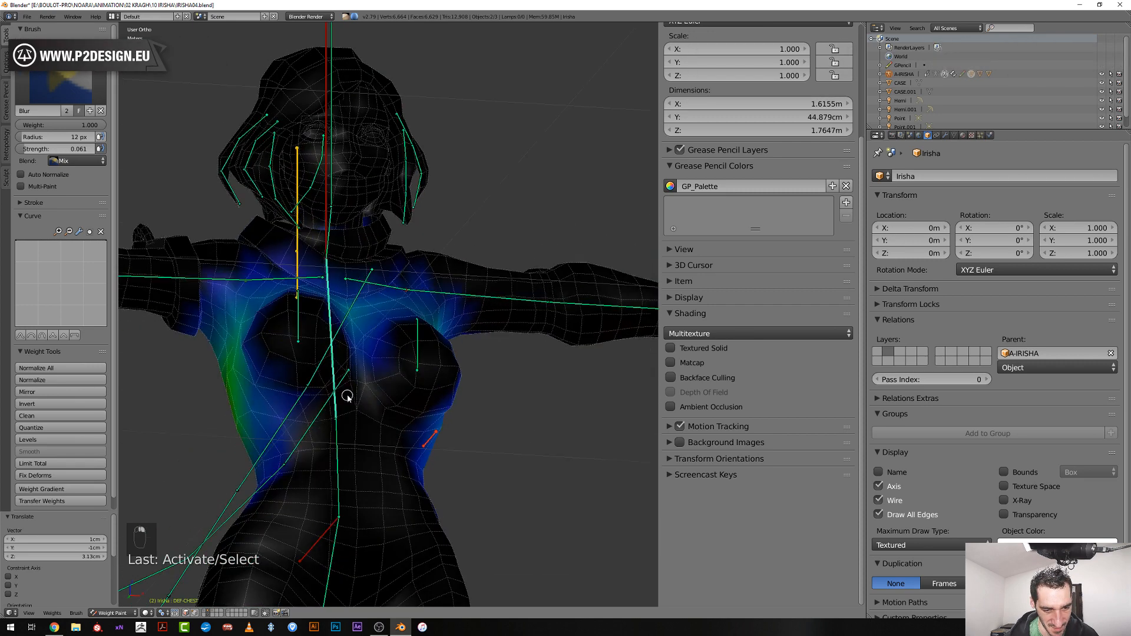
pyautogui.press('f')
pyautogui.click(321, 430)
pyautogui.moveTo(278, 421); pyautogui.dragTo(314, 420)
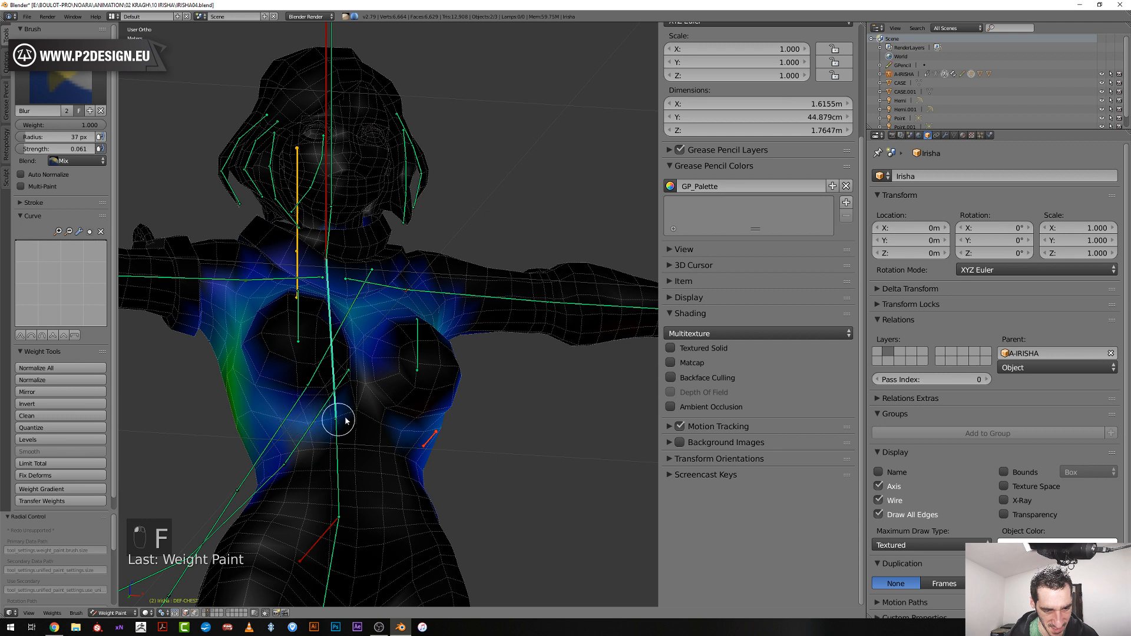
pyautogui.press('f')
pyautogui.click(333, 403)
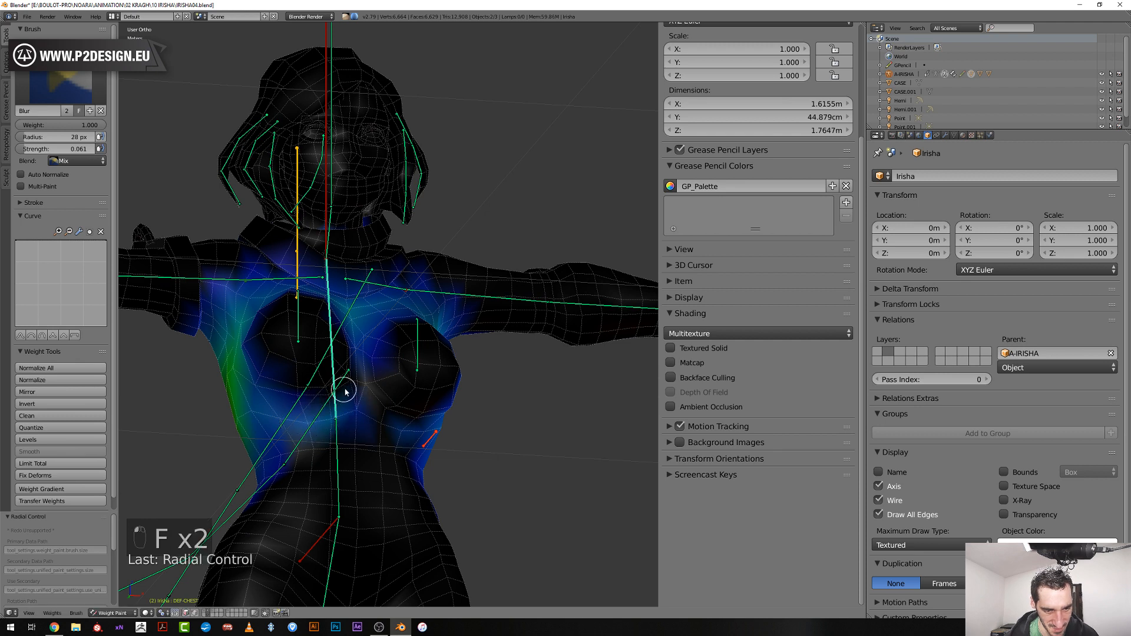
pyautogui.moveTo(345, 392); pyautogui.dragTo(300, 402)
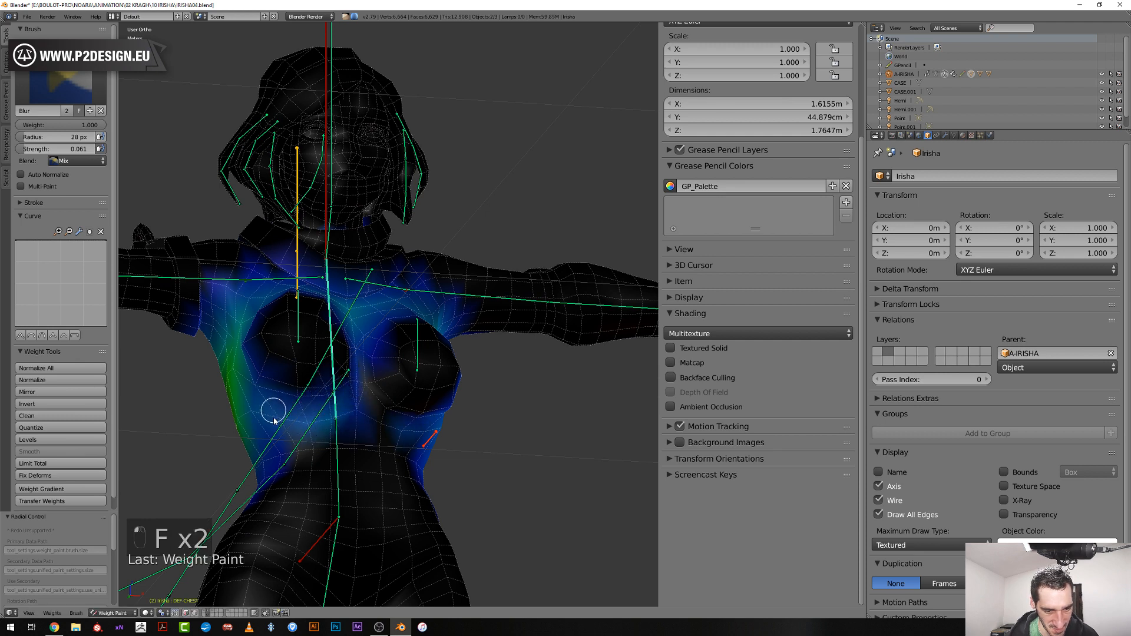
# Pose the CTRL-CHEST bone by rotating it 25.2° sideways and leaning it backward from the side view
pyautogui.moveTo(318, 430); pyautogui.dragTo(328, 374, button='middle')
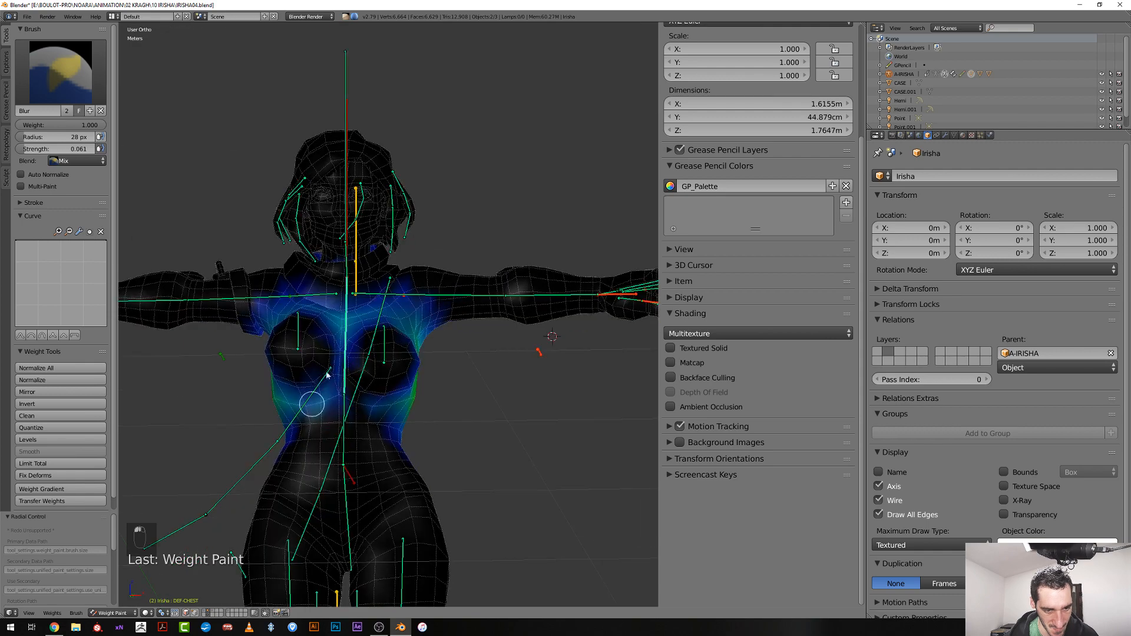
pyautogui.rightClick(344, 334)
pyautogui.press('r')
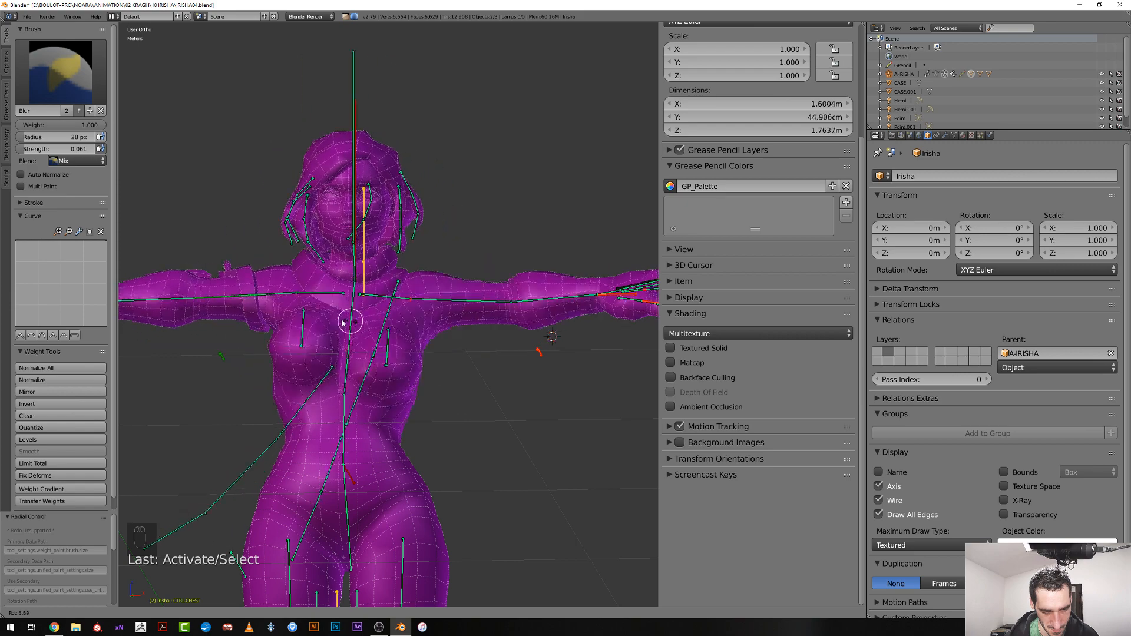
pyautogui.click(380, 340)
pyautogui.moveTo(380, 340); pyautogui.dragTo(250, 335, button='middle')
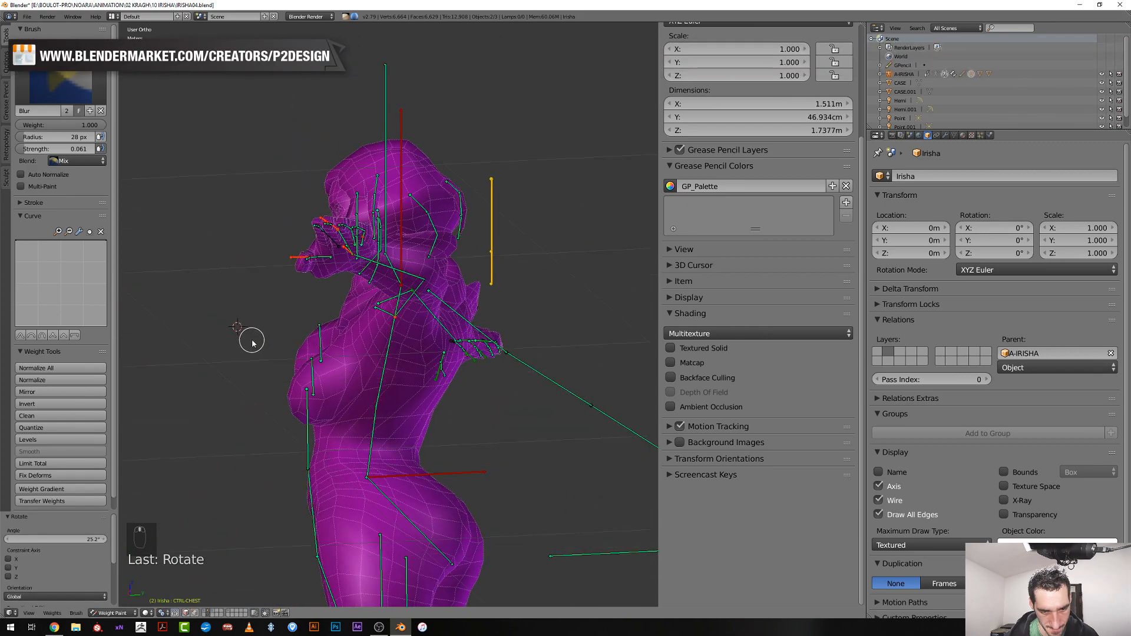
pyautogui.press('r')
pyautogui.click(358, 351)
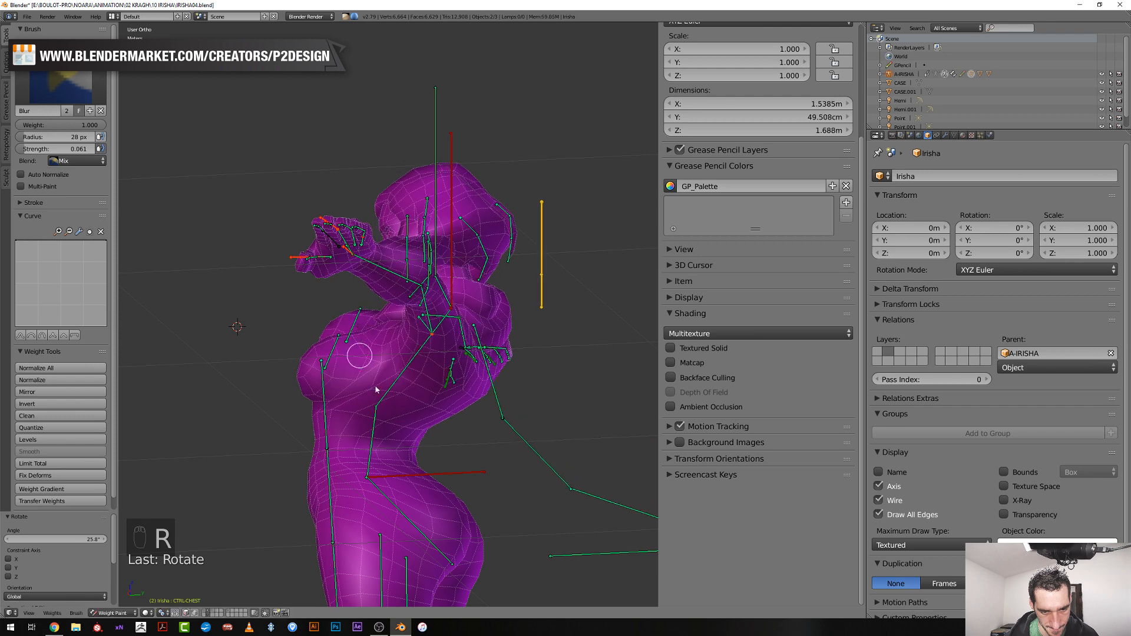
# Select the DEF-CHEST bone and paint weights on the torso's left flank below the breast, using radii of 17 px and 26 px
pyautogui.rightClick(370, 424)
pyautogui.press('f')
pyautogui.click(358, 414)
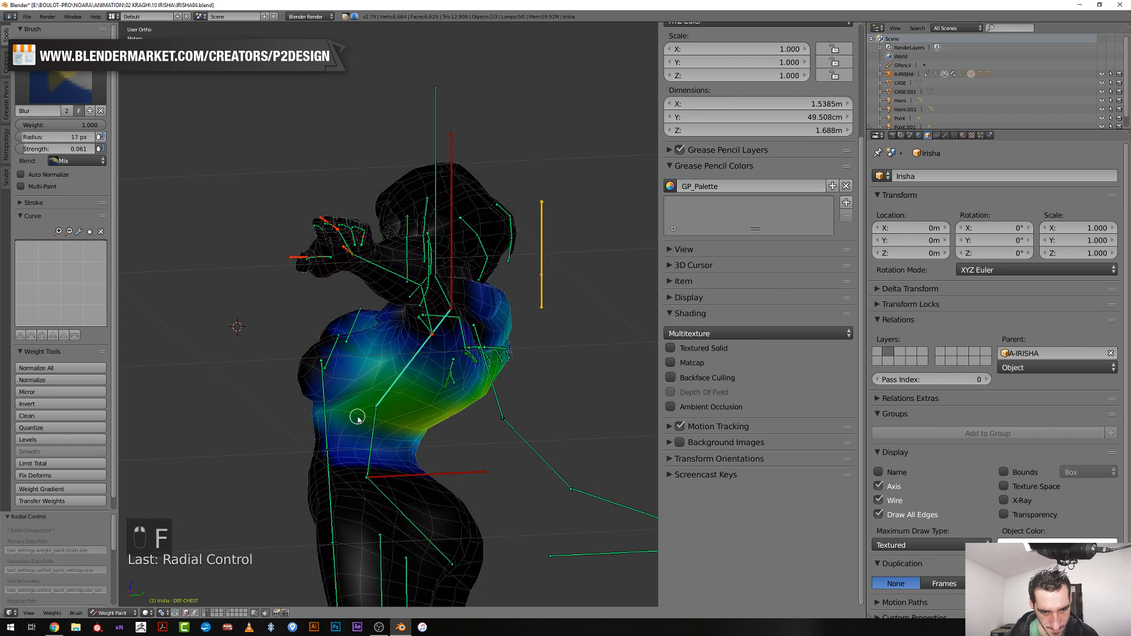
pyautogui.click(356, 417)
pyautogui.press('f')
pyautogui.click(366, 417)
pyautogui.click(407, 424)
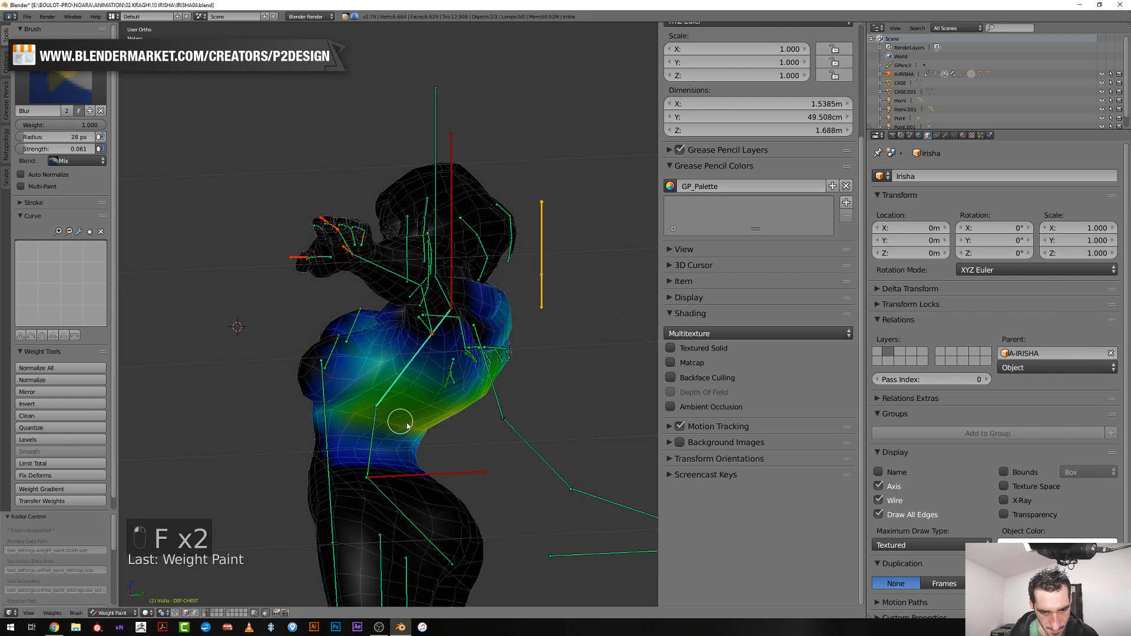
# Paint DEF-CHEST weights along the left breast's lower inner edge from the front, using radii of 23 px and 18 px
pyautogui.moveTo(363, 426); pyautogui.dragTo(443, 434, button='middle')
pyautogui.press('f')
pyautogui.click(366, 407)
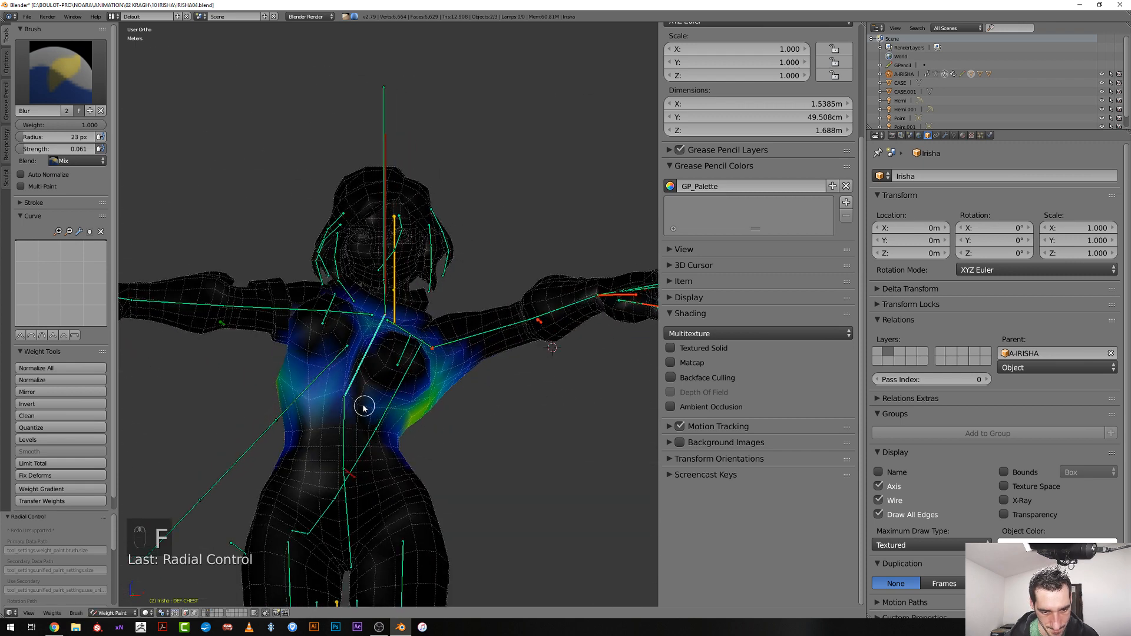
pyautogui.click(361, 407)
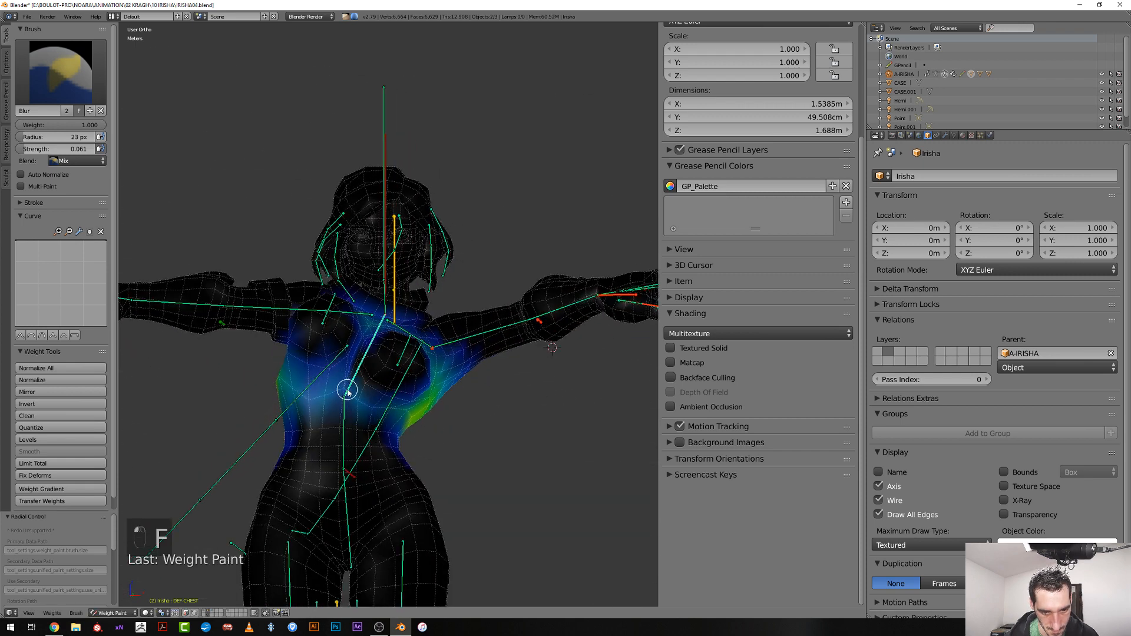
pyautogui.scroll(1, 348, 391)
pyautogui.press('f')
pyautogui.click(342, 373)
pyautogui.click(350, 378)
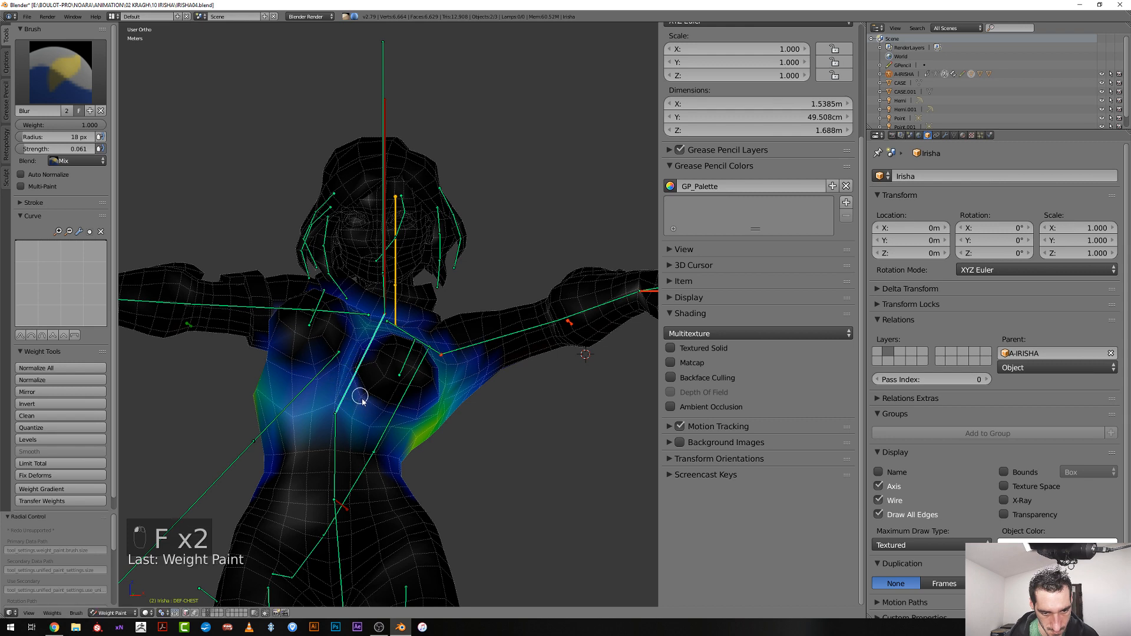
# Set the brush radius to 14 px and touch up the DEF-CHEST weights at the left breast's inner crease
pyautogui.moveTo(323, 425); pyautogui.dragTo(352, 378, button='middle')
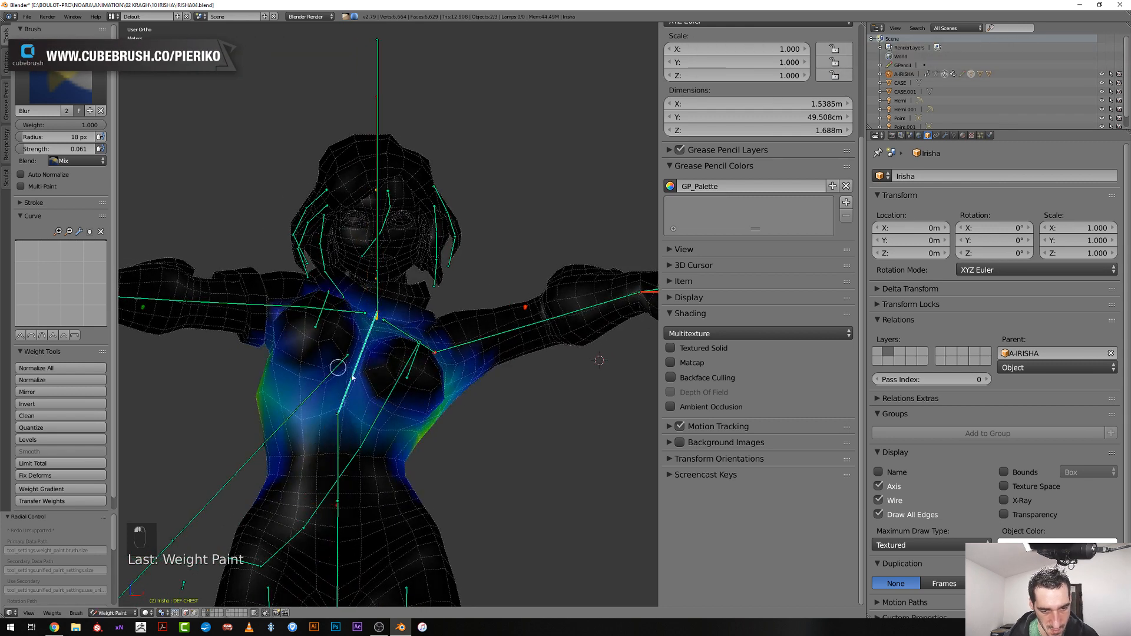
pyautogui.moveTo(384, 414); pyautogui.dragTo(366, 404, button='middle')
pyautogui.press('f')
pyautogui.click(366, 399)
pyautogui.click(362, 394)
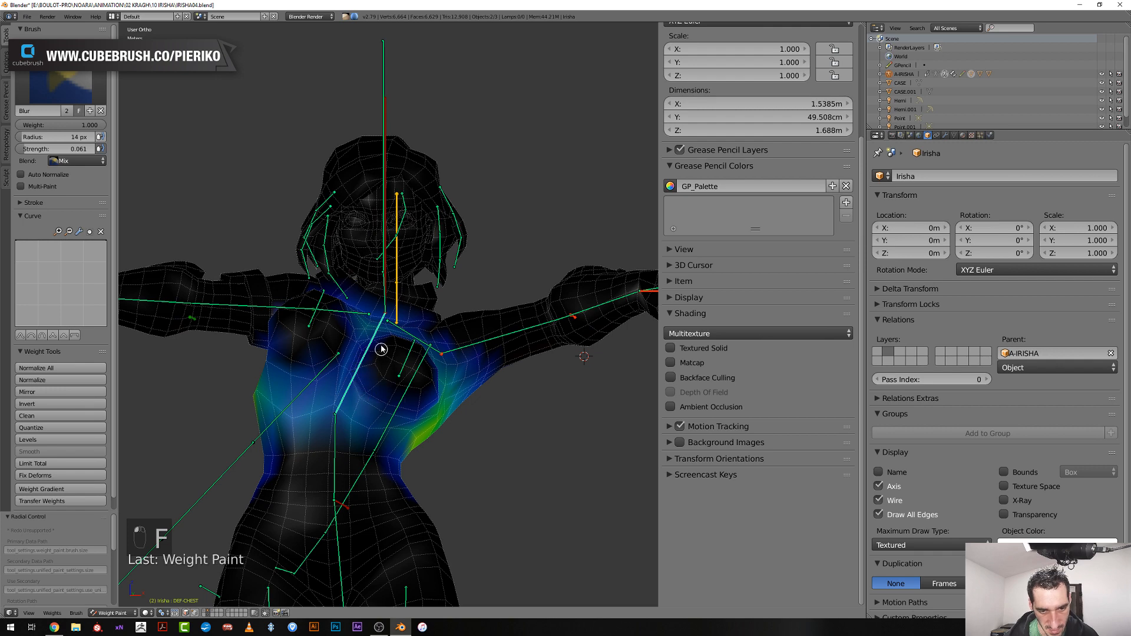
# Set the brush radius to 25 px and paint DEF-CHEST weights below the right breast and along its lower edge
pyautogui.moveTo(366, 346); pyautogui.dragTo(298, 409, button='middle')
pyautogui.press('f')
pyautogui.click(299, 411)
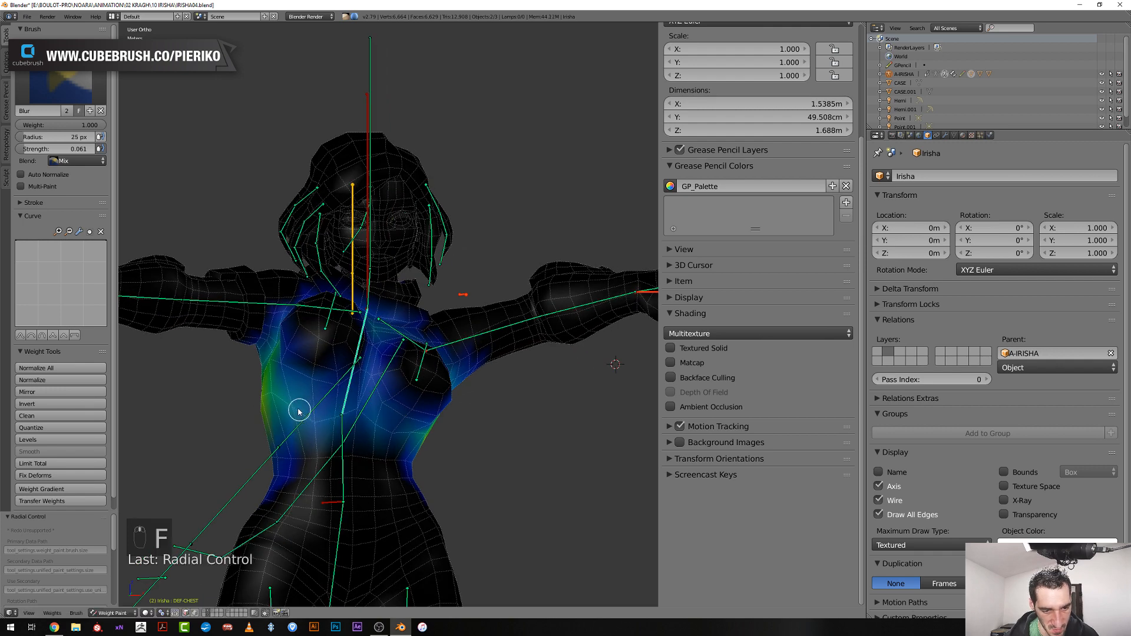
pyautogui.moveTo(299, 412)
pyautogui.mouseDown()
pyautogui.moveTo(277, 397)
pyautogui.moveTo(313, 422)
pyautogui.mouseUp()
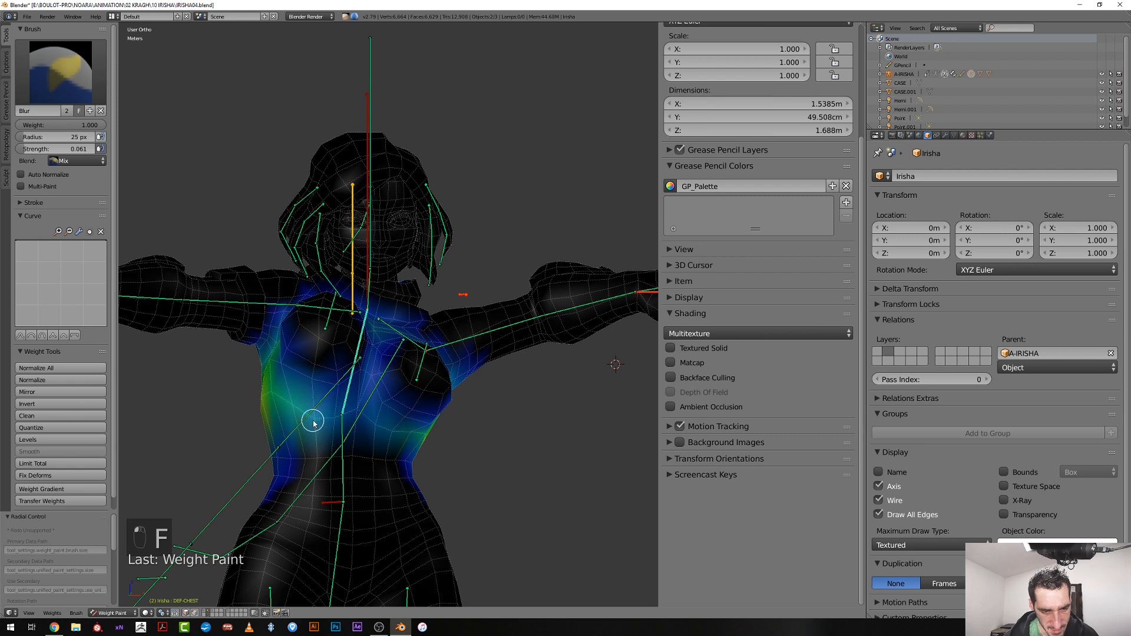
pyautogui.moveTo(316, 354); pyautogui.dragTo(313, 366)
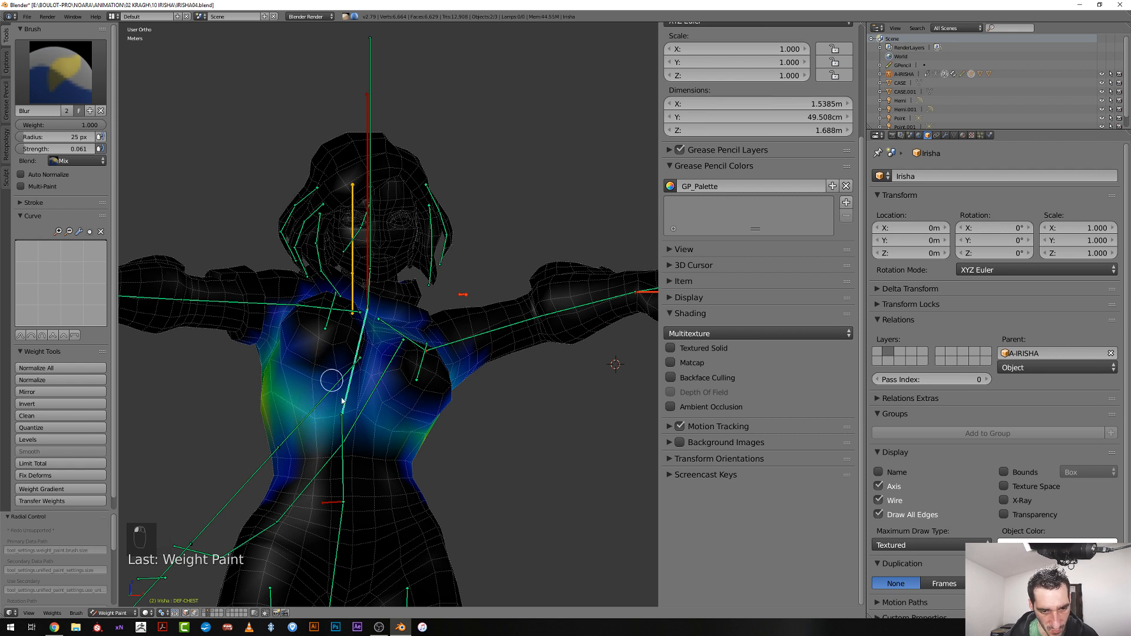
# Paint DEF-CHEST weights around the right breast's outer side and the centre below the breasts, including with a 17 px radius
pyautogui.press('f')
pyautogui.click(352, 406)
pyautogui.moveTo(352, 407); pyautogui.dragTo(281, 345)
pyautogui.press('f')
pyautogui.click(313, 365)
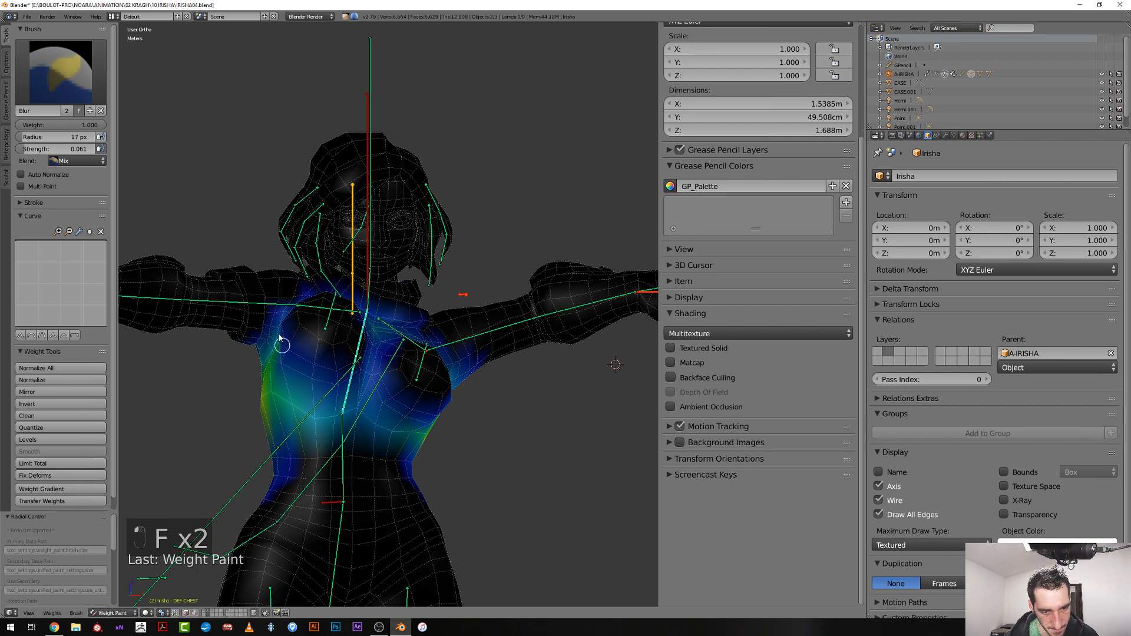
pyautogui.moveTo(359, 354)
pyautogui.mouseDown(button='middle')
pyautogui.moveTo(315, 470)
pyautogui.moveTo(335, 418)
pyautogui.moveTo(303, 379)
pyautogui.mouseUp(button='middle')
pyautogui.press('f')
pyautogui.click(328, 406)
pyautogui.moveTo(328, 407); pyautogui.dragTo(339, 417)
# Set the brush radius to 16 px and paint DEF-CHEST weights across the front of the upper waist
pyautogui.moveTo(338, 417)
pyautogui.mouseDown(button='middle')
pyautogui.moveTo(283, 449)
pyautogui.moveTo(333, 443)
pyautogui.mouseUp(button='middle')
pyautogui.press('f')
pyautogui.click(295, 447)
pyautogui.press('f')
pyautogui.click(293, 449)
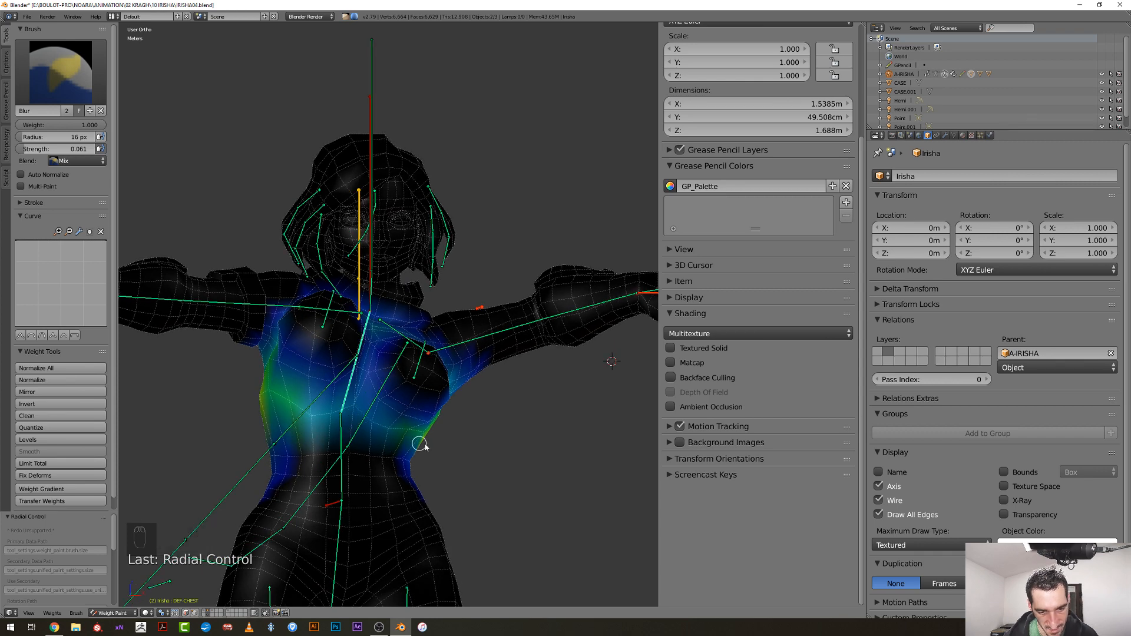
pyautogui.moveTo(305, 459); pyautogui.dragTo(375, 459)
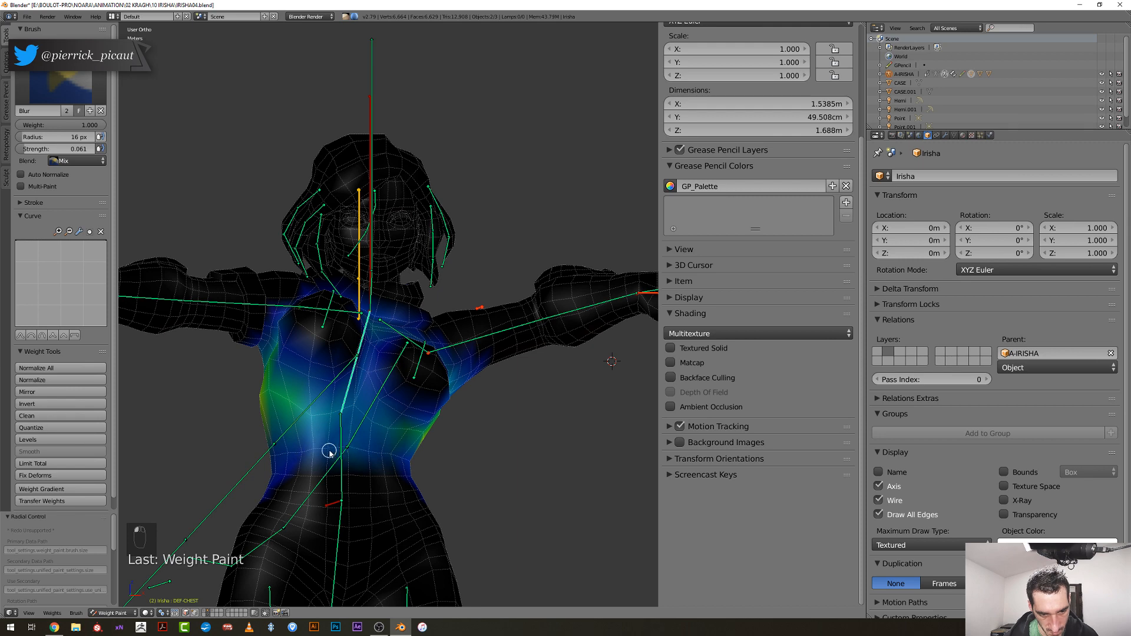
# Clear the CTRL-CHEST bone's rotation, then rotate it about -37.9° and again about -25.4° to test the torso deformation
pyautogui.scroll(-2, 373, 455)
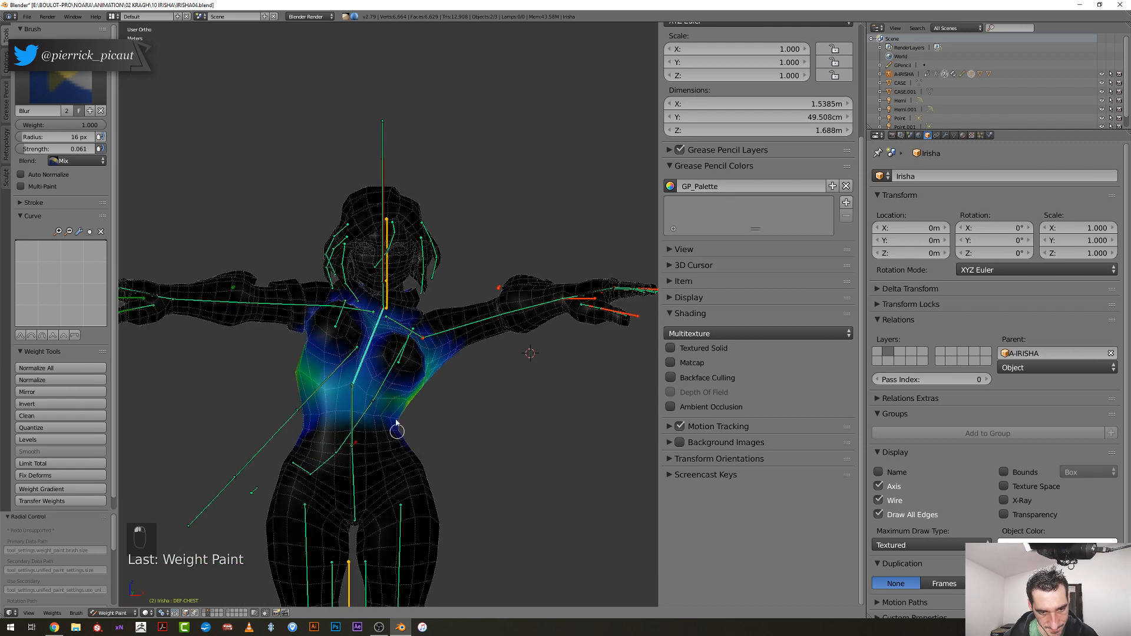
pyautogui.rightClick(377, 331)
pyautogui.hotkey('alt', 'r')
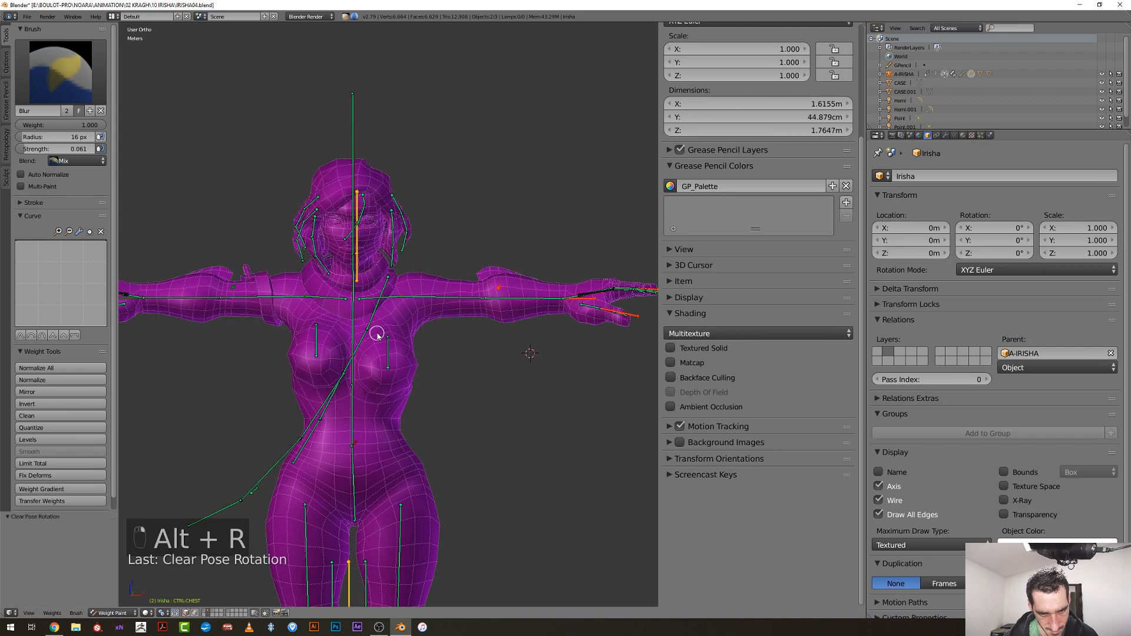
pyautogui.press('r')
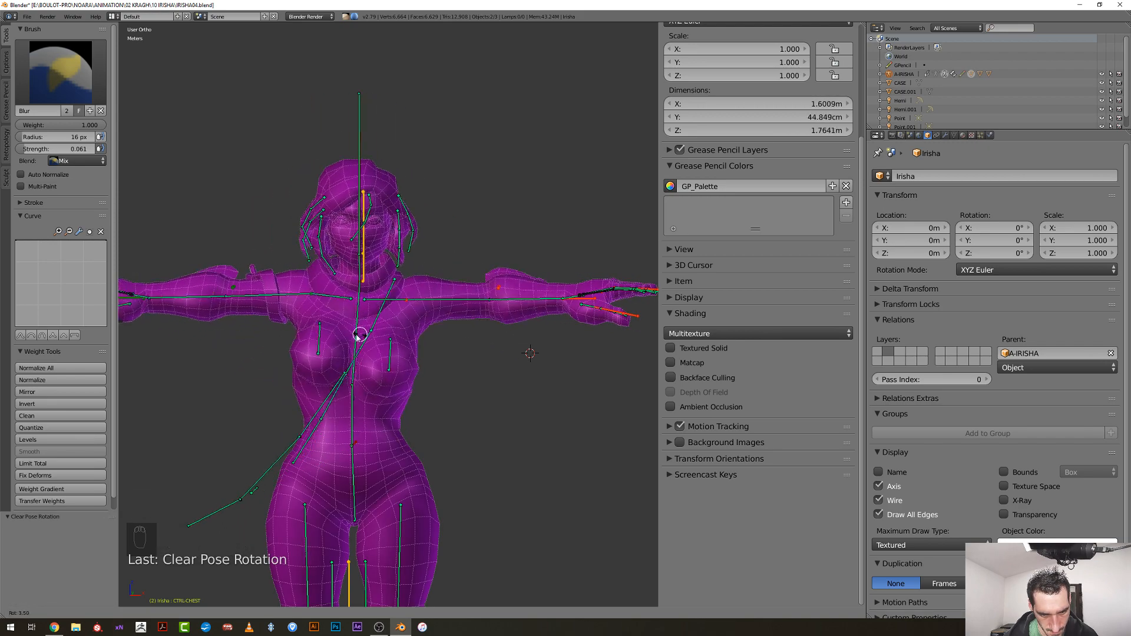
pyautogui.click(333, 339)
pyautogui.press('r')
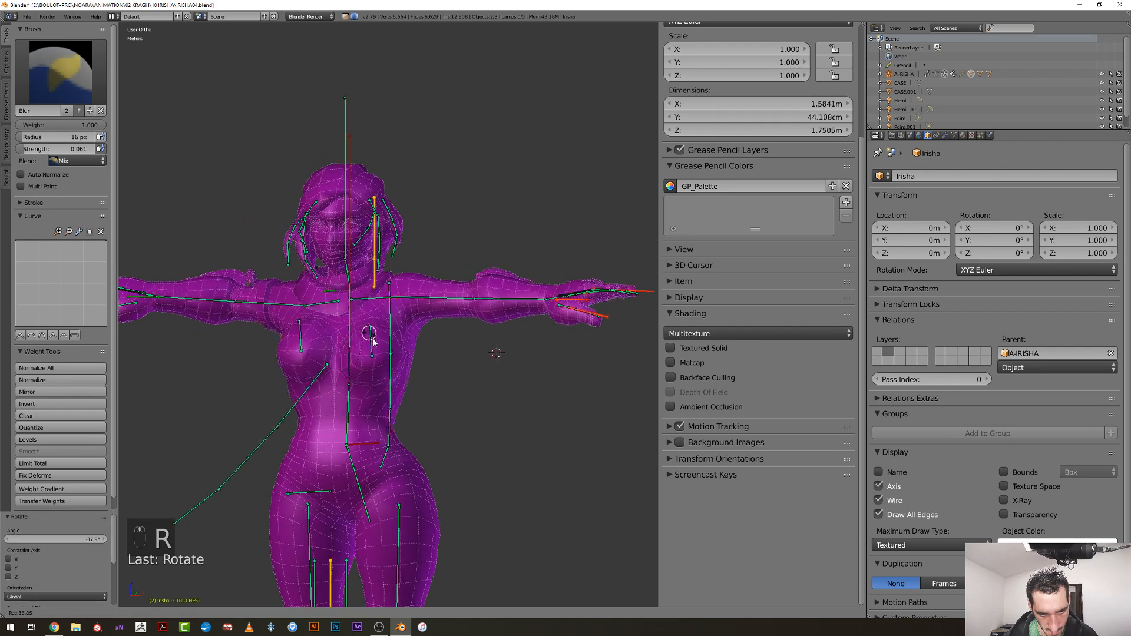
pyautogui.click(321, 351)
# Inspect the bent torso from the side, then rotate CTRL-CHEST about 15.1° and view the result from an angle
pyautogui.moveTo(321, 351); pyautogui.dragTo(283, 355, button='middle')
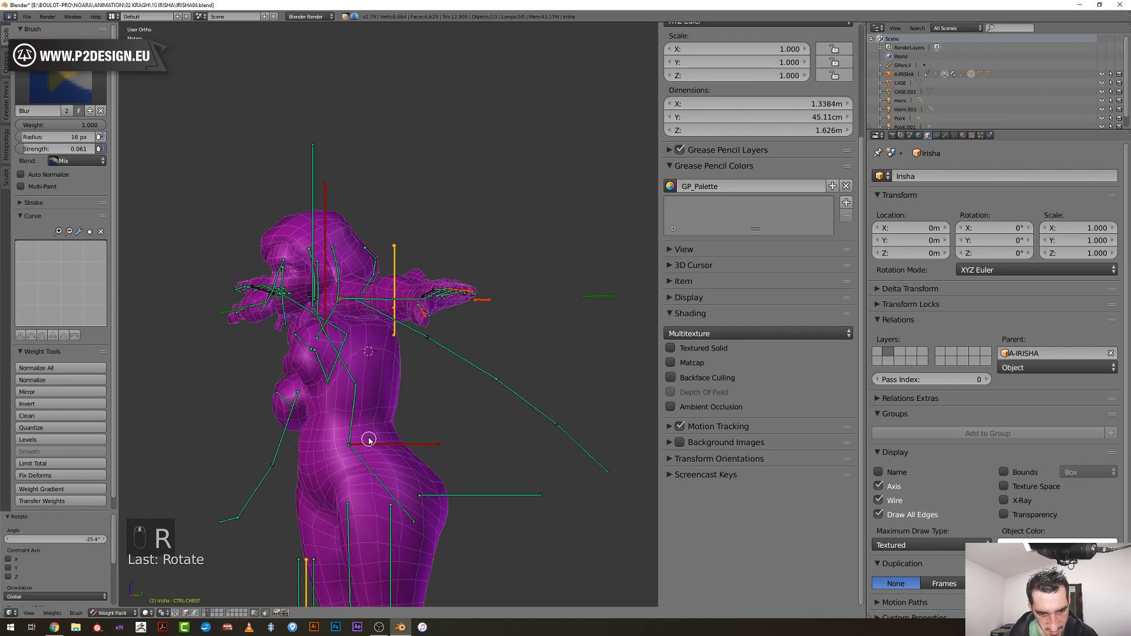
pyautogui.moveTo(426, 423); pyautogui.dragTo(472, 414, button='middle')
pyautogui.press('r')
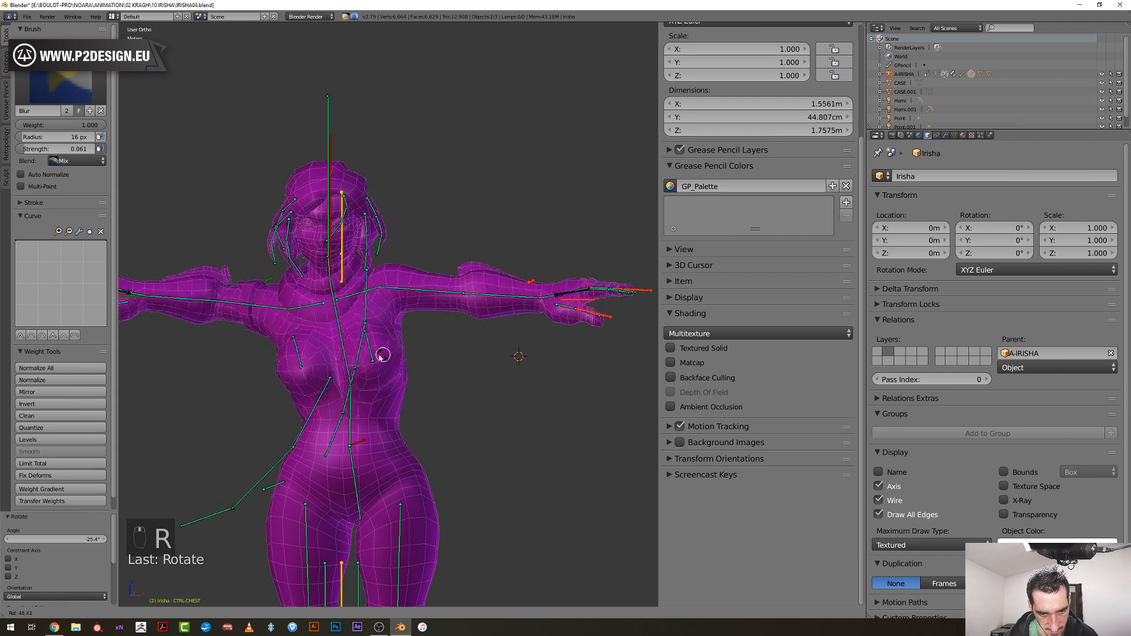
pyautogui.click(368, 362)
pyautogui.moveTo(367, 363); pyautogui.dragTo(372, 465, button='middle')
# Activate DEF-CHEST, set the brush to Subtract blending with a 28 px radius, and remove its weights at the side of the waist
pyautogui.rightClick(338, 393)
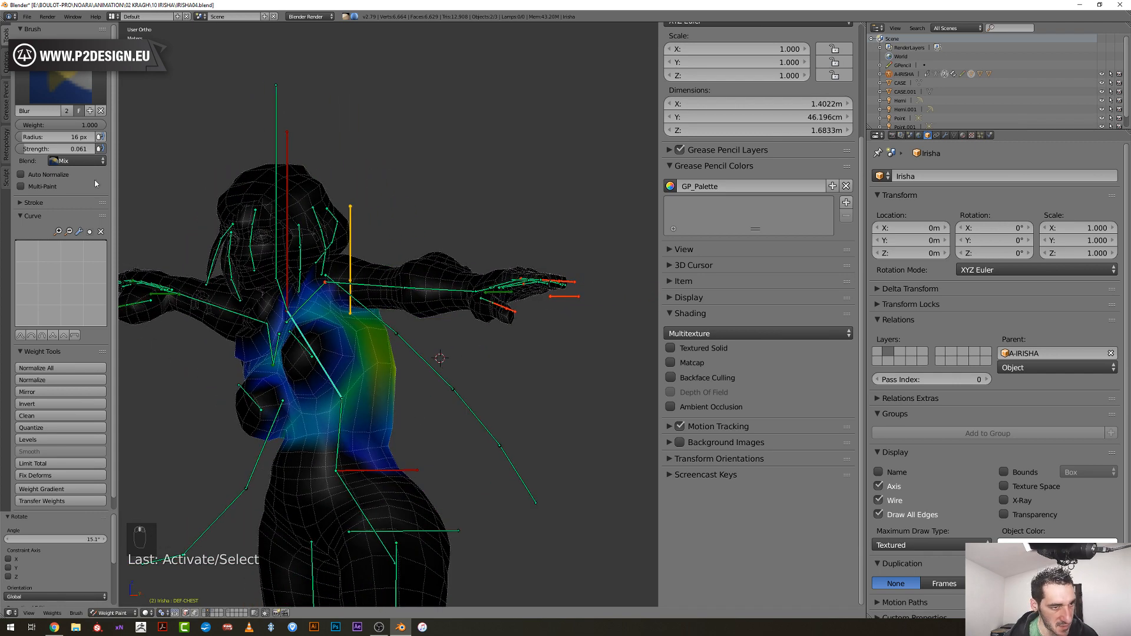
pyautogui.click(77, 160)
pyautogui.click(85, 134)
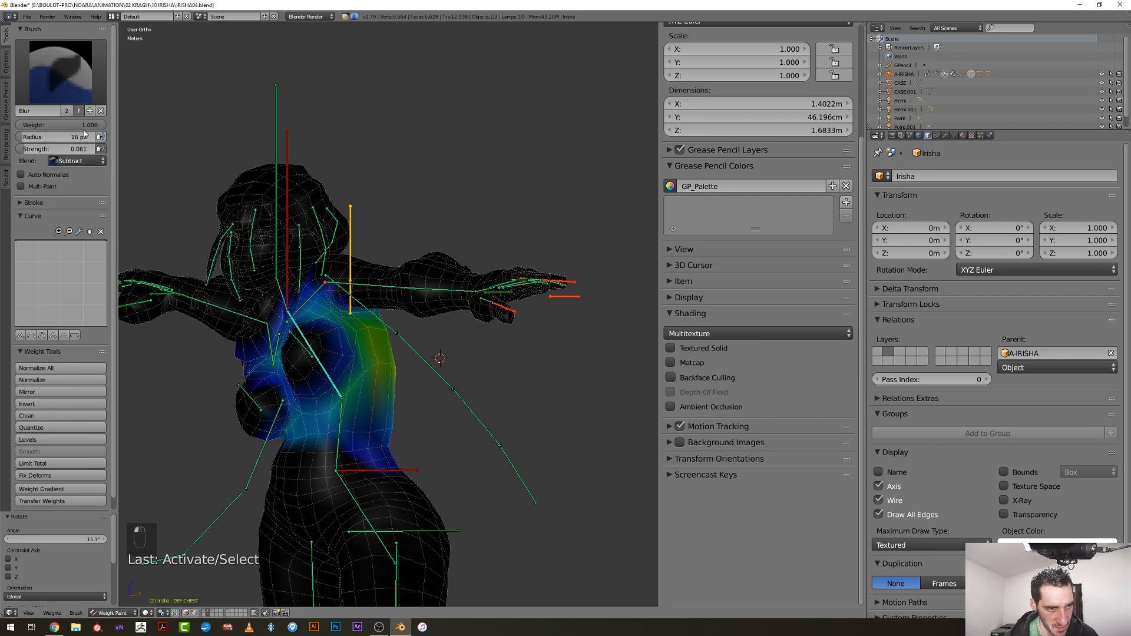
pyautogui.press('f')
pyautogui.click(369, 461)
pyautogui.click(375, 466)
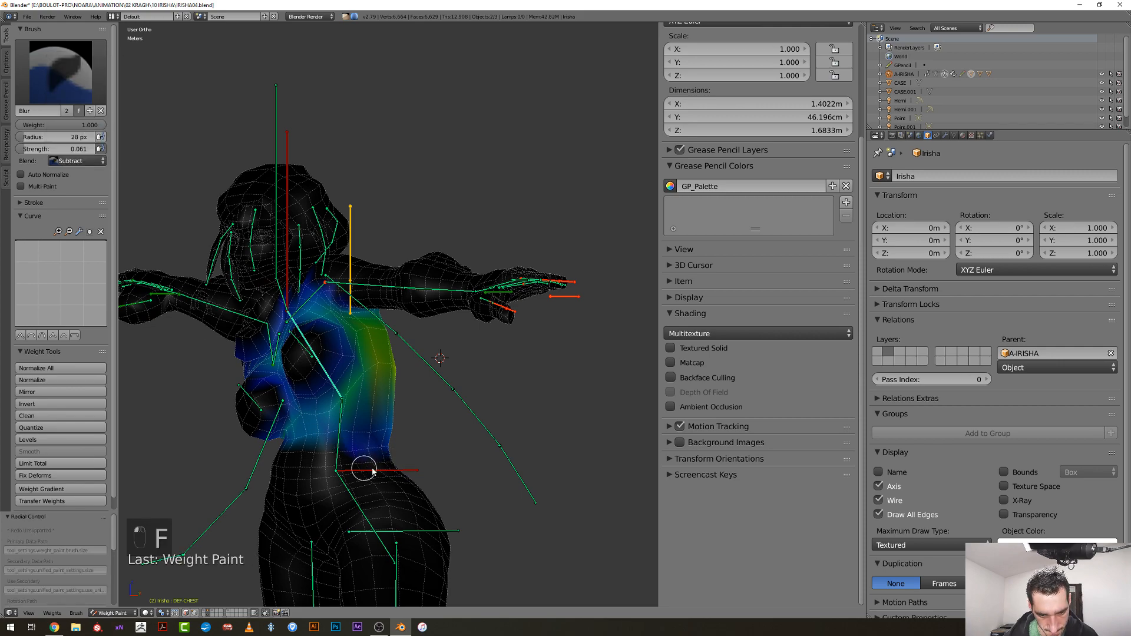
pyautogui.moveTo(397, 462)
pyautogui.mouseDown(button='middle')
pyautogui.moveTo(320, 462)
pyautogui.moveTo(305, 477)
pyautogui.moveTo(434, 485)
pyautogui.moveTo(397, 480)
pyautogui.mouseUp(button='middle')
pyautogui.moveTo(471, 480)
pyautogui.mouseDown(button='middle')
pyautogui.moveTo(412, 472)
pyautogui.moveTo(460, 480)
pyautogui.mouseUp(button='middle')
pyautogui.moveTo(359, 501)
pyautogui.mouseDown(button='middle')
pyautogui.moveTo(553, 492)
pyautogui.moveTo(522, 478)
pyautogui.mouseUp(button='middle')
# Set the brush to Mix blending with a 16 px radius and smooth the DEF-CHEST weights around the side of the waist
pyautogui.click(84, 161)
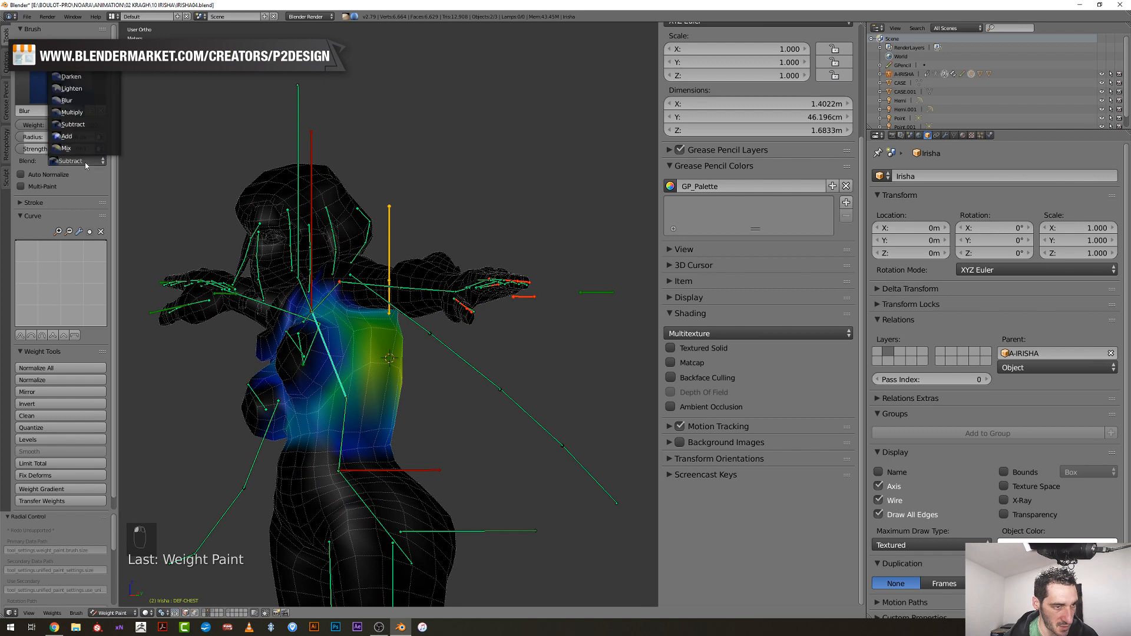
pyautogui.click(73, 147)
pyautogui.scroll(2, 266, 400)
pyautogui.moveTo(266, 401)
pyautogui.mouseDown(button='middle')
pyautogui.moveTo(373, 454)
pyautogui.moveTo(391, 419)
pyautogui.moveTo(373, 472)
pyautogui.mouseUp(button='middle')
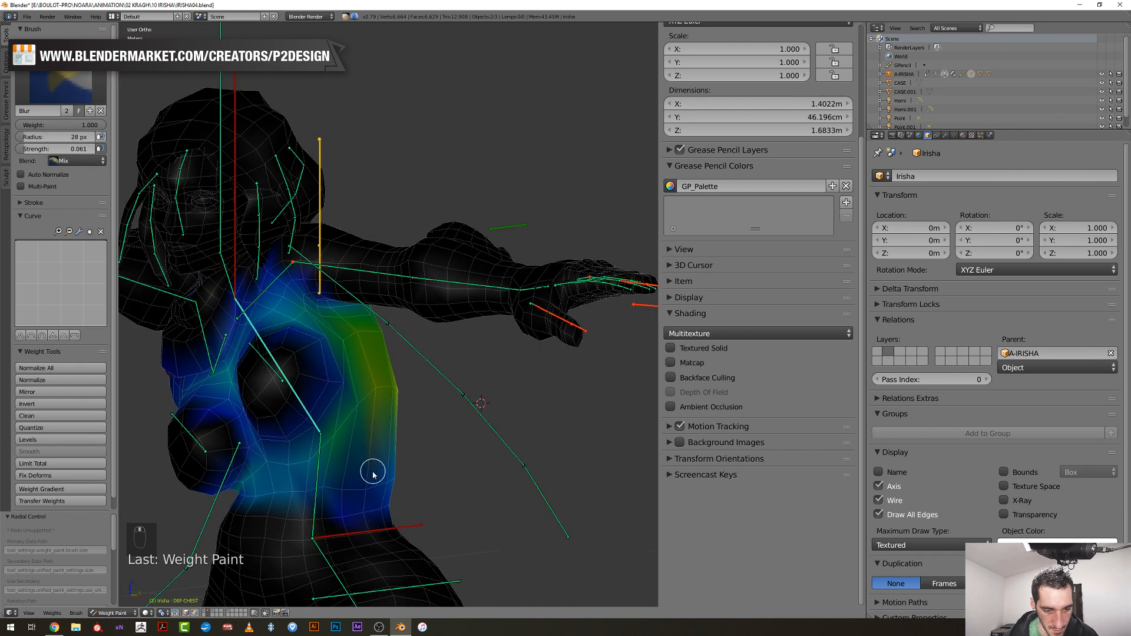
pyautogui.press('f')
pyautogui.click(366, 472)
pyautogui.click(345, 490)
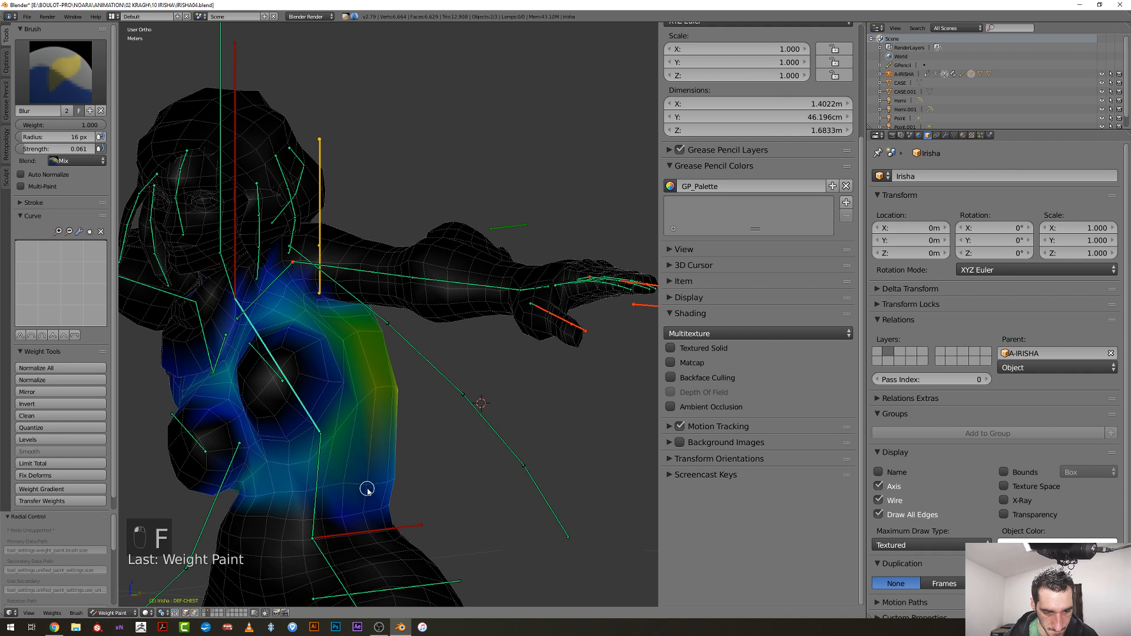
pyautogui.moveTo(401, 482); pyautogui.dragTo(345, 486, button='middle')
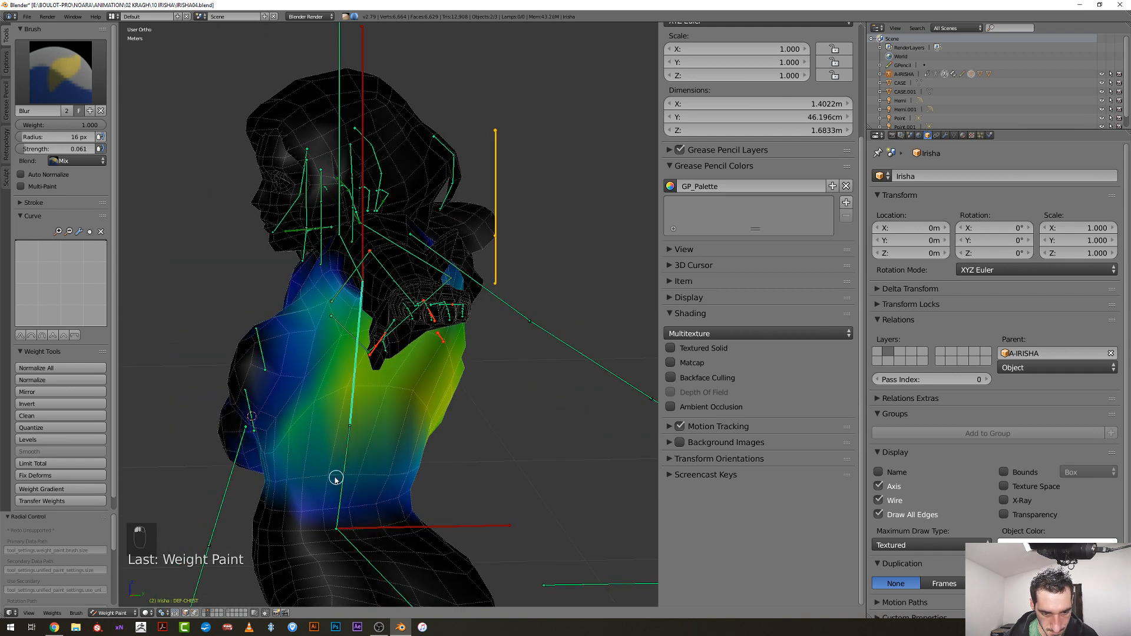
pyautogui.moveTo(393, 479); pyautogui.dragTo(359, 481, button='middle')
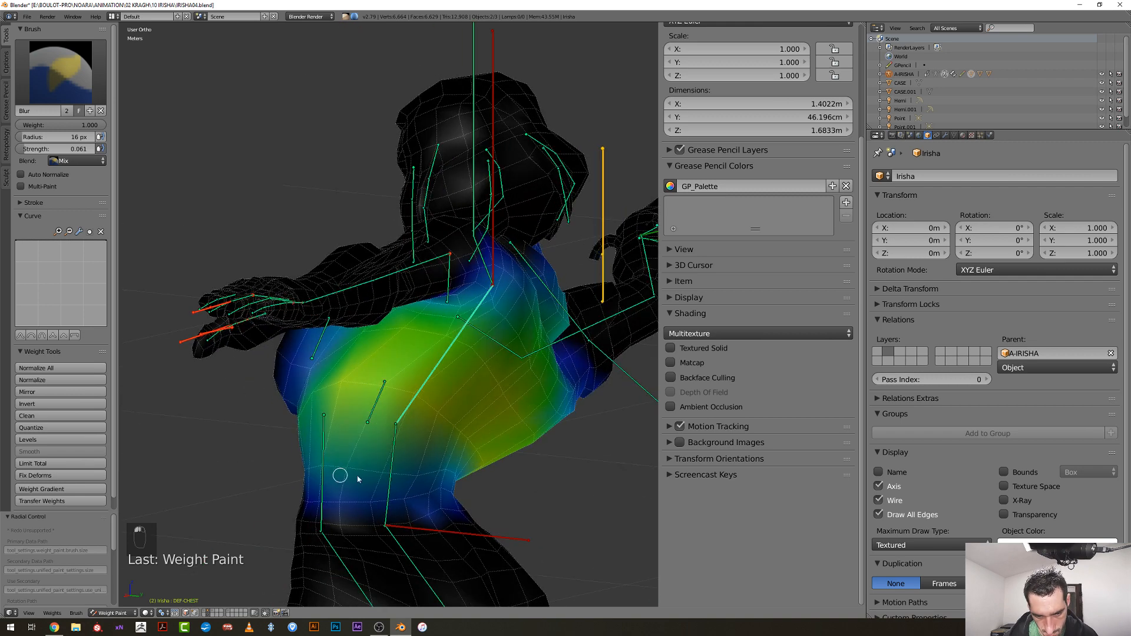
# Smooth the DEF-CHEST weights across the lower back with brush radii of 35 px and 22 px
pyautogui.press('f')
pyautogui.click(392, 472)
pyautogui.click(400, 481)
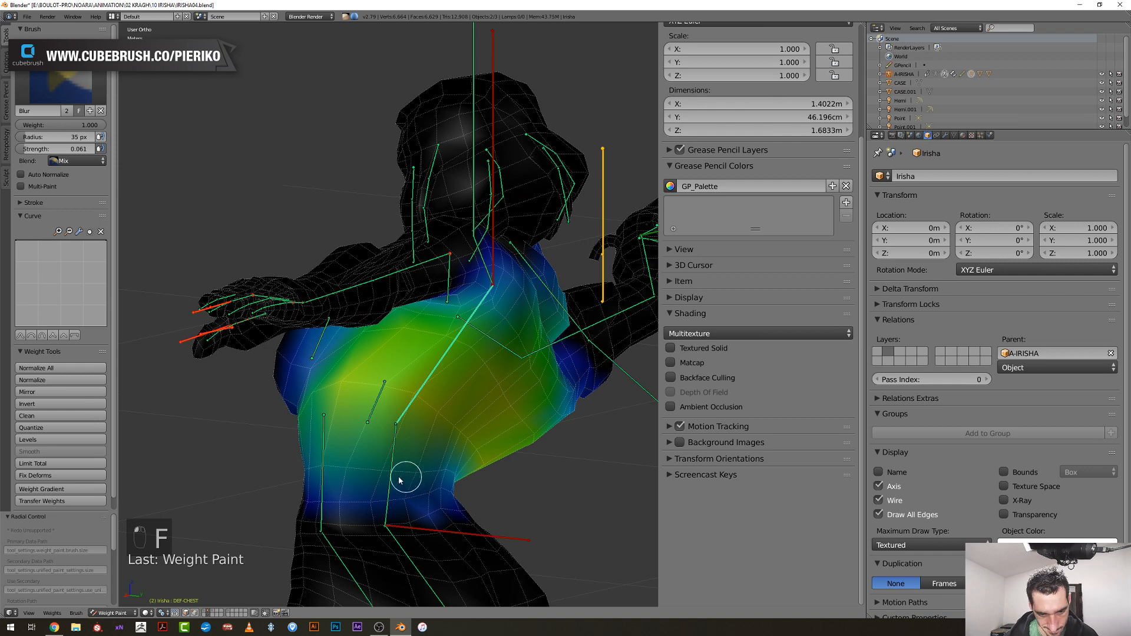
pyautogui.moveTo(321, 473)
pyautogui.mouseDown(button='middle')
pyautogui.moveTo(277, 465)
pyautogui.moveTo(412, 474)
pyautogui.mouseUp(button='middle')
pyautogui.press('f')
pyautogui.click(423, 479)
pyautogui.click(438, 480)
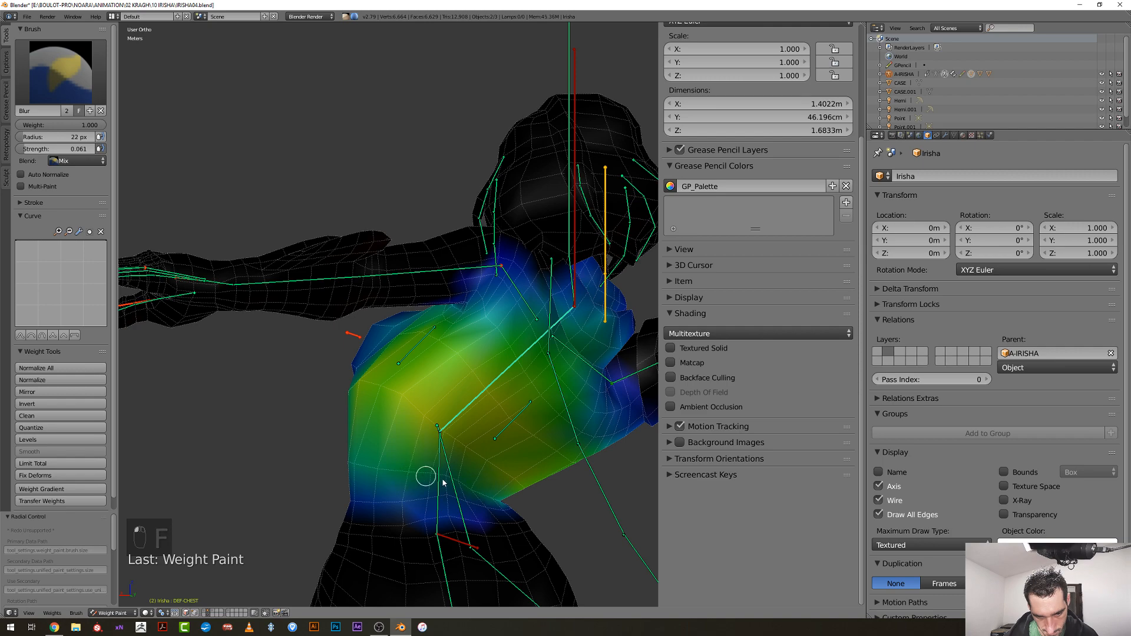
# Select the CTRL-CHEST bone and rotate it about 75.2°, then about -55°, to test the bend on both sides
pyautogui.scroll(-3, 400, 478)
pyautogui.moveTo(387, 477); pyautogui.dragTo(551, 478, button='middle')
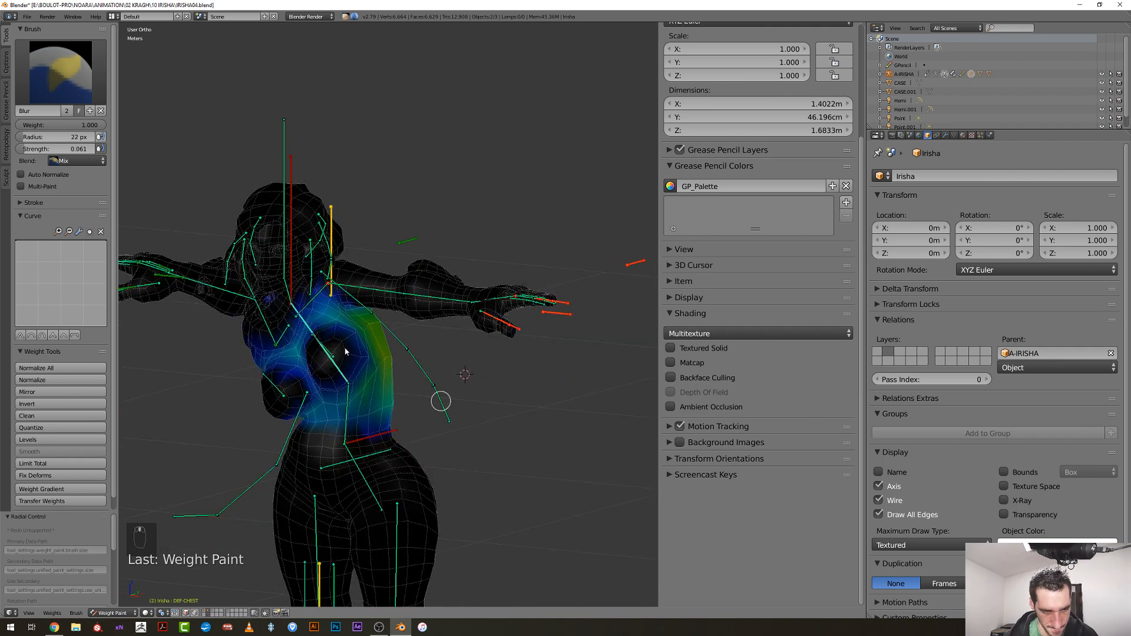
pyautogui.rightClick(309, 329)
pyautogui.press('r')
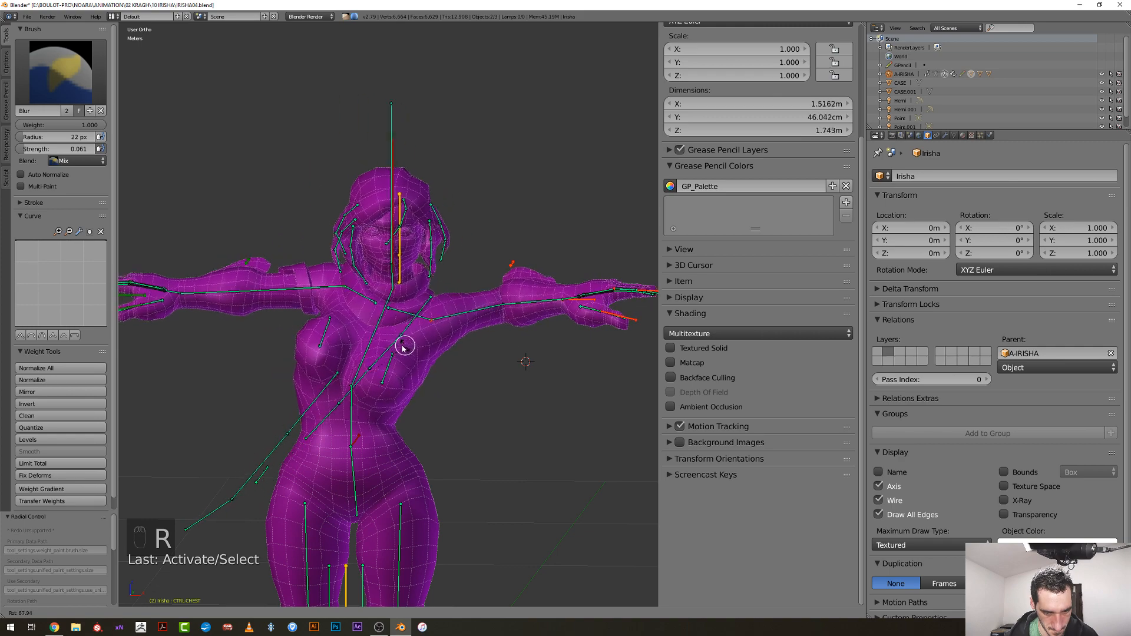
pyautogui.click(415, 356)
pyautogui.scroll(1, 394, 485)
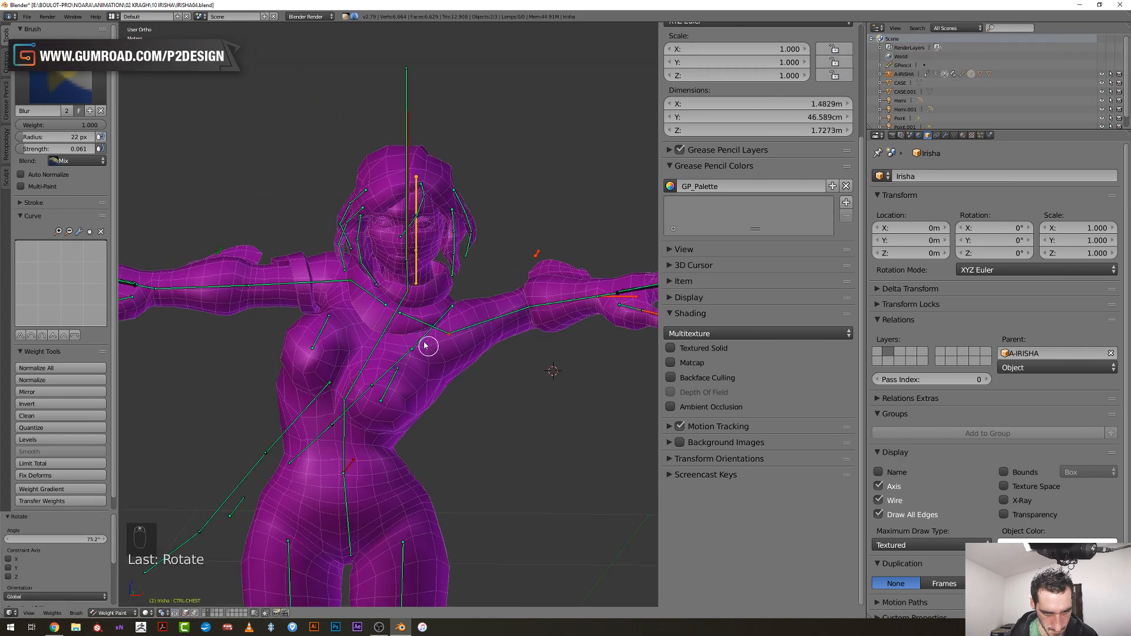
pyautogui.press('r')
pyautogui.click(347, 406)
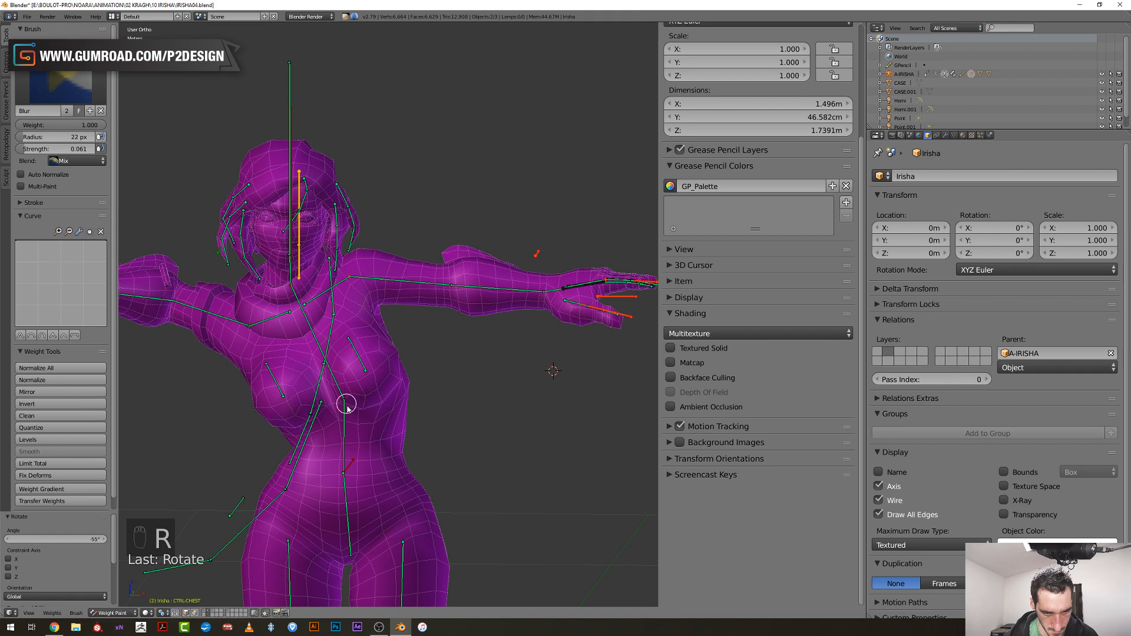
# Rotate the CTRL-SPINE bone about 12.1° and CTRL-CHEST about 48.1° to bend the torso sideways
pyautogui.press('r')
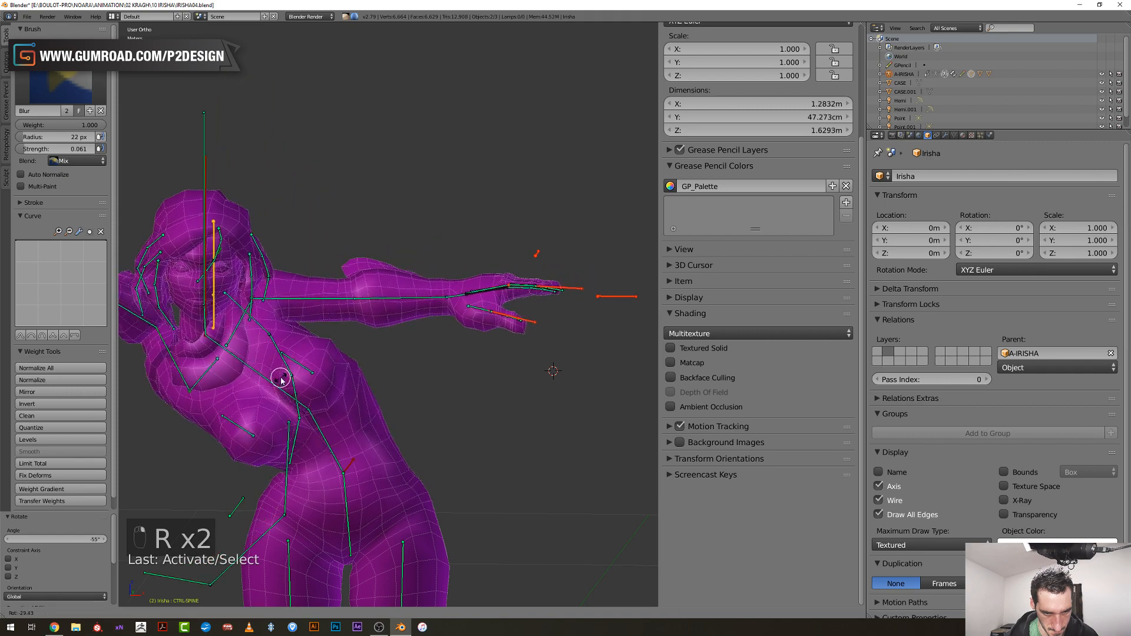
pyautogui.click(342, 361)
pyautogui.rightClick(349, 360)
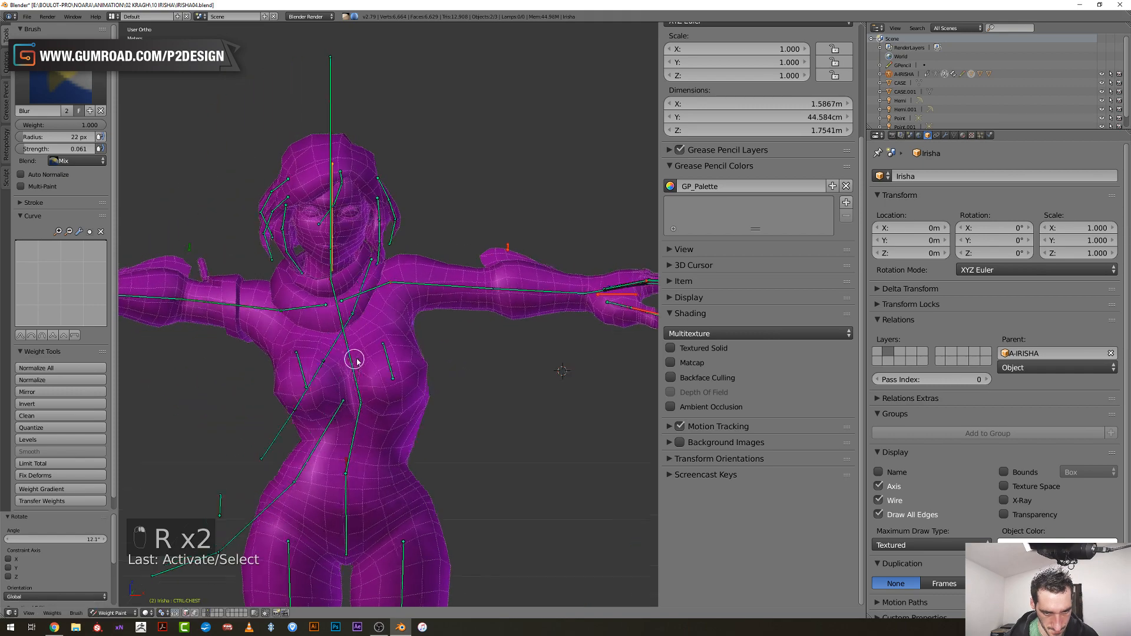
pyautogui.press('r')
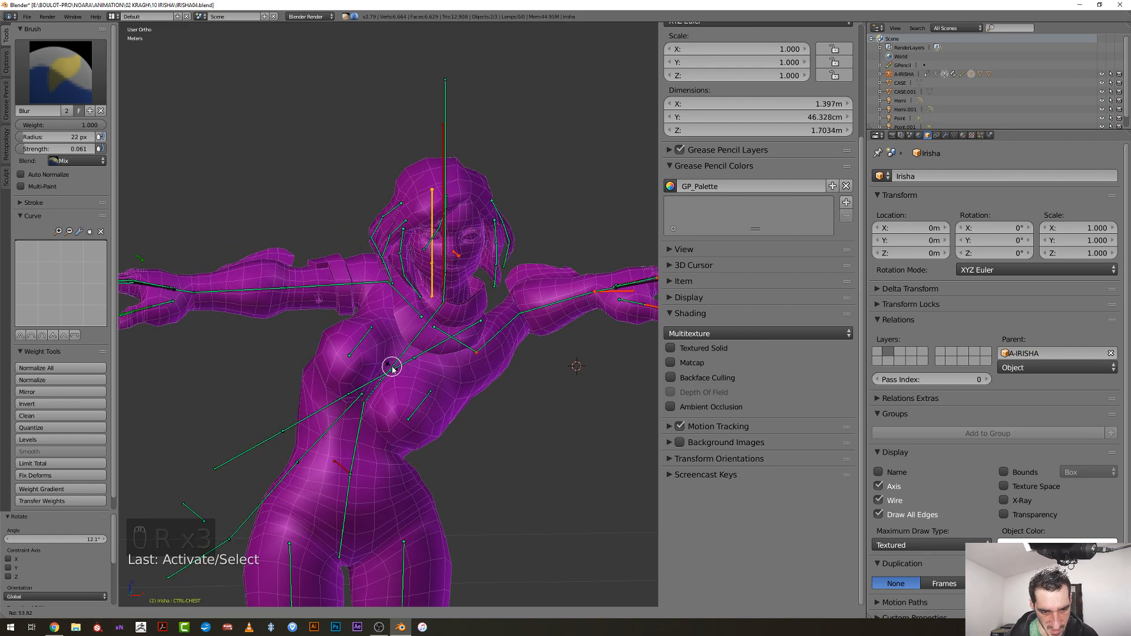
pyautogui.click(389, 391)
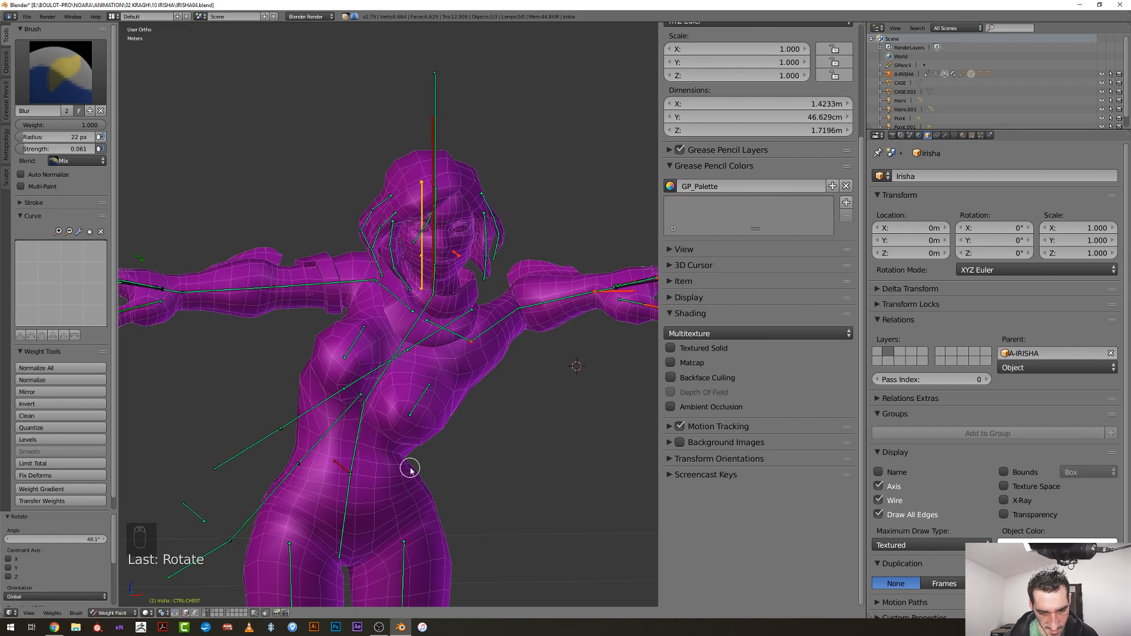
# Rotate CTRL-CHEST about -4.34° and then about 19.1°, and inspect the waist deformation from the front
pyautogui.press('r')
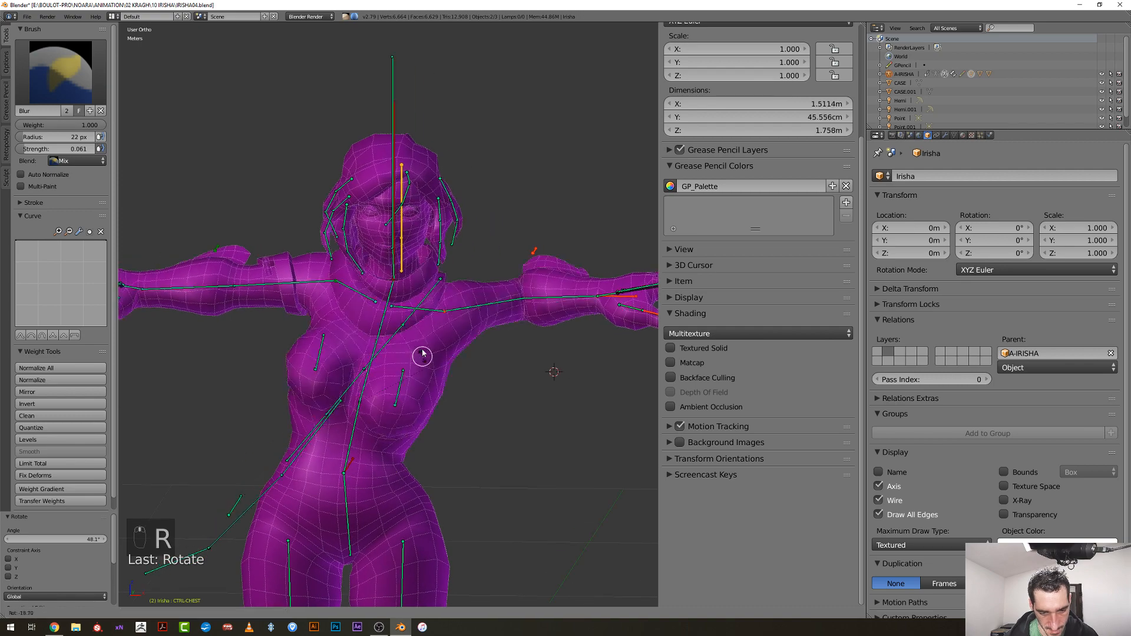
pyautogui.click(399, 469)
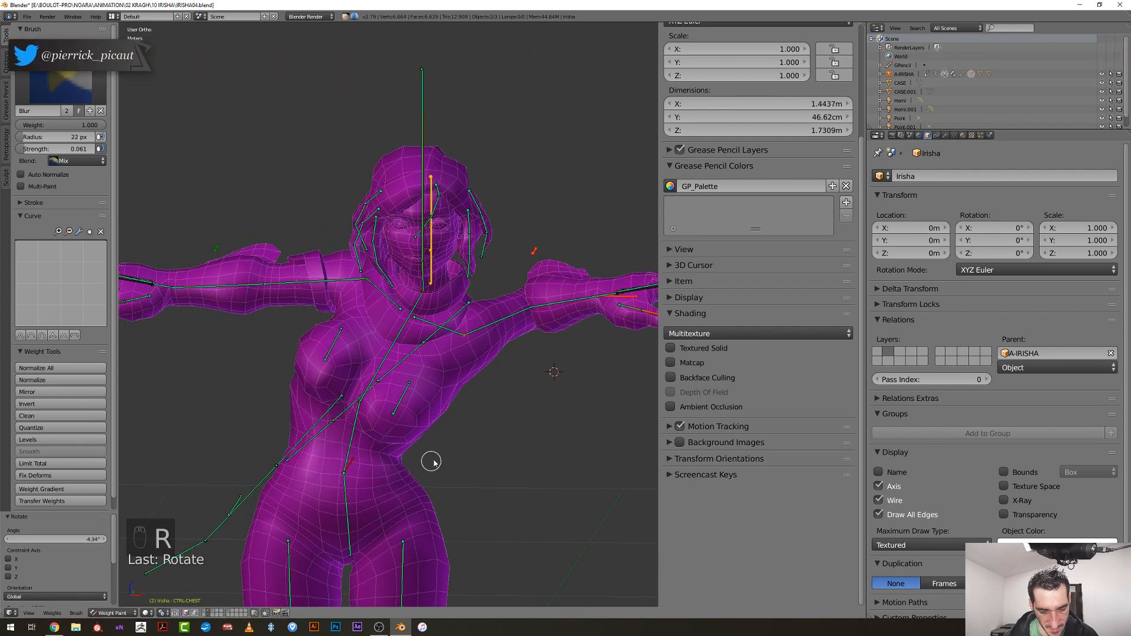
pyautogui.press('r')
pyautogui.press('r')
pyautogui.click(436, 430)
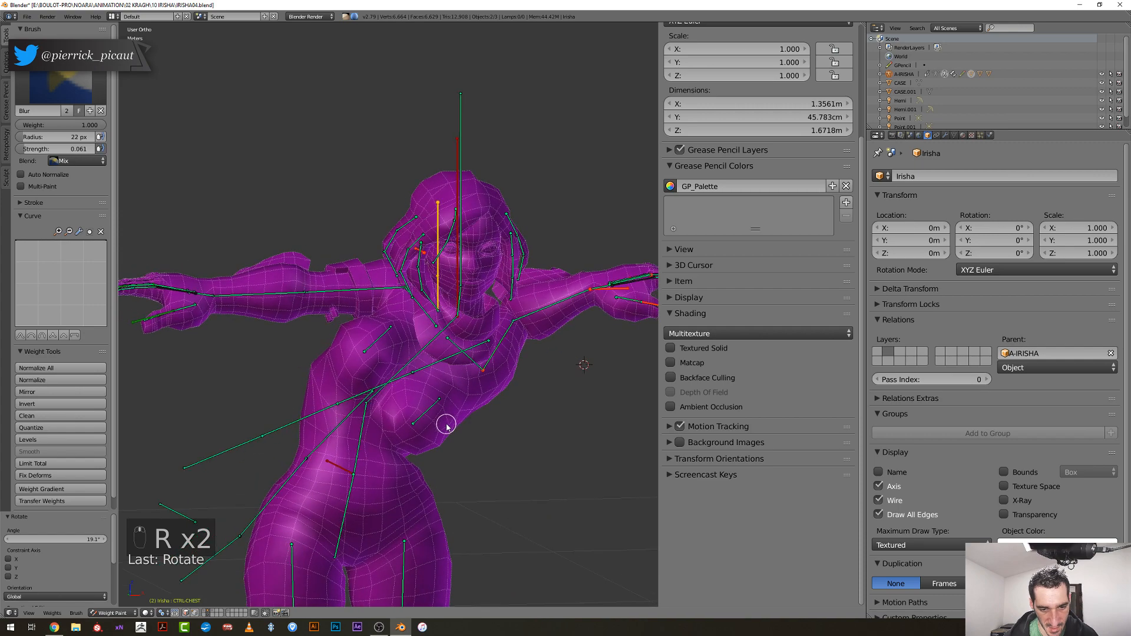
pyautogui.moveTo(446, 426); pyautogui.dragTo(429, 386, button='middle')
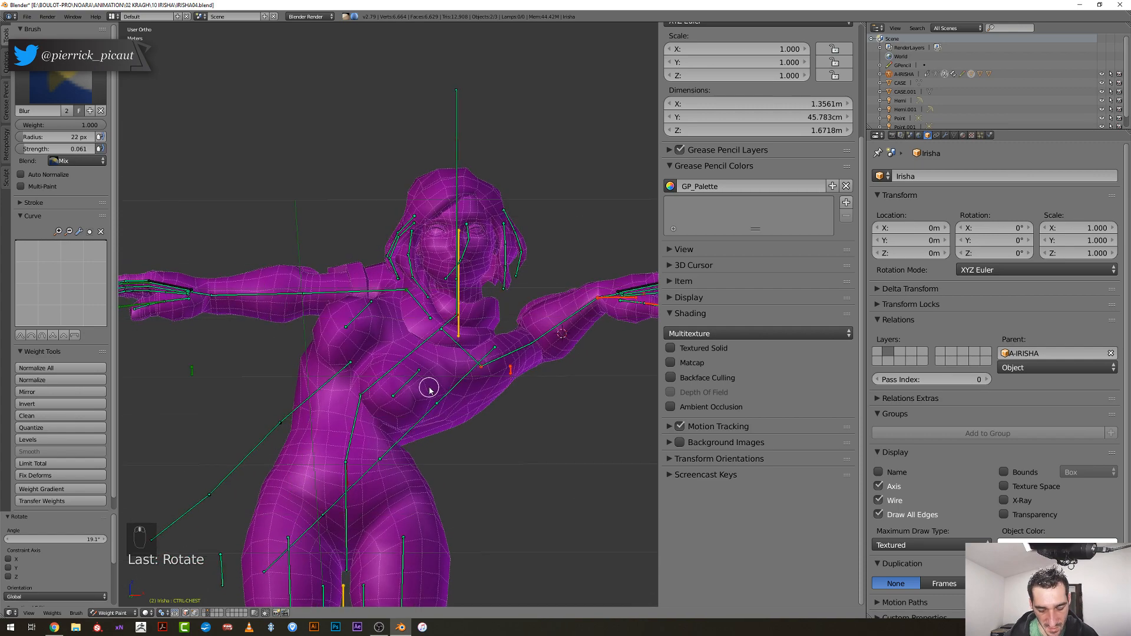
# In front view, rotate the CTRL-SPINE bone about 16.4° and the CTRL-CHEST bone about -28.4°
pyautogui.press('KP_1')
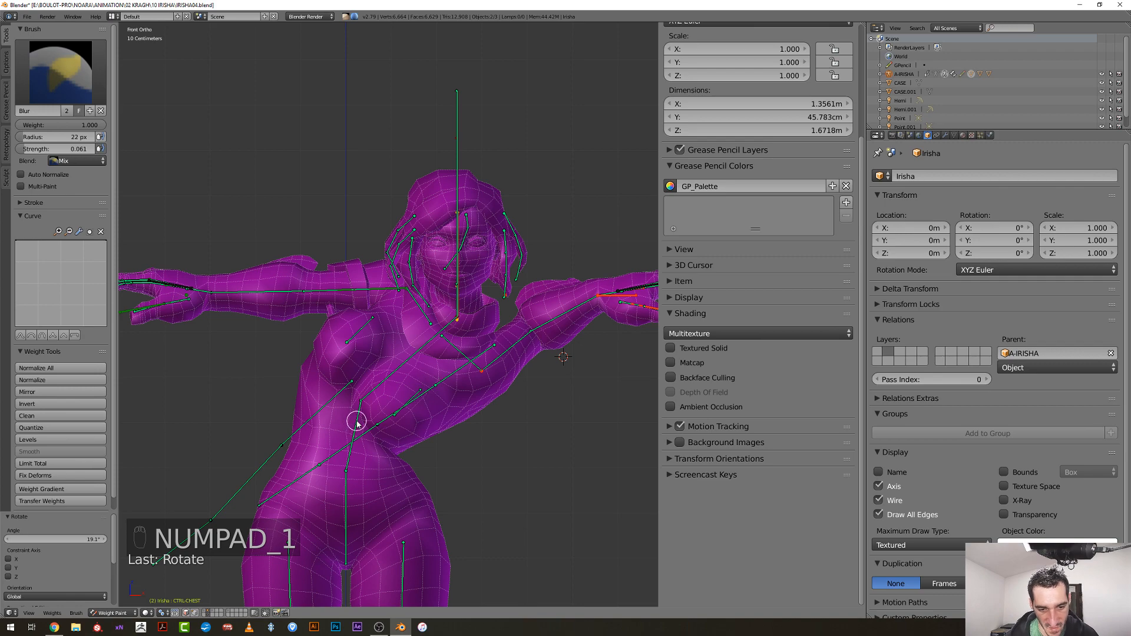
pyautogui.press('r')
pyautogui.click(455, 379)
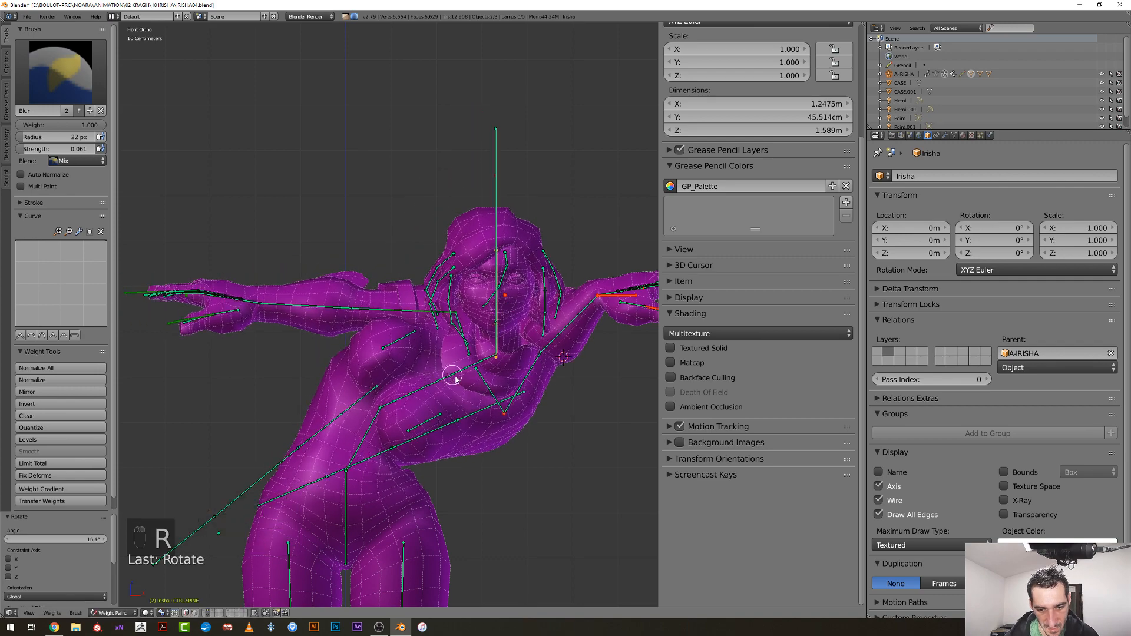
pyautogui.press('r')
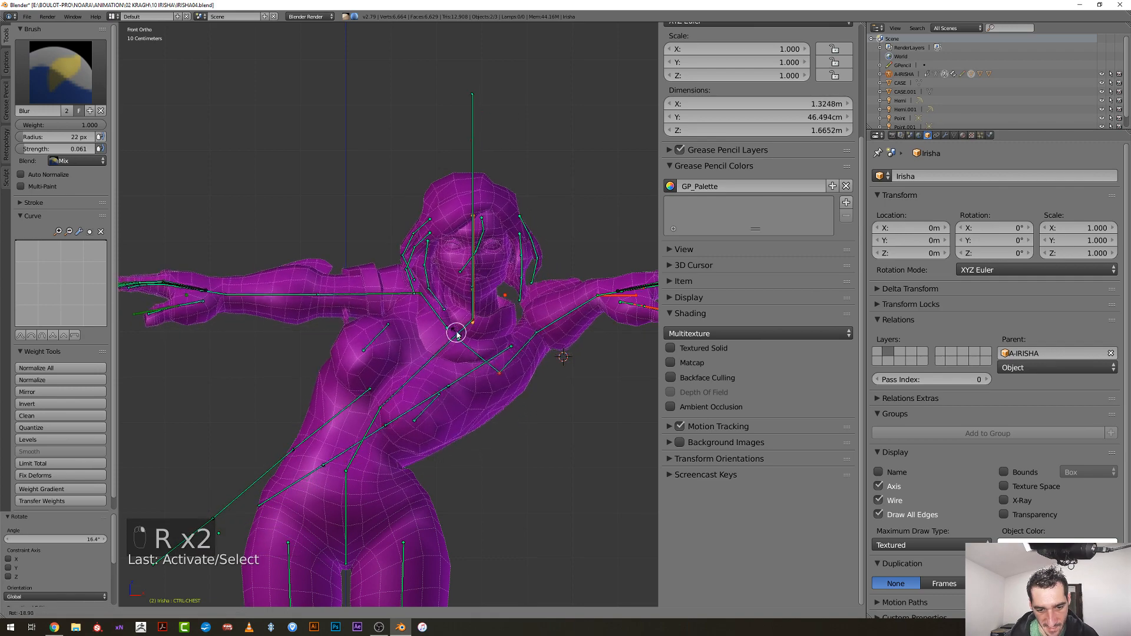
pyautogui.click(449, 316)
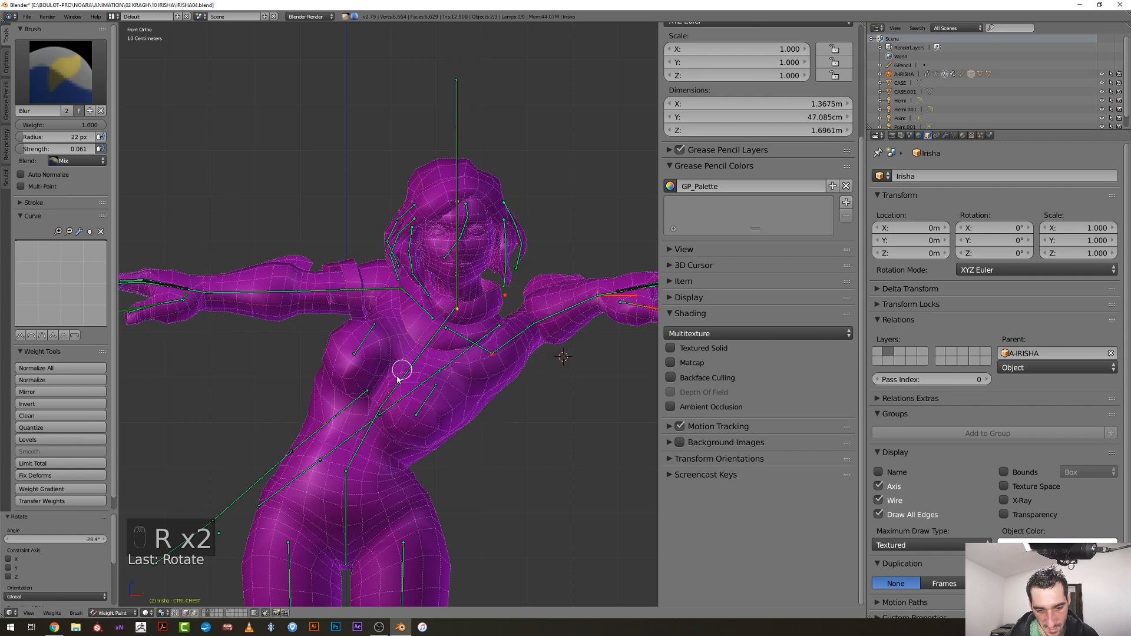
# Rotate CTRL-CHEST about 11.2° and activate the DEF-CHEST bone's weights for painting
pyautogui.press('r')
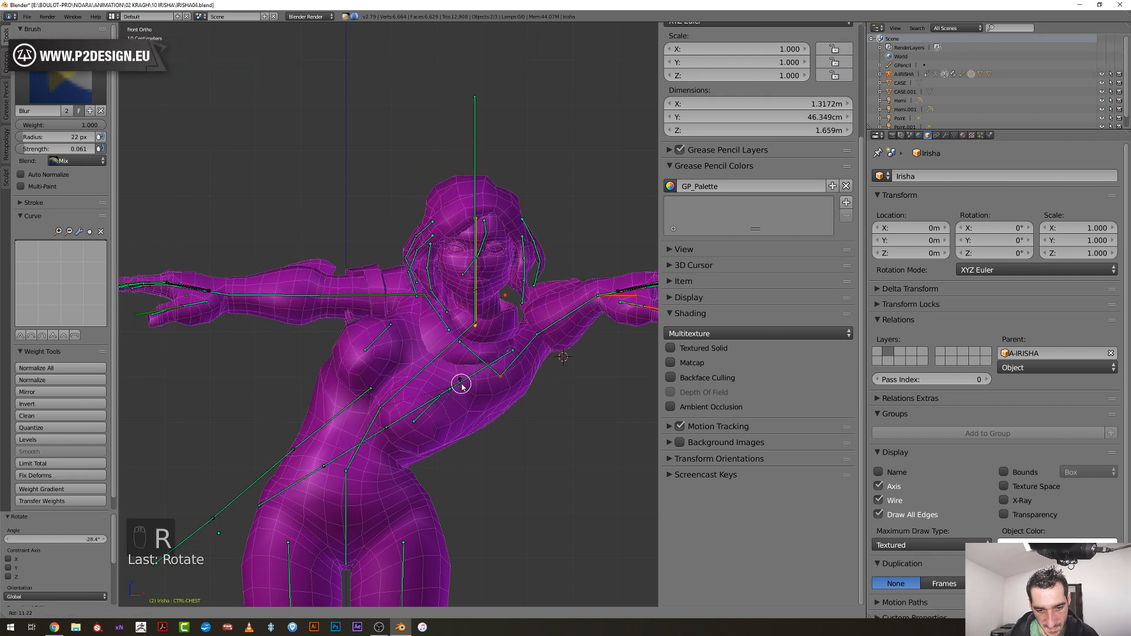
pyautogui.click(448, 389)
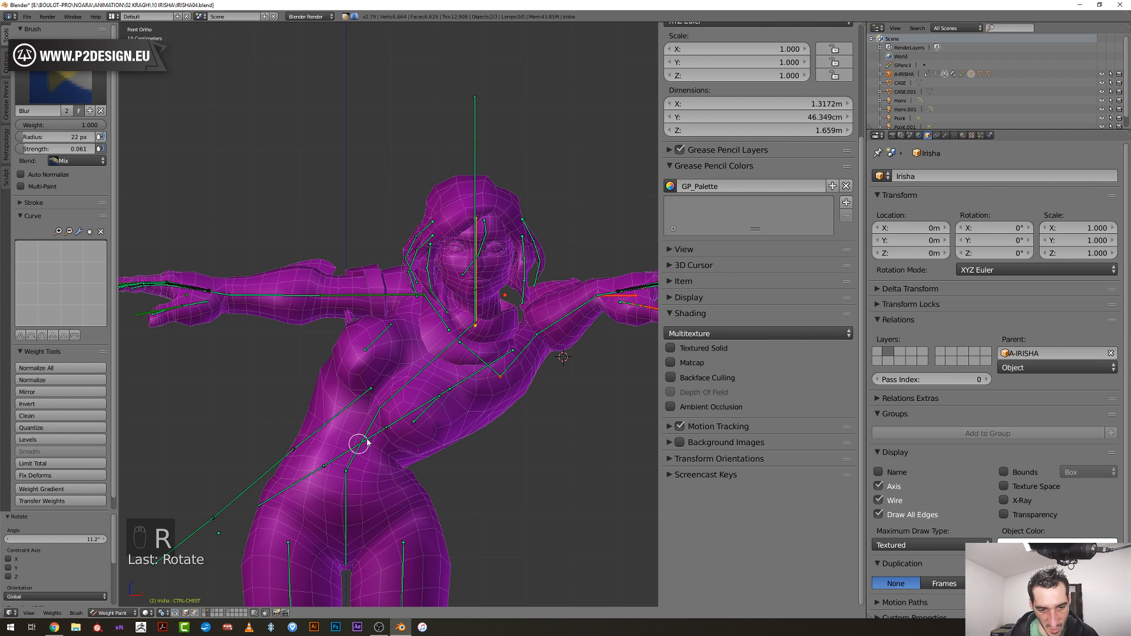
pyautogui.rightClick(392, 404)
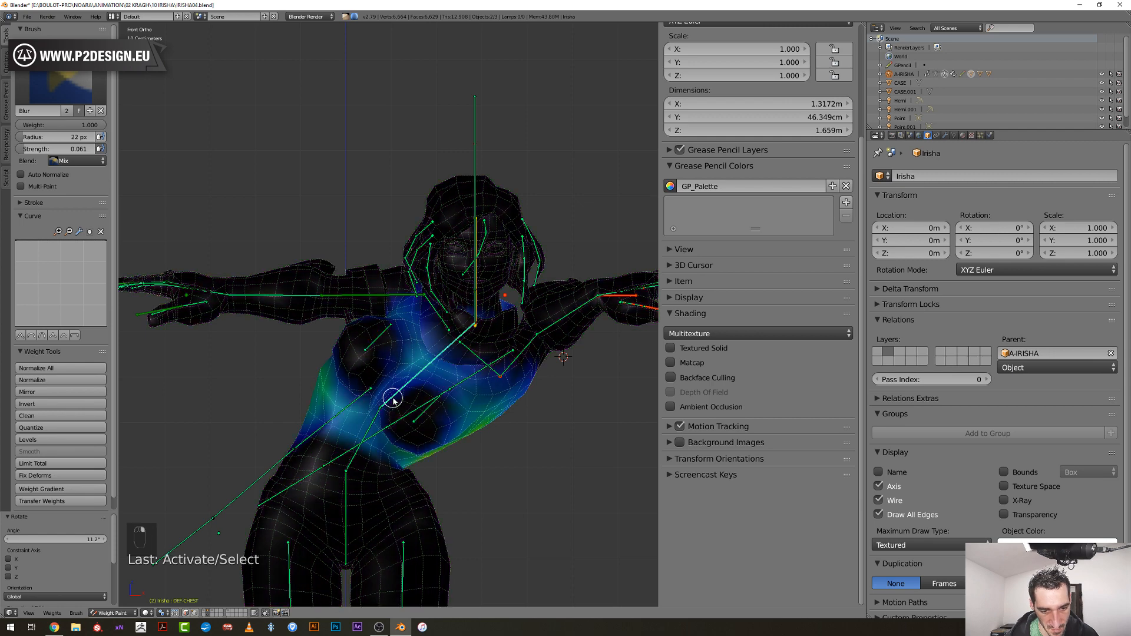
# Blur the DEF-CHEST weights along the lower torso near the waist with a 12 px brush
pyautogui.moveTo(321, 422); pyautogui.dragTo(323, 423)
pyautogui.press('f')
pyautogui.click(324, 424)
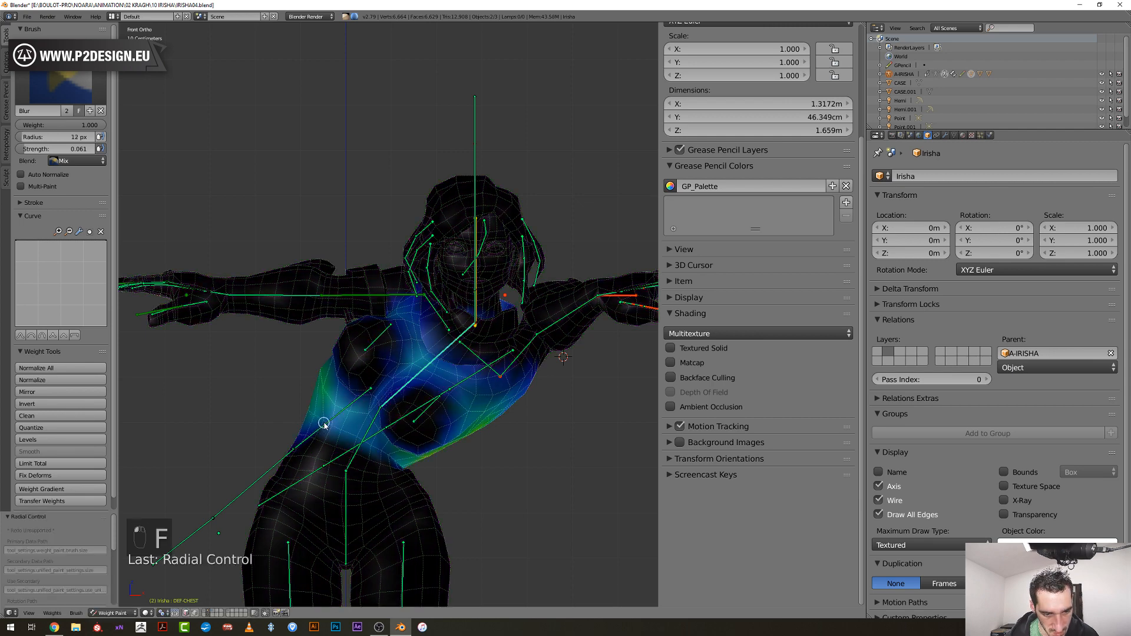
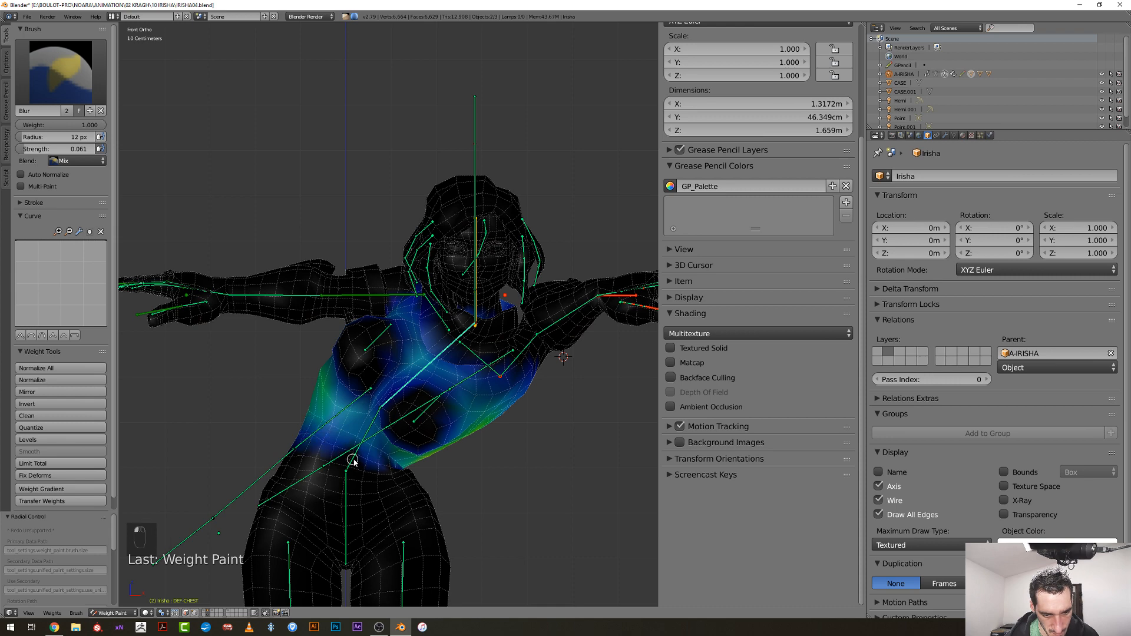
pyautogui.scroll(-1, 376, 433)
# Activate the DEF-SPINE bone's weights and blur them along the outer side of the waist with a 38 px brush
pyautogui.rightClick(375, 409)
pyautogui.scroll(3, 374, 416)
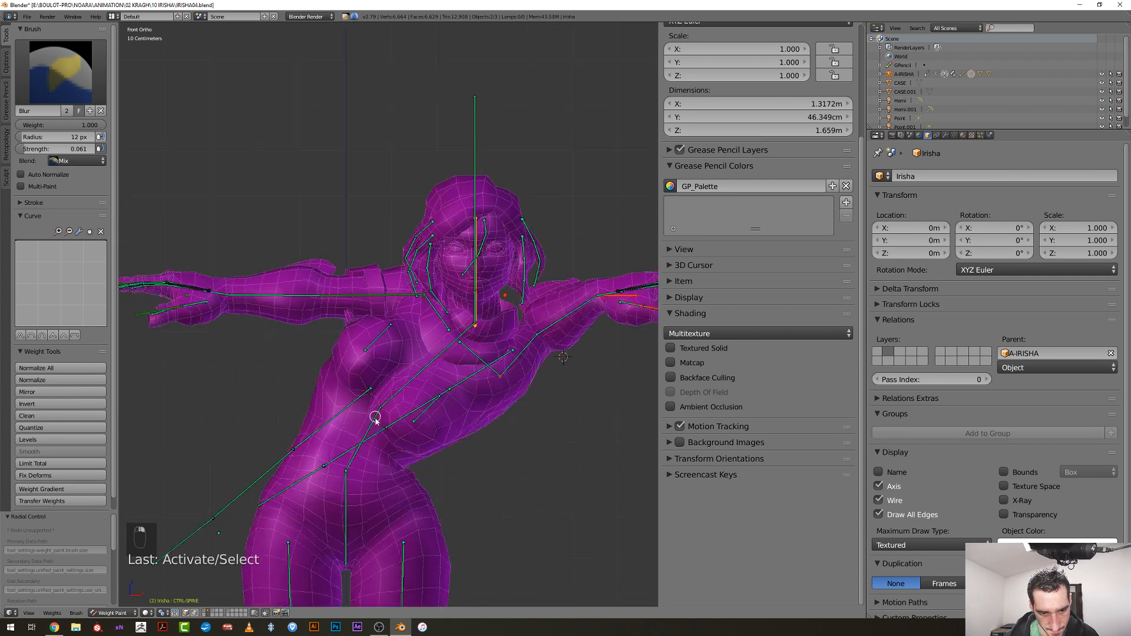
pyautogui.rightClick(368, 464)
pyautogui.press('f')
pyautogui.click(300, 478)
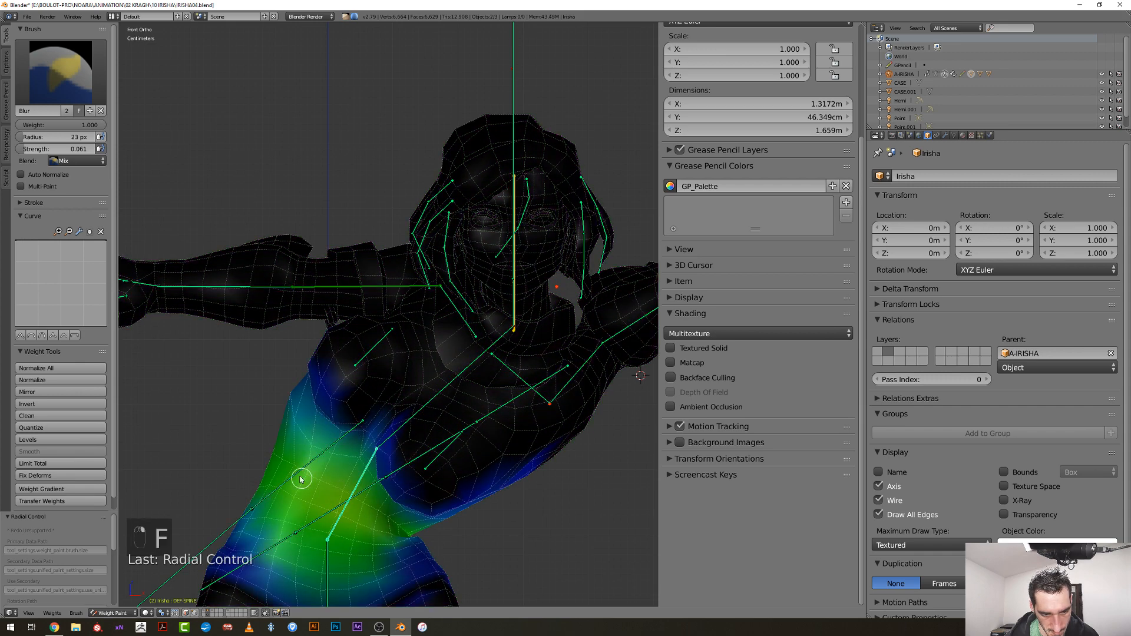
pyautogui.click(296, 468)
pyautogui.press('f')
pyautogui.click(292, 465)
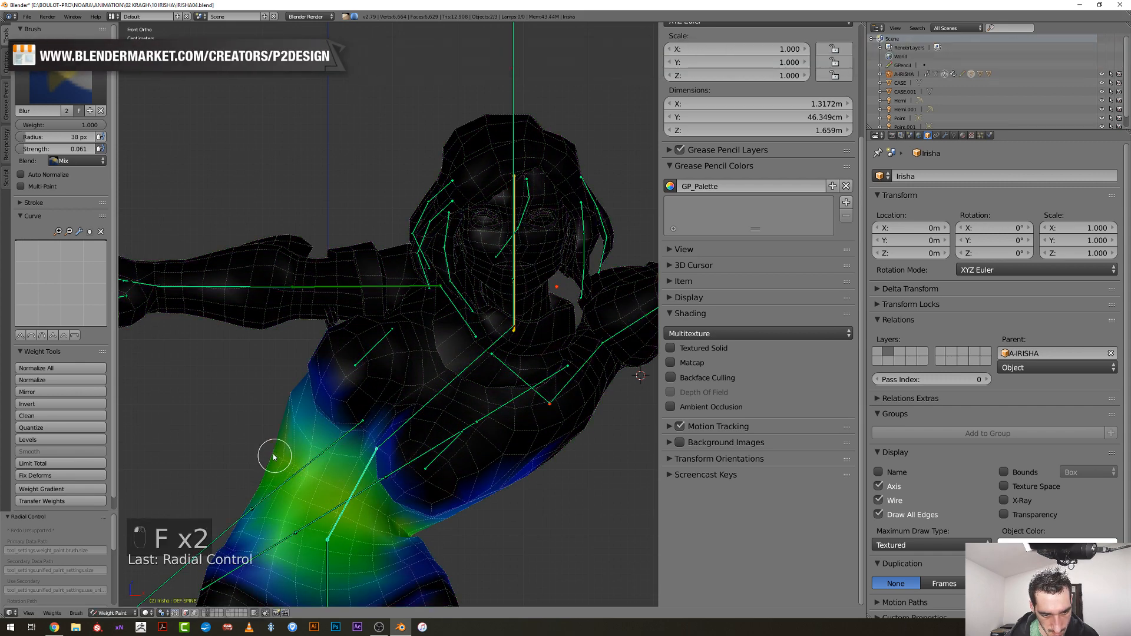
pyautogui.moveTo(273, 455); pyautogui.dragTo(304, 452)
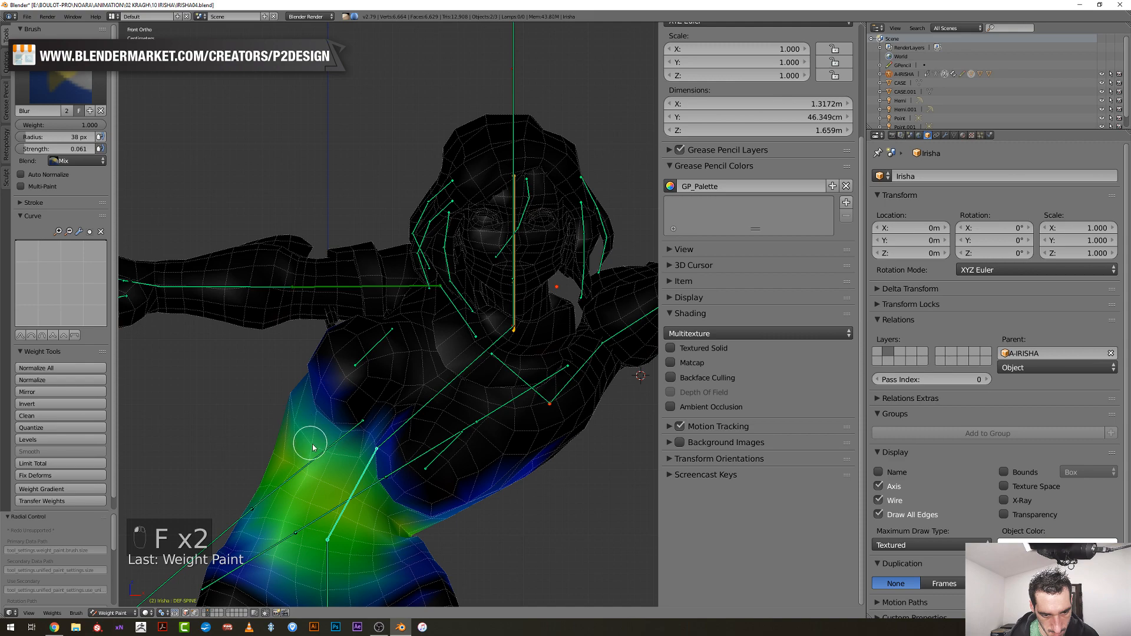
# Activate the DEF-HIPS bone's weights and blur them at the compressed waist crease with a 10 px brush
pyautogui.moveTo(345, 457); pyautogui.dragTo(373, 496, button='middle')
pyautogui.rightClick(342, 517)
pyautogui.rightClick(330, 504)
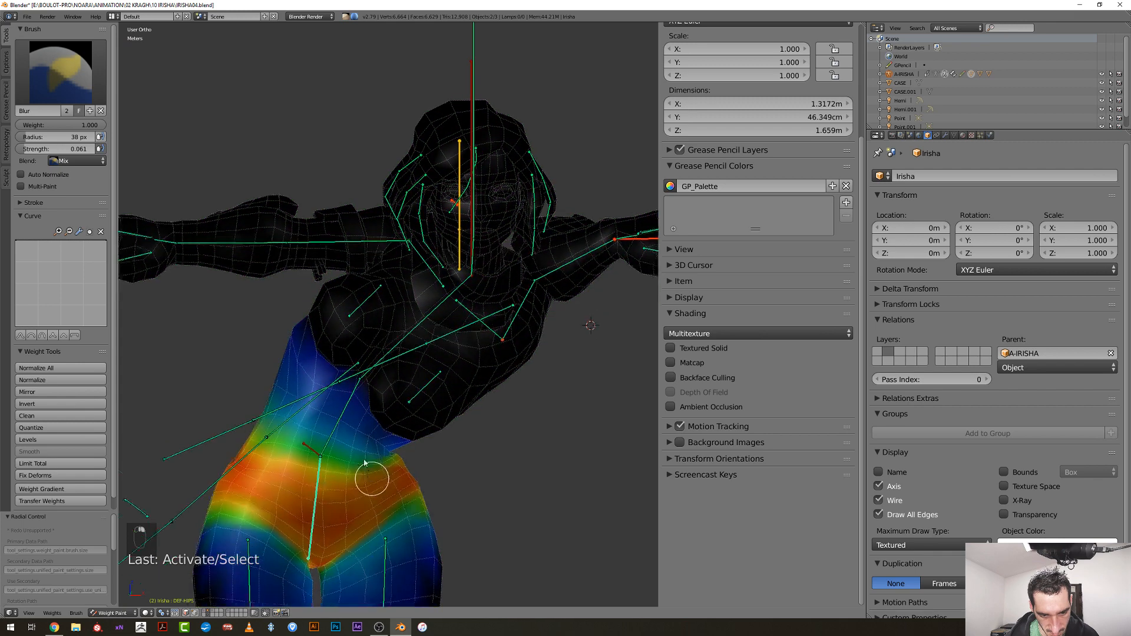
pyautogui.scroll(3, 409, 469)
pyautogui.press('f')
pyautogui.click(368, 530)
pyautogui.moveTo(367, 531); pyautogui.dragTo(360, 526, button='middle')
pyautogui.press('f')
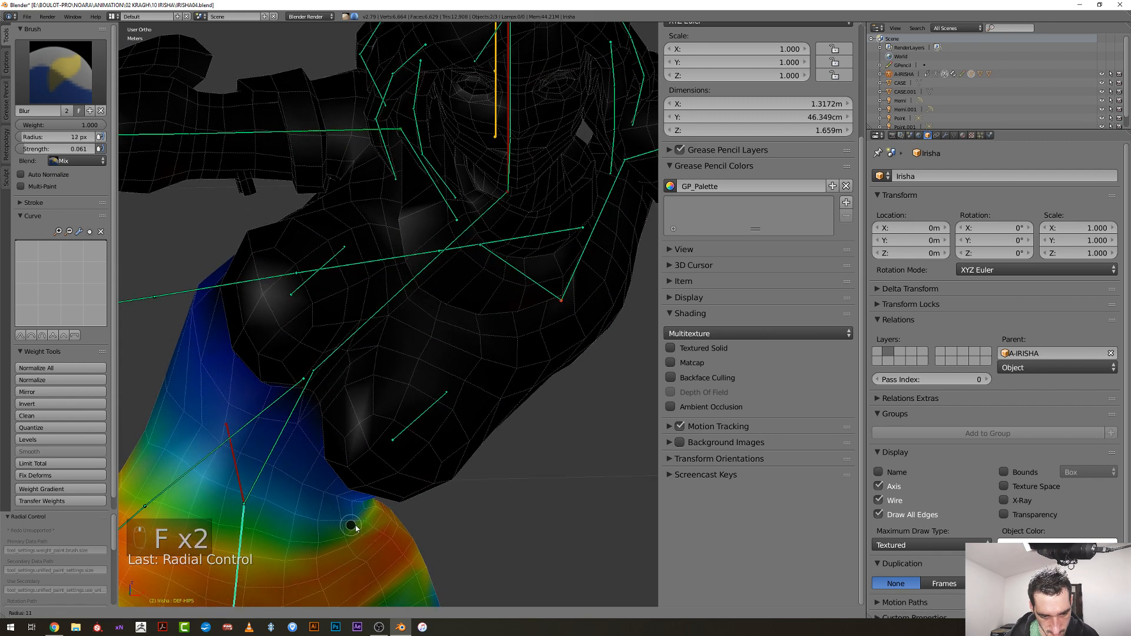
pyautogui.click(355, 521)
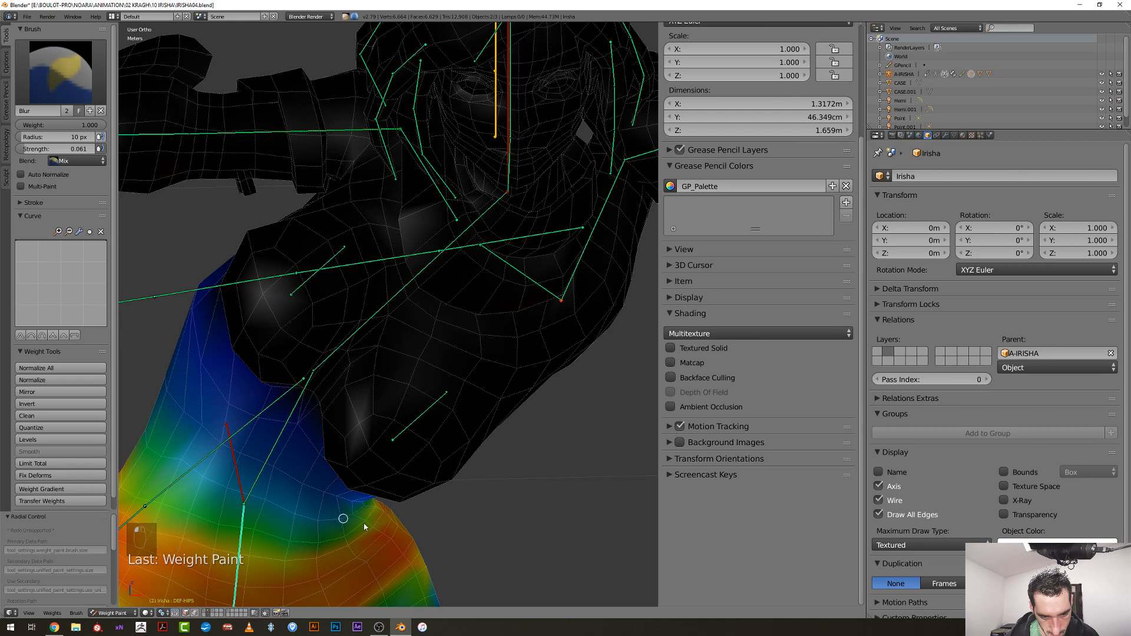
# Smooth the DEF-HIPS weights around the back of the waist crease and check the torso from the front
pyautogui.moveTo(364, 527); pyautogui.dragTo(192, 505, button='middle')
pyautogui.scroll(5, 413, 501)
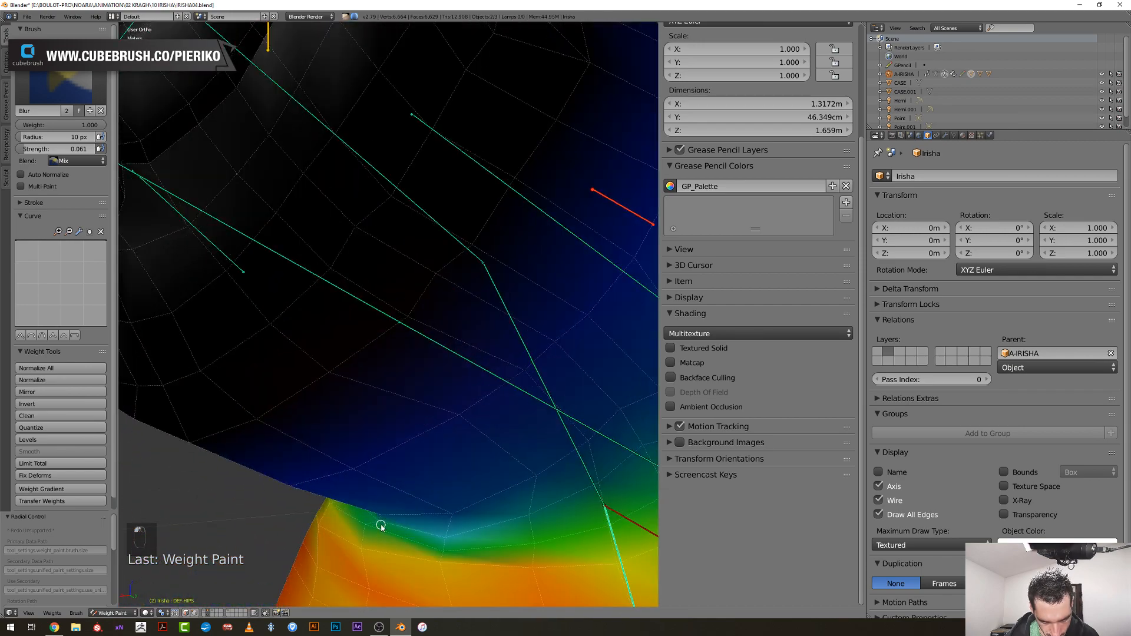
pyautogui.moveTo(379, 525); pyautogui.dragTo(391, 474, button='middle')
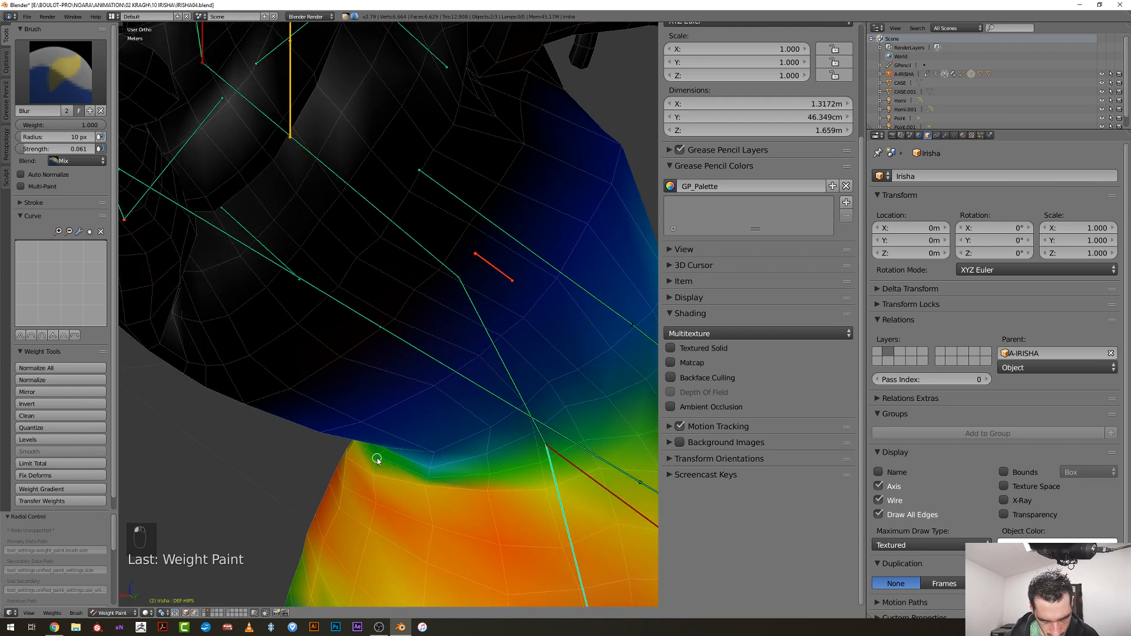
pyautogui.moveTo(428, 462); pyautogui.dragTo(586, 463, button='middle')
pyautogui.scroll(-5, 585, 464)
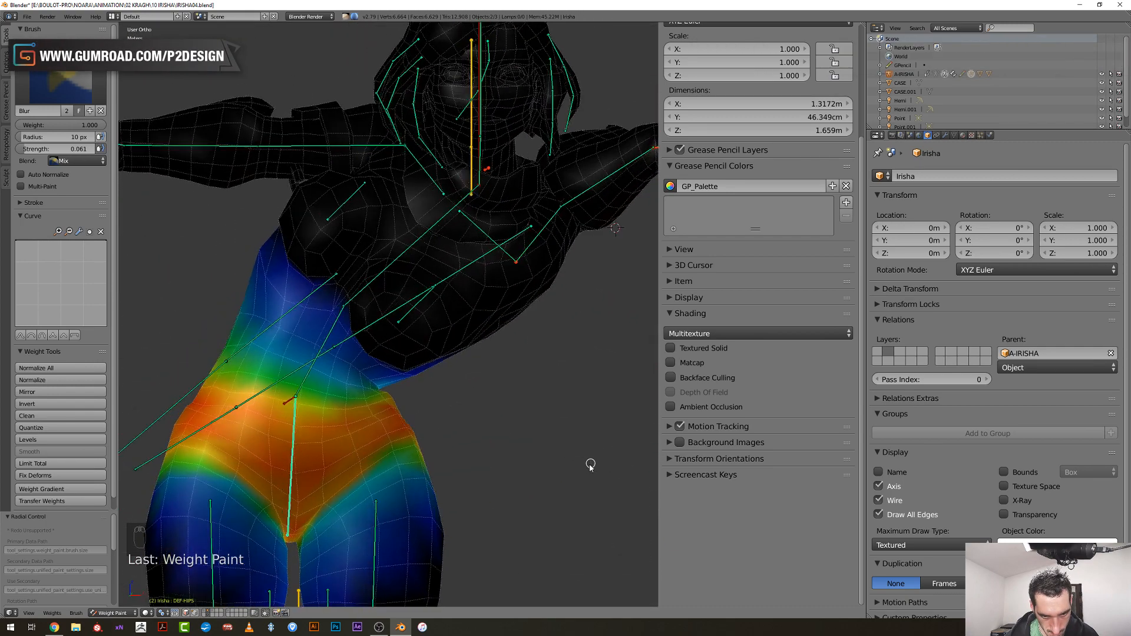
# Clear the pose rotations of the CTRL-SPINE and CTRL-CHEST bones
pyautogui.hotkey('alt', 'r')
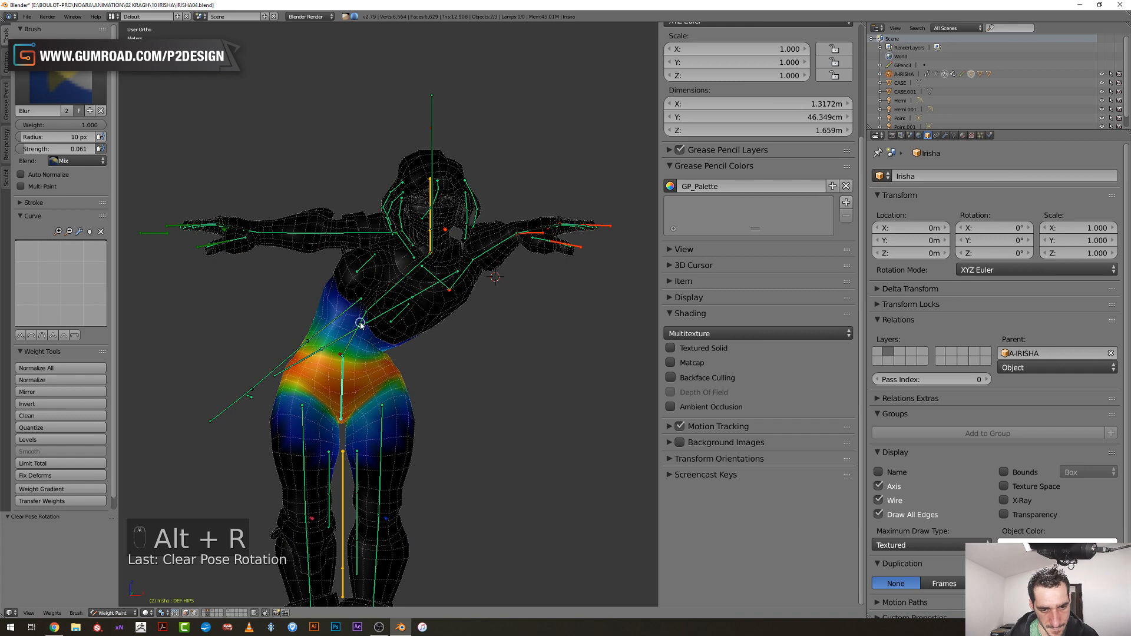
pyautogui.hotkey('alt', 'r')
pyautogui.rightClick(359, 264)
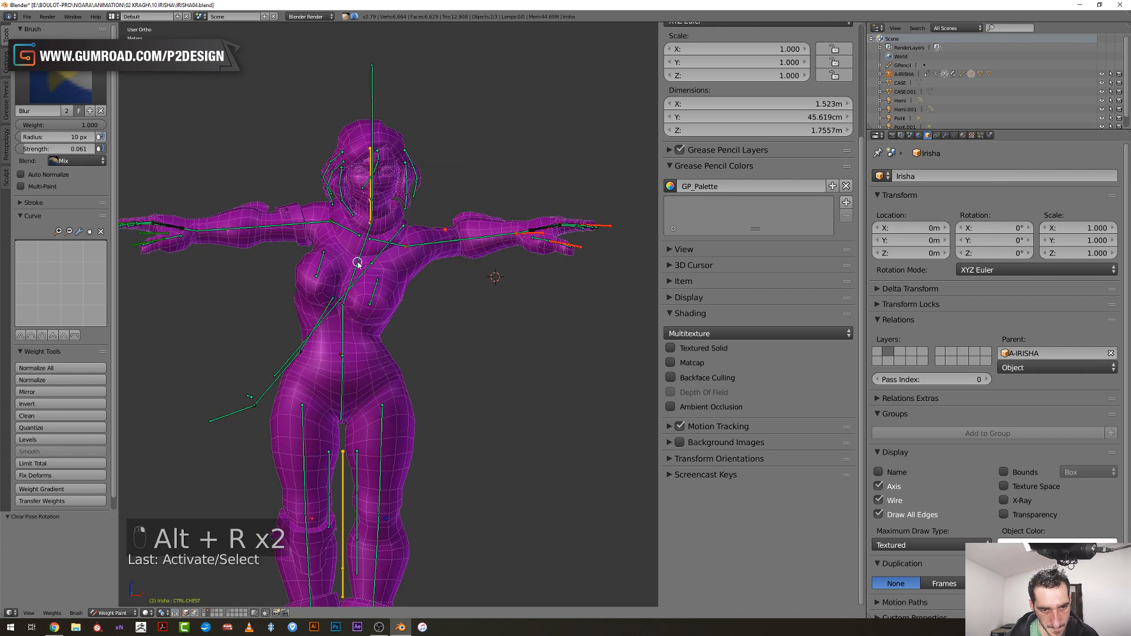
pyautogui.hotkey('alt', 'r')
pyautogui.keyDown('shift'); pyautogui.moveTo(363, 287); pyautogui.dragTo(384, 393, button='middle'); pyautogui.keyUp('shift')
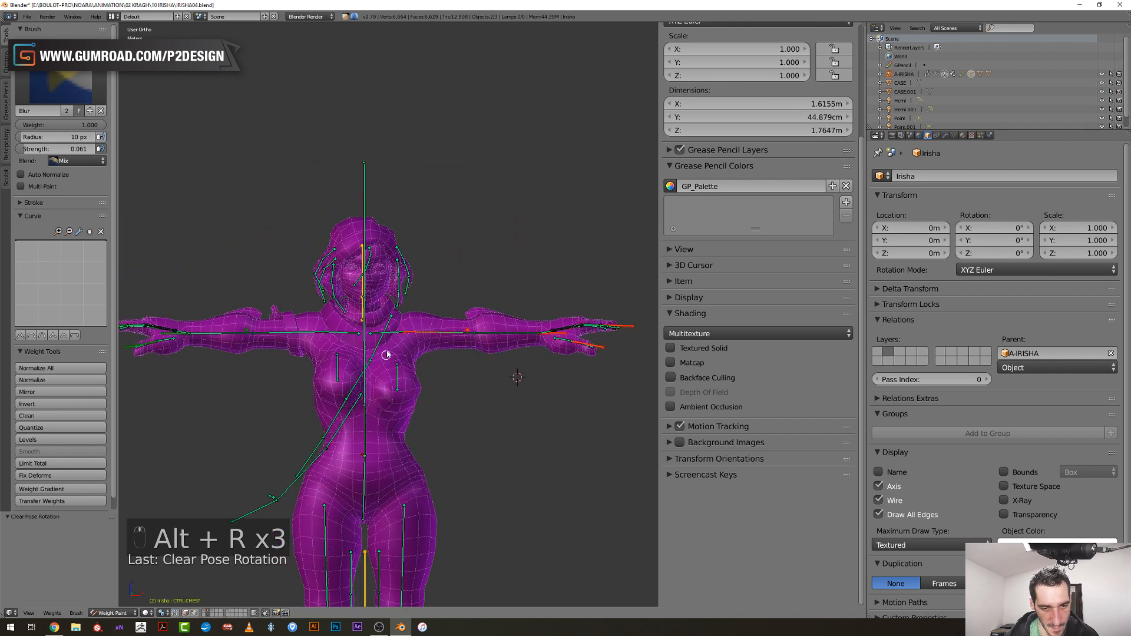
# Test the left shoulder deformation by rotating CTRL-SHOULDER.L about 34.1°, and clear its rotation
pyautogui.rightClick(392, 332)
pyautogui.scroll(2, 391, 332)
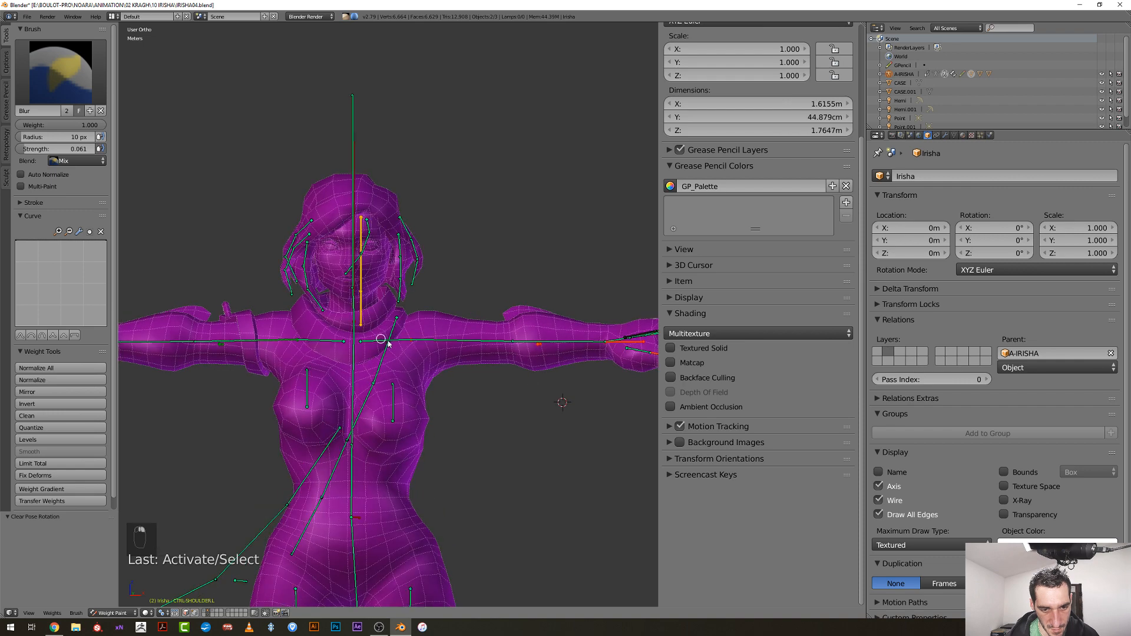
pyautogui.press('r')
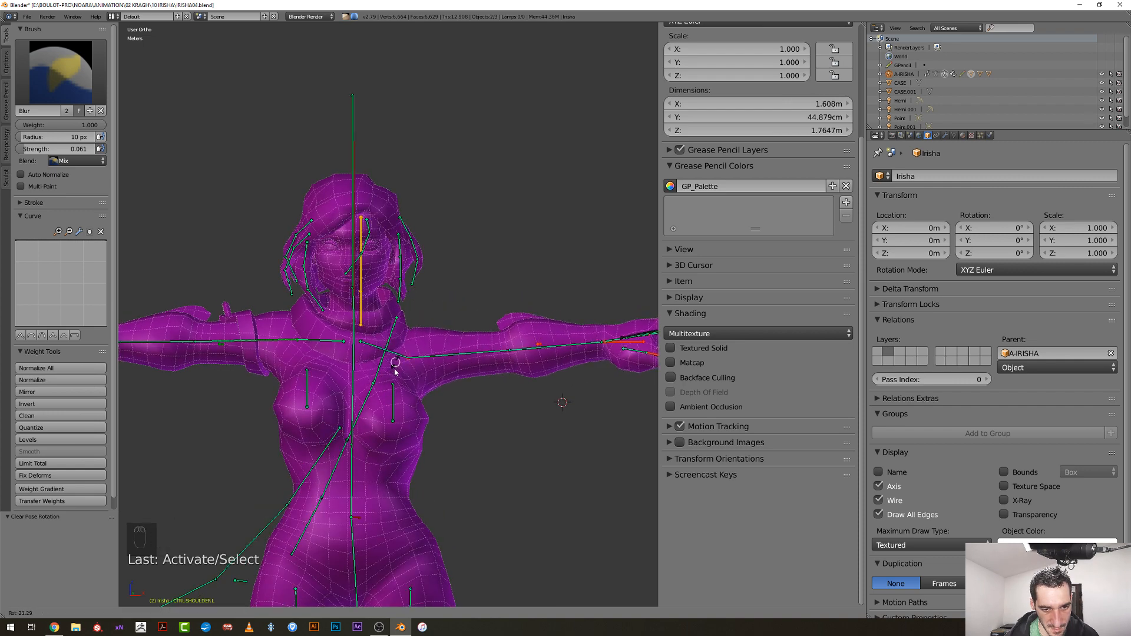
pyautogui.click(384, 303)
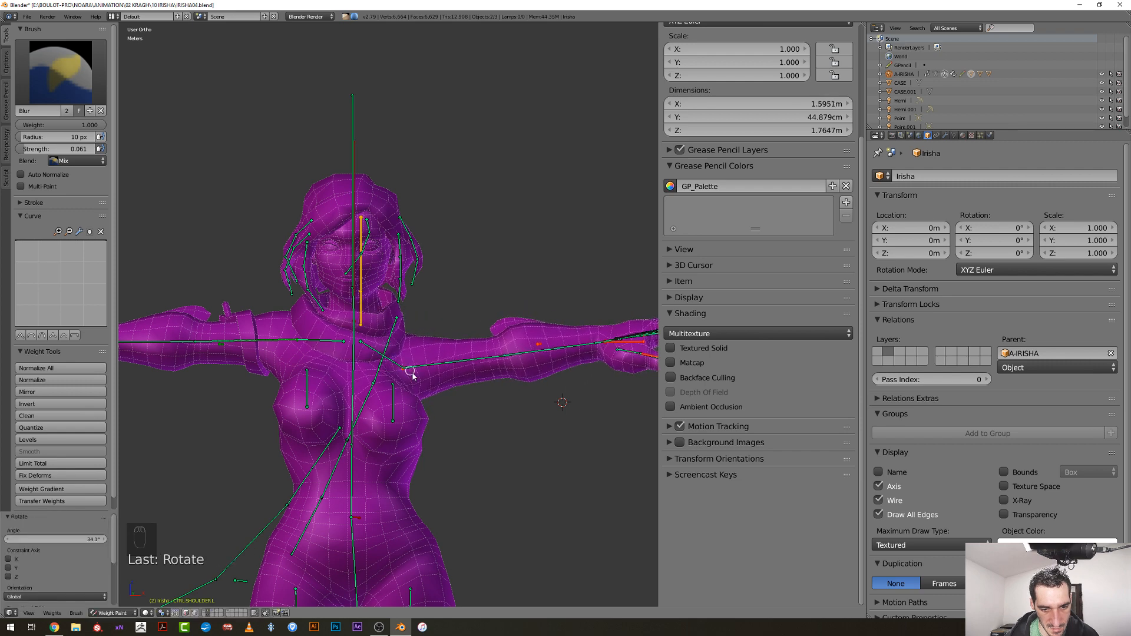
pyautogui.press('r')
pyautogui.rightClick(419, 332)
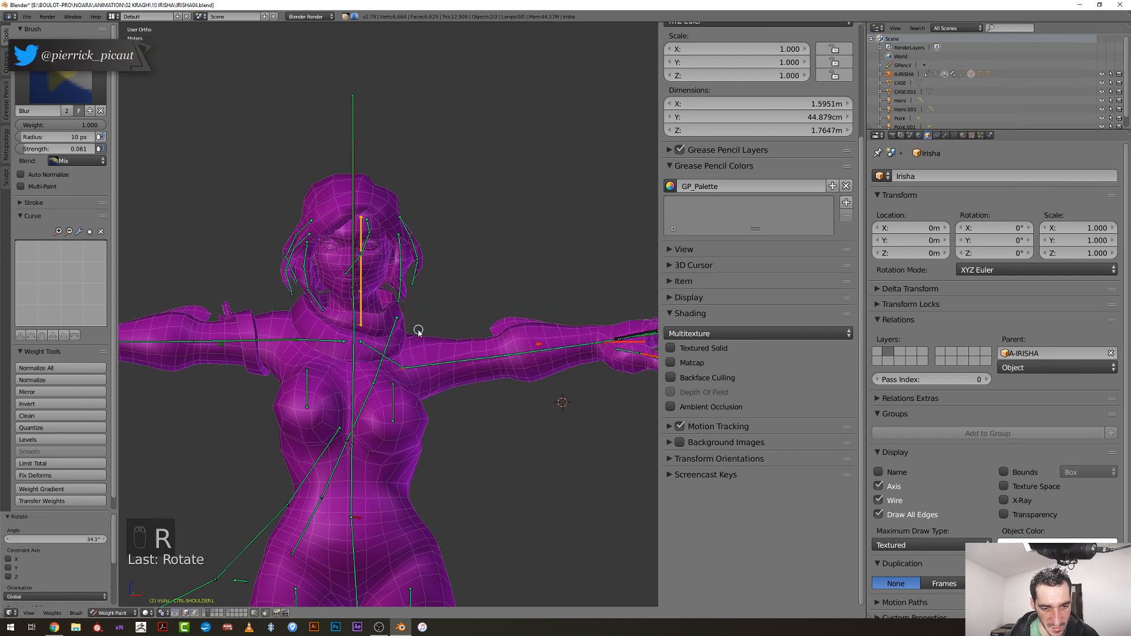
pyautogui.hotkey('alt', 'r')
pyautogui.scroll(1, 420, 383)
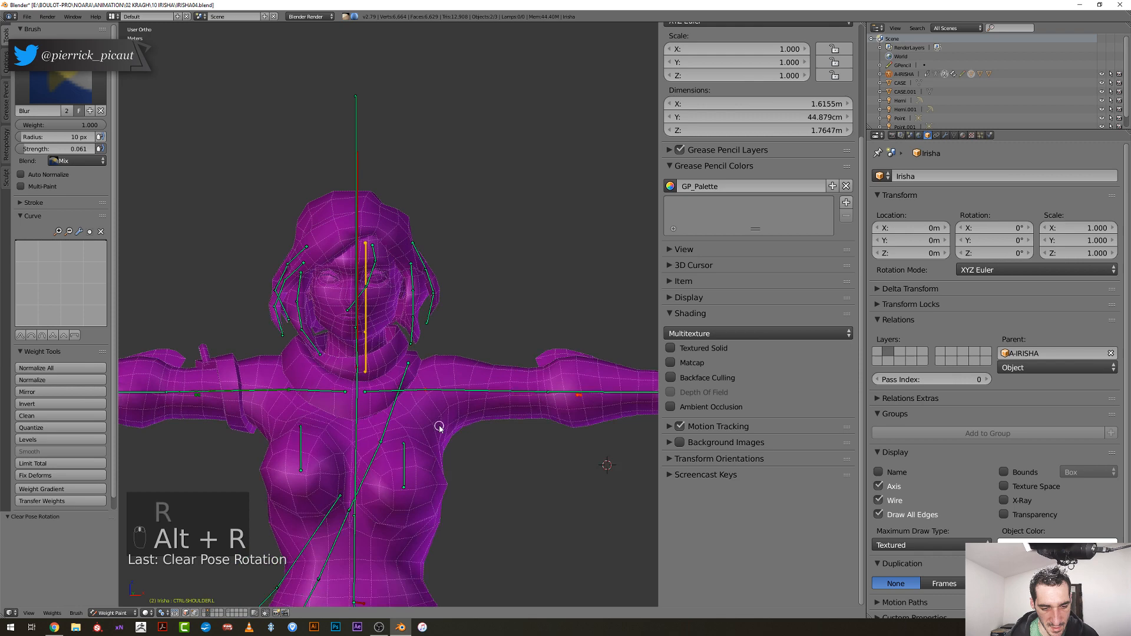
# Activate the DEF-SHOULDER.L weights, enter Edit Mode, and select an edge loop around the upper neck grown by two rings
pyautogui.rightClick(393, 394)
pyautogui.press('Tab')
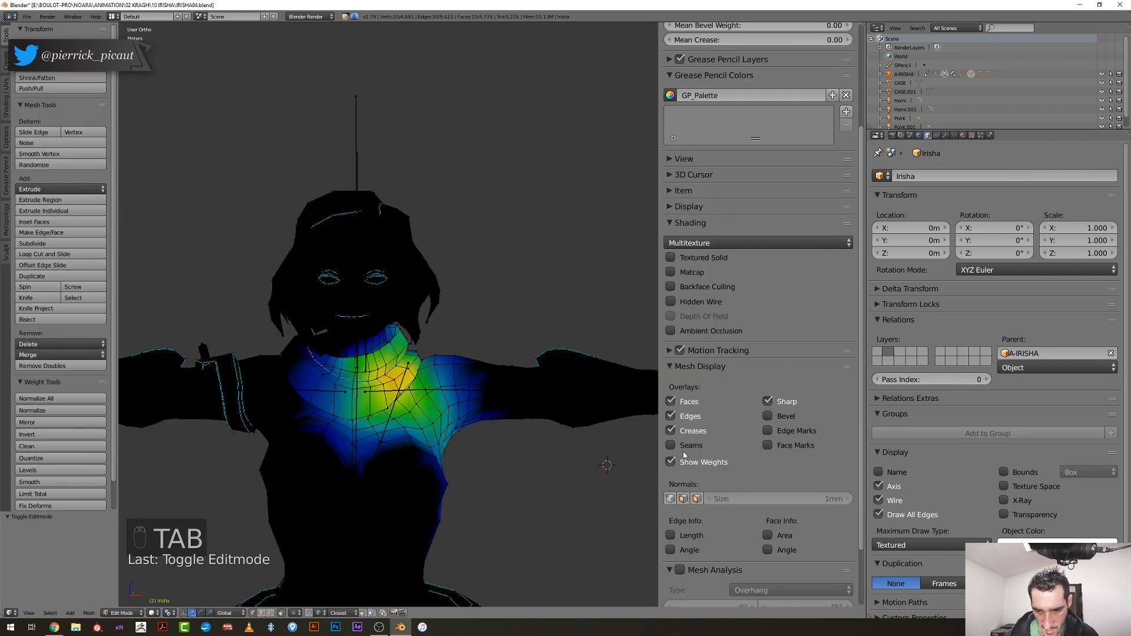
pyautogui.scroll(2, 342, 412)
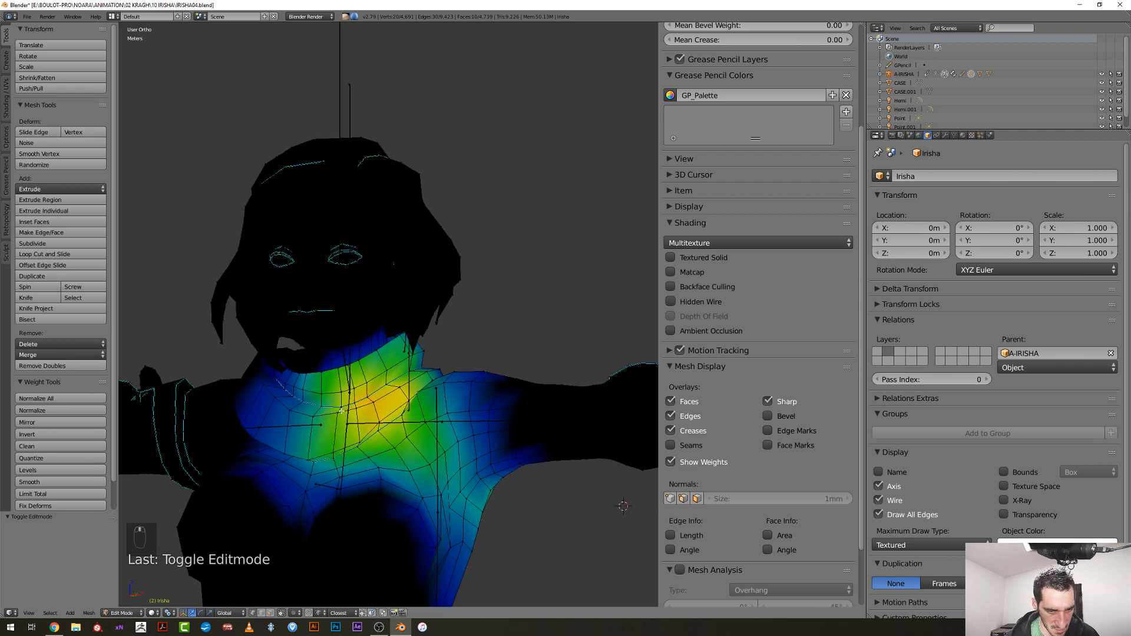
pyautogui.keyDown('alt'); pyautogui.rightClick(364, 349); pyautogui.keyUp('alt')
pyautogui.press('ctrl+KP_Add')
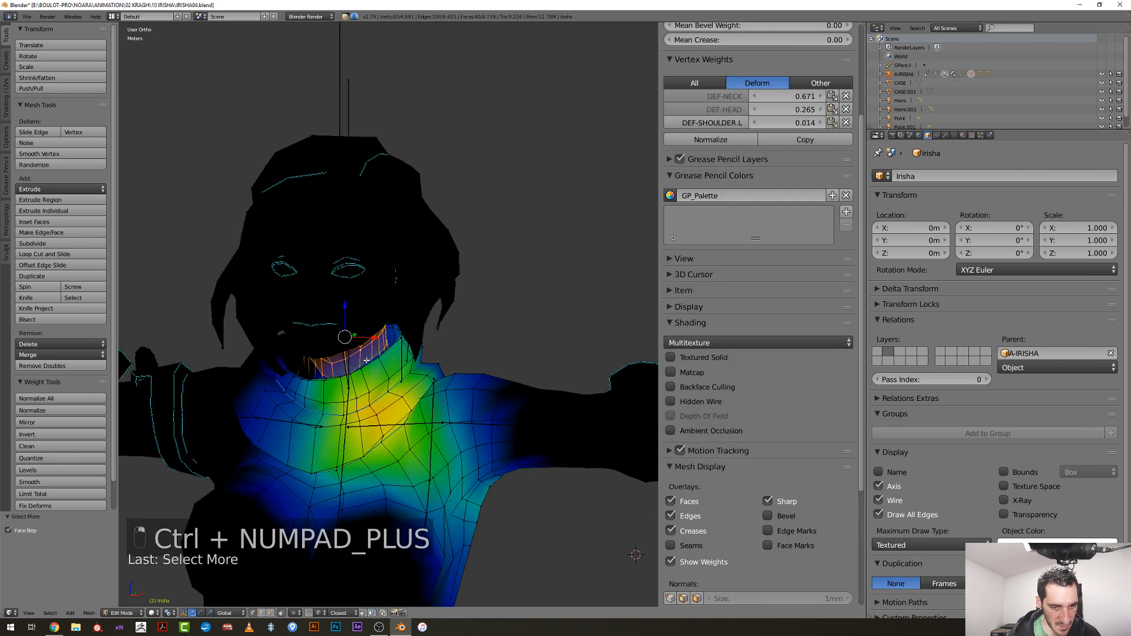
pyautogui.press('ctrl+KP_Add')
pyautogui.moveTo(367, 360); pyautogui.dragTo(435, 359, button='middle')
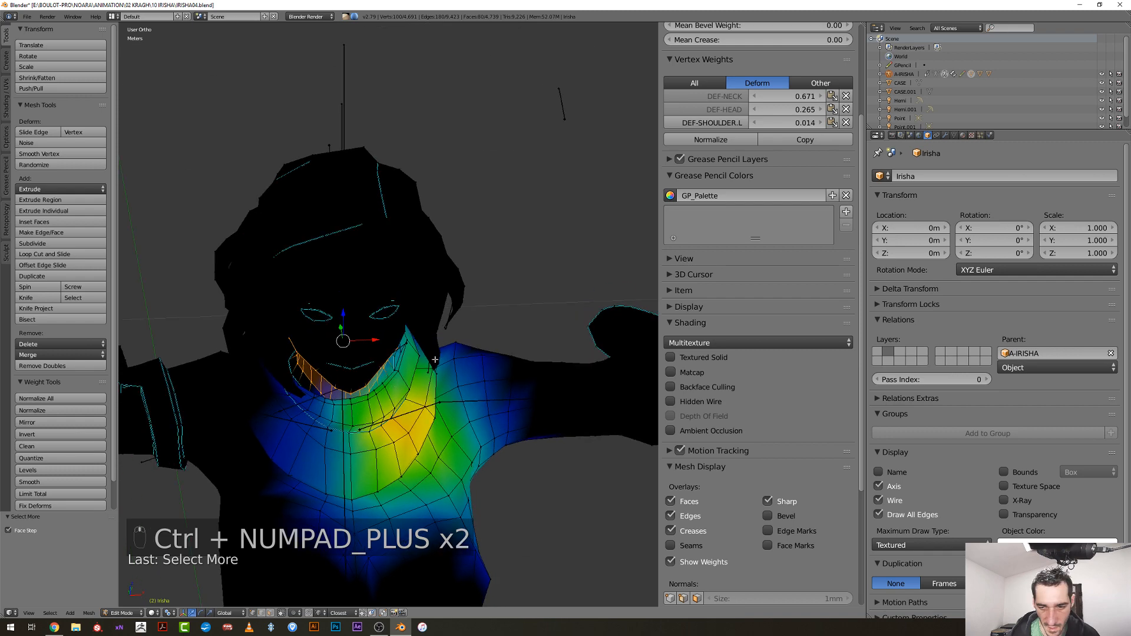
# Filter the mesh's vertex groups by "shoul" and remove the selected neck vertices from DEF-SHOULDER.L
pyautogui.click(955, 135)
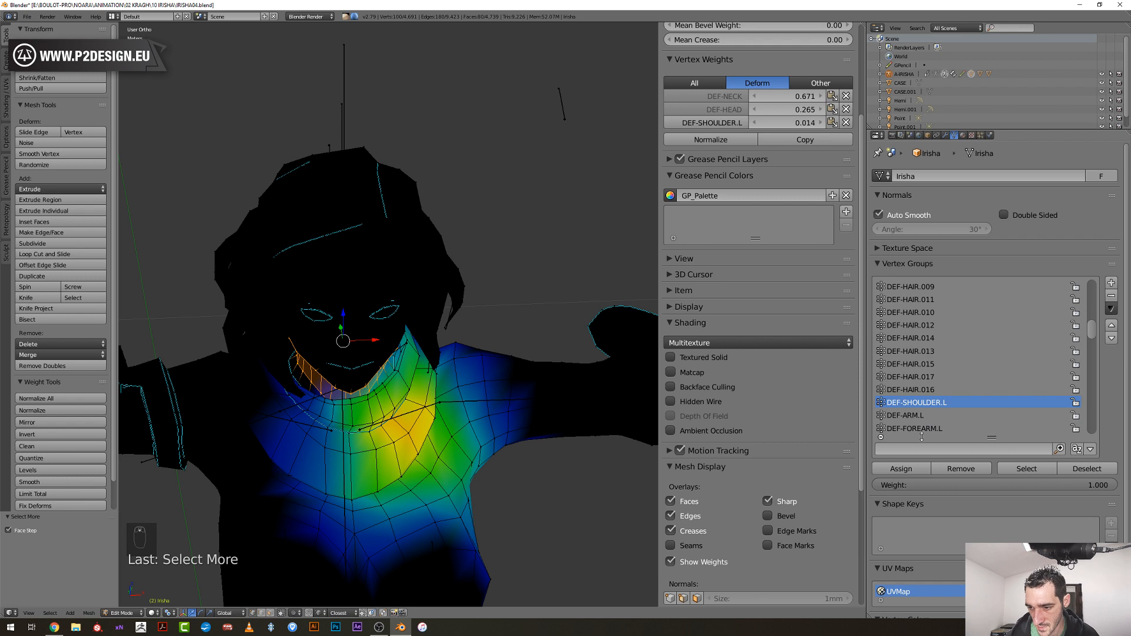
pyautogui.write('shoulde')
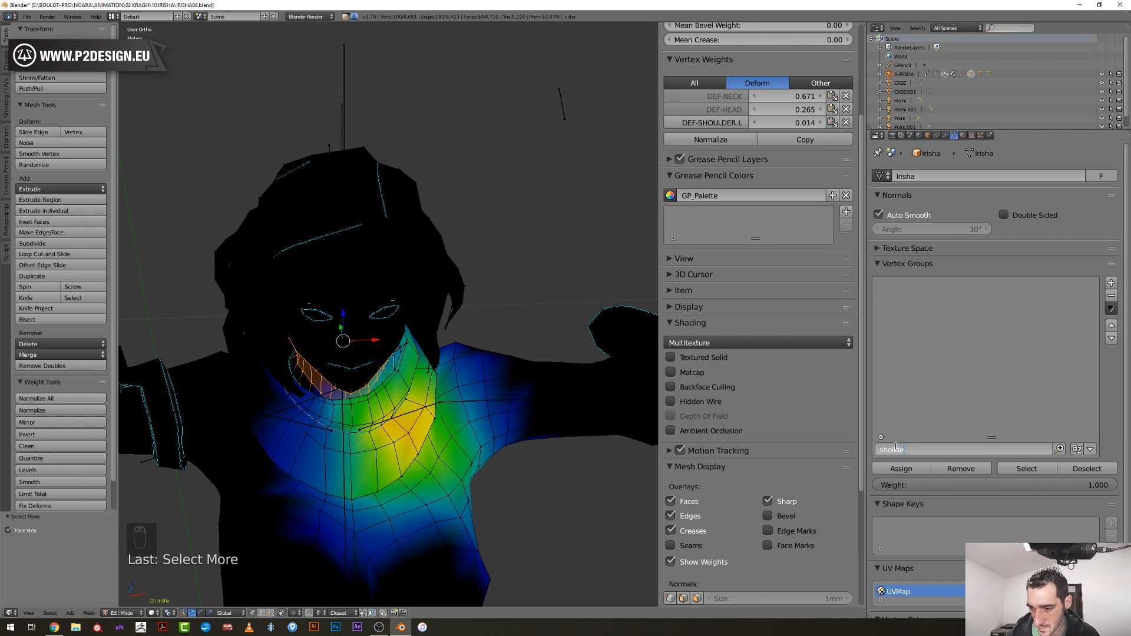
pyautogui.press('BackSpace')
pyautogui.press('BackSpace')
pyautogui.press('BackSpace')
pyautogui.press('BackSpace')
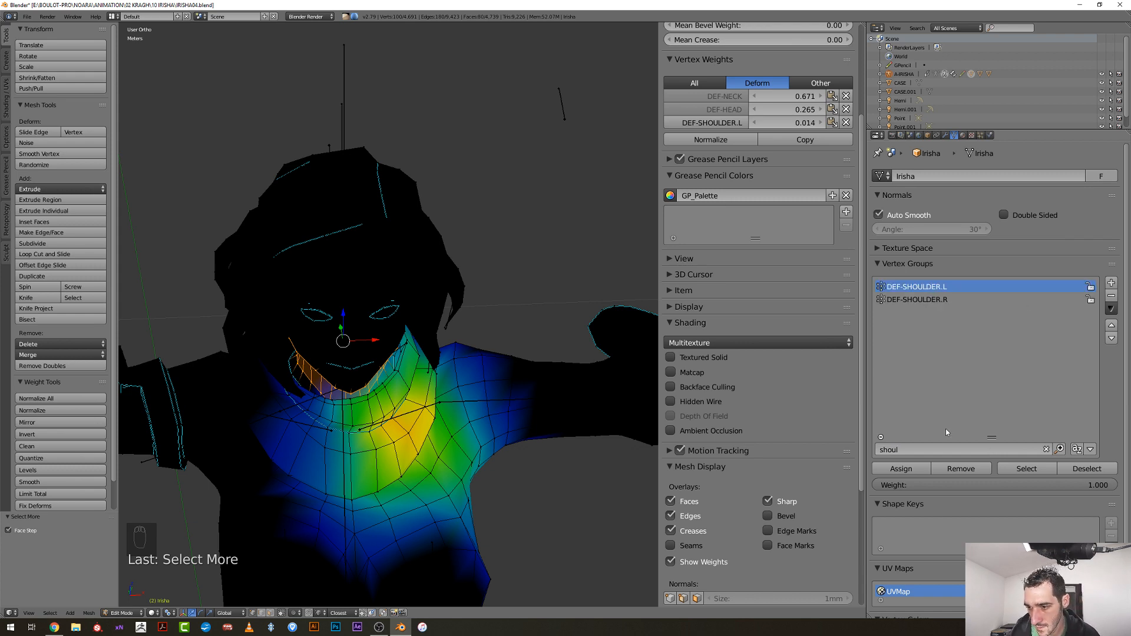
pyautogui.click(961, 468)
pyautogui.click(917, 300)
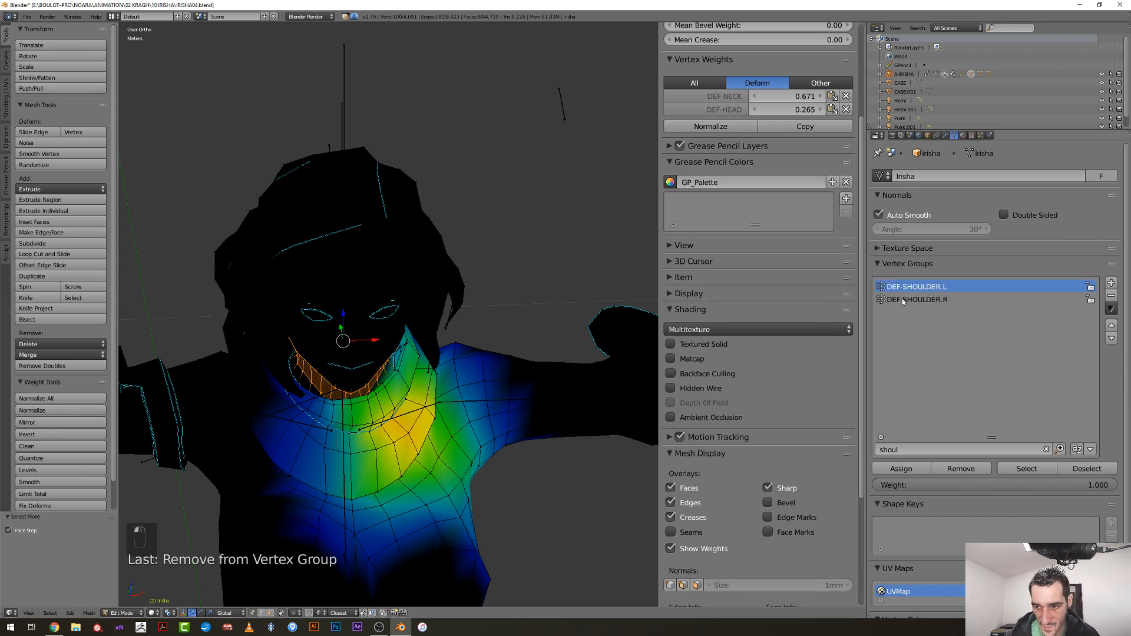
# Return to Weight Paint mode and rotate CTRL-SHOULDER.L to raise the left shoulder and check the neck deformation
pyautogui.moveTo(589, 383)
pyautogui.mouseDown(button='middle')
pyautogui.moveTo(476, 431)
pyautogui.moveTo(448, 406)
pyautogui.moveTo(418, 417)
pyautogui.mouseUp(button='middle')
pyautogui.press('Tab')
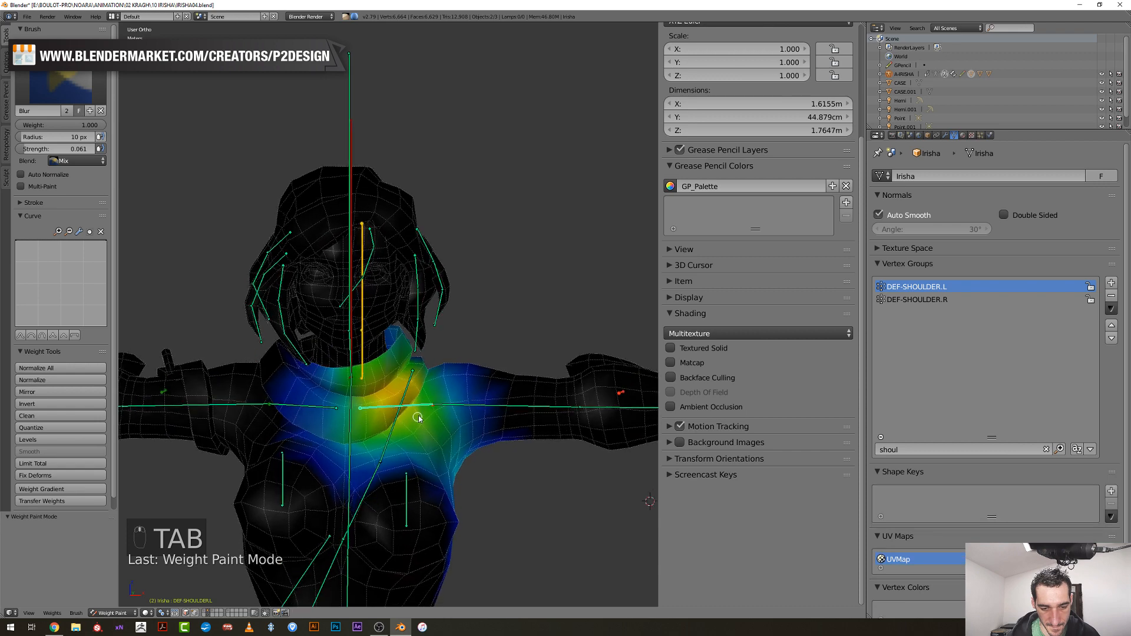
pyautogui.rightClick(426, 407)
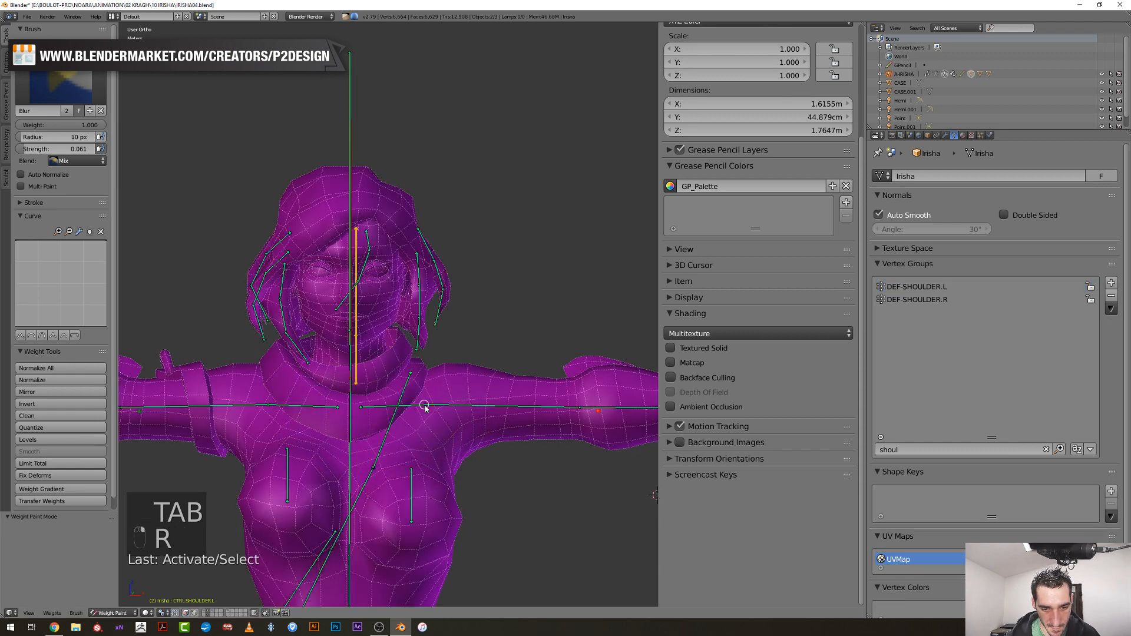
pyautogui.rightClick(430, 405)
pyautogui.rightClick(429, 406)
pyautogui.press('r')
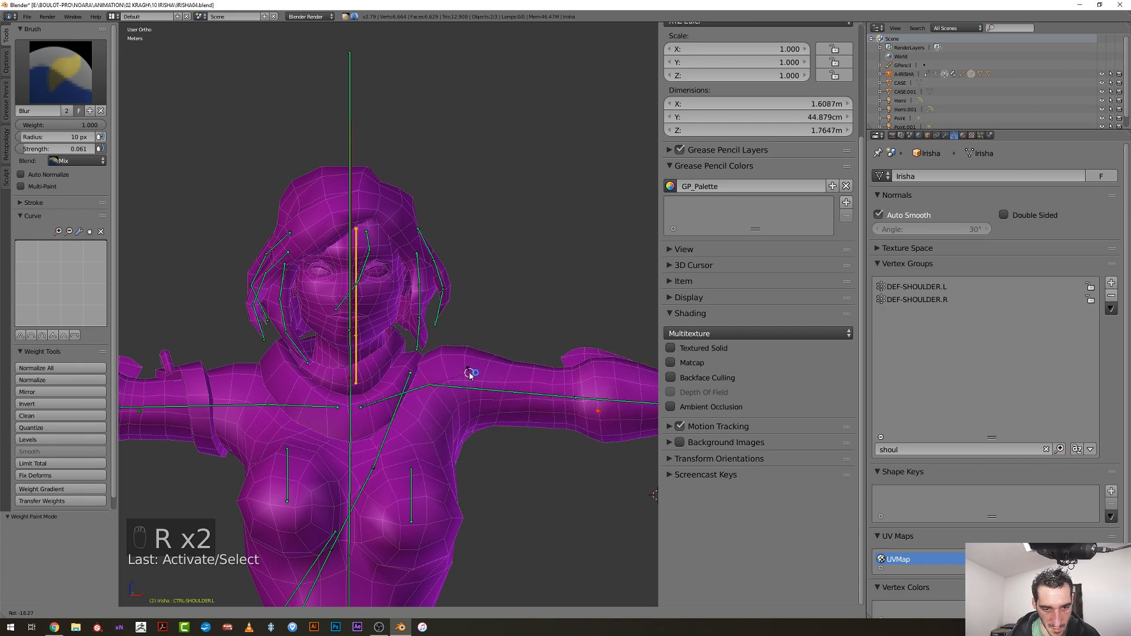
pyautogui.click(429, 373)
# Return to Edit Mode, filter the vertex groups by "neck" and make DEF-NECK the active group
pyautogui.press('Tab')
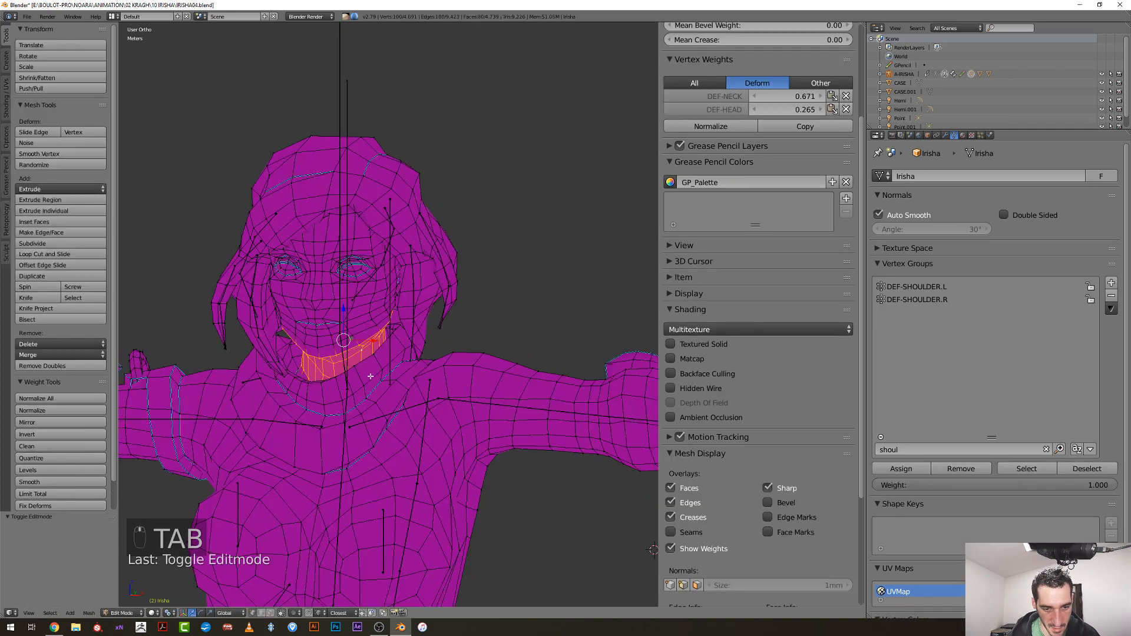
pyautogui.moveTo(370, 376); pyautogui.dragTo(408, 379, button='middle')
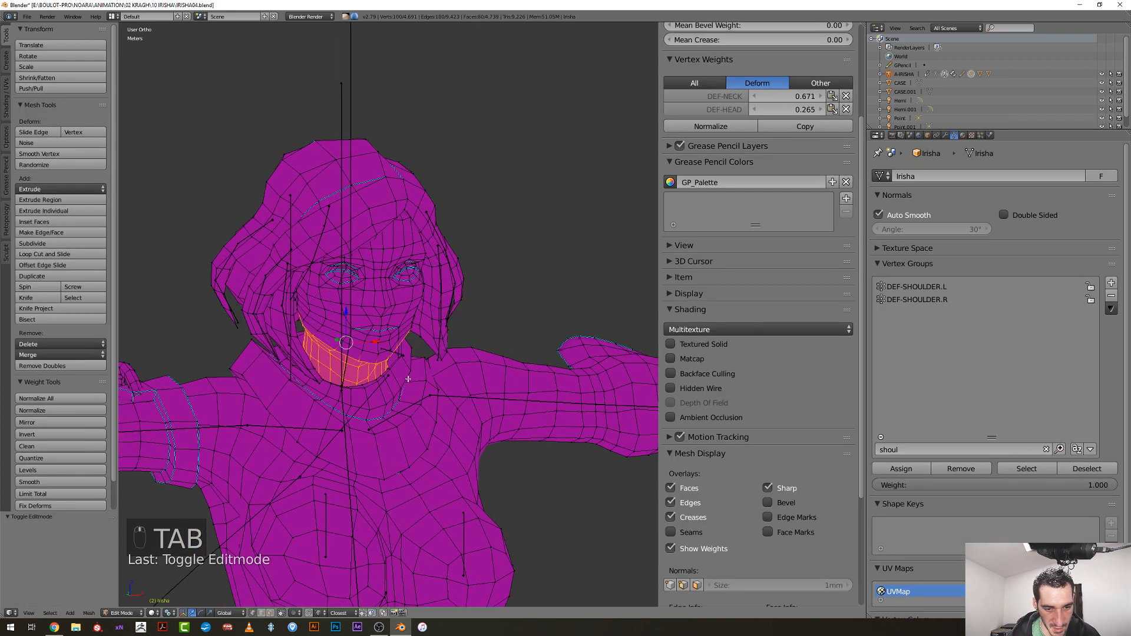
pyautogui.click(907, 450)
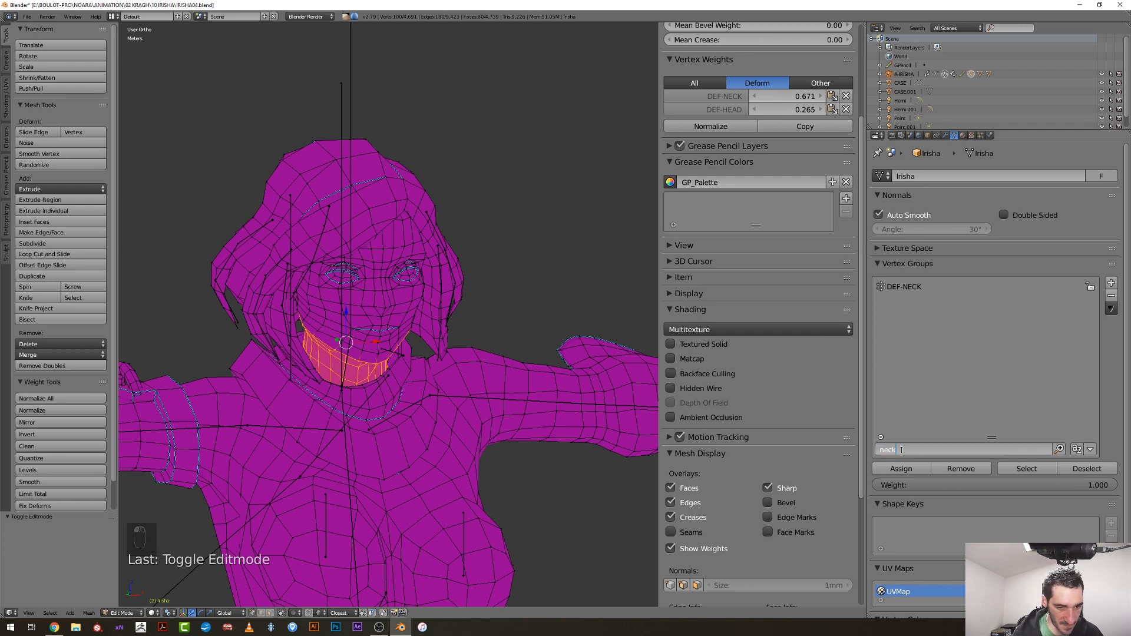
pyautogui.write('neck')
pyautogui.press('Return')
pyautogui.click(908, 285)
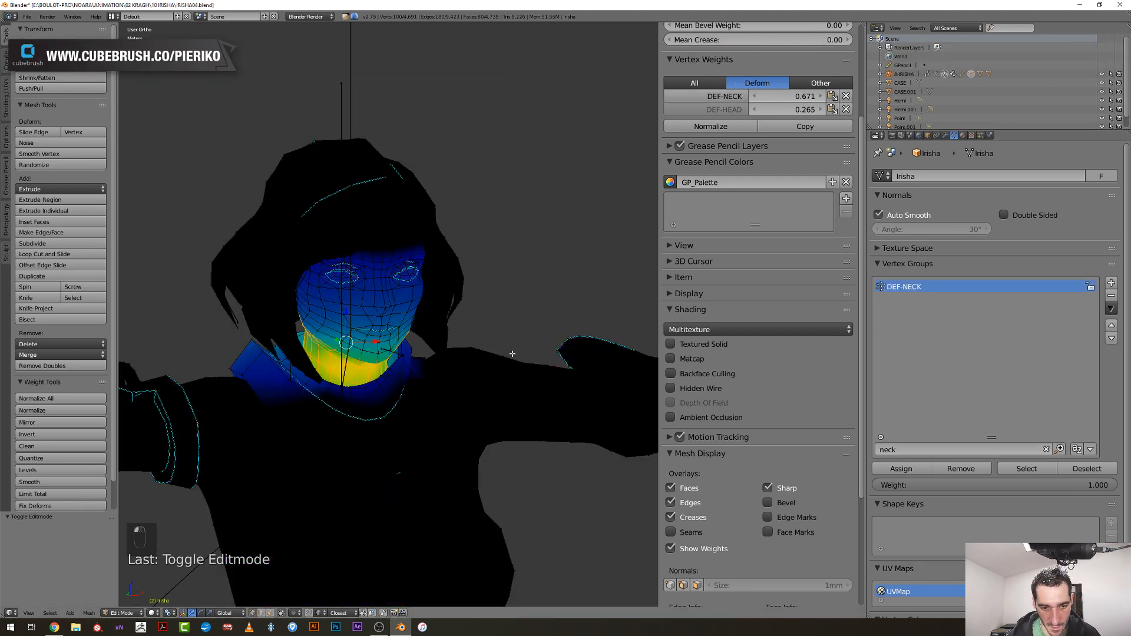
# Select an edge loop around the back of the collar, grow the selection ring by ring, and remove those vertices from DEF-NECK
pyautogui.moveTo(512, 353); pyautogui.dragTo(420, 335, button='middle')
pyautogui.moveTo(502, 384); pyautogui.dragTo(461, 343, button='middle')
pyautogui.keyDown('alt'); pyautogui.rightClick(445, 395); pyautogui.keyUp('alt')
pyautogui.keyDown('alt'); pyautogui.rightClick(460, 340); pyautogui.keyUp('alt')
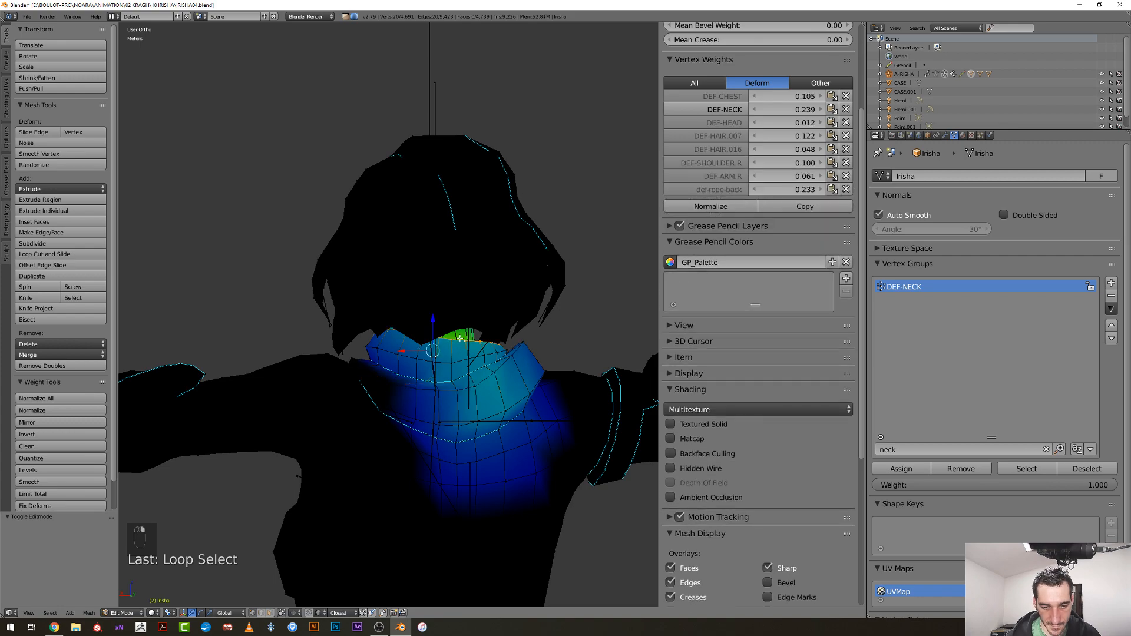
pyautogui.press('ctrl+KP_Add')
pyautogui.press('ctrl+KP_Add')
pyautogui.press('ctrl+KP_Add')
pyautogui.press('ctrl+KP_Add')
pyautogui.moveTo(461, 338); pyautogui.dragTo(321, 421, button='middle')
pyautogui.press('z')
pyautogui.scroll(-3, 343, 462)
pyautogui.press('z')
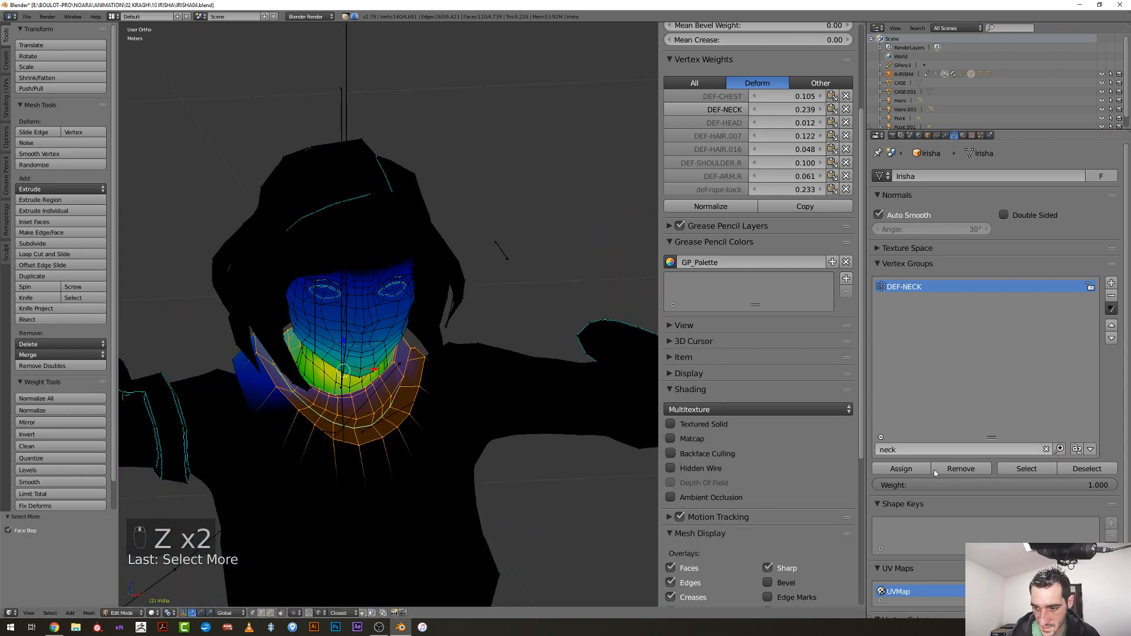
pyautogui.click(960, 469)
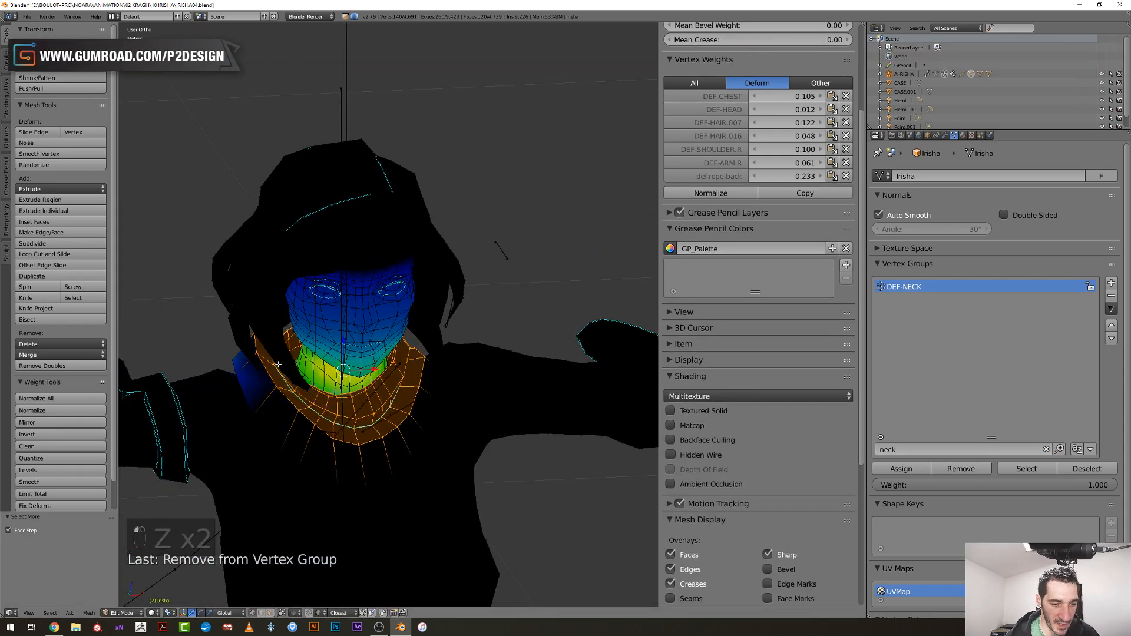
# Select the edge loop around the collar's outer base and remove it from the DEF-NECK group
pyautogui.moveTo(278, 364); pyautogui.dragTo(268, 382, button='middle')
pyautogui.keyDown('alt'); pyautogui.click(255, 385); pyautogui.keyUp('alt')
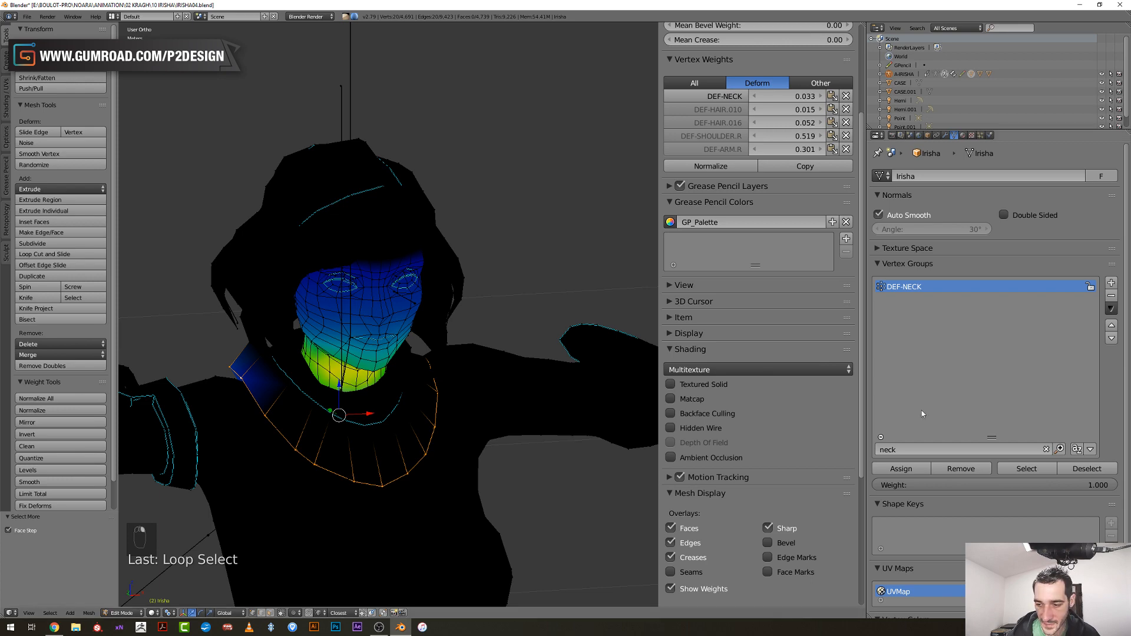
pyautogui.click(961, 469)
# Return to Weight Paint mode with a front view of the head and activate the DEF-HEAD weights
pyautogui.scroll(-5, 628, 420)
pyautogui.press('Tab')
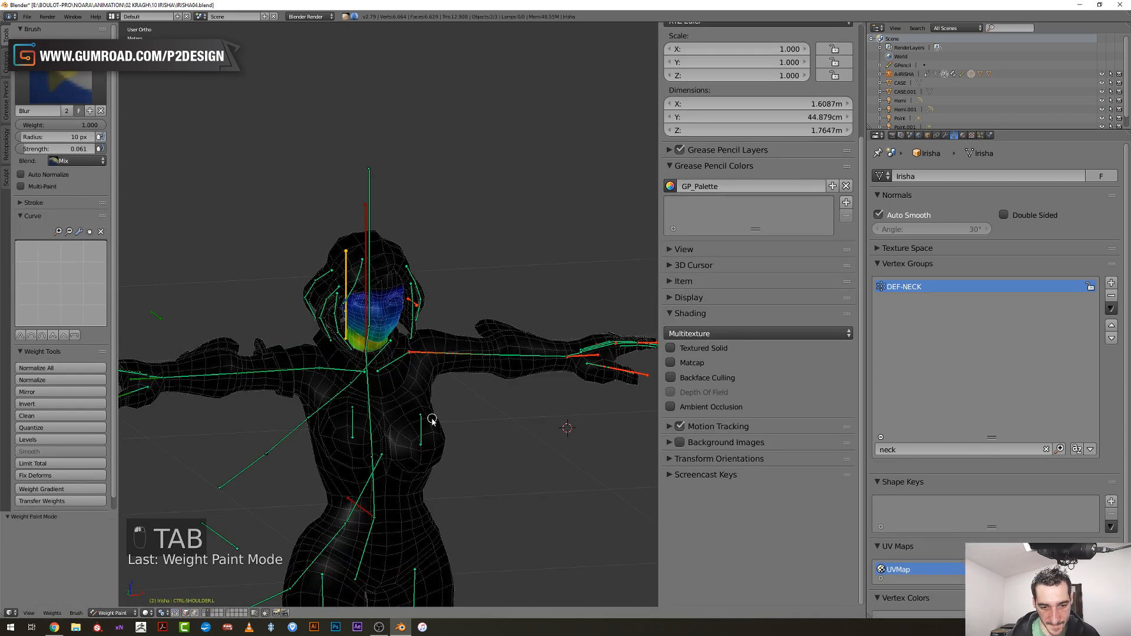
pyautogui.press('KP_1')
pyautogui.press('z')
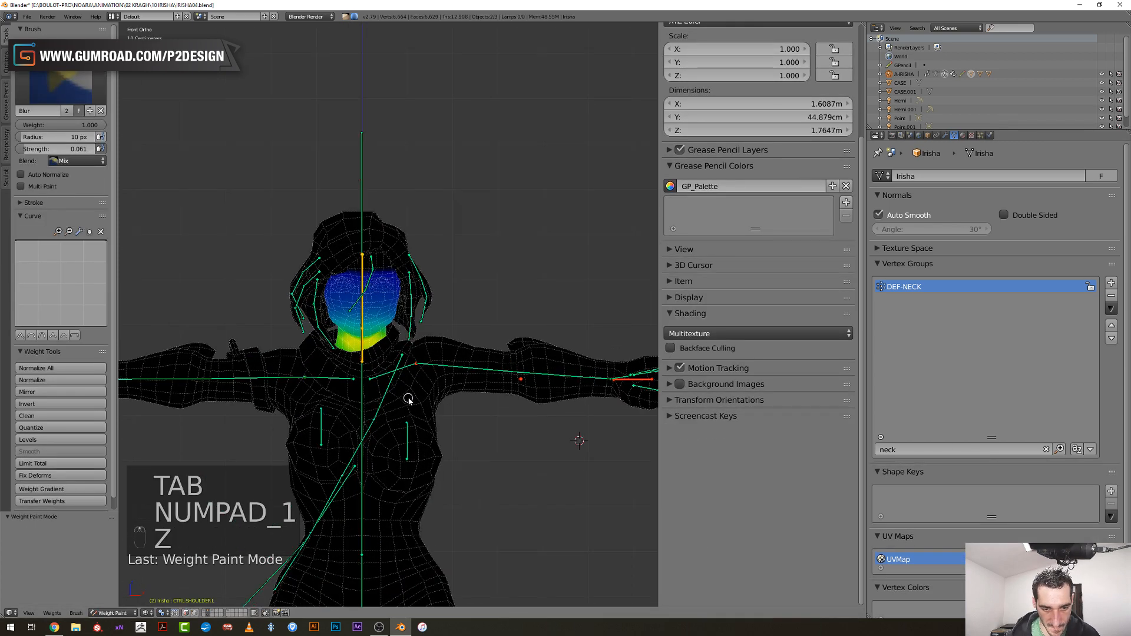
pyautogui.scroll(3, 404, 396)
pyautogui.rightClick(362, 171)
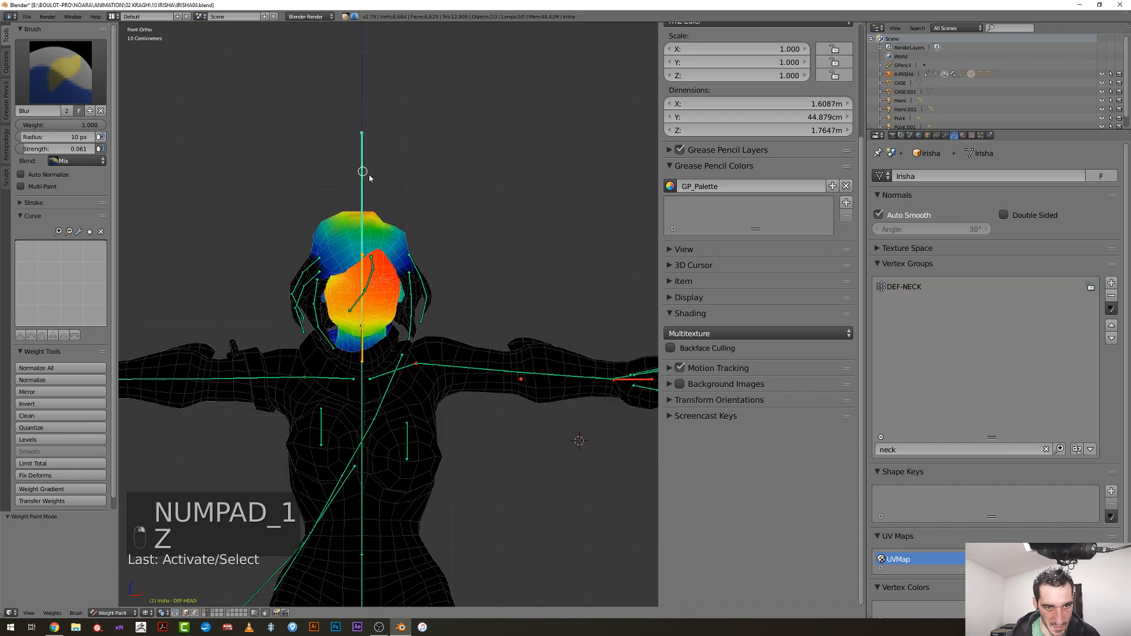
pyautogui.press('r')
pyautogui.moveTo(369, 254); pyautogui.dragTo(364, 257, button='middle')
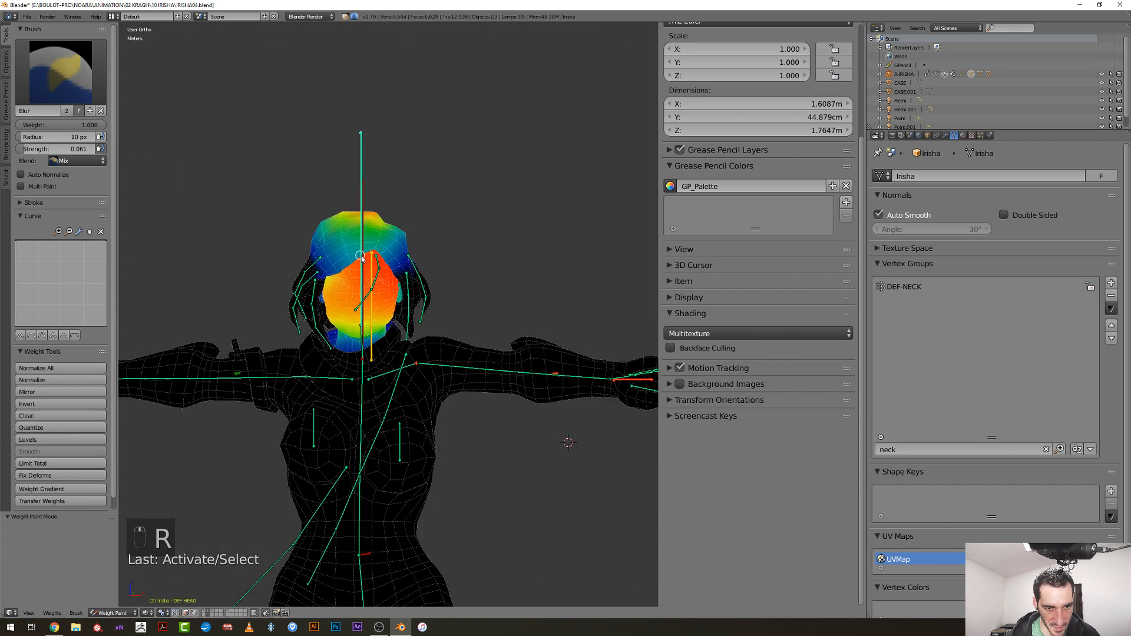
# Select CTRL-HEAD and rotate it 27.6° about the global Z axis to check the neck deformation
pyautogui.rightClick(363, 257)
pyautogui.press('r')
pyautogui.press('r')
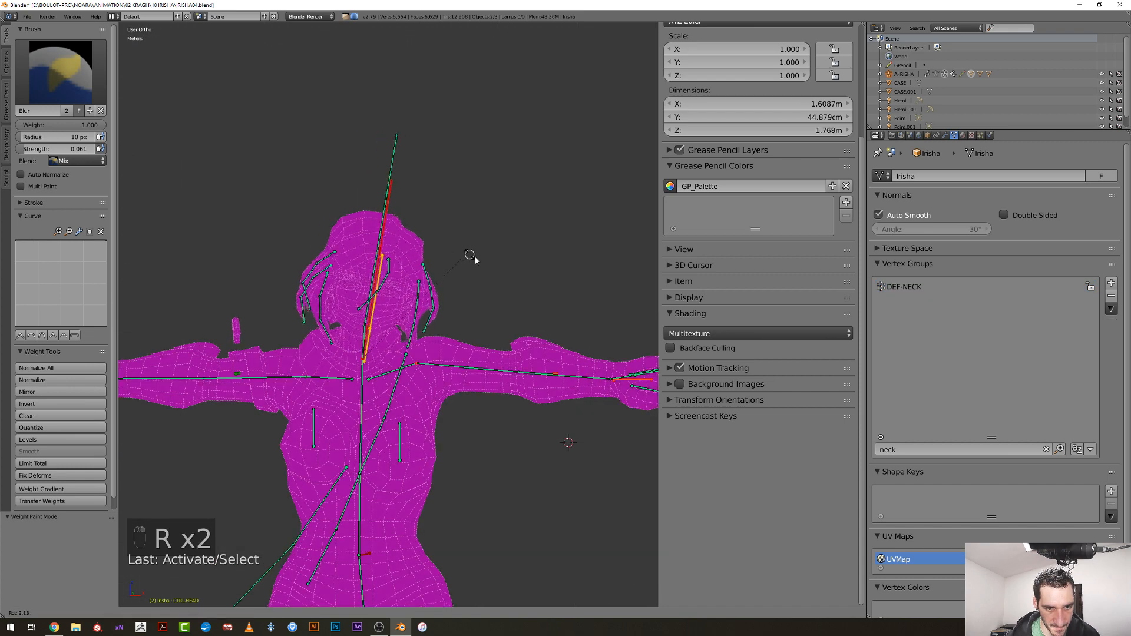
pyautogui.press('z')
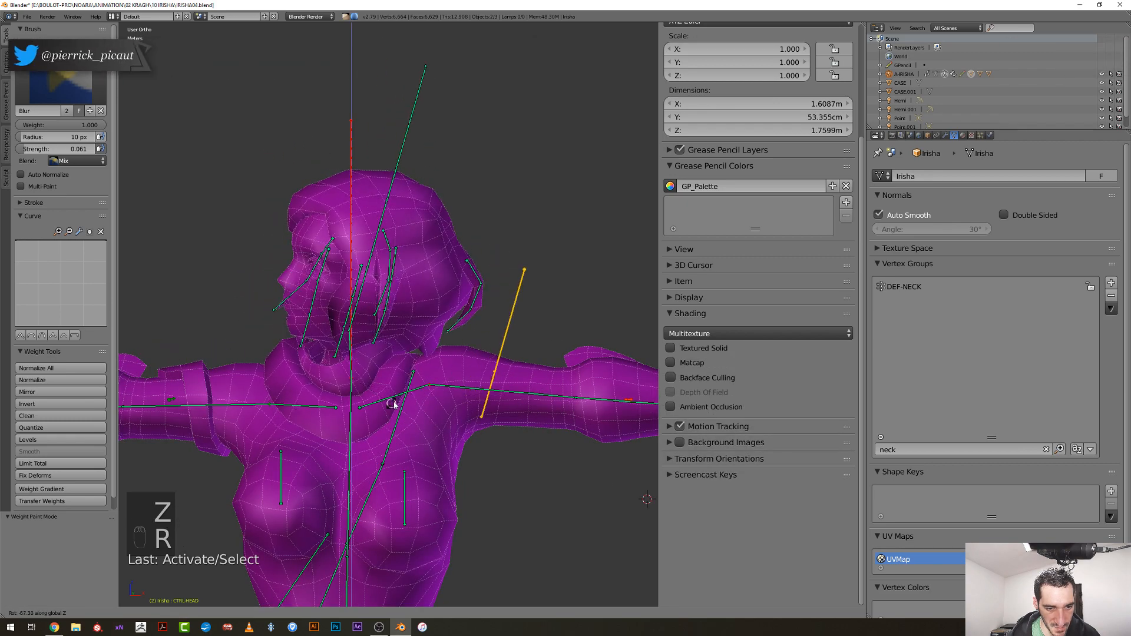
pyautogui.click(419, 253)
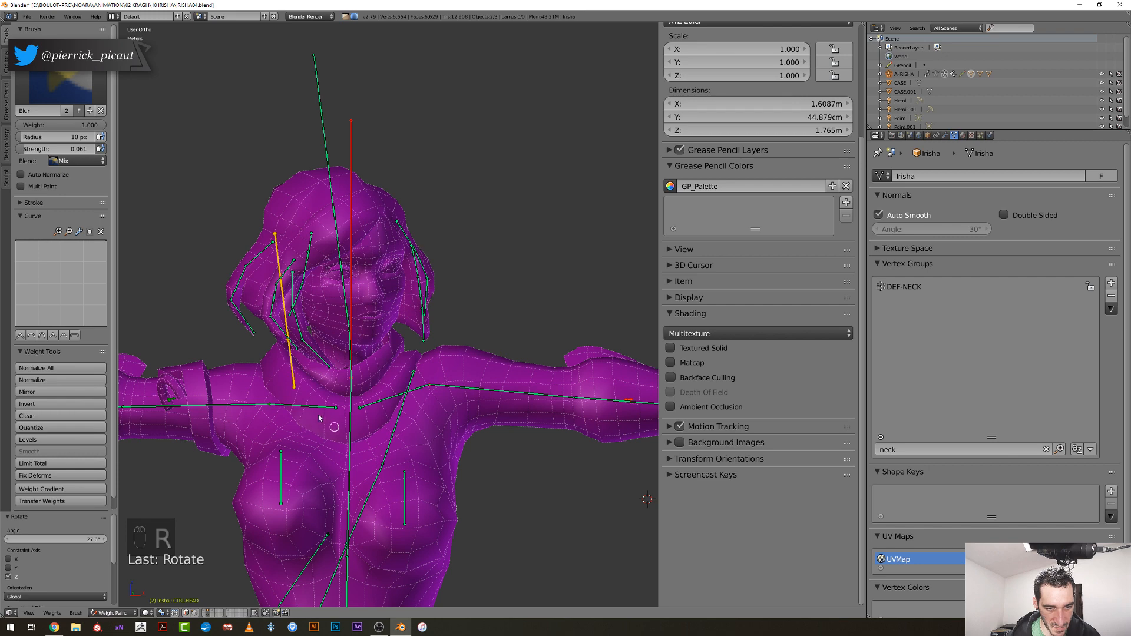
# Return to Edit Mode, filter the vertex groups by "head" and make DEF-HEAD the active group
pyautogui.press('Tab')
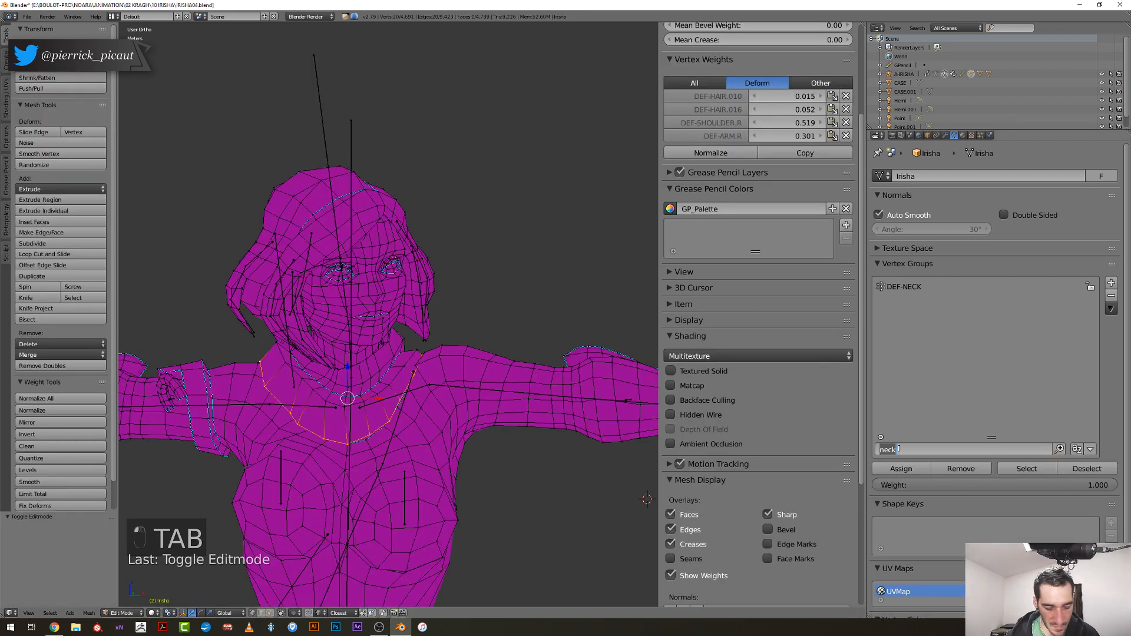
pyautogui.write('head')
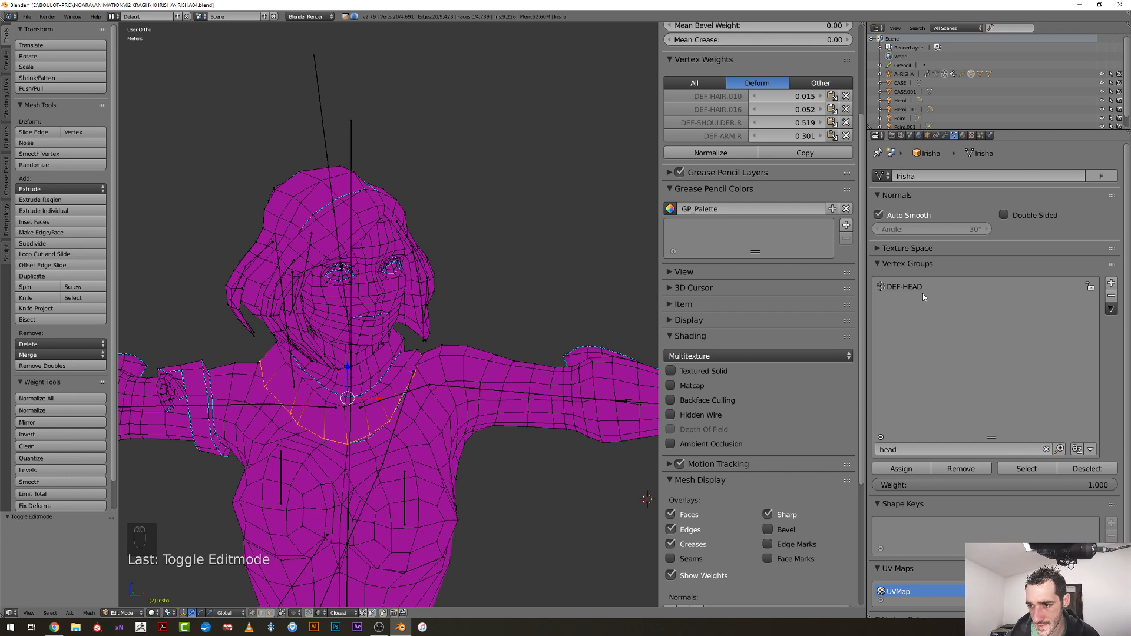
pyautogui.click(923, 289)
# Grow the collar selection by five rings over the upper chest and back, and remove it from DEF-HEAD
pyautogui.press('ctrl+KP_Add')
pyautogui.press('ctrl+KP_Add')
pyautogui.press('ctrl+KP_Add')
pyautogui.press('ctrl+KP_Add')
pyautogui.press('ctrl+KP_Add')
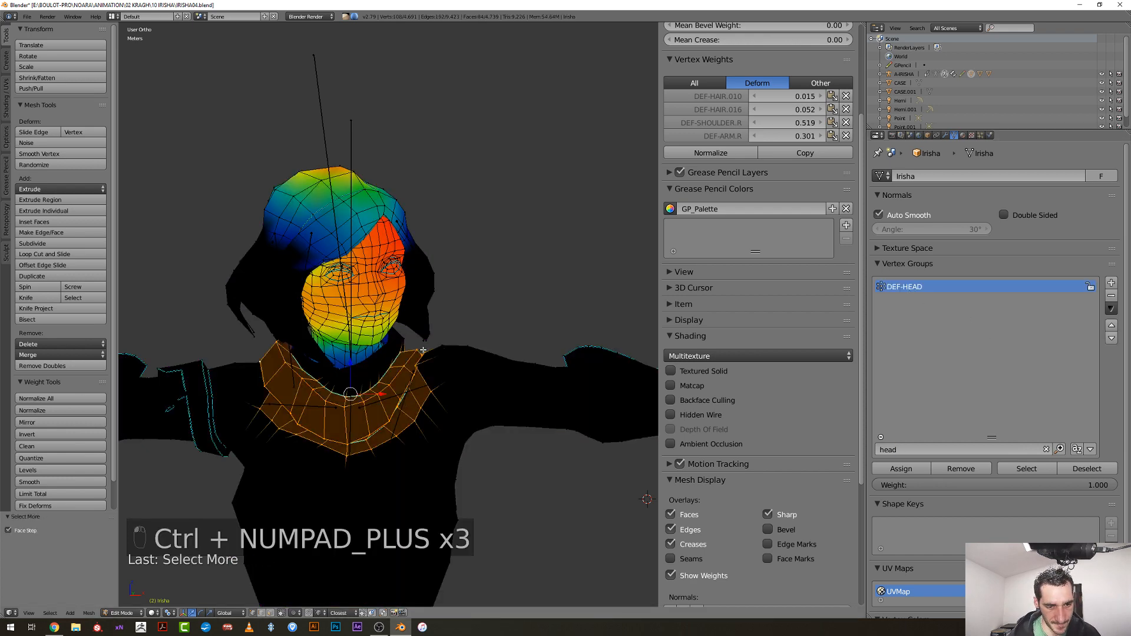
pyautogui.moveTo(423, 350); pyautogui.dragTo(359, 352, button='middle')
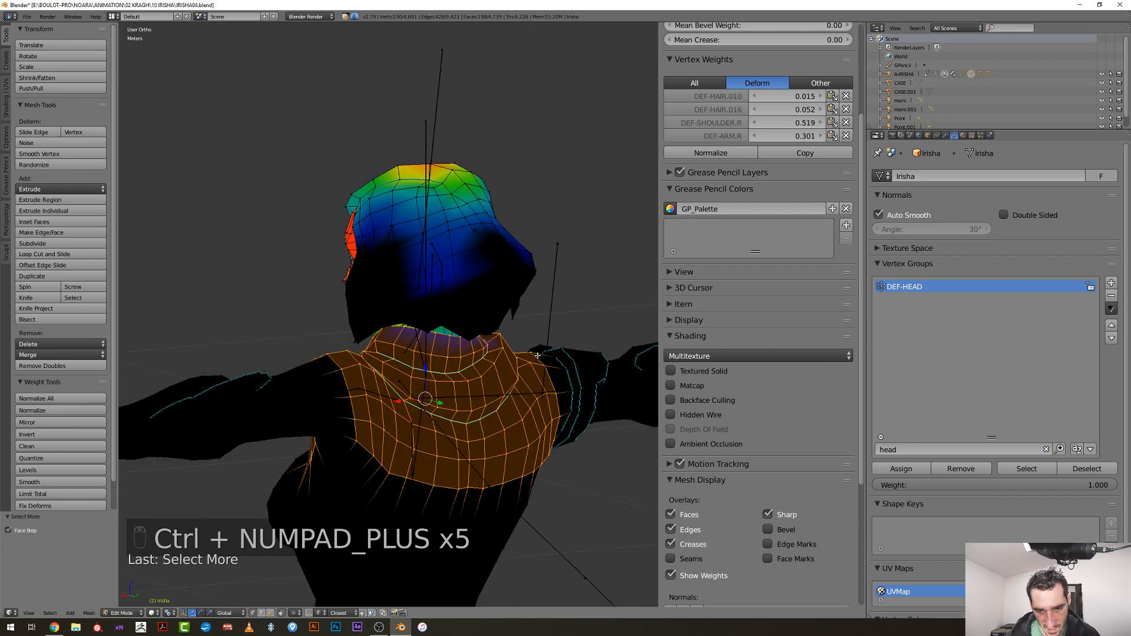
pyautogui.click(961, 469)
pyautogui.moveTo(451, 399)
pyautogui.mouseDown(button='middle')
pyautogui.moveTo(510, 397)
pyautogui.moveTo(472, 398)
pyautogui.mouseUp(button='middle')
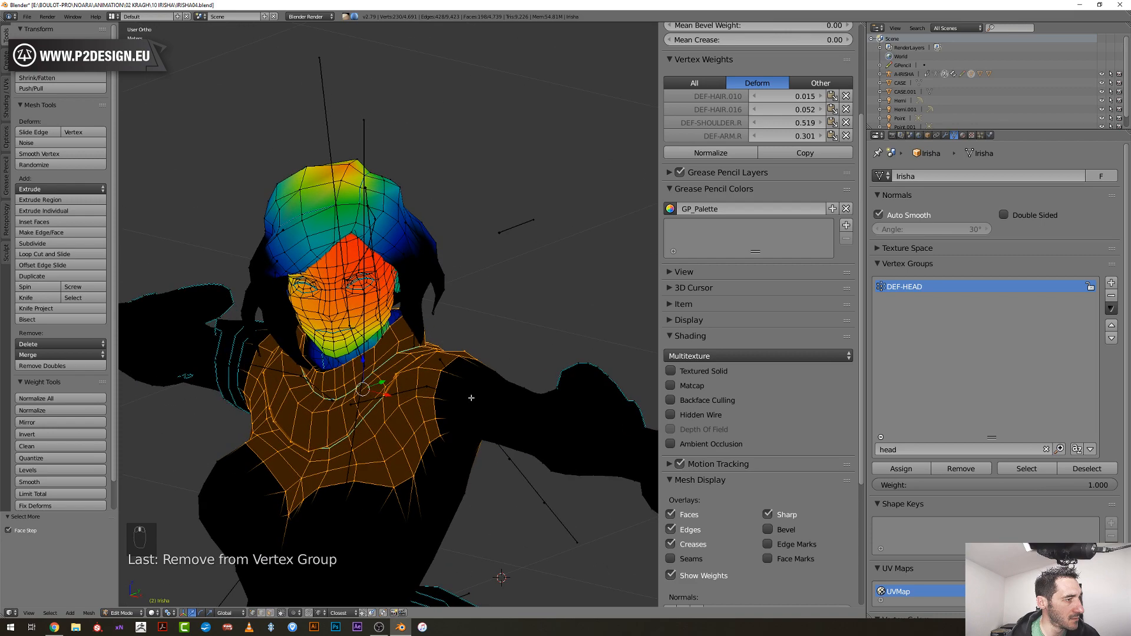
# Return to Weight Paint mode and tilt CTRL-HEAD sideways by 21.7° to check the collar
pyautogui.press('Tab')
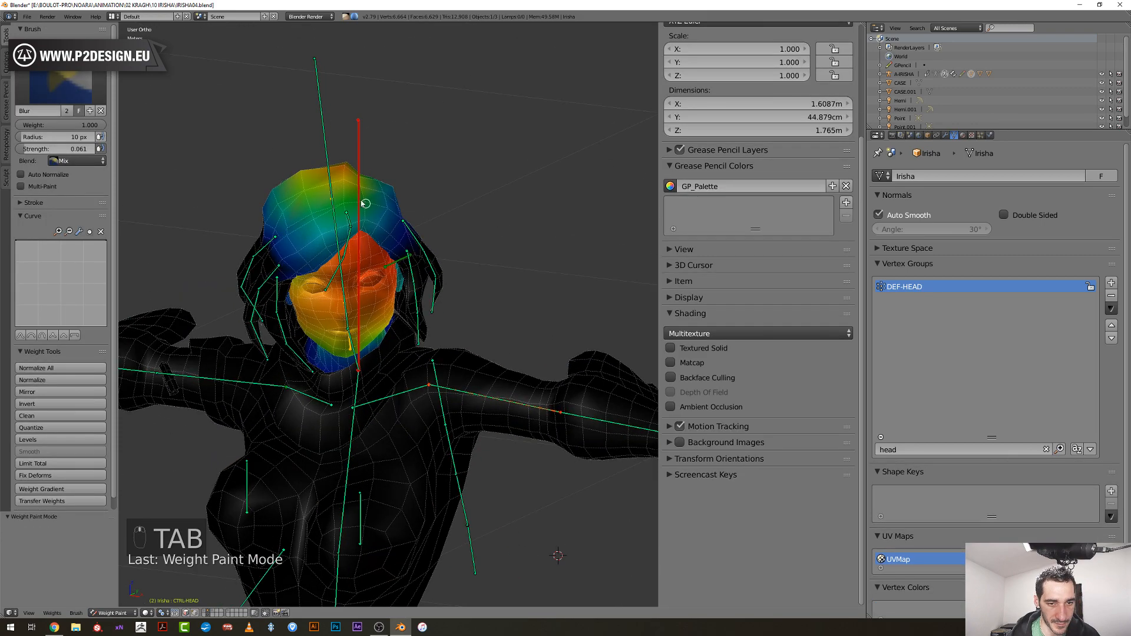
pyautogui.press('r')
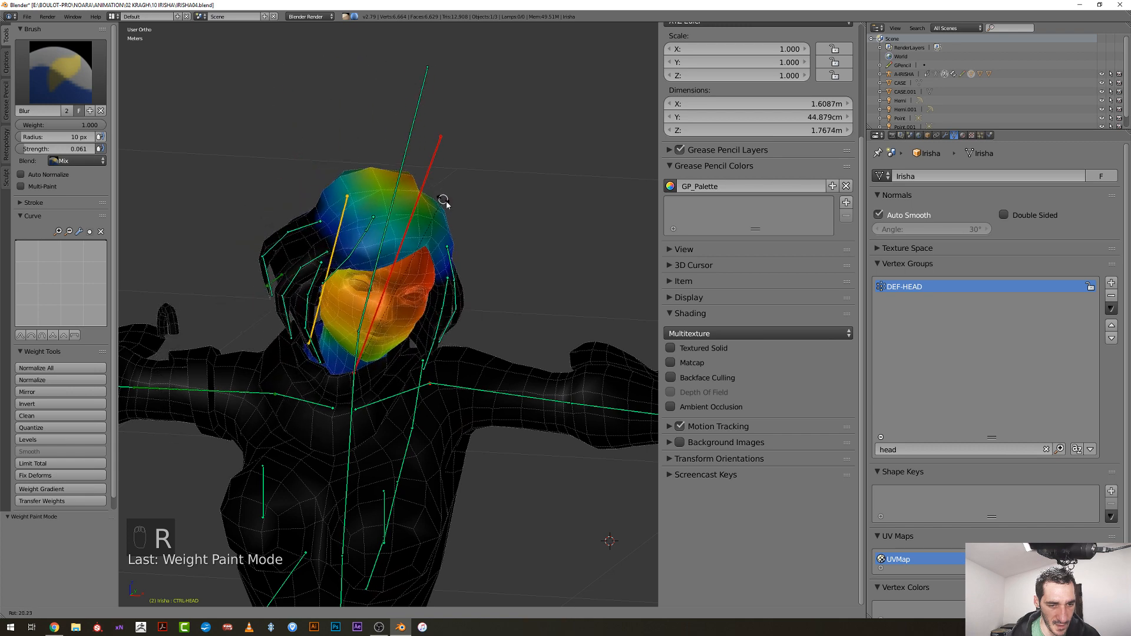
pyautogui.click(442, 208)
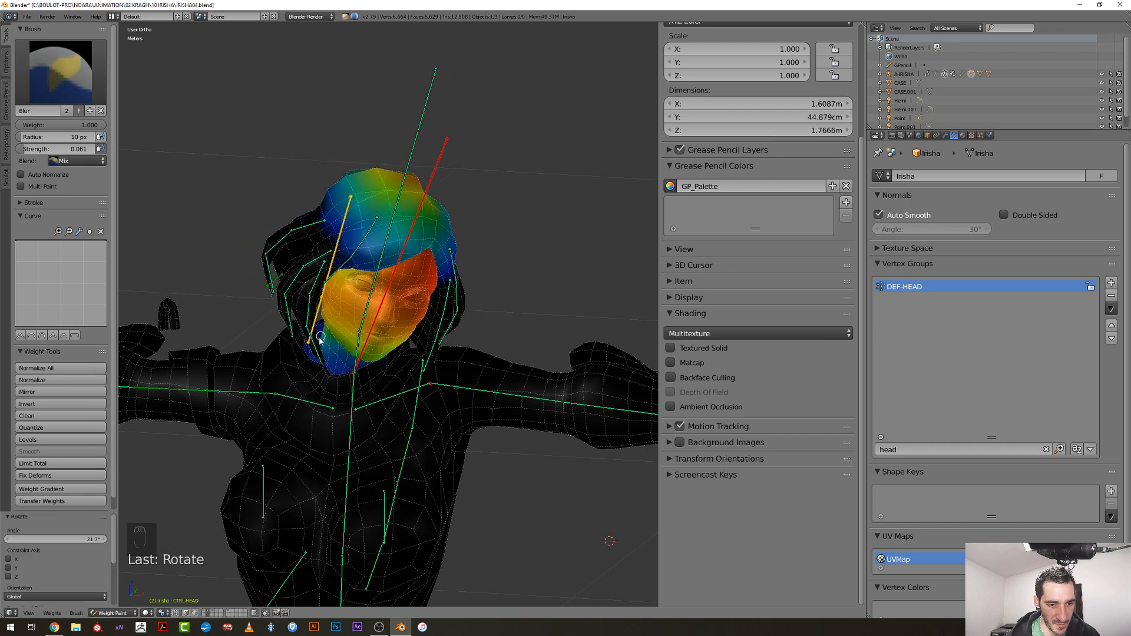
# Activate the hair bones beside the character's right cheek one by one and check how their weights spread
pyautogui.keyDown('ctrl'); pyautogui.rightClick(315, 350); pyautogui.keyUp('ctrl')
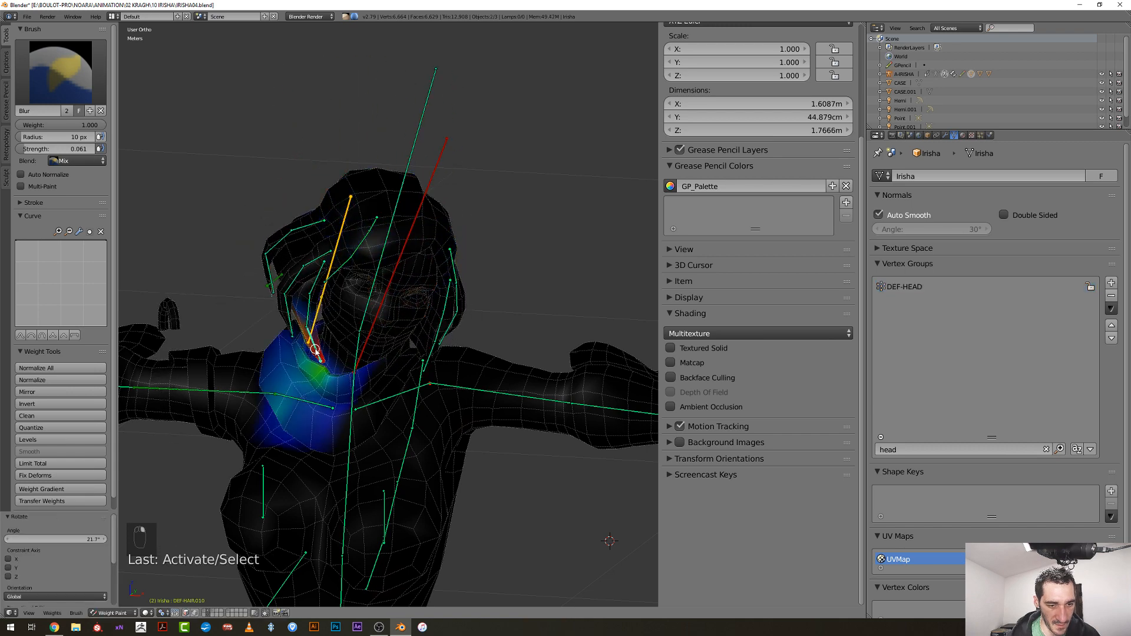
pyautogui.keyDown('ctrl'); pyautogui.rightClick(311, 301); pyautogui.keyUp('ctrl')
pyautogui.keyDown('ctrl'); pyautogui.rightClick(316, 279); pyautogui.keyUp('ctrl')
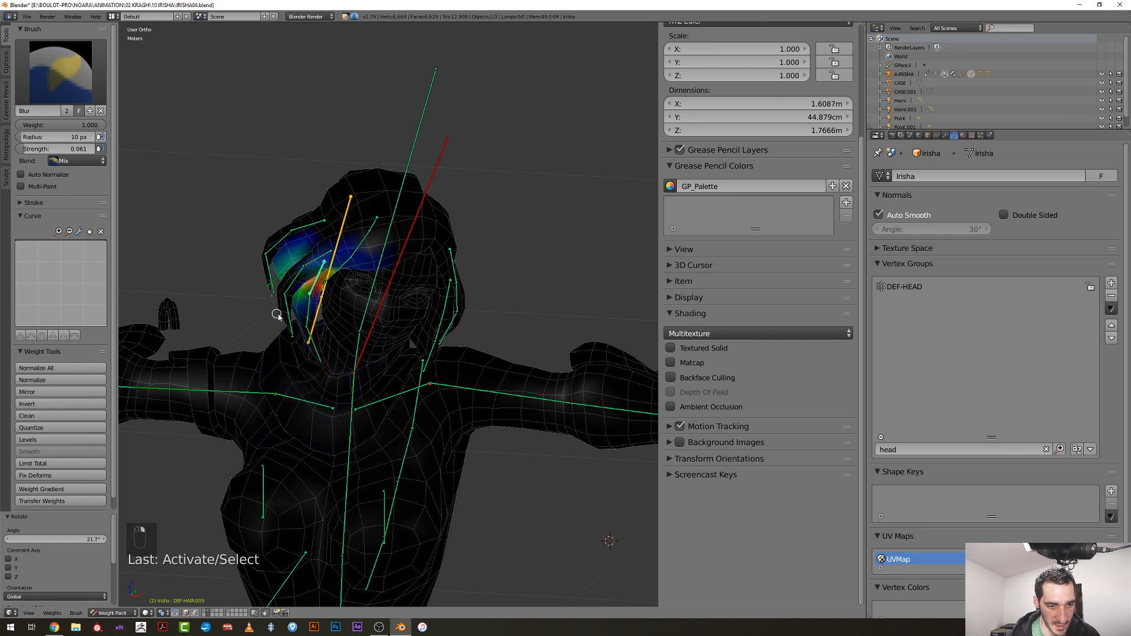
pyautogui.keyDown('ctrl'); pyautogui.rightClick(294, 282); pyautogui.keyUp('ctrl')
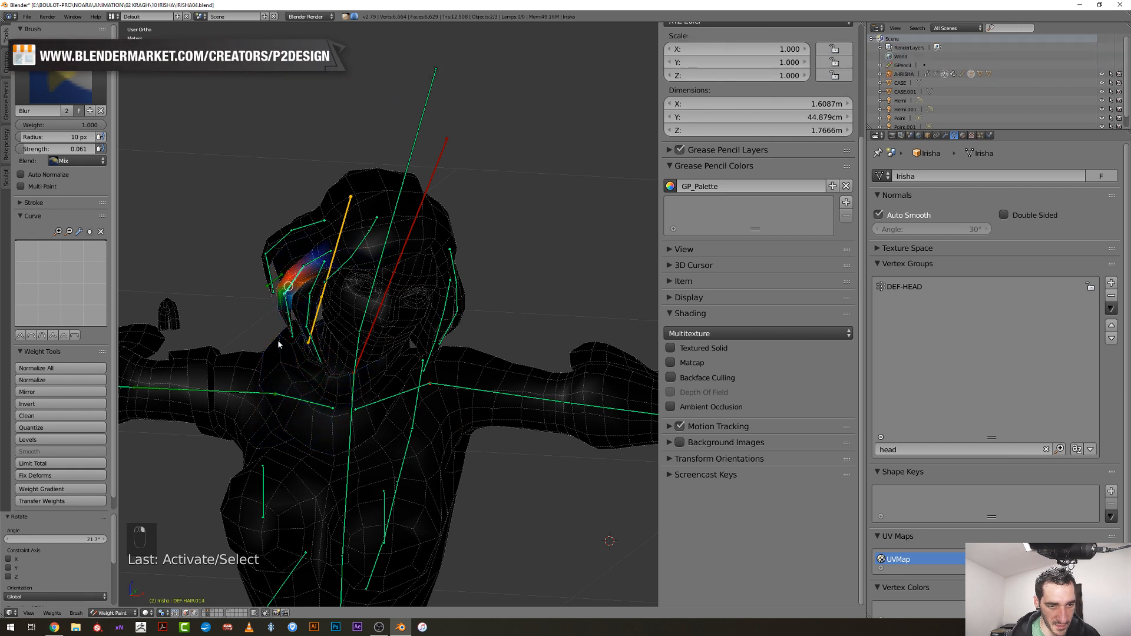
# Return to Edit Mode, filter the vertex groups by "hair" and remove the selected torso vertices from DEF-HAIR.002
pyautogui.press('Tab')
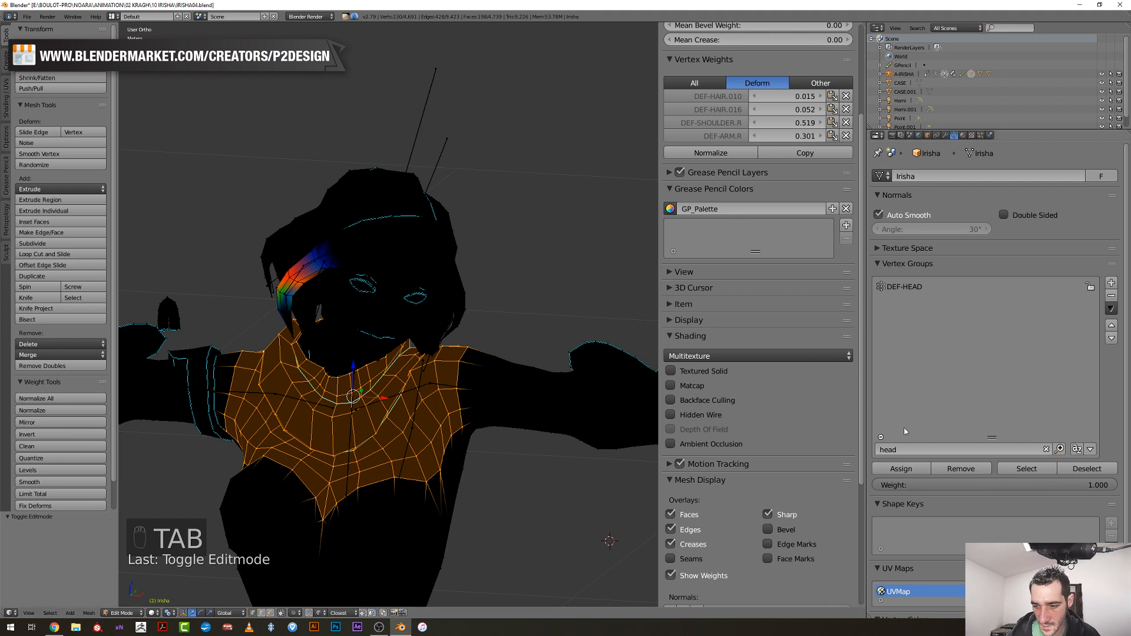
pyautogui.write('hair')
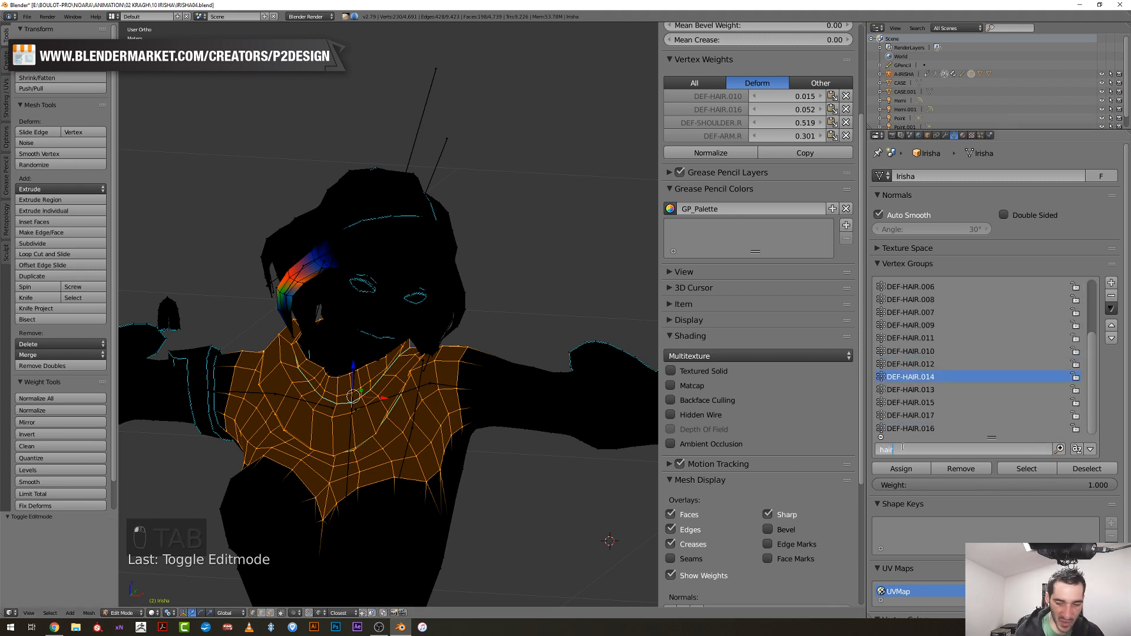
pyautogui.press('Return')
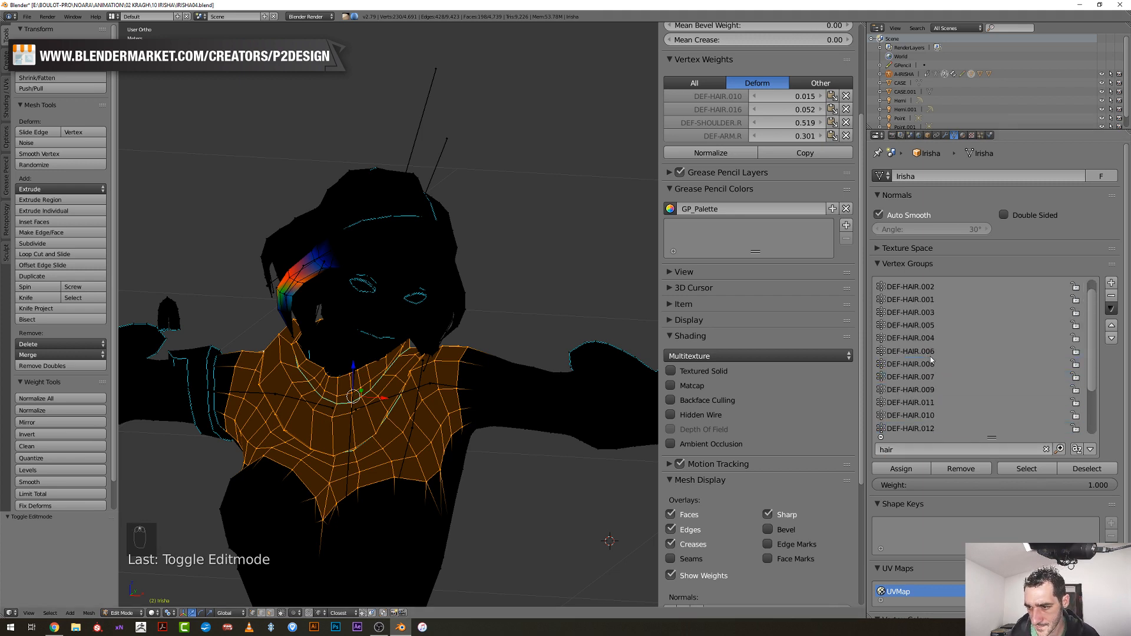
pyautogui.click(924, 300)
pyautogui.moveTo(511, 368); pyautogui.dragTo(530, 407, button='middle')
pyautogui.click(961, 469)
pyautogui.moveTo(424, 359); pyautogui.dragTo(461, 379, button='middle')
# Remove the selected torso vertices from each hair group from DEF-HAIR.001 down the list to DEF-HAIR.010
pyautogui.press('Down')
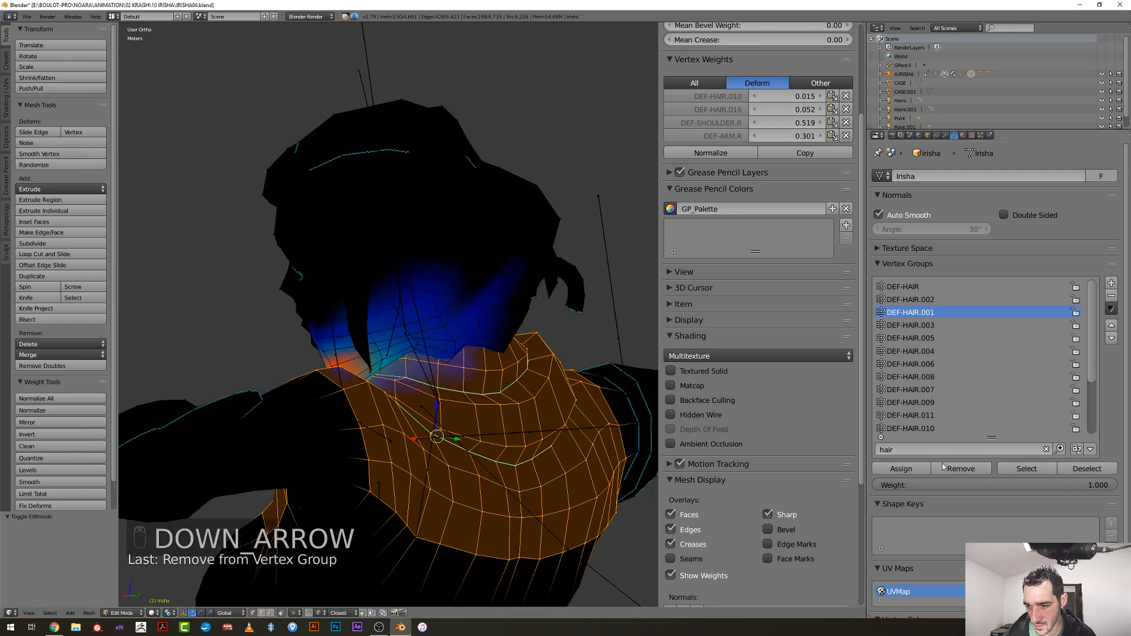
pyautogui.press('Down')
pyautogui.press('Down')
pyautogui.press('Down')
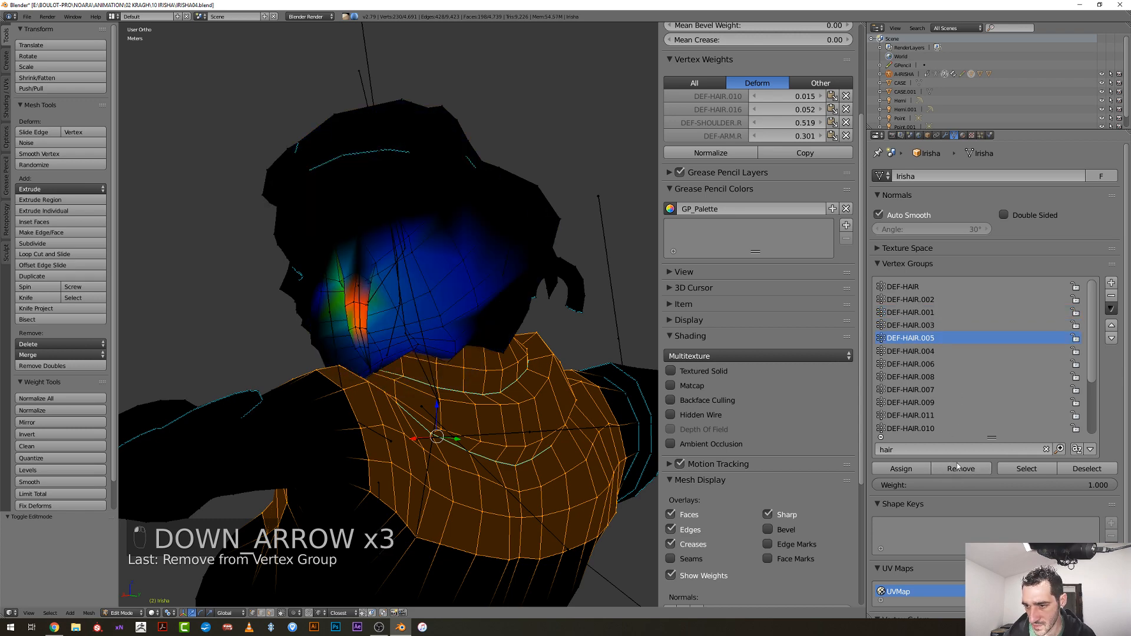
pyautogui.press('Down')
pyautogui.press('Down')
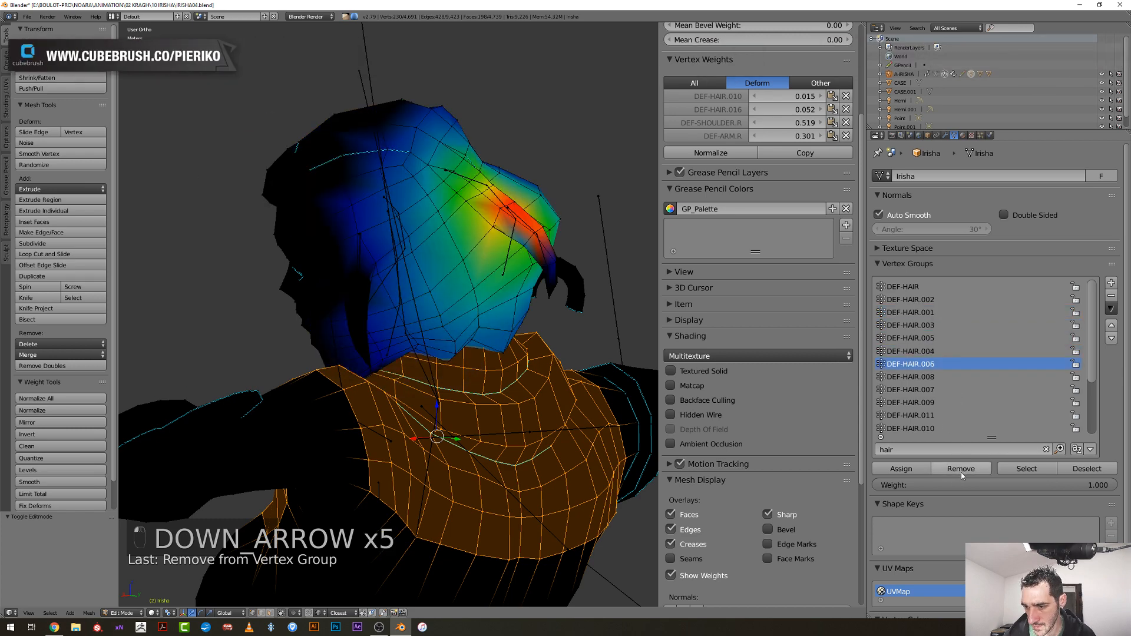
pyautogui.press('Down')
pyautogui.press('Down')
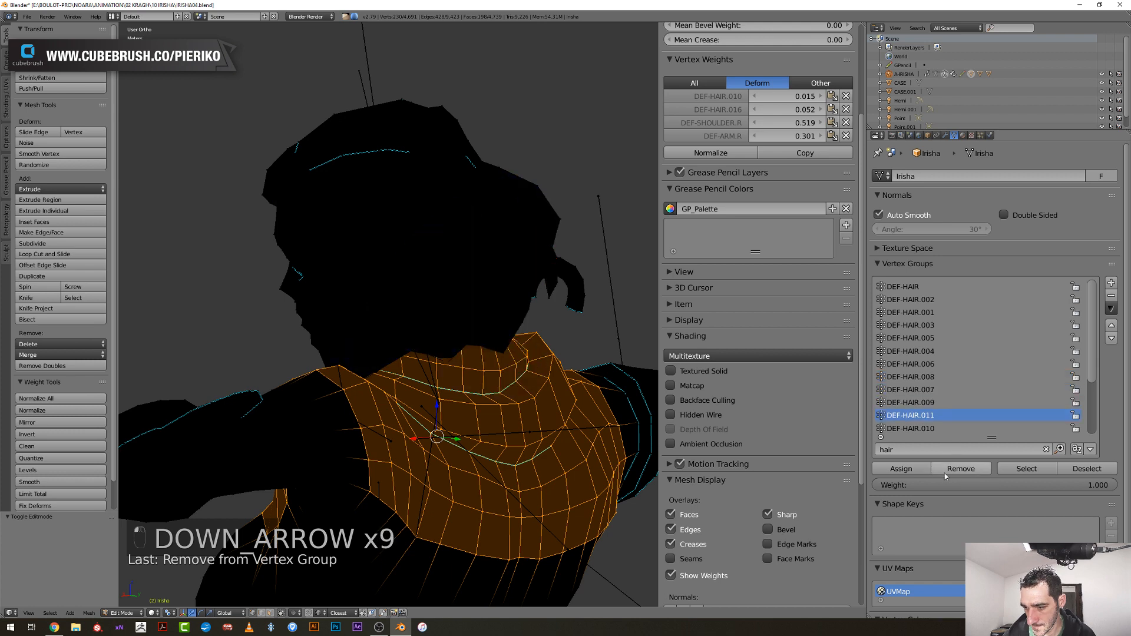
pyautogui.press('Down')
pyautogui.click(955, 468)
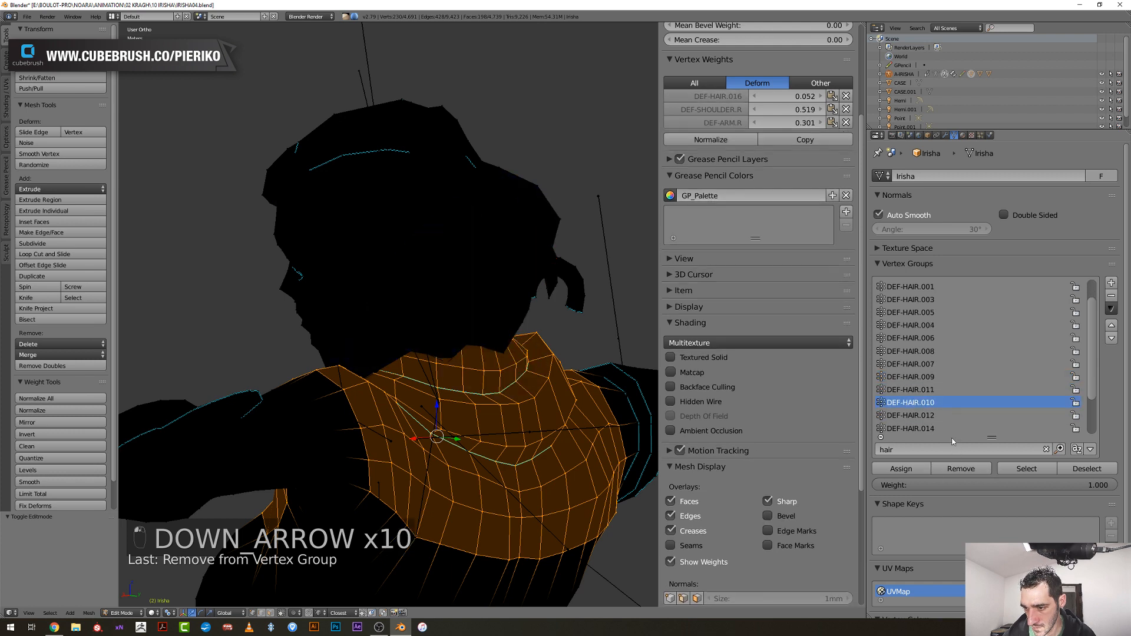
# Remove the selected torso vertices from the remaining hair groups, from DEF-HAIR.012 down the list to DEF-HAIR.016
pyautogui.press('Down')
pyautogui.click(955, 469)
pyautogui.press('Down')
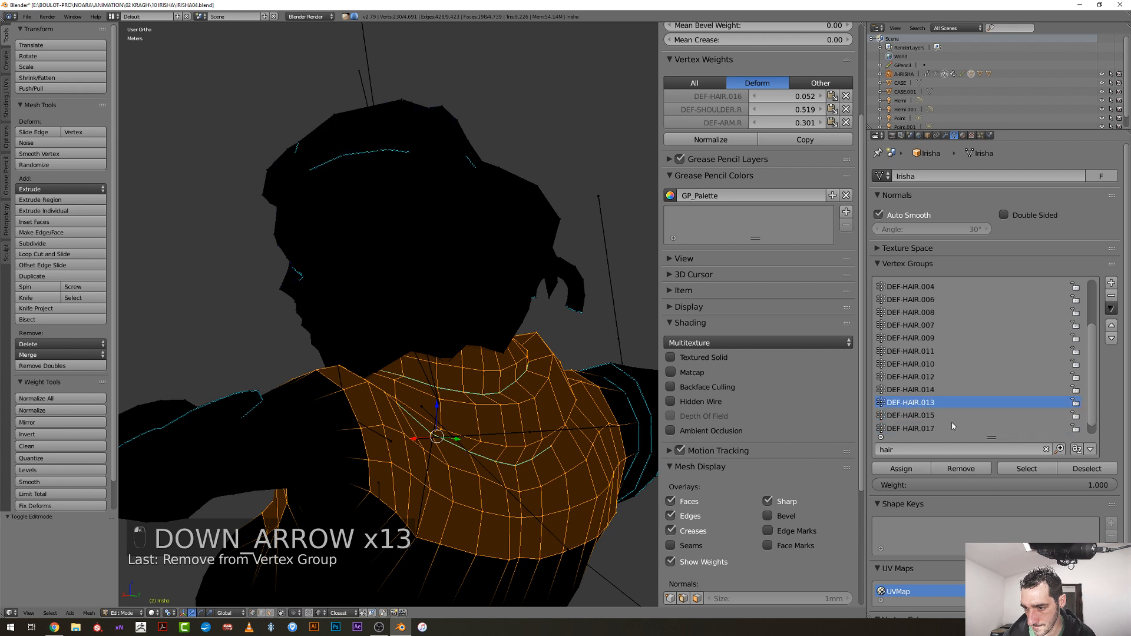
pyautogui.press('Down')
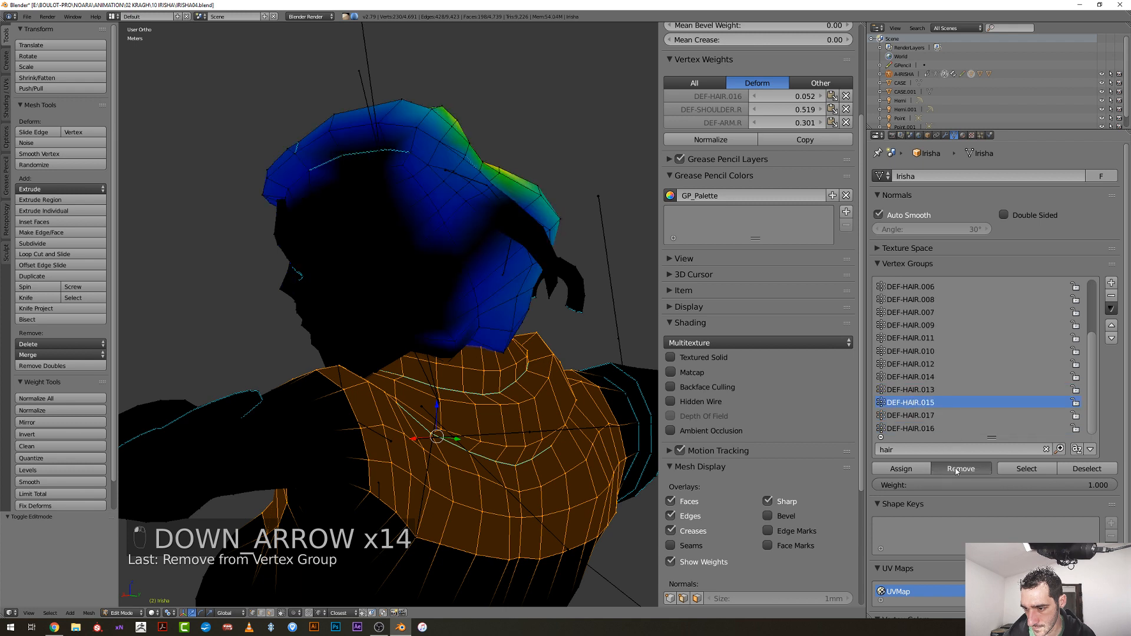
pyautogui.press('Down')
pyautogui.press('Down')
pyautogui.click(953, 468)
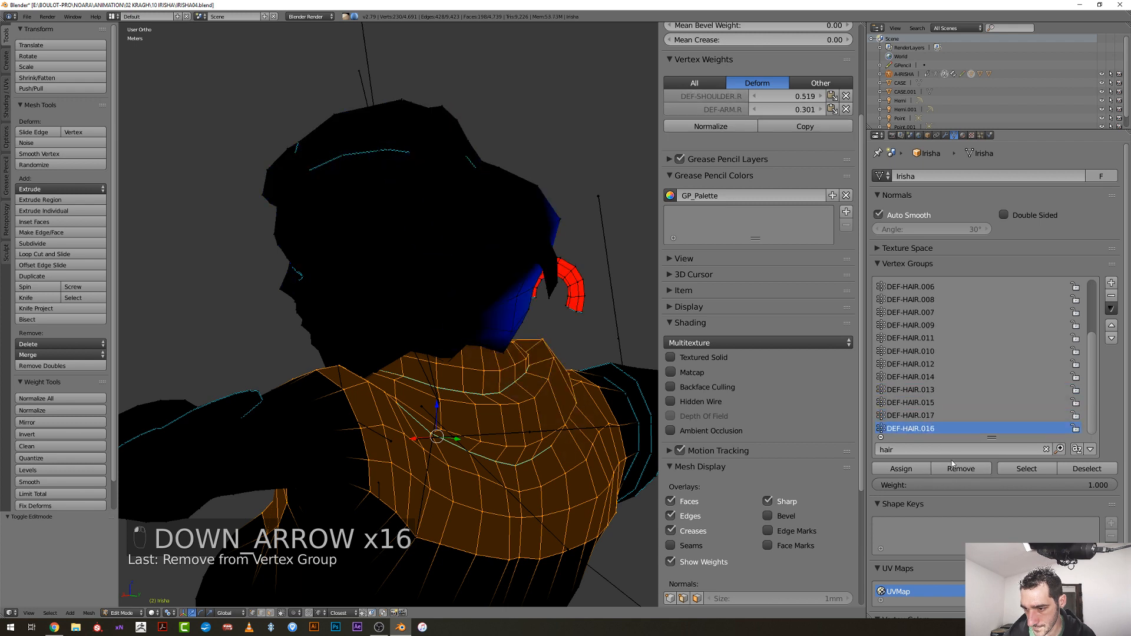
# Deselect all vertices and bring the front of the character with its shoulder ornament into view
pyautogui.scroll(-4, 507, 408)
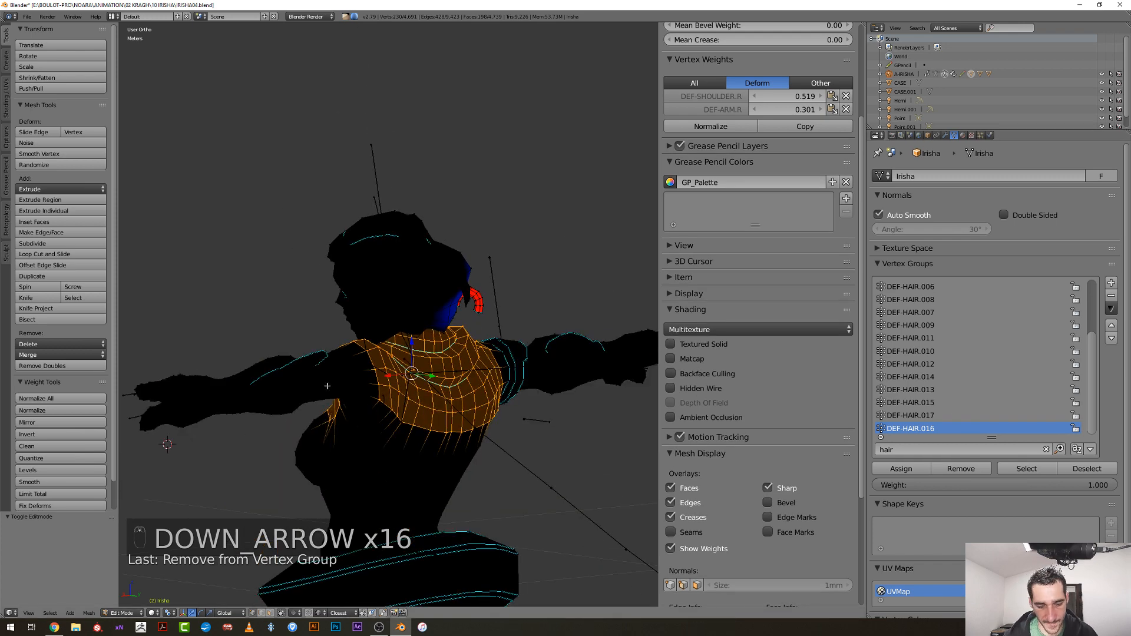
pyautogui.moveTo(327, 386); pyautogui.dragTo(268, 344, button='middle')
pyautogui.press('a')
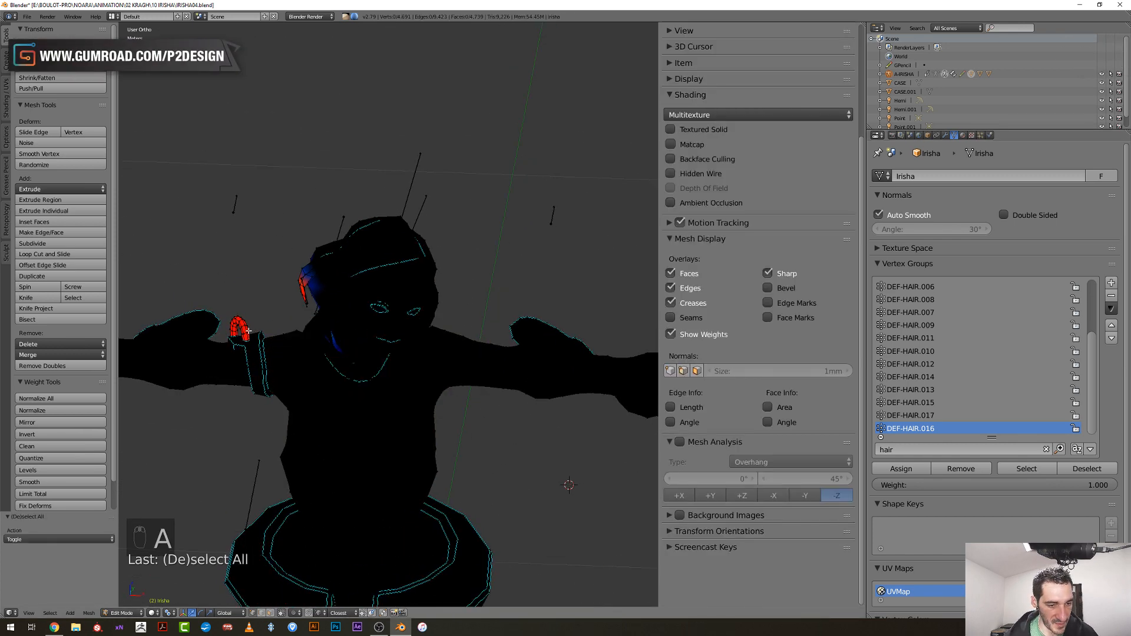
# Select the linked shoulder-ornament mesh, remove it from DEF-HAIR.016 and leave Edit Mode
pyautogui.press('l')
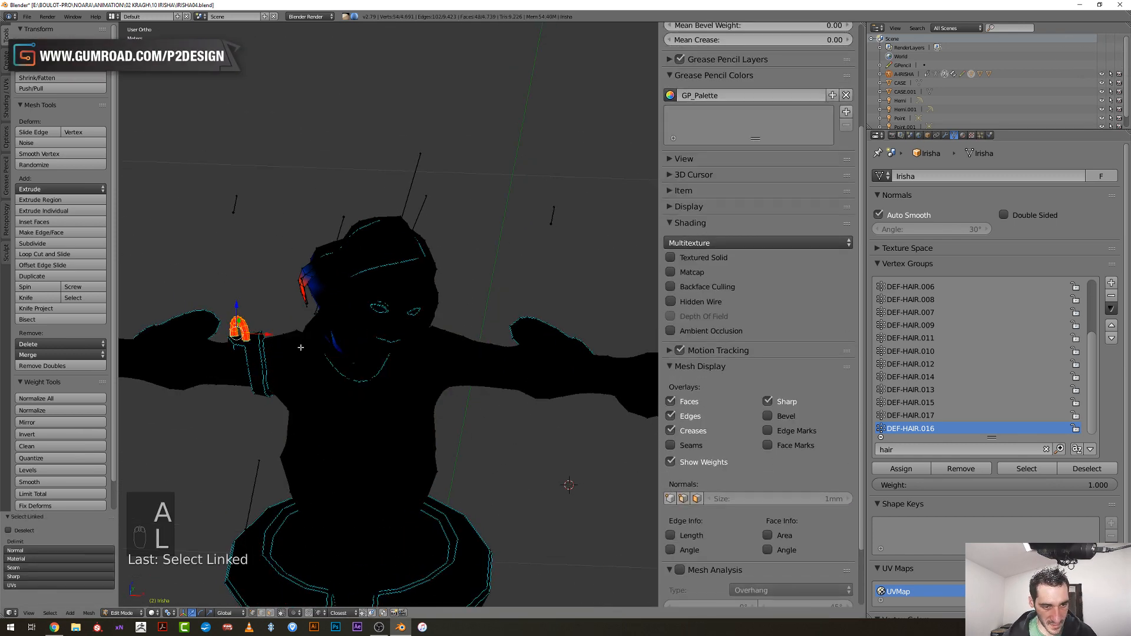
pyautogui.click(962, 469)
pyautogui.press('Tab')
pyautogui.press('z')
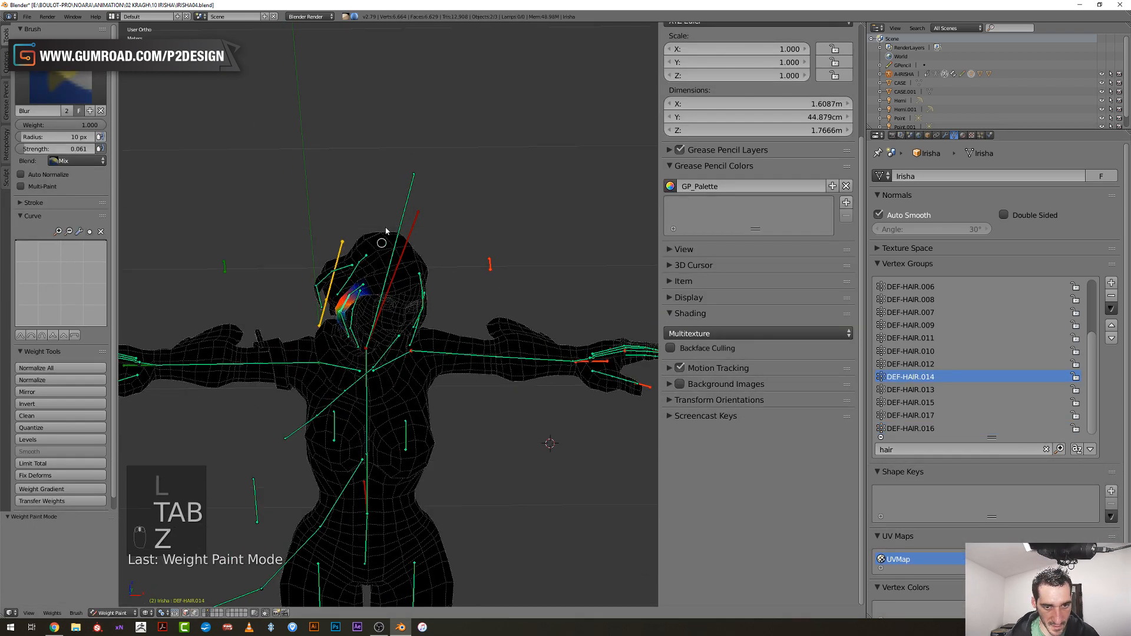
# Leave Weight Paint mode, display the textured character and select the CTRL-HEAD bone of the A-IRISHA armature in Pose Mode
pyautogui.rightClick(411, 202)
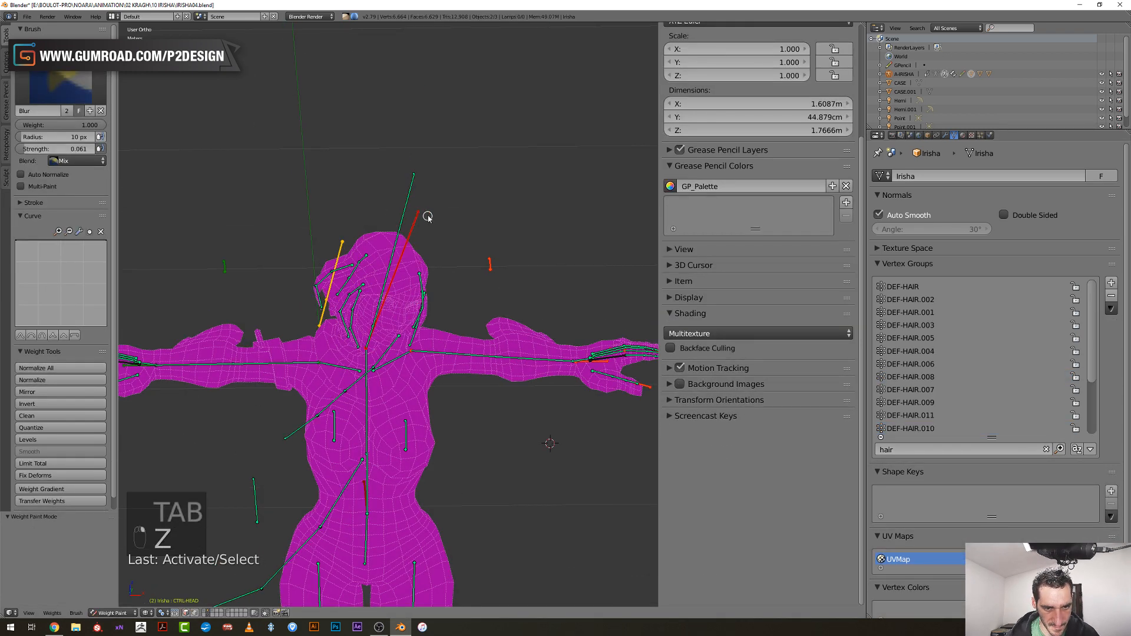
pyautogui.hotkey('ctrl', 'Tab')
pyautogui.hotkey('alt', 'z')
pyautogui.moveTo(435, 328); pyautogui.dragTo(451, 287, button='middle')
pyautogui.press('r')
pyautogui.rightClick(431, 256)
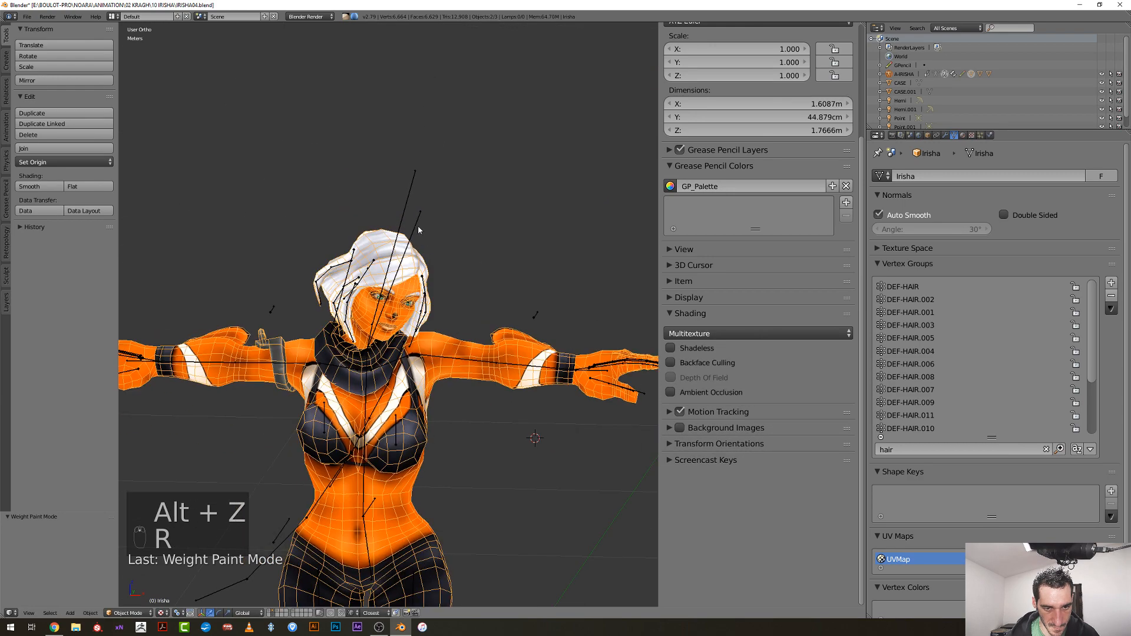
pyautogui.rightClick(419, 224)
pyautogui.press('r')
pyautogui.rightClick(386, 212)
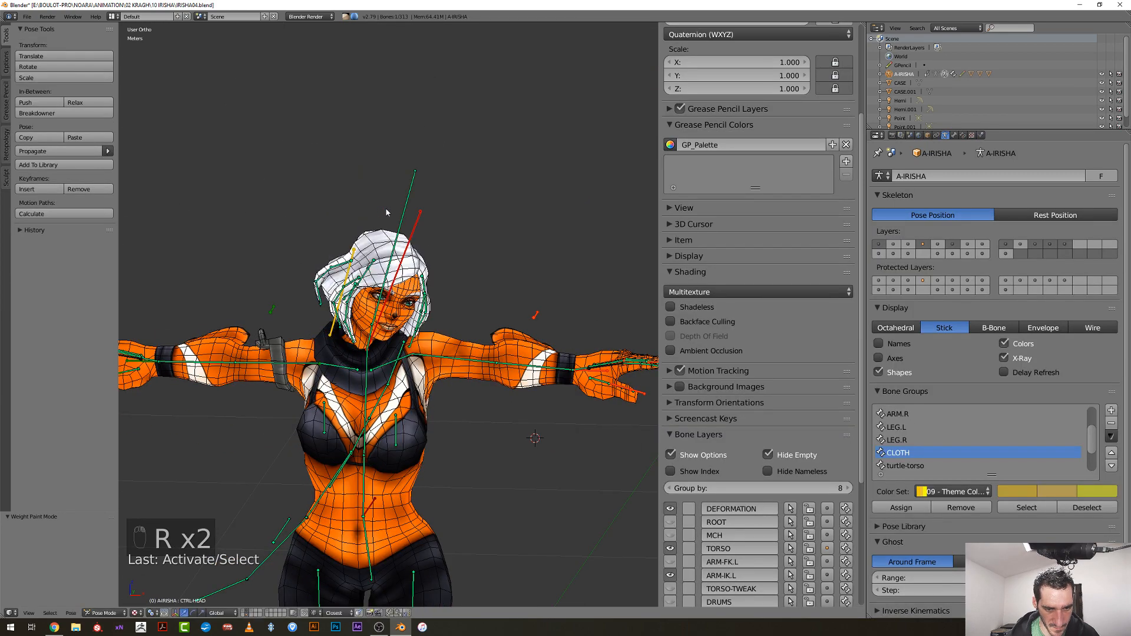
# Rotate the head control bone freely and around the global Z axis to test the head and neck deformation
pyautogui.press('r')
pyautogui.press('z')
pyautogui.click(479, 218)
pyautogui.press('r')
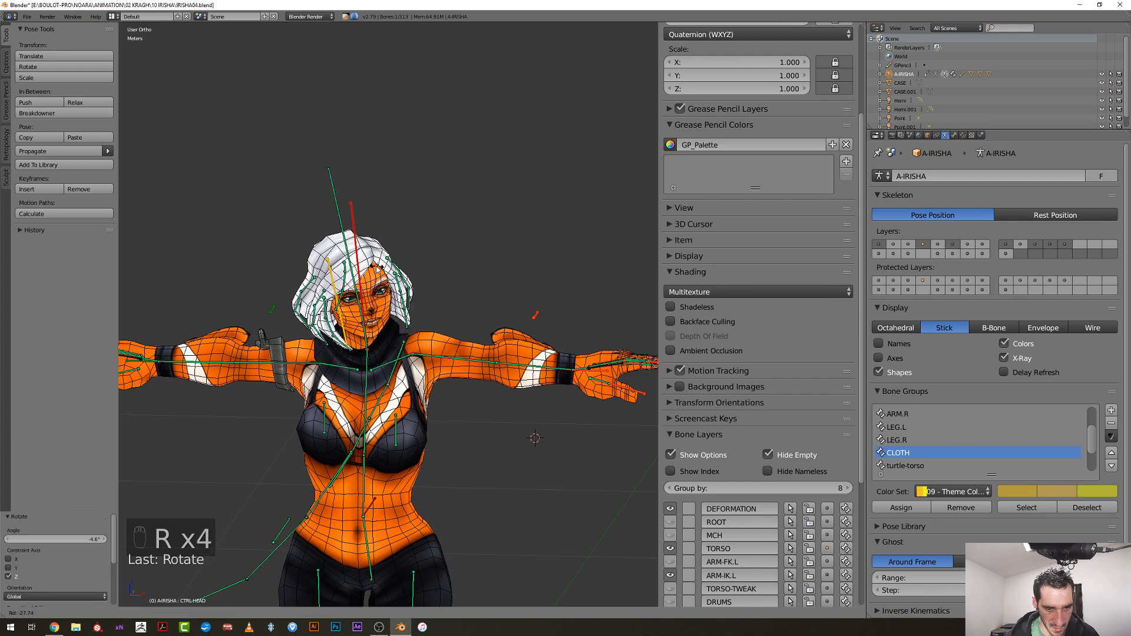
pyautogui.click(455, 266)
pyautogui.press('r')
pyautogui.press('z')
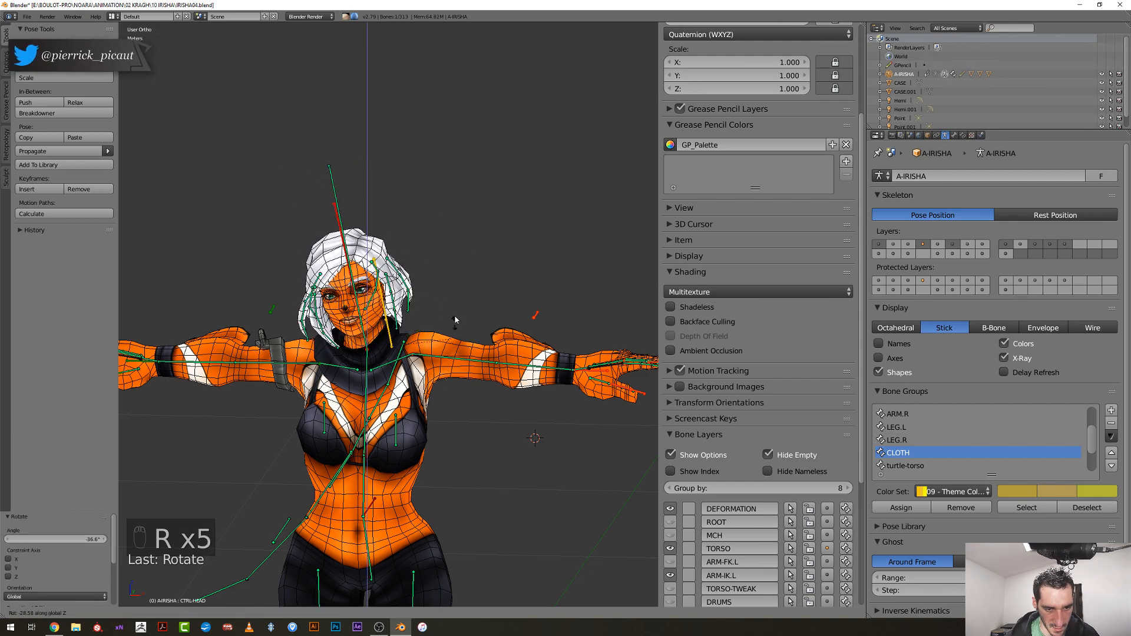
pyautogui.click(448, 354)
# Turn the head control bone again around global Z and examine the scarf around the neck up close
pyautogui.scroll(5, 465, 354)
pyautogui.moveTo(474, 358); pyautogui.dragTo(475, 332, button='middle')
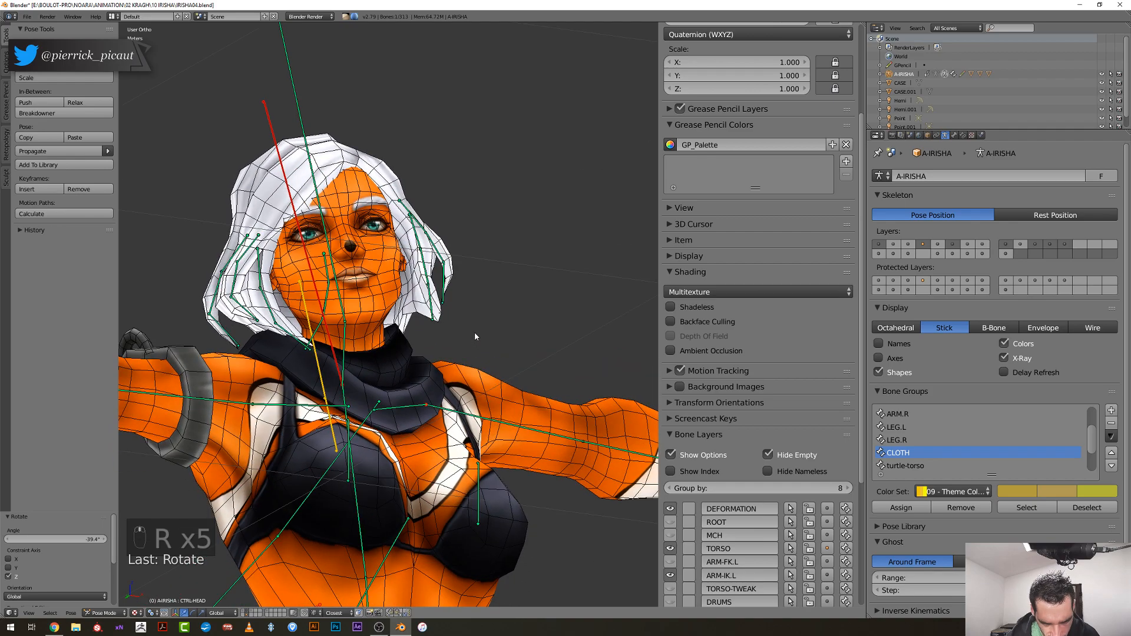
pyautogui.press('r')
pyautogui.press('z')
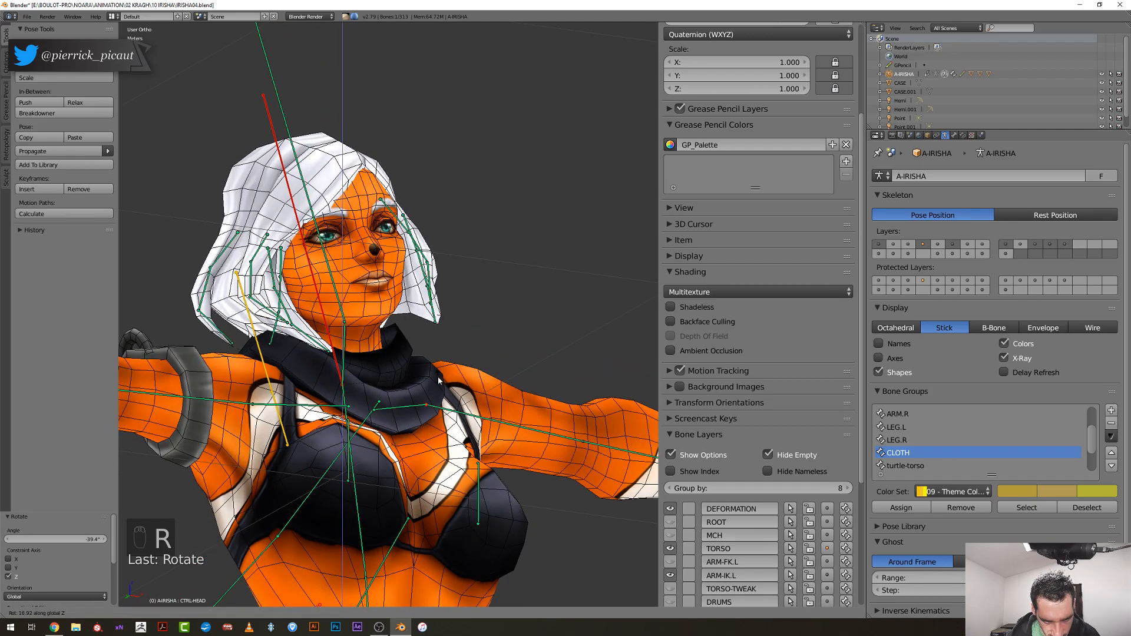
pyautogui.click(448, 305)
pyautogui.scroll(4, 442, 353)
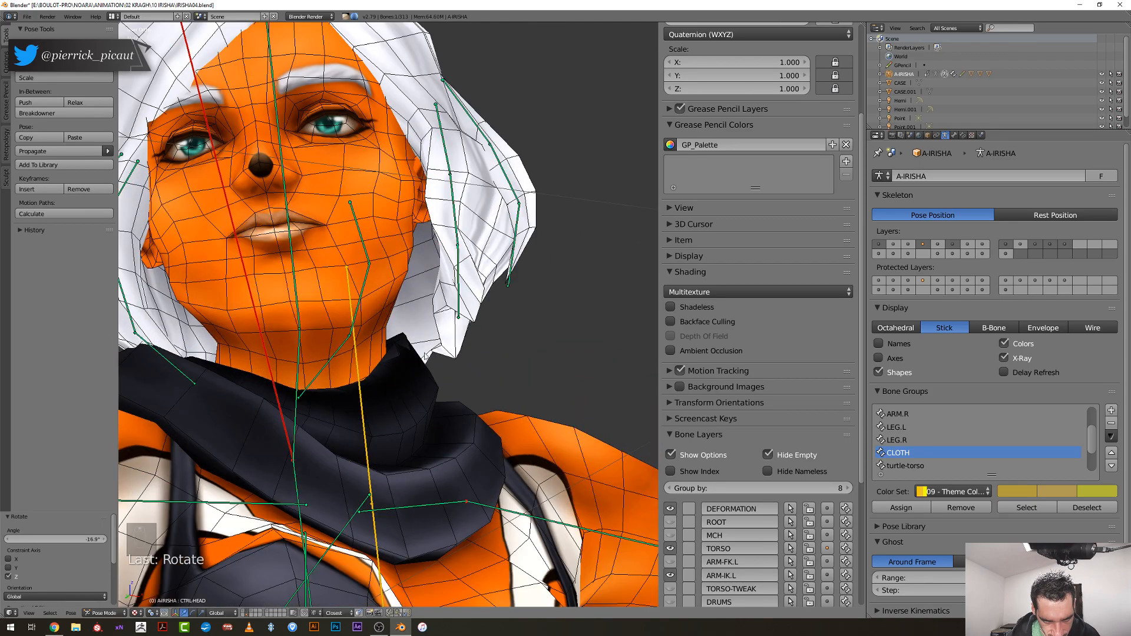
# Enter Edit Mode on the Irisha mesh and select the scarf's upper edge loop with untextured shading
pyautogui.rightClick(431, 390)
pyautogui.press('Tab')
pyautogui.keyDown('alt'); pyautogui.rightClick(422, 385); pyautogui.keyUp('alt')
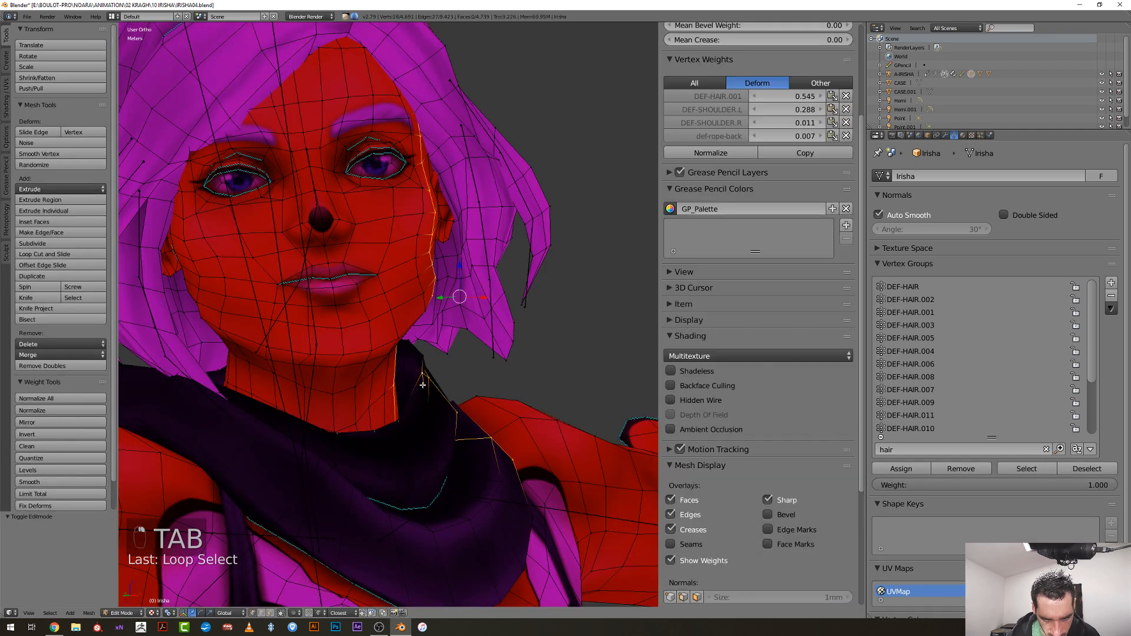
pyautogui.hotkey('alt', 'z')
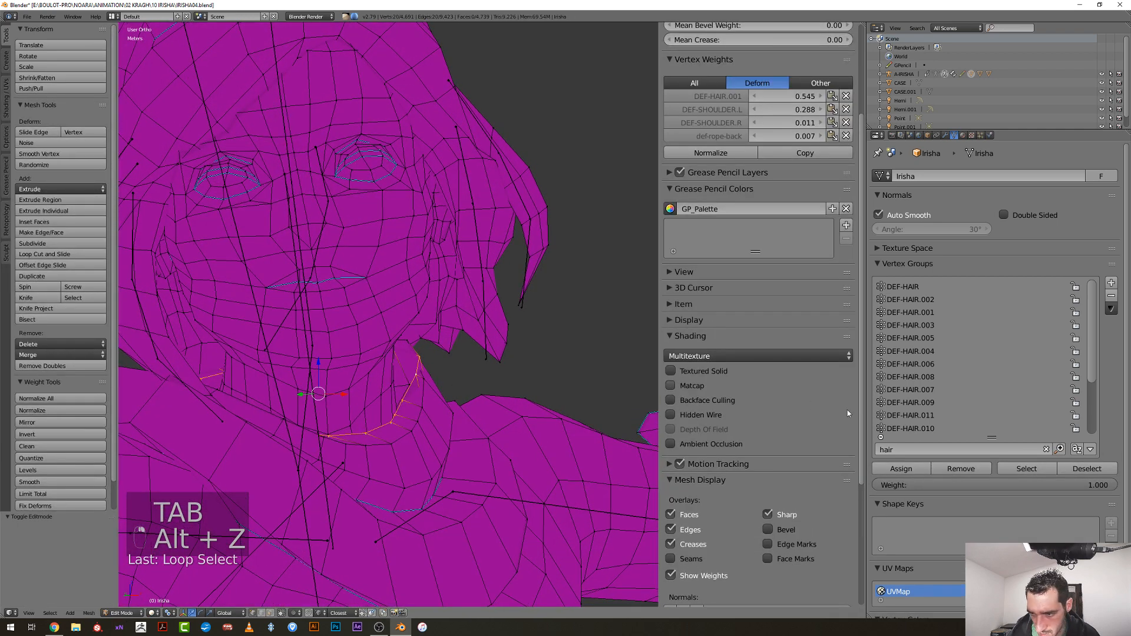
# Filter the vertex groups by "head", grow the scarf selection twice and remove it from DEF-HEAD
pyautogui.click(908, 441)
pyautogui.write('head')
pyautogui.click(904, 287)
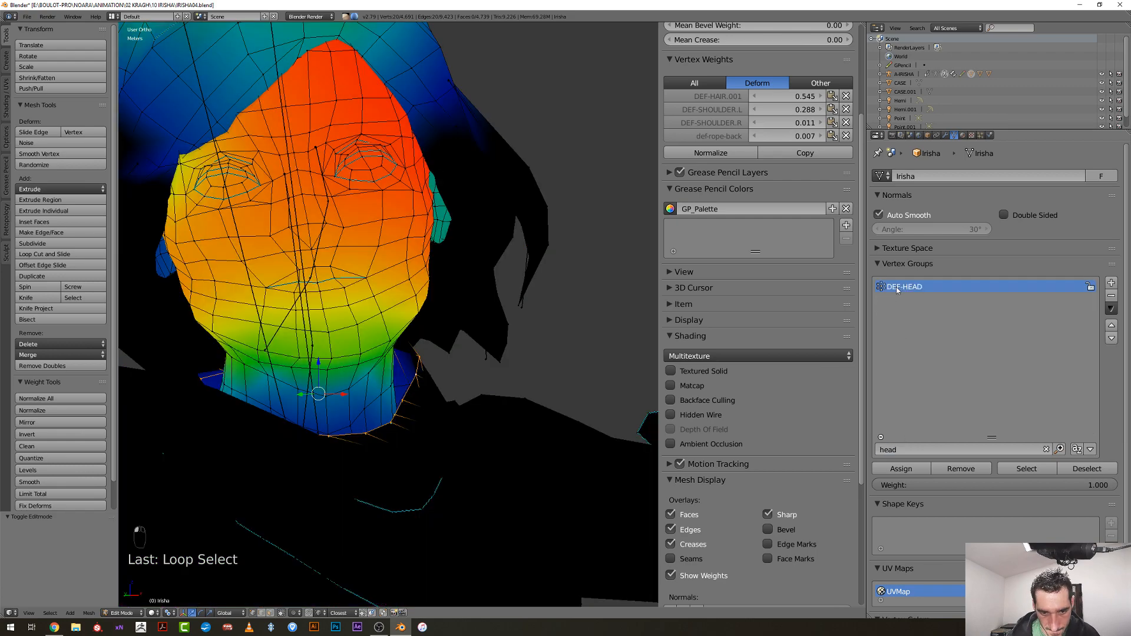
pyautogui.moveTo(460, 378); pyautogui.dragTo(341, 430, button='middle')
pyautogui.press('ctrl+KP_Add')
pyautogui.press('ctrl+KP_Add')
pyautogui.click(948, 468)
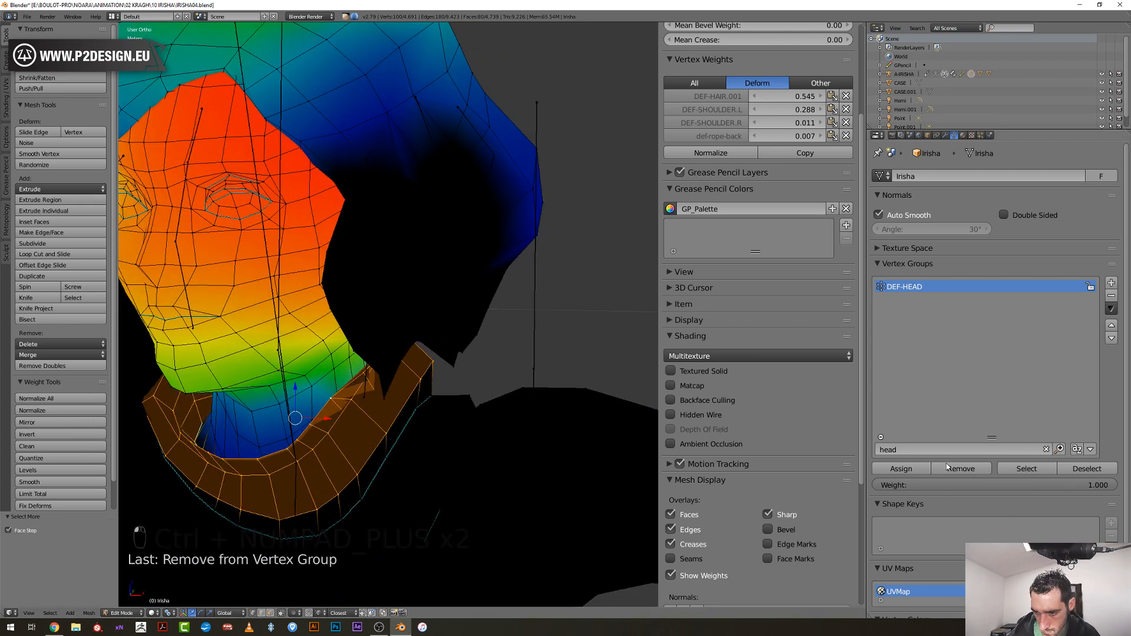
# Filter the vertex groups by "neck", display the DEF-NECK weights and inspect the deform weights of a vertex on the scarf's edge
pyautogui.write('neck')
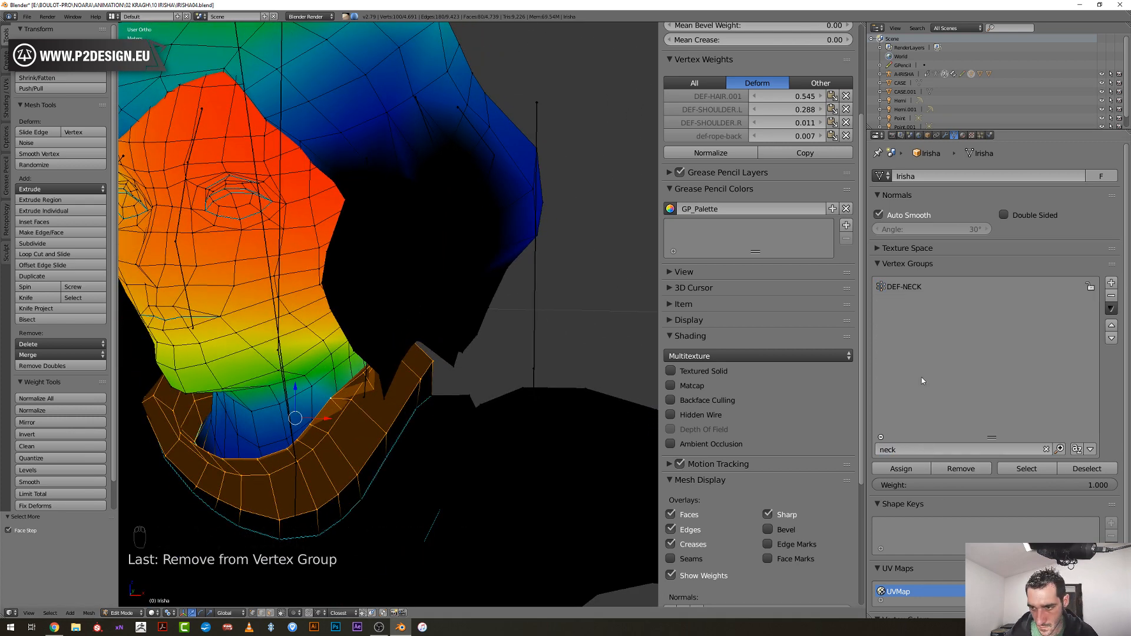
pyautogui.click(919, 286)
pyautogui.moveTo(413, 360)
pyautogui.mouseDown(button='middle')
pyautogui.moveTo(460, 356)
pyautogui.moveTo(430, 368)
pyautogui.mouseUp(button='middle')
pyautogui.press('Tab')
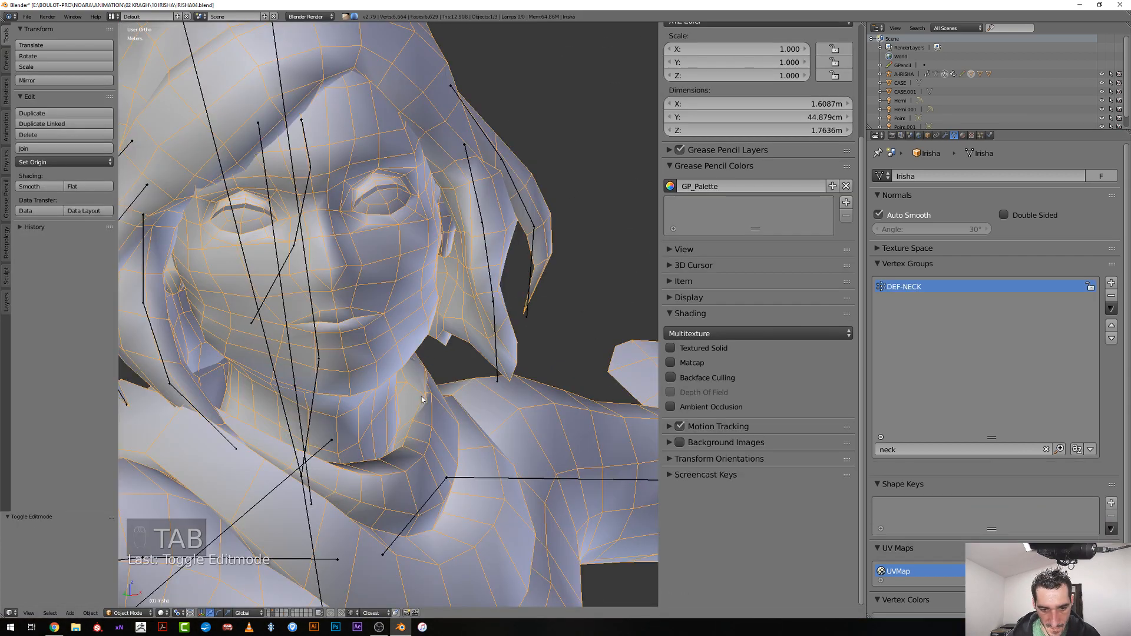
pyautogui.rightClick(419, 408)
pyautogui.press('Tab')
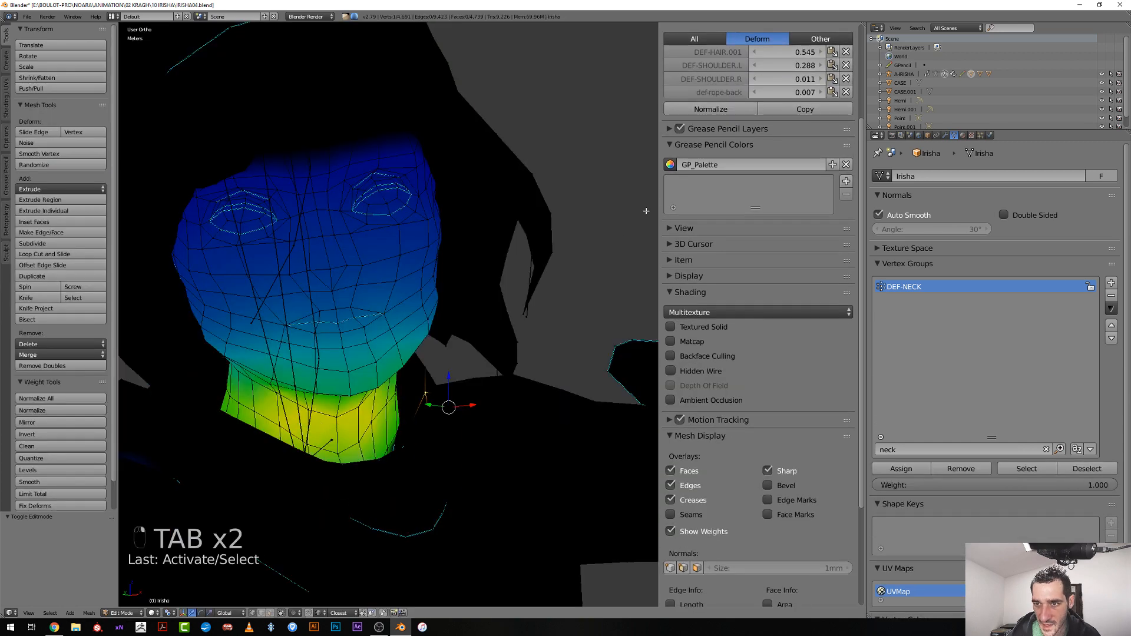
pyautogui.scroll(3, 722, 129)
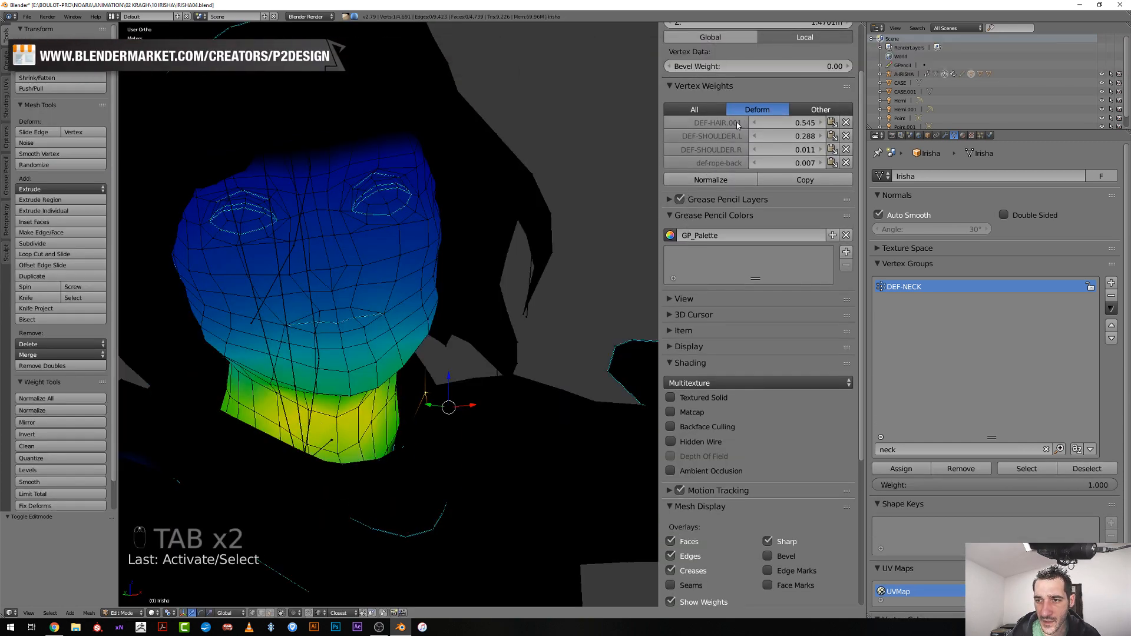
# Select the scarf's upper edge loop and grow the selection three times
pyautogui.keyDown('alt'); pyautogui.rightClick(423, 399); pyautogui.keyUp('alt')
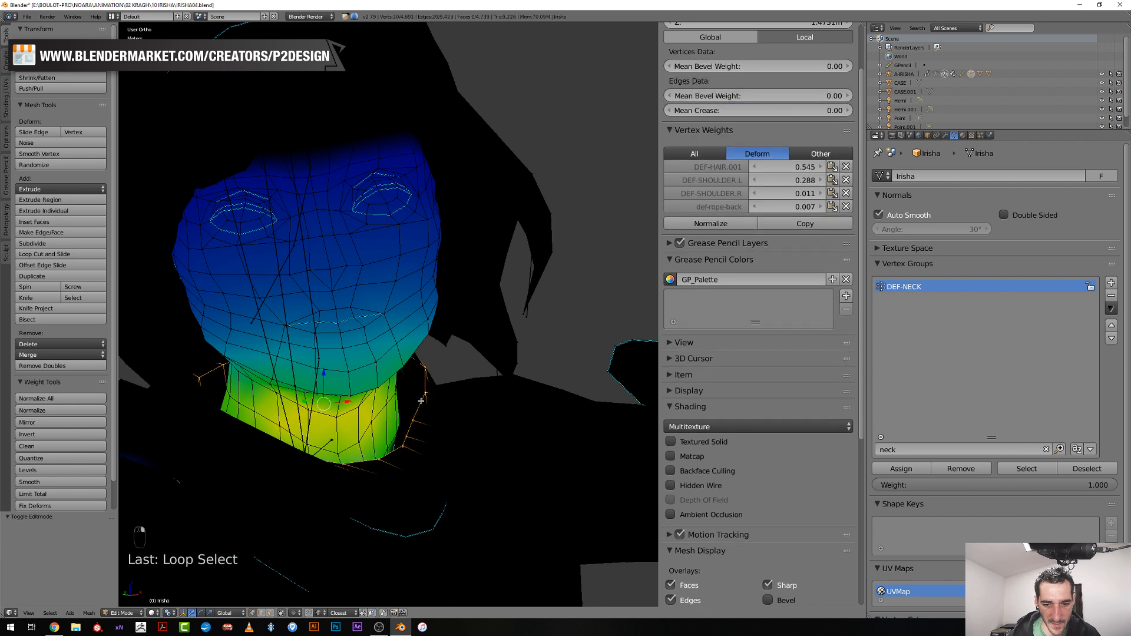
pyautogui.press('ctrl+KP_Add')
pyautogui.press('ctrl+KP_Add')
pyautogui.press('ctrl+KP_Add')
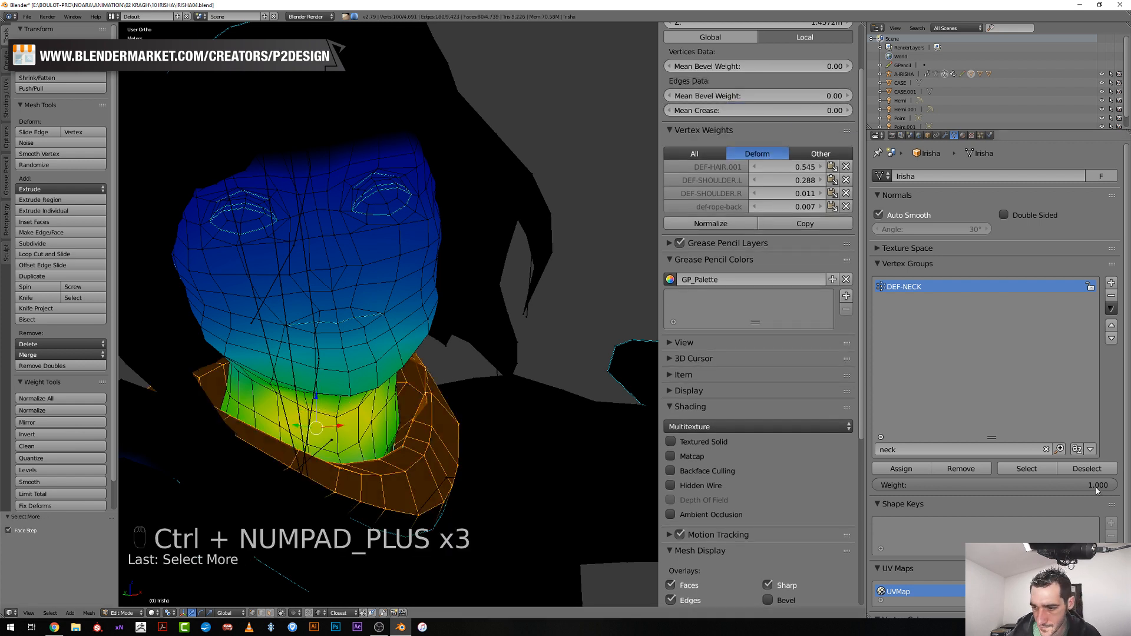
# Filter the vertex groups by "hai" and remove the selected scarf vertices from DEF-HAIR.001
pyautogui.write('hai')
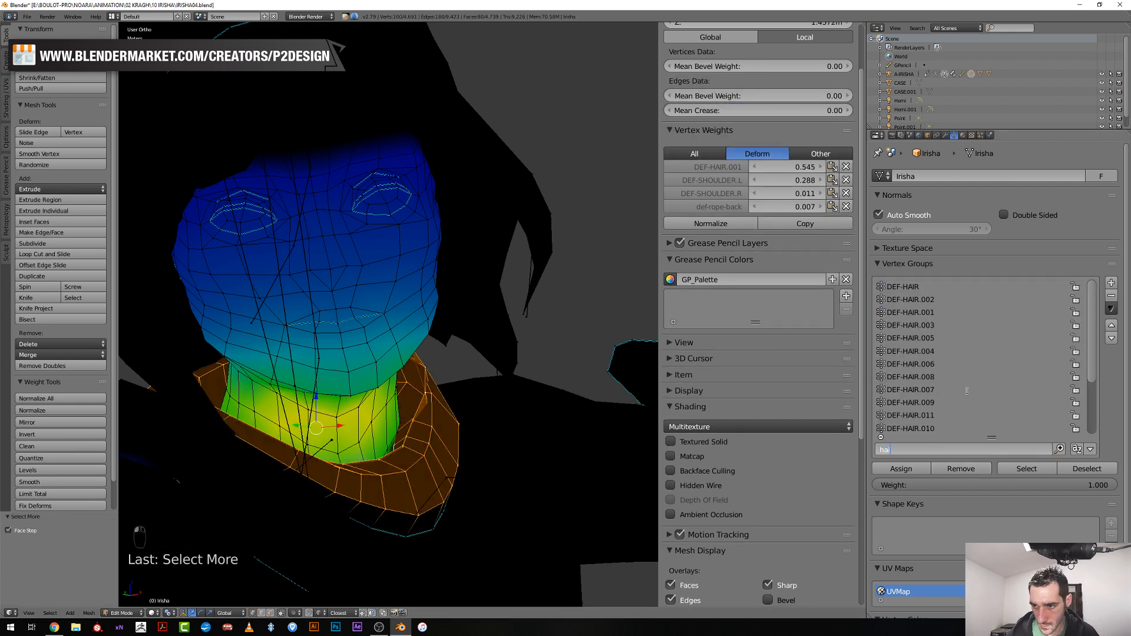
pyautogui.press('Return')
pyautogui.click(923, 300)
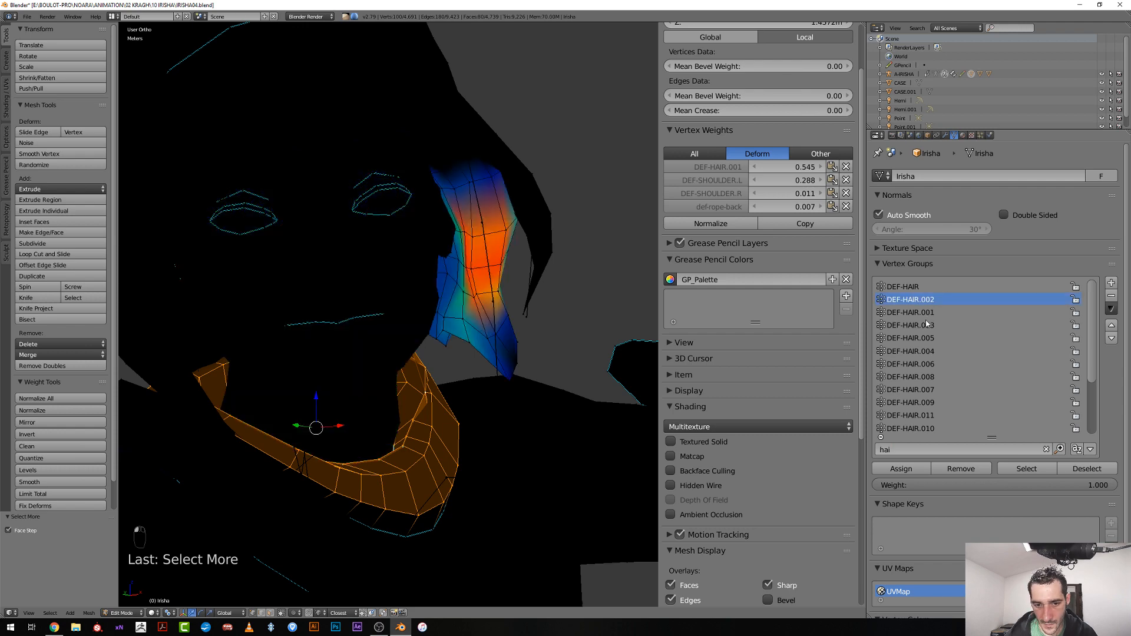
pyautogui.press('Down')
pyautogui.click(956, 468)
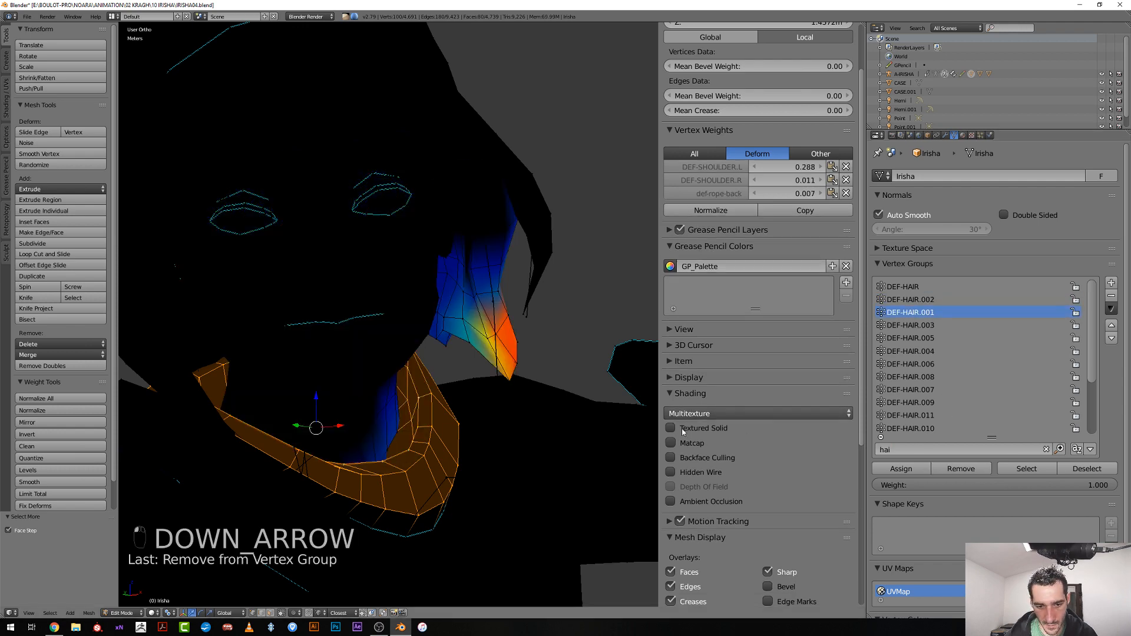
pyautogui.keyDown('alt'); pyautogui.keyDown('shift'); pyautogui.rightClick(392, 439); pyautogui.keyUp('shift'); pyautogui.keyUp('alt')
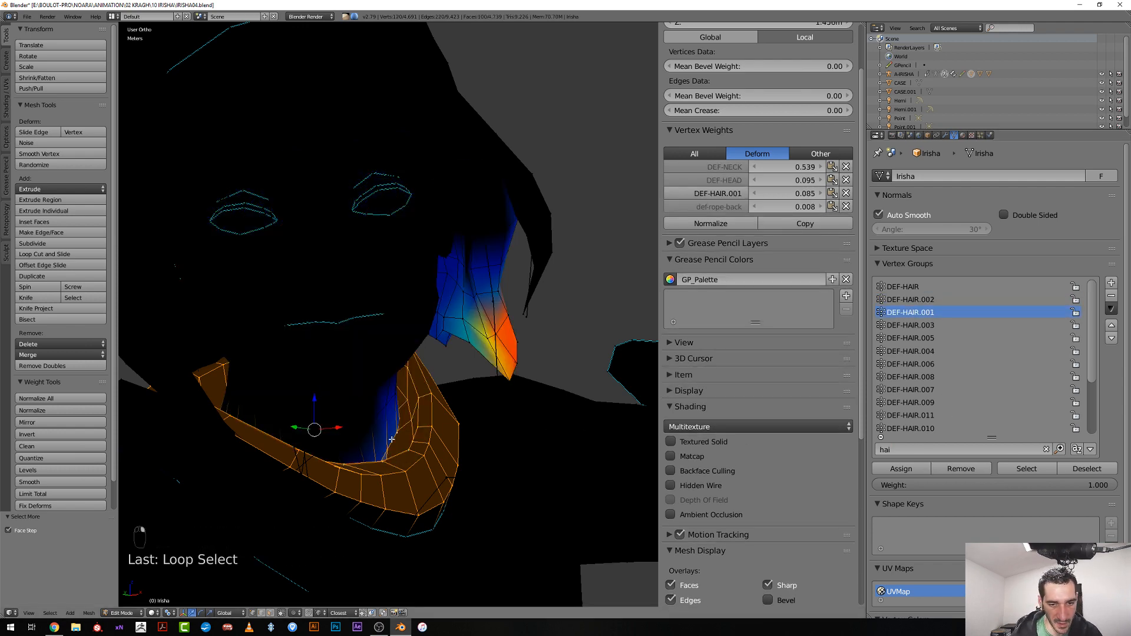
pyautogui.press('ctrl+KP_Add')
pyautogui.press('ctrl+KP_Add')
pyautogui.press('ctrl+KP_Add')
pyautogui.press('ctrl+KP_Add')
pyautogui.press('ctrl+KP_Add')
pyautogui.press('ctrl+KP_Add')
pyautogui.press('ctrl+KP_Add')
pyautogui.press('ctrl+KP_Add')
pyautogui.press('ctrl+KP_Add')
pyautogui.press('ctrl+KP_Add')
pyautogui.press('ctrl+KP_Add')
pyautogui.scroll(-5, 506, 452)
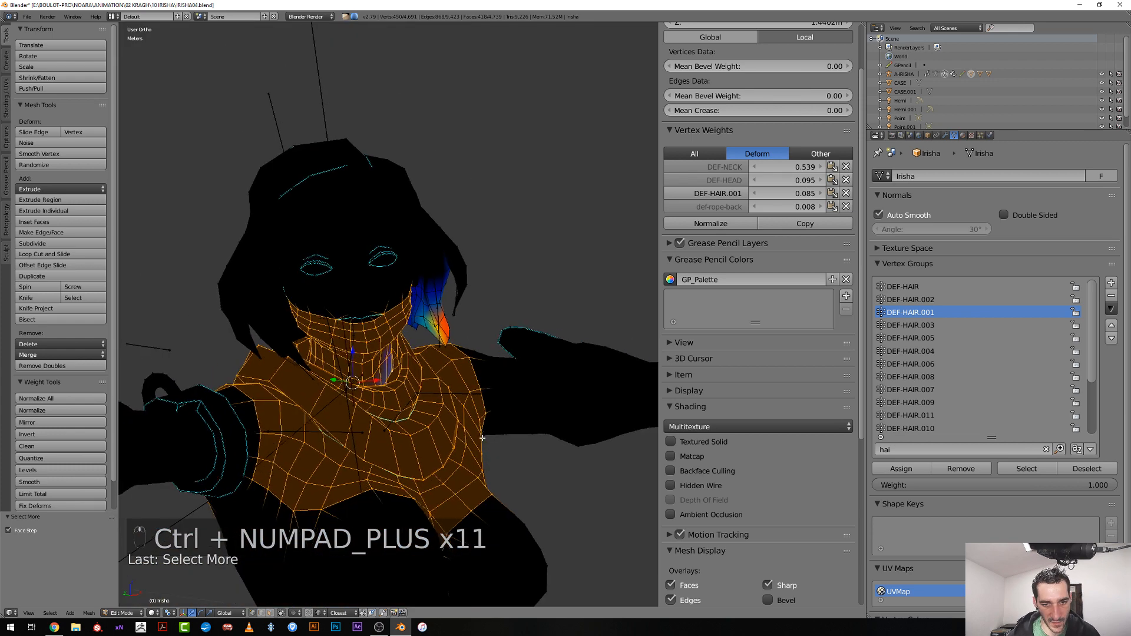
pyautogui.press('ctrl+KP_Add')
pyautogui.press('ctrl+KP_Add')
pyautogui.press('ctrl+KP_Add')
pyautogui.press('ctrl+KP_Add')
pyautogui.press('ctrl+KP_Add')
pyautogui.press('ctrl+KP_Add')
pyautogui.press('z')
pyautogui.press('a')
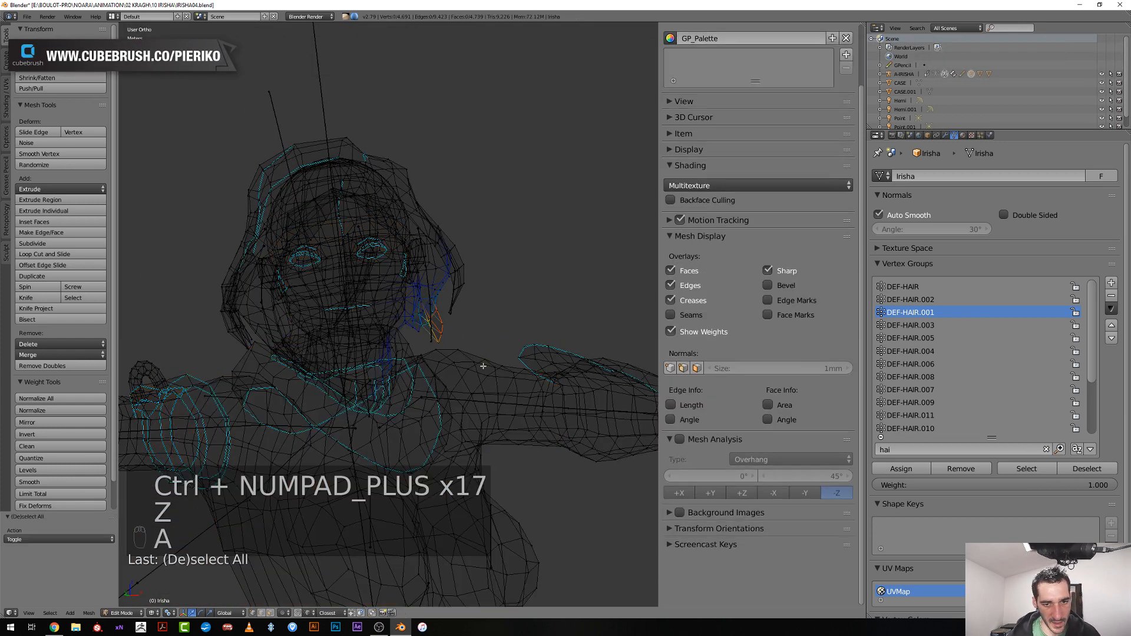
# Select the linked hair mesh, return to solid shading and invert the selection to everything except the hair
pyautogui.press('l')
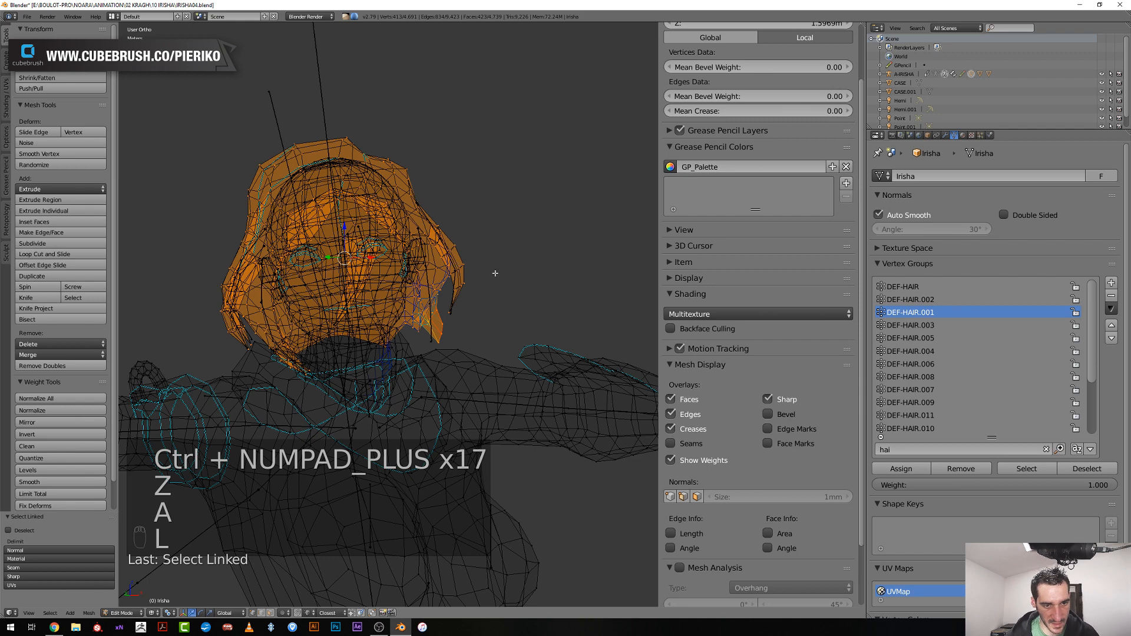
pyautogui.press('z')
pyautogui.scroll(-4, 493, 278)
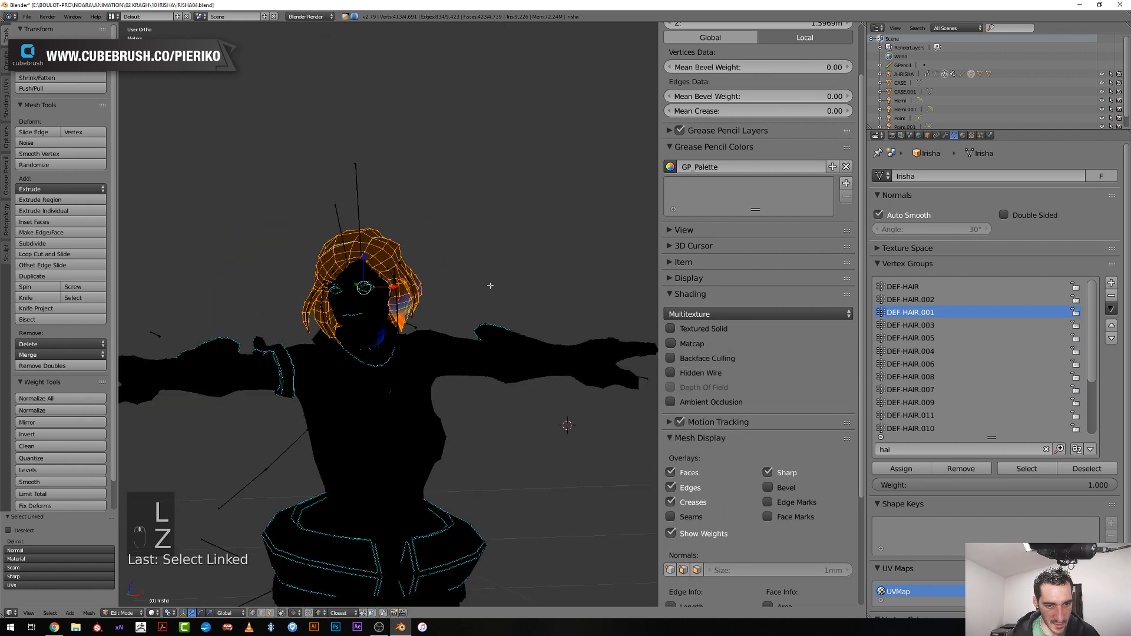
pyautogui.moveTo(452, 292)
pyautogui.mouseDown(button='middle')
pyautogui.moveTo(463, 293)
pyautogui.moveTo(451, 295)
pyautogui.mouseUp(button='middle')
pyautogui.scroll(4, 451, 295)
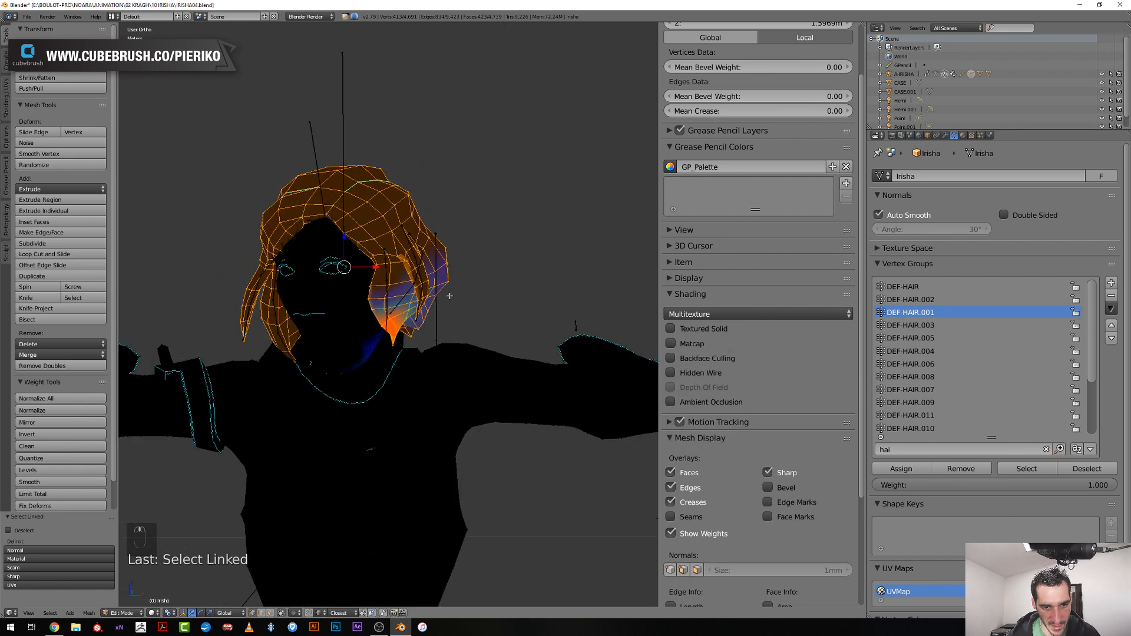
pyautogui.hotkey('ctrl', 'i')
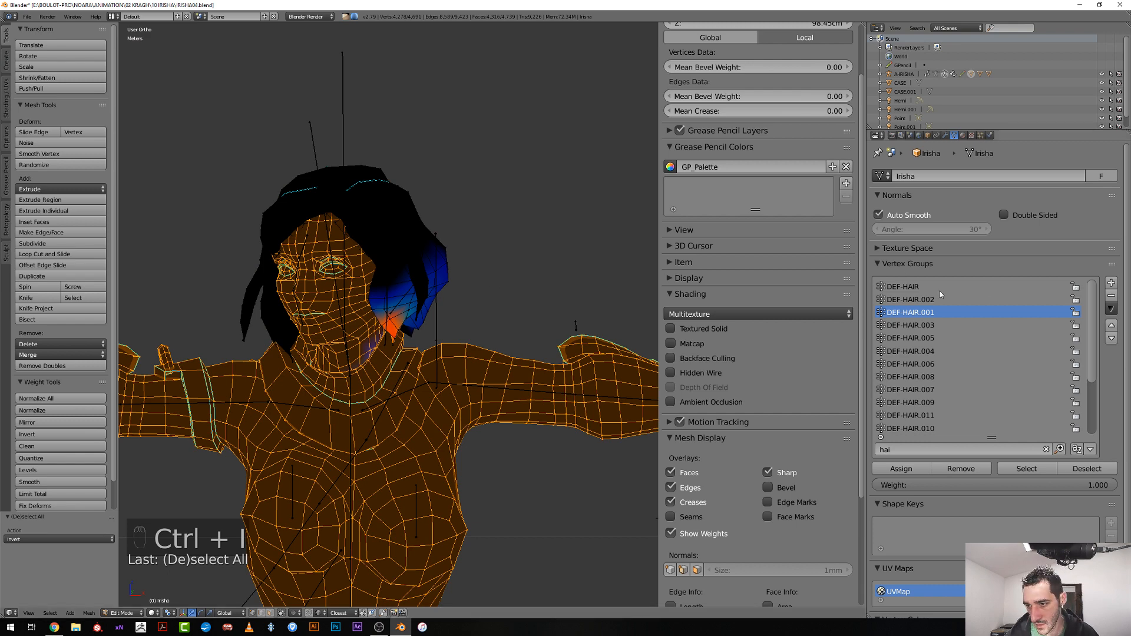
# Remove the selected non-hair vertices from the vertex groups DEF-HAIR through DEF-HAIR.003
pyautogui.click(924, 300)
pyautogui.click(919, 286)
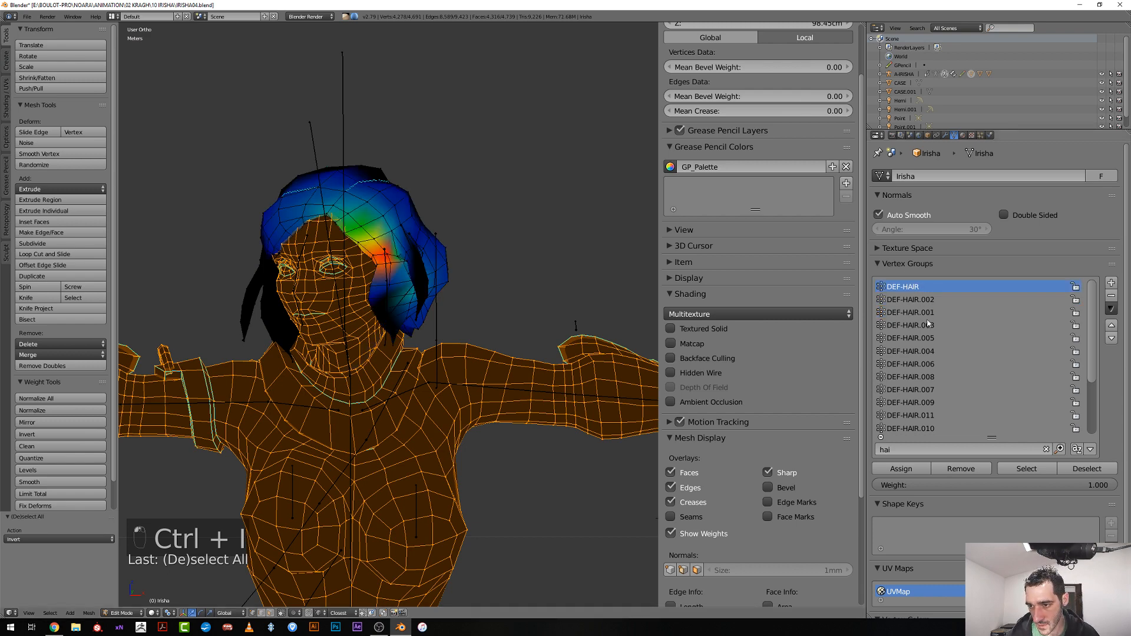
pyautogui.click(961, 468)
pyautogui.press('Down')
pyautogui.press('Down')
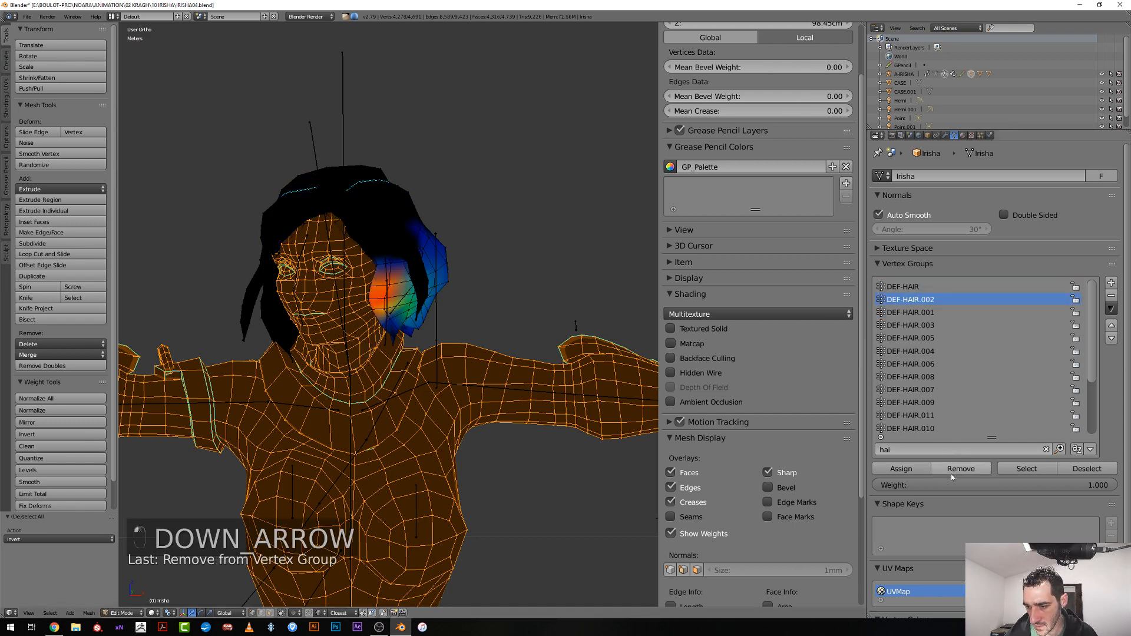
pyautogui.press('Down')
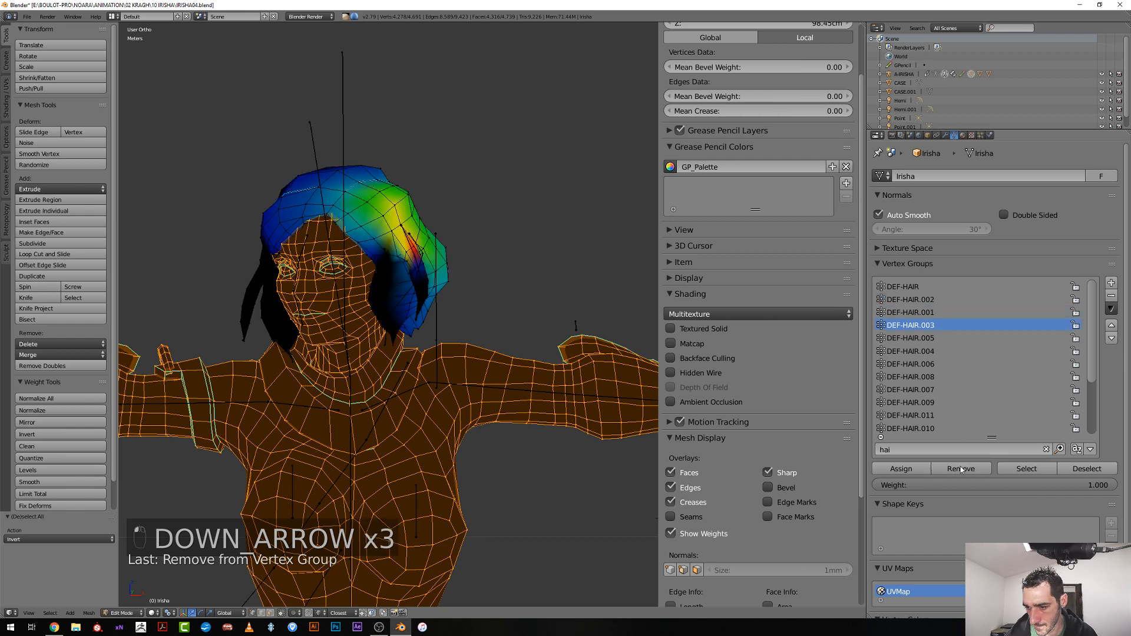
# Remove the selected non-hair vertices from DEF-HAIR.004 through DEF-HAIR.009 and from DEF-HAIR.011
pyautogui.press('Down')
pyautogui.press('Down')
pyautogui.press('Down')
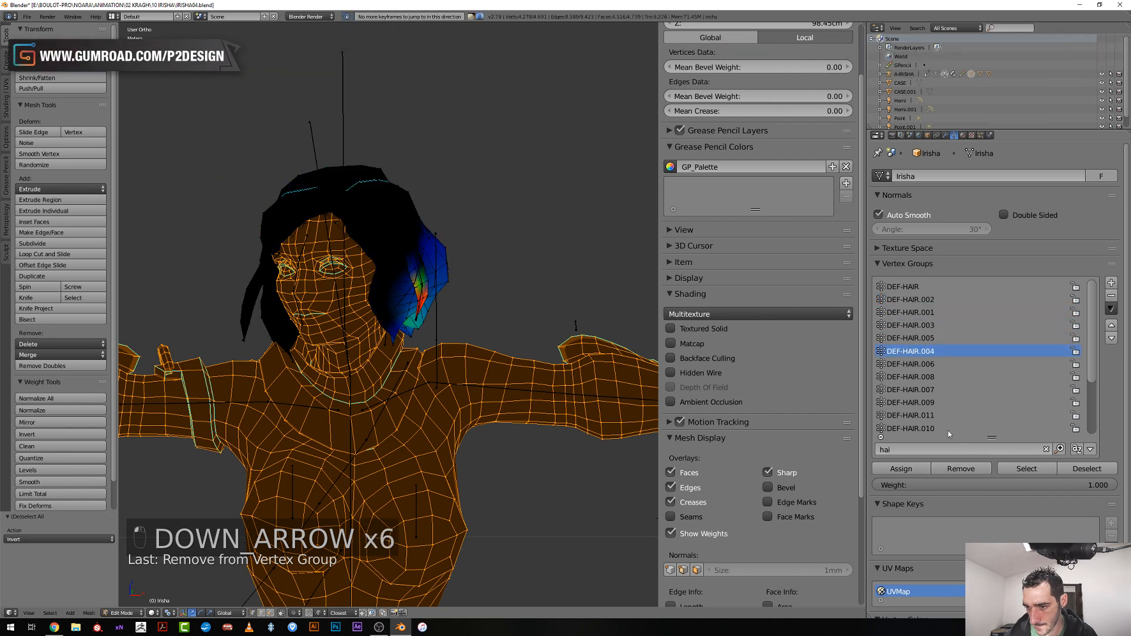
pyautogui.press('Down')
pyautogui.press('Down')
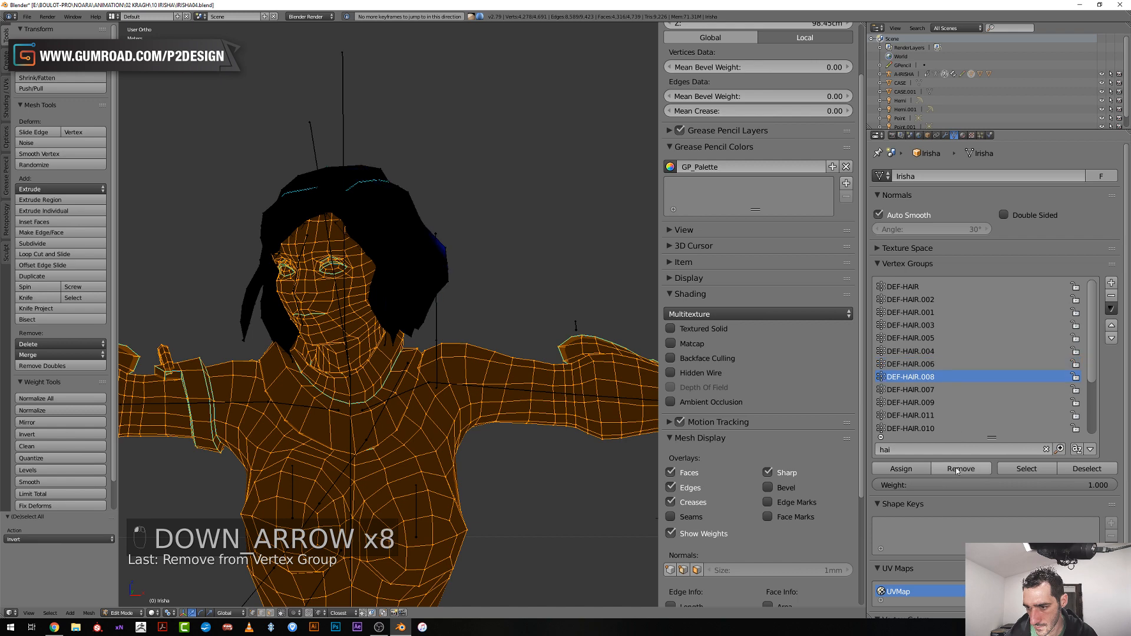
pyautogui.press('Down')
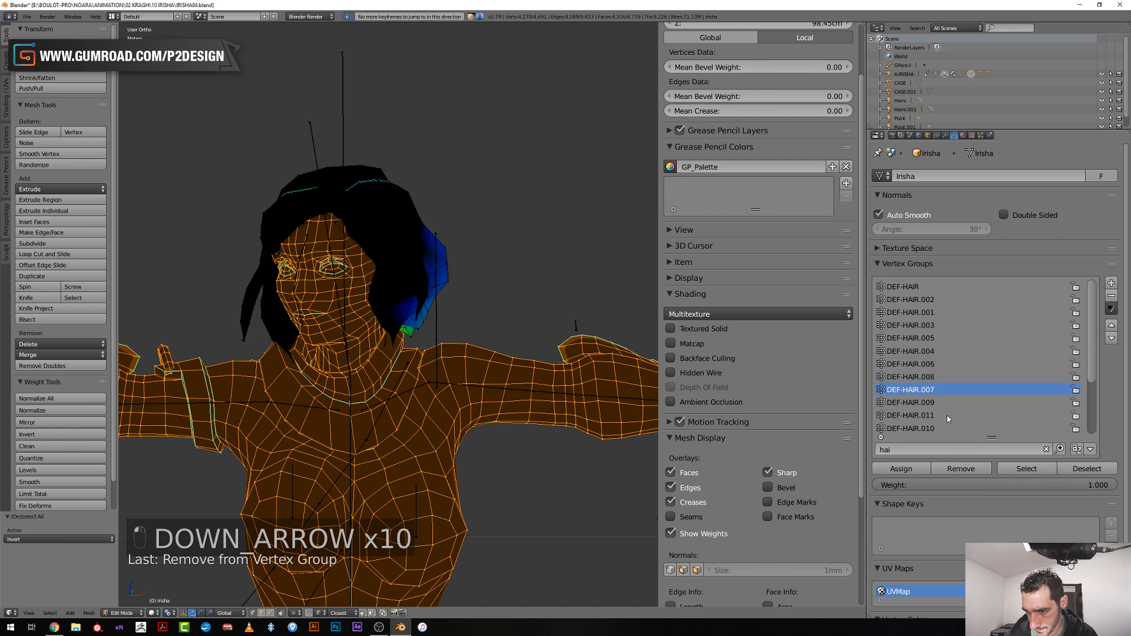
pyautogui.press('Down')
pyautogui.press('Down')
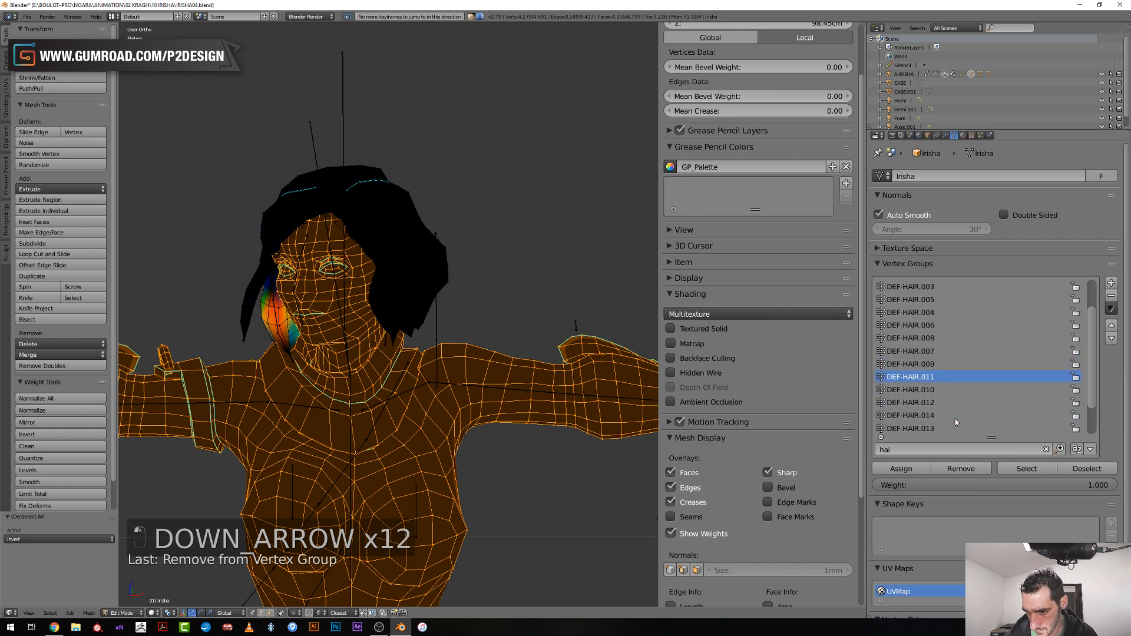
# Remove the selected non-hair vertices from DEF-HAIR.010 and from DEF-HAIR.012 through DEF-HAIR.017
pyautogui.click(935, 391)
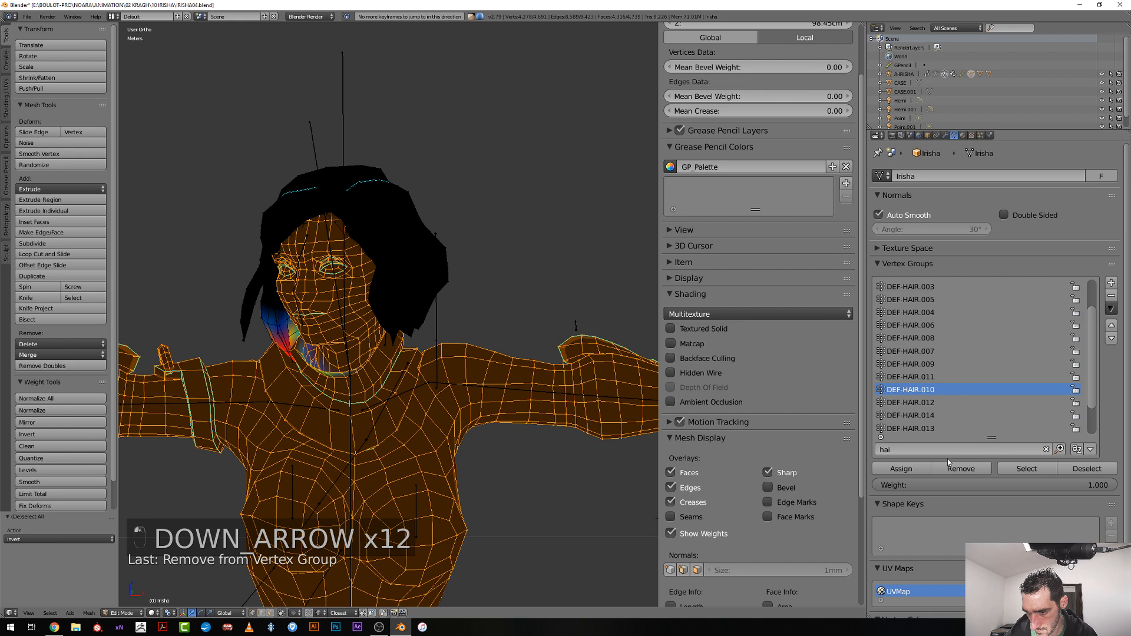
pyautogui.click(934, 403)
pyautogui.click(929, 416)
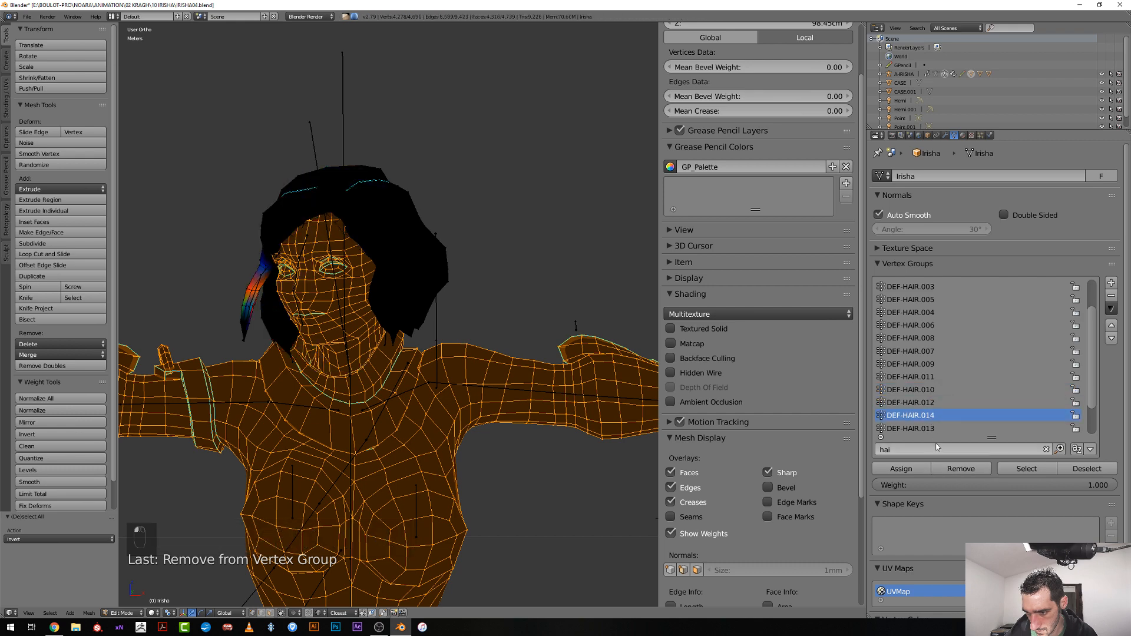
pyautogui.scroll(-3, 948, 421)
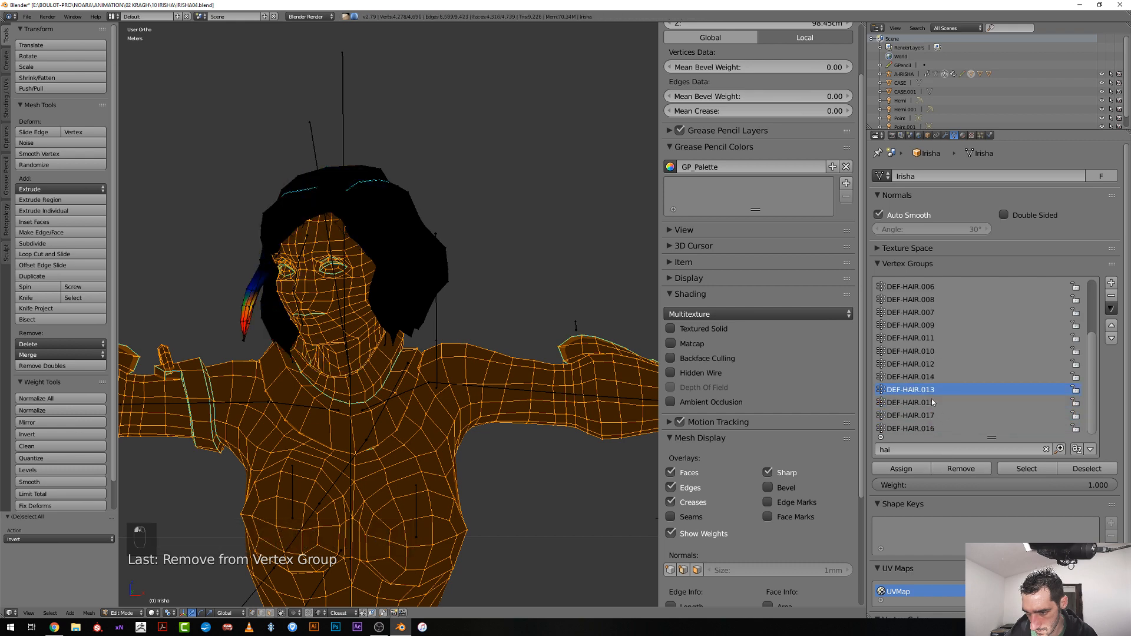
pyautogui.click(931, 403)
pyautogui.click(934, 416)
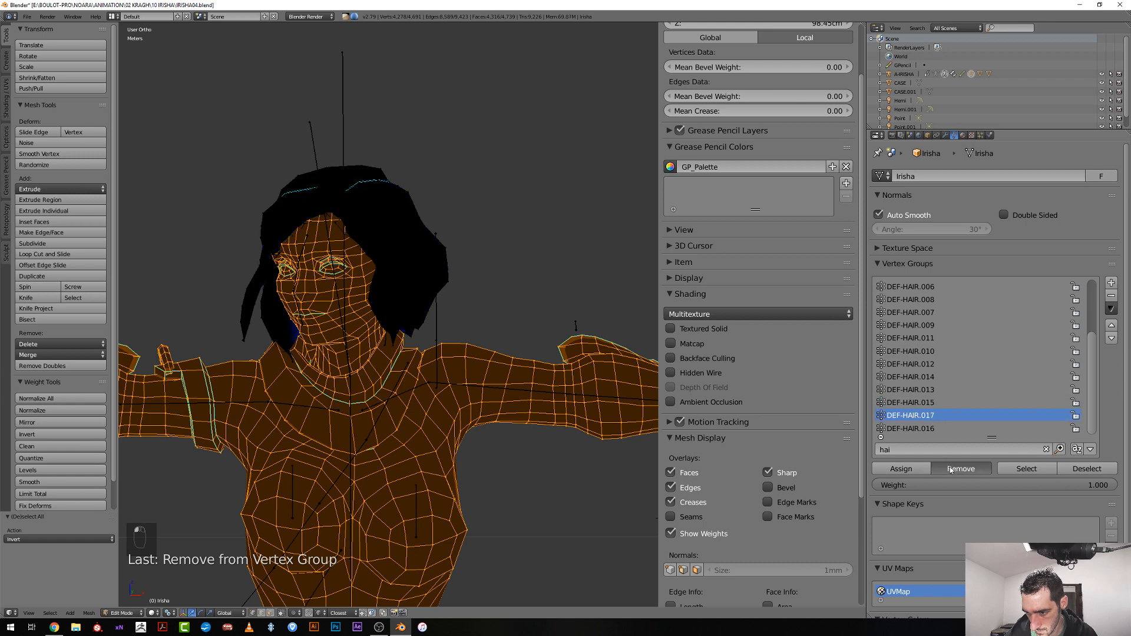
pyautogui.scroll(-4, 439, 407)
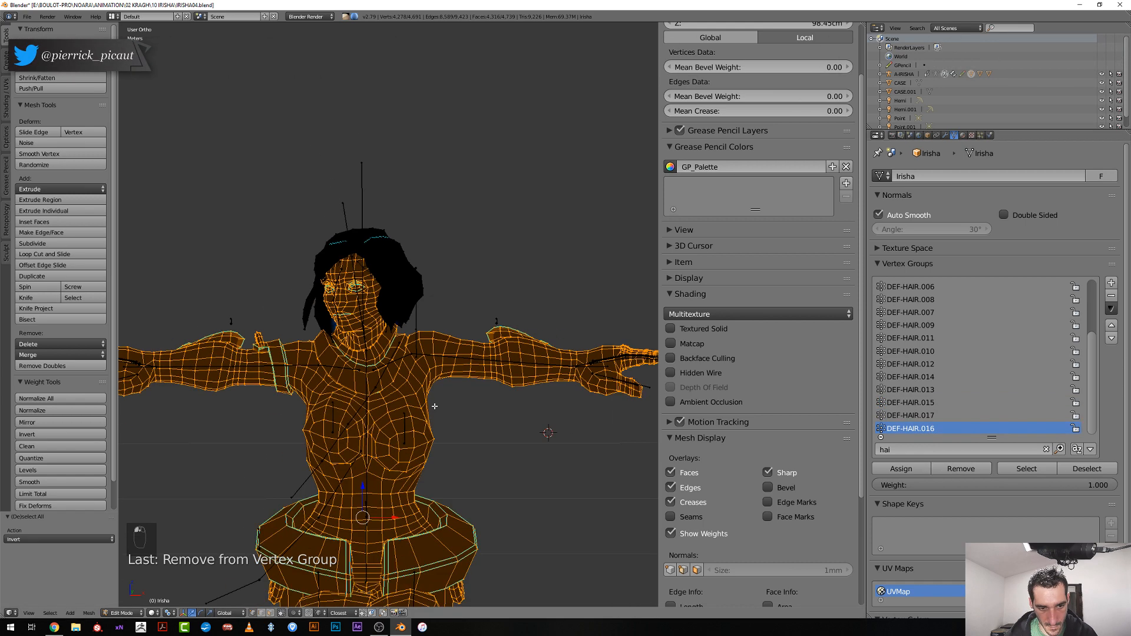
# Leave mesh editing, show the character in textured shading and try rotating the DEF-HEAD bone
pyautogui.scroll(3, 439, 407)
pyautogui.press('Tab')
pyautogui.rightClick(354, 216)
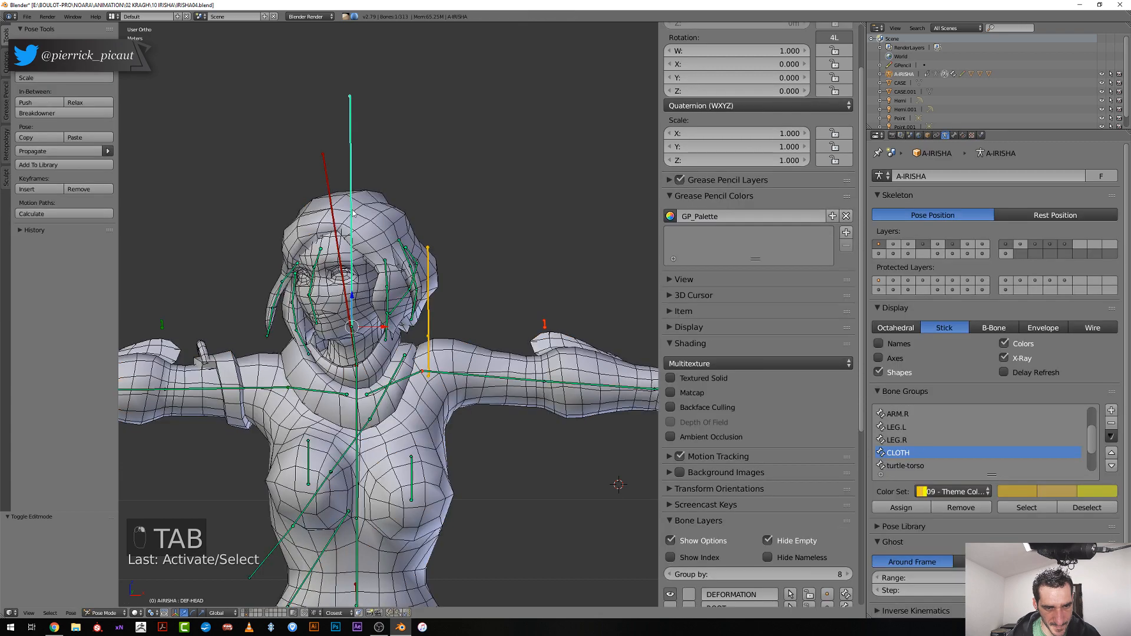
pyautogui.hotkey('alt', 'z')
pyautogui.press('r')
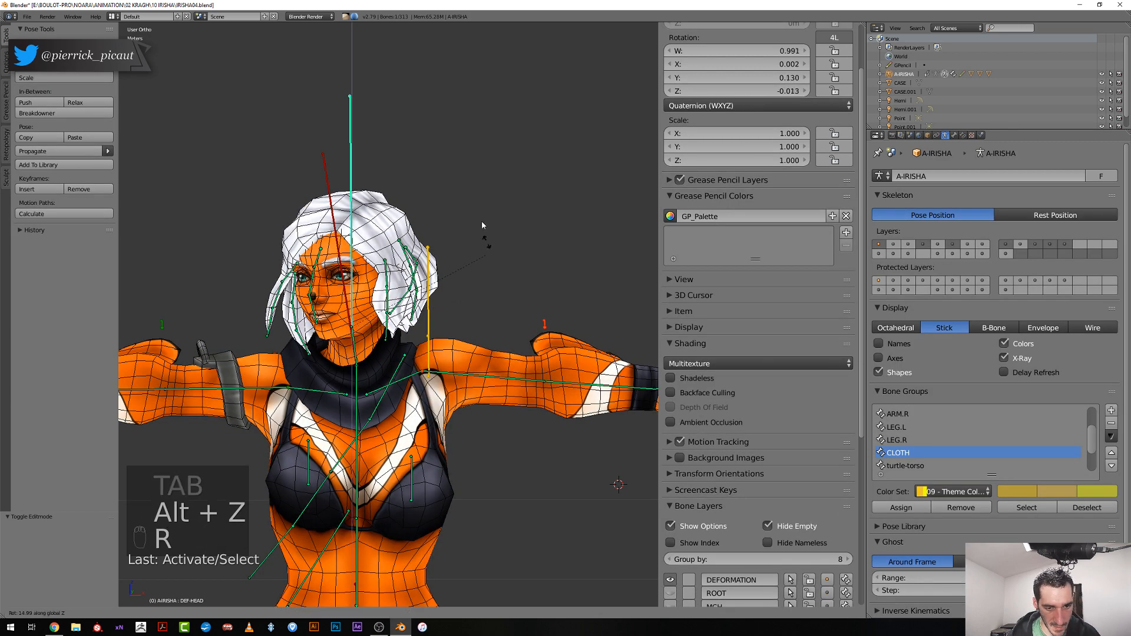
pyautogui.rightClick(417, 182)
# Test the head and scarf deformation by rotating CTRL-HEAD in several directions, clearing its rotation between tries
pyautogui.rightClick(328, 170)
pyautogui.press('r')
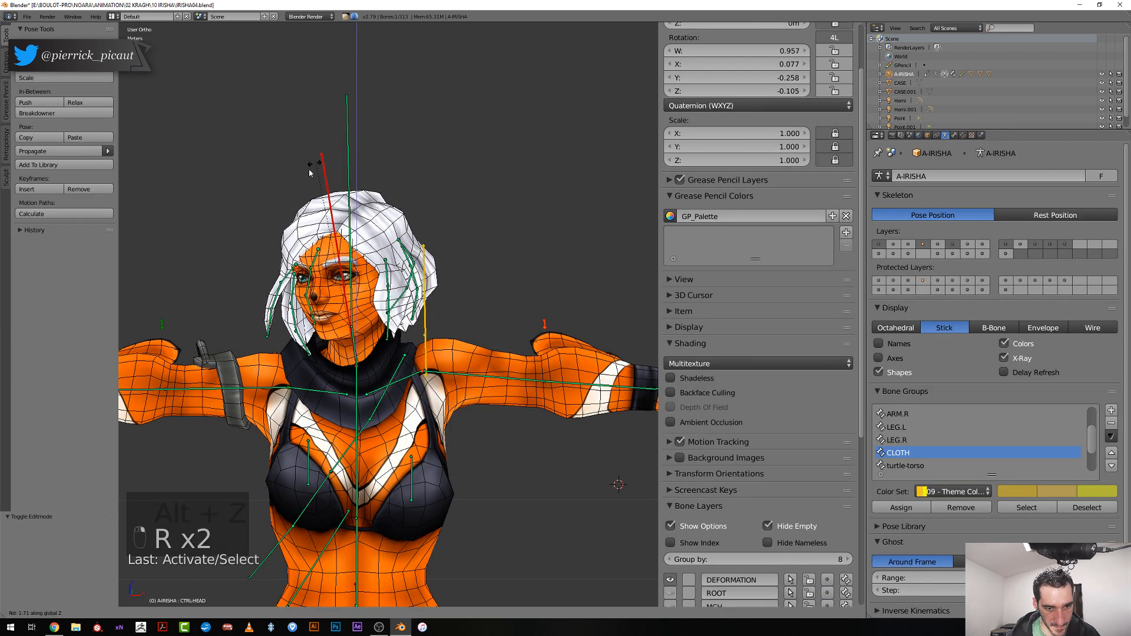
pyautogui.press('r')
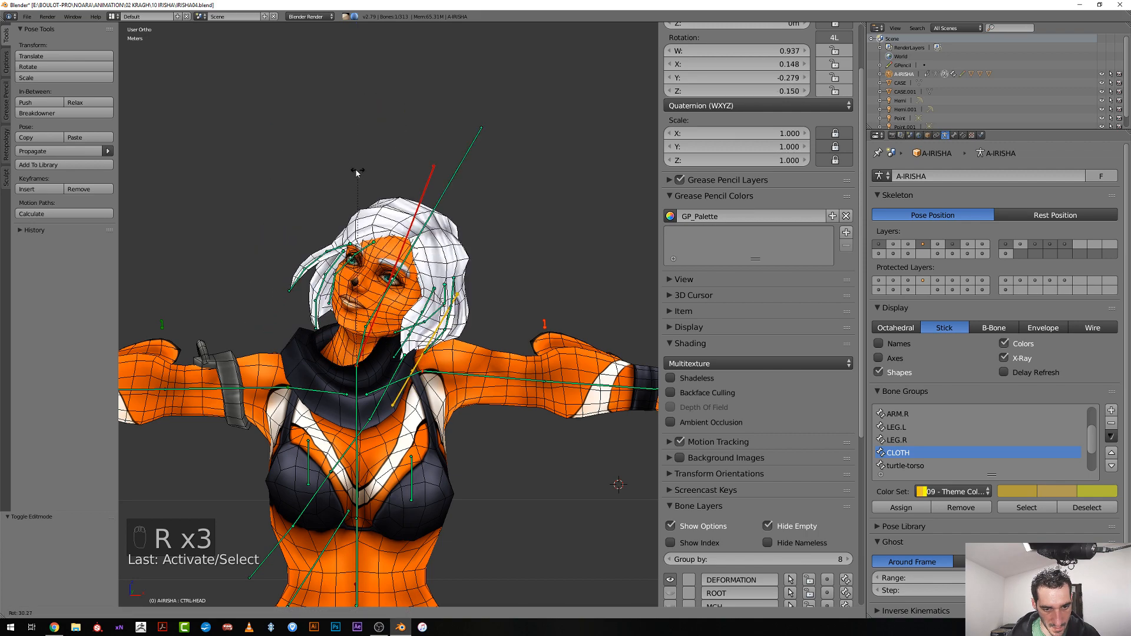
pyautogui.press('r')
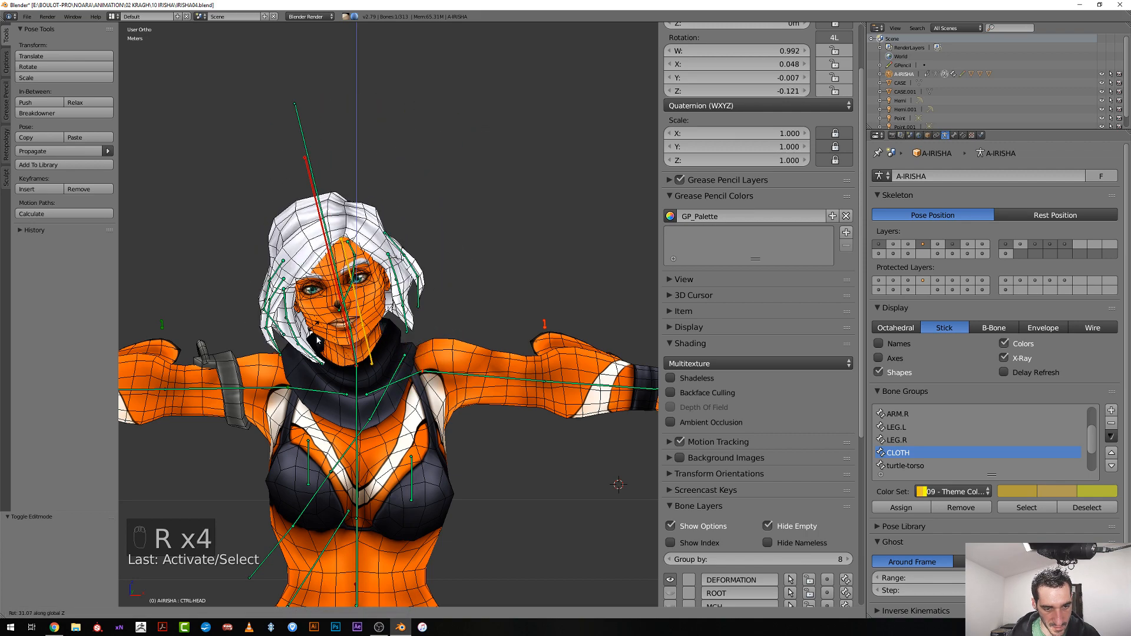
pyautogui.rightClick(306, 248)
pyautogui.hotkey('alt', 'r')
pyautogui.press('r')
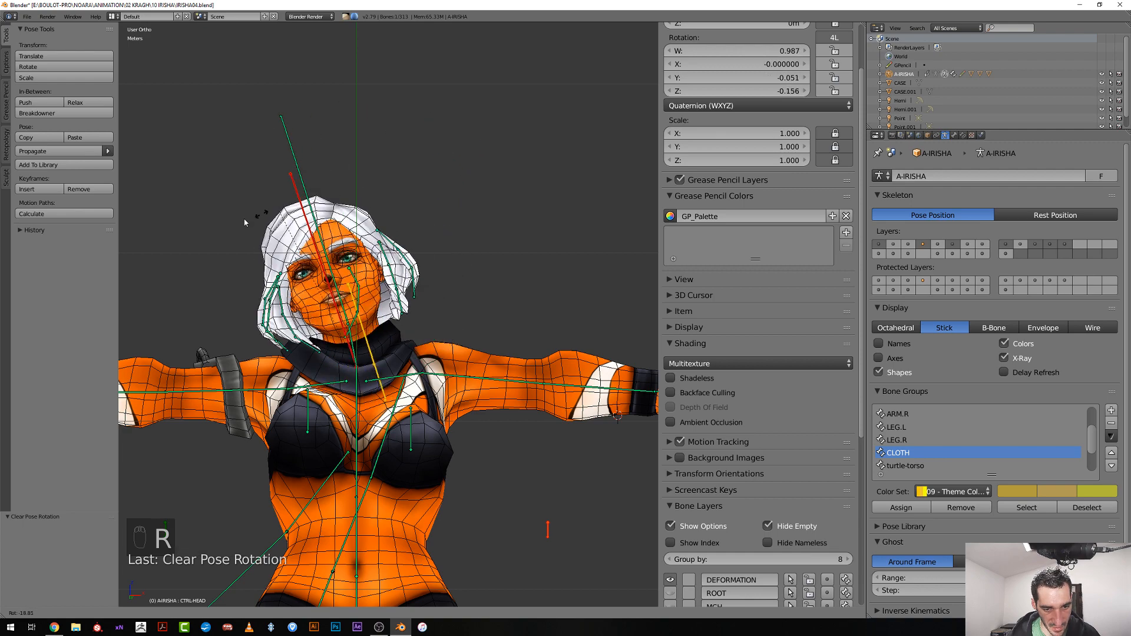
pyautogui.rightClick(377, 229)
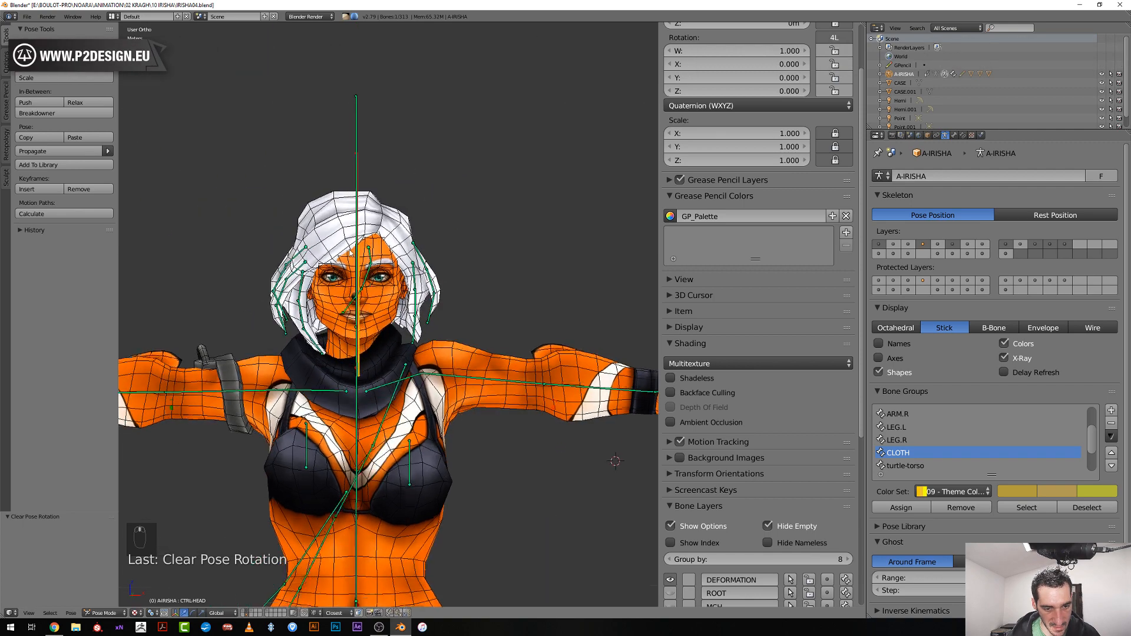
# Tilt CTRL-HEAD about 35° sideways, turn it around the global Z axis to check the neck, and clear its rotation
pyautogui.press('r')
pyautogui.click(273, 267)
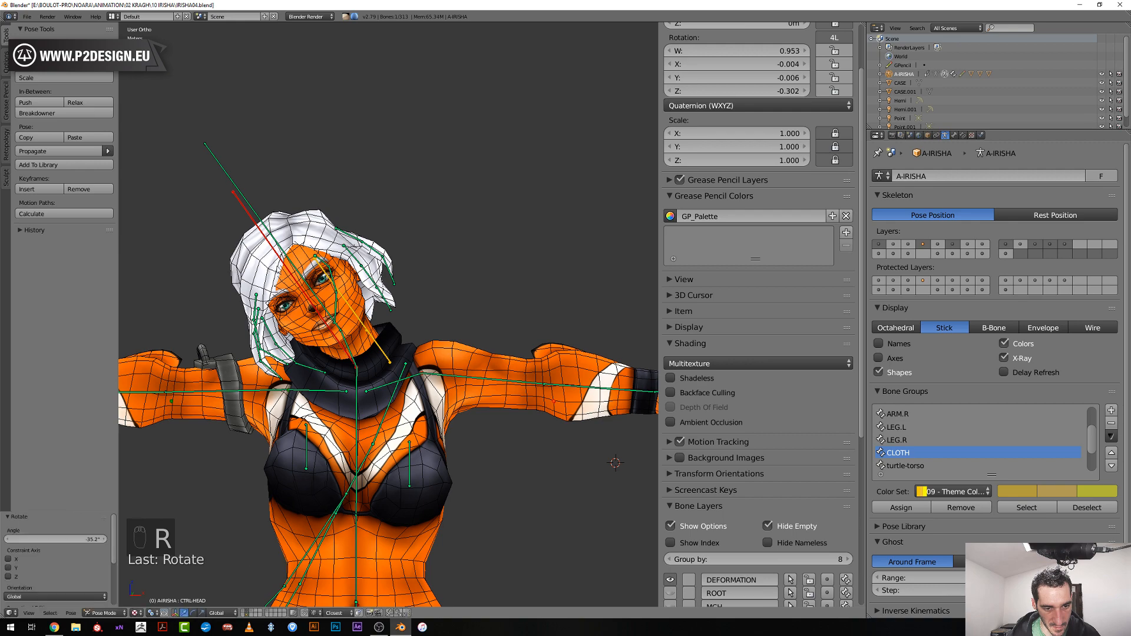
pyautogui.moveTo(273, 266); pyautogui.dragTo(451, 278, button='middle')
pyautogui.press('r')
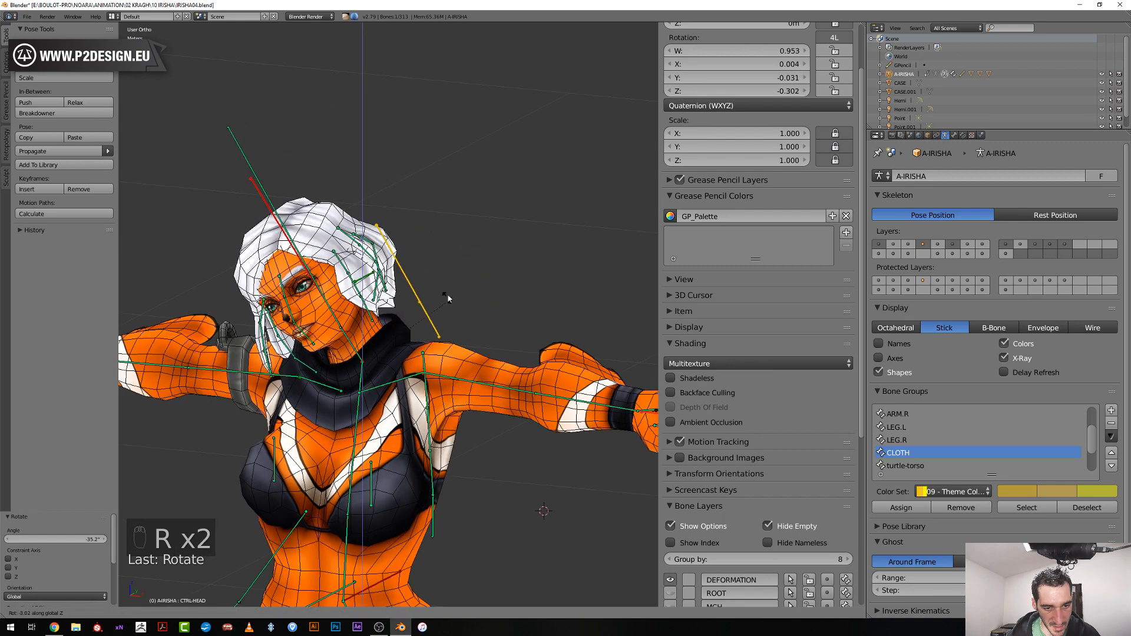
pyautogui.click(406, 254)
pyautogui.hotkey('alt', 'r')
# Turn CTRL-HEAD sideways around the global Z axis and try a further rotation to check the neck and scarf
pyautogui.moveTo(376, 201); pyautogui.dragTo(377, 265, button='middle')
pyautogui.press('r')
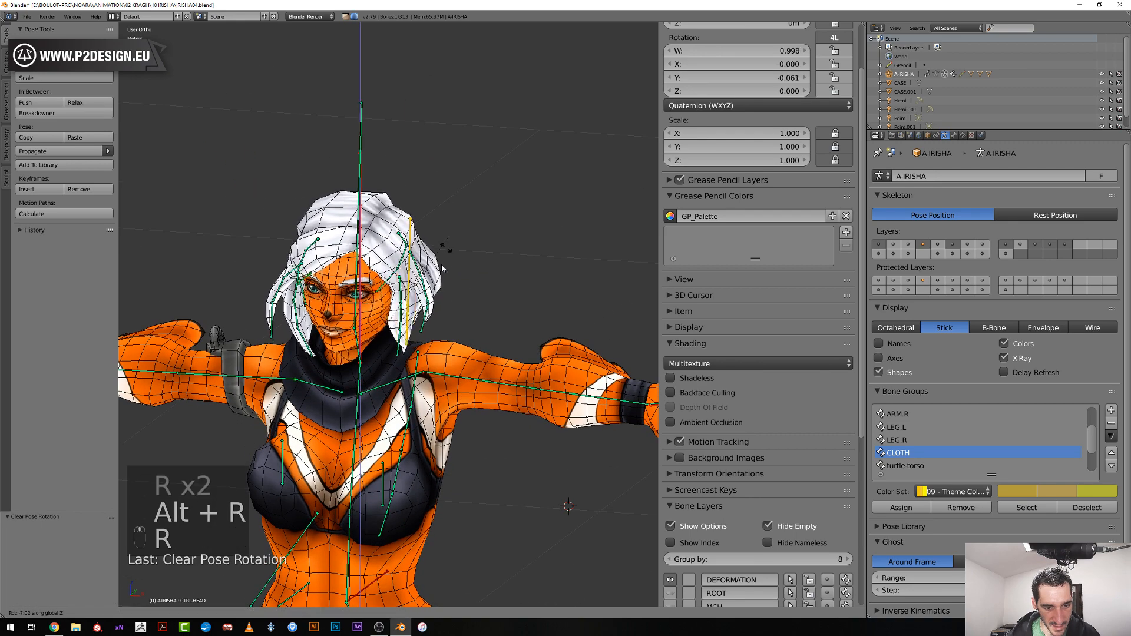
pyautogui.click(377, 360)
pyautogui.moveTo(377, 360); pyautogui.dragTo(487, 326, button='middle')
pyautogui.press('r')
pyautogui.rightClick(464, 197)
# Try rotating DEF-SHOULDER.L, then rotate CTRL-SHOULDER.L up and down to check the left shoulder's deformation
pyautogui.moveTo(411, 378); pyautogui.dragTo(436, 378, button='middle')
pyautogui.press('r')
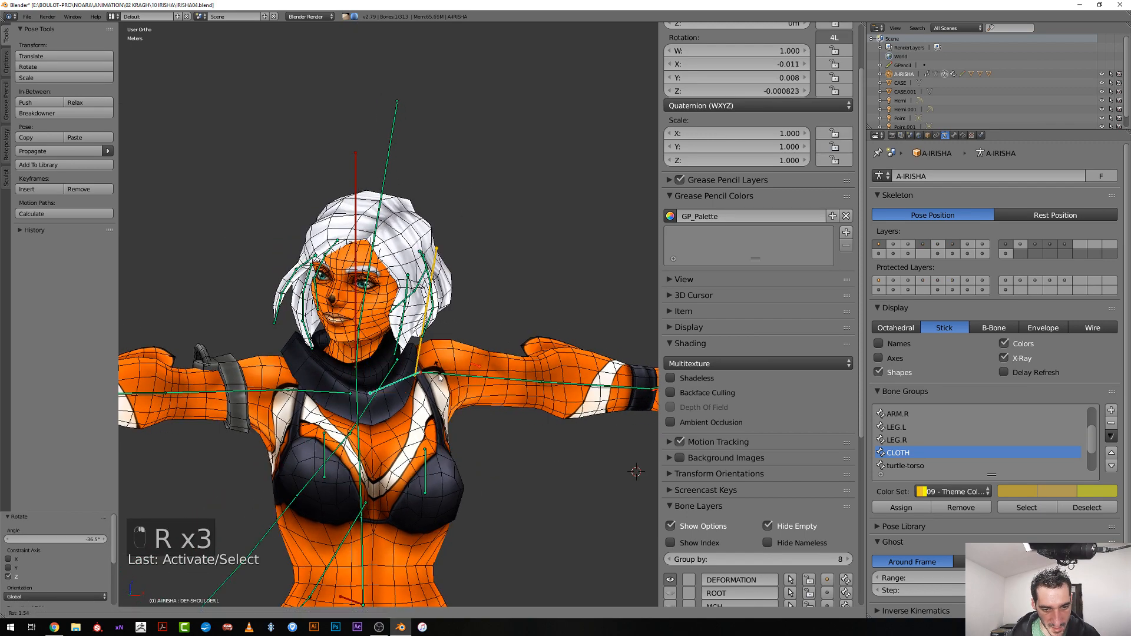
pyautogui.rightClick(409, 381)
pyautogui.press('r')
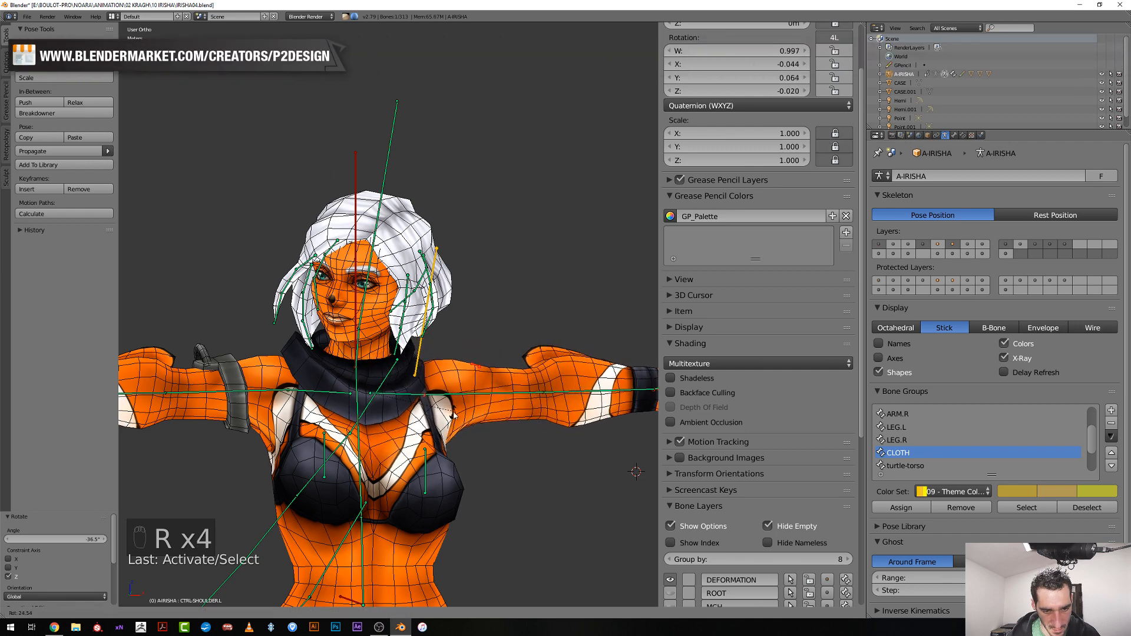
pyautogui.click(446, 374)
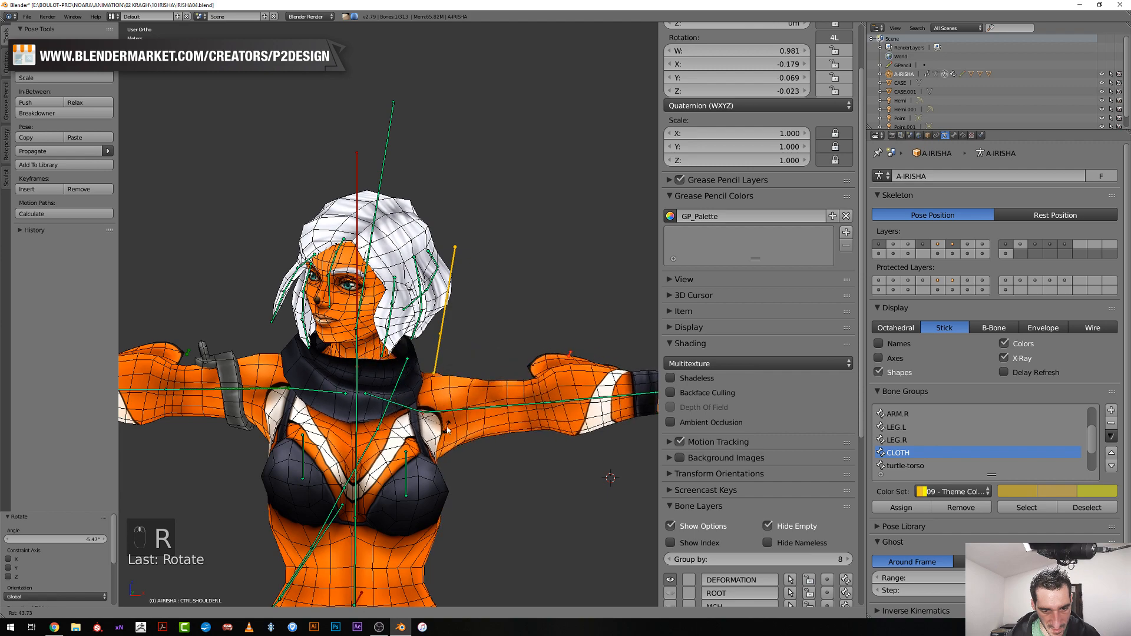
pyautogui.click(445, 414)
# Rotate CTRL-SHOULDER.L -29.1° around the global Z axis, try further rotations and clear its pose rotation
pyautogui.press('r')
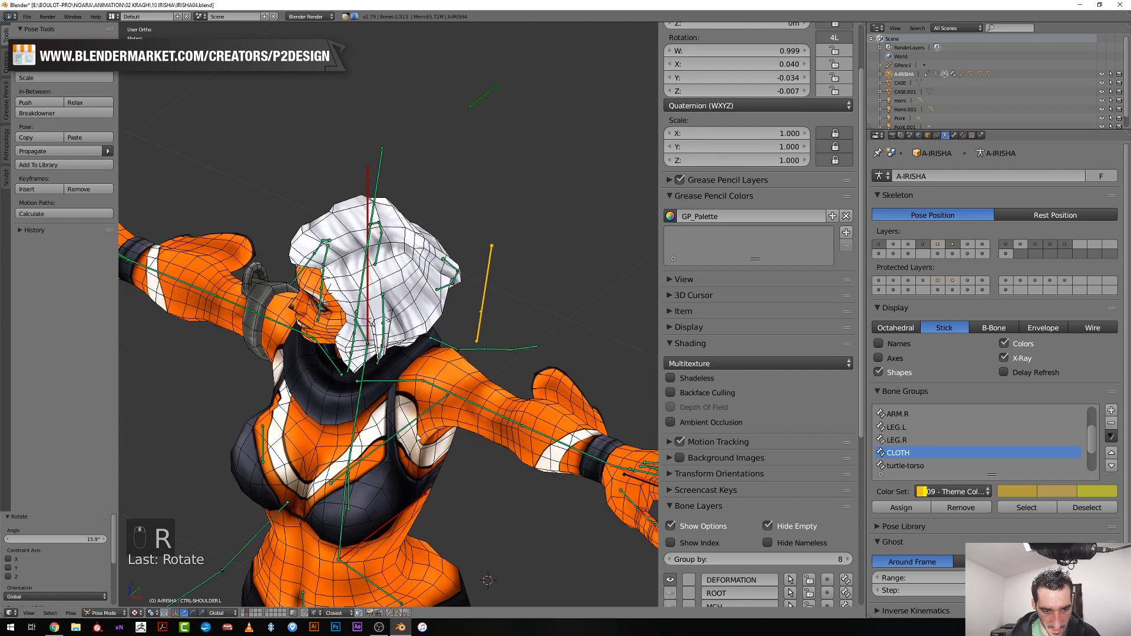
pyautogui.press('r')
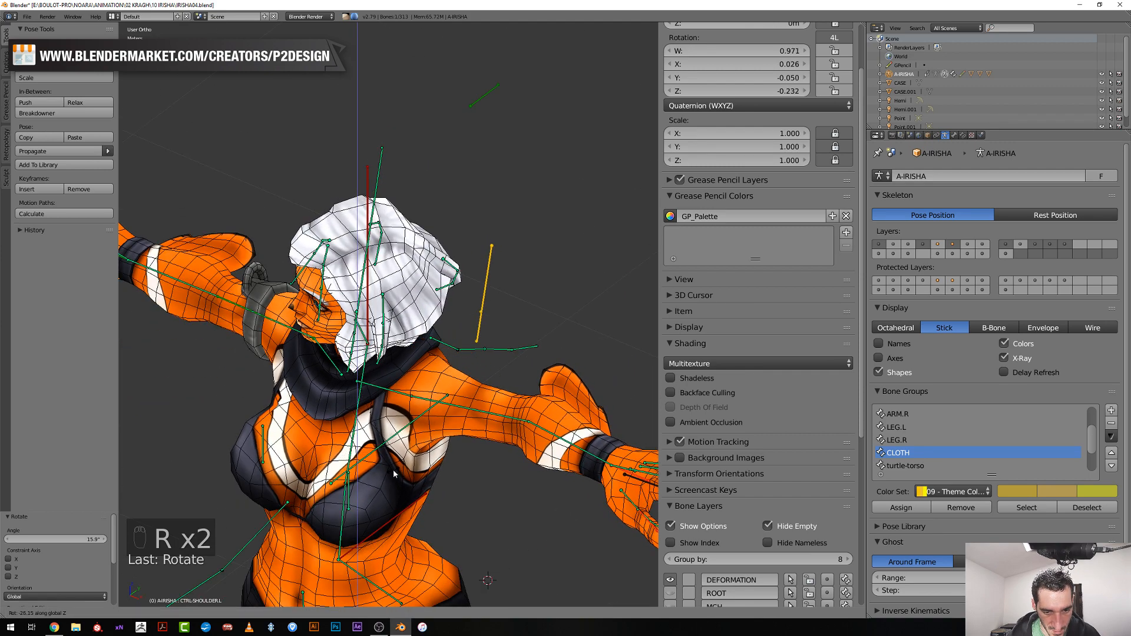
pyautogui.click(389, 473)
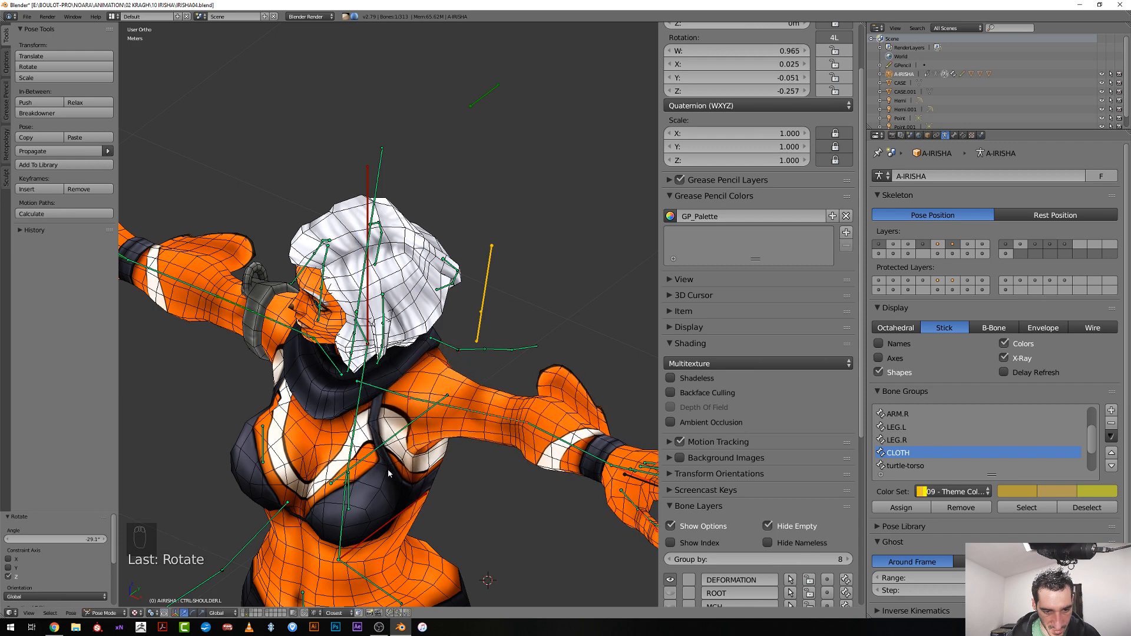
pyautogui.press('r')
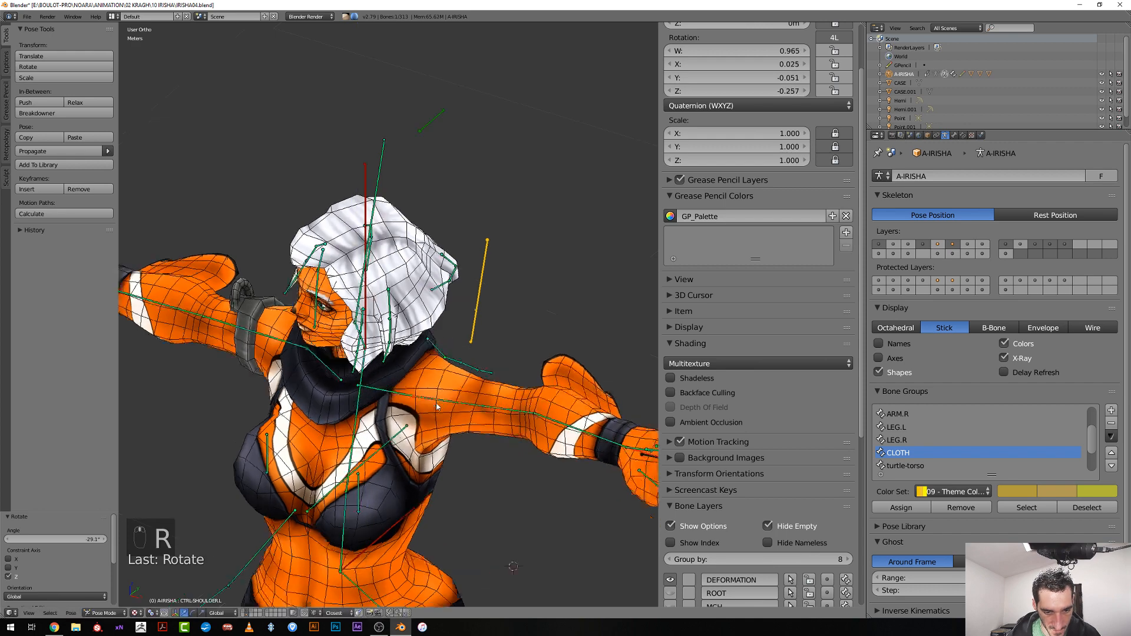
pyautogui.press('r')
pyautogui.rightClick(406, 456)
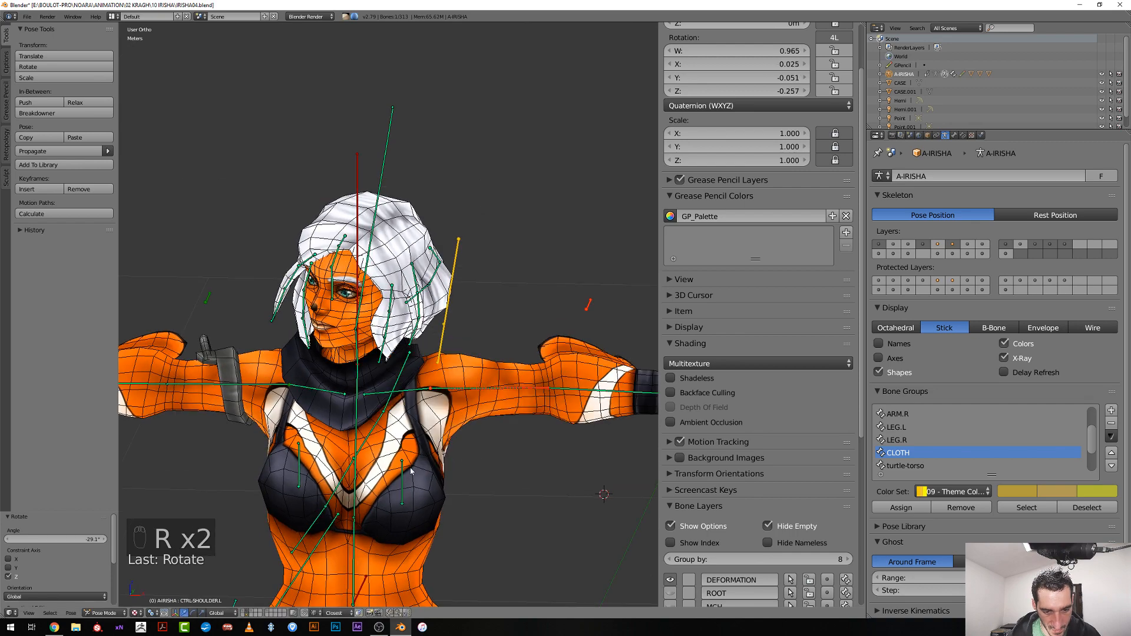
pyautogui.press('r')
pyautogui.rightClick(449, 436)
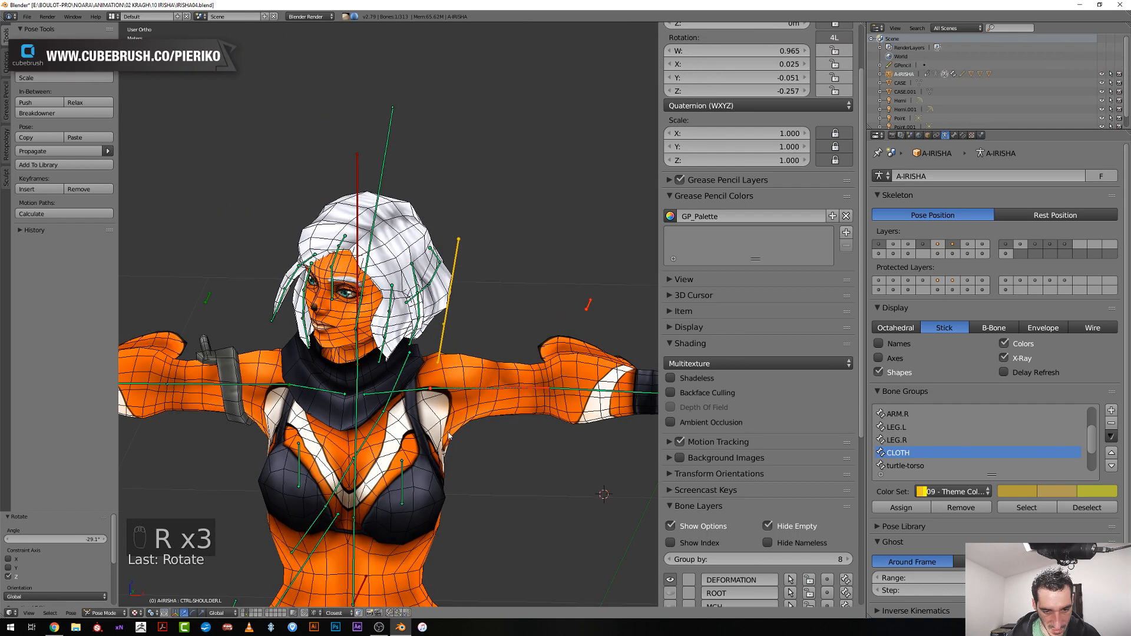
pyautogui.hotkey('alt', 'r')
# Swing CTRL-SHOULDER.L backward around the global Z axis and examine the left shoulder from behind
pyautogui.moveTo(449, 436); pyautogui.dragTo(305, 420, button='middle')
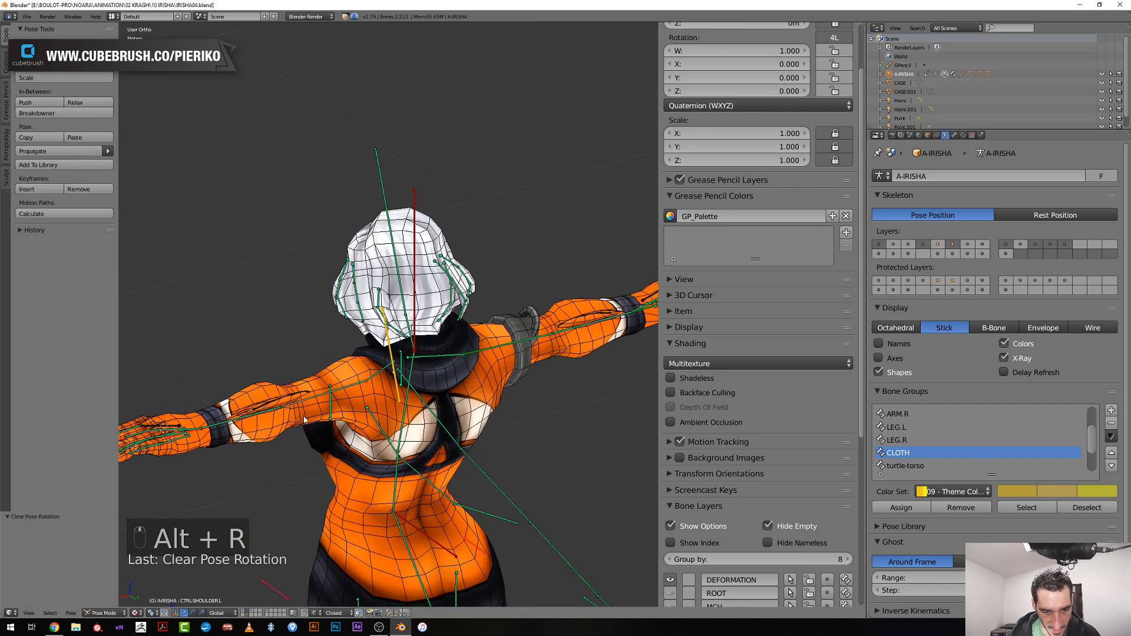
pyautogui.press('r')
pyautogui.press('z')
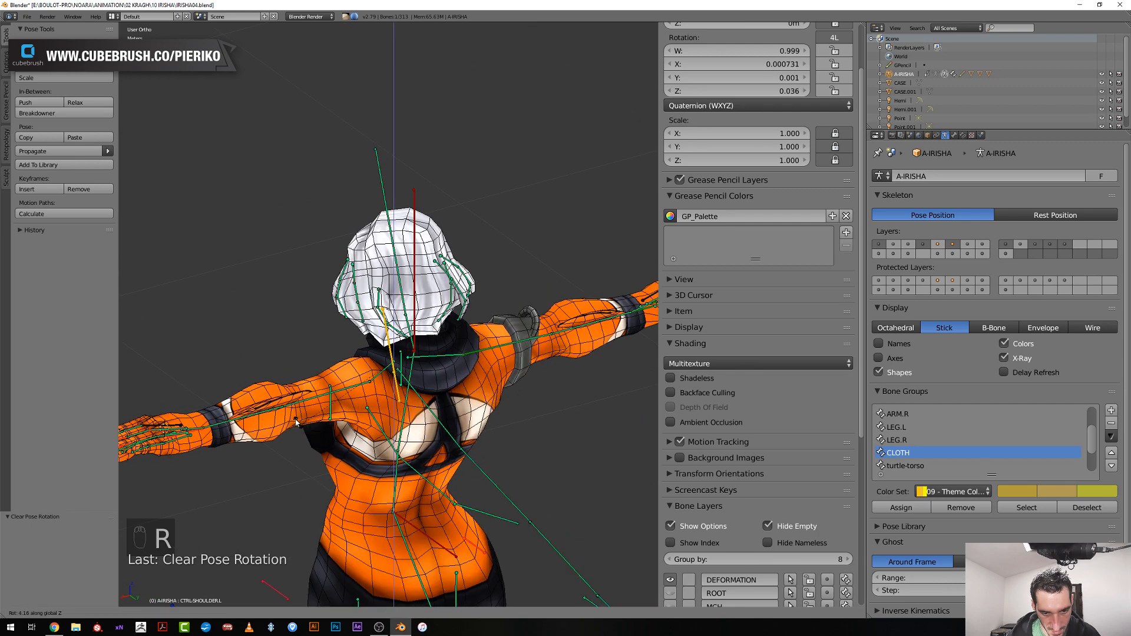
pyautogui.click(283, 427)
pyautogui.scroll(2, 282, 429)
pyautogui.moveTo(282, 429); pyautogui.dragTo(390, 431, button='middle')
# Swing CTRL-SHOULDER.L forward around the global Z axis, then back by 58.9° to check the shoulder and chest deformation
pyautogui.press('r')
pyautogui.press('z')
pyautogui.click(299, 379)
pyautogui.press('r')
pyautogui.press('z')
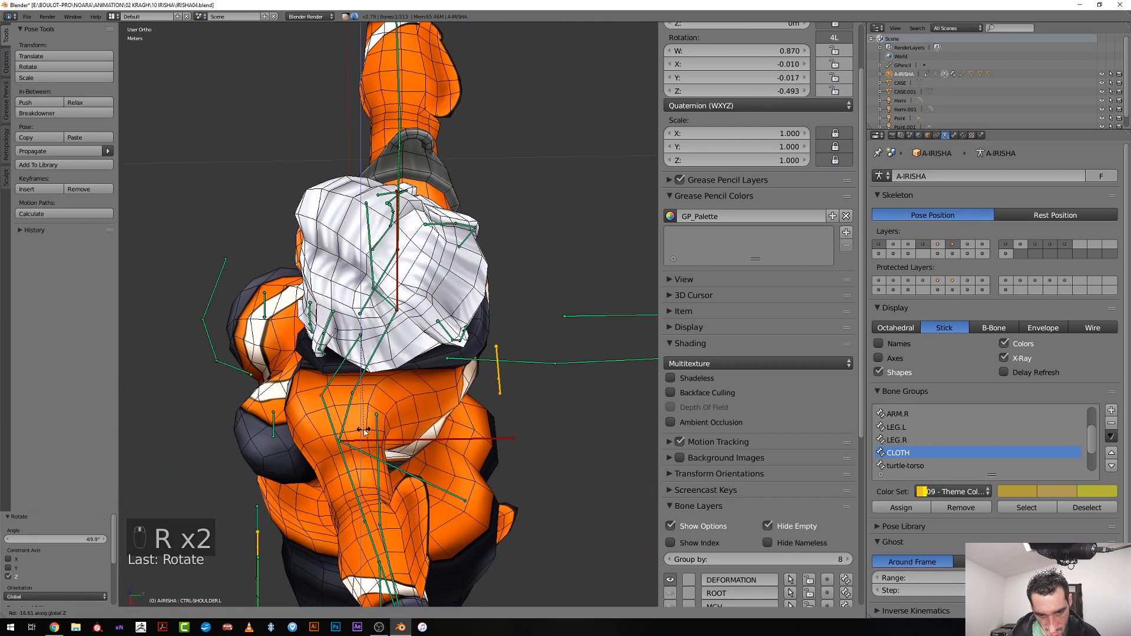
pyautogui.click(511, 382)
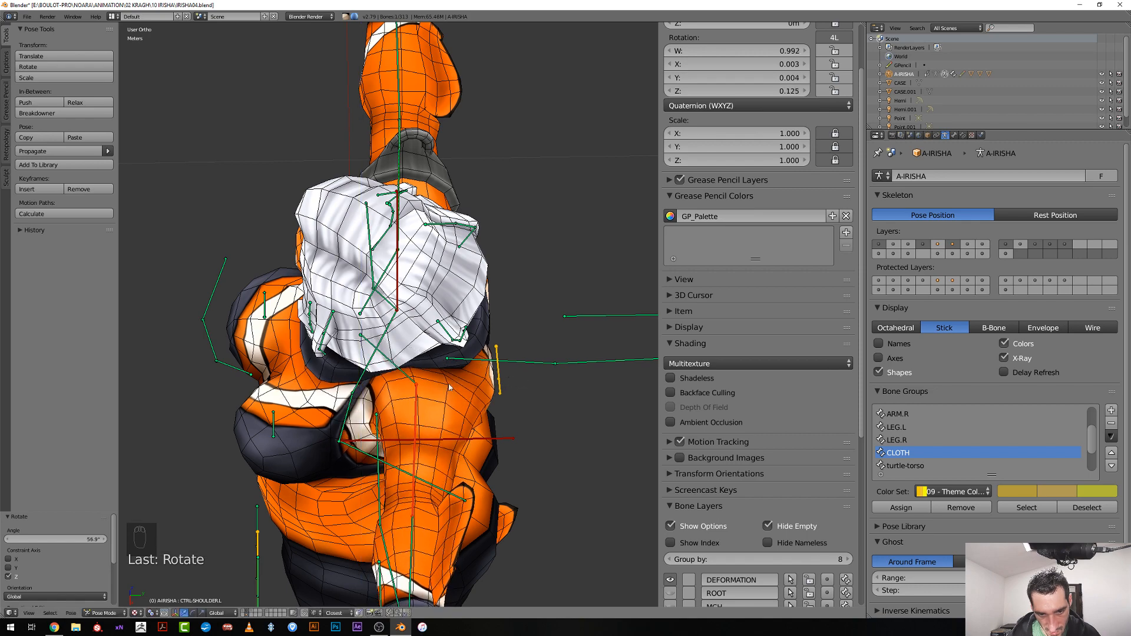
# Switch the Irisha mesh to Weight Paint mode, select DEF-SHOULDER.L and show its weights in solid shading
pyautogui.rightClick(443, 401)
pyautogui.hotkey('ctrl', 'Tab')
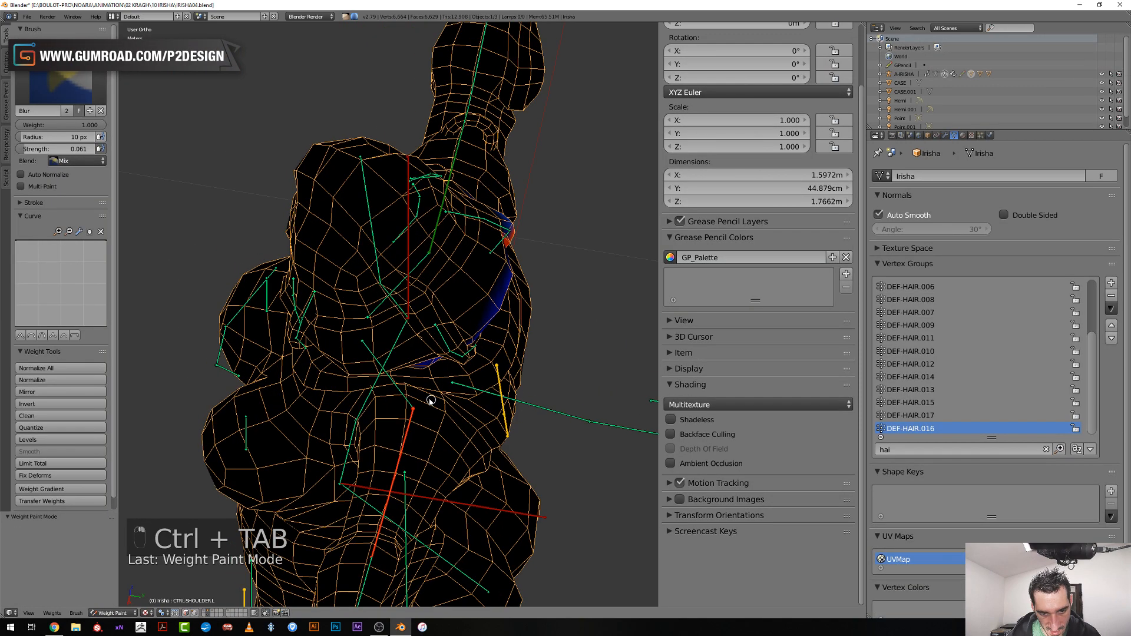
pyautogui.rightClick(404, 398)
pyautogui.scroll(4, 413, 413)
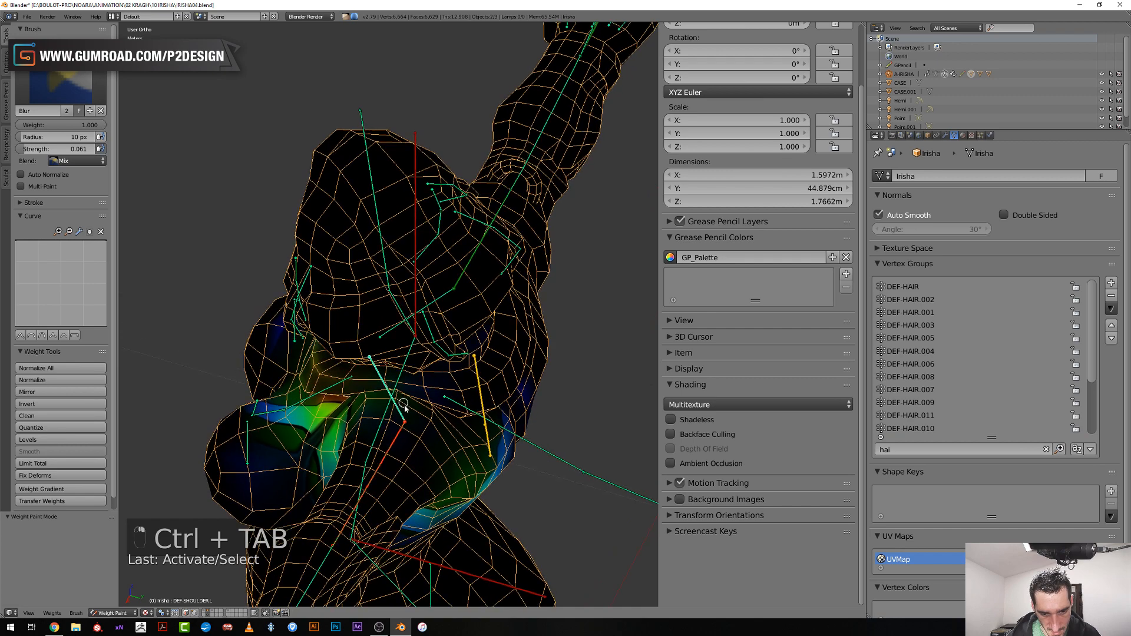
pyautogui.hotkey('alt', 'z')
pyautogui.moveTo(417, 439); pyautogui.dragTo(354, 437, button='middle')
# Blur the DEF-SHOULDER.L weights around the left shoulder and scarf edge from behind with a small brush
pyautogui.press('f')
pyautogui.click(399, 470)
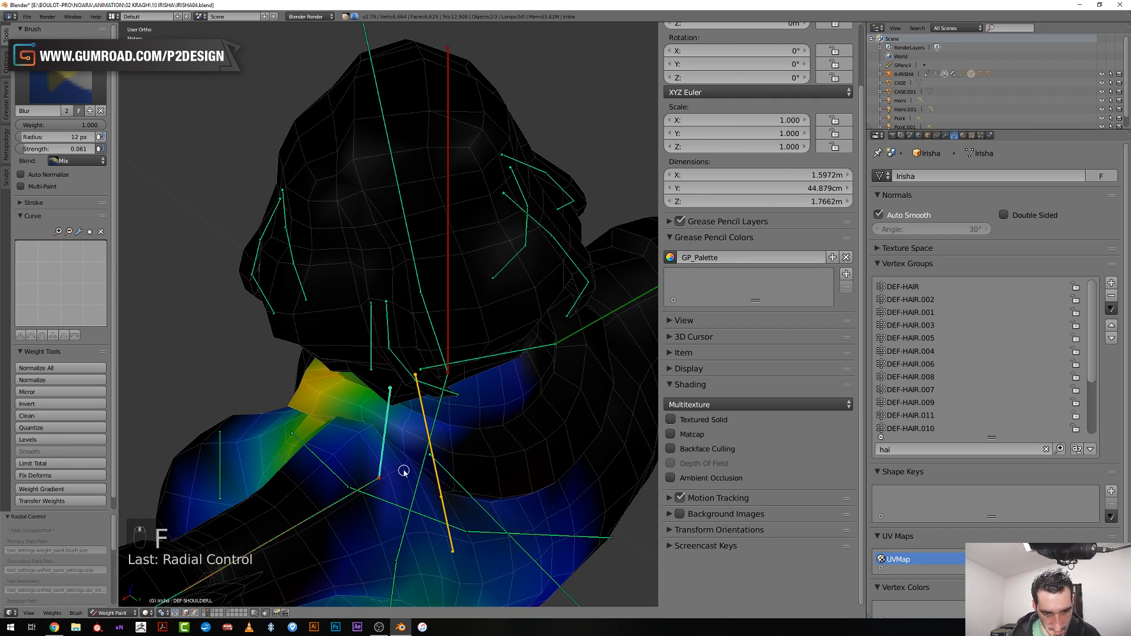
pyautogui.click(402, 469)
pyautogui.moveTo(406, 475)
pyautogui.mouseDown(button='middle')
pyautogui.moveTo(405, 521)
pyautogui.moveTo(392, 462)
pyautogui.moveTo(356, 456)
pyautogui.moveTo(363, 431)
pyautogui.mouseUp(button='middle')
pyautogui.press('f')
pyautogui.click(404, 523)
pyautogui.click(399, 524)
pyautogui.press('f')
pyautogui.click(381, 459)
pyautogui.click(393, 472)
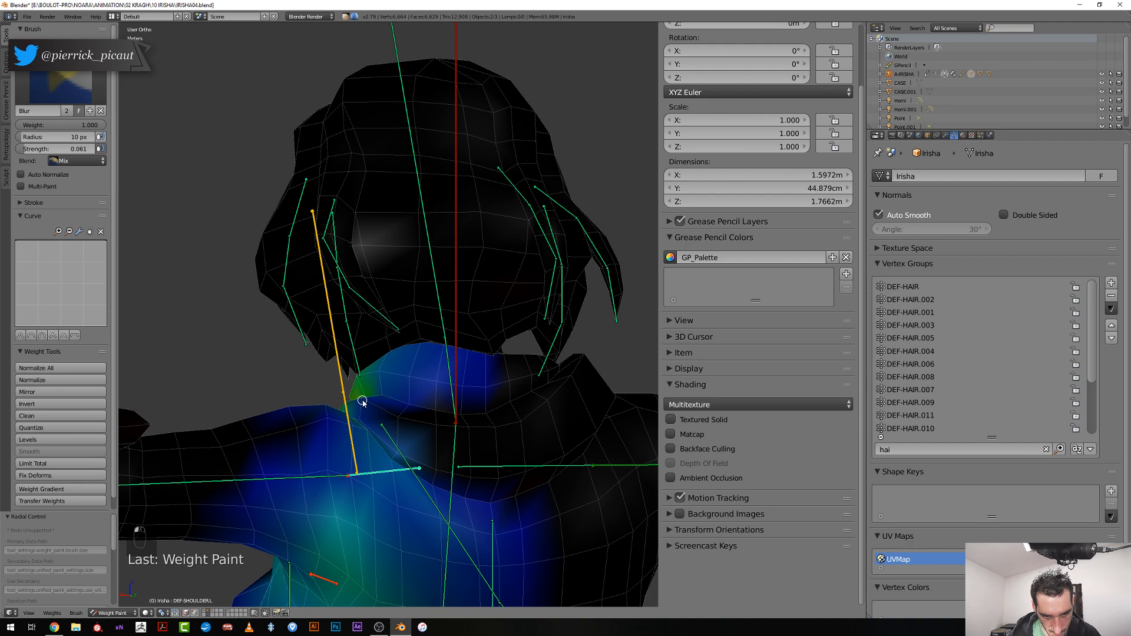
# Blur the DEF-SHOULDER.L weights behind the left shoulder with a 19 px brush and set the brush strength to 0.05
pyautogui.moveTo(359, 424); pyautogui.dragTo(336, 454, button='middle')
pyautogui.press('f')
pyautogui.click(336, 454)
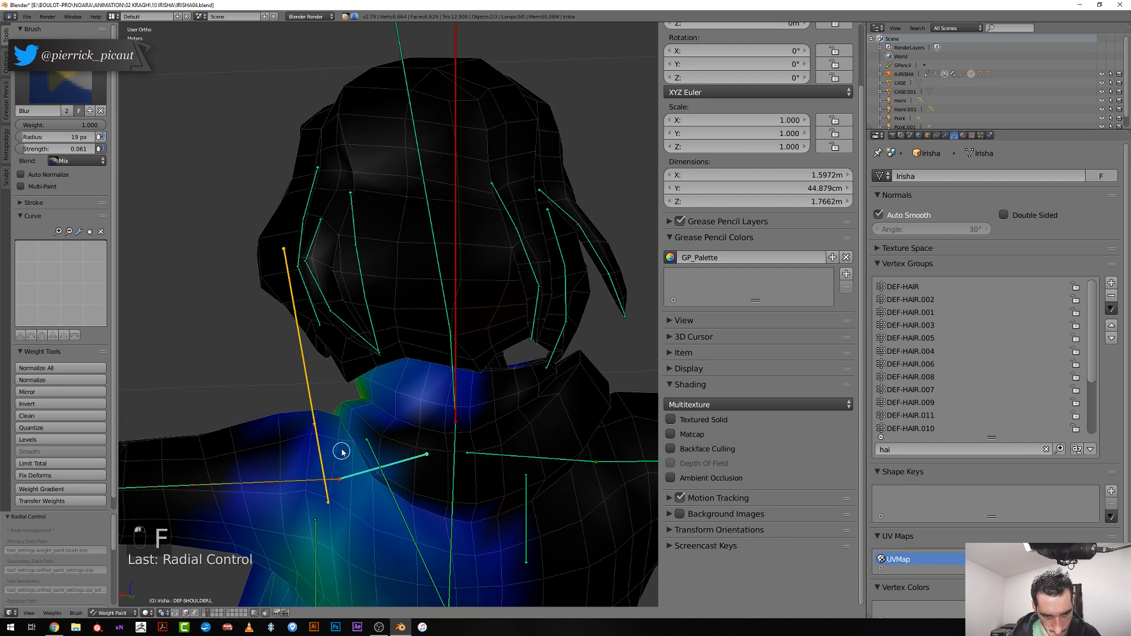
pyautogui.click(338, 449)
pyautogui.moveTo(332, 503); pyautogui.dragTo(433, 494, button='middle')
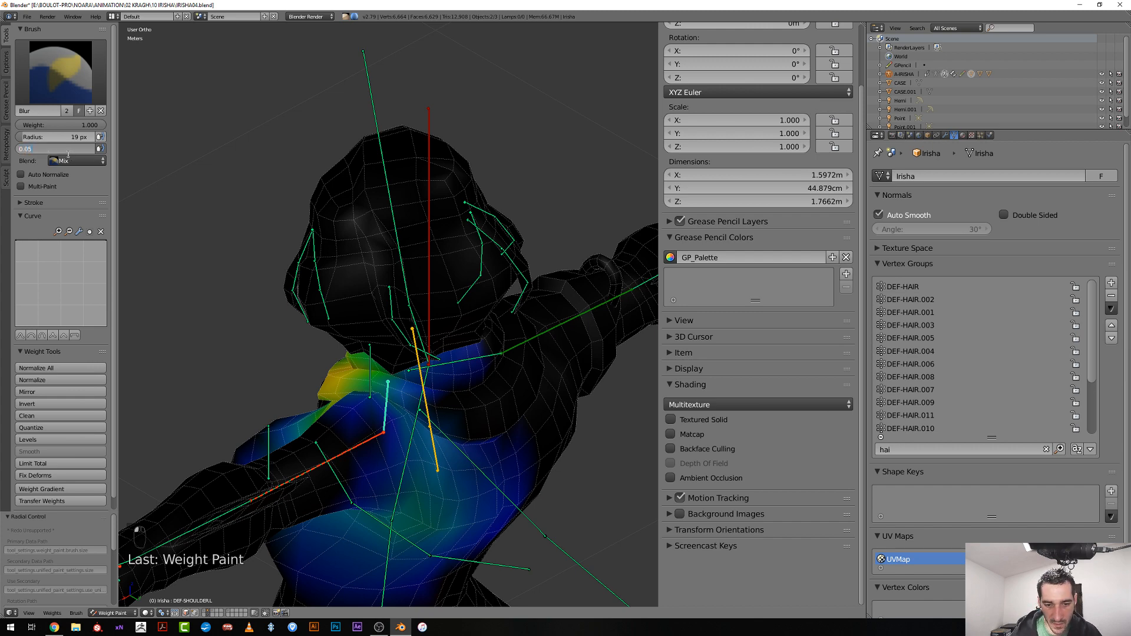
pyautogui.moveTo(334, 397); pyautogui.dragTo(319, 416, button='middle')
# Select CTRL-SHOULDER.L and rotate it 7.68° around the global Z axis to test the left shoulder's deformation
pyautogui.press('r')
pyautogui.press('z')
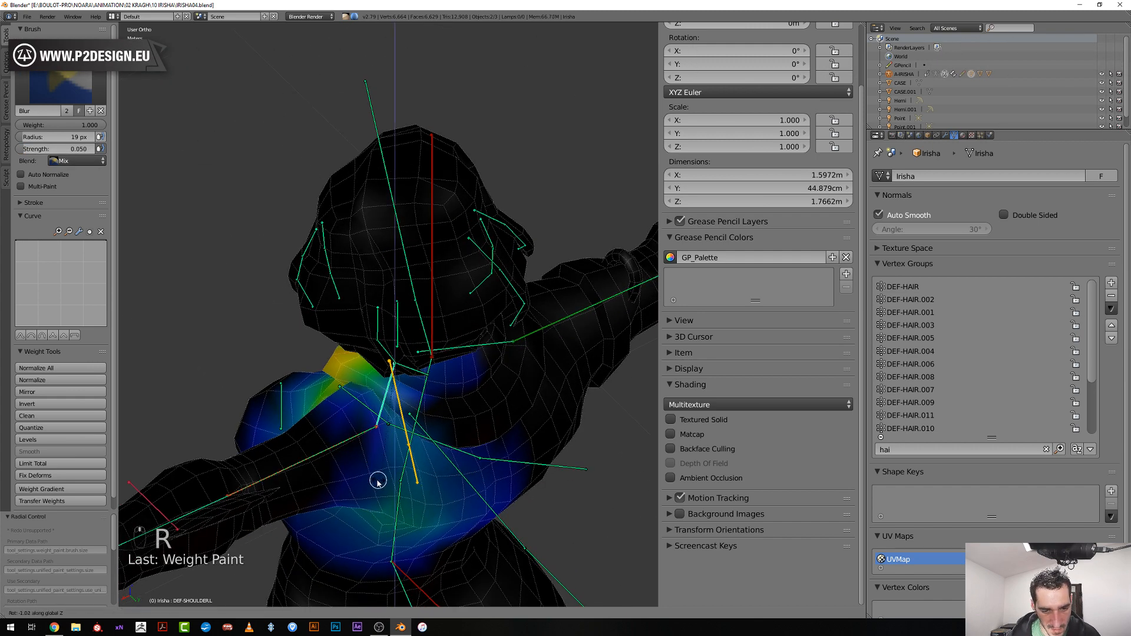
pyautogui.rightClick(377, 421)
pyautogui.rightClick(389, 413)
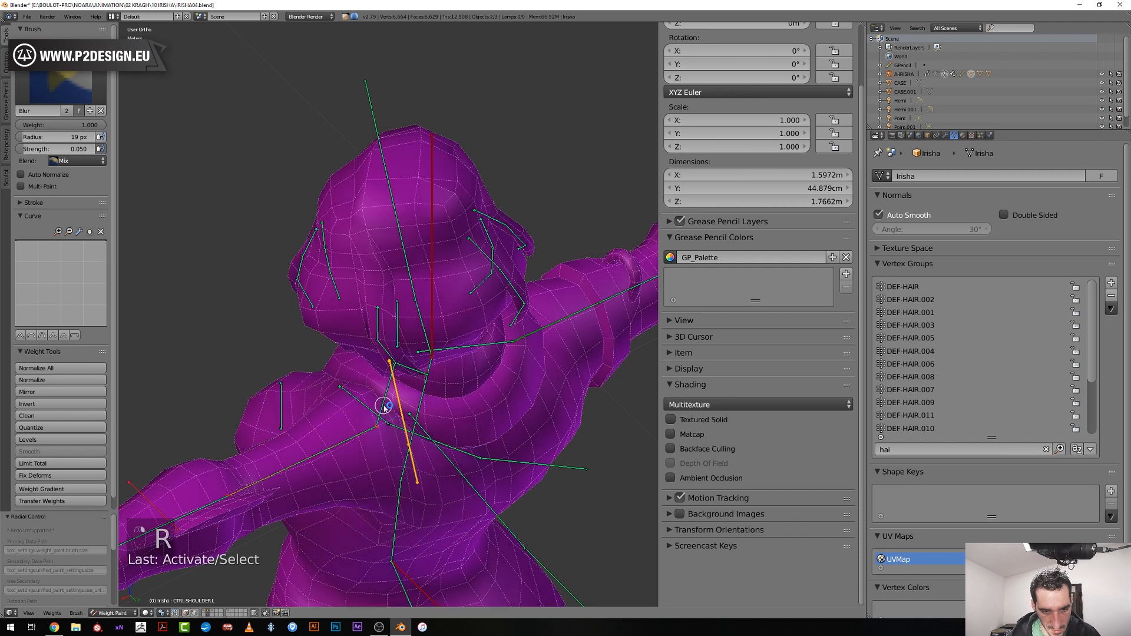
pyautogui.press('r')
pyautogui.press('z')
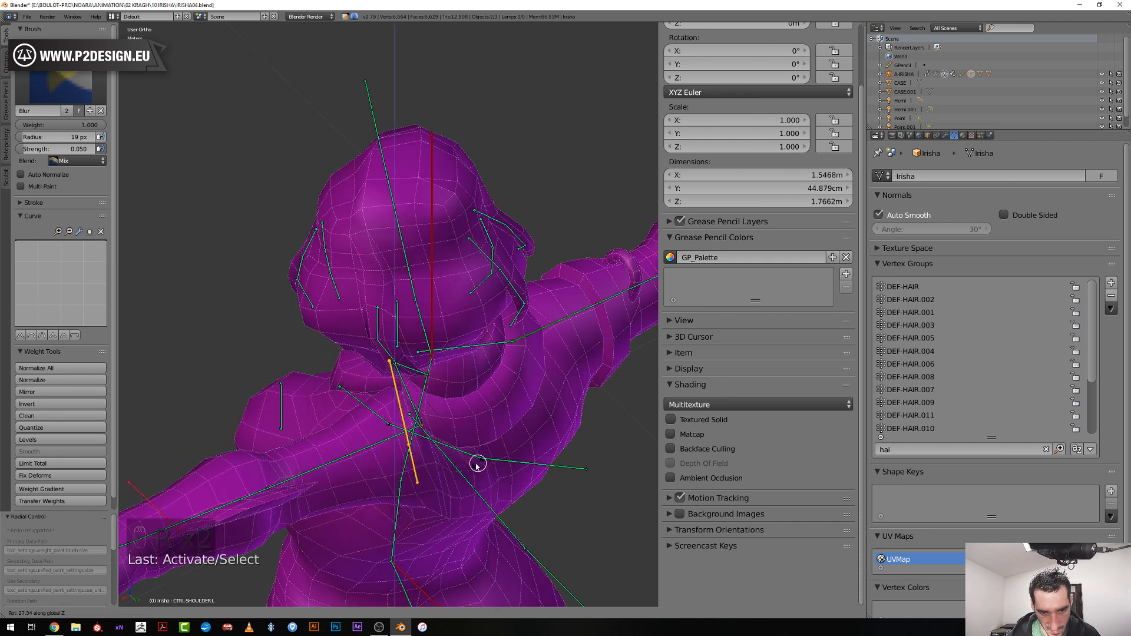
pyautogui.click(422, 450)
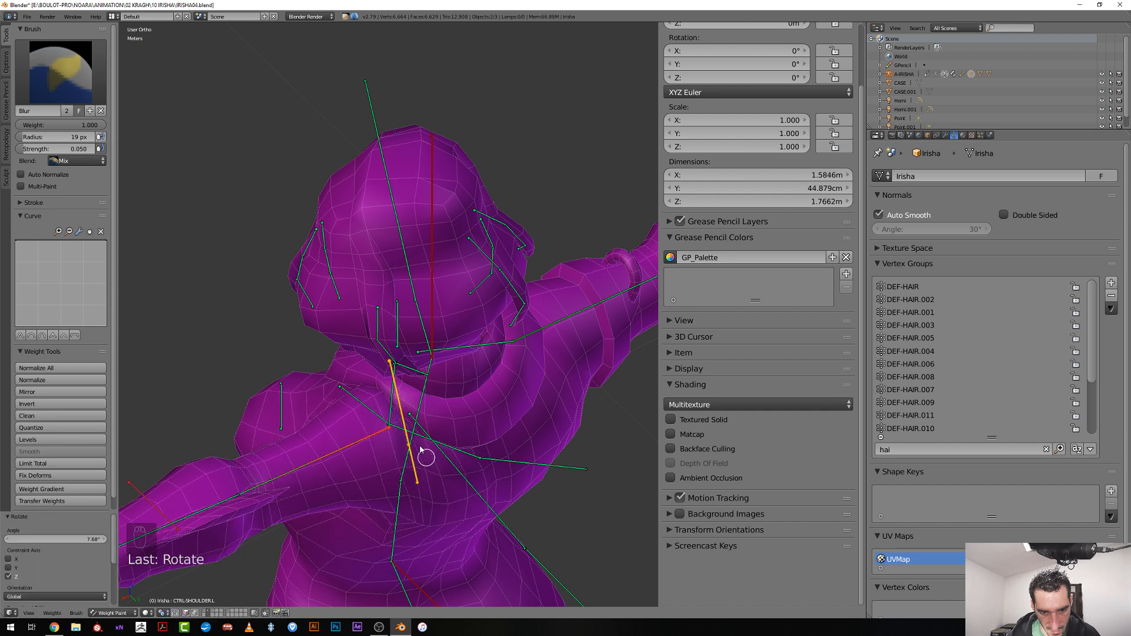
# Reselect DEF-SHOULDER.L and blur its weights below the scarf on the upper back with a 14 px brush
pyautogui.rightClick(396, 416)
pyautogui.moveTo(391, 405); pyautogui.dragTo(374, 449, button='middle')
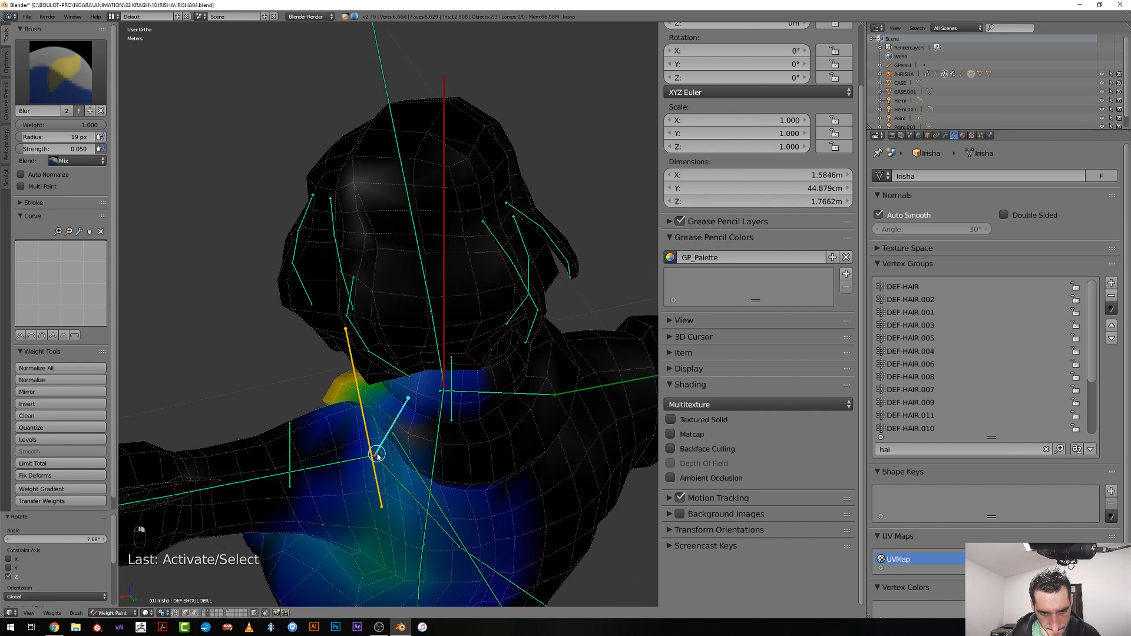
pyautogui.scroll(2, 381, 469)
pyautogui.press('f')
pyautogui.click(377, 479)
pyautogui.moveTo(373, 493); pyautogui.dragTo(374, 505)
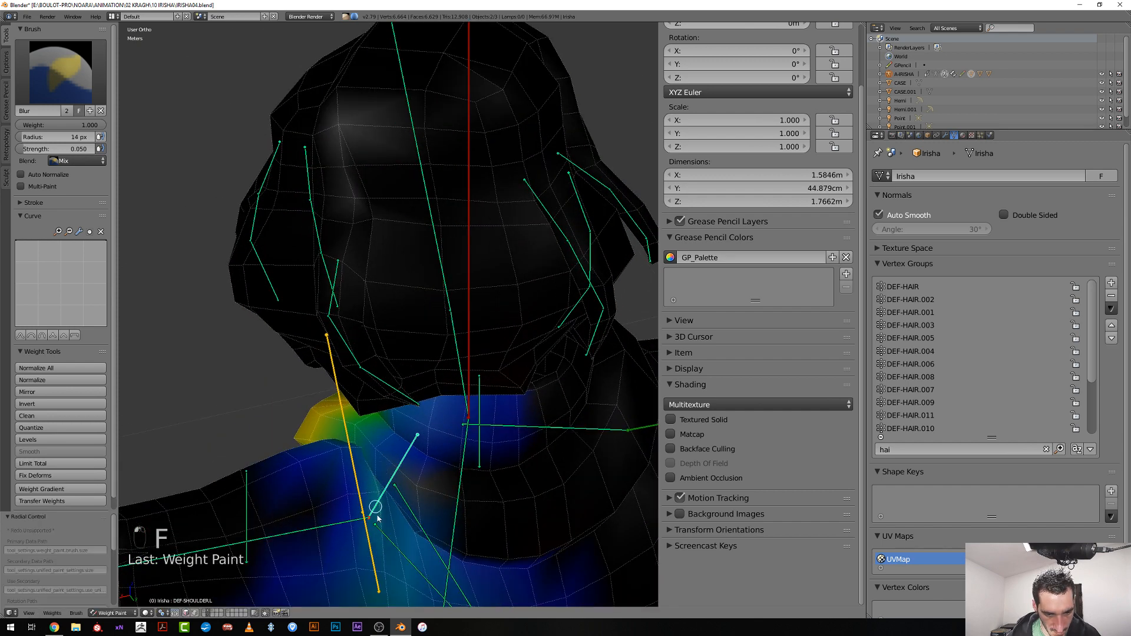
# Blur the DEF-SHOULDER.L weights across the left shoulder blade and scarf border, enlarging the brush to 29 px
pyautogui.moveTo(379, 555)
pyautogui.keyDown('shift'); pyautogui.mouseDown(button='middle')
pyautogui.moveTo(384, 487)
pyautogui.moveTo(440, 502)
pyautogui.moveTo(442, 480)
pyautogui.moveTo(482, 453)
pyautogui.mouseUp(button='middle'); pyautogui.keyUp('shift')
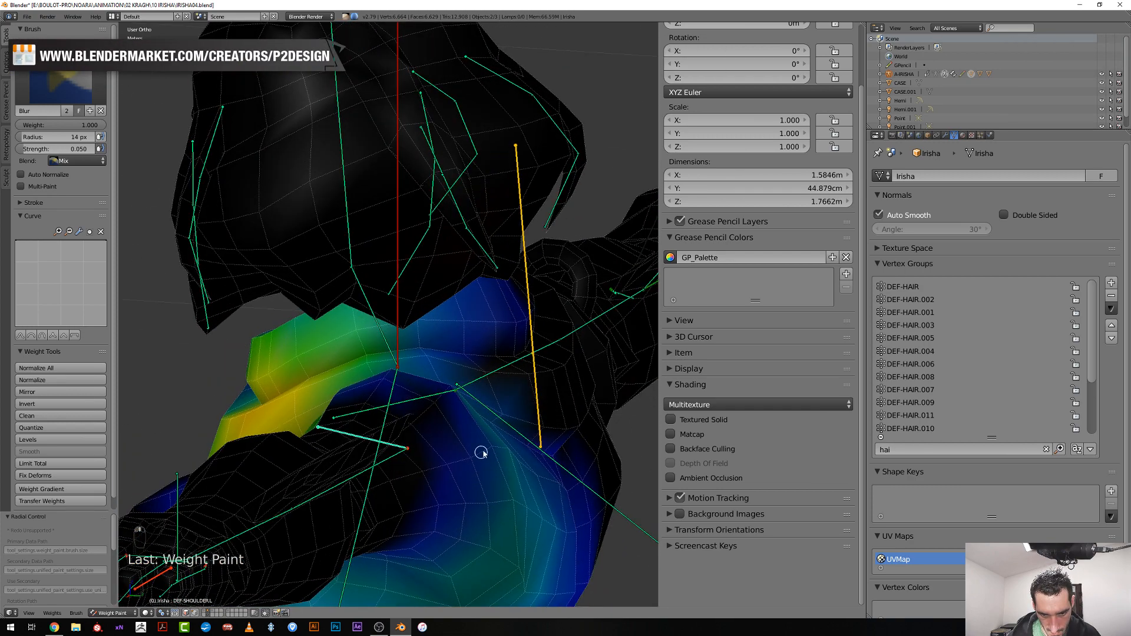
pyautogui.moveTo(451, 385)
pyautogui.mouseDown(button='middle')
pyautogui.moveTo(429, 412)
pyautogui.moveTo(459, 455)
pyautogui.moveTo(461, 488)
pyautogui.moveTo(362, 445)
pyautogui.moveTo(371, 454)
pyautogui.mouseUp(button='middle')
pyautogui.click(477, 467)
pyautogui.scroll(2, 421, 468)
pyautogui.press('f')
pyautogui.click(391, 455)
pyautogui.click(357, 434)
pyautogui.press('f')
pyautogui.click(405, 454)
pyautogui.click(414, 459)
pyautogui.moveTo(413, 459); pyautogui.dragTo(415, 460)
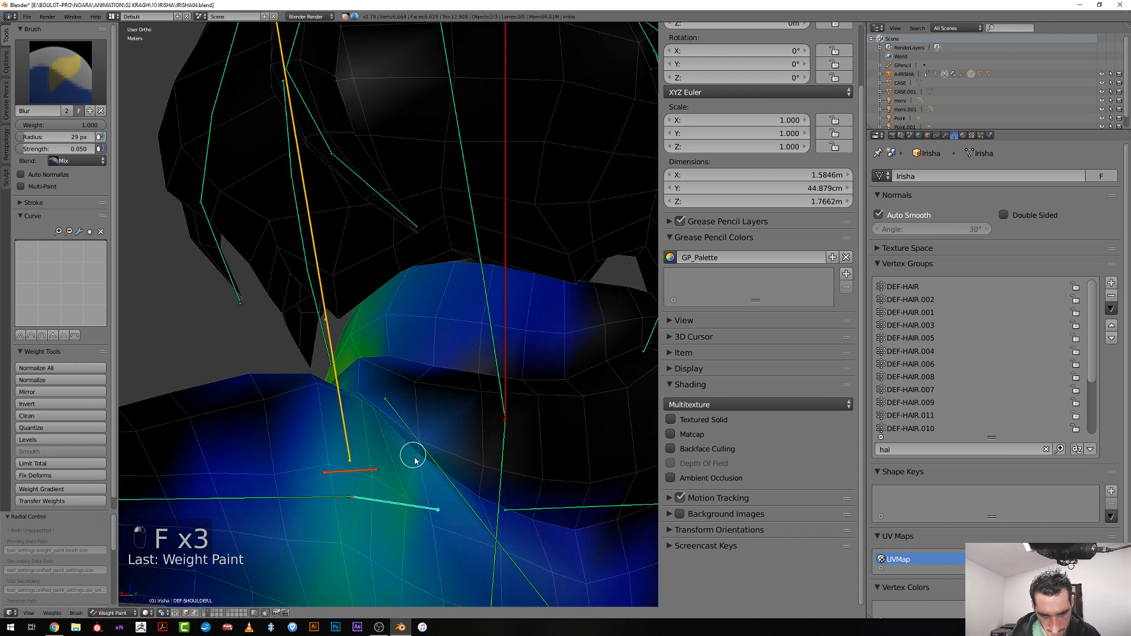
pyautogui.moveTo(427, 519); pyautogui.dragTo(432, 518)
# Smooth the DEF-SHOULDER.L weights over the back of the left shoulder and armpit with a 23 px Blur brush
pyautogui.moveTo(432, 518)
pyautogui.mouseDown(button='middle')
pyautogui.moveTo(463, 411)
pyautogui.moveTo(457, 432)
pyautogui.moveTo(387, 445)
pyautogui.mouseUp(button='middle')
pyautogui.press('f')
pyautogui.click(384, 384)
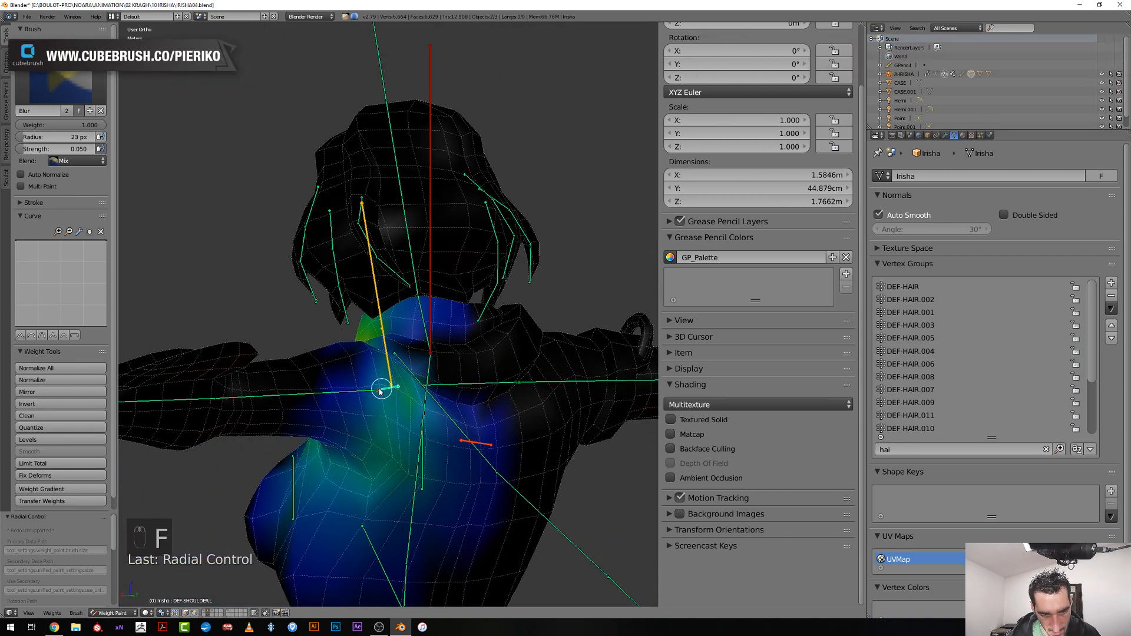
pyautogui.moveTo(383, 384); pyautogui.dragTo(348, 387, button='middle')
pyautogui.moveTo(348, 387); pyautogui.dragTo(339, 386)
pyautogui.moveTo(339, 360)
pyautogui.mouseDown(button='middle')
pyautogui.moveTo(294, 330)
pyautogui.moveTo(355, 365)
pyautogui.mouseUp(button='middle')
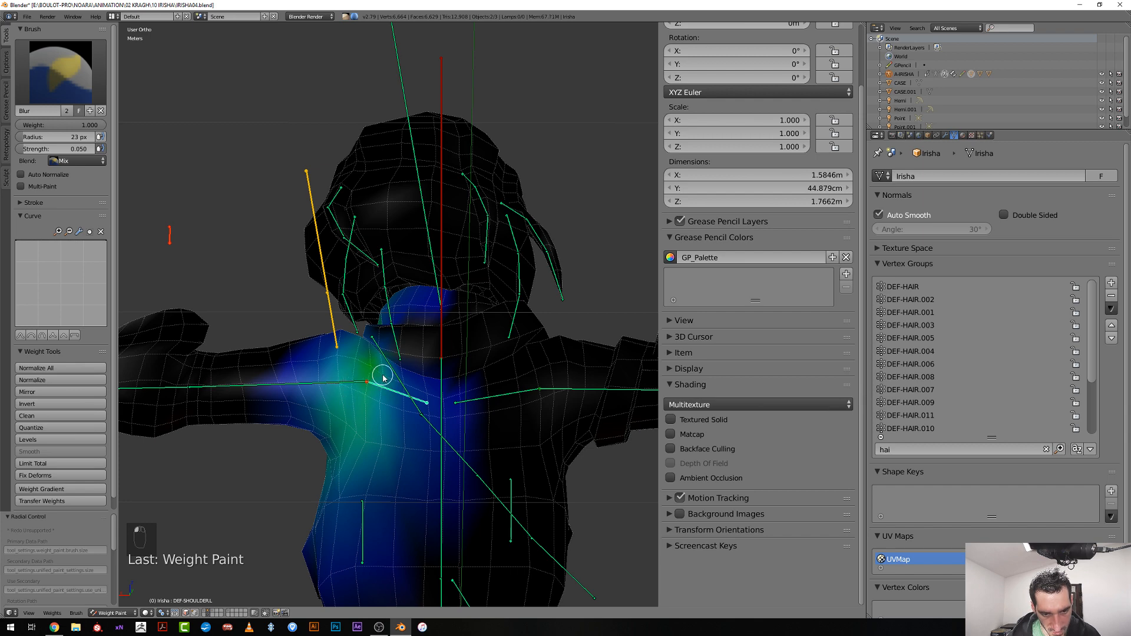
pyautogui.moveTo(396, 400)
pyautogui.mouseDown(button='middle')
pyautogui.moveTo(374, 405)
pyautogui.moveTo(399, 416)
pyautogui.moveTo(346, 399)
pyautogui.mouseUp(button='middle')
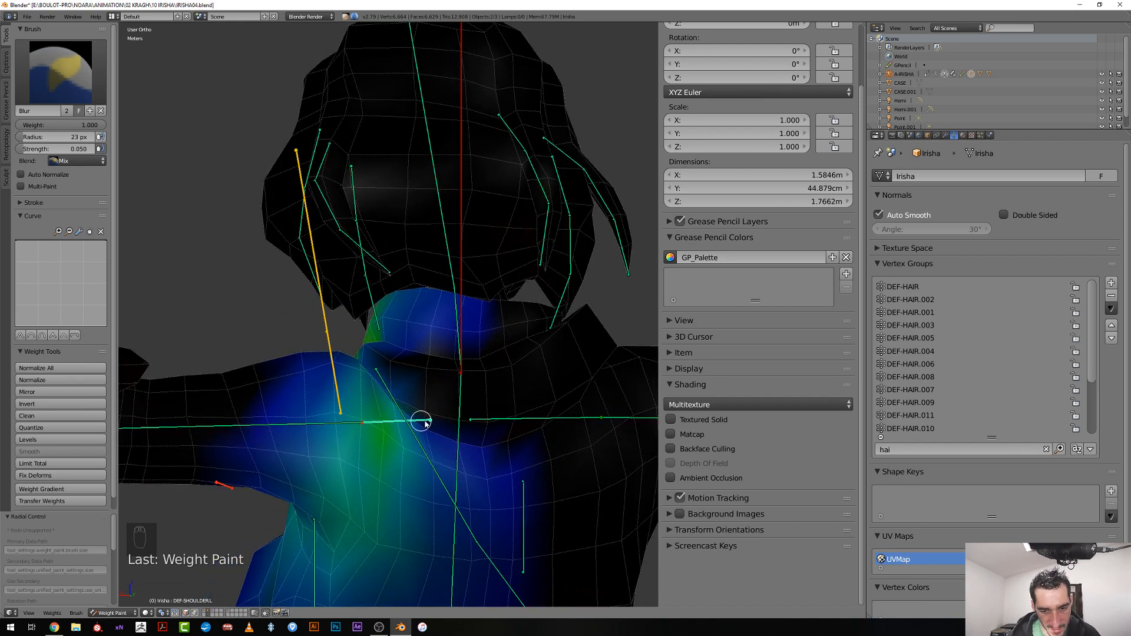
pyautogui.scroll(-2, 416, 401)
pyautogui.moveTo(415, 396); pyautogui.dragTo(340, 383, button='middle')
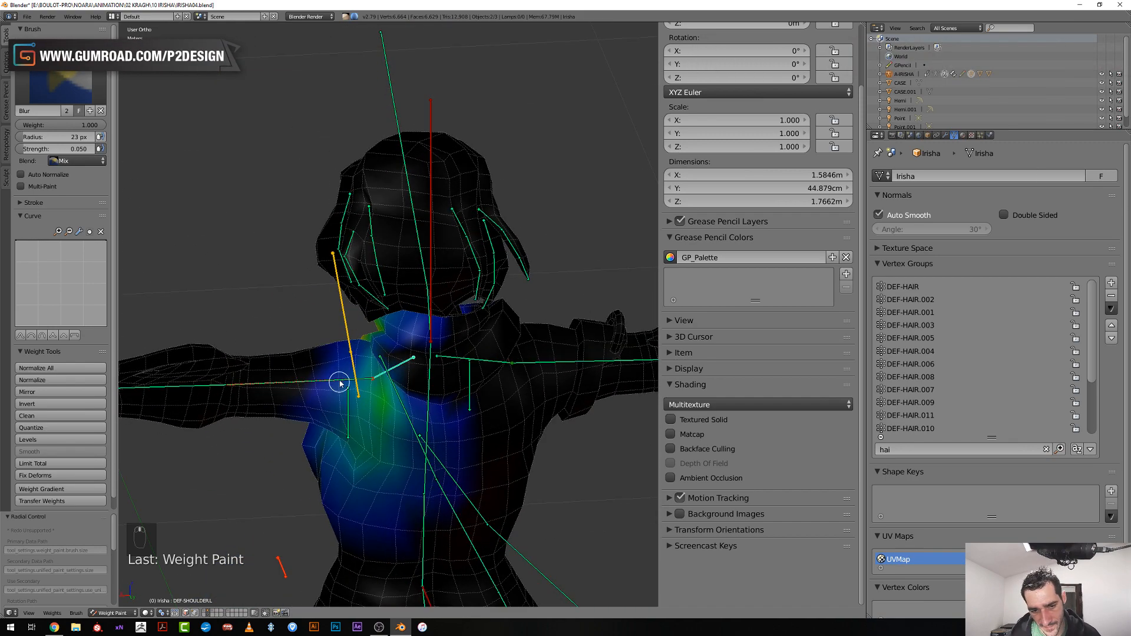
# Clear CTRL-SHOULDER.L's pose rotation and rotate the bone -42.8° to lower the left shoulder
pyautogui.rightClick(381, 375)
pyautogui.hotkey('alt', 'r')
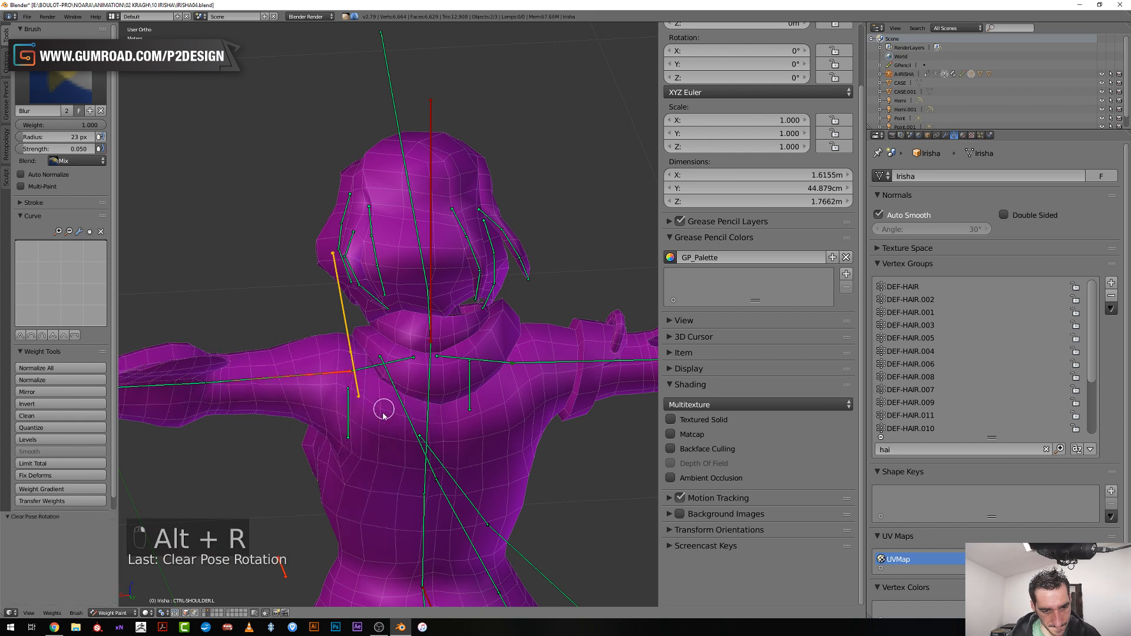
pyautogui.press('r')
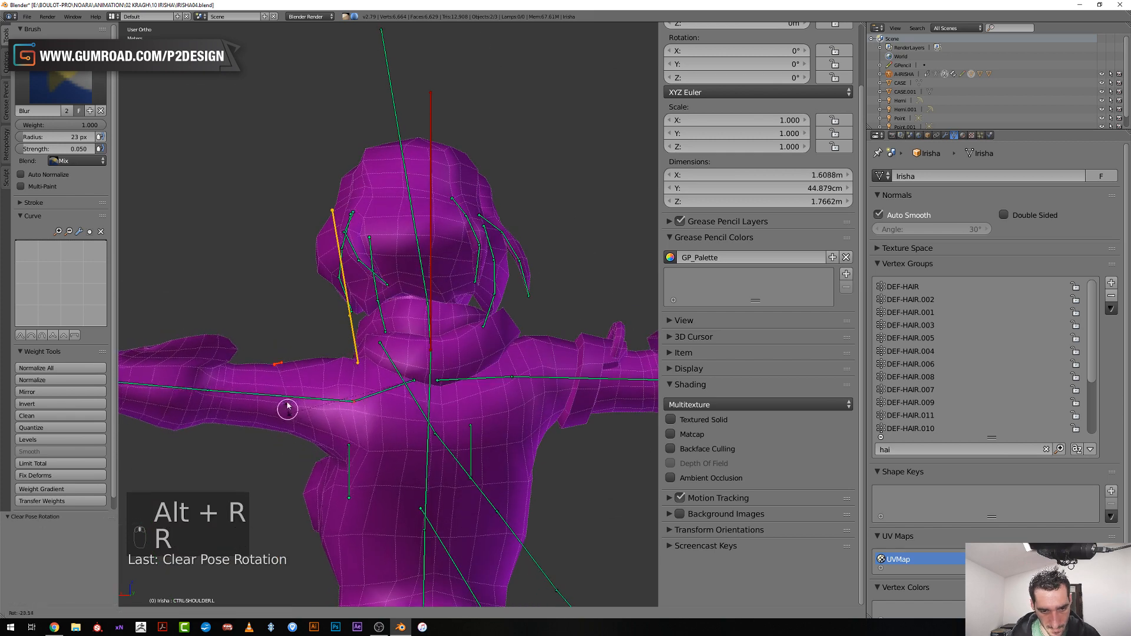
pyautogui.click(295, 465)
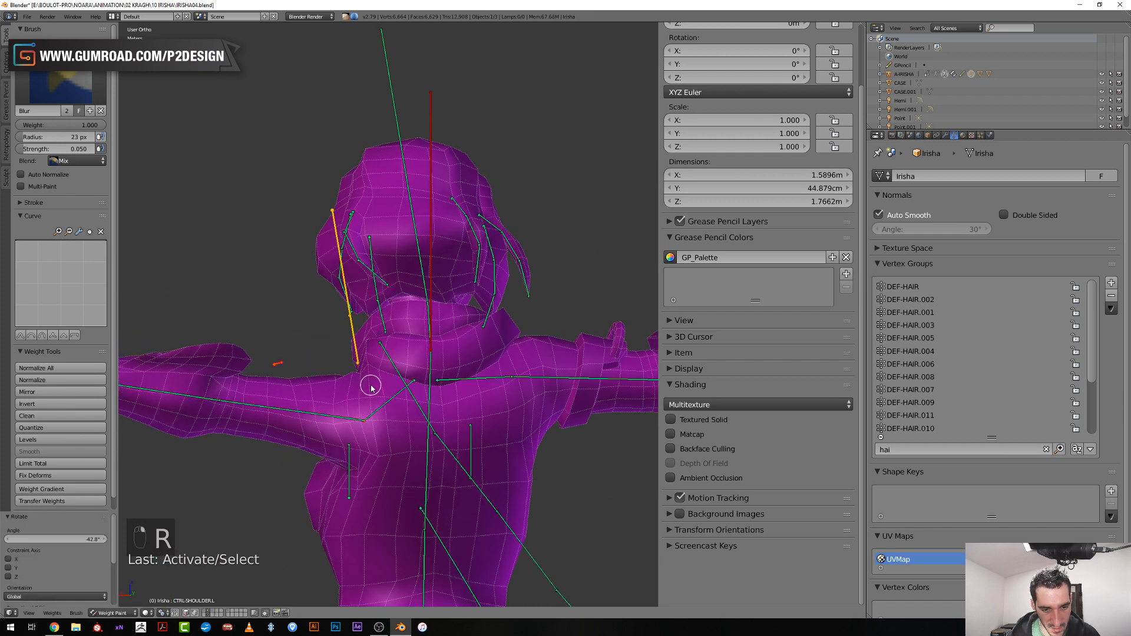
# Select DEF-SHOULDER.L again and blur its weights at the scarf's lower edge with an 11 px brush
pyautogui.scroll(2, 371, 387)
pyautogui.rightClick(371, 430)
pyautogui.press('f')
pyautogui.click(348, 382)
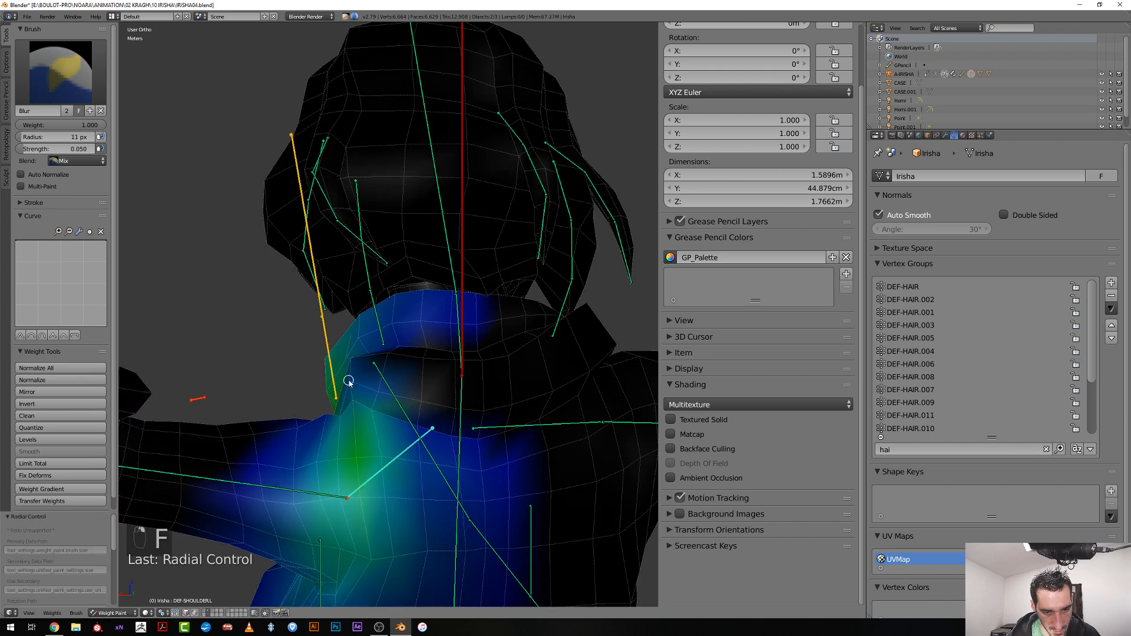
pyautogui.click(348, 381)
pyautogui.moveTo(348, 382); pyautogui.dragTo(366, 396, button='middle')
# Blur the DEF-SHOULDER.L weights over the back of the scarf with an 18 px brush
pyautogui.press('f')
pyautogui.click(372, 374)
pyautogui.click(365, 372)
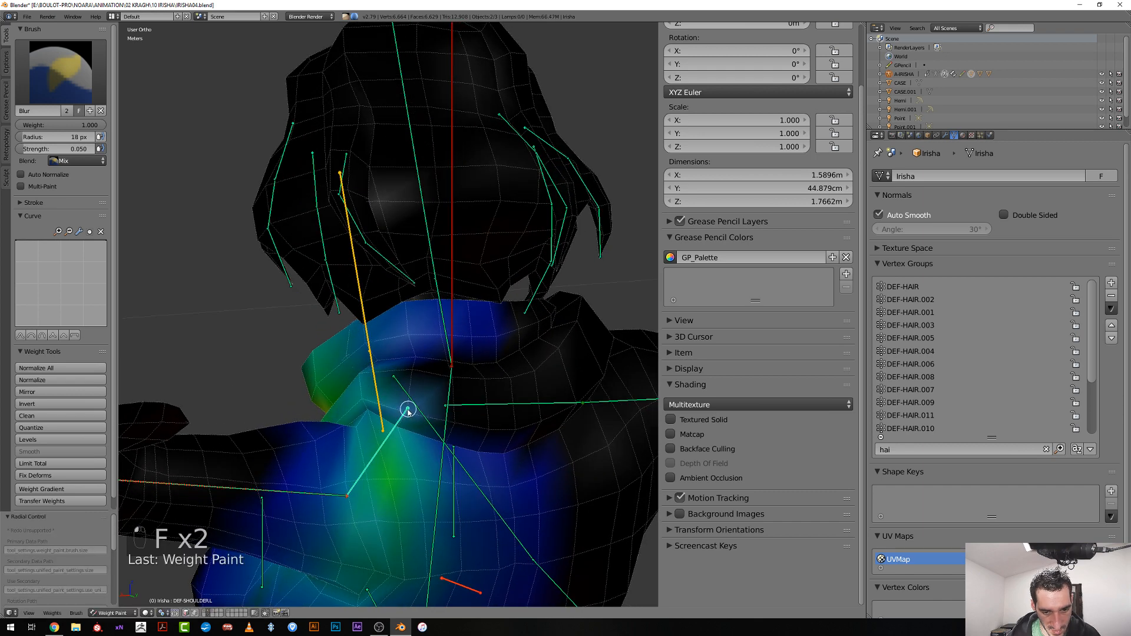
pyautogui.moveTo(411, 381); pyautogui.dragTo(411, 375)
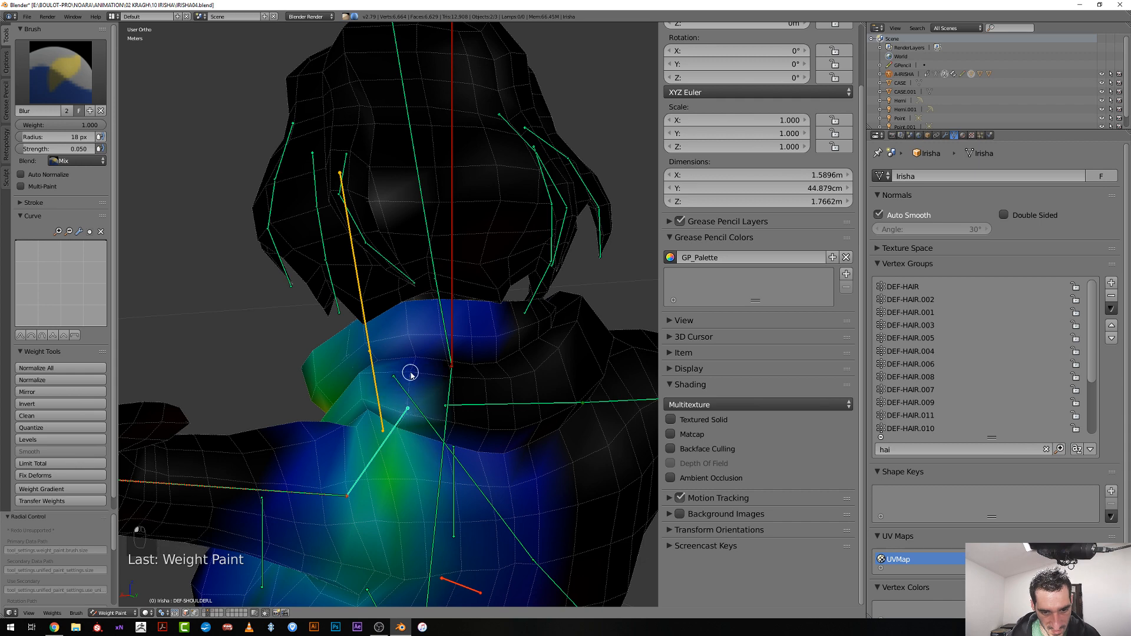
pyautogui.moveTo(408, 376); pyautogui.dragTo(384, 374, button='middle')
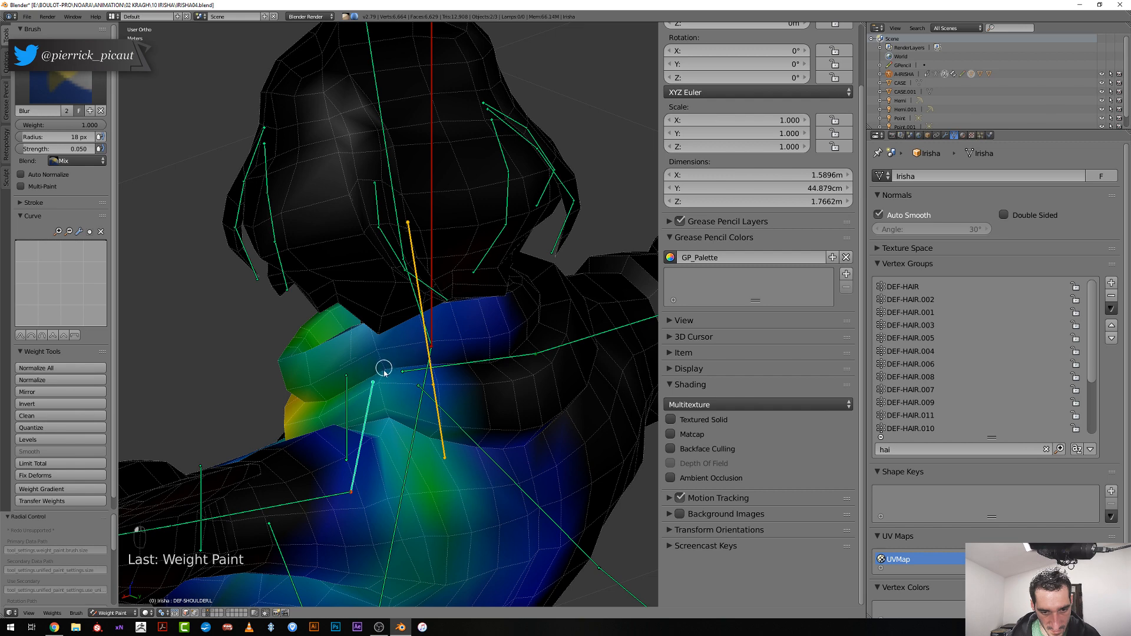
pyautogui.moveTo(438, 388); pyautogui.dragTo(420, 399, button='middle')
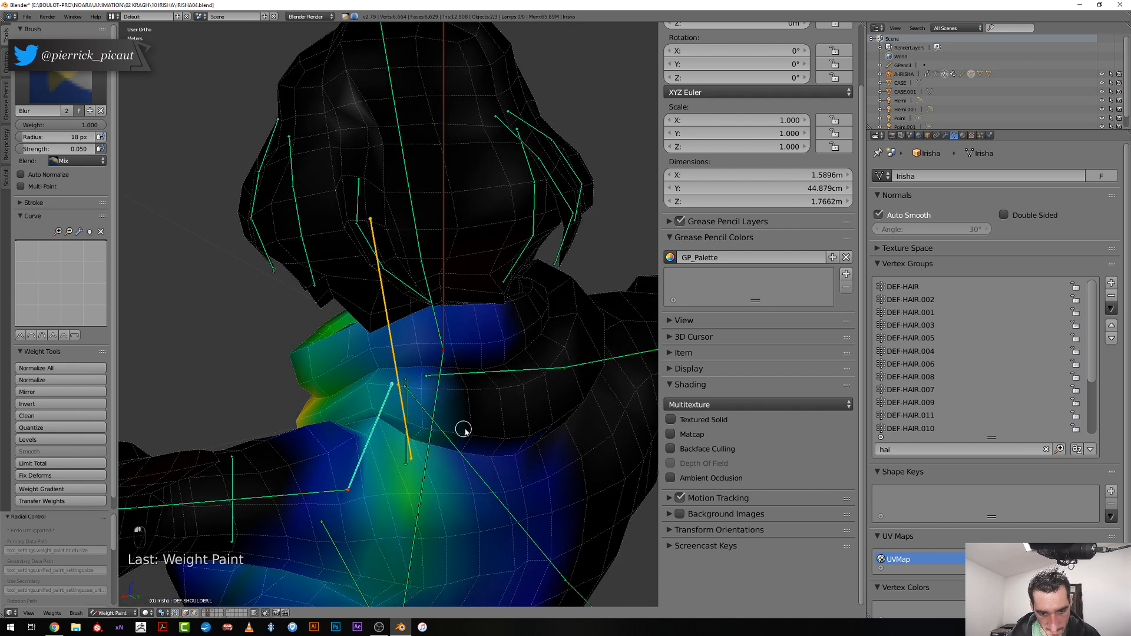
pyautogui.click(466, 391)
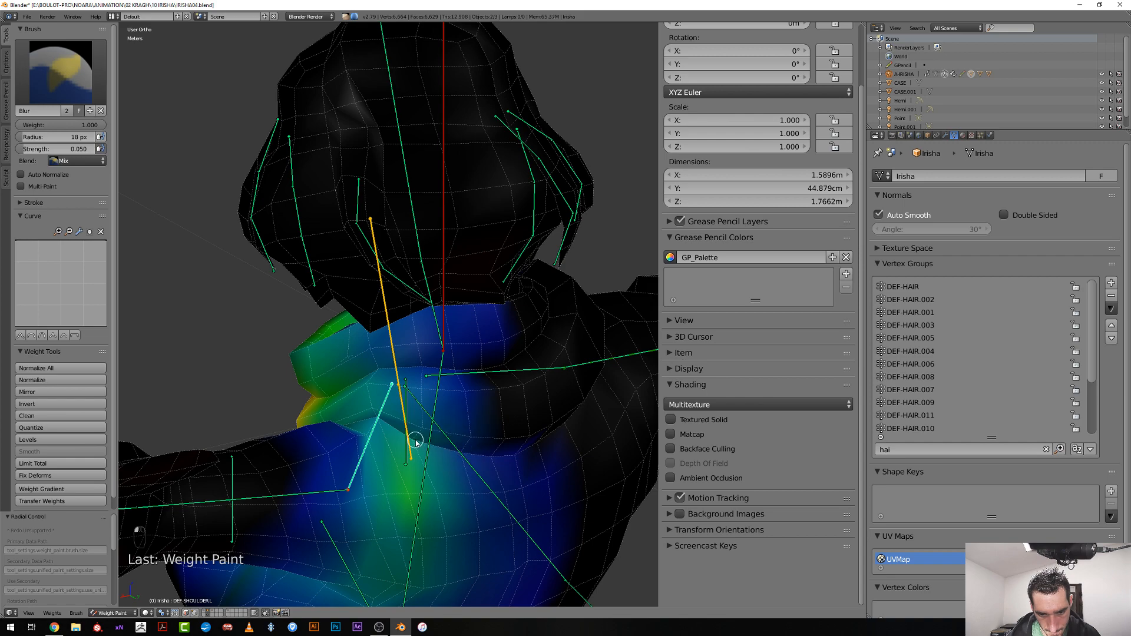
pyautogui.moveTo(416, 441); pyautogui.dragTo(366, 398, button='middle')
# Select DEF-ARM.L to show its weights and set the brush's blend mode to Subtract
pyautogui.rightClick(307, 438)
pyautogui.scroll(4, 386, 422)
pyautogui.moveTo(366, 399); pyautogui.dragTo(213, 297)
pyautogui.click(82, 161)
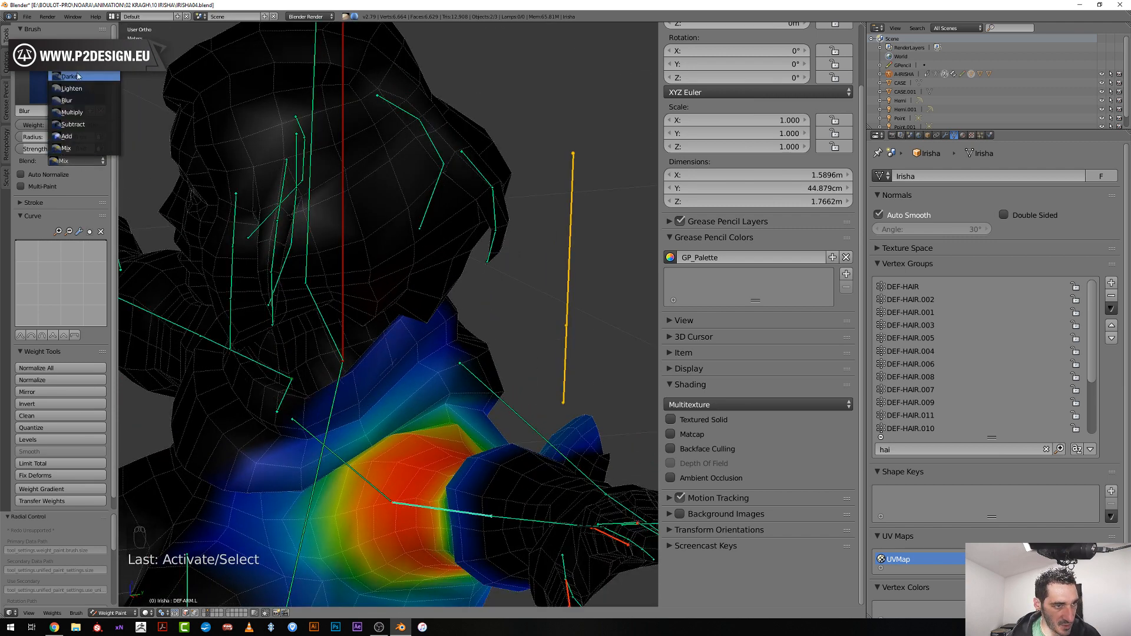
pyautogui.click(72, 124)
pyautogui.moveTo(368, 391); pyautogui.dragTo(497, 412, button='middle')
pyautogui.rightClick(422, 476)
pyautogui.scroll(-2, 423, 475)
pyautogui.press('r')
pyautogui.rightClick(481, 427)
pyautogui.rightClick(481, 417)
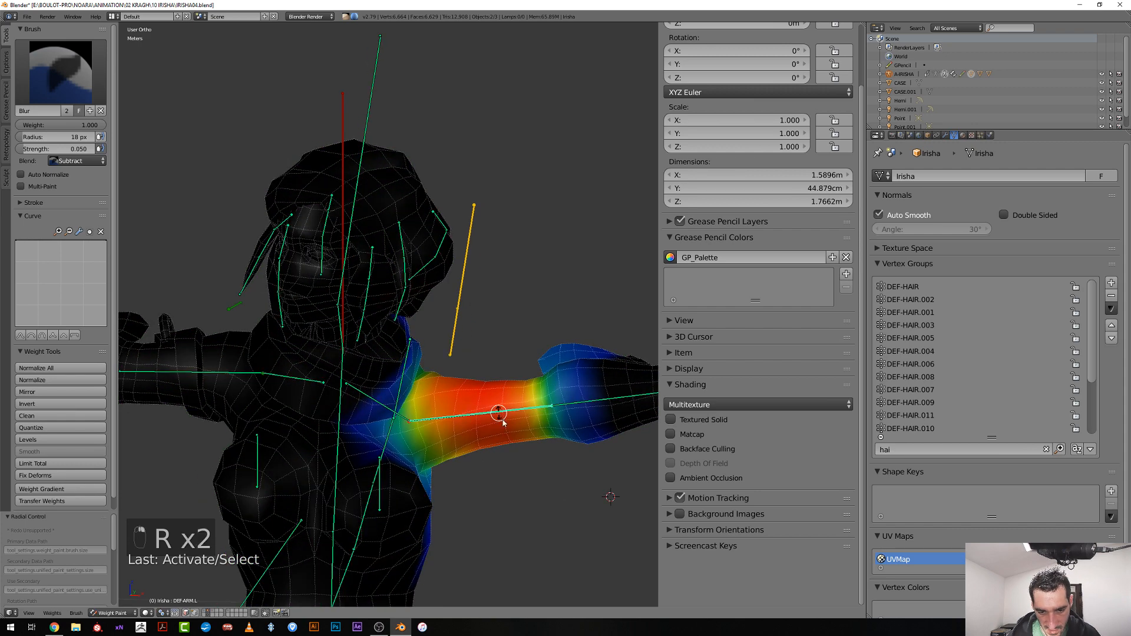
pyautogui.rightClick(493, 414)
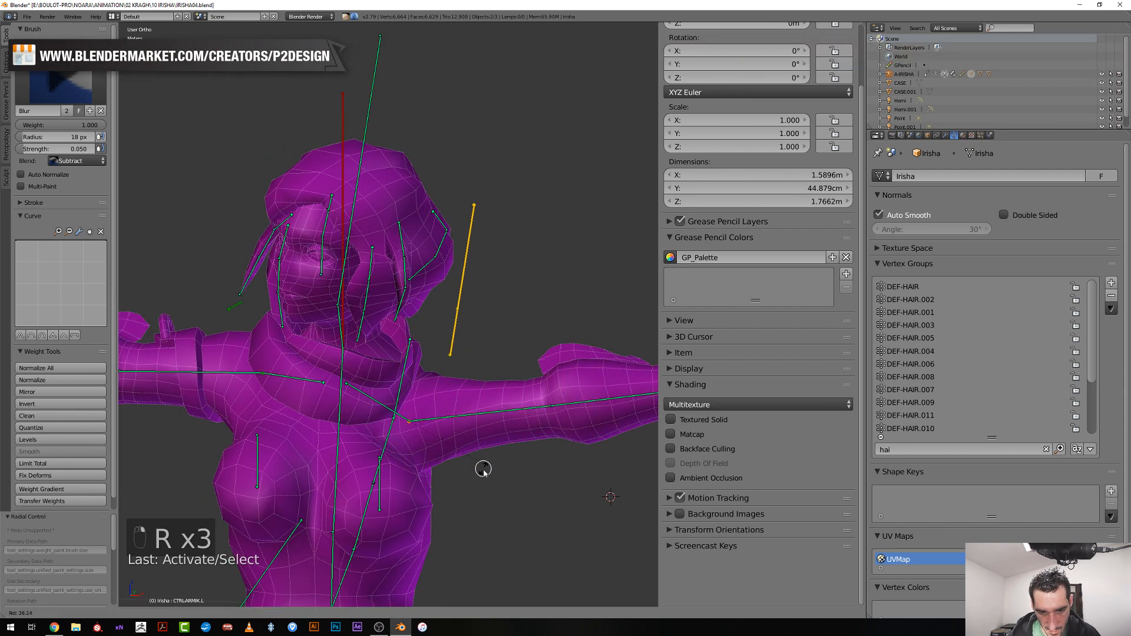
# Move CTRL-IK-HAND.L by about -21.4 cm in X, -4.74 cm in Y and -36 cm in Z to lower the left arm
pyautogui.scroll(-2, 491, 424)
pyautogui.moveTo(489, 425); pyautogui.dragTo(596, 366, button='middle')
pyautogui.press('g')
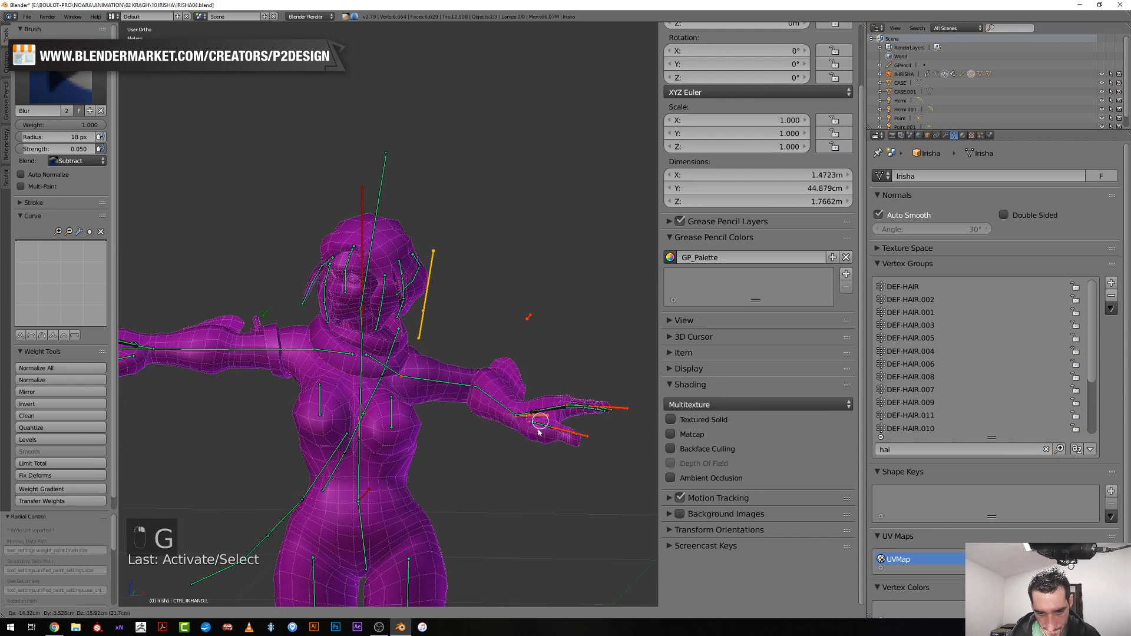
pyautogui.click(510, 501)
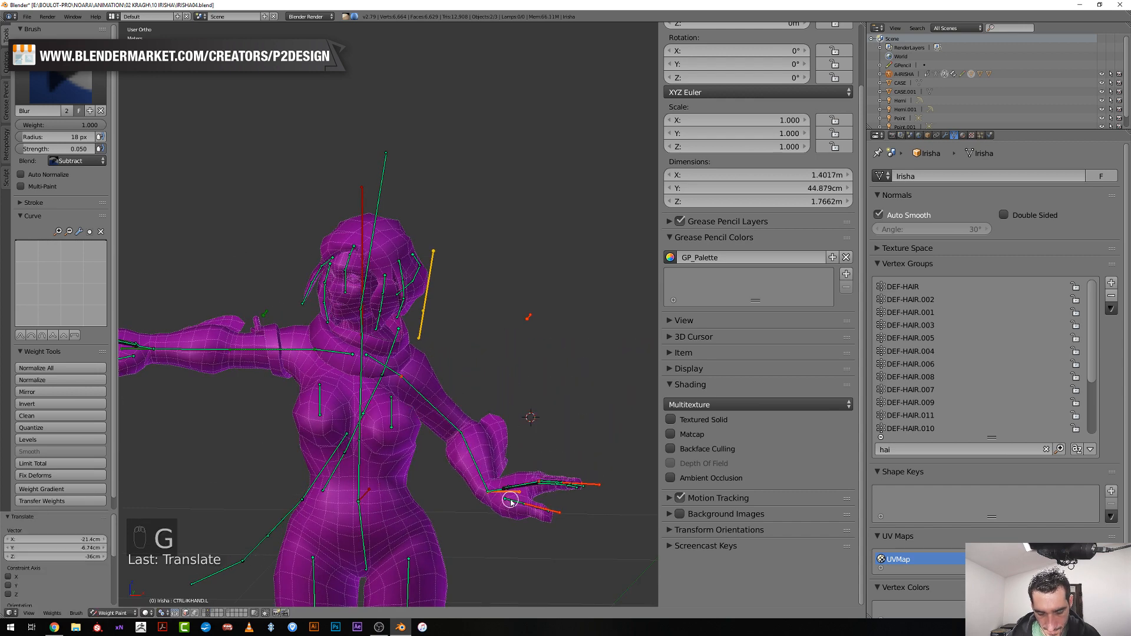
# Clear CTRL-SHOULDER.L's pose rotation and rotate CTRL-IK-HAND.L 84.4° so the left hand points down
pyautogui.rightClick(392, 368)
pyautogui.hotkey('alt', 'r')
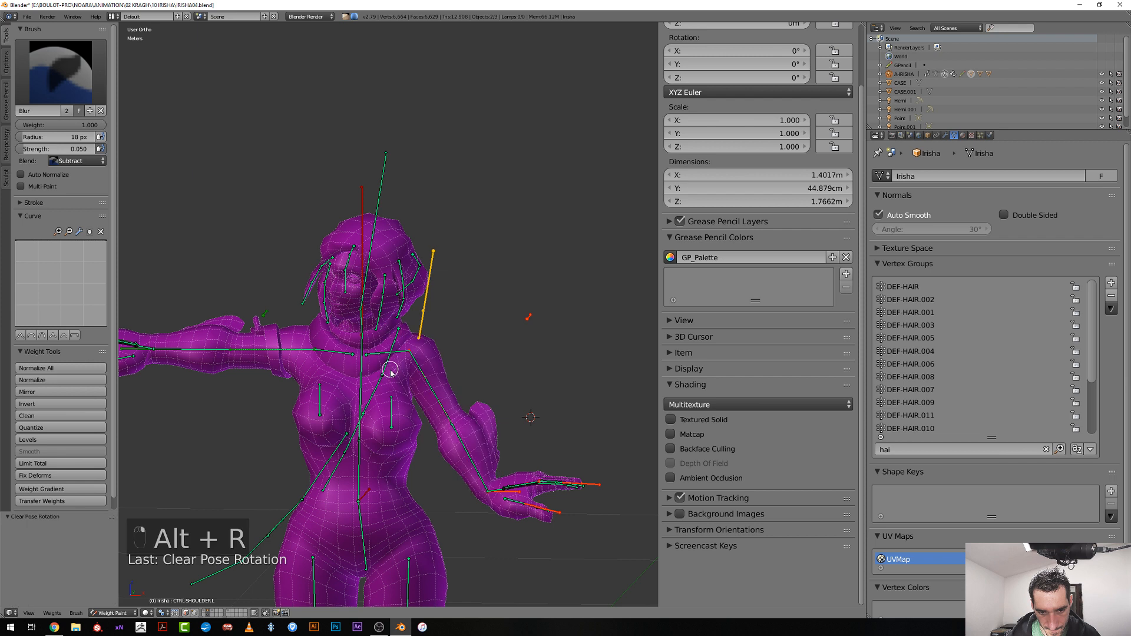
pyautogui.rightClick(516, 494)
pyautogui.press('r')
pyautogui.click(499, 535)
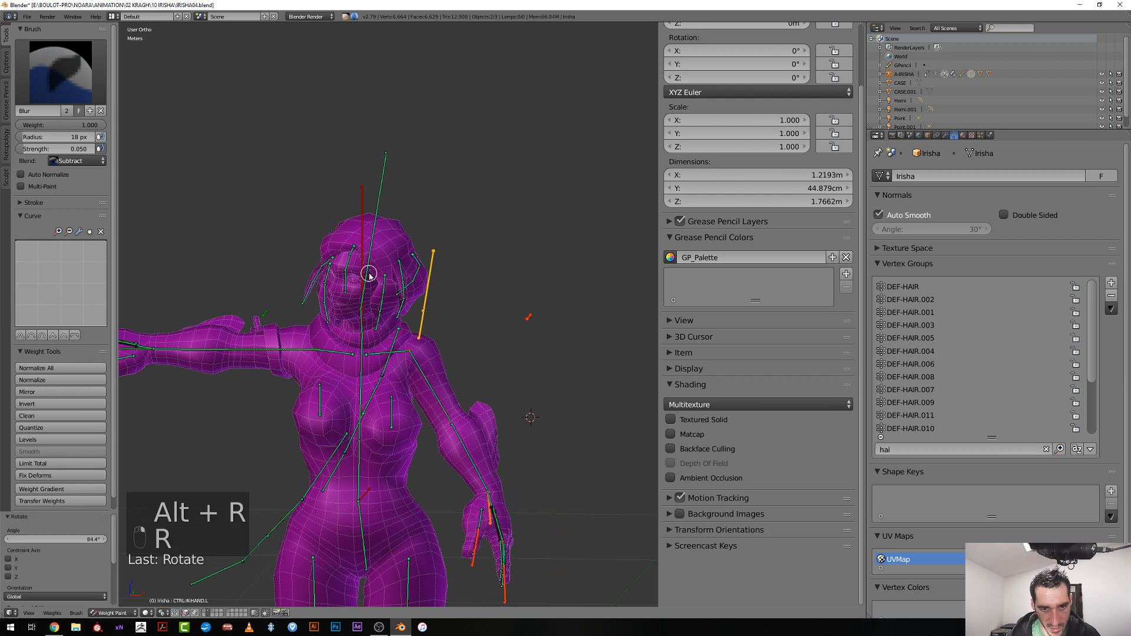
# Select the PROPERTIES bone in Pose Mode and set both IK/FK.L and IK/FK.R to 0.000
pyautogui.scroll(-6, 377, 271)
pyautogui.rightClick(382, 140)
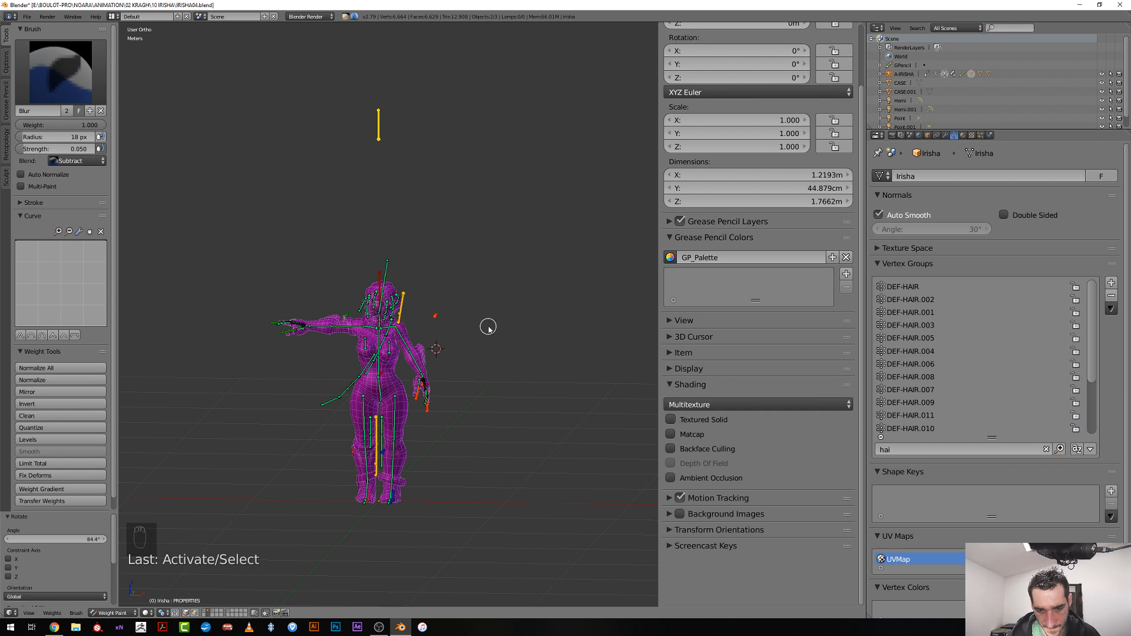
pyautogui.hotkey('ctrl', 'Tab')
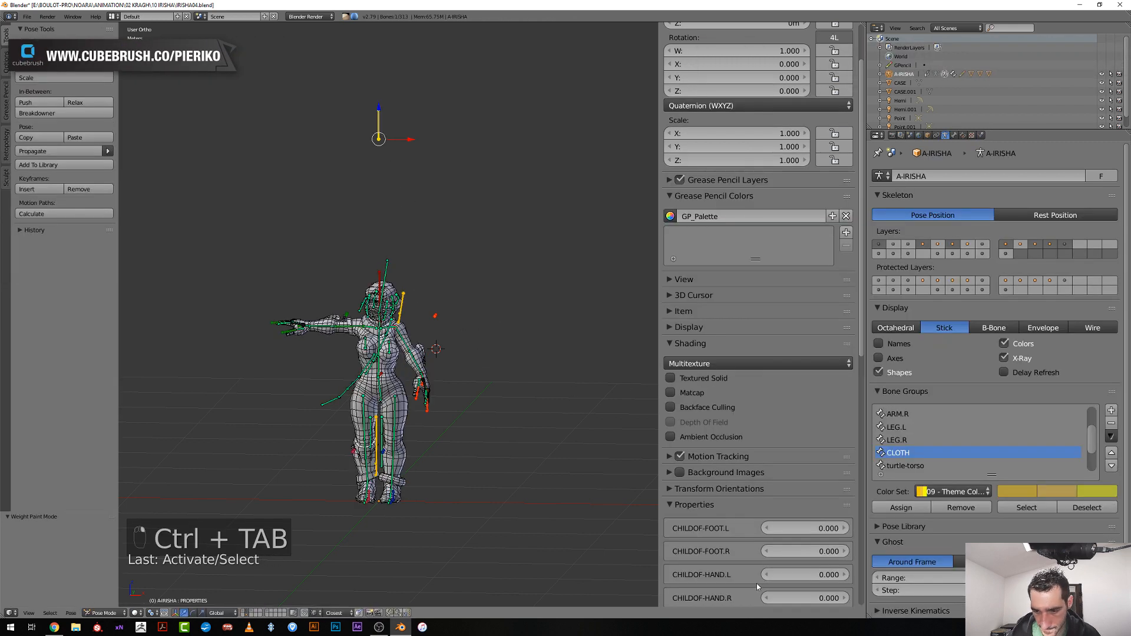
pyautogui.scroll(-7, 757, 583)
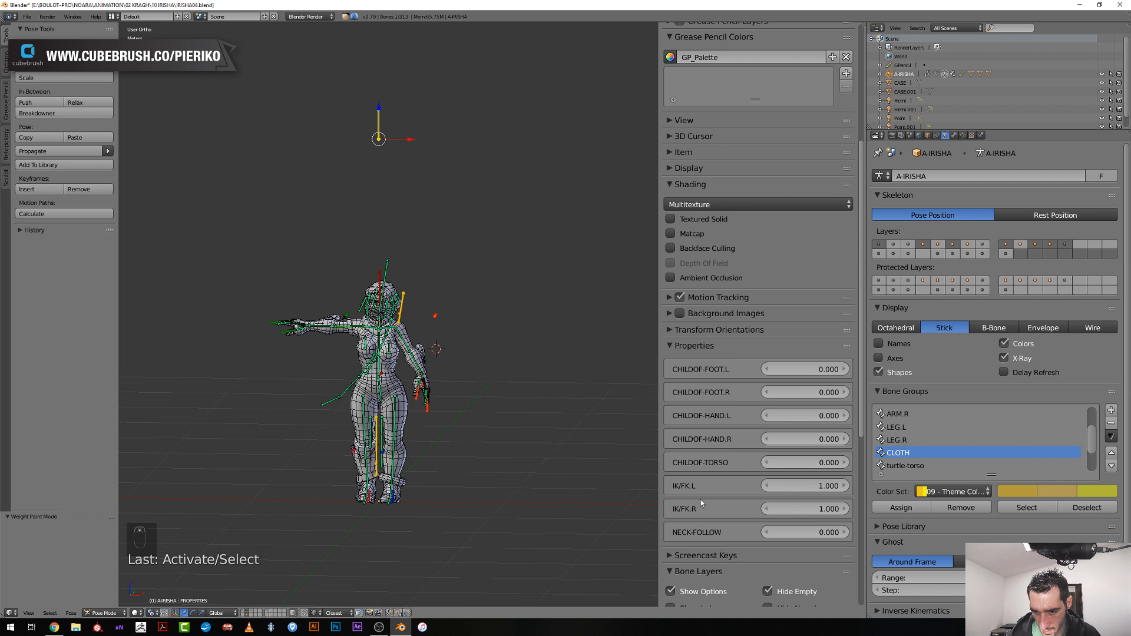
pyautogui.moveTo(792, 489); pyautogui.dragTo(748, 508)
pyautogui.press('KP_Decimal')
# Show the ARM-FK bone layers instead of the ARM-IK ones and rotate the left arm's FK control 46° to lower the arm
pyautogui.scroll(2, 437, 345)
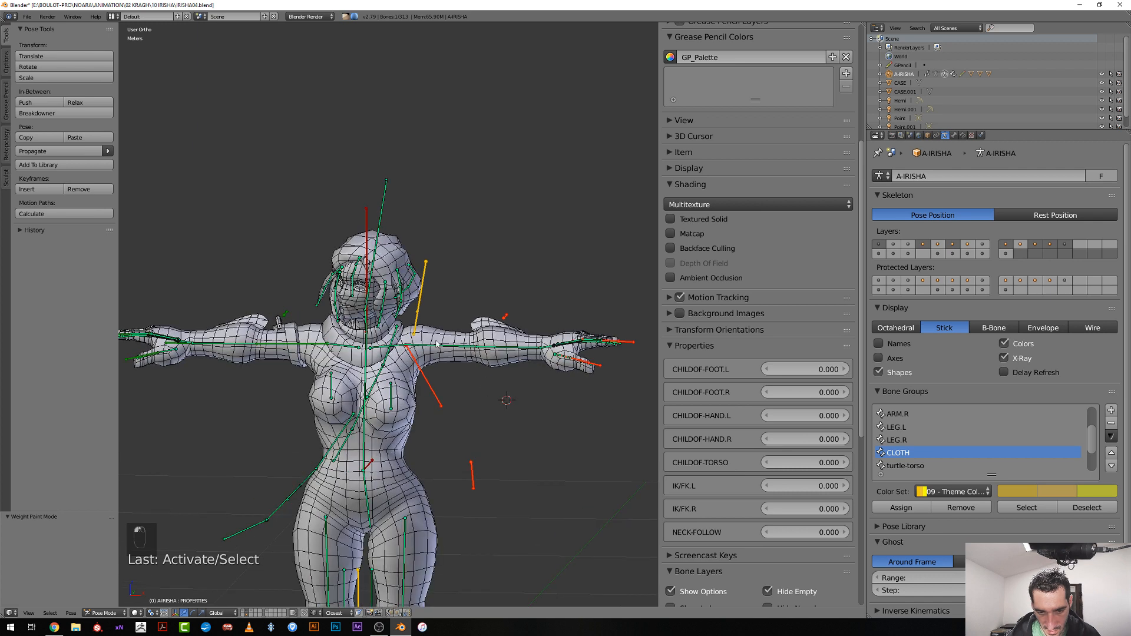
pyautogui.rightClick(426, 377)
pyautogui.rightClick(451, 348)
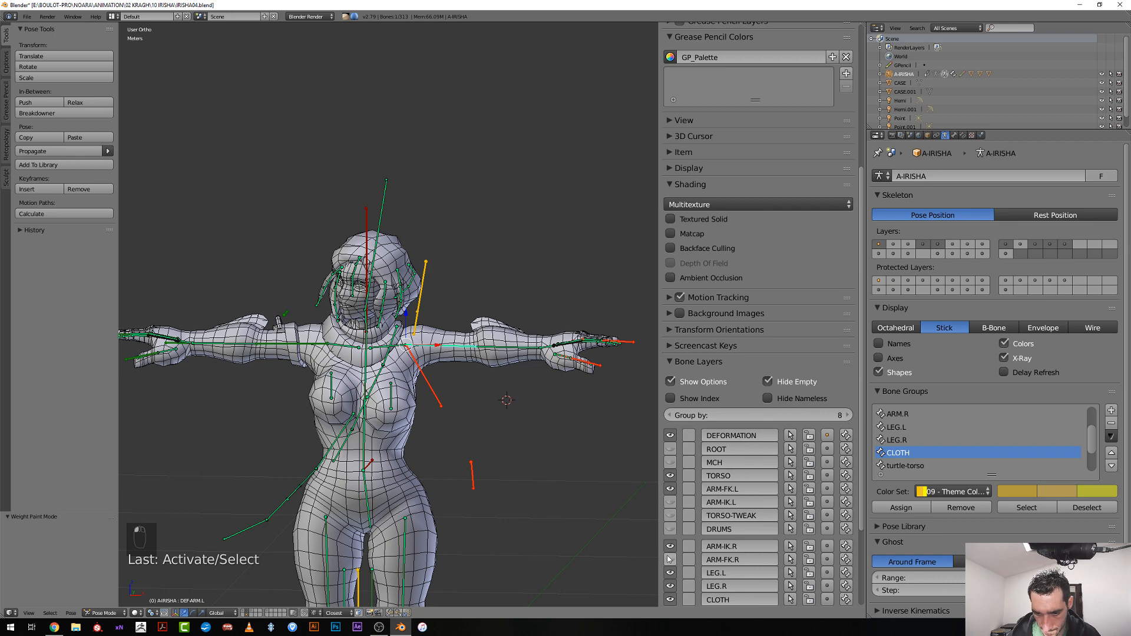
pyautogui.press('r')
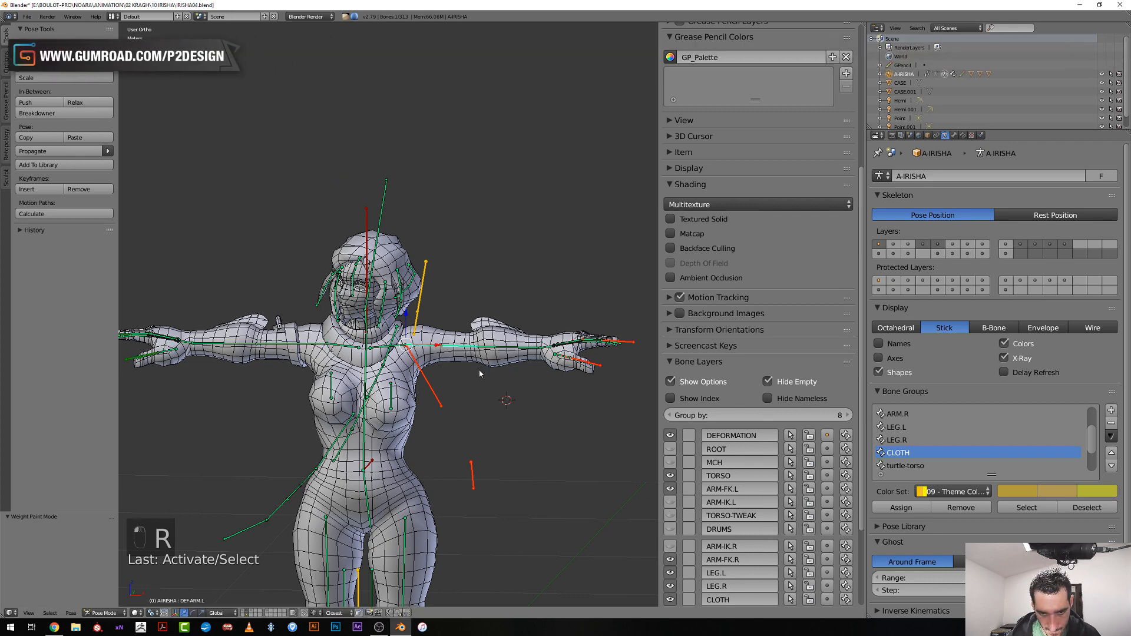
pyautogui.press('r')
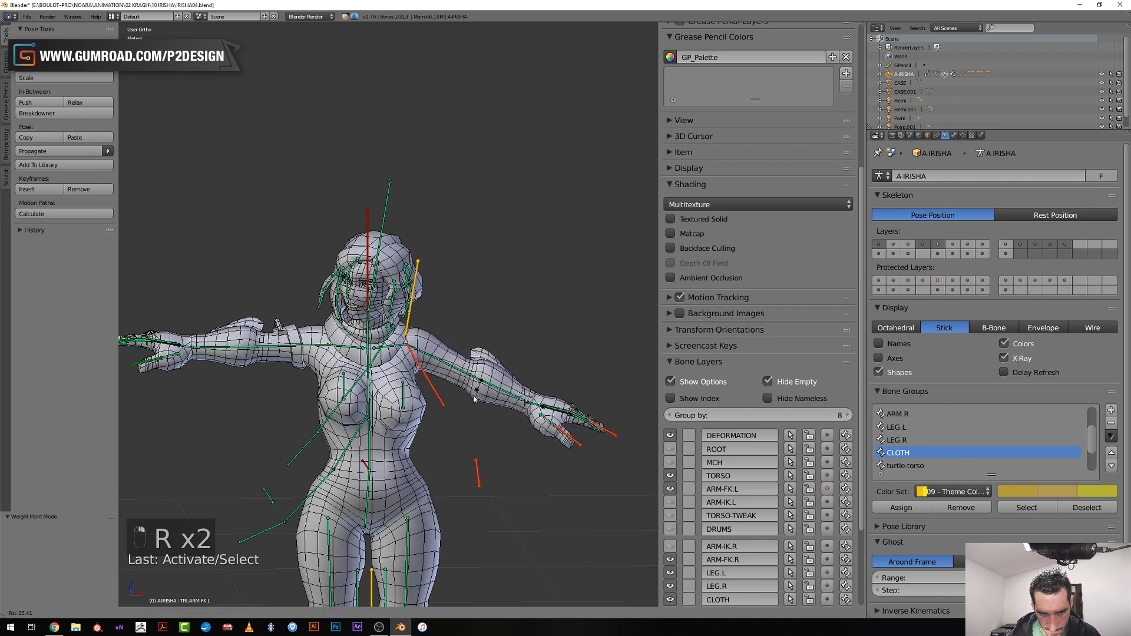
pyautogui.click(456, 399)
pyautogui.scroll(2, 443, 404)
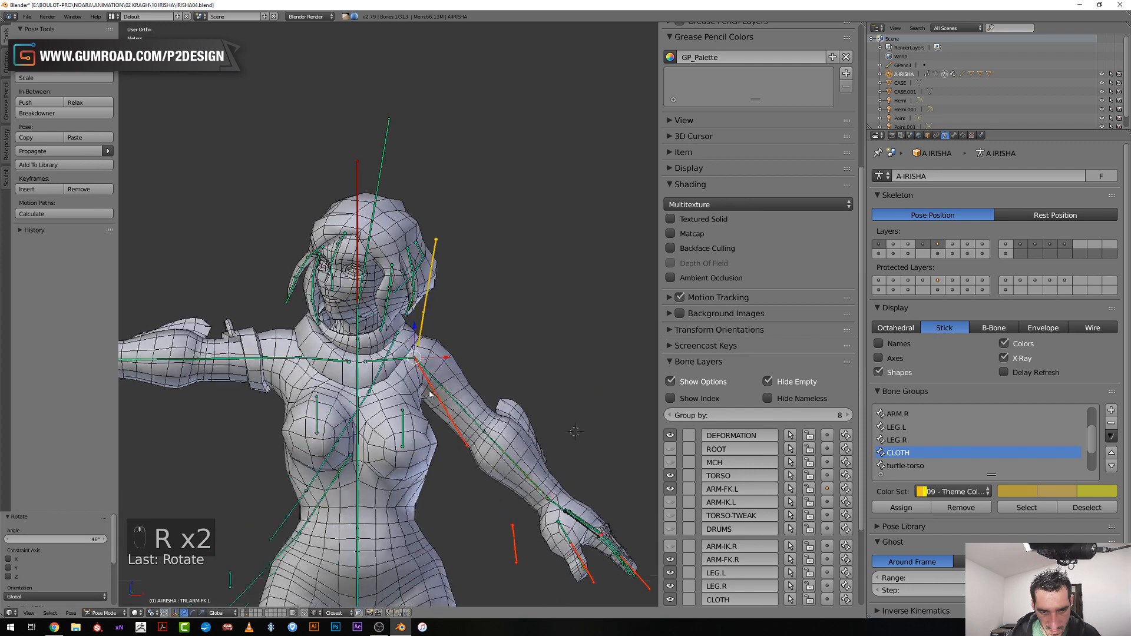
# Rotate the left arm's FK control by -49.2° to raise the arm back to horizontal
pyautogui.moveTo(442, 406); pyautogui.dragTo(401, 365, button='middle')
pyautogui.press('r')
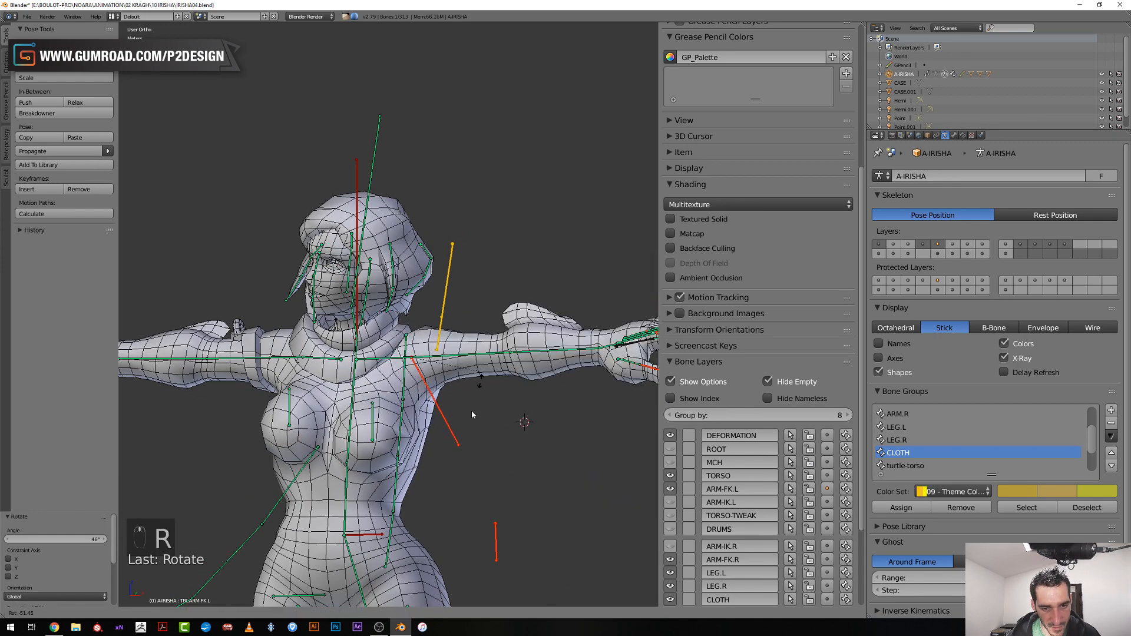
pyautogui.click(486, 375)
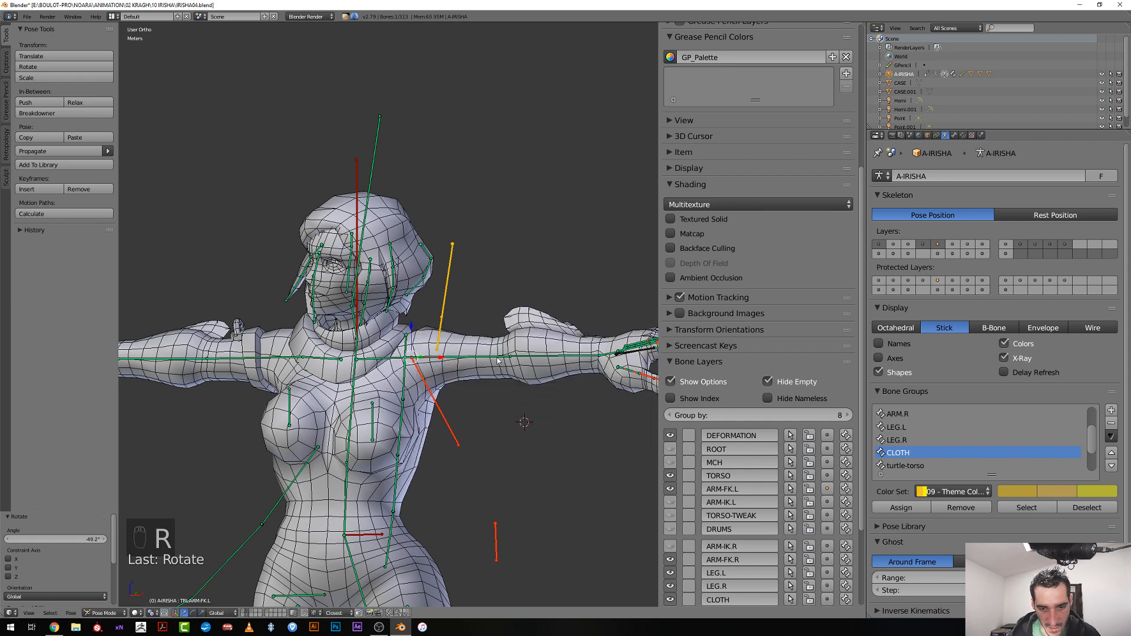
pyautogui.moveTo(466, 373); pyautogui.dragTo(489, 376, button='middle')
pyautogui.moveTo(502, 381); pyautogui.dragTo(523, 409, button='middle')
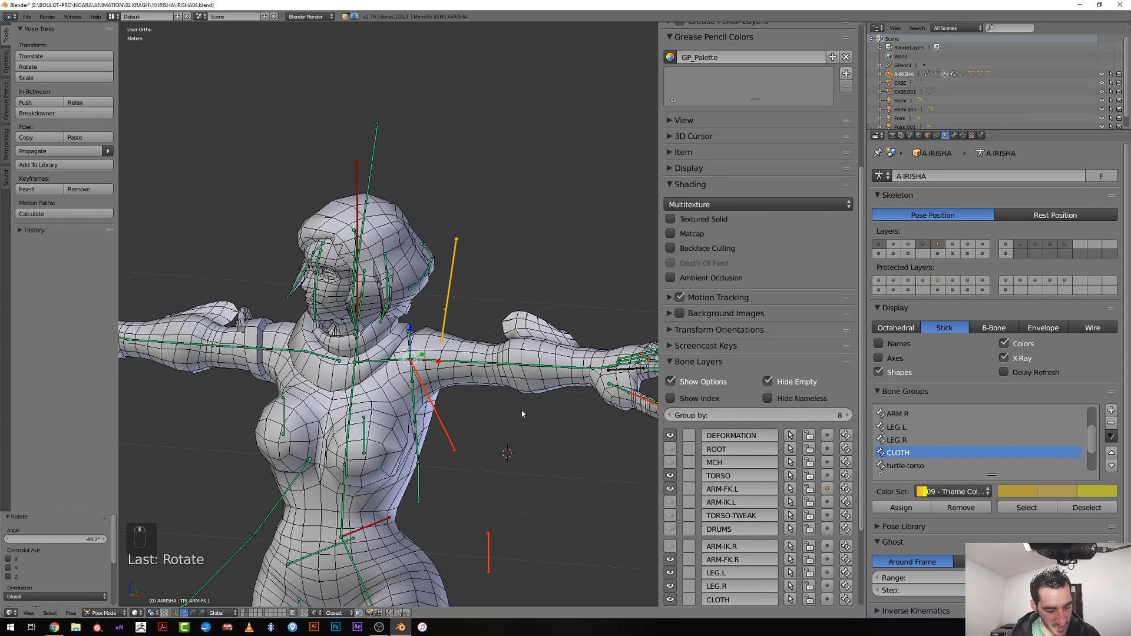
# Twist the left arm's FK control by about -50° around its local Y axis
pyautogui.press('r')
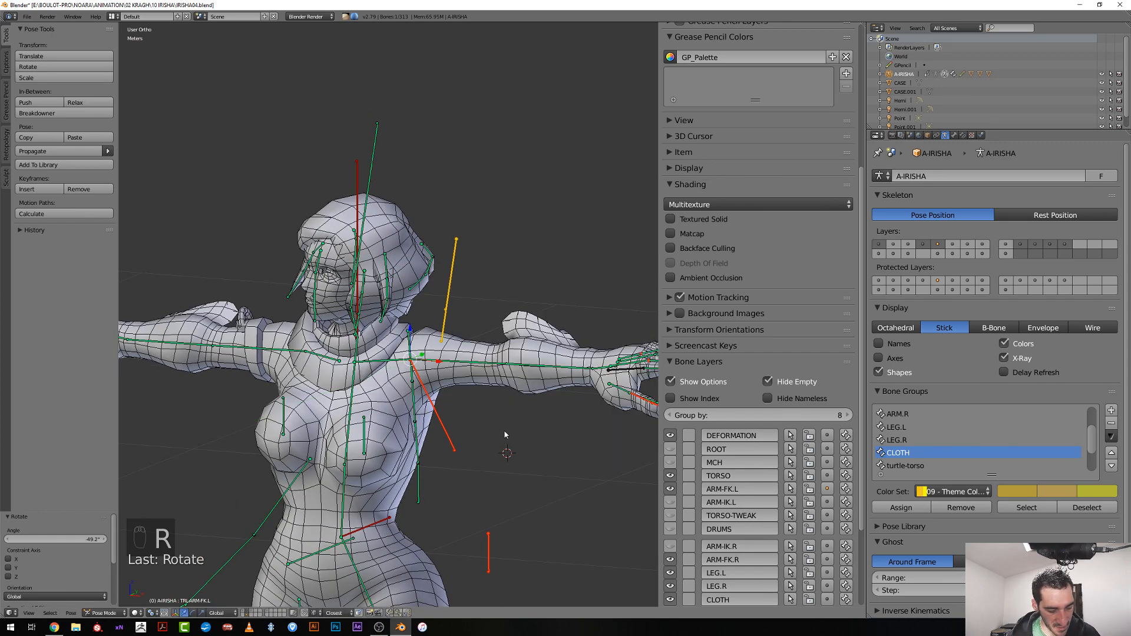
pyautogui.press('r')
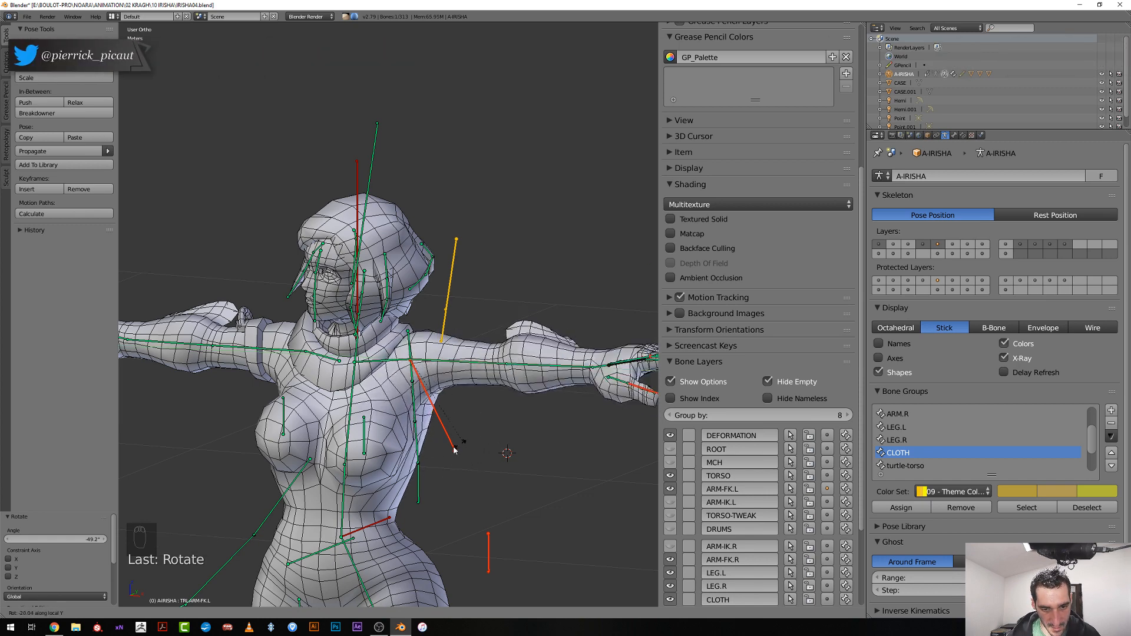
pyautogui.rightClick(413, 392)
pyautogui.press('r')
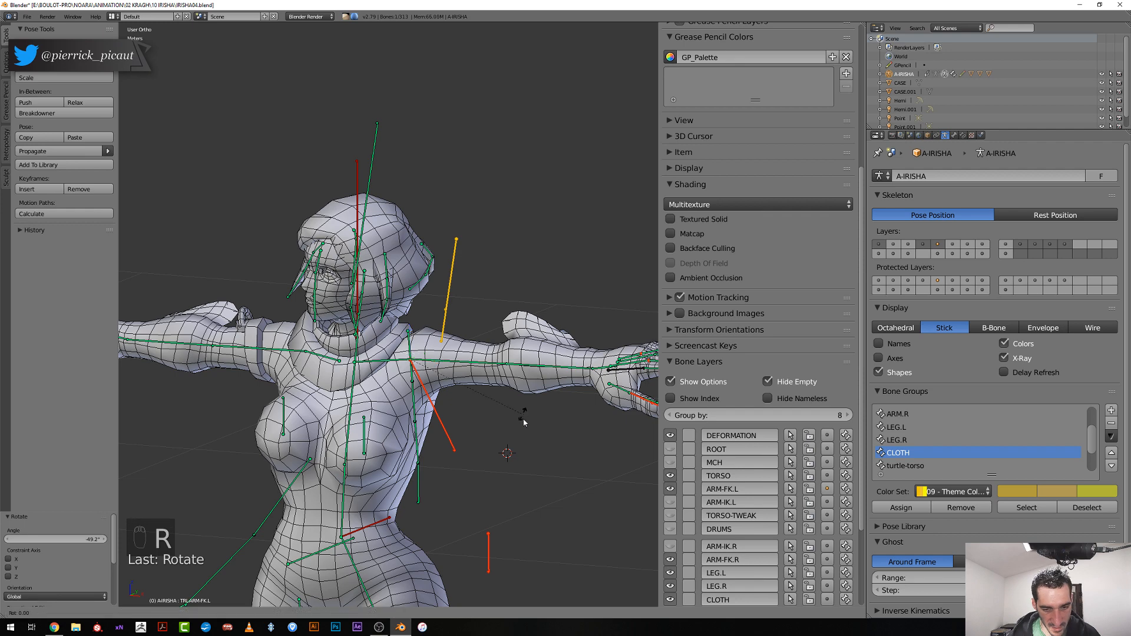
pyautogui.press('r')
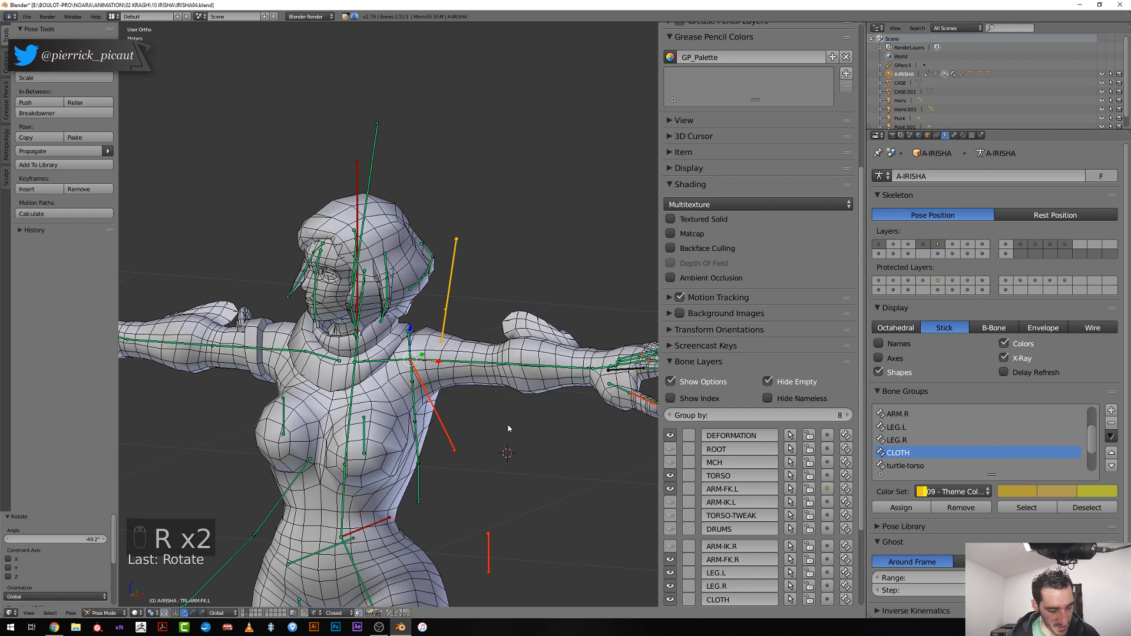
pyautogui.press('r')
pyautogui.click(424, 482)
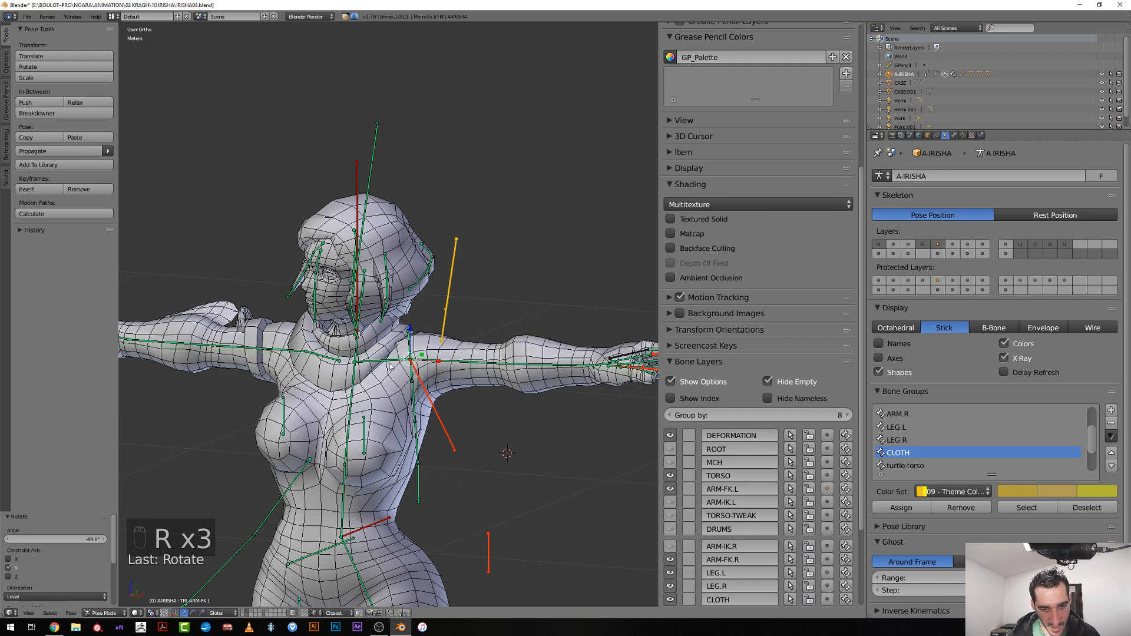
# Select DEF-ARM.L in Weight Paint mode and blur its weights along the scarf's edge with a 29 px brush
pyautogui.rightClick(391, 375)
pyautogui.hotkey('ctrl', 'Tab')
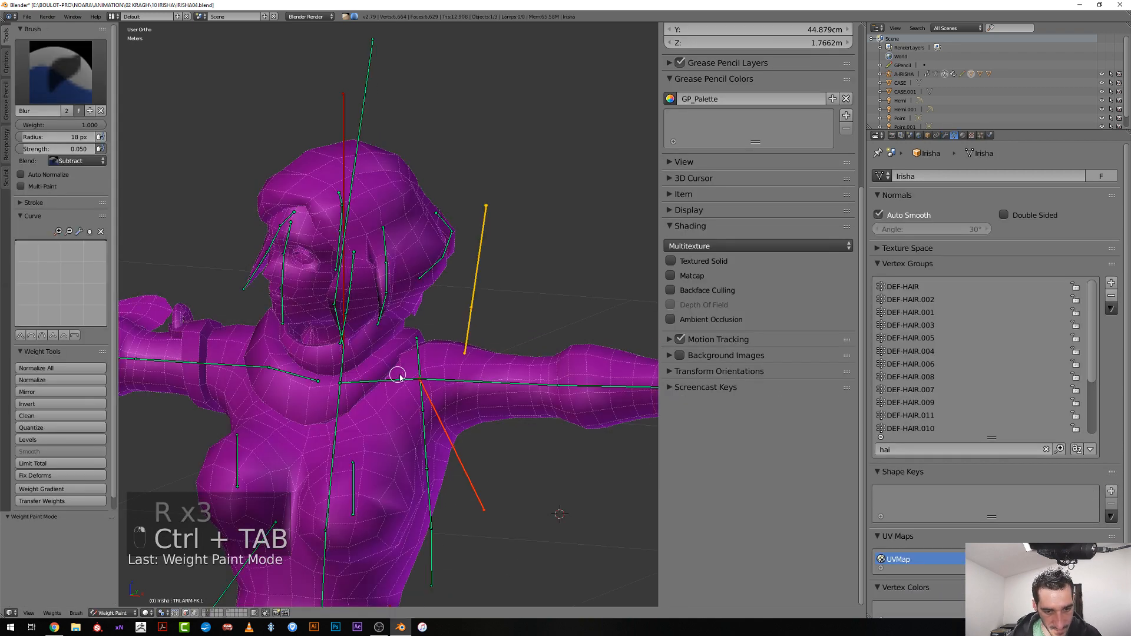
pyautogui.rightClick(442, 378)
pyautogui.scroll(2, 443, 381)
pyautogui.moveTo(442, 381); pyautogui.dragTo(377, 376, button='middle')
pyautogui.press('f')
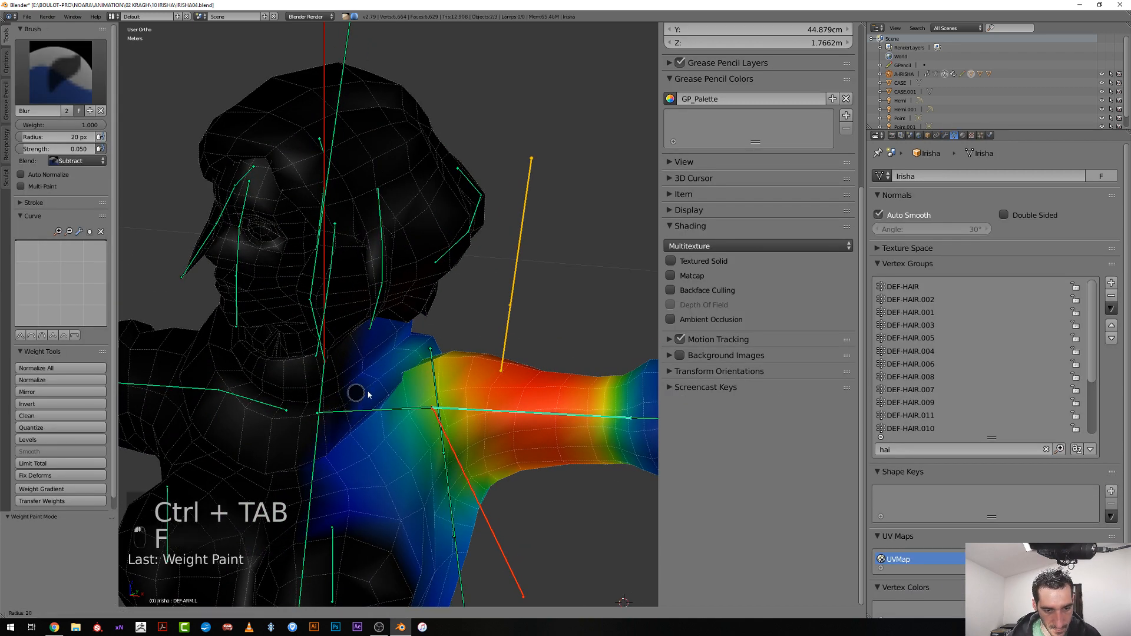
pyautogui.click(365, 389)
pyautogui.click(422, 339)
pyautogui.moveTo(394, 357)
pyautogui.mouseDown()
pyautogui.moveTo(405, 346)
pyautogui.moveTo(366, 377)
pyautogui.mouseUp()
# Select an edge loop of the scarf in Edit Mode and grow the selection over the whole scarf
pyautogui.press('Tab')
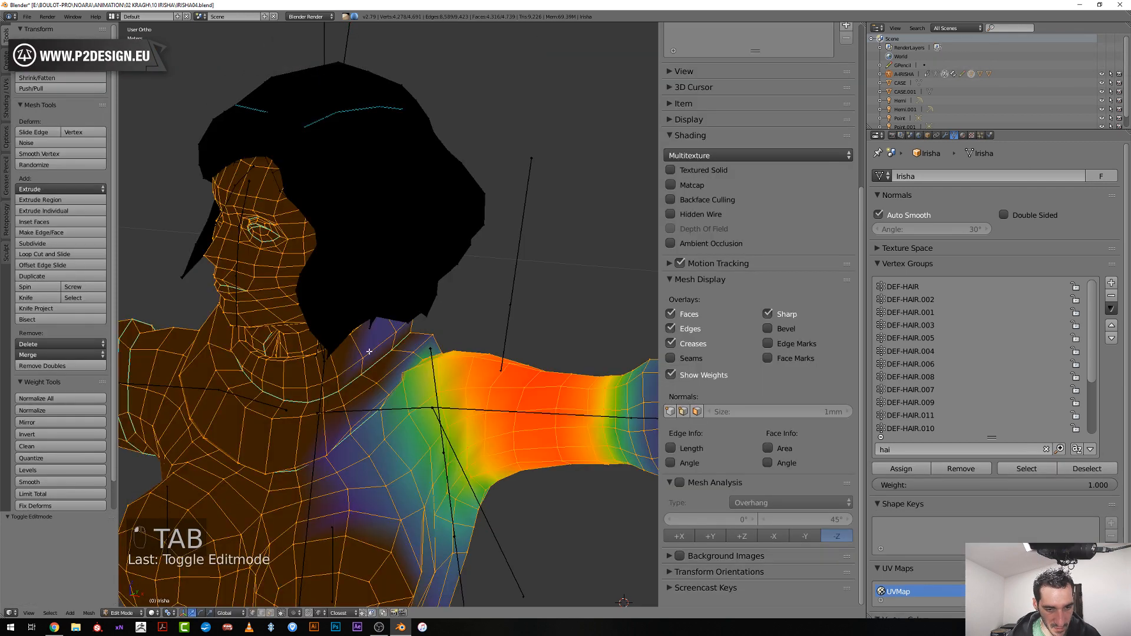
pyautogui.keyDown('alt'); pyautogui.rightClick(365, 373); pyautogui.keyUp('alt')
pyautogui.press('ctrl+KP_Add')
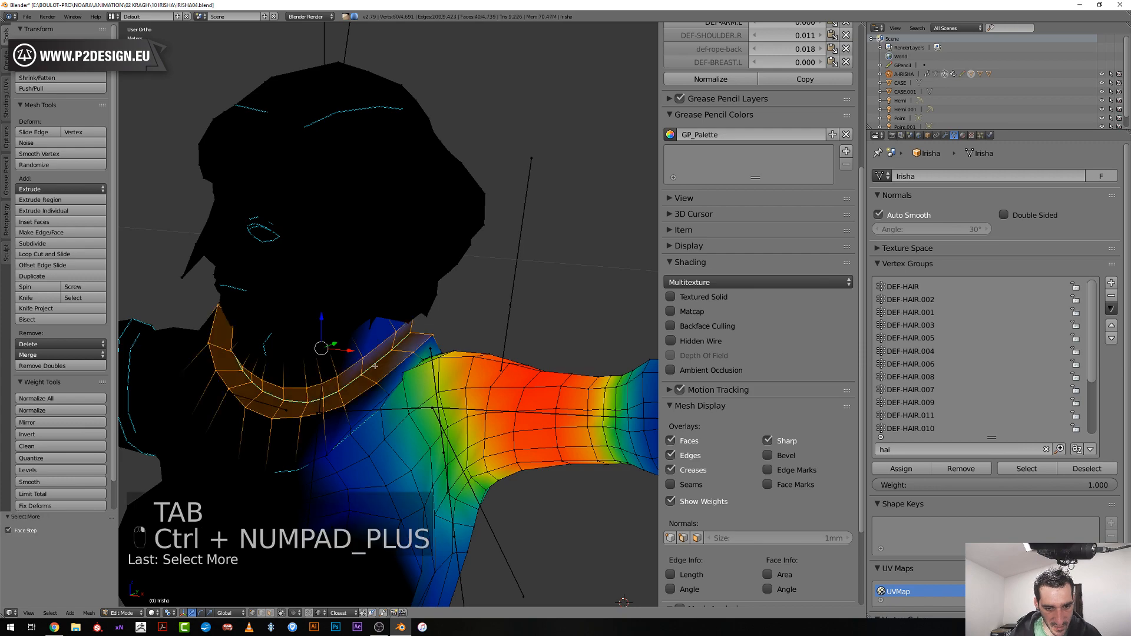
pyautogui.press('ctrl+KP_Add')
pyautogui.moveTo(375, 366); pyautogui.dragTo(439, 354, button='middle')
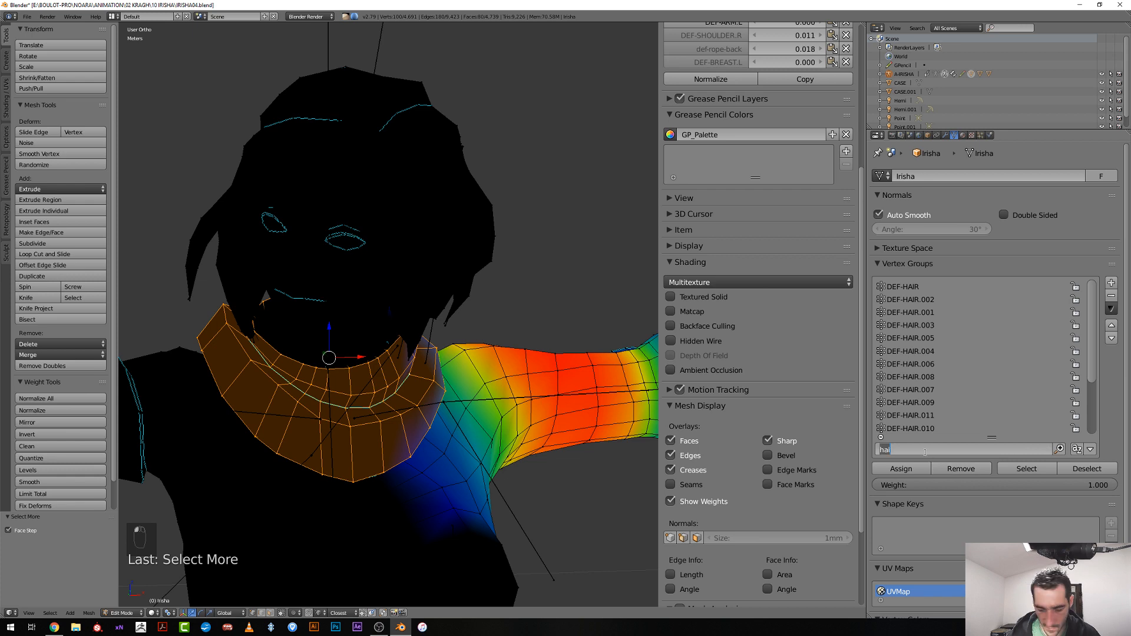
# Filter the vertex groups by "arm" and remove the selected scarf vertices from DEF-ARM.L and DEF-ARM.R
pyautogui.write('arm')
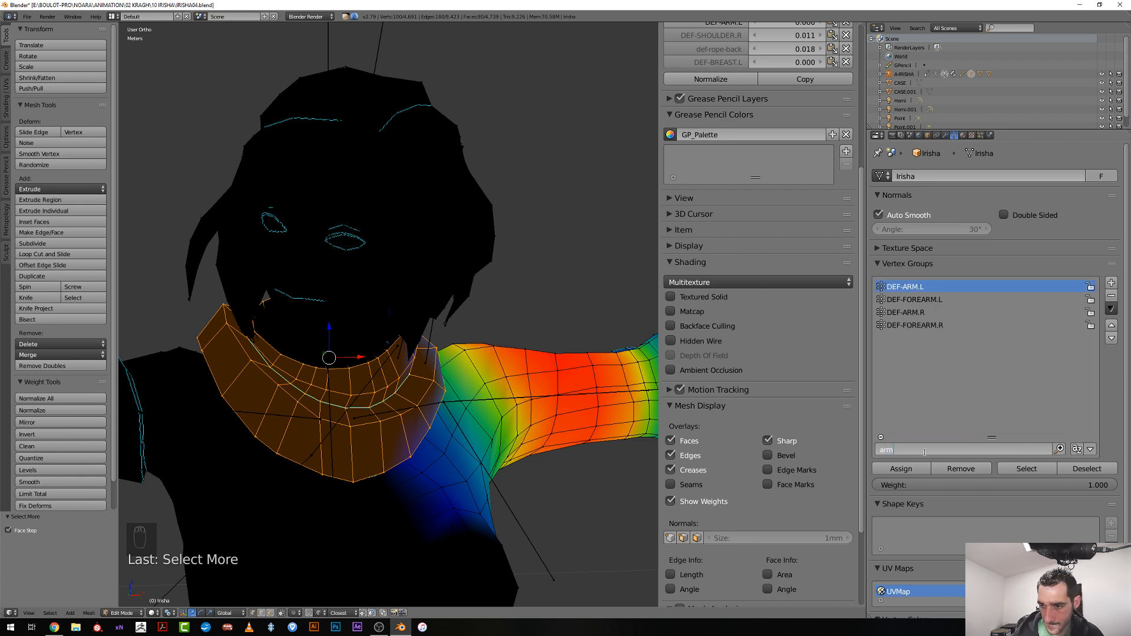
pyautogui.click(963, 470)
pyautogui.click(910, 313)
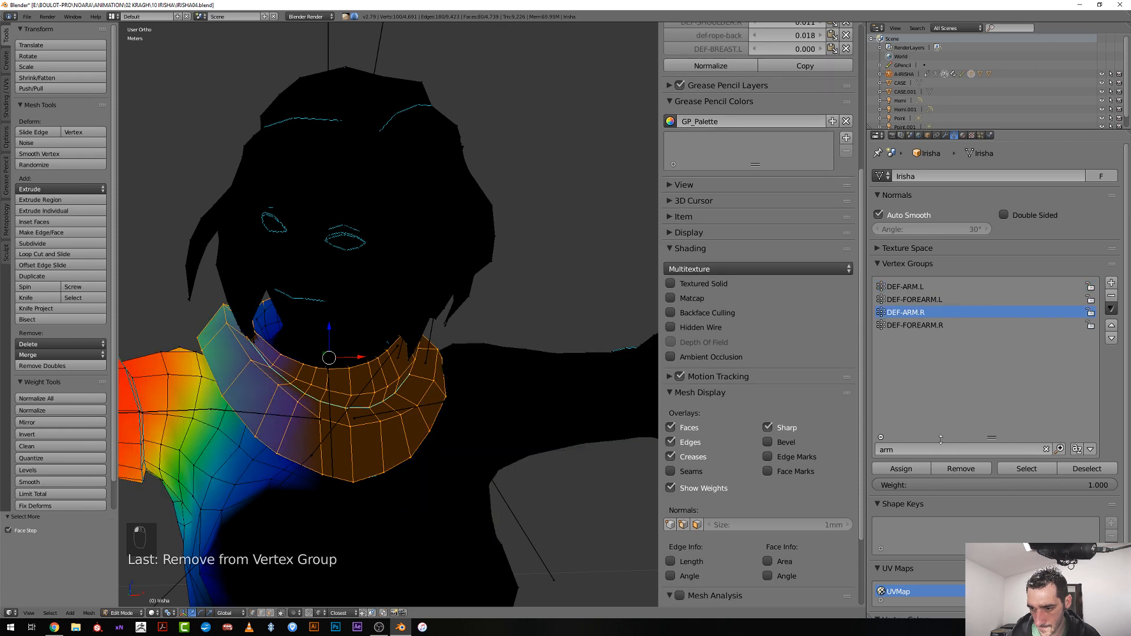
pyautogui.click(951, 469)
pyautogui.scroll(-3, 312, 457)
pyautogui.moveTo(312, 457); pyautogui.dragTo(234, 331, button='middle')
# Select the small ornament piece on the right armband and assign it to DEF-ARM.R with a weight of 1.000
pyautogui.press('a')
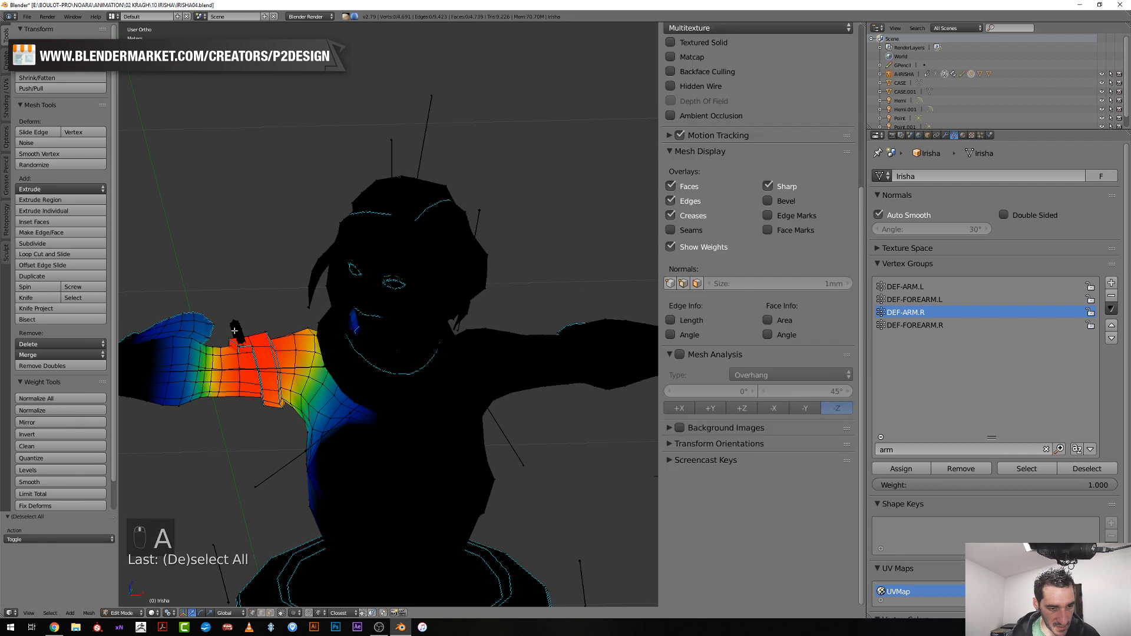
pyautogui.press('l')
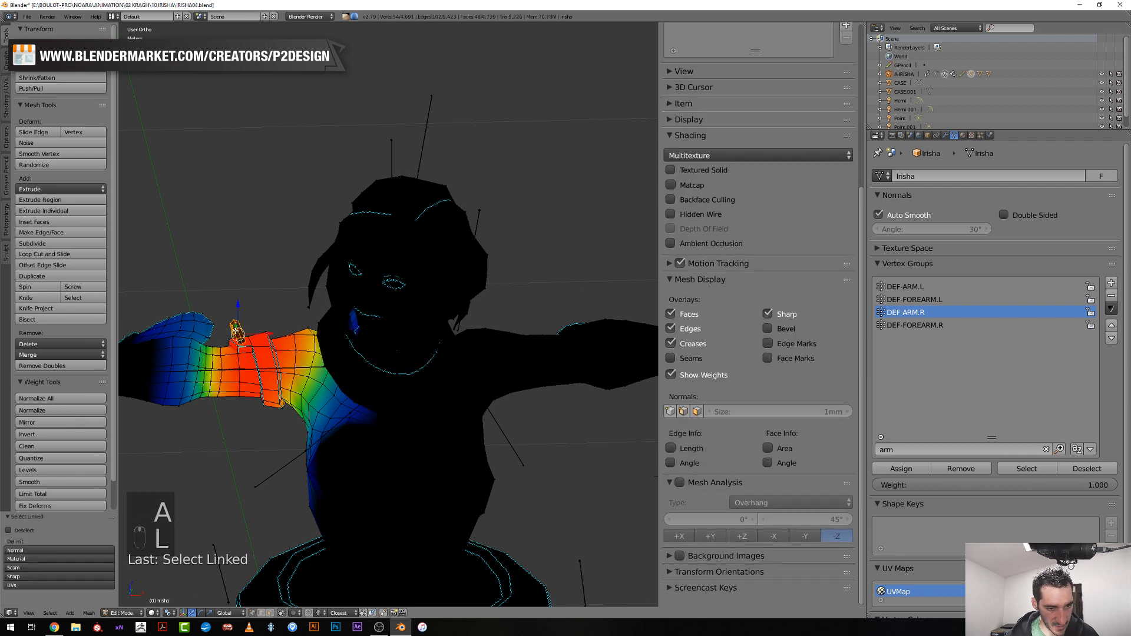
pyautogui.keyDown('alt'); pyautogui.rightClick(251, 349); pyautogui.keyUp('alt')
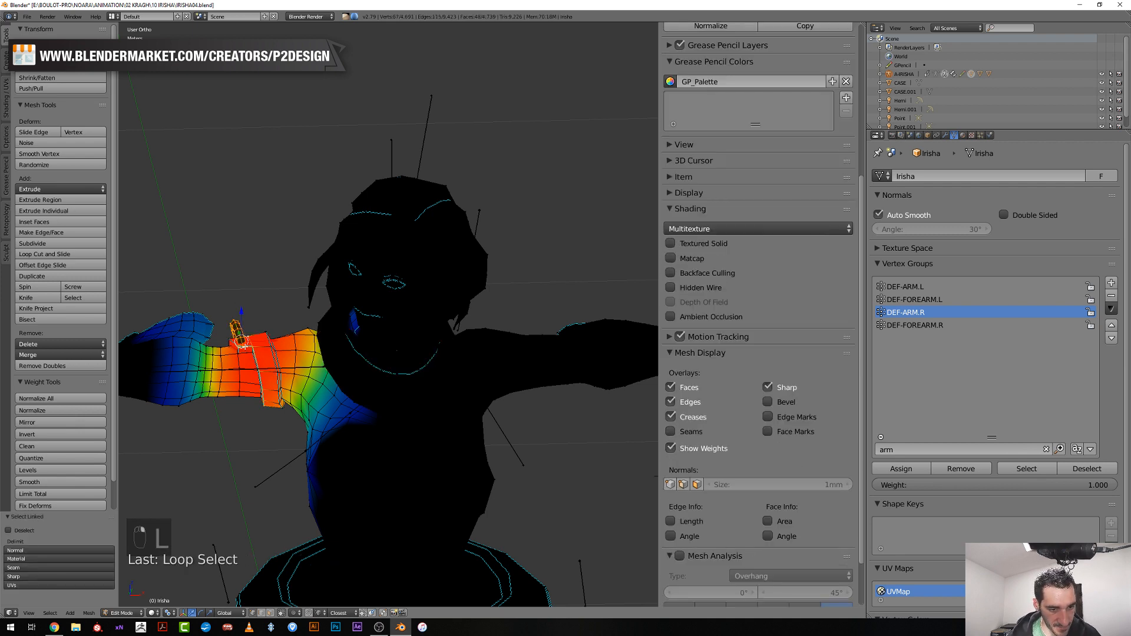
pyautogui.rightClick(241, 340)
pyautogui.moveTo(241, 340); pyautogui.dragTo(276, 381, button='middle')
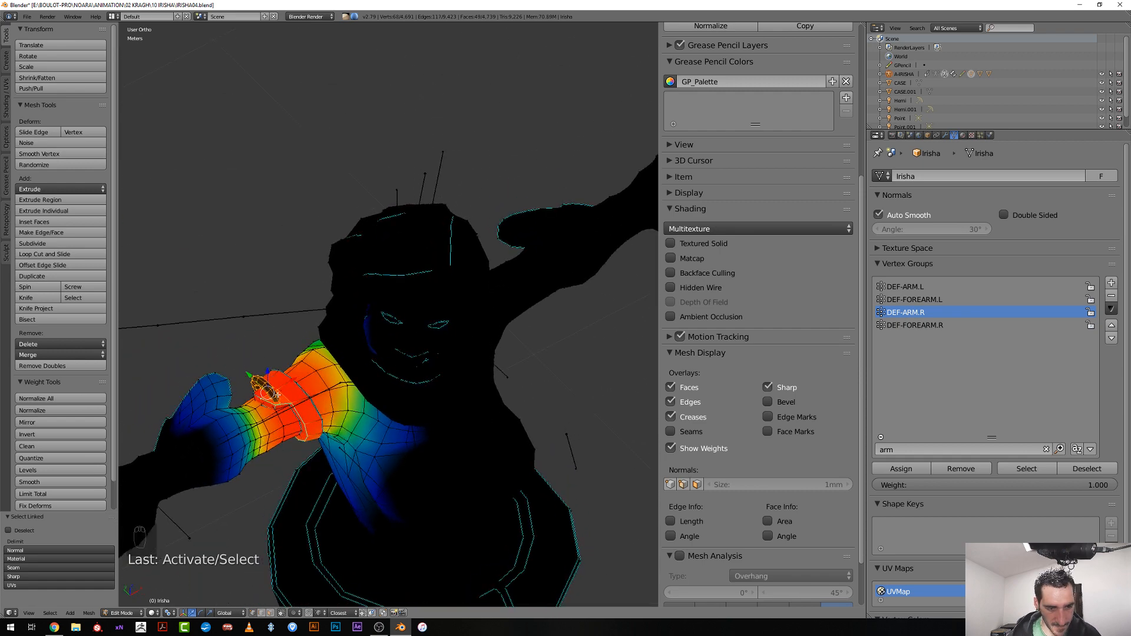
pyautogui.press('ctrl+KP_Add')
pyautogui.moveTo(275, 397); pyautogui.dragTo(416, 346, button='middle')
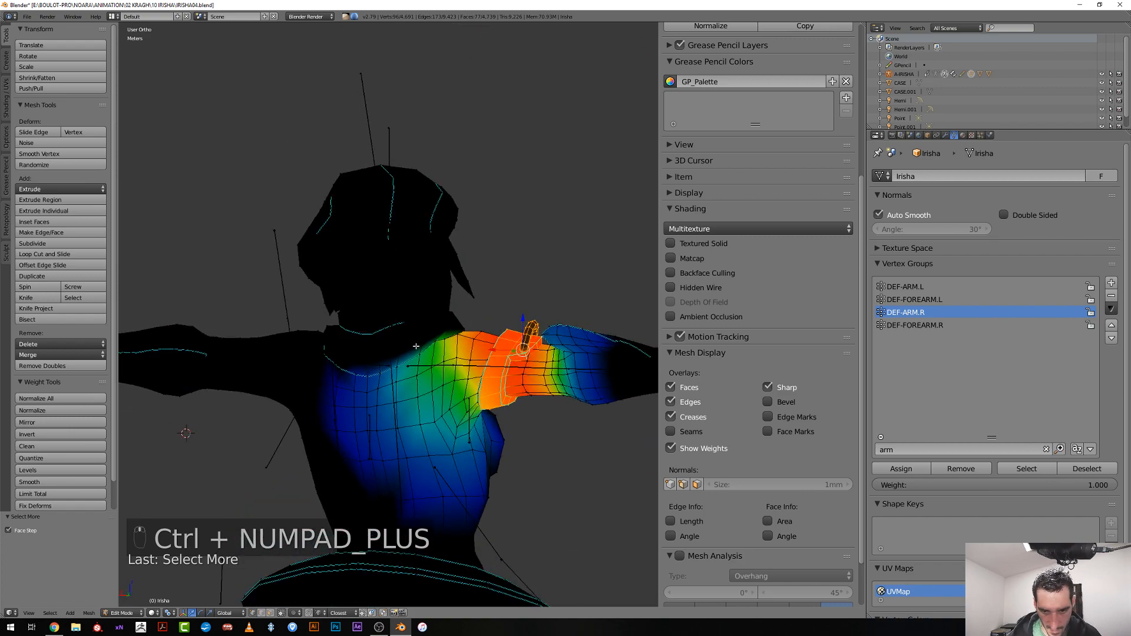
pyautogui.click(902, 469)
pyautogui.moveTo(383, 430)
pyautogui.mouseDown(button='middle')
pyautogui.moveTo(466, 434)
pyautogui.moveTo(351, 442)
pyautogui.mouseUp(button='middle')
pyautogui.press('Tab')
# Examine the DEF-ARM.L weights and the left shoulder's shape from several angles in Weight Paint mode
pyautogui.scroll(-4, 419, 442)
pyautogui.scroll(2, 353, 443)
pyautogui.press('z')
pyautogui.scroll(2, 357, 372)
pyautogui.moveTo(358, 368); pyautogui.dragTo(554, 381, button='middle')
pyautogui.press('z')
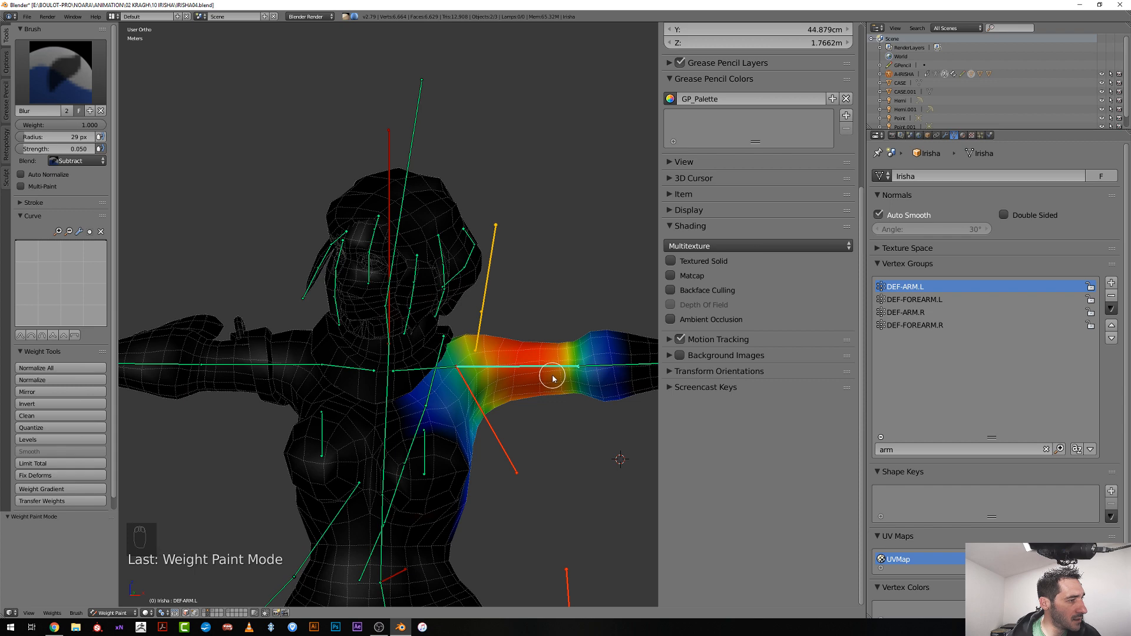
pyautogui.press('KP_1')
pyautogui.press('KP_4')
pyautogui.keyDown('shift'); pyautogui.moveTo(553, 379); pyautogui.dragTo(510, 369, button='middle'); pyautogui.keyUp('shift')
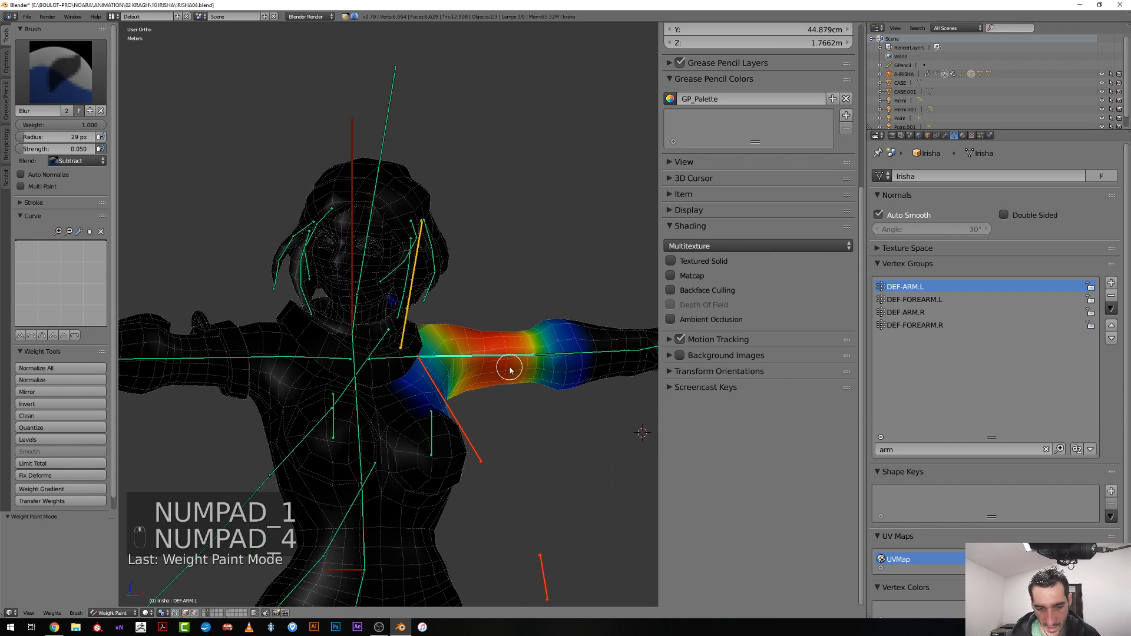
pyautogui.press('KP_5')
pyautogui.press('KP_5')
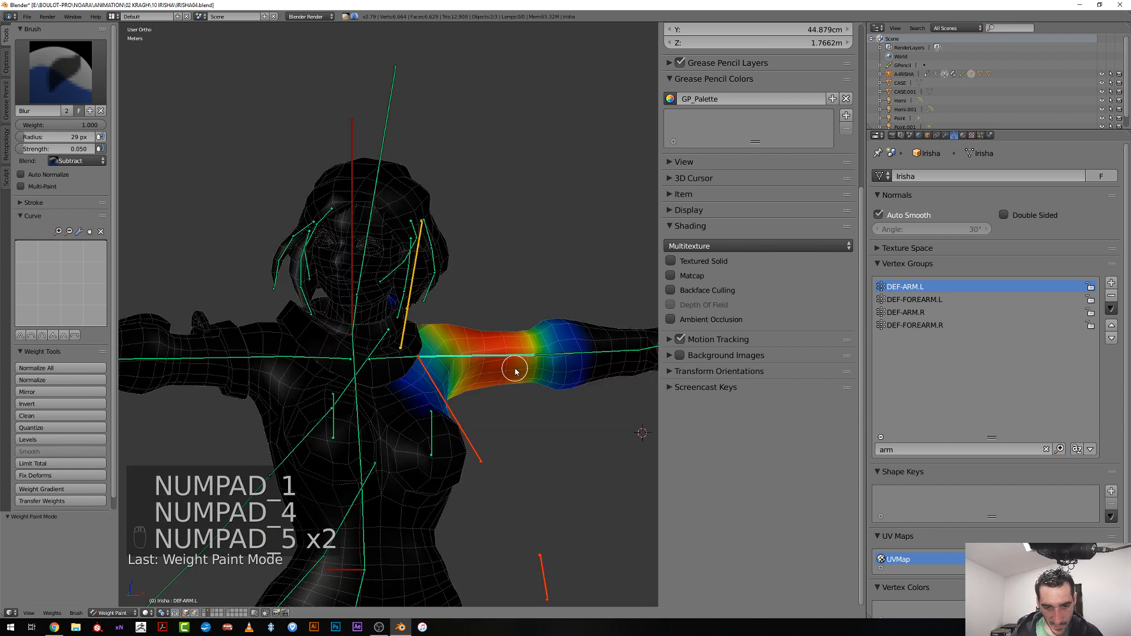
# Rotate the left arm's FK control about 56° to lower the arm and fine-tune its angle to test the shoulder deformation
pyautogui.scroll(-2, 539, 384)
pyautogui.scroll(2, 561, 399)
pyautogui.press('r')
pyautogui.click(548, 447)
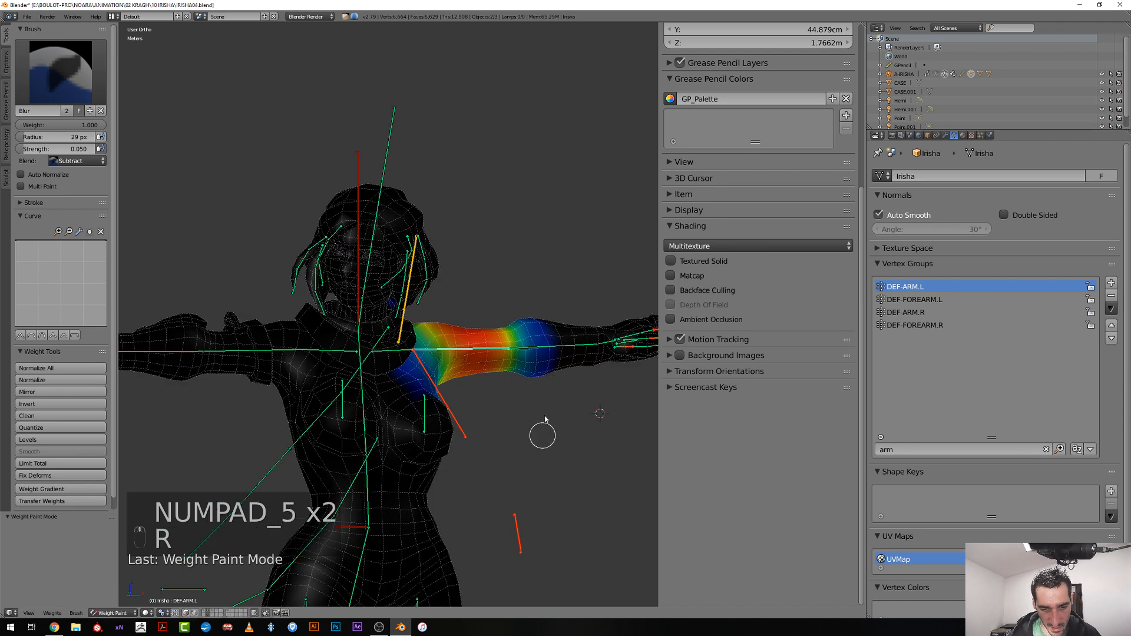
pyautogui.rightClick(494, 349)
pyautogui.press('r')
pyautogui.press('r')
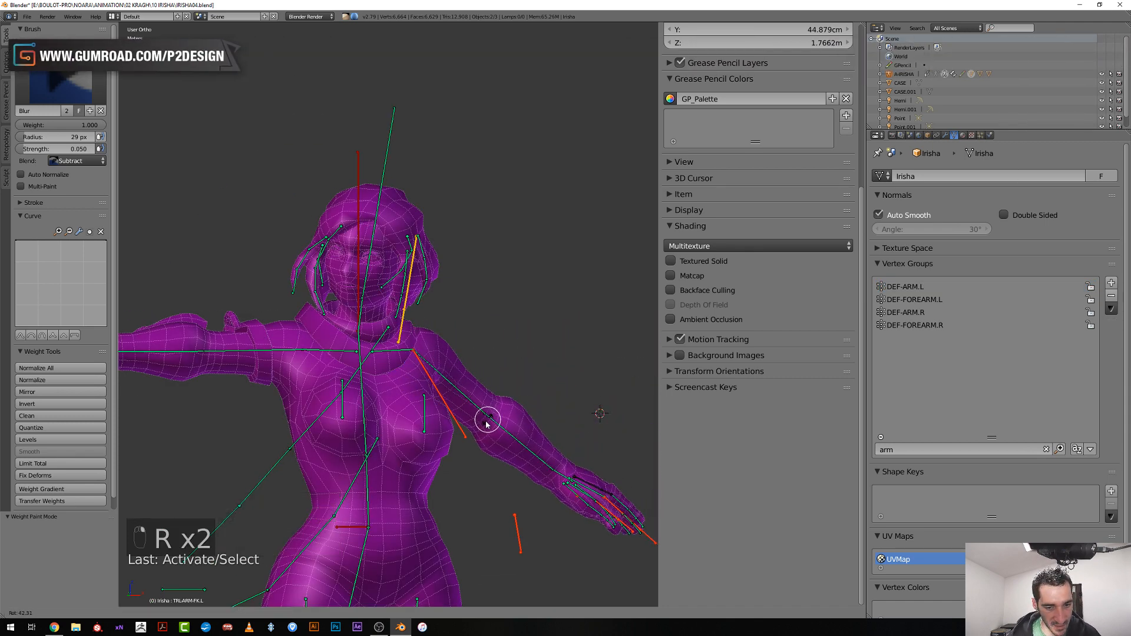
pyautogui.click(471, 436)
pyautogui.press('r')
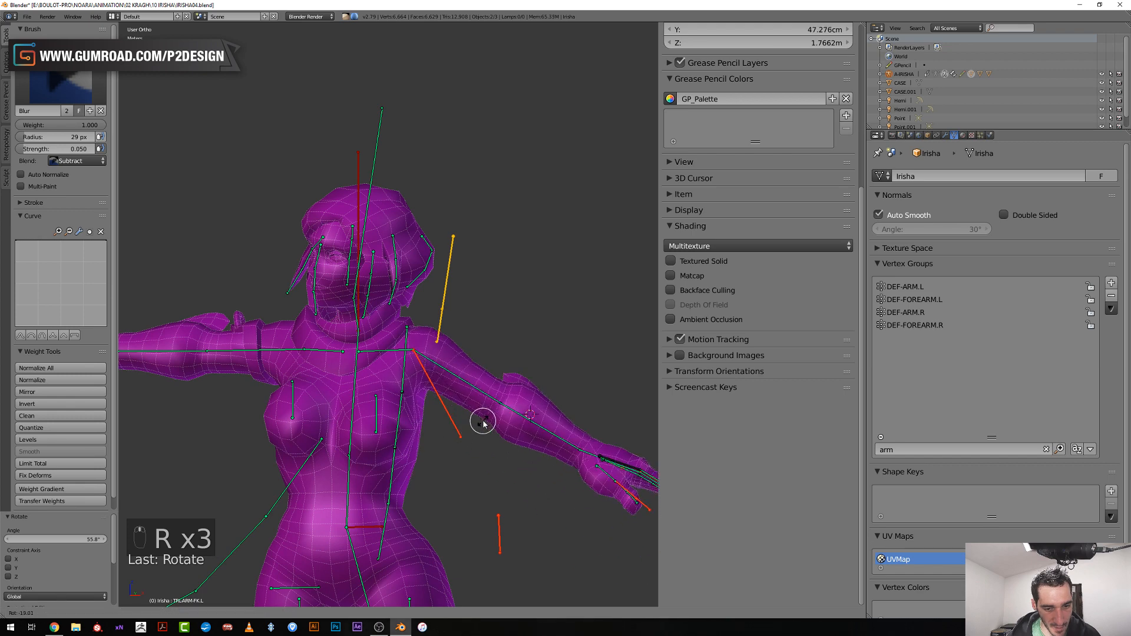
pyautogui.click(470, 427)
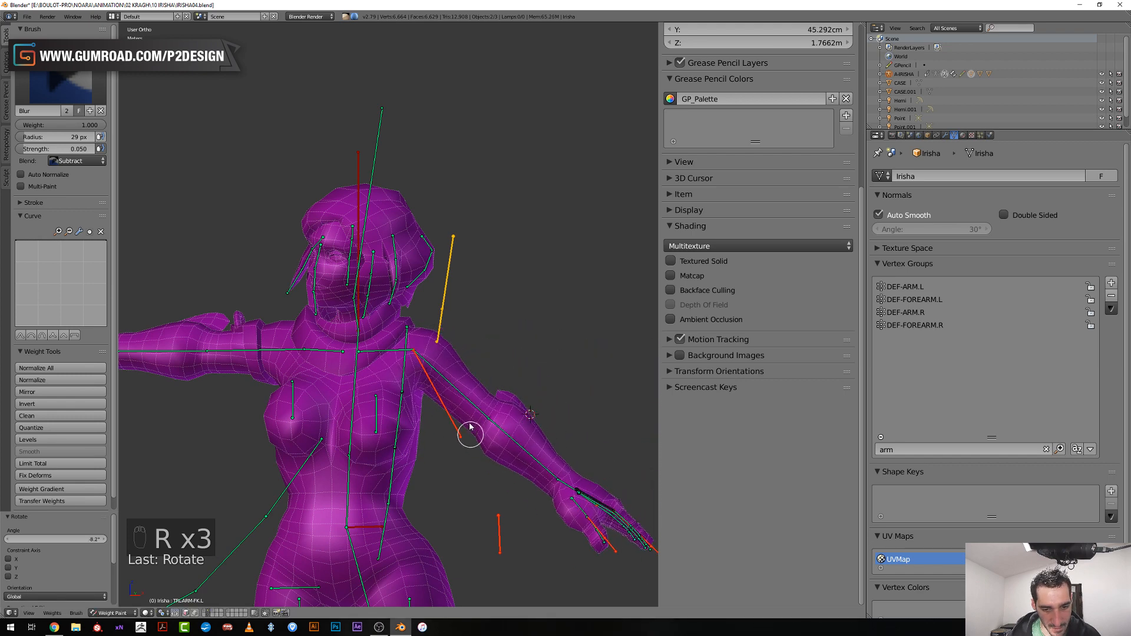
# Subtract stray DEF-ARM.L weight from the chest near the collarbone using a 55 px brush, finishing with an 18 px brush
pyautogui.rightClick(471, 407)
pyautogui.moveTo(429, 424)
pyautogui.mouseDown(button='middle')
pyautogui.moveTo(399, 444)
pyautogui.moveTo(411, 429)
pyautogui.mouseUp(button='middle')
pyautogui.scroll(2, 327, 378)
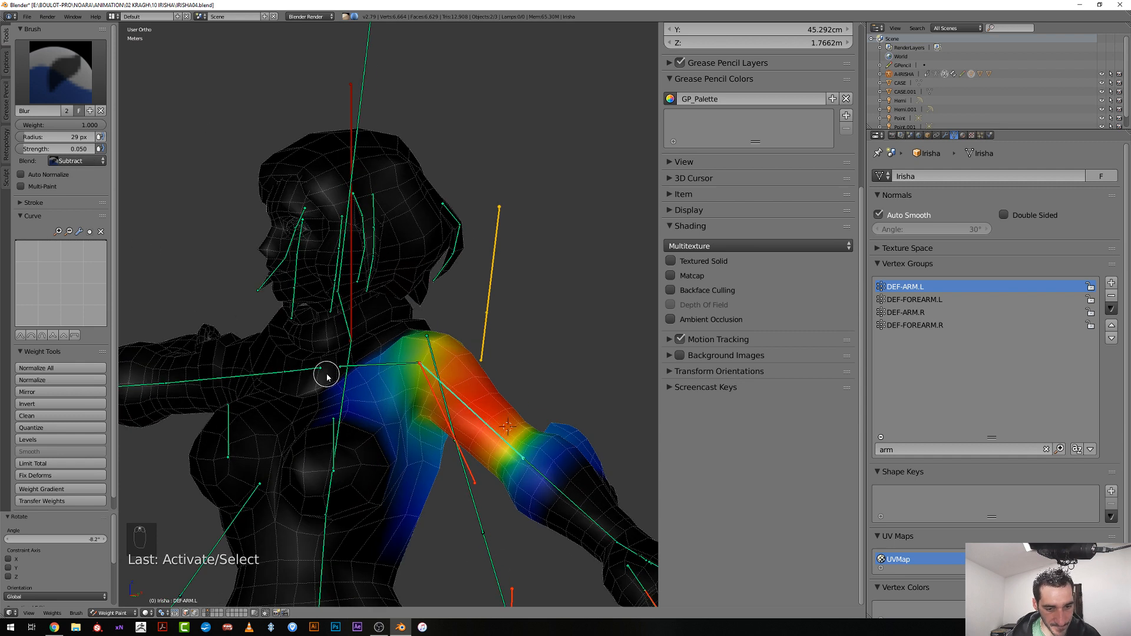
pyautogui.press('f')
pyautogui.click(373, 450)
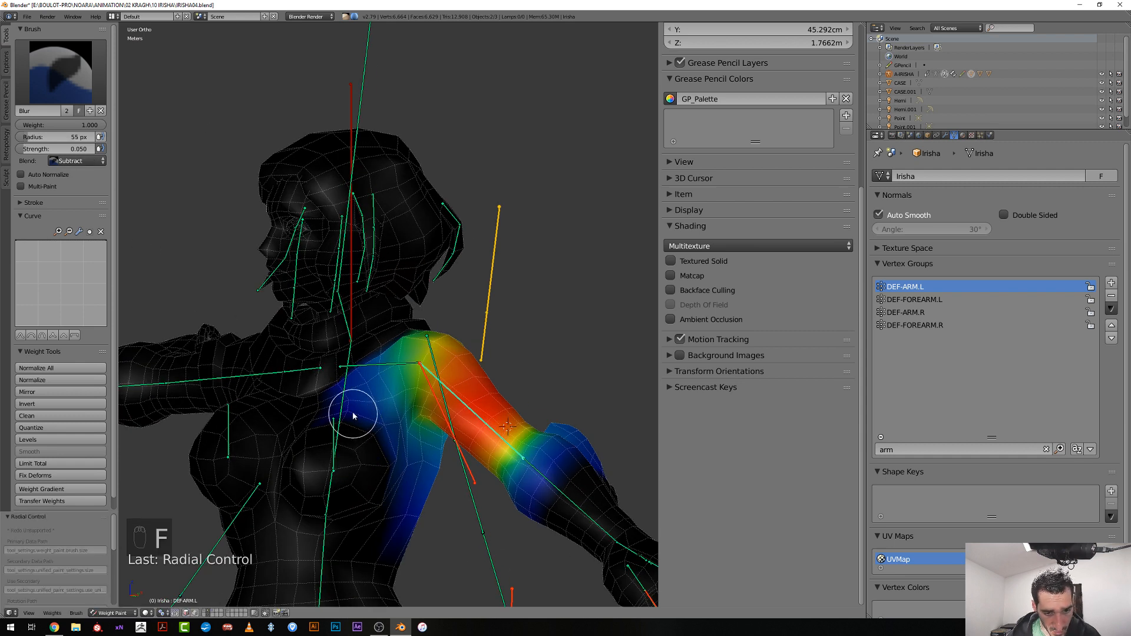
pyautogui.moveTo(354, 416); pyautogui.dragTo(358, 375)
pyautogui.press('f')
pyautogui.click(336, 394)
pyautogui.press('f')
pyautogui.click(341, 383)
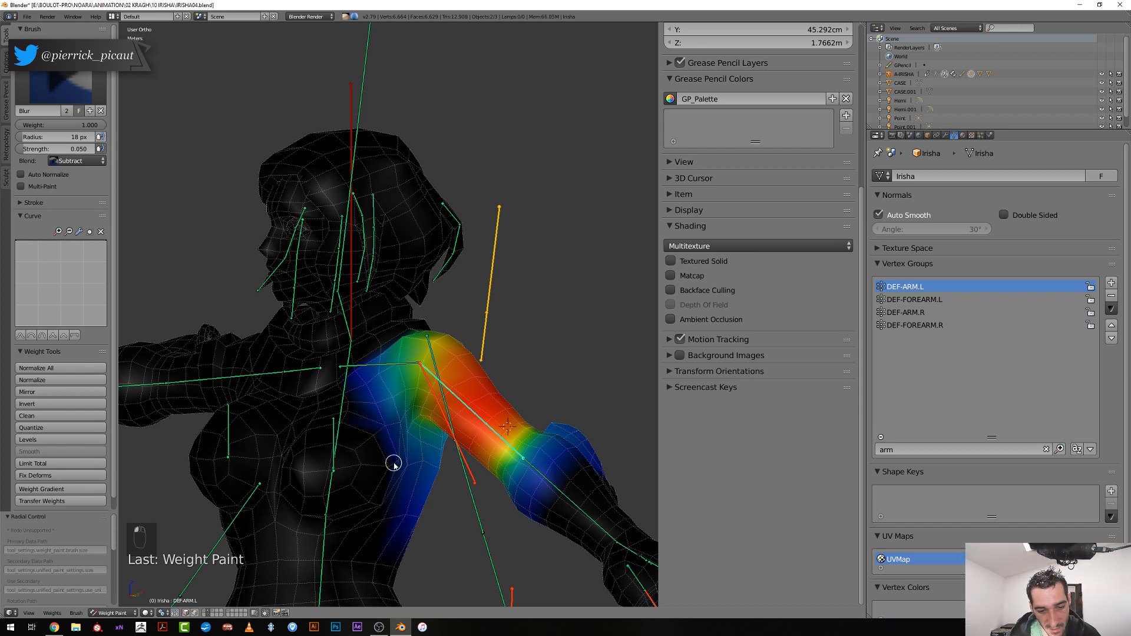
# Subtract DEF-ARM.L weight along the left ribs with a 26 px brush and below the armpit with an 18 px brush
pyautogui.moveTo(408, 468); pyautogui.dragTo(417, 462, button='middle')
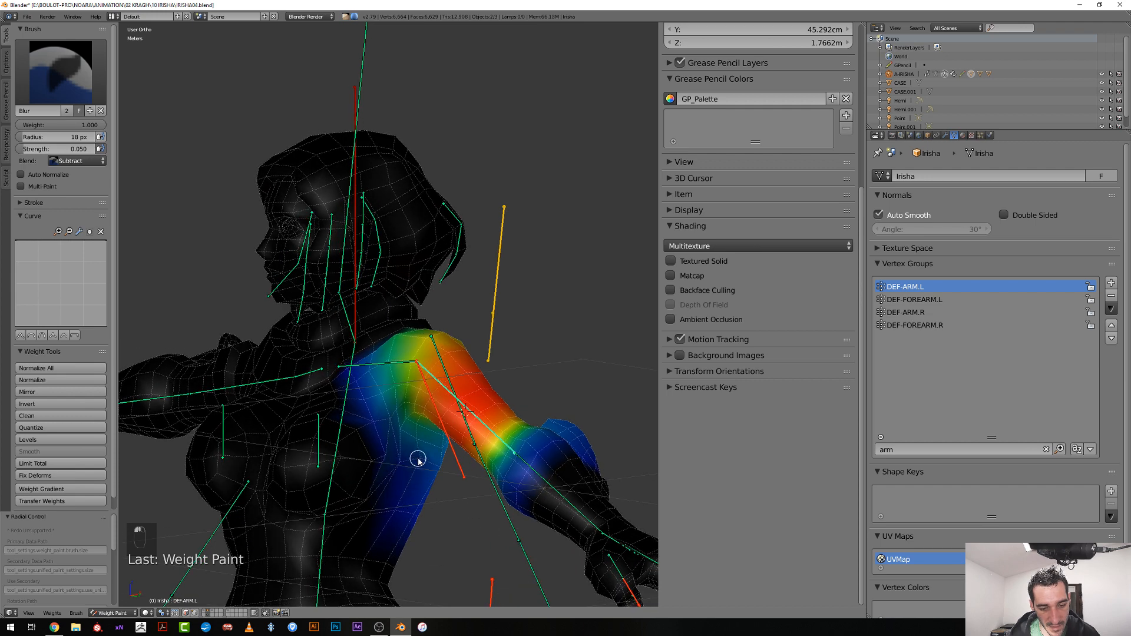
pyautogui.press('f')
pyautogui.click(427, 463)
pyautogui.moveTo(436, 469); pyautogui.dragTo(392, 503)
pyautogui.moveTo(392, 503); pyautogui.dragTo(383, 509, button='middle')
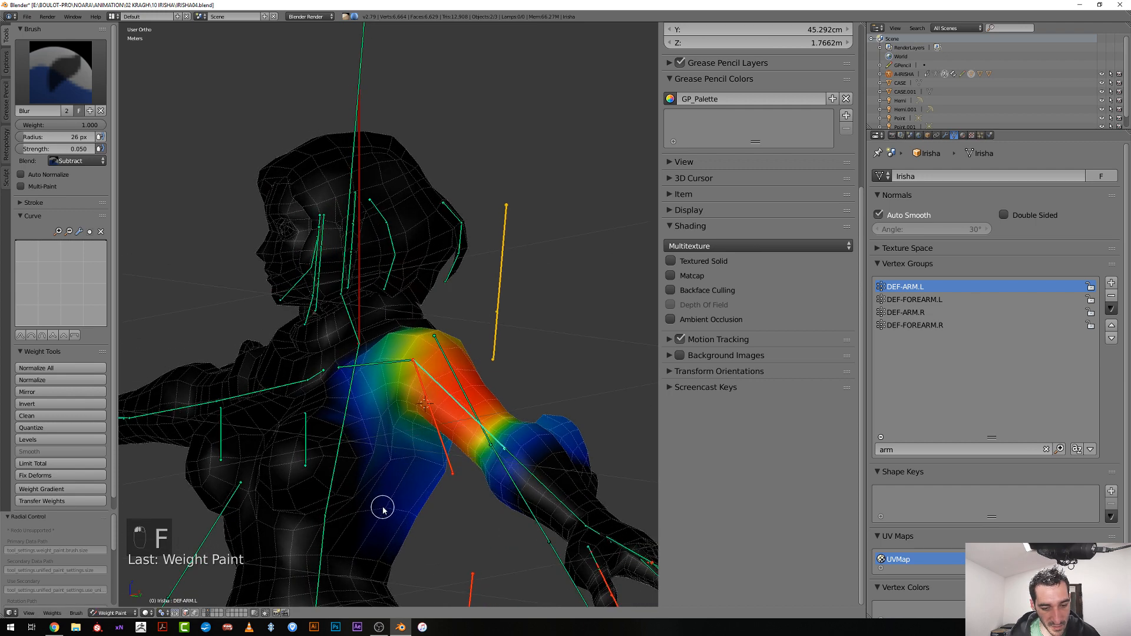
pyautogui.moveTo(407, 513); pyautogui.dragTo(423, 520)
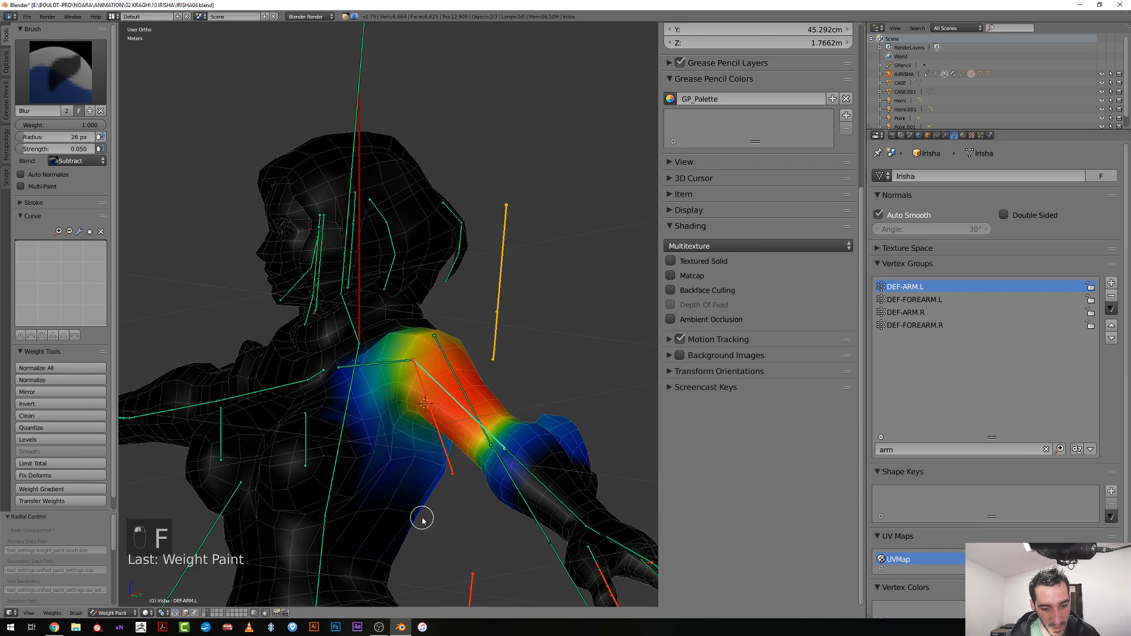
pyautogui.press('f')
pyautogui.click(439, 473)
pyautogui.moveTo(442, 470); pyautogui.dragTo(446, 470)
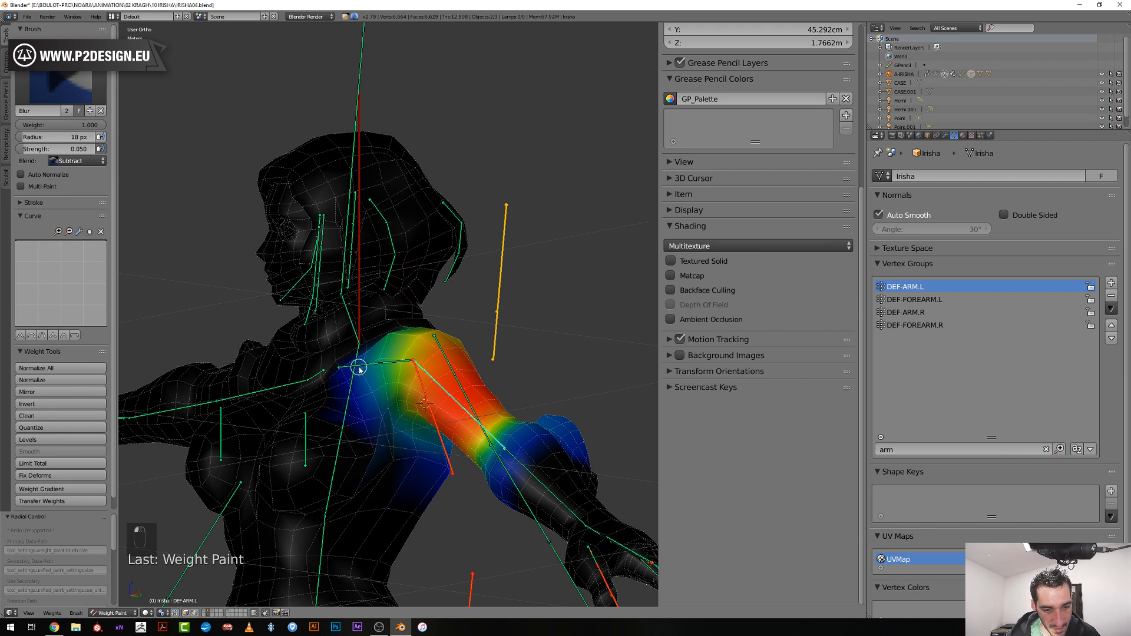
# Refine the DEF-ARM.L weight falloff around the left collarbone, armpit and back of the shoulder with the 18 px subtract brush
pyautogui.scroll(2, 352, 421)
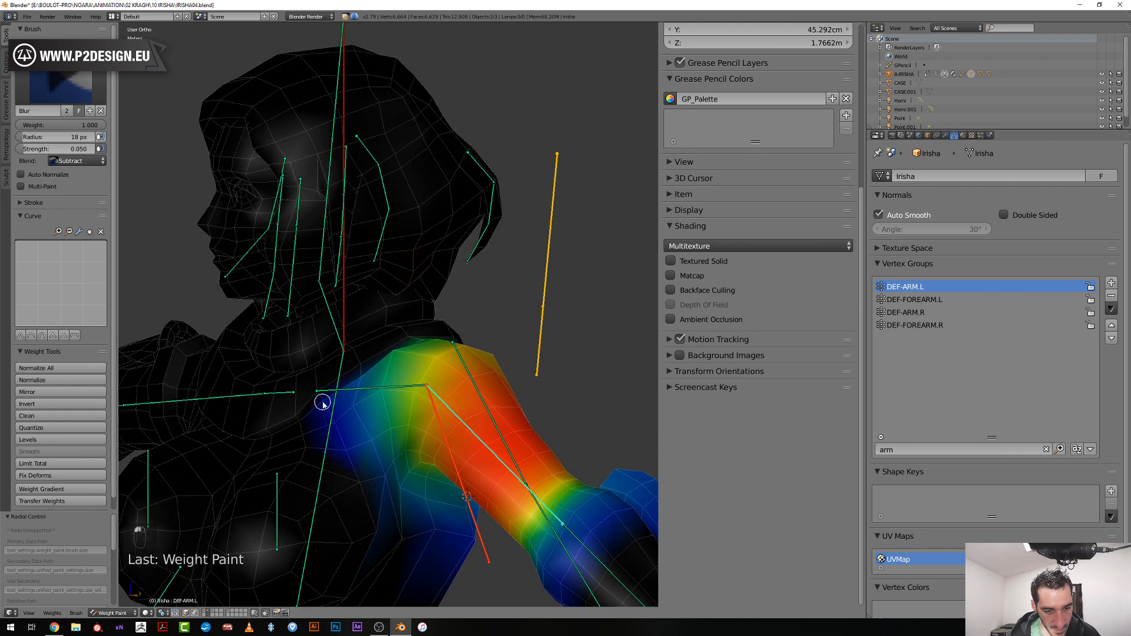
pyautogui.moveTo(352, 447); pyautogui.dragTo(362, 478, button='middle')
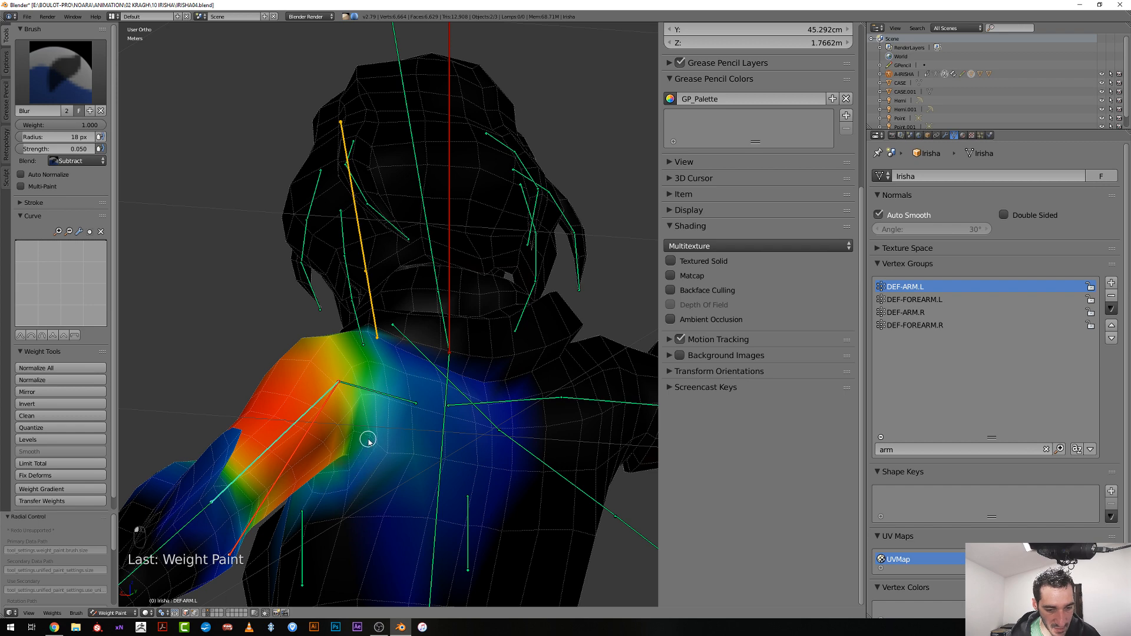
pyautogui.moveTo(370, 479)
pyautogui.mouseDown(button='middle')
pyautogui.moveTo(348, 493)
pyautogui.moveTo(355, 484)
pyautogui.moveTo(303, 462)
pyautogui.moveTo(370, 485)
pyautogui.mouseUp(button='middle')
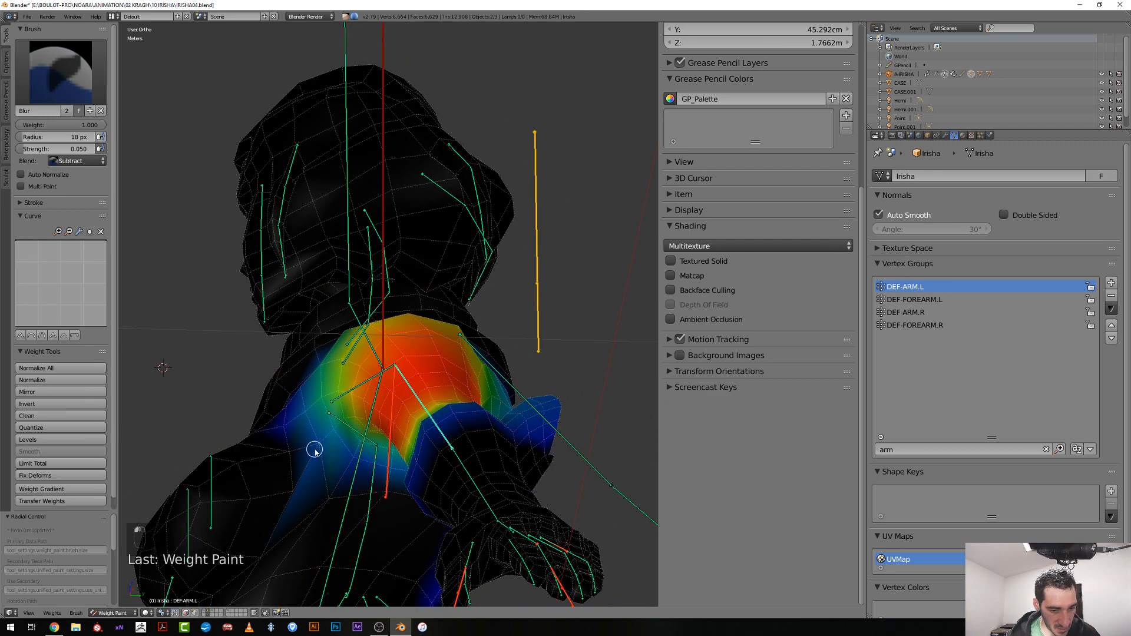
pyautogui.moveTo(293, 493); pyautogui.dragTo(426, 458, button='middle')
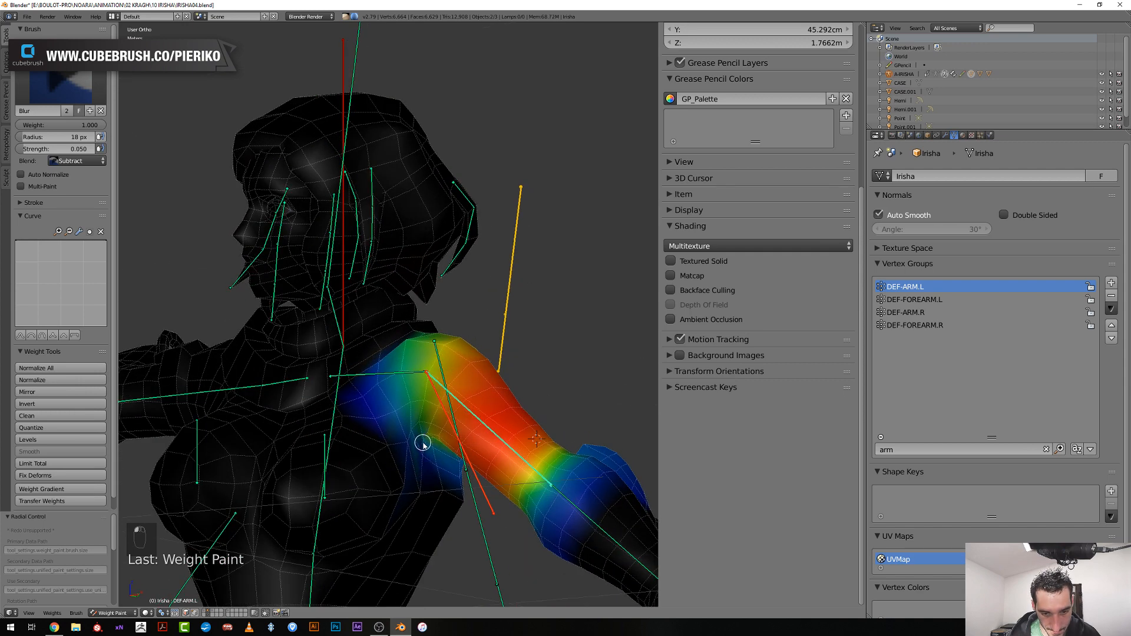
pyautogui.moveTo(424, 457); pyautogui.dragTo(434, 457, button='middle')
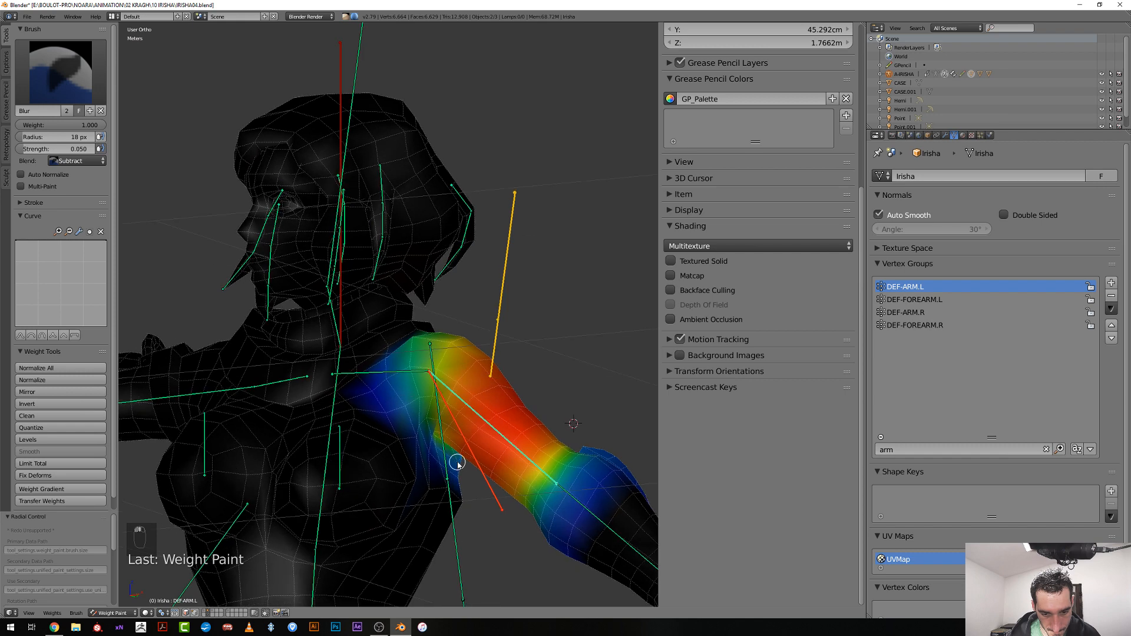
pyautogui.moveTo(439, 475); pyautogui.dragTo(475, 480, button='middle')
# Test lowering the left arm with its FK control, then raise the arm with a rotation of about -87°
pyautogui.press('r')
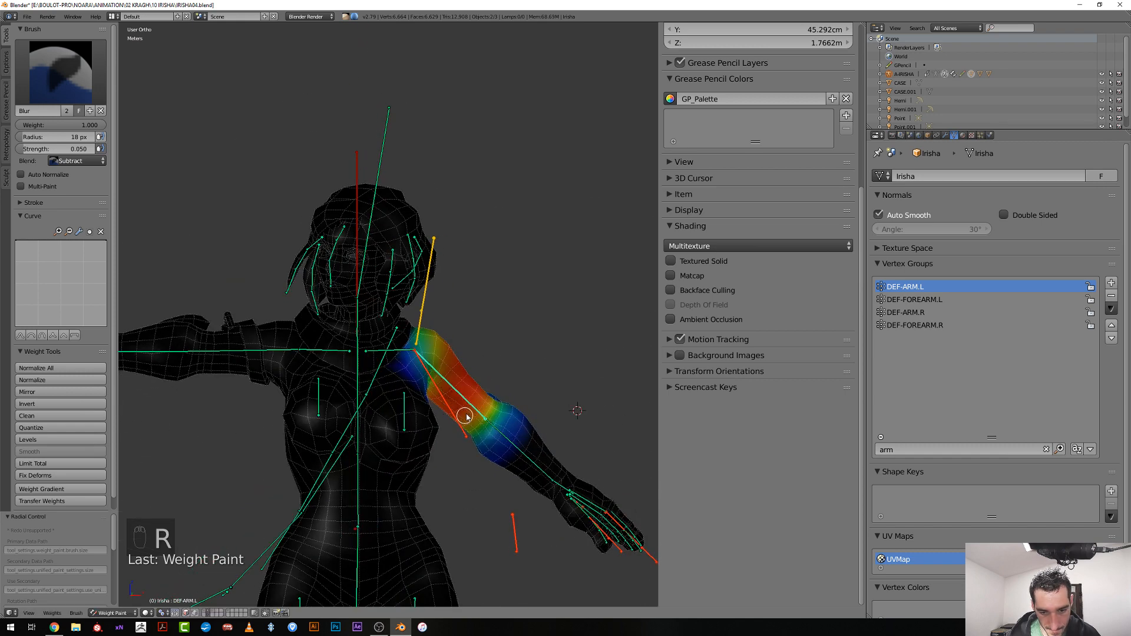
pyautogui.rightClick(457, 409)
pyautogui.press('r')
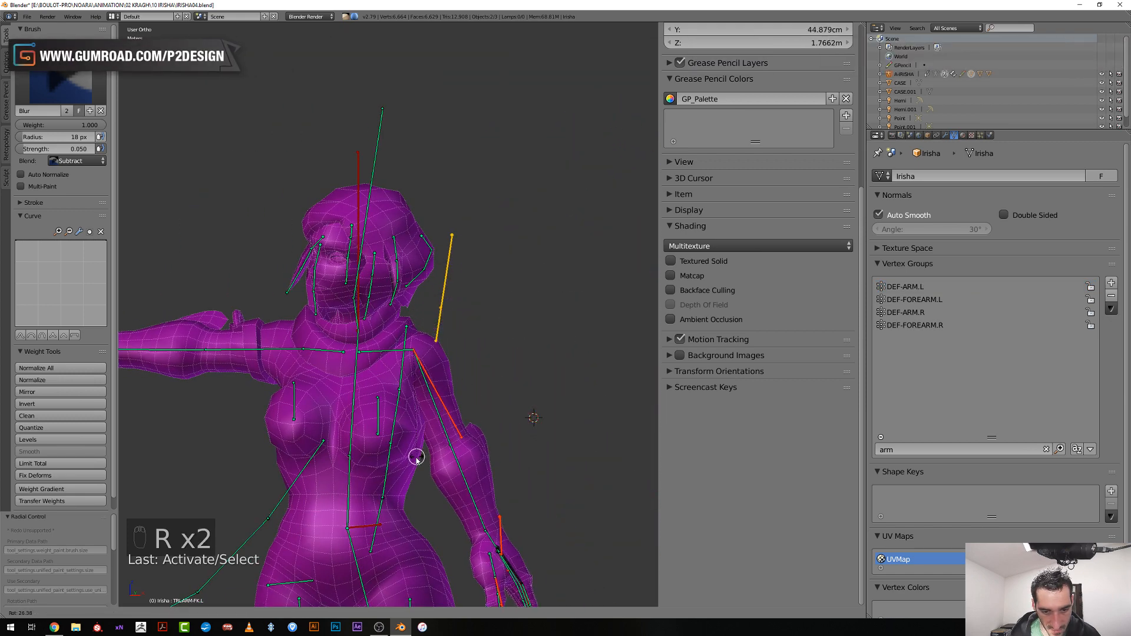
pyautogui.rightClick(486, 384)
pyautogui.press('r')
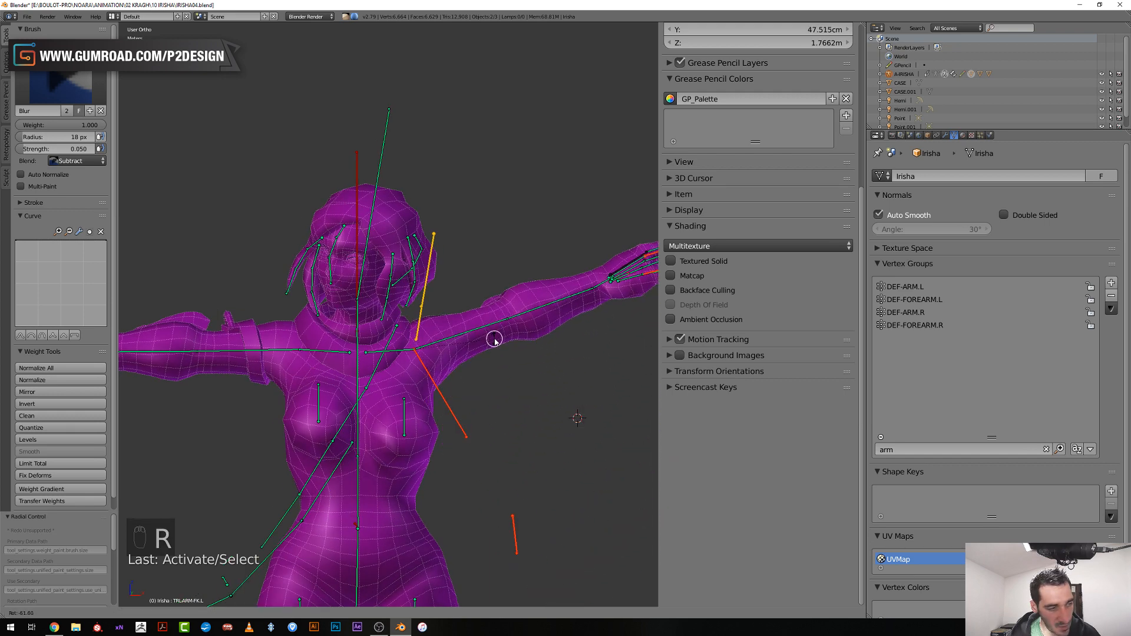
pyautogui.click(488, 306)
# Rotate the left arm's FK control -59.5° around its local Y axis
pyautogui.moveTo(462, 299); pyautogui.dragTo(490, 325, button='middle')
pyautogui.press('r')
pyautogui.press('y')
pyautogui.press('y')
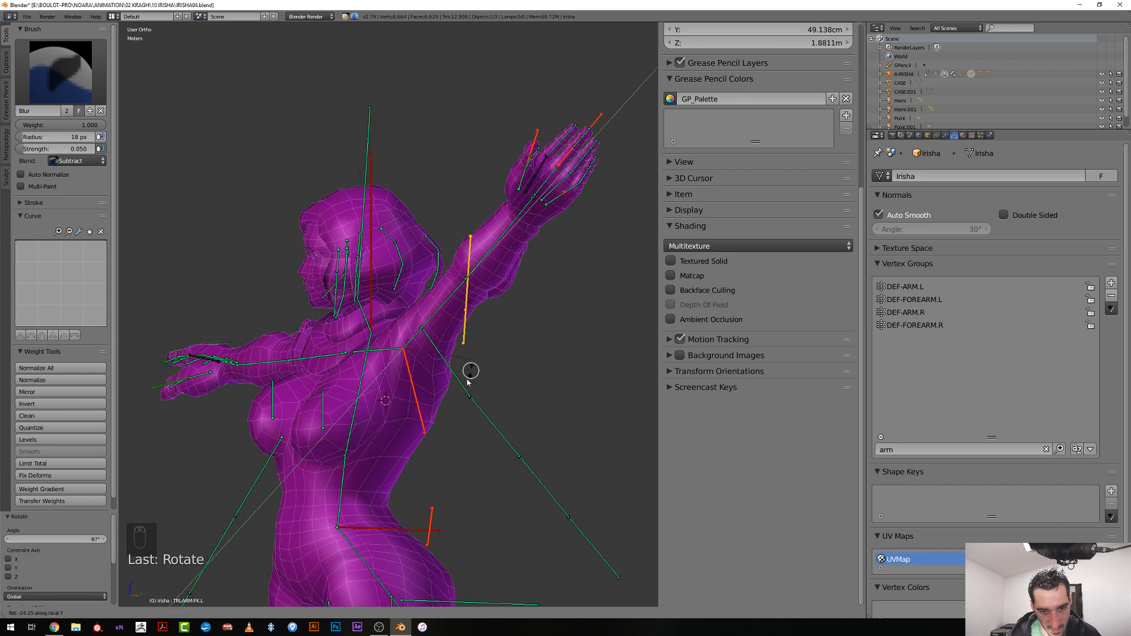
pyautogui.click(446, 394)
# Set the weight brush to Mix blending at 0.010 strength and paint light DEF-ARM.L weight onto the left ribs below the armpit
pyautogui.scroll(1, 439, 407)
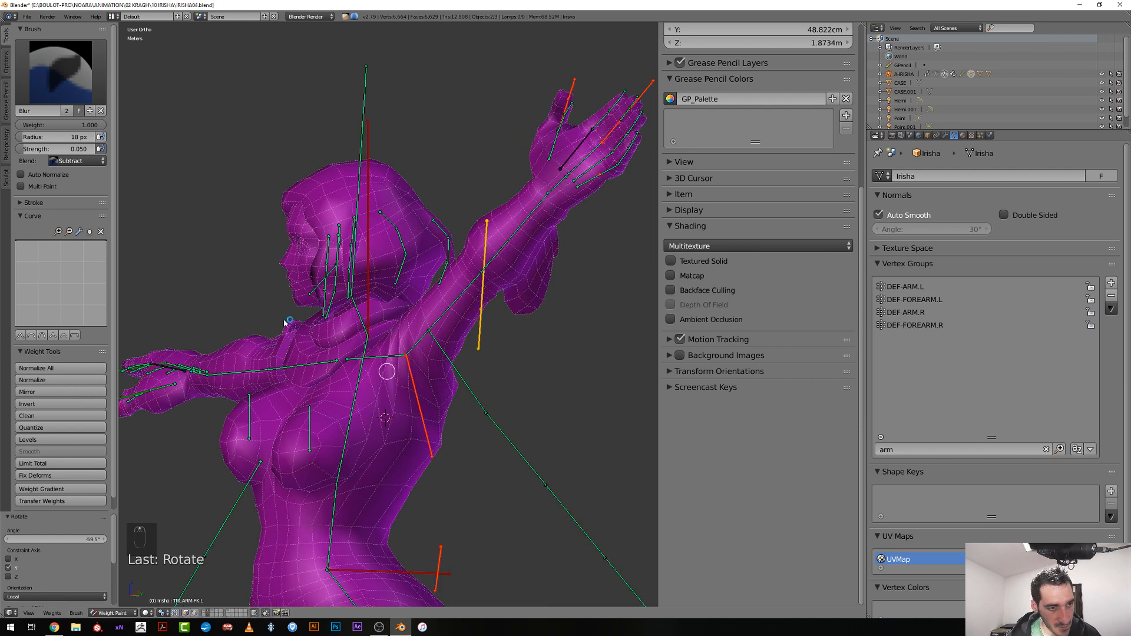
pyautogui.rightClick(441, 320)
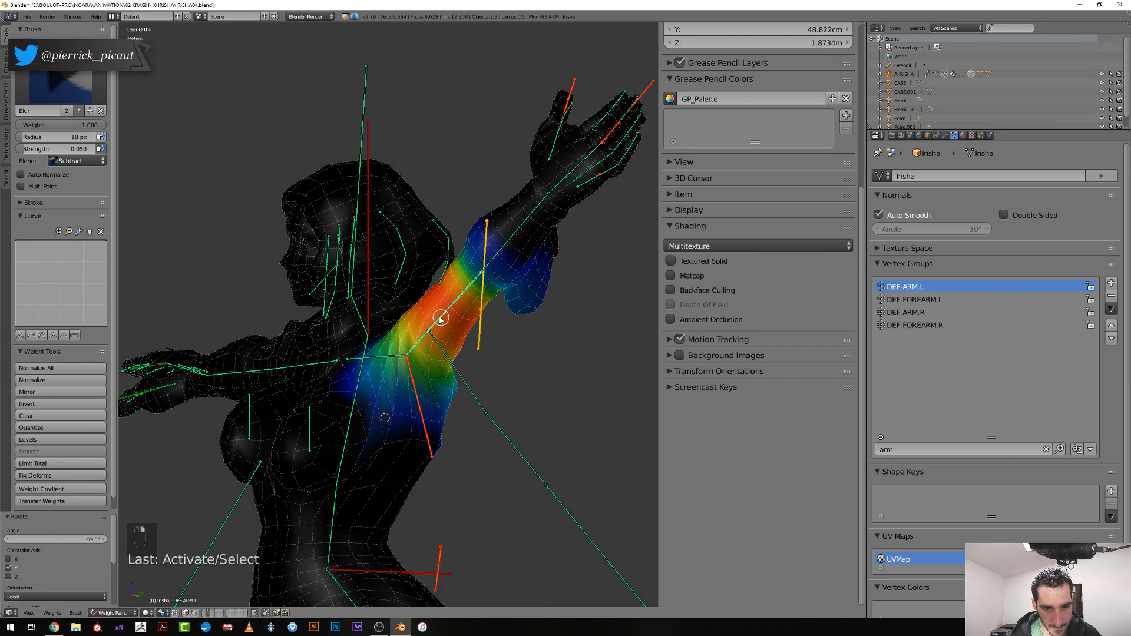
pyautogui.click(77, 161)
pyautogui.click(73, 148)
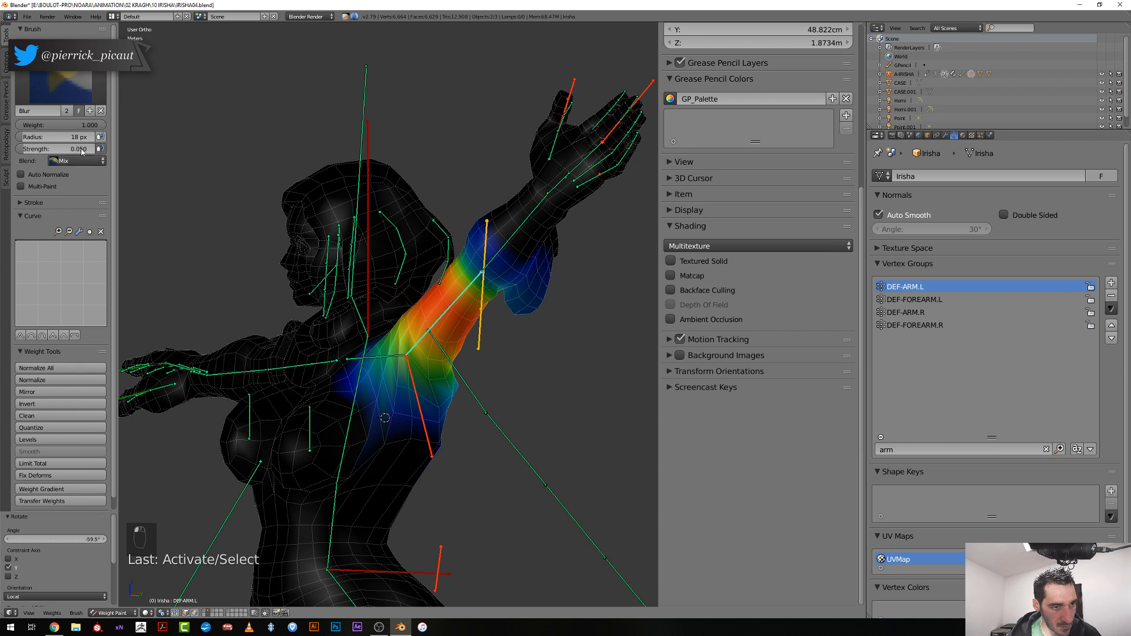
pyautogui.click(77, 148)
pyautogui.write('0.11')
pyautogui.press('Return')
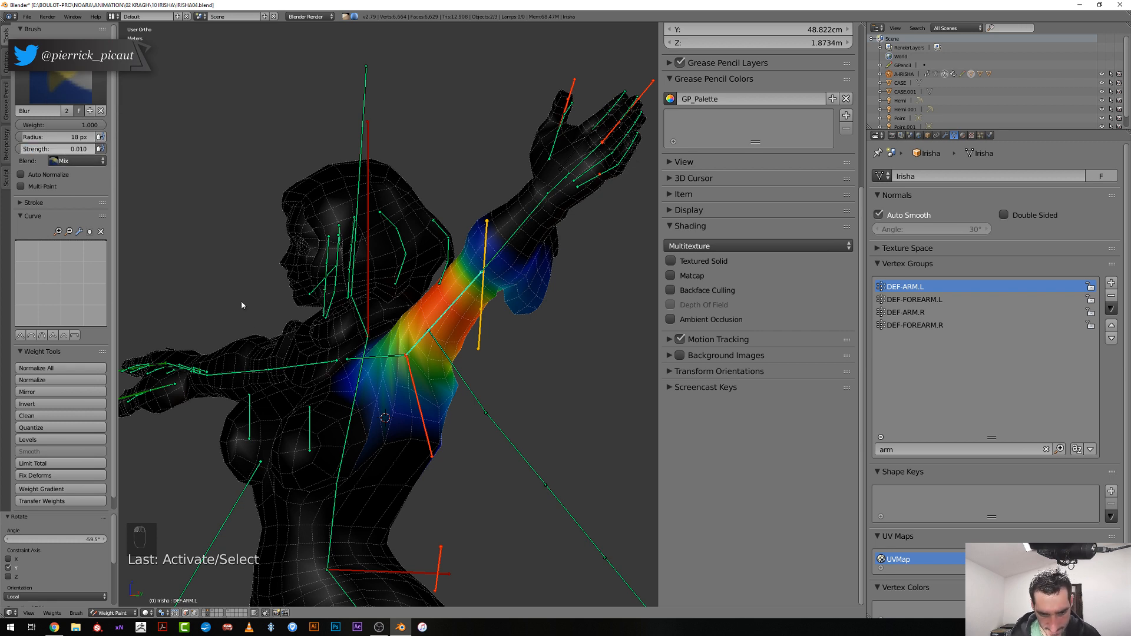
pyautogui.moveTo(386, 445); pyautogui.dragTo(406, 439)
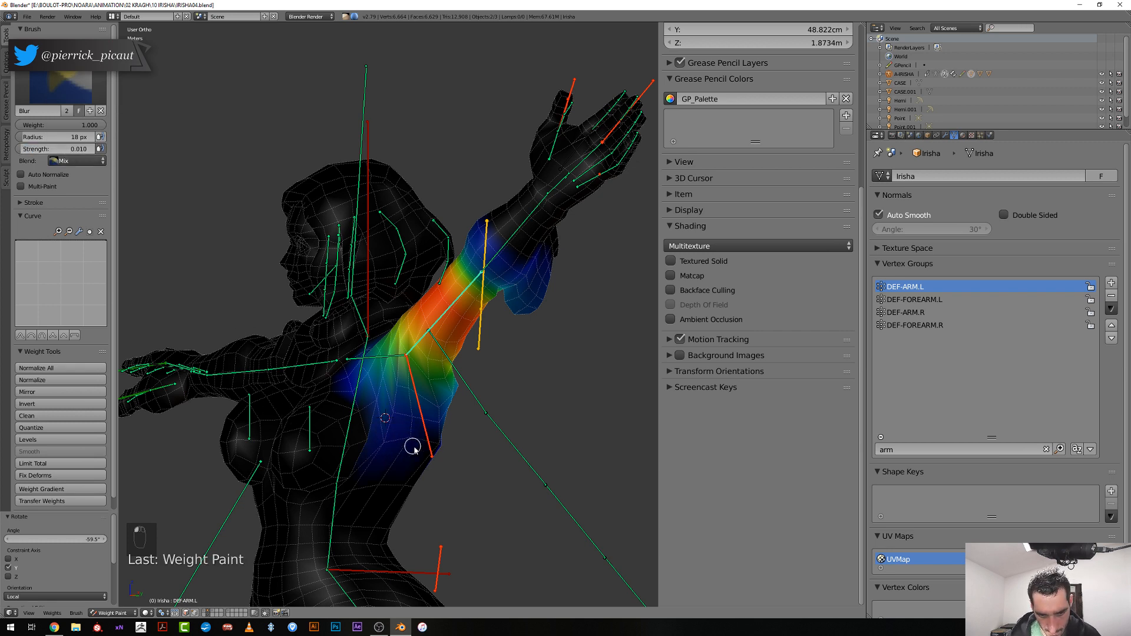
pyautogui.moveTo(430, 445); pyautogui.dragTo(385, 444, button='middle')
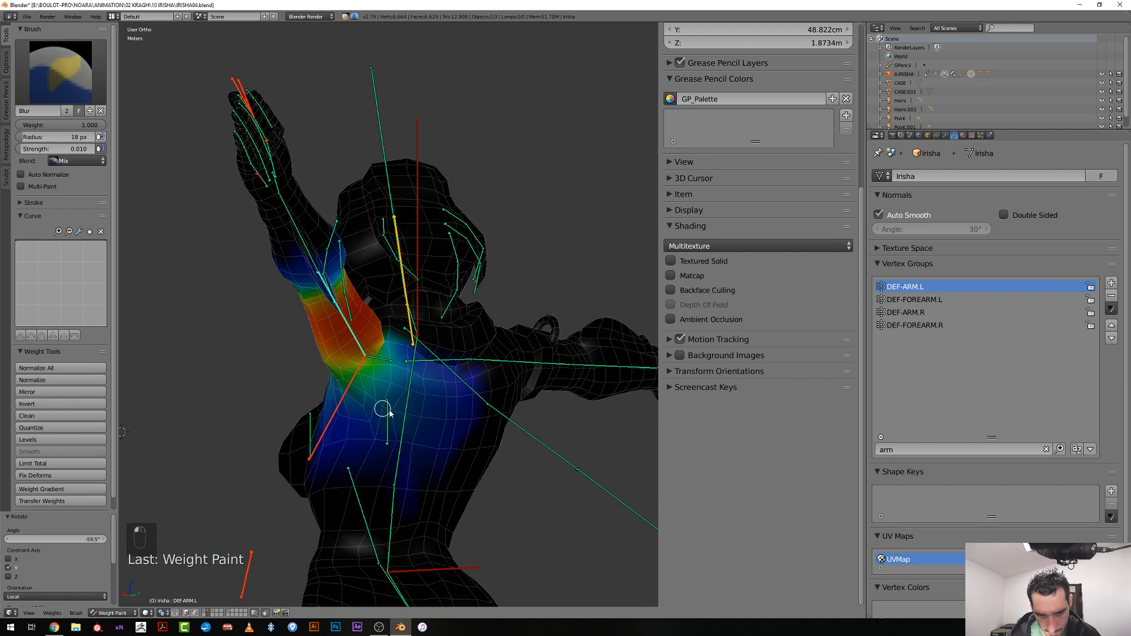
# Set the weight brush radius to 64 px and its blend mode to Subtract for working on the character's back
pyautogui.moveTo(392, 384); pyautogui.dragTo(210, 335, button='middle')
pyautogui.click(77, 161)
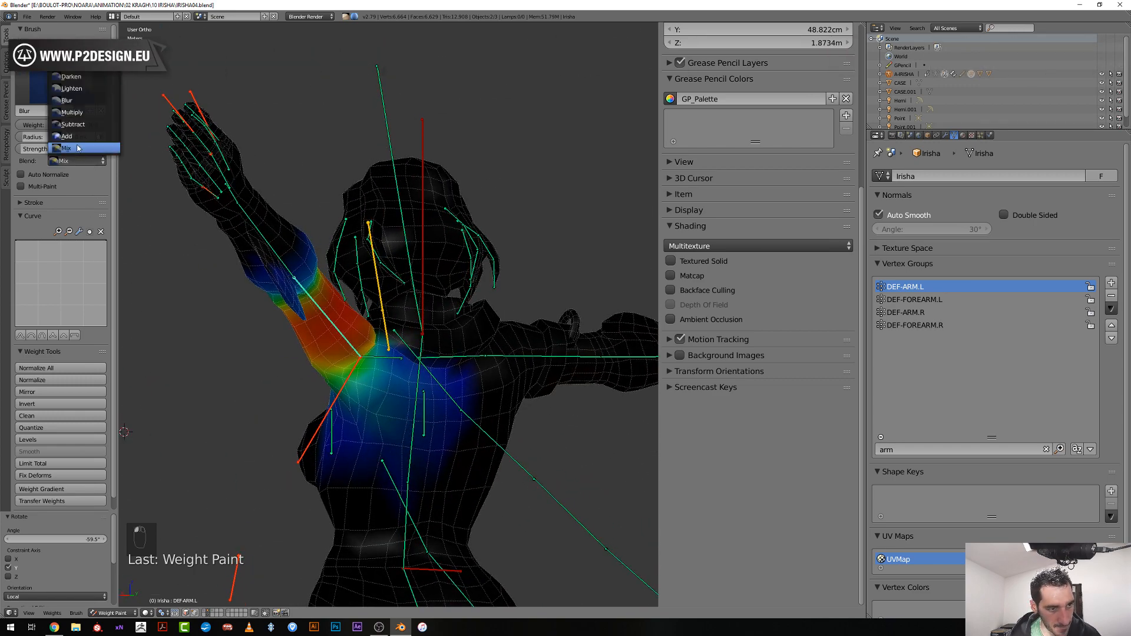
pyautogui.press('f')
pyautogui.click(460, 451)
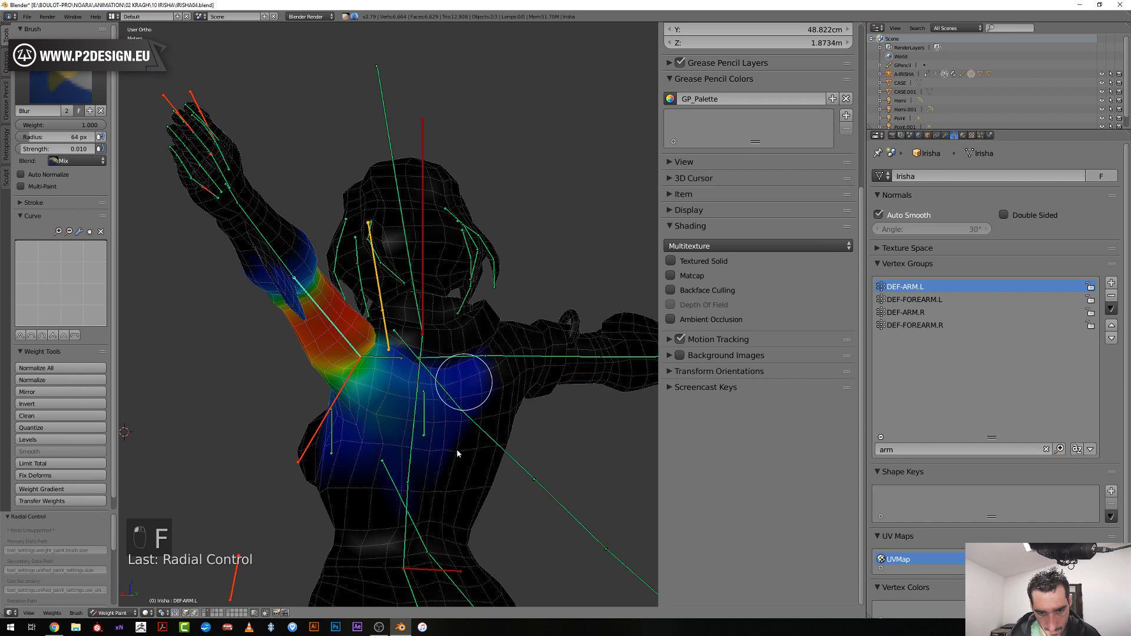
pyautogui.moveTo(459, 451); pyautogui.dragTo(442, 448)
pyautogui.click(76, 160)
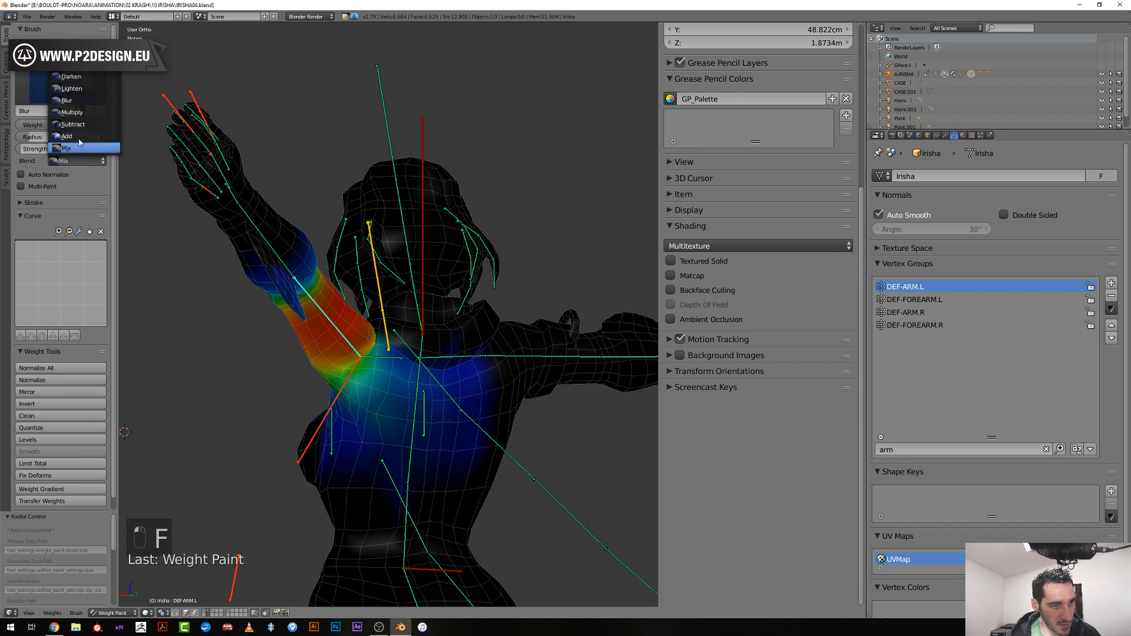
pyautogui.click(77, 126)
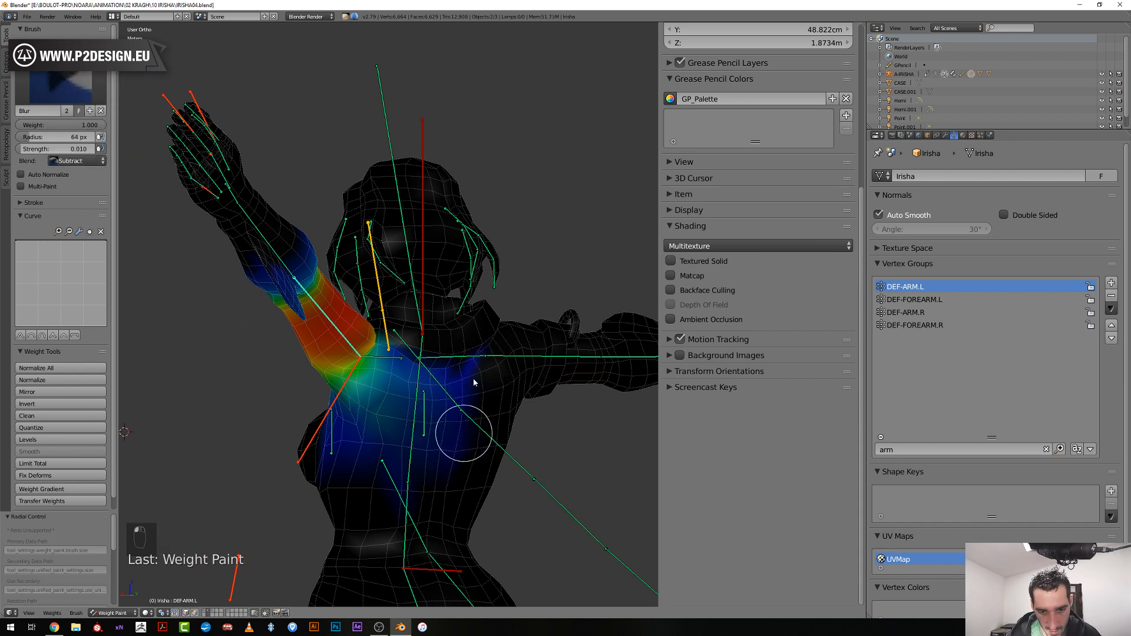
# Reduce the brush size and subtract DEF-ARM.L weight along the spine, from the neck base down to the mid back
pyautogui.press('f')
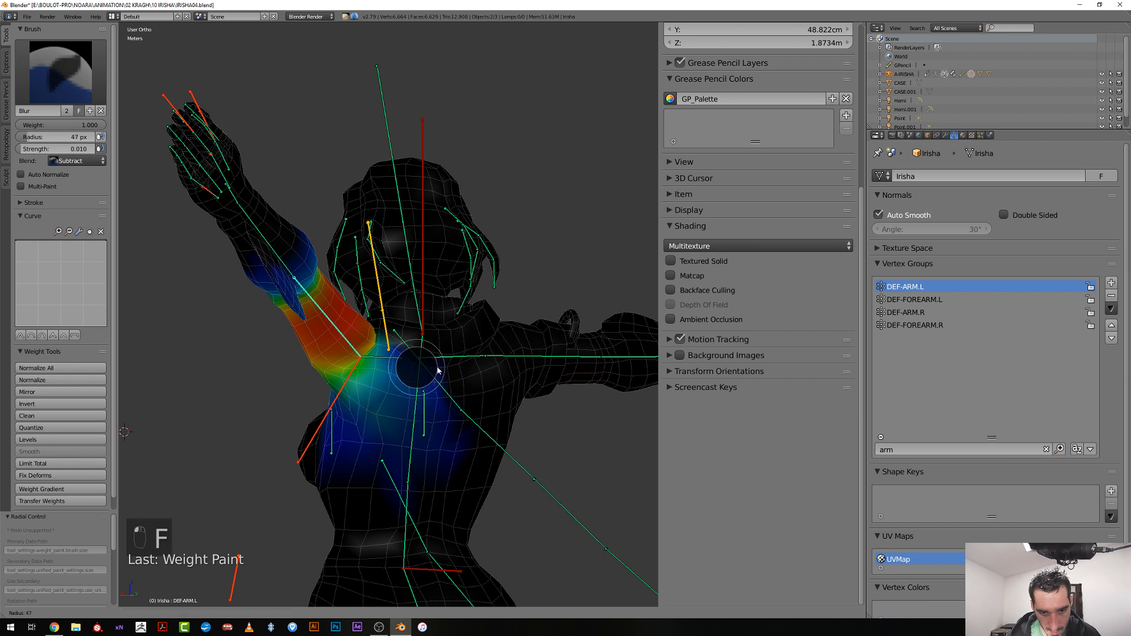
pyautogui.click(438, 370)
pyautogui.moveTo(436, 364); pyautogui.dragTo(434, 464)
pyautogui.moveTo(443, 363); pyautogui.dragTo(425, 463)
# Shrink the brush radius to 28 px and subtract DEF-ARM.L weight around the left shoulder blade
pyautogui.press('f')
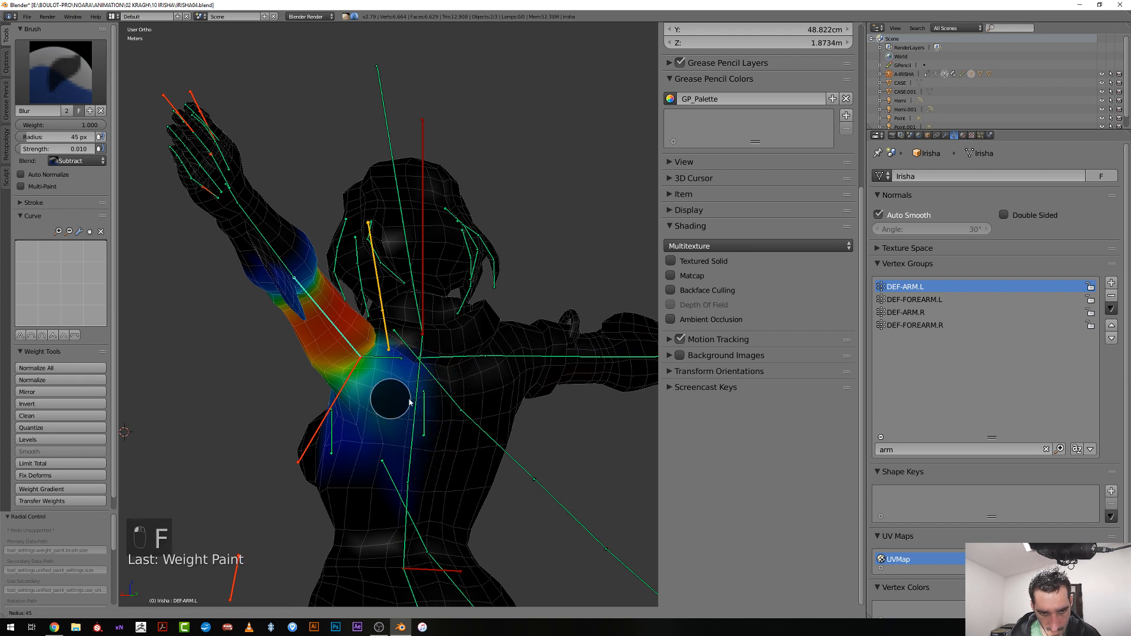
pyautogui.click(406, 391)
pyautogui.click(404, 387)
pyautogui.press('f')
pyautogui.click(407, 382)
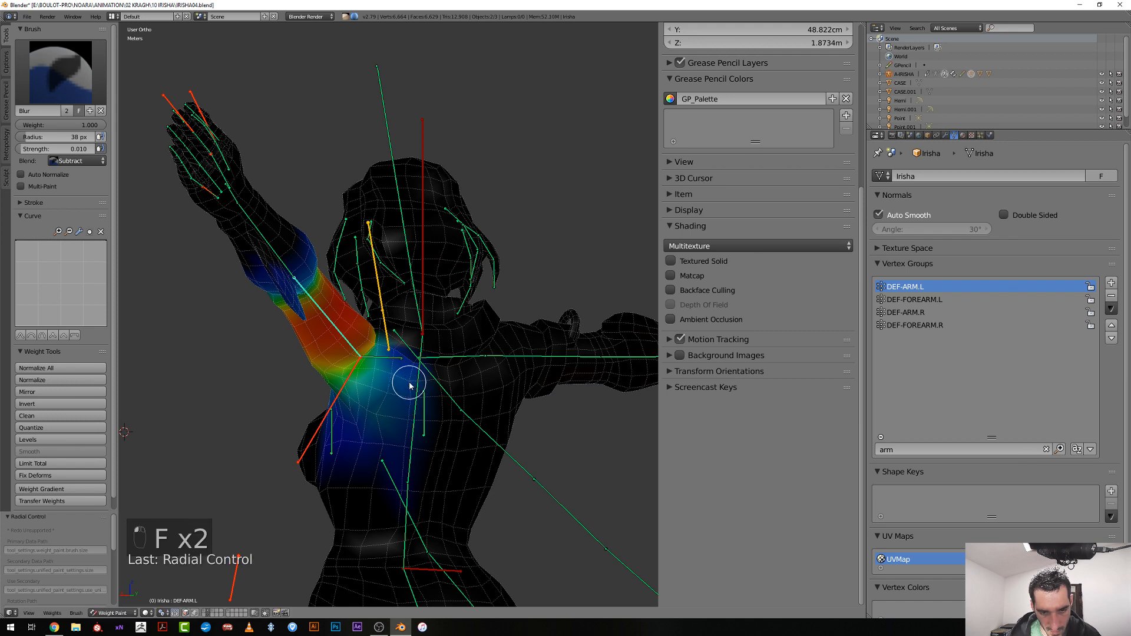
pyautogui.press('f')
pyautogui.click(384, 398)
pyautogui.click(382, 415)
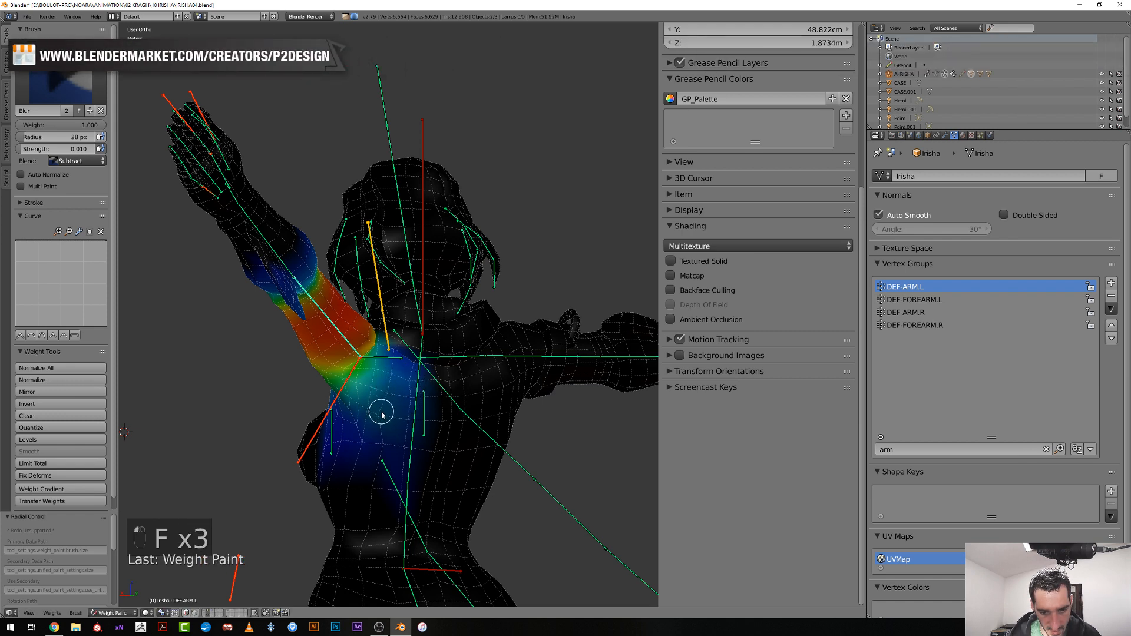
pyautogui.moveTo(410, 382); pyautogui.dragTo(410, 379)
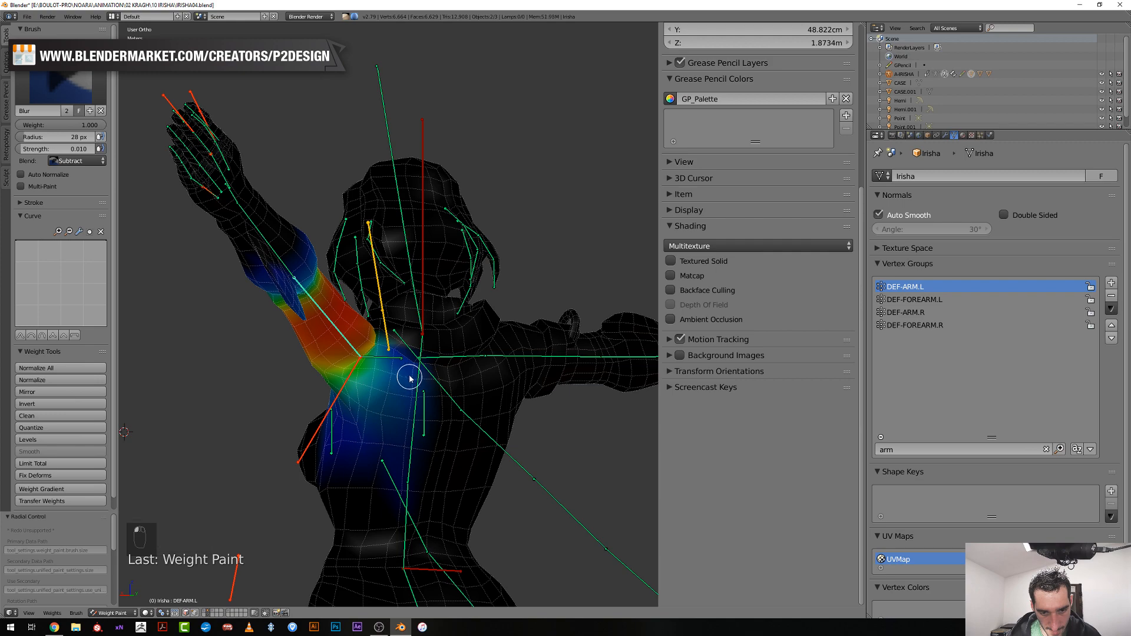
# Clear the pose rotation of the left arm's FK control and face the character from the front
pyautogui.moveTo(376, 426); pyautogui.dragTo(467, 358, button='middle')
pyautogui.scroll(-3, 448, 358)
pyautogui.hotkey('alt', 'r')
pyautogui.scroll(1, 446, 374)
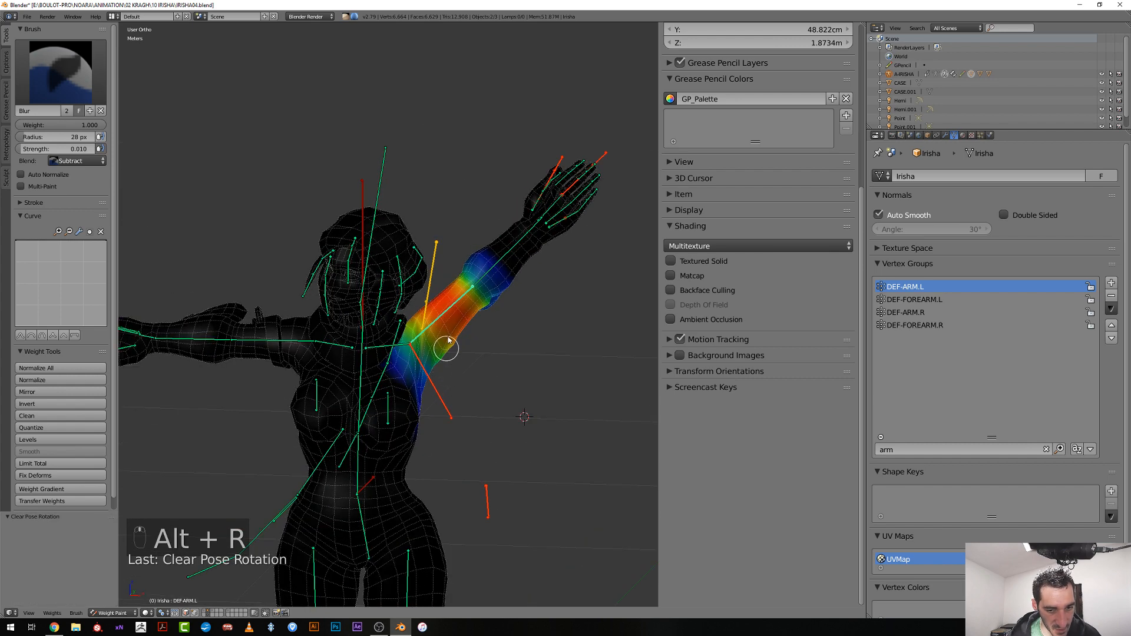
pyautogui.rightClick(445, 313)
pyautogui.hotkey('alt', 'r')
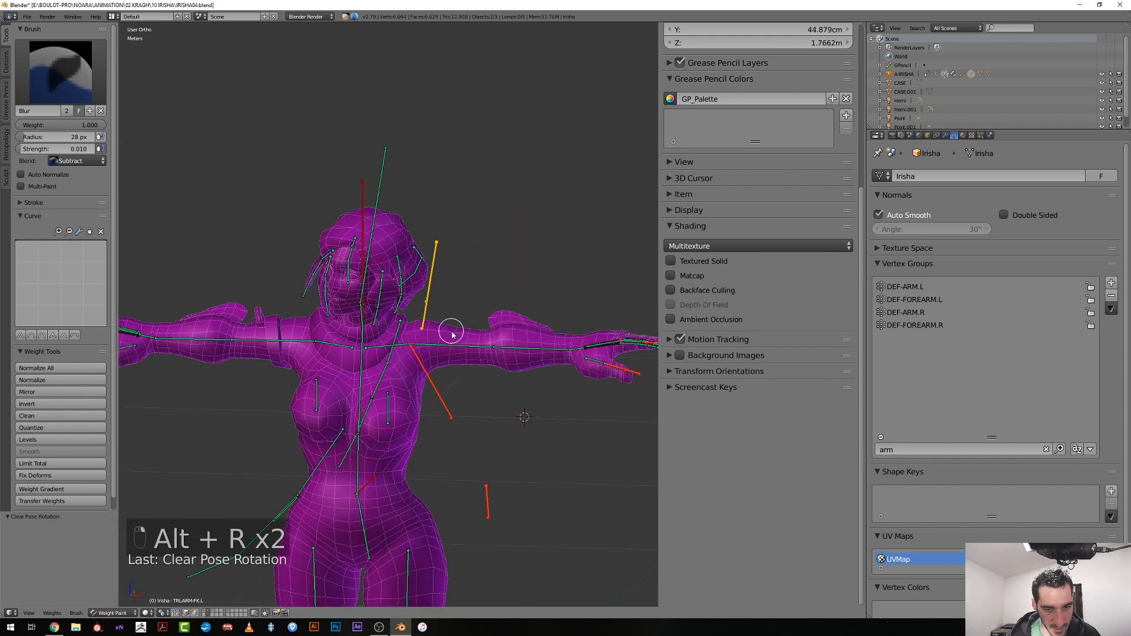
pyautogui.moveTo(454, 358); pyautogui.dragTo(461, 356, button='middle')
pyautogui.press('KP_1')
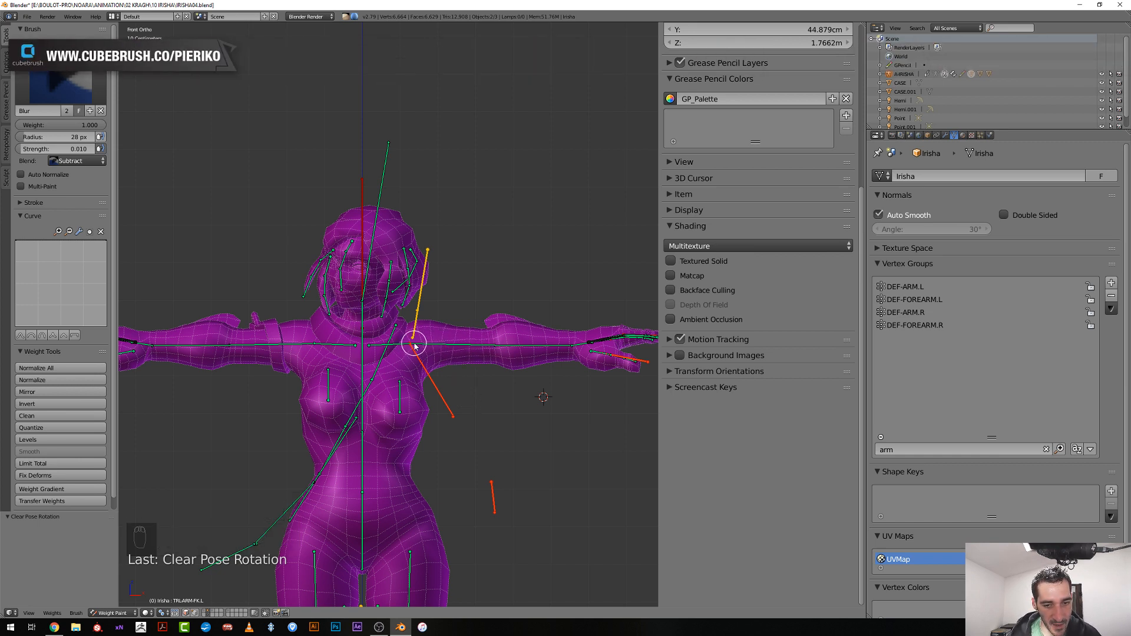
# Draw a grease pencil guide line from the left collarbone up past the head, and rotate the left shoulder control upward about 36°
pyautogui.moveTo(373, 336); pyautogui.dragTo(429, 132)
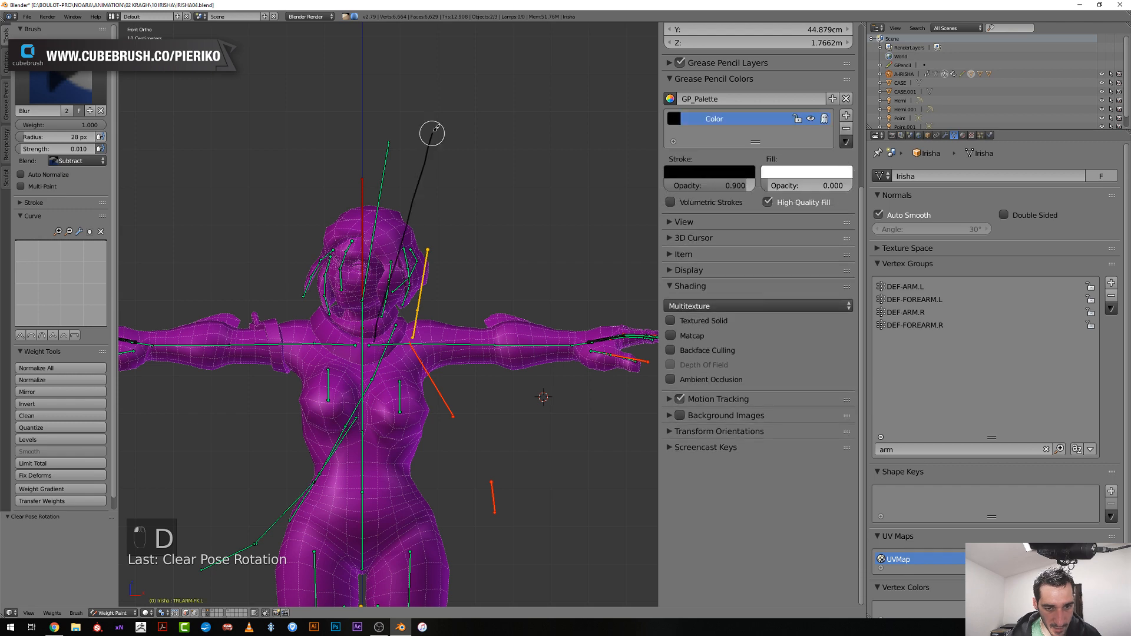
pyautogui.rightClick(394, 345)
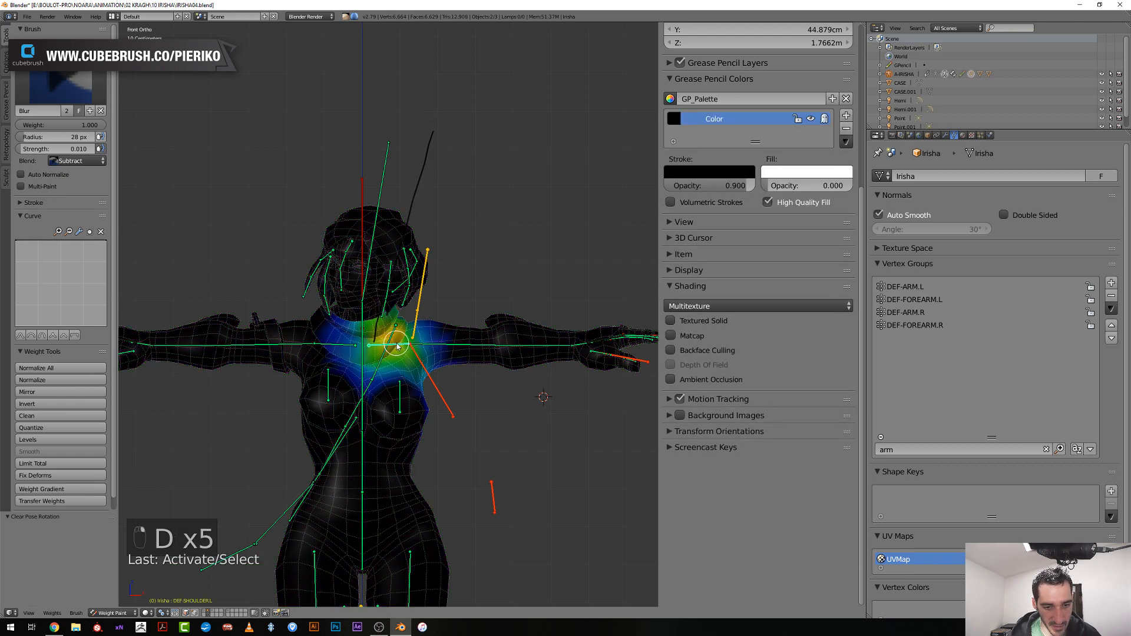
pyautogui.press('r')
pyautogui.rightClick(412, 343)
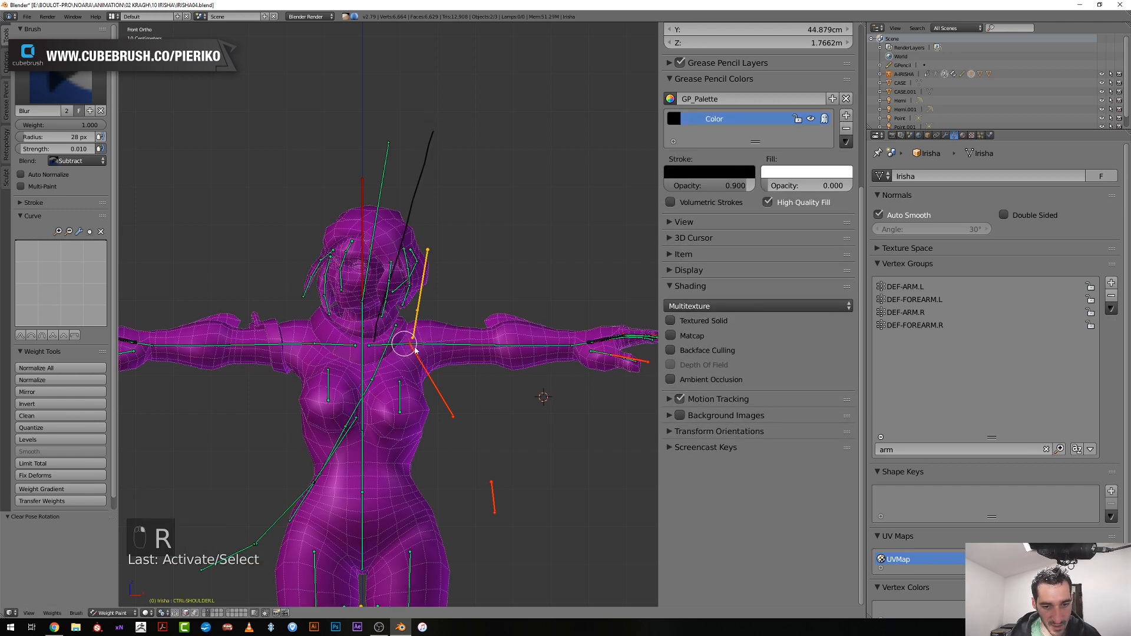
pyautogui.press('r')
pyautogui.click(445, 303)
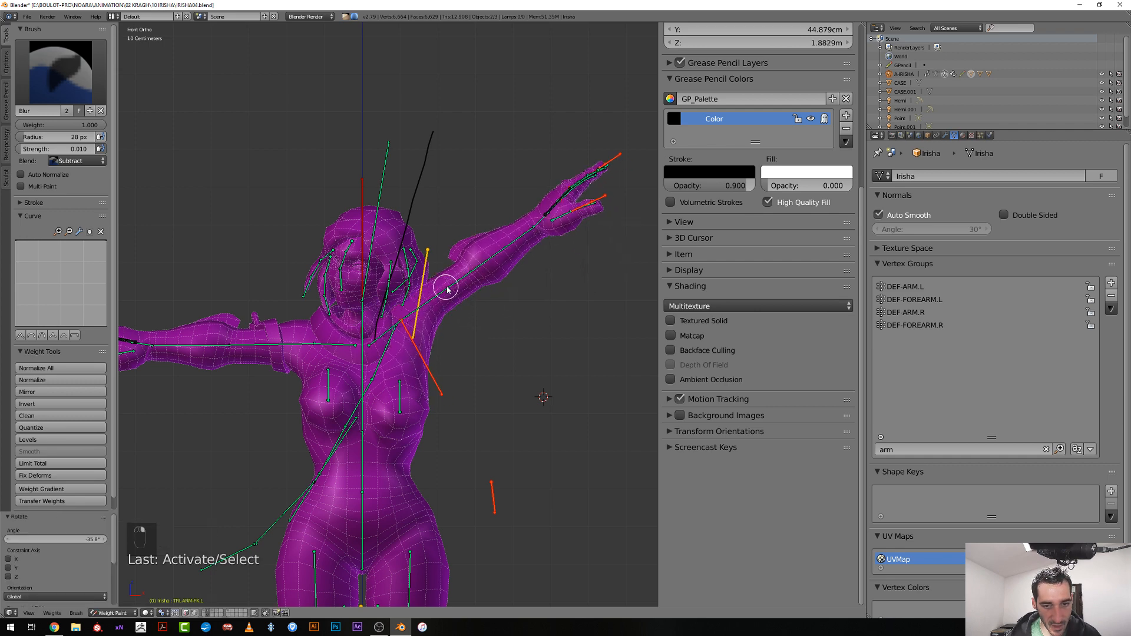
# Twist the left arm's FK control about 50° around its local Y axis
pyautogui.rightClick(447, 285)
pyautogui.moveTo(447, 285); pyautogui.dragTo(493, 306, button='middle')
pyautogui.press('r')
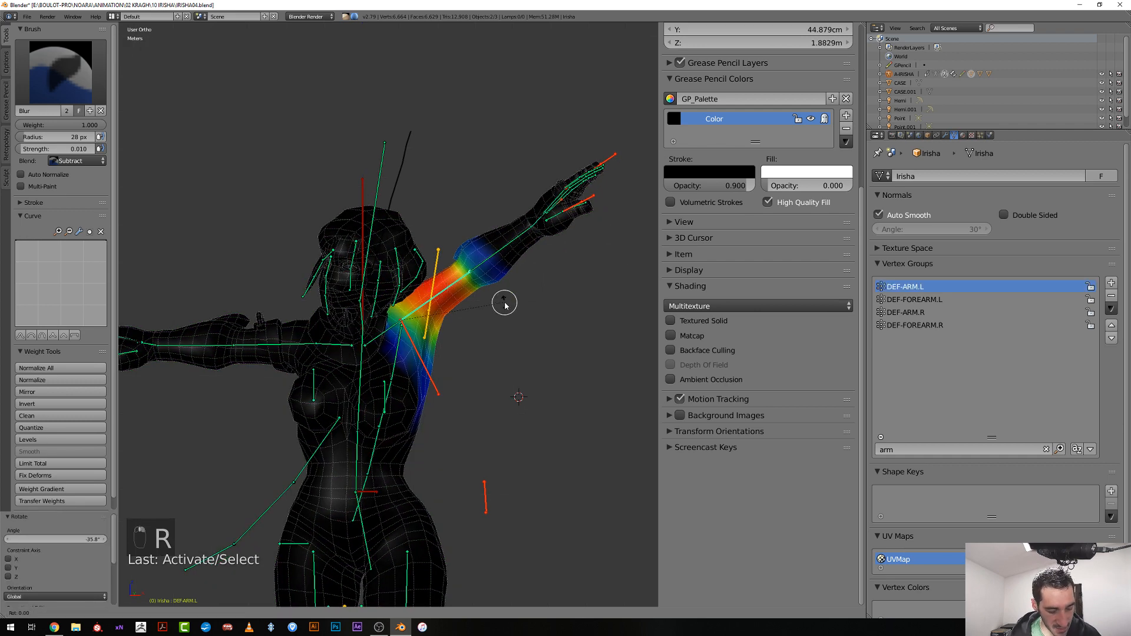
pyautogui.click(485, 342)
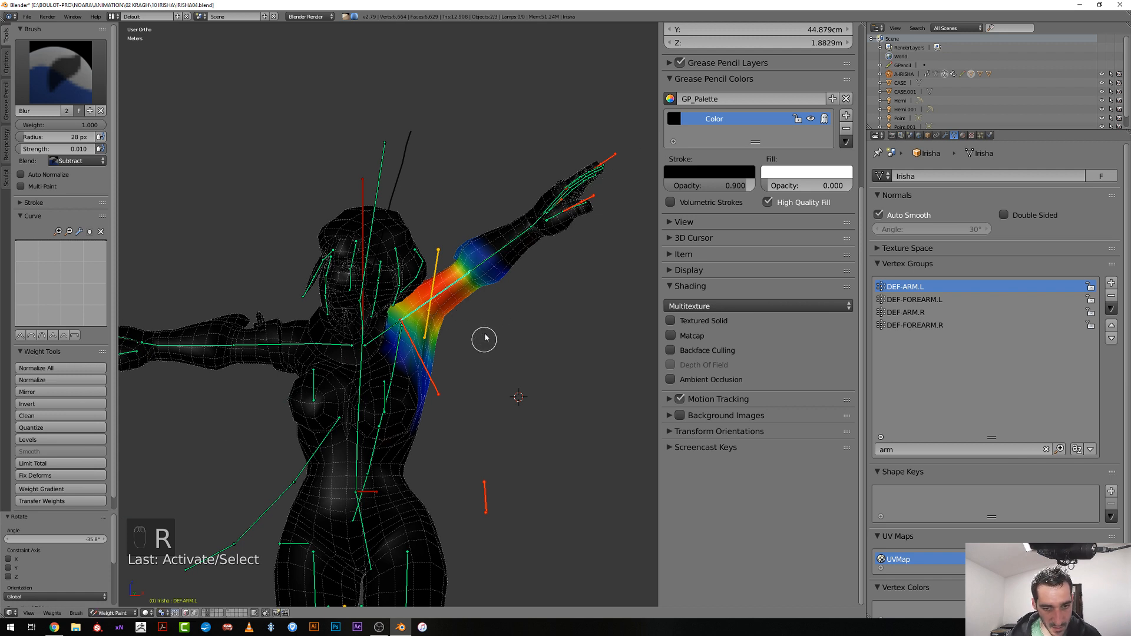
pyautogui.rightClick(455, 285)
pyautogui.press('r')
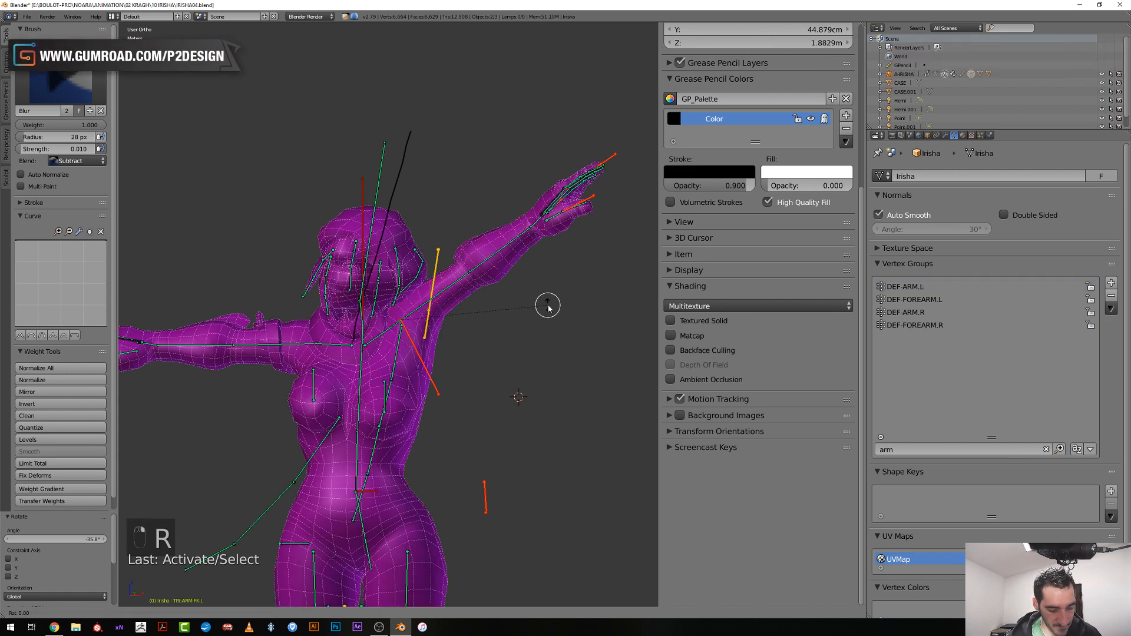
pyautogui.click(449, 369)
# Raise the left arm's FK control about 36° and check the shoulder deformation from behind and in front
pyautogui.press('r')
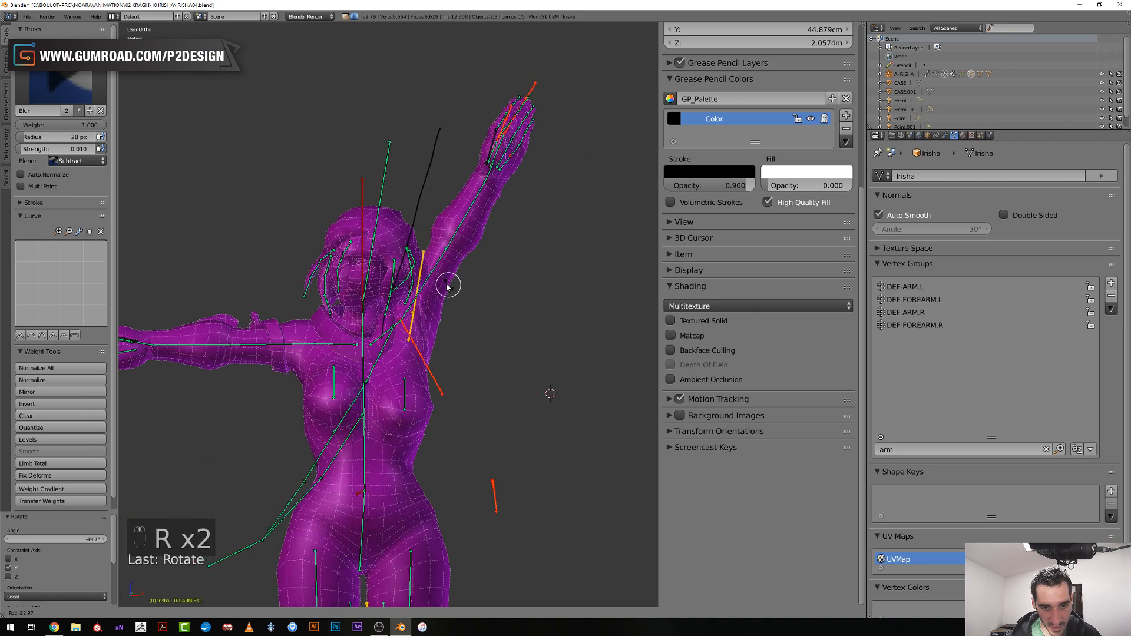
pyautogui.click(436, 283)
pyautogui.moveTo(434, 277); pyautogui.dragTo(368, 348, button='middle')
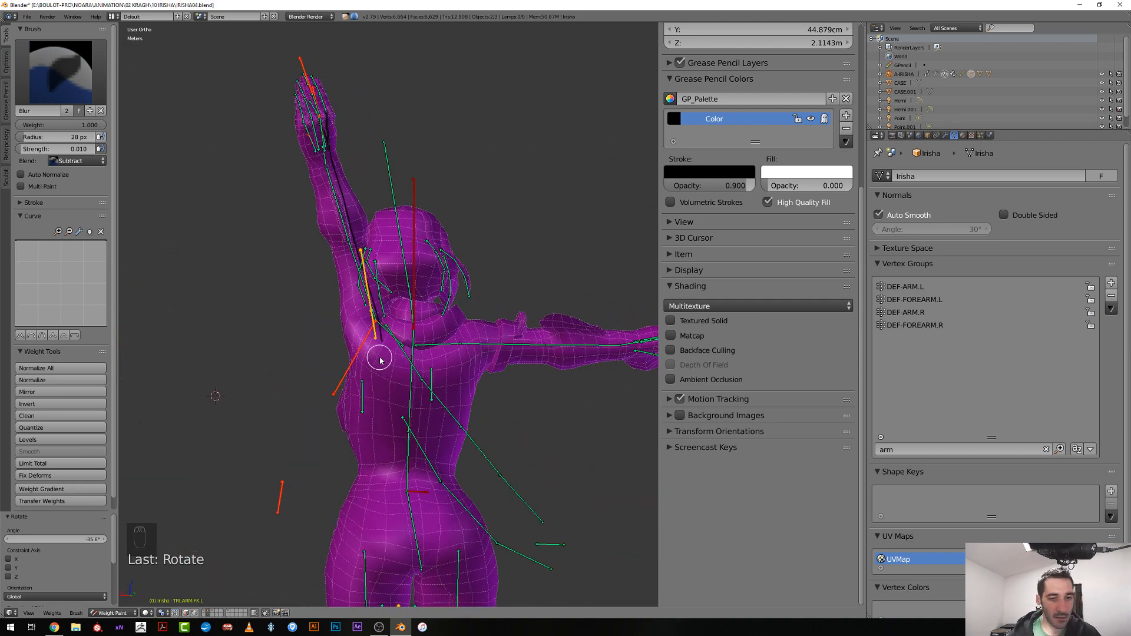
pyautogui.scroll(2, 384, 361)
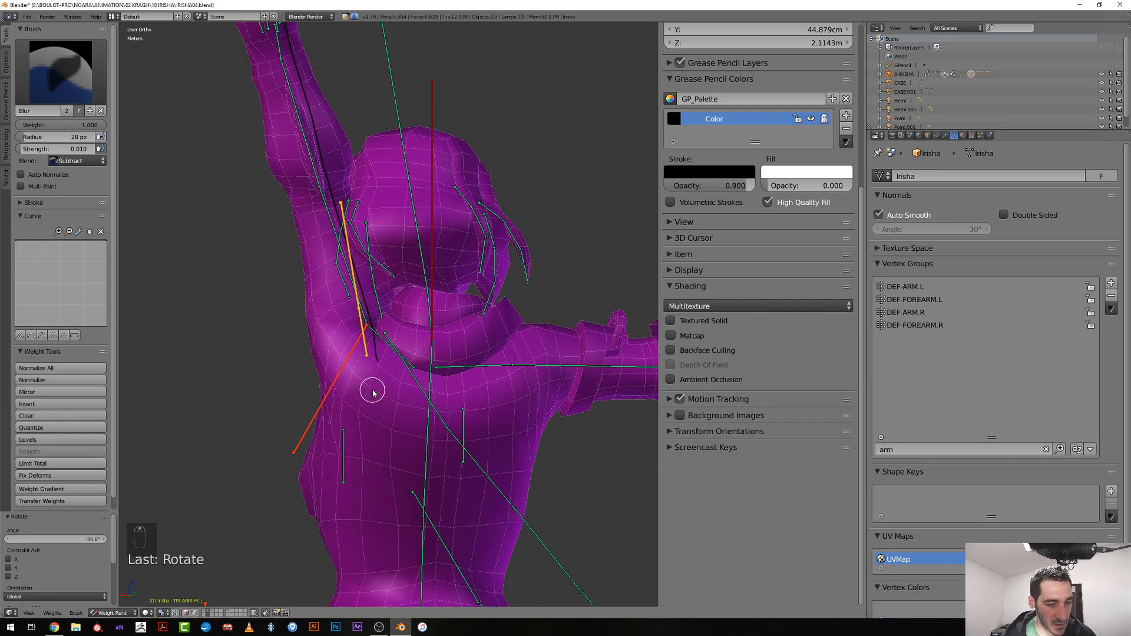
pyautogui.scroll(-3, 373, 393)
pyautogui.moveTo(373, 393); pyautogui.dragTo(554, 393, button='middle')
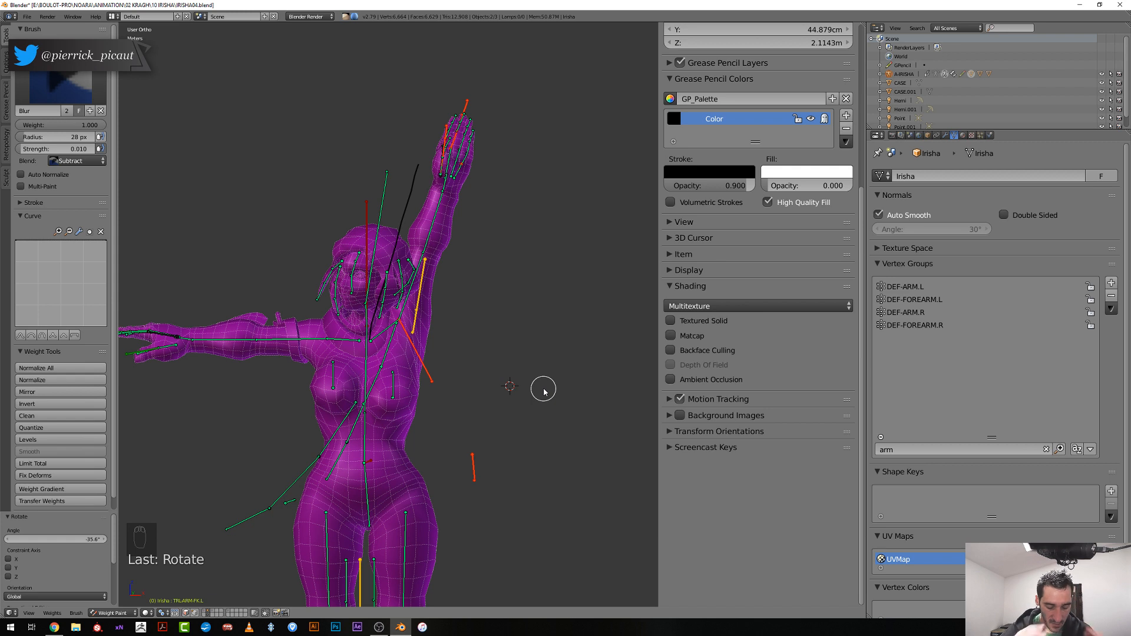
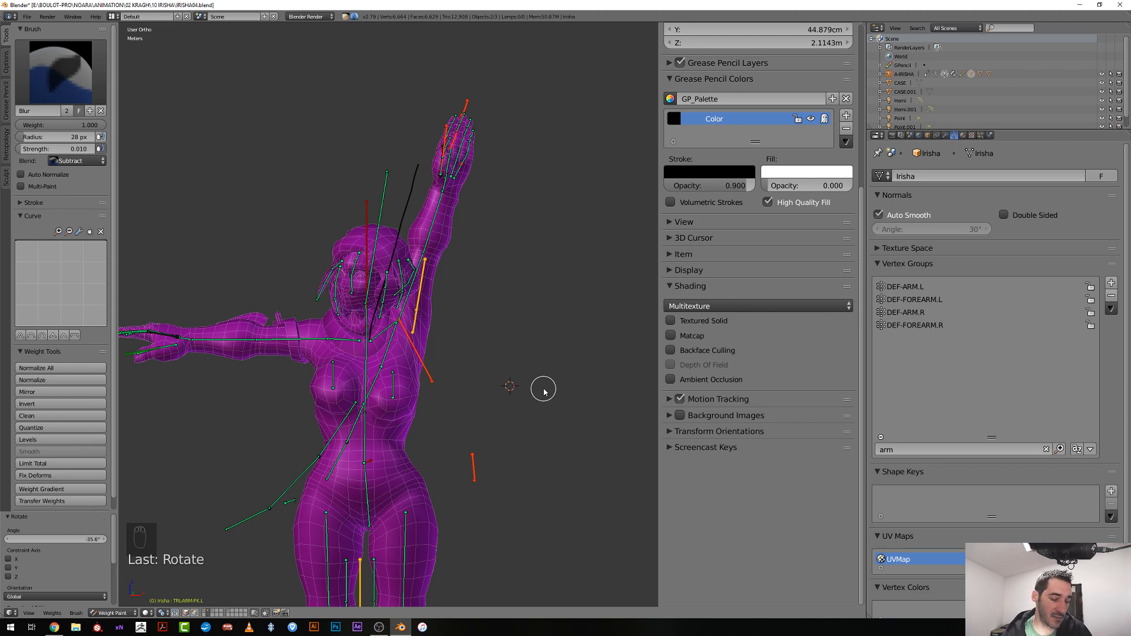
# Clear the pose rotation of the left arm's FK control and the left shoulder control
pyautogui.moveTo(544, 390); pyautogui.dragTo(432, 241, button='middle')
pyautogui.keyDown('ctrl'); pyautogui.rightClick(432, 242); pyautogui.keyUp('ctrl')
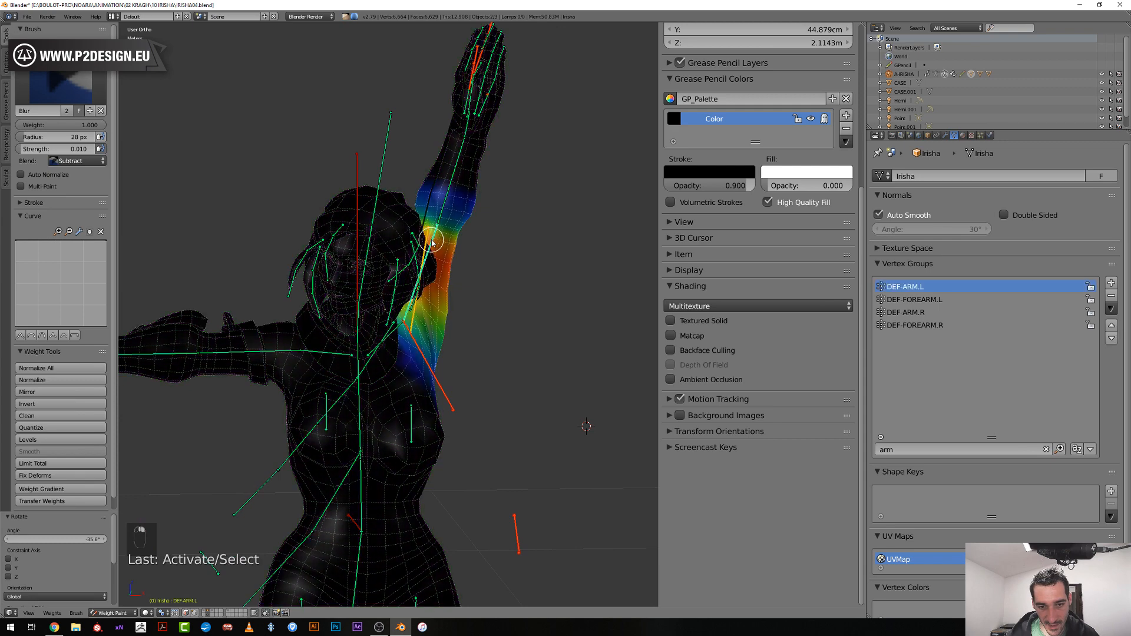
pyautogui.hotkey('alt', 'r')
pyautogui.keyDown('ctrl'); pyautogui.rightClick(432, 241); pyautogui.keyUp('ctrl')
pyautogui.hotkey('alt', 'r')
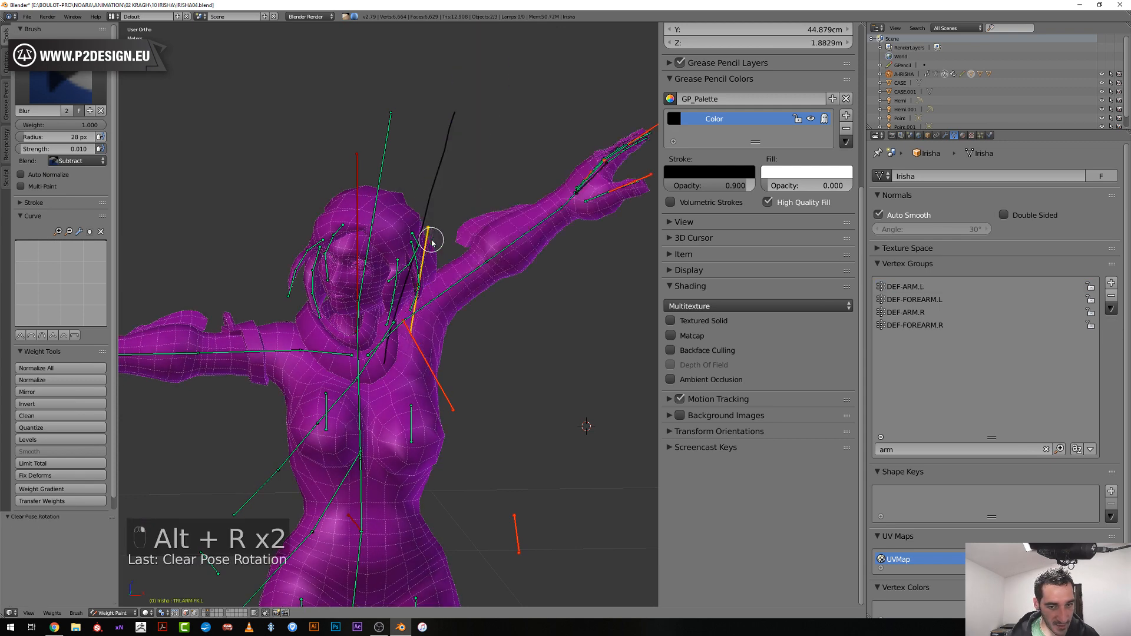
pyautogui.rightClick(398, 332)
pyautogui.rightClick(399, 331)
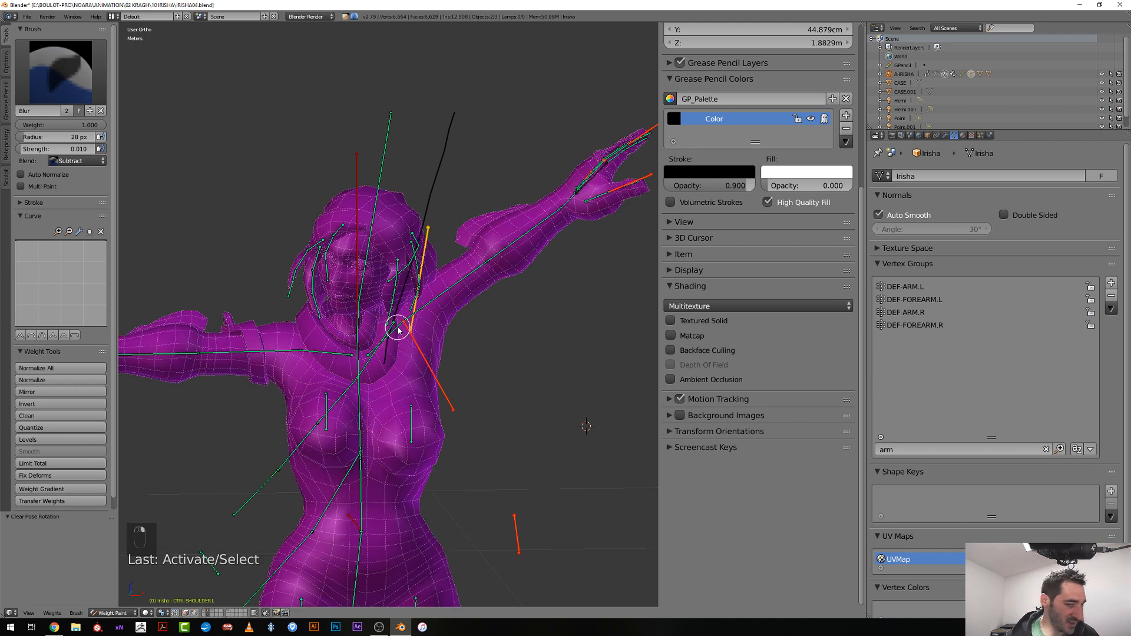
pyautogui.hotkey('alt', 'r')
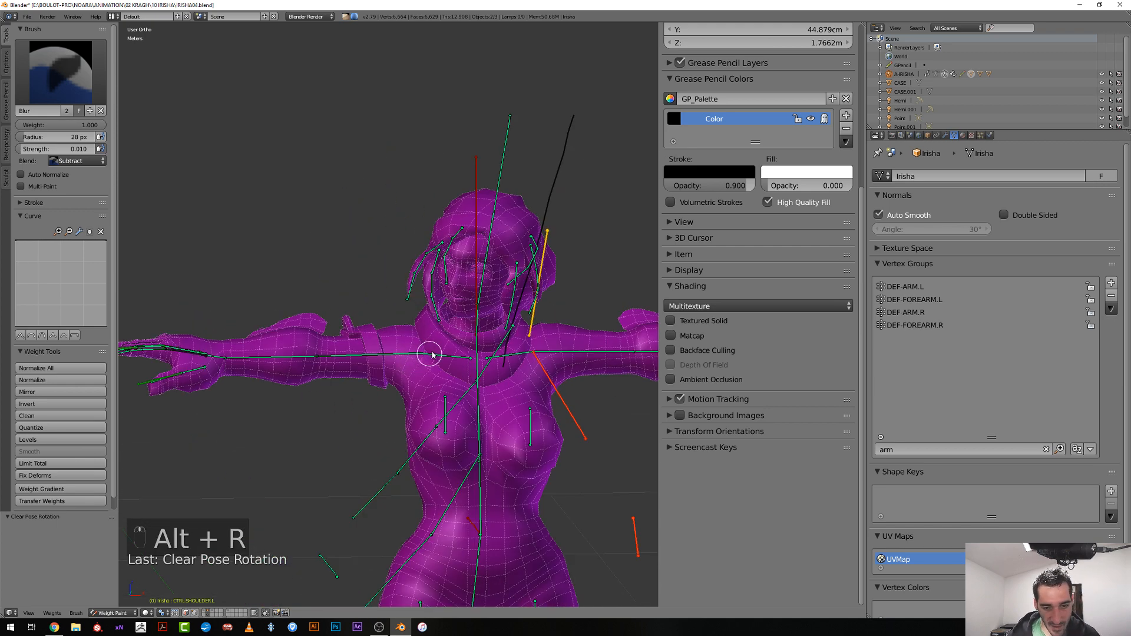
# Rotate the right shoulder control upward about 44° to test the deformation on that side
pyautogui.rightClick(427, 356)
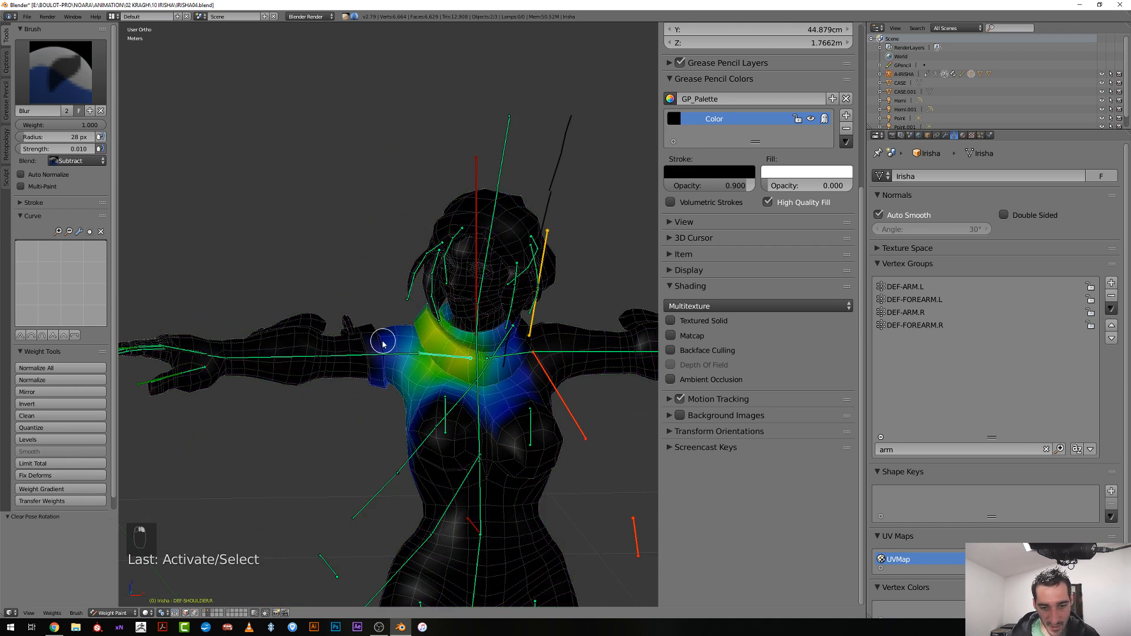
pyautogui.press('r')
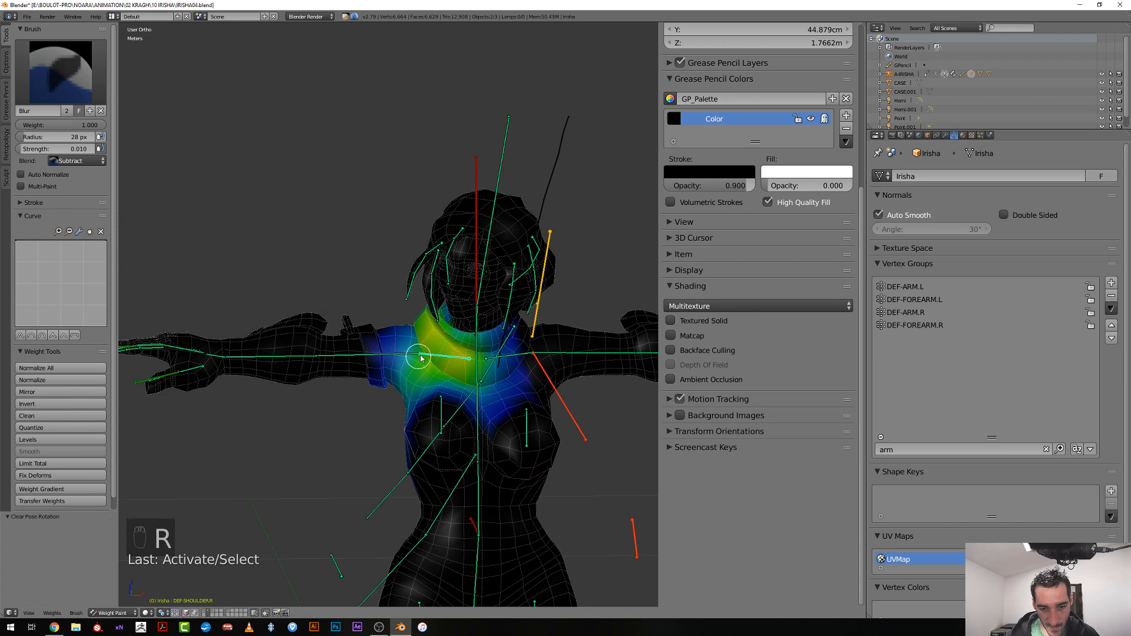
pyautogui.rightClick(428, 356)
pyautogui.press('r')
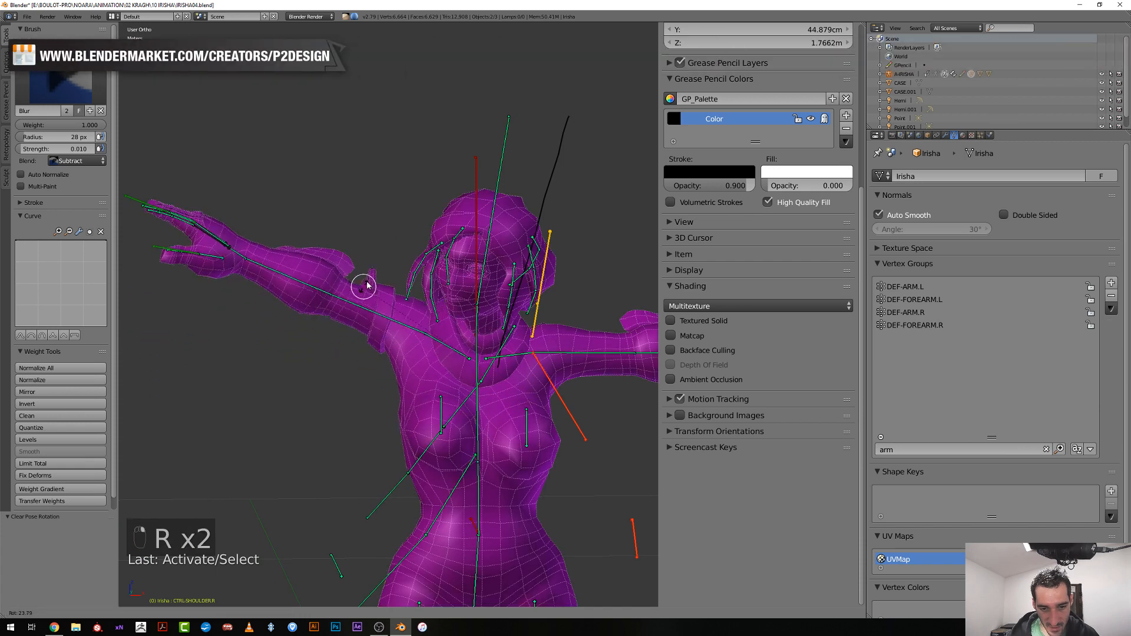
pyautogui.click(396, 265)
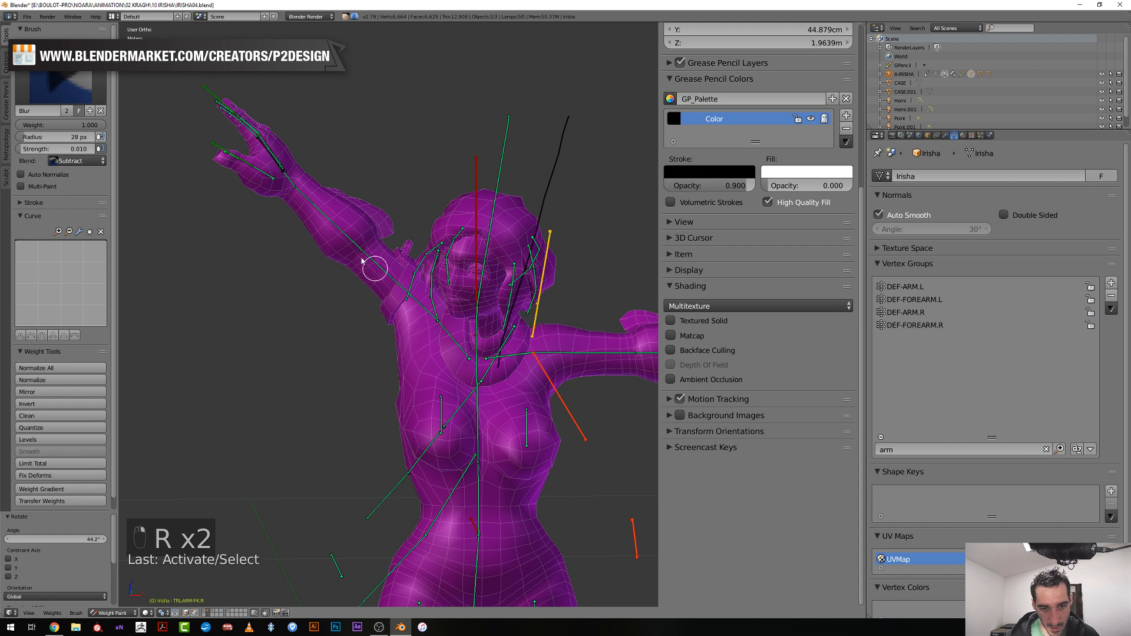
# Raise the right arm's FK control about 25° and twist it about 57° around its local Y axis
pyautogui.press('r')
pyautogui.click(396, 235)
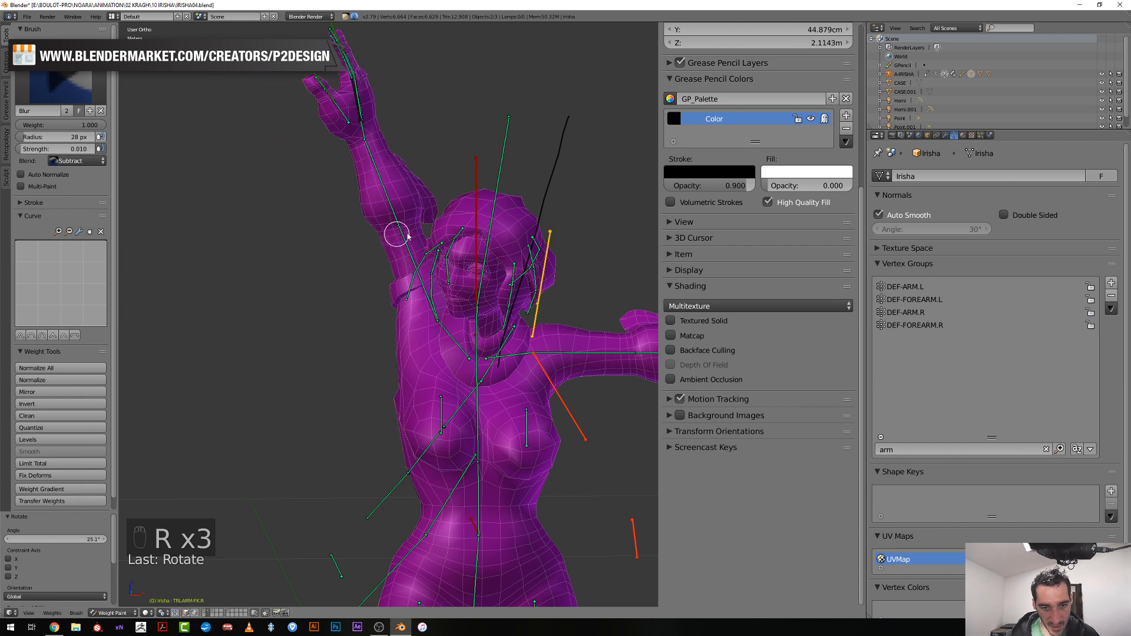
pyautogui.moveTo(397, 235); pyautogui.dragTo(451, 251, button='middle')
pyautogui.press('r')
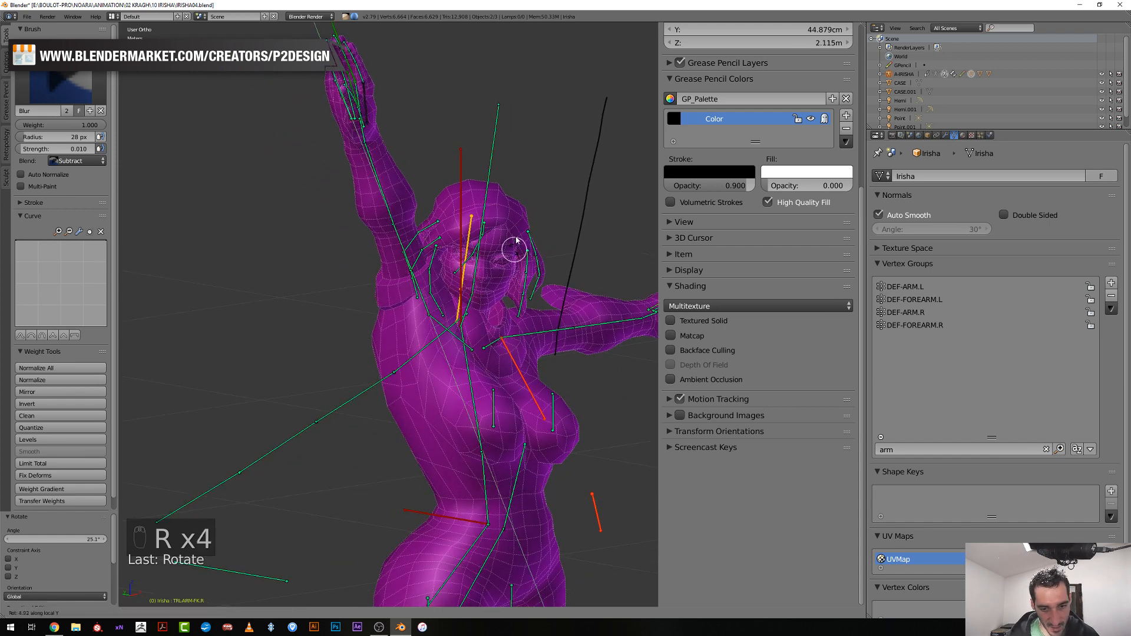
pyautogui.click(434, 127)
pyautogui.moveTo(429, 152); pyautogui.dragTo(417, 307, button='middle')
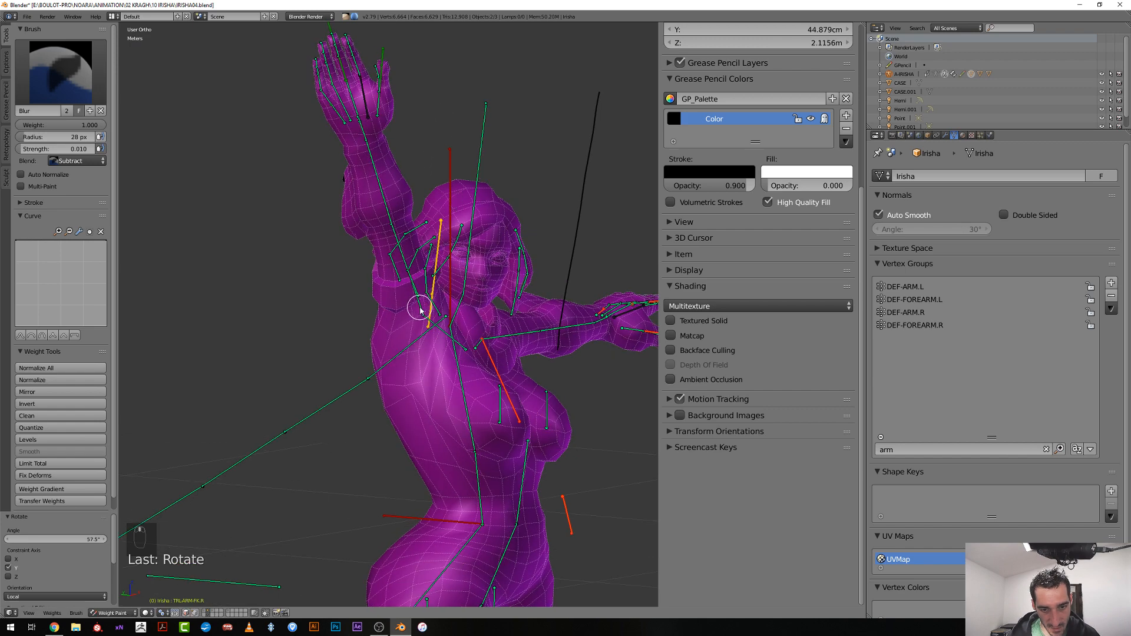
# Activate the DEF-ARM.R weights, reduce the brush radius to 22 px and subtract weight along the right flank below the armpit
pyautogui.rightClick(420, 310)
pyautogui.moveTo(429, 353); pyautogui.dragTo(404, 425, button='middle')
pyautogui.press('f')
pyautogui.click(403, 418)
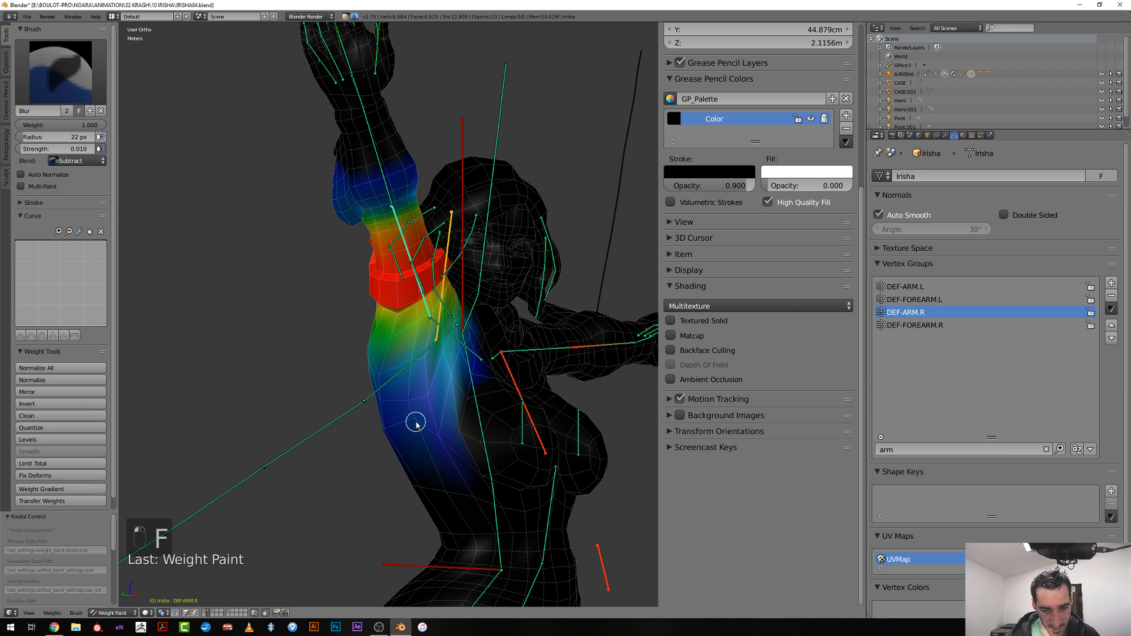
pyautogui.moveTo(415, 427); pyautogui.dragTo(416, 433, button='middle')
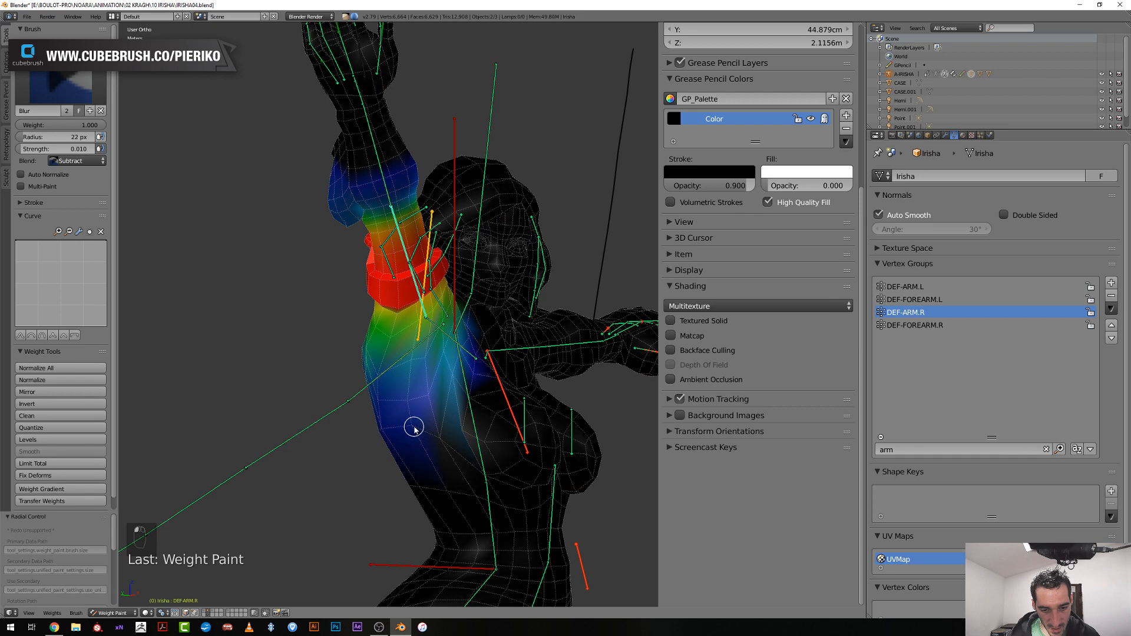
pyautogui.moveTo(414, 429); pyautogui.dragTo(553, 403, button='middle')
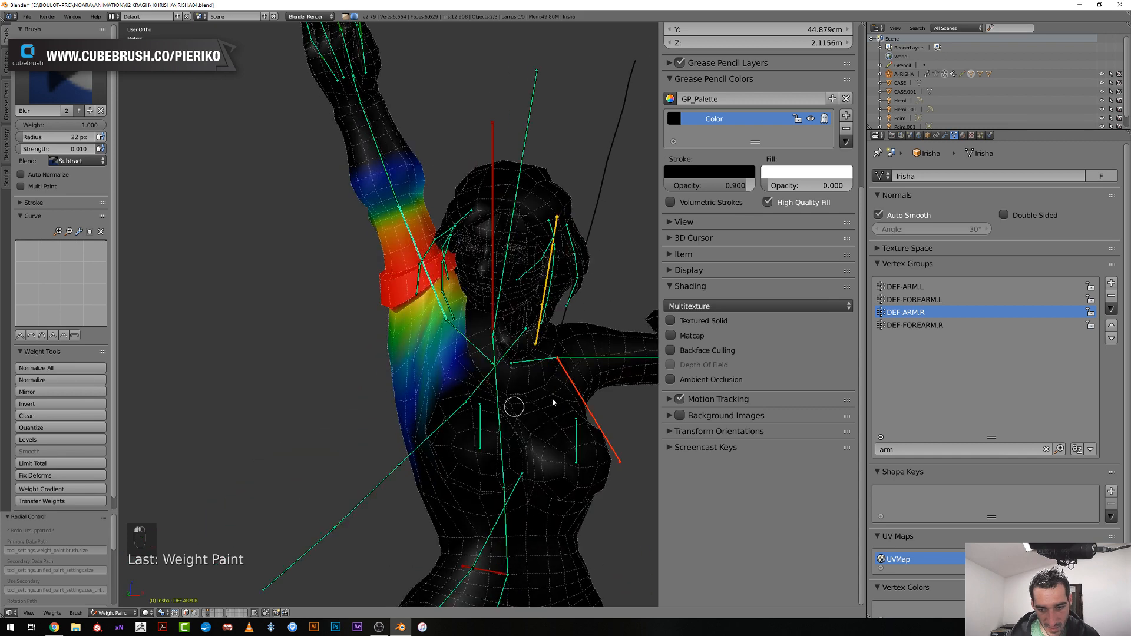
# Activate the DEF-ARM.L weights, set the brush blend to Mix with a 13 px radius and paint the left flank below the armpit
pyautogui.rightClick(589, 359)
pyautogui.scroll(-2, 589, 360)
pyautogui.rightClick(558, 348)
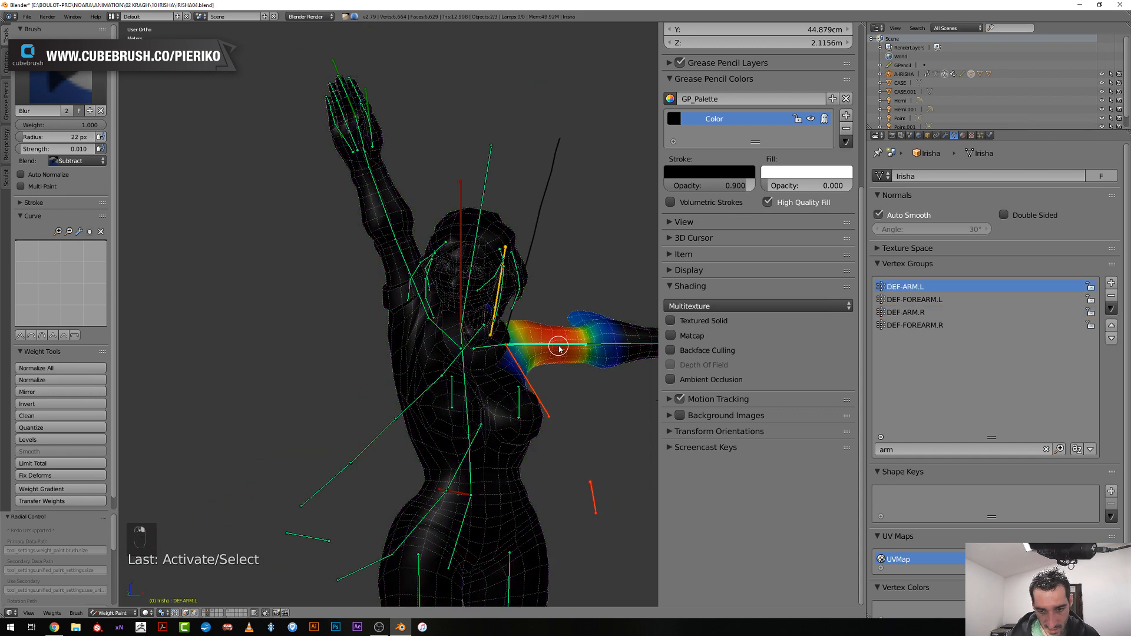
pyautogui.moveTo(558, 346); pyautogui.dragTo(465, 401, button='middle')
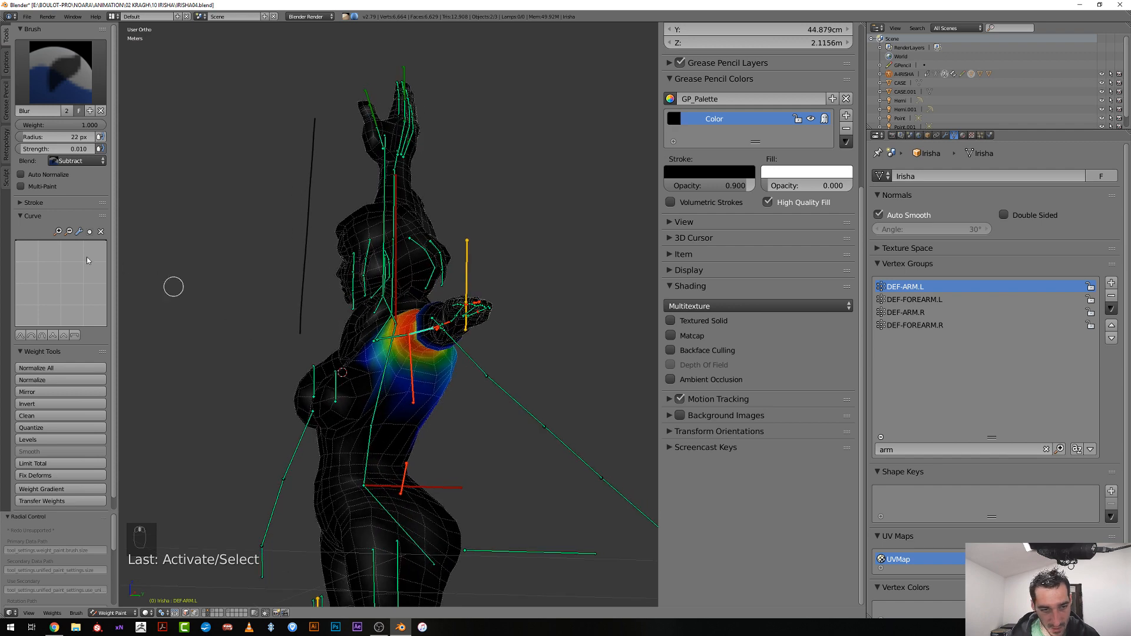
pyautogui.click(76, 163)
pyautogui.click(72, 148)
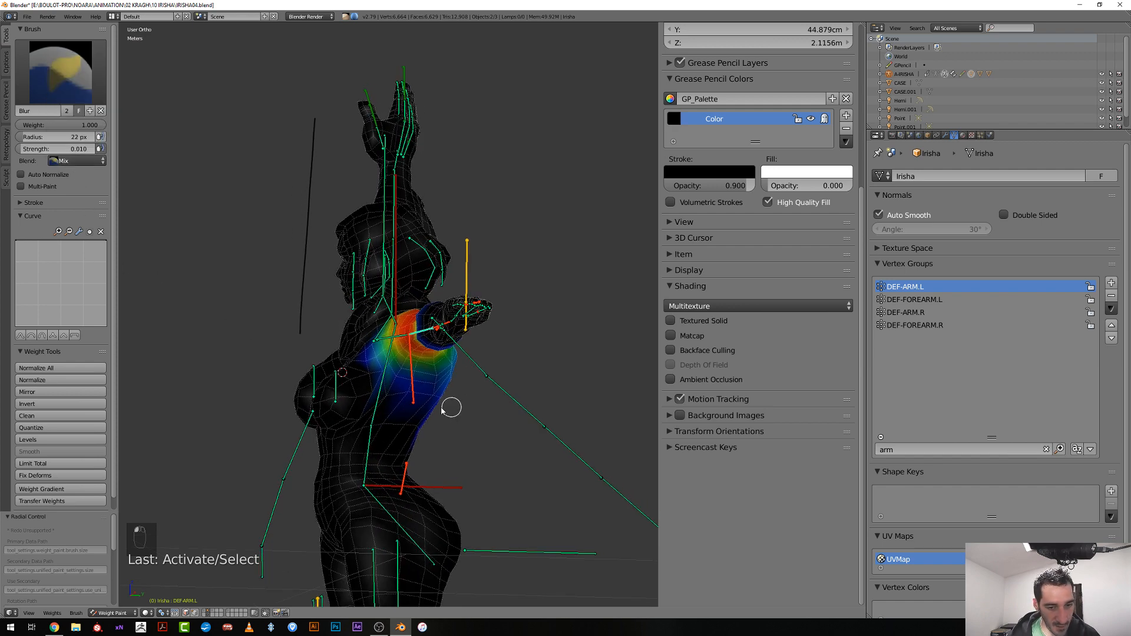
pyautogui.press('f')
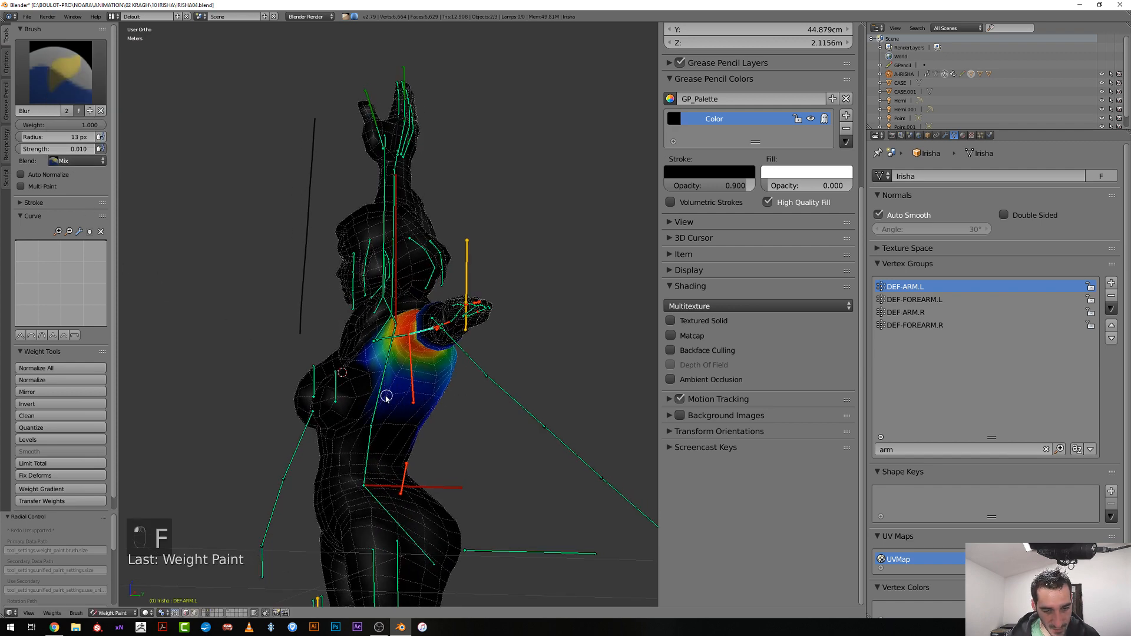
pyautogui.moveTo(386, 396)
pyautogui.mouseDown(button='middle')
pyautogui.moveTo(531, 404)
pyautogui.moveTo(444, 409)
pyautogui.mouseUp(button='middle')
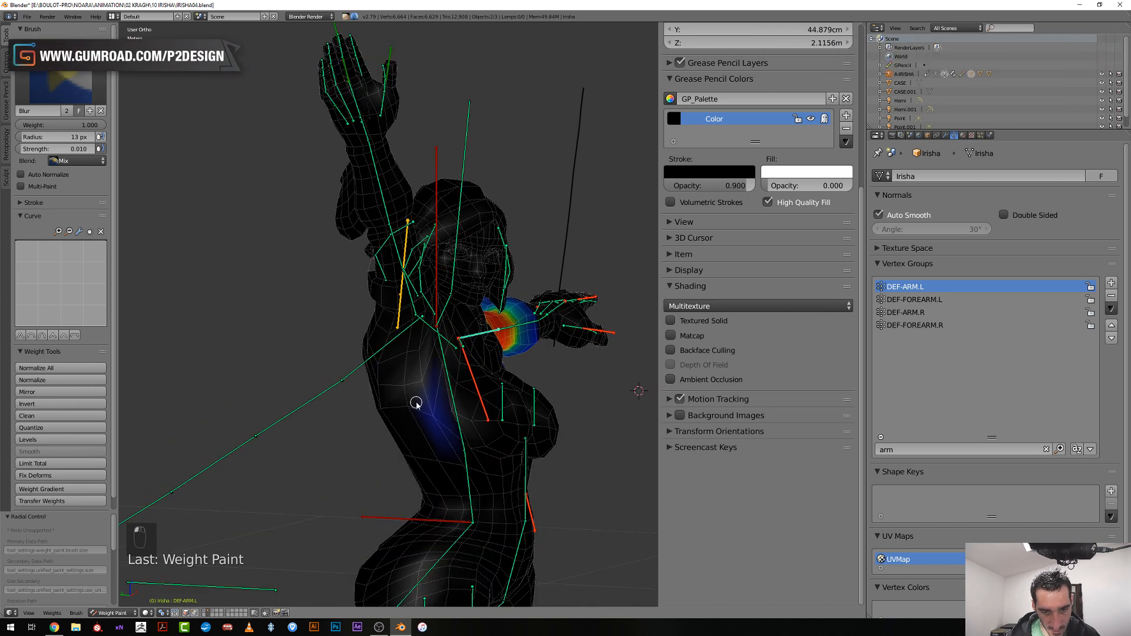
# Undo the last stroke, activate the DEF-ARM.R weights and paint across the right flank in Mix mode
pyautogui.hotkey('ctrl', 'z')
pyautogui.rightClick(412, 302)
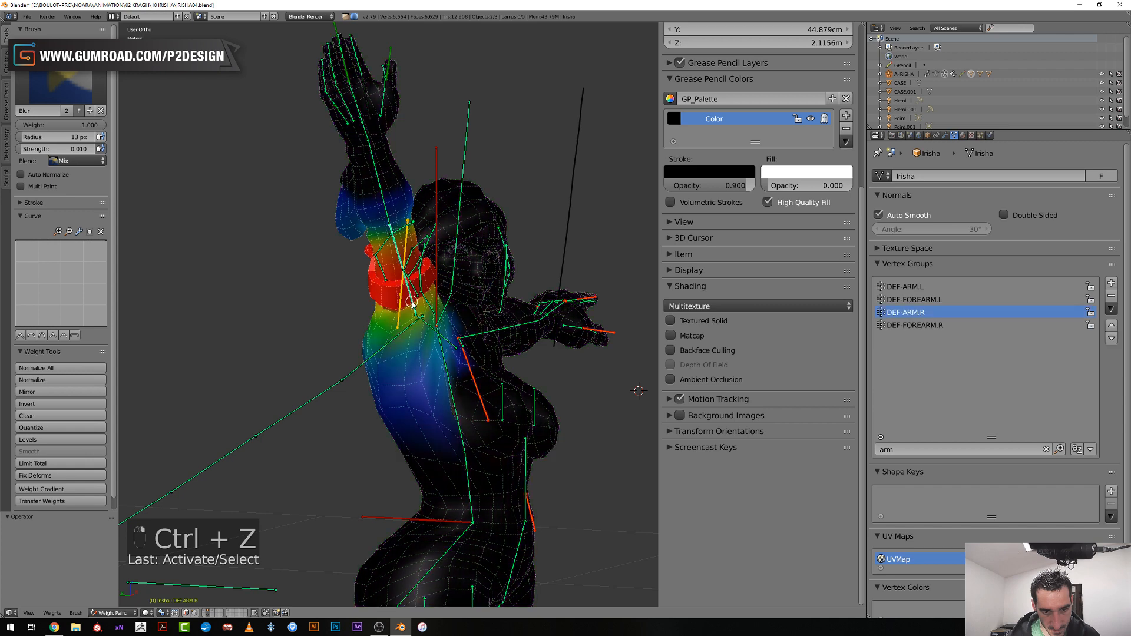
pyautogui.moveTo(407, 407); pyautogui.dragTo(453, 402)
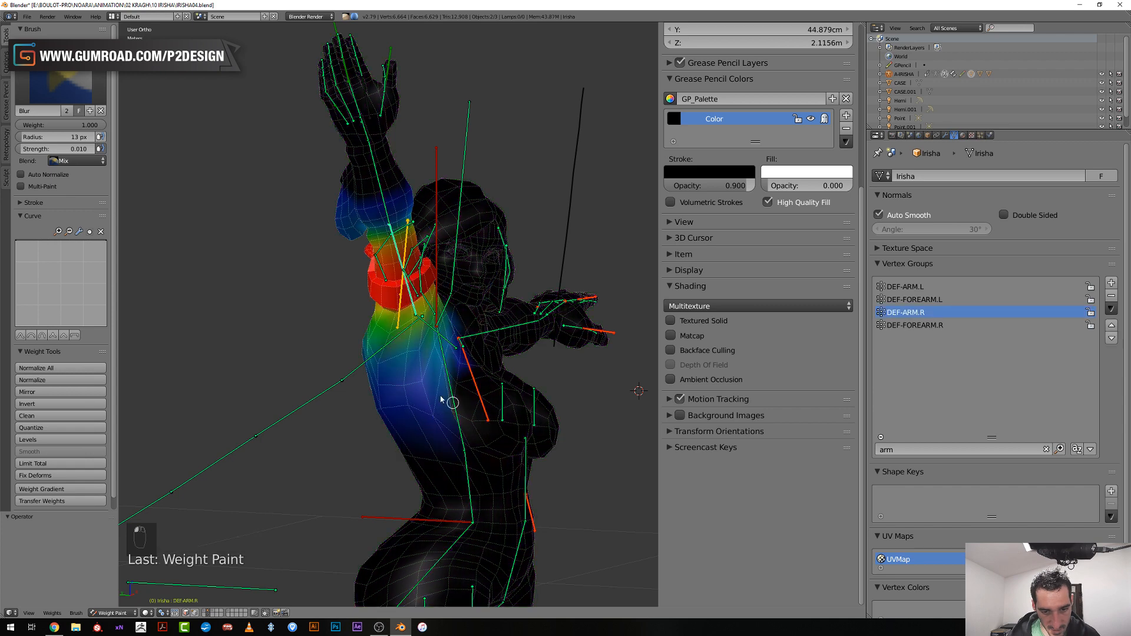
# Reactivate the DEF-ARM.L weights, set the blend to Subtract and erase the stray weight on the character's right flank
pyautogui.moveTo(423, 378); pyautogui.dragTo(551, 336, button='middle')
pyautogui.rightClick(557, 345)
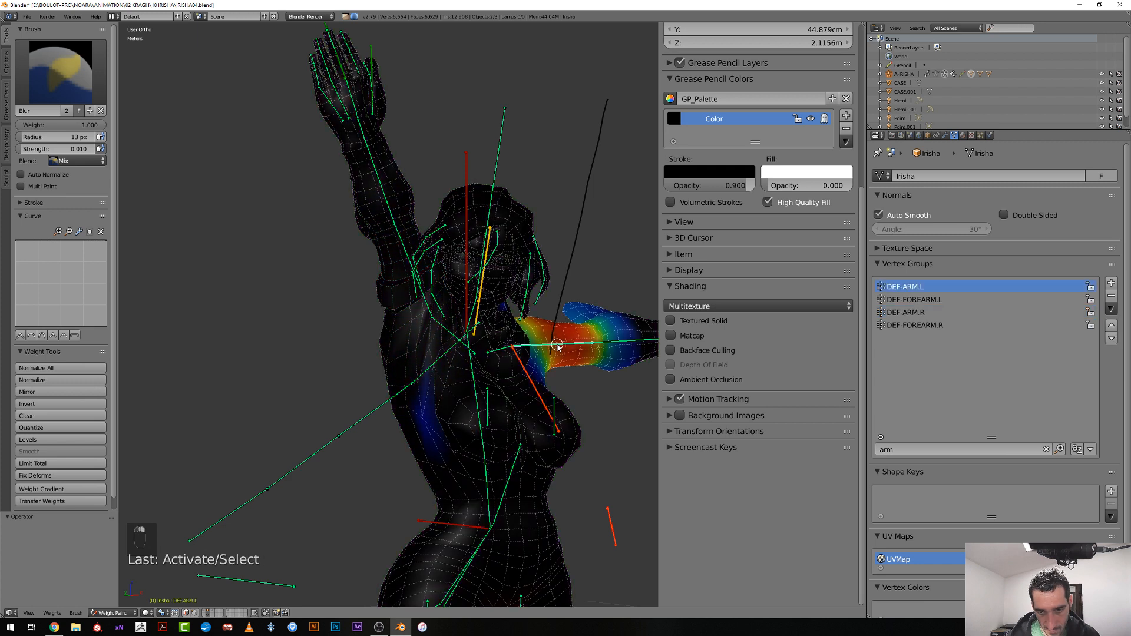
pyautogui.click(82, 161)
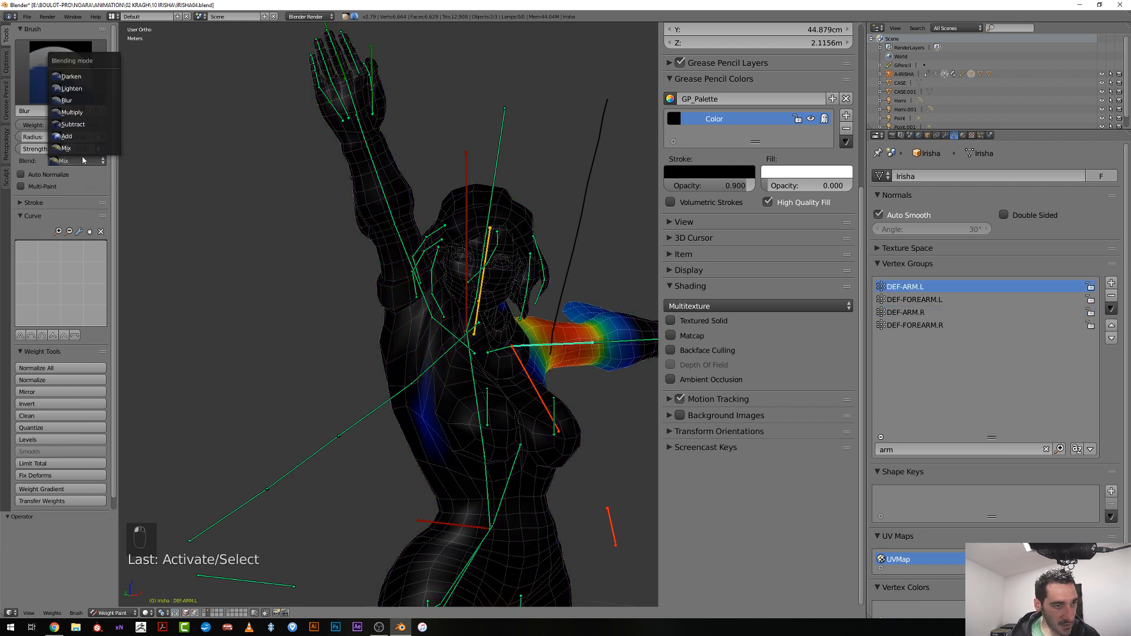
pyautogui.click(89, 137)
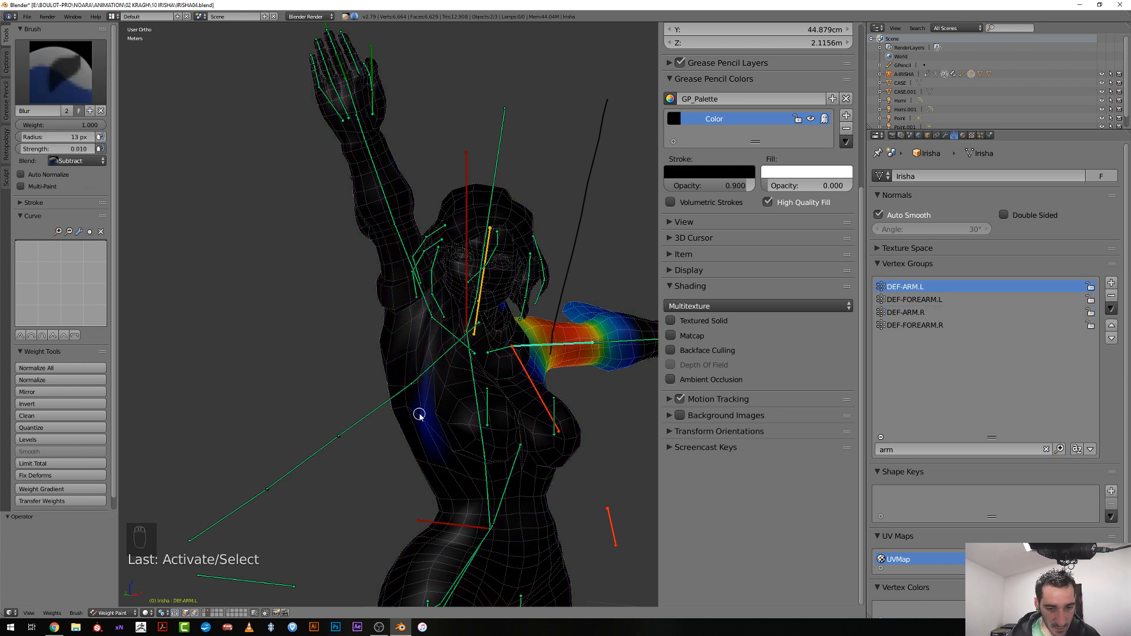
pyautogui.scroll(-4, 419, 416)
pyautogui.moveTo(421, 415); pyautogui.dragTo(357, 427, button='middle')
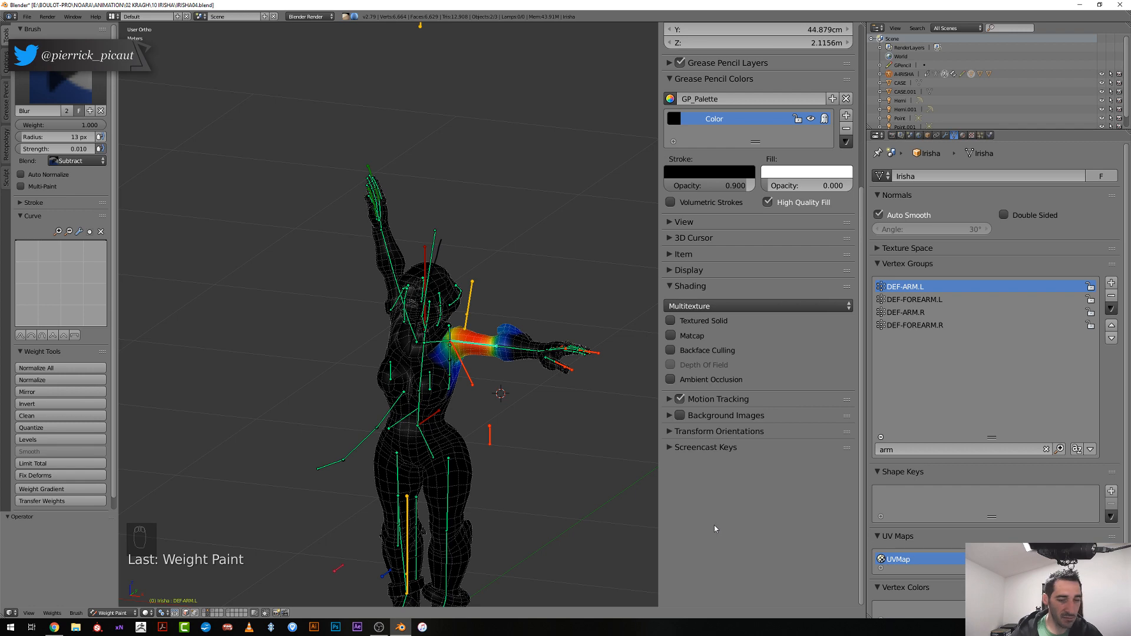
pyautogui.scroll(4, 399, 414)
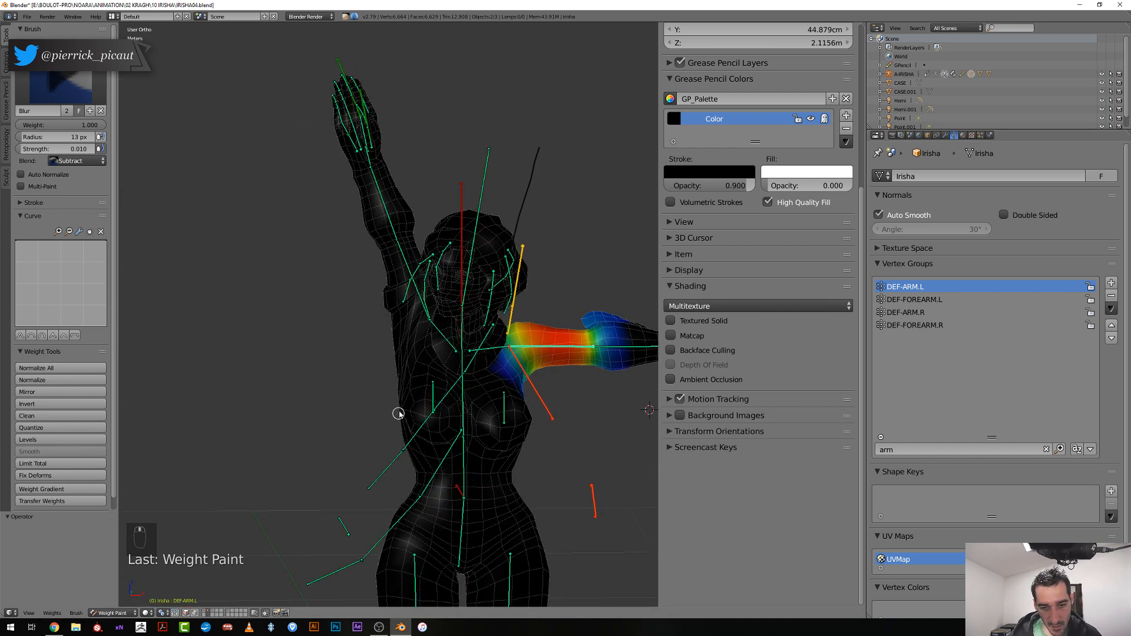
# Clear the pose transforms of the right arm's FK control and the right shoulder control
pyautogui.rightClick(435, 327)
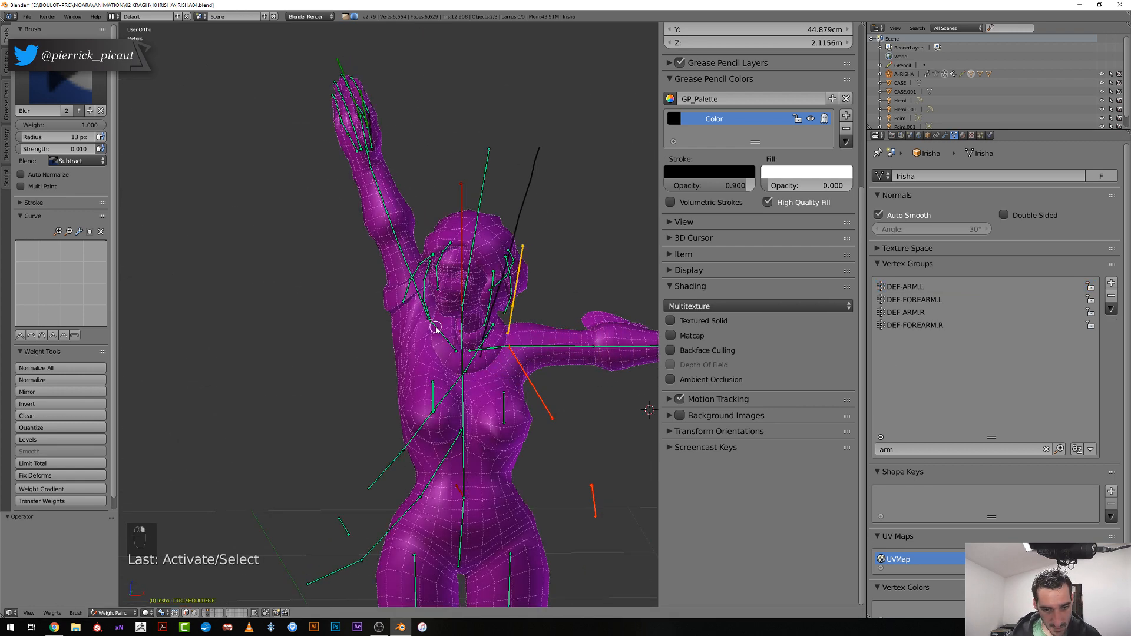
pyautogui.rightClick(436, 329)
pyautogui.hotkey('alt', 'r')
pyautogui.hotkey('alt', 'g')
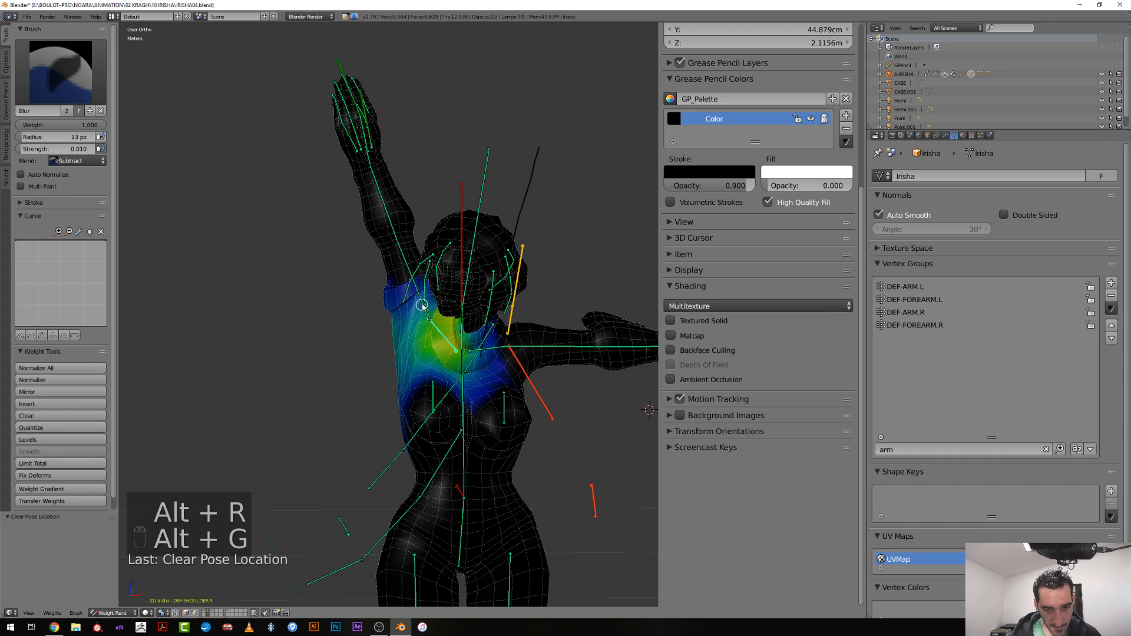
pyautogui.rightClick(422, 306)
pyautogui.hotkey('alt', 'r')
pyautogui.rightClick(442, 332)
pyautogui.rightClick(443, 337)
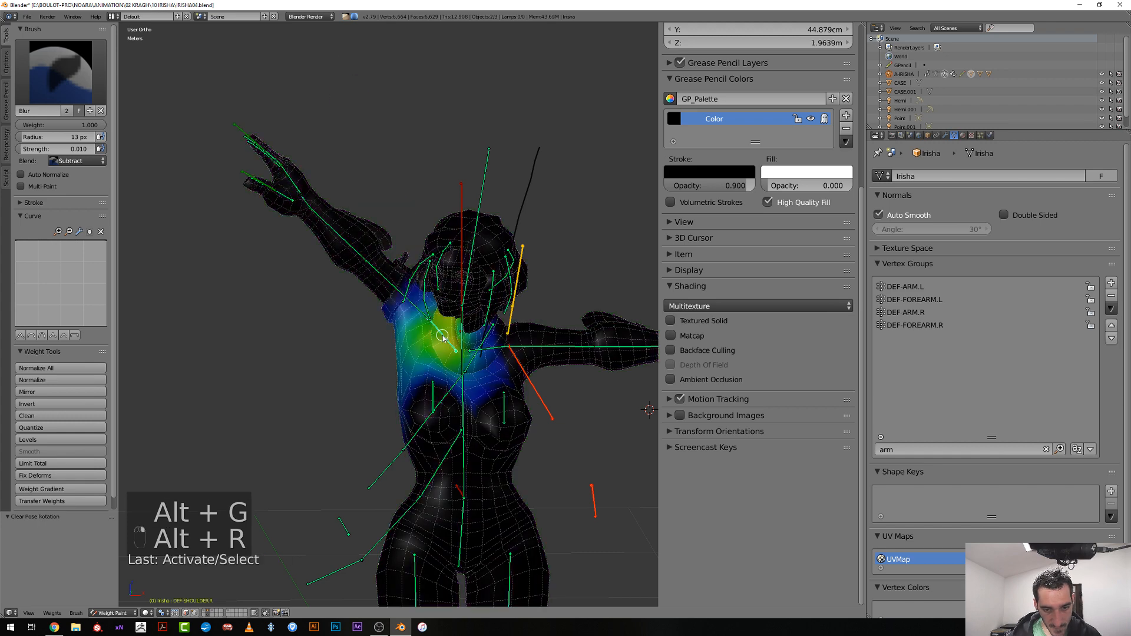
pyautogui.hotkey('alt', 'r')
pyautogui.rightClick(442, 336)
pyautogui.hotkey('alt', 'r')
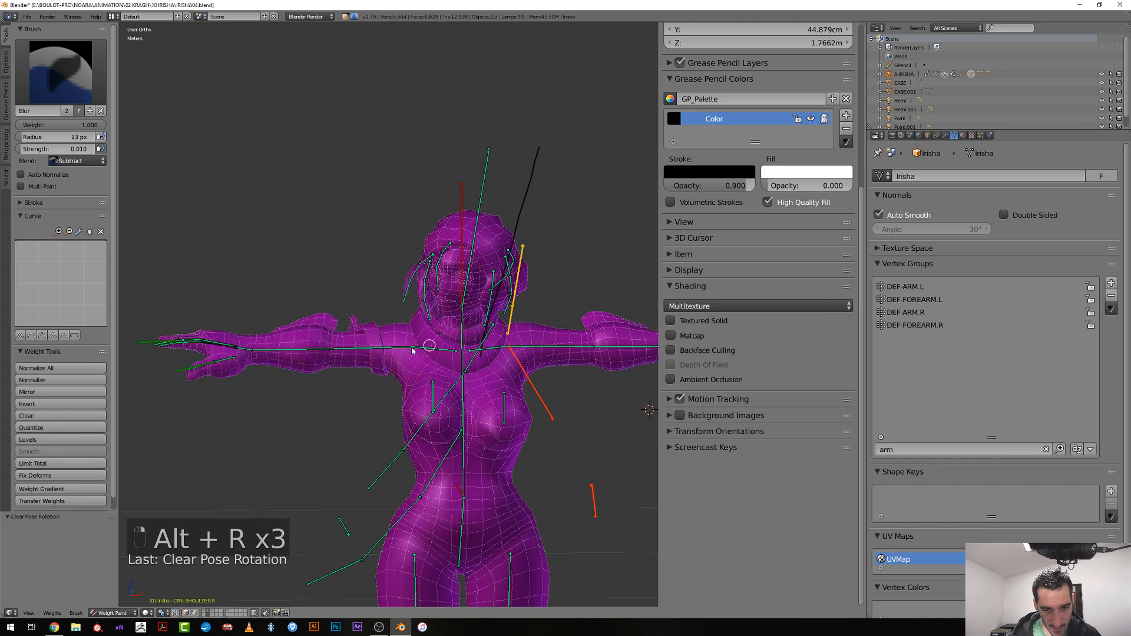
# Rotate the right shoulder control downward about 32° and lower the right arm's FK control about 44° to test the deformation
pyautogui.press('r')
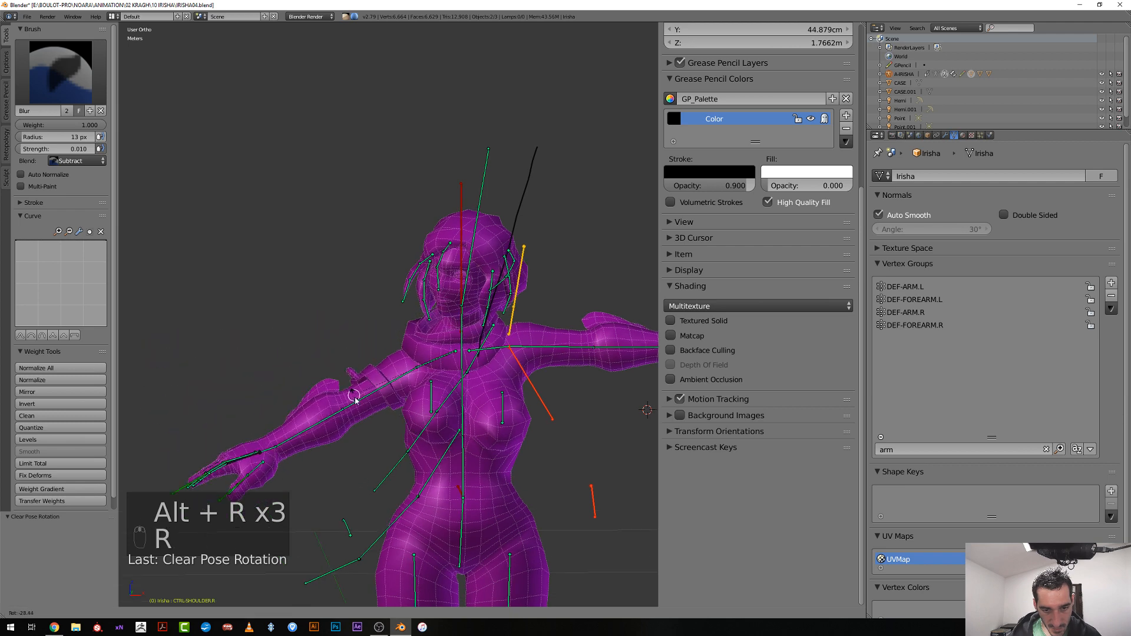
pyautogui.click(363, 400)
pyautogui.rightClick(392, 392)
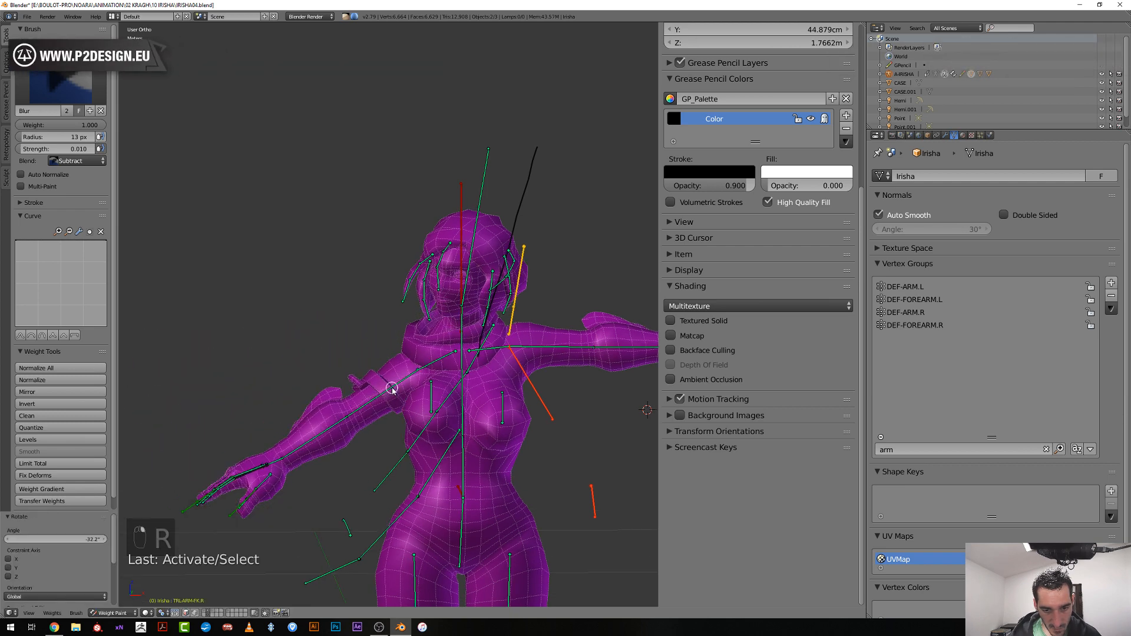
pyautogui.rightClick(392, 389)
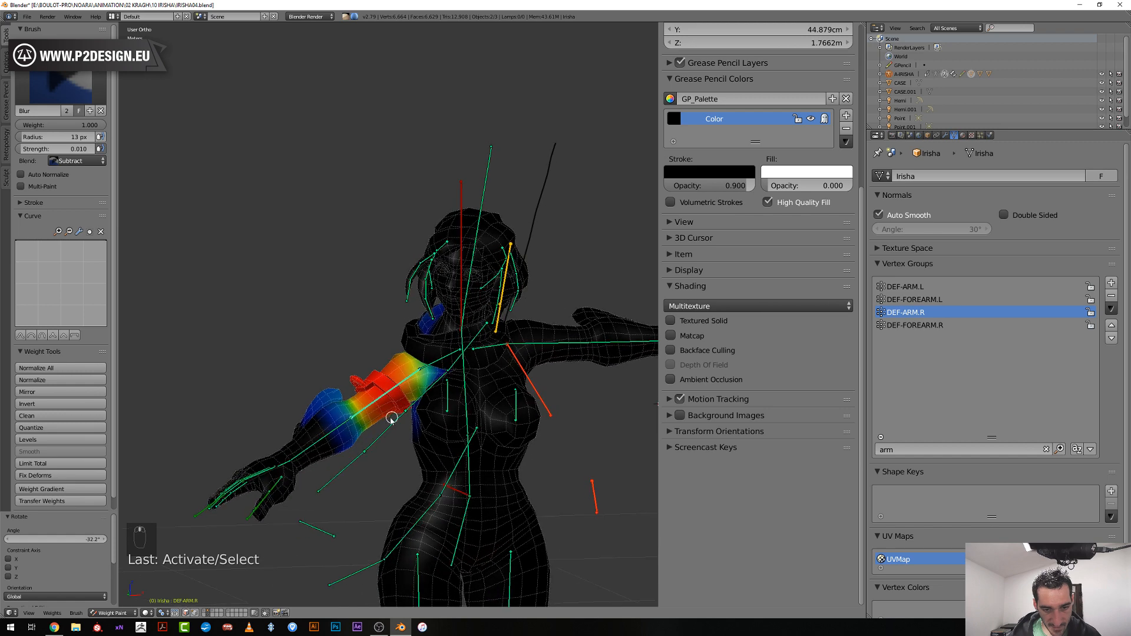
pyautogui.press('r')
pyautogui.rightClick(399, 387)
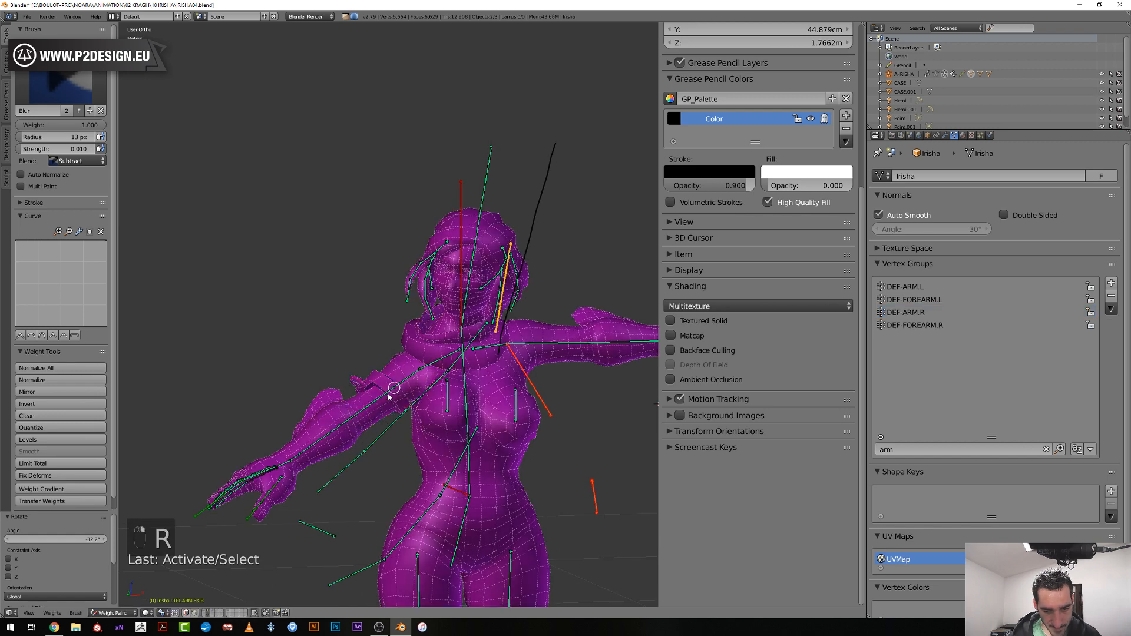
pyautogui.press('r')
pyautogui.click(414, 448)
pyautogui.moveTo(511, 448); pyautogui.dragTo(534, 352, button='middle')
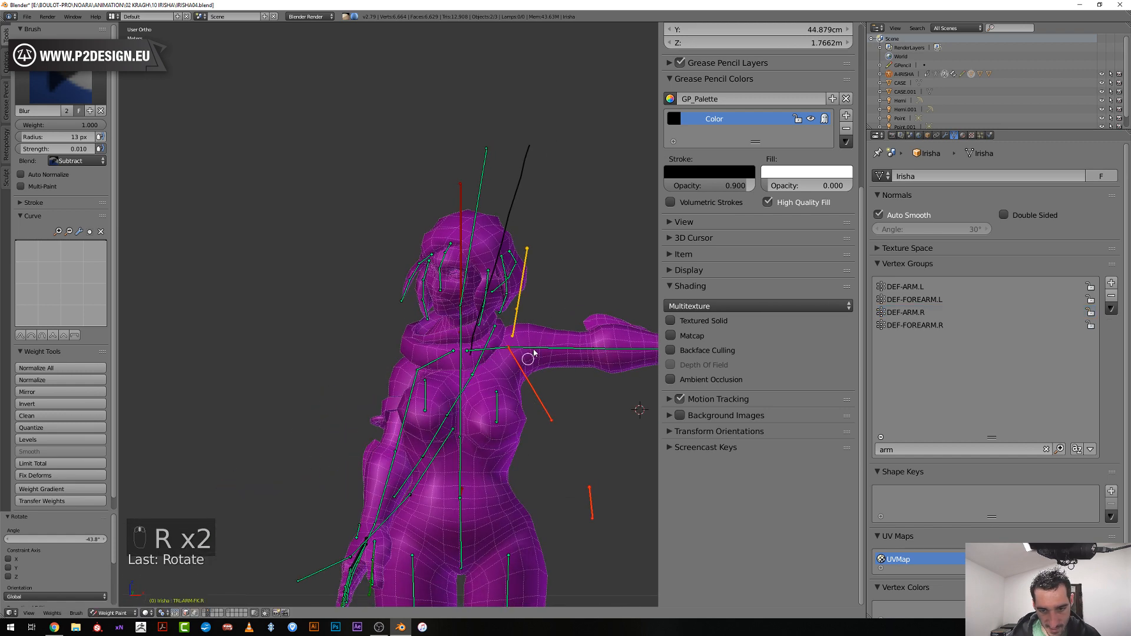
# Lower the left arm's FK control about 61° to test the shoulder deformation
pyautogui.rightClick(547, 352)
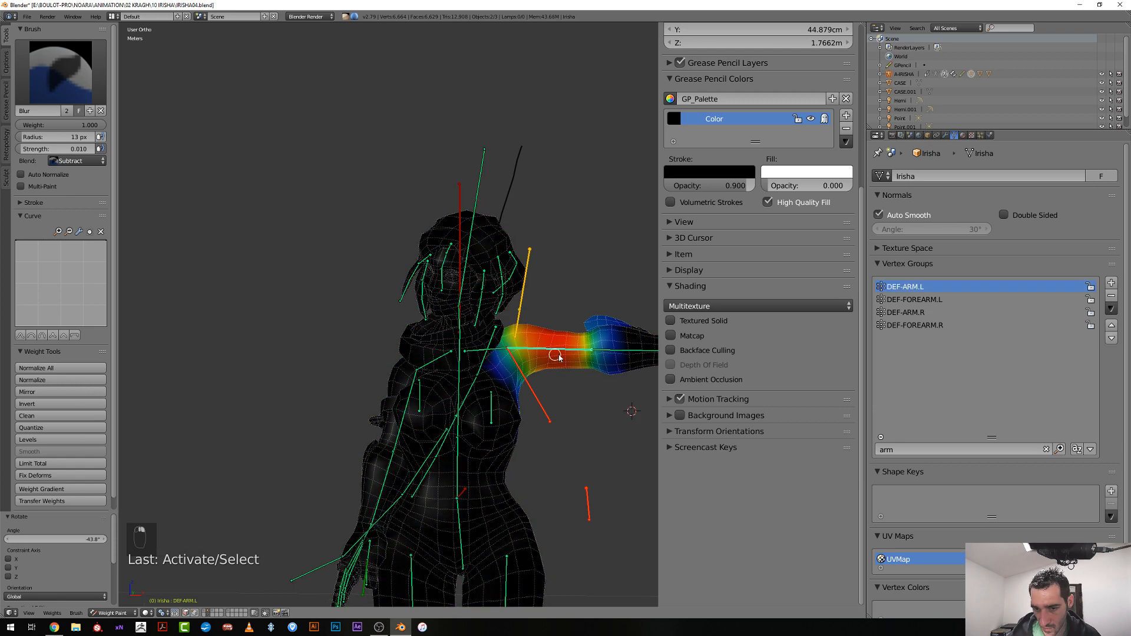
pyautogui.press('r')
pyautogui.press('Escape')
pyautogui.rightClick(565, 351)
pyautogui.press('r')
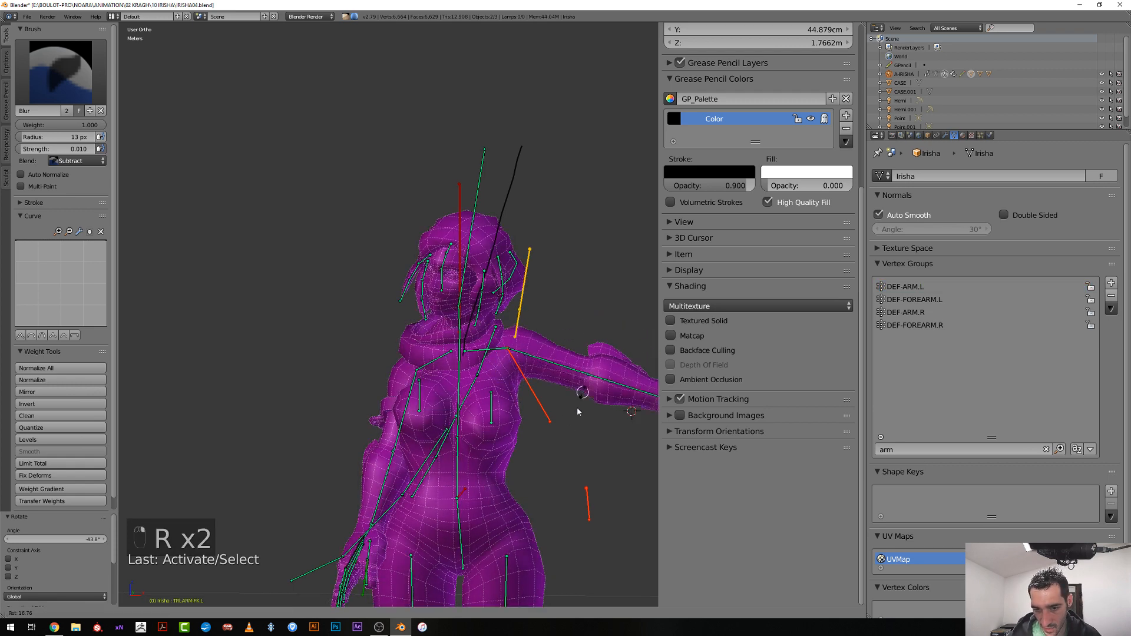
pyautogui.click(585, 412)
# Bring the left arm's FK control back up to roughly horizontal and raise it a further 49°
pyautogui.press('r')
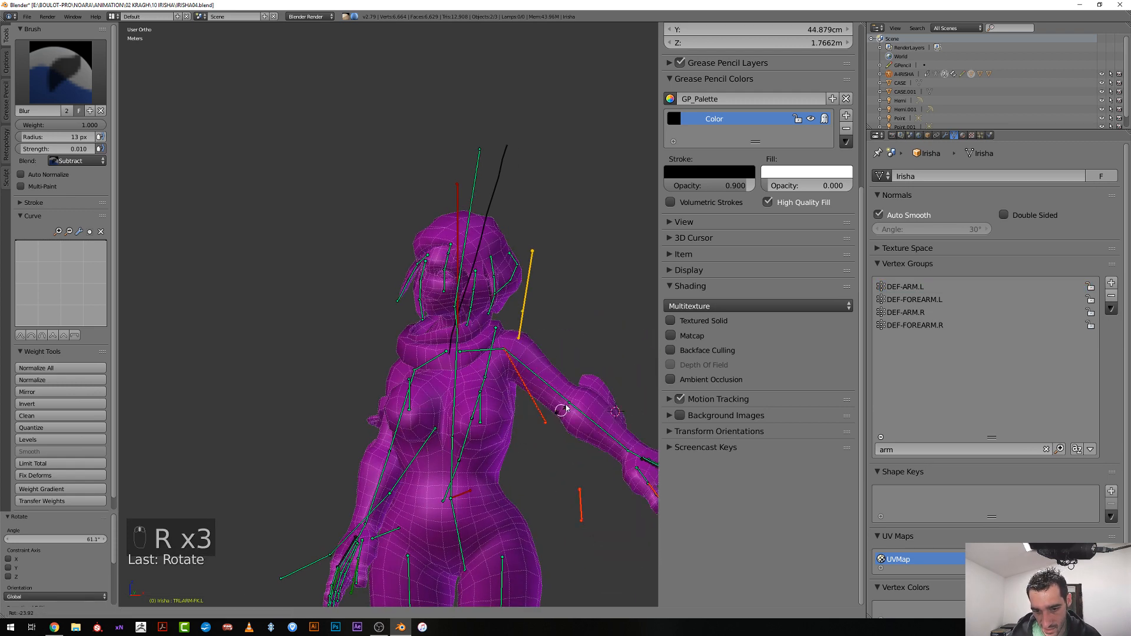
pyautogui.click(559, 377)
pyautogui.press('r')
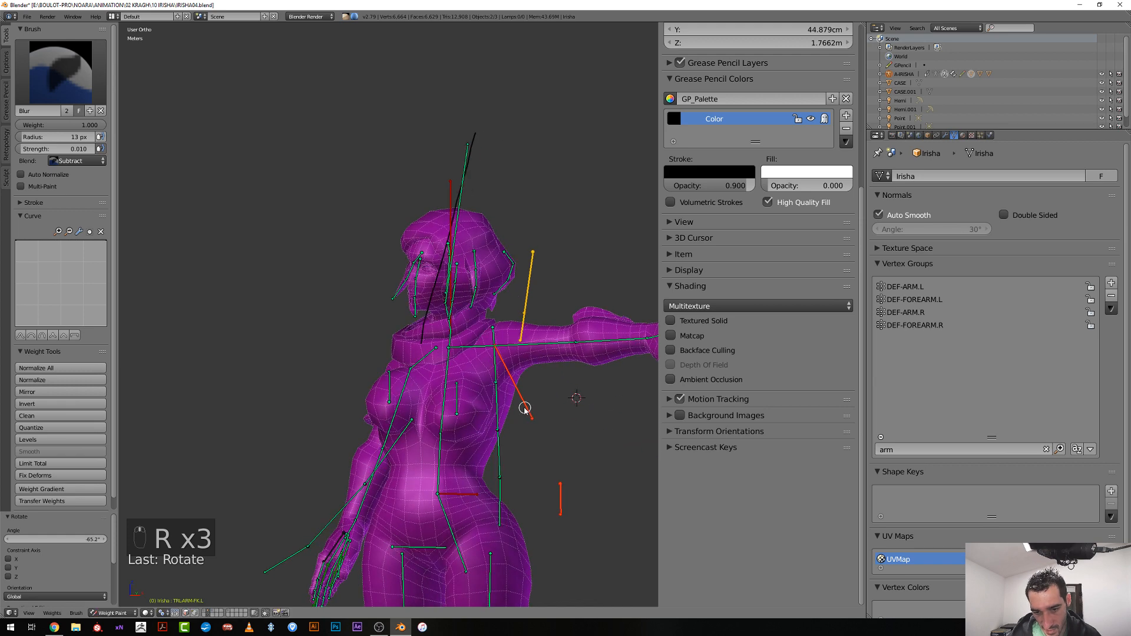
pyautogui.click(525, 355)
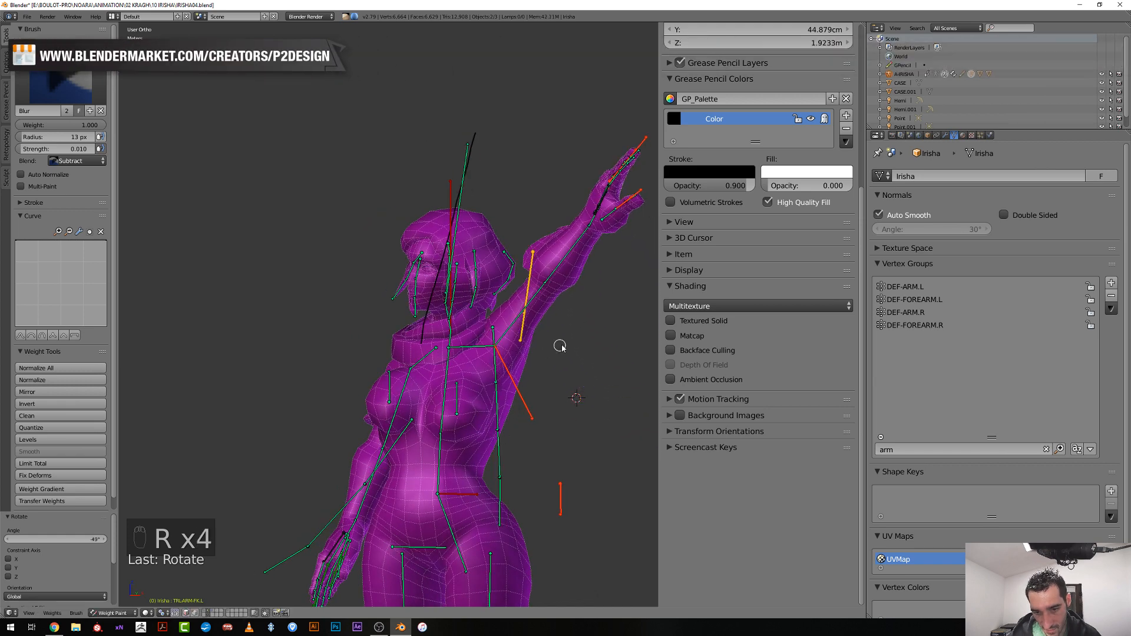
# Twist the raised left arm's FK control around its local Y axis by about -110° and -13°, checking the shoulder from behind
pyautogui.moveTo(585, 328); pyautogui.dragTo(559, 330, button='middle')
pyautogui.press('r')
pyautogui.press('y')
pyautogui.press('y')
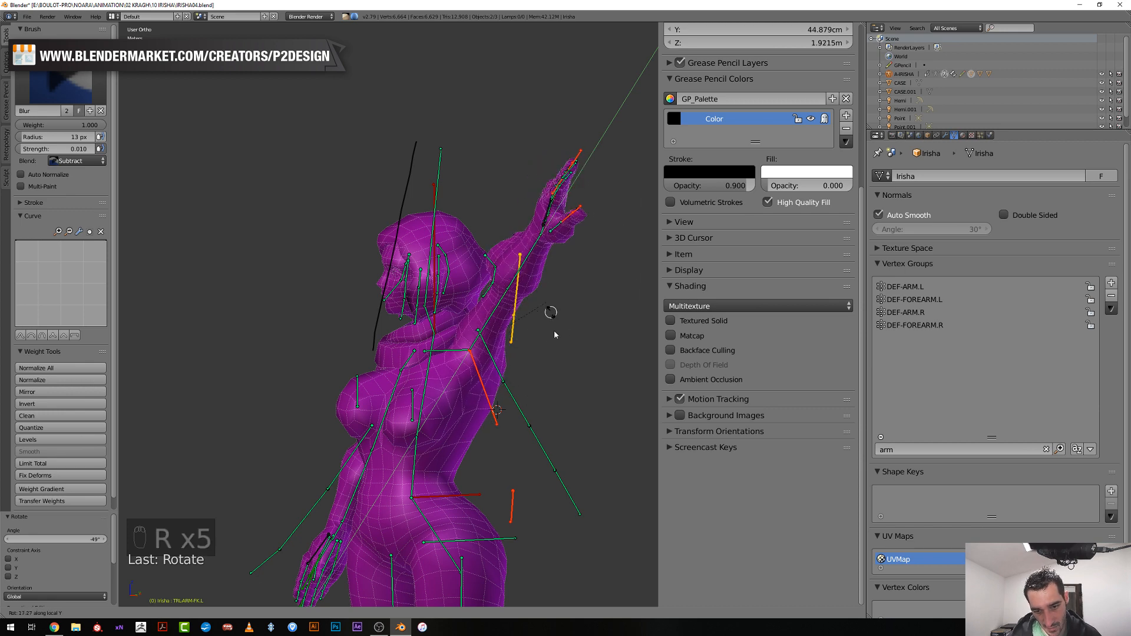
pyautogui.click(465, 393)
pyautogui.moveTo(465, 394); pyautogui.dragTo(420, 413, button='middle')
pyautogui.press('r')
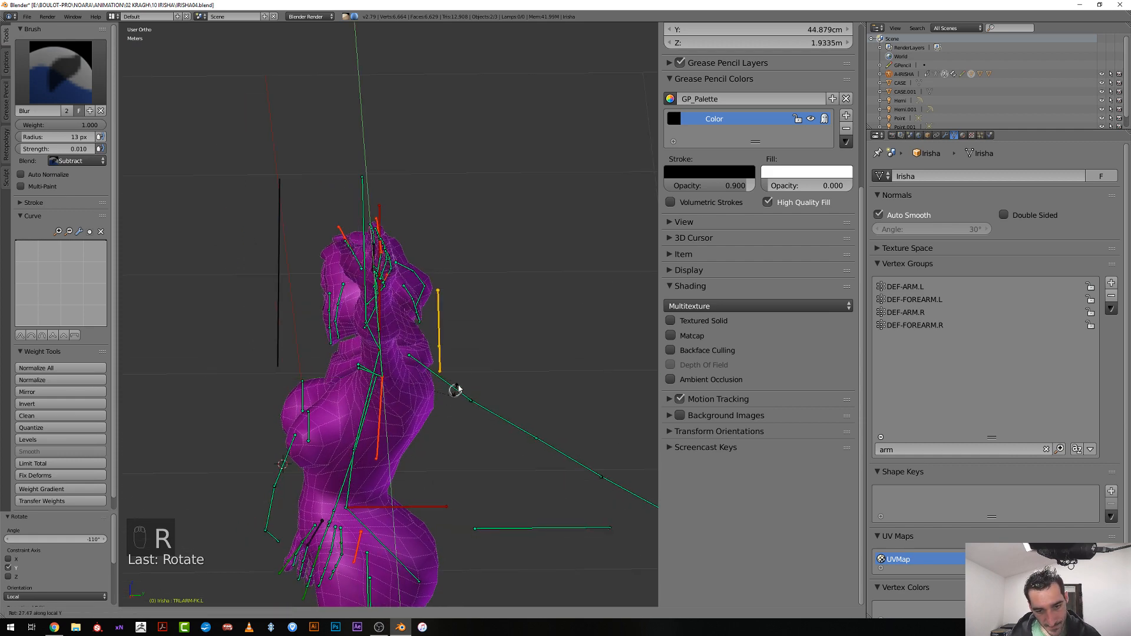
pyautogui.click(417, 412)
pyautogui.moveTo(416, 412); pyautogui.dragTo(240, 334, button='middle')
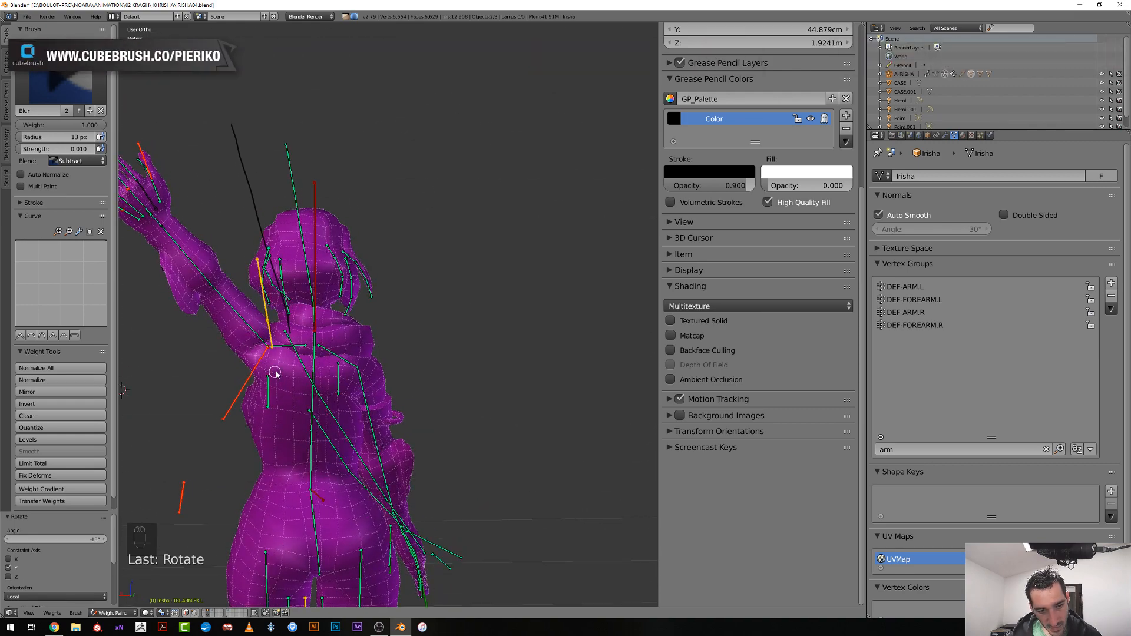
pyautogui.moveTo(276, 374); pyautogui.dragTo(483, 305, button='middle')
# Select all pose bones and clear their rotation, location and scale to restore the rest pose
pyautogui.hotkey('alt', 'r')
pyautogui.press('a')
pyautogui.press('a')
pyautogui.press('a')
pyautogui.hotkey('alt', 'r')
pyautogui.hotkey('alt', 'g')
pyautogui.hotkey('alt', 's')
pyautogui.scroll(-3, 502, 355)
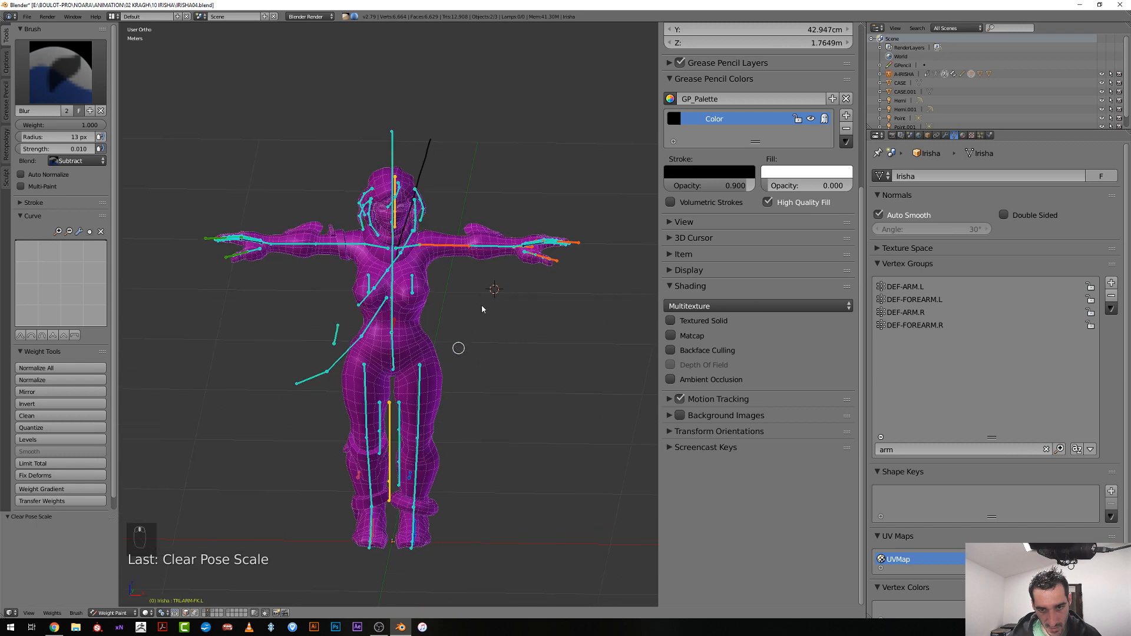
# Select the left forearm's FK control and bend it forward about 63° around the global Z axis
pyautogui.scroll(2, 452, 348)
pyautogui.rightClick(468, 323)
pyautogui.scroll(3, 467, 321)
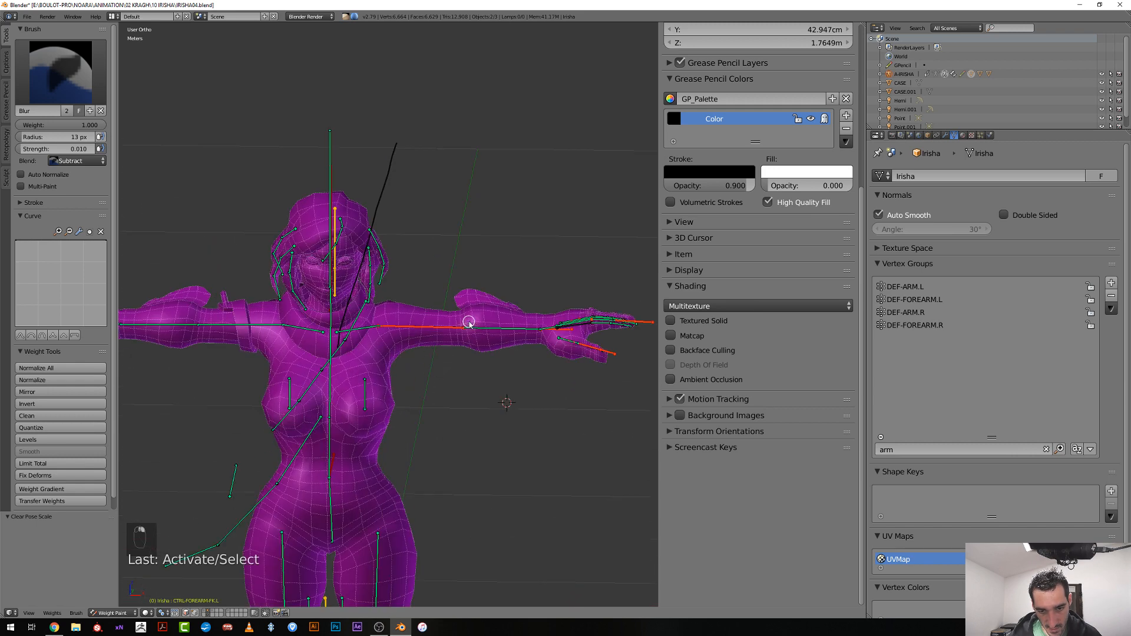
pyautogui.press('r')
pyautogui.press('z')
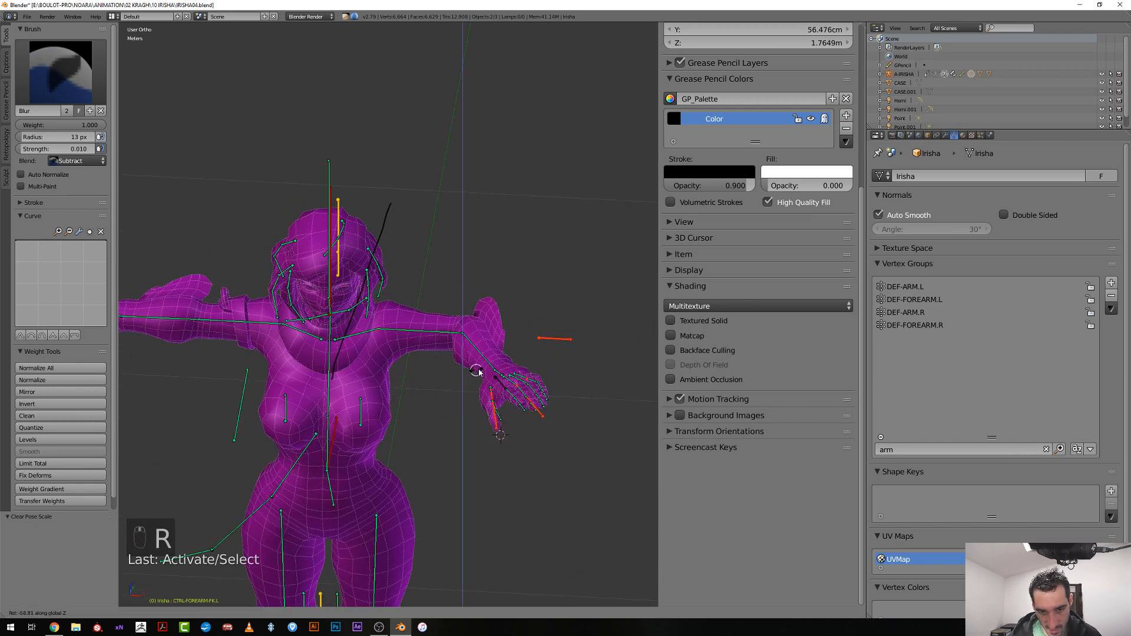
pyautogui.click(470, 392)
# Fine-tune the left forearm FK control's bend around global Z by -14.3° and 6.74°, checking the elbow from above
pyautogui.moveTo(470, 392); pyautogui.dragTo(470, 445, button='middle')
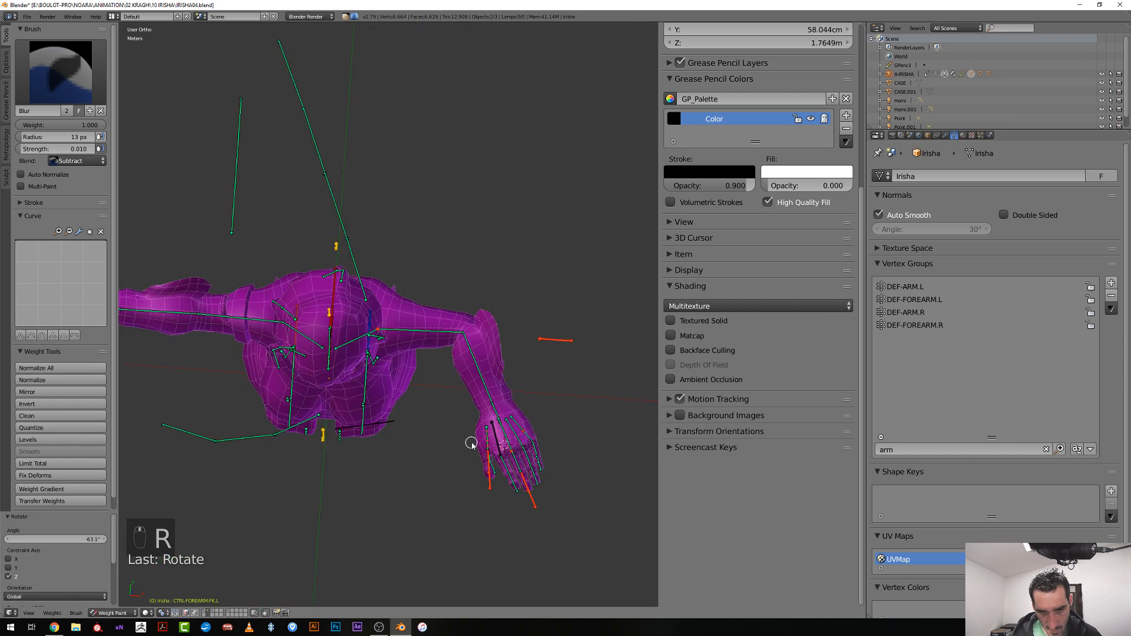
pyautogui.press('r')
pyautogui.press('z')
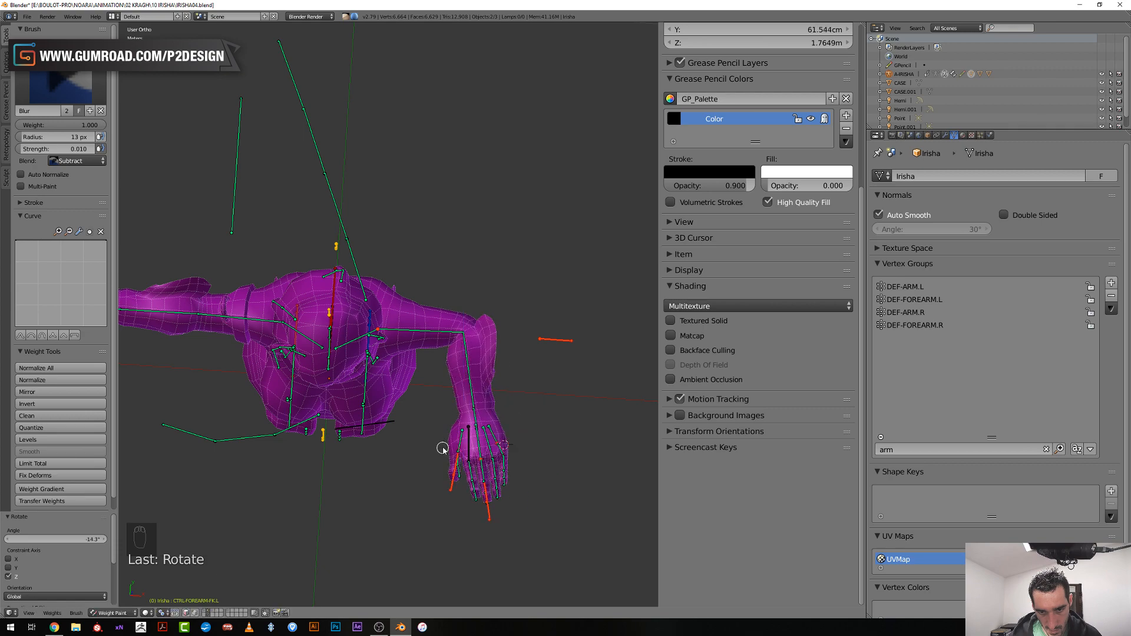
pyautogui.click(498, 430)
pyautogui.moveTo(498, 430); pyautogui.dragTo(455, 472, button='middle')
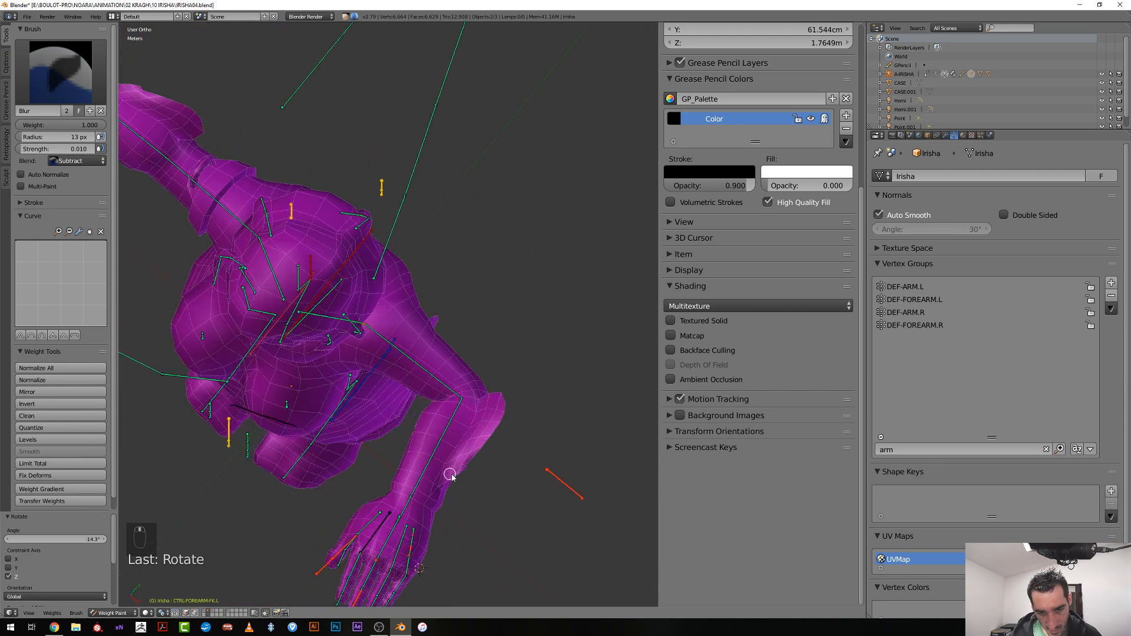
pyautogui.press('r')
pyautogui.press('z')
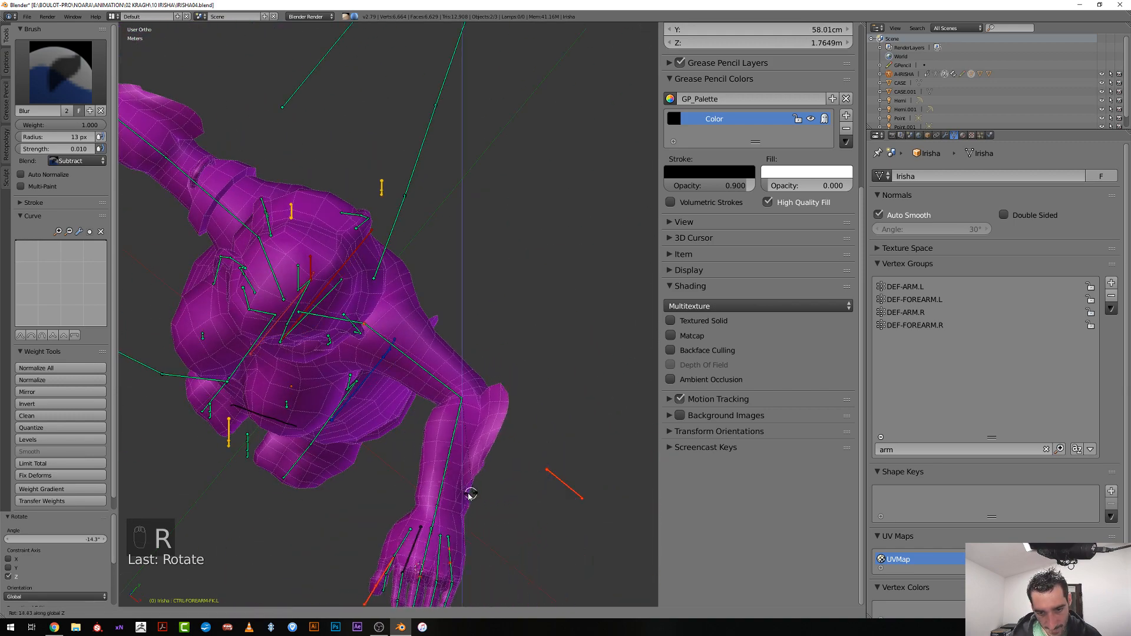
pyautogui.click(444, 402)
# Select the DEF-ARM.L bone and subtract its weight around the bent left elbow with a 21 px brush
pyautogui.rightClick(446, 391)
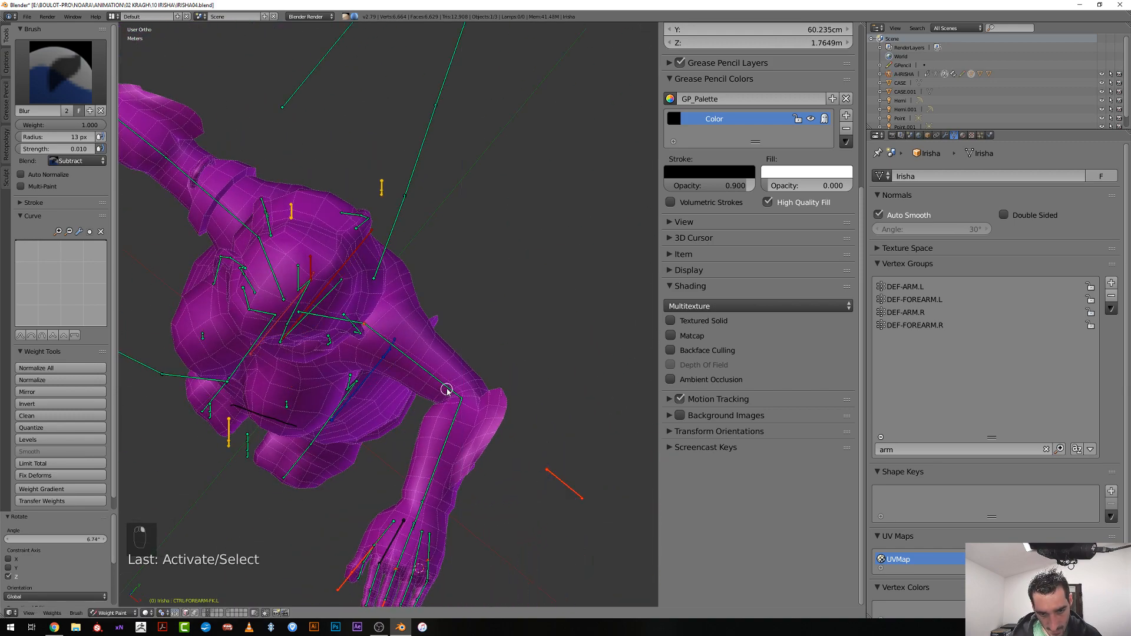
pyautogui.moveTo(447, 391)
pyautogui.mouseDown(button='middle')
pyautogui.moveTo(472, 392)
pyautogui.moveTo(515, 293)
pyautogui.moveTo(429, 392)
pyautogui.mouseUp(button='middle')
pyautogui.rightClick(478, 327)
pyautogui.scroll(3, 431, 397)
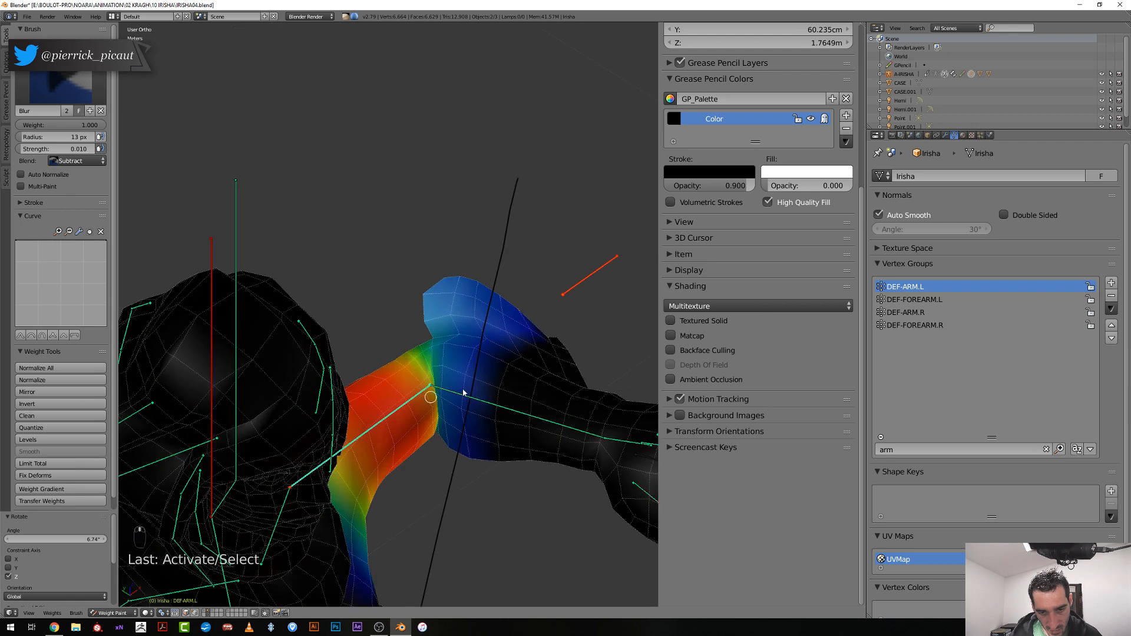
pyautogui.press('f')
pyautogui.click(467, 420)
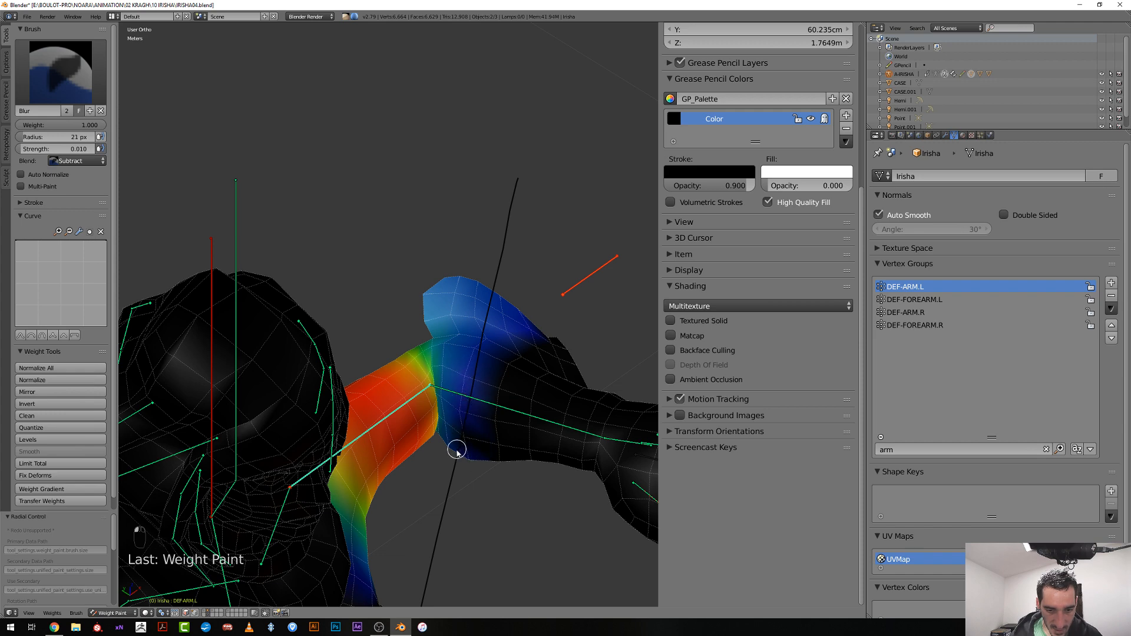
pyautogui.moveTo(464, 462); pyautogui.dragTo(430, 352, button='middle')
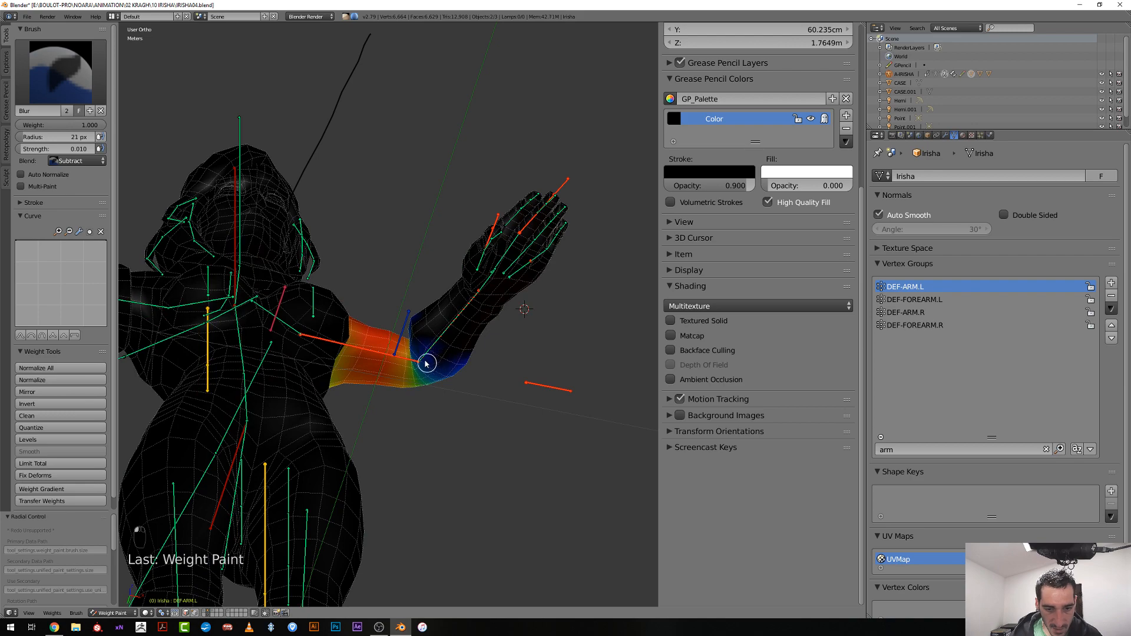
# Switch the brush blending to Mix and paint DEF-ARM.L weight on the back of the left elbow with a 23 px radius
pyautogui.moveTo(429, 359)
pyautogui.mouseDown(button='middle')
pyautogui.moveTo(329, 346)
pyautogui.moveTo(285, 379)
pyautogui.moveTo(297, 429)
pyautogui.moveTo(280, 469)
pyautogui.moveTo(230, 475)
pyautogui.moveTo(127, 359)
pyautogui.mouseUp(button='middle')
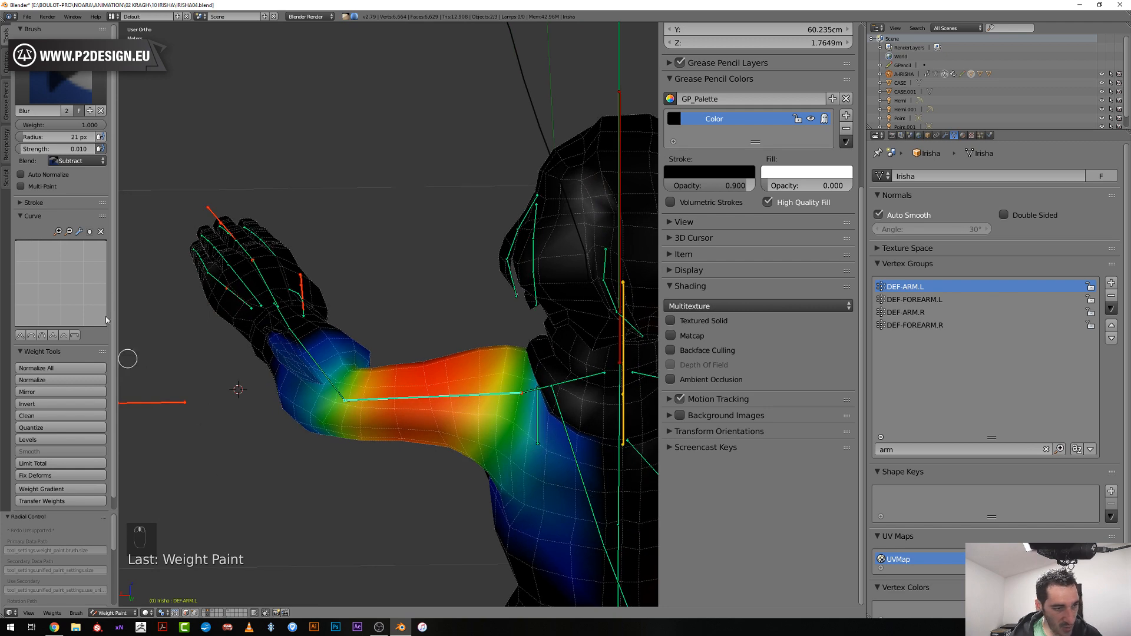
pyautogui.click(77, 161)
pyautogui.click(74, 136)
pyautogui.moveTo(244, 396); pyautogui.dragTo(281, 469, button='middle')
pyautogui.press('f')
pyautogui.click(293, 409)
pyautogui.click(294, 411)
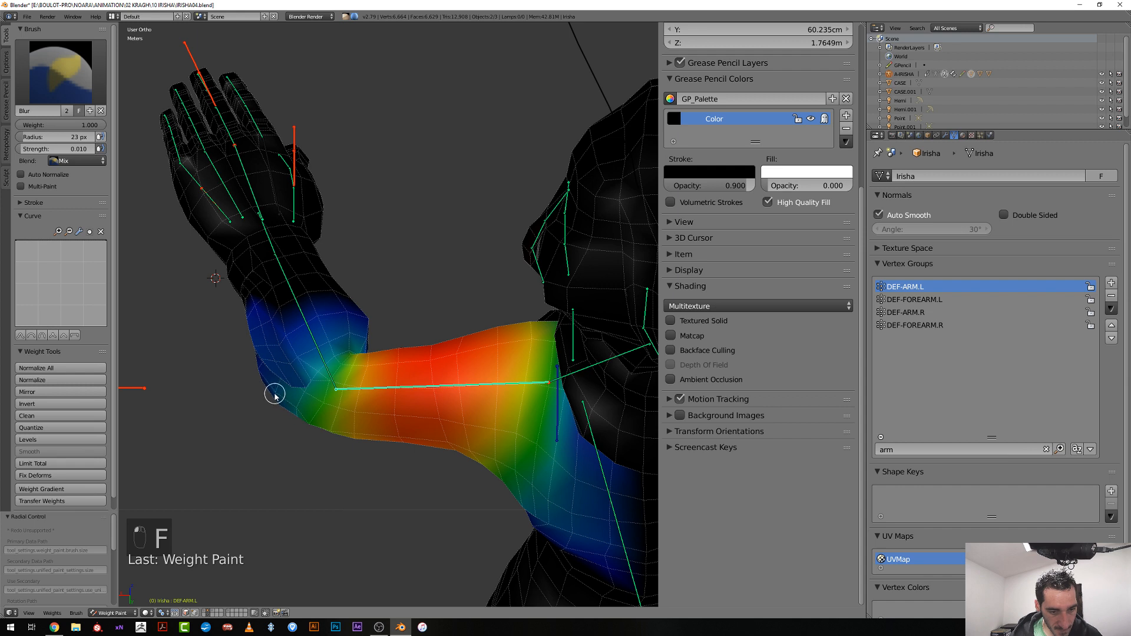
pyautogui.moveTo(274, 396); pyautogui.dragTo(280, 404)
# Set the weight brush's radius to 37 px and its strength to 0.050
pyautogui.press('f')
pyautogui.click(298, 417)
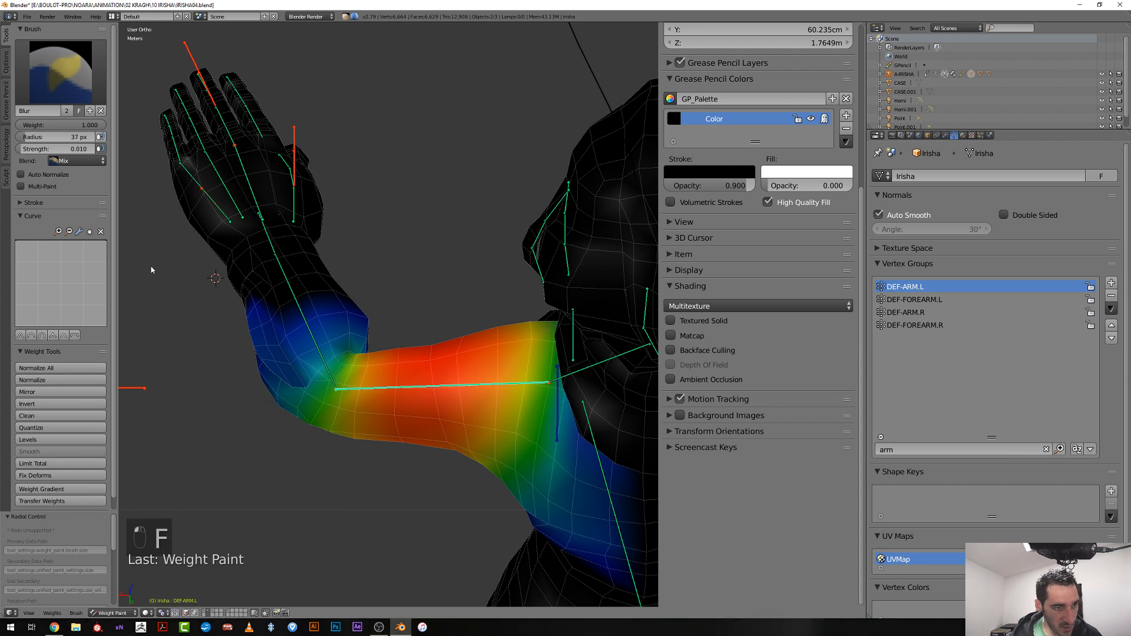
pyautogui.click(76, 148)
pyautogui.write('0.')
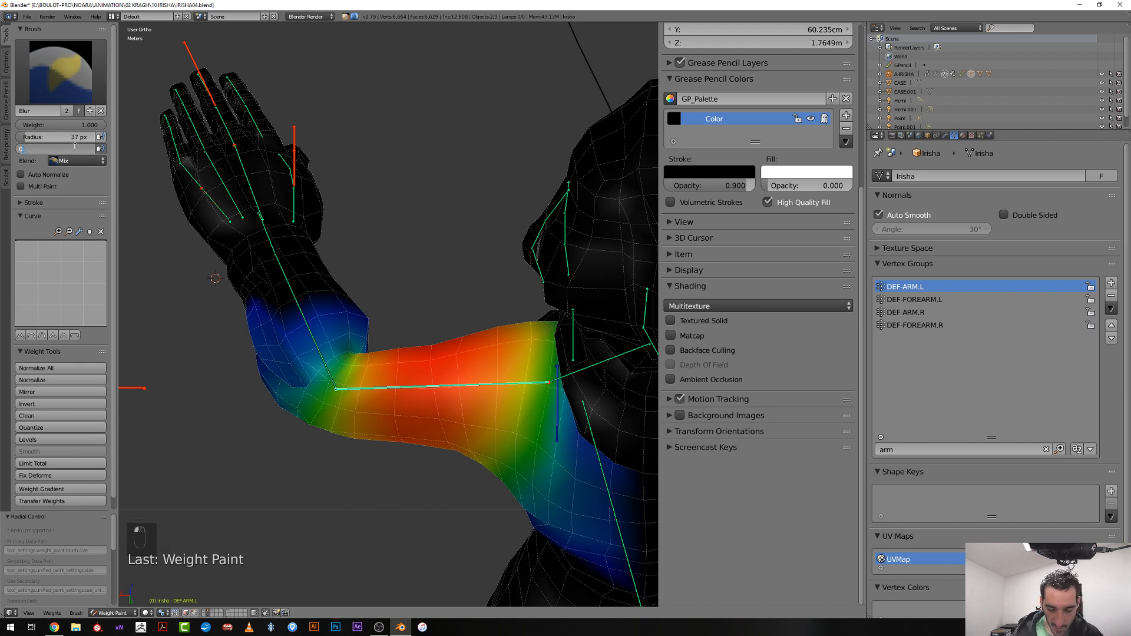
pyautogui.write('0')
pyautogui.write('50')
pyautogui.press('Return')
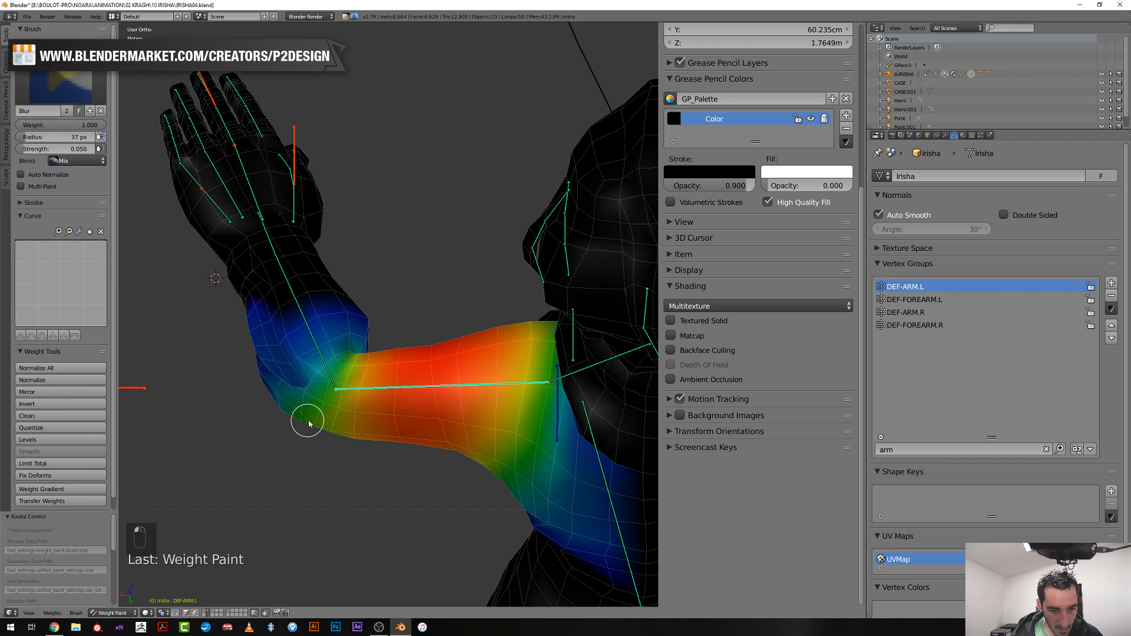
# Reduce the brush radius to 32 px and paint more DEF-ARM.L weight around the left elbow, viewed from behind
pyautogui.moveTo(320, 438)
pyautogui.mouseDown(button='middle')
pyautogui.moveTo(320, 384)
pyautogui.moveTo(321, 440)
pyautogui.moveTo(322, 404)
pyautogui.moveTo(345, 380)
pyautogui.mouseUp(button='middle')
pyautogui.press('f')
pyautogui.click(314, 393)
pyautogui.moveTo(345, 380); pyautogui.dragTo(348, 375)
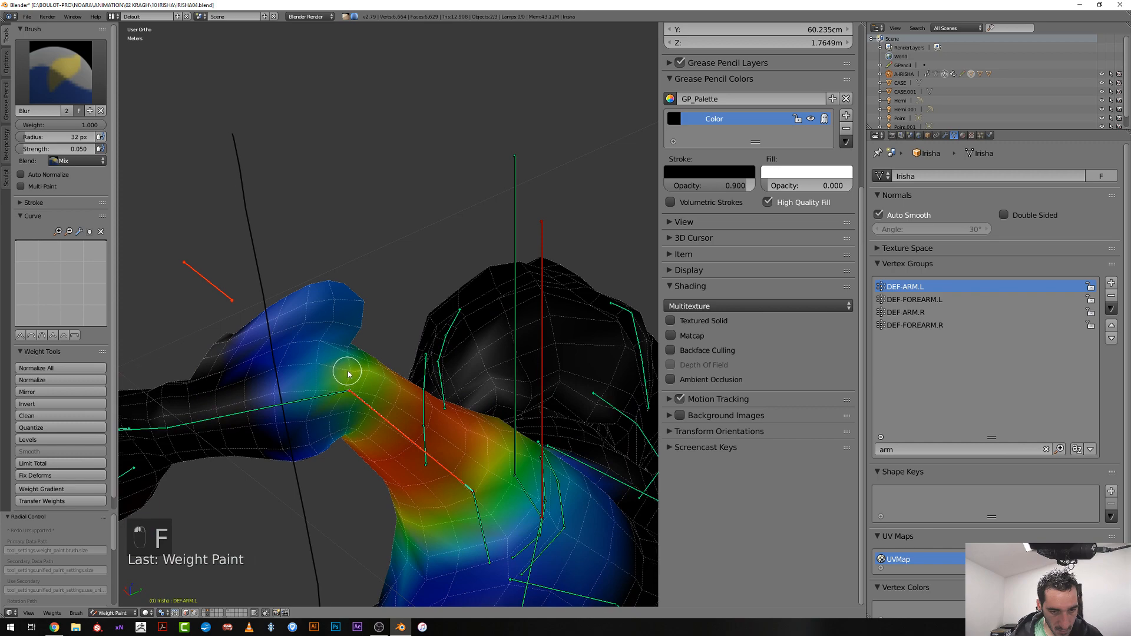
pyautogui.moveTo(349, 374)
pyautogui.mouseDown(button='middle')
pyautogui.moveTo(369, 391)
pyautogui.moveTo(391, 467)
pyautogui.moveTo(394, 347)
pyautogui.mouseUp(button='middle')
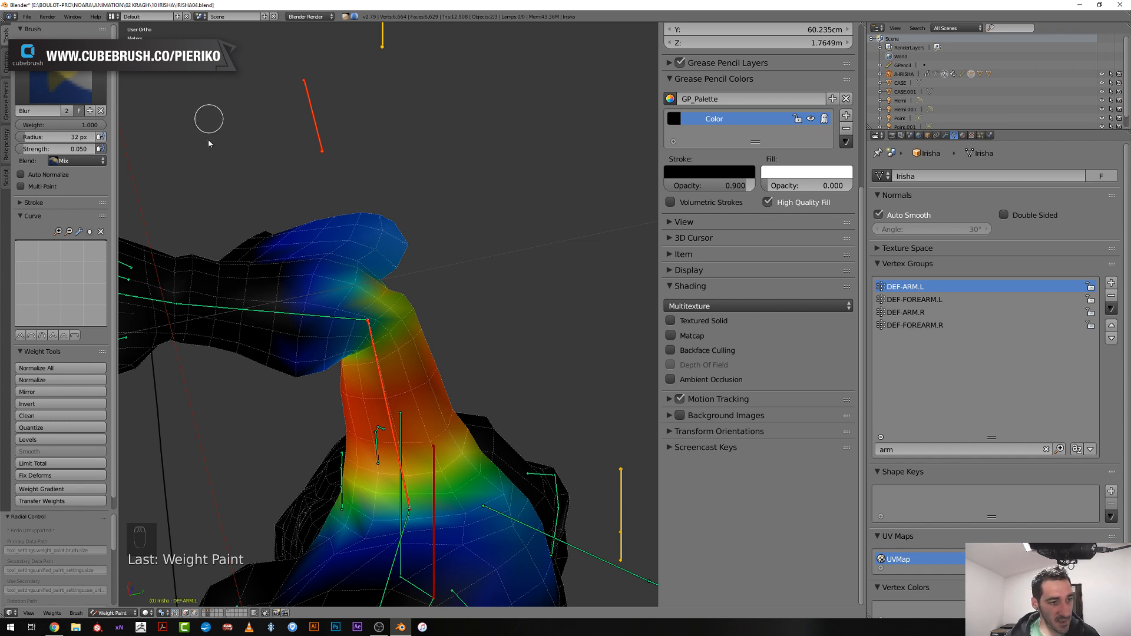
# Set the brush blending to Subtract and reduce DEF-ARM.L weight around the left elbow joint with a 22 px radius
pyautogui.click(76, 161)
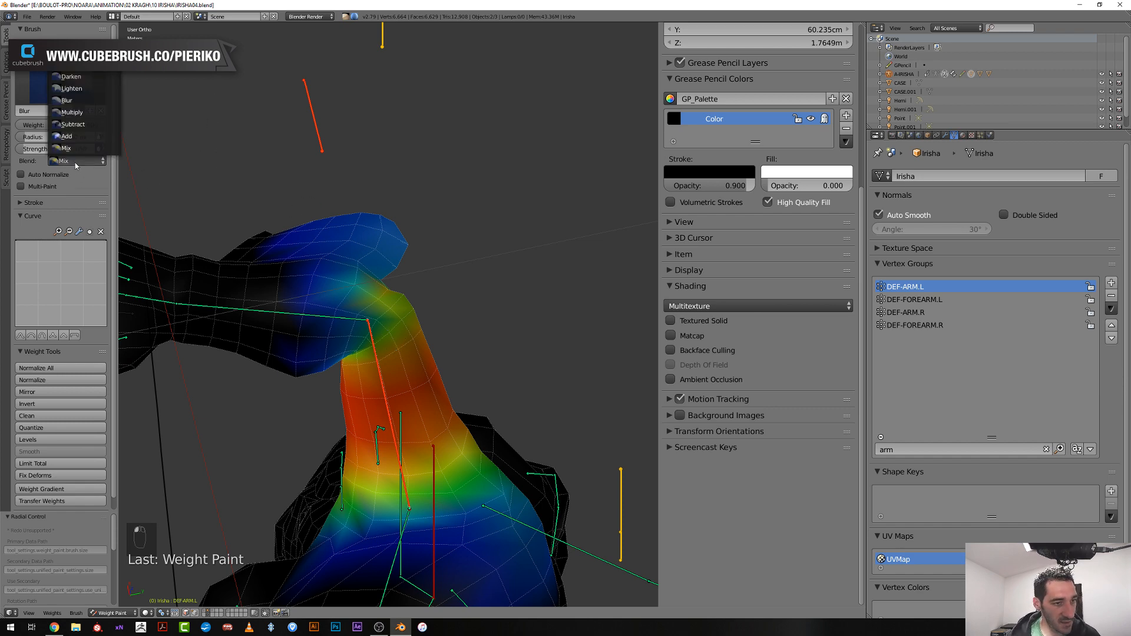
pyautogui.click(84, 126)
pyautogui.moveTo(374, 297)
pyautogui.mouseDown(button='middle')
pyautogui.moveTo(369, 320)
pyautogui.moveTo(330, 354)
pyautogui.moveTo(351, 370)
pyautogui.moveTo(345, 436)
pyautogui.moveTo(363, 436)
pyautogui.mouseUp(button='middle')
pyautogui.press('f')
pyautogui.click(362, 328)
pyautogui.click(361, 331)
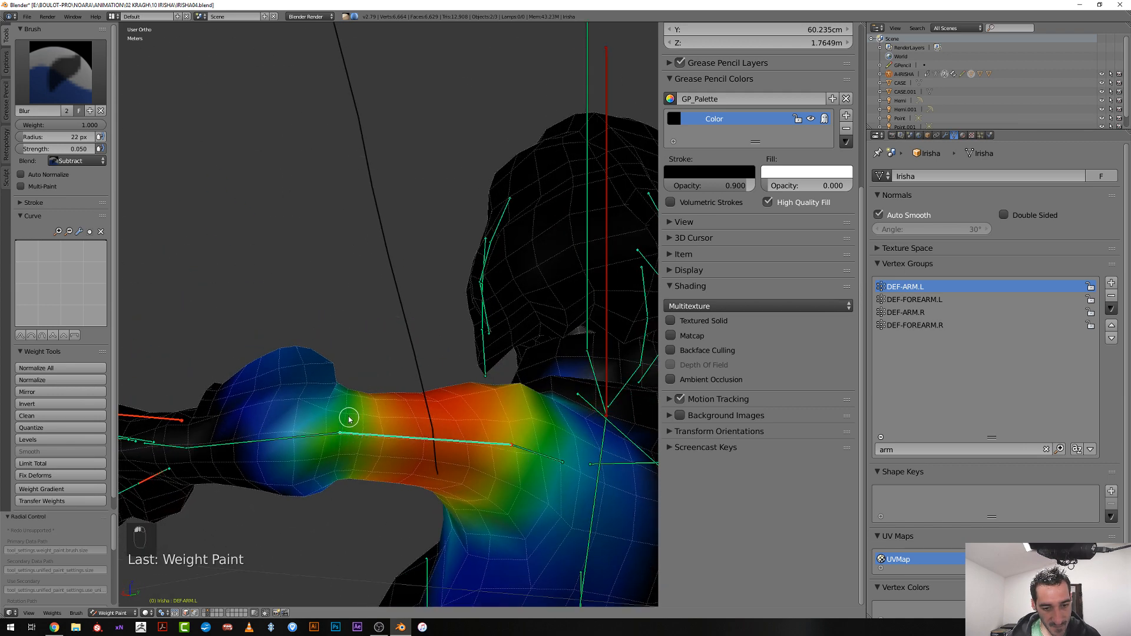
# Select the DEF-FOREARM.L bone and paint its weight at the elbow with Mix blending and a 38 px brush
pyautogui.rightClick(261, 446)
pyautogui.rightClick(264, 444)
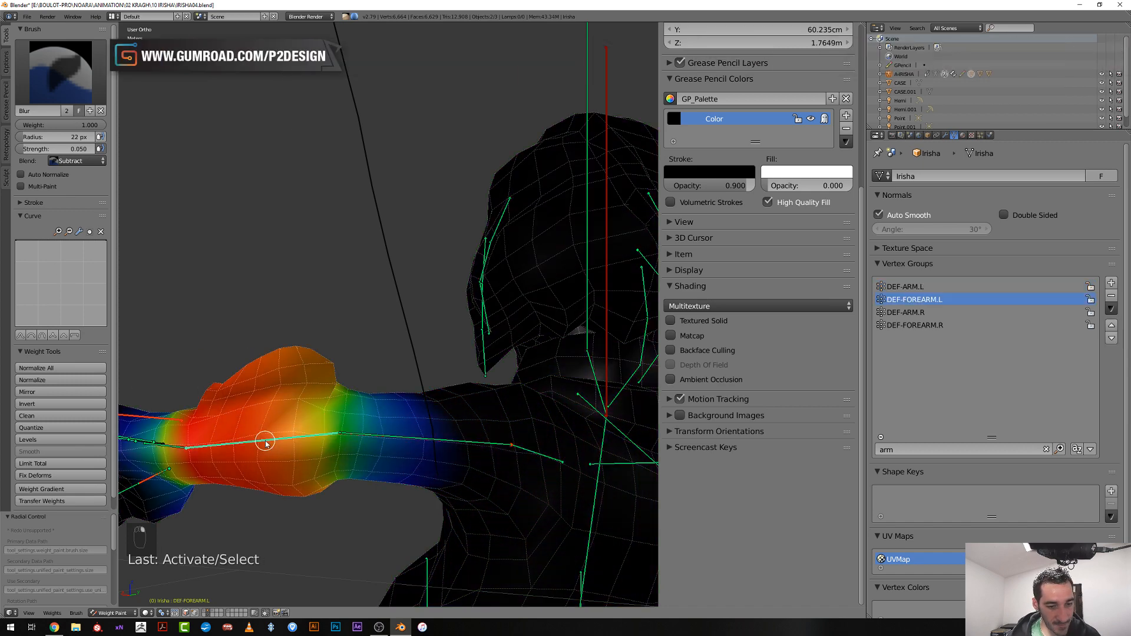
pyautogui.click(82, 165)
pyautogui.click(79, 149)
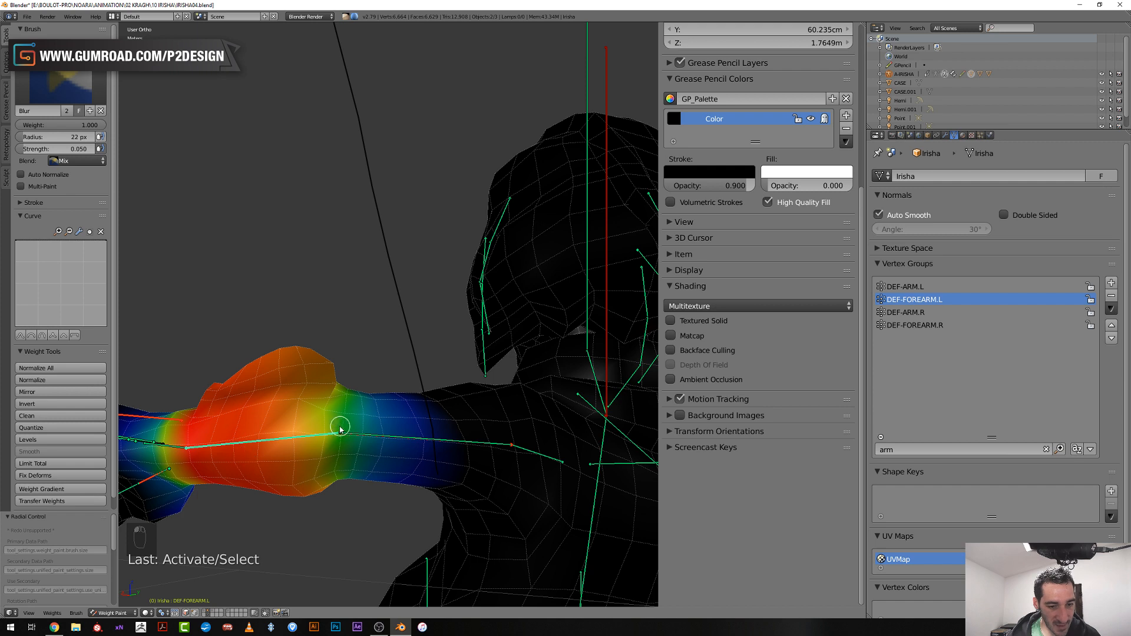
pyautogui.press('f')
pyautogui.click(340, 448)
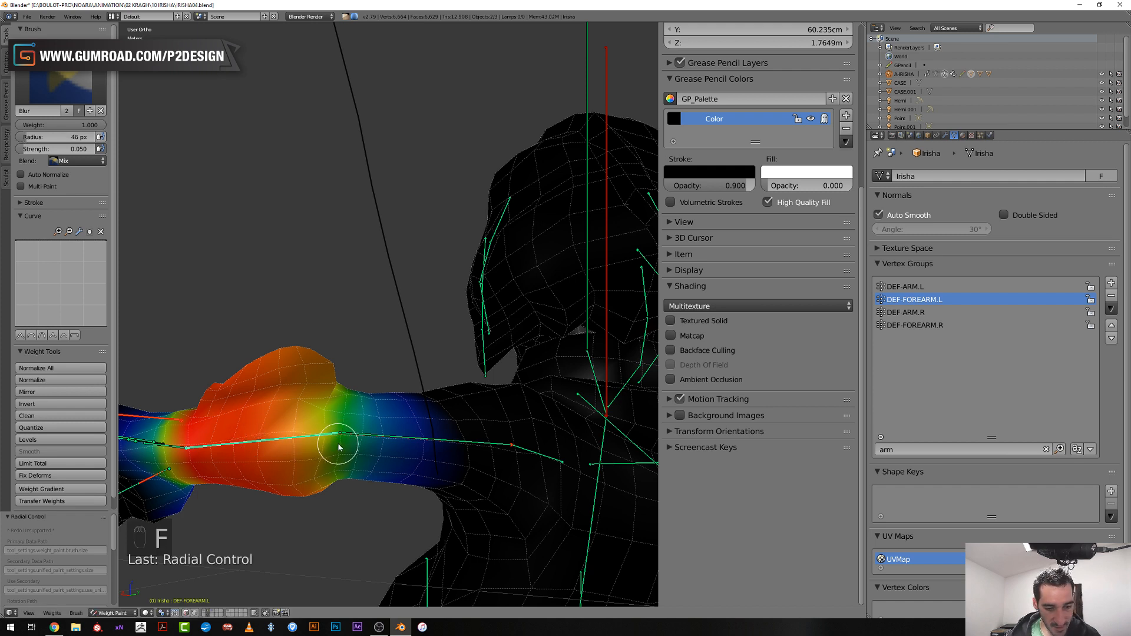
pyautogui.press('f')
pyautogui.click(325, 436)
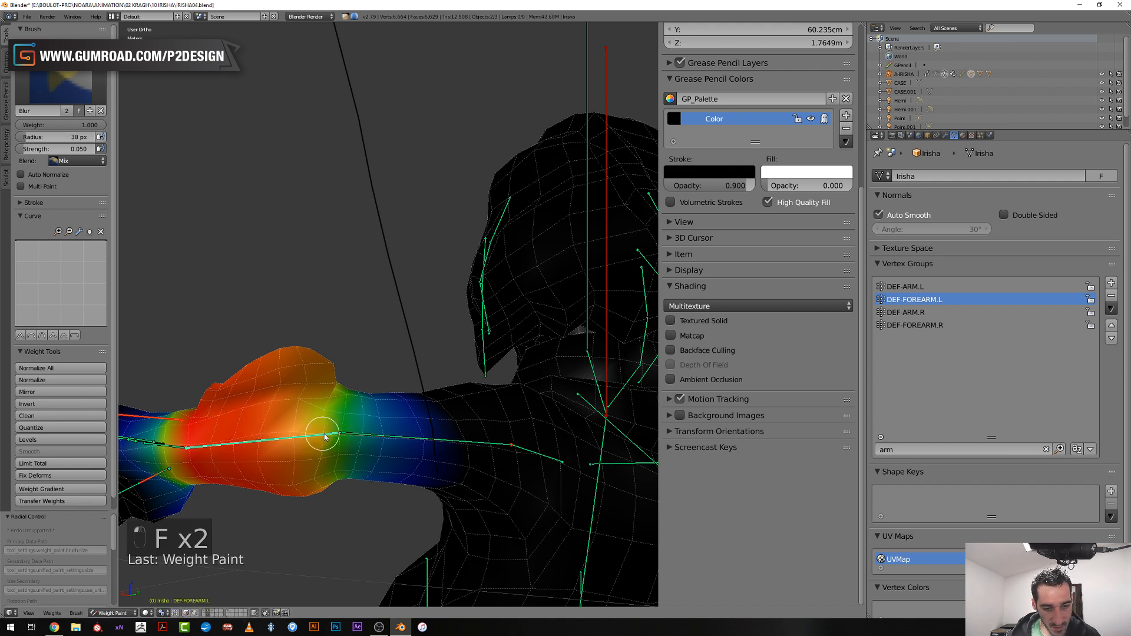
# Raise the brush strength to 0.121 and paint more DEF-FOREARM.L weight on the outer side of the left elbow
pyautogui.moveTo(331, 435); pyautogui.dragTo(305, 399, button='middle')
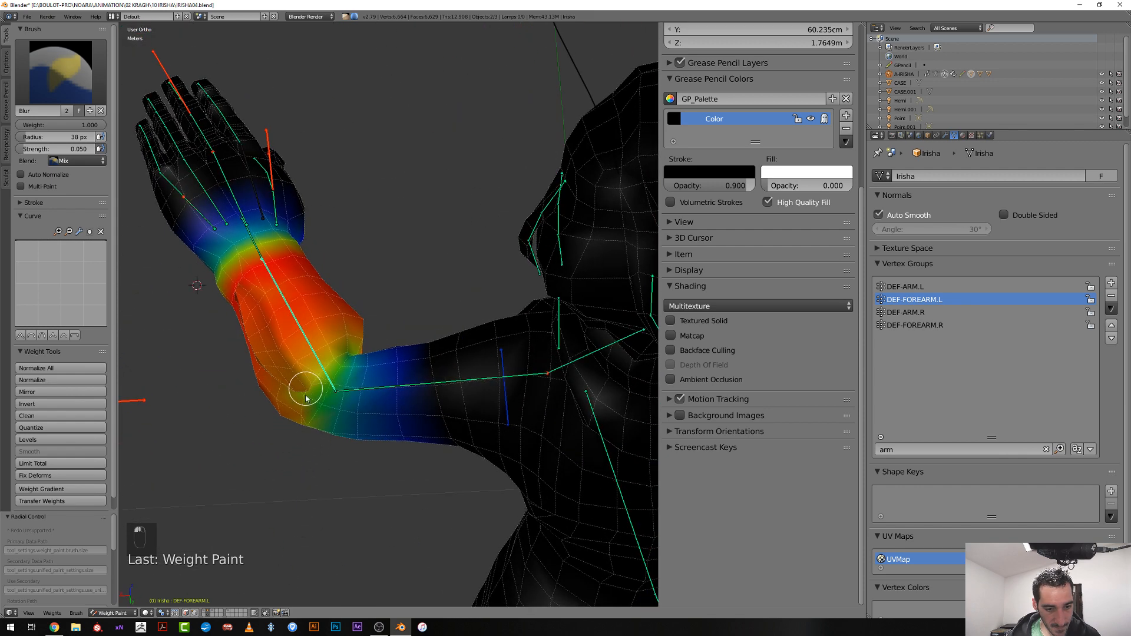
pyautogui.hotkey('shift', 'd')
pyautogui.hotkey('shift', 'f')
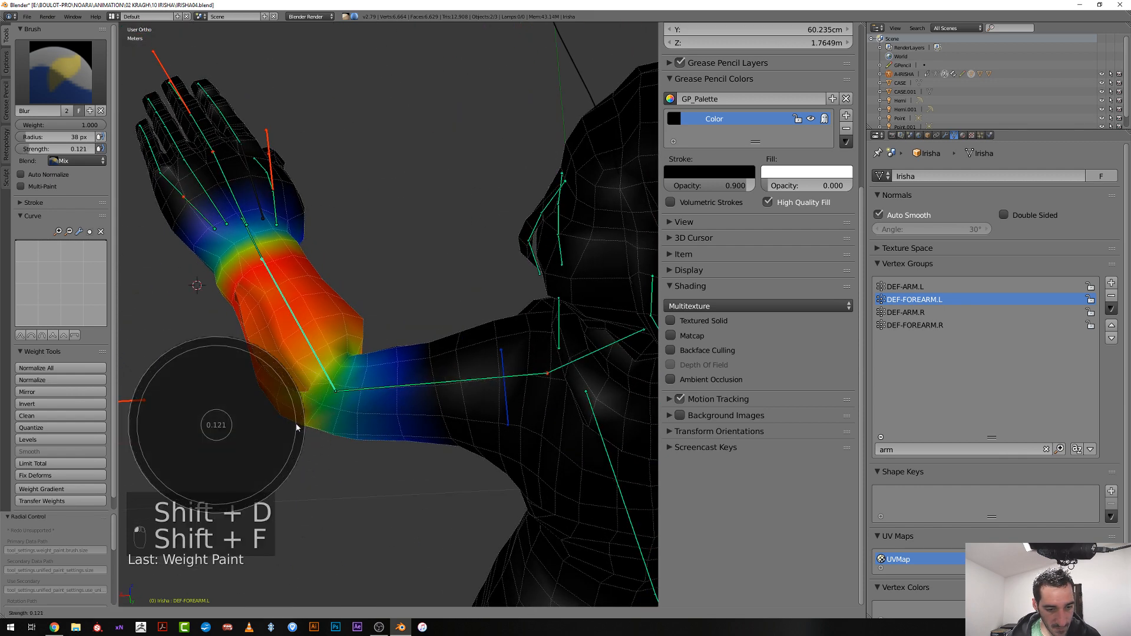
pyautogui.click(297, 421)
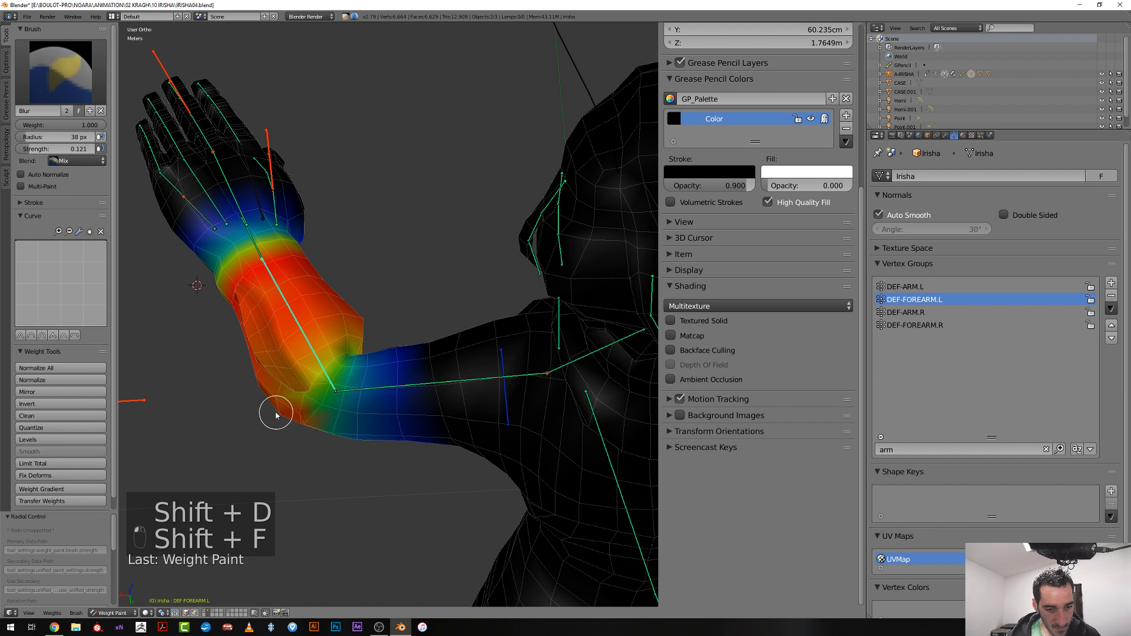
# Shrink the brush radius to 15 px and touch up the DEF-FOREARM.L weight right at the elbow joint
pyautogui.moveTo(289, 412)
pyautogui.mouseDown(button='middle')
pyautogui.moveTo(321, 410)
pyautogui.moveTo(340, 464)
pyautogui.mouseUp(button='middle')
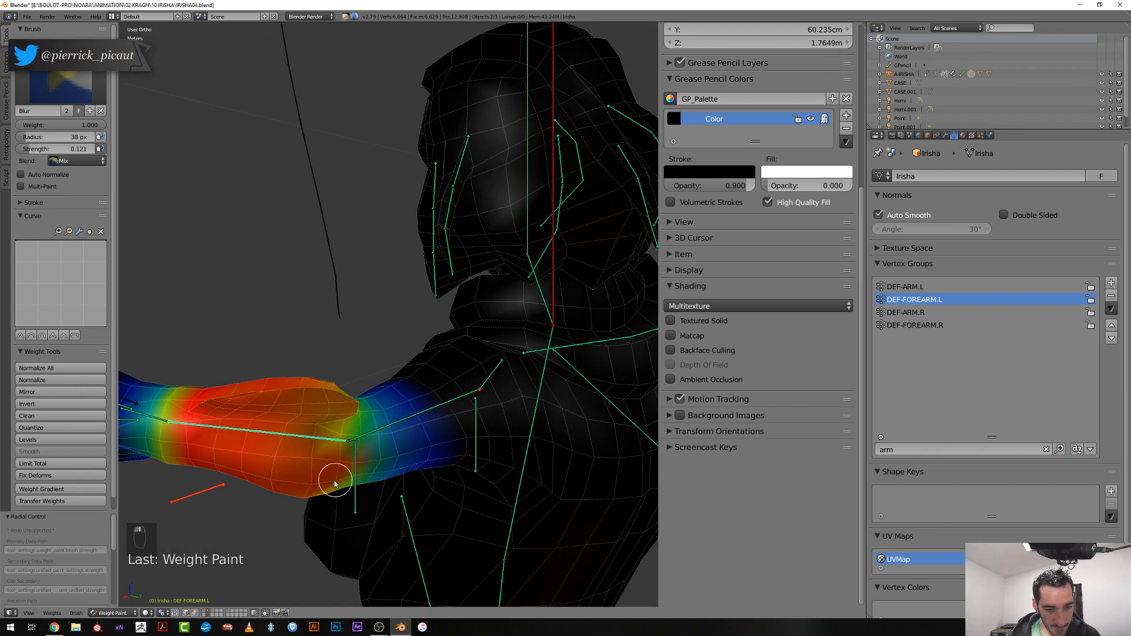
pyautogui.press('f')
pyautogui.click(343, 449)
pyautogui.moveTo(339, 436); pyautogui.dragTo(346, 437)
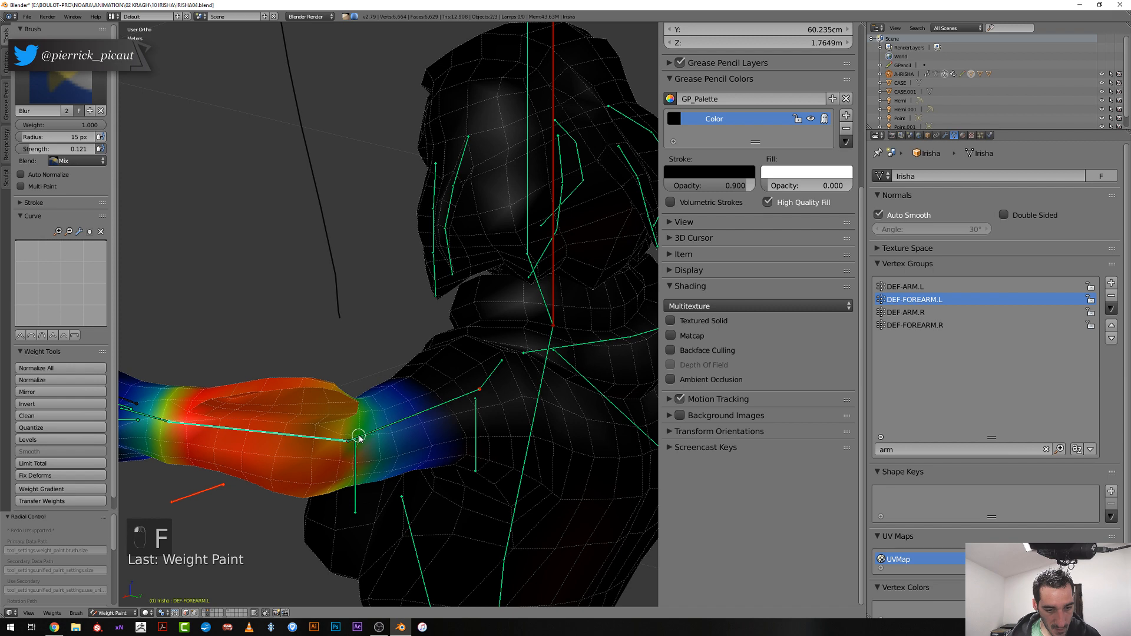
# Select the DEF-ARM.L bone again and set the brush blending to Subtract
pyautogui.moveTo(349, 456); pyautogui.dragTo(353, 401, button='middle')
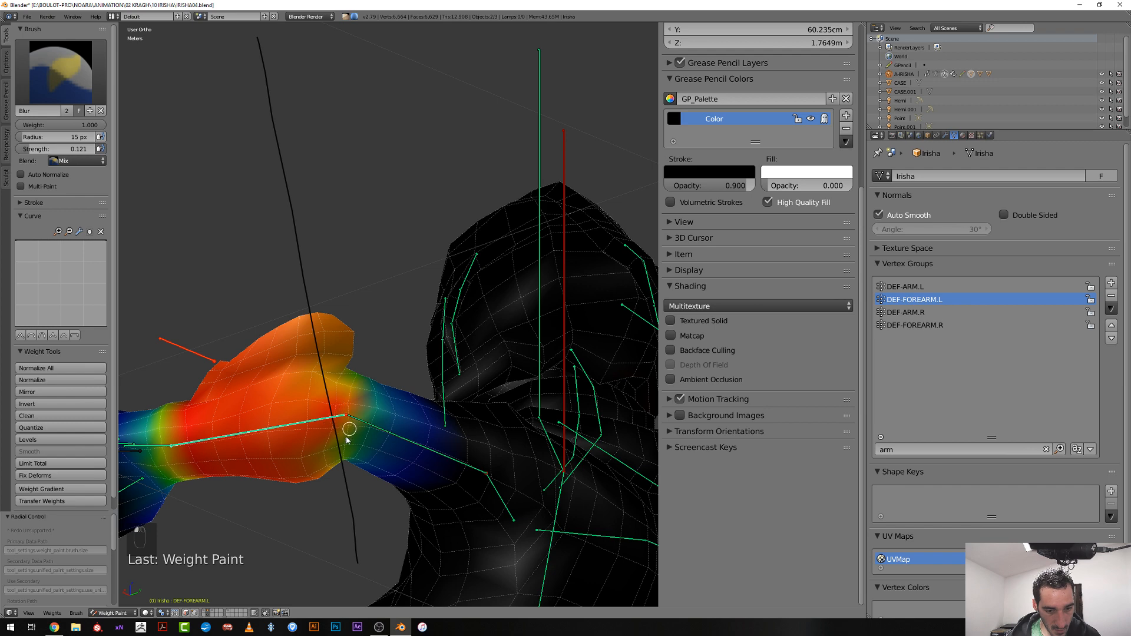
pyautogui.rightClick(369, 425)
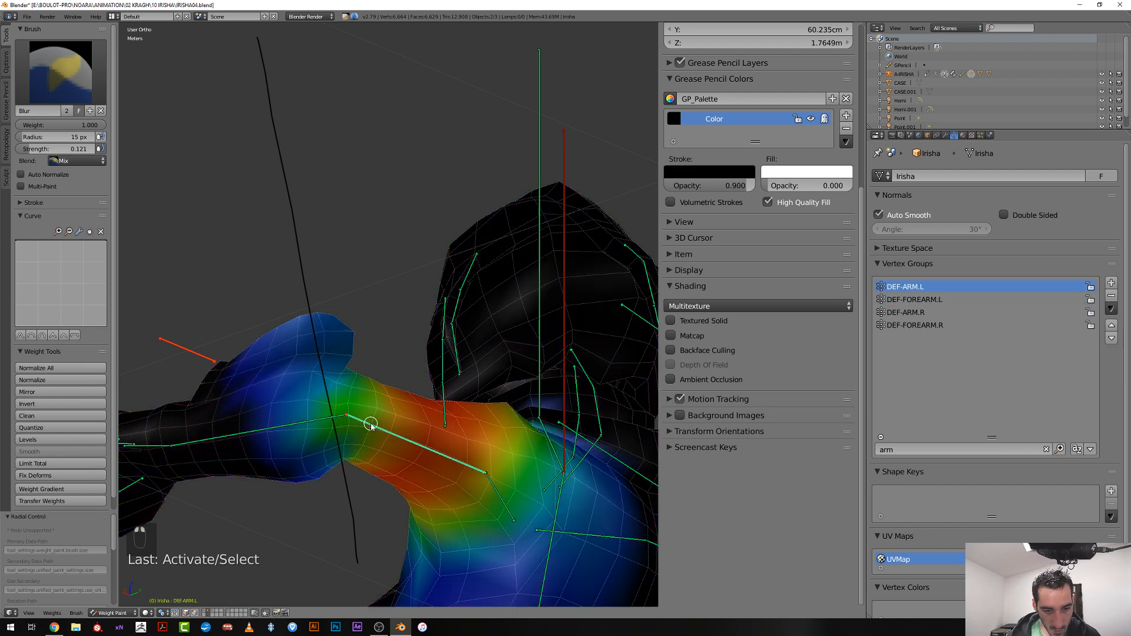
pyautogui.click(76, 160)
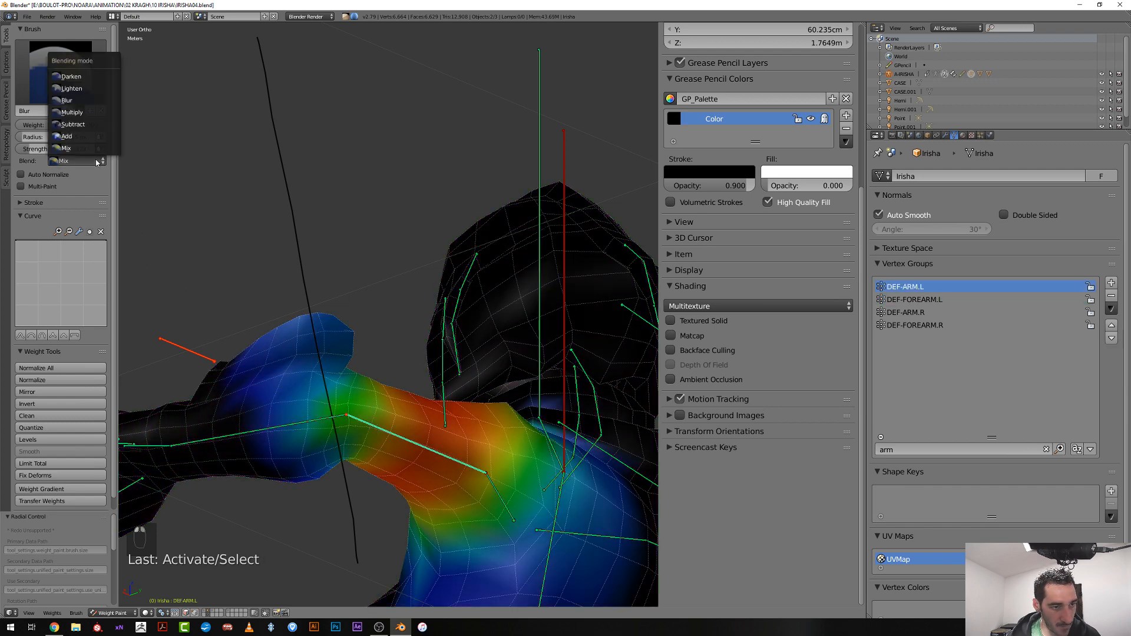
pyautogui.click(77, 127)
pyautogui.moveTo(354, 404); pyautogui.dragTo(340, 406)
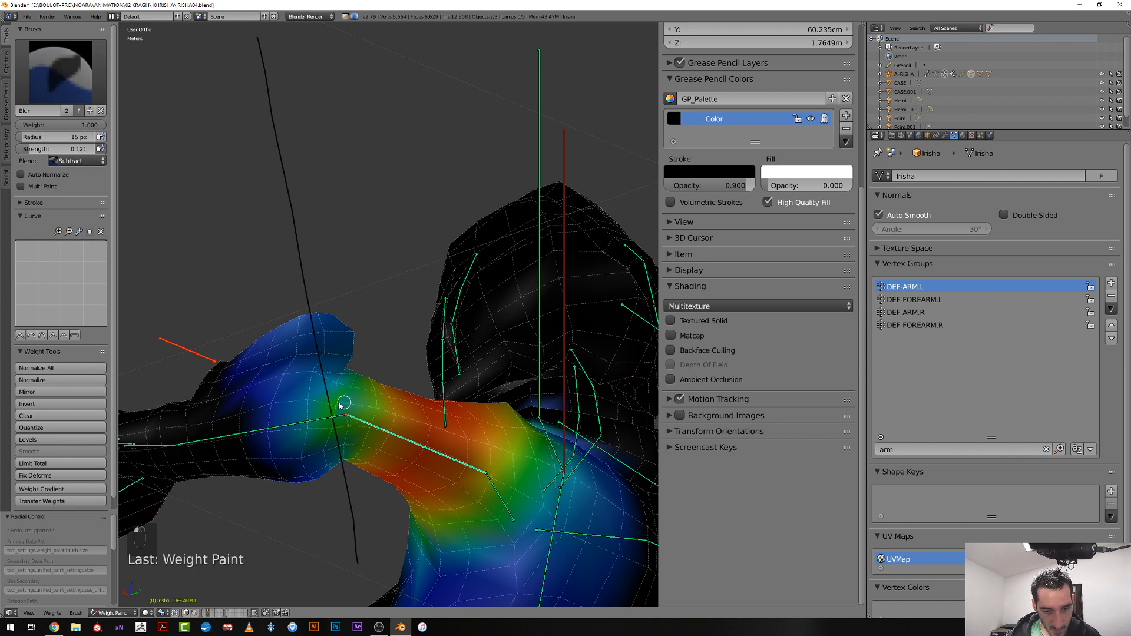
pyautogui.hotkey('ctrl', 'z')
pyautogui.hotkey('ctrl', 'z')
pyautogui.hotkey('ctrl', 'z')
pyautogui.hotkey('ctrl', 'z')
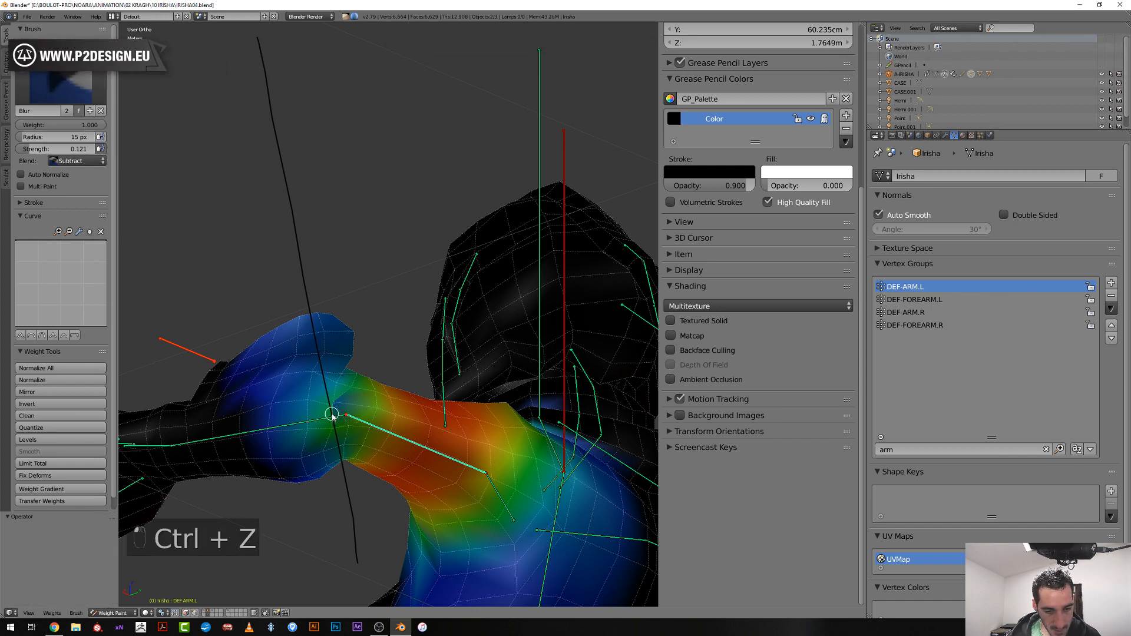
# Lower the brush strength to 0.060 and subtract DEF-ARM.L weight on the forearm side of the elbow joint
pyautogui.hotkey('shift', 'f')
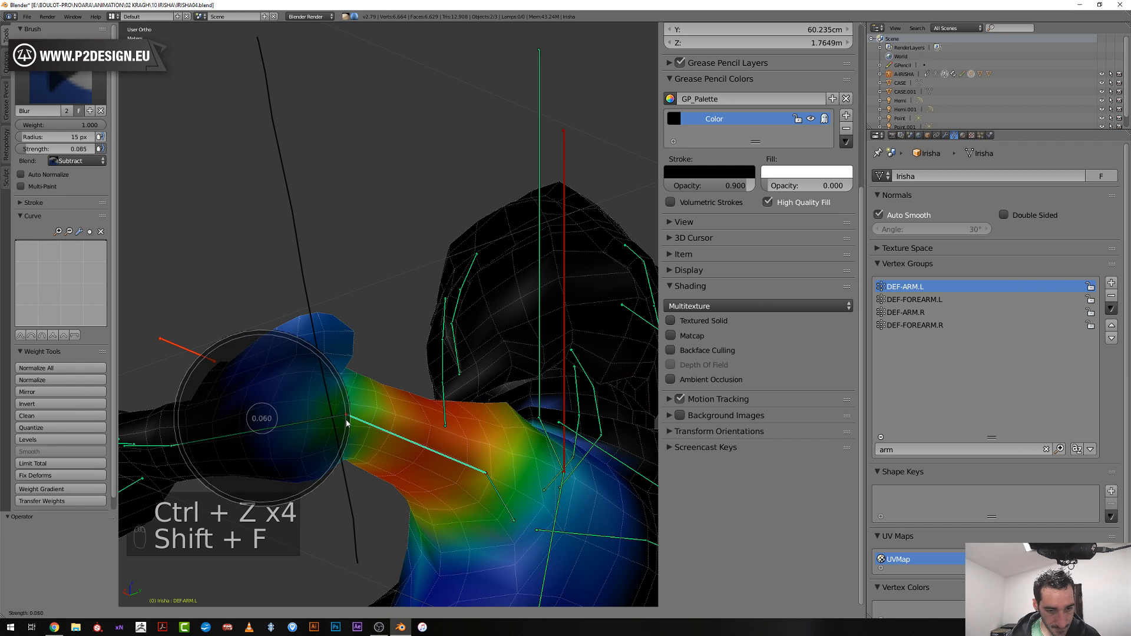
pyautogui.click(345, 416)
pyautogui.moveTo(333, 409); pyautogui.dragTo(331, 404)
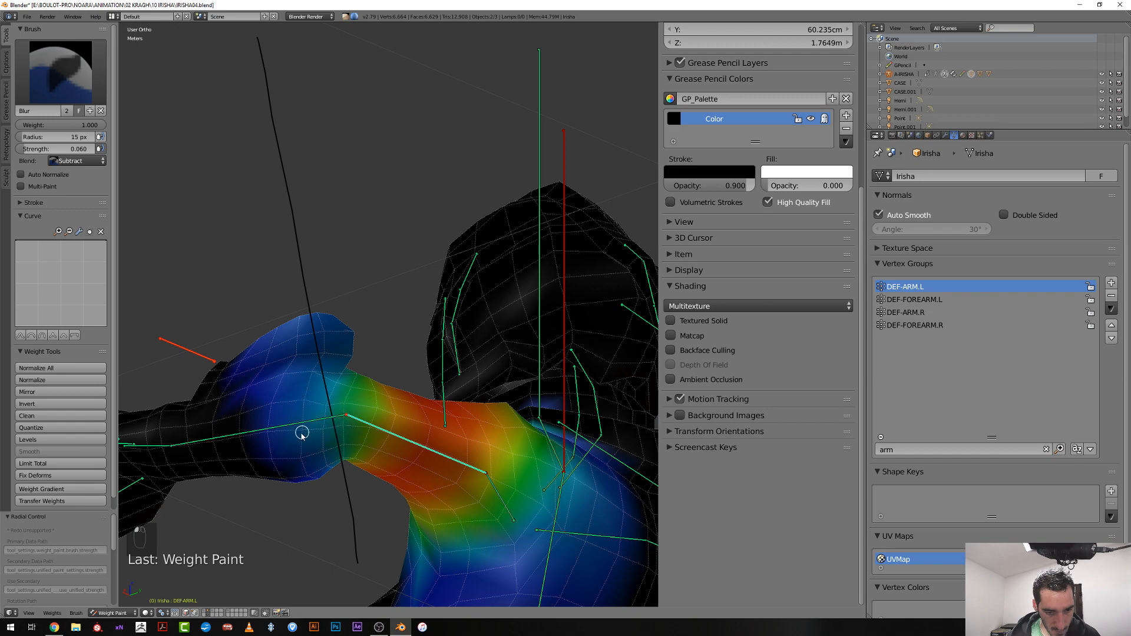
# Clear the rotation of the left forearm control (CTRL-FOREARM-FK.L) to straighten the arm and check the elbow shape
pyautogui.moveTo(302, 434)
pyautogui.mouseDown(button='middle')
pyautogui.moveTo(252, 425)
pyautogui.moveTo(260, 535)
pyautogui.moveTo(262, 508)
pyautogui.moveTo(222, 485)
pyautogui.moveTo(184, 493)
pyautogui.moveTo(278, 487)
pyautogui.mouseUp(button='middle')
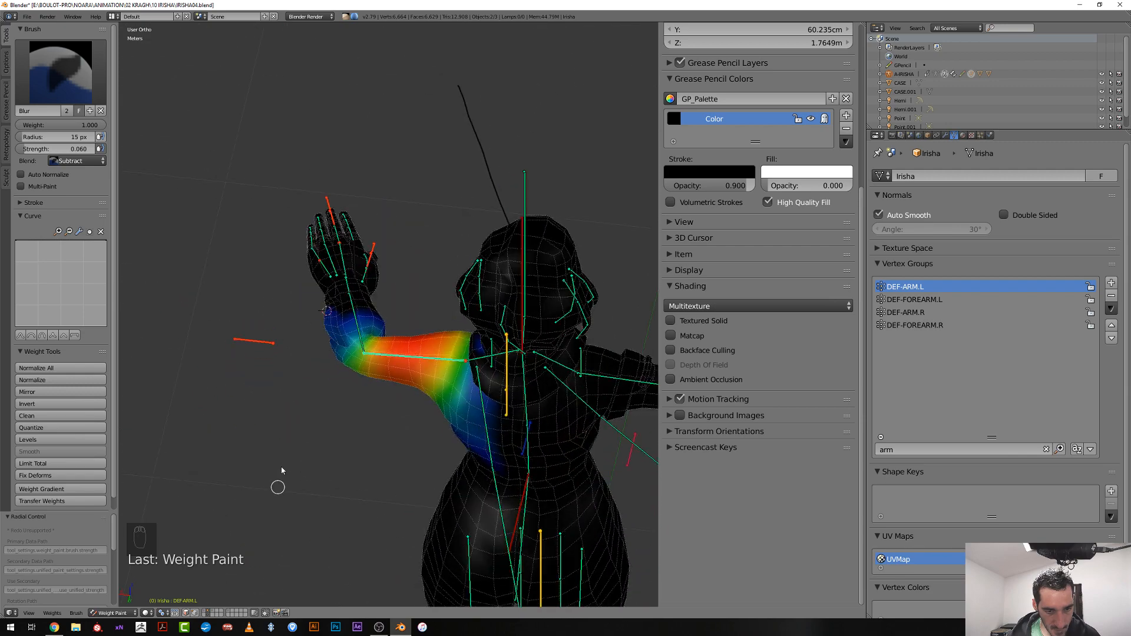
pyautogui.rightClick(358, 332)
pyautogui.hotkey('alt', 'r')
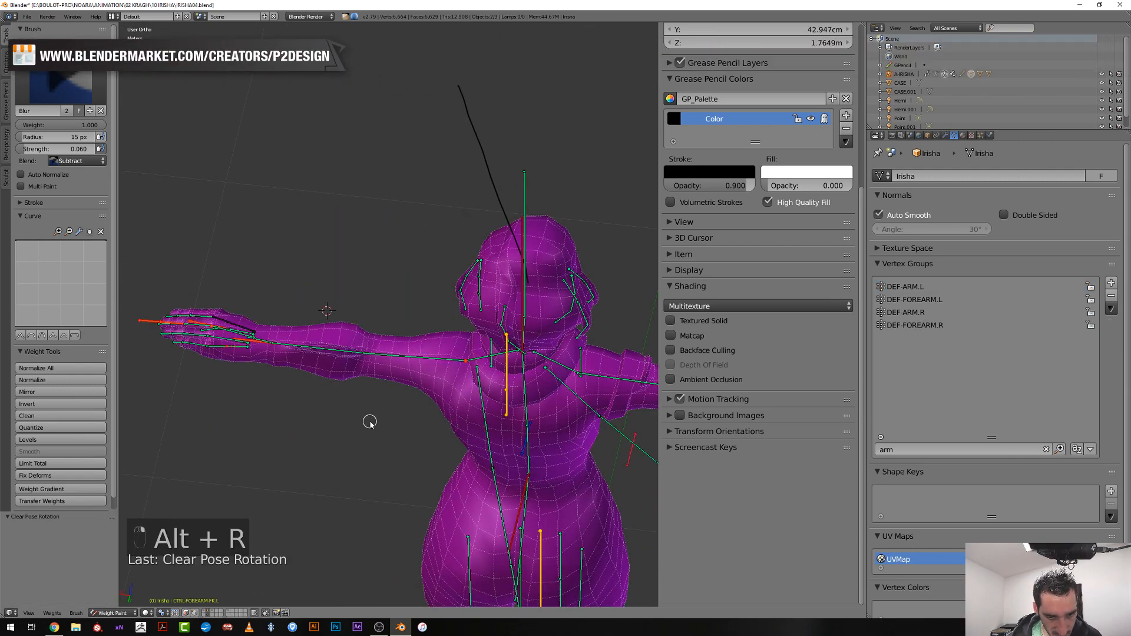
pyautogui.moveTo(369, 422); pyautogui.dragTo(366, 373, button='middle')
pyautogui.scroll(4, 366, 374)
pyautogui.moveTo(353, 435); pyautogui.dragTo(389, 378, button='middle')
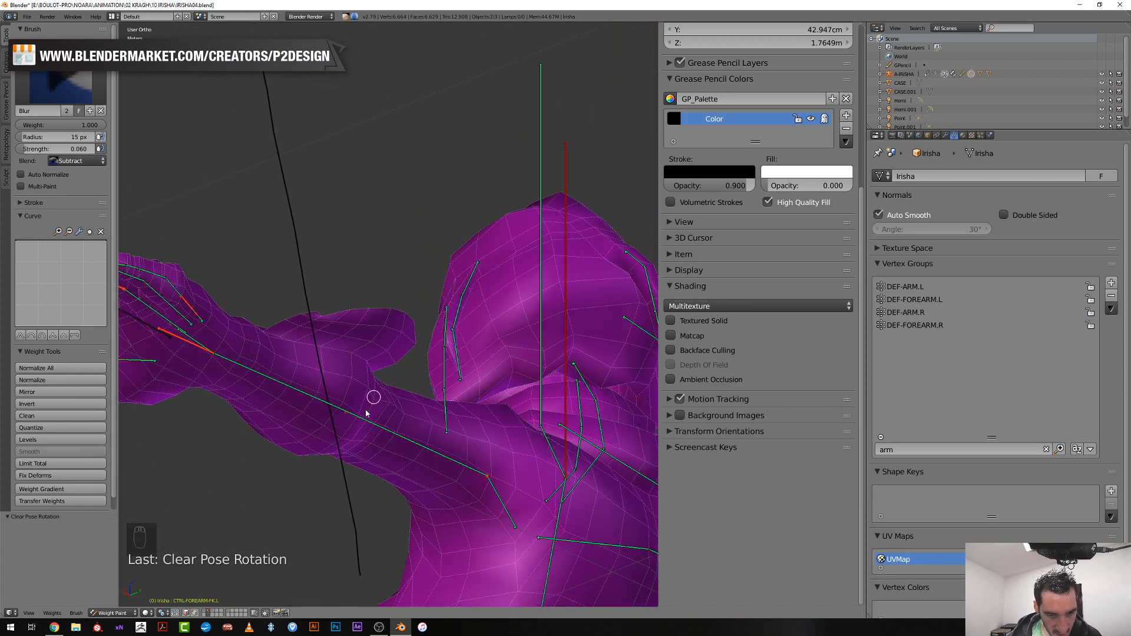
pyautogui.moveTo(373, 417); pyautogui.dragTo(264, 421, button='middle')
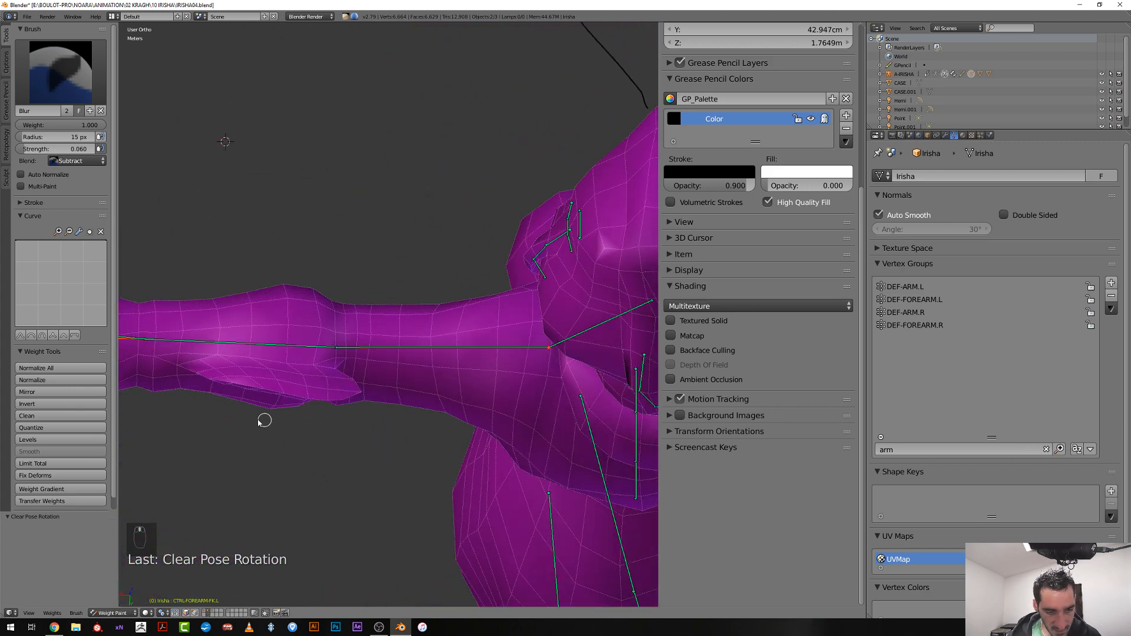
# Select the left hand control (CTRL-HAND-FK.L) and rotate it downward to bend the wrist sharply
pyautogui.moveTo(379, 399); pyautogui.dragTo(301, 405, button='middle')
pyautogui.hotkey('alt', 'r')
pyautogui.rightClick(270, 357)
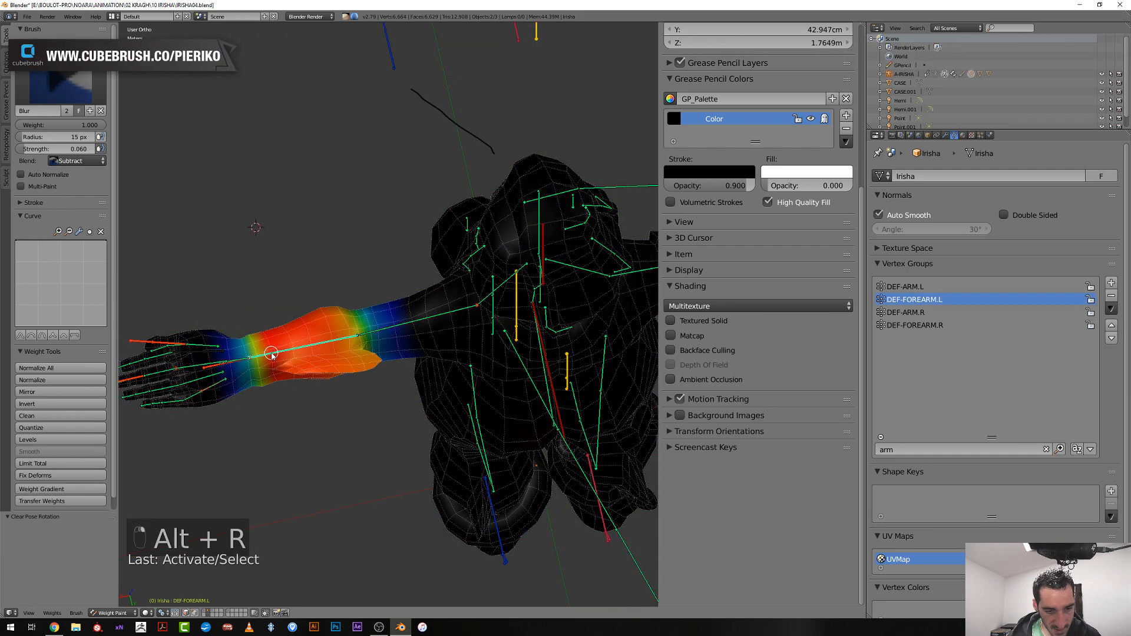
pyautogui.hotkey('alt', 'r')
pyautogui.rightClick(234, 363)
pyautogui.moveTo(227, 361); pyautogui.dragTo(214, 313, button='middle')
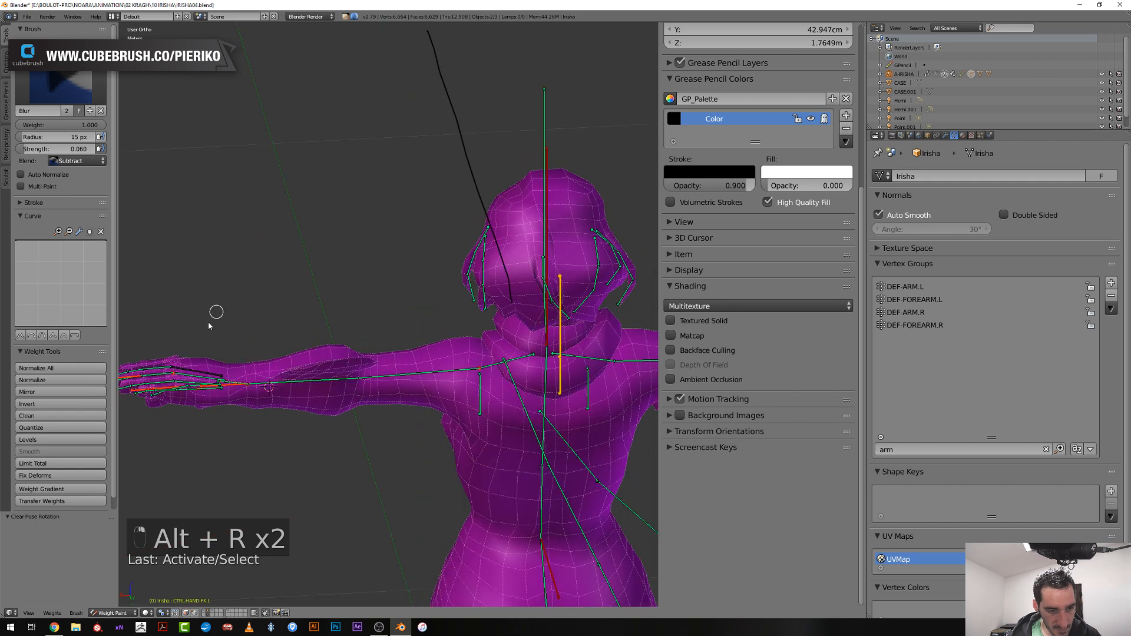
pyautogui.press('r')
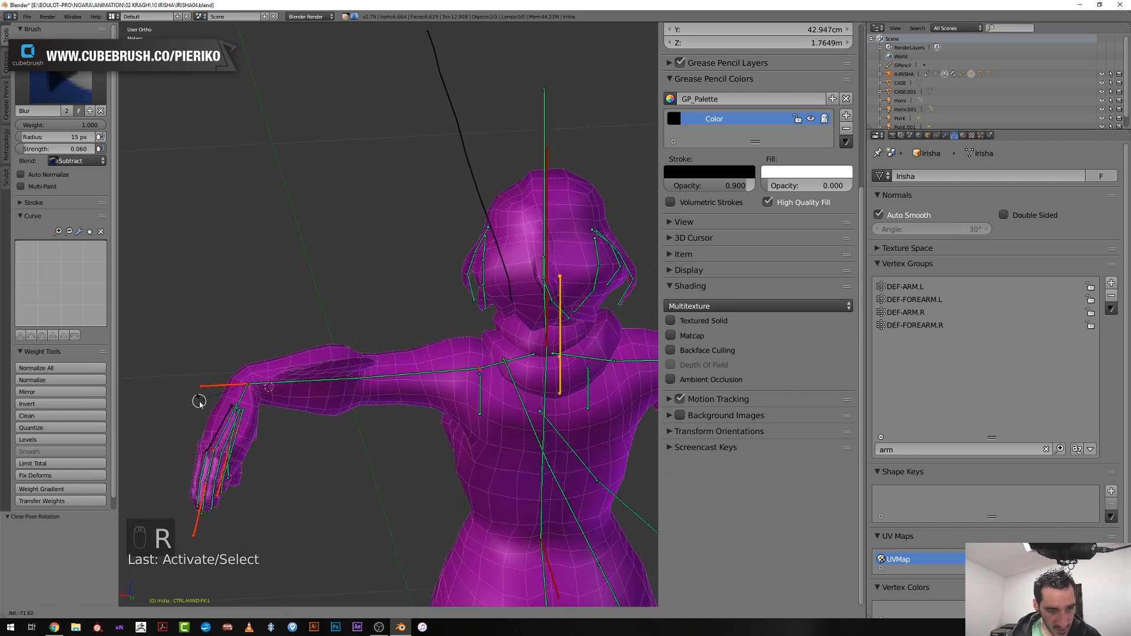
pyautogui.click(200, 403)
# Select the DEF-HAND.L bone and, with a 26 px brush radius, subtract its weight on the forearm side of the wrist
pyautogui.moveTo(202, 404)
pyautogui.keyDown('shift'); pyautogui.mouseDown(button='middle')
pyautogui.moveTo(439, 404)
pyautogui.moveTo(404, 422)
pyautogui.moveTo(399, 407)
pyautogui.moveTo(440, 403)
pyautogui.moveTo(443, 391)
pyautogui.mouseUp(button='middle'); pyautogui.keyUp('shift')
pyautogui.rightClick(401, 408)
pyautogui.press('f')
pyautogui.click(447, 389)
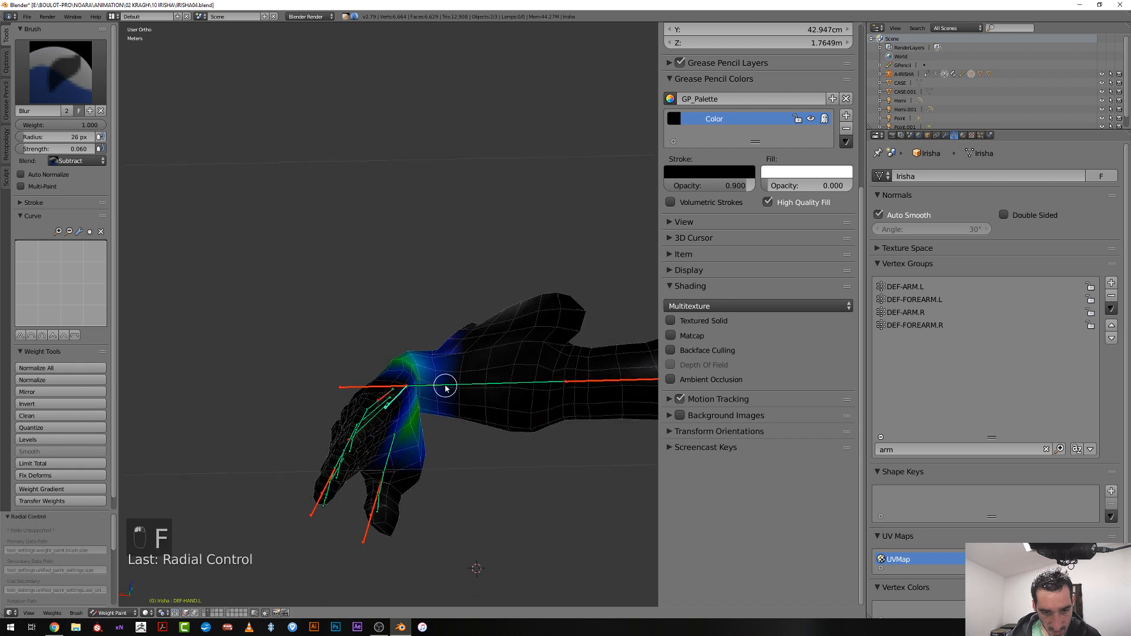
pyautogui.click(446, 342)
pyautogui.moveTo(446, 343); pyautogui.dragTo(440, 388, button='middle')
# Rotate the left hand control (CTRL-HAND-FK.L) back up by about 41° to test the wrist deformation
pyautogui.press('r')
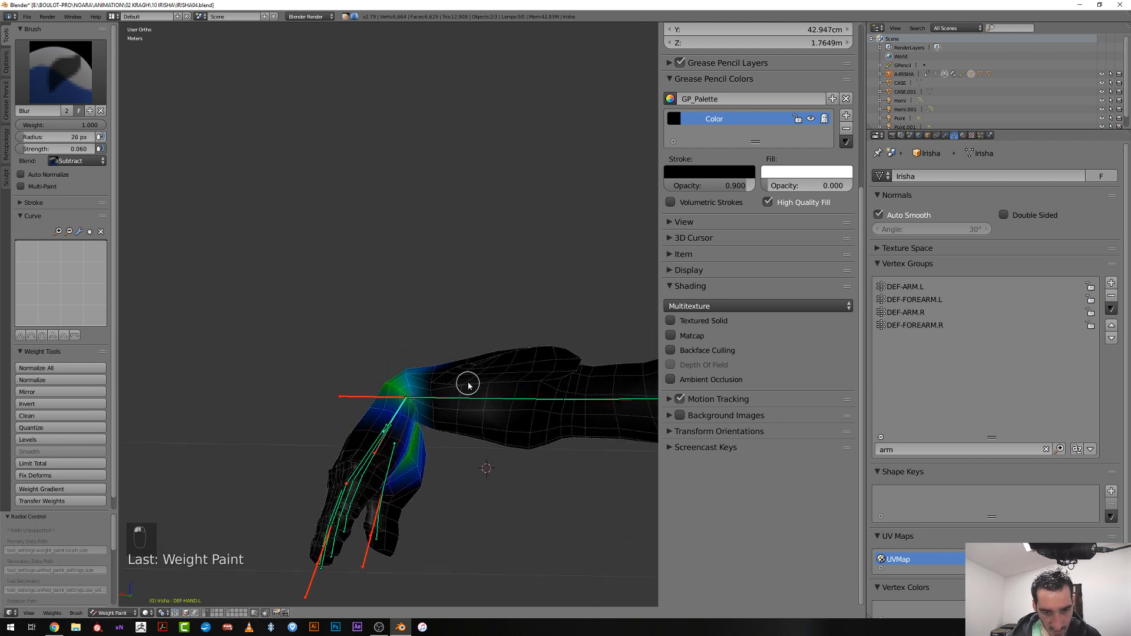
pyautogui.click(389, 425)
pyautogui.rightClick(391, 430)
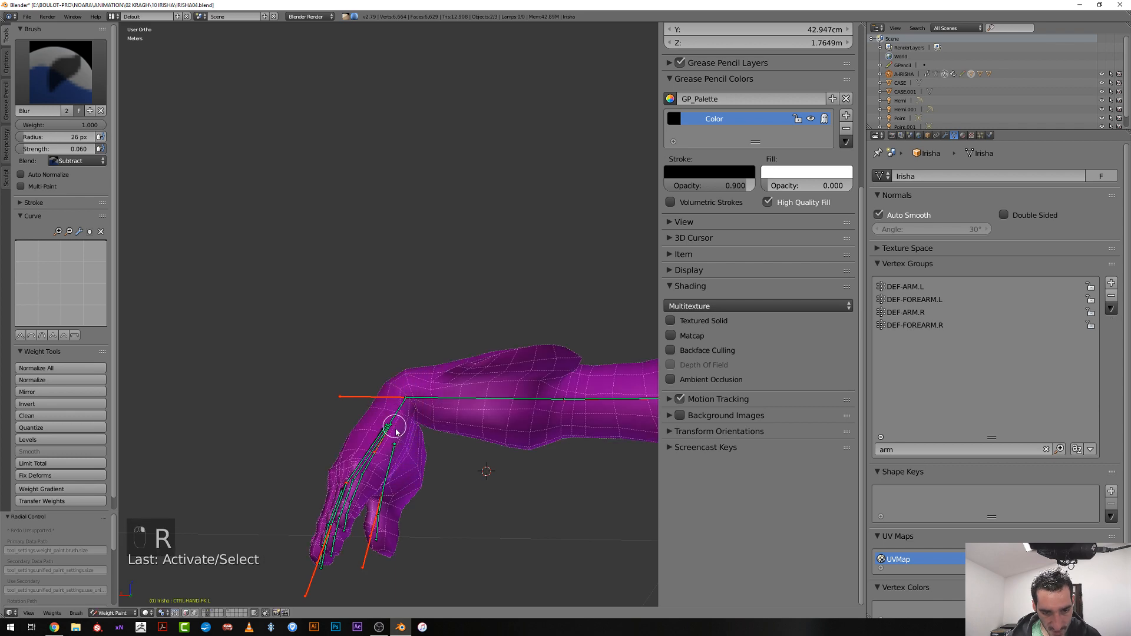
pyautogui.press('r')
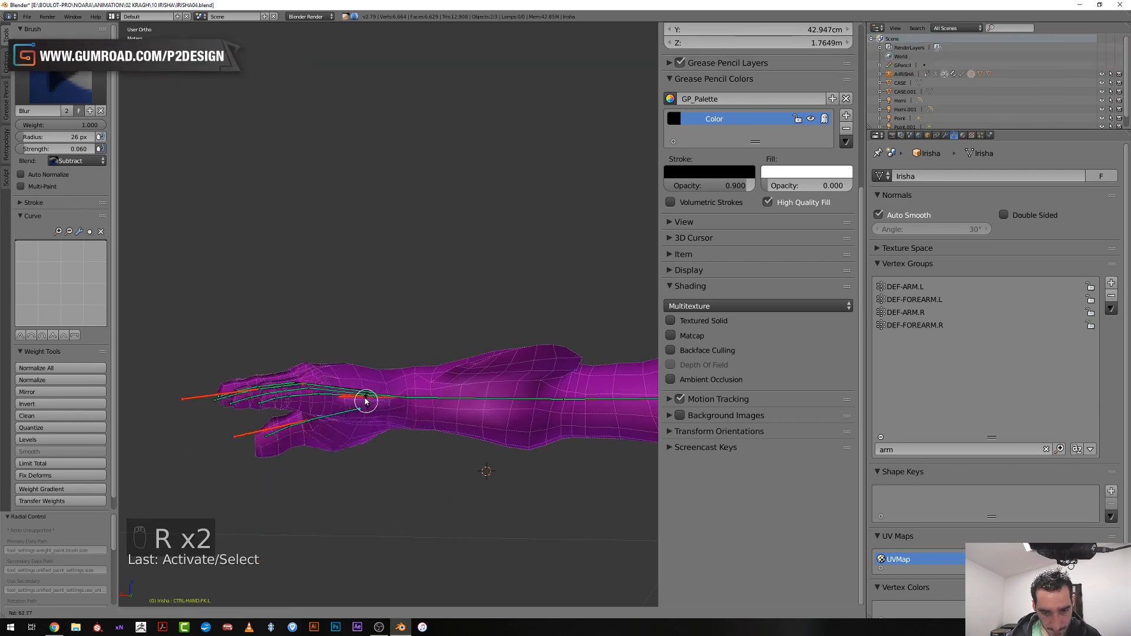
pyautogui.click(390, 452)
# Swing the left hand control in other directions to test the wrist, leaving the hand tilted slightly downward
pyautogui.moveTo(391, 454); pyautogui.dragTo(525, 482, button='middle')
pyautogui.press('r')
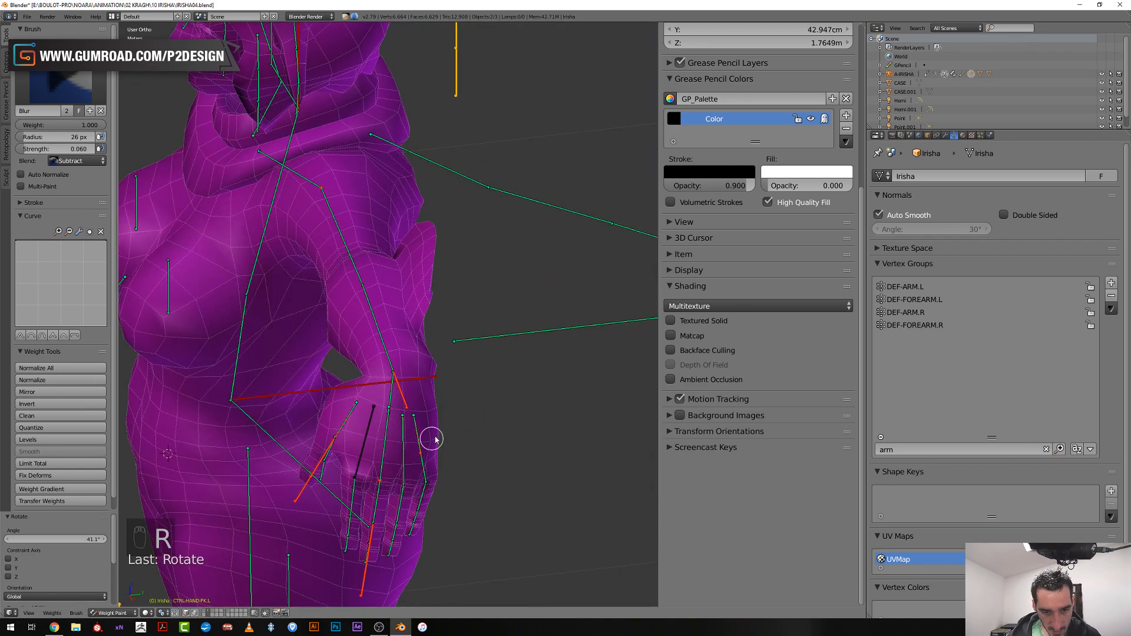
pyautogui.click(429, 442)
pyautogui.moveTo(430, 442); pyautogui.dragTo(518, 404, button='middle')
pyautogui.press('r')
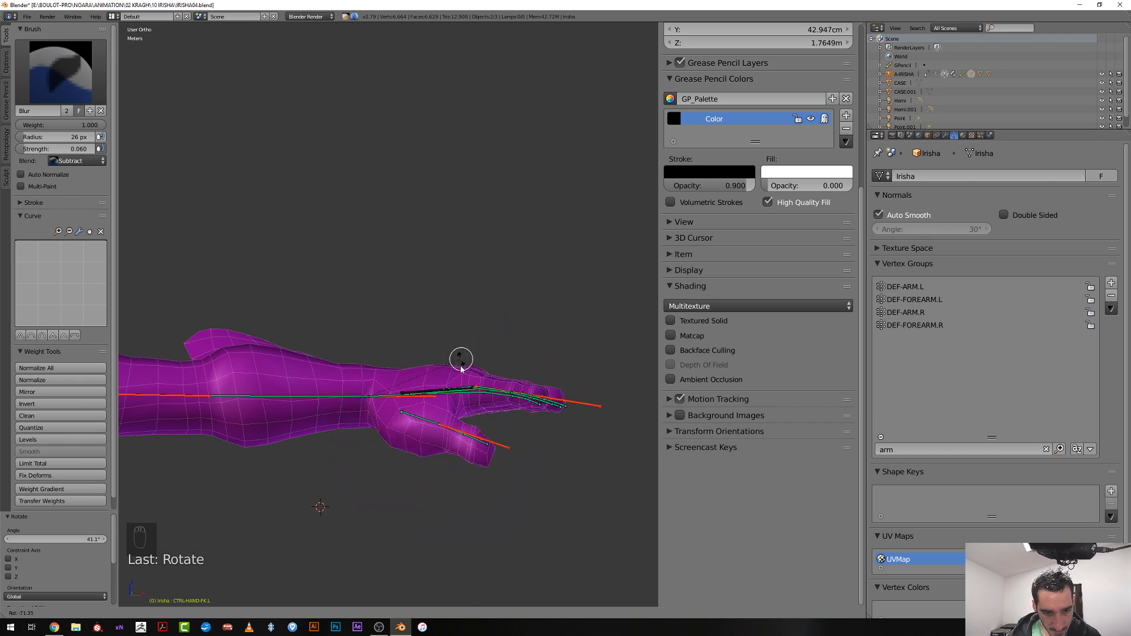
pyautogui.click(449, 400)
# Select the DEF-HAND.L bone again and set the brush to a 10 px radius and 0.010 strength
pyautogui.scroll(2, 401, 434)
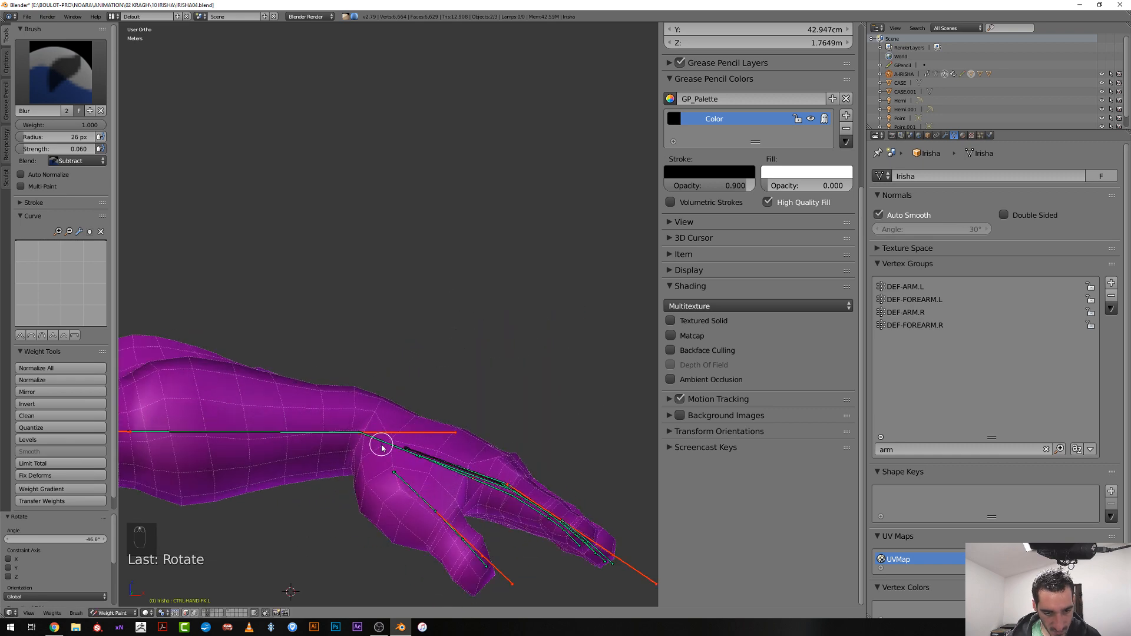
pyautogui.rightClick(384, 445)
pyautogui.press('f')
pyautogui.press('f')
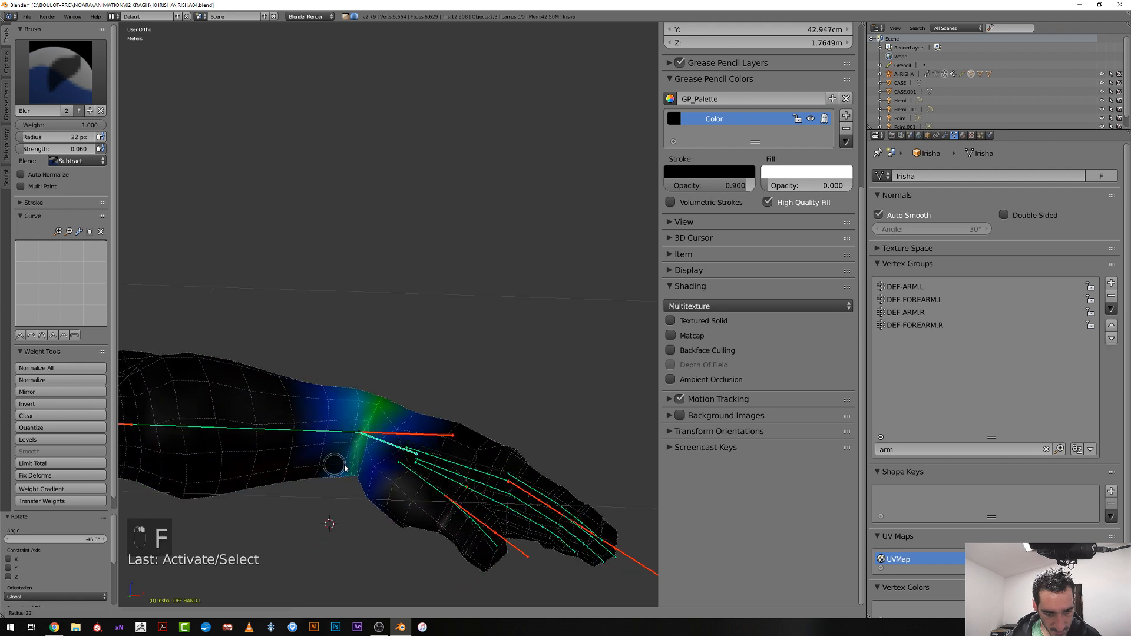
pyautogui.click(345, 466)
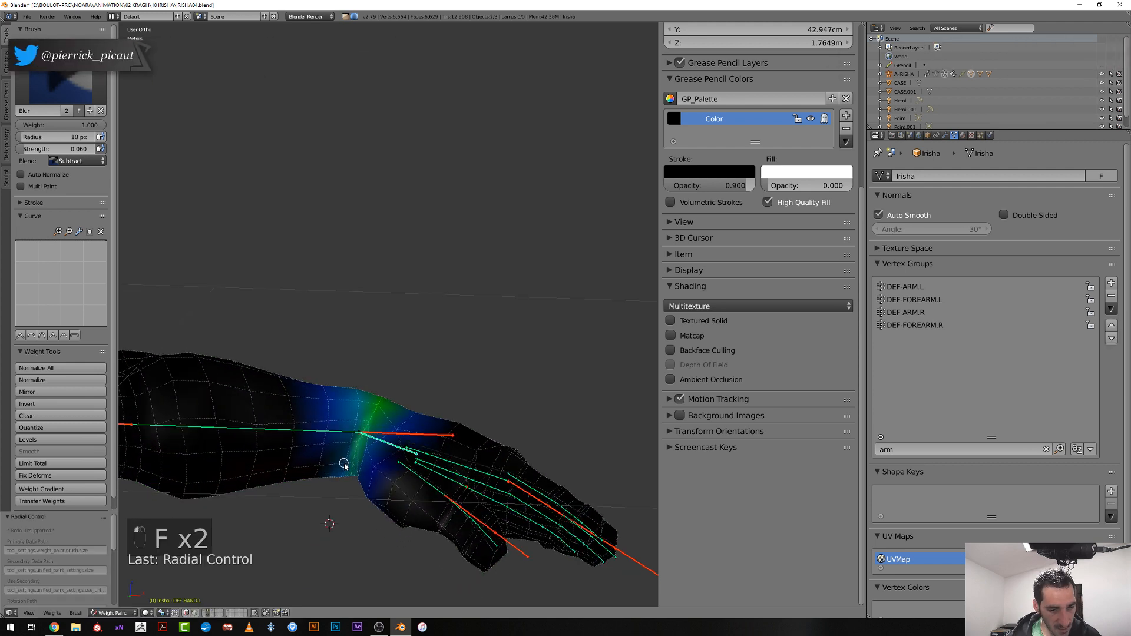
pyautogui.click(68, 149)
pyautogui.write('0.01')
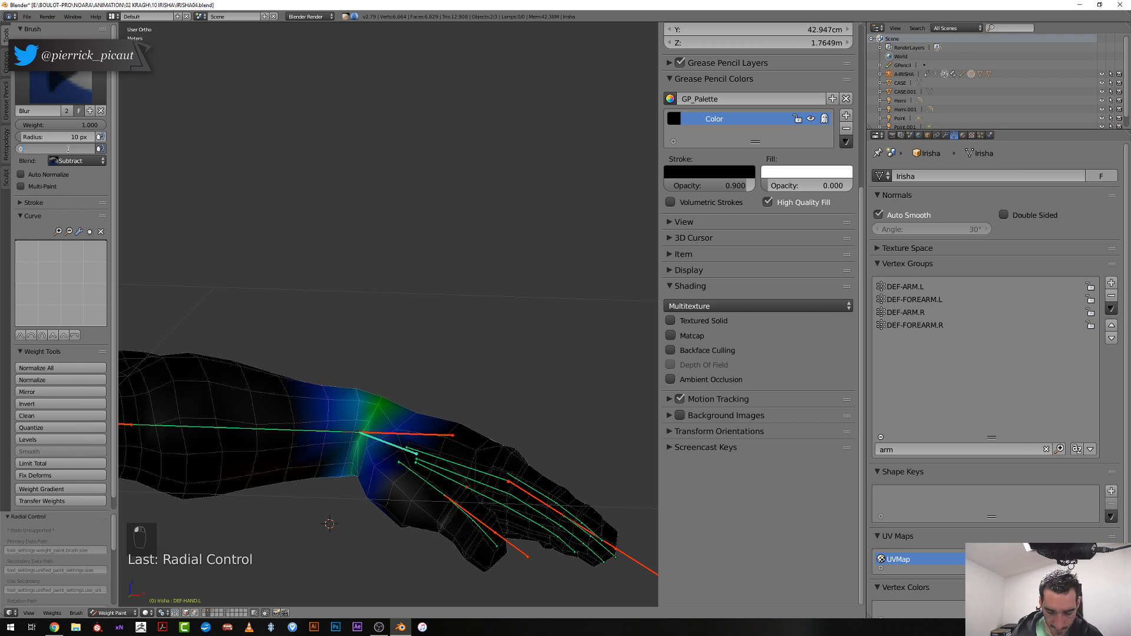
pyautogui.press('Return')
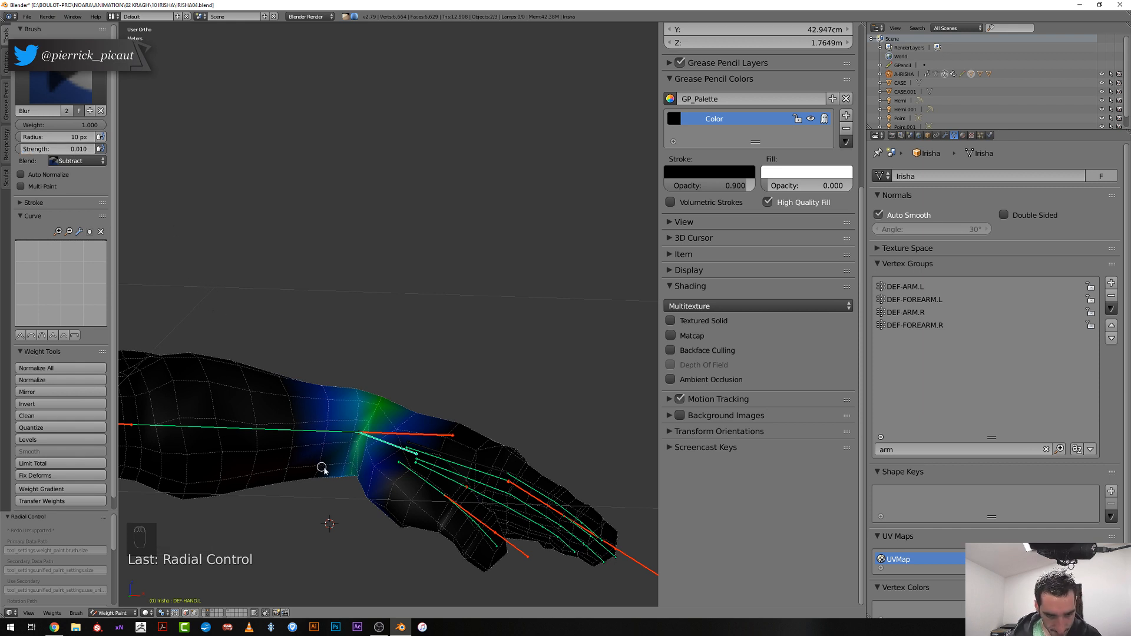
# Subtract DEF-HAND.L weight on the forearm side of the wrist, enlarging the brush radius to 21 px
pyautogui.click(340, 477)
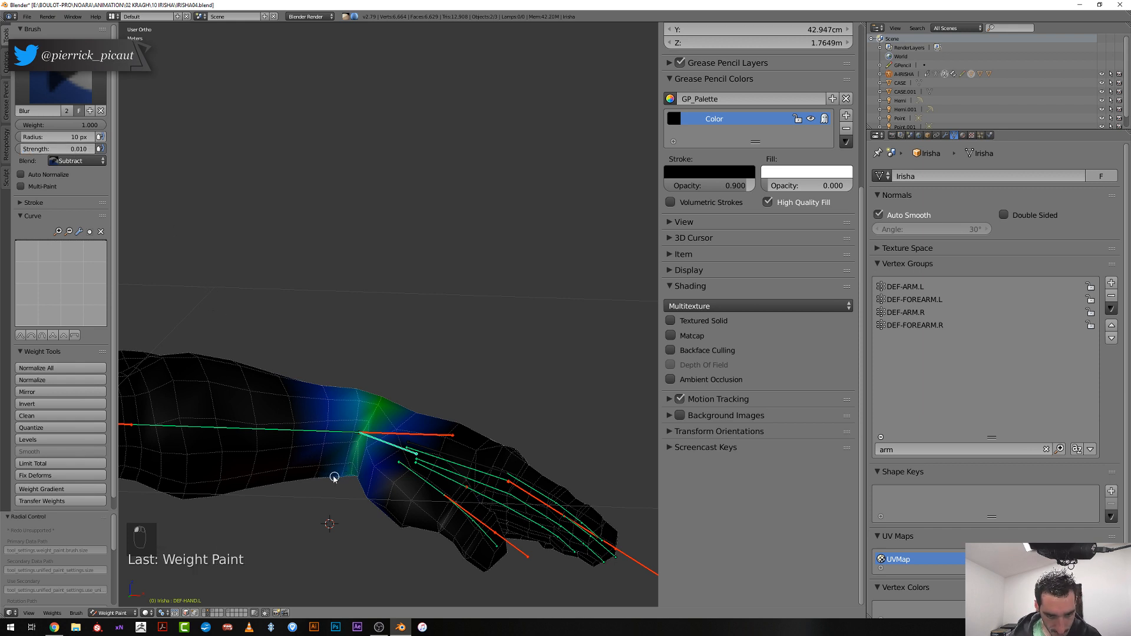
pyautogui.moveTo(334, 477); pyautogui.dragTo(331, 425, button='middle')
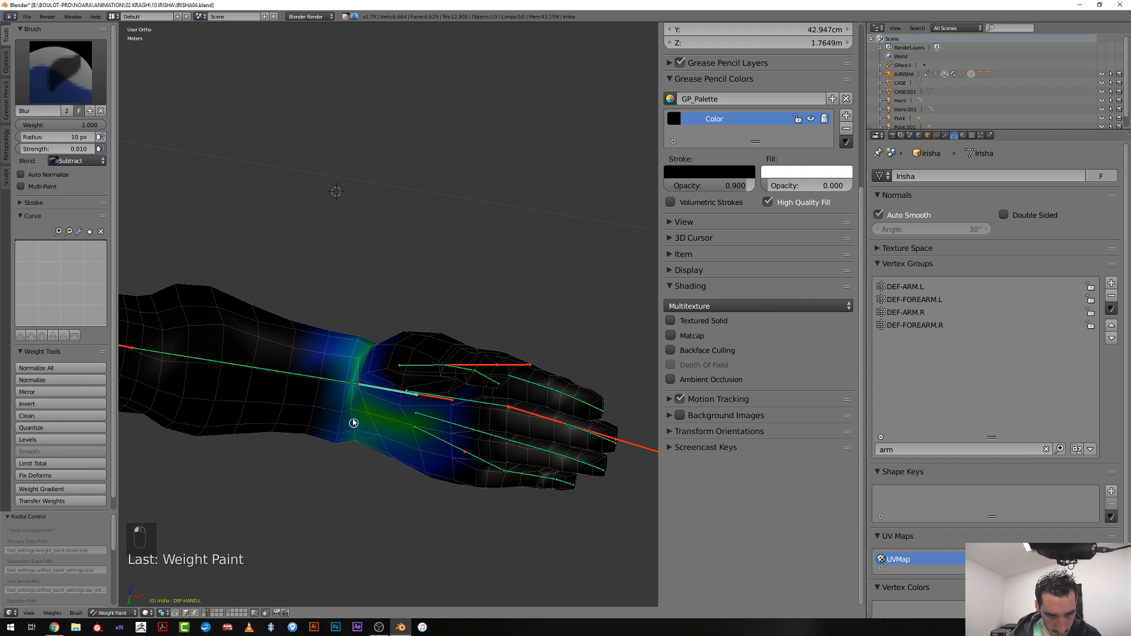
pyautogui.moveTo(348, 408)
pyautogui.mouseDown(button='middle')
pyautogui.moveTo(339, 446)
pyautogui.moveTo(323, 430)
pyautogui.moveTo(345, 432)
pyautogui.mouseUp(button='middle')
pyautogui.press('f')
pyautogui.click(327, 420)
pyautogui.click(324, 432)
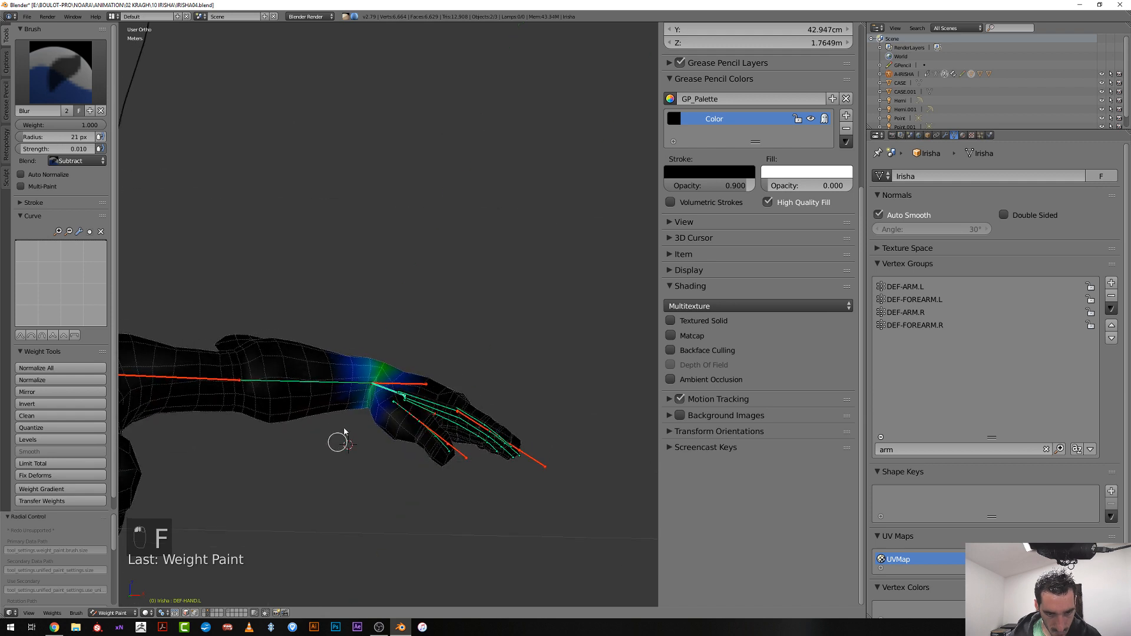
# Rotate the left hand control (CTRL-HAND-FK.L) by about 16° and try further angles to recheck the wrist
pyautogui.rightClick(398, 388)
pyautogui.press('r')
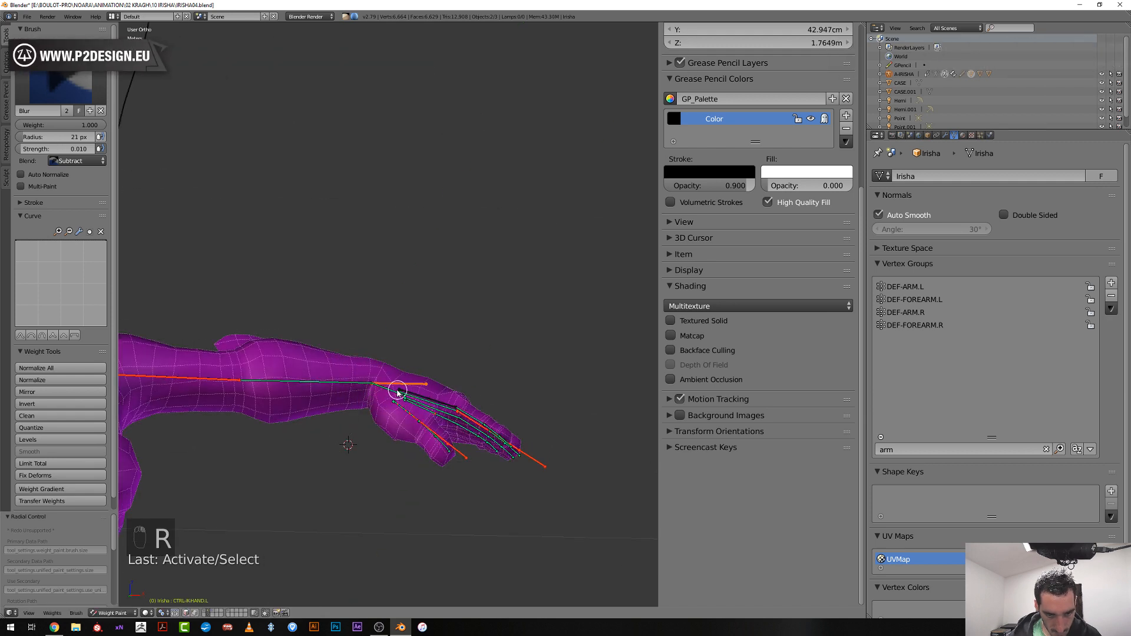
pyautogui.rightClick(396, 392)
pyautogui.rightClick(401, 394)
pyautogui.press('r')
pyautogui.click(419, 435)
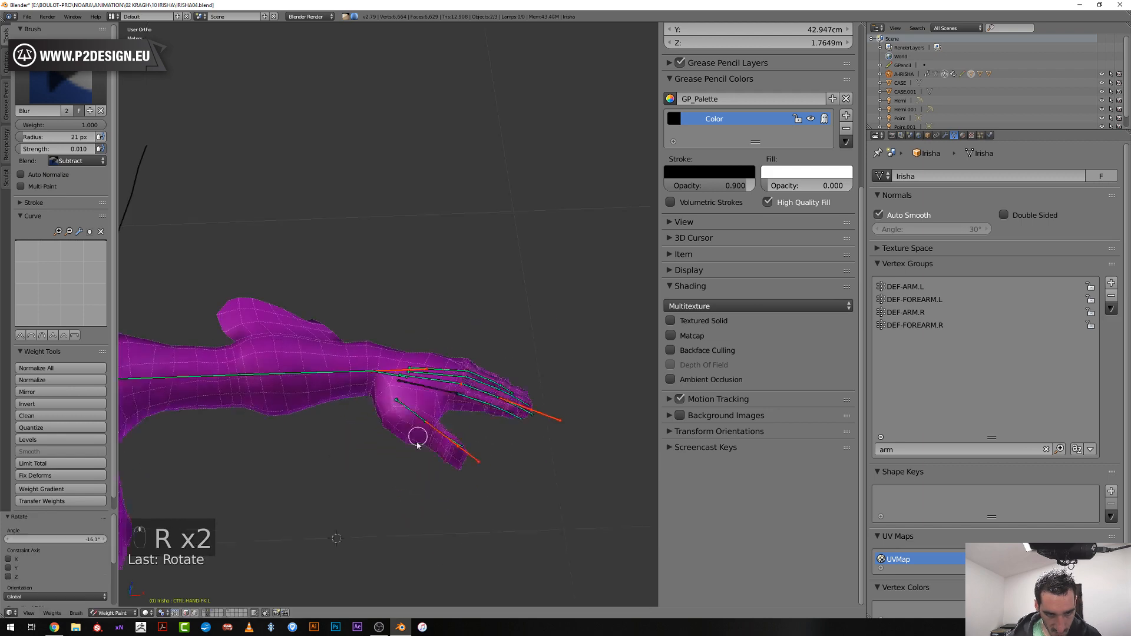
pyautogui.moveTo(419, 434); pyautogui.dragTo(399, 487, button='middle')
pyautogui.press('r')
pyautogui.click(430, 419)
# Select all bones, clear their pose rotation and location, and scale them along X to 0.544
pyautogui.scroll(-5, 430, 420)
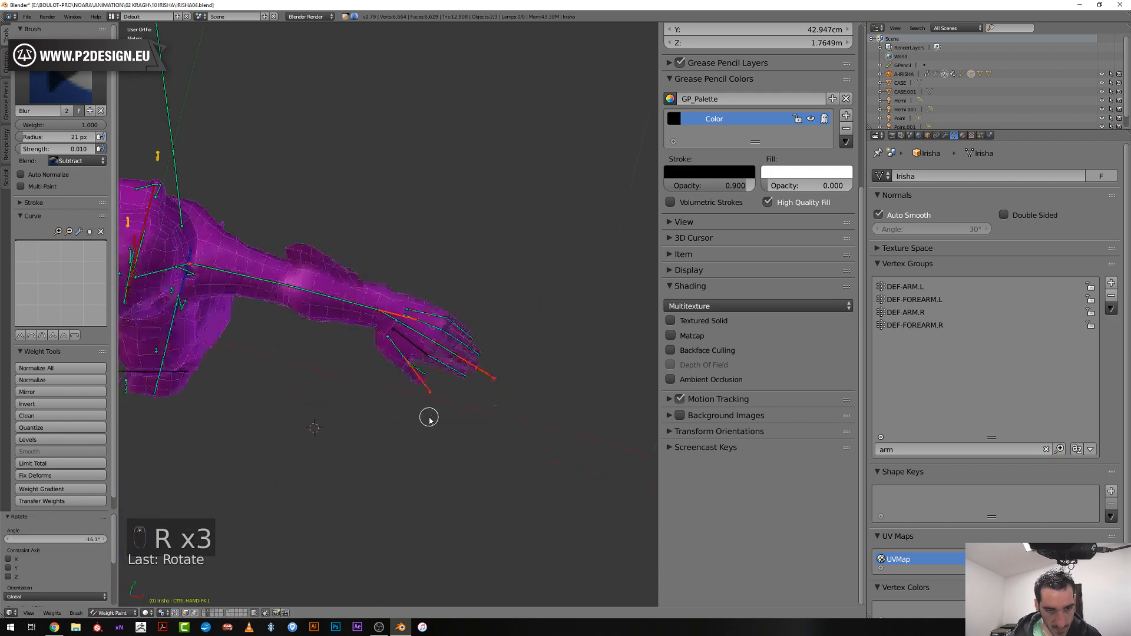
pyautogui.press('a')
pyautogui.press('a')
pyautogui.press('a')
pyautogui.hotkey('alt', 'r')
pyautogui.hotkey('alt', 'g')
pyautogui.press('s')
pyautogui.press('x')
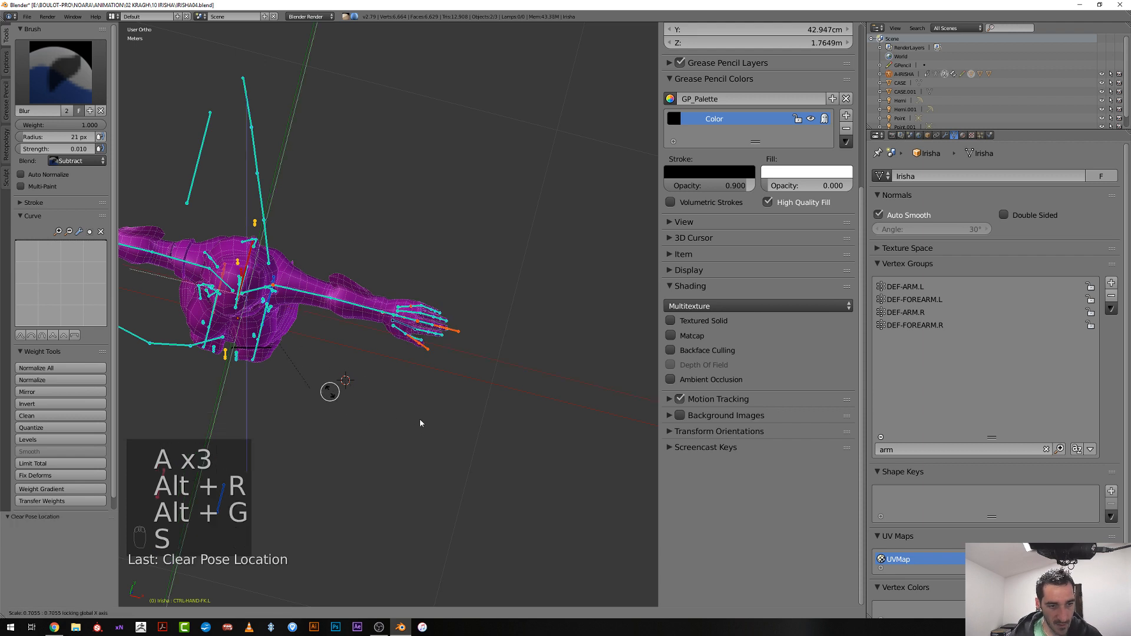
pyautogui.click(400, 404)
# Rotate the right forearm control (CTRL-FOREARM-FK.R) about 82° around the global Z axis to bend the elbow
pyautogui.moveTo(400, 404); pyautogui.dragTo(369, 312, button='middle')
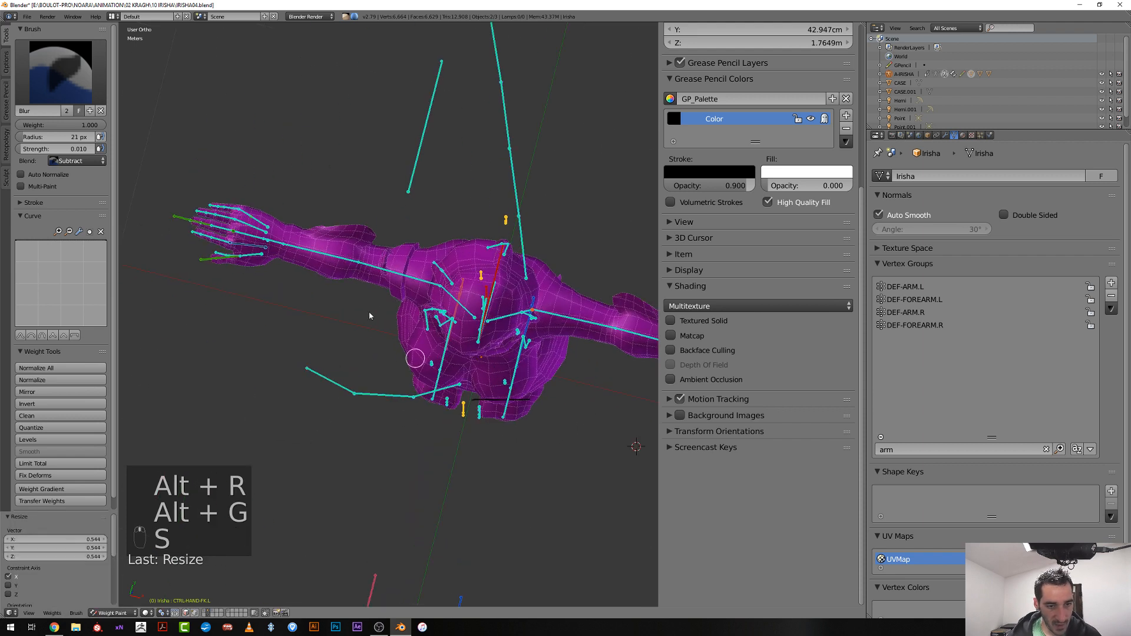
pyautogui.click(341, 260)
pyautogui.press('r')
pyautogui.press('z')
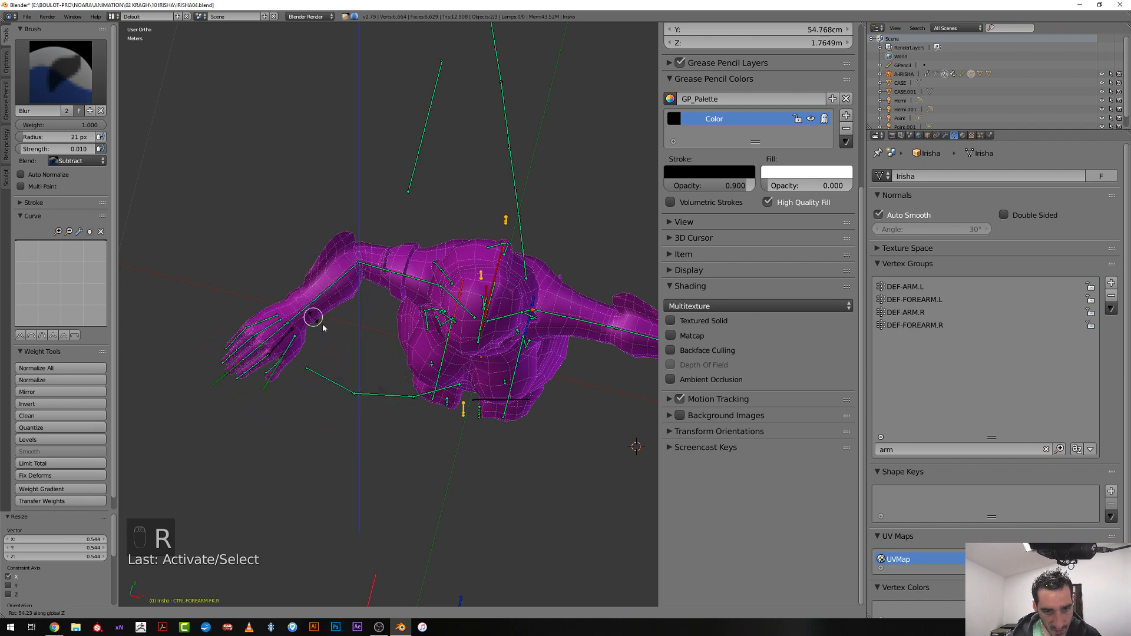
pyautogui.click(340, 328)
# Select the DEF-FOREARM.R bone and, with a 59 px brush radius, subtract its weight on the right upper arm
pyautogui.rightClick(349, 306)
pyautogui.moveTo(349, 306); pyautogui.dragTo(529, 287, button='middle')
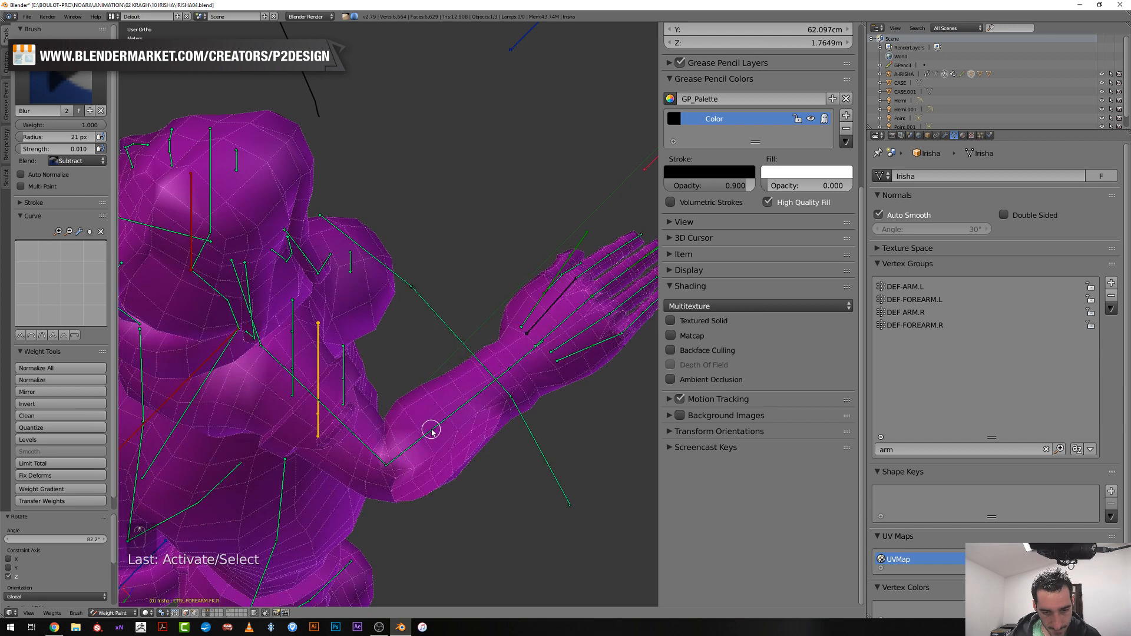
pyautogui.rightClick(432, 432)
pyautogui.press('f')
pyautogui.click(249, 326)
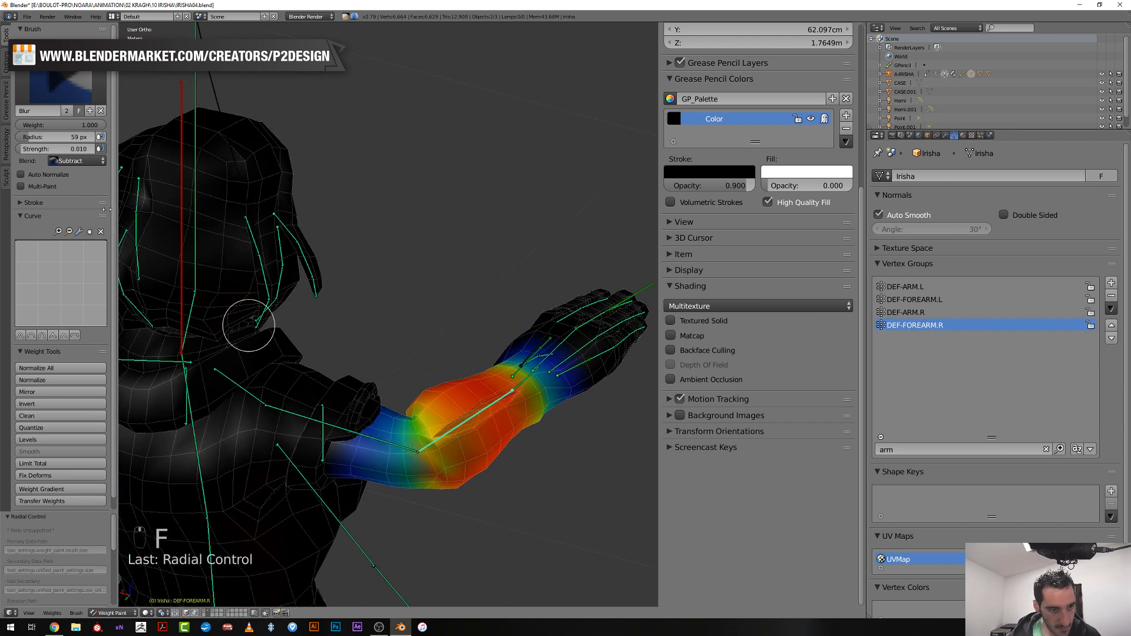
pyautogui.click(348, 459)
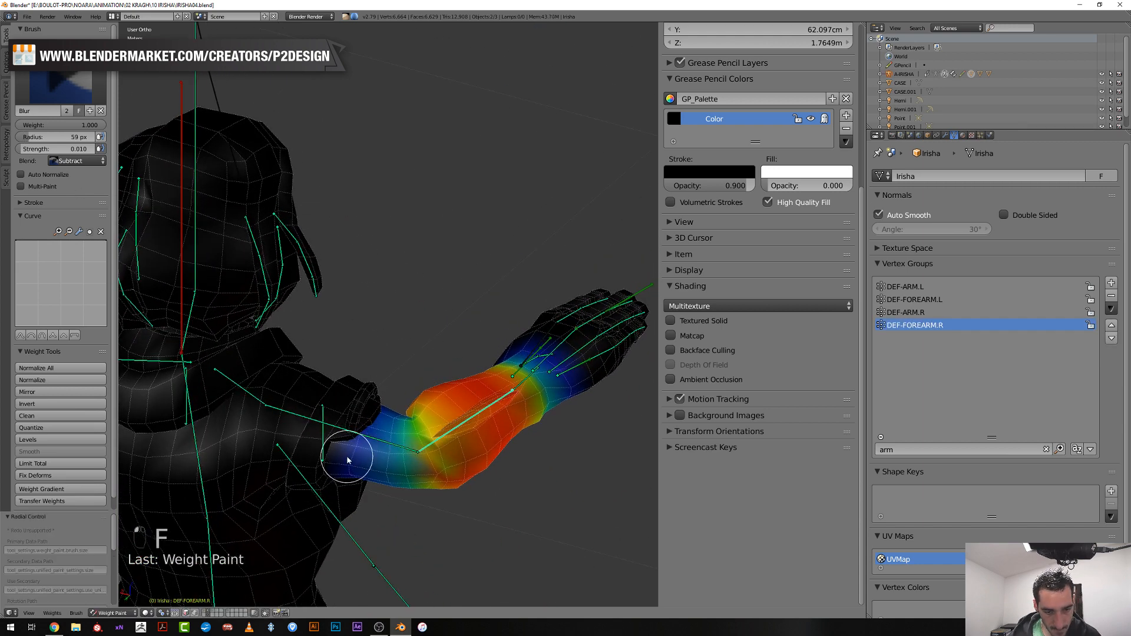
# Reduce the brush radius to 40 px and subtract DEF-FOREARM.R weight from the front of the upper arm near the elbow
pyautogui.moveTo(374, 392)
pyautogui.mouseDown(button='middle')
pyautogui.moveTo(342, 462)
pyautogui.moveTo(192, 348)
pyautogui.moveTo(349, 450)
pyautogui.mouseUp(button='middle')
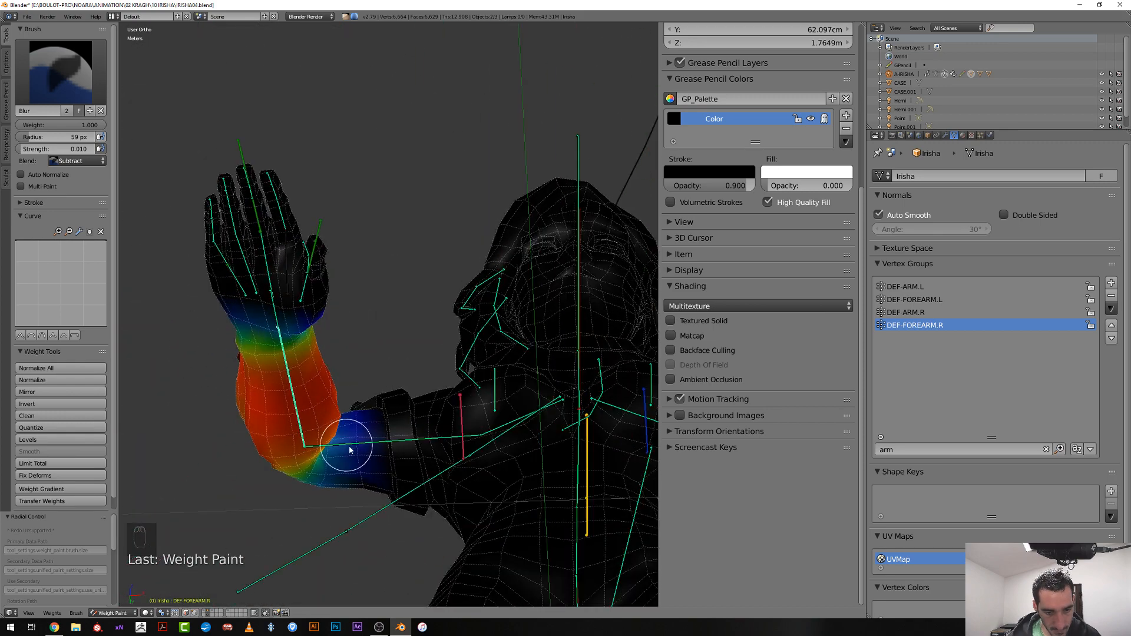
pyautogui.press('f')
pyautogui.click(366, 467)
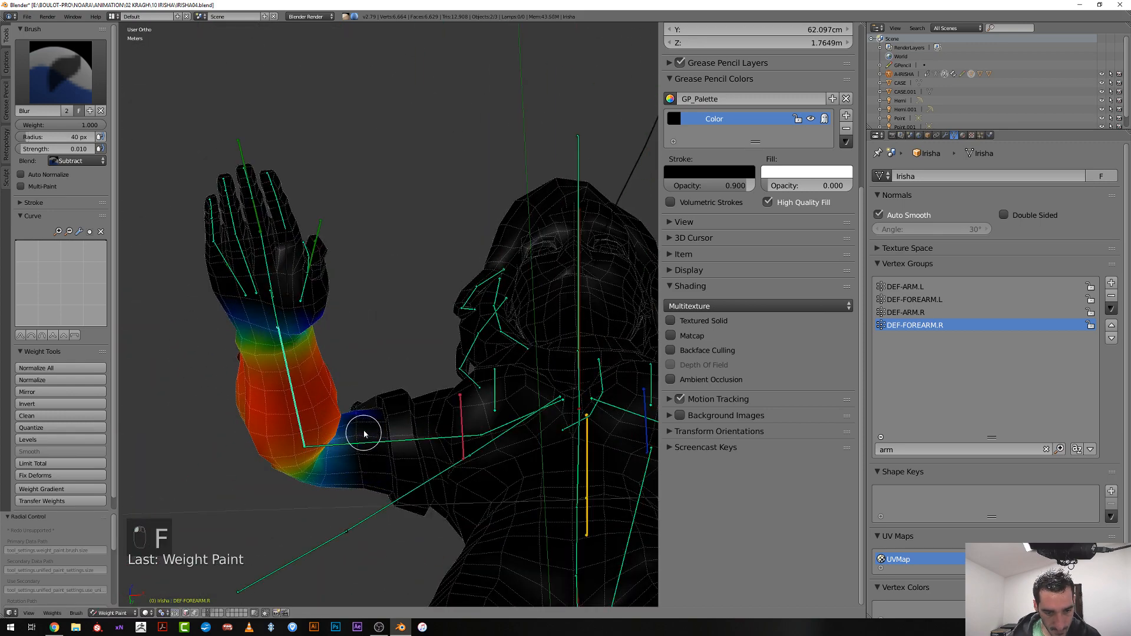
# Reduce the brush radius to 26 px and subtract DEF-FOREARM.R weight in the inner crease of the right elbow
pyautogui.moveTo(364, 416)
pyautogui.mouseDown(button='middle')
pyautogui.moveTo(361, 450)
pyautogui.moveTo(324, 404)
pyautogui.mouseUp(button='middle')
pyautogui.press('f')
pyautogui.click(313, 409)
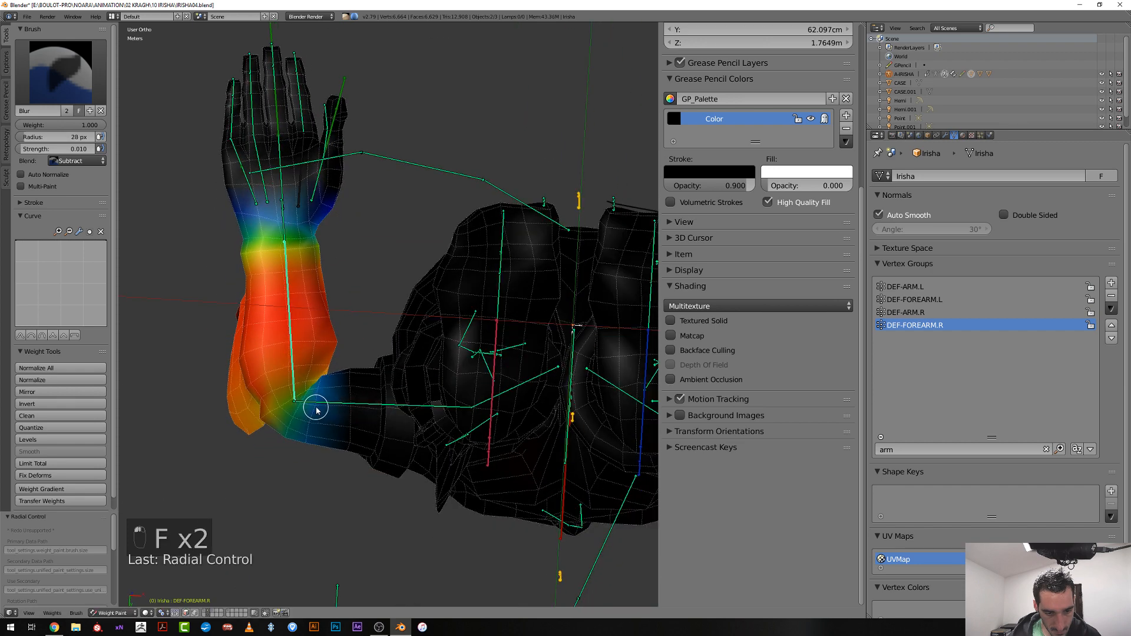
pyautogui.click(317, 408)
pyautogui.press('f')
pyautogui.click(318, 393)
pyautogui.click(318, 404)
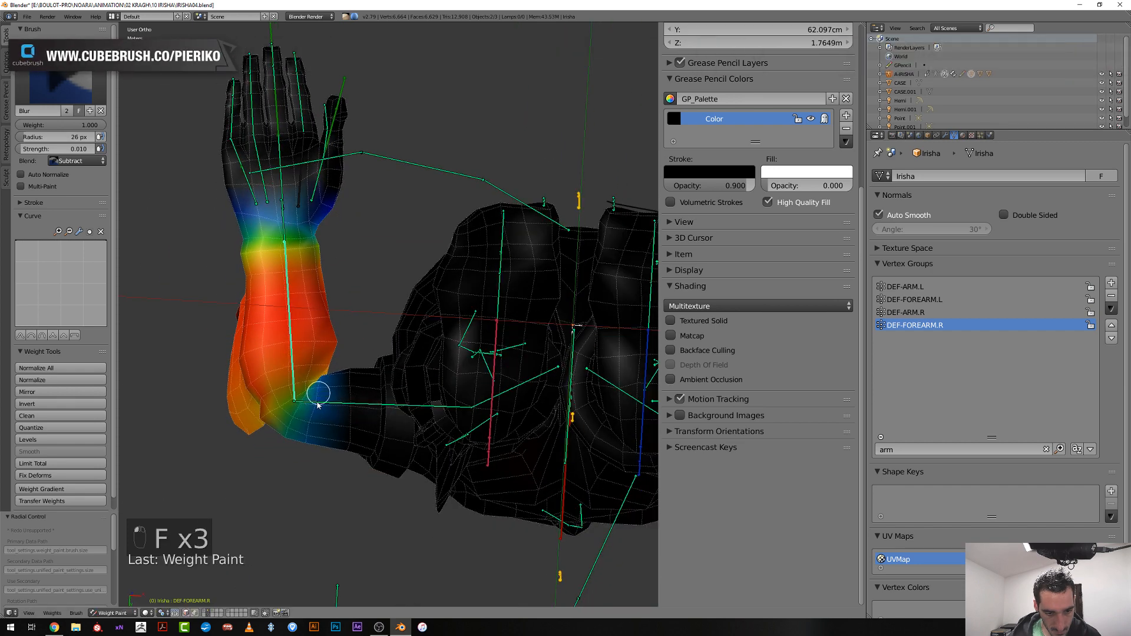
pyautogui.moveTo(314, 441)
pyautogui.mouseDown(button='middle')
pyautogui.moveTo(366, 417)
pyautogui.moveTo(391, 379)
pyautogui.moveTo(333, 369)
pyautogui.mouseUp(button='middle')
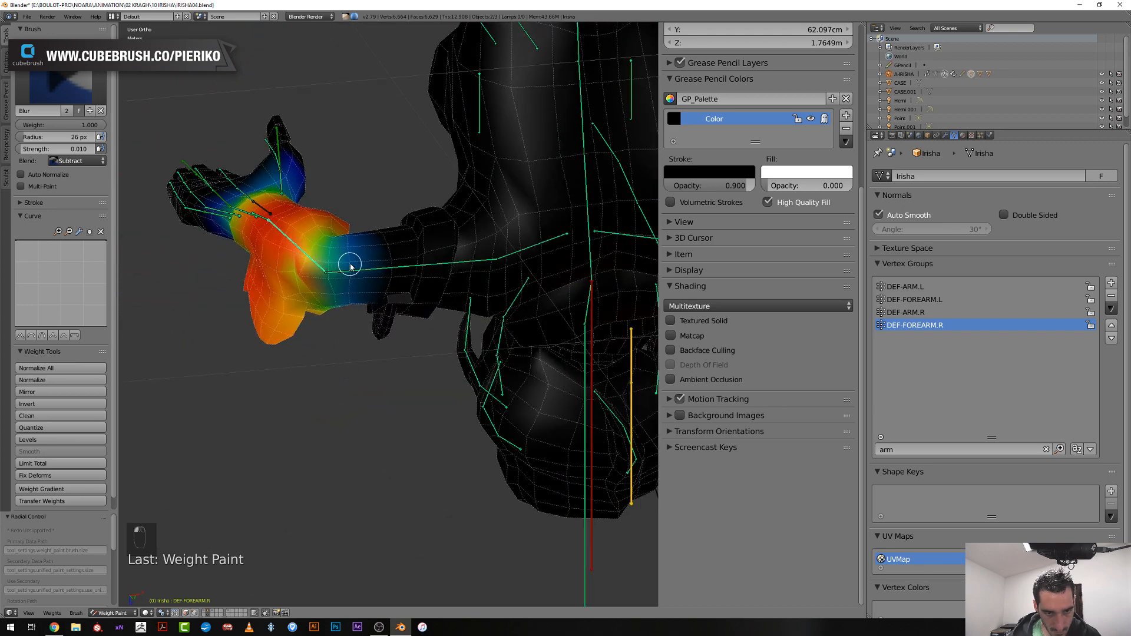
# Select the DEF-ARM.R bone and, with a 42 px brush radius, subtract its weight on the right forearm beside the elbow
pyautogui.moveTo(347, 266); pyautogui.dragTo(344, 278, button='middle')
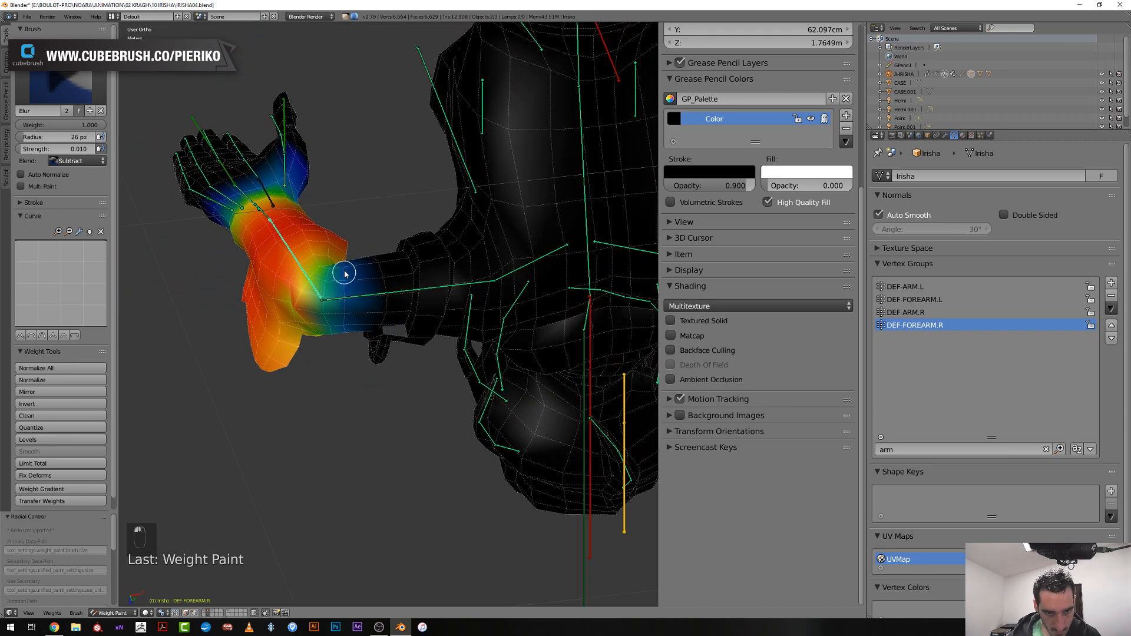
pyautogui.rightClick(351, 294)
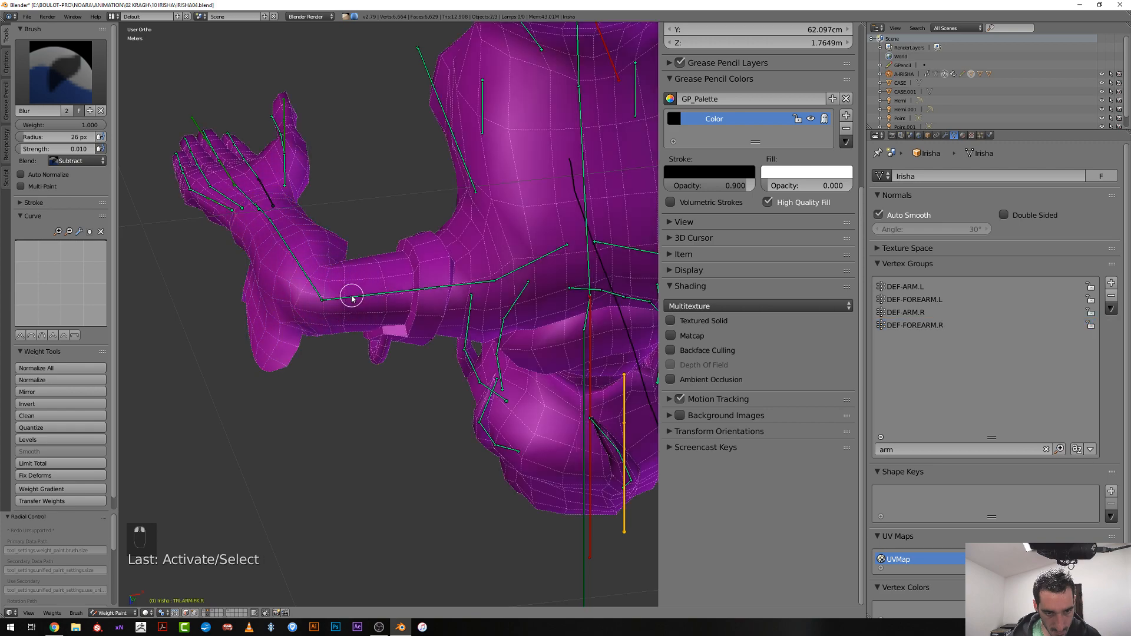
pyautogui.rightClick(352, 298)
pyautogui.moveTo(352, 298); pyautogui.dragTo(407, 298, button='middle')
pyautogui.press('f')
pyautogui.click(360, 294)
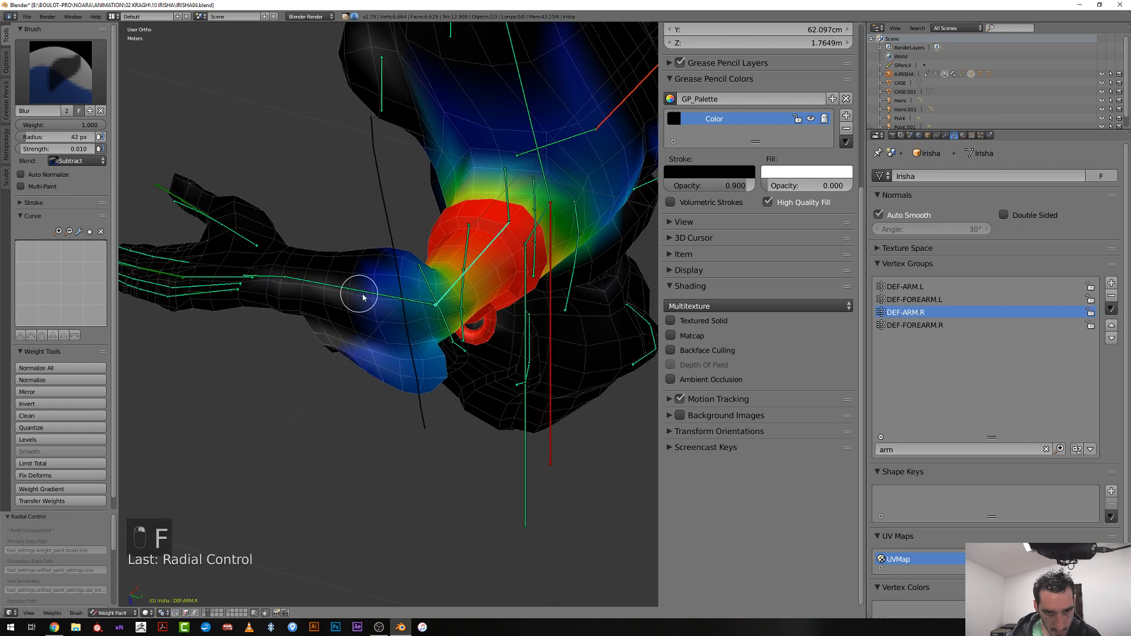
pyautogui.moveTo(363, 293); pyautogui.dragTo(370, 287)
pyautogui.moveTo(380, 315); pyautogui.dragTo(366, 407, button='middle')
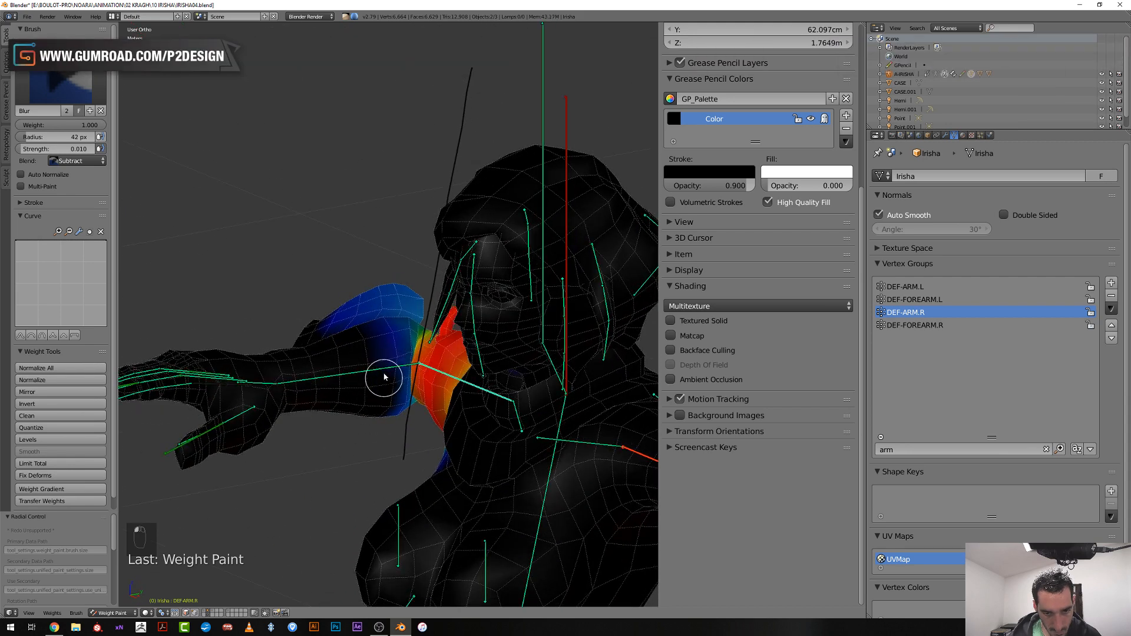
# Select all bones and clear their pose rotation, location and scale to return the armature to its rest pose
pyautogui.moveTo(379, 353); pyautogui.dragTo(387, 411, button='middle')
pyautogui.scroll(-2, 515, 406)
pyautogui.press('a')
pyautogui.press('a')
pyautogui.press('a')
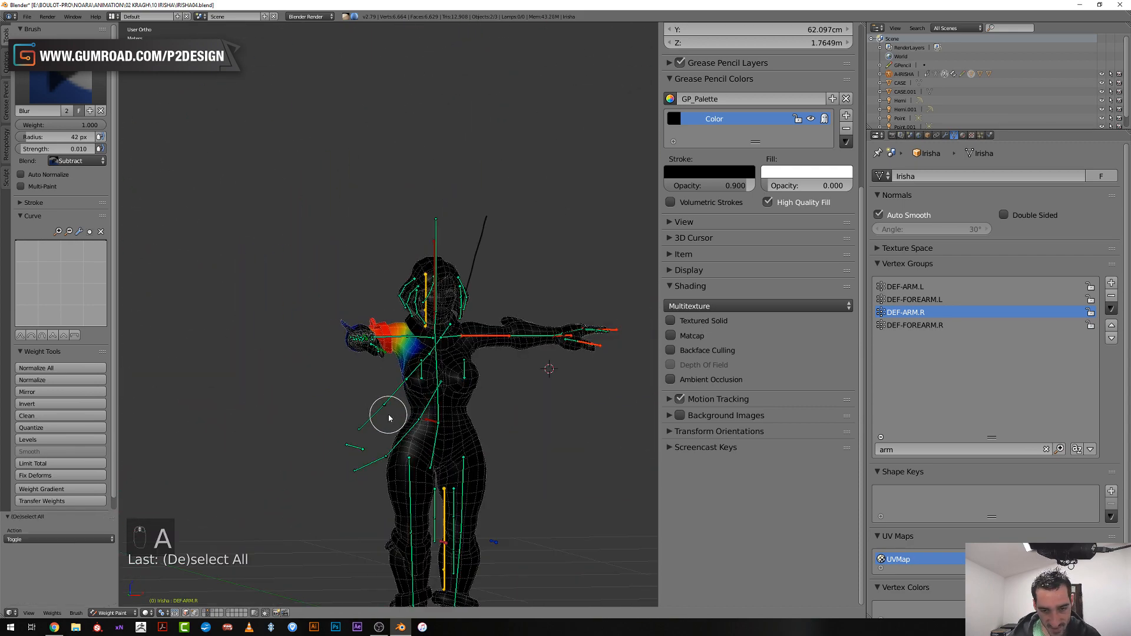
pyautogui.hotkey('alt', 'r')
pyautogui.hotkey('alt', 'g')
pyautogui.hotkey('alt', 's')
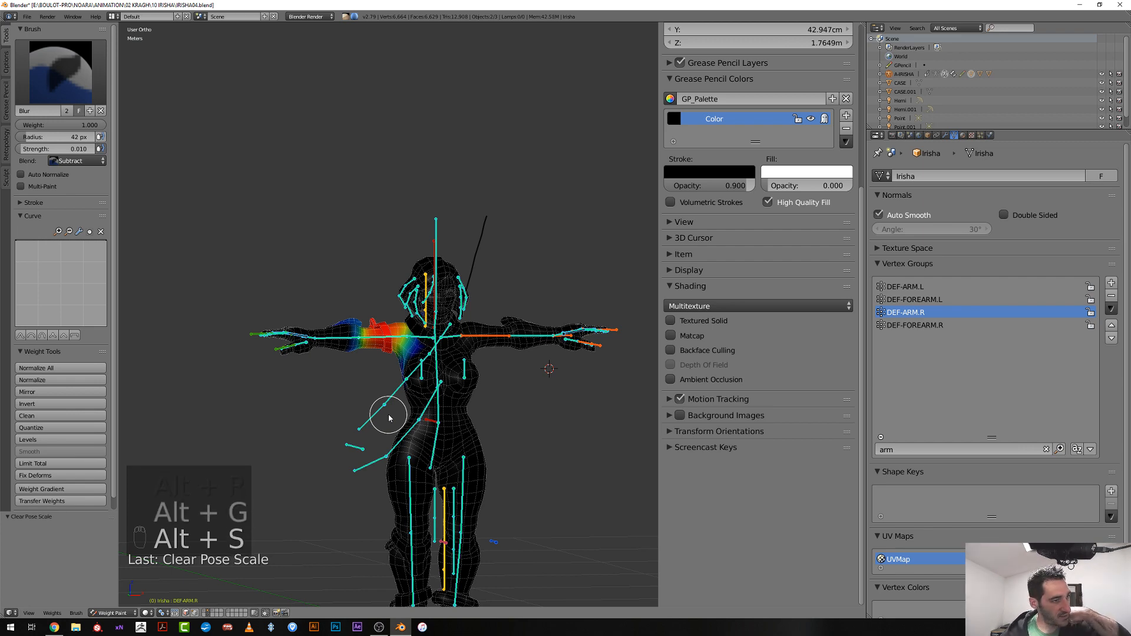
# Switch the character mesh from weight painting to Object Mode in the front view with solid shading
pyautogui.scroll(3, 456, 420)
pyautogui.scroll(-3, 534, 422)
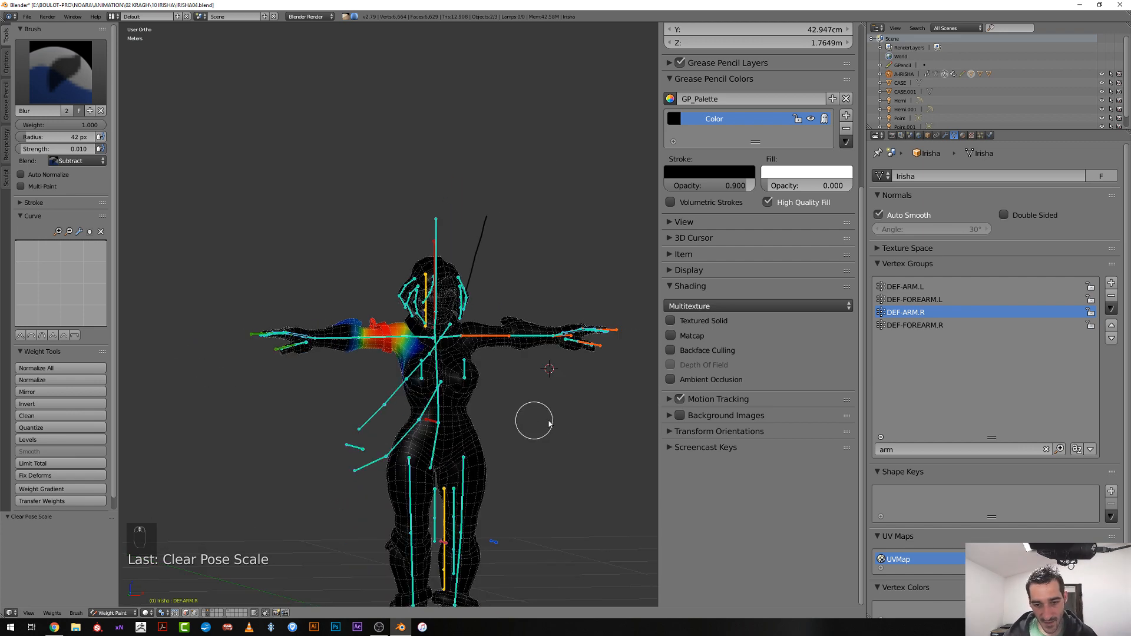
pyautogui.moveTo(555, 421); pyautogui.dragTo(524, 425, button='middle')
pyautogui.press('KP_1')
pyautogui.press('z')
pyautogui.scroll(6, 527, 423)
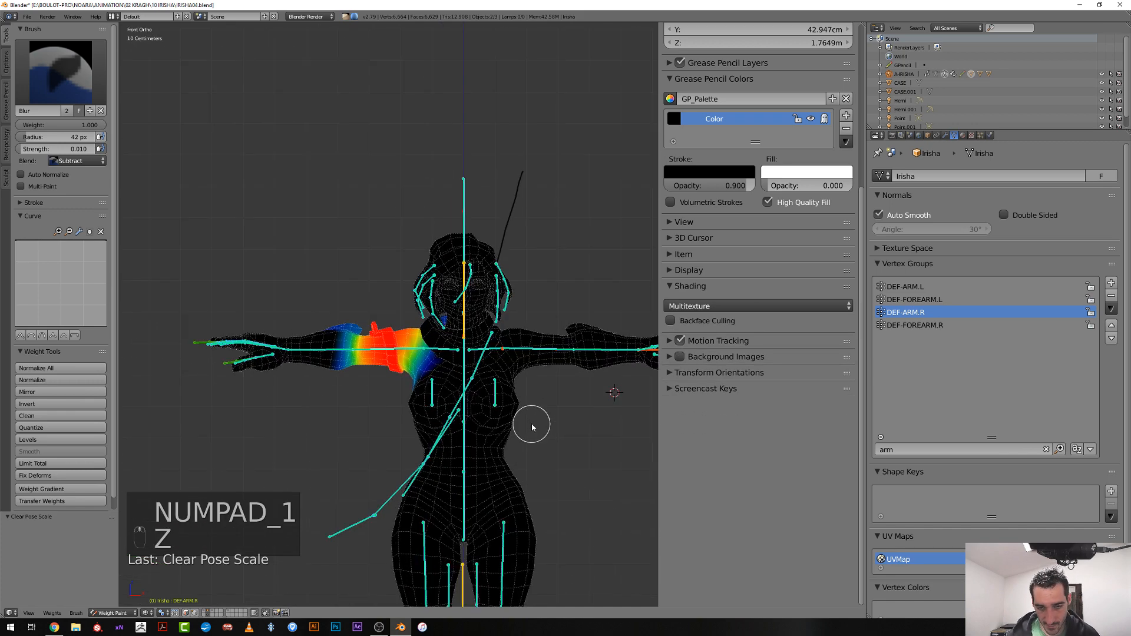
pyautogui.keyDown('shift'); pyautogui.moveTo(354, 421); pyautogui.dragTo(347, 422, button='middle'); pyautogui.keyUp('shift')
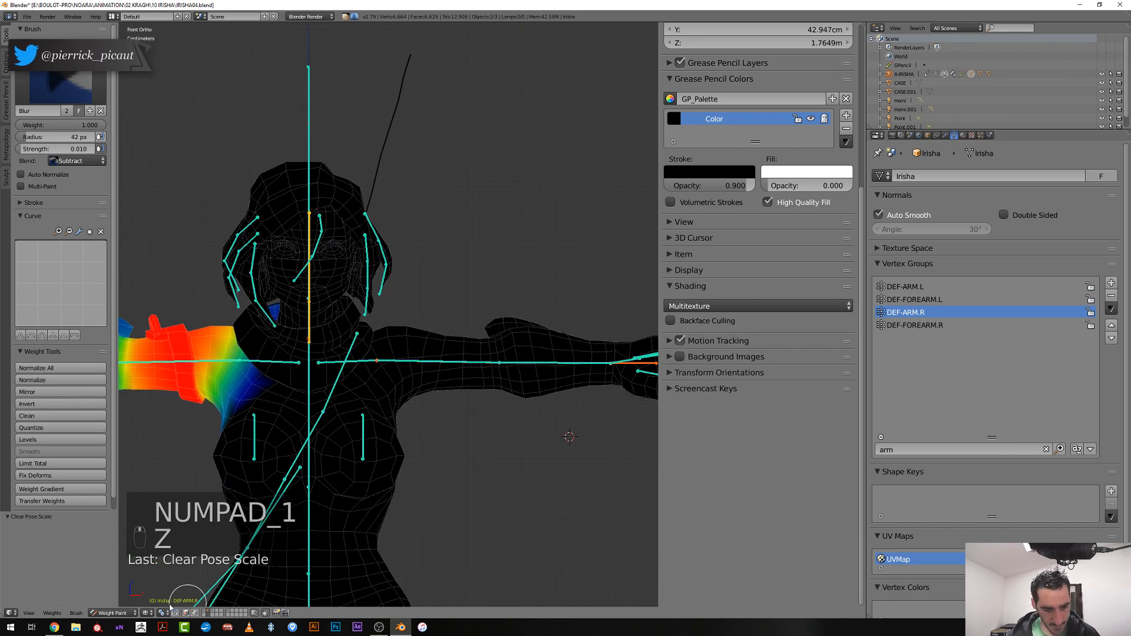
pyautogui.click(113, 614)
pyautogui.click(110, 606)
pyautogui.press('z')
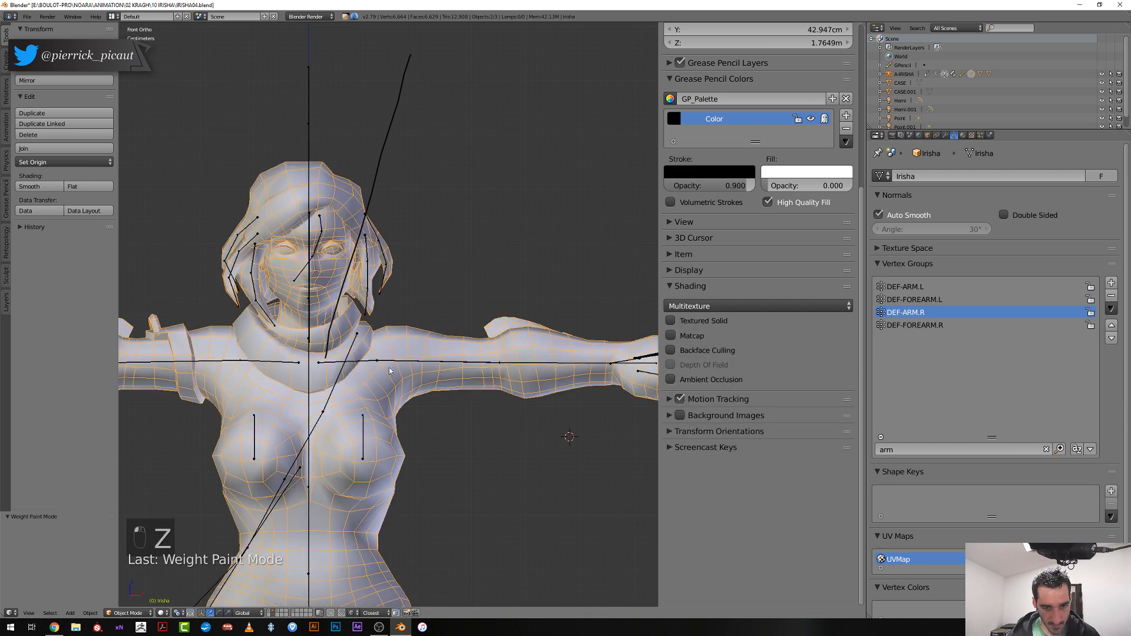
# Select the armature's left thumb control (CTRL-THUMB.L) and rotate it about -30° around the global Z axis
pyautogui.rightClick(374, 365)
pyautogui.scroll(-2, 399, 371)
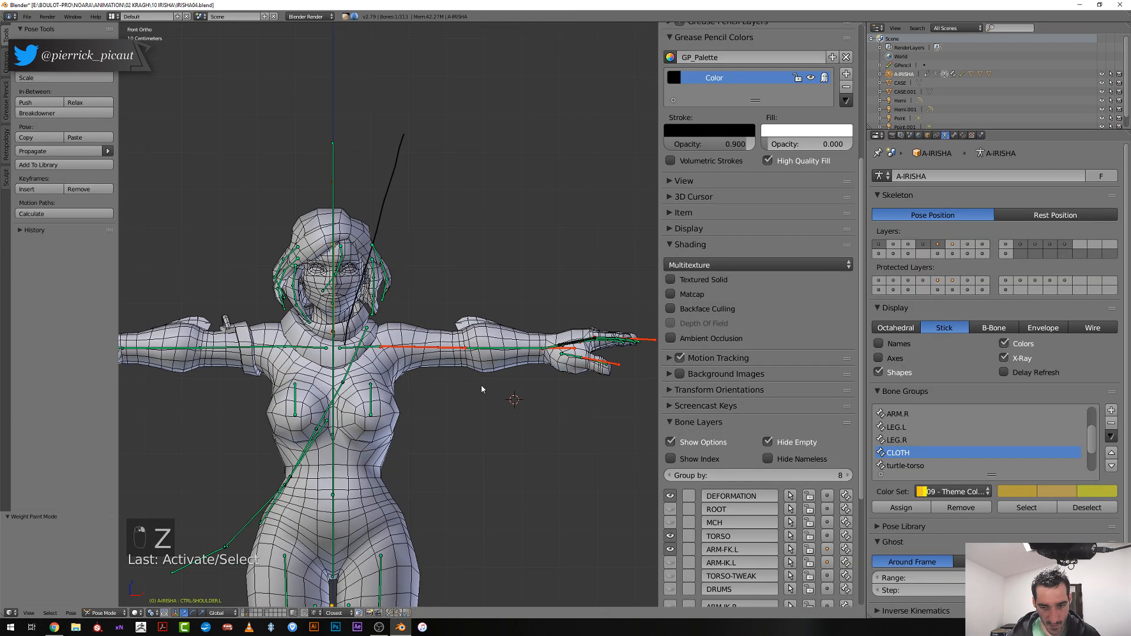
pyautogui.keyDown('shift'); pyautogui.moveTo(550, 378); pyautogui.dragTo(436, 426, button='middle'); pyautogui.keyUp('shift')
pyautogui.scroll(2, 400, 383)
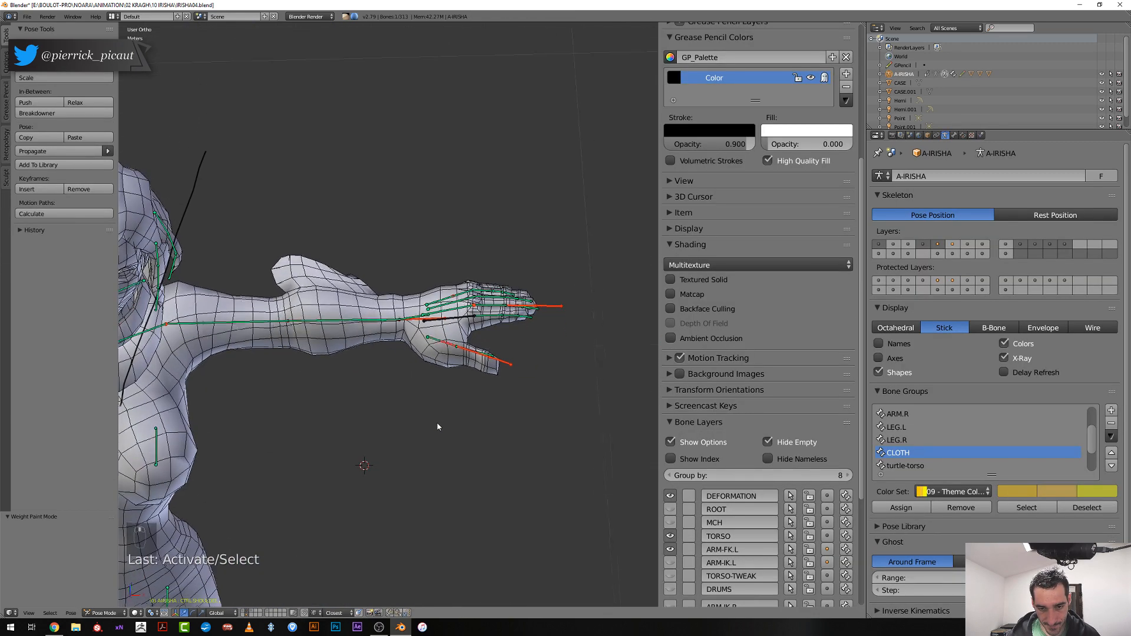
pyautogui.rightClick(483, 359)
pyautogui.moveTo(483, 358); pyautogui.dragTo(480, 422, button='middle')
pyautogui.press('r')
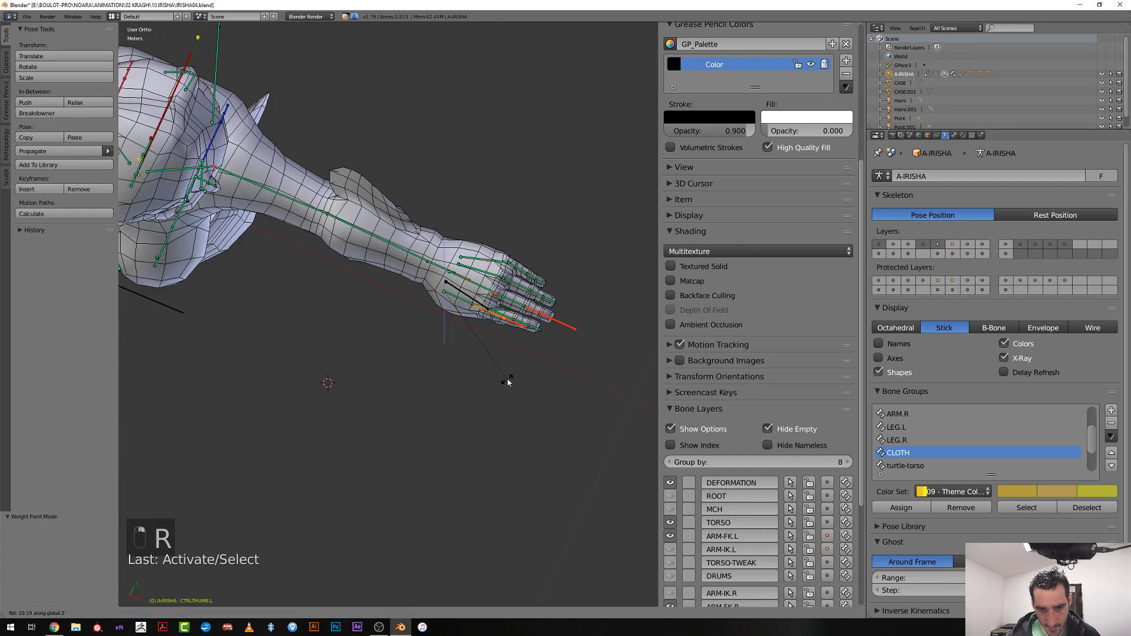
pyautogui.click(406, 449)
# Select the control at the end of the left thumb and rotate it about -33.5° to curl the thumb tip
pyautogui.rightClick(462, 378)
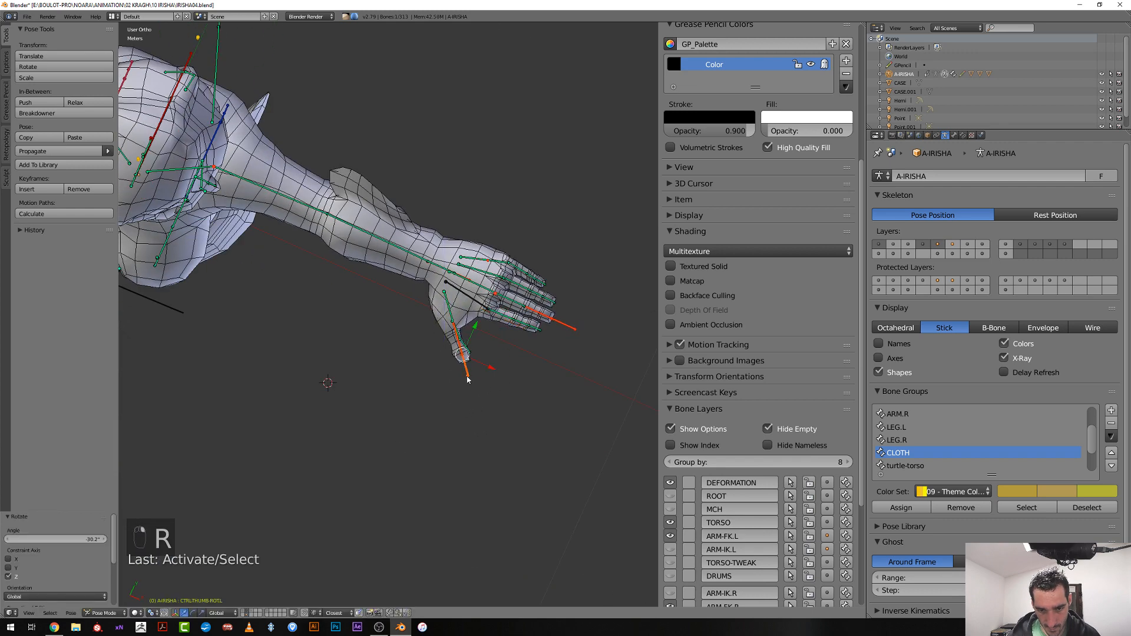
pyautogui.press('r')
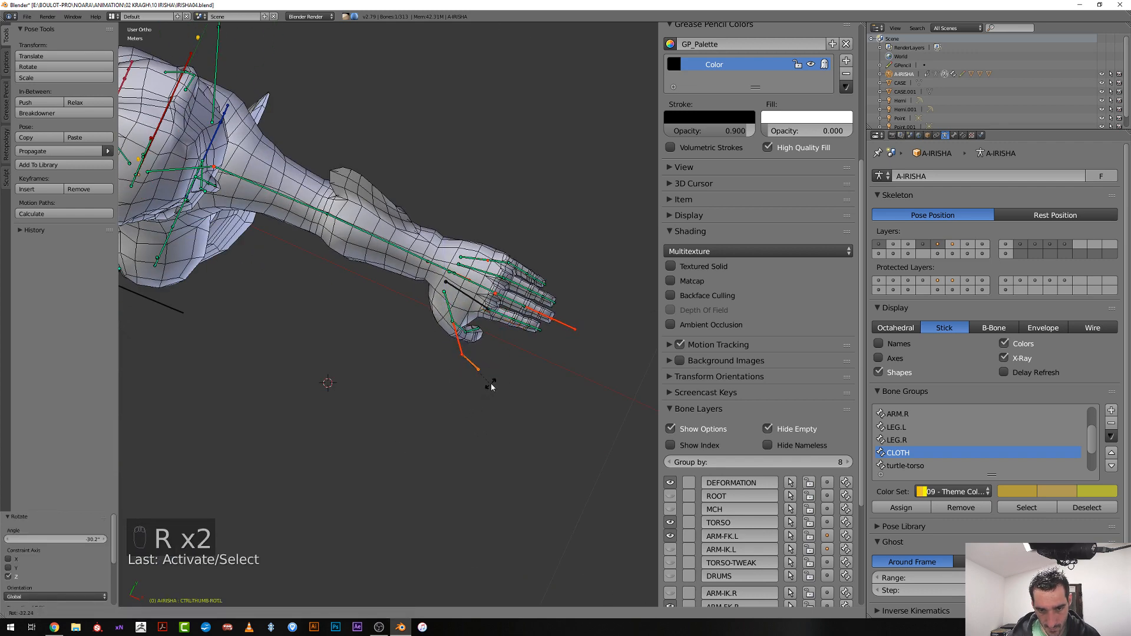
pyautogui.click(492, 386)
# Select the character mesh, enter weight paint mode and pick the DEF-THUMB.L bone to show its weights
pyautogui.scroll(2, 491, 387)
pyautogui.moveTo(491, 387); pyautogui.dragTo(491, 355, button='middle')
pyautogui.rightClick(491, 356)
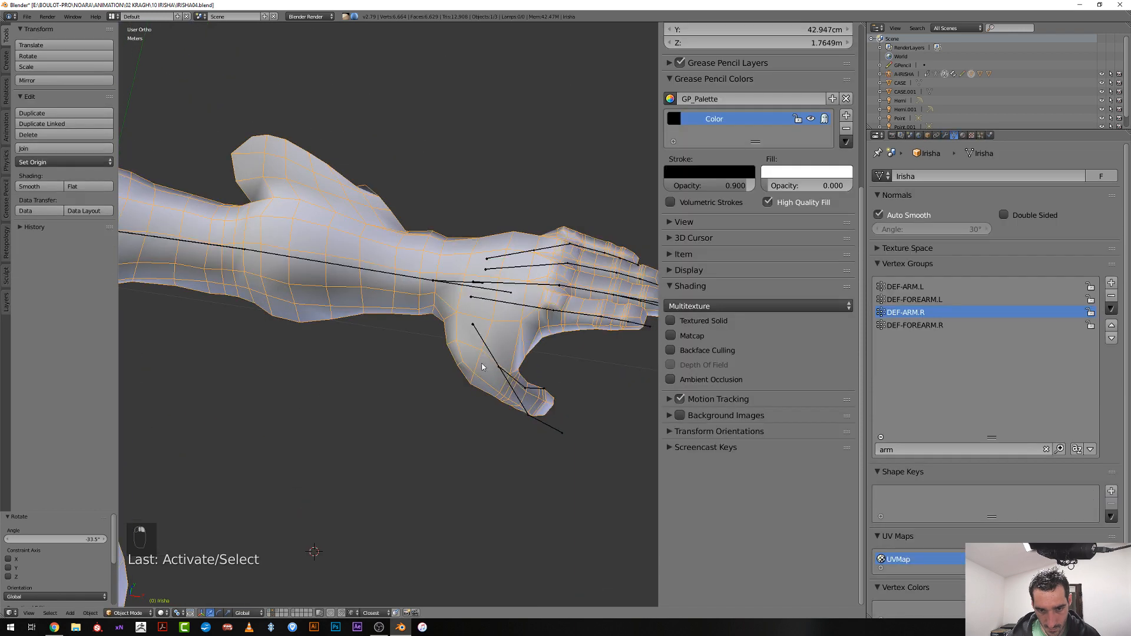
pyautogui.rightClick(489, 360)
pyautogui.hotkey('ctrl', 'Tab')
pyautogui.rightClick(488, 354)
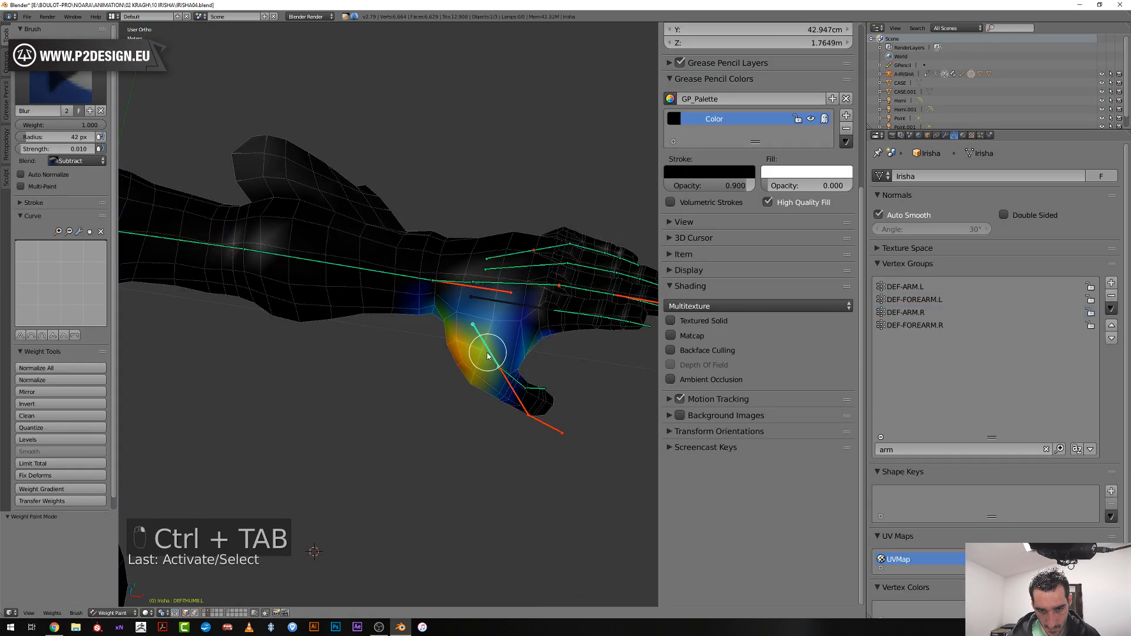
# Set the brush radius to 44 px and subtract DEF-THUMB.L weight from the left wrist
pyautogui.moveTo(488, 348)
pyautogui.mouseDown(button='middle')
pyautogui.moveTo(459, 307)
pyautogui.moveTo(453, 322)
pyautogui.mouseUp(button='middle')
pyautogui.press('f')
pyautogui.click(399, 406)
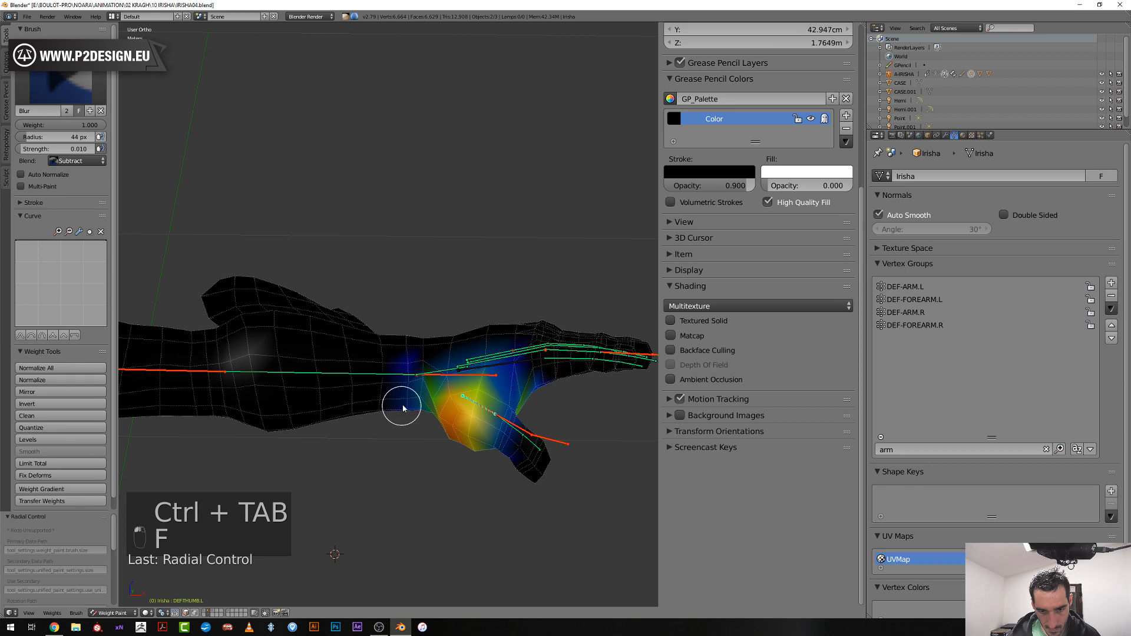
pyautogui.moveTo(403, 408); pyautogui.dragTo(408, 379)
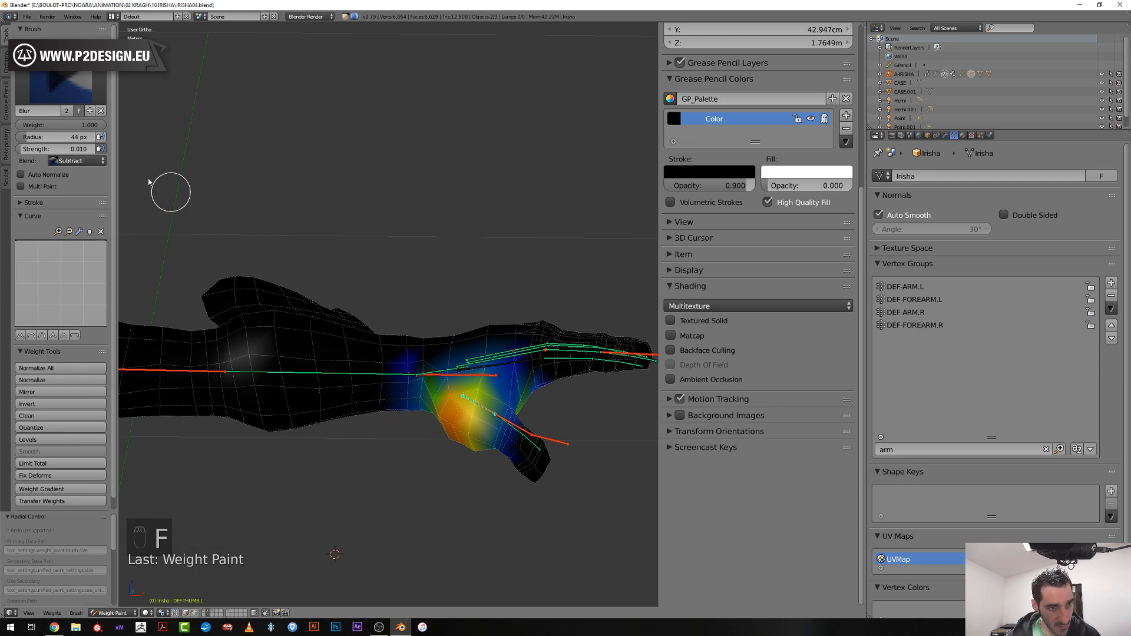
# Raise the brush strength to 0.050, reduce the radius to 22 px and subtract DEF-THUMB.L weight where the thumb base meets the wrist
pyautogui.click(84, 149)
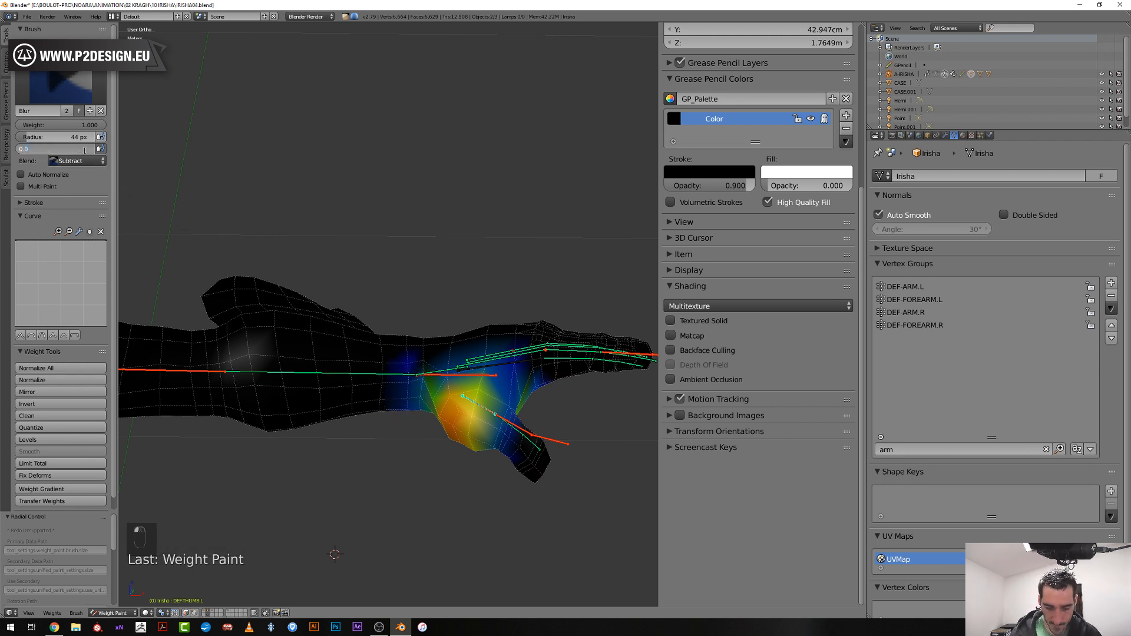
pyautogui.write('50')
pyautogui.press('Return')
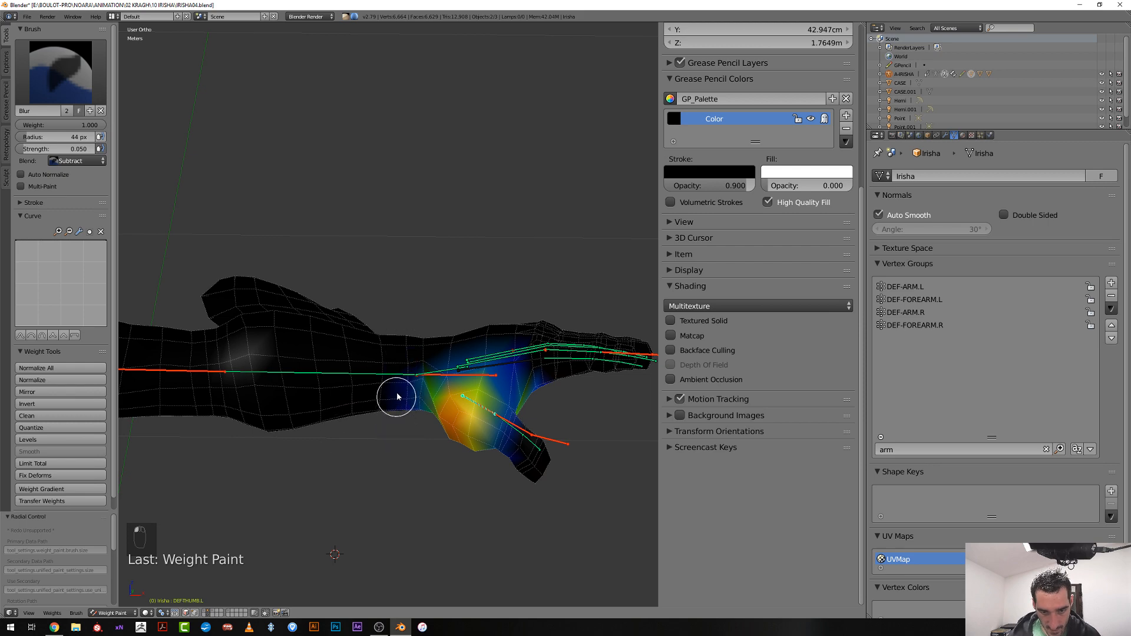
pyautogui.moveTo(395, 486); pyautogui.dragTo(476, 500, button='middle')
pyautogui.press('f')
pyautogui.click(360, 466)
pyautogui.press('f')
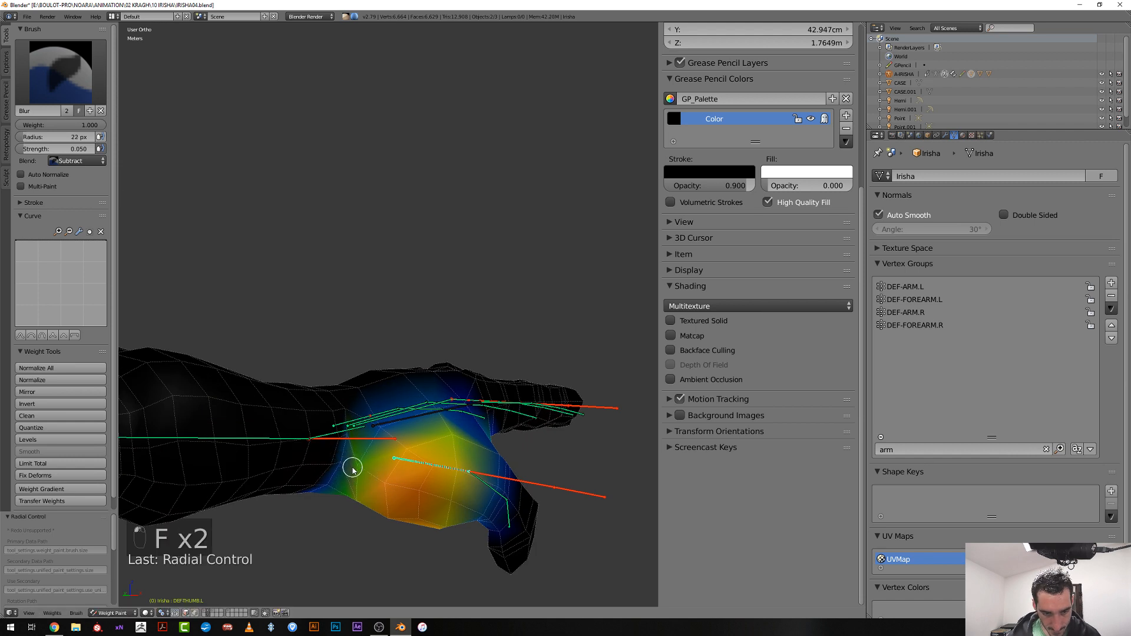
pyautogui.moveTo(343, 467); pyautogui.dragTo(328, 480)
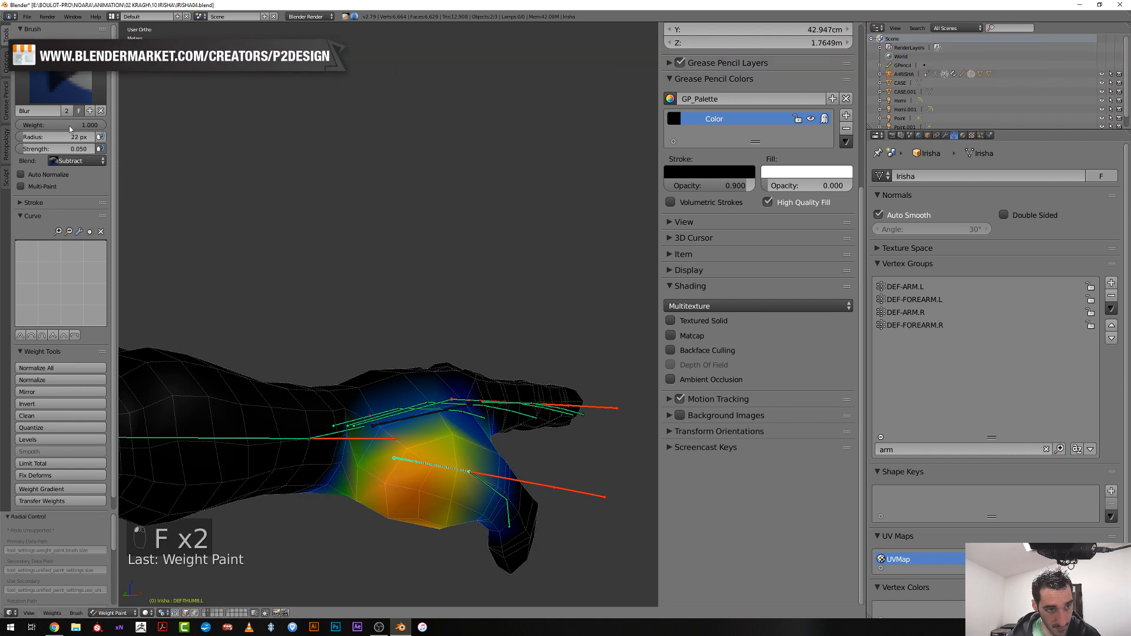
# Set the brush strength to 0.01 and radius to 51 px, and subtract DEF-THUMB.L weight along the little-finger side of the left hand
pyautogui.click(65, 149)
pyautogui.write('0.01')
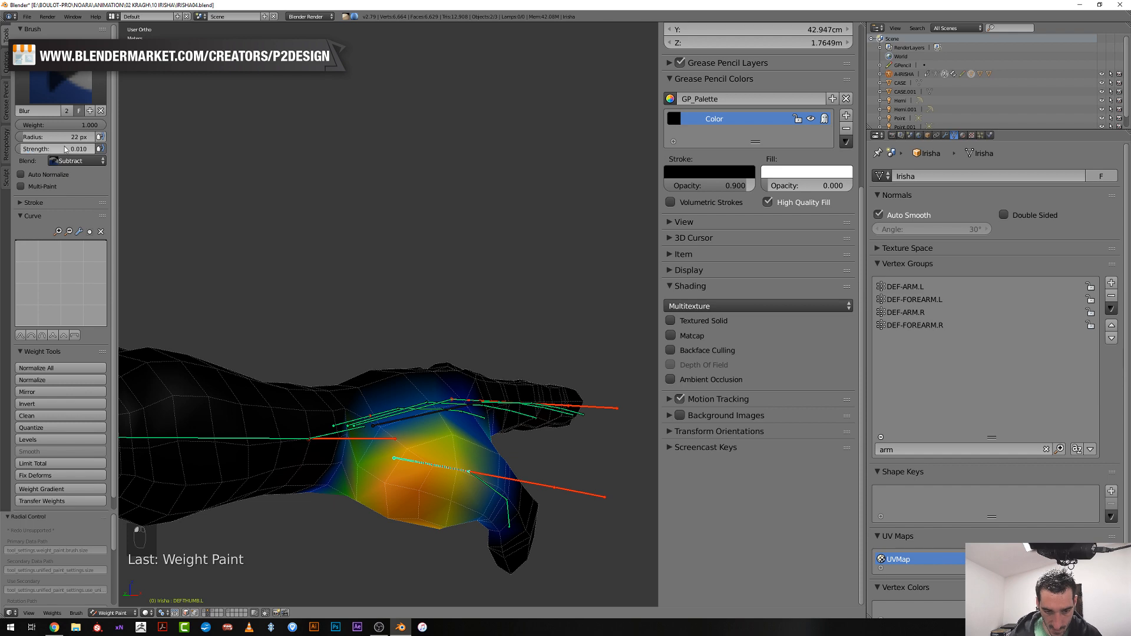
pyautogui.press('Return')
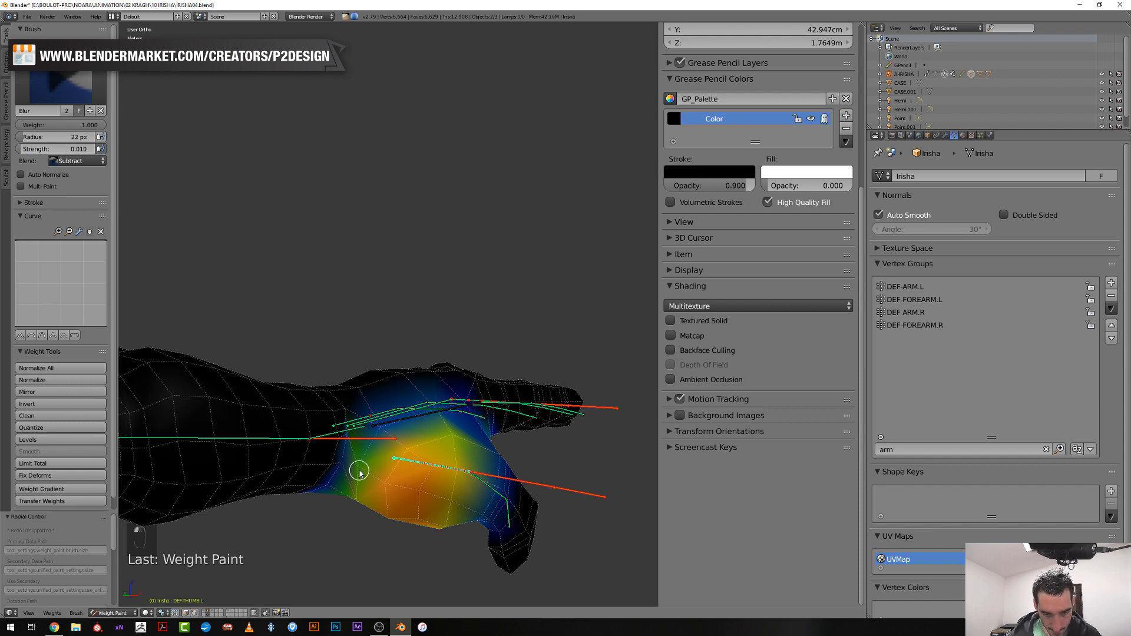
pyautogui.moveTo(337, 501); pyautogui.dragTo(323, 445, button='middle')
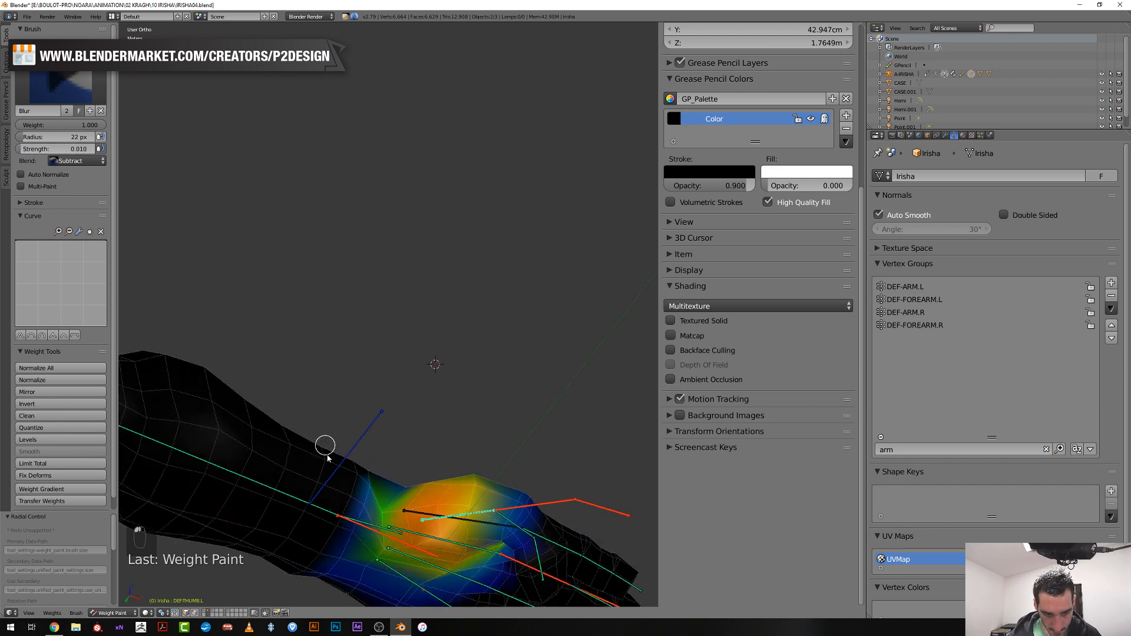
pyautogui.press('f')
pyautogui.click(349, 565)
pyautogui.moveTo(348, 565)
pyautogui.mouseDown(button='middle')
pyautogui.moveTo(350, 533)
pyautogui.moveTo(420, 469)
pyautogui.mouseUp(button='middle')
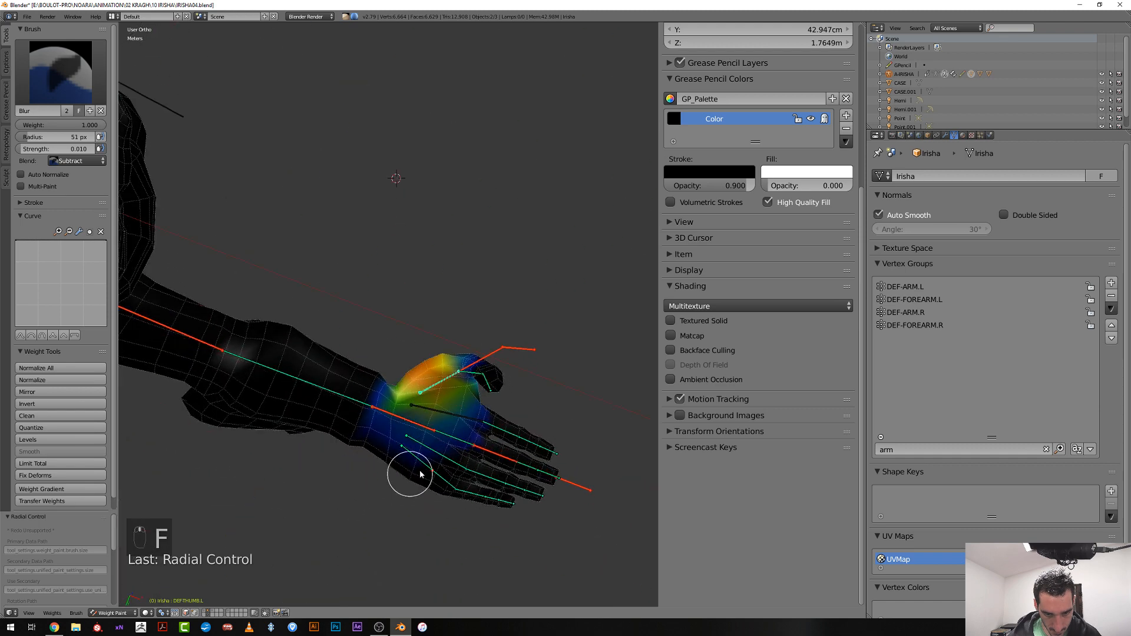
pyautogui.moveTo(420, 470)
pyautogui.mouseDown()
pyautogui.moveTo(421, 457)
pyautogui.moveTo(367, 427)
pyautogui.moveTo(407, 453)
pyautogui.mouseUp()
# Reduce the brush radius to 33 px and subtract DEF-THUMB.L weight around the wrist next to the thumb base
pyautogui.scroll(3, 382, 401)
pyautogui.press('f')
pyautogui.click(392, 412)
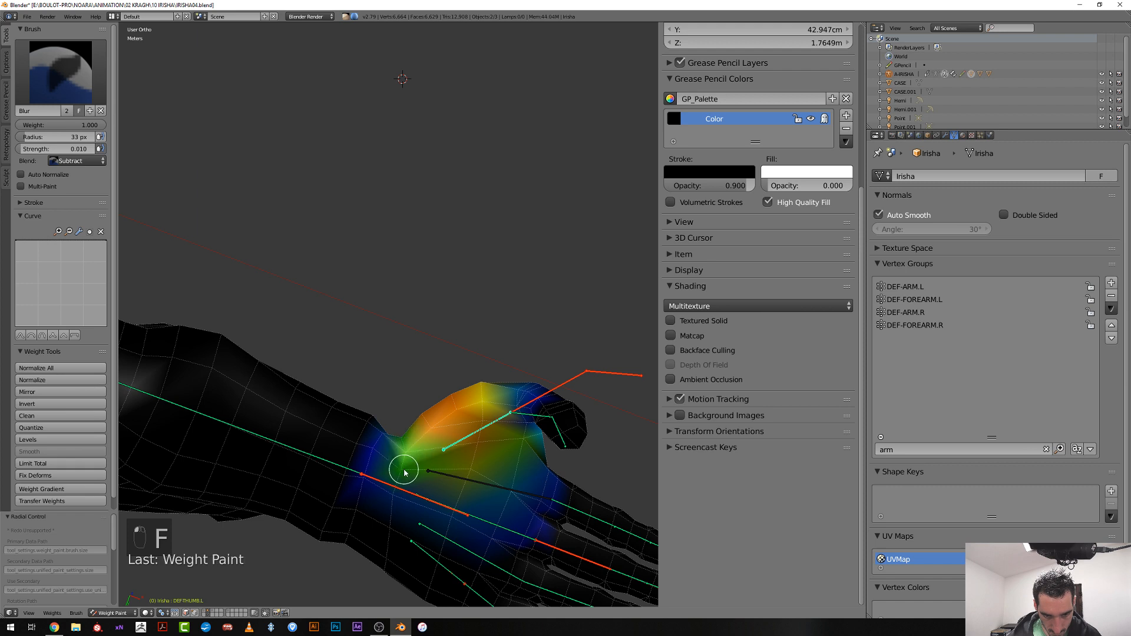
# Rotate the left thumb control (CTRL-THUMB.L) about 16° to test the thumb deformation
pyautogui.rightClick(579, 376)
pyautogui.press('r')
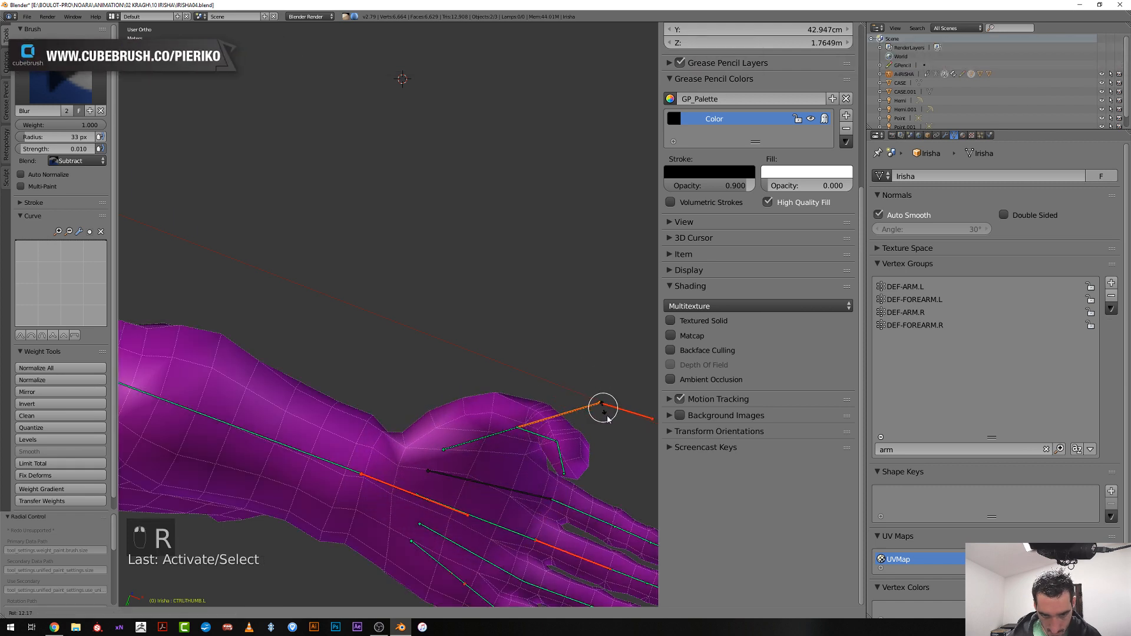
pyautogui.click(601, 420)
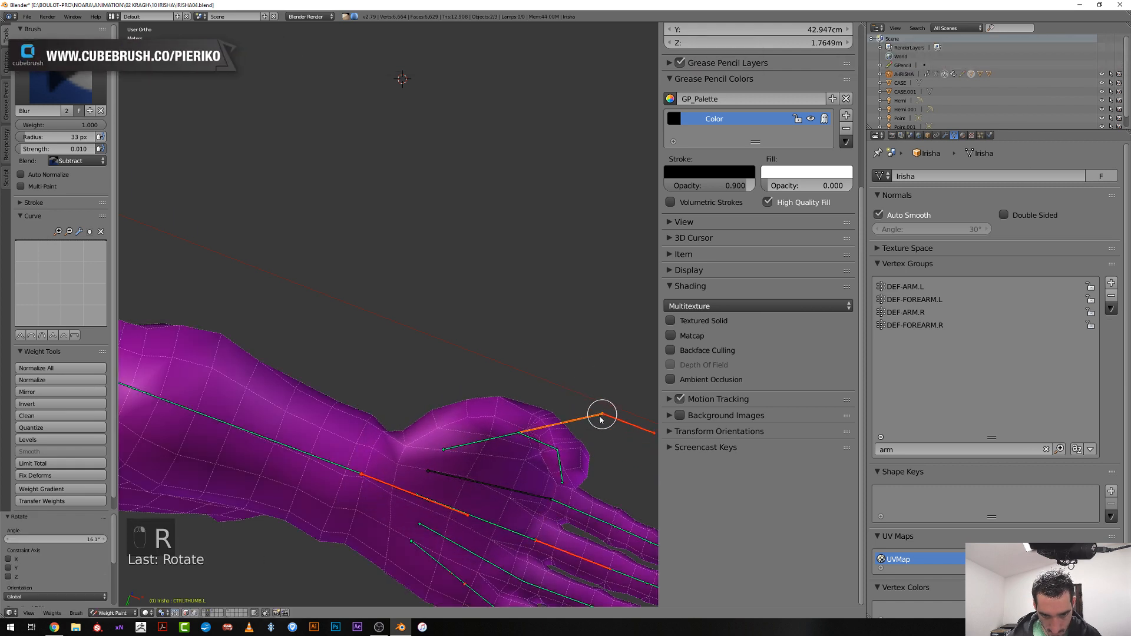
# Select the DEF-HAND.L bone, set the brush blend to Mix and paint its weight at the thumb base near the wrist
pyautogui.rightClick(400, 493)
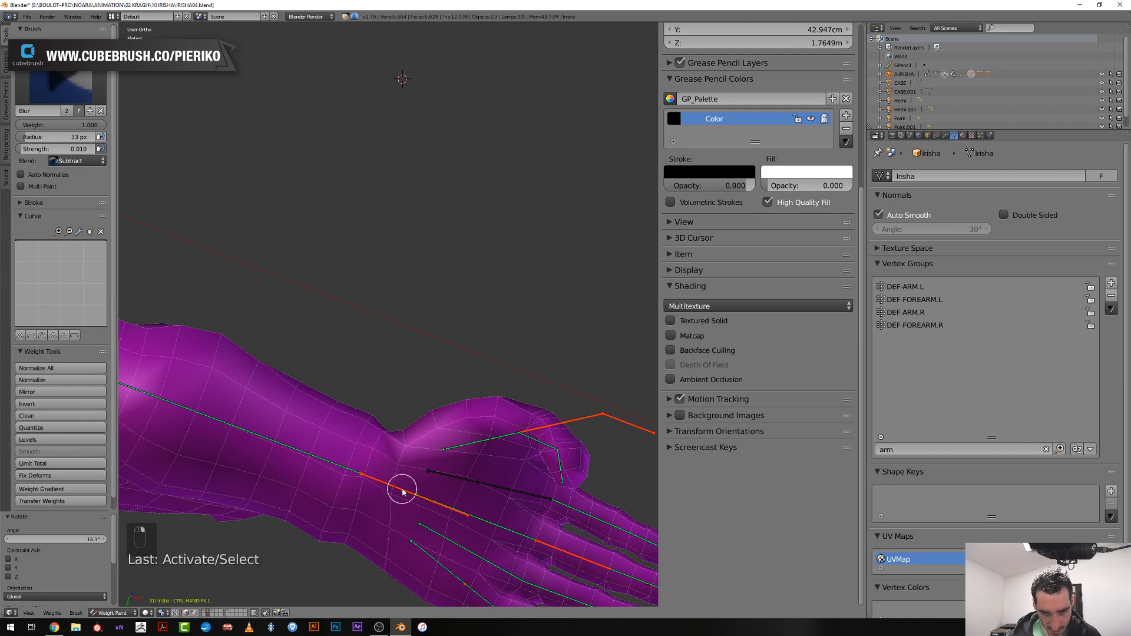
pyautogui.moveTo(402, 492); pyautogui.dragTo(379, 523, button='middle')
pyautogui.rightClick(377, 526)
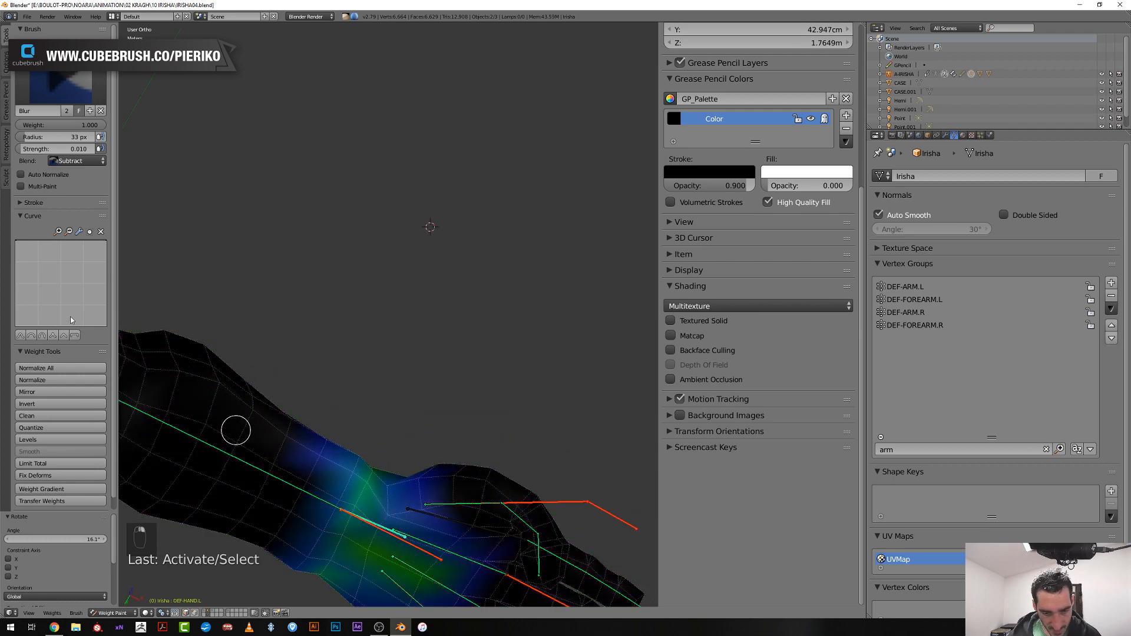
pyautogui.click(77, 160)
pyautogui.click(71, 150)
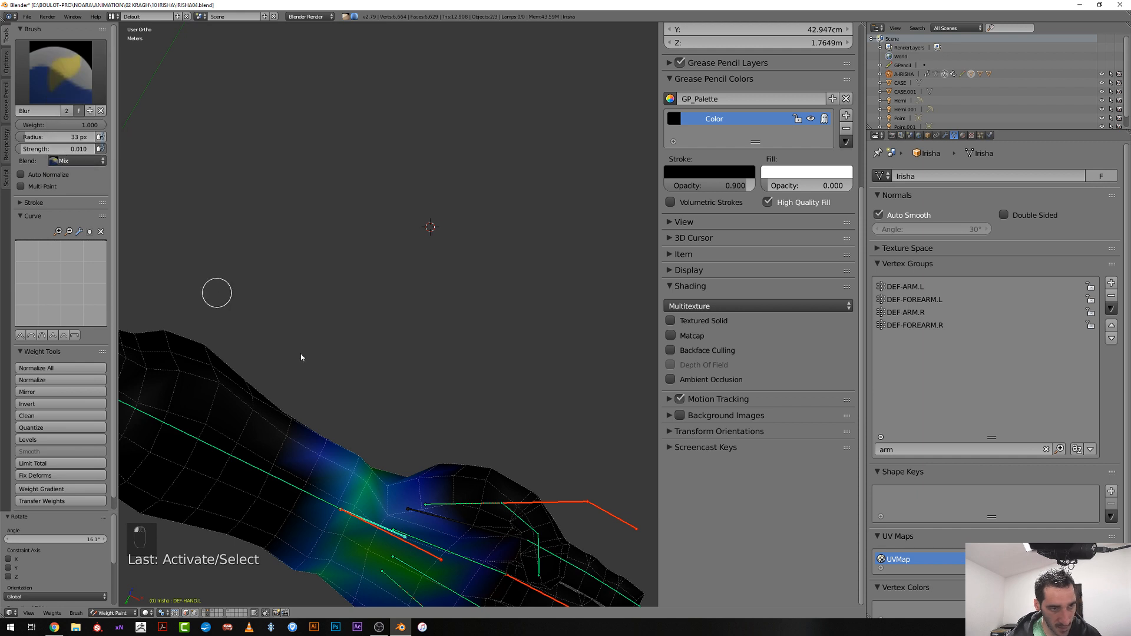
pyautogui.moveTo(398, 508); pyautogui.dragTo(393, 513)
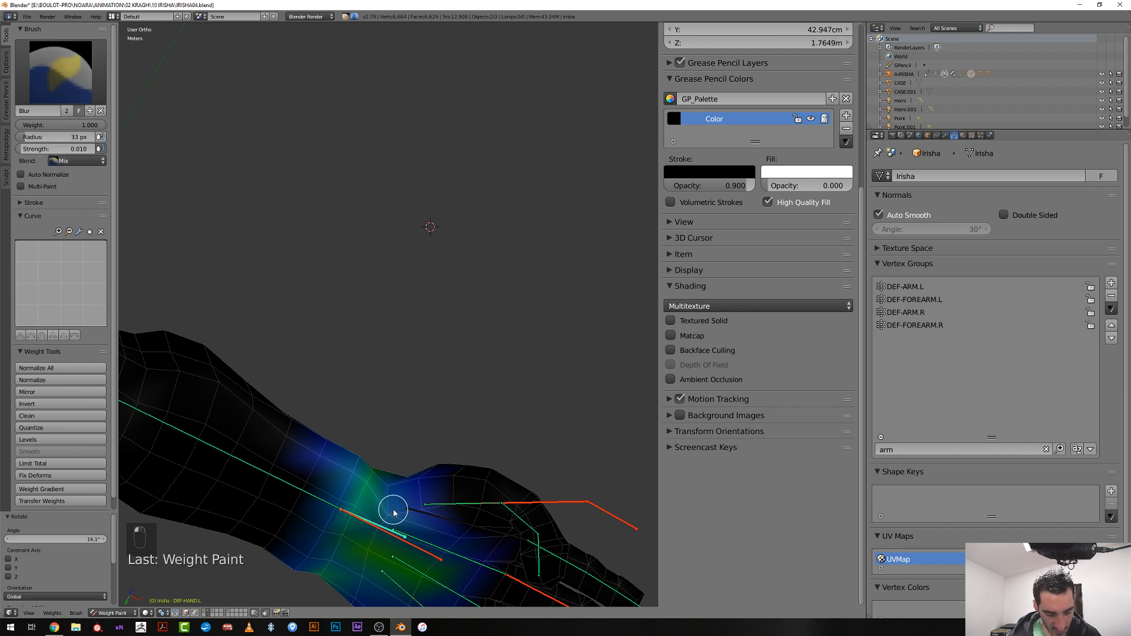
# Raise the brush strength to 0.127 and paint more DEF-HAND.L weight at the base of the thumb
pyautogui.hotkey('shift', 'f')
pyautogui.click(386, 512)
pyautogui.moveTo(384, 511); pyautogui.dragTo(389, 517)
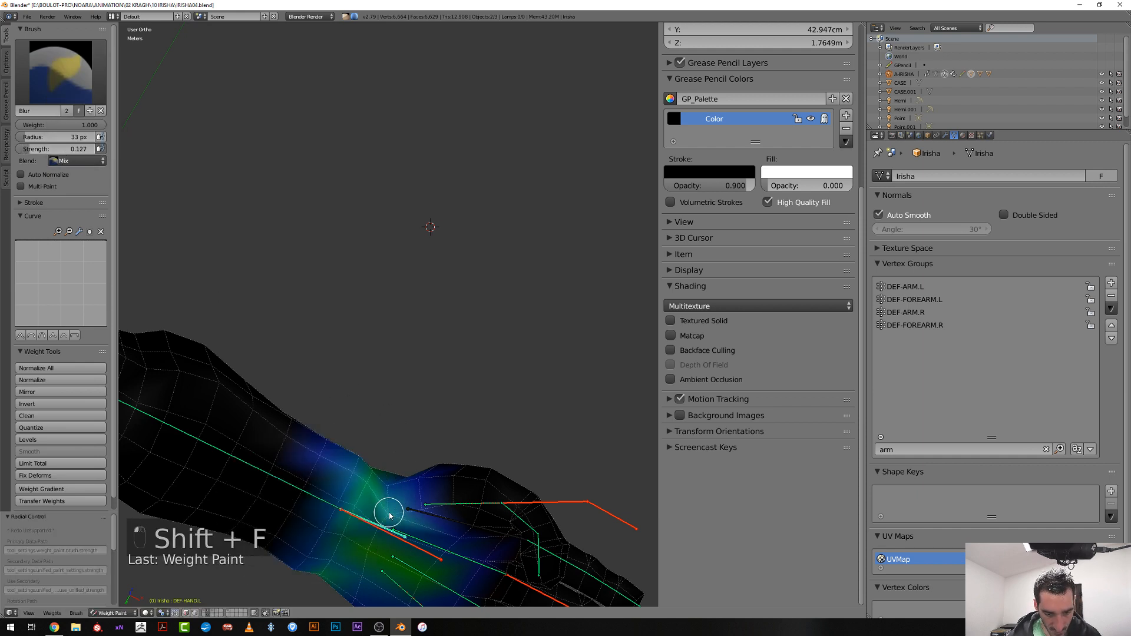
# Set the Blur brush to a 28 px radius and 0.05 strength, and smooth DEF-HAND.L weight at the thumb base near the wrist
pyautogui.moveTo(389, 490)
pyautogui.mouseDown(button='middle')
pyautogui.moveTo(396, 515)
pyautogui.moveTo(404, 483)
pyautogui.mouseUp(button='middle')
pyautogui.press('f')
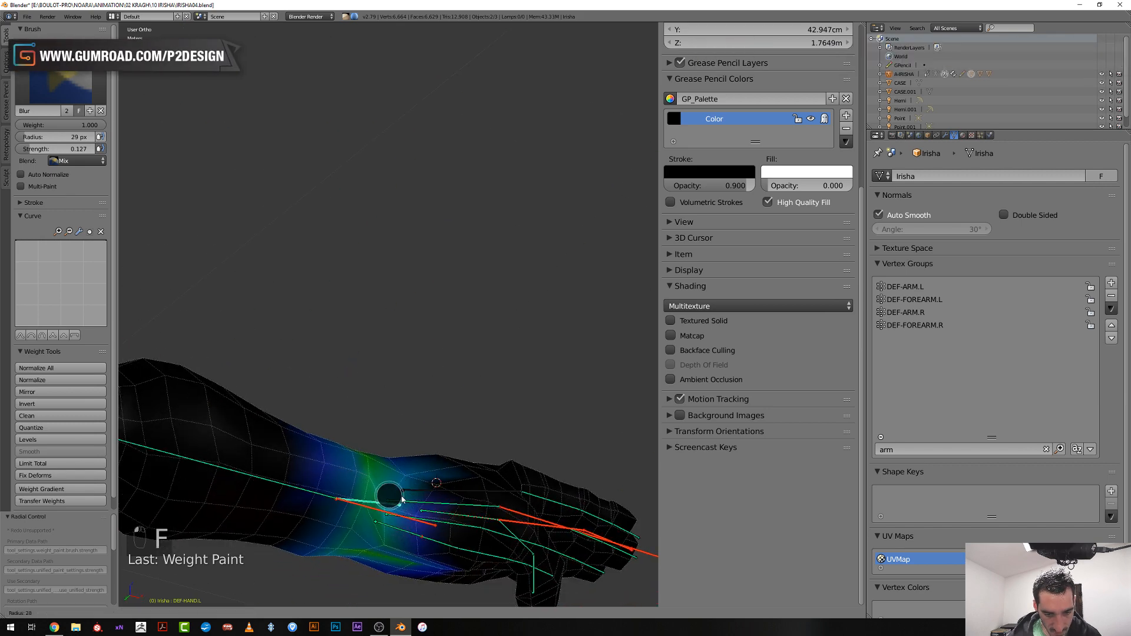
pyautogui.click(399, 485)
pyautogui.click(79, 150)
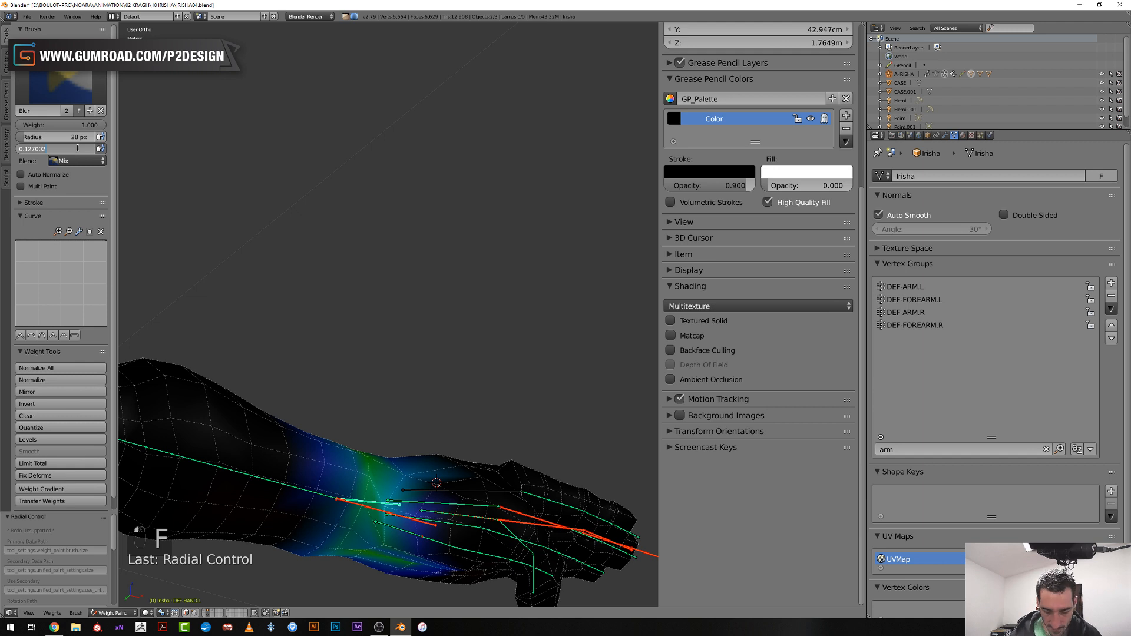
pyautogui.write('0.05')
pyautogui.press('Return')
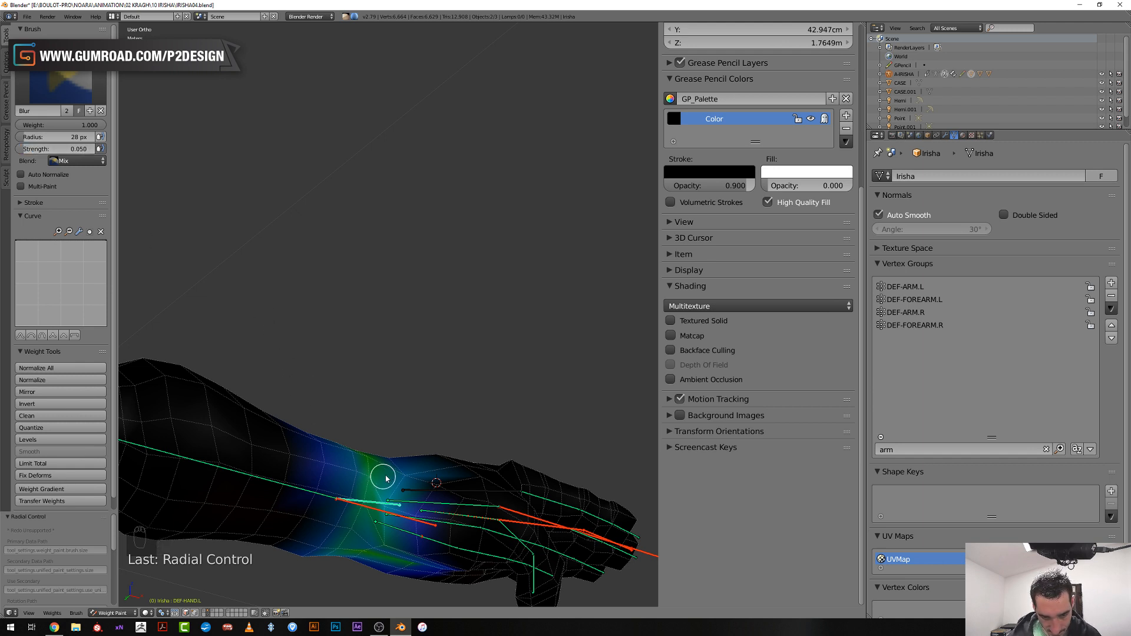
pyautogui.moveTo(436, 489); pyautogui.dragTo(410, 491)
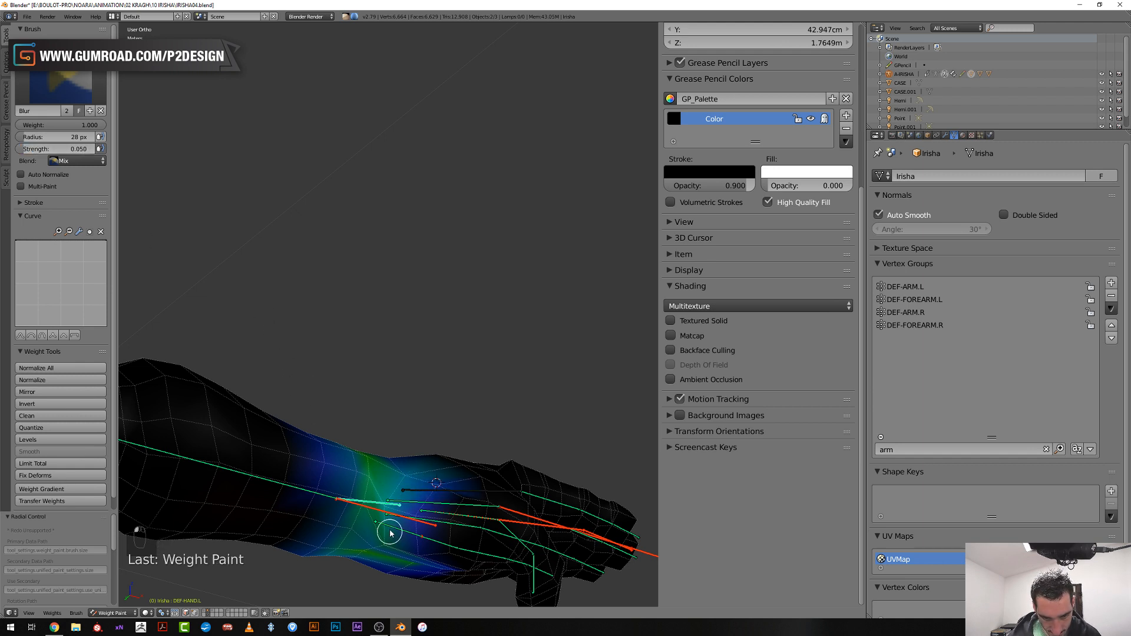
# Smooth the DEF-HAND.L weight further across the hand between the wrist and the index finger
pyautogui.moveTo(390, 533); pyautogui.dragTo(364, 463, button='middle')
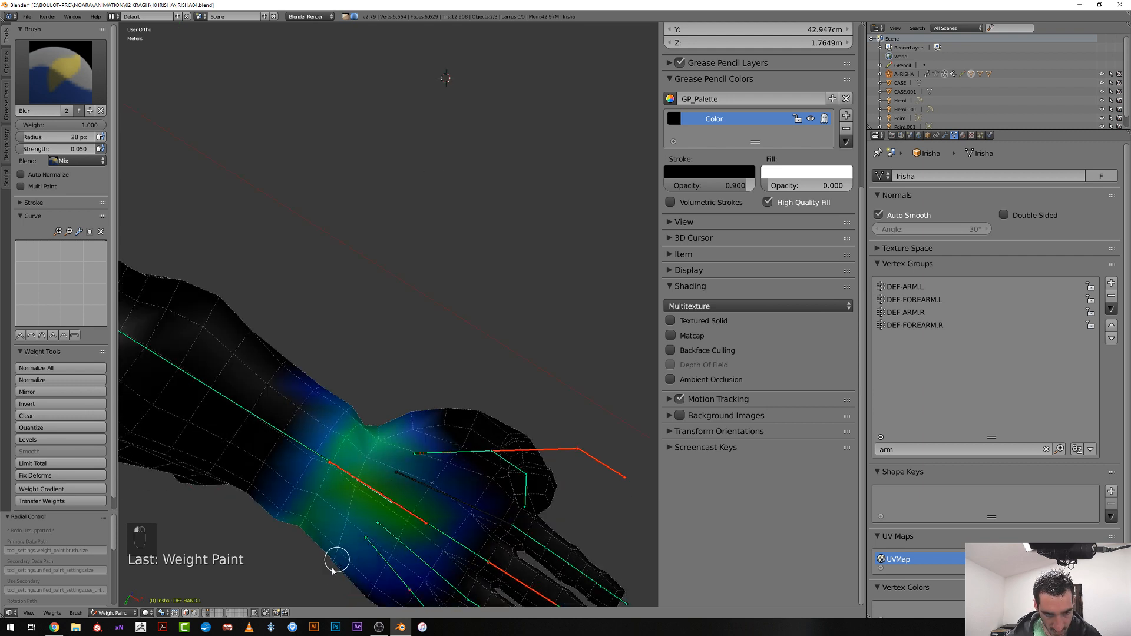
pyautogui.moveTo(362, 384); pyautogui.dragTo(366, 493, button='middle')
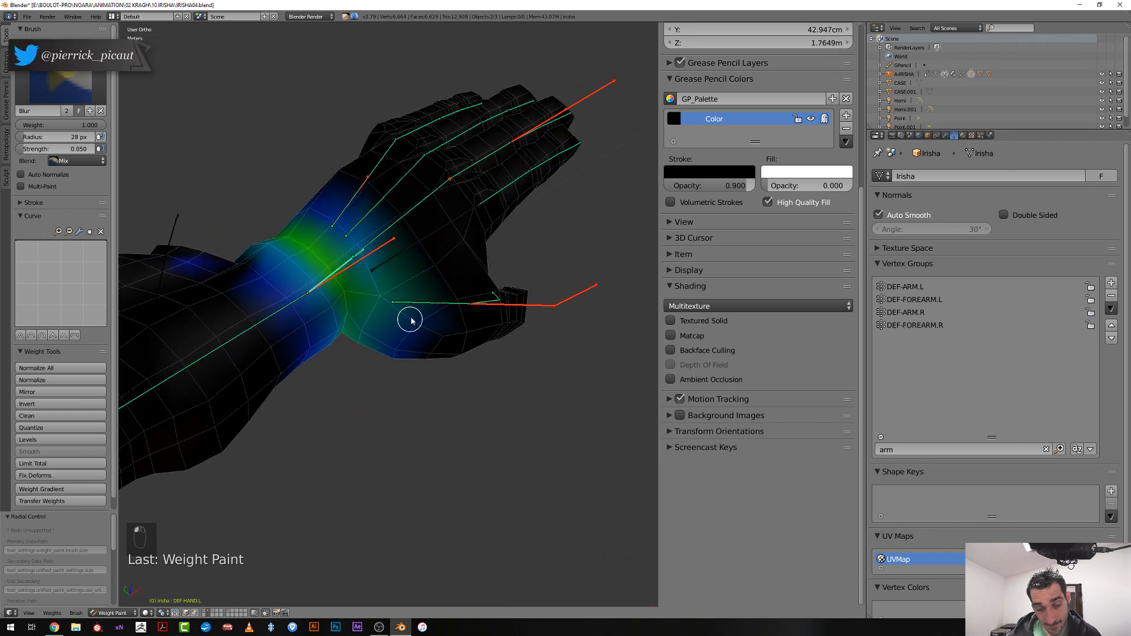
pyautogui.moveTo(417, 270); pyautogui.dragTo(361, 357, button='middle')
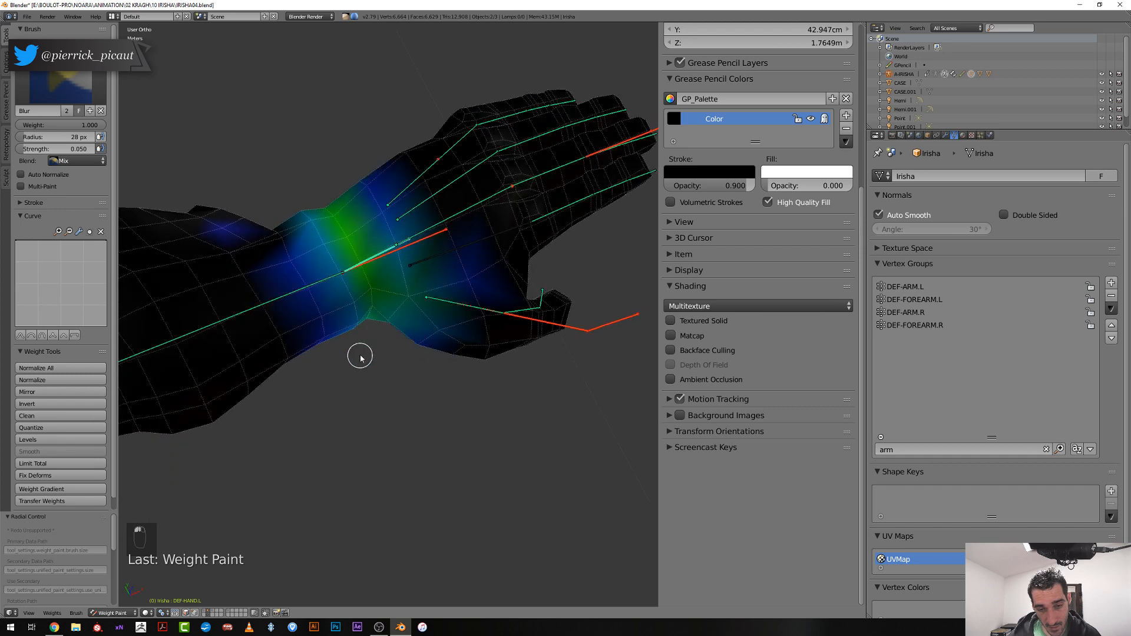
pyautogui.moveTo(453, 242)
pyautogui.mouseDown()
pyautogui.moveTo(444, 228)
pyautogui.moveTo(401, 250)
pyautogui.mouseUp()
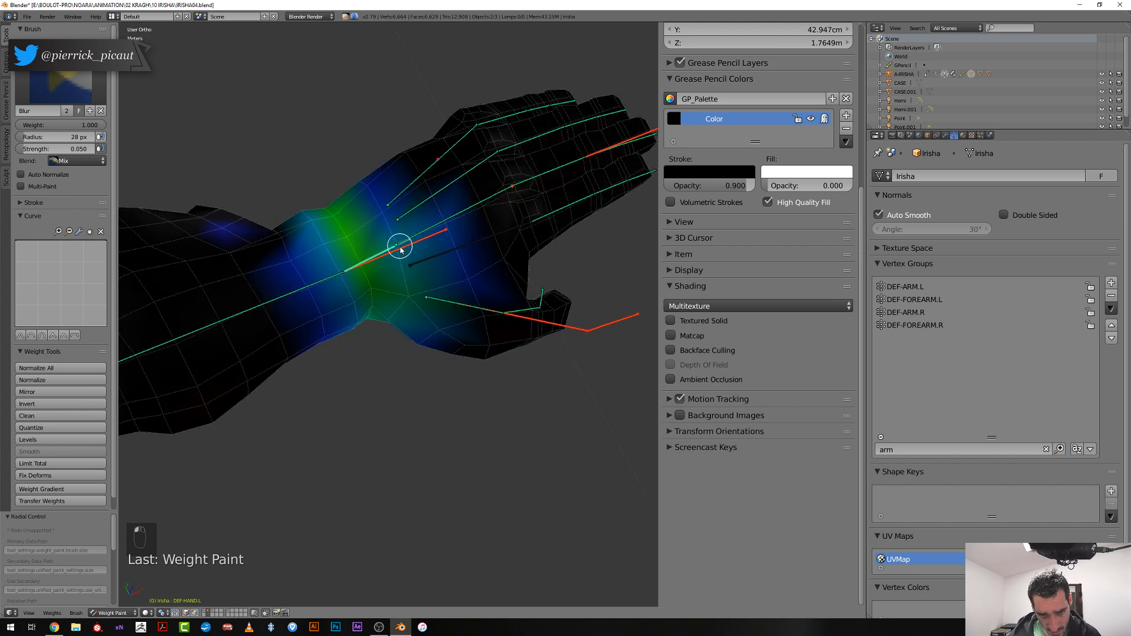
pyautogui.moveTo(411, 304); pyautogui.dragTo(312, 348, button='middle')
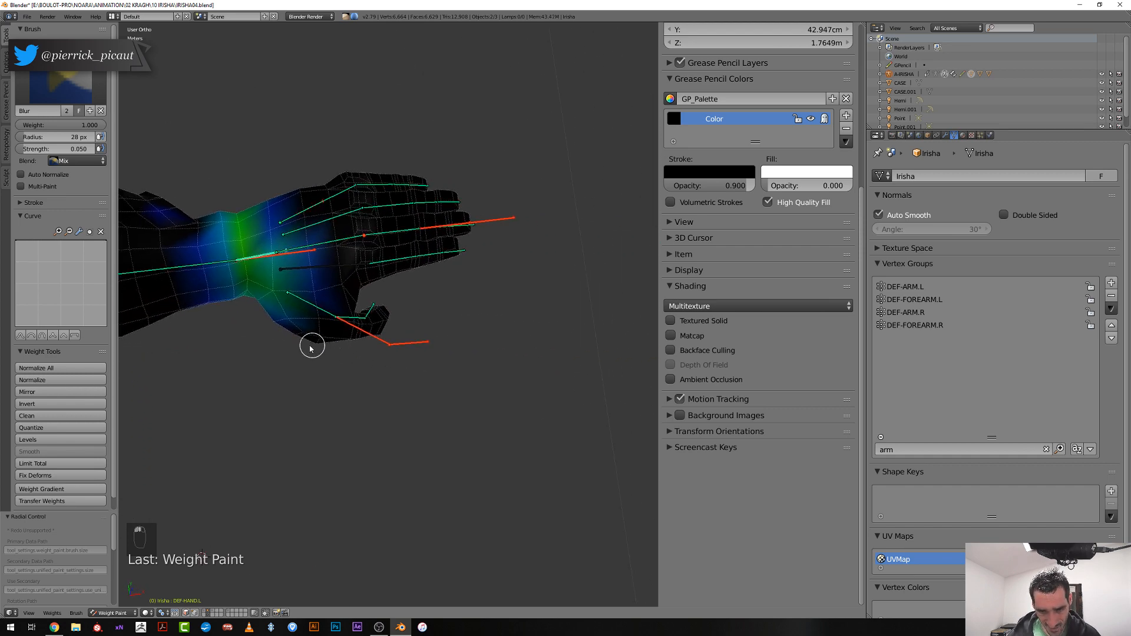
# Clear the pose rotation of the left thumb's CTRL-THUMB-ROT.L and CTRL-THUMB.L controls
pyautogui.rightClick(402, 344)
pyautogui.moveTo(404, 341); pyautogui.dragTo(386, 457, button='middle')
pyautogui.press('r')
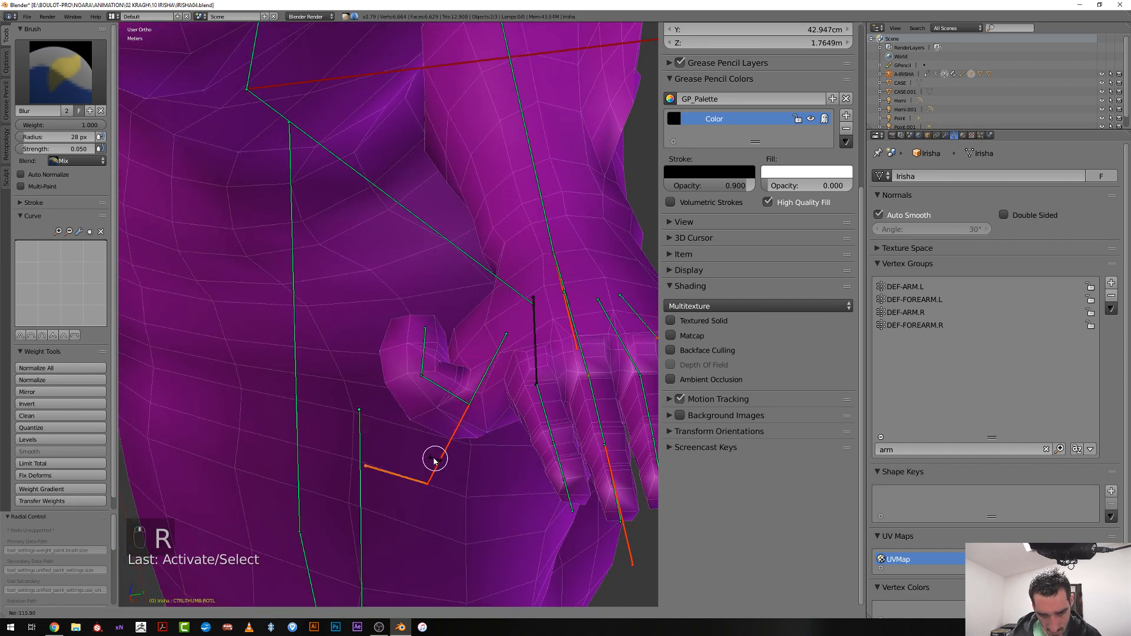
pyautogui.hotkey('alt', 'r')
pyautogui.rightClick(464, 417)
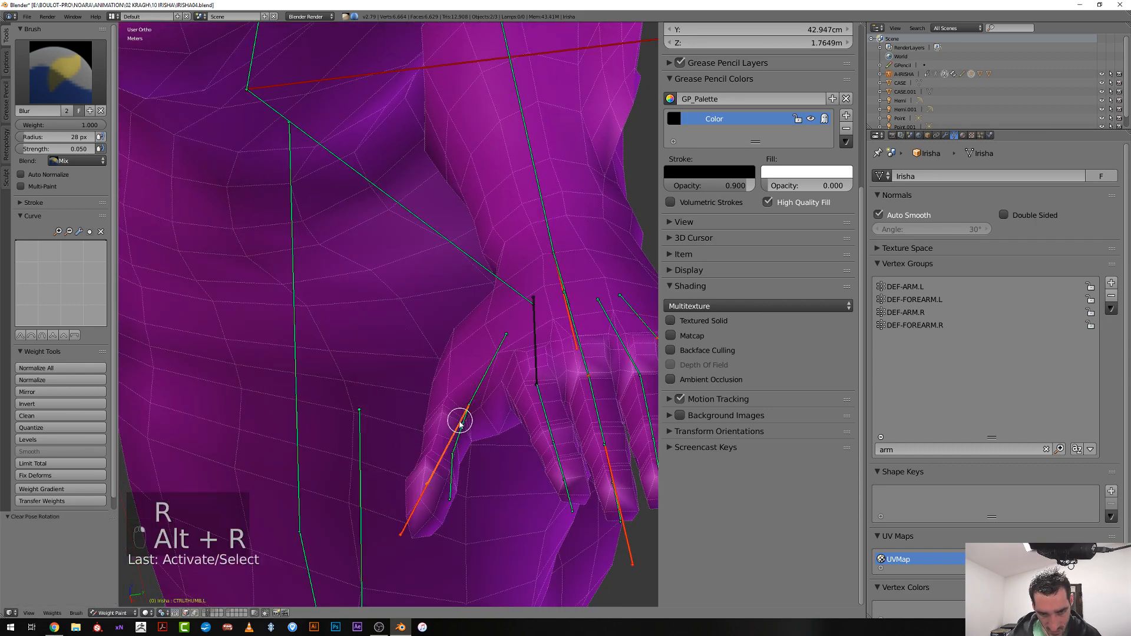
pyautogui.hotkey('alt', 'r')
pyautogui.moveTo(449, 424)
pyautogui.mouseDown(button='middle')
pyautogui.moveTo(477, 435)
pyautogui.moveTo(461, 439)
pyautogui.mouseUp(button='middle')
# Try bending the left thumb by rotating CTRL-THUMB-ROT.L, and return the control to its rest rotation
pyautogui.rightClick(462, 439)
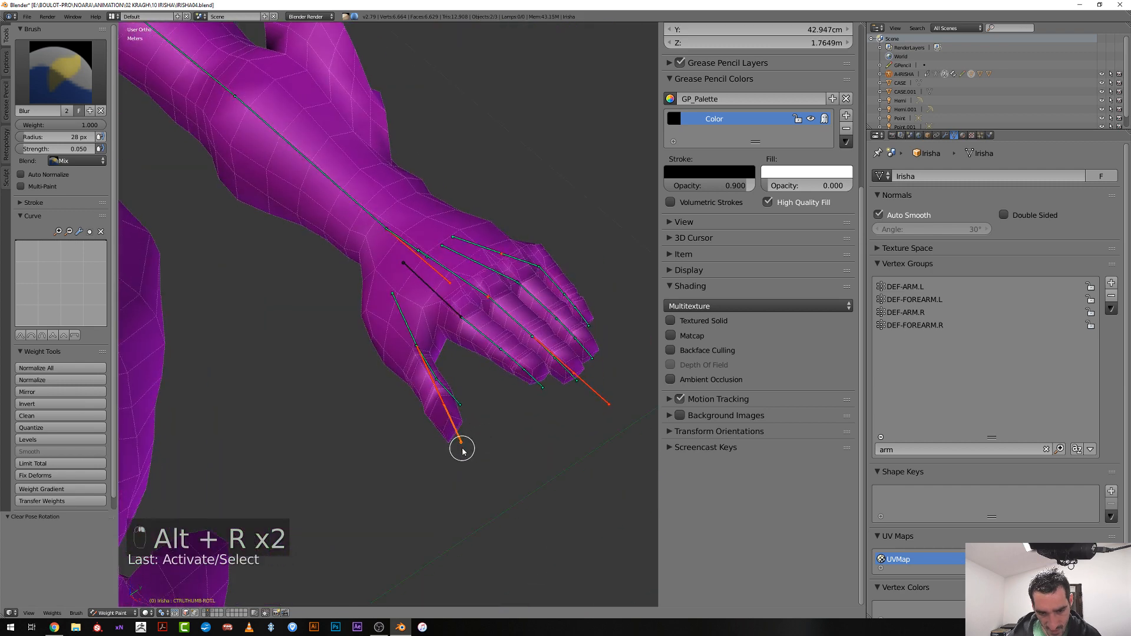
pyautogui.press('r')
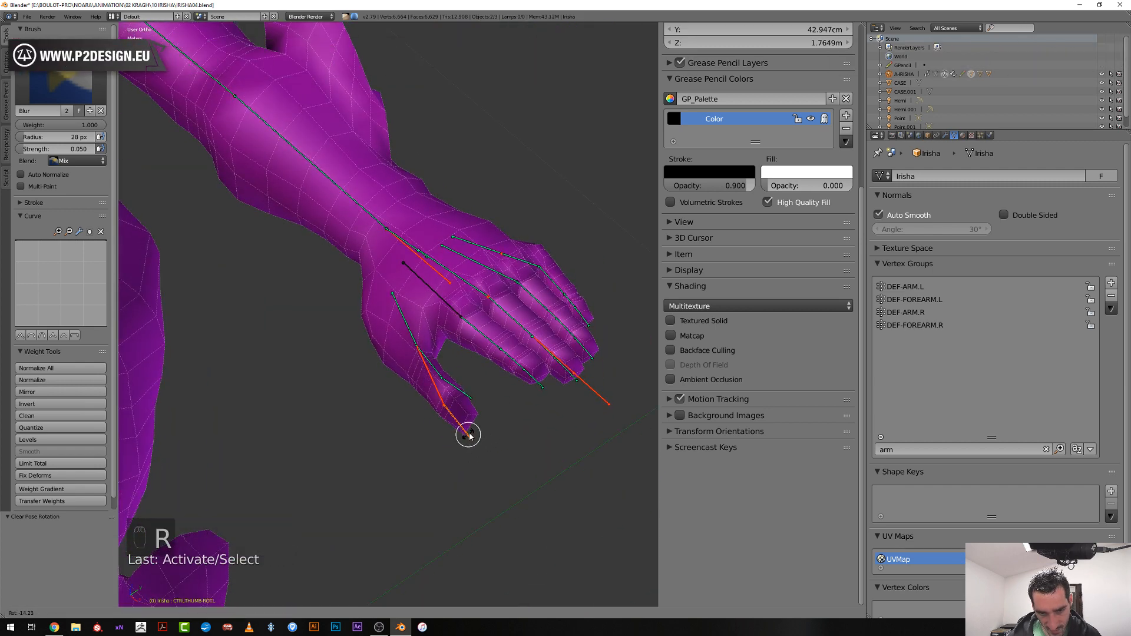
pyautogui.click(476, 418)
pyautogui.moveTo(477, 417); pyautogui.dragTo(397, 515, button='middle')
pyautogui.hotkey('alt', 'r')
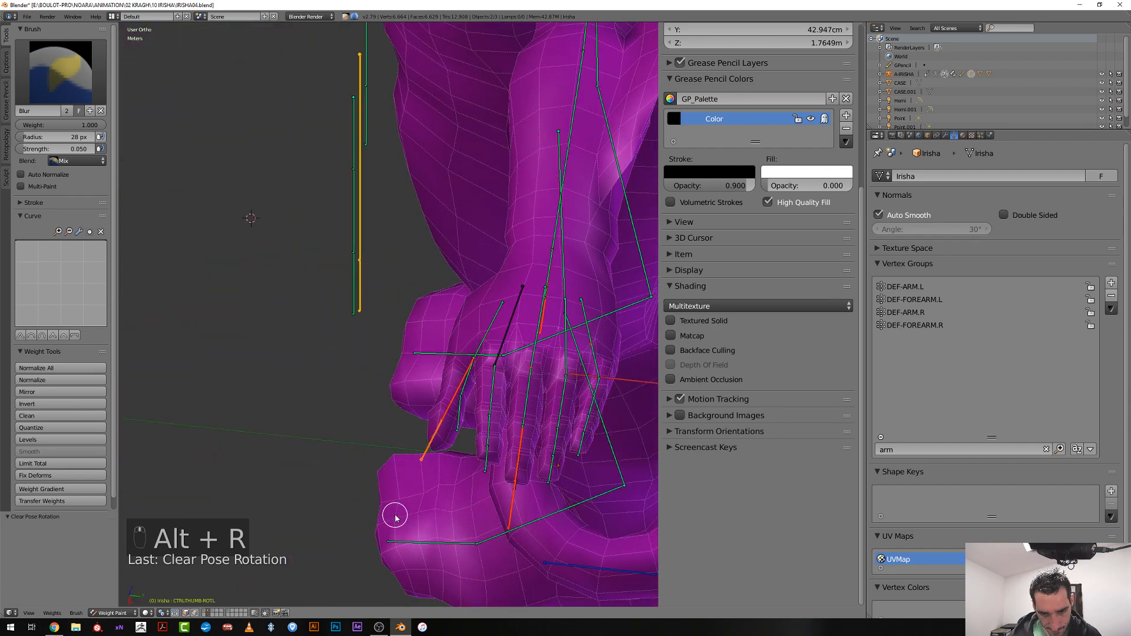
pyautogui.press('r')
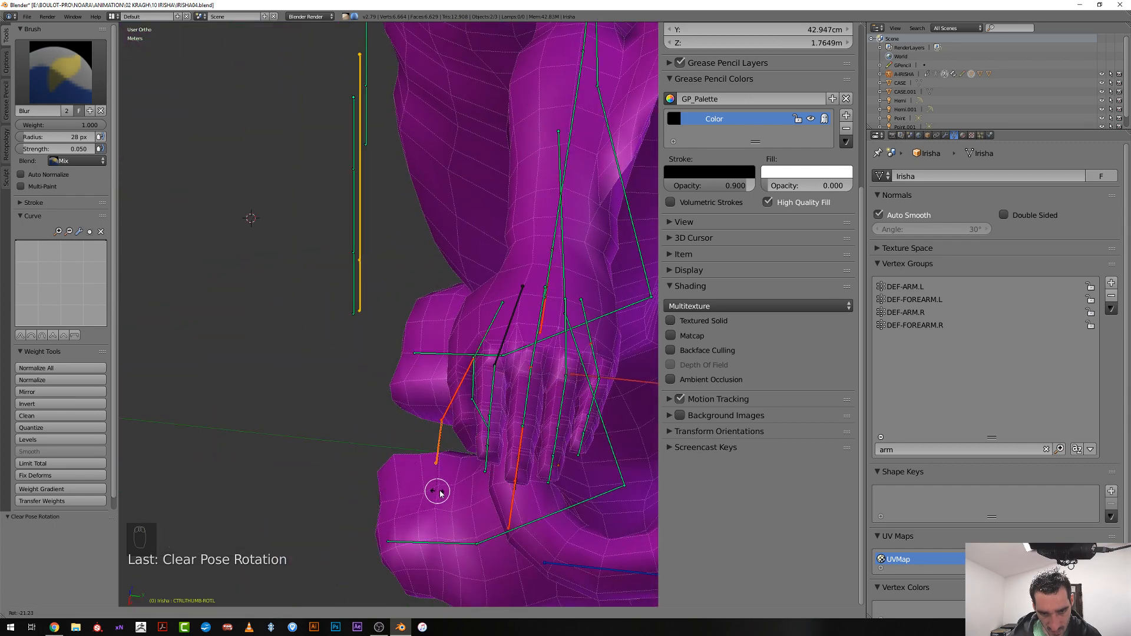
pyautogui.rightClick(429, 494)
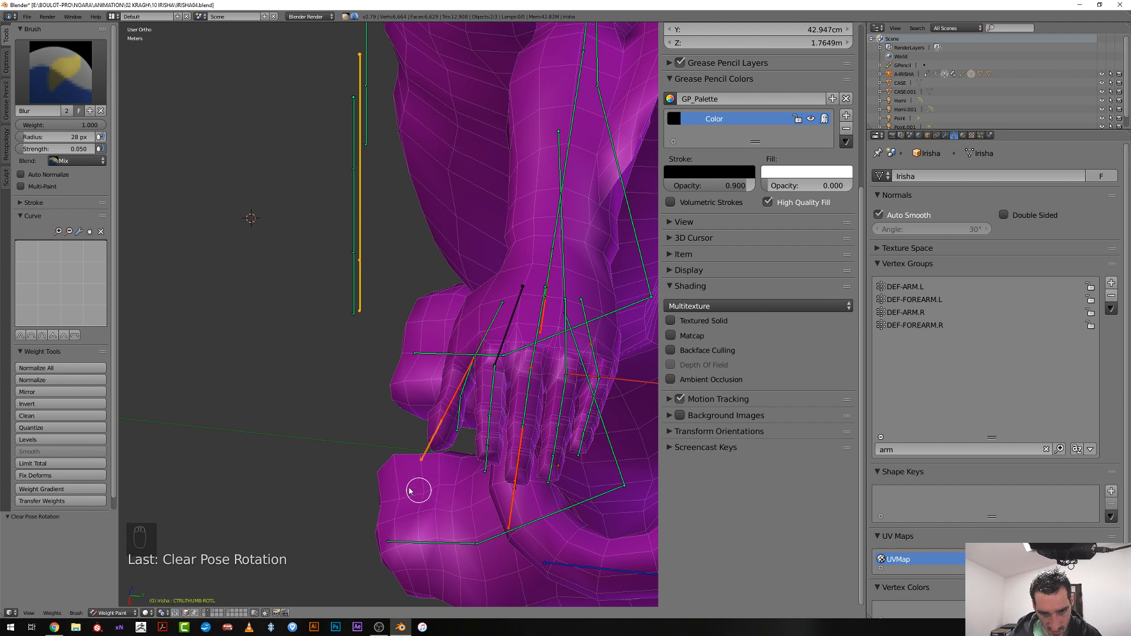
# Leave weight paint mode on the mesh, select the A-IRISHA armature and enter its edit mode
pyautogui.moveTo(417, 487); pyautogui.dragTo(512, 444, button='middle')
pyautogui.press('KP_1')
pyautogui.scroll(5, 566, 389)
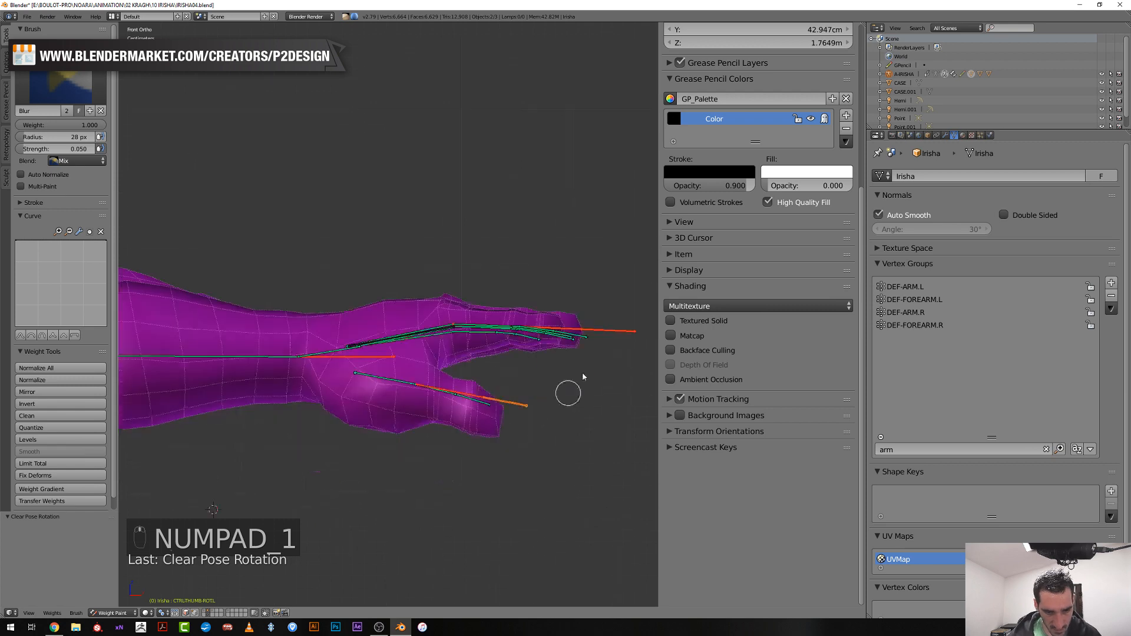
pyautogui.press('Tab')
pyautogui.press('Tab')
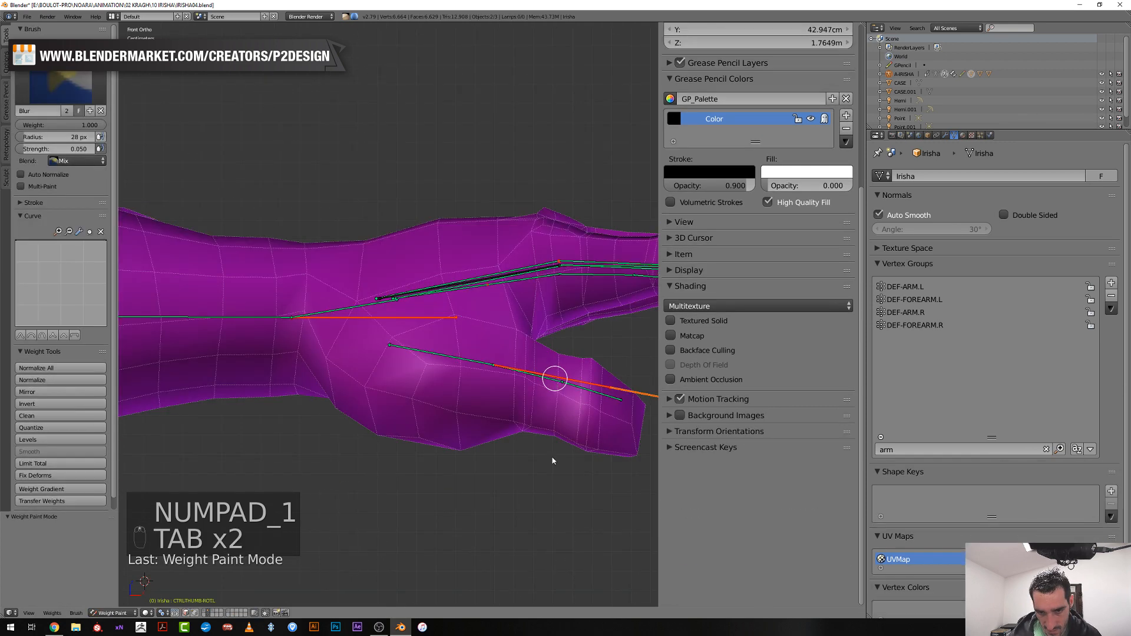
pyautogui.moveTo(555, 379)
pyautogui.mouseDown(button='middle')
pyautogui.moveTo(554, 434)
pyautogui.moveTo(558, 366)
pyautogui.moveTo(559, 401)
pyautogui.mouseUp(button='middle')
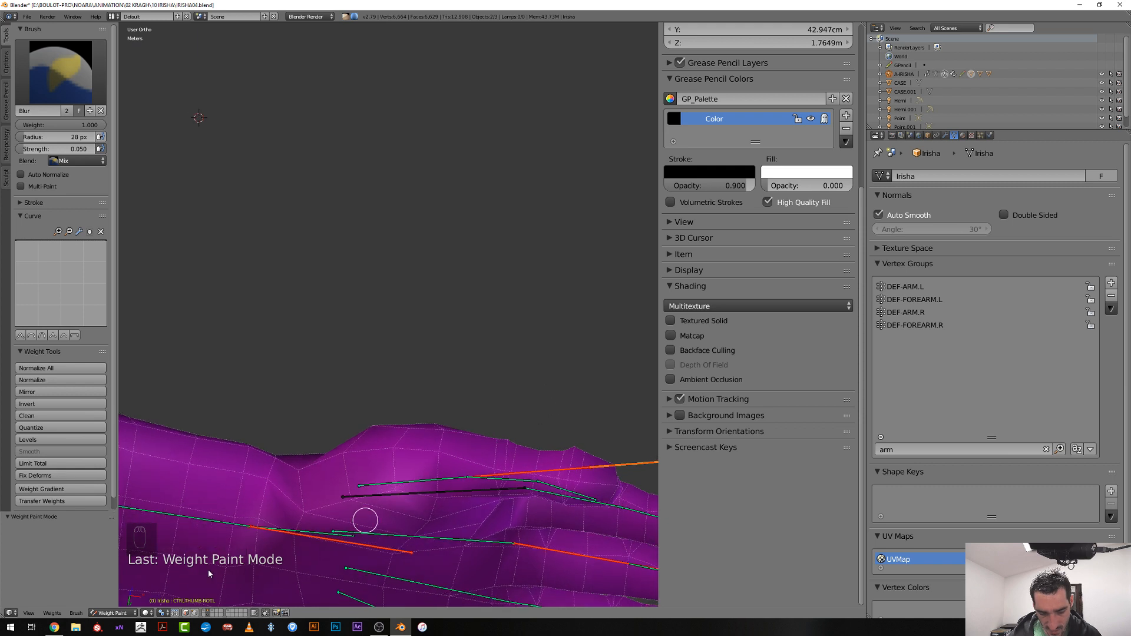
pyautogui.click(114, 612)
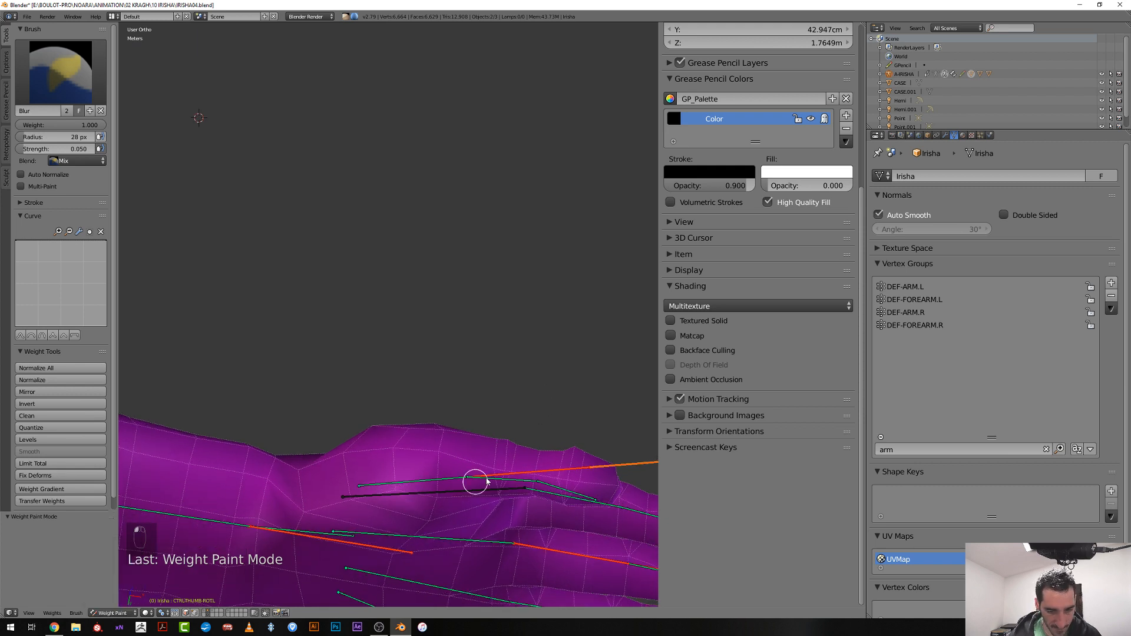
pyautogui.rightClick(465, 481)
pyautogui.rightClick(464, 481)
pyautogui.hotkey('ctrl', 'Tab')
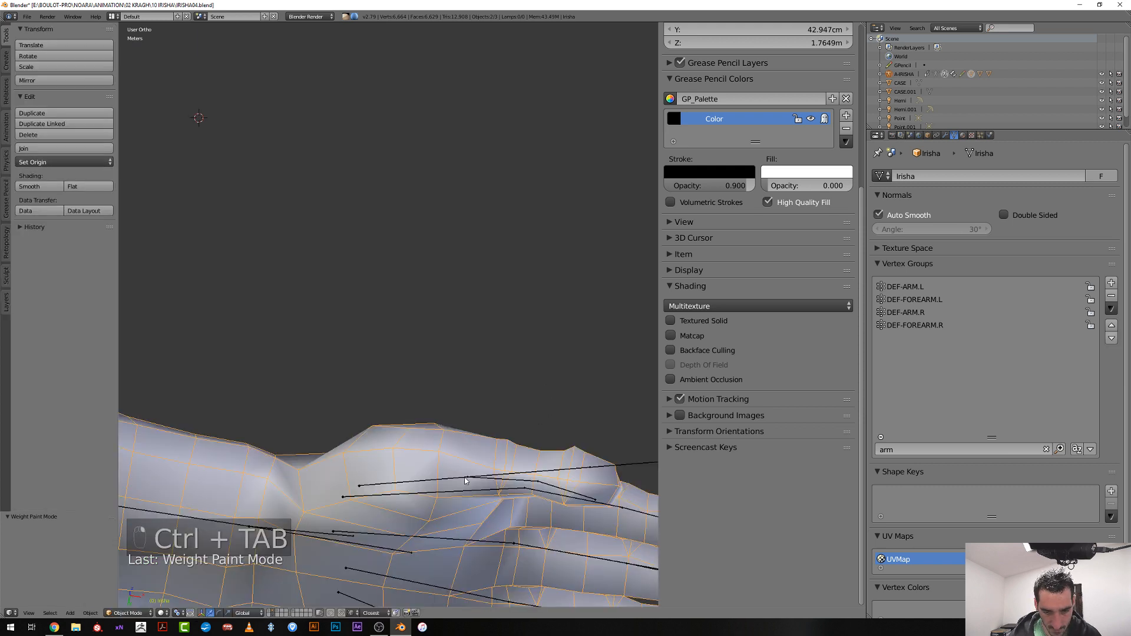
pyautogui.rightClick(465, 481)
pyautogui.press('Tab')
pyautogui.scroll(-5, 312, 443)
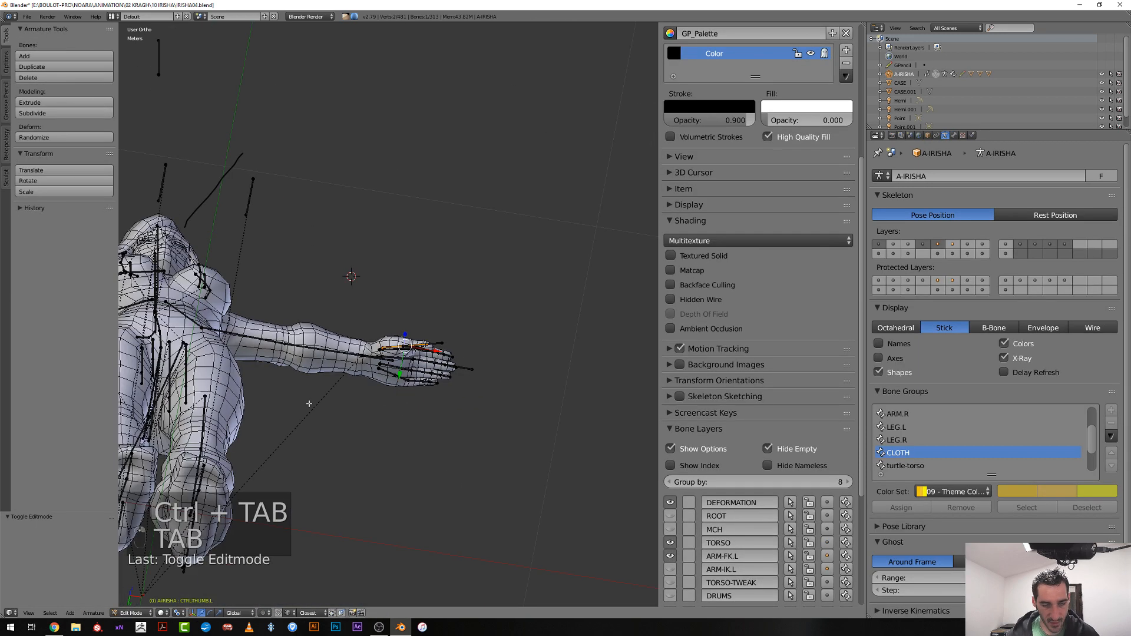
# With X-Axis Mirror on, hide the TORSO and ARM-FK.L bone layers, show MCH and display the bones as Octahedral
pyautogui.moveTo(313, 443); pyautogui.dragTo(421, 423, button='middle')
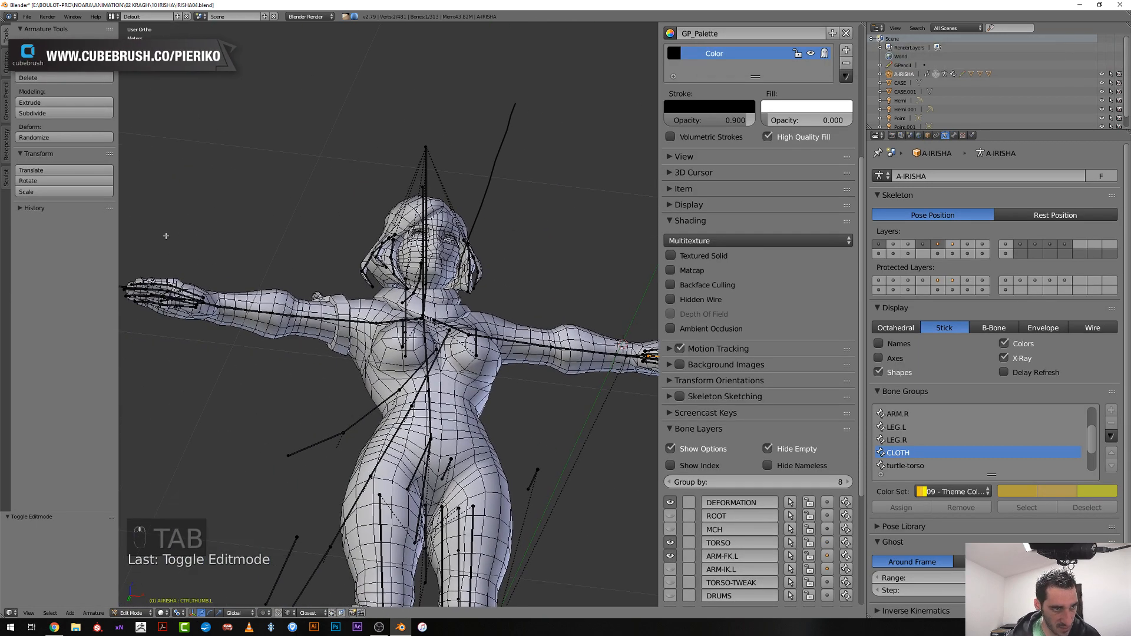
pyautogui.click(6, 59)
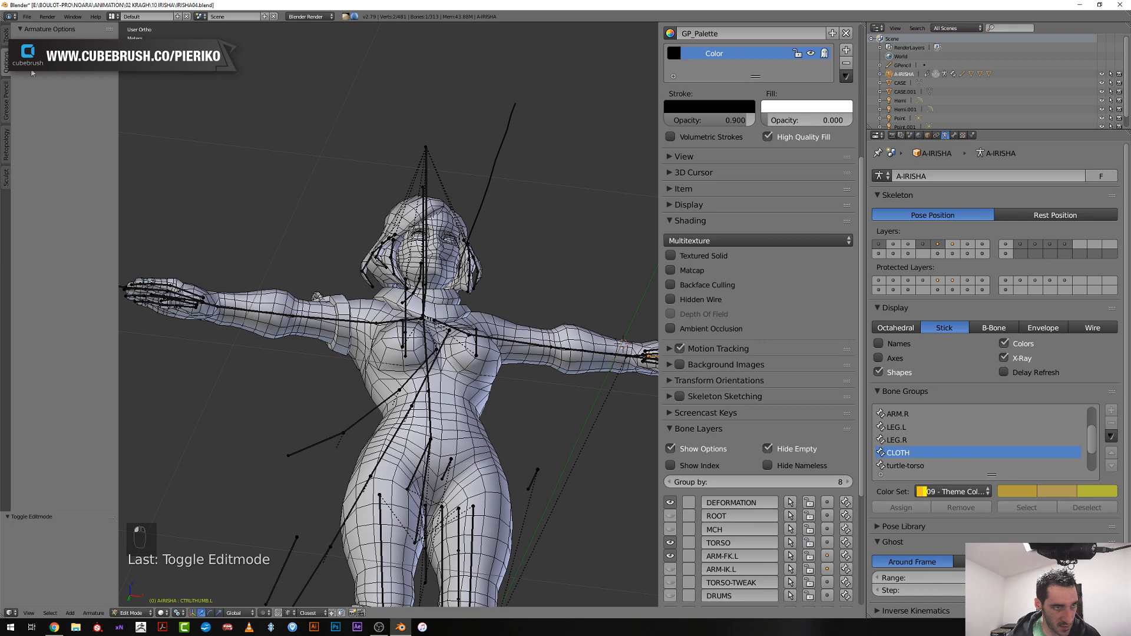
pyautogui.press('KP_Decimal')
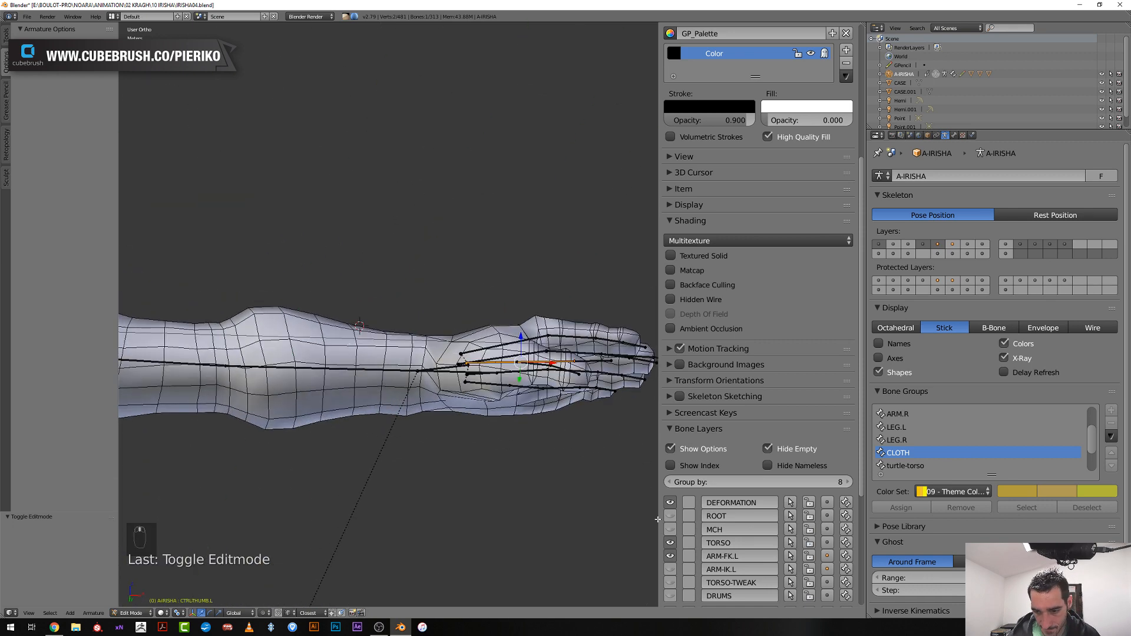
pyautogui.click(671, 556)
pyautogui.scroll(-5, 675, 531)
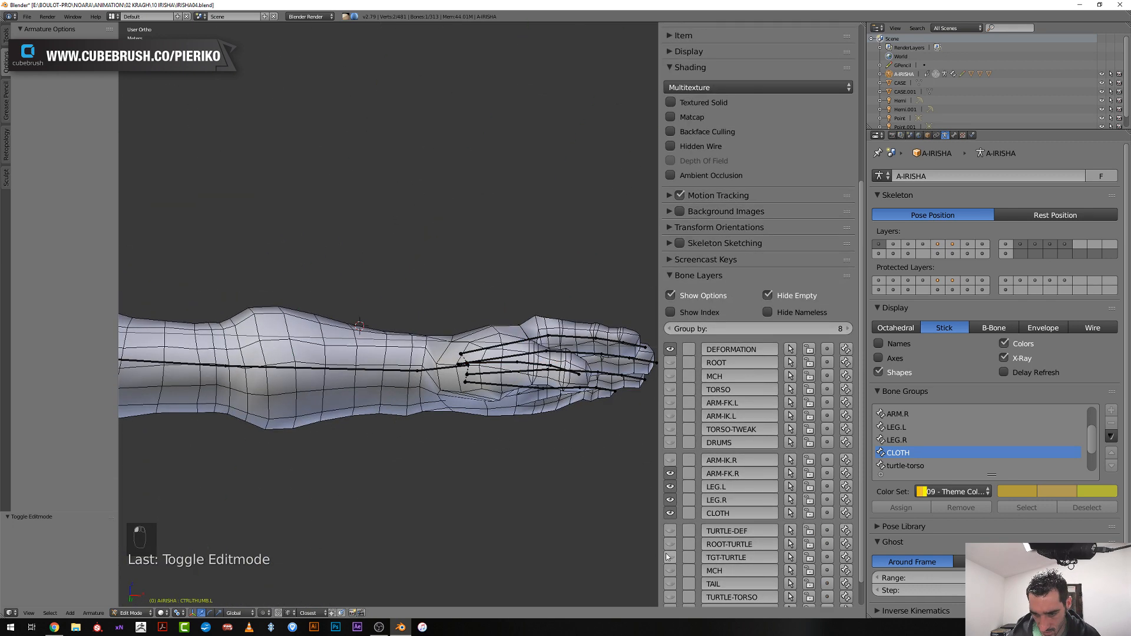
pyautogui.click(907, 329)
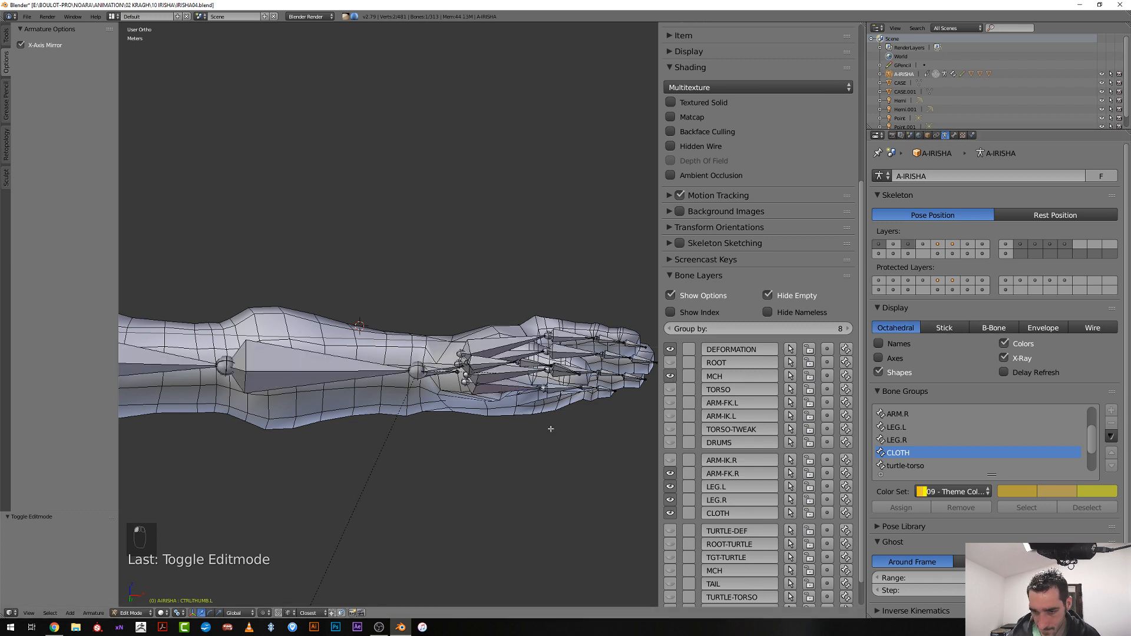
pyautogui.moveTo(659, 368); pyautogui.dragTo(531, 514, button='middle')
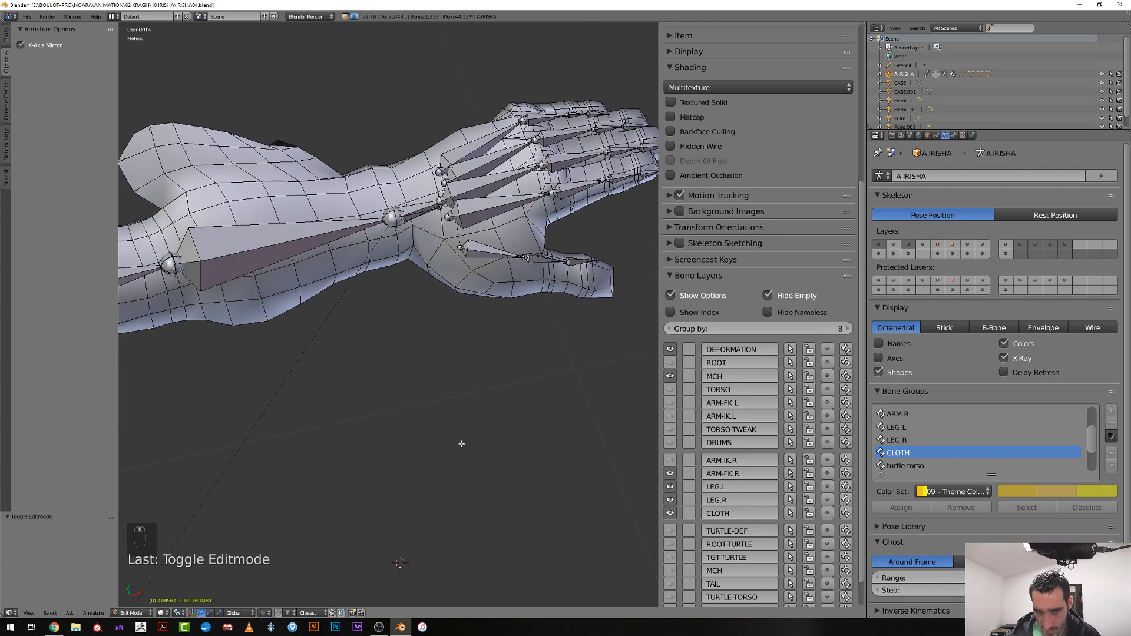
pyautogui.scroll(4, 401, 454)
pyautogui.keyDown('shift'); pyautogui.moveTo(505, 367); pyautogui.dragTo(401, 427, button='middle'); pyautogui.keyUp('shift')
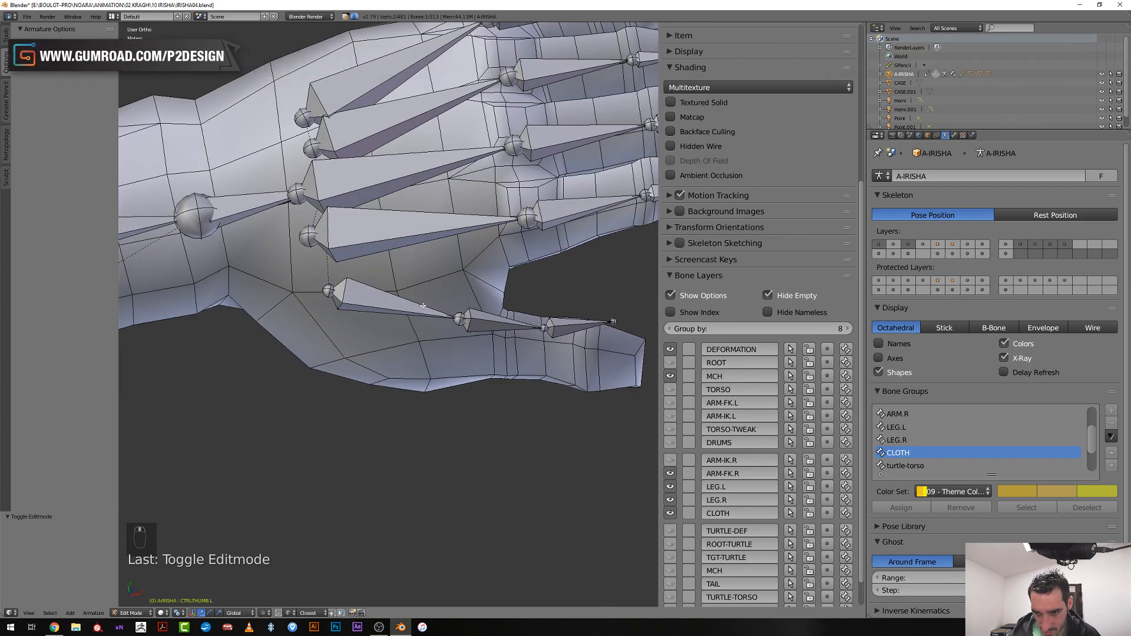
pyautogui.moveTo(489, 429); pyautogui.dragTo(470, 426, button='middle')
pyautogui.moveTo(541, 423); pyautogui.dragTo(436, 348, button='middle')
pyautogui.press('a')
pyautogui.press('c')
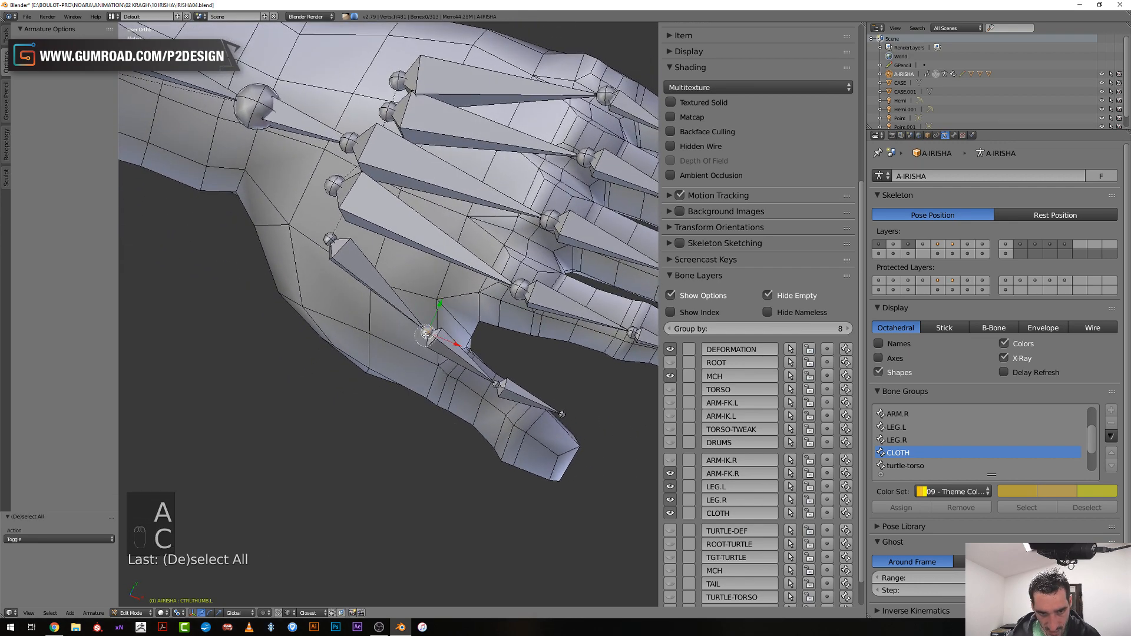
pyautogui.moveTo(437, 350); pyautogui.dragTo(560, 407)
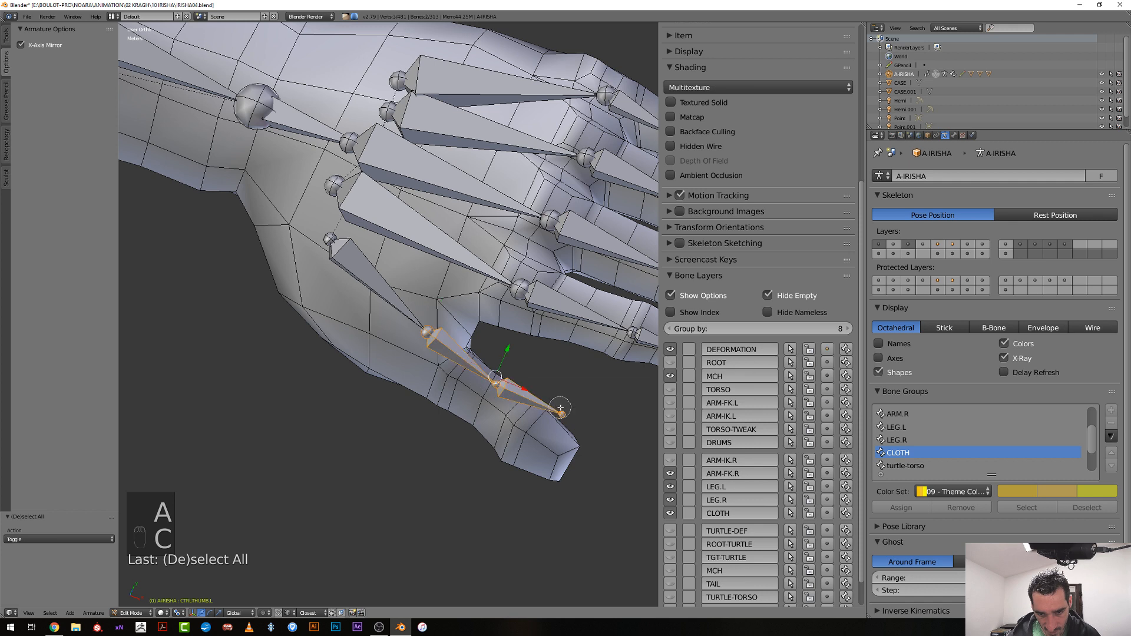
pyautogui.click(416, 321)
pyautogui.press('KP_7')
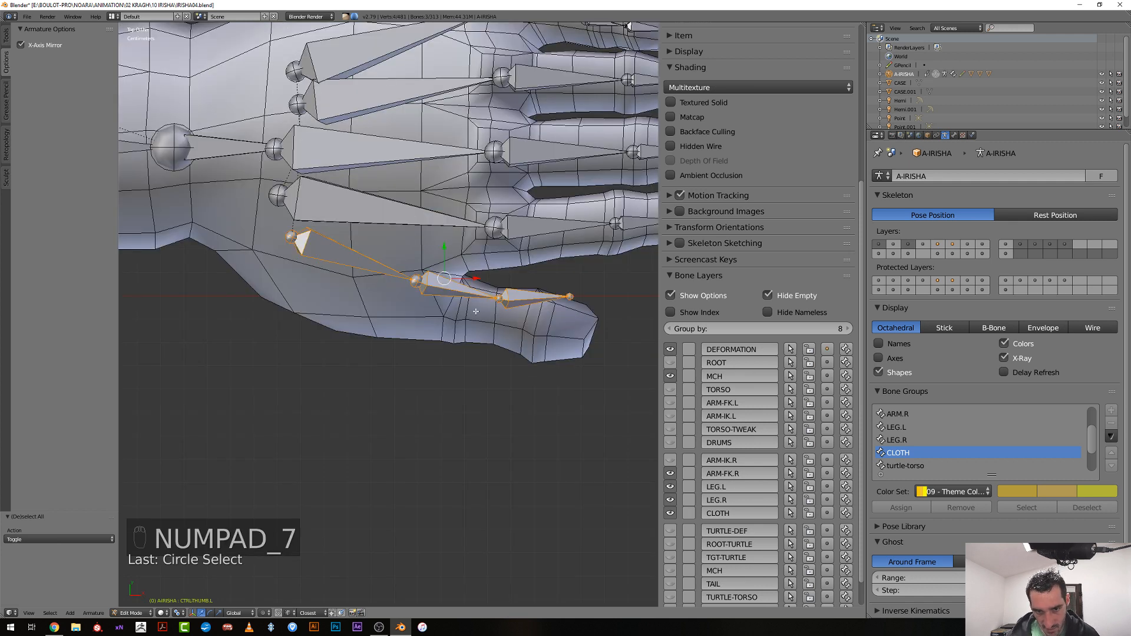
pyautogui.press('g')
pyautogui.rightClick(421, 289)
pyautogui.press('a')
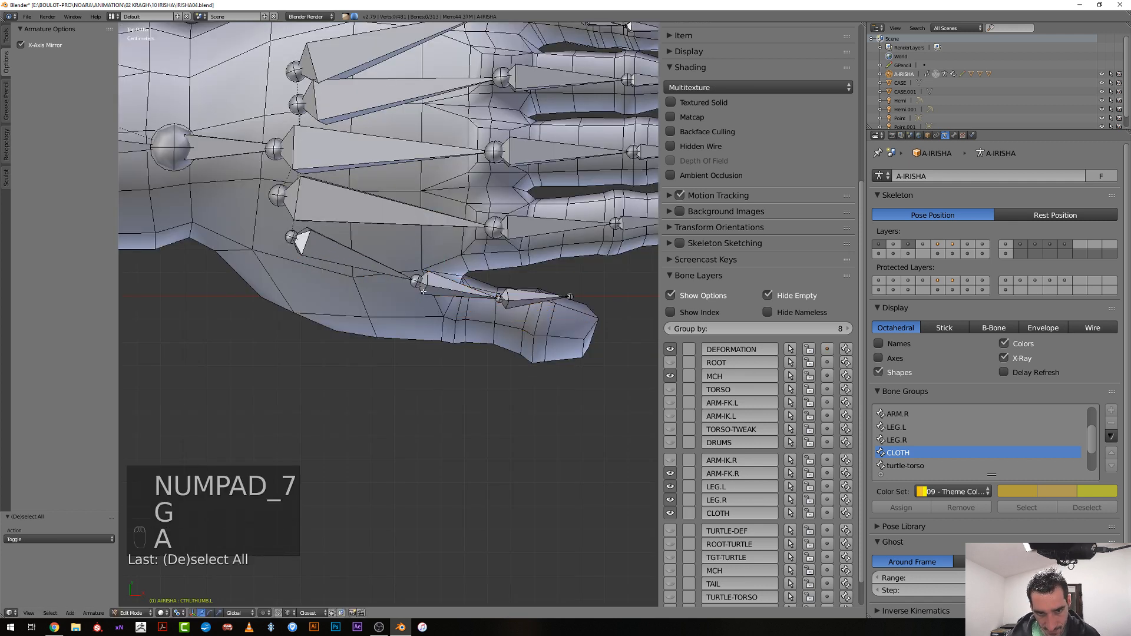
# Circle-select the two outer left thumb bones and move them in top view about 1.55 cm in X and -1.47 cm in Y
pyautogui.press('c')
pyautogui.click(584, 302)
pyautogui.rightClick(584, 302)
pyautogui.press('g')
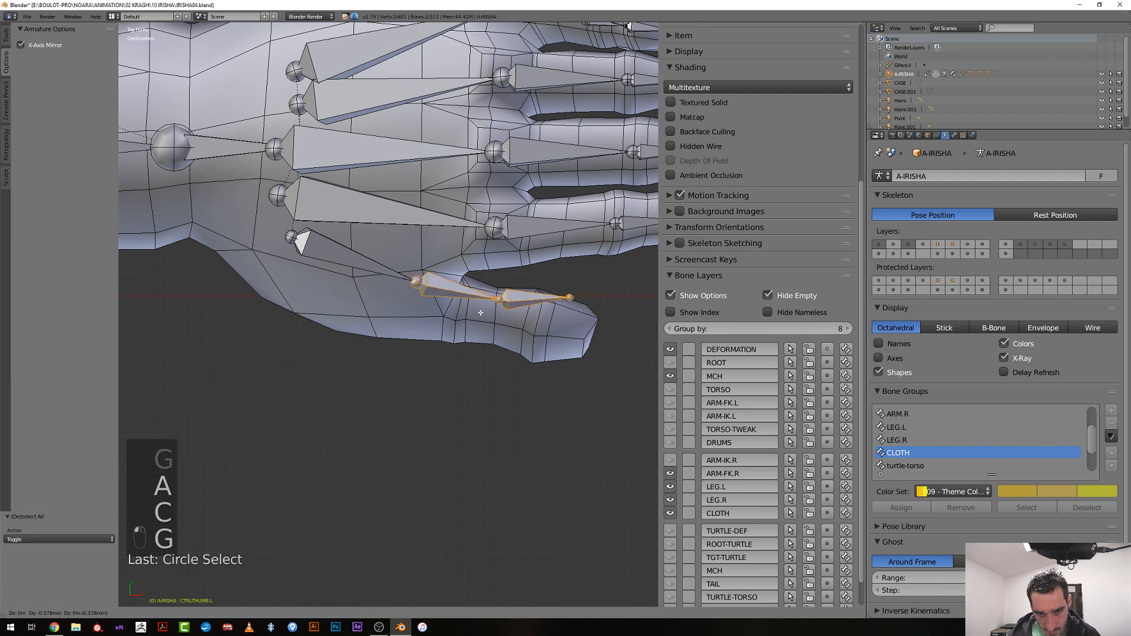
pyautogui.click(512, 337)
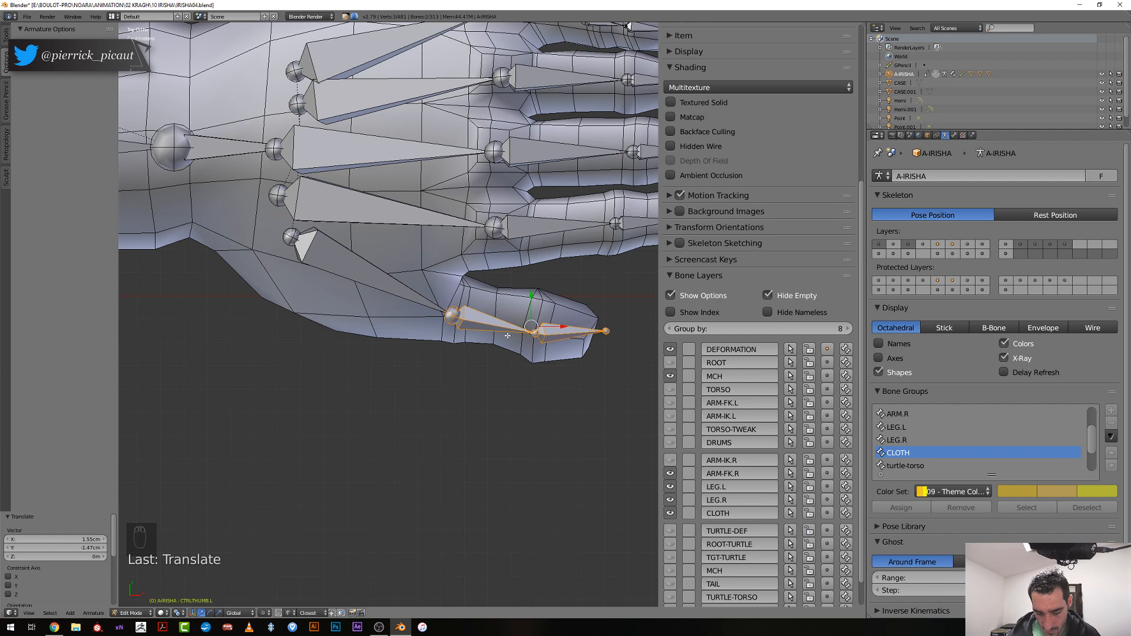
# Circle-select the two outer left thumb bones and lower them within the thumb mesh
pyautogui.moveTo(477, 309)
pyautogui.mouseDown(button='middle')
pyautogui.moveTo(461, 418)
pyautogui.moveTo(425, 402)
pyautogui.mouseUp(button='middle')
pyautogui.press('a')
pyautogui.press('c')
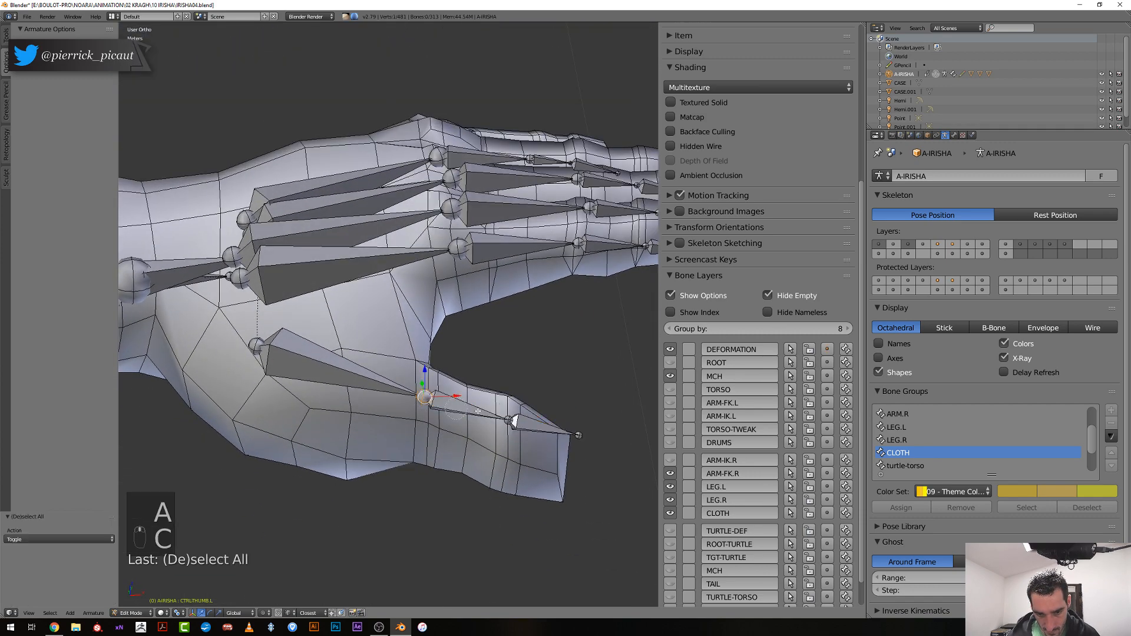
pyautogui.press('g')
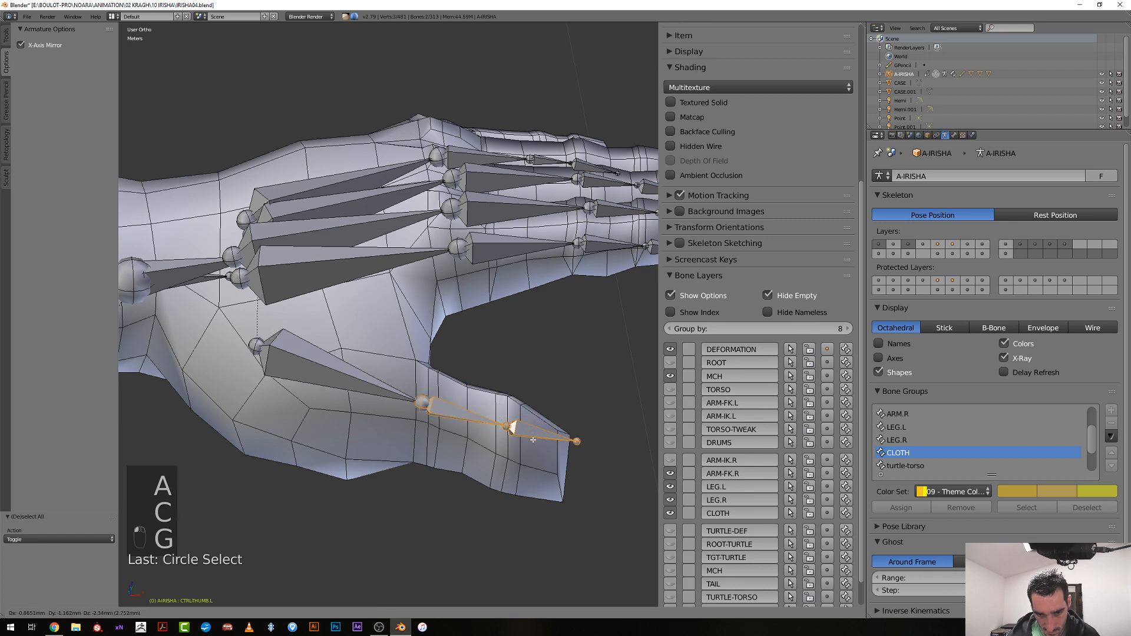
pyautogui.click(508, 439)
# Select the left thumb's last bone, lower it toward the thumb's centre, and shift it about 3.8 mm in Y
pyautogui.press('a')
pyautogui.press('c')
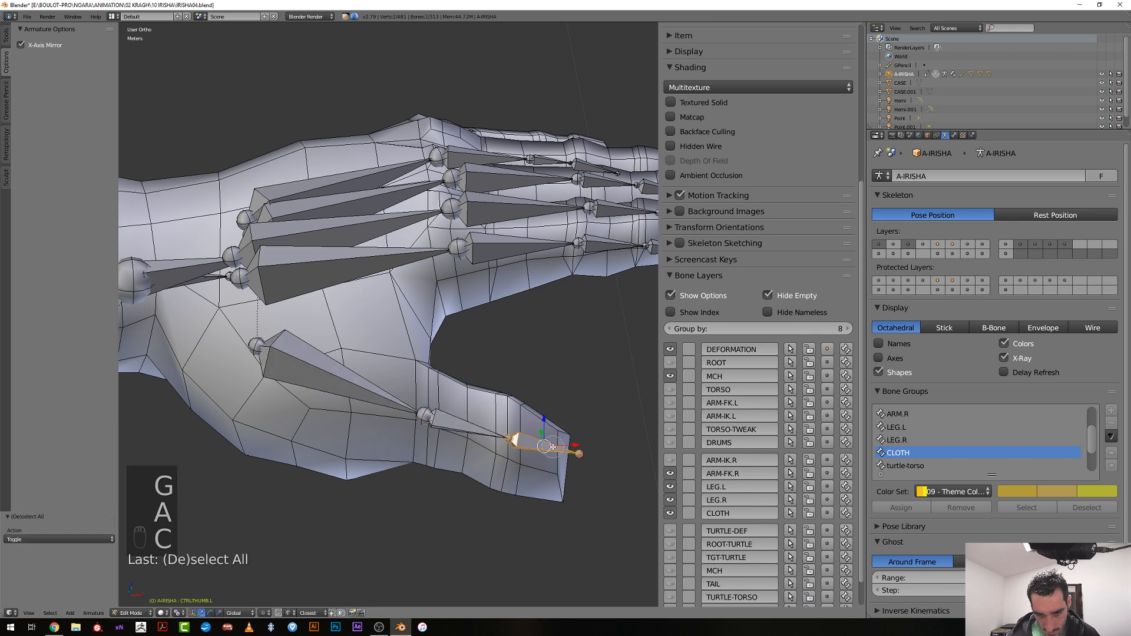
pyautogui.press('g')
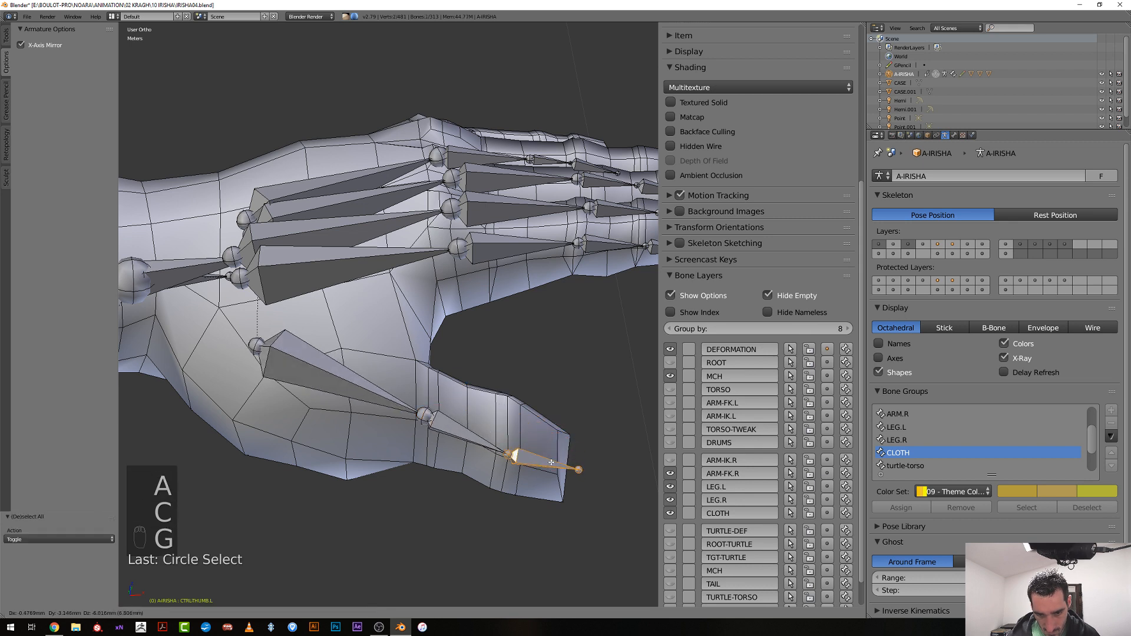
pyautogui.click(549, 462)
pyautogui.scroll(-3, 540, 460)
pyautogui.moveTo(540, 460)
pyautogui.mouseDown(button='middle')
pyautogui.moveTo(391, 416)
pyautogui.moveTo(426, 406)
pyautogui.moveTo(557, 455)
pyautogui.mouseUp(button='middle')
pyautogui.scroll(2, 412, 402)
pyautogui.press('g')
pyautogui.click(409, 402)
# Display the bone axes and roll the left thumb's last bone by about -25 degrees
pyautogui.scroll(-3, 408, 402)
pyautogui.click(879, 358)
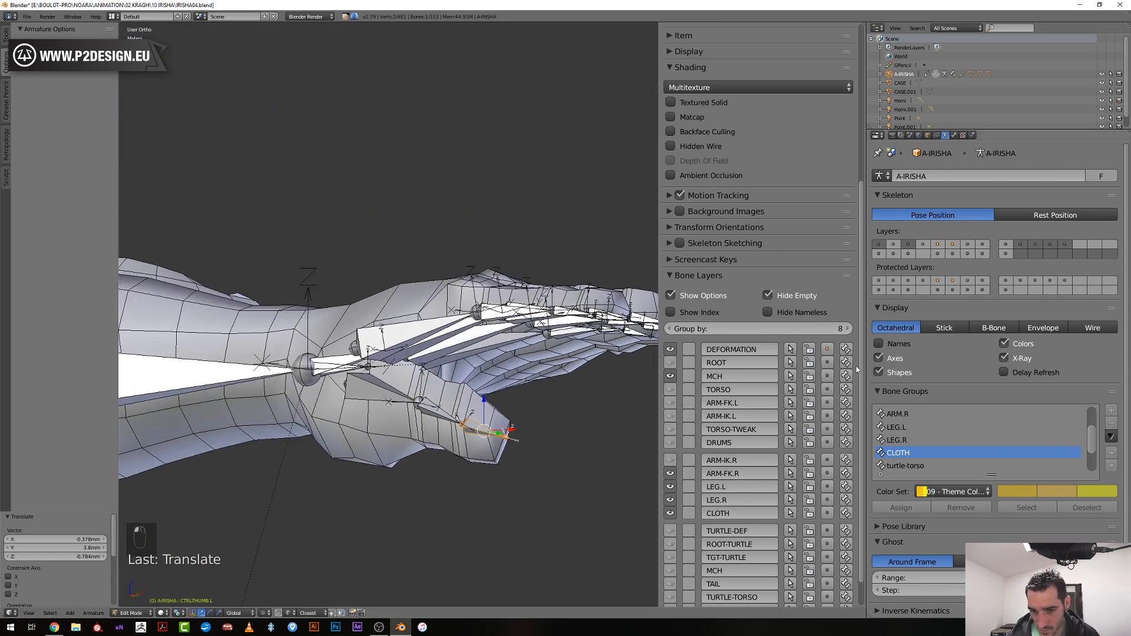
pyautogui.scroll(4, 459, 474)
pyautogui.moveTo(458, 475); pyautogui.dragTo(547, 522, button='middle')
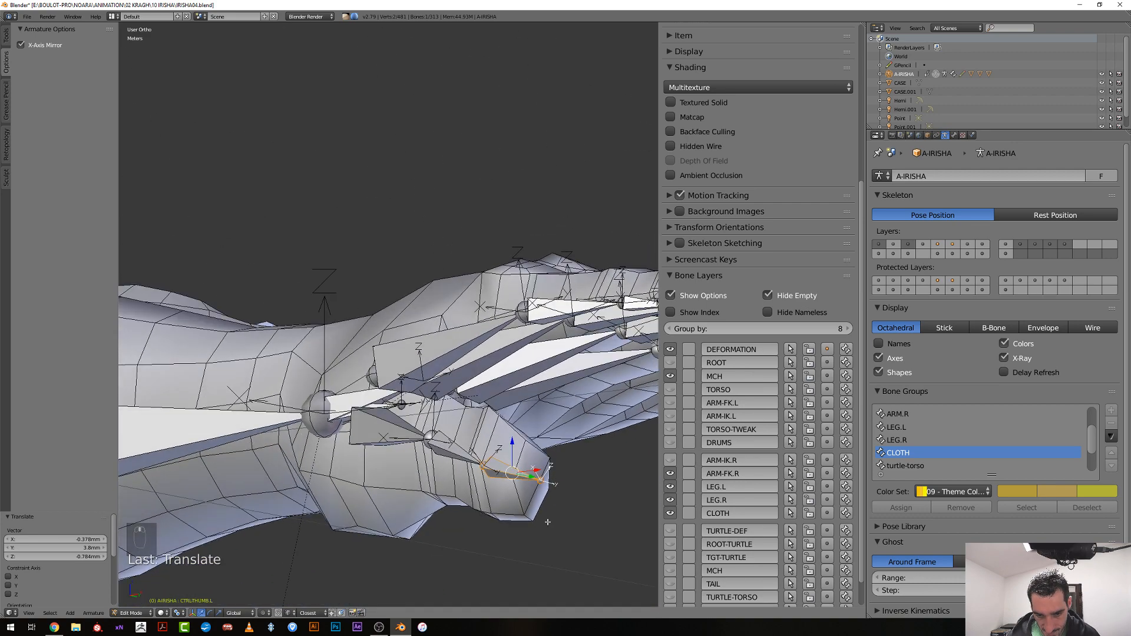
pyautogui.hotkey('ctrl', 'r')
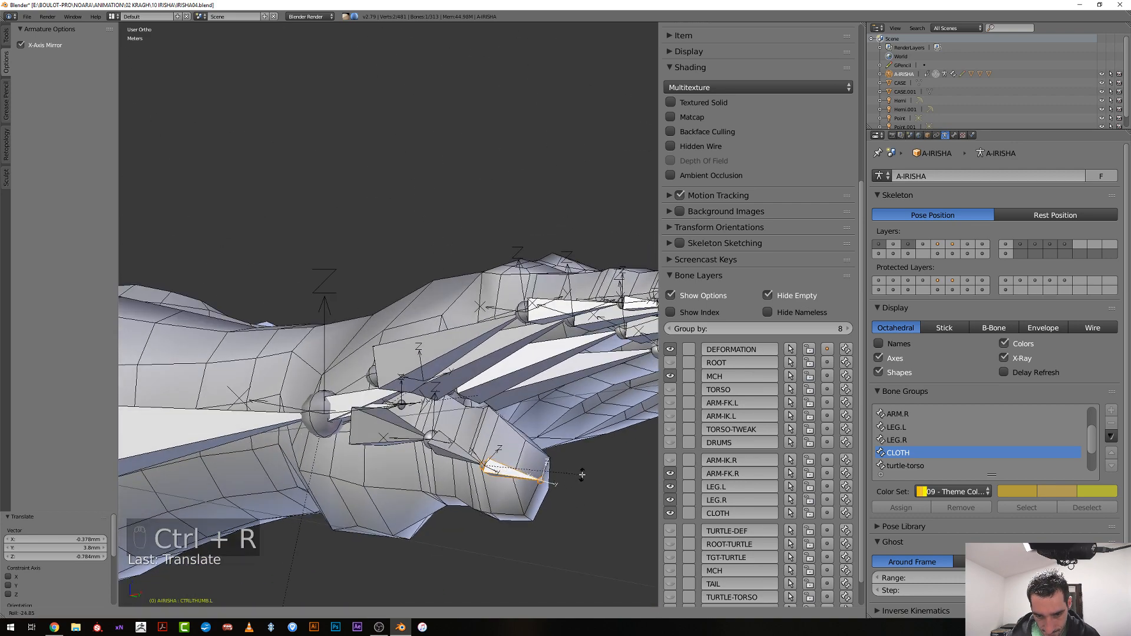
pyautogui.click(583, 475)
# Select the left thumb's middle bones with a border selection and adjust their roll to suit the thumb's bending direction
pyautogui.rightClick(461, 453)
pyautogui.keyDown('shift'); pyautogui.rightClick(460, 454); pyautogui.keyUp('shift')
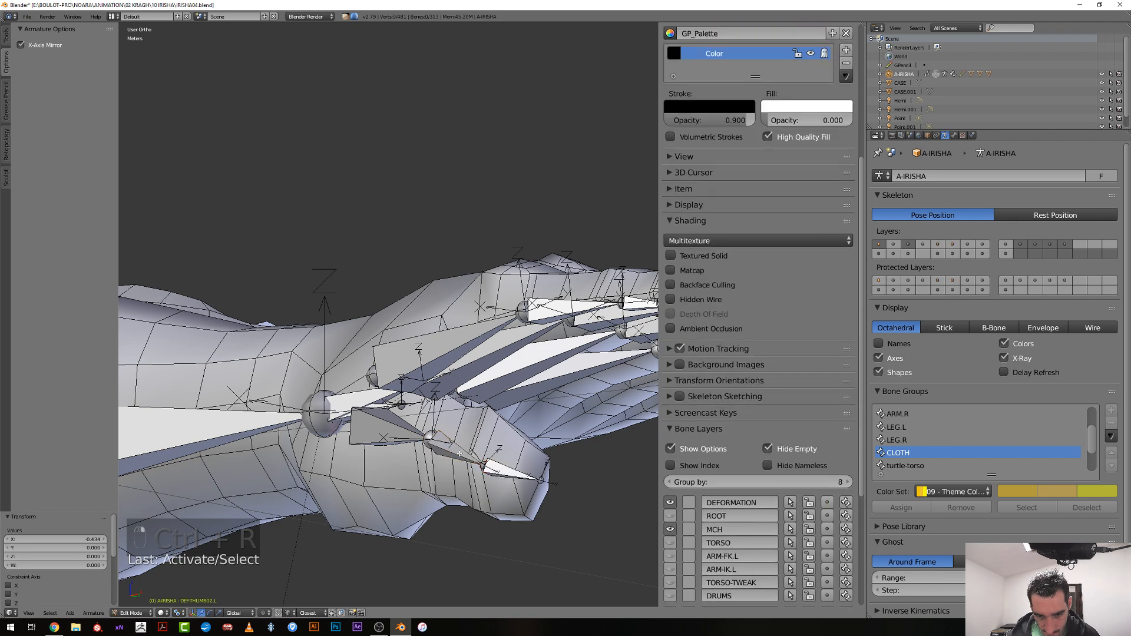
pyautogui.press('c')
pyautogui.click(481, 463)
pyautogui.rightClick(481, 463)
pyautogui.moveTo(478, 433)
pyautogui.mouseDown(button='middle')
pyautogui.moveTo(466, 463)
pyautogui.moveTo(460, 427)
pyautogui.mouseUp(button='middle')
pyautogui.press('c')
pyautogui.press('a')
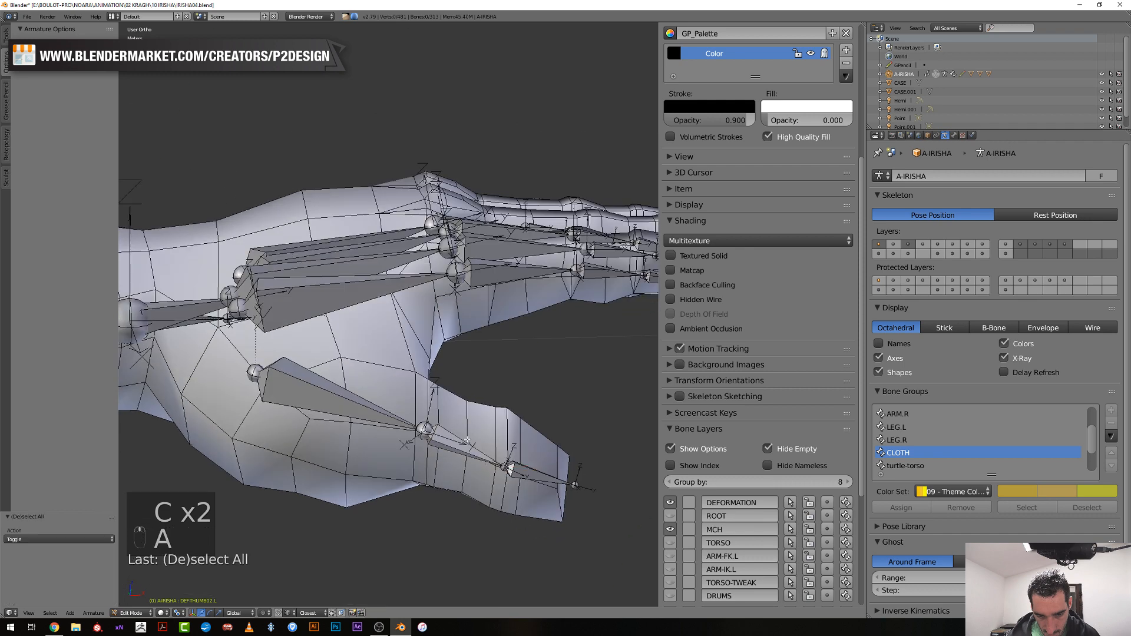
pyautogui.press('b')
pyautogui.moveTo(461, 426); pyautogui.dragTo(530, 491)
pyautogui.moveTo(527, 486); pyautogui.dragTo(453, 426, button='middle')
pyautogui.press('a')
pyautogui.press('b')
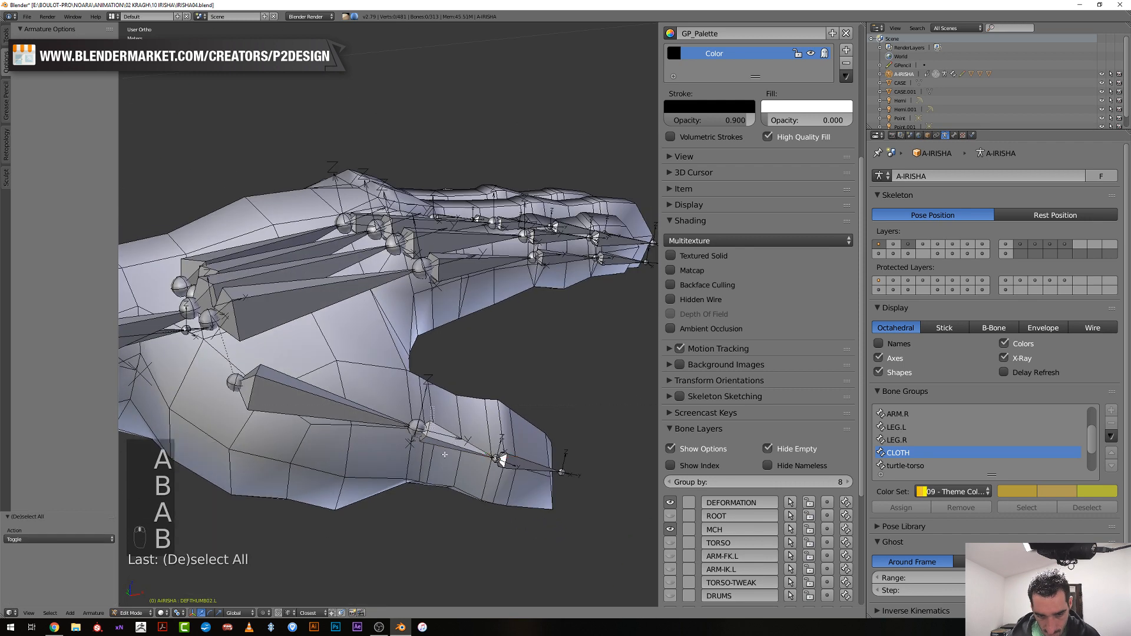
pyautogui.press('b')
pyautogui.moveTo(418, 414); pyautogui.dragTo(465, 476)
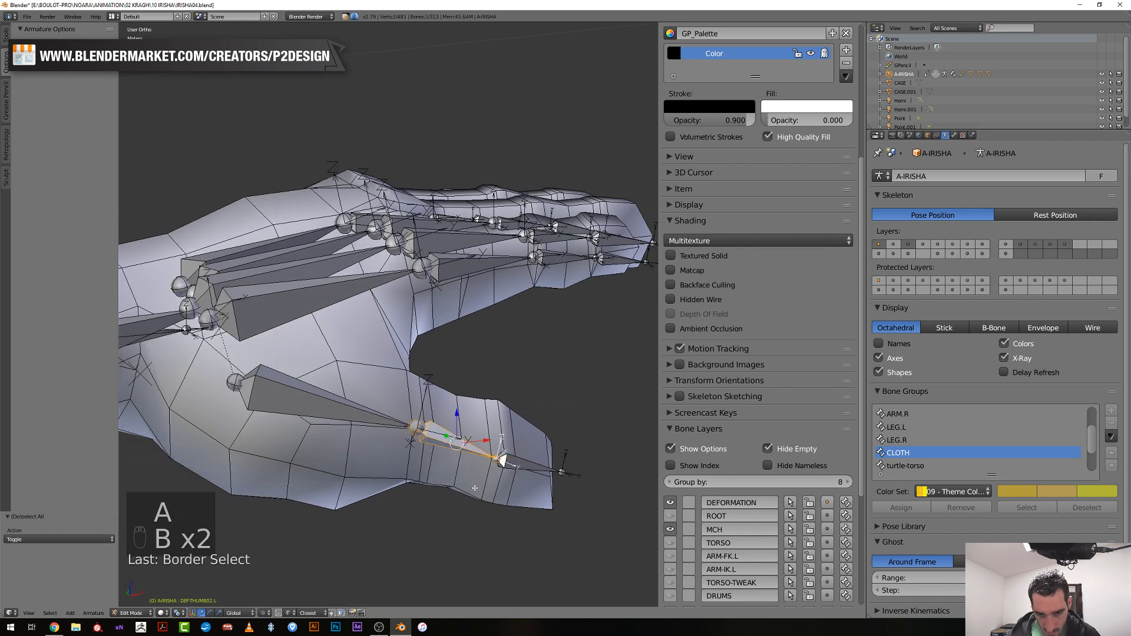
pyautogui.moveTo(477, 488); pyautogui.dragTo(593, 525, button='middle')
pyautogui.hotkey('ctrl', 'r')
pyautogui.click(578, 501)
# Select the left thumb's tip joint and move it about -2.24 mm in X, -0.46 mm in Y and -2.82 mm in Z
pyautogui.press('a')
pyautogui.press('b')
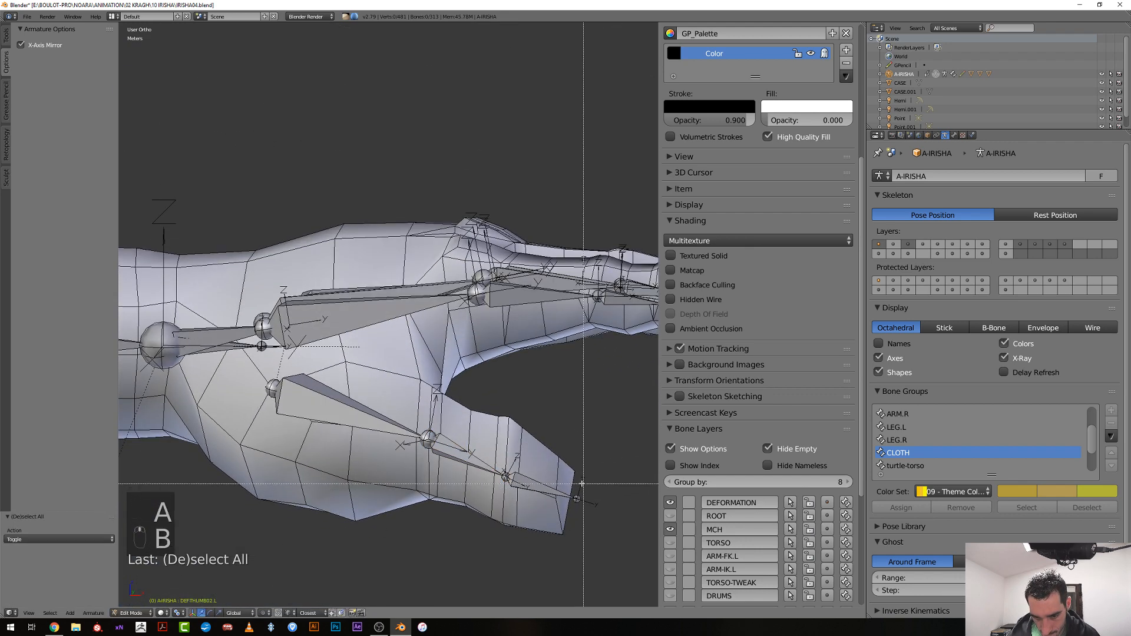
pyautogui.press('g')
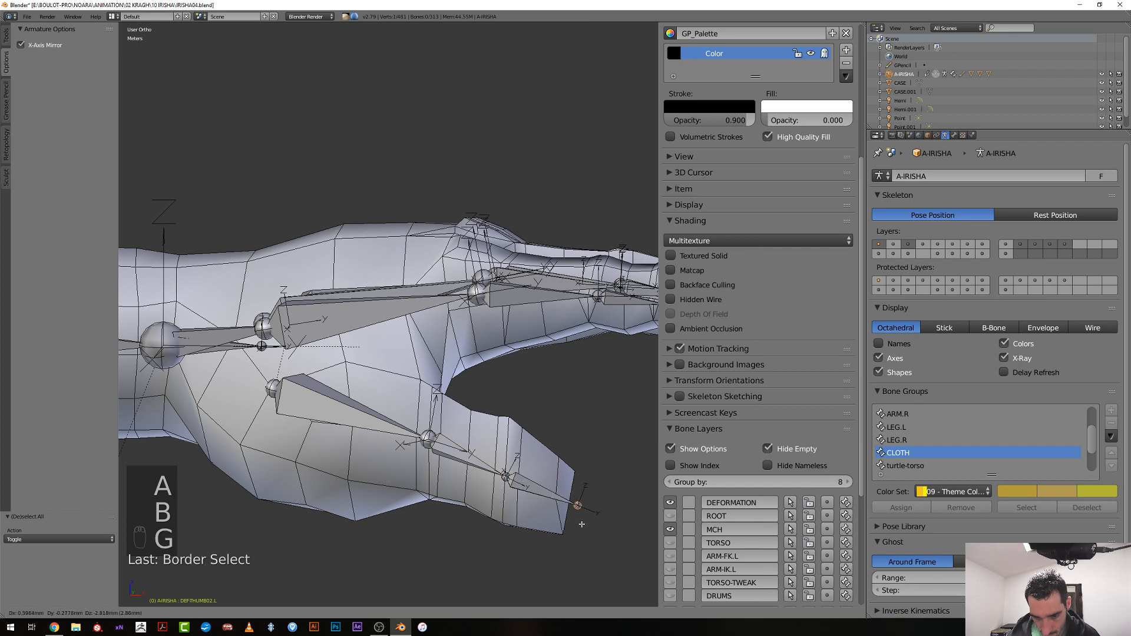
pyautogui.click(557, 518)
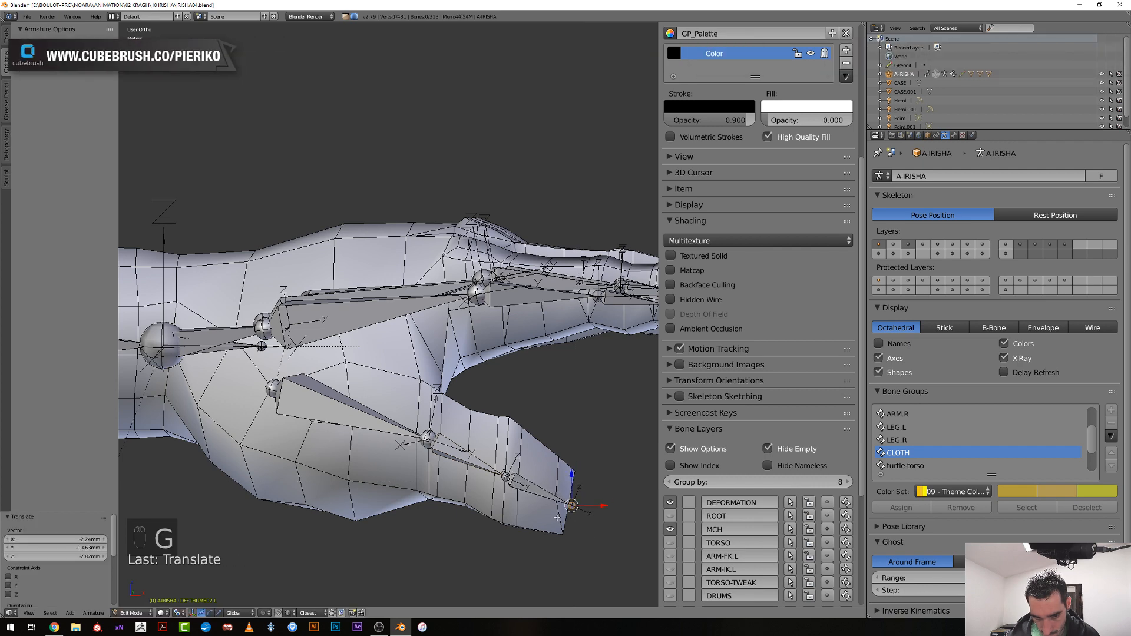
# Border-select the overlapping bones at the left thumb's base, using wireframe display, and adjust their roll
pyautogui.rightClick(376, 431)
pyautogui.moveTo(376, 430); pyautogui.dragTo(354, 407, button='middle')
pyautogui.press('z')
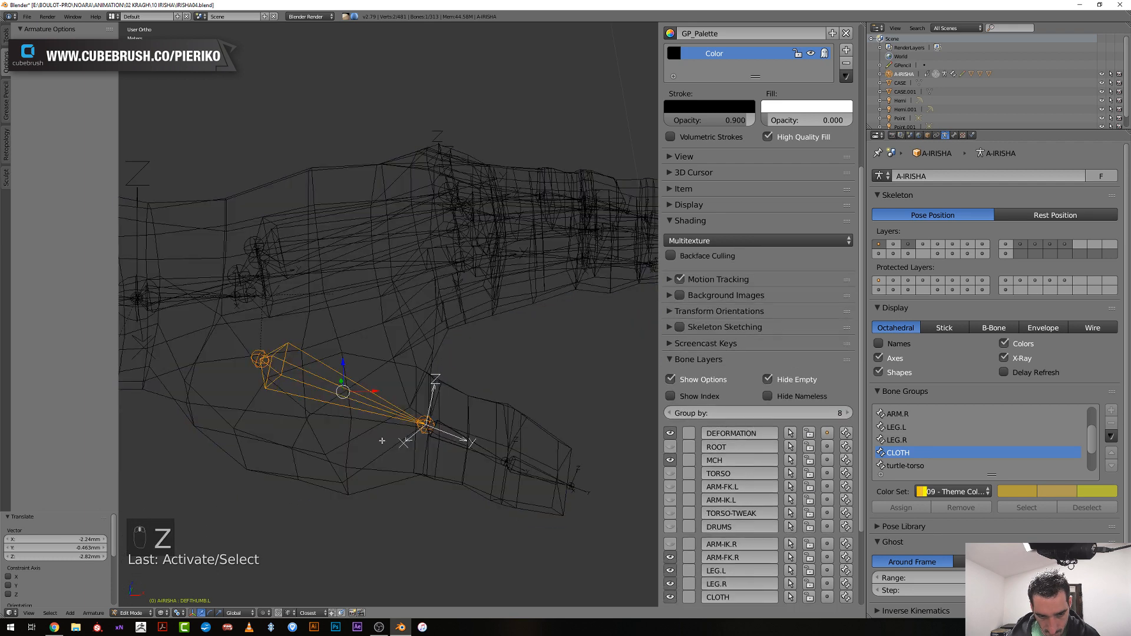
pyautogui.press('a')
pyautogui.press('b')
pyautogui.moveTo(251, 339); pyautogui.dragTo(371, 435)
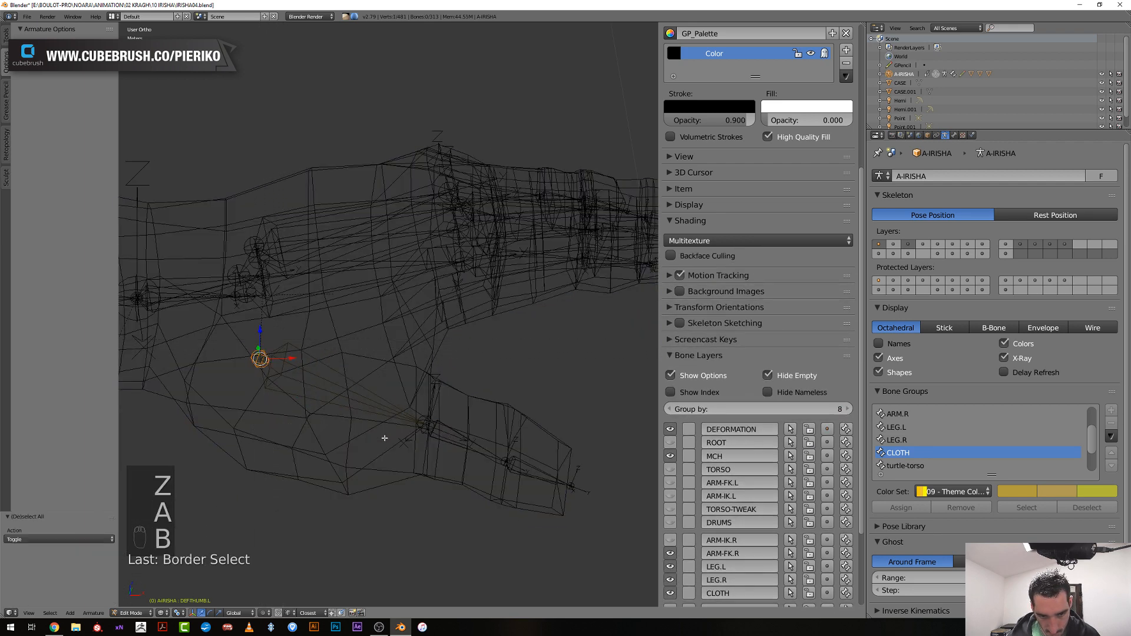
pyautogui.press('b')
pyautogui.moveTo(442, 439); pyautogui.dragTo(354, 396)
pyautogui.press('c')
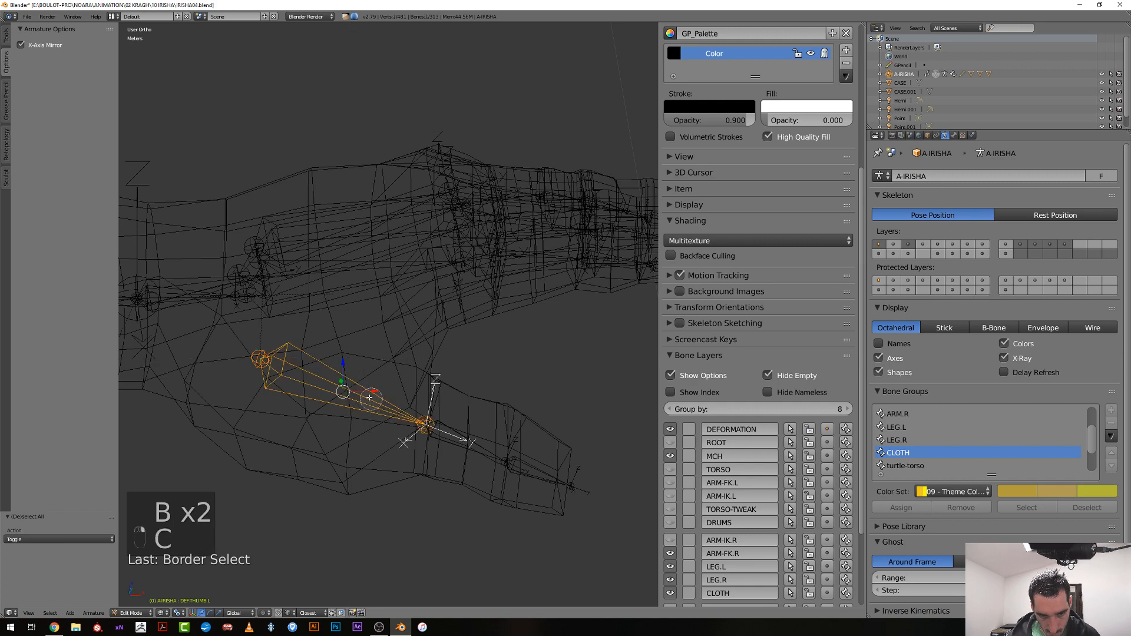
pyautogui.press('z')
pyautogui.moveTo(377, 402); pyautogui.dragTo(489, 501, button='middle')
pyautogui.hotkey('ctrl', 'r')
pyautogui.click(524, 489)
# Return the armature to pose mode, reveal its hidden bones and show the ROOT bone layer
pyautogui.scroll(-3, 507, 495)
pyautogui.press('Tab')
pyautogui.scroll(2, 488, 501)
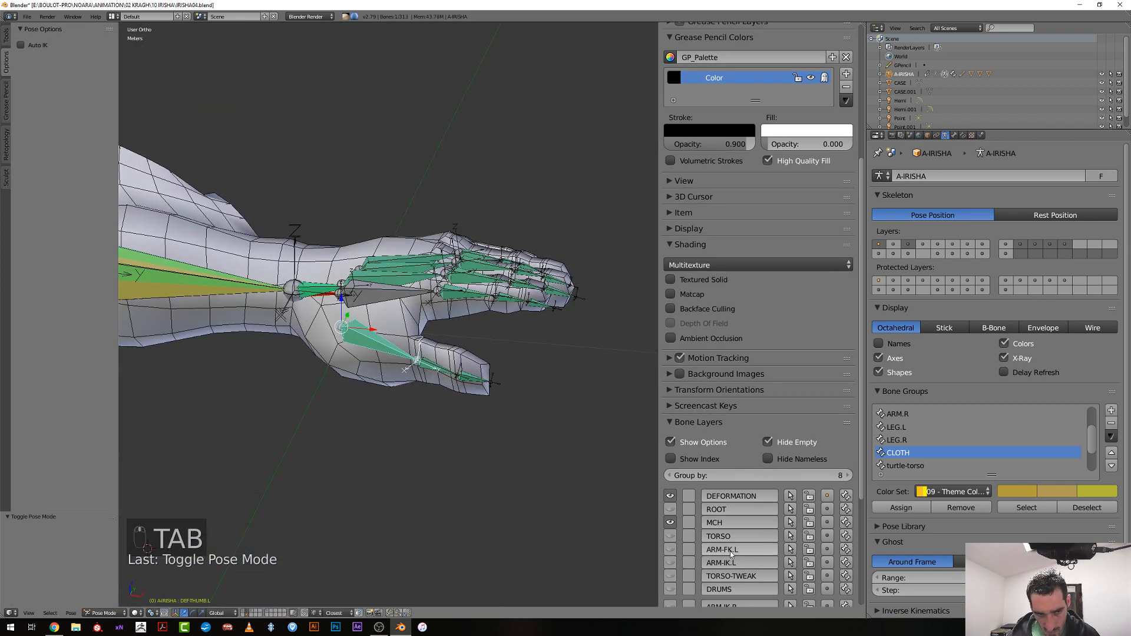
pyautogui.scroll(-3, 730, 551)
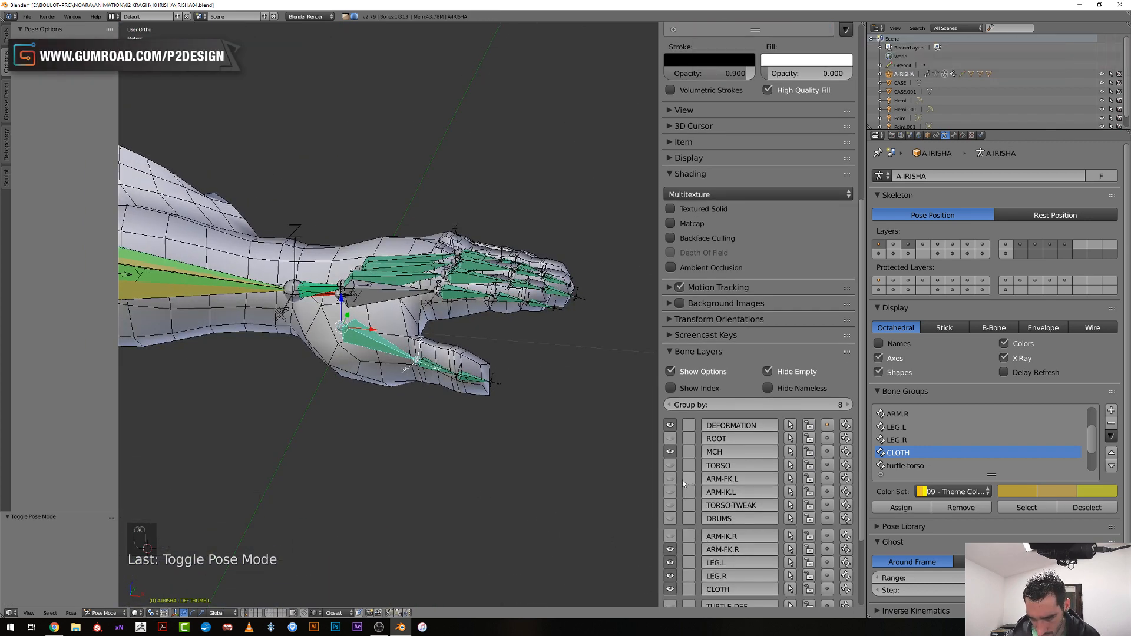
pyautogui.scroll(-3, 683, 479)
pyautogui.hotkey('alt', 'h')
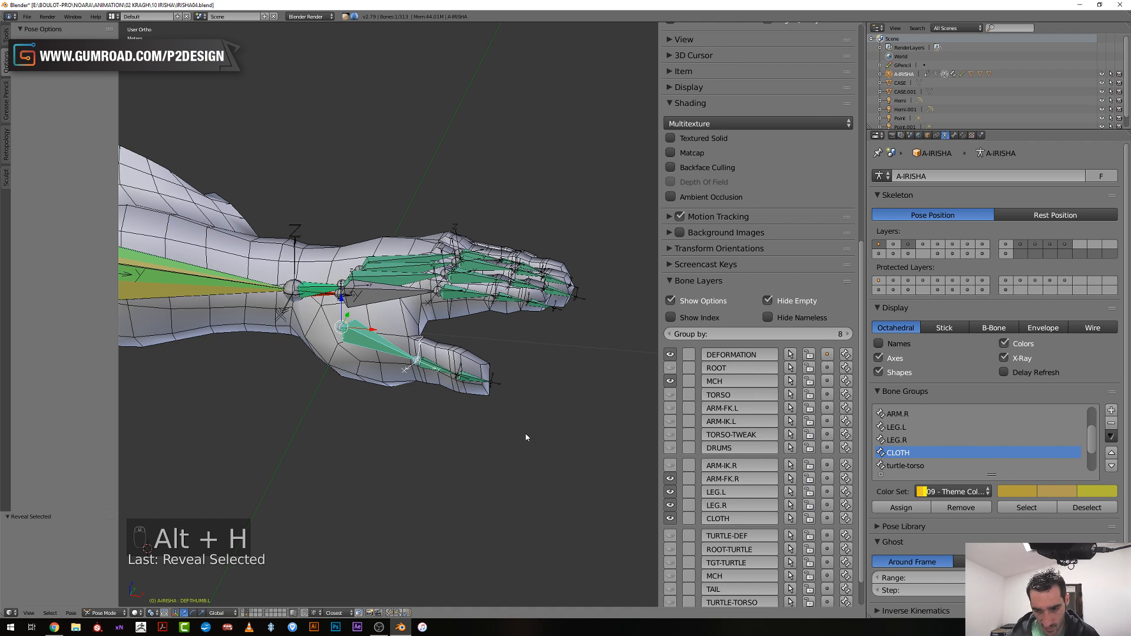
pyautogui.moveTo(535, 442); pyautogui.dragTo(528, 470, button='middle')
pyautogui.scroll(3, 528, 470)
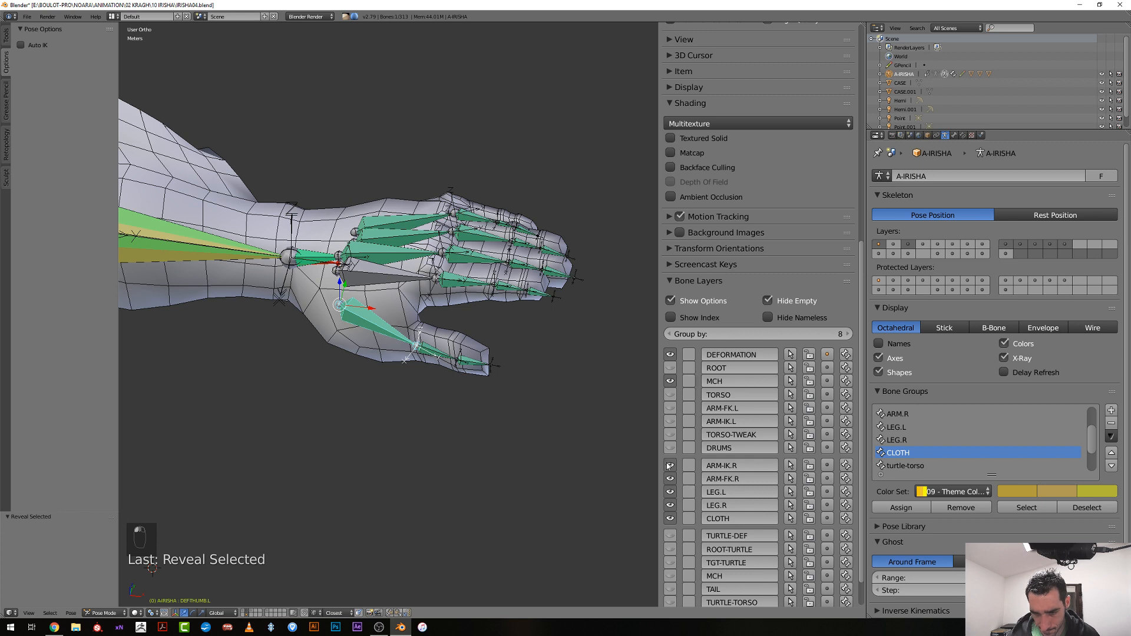
pyautogui.moveTo(438, 409); pyautogui.dragTo(436, 409, button='middle')
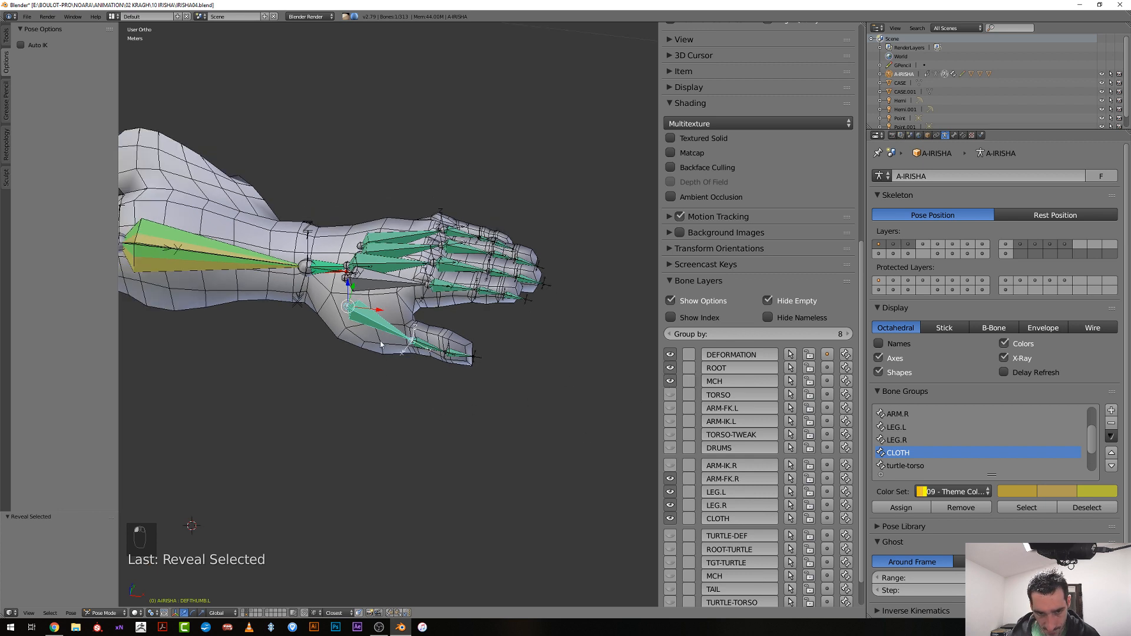
# Switch to wireframe, reveal any bones hidden in the armature's edit mode, and return to pose mode
pyautogui.press('z')
pyautogui.scroll(-3, 388, 351)
pyautogui.press('Tab')
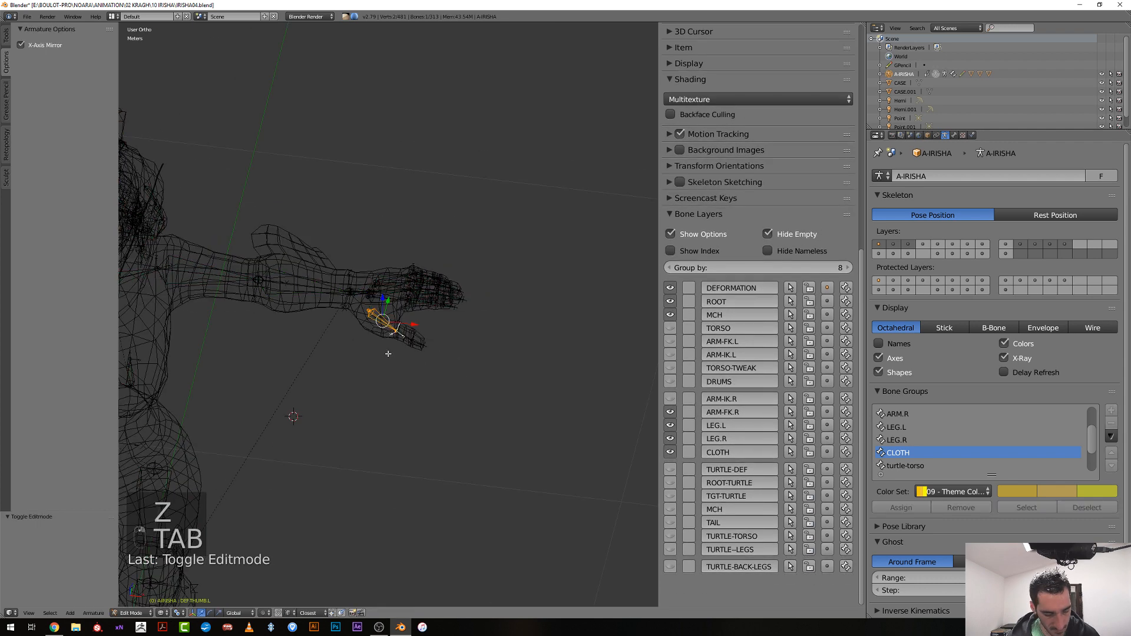
pyautogui.hotkey('alt', 'h')
pyautogui.scroll(3, 392, 354)
pyautogui.press('Tab')
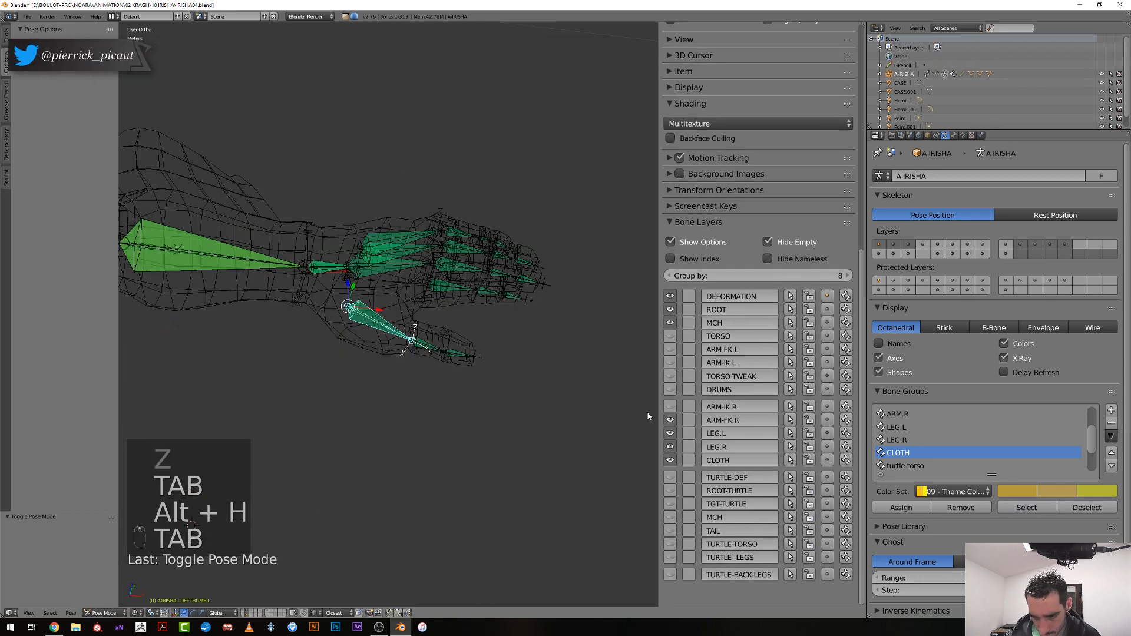
# Show the TORSO, ARM-FK.L and ARM-IK.L bone layers, hide the right arm, leg and CLOTH layers, and restore solid shading
pyautogui.moveTo(670, 407); pyautogui.dragTo(670, 336)
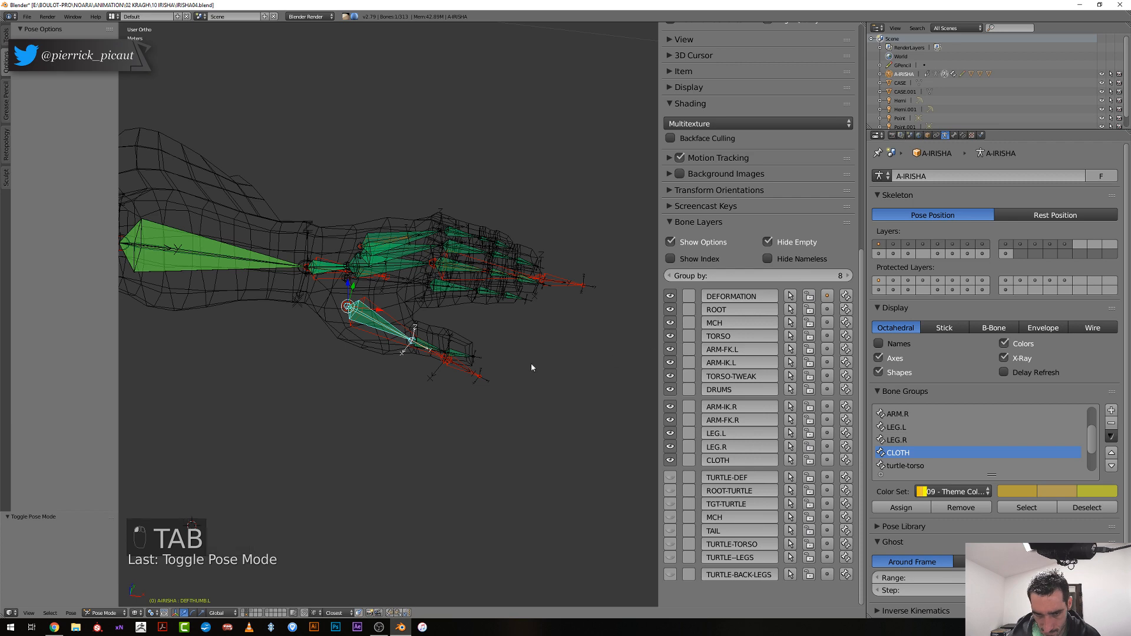
pyautogui.rightClick(434, 354)
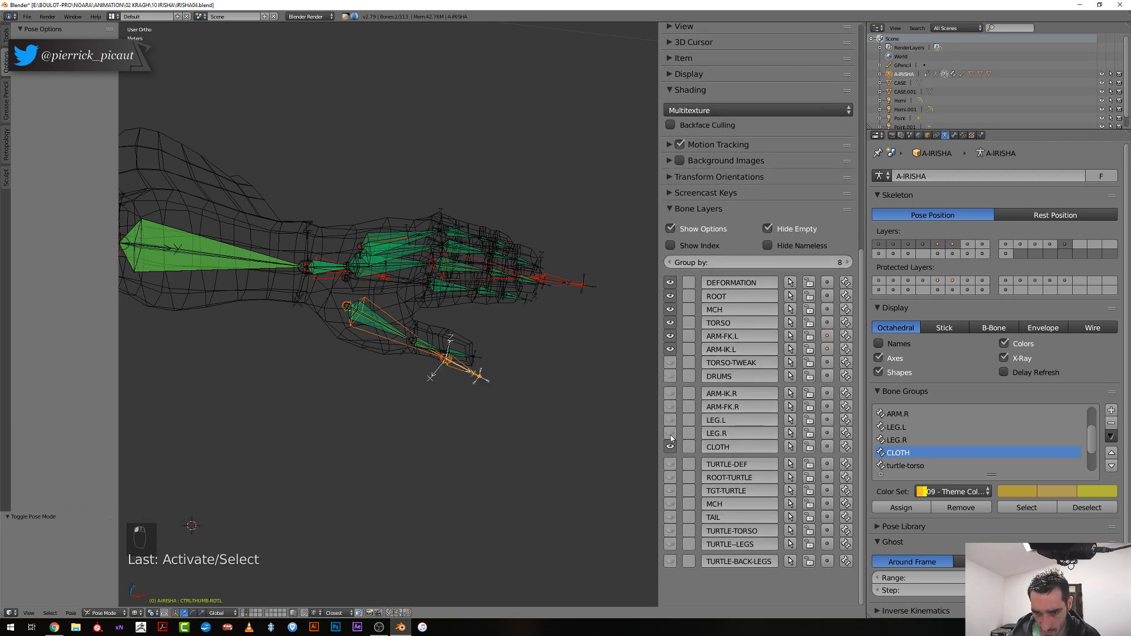
pyautogui.press('z')
pyautogui.scroll(5, 621, 440)
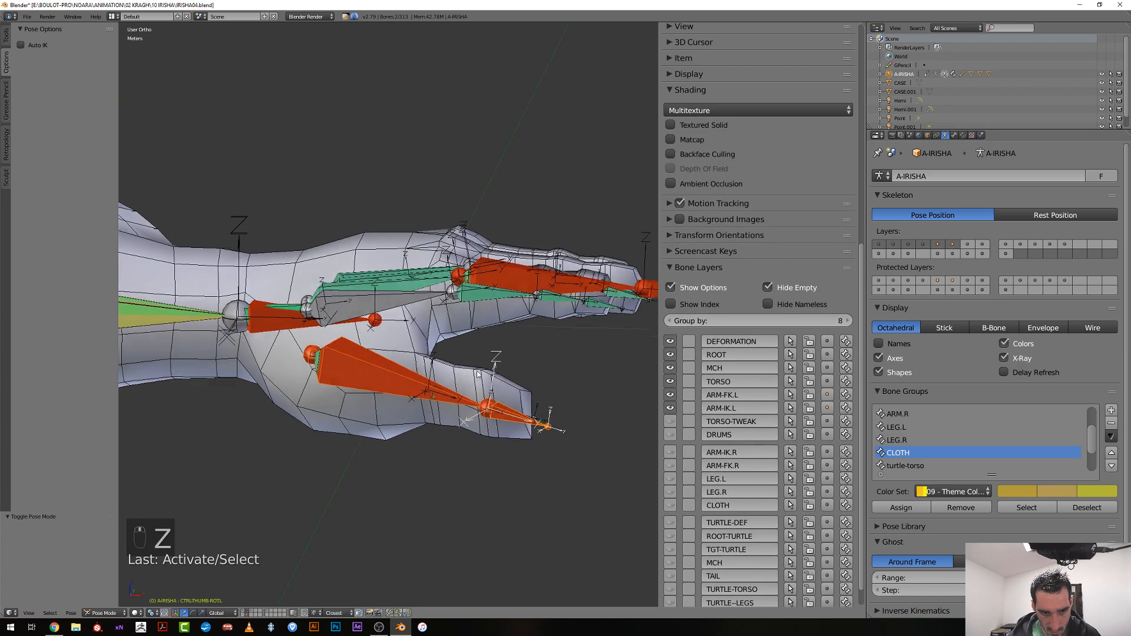
# Try rotating the left thumb controls CTRL-THUMB.L and CTRL-THUMB-ROT.L to test the repositioned bones
pyautogui.rightClick(452, 404)
pyautogui.moveTo(452, 404); pyautogui.dragTo(443, 456, button='middle')
pyautogui.press('r')
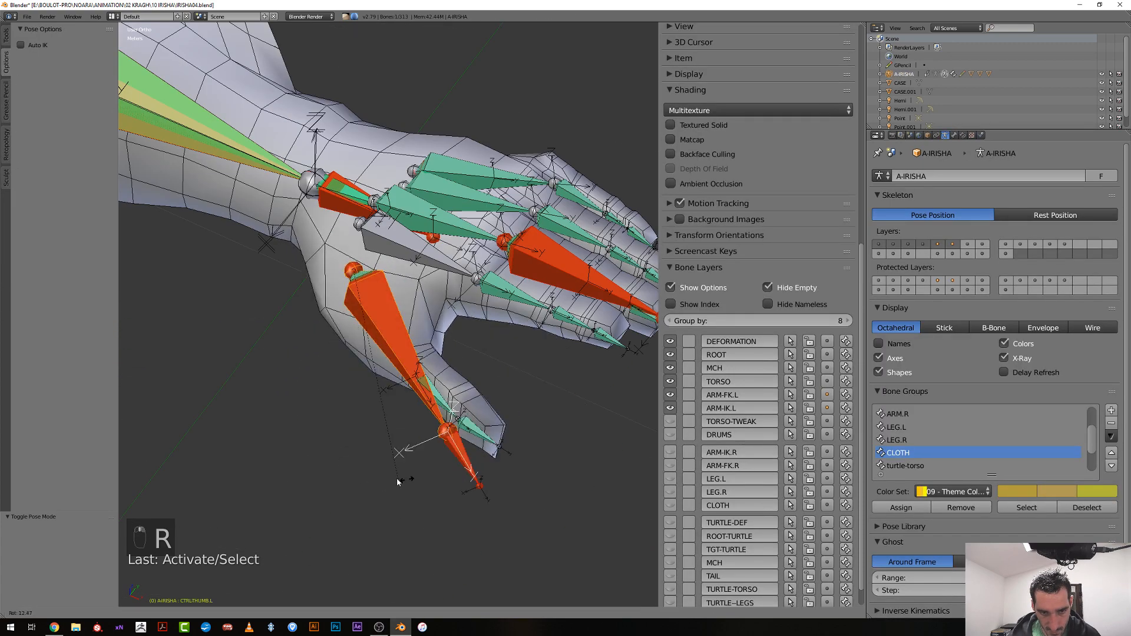
pyautogui.moveTo(372, 474); pyautogui.dragTo(489, 472, button='middle')
pyautogui.rightClick(537, 421)
pyautogui.press('r')
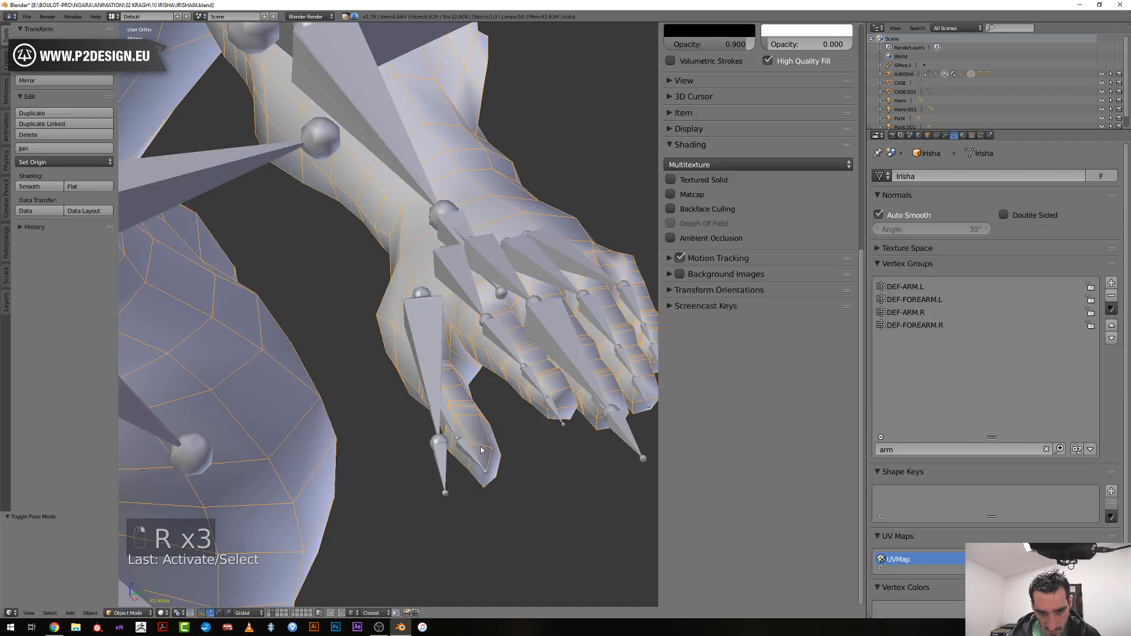
# Enter weight paint mode on the Irisha mesh with the left hand in view
pyautogui.moveTo(507, 448)
pyautogui.mouseDown(button='middle')
pyautogui.moveTo(537, 426)
pyautogui.moveTo(563, 429)
pyautogui.mouseUp(button='middle')
pyautogui.hotkey('ctrl', 'Tab')
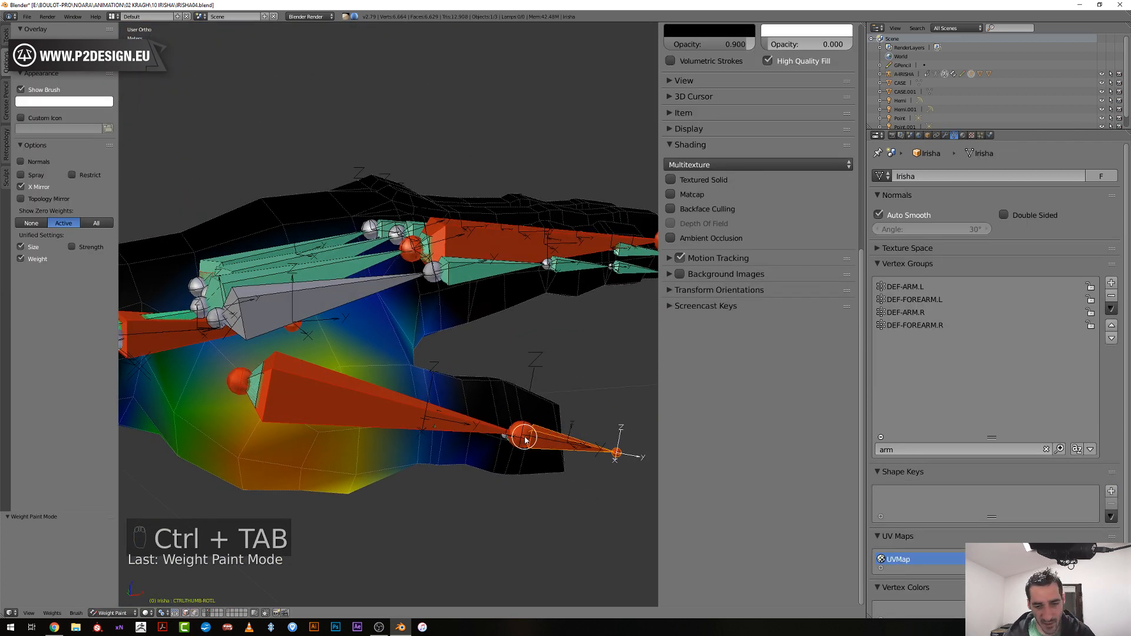
pyautogui.scroll(-3, 526, 439)
pyautogui.moveTo(513, 432)
pyautogui.mouseDown(button='middle')
pyautogui.moveTo(472, 447)
pyautogui.moveTo(412, 430)
pyautogui.moveTo(444, 429)
pyautogui.mouseUp(button='middle')
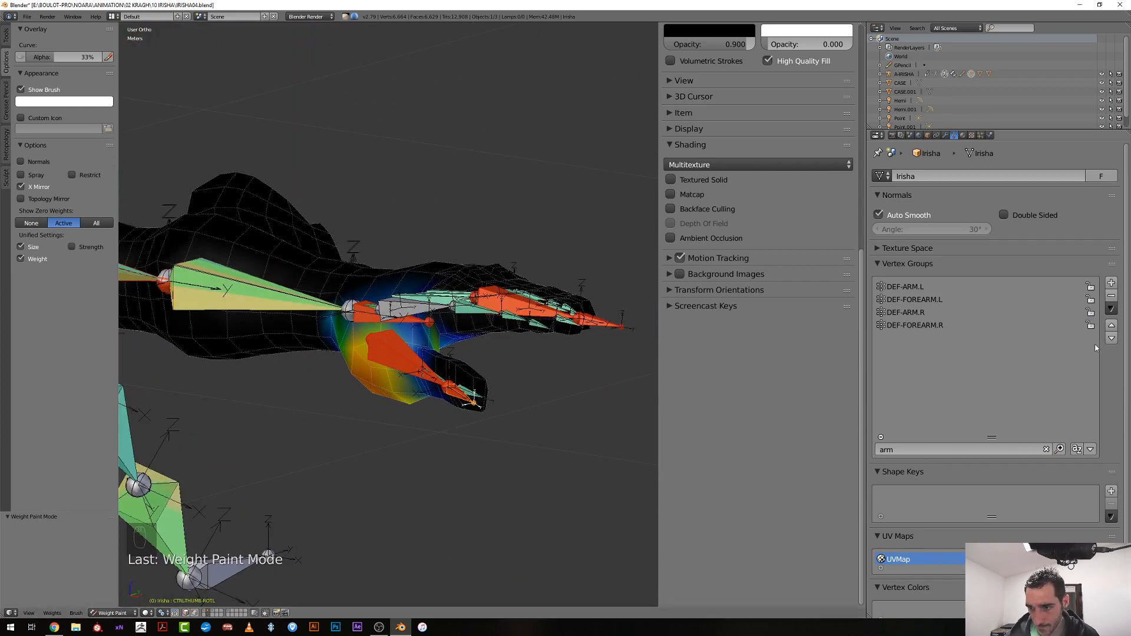
# Filter the vertex groups by "thumb", inspect the DEF-THUMB02.L weights, and make DEF-THUMB03.L the active group
pyautogui.write('th')
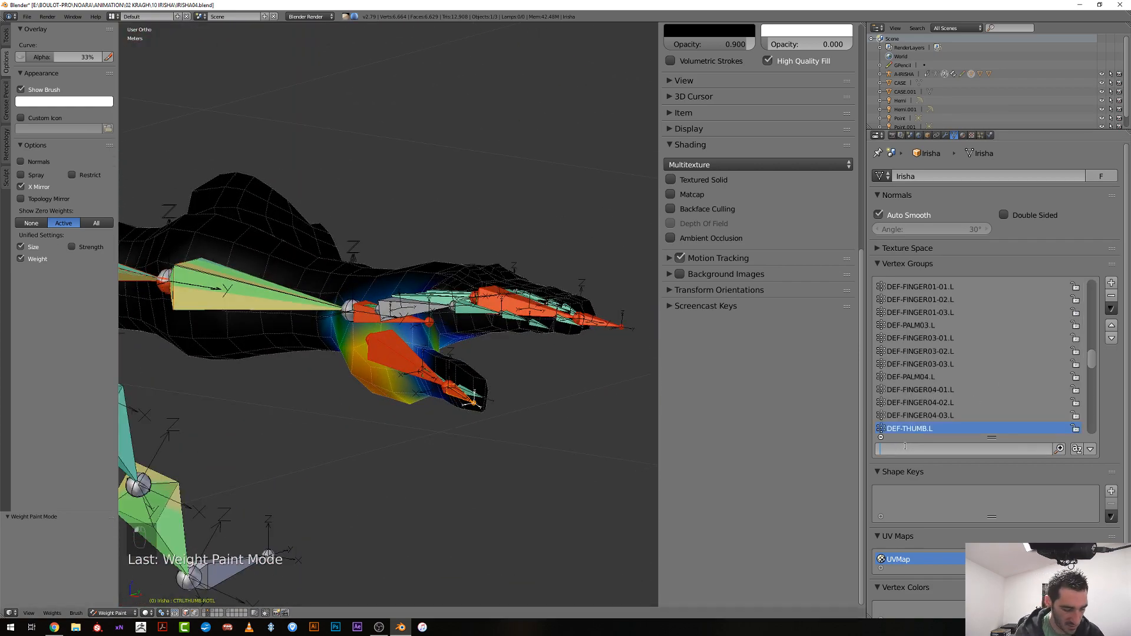
pyautogui.write('umb')
pyautogui.press('Return')
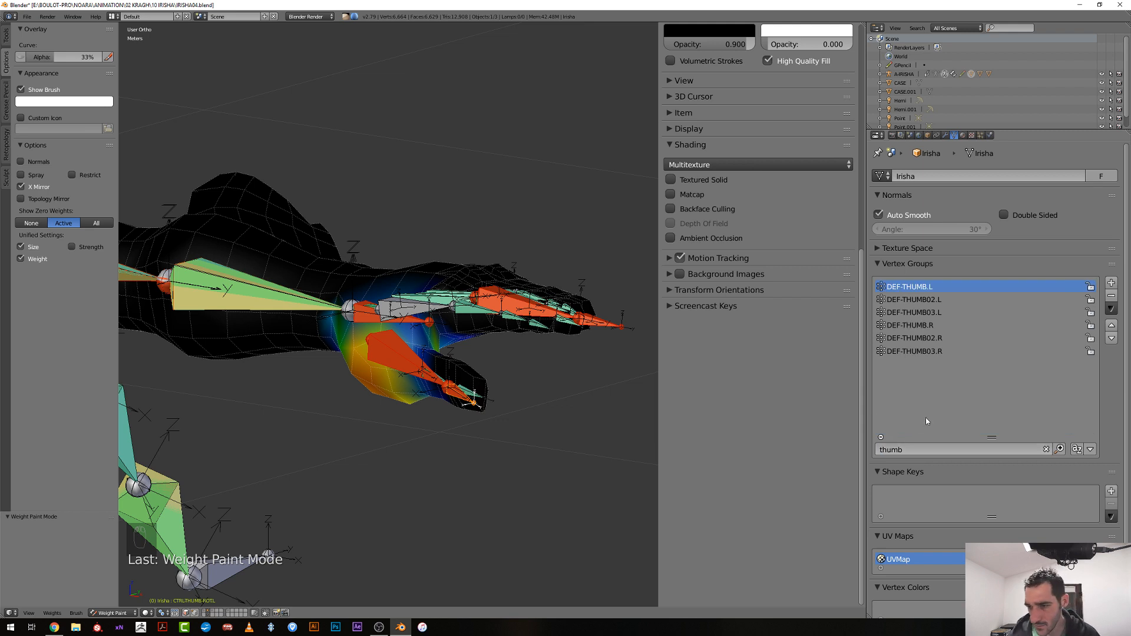
pyautogui.click(923, 301)
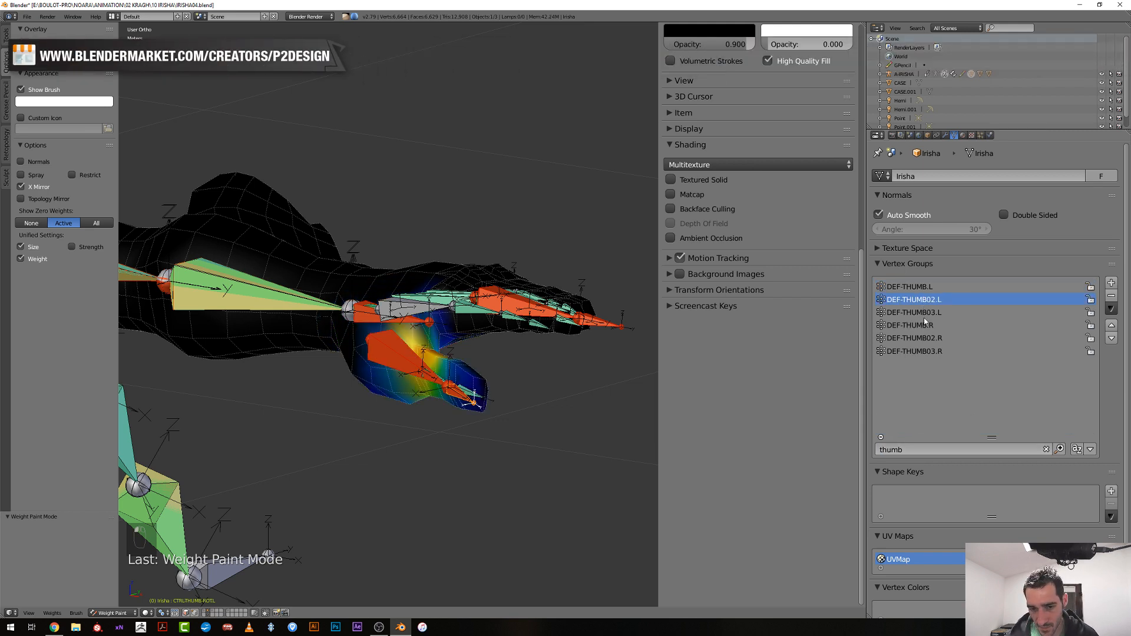
pyautogui.click(925, 317)
pyautogui.scroll(3, 500, 433)
pyautogui.moveTo(496, 432); pyautogui.dragTo(512, 404, button='middle')
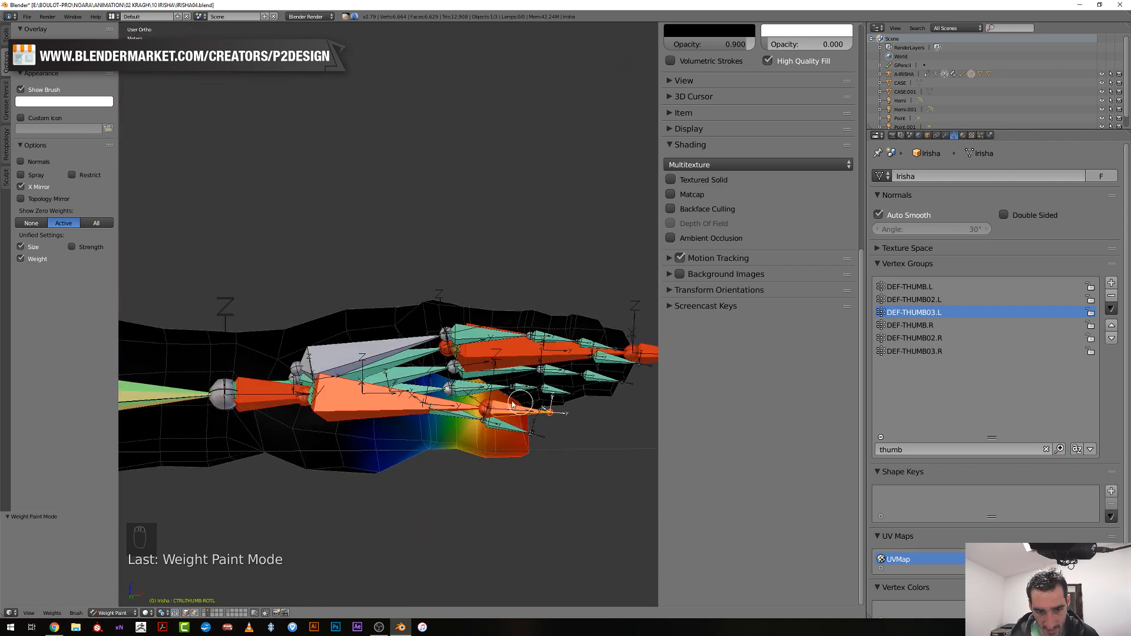
# Set the weight brush to Subtract with a 35 px radius and erase DEF-THUMB03.L weights from the base of the left thumb
pyautogui.click(6, 35)
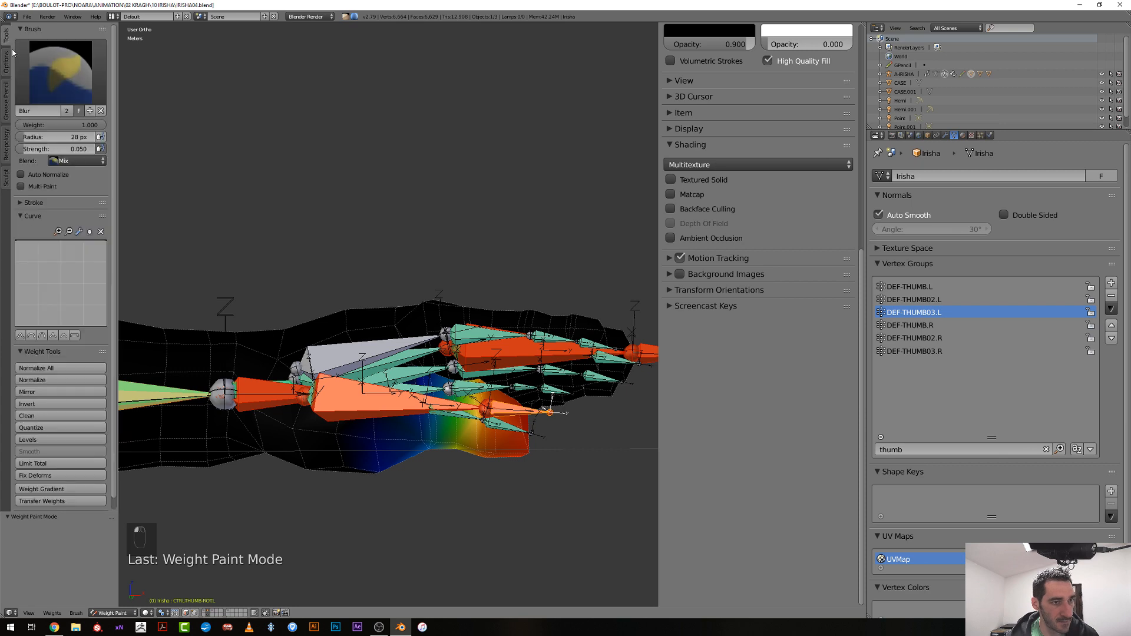
pyautogui.click(80, 161)
pyautogui.click(73, 125)
pyautogui.moveTo(225, 285); pyautogui.dragTo(291, 285, button='middle')
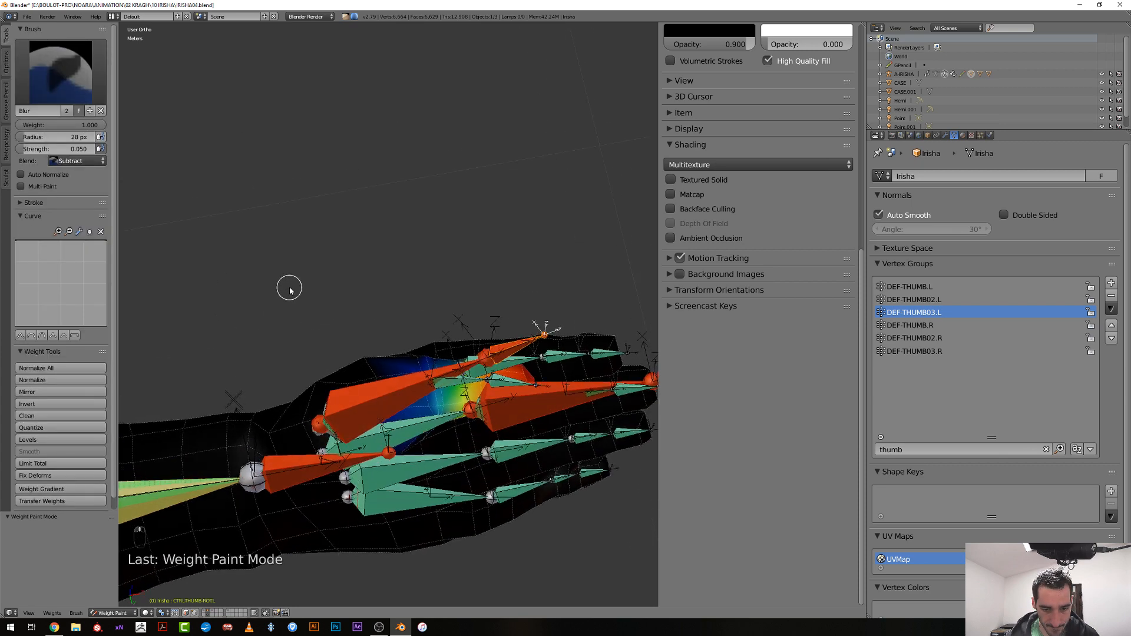
pyautogui.press('f')
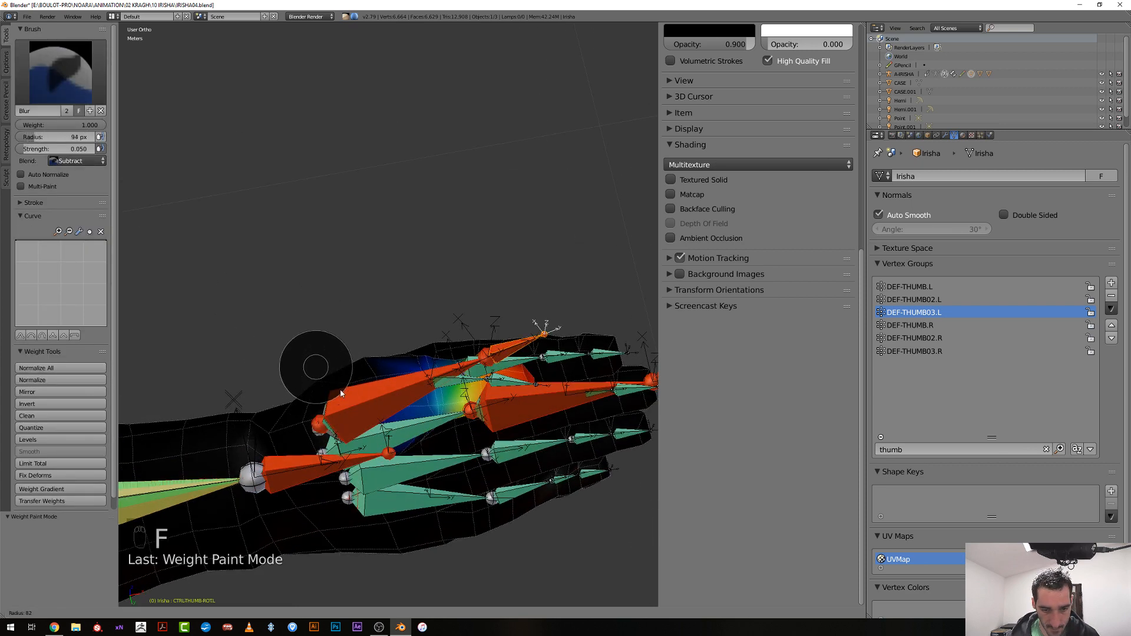
pyautogui.click(334, 376)
pyautogui.moveTo(334, 376); pyautogui.dragTo(328, 389, button='middle')
pyautogui.press('f')
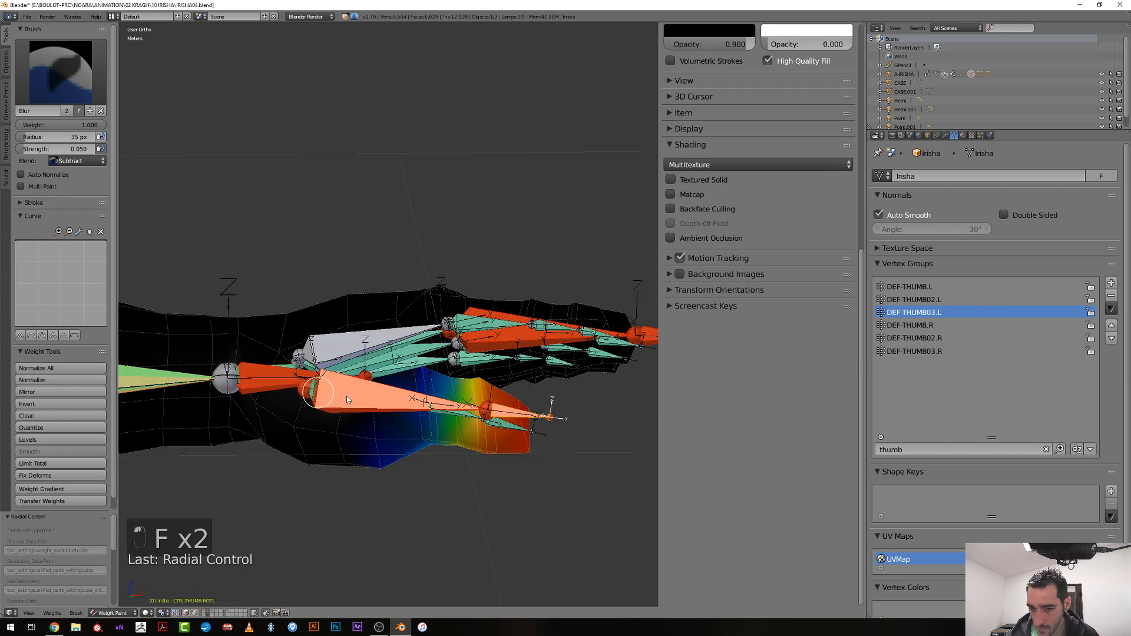
pyautogui.click(321, 390)
pyautogui.moveTo(379, 440); pyautogui.dragTo(377, 437, button='middle')
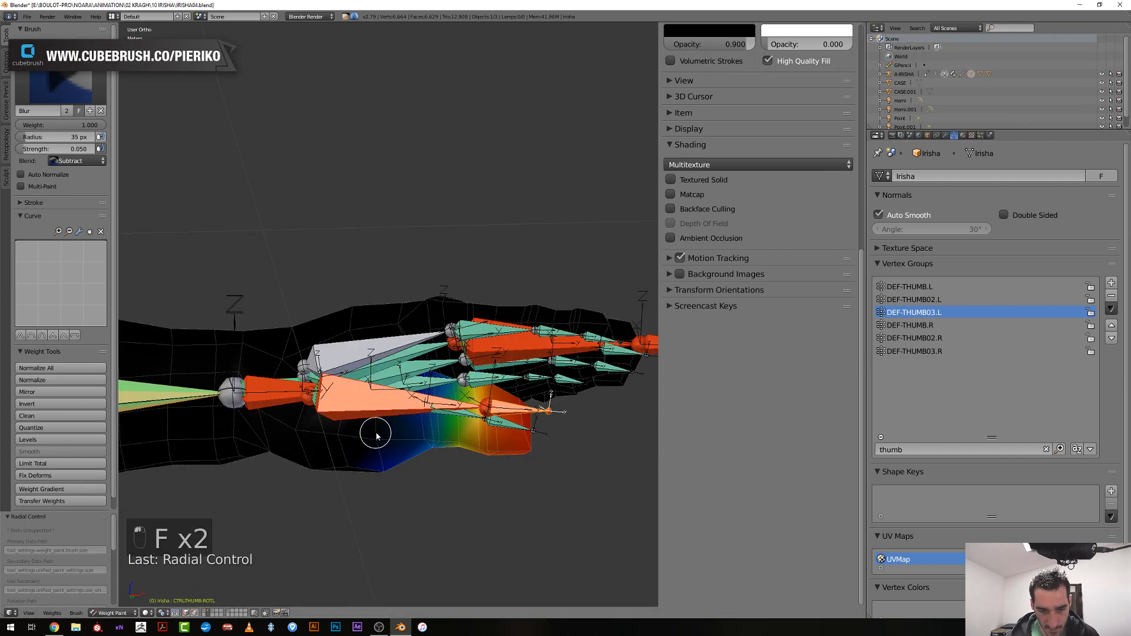
pyautogui.moveTo(383, 465); pyautogui.dragTo(418, 408)
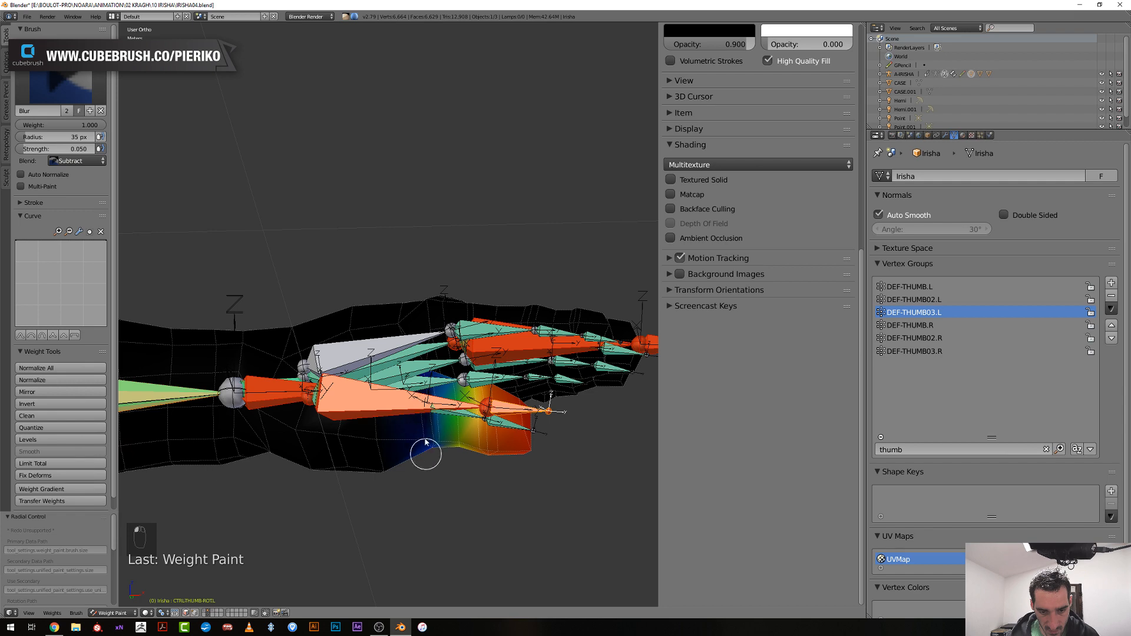
pyautogui.moveTo(427, 438); pyautogui.dragTo(417, 460, button='middle')
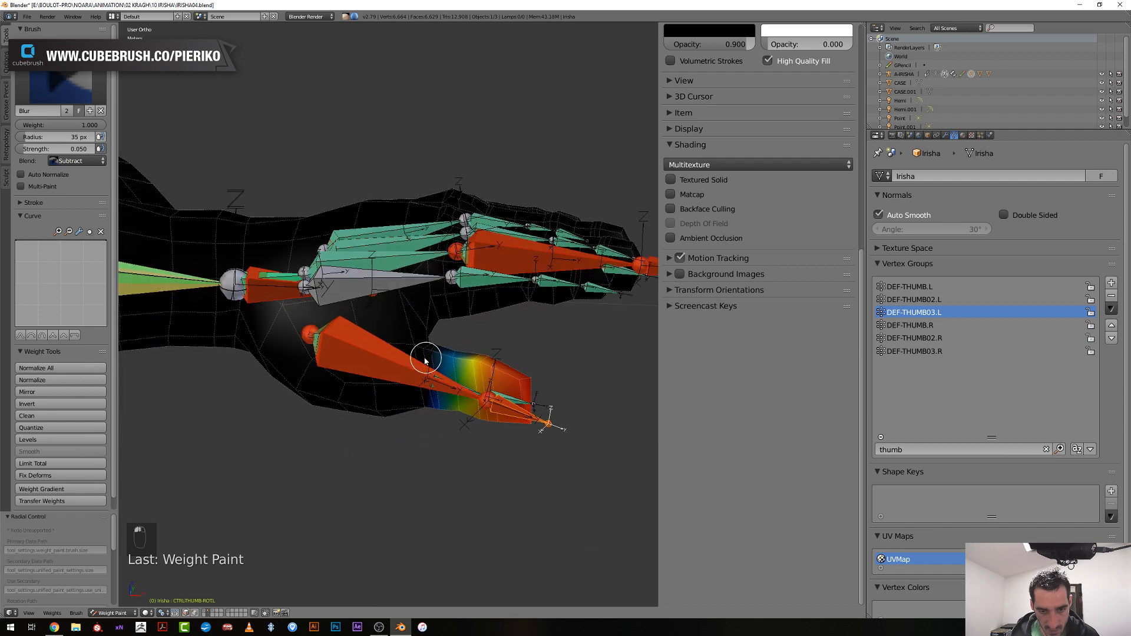
# Display the A-IRISHA armature bones as Stick, return to weight painting the Irisha mesh, and select the DEF-THUMB03.L bone
pyautogui.hotkey('ctrl', 'Tab')
pyautogui.click(904, 73)
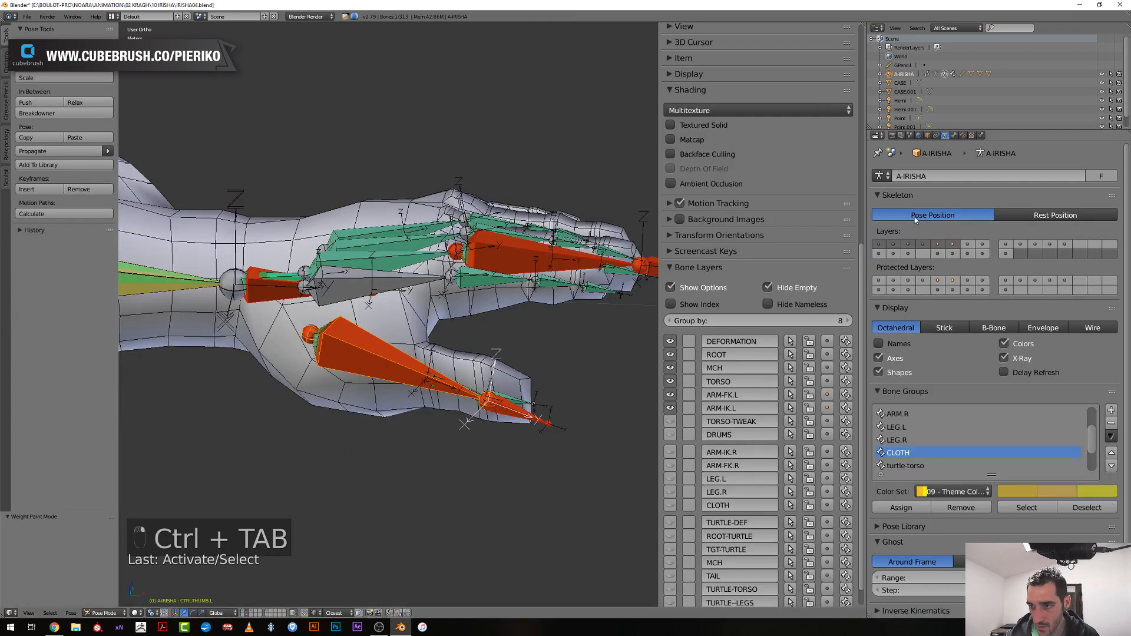
pyautogui.click(937, 328)
pyautogui.hotkey('ctrl', 'Tab')
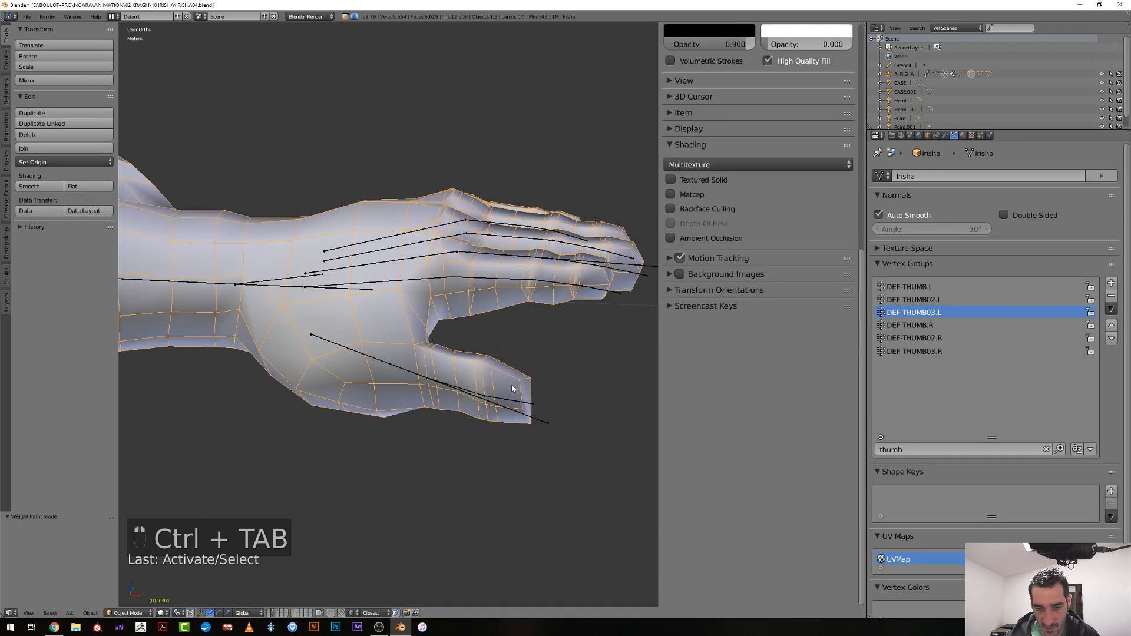
pyautogui.rightClick(516, 401)
# Subtract DEF-THUMB03.L weights around the thumb's middle joint, reducing the brush radius to 19 px
pyautogui.moveTo(516, 401); pyautogui.dragTo(479, 405, button='middle')
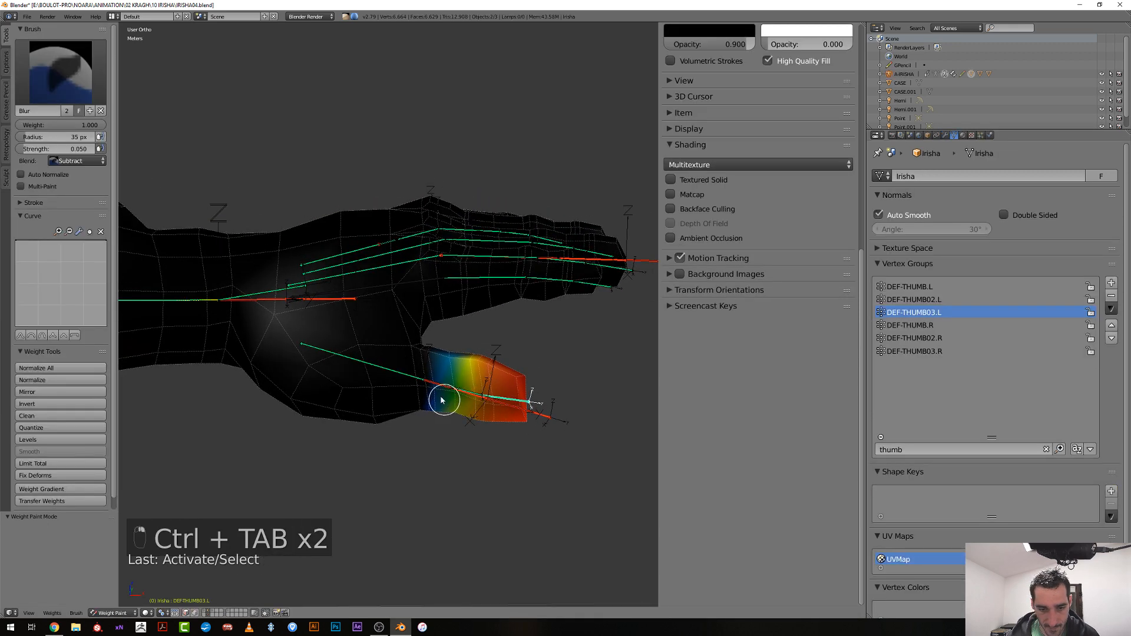
pyautogui.moveTo(429, 393); pyautogui.dragTo(447, 362)
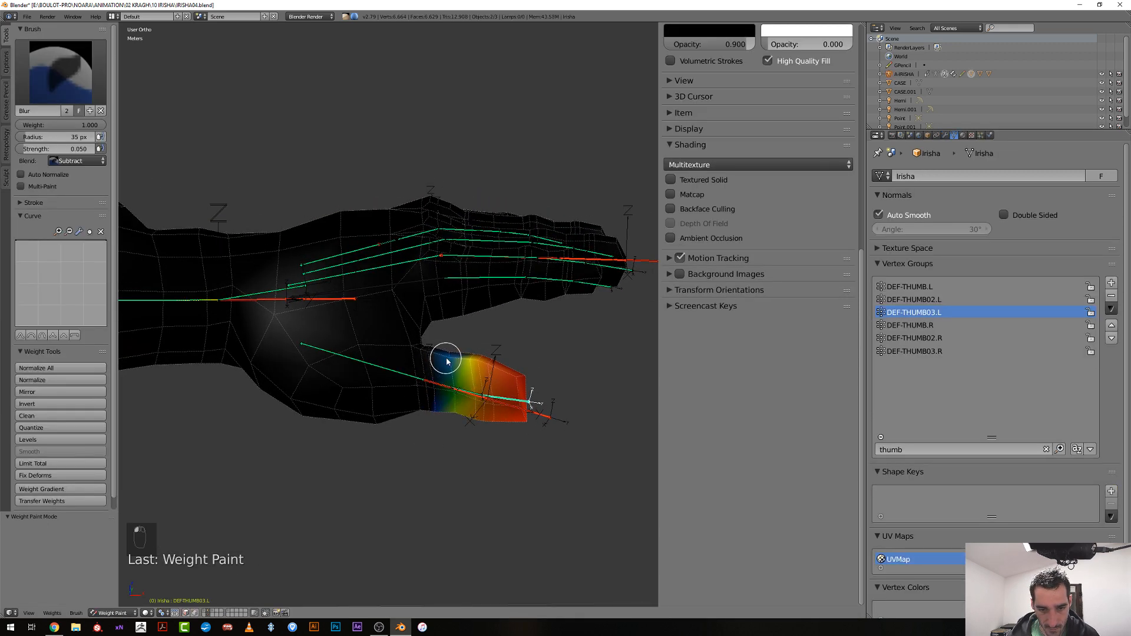
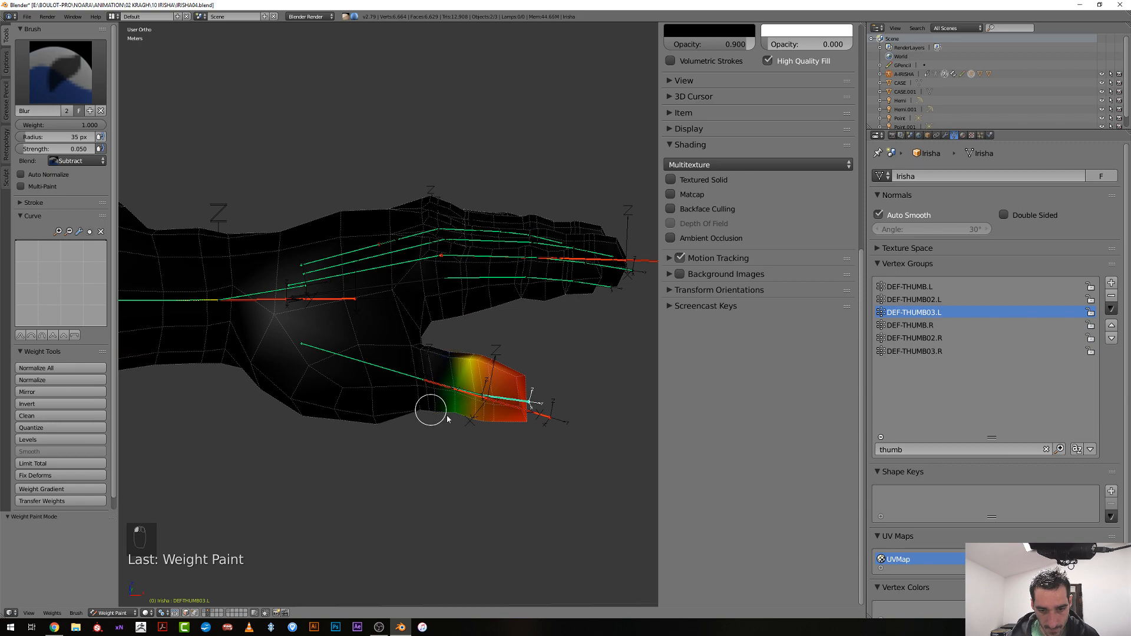
pyautogui.moveTo(448, 418); pyautogui.dragTo(366, 348, button='middle')
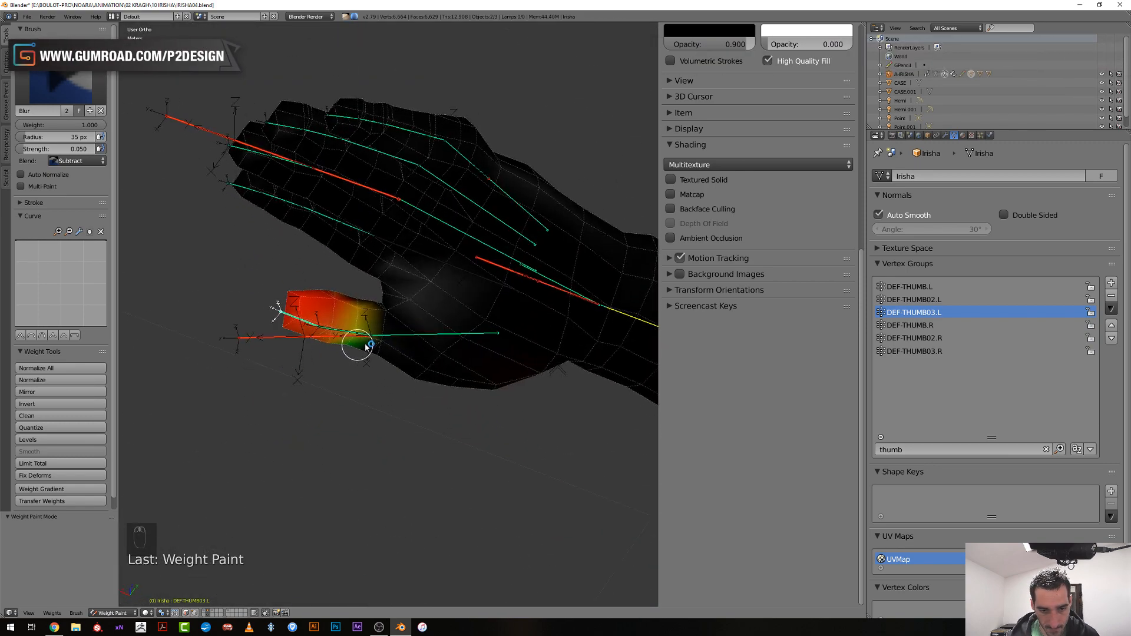
pyautogui.press('f')
pyautogui.click(357, 346)
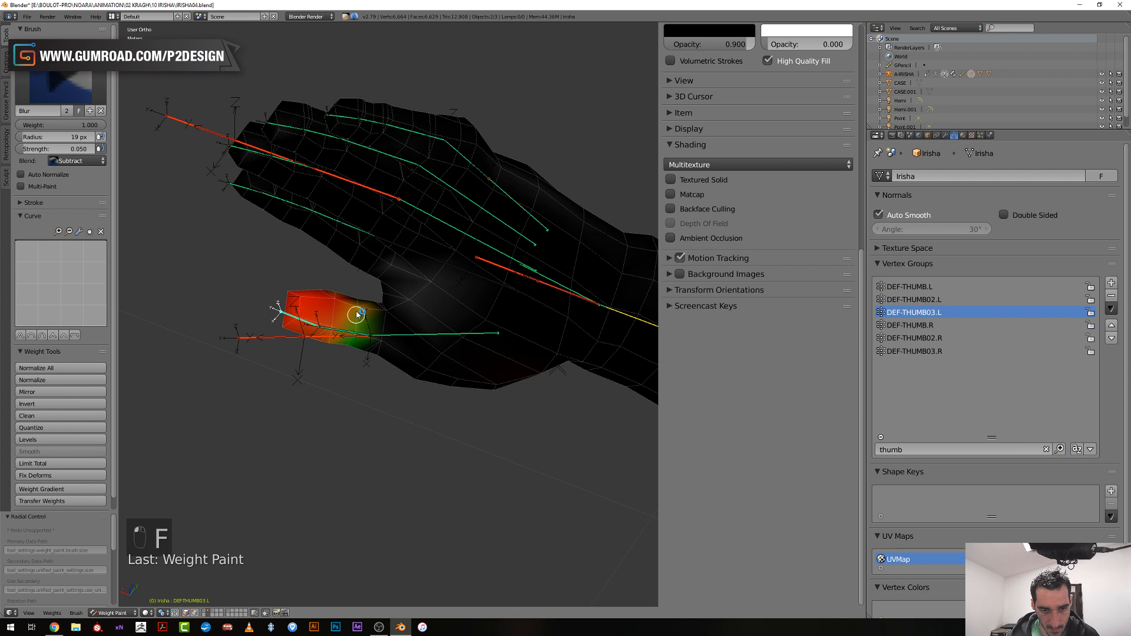
# Rotate the CTRL-THUMB-ROT.L control by about 44° to bend the left thumb across the palm
pyautogui.rightClick(259, 337)
pyautogui.moveTo(252, 331); pyautogui.dragTo(255, 265, button='middle')
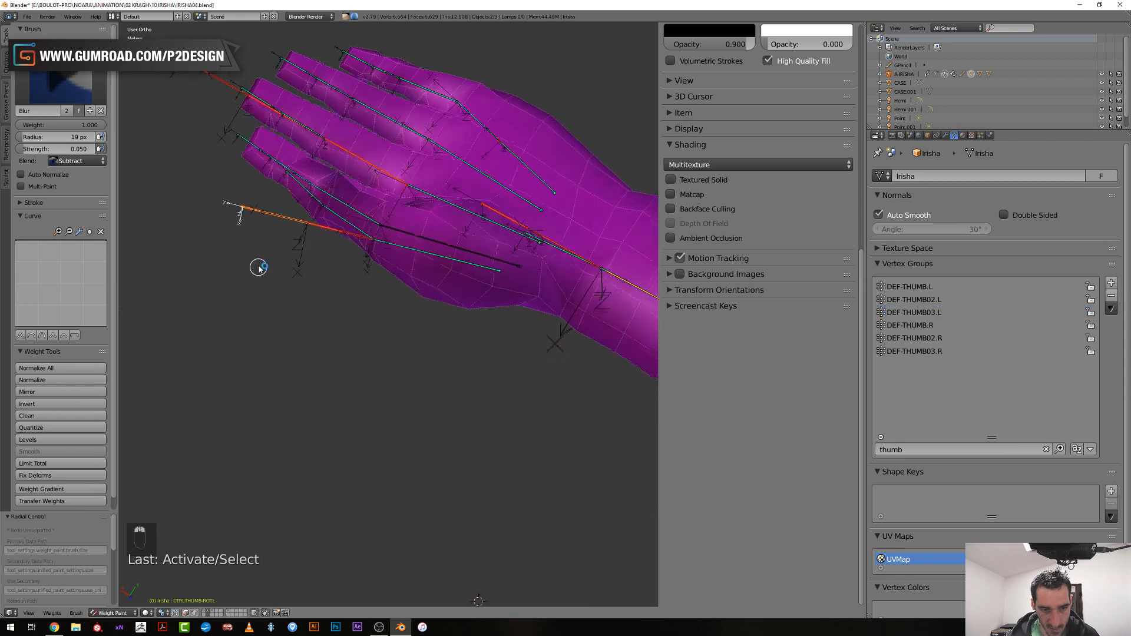
pyautogui.press('r')
pyautogui.click(322, 214)
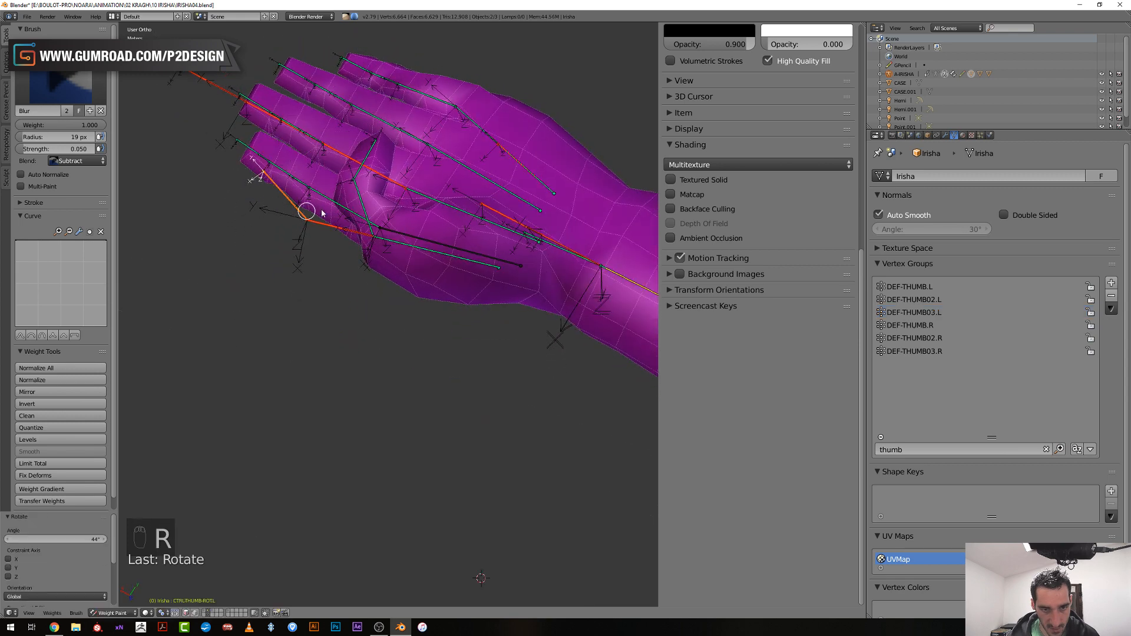
# Select DEF-THUMB02.L and subtract its weights from the fleshy thumb base and palm, enlarging the brush radius to 35 and 73 px
pyautogui.rightClick(373, 227)
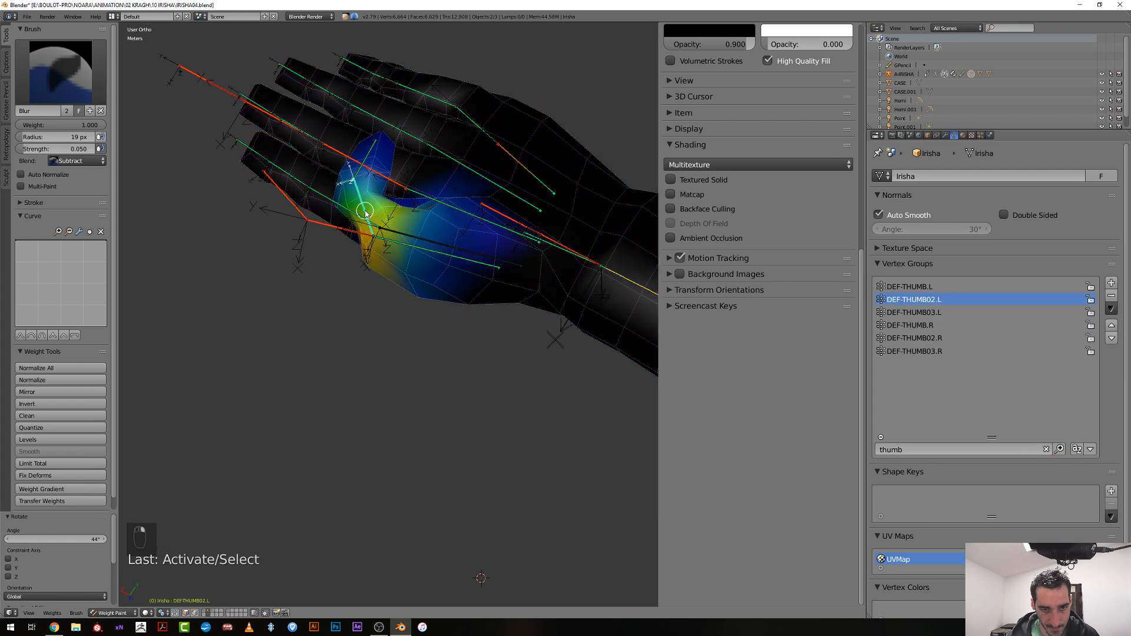
pyautogui.press('f')
pyautogui.click(439, 222)
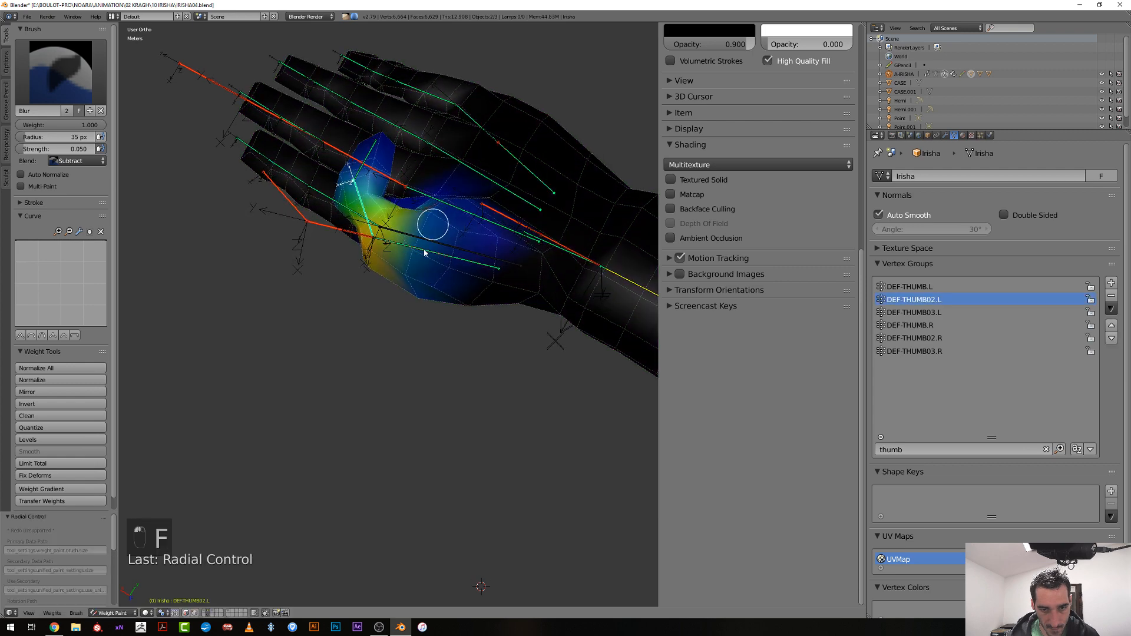
pyautogui.moveTo(424, 253); pyautogui.dragTo(418, 282)
pyautogui.moveTo(418, 284); pyautogui.dragTo(419, 326, button='middle')
pyautogui.press('f')
pyautogui.click(435, 334)
pyautogui.moveTo(471, 272)
pyautogui.mouseDown()
pyautogui.moveTo(451, 272)
pyautogui.moveTo(466, 293)
pyautogui.moveTo(422, 318)
pyautogui.mouseUp()
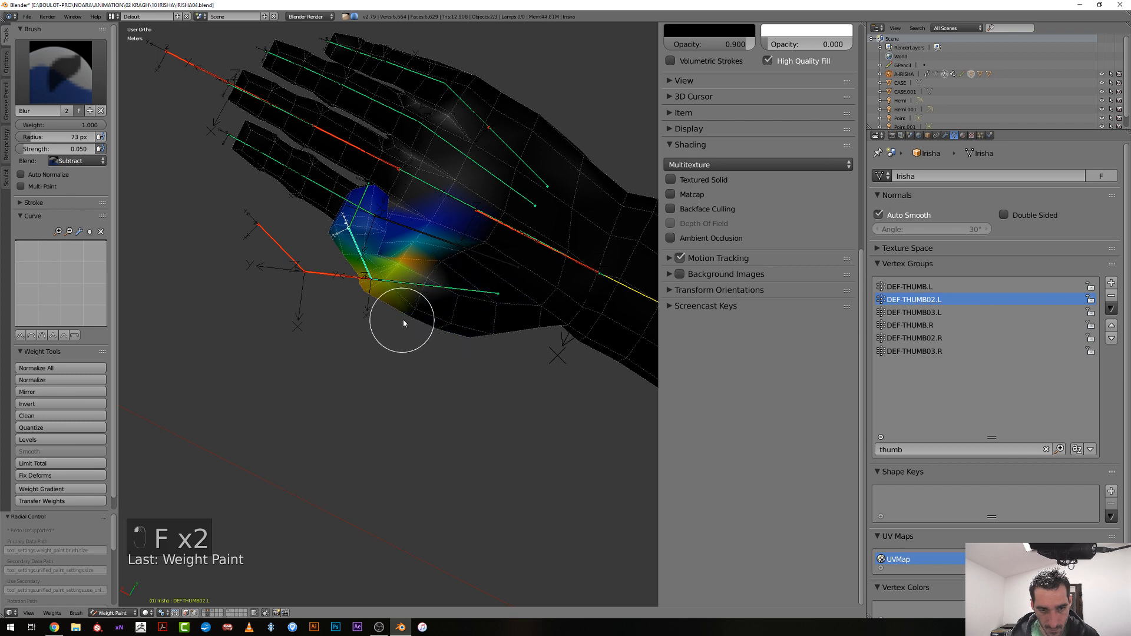
# Subtract stray DEF-THUMB02.L weights from the palm beside the thumb with a 17 px brush
pyautogui.moveTo(404, 323); pyautogui.dragTo(442, 311, button='middle')
pyautogui.scroll(3, 442, 311)
pyautogui.press('f')
pyautogui.click(422, 248)
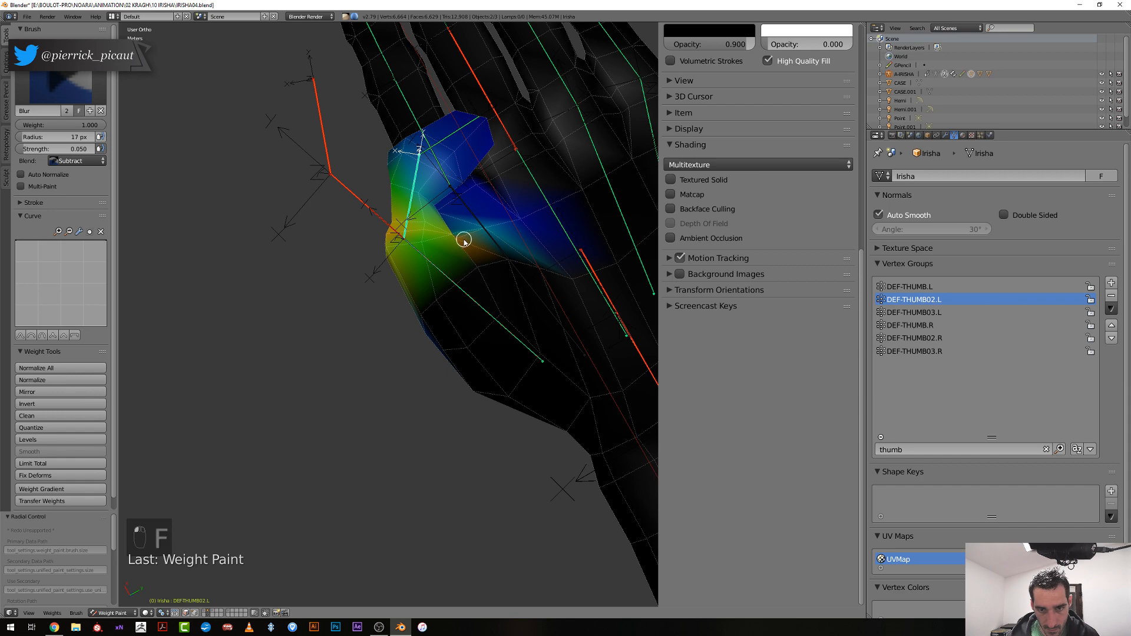
pyautogui.moveTo(538, 218); pyautogui.dragTo(525, 221)
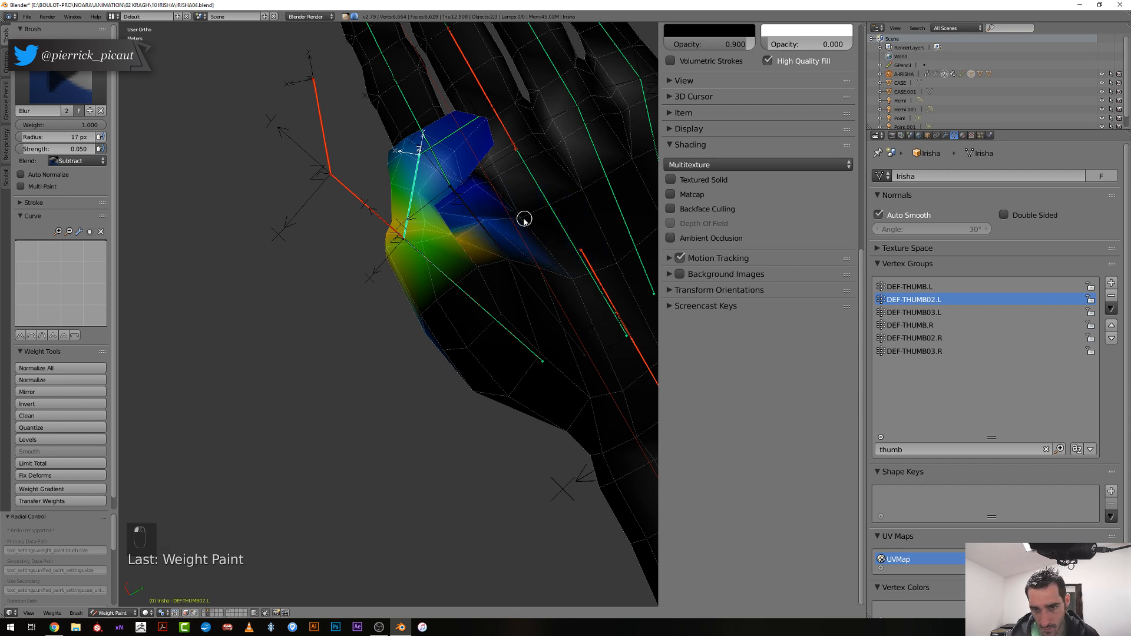
# Subtract DEF-THUMB02.L weights on the other side of the thumb base with a 24 px brush
pyautogui.scroll(-3, 454, 244)
pyautogui.moveTo(439, 253); pyautogui.dragTo(495, 215, button='middle')
pyautogui.moveTo(342, 224); pyautogui.dragTo(359, 263, button='middle')
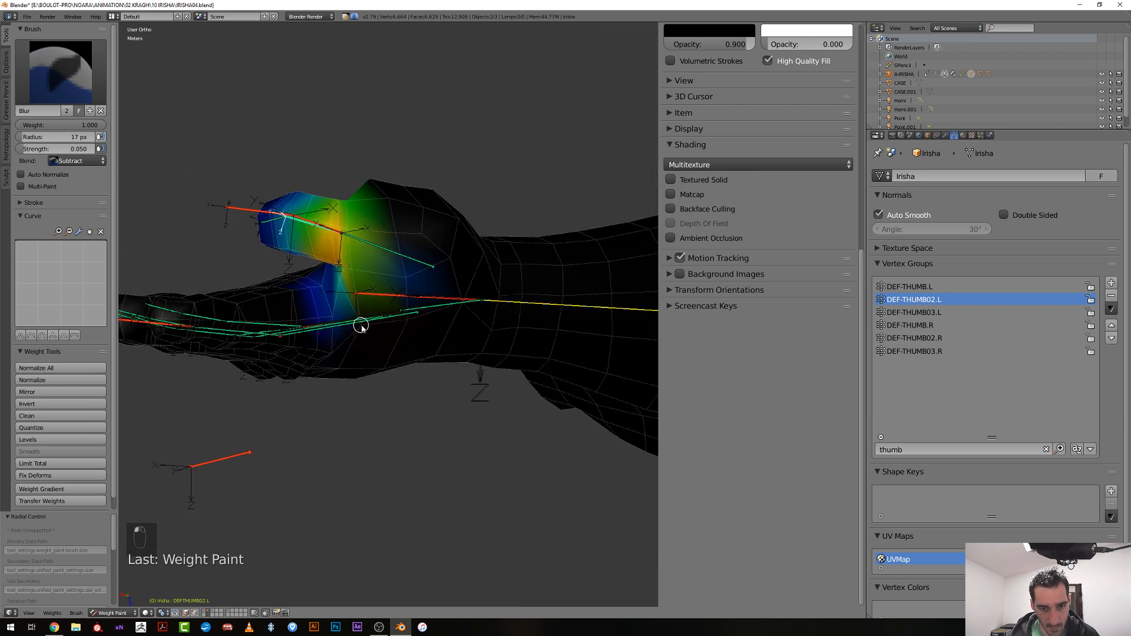
pyautogui.press('f')
pyautogui.click(398, 284)
pyautogui.moveTo(404, 280); pyautogui.dragTo(397, 274)
# Erase the DEF-THUMB02.L weights from the thumb tip with a 53 px Subtract brush
pyautogui.scroll(-4, 399, 282)
pyautogui.moveTo(399, 283); pyautogui.dragTo(364, 267, button='middle')
pyautogui.scroll(4, 416, 292)
pyautogui.scroll(3, 364, 267)
pyautogui.moveTo(424, 342); pyautogui.dragTo(395, 322, button='middle')
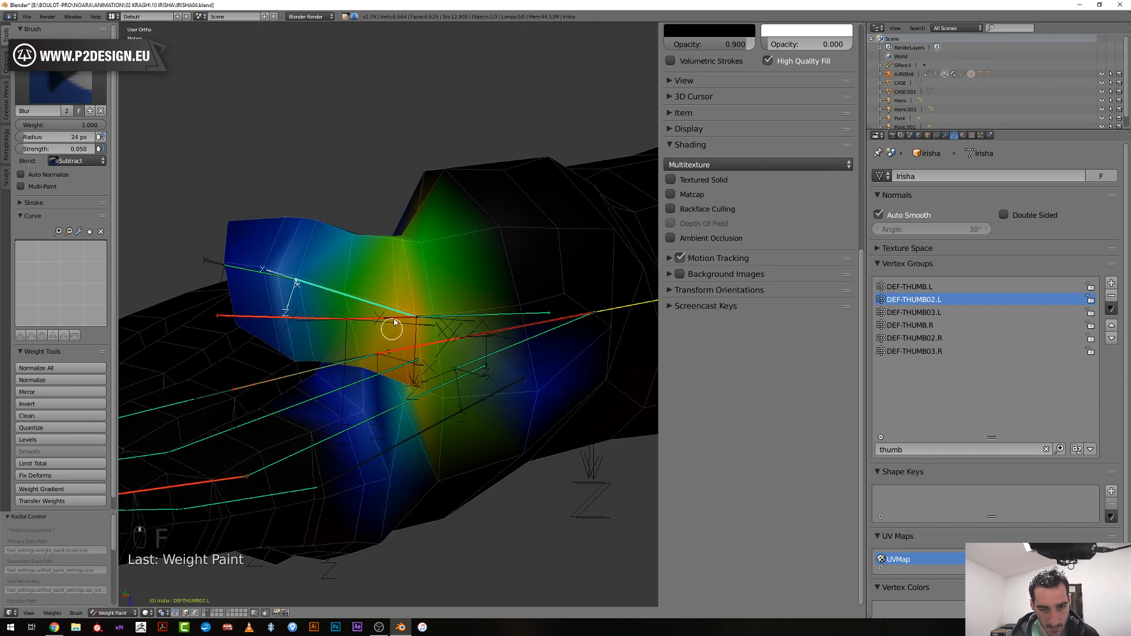
pyautogui.moveTo(390, 368); pyautogui.dragTo(326, 321, button='middle')
pyautogui.press('f')
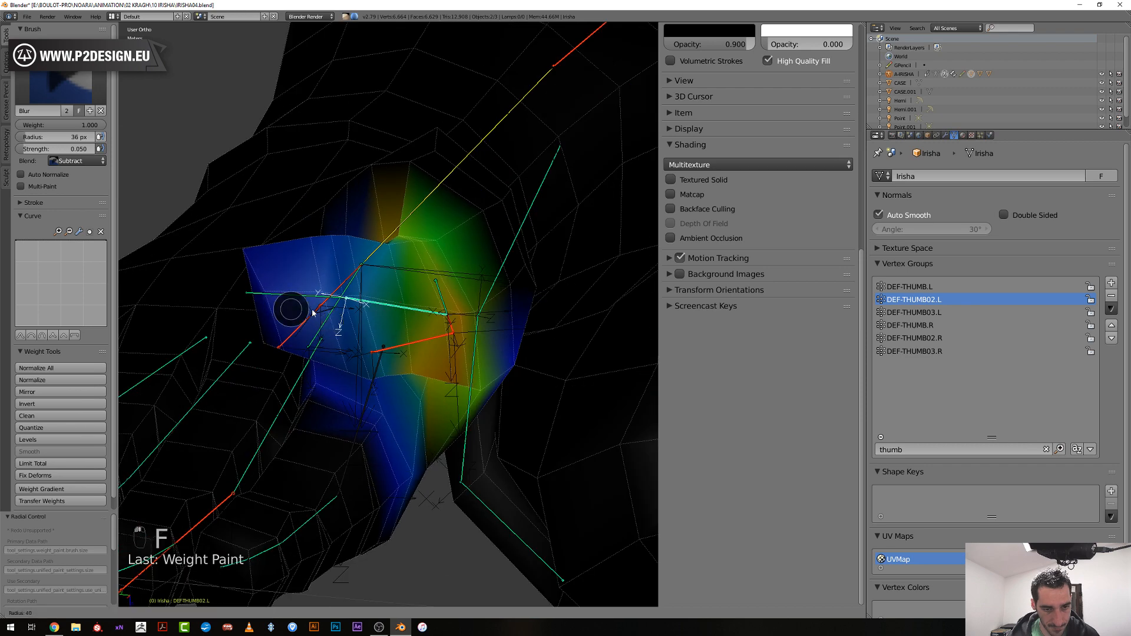
pyautogui.click(307, 287)
pyautogui.moveTo(314, 323)
pyautogui.mouseDown()
pyautogui.moveTo(309, 300)
pyautogui.moveTo(245, 299)
pyautogui.mouseUp()
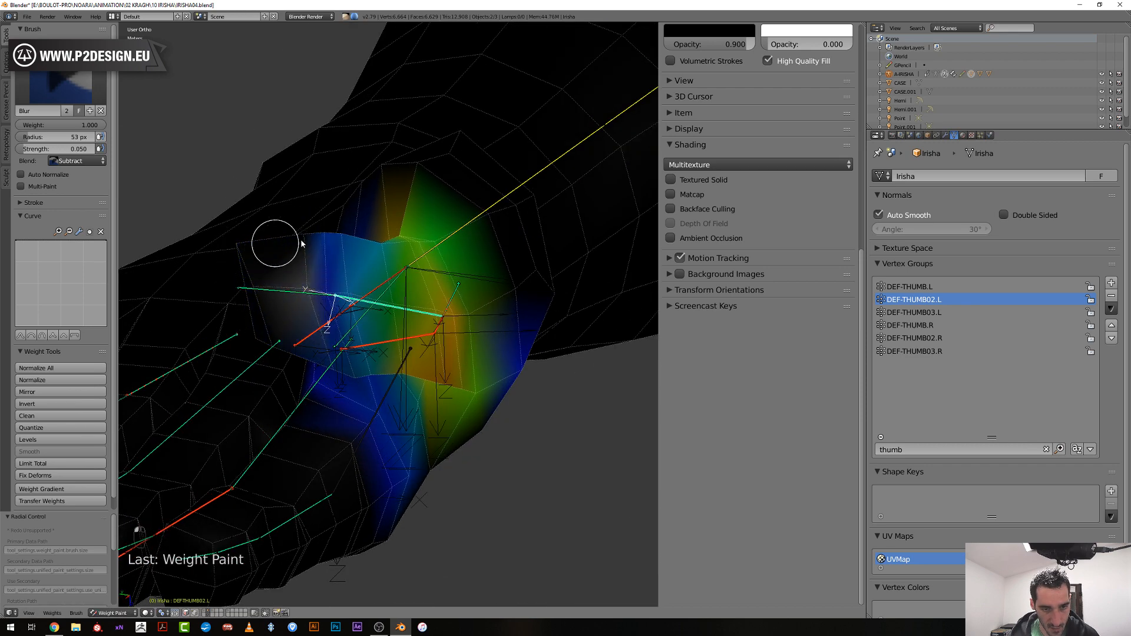
# Subtract leftover DEF-THUMB02.L weights between the thumb and index finger, and set the brush radius to 60 px
pyautogui.moveTo(312, 238)
pyautogui.mouseDown(button='middle')
pyautogui.moveTo(296, 268)
pyautogui.moveTo(295, 253)
pyautogui.moveTo(291, 313)
pyautogui.mouseUp(button='middle')
pyautogui.press('f')
pyautogui.click(316, 348)
pyautogui.moveTo(316, 349); pyautogui.dragTo(393, 412)
pyautogui.moveTo(386, 429)
pyautogui.mouseDown(button='middle')
pyautogui.moveTo(336, 399)
pyautogui.moveTo(333, 430)
pyautogui.moveTo(334, 369)
pyautogui.mouseUp(button='middle')
pyautogui.press('f')
pyautogui.click(315, 311)
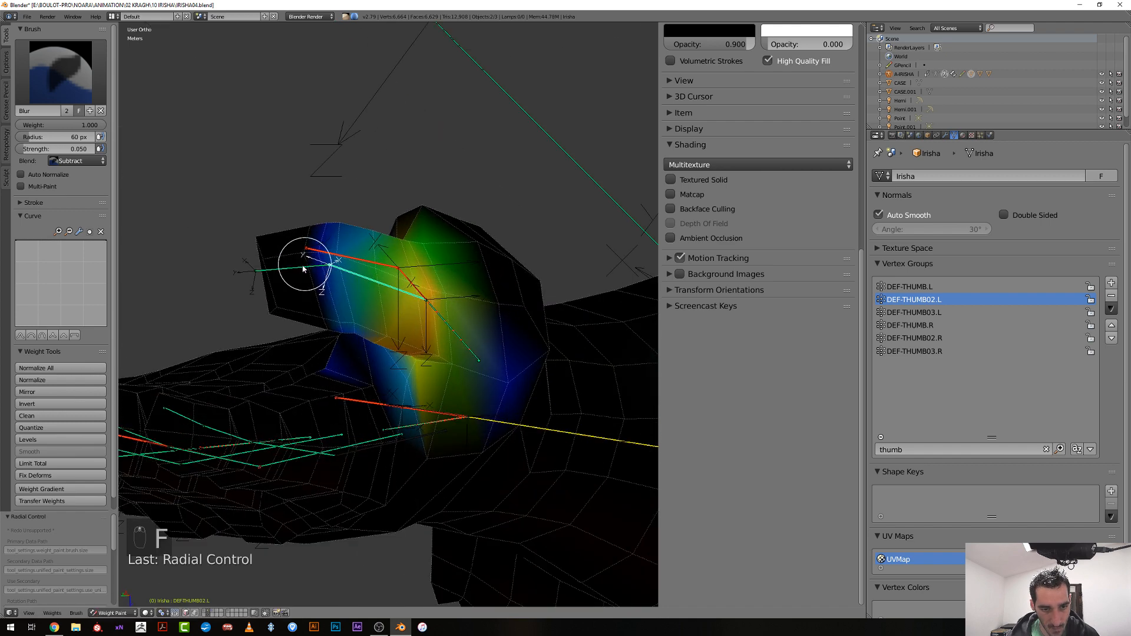
# Select DEF-THUMB03.L, set the brush blend to Mix with a 17 px radius, and add weight on the inner side of the thumb joint
pyautogui.rightClick(304, 270)
pyautogui.moveTo(304, 268); pyautogui.dragTo(279, 233, button='middle')
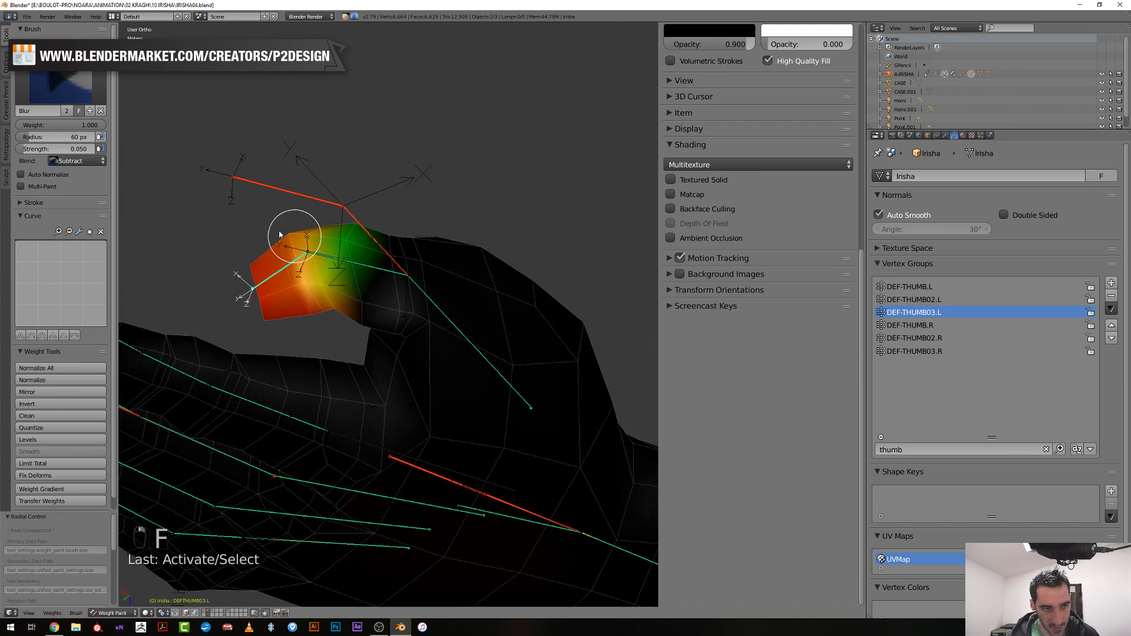
pyautogui.click(77, 161)
pyautogui.click(77, 149)
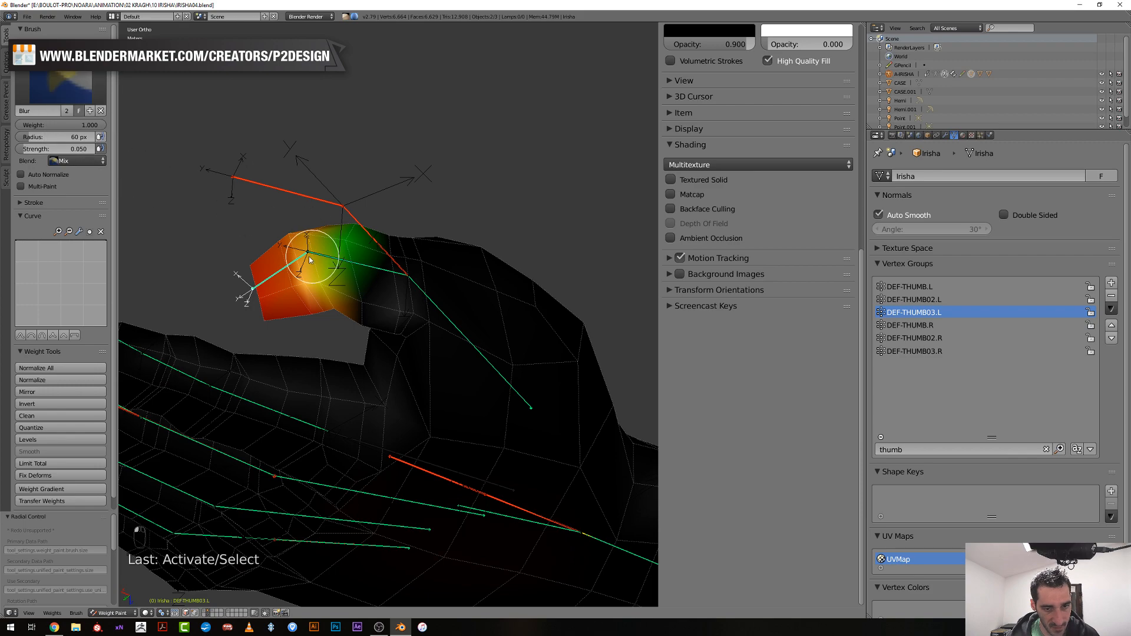
pyautogui.press('f')
pyautogui.moveTo(361, 301); pyautogui.dragTo(362, 307)
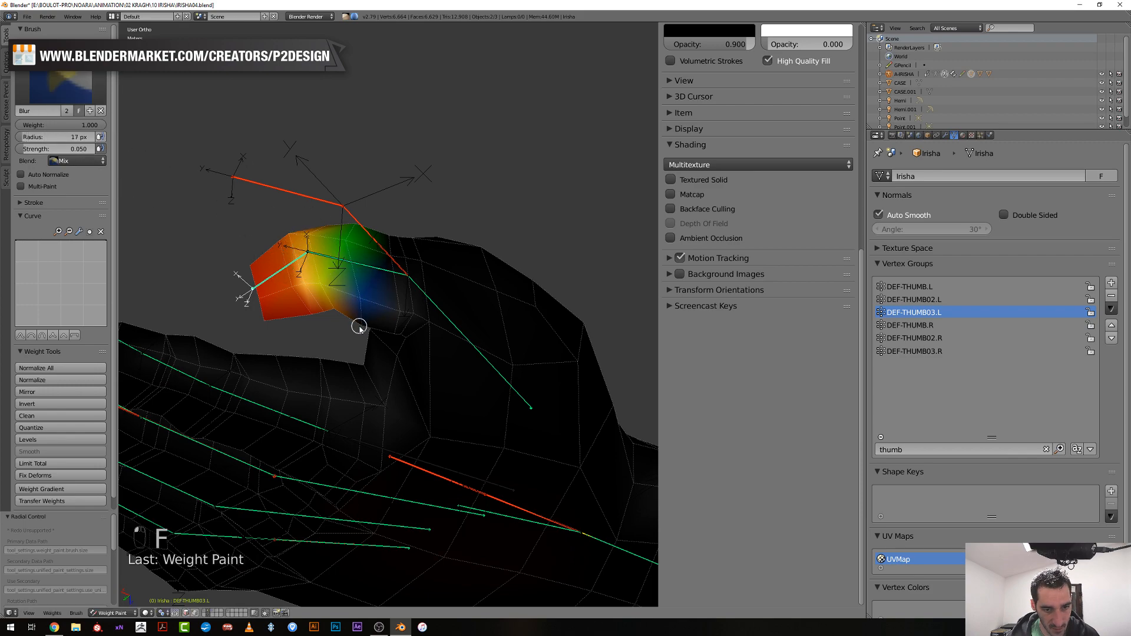
pyautogui.moveTo(357, 321); pyautogui.dragTo(338, 476, button='middle')
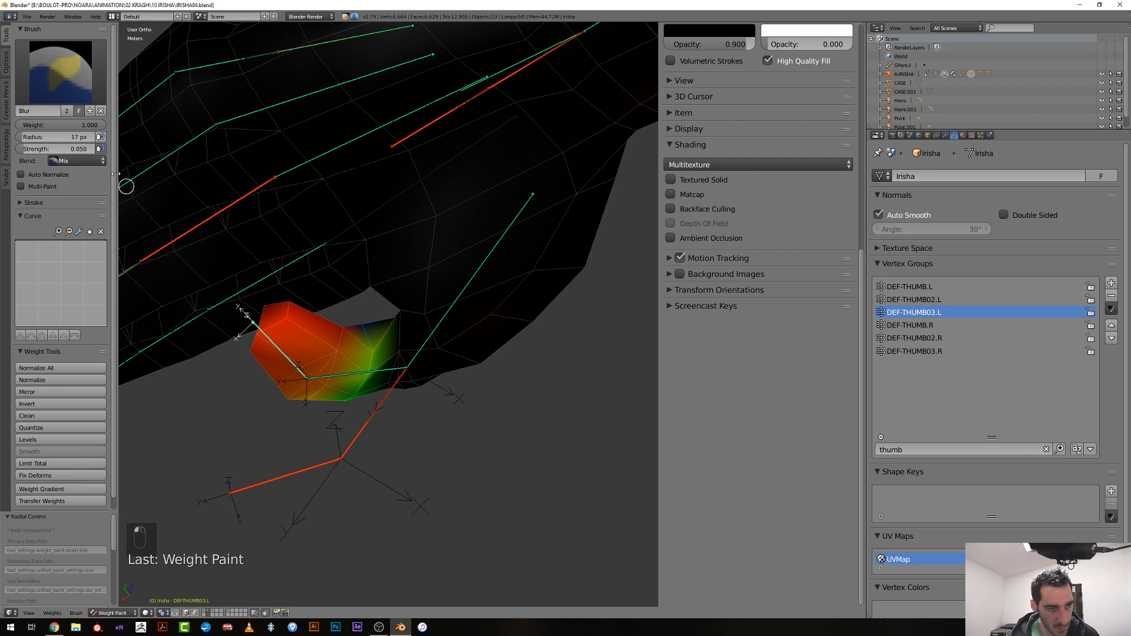
# Switch the brush back to Subtract and reduce the DEF-THUMB03.L weights where they fade toward the thumb base
pyautogui.click(100, 161)
pyautogui.click(73, 124)
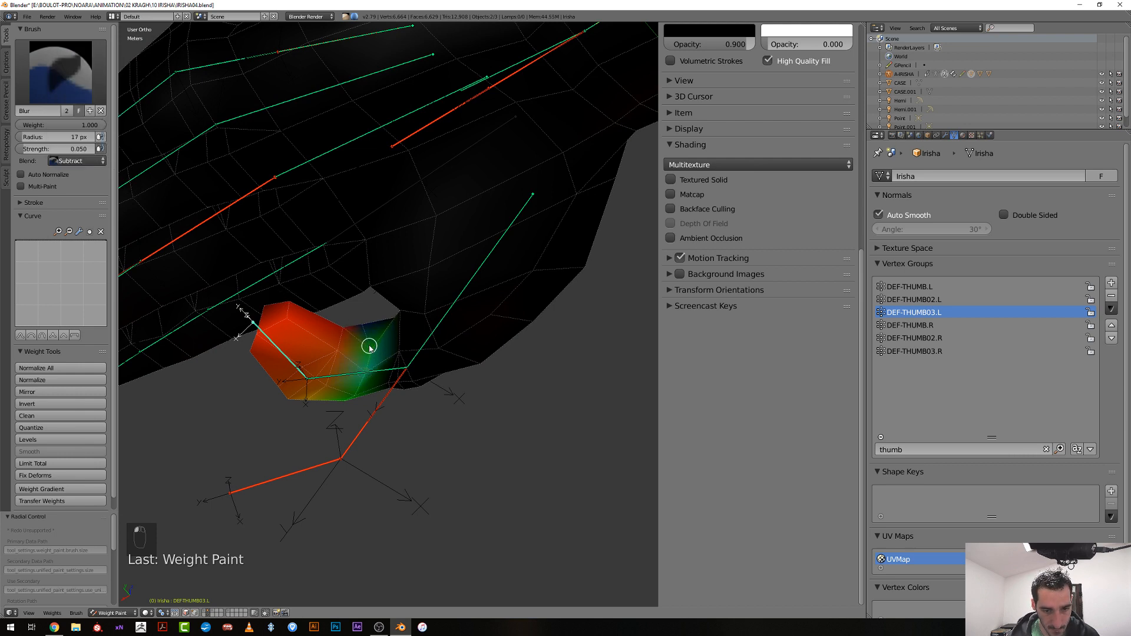
pyautogui.moveTo(355, 362)
pyautogui.mouseDown(button='middle')
pyautogui.moveTo(348, 330)
pyautogui.moveTo(324, 361)
pyautogui.moveTo(358, 362)
pyautogui.mouseUp(button='middle')
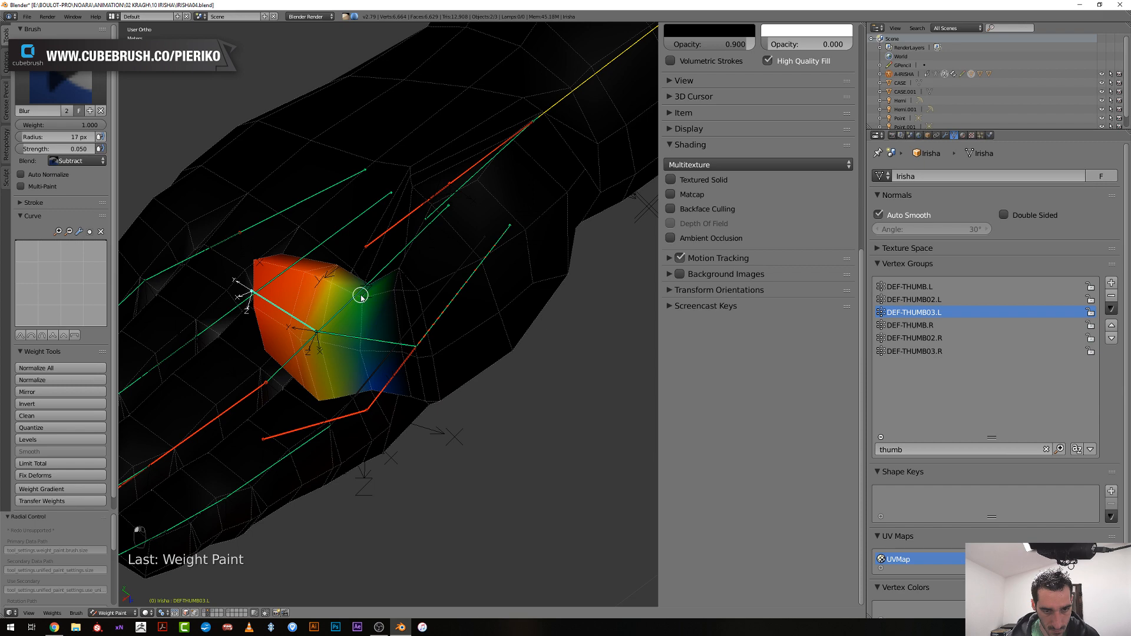
# Rotate the CTRL-THUMB-ROT.L control back outward to check the repainted thumb deformation
pyautogui.moveTo(363, 354)
pyautogui.mouseDown(button='middle')
pyautogui.moveTo(321, 287)
pyautogui.moveTo(317, 308)
pyautogui.moveTo(351, 316)
pyautogui.moveTo(366, 360)
pyautogui.moveTo(360, 335)
pyautogui.moveTo(321, 361)
pyautogui.mouseUp(button='middle')
pyautogui.scroll(-4, 345, 316)
pyautogui.rightClick(330, 303)
pyautogui.press('r')
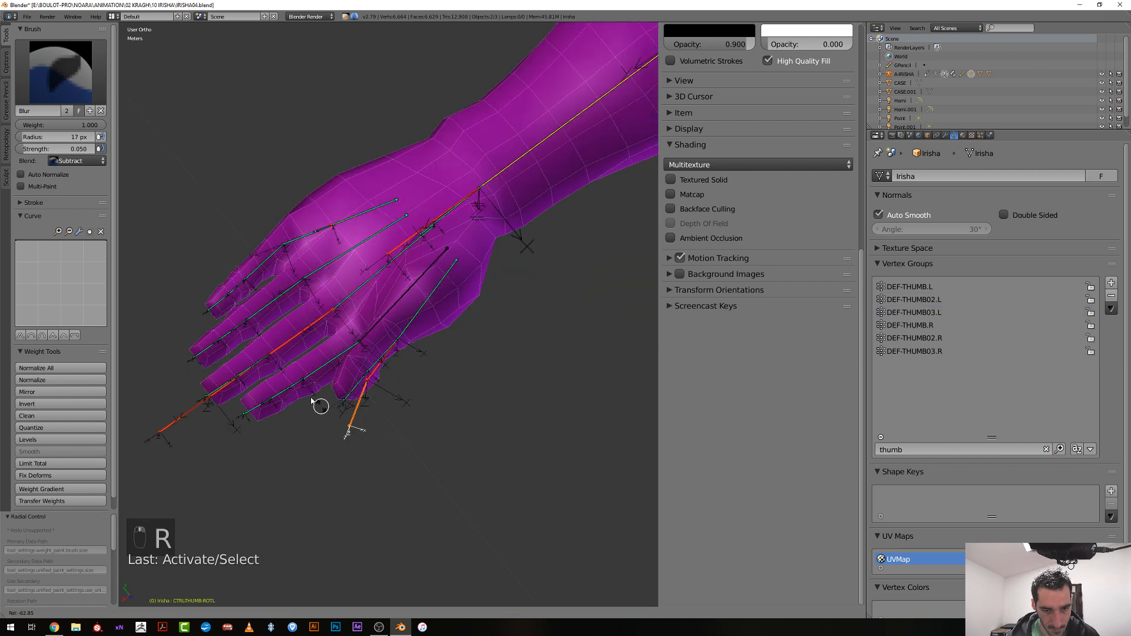
pyautogui.click(328, 412)
pyautogui.moveTo(328, 411); pyautogui.dragTo(421, 420, button='middle')
pyautogui.press('r')
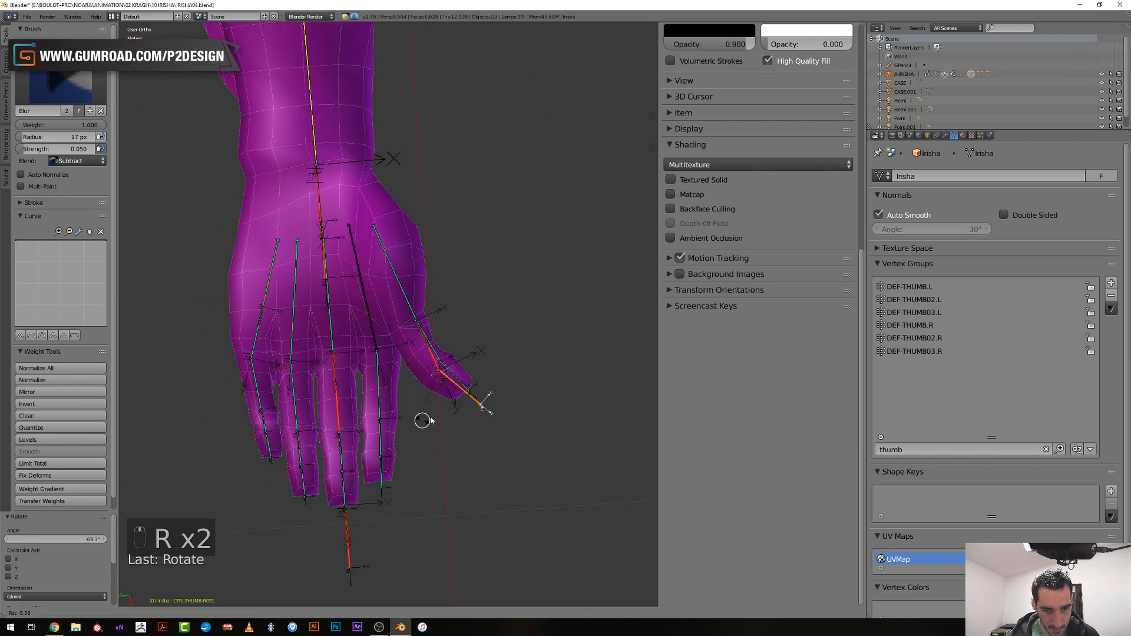
pyautogui.rightClick(417, 360)
# Rotate the CTRL-THUMB.L control by about 23.5° in a side view of the hand to test the thumb base
pyautogui.rightClick(414, 312)
pyautogui.moveTo(417, 313); pyautogui.dragTo(479, 260, button='middle')
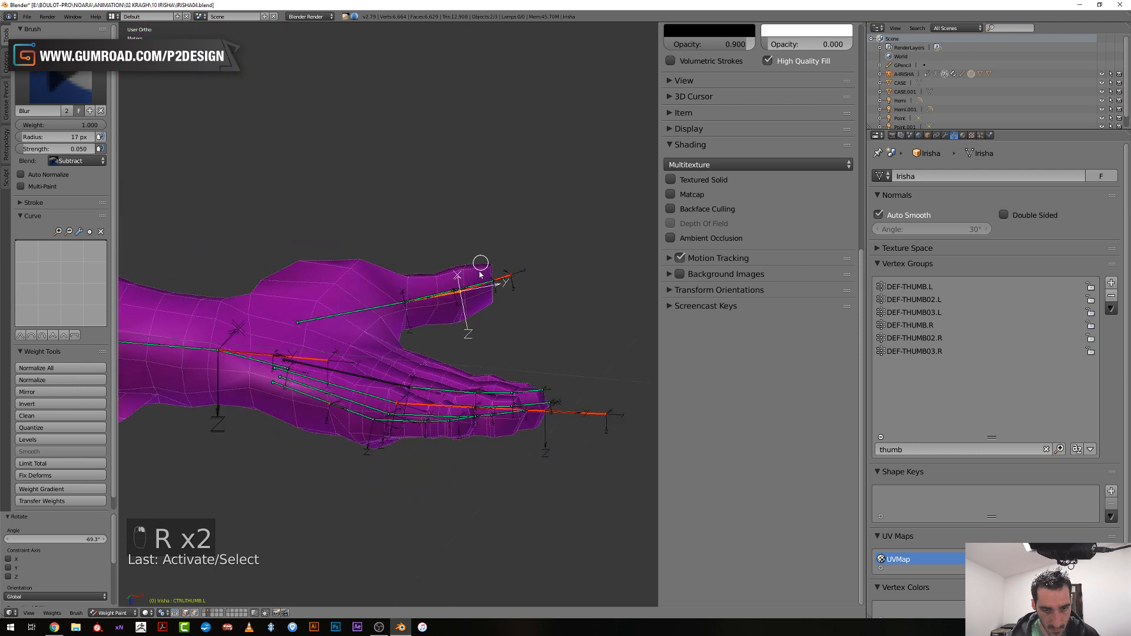
pyautogui.press('r')
pyautogui.click(459, 210)
# Bend the thumb inward with CTRL-THUMB-ROT.L by about 58°, checking the deformation, and rotate the control back outward
pyautogui.rightClick(475, 195)
pyautogui.moveTo(474, 194); pyautogui.dragTo(505, 222, button='middle')
pyautogui.press('r')
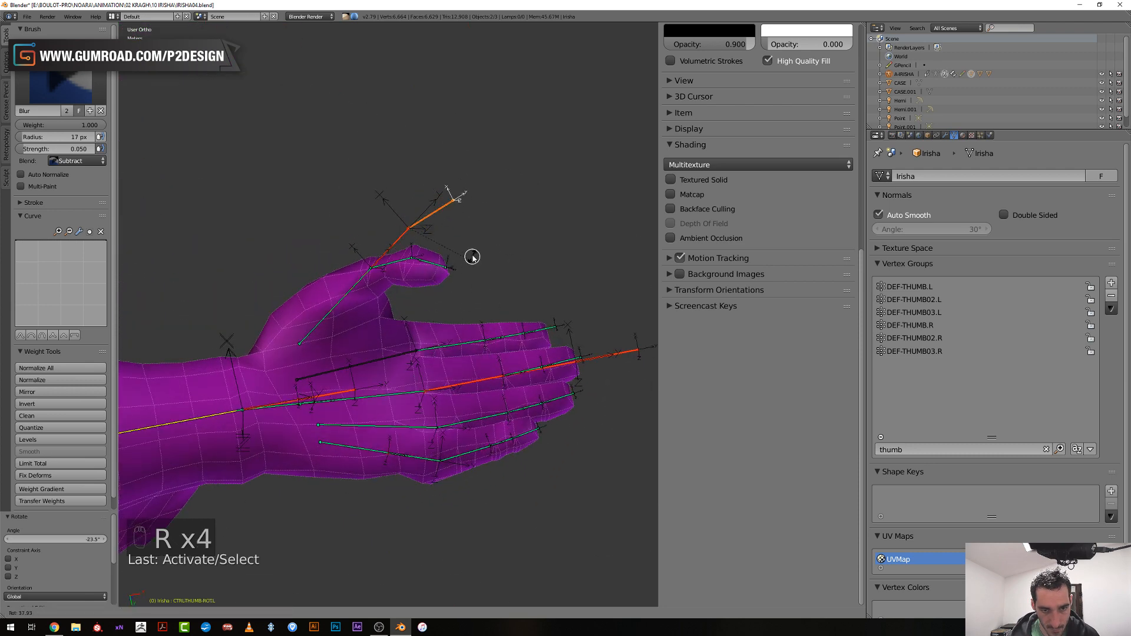
pyautogui.click(462, 286)
pyautogui.moveTo(462, 270); pyautogui.dragTo(487, 260, button='middle')
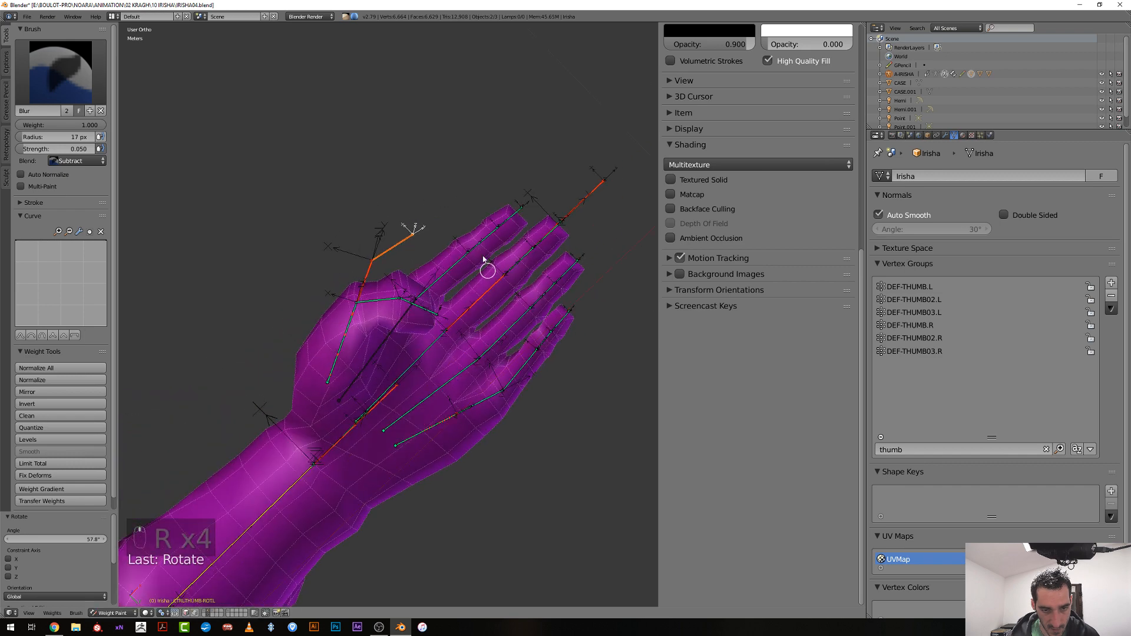
pyautogui.press('r')
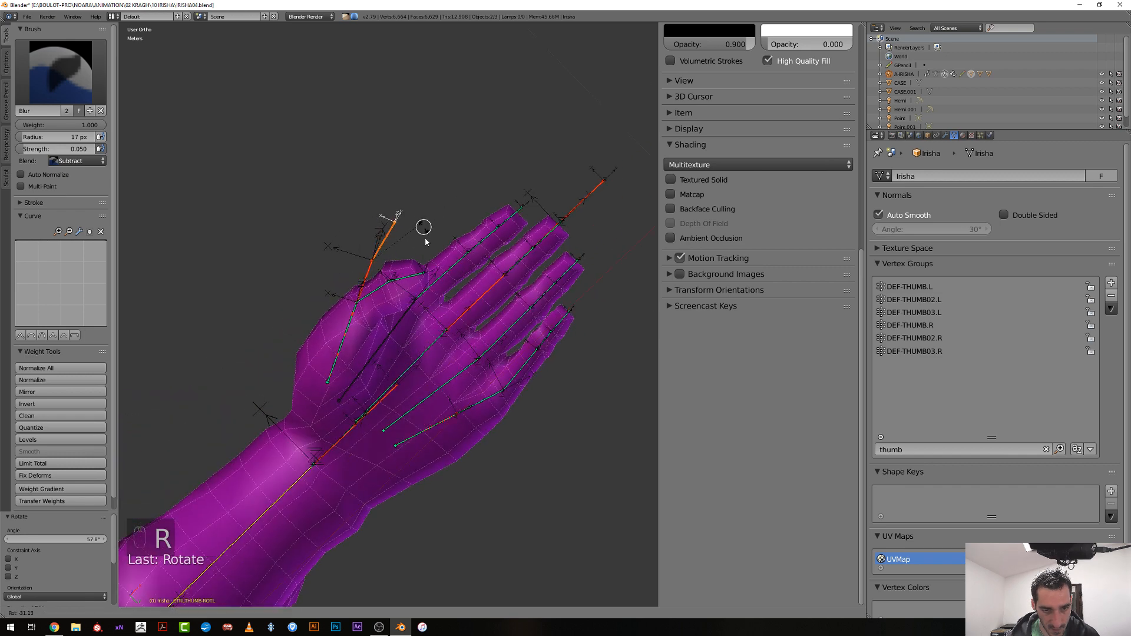
pyautogui.click(422, 222)
# Select DEF-THUMB02.L, set the brush radius to 22 px, and subtract weight around the lower thumb joint
pyautogui.rightClick(373, 291)
pyautogui.scroll(3, 380, 319)
pyautogui.moveTo(392, 333)
pyautogui.mouseDown(button='middle')
pyautogui.moveTo(338, 328)
pyautogui.moveTo(363, 339)
pyautogui.moveTo(354, 336)
pyautogui.moveTo(383, 295)
pyautogui.moveTo(369, 251)
pyautogui.mouseUp(button='middle')
pyautogui.press('f')
pyautogui.click(382, 323)
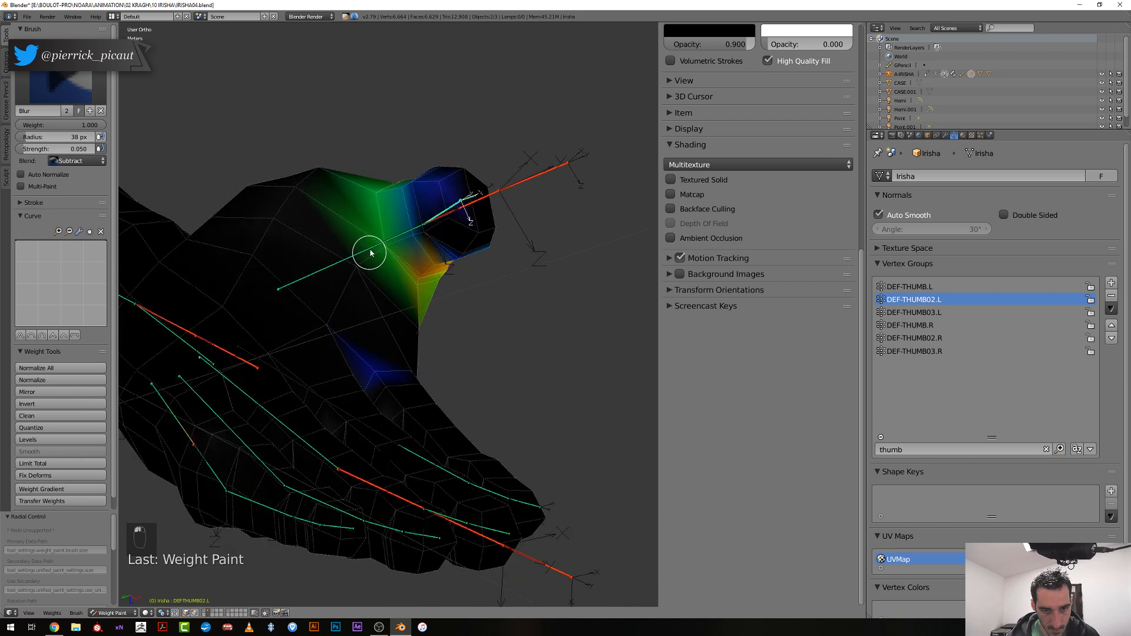
pyautogui.press('f')
pyautogui.click(394, 275)
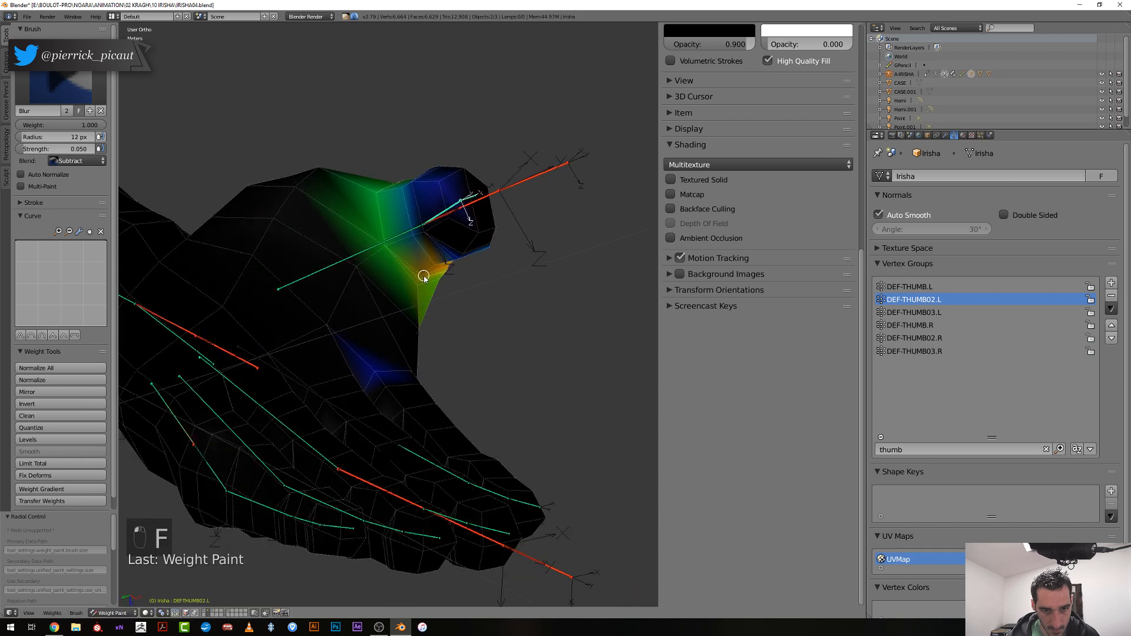
pyautogui.press('f')
pyautogui.click(392, 250)
pyautogui.click(377, 209)
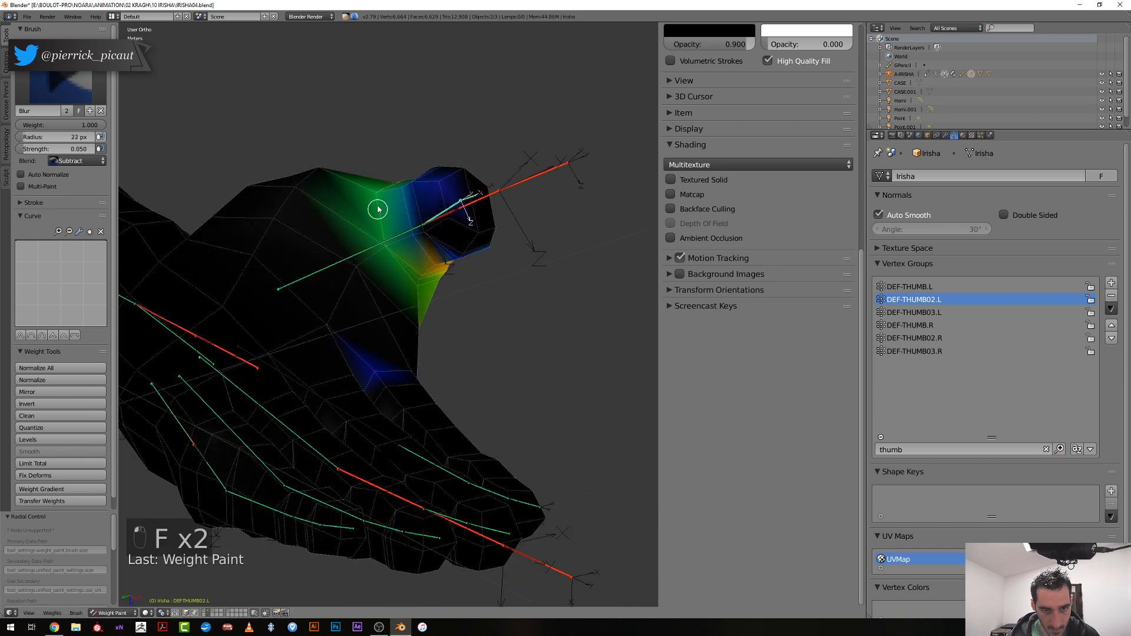
# Rotate the CTRL-THUMB-ROT.L control 37° to curl the thumb toward the palm
pyautogui.moveTo(376, 194)
pyautogui.mouseDown(button='middle')
pyautogui.moveTo(447, 223)
pyautogui.moveTo(429, 185)
pyautogui.moveTo(445, 101)
pyautogui.moveTo(480, 120)
pyautogui.mouseUp(button='middle')
pyautogui.rightClick(445, 101)
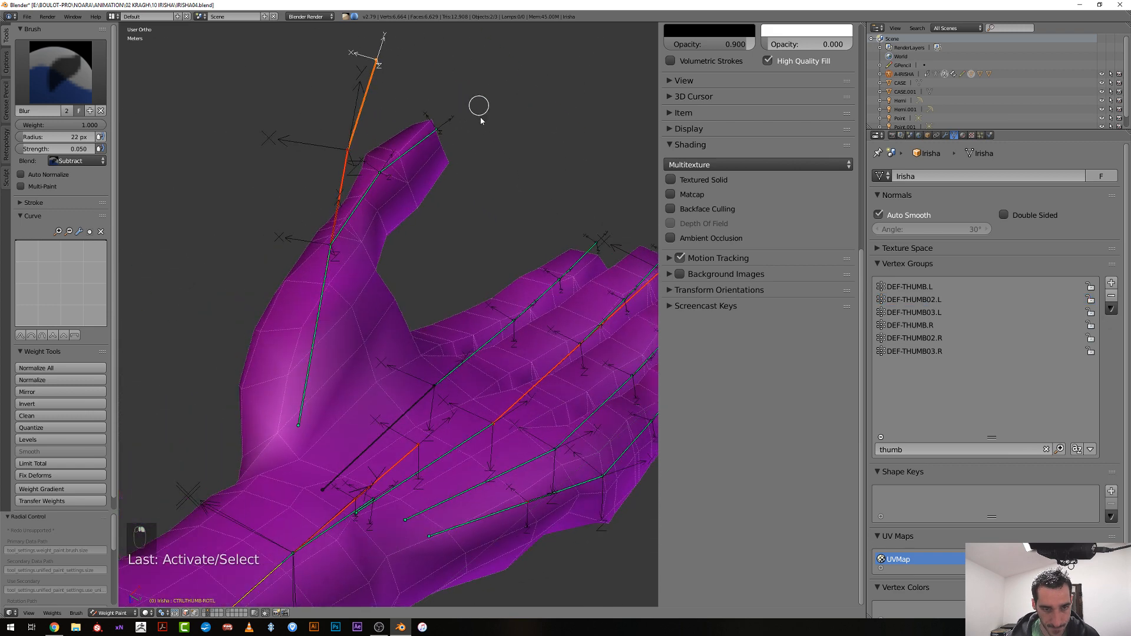
pyautogui.press('r')
pyautogui.click(472, 189)
# Inspect the DEF-THUMB03.L weights, reselect DEF-THUMB02.L, and subtract its weight on the inner side of the lower thumb joint
pyautogui.rightClick(435, 235)
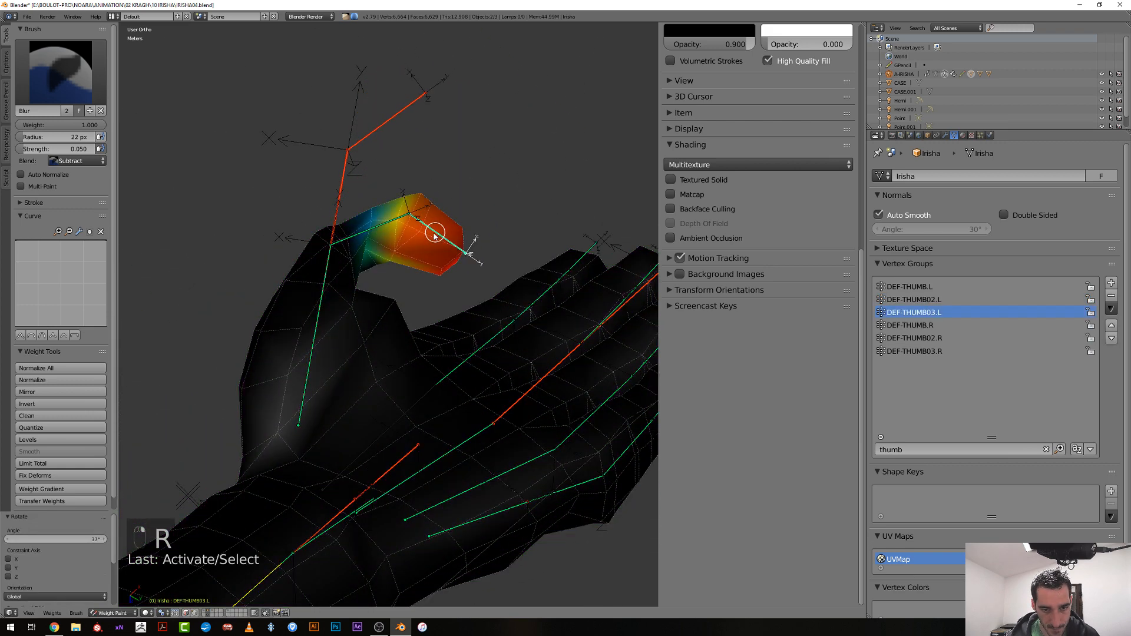
pyautogui.moveTo(435, 234); pyautogui.dragTo(346, 233, button='middle')
pyautogui.rightClick(360, 229)
pyautogui.moveTo(354, 270); pyautogui.dragTo(355, 273)
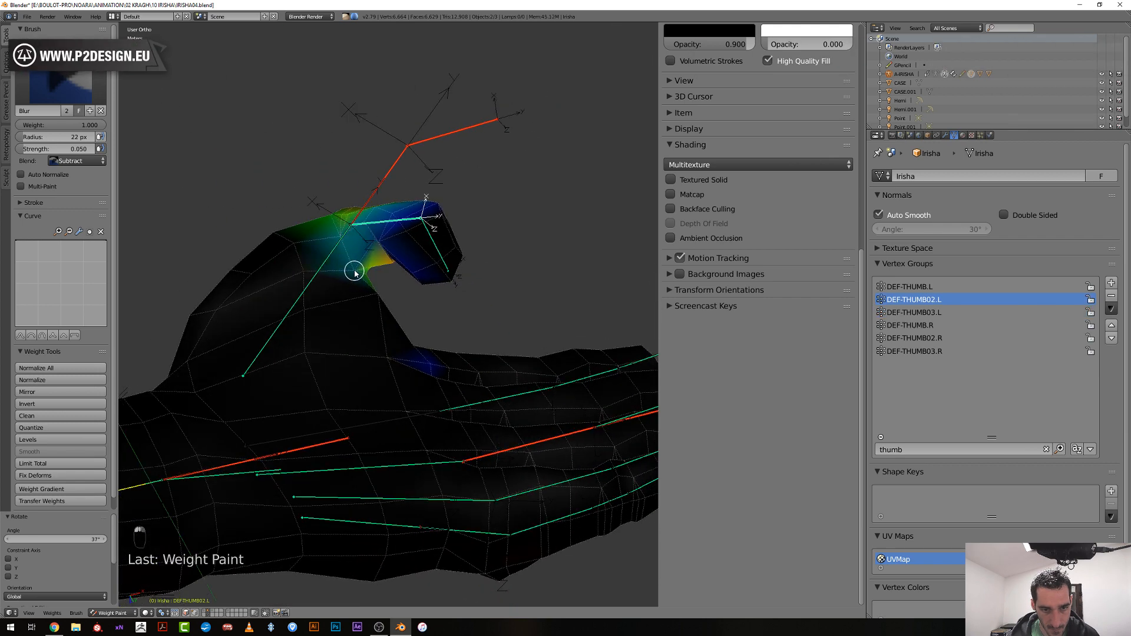
pyautogui.moveTo(355, 270); pyautogui.dragTo(274, 219, button='middle')
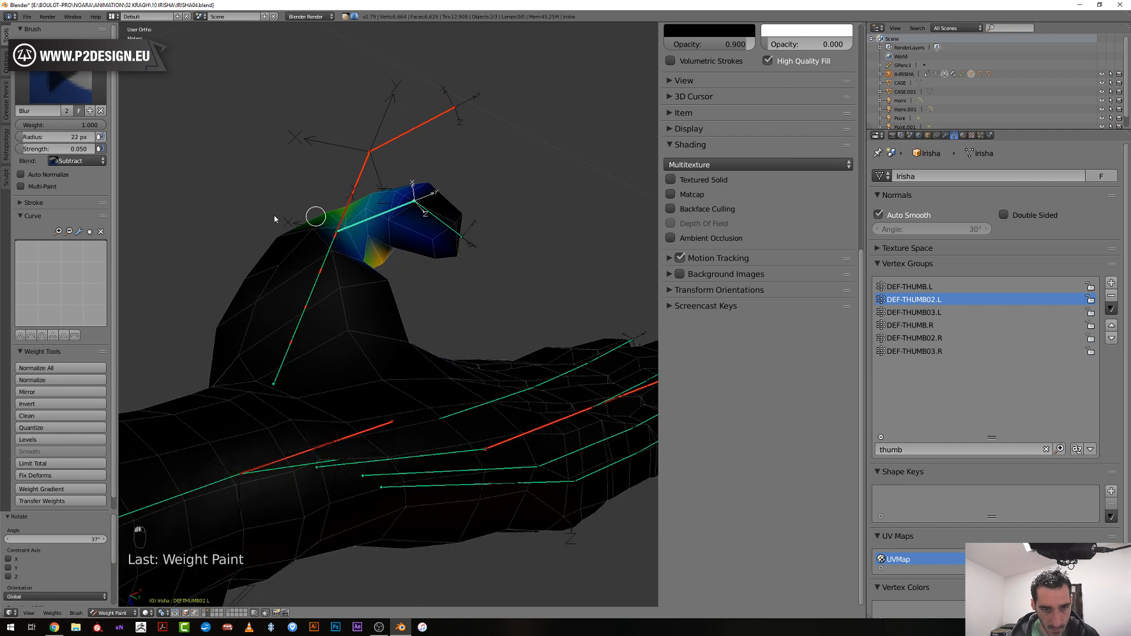
# Switch the brush blend to Mix and paint DEF-THUMB02.L weight around the lower thumb joint at strength 0.050
pyautogui.click(89, 161)
pyautogui.click(71, 150)
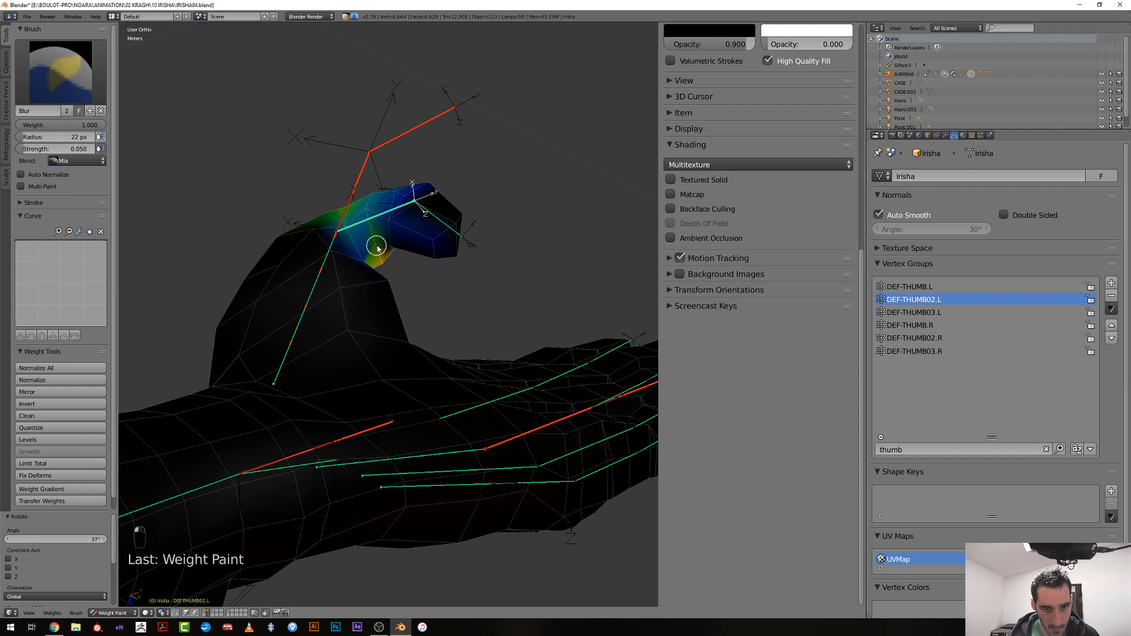
pyautogui.moveTo(388, 249); pyautogui.dragTo(377, 249)
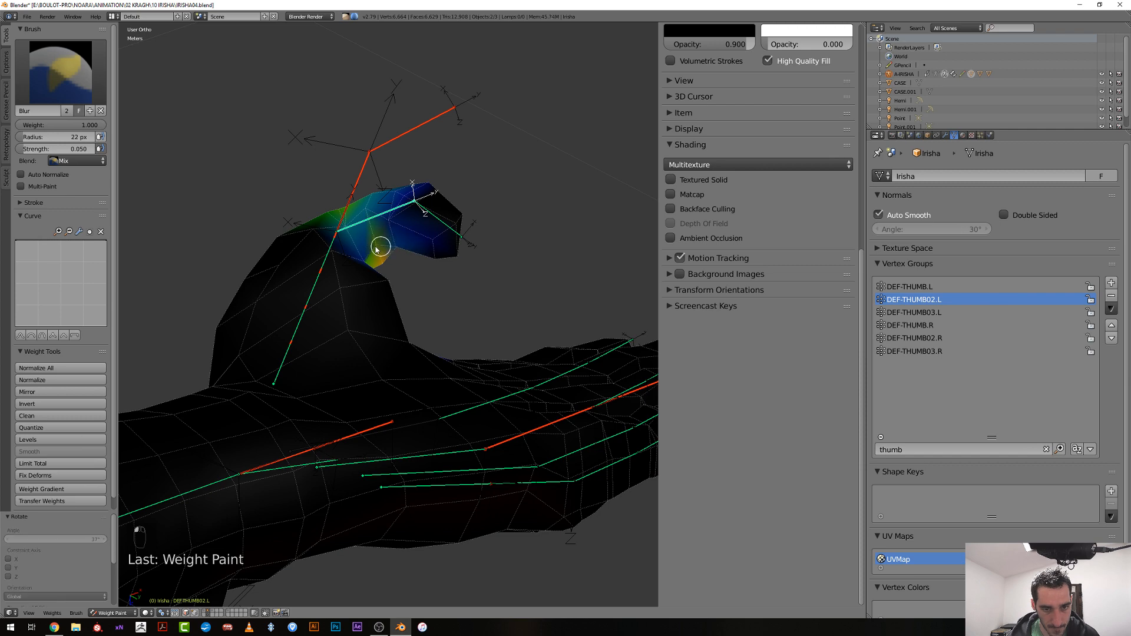
pyautogui.moveTo(367, 244); pyautogui.dragTo(367, 238, button='middle')
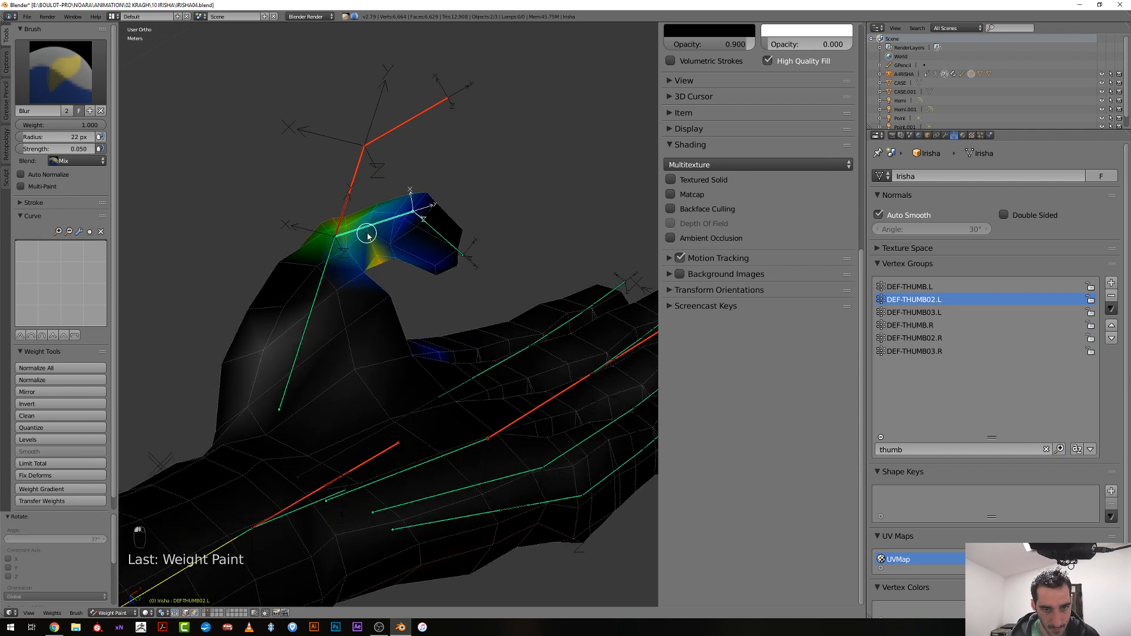
# Raise the brush strength to 0.139, build up DEF-THUMB02.L weight at the lower joint, and enlarge the radius to 32 px
pyautogui.hotkey('shift', 'f')
pyautogui.click(370, 238)
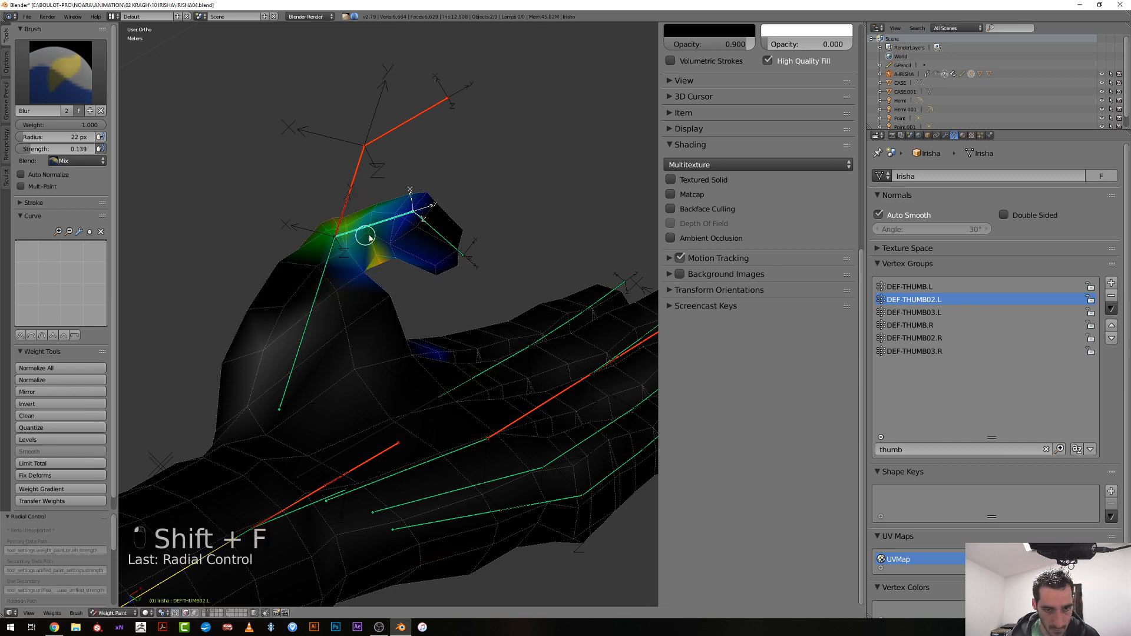
pyautogui.moveTo(373, 238); pyautogui.dragTo(373, 224, button='middle')
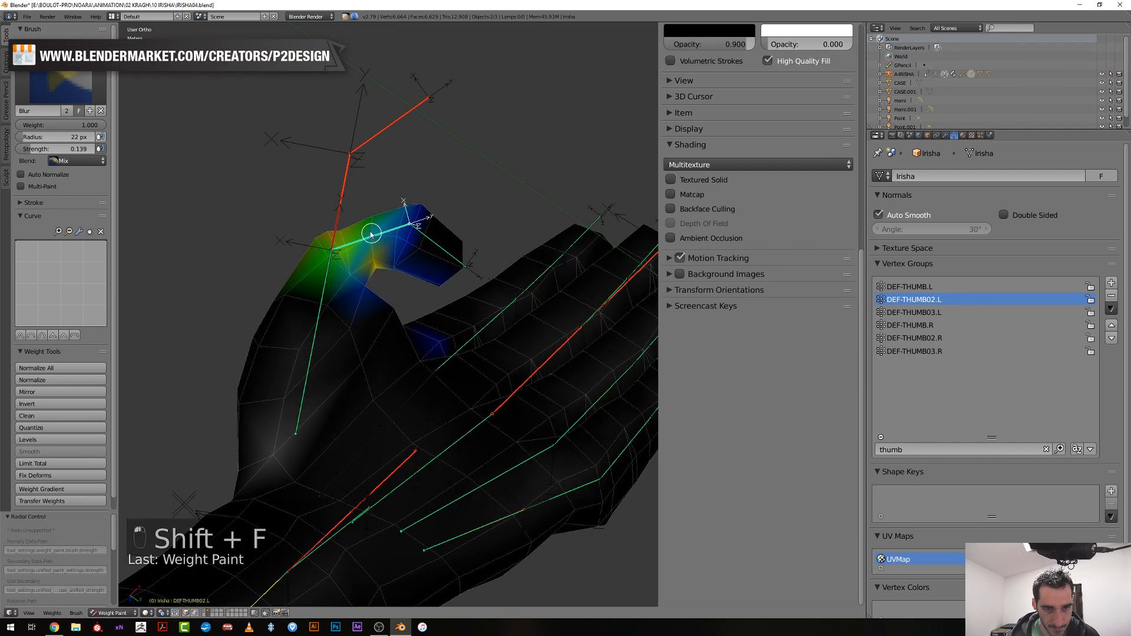
pyautogui.press('f')
pyautogui.click(374, 220)
pyautogui.click(378, 221)
# Set the brush strength to 0.623 and paint strong DEF-THUMB02.L weight across the thumb's middle segment
pyautogui.hotkey('shift', 'f')
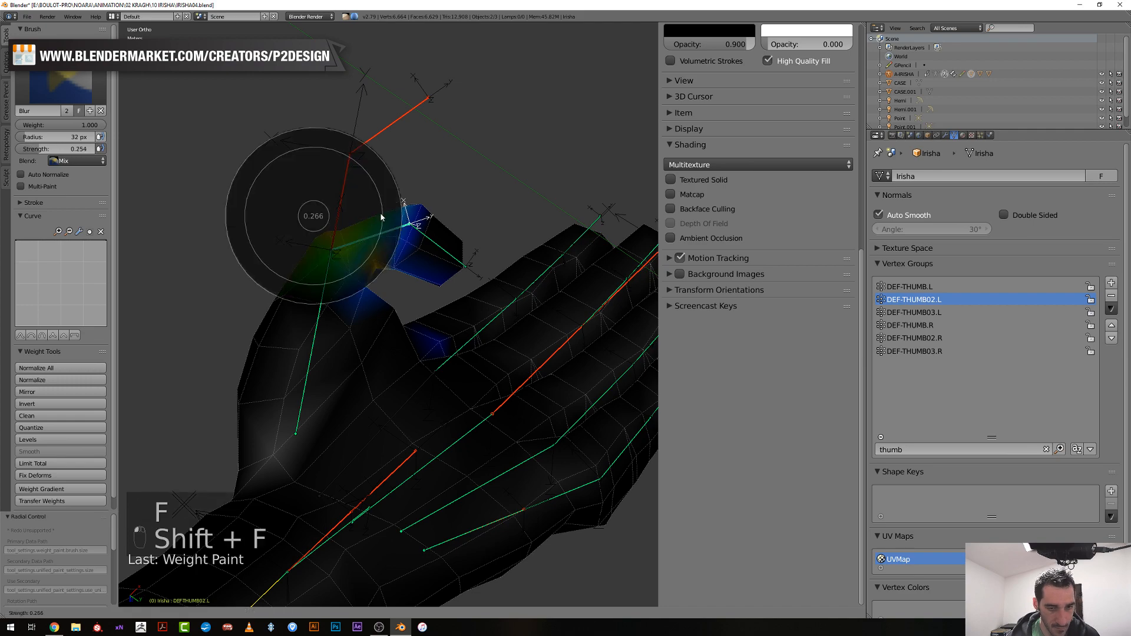
pyautogui.click(357, 216)
pyautogui.click(378, 252)
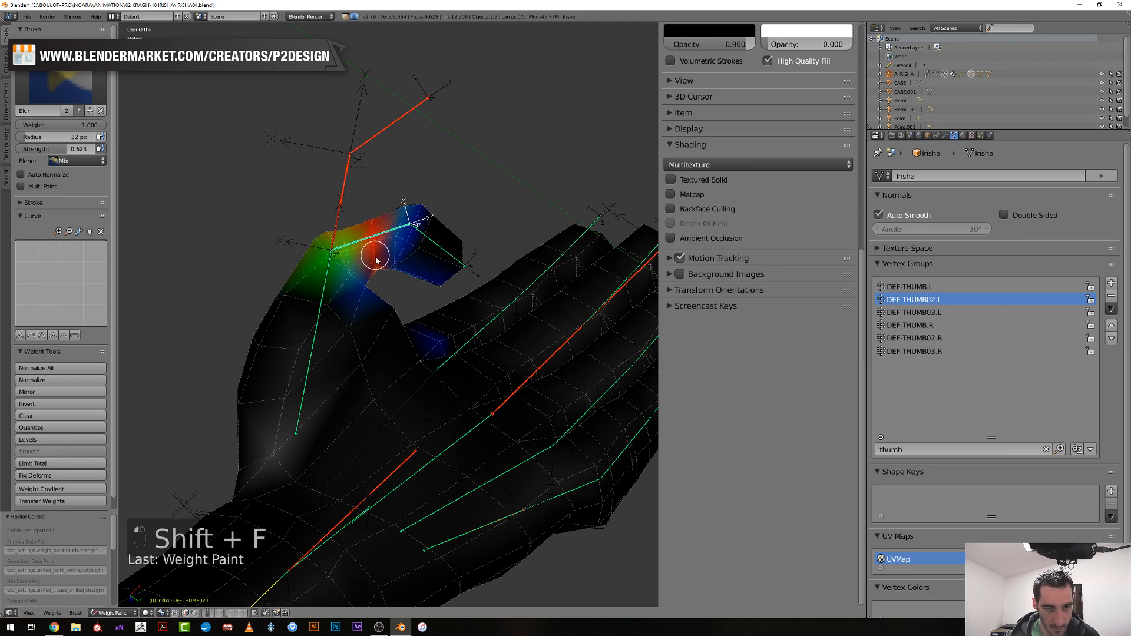
pyautogui.moveTo(383, 188); pyautogui.dragTo(347, 119, button='middle')
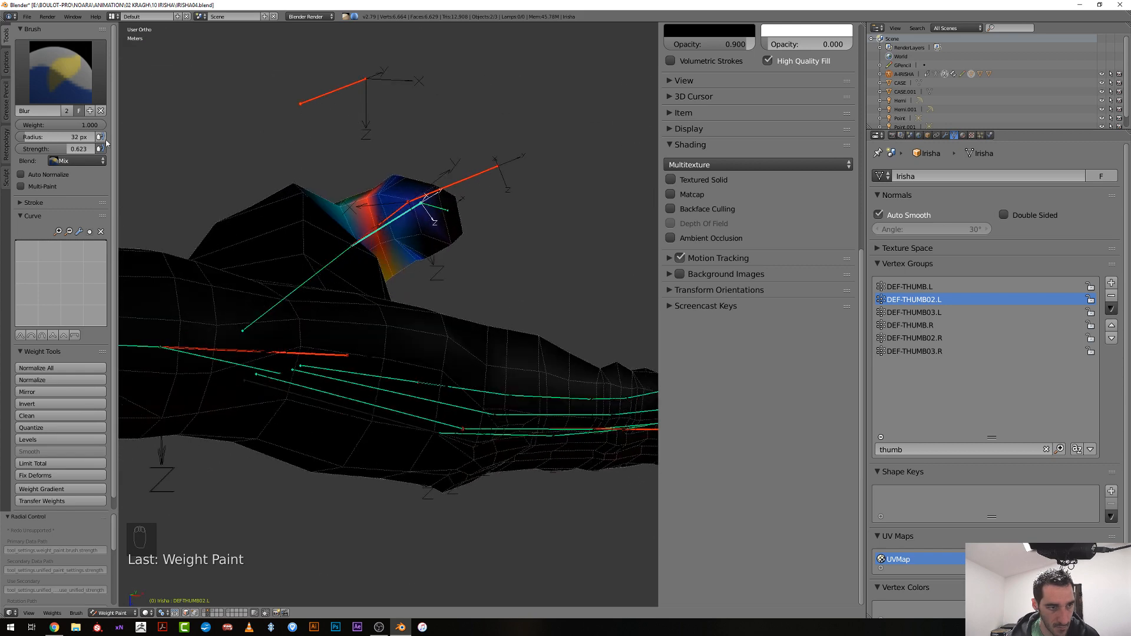
# Switch the brush to Subtract and erase the stray DEF-THUMB02.L weight at the base of the index finger
pyautogui.click(79, 161)
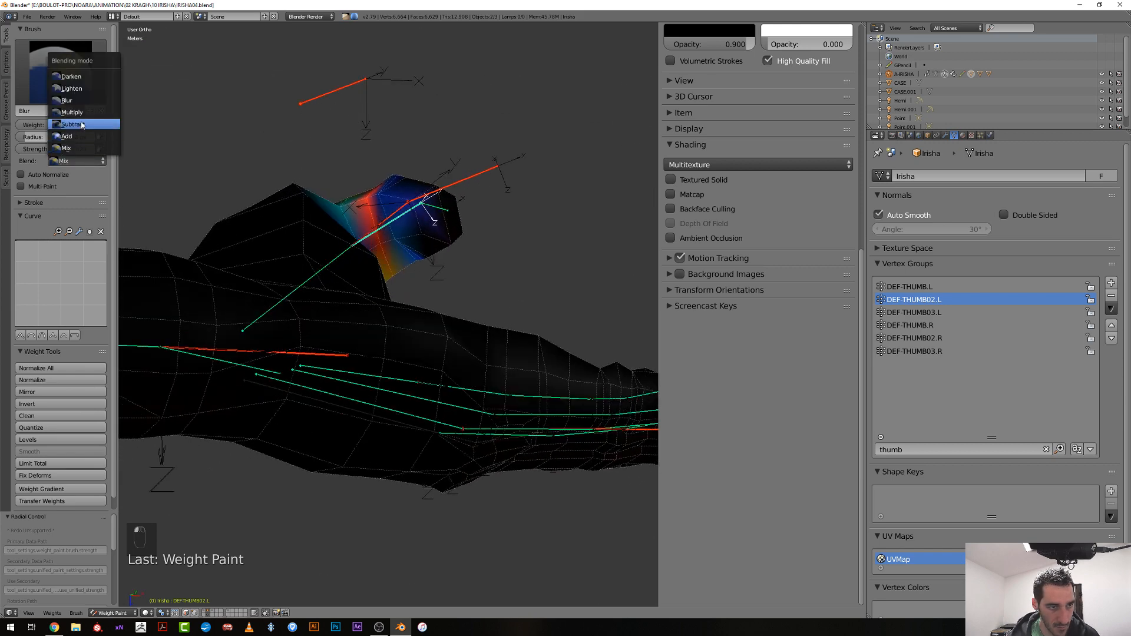
pyautogui.click(77, 126)
pyautogui.moveTo(247, 260); pyautogui.dragTo(253, 296, button='middle')
pyautogui.moveTo(427, 382); pyautogui.dragTo(430, 273, button='middle')
# Set the brush to Mix with strength 0.134 and a 17 px radius, and add DEF-THUMB02.L weight toward the upper thumb joint
pyautogui.click(79, 161)
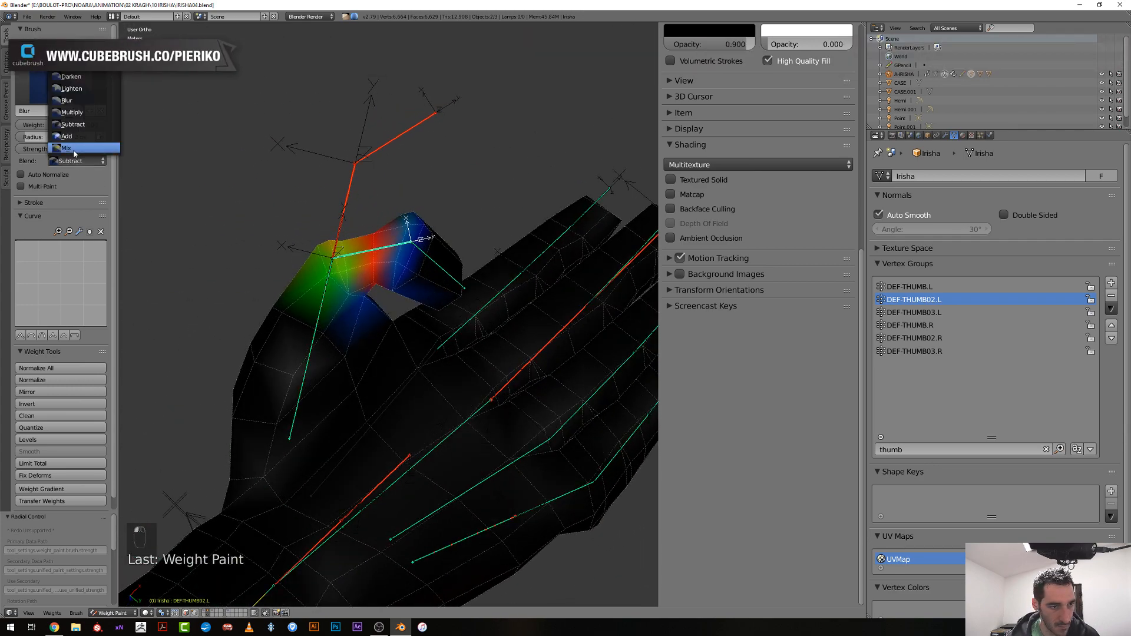
pyautogui.click(74, 149)
pyautogui.hotkey('shift', 'f')
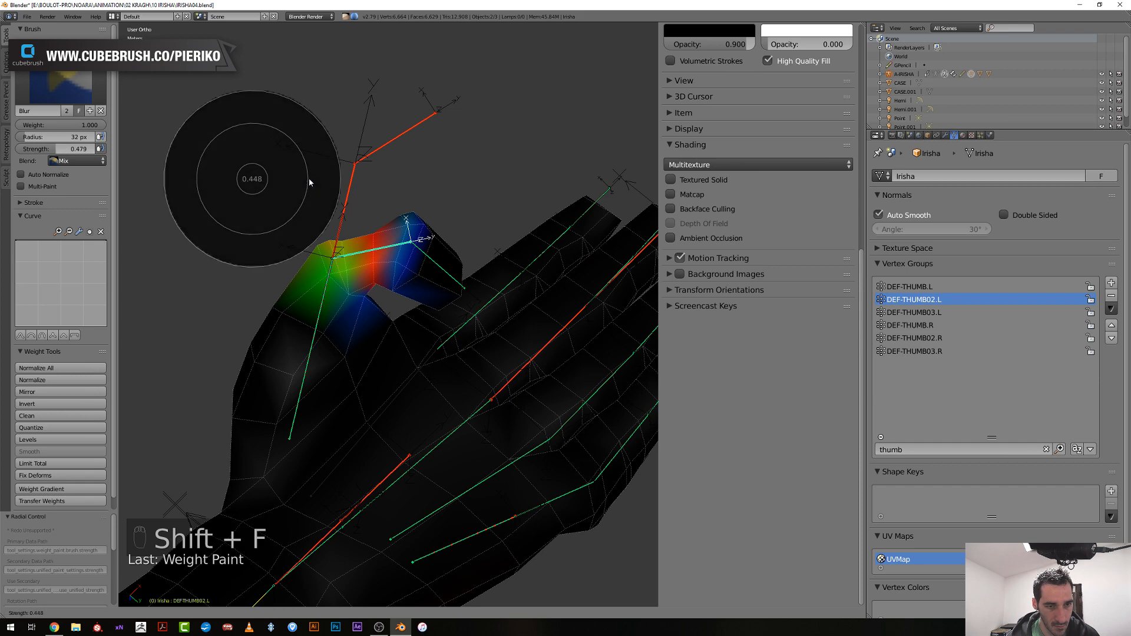
pyautogui.click(330, 193)
pyautogui.scroll(2, 409, 243)
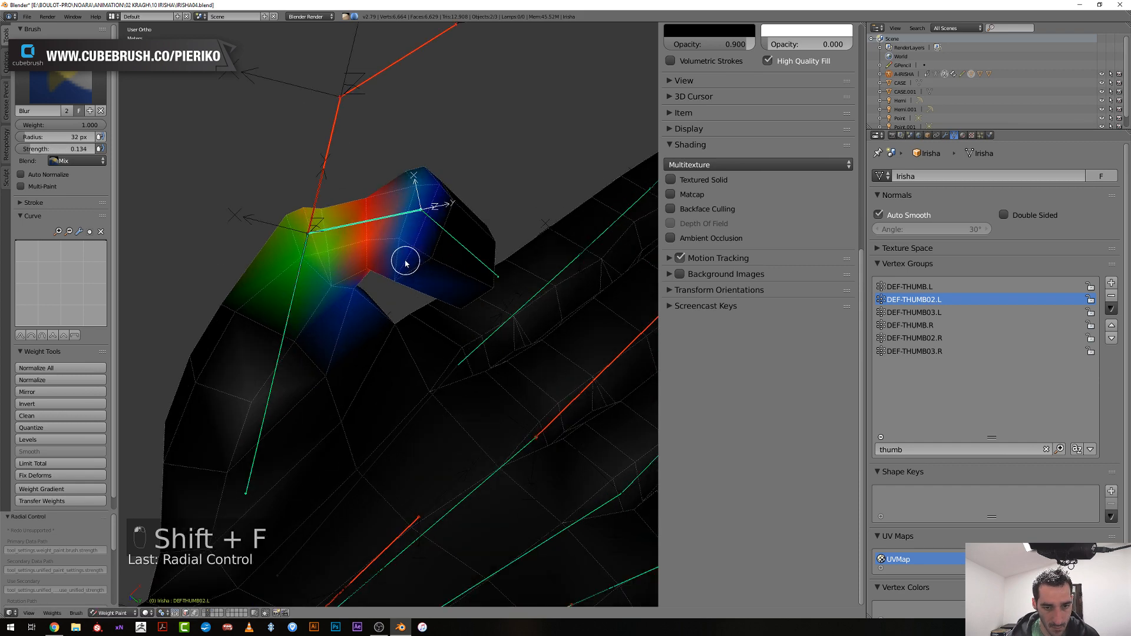
pyautogui.press('f')
pyautogui.click(393, 242)
pyautogui.click(392, 235)
# Build up the DEF-THUMB02.L weights all around the thumb's middle segment and blend them toward both neighbouring joints
pyautogui.moveTo(403, 238)
pyautogui.mouseDown(button='middle')
pyautogui.moveTo(403, 316)
pyautogui.moveTo(263, 321)
pyautogui.moveTo(356, 346)
pyautogui.moveTo(377, 387)
pyautogui.moveTo(386, 465)
pyautogui.moveTo(384, 445)
pyautogui.moveTo(406, 419)
pyautogui.mouseUp(button='middle')
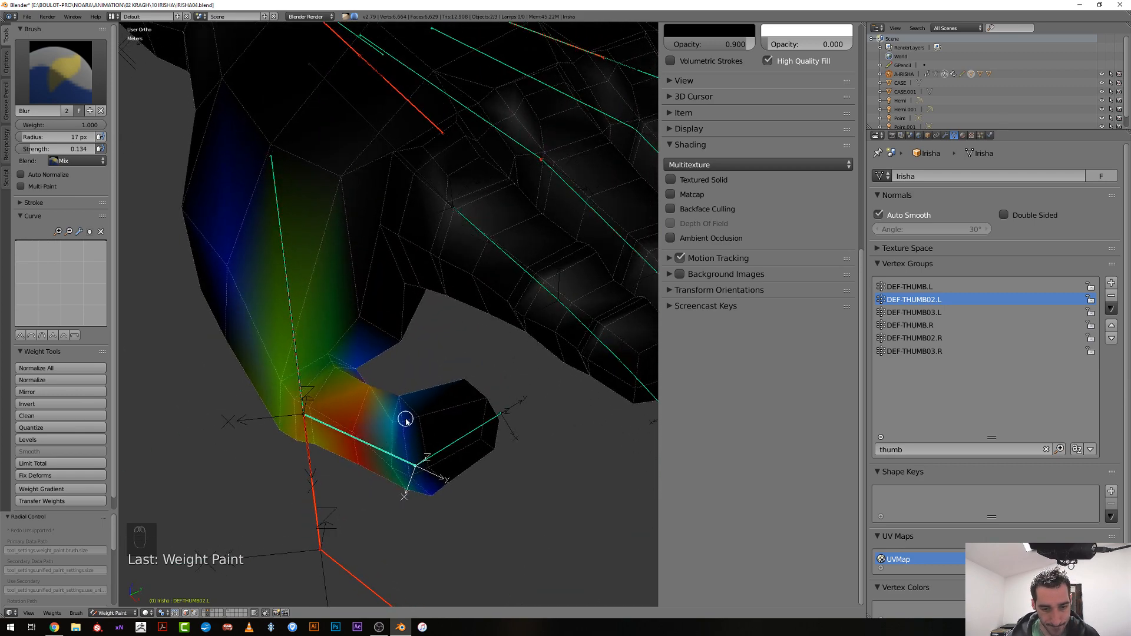
pyautogui.moveTo(402, 462)
pyautogui.mouseDown(button='middle')
pyautogui.moveTo(407, 439)
pyautogui.moveTo(390, 463)
pyautogui.moveTo(368, 429)
pyautogui.moveTo(354, 434)
pyautogui.moveTo(371, 397)
pyautogui.moveTo(406, 386)
pyautogui.moveTo(391, 329)
pyautogui.moveTo(399, 317)
pyautogui.moveTo(331, 307)
pyautogui.mouseUp(button='middle')
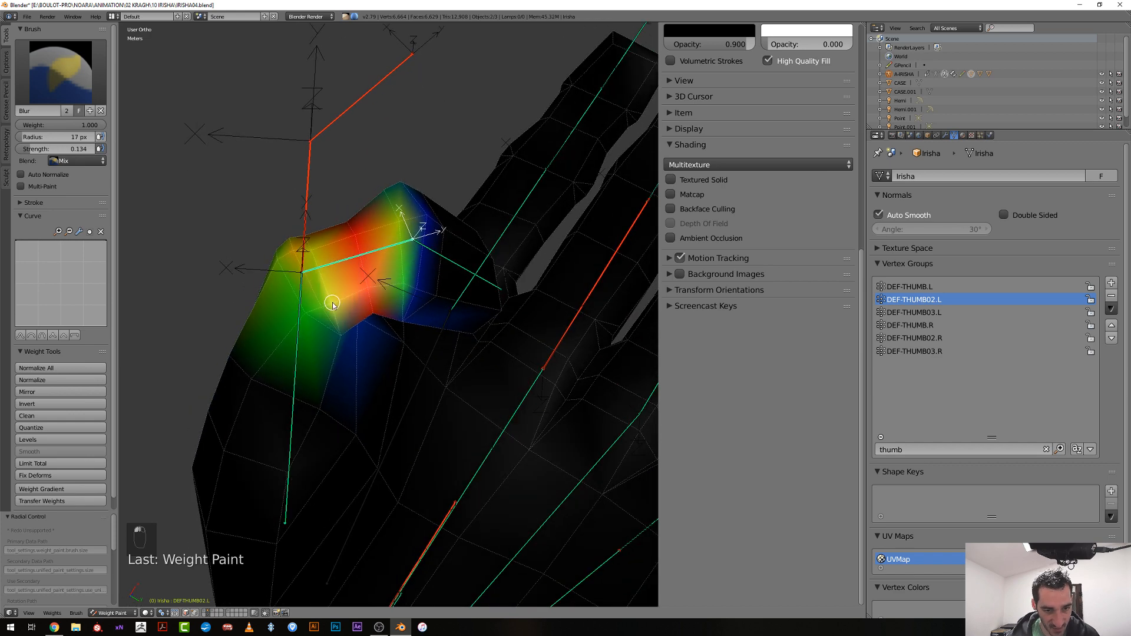
pyautogui.moveTo(321, 265)
pyautogui.mouseDown(button='middle')
pyautogui.moveTo(338, 328)
pyautogui.moveTo(328, 358)
pyautogui.mouseUp(button='middle')
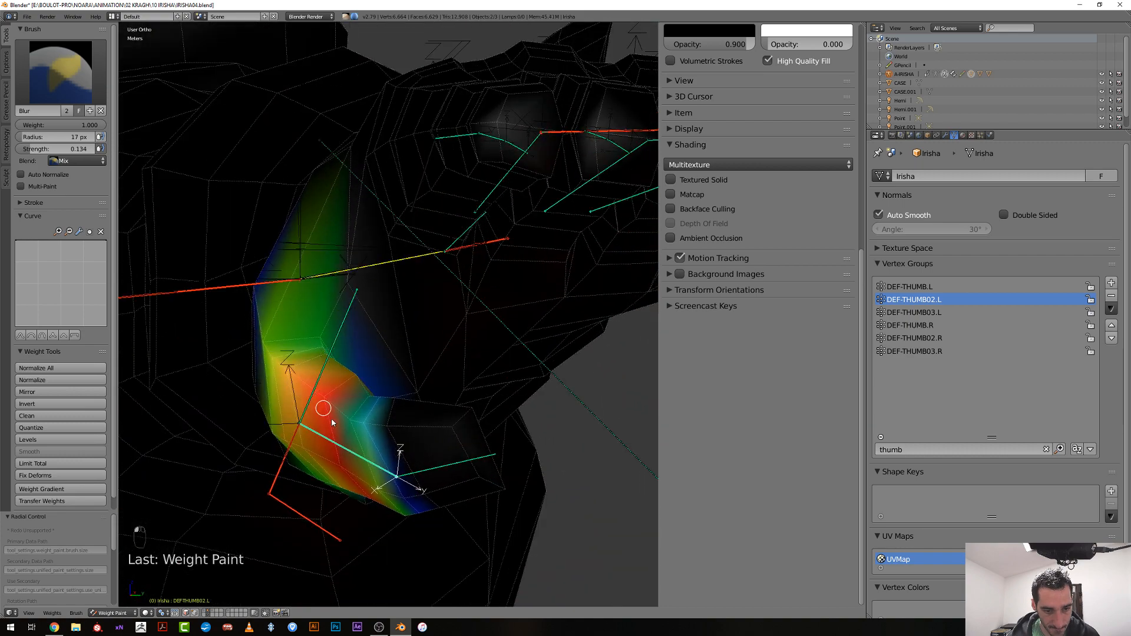
pyautogui.moveTo(351, 417)
pyautogui.mouseDown(button='middle')
pyautogui.moveTo(354, 444)
pyautogui.moveTo(404, 249)
pyautogui.mouseUp(button='middle')
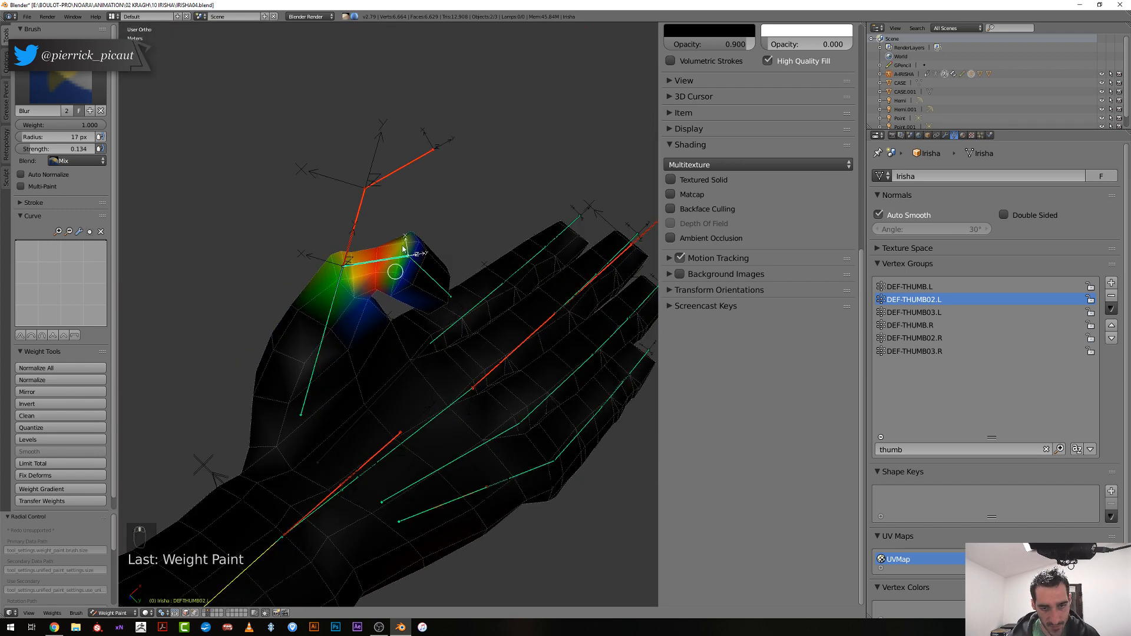
# Clear the pose rotation of the CTRL-THUMB-ROT.L and CTRL-THUMB.L controls
pyautogui.rightClick(419, 158)
pyautogui.hotkey('alt', 'r')
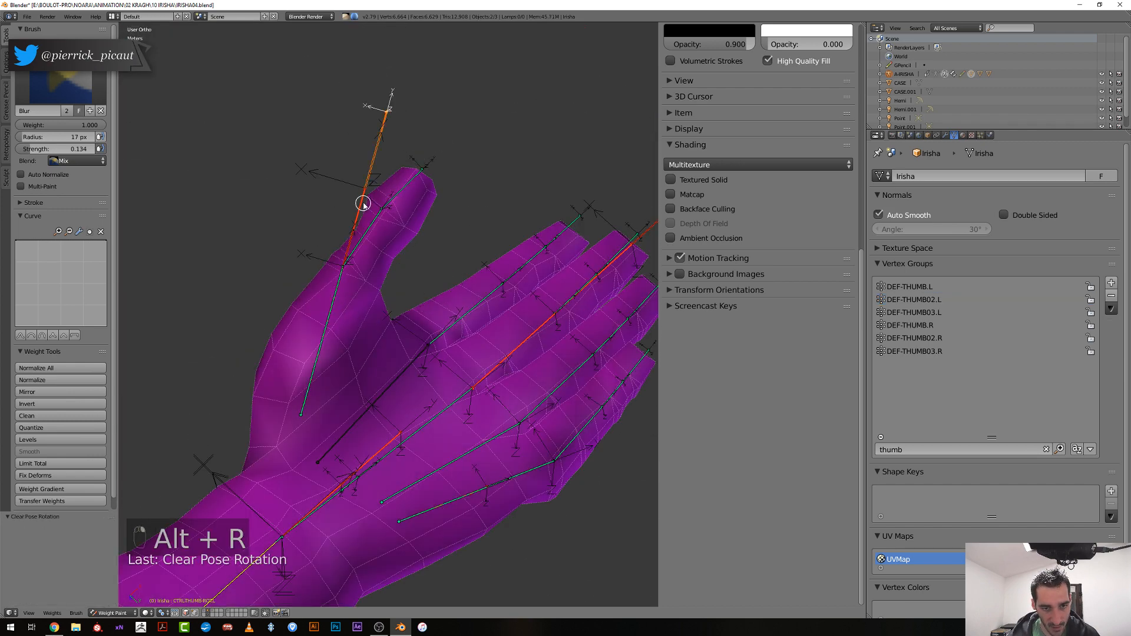
pyautogui.rightClick(363, 203)
pyautogui.hotkey('alt', 'r')
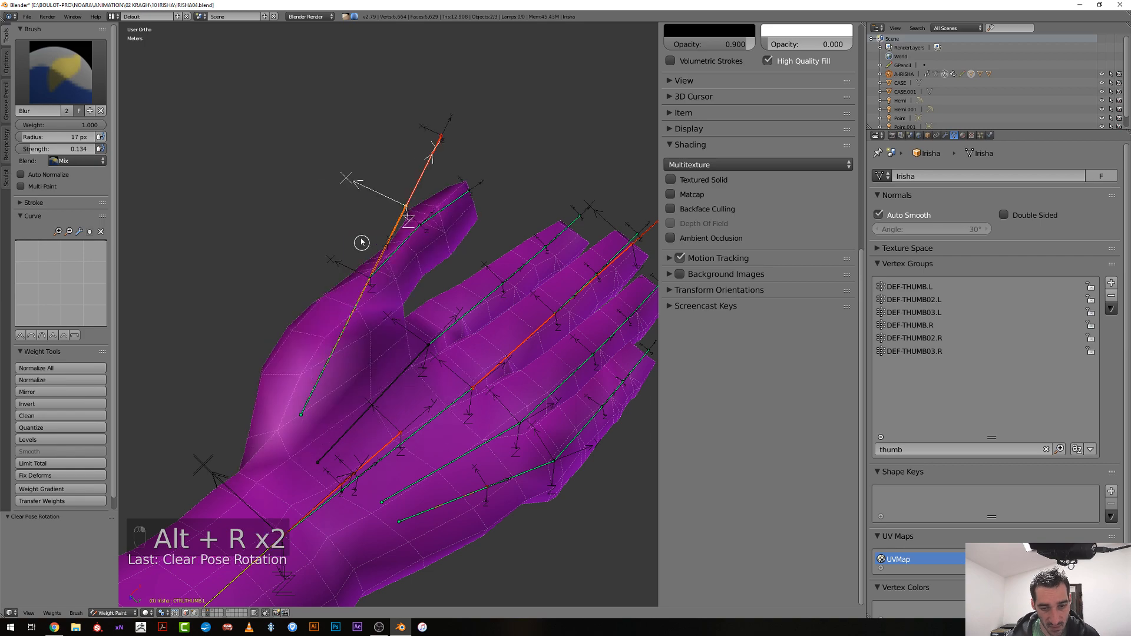
pyautogui.moveTo(362, 242); pyautogui.dragTo(294, 354, button='middle')
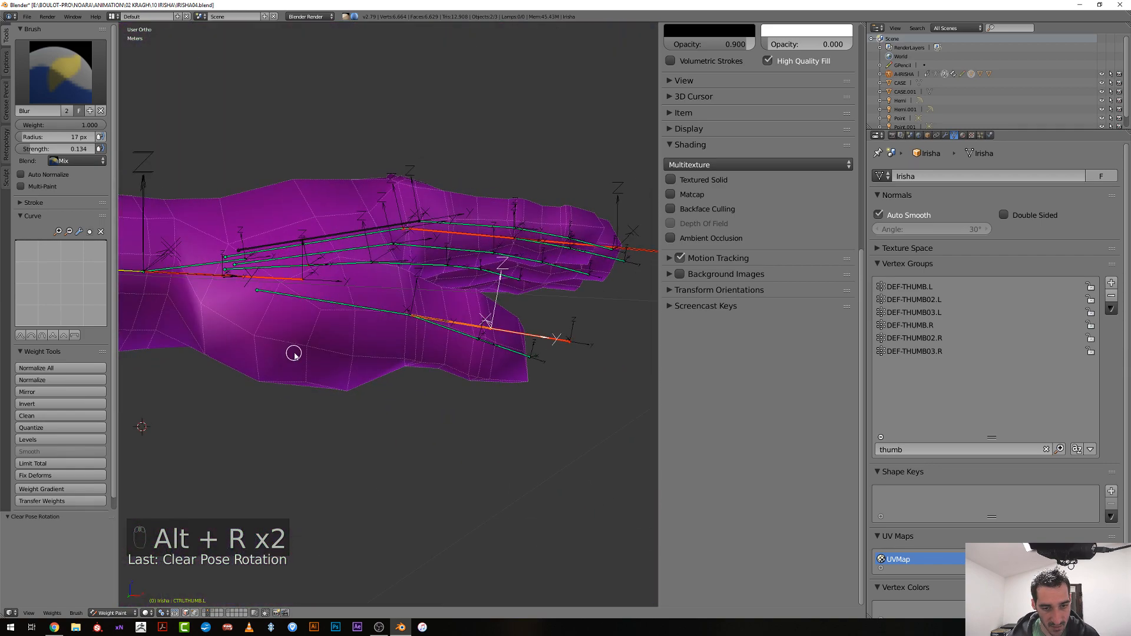
# Rotate CTRL-THUMB.L outward by about 28° and curl the thumb with CTRL-THUMB-ROT.L to test the repainted weights
pyautogui.press('r')
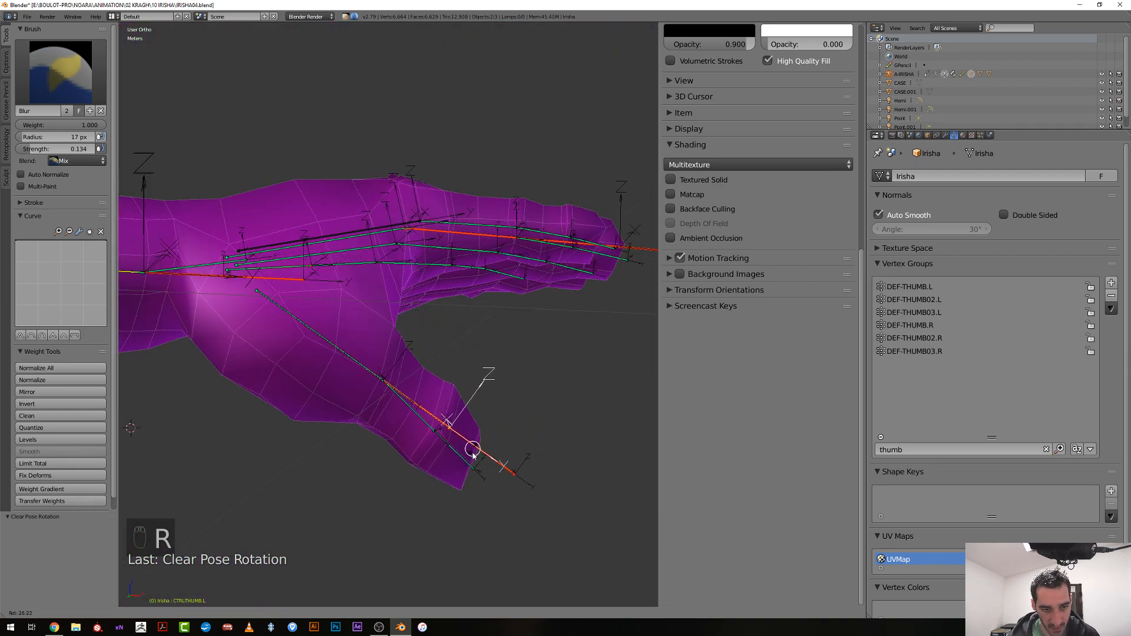
pyautogui.click(478, 468)
pyautogui.rightClick(509, 476)
pyautogui.press('r')
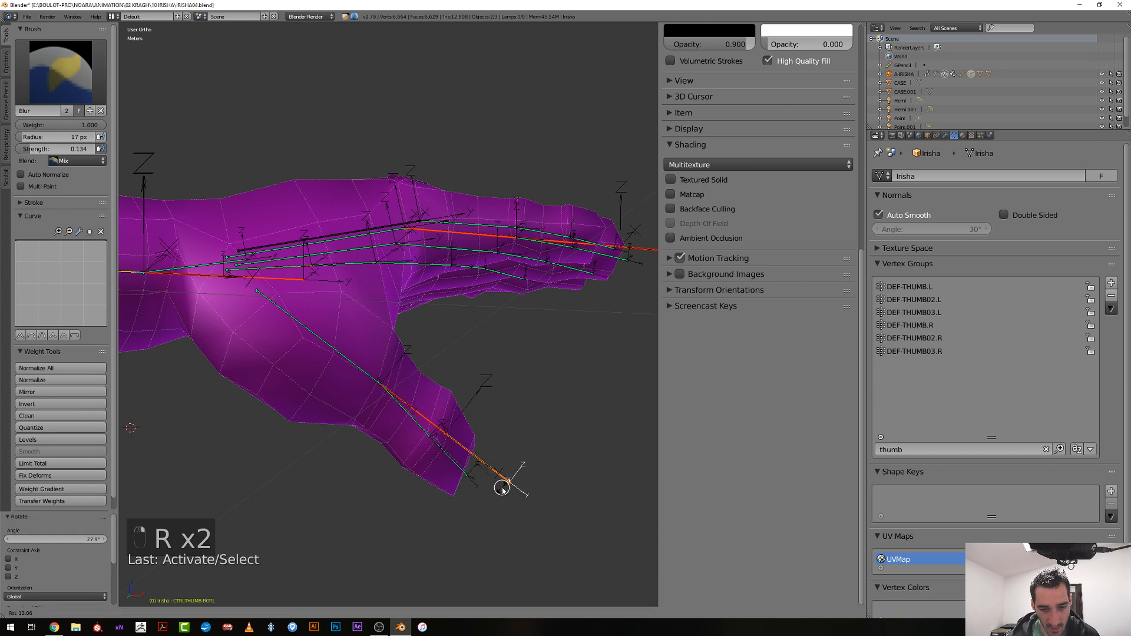
pyautogui.press('r')
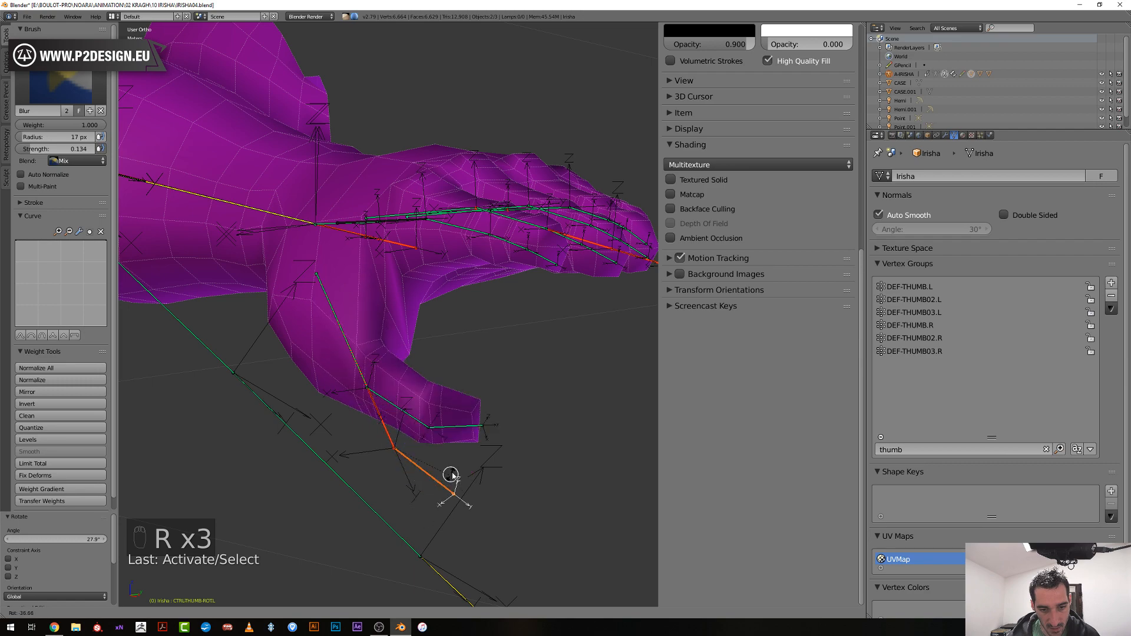
pyautogui.click(434, 495)
pyautogui.moveTo(416, 492); pyautogui.dragTo(388, 489, button='middle')
pyautogui.press('r')
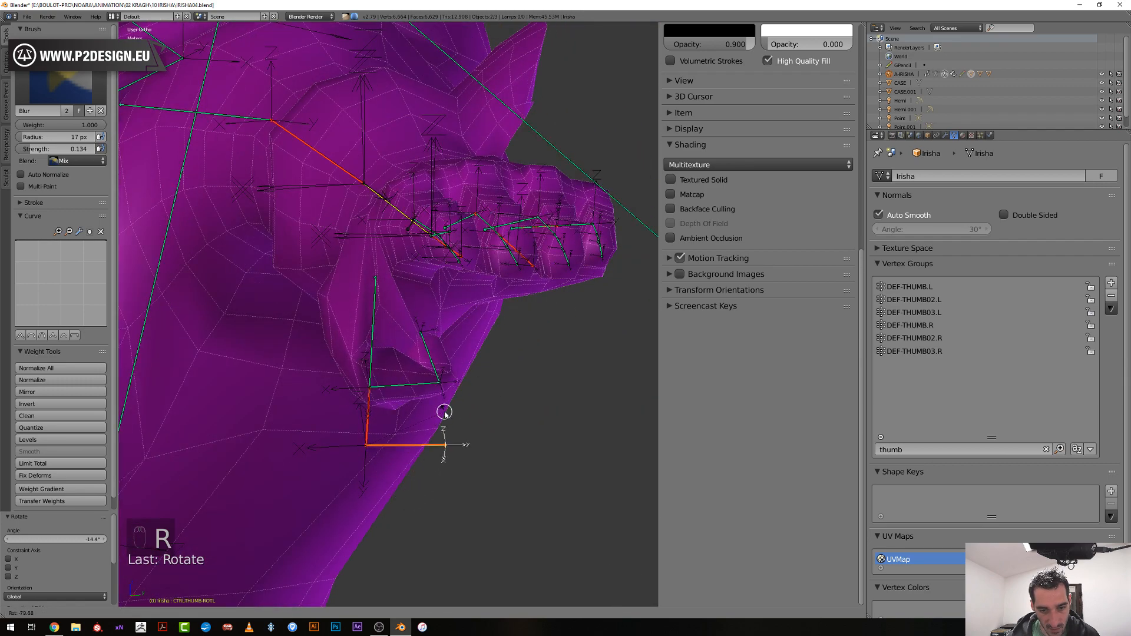
pyautogui.click(436, 451)
# Select DEF-THUMB02.L, switch the brush to Subtract, reduce its weight on the thumb base, and undo the last stroke
pyautogui.moveTo(381, 397)
pyautogui.mouseDown(button='middle')
pyautogui.moveTo(365, 396)
pyautogui.moveTo(381, 397)
pyautogui.mouseUp(button='middle')
pyautogui.keyDown('ctrl'); pyautogui.rightClick(385, 396); pyautogui.keyUp('ctrl')
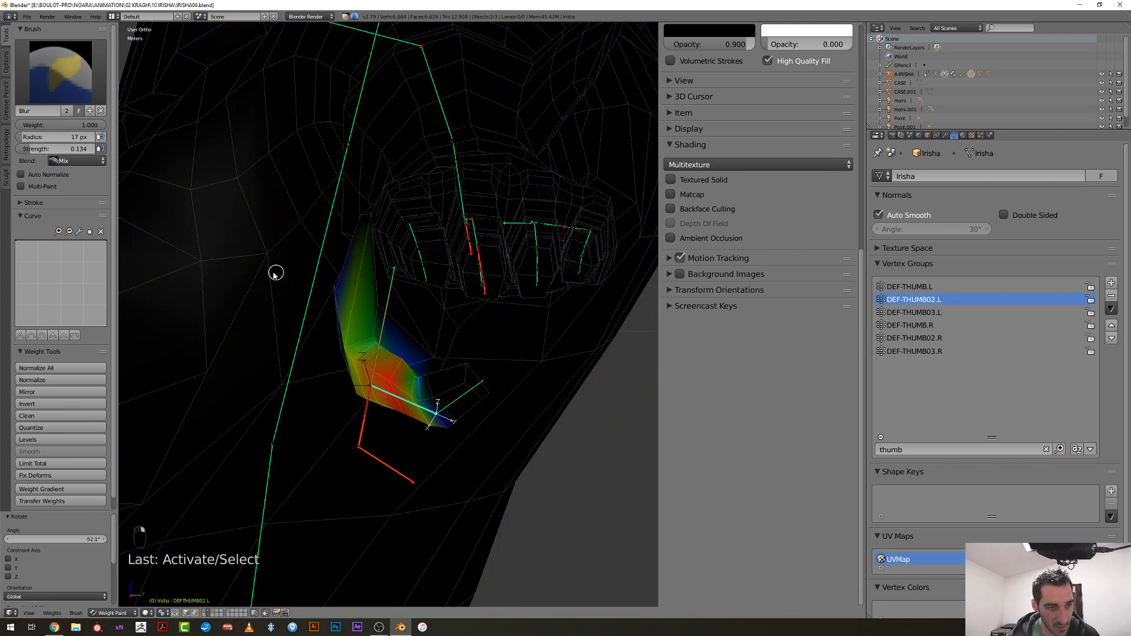
pyautogui.click(81, 161)
pyautogui.click(83, 132)
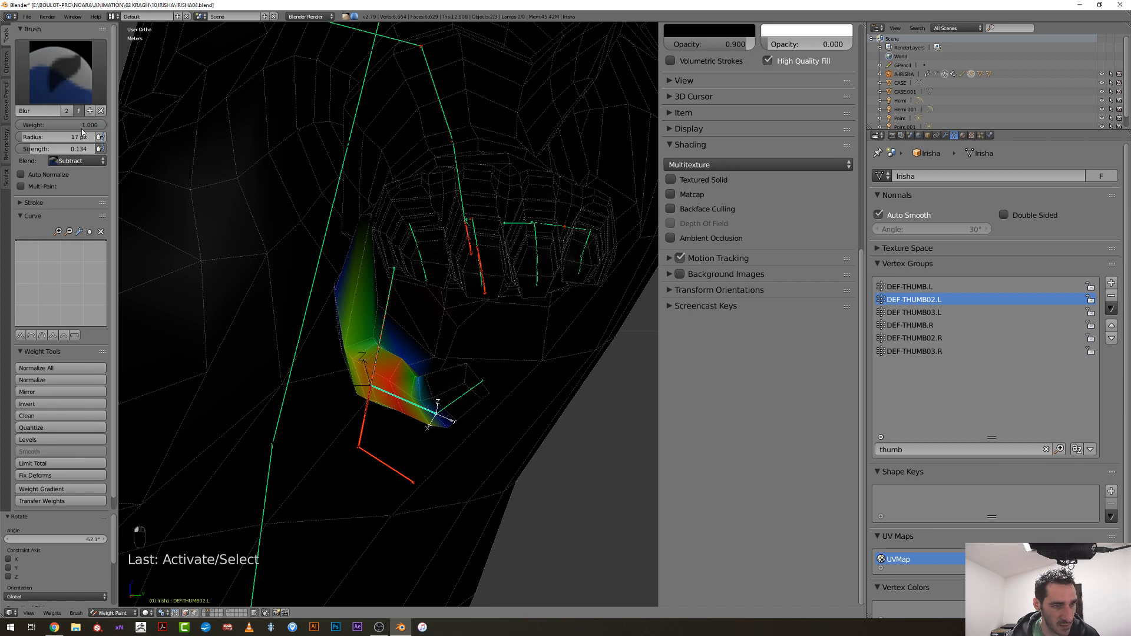
pyautogui.scroll(1, 353, 368)
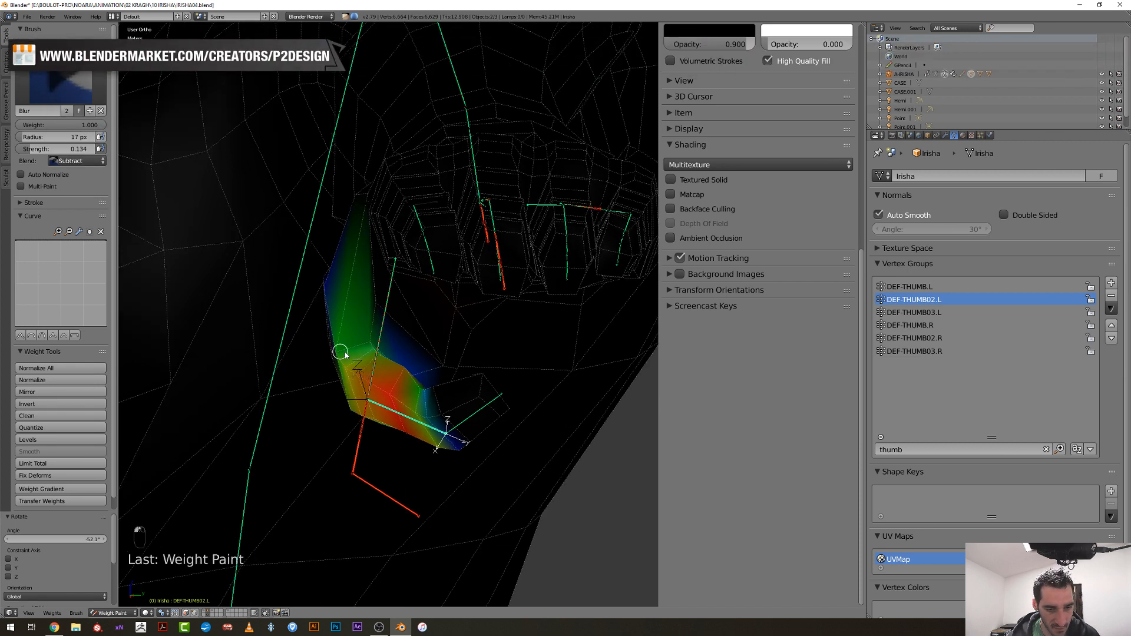
pyautogui.moveTo(363, 348)
pyautogui.mouseDown(button='middle')
pyautogui.moveTo(371, 342)
pyautogui.moveTo(351, 354)
pyautogui.moveTo(401, 362)
pyautogui.moveTo(396, 373)
pyautogui.moveTo(457, 374)
pyautogui.moveTo(361, 370)
pyautogui.mouseUp(button='middle')
pyautogui.hotkey('ctrl', 'z')
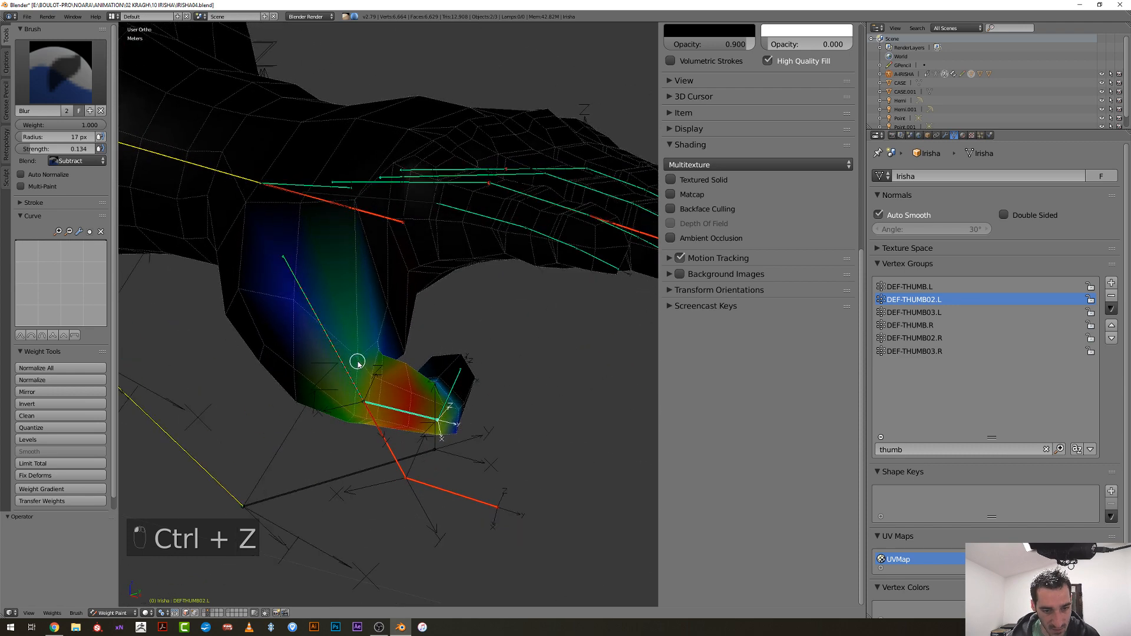
# Subtract more DEF-THUMB02.L weight along the thumb base, enlarging the brush radius to 35 px
pyautogui.moveTo(358, 361); pyautogui.dragTo(351, 360)
pyautogui.moveTo(347, 386)
pyautogui.mouseDown(button='middle')
pyautogui.moveTo(361, 405)
pyautogui.moveTo(356, 383)
pyautogui.moveTo(341, 416)
pyautogui.mouseUp(button='middle')
pyautogui.press('f')
pyautogui.click(298, 299)
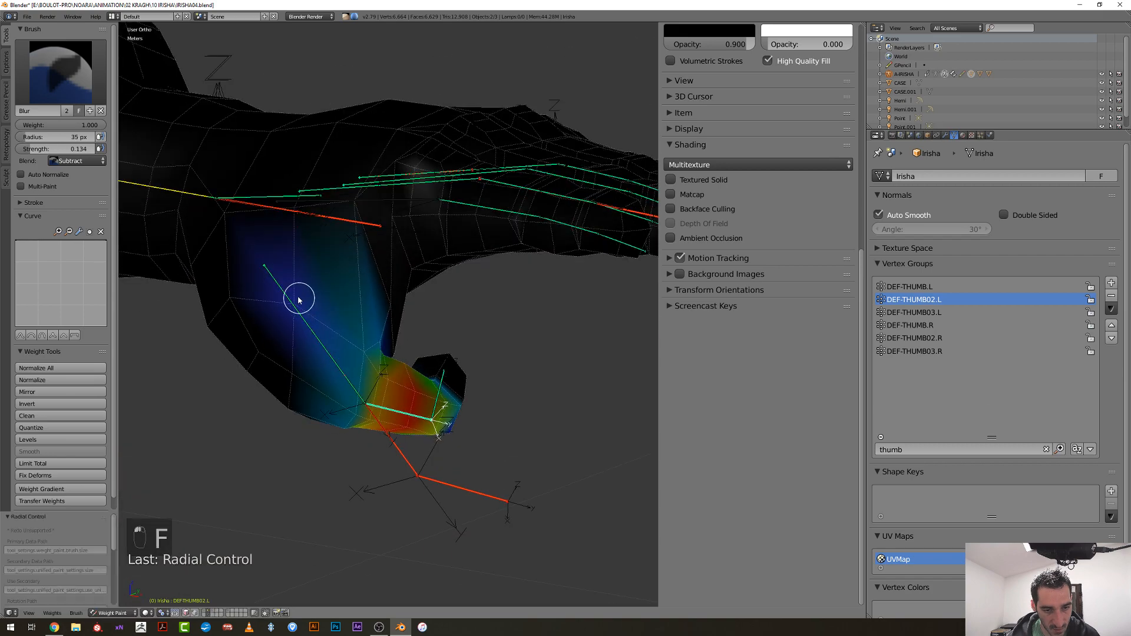
# Select the left finger control beyond the fingertips and rotate it by about 33° to test the finger bend
pyautogui.moveTo(298, 303); pyautogui.dragTo(566, 222, button='middle')
pyautogui.rightClick(635, 206)
pyautogui.press('r')
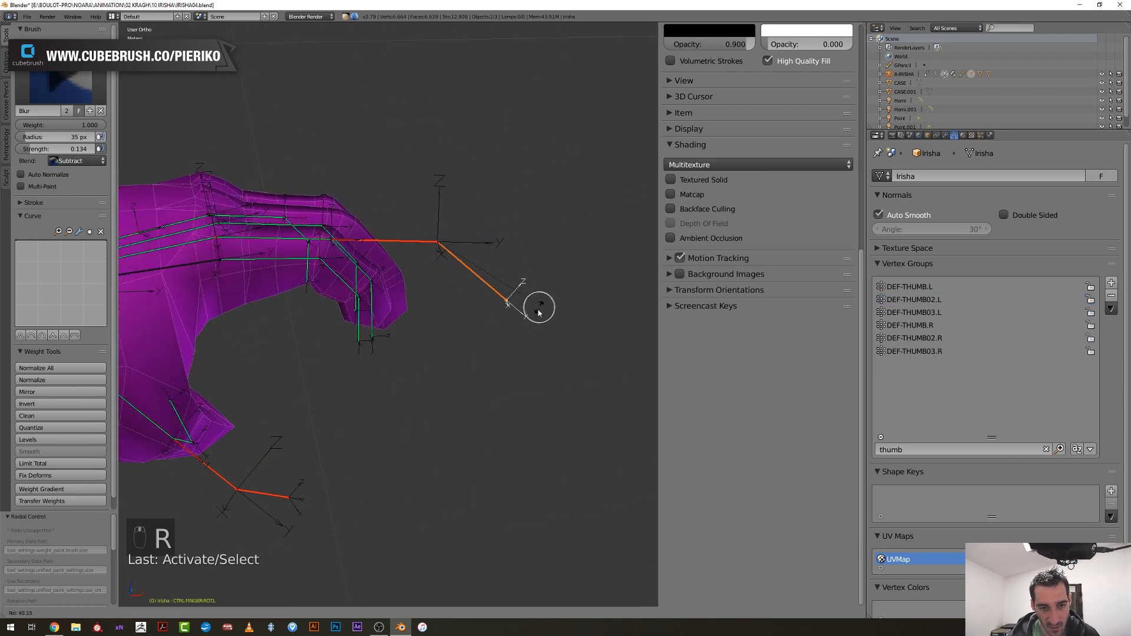
pyautogui.click(470, 249)
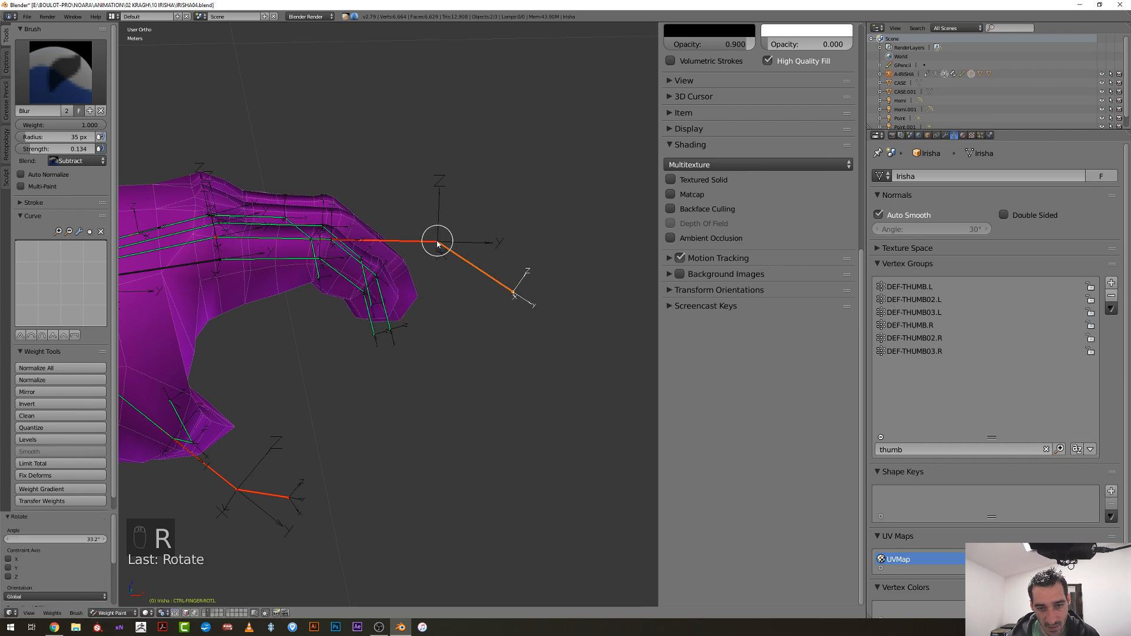
# Select CTRL-PALM.L and rotate it by about -41° to test the palm deformation
pyautogui.rightClick(432, 244)
pyautogui.moveTo(429, 245); pyautogui.dragTo(417, 336, button='middle')
pyautogui.press('r')
pyautogui.rightClick(465, 273)
pyautogui.press('r')
pyautogui.click(371, 412)
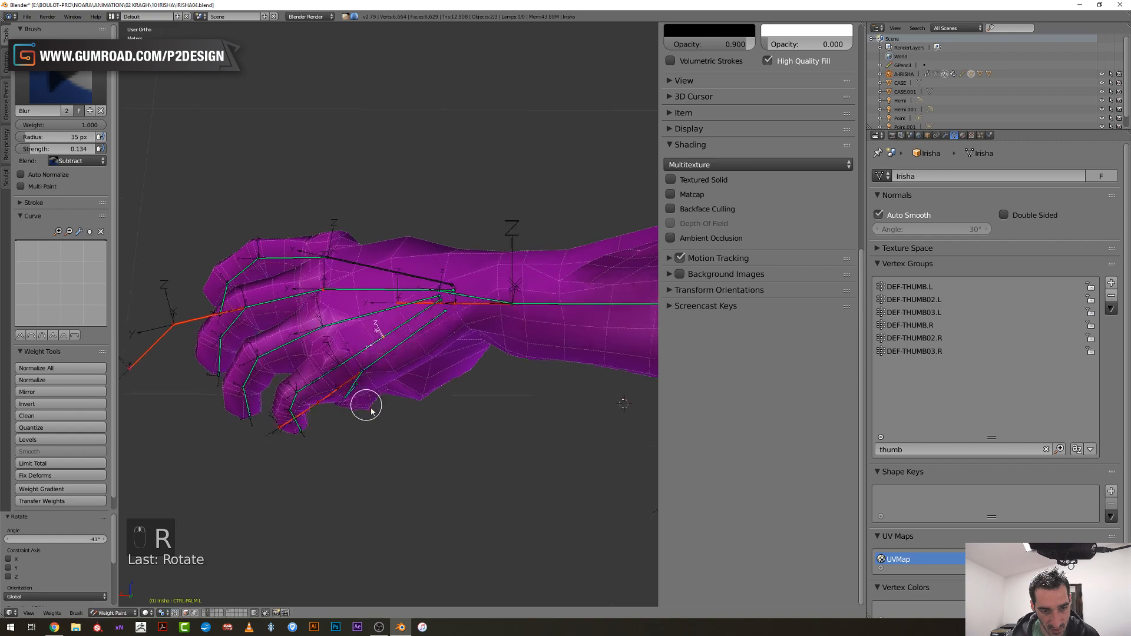
# Readjust the CTRL-PALM.L rotation in two passes, the last by about -3.4°
pyautogui.moveTo(372, 411); pyautogui.dragTo(424, 426, button='middle')
pyautogui.press('r')
pyautogui.click(475, 470)
pyautogui.press('r')
pyautogui.click(471, 466)
pyautogui.click(428, 445)
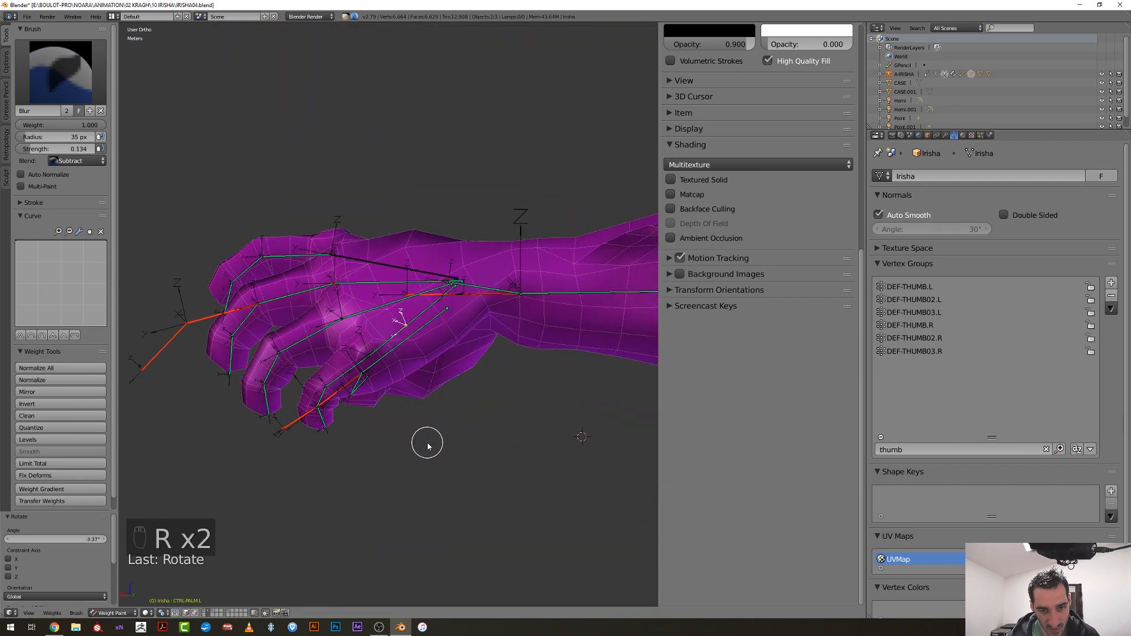
# Select the DEF-PALM03.L bone and set the brush to Mix with strength 0.05
pyautogui.moveTo(424, 444); pyautogui.dragTo(372, 305, button='middle')
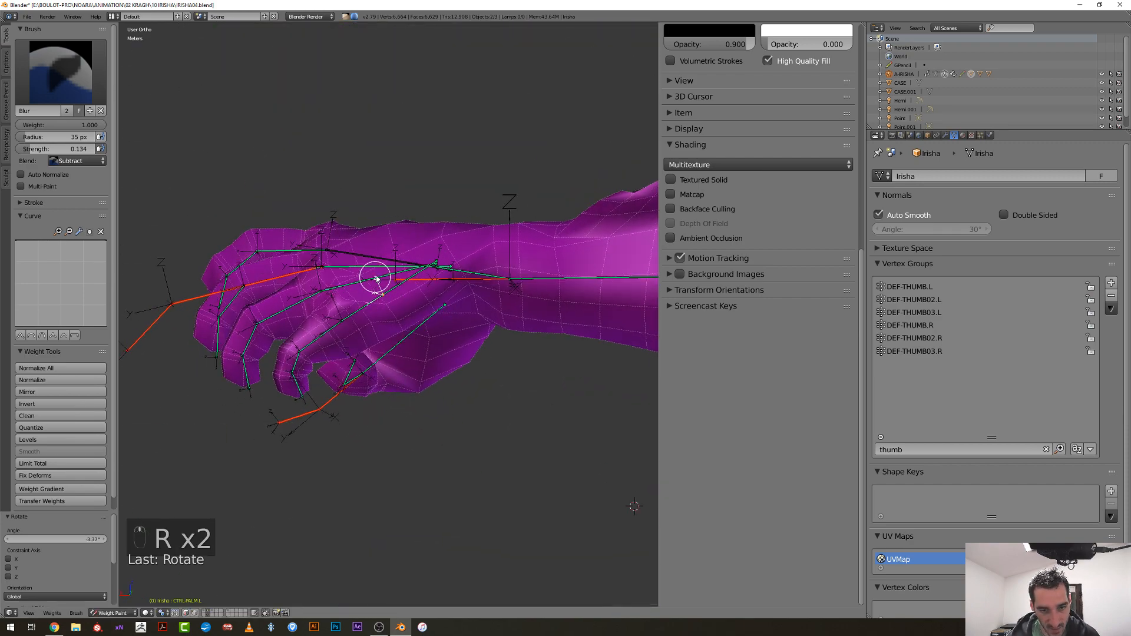
pyautogui.rightClick(377, 279)
pyautogui.scroll(5, 383, 281)
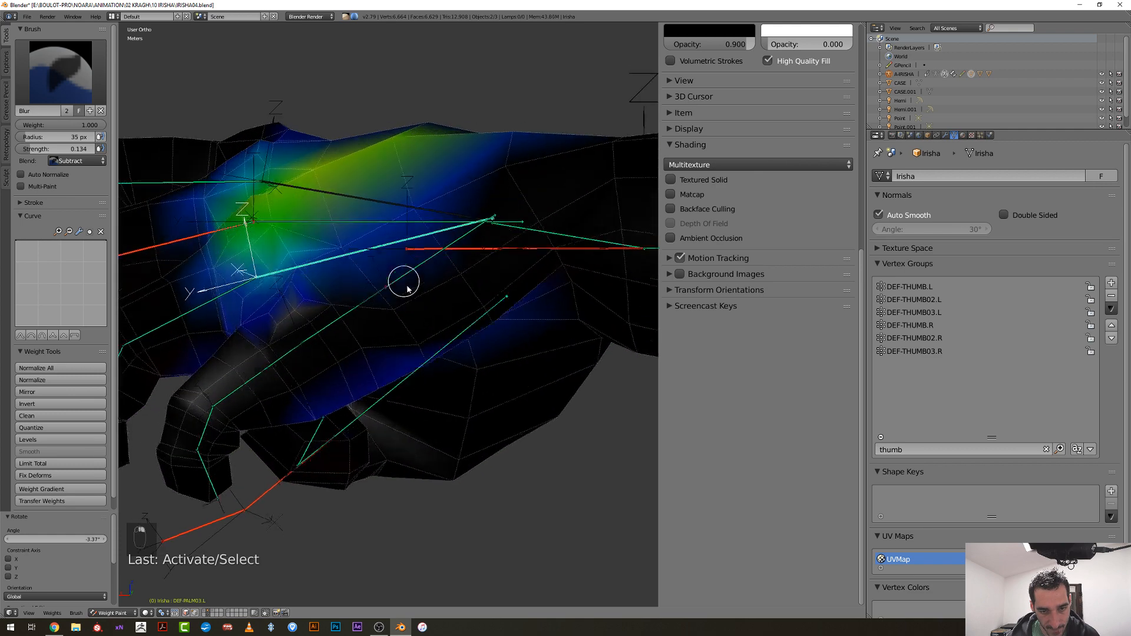
pyautogui.moveTo(407, 289); pyautogui.dragTo(399, 293, button='middle')
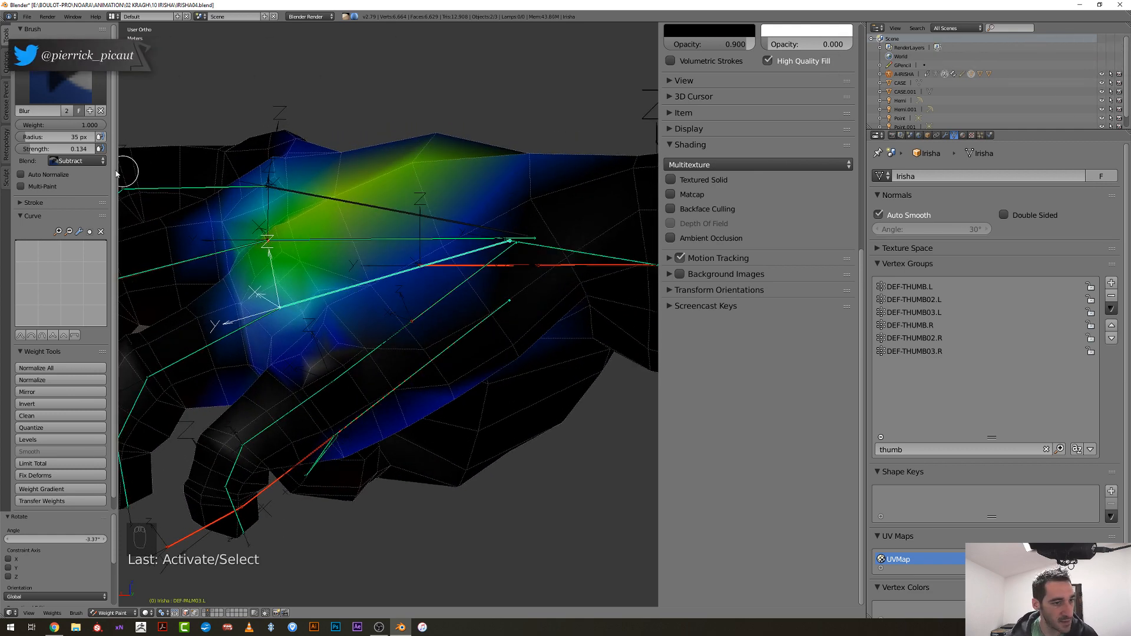
pyautogui.click(82, 161)
pyautogui.click(76, 147)
pyautogui.click(80, 150)
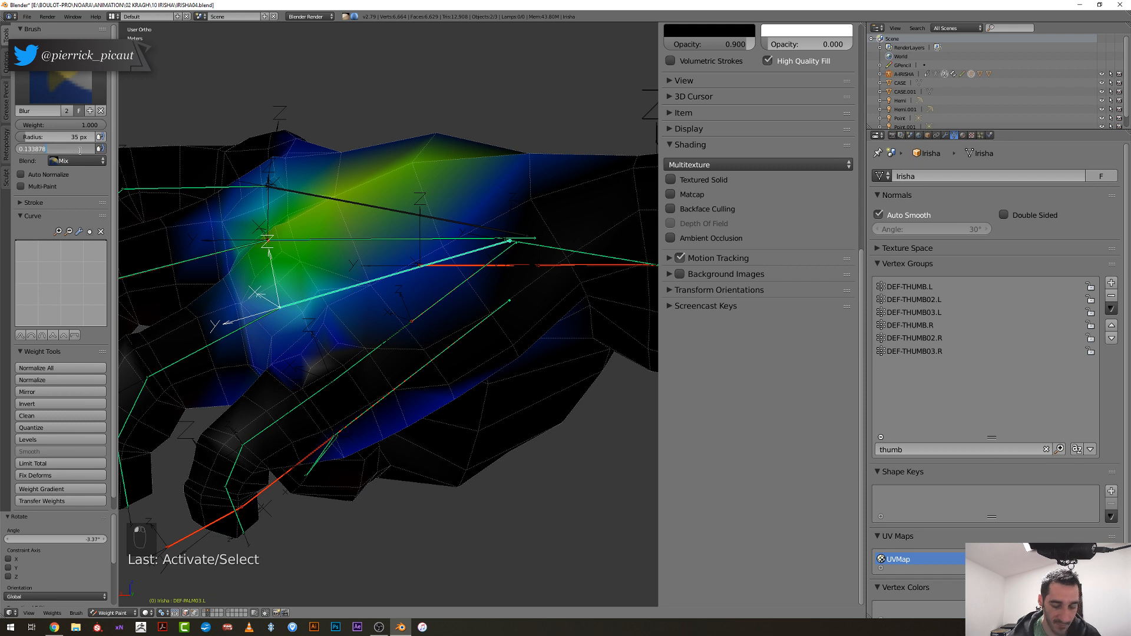
pyautogui.write('0.05')
pyautogui.press('Return')
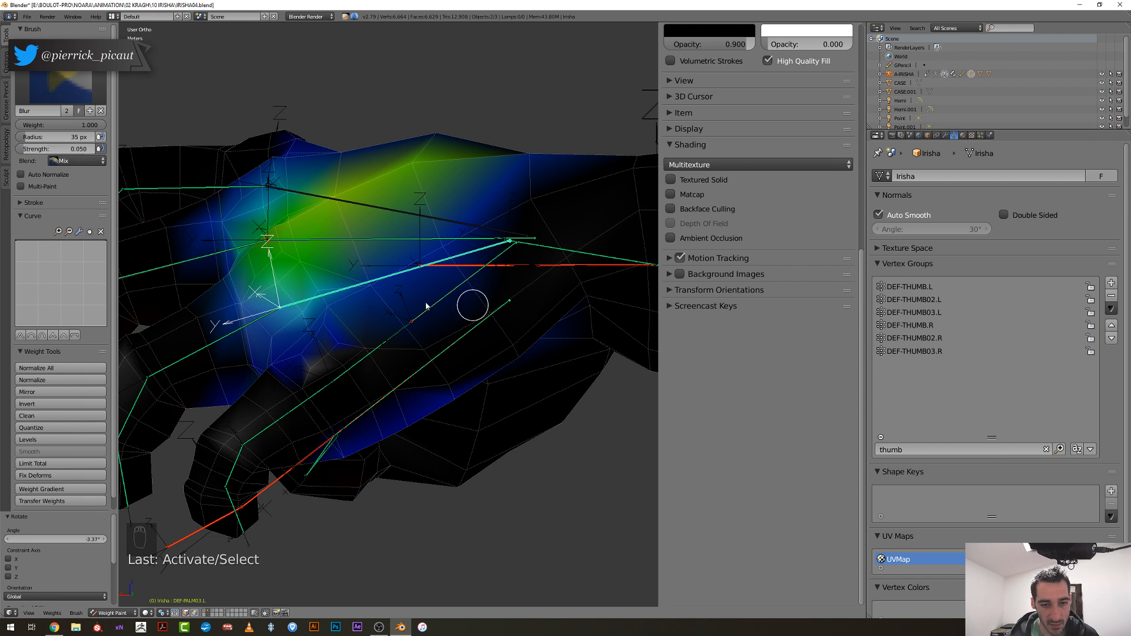
# Set the brush radius to 51 px, add DEF-PALM03.L weight over the back of the hand, and compare it with DEF-PALM04.L
pyautogui.press('f')
pyautogui.click(384, 296)
pyautogui.moveTo(383, 297); pyautogui.dragTo(380, 286)
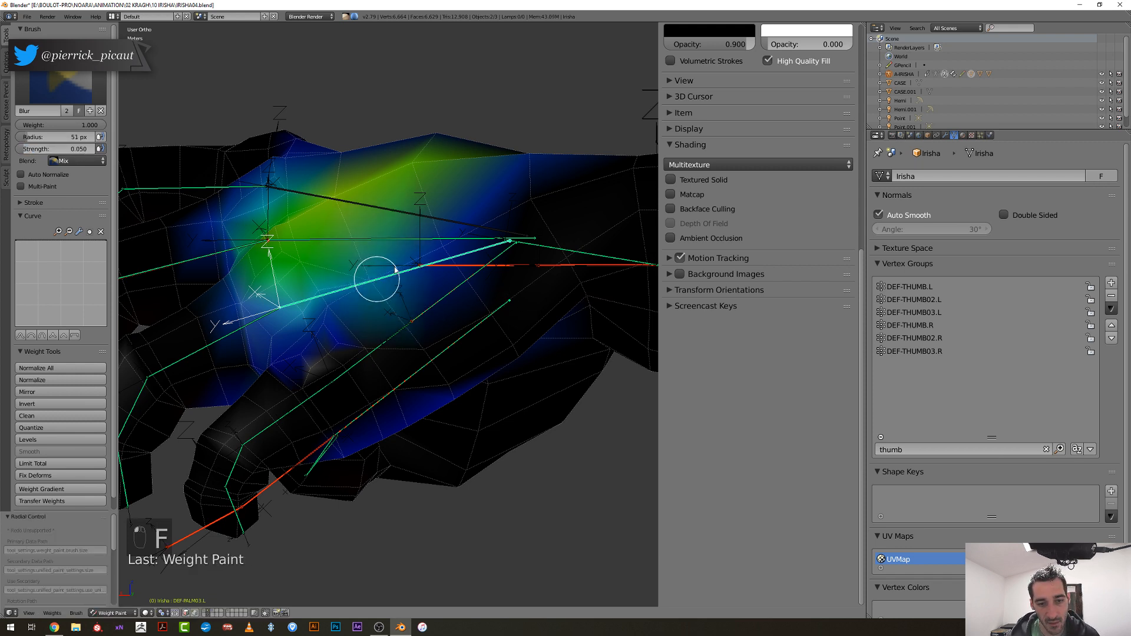
pyautogui.rightClick(426, 310)
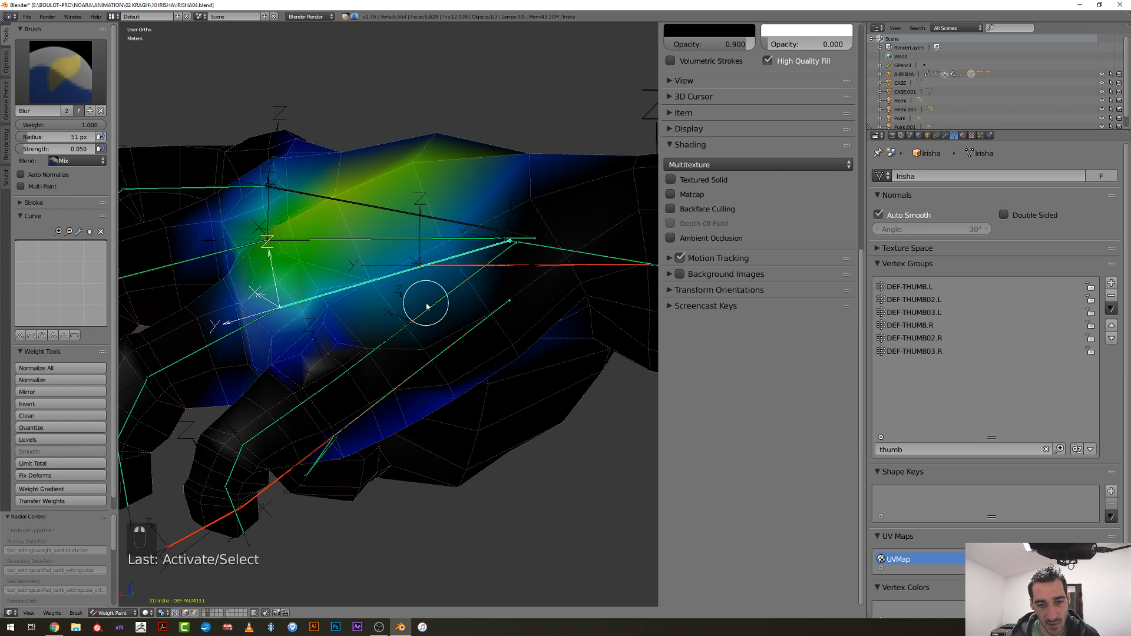
pyautogui.rightClick(429, 310)
pyautogui.rightClick(415, 320)
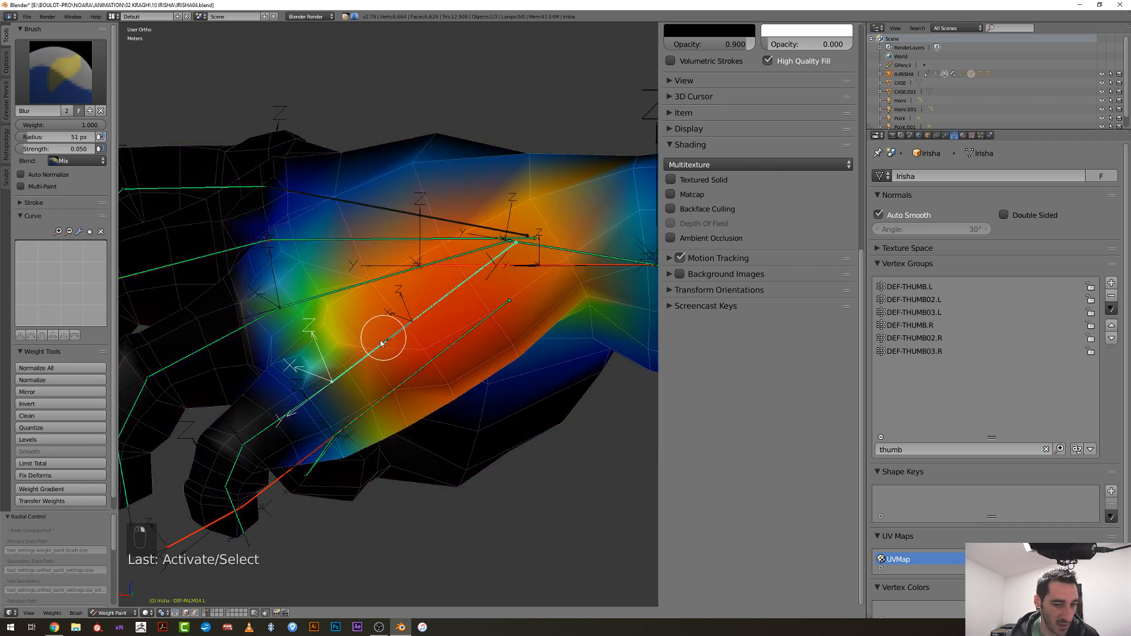
pyautogui.scroll(-4, 414, 335)
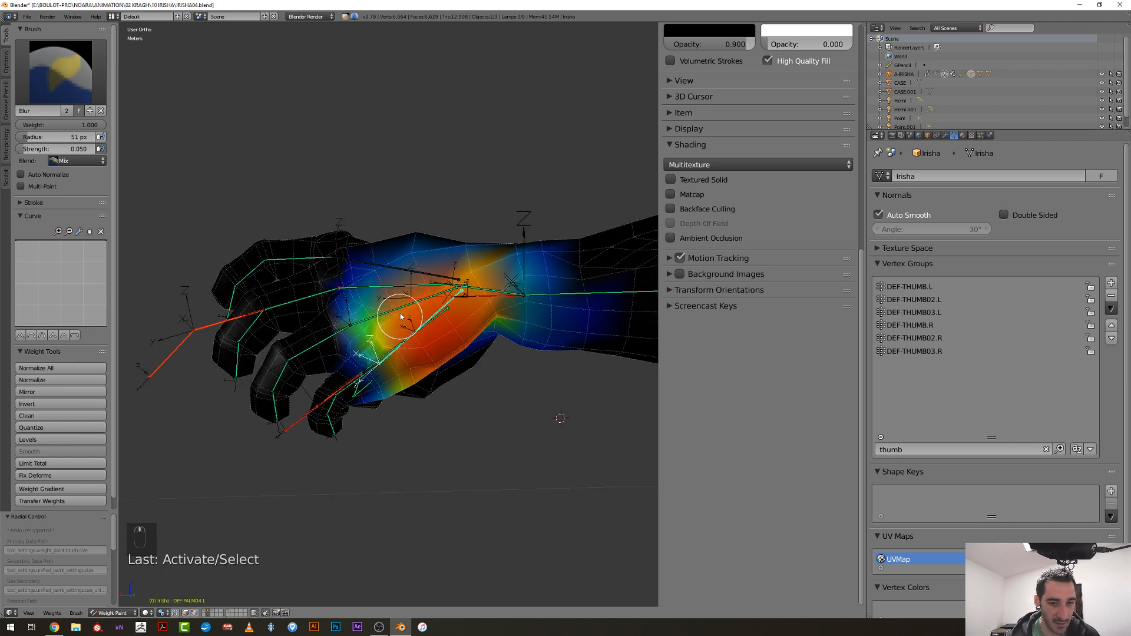
pyautogui.scroll(2, 403, 310)
pyautogui.rightClick(400, 309)
pyautogui.click(401, 316)
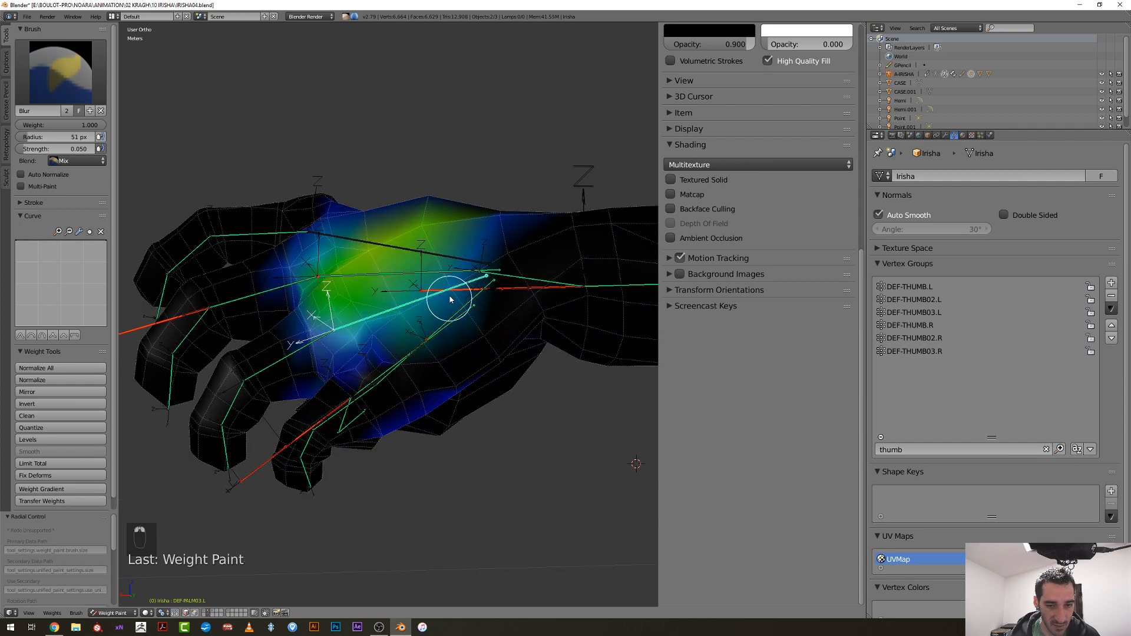
# Go through the neighbouring palm bones and lightly blend their weights across the back of the hand, finishing on DEF-PALM01.L
pyautogui.moveTo(462, 260)
pyautogui.mouseDown(button='middle')
pyautogui.moveTo(461, 323)
pyautogui.moveTo(404, 341)
pyautogui.moveTo(417, 346)
pyautogui.moveTo(434, 324)
pyautogui.moveTo(383, 316)
pyautogui.mouseUp(button='middle')
pyautogui.rightClick(407, 342)
pyautogui.rightClick(431, 329)
pyautogui.rightClick(432, 326)
pyautogui.click(425, 336)
pyautogui.rightClick(420, 317)
pyautogui.moveTo(384, 316); pyautogui.dragTo(448, 287)
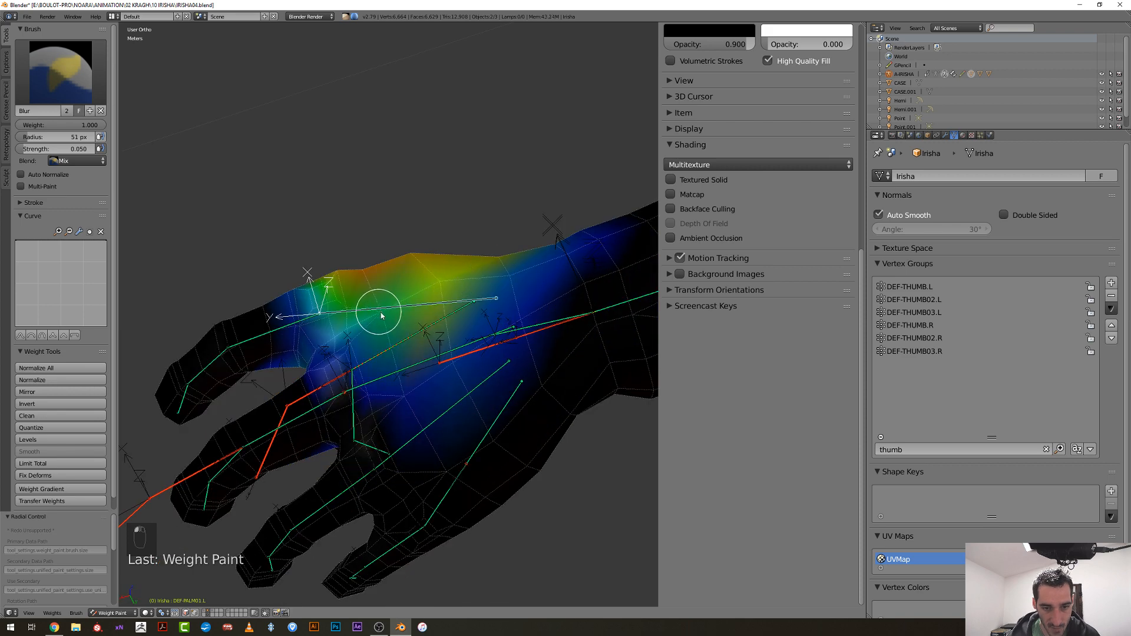
# Reduce the brush radius to 22 px and touch up the DEF-PALM01.L weights in the middle of the hand
pyautogui.moveTo(381, 317)
pyautogui.mouseDown(button='middle')
pyautogui.moveTo(396, 311)
pyautogui.moveTo(377, 310)
pyautogui.mouseUp(button='middle')
pyautogui.press('f')
pyautogui.click(377, 285)
pyautogui.moveTo(377, 285); pyautogui.dragTo(391, 285)
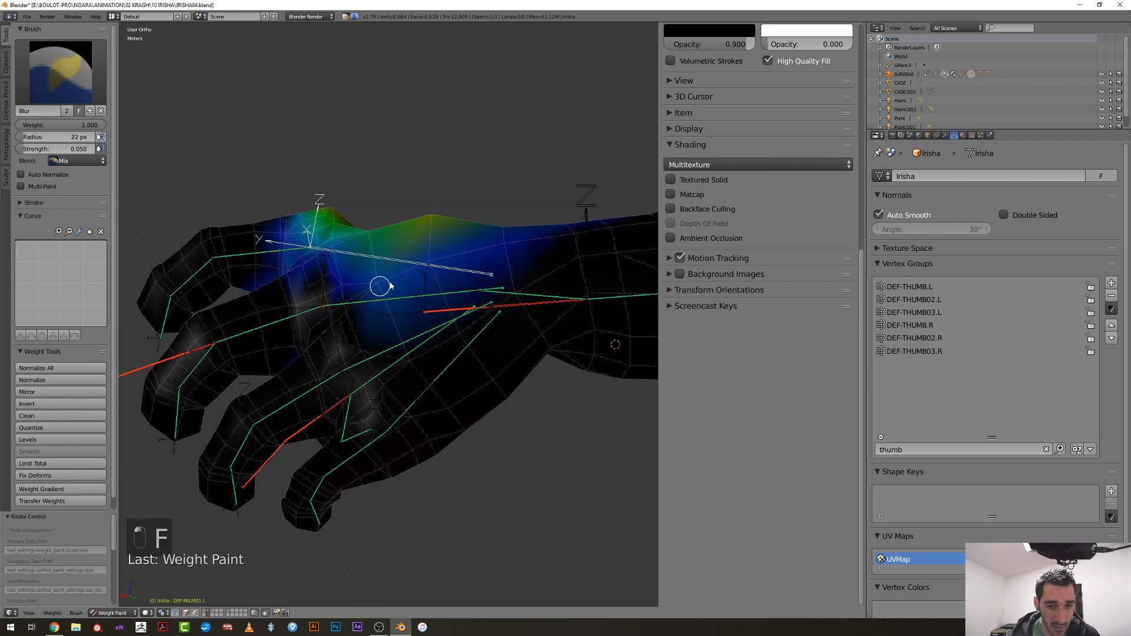
pyautogui.scroll(-3, 446, 264)
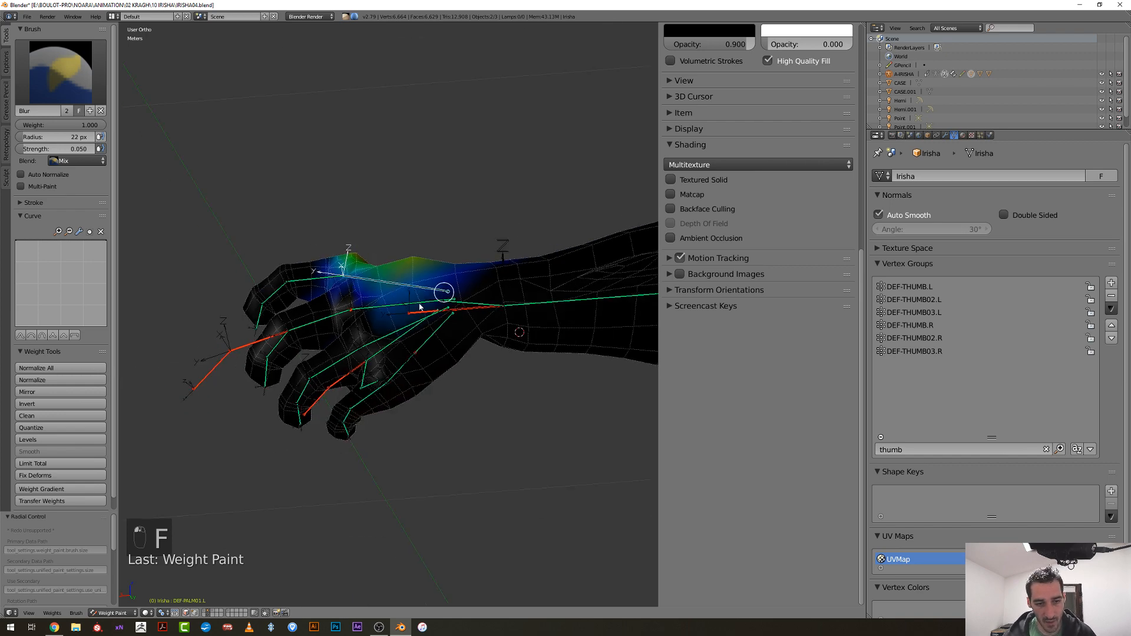
# Select DEF-FINGER01-02.L and subtract its weight from the fingertip with a 53 px brush
pyautogui.moveTo(330, 339)
pyautogui.mouseDown(button='middle')
pyautogui.moveTo(321, 298)
pyautogui.moveTo(384, 313)
pyautogui.moveTo(399, 330)
pyautogui.moveTo(391, 280)
pyautogui.moveTo(354, 319)
pyautogui.moveTo(356, 405)
pyautogui.moveTo(468, 392)
pyautogui.moveTo(521, 361)
pyautogui.moveTo(404, 374)
pyautogui.moveTo(324, 323)
pyautogui.moveTo(323, 308)
pyautogui.moveTo(457, 381)
pyautogui.moveTo(410, 370)
pyautogui.moveTo(419, 376)
pyautogui.mouseUp(button='middle')
pyautogui.rightClick(320, 287)
pyautogui.scroll(2, 384, 313)
pyautogui.scroll(4, 422, 374)
pyautogui.rightClick(419, 361)
pyautogui.click(73, 162)
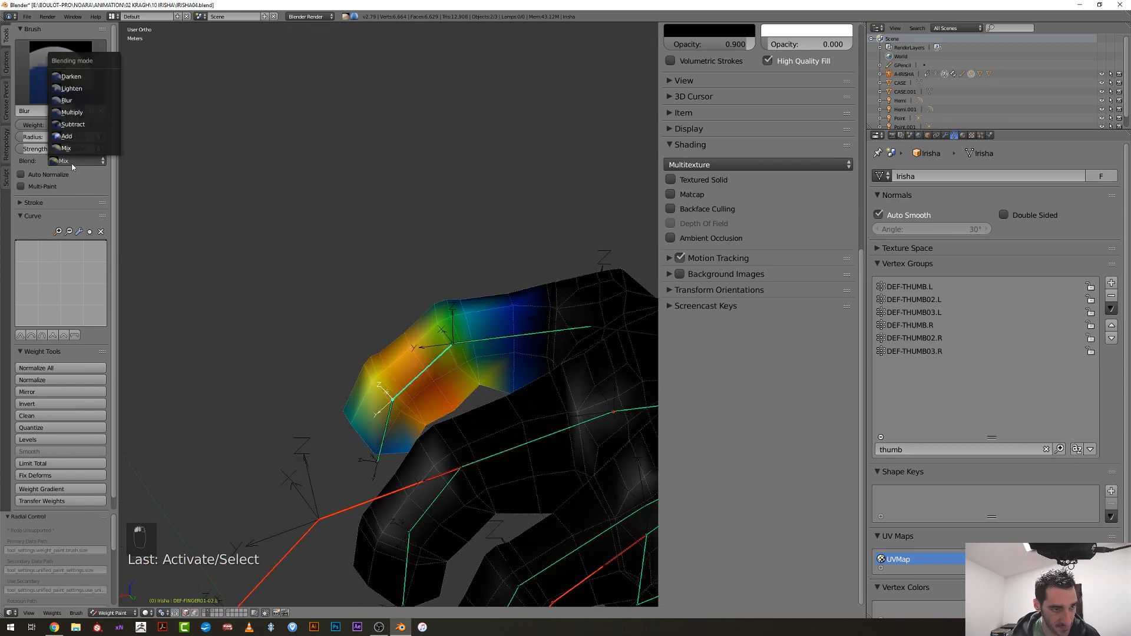
pyautogui.click(72, 125)
pyautogui.press('f')
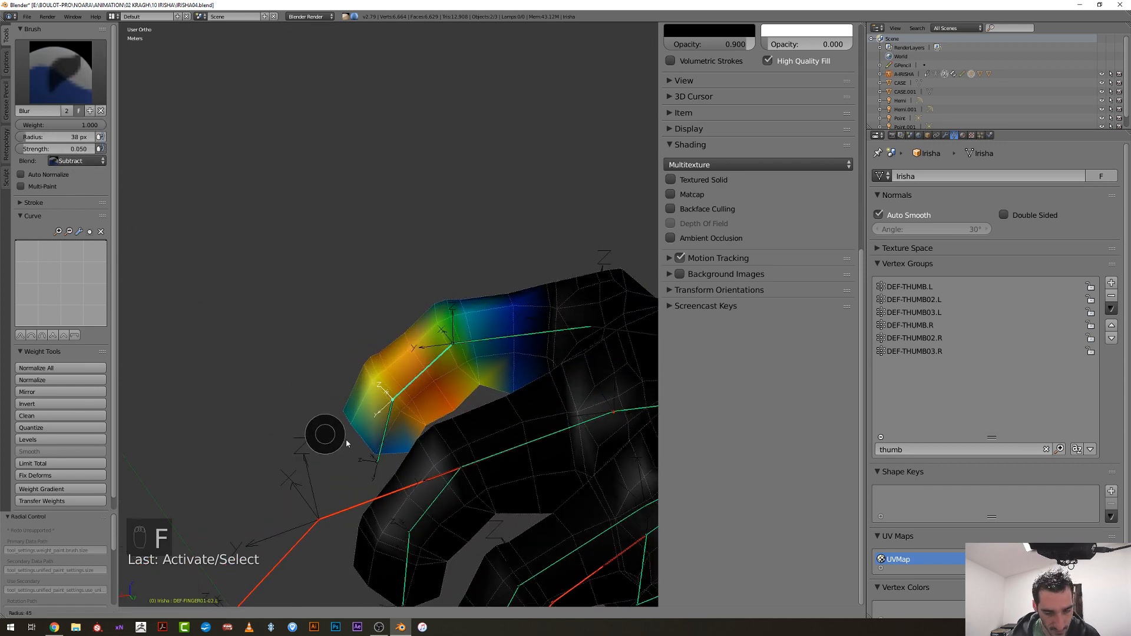
pyautogui.click(351, 416)
pyautogui.moveTo(353, 418); pyautogui.dragTo(361, 434)
# Remove the remaining DEF-FINGER01-02.L weight around the fingertip and clean up its spread toward the finger's base
pyautogui.moveTo(373, 452); pyautogui.dragTo(382, 456, button='middle')
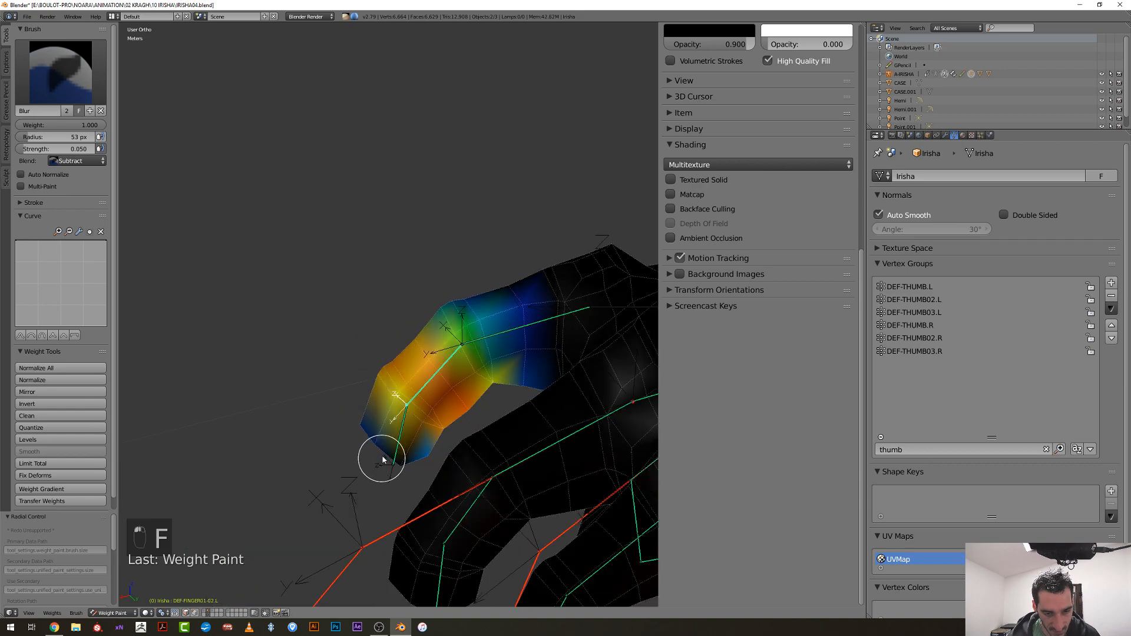
pyautogui.moveTo(351, 415); pyautogui.dragTo(410, 417, button='middle')
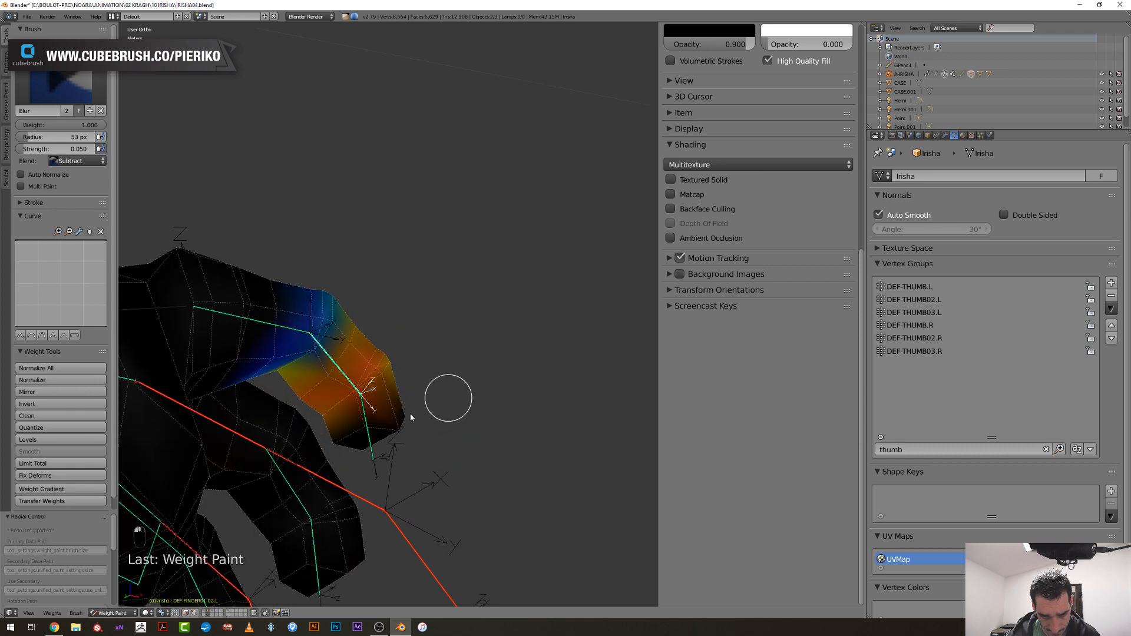
pyautogui.moveTo(333, 449); pyautogui.dragTo(306, 468, button='middle')
pyautogui.moveTo(302, 422); pyautogui.dragTo(293, 342, button='middle')
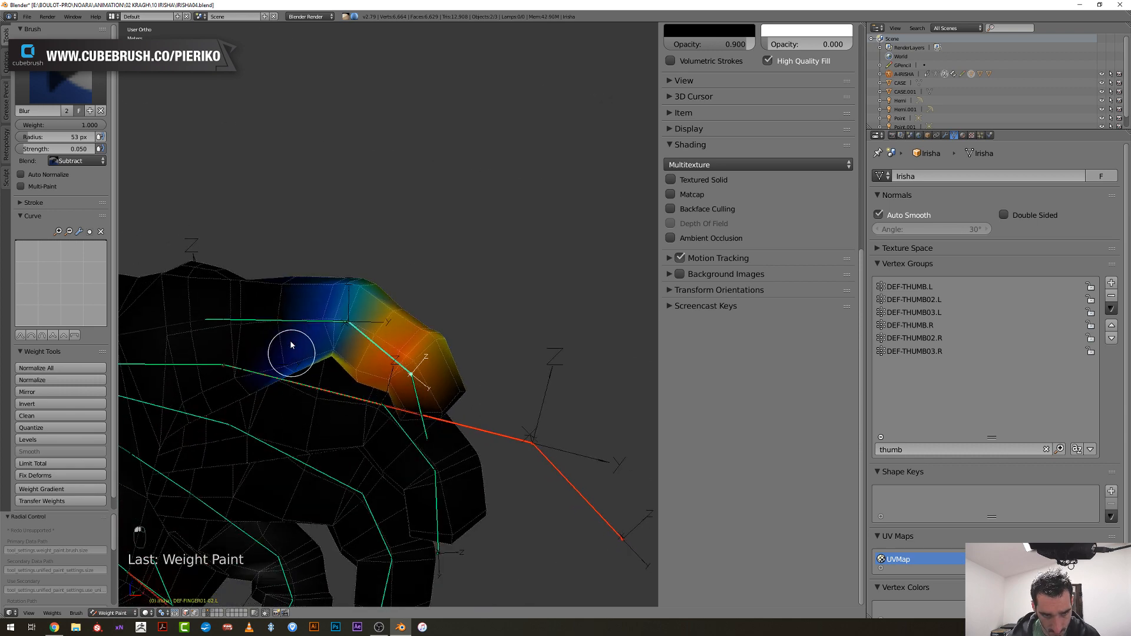
pyautogui.moveTo(287, 403); pyautogui.dragTo(270, 377, button='middle')
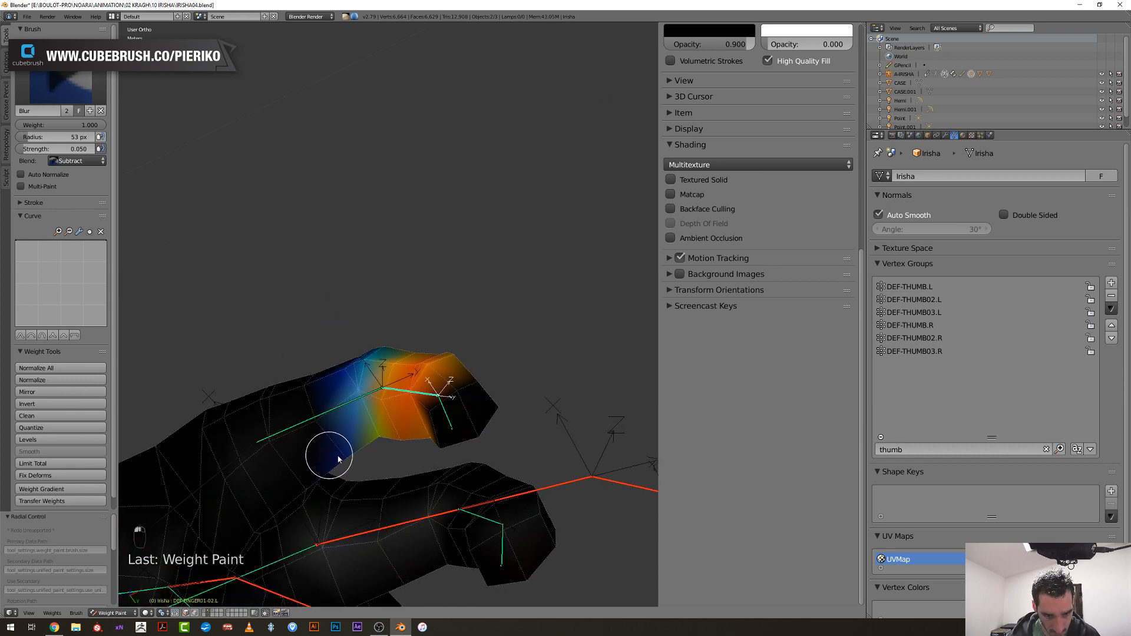
pyautogui.moveTo(366, 465)
pyautogui.mouseDown(button='middle')
pyautogui.moveTo(432, 472)
pyautogui.moveTo(407, 472)
pyautogui.moveTo(411, 408)
pyautogui.mouseUp(button='middle')
# Reduce the brush radius to 24 px and lower the DEF-FINGER01-02.L weights around the last finger joint
pyautogui.press('f')
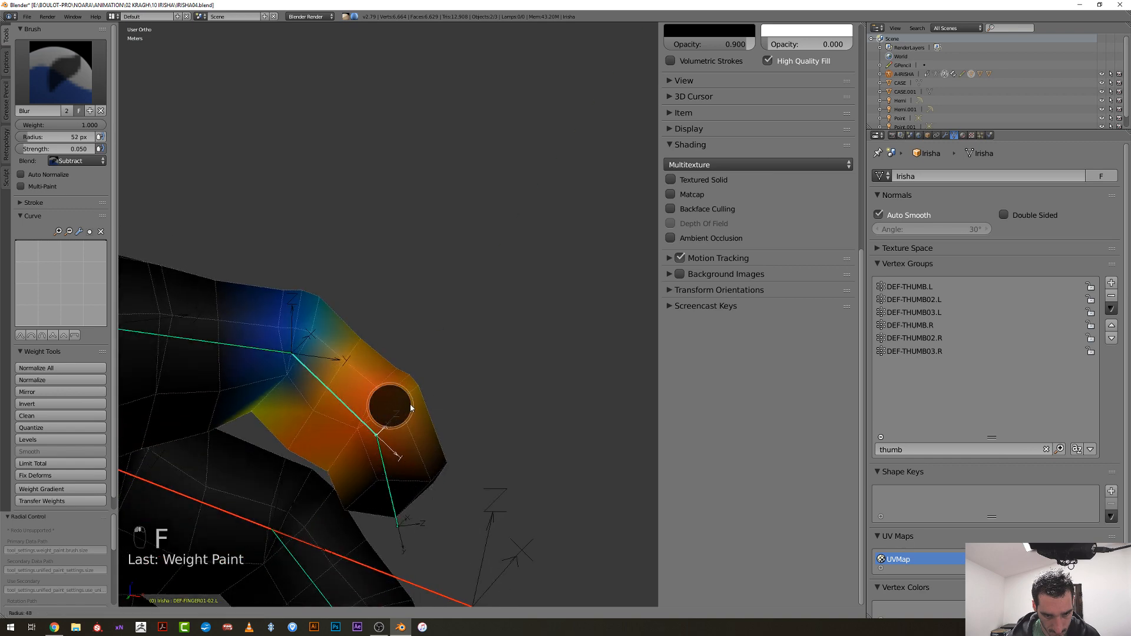
pyautogui.click(405, 407)
pyautogui.moveTo(407, 406); pyautogui.dragTo(417, 399)
pyautogui.moveTo(418, 399); pyautogui.dragTo(428, 417, button='middle')
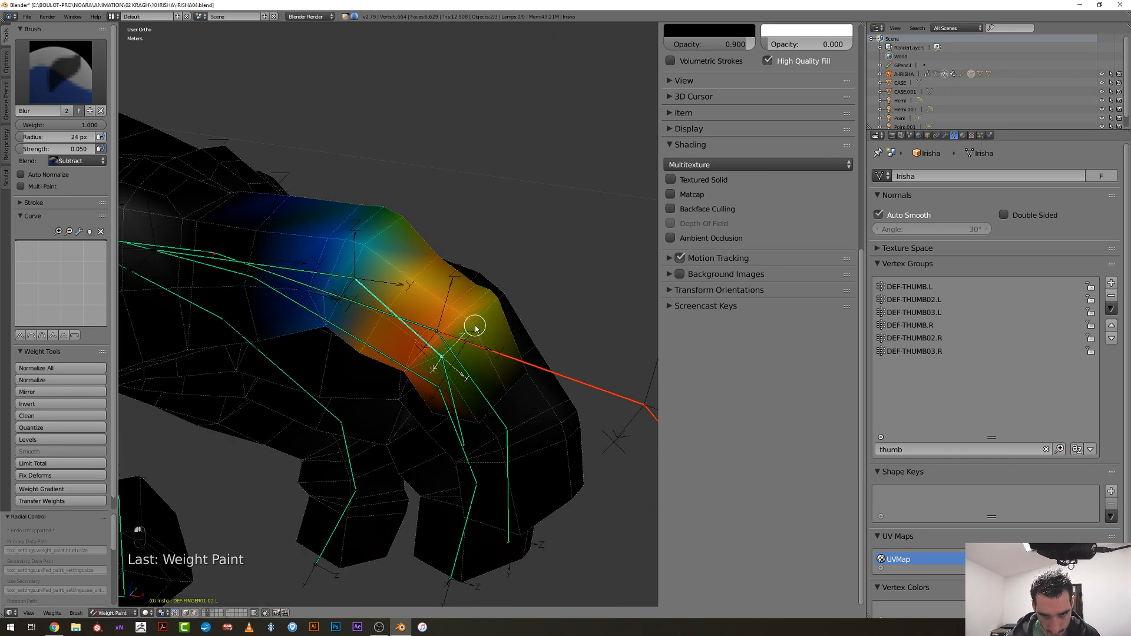
pyautogui.moveTo(510, 357); pyautogui.dragTo(399, 384, button='middle')
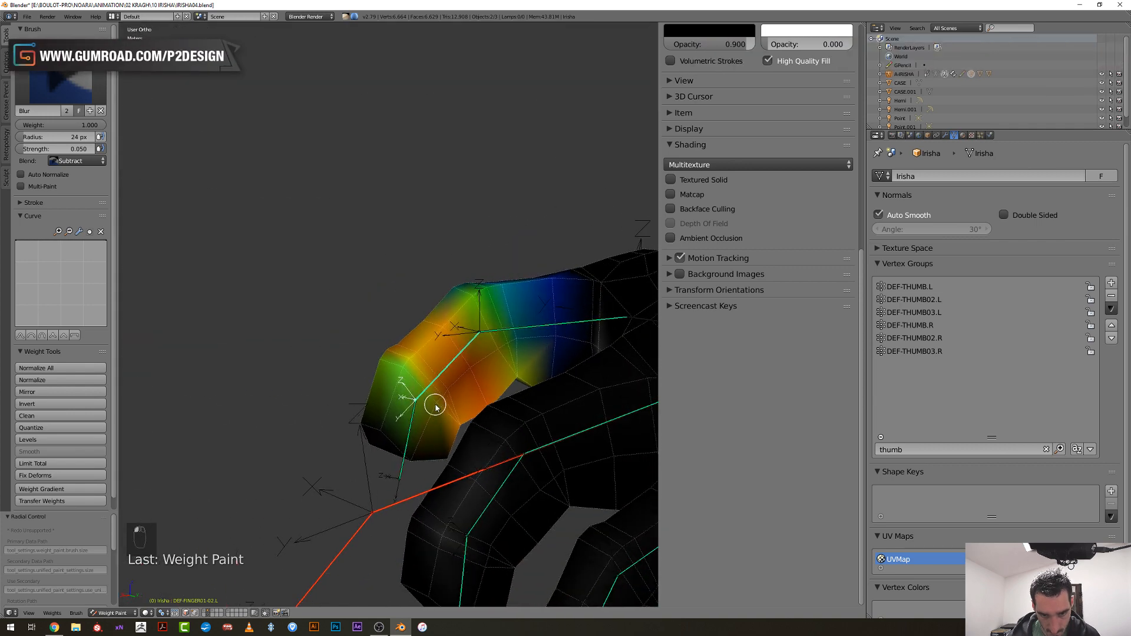
# Select DEF-FINGER01-03.L, switch the brush blend to Mix, and raise its weight around the last finger joint
pyautogui.rightClick(458, 359)
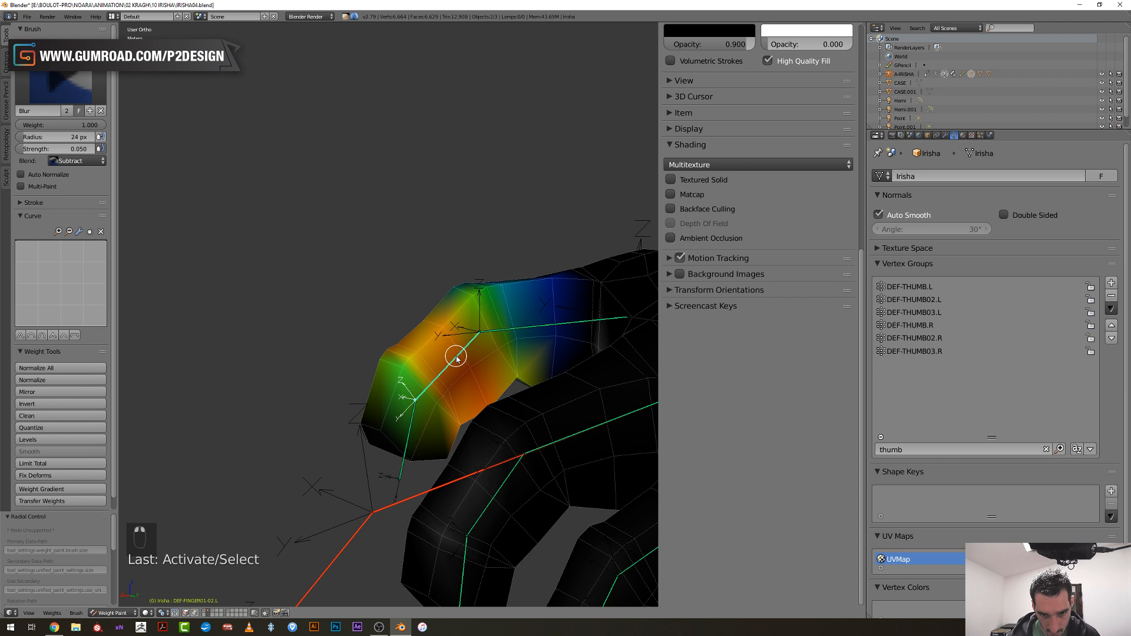
pyautogui.rightClick(413, 423)
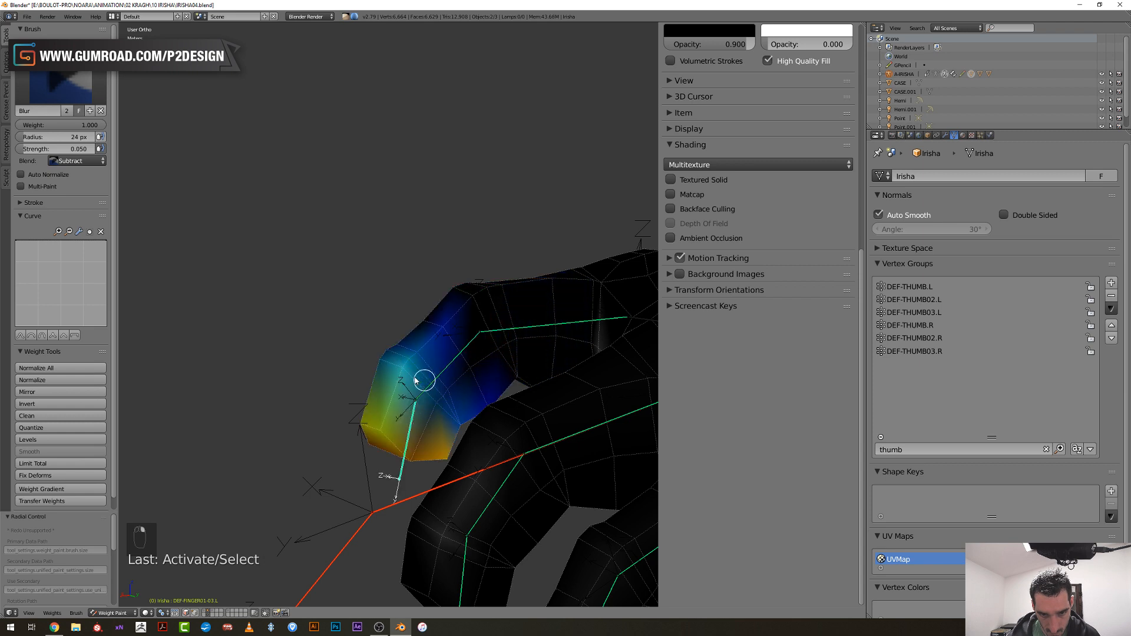
pyautogui.click(81, 162)
pyautogui.click(71, 146)
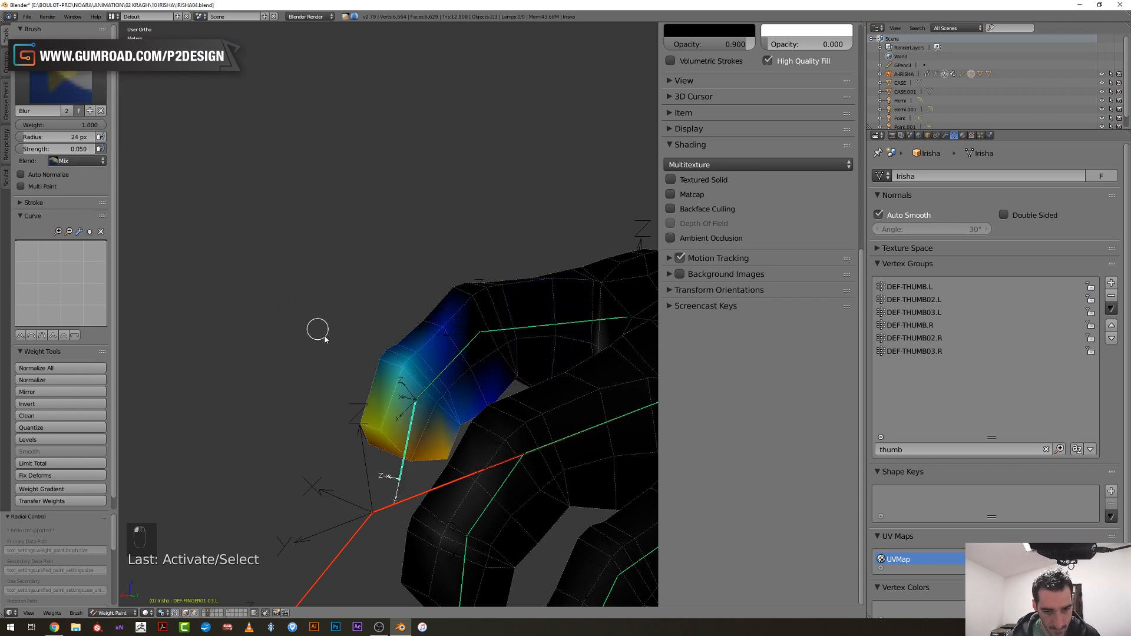
pyautogui.moveTo(373, 362); pyautogui.dragTo(381, 366)
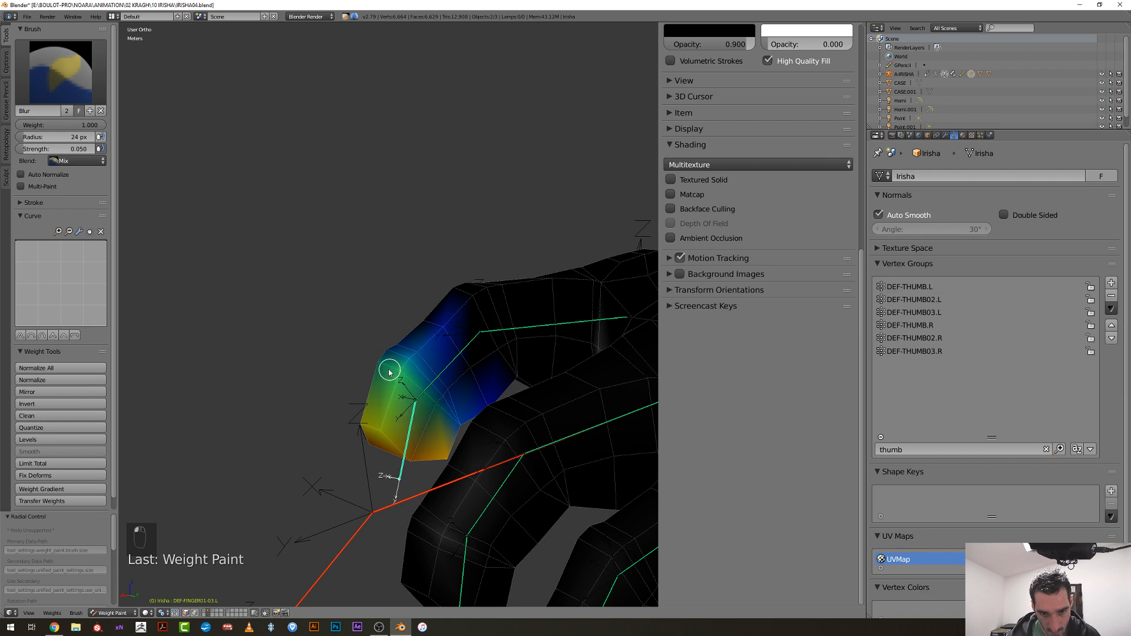
pyautogui.moveTo(358, 369); pyautogui.dragTo(477, 366, button='middle')
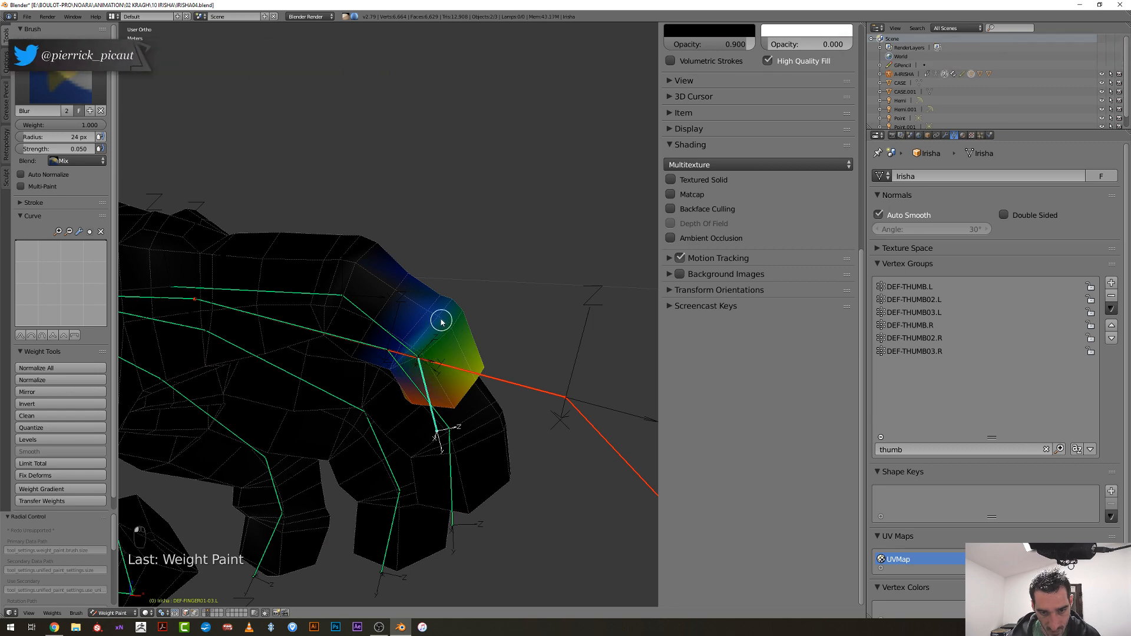
pyautogui.moveTo(449, 316); pyautogui.dragTo(367, 389, button='middle')
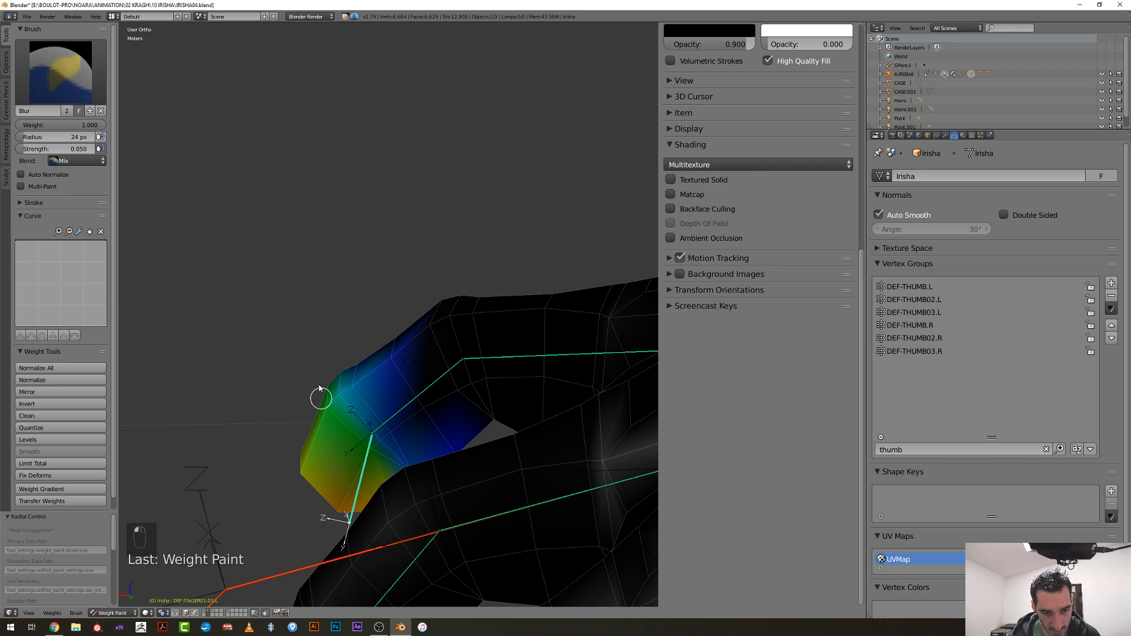
# Select DEF-FINGER02-03.L and paint its weight at the last joint of the second finger with the Mix brush
pyautogui.scroll(-4, 319, 388)
pyautogui.moveTo(313, 397); pyautogui.dragTo(512, 379, button='middle')
pyautogui.scroll(3, 409, 379)
pyautogui.moveTo(408, 379); pyautogui.dragTo(314, 347, button='middle')
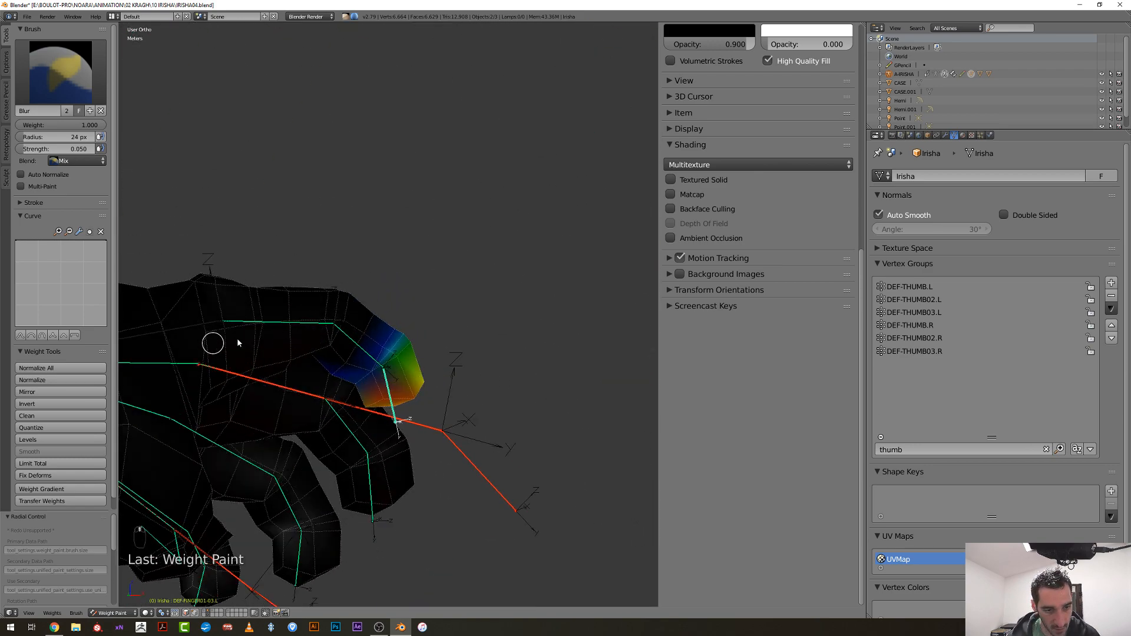
pyautogui.moveTo(243, 341); pyautogui.dragTo(218, 342, button='middle')
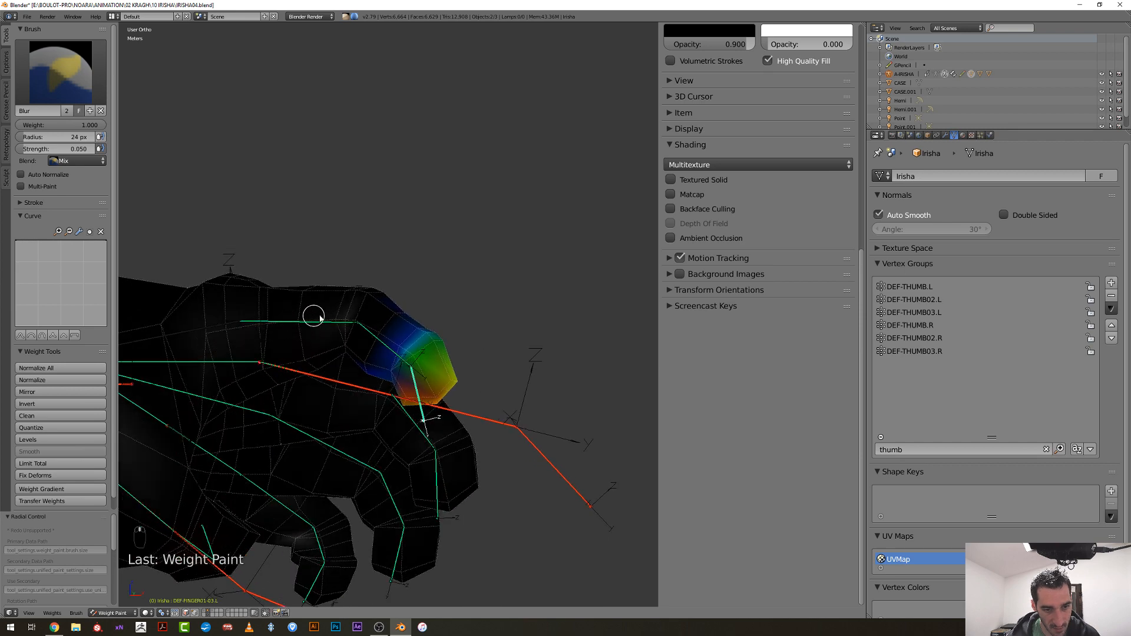
pyautogui.moveTo(430, 373); pyautogui.dragTo(341, 369, button='middle')
pyautogui.rightClick(505, 422)
pyautogui.press('a')
pyautogui.keyDown('shift'); pyautogui.moveTo(386, 422); pyautogui.dragTo(342, 389, button='middle'); pyautogui.keyUp('shift')
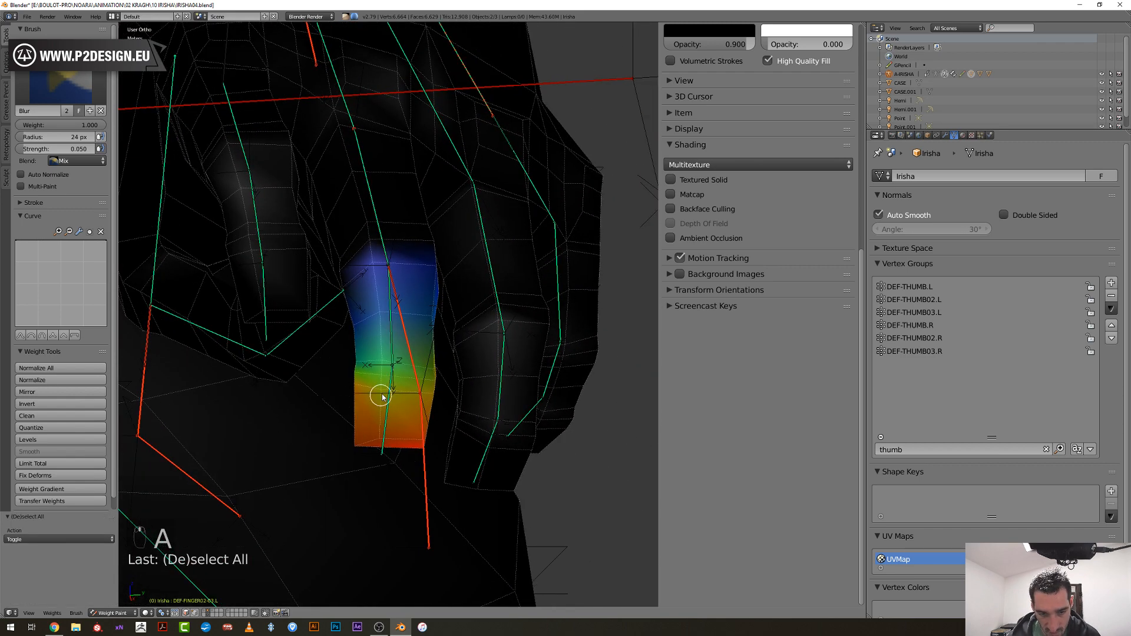
pyautogui.moveTo(382, 397); pyautogui.dragTo(379, 391)
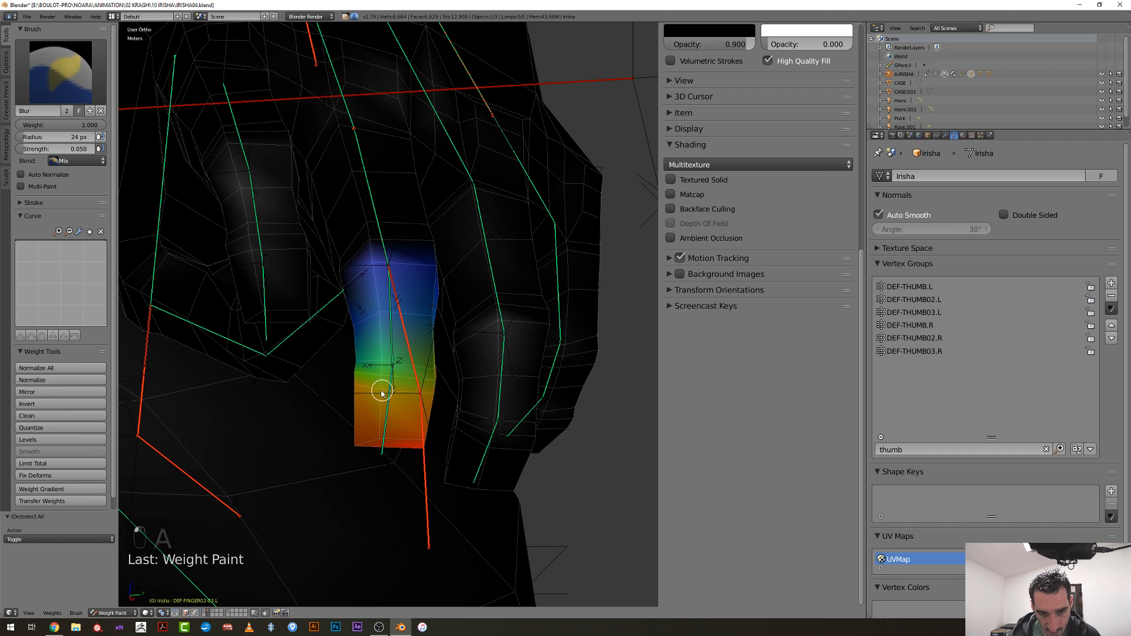
pyautogui.moveTo(379, 434); pyautogui.dragTo(380, 409, button='middle')
# Select DEF-FINGER02-02.L and subtract its weight from the second fingertip with a 112 px brush
pyautogui.rightClick(334, 374)
pyautogui.moveTo(336, 371); pyautogui.dragTo(356, 360, button='middle')
pyautogui.click(83, 160)
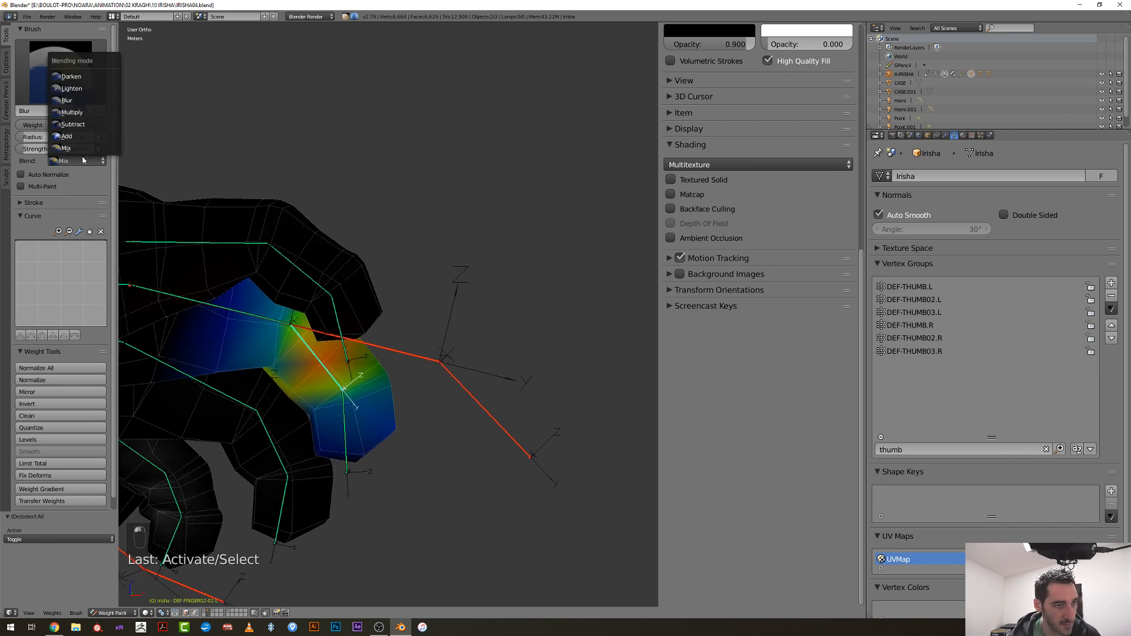
pyautogui.click(86, 125)
pyautogui.press('f')
pyautogui.click(376, 486)
pyautogui.moveTo(346, 463); pyautogui.dragTo(370, 458)
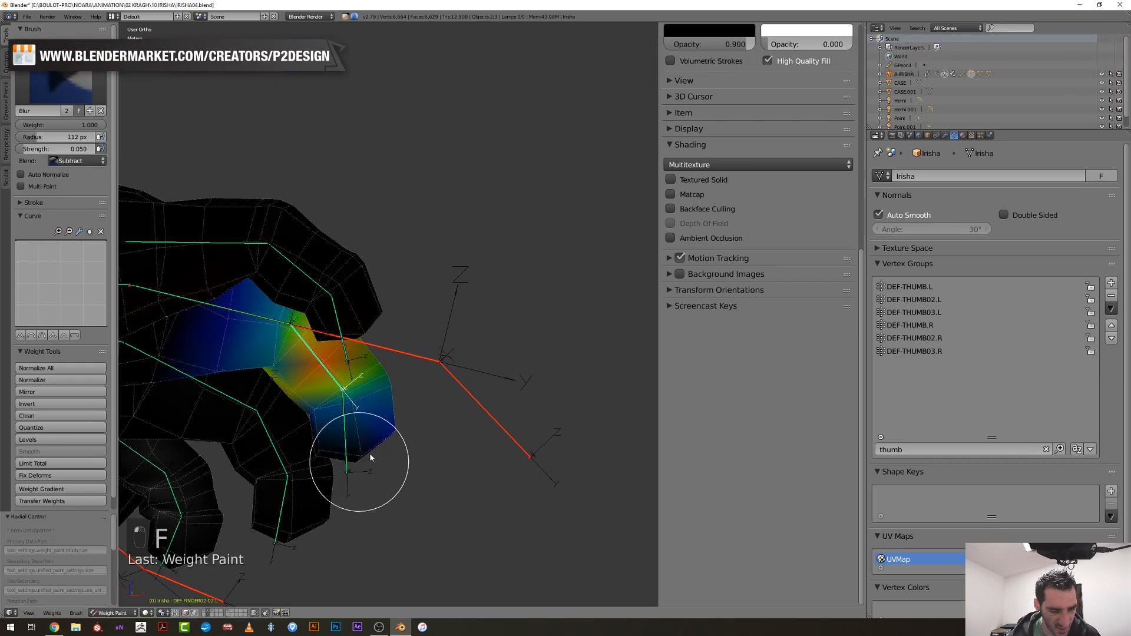
# Reduce the brush radius to 22 px and subtract DEF-FINGER02-02.L weight just beyond the last finger joint
pyautogui.moveTo(391, 454)
pyautogui.mouseDown(button='middle')
pyautogui.moveTo(248, 485)
pyautogui.moveTo(429, 498)
pyautogui.moveTo(430, 467)
pyautogui.mouseUp(button='middle')
pyautogui.press('f')
pyautogui.click(386, 465)
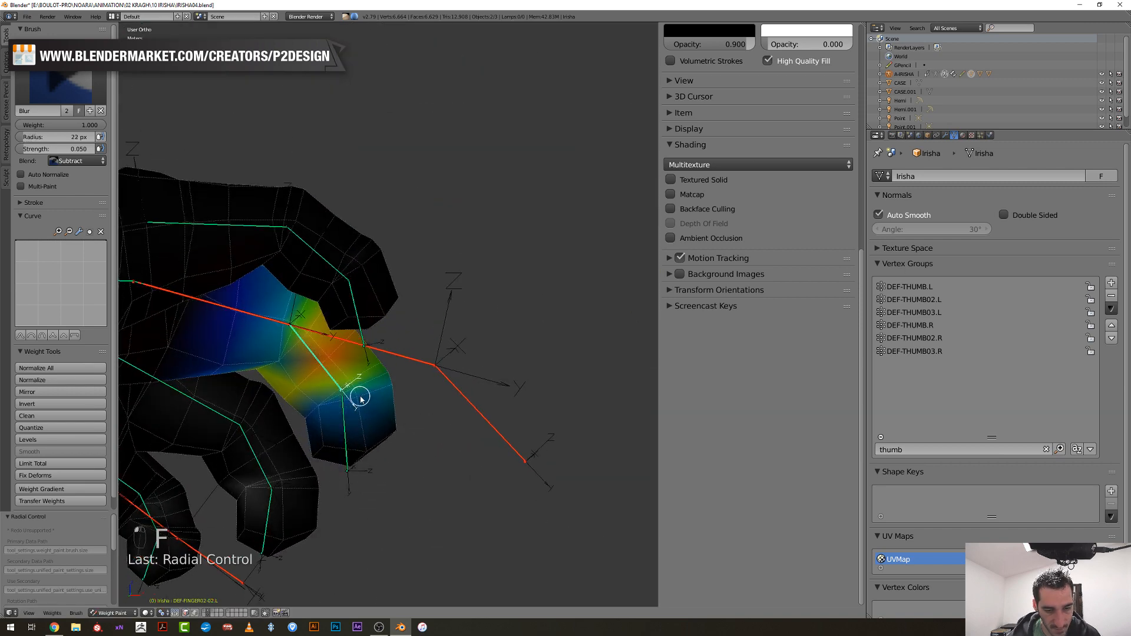
pyautogui.moveTo(359, 404); pyautogui.dragTo(401, 396)
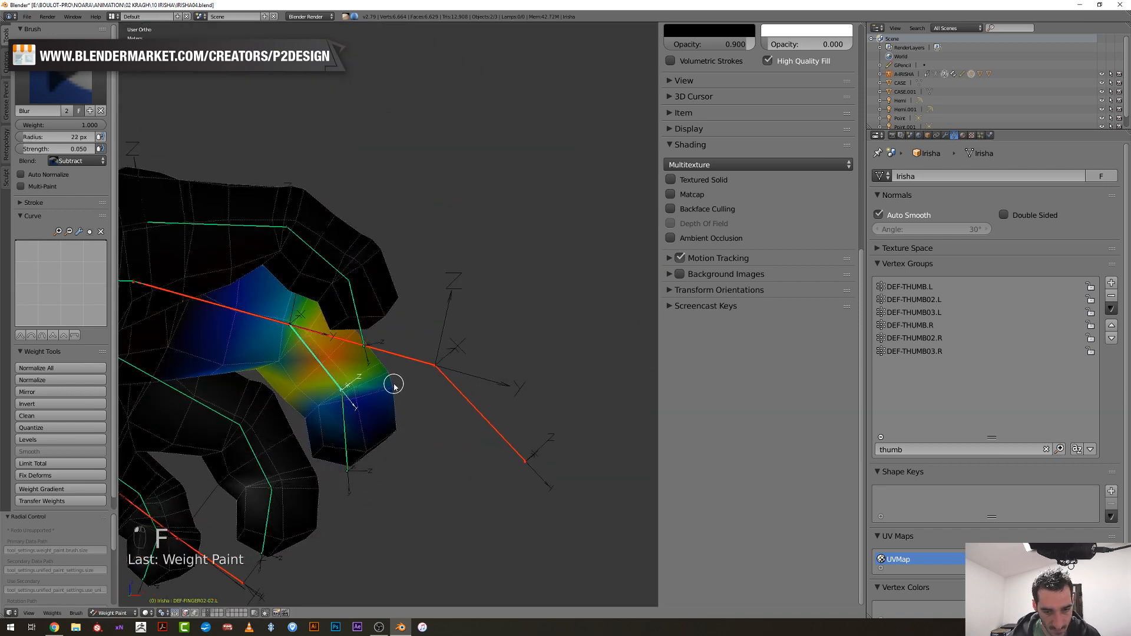
pyautogui.moveTo(353, 407); pyautogui.dragTo(392, 406, button='middle')
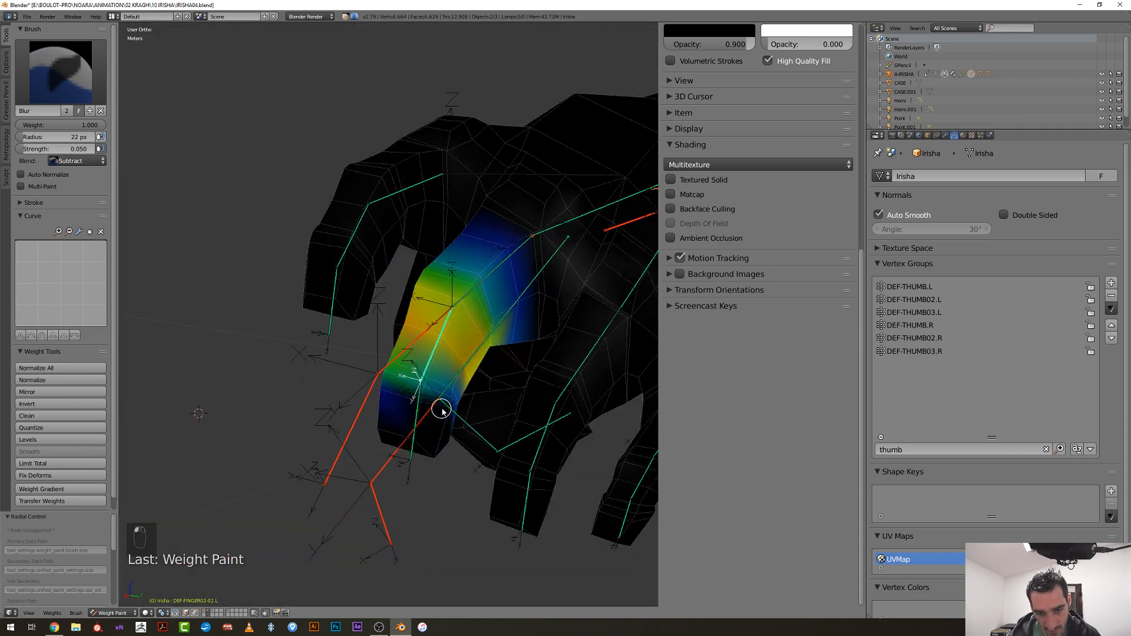
# Set the brush radius to 54 px and remove the DEF-FINGER02-02.L weight spreading toward the finger's base on both sides
pyautogui.moveTo(374, 392)
pyautogui.mouseDown(button='middle')
pyautogui.moveTo(450, 379)
pyautogui.moveTo(411, 406)
pyautogui.moveTo(487, 371)
pyautogui.moveTo(245, 361)
pyautogui.mouseUp(button='middle')
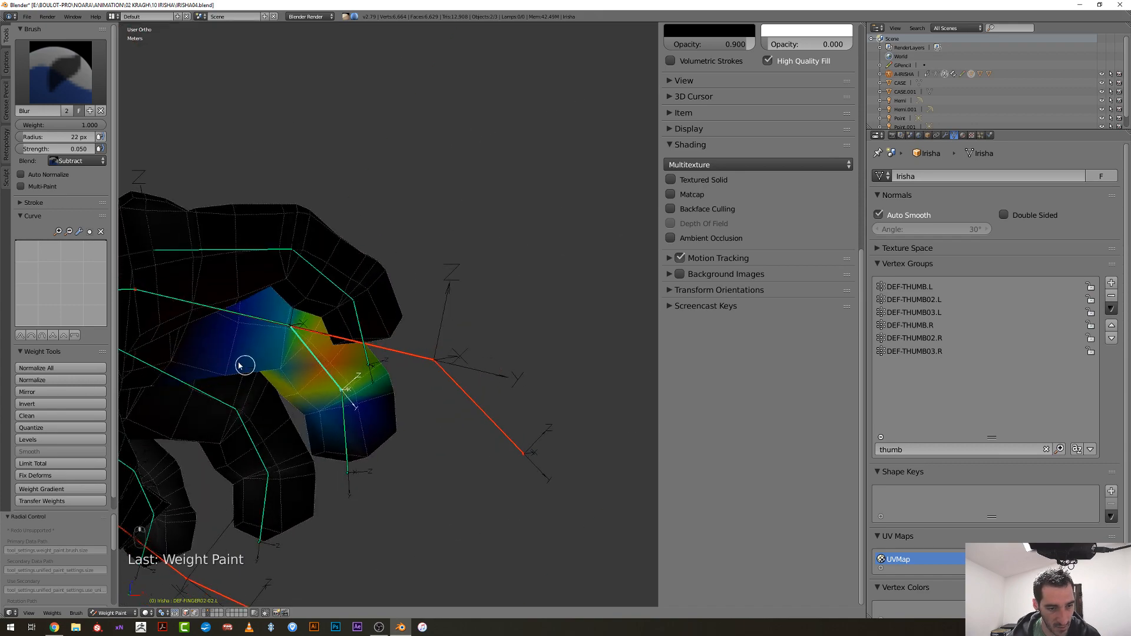
pyautogui.press('f')
pyautogui.click(246, 356)
pyautogui.moveTo(217, 366); pyautogui.dragTo(225, 354)
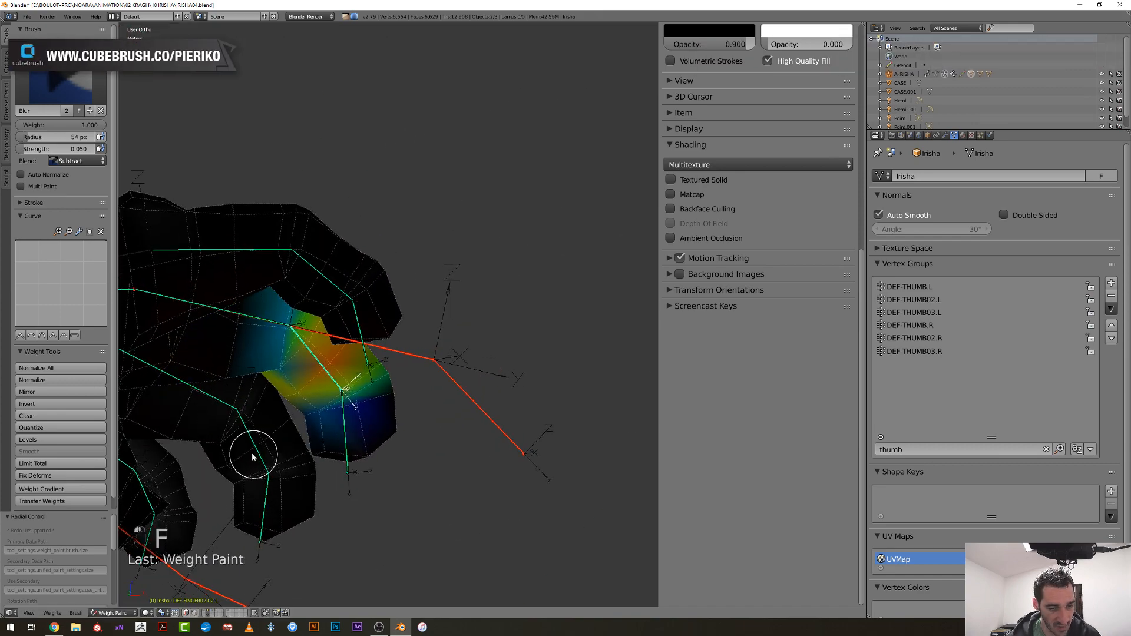
pyautogui.moveTo(252, 453)
pyautogui.mouseDown(button='middle')
pyautogui.moveTo(642, 457)
pyautogui.moveTo(931, 363)
pyautogui.mouseUp(button='middle')
pyautogui.moveTo(589, 288)
pyautogui.mouseDown()
pyautogui.moveTo(505, 235)
pyautogui.moveTo(520, 313)
pyautogui.mouseUp()
# Reduce the brush radius to 29 px and then 27 px, lowering the DEF-FINGER02-02.L weights behind the middle finger joint
pyautogui.moveTo(518, 339)
pyautogui.mouseDown(button='middle')
pyautogui.moveTo(493, 316)
pyautogui.moveTo(518, 316)
pyautogui.mouseUp(button='middle')
pyautogui.press('f')
pyautogui.click(506, 322)
pyautogui.click(521, 337)
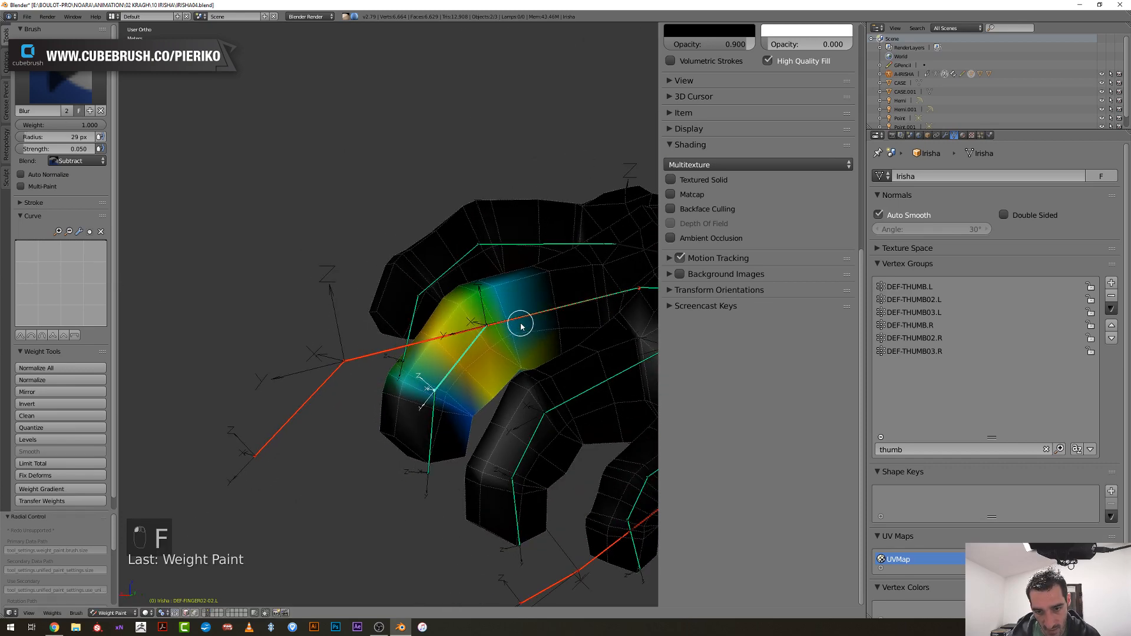
pyautogui.press('f')
pyautogui.click(515, 328)
pyautogui.click(514, 328)
pyautogui.moveTo(505, 291); pyautogui.dragTo(489, 328, button='middle')
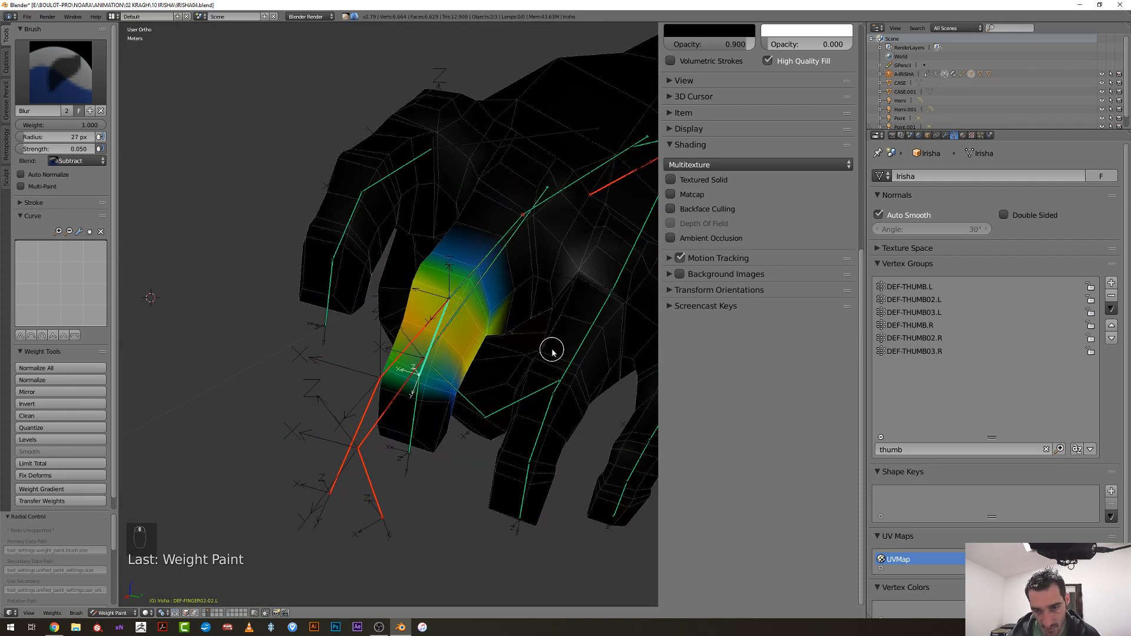
# Select the DEF-FINGER03-02.L bone, enlarge the brush to 54 px and subtract its weight from the fingertip
pyautogui.rightClick(576, 353)
pyautogui.moveTo(571, 354); pyautogui.dragTo(492, 391, button='middle')
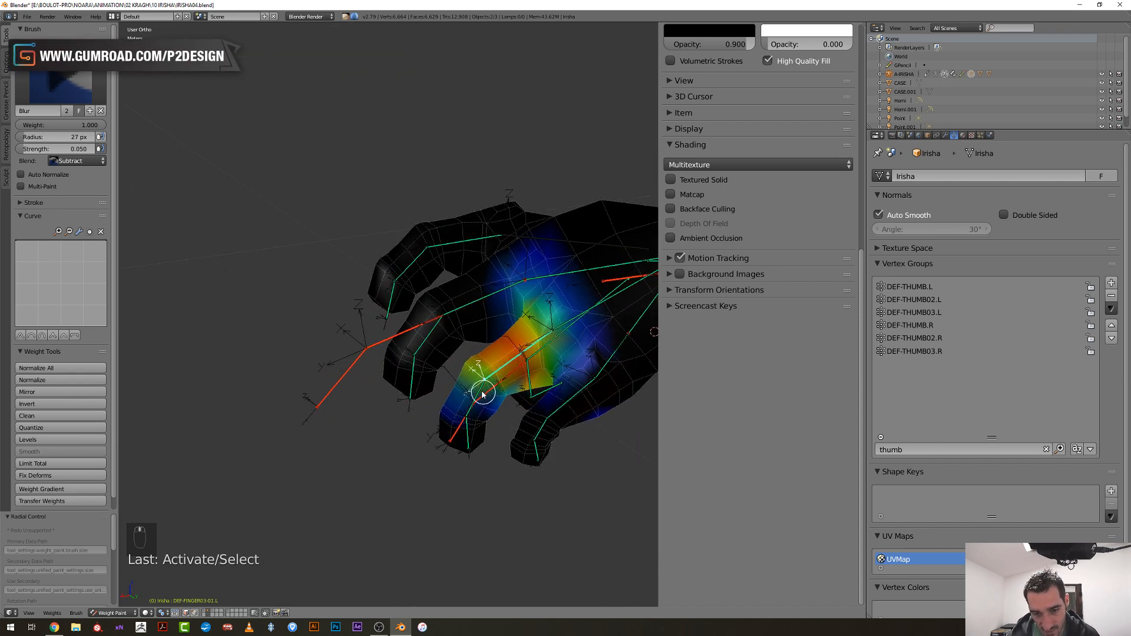
pyautogui.rightClick(484, 394)
pyautogui.scroll(4, 465, 354)
pyautogui.moveTo(435, 321); pyautogui.dragTo(442, 379, button='middle')
pyautogui.press('f')
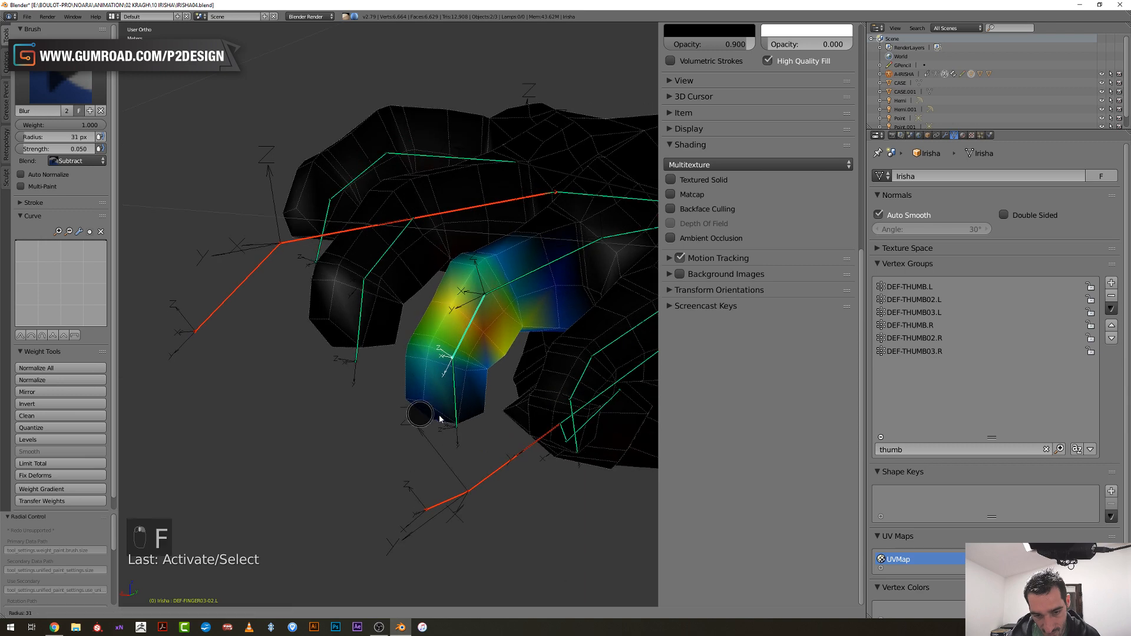
pyautogui.click(443, 420)
pyautogui.click(419, 412)
# Reduce the brush to 29 px and subtract stray DEF-FINGER03-02.L weight around the fingertip edge and the finger's base
pyautogui.scroll(3, 451, 415)
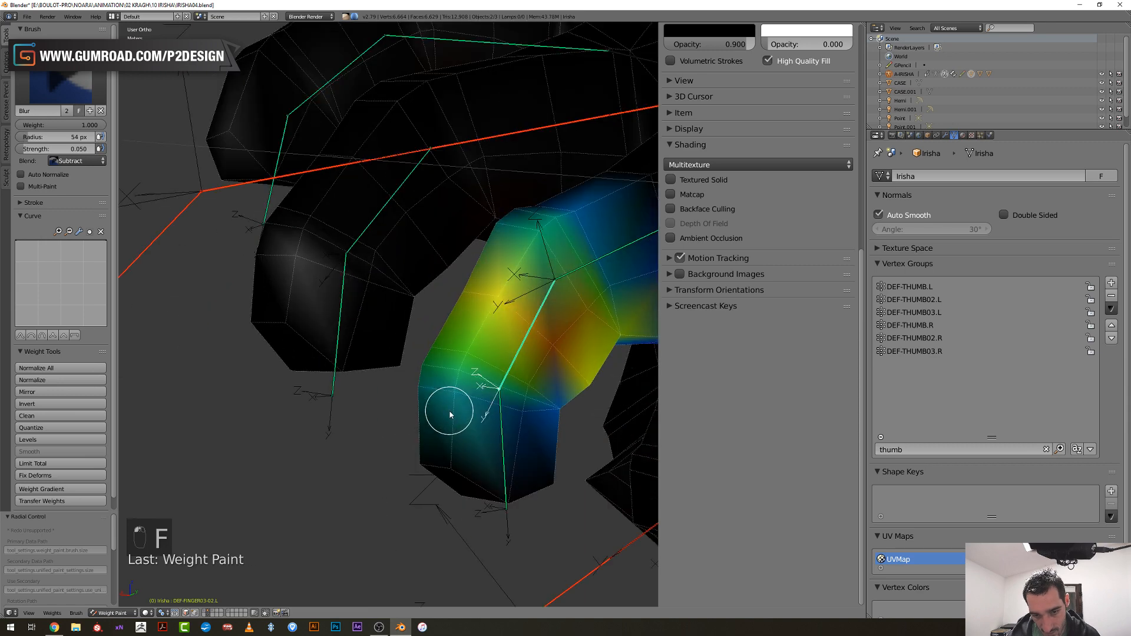
pyautogui.press('f')
pyautogui.click(442, 399)
pyautogui.click(450, 394)
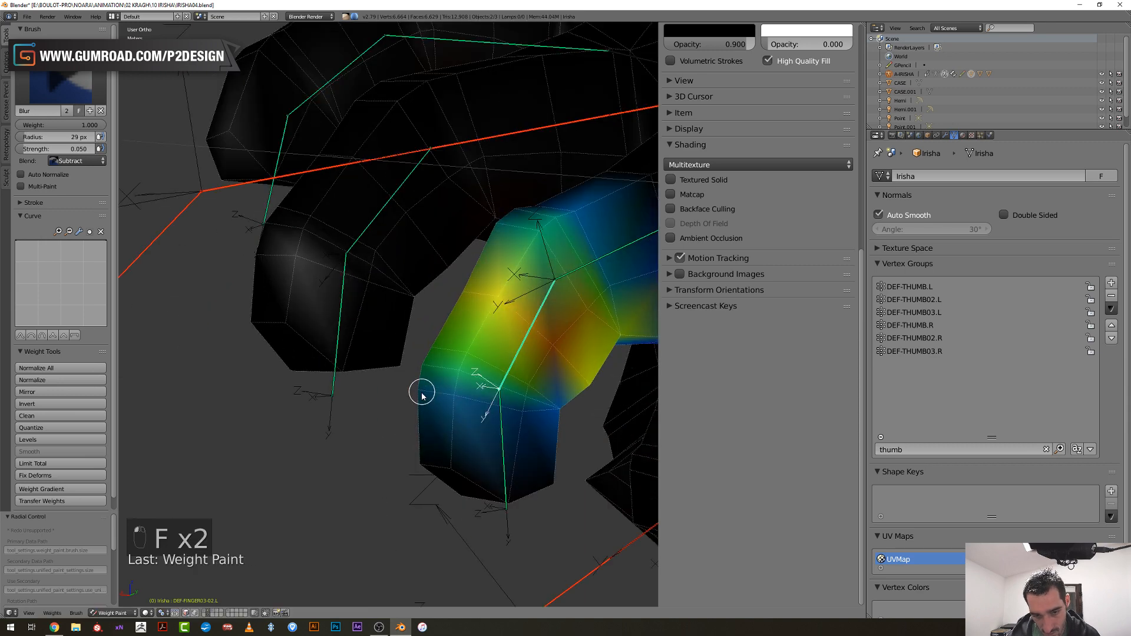
pyautogui.scroll(-3, 422, 396)
pyautogui.moveTo(470, 391); pyautogui.dragTo(475, 379, button='middle')
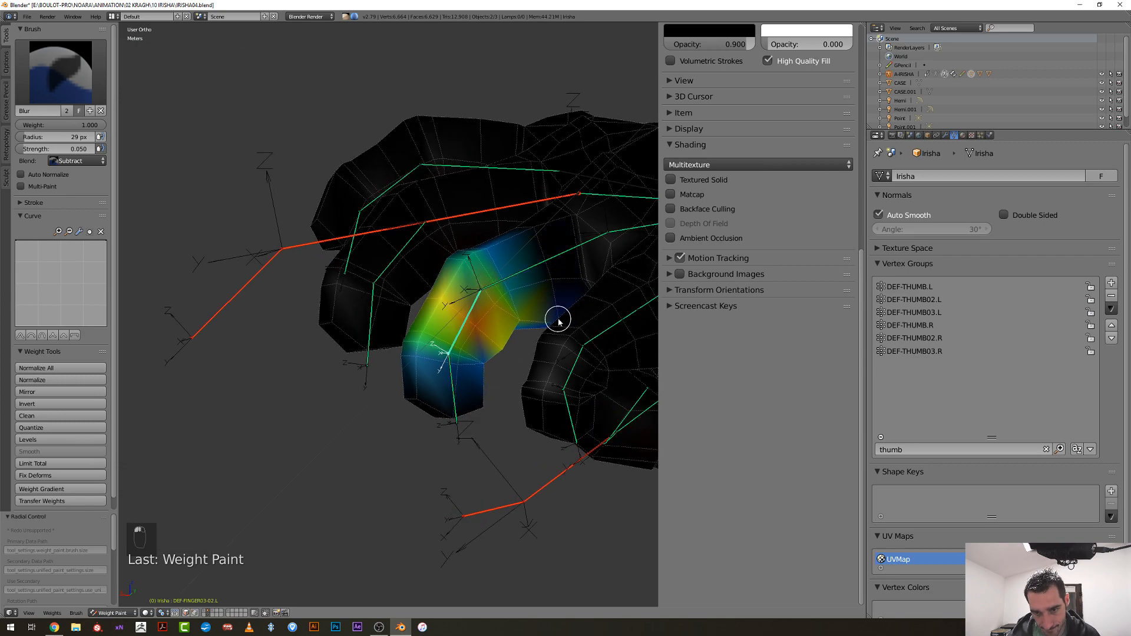
pyautogui.moveTo(554, 340); pyautogui.dragTo(601, 250, button='middle')
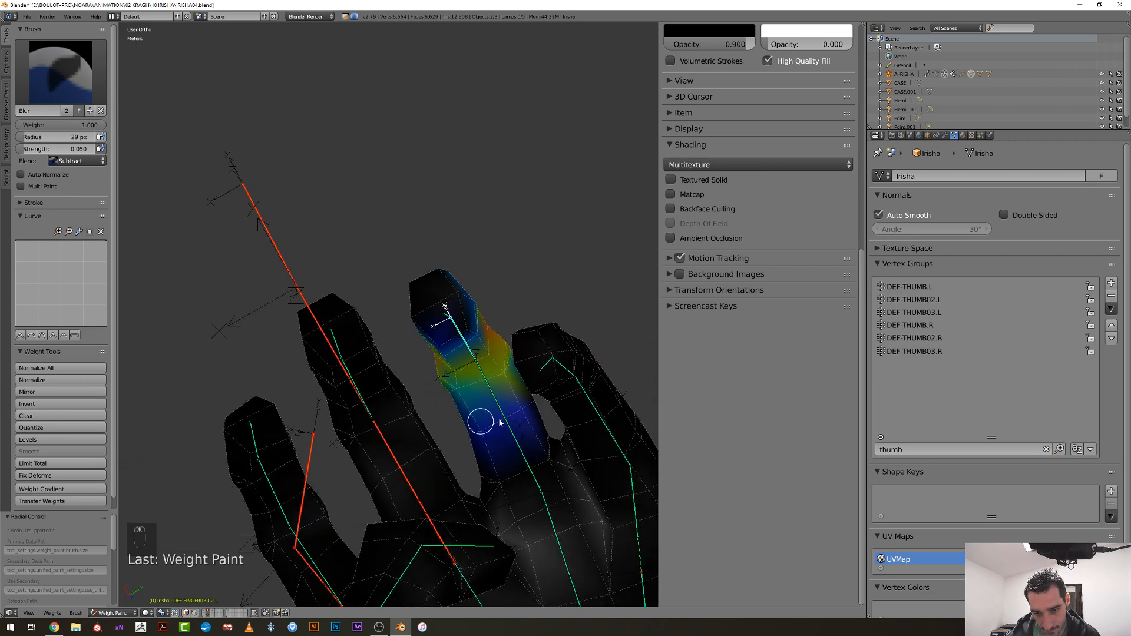
pyautogui.moveTo(500, 423); pyautogui.dragTo(514, 423)
# Select the DEF-FINGER03-03.L bone, set the brush radius to 43 px and subtract its weight near the finger's base
pyautogui.moveTo(434, 431); pyautogui.dragTo(439, 377, button='middle')
pyautogui.rightClick(440, 339)
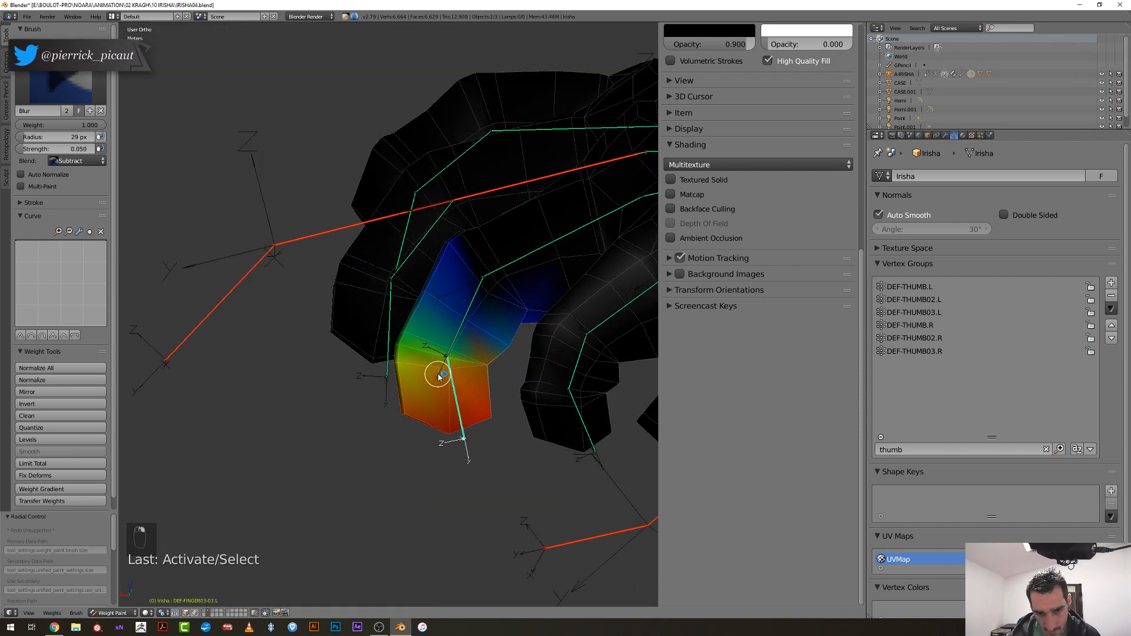
pyautogui.press('f')
pyautogui.click(518, 321)
pyautogui.click(525, 324)
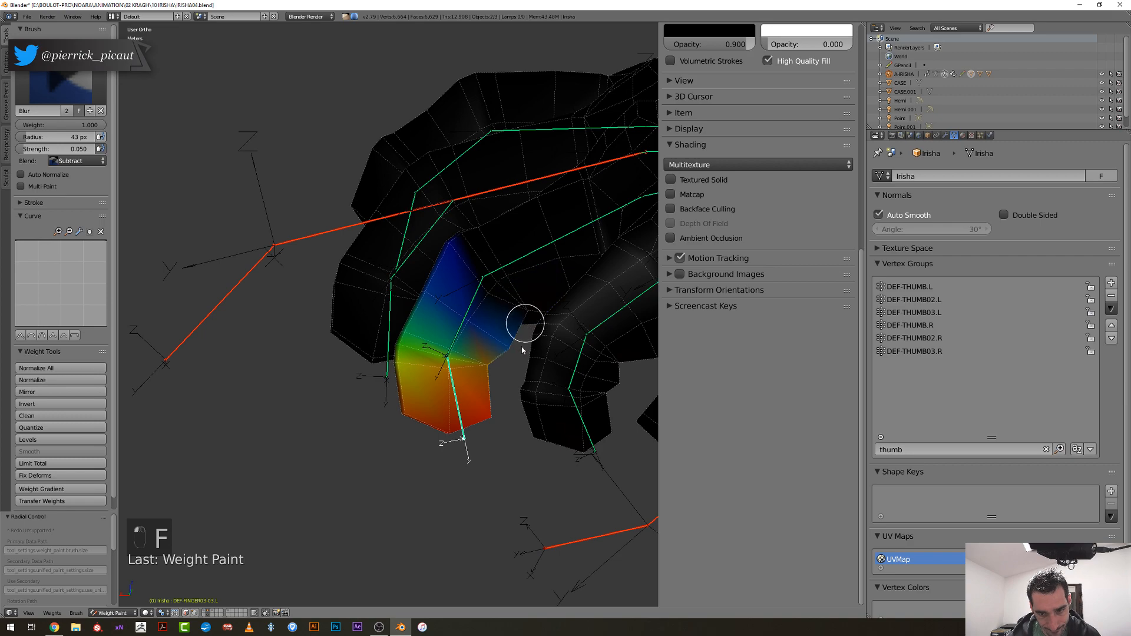
pyautogui.scroll(-4, 449, 248)
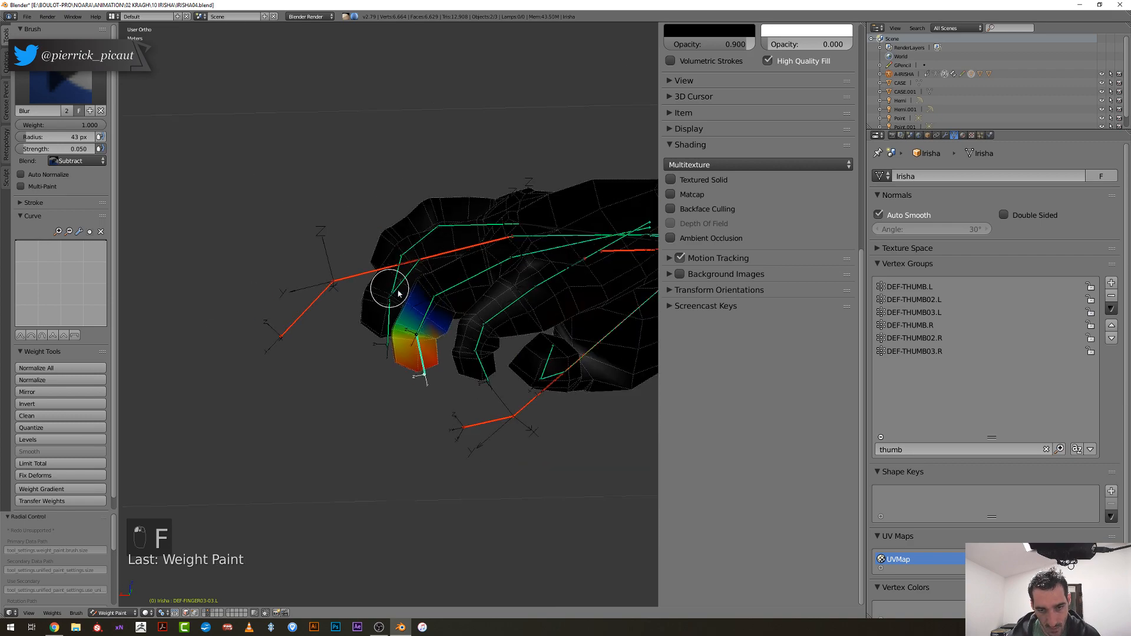
# Subtract the remaining DEF-FINGER03-03.L weight from the opposite side of the finger, above its last joint
pyautogui.moveTo(396, 290); pyautogui.dragTo(518, 294, button='middle')
pyautogui.scroll(2, 518, 296)
pyautogui.moveTo(418, 299); pyautogui.dragTo(426, 295, button='middle')
pyautogui.moveTo(426, 294); pyautogui.dragTo(359, 331)
pyautogui.moveTo(359, 330); pyautogui.dragTo(378, 340, button='middle')
pyautogui.moveTo(293, 345); pyautogui.dragTo(283, 354)
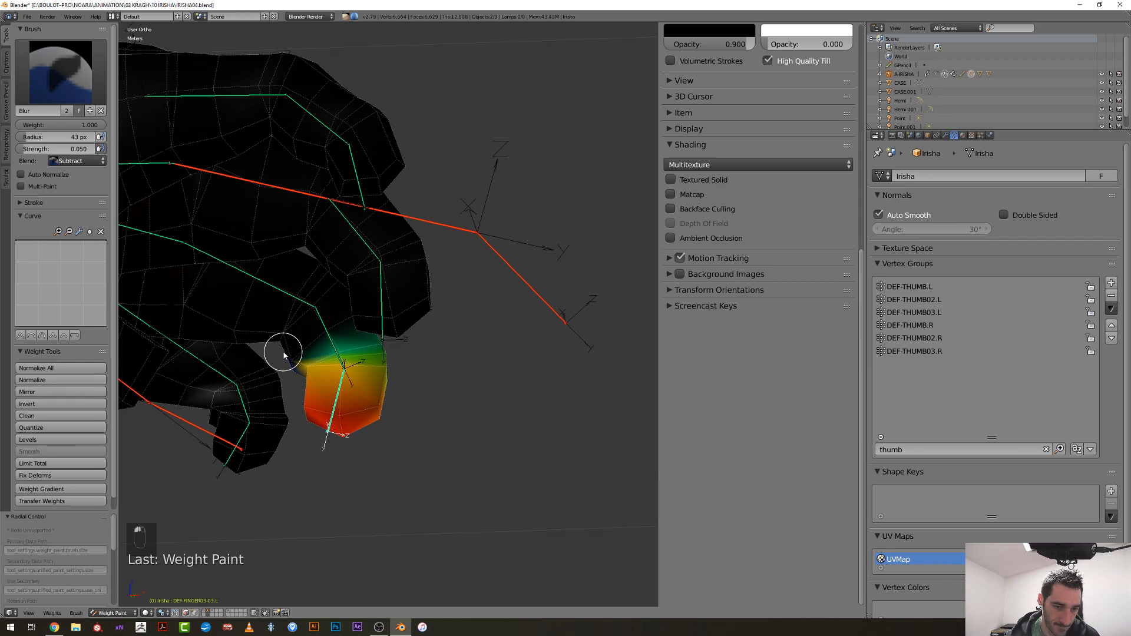
pyautogui.click(86, 161)
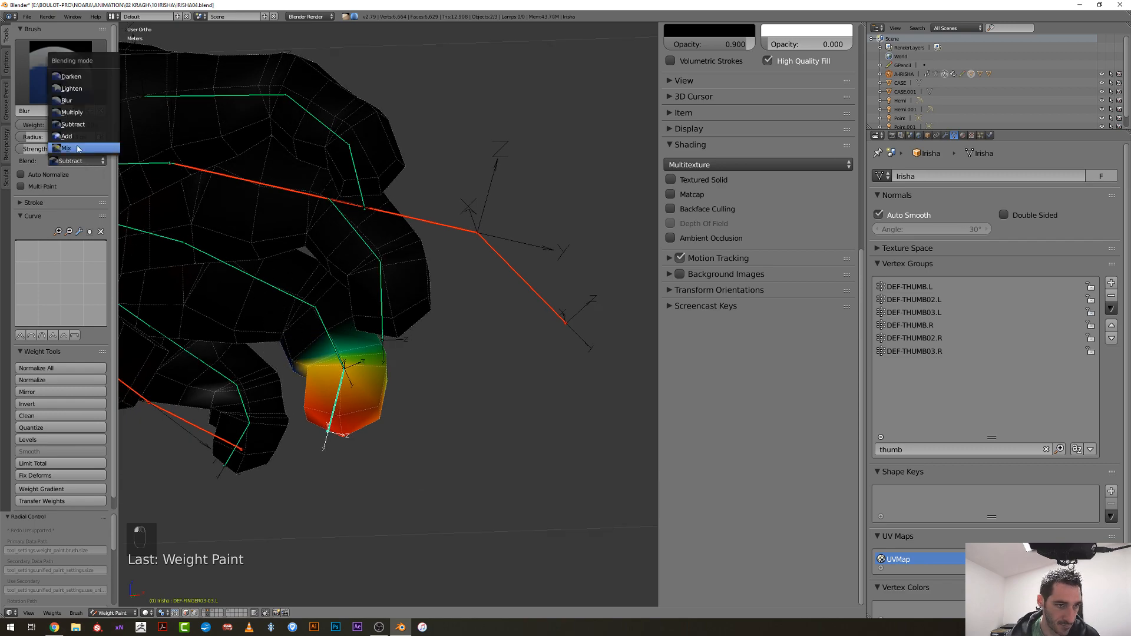
pyautogui.click(66, 148)
pyautogui.scroll(2, 299, 321)
pyautogui.moveTo(298, 321); pyautogui.dragTo(165, 354, button='middle')
# Set the brush blend mode to Subtract and lower the DEF-FINGER03-03.L weight along the finger's middle segment
pyautogui.click(82, 161)
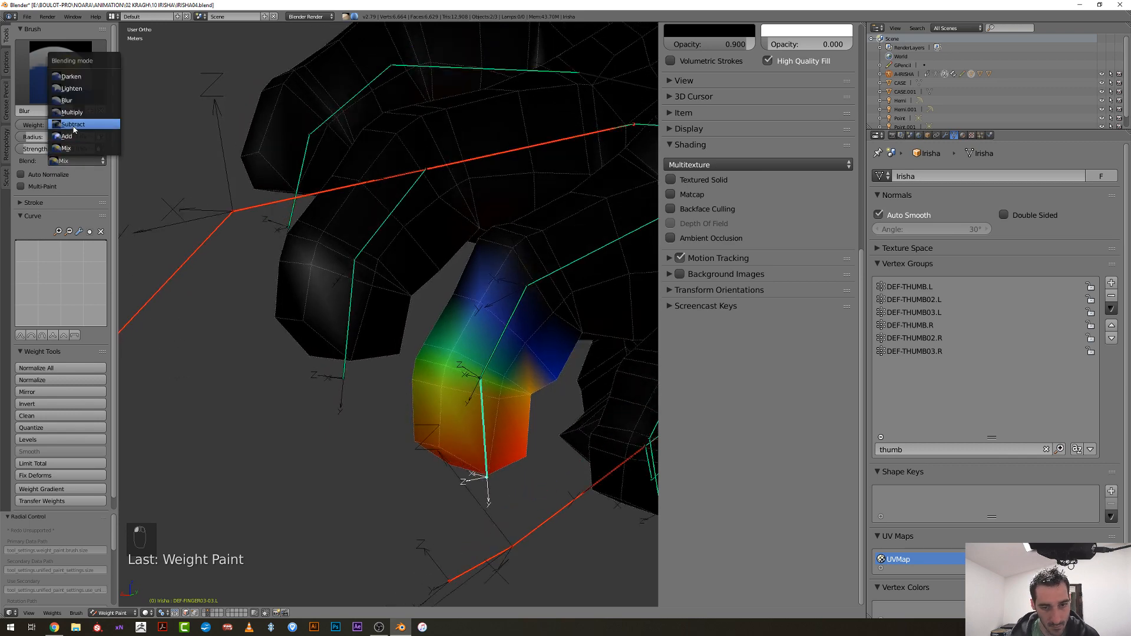
pyautogui.click(73, 124)
pyautogui.moveTo(430, 253); pyautogui.dragTo(462, 278, button='middle')
pyautogui.moveTo(478, 315)
pyautogui.mouseDown()
pyautogui.moveTo(518, 328)
pyautogui.moveTo(560, 366)
pyautogui.mouseUp()
# Select the DEF-FINGER04-01.L bone and subtract its weight from the neighbouring fingers' knuckle area on the back of the hand
pyautogui.scroll(-4, 548, 366)
pyautogui.moveTo(531, 366)
pyautogui.mouseDown(button='middle')
pyautogui.moveTo(468, 350)
pyautogui.moveTo(574, 328)
pyautogui.moveTo(483, 323)
pyautogui.mouseUp(button='middle')
pyautogui.rightClick(534, 328)
pyautogui.moveTo(483, 322); pyautogui.dragTo(475, 304)
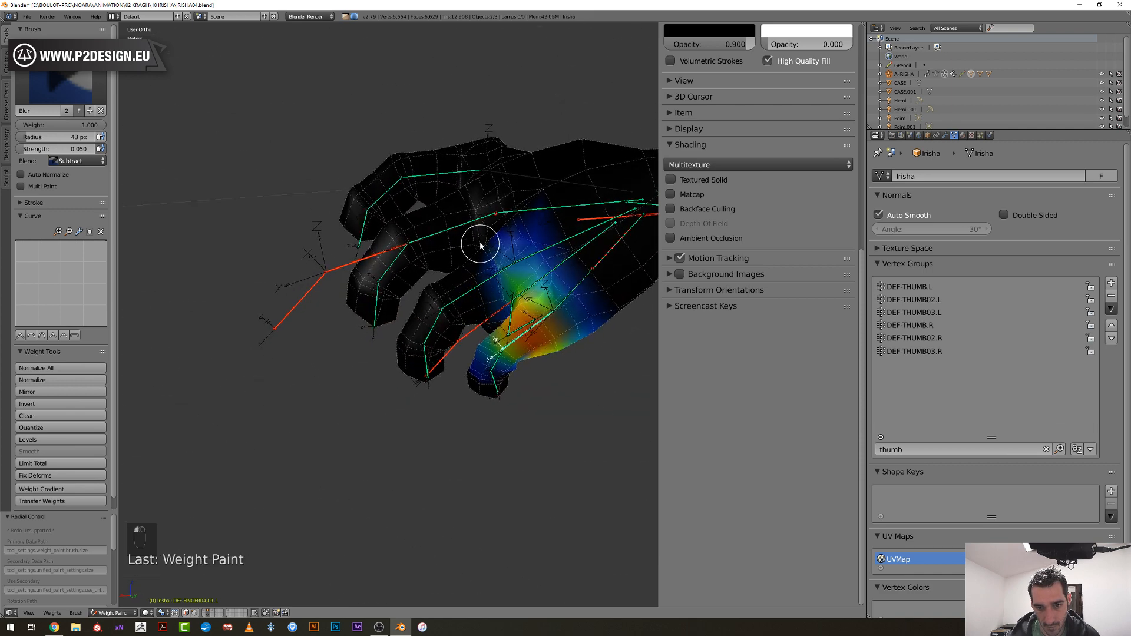
pyautogui.moveTo(490, 247); pyautogui.dragTo(530, 232)
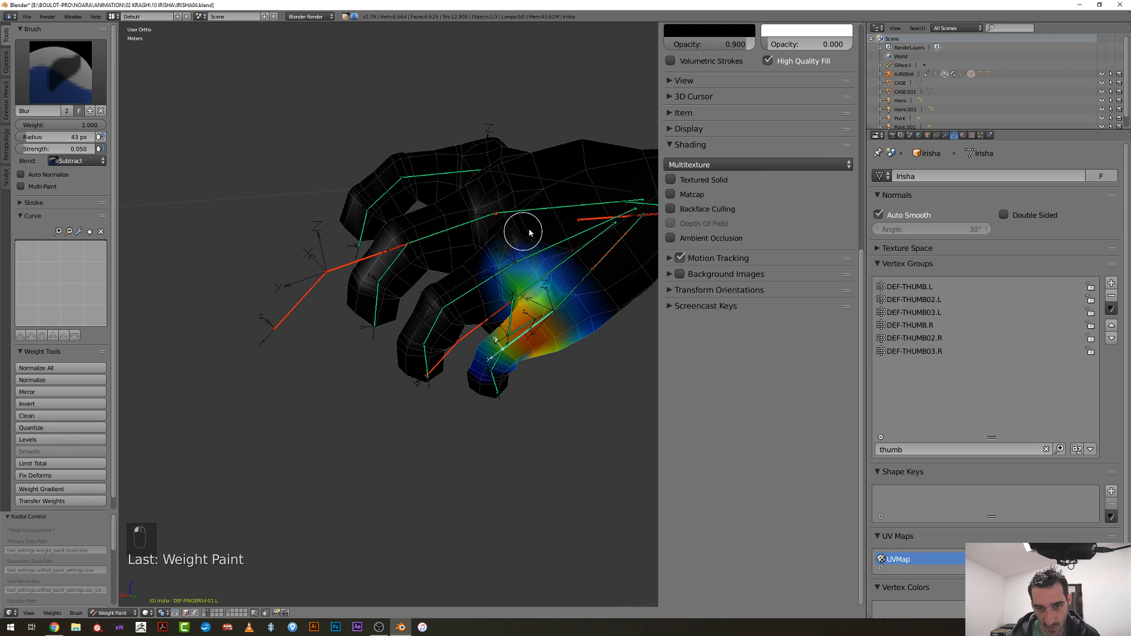
# Enlarge the brush to 83 px and subtract the DEF-FINGER04-01.L weight around the little finger's last joint
pyautogui.scroll(5, 476, 336)
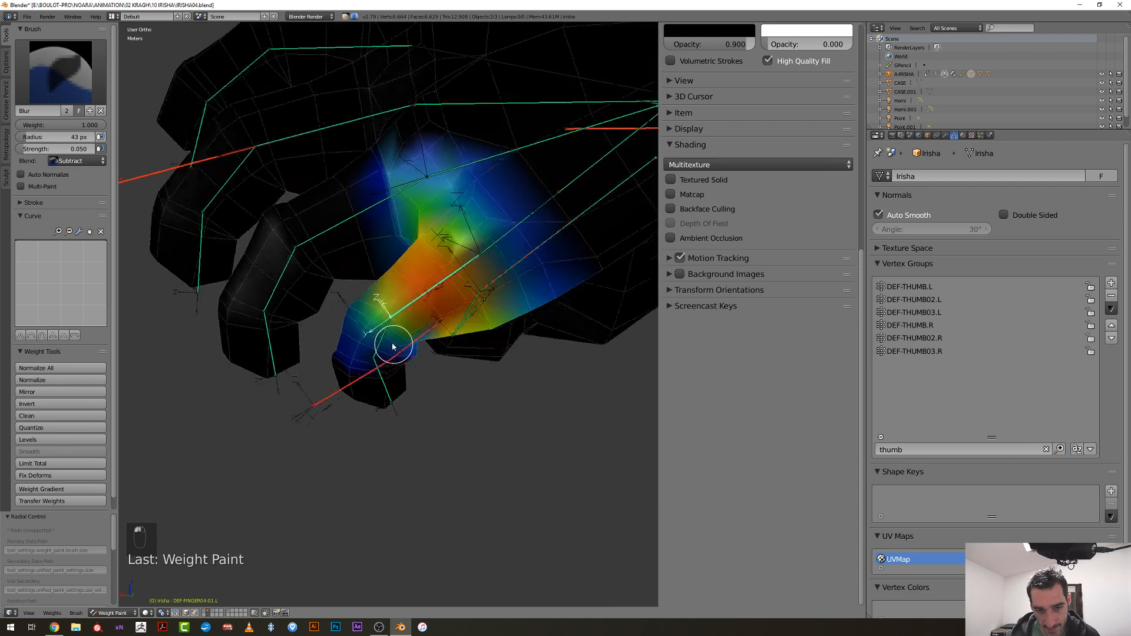
pyautogui.click(7, 56)
pyautogui.click(6, 40)
pyautogui.scroll(3, 330, 268)
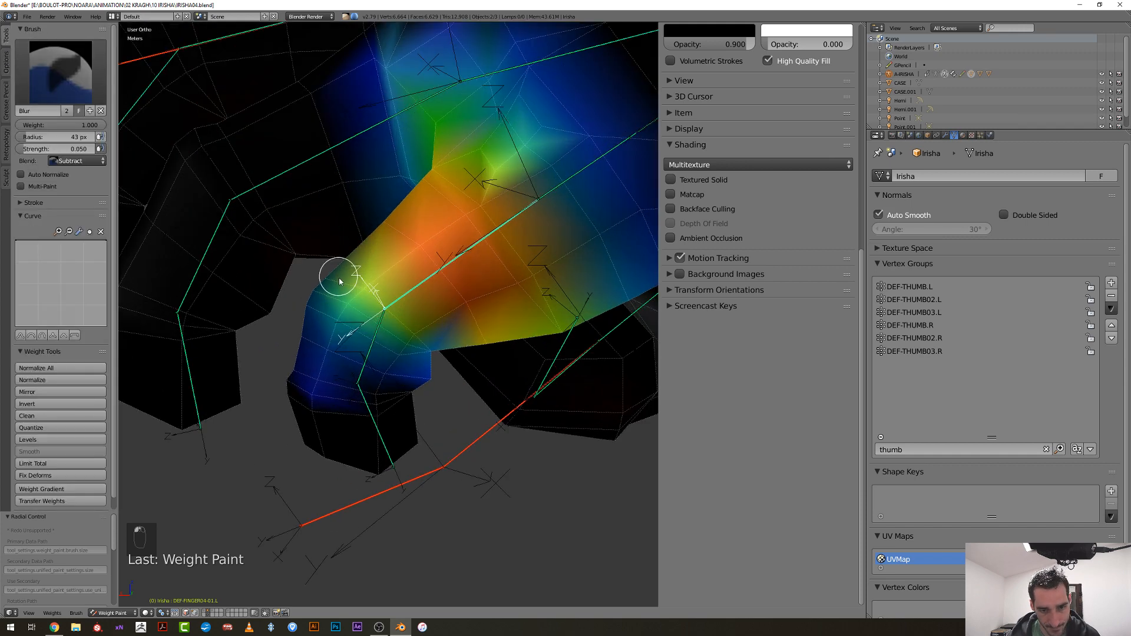
pyautogui.moveTo(338, 280); pyautogui.dragTo(317, 250, button='middle')
pyautogui.moveTo(350, 316); pyautogui.dragTo(349, 348, button='middle')
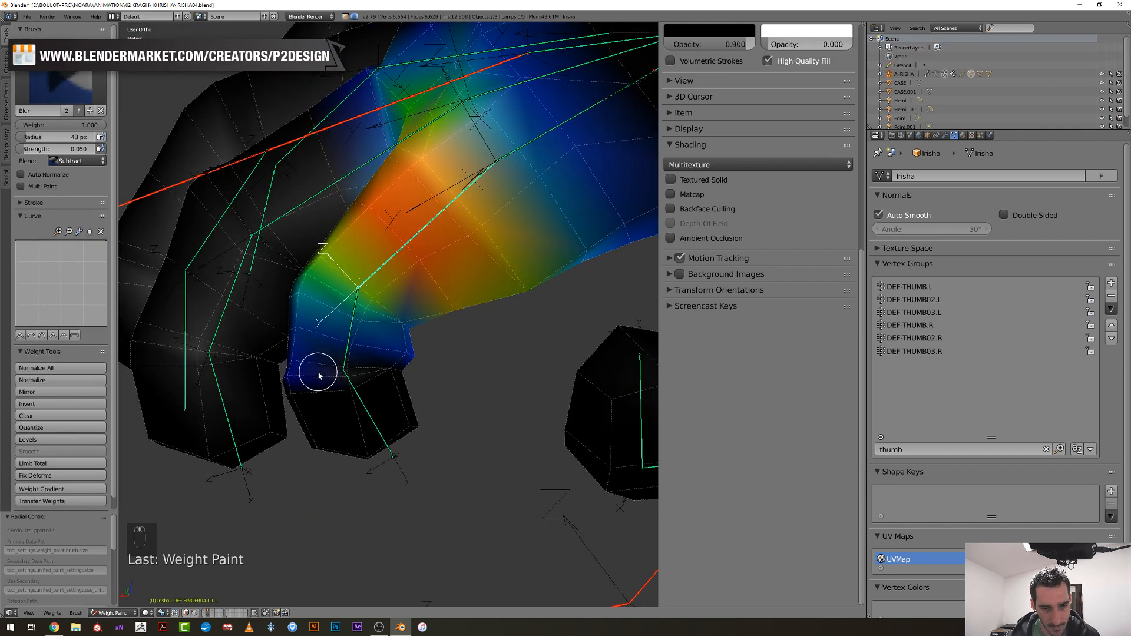
pyautogui.press('f')
pyautogui.click(339, 376)
pyautogui.moveTo(314, 378); pyautogui.dragTo(299, 375)
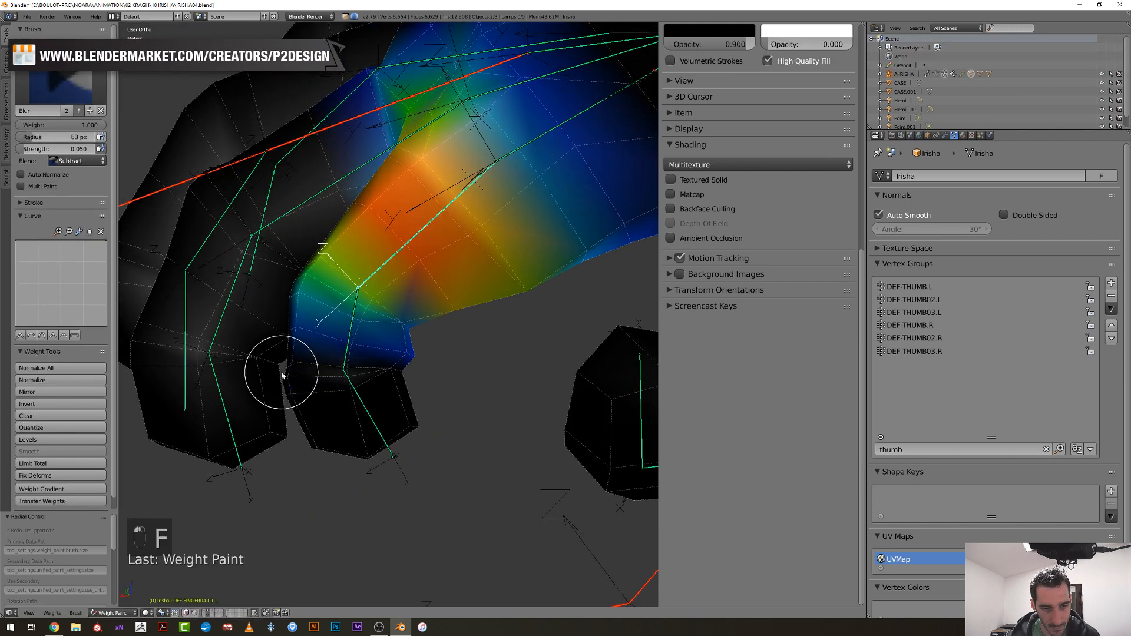
# Select the DEF-FINGER04-02.L bone and subtract its weight from the little finger's tip
pyautogui.keyDown('ctrl'); pyautogui.rightClick(346, 348); pyautogui.keyUp('ctrl')
pyautogui.moveTo(353, 382)
pyautogui.mouseDown()
pyautogui.moveTo(424, 424)
pyautogui.moveTo(417, 435)
pyautogui.mouseUp()
pyautogui.moveTo(340, 452)
pyautogui.mouseDown(button='middle')
pyautogui.moveTo(457, 462)
pyautogui.moveTo(318, 455)
pyautogui.moveTo(392, 248)
pyautogui.mouseUp(button='middle')
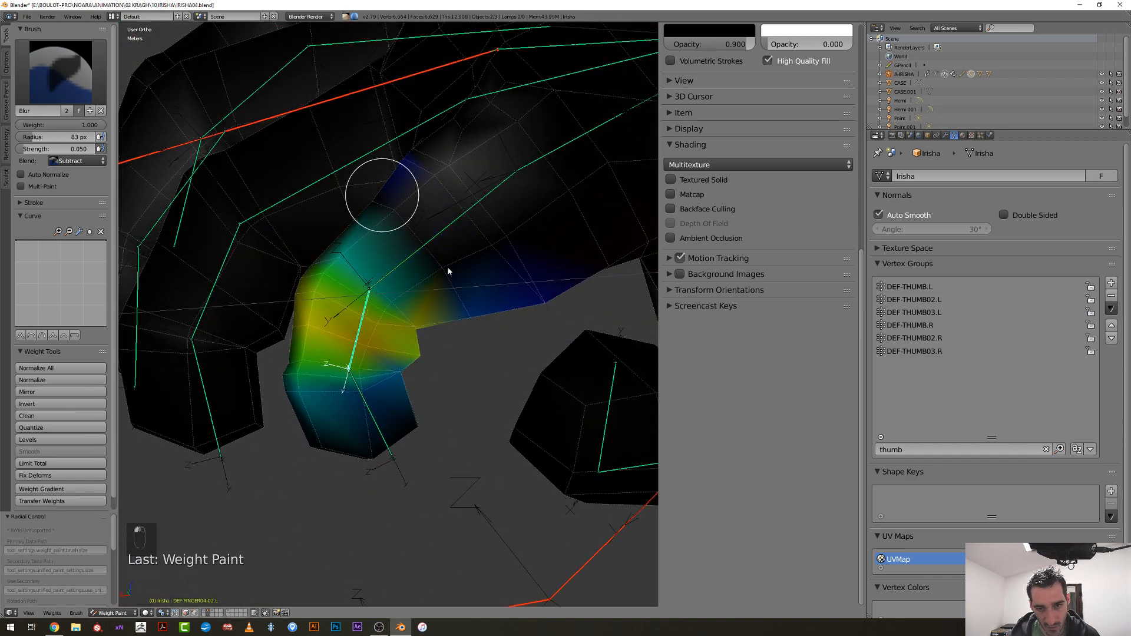
pyautogui.moveTo(550, 299)
pyautogui.mouseDown(button='middle')
pyautogui.moveTo(419, 283)
pyautogui.moveTo(460, 273)
pyautogui.moveTo(395, 271)
pyautogui.mouseUp(button='middle')
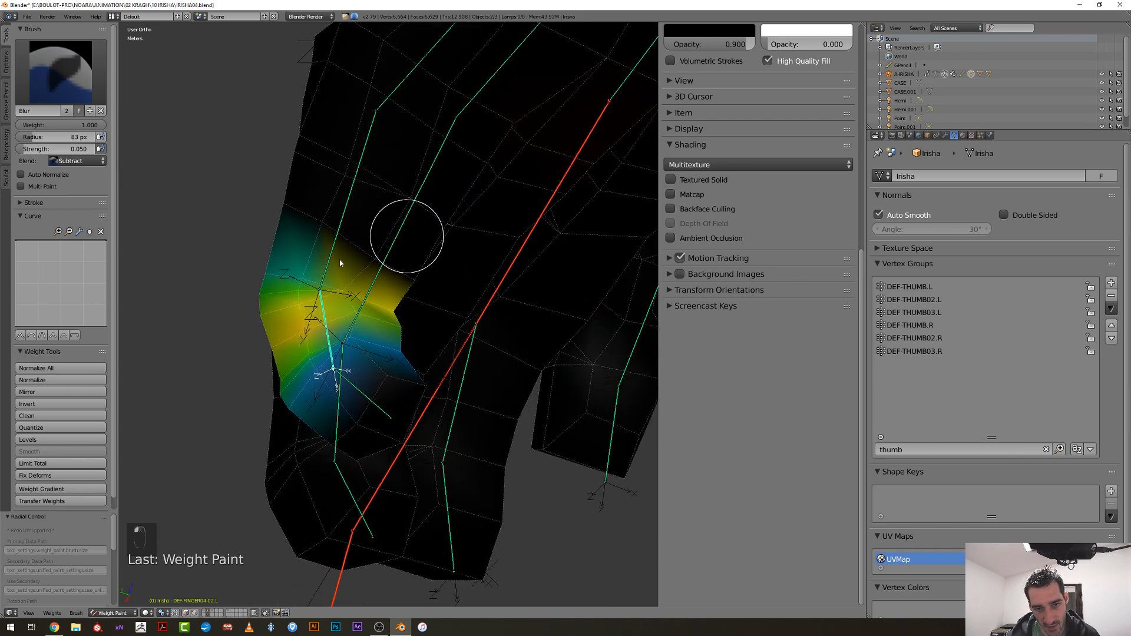
# Reduce the brush to 48 px and subtract the DEF-FINGER04-02.L weight from the little finger's base segment
pyautogui.moveTo(278, 240); pyautogui.dragTo(346, 265, button='middle')
pyautogui.press('f')
pyautogui.click(325, 266)
pyautogui.moveTo(326, 265); pyautogui.dragTo(415, 292)
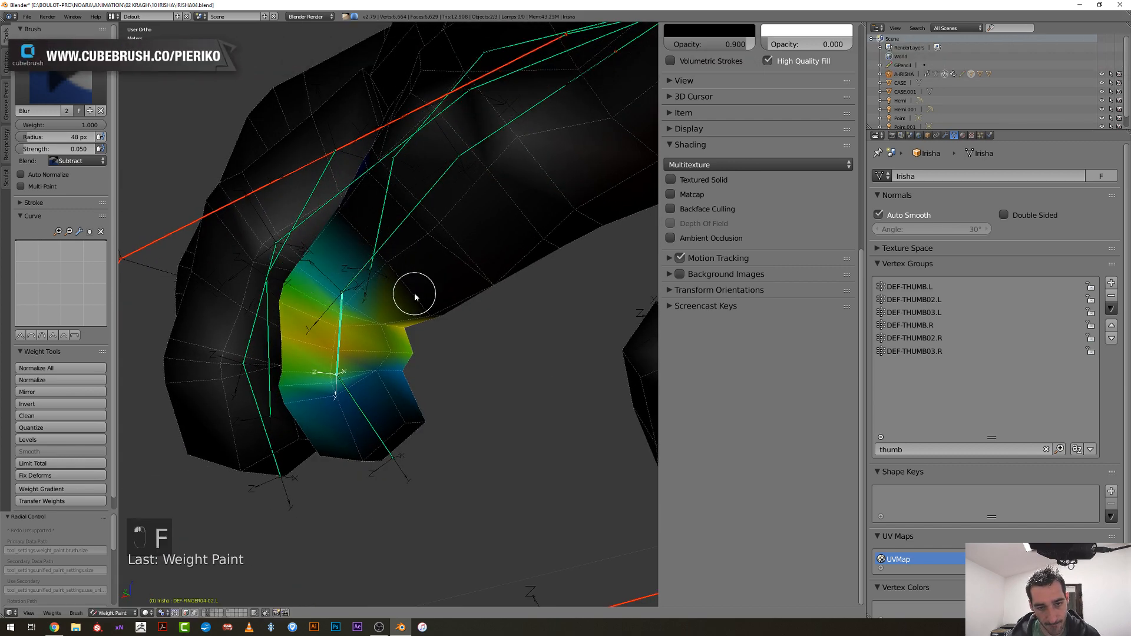
pyautogui.moveTo(415, 295); pyautogui.dragTo(453, 293, button='middle')
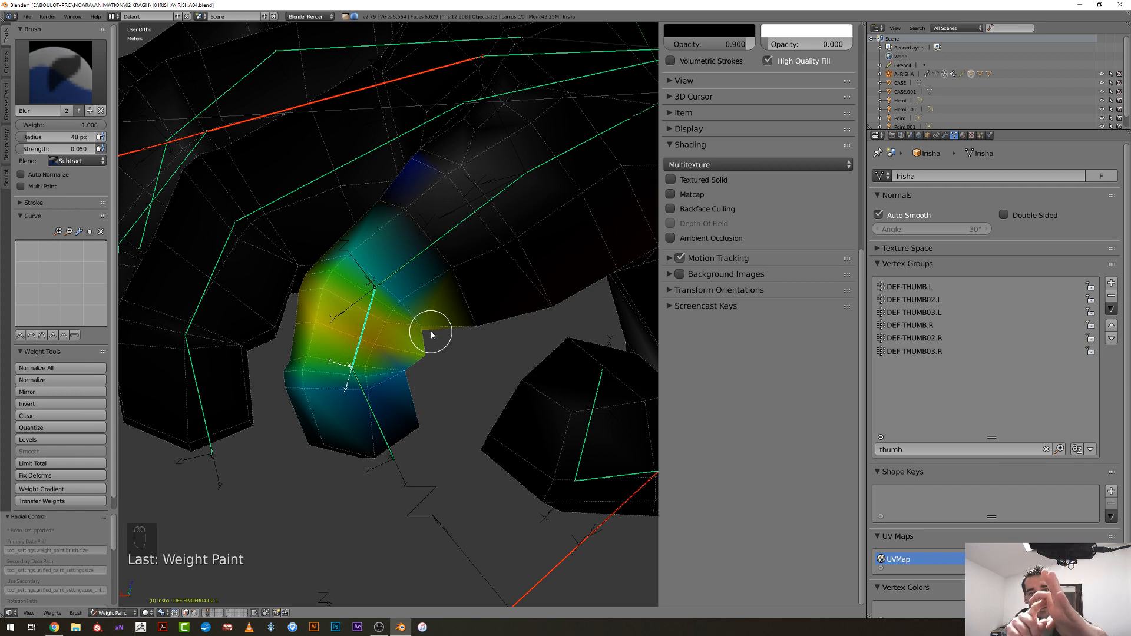
# Select the DEF-FINGER04-03.L bone, set the brush radius to 41 px and subtract its weight from the middle segment
pyautogui.rightClick(367, 405)
pyautogui.moveTo(366, 405)
pyautogui.mouseDown(button='middle')
pyautogui.moveTo(367, 416)
pyautogui.moveTo(375, 401)
pyautogui.mouseUp(button='middle')
pyautogui.press('f')
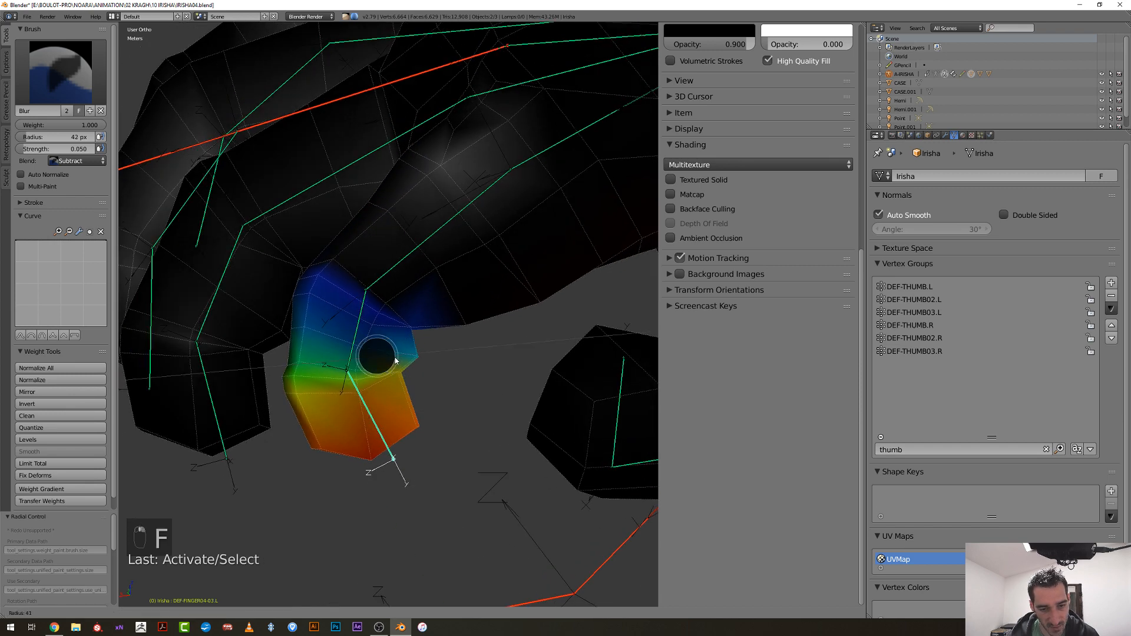
pyautogui.click(404, 352)
pyautogui.click(428, 357)
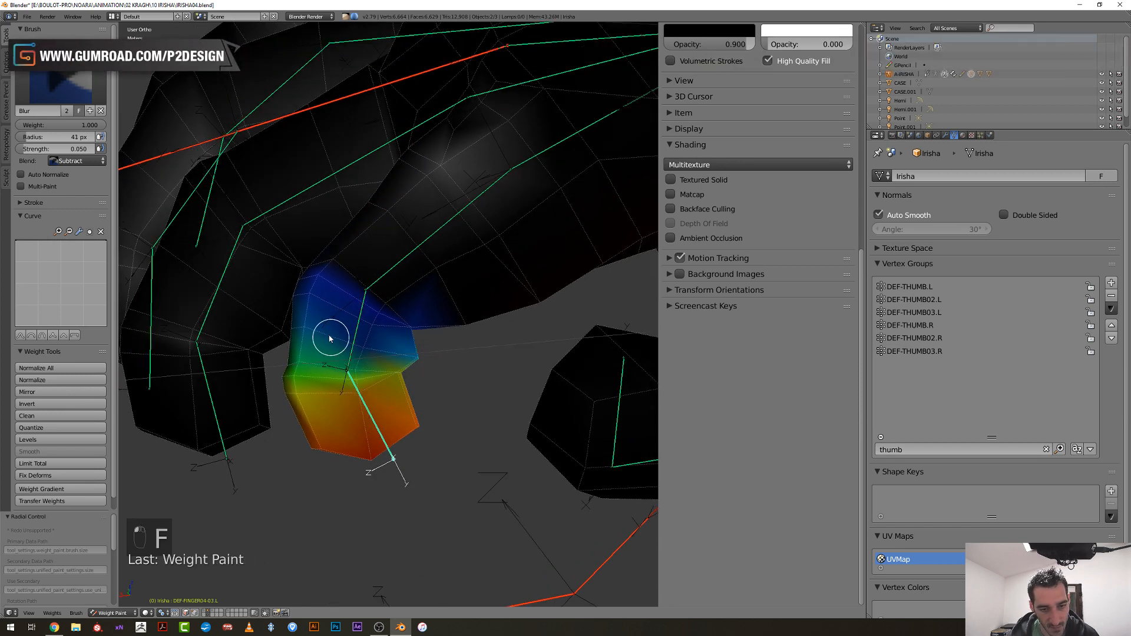
pyautogui.moveTo(298, 322)
pyautogui.mouseDown()
pyautogui.moveTo(320, 283)
pyautogui.moveTo(352, 299)
pyautogui.mouseUp()
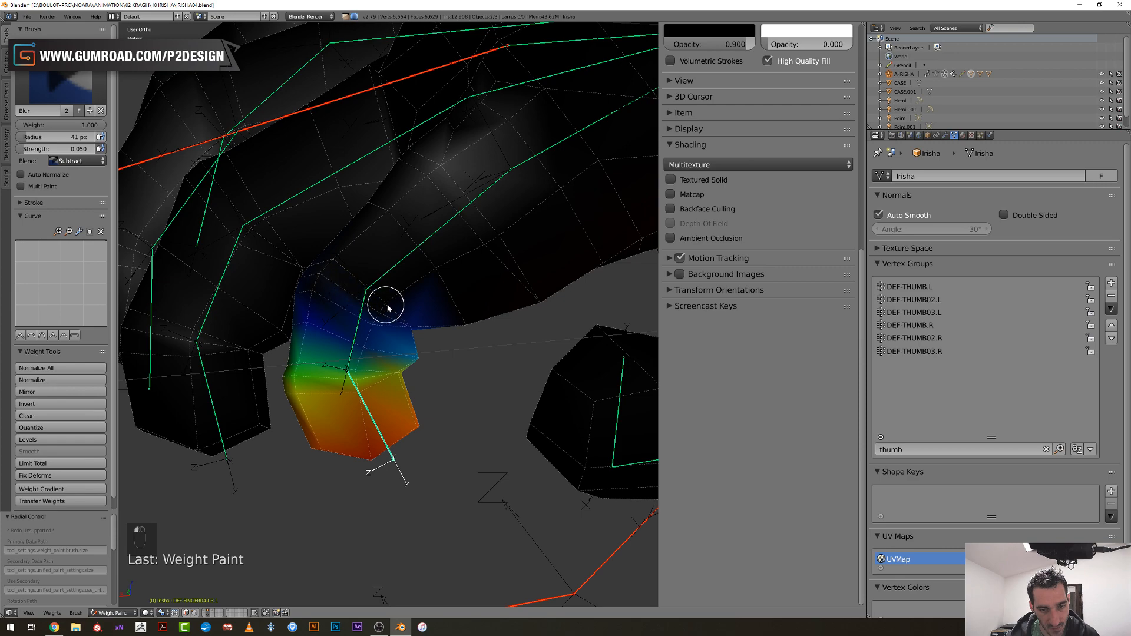
pyautogui.moveTo(386, 302); pyautogui.dragTo(422, 295, button='middle')
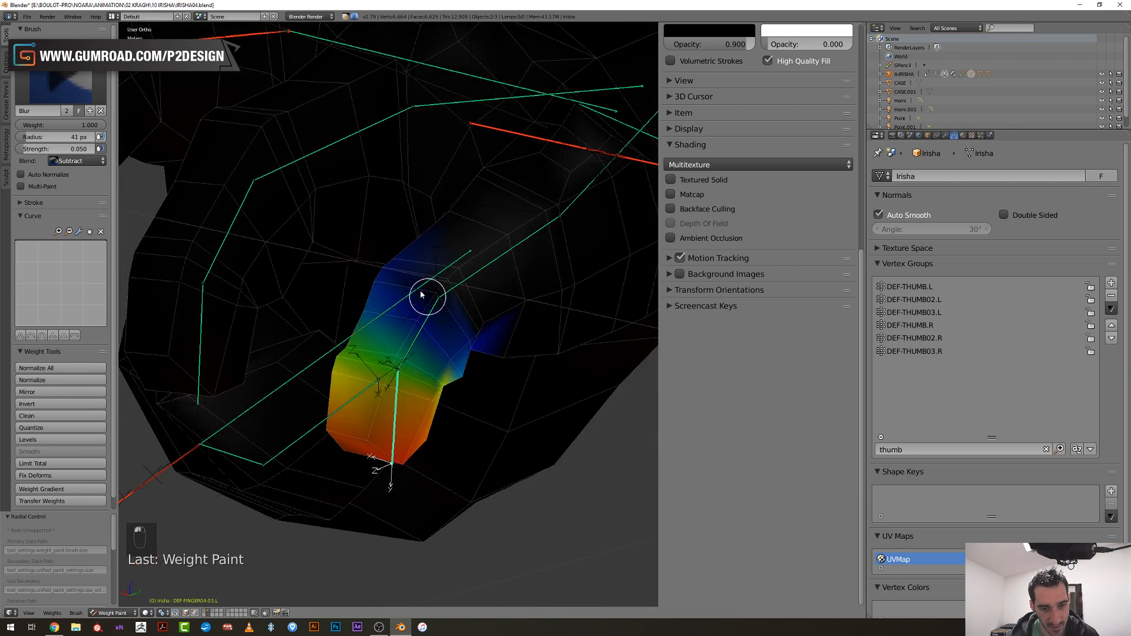
pyautogui.moveTo(367, 269)
pyautogui.mouseDown(button='middle')
pyautogui.moveTo(463, 274)
pyautogui.moveTo(460, 293)
pyautogui.moveTo(308, 313)
pyautogui.moveTo(20, 212)
pyautogui.mouseUp(button='middle')
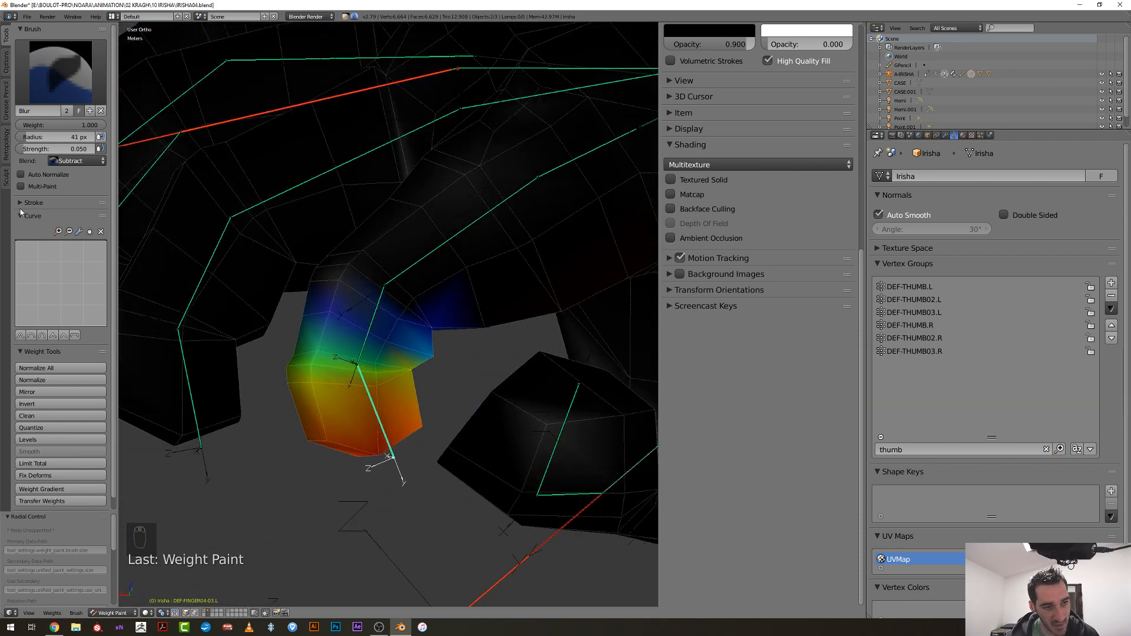
# Switch the brush blend mode to Mix, set its radius to 45 px and strengthen the DEF-FINGER04-03.L weight on the fingertip
pyautogui.click(81, 162)
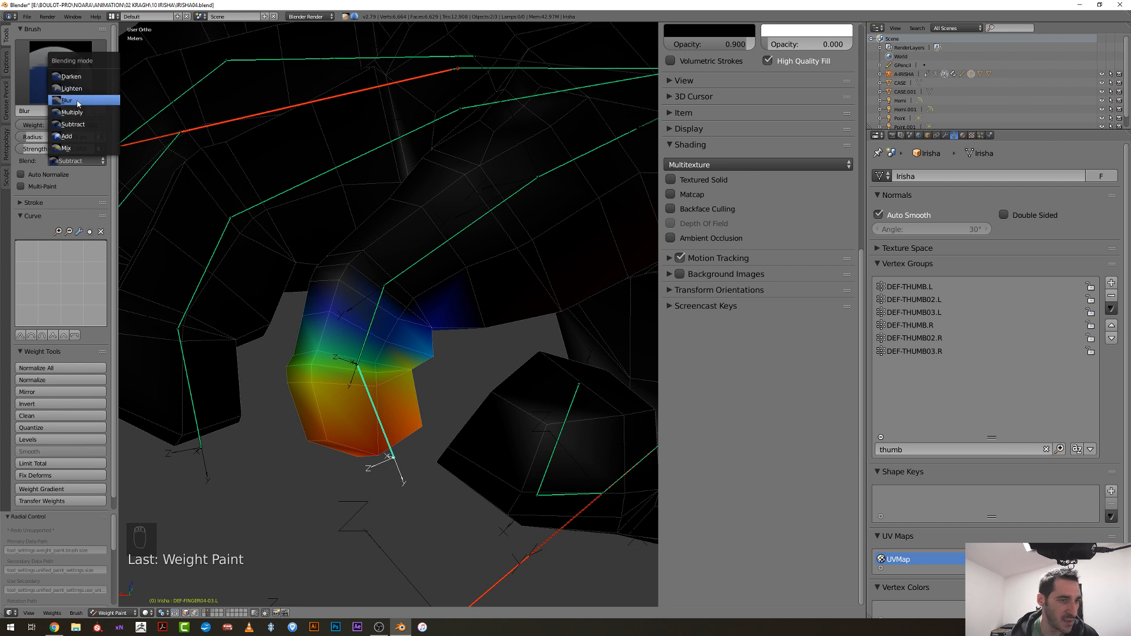
pyautogui.click(70, 148)
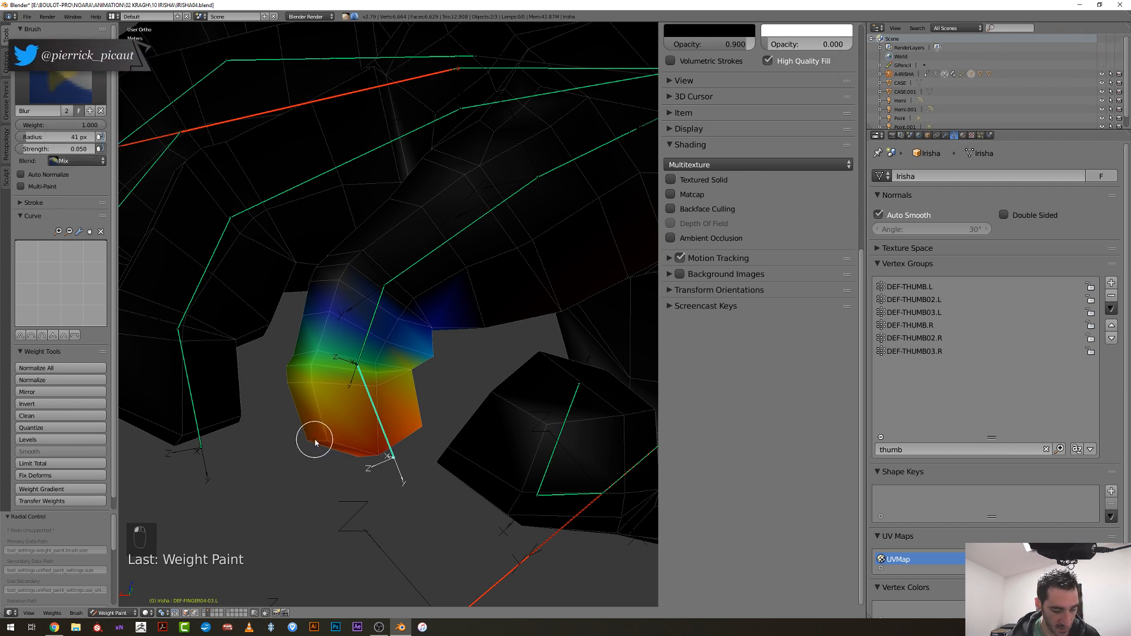
pyautogui.press('f')
pyautogui.click(337, 442)
pyautogui.click(375, 403)
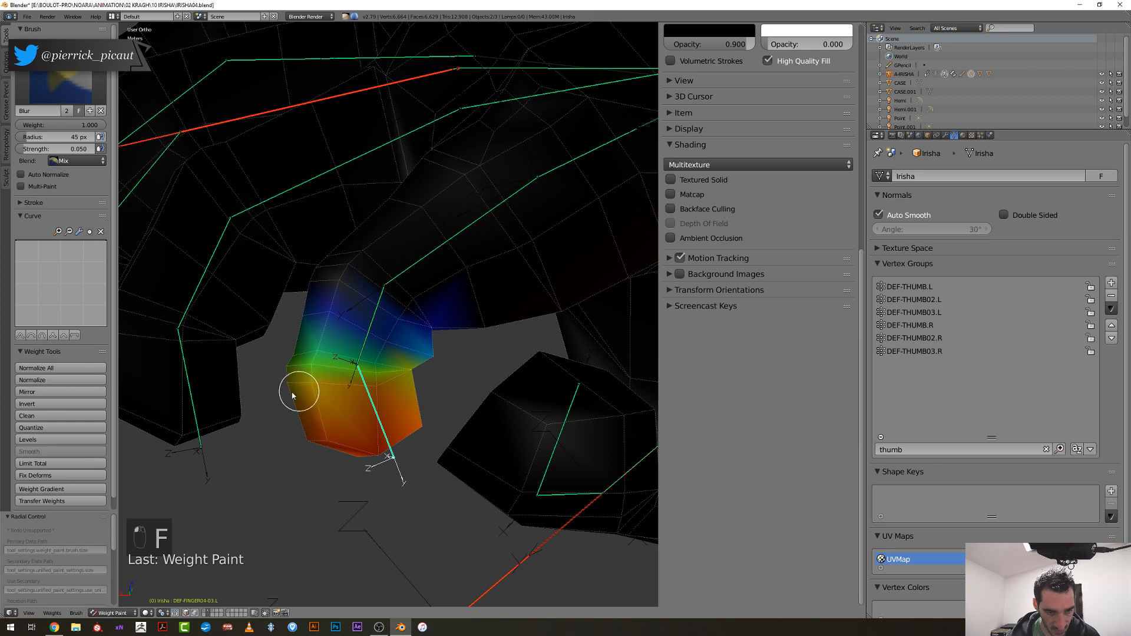
pyautogui.moveTo(411, 422); pyautogui.dragTo(365, 464, button='middle')
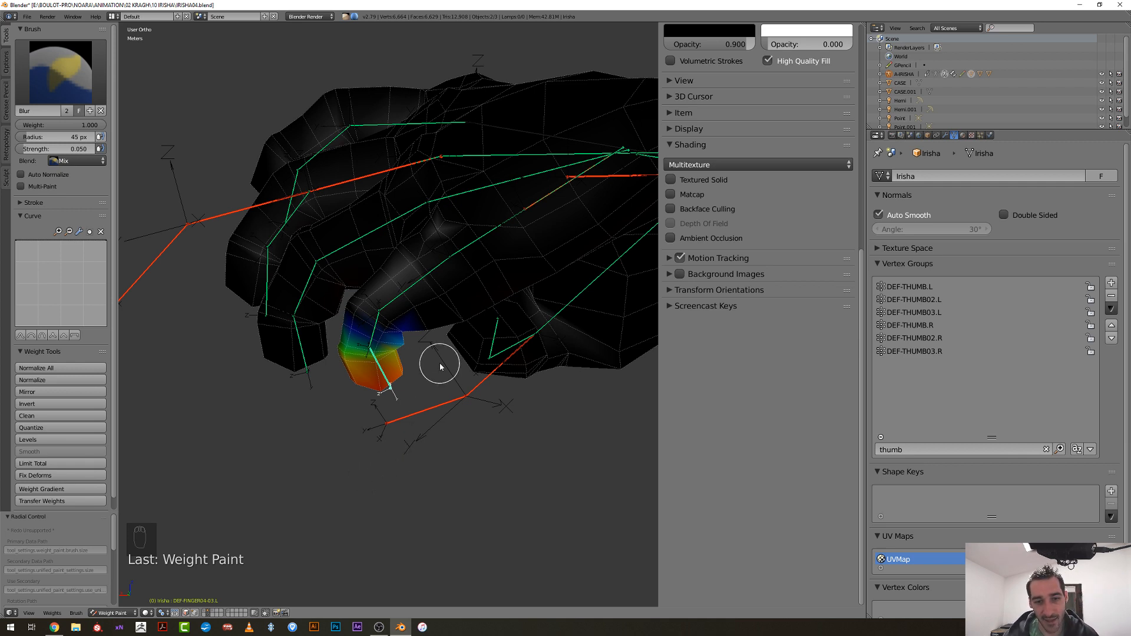
# Select the DEF-PALM04.L bone and examine its weights on the outer palm
pyautogui.scroll(-5, 440, 363)
pyautogui.moveTo(416, 391); pyautogui.dragTo(420, 353, button='middle')
pyautogui.rightClick(451, 298)
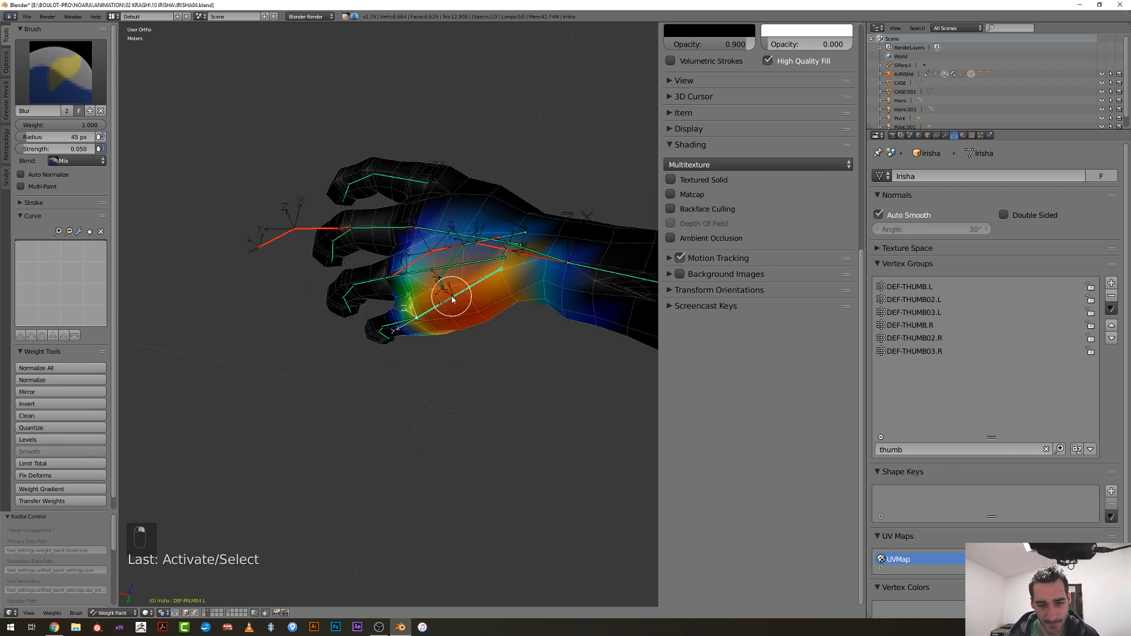
pyautogui.rightClick(422, 326)
pyautogui.rightClick(419, 319)
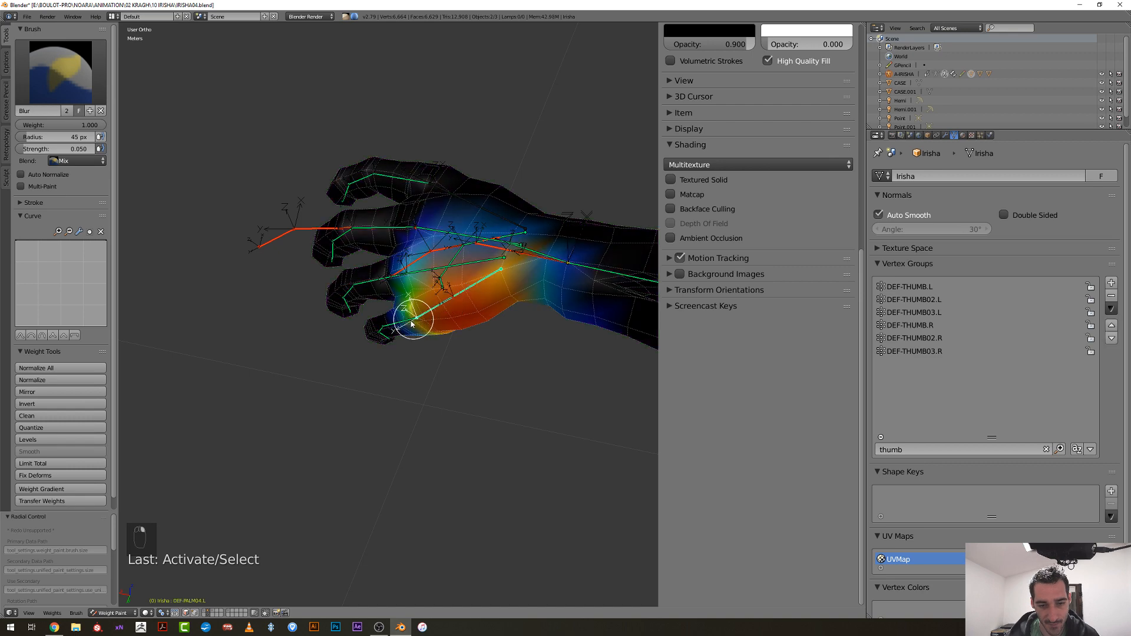
# Switch the character mesh from Weight Paint to Object Mode
pyautogui.moveTo(413, 320); pyautogui.dragTo(501, 309, button='middle')
pyautogui.scroll(-3, 450, 353)
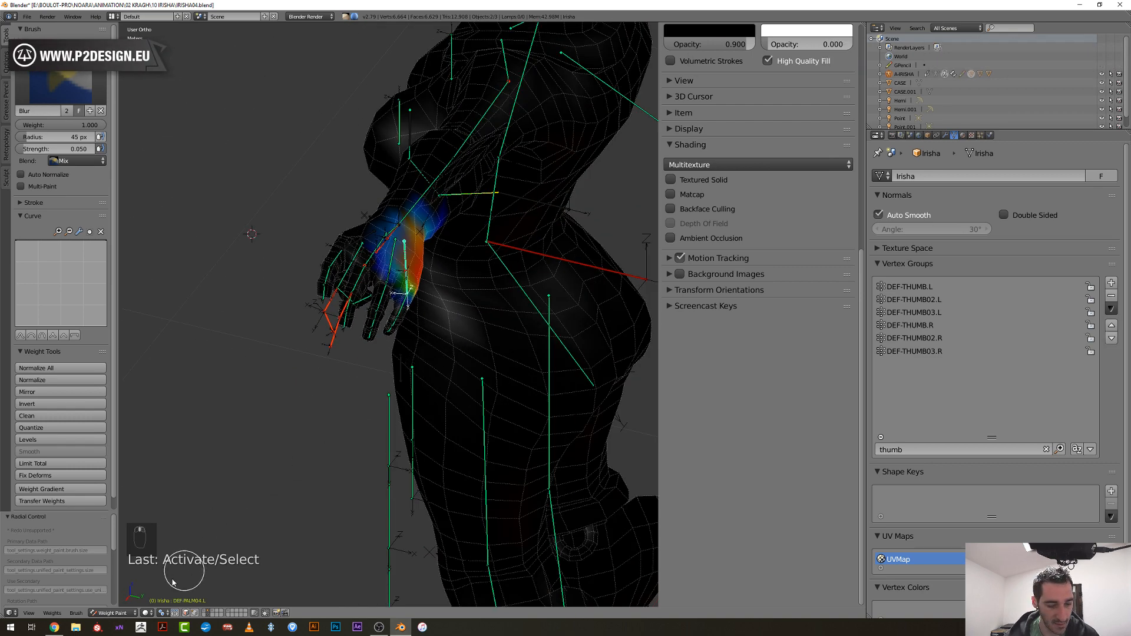
pyautogui.click(122, 612)
pyautogui.click(143, 583)
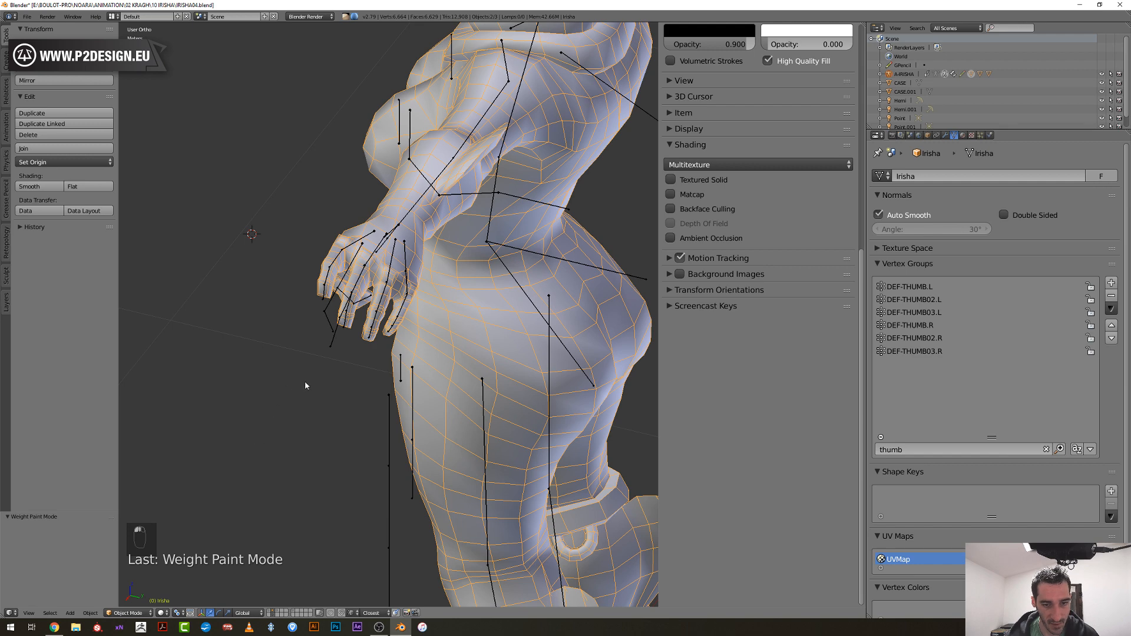
# Select the A-IRISHA armature, leave only its ARM-FK.L bone layer visible and display the character with textured shading
pyautogui.moveTo(305, 386); pyautogui.dragTo(378, 353, button='middle')
pyautogui.rightClick(304, 246)
pyautogui.moveTo(304, 246); pyautogui.dragTo(414, 310, button='middle')
pyautogui.rightClick(429, 314)
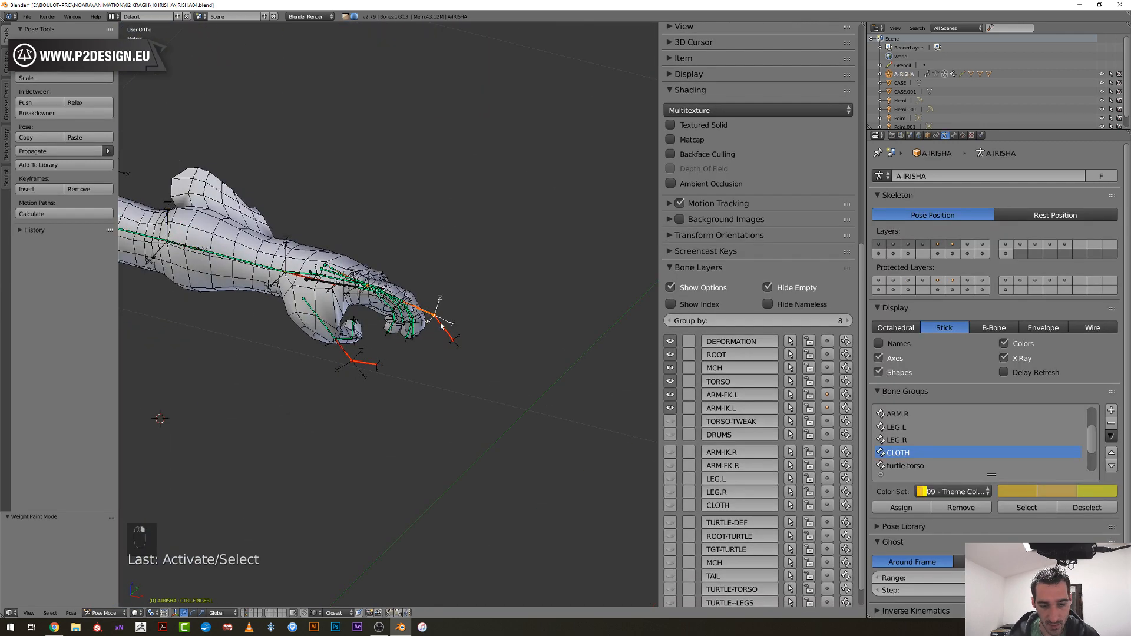
pyautogui.keyDown('shift'); pyautogui.rightClick(441, 326); pyautogui.keyUp('shift')
pyautogui.scroll(1, 441, 326)
pyautogui.moveTo(670, 342); pyautogui.dragTo(670, 356)
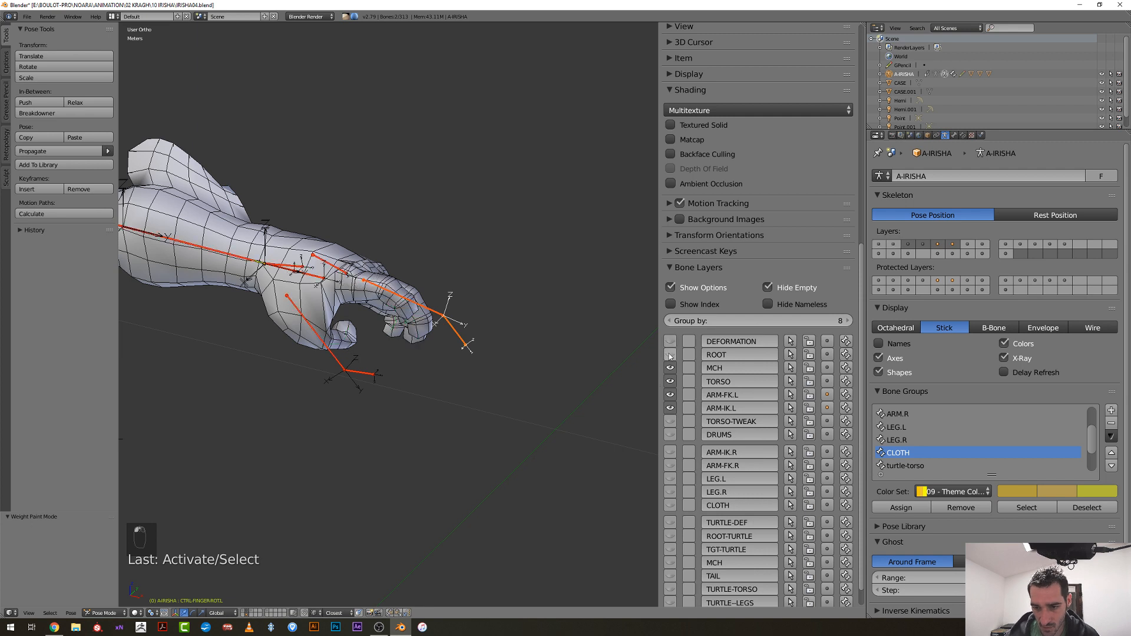
pyautogui.hotkey('alt', 'z')
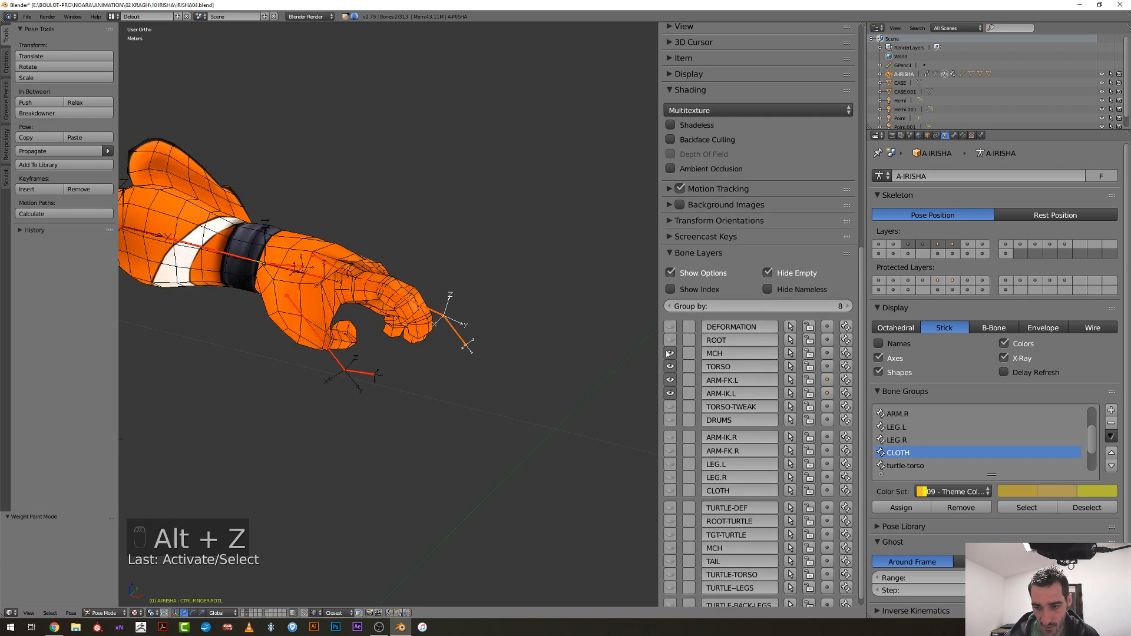
pyautogui.click(670, 393)
# Clear the pose rotation of the left hand's palm and finger controls
pyautogui.moveTo(507, 383); pyautogui.dragTo(414, 259, button='middle')
pyautogui.rightClick(413, 258)
pyautogui.hotkey('alt', 'r')
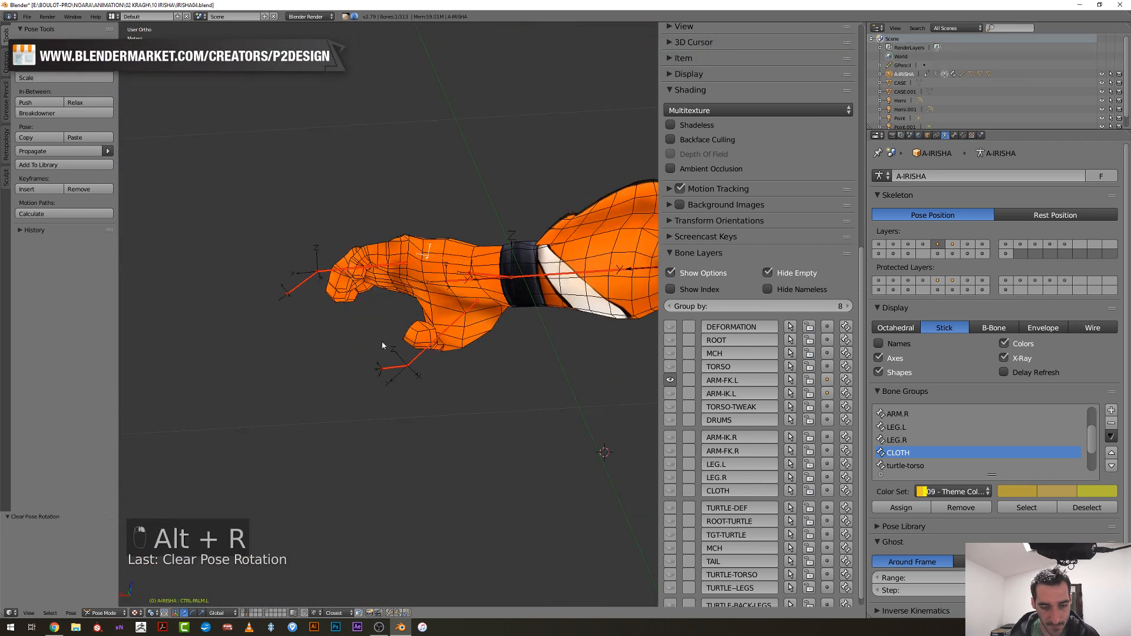
pyautogui.rightClick(296, 273)
pyautogui.hotkey('alt', 'r')
# Rotate CTRL-FINGER.L and CTRL-FINGERROT.L to curl the left fingers downward as a deformation test
pyautogui.rightClick(303, 294)
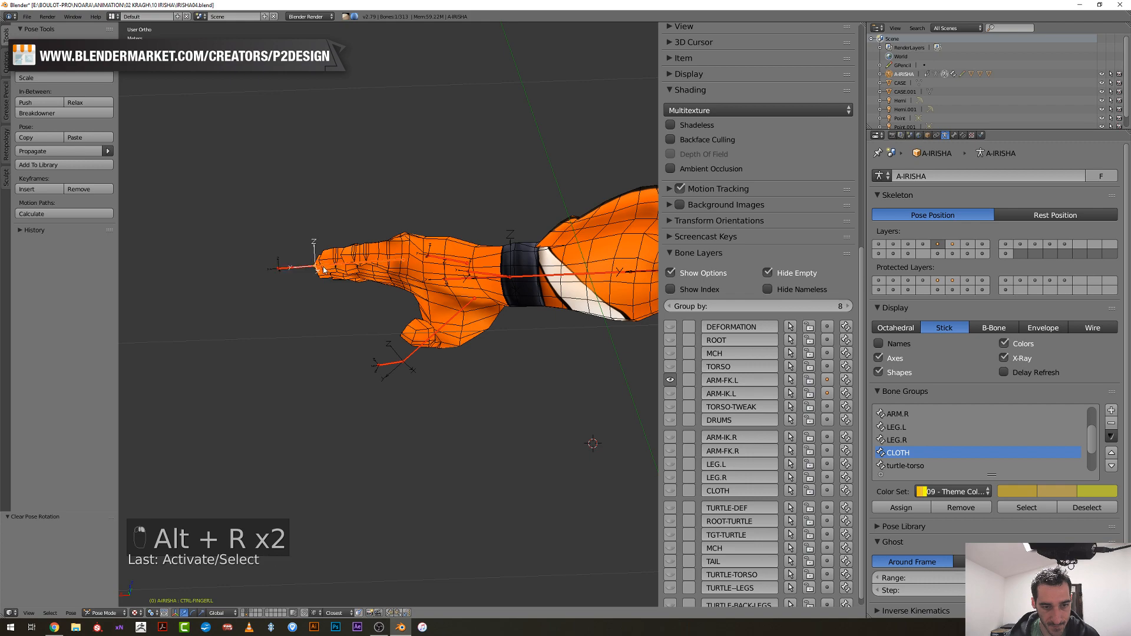
pyautogui.press('r')
pyautogui.click(313, 346)
pyautogui.rightClick(312, 323)
pyautogui.press('r')
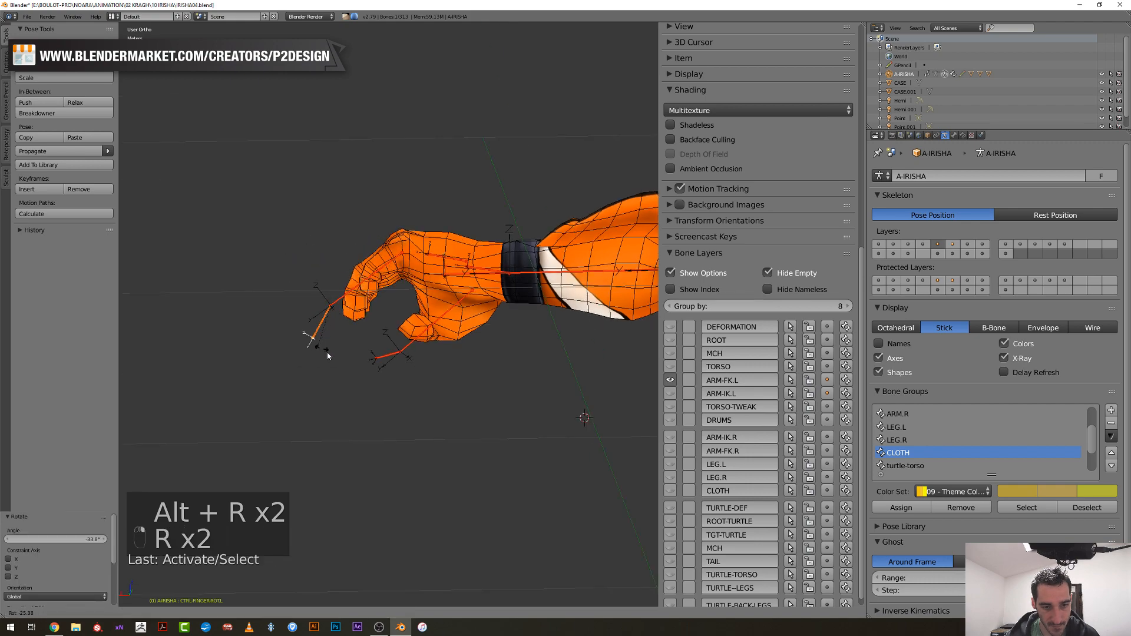
pyautogui.click(330, 318)
# Rotate the CTRL-PALM.L control in two passes from different angles to cup the left palm
pyautogui.moveTo(330, 318); pyautogui.dragTo(281, 241, button='middle')
pyautogui.rightClick(389, 252)
pyautogui.press('r')
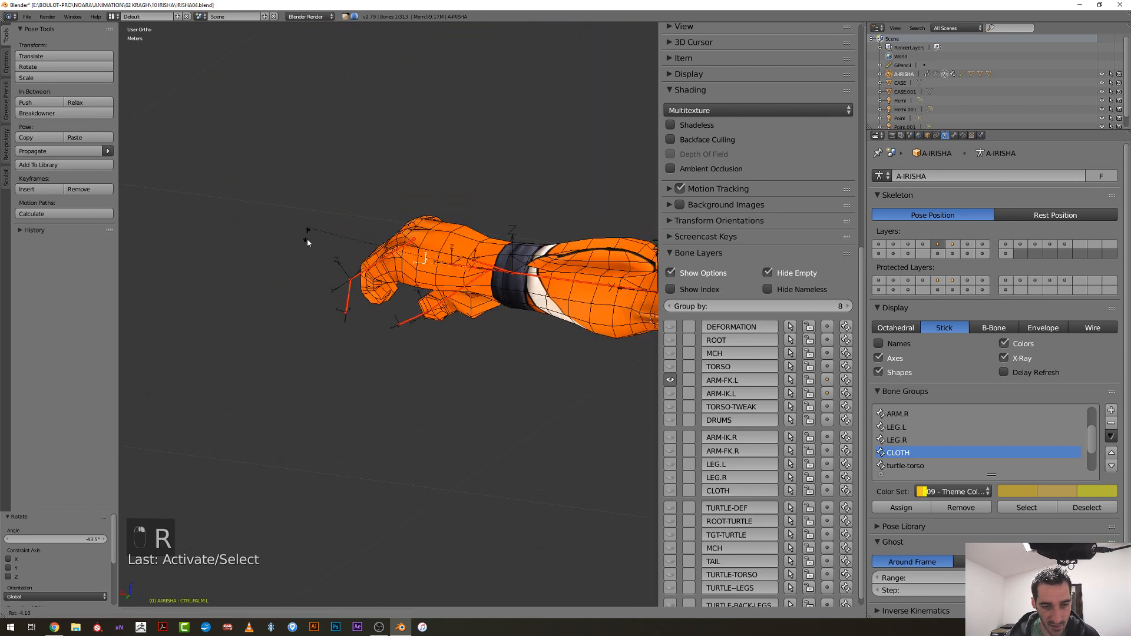
pyautogui.click(337, 334)
pyautogui.moveTo(337, 334); pyautogui.dragTo(571, 348, button='middle')
pyautogui.press('r')
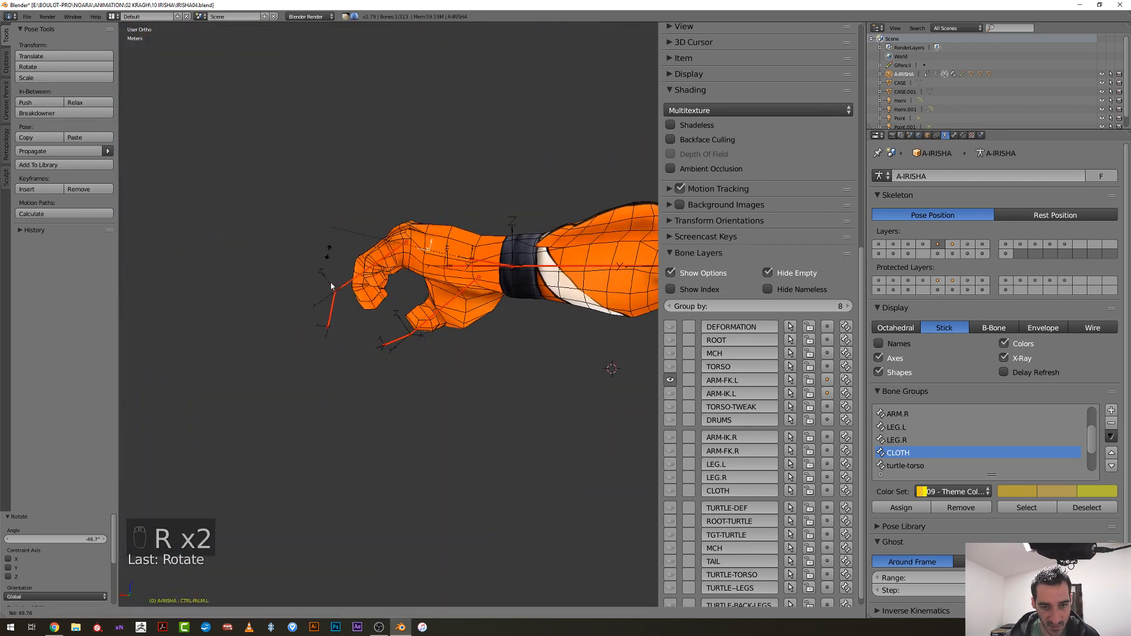
pyautogui.click(366, 356)
# Rotate CTRL-FINGER.L and CTRL-FINGERROT.L further to close the left hand into a fist
pyautogui.moveTo(367, 347)
pyautogui.mouseDown(button='middle')
pyautogui.moveTo(424, 352)
pyautogui.moveTo(348, 313)
pyautogui.moveTo(363, 330)
pyautogui.mouseUp(button='middle')
pyautogui.rightClick(347, 310)
pyautogui.press('r')
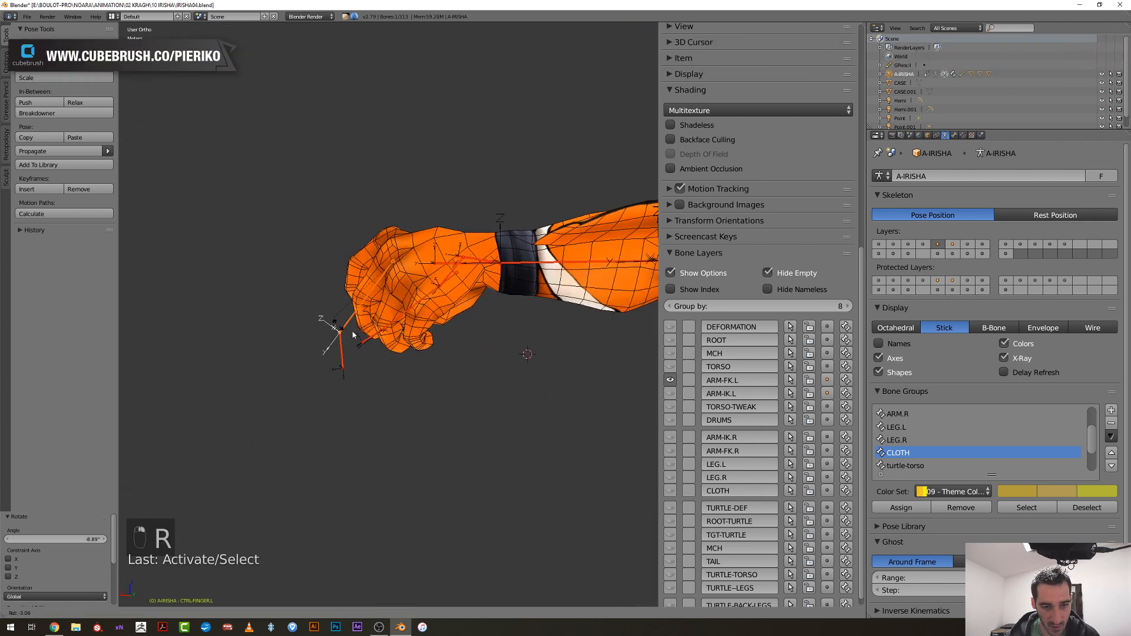
pyautogui.click(379, 342)
pyautogui.rightClick(396, 358)
pyautogui.press('r')
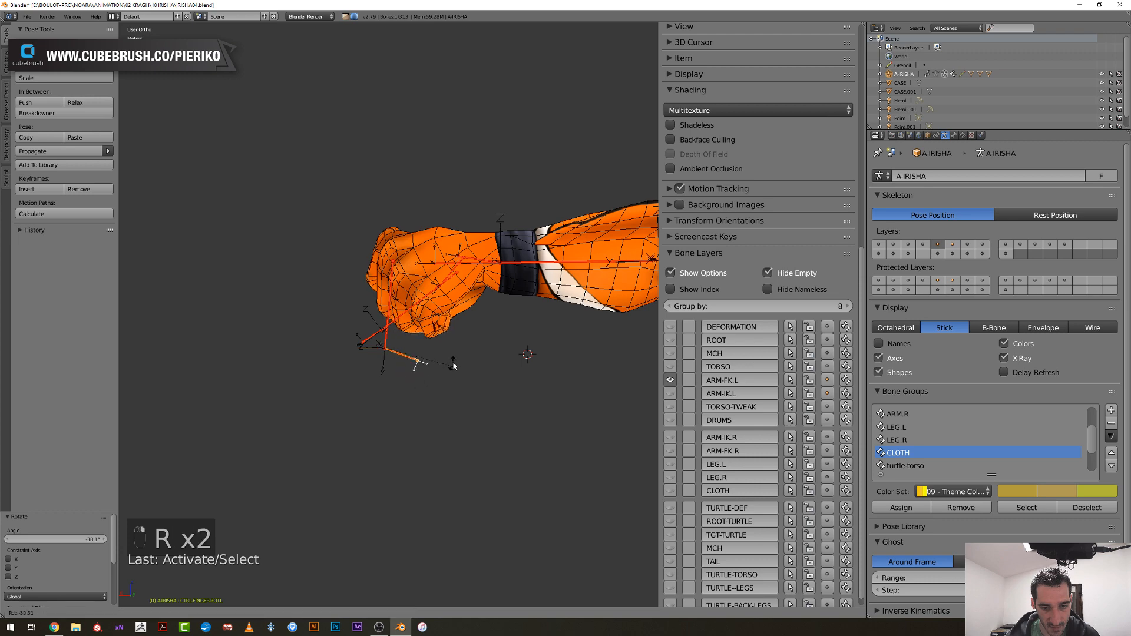
pyautogui.click(441, 303)
# Rotate CTRL-PALM.L again to fold the palm of the closed left fist
pyautogui.rightClick(449, 283)
pyautogui.moveTo(451, 282); pyautogui.dragTo(386, 371, button='middle')
pyautogui.press('r')
pyautogui.click(402, 286)
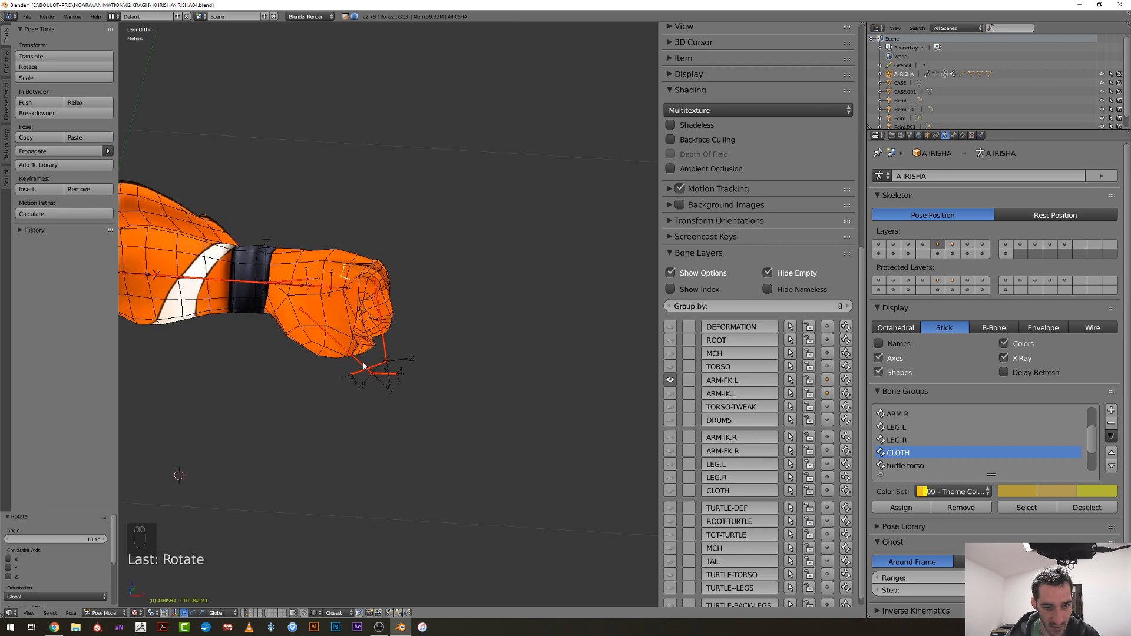
# Rotate the left thumb controls, including CTRL-THUMBROT.L, to test the thumb's bending against the fist
pyautogui.rightClick(367, 368)
pyautogui.press('r')
pyautogui.click(370, 383)
pyautogui.rightClick(419, 399)
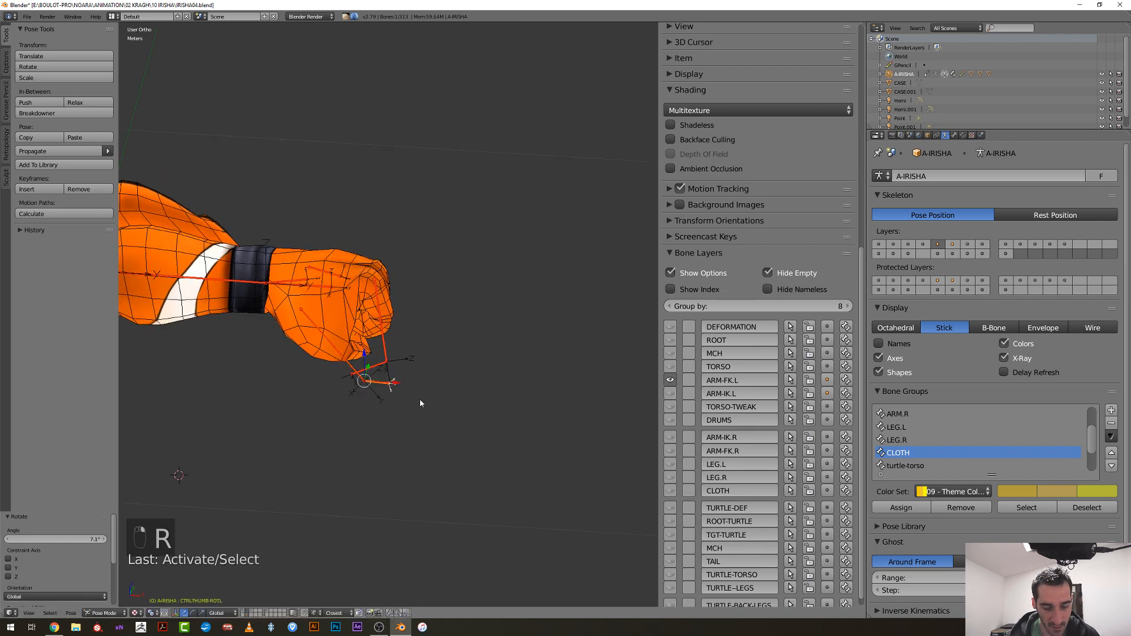
pyautogui.moveTo(420, 398); pyautogui.dragTo(386, 334, button='middle')
pyautogui.press('r')
pyautogui.click(427, 374)
pyautogui.press('r')
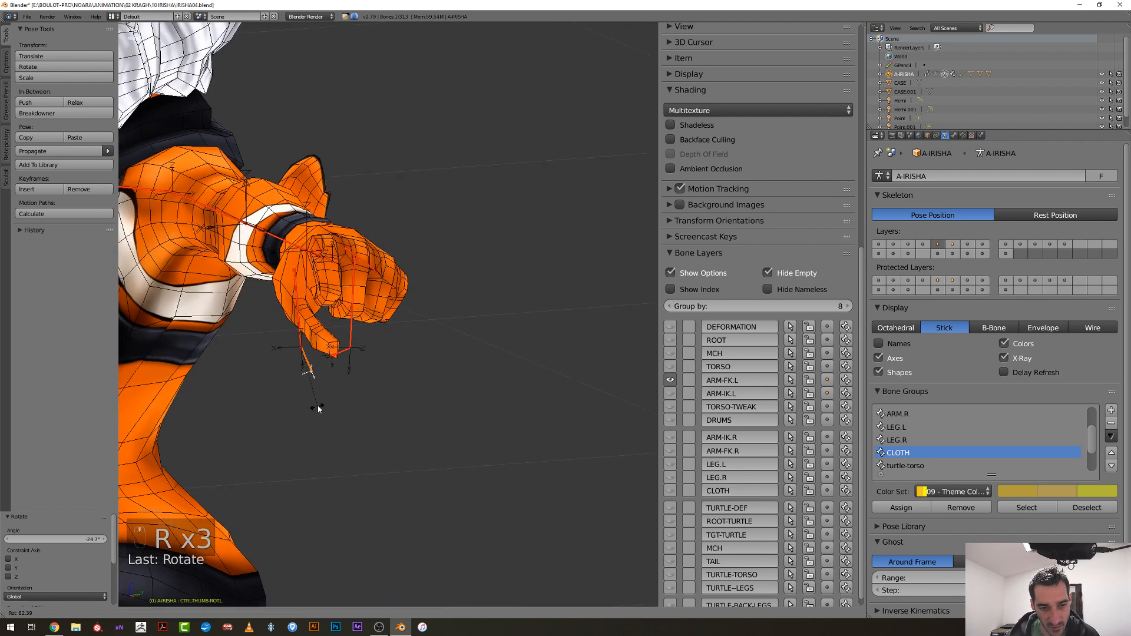
pyautogui.click(314, 408)
pyautogui.scroll(3, 314, 410)
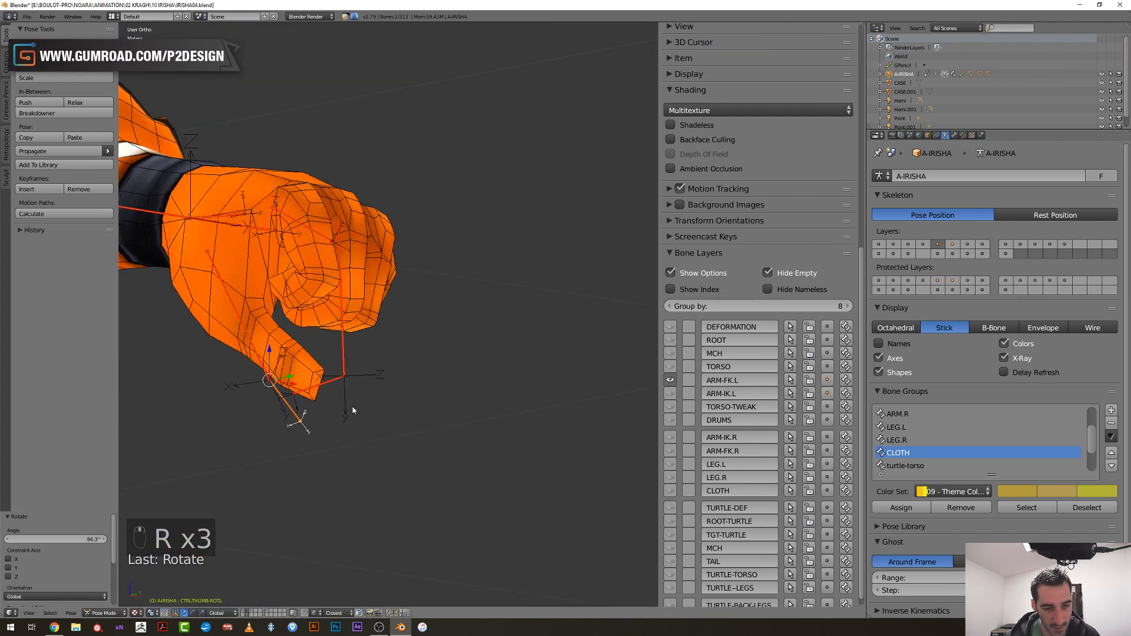
# Clear the pose rotation of both left thumb controls
pyautogui.moveTo(348, 409); pyautogui.dragTo(332, 305, button='middle')
pyautogui.rightClick(236, 343)
pyautogui.hotkey('alt', 'r')
pyautogui.rightClick(286, 362)
pyautogui.hotkey('alt', 'r')
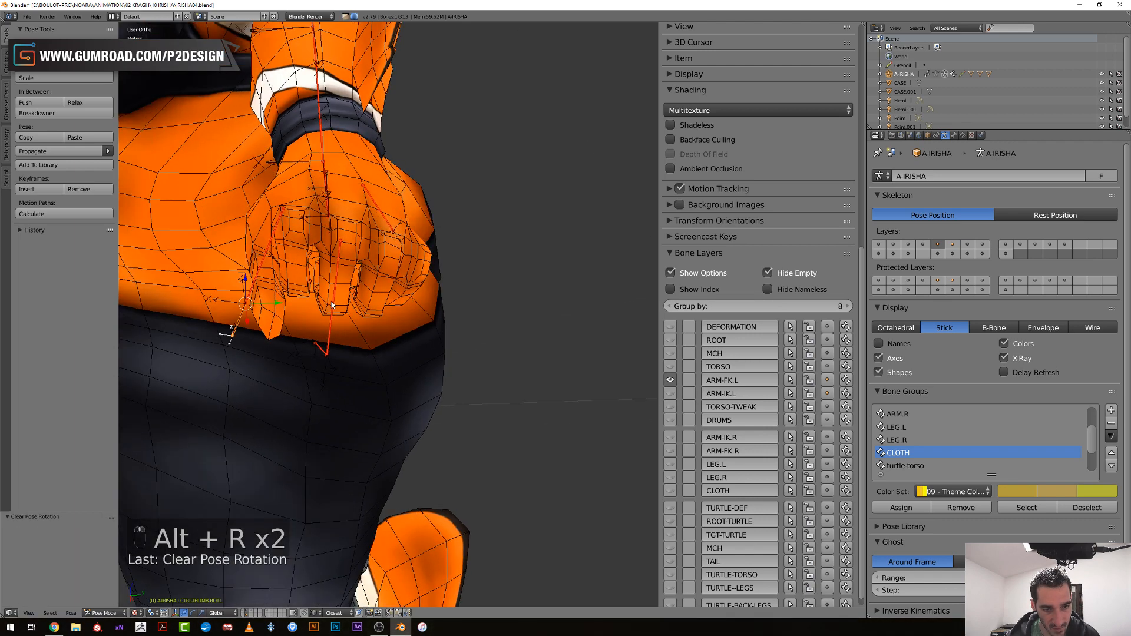
# Clear the rotation, location and scale of the left hand's finger and palm controls
pyautogui.rightClick(331, 302)
pyautogui.keyDown('shift'); pyautogui.rightClick(391, 222); pyautogui.keyUp('shift')
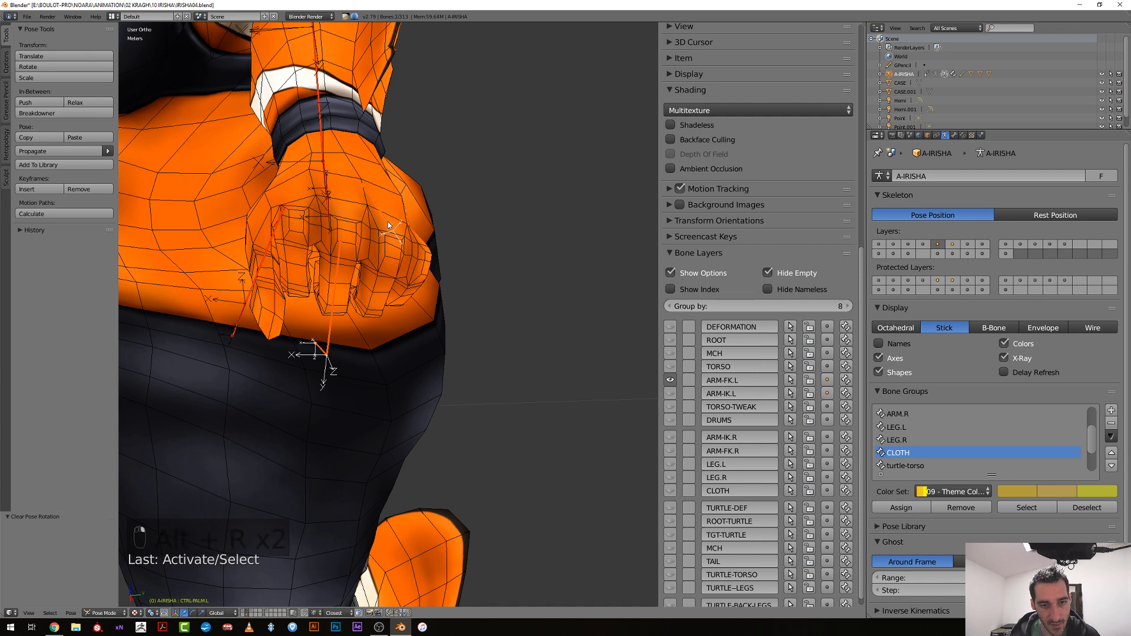
pyautogui.hotkey('alt', 'r')
pyautogui.hotkey('alt', 'g')
pyautogui.hotkey('alt', 's')
pyautogui.scroll(-6, 380, 295)
pyautogui.moveTo(381, 295); pyautogui.dragTo(428, 311, button='middle')
pyautogui.scroll(-5, 377, 330)
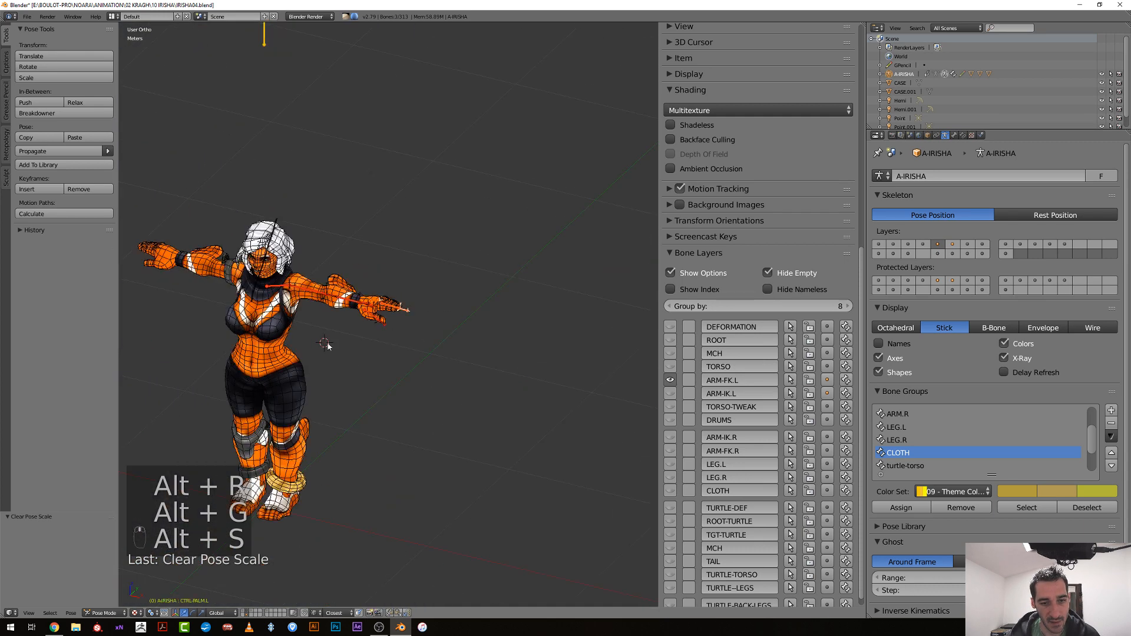
# Show the ARM-IK.R bone layer and rotate the CTRL-PALM.R control on the right hand
pyautogui.moveTo(328, 349); pyautogui.dragTo(511, 359, button='middle')
pyautogui.scroll(4, 379, 342)
pyautogui.moveTo(379, 341); pyautogui.dragTo(588, 397, button='middle')
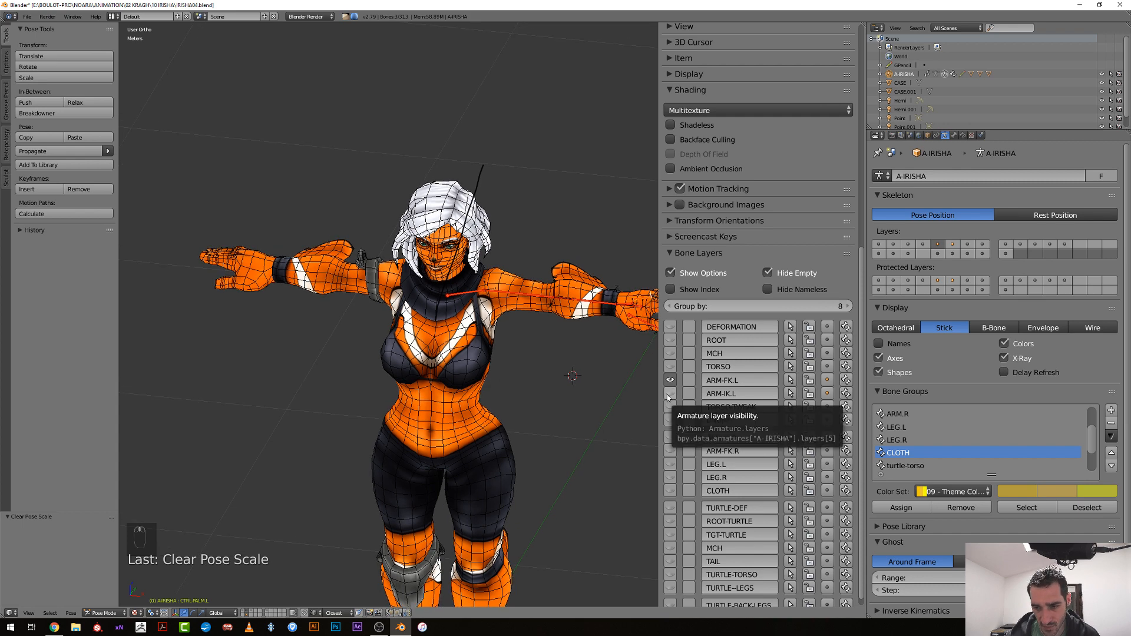
pyautogui.click(671, 438)
pyautogui.scroll(3, 266, 307)
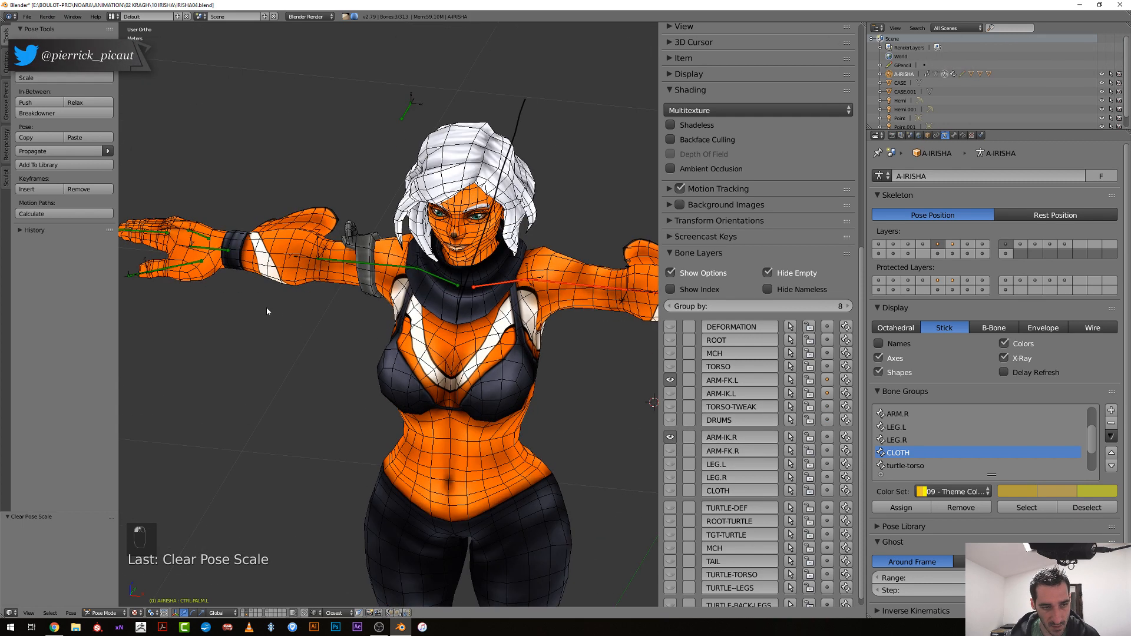
pyautogui.moveTo(267, 307); pyautogui.dragTo(363, 324, button='middle')
pyautogui.rightClick(387, 341)
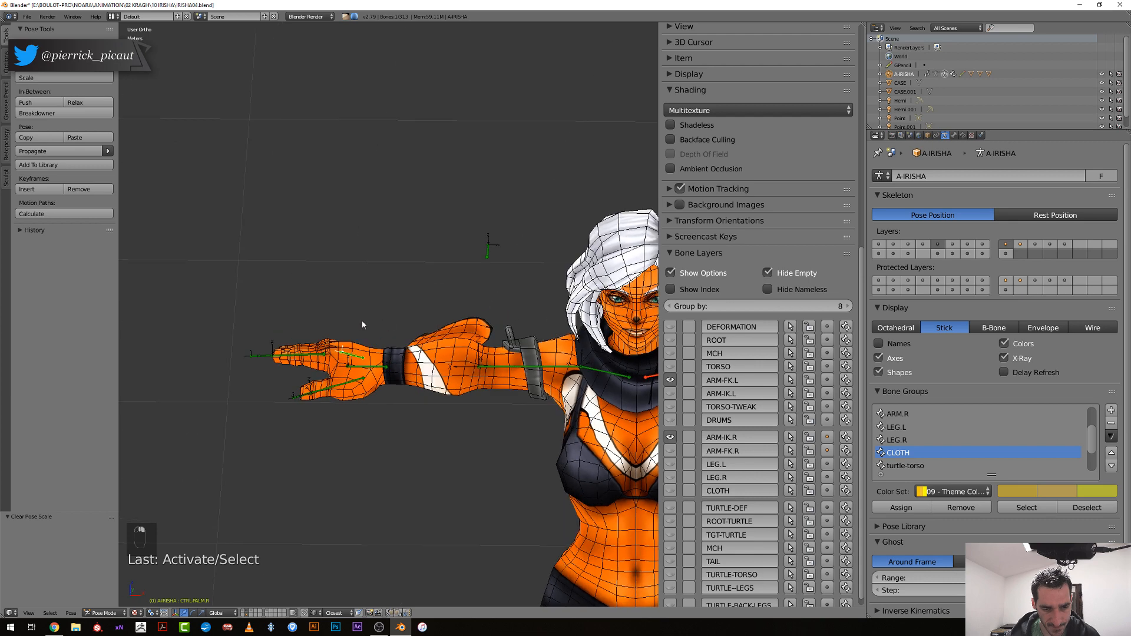
pyautogui.press('r')
pyautogui.click(288, 372)
# Rotate CTRL-FINGER.R and CTRL-FINGERROT.R to curl the right hand's fingers toward the palm
pyautogui.rightClick(252, 373)
pyautogui.press('r')
pyautogui.click(248, 401)
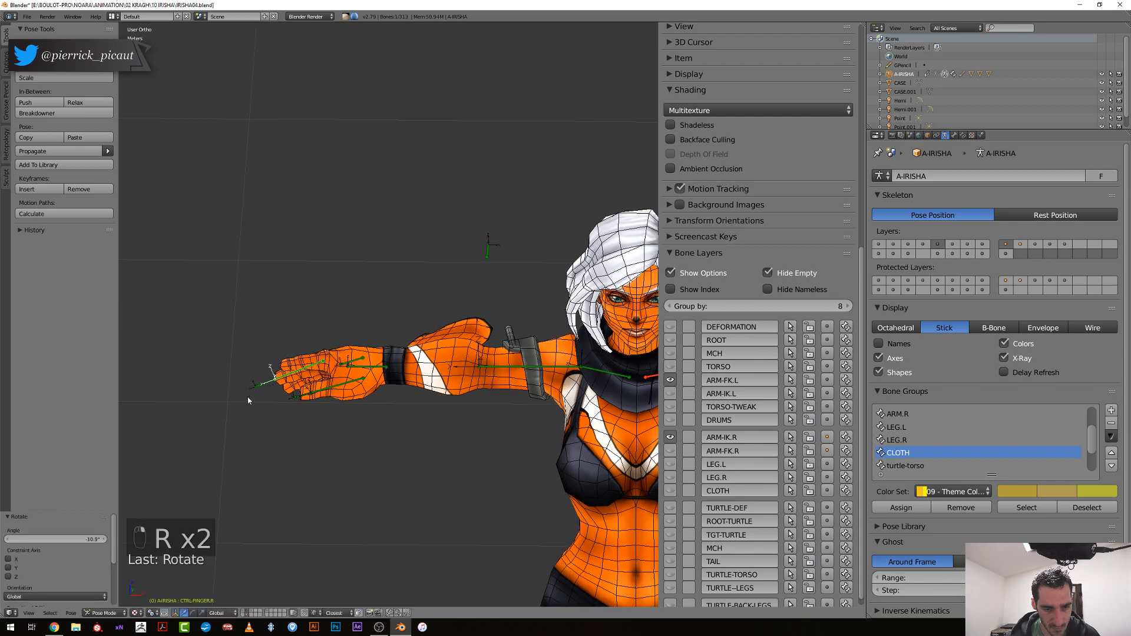
pyautogui.rightClick(254, 389)
pyautogui.press('r')
pyautogui.click(258, 393)
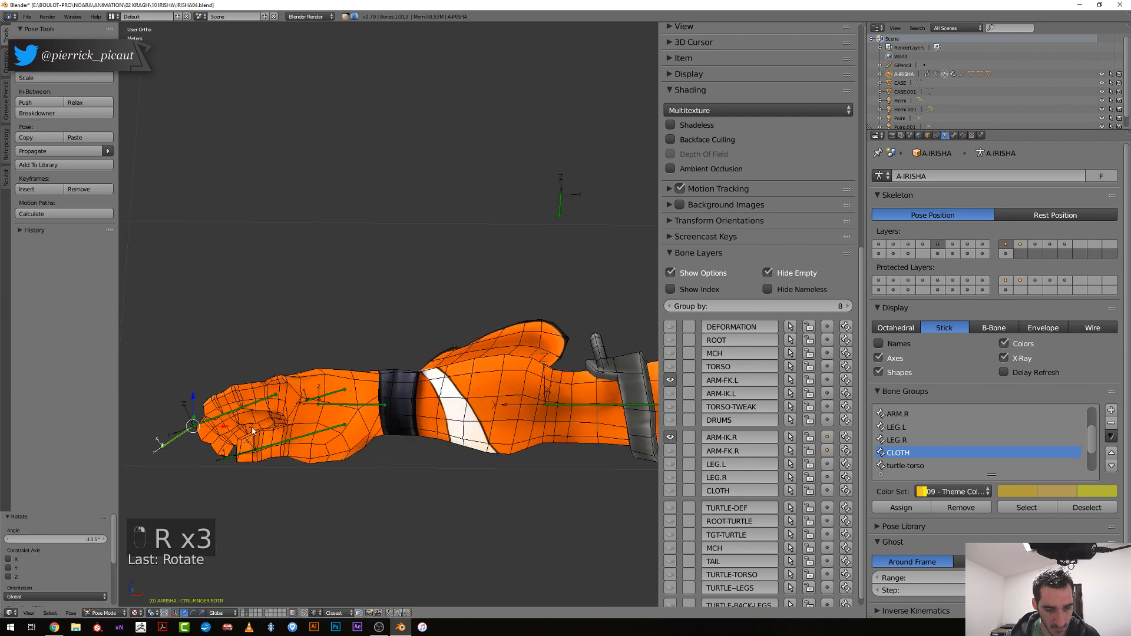
pyautogui.scroll(5, 402, 366)
pyautogui.press('r')
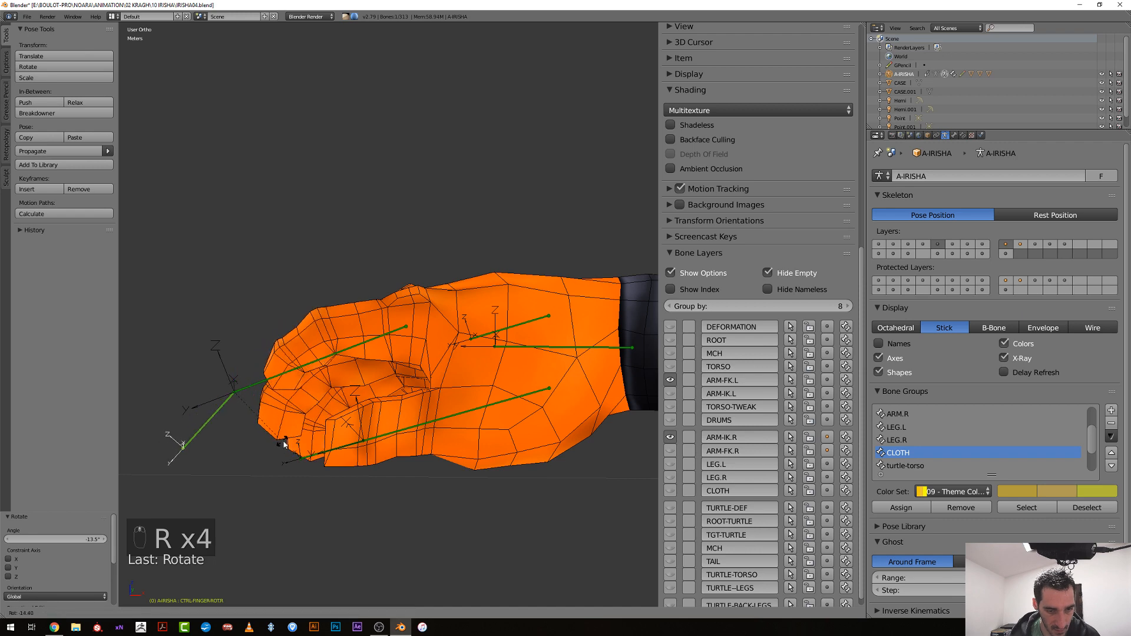
pyautogui.click(276, 429)
pyautogui.rightClick(309, 336)
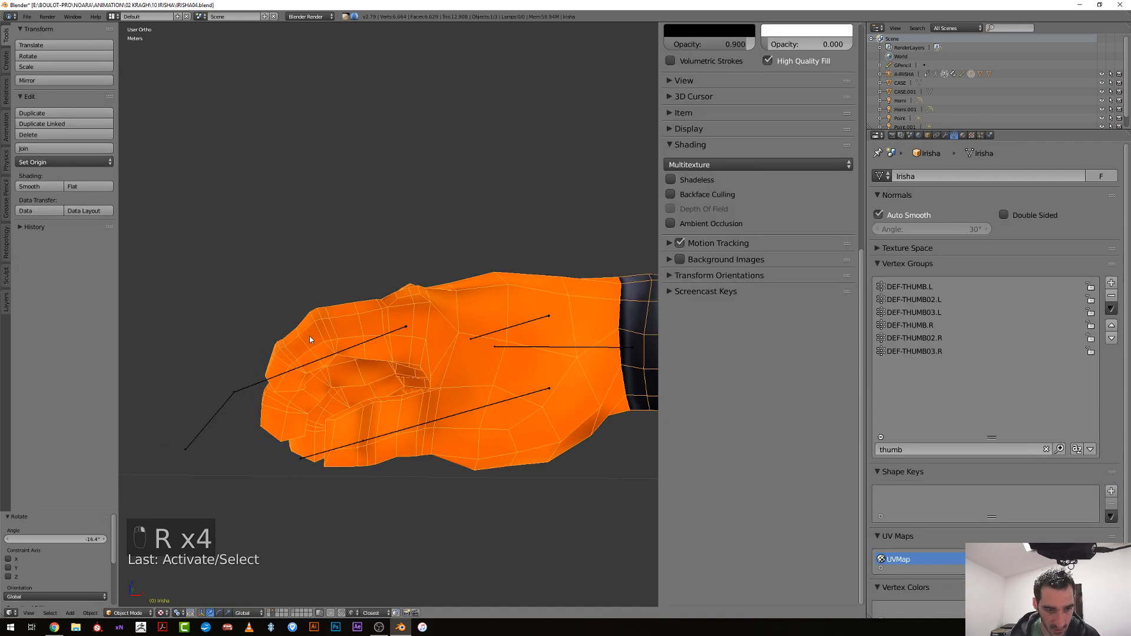
pyautogui.hotkey('ctrl', 'Tab')
pyautogui.hotkey('ctrl', 'Tab')
# Show the armature's DEFORMATION bone layer and put the Irisha mesh in Weight Paint mode with solid shading
pyautogui.rightClick(406, 357)
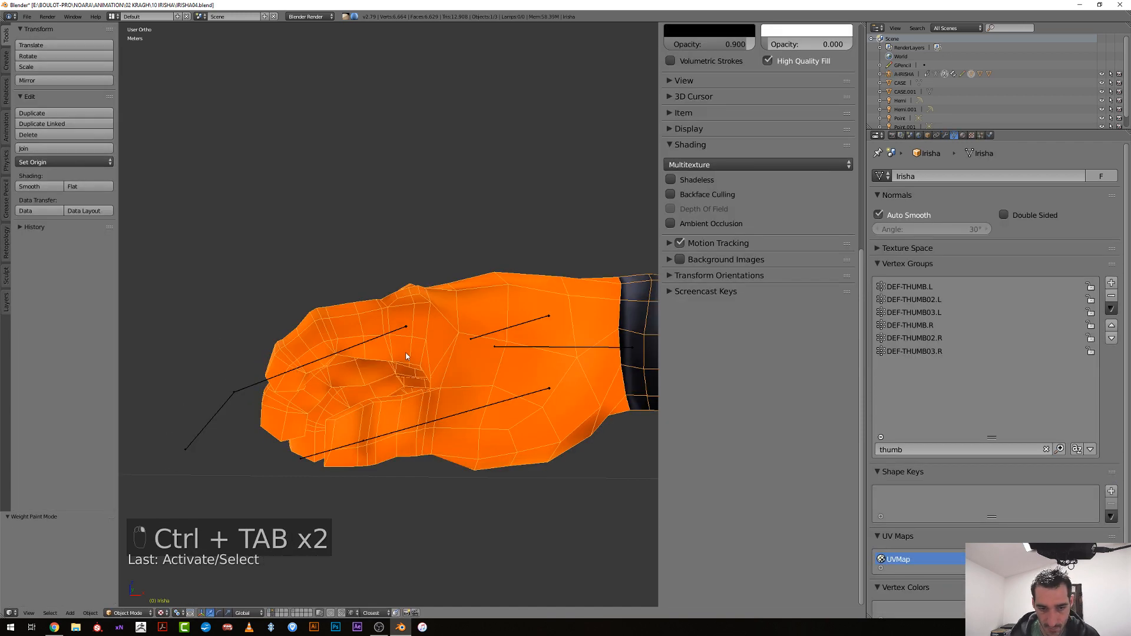
pyautogui.hotkey('ctrl', 'Tab')
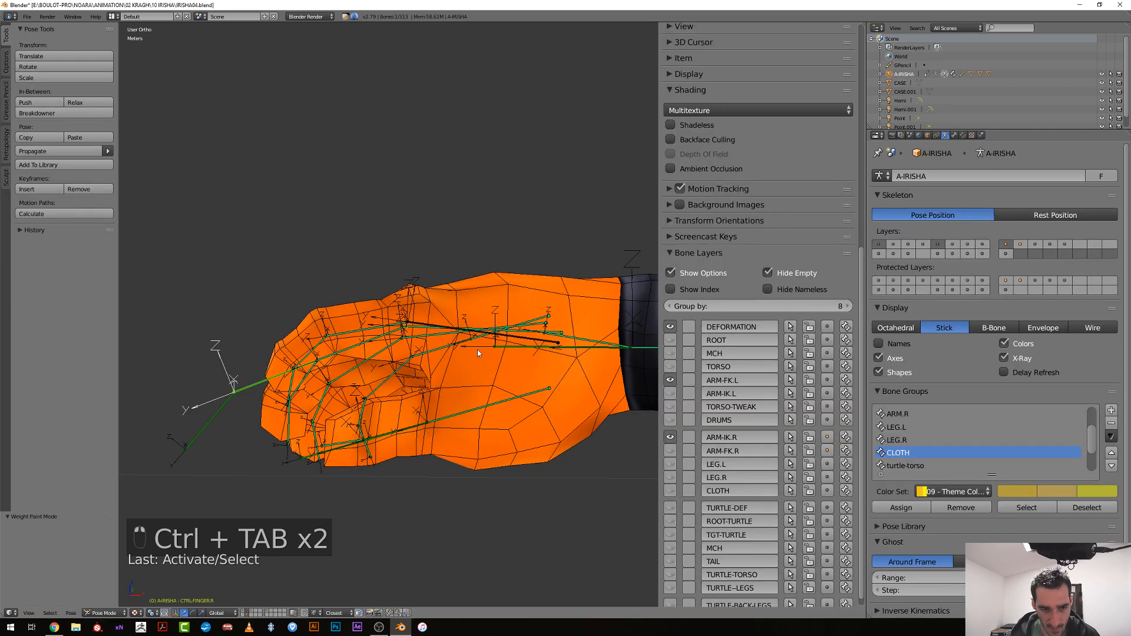
pyautogui.rightClick(297, 349)
pyautogui.hotkey('ctrl', 'Tab')
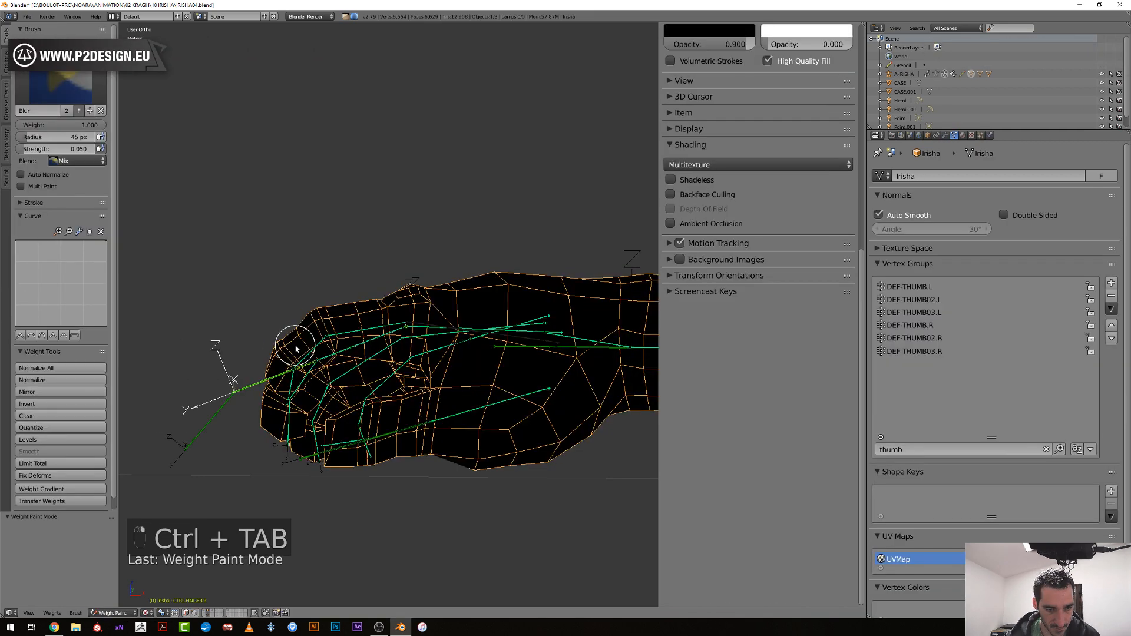
pyautogui.hotkey('alt', 'z')
# Select the DEF-FINGER01-03.R and DEF-FINGER02-03.R bones in turn and examine their weights on the right fingertips
pyautogui.rightClick(291, 386)
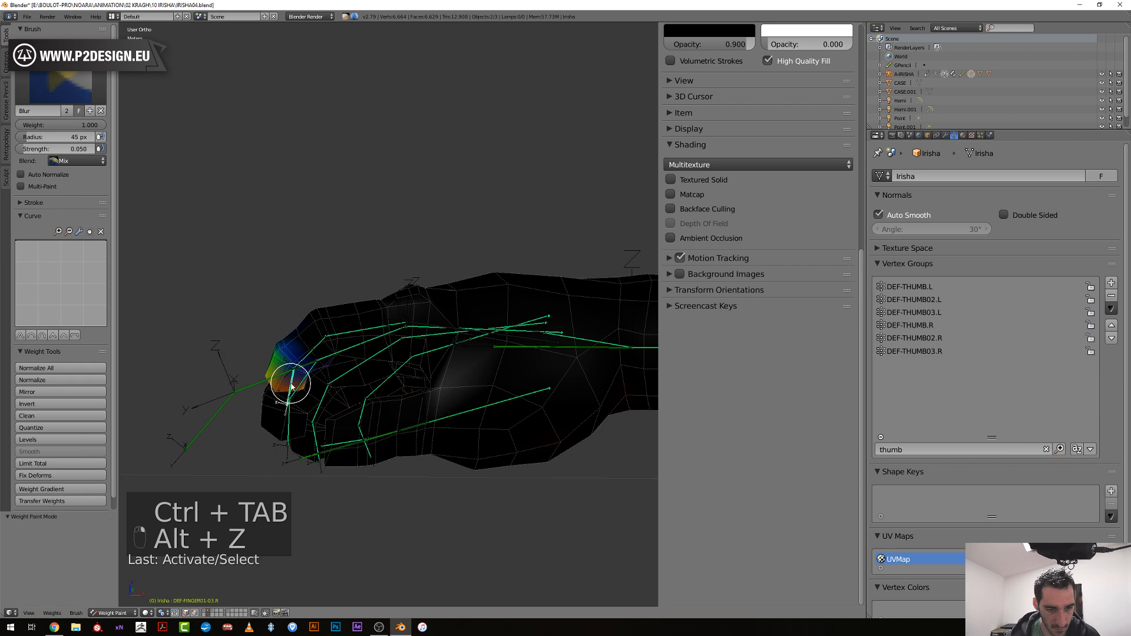
pyautogui.scroll(-3, 304, 369)
pyautogui.press('KP_Decimal')
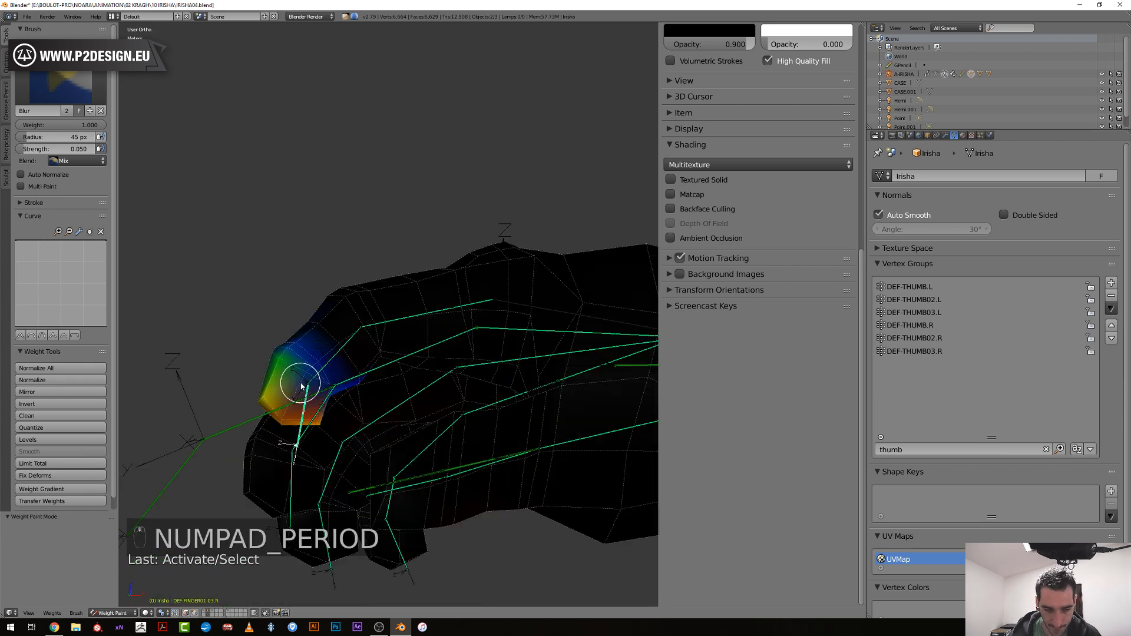
pyautogui.scroll(-5, 330, 395)
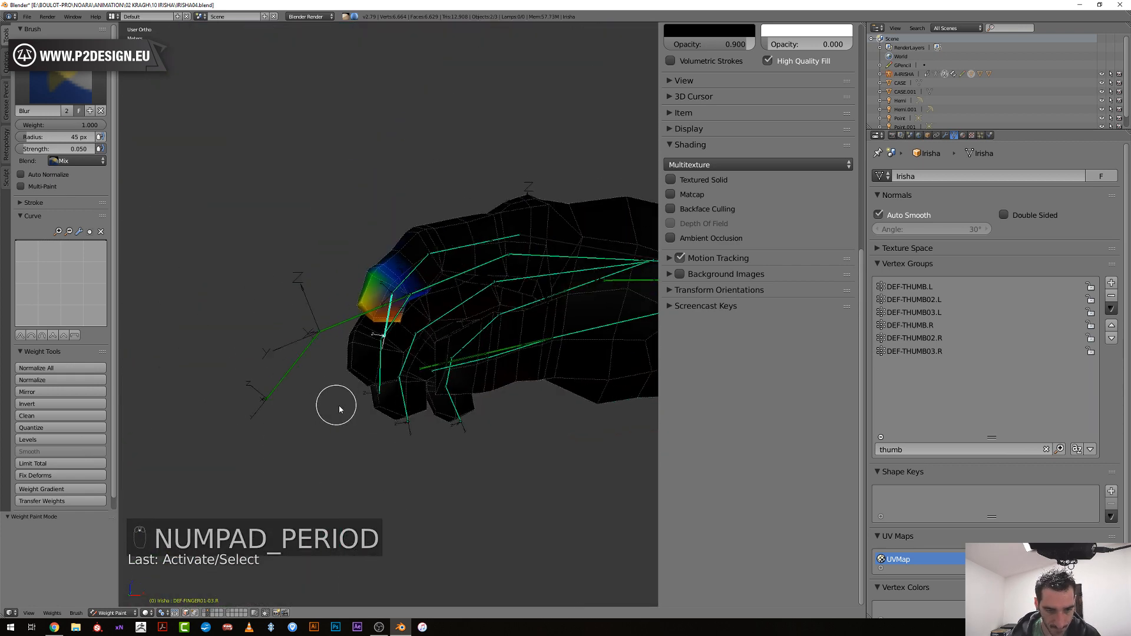
pyautogui.rightClick(380, 377)
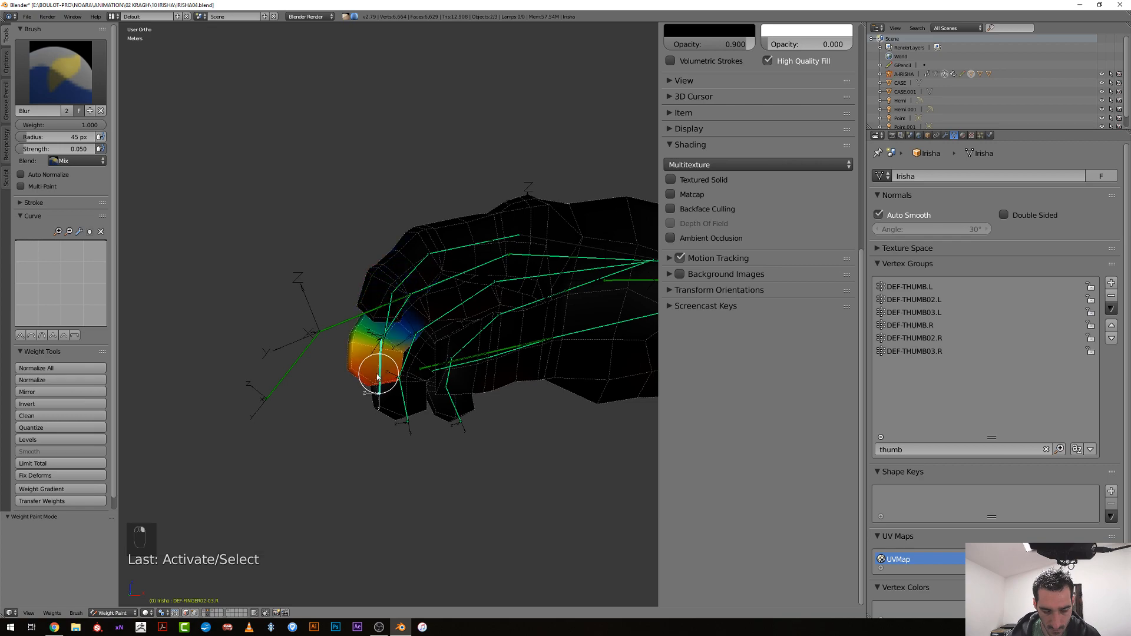
pyautogui.moveTo(378, 377)
pyautogui.mouseDown(button='middle')
pyautogui.moveTo(372, 369)
pyautogui.moveTo(457, 379)
pyautogui.moveTo(379, 357)
pyautogui.moveTo(353, 329)
pyautogui.moveTo(281, 324)
pyautogui.moveTo(241, 337)
pyautogui.moveTo(253, 333)
pyautogui.mouseUp(button='middle')
# Select the DEF-FINGER01-02.R bone, set the brush blend mode to Subtract and remove its weight from the fingertip segment
pyautogui.click(363, 337)
pyautogui.moveTo(417, 272); pyautogui.dragTo(226, 237, button='middle')
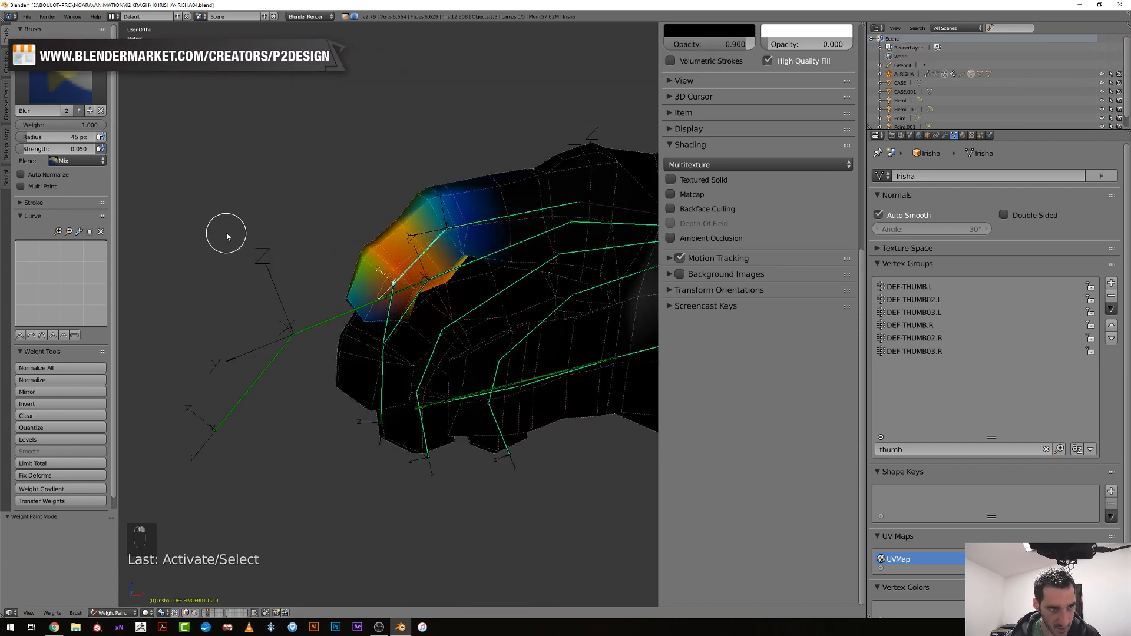
pyautogui.click(77, 161)
pyautogui.click(76, 125)
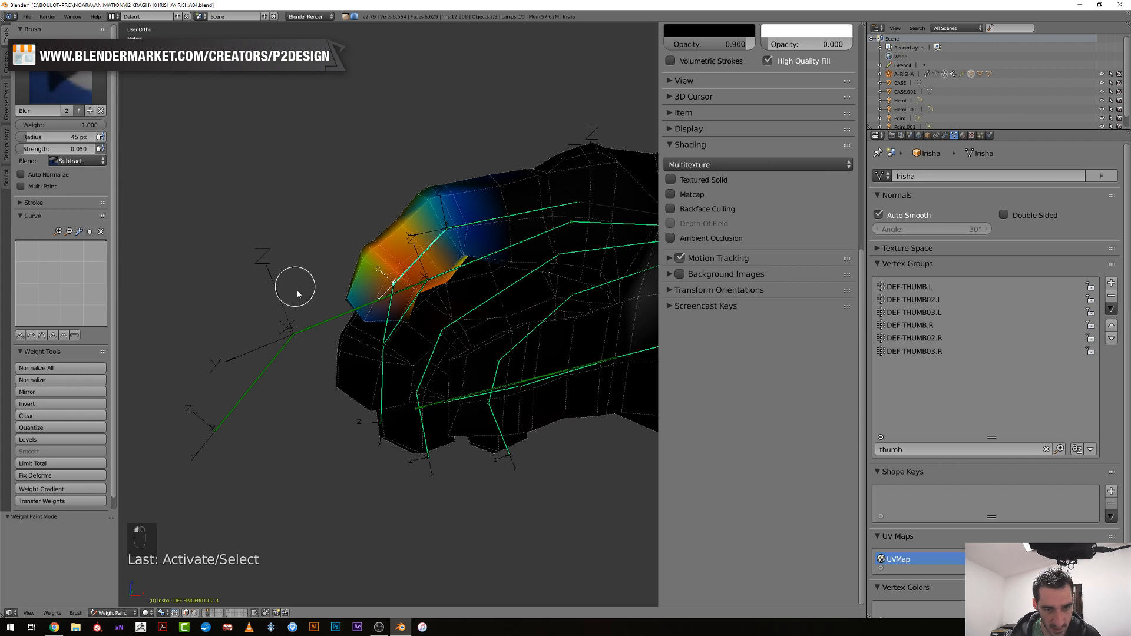
pyautogui.moveTo(346, 303); pyautogui.dragTo(355, 304)
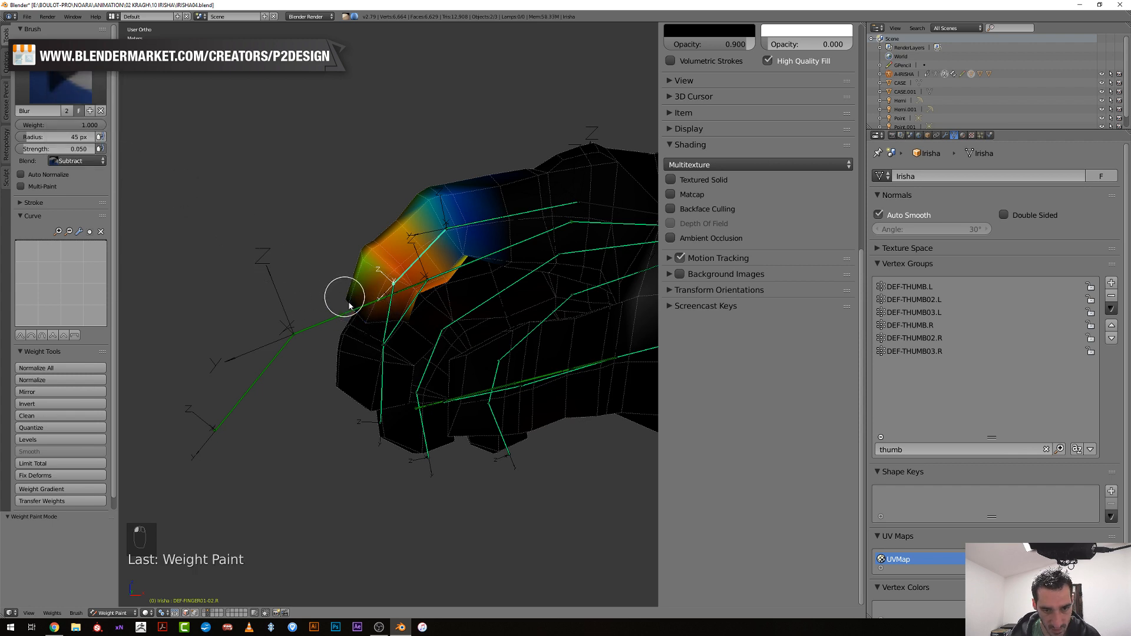
# Subtract the DEF-FINGER02-02.R, DEF-FINGER03-02.R and DEF-FINGER04-02.R bone weights from the right hand's fingertip segments
pyautogui.moveTo(376, 328); pyautogui.dragTo(368, 356, button='middle')
pyautogui.rightClick(388, 346)
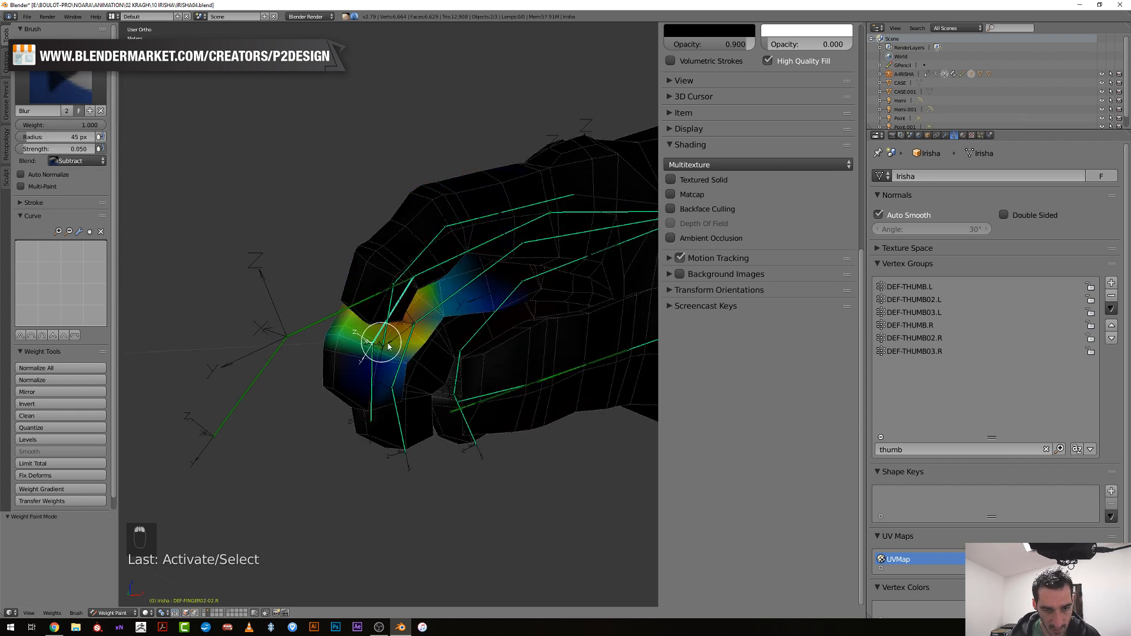
pyautogui.rightClick(407, 347)
pyautogui.moveTo(406, 404)
pyautogui.mouseDown()
pyautogui.moveTo(416, 445)
pyautogui.moveTo(431, 442)
pyautogui.mouseUp()
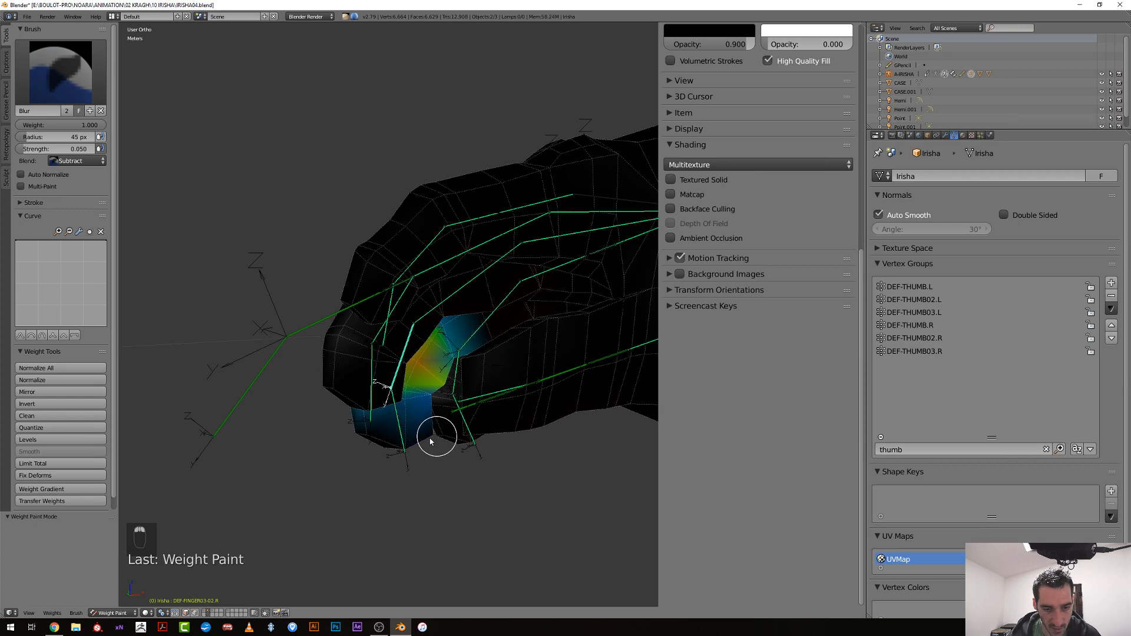
pyautogui.moveTo(339, 451); pyautogui.dragTo(229, 421, button='middle')
pyautogui.rightClick(214, 442)
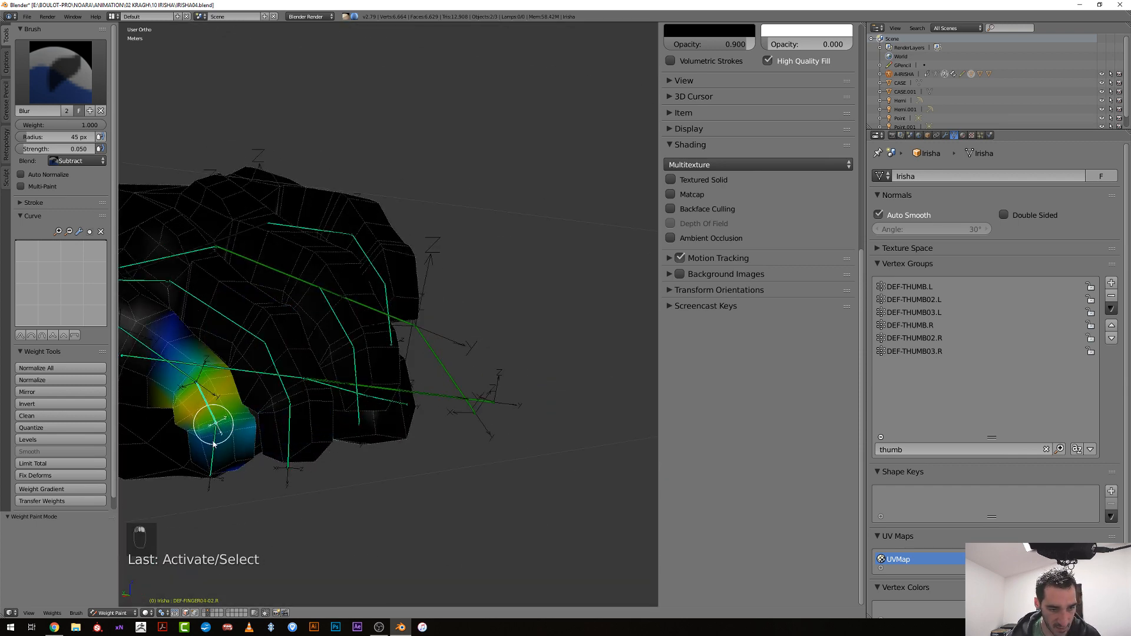
pyautogui.click(242, 476)
# Clear the rotation, location and scale of all pose bones and return the Irisha mesh to Object Mode
pyautogui.moveTo(252, 475)
pyautogui.mouseDown(button='middle')
pyautogui.moveTo(316, 467)
pyautogui.moveTo(186, 480)
pyautogui.moveTo(424, 378)
pyautogui.moveTo(298, 387)
pyautogui.moveTo(314, 379)
pyautogui.mouseUp(button='middle')
pyautogui.press('a')
pyautogui.press('a')
pyautogui.press('a')
pyautogui.hotkey('alt', 'r')
pyautogui.hotkey('alt', 'g')
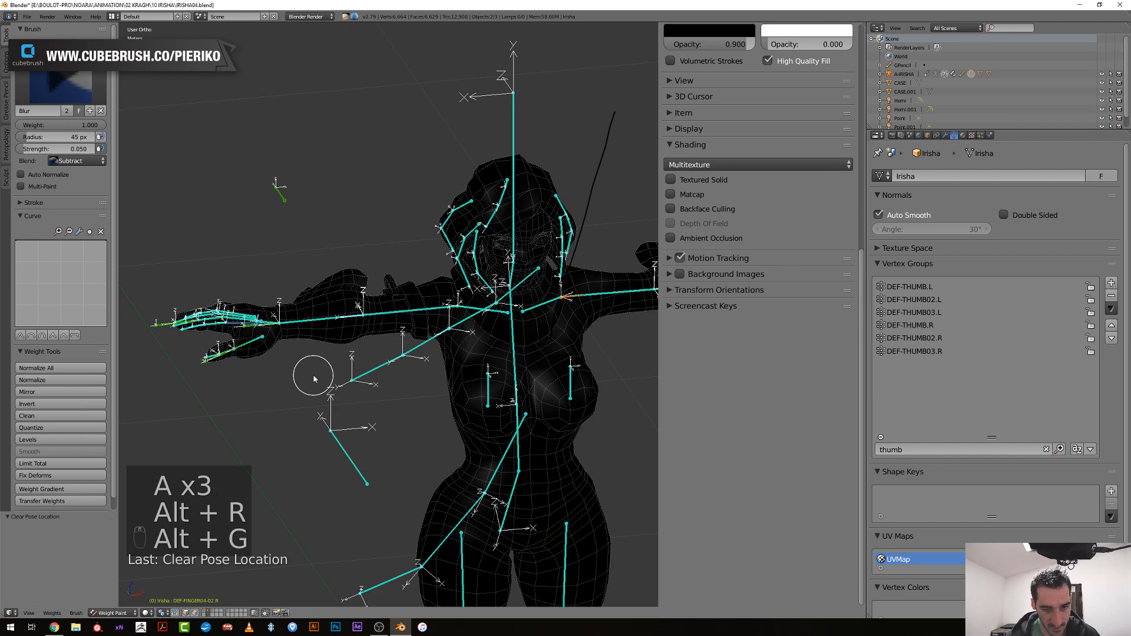
pyautogui.hotkey('alt', 's')
pyautogui.hotkey('ctrl', 'Tab')
pyautogui.scroll(2, 388, 352)
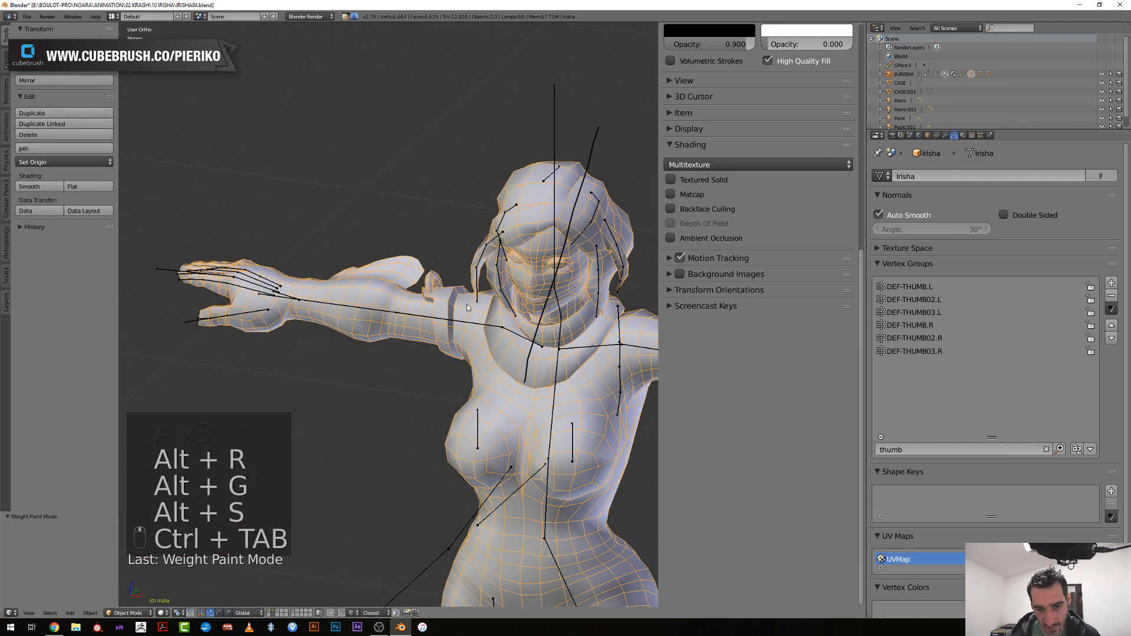
pyautogui.rightClick(478, 299)
pyautogui.press('r')
pyautogui.rightClick(471, 319)
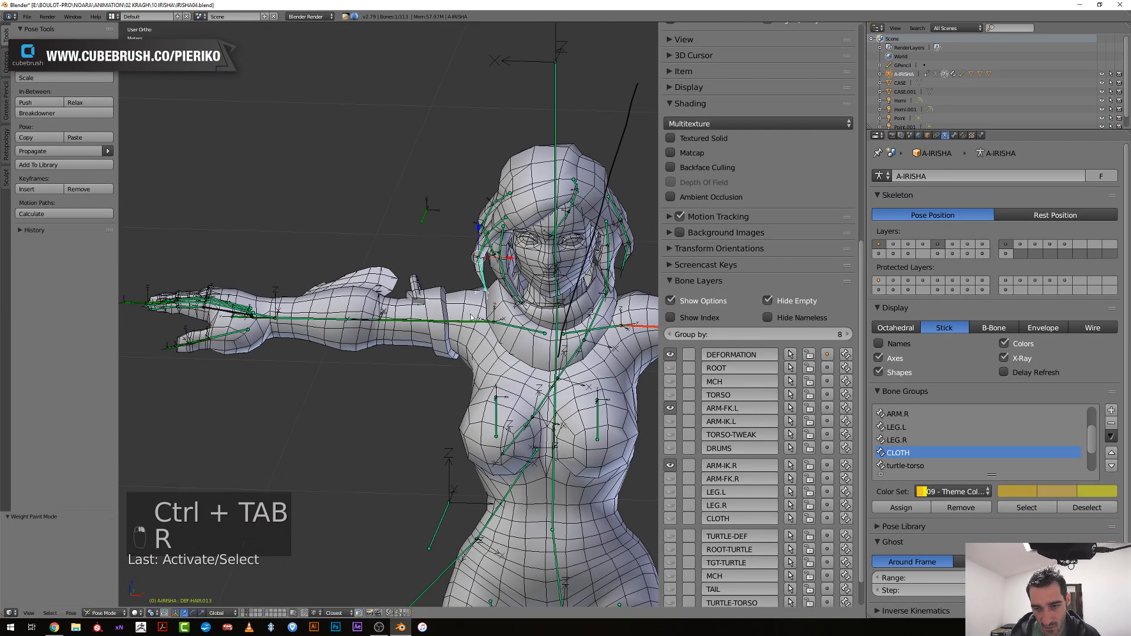
# Select the DEF-HEAD bone to identify it, select the Irisha mesh and filter its vertex groups by "head"
pyautogui.scroll(-4, 474, 314)
pyautogui.keyDown('shift'); pyautogui.moveTo(489, 291); pyautogui.dragTo(335, 293, button='middle'); pyautogui.keyUp('shift')
pyautogui.scroll(4, 368, 305)
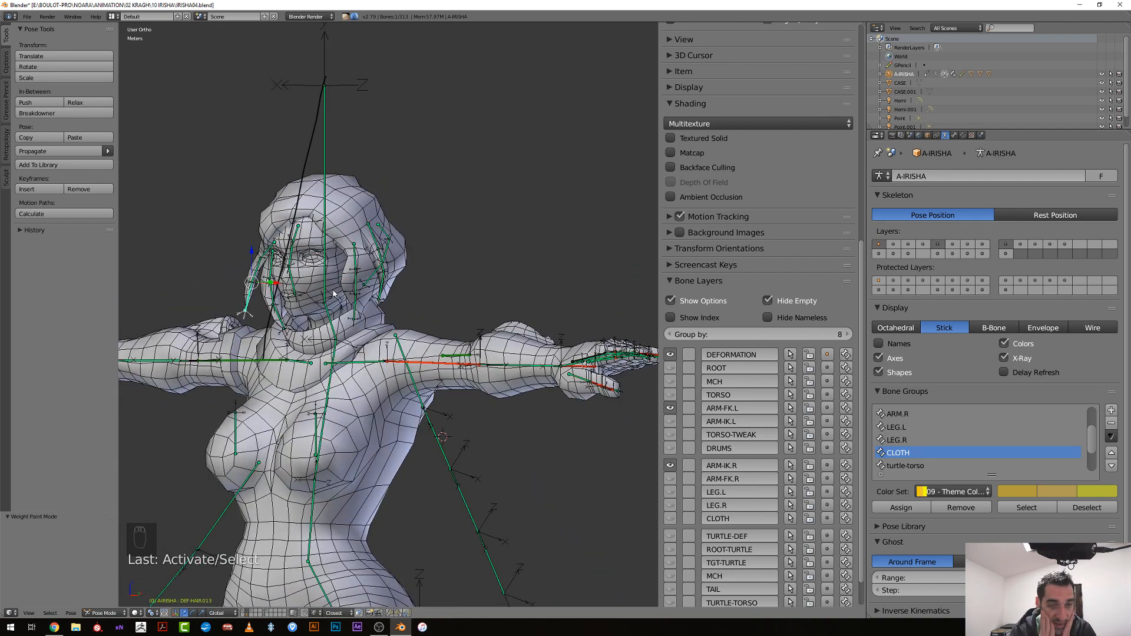
pyautogui.moveTo(335, 219); pyautogui.dragTo(347, 197, button='middle')
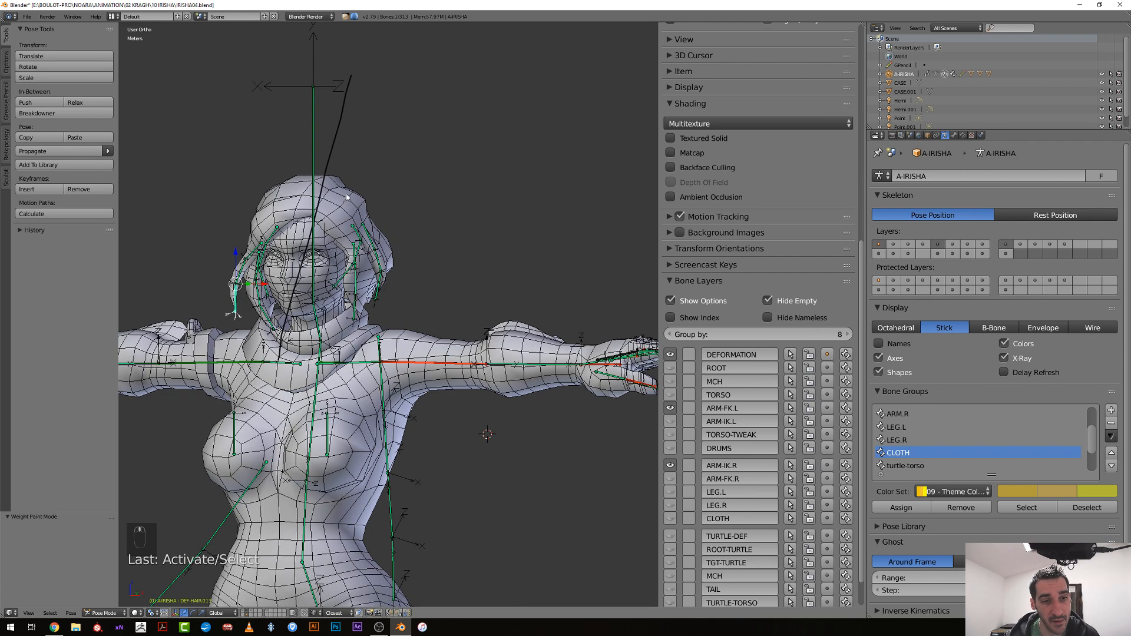
pyautogui.rightClick(315, 126)
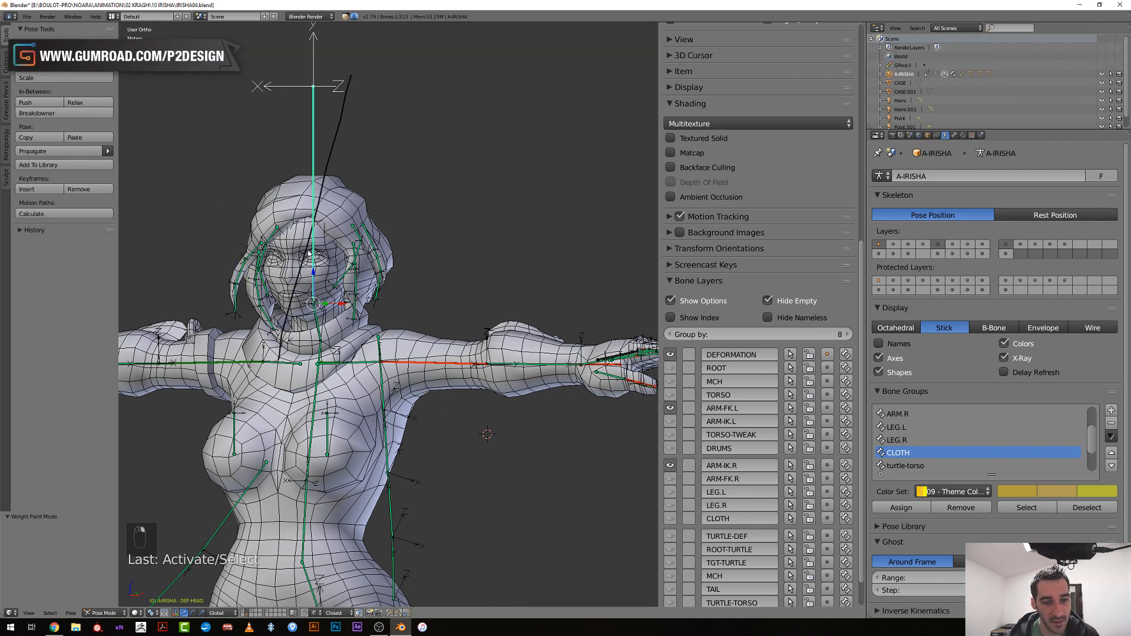
pyautogui.hotkey('ctrl', 'Tab')
pyautogui.rightClick(329, 237)
pyautogui.keyDown('shift'); pyautogui.moveTo(329, 238); pyautogui.dragTo(427, 356, button='middle'); pyautogui.keyUp('shift')
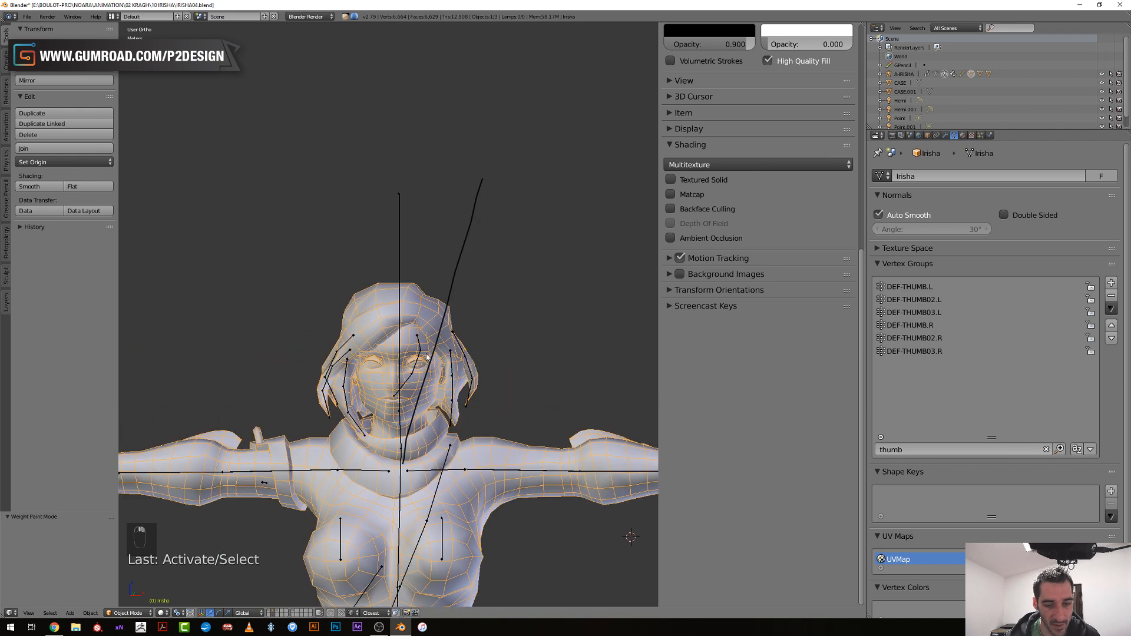
pyautogui.click(917, 449)
pyautogui.write('h')
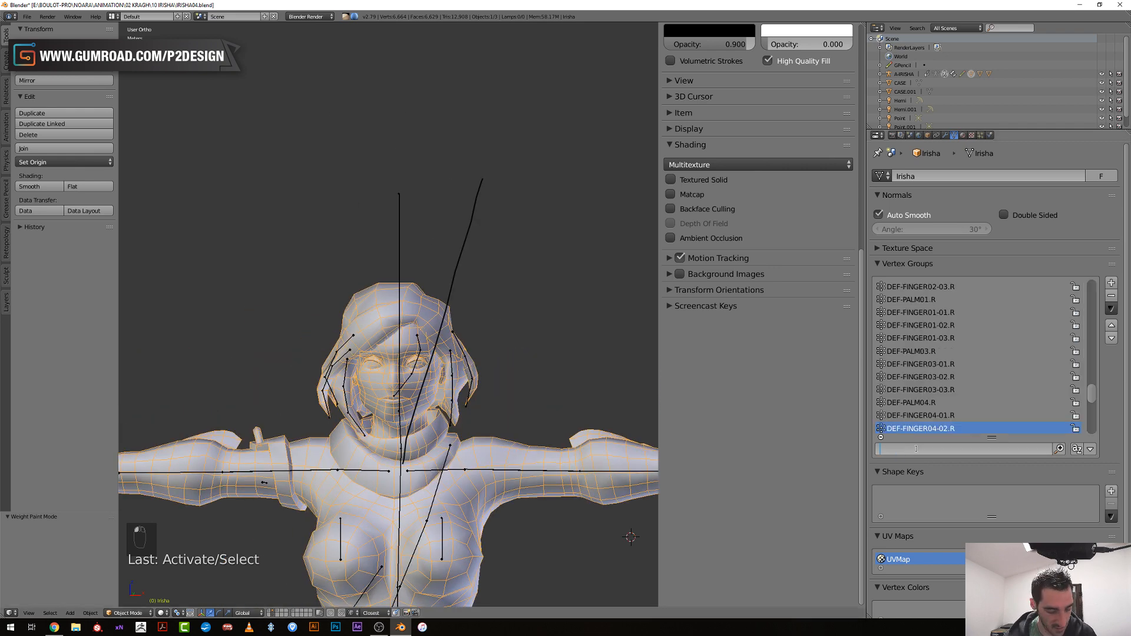
pyautogui.write('ead')
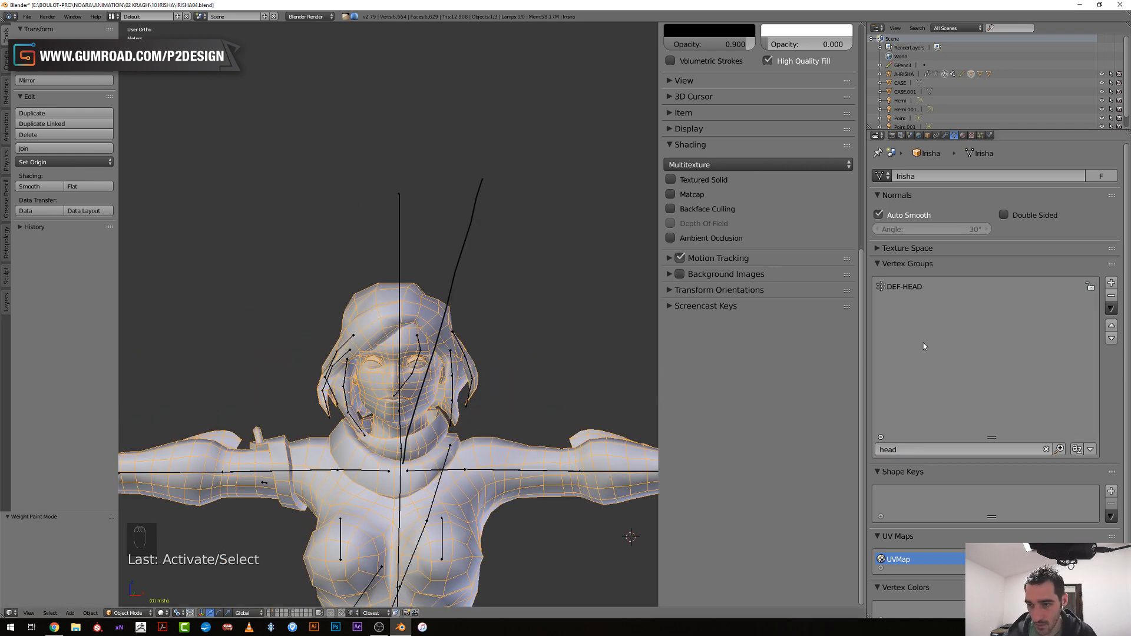
# Select the A-IRISHA armature, show its TORSO bone layer and hide the ARM-FK.L and ARM-IK.R layers
pyautogui.rightClick(401, 243)
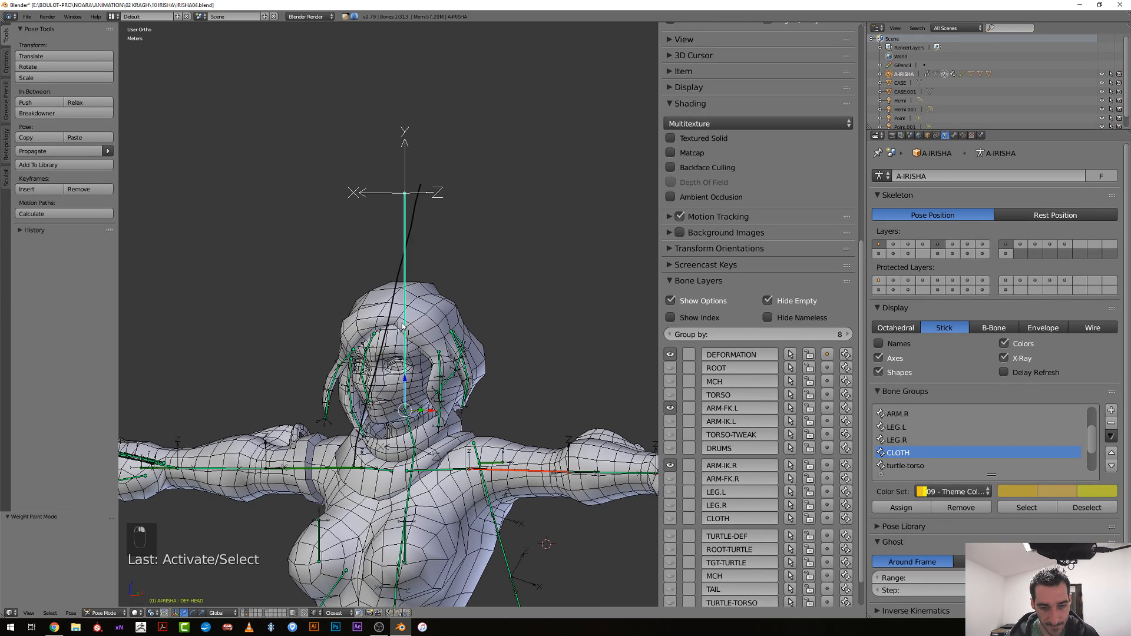
pyautogui.moveTo(403, 326); pyautogui.dragTo(424, 330, button='middle')
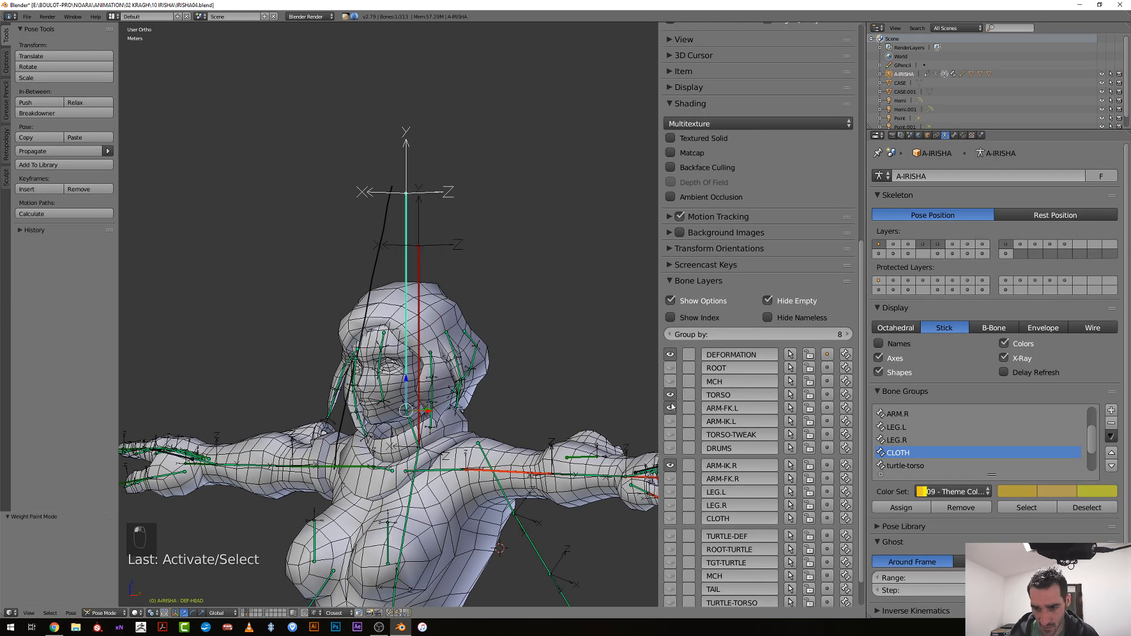
pyautogui.moveTo(383, 305); pyautogui.dragTo(388, 274, button='middle')
# Rotate the CTRL-HEAD bone by about 14.7°, and by about -54.2° around the global Z axis, to test the head deformation
pyautogui.rightClick(419, 284)
pyautogui.press('r')
pyautogui.click(459, 220)
pyautogui.moveTo(460, 225); pyautogui.dragTo(508, 301, button='middle')
pyautogui.press('r')
pyautogui.rightClick(466, 335)
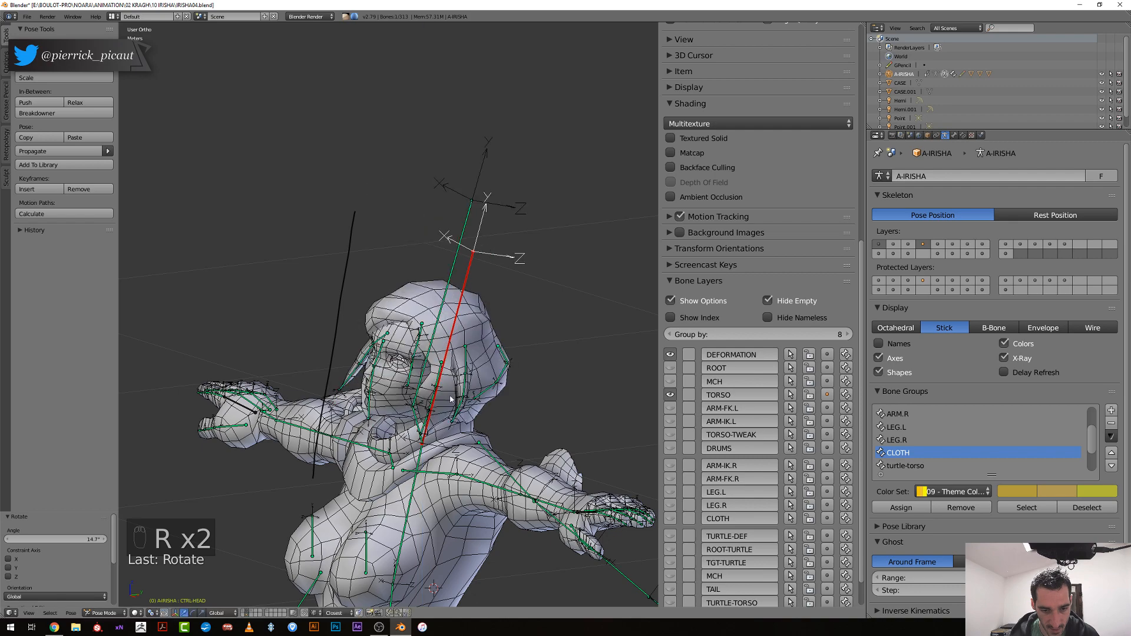
pyautogui.moveTo(468, 347); pyautogui.dragTo(554, 339, button='middle')
pyautogui.press('r')
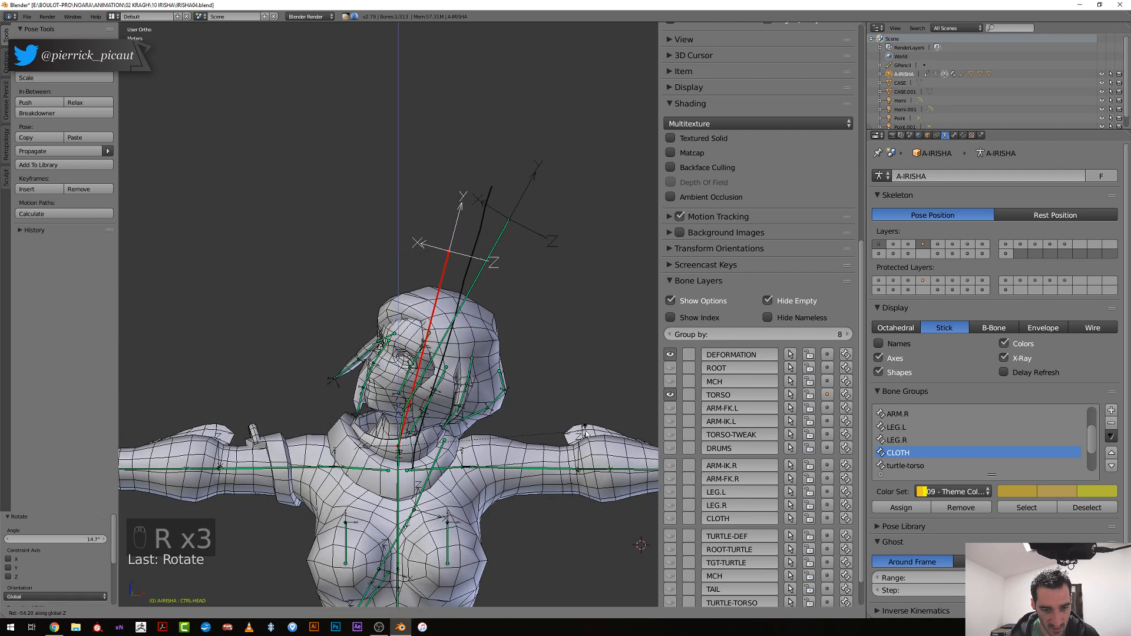
pyautogui.click(391, 448)
# Edit the Irisha mesh with DEF-HEAD as the active vertex group and hide the hair geometry covering the skull
pyautogui.scroll(4, 390, 448)
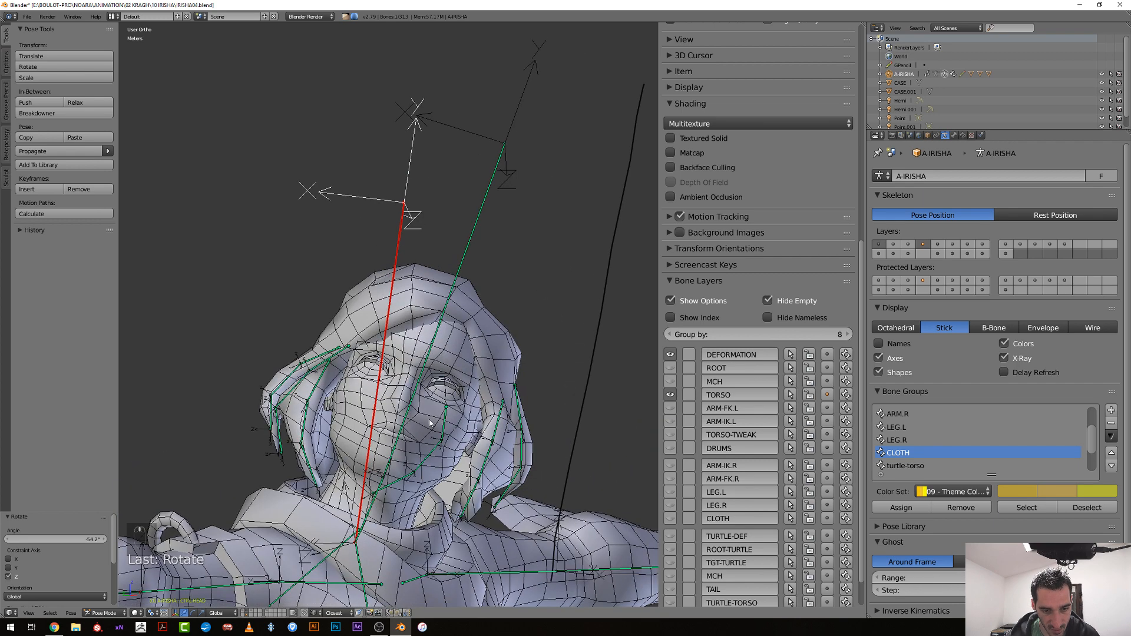
pyautogui.rightClick(429, 420)
pyautogui.press('Tab')
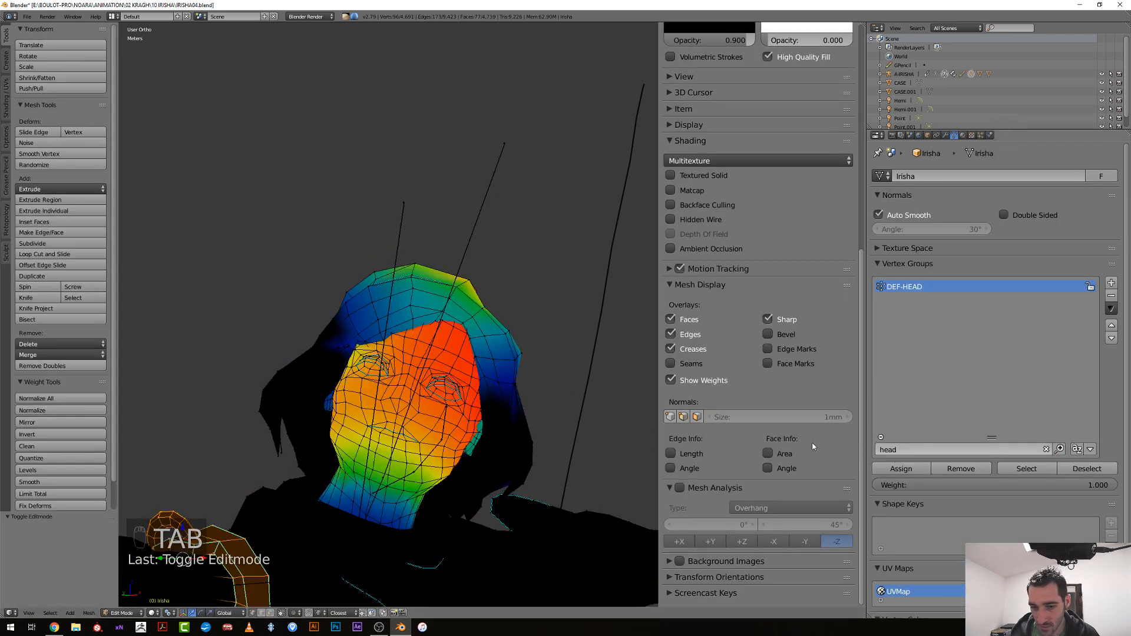
pyautogui.scroll(-5, 760, 383)
pyautogui.press('a')
pyautogui.press('a')
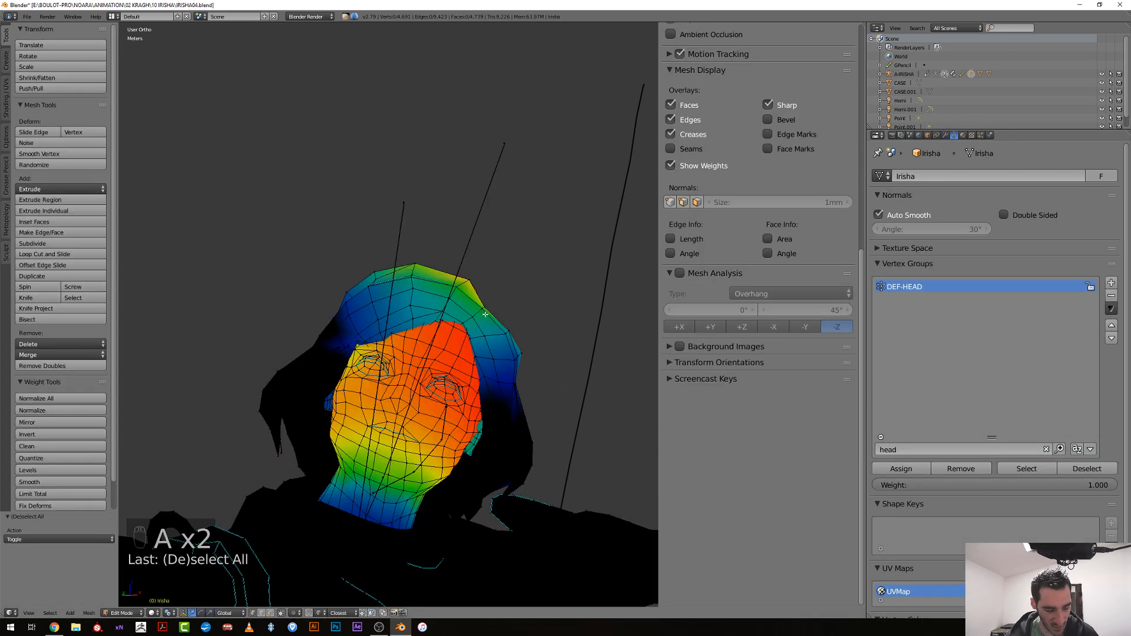
pyautogui.press('l')
pyautogui.press('h')
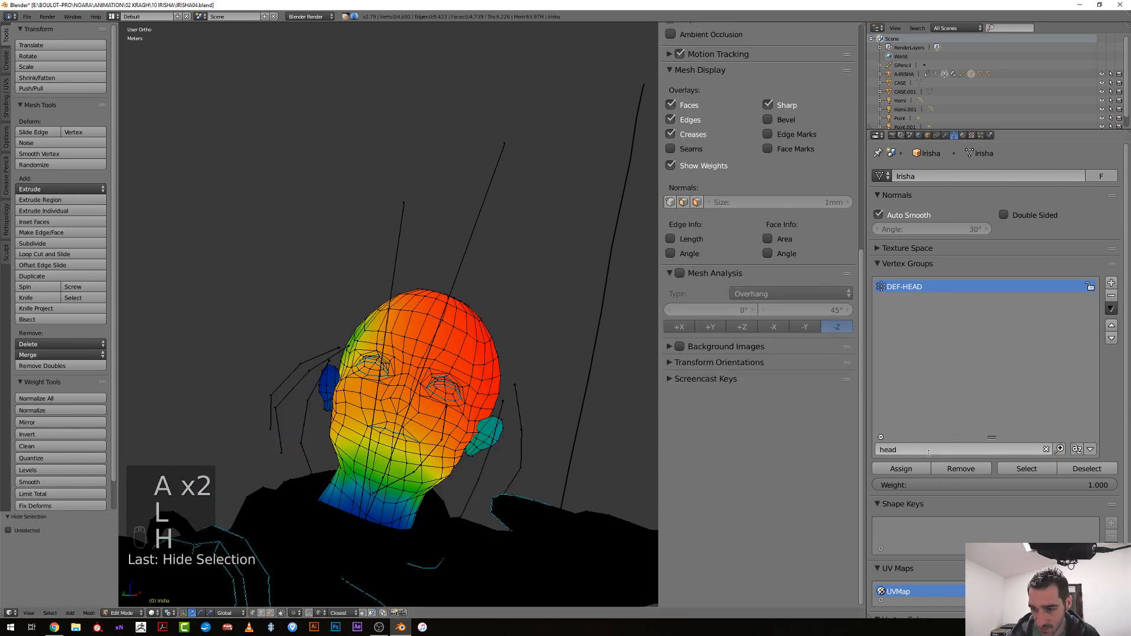
# Re-enter "head" as the vertex group filter
pyautogui.click(929, 449)
pyautogui.press('BackSpace')
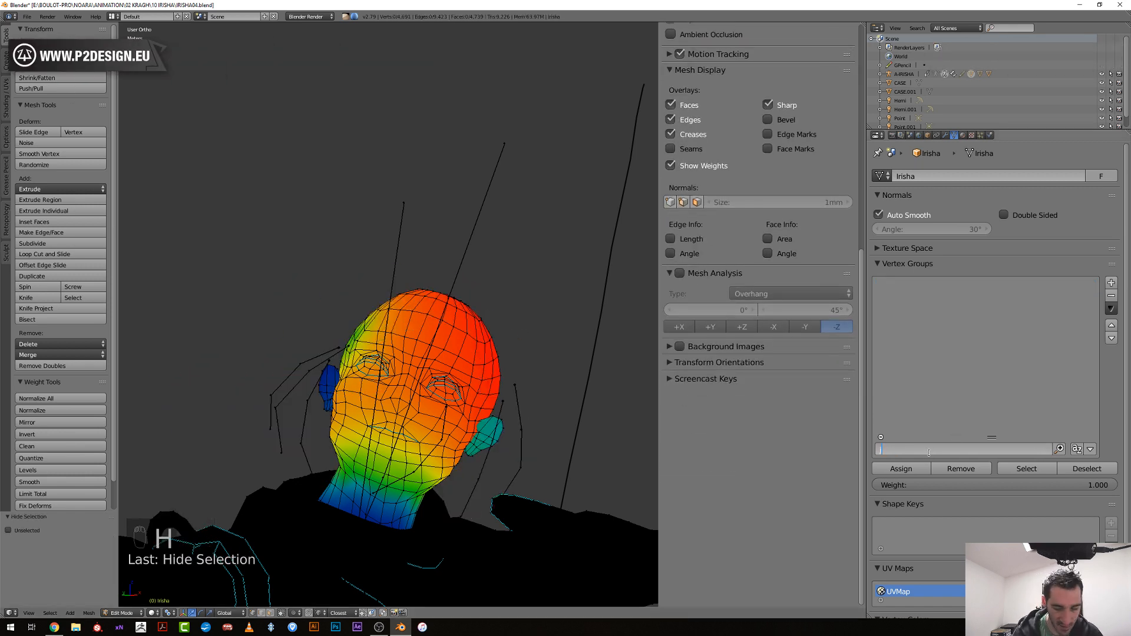
pyautogui.write('head')
pyautogui.press('Return')
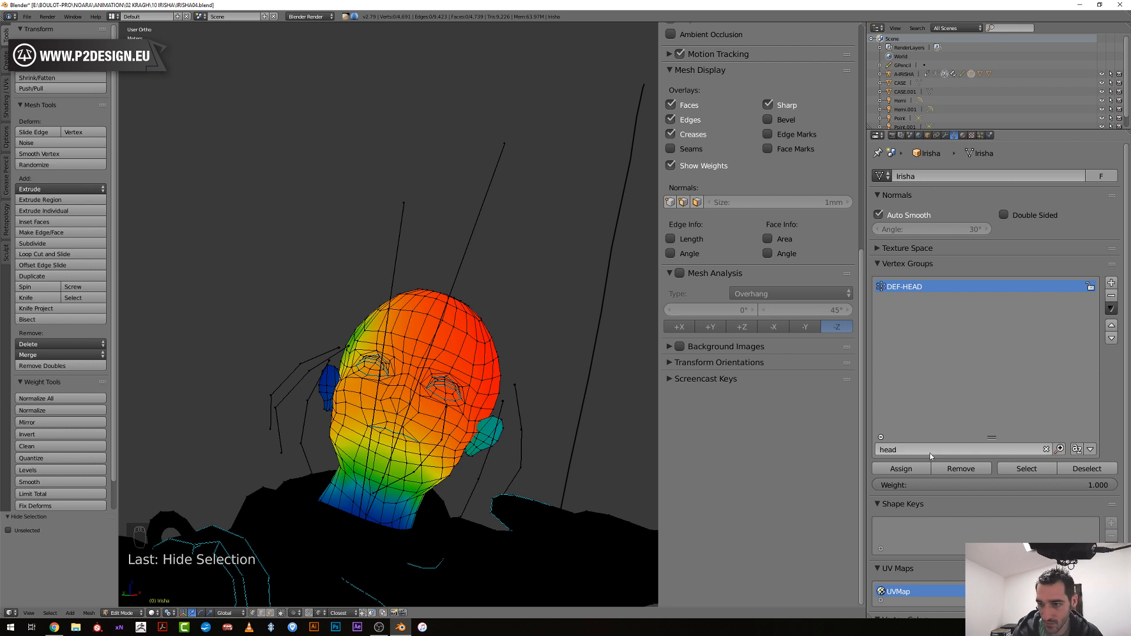
# Clear the mesh selection and select both linked ear pieces
pyautogui.press('a')
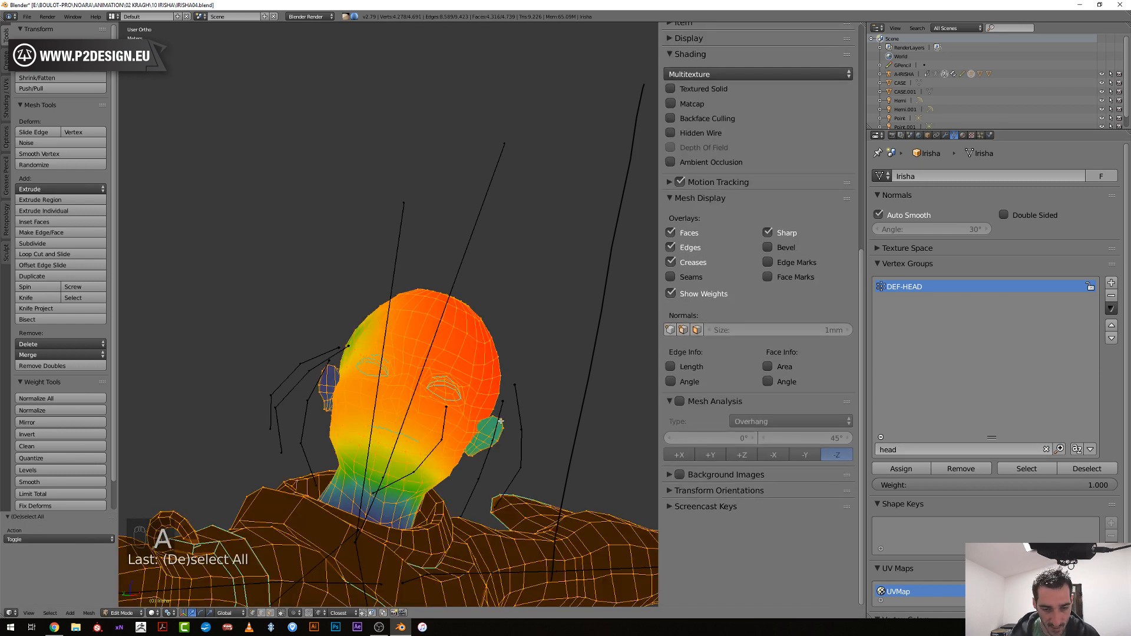
pyautogui.press('a')
pyautogui.press('l')
pyautogui.press('l')
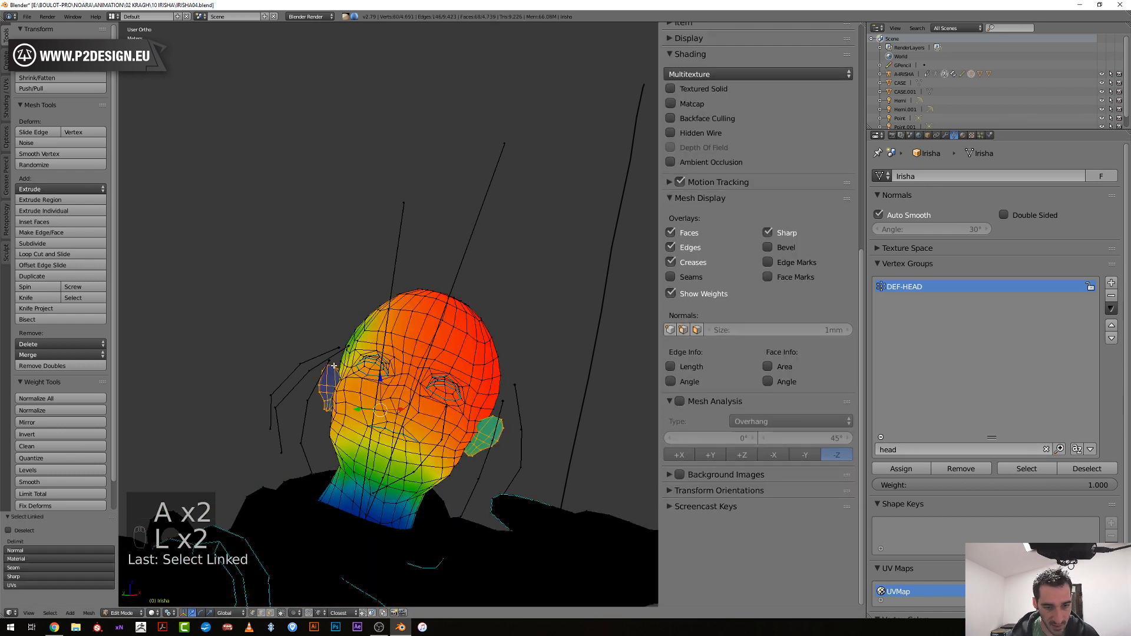
# Add the crown of the head, grow the selection down to below the nose and assign it to DEF-HEAD with weight 1.000
pyautogui.moveTo(341, 360); pyautogui.dragTo(406, 288, button='middle')
pyautogui.rightClick(460, 276)
pyautogui.press('ctrl+KP_Add')
pyautogui.press('ctrl+KP_Add')
pyautogui.press('ctrl+KP_Add')
pyautogui.press('ctrl+KP_Add')
pyautogui.press('ctrl+KP_Add')
pyautogui.press('ctrl+KP_Add')
pyautogui.press('ctrl+KP_Add')
pyautogui.press('ctrl+KP_Add')
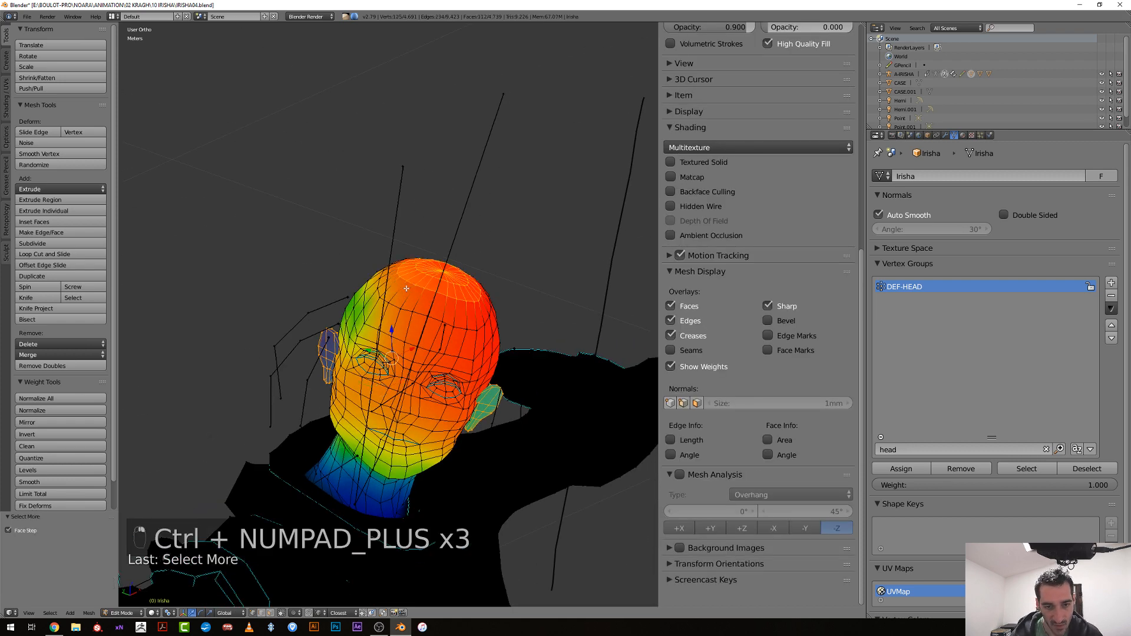
pyautogui.press('ctrl+KP_Add')
pyautogui.press('ctrl+KP_Add')
pyautogui.press('ctrl+KP_Add')
pyautogui.press('ctrl+KP_Add')
pyautogui.press('ctrl+KP_Add')
pyautogui.press('ctrl+KP_Add')
pyautogui.press('ctrl+KP_Add')
pyautogui.press('ctrl+KP_Add')
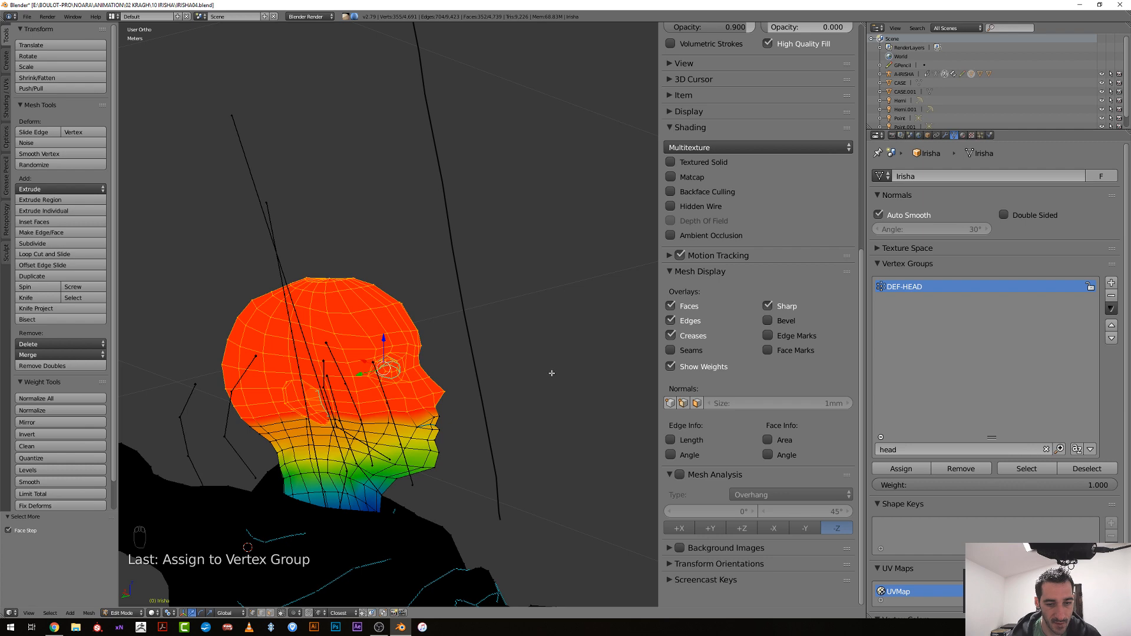
# Select the edge loop around the head at mouth level and assign it to the DEF-HEAD vertex group
pyautogui.moveTo(551, 373); pyautogui.dragTo(470, 381, button='middle')
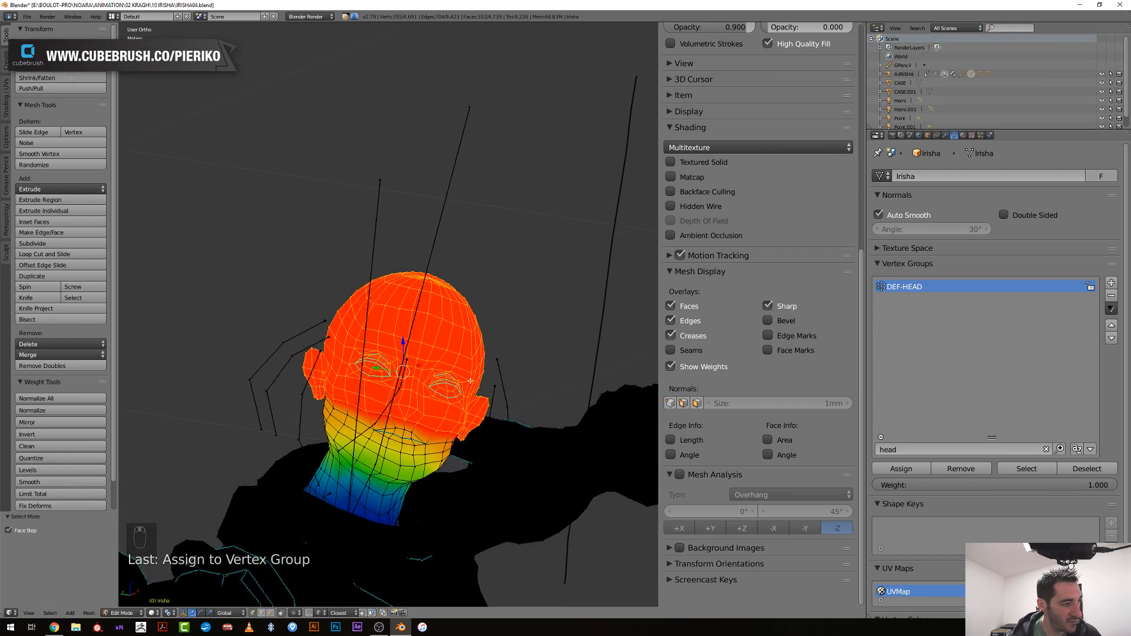
pyautogui.scroll(-2, 489, 474)
pyautogui.scroll(3, 384, 397)
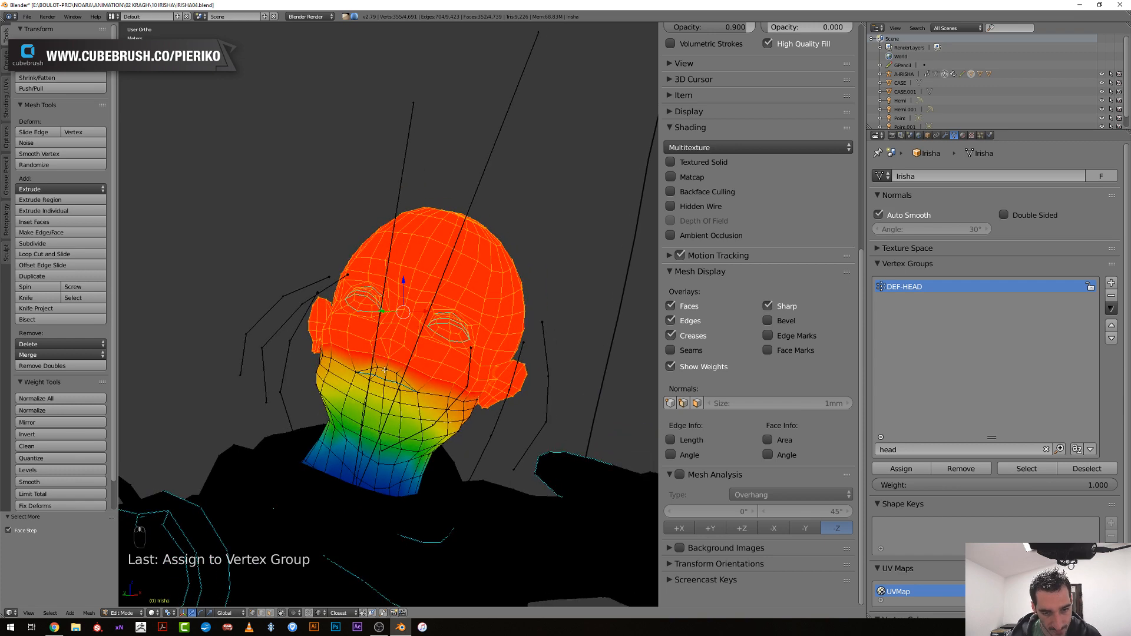
pyautogui.keyDown('alt'); pyautogui.rightClick(386, 370); pyautogui.keyUp('alt')
pyautogui.keyDown('alt'); pyautogui.rightClick(372, 367); pyautogui.keyUp('alt')
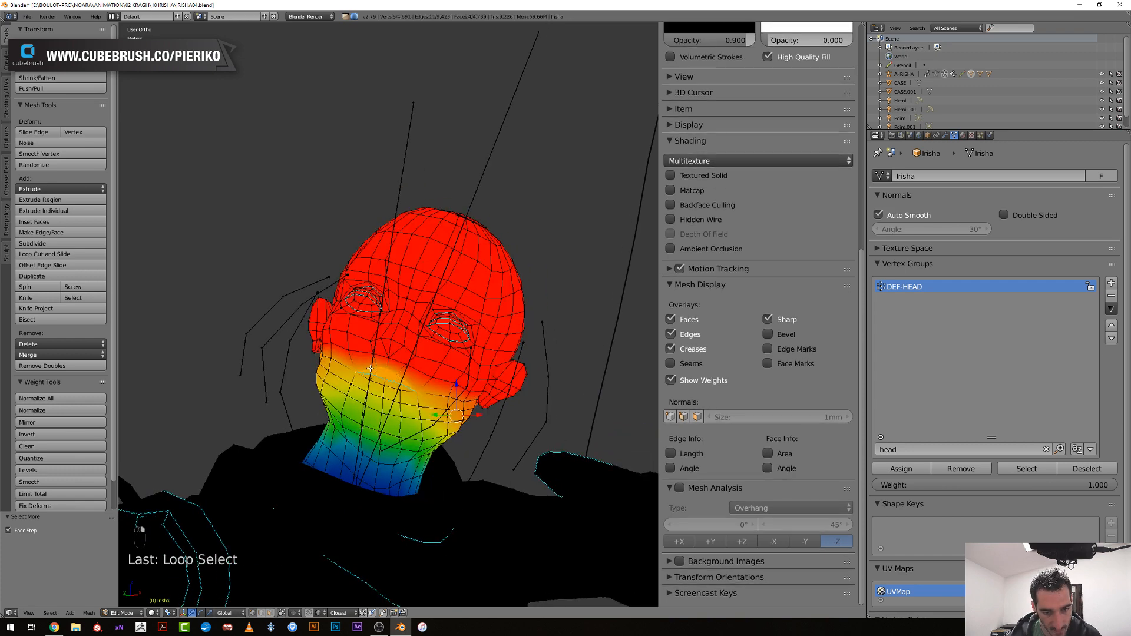
pyautogui.keyDown('alt'); pyautogui.rightClick(345, 368); pyautogui.keyUp('alt')
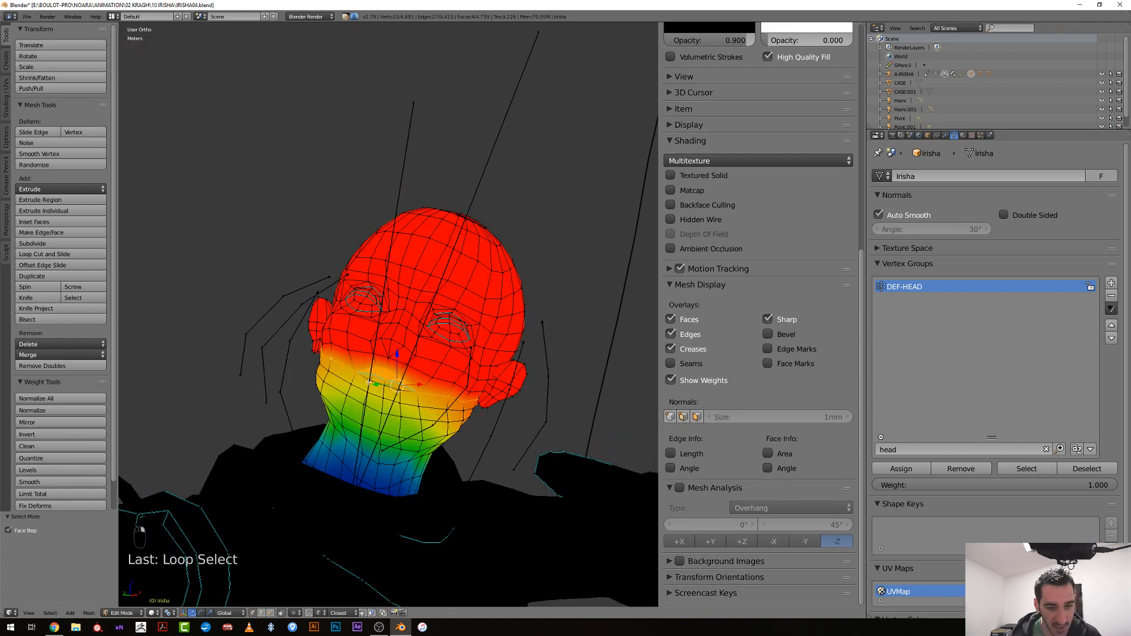
pyautogui.moveTo(364, 377); pyautogui.dragTo(497, 396, button='middle')
pyautogui.click(902, 468)
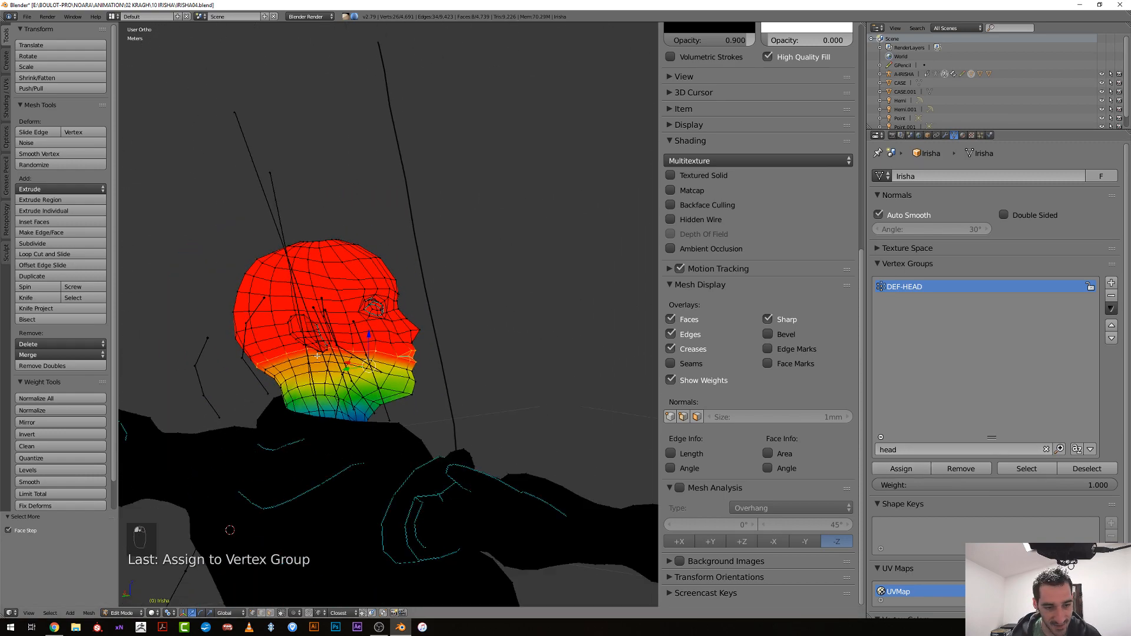
# Leave mesh editing, select the DEF-HEAD bone on the armature and save the file
pyautogui.press('Tab')
pyautogui.moveTo(269, 369); pyautogui.dragTo(432, 378, button='middle')
pyautogui.scroll(-5, 433, 377)
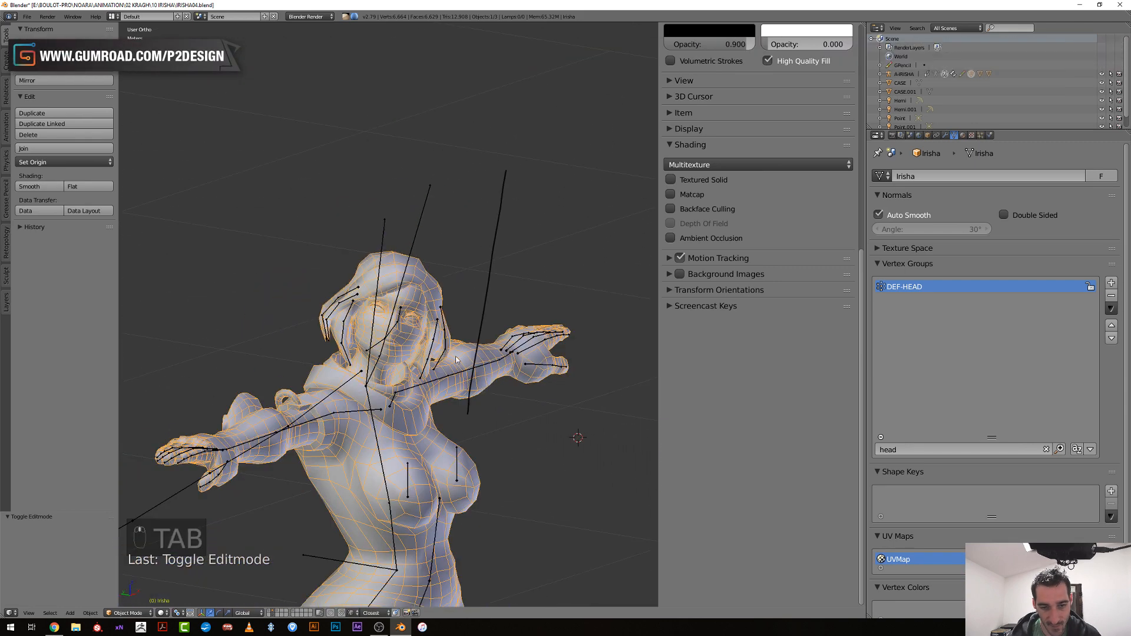
pyautogui.rightClick(418, 230)
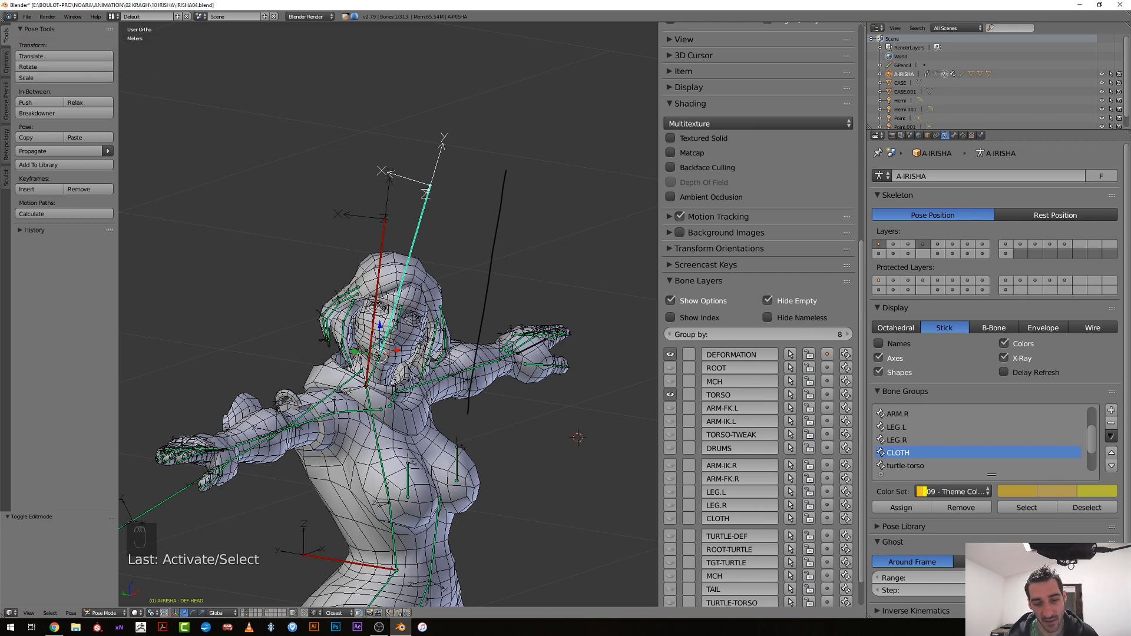
pyautogui.moveTo(355, 377); pyautogui.dragTo(393, 402, button='middle')
pyautogui.hotkey('ctrl', 's')
pyautogui.moveTo(293, 381); pyautogui.dragTo(372, 529, button='middle')
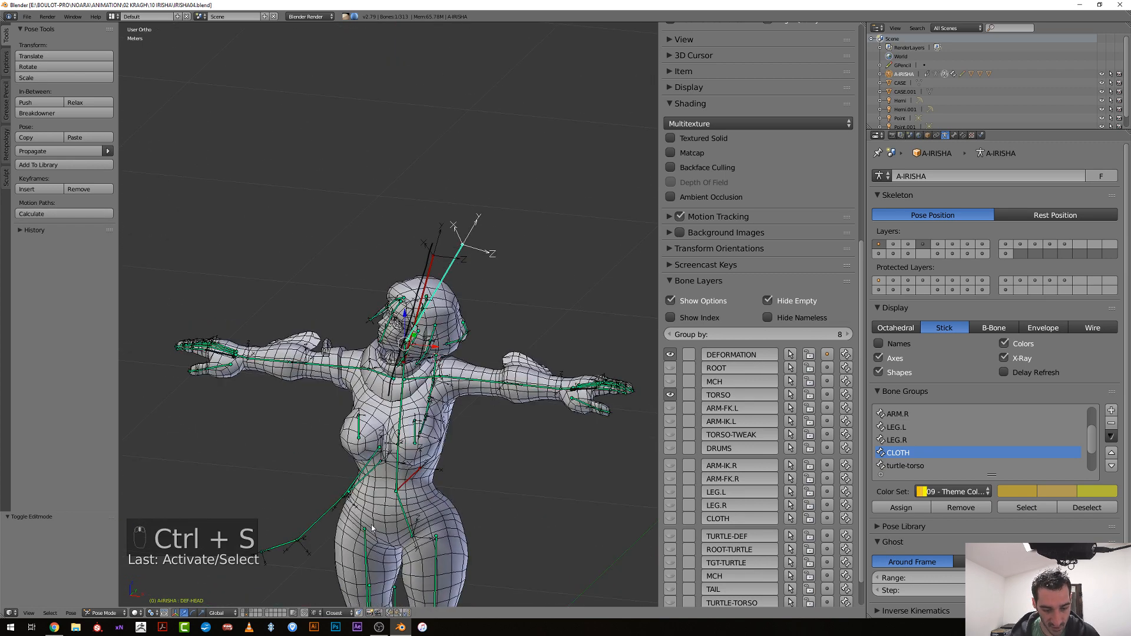
# Open a separate Blender window with a fresh default scene
pyautogui.click(401, 628)
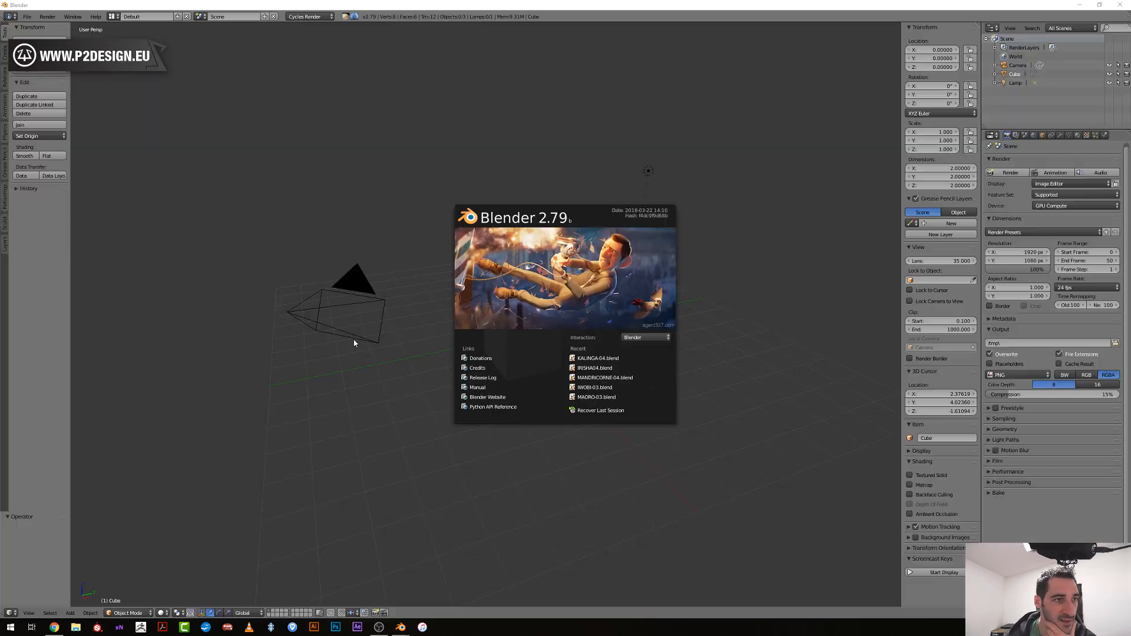
# Open MANDRICORNE-04.blend, select the Mandricorne mesh and show its modifiers
pyautogui.click(601, 378)
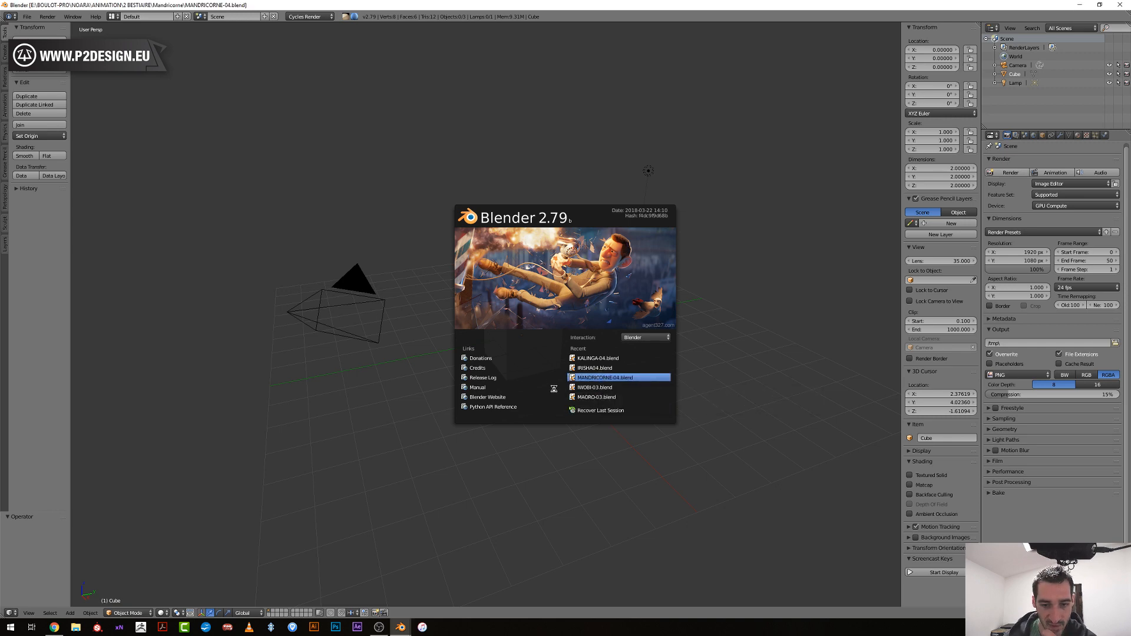
pyautogui.scroll(2, 210, 392)
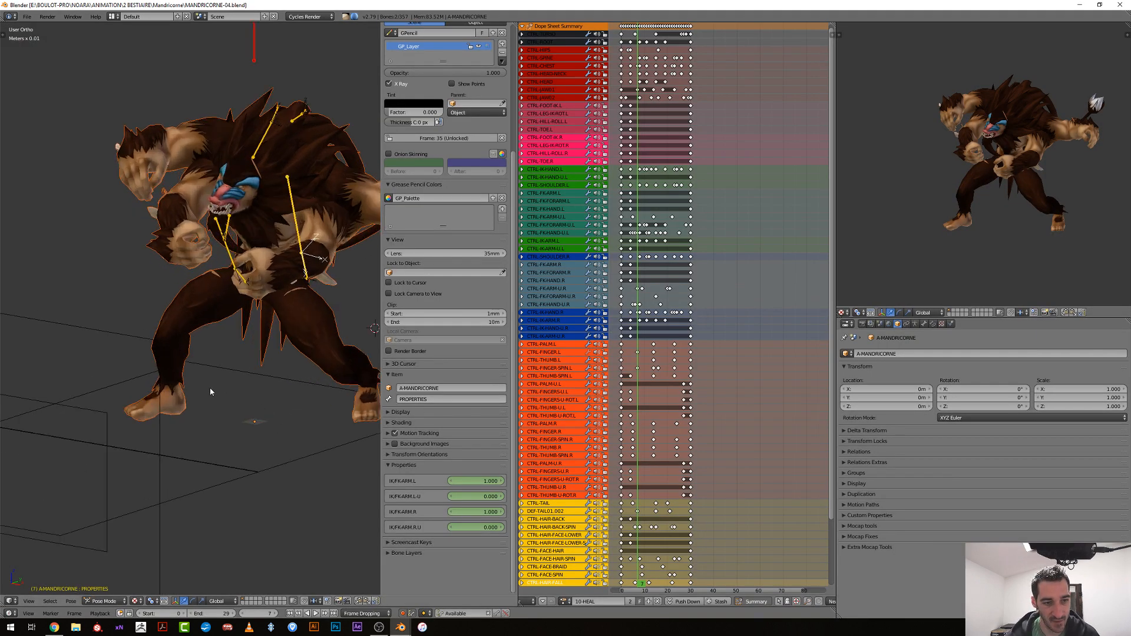
pyautogui.rightClick(335, 258)
pyautogui.click(916, 323)
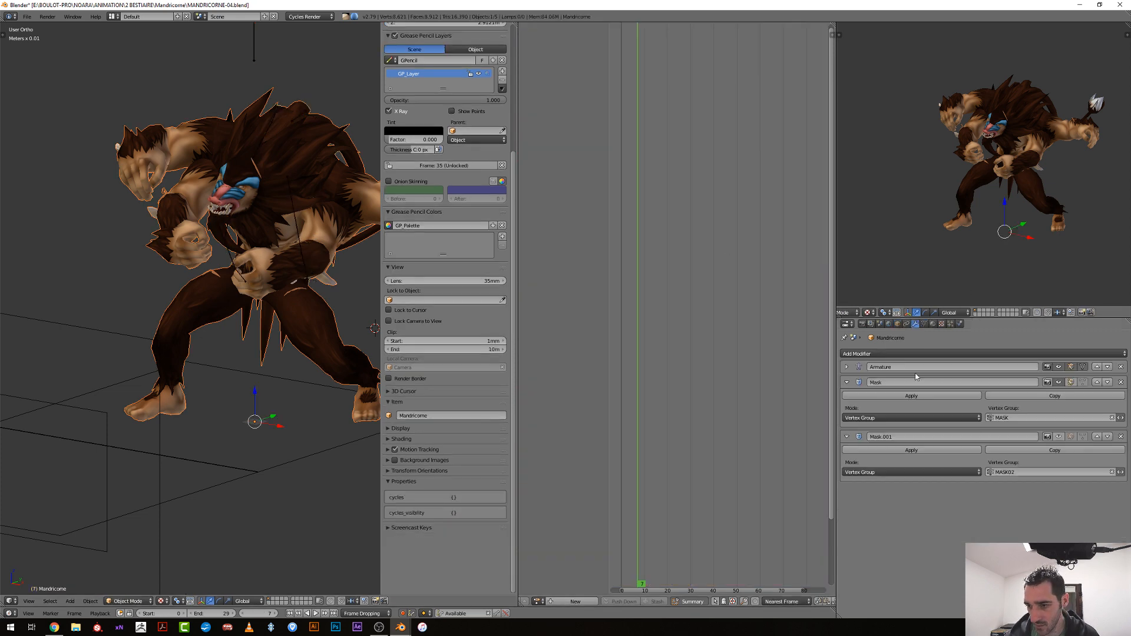
# Toggle the viewport display of the Mask.001 modifier on and back off, and turn off the display of the Mask modifier
pyautogui.click(1060, 436)
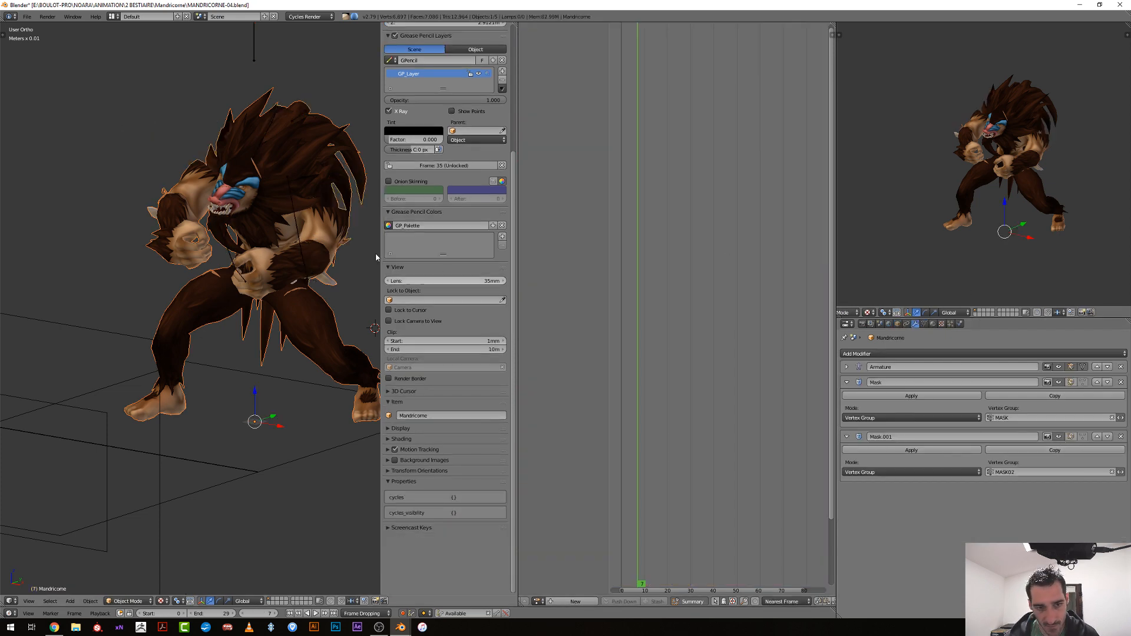
pyautogui.click(1058, 437)
pyautogui.click(1060, 384)
pyautogui.scroll(2, 352, 268)
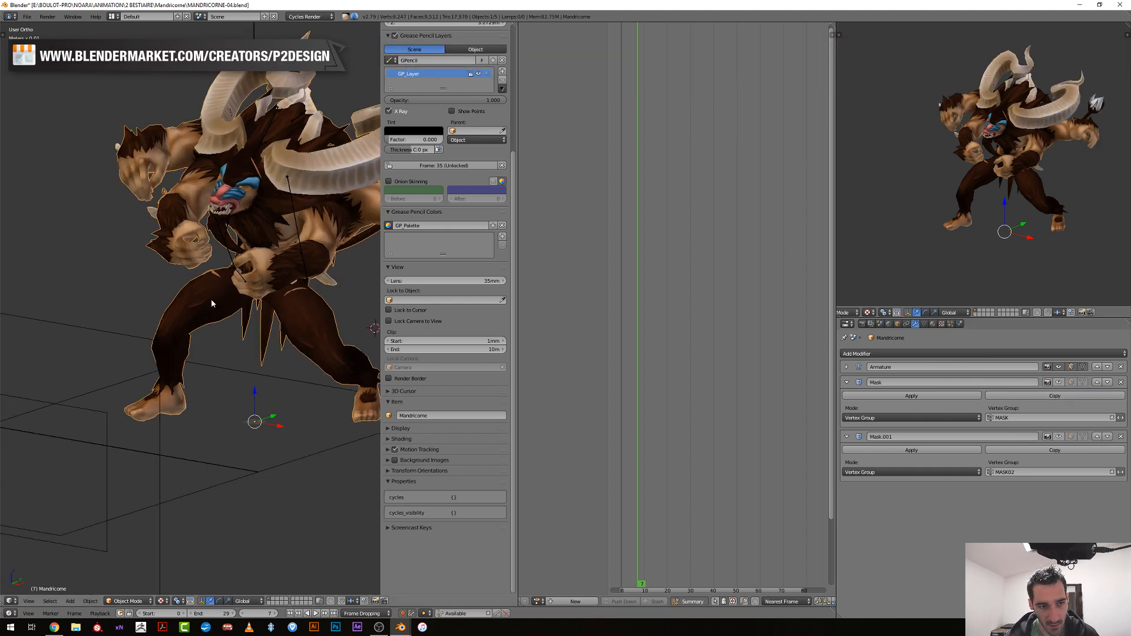
# Play and scrub the Mandricorne animation to frame 27, examining how its arms and hands are posed
pyautogui.moveTo(212, 304); pyautogui.dragTo(157, 324, button='middle')
pyautogui.press('n')
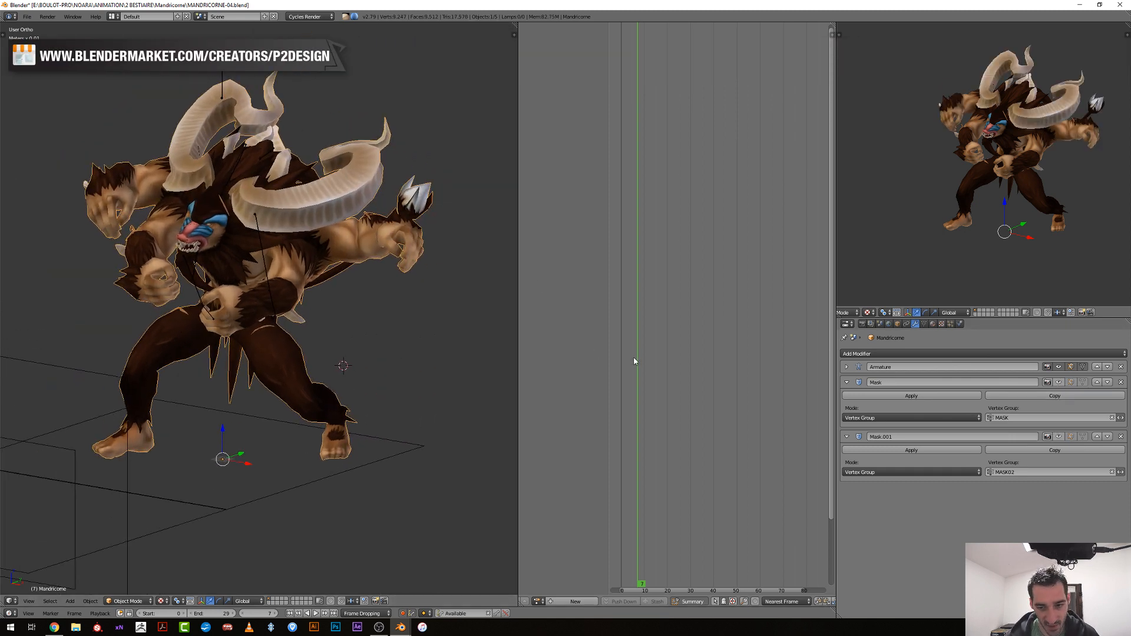
pyautogui.moveTo(634, 357); pyautogui.dragTo(613, 367)
pyautogui.hotkey('alt', 'a')
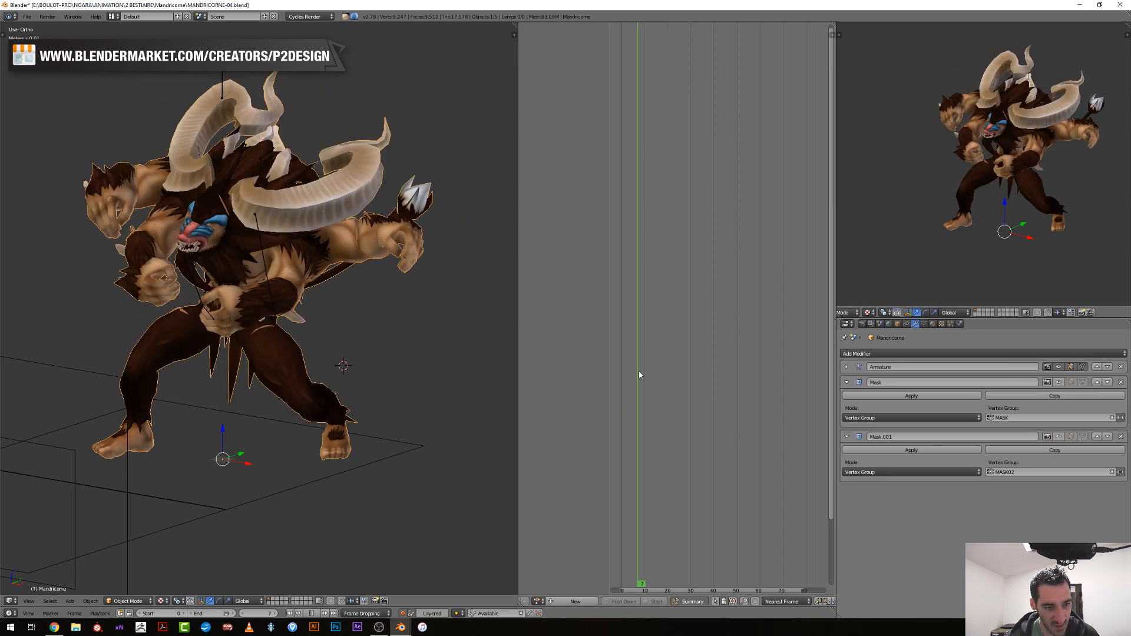
pyautogui.hotkey('alt', 'a')
pyautogui.keyDown('shift'); pyautogui.moveTo(176, 445); pyautogui.dragTo(645, 431, button='middle'); pyautogui.keyUp('shift')
pyautogui.scroll(2, 336, 419)
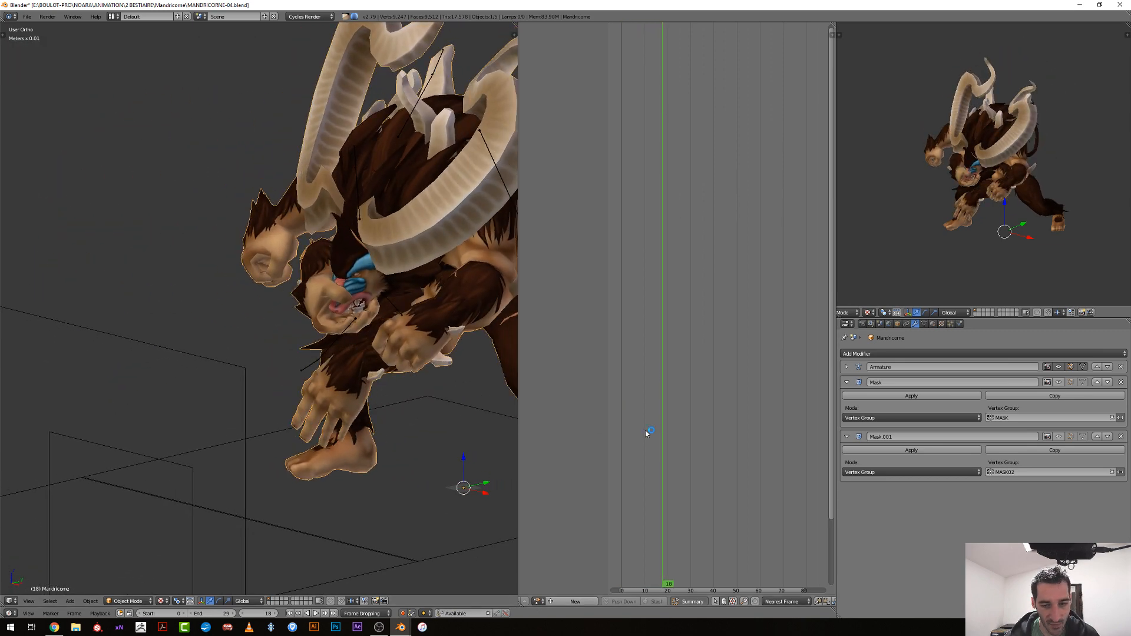
pyautogui.hotkey('alt', 'a')
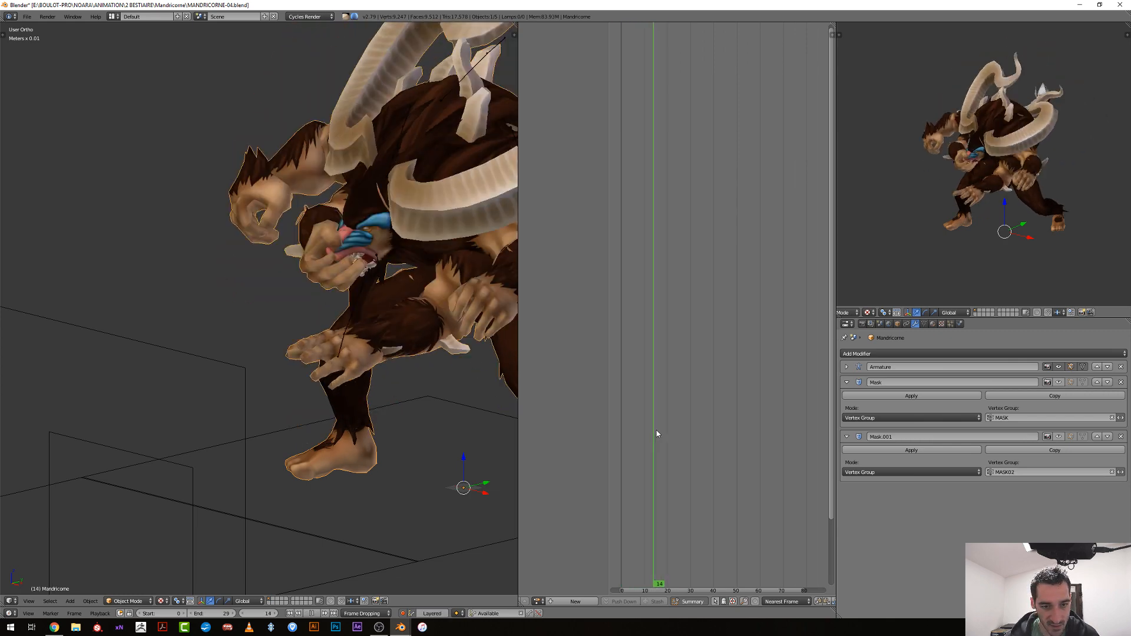
pyautogui.moveTo(667, 435)
pyautogui.mouseDown()
pyautogui.moveTo(730, 437)
pyautogui.moveTo(636, 435)
pyautogui.moveTo(684, 437)
pyautogui.mouseUp()
# Open AKUYANDI02.blend from the 9 AKUYANDI folder inside 02 KRAGH
pyautogui.click(28, 16)
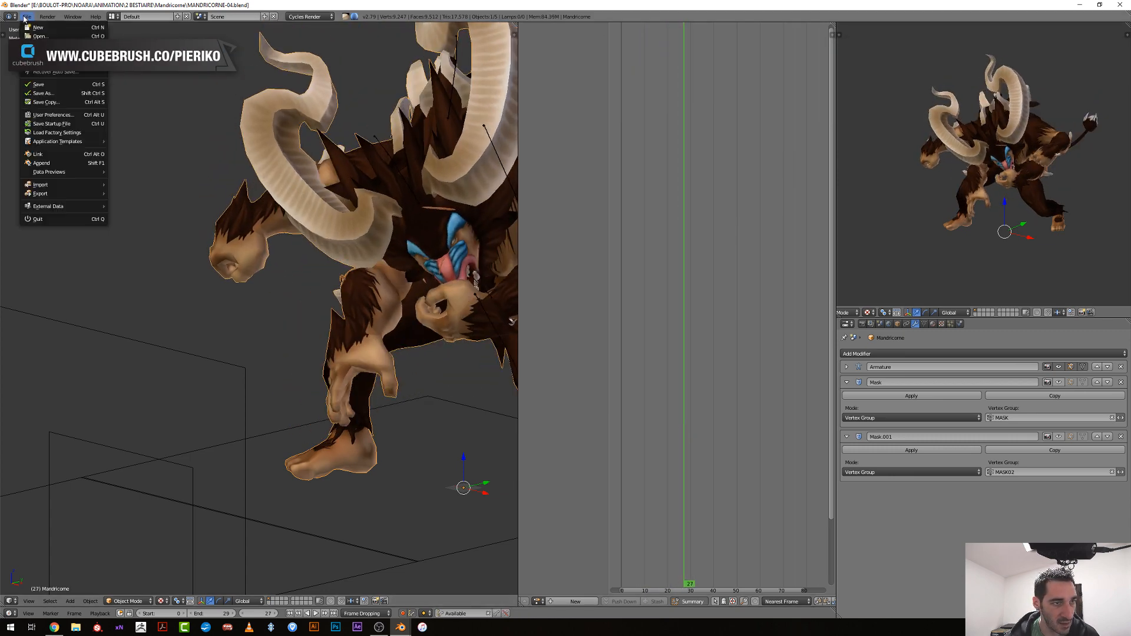
pyautogui.click(36, 37)
pyautogui.press('BackSpace')
pyautogui.press('BackSpace')
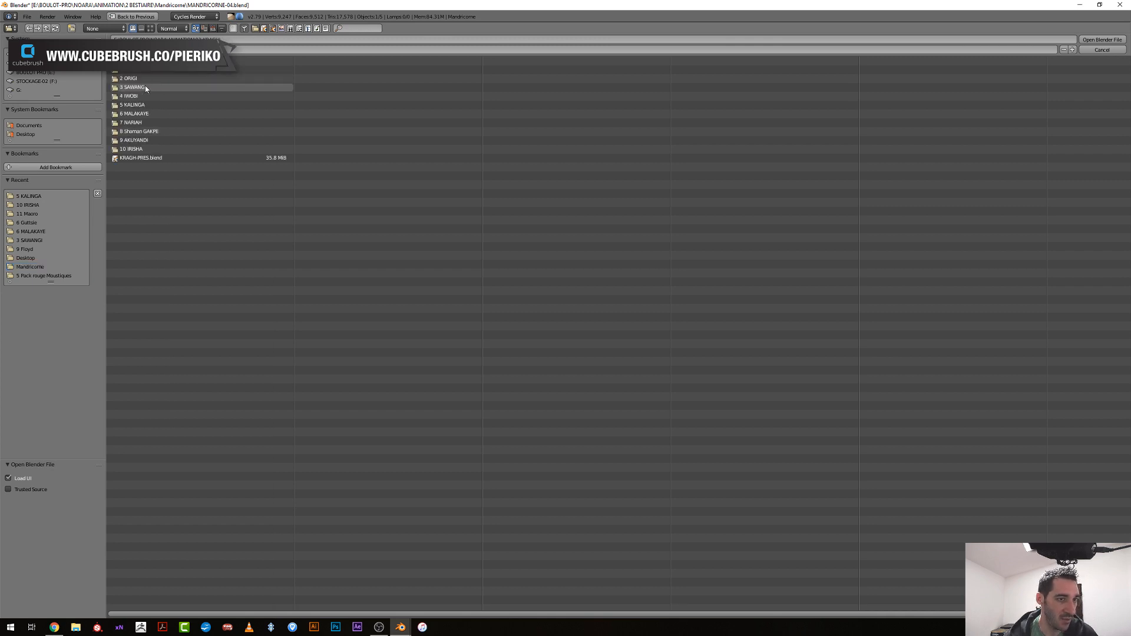
pyautogui.doubleClick(146, 89)
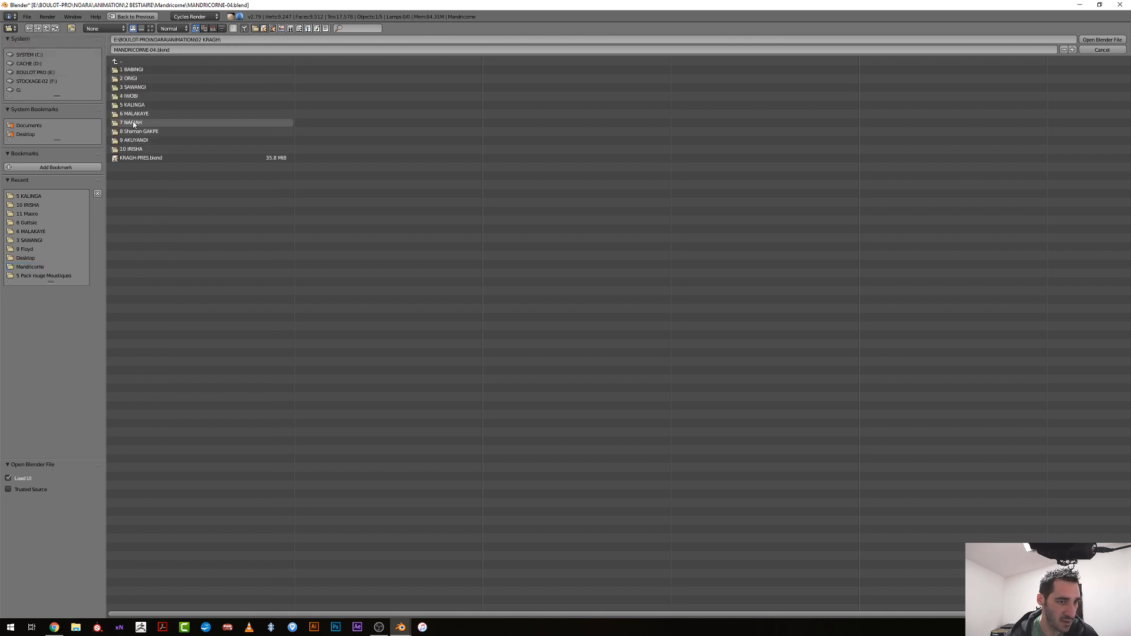
pyautogui.doubleClick(135, 143)
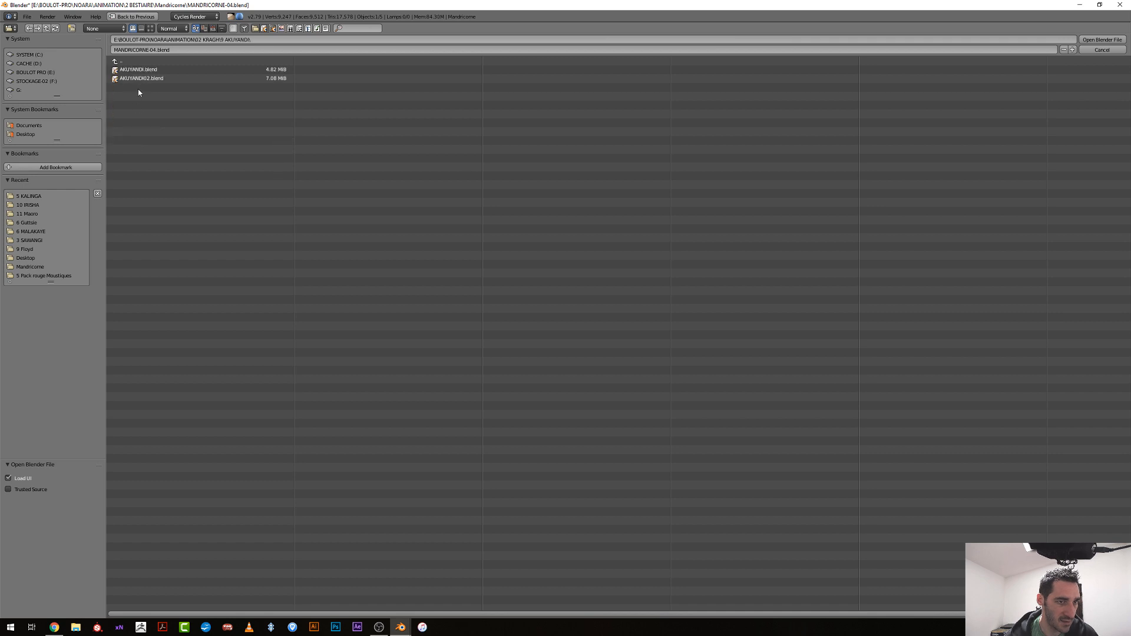
pyautogui.click(141, 78)
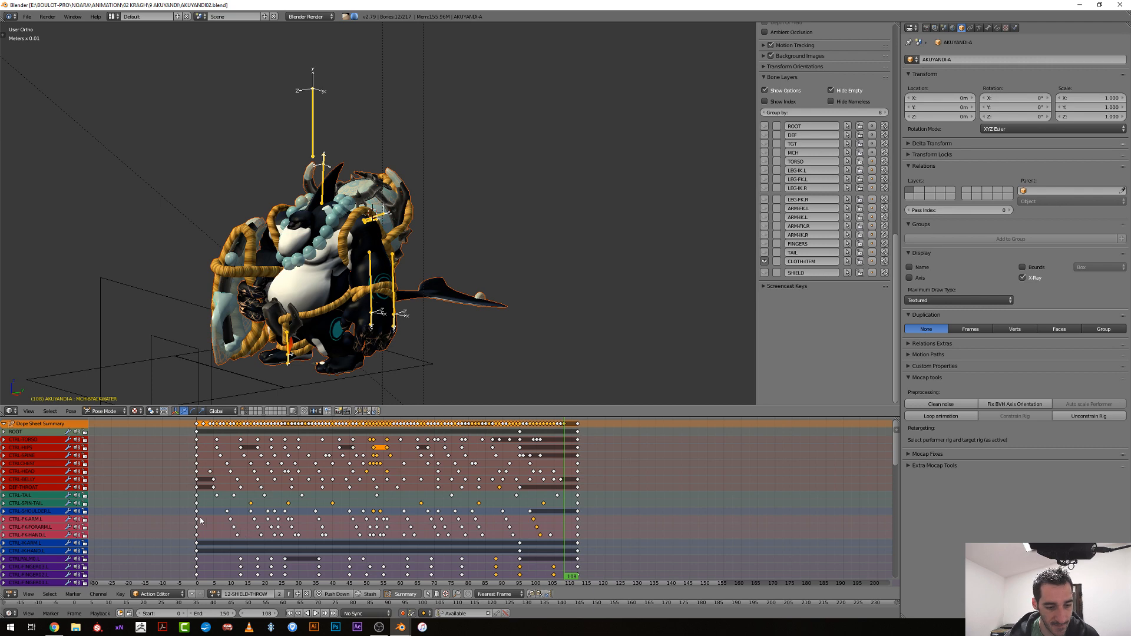
# Play the opening part of the 12-SHIELD-THROW action and examine the character's hands from a closer side view
pyautogui.hotkey('alt', 'a')
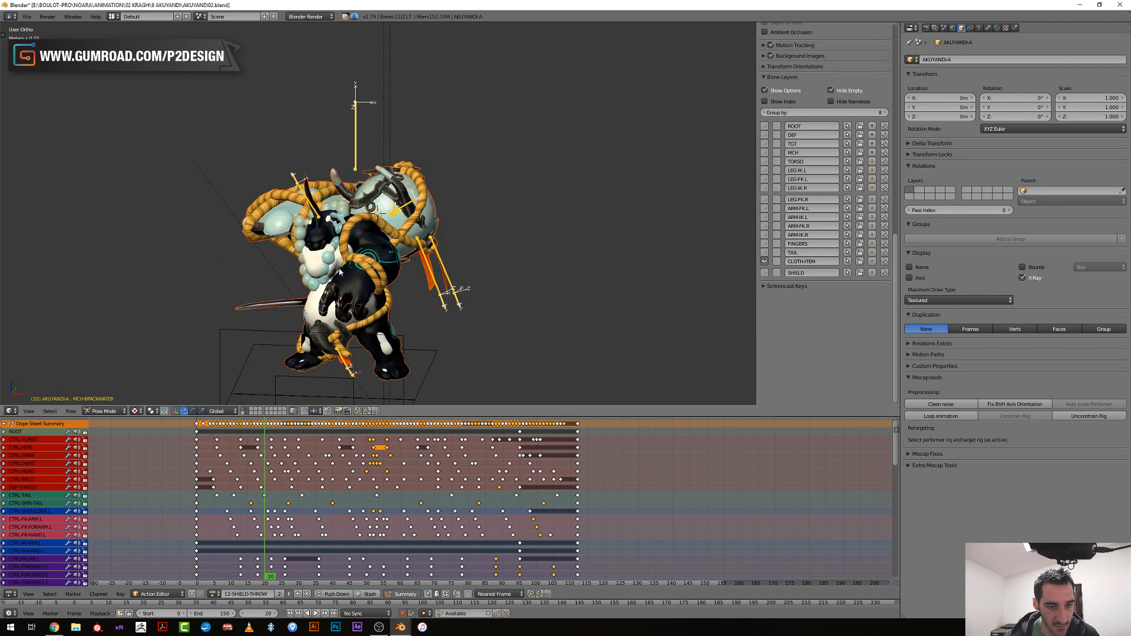
pyautogui.moveTo(340, 272); pyautogui.dragTo(282, 271, button='middle')
pyautogui.scroll(4, 283, 271)
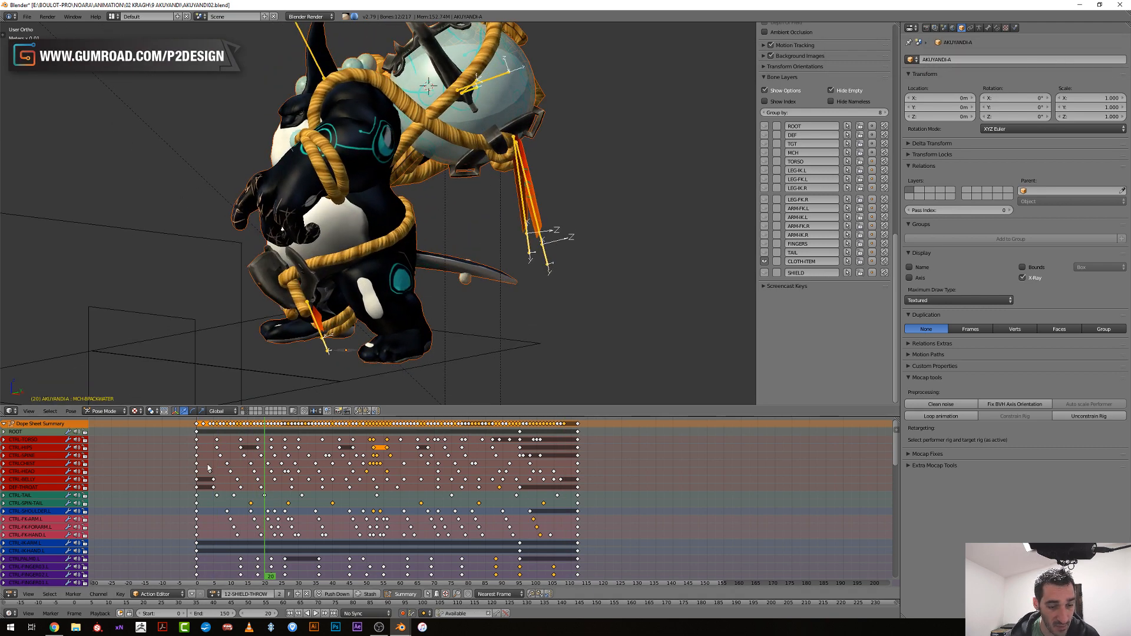
pyautogui.hotkey('alt', 'a')
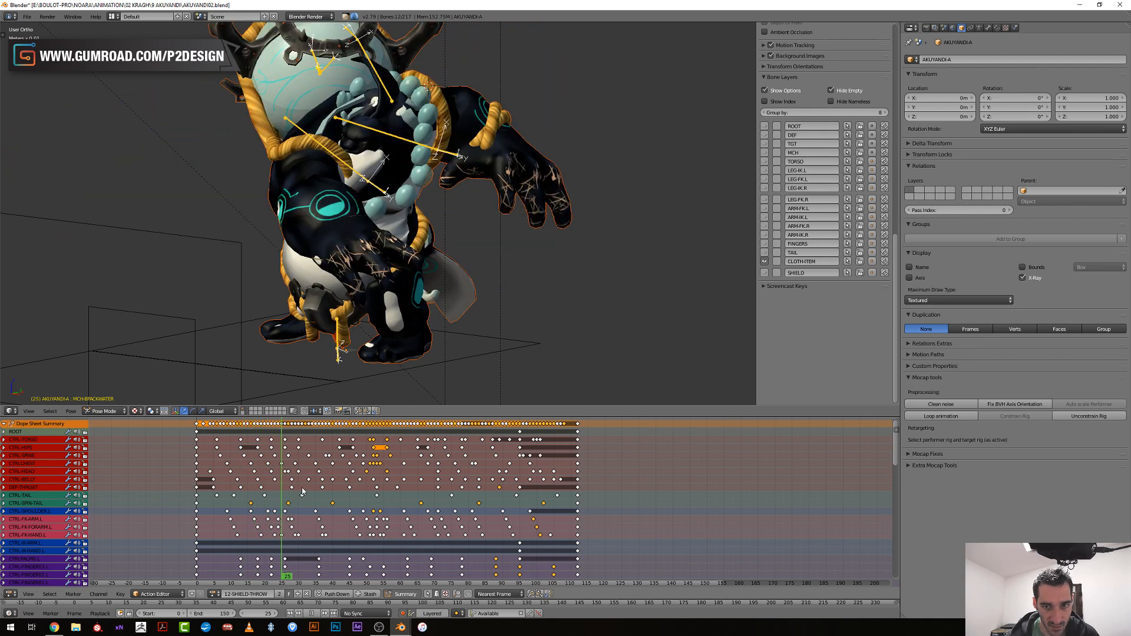
pyautogui.hotkey('alt', 'a')
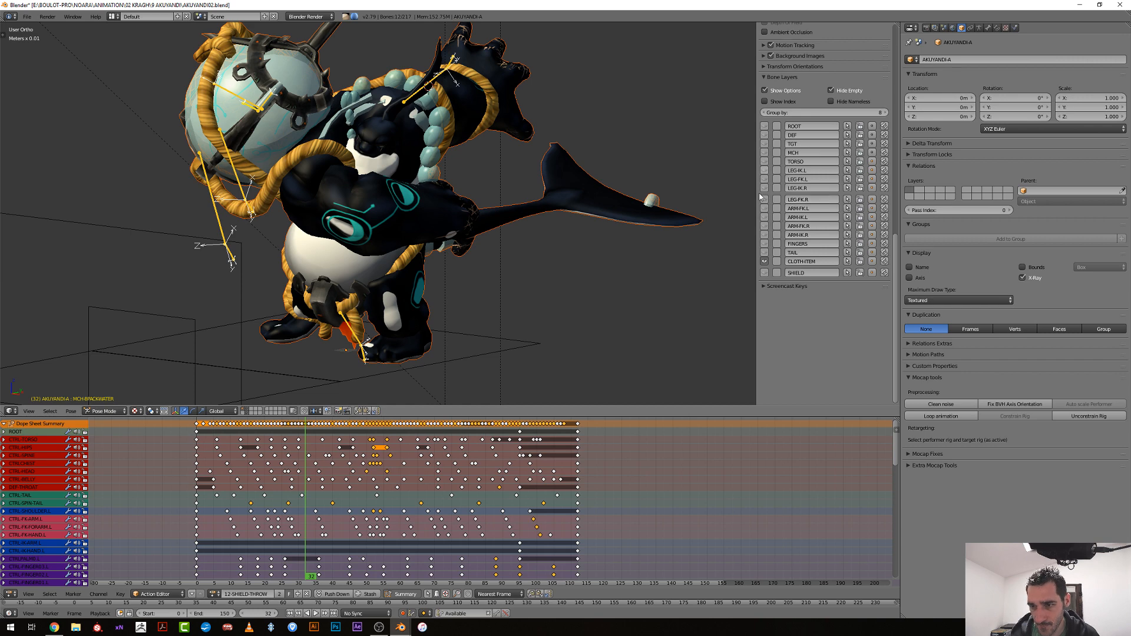
# Show the FINGERS bone layer and play the action on to frame 36
pyautogui.moveTo(511, 195); pyautogui.dragTo(486, 299, button='middle')
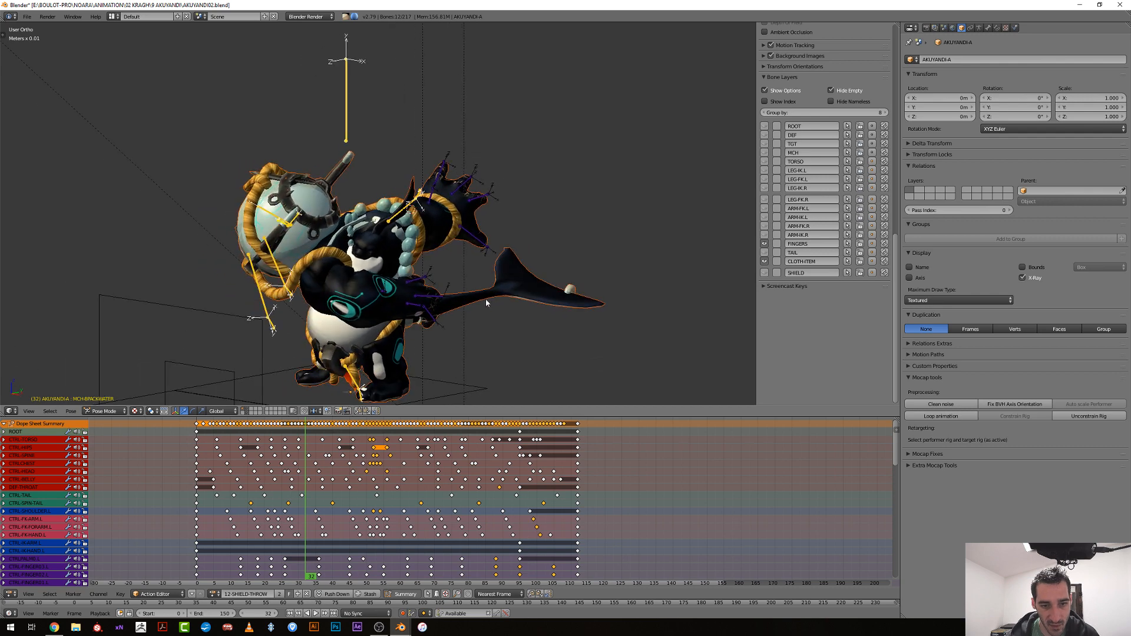
pyautogui.click(285, 475)
pyautogui.hotkey('alt', 'a')
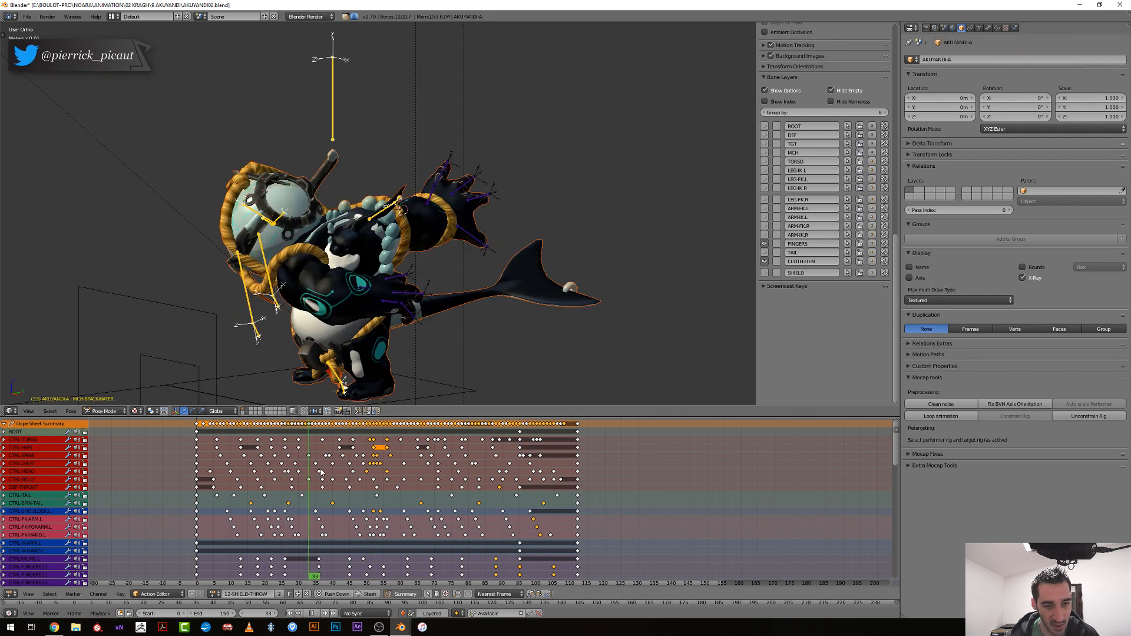
pyautogui.hotkey('alt', 'a')
# Set the viewport's shading method to Multitexture
pyautogui.scroll(3, 816, 155)
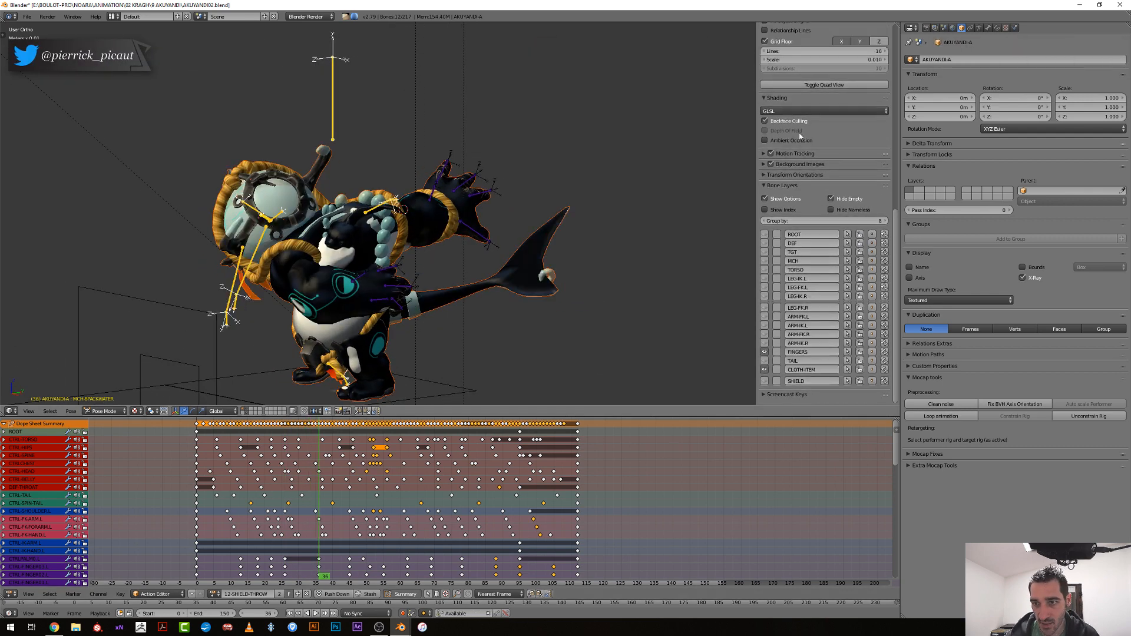
pyautogui.click(805, 112)
pyautogui.click(803, 102)
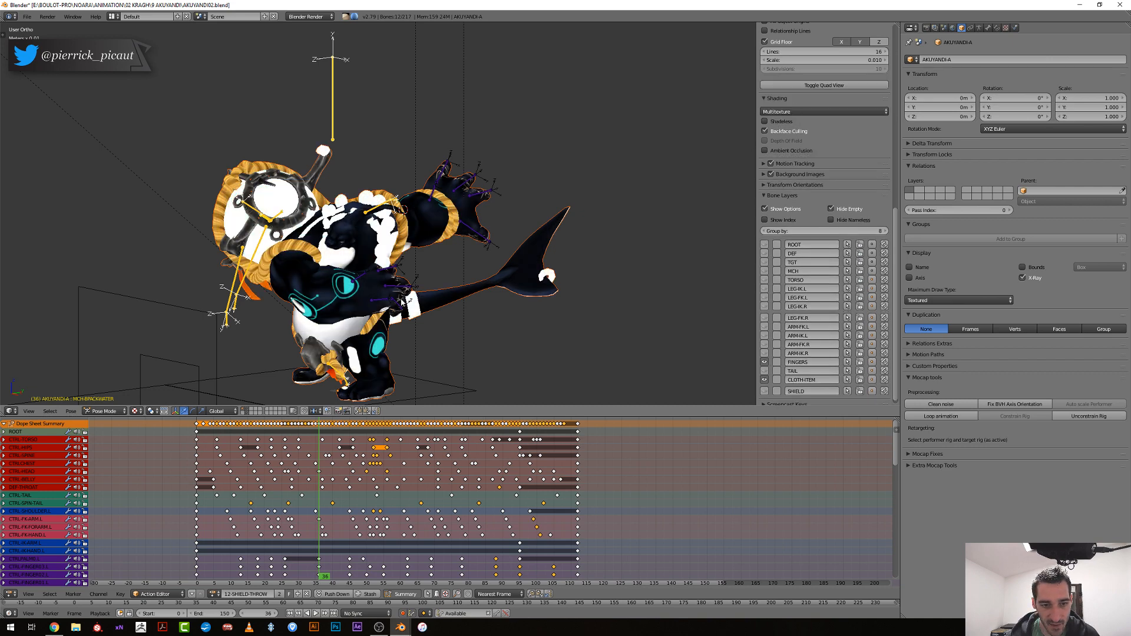
# Play the action on to frame 56 and examine the hands in the new shading from another angle
pyautogui.moveTo(611, 205); pyautogui.dragTo(328, 455, button='middle')
pyautogui.moveTo(327, 455); pyautogui.dragTo(386, 482)
pyautogui.hotkey('alt', 'a')
pyautogui.moveTo(479, 289); pyautogui.dragTo(482, 326, button='middle')
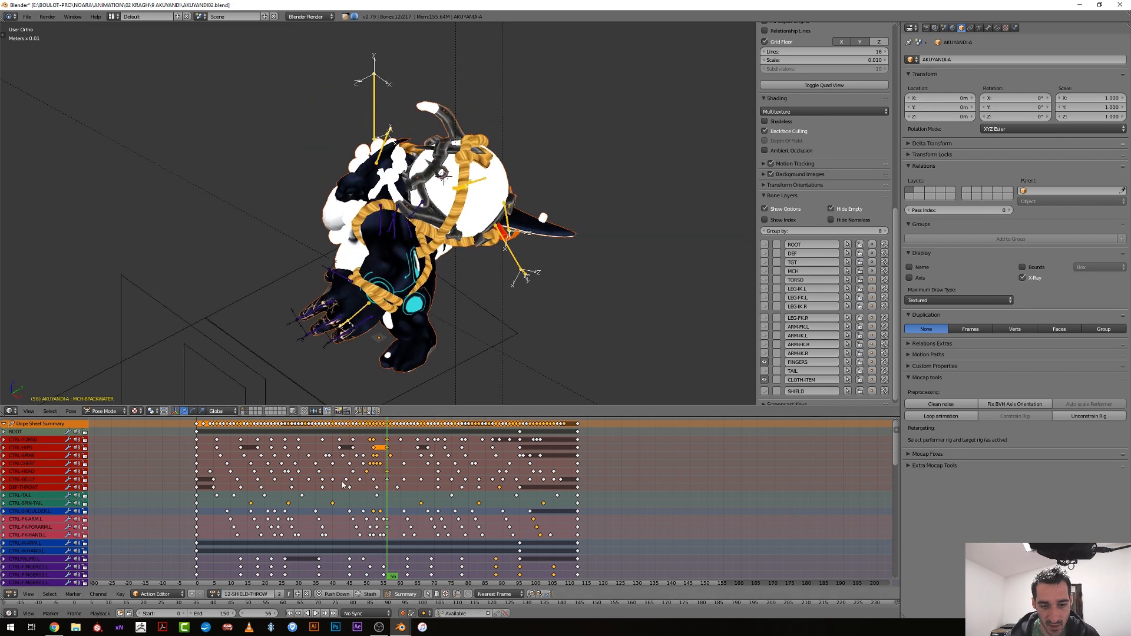
# Go back to frame 28 and step through to frame 40, examining the finger poses of the outstretched hand
pyautogui.moveTo(344, 484); pyautogui.dragTo(292, 476)
pyautogui.scroll(4, 398, 281)
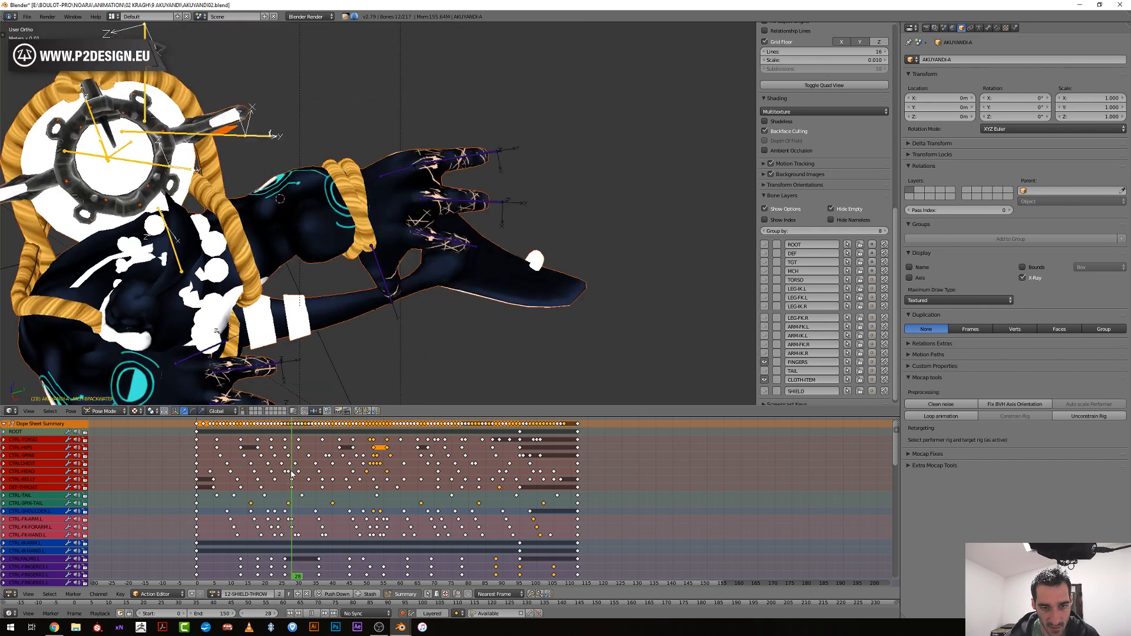
pyautogui.press('Right')
pyautogui.press('Right')
pyautogui.press('Right')
pyautogui.press('Right')
pyautogui.press('Right')
pyautogui.press('Right')
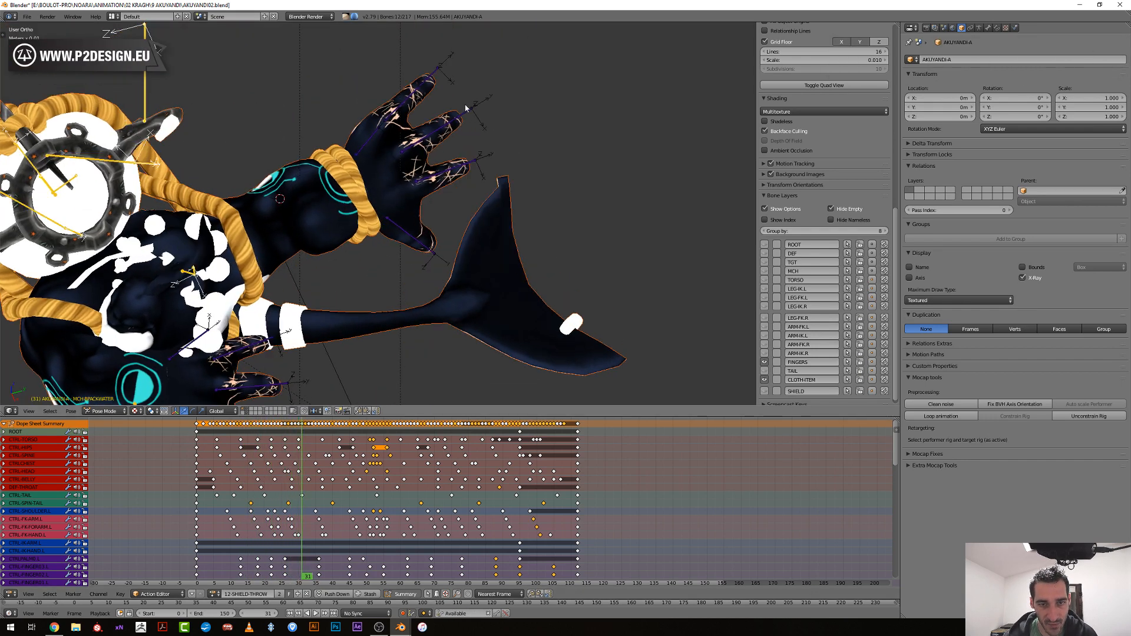
pyautogui.press('Right')
pyautogui.press('Right')
pyautogui.press('Right')
pyautogui.press('Right')
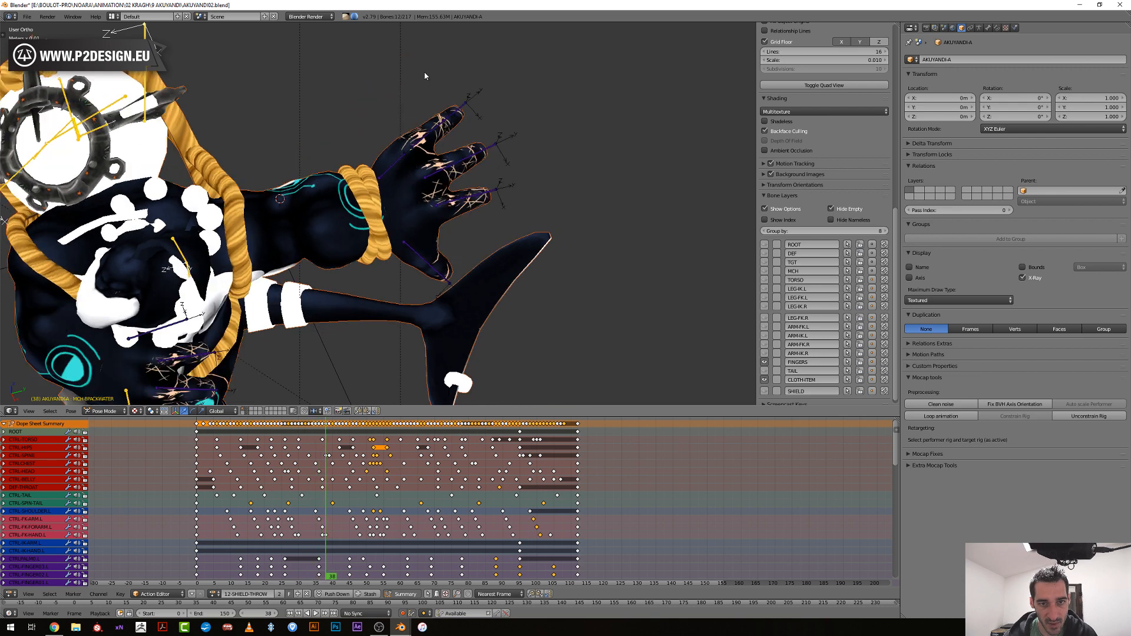
pyautogui.press('Right')
pyautogui.press('Left')
pyautogui.press('Right')
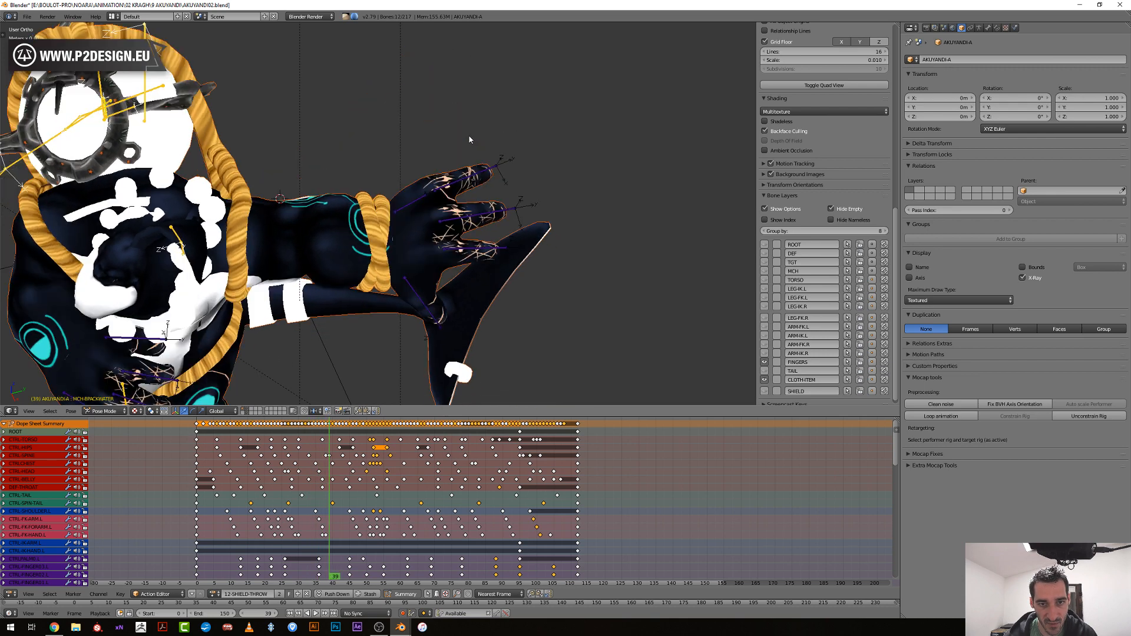
pyautogui.press('Right')
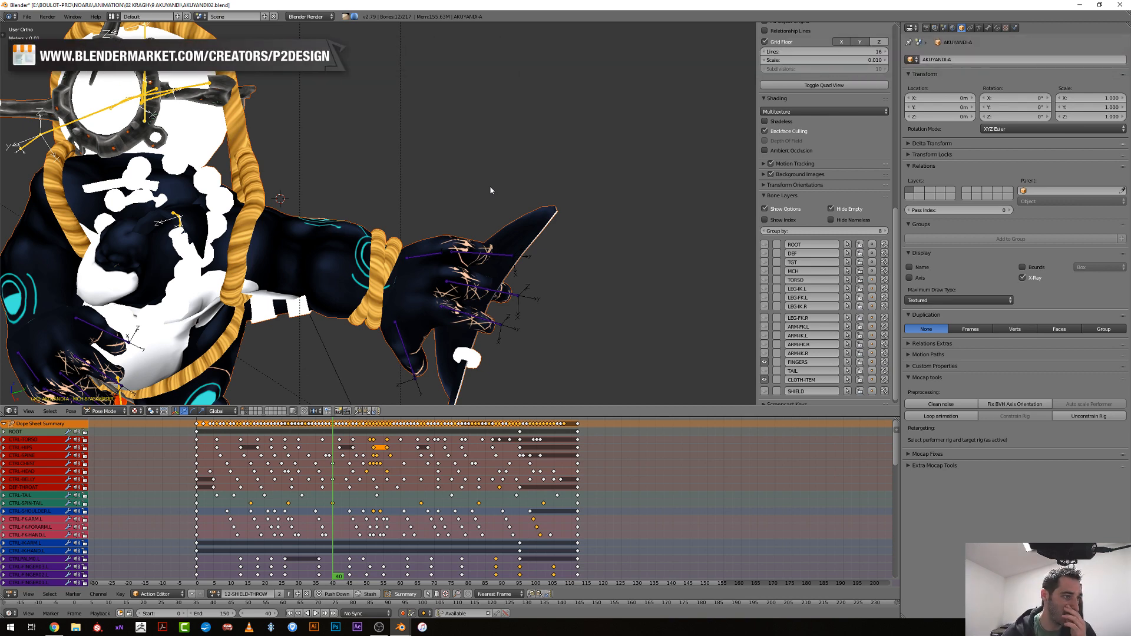
# View the whole character and play the action from frame 40 onwards, examining the throw from several sides
pyautogui.scroll(-5, 560, 171)
pyautogui.moveTo(560, 170); pyautogui.dragTo(378, 292, button='middle')
pyautogui.scroll(2, 367, 293)
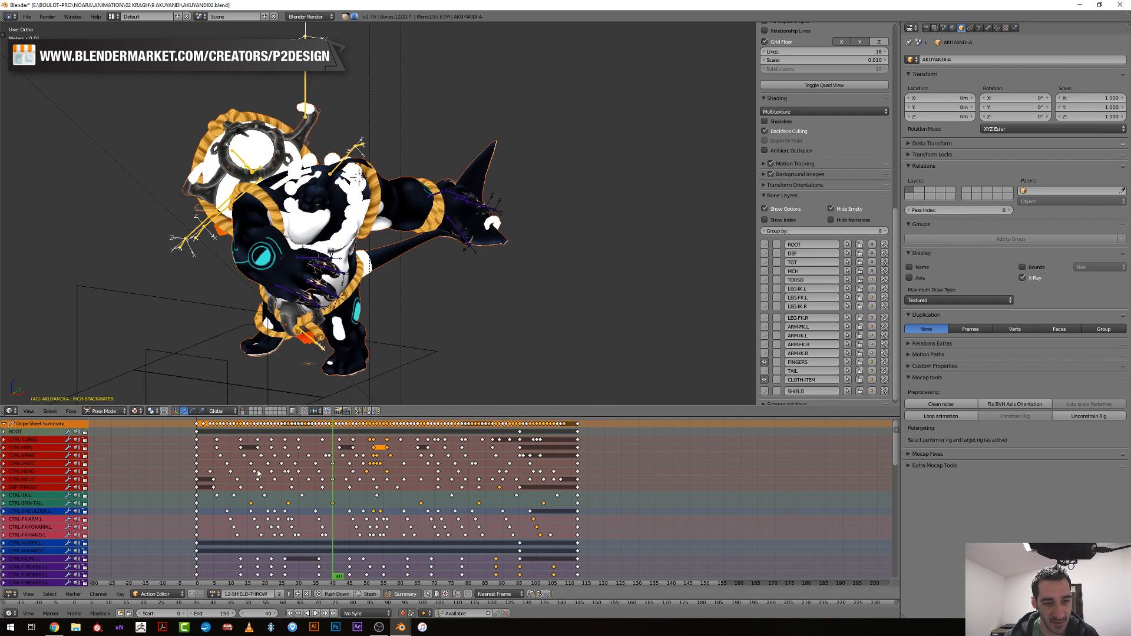
pyautogui.hotkey('alt', 'a')
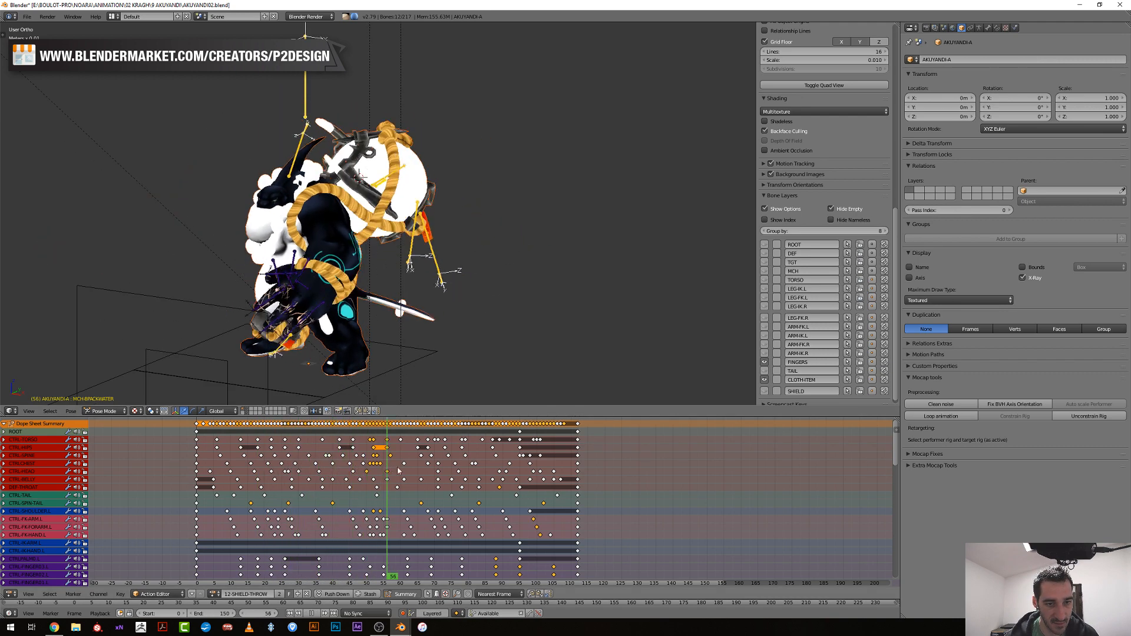
pyautogui.scroll(-3, 501, 306)
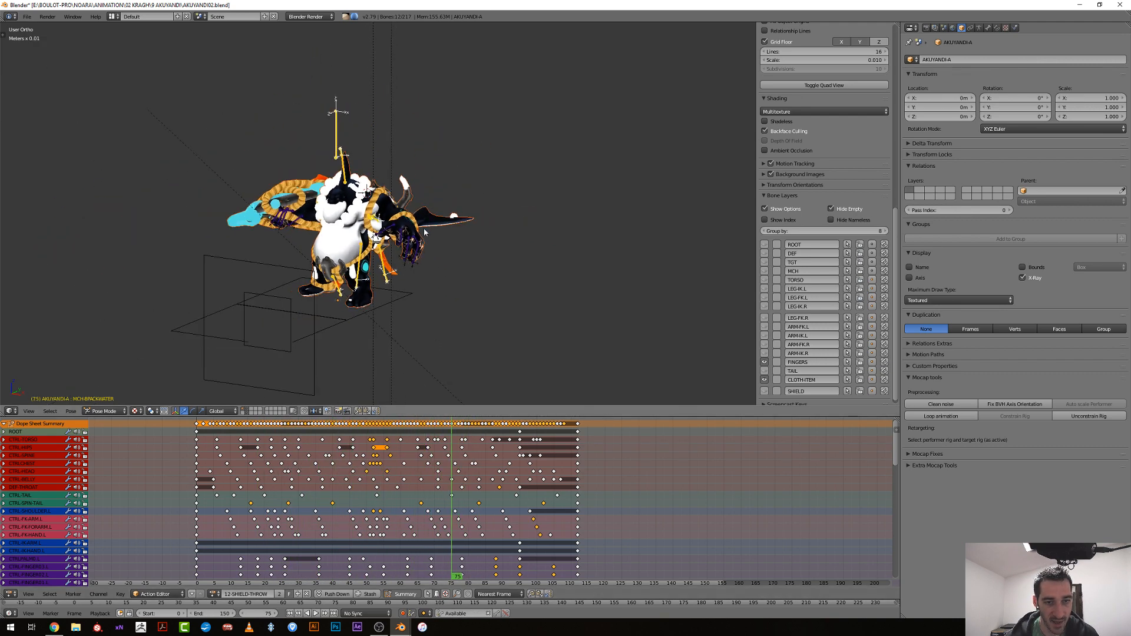
pyautogui.moveTo(501, 306); pyautogui.dragTo(327, 332, button='middle')
pyautogui.scroll(5, 355, 275)
# Return to the start of the action and replay the shield throw, examining the full-body motion at two zoom levels
pyautogui.click(289, 613)
pyautogui.scroll(-5, 307, 332)
pyautogui.hotkey('alt', 'a')
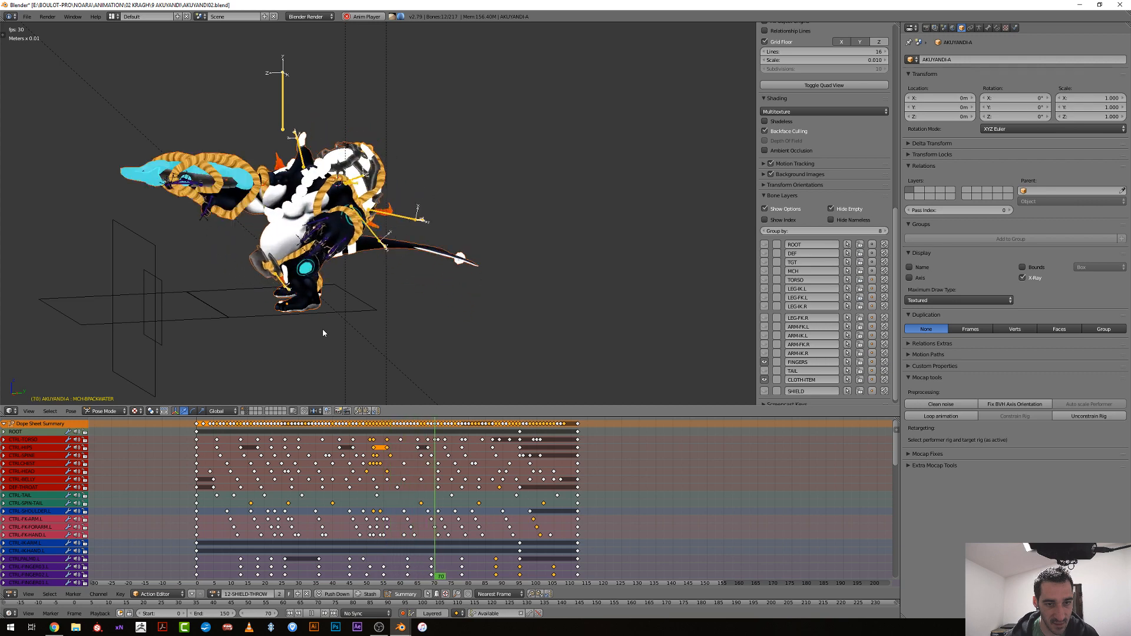
pyautogui.hotkey('alt', 'a')
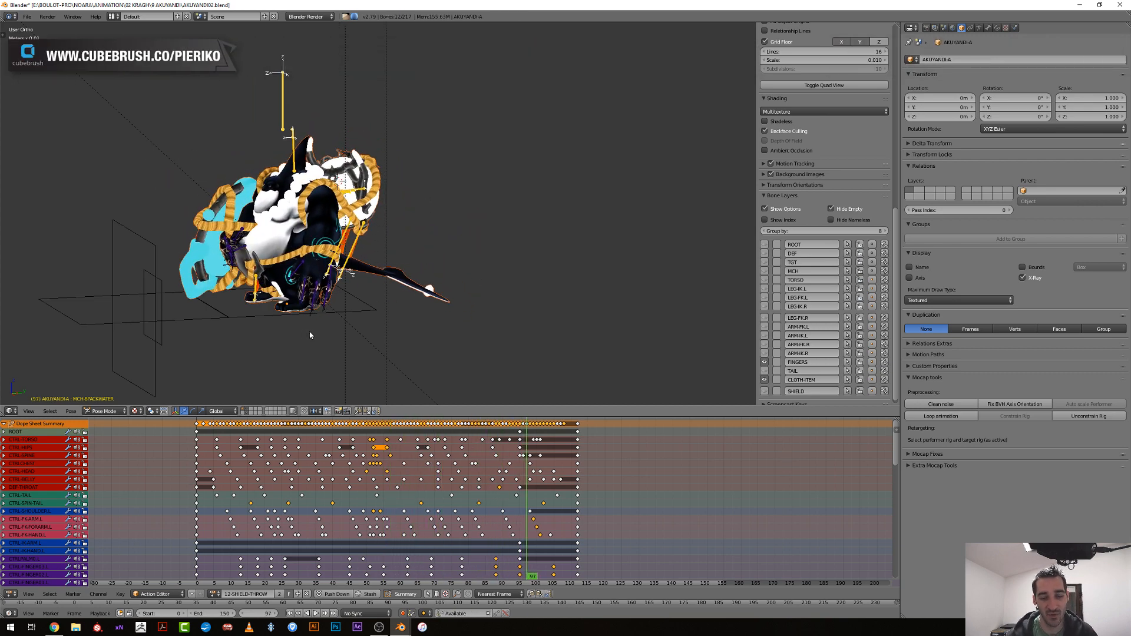
pyautogui.hotkey('shift', 'Left')
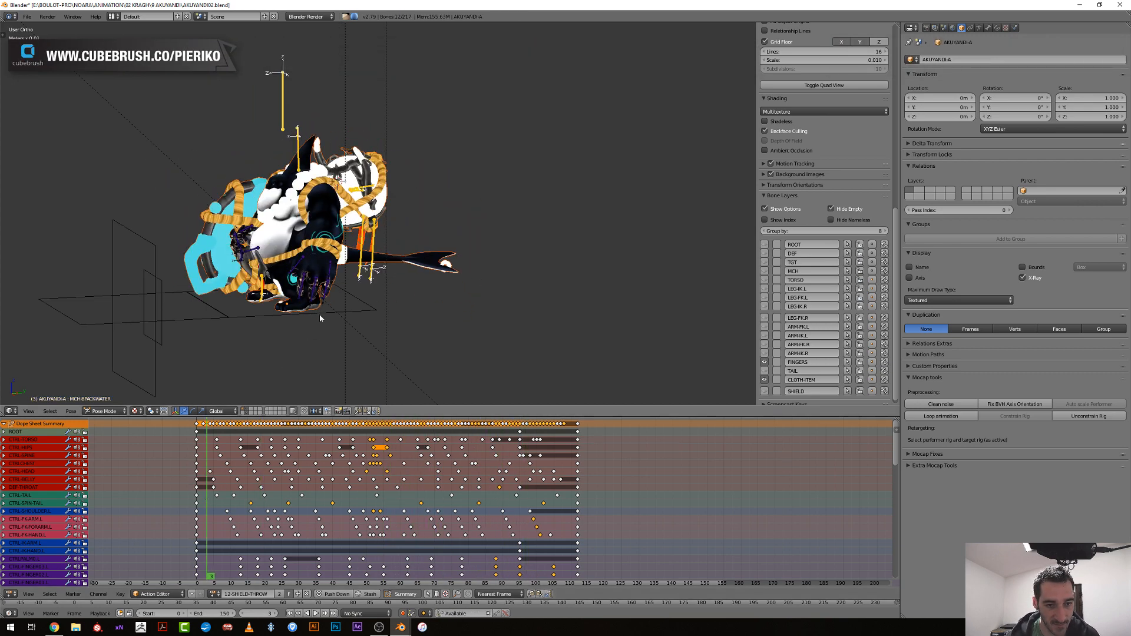
pyautogui.scroll(3, 319, 314)
pyautogui.hotkey('alt', 'a')
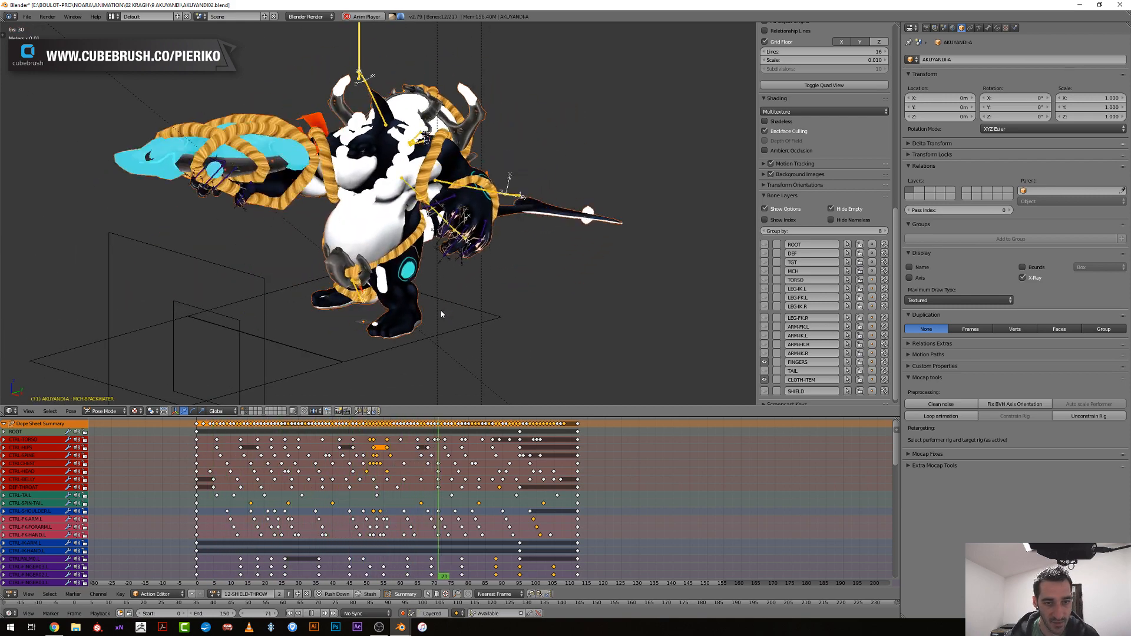
# Play the shield throw to its end, replay it from the first frame and stop playback
pyautogui.hotkey('alt', 'a')
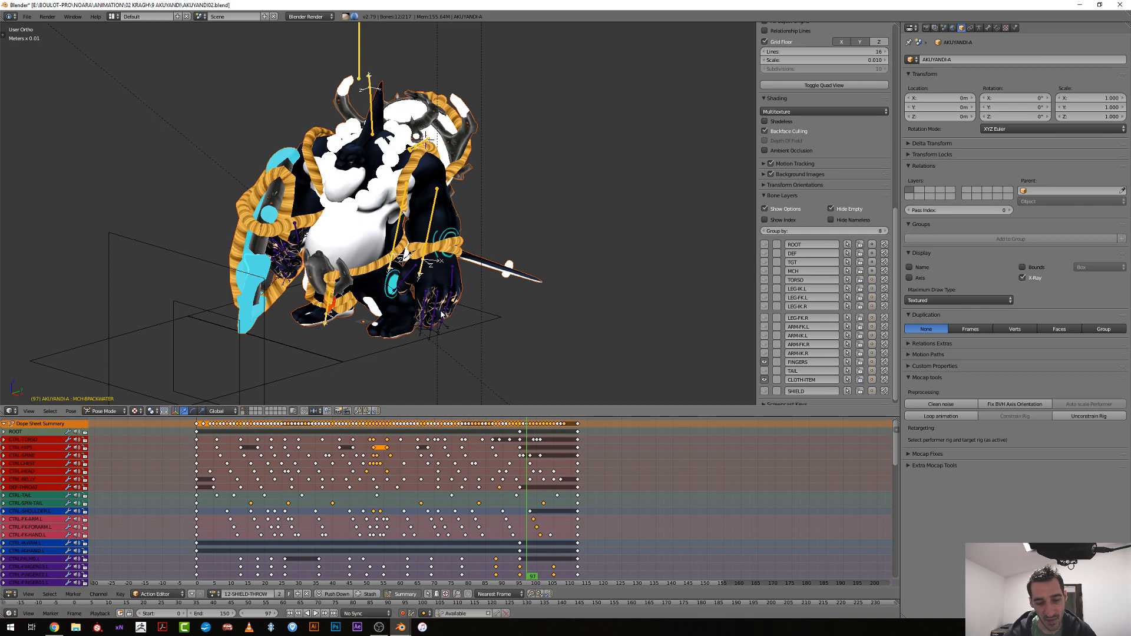
pyautogui.hotkey('shift', 'Left')
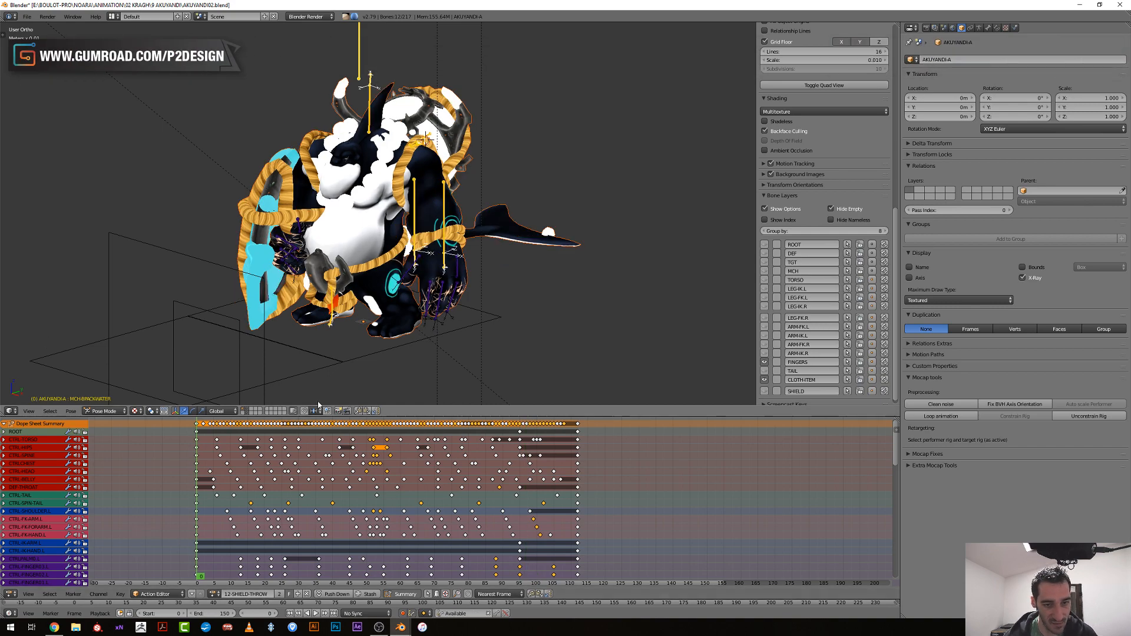
pyautogui.hotkey('alt', 'a')
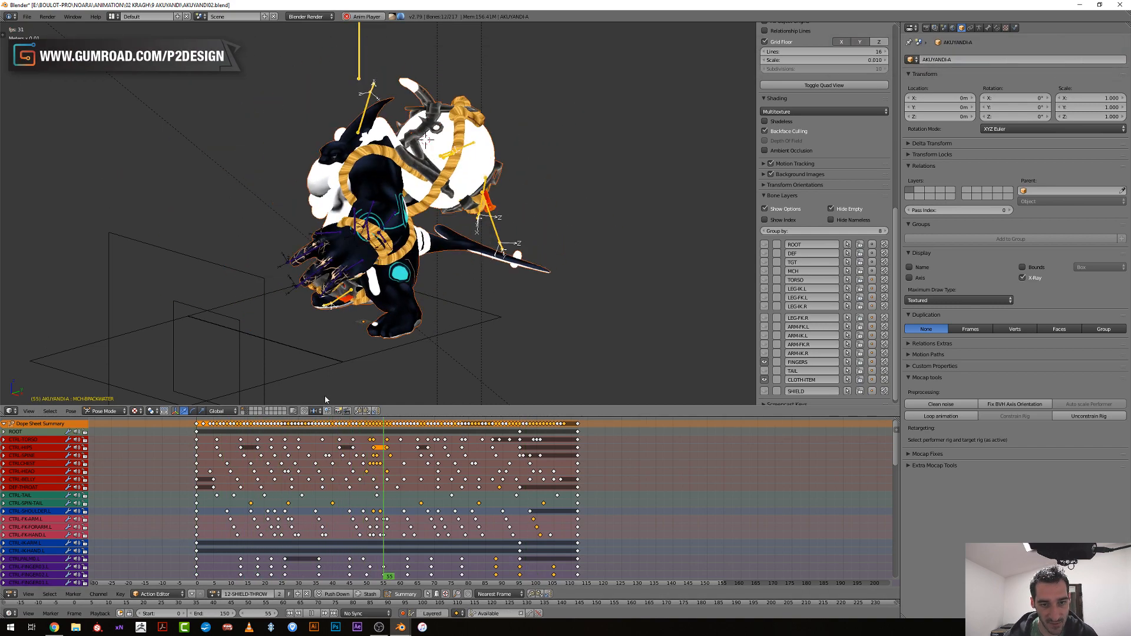
pyautogui.hotkey('alt', 'a')
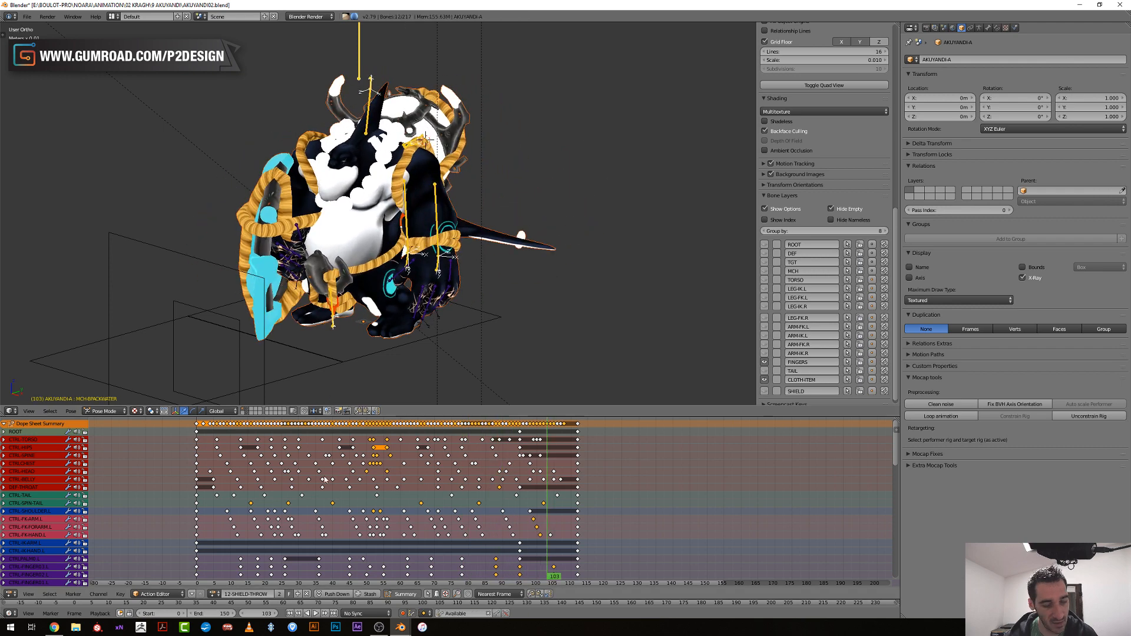
# Load the 06-BASTION action on the character and play it, examining the shield and body motion from the right side view
pyautogui.click(215, 594)
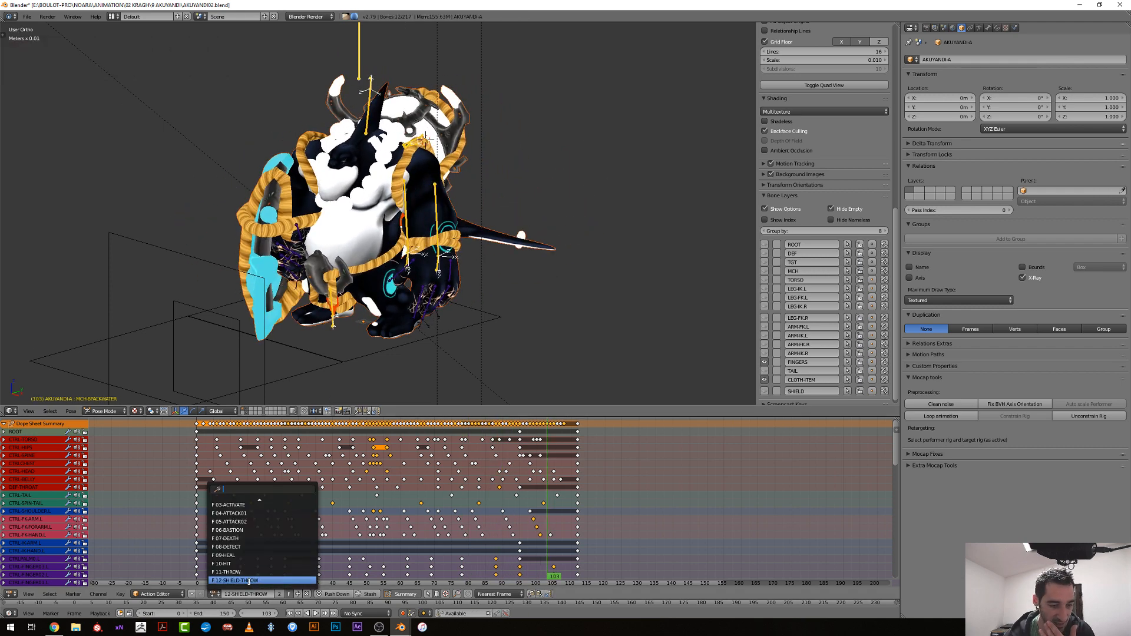
pyautogui.click(246, 532)
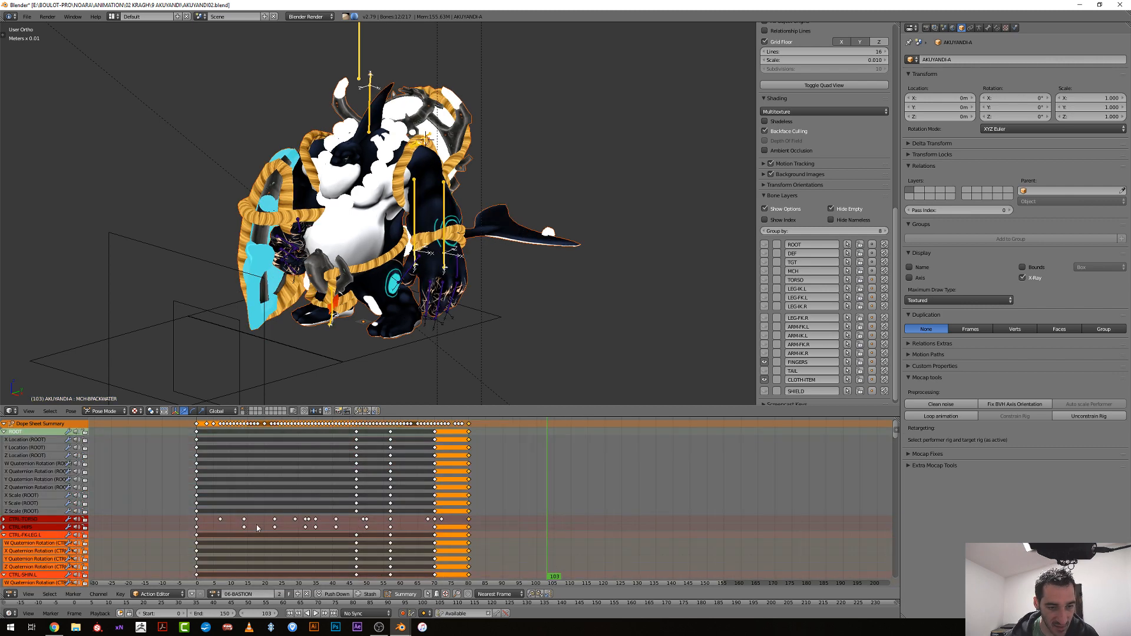
pyautogui.hotkey('alt', 'a')
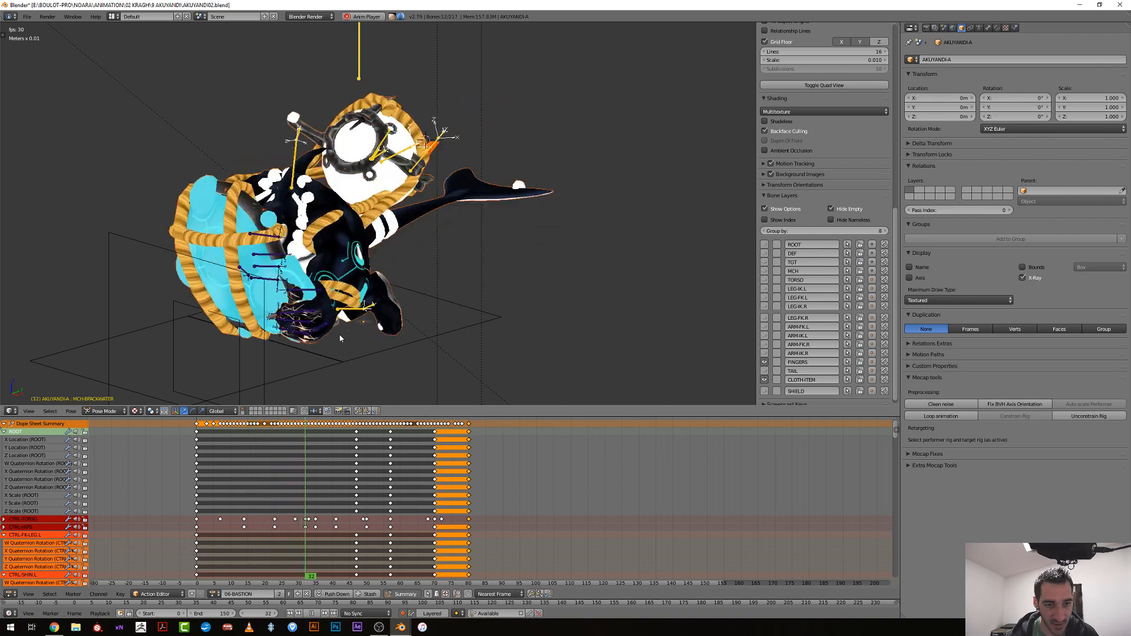
pyautogui.press('KP_3')
pyautogui.hotkey('alt', 'a')
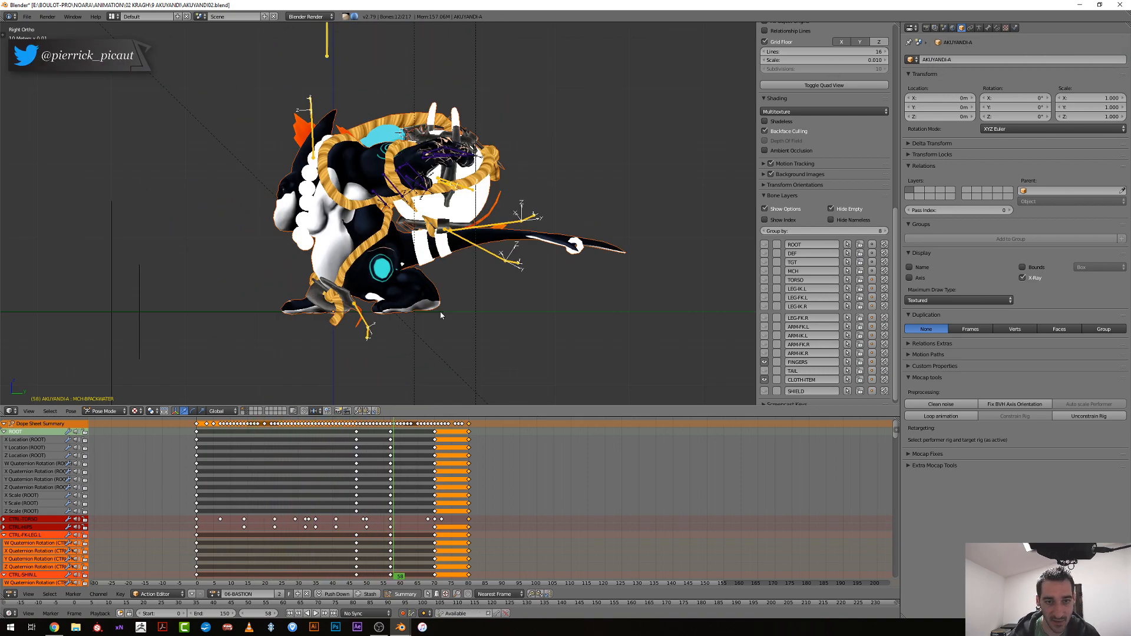
pyautogui.hotkey('alt', 'a')
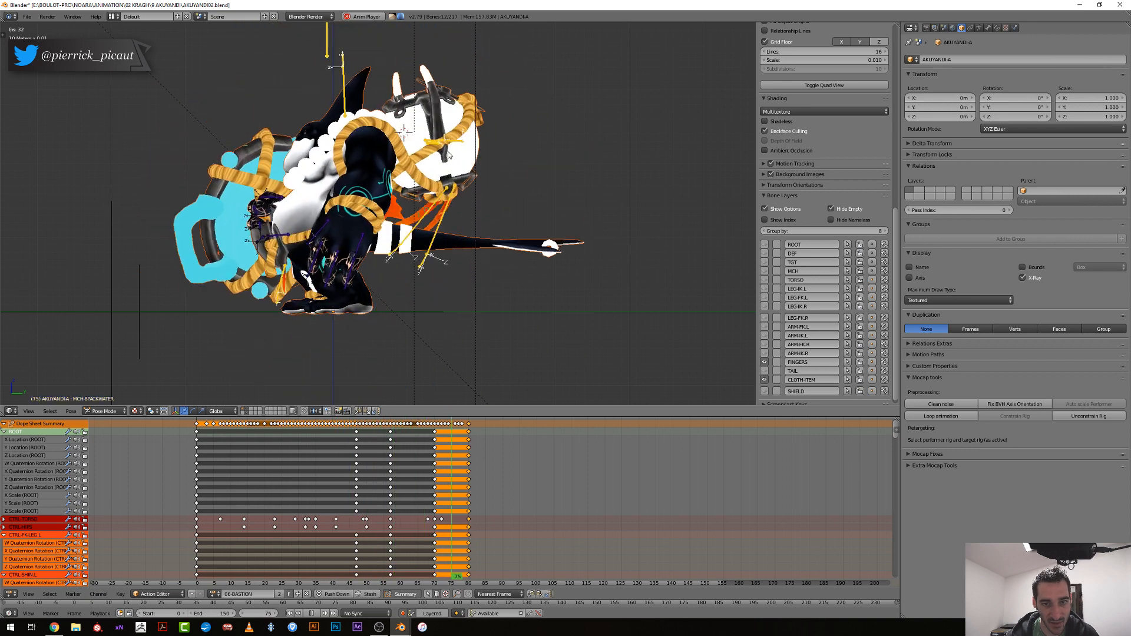
pyautogui.hotkey('alt', 'a')
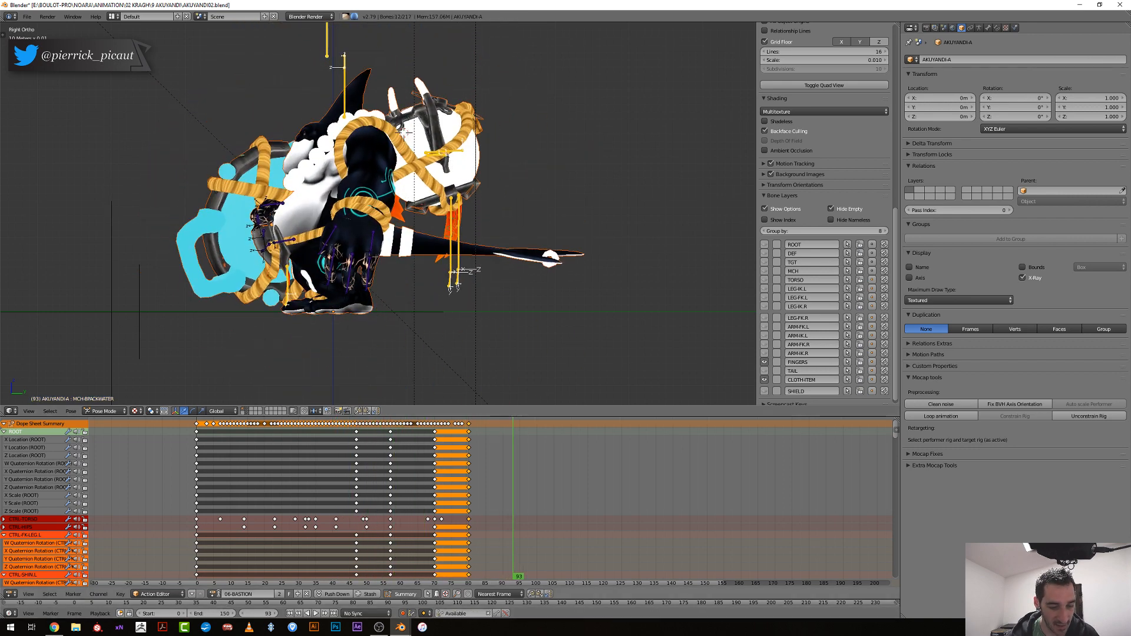
# Load the 09-HEAL action, set the end frame to 200 and play the animation from the first frame
pyautogui.click(215, 594)
pyautogui.scroll(-2, 265, 563)
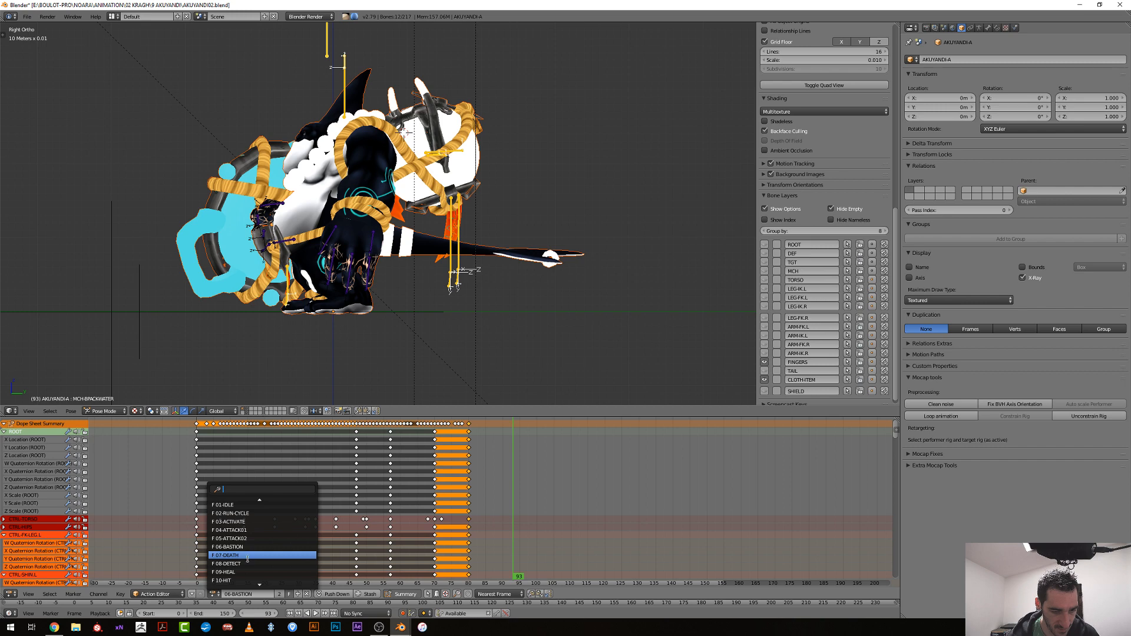
pyautogui.click(246, 572)
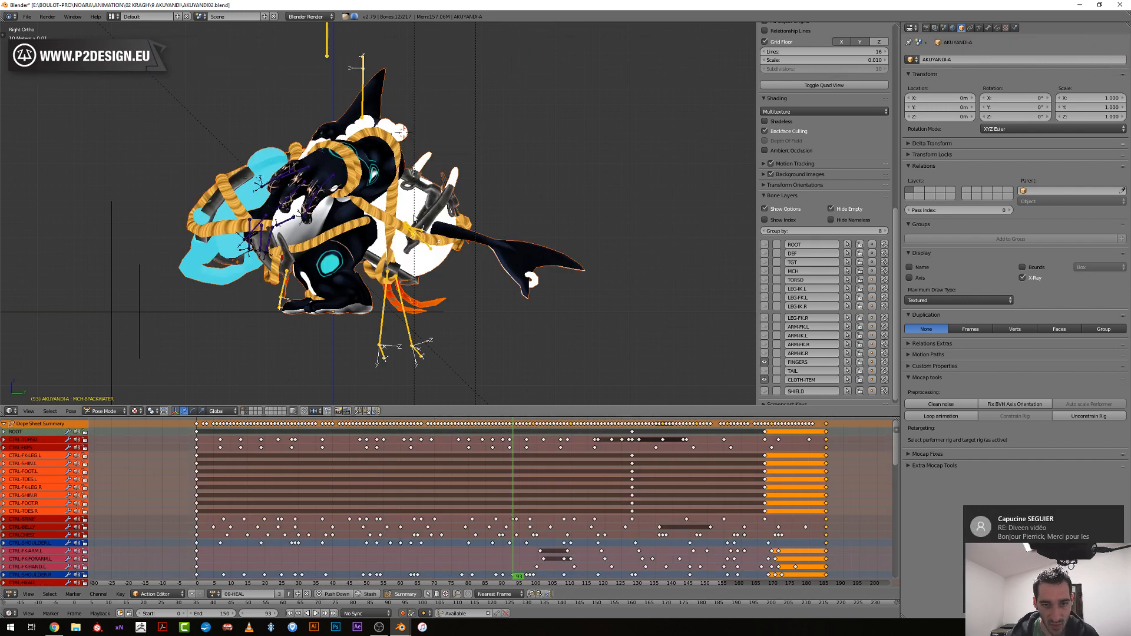
pyautogui.click(221, 614)
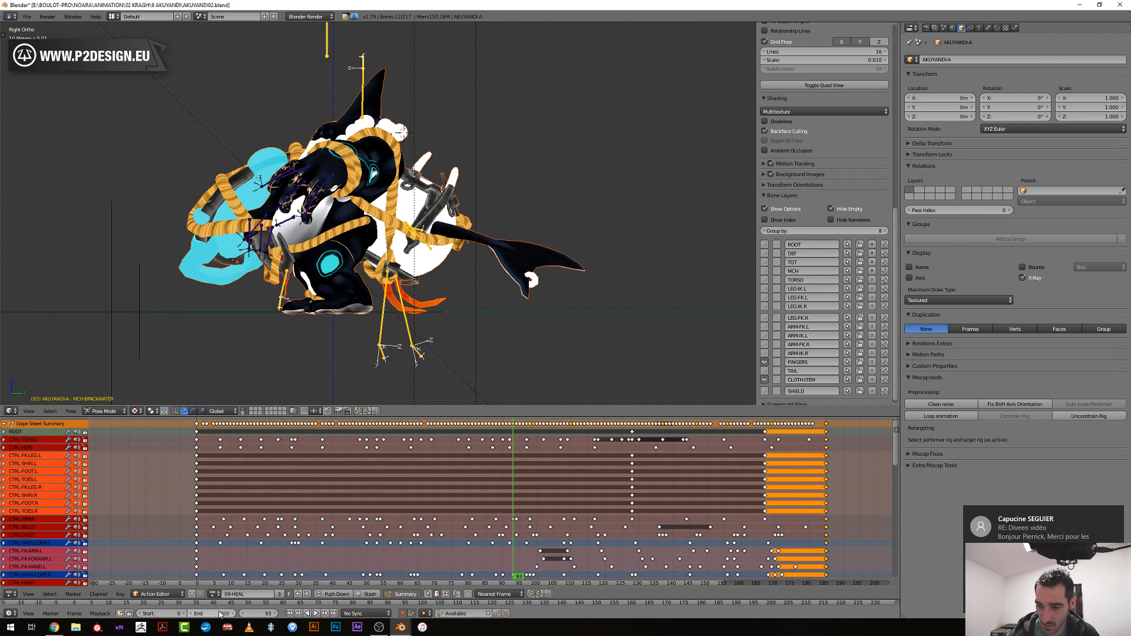
pyautogui.hotkey('shift', 'Left')
pyautogui.hotkey('alt', 'a')
pyautogui.scroll(-3, 338, 334)
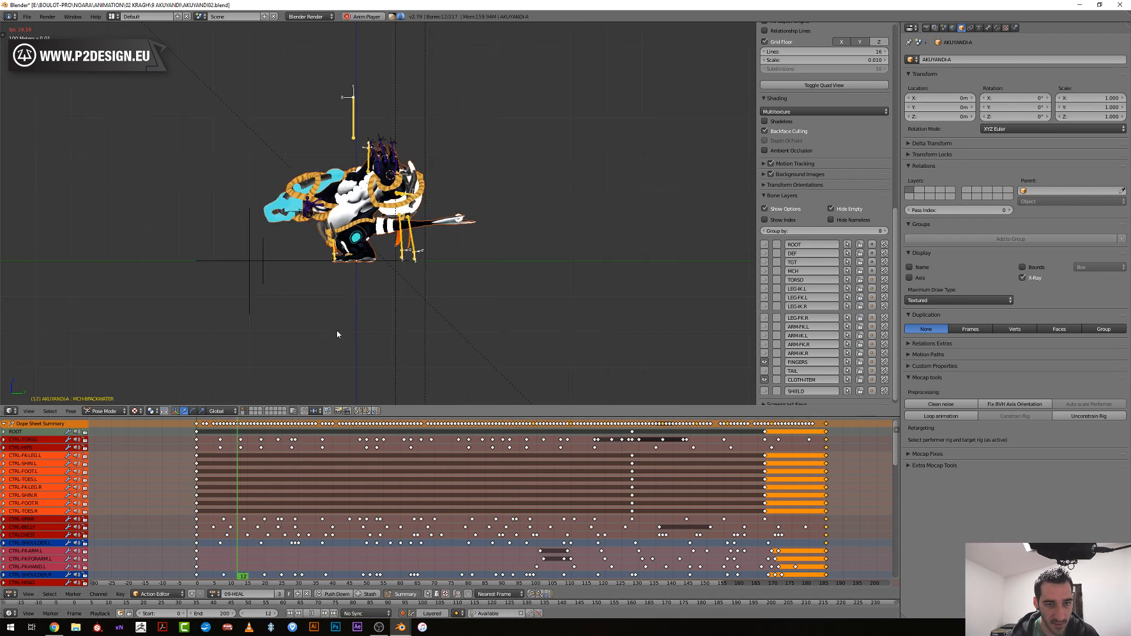
# Switch the viewport to solid matcap shading and examine the heal animation from several angles
pyautogui.hotkey('alt', 'z')
pyautogui.scroll(2, 414, 327)
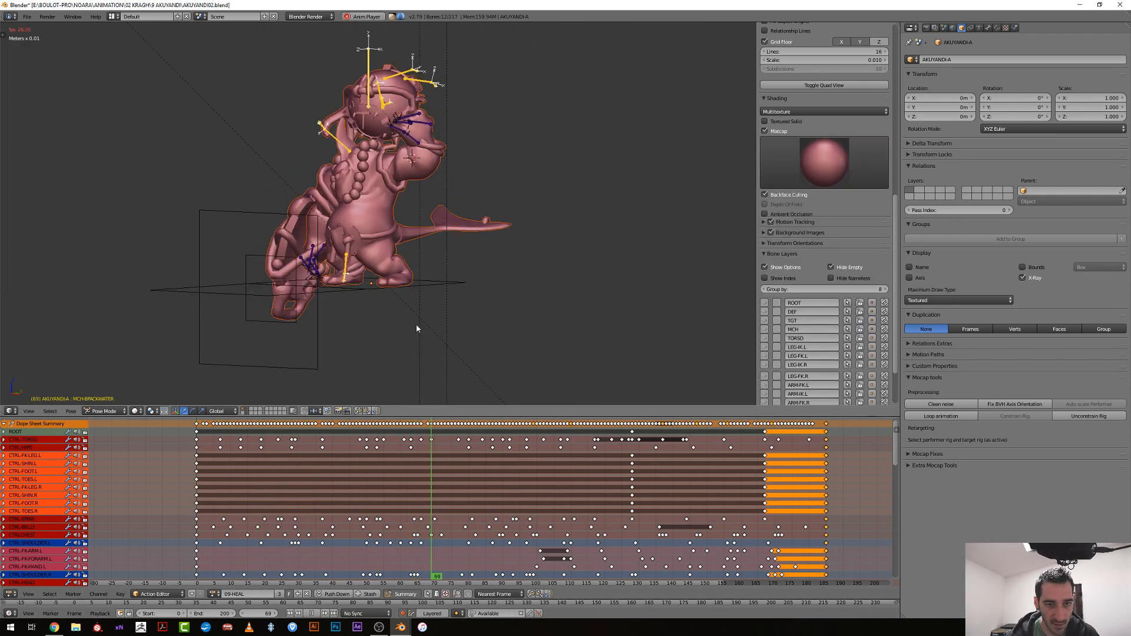
pyautogui.scroll(2, 417, 329)
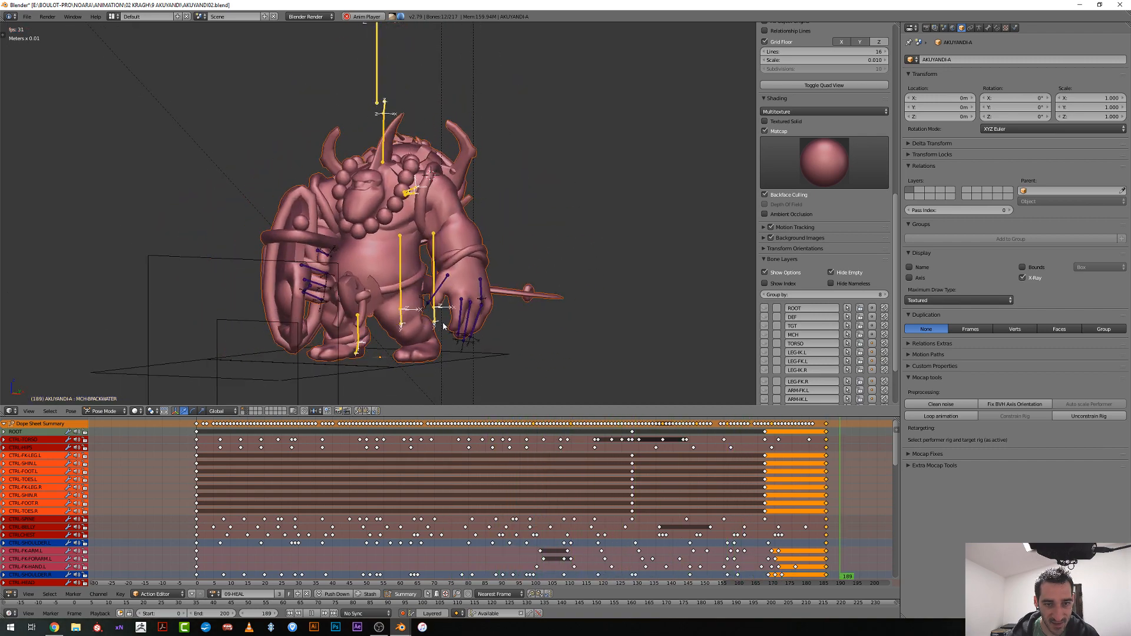
pyautogui.scroll(-1, 443, 321)
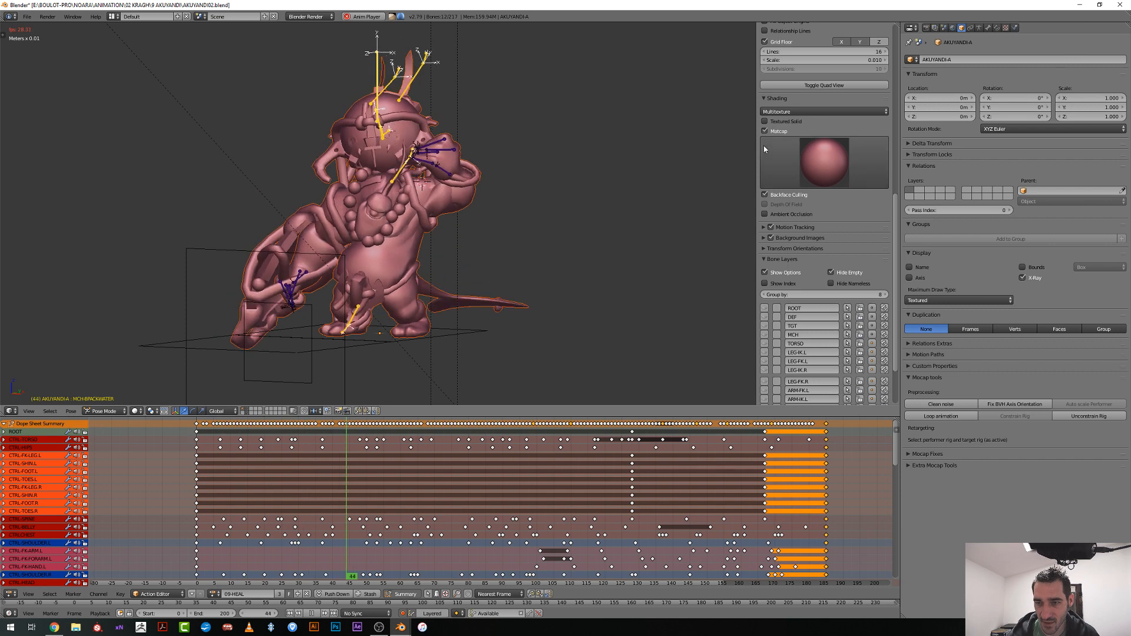
# Limit the viewport to rendered objects only, and watch the looping heal animation at different zoom levels
pyautogui.scroll(3, 763, 147)
pyautogui.click(765, 61)
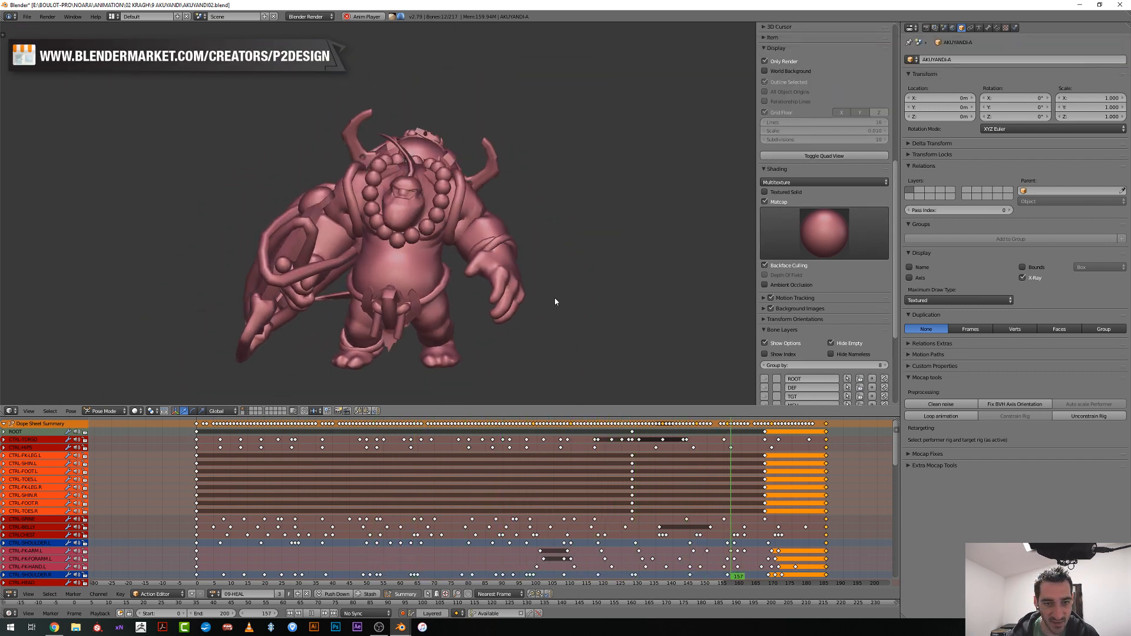
pyautogui.scroll(-2, 552, 301)
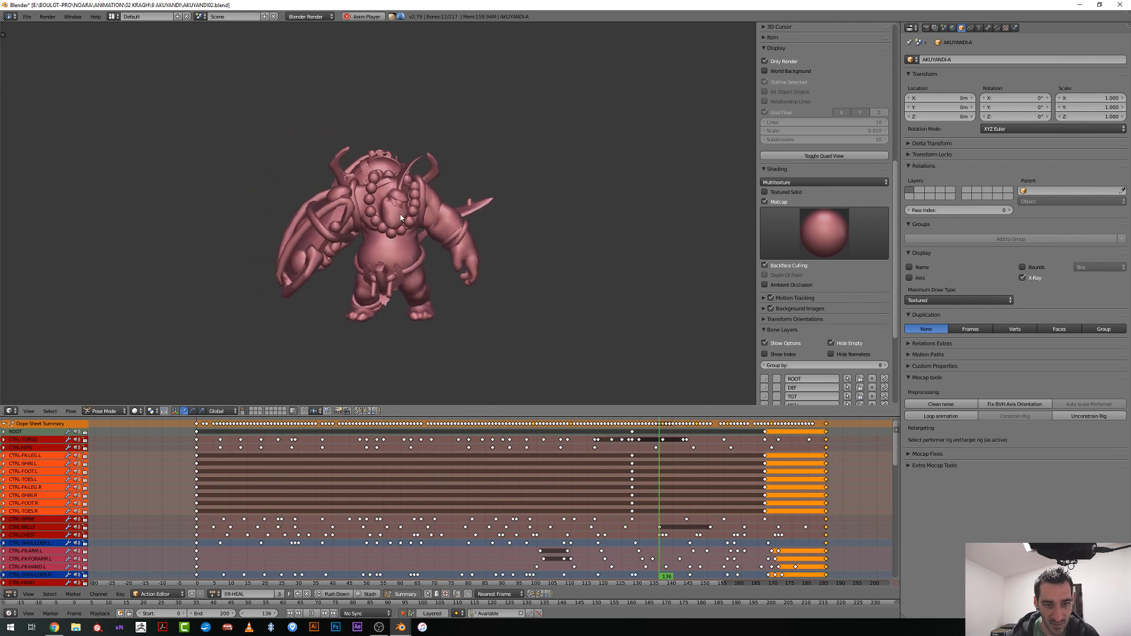
pyautogui.scroll(2, 429, 260)
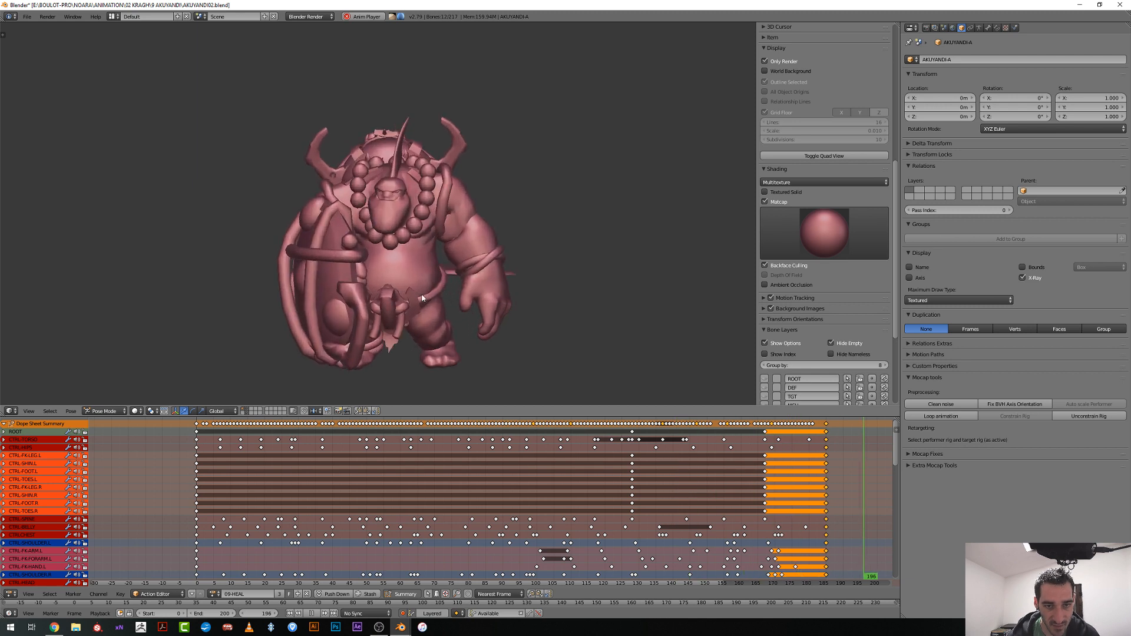
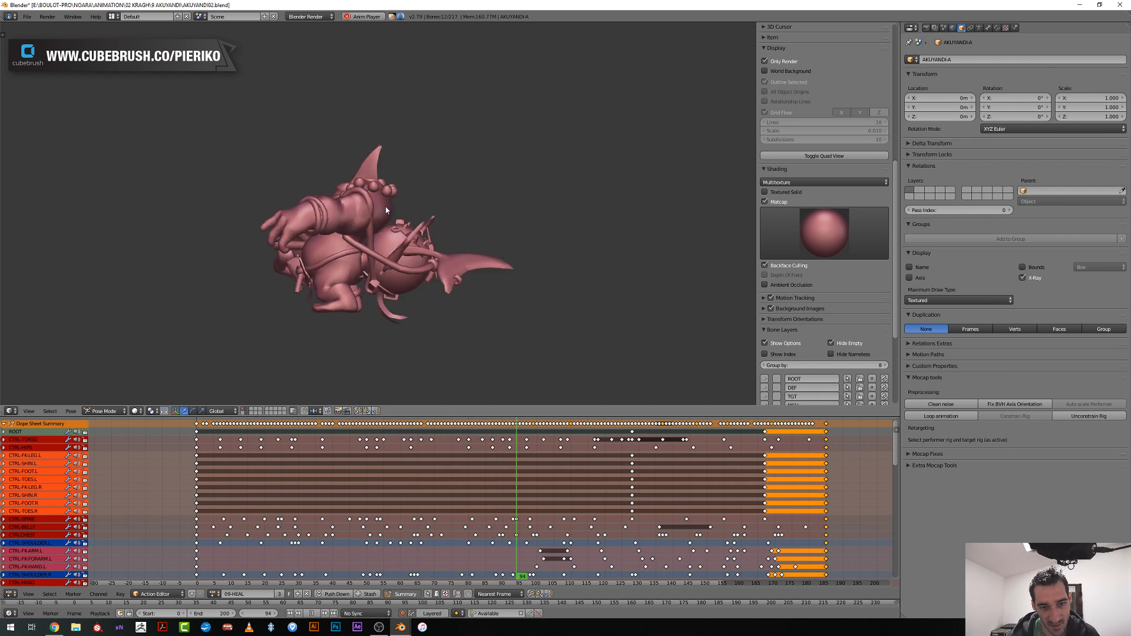
# Pause the heal animation at frame 125 and examine the character's hand and shield pose from the front
pyautogui.hotkey('alt', 'a')
pyautogui.scroll(3, 221, 218)
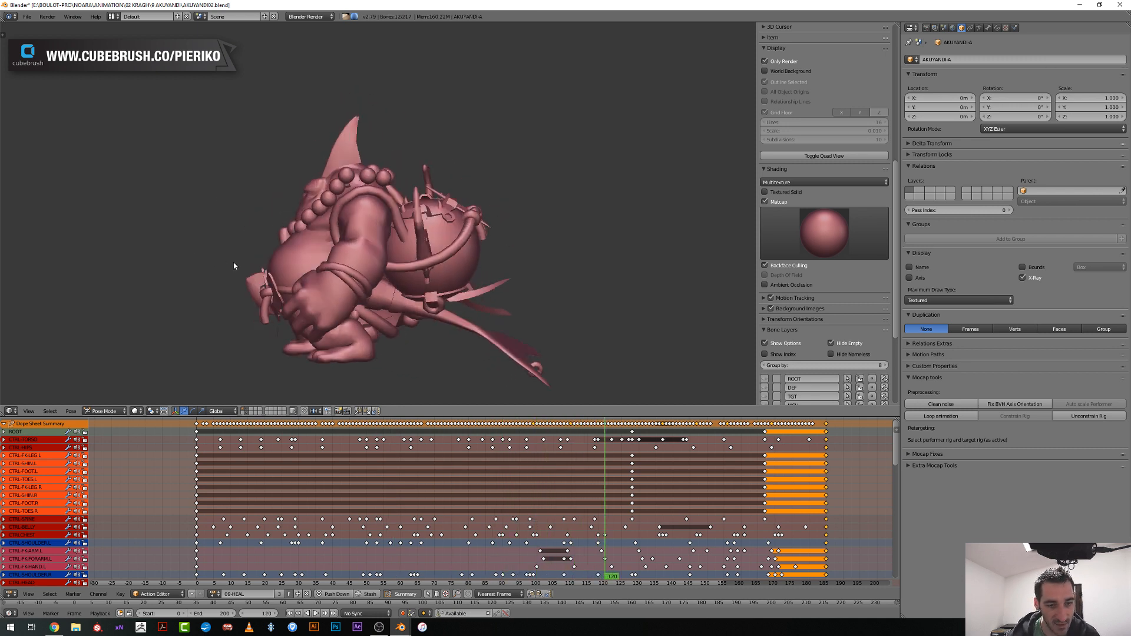
pyautogui.moveTo(234, 266); pyautogui.dragTo(319, 267, button='middle')
pyautogui.click(561, 489)
pyautogui.hotkey('alt', 'a')
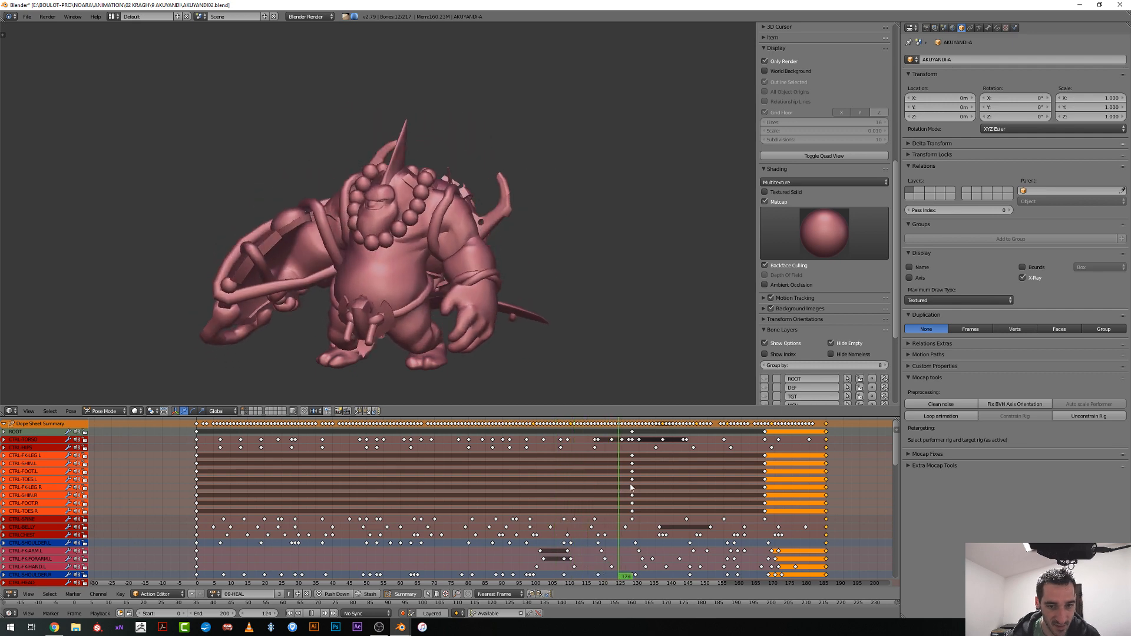
pyautogui.moveTo(631, 488)
pyautogui.mouseDown()
pyautogui.moveTo(495, 491)
pyautogui.moveTo(623, 490)
pyautogui.mouseUp()
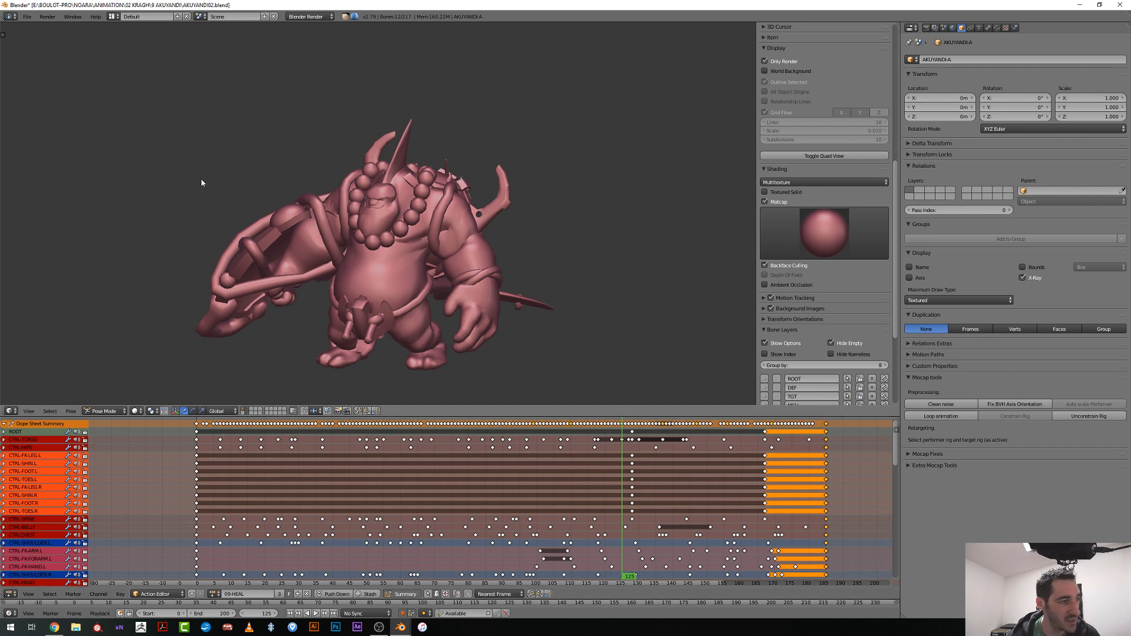
pyautogui.scroll(1, 292, 230)
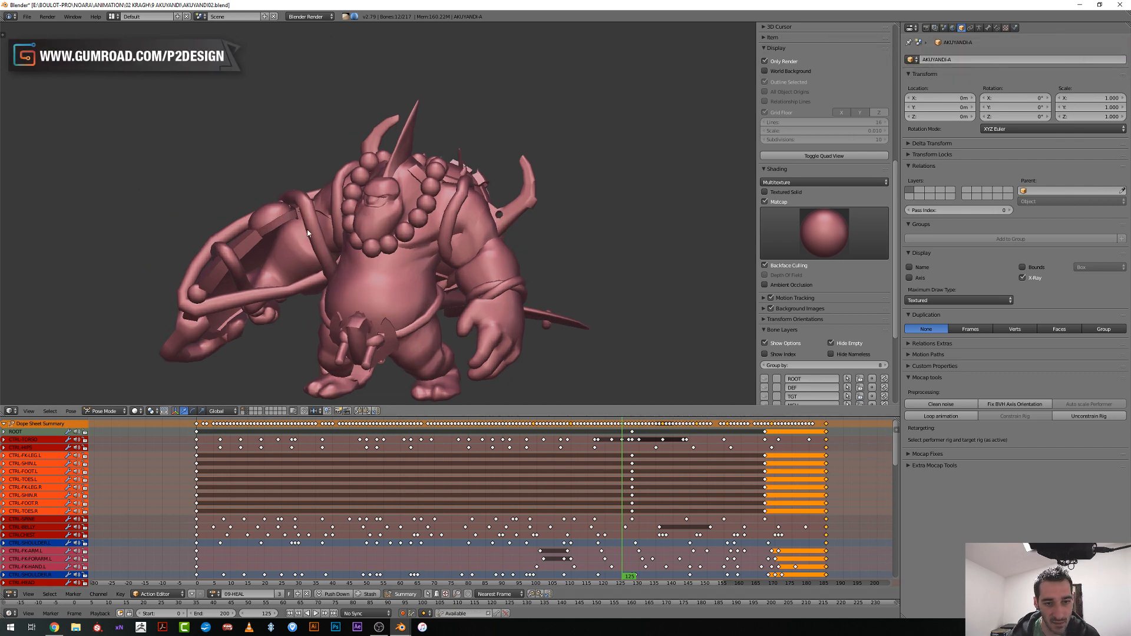
pyautogui.moveTo(294, 236); pyautogui.dragTo(266, 236, button='middle')
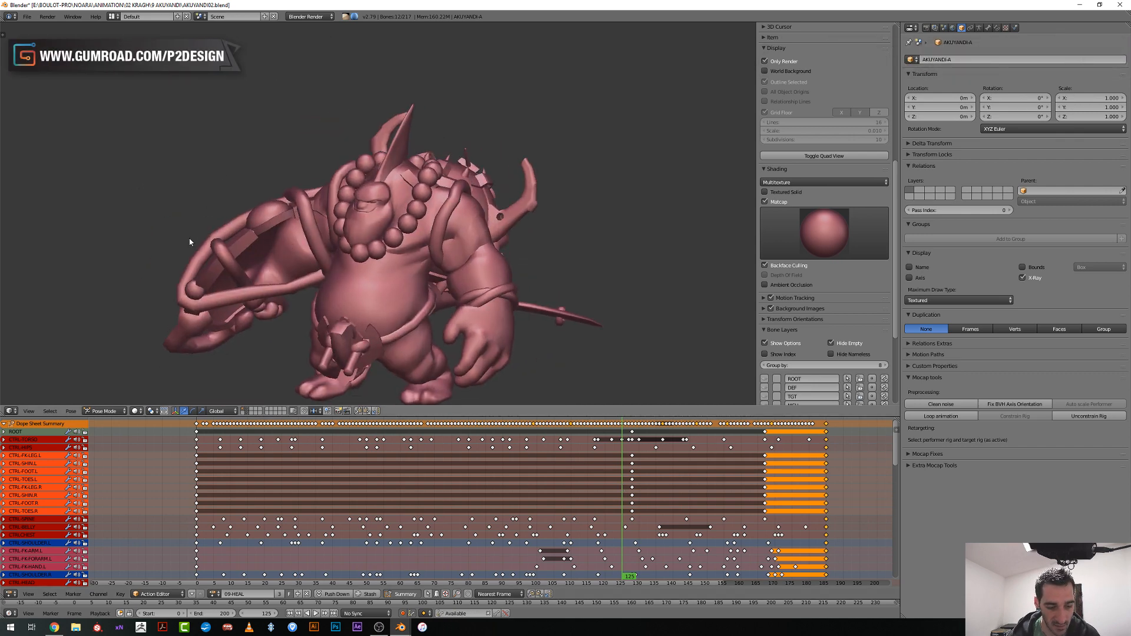
# Close the Akuyandi file, return to the Irisha character file and save it
pyautogui.click(1120, 5)
pyautogui.click(563, 345)
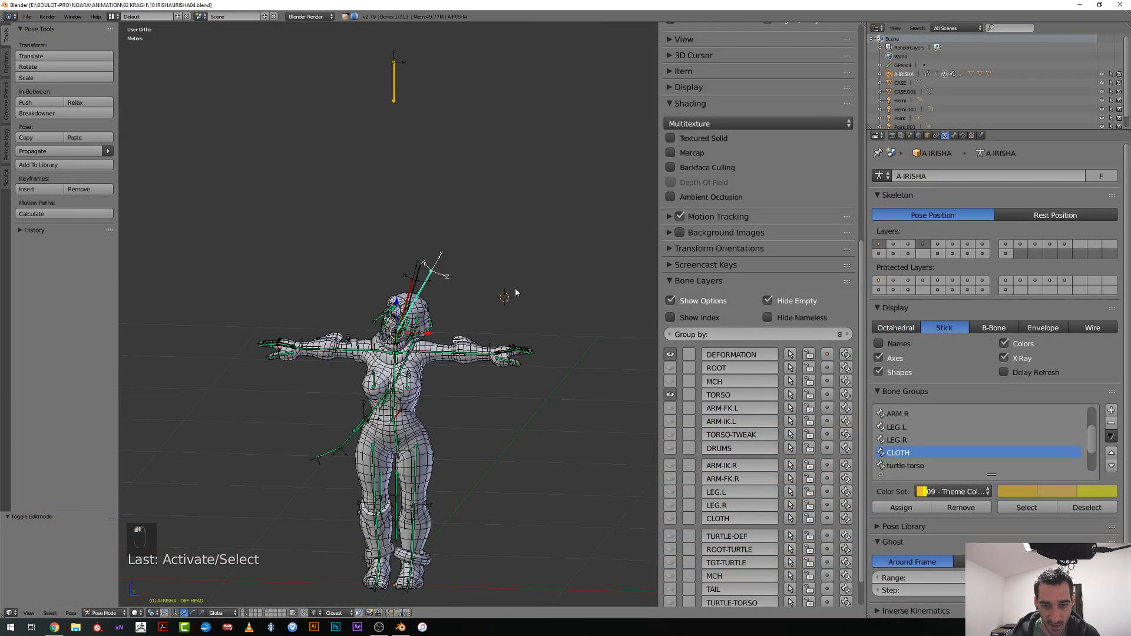
pyautogui.hotkey('ctrl', 's')
# Clear the pose rotation of Irisha's DEF-HEAD and CTRL-HEAD bones
pyautogui.scroll(2, 497, 363)
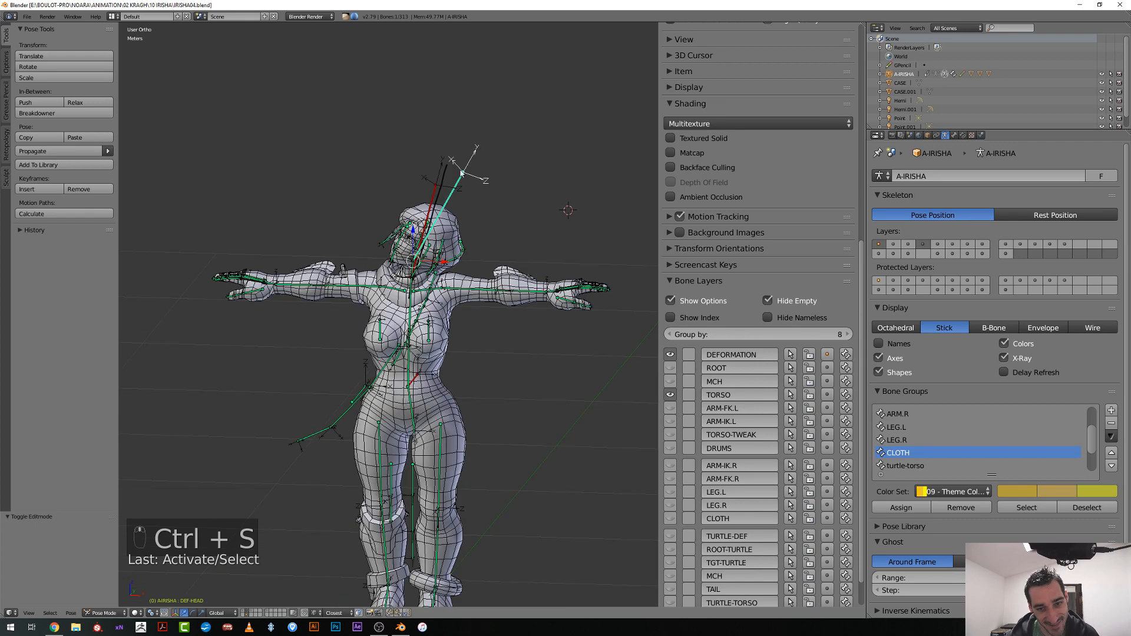
pyautogui.moveTo(439, 259); pyautogui.dragTo(493, 254, button='middle')
pyautogui.hotkey('alt', 'r')
pyautogui.rightClick(418, 197)
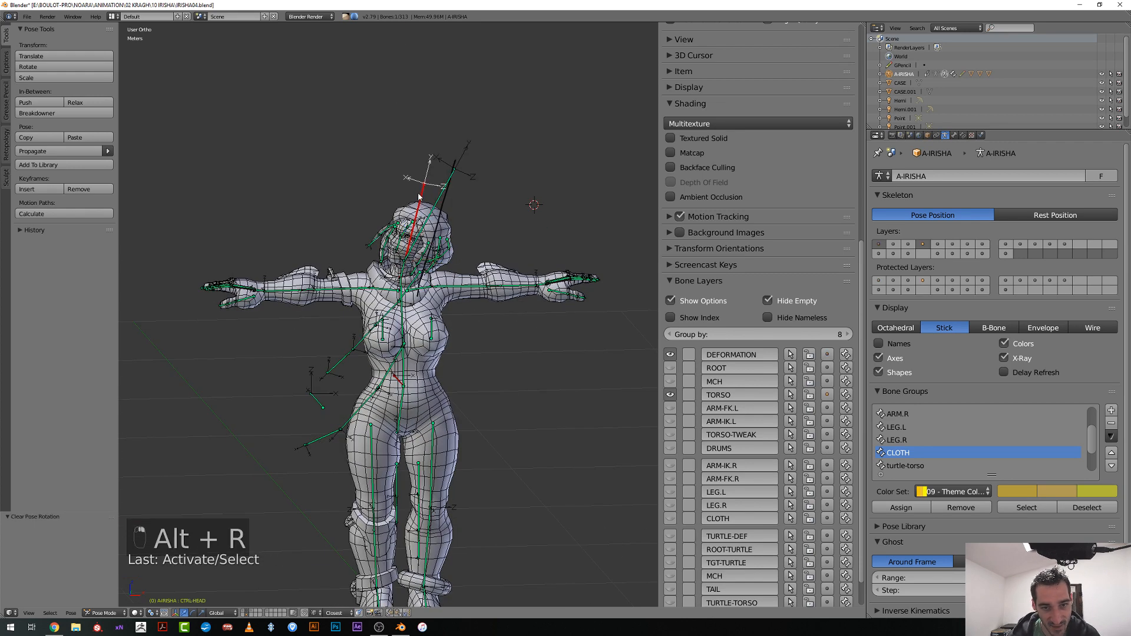
pyautogui.hotkey('alt', 'r')
pyautogui.scroll(5, 422, 224)
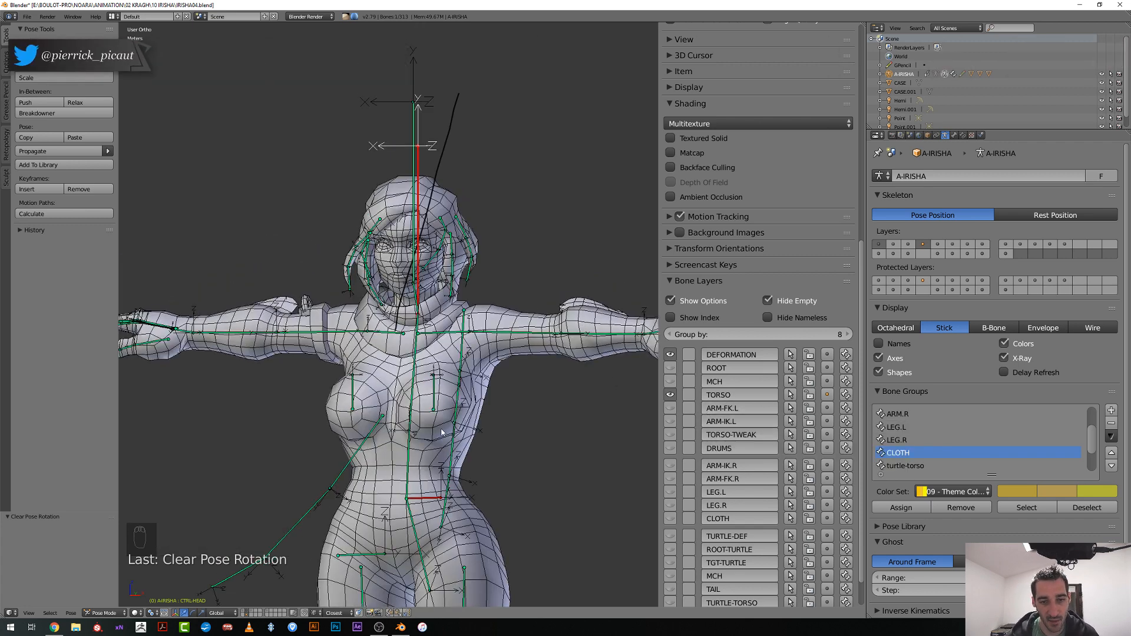
pyautogui.moveTo(436, 354)
pyautogui.mouseDown(button='middle')
pyautogui.moveTo(356, 361)
pyautogui.moveTo(436, 360)
pyautogui.mouseUp(button='middle')
pyautogui.scroll(-2, 729, 467)
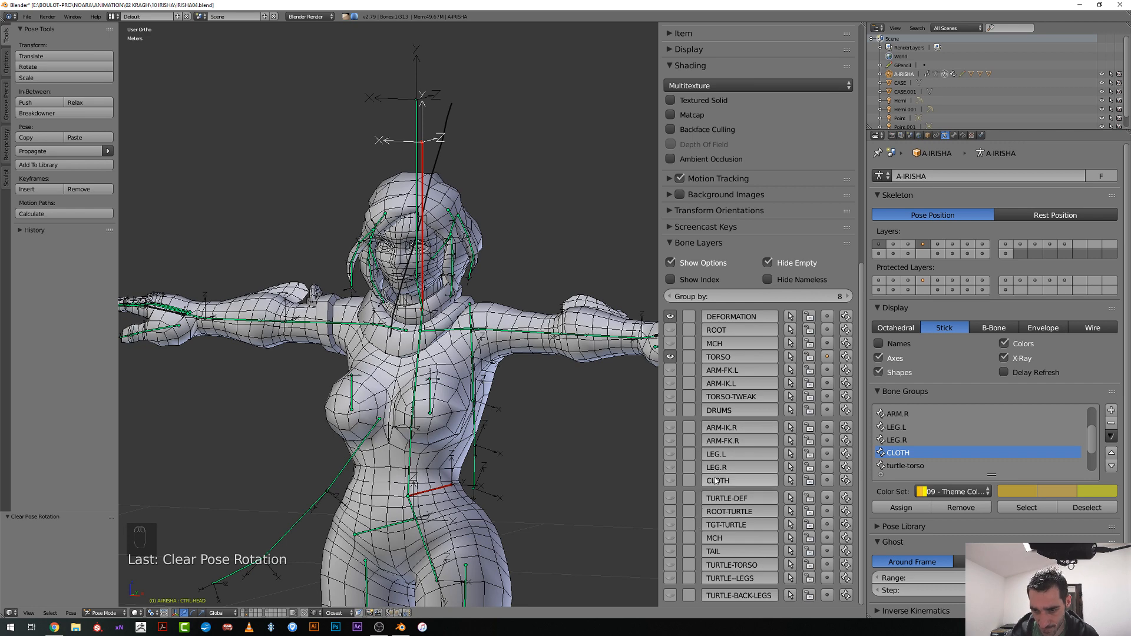
# Show the CLOTH bone layer and rotate the hair control bone behind the head by about -12.9° in side view
pyautogui.click(672, 481)
pyautogui.moveTo(590, 342); pyautogui.dragTo(486, 331, button='middle')
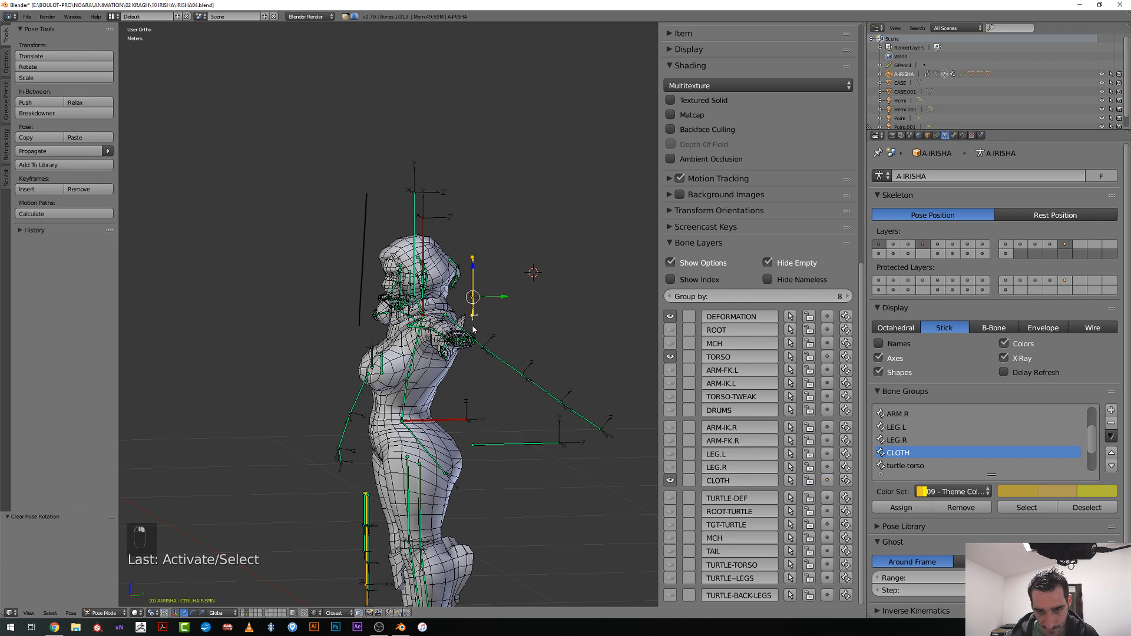
pyautogui.scroll(2, 474, 330)
pyautogui.press('r')
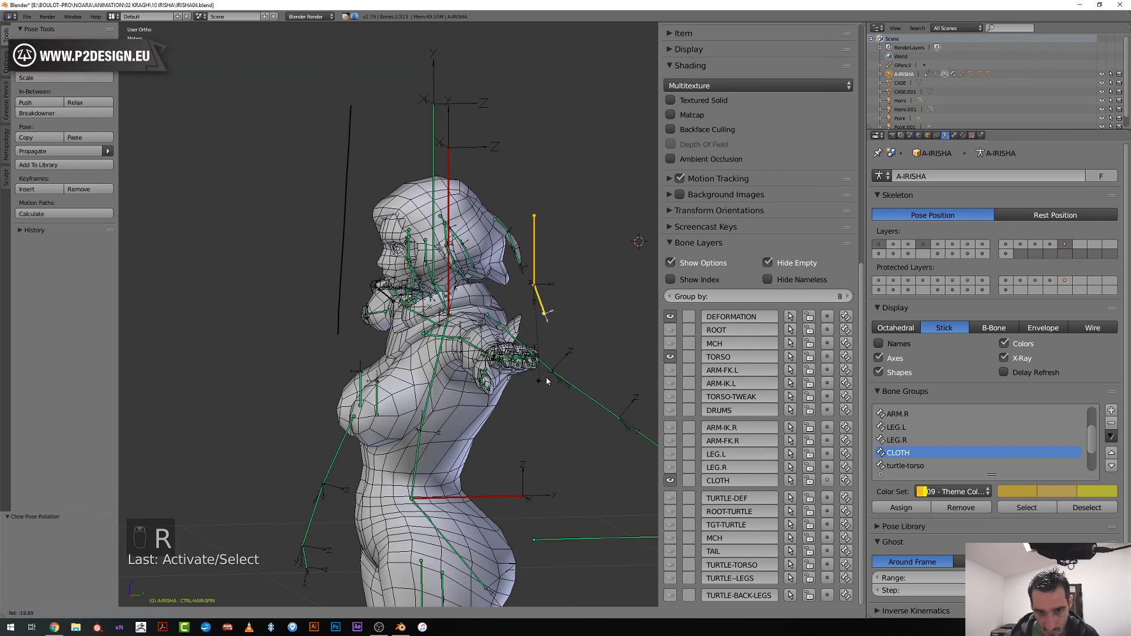
pyautogui.click(529, 384)
# Rotate the CTRL-HAIR-SPIN bone by small angles and try rotating CTRL-HAIR, testing the hair deformation from several views
pyautogui.moveTo(529, 384); pyautogui.dragTo(562, 365, button='middle')
pyautogui.press('r')
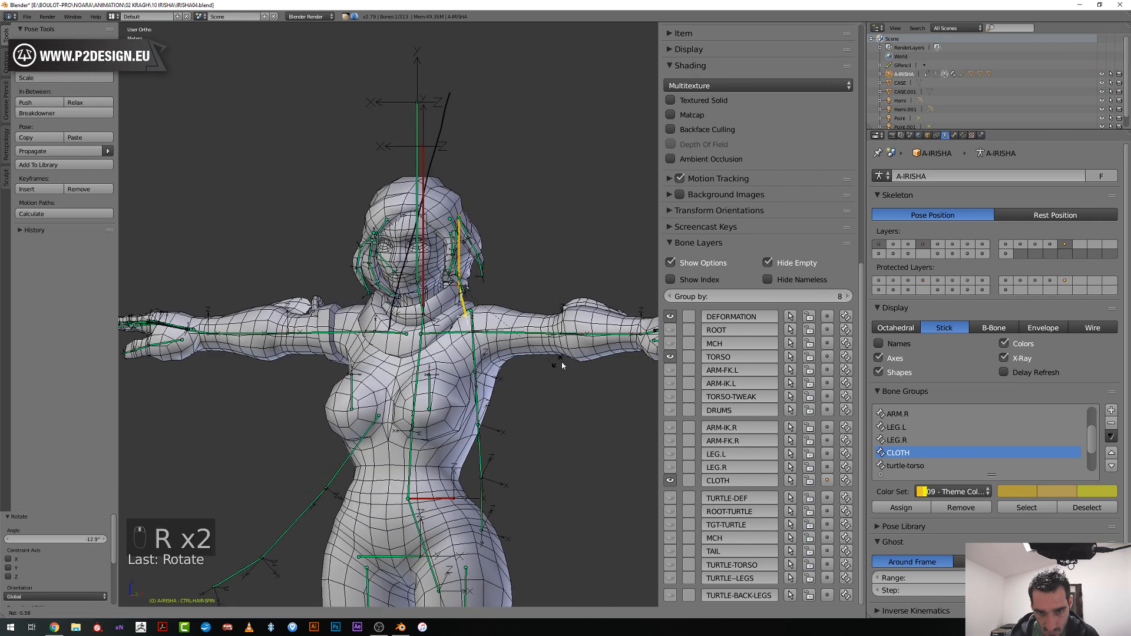
pyautogui.click(609, 387)
pyautogui.moveTo(609, 387); pyautogui.dragTo(578, 396, button='middle')
pyautogui.press('r')
pyautogui.click(481, 407)
pyautogui.press('r')
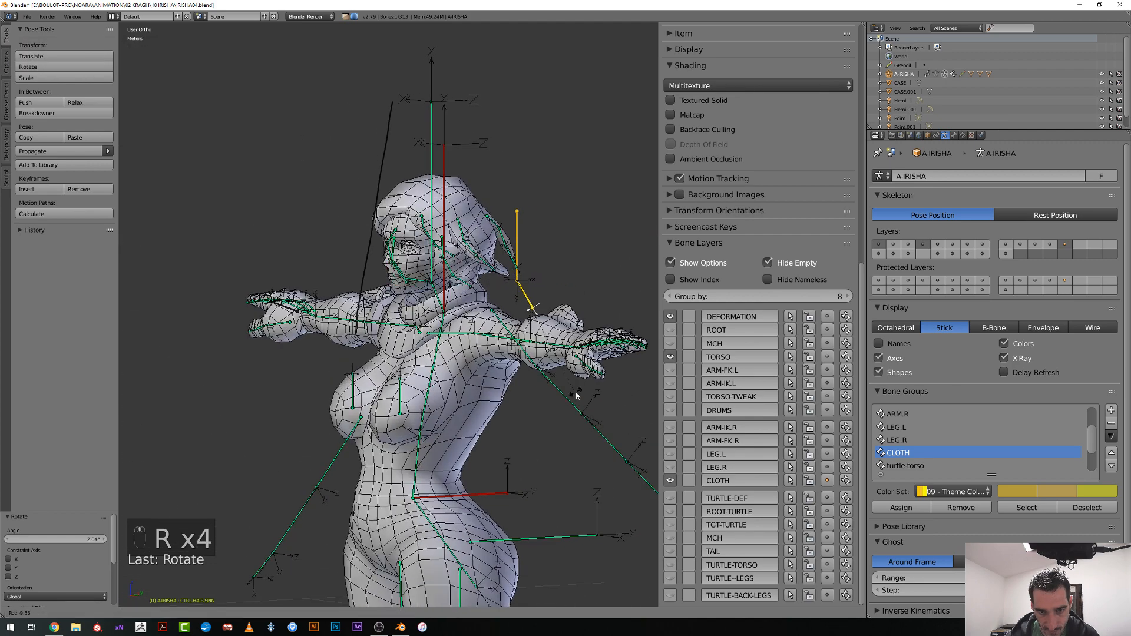
pyautogui.click(542, 406)
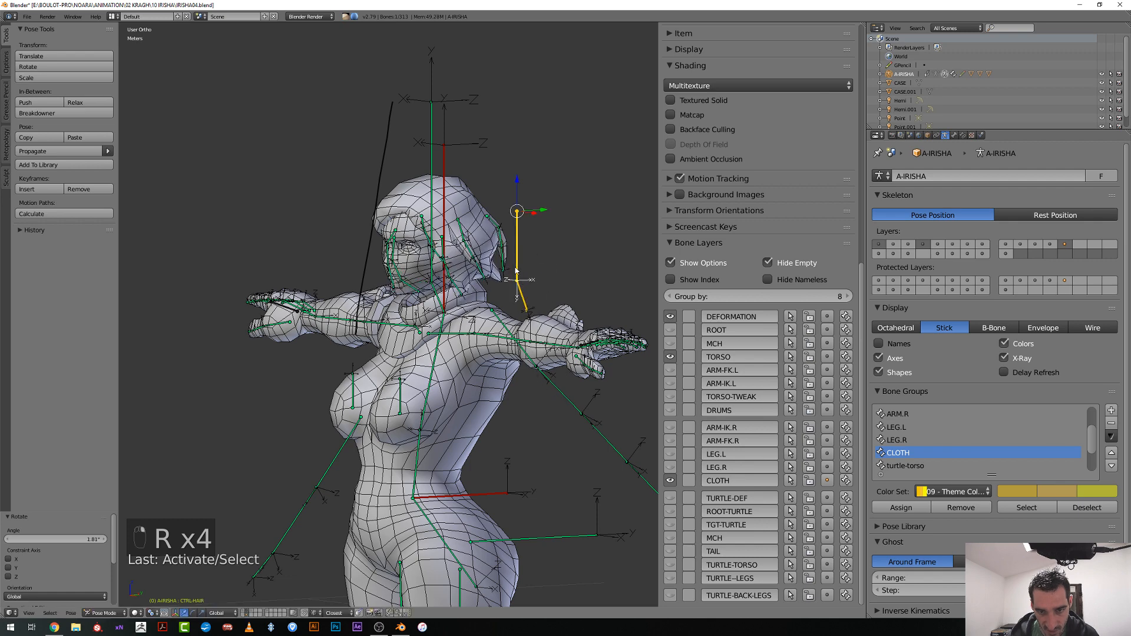
pyautogui.moveTo(516, 270); pyautogui.dragTo(548, 292, button='middle')
pyautogui.press('r')
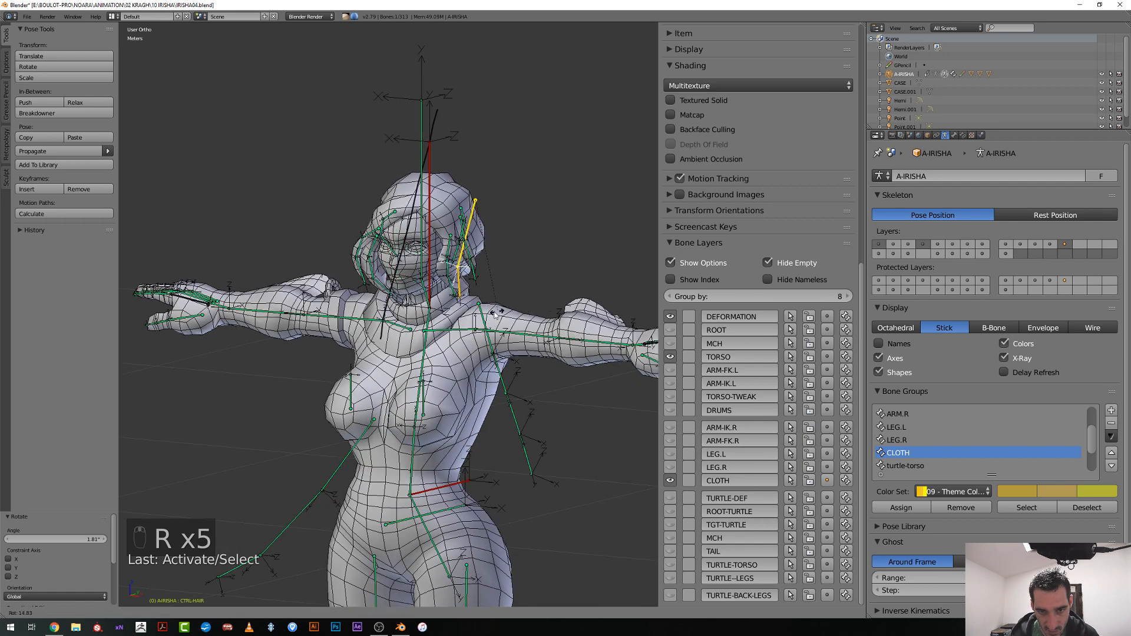
pyautogui.click(546, 304)
# Edit the Irisha mesh, reveal its hidden geometry and isolate the linked hair piece
pyautogui.scroll(2, 547, 304)
pyautogui.rightClick(547, 305)
pyautogui.scroll(-3, 546, 305)
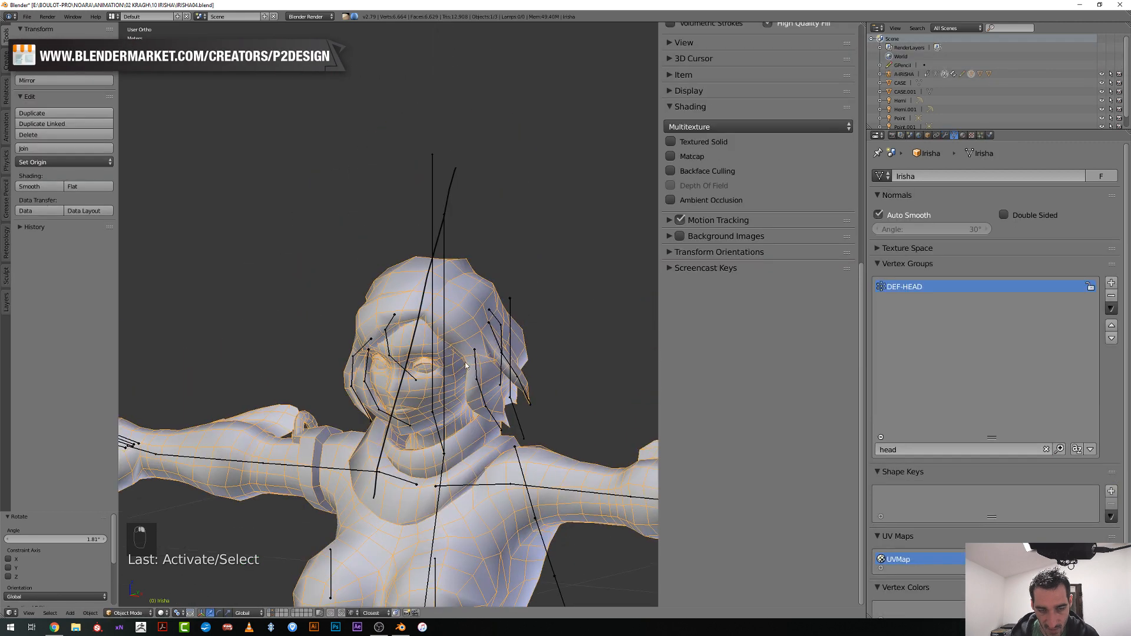
pyautogui.press('Tab')
pyautogui.press('a')
pyautogui.press('a')
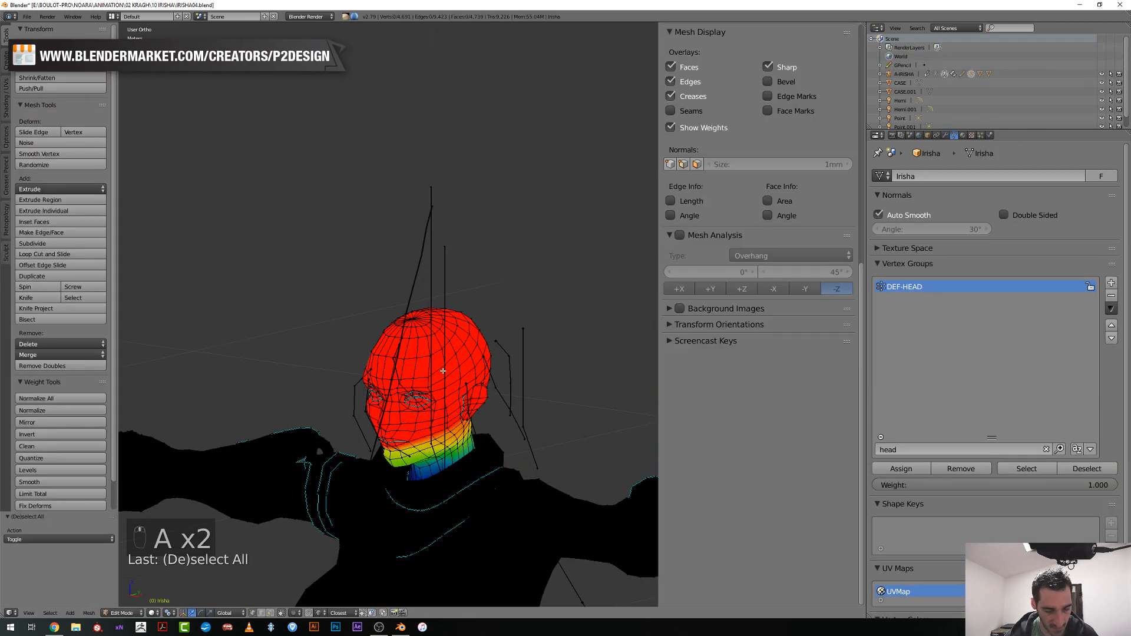
pyautogui.hotkey('alt', 'h')
pyautogui.press('a')
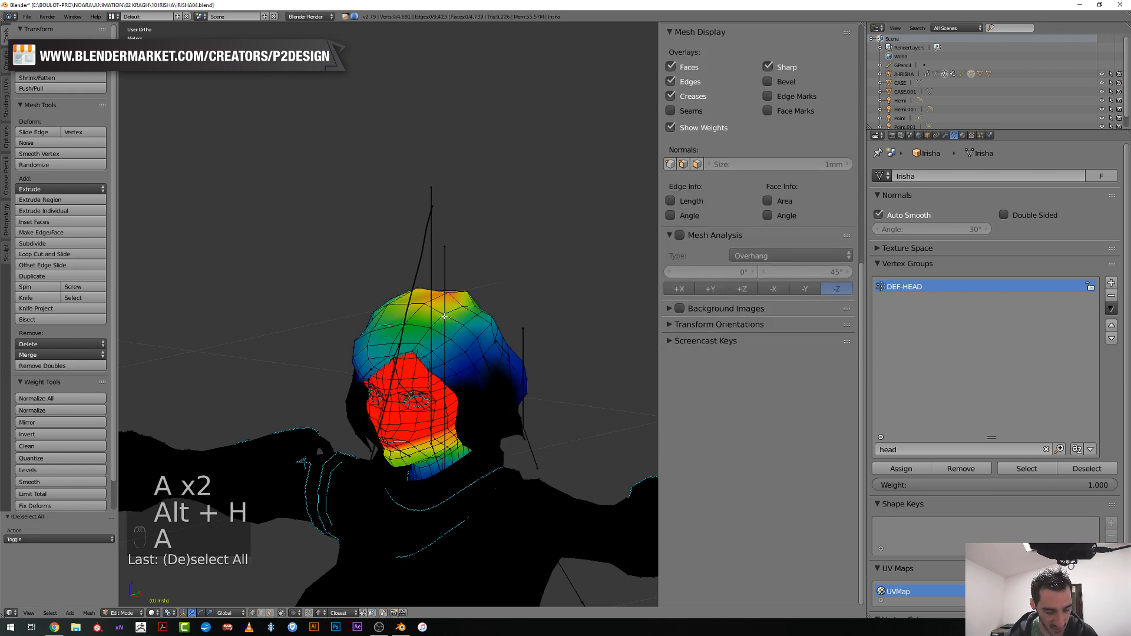
pyautogui.press('l')
pyautogui.hotkey('shift', 'h')
pyautogui.scroll(2, 445, 316)
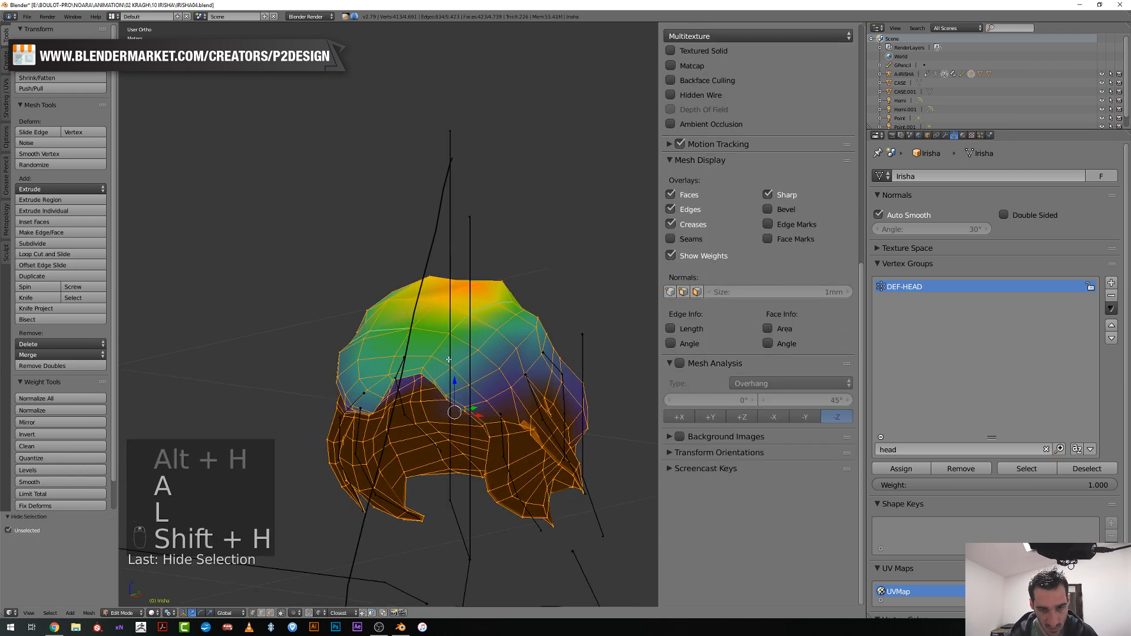
# Select a vertex on top of the hair, grow the selection six times and add a missing vertex at the lower edge
pyautogui.rightClick(443, 297)
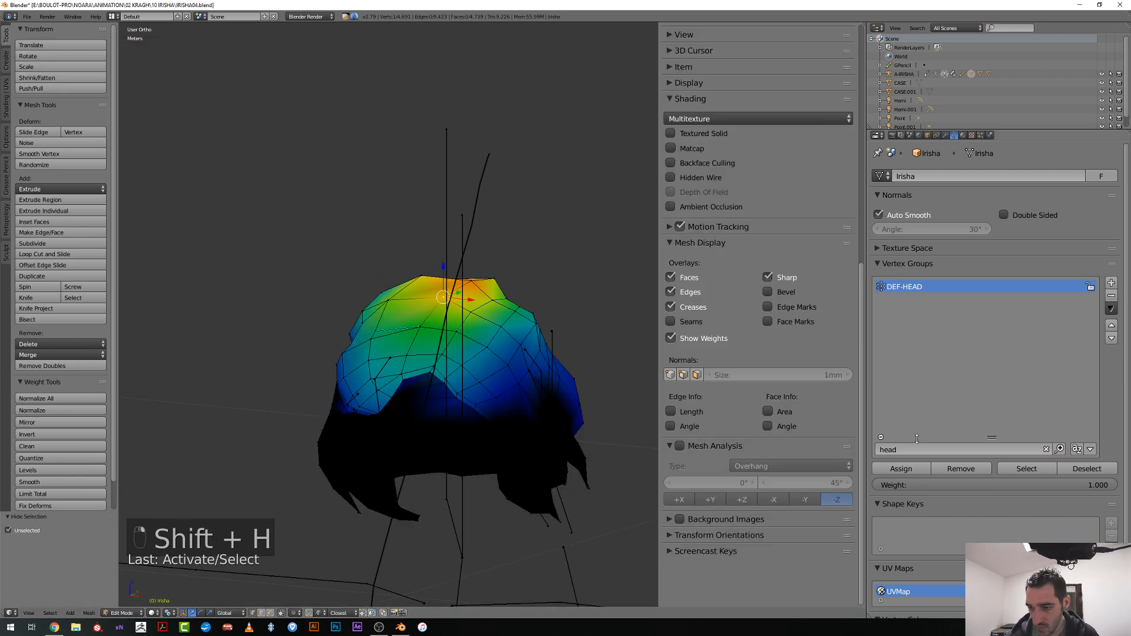
pyautogui.moveTo(448, 330); pyautogui.dragTo(474, 283, button='middle')
pyautogui.scroll(-2, 760, 295)
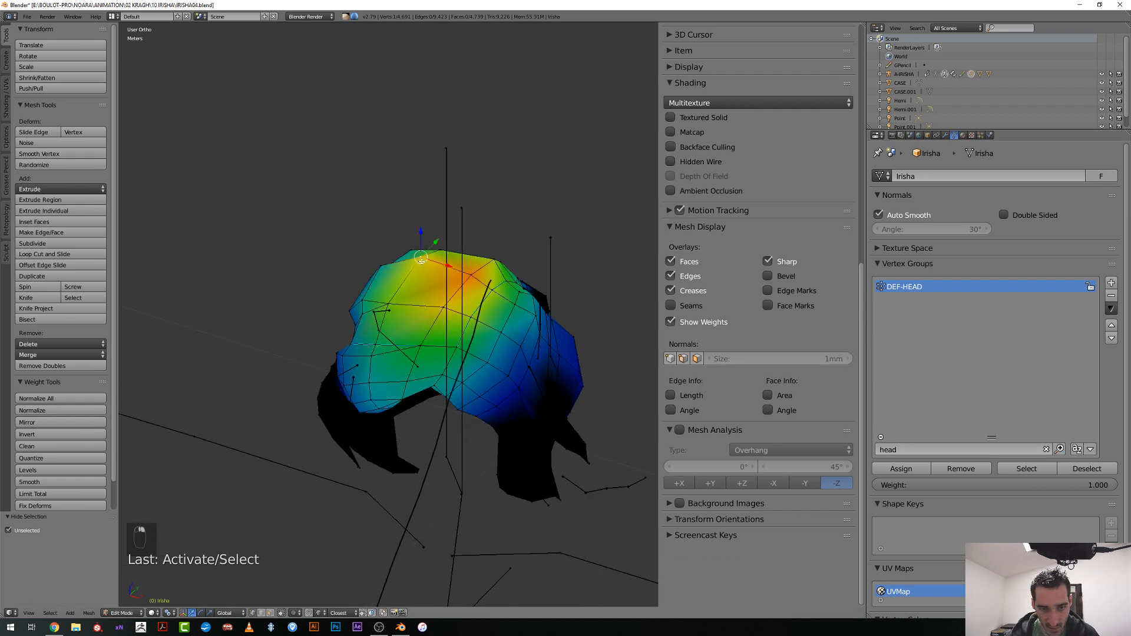
pyautogui.press('ctrl+KP_Add')
pyautogui.press('ctrl+KP_Add')
pyautogui.press('ctrl+KP_Add')
pyautogui.press('ctrl+KP_Add')
pyautogui.press('ctrl+KP_Add')
pyautogui.press('ctrl+KP_Add')
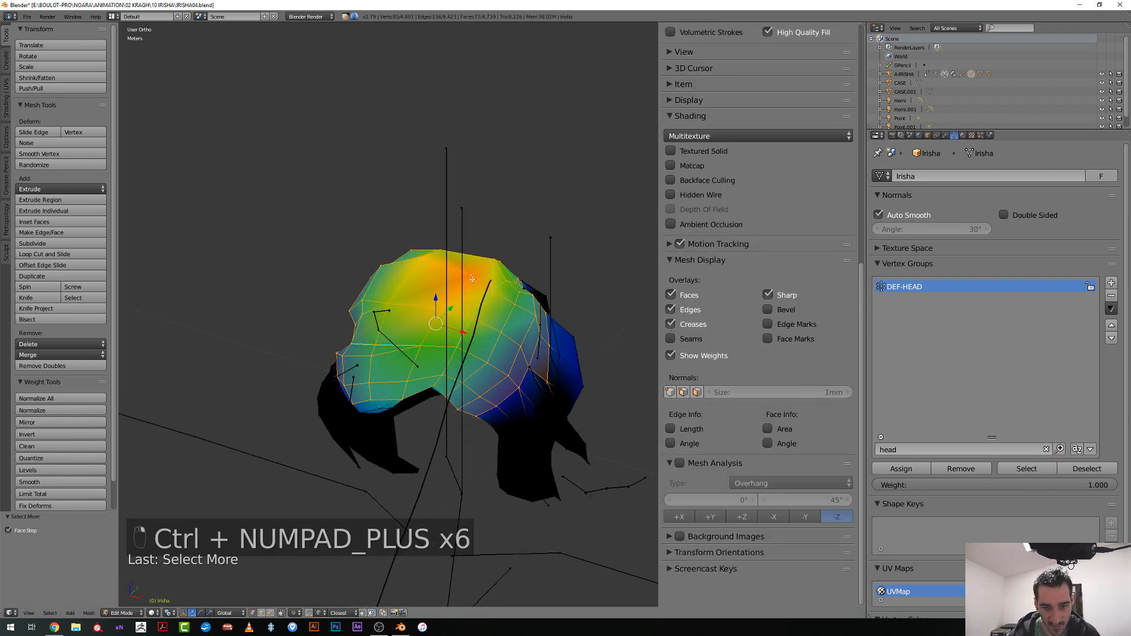
pyautogui.moveTo(465, 276); pyautogui.dragTo(465, 244, button='middle')
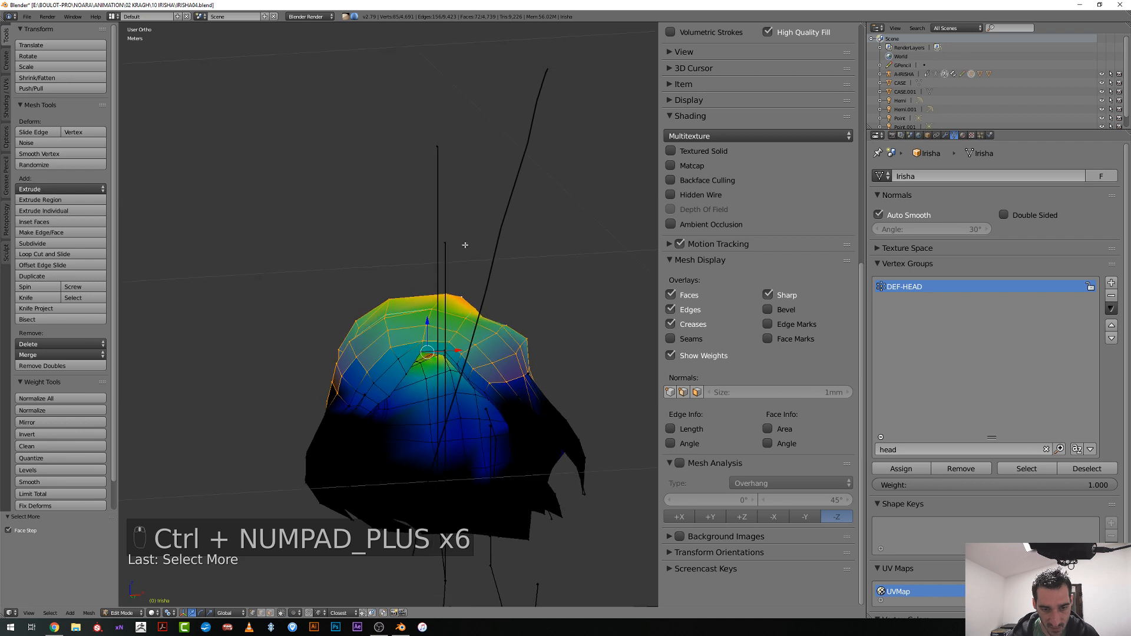
pyautogui.keyDown('shift'); pyautogui.click(387, 389); pyautogui.keyUp('shift')
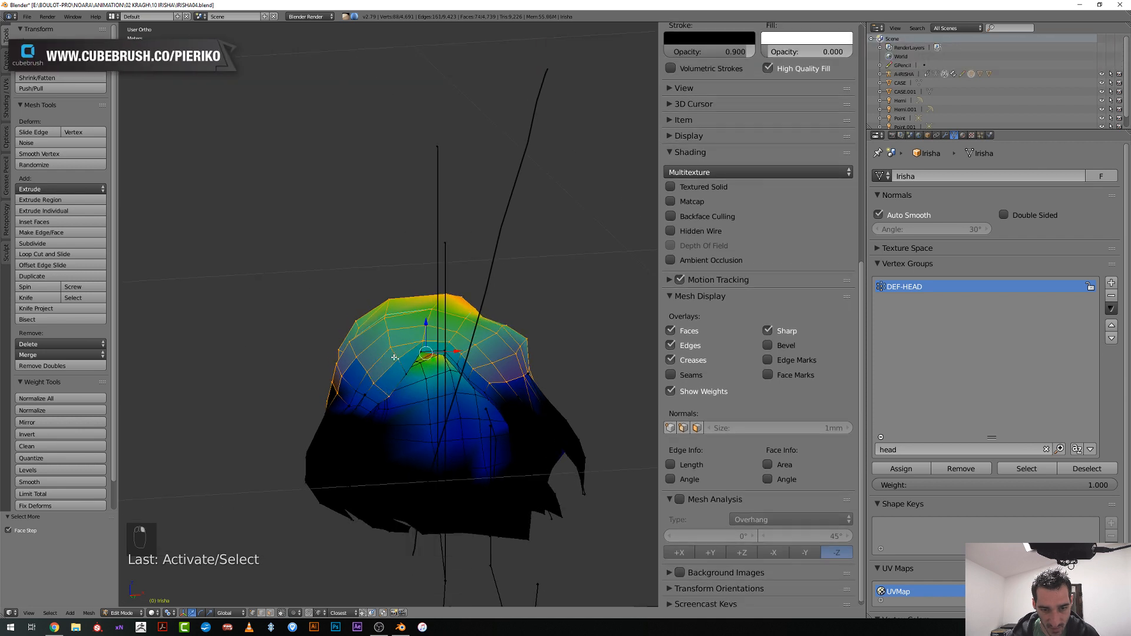
pyautogui.keyDown('alt'); pyautogui.click(535, 386); pyautogui.keyUp('alt')
pyautogui.hotkey('ctrl', 'z')
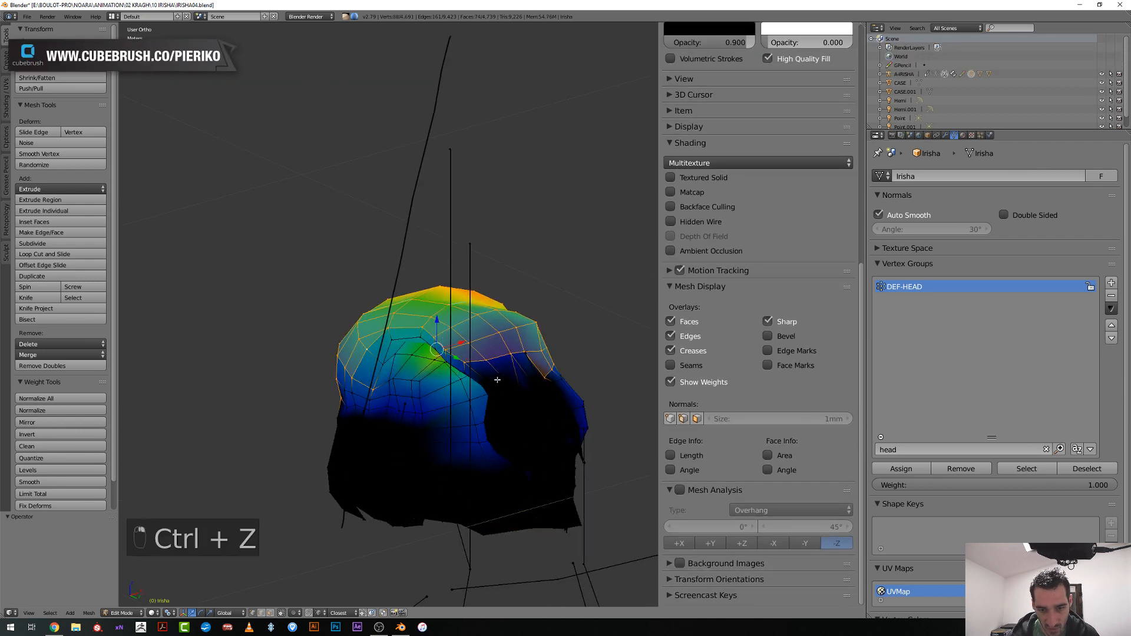
# Sketch grease pencil curves over the hair in front view, marking the boundary between the head area and the swinging strands
pyautogui.press('KP_1')
pyautogui.press('z')
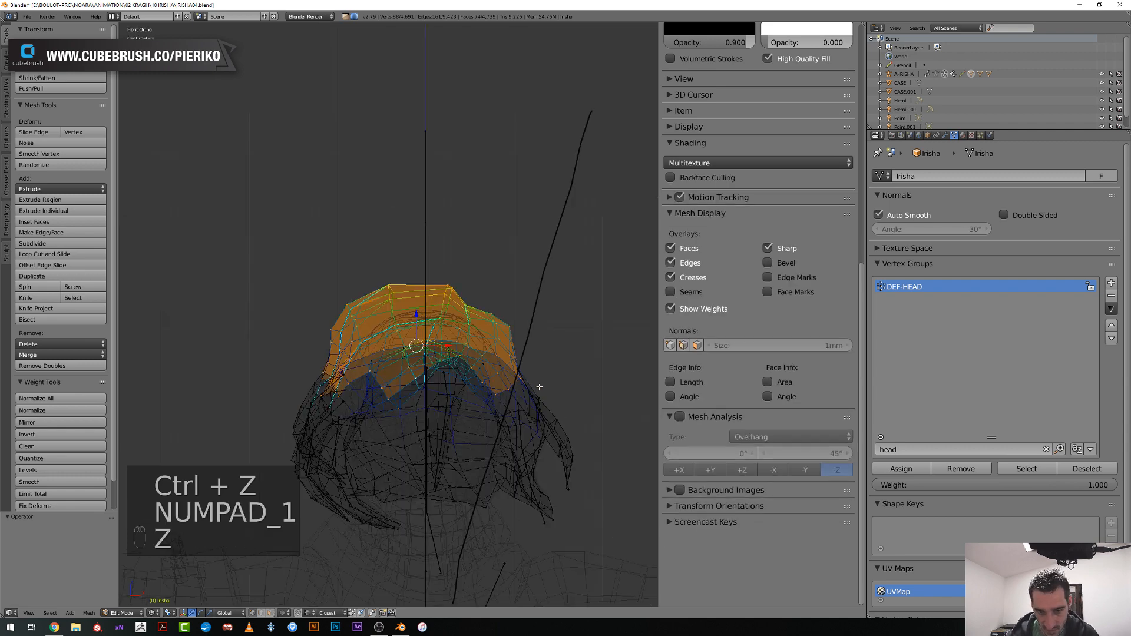
pyautogui.scroll(5, 501, 283)
pyautogui.press('Tab')
pyautogui.press('z')
pyautogui.moveTo(536, 313); pyautogui.dragTo(470, 313, button='middle')
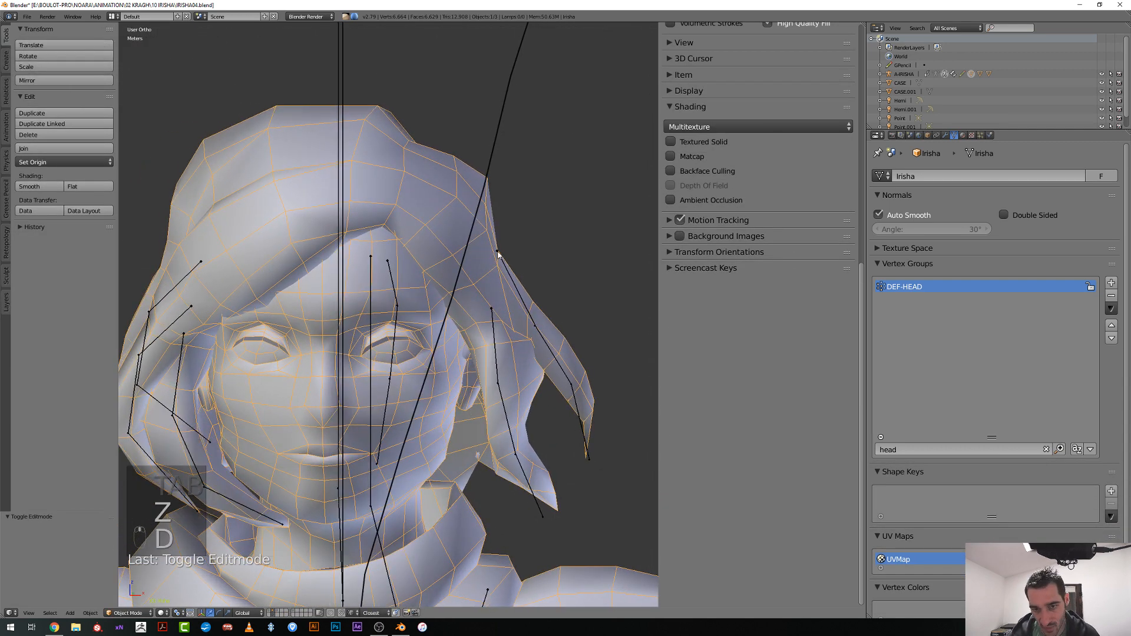
pyautogui.moveTo(500, 249); pyautogui.dragTo(443, 286)
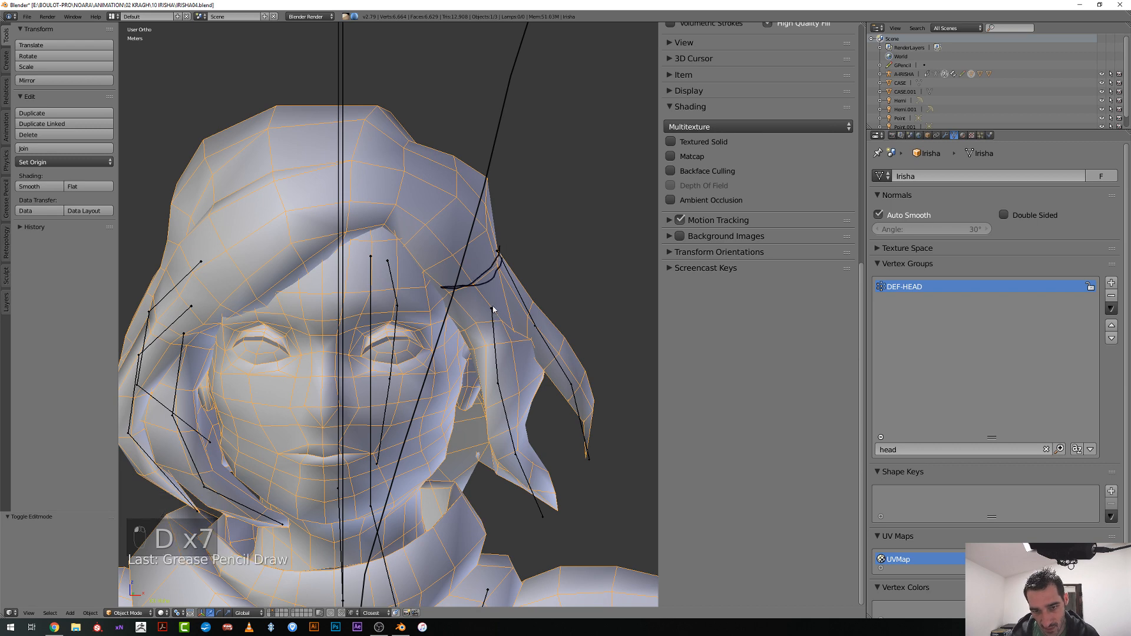
pyautogui.rightClick(494, 309)
pyautogui.keyDown('shift'); pyautogui.moveTo(238, 309); pyautogui.dragTo(303, 296, button='middle'); pyautogui.keyUp('shift')
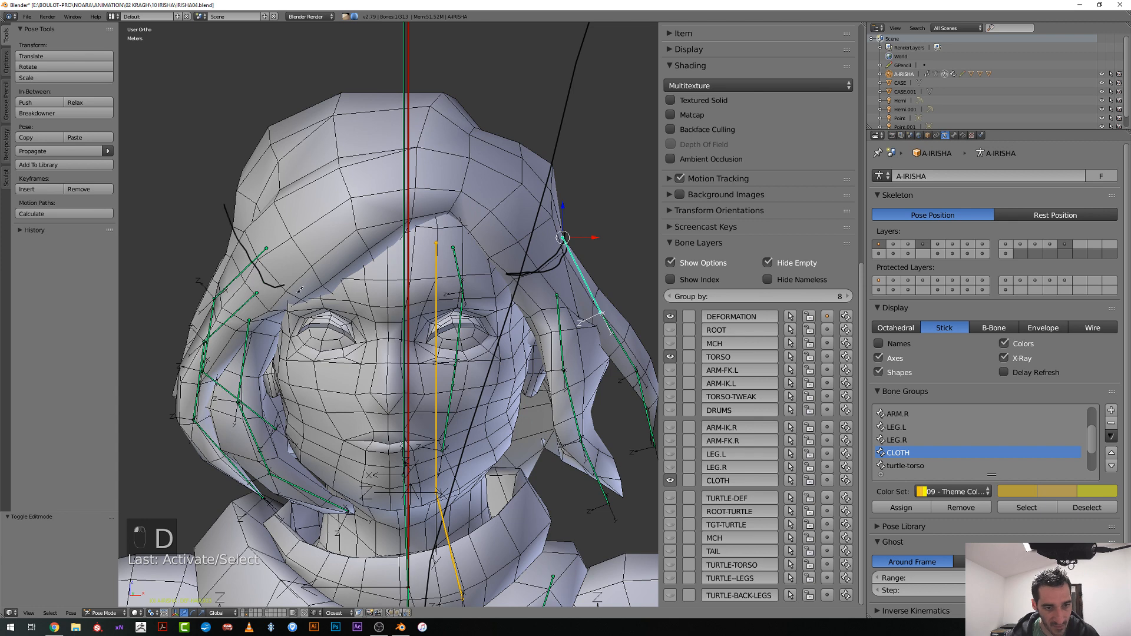
pyautogui.scroll(-4, 429, 213)
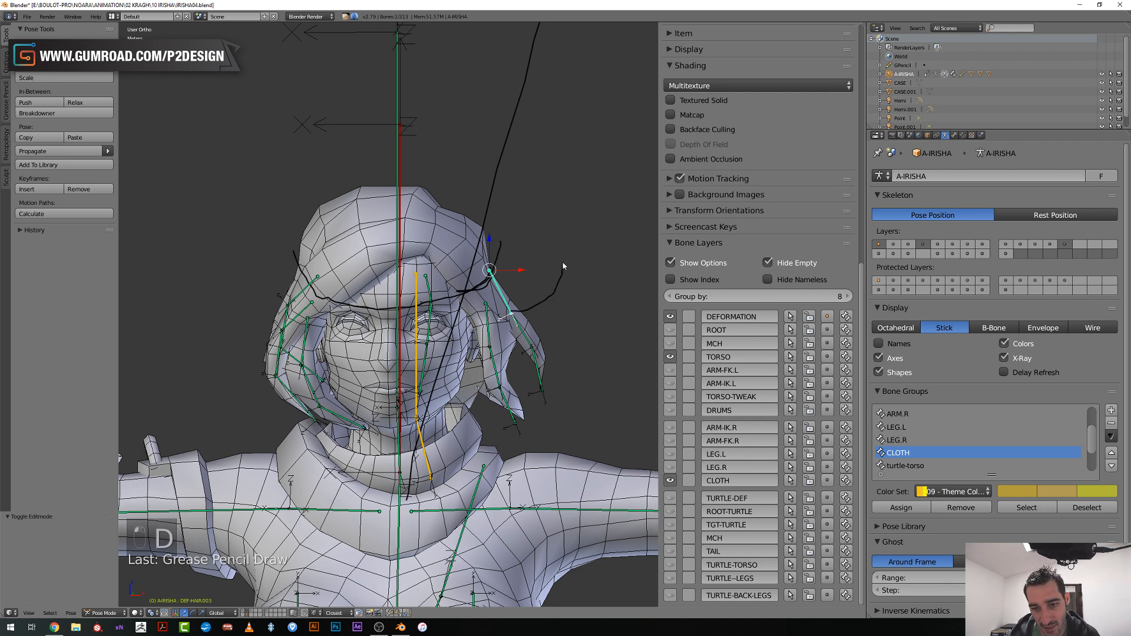
pyautogui.moveTo(565, 269); pyautogui.dragTo(548, 289)
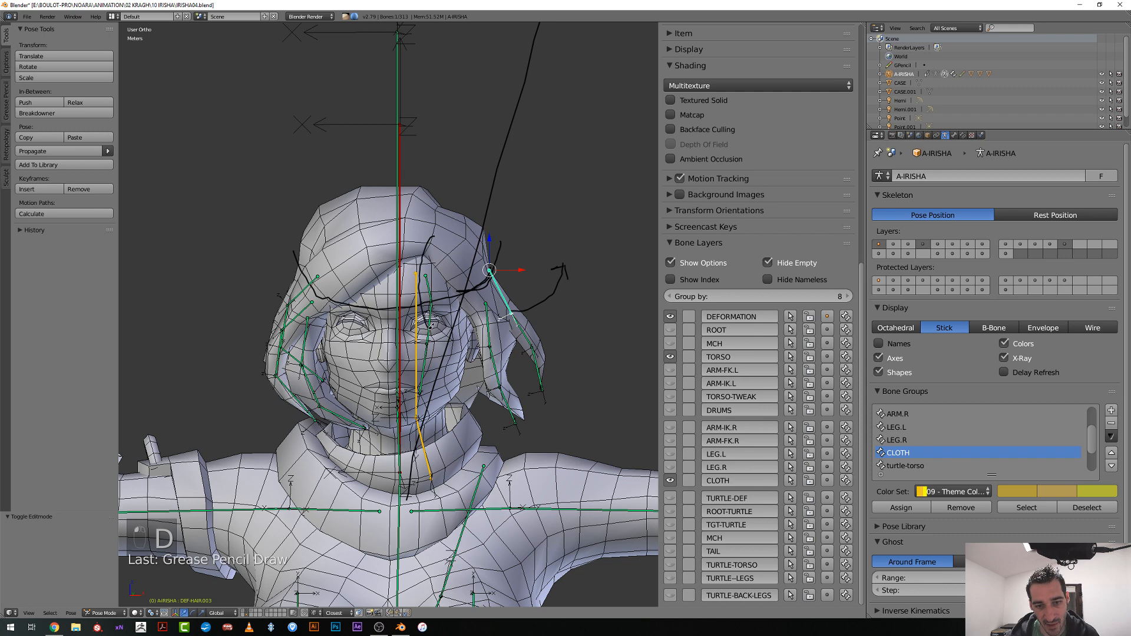
pyautogui.moveTo(435, 336); pyautogui.dragTo(437, 320)
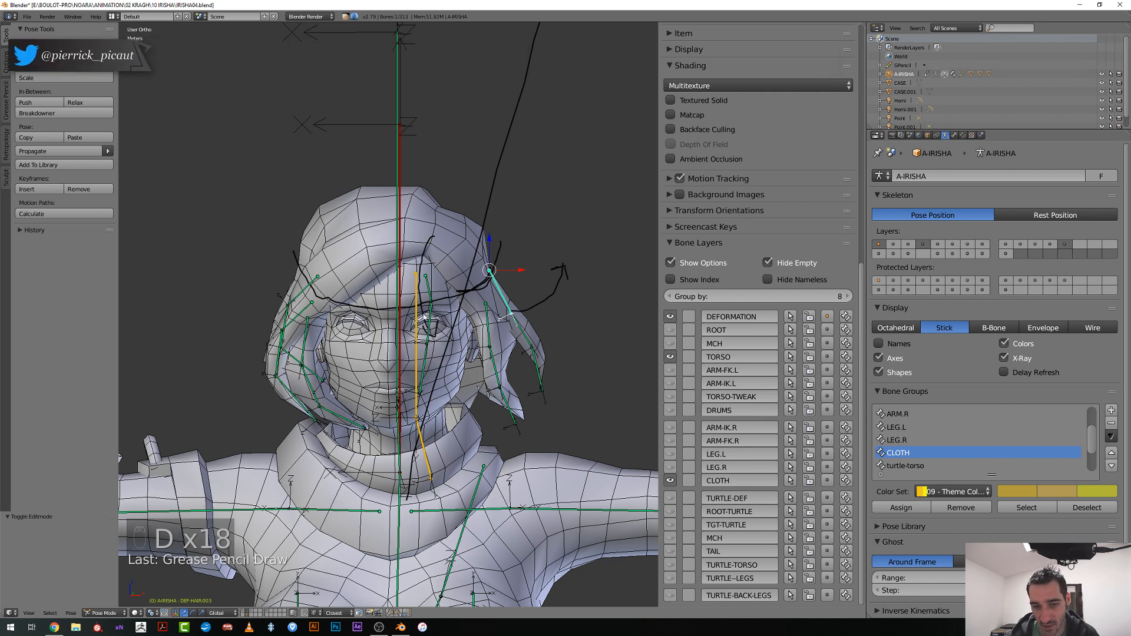
# Remove the grease pencil color from GP_Palette to clear the sketched annotations
pyautogui.scroll(10, 734, 254)
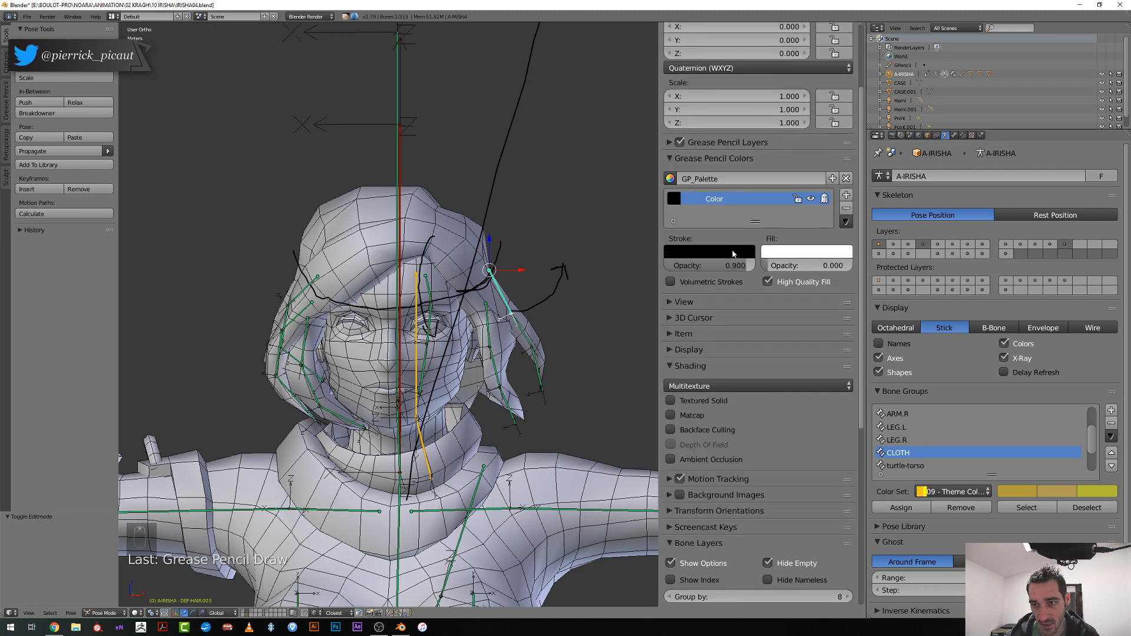
pyautogui.click(846, 208)
# Return to editing the Irisha mesh and assign the selected top hair vertices to DEF-HEAD with weight 1.000
pyautogui.rightClick(390, 238)
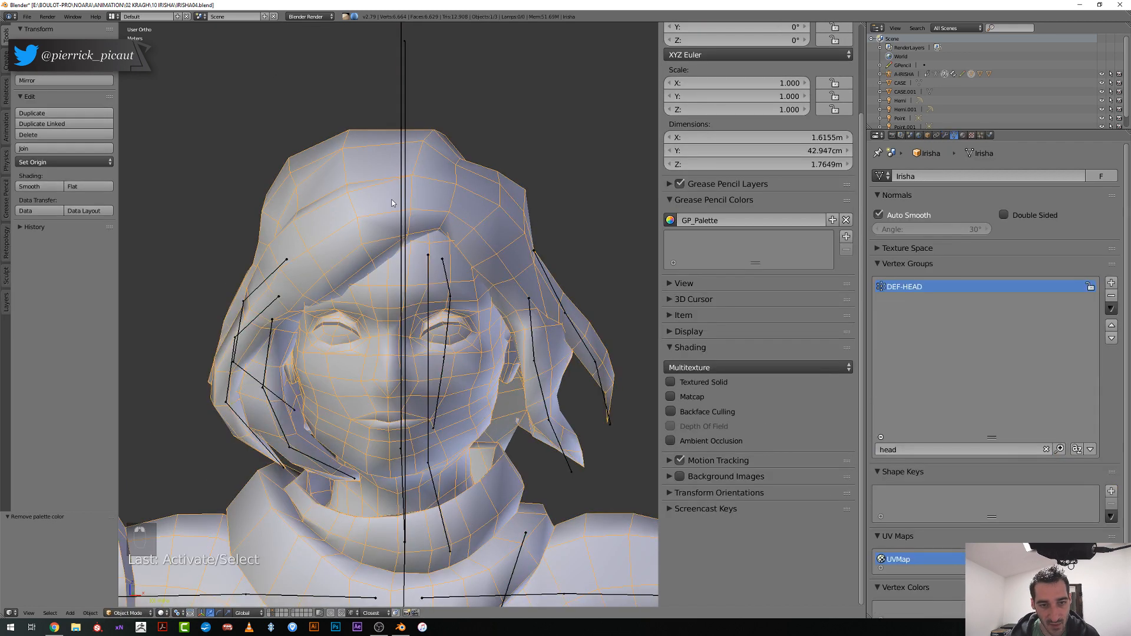
pyautogui.press('Tab')
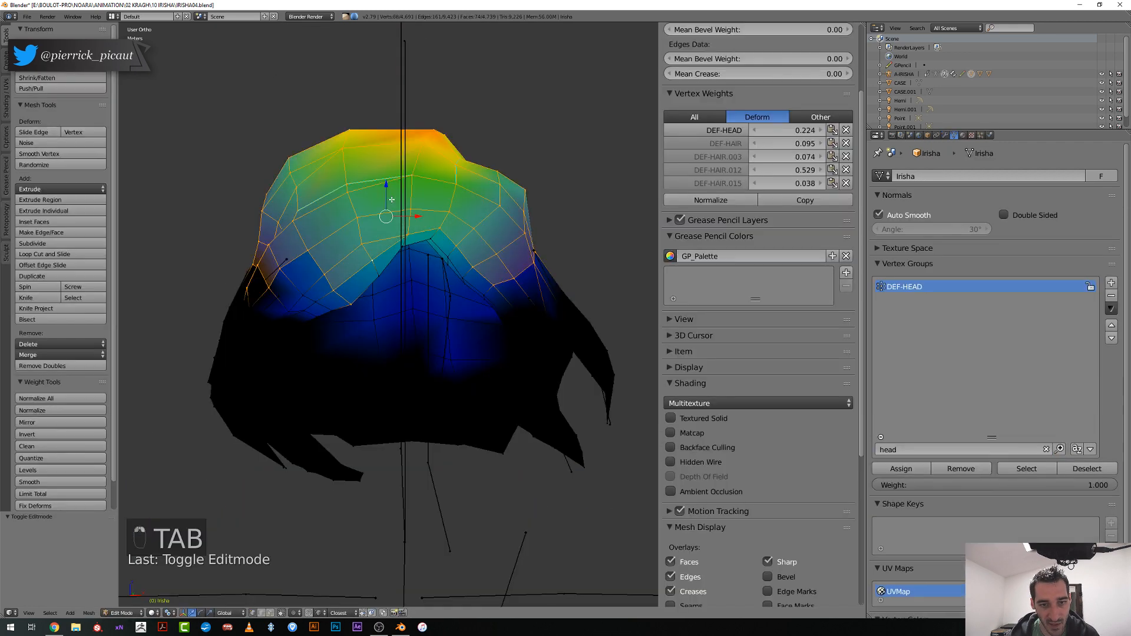
pyautogui.click(907, 471)
pyautogui.scroll(-1, 374, 262)
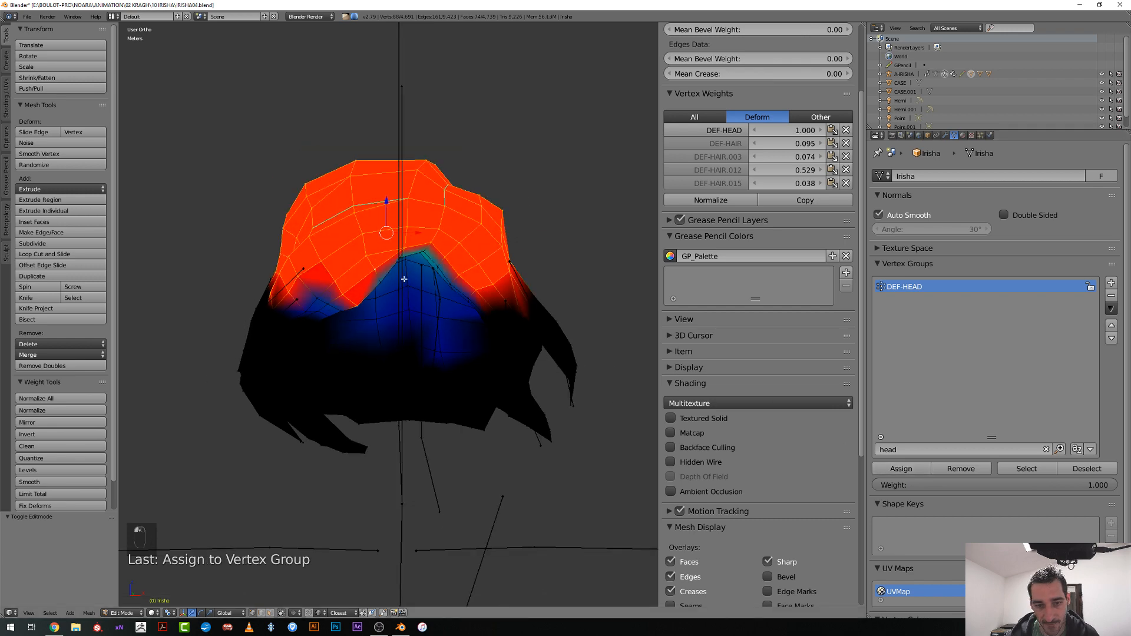
# Select the hair area below the fringe by growing six times from its central vertex and assign it to DEF-HEAD at weight 1.000
pyautogui.moveTo(404, 279); pyautogui.dragTo(391, 290, button='middle')
pyautogui.rightClick(413, 317)
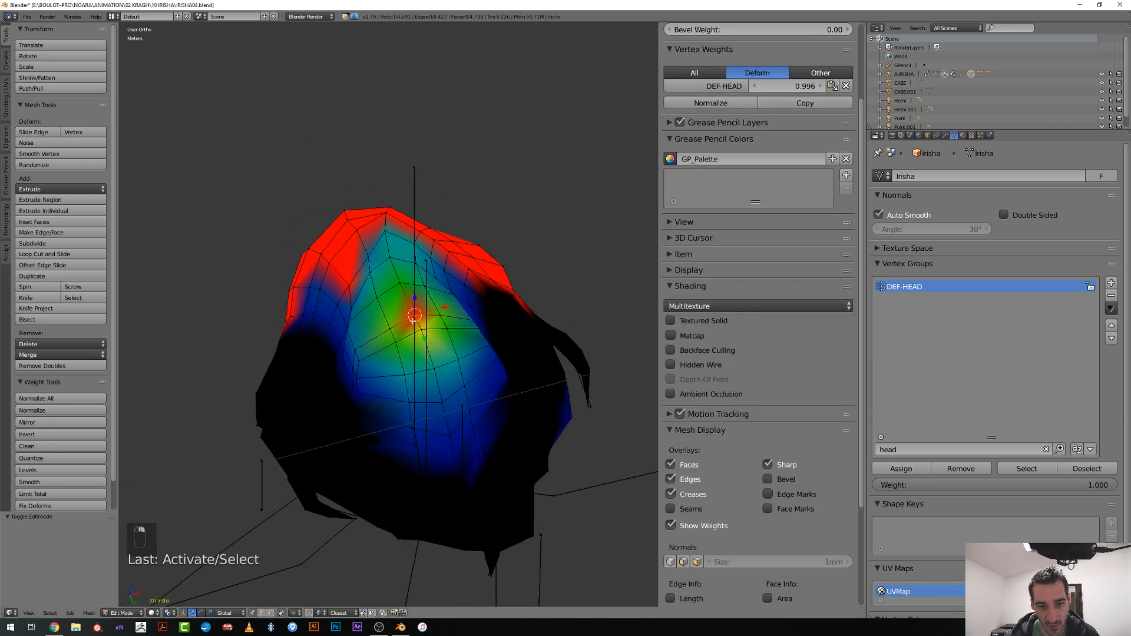
pyautogui.press('ctrl+KP_Add')
pyautogui.press('ctrl+KP_Add')
pyautogui.press('ctrl+KP_Add')
pyautogui.press('ctrl+KP_Add')
pyautogui.press('ctrl+KP_Add')
pyautogui.press('ctrl+KP_Add')
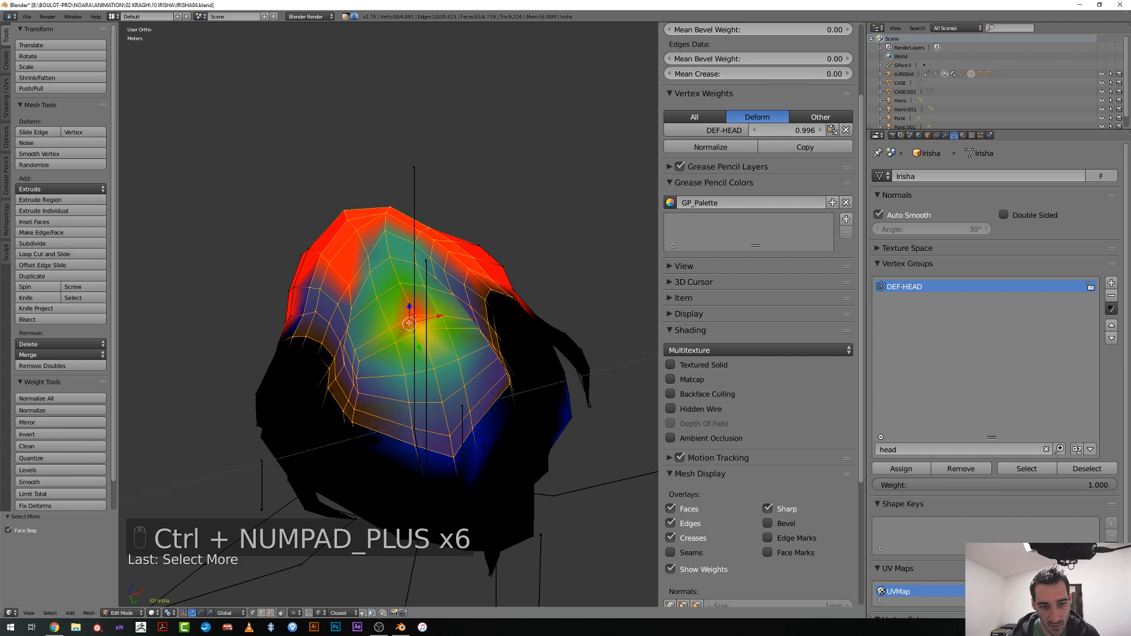
pyautogui.click(913, 469)
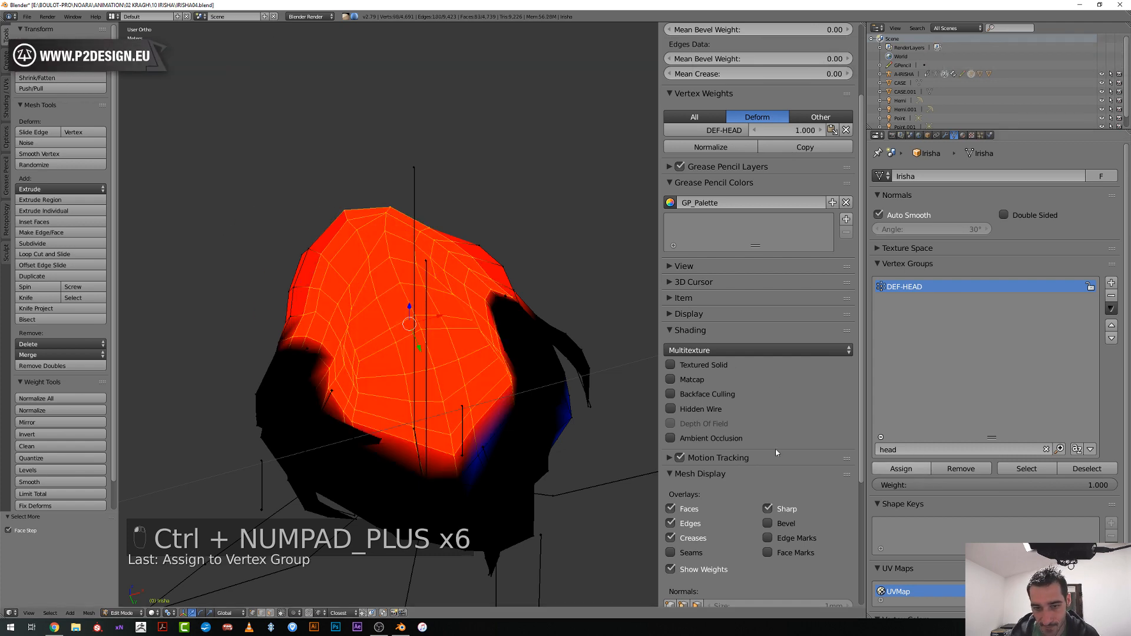
pyautogui.moveTo(499, 425); pyautogui.dragTo(415, 340, button='middle')
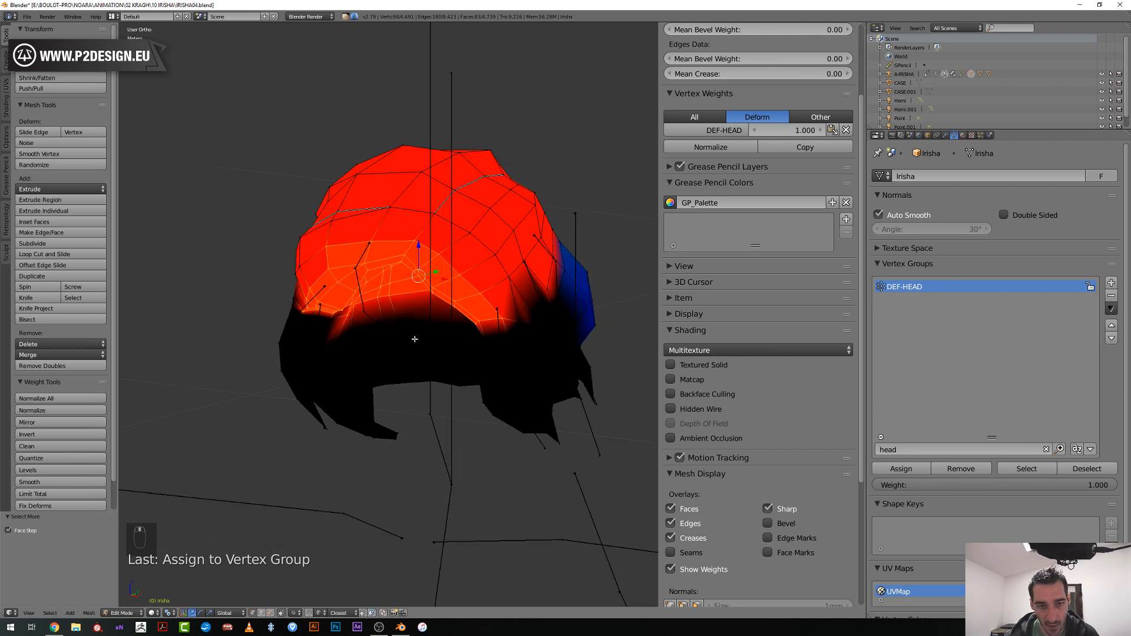
pyautogui.moveTo(415, 208); pyautogui.dragTo(407, 201, button='middle')
pyautogui.rightClick(415, 149)
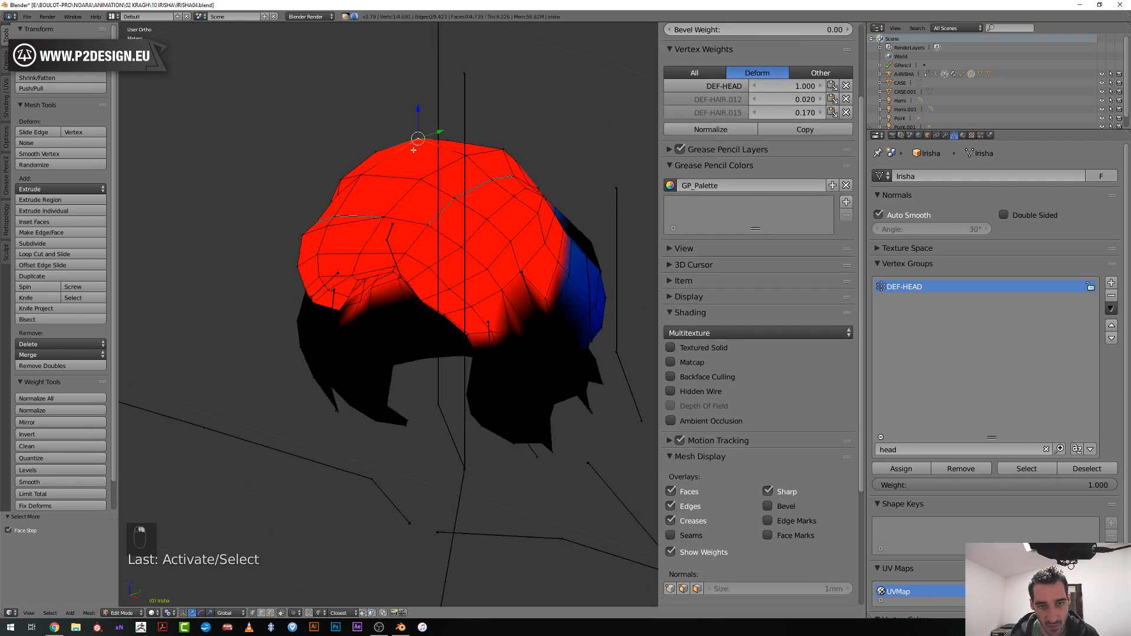
pyautogui.moveTo(415, 149); pyautogui.dragTo(412, 192, button='middle')
pyautogui.press('ctrl+KP_Add')
pyautogui.press('ctrl+KP_Add')
pyautogui.press('ctrl+KP_Add')
pyautogui.press('ctrl+KP_Add')
pyautogui.press('ctrl+KP_Add')
pyautogui.press('ctrl+KP_Add')
pyautogui.press('ctrl+KP_Add')
pyautogui.press('ctrl+KP_Add')
pyautogui.press('ctrl+KP_Add')
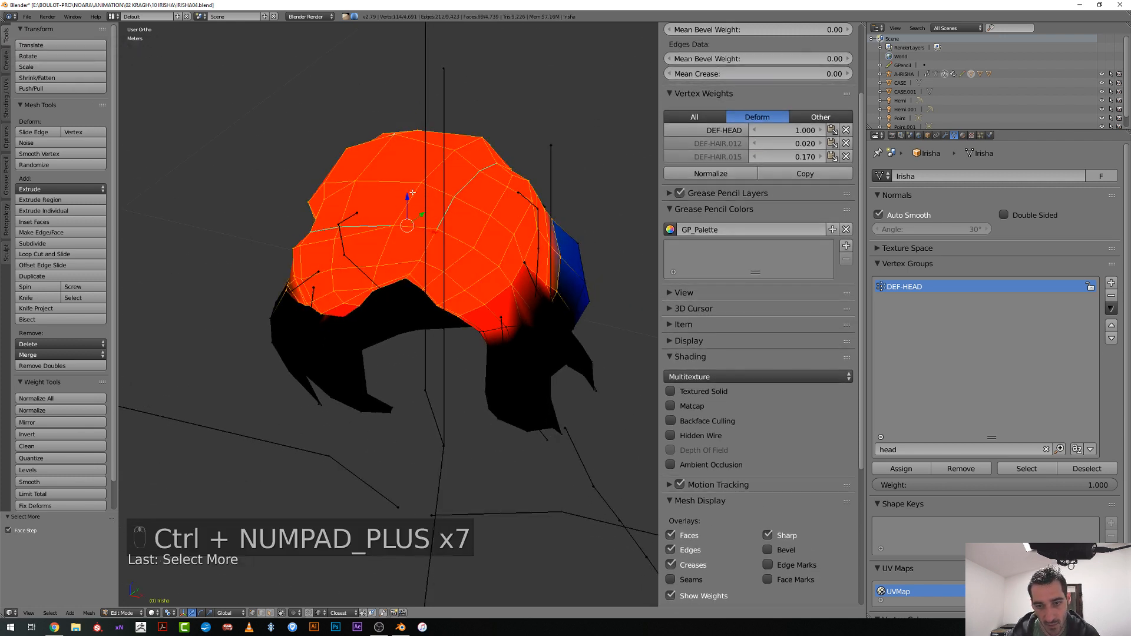
pyautogui.press('a')
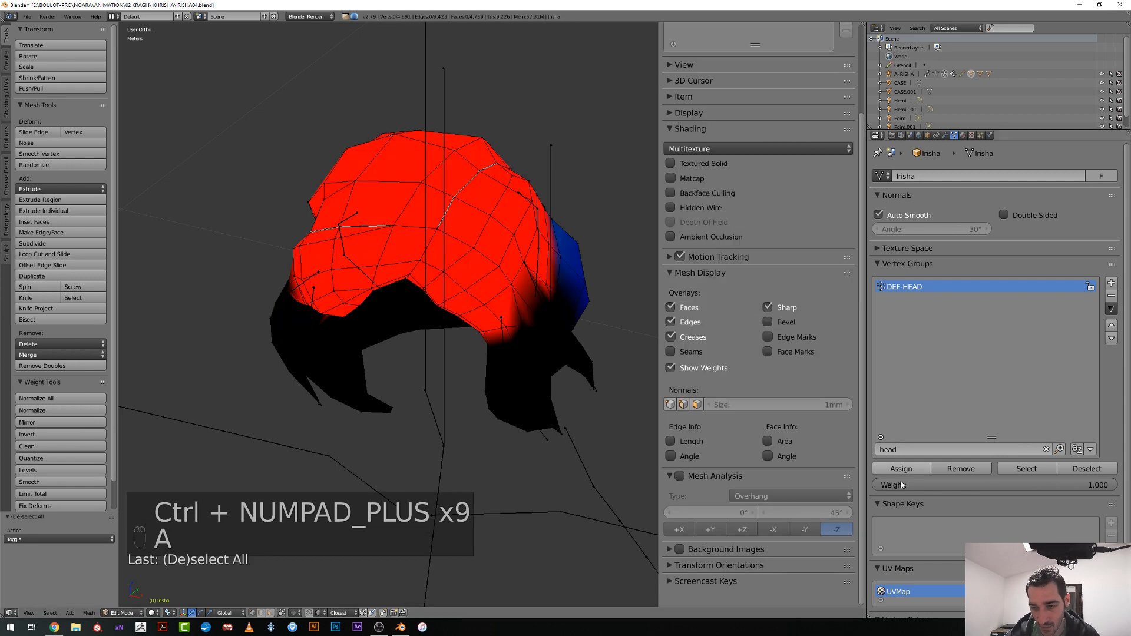
# Select the DEF-HEAD vertices, add the adjoining vertices and edge loops around the hair, and grow the selection three times
pyautogui.click(1027, 469)
pyautogui.moveTo(377, 330); pyautogui.dragTo(359, 335, button='middle')
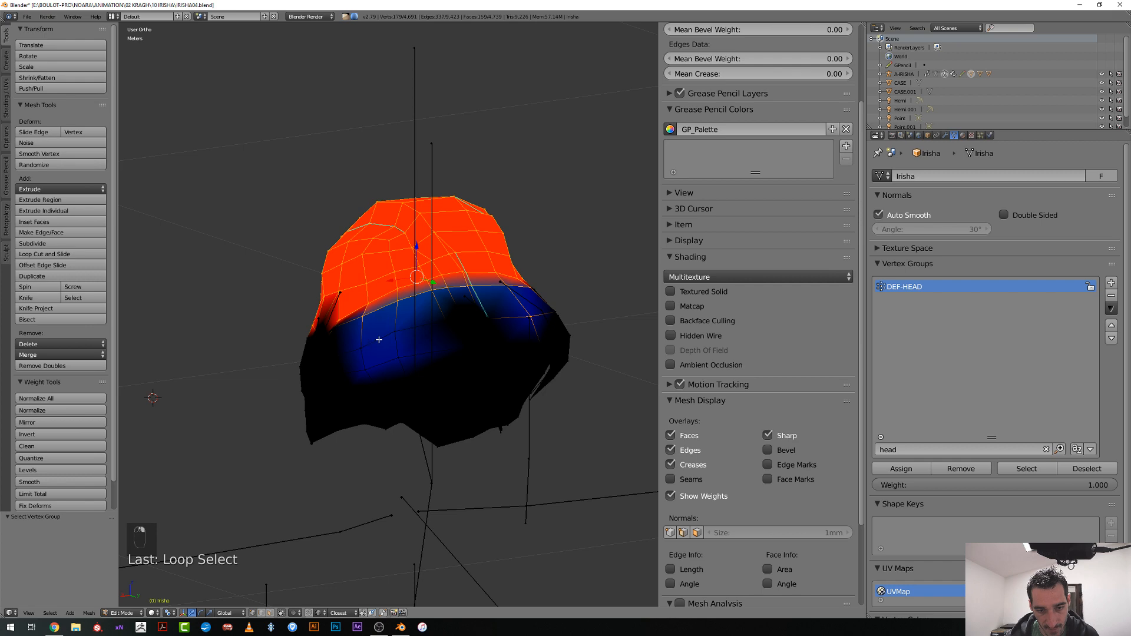
pyautogui.keyDown('shift'); pyautogui.rightClick(427, 357); pyautogui.keyUp('shift')
pyautogui.moveTo(427, 356); pyautogui.dragTo(256, 292, button='middle')
pyautogui.keyDown('alt'); pyautogui.keyDown('shift'); pyautogui.rightClick(340, 354); pyautogui.keyUp('shift'); pyautogui.keyUp('alt')
pyautogui.keyDown('alt'); pyautogui.keyDown('shift'); pyautogui.rightClick(320, 318); pyautogui.keyUp('shift'); pyautogui.keyUp('alt')
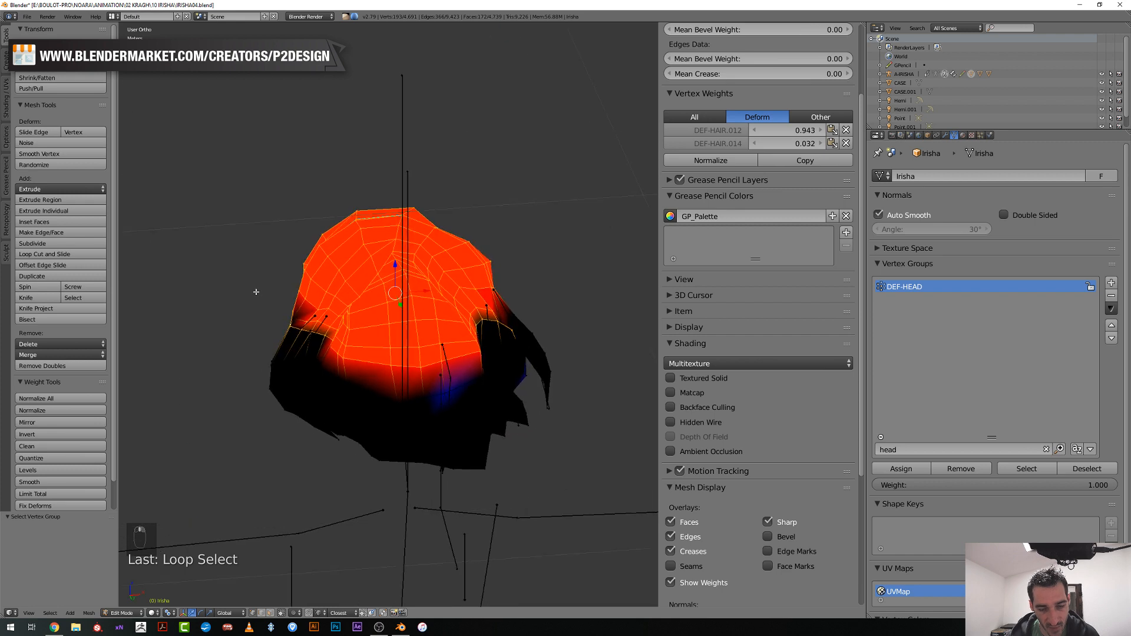
pyautogui.press('ctrl+KP_Add')
pyautogui.press('ctrl+KP_Add')
pyautogui.press('ctrl+KP_Add')
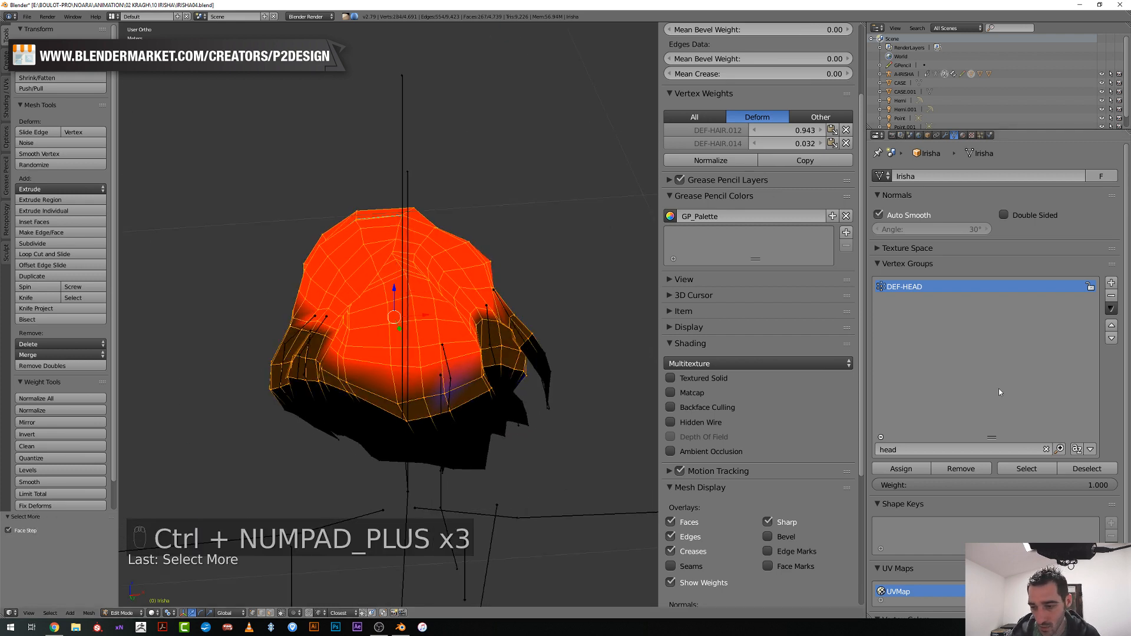
# Assign the grown hair selection to DEF-HEAD with weight 0.100
pyautogui.click(912, 484)
pyautogui.write('0.')
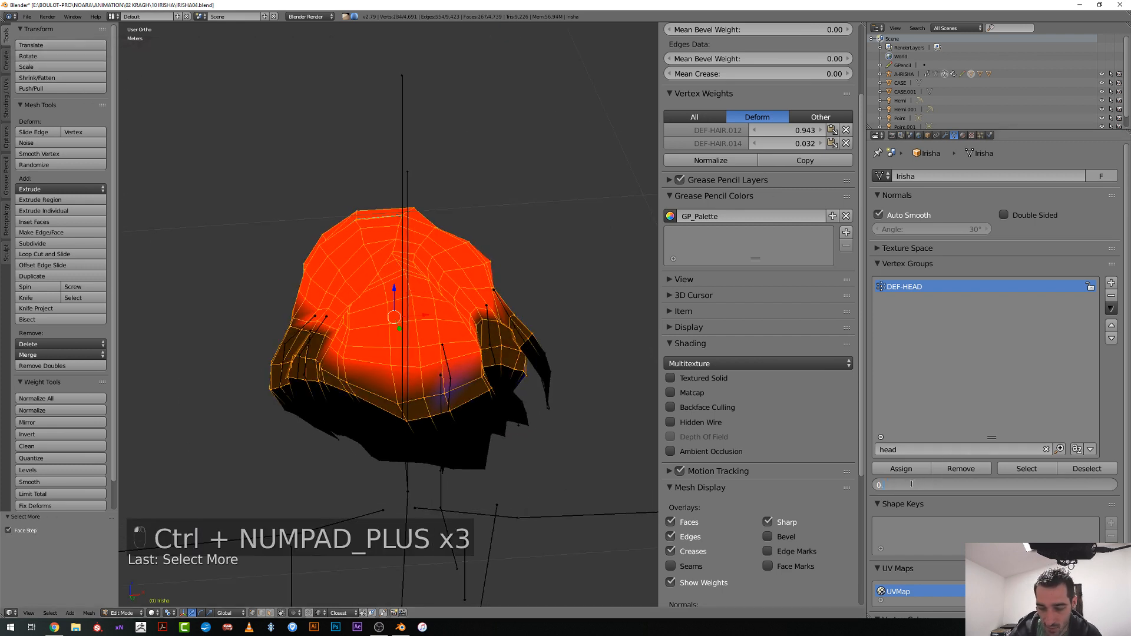
pyautogui.write('1')
pyautogui.press('Return')
pyautogui.click(911, 471)
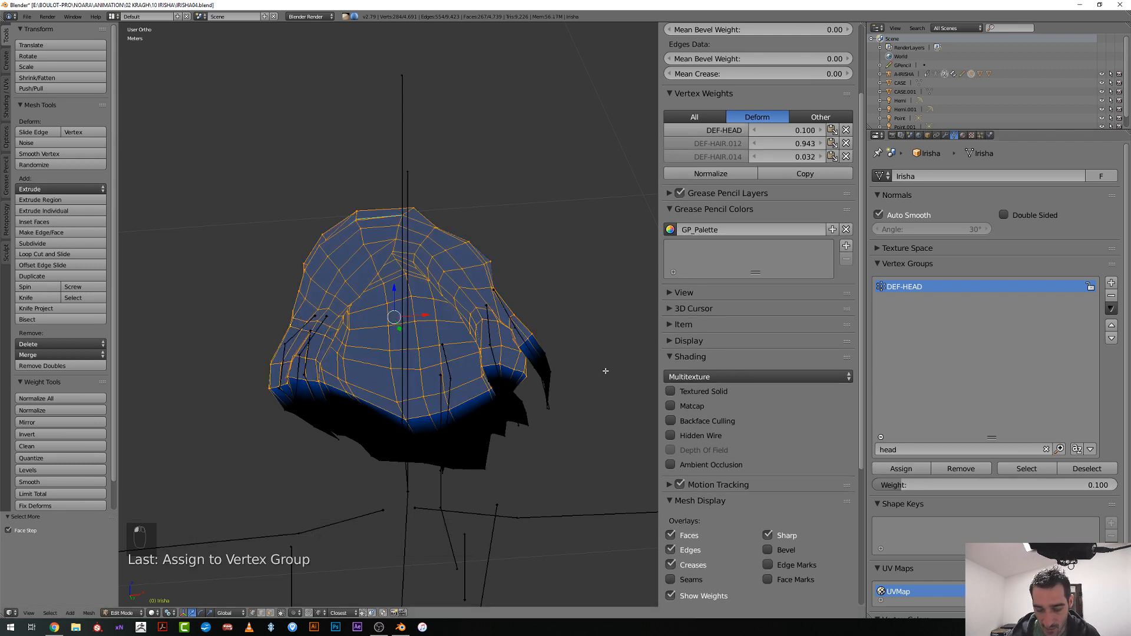
# Shrink the hair selection once in front view and assign it to DEF-HEAD with weight 0.200
pyautogui.press('KP_1')
pyautogui.press('ctrl+KP_Subtract')
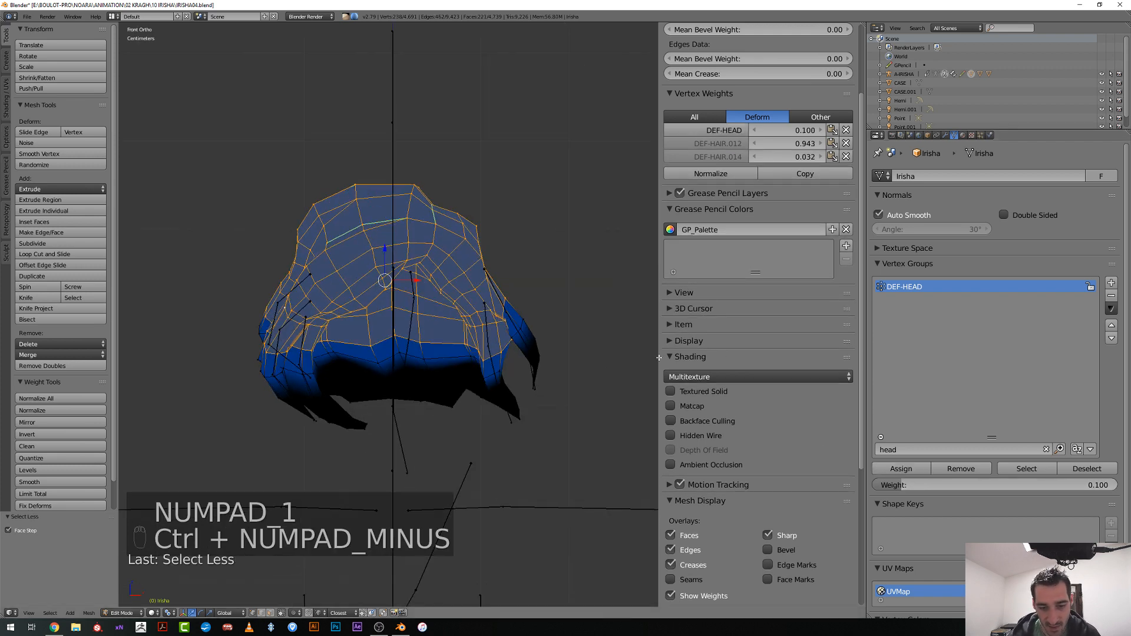
pyautogui.click(916, 486)
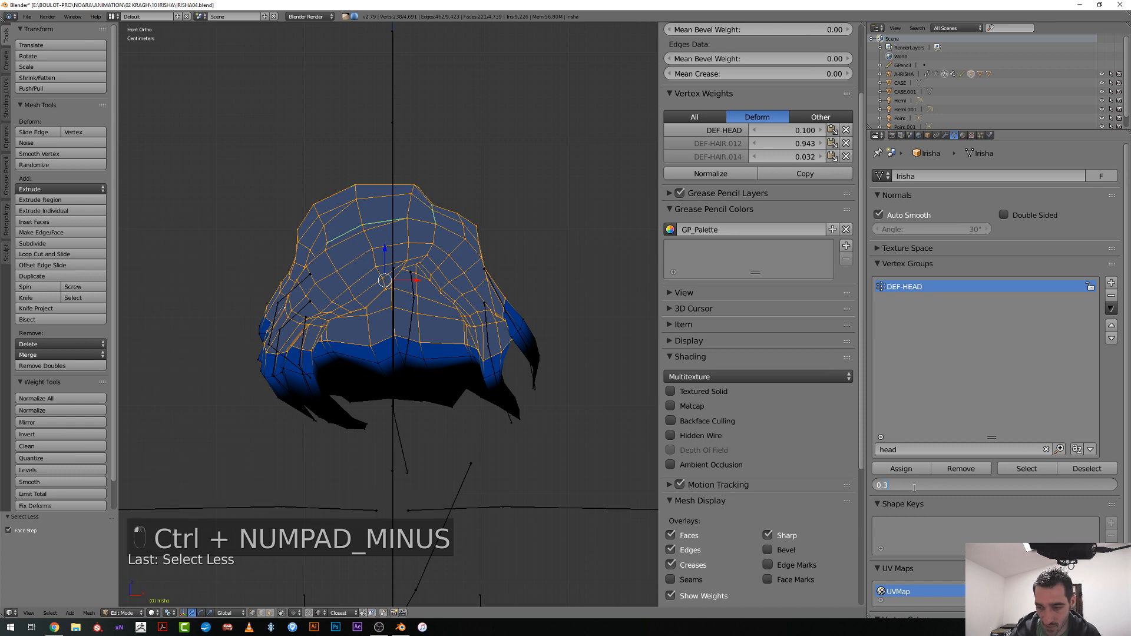
pyautogui.write('0.2')
pyautogui.press('Return')
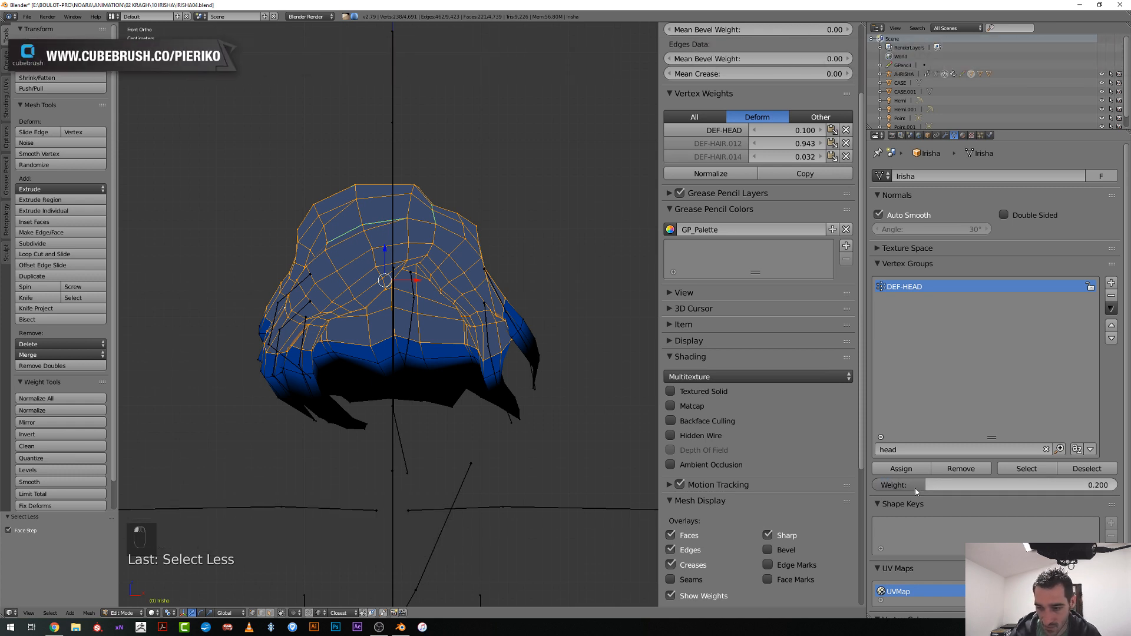
pyautogui.click(908, 469)
# Continue the DEF-HEAD falloff upward, shrinking the selection once before each assignment, at weight 0.500 and finally 1.000
pyautogui.press('ctrl+KP_Subtract')
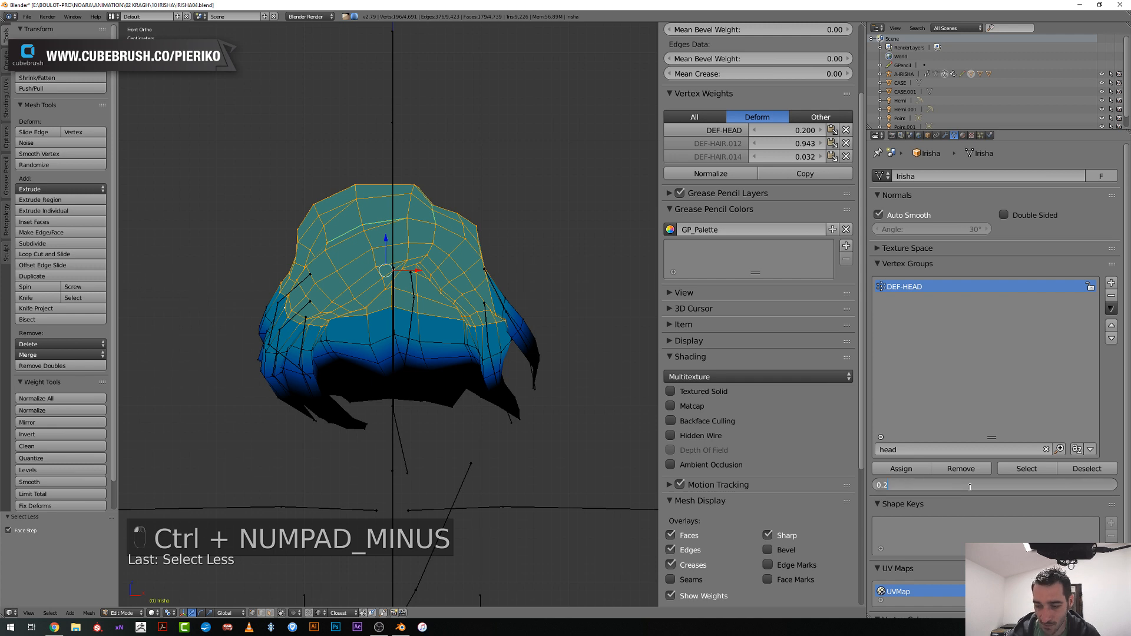
pyautogui.click(907, 469)
pyautogui.press('ctrl+KP_Subtract')
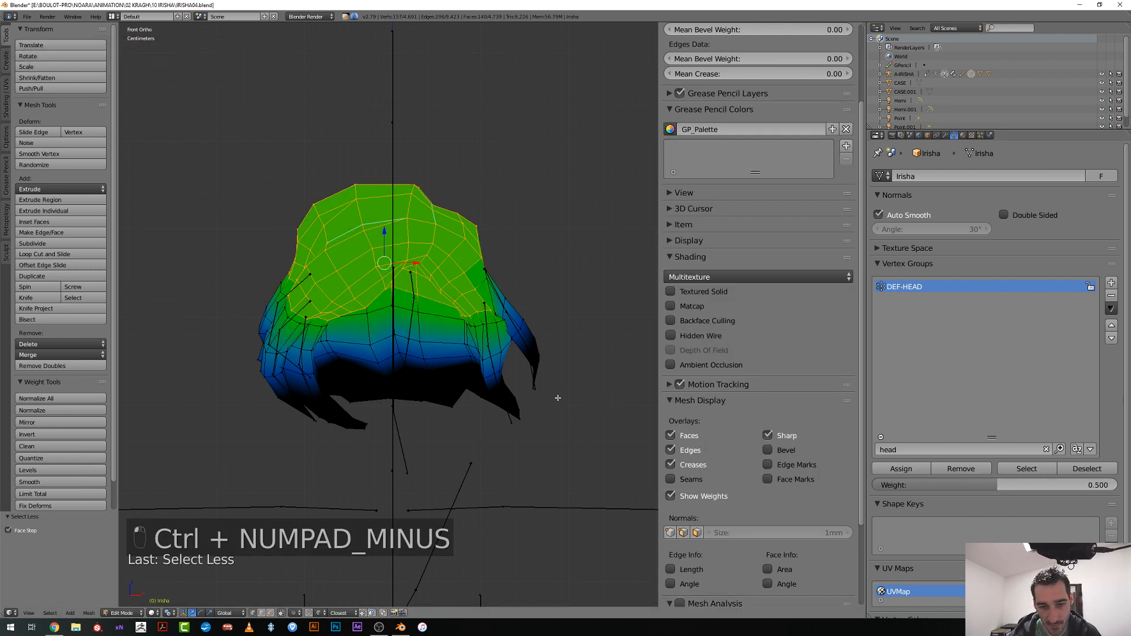
pyautogui.click(920, 467)
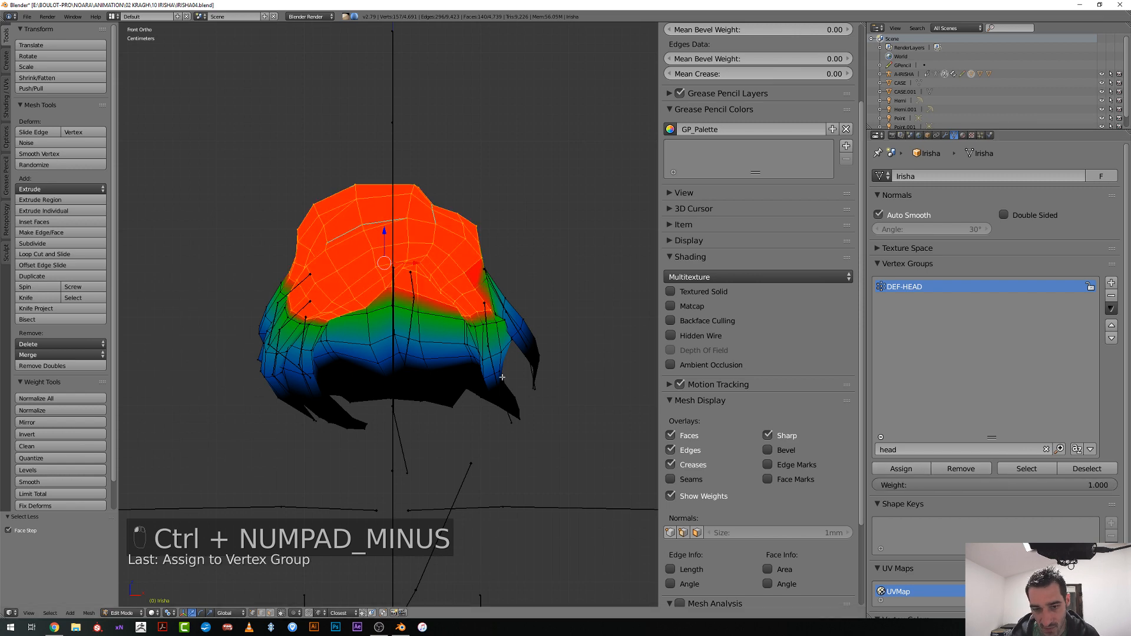
# Test the hair deformation by rotating the CTRL-HAIR bone and the spin control below it
pyautogui.press('Tab')
pyautogui.moveTo(514, 366); pyautogui.dragTo(438, 424, button='middle')
pyautogui.rightClick(546, 361)
pyautogui.press('r')
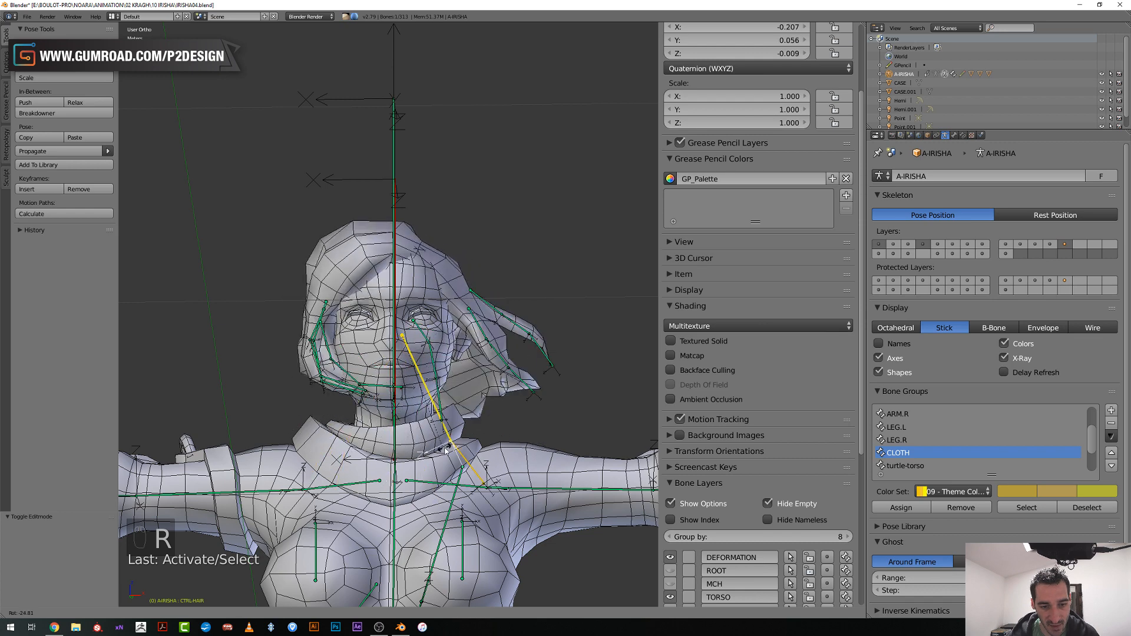
pyautogui.rightClick(421, 454)
pyautogui.press('r')
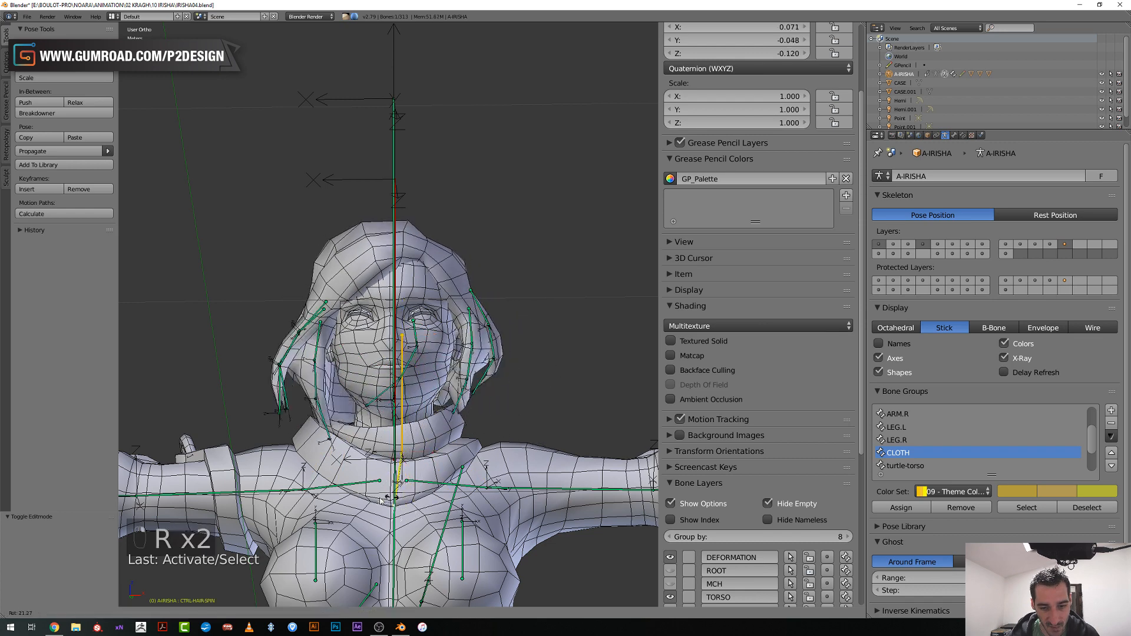
# Return to editing the Irisha mesh, filter its vertex groups by "hair", and display the DEF-HAIR.002 weights
pyautogui.rightClick(440, 249)
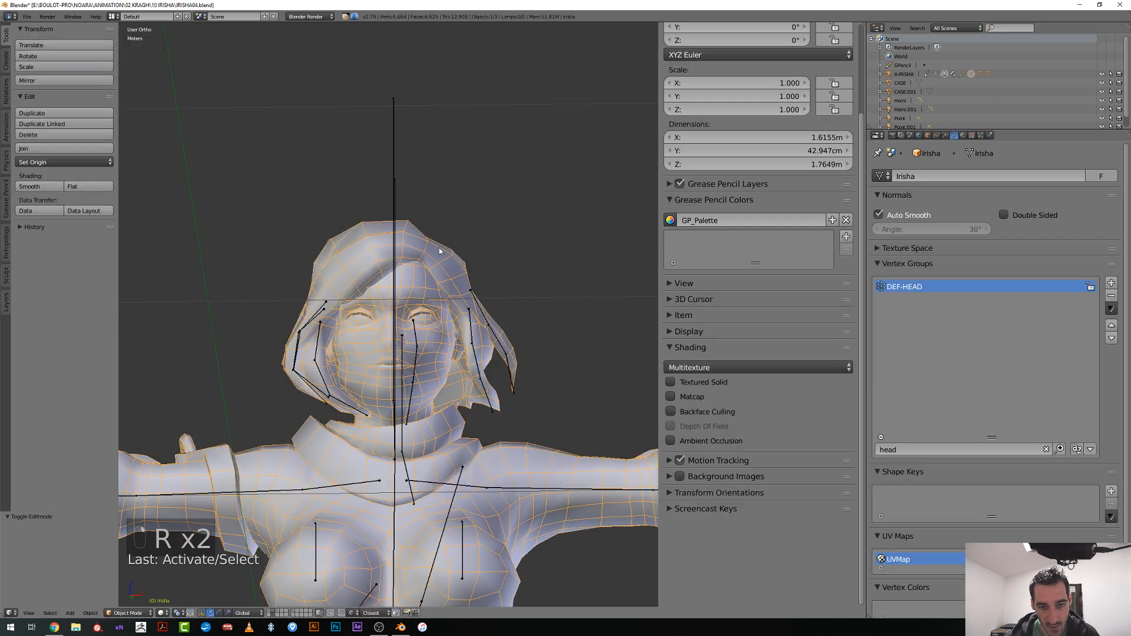
pyautogui.moveTo(439, 249); pyautogui.dragTo(407, 265, button='middle')
pyautogui.press('Tab')
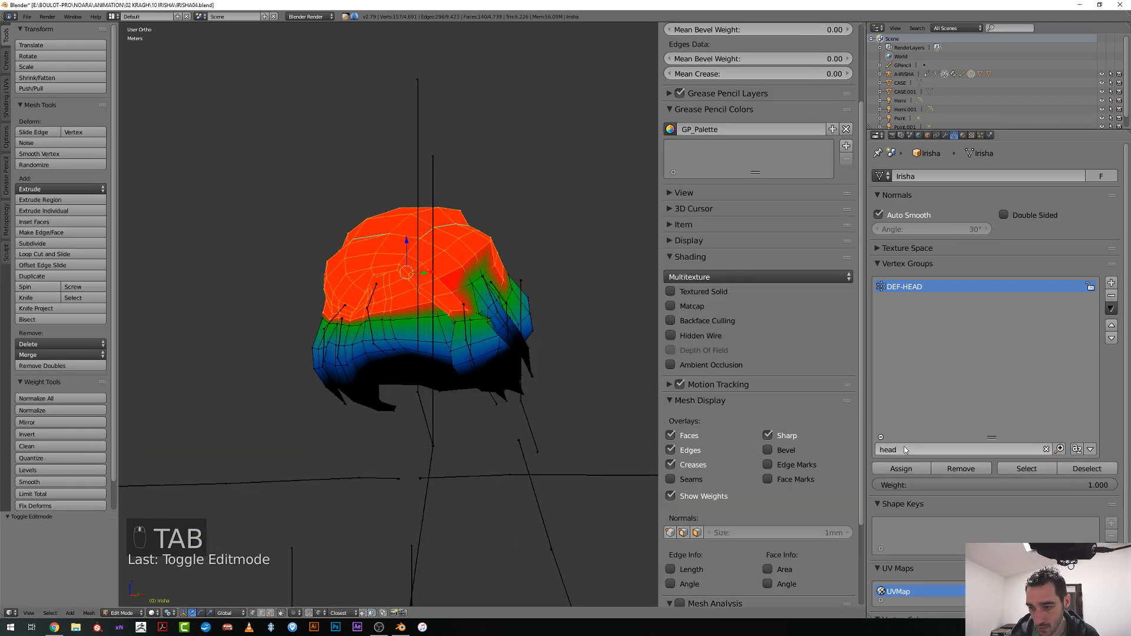
pyautogui.write('hair')
pyautogui.press('Return')
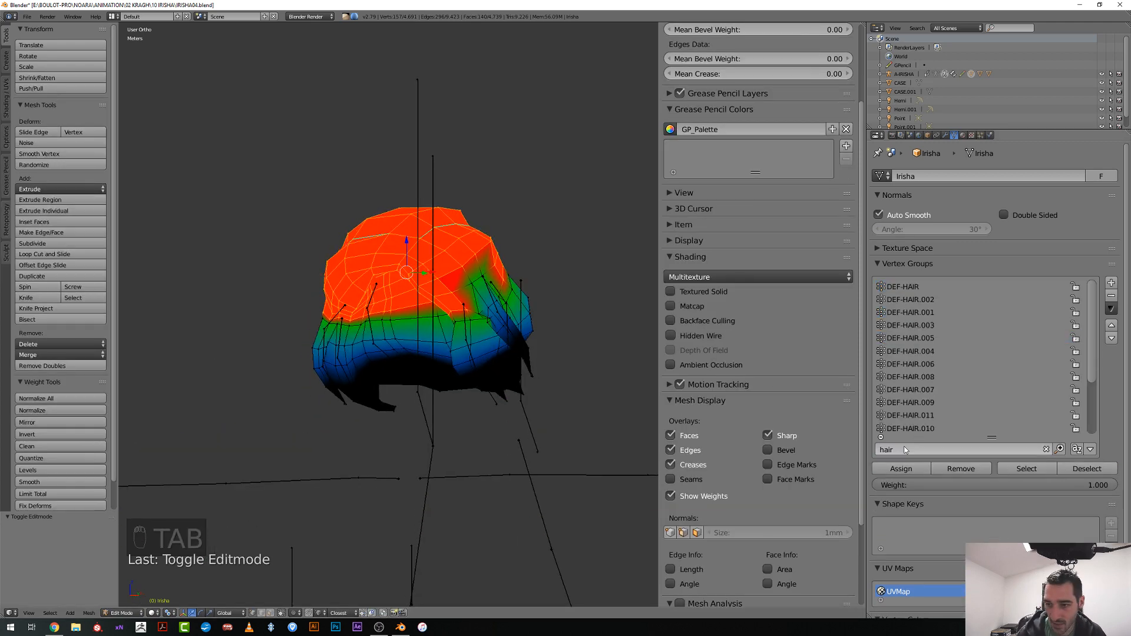
pyautogui.click(907, 300)
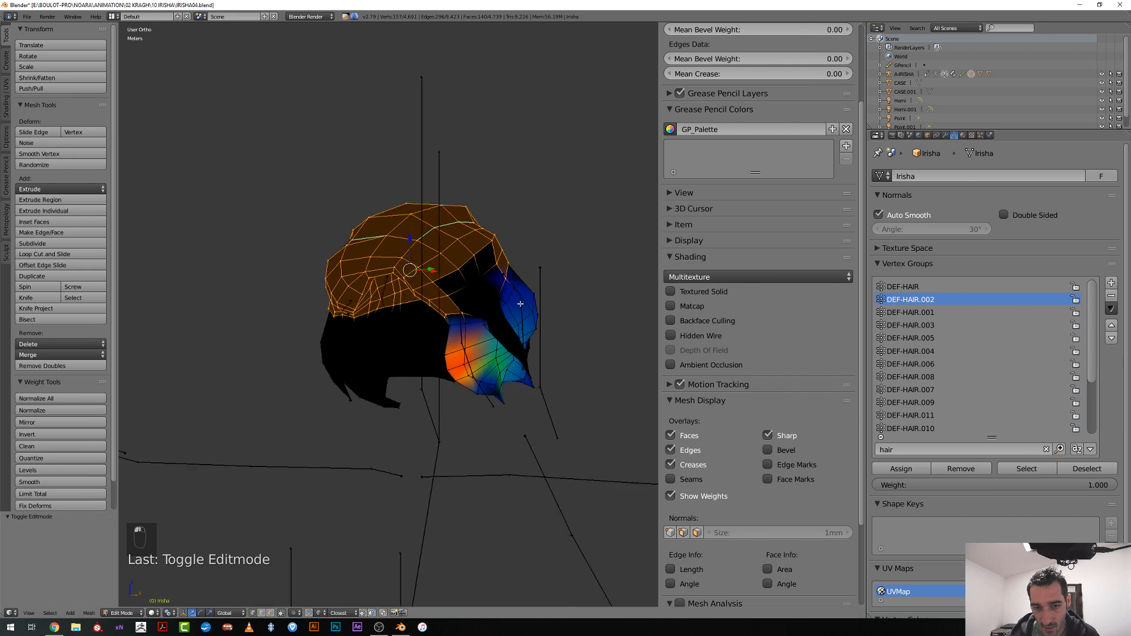
# Turn on bone name display for the A-IRISHA armature and resume editing the Irisha mesh in front view
pyautogui.press('Tab')
pyautogui.rightClick(486, 281)
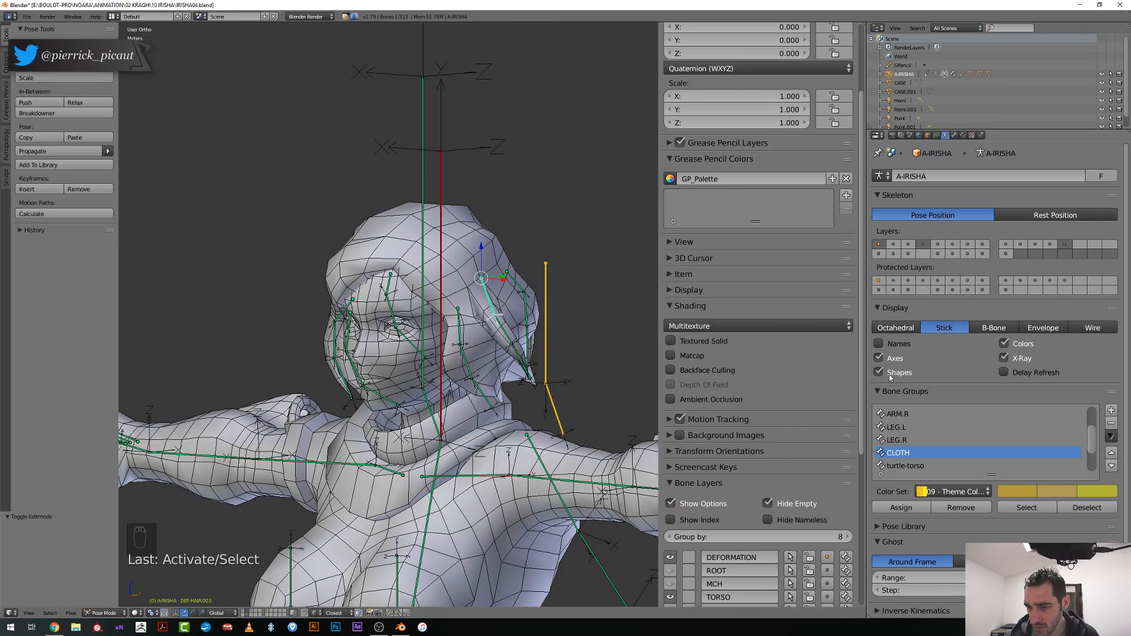
pyautogui.click(900, 349)
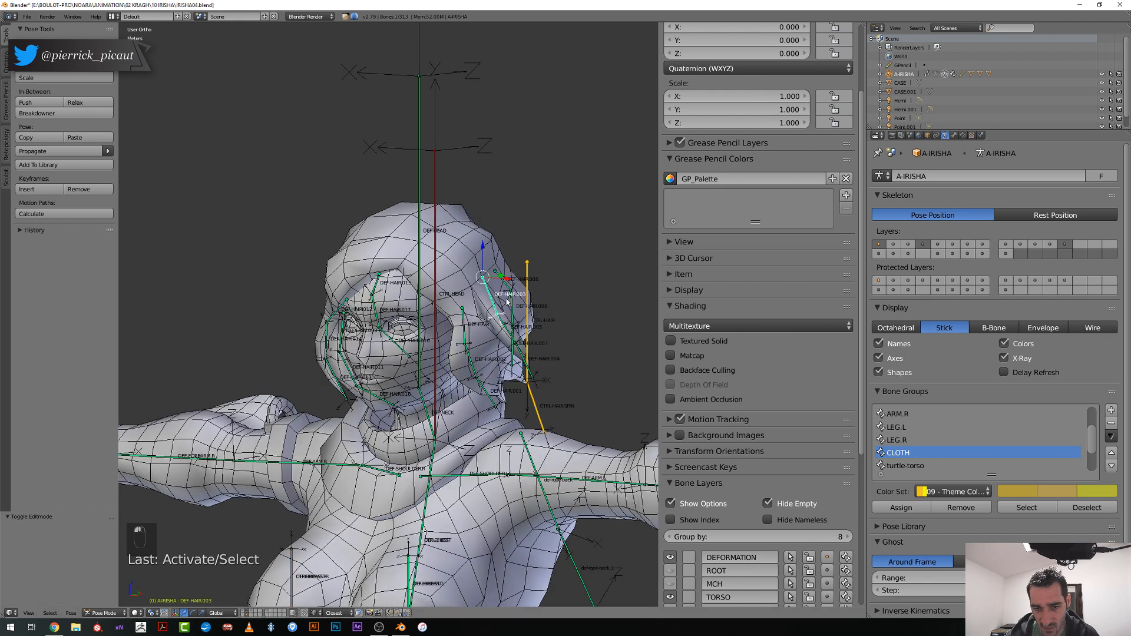
pyautogui.hotkey('ctrl', 'Tab')
pyautogui.rightClick(492, 265)
pyautogui.scroll(3, 491, 252)
pyautogui.press('Tab')
pyautogui.press('KP_1')
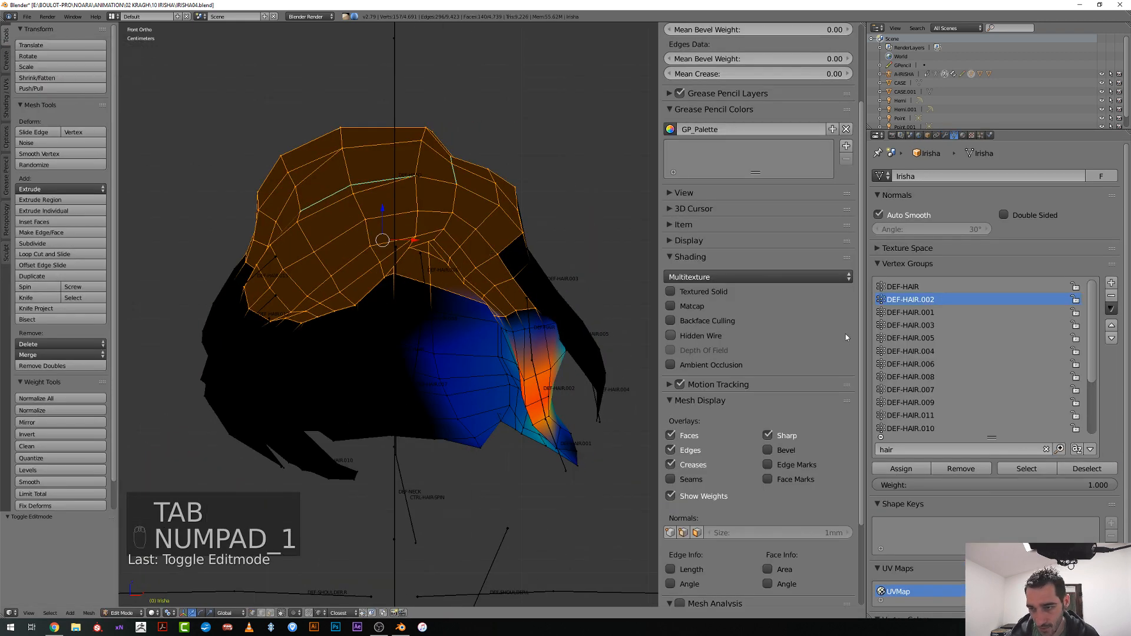
# Inspect the DEF-HAIR weights on the hair with all vertices deselected
pyautogui.click(903, 286)
pyautogui.moveTo(307, 321); pyautogui.dragTo(338, 330, button='middle')
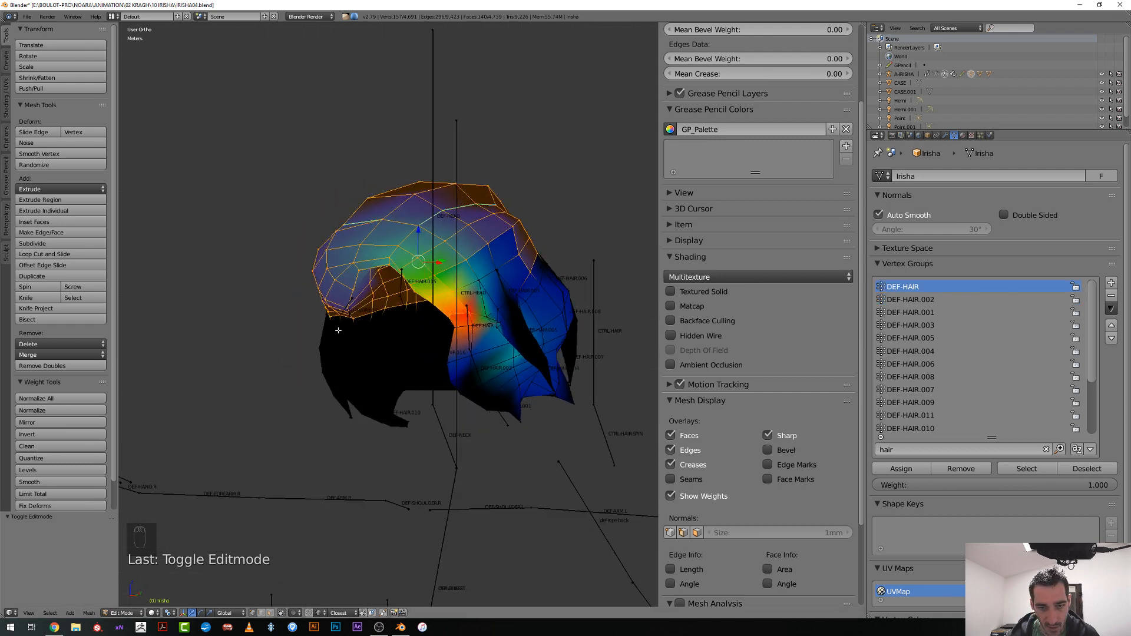
pyautogui.press('a')
pyautogui.scroll(-4, 760, 354)
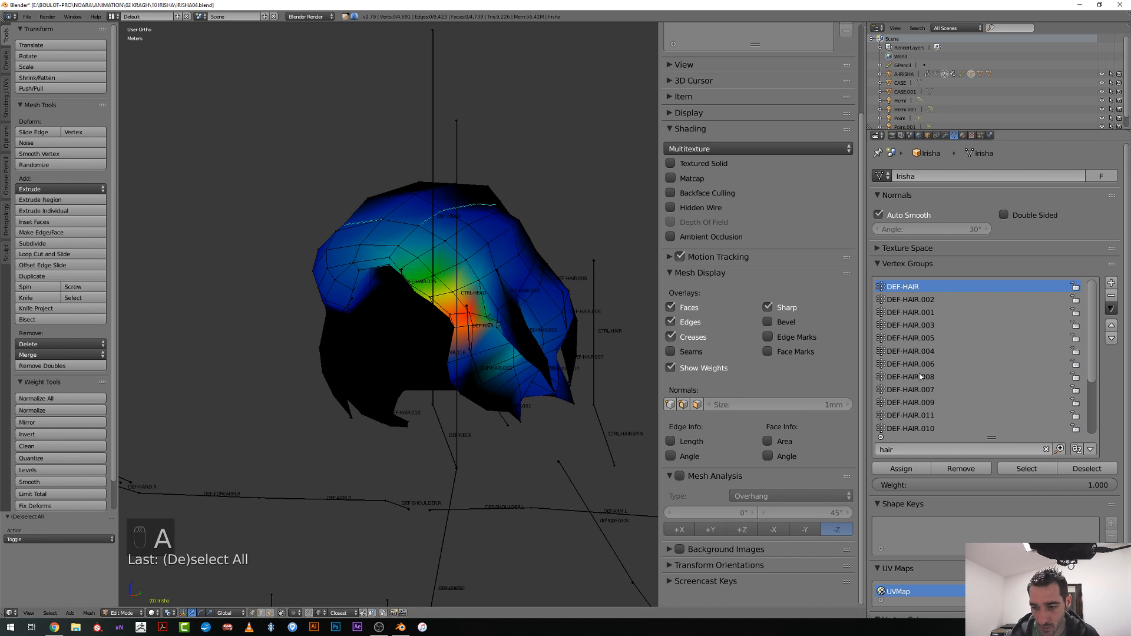
# Filter the vertex groups by "head", select the DEF-HEAD vertices, and shrink the selection three times
pyautogui.click(903, 448)
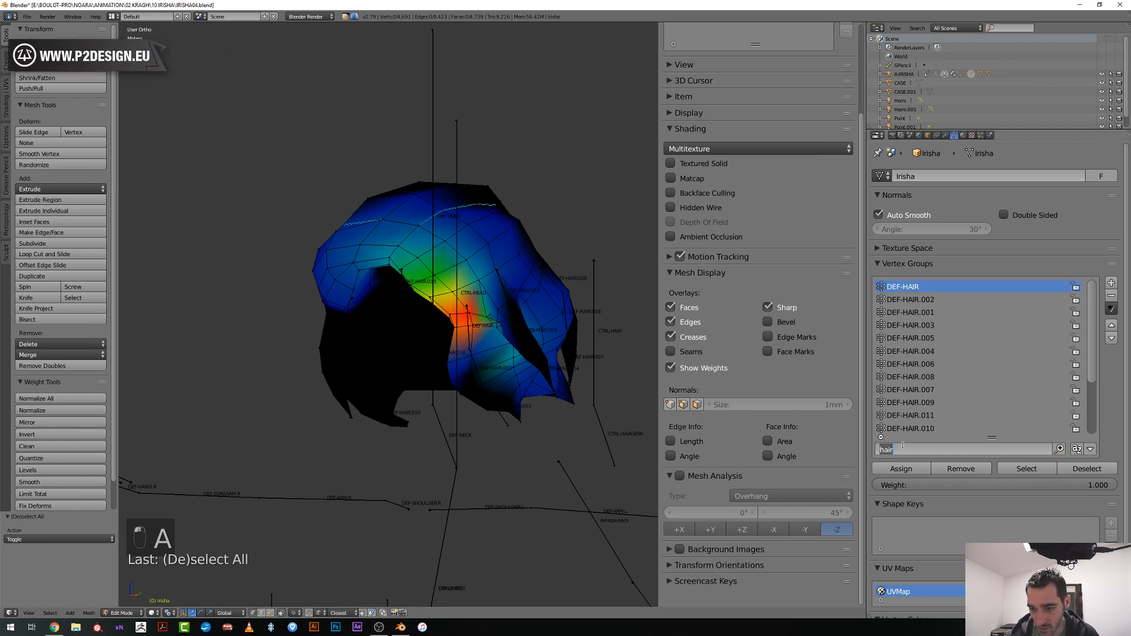
pyautogui.write('head')
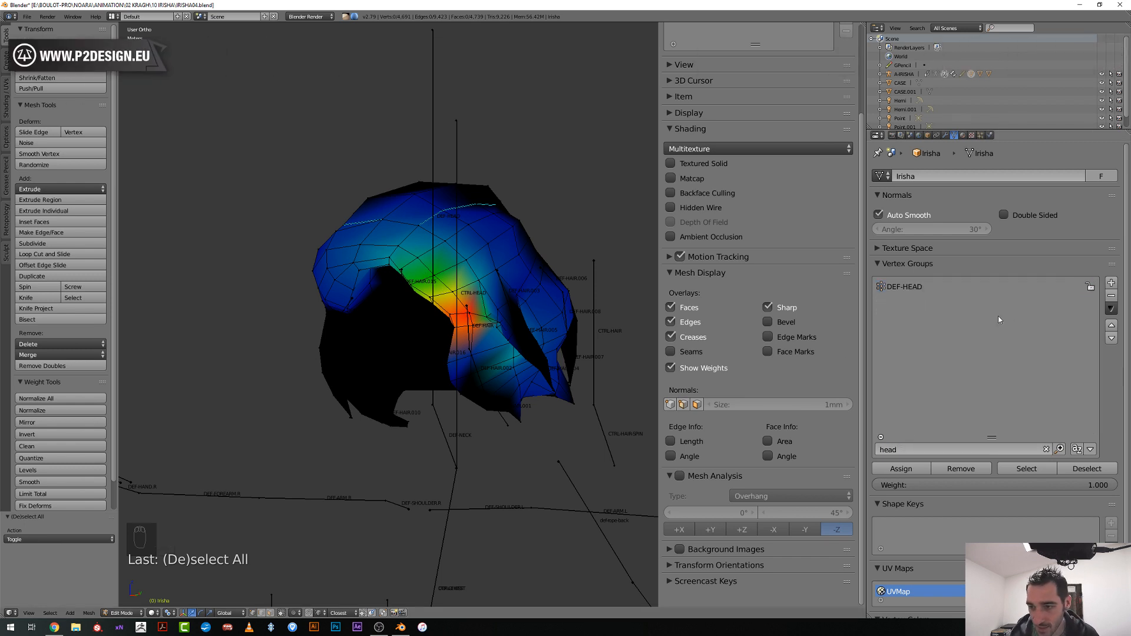
pyautogui.click(922, 288)
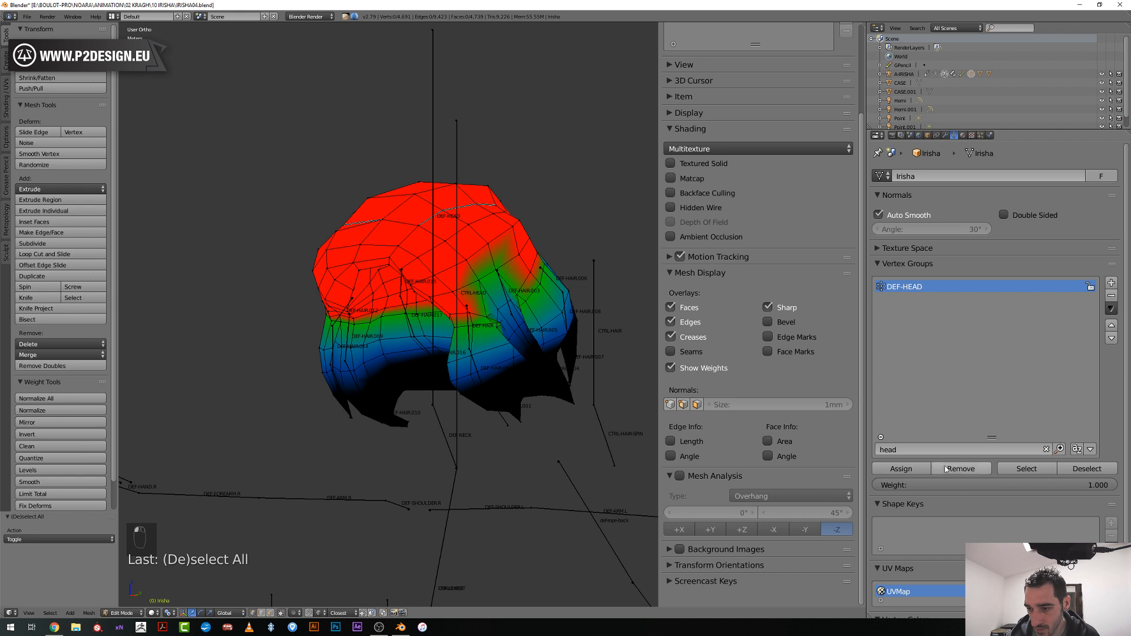
pyautogui.click(1024, 470)
pyautogui.press('ctrl+KP_Subtract')
pyautogui.press('ctrl+KP_Subtract')
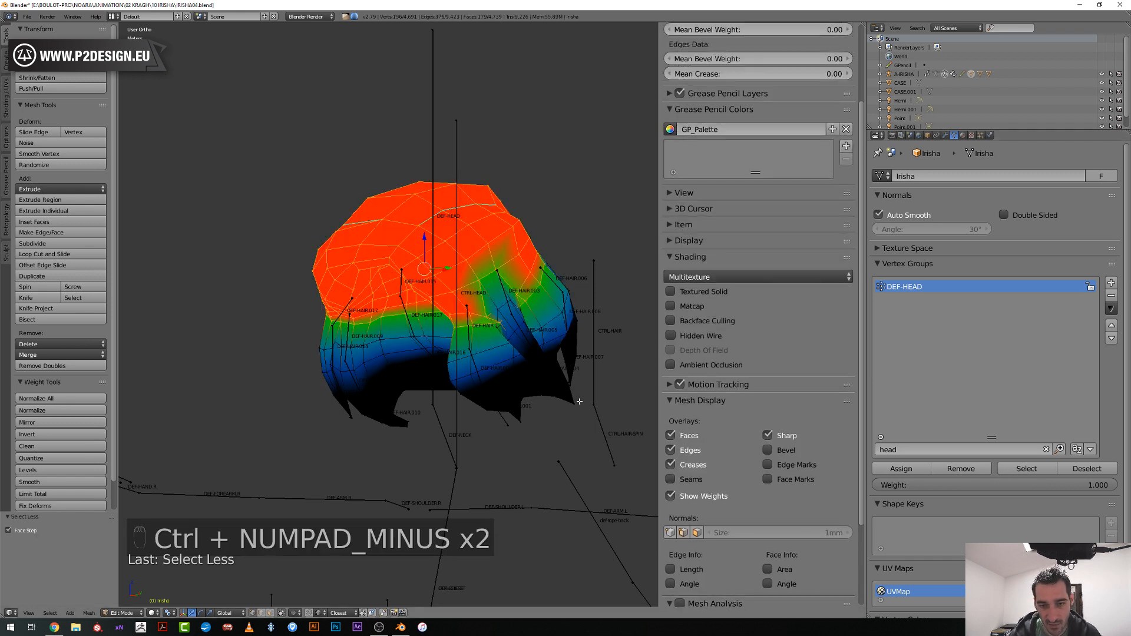
pyautogui.press('ctrl+KP_Subtract')
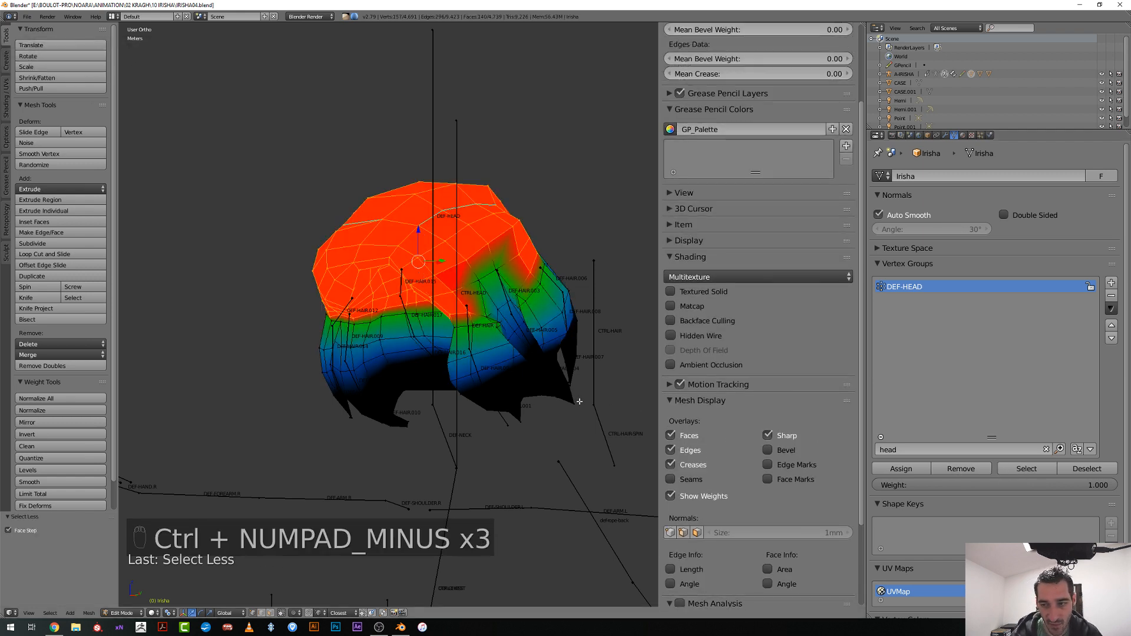
# Filter the vertex groups by "hair" and remove the selected upper-hair vertices from DEF-HAIR
pyautogui.click(886, 449)
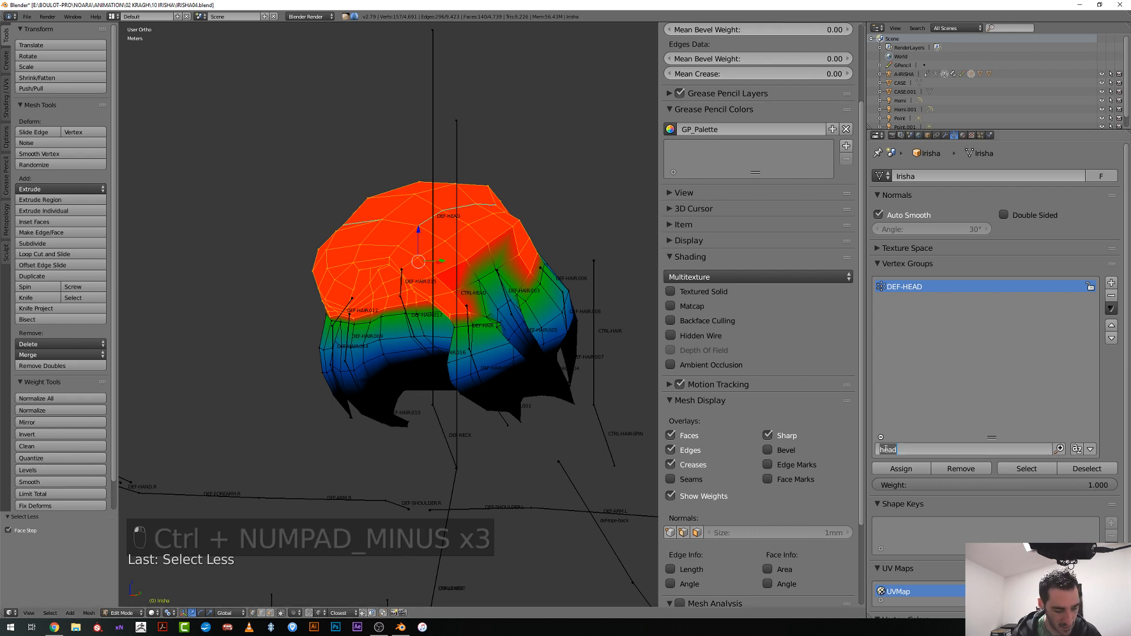
pyautogui.write('h')
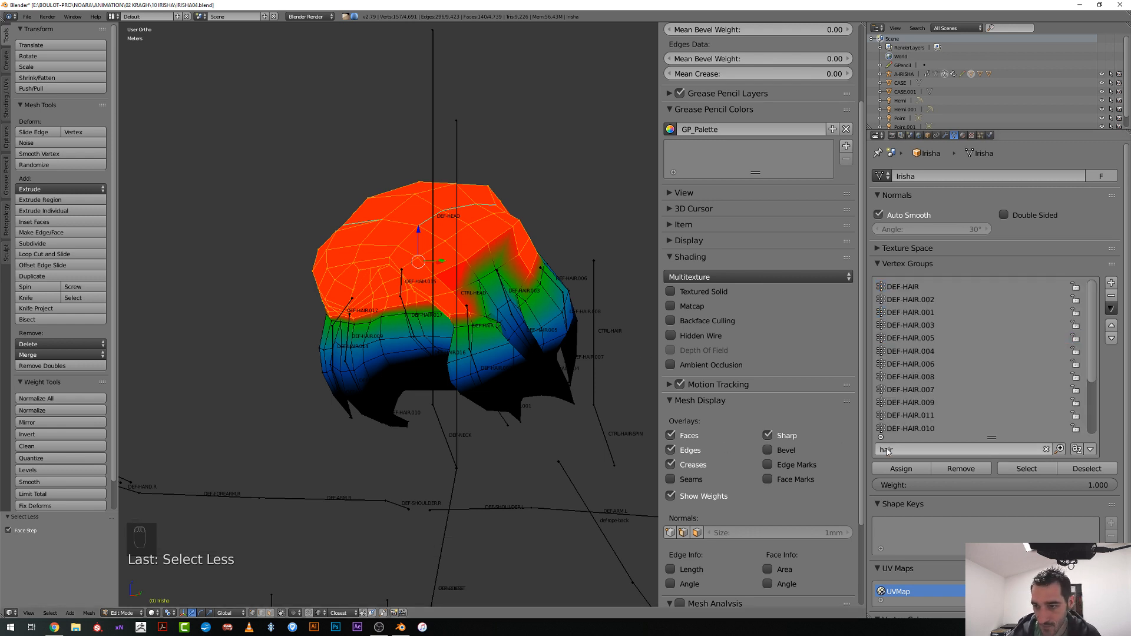
pyautogui.click(914, 286)
pyautogui.moveTo(306, 336); pyautogui.dragTo(483, 348, button='middle')
pyautogui.click(952, 469)
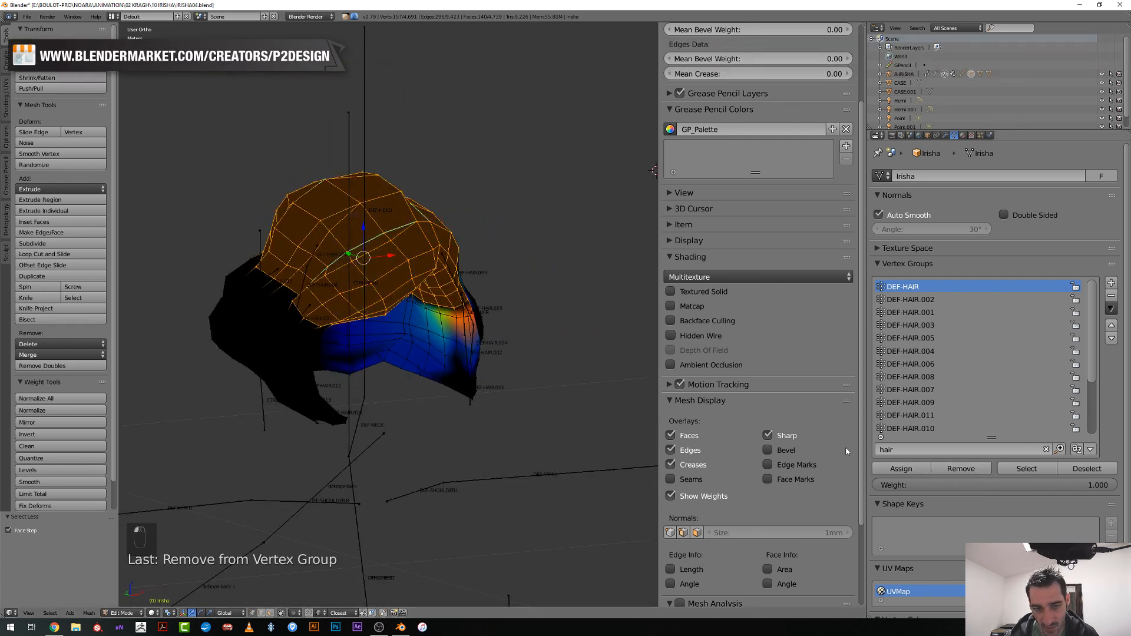
# Check the weights of the next hair groups down the list and remove the selected upper-hair vertices from DEF-HAIR.006
pyautogui.moveTo(472, 389); pyautogui.dragTo(530, 398, button='middle')
pyautogui.press('Down')
pyautogui.press('Down')
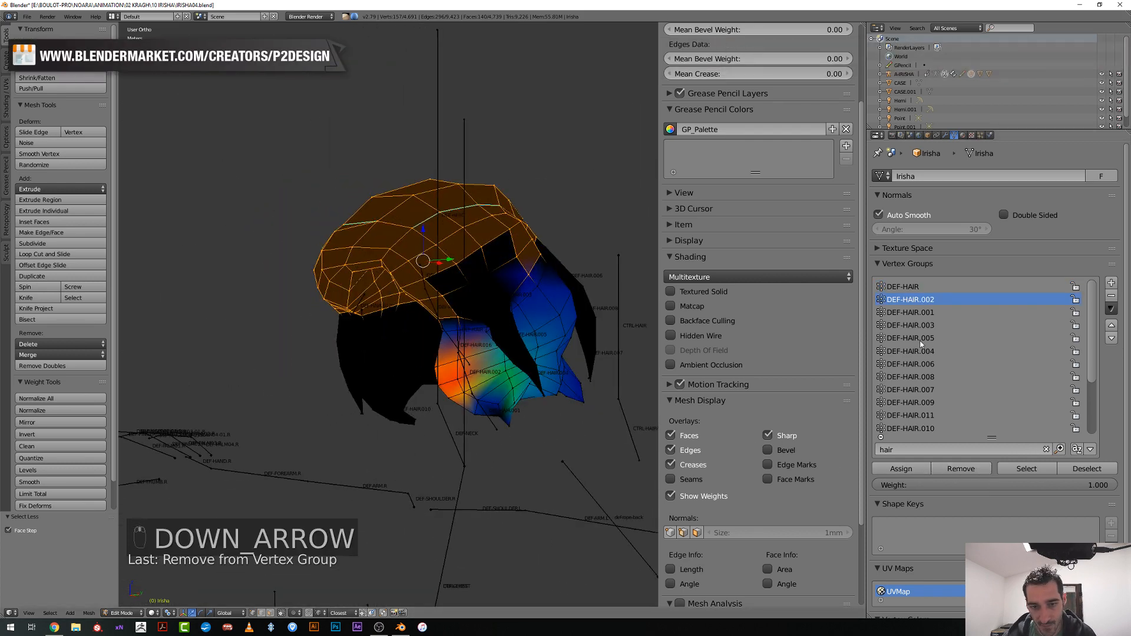
pyautogui.moveTo(519, 330); pyautogui.dragTo(560, 330, button='middle')
pyautogui.press('Down')
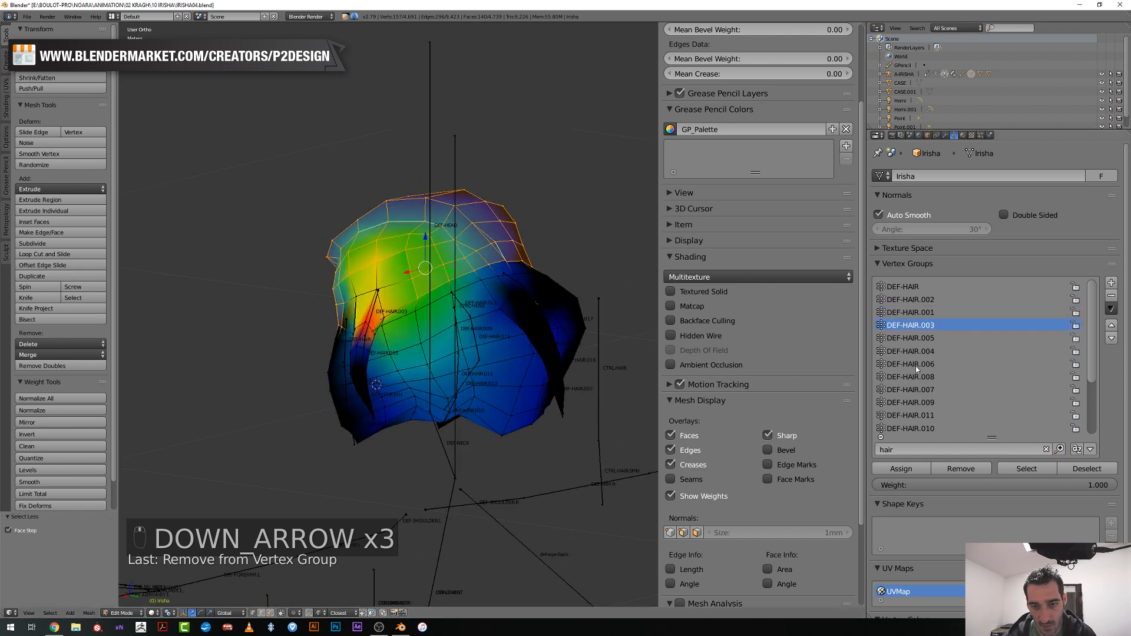
pyautogui.press('Down')
pyautogui.press('Down')
pyautogui.press('Down')
pyautogui.press('Down')
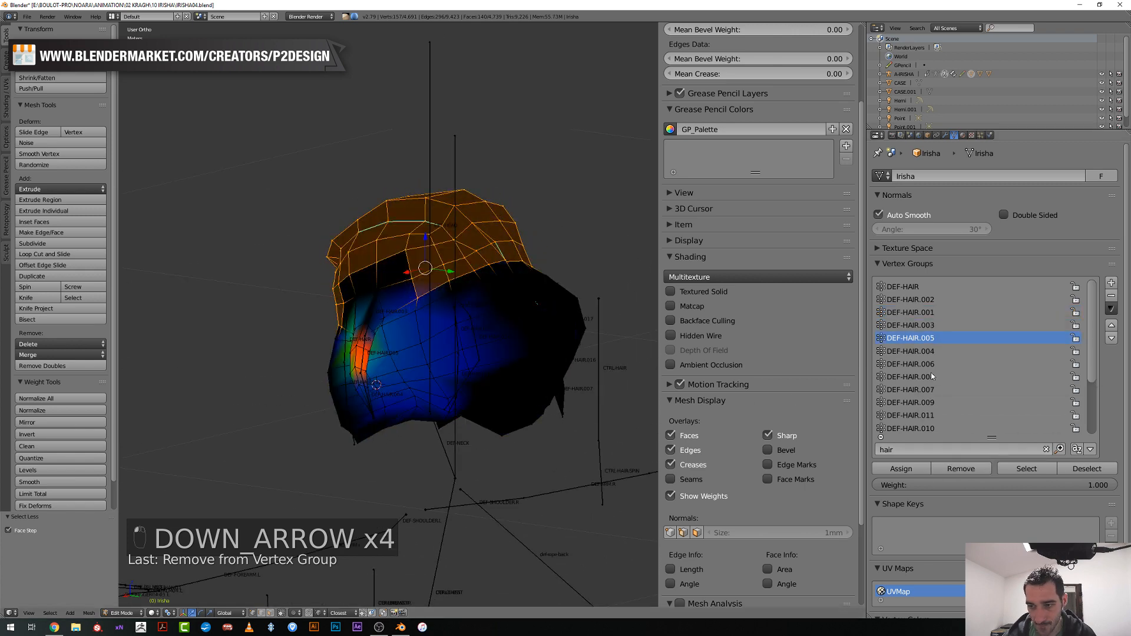
pyautogui.press('Down')
pyautogui.press('Up')
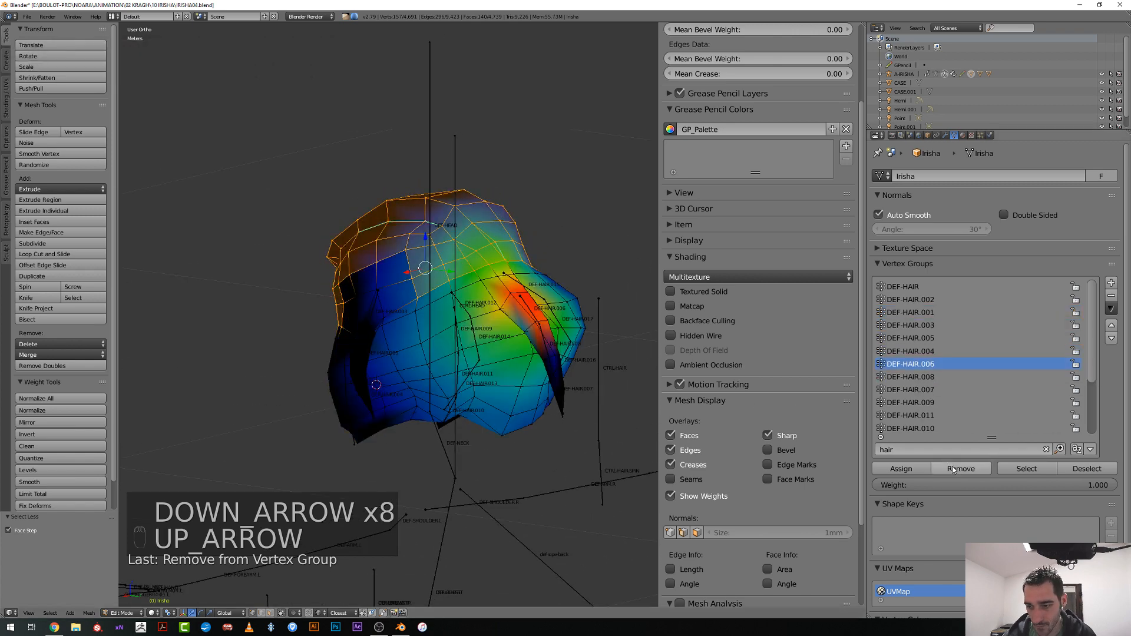
pyautogui.click(952, 469)
# Check the weights of the hair groups from DEF-HAIR.008 to DEF-HAIR.011 and remove the selected upper-hair vertices from DEF-HAIR.009
pyautogui.moveTo(462, 389); pyautogui.dragTo(319, 386, button='middle')
pyautogui.press('Down')
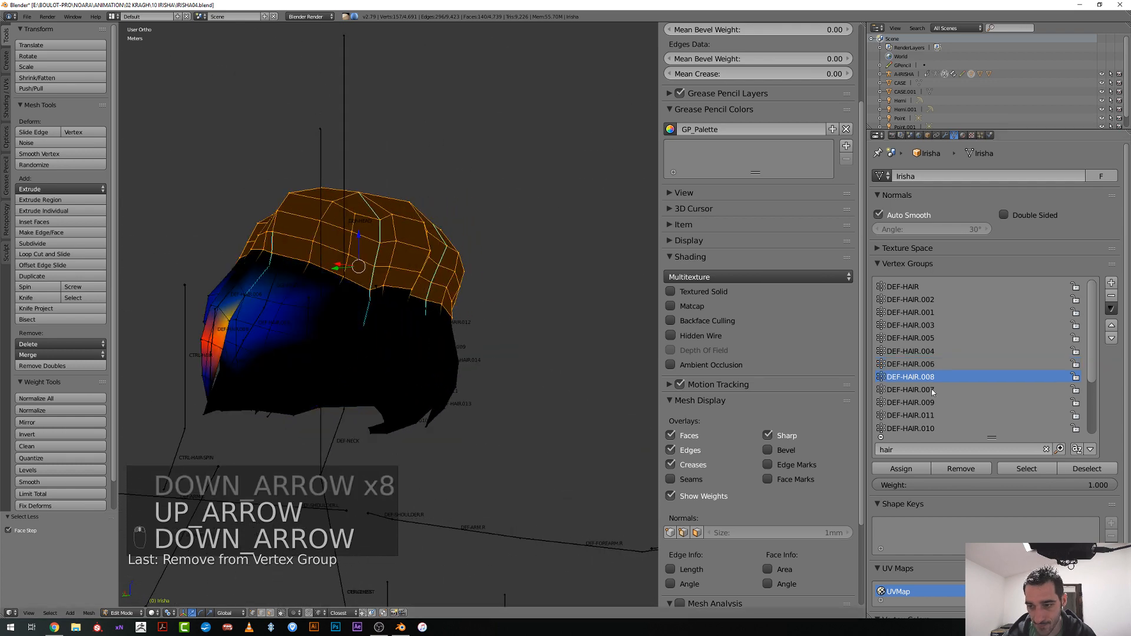
pyautogui.press('Down')
pyautogui.press('Down')
pyautogui.press('Down')
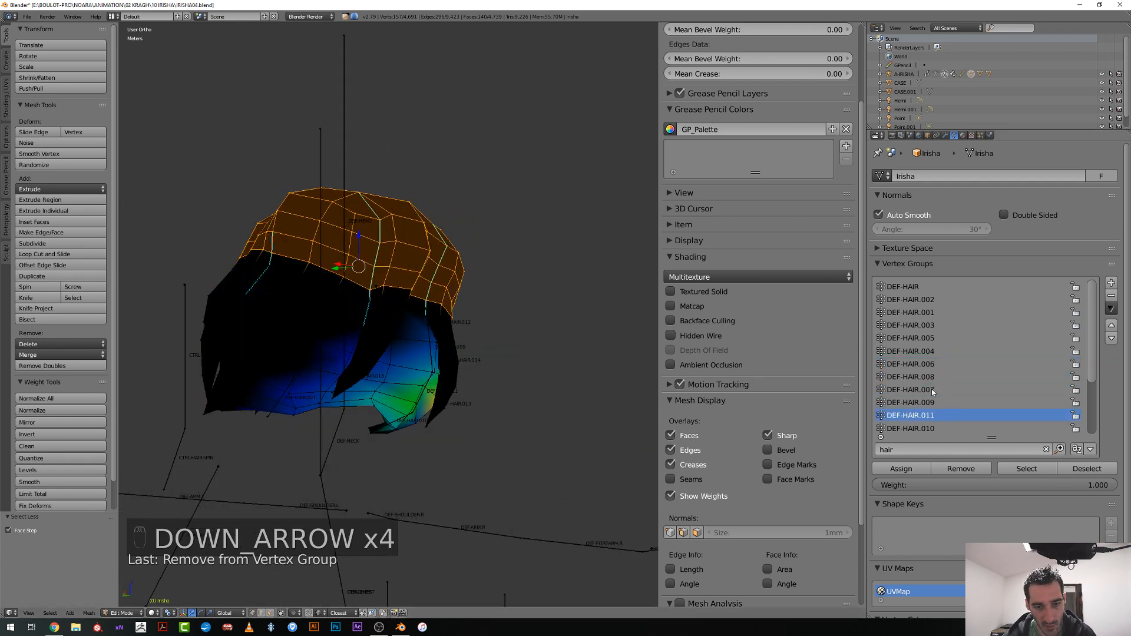
pyautogui.moveTo(469, 369); pyautogui.dragTo(387, 366, button='middle')
pyautogui.press('Up')
pyautogui.press('Up')
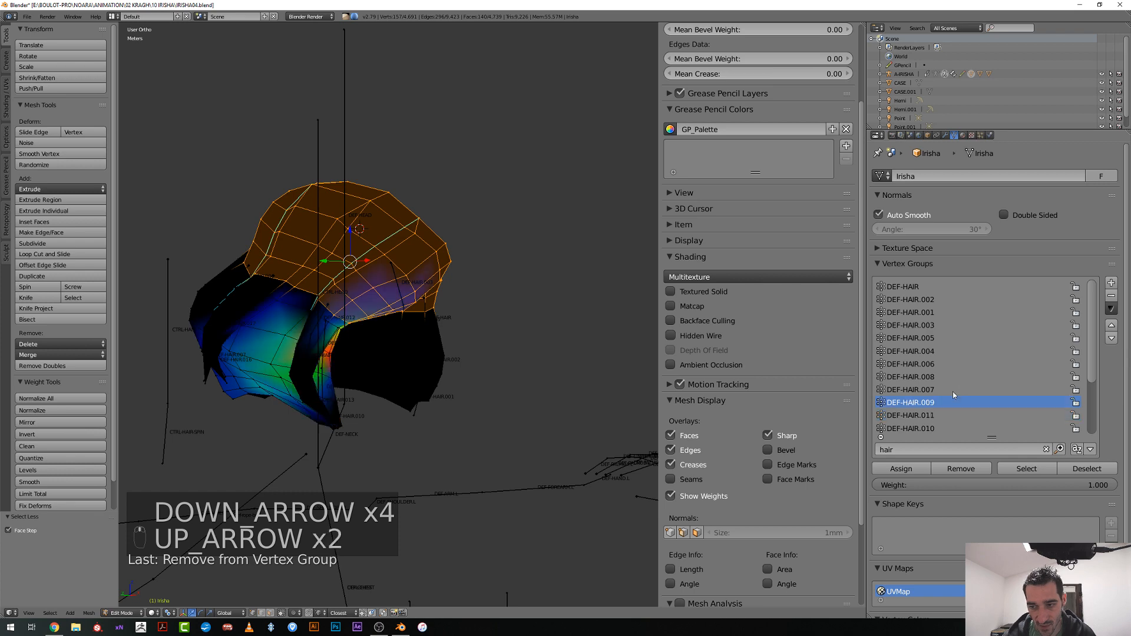
pyautogui.press('Up')
pyautogui.press('Down')
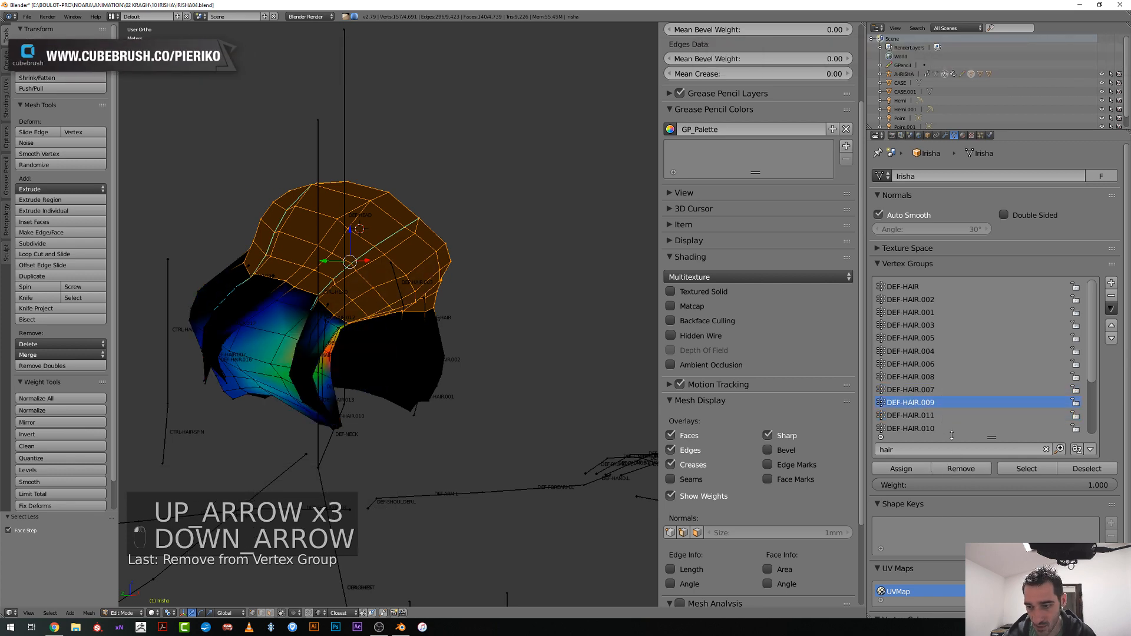
# Check the remaining hair groups down to DEF-HAIR.016 and remove the selected upper-hair vertices from DEF-HAIR.012
pyautogui.press('Down')
pyautogui.press('Down')
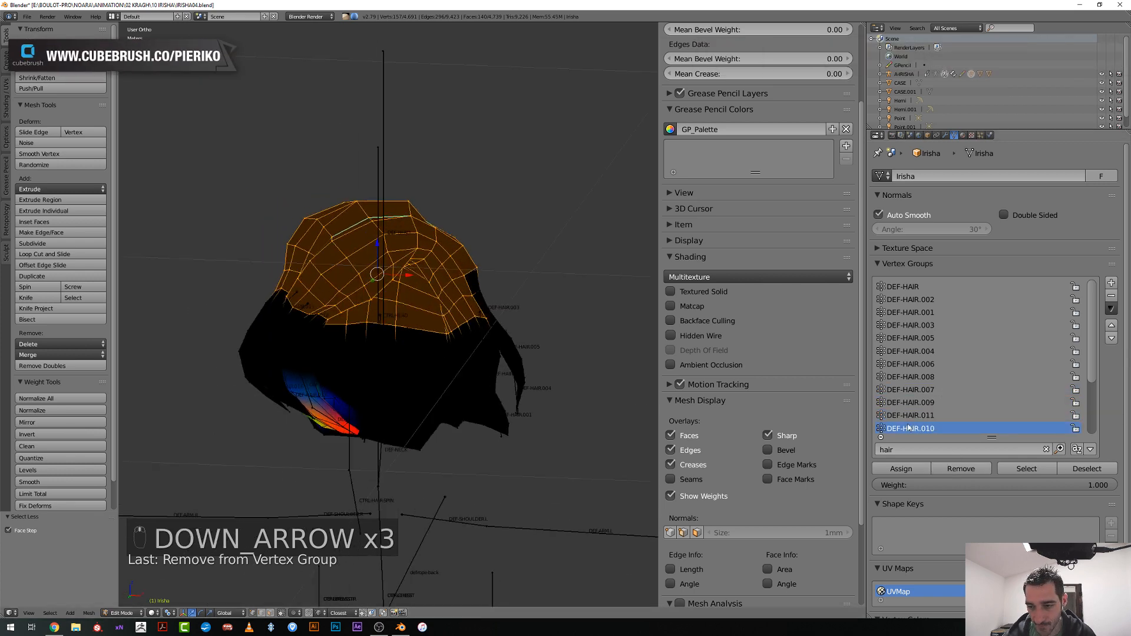
pyautogui.press('Down')
pyautogui.moveTo(602, 338); pyautogui.dragTo(519, 354, button='middle')
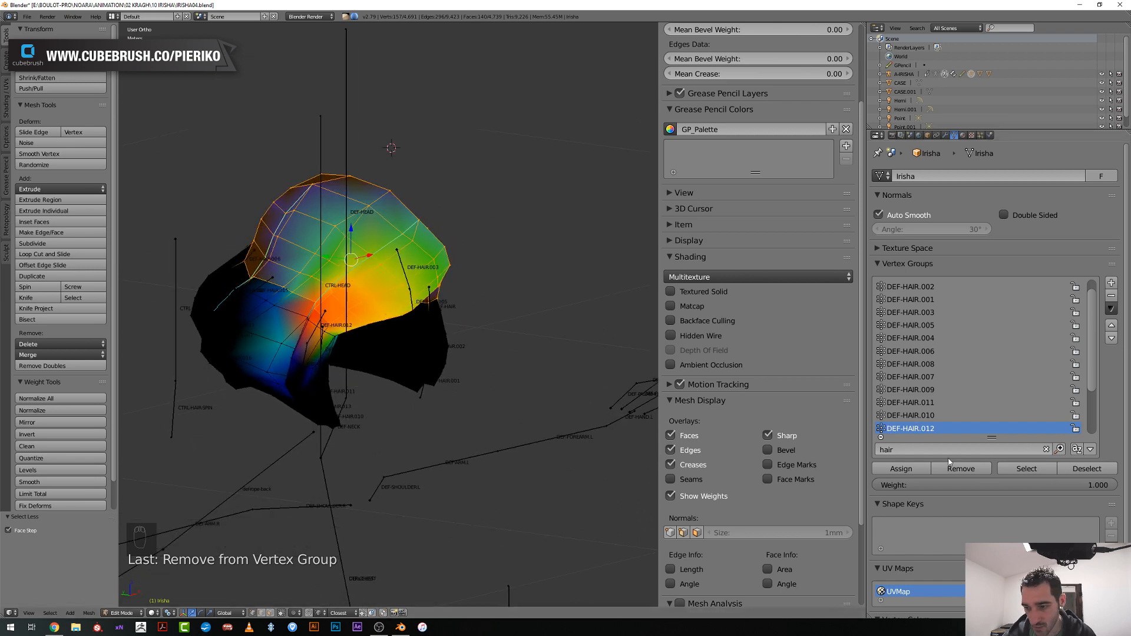
pyautogui.press('Down')
pyautogui.press('Down')
pyautogui.press('Down')
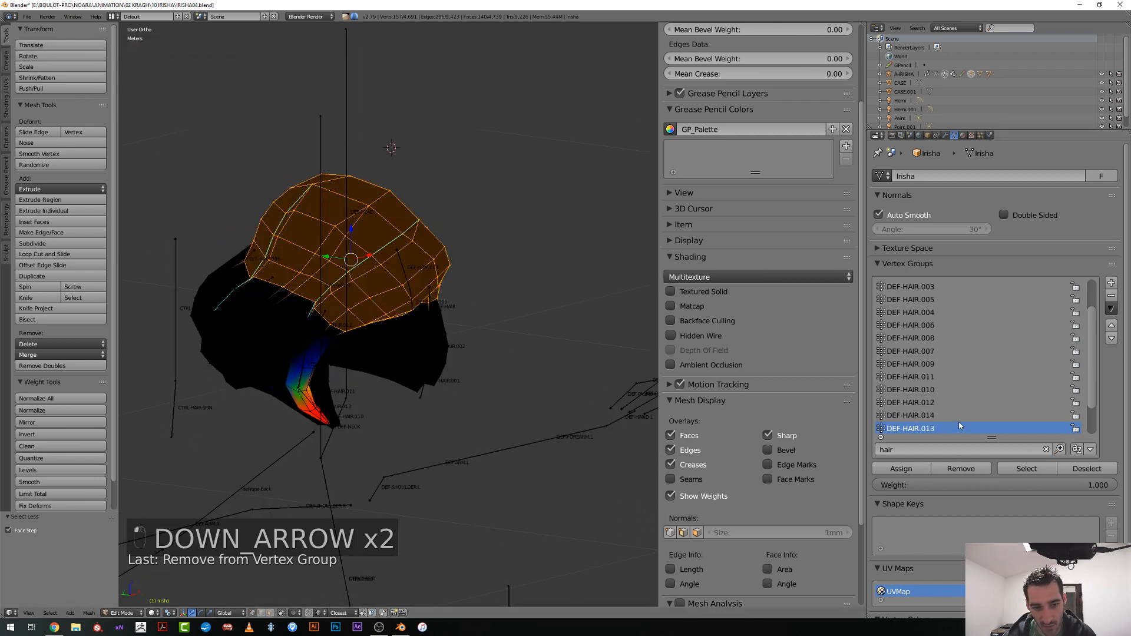
pyautogui.click(954, 469)
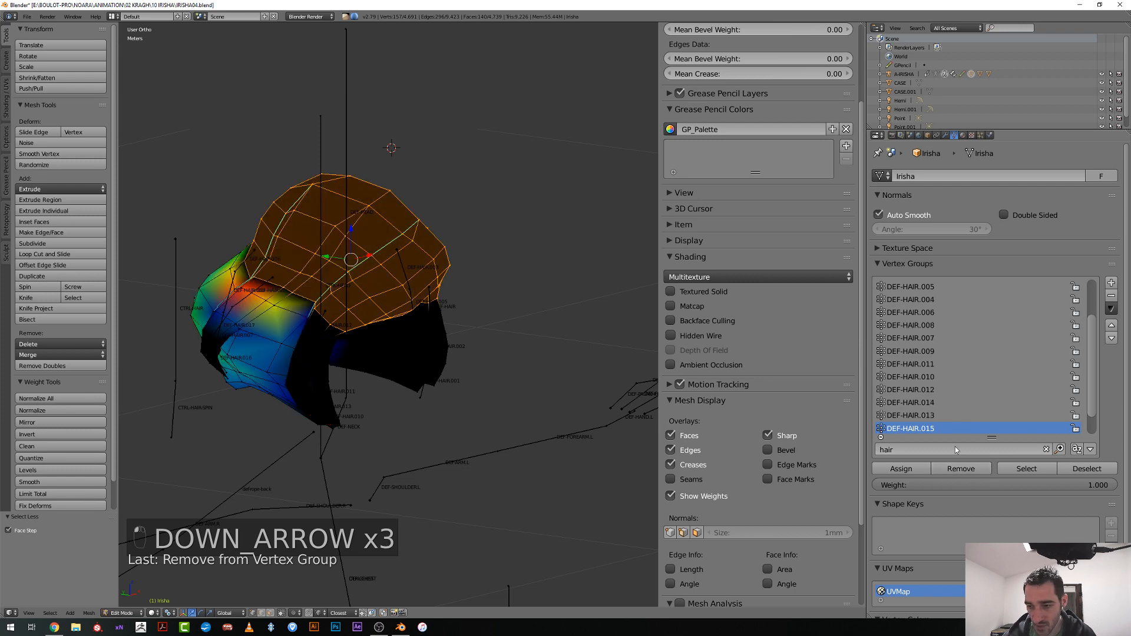
pyautogui.press('Down')
pyautogui.press('Down')
pyautogui.press('Down')
pyautogui.press('Down')
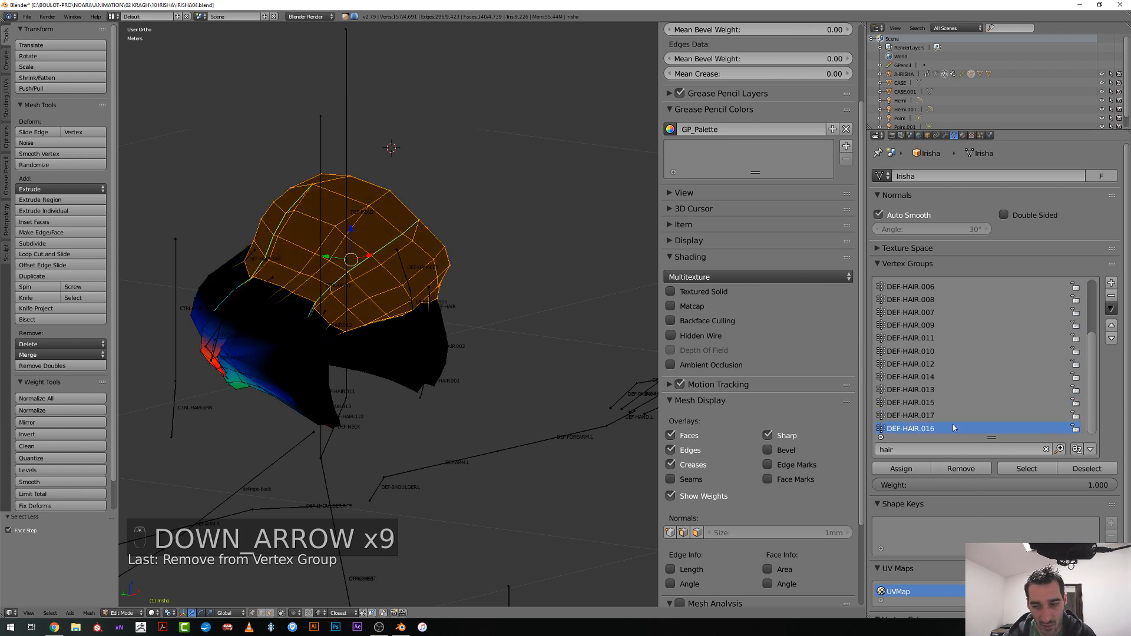
# Leave mesh editing and test the hair deformation with a cancelled trial rotation of the CTRL-HAIR bone from the side and front
pyautogui.scroll(-3, 397, 381)
pyautogui.press('Tab')
pyautogui.scroll(3, 398, 383)
pyautogui.moveTo(398, 383); pyautogui.dragTo(560, 409, button='middle')
pyautogui.press('z')
pyautogui.press('z')
pyautogui.rightClick(566, 362)
pyautogui.press('r')
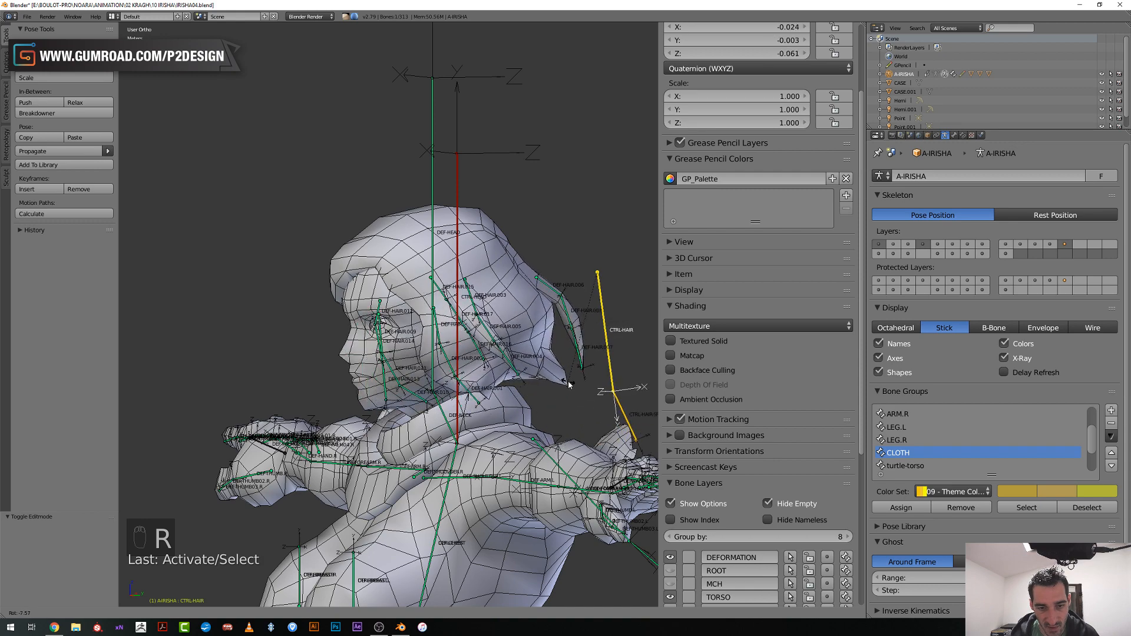
pyautogui.moveTo(569, 384); pyautogui.dragTo(654, 278, button='middle')
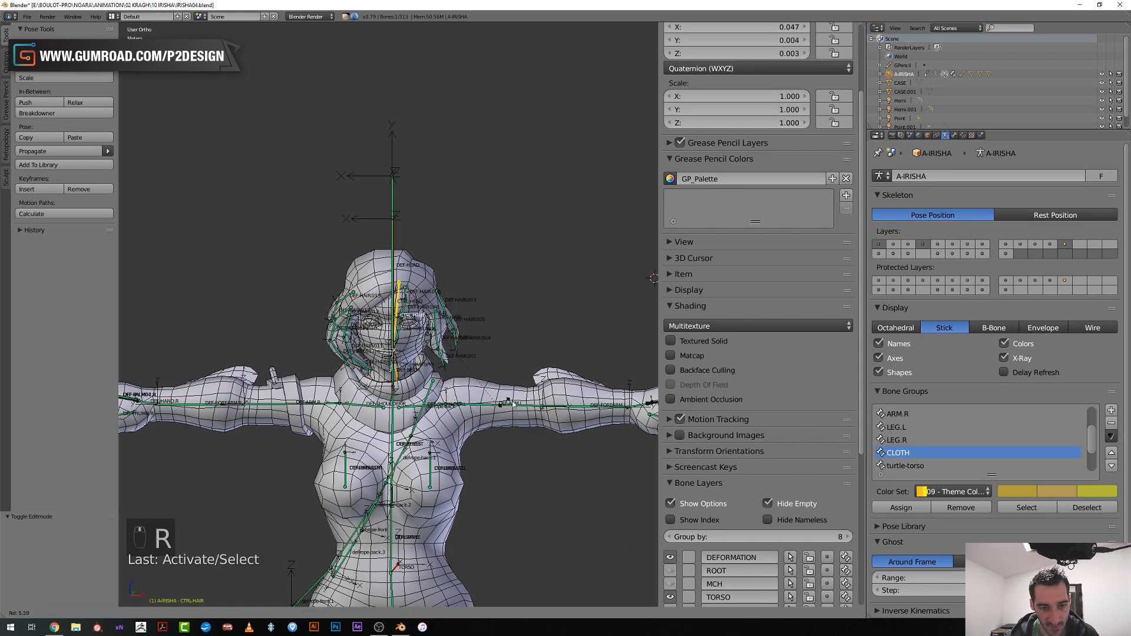
pyautogui.rightClick(450, 363)
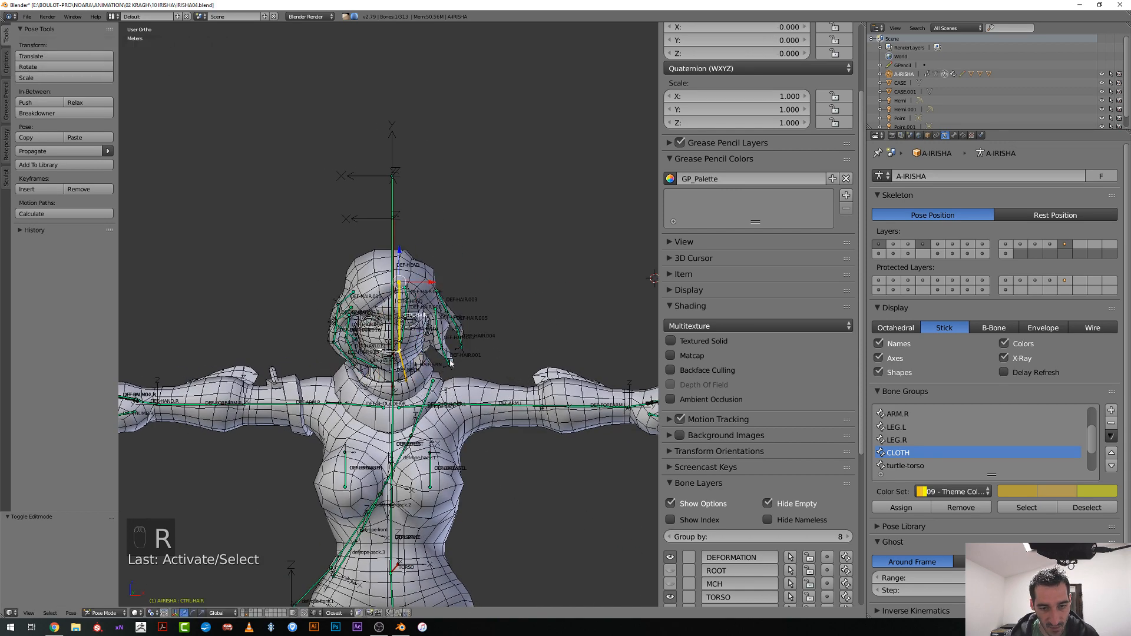
# Rotate the CTRL-HAIRSPIN bone about -13.1° and the CTRL-HAIR bone about -29° so the hair swings sideways
pyautogui.rightClick(405, 375)
pyautogui.press('r')
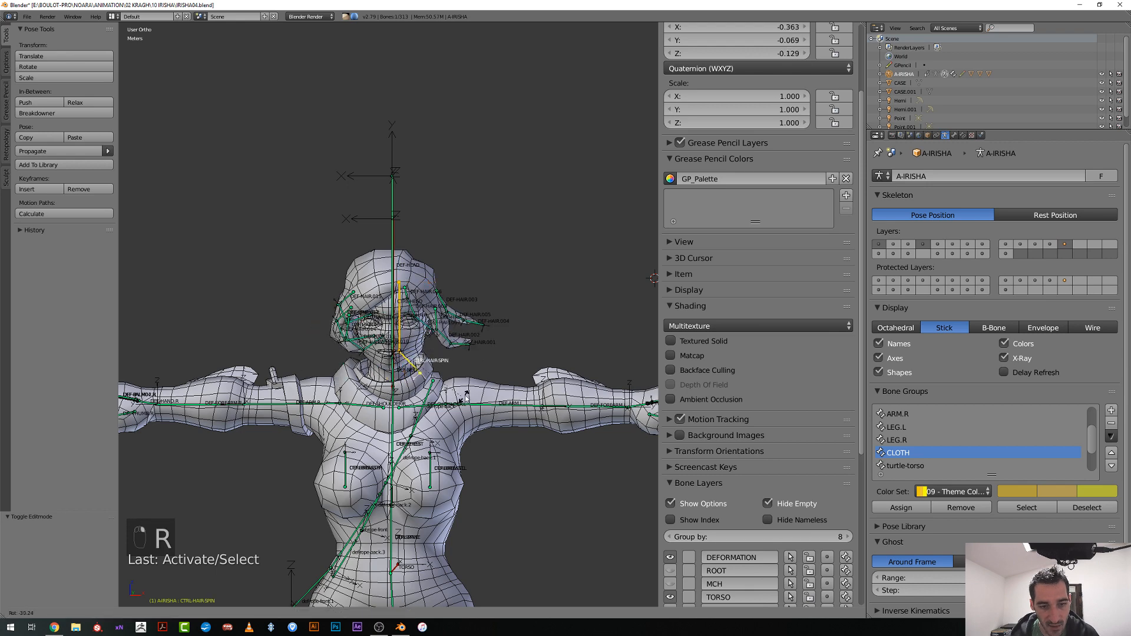
pyautogui.click(471, 404)
pyautogui.scroll(4, 486, 400)
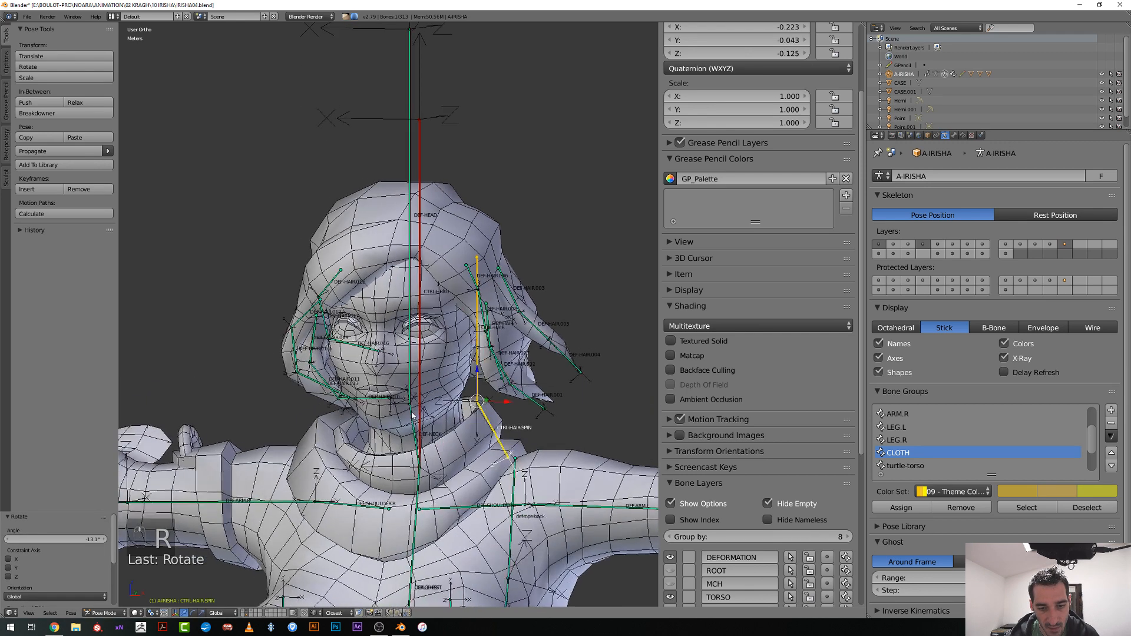
pyautogui.press('r')
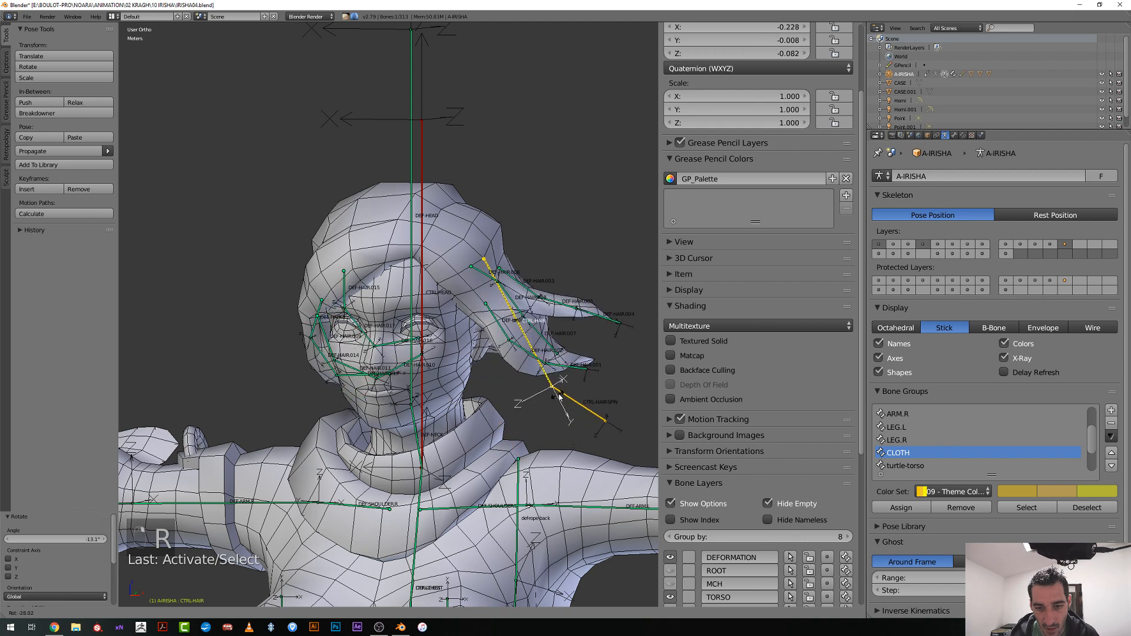
pyautogui.click(491, 396)
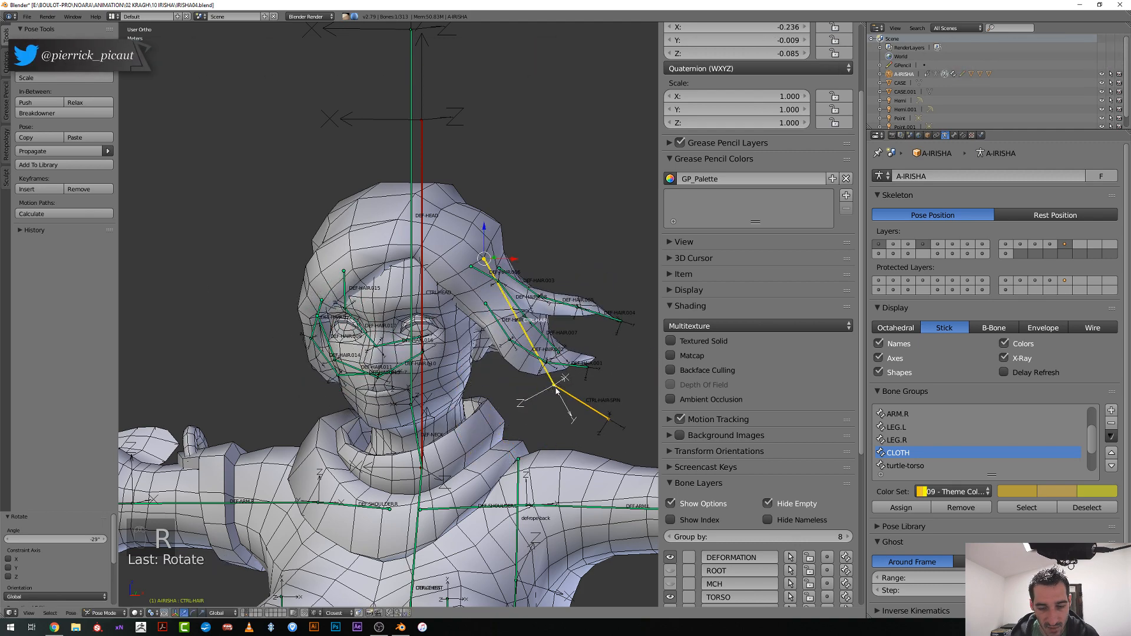
# Examine the hair deformation from the side with cancelled trial rotations of CTRL-HAIR and CTRL-HAIRSPIN
pyautogui.moveTo(491, 396); pyautogui.dragTo(481, 385, button='middle')
pyautogui.press('r')
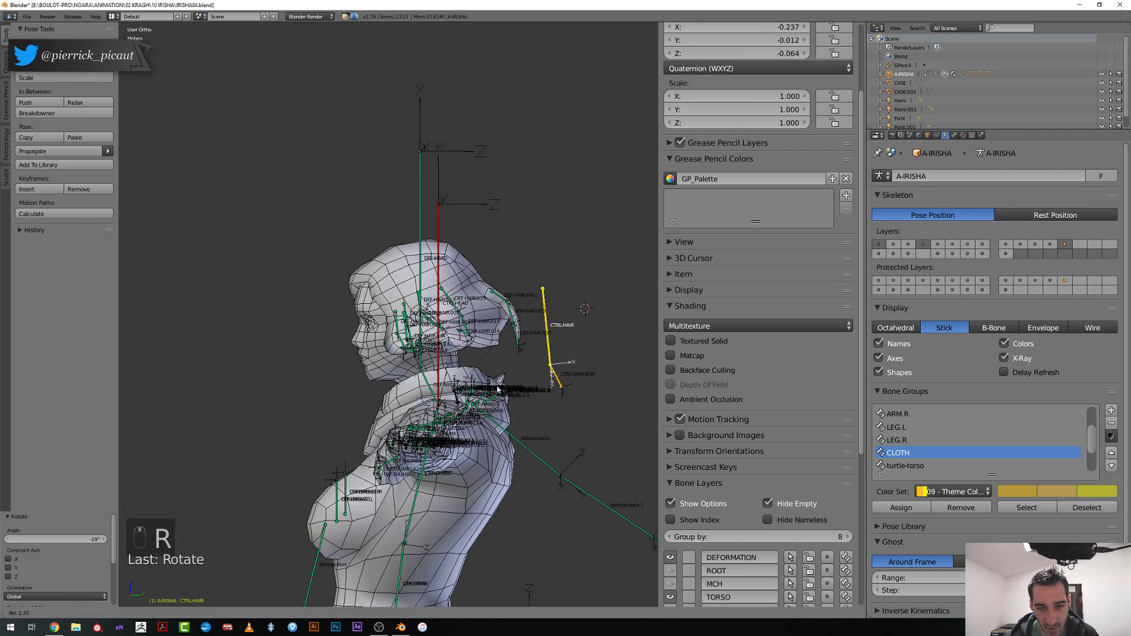
pyautogui.rightClick(514, 395)
pyautogui.rightClick(564, 387)
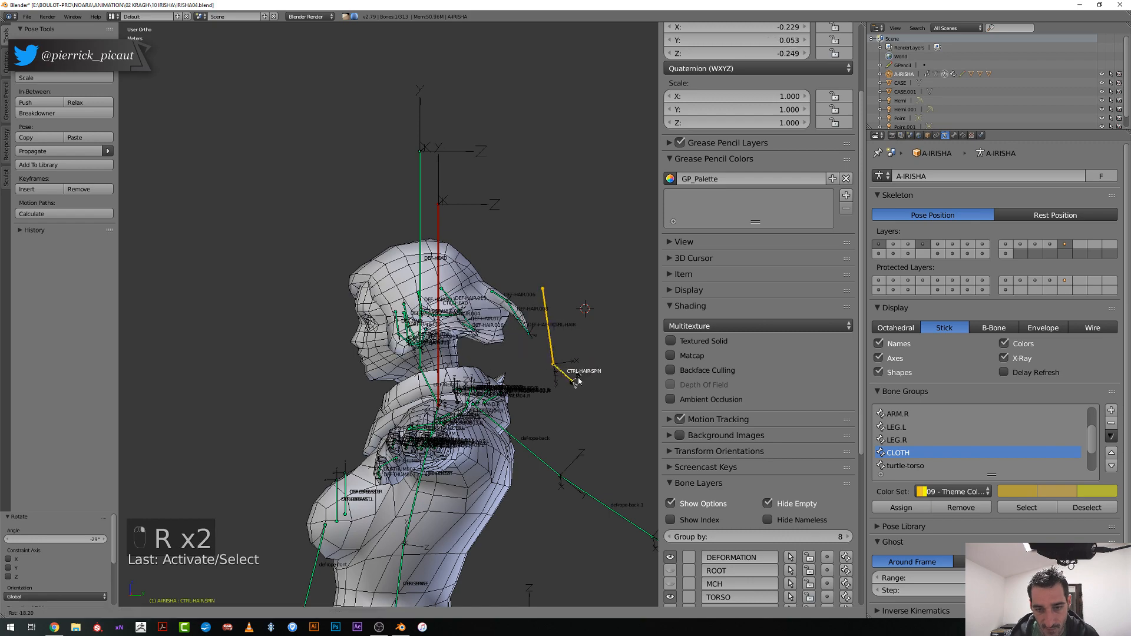
pyautogui.moveTo(554, 395)
pyautogui.mouseDown(button='middle')
pyautogui.moveTo(533, 419)
pyautogui.moveTo(548, 412)
pyautogui.mouseUp(button='middle')
pyautogui.rightClick(529, 422)
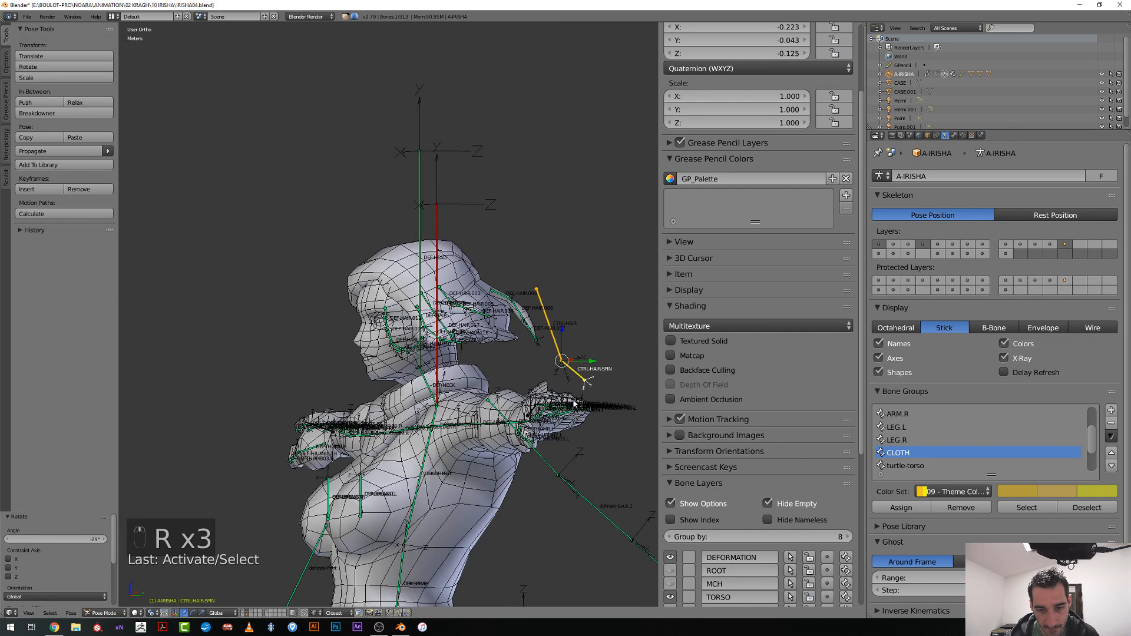
pyautogui.press('r')
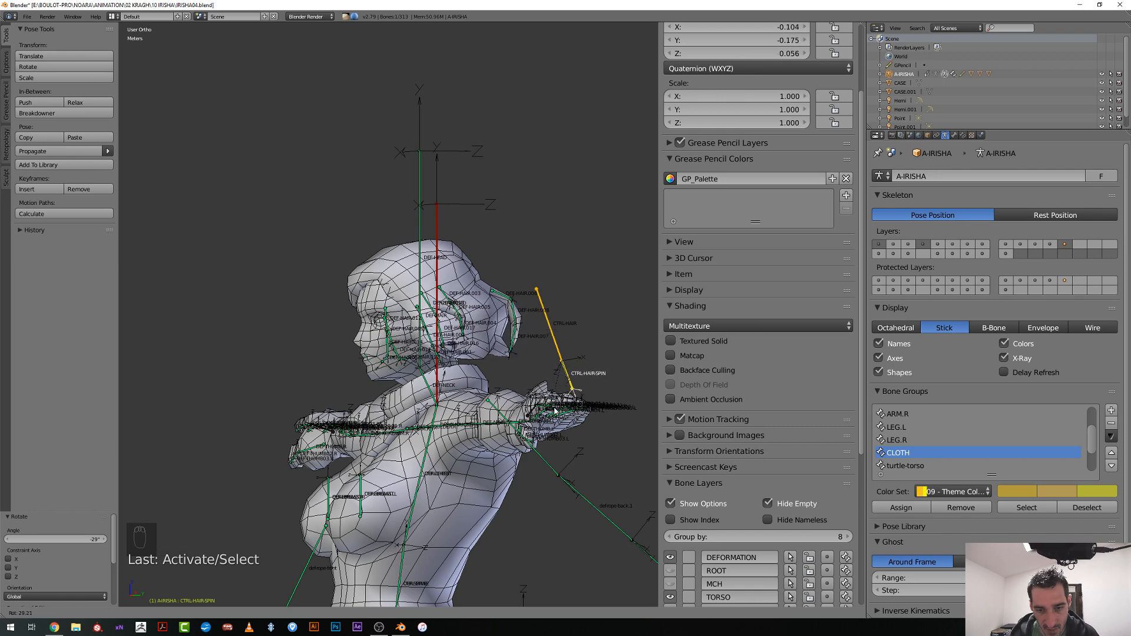
pyautogui.click(505, 339)
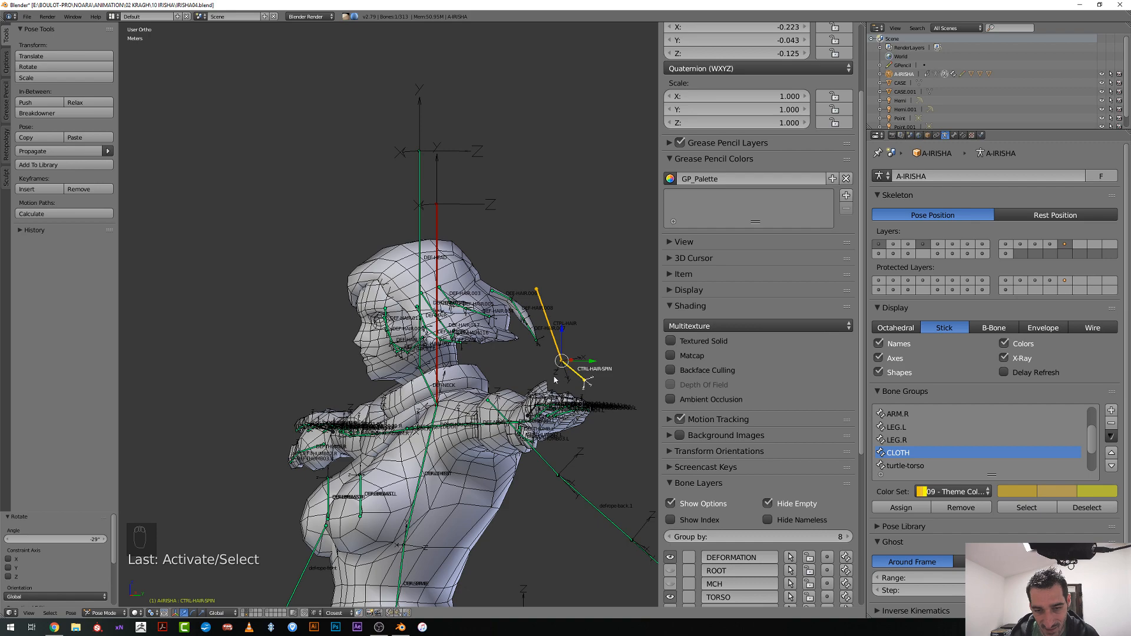
# Rotate the CTRL-HAIRSPIN bone about 7.8° in the side view and about -31.7° as seen from behind
pyautogui.press('r')
pyautogui.click(532, 386)
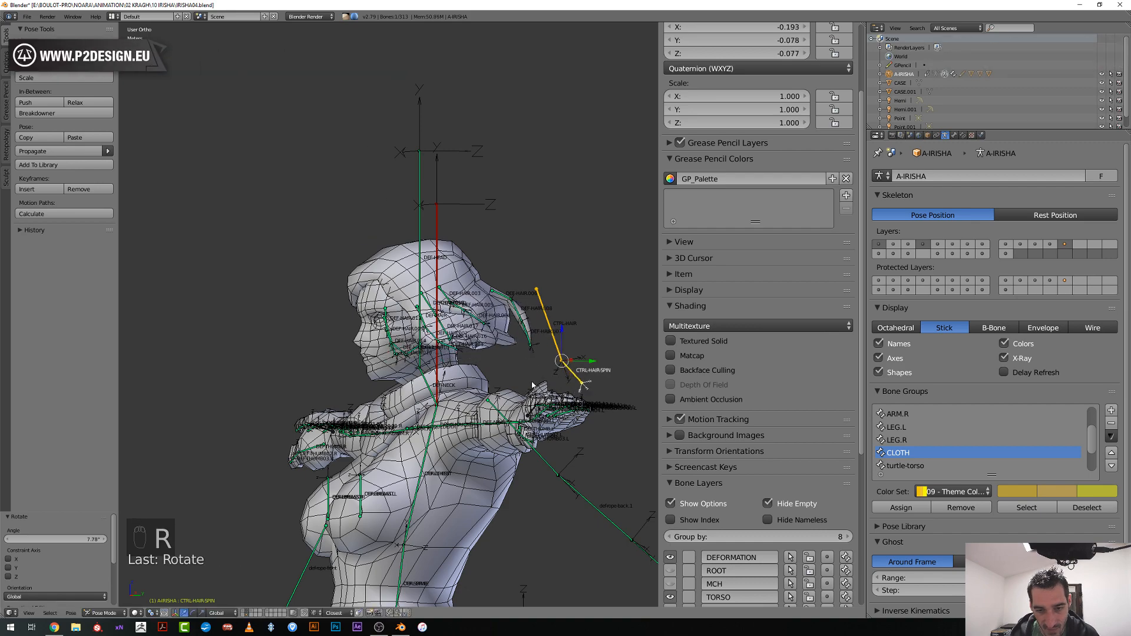
pyautogui.moveTo(533, 386); pyautogui.dragTo(471, 360, button='middle')
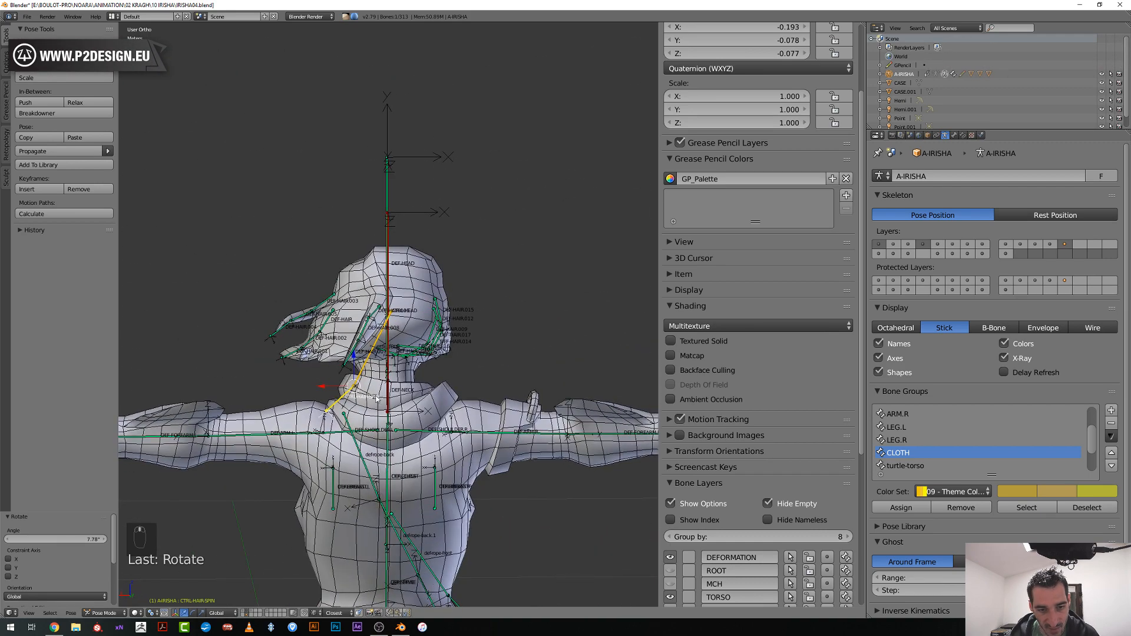
pyautogui.press('r')
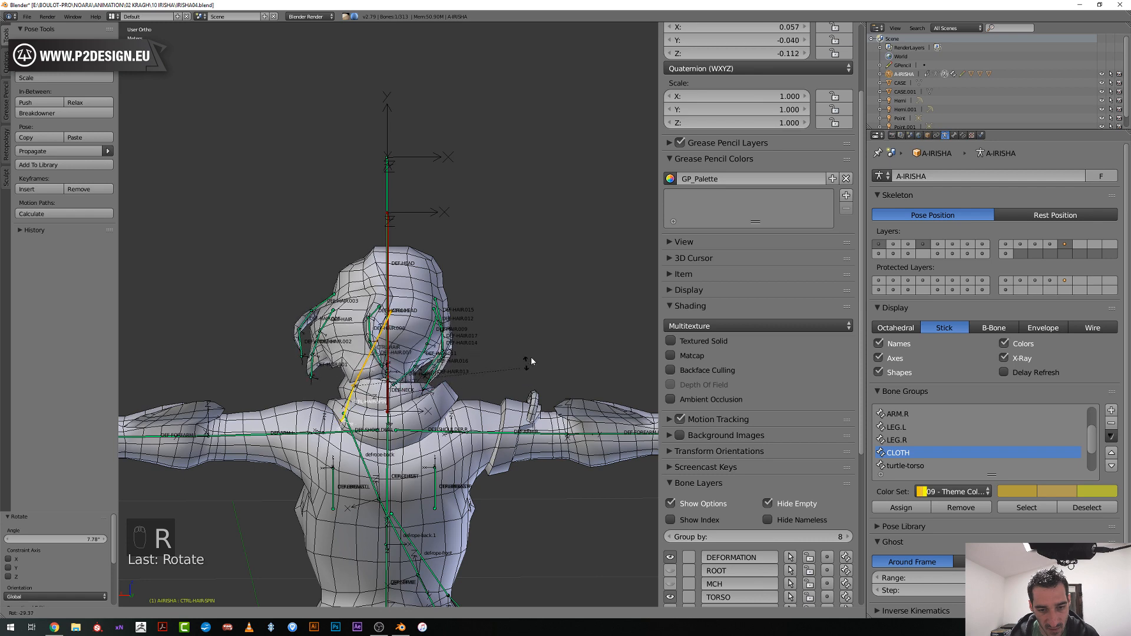
pyautogui.click(517, 363)
# Put the Irisha mesh in Weight Paint mode with the DEF-HAIR.006 bone active and set the brush blend to Blur
pyautogui.scroll(2, 430, 360)
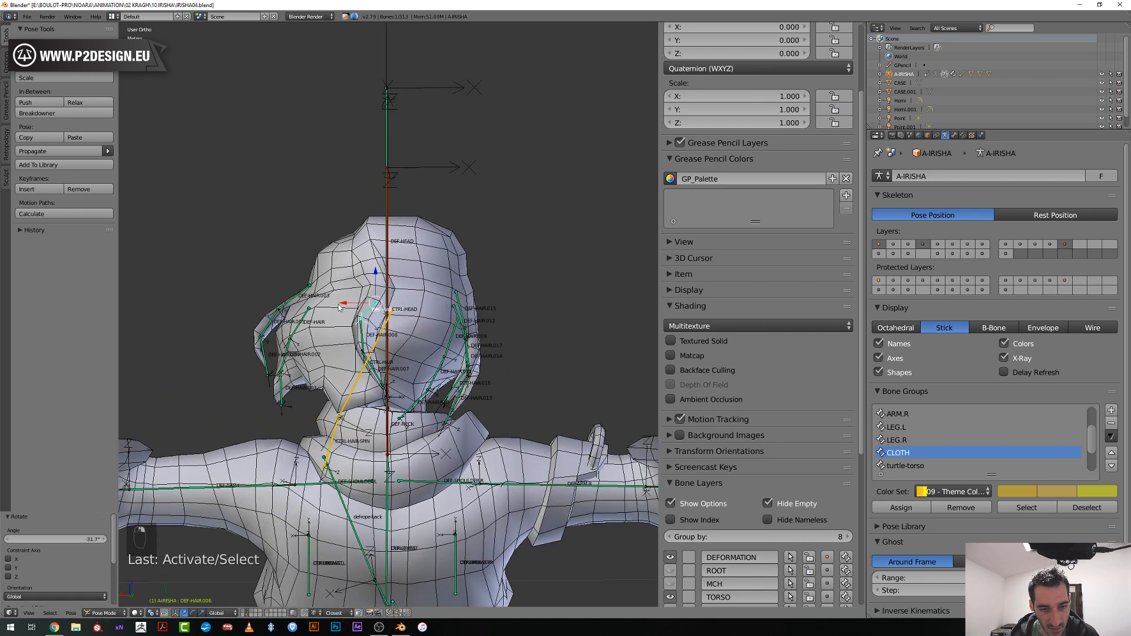
pyautogui.keyDown('shift'); pyautogui.rightClick(339, 307); pyautogui.keyUp('shift')
pyautogui.moveTo(340, 307); pyautogui.dragTo(379, 357, button='middle')
pyautogui.hotkey('ctrl', 'Tab')
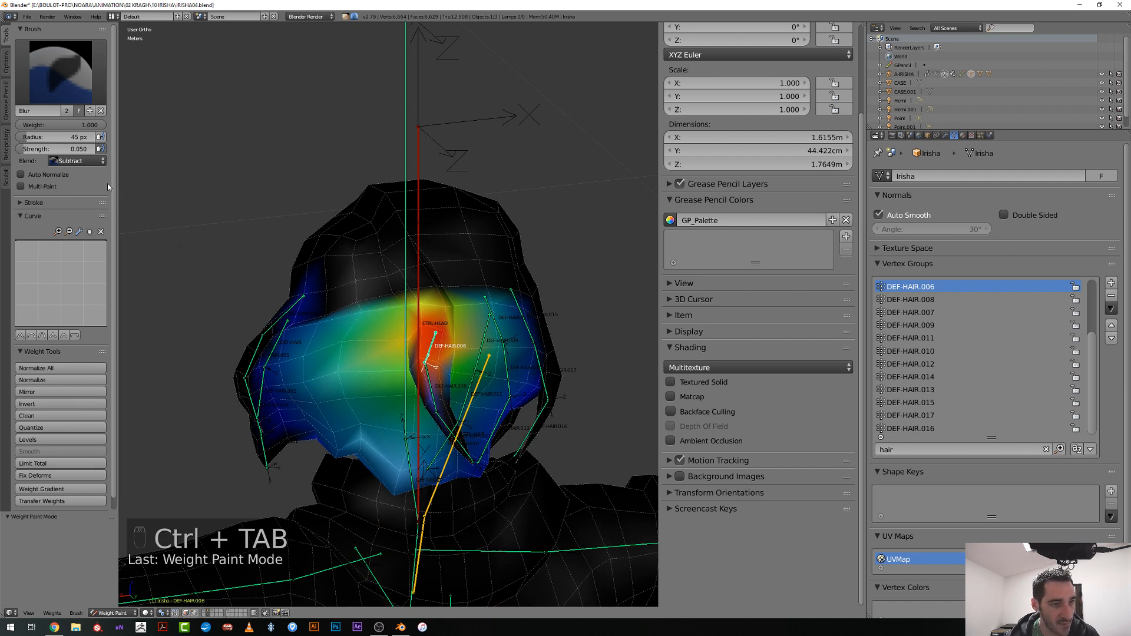
pyautogui.click(92, 161)
pyautogui.click(80, 101)
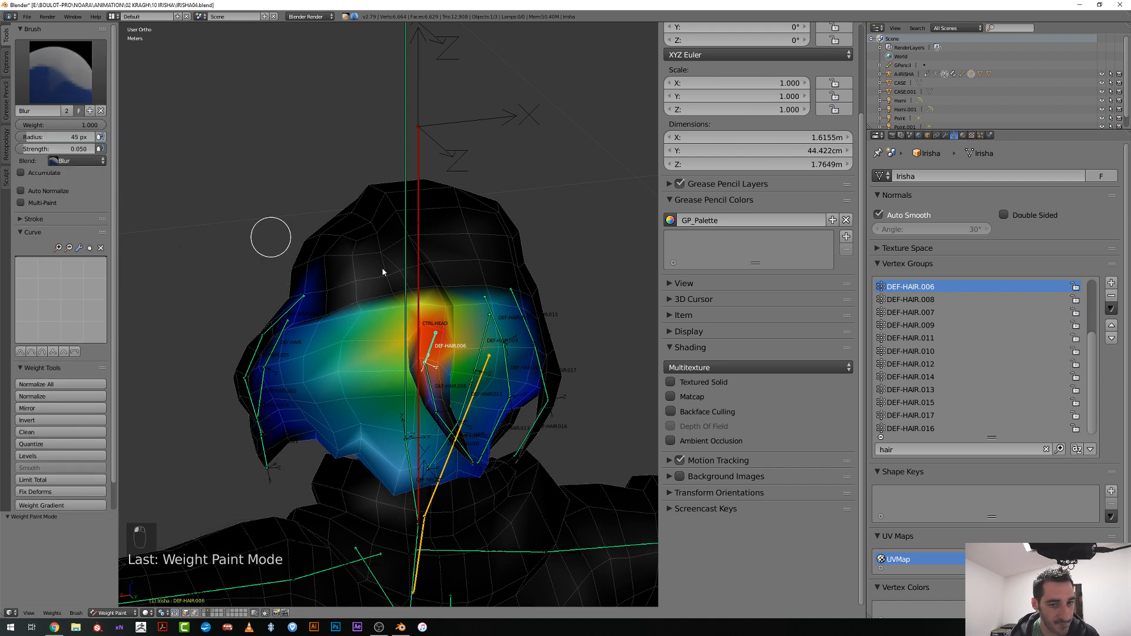
# Blur the upper edge of the DEF-HAIR.006 weights at the back of the head, raising the brush strength to 0.236
pyautogui.click(406, 283)
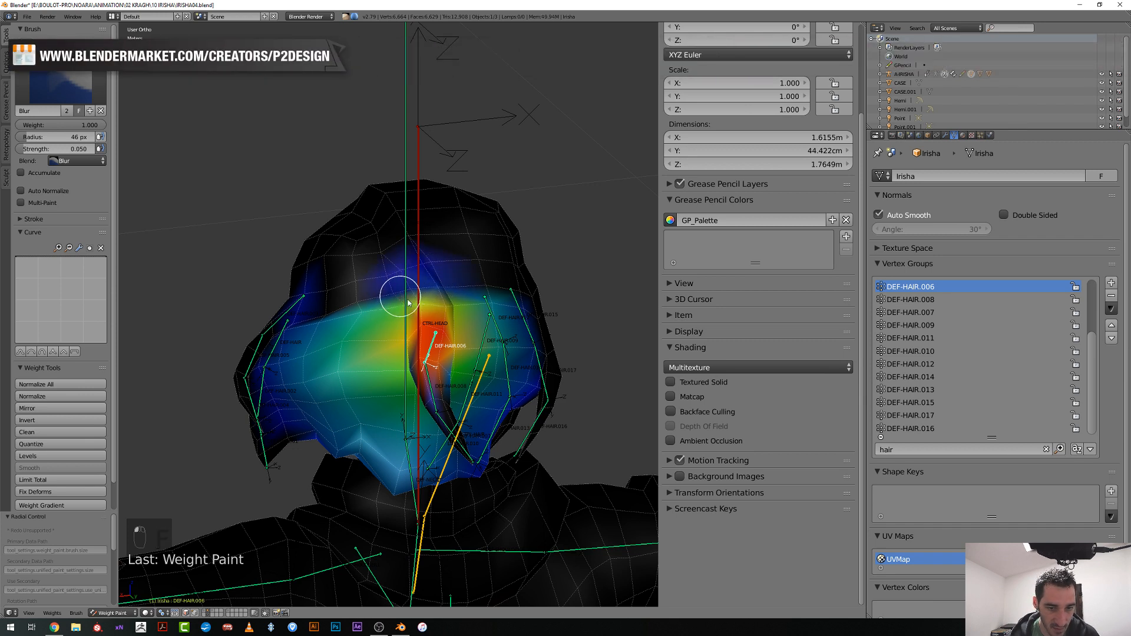
pyautogui.hotkey('shift', 'f')
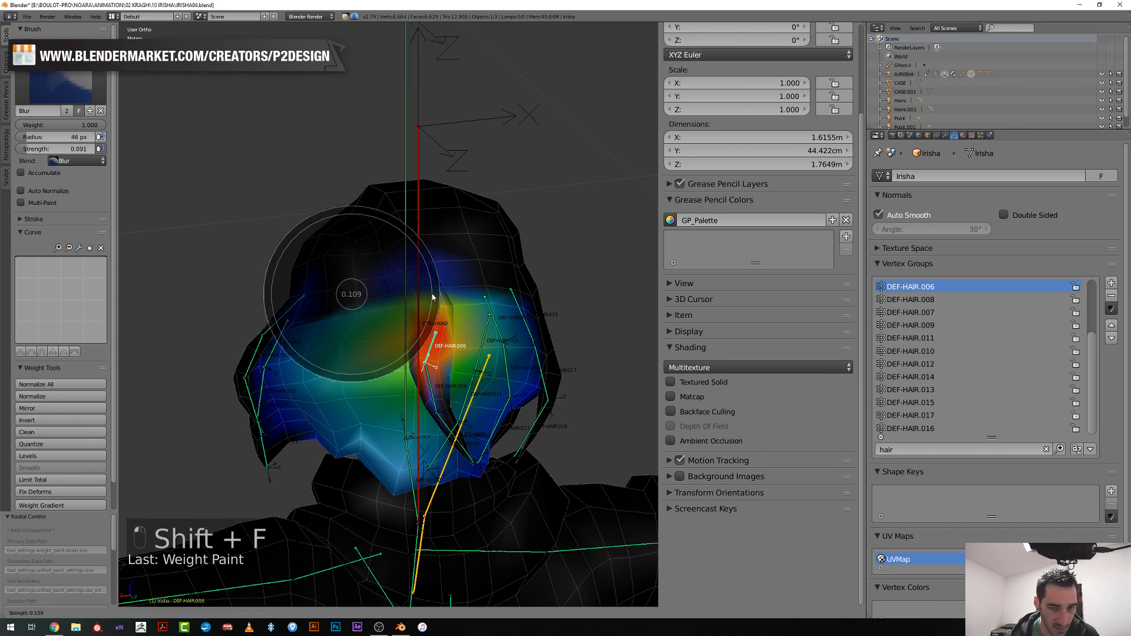
pyautogui.click(424, 298)
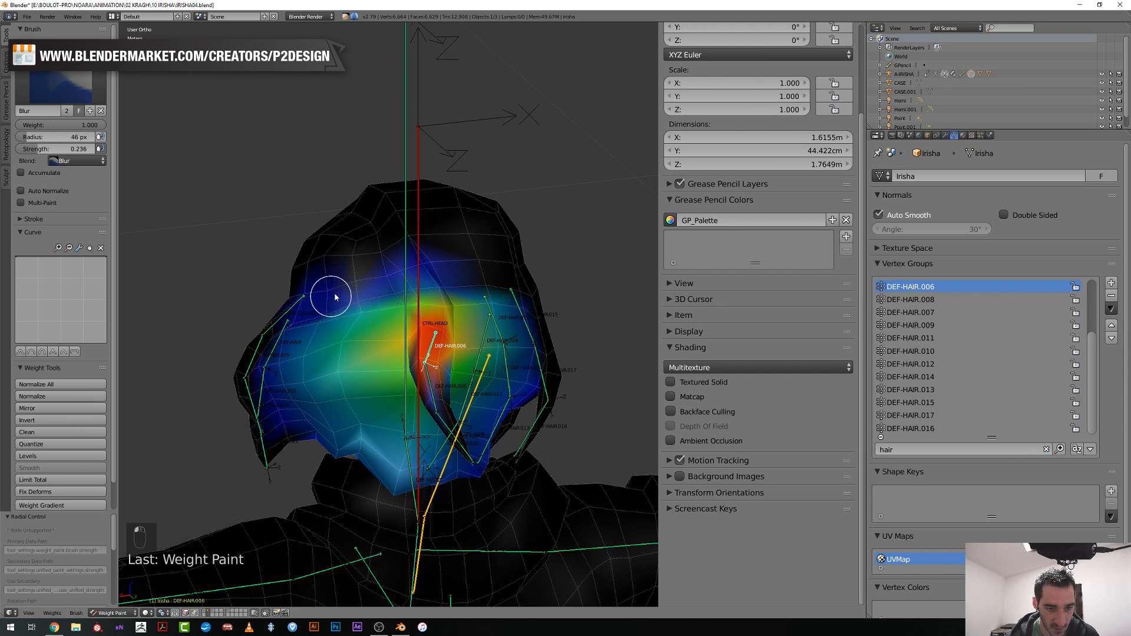
# Switch to the DEF-HAIR.012 bone at the temple and blur its weights around the bone's upper end
pyautogui.moveTo(463, 306); pyautogui.dragTo(364, 317, button='middle')
pyautogui.rightClick(452, 322)
pyautogui.moveTo(342, 327)
pyautogui.mouseDown(button='middle')
pyautogui.moveTo(313, 310)
pyautogui.moveTo(387, 313)
pyautogui.mouseUp(button='middle')
pyautogui.rightClick(374, 309)
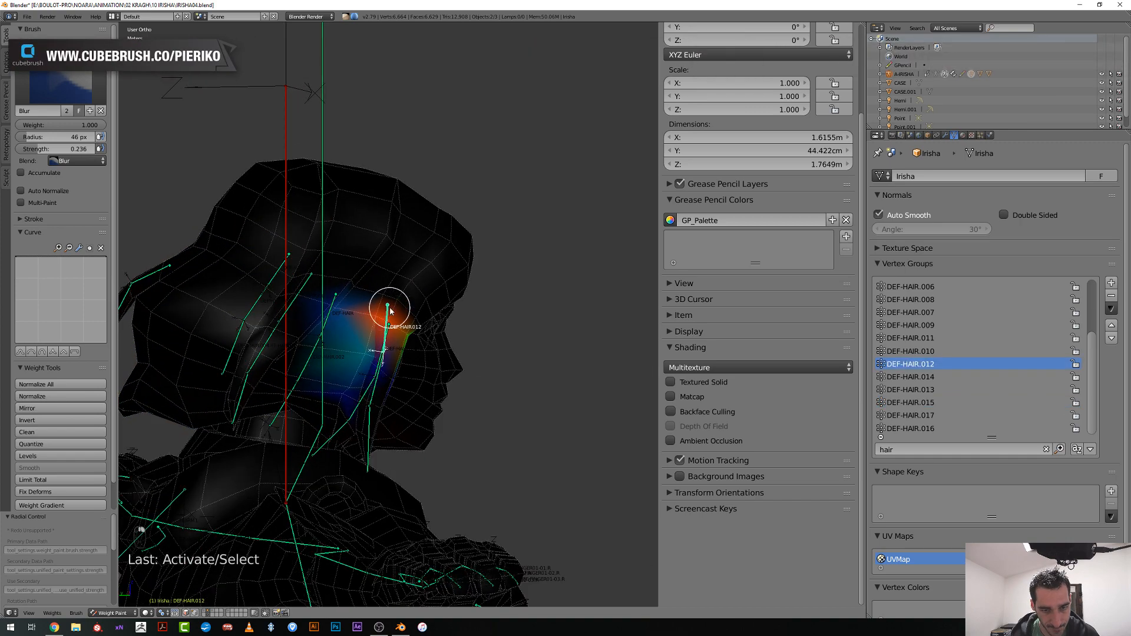
pyautogui.press('f')
pyautogui.click(381, 311)
pyautogui.moveTo(381, 311); pyautogui.dragTo(381, 300)
# Blur the DEF-HAIR.012 weights along the front hairline, using brush radii of 28 px and 39 px
pyautogui.moveTo(382, 299)
pyautogui.mouseDown(button='middle')
pyautogui.moveTo(375, 317)
pyautogui.moveTo(282, 298)
pyautogui.mouseUp(button='middle')
pyautogui.press('f')
pyautogui.click(278, 296)
pyautogui.moveTo(278, 297); pyautogui.dragTo(292, 305)
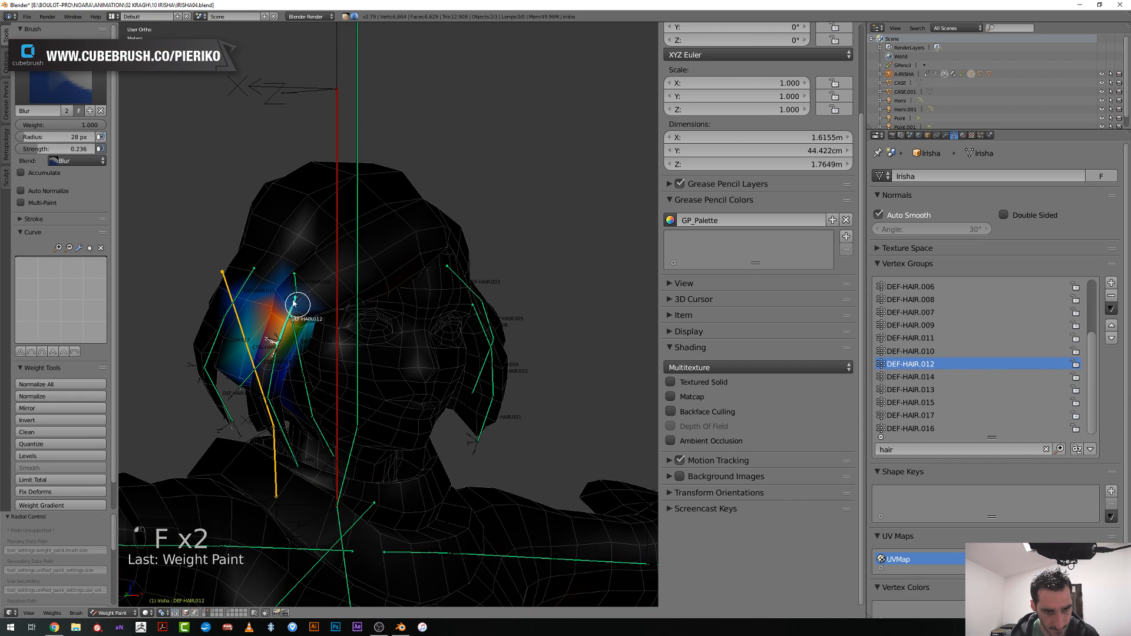
pyautogui.moveTo(295, 304)
pyautogui.mouseDown(button='middle')
pyautogui.moveTo(345, 271)
pyautogui.moveTo(318, 287)
pyautogui.mouseUp(button='middle')
pyautogui.press('f')
pyautogui.click(323, 286)
pyautogui.moveTo(324, 283); pyautogui.dragTo(306, 286)
# Switch to the DEF-HAIR bone on the other side of the head and blur the weights around its upper end
pyautogui.moveTo(303, 298)
pyautogui.mouseDown(button='middle')
pyautogui.moveTo(335, 315)
pyautogui.moveTo(240, 310)
pyautogui.moveTo(457, 282)
pyautogui.moveTo(466, 307)
pyautogui.mouseUp(button='middle')
pyautogui.rightClick(497, 309)
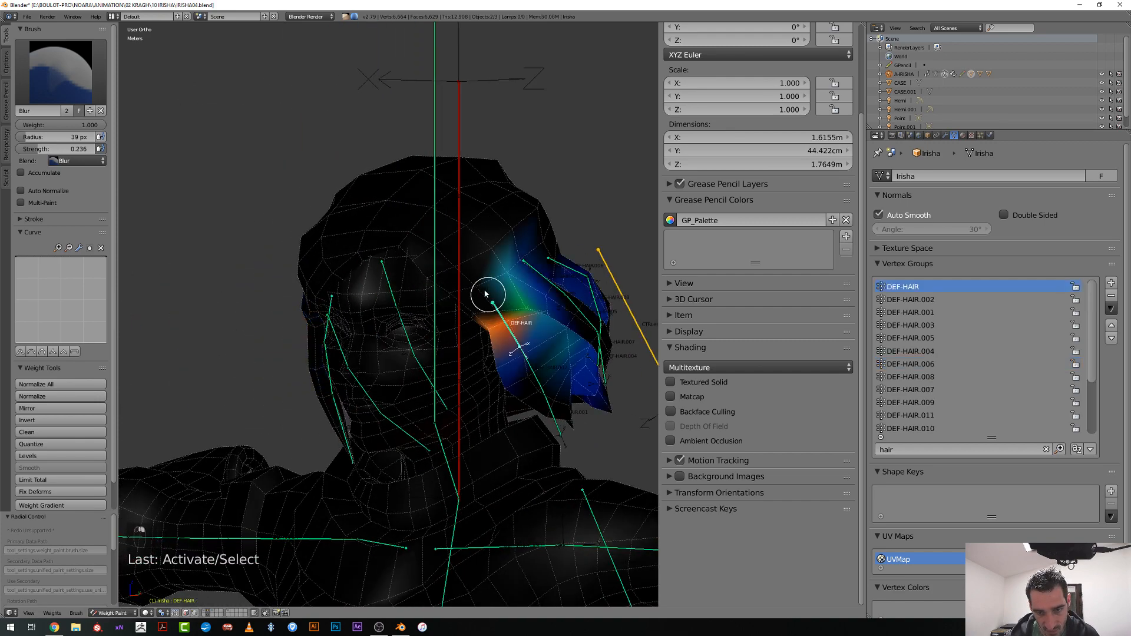
pyautogui.click(487, 298)
# Smooth the DEF-HAIR weights in front of and above the bone's root with brush radii of 24 px and 50 px
pyautogui.scroll(3, 493, 298)
pyautogui.moveTo(554, 308)
pyautogui.mouseDown(button='middle')
pyautogui.moveTo(599, 296)
pyautogui.moveTo(568, 316)
pyautogui.mouseUp(button='middle')
pyautogui.press('f')
pyautogui.click(560, 313)
pyautogui.click(557, 324)
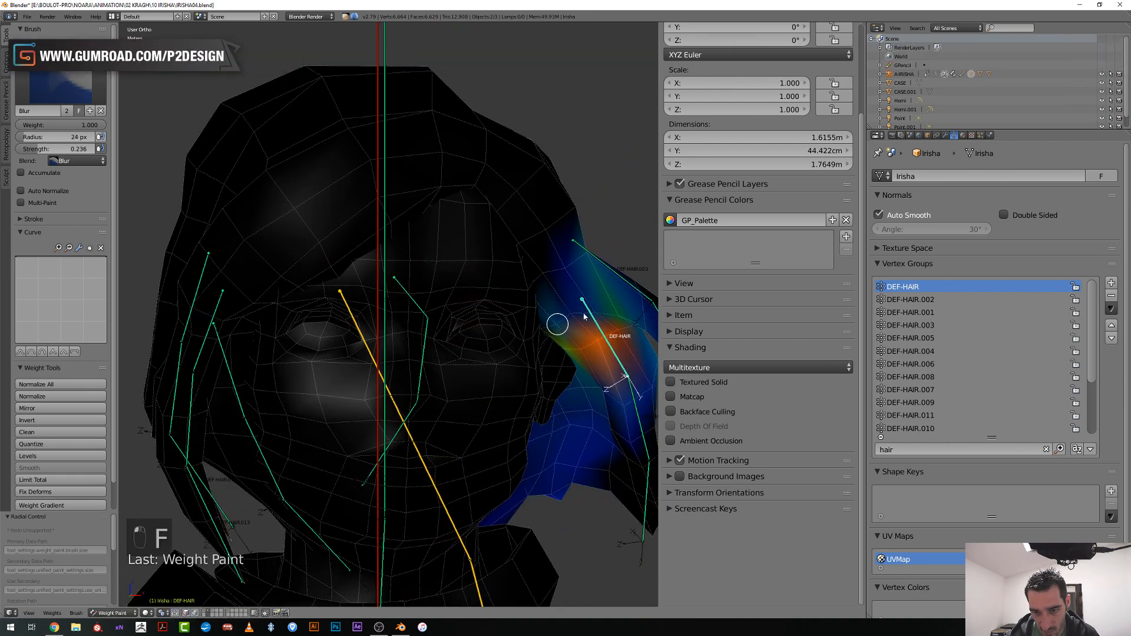
pyautogui.press('f')
pyautogui.click(571, 292)
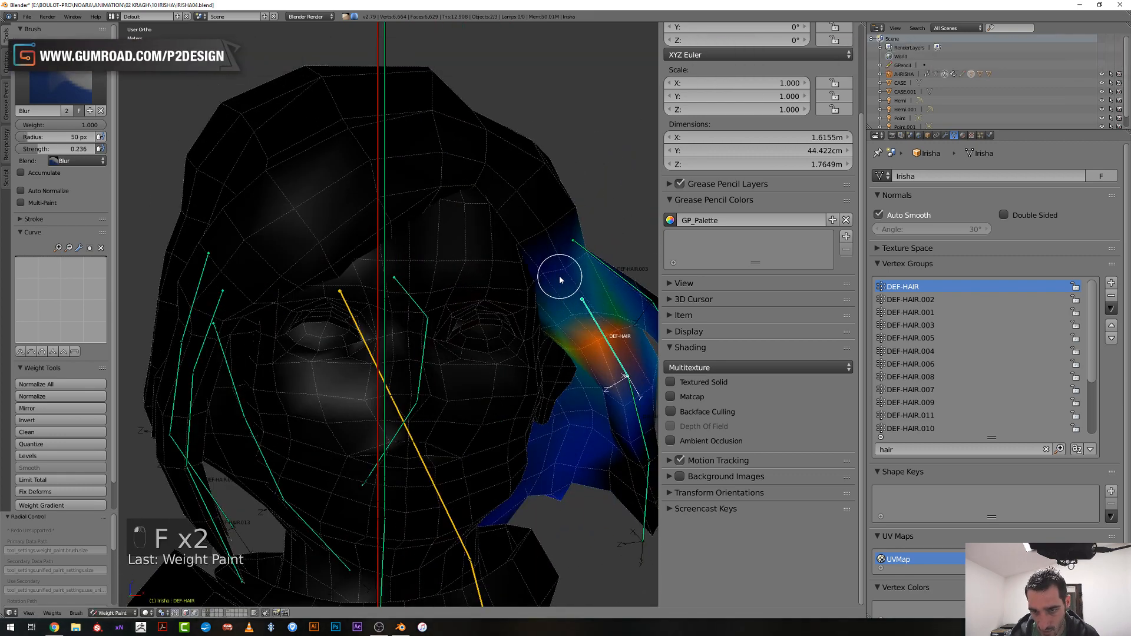
# Switch to the DEF-HAIR.003 bone behind the ear and blur its weights around the bone's upper end with the 50 px brush
pyautogui.moveTo(590, 258); pyautogui.dragTo(539, 248, button='middle')
pyautogui.moveTo(586, 206)
pyautogui.mouseDown(button='middle')
pyautogui.moveTo(534, 283)
pyautogui.moveTo(538, 273)
pyautogui.mouseUp(button='middle')
pyautogui.rightClick(566, 267)
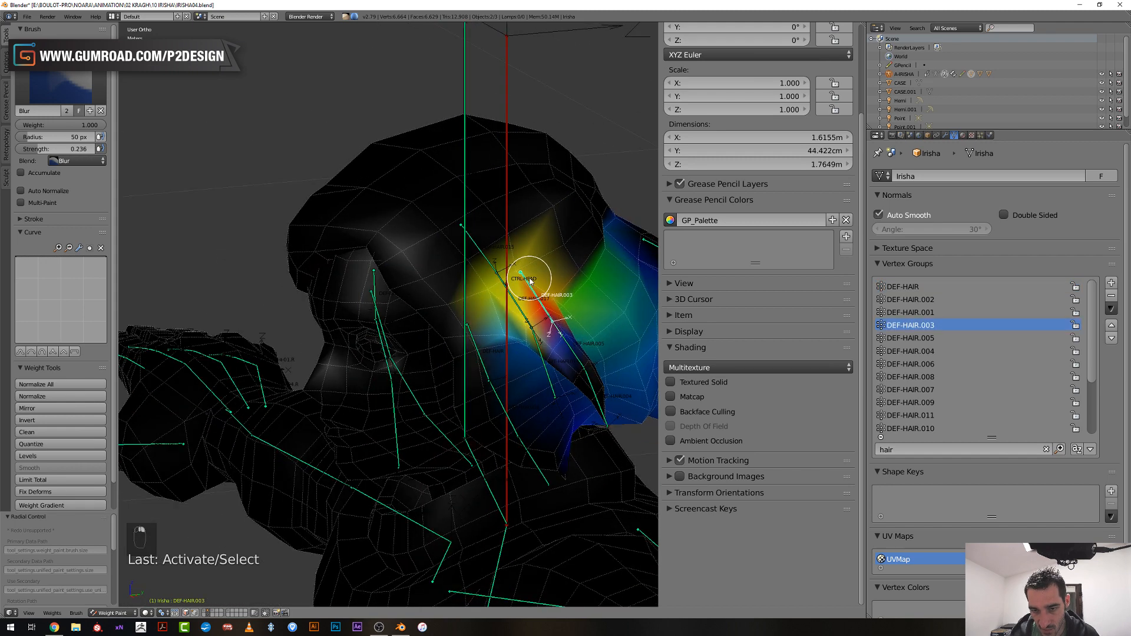
pyautogui.moveTo(538, 273); pyautogui.dragTo(560, 277)
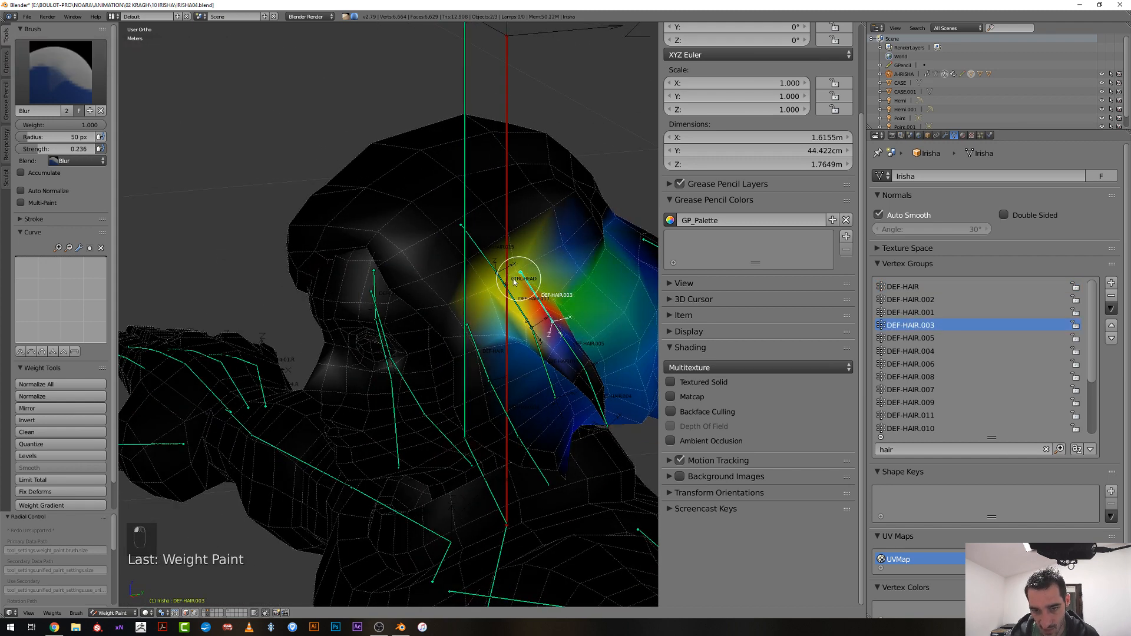
# Refine the DEF-HAIR.003 transition with a 24 px blur brush along the bone and the hair in front of it
pyautogui.moveTo(523, 278)
pyautogui.mouseDown(button='middle')
pyautogui.moveTo(528, 295)
pyautogui.moveTo(551, 299)
pyautogui.mouseUp(button='middle')
pyautogui.press('f')
pyautogui.click(546, 302)
pyautogui.moveTo(545, 303); pyautogui.dragTo(554, 304)
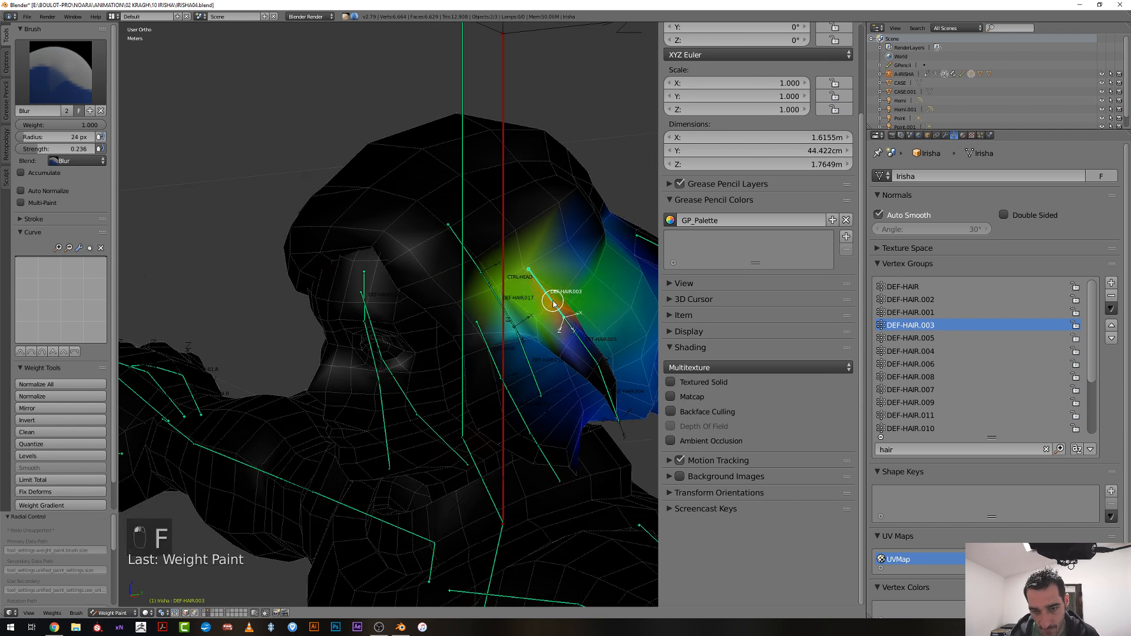
pyautogui.press('f')
pyautogui.click(560, 304)
pyautogui.moveTo(513, 247)
pyautogui.mouseDown()
pyautogui.moveTo(485, 259)
pyautogui.moveTo(535, 302)
pyautogui.mouseUp()
# Switch to the DEF-HAIR.006 bone at the back of the hair and blur its weights with a 29 px brush
pyautogui.scroll(-4, 535, 302)
pyautogui.moveTo(535, 302)
pyautogui.mouseDown(button='middle')
pyautogui.moveTo(505, 295)
pyautogui.moveTo(614, 266)
pyautogui.moveTo(534, 276)
pyautogui.moveTo(454, 306)
pyautogui.moveTo(469, 288)
pyautogui.moveTo(503, 302)
pyautogui.moveTo(558, 285)
pyautogui.mouseUp(button='middle')
pyautogui.scroll(3, 515, 302)
pyautogui.rightClick(560, 271)
pyautogui.press('f')
pyautogui.click(498, 307)
pyautogui.moveTo(560, 286); pyautogui.dragTo(569, 286)
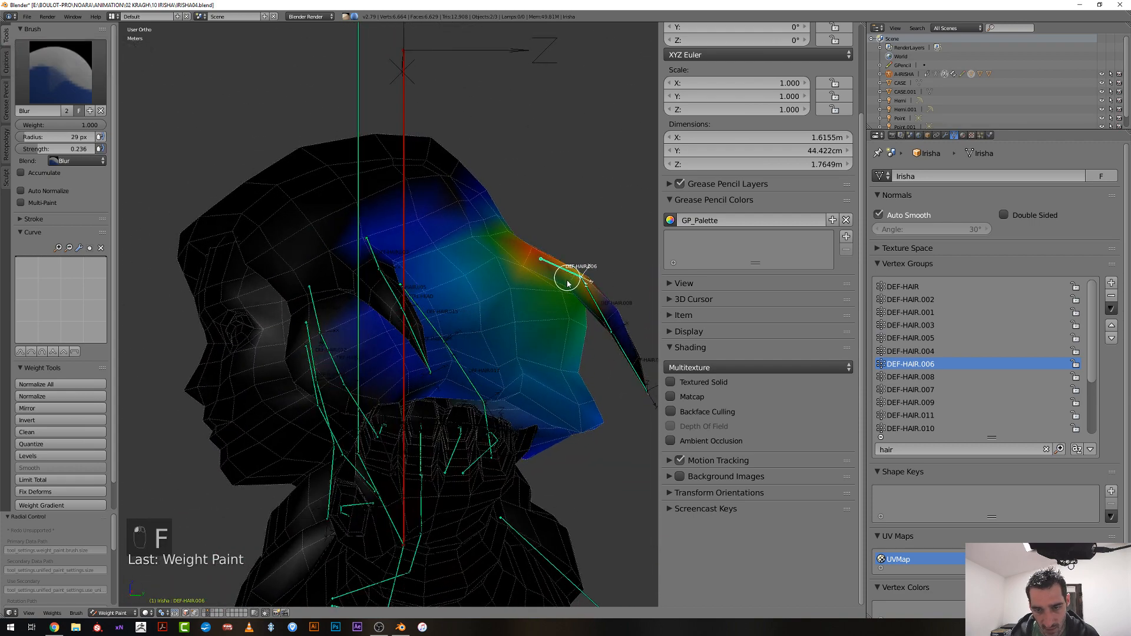
# Switch to the DEF-HAIR.008 bone in the back strand and blur the weights around its upper end
pyautogui.moveTo(569, 290); pyautogui.dragTo(594, 305, button='middle')
pyautogui.keyDown('ctrl'); pyautogui.rightClick(588, 304); pyautogui.keyUp('ctrl')
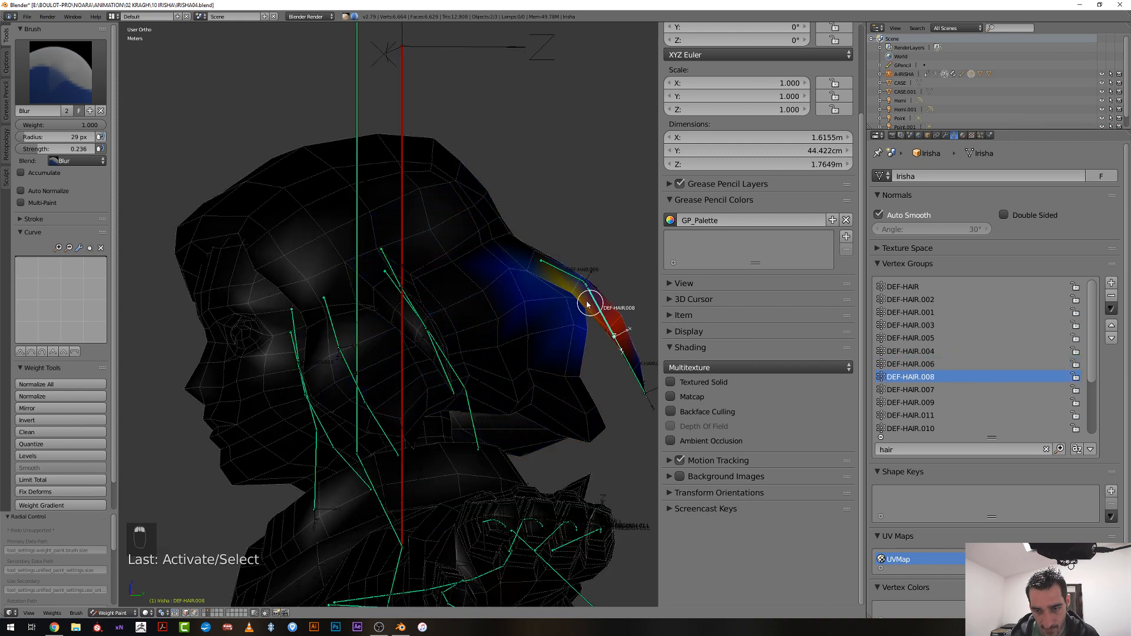
pyautogui.moveTo(575, 286); pyautogui.dragTo(588, 284)
pyautogui.moveTo(594, 296); pyautogui.dragTo(426, 300, button='middle')
pyautogui.scroll(3, 361, 315)
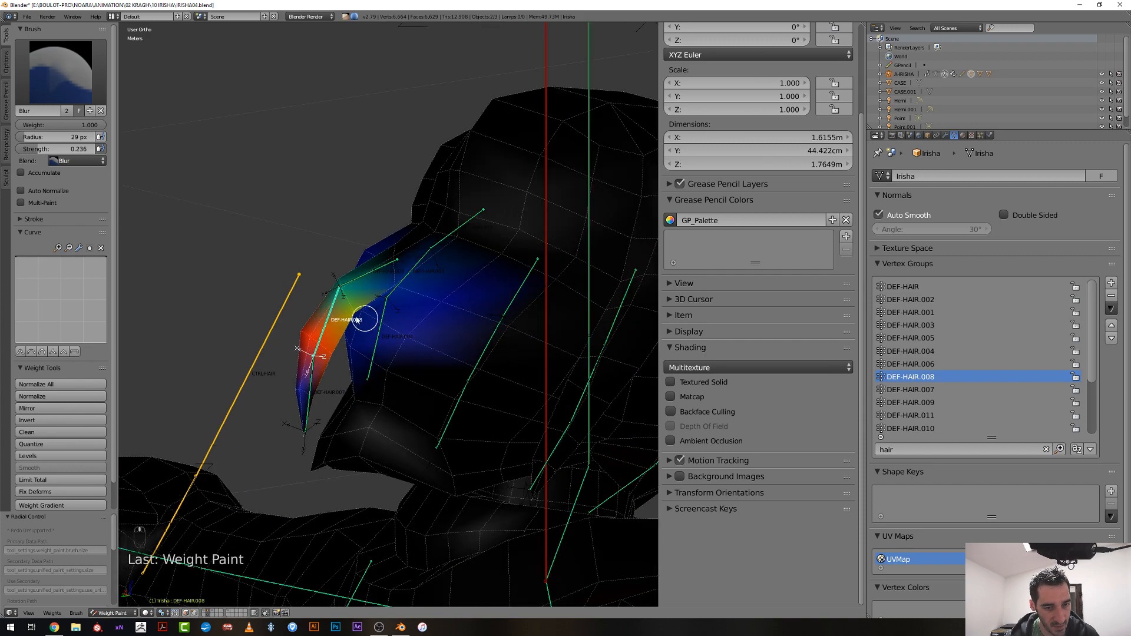
# Examine the weights of the side hair bones, including DEF-HAIR.002 and DEF-HAIR
pyautogui.moveTo(347, 302); pyautogui.dragTo(598, 326, button='middle')
pyautogui.rightClick(422, 328)
pyautogui.moveTo(275, 404)
pyautogui.mouseDown(button='middle')
pyautogui.moveTo(404, 424)
pyautogui.moveTo(285, 430)
pyautogui.moveTo(328, 393)
pyautogui.mouseUp(button='middle')
pyautogui.rightClick(371, 425)
pyautogui.press('f')
pyautogui.click(277, 398)
pyautogui.rightClick(301, 381)
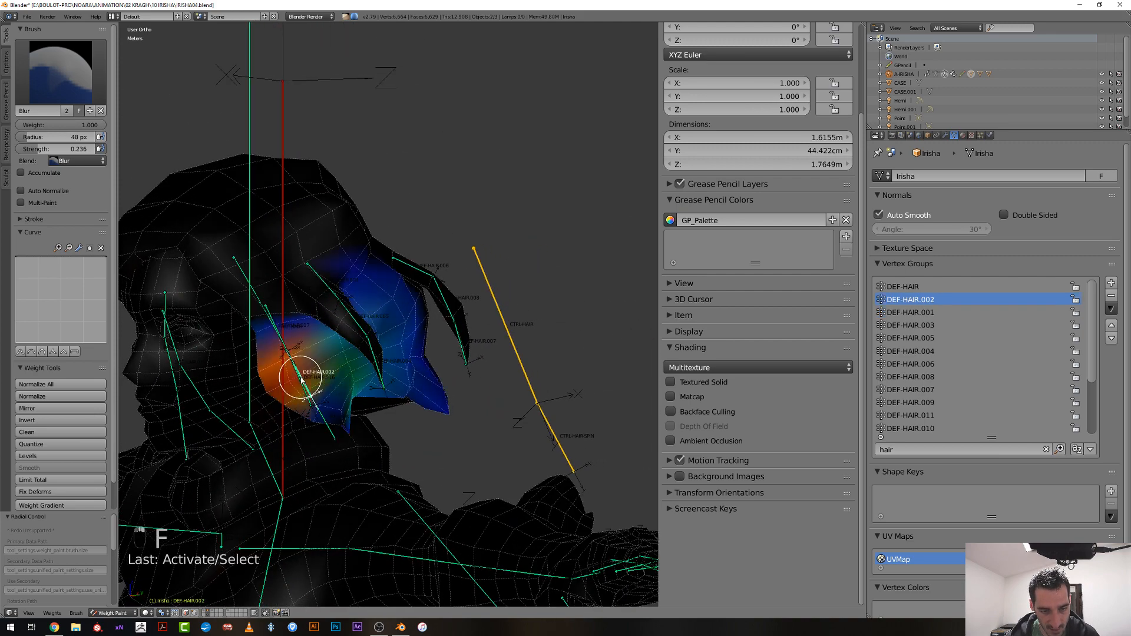
pyautogui.rightClick(282, 340)
pyautogui.moveTo(273, 323); pyautogui.dragTo(344, 338, button='middle')
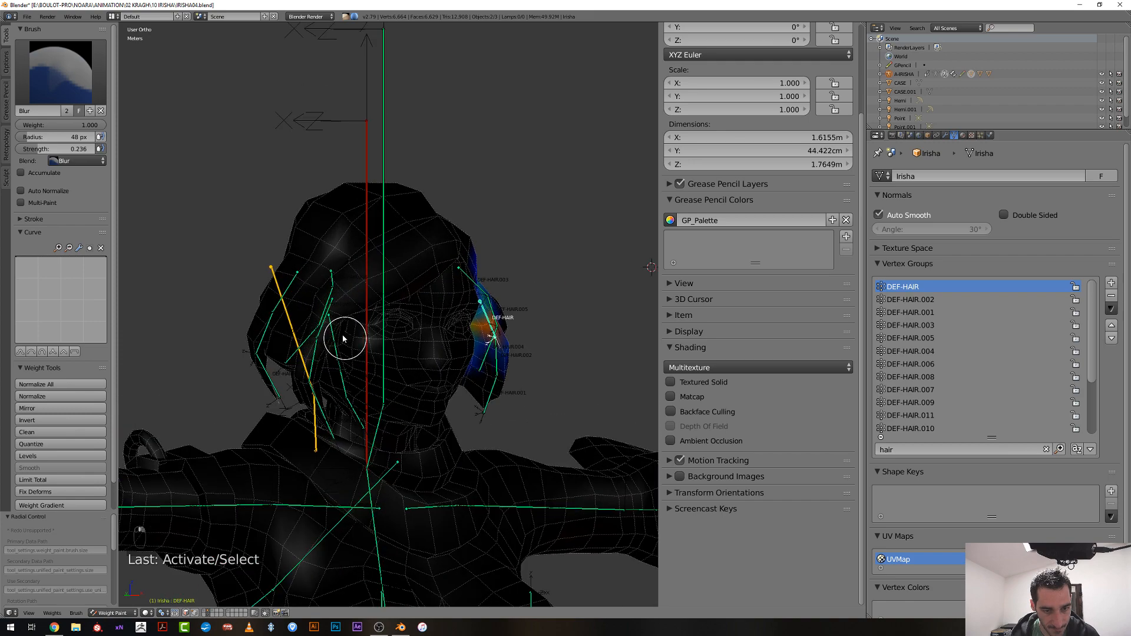
# Switch to the DEF-HAIR.012 bone and blur the weights above and around its upper end with a 29 px brush
pyautogui.rightClick(328, 301)
pyautogui.moveTo(328, 298); pyautogui.dragTo(251, 401, button='middle')
pyautogui.scroll(2, 316, 275)
pyautogui.press('f')
pyautogui.click(198, 354)
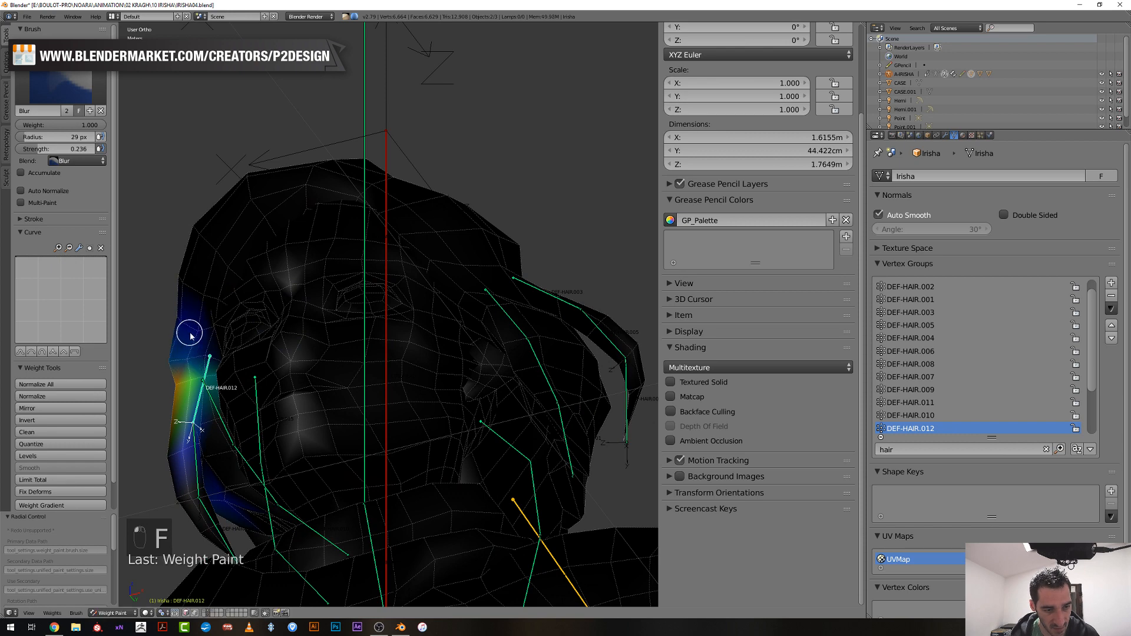
pyautogui.moveTo(197, 357)
pyautogui.mouseDown(button='middle')
pyautogui.moveTo(197, 377)
pyautogui.moveTo(203, 336)
pyautogui.mouseUp(button='middle')
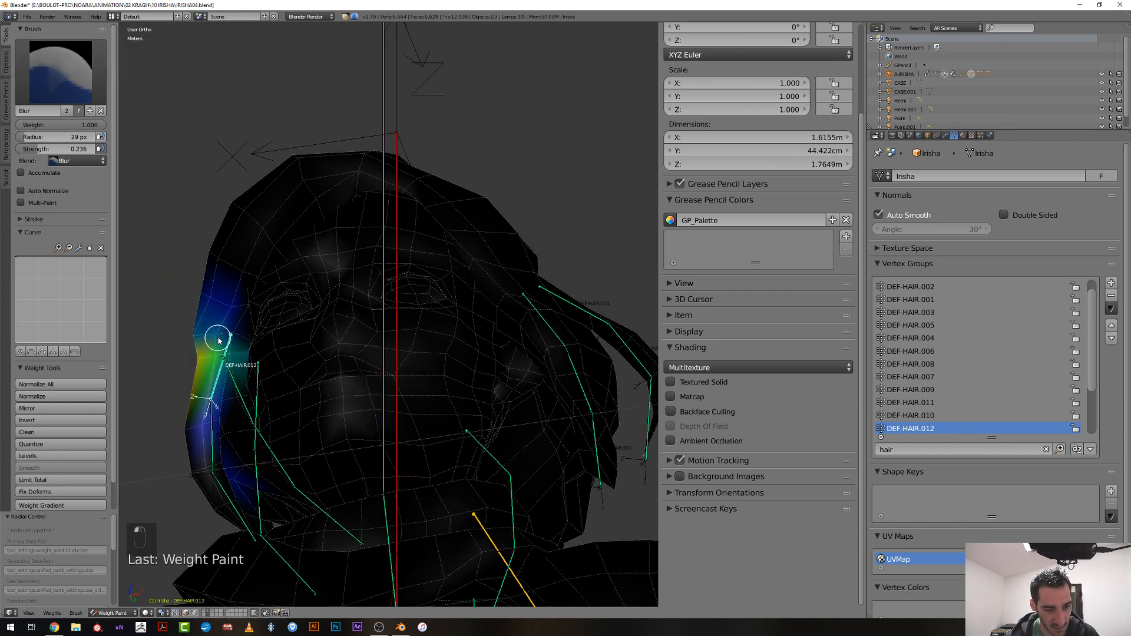
# Clear the rotation and location of the CTRL-HAIR control and the rotation of CTRL-HAIR.SPIN
pyautogui.scroll(-3, 230, 335)
pyautogui.moveTo(224, 399); pyautogui.dragTo(300, 445, button='middle')
pyautogui.rightClick(332, 354)
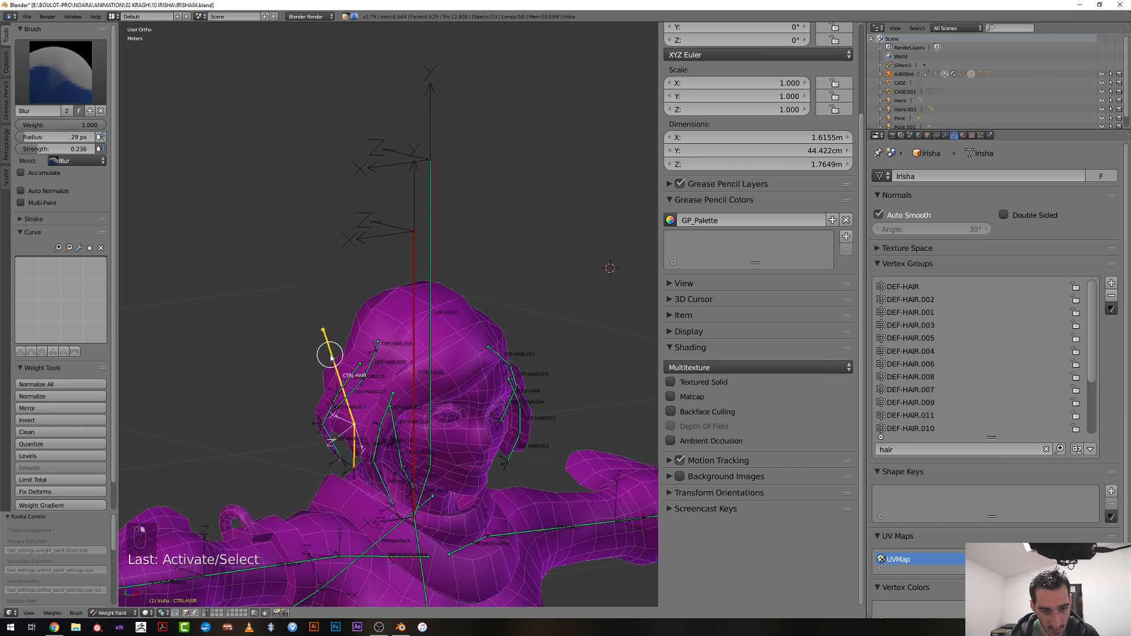
pyautogui.hotkey('alt', 'r')
pyautogui.hotkey('alt', 'g')
pyautogui.moveTo(361, 426)
pyautogui.mouseDown(button='middle')
pyautogui.moveTo(337, 431)
pyautogui.moveTo(379, 416)
pyautogui.mouseUp(button='middle')
pyautogui.rightClick(311, 428)
pyautogui.hotkey('alt', 'r')
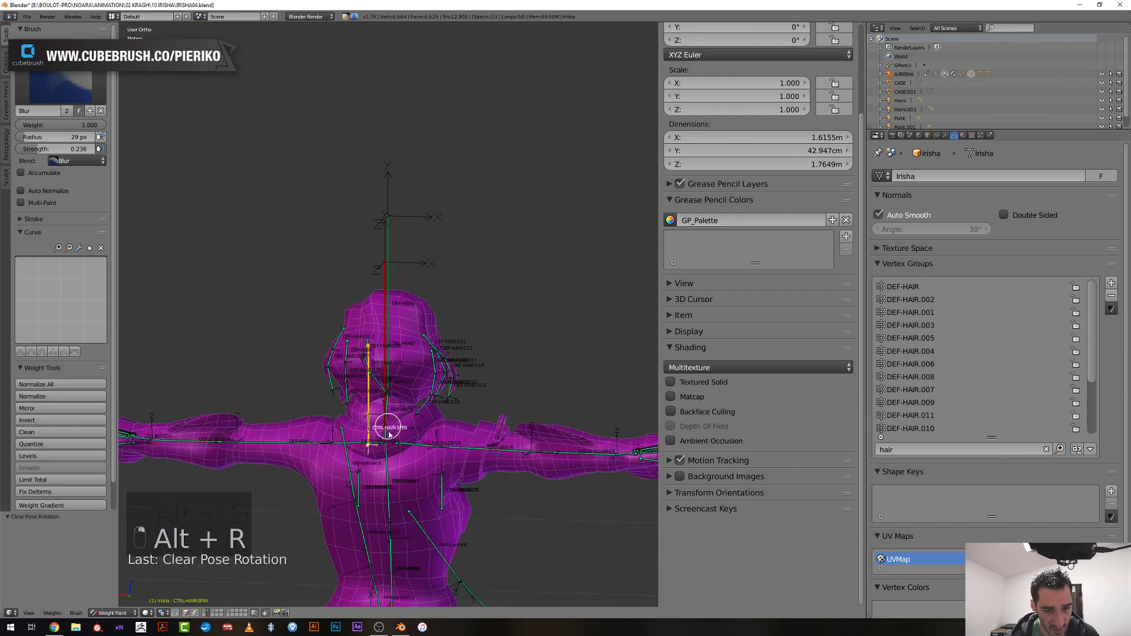
# Test the hair deformation by rotating the hair controls, swinging CTRL-HAIR about 45° in side view and adjusting the rotation again
pyautogui.press('r')
pyautogui.click(397, 453)
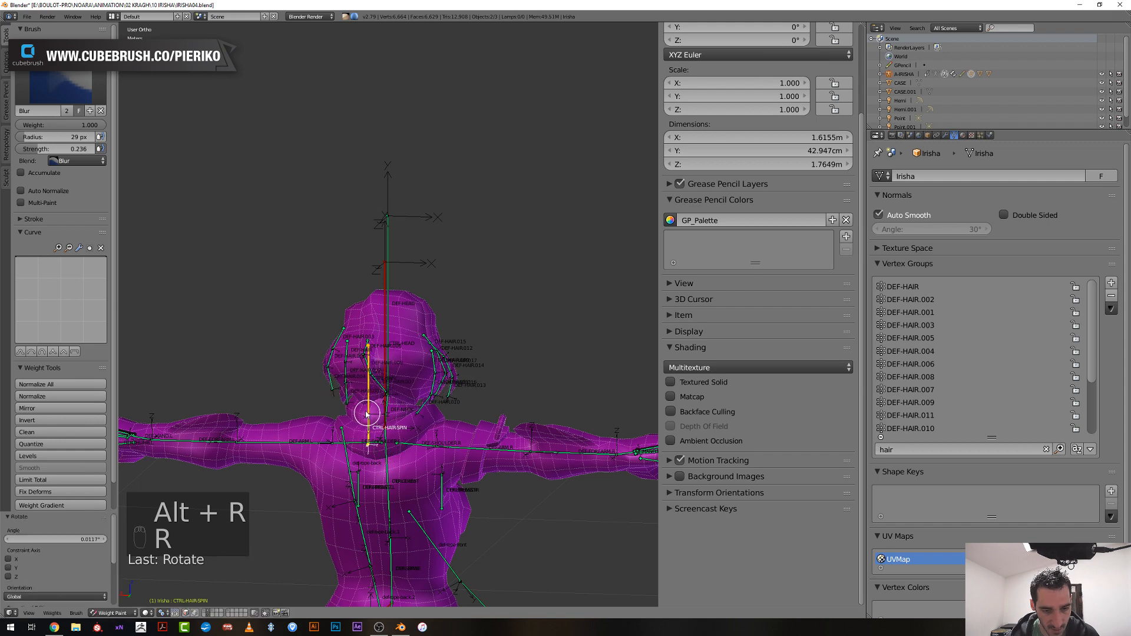
pyautogui.moveTo(375, 411); pyautogui.dragTo(295, 399, button='middle')
pyautogui.press('r')
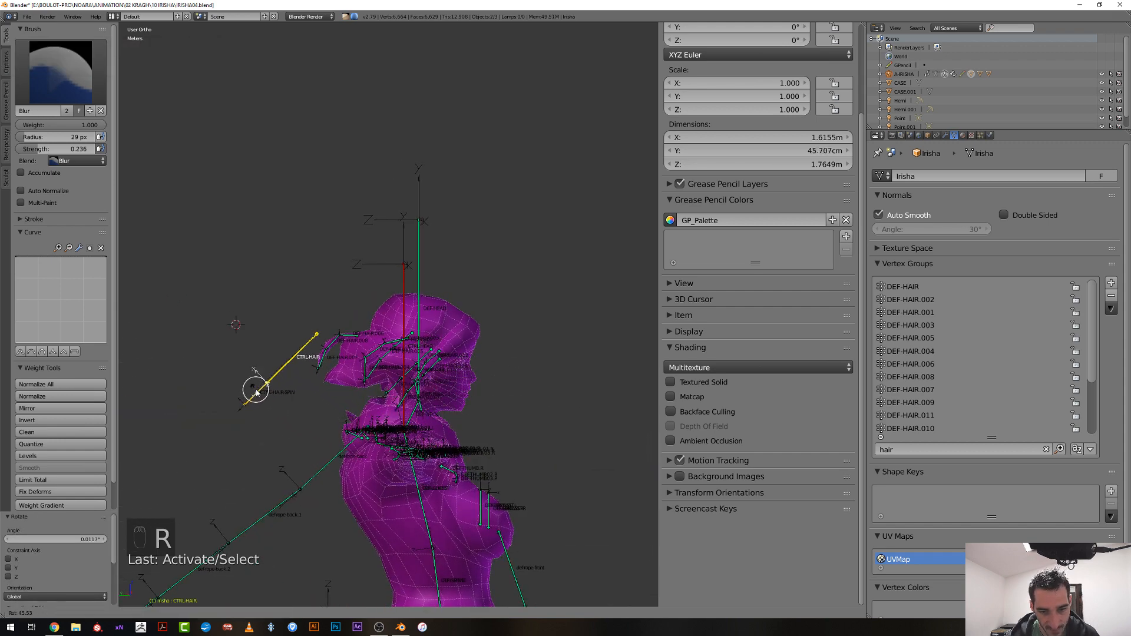
pyautogui.click(260, 392)
pyautogui.moveTo(260, 391); pyautogui.dragTo(373, 404, button='middle')
pyautogui.press('r')
pyautogui.click(340, 422)
# Switch to the DEF-HAIR.016 bone, set the brush blend to Mix with a 20 px radius, and paint weight on the lower hair edge
pyautogui.rightClick(356, 418)
pyautogui.click(77, 161)
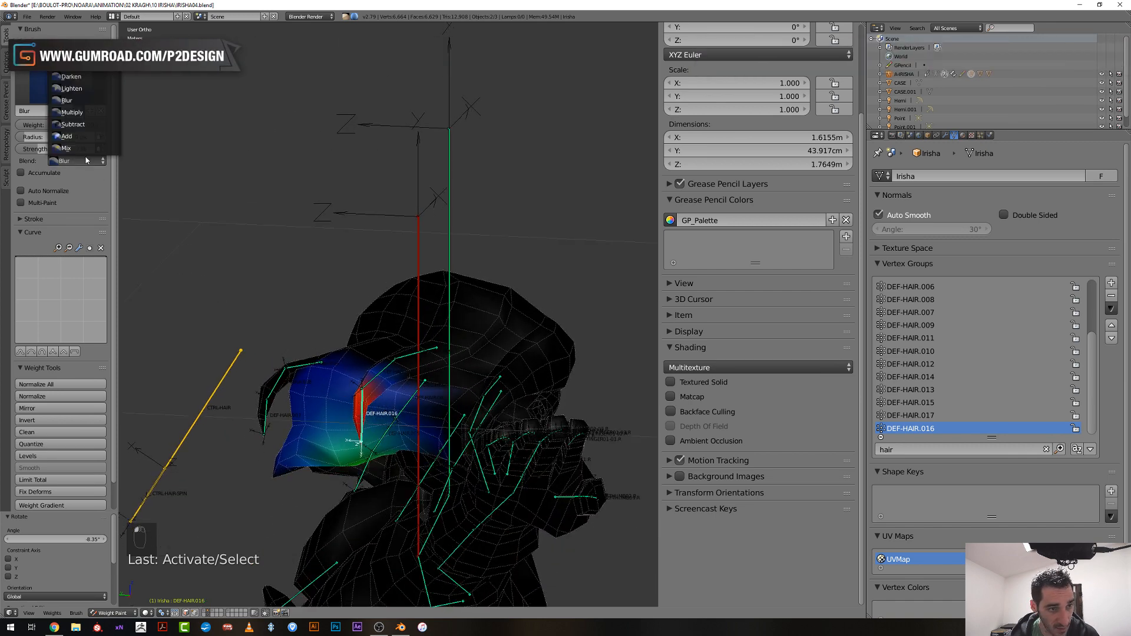
pyautogui.click(77, 149)
pyautogui.scroll(3, 407, 440)
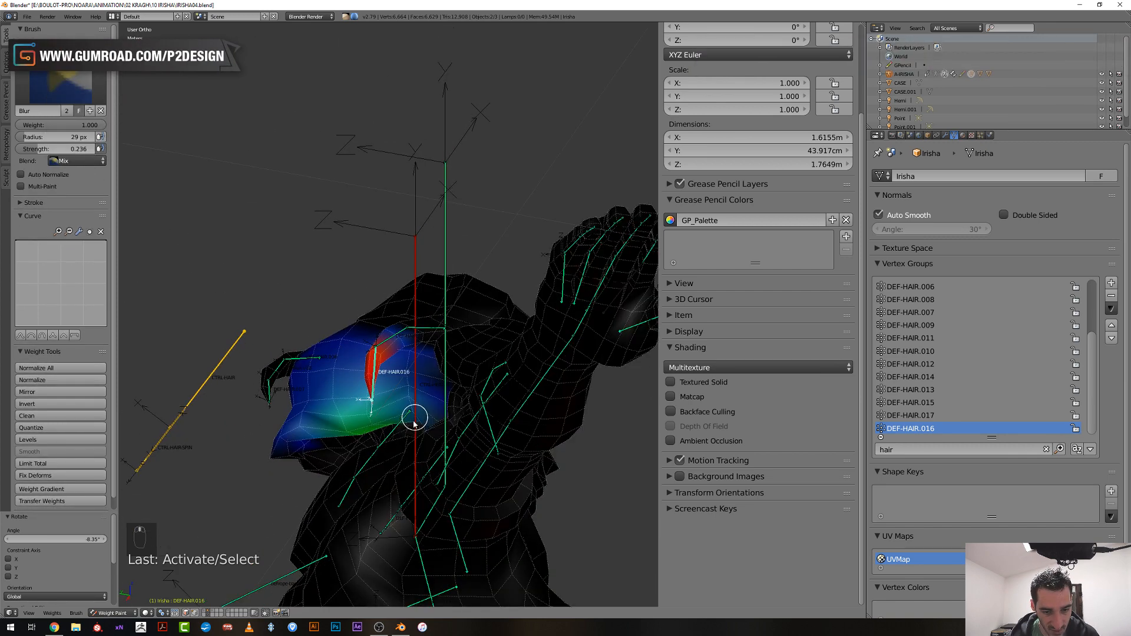
pyautogui.press('f')
pyautogui.click(415, 443)
pyautogui.press('f')
pyautogui.click(426, 455)
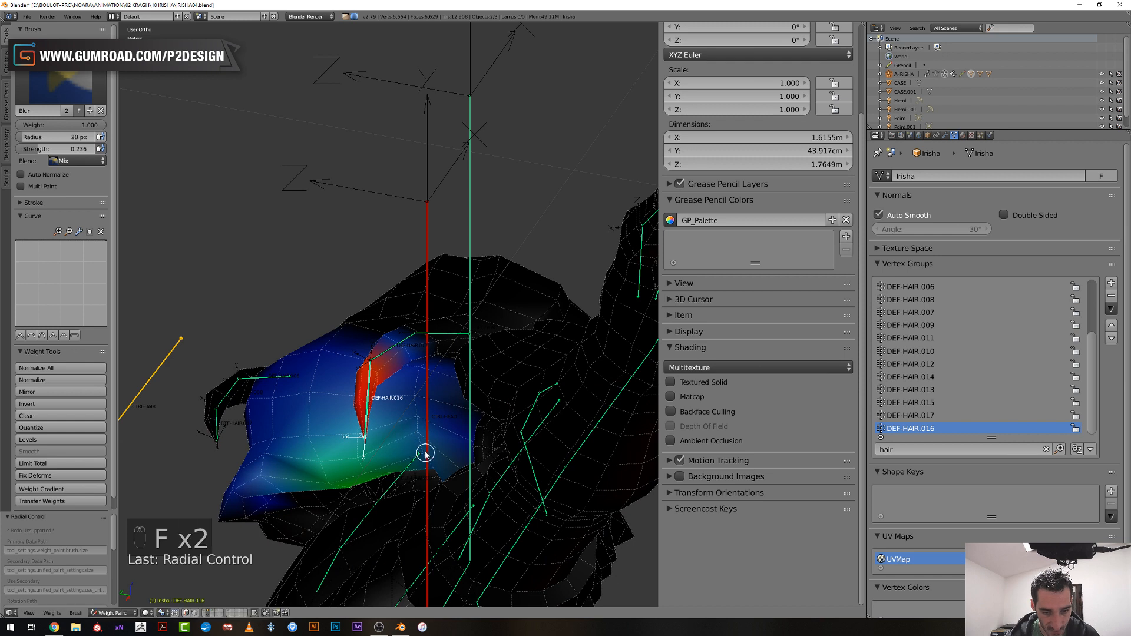
pyautogui.click(420, 443)
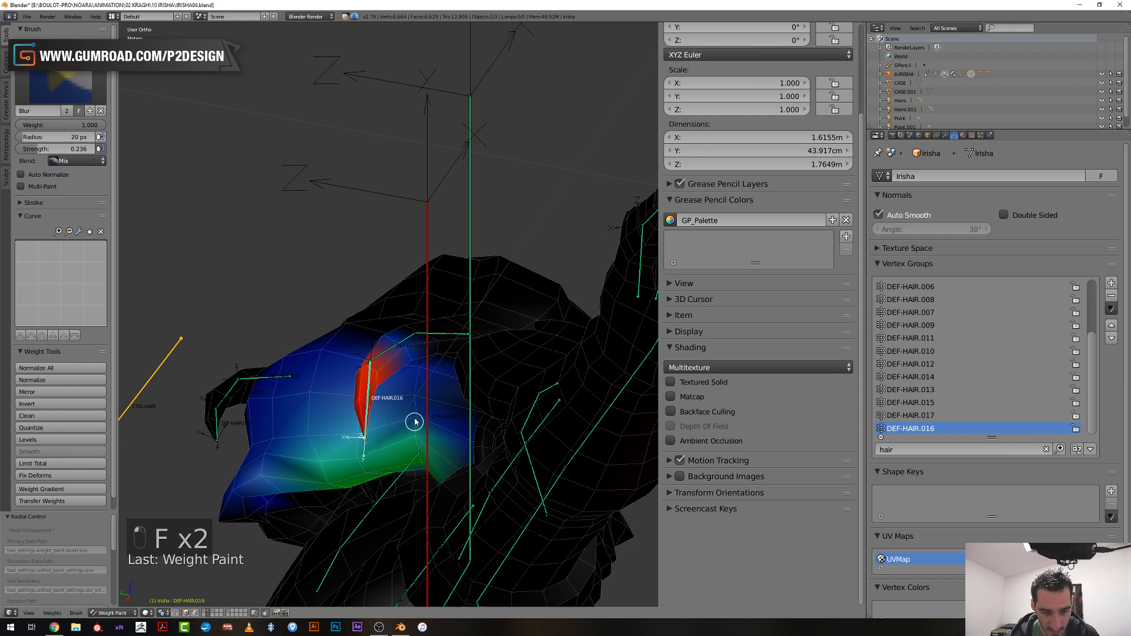
# Set the brush strength to 0.079 and build up DEF-HAIR.016 weight beside the bone with radii of 45 px and 35 px
pyautogui.hotkey('shift', 'f')
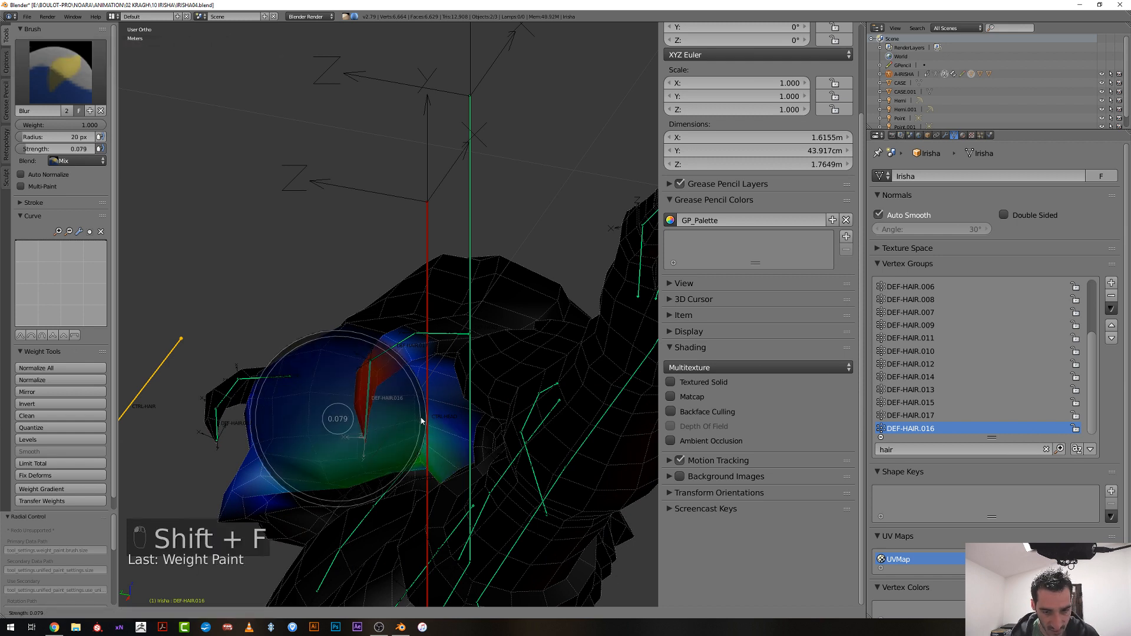
pyautogui.click(420, 414)
pyautogui.click(414, 399)
pyautogui.press('f')
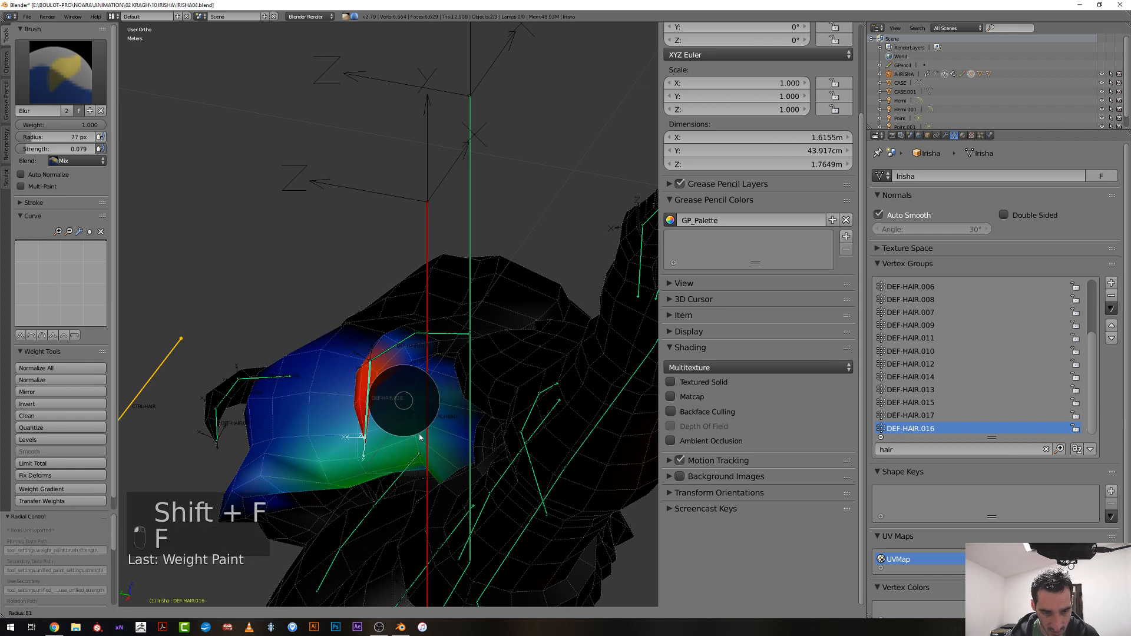
pyautogui.click(409, 424)
pyautogui.press('f')
pyautogui.click(409, 424)
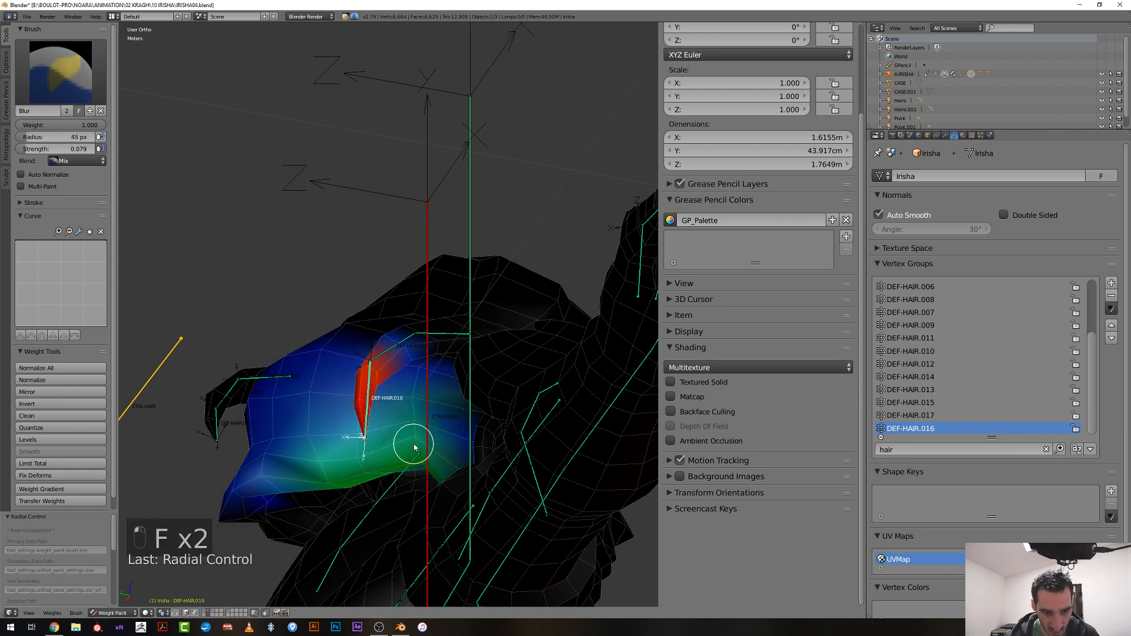
pyautogui.click(416, 442)
pyautogui.press('f')
pyautogui.click(404, 422)
pyautogui.click(415, 406)
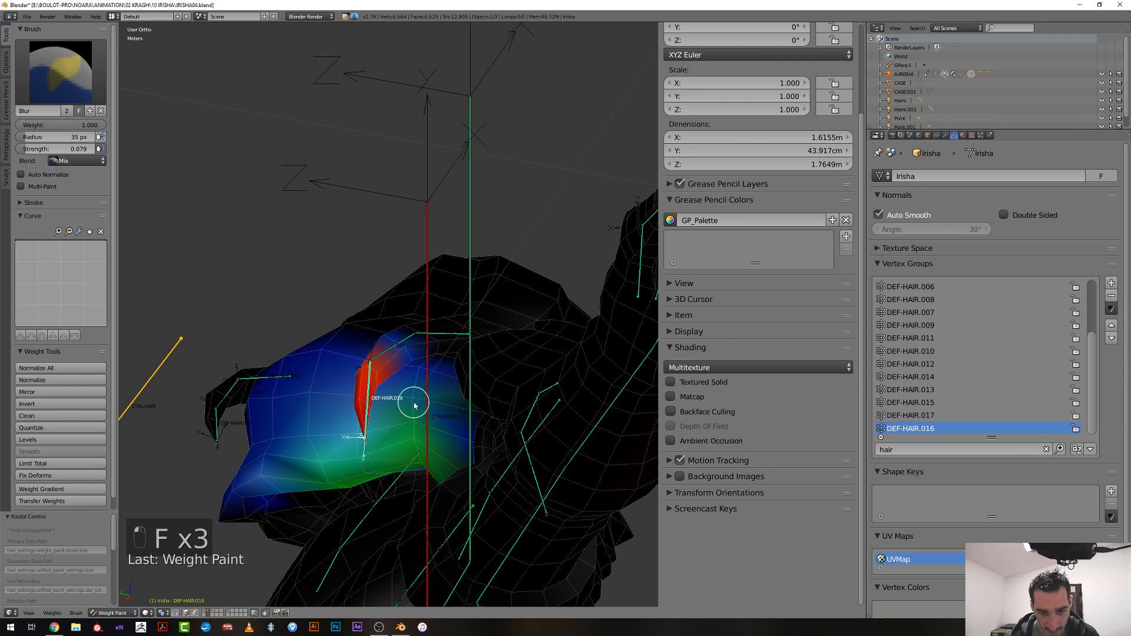
# Switch to the DEF-HAIR.010 bone and paint weight upward from the front strand's tip with the 35 px brush
pyautogui.moveTo(426, 377)
pyautogui.mouseDown(button='middle')
pyautogui.moveTo(434, 448)
pyautogui.moveTo(366, 455)
pyautogui.moveTo(394, 449)
pyautogui.moveTo(369, 442)
pyautogui.moveTo(394, 462)
pyautogui.moveTo(380, 386)
pyautogui.moveTo(424, 430)
pyautogui.moveTo(399, 430)
pyautogui.moveTo(436, 422)
pyautogui.moveTo(455, 432)
pyautogui.moveTo(458, 458)
pyautogui.moveTo(469, 435)
pyautogui.mouseUp(button='middle')
pyautogui.rightClick(429, 434)
pyautogui.rightClick(407, 431)
pyautogui.rightClick(462, 457)
pyautogui.moveTo(469, 436); pyautogui.dragTo(491, 389)
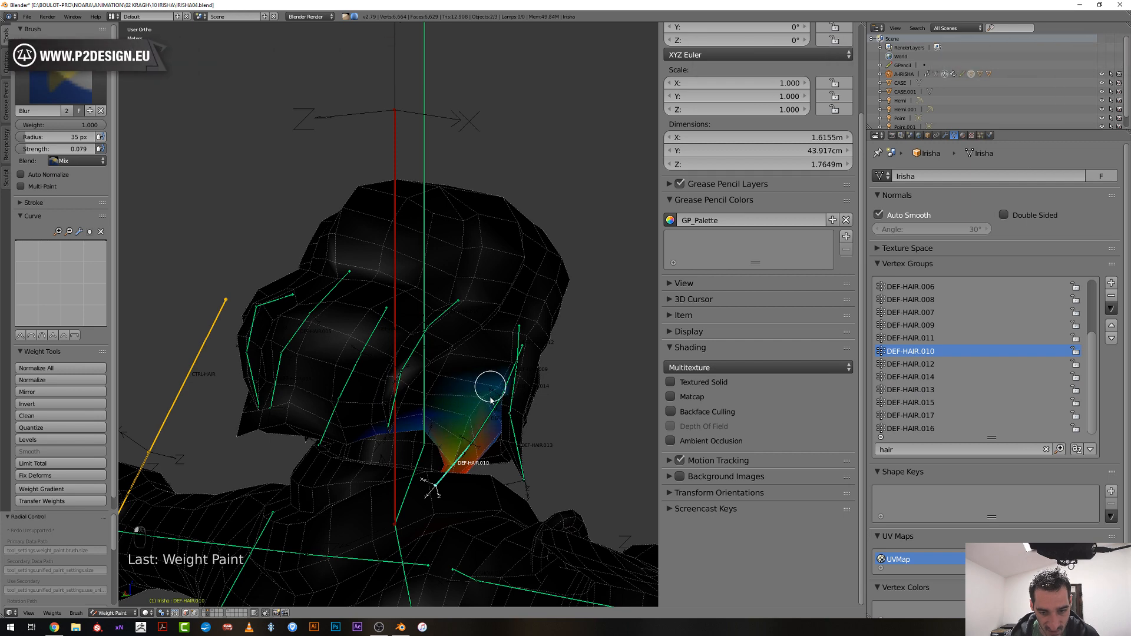
# Switch to the DEF-HAIR.011 bone and add weight on the inner side of the front strand
pyautogui.rightClick(488, 413)
pyautogui.moveTo(489, 412)
pyautogui.mouseDown(button='middle')
pyautogui.moveTo(492, 424)
pyautogui.moveTo(478, 410)
pyautogui.mouseUp(button='middle')
pyautogui.moveTo(478, 409); pyautogui.dragTo(476, 406)
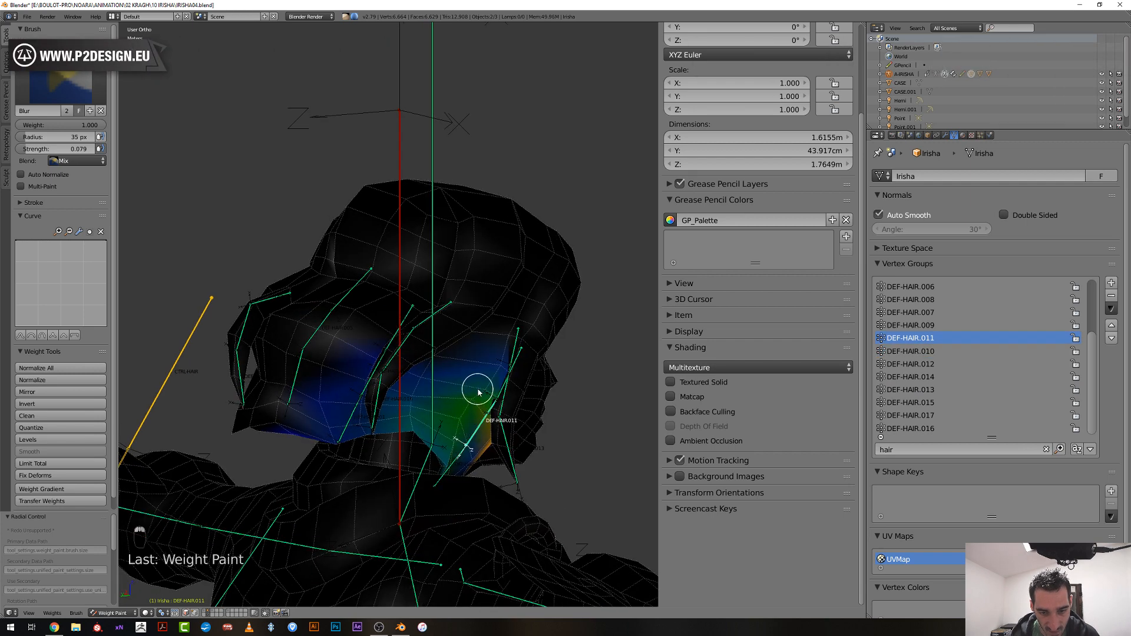
# Paint more DEF-HAIR.011 weight on the front strand beside the cheek with a 27 px brush
pyautogui.moveTo(421, 402)
pyautogui.mouseDown(button='middle')
pyautogui.moveTo(449, 422)
pyautogui.moveTo(455, 450)
pyautogui.moveTo(523, 450)
pyautogui.moveTo(369, 427)
pyautogui.moveTo(393, 389)
pyautogui.moveTo(361, 424)
pyautogui.mouseUp(button='middle')
pyautogui.scroll(2, 369, 426)
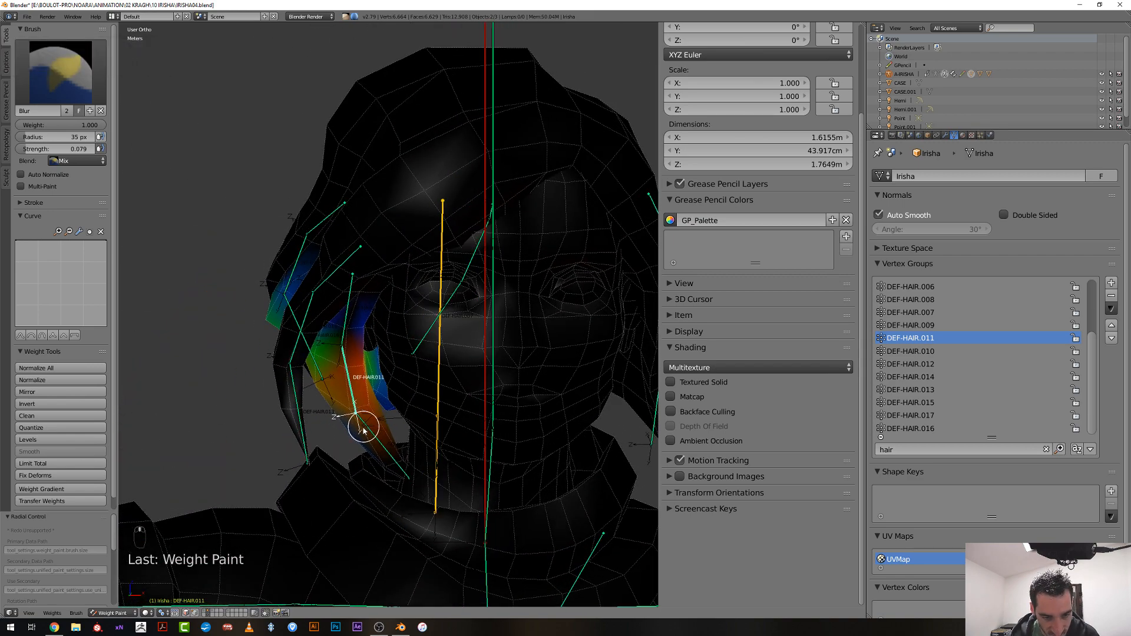
pyautogui.press('f')
pyautogui.click(354, 428)
pyautogui.click(348, 425)
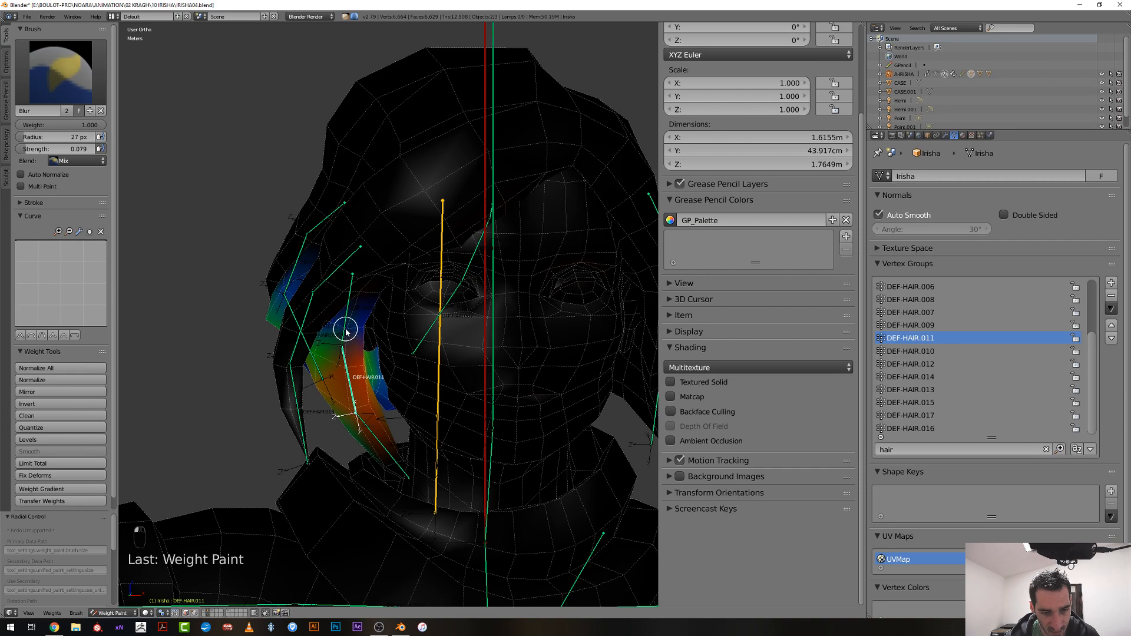
pyautogui.moveTo(342, 383)
pyautogui.mouseDown(button='middle')
pyautogui.moveTo(465, 384)
pyautogui.moveTo(487, 396)
pyautogui.moveTo(391, 404)
pyautogui.moveTo(357, 393)
pyautogui.mouseUp(button='middle')
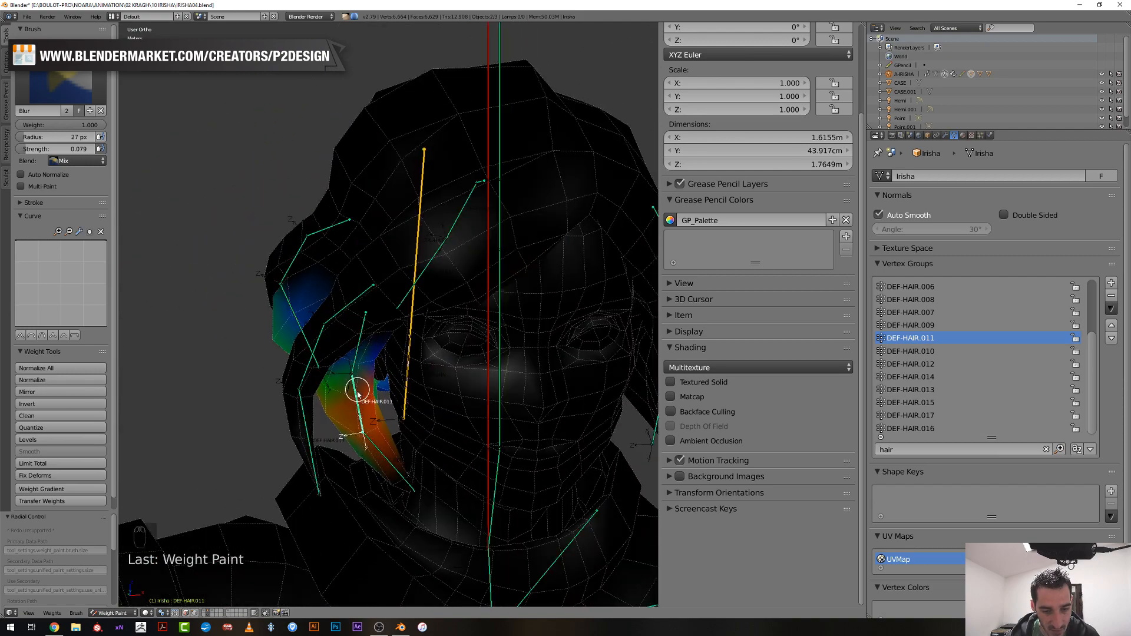
# Switch back to the DEF-HAIR.010 bone and add weight around its upper end on the front strand
pyautogui.rightClick(380, 445)
pyautogui.moveTo(379, 450); pyautogui.dragTo(348, 409, button='middle')
pyautogui.click(339, 404)
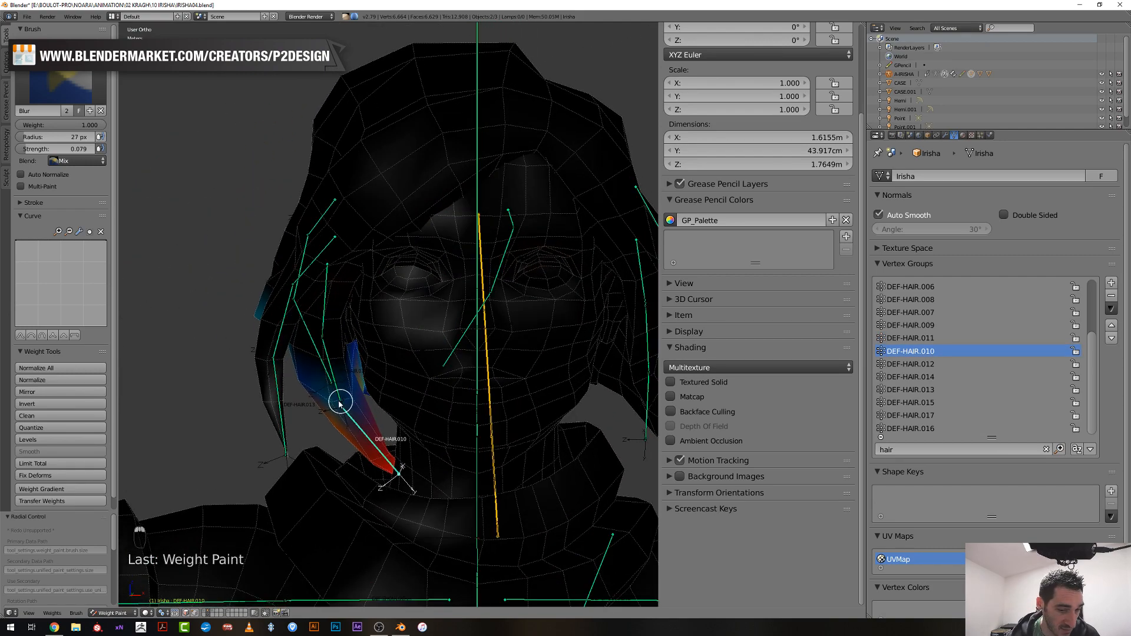
pyautogui.moveTo(340, 403); pyautogui.dragTo(347, 401)
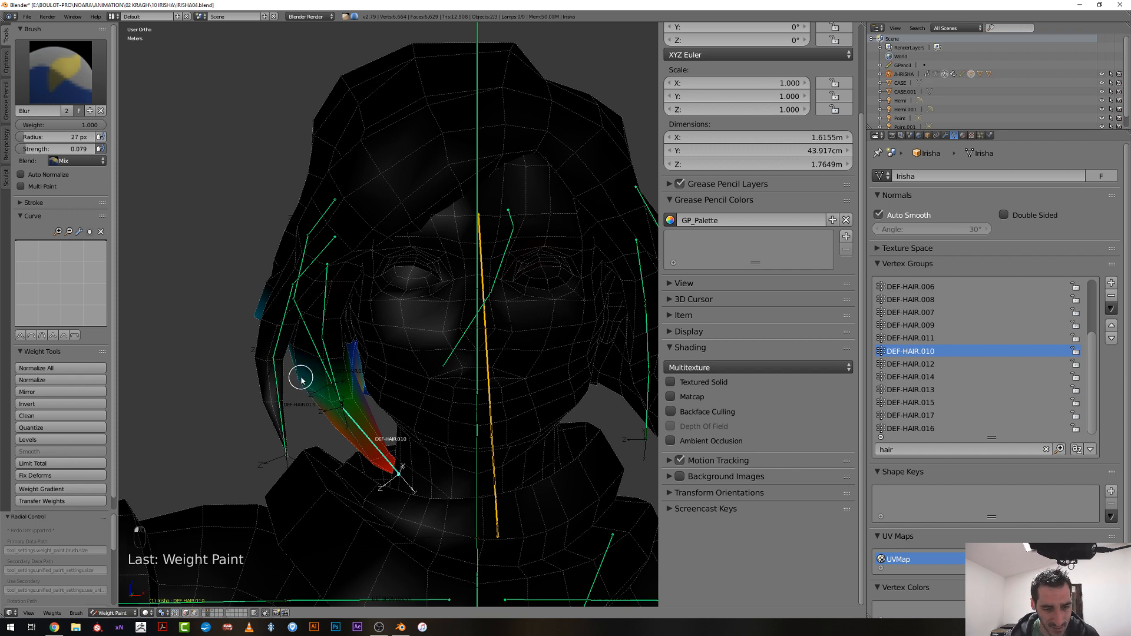
# Reduce the brush radius to 16 px and touch up the DEF-HAIR.010 weights on the strand's edge near the cheek
pyautogui.moveTo(346, 403); pyautogui.dragTo(330, 397, button='middle')
pyautogui.press('f')
pyautogui.click(327, 389)
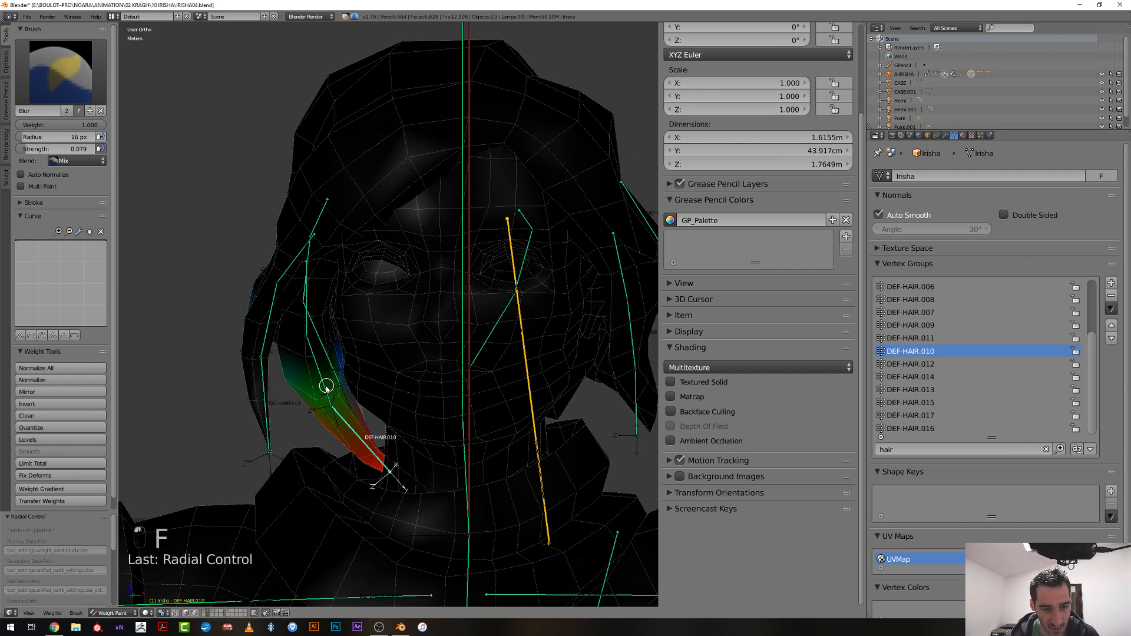
pyautogui.scroll(2, 325, 388)
pyautogui.click(319, 391)
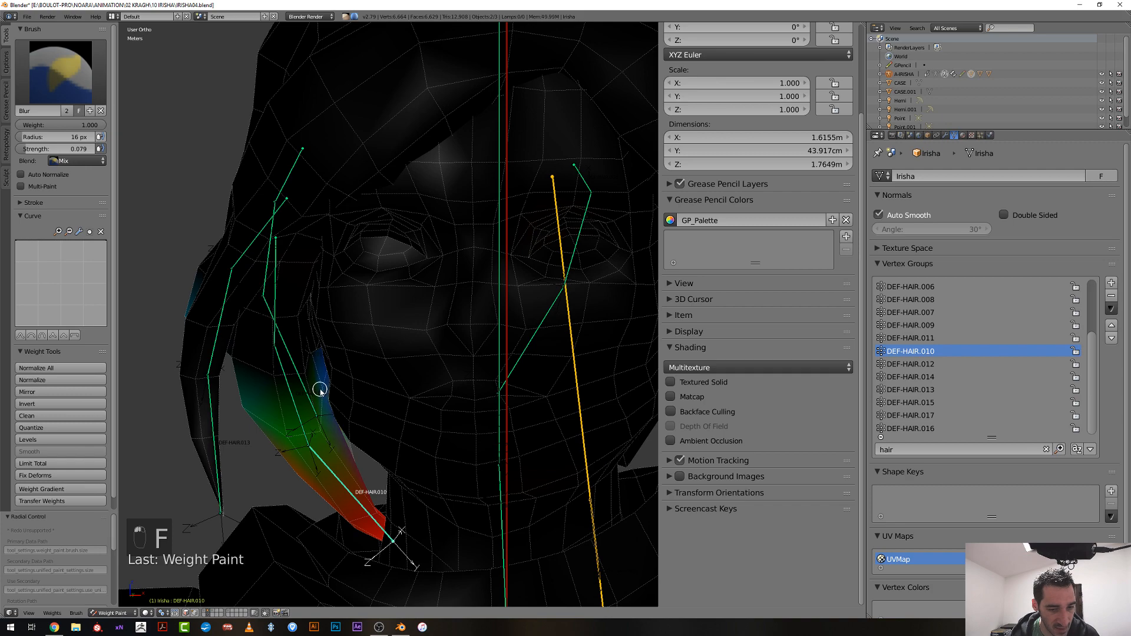
# Examine the weights of the DEF-HAIR.011 and DEF-HAIR.005 bones around the head
pyautogui.scroll(-3, 319, 390)
pyautogui.moveTo(316, 391)
pyautogui.mouseDown(button='middle')
pyautogui.moveTo(475, 407)
pyautogui.moveTo(434, 366)
pyautogui.moveTo(470, 348)
pyautogui.moveTo(439, 382)
pyautogui.moveTo(386, 379)
pyautogui.mouseUp(button='middle')
pyautogui.rightClick(501, 395)
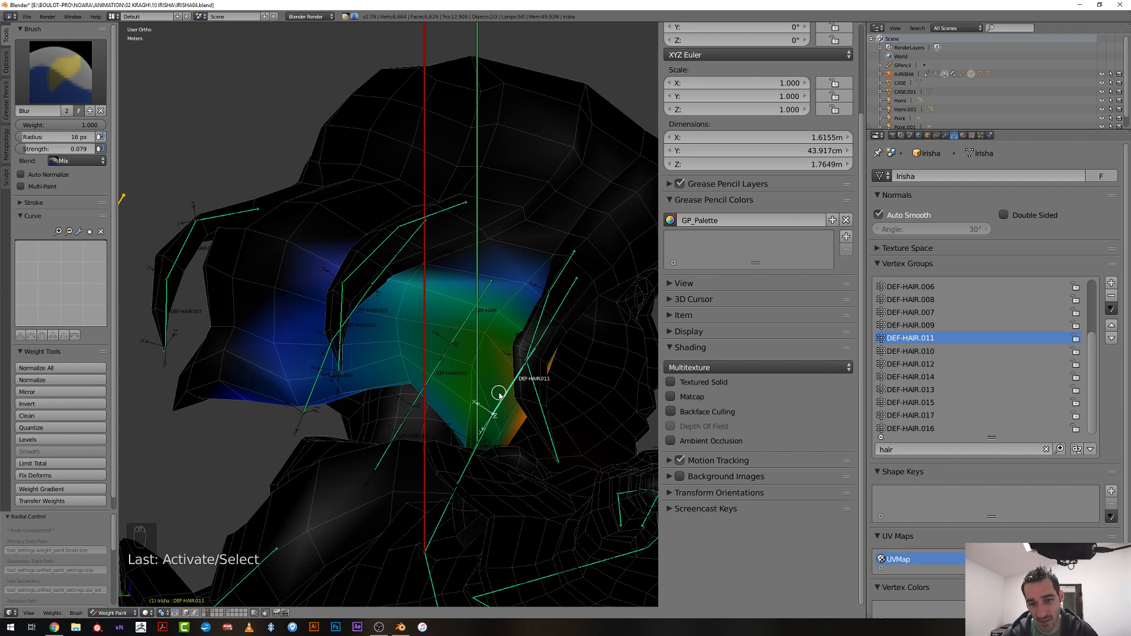
pyautogui.rightClick(471, 314)
pyautogui.moveTo(471, 314)
pyautogui.mouseDown(button='middle')
pyautogui.moveTo(424, 293)
pyautogui.moveTo(468, 303)
pyautogui.moveTo(385, 301)
pyautogui.mouseUp(button='middle')
pyautogui.press('f')
pyautogui.click(450, 298)
pyautogui.rightClick(478, 299)
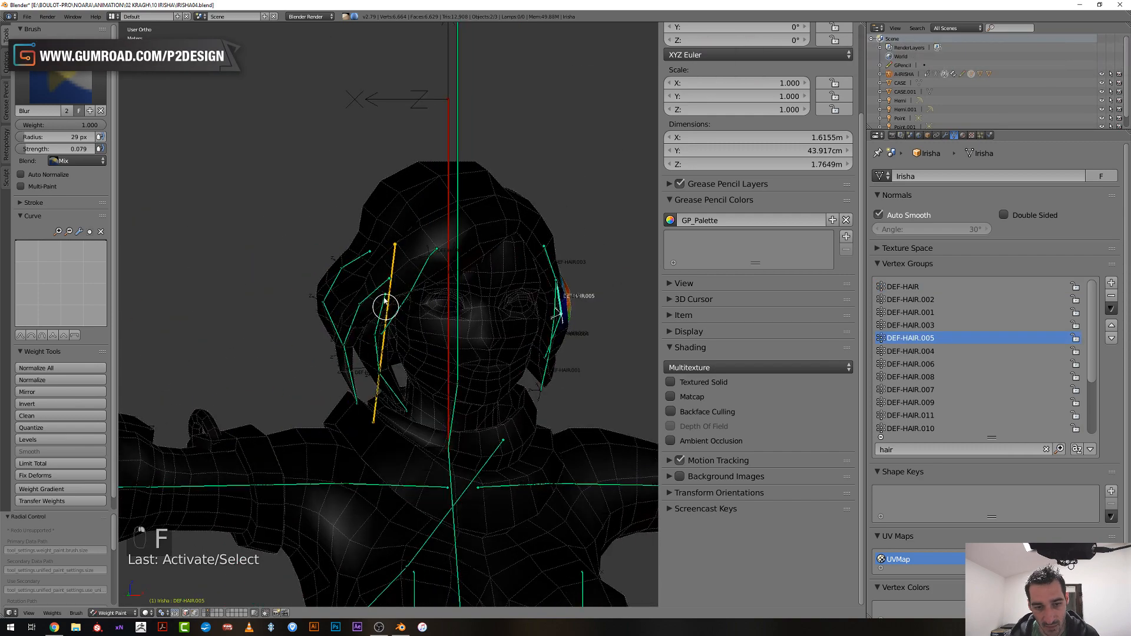
# Switch to the DEF-HAIR.012 bone and paint weight on the hair below the bone with a 26 px brush
pyautogui.rightClick(381, 291)
pyautogui.scroll(3, 379, 282)
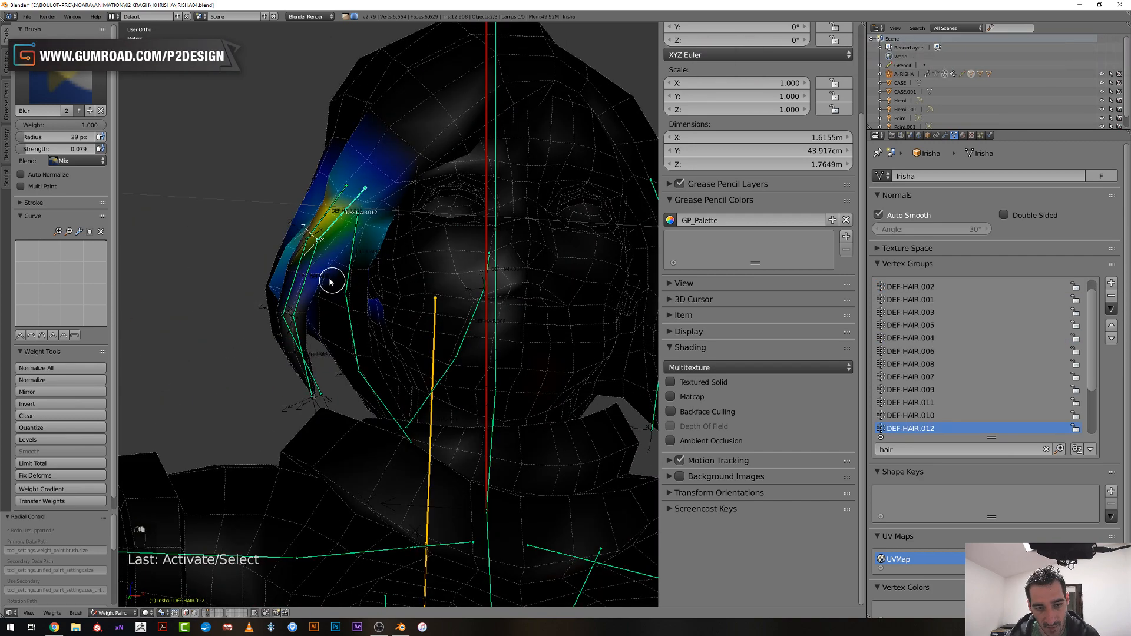
pyautogui.press('f')
pyautogui.click(311, 281)
pyautogui.moveTo(310, 280); pyautogui.dragTo(295, 272)
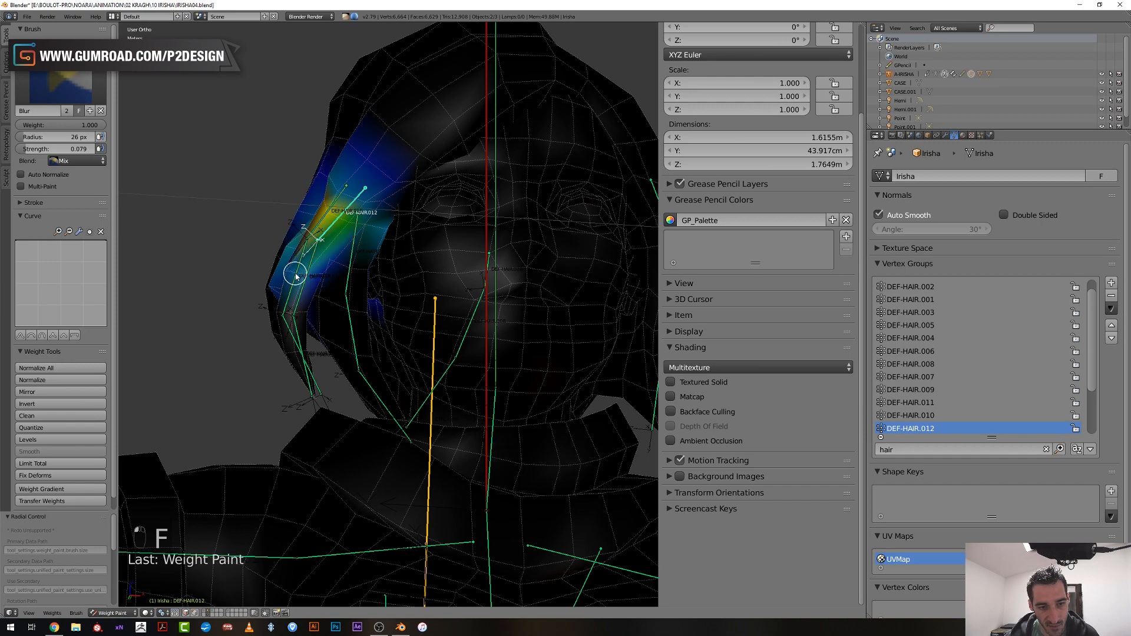
# Blur the DEF-HAIR.012 weights along the side strand just below the bone with a 19 px brush
pyautogui.moveTo(295, 273)
pyautogui.mouseDown(button='middle')
pyautogui.moveTo(396, 298)
pyautogui.moveTo(517, 379)
pyautogui.mouseUp(button='middle')
pyautogui.press('f')
pyautogui.click(383, 285)
pyautogui.press('f')
pyautogui.click(448, 327)
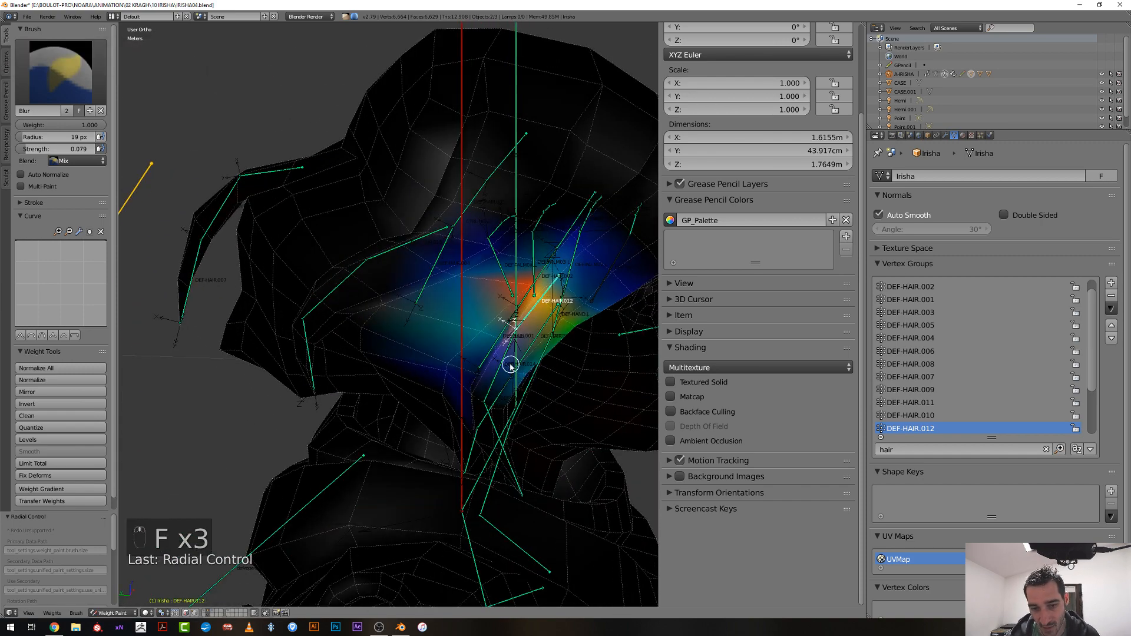
pyautogui.moveTo(510, 365); pyautogui.dragTo(498, 353)
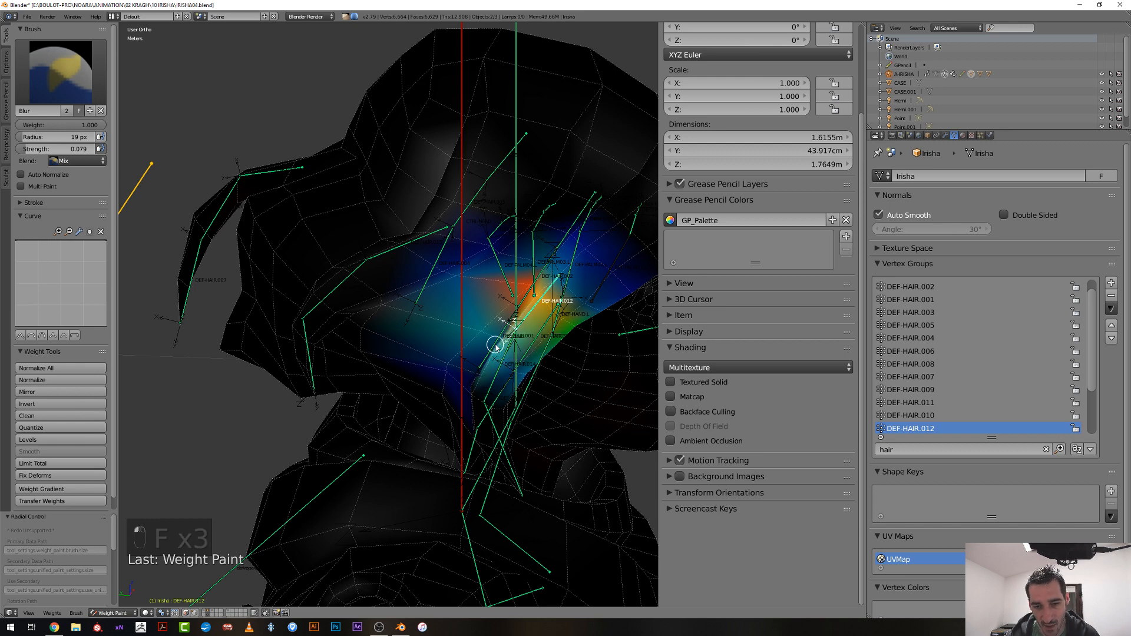
# Blur the DEF-HAIR.012 weights across the side of the hair towards the back of the head
pyautogui.moveTo(536, 262); pyautogui.dragTo(524, 260, button='middle')
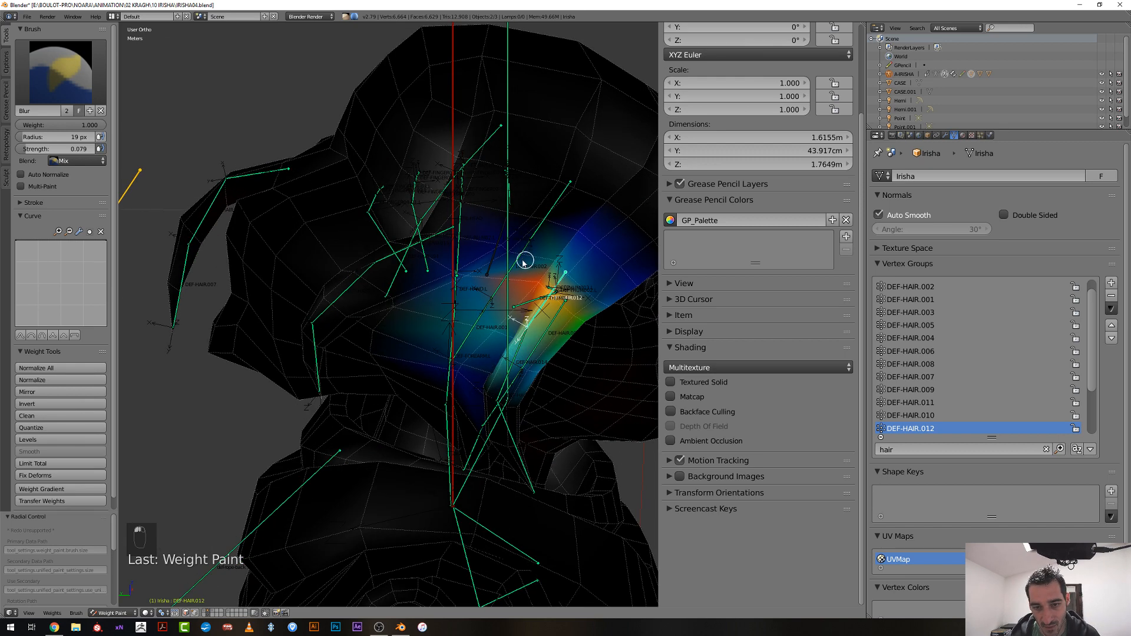
pyautogui.moveTo(460, 267); pyautogui.dragTo(453, 271)
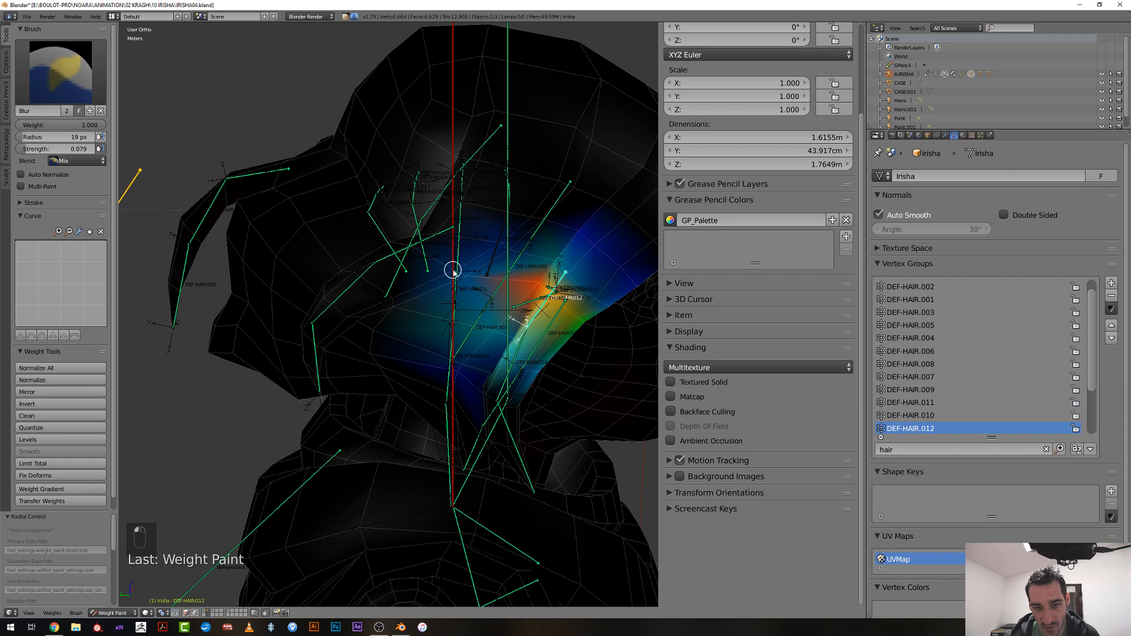
pyautogui.moveTo(401, 302); pyautogui.dragTo(356, 278)
pyautogui.moveTo(355, 279); pyautogui.dragTo(384, 291, button='middle')
pyautogui.moveTo(383, 290); pyautogui.dragTo(380, 289)
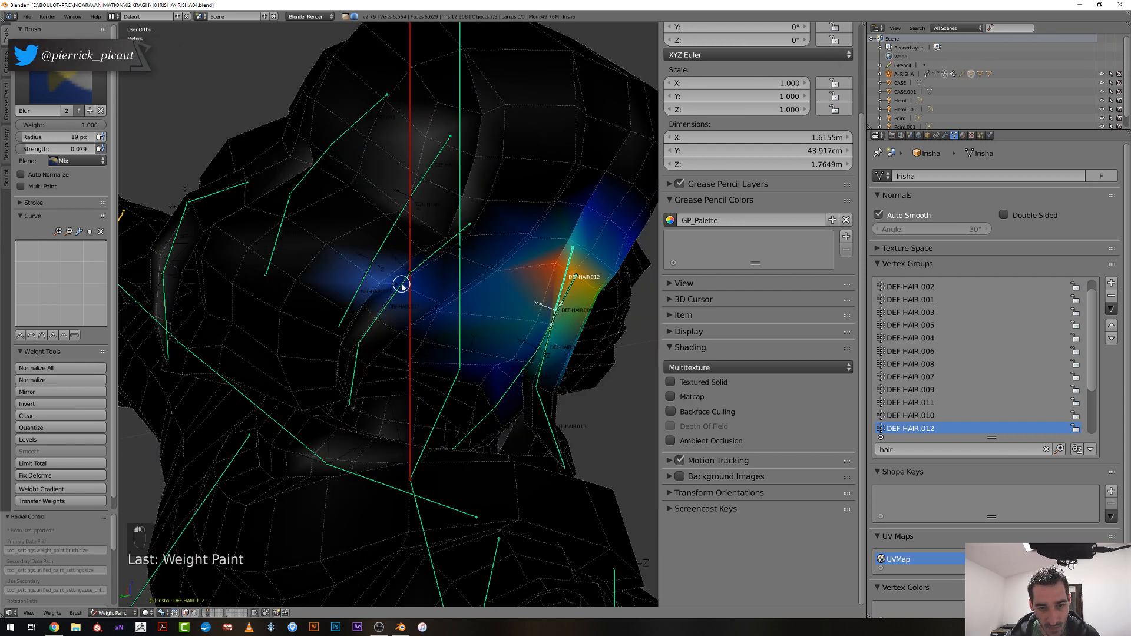
# Switch to the DEF-HAIR.015 bone and blur its weights around the bone's upper part
pyautogui.rightClick(423, 274)
pyautogui.rightClick(429, 263)
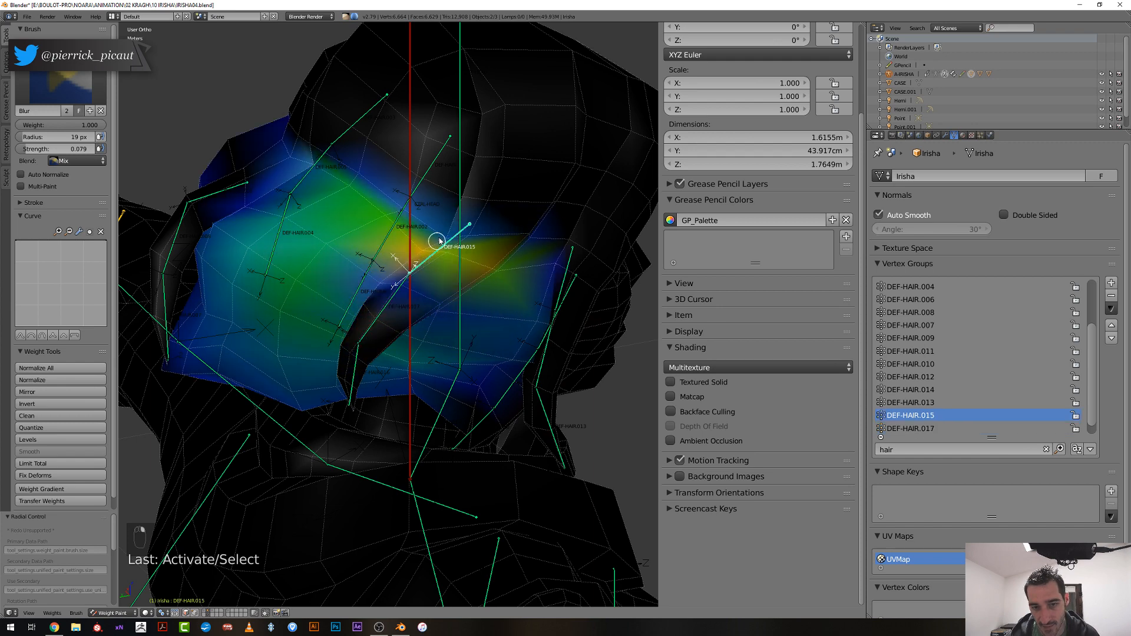
pyautogui.moveTo(414, 214); pyautogui.dragTo(424, 218)
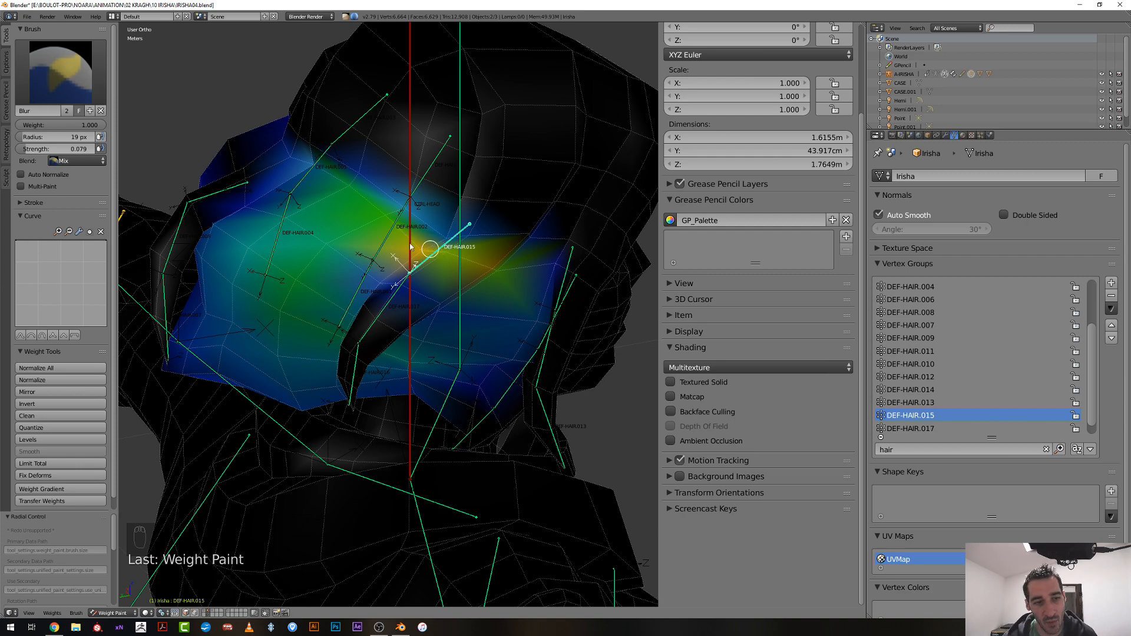
# Blur the weights of the DEF-HAIR.006 and DEF-HAIR.008 bones on the strand at the back of the head
pyautogui.moveTo(427, 251); pyautogui.dragTo(373, 245, button='middle')
pyautogui.rightClick(404, 260)
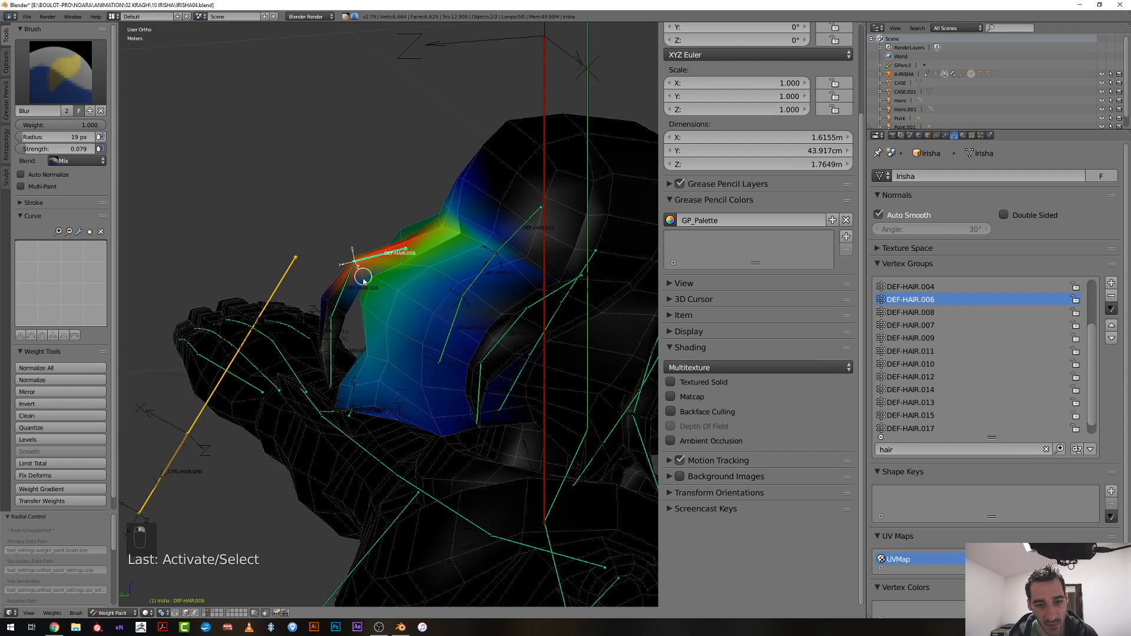
pyautogui.moveTo(361, 273); pyautogui.dragTo(354, 285)
pyautogui.moveTo(353, 285); pyautogui.dragTo(323, 298, button='middle')
pyautogui.rightClick(334, 298)
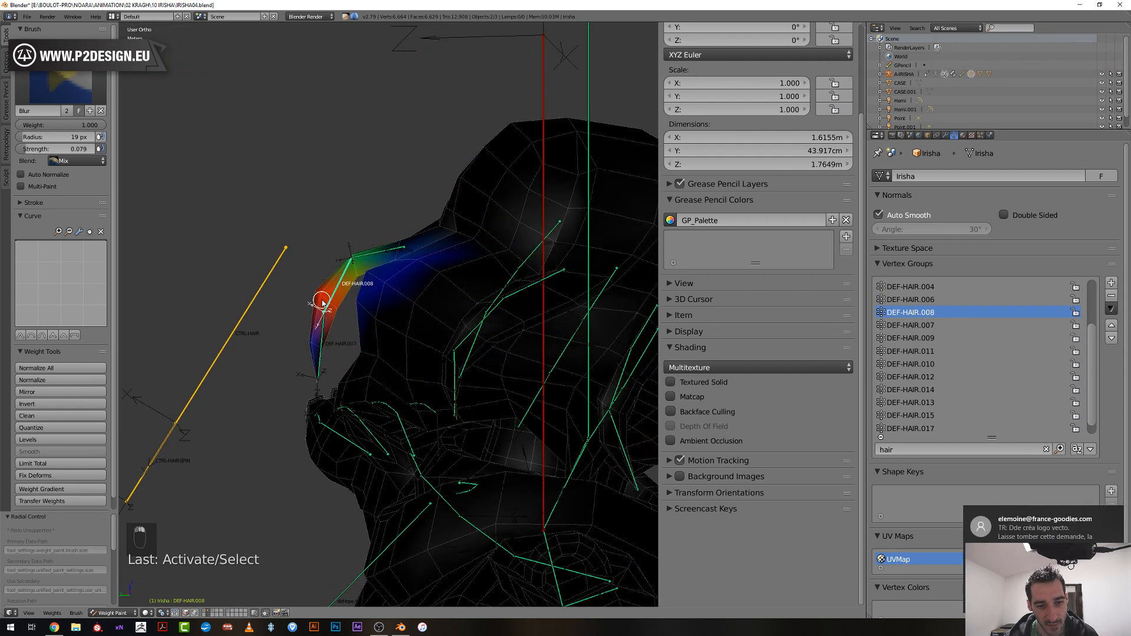
pyautogui.moveTo(324, 298); pyautogui.dragTo(328, 303)
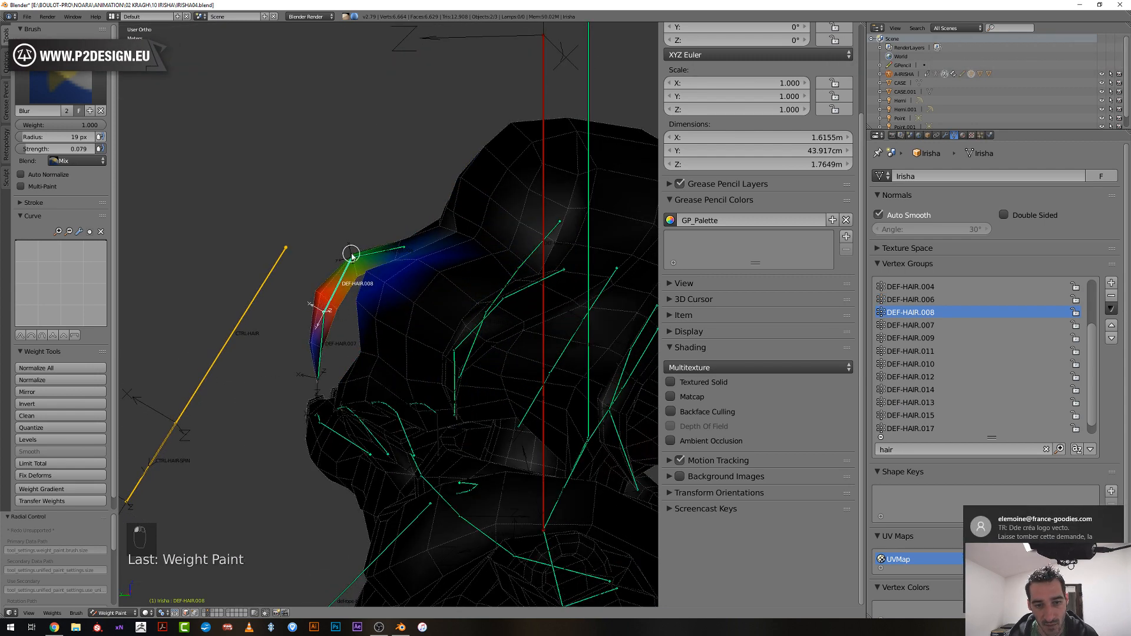
# Switch to the DEF-HAIR.007 bone and blur its weights up the back strand, enlarging the brush to 34 px
pyautogui.rightClick(320, 323)
pyautogui.moveTo(320, 324); pyautogui.dragTo(305, 343, button='middle')
pyautogui.rightClick(320, 336)
pyautogui.press('f')
pyautogui.click(313, 341)
pyautogui.moveTo(313, 340); pyautogui.dragTo(309, 335)
pyautogui.moveTo(299, 332); pyautogui.dragTo(482, 316, button='middle')
pyautogui.press('f')
pyautogui.click(469, 311)
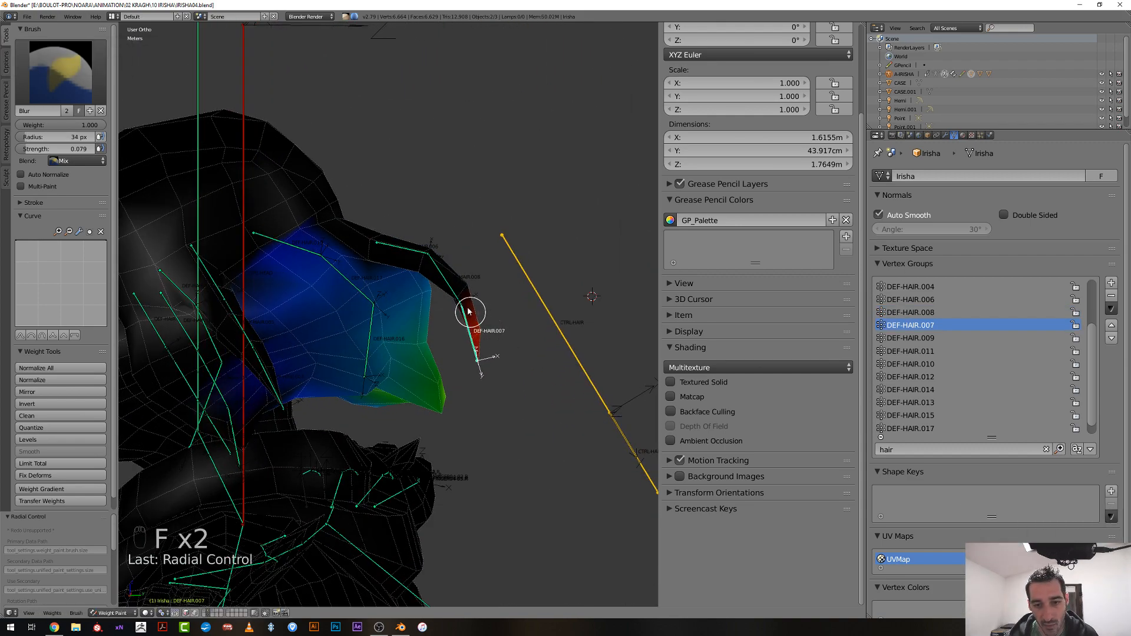
pyautogui.moveTo(470, 310); pyautogui.dragTo(462, 295)
# Reduce the brush radius to 27 px and blur the DEF-HAIR.007 weights further along the upper part of the strand
pyautogui.moveTo(462, 295); pyautogui.dragTo(466, 292, button='middle')
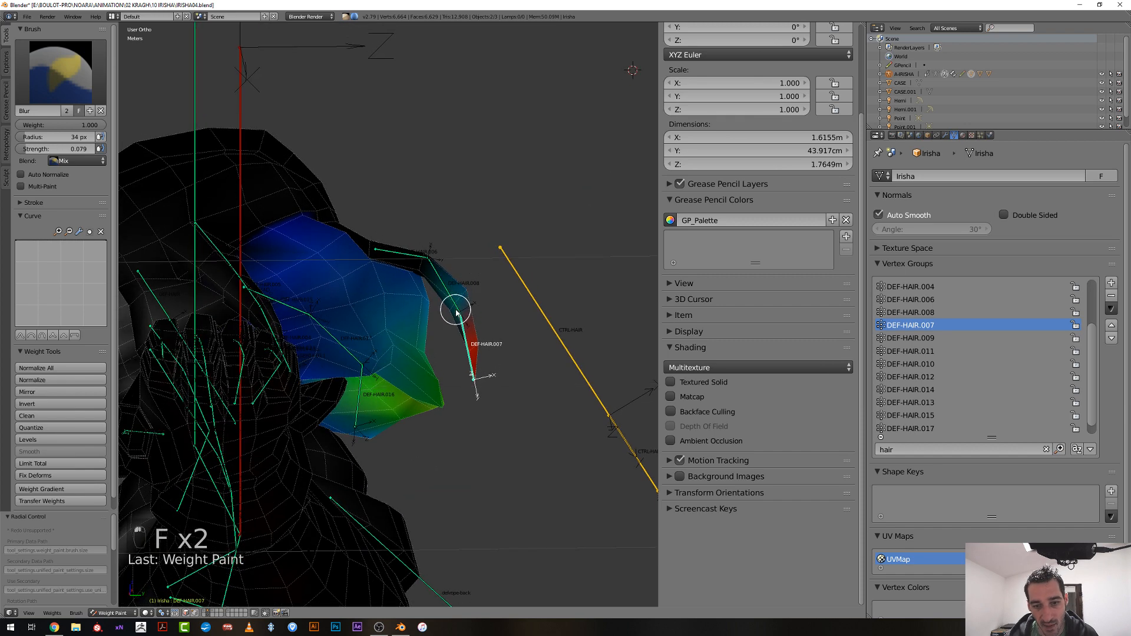
pyautogui.press('f')
pyautogui.click(467, 328)
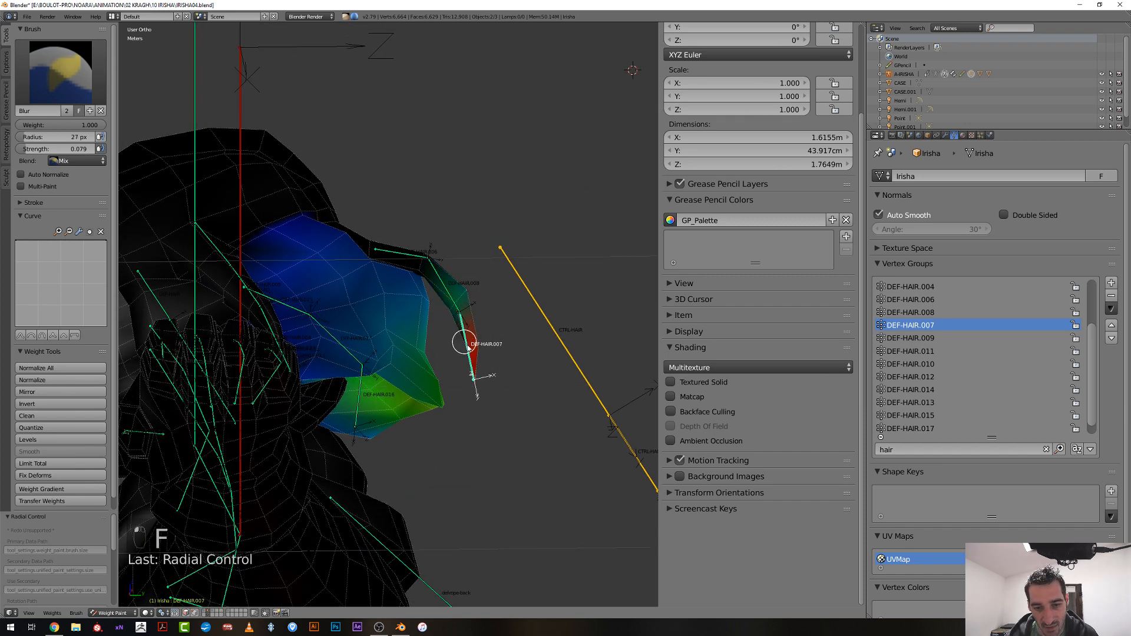
pyautogui.moveTo(465, 331); pyautogui.dragTo(467, 352, button='middle')
pyautogui.moveTo(466, 352)
pyautogui.mouseDown()
pyautogui.moveTo(452, 306)
pyautogui.moveTo(462, 286)
pyautogui.mouseUp()
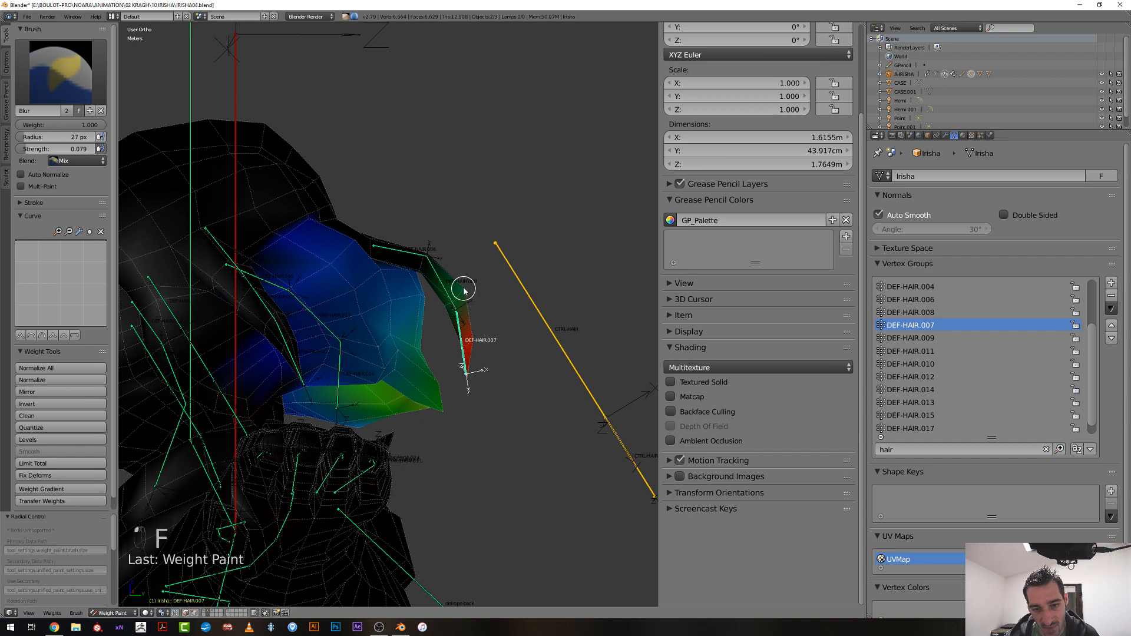
pyautogui.moveTo(462, 286)
pyautogui.mouseDown(button='middle')
pyautogui.moveTo(422, 307)
pyautogui.moveTo(273, 308)
pyautogui.moveTo(334, 307)
pyautogui.moveTo(319, 301)
pyautogui.mouseUp(button='middle')
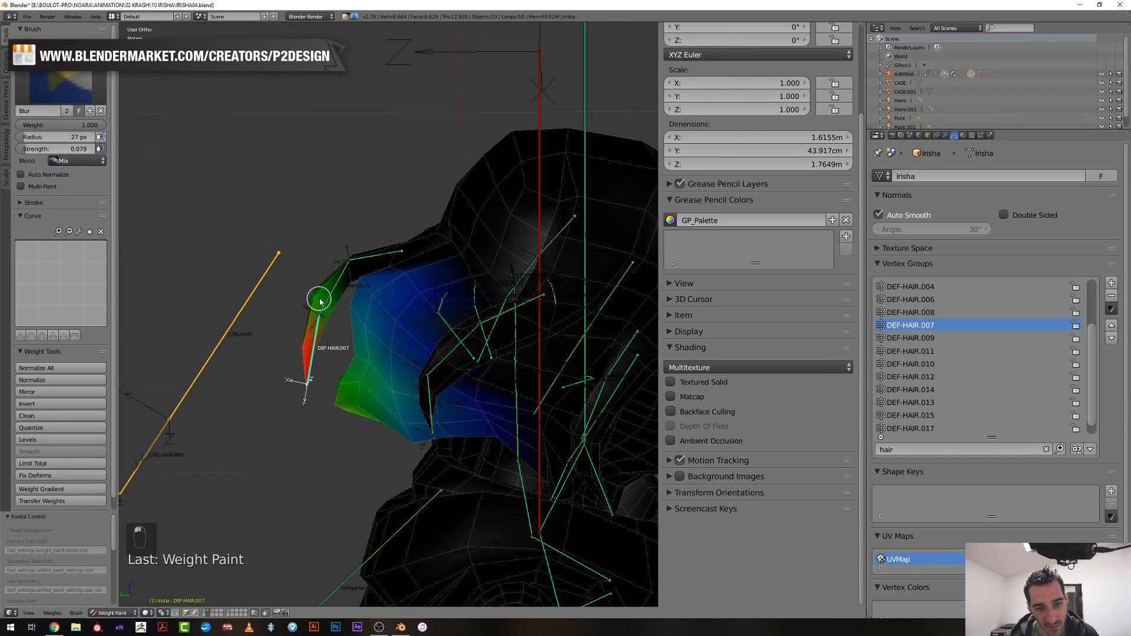
# Switch back to the DEF-HAIR.008 bone and blur its weights down to the tip of the back strand
pyautogui.rightClick(354, 264)
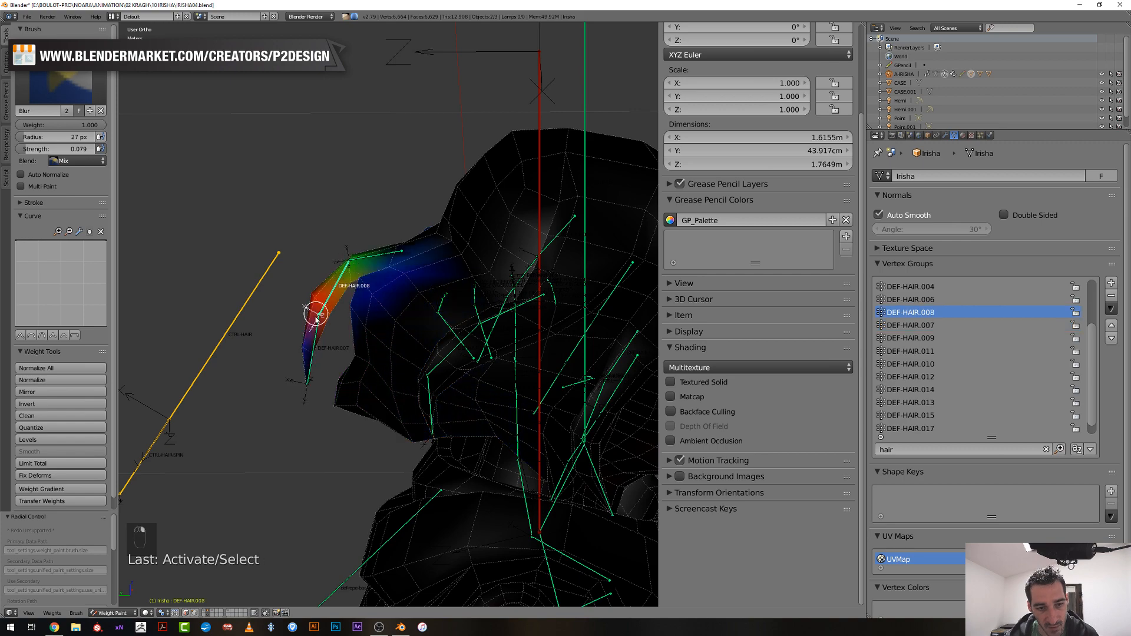
pyautogui.moveTo(316, 313); pyautogui.dragTo(309, 354)
pyautogui.moveTo(308, 353)
pyautogui.mouseDown(button='middle')
pyautogui.moveTo(260, 341)
pyautogui.moveTo(286, 343)
pyautogui.moveTo(286, 328)
pyautogui.moveTo(323, 346)
pyautogui.moveTo(293, 334)
pyautogui.mouseUp(button='middle')
# Clear the pose rotation of the CTRL-HAIR control and the spin control beneath it
pyautogui.scroll(-3, 296, 328)
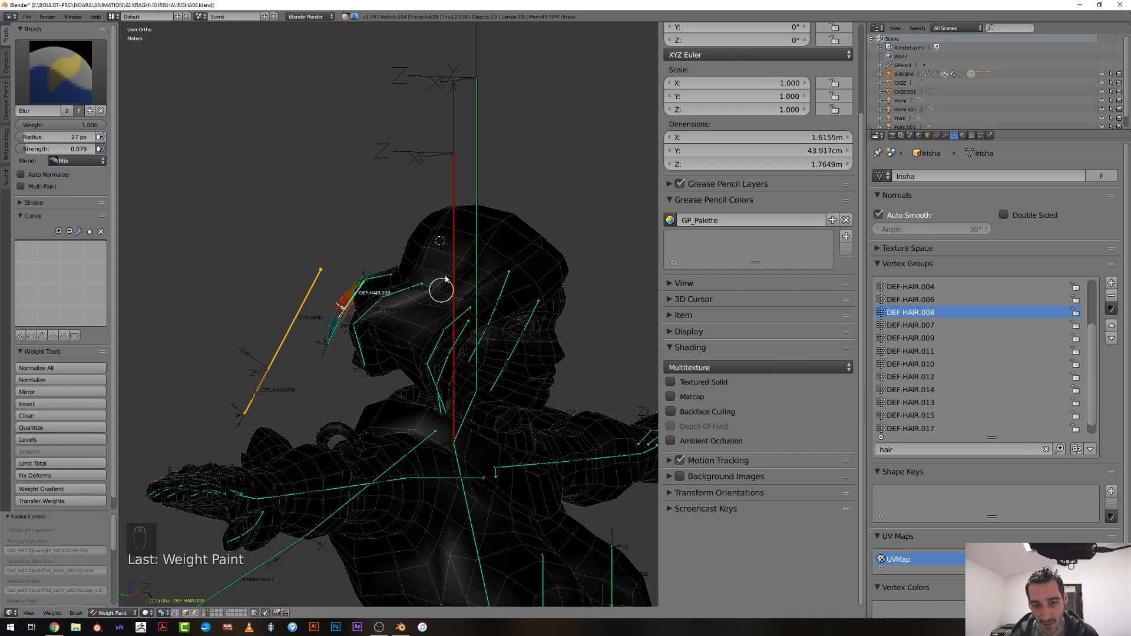
pyautogui.rightClick(308, 301)
pyautogui.hotkey('alt', 'r')
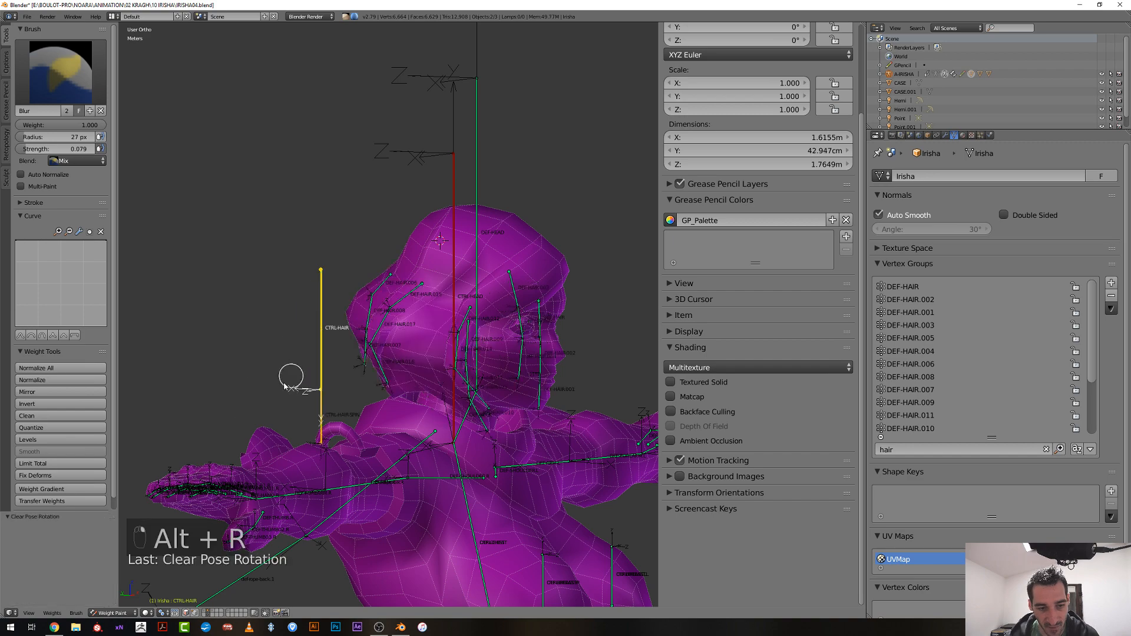
pyautogui.rightClick(320, 415)
pyautogui.hotkey('alt', 'r')
pyautogui.moveTo(298, 371); pyautogui.dragTo(235, 361, button='middle')
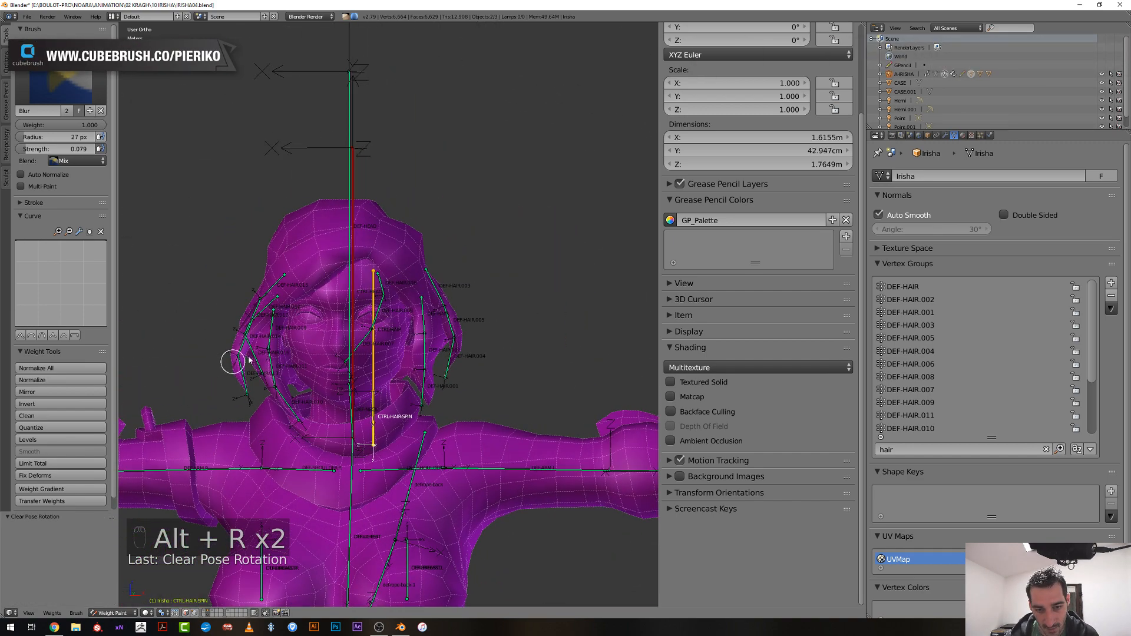
# Examine the hair in its reset pose from several angles and review the list of DEF-HAIR vertex groups
pyautogui.press('KP_1')
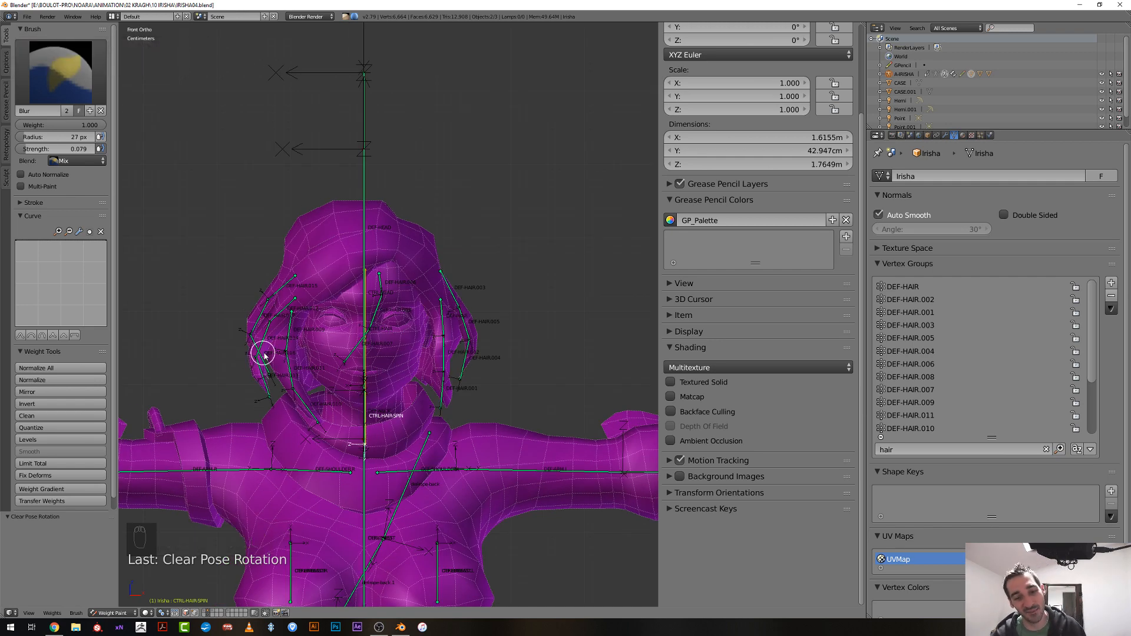
pyautogui.scroll(2, 293, 381)
pyautogui.moveTo(374, 407); pyautogui.dragTo(392, 369, button='middle')
pyautogui.scroll(-3, 316, 401)
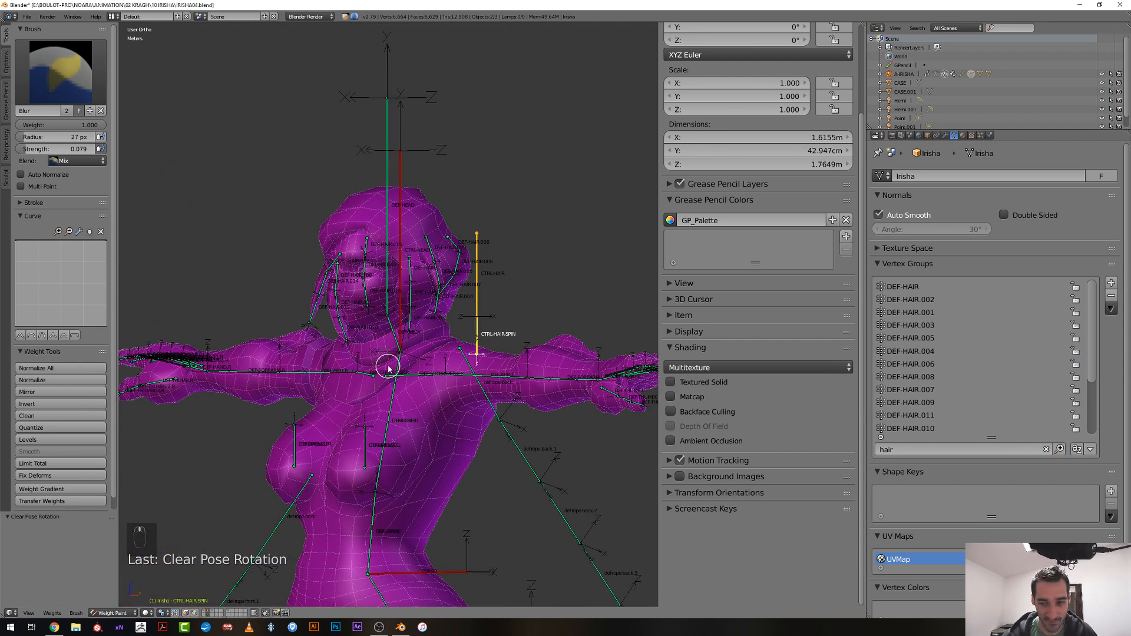
pyautogui.scroll(-1, 1094, 379)
pyautogui.scroll(-5, 1095, 379)
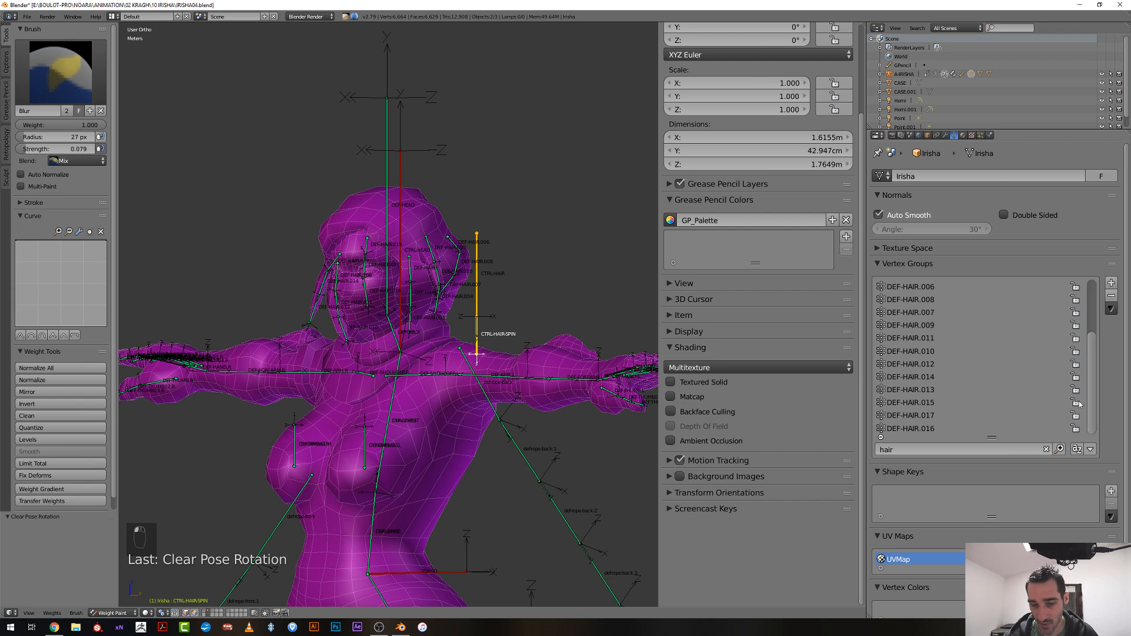
pyautogui.scroll(-3, 601, 341)
pyautogui.moveTo(601, 340)
pyautogui.mouseDown(button='middle')
pyautogui.moveTo(520, 361)
pyautogui.moveTo(452, 431)
pyautogui.moveTo(477, 427)
pyautogui.moveTo(460, 426)
pyautogui.mouseUp(button='middle')
# Leave Weight Paint for Object Mode and select the A-IRISHA armature for posing in the front view
pyautogui.click(103, 613)
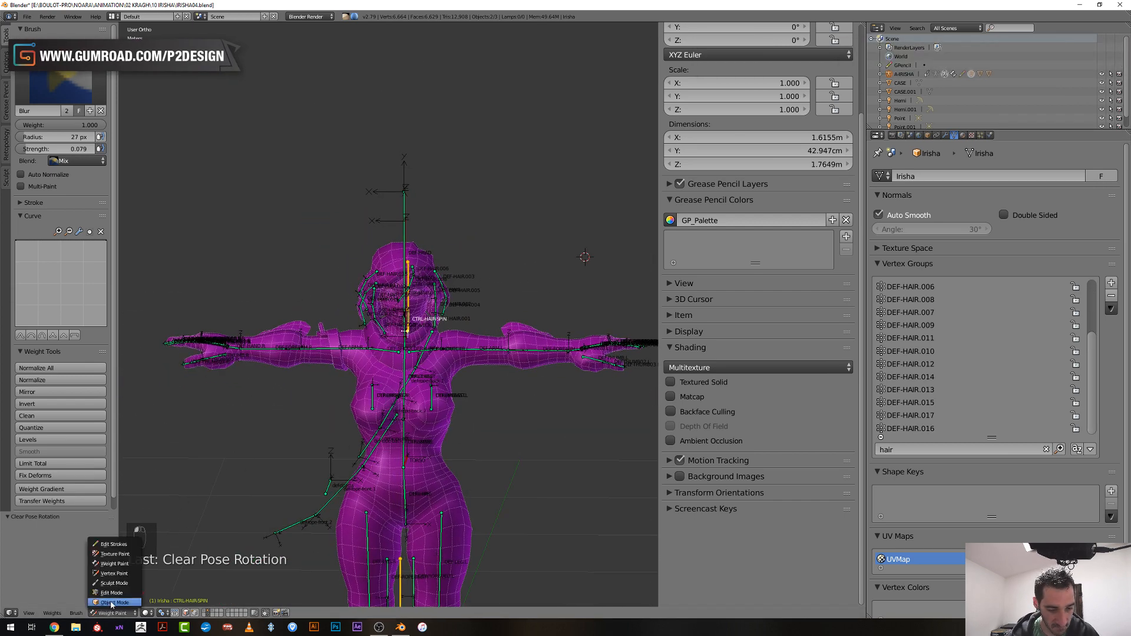
pyautogui.click(107, 602)
pyautogui.scroll(-3, 348, 501)
pyautogui.moveTo(385, 496); pyautogui.dragTo(331, 506, button='middle')
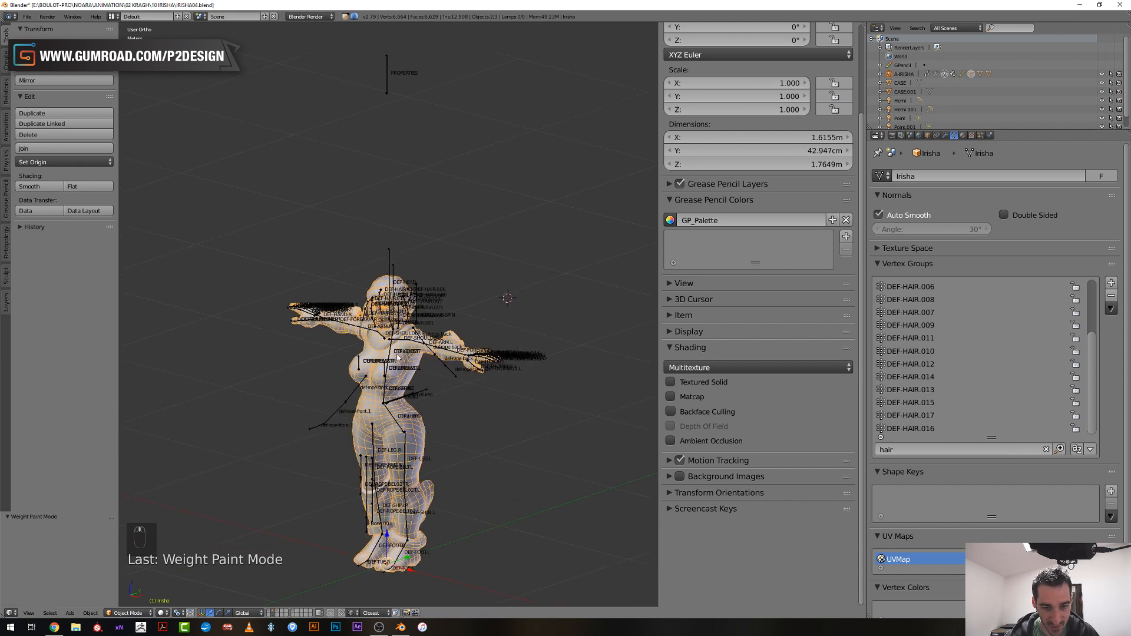
pyautogui.rightClick(391, 348)
pyautogui.scroll(2, 389, 348)
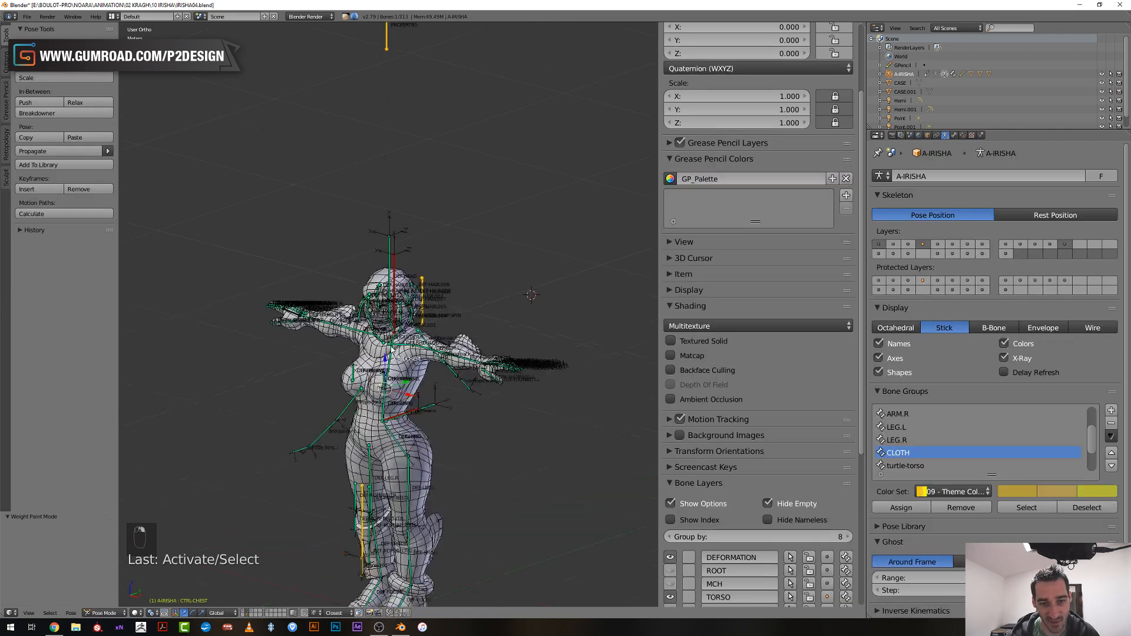
pyautogui.press('KP_1')
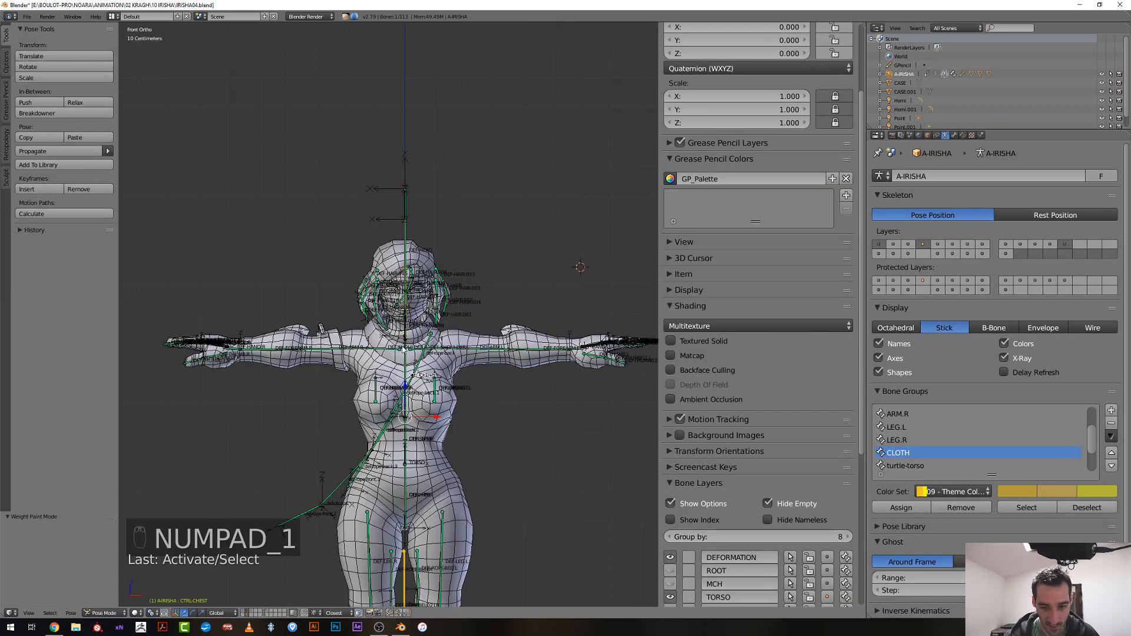
# Hide the bone names and axes of the A-IRISHA armature
pyautogui.scroll(-4, 719, 515)
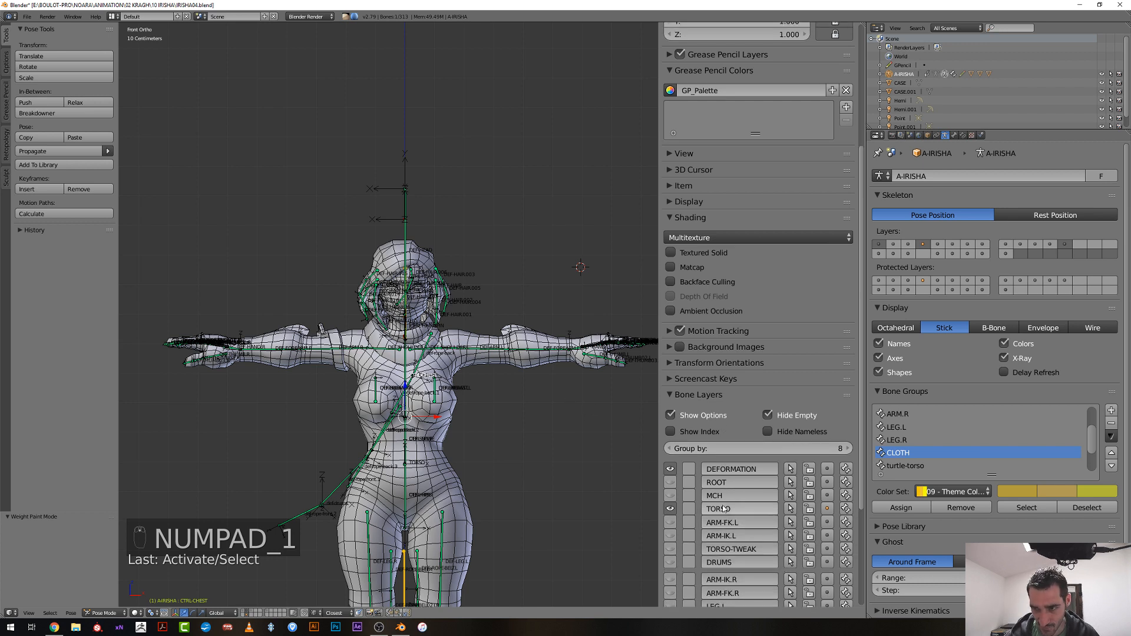
pyautogui.rightClick(408, 204)
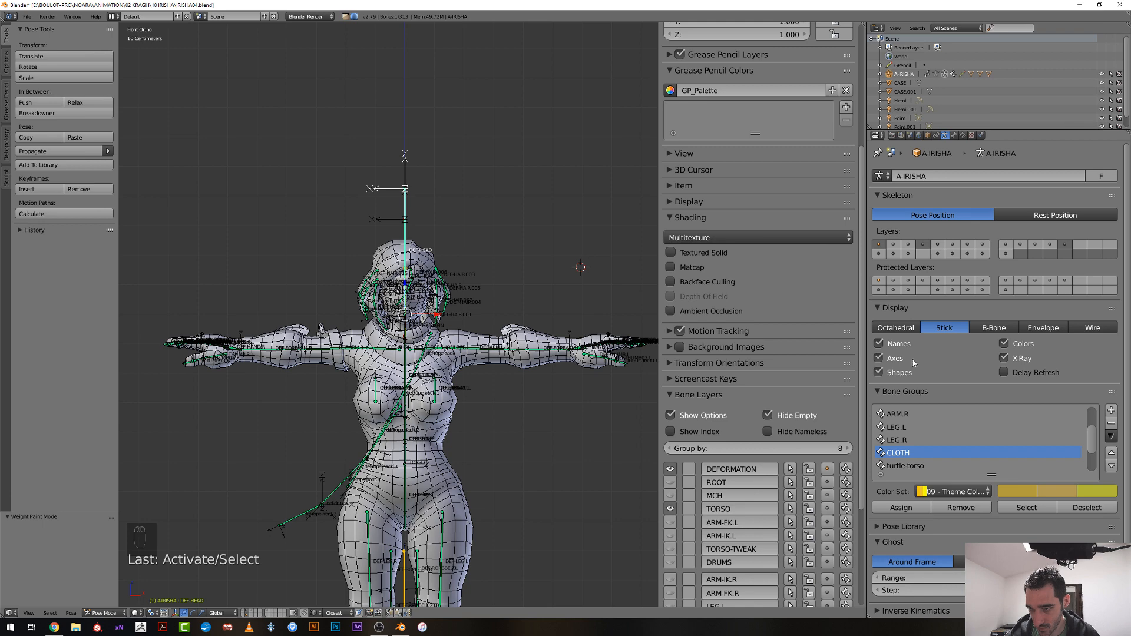
pyautogui.click(879, 343)
pyautogui.press('KP_Add')
pyautogui.press('KP_Add')
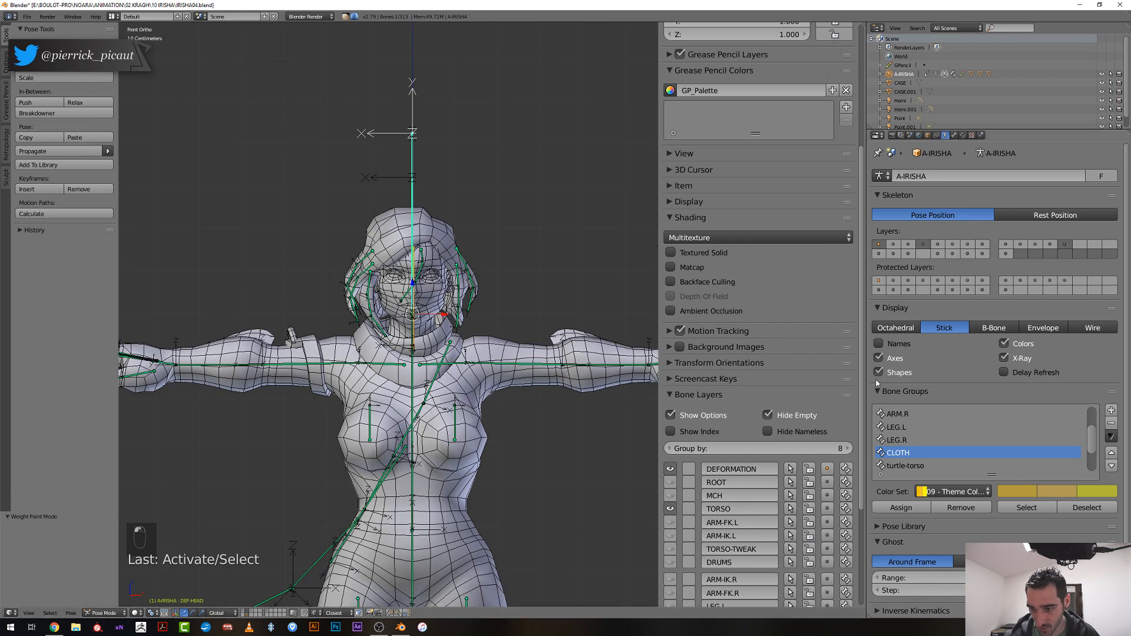
pyautogui.click(879, 361)
# Move the TORSO control about 23.3 cm down and 9.56 cm back in the right side view
pyautogui.scroll(-2, 501, 348)
pyautogui.moveTo(501, 349); pyautogui.dragTo(428, 448, button='middle')
pyautogui.rightClick(428, 461)
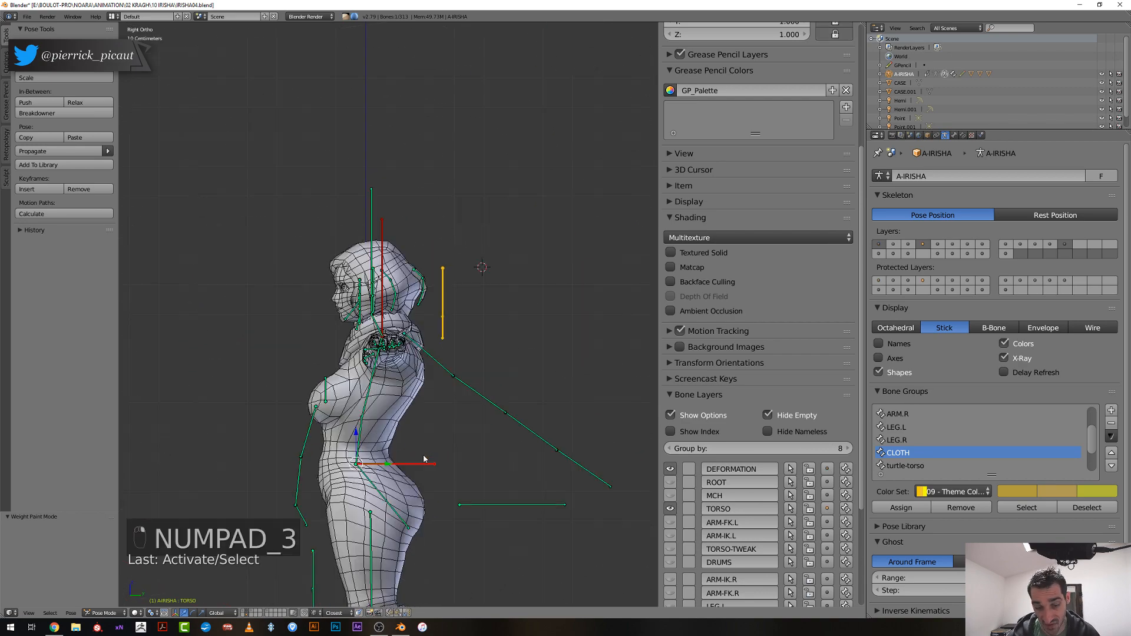
pyautogui.press('KP_3')
pyautogui.scroll(-3, 416, 464)
pyautogui.press('g')
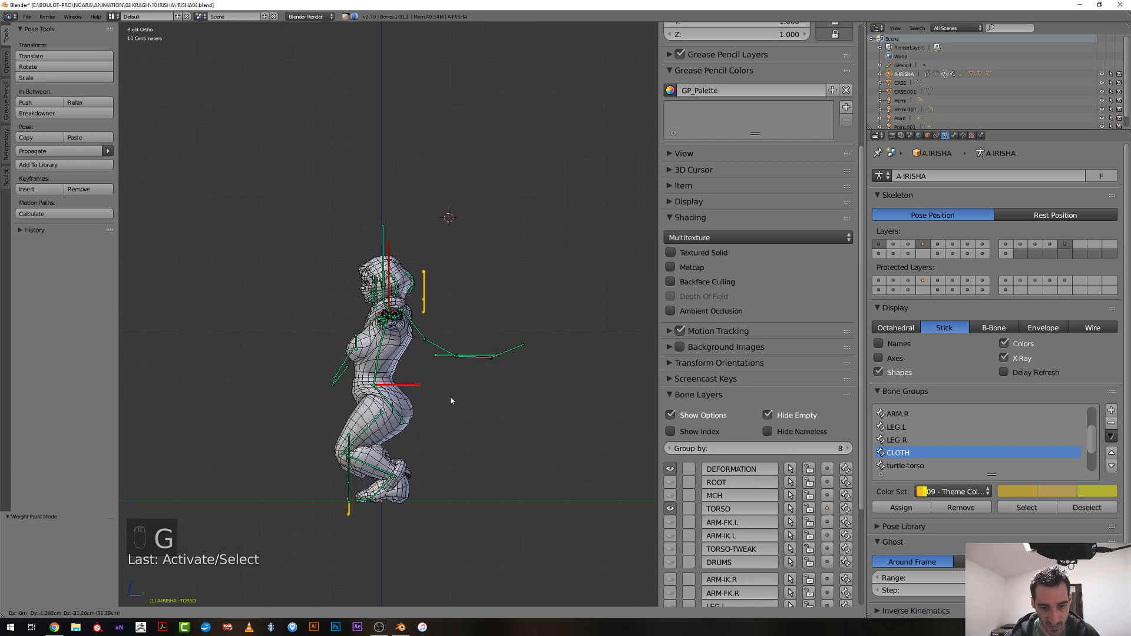
pyautogui.click(458, 384)
pyautogui.scroll(2, 412, 346)
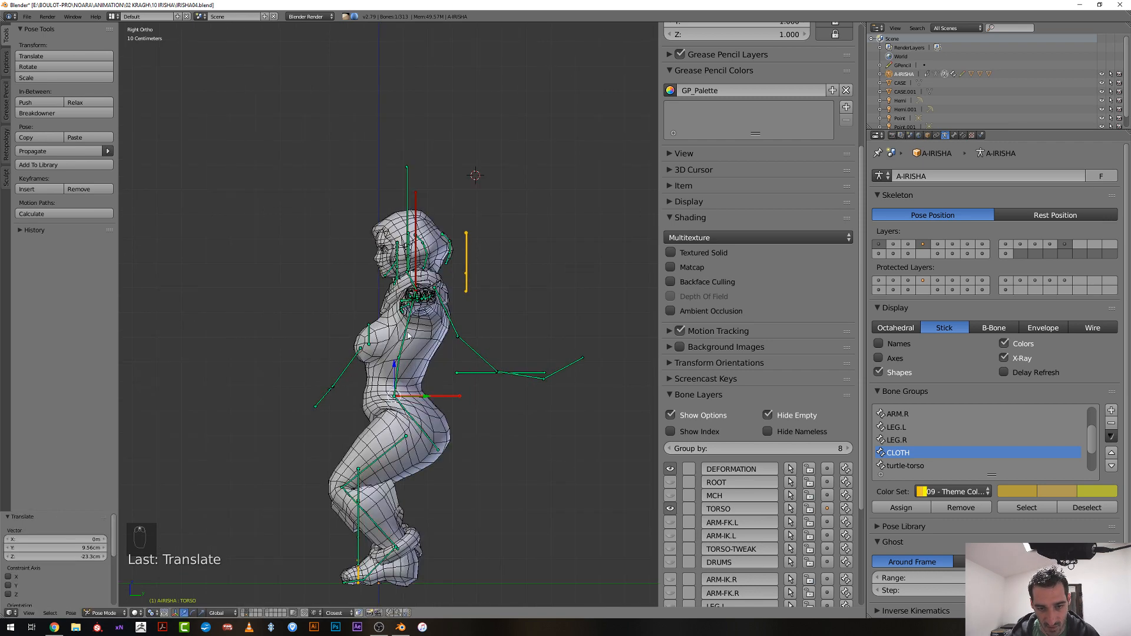
# Rotate the CTRL-CHEST bone by about 24.5° in the side view
pyautogui.rightClick(409, 335)
pyautogui.press('r')
pyautogui.click(400, 375)
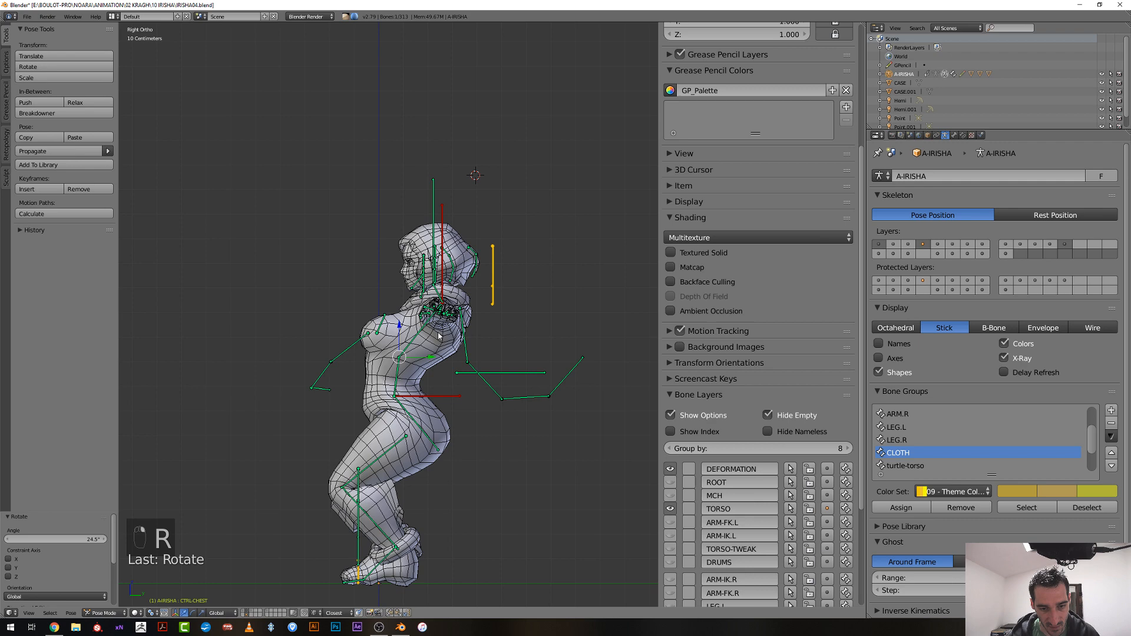
# Clear the rotation of the spine and chest control bones
pyautogui.rightClick(402, 374)
pyautogui.press('r')
pyautogui.press('r')
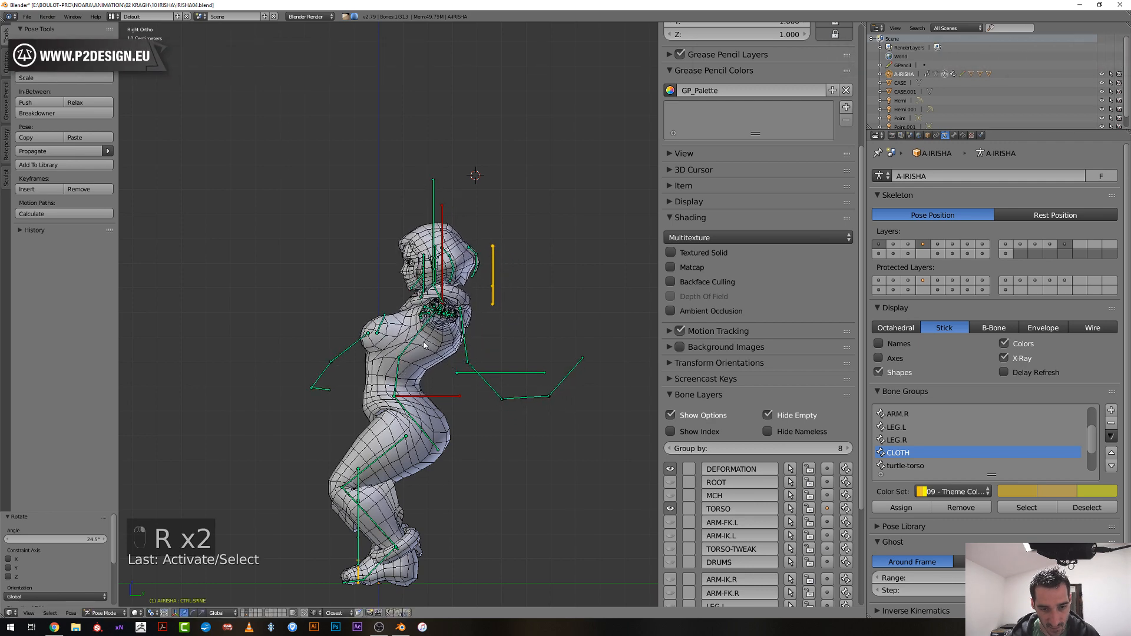
pyautogui.hotkey('alt', 'r')
pyautogui.rightClick(436, 319)
pyautogui.hotkey('alt', 'r')
# Rotate the CTRL-HEAD bone in the side view to test it, and clear its rotation
pyautogui.rightClick(420, 211)
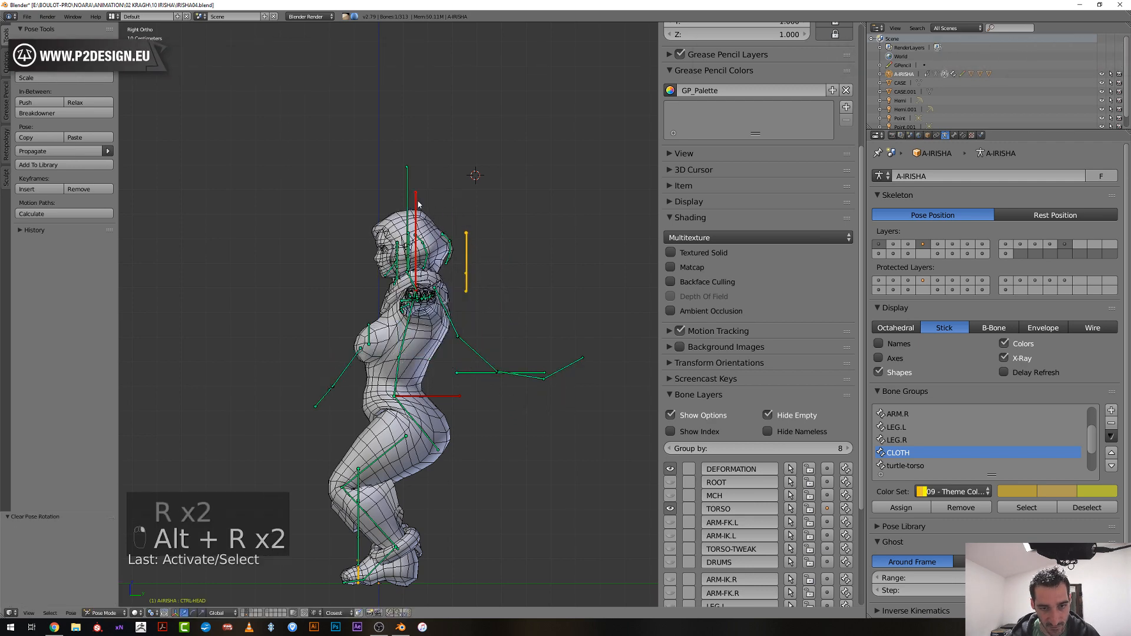
pyautogui.press('r')
pyautogui.click(461, 206)
pyautogui.hotkey('alt', 'r')
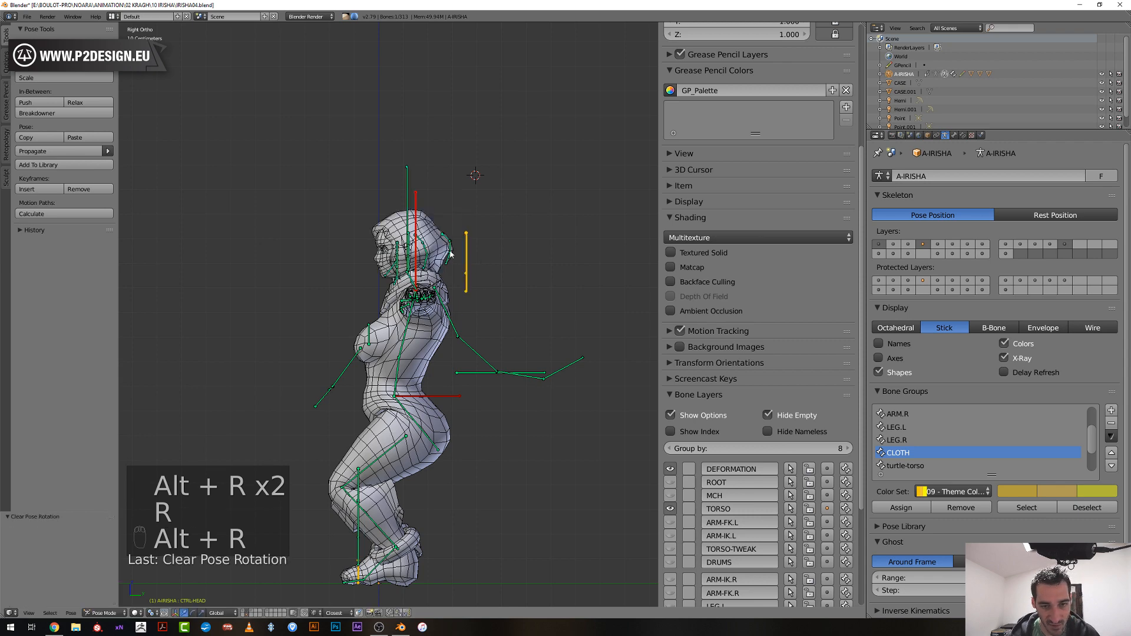
# Clear the location and rotation of the TORSO control
pyautogui.moveTo(461, 206); pyautogui.dragTo(438, 372, button='middle')
pyautogui.rightClick(445, 403)
pyautogui.hotkey('alt', 'g')
pyautogui.hotkey('alt', 'r')
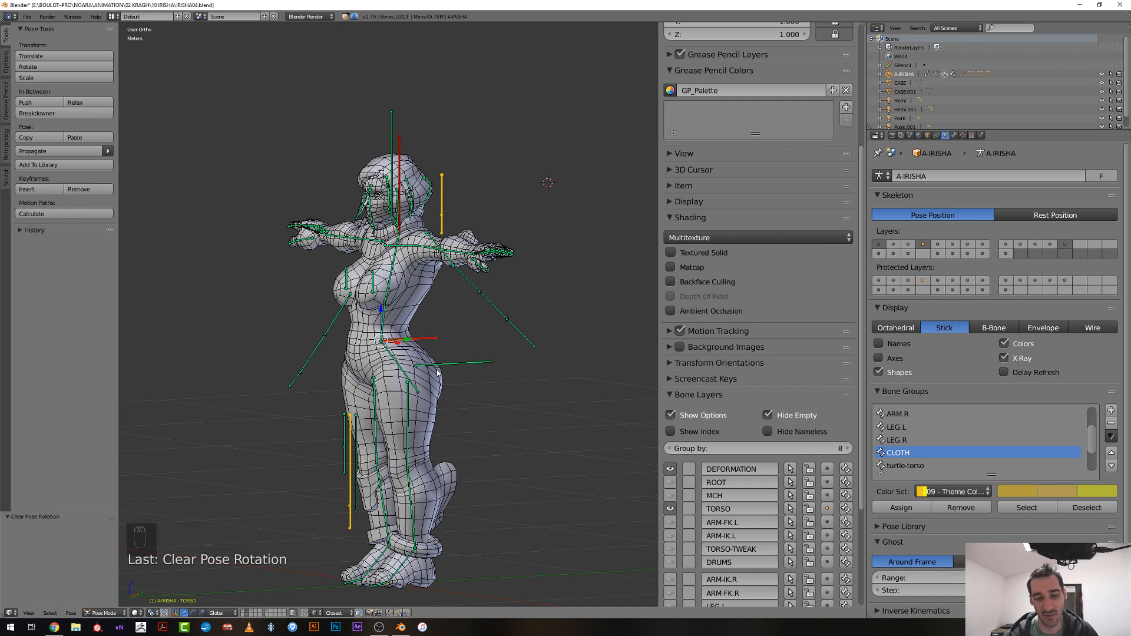
# Try rotating the CTRL-HEAD bone in the front view, first freely and again around the global Z axis
pyautogui.press('KP_1')
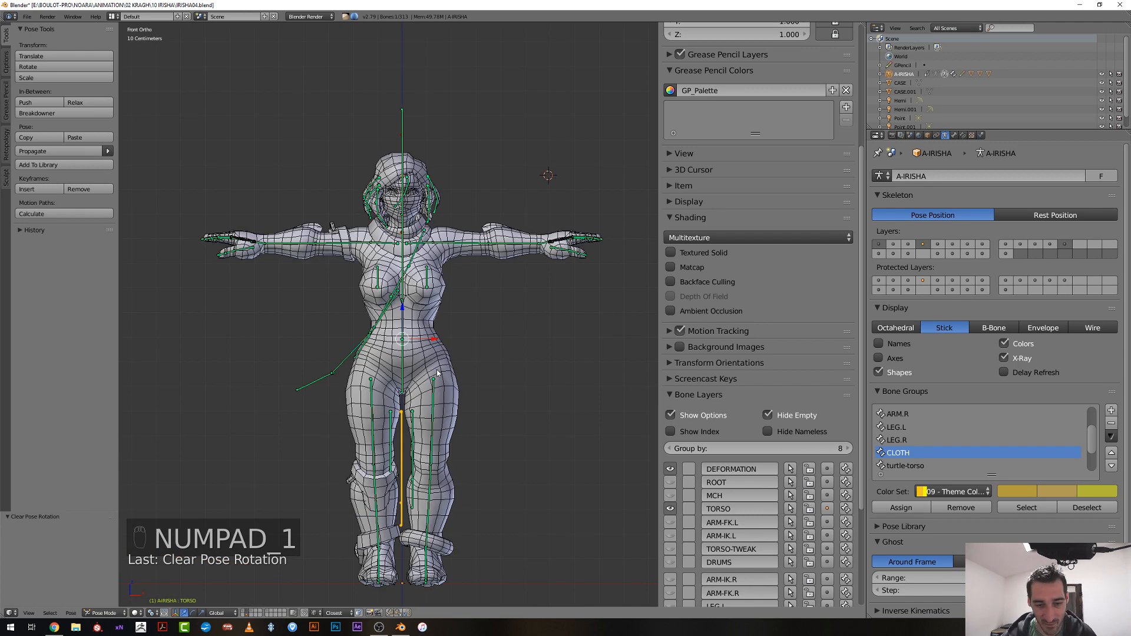
pyautogui.moveTo(437, 370); pyautogui.dragTo(412, 155, button='middle')
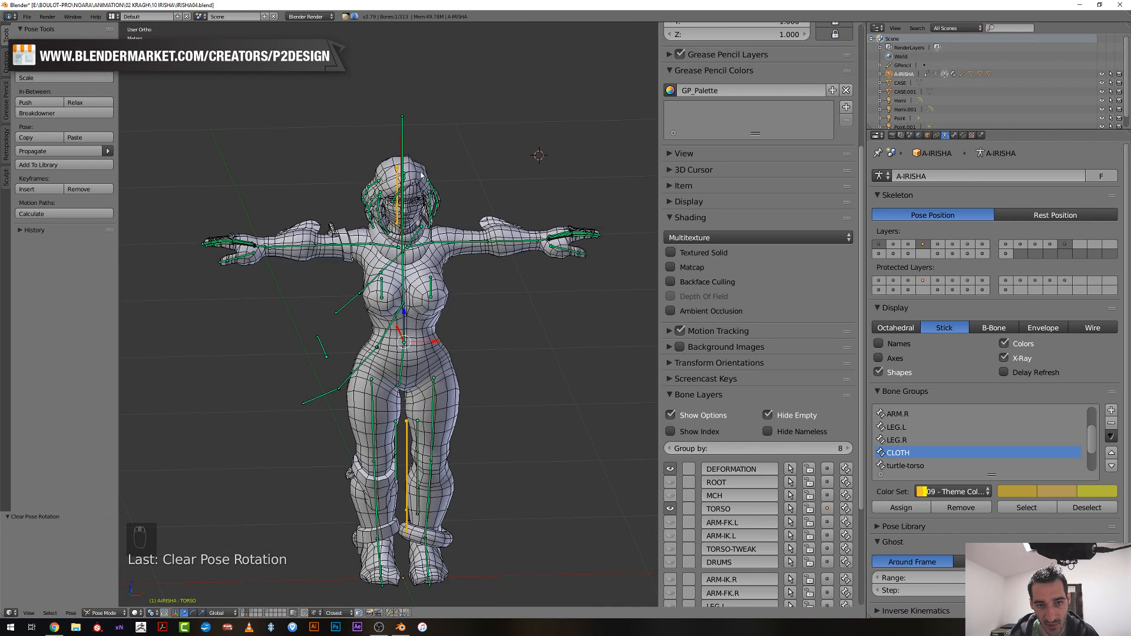
pyautogui.rightClick(402, 141)
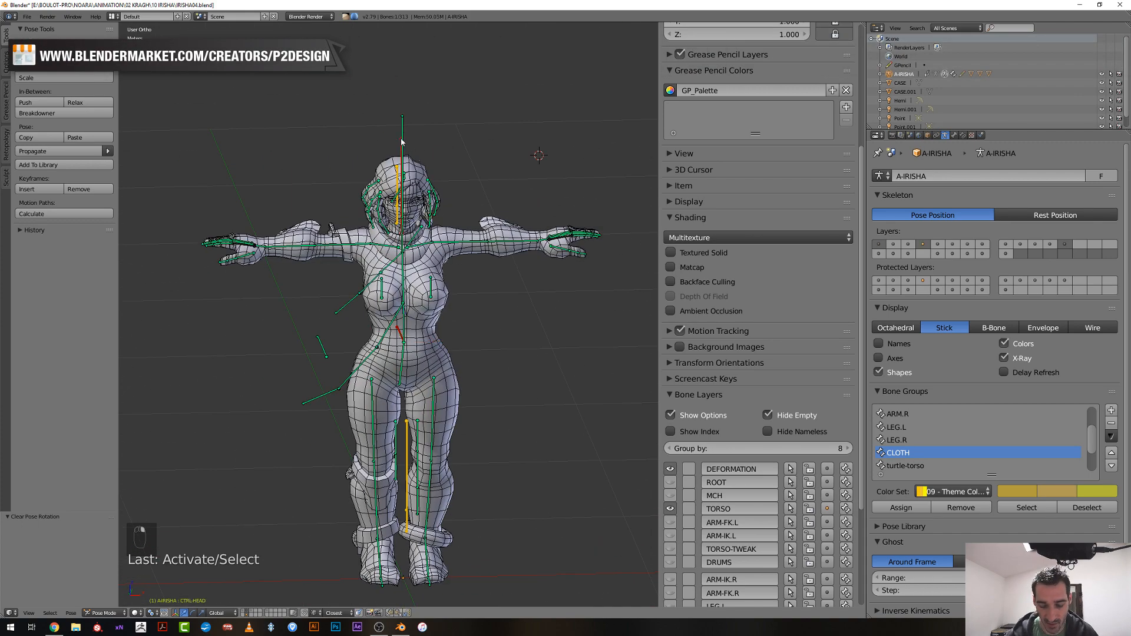
pyautogui.press('KP_1')
pyautogui.press('r')
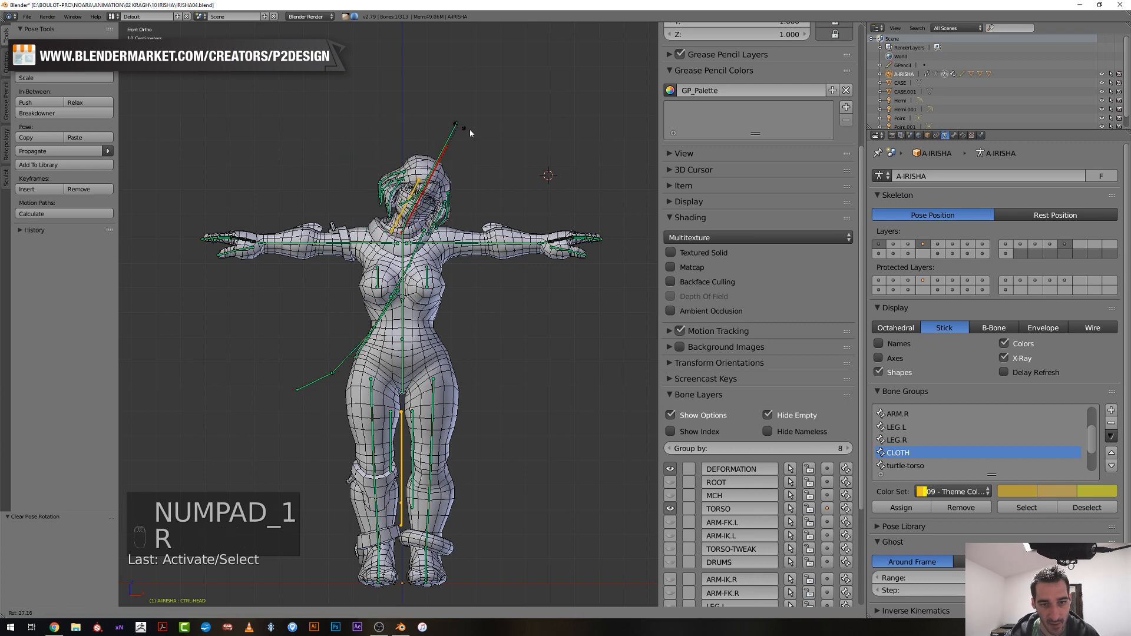
pyautogui.rightClick(446, 141)
pyautogui.press('r')
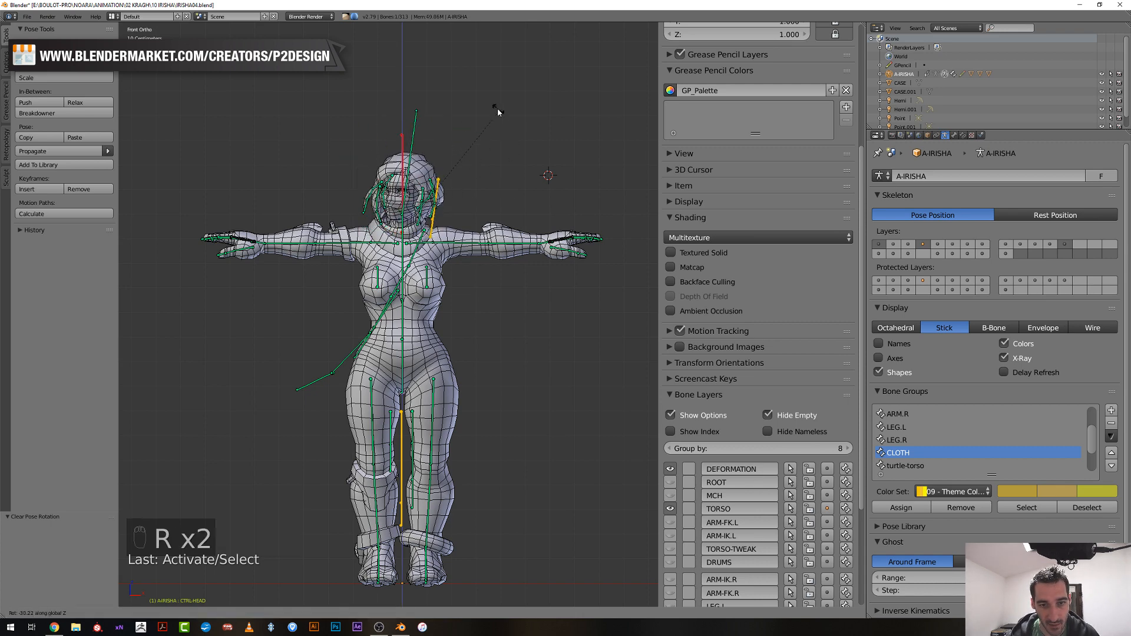
pyautogui.rightClick(499, 157)
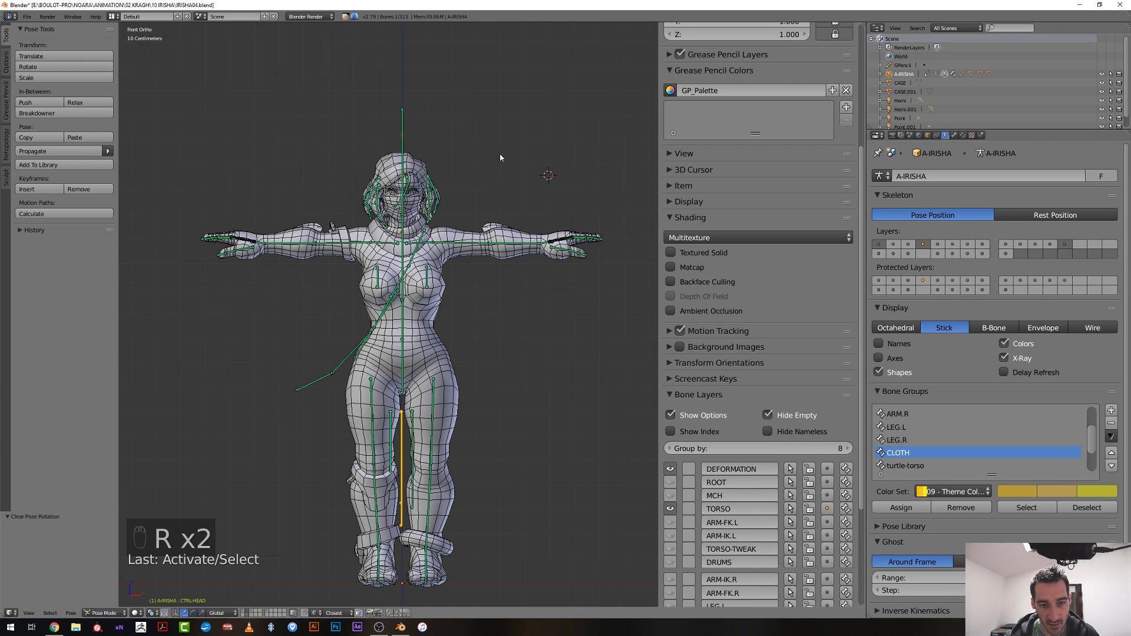
# Turn off the viewport display of the Irisha mesh's Mask modifier and unhide all hidden objects
pyautogui.rightClick(438, 325)
pyautogui.click(946, 135)
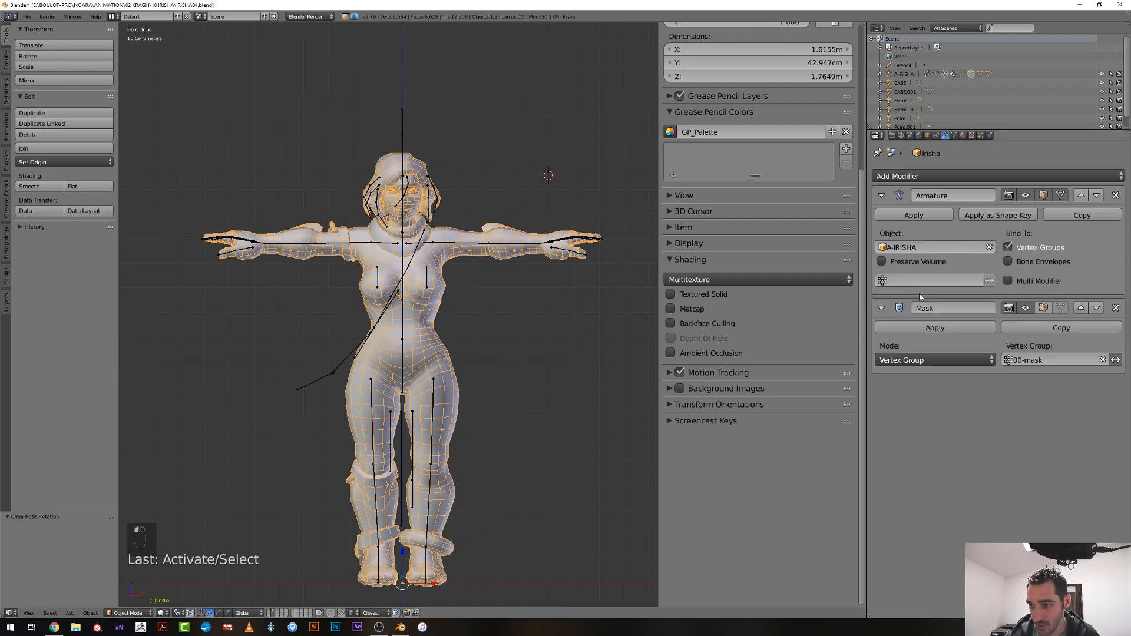
pyautogui.click(1026, 309)
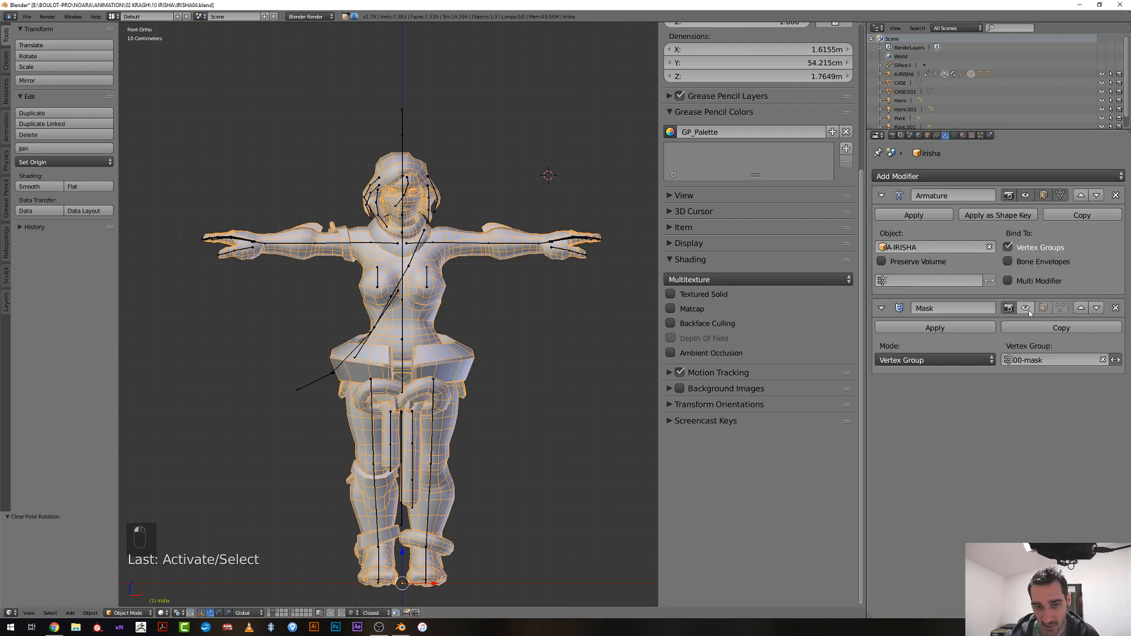
pyautogui.hotkey('alt', 'h')
pyautogui.moveTo(461, 327); pyautogui.dragTo(413, 342, button='middle')
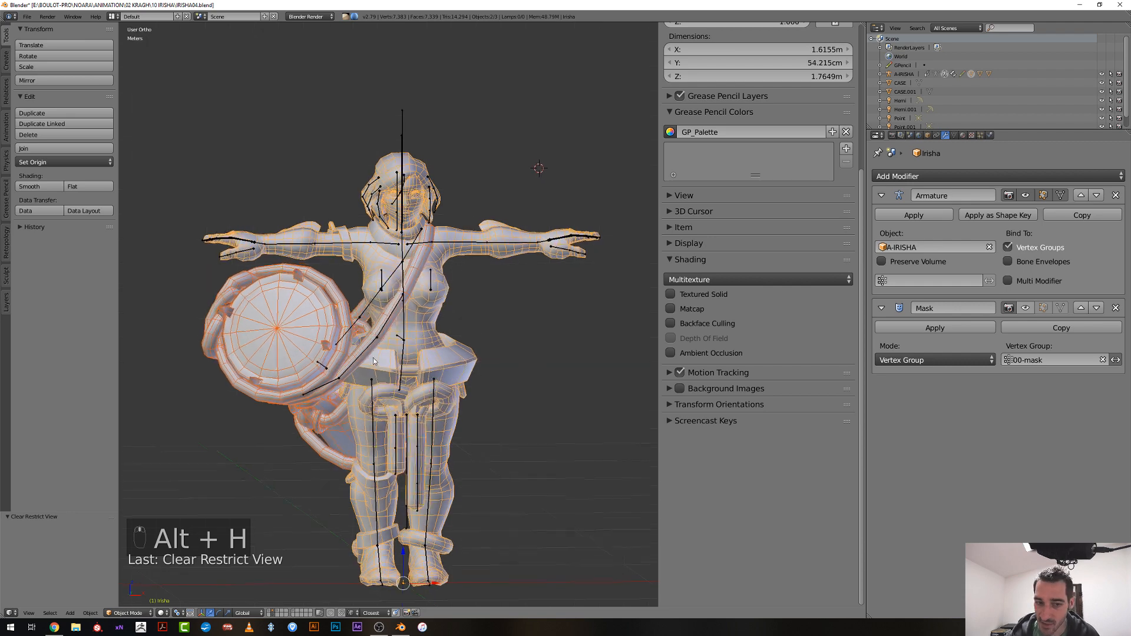
# Try moving the drums' deformation bone of the A-IRISHA armature
pyautogui.rightClick(323, 369)
pyautogui.rightClick(322, 367)
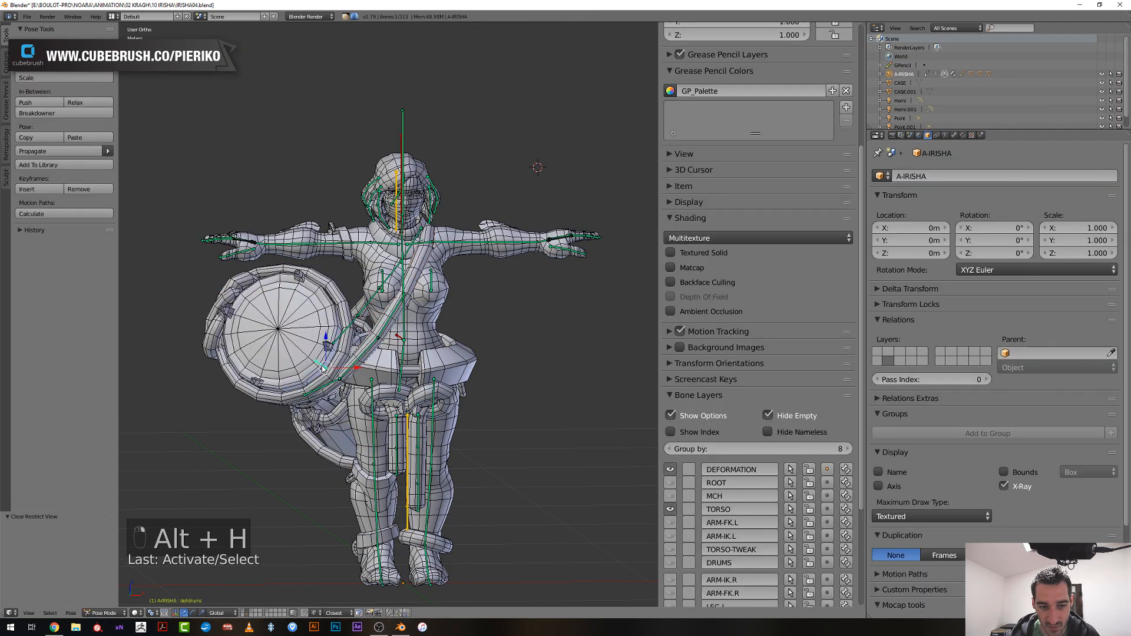
pyautogui.press('g')
pyautogui.rightClick(319, 365)
pyautogui.press('g')
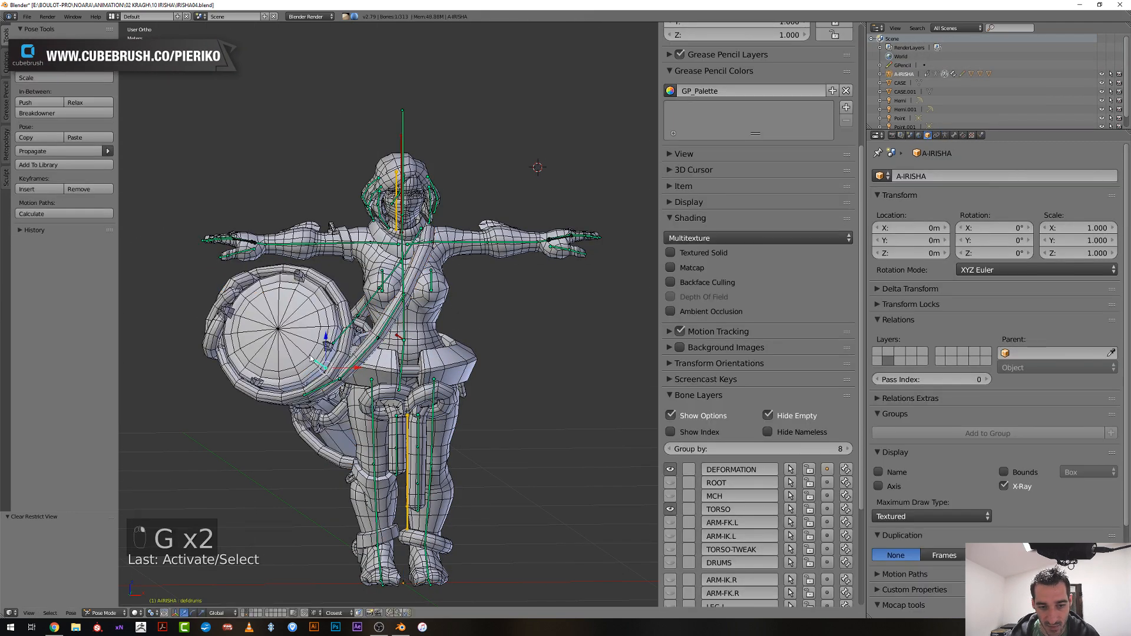
pyautogui.scroll(-3, 319, 366)
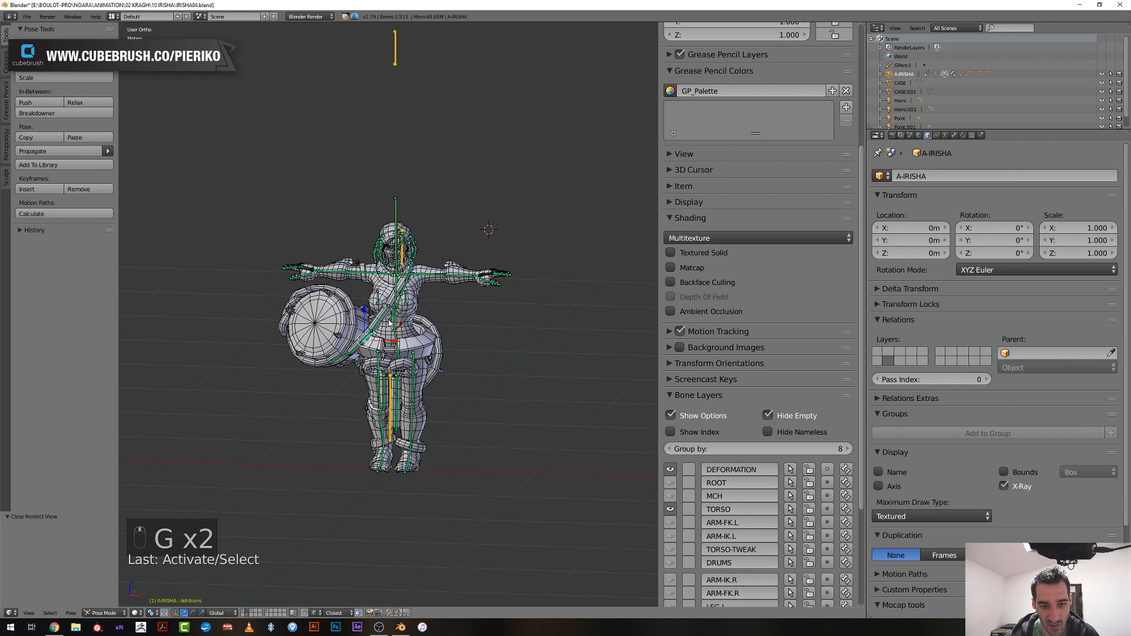
pyautogui.scroll(4, 389, 323)
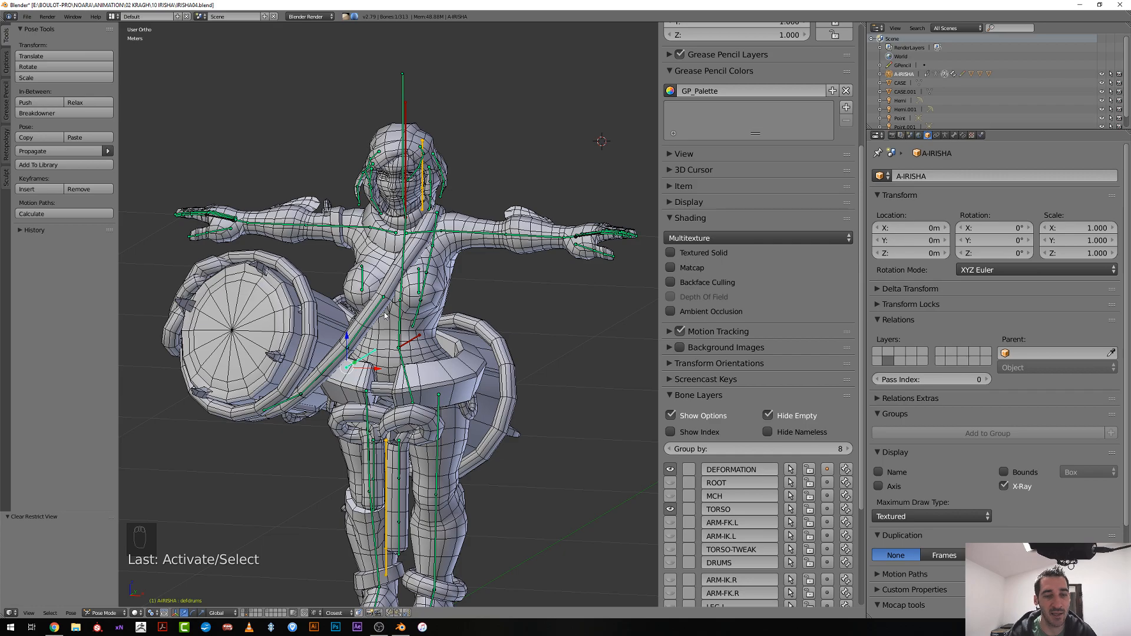
pyautogui.scroll(-4, 387, 318)
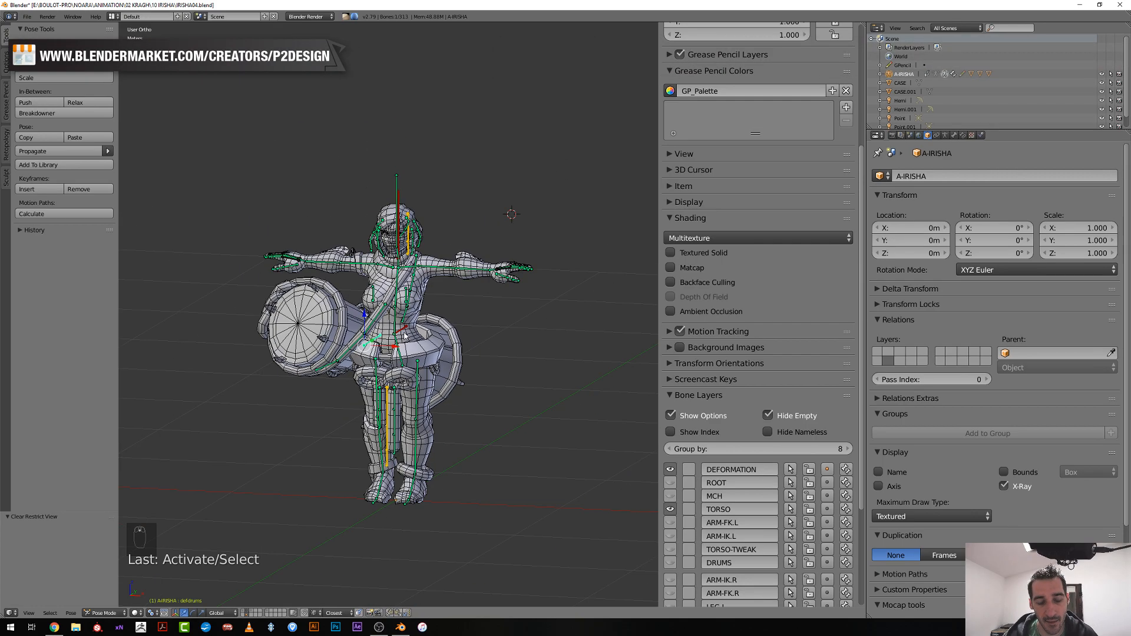
pyautogui.scroll(5, 430, 341)
pyautogui.moveTo(430, 342)
pyautogui.mouseDown(button='middle')
pyautogui.moveTo(404, 342)
pyautogui.moveTo(457, 347)
pyautogui.moveTo(411, 336)
pyautogui.mouseUp(button='middle')
pyautogui.scroll(-3, 454, 344)
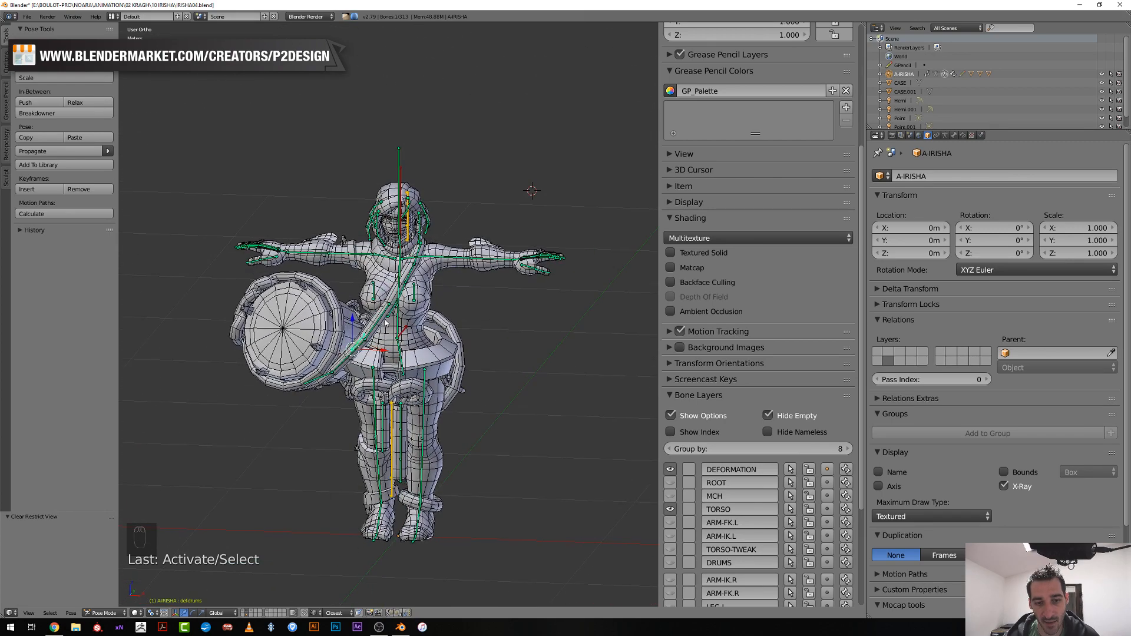
# Make the DRUMS bone layer visible
pyautogui.scroll(-4, 732, 540)
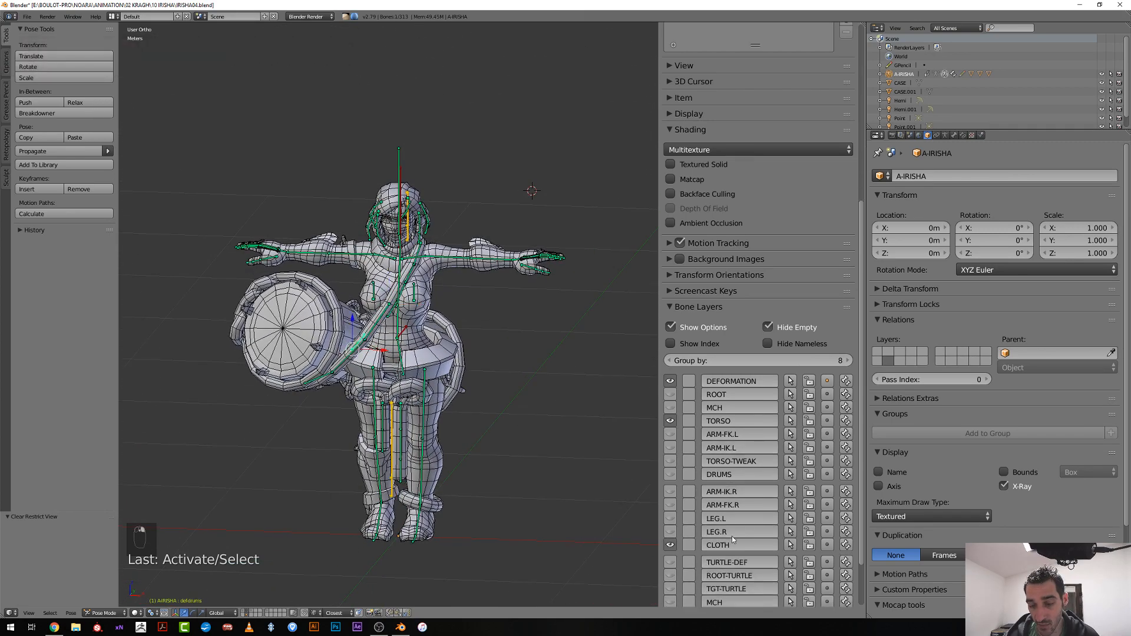
pyautogui.scroll(-3, 733, 539)
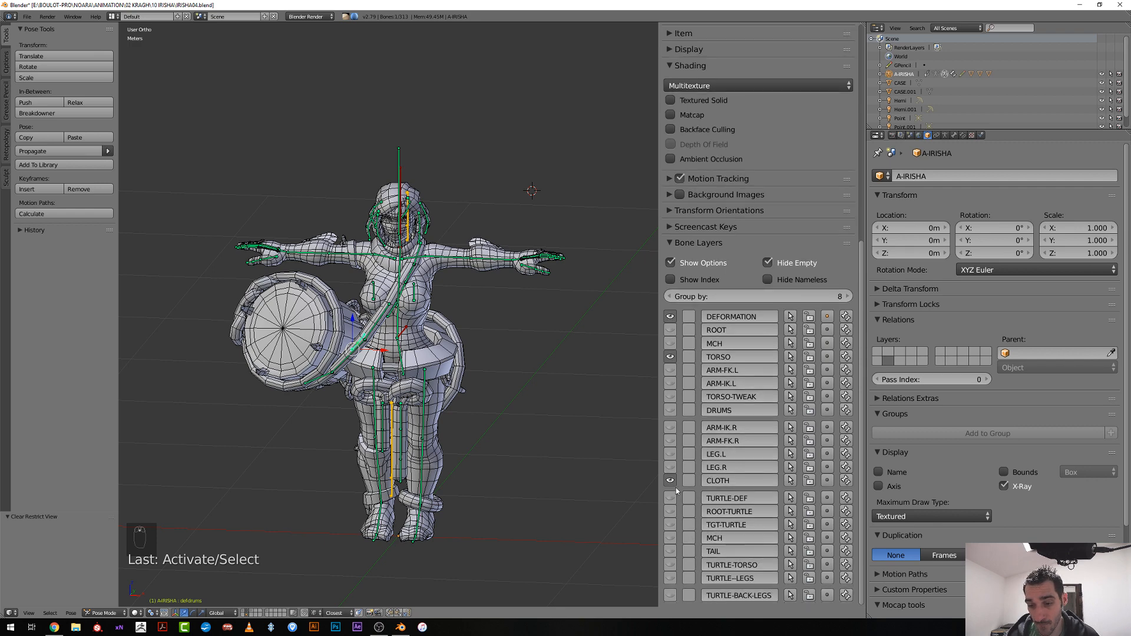
pyautogui.click(670, 410)
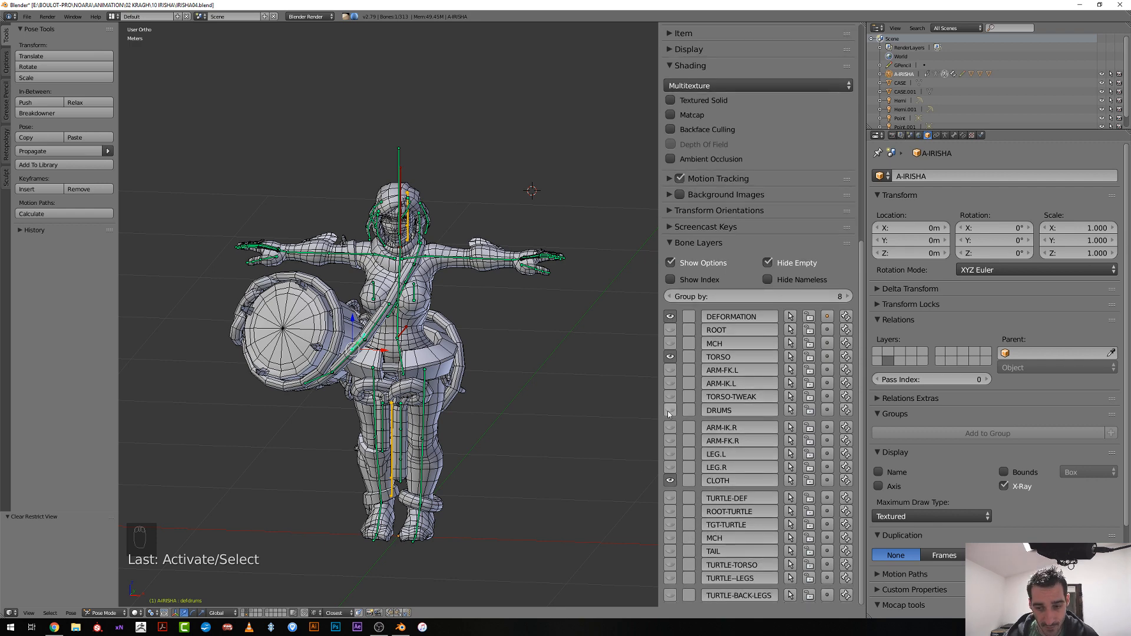
# Move the tgt-drums bone up 5.46 cm along the global Z axis
pyautogui.scroll(2, 427, 386)
pyautogui.moveTo(335, 379); pyautogui.dragTo(337, 354, button='middle')
pyautogui.press('g')
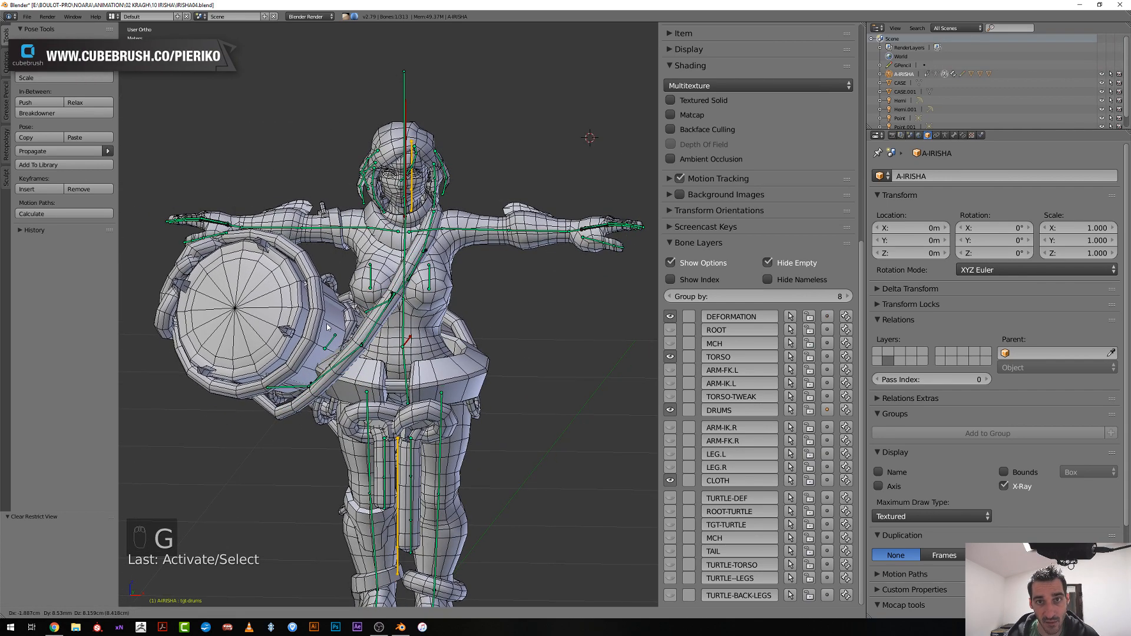
pyautogui.press('Escape')
pyautogui.moveTo(325, 332); pyautogui.dragTo(297, 461, button='middle')
pyautogui.scroll(2, 296, 461)
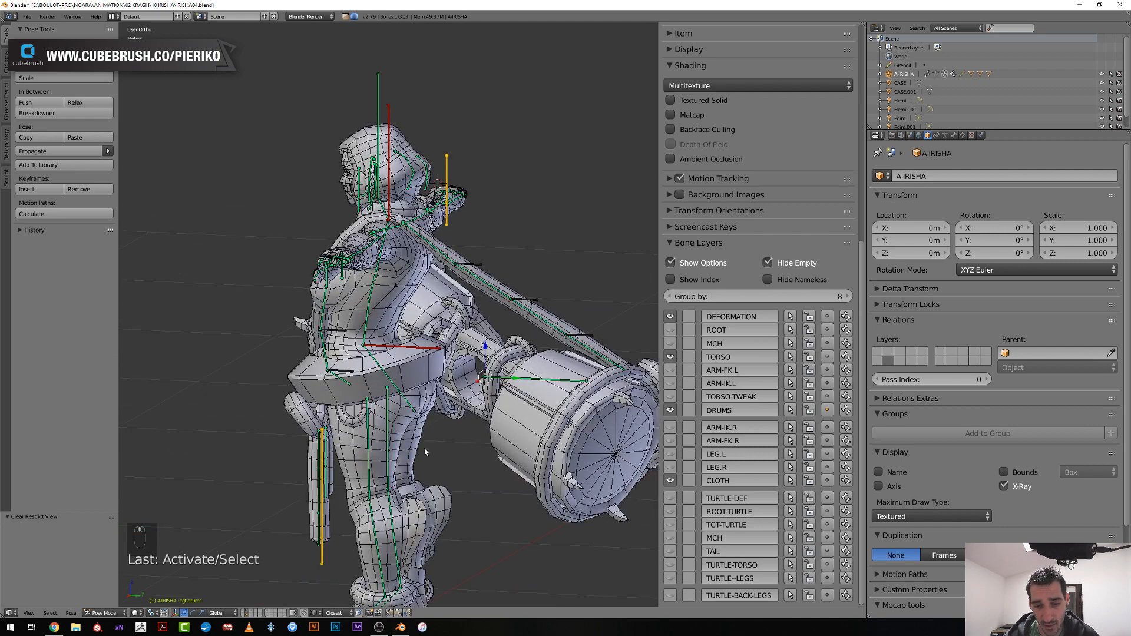
pyautogui.press('g')
pyautogui.press('z')
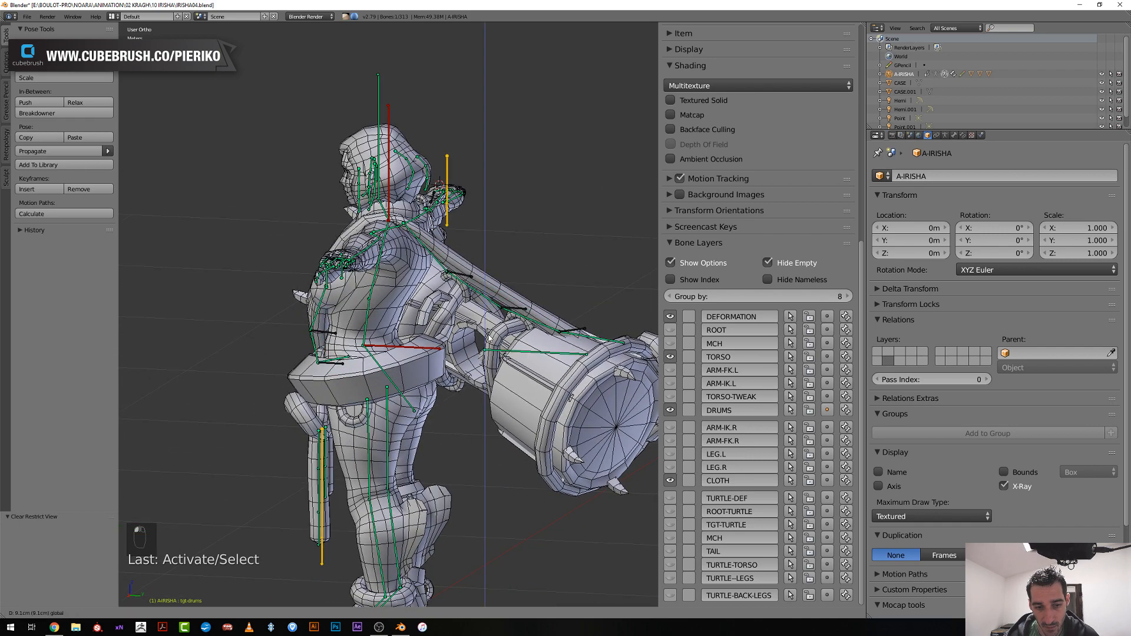
pyautogui.click(486, 335)
# Reposition the tgt-drums bone freely by about X -7.23 cm, Y 4.26 cm and Z 12.6 cm
pyautogui.moveTo(486, 335); pyautogui.dragTo(306, 424, button='middle')
pyautogui.press('g')
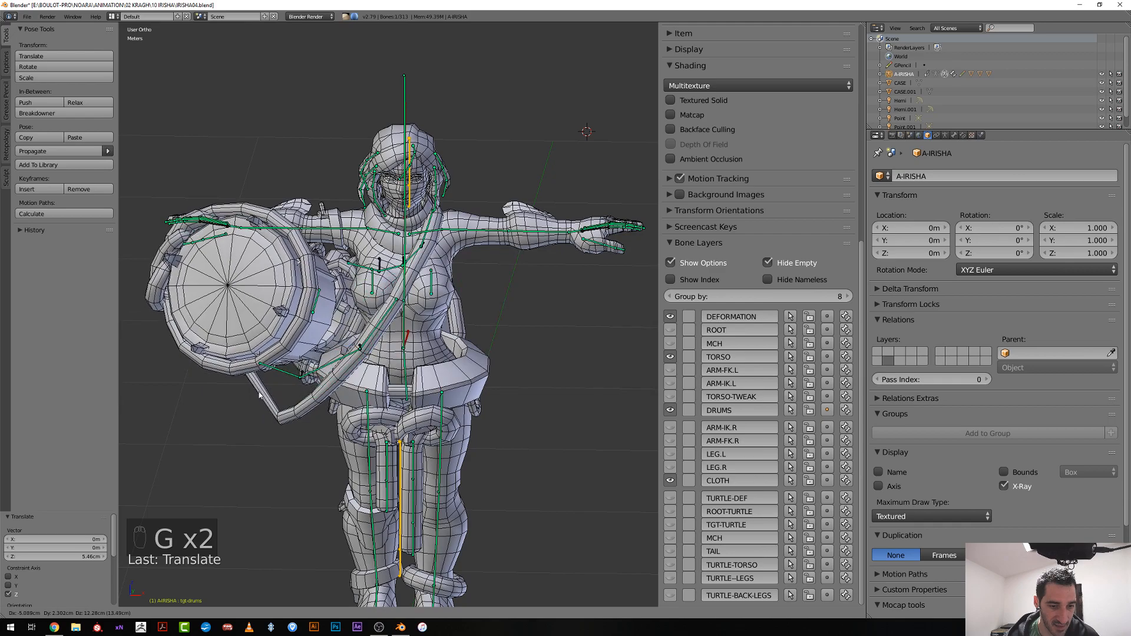
pyautogui.press('g')
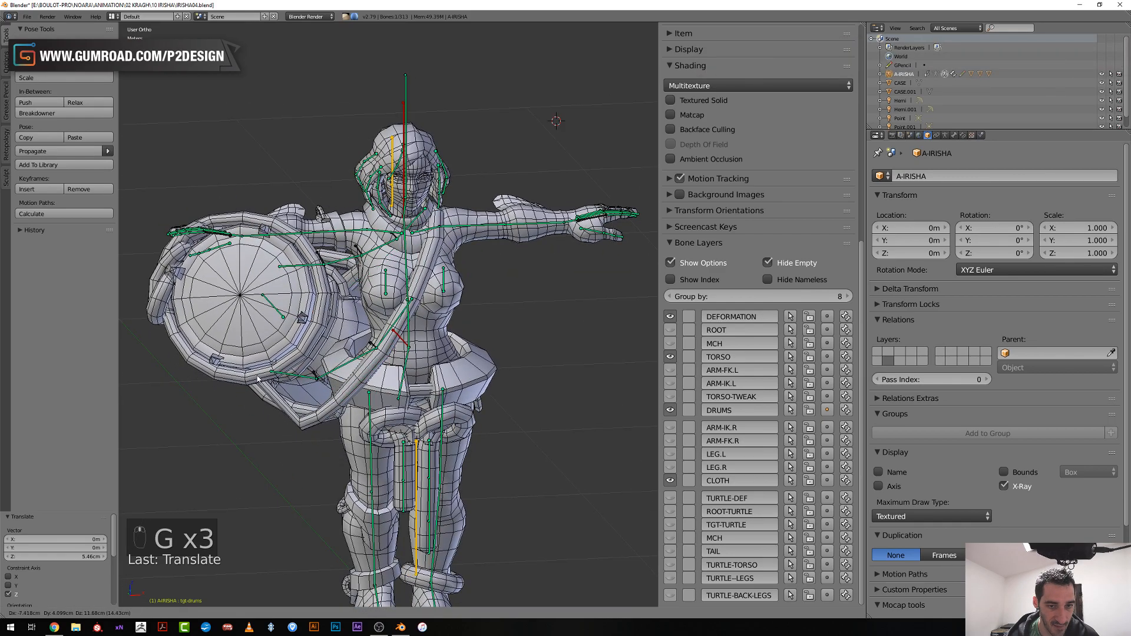
pyautogui.moveTo(257, 377); pyautogui.dragTo(278, 423, button='middle')
pyautogui.press('g')
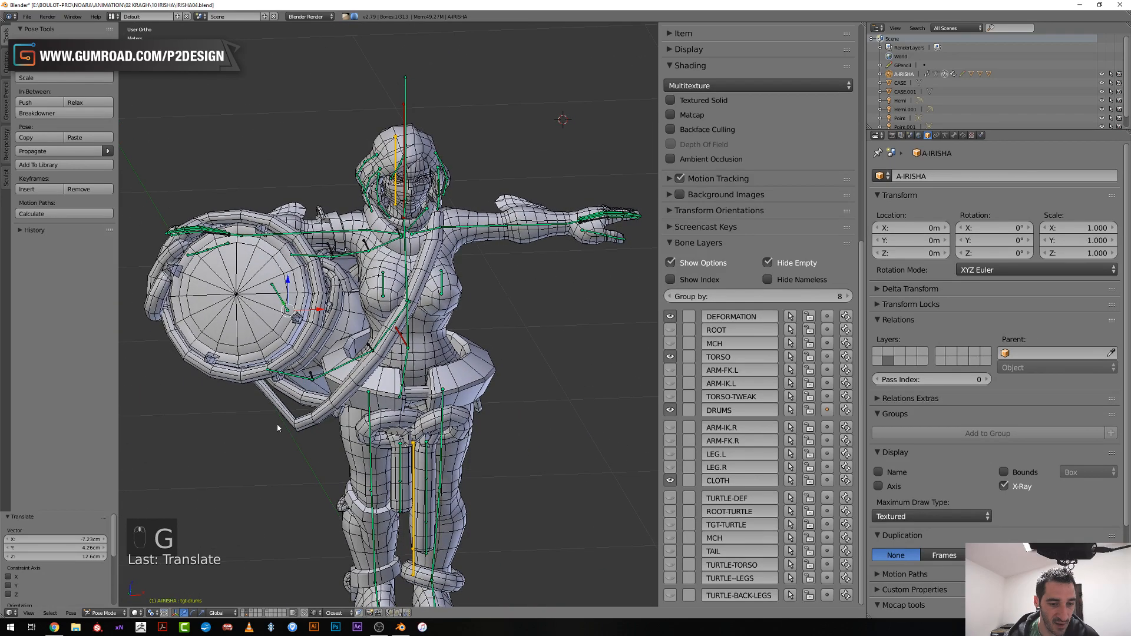
# Select the drum and strap mesh and enter Weight Paint mode with the def-rope-front.2 bone active
pyautogui.rightClick(295, 396)
pyautogui.rightClick(303, 383)
pyautogui.keyDown('shift'); pyautogui.rightClick(303, 409); pyautogui.keyUp('shift')
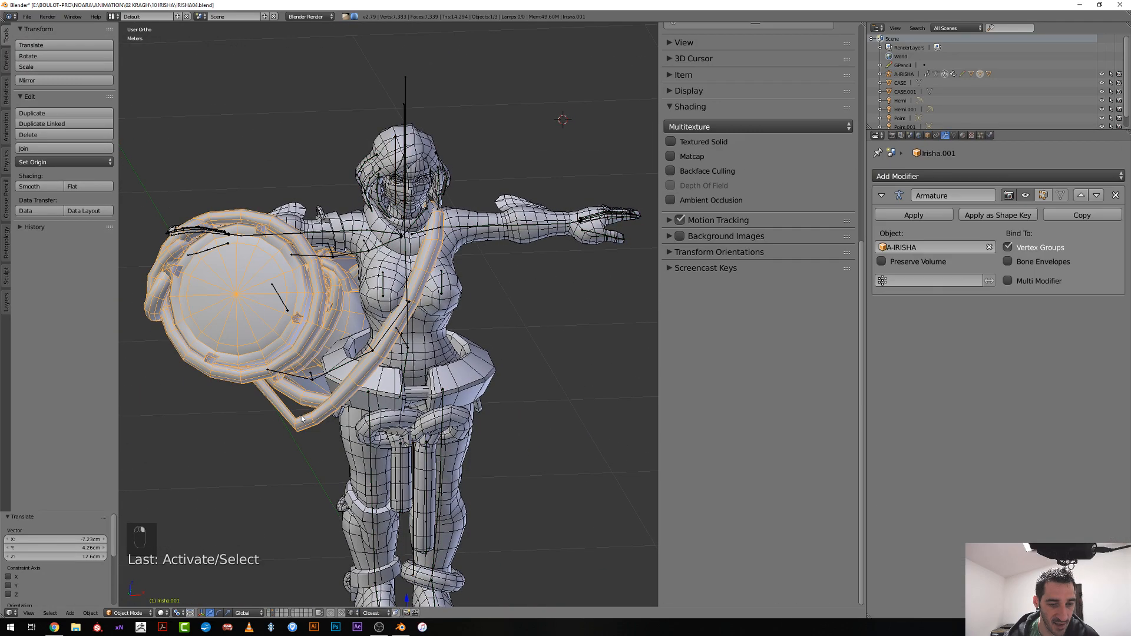
pyautogui.hotkey('ctrl', 'Tab')
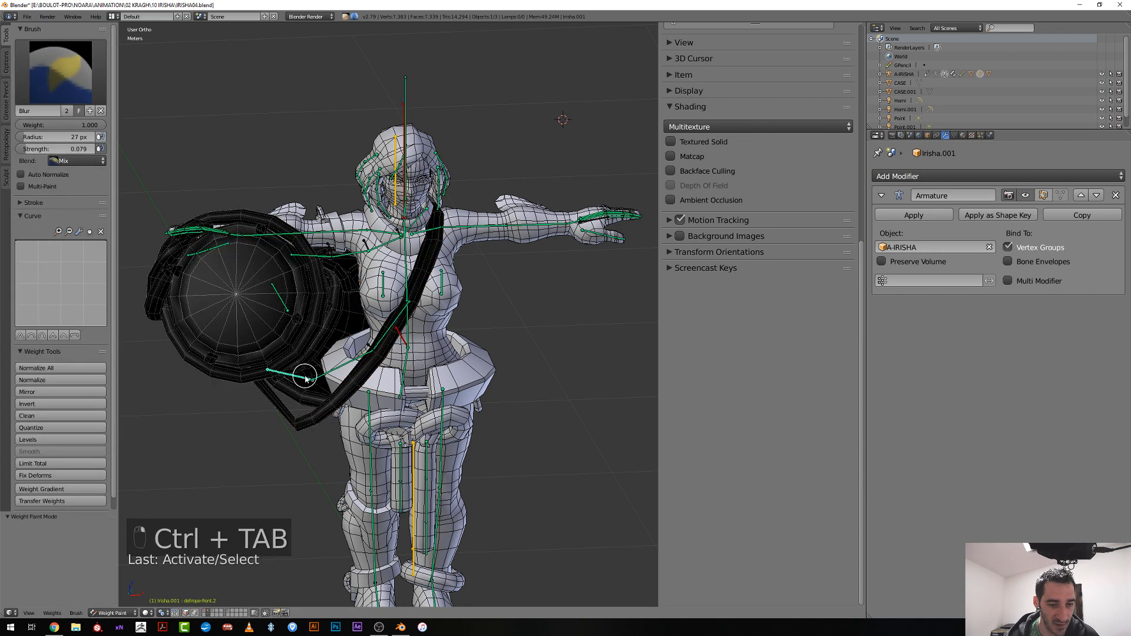
# Show the drum mesh's vertex groups and clear the hair filter from their list
pyautogui.click(955, 136)
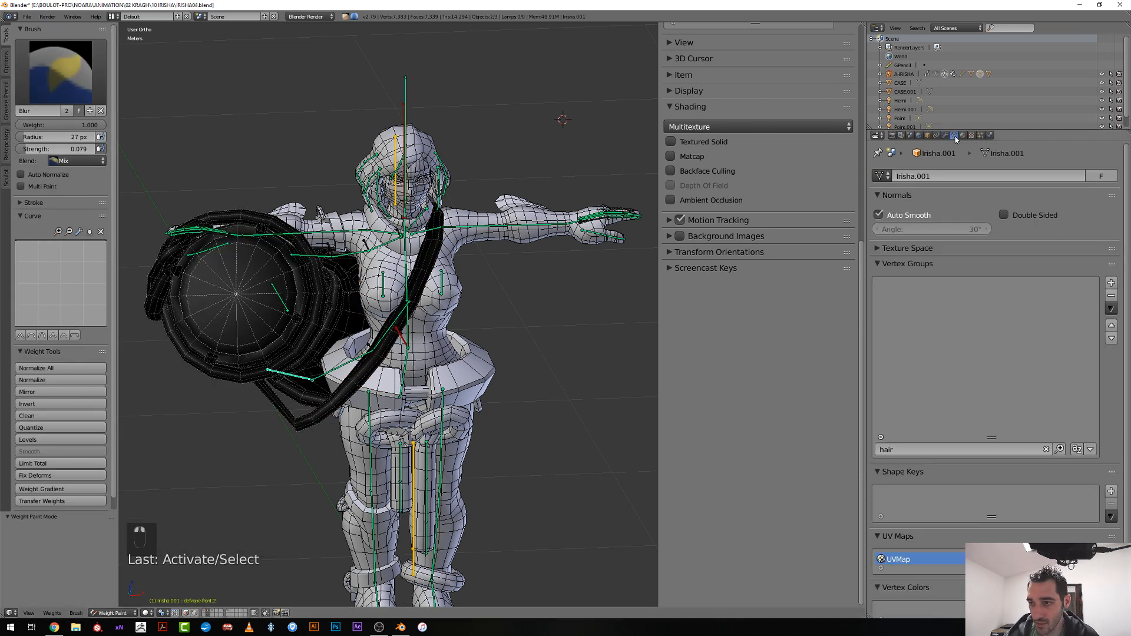
pyautogui.click(915, 448)
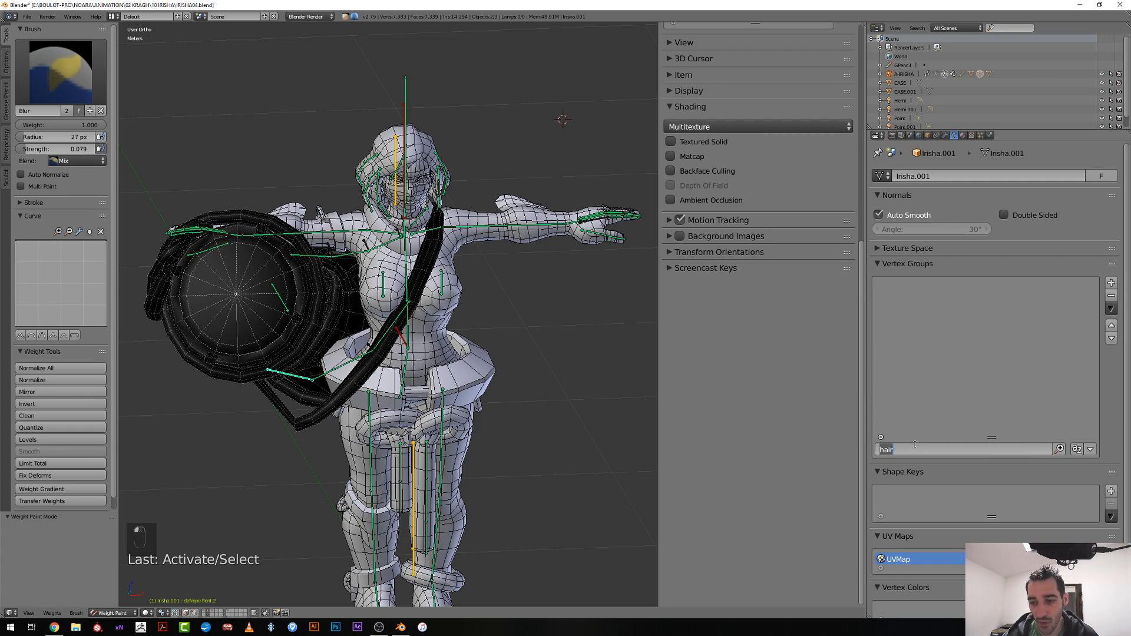
pyautogui.press('BackSpace')
pyautogui.press('Return')
# Check the drum mesh's weights for the def-rope-back.3 group and for the chest control bone
pyautogui.scroll(3, 243, 465)
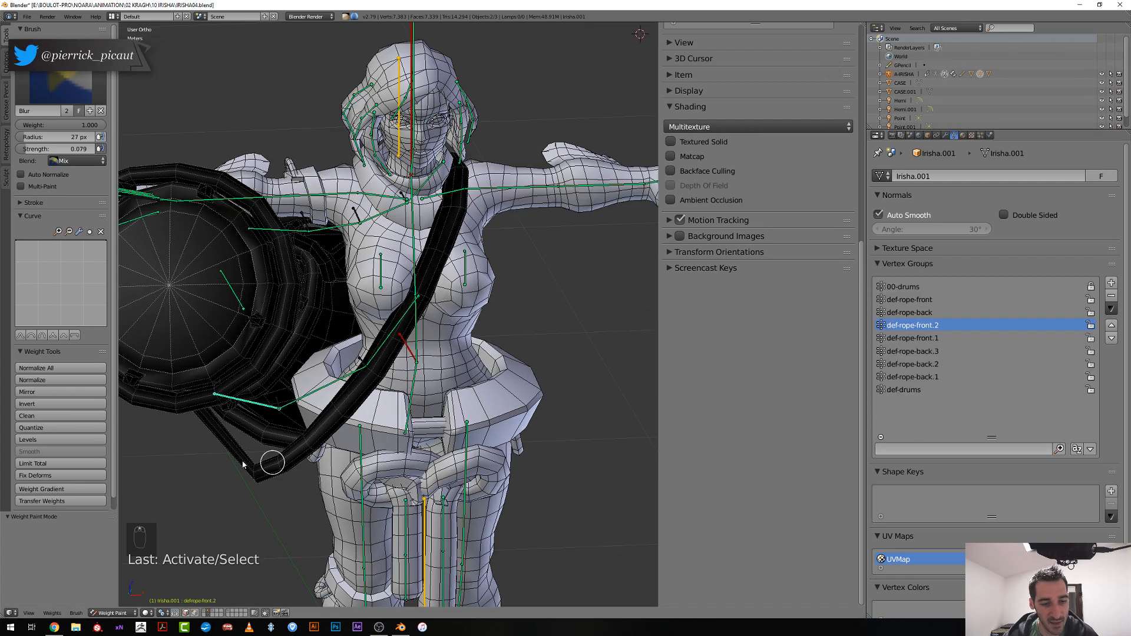
pyautogui.keyDown('shift'); pyautogui.moveTo(212, 484); pyautogui.dragTo(356, 413, button='middle'); pyautogui.keyUp('shift')
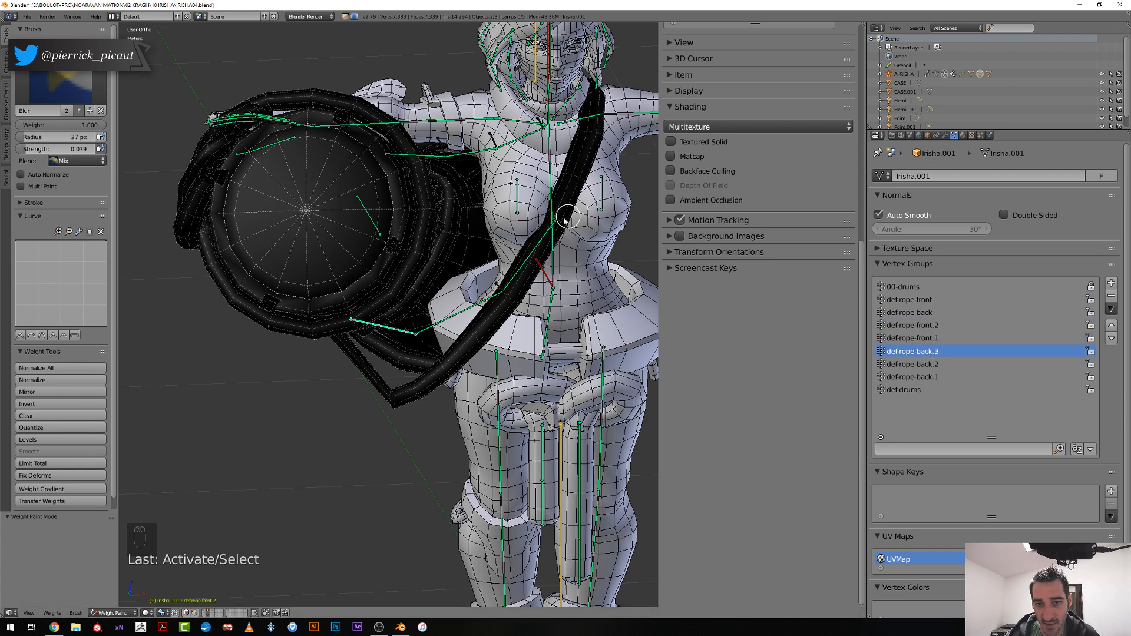
pyautogui.scroll(-3, 565, 219)
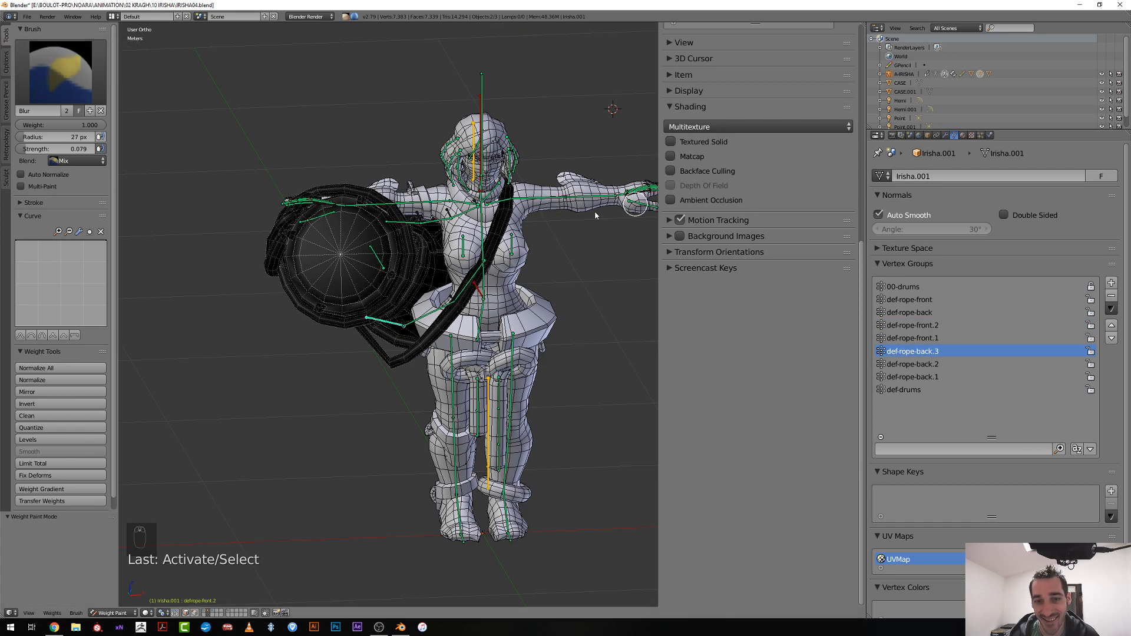
pyautogui.rightClick(482, 219)
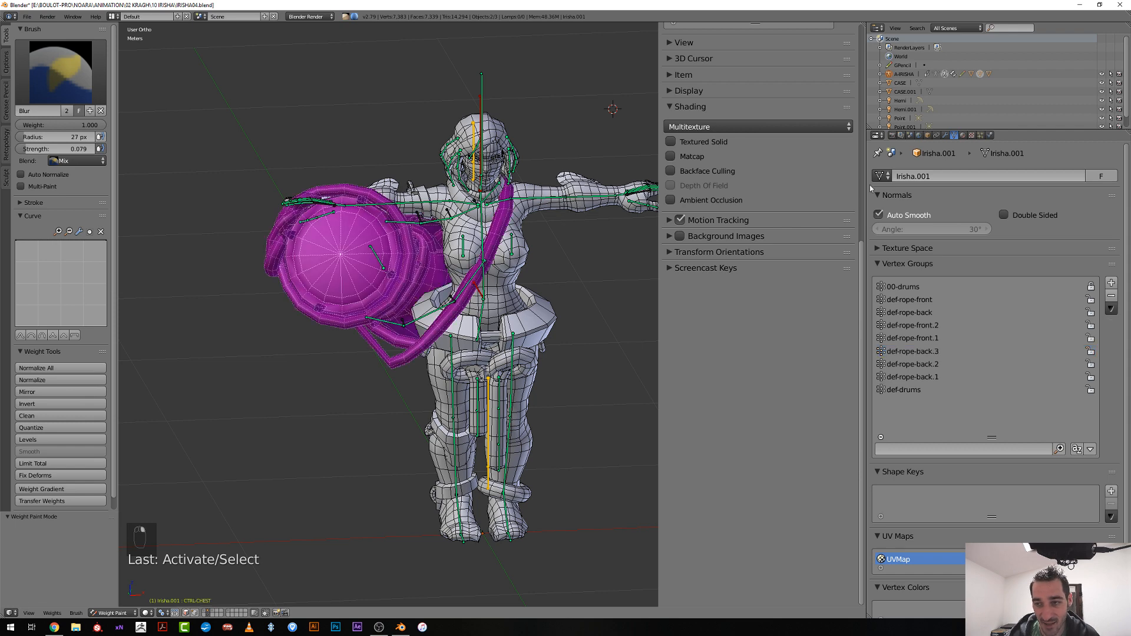
# Return to posing the A-IRISHA armature and turn on the display of bone names
pyautogui.hotkey('ctrl', 'Tab')
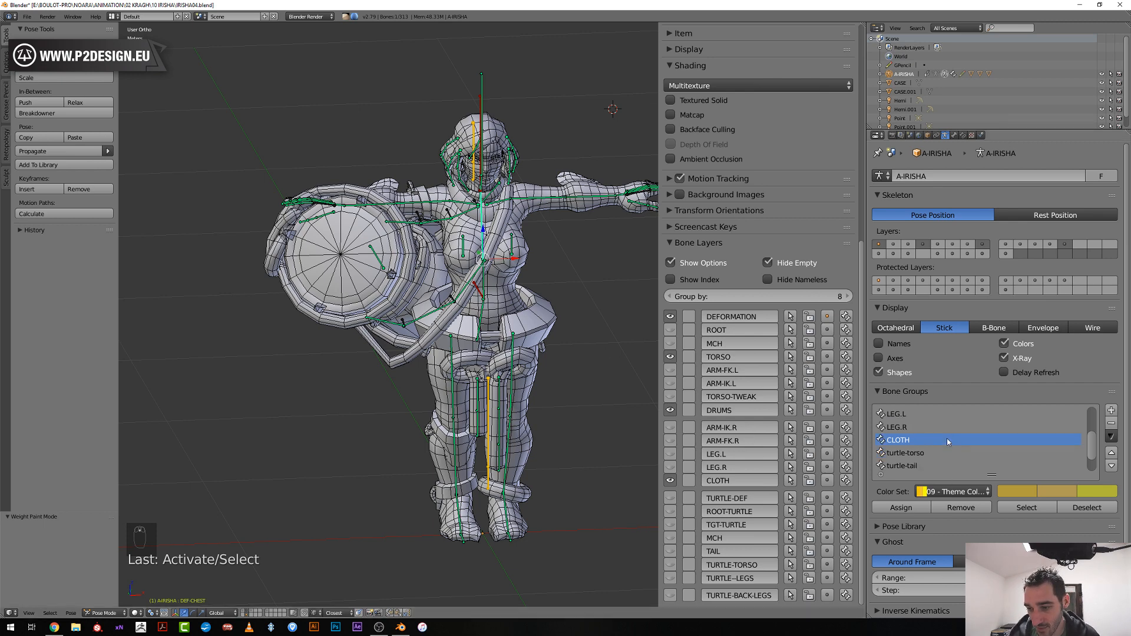
pyautogui.scroll(4, 947, 442)
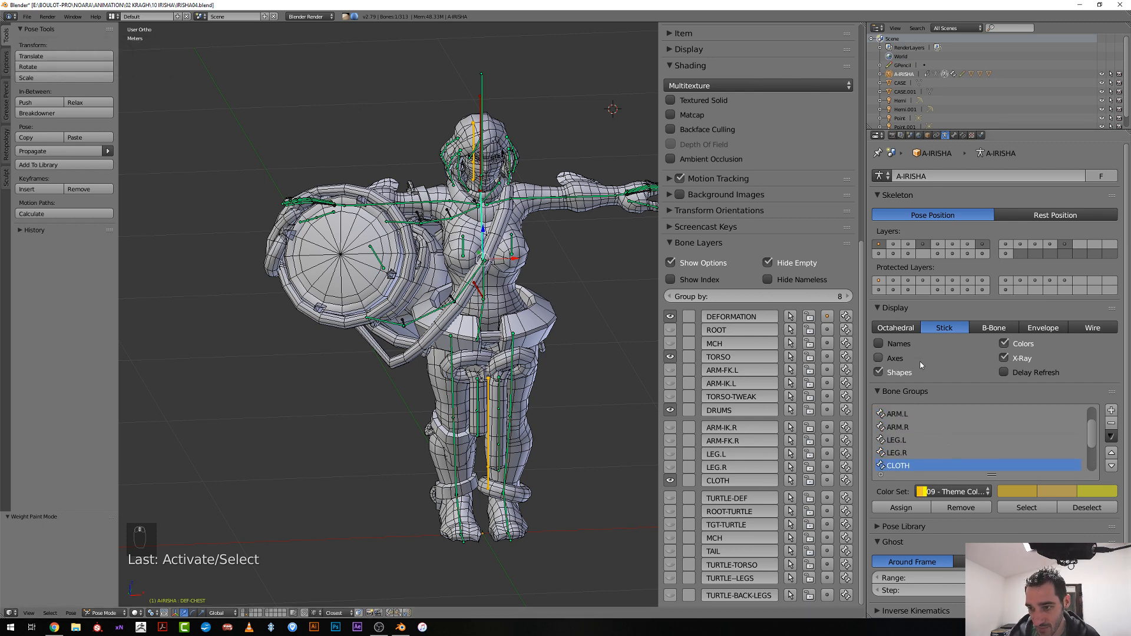
pyautogui.click(892, 349)
pyautogui.scroll(6, 380, 406)
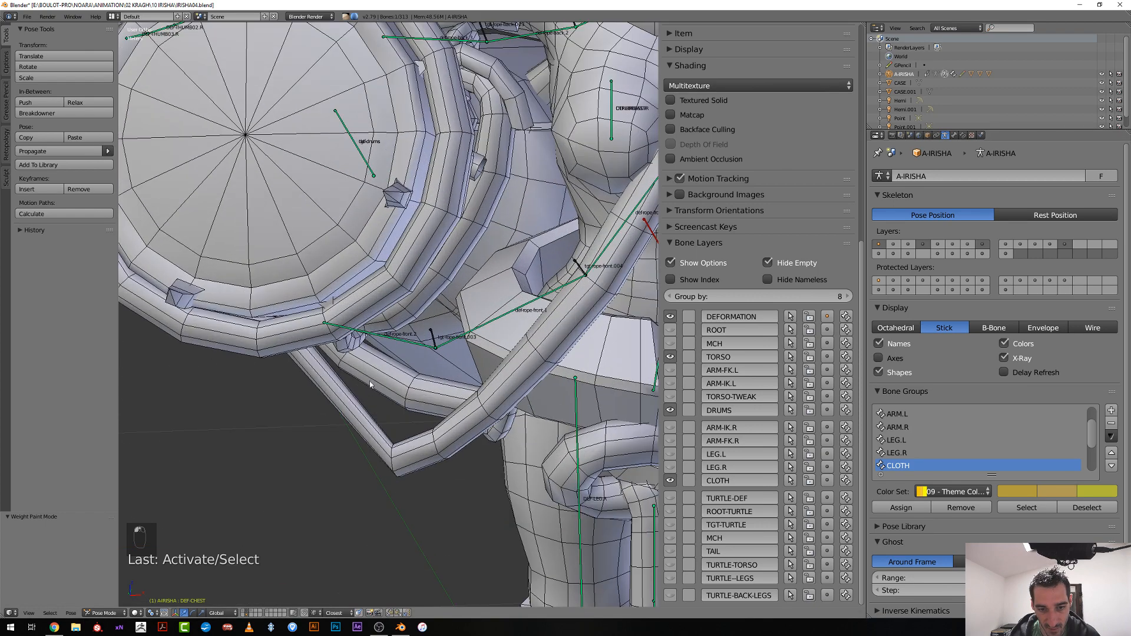
# Enter Edit Mode on the drum and strap mesh and select an edge loop around the strap below the chest
pyautogui.rightClick(374, 415)
pyautogui.moveTo(380, 406)
pyautogui.mouseDown(button='middle')
pyautogui.moveTo(374, 415)
pyautogui.moveTo(399, 416)
pyautogui.moveTo(386, 397)
pyautogui.moveTo(377, 411)
pyautogui.mouseUp(button='middle')
pyautogui.scroll(-2, 374, 415)
pyautogui.press('Tab')
pyautogui.scroll(1, 378, 413)
pyautogui.scroll(-6, 377, 412)
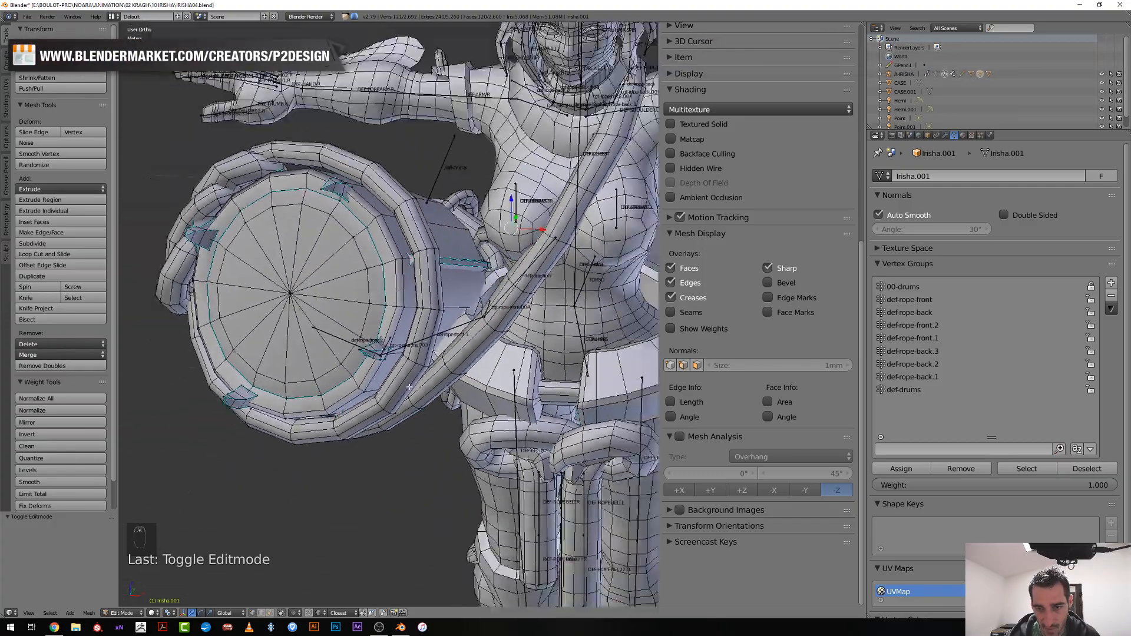
pyautogui.scroll(6, 427, 367)
pyautogui.scroll(2, 427, 367)
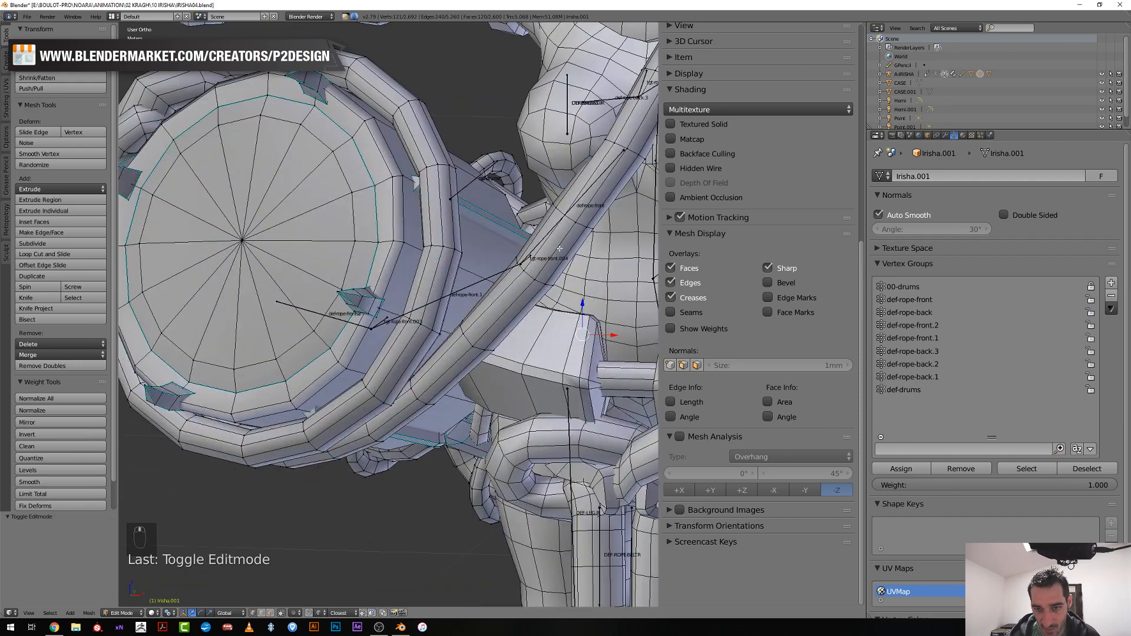
pyautogui.keyDown('alt'); pyautogui.rightClick(571, 221); pyautogui.keyUp('alt')
# Examine the selected strap loop against the rope bones in wireframe, restore solid shading and leave Edit Mode
pyautogui.scroll(-4, 570, 221)
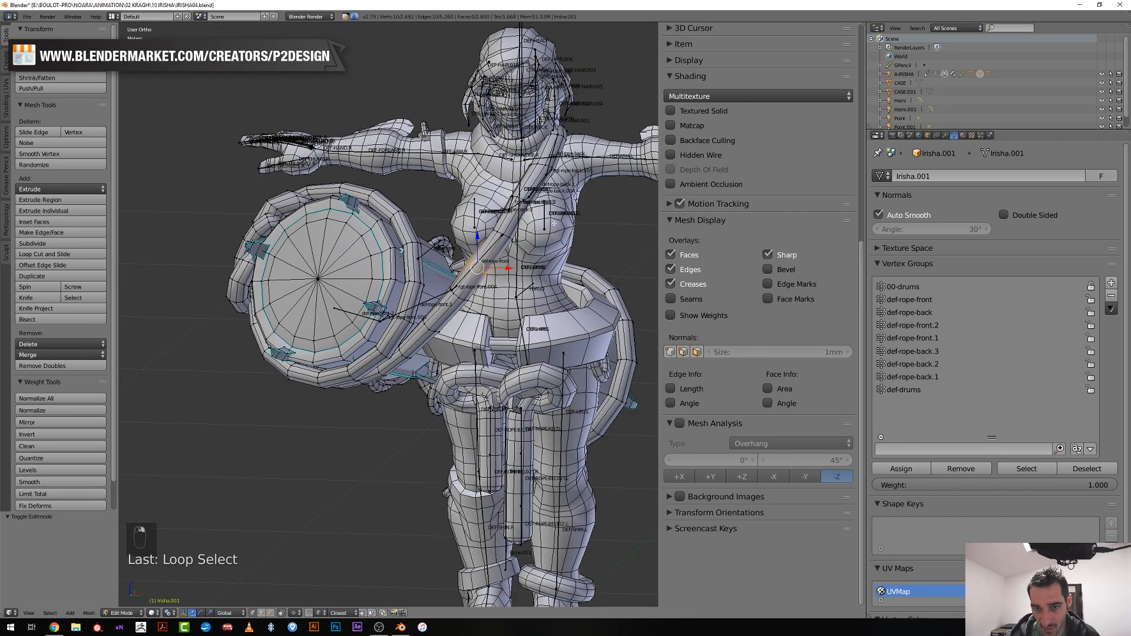
pyautogui.scroll(5, 426, 366)
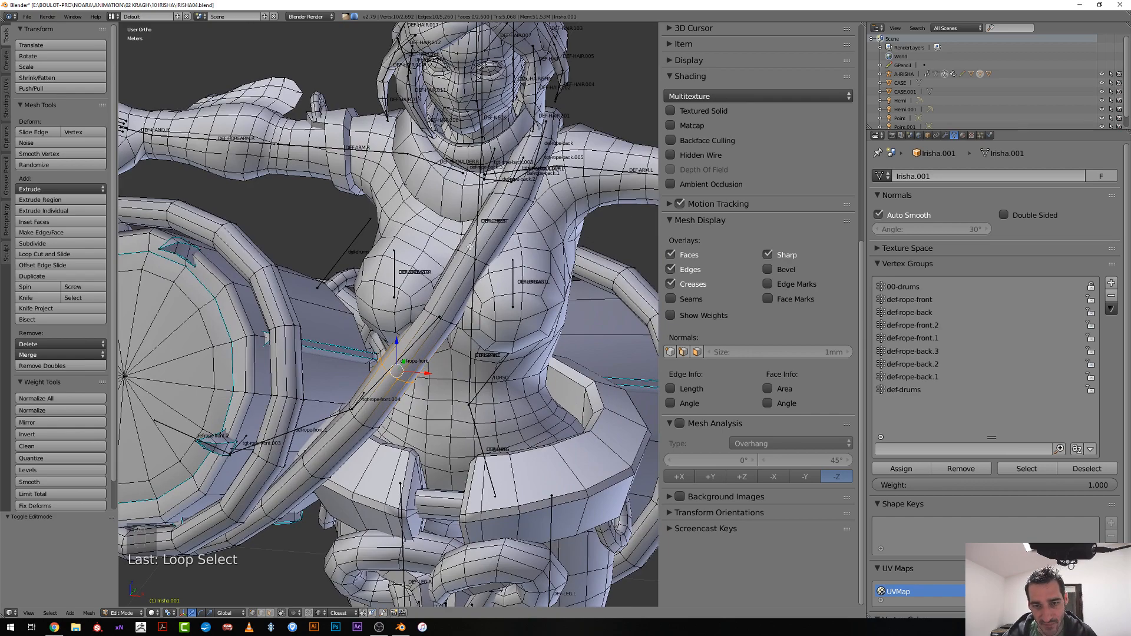
pyautogui.press('z')
pyautogui.scroll(-3, 454, 295)
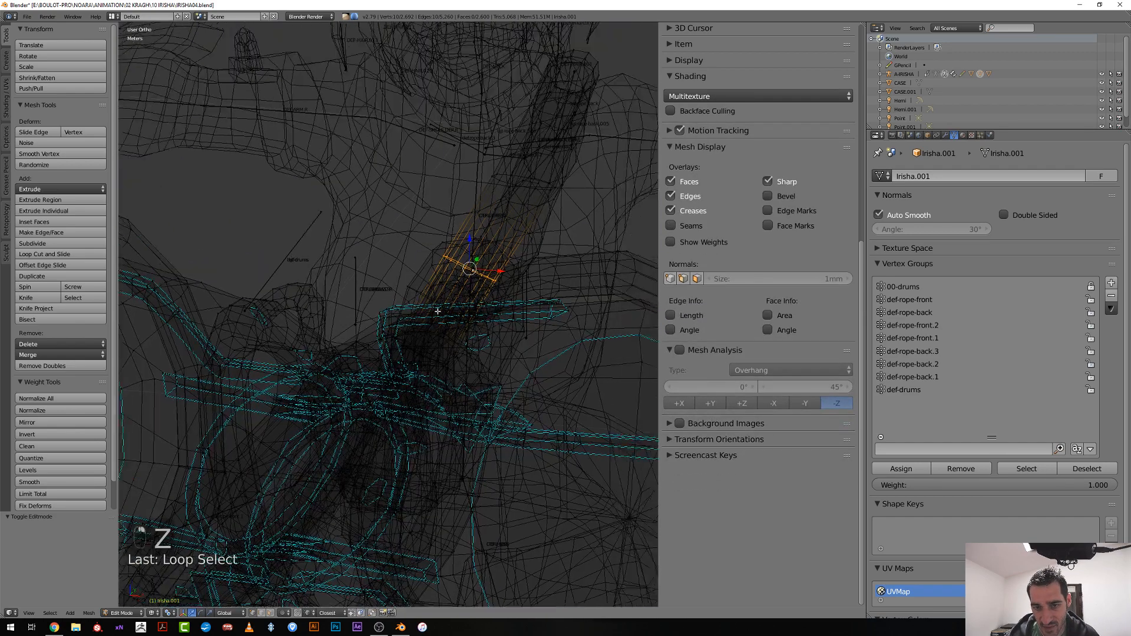
pyautogui.press('z')
pyautogui.moveTo(439, 332); pyautogui.dragTo(465, 334, button='middle')
pyautogui.scroll(-5, 465, 333)
pyautogui.press('Tab')
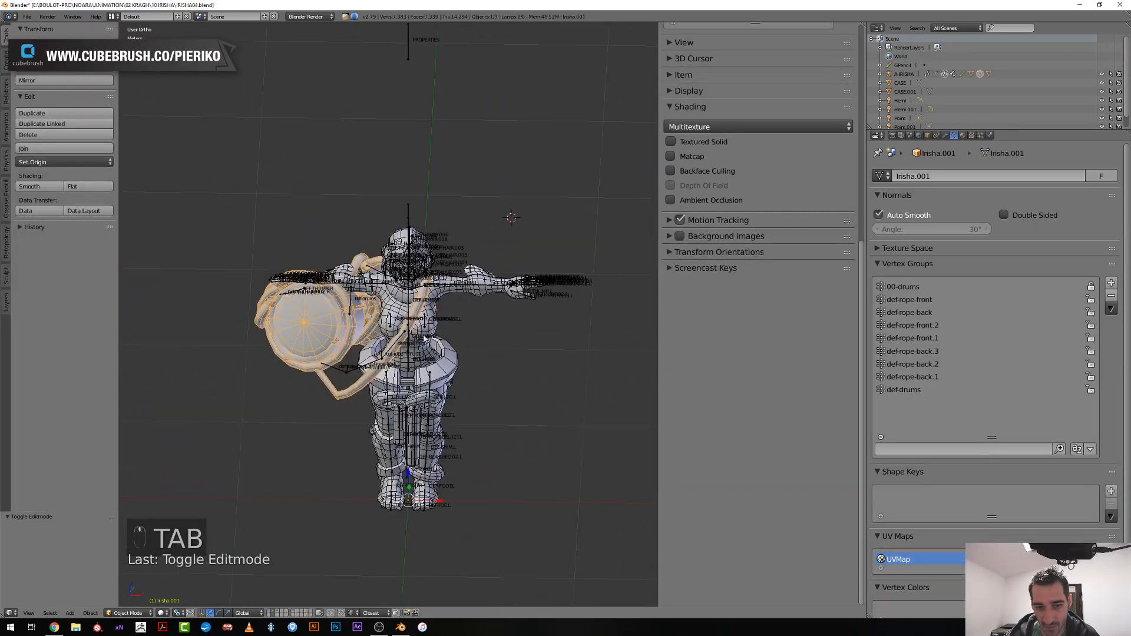
# Join the drum and strap mesh into the Irisha body mesh
pyautogui.rightClick(351, 339)
pyautogui.scroll(3, 360, 347)
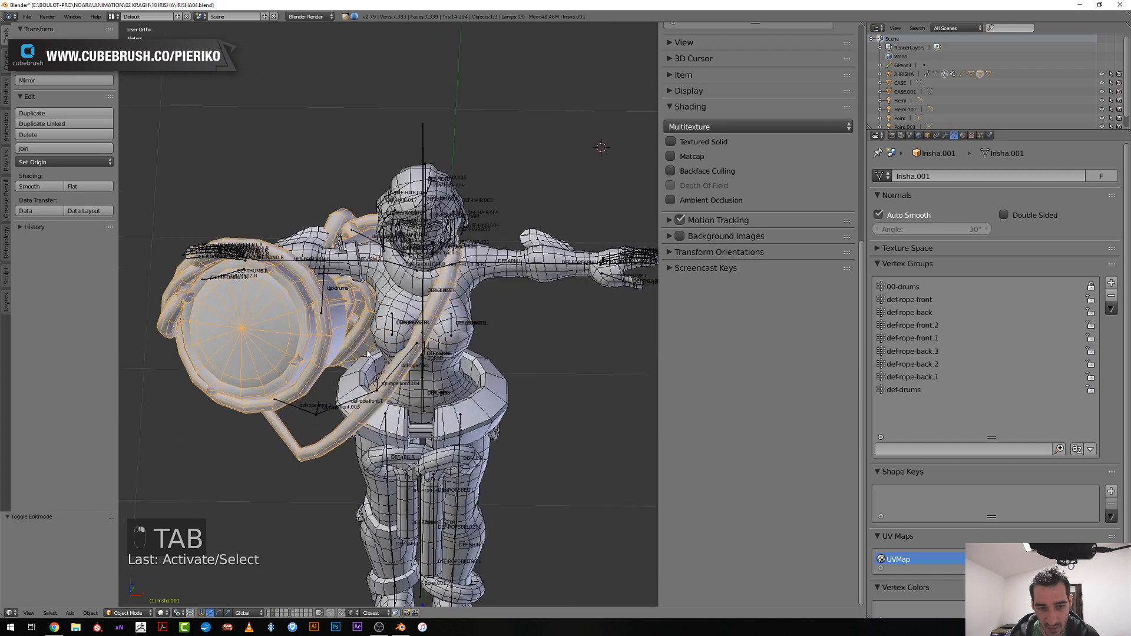
pyautogui.keyDown('shift'); pyautogui.rightClick(475, 311); pyautogui.keyUp('shift')
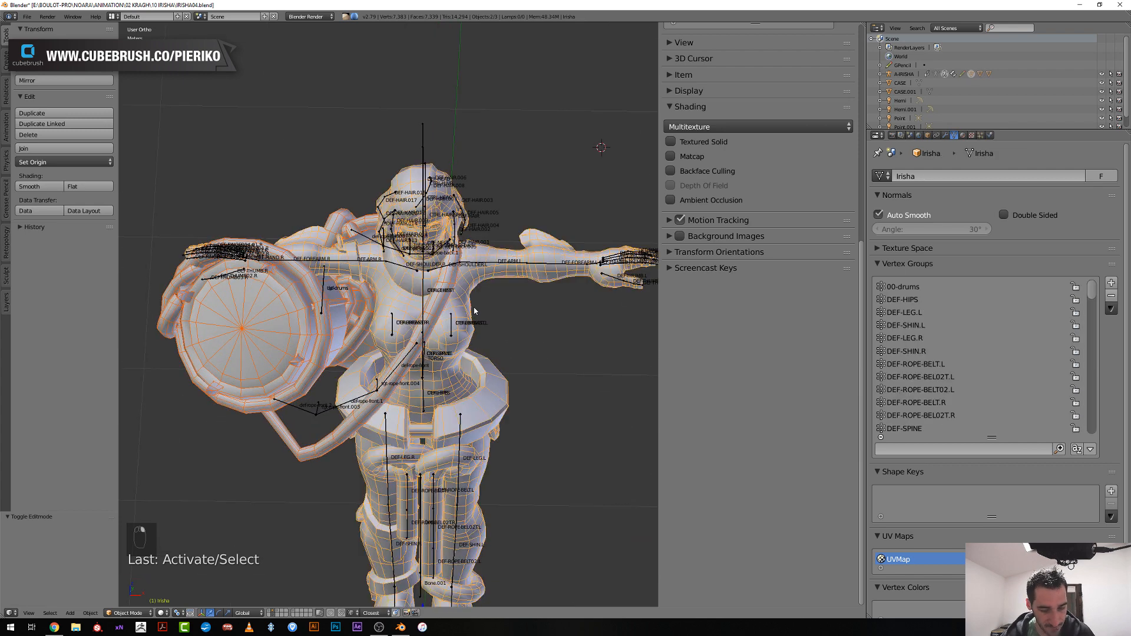
pyautogui.hotkey('ctrl', 'j')
# Enter Edit Mode on the joined mesh, reveal all hidden geometry and deselect everything
pyautogui.press('Tab')
pyautogui.scroll(3, 404, 355)
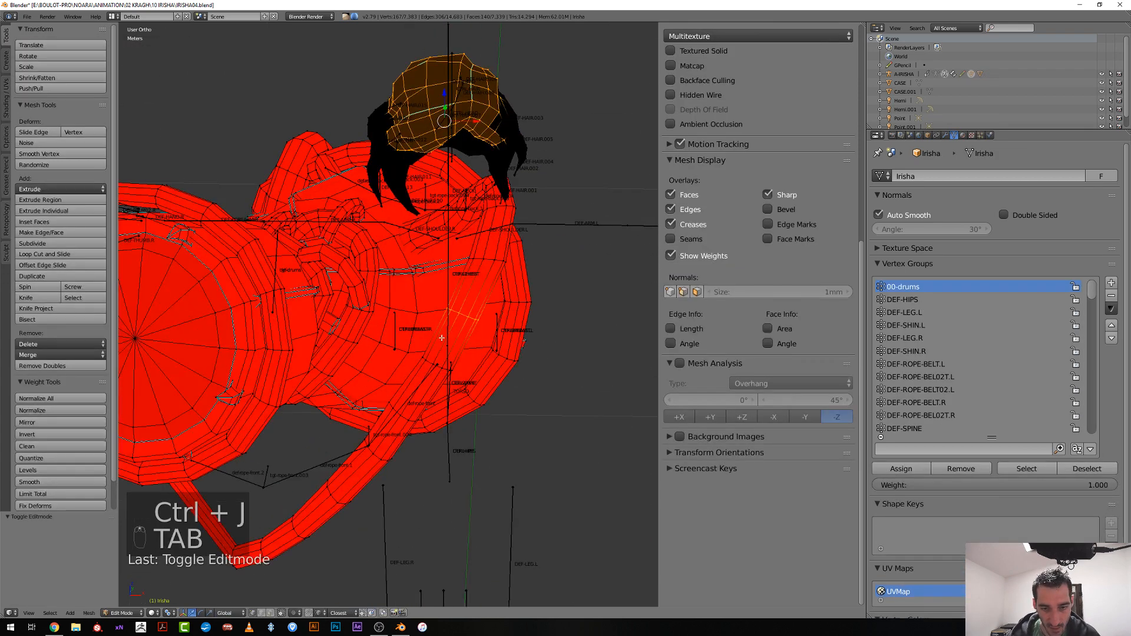
pyautogui.scroll(-3, 442, 338)
pyautogui.hotkey('alt', 'h')
pyautogui.press('a')
pyautogui.press('z')
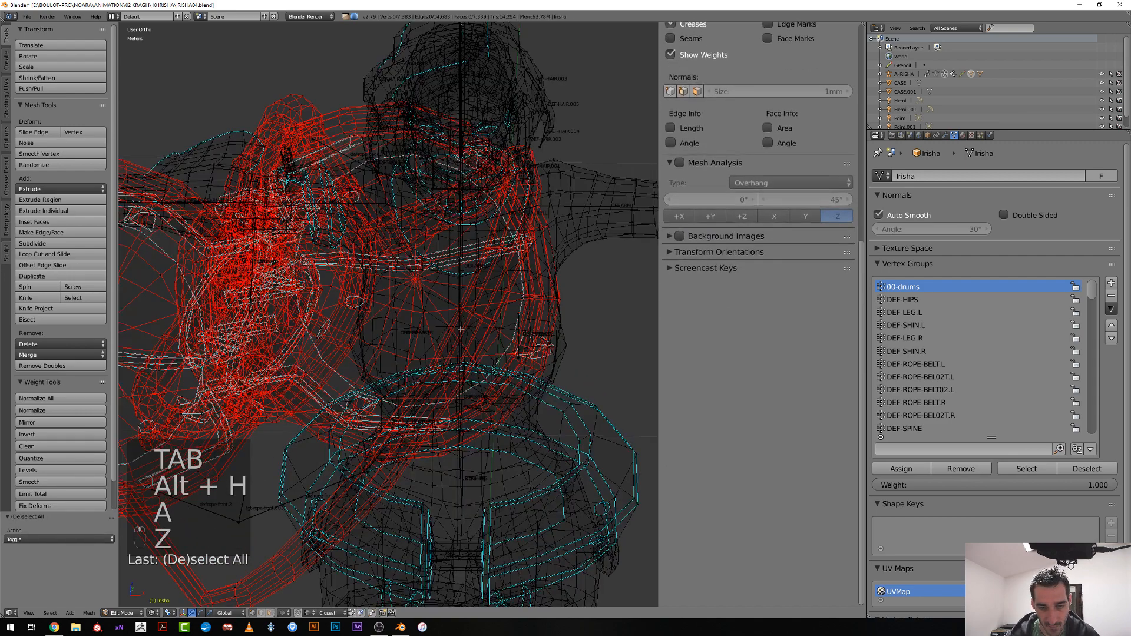
pyautogui.scroll(3, 486, 317)
pyautogui.press('z')
pyautogui.scroll(2, 538, 285)
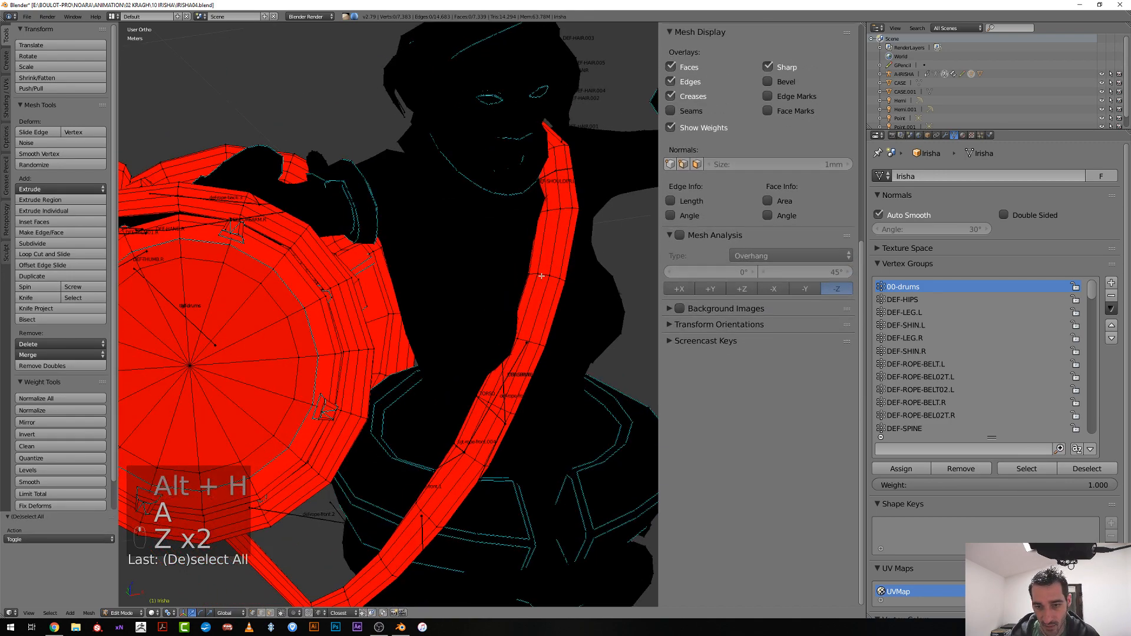
# Select an edge loop around the strap where it crosses the chest and turn off the weight overlay
pyautogui.keyDown('alt'); pyautogui.rightClick(542, 276); pyautogui.keyUp('alt')
pyautogui.scroll(5, 702, 303)
pyautogui.click(670, 316)
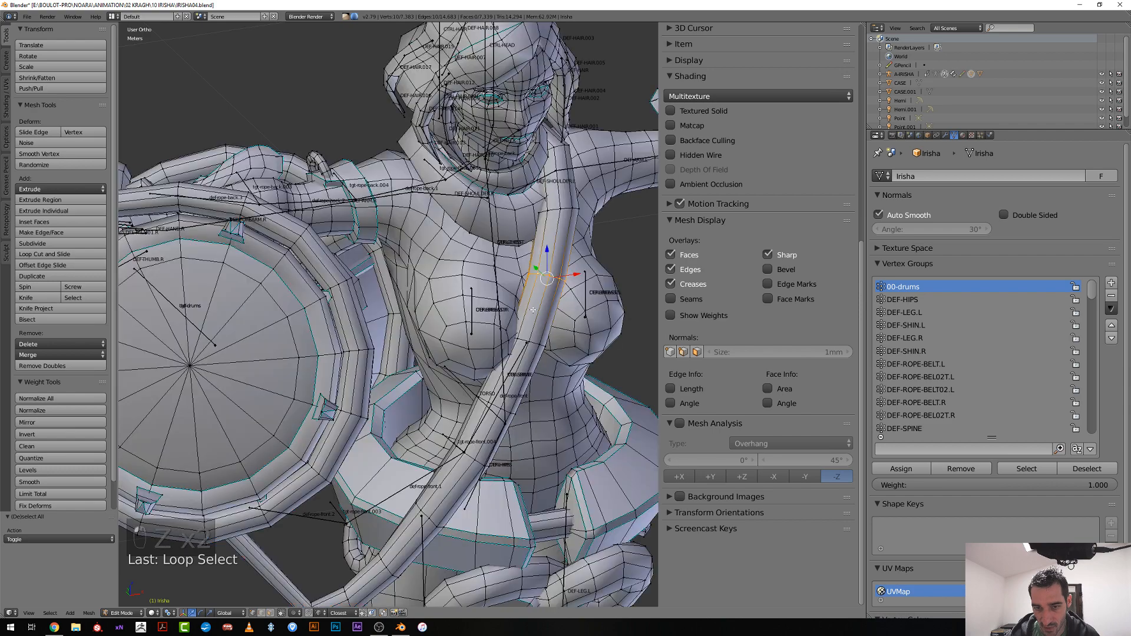
# Copy the weights of the adjacent chest vertex onto the selected strap loop across the chest
pyautogui.scroll(-2, 474, 250)
pyautogui.scroll(1, 473, 250)
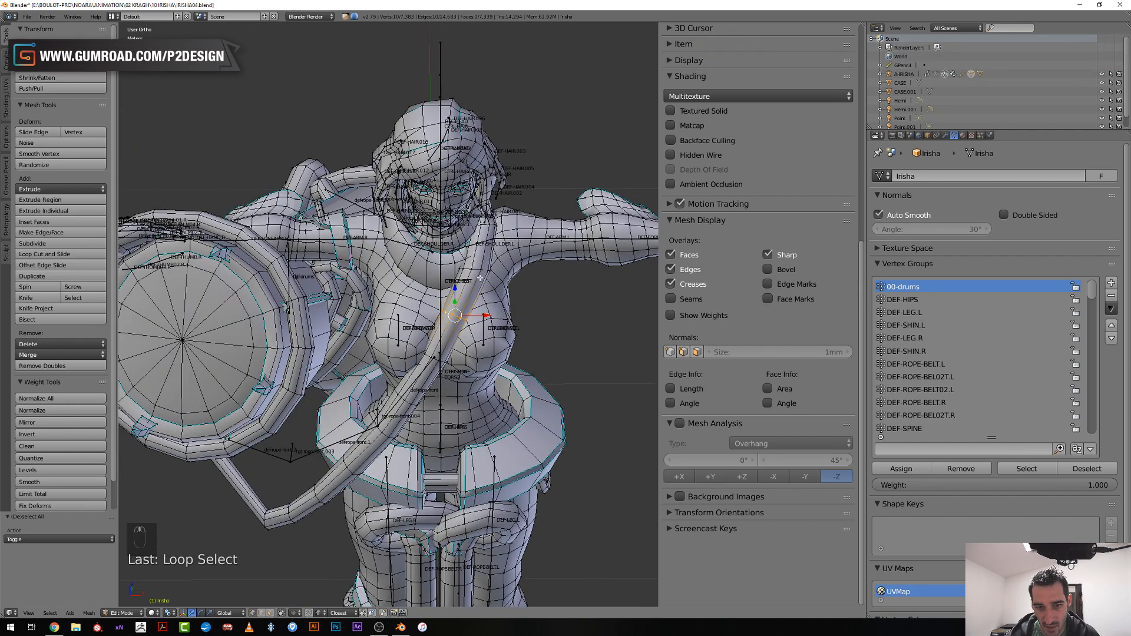
pyautogui.scroll(1, 457, 291)
pyautogui.scroll(3, 474, 326)
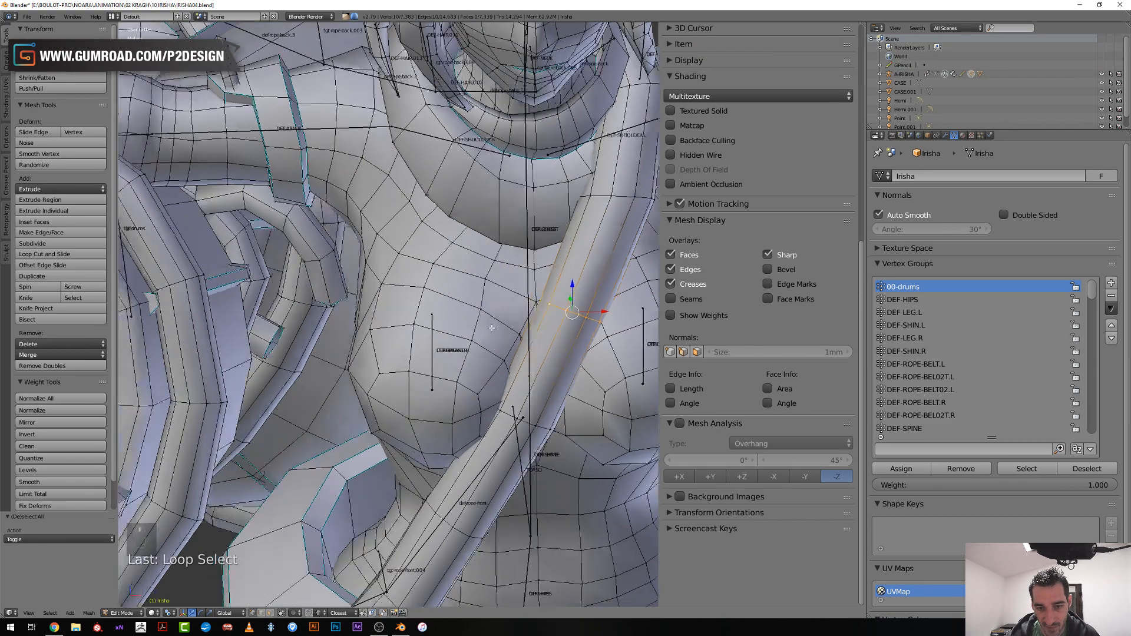
pyautogui.moveTo(474, 325); pyautogui.dragTo(301, 371, button='middle')
pyautogui.scroll(3, 409, 398)
pyautogui.press('z')
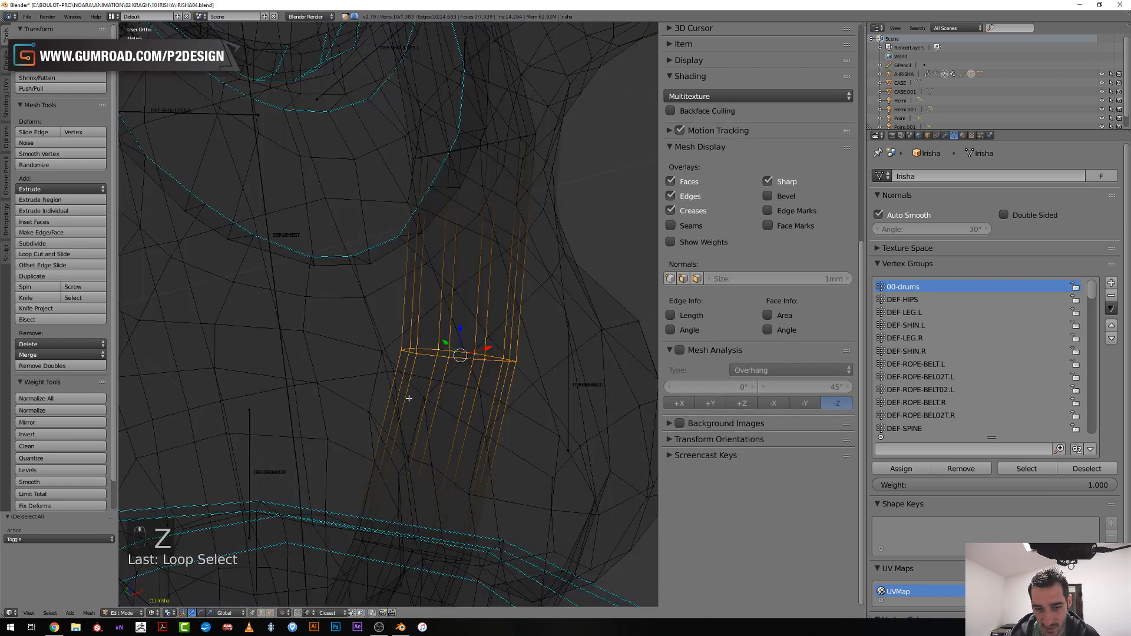
pyautogui.moveTo(462, 362); pyautogui.dragTo(439, 372, button='middle')
pyautogui.keyDown('shift'); pyautogui.rightClick(376, 353); pyautogui.keyUp('shift')
pyautogui.scroll(-4, 377, 351)
pyautogui.press('z')
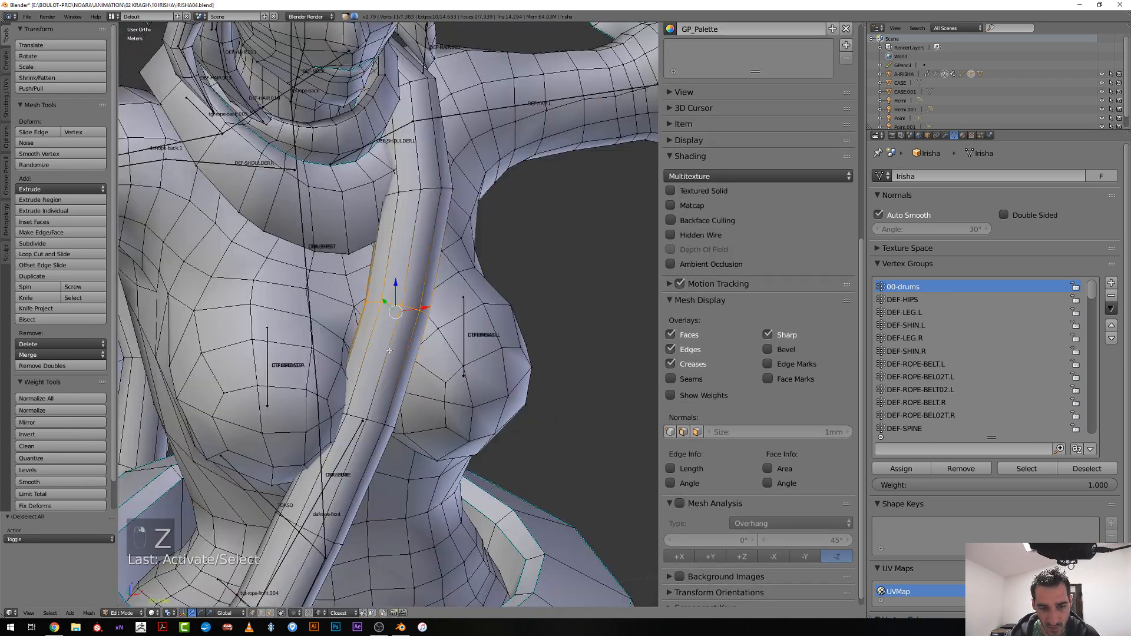
pyautogui.scroll(10, 750, 94)
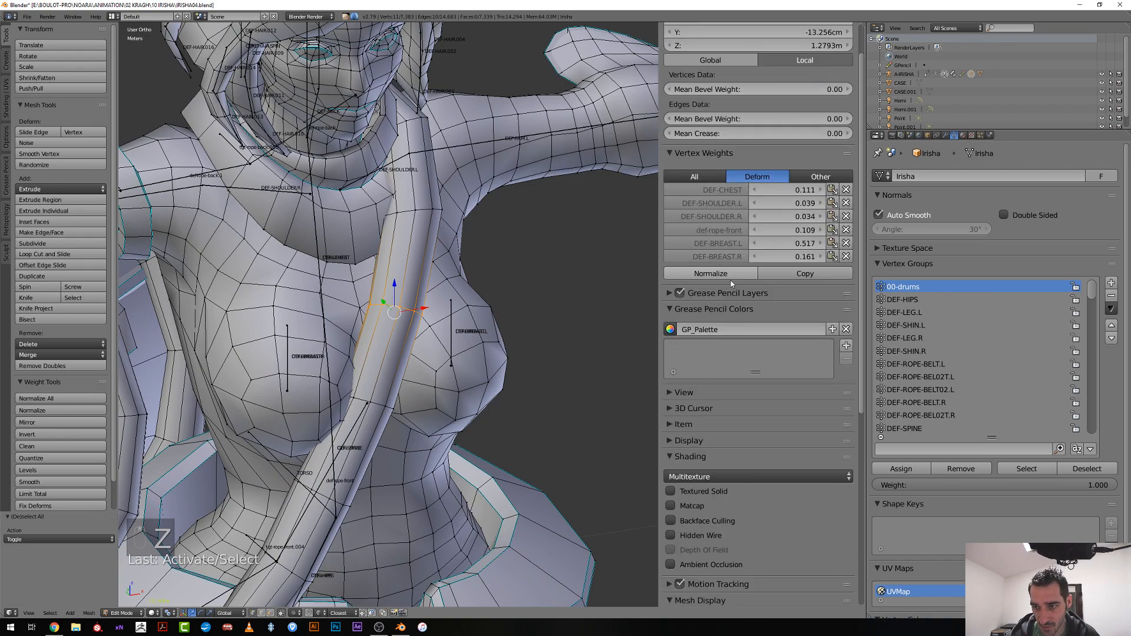
# Select the strap loop below the left collarbone and copy the weights of the neighbouring body vertex onto it
pyautogui.keyDown('alt'); pyautogui.rightClick(423, 217); pyautogui.keyUp('alt')
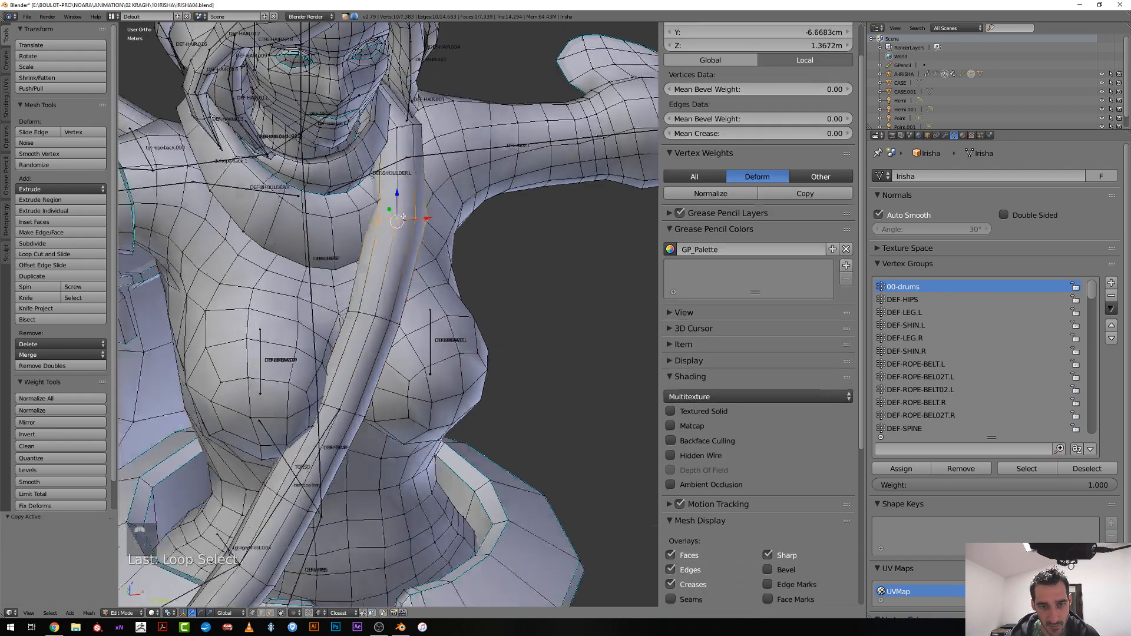
pyautogui.moveTo(423, 217); pyautogui.dragTo(449, 319, button='middle')
pyautogui.scroll(3, 449, 319)
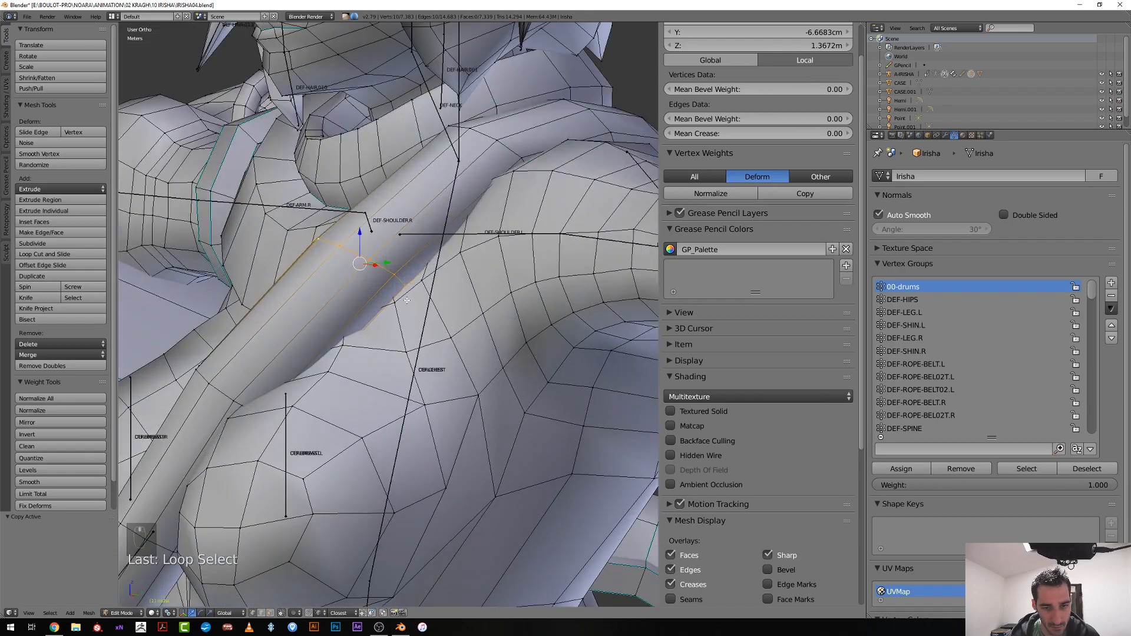
pyautogui.keyDown('shift'); pyautogui.rightClick(394, 303); pyautogui.keyUp('shift')
pyautogui.click(806, 274)
pyautogui.scroll(-5, 454, 266)
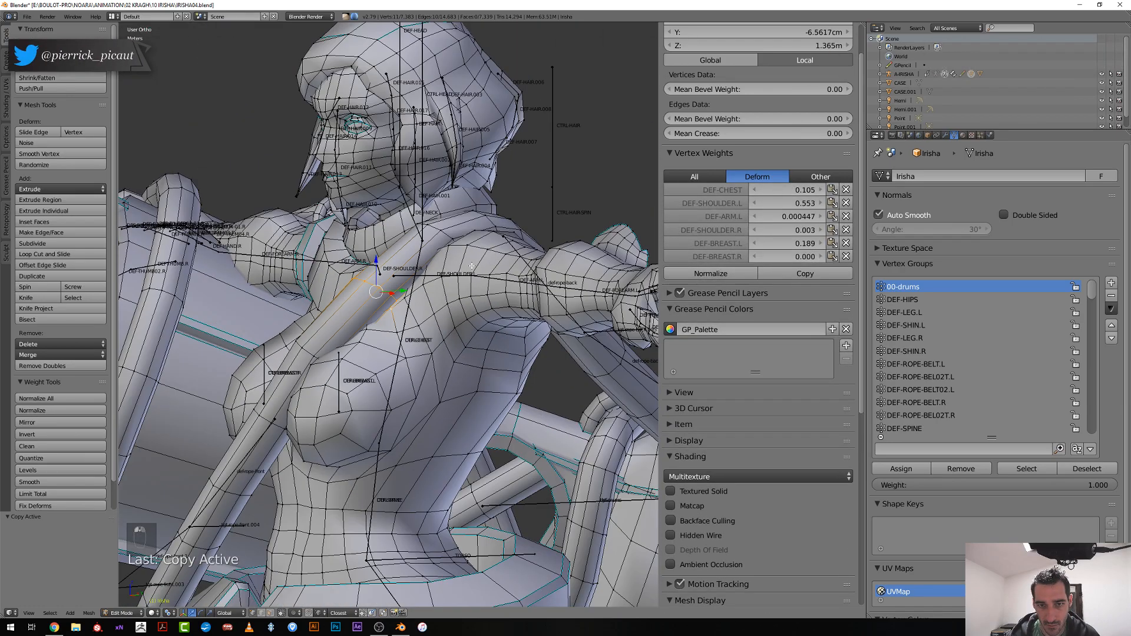
# Select the strap loop at the front of the left shoulder and copy the nearest shoulder vertex's weights onto it
pyautogui.keyDown('alt'); pyautogui.rightClick(446, 247); pyautogui.keyUp('alt')
pyautogui.moveTo(447, 247)
pyautogui.mouseDown(button='middle')
pyautogui.moveTo(498, 321)
pyautogui.moveTo(440, 346)
pyautogui.moveTo(421, 307)
pyautogui.moveTo(428, 335)
pyautogui.mouseUp(button='middle')
pyautogui.scroll(4, 492, 323)
pyautogui.press('z')
pyautogui.press('z')
pyautogui.press('z')
pyautogui.keyDown('shift'); pyautogui.rightClick(461, 320); pyautogui.keyUp('shift')
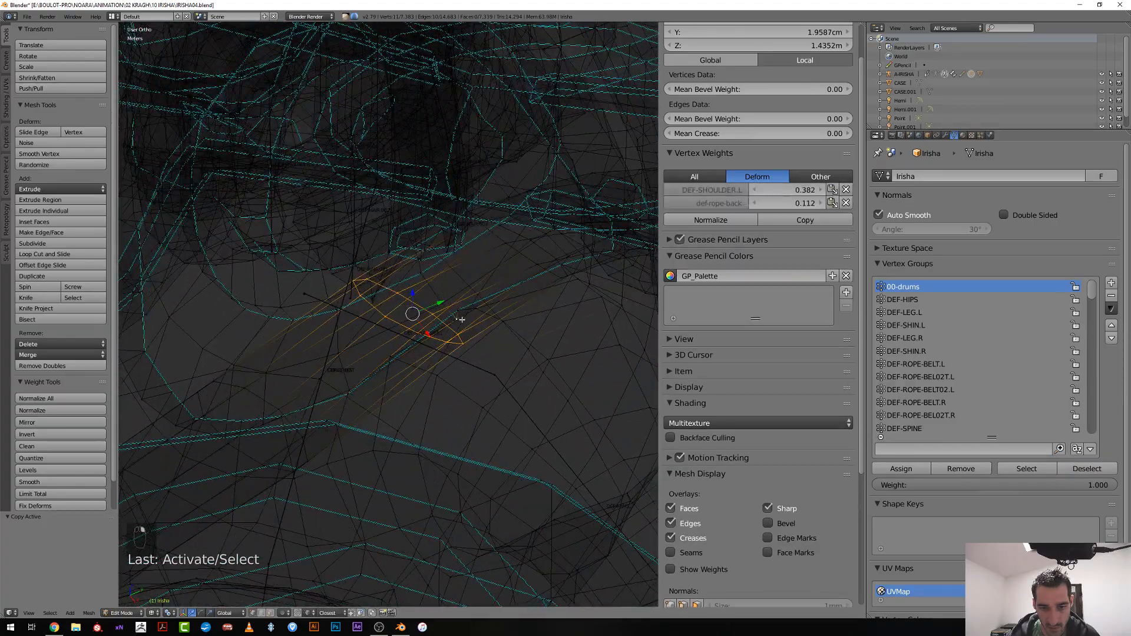
pyautogui.click(776, 221)
pyautogui.press('z')
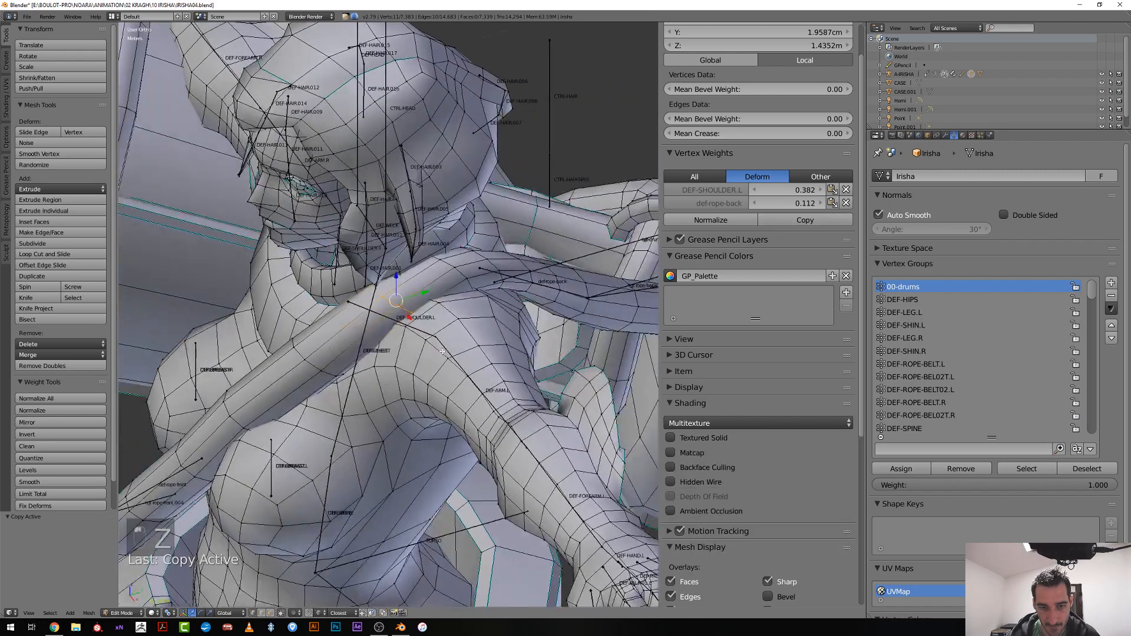
# Select the strap loop on top of the left shoulder and copy the weights of the body vertex beneath it
pyautogui.keyDown('alt'); pyautogui.rightClick(443, 275); pyautogui.keyUp('alt')
pyautogui.moveTo(443, 276); pyautogui.dragTo(458, 319, button='middle')
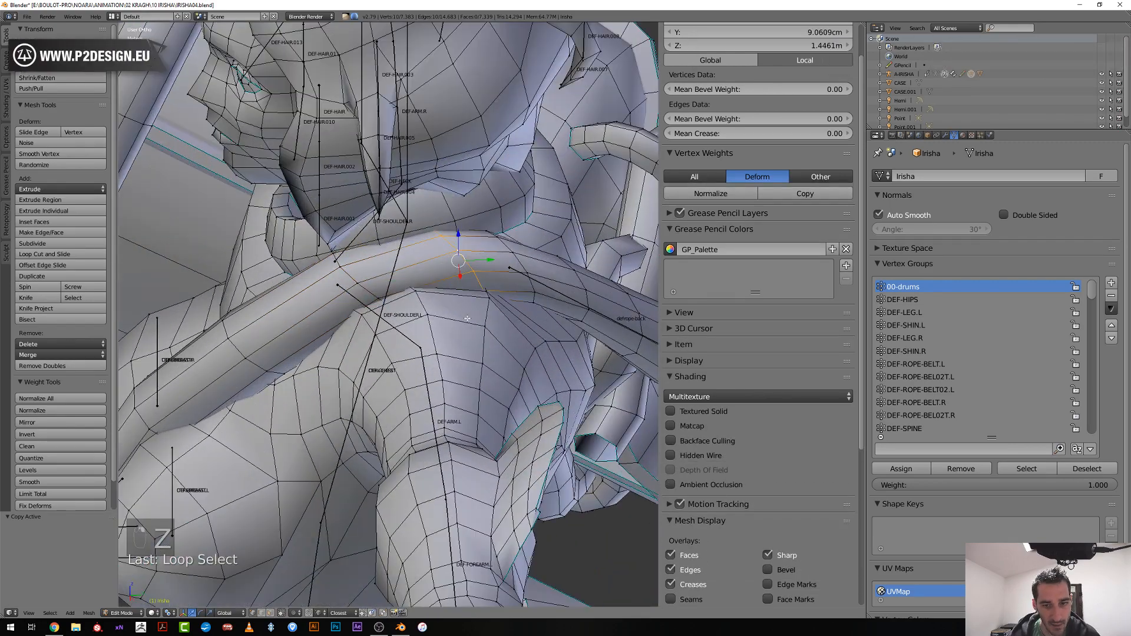
pyautogui.keyDown('shift'); pyautogui.rightClick(470, 308); pyautogui.keyUp('shift')
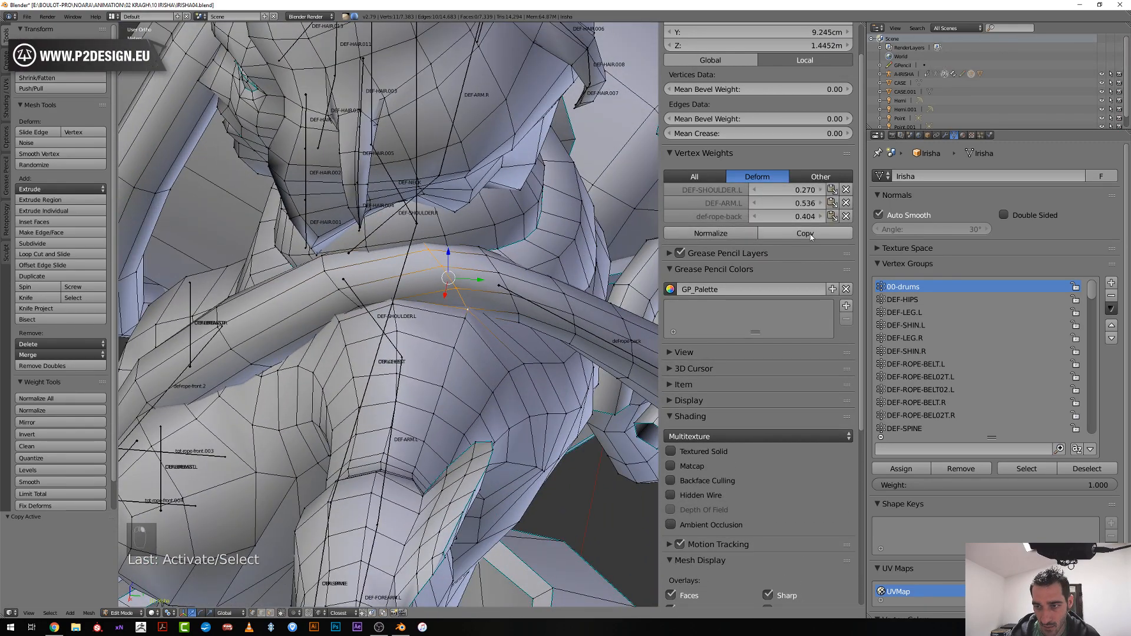
# Select the strap loop just behind the left shoulder and copy the adjacent body vertex's weights onto it
pyautogui.keyDown('alt'); pyautogui.rightClick(516, 301); pyautogui.keyUp('alt')
pyautogui.moveTo(516, 301)
pyautogui.mouseDown(button='middle')
pyautogui.moveTo(403, 293)
pyautogui.moveTo(479, 265)
pyautogui.moveTo(475, 285)
pyautogui.mouseUp(button='middle')
pyautogui.press('z')
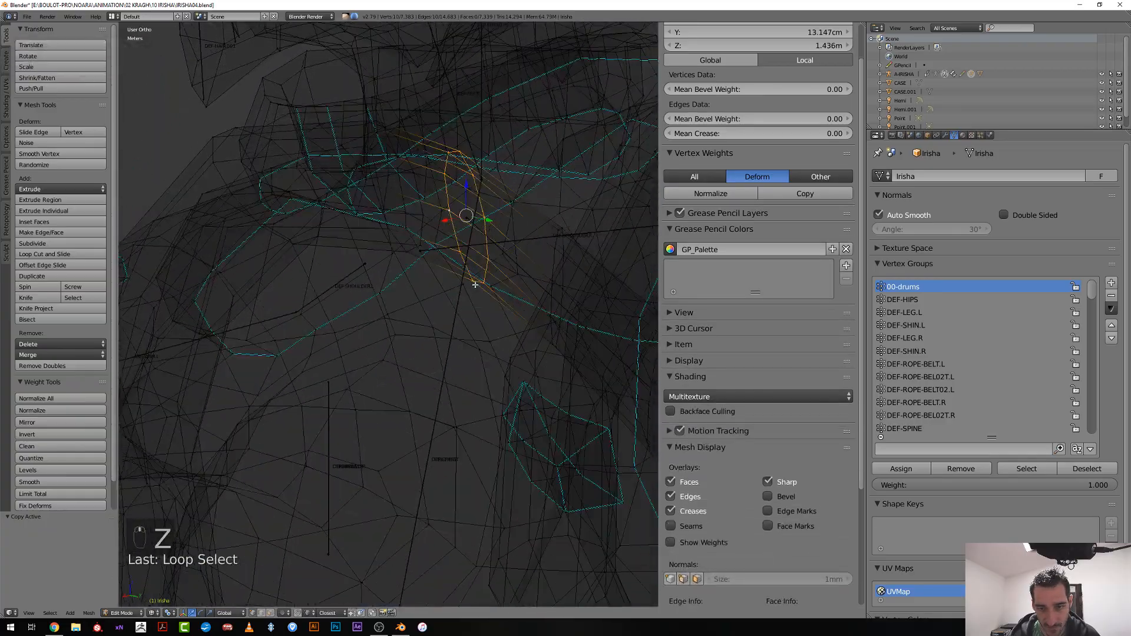
pyautogui.keyDown('shift'); pyautogui.rightClick(489, 286); pyautogui.keyUp('shift')
pyautogui.click(831, 250)
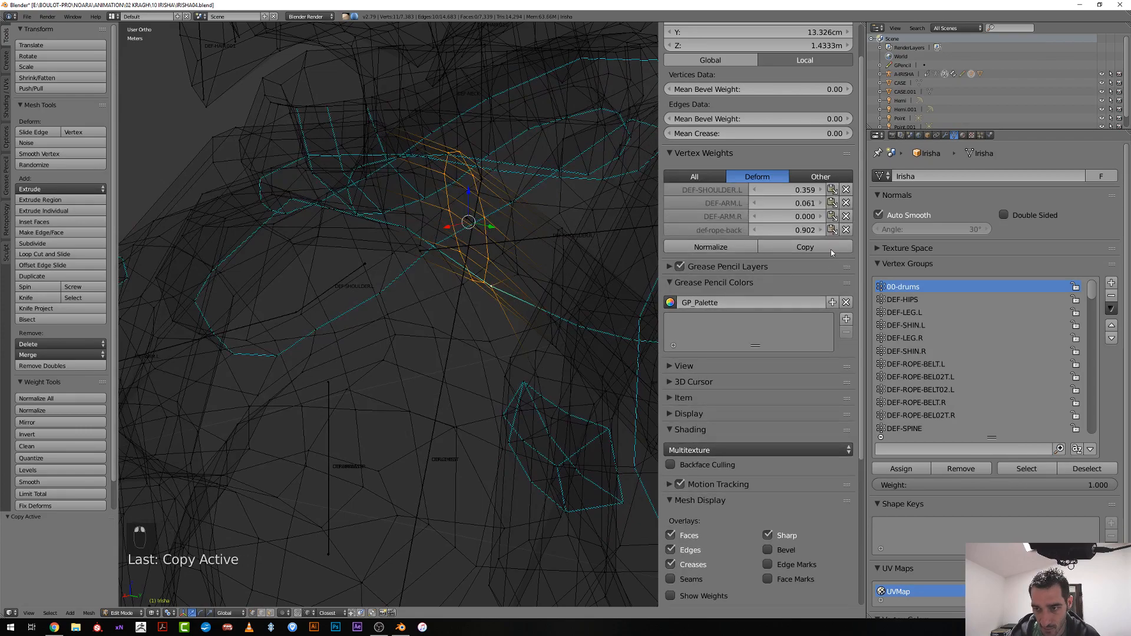
pyautogui.scroll(-3, 512, 307)
pyautogui.press('z')
# Select the strap loop on the upper back and copy the weights of the neighbouring back vertex onto it
pyautogui.moveTo(513, 307)
pyautogui.mouseDown(button='middle')
pyautogui.moveTo(471, 290)
pyautogui.moveTo(459, 304)
pyautogui.mouseUp(button='middle')
pyautogui.keyDown('alt'); pyautogui.rightClick(505, 296); pyautogui.keyUp('alt')
pyautogui.keyDown('shift'); pyautogui.rightClick(457, 309); pyautogui.keyUp('shift')
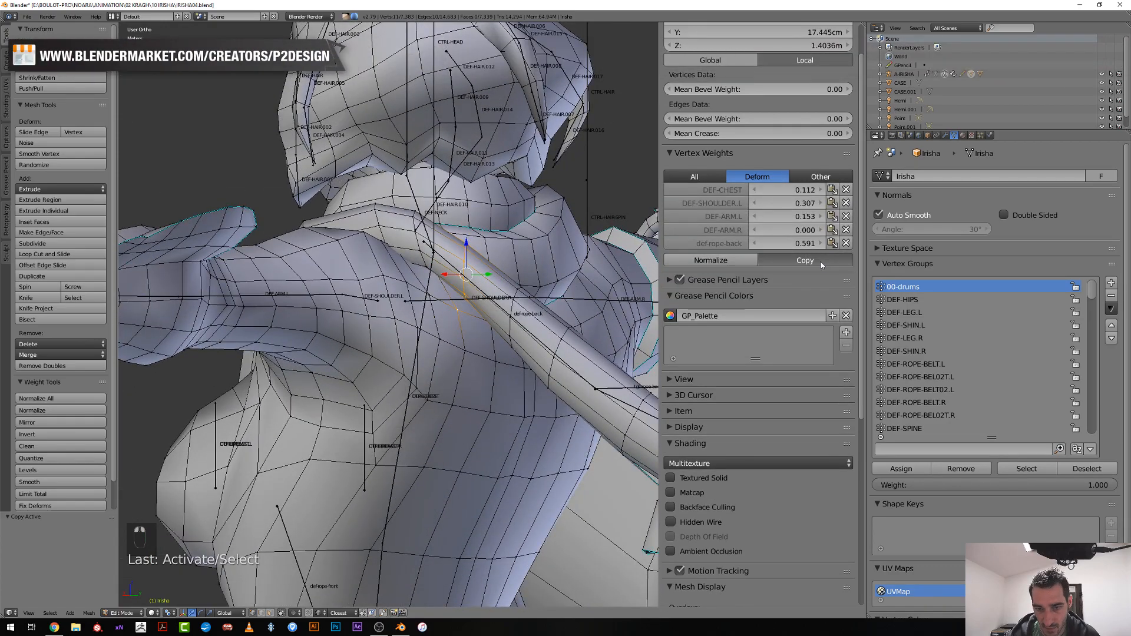
pyautogui.click(821, 262)
# Leave Edit Mode and select the DEF-SHOULDER.L bone of the A-IRISHA armature
pyautogui.scroll(-4, 389, 318)
pyautogui.moveTo(389, 318); pyautogui.dragTo(412, 307, button='middle')
pyautogui.moveTo(481, 409); pyautogui.dragTo(455, 391, button='middle')
pyautogui.press('Tab')
pyautogui.scroll(-4, 392, 403)
pyautogui.press('z')
pyautogui.click(405, 311)
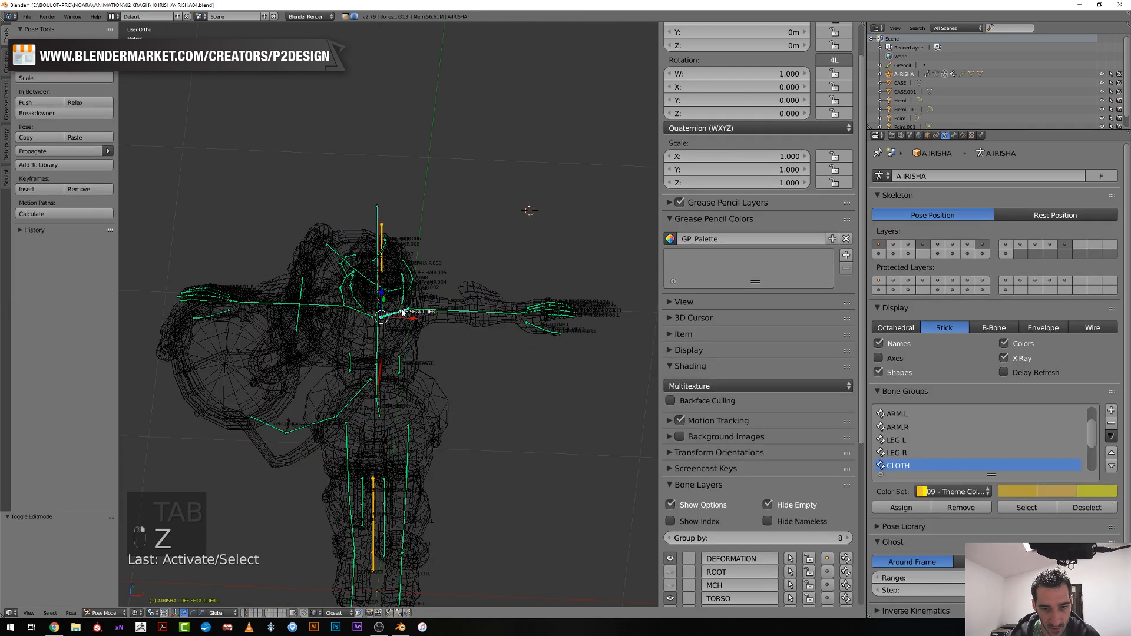
# Try rotating the DEF-SHOULDER.L bone to test how the strap deforms
pyautogui.scroll(4, 442, 354)
pyautogui.press('z')
pyautogui.moveTo(448, 361); pyautogui.dragTo(450, 306, button='middle')
pyautogui.press('r')
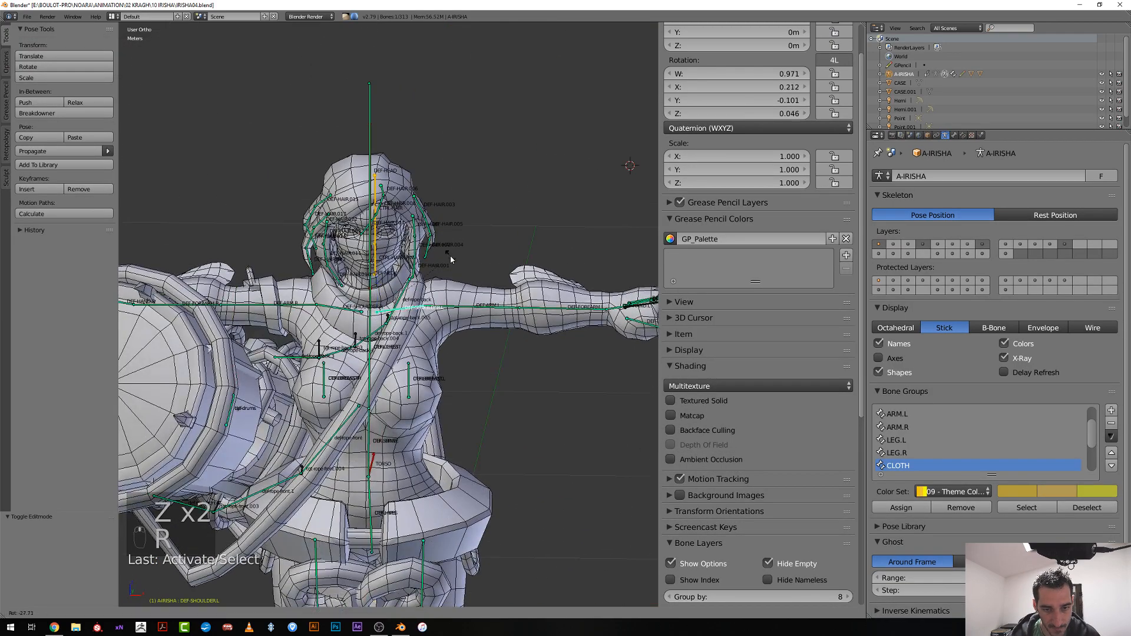
# Hide the TORSO bone layer and show the ARM-FK.L bone layer
pyautogui.scroll(-6, 457, 291)
pyautogui.scroll(-8, 701, 447)
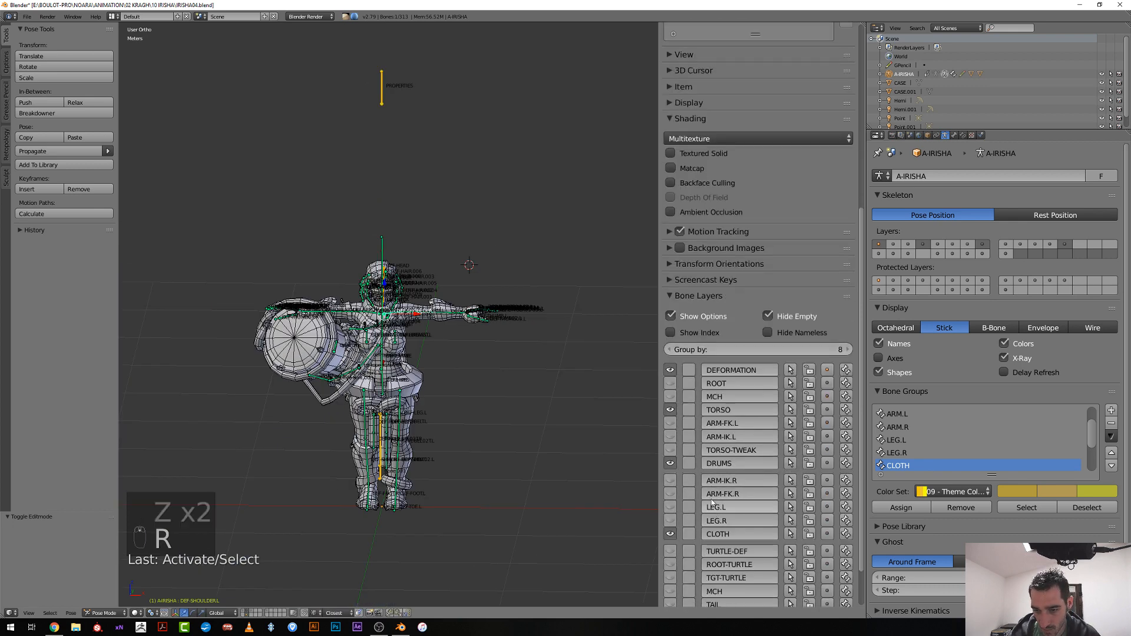
pyautogui.click(671, 410)
pyautogui.click(670, 424)
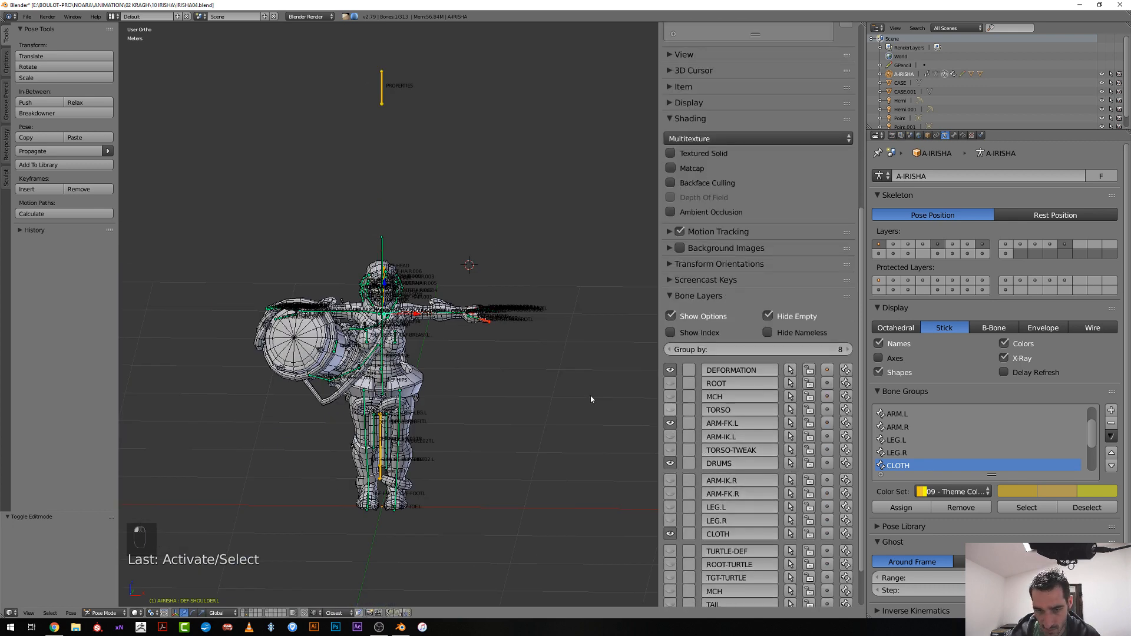
# Test the strap by rotating the left shoulder control freely and by about -41.2° around the global Z axis
pyautogui.scroll(5, 429, 311)
pyautogui.press('r')
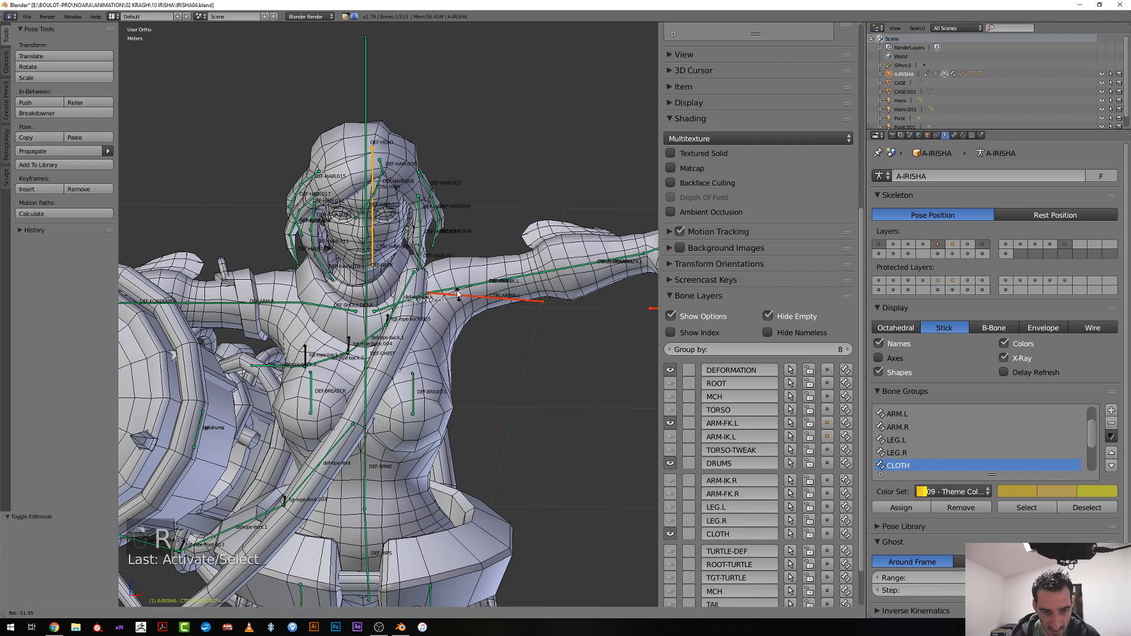
pyautogui.click(460, 313)
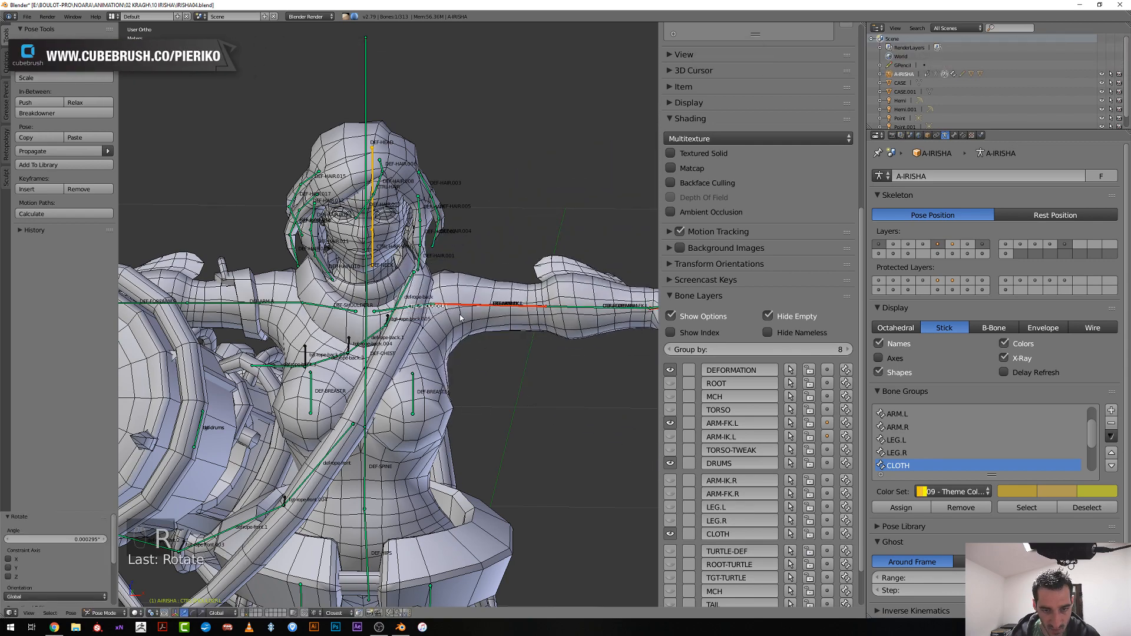
pyautogui.moveTo(461, 315); pyautogui.dragTo(485, 378, button='middle')
pyautogui.press('r')
pyautogui.press('z')
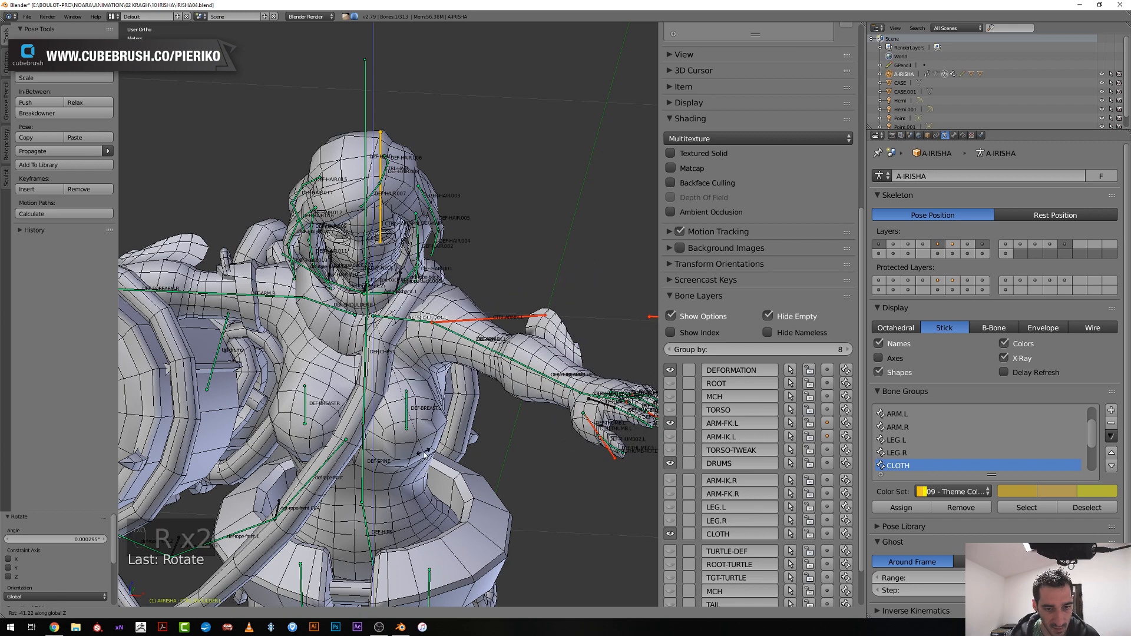
pyautogui.click(431, 286)
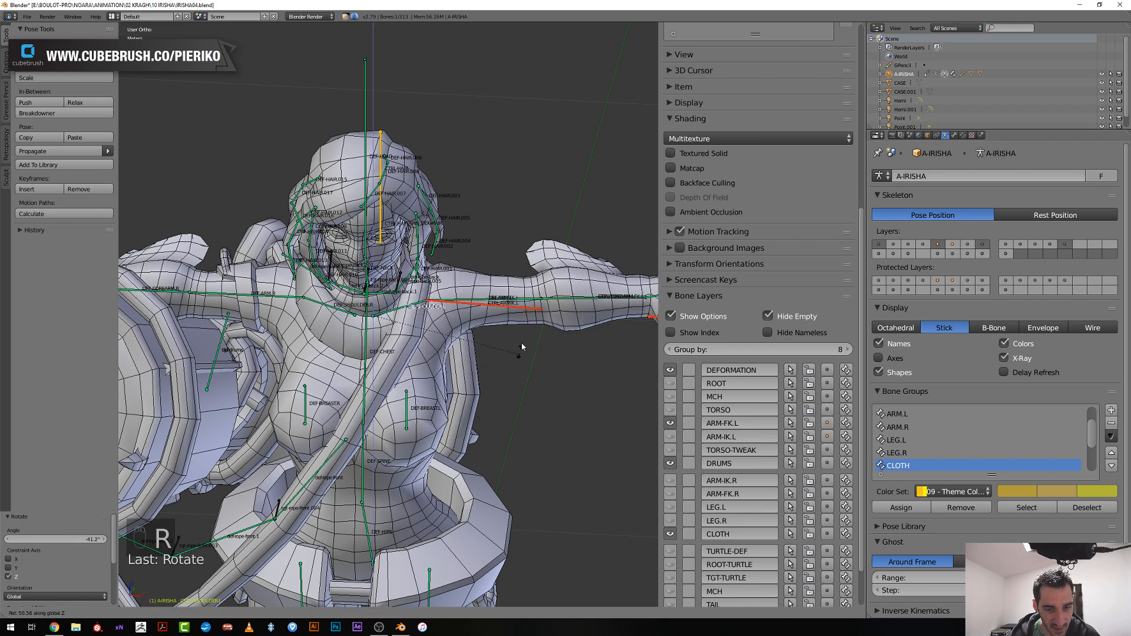
pyautogui.rightClick(430, 411)
# Show the TORSO bone layer and try moving the left and right breast controls to test the strap deformation
pyautogui.rightClick(405, 424)
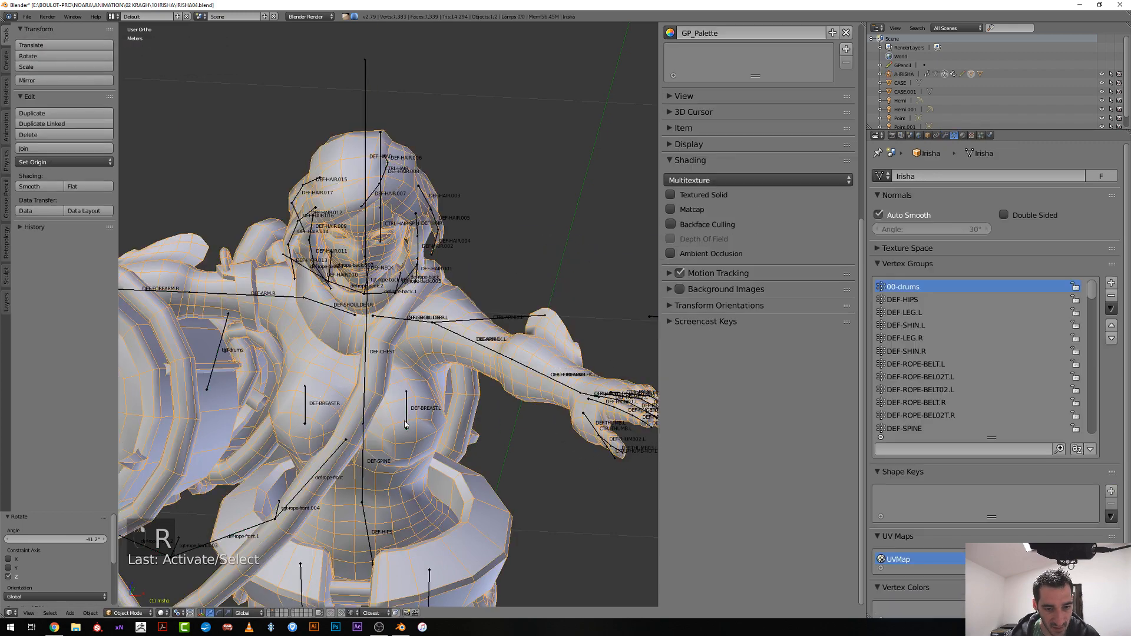
pyautogui.rightClick(406, 427)
pyautogui.press('g')
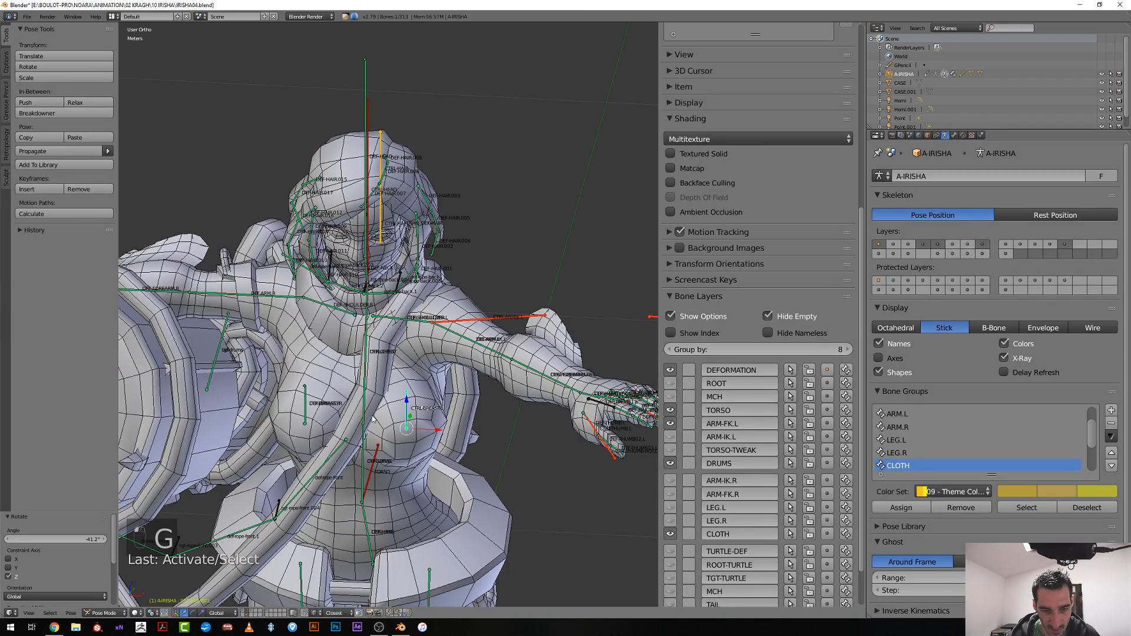
pyautogui.press('g')
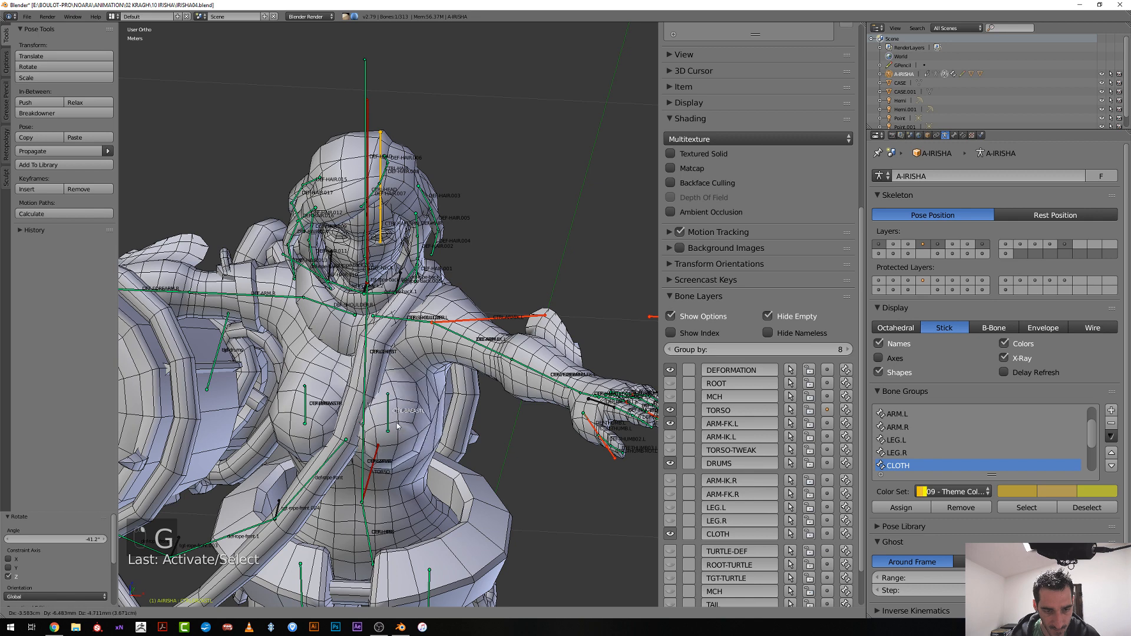
pyautogui.rightClick(400, 419)
pyautogui.rightClick(305, 418)
pyautogui.press('g')
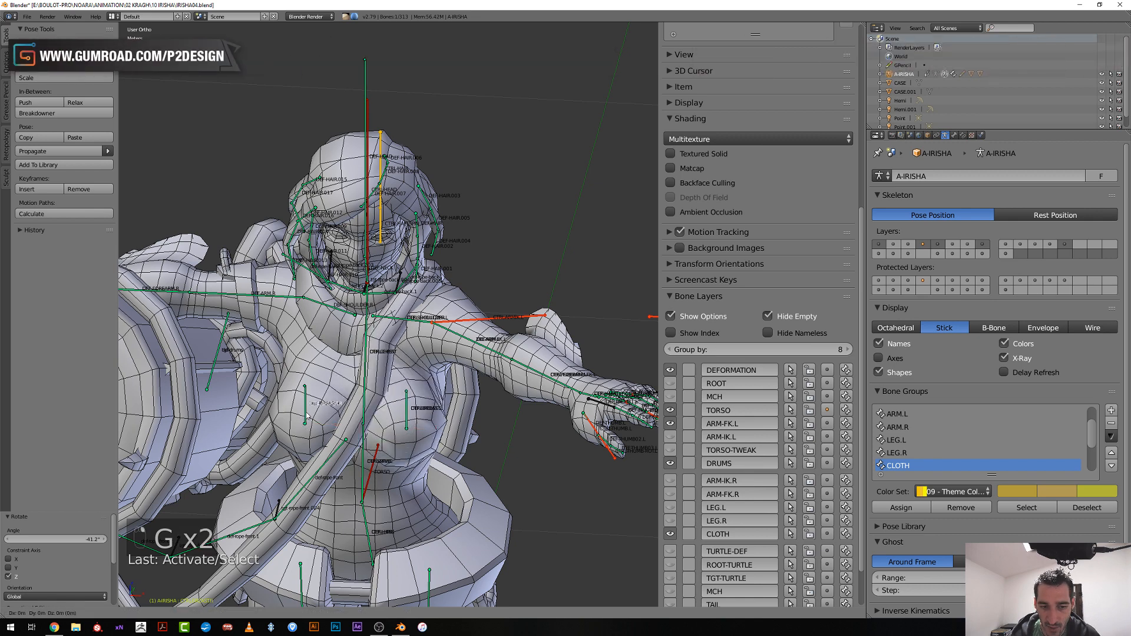
pyautogui.rightClick(301, 411)
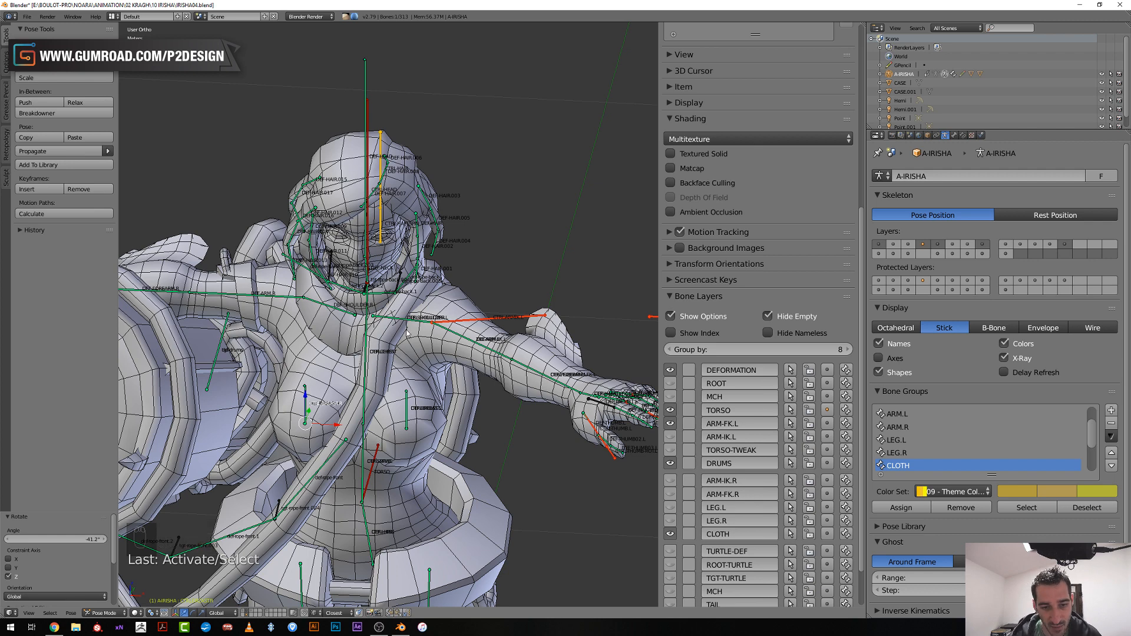
# Clear the left shoulder control's pose rotation and switch to the front view
pyautogui.hotkey('alt', 'r')
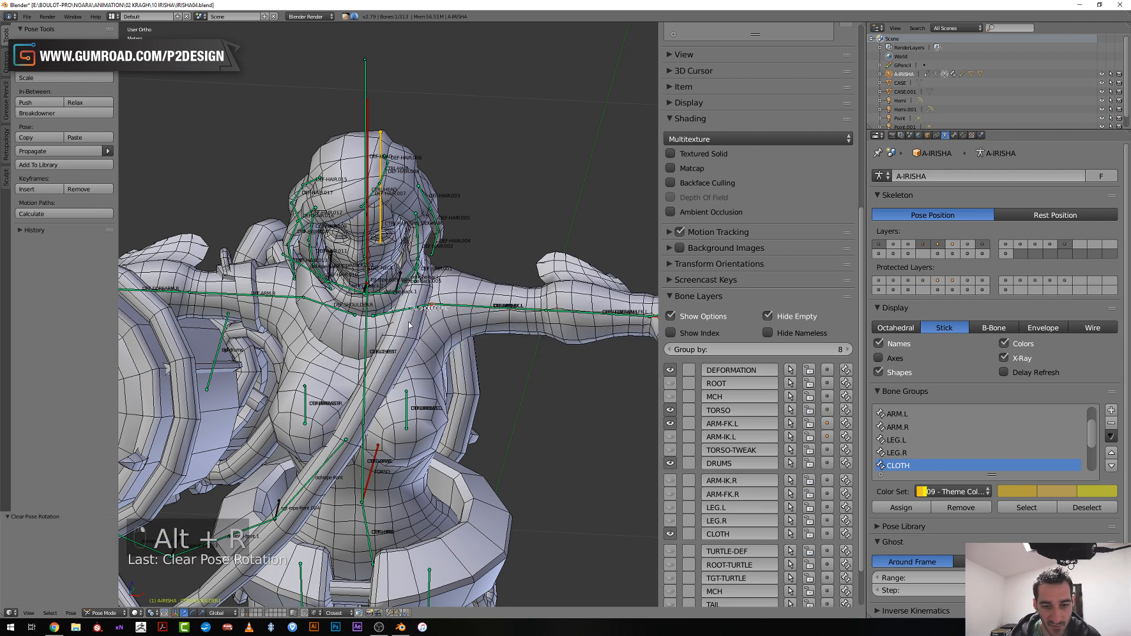
pyautogui.press('KP_1')
pyautogui.scroll(7, 415, 393)
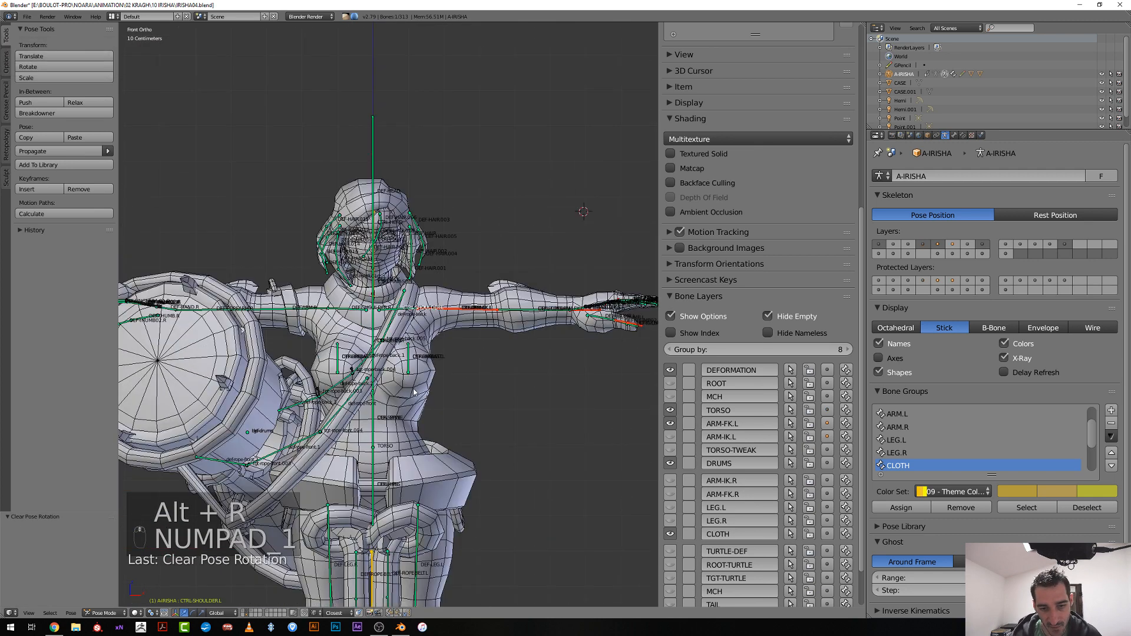
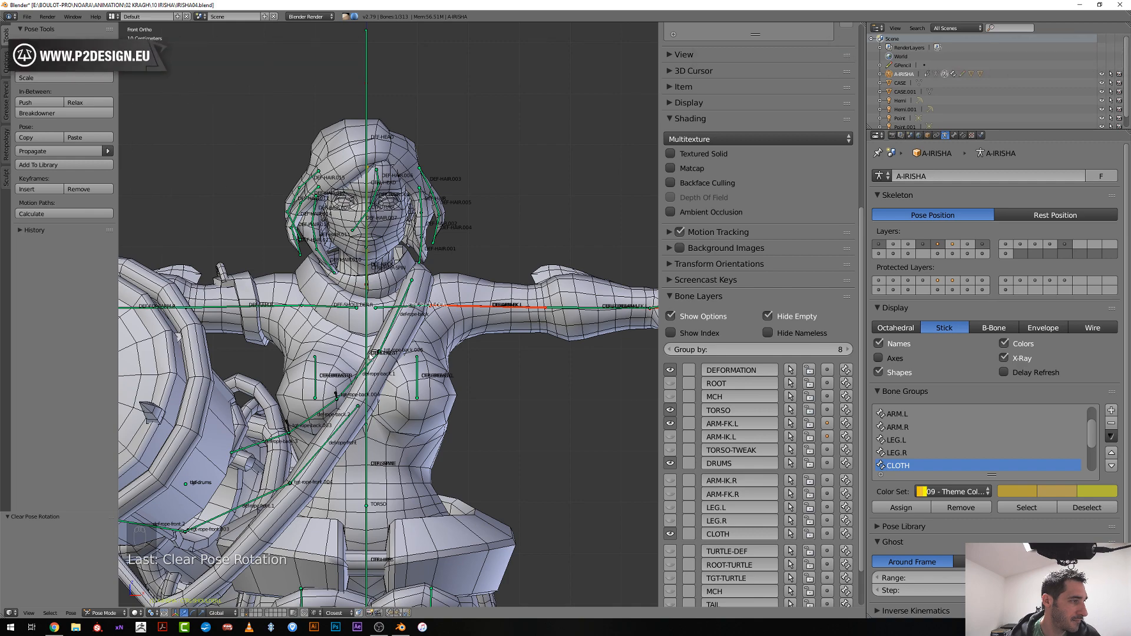
# Deselect all bones and examine how the strap and drum sit on the body from the front and at an angle
pyautogui.scroll(-3, 388, 315)
pyautogui.scroll(3, 388, 315)
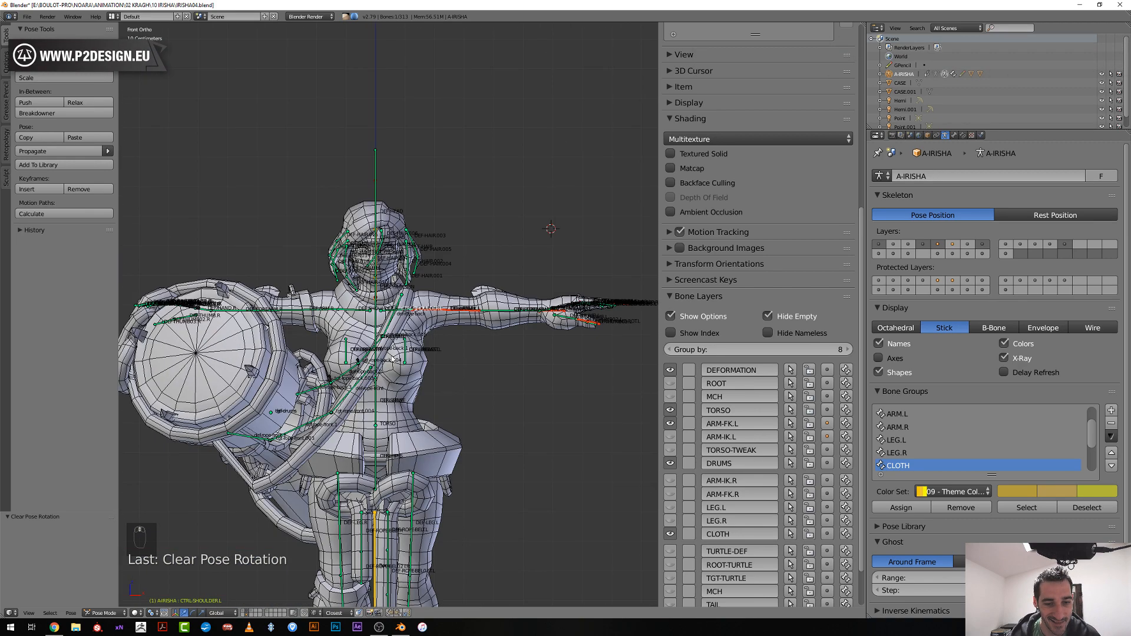
pyautogui.moveTo(387, 316); pyautogui.dragTo(363, 396, button='middle')
pyautogui.press('a')
pyautogui.scroll(-6, 363, 396)
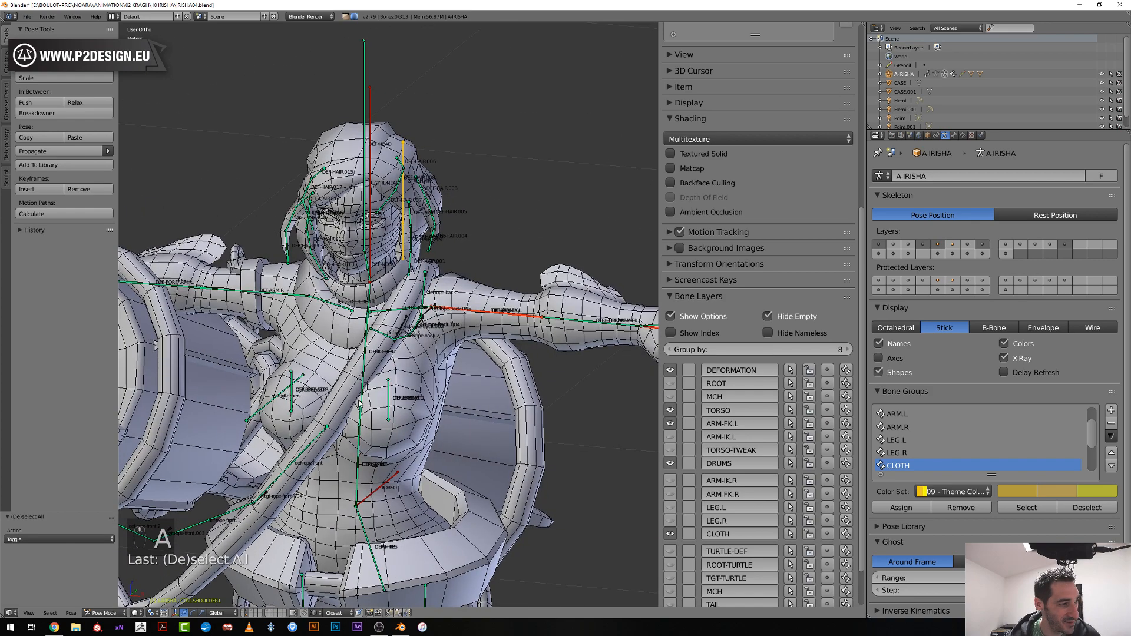
pyautogui.scroll(2, 349, 395)
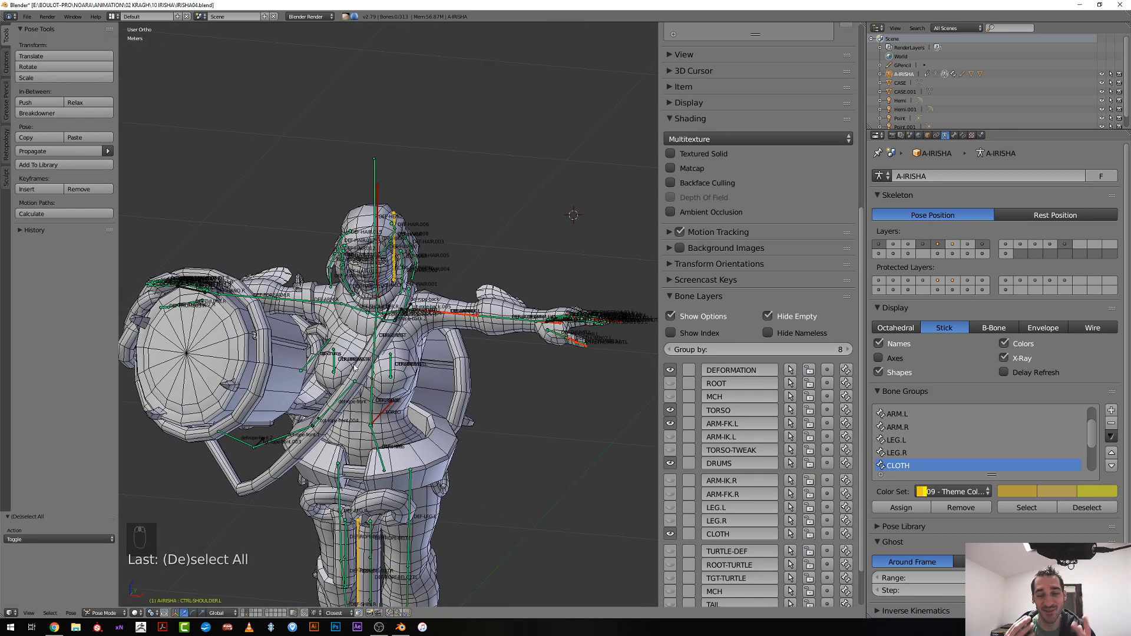
pyautogui.scroll(3, 355, 366)
pyautogui.scroll(-3, 327, 426)
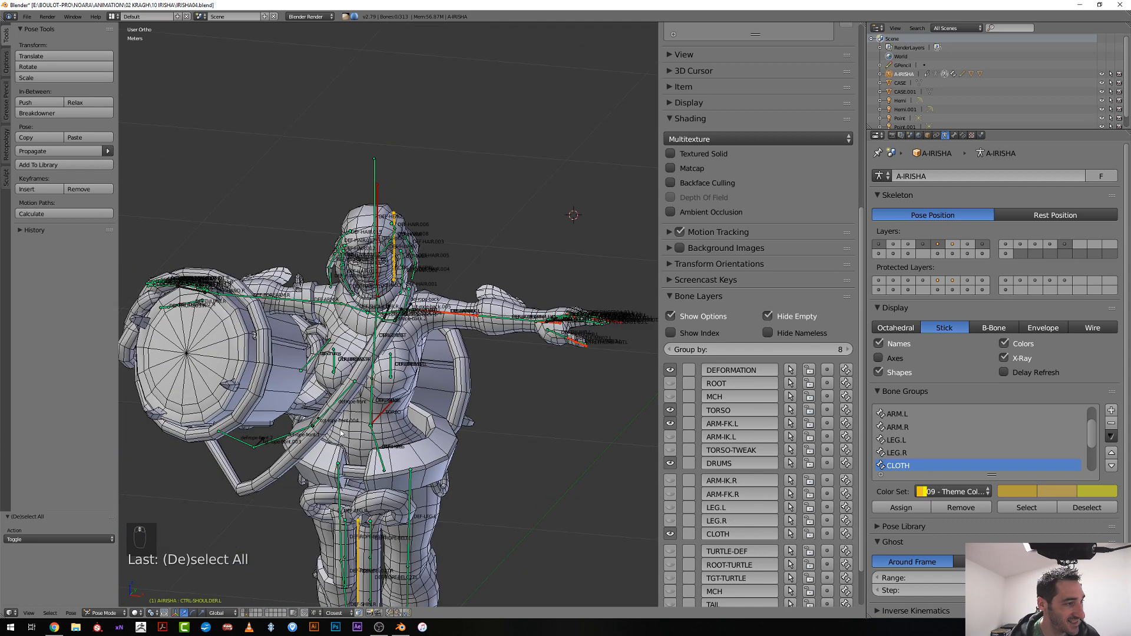
# Examine the strap, the drum and the rope bones on the chest from several angles
pyautogui.moveTo(338, 435); pyautogui.dragTo(330, 447, button='middle')
pyautogui.scroll(3, 332, 439)
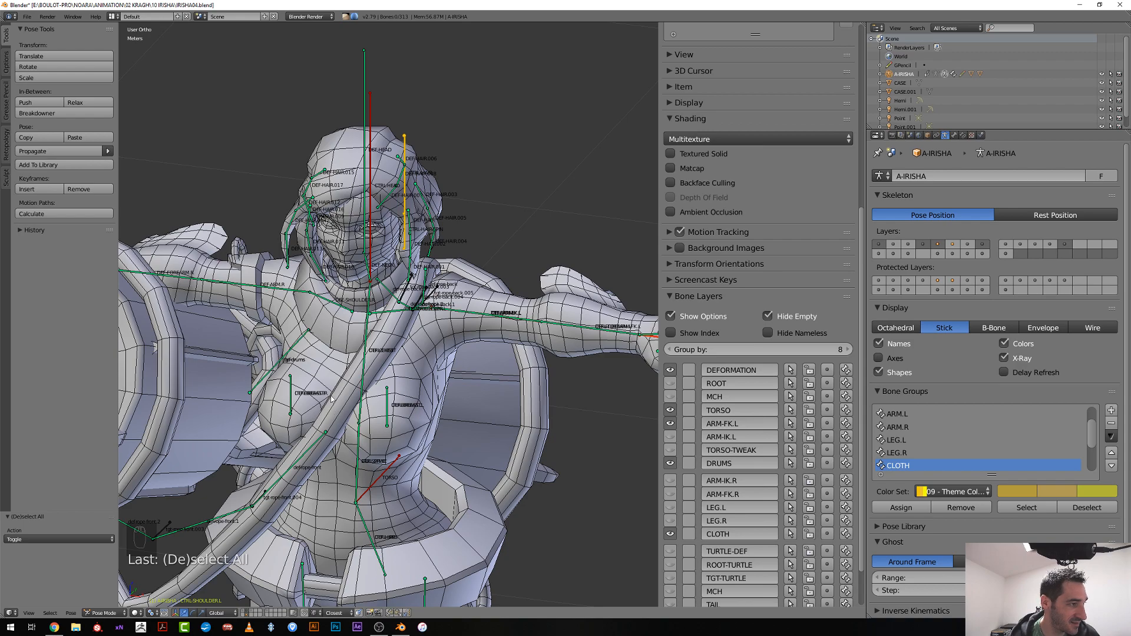
pyautogui.moveTo(360, 396); pyautogui.dragTo(501, 330, button='middle')
pyautogui.scroll(-5, 548, 242)
pyautogui.moveTo(568, 235); pyautogui.dragTo(585, 157, button='middle')
pyautogui.scroll(4, 586, 157)
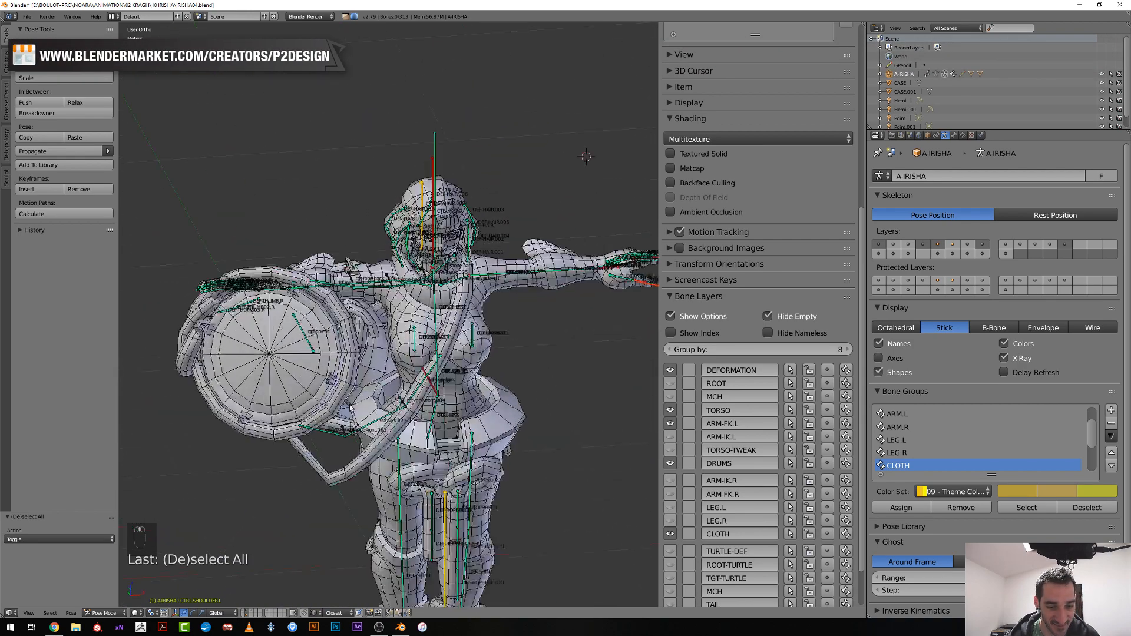
pyautogui.moveTo(338, 454); pyautogui.dragTo(338, 446, button='middle')
# Inspect the strap mesh under the drum and select the def-rope-front.2 bone to identify the matching strap section
pyautogui.rightClick(307, 477)
pyautogui.keyDown('shift'); pyautogui.moveTo(315, 566); pyautogui.dragTo(363, 296, button='middle'); pyautogui.keyUp('shift')
pyautogui.rightClick(331, 462)
pyautogui.press('Tab')
pyautogui.scroll(4, 383, 436)
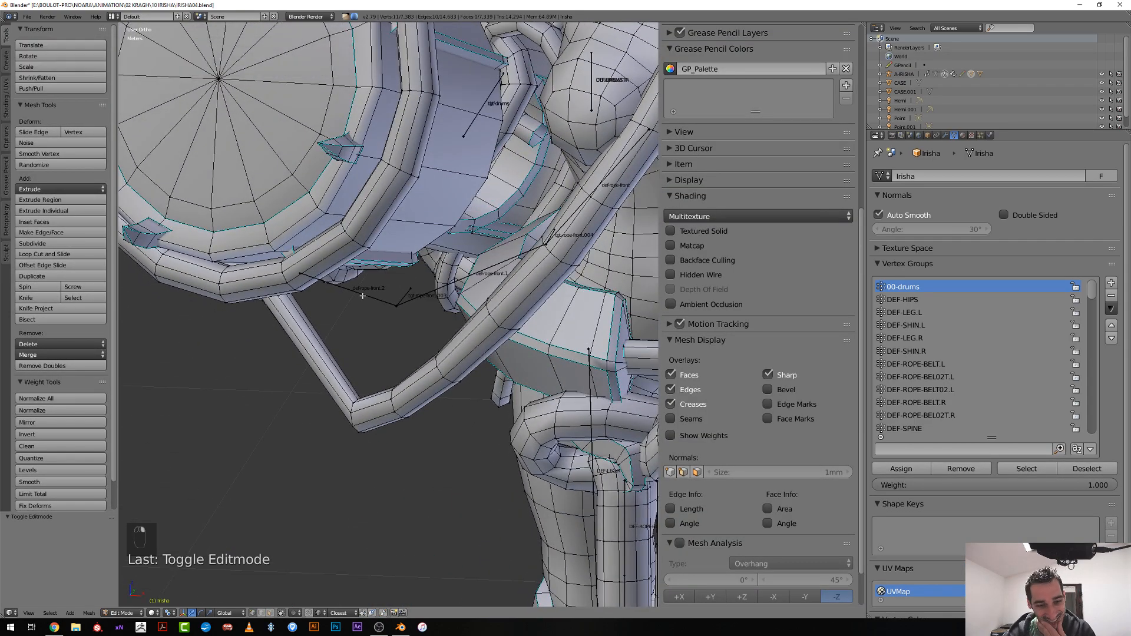
pyautogui.press('Tab')
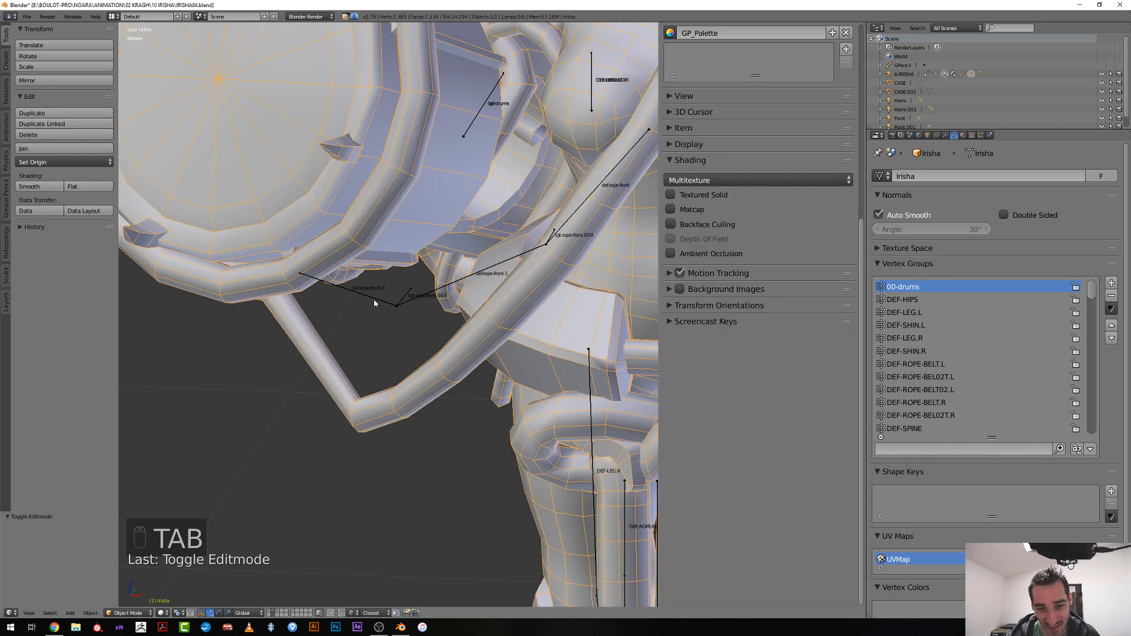
pyautogui.rightClick(373, 298)
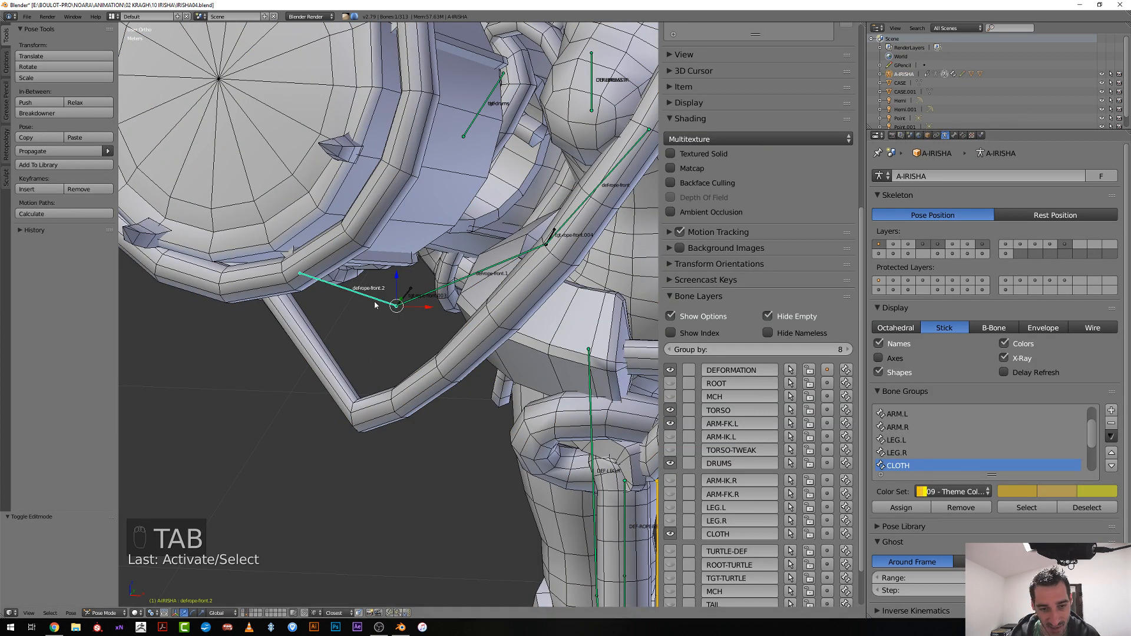
# Return to editing the Irisha mesh and select the edge loop at the strap's lowest corner below the drum
pyautogui.rightClick(357, 394)
pyautogui.press('Tab')
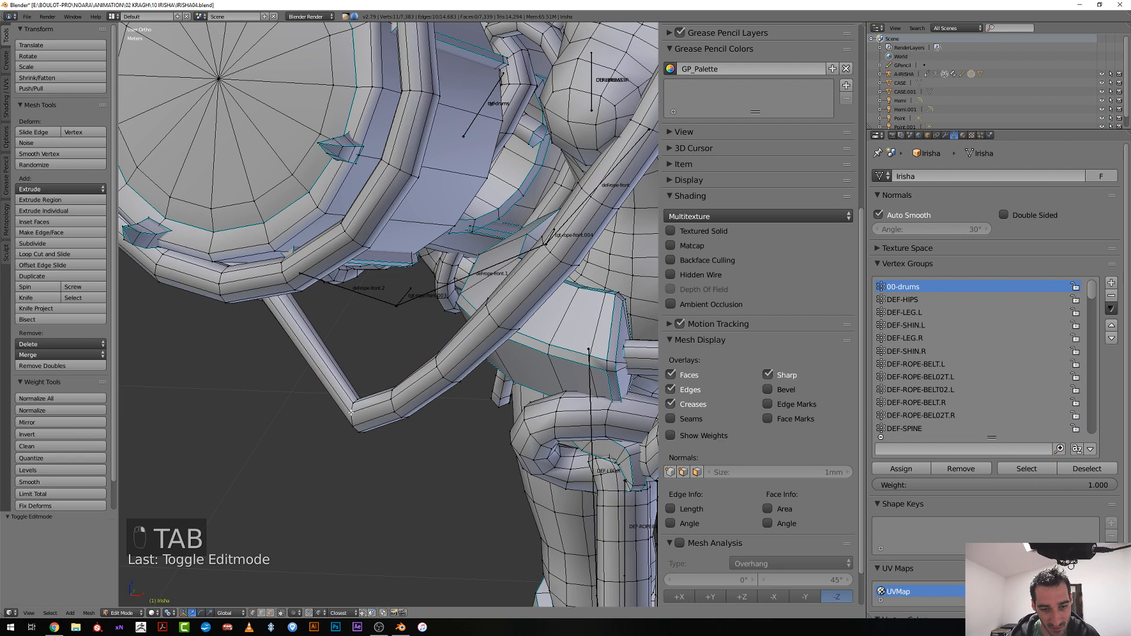
pyautogui.keyDown('alt'); pyautogui.rightClick(352, 408); pyautogui.keyUp('alt')
pyautogui.scroll(-8, 351, 408)
pyautogui.moveTo(352, 408); pyautogui.dragTo(324, 416, button='middle')
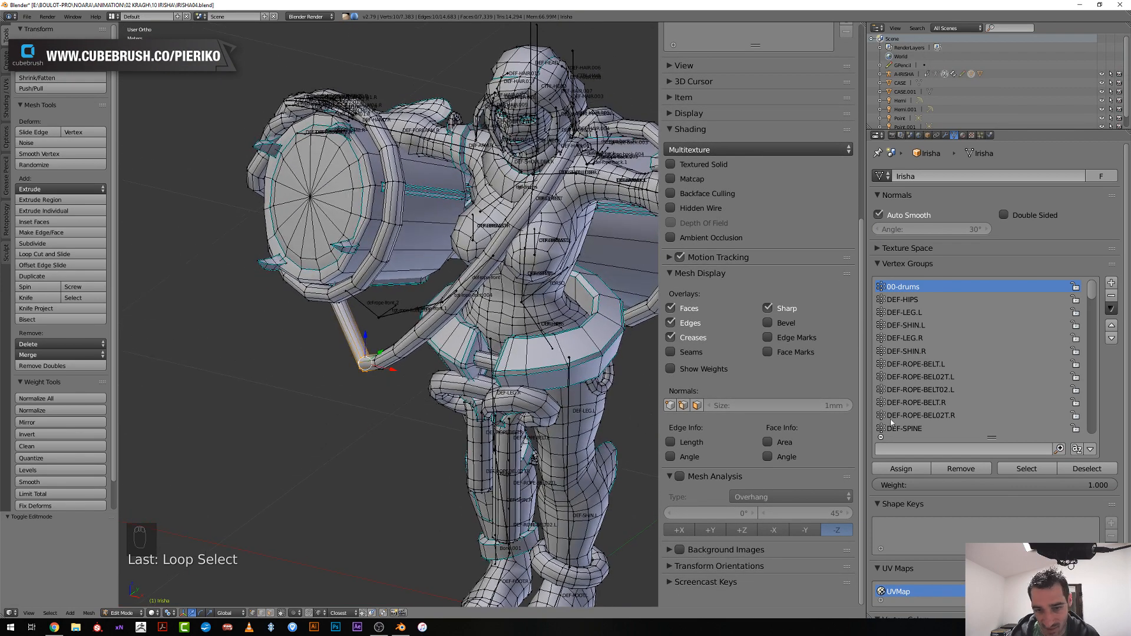
# Filter the Irisha mesh's vertex groups by "rope"
pyautogui.click(913, 451)
pyautogui.write('rope')
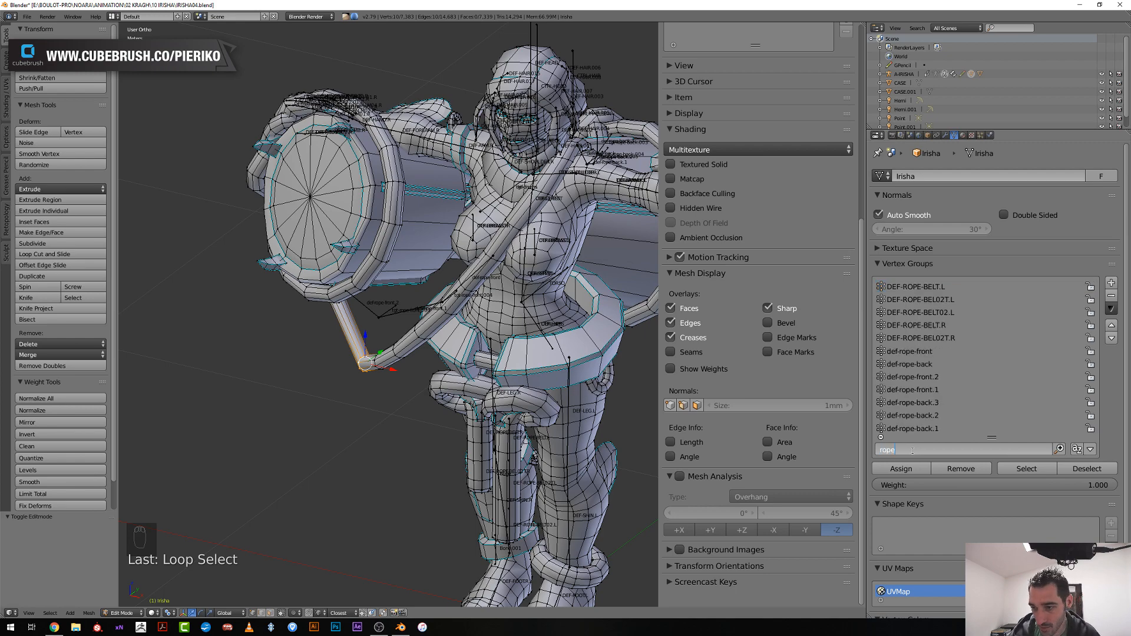
pyautogui.press('Return')
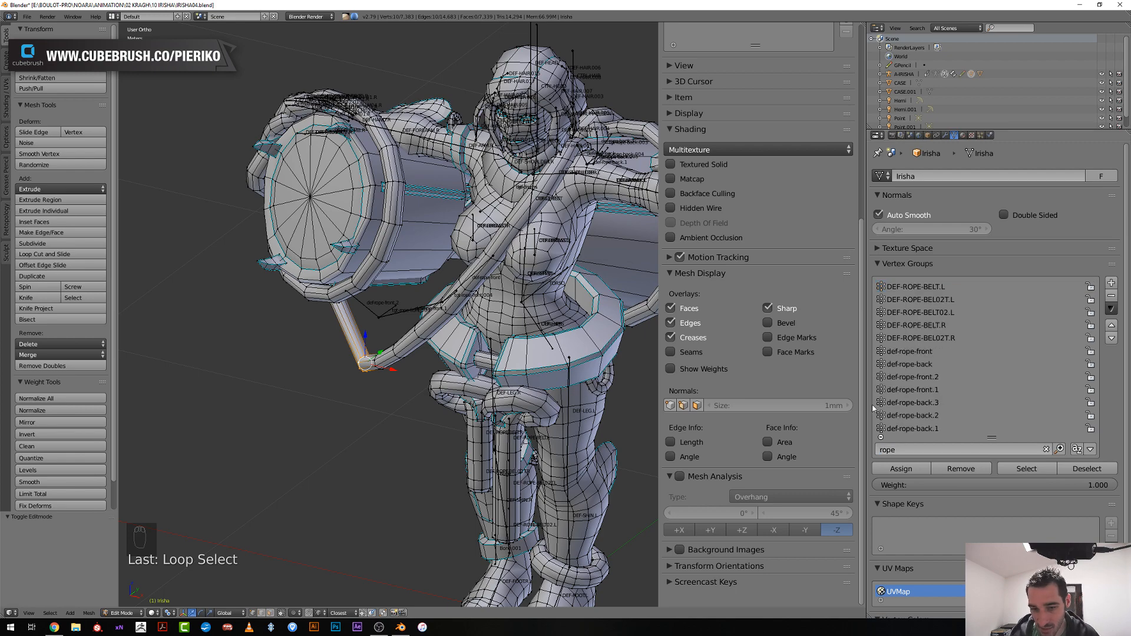
pyautogui.scroll(3, 347, 336)
pyautogui.moveTo(347, 336); pyautogui.dragTo(354, 332, button='middle')
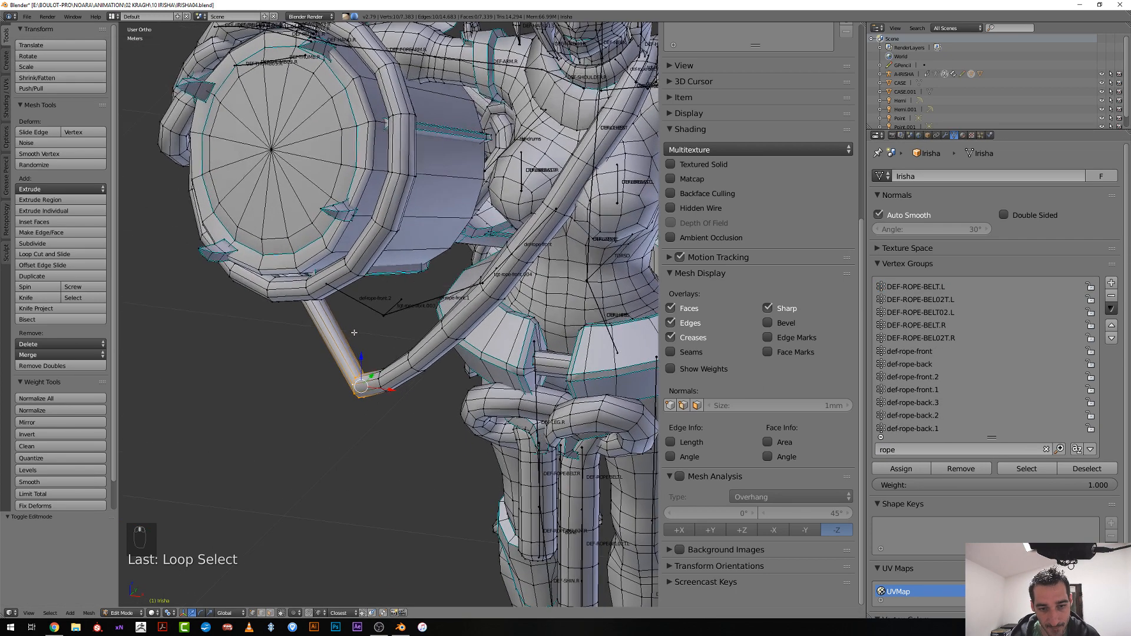
# Display the def-rope-front.2 vertex group's weights on the mesh, with the zero-weight display set to None
pyautogui.click(671, 369)
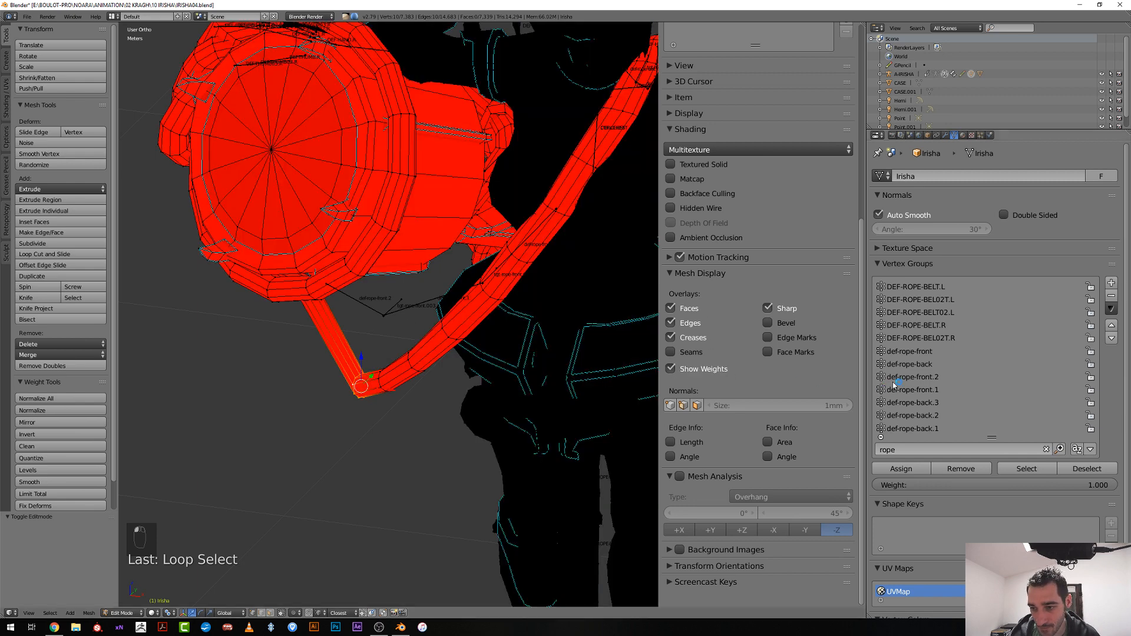
pyautogui.click(913, 377)
pyautogui.moveTo(338, 340); pyautogui.dragTo(439, 345, button='middle')
pyautogui.scroll(-2, 353, 339)
pyautogui.click(671, 370)
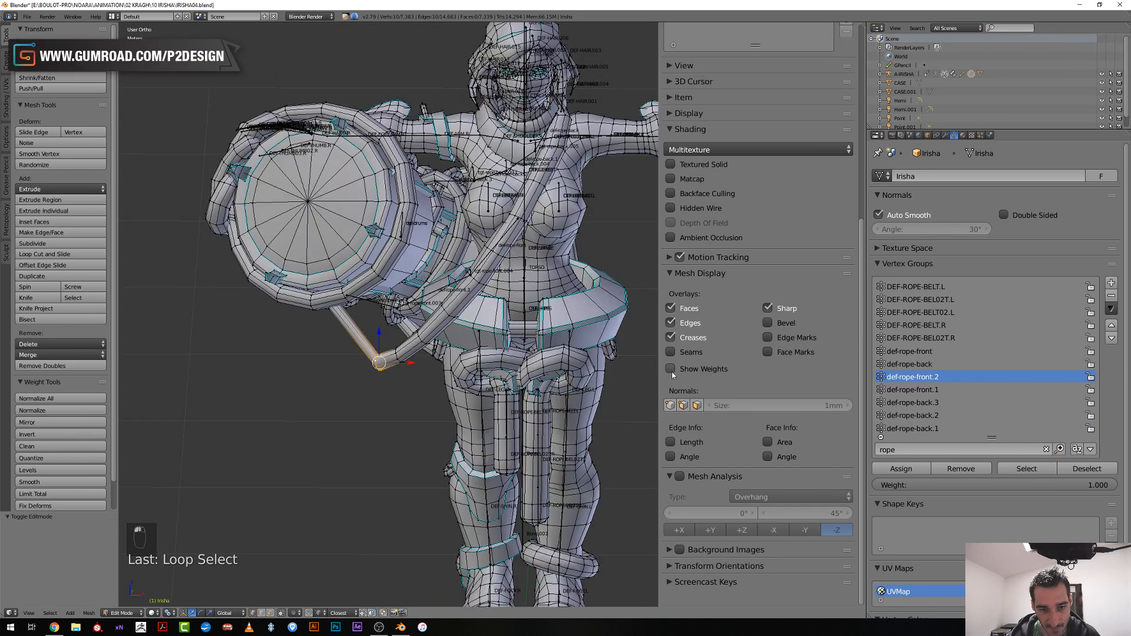
pyautogui.click(671, 370)
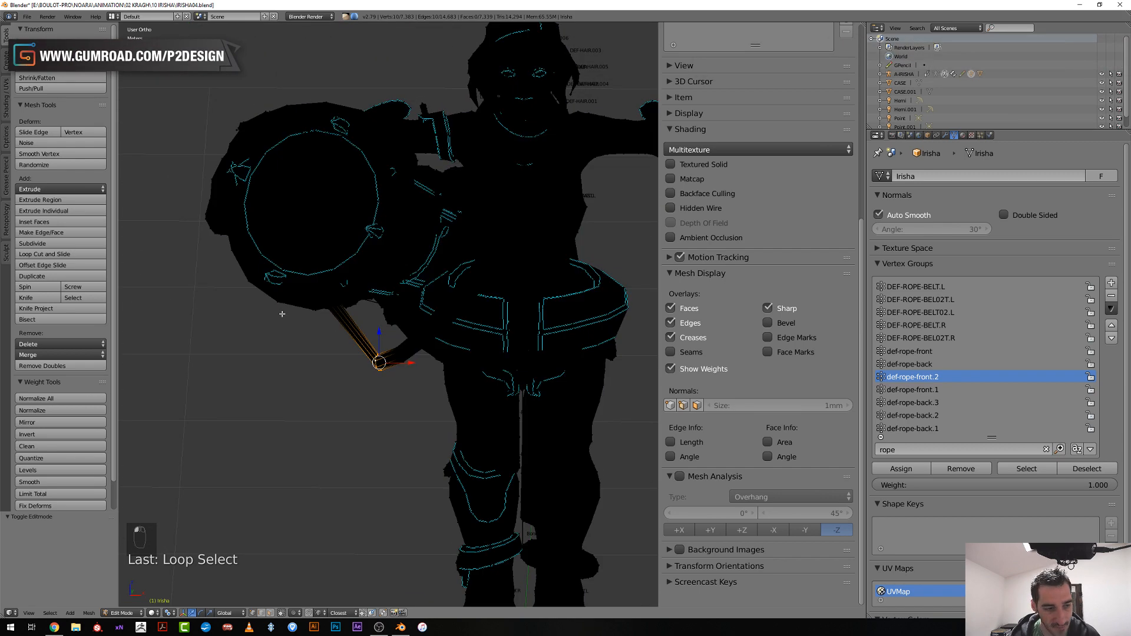
pyautogui.click(5, 141)
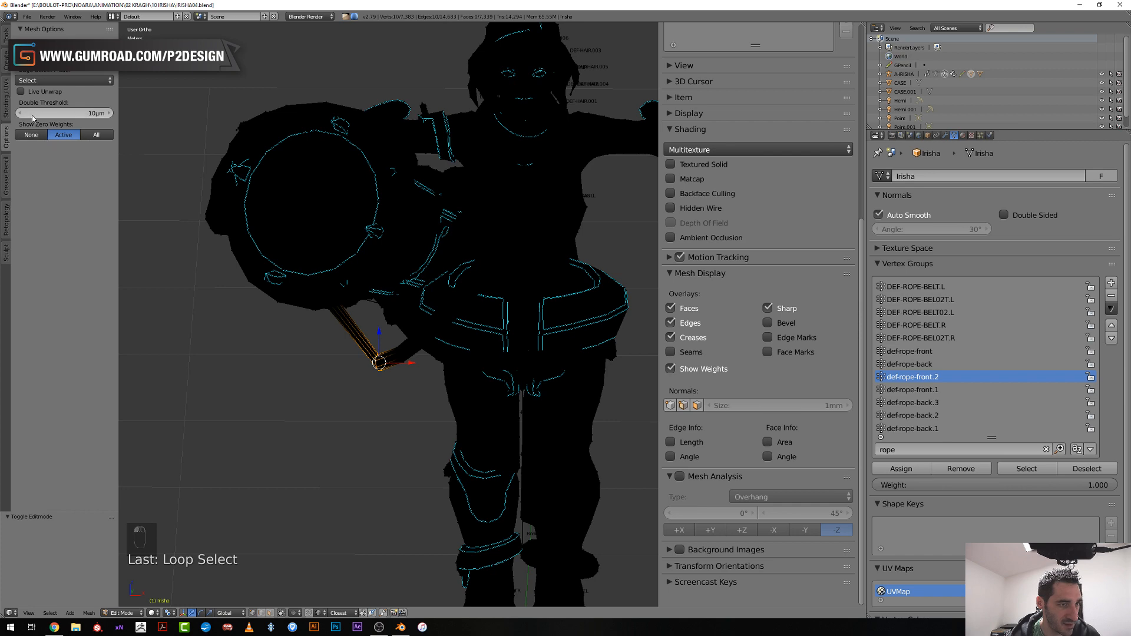
pyautogui.click(31, 134)
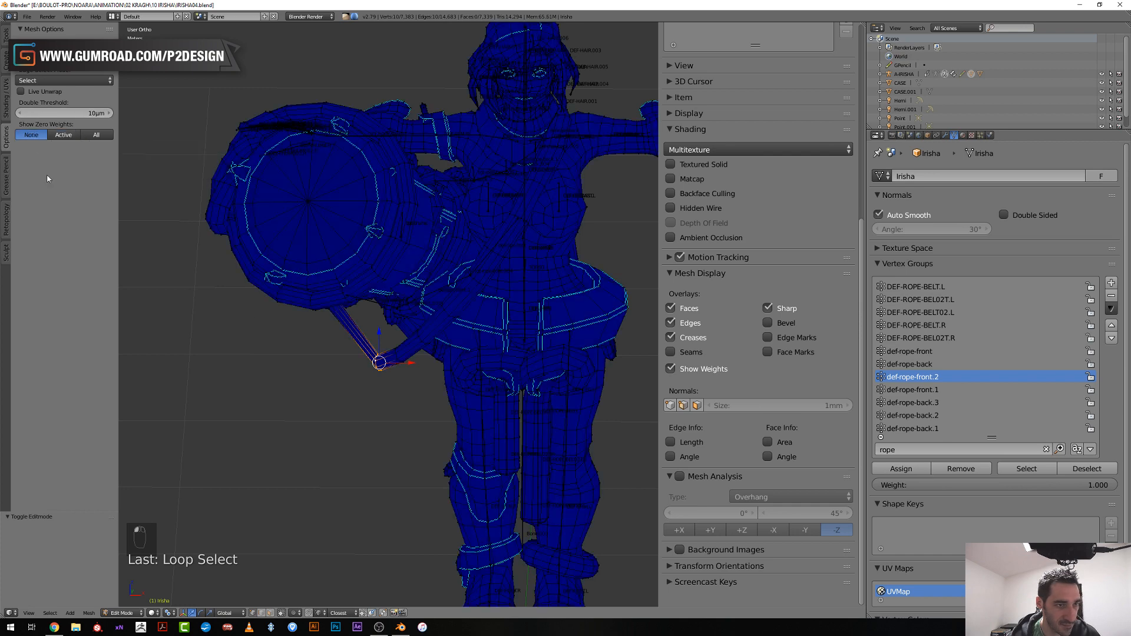
# Select the edge loop beside the strap's lowest corner, grow the selection once and assign it to def-rope-front.2 at weight 1.000
pyautogui.scroll(4, 397, 384)
pyautogui.press('KP_1')
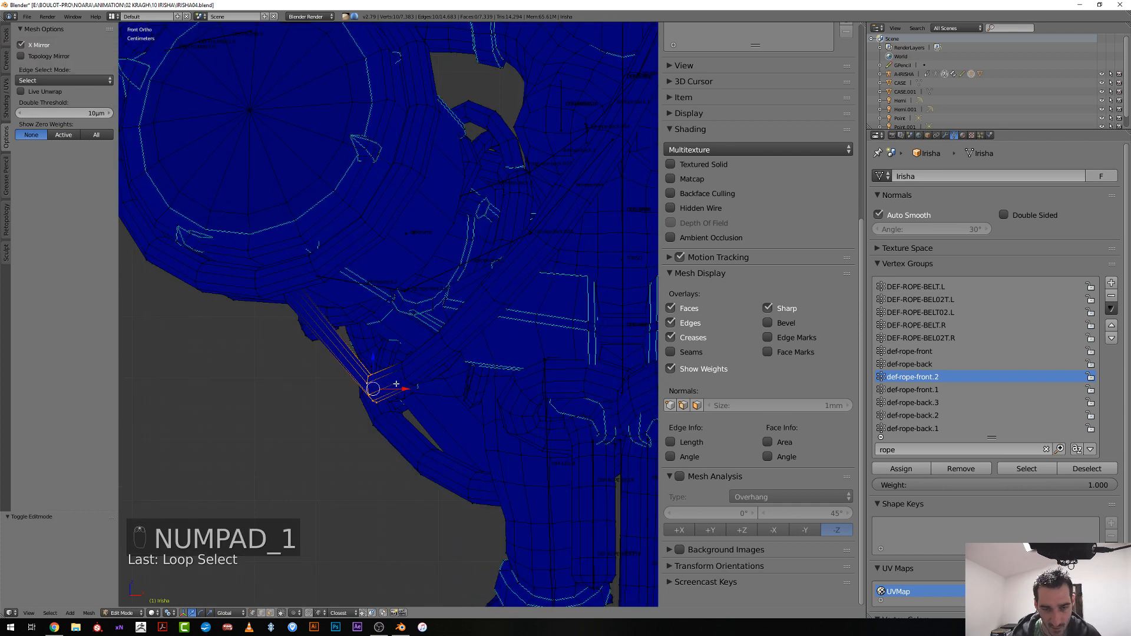
pyautogui.moveTo(394, 385); pyautogui.dragTo(389, 410, button='middle')
pyautogui.press('ctrl+KP_Add')
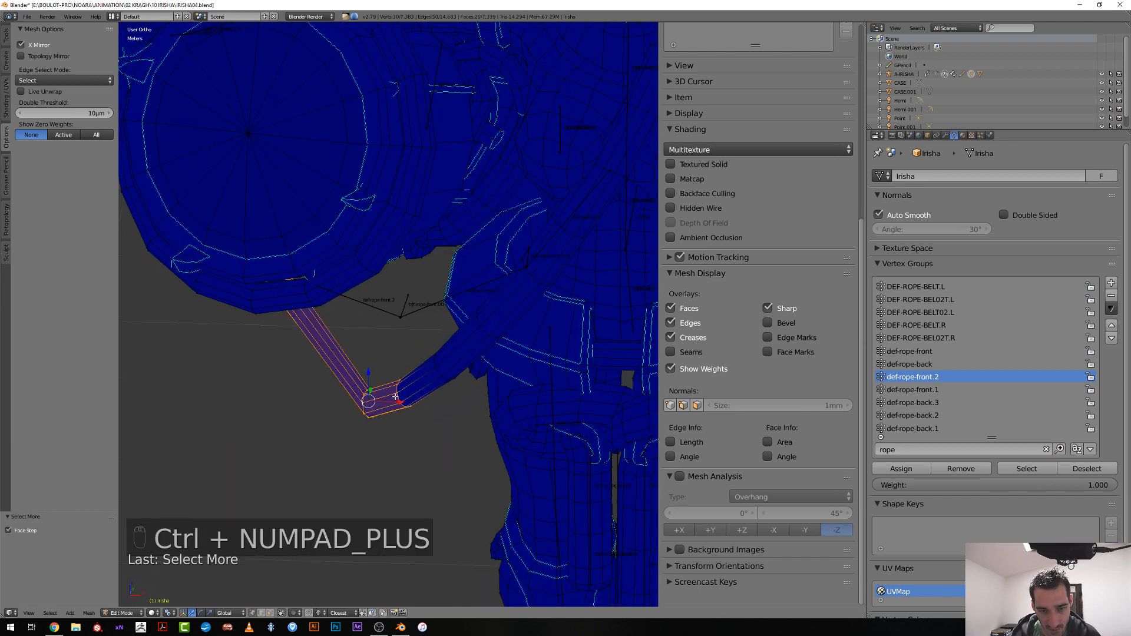
pyautogui.keyDown('alt'); pyautogui.click(398, 388); pyautogui.keyUp('alt')
pyautogui.press('ctrl+KP_Add')
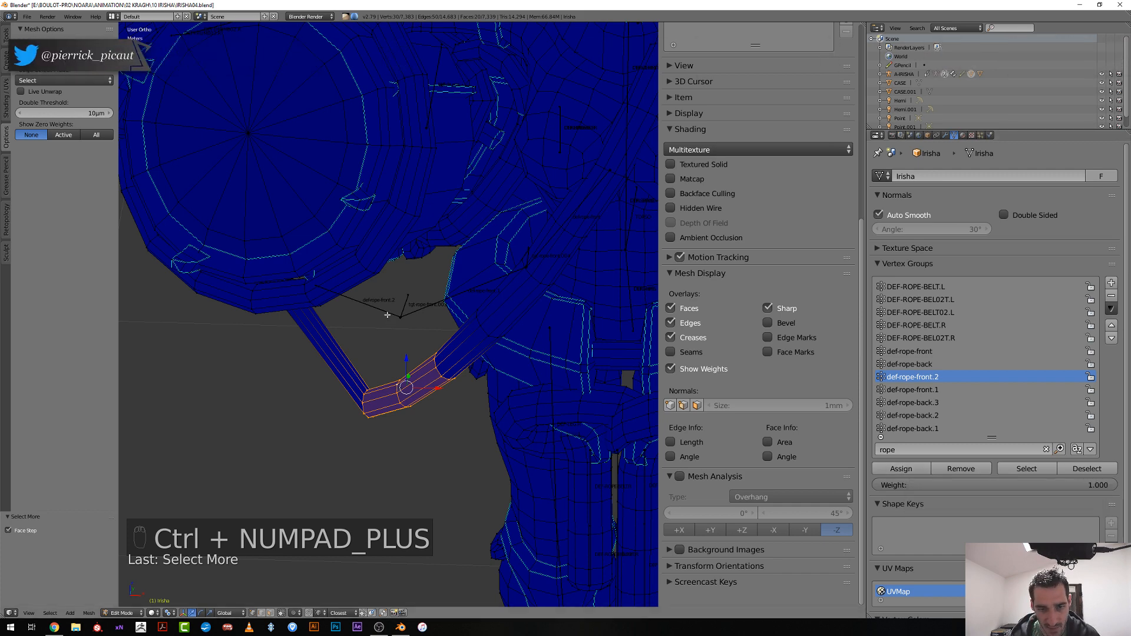
pyautogui.click(901, 469)
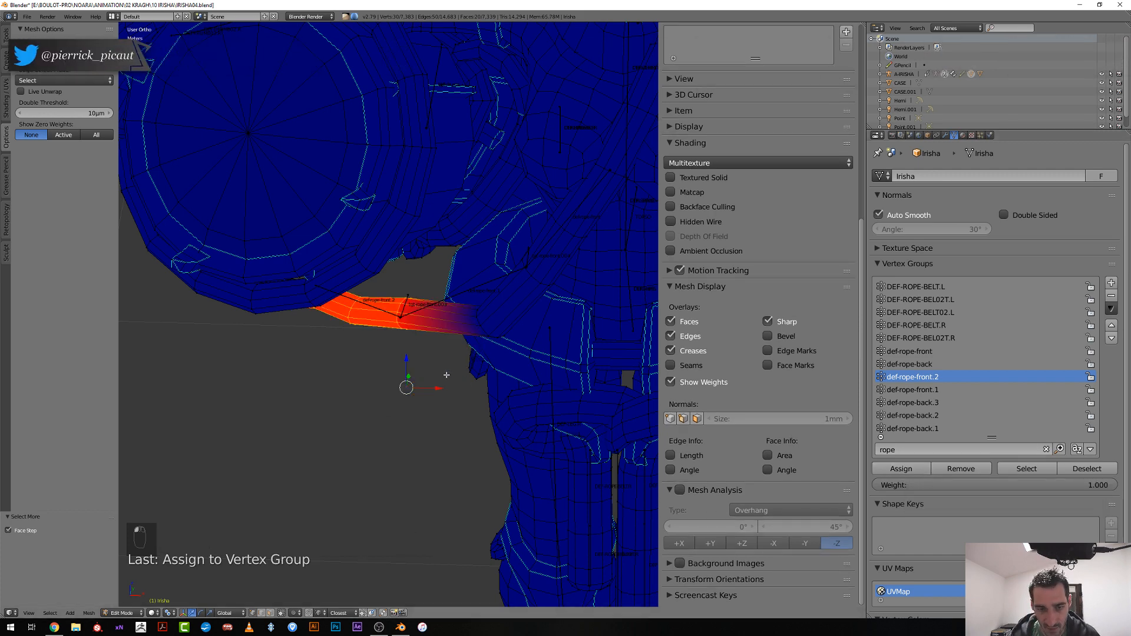
# Reduce the def-rope-front.2 weight of the strap loop at the drum end, first to 0.1 and finally to 0.2
pyautogui.moveTo(446, 376); pyautogui.dragTo(329, 279, button='middle')
pyautogui.keyDown('alt'); pyautogui.rightClick(325, 279); pyautogui.keyUp('alt')
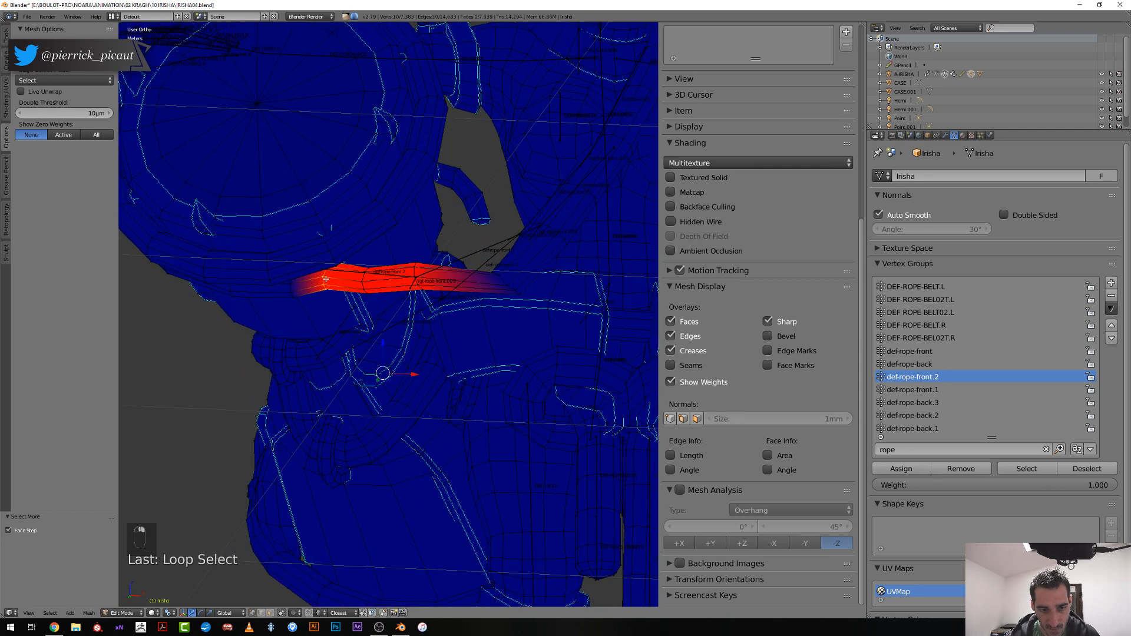
pyautogui.click(907, 485)
pyautogui.write('0.1')
pyautogui.press('Return')
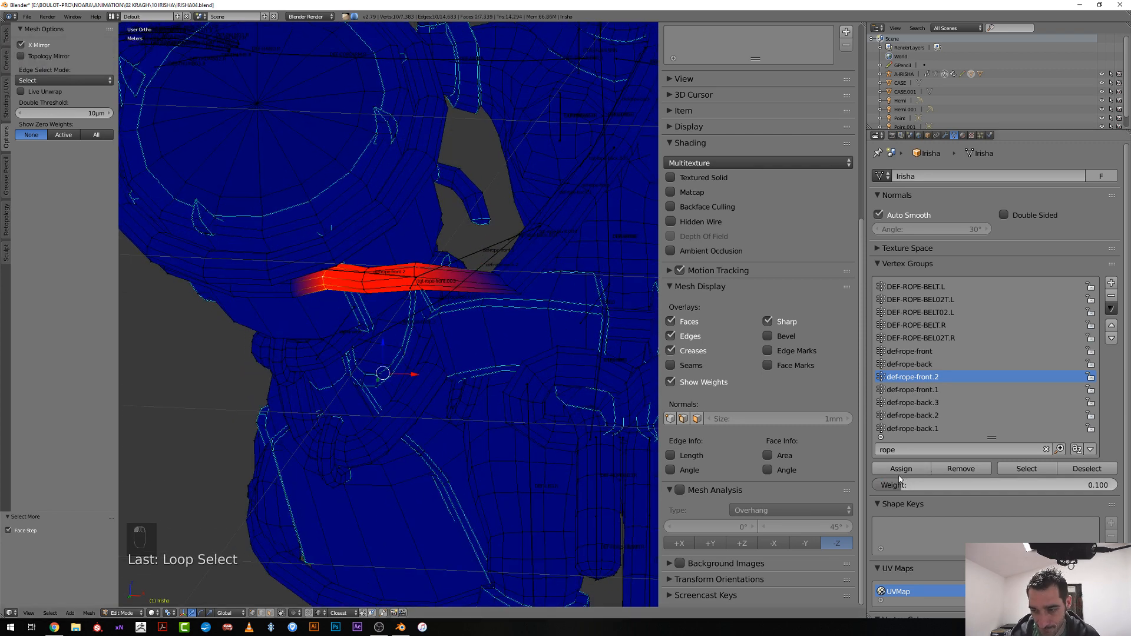
pyautogui.click(901, 470)
pyautogui.click(904, 485)
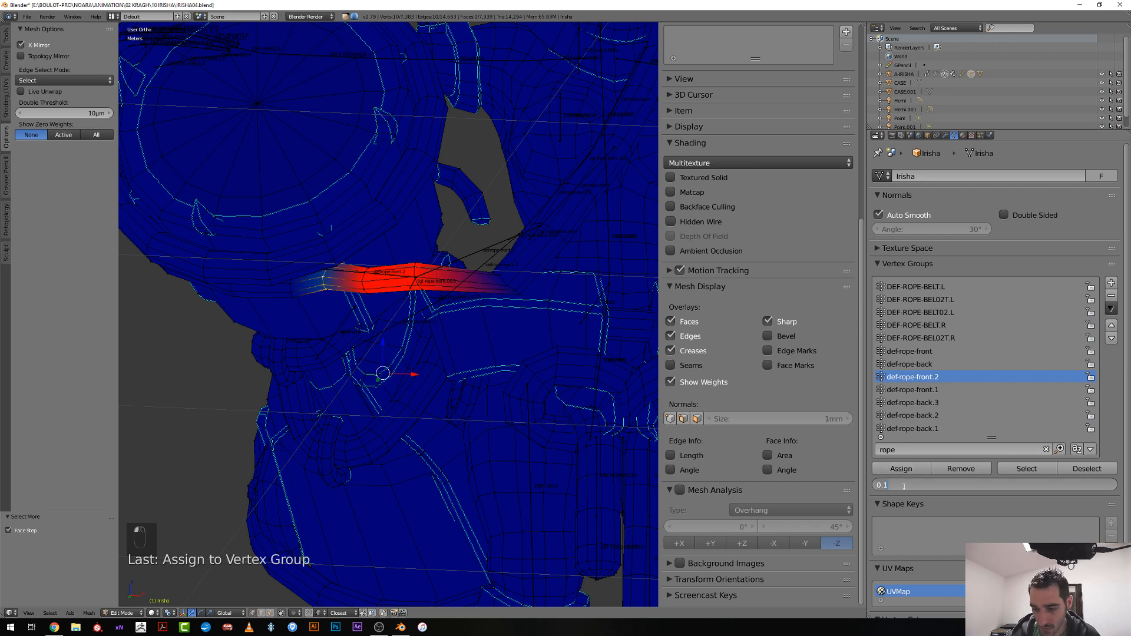
pyautogui.write('0.2')
pyautogui.press('Return')
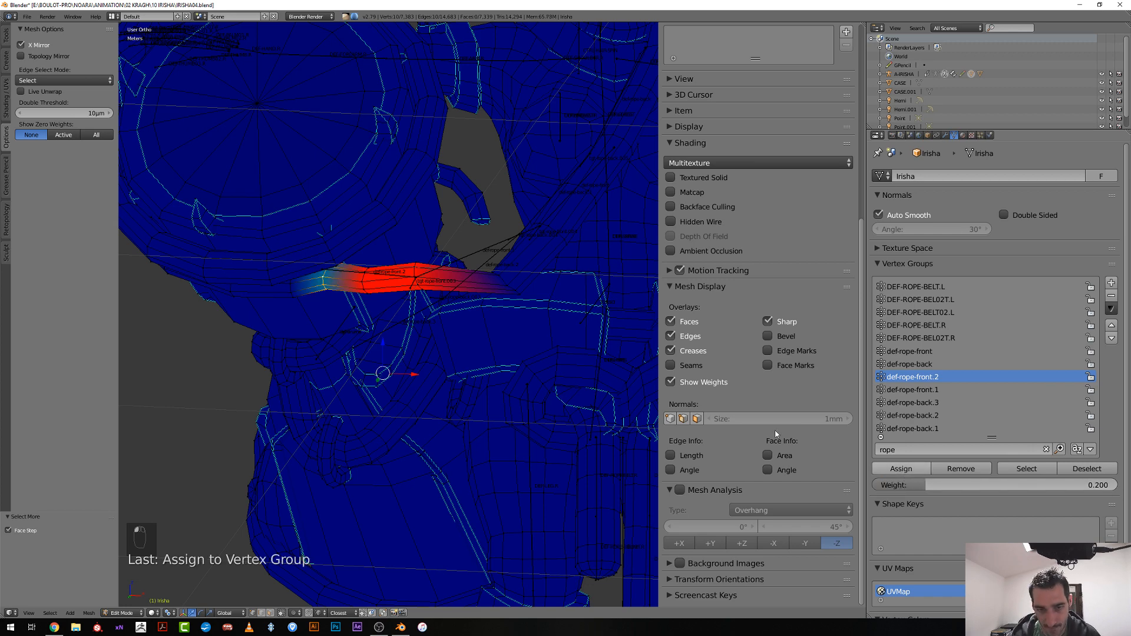
# Isolate the whole linked strap in front view by hiding all other geometry, and set the zero-weight display to Active
pyautogui.scroll(-6, 357, 293)
pyautogui.press('z')
pyautogui.press('z')
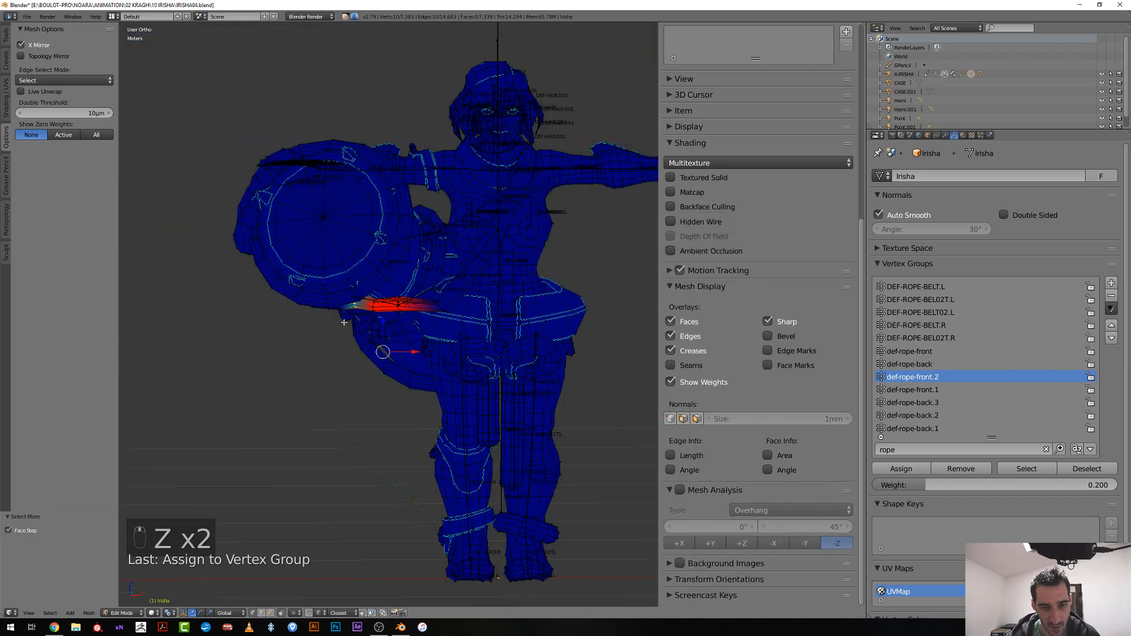
pyautogui.press('l')
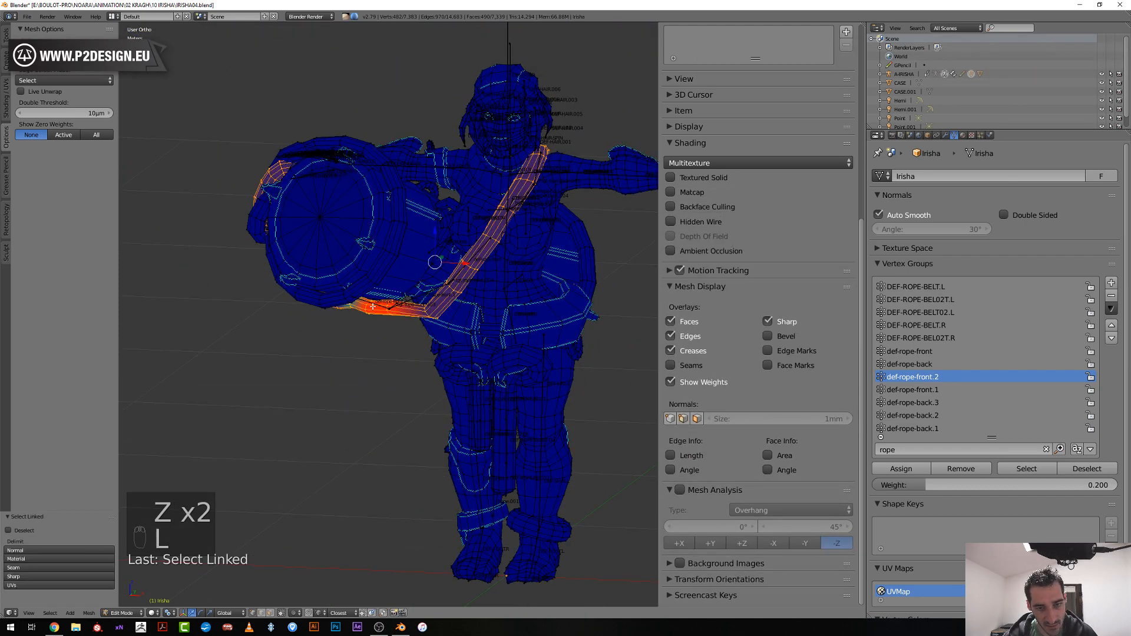
pyautogui.moveTo(373, 309)
pyautogui.mouseDown(button='middle')
pyautogui.moveTo(303, 336)
pyautogui.moveTo(371, 339)
pyautogui.moveTo(384, 322)
pyautogui.mouseUp(button='middle')
pyautogui.hotkey('shift', 'h')
pyautogui.press('KP_1')
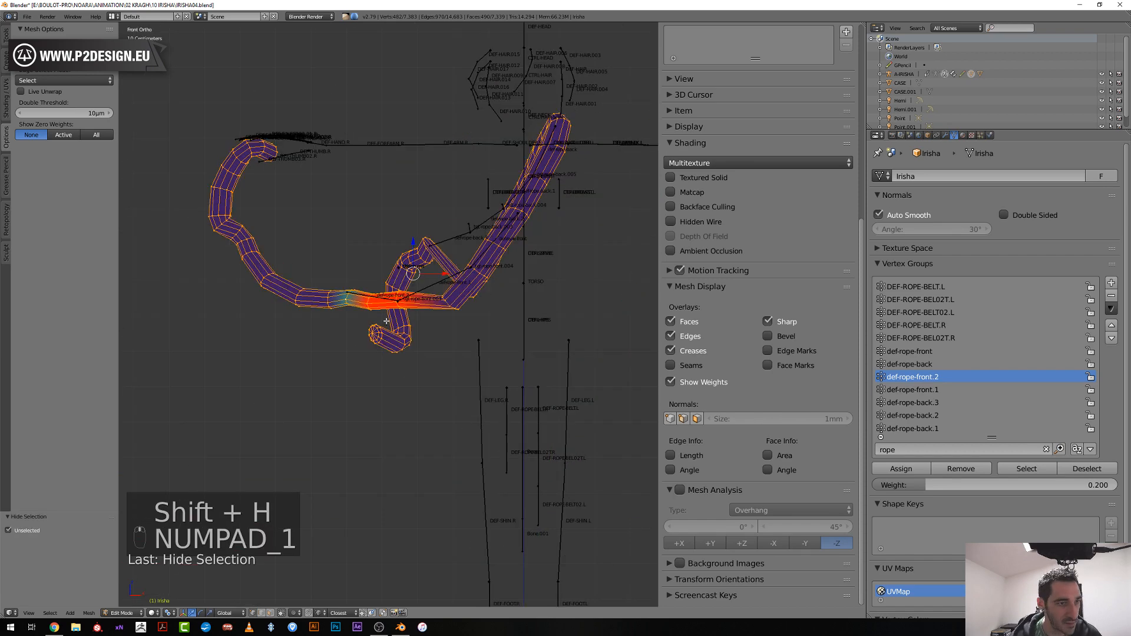
pyautogui.click(63, 135)
pyautogui.scroll(2, 419, 243)
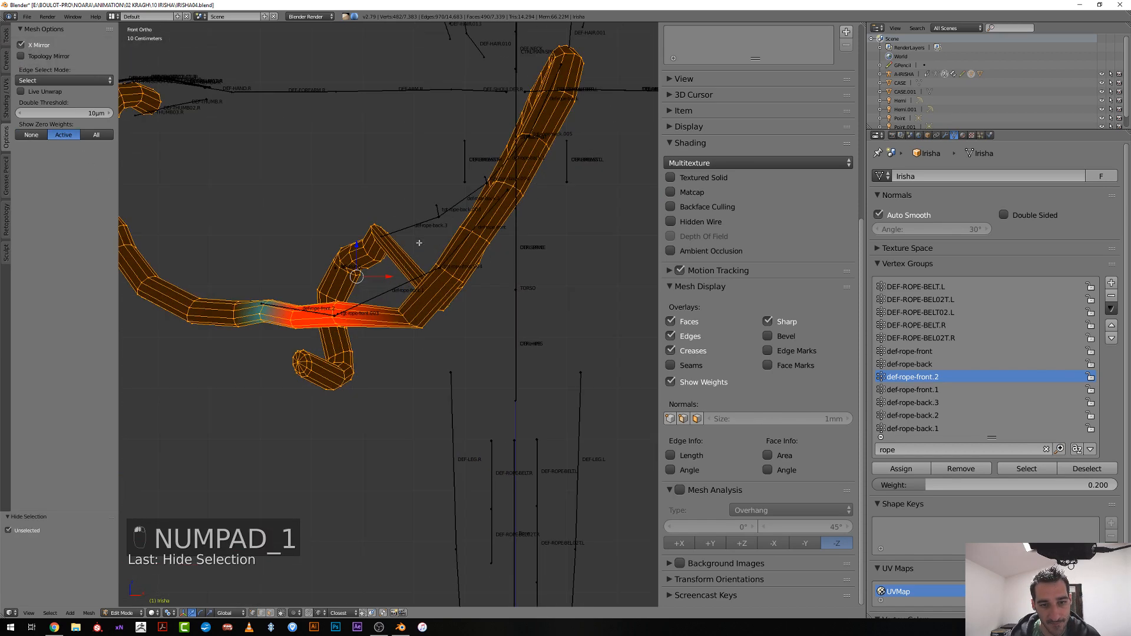
# Set the A-IRISHA armature's bone display to Octahedral and return to editing the Irisha mesh
pyautogui.press('Tab')
pyautogui.rightClick(419, 239)
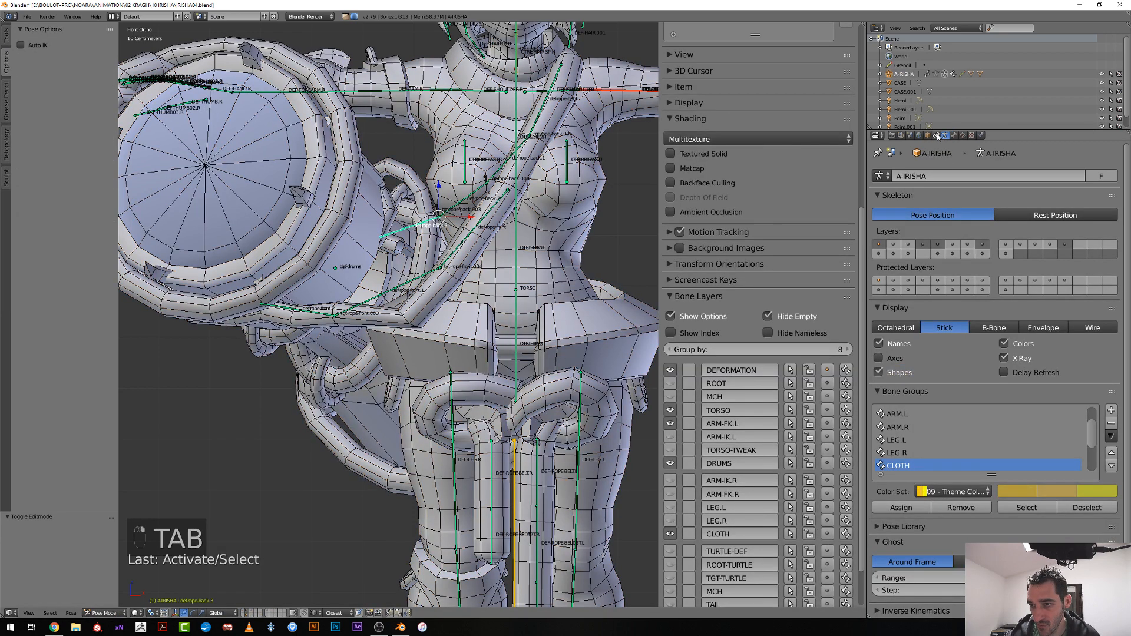
pyautogui.click(917, 323)
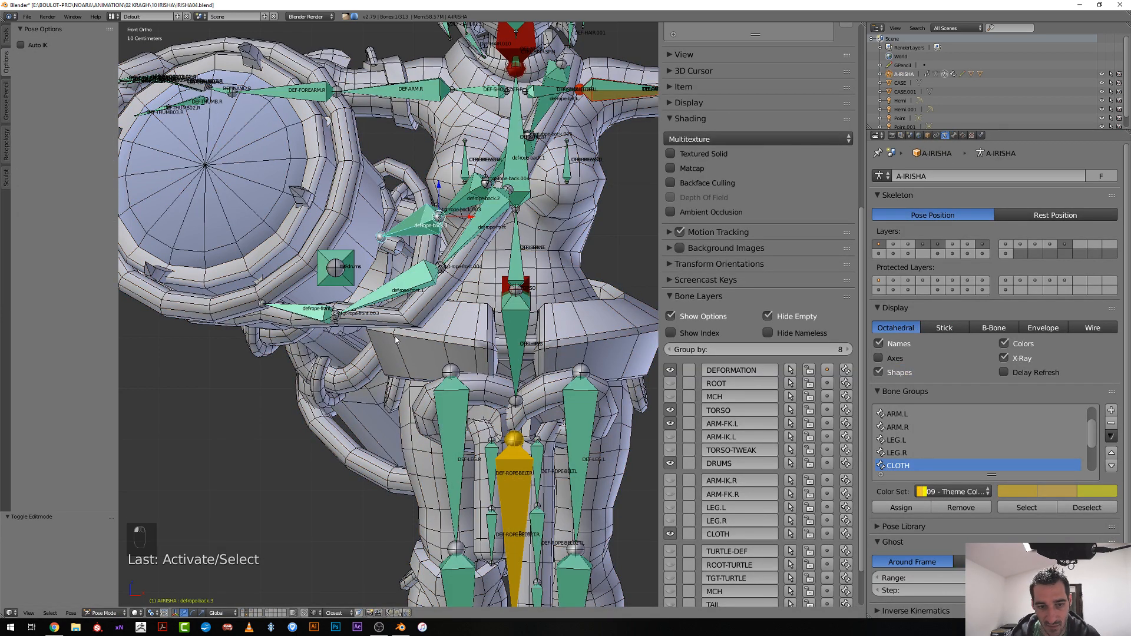
pyautogui.press('Tab')
pyautogui.press('Tab')
pyautogui.press('Tab')
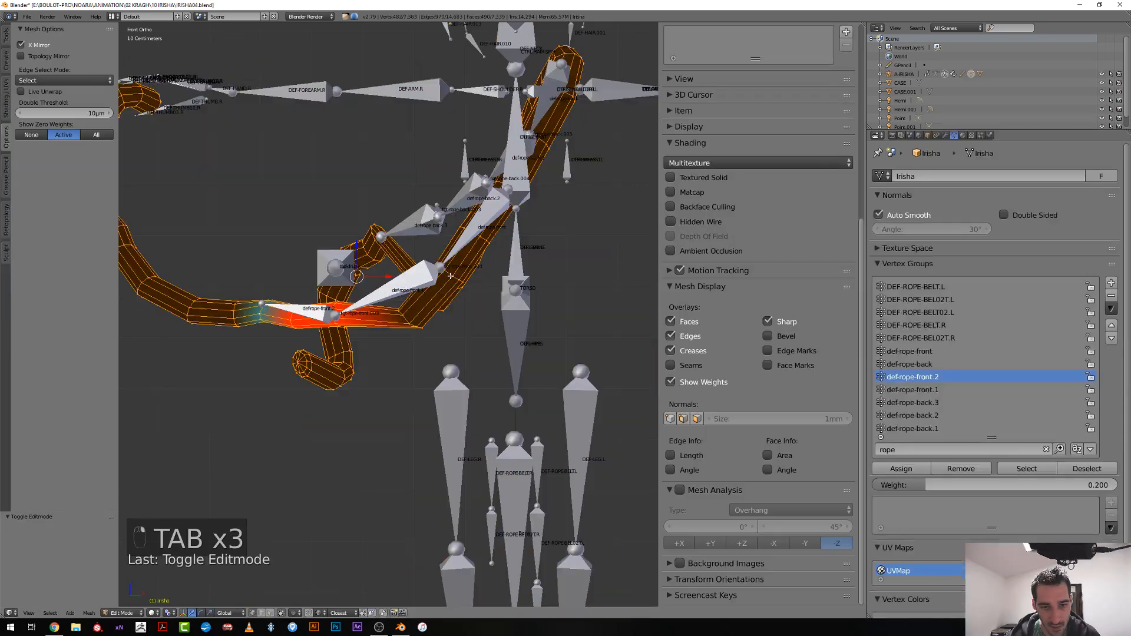
# Assign the strap loop at the joint between def-rope-front.2 and def-rope-front.1 to def-rope-front.2 at weight 0.200
pyautogui.scroll(3, 356, 366)
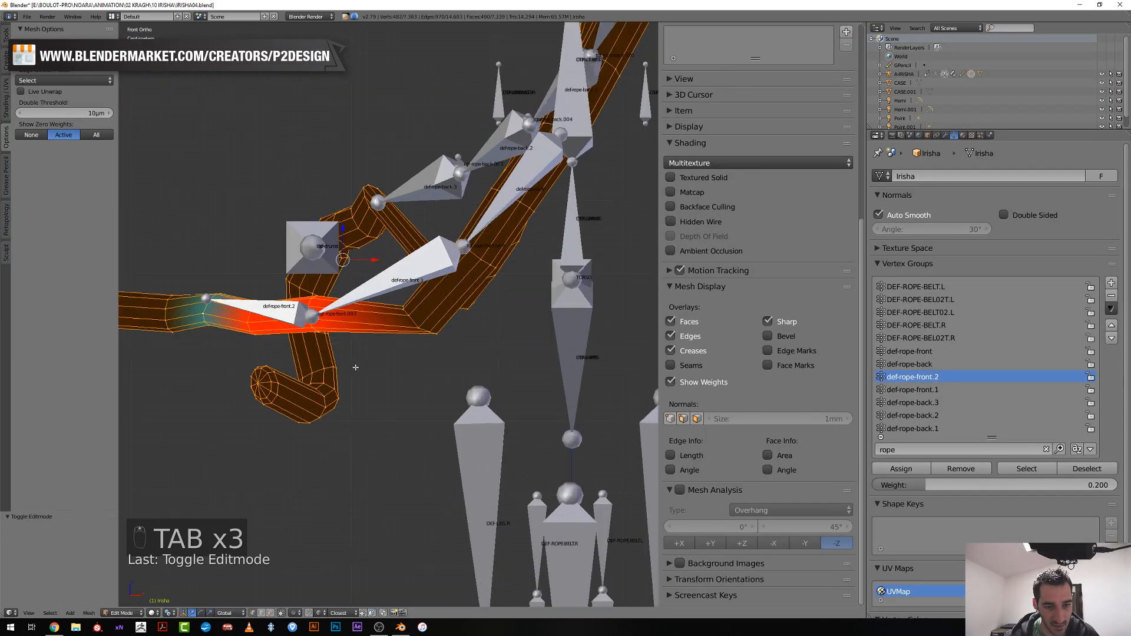
pyautogui.moveTo(271, 423); pyautogui.dragTo(301, 420, button='middle')
pyautogui.keyDown('alt'); pyautogui.rightClick(330, 296); pyautogui.keyUp('alt')
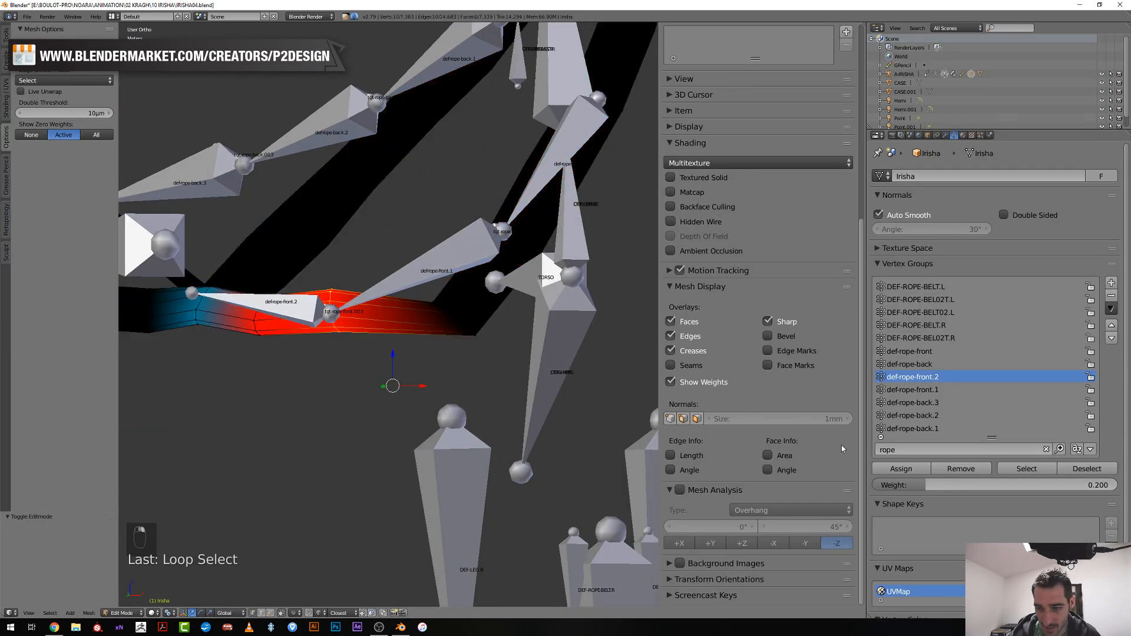
pyautogui.click(901, 469)
pyautogui.moveTo(436, 377); pyautogui.dragTo(613, 333, button='middle')
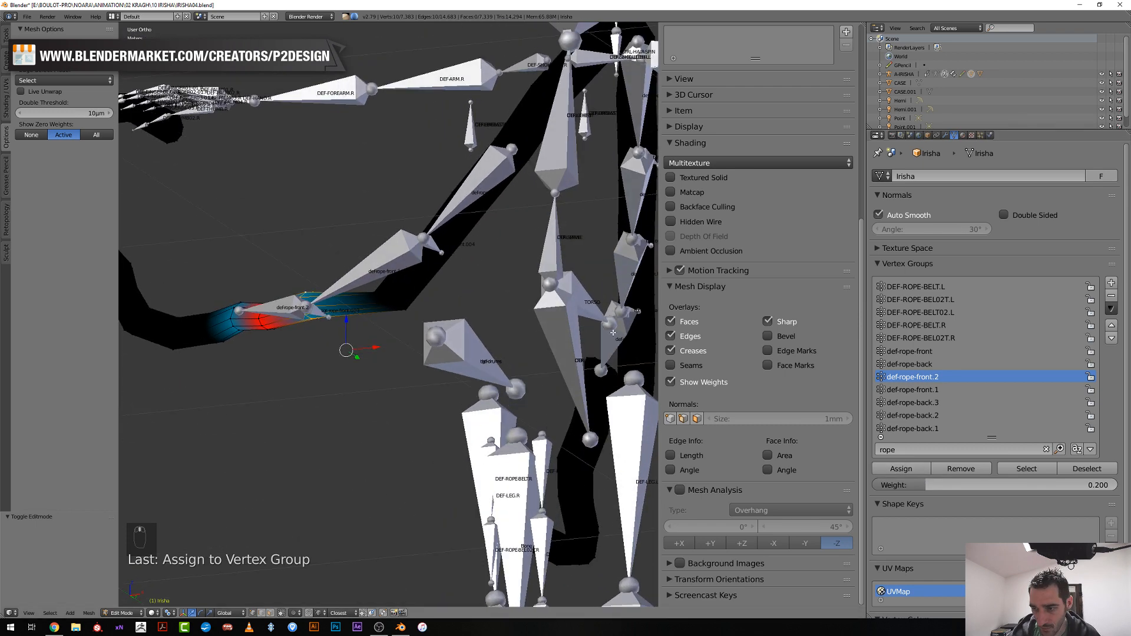
# Assign the strap loop at the bend under def-rope-front.1, grown by two loops each way, to def-rope-front.1 at weight 1.000
pyautogui.click(912, 389)
pyautogui.moveTo(530, 383); pyautogui.dragTo(281, 394, button='middle')
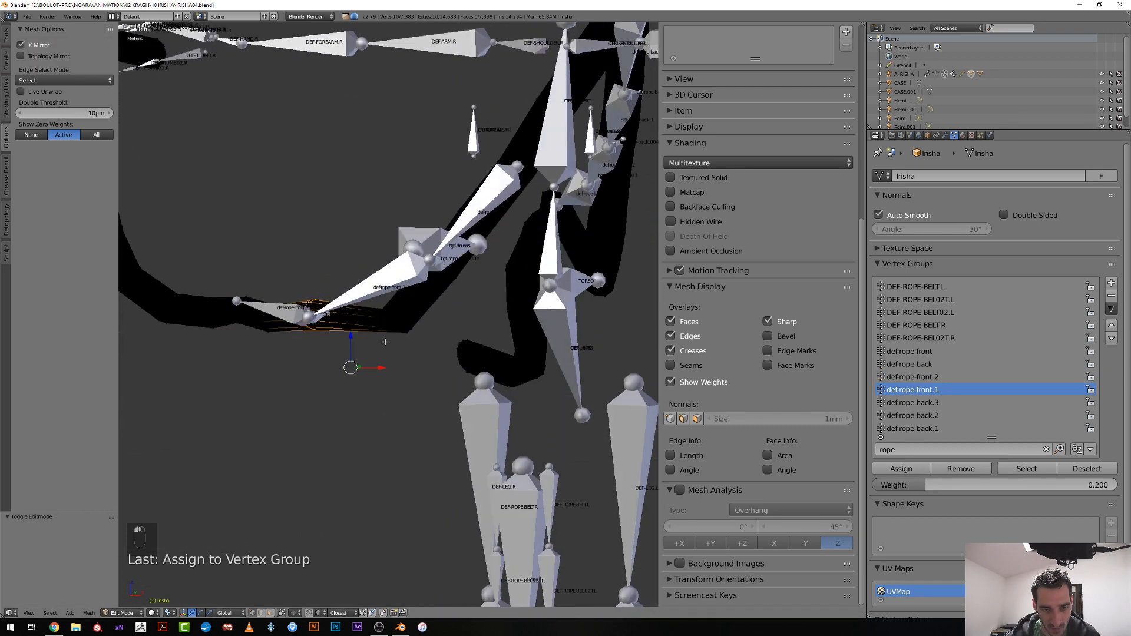
pyautogui.keyDown('alt'); pyautogui.click(392, 318); pyautogui.keyUp('alt')
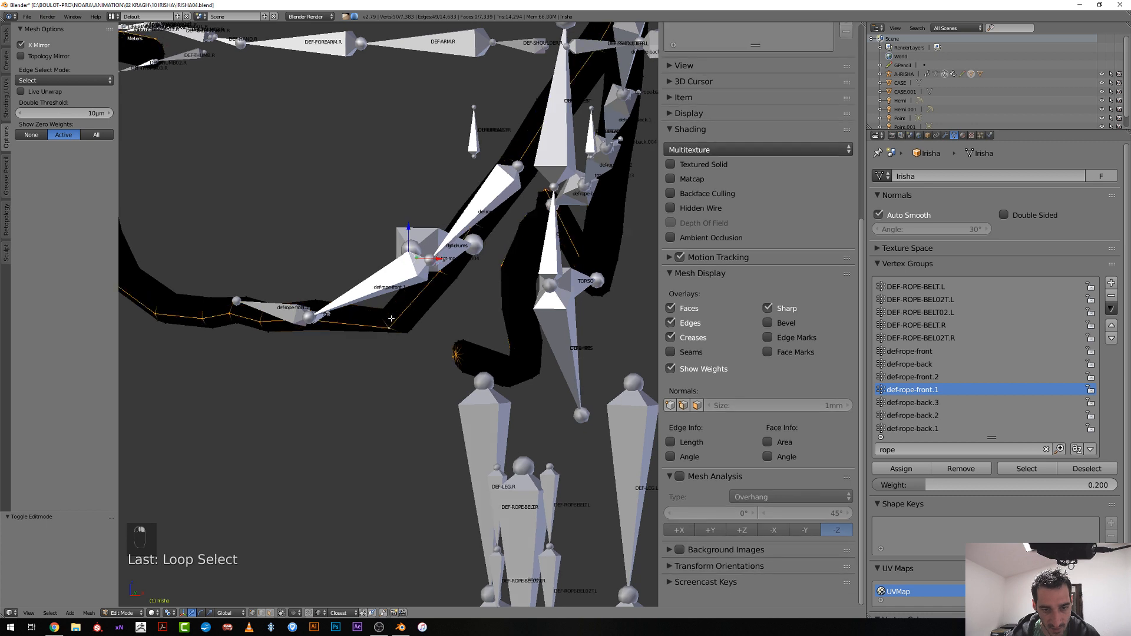
pyautogui.moveTo(390, 324); pyautogui.dragTo(389, 321, button='middle')
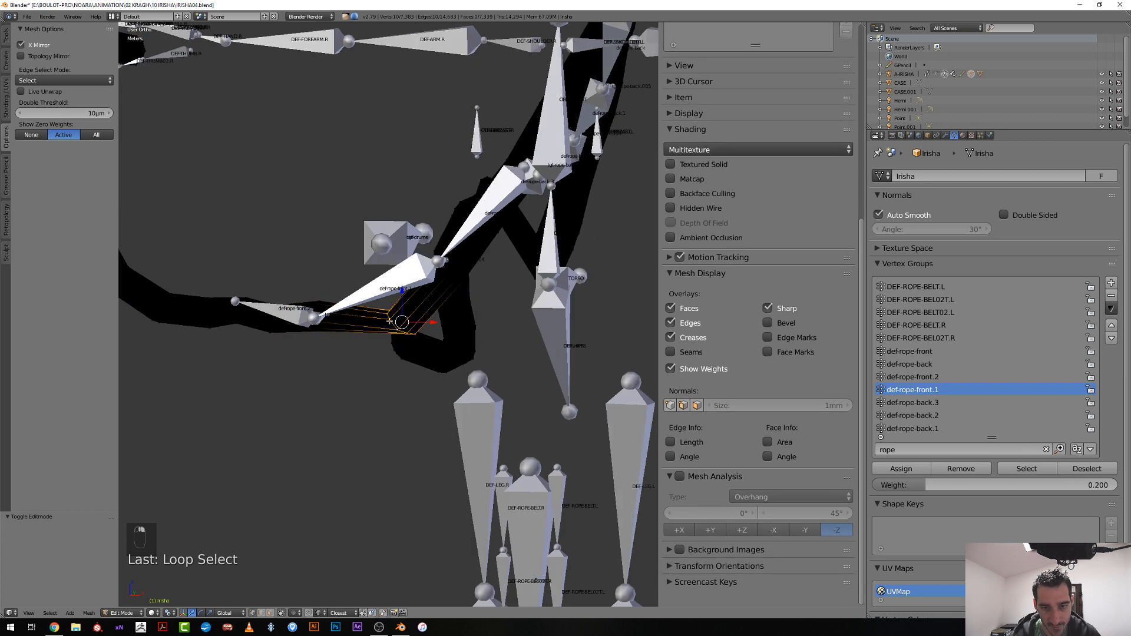
pyautogui.press('ctrl+KP_Add')
pyautogui.press('ctrl+KP_Add')
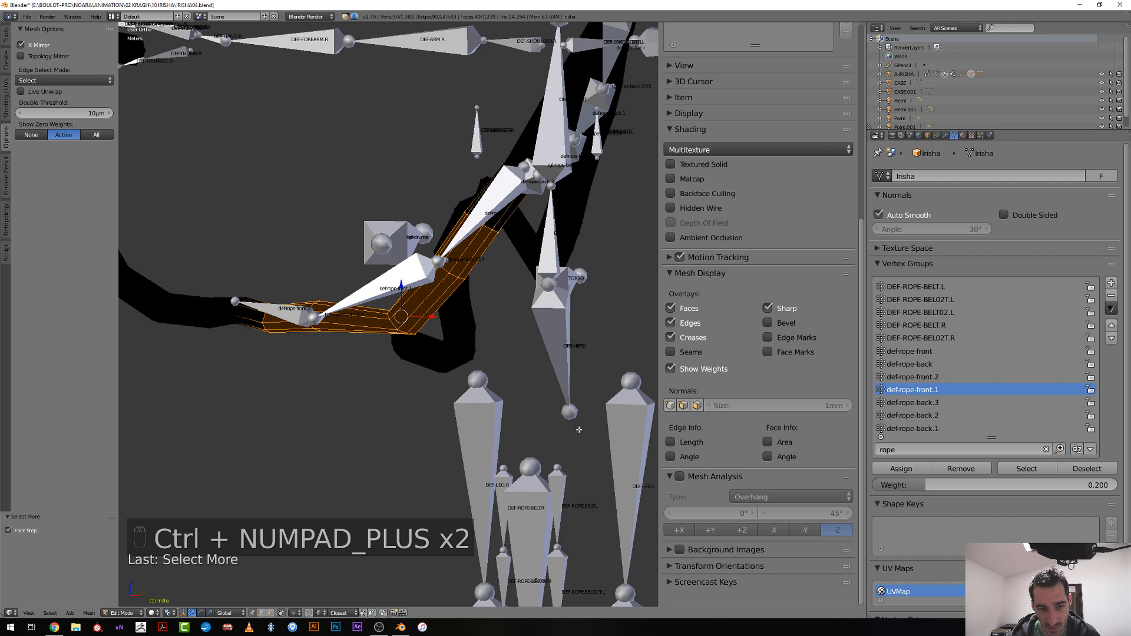
pyautogui.moveTo(943, 485); pyautogui.dragTo(1110, 485)
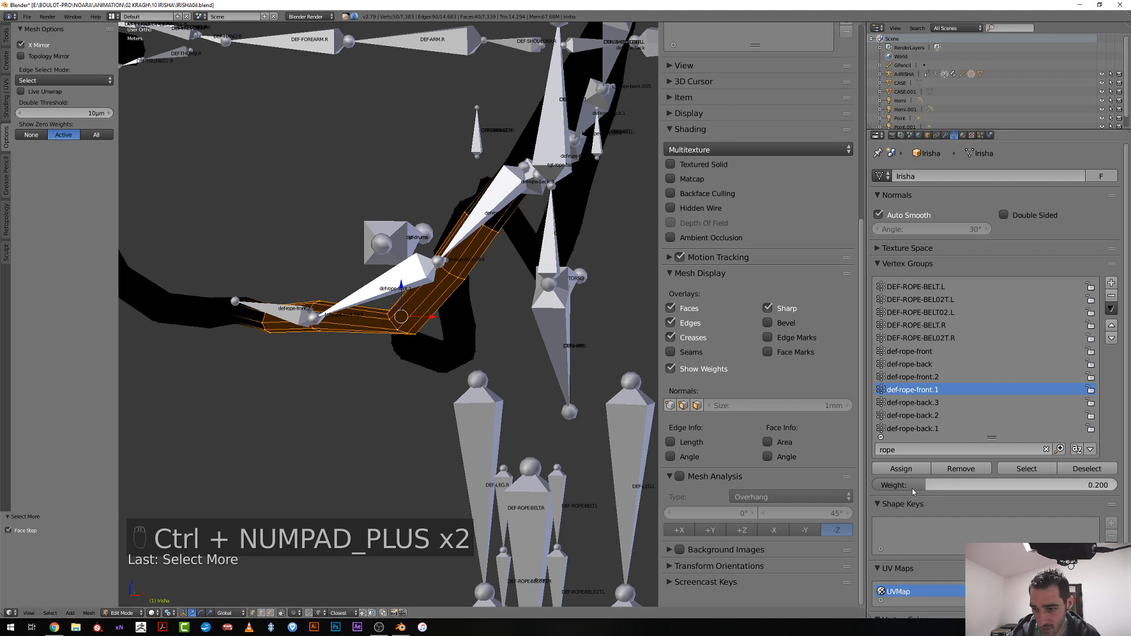
pyautogui.click(894, 464)
# Assign the strap loop beside def-rope-front, grown by two loops each way, to def-rope-front at weight 1.000
pyautogui.moveTo(424, 259); pyautogui.dragTo(440, 279, button='middle')
pyautogui.keyDown('alt'); pyautogui.rightClick(446, 275); pyautogui.keyUp('alt')
pyautogui.press('ctrl+KP_Add')
pyautogui.press('ctrl+KP_Add')
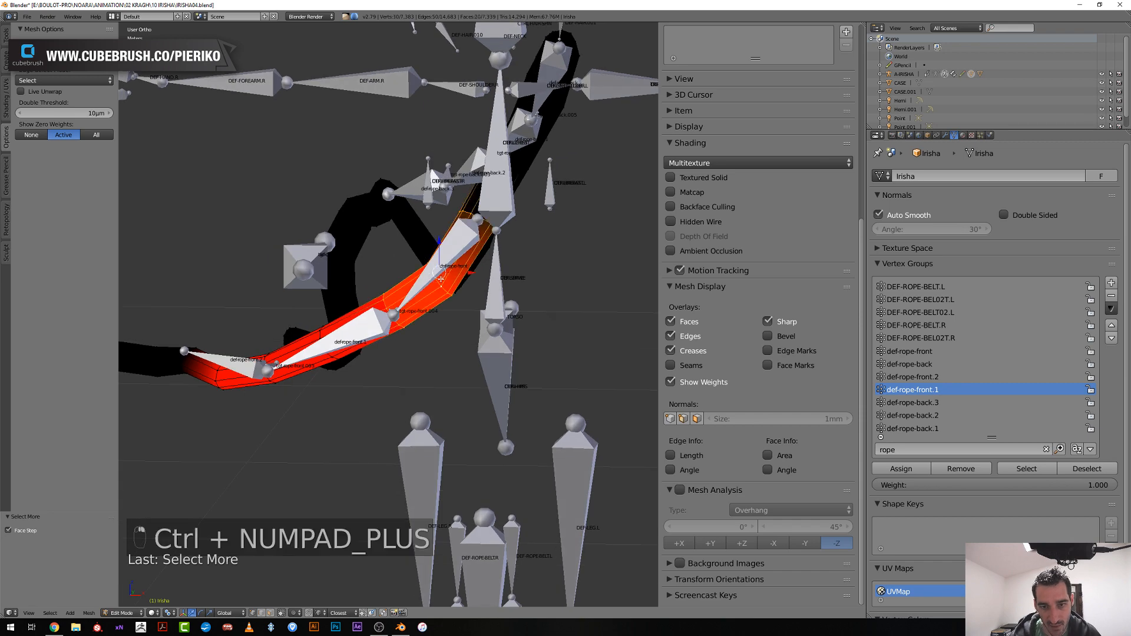
pyautogui.click(913, 403)
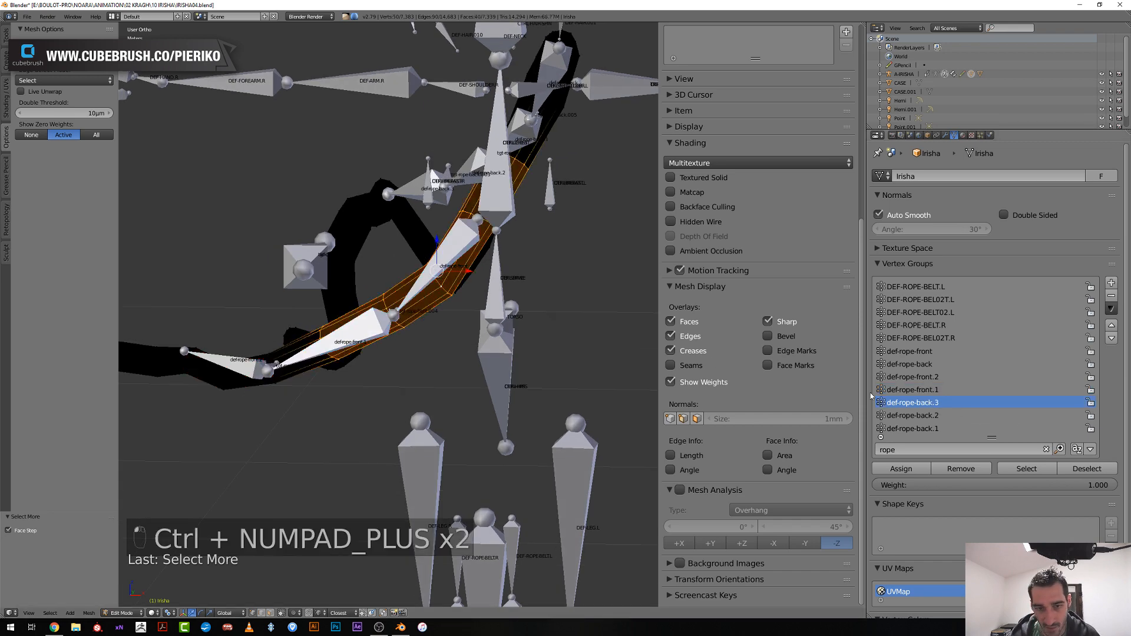
pyautogui.moveTo(465, 312); pyautogui.dragTo(482, 347, button='middle')
pyautogui.click(895, 352)
pyautogui.scroll(5, 481, 348)
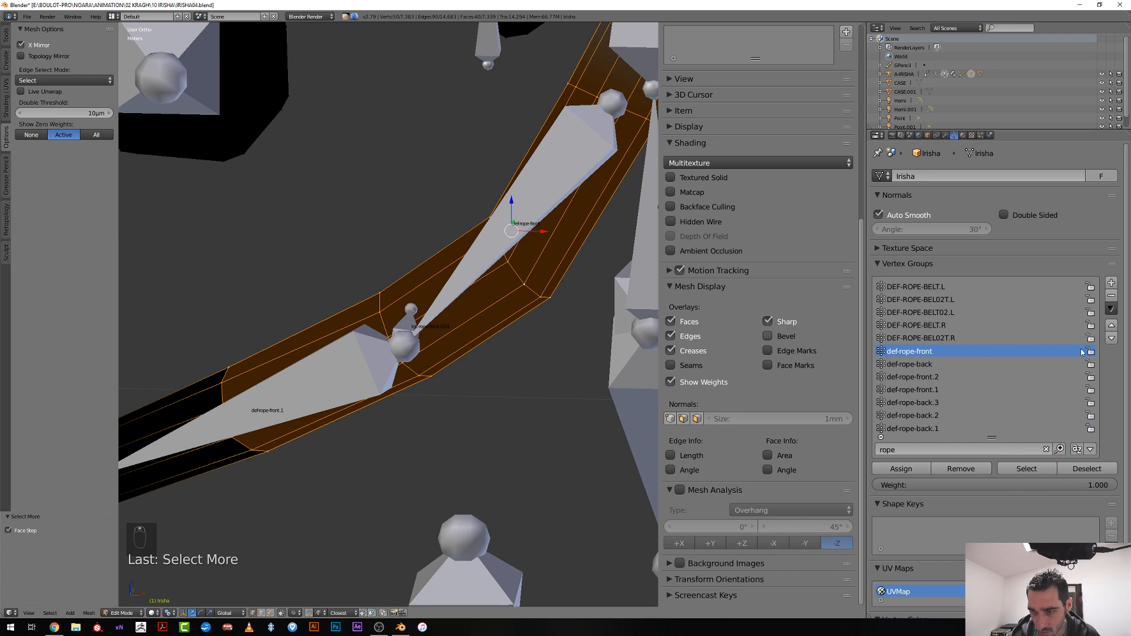
pyautogui.scroll(-7, 535, 245)
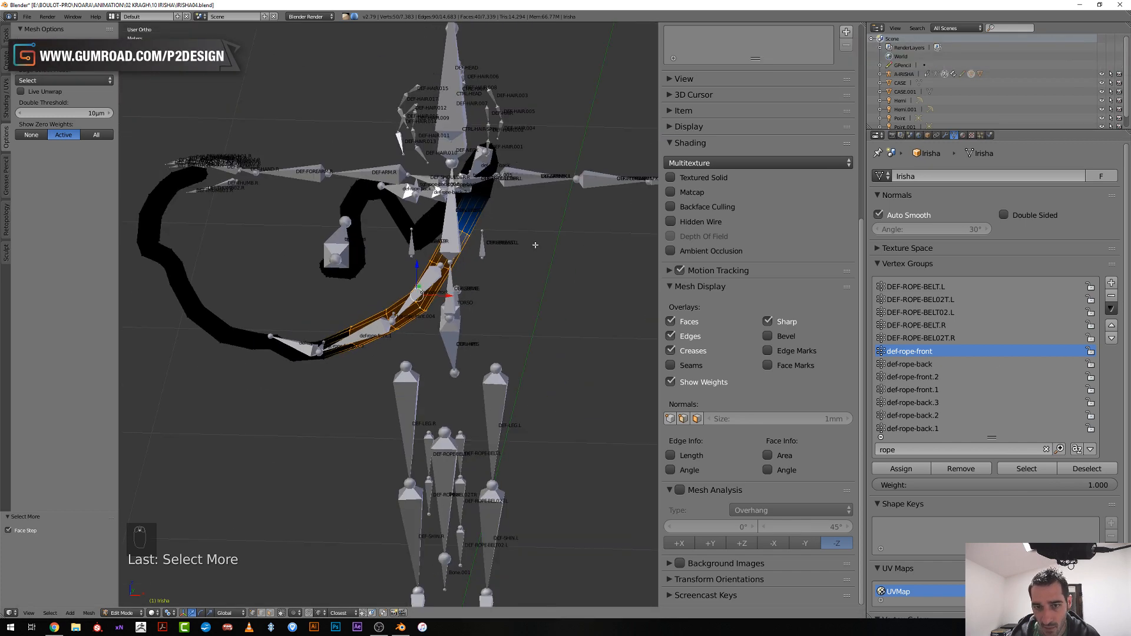
pyautogui.scroll(4, 535, 245)
pyautogui.moveTo(535, 244); pyautogui.dragTo(525, 236, button='middle')
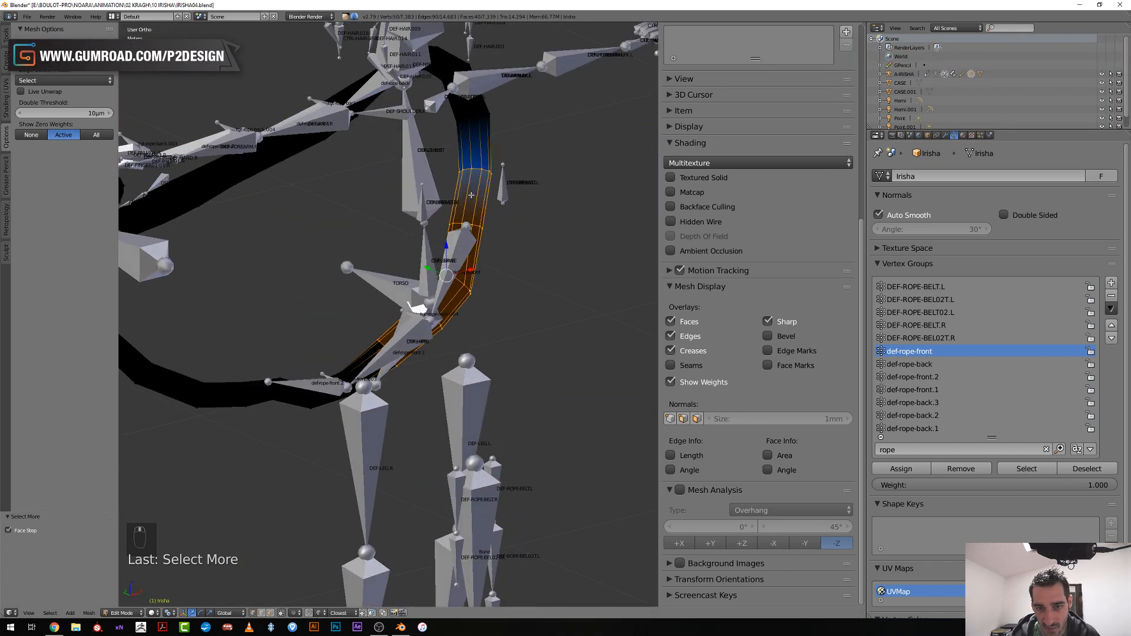
pyautogui.click(902, 469)
# Move the tgt-drums bone about 21 cm up toward the torso to test the strap, and return to editing the Irisha mesh
pyautogui.moveTo(413, 377)
pyautogui.mouseDown(button='middle')
pyautogui.moveTo(449, 389)
pyautogui.moveTo(466, 381)
pyautogui.moveTo(426, 373)
pyautogui.mouseUp(button='middle')
pyautogui.press('Tab')
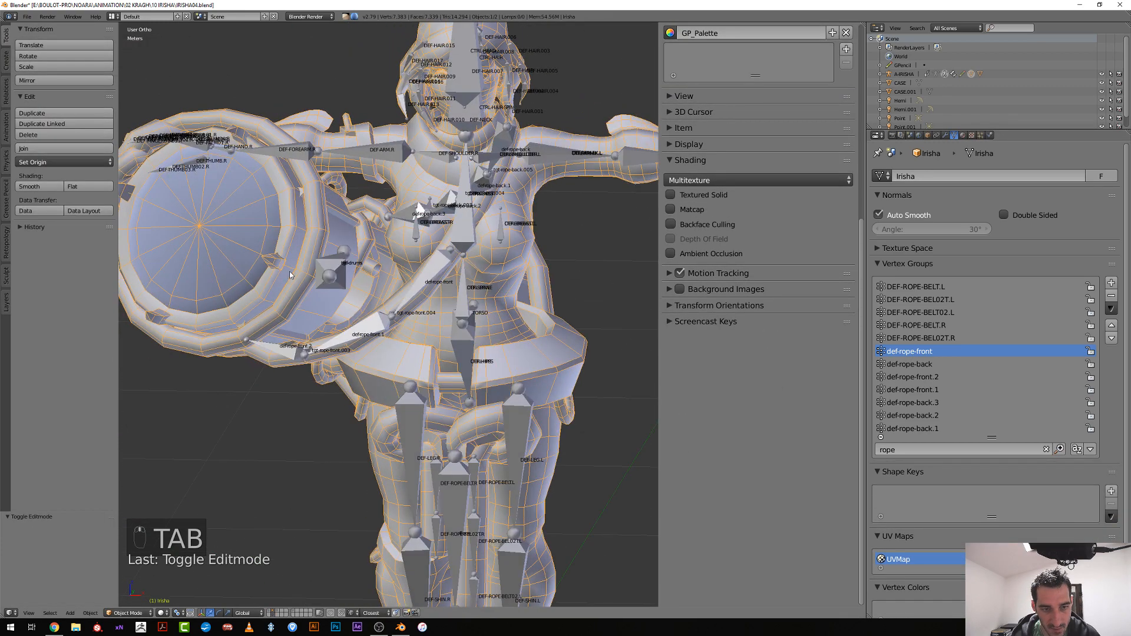
pyautogui.moveTo(290, 274); pyautogui.dragTo(331, 281, button='middle')
pyautogui.rightClick(333, 283)
pyautogui.press('g')
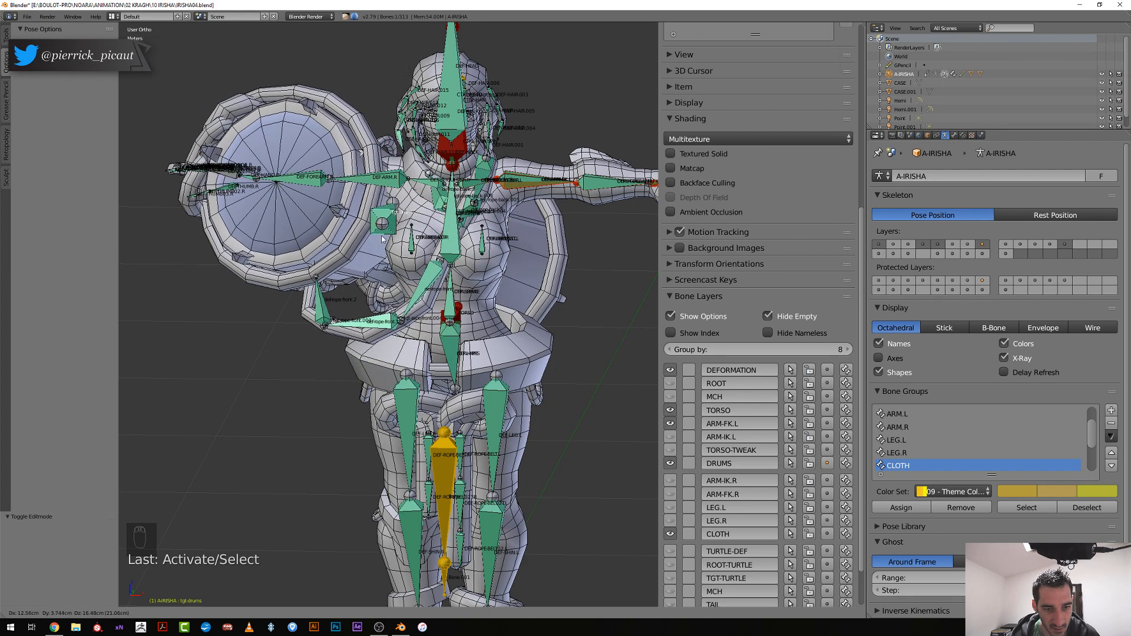
pyautogui.click(383, 239)
pyautogui.scroll(3, 364, 307)
pyautogui.rightClick(342, 362)
pyautogui.press('Tab')
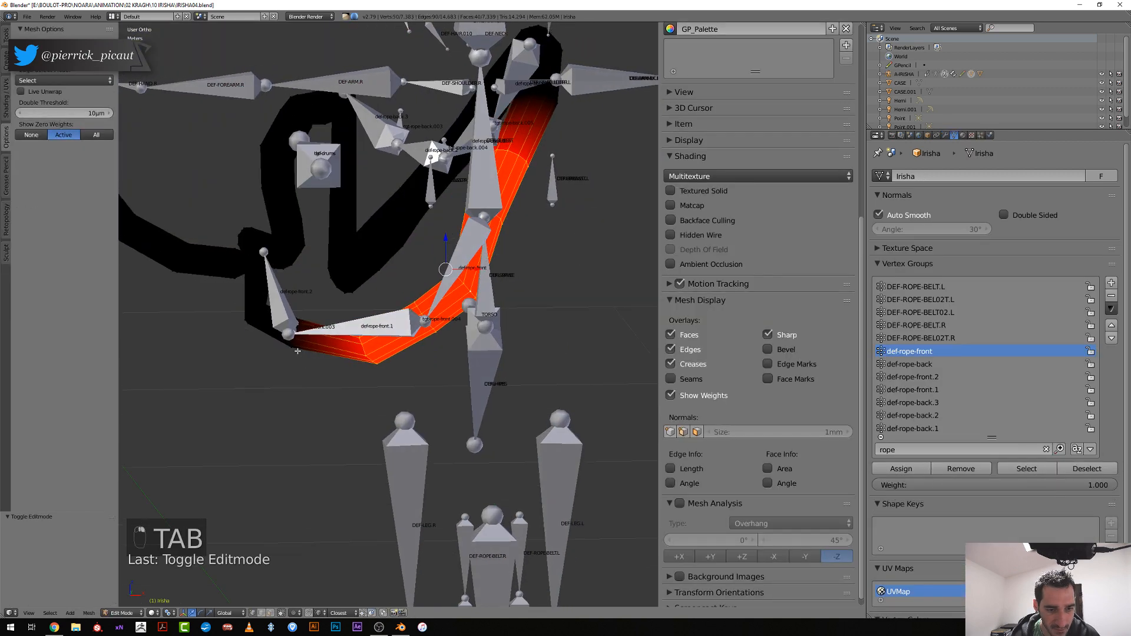
# Assign the strap loop midway along def-rope-front.2 to def-rope-front.1 at weight 0.100
pyautogui.keyDown('alt'); pyautogui.rightClick(289, 342); pyautogui.keyUp('alt')
pyautogui.keyDown('alt'); pyautogui.rightClick(288, 342); pyautogui.keyUp('alt')
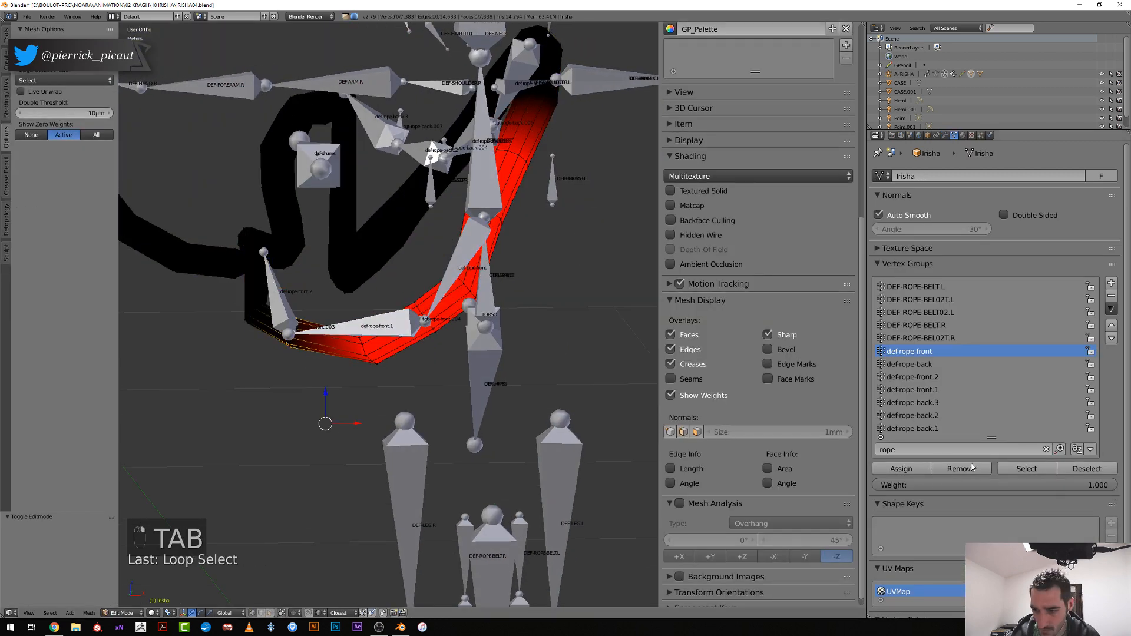
pyautogui.click(915, 390)
pyautogui.click(902, 483)
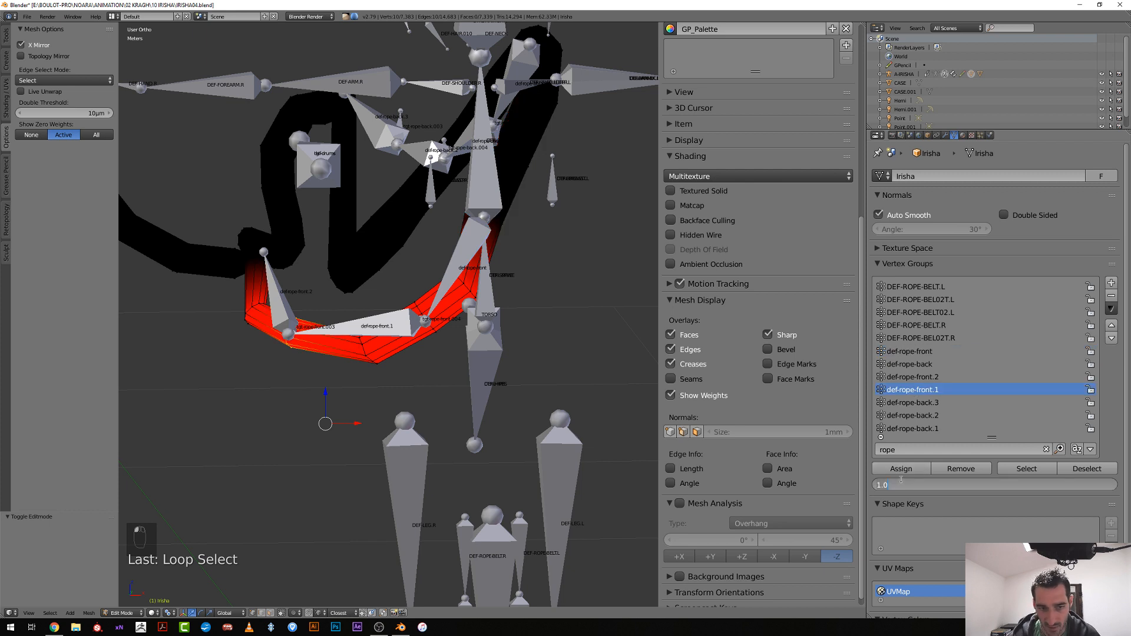
pyautogui.keyDown('alt'); pyautogui.rightClick(241, 312); pyautogui.keyUp('alt')
pyautogui.keyDown('alt'); pyautogui.rightClick(249, 313); pyautogui.keyUp('alt')
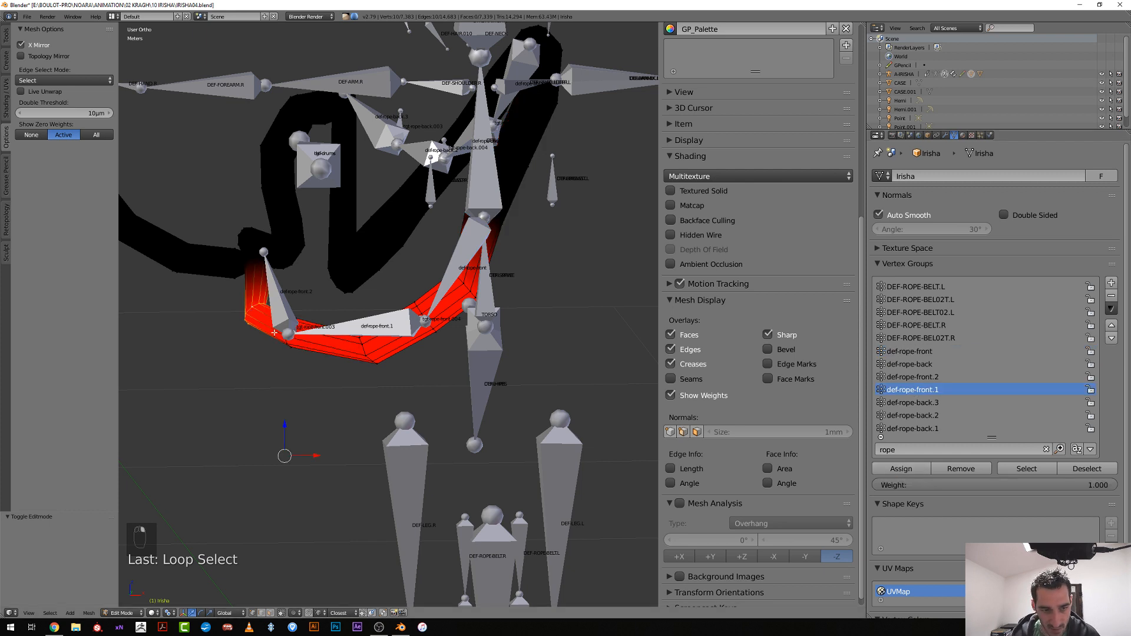
pyautogui.click(916, 482)
pyautogui.write('0.')
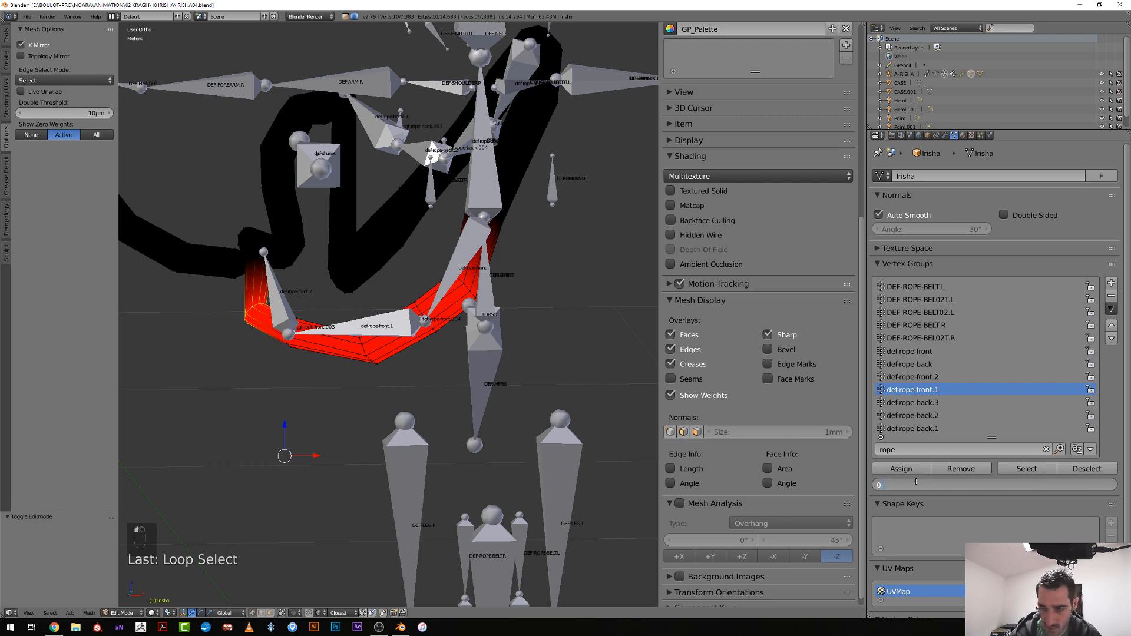
pyautogui.write('1')
pyautogui.press('Return')
pyautogui.click(902, 469)
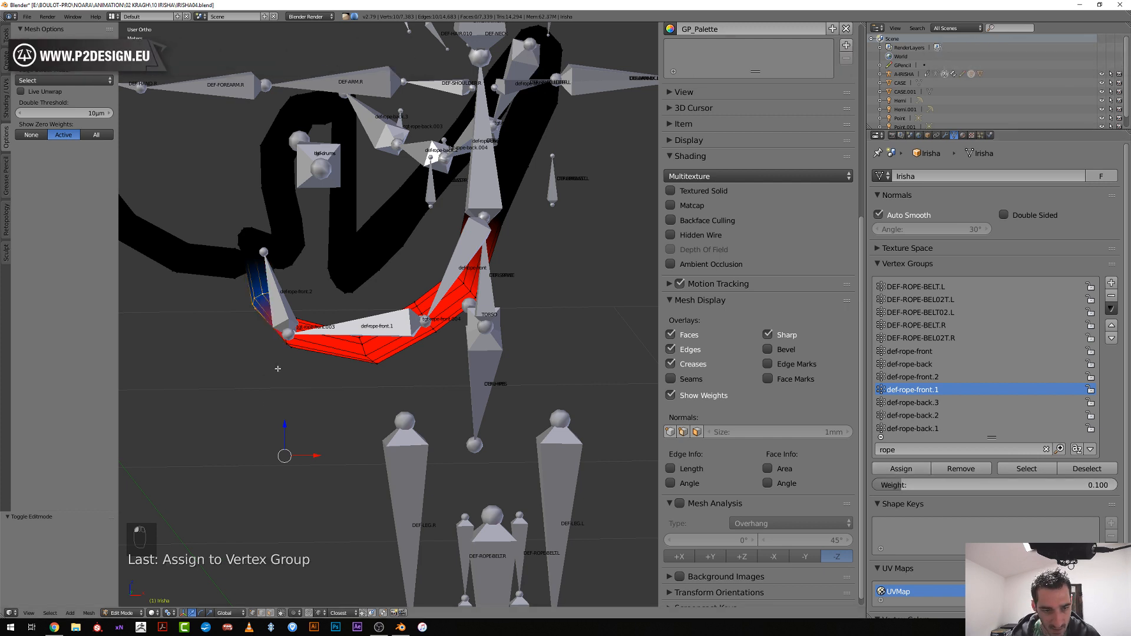
# Assign the strap loop at the joint between def-rope-front.1 and def-rope-front.2 to both groups at weight 0.500
pyautogui.keyDown('alt'); pyautogui.rightClick(284, 340); pyautogui.keyUp('alt')
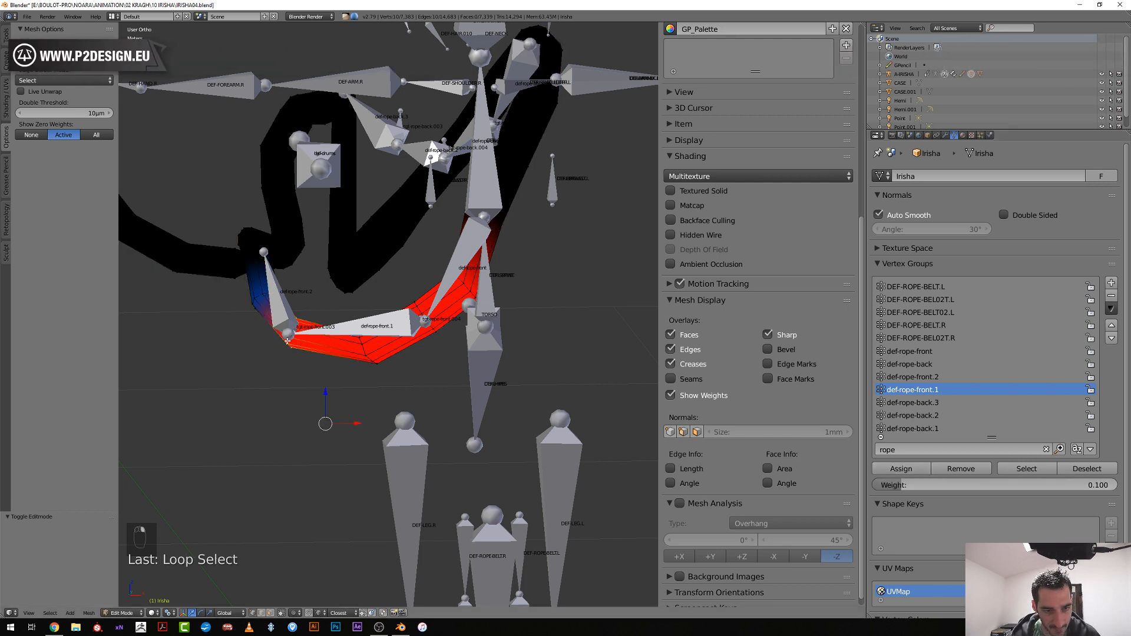
pyautogui.click(912, 485)
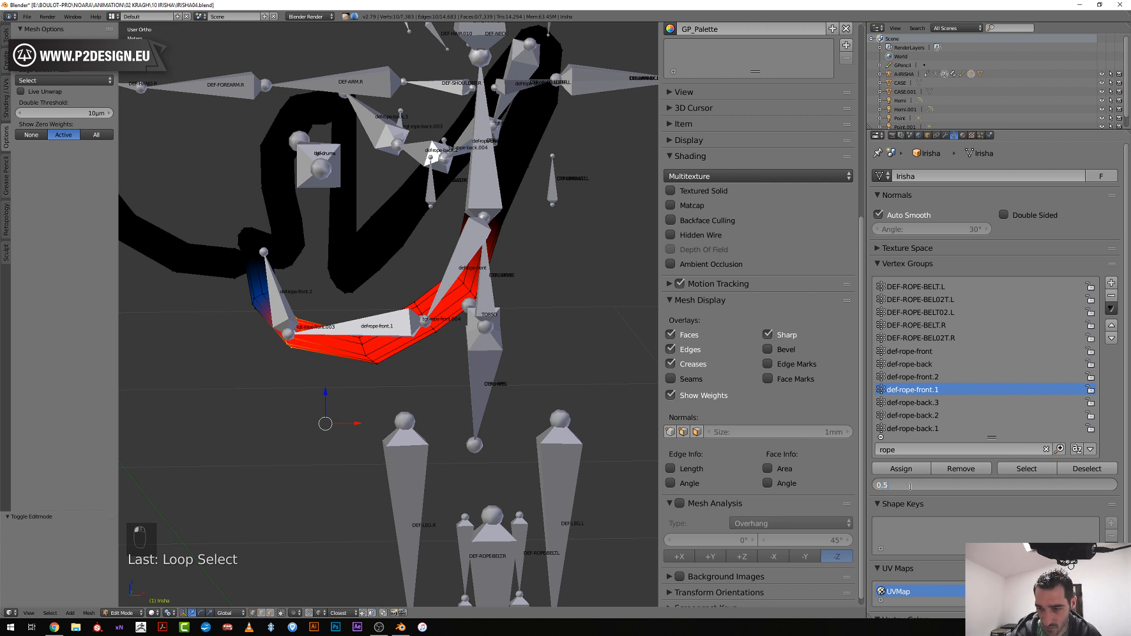
pyautogui.press('Return')
pyautogui.click(902, 469)
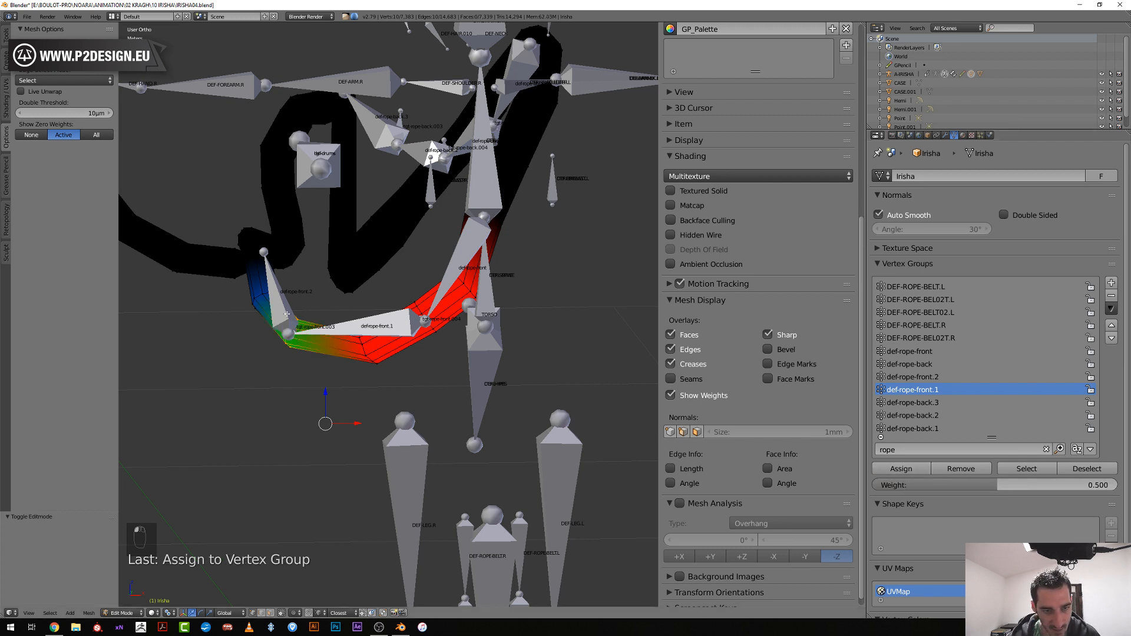
pyautogui.click(912, 377)
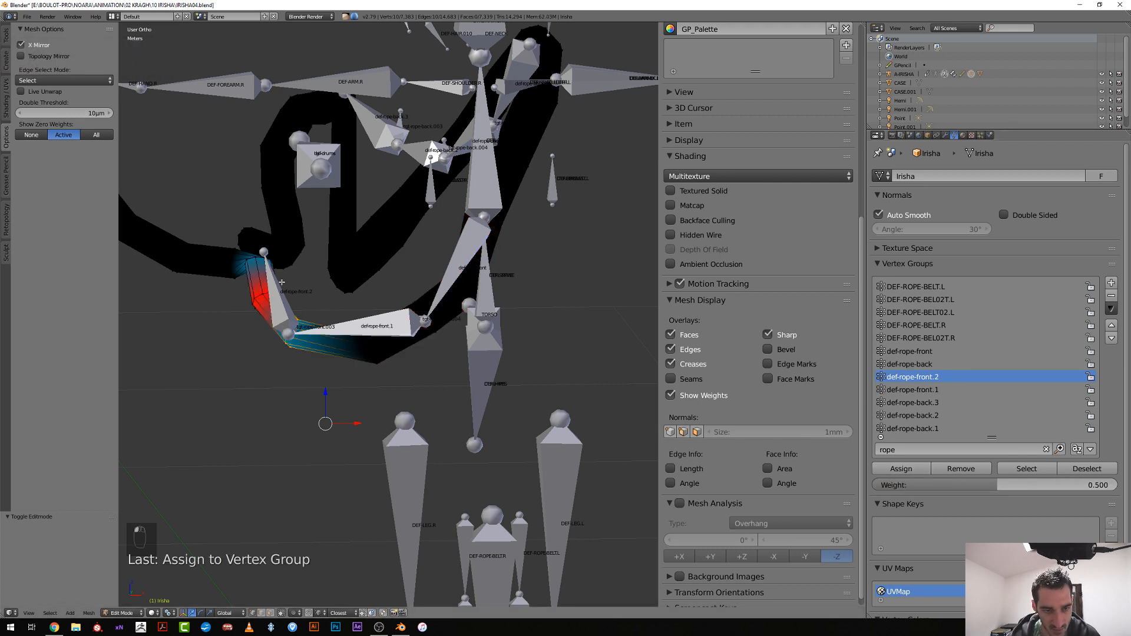
pyautogui.click(902, 469)
pyautogui.keyDown('alt'); pyautogui.rightClick(374, 350); pyautogui.keyUp('alt')
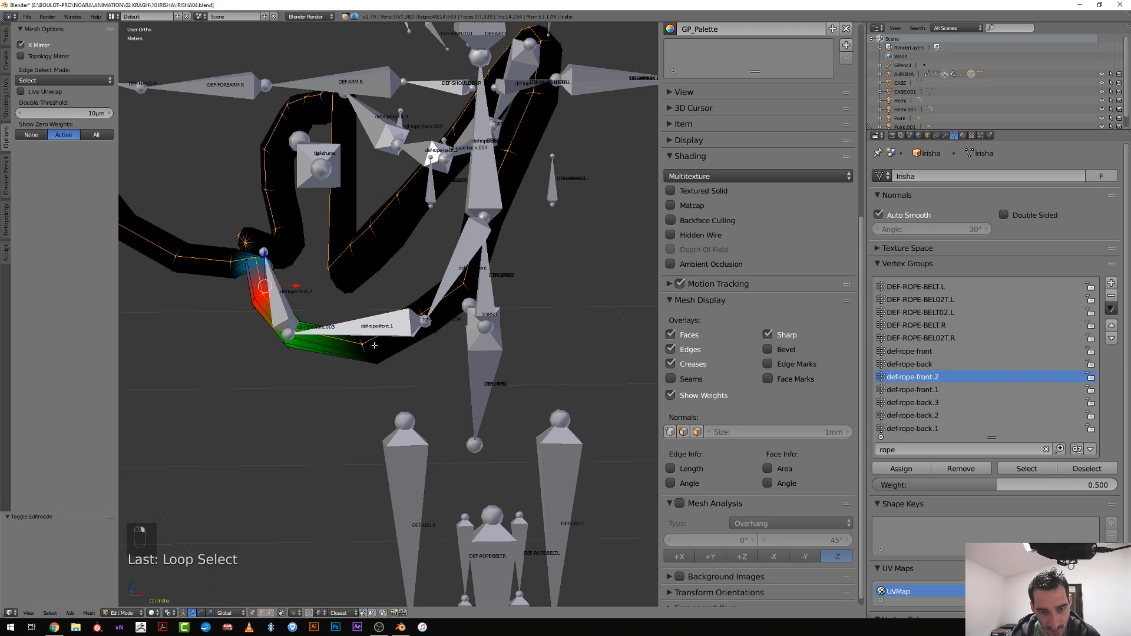
pyautogui.scroll(3, 373, 344)
pyautogui.scroll(-5, 365, 375)
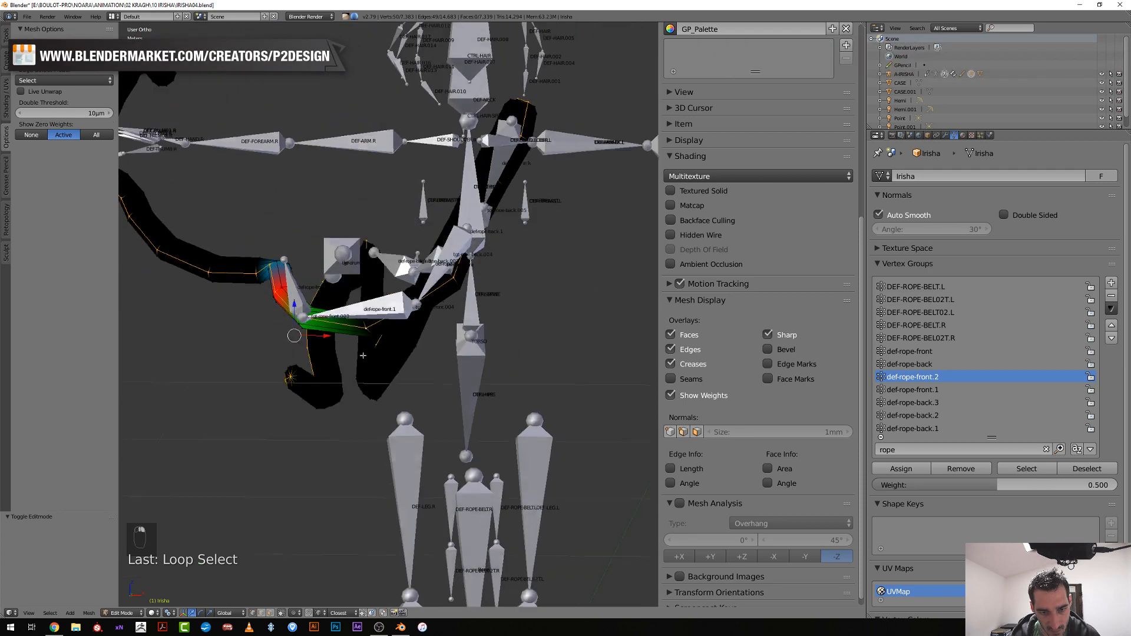
pyautogui.scroll(2, 366, 328)
# Assign the strap loop at the drum end of def-rope-front.2 and the adjacent loop toward the drum to def-rope-front.2 at weight 0.100
pyautogui.moveTo(369, 317); pyautogui.dragTo(287, 278, button='middle')
pyautogui.keyDown('alt'); pyautogui.rightClick(282, 277); pyautogui.keyUp('alt')
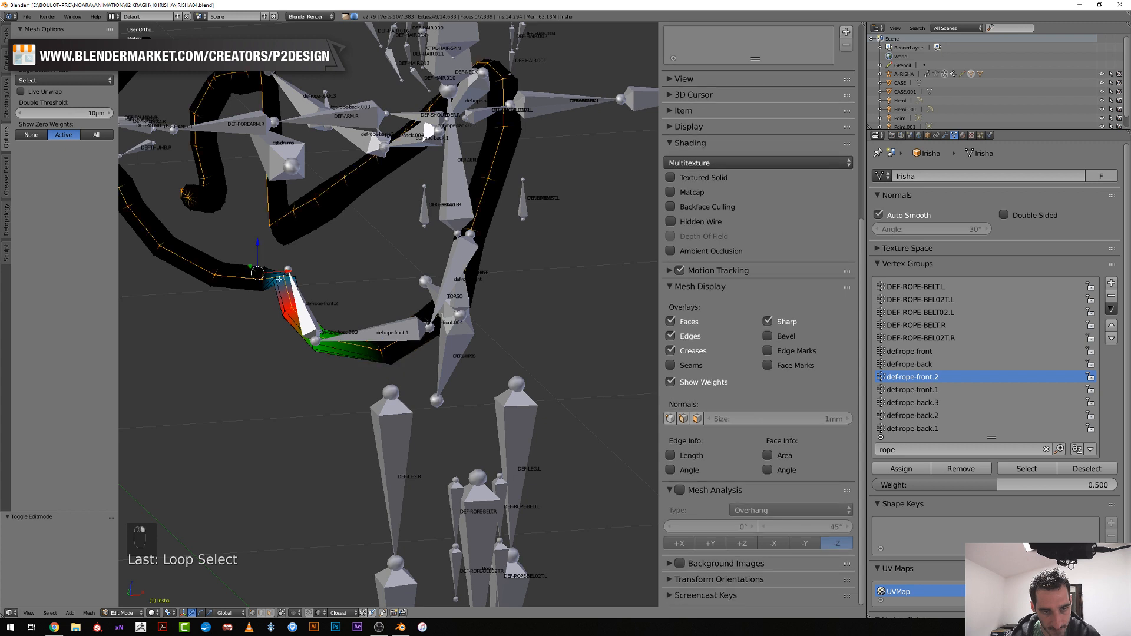
pyautogui.scroll(4, 279, 279)
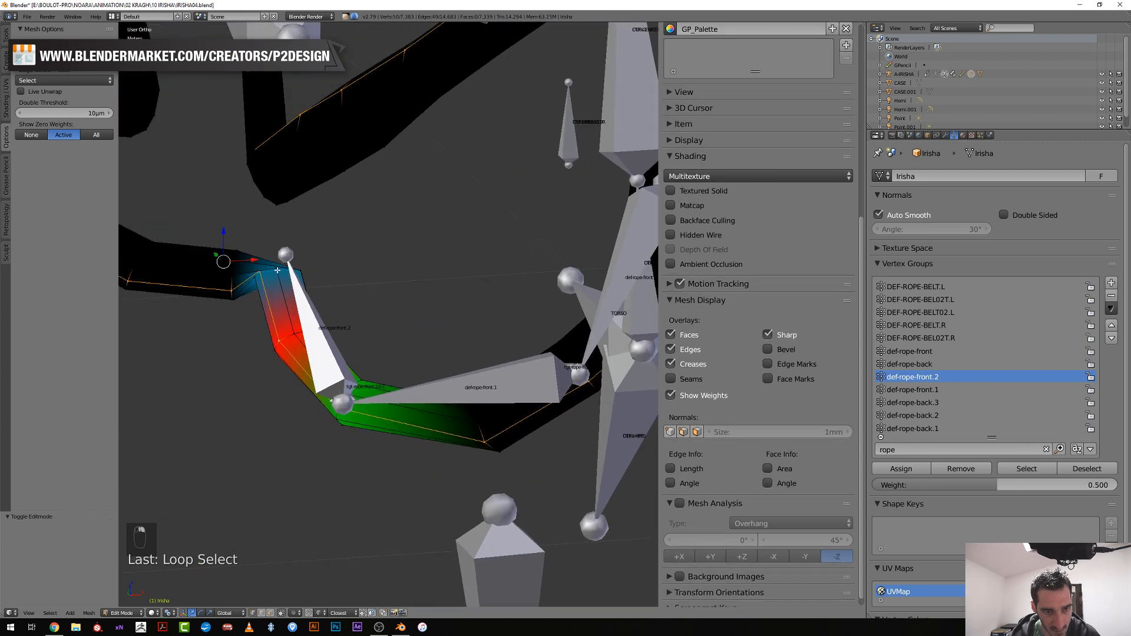
pyautogui.keyDown('alt'); pyautogui.rightClick(277, 270); pyautogui.keyUp('alt')
pyautogui.click(1017, 485)
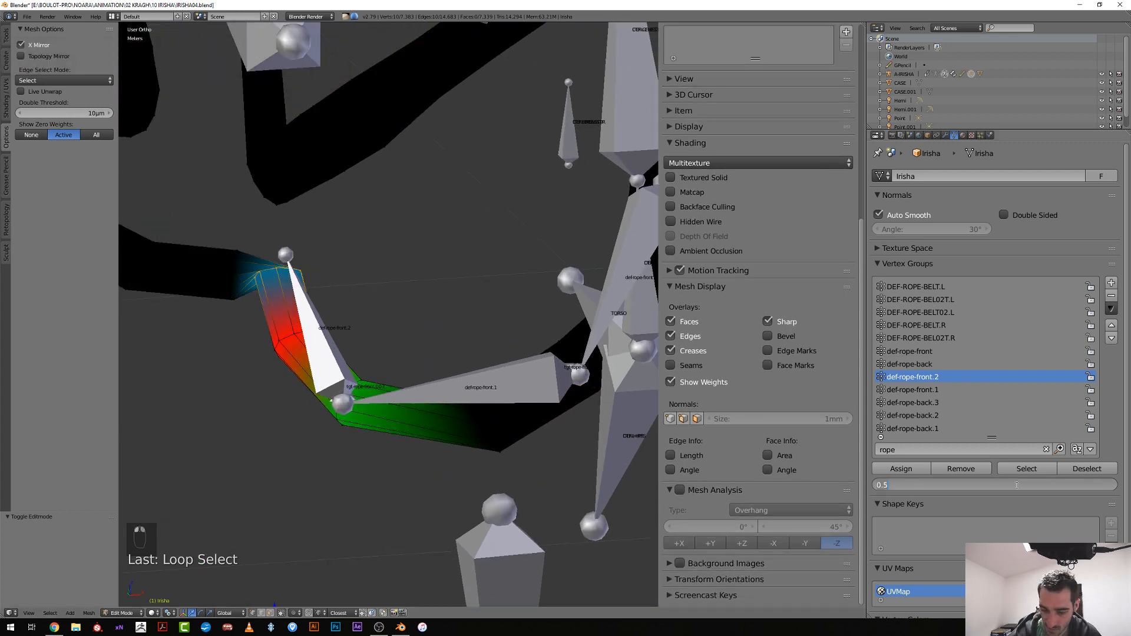
pyautogui.write('0.1')
pyautogui.press('Return')
pyautogui.click(917, 474)
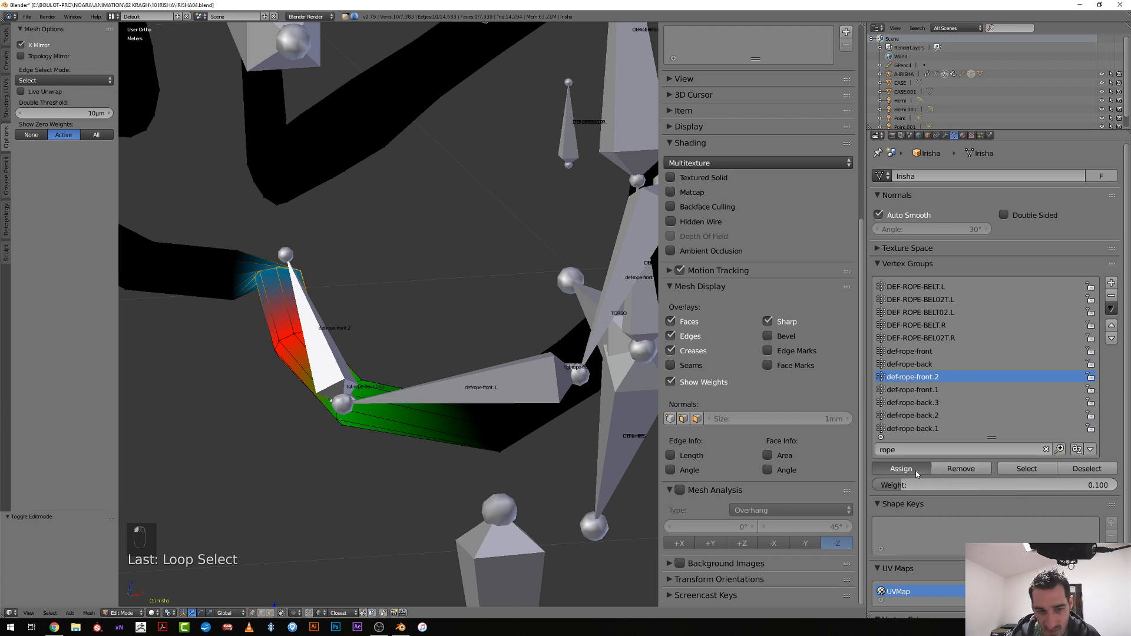
pyautogui.keyDown('alt'); pyautogui.rightClick(233, 282); pyautogui.keyUp('alt')
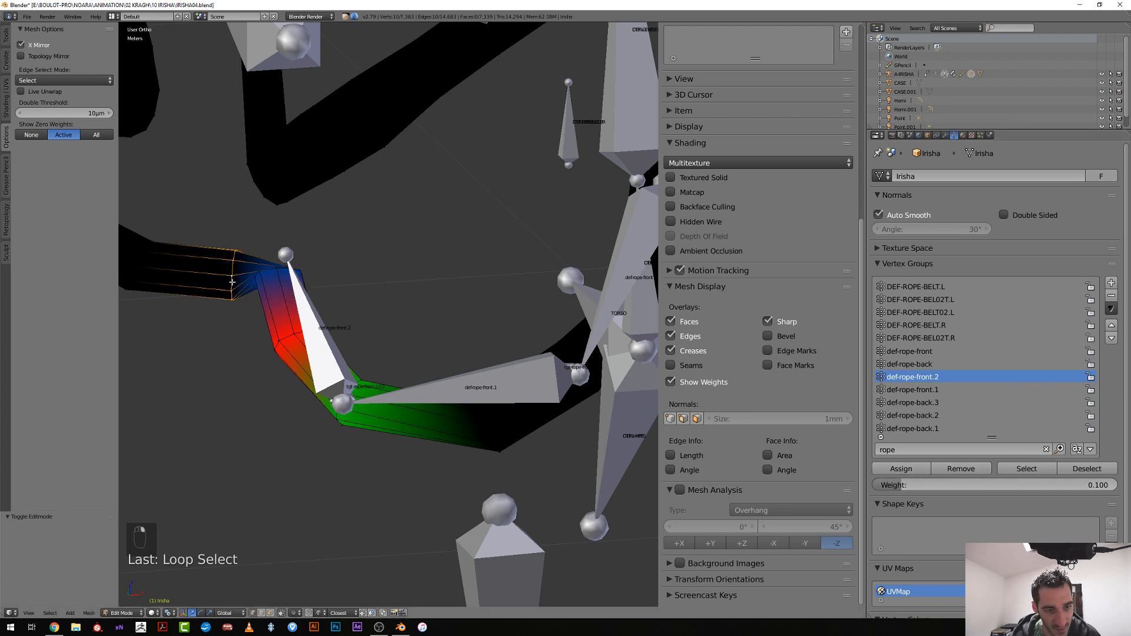
pyautogui.click(887, 475)
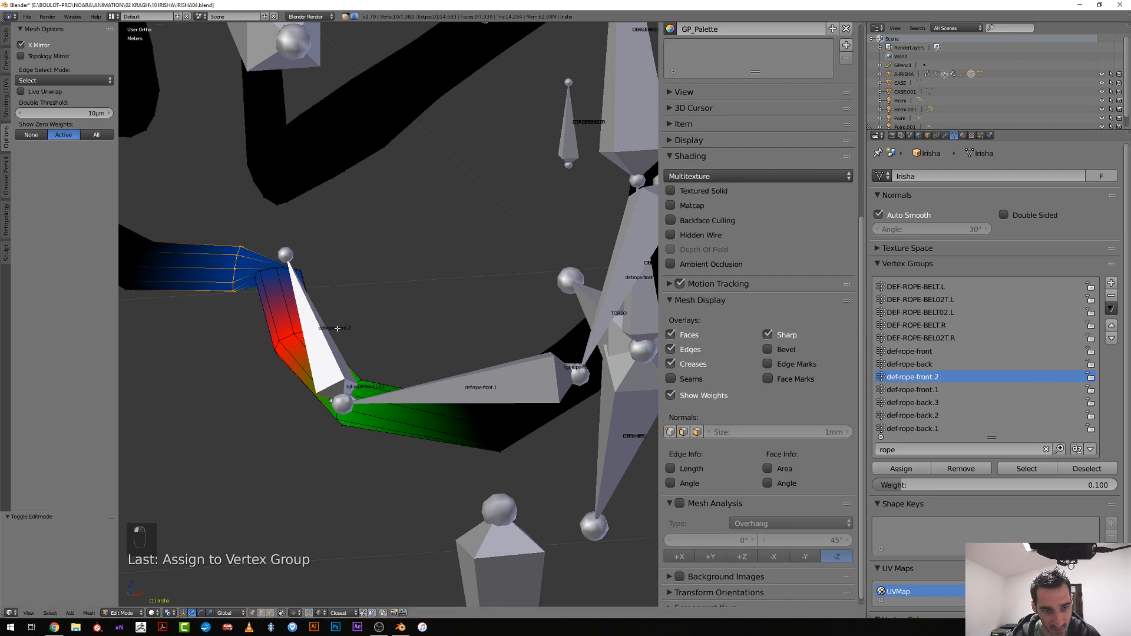
# Select the strap loop at the drum end of def-rope-front.2, filter the vertex groups by "drum" and set the assignment weight to 0.500
pyautogui.keyDown('alt'); pyautogui.rightClick(265, 273); pyautogui.keyUp('alt')
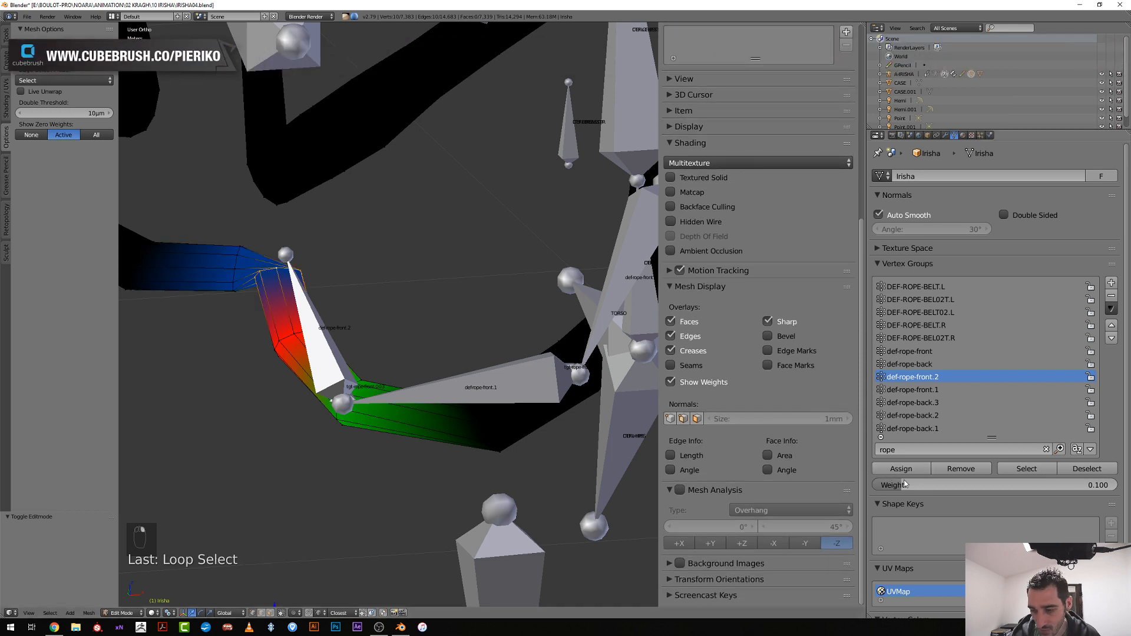
pyautogui.write('drum')
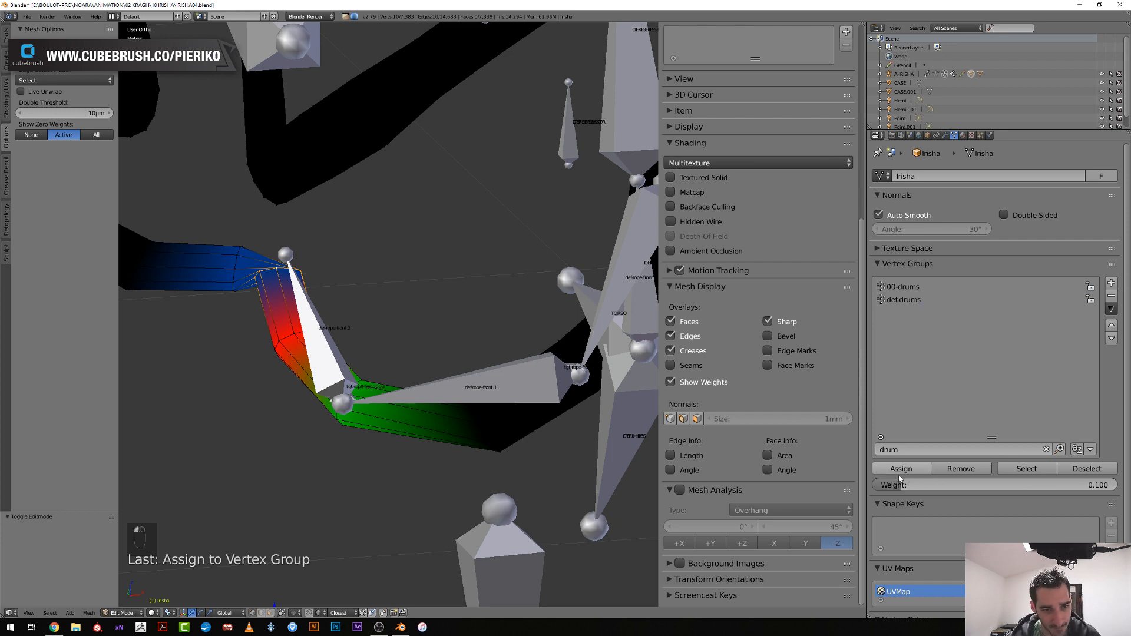
pyautogui.moveTo(899, 480); pyautogui.dragTo(966, 486)
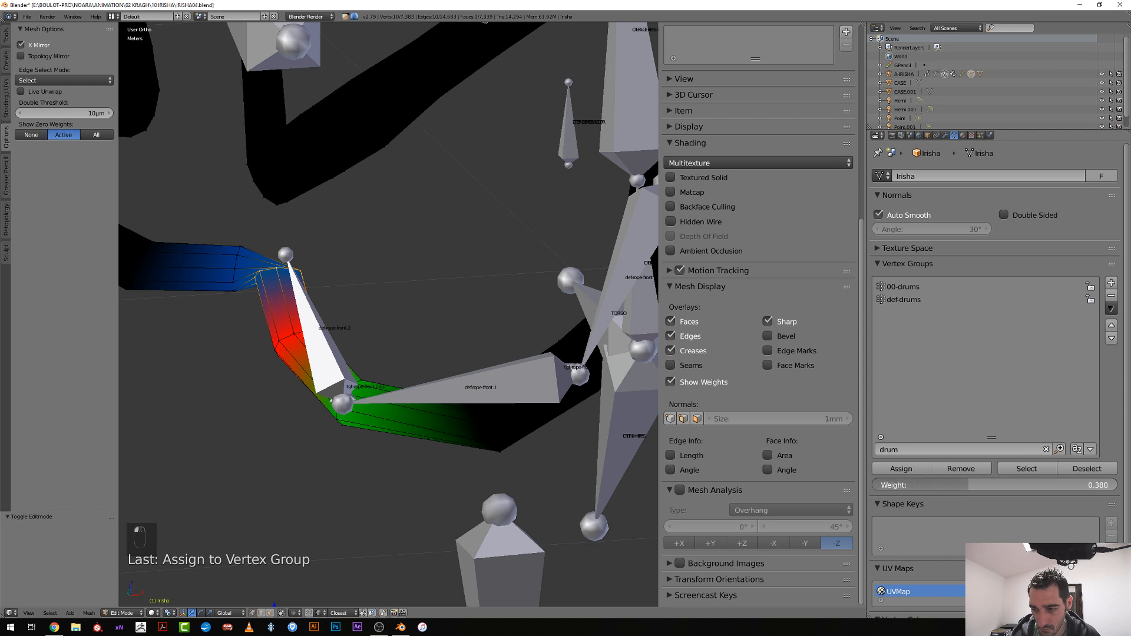
pyautogui.click(910, 484)
pyautogui.write('0.5')
pyautogui.press('Return')
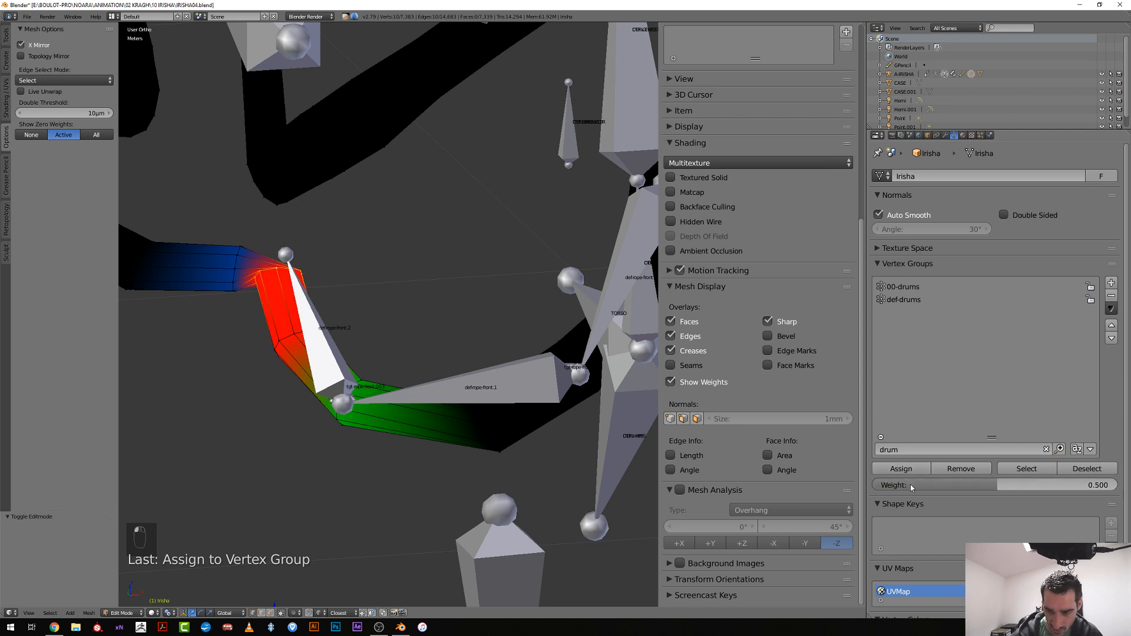
pyautogui.scroll(-3, 389, 313)
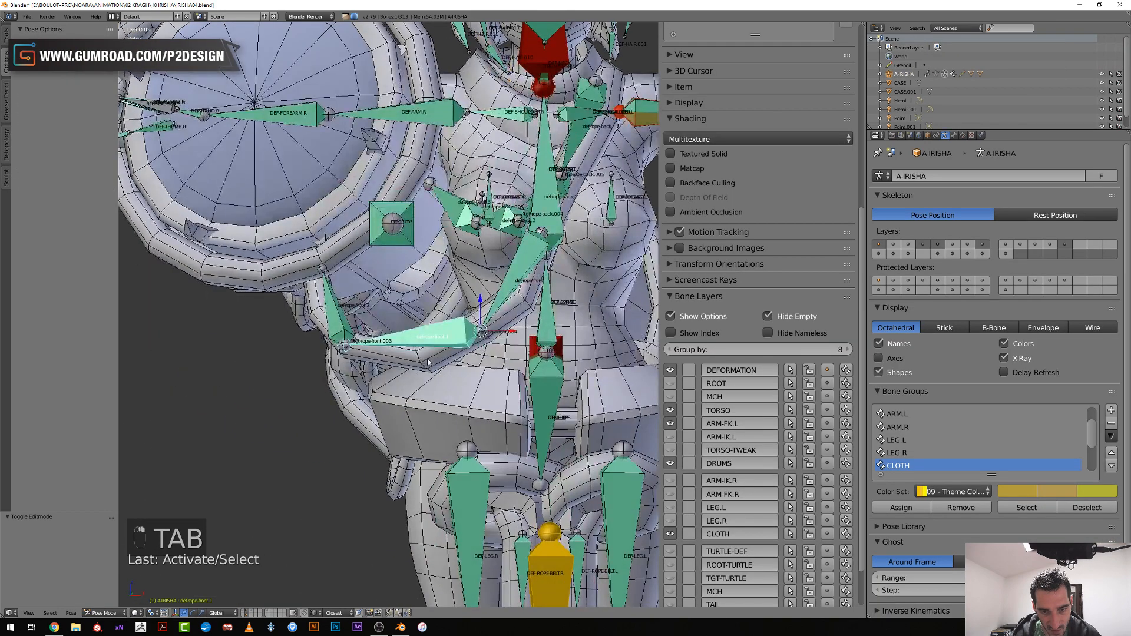
# Filter the vertex groups by "rope" and assign the strap loop midway along def-rope-front to def-rope-front.1 at weight 0.100
pyautogui.press('Tab')
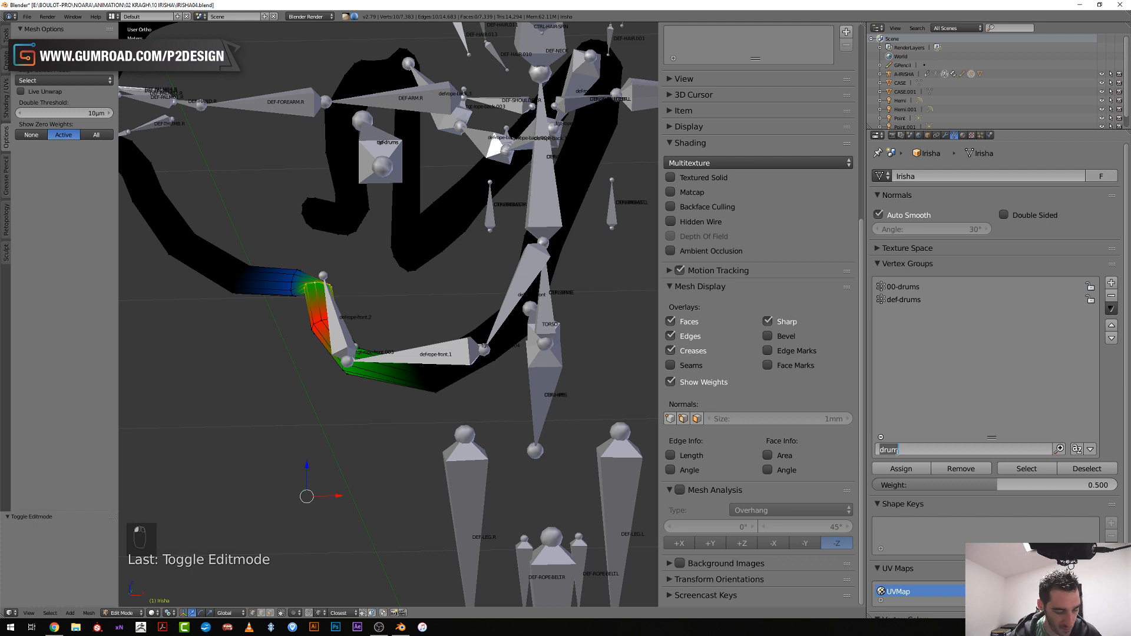
pyautogui.write('rope')
pyautogui.click(930, 390)
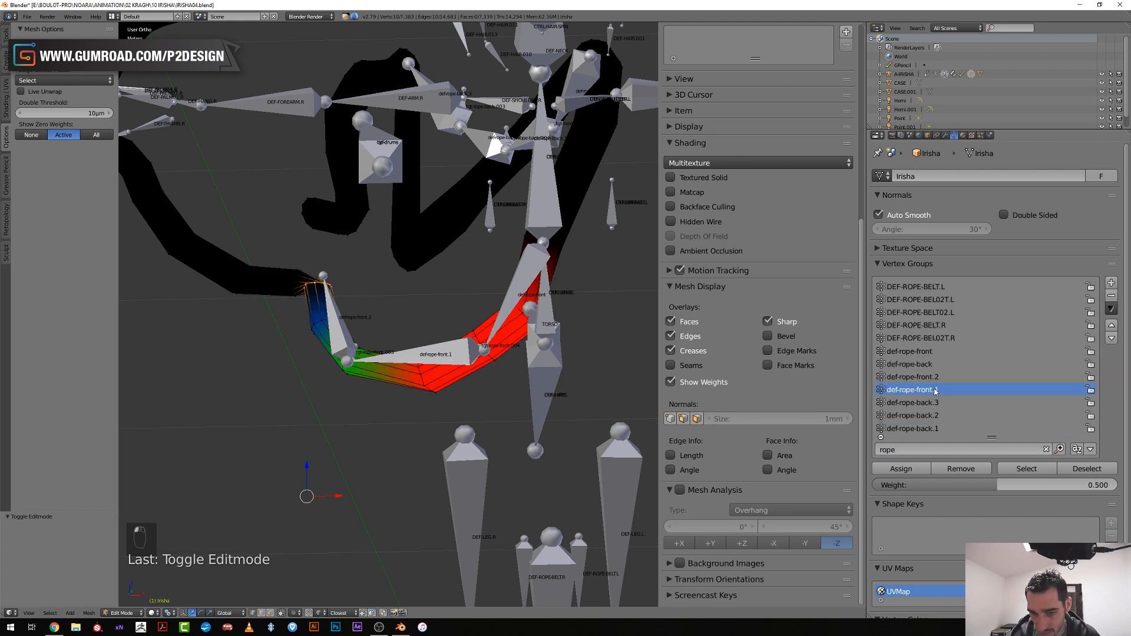
pyautogui.scroll(3, 486, 423)
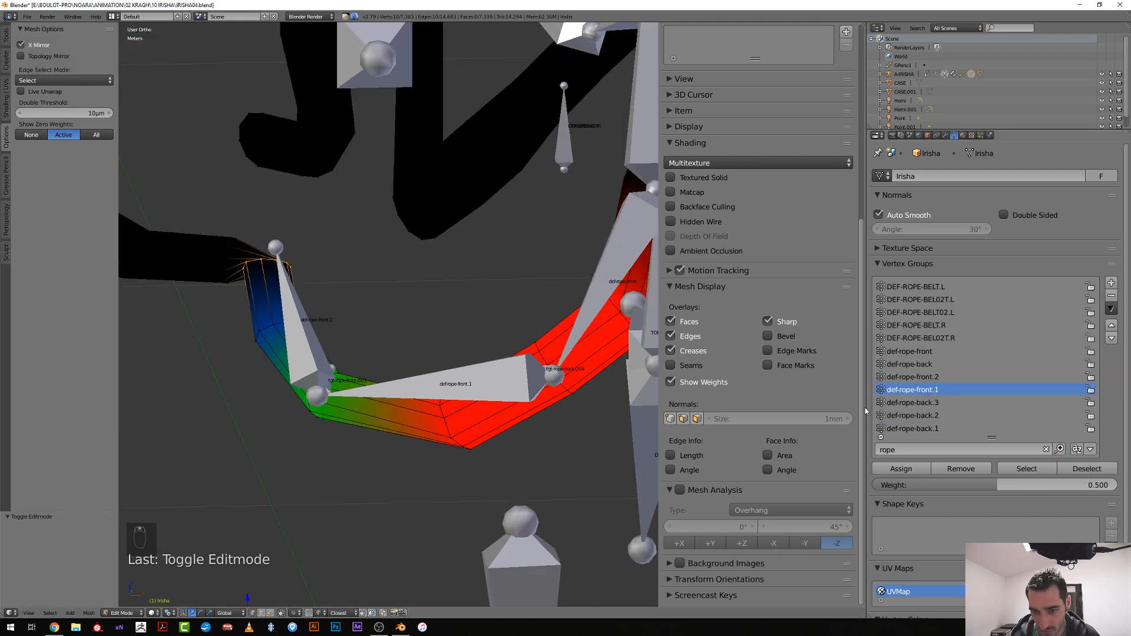
pyautogui.scroll(-3, 547, 326)
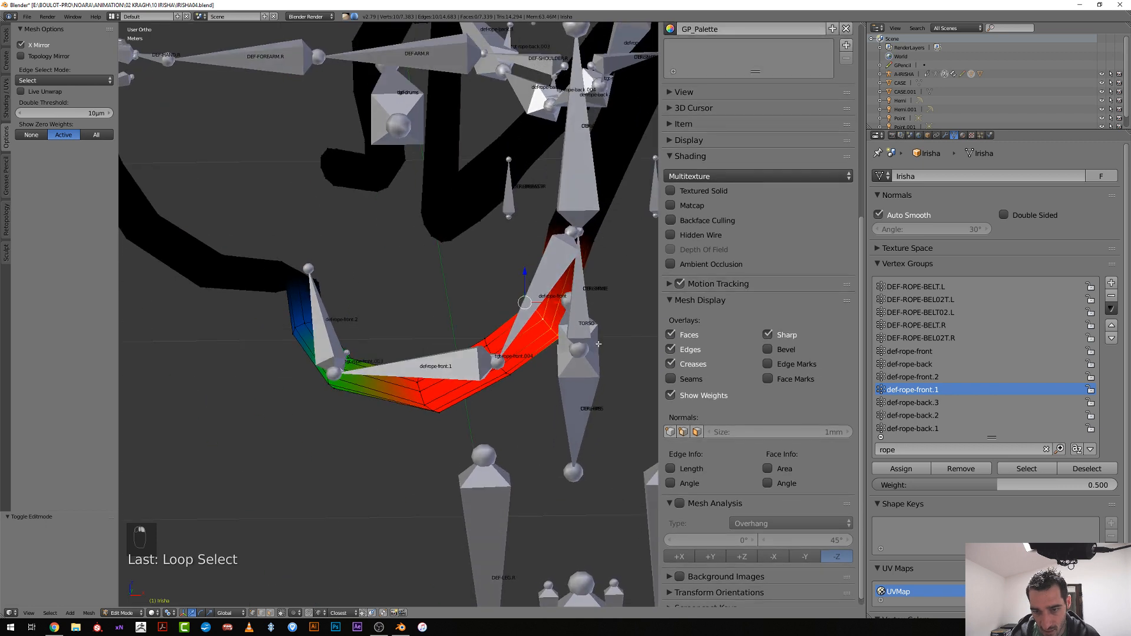
pyautogui.click(981, 485)
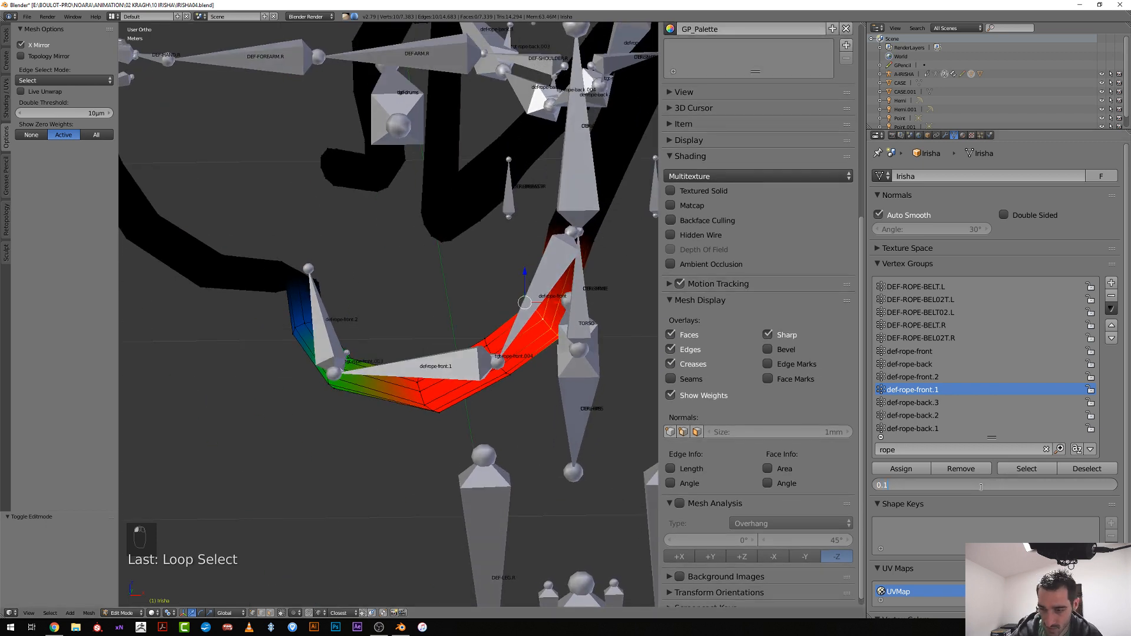
pyautogui.press('Return')
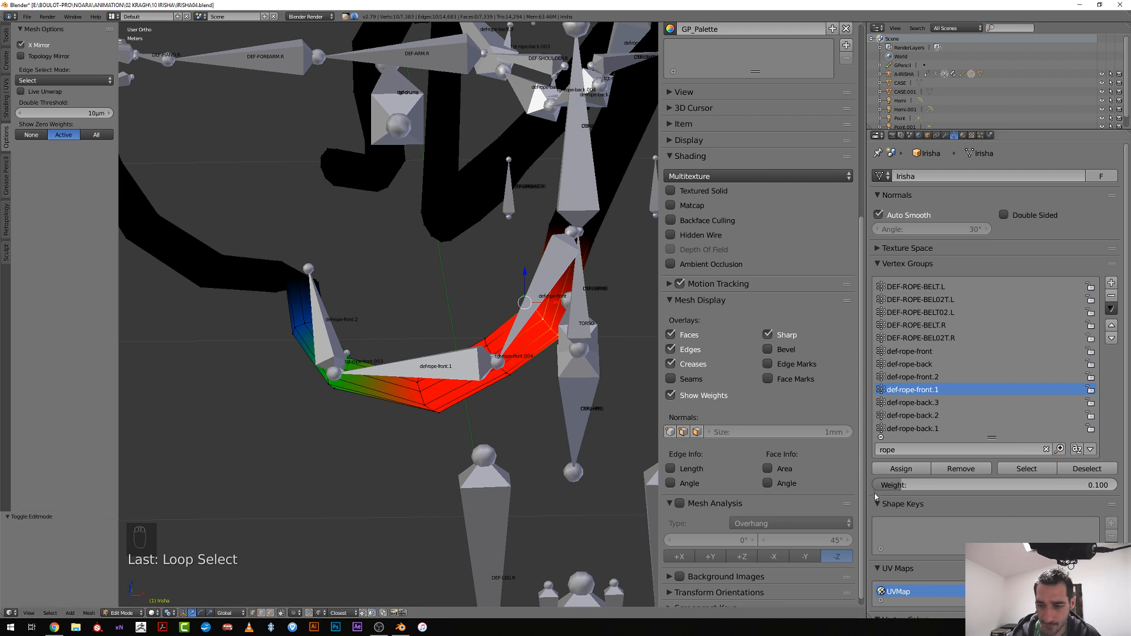
pyautogui.click(904, 470)
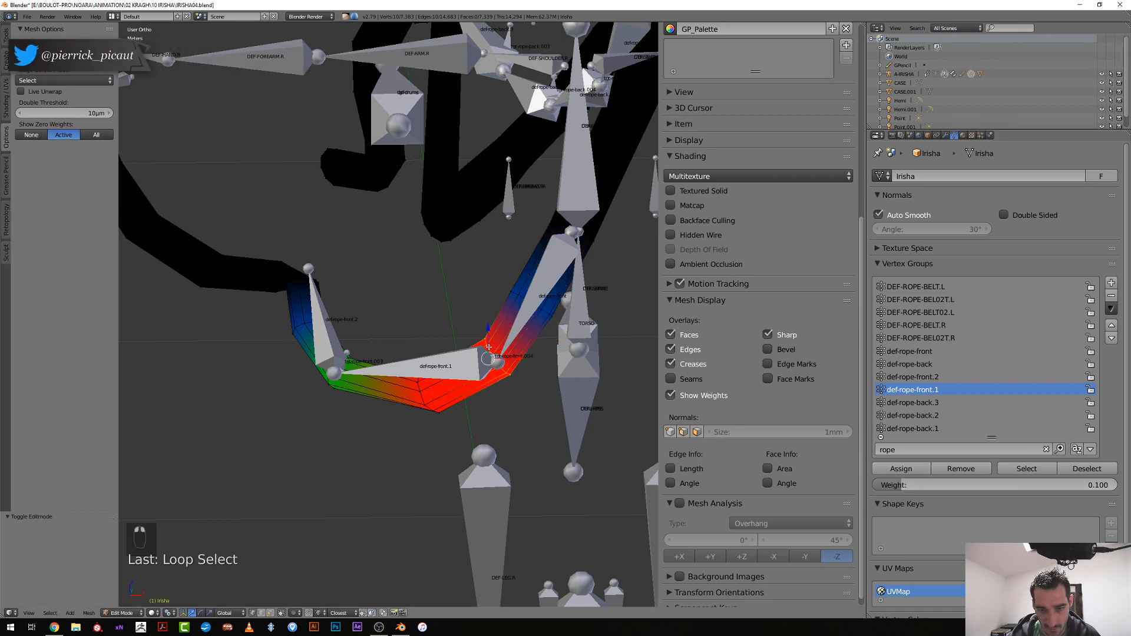
# Assign the strap loop at the joint between def-rope-front and def-rope-front.1 to def-rope-front.1 at weight 0.800
pyautogui.click(921, 485)
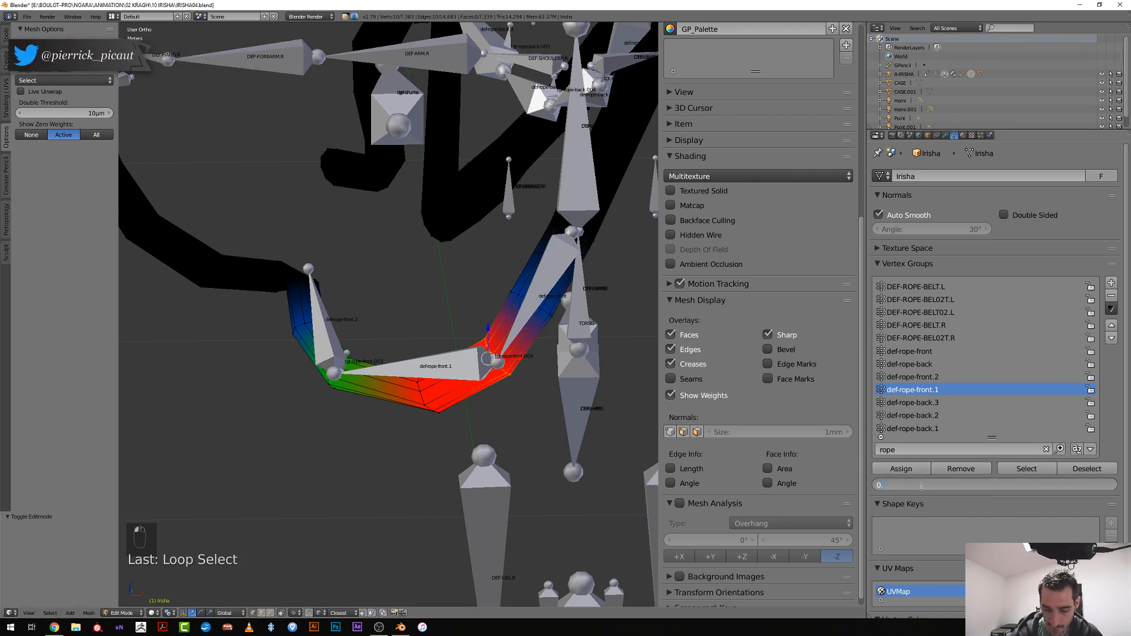
pyautogui.click(902, 469)
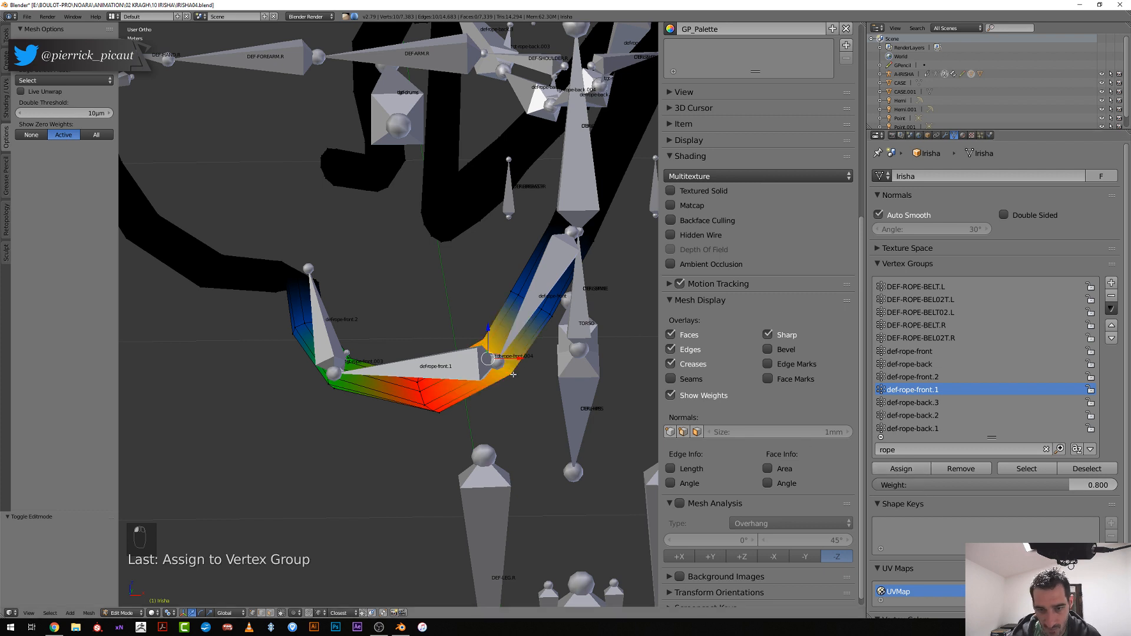
pyautogui.moveTo(448, 353)
pyautogui.mouseDown(button='middle')
pyautogui.moveTo(436, 387)
pyautogui.moveTo(460, 367)
pyautogui.mouseUp(button='middle')
# Assign the strap loop midway along def-rope-front.1 to the def-rope-front group at weight 0.050
pyautogui.click(910, 351)
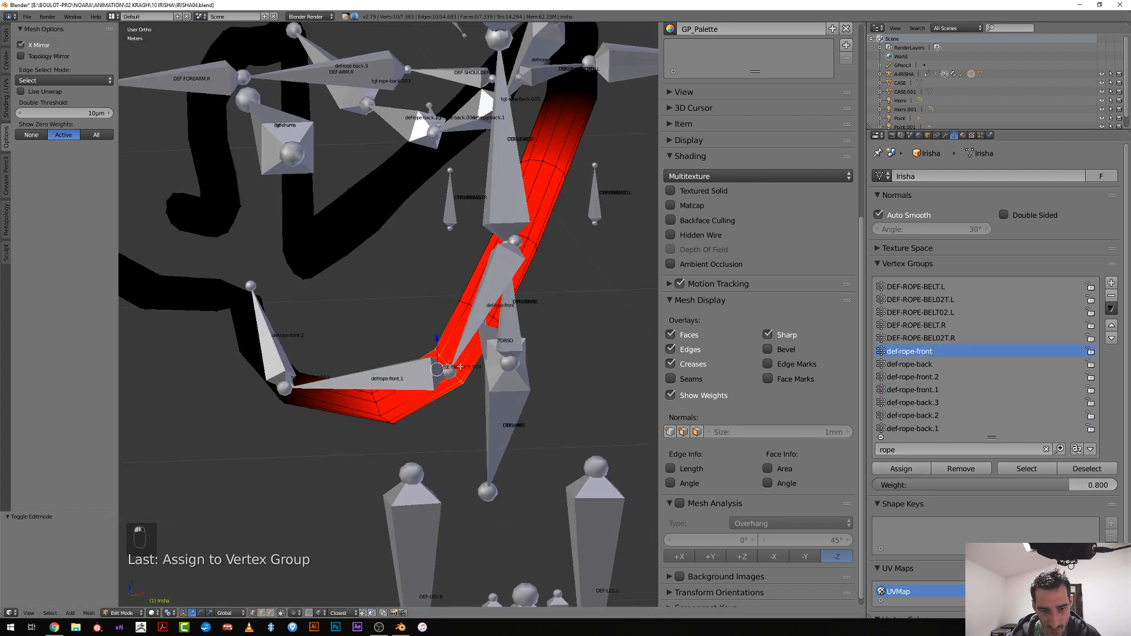
pyautogui.keyDown('alt'); pyautogui.rightClick(379, 406); pyautogui.keyUp('alt')
pyautogui.click(913, 485)
pyautogui.write('0.')
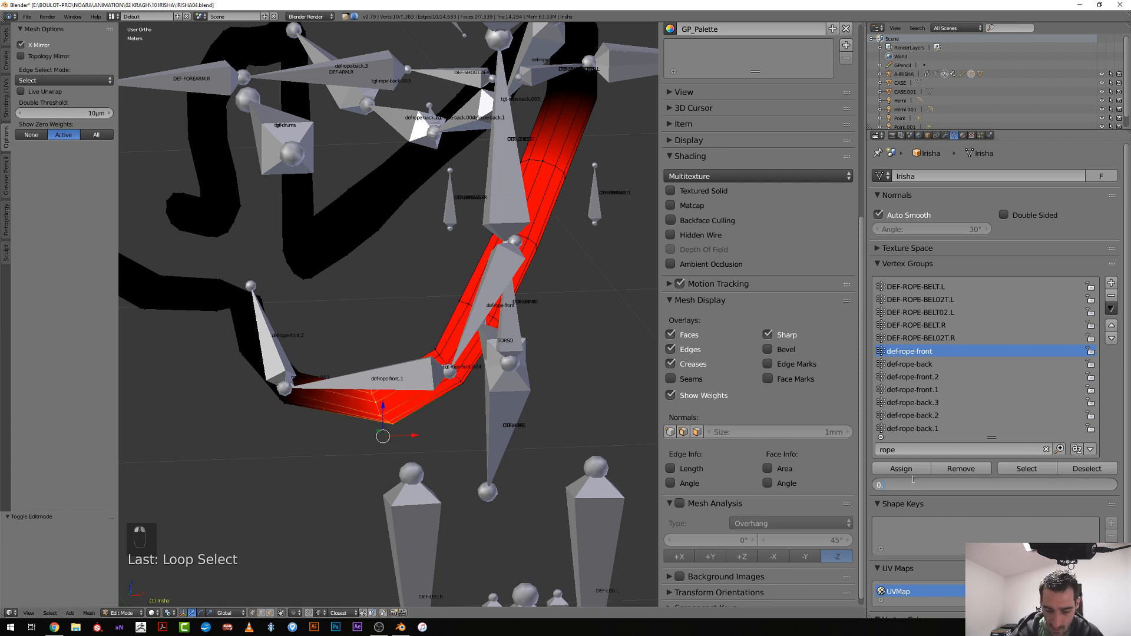
pyautogui.write('05')
pyautogui.press('Return')
pyautogui.click(913, 471)
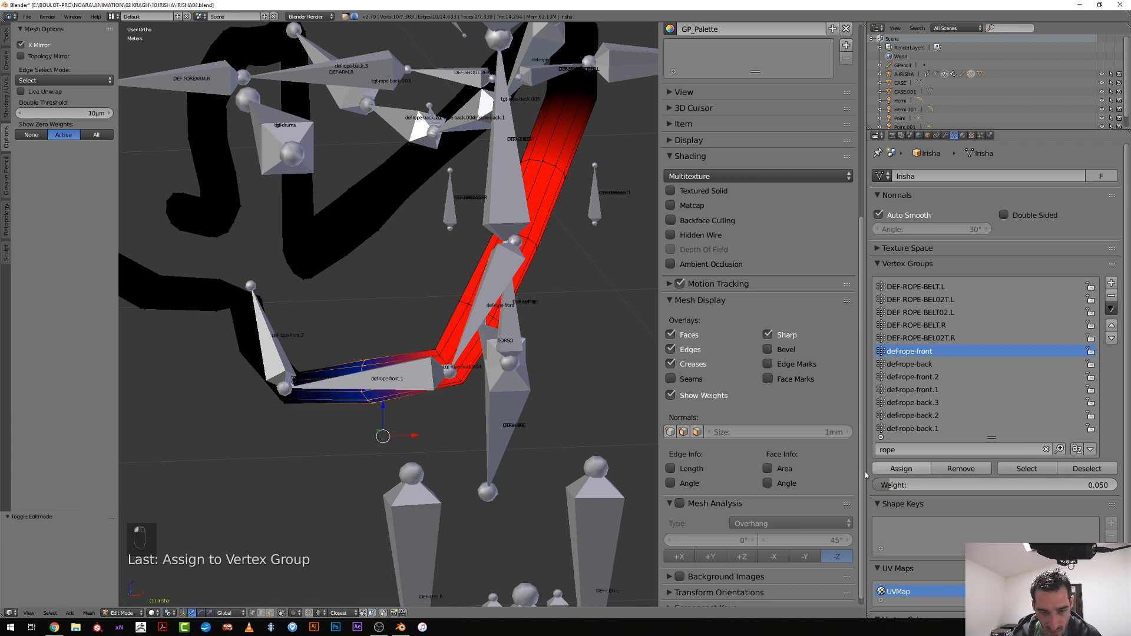
# Reassign the loop midway along def-rope-front.1 to def-rope-front, first at weight 0.100 and finally at 0.200
pyautogui.moveTo(451, 404); pyautogui.dragTo(431, 404, button='middle')
pyautogui.click(907, 486)
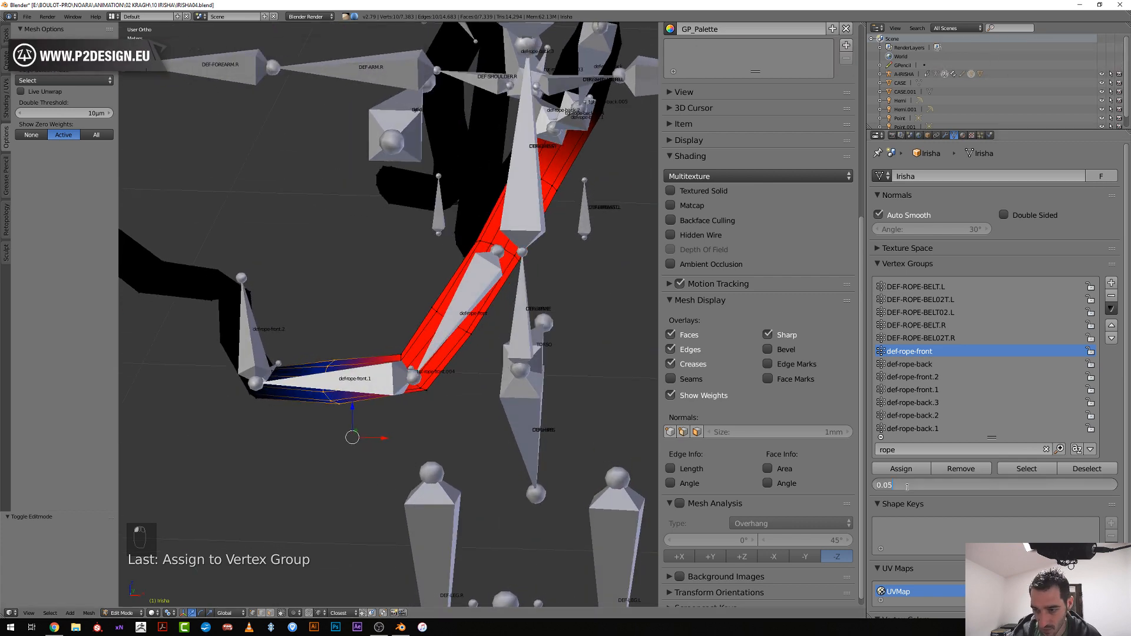
pyautogui.write('0.1')
pyautogui.press('Return')
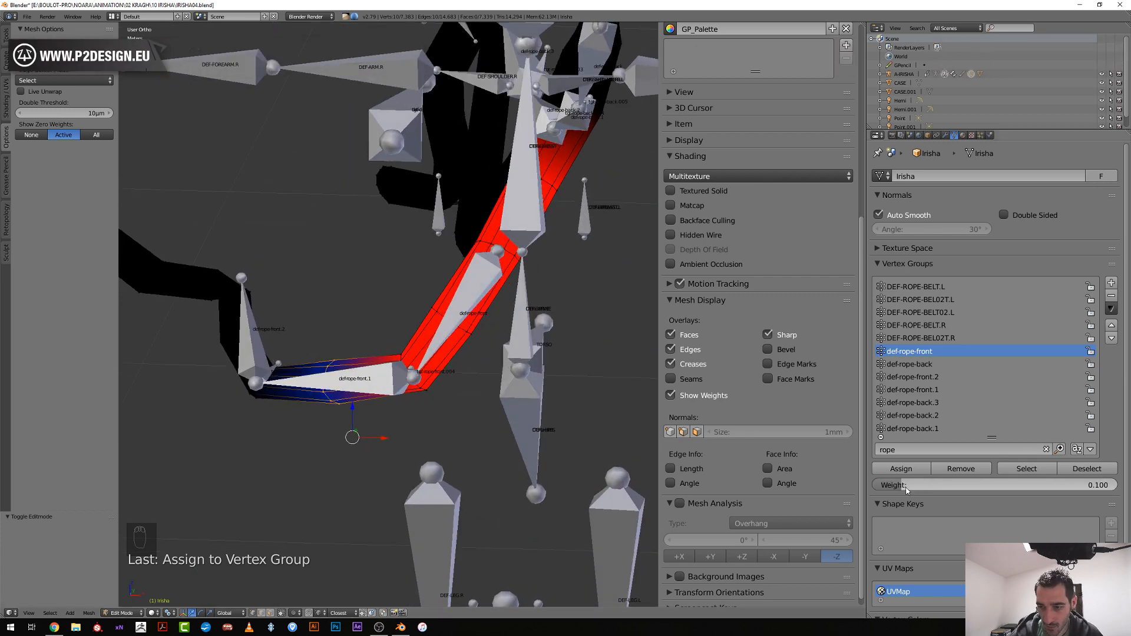
pyautogui.click(907, 475)
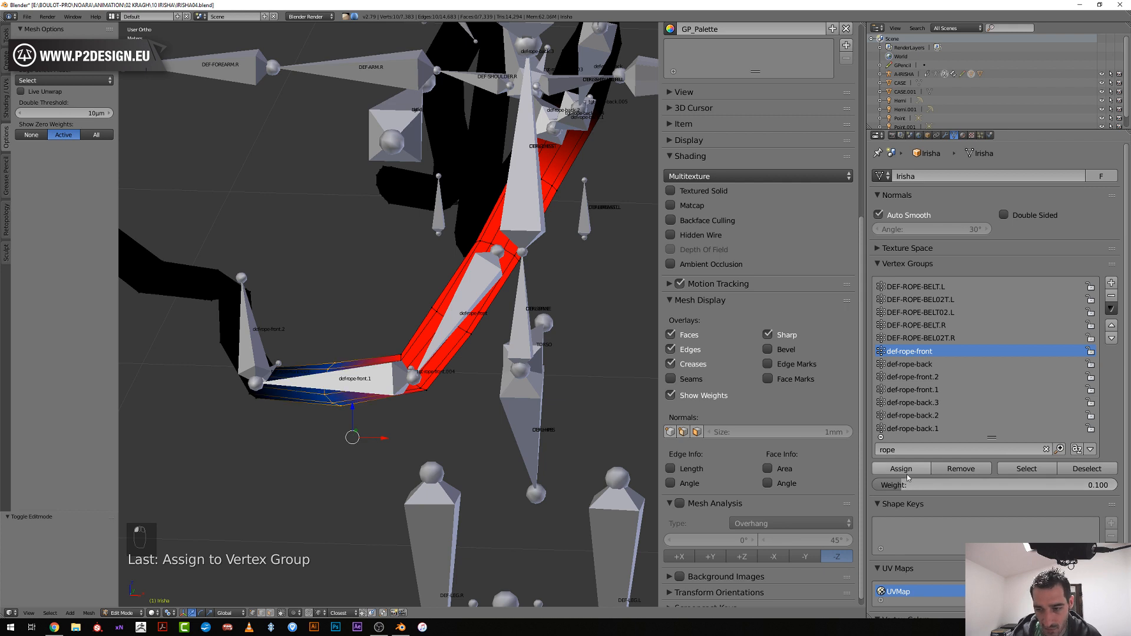
pyautogui.click(908, 484)
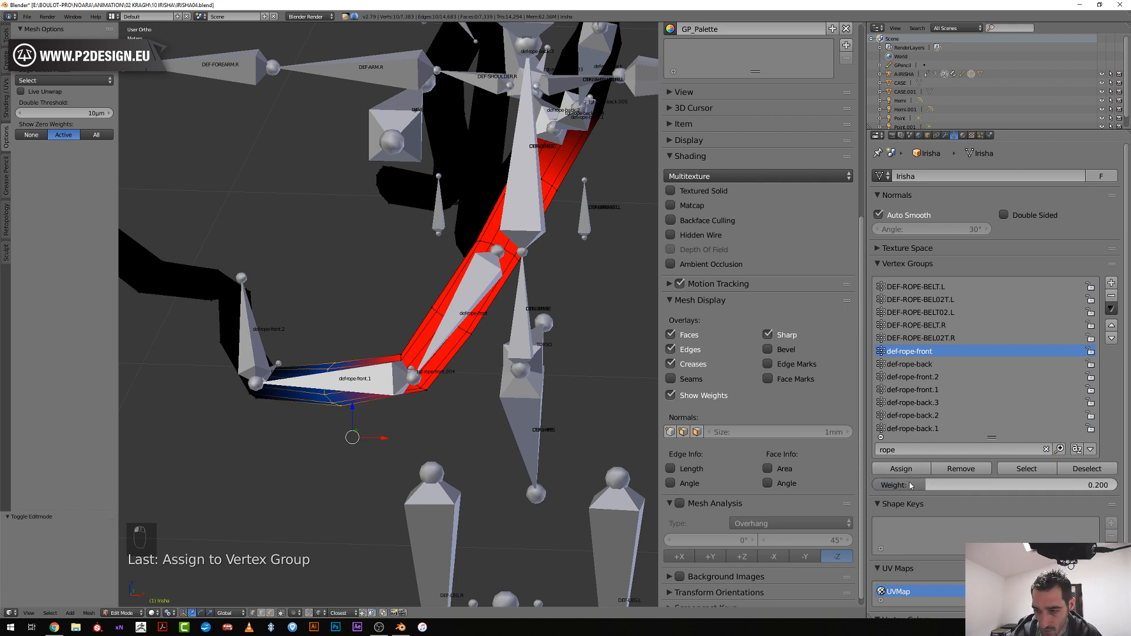
pyautogui.press('Return')
pyautogui.click(902, 469)
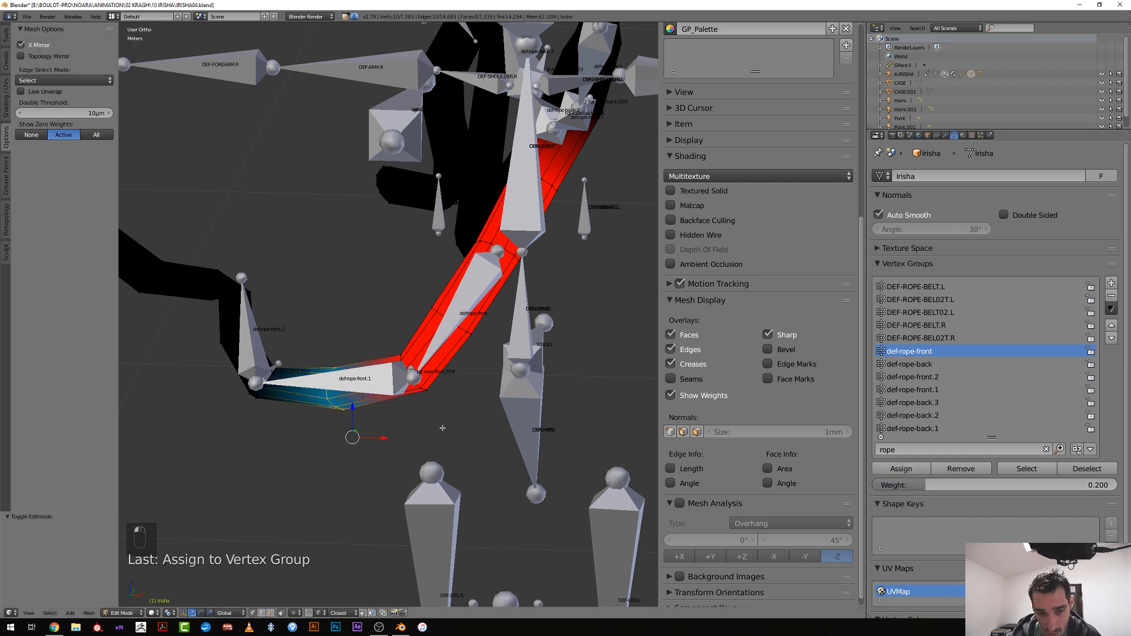
# Assign the strap loop at the joint between def-rope-front and def-rope-front.1 to def-rope-front at weight 0.500
pyautogui.keyDown('alt'); pyautogui.rightClick(403, 366); pyautogui.keyUp('alt')
pyautogui.click(935, 484)
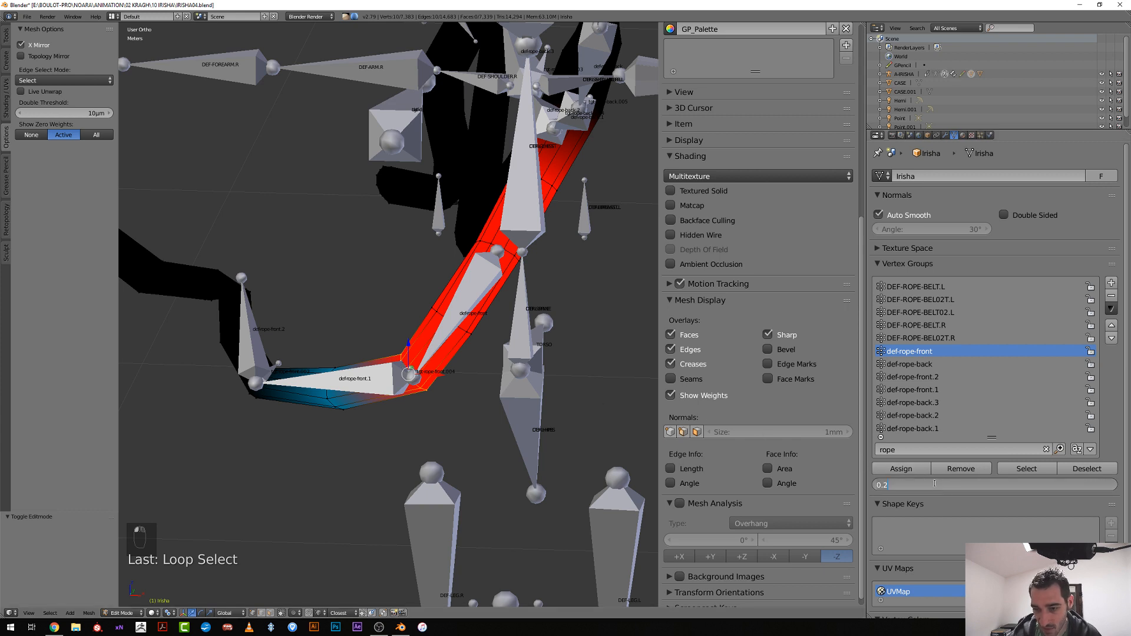
pyautogui.write('0.5')
pyautogui.press('Return')
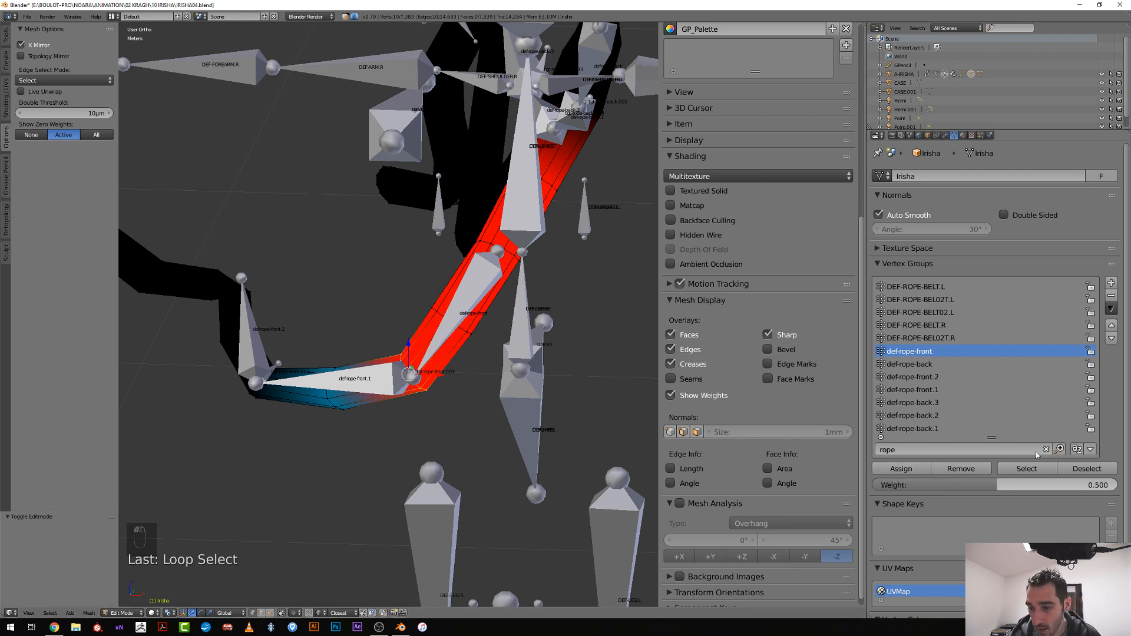
pyautogui.click(912, 470)
# Make def-rope-front.1 the active vertex group and set the assignment weight to 0.800
pyautogui.moveTo(475, 358); pyautogui.dragTo(501, 362, button='middle')
pyautogui.click(900, 390)
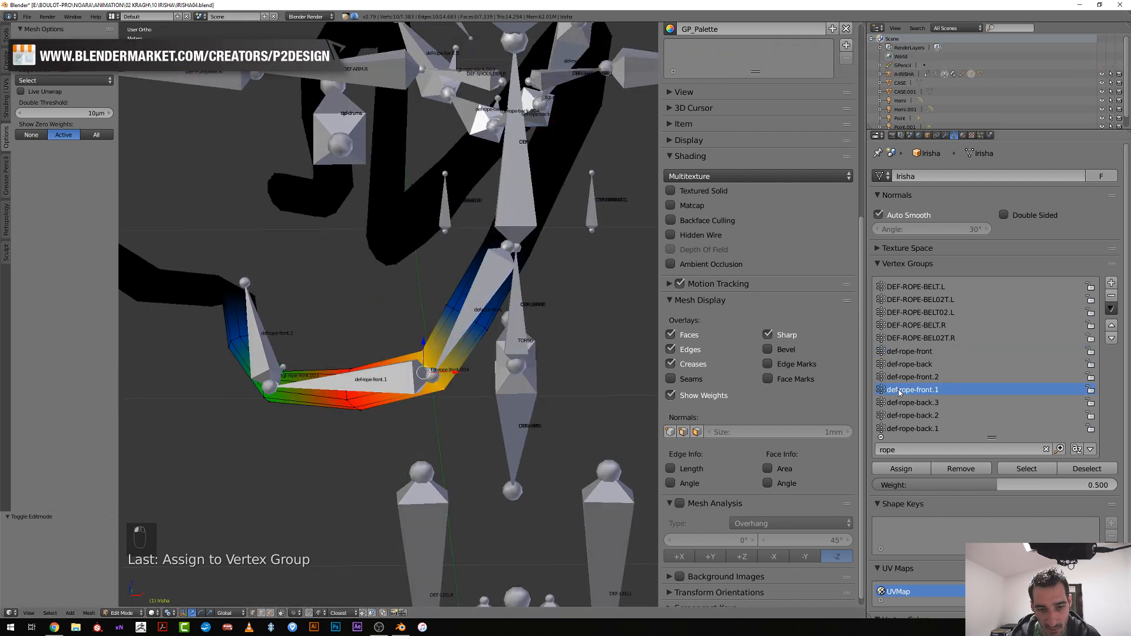
pyautogui.click(964, 482)
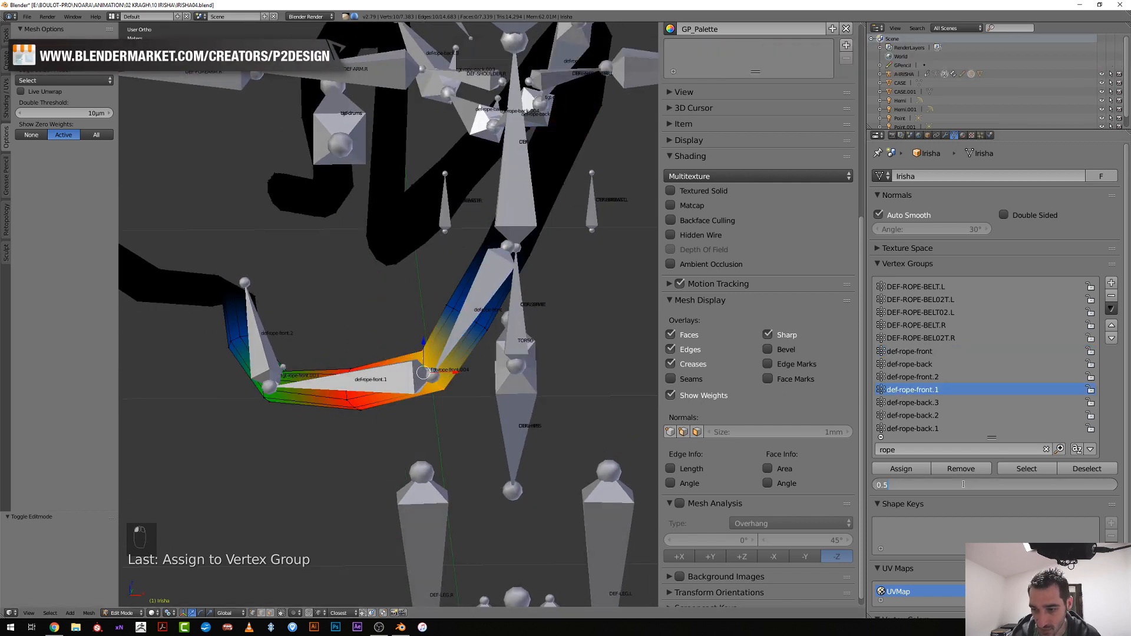
pyautogui.write('8')
pyautogui.press('Return')
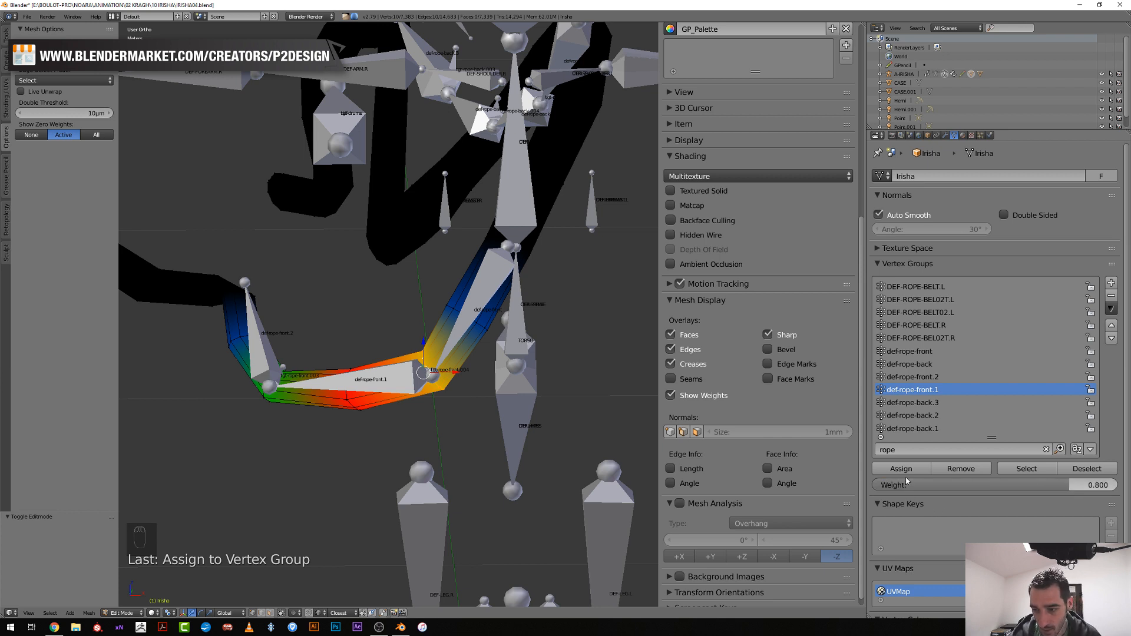
# Assign the strap loop midway along def-rope-front to def-rope-front.1 at weight 0.200
pyautogui.keyDown('alt'); pyautogui.rightClick(469, 330); pyautogui.keyUp('alt')
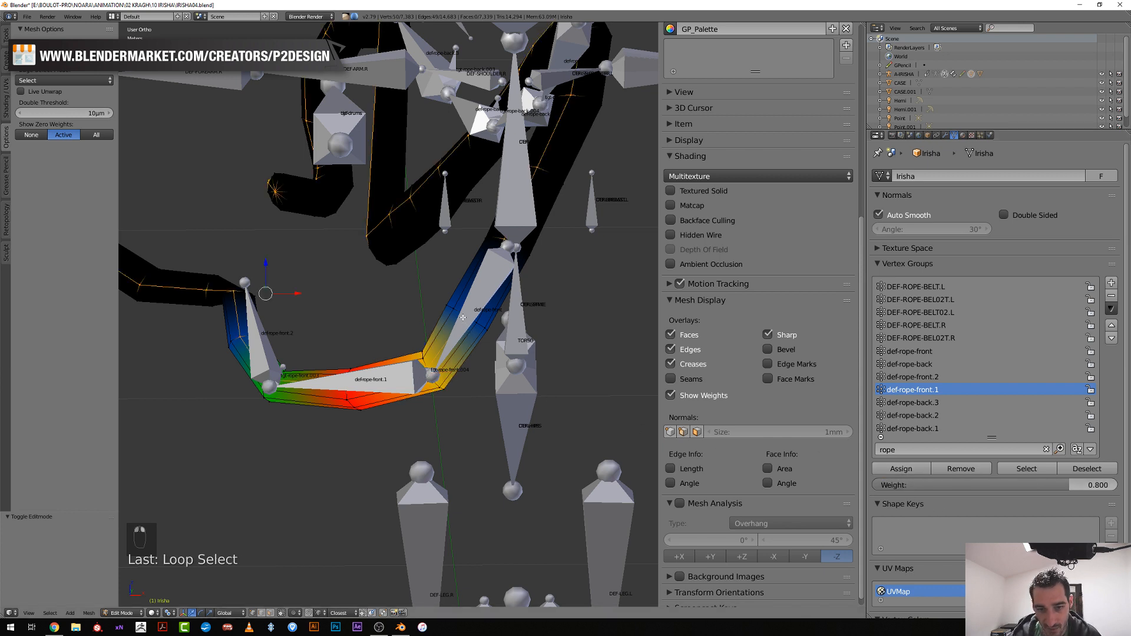
pyautogui.click(985, 484)
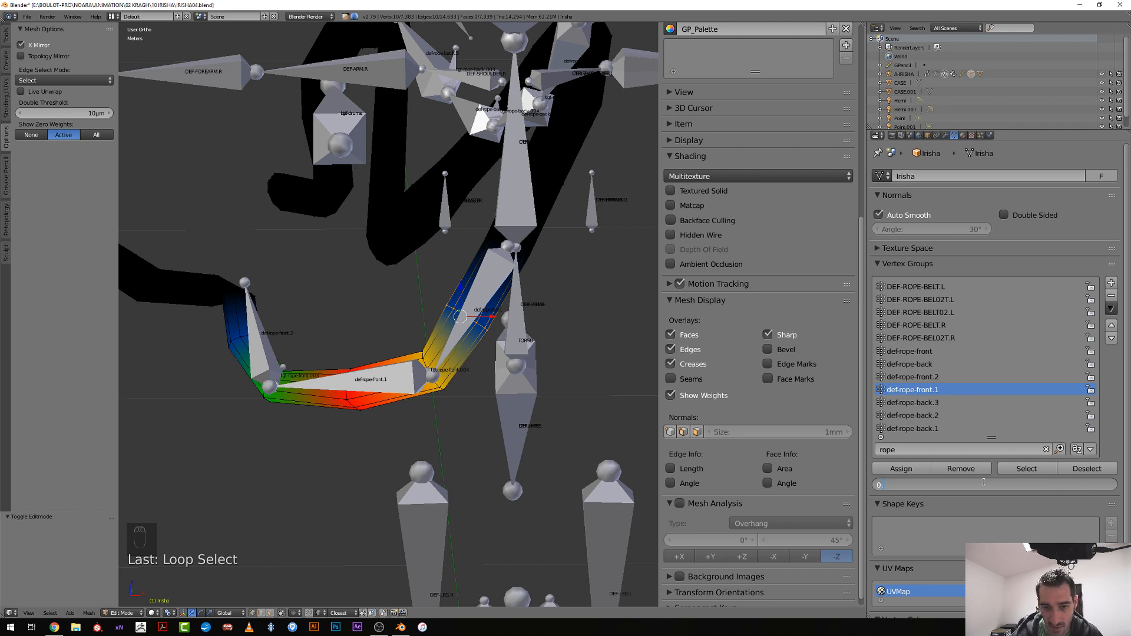
pyautogui.write('0.2')
pyautogui.press('Return')
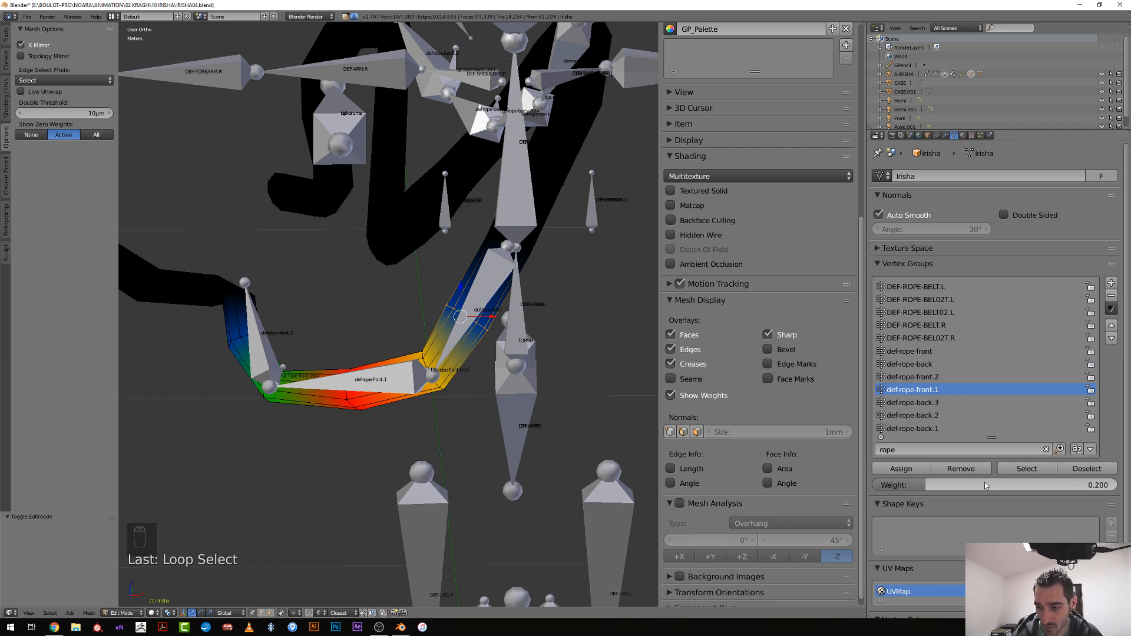
pyautogui.click(902, 468)
# Return to posing the armature and move the tgt-drums bone about 8 cm toward the body to test the strap
pyautogui.moveTo(448, 424); pyautogui.dragTo(485, 434, button='middle')
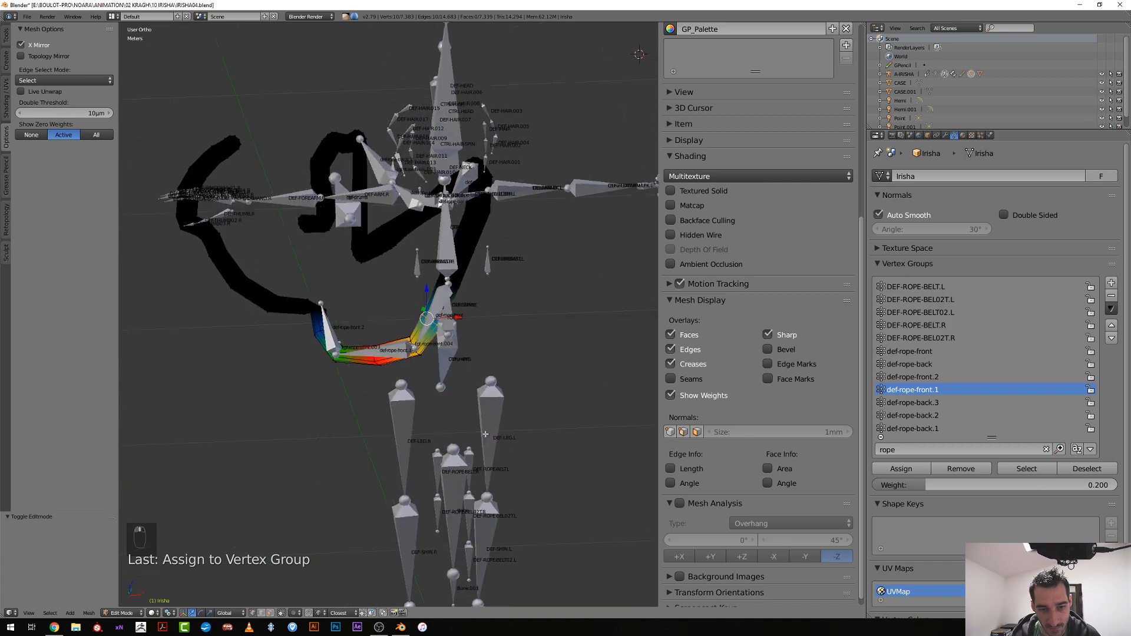
pyautogui.scroll(2, 486, 434)
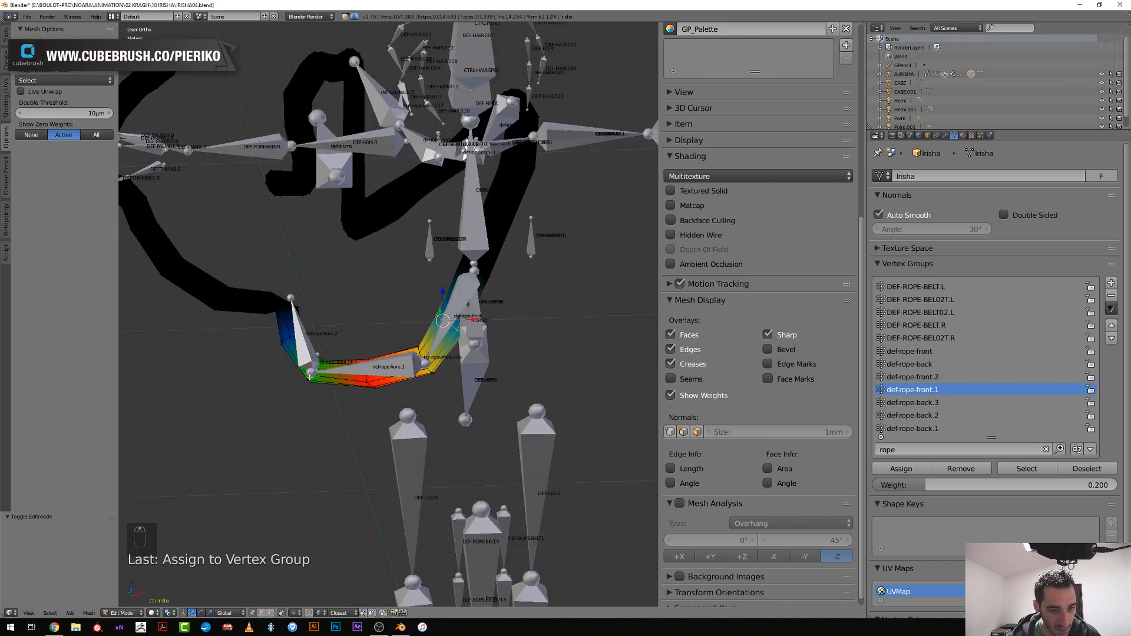
pyautogui.scroll(-3, 310, 377)
pyautogui.press('Tab')
pyautogui.scroll(3, 309, 377)
pyautogui.moveTo(309, 377); pyautogui.dragTo(367, 269, button='middle')
pyautogui.scroll(-3, 314, 402)
pyautogui.rightClick(367, 270)
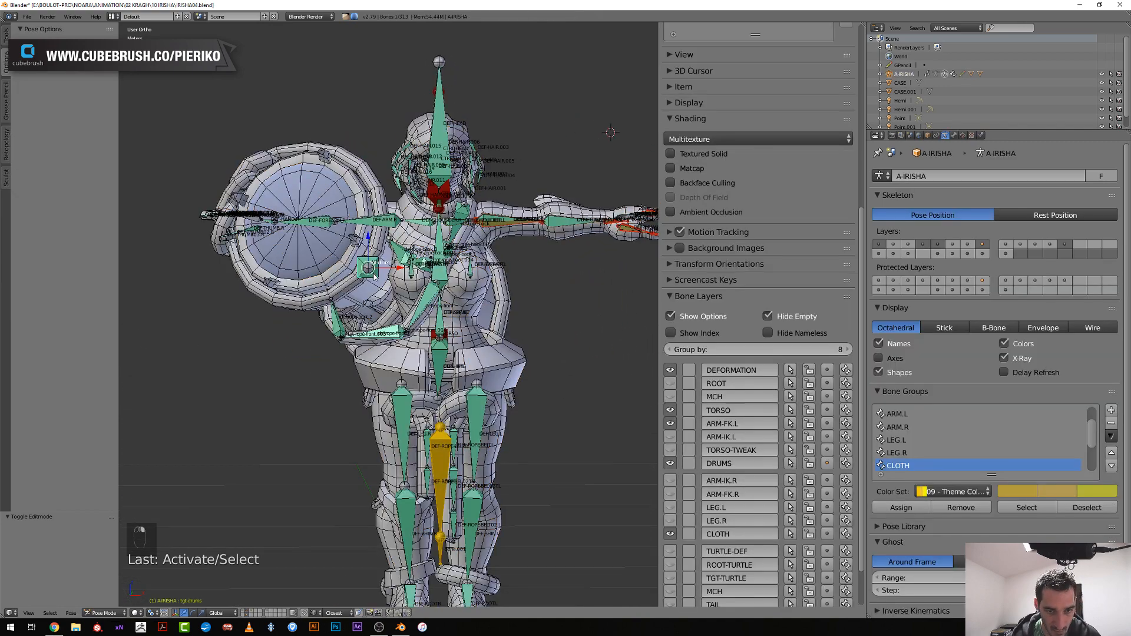
pyautogui.press('g')
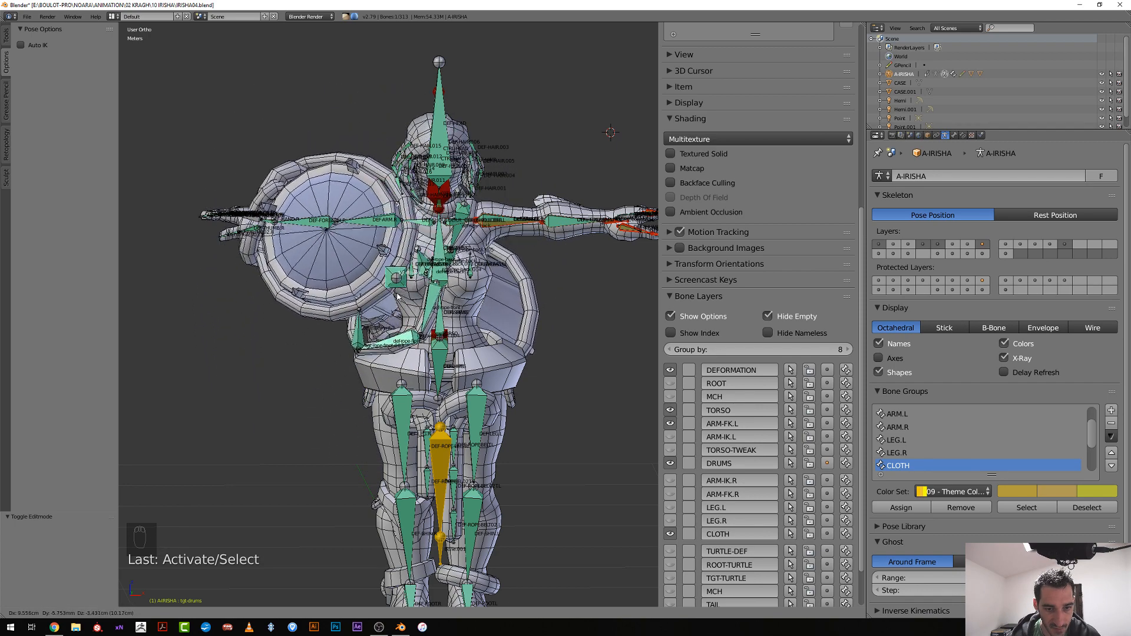
pyautogui.click(393, 276)
pyautogui.scroll(2, 453, 344)
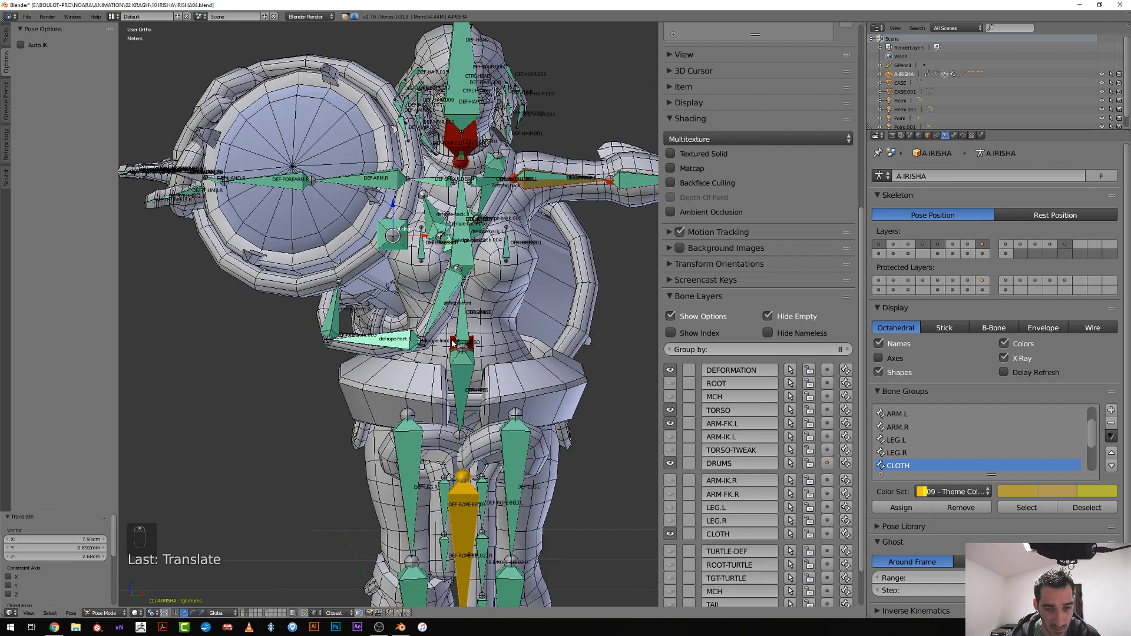
# Return to editing the mesh and assign the strap loop midway along def-rope-front to def-rope-front.1 at weight 0.500
pyautogui.press('Tab')
pyautogui.press('Tab')
pyautogui.scroll(2, 451, 324)
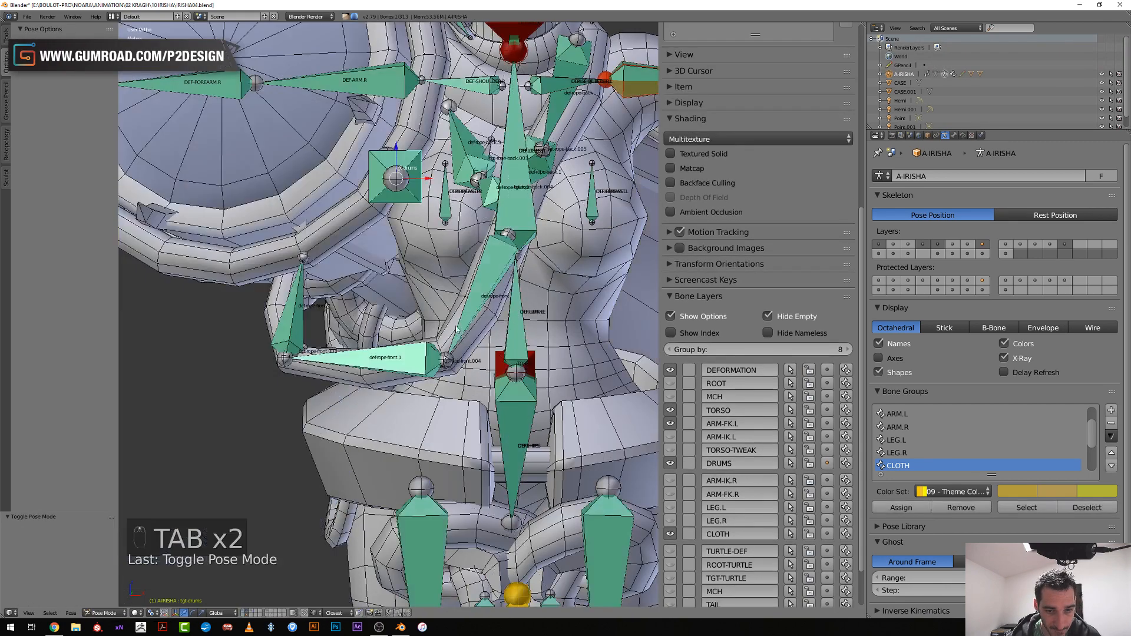
pyautogui.press('Tab')
pyautogui.press('Tab')
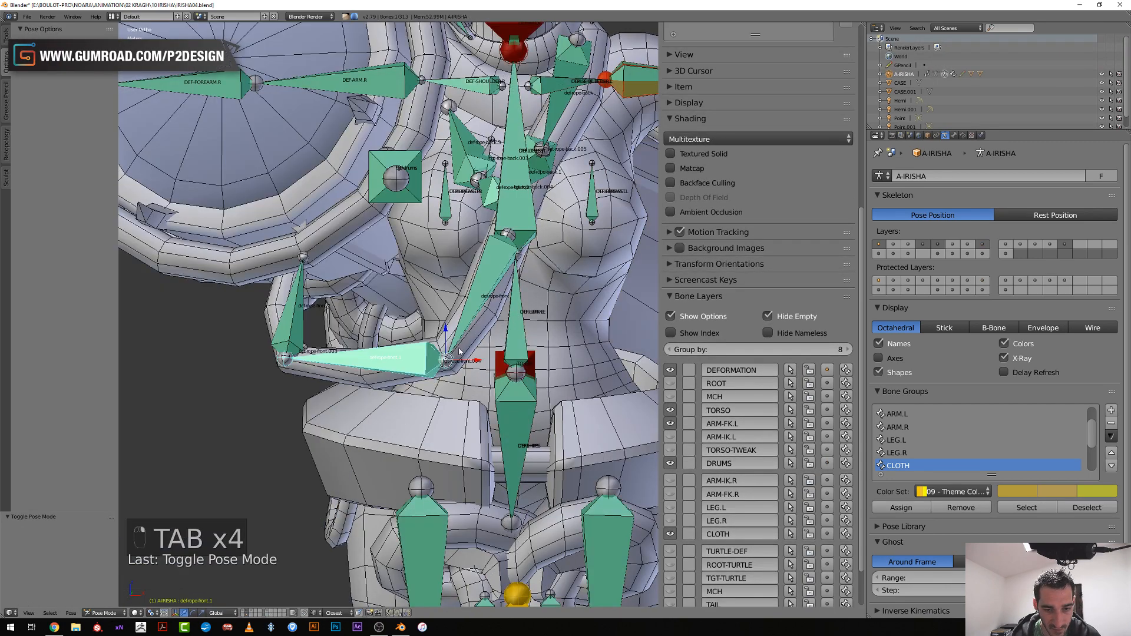
pyautogui.rightClick(478, 339)
pyautogui.press('Tab')
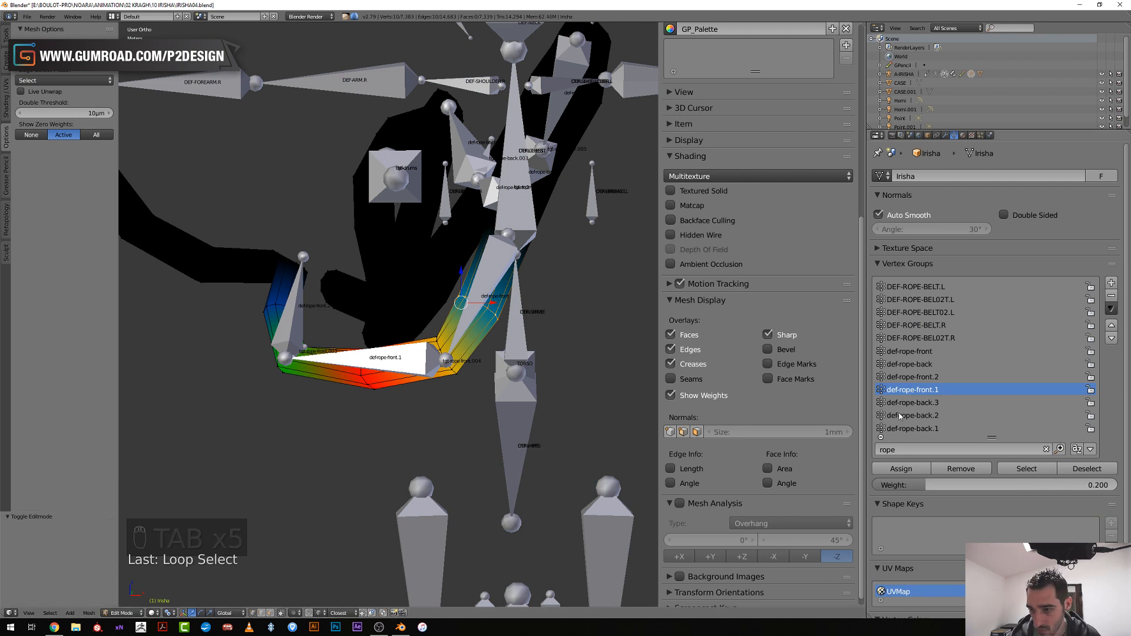
pyautogui.click(912, 485)
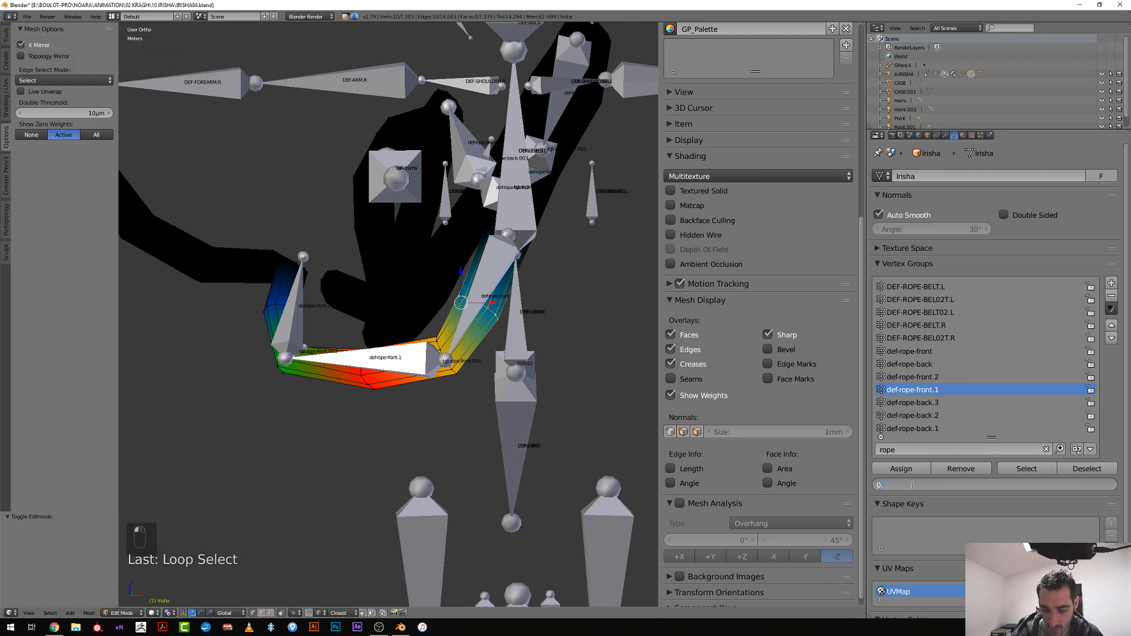
pyautogui.write('5')
pyautogui.press('Return')
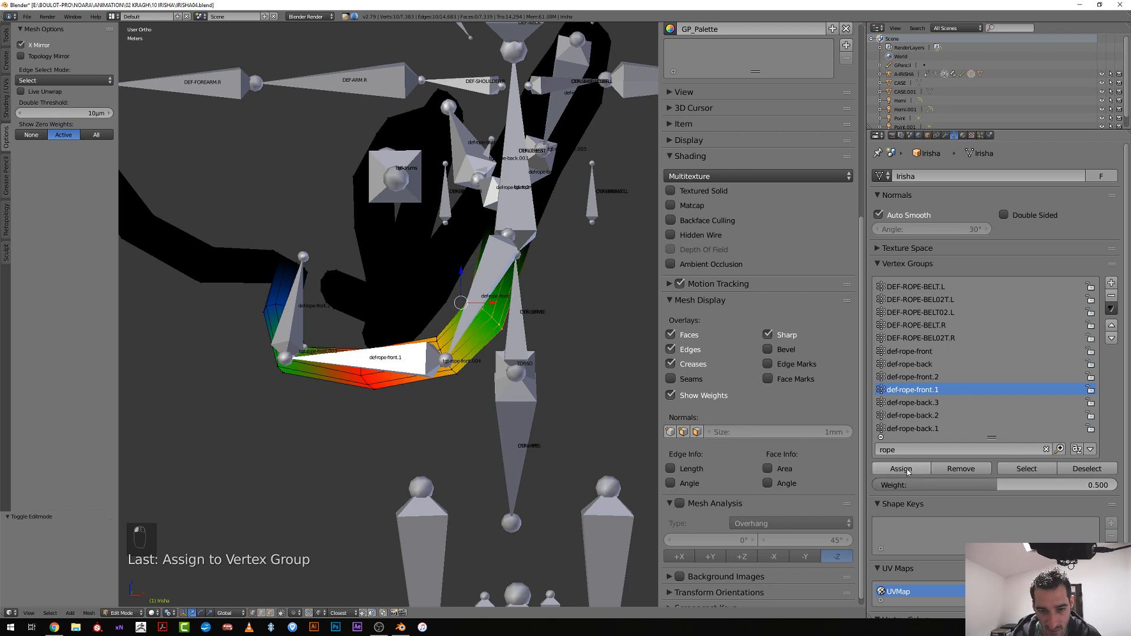
# Return to posing the armature and reset the location, rotation and scale of the tgt-drums bone
pyautogui.scroll(-5, 424, 377)
pyautogui.moveTo(424, 378); pyautogui.dragTo(457, 398, button='middle')
pyautogui.press('Tab')
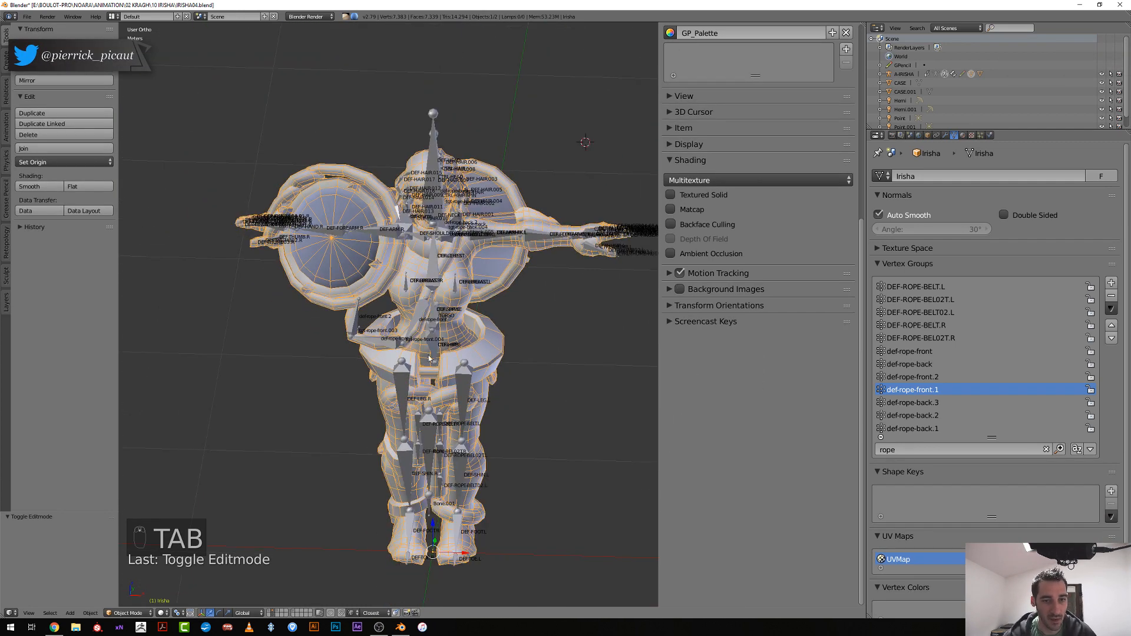
pyautogui.moveTo(429, 358); pyautogui.dragTo(377, 305, button='middle')
pyautogui.scroll(5, 383, 303)
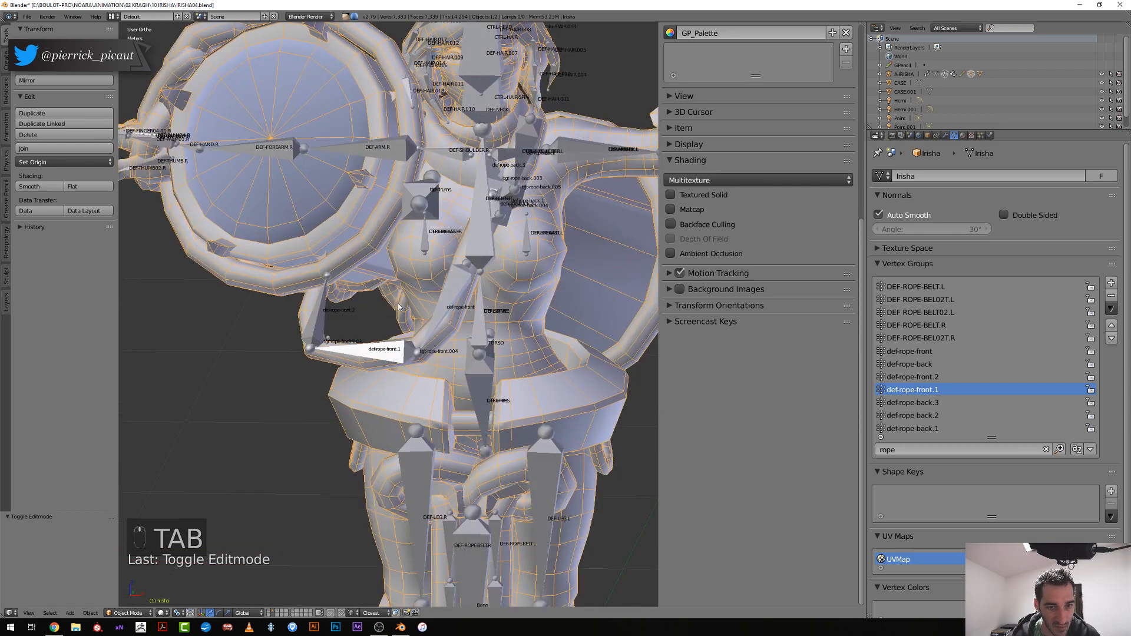
pyautogui.rightClick(423, 205)
pyautogui.hotkey('alt', 'g')
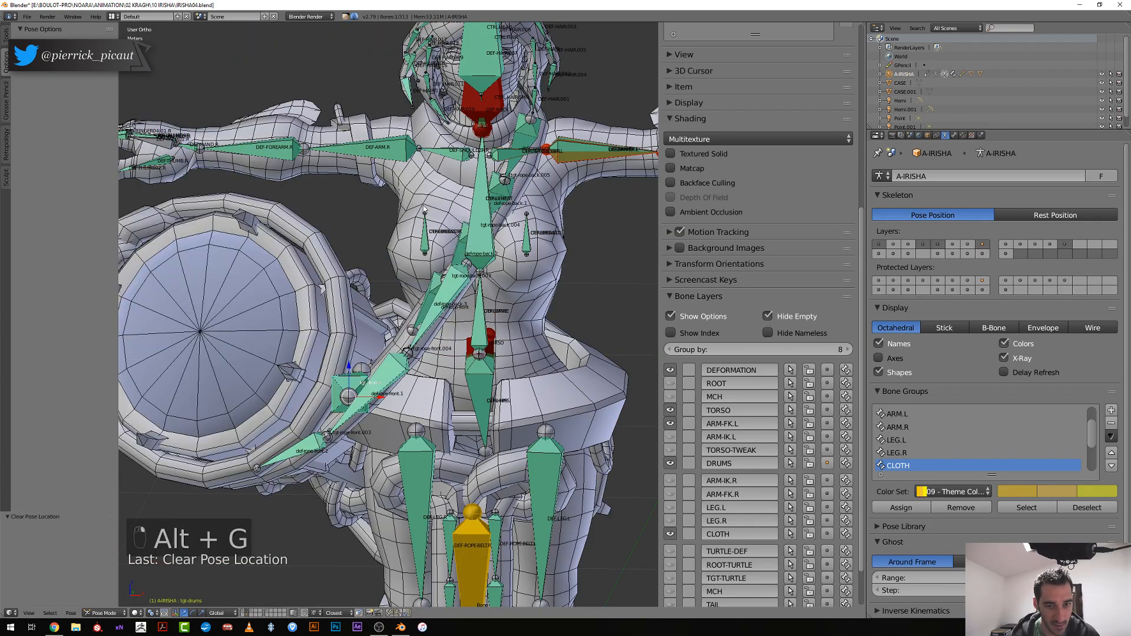
pyautogui.hotkey('alt', 'r')
pyautogui.scroll(-8, 423, 205)
pyautogui.hotkey('alt', 's')
# Select the defdrums bone of the armature and try to move it in the right side view
pyautogui.moveTo(418, 378); pyautogui.dragTo(288, 405, button='middle')
pyautogui.scroll(2, 412, 413)
pyautogui.rightClick(412, 413)
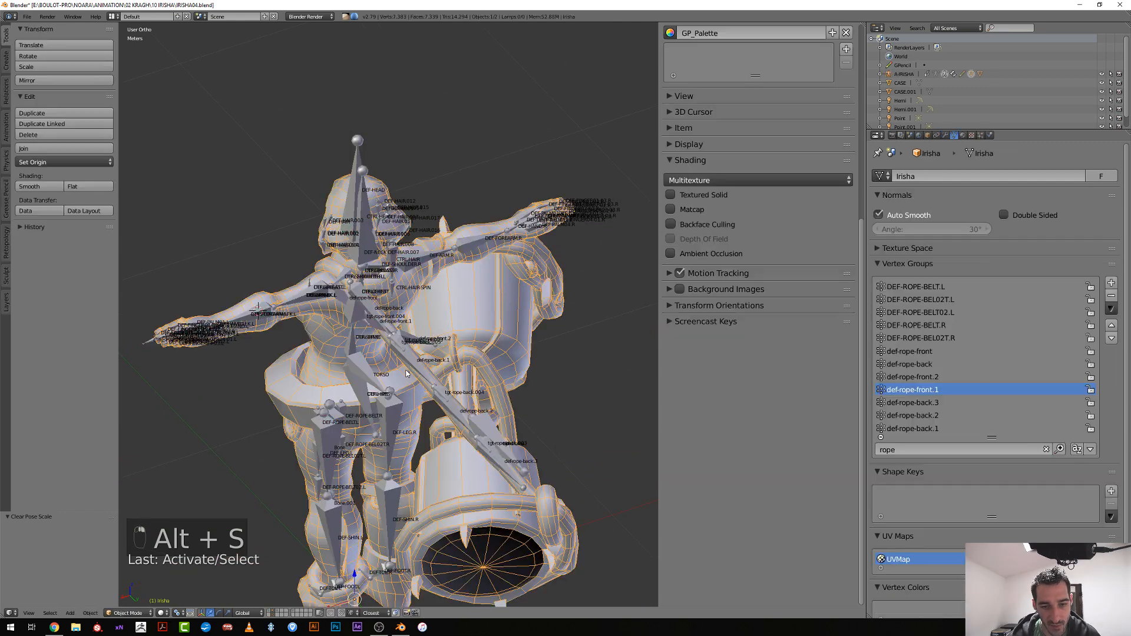
pyautogui.moveTo(412, 413); pyautogui.dragTo(525, 373, button='middle')
pyautogui.rightClick(527, 371)
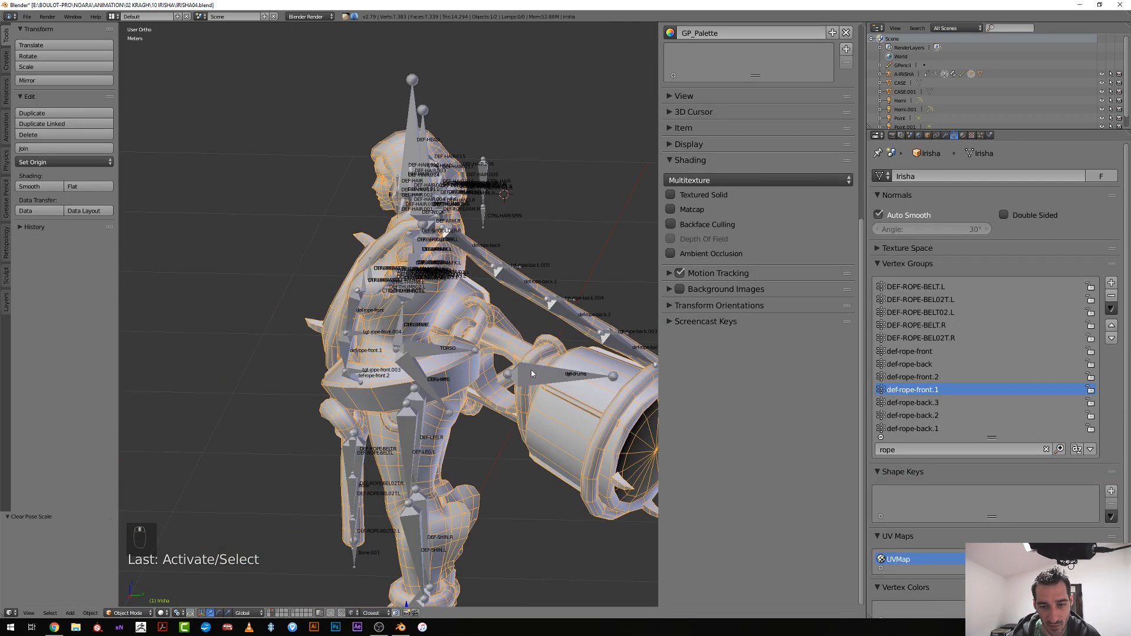
pyautogui.hotkey('ctrl', 'Tab')
pyautogui.press('KP_3')
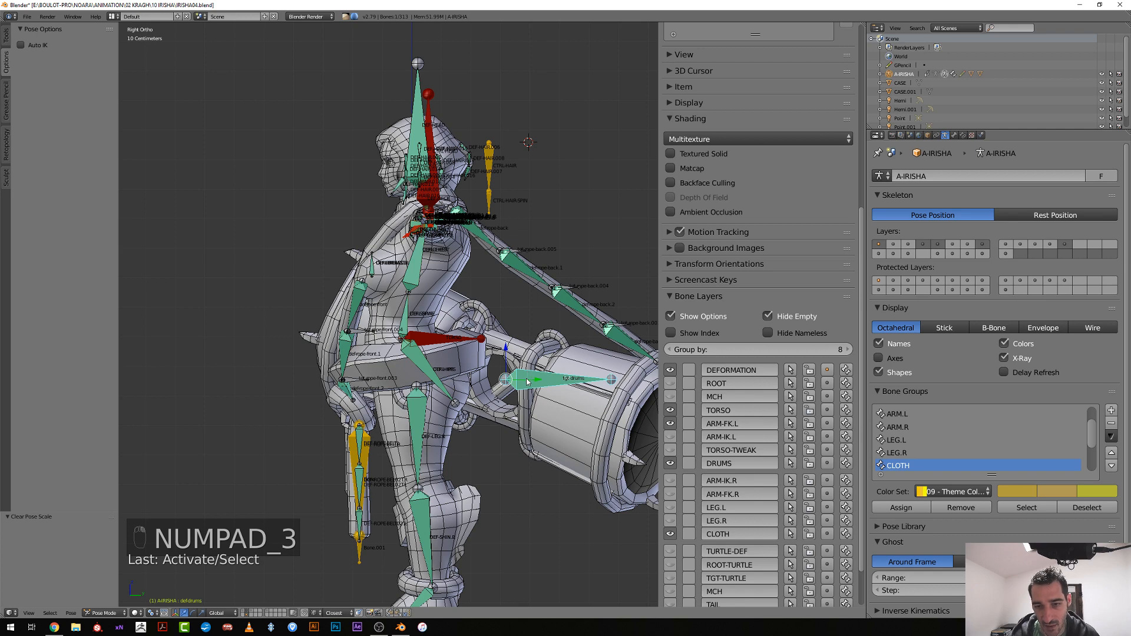
pyautogui.press('g')
pyautogui.press('g')
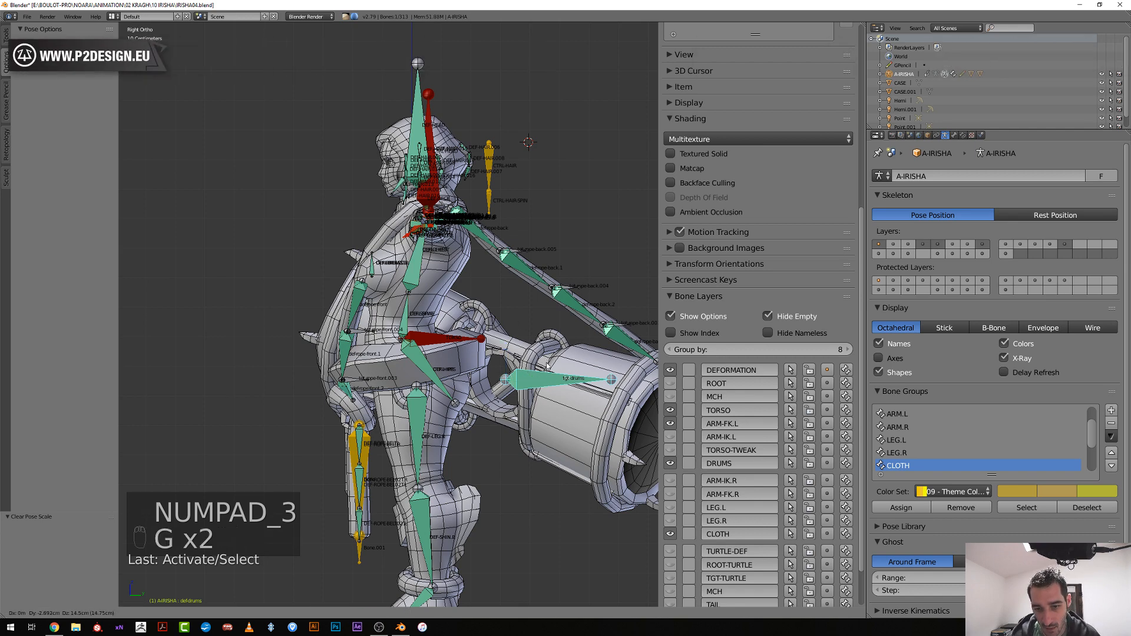
# Select the tgt-drums bone and move it to several positions around the body to test how the back strap follows
pyautogui.rightClick(547, 366)
pyautogui.press('g')
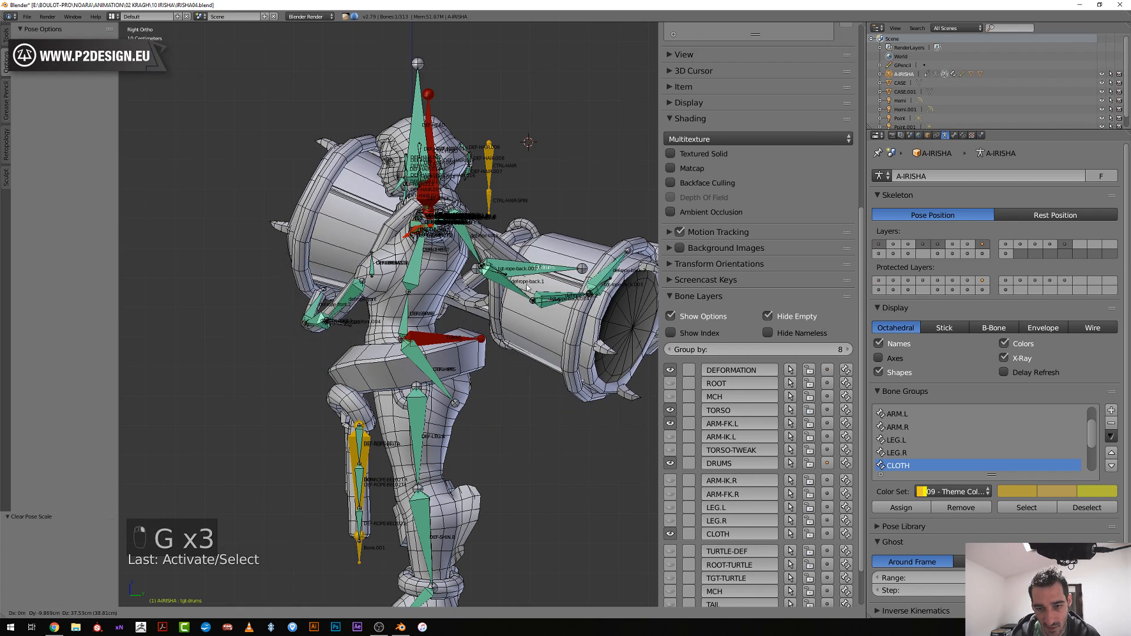
pyautogui.click(534, 342)
pyautogui.moveTo(533, 342); pyautogui.dragTo(466, 456, button='middle')
pyautogui.press('g')
pyautogui.click(448, 413)
pyautogui.press('g')
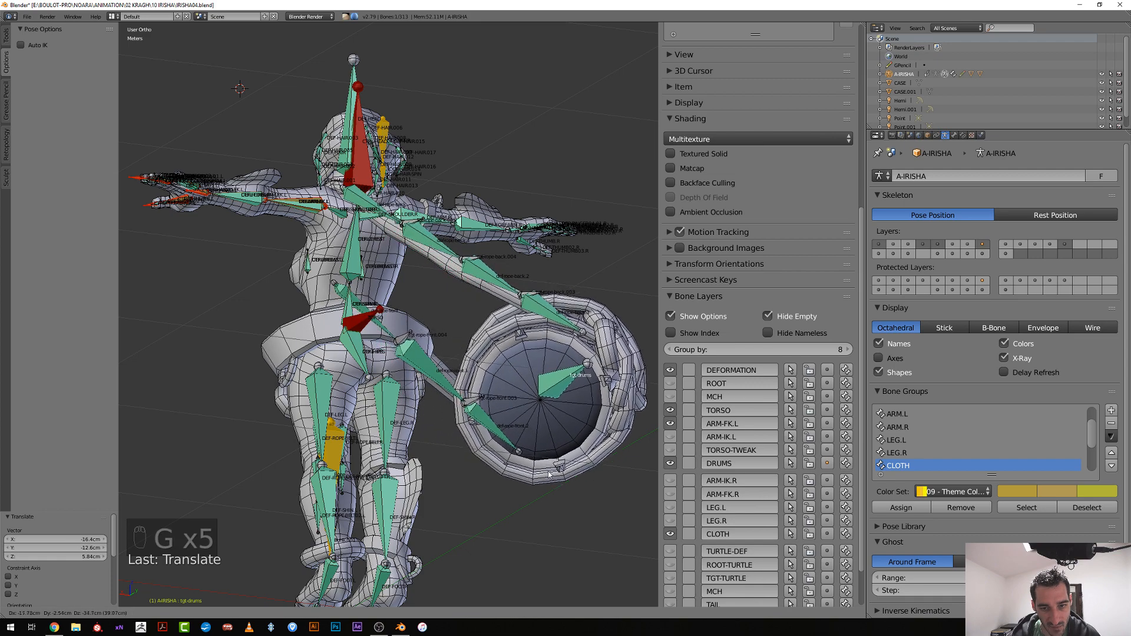
pyautogui.click(549, 475)
pyautogui.moveTo(548, 474); pyautogui.dragTo(530, 432, button='middle')
# Reset the location of tgt-drums and move the bone about 4 cm down
pyautogui.hotkey('alt', 'g')
pyautogui.press('g')
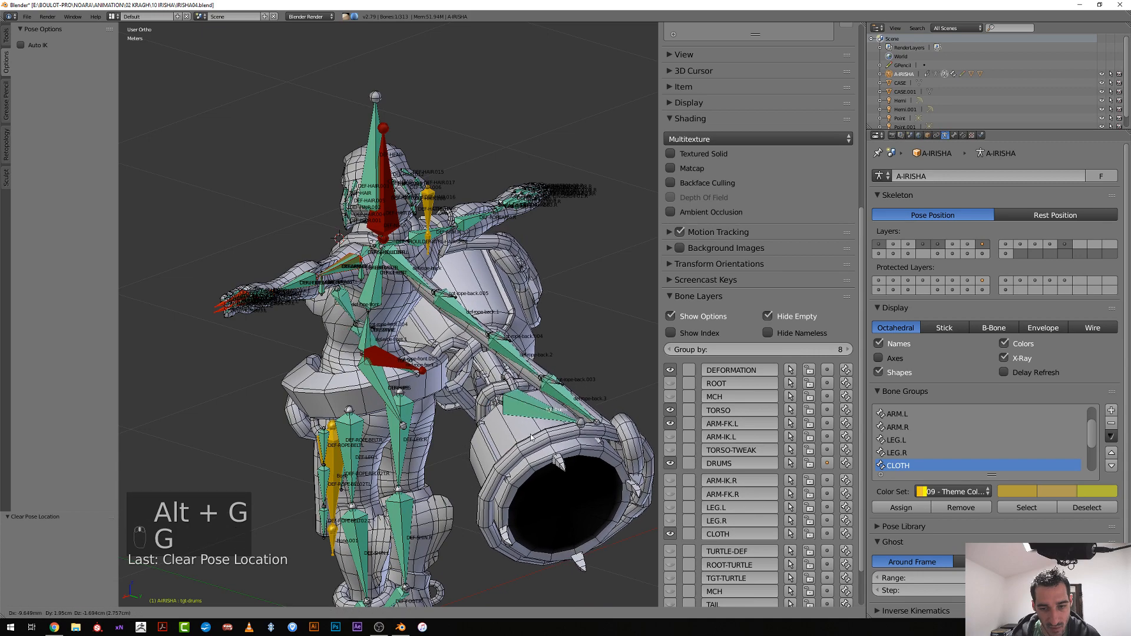
pyautogui.click(550, 400)
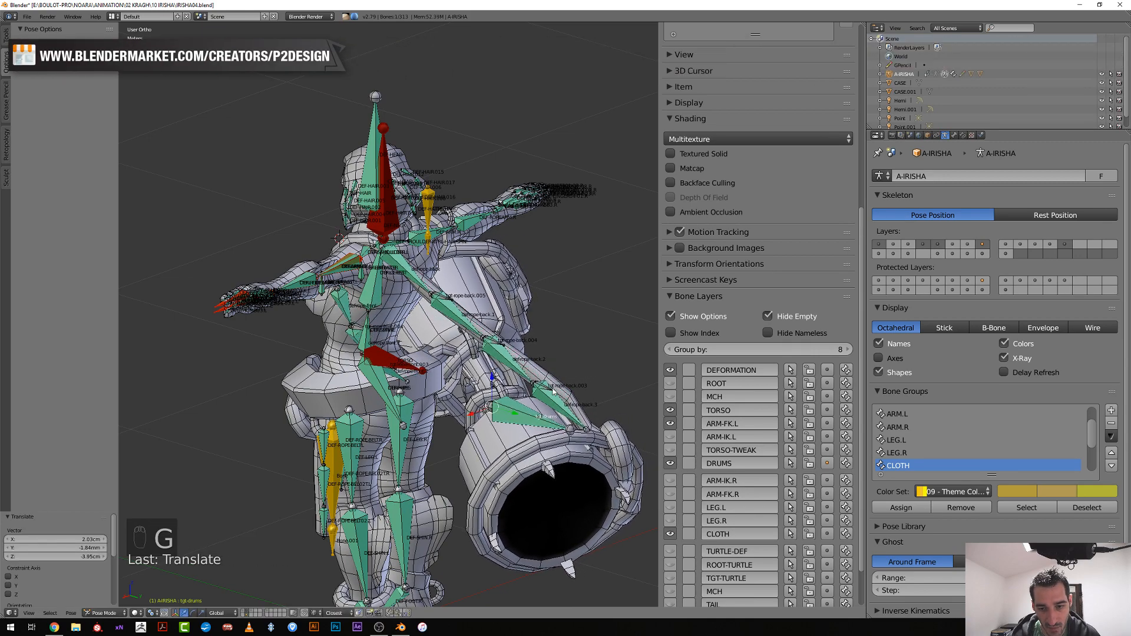
# Return to editing the Irisha mesh and make def-rope-back the active vertex group
pyautogui.rightClick(551, 380)
pyautogui.moveTo(551, 380); pyautogui.dragTo(425, 388, button='middle')
pyautogui.press('Tab')
pyautogui.scroll(-3, 996, 364)
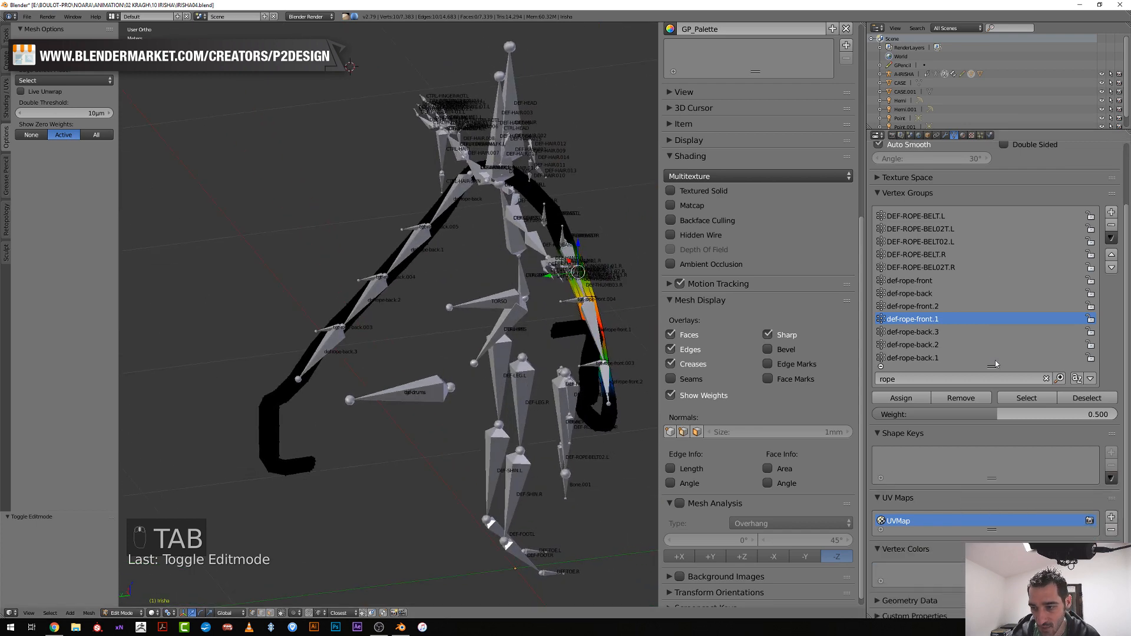
pyautogui.scroll(1, 973, 331)
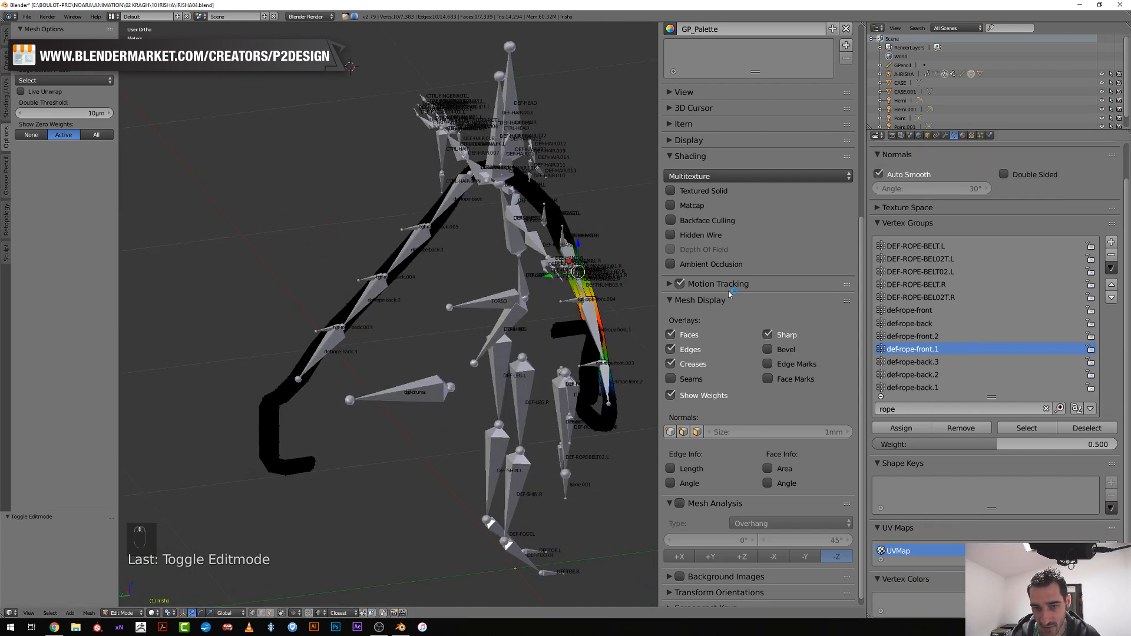
pyautogui.scroll(5, 476, 275)
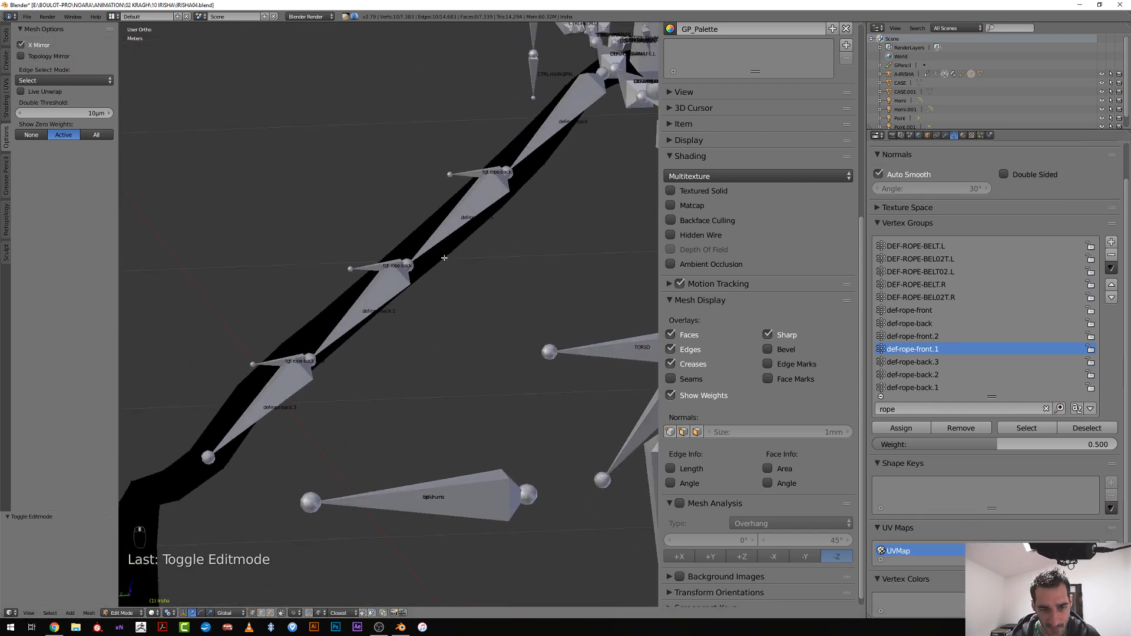
pyautogui.moveTo(440, 255)
pyautogui.mouseDown(button='middle')
pyautogui.moveTo(451, 243)
pyautogui.moveTo(436, 244)
pyautogui.mouseUp(button='middle')
pyautogui.scroll(2, 925, 292)
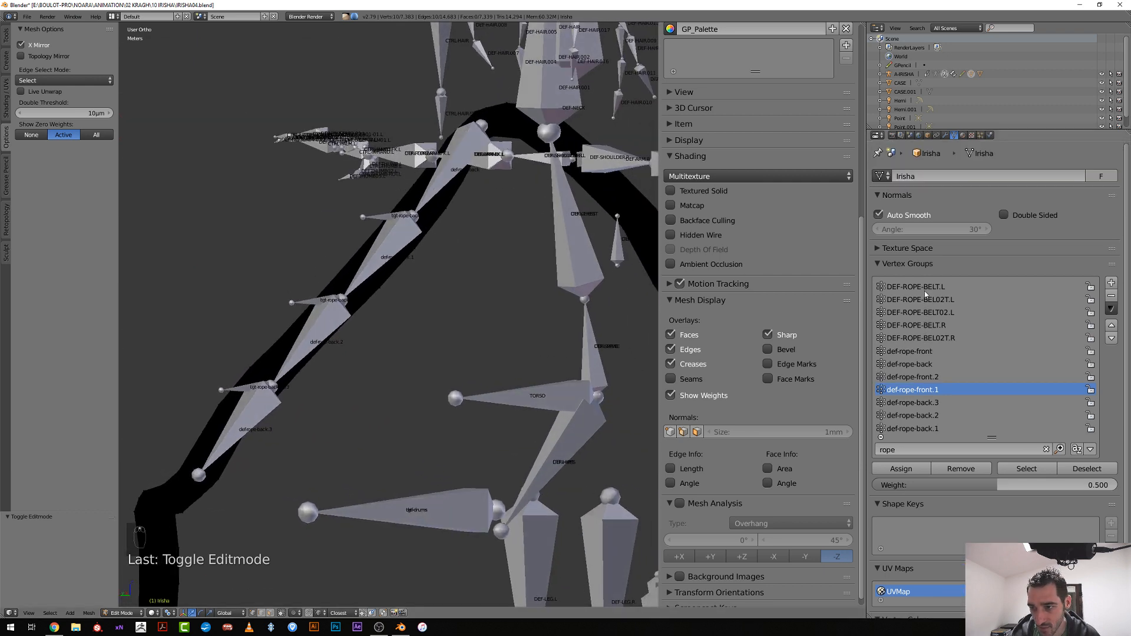
pyautogui.click(915, 362)
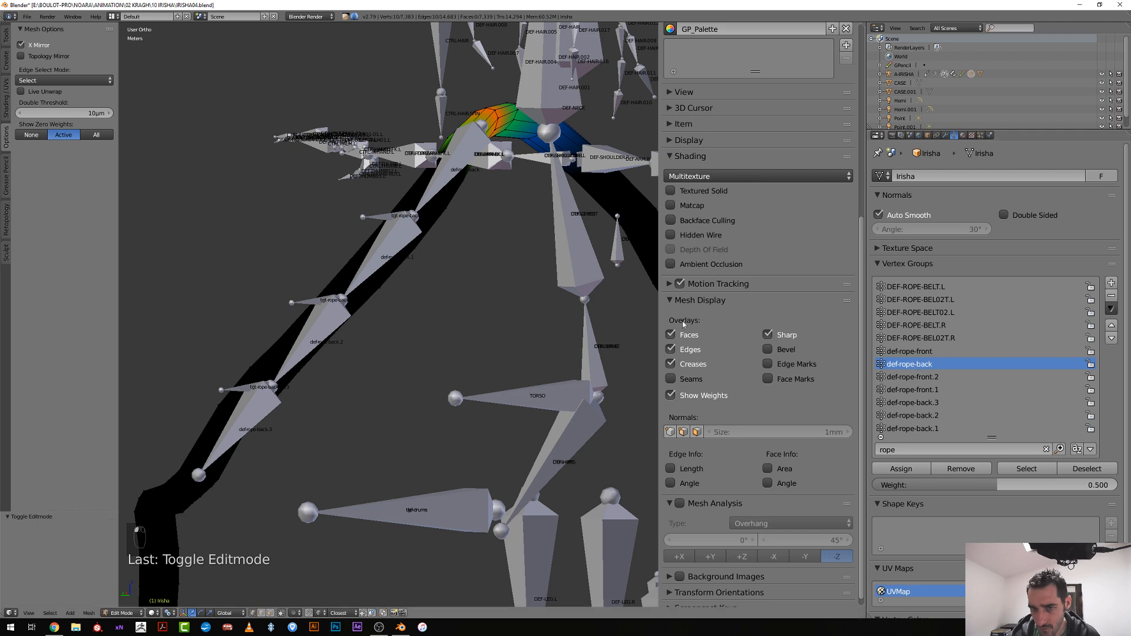
# Assign the strap loops around the joint between def-rope-back and def-rope-back.1 to def-rope-back at weight 1.000
pyautogui.scroll(-2, 387, 314)
pyautogui.moveTo(388, 315); pyautogui.dragTo(460, 278, button='middle')
pyautogui.press('a')
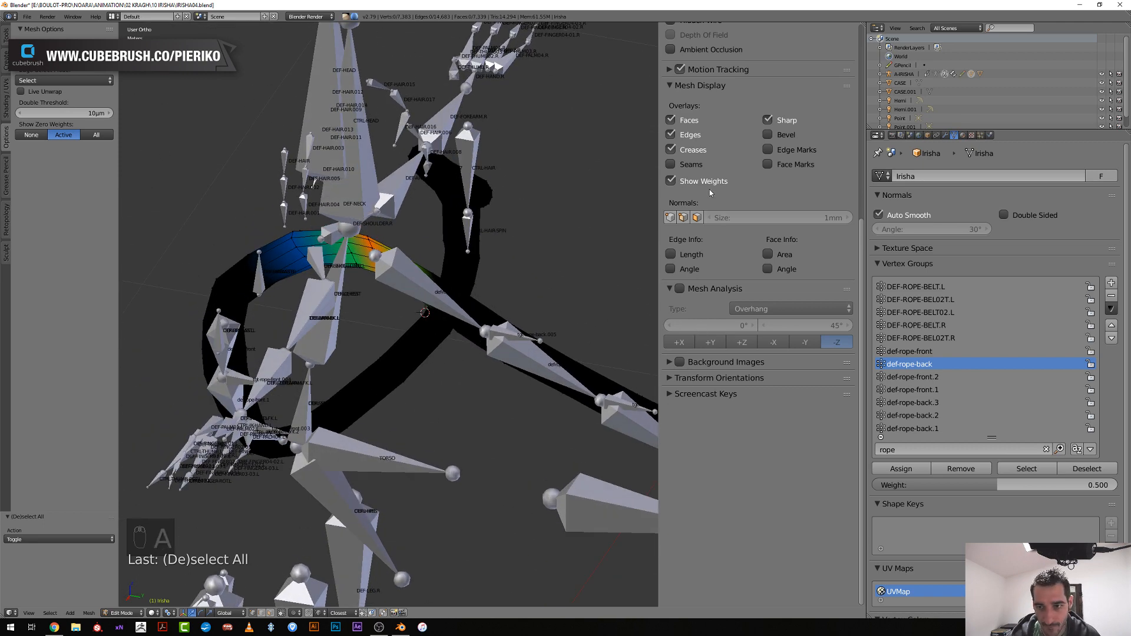
pyautogui.click(670, 181)
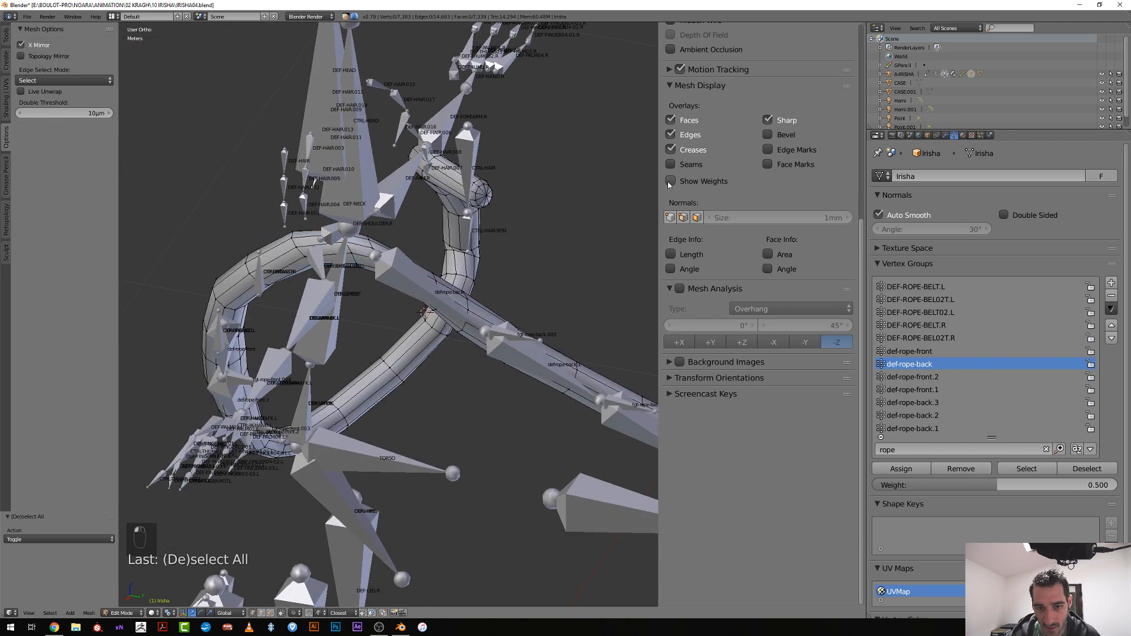
pyautogui.click(671, 182)
pyautogui.moveTo(448, 330); pyautogui.dragTo(442, 286, button='middle')
pyautogui.keyDown('alt'); pyautogui.rightClick(423, 329); pyautogui.keyUp('alt')
pyautogui.press('ctrl+KP_Add')
pyautogui.press('ctrl+KP_Add')
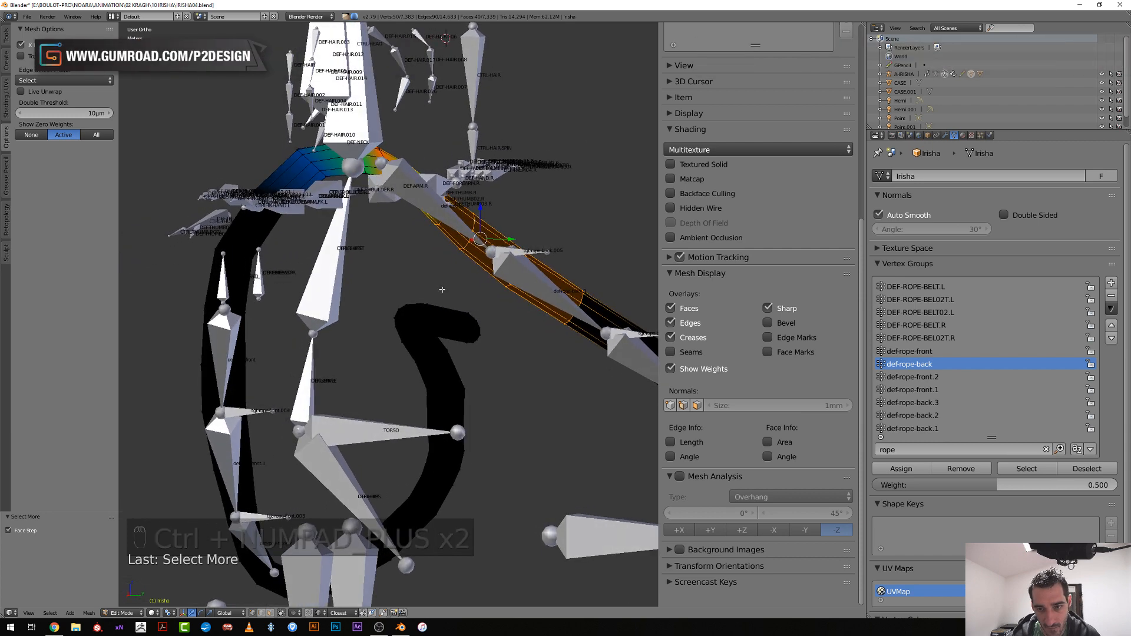
pyautogui.keyDown('alt'); pyautogui.rightClick(576, 305); pyautogui.keyUp('alt')
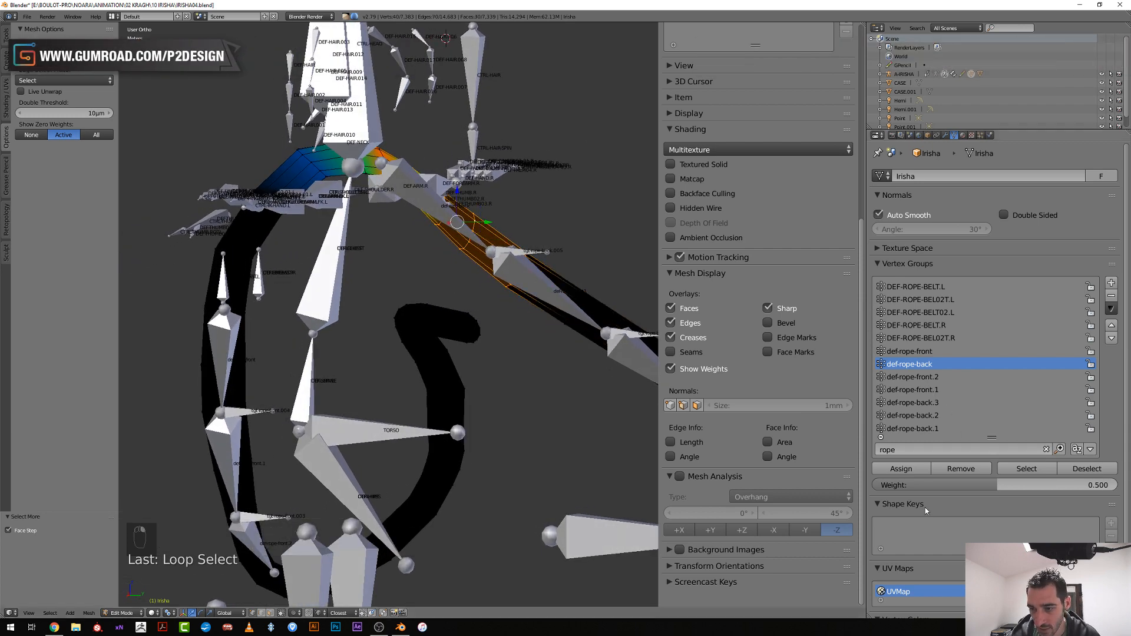
pyautogui.moveTo(1046, 484); pyautogui.dragTo(1117, 484)
pyautogui.click(901, 469)
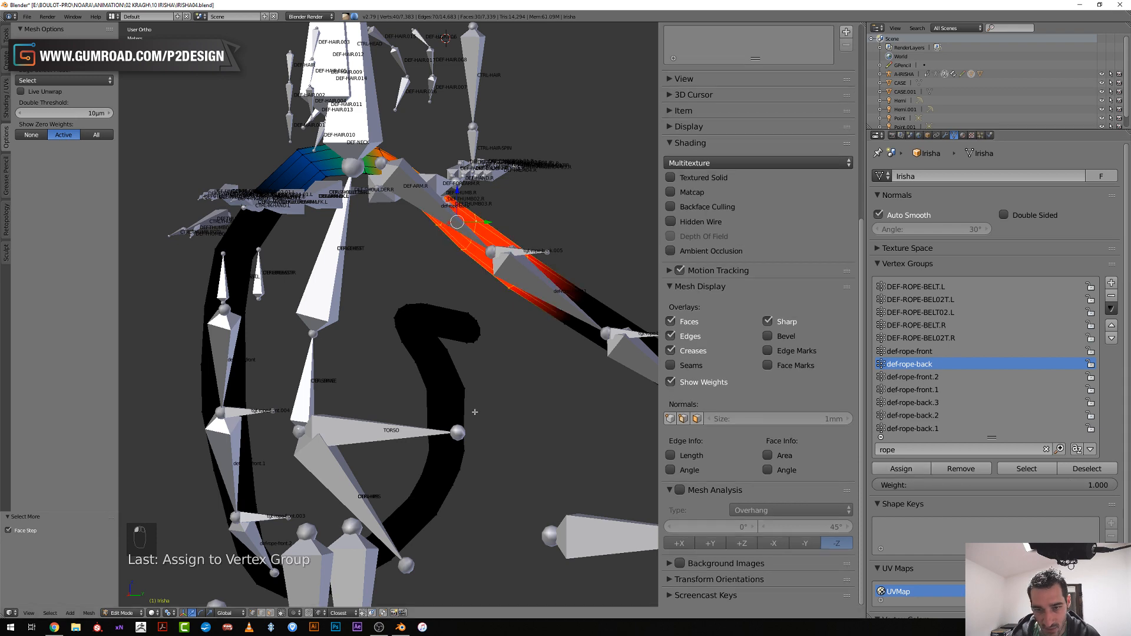
# Select the strap loop midway along def-rope-back.1, expand it twice, and assign it to def-rope-back.1 at weight 1.000
pyautogui.moveTo(489, 413); pyautogui.dragTo(465, 407, button='middle')
pyautogui.keyDown('alt'); pyautogui.rightClick(531, 336); pyautogui.keyUp('alt')
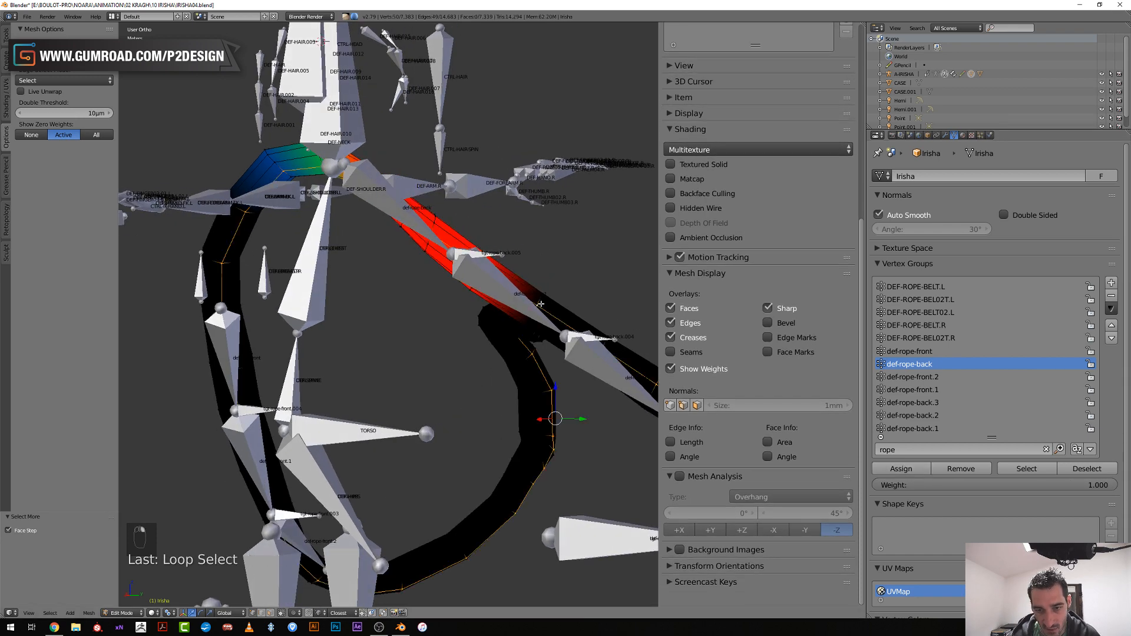
pyautogui.keyDown('alt'); pyautogui.rightClick(539, 303); pyautogui.keyUp('alt')
pyautogui.moveTo(538, 303); pyautogui.dragTo(534, 317, button='middle')
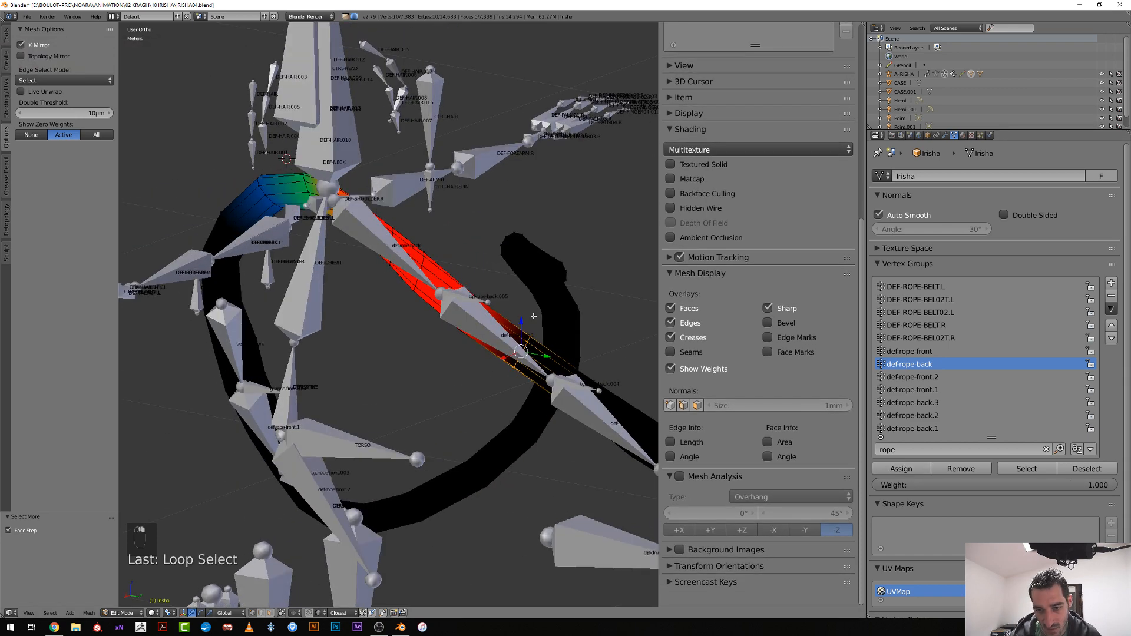
pyautogui.press('ctrl+KP_Add')
pyautogui.press('ctrl+KP_Add')
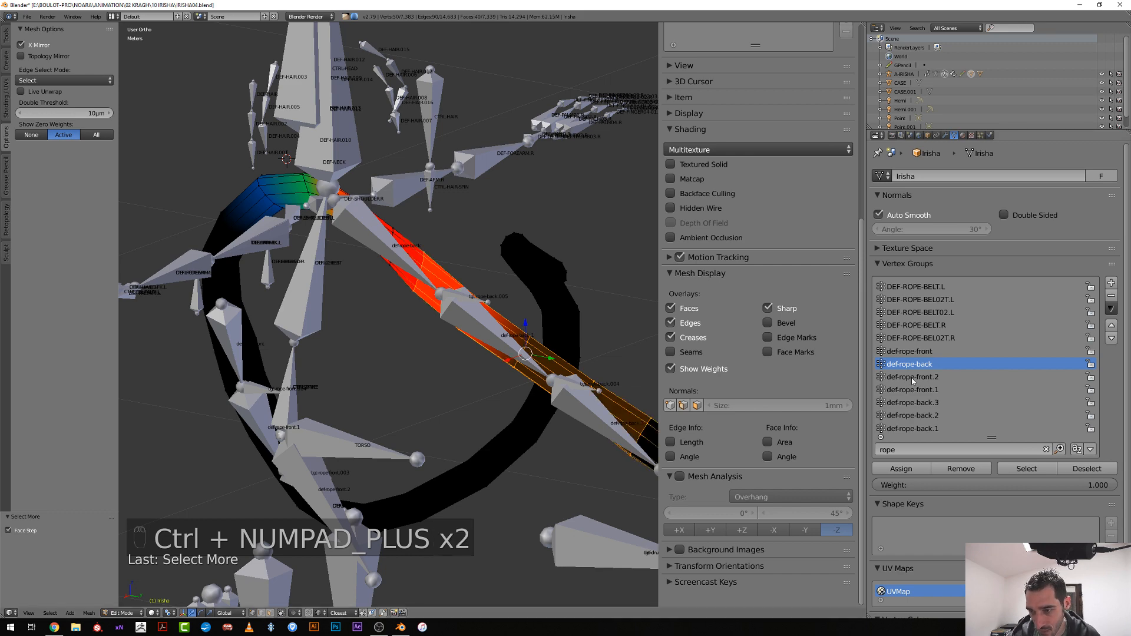
pyautogui.scroll(-5, 924, 401)
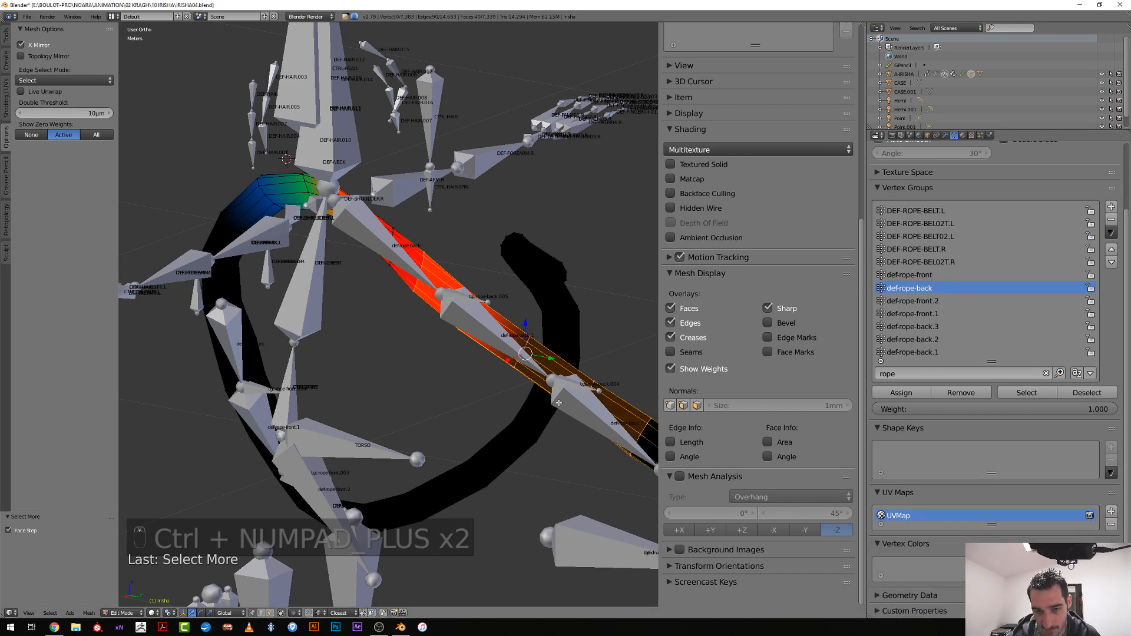
pyautogui.moveTo(556, 398); pyautogui.dragTo(437, 373, button='middle')
pyautogui.scroll(2, 566, 349)
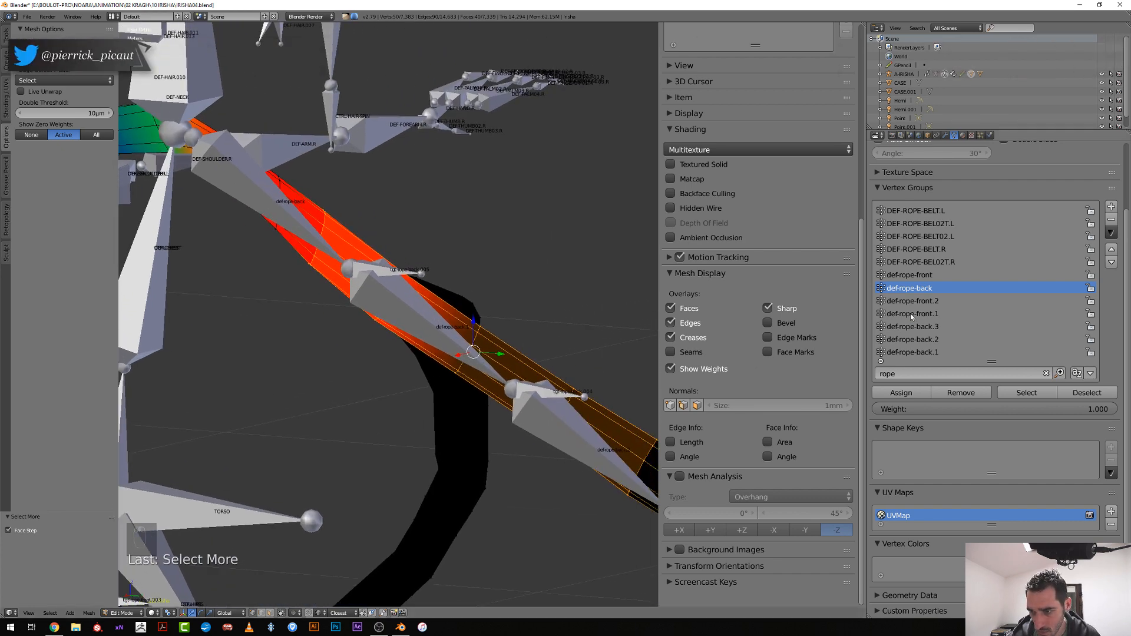
pyautogui.click(907, 351)
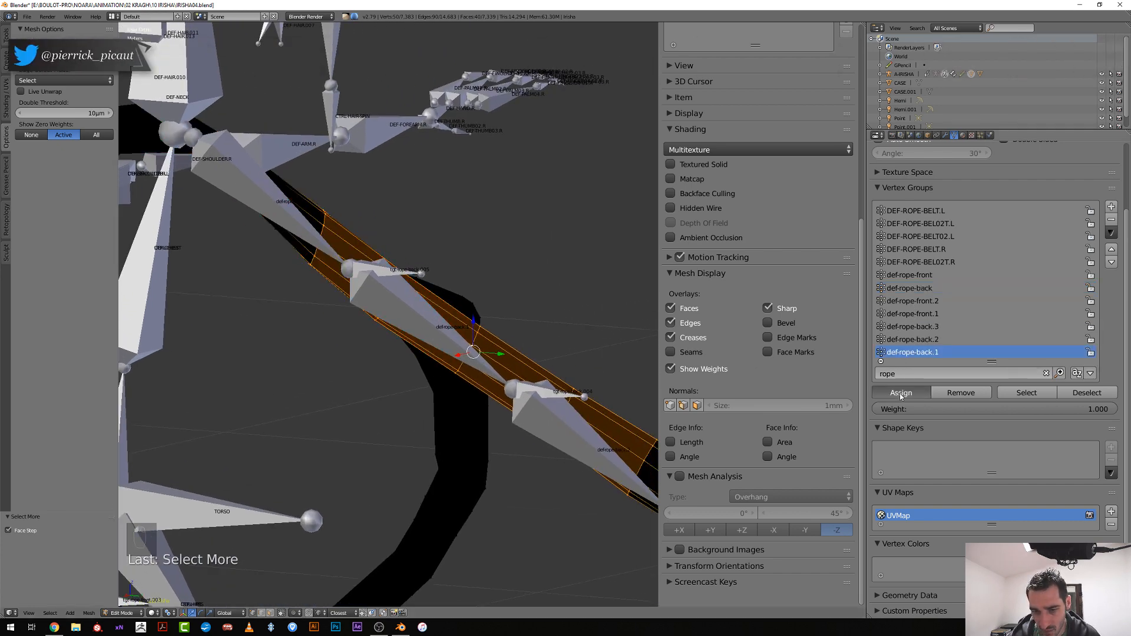
pyautogui.click(899, 394)
# Select the strap loop midway along def-rope-back.2 and expand the selection twice
pyautogui.scroll(-3, 438, 473)
pyautogui.moveTo(437, 473); pyautogui.dragTo(528, 458, button='middle')
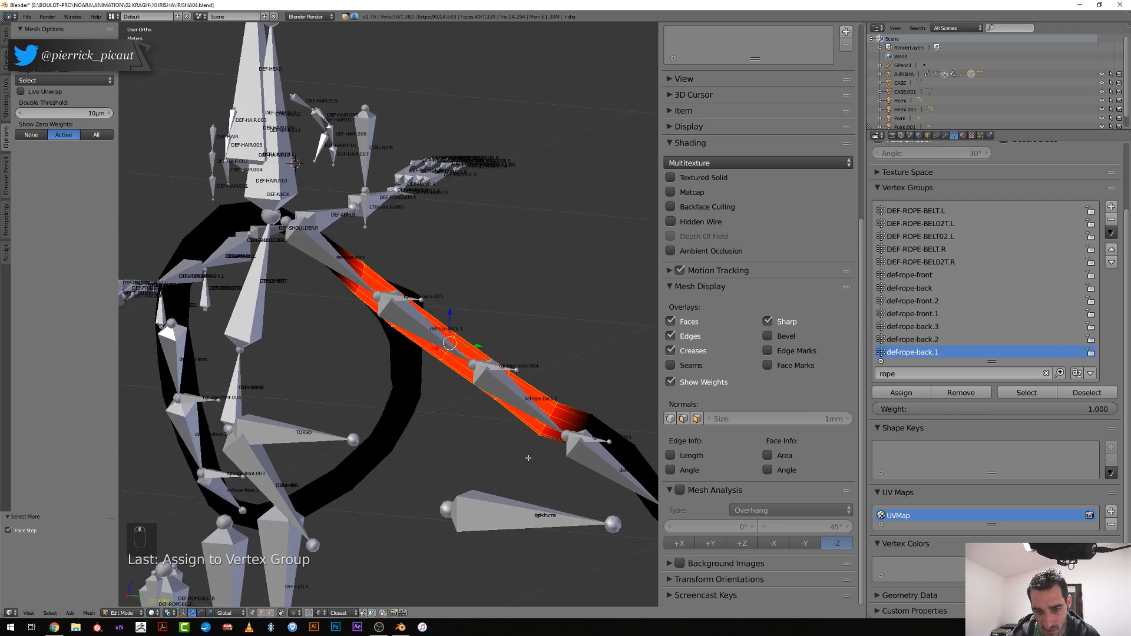
pyautogui.keyDown('alt'); pyautogui.rightClick(552, 407); pyautogui.keyUp('alt')
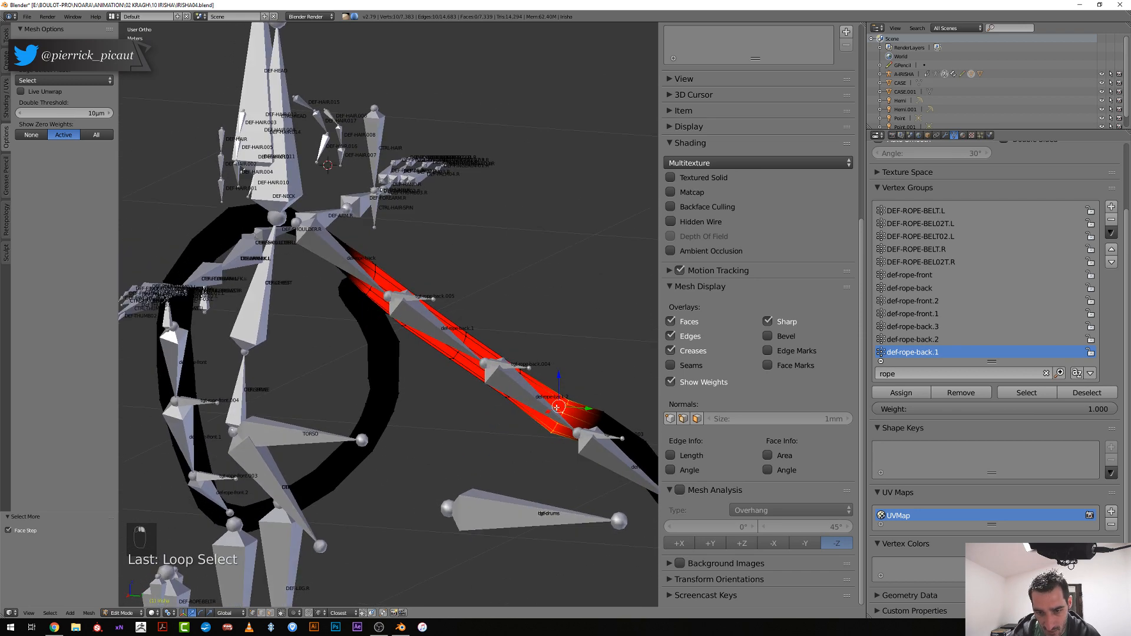
pyautogui.press('ctrl+KP_Add')
pyautogui.press('ctrl+KP_Add')
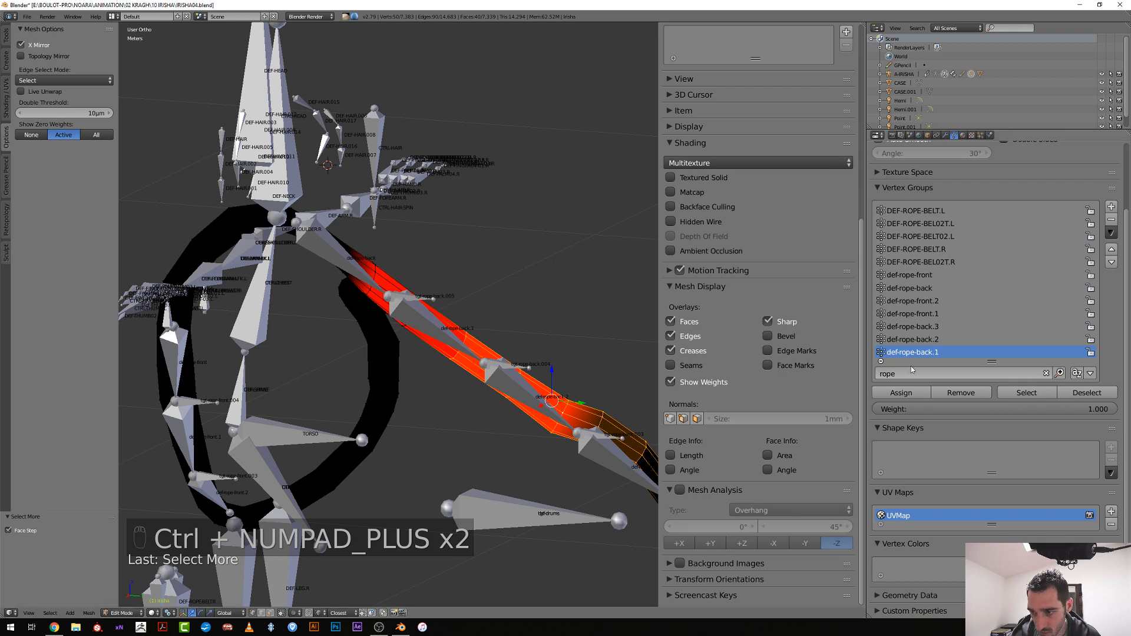
# Switch to the armature and hide the TORSO, ARM-FK.L, DRUMS and CLOTH bone layers
pyautogui.moveTo(628, 382); pyautogui.dragTo(560, 400, button='middle')
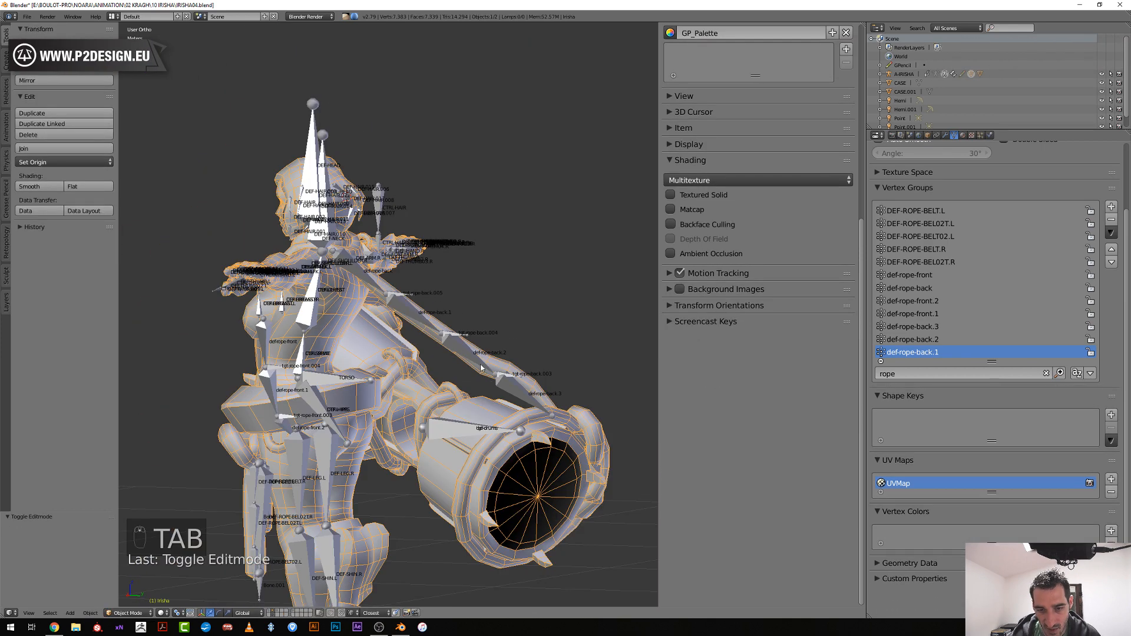
pyautogui.click(904, 74)
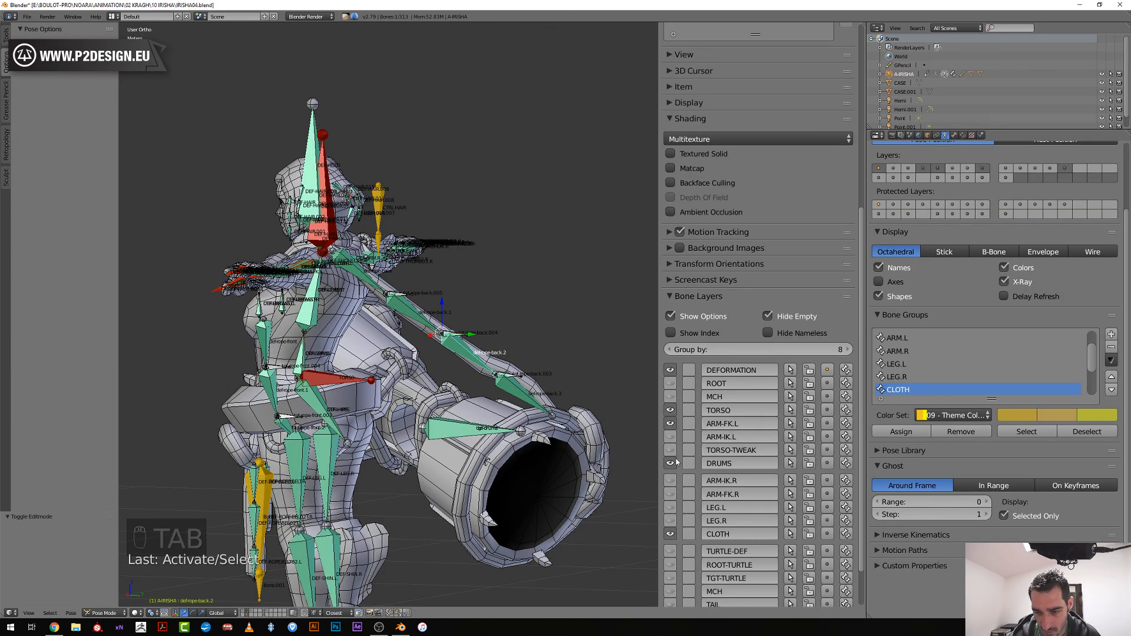
pyautogui.click(670, 424)
pyautogui.click(670, 410)
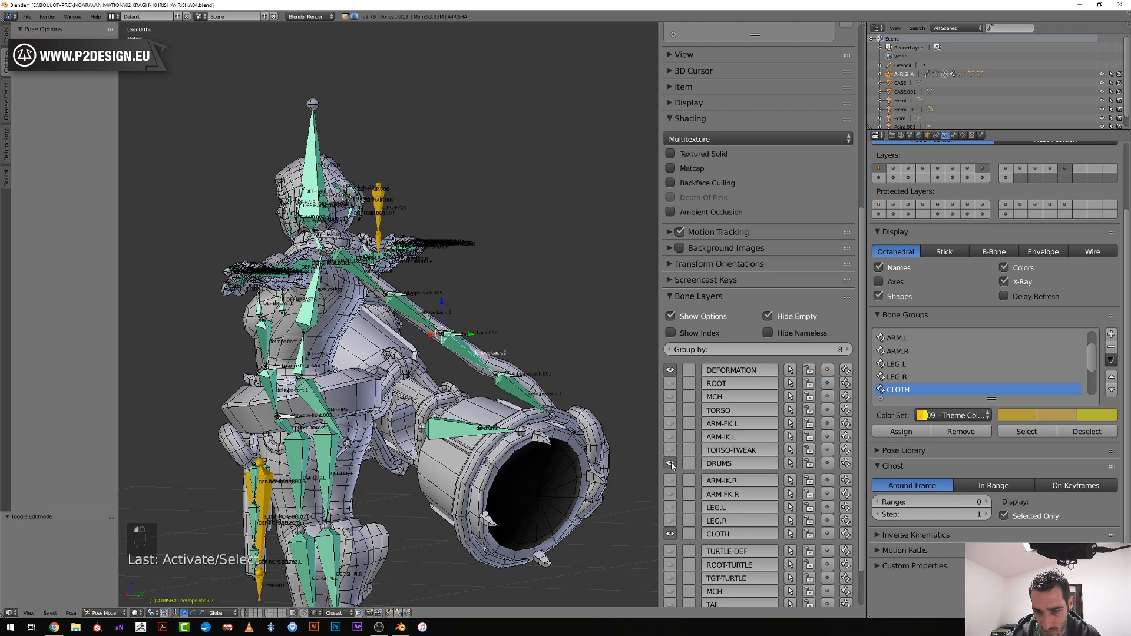
pyautogui.click(671, 534)
# Return to the strap mesh and assign the selected loops to def-rope-back.2 at weight 1.000
pyautogui.press('Tab')
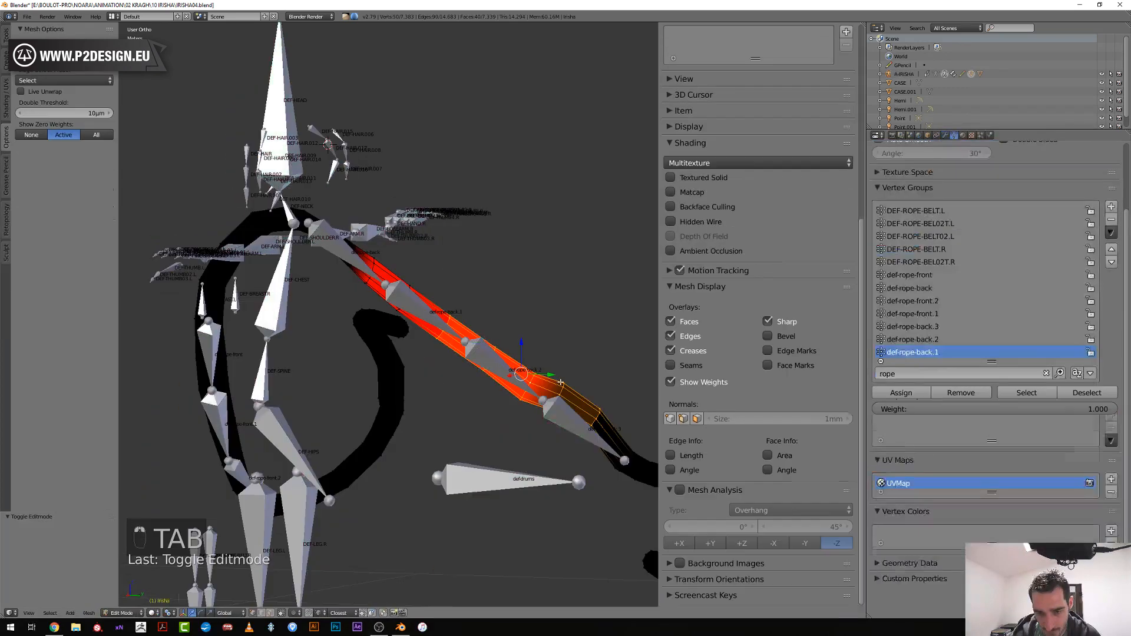
pyautogui.click(917, 342)
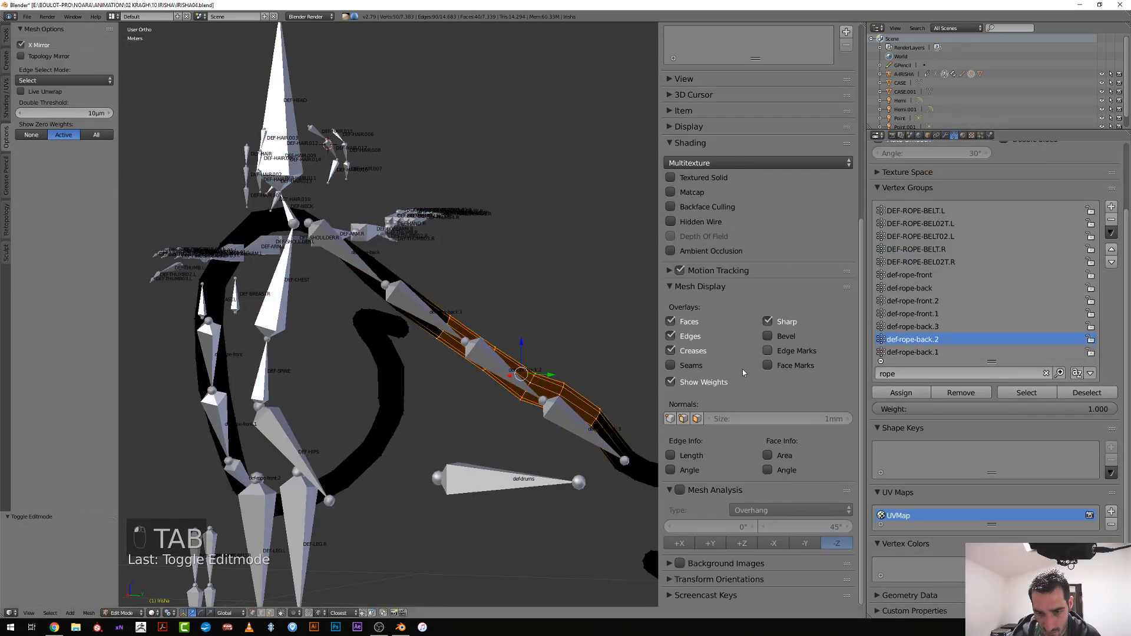
pyautogui.moveTo(533, 382); pyautogui.dragTo(533, 382, button='middle')
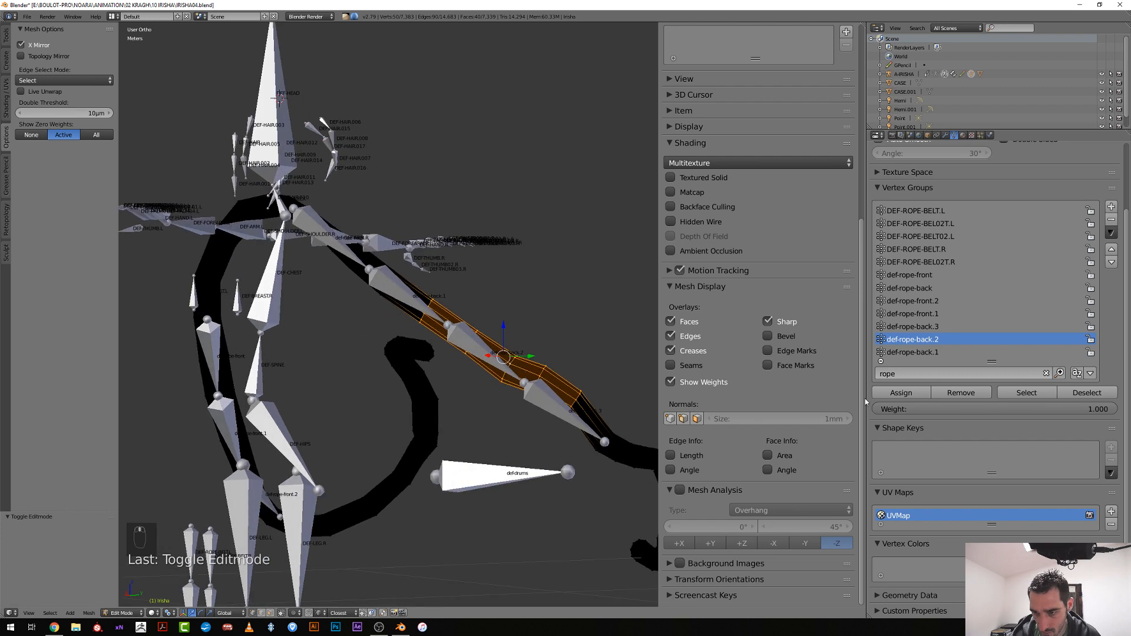
pyautogui.click(902, 393)
# Select the strap loop midway along def-rope-back.3, expand it twice, and assign it to def-rope-back.3 at weight 1.000
pyautogui.click(906, 353)
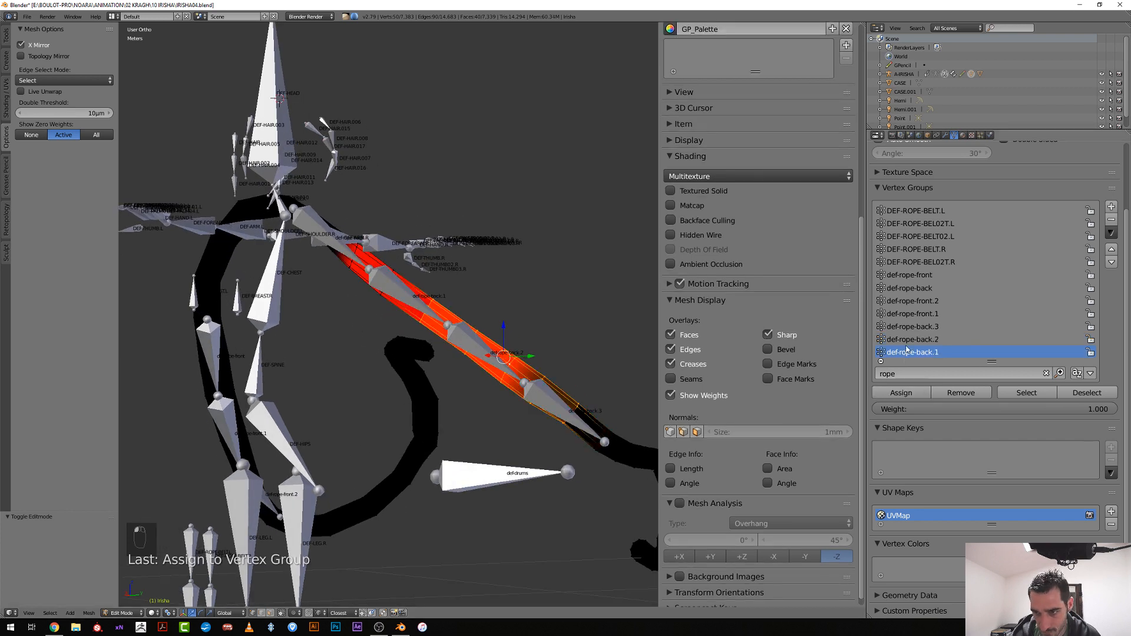
pyautogui.click(912, 325)
pyautogui.moveTo(538, 423); pyautogui.dragTo(586, 433, button='middle')
pyautogui.keyDown('alt'); pyautogui.rightClick(591, 435); pyautogui.keyUp('alt')
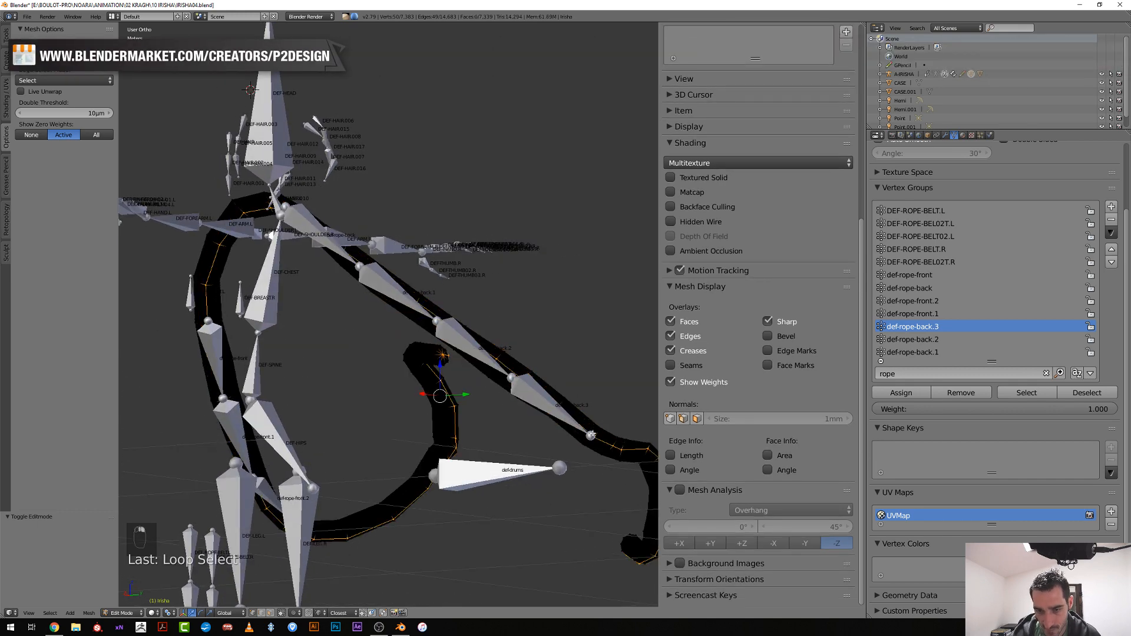
pyautogui.keyDown('alt'); pyautogui.rightClick(561, 404); pyautogui.keyUp('alt')
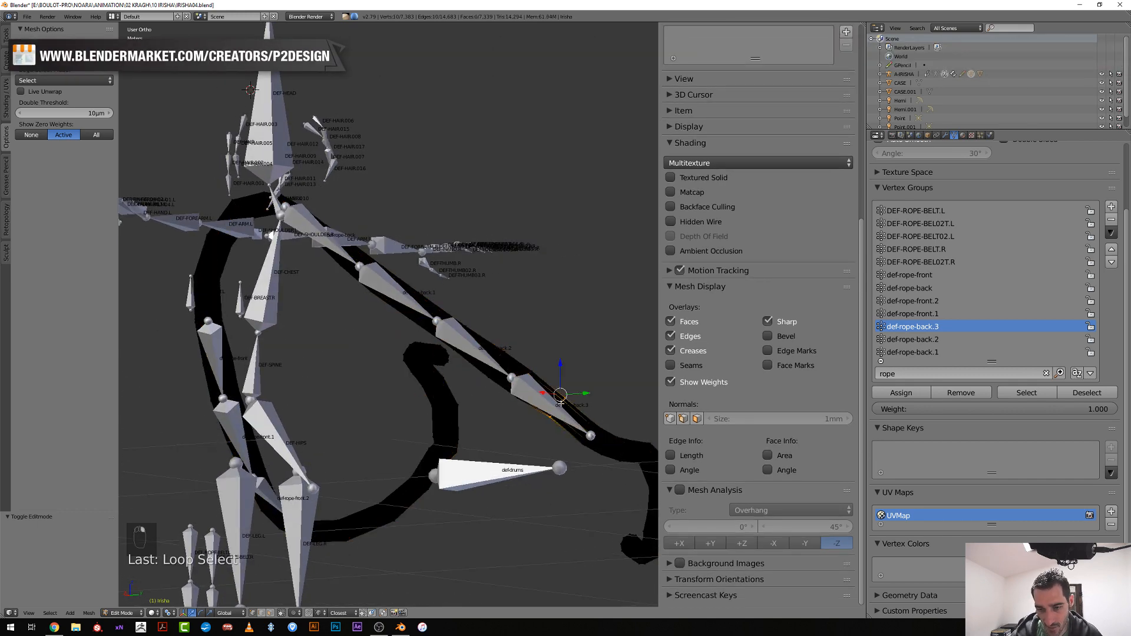
pyautogui.press('ctrl+KP_Add')
pyautogui.press('ctrl+KP_Add')
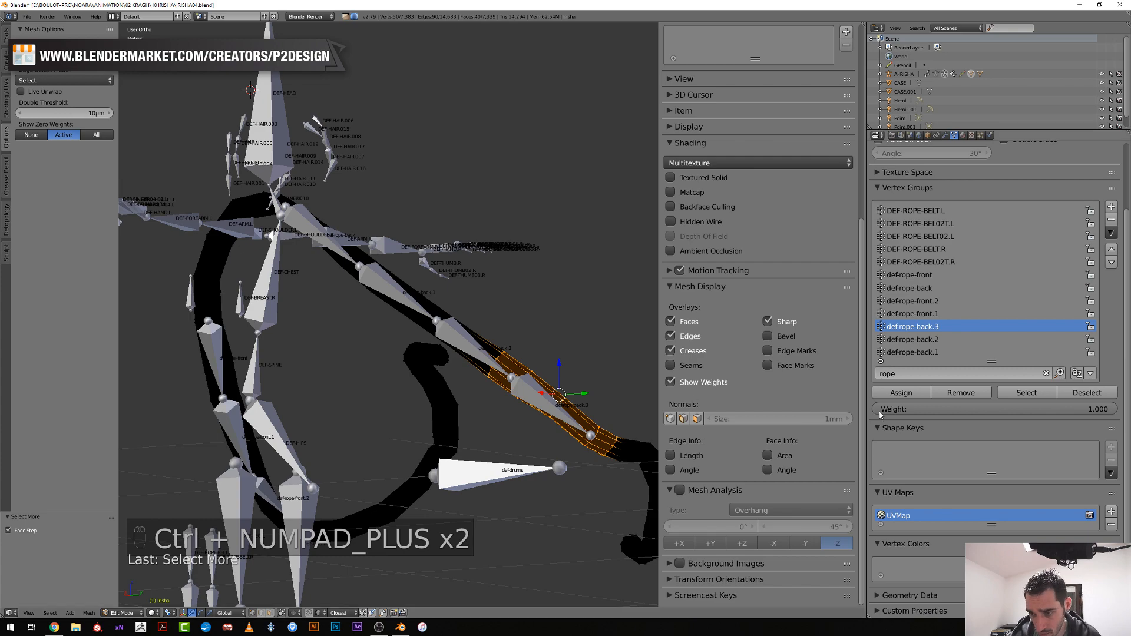
pyautogui.click(902, 393)
pyautogui.scroll(-2, 419, 382)
pyautogui.moveTo(420, 380); pyautogui.dragTo(435, 312, button='middle')
pyautogui.scroll(2, 416, 399)
pyautogui.press('Tab')
pyautogui.scroll(2, 377, 404)
pyautogui.scroll(2, 368, 413)
pyautogui.scroll(-2, 361, 422)
pyautogui.press('Tab')
# Assign the strap loop midway along the def-rope-back.1 bone to the def-rope-back group at weight 0.2
pyautogui.click(909, 287)
pyautogui.keyDown('alt'); pyautogui.click(463, 332); pyautogui.keyUp('alt')
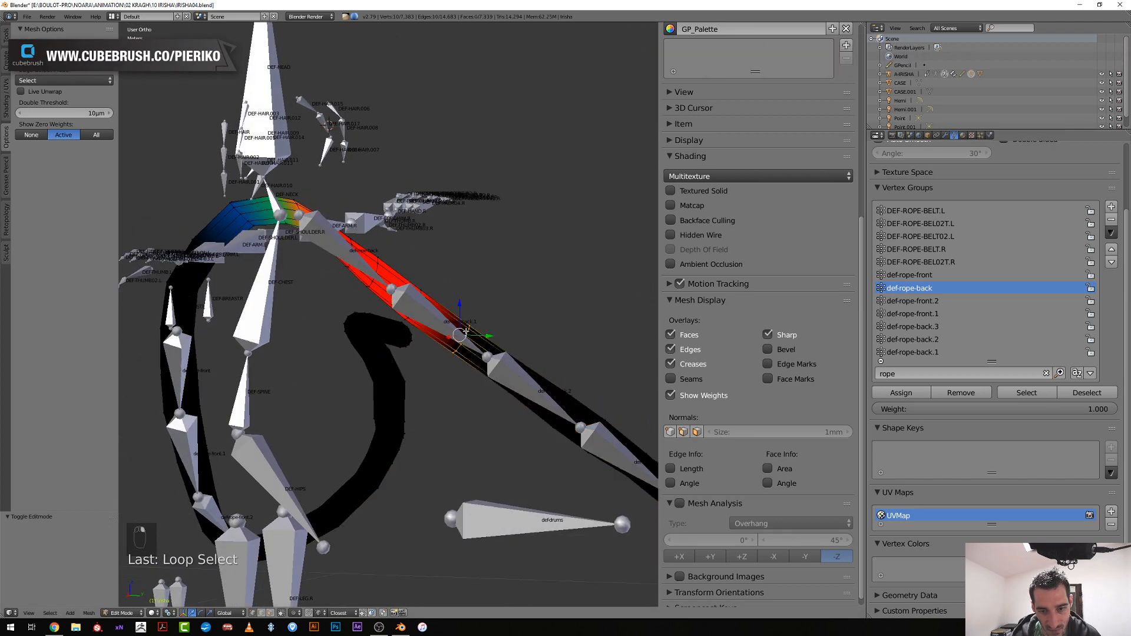
pyautogui.scroll(4, 463, 333)
pyautogui.moveTo(418, 343); pyautogui.dragTo(415, 351, button='middle')
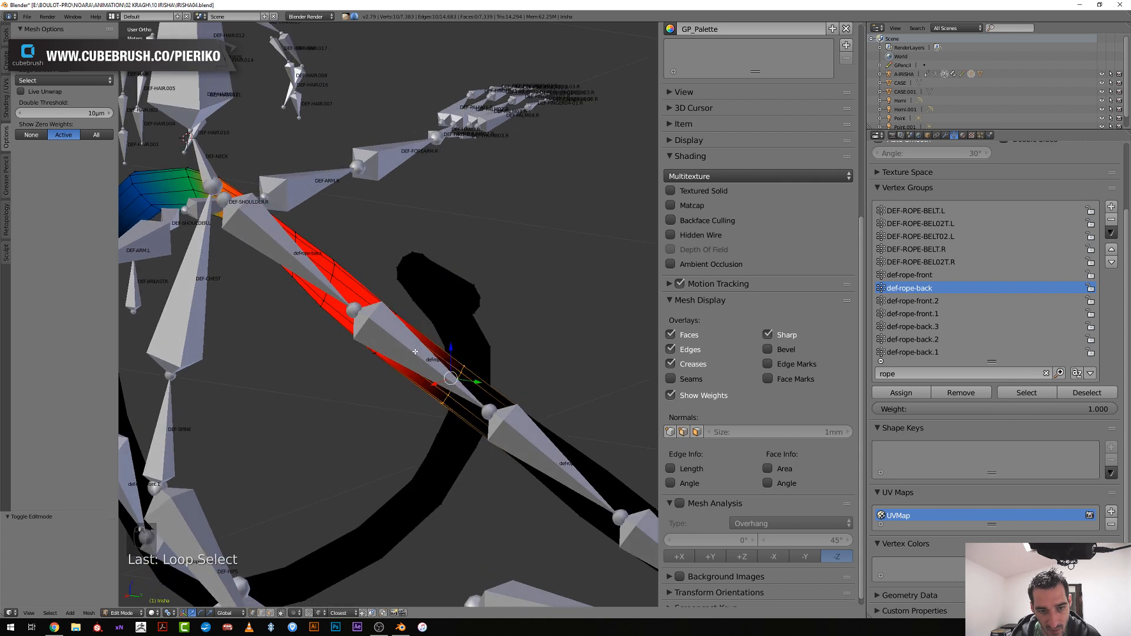
pyautogui.click(902, 409)
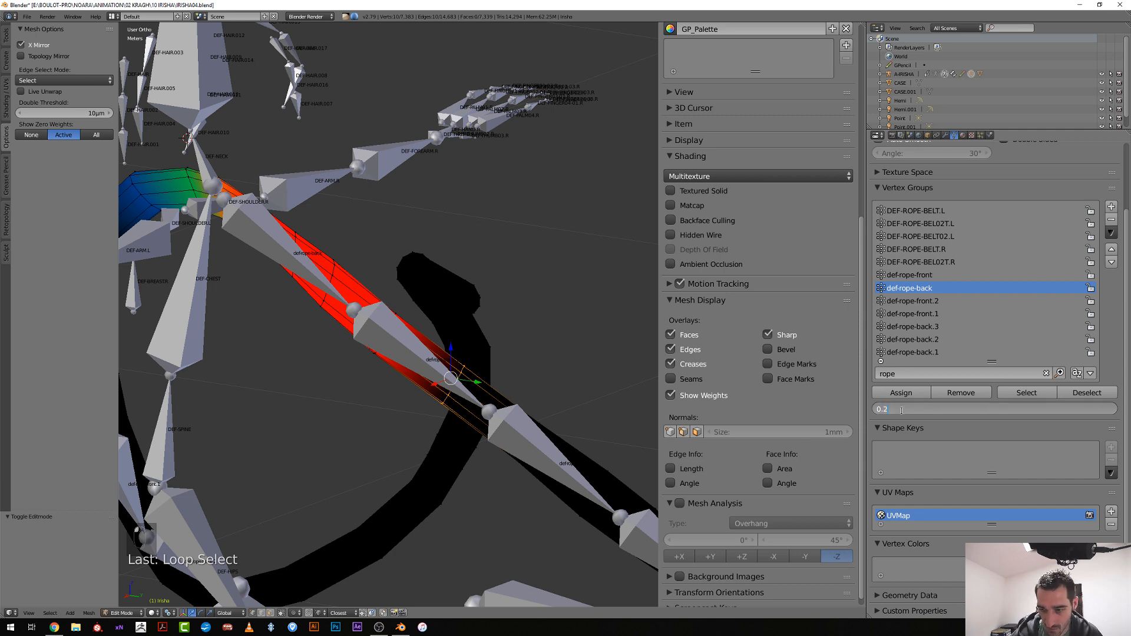
pyautogui.write('0.2')
pyautogui.press('Return')
pyautogui.click(901, 393)
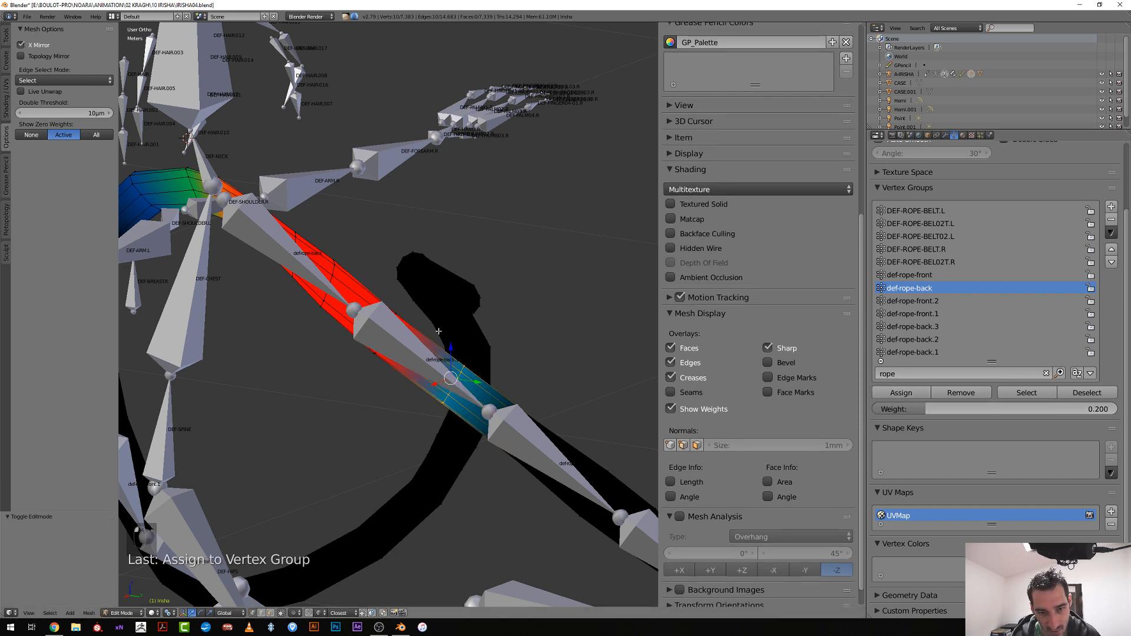
# Assign the strap loop just past the joint between def-rope-back and def-rope-back.1 to def-rope-back at weight 0.5
pyautogui.keyDown('alt'); pyautogui.rightClick(393, 320); pyautogui.keyUp('alt')
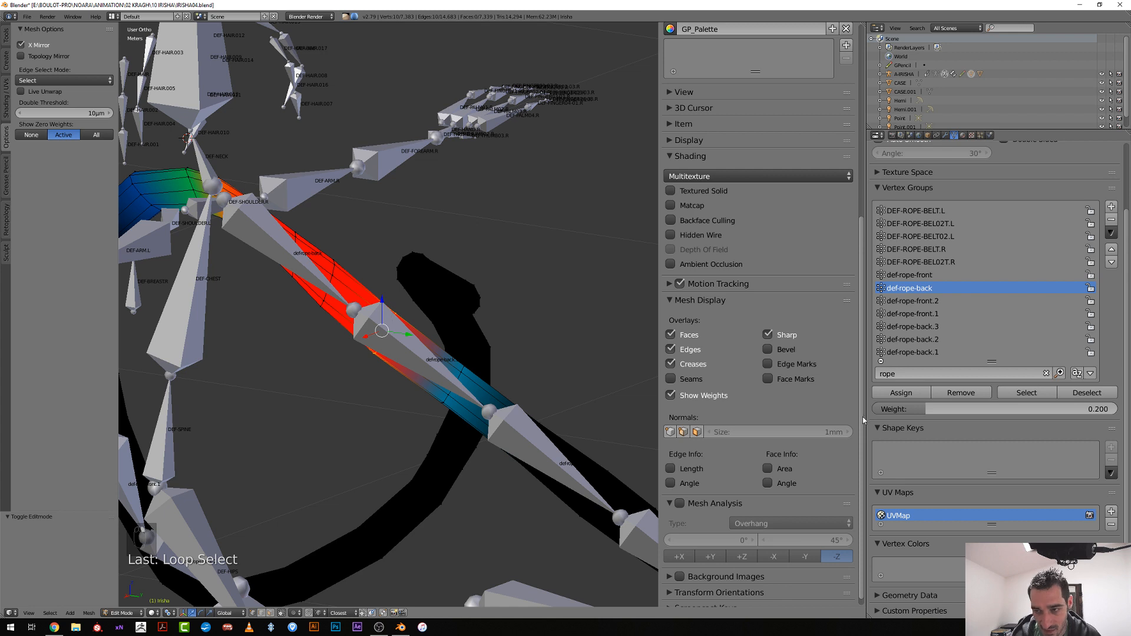
pyautogui.click(933, 410)
pyautogui.write('0.')
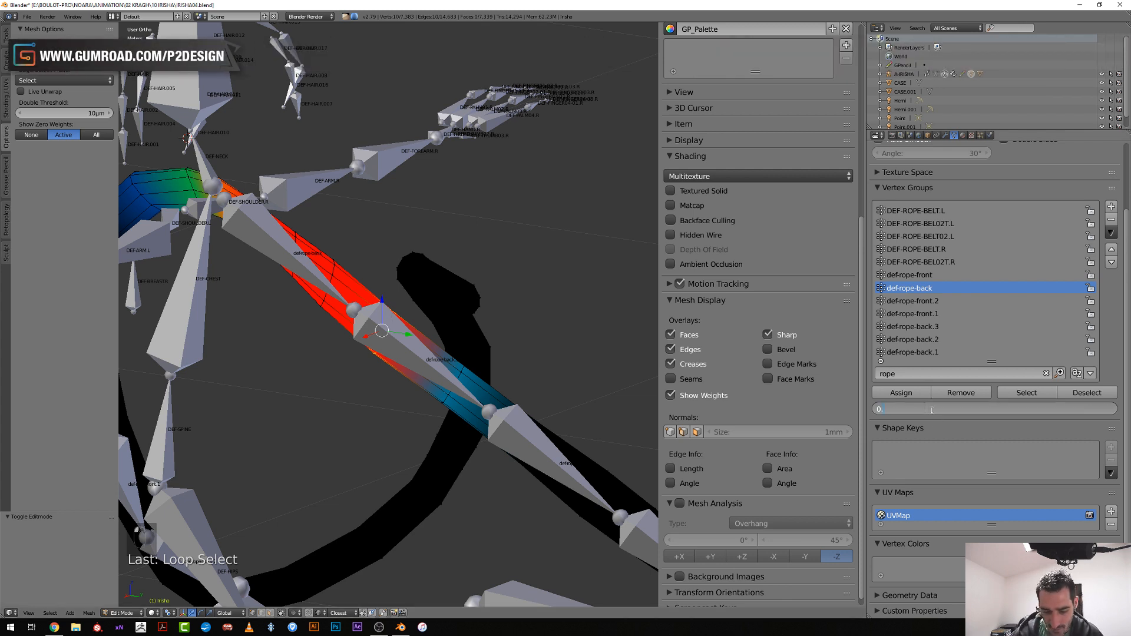
pyautogui.write('5')
pyautogui.press('Return')
pyautogui.click(902, 393)
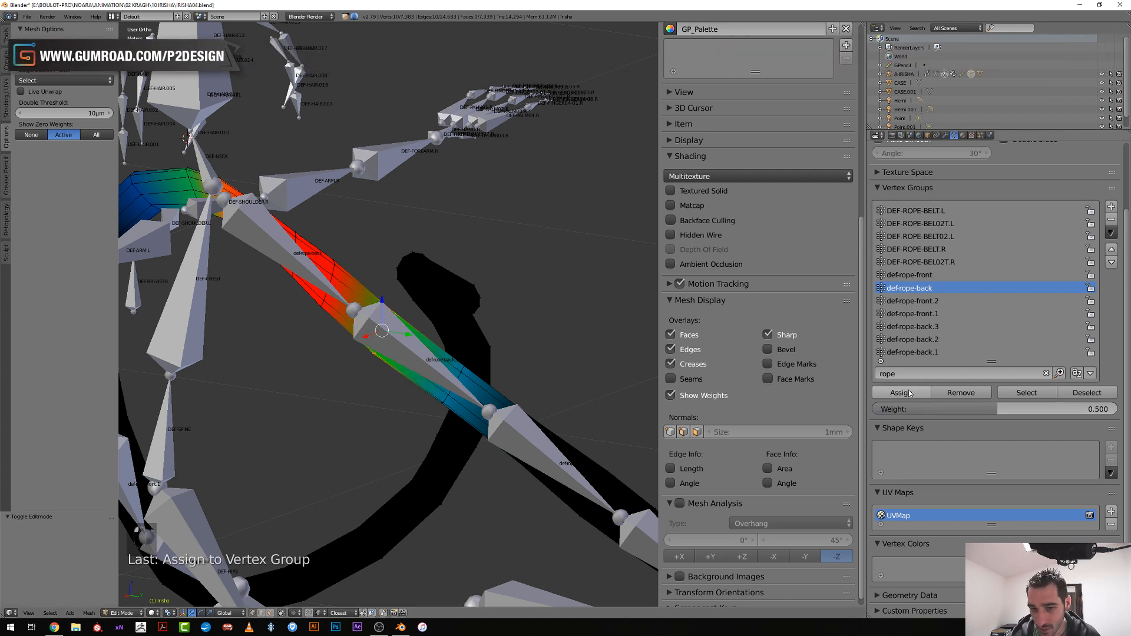
# Examine the back strap's weights in the def-rope-back and def-rope-back.3 groups from several angles
pyautogui.scroll(-3, 398, 391)
pyautogui.moveTo(398, 392); pyautogui.dragTo(354, 293, button='middle')
pyautogui.scroll(3, 376, 394)
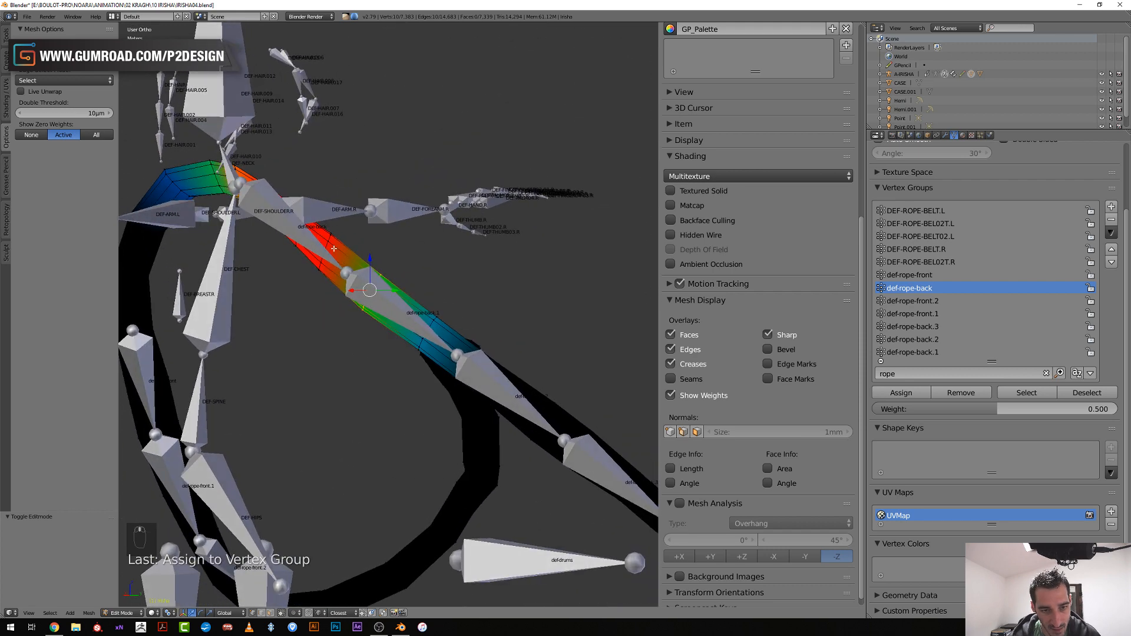
pyautogui.keyDown('alt'); pyautogui.click(354, 293); pyautogui.keyUp('alt')
pyautogui.keyDown('alt'); pyautogui.click(371, 290); pyautogui.keyUp('alt')
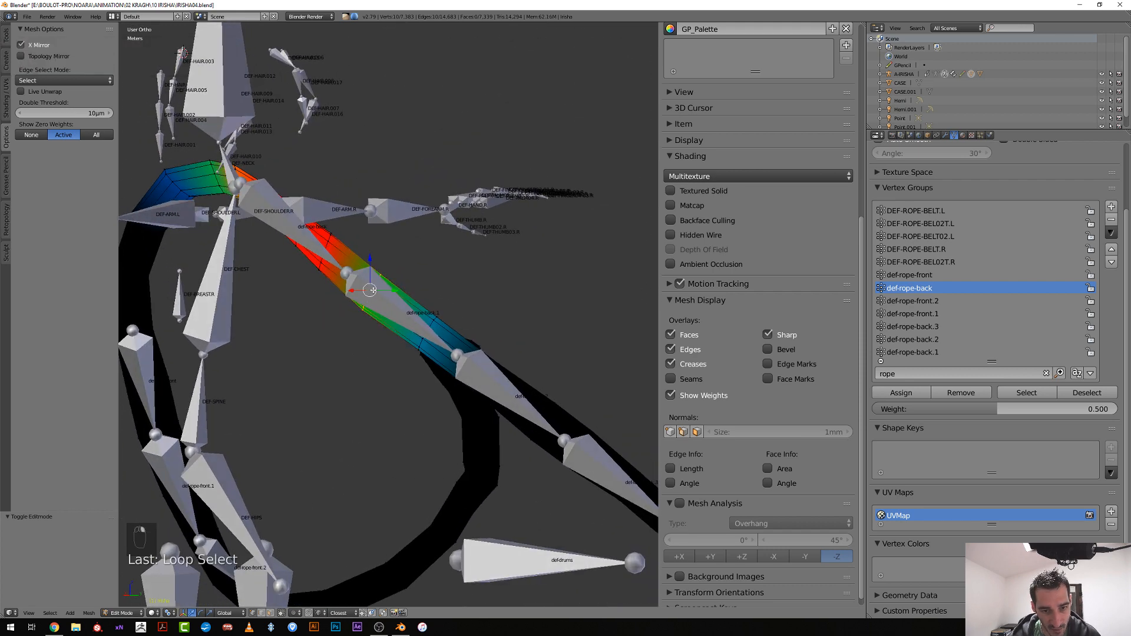
pyautogui.moveTo(371, 290); pyautogui.dragTo(377, 348, button='middle')
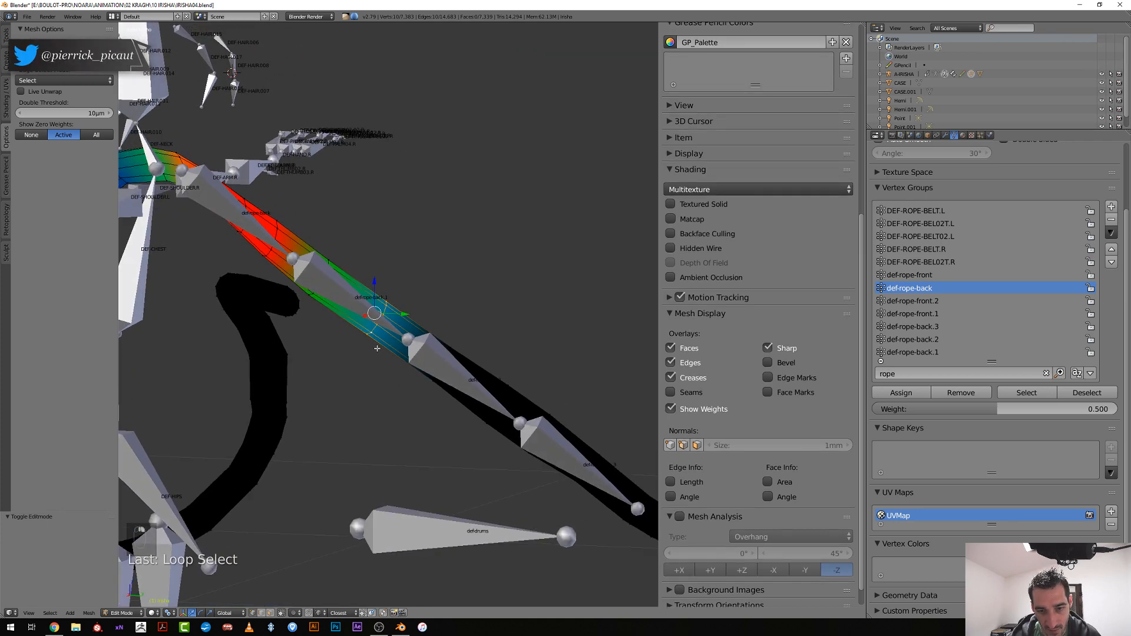
pyautogui.click(908, 314)
pyautogui.click(912, 328)
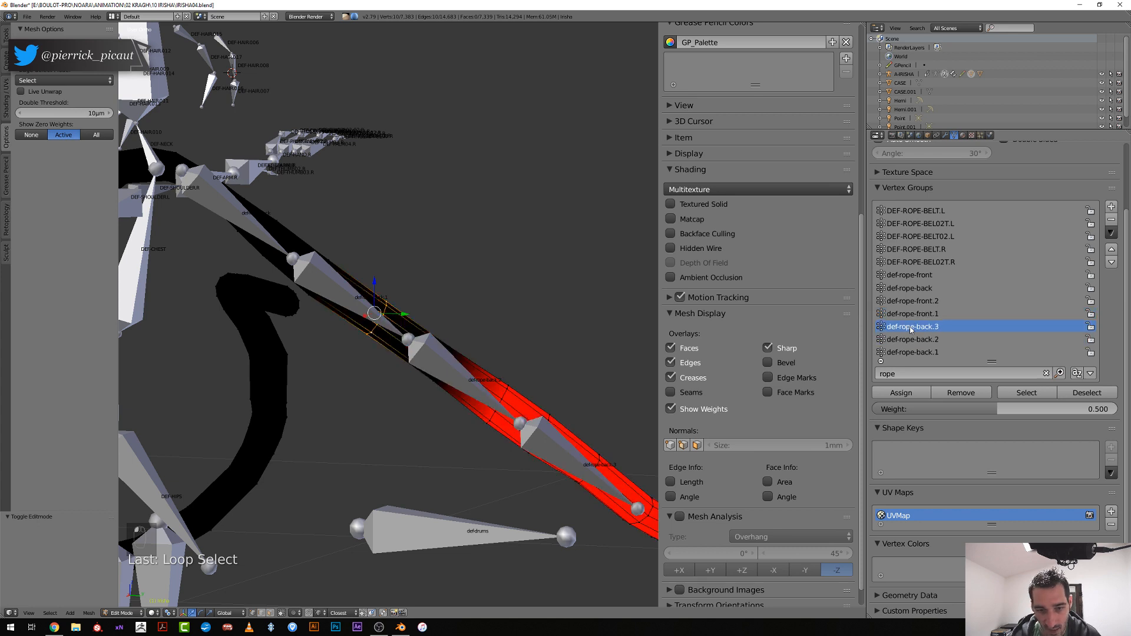
pyautogui.moveTo(349, 335); pyautogui.dragTo(345, 334, button='middle')
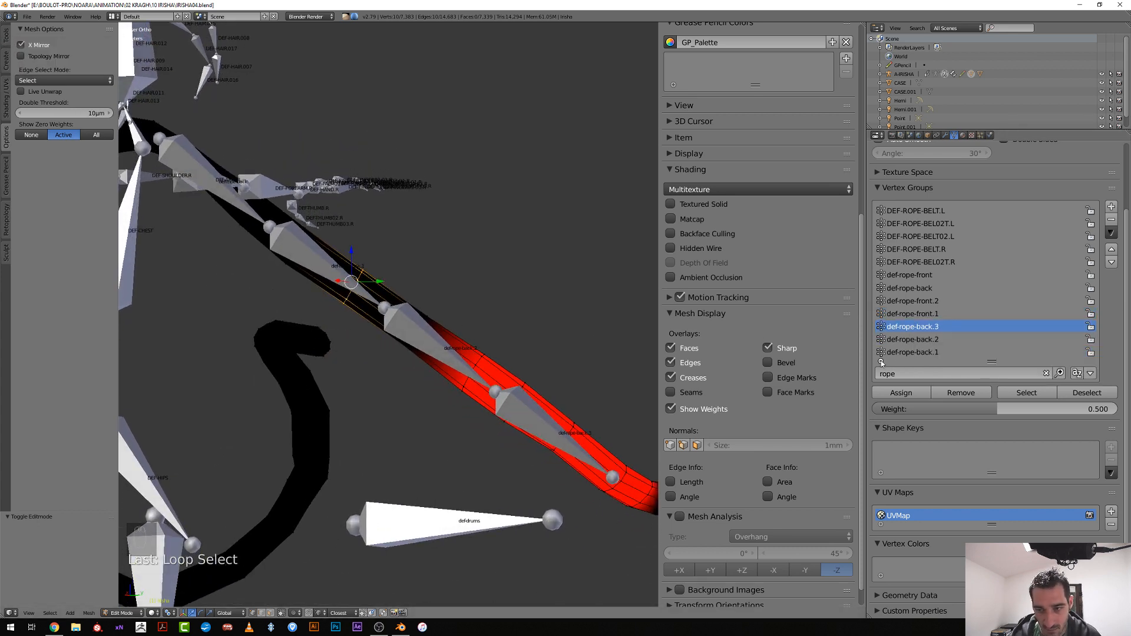
# Assign the strap loop toward the end of the def-rope-back bone to the def-rope-back.1 group at weight 0.2
pyautogui.click(913, 352)
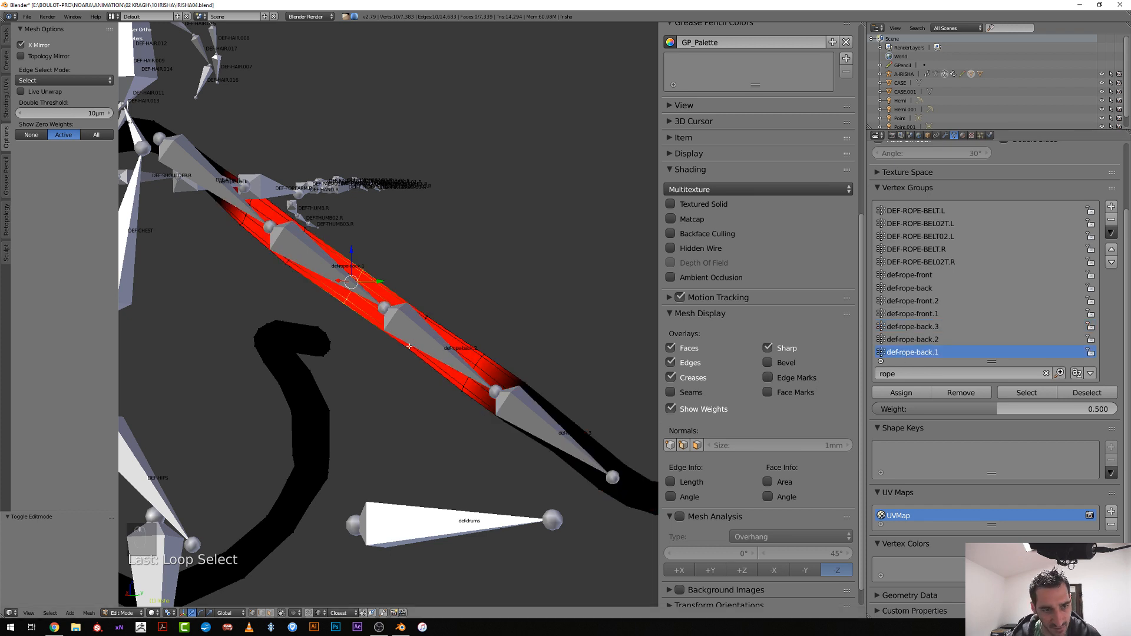
pyautogui.click(244, 207)
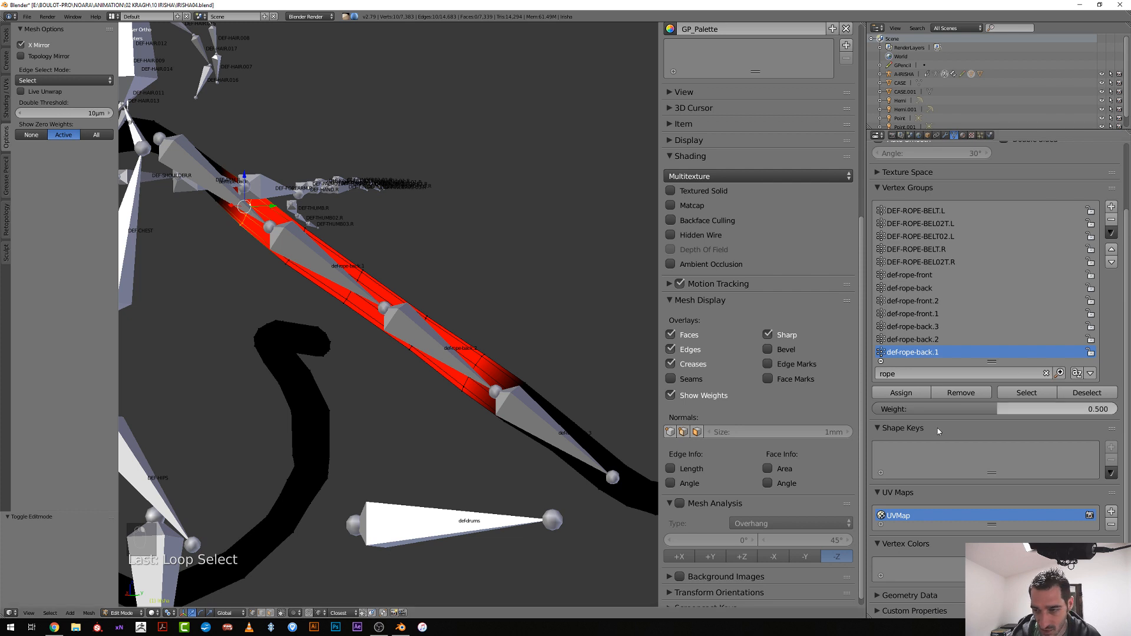
pyautogui.click(905, 406)
pyautogui.write('0.2')
pyautogui.press('Return')
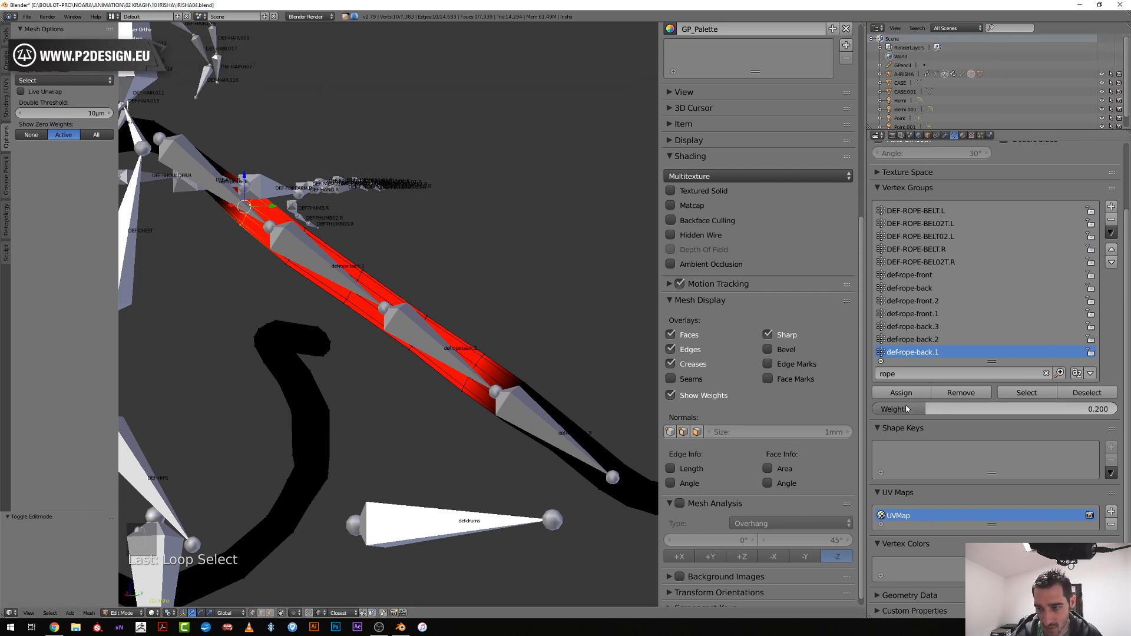
pyautogui.click(901, 393)
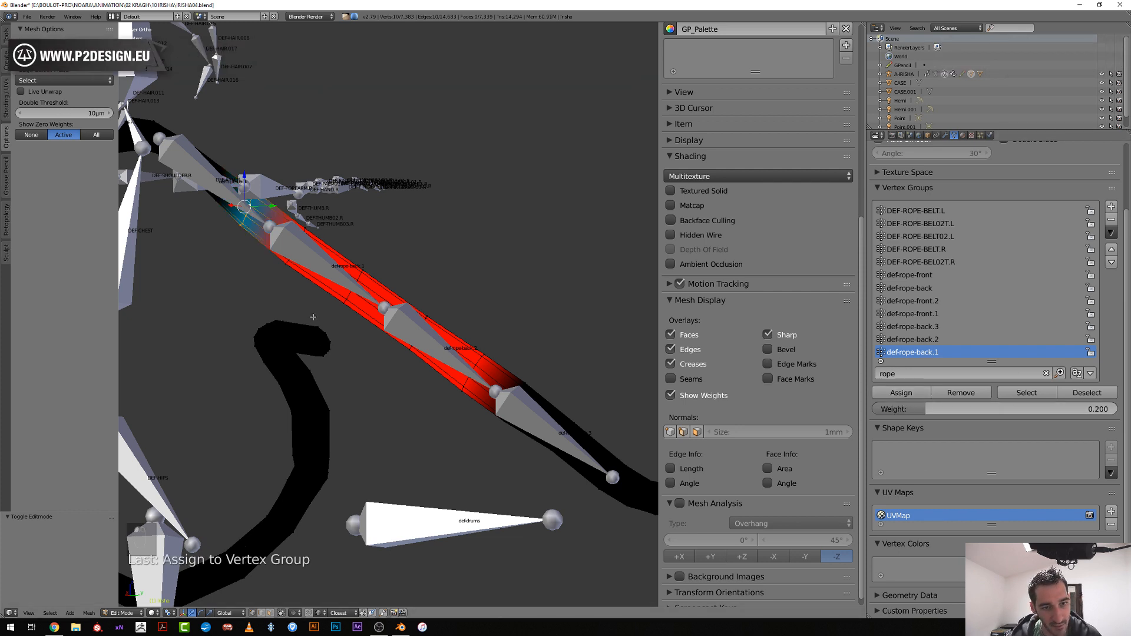
# Assign the strap loop toward the end of the def-rope-back.2 bone to the def-rope-back.1 group at weight 0.1
pyautogui.keyDown('alt'); pyautogui.rightClick(477, 363); pyautogui.keyUp('alt')
pyautogui.click(951, 406)
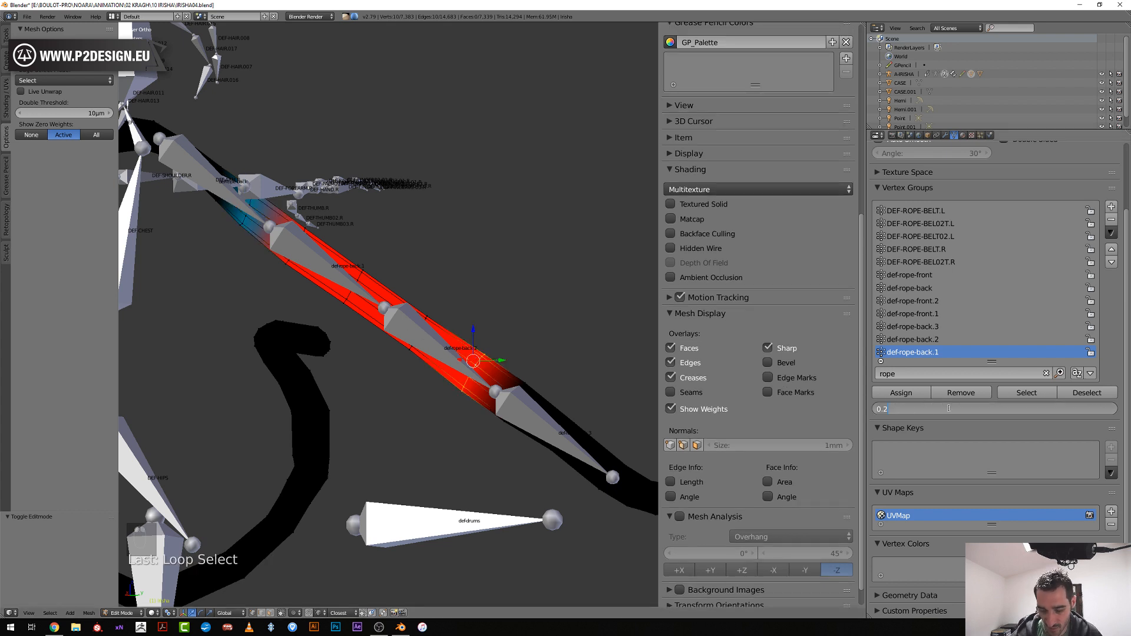
pyautogui.write('0.1')
pyautogui.press('Return')
pyautogui.click(900, 393)
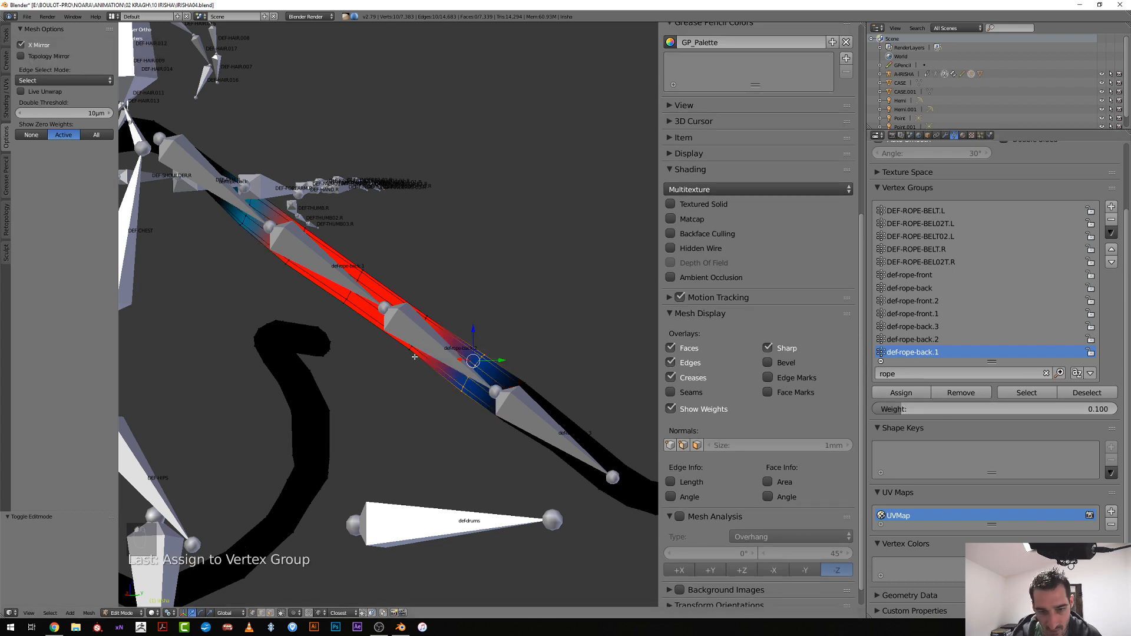
# Assign the strap loop just past the joint between def-rope-back.1 and def-rope-back.2 to def-rope-back.1 at weight 0.5
pyautogui.keyDown('alt'); pyautogui.rightClick(418, 333); pyautogui.keyUp('alt')
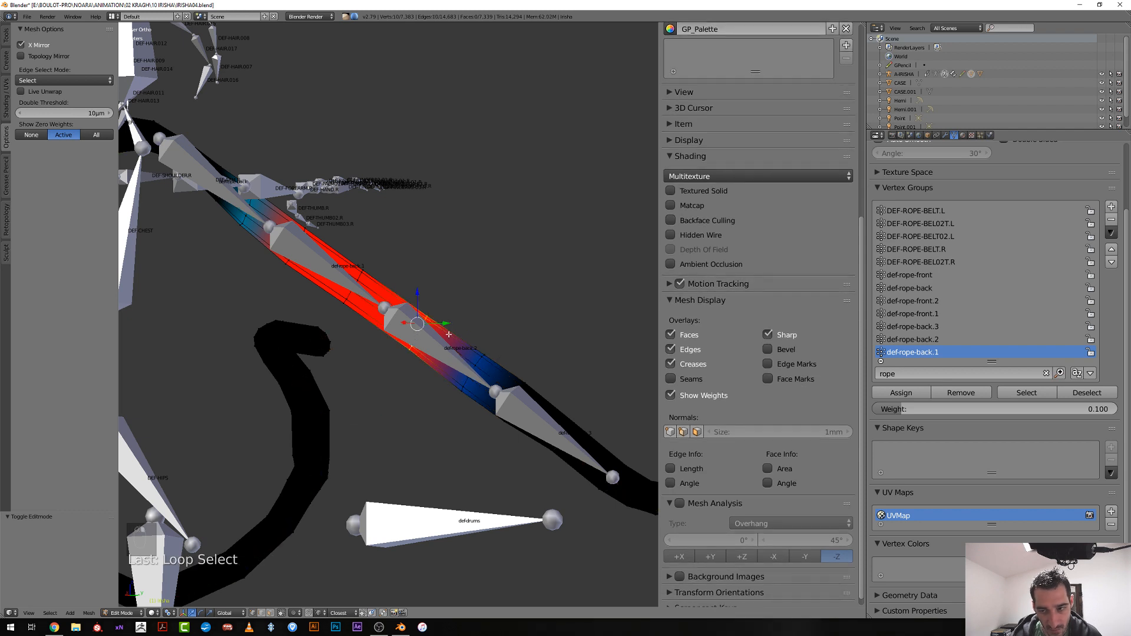
pyautogui.click(946, 409)
pyautogui.write('0.5')
pyautogui.press('Return')
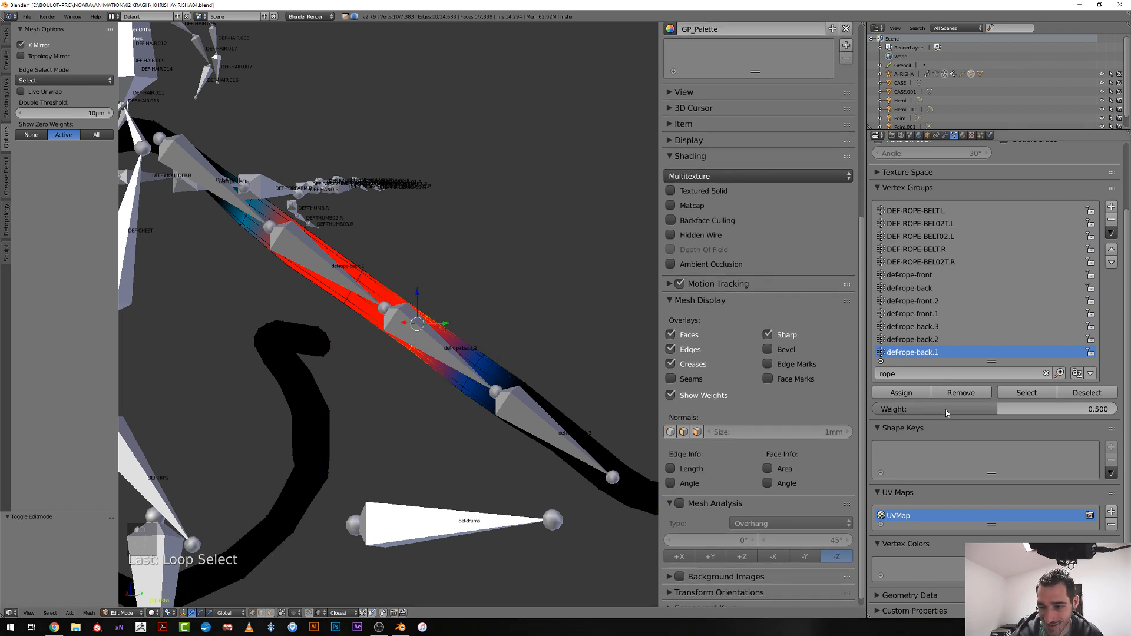
pyautogui.click(901, 394)
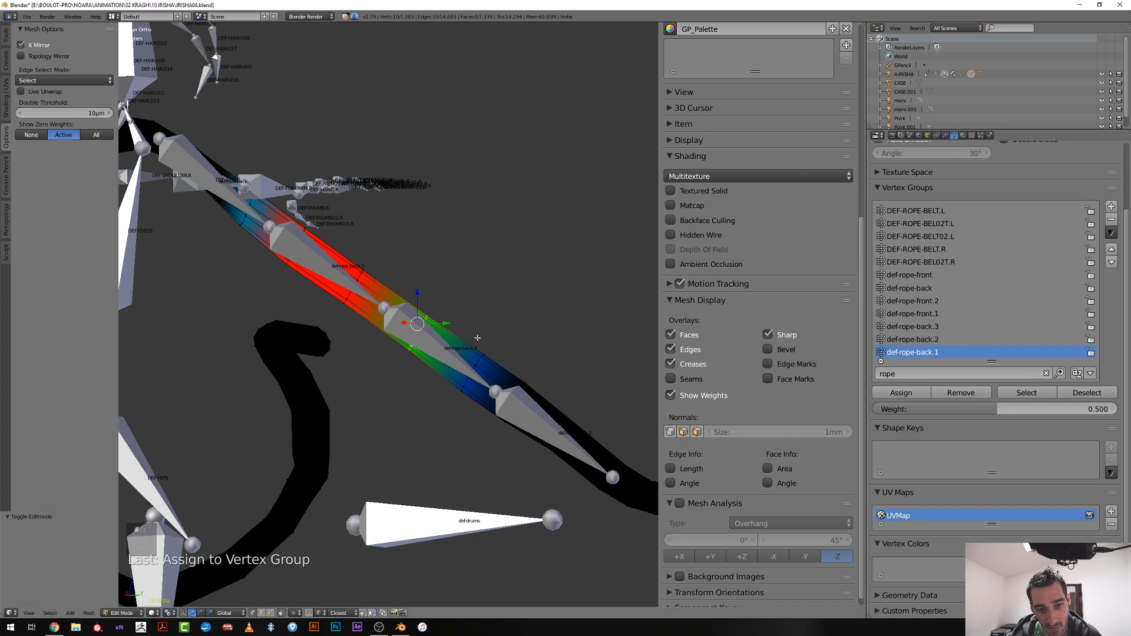
# Assign the strap loop at the start of the def-rope-back.1 bone to the def-rope-back.1 group at weight 0.3
pyautogui.keyDown('alt'); pyautogui.rightClick(293, 253); pyautogui.keyUp('alt')
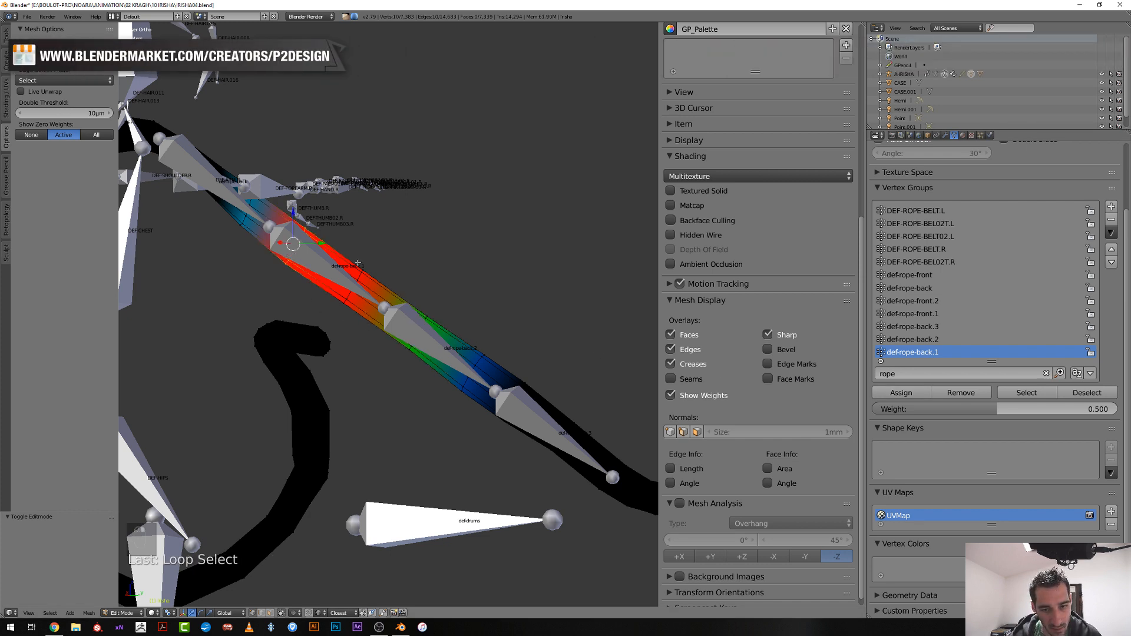
pyautogui.click(935, 405)
pyautogui.write('0')
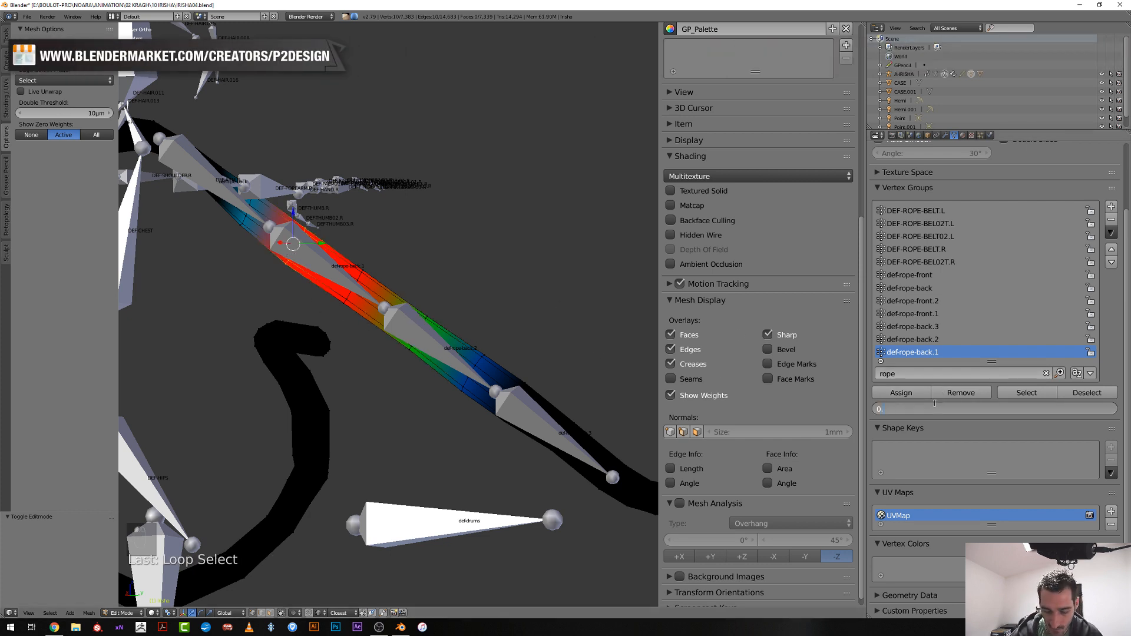
pyautogui.write('.3')
pyautogui.press('Return')
pyautogui.click(902, 393)
# Switch to the armature and show the DRUMS bone layer
pyautogui.scroll(-3, 428, 316)
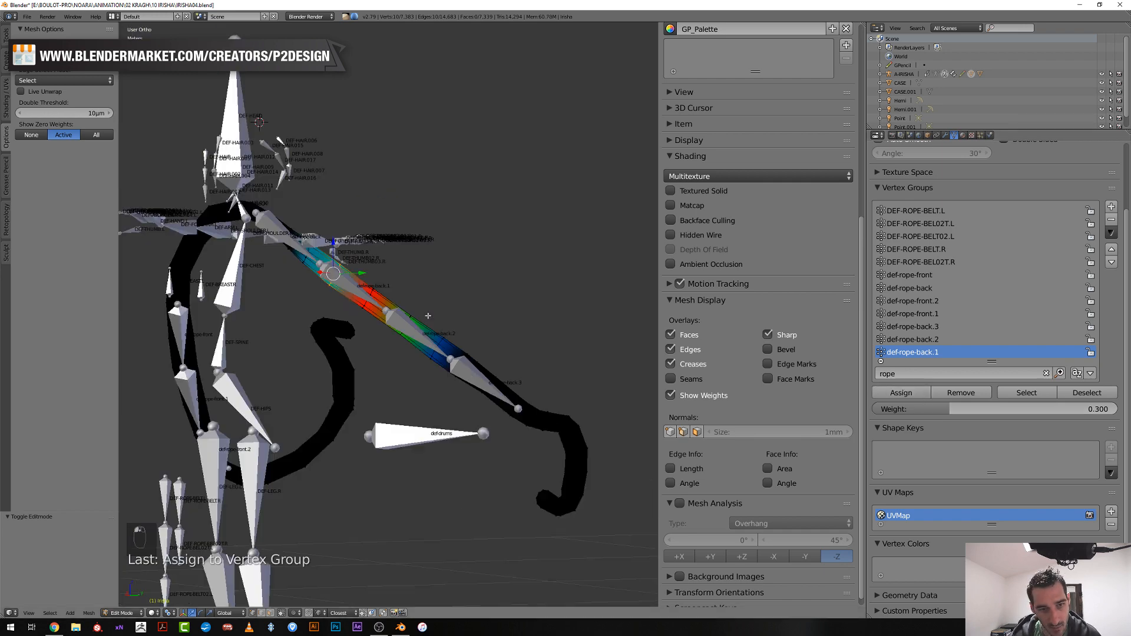
pyautogui.scroll(-2, 428, 316)
pyautogui.press('Tab')
pyautogui.rightClick(419, 429)
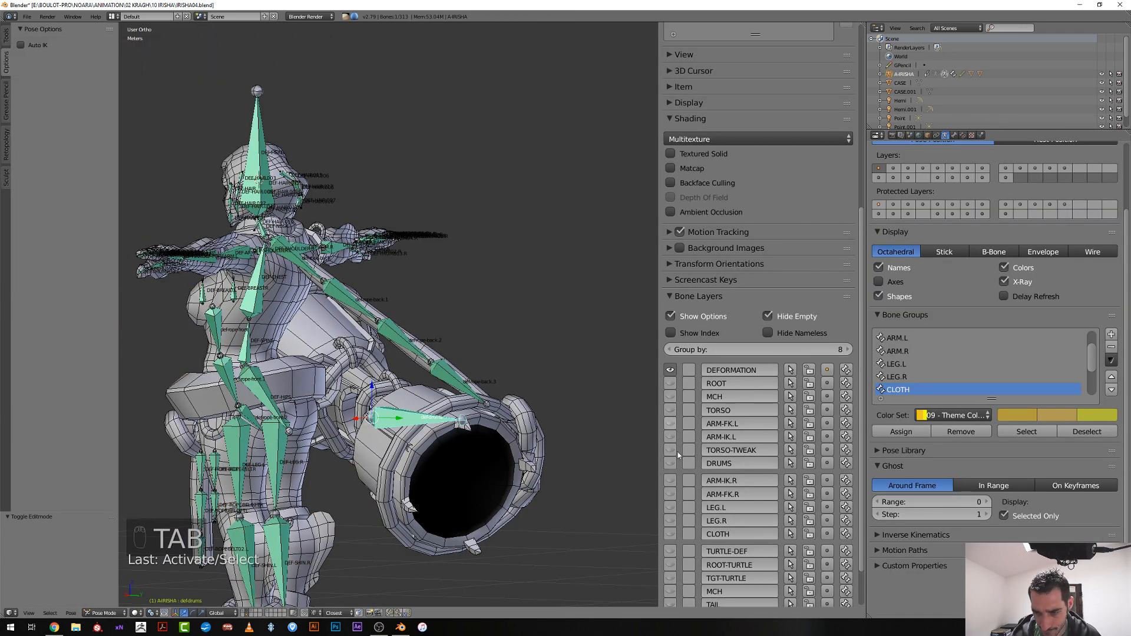
pyautogui.scroll(-2, 672, 510)
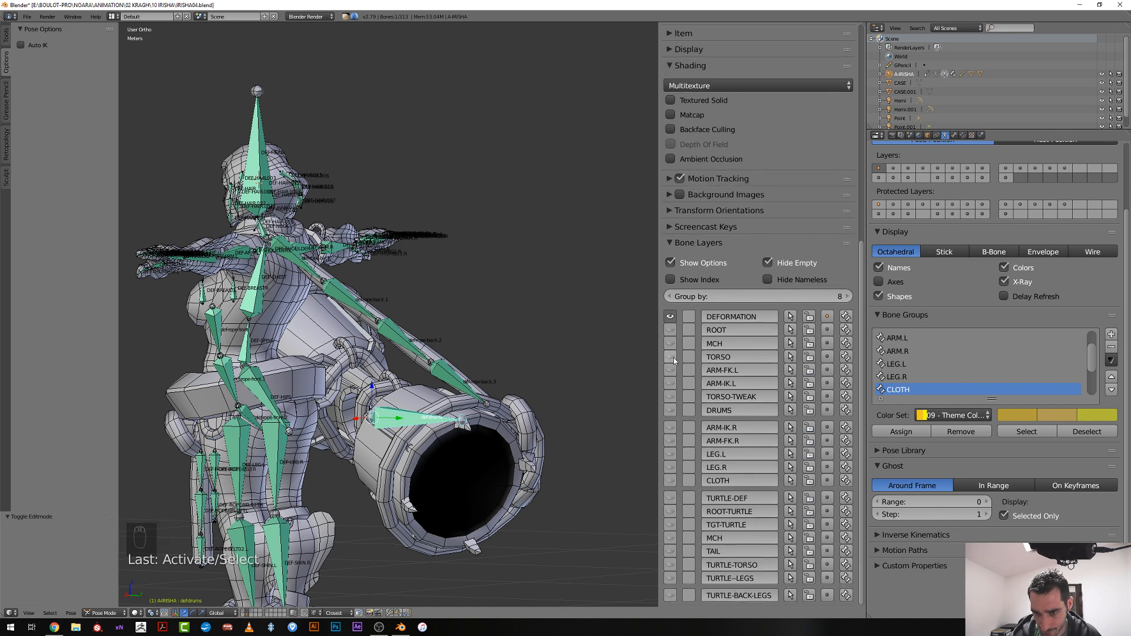
pyautogui.click(670, 411)
pyautogui.scroll(4, 428, 475)
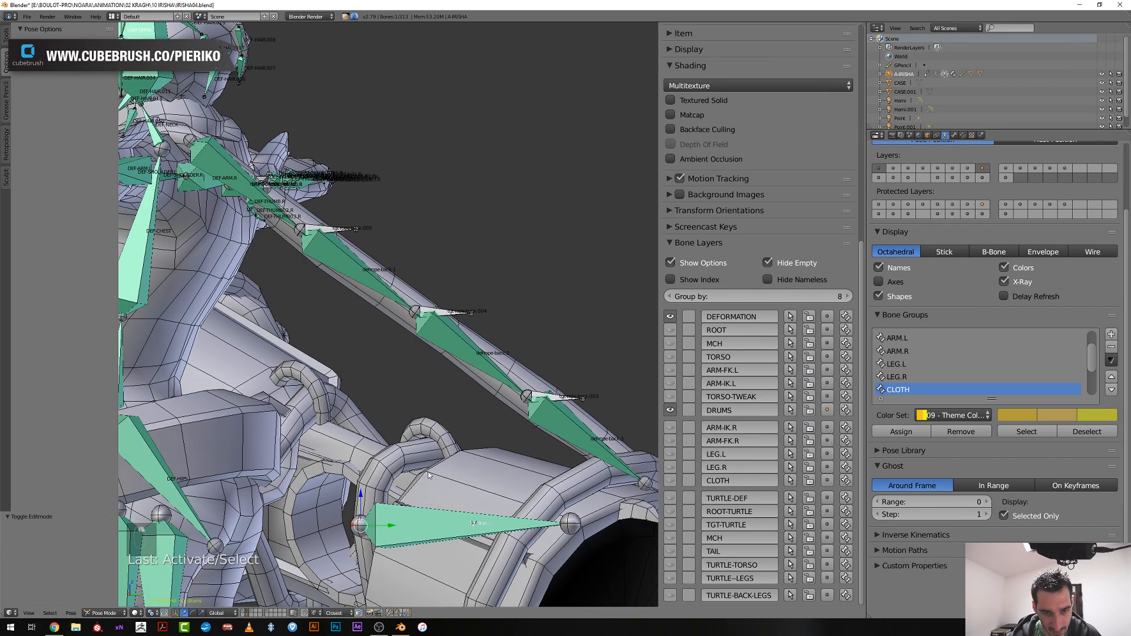
# Pose the drums bone by rotating it about -34° and moving it several times to test how the back strap bends
pyautogui.scroll(-5, 428, 475)
pyautogui.moveTo(429, 475); pyautogui.dragTo(368, 446, button='middle')
pyautogui.rightClick(421, 453)
pyautogui.press('r')
pyautogui.click(457, 469)
pyautogui.press('g')
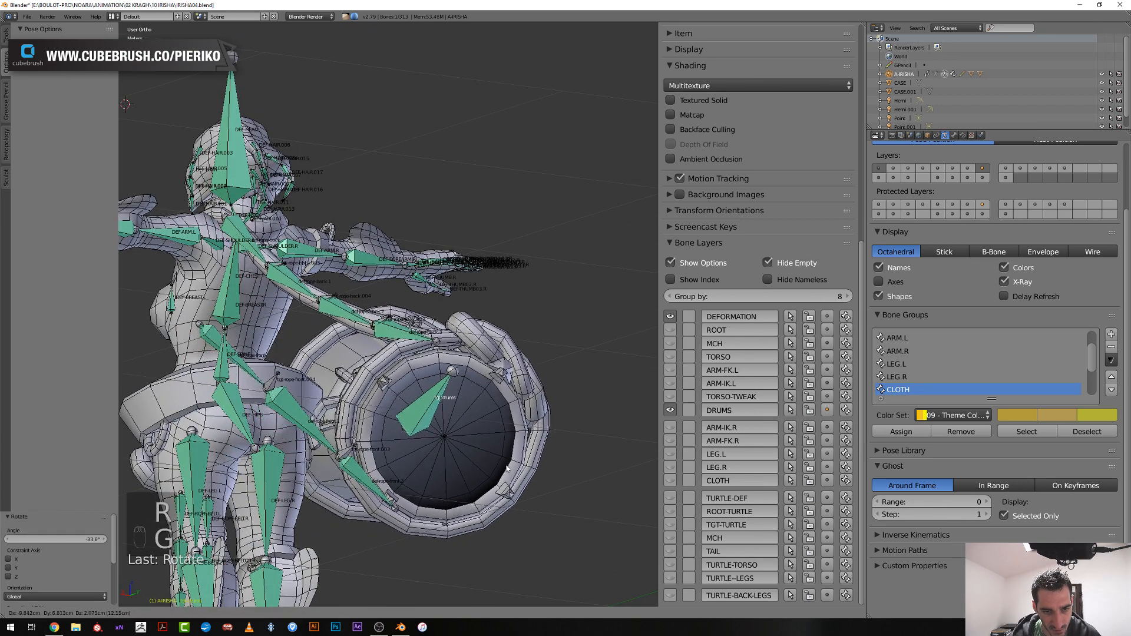
pyautogui.click(495, 467)
pyautogui.press('g')
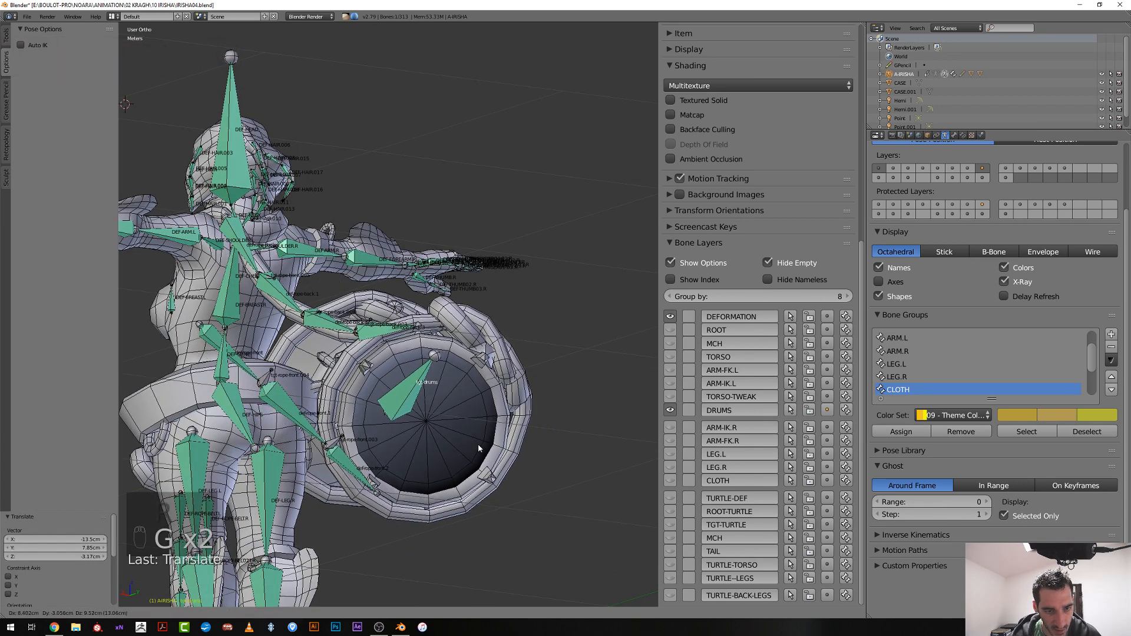
pyautogui.click(463, 434)
pyautogui.moveTo(463, 434); pyautogui.dragTo(515, 480, button='middle')
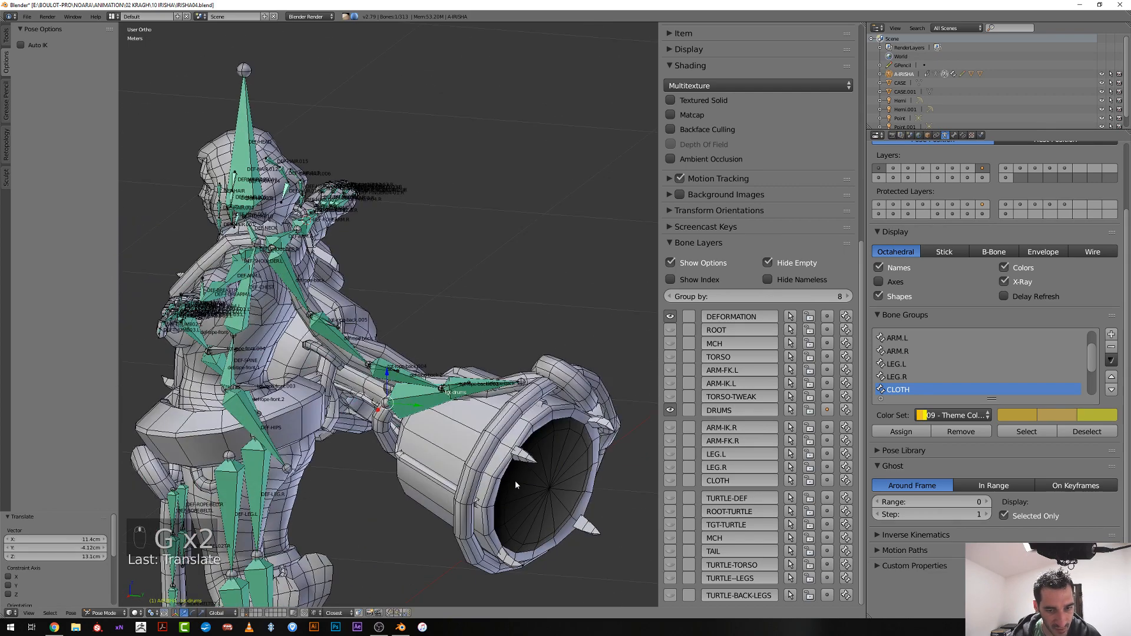
pyautogui.press('g')
pyautogui.click(501, 473)
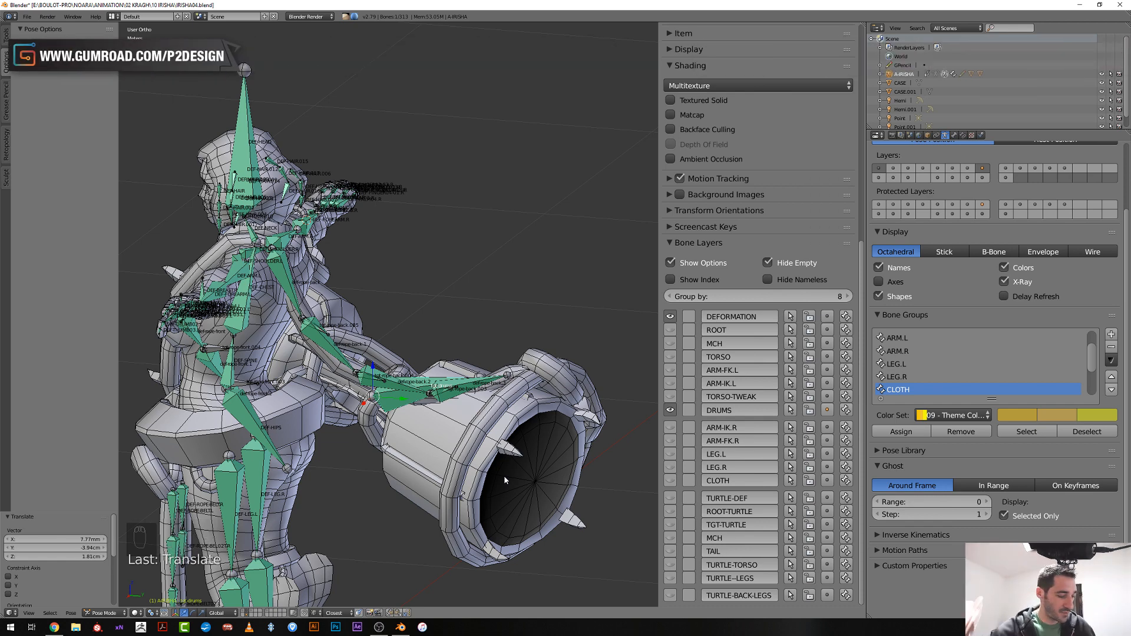
# Return to editing the character mesh and make def-rope-back.2 the active vertex group
pyautogui.scroll(3, 505, 482)
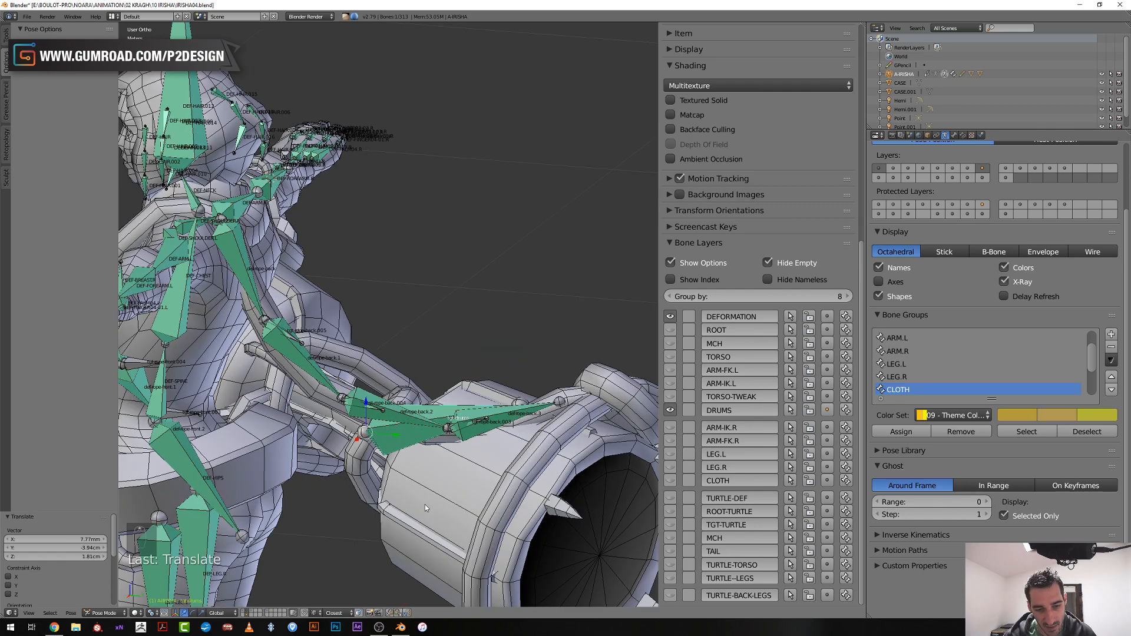
pyautogui.moveTo(416, 475); pyautogui.dragTo(422, 441, button='middle')
pyautogui.rightClick(398, 357)
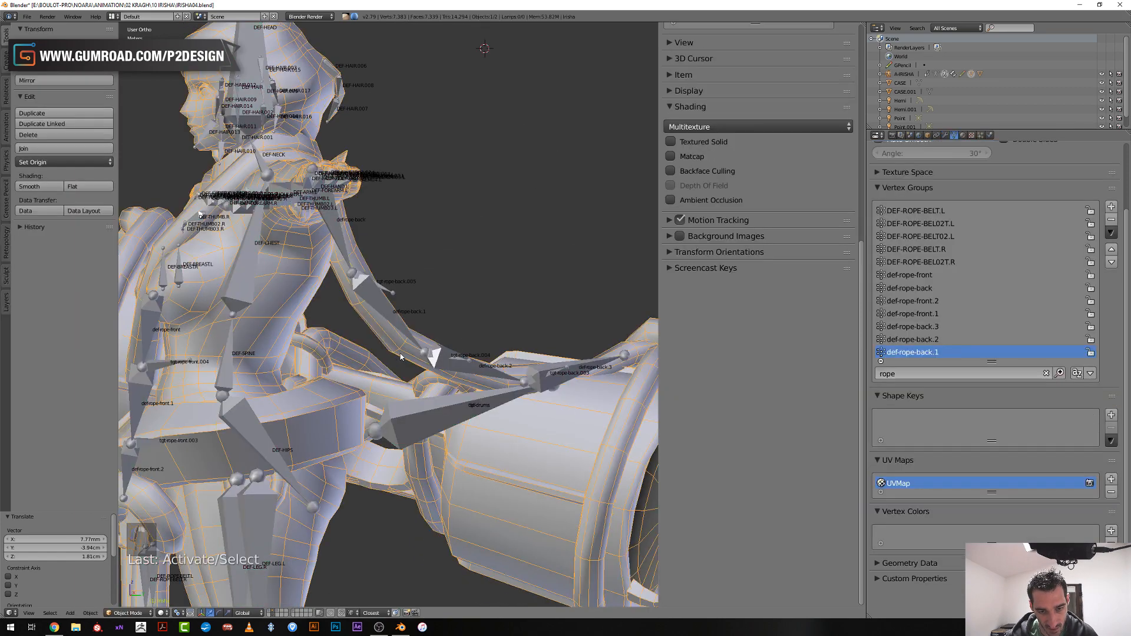
pyautogui.press('Tab')
pyautogui.moveTo(422, 402); pyautogui.dragTo(409, 387, button='middle')
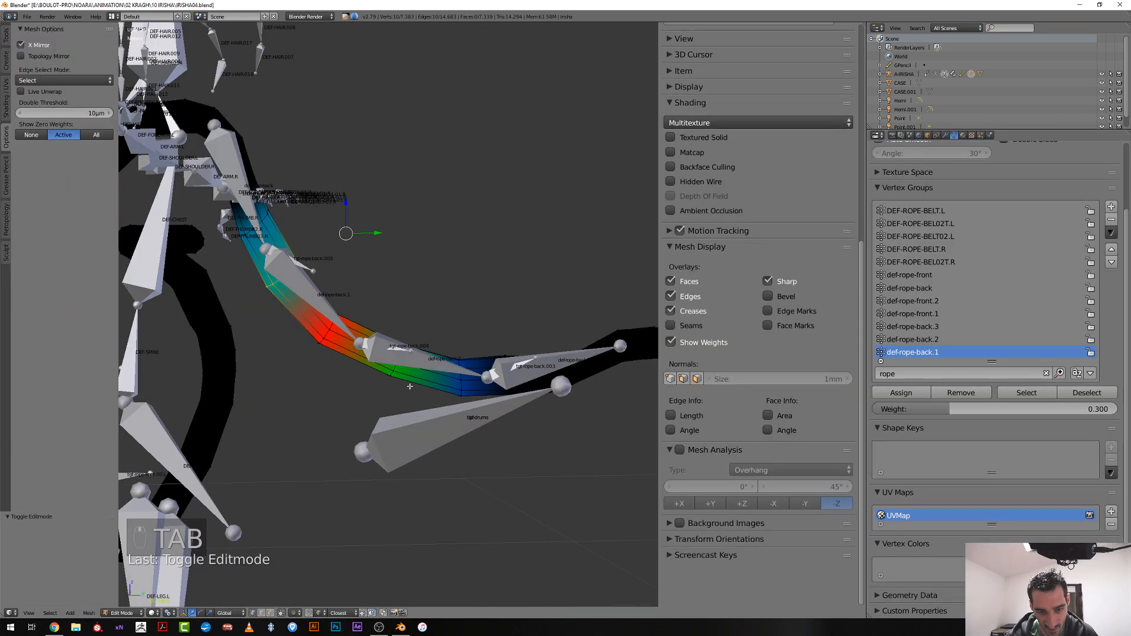
pyautogui.click(933, 340)
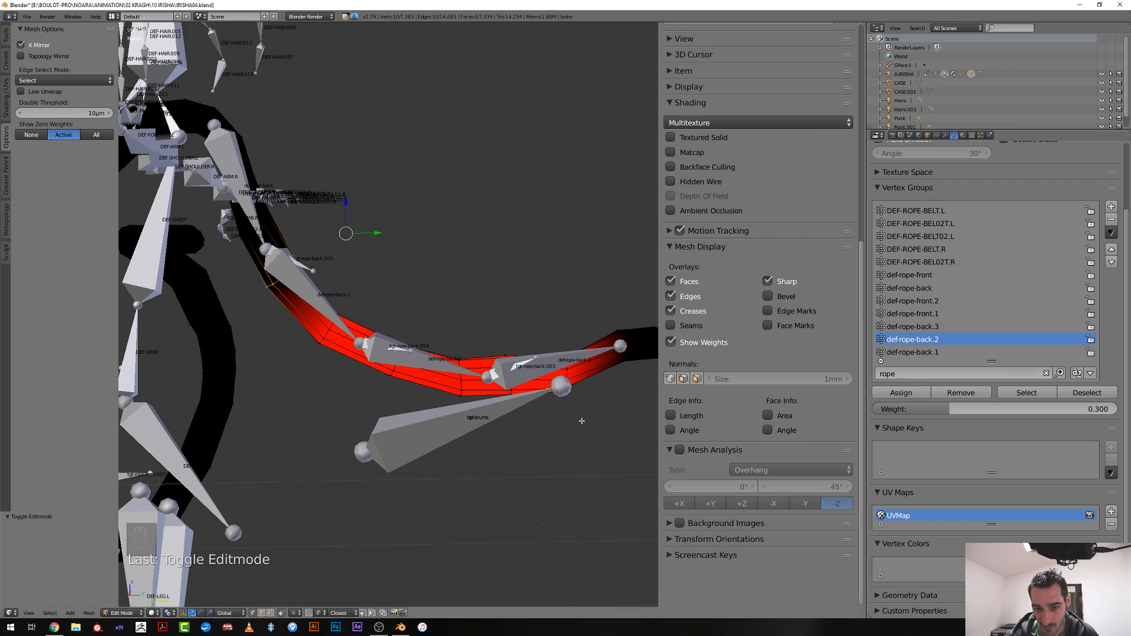
# Hide the armature's DRUMS bone layer and go back to editing the character mesh
pyautogui.press('Tab')
pyautogui.rightClick(452, 375)
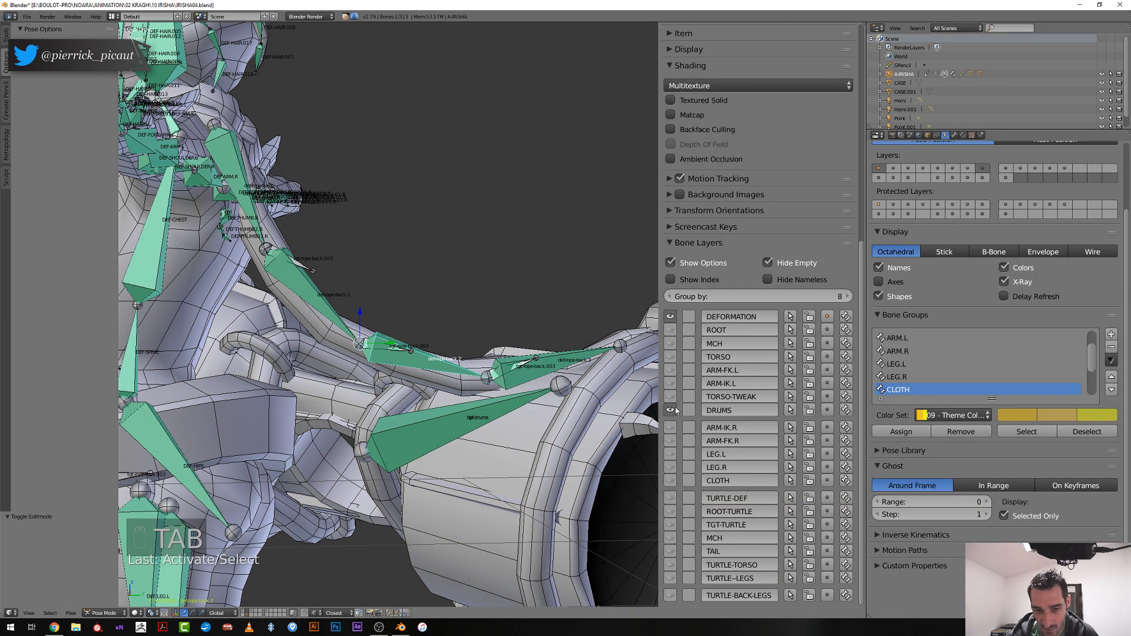
pyautogui.rightClick(450, 383)
pyautogui.press('Tab')
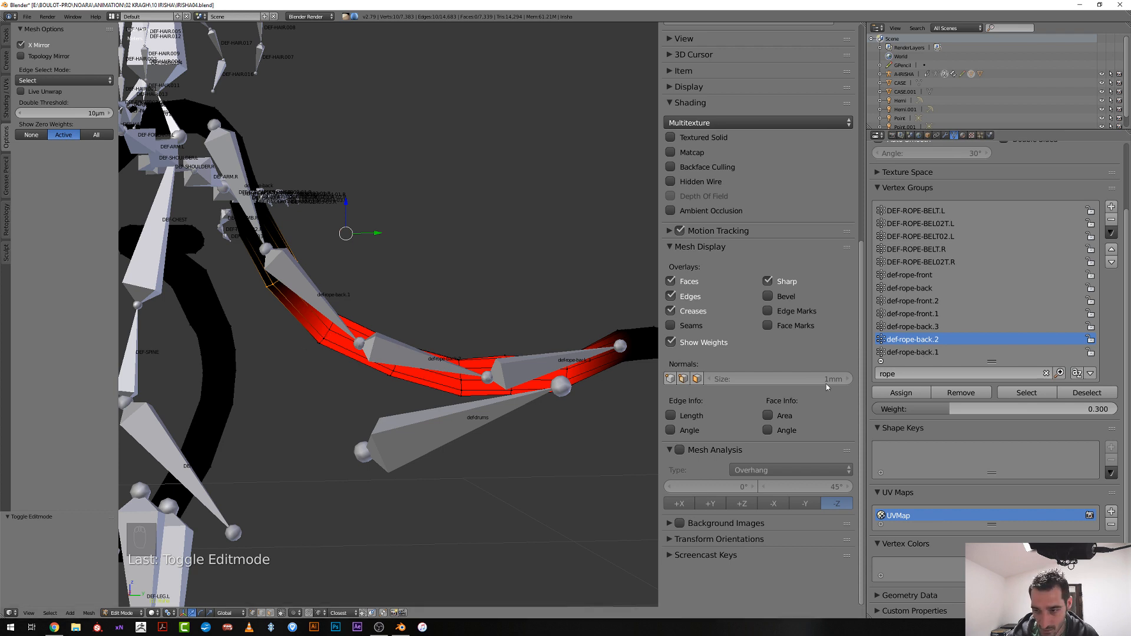
# Assign the selected strap loop near the start of the def-rope-back.1 bone to def-rope-back.2 at weight 0.1
pyautogui.click(908, 409)
pyautogui.press('BackSpace')
pyautogui.write('1')
pyautogui.press('Return')
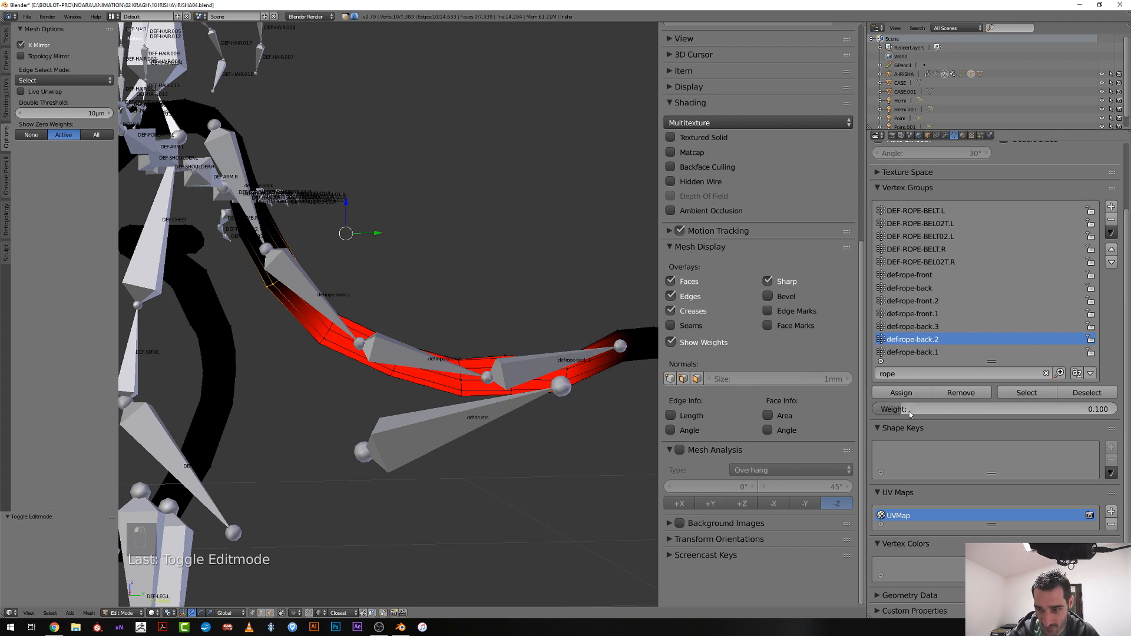
pyautogui.click(901, 392)
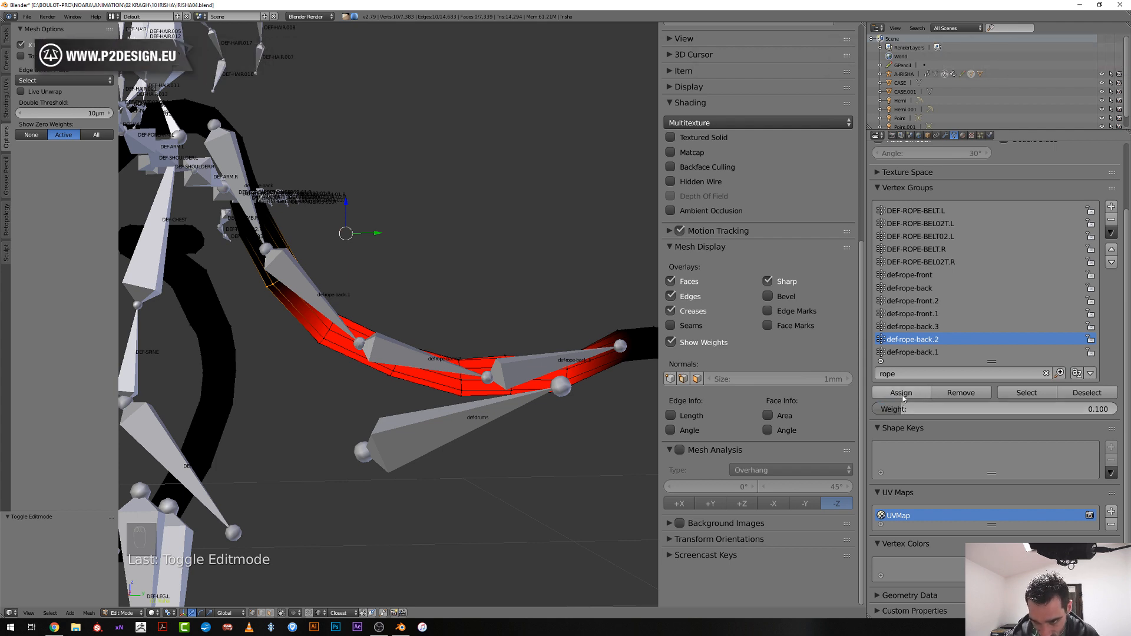
# Assign the strap loop just before the joint between def-rope-back.1 and def-rope-back.2 to the def-rope-back.2 group at weight 0.4
pyautogui.keyDown('alt'); pyautogui.rightClick(326, 334); pyautogui.keyUp('alt')
pyautogui.click(912, 408)
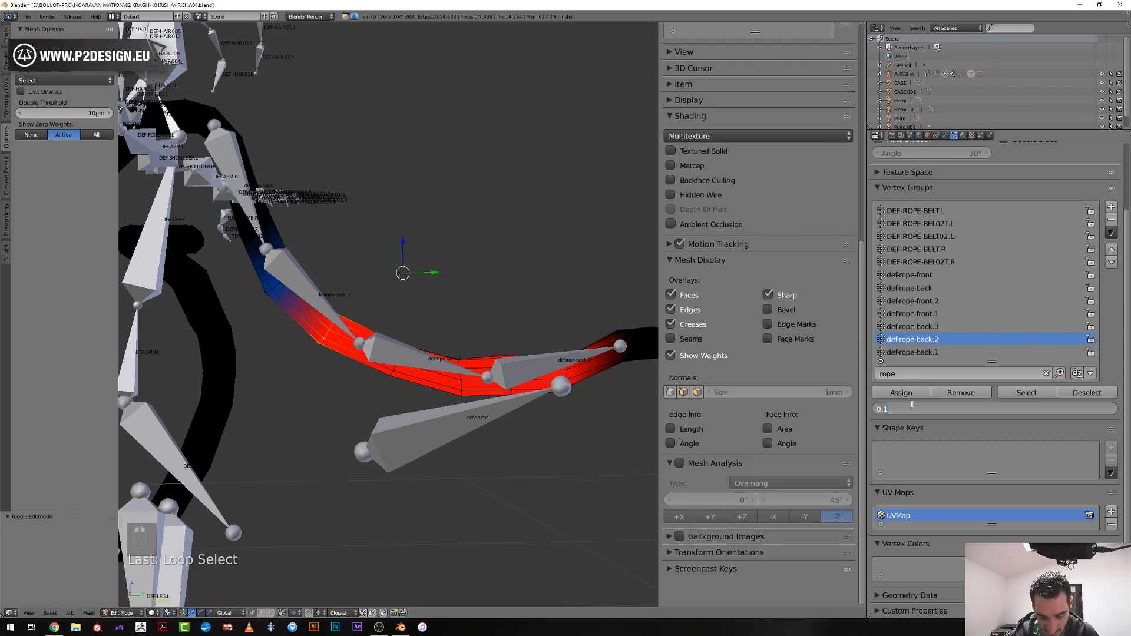
pyautogui.write('5')
pyautogui.press('Return')
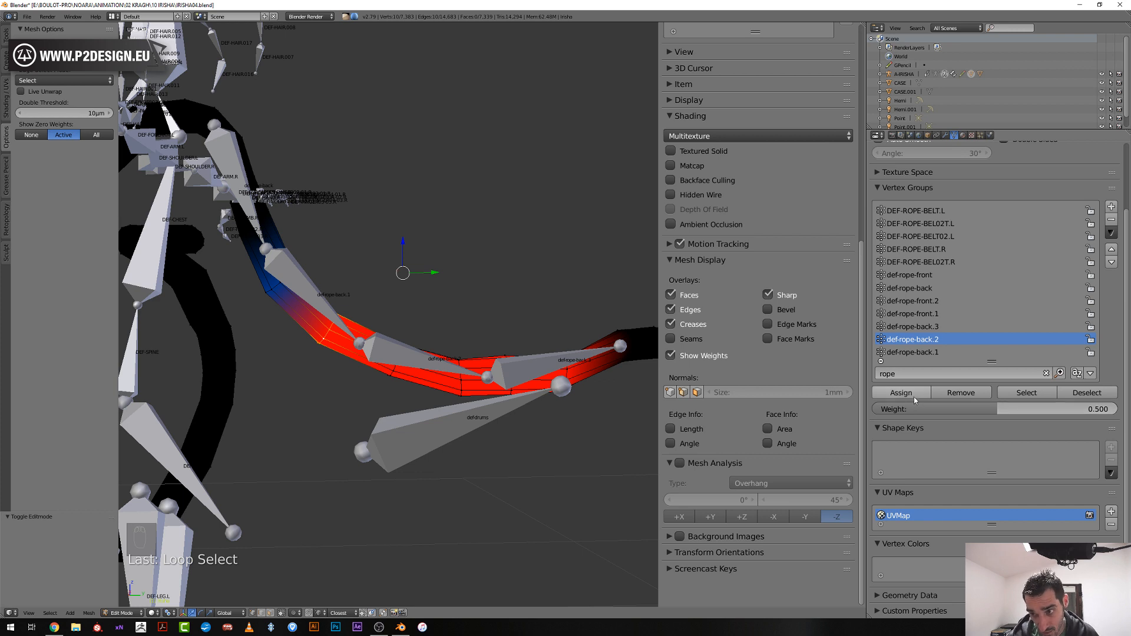
pyautogui.click(905, 406)
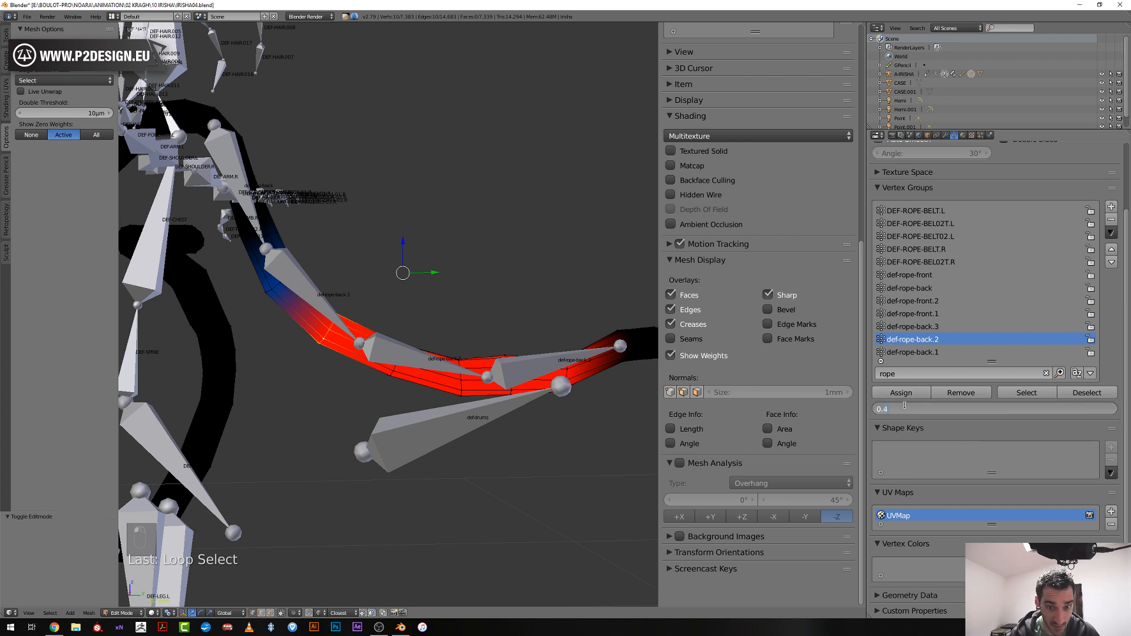
pyautogui.write('0.4')
pyautogui.press('Return')
pyautogui.click(902, 392)
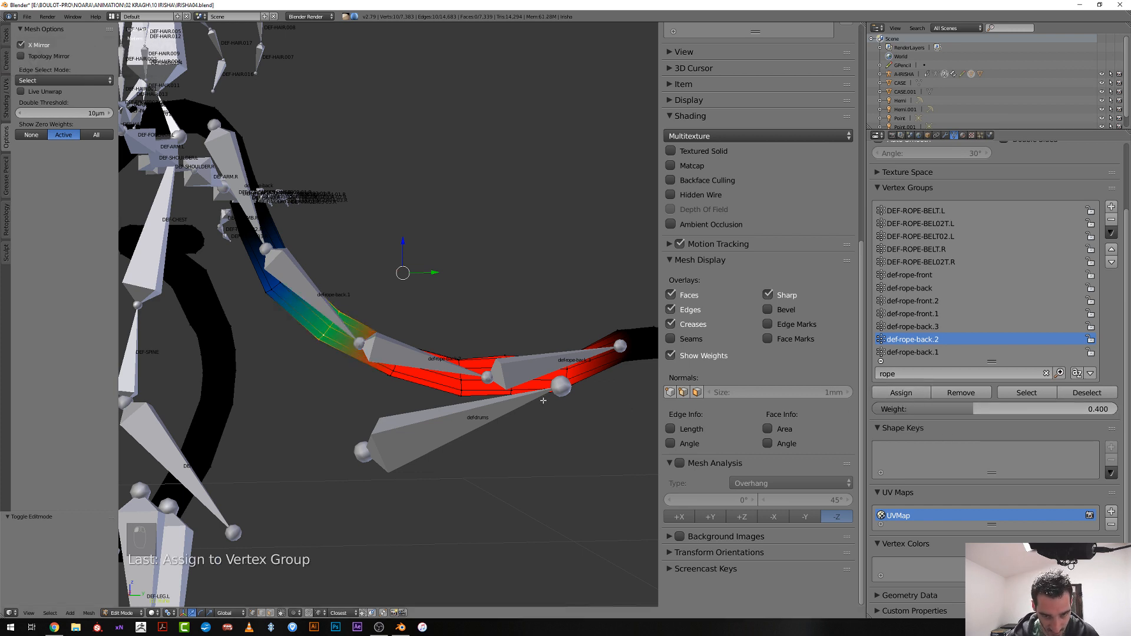
# Assign the strap loop past the middle of the def-rope-back.3 bone to the def-rope-back.2 group at weight 0.1
pyautogui.moveTo(543, 401); pyautogui.dragTo(563, 381, button='middle')
pyautogui.keyDown('alt'); pyautogui.rightClick(564, 380); pyautogui.keyUp('alt')
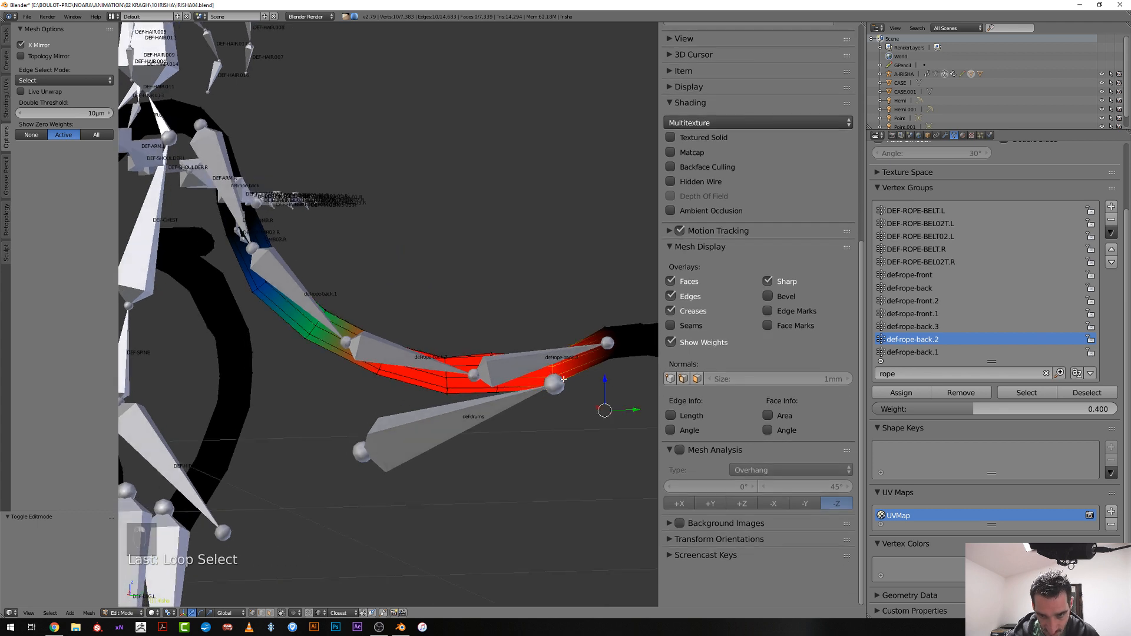
pyautogui.click(886, 409)
pyautogui.write('0.')
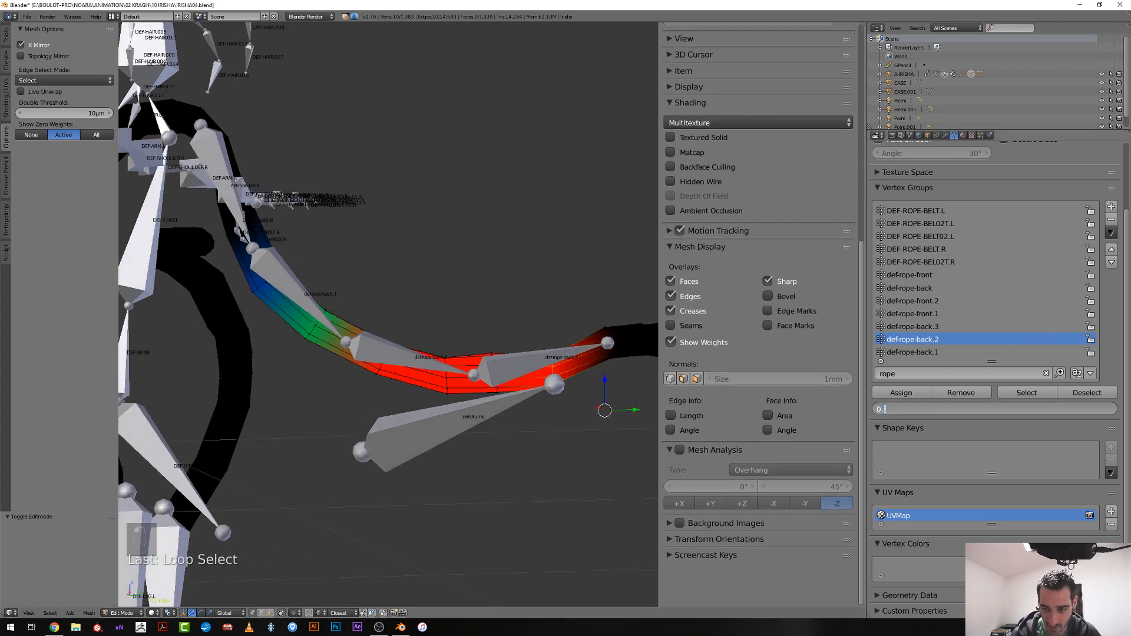
pyautogui.write('1')
pyautogui.press('Return')
pyautogui.click(902, 393)
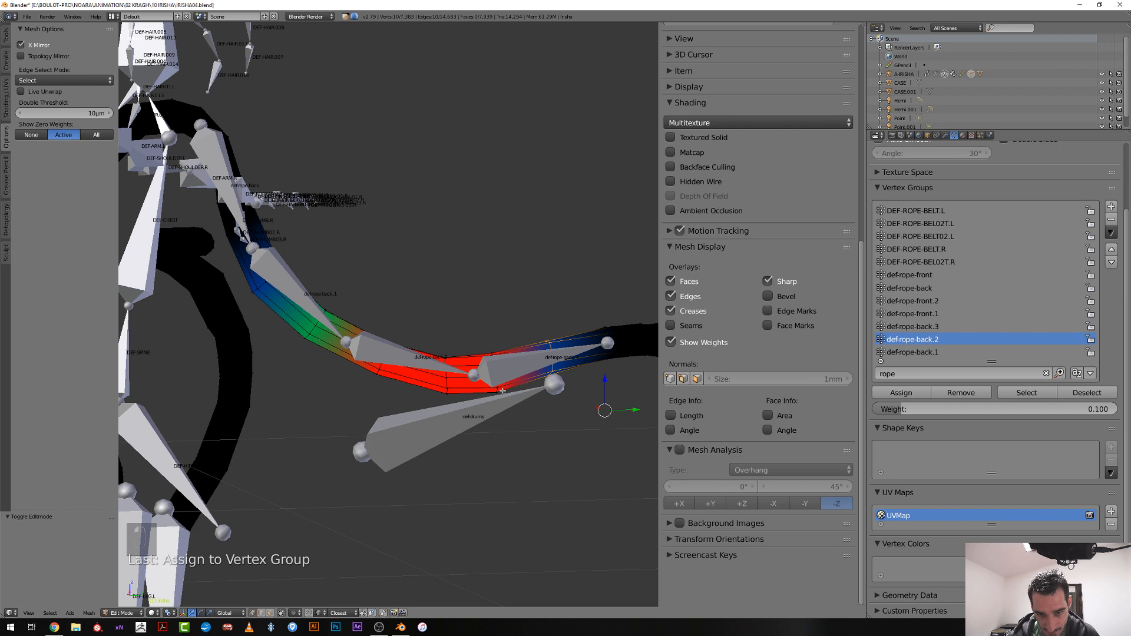
# Assign the strap loop near the start of the def-rope-back.3 bone to the def-rope-back.2 group at weight 0.3
pyautogui.keyDown('alt'); pyautogui.rightClick(554, 367); pyautogui.keyUp('alt')
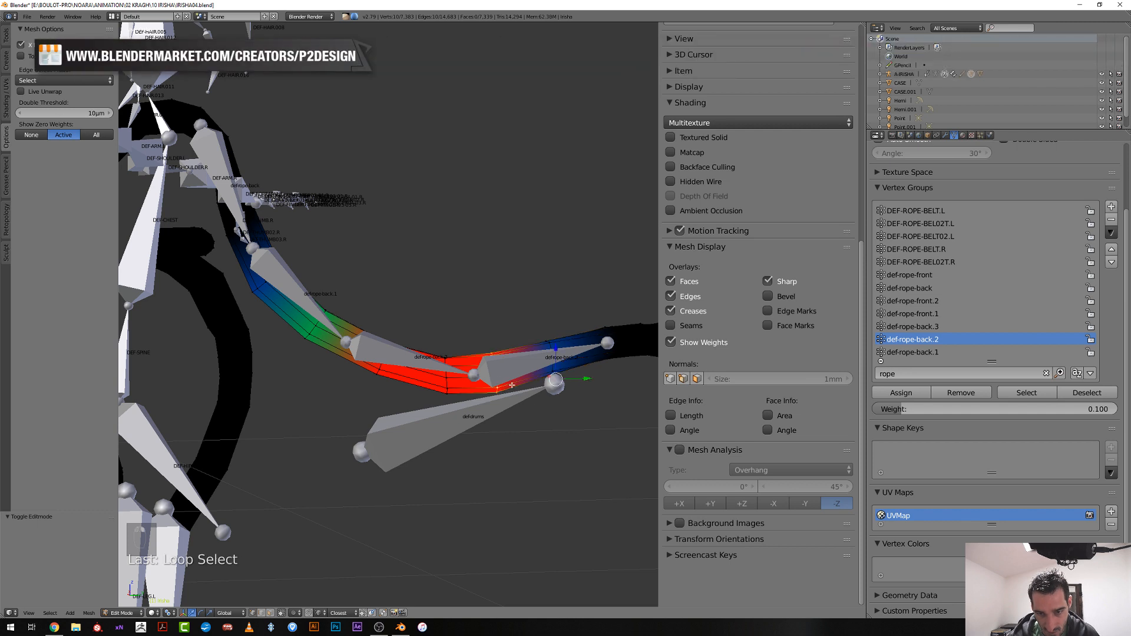
pyautogui.click(914, 412)
pyautogui.write('0.3')
pyautogui.press('Return')
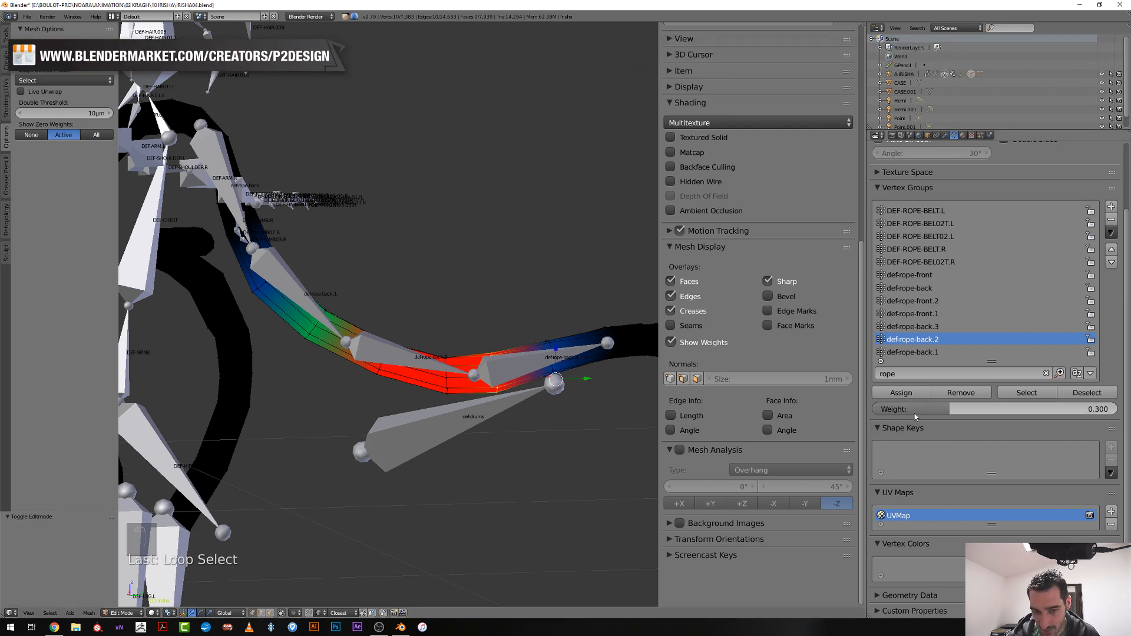
pyautogui.click(905, 394)
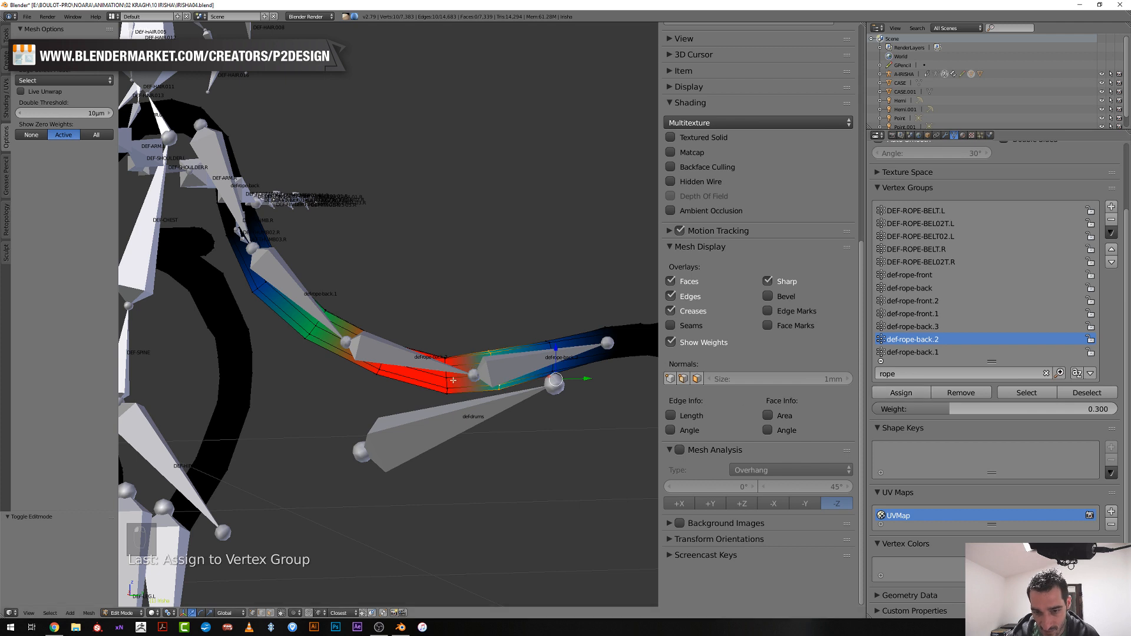
# Assign the strap loop just before the joint between def-rope-back.2 and def-rope-back.3 to the def-rope-back.2 group at weight 0.8
pyautogui.keyDown('alt'); pyautogui.rightClick(512, 365); pyautogui.keyUp('alt')
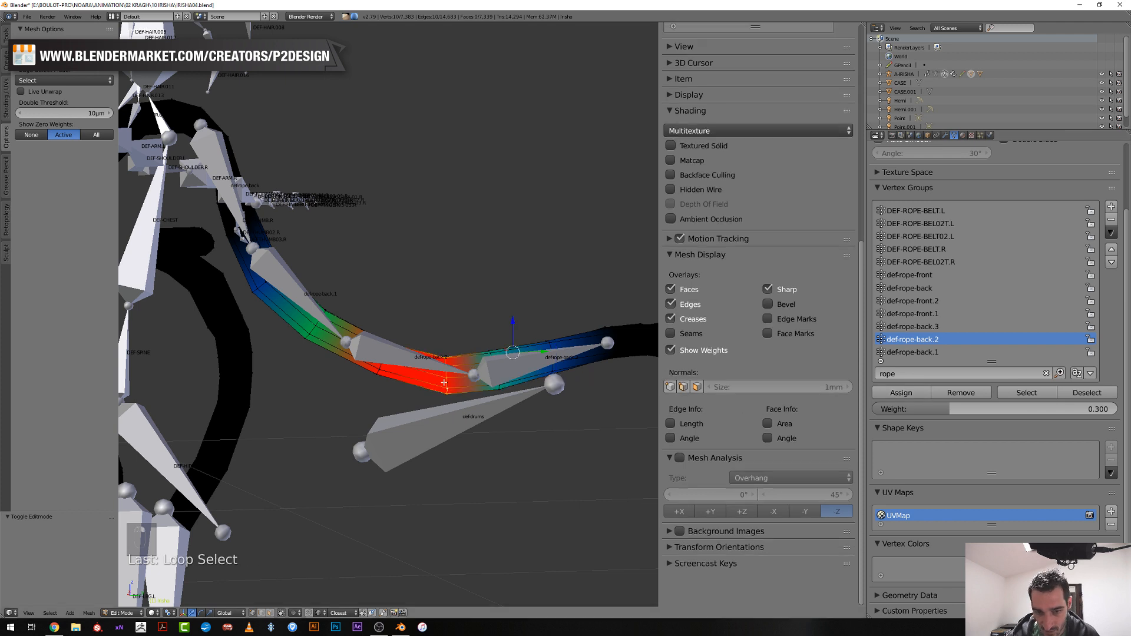
pyautogui.click(922, 409)
pyautogui.write('0.8')
pyautogui.press('Return')
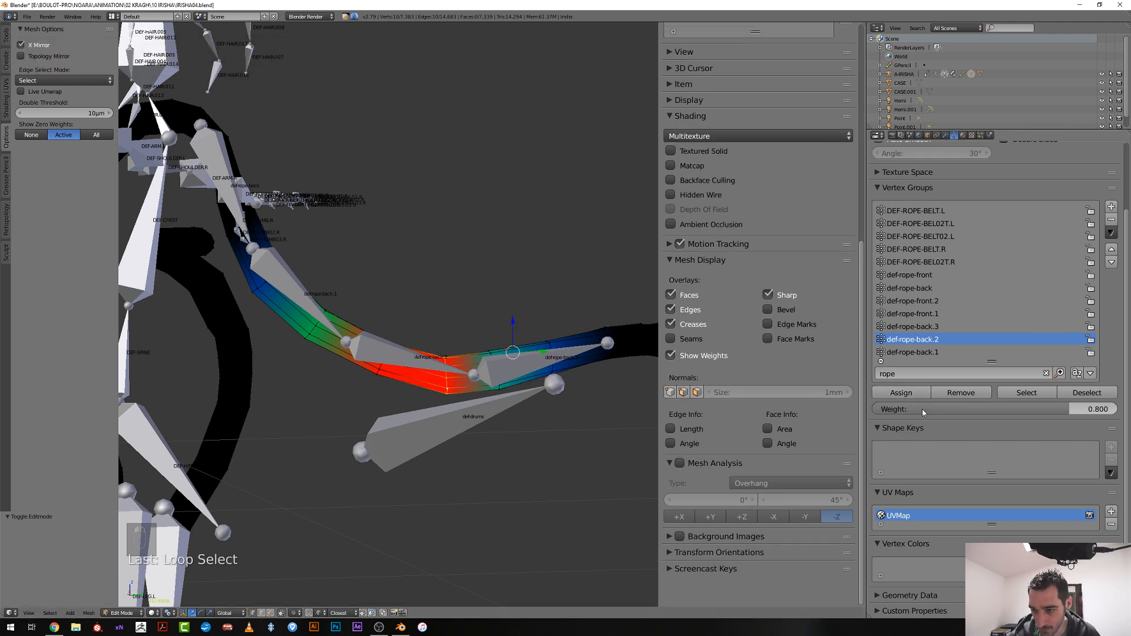
pyautogui.click(902, 393)
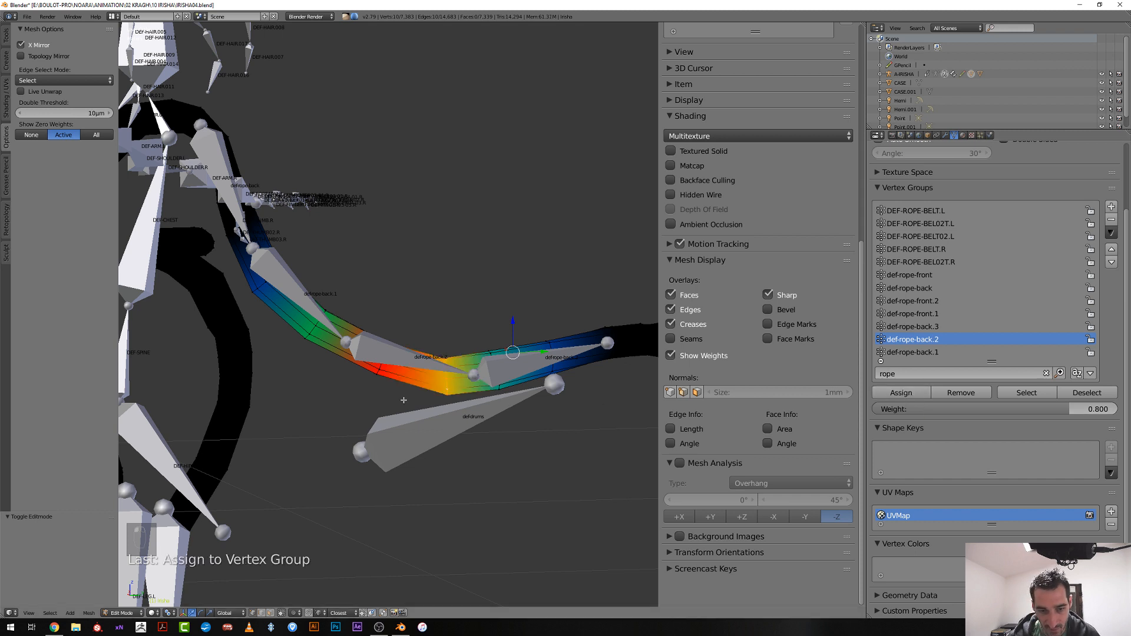
# Activate the def-rope-back.3 group and assign the strap loop at that bone's tip to it at weight 0.8
pyautogui.keyDown('alt'); pyautogui.rightClick(381, 365); pyautogui.keyUp('alt')
pyautogui.moveTo(411, 369); pyautogui.dragTo(506, 364, button='middle')
pyautogui.click(586, 416)
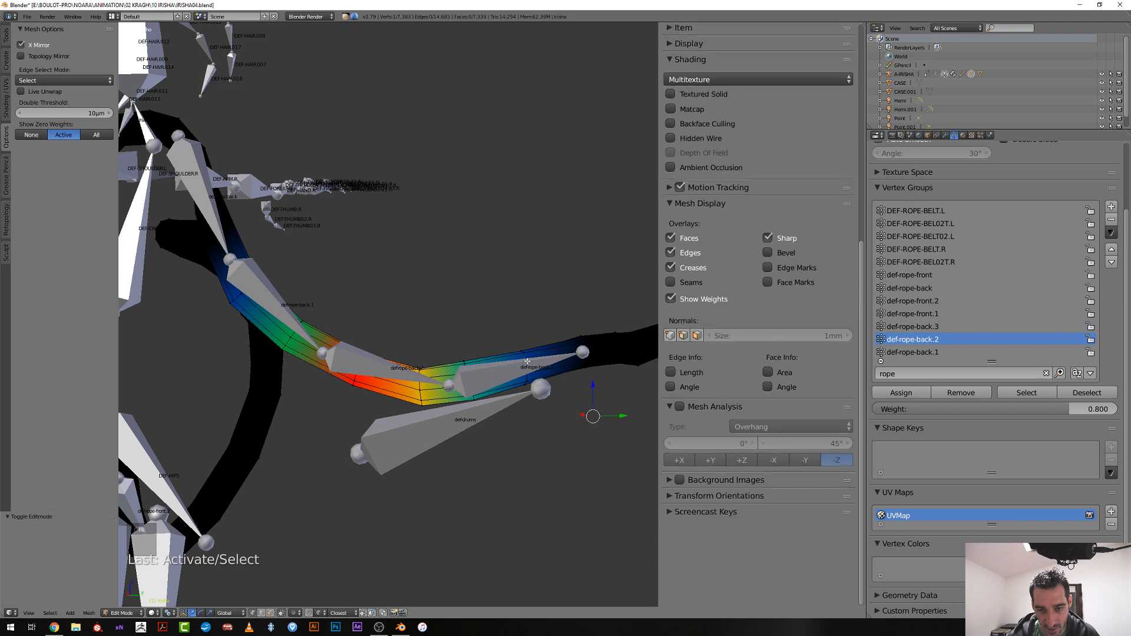
pyautogui.moveTo(583, 361); pyautogui.dragTo(548, 358, button='middle')
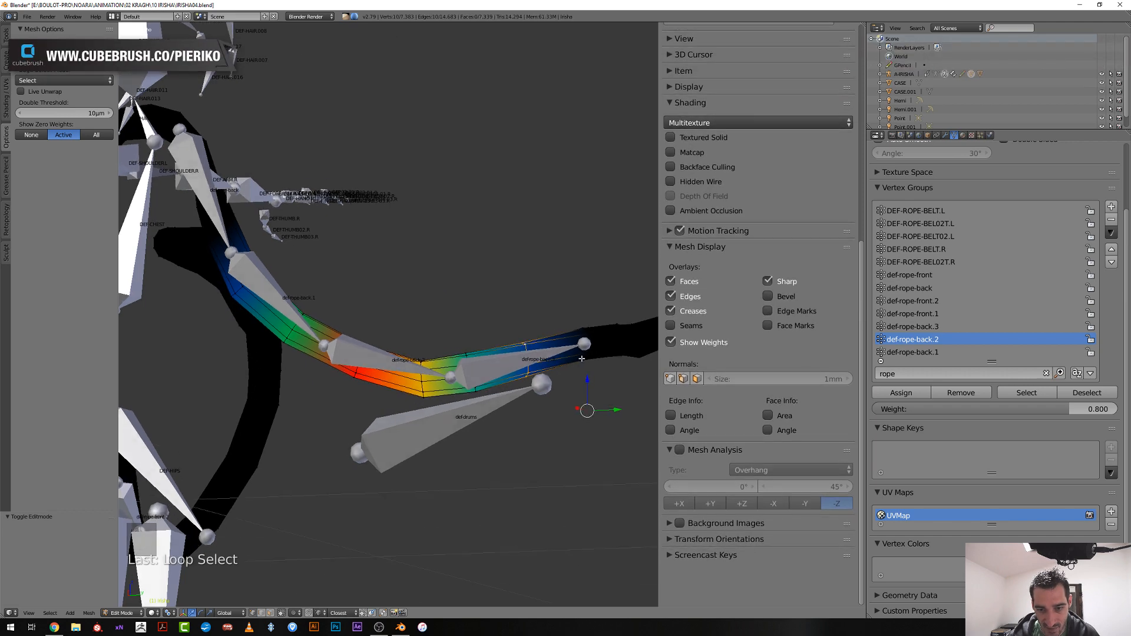
pyautogui.moveTo(436, 352); pyautogui.dragTo(413, 362, button='middle')
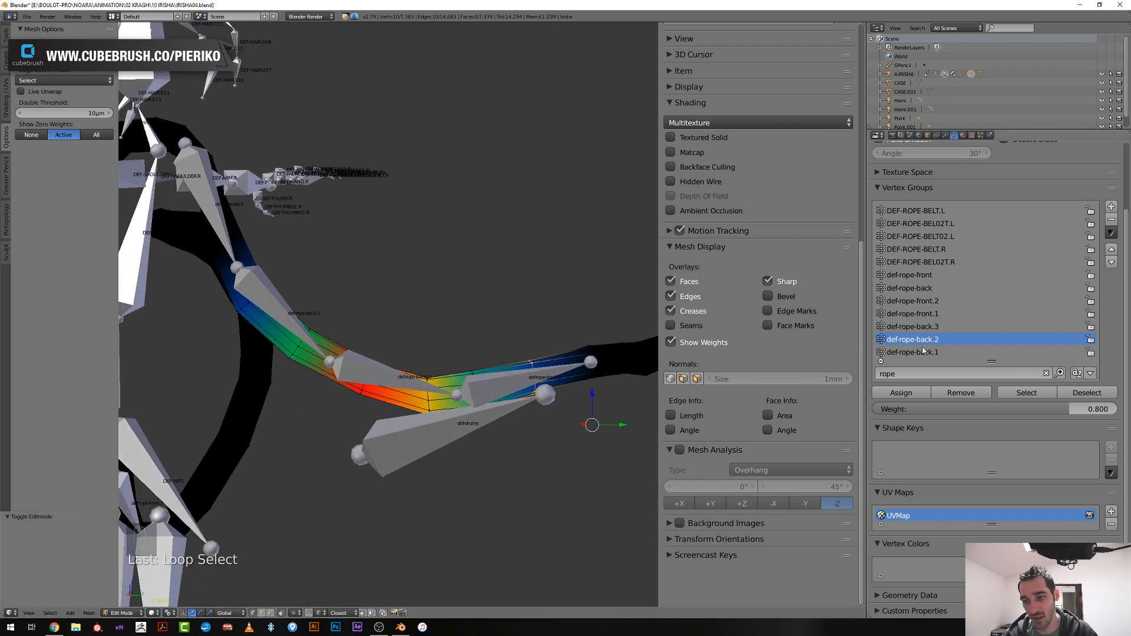
pyautogui.click(924, 326)
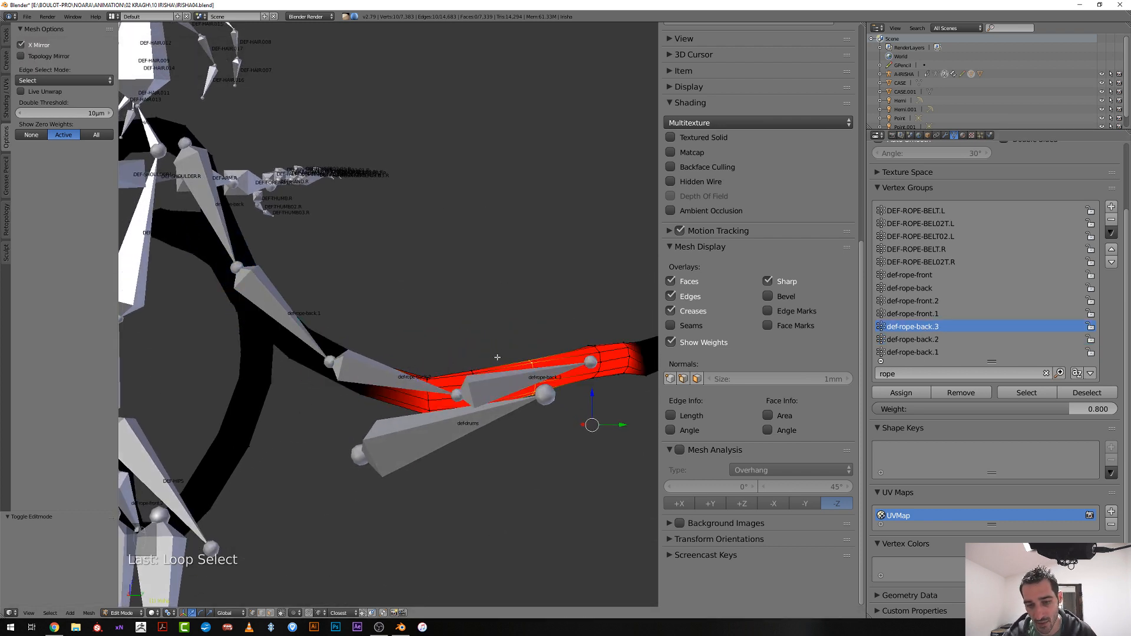
pyautogui.moveTo(626, 398); pyautogui.dragTo(538, 381, button='middle')
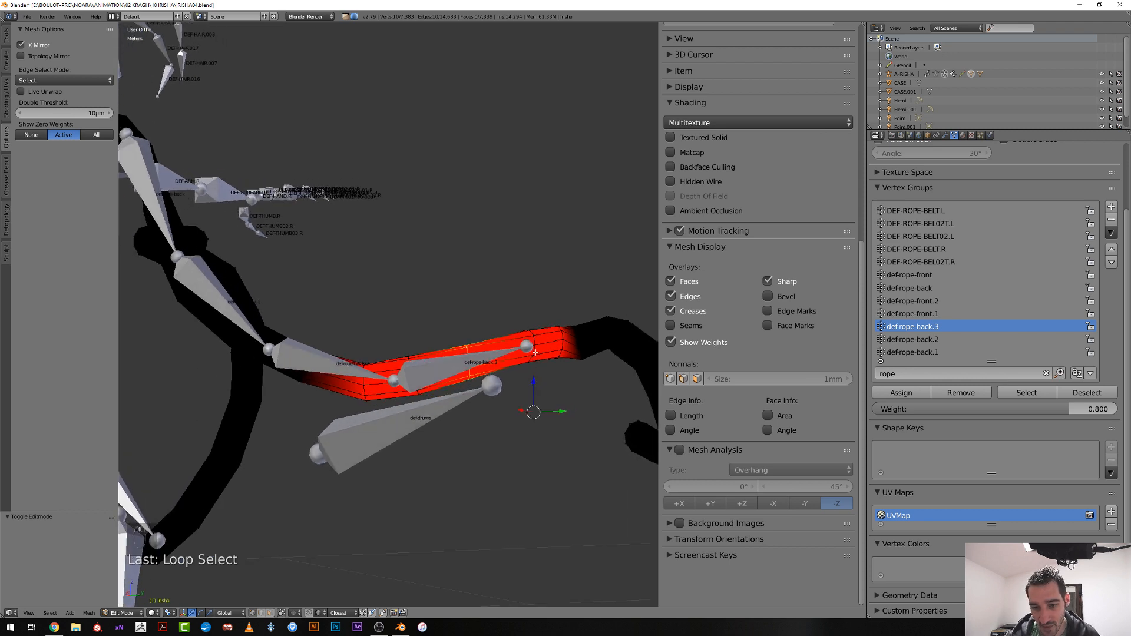
pyautogui.click(910, 408)
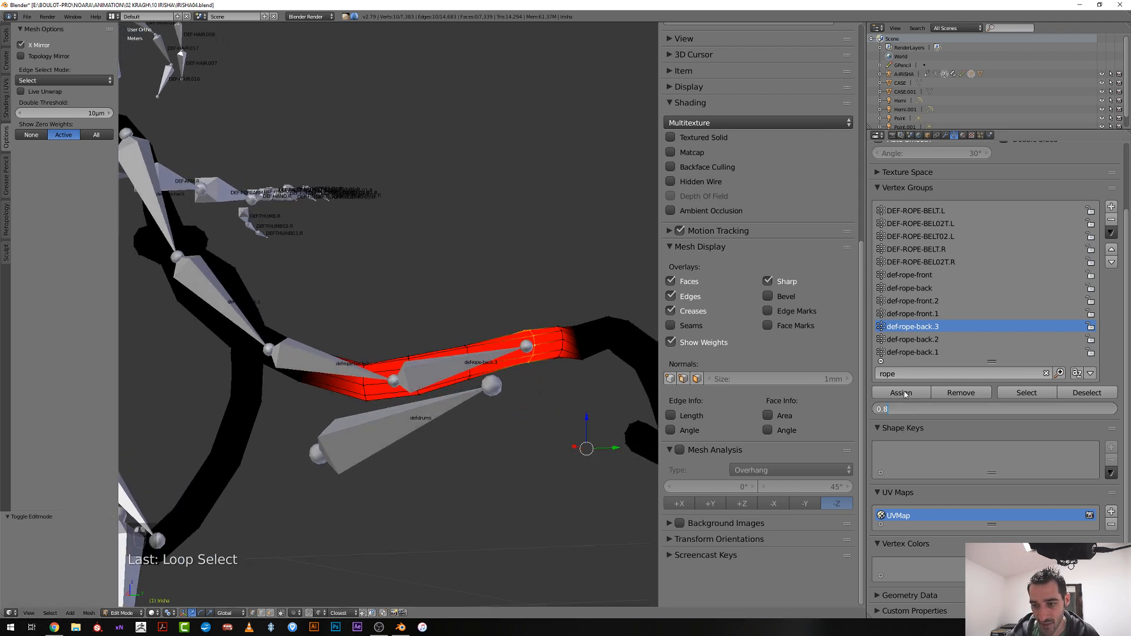
pyautogui.click(903, 393)
# Assign the strap loop just beyond the tip of the def-rope-back.3 bone to the def-rope-back.3 group at weight 0.2
pyautogui.keyDown('alt'); pyautogui.rightClick(562, 346); pyautogui.keyUp('alt')
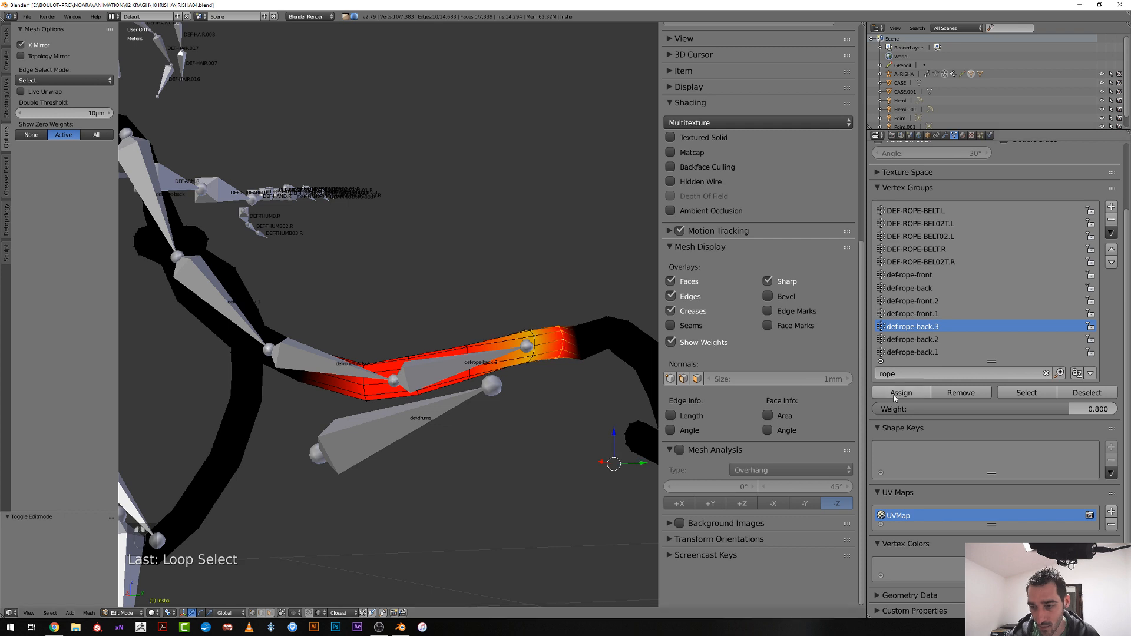
pyautogui.click(913, 409)
pyautogui.write('0.2')
pyautogui.press('Return')
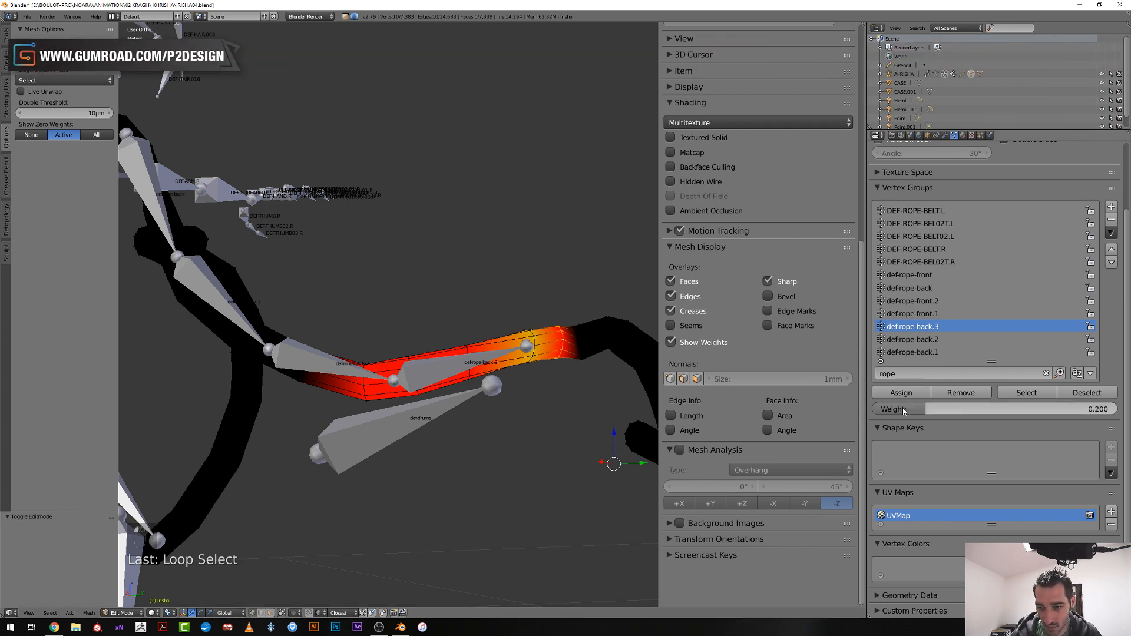
pyautogui.click(903, 393)
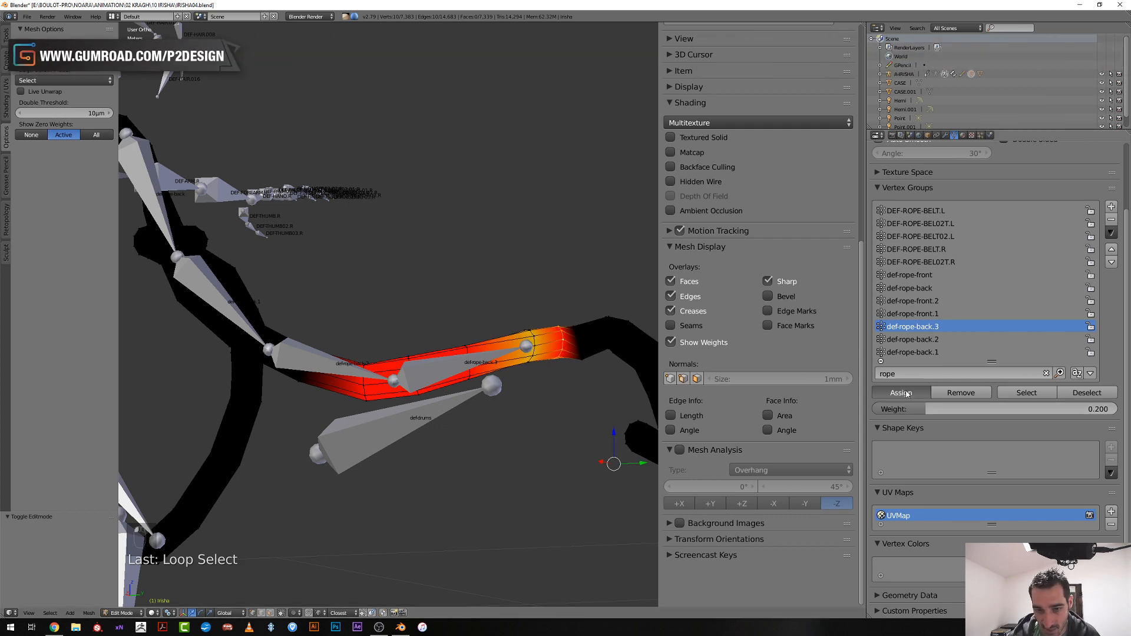
# Reassign the strap loop at the tip of the def-rope-back.3 bone to the def-rope-back.3 group at weight 0.4
pyautogui.keyDown('alt'); pyautogui.rightClick(534, 349); pyautogui.keyUp('alt')
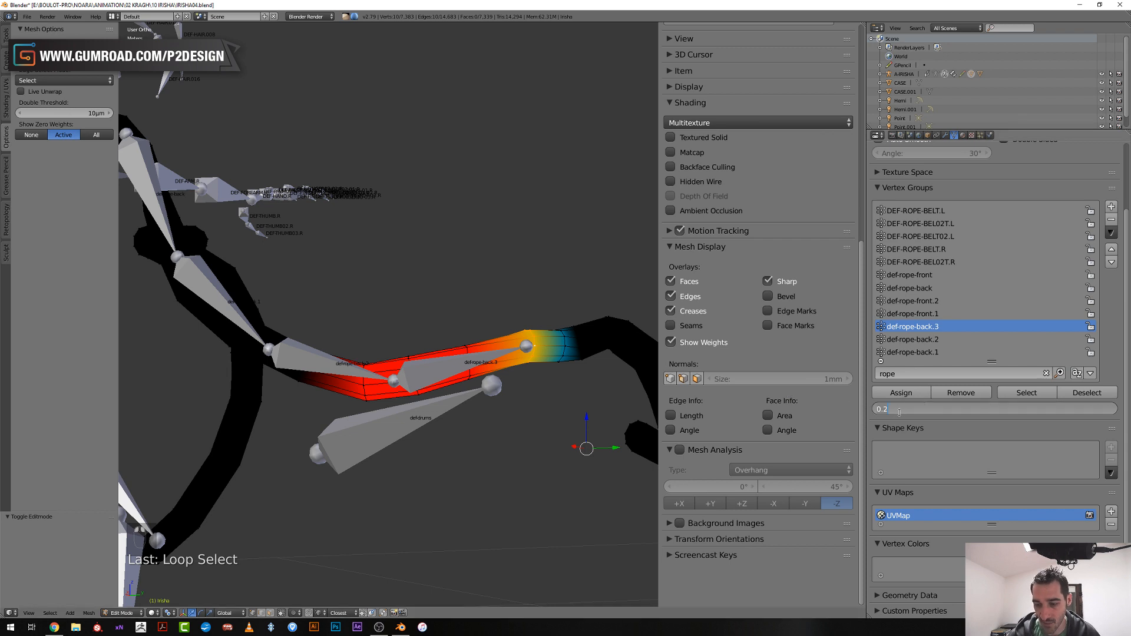
pyautogui.press('Return')
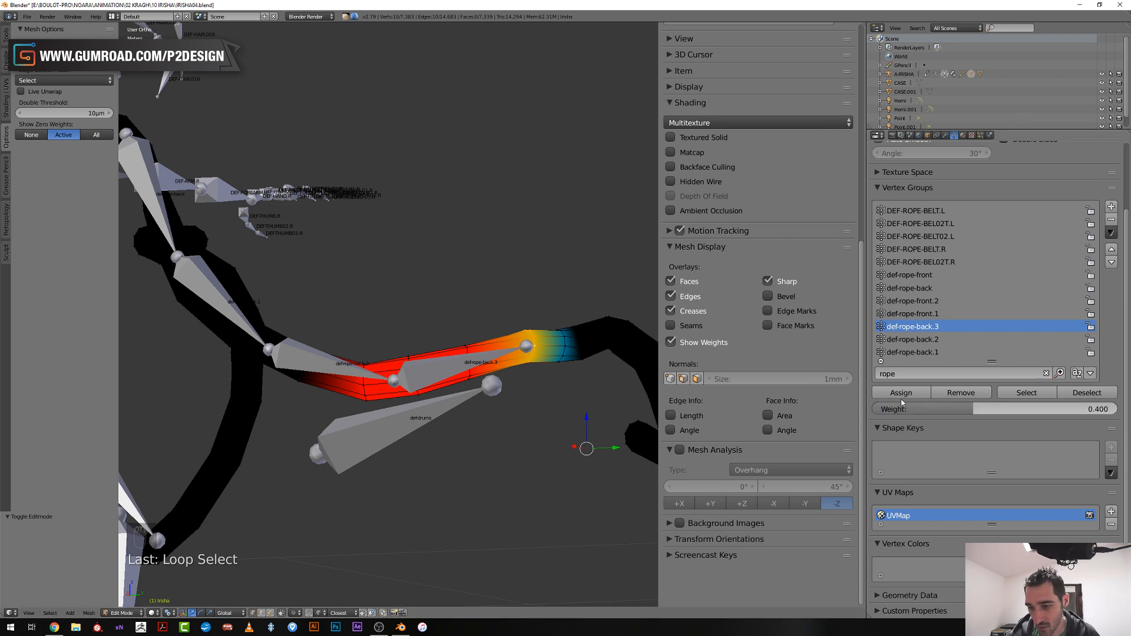
pyautogui.click(900, 395)
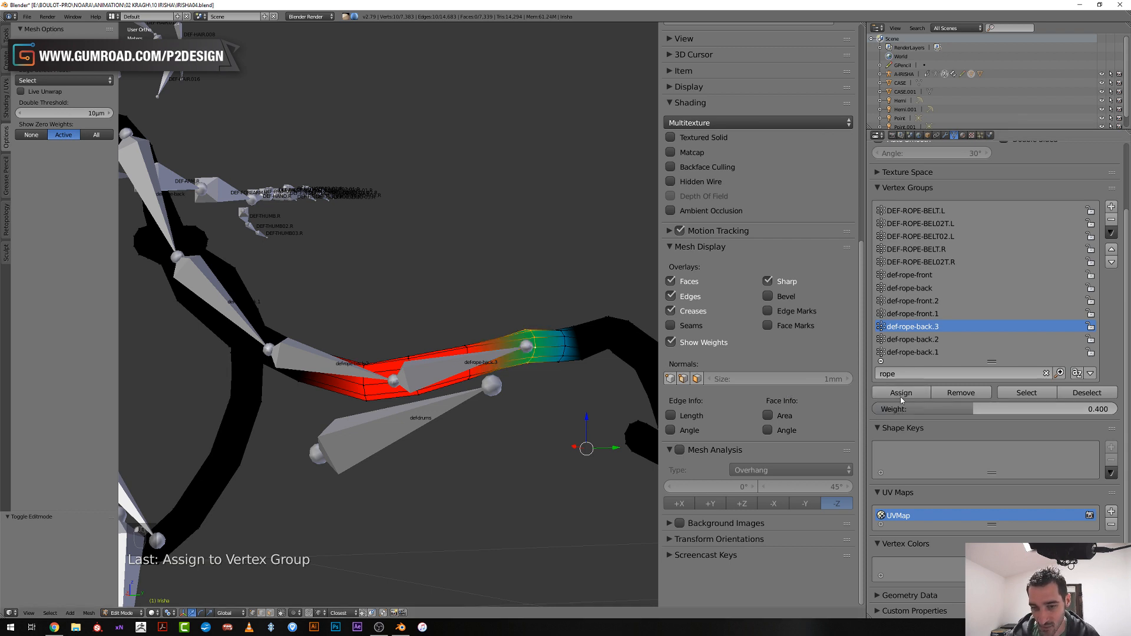
# Assign the strap loop just before the start of the def-rope-back.3 bone to the def-rope-back.3 group at weight 0.2
pyautogui.keyDown('alt'); pyautogui.rightClick(366, 392); pyautogui.keyUp('alt')
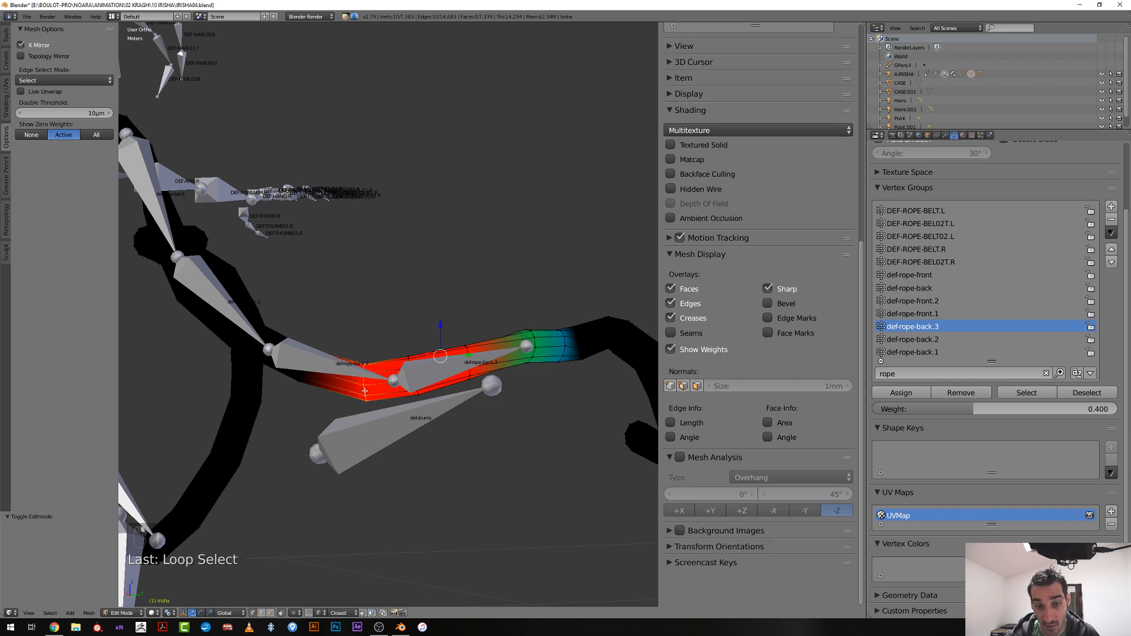
pyautogui.click(903, 393)
pyautogui.click(903, 410)
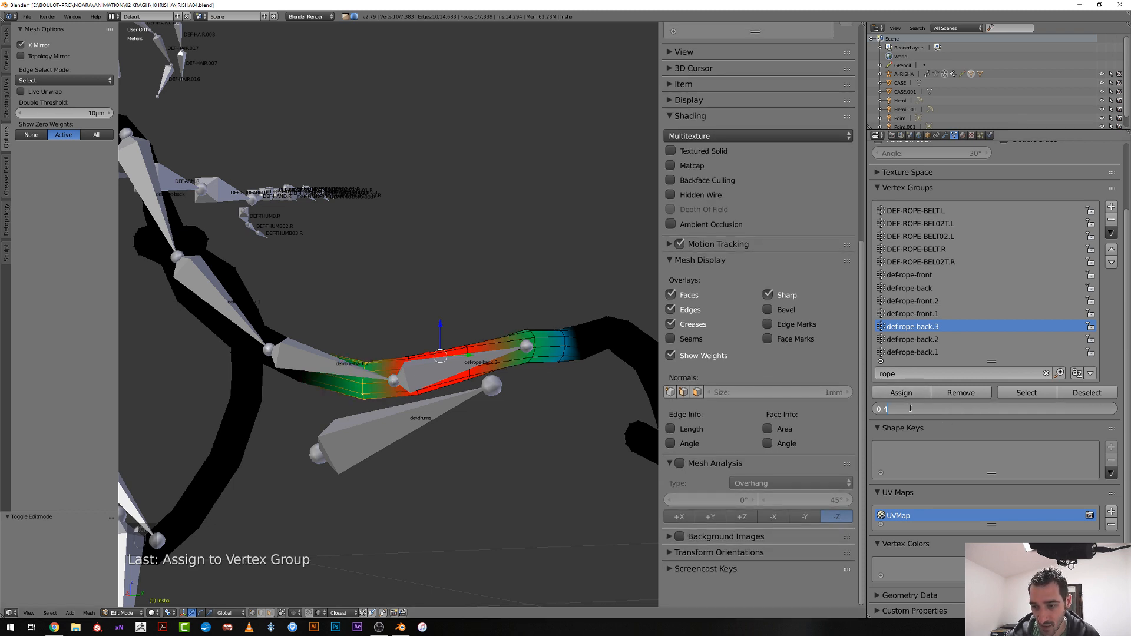
pyautogui.write('2')
pyautogui.press('Return')
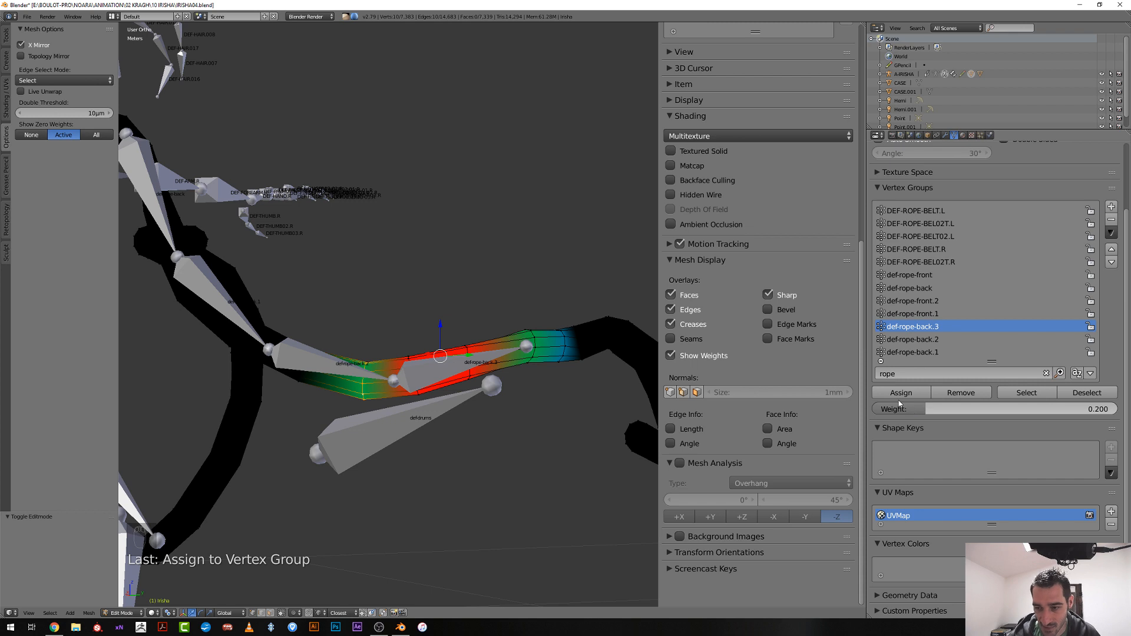
pyautogui.click(901, 393)
# Assign the strap loop just past the head of the def-rope-back.3 bone to the def-rope-back.3 group at weight 0.4
pyautogui.moveTo(392, 380); pyautogui.dragTo(411, 382, button='middle')
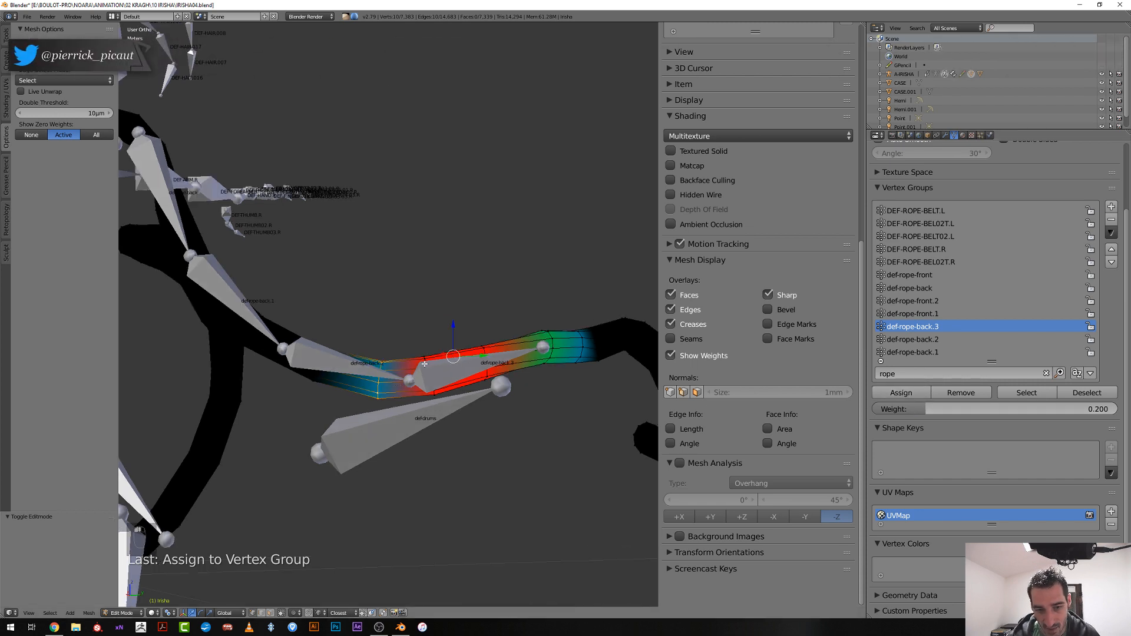
pyautogui.keyDown('alt'); pyautogui.click(424, 364); pyautogui.keyUp('alt')
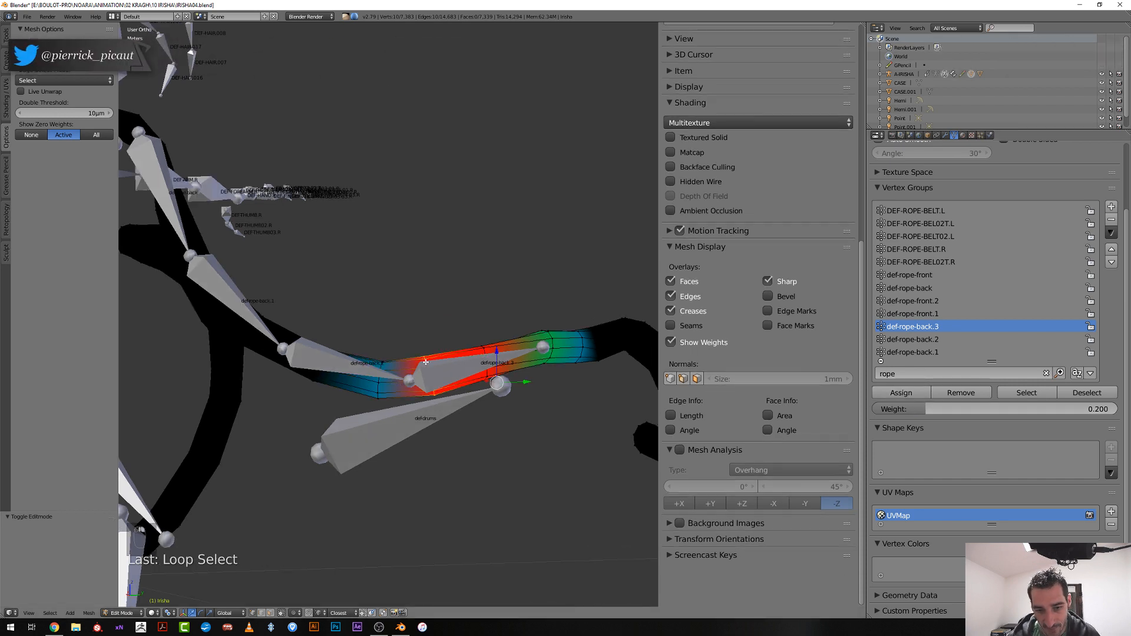
pyautogui.click(900, 409)
pyautogui.write('0.4')
pyautogui.press('Return')
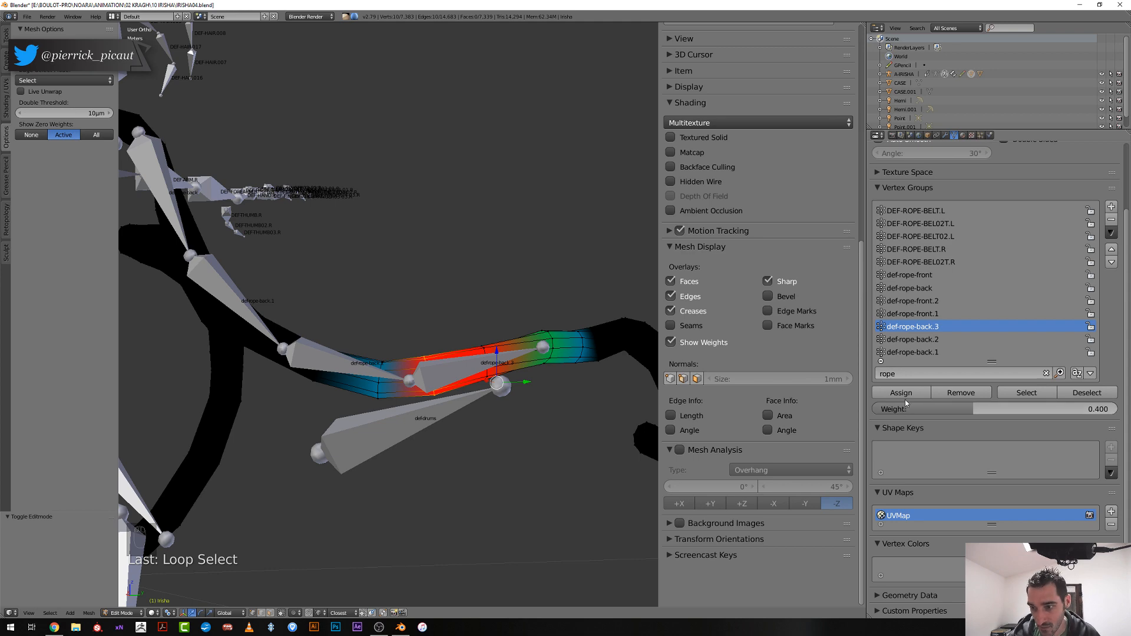
pyautogui.click(901, 393)
# Leave mesh editing, select the armature in pose mode and show its DRUMS bone layer alongside the deformation bones
pyautogui.moveTo(413, 413); pyautogui.dragTo(442, 464, button='middle')
pyautogui.scroll(-4, 409, 462)
pyautogui.scroll(4, 407, 462)
pyautogui.press('Tab')
pyautogui.scroll(-4, 402, 457)
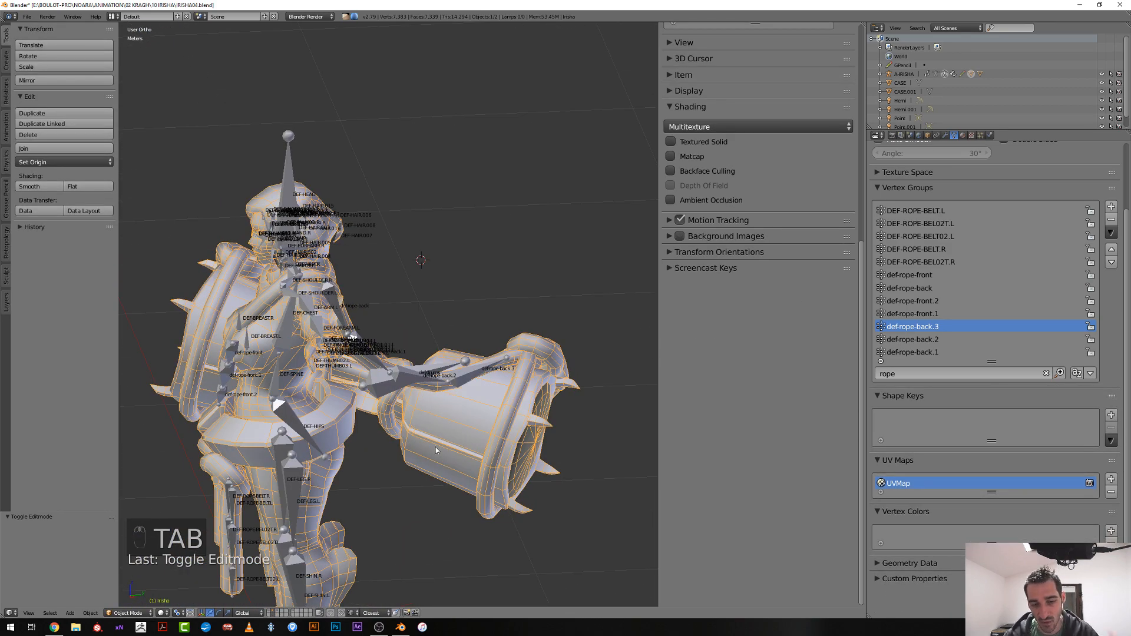
pyautogui.rightClick(446, 372)
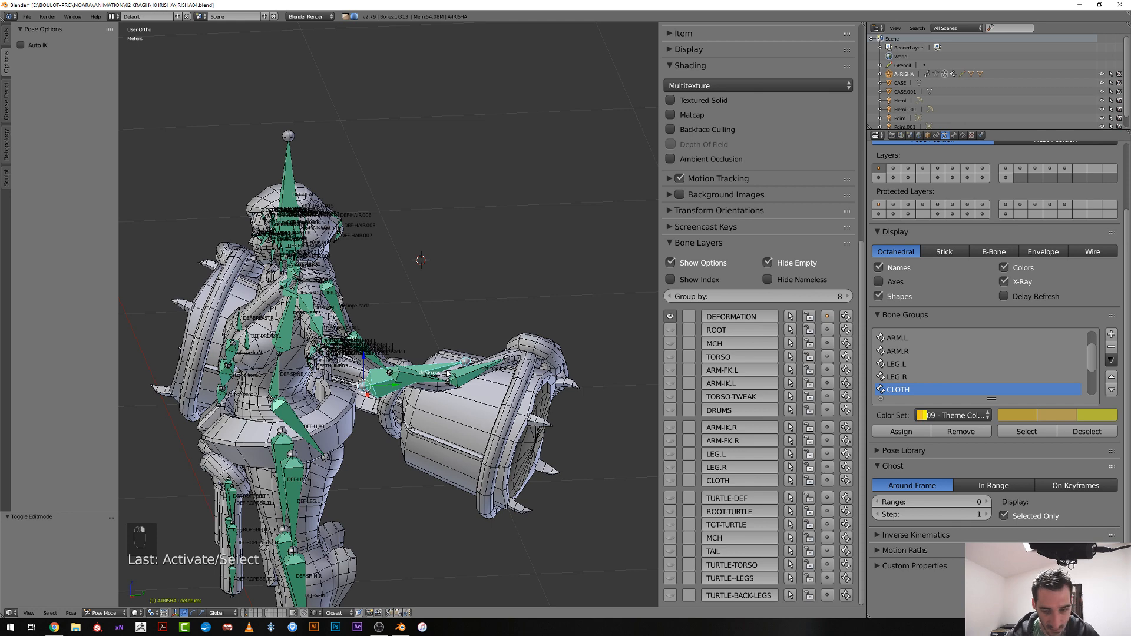
pyautogui.scroll(2, 480, 409)
pyautogui.rightClick(487, 428)
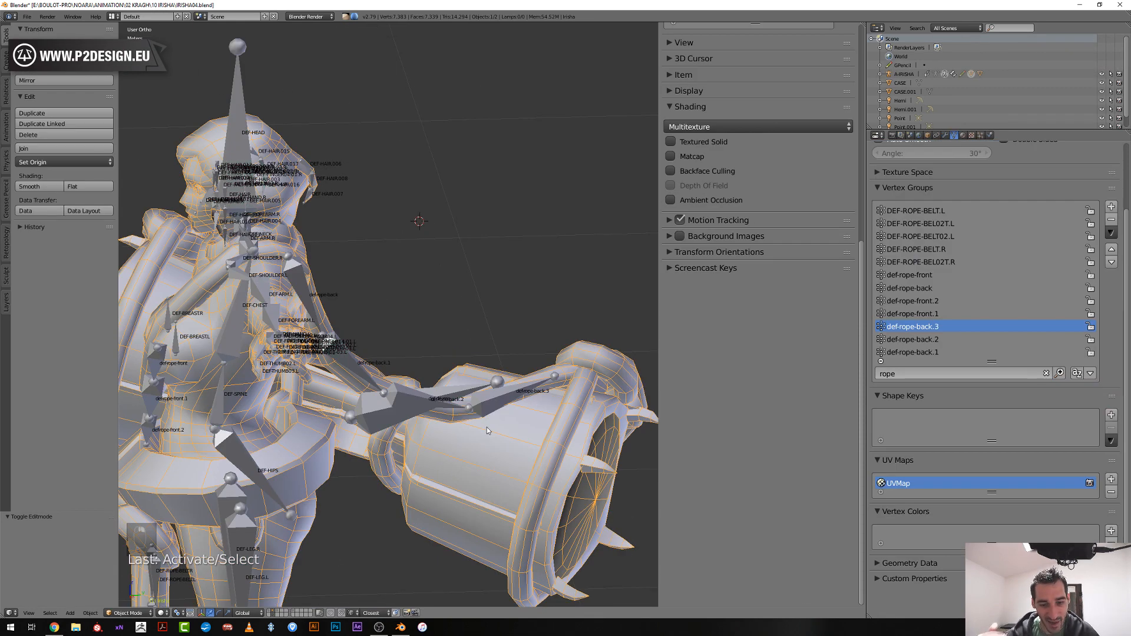
pyautogui.scroll(-1, 487, 427)
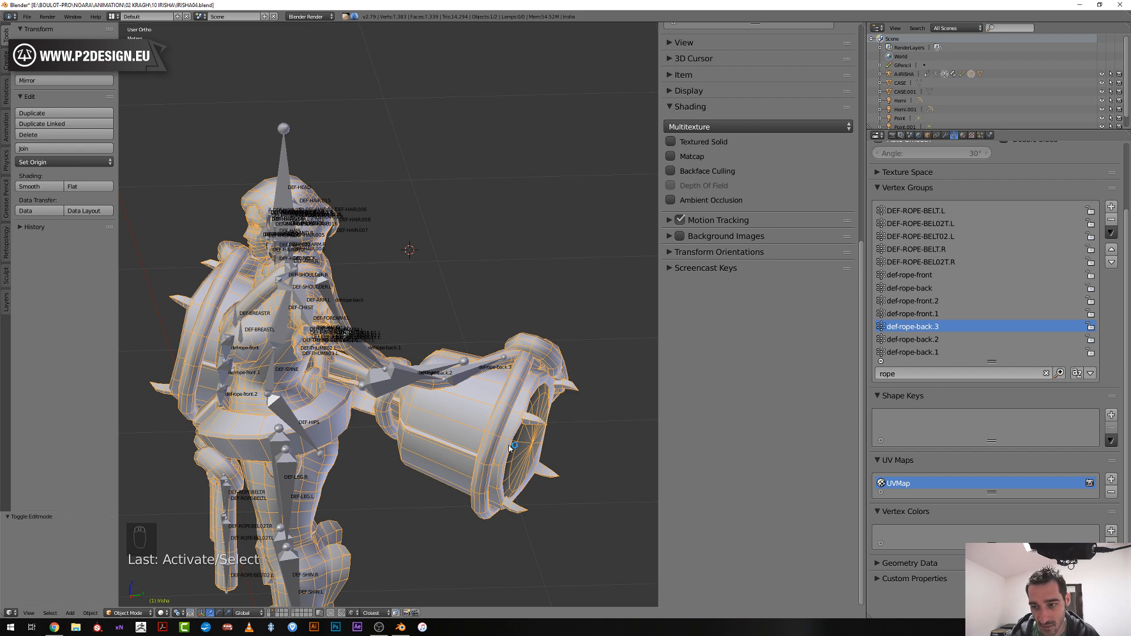
pyautogui.moveTo(363, 405); pyautogui.dragTo(412, 356, button='middle')
pyautogui.rightClick(417, 369)
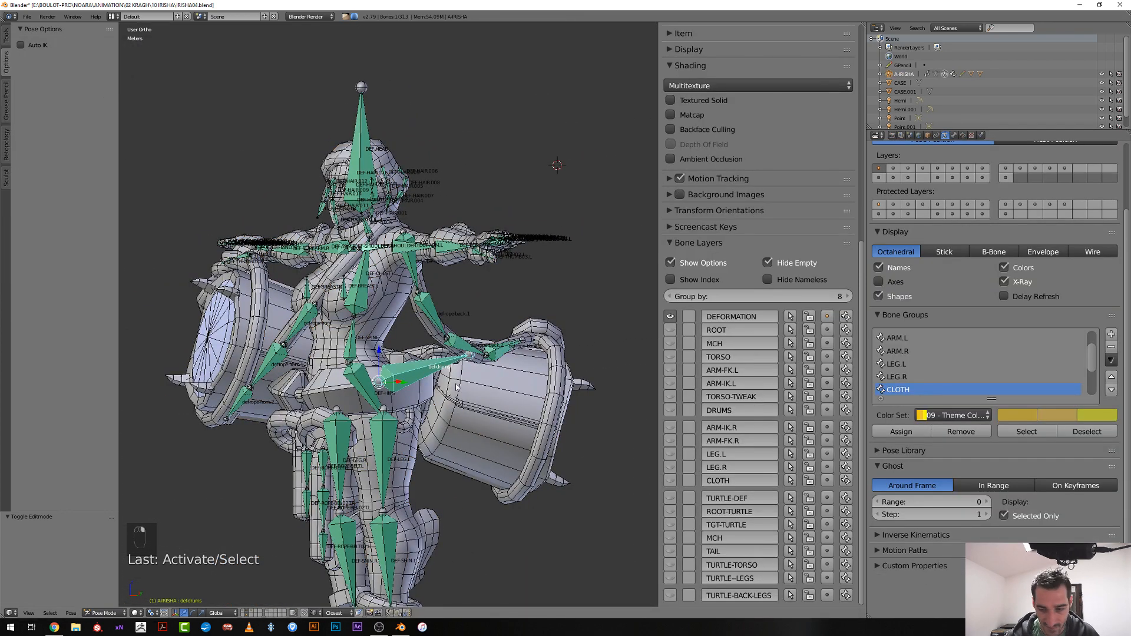
pyautogui.click(670, 411)
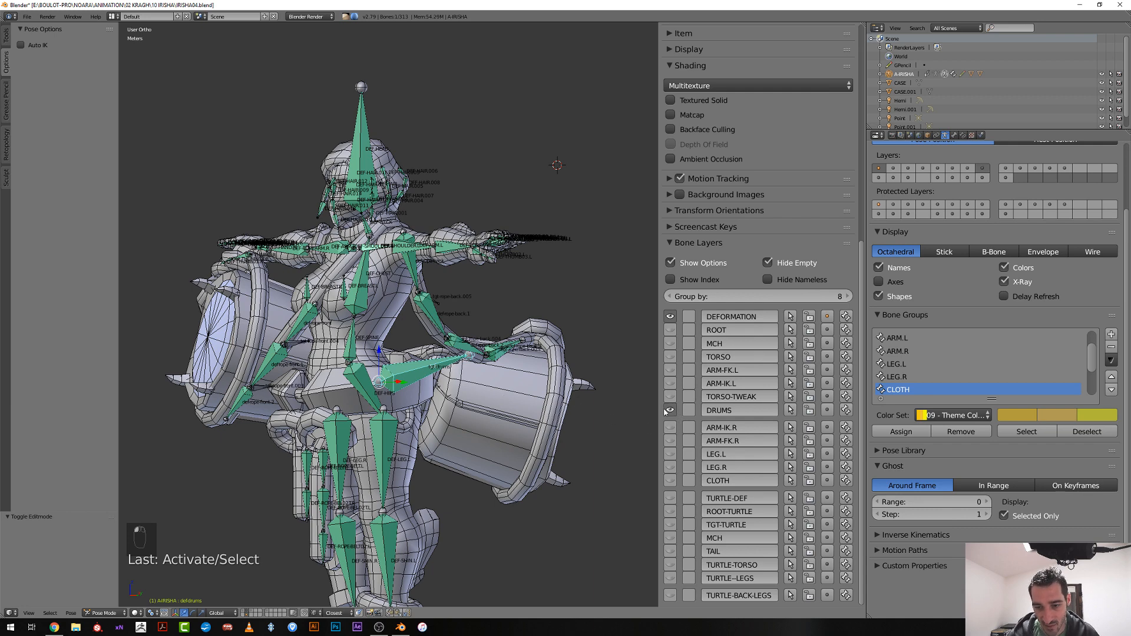
# Move the tgt-drums bone to several positions around the character to test how the strap deforms
pyautogui.moveTo(444, 366); pyautogui.dragTo(440, 389, button='middle')
pyautogui.press('g')
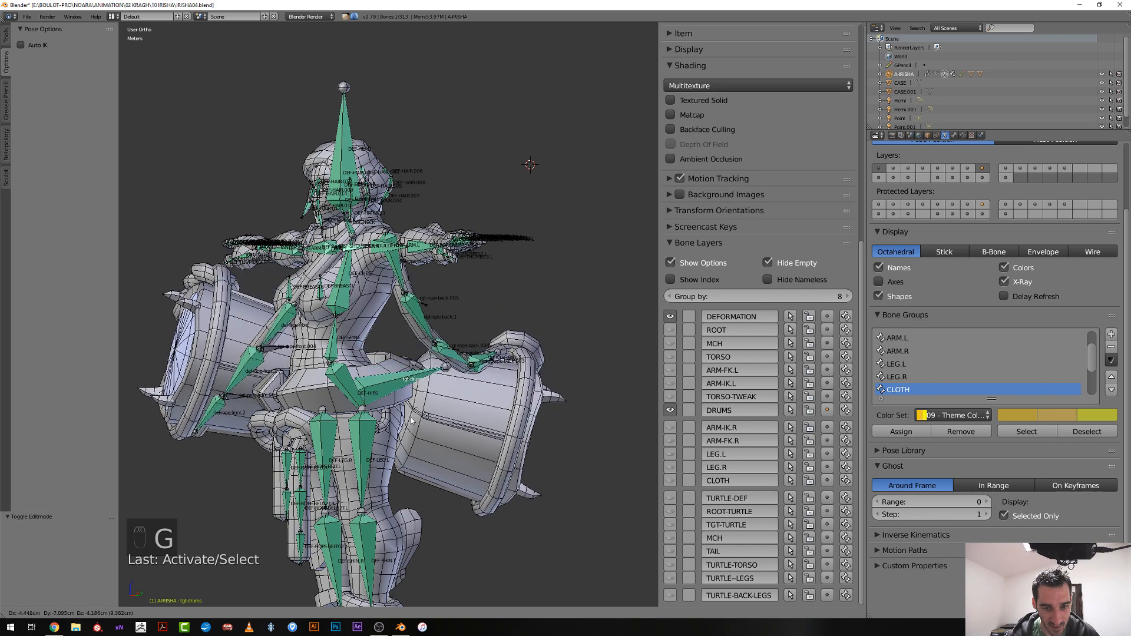
pyautogui.click(418, 474)
pyautogui.moveTo(417, 473); pyautogui.dragTo(383, 424, button='middle')
pyautogui.press('g')
pyautogui.click(364, 385)
pyautogui.moveTo(364, 386); pyautogui.dragTo(330, 318, button='middle')
pyautogui.press('g')
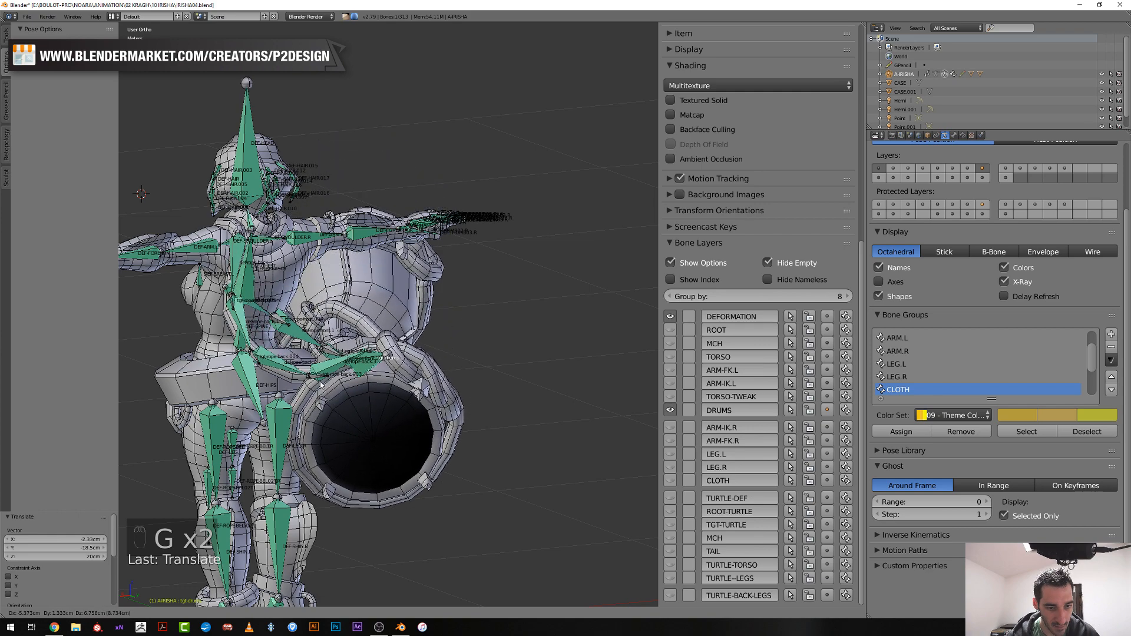
pyautogui.click(330, 436)
pyautogui.moveTo(330, 436); pyautogui.dragTo(428, 399, button='middle')
pyautogui.press('g')
pyautogui.click(576, 273)
pyautogui.press('g')
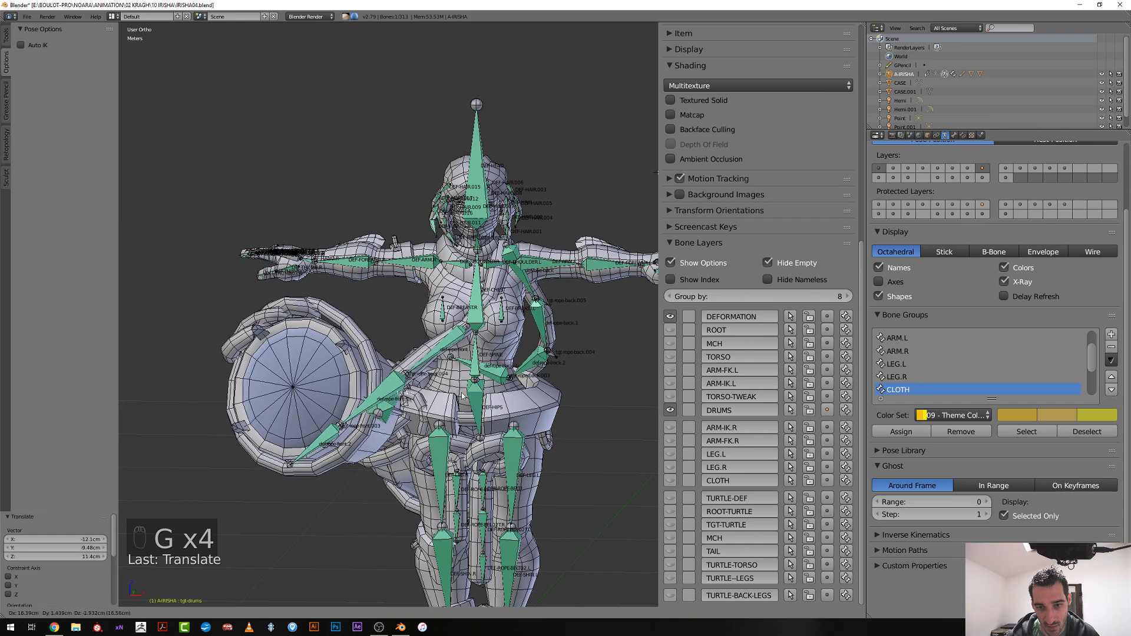
pyautogui.click(467, 393)
# Edit the character mesh again and assign the strap loop across the chest to the def-rope-front group at weight 0.1
pyautogui.rightClick(491, 302)
pyautogui.press('Tab')
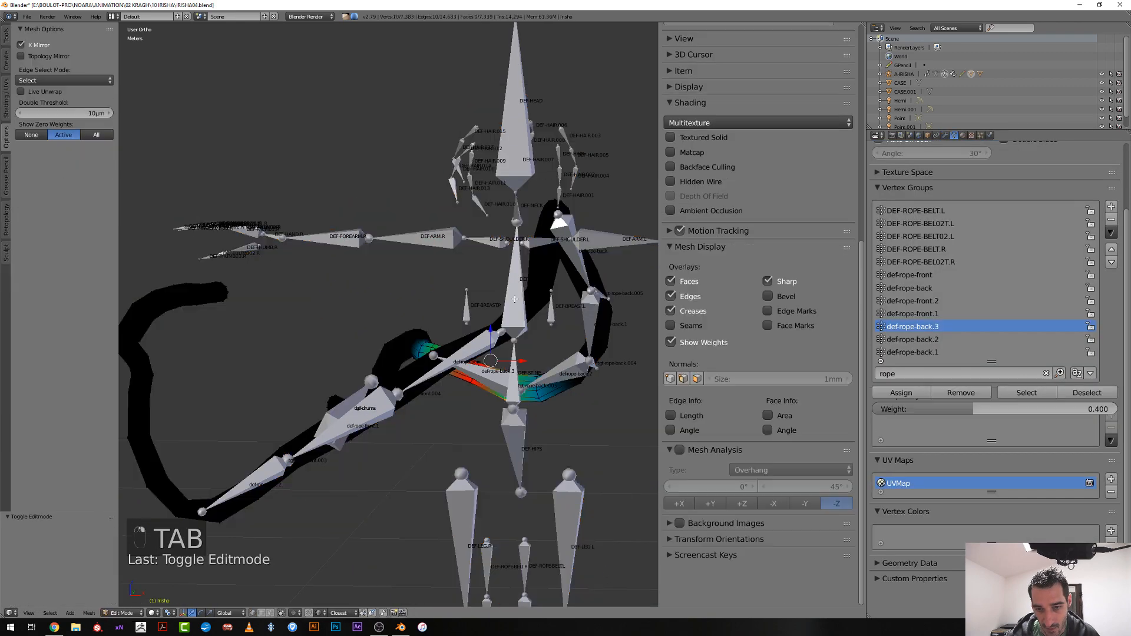
pyautogui.keyDown('alt'); pyautogui.rightClick(539, 292); pyautogui.keyUp('alt')
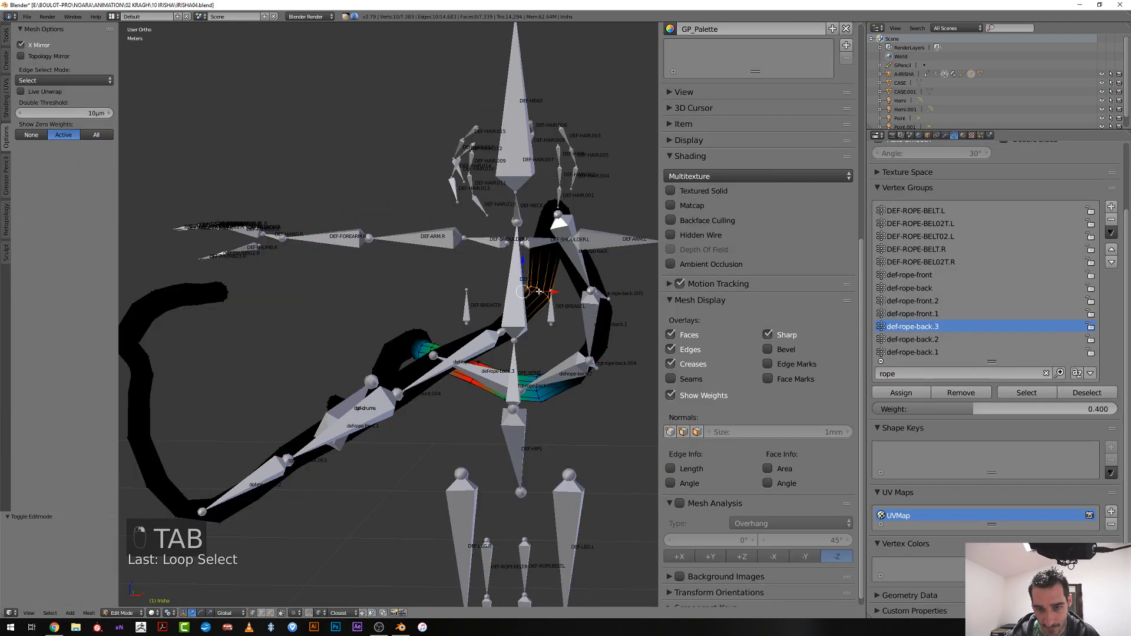
pyautogui.click(908, 275)
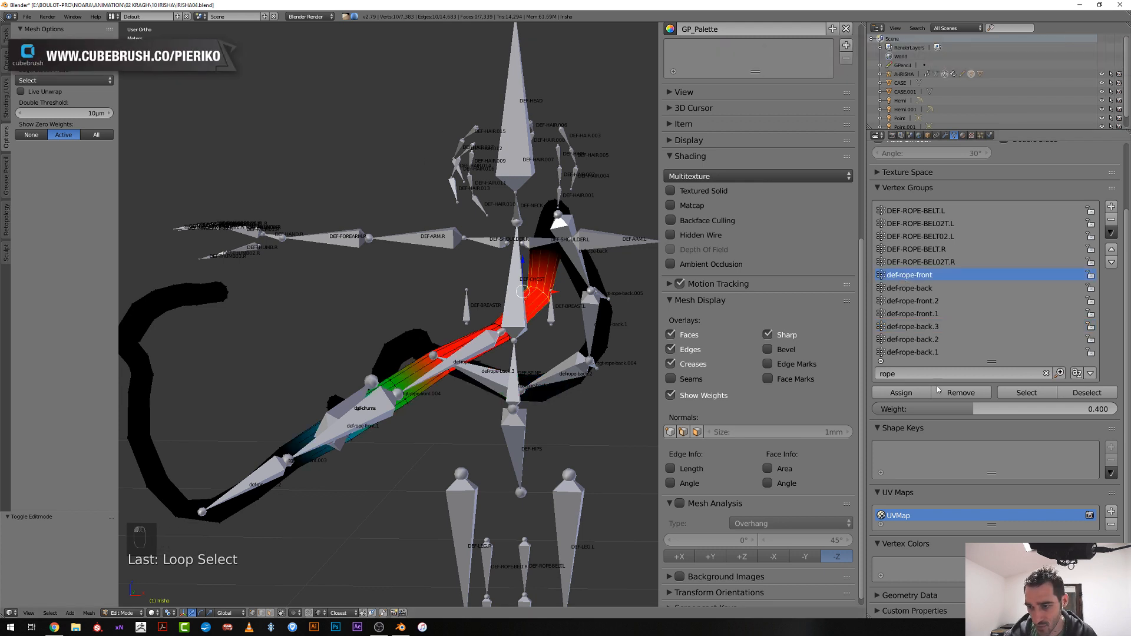
pyautogui.click(924, 408)
pyautogui.write('1')
pyautogui.press('Return')
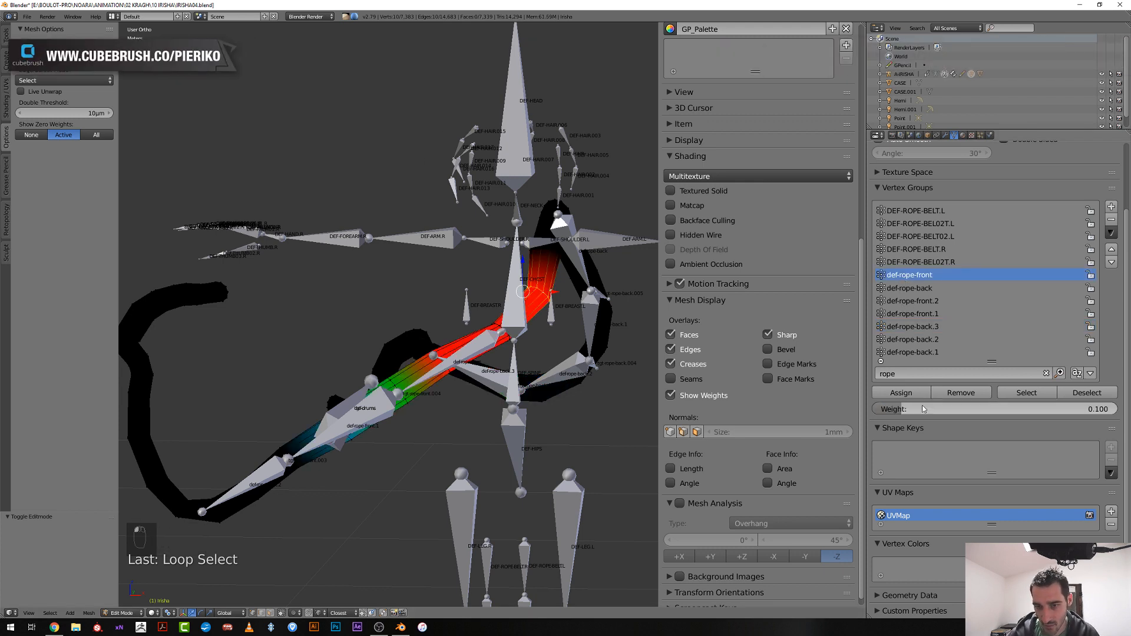
pyautogui.click(917, 398)
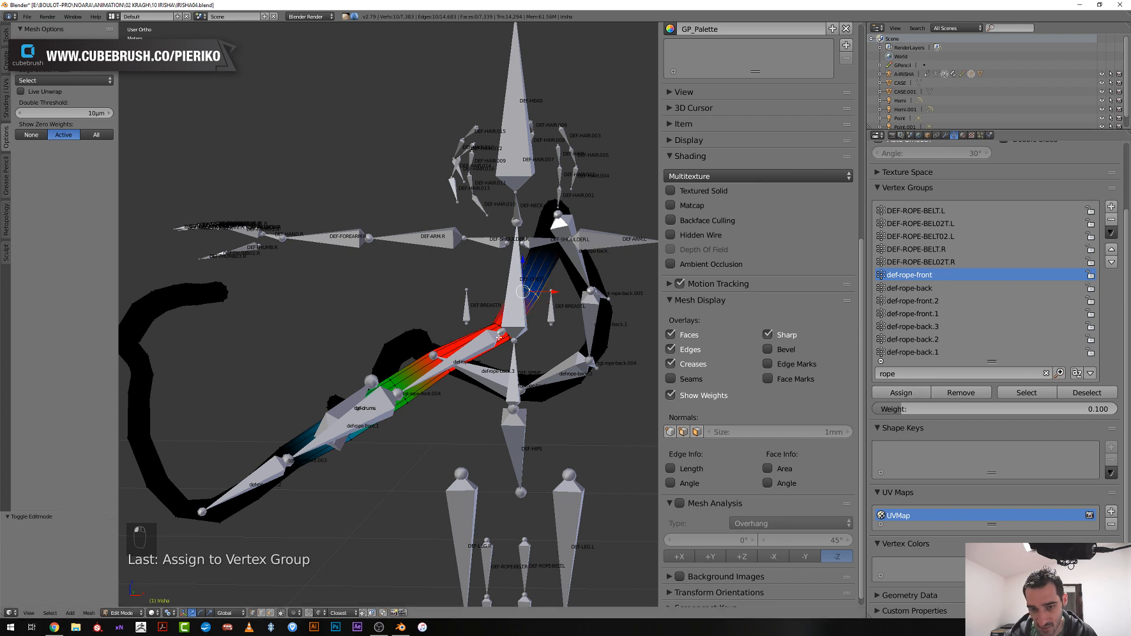
# Assign the strap loop at the start of the def-rope-front bone to the def-rope-front group at weight 0.2, and view the posed character
pyautogui.keyDown('alt'); pyautogui.rightClick(502, 326); pyautogui.keyUp('alt')
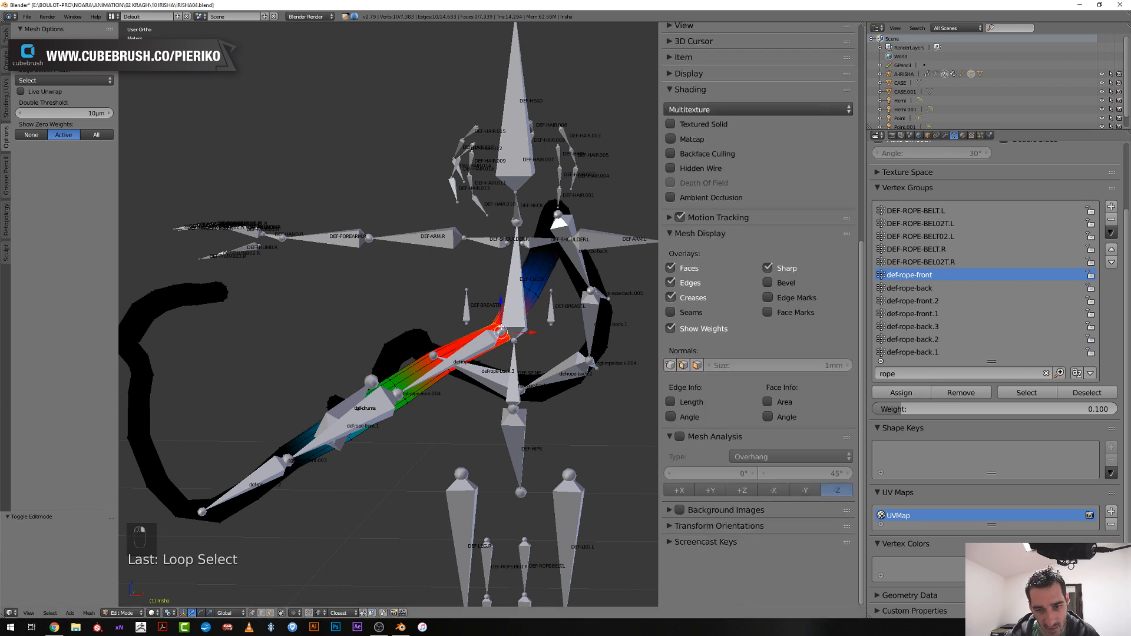
pyautogui.click(919, 411)
pyautogui.write('0.2')
pyautogui.press('Return')
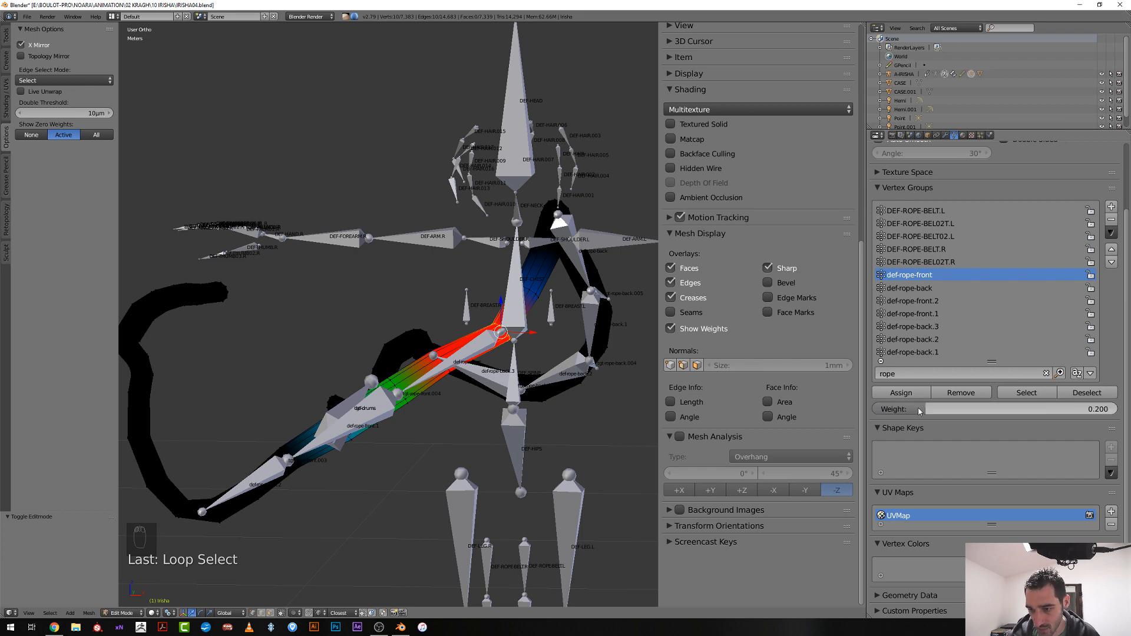
pyautogui.click(901, 393)
pyautogui.scroll(2, 427, 372)
pyautogui.press('Tab')
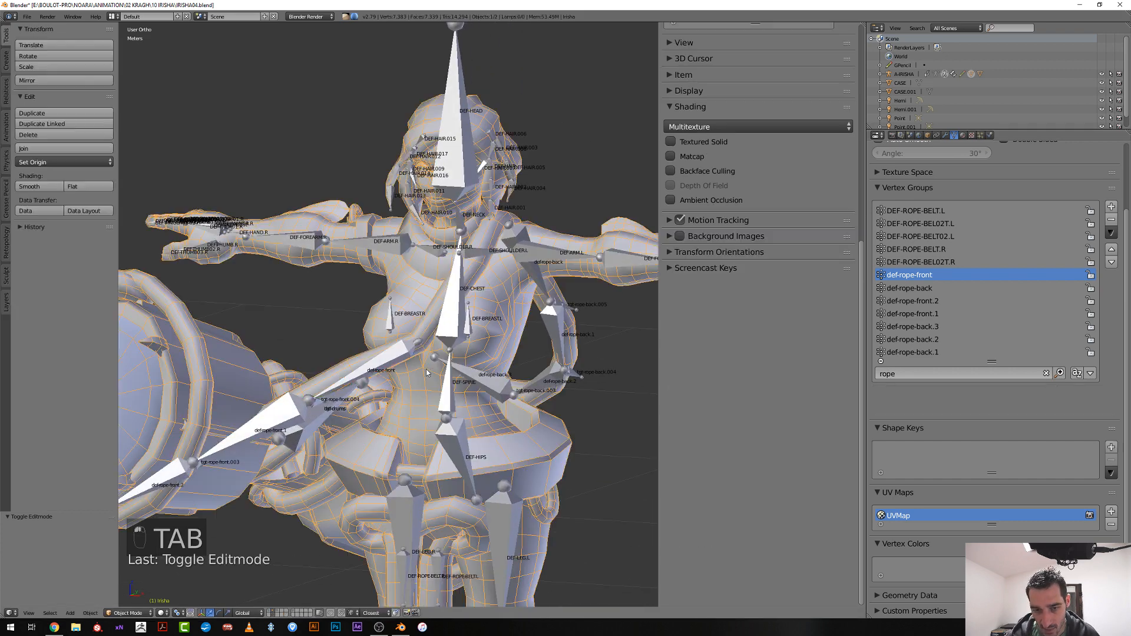
# Return to mesh editing, reveal the hidden geometry and select only the strap loop at the start of the def-rope-front bone
pyautogui.scroll(3, 426, 373)
pyautogui.press('Tab')
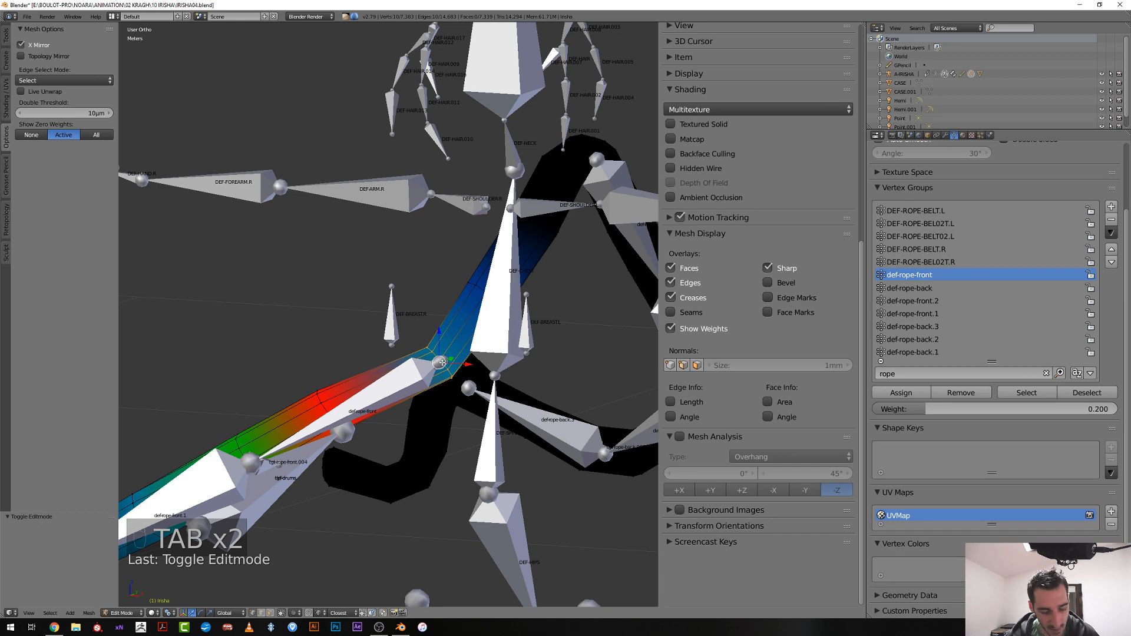
pyautogui.scroll(3, 441, 363)
pyautogui.hotkey('alt', 'h')
pyautogui.keyDown('alt'); pyautogui.click(466, 389); pyautogui.keyUp('alt')
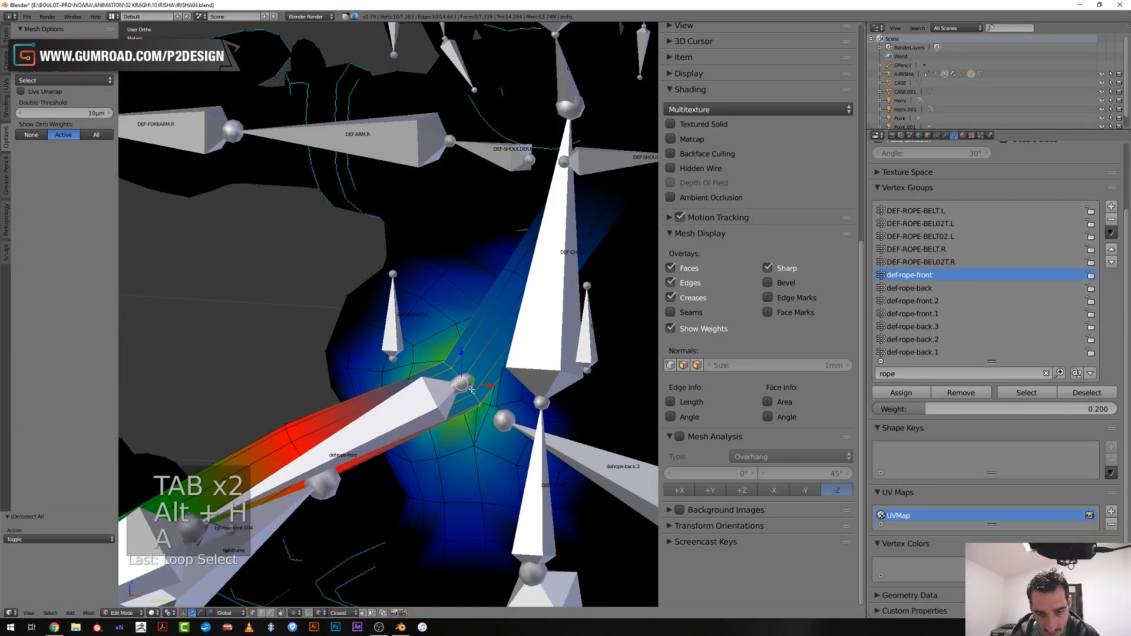
pyautogui.press('a')
# Add the adjacent torso vertex under the strap as the active vertex and copy its deform weights to the selected strap loop
pyautogui.moveTo(464, 370); pyautogui.dragTo(457, 355, button='middle')
pyautogui.press('z')
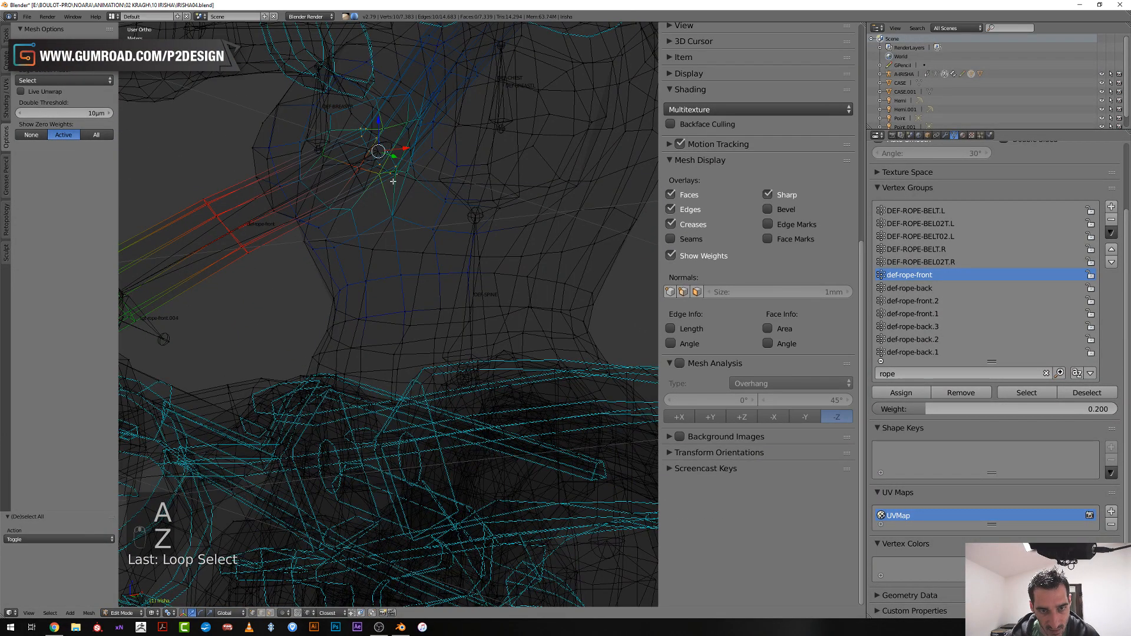
pyautogui.keyDown('shift'); pyautogui.rightClick(396, 172); pyautogui.keyUp('shift')
pyautogui.press('z')
pyautogui.keyDown('shift'); pyautogui.moveTo(397, 177); pyautogui.dragTo(387, 307, button='middle'); pyautogui.keyUp('shift')
pyautogui.scroll(10, 802, 336)
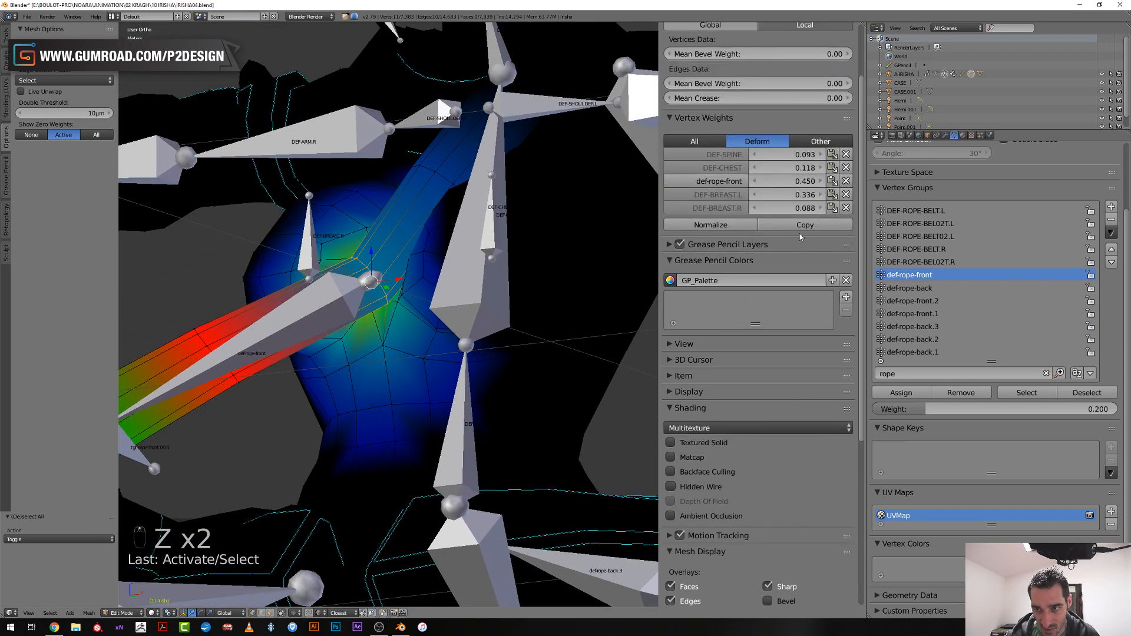
pyautogui.click(796, 226)
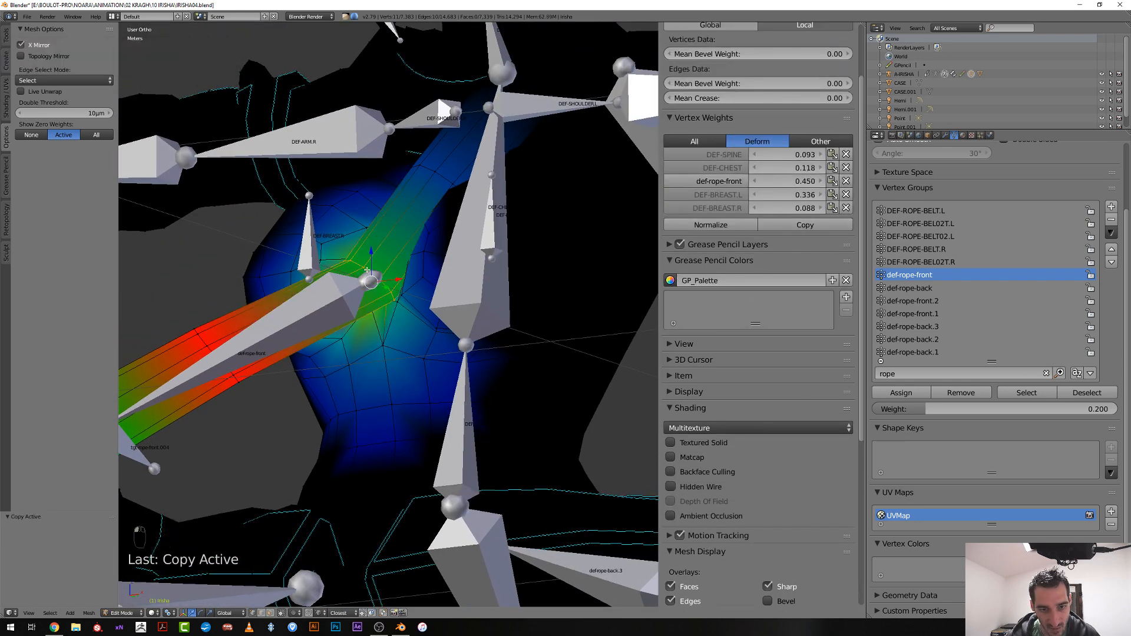
# Select the whole linked body mesh and remove its vertices from the def-rope-front group
pyautogui.scroll(-3, 367, 270)
pyautogui.keyDown('shift'); pyautogui.moveTo(367, 270); pyautogui.dragTo(390, 310, button='middle'); pyautogui.keyUp('shift')
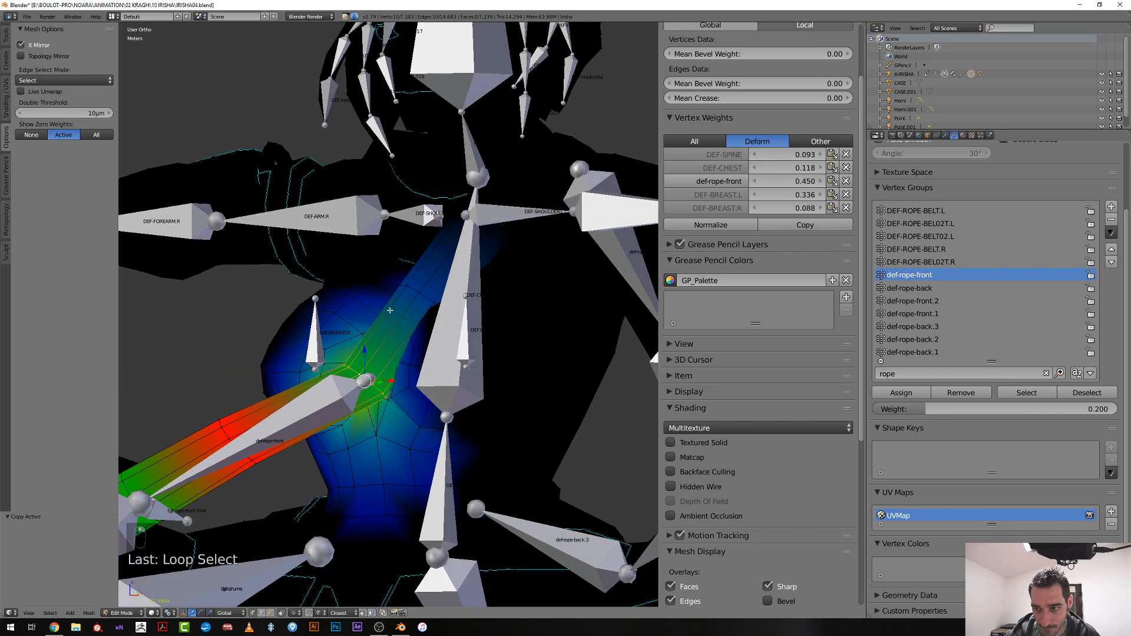
pyautogui.click(914, 288)
pyautogui.click(914, 275)
pyautogui.scroll(-5, 357, 402)
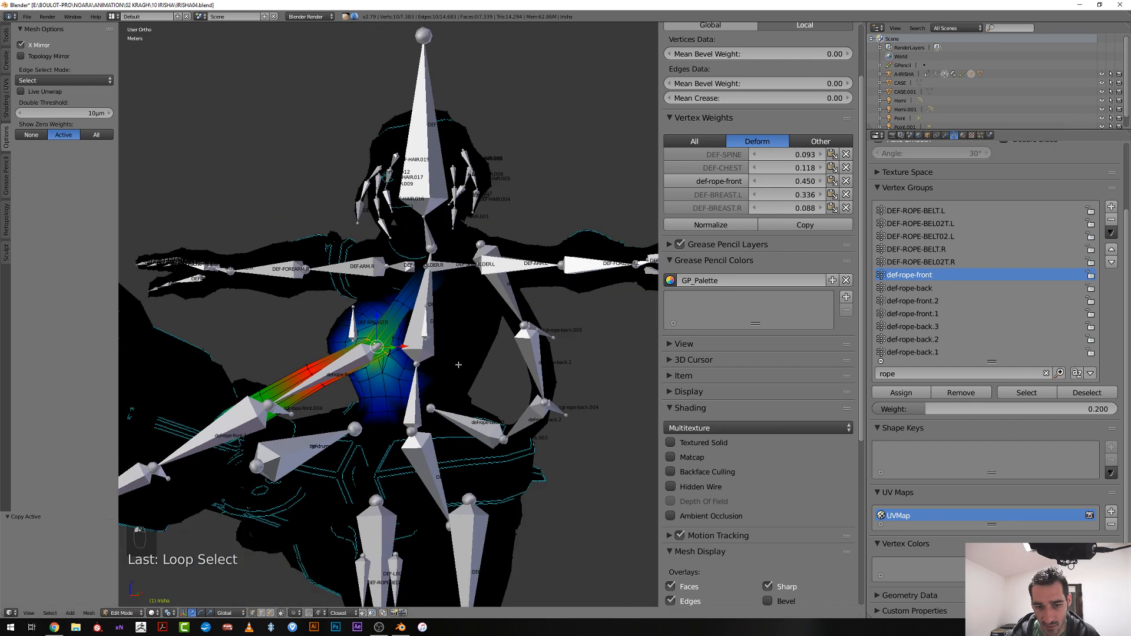
pyautogui.scroll(-10, 760, 354)
pyautogui.press('a')
pyautogui.press('l')
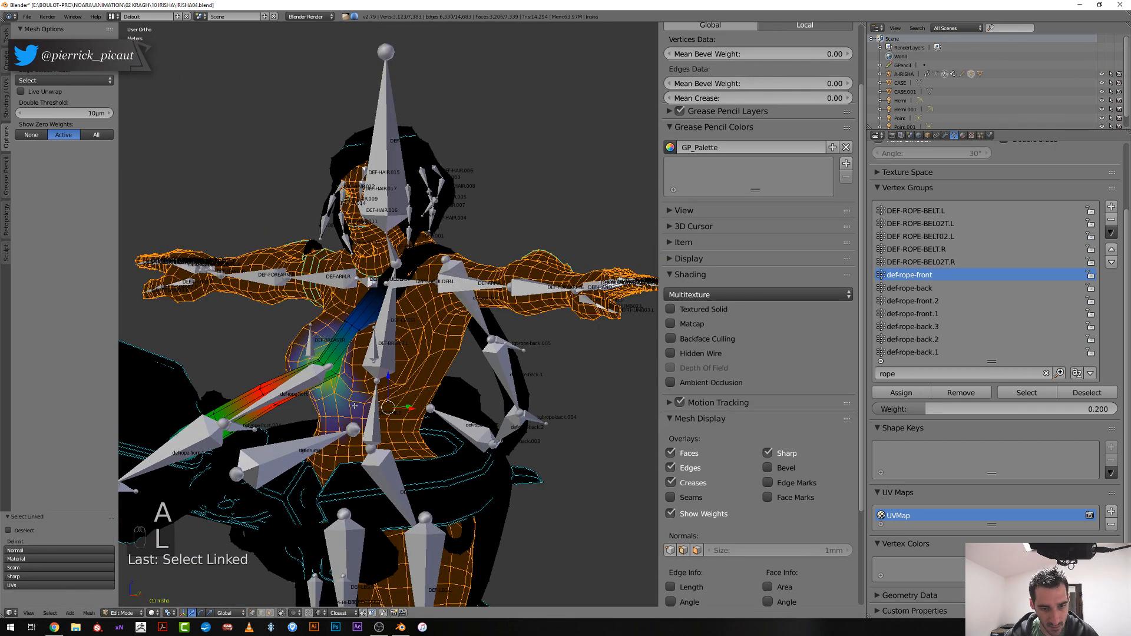
pyautogui.click(949, 393)
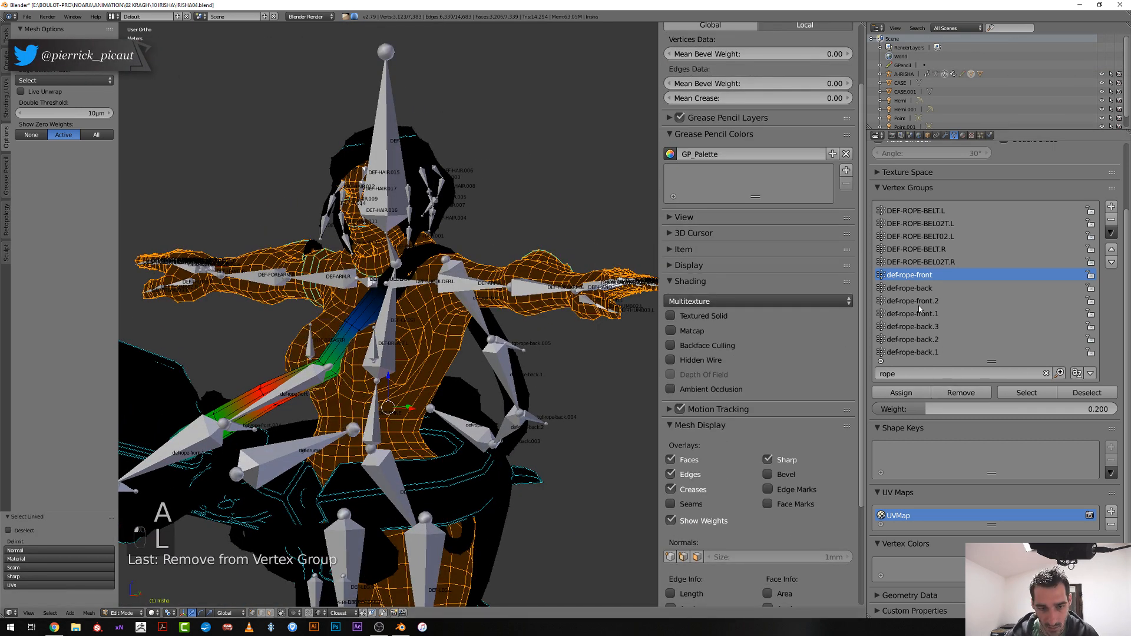
# Examine the weights of the rope vertex groups one by one, from DEF-ROPE-BELT.R to def-rope-back.1, checking the body for stray influence
pyautogui.press('Down')
pyautogui.press('Down')
pyautogui.press('Down')
pyautogui.press('Down')
pyautogui.press('Down')
pyautogui.press('Down')
pyautogui.press('Down')
pyautogui.press('Down')
pyautogui.press('Down')
pyautogui.press('Down')
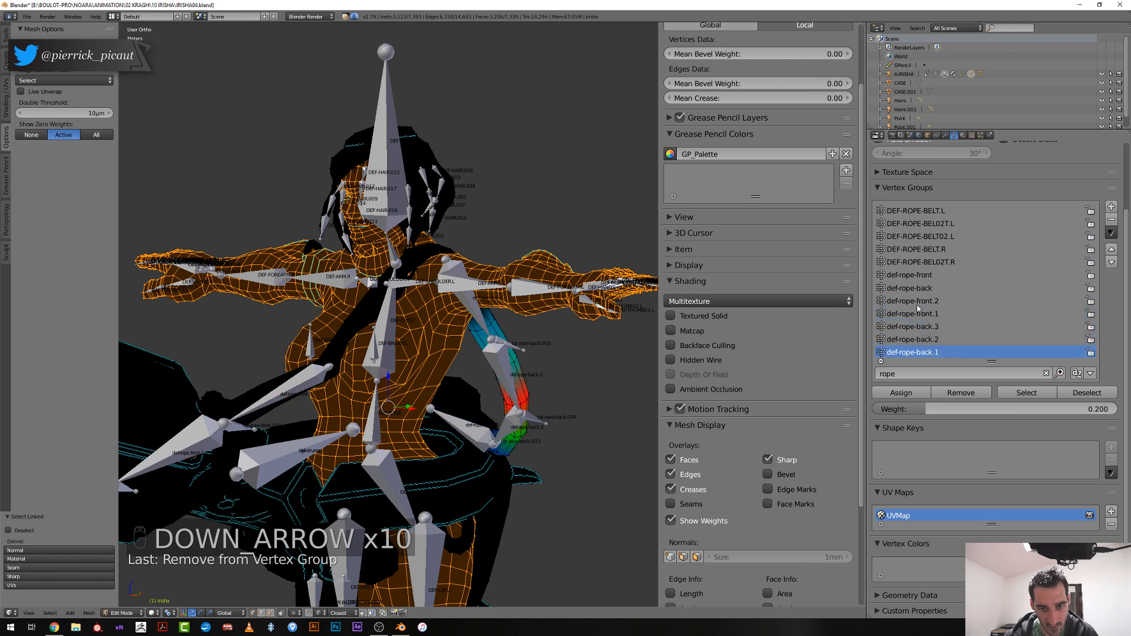
pyautogui.press('Up')
pyautogui.press('Up')
pyautogui.press('Up')
pyautogui.press('Up')
pyautogui.press('Up')
pyautogui.press('Up')
pyautogui.press('Up')
pyautogui.press('Up')
pyautogui.press('Up')
pyautogui.press('Up')
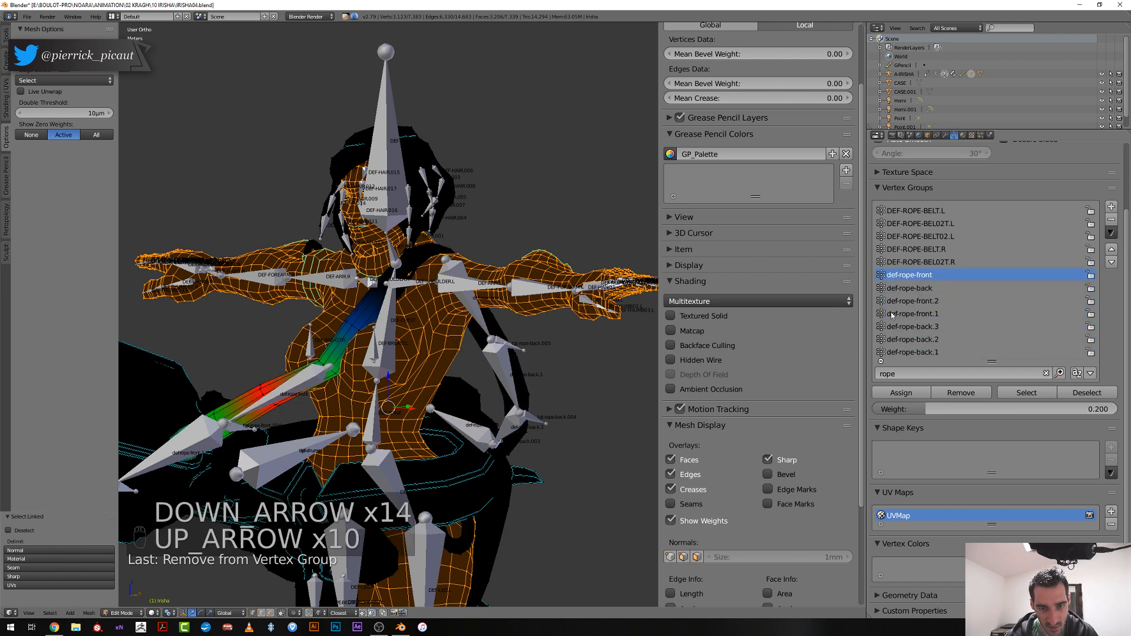
pyautogui.press('Down')
pyautogui.press('Down')
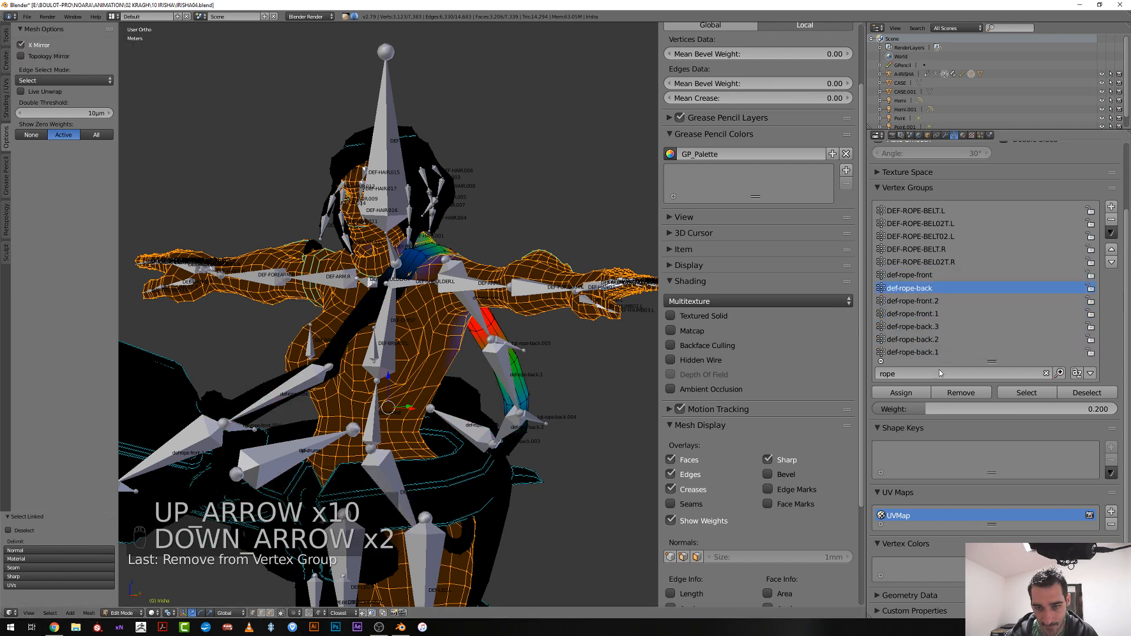
pyautogui.press('Down')
pyautogui.press('Up')
pyautogui.press('Up')
pyautogui.press('Up')
pyautogui.press('Up')
pyautogui.press('Up')
pyautogui.press('Up')
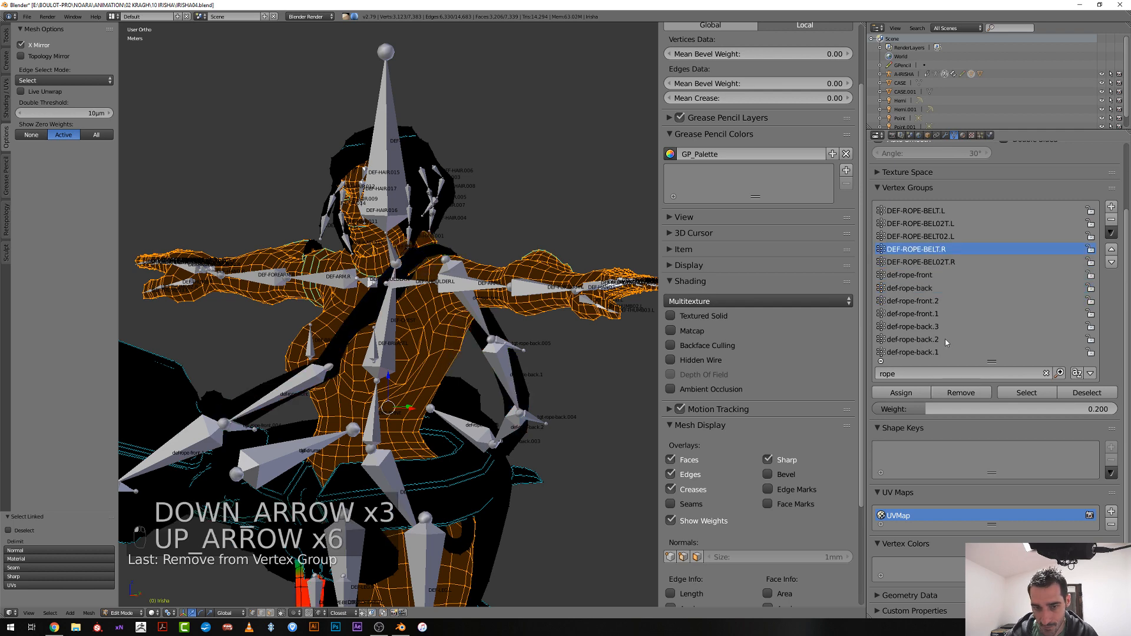
pyautogui.press('Down')
pyautogui.press('Down')
pyautogui.press('Down')
pyautogui.press('Down')
pyautogui.press('Down')
pyautogui.press('Down')
pyautogui.press('Down')
pyautogui.press('Down')
pyautogui.press('Down')
pyautogui.press('Down')
pyautogui.press('Down')
pyautogui.press('Down')
pyautogui.press('Down')
pyautogui.press('Down')
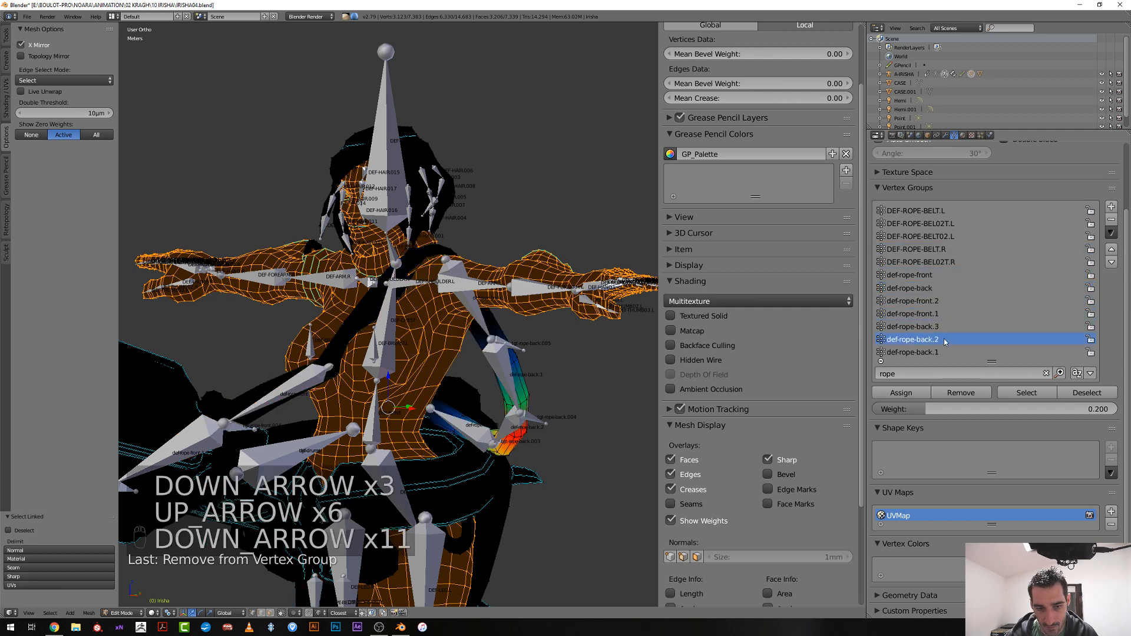
pyautogui.press('Down')
pyautogui.press('Down')
pyautogui.press('Down')
pyautogui.press('Up')
pyautogui.press('Up')
pyautogui.press('Up')
pyautogui.press('Up')
pyautogui.press('Up')
pyautogui.press('Up')
pyautogui.press('Up')
pyautogui.press('Up')
pyautogui.press('Up')
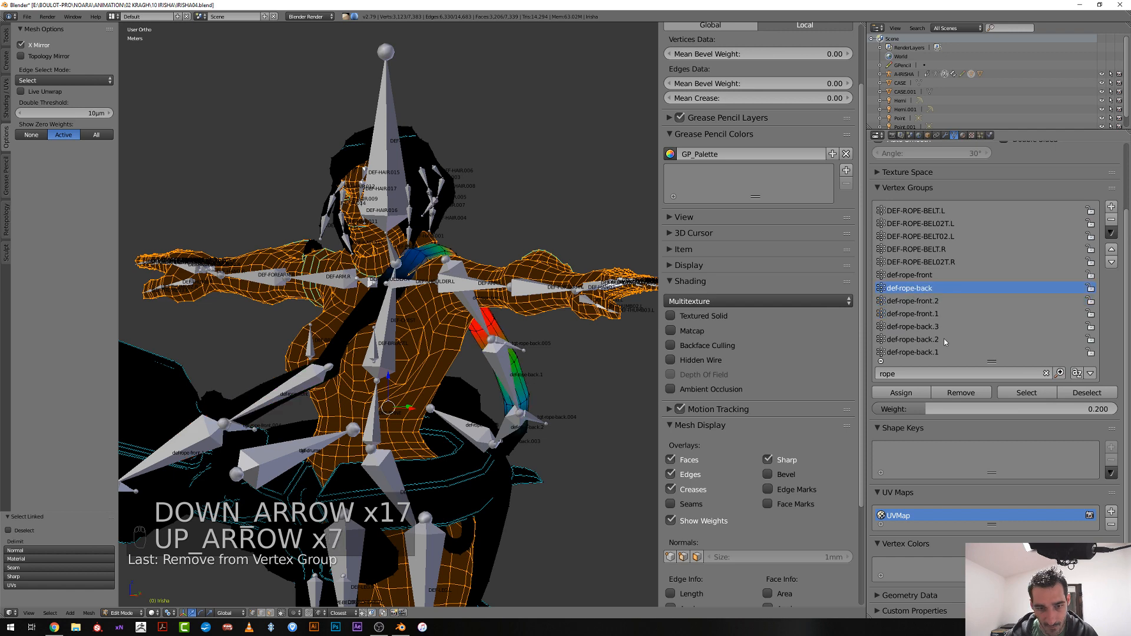
# Leave mesh editing and clear the rotation, location and scale of the tgt-drums bone
pyautogui.press('Tab')
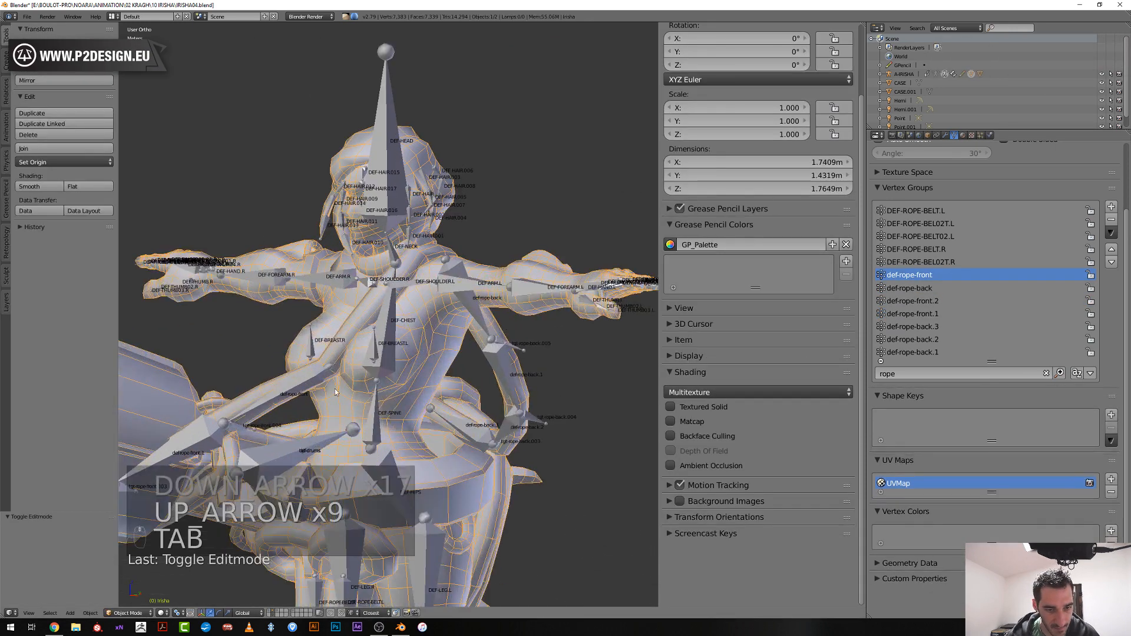
pyautogui.scroll(-4, 334, 384)
pyautogui.moveTo(334, 385); pyautogui.dragTo(352, 404, button='middle')
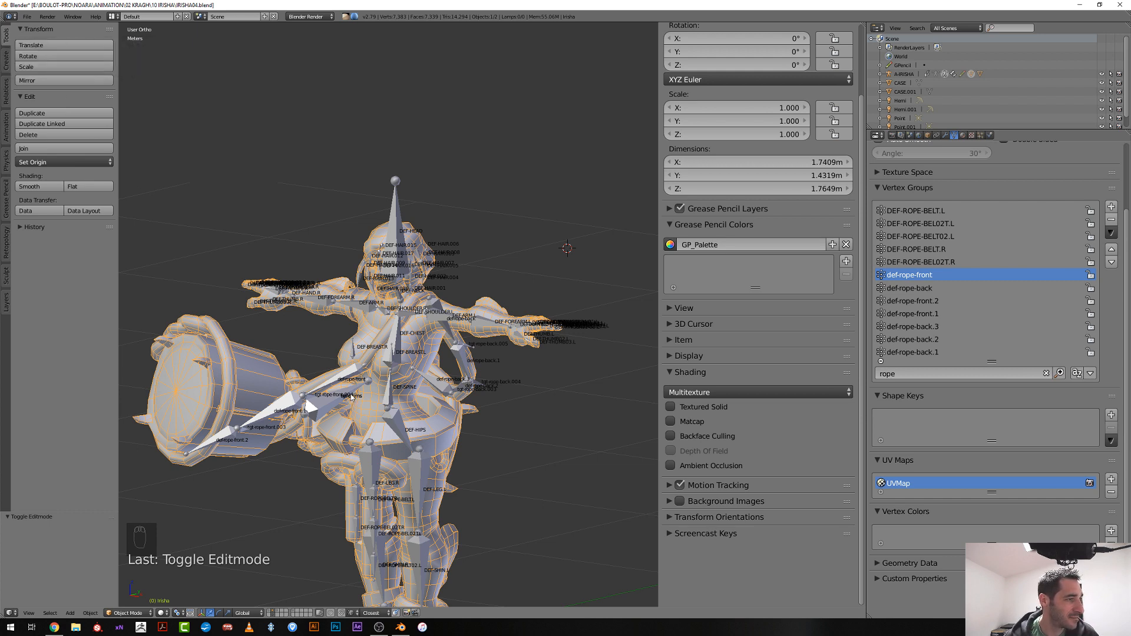
pyautogui.scroll(-4, 356, 397)
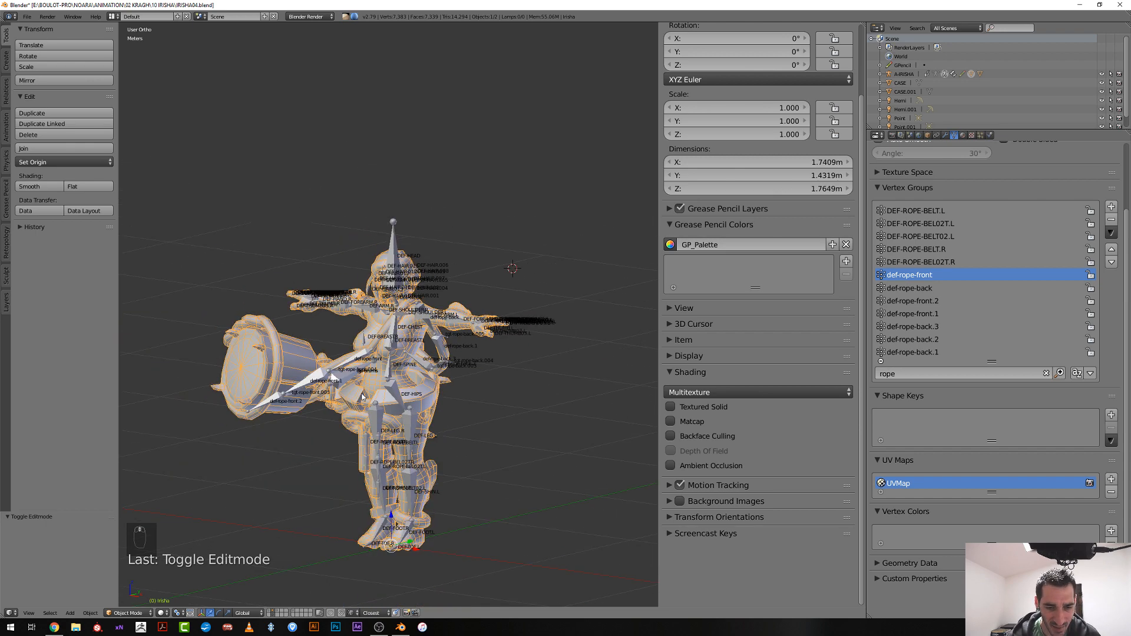
pyautogui.moveTo(356, 397); pyautogui.dragTo(375, 399, button='middle')
pyautogui.rightClick(370, 387)
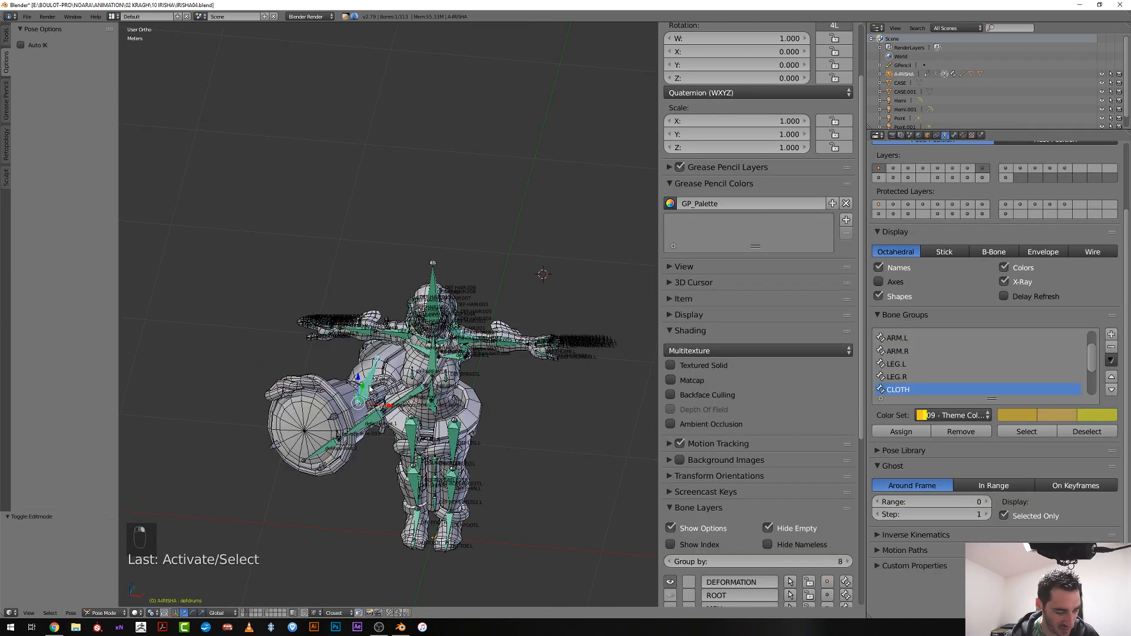
pyautogui.hotkey('alt', 'r')
pyautogui.hotkey('alt', 'g')
pyautogui.hotkey('alt', 'r')
pyautogui.hotkey('alt', 'g')
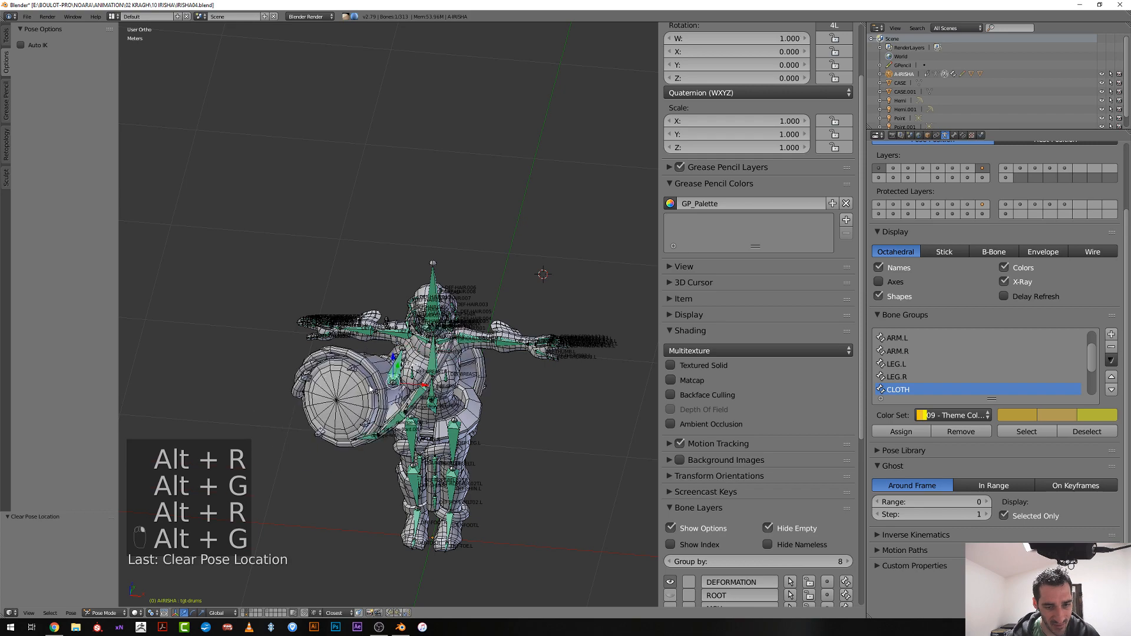
pyautogui.hotkey('alt', 's')
# Move and rotate the tgt-drums bone freely around the character to test how the strap deforms
pyautogui.scroll(5, 377, 383)
pyautogui.moveTo(414, 372); pyautogui.dragTo(519, 392, button='middle')
pyautogui.scroll(-2, 536, 381)
pyautogui.scroll(1, 470, 399)
pyautogui.press('g')
pyautogui.click(475, 363)
pyautogui.press('r')
pyautogui.click(489, 386)
pyautogui.press('g')
pyautogui.click(462, 392)
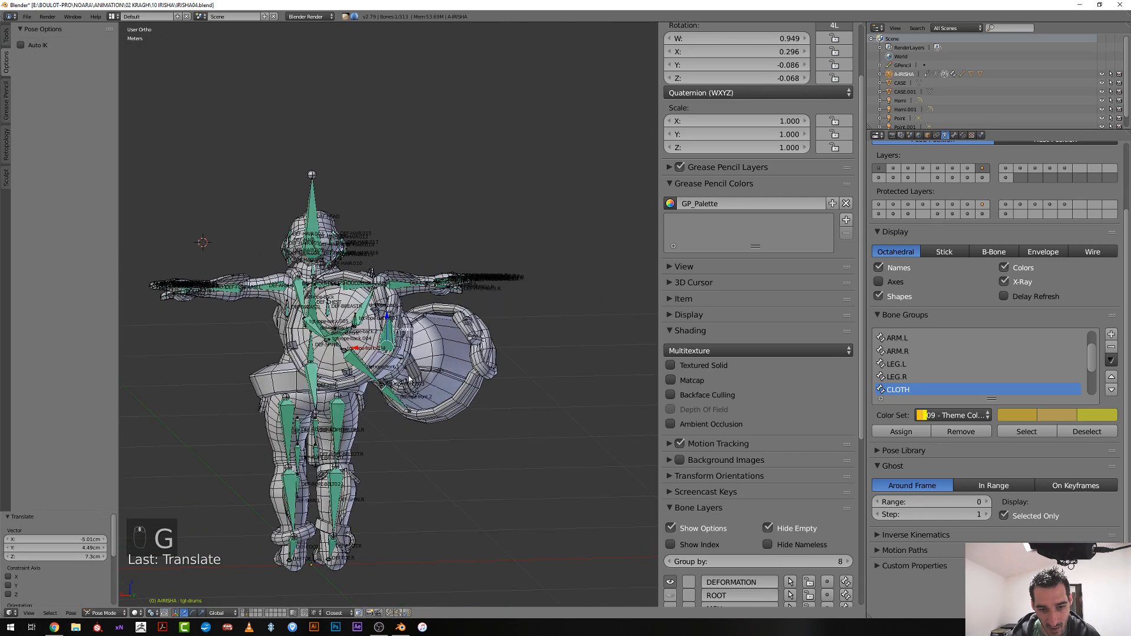
pyautogui.press('g')
pyautogui.click(447, 376)
# Rotate the tgt-drums bone about 2.69° around the global Z axis and move it to another test position
pyautogui.moveTo(447, 376); pyautogui.dragTo(436, 353, button='middle')
pyautogui.press('r')
pyautogui.middleClick(559, 349)
pyautogui.click(551, 383)
pyautogui.press('g')
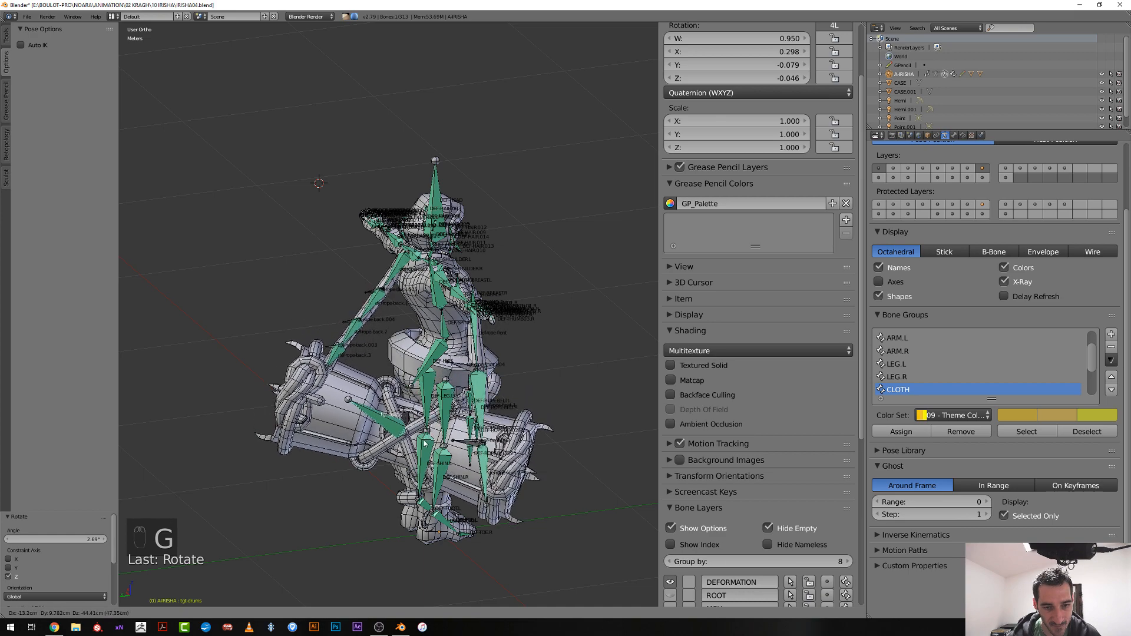
pyautogui.click(424, 412)
pyautogui.moveTo(424, 412); pyautogui.dragTo(447, 399, button='middle')
# Clear the tgt-drums bone's location, then reposition it and rotate it about -17° around global Z for another strap test
pyautogui.hotkey('alt', 'g')
pyautogui.press('g')
pyautogui.click(328, 367)
pyautogui.press('g')
pyautogui.click(354, 383)
pyautogui.press('r')
pyautogui.click(417, 394)
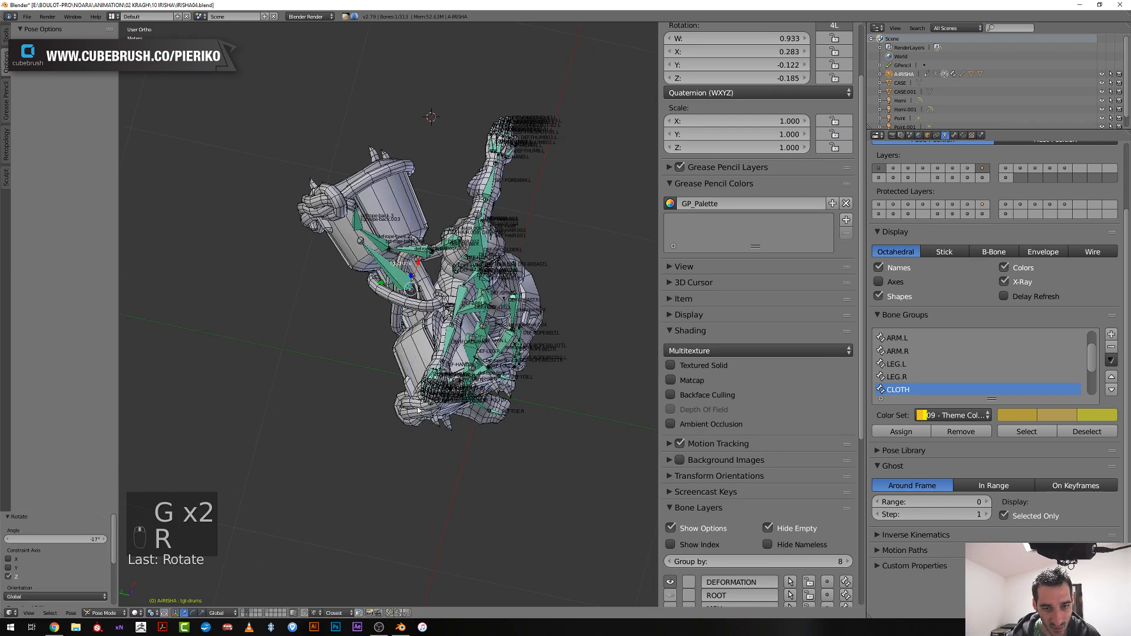
pyautogui.press('g')
pyautogui.click(424, 429)
# Reselect the tgt-drums bone, start animation playback, and clear the bone's rotation and location
pyautogui.rightClick(424, 429)
pyautogui.press('a')
pyautogui.press('a')
pyautogui.press('a')
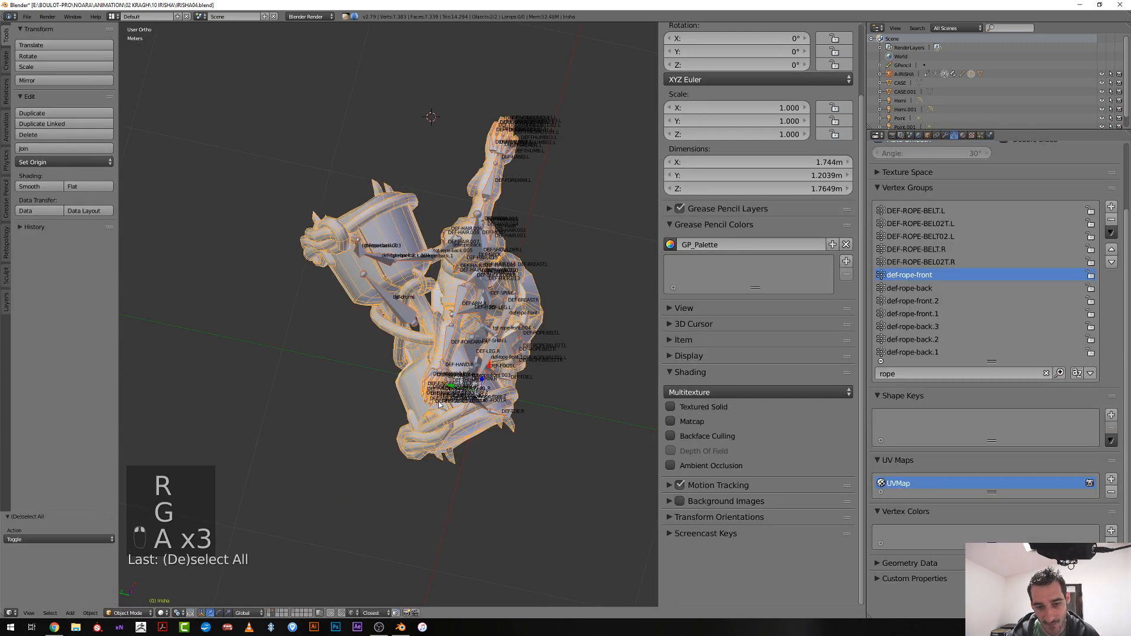
pyautogui.moveTo(439, 405); pyautogui.dragTo(393, 325, button='middle')
pyautogui.rightClick(394, 325)
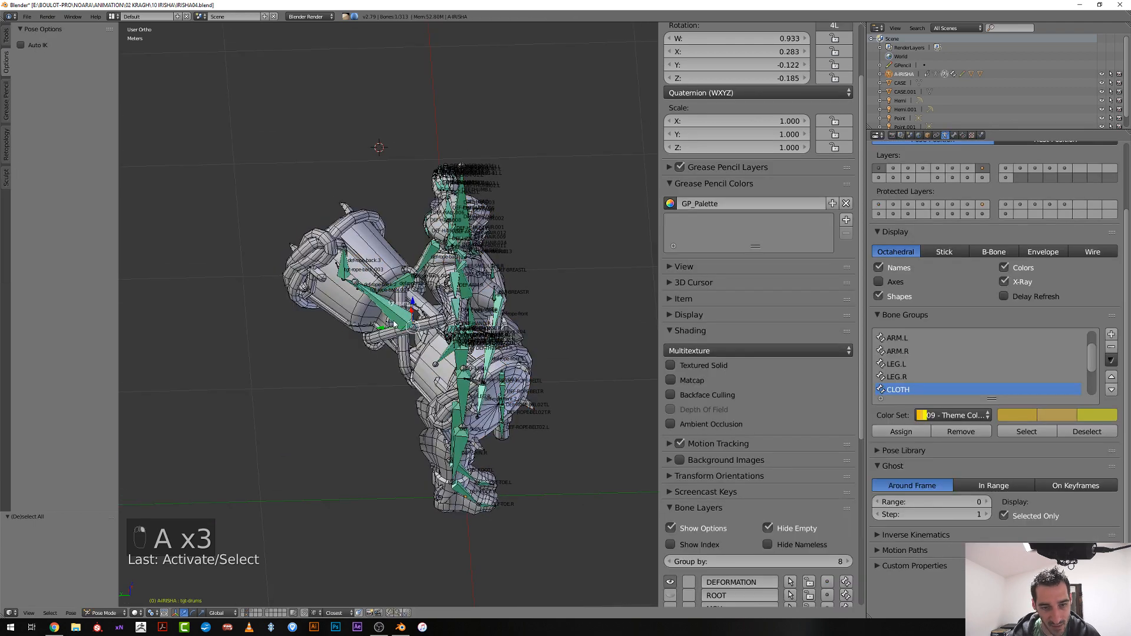
pyautogui.hotkey('alt', 'a')
pyautogui.hotkey('alt', 'r')
pyautogui.hotkey('alt', 'g')
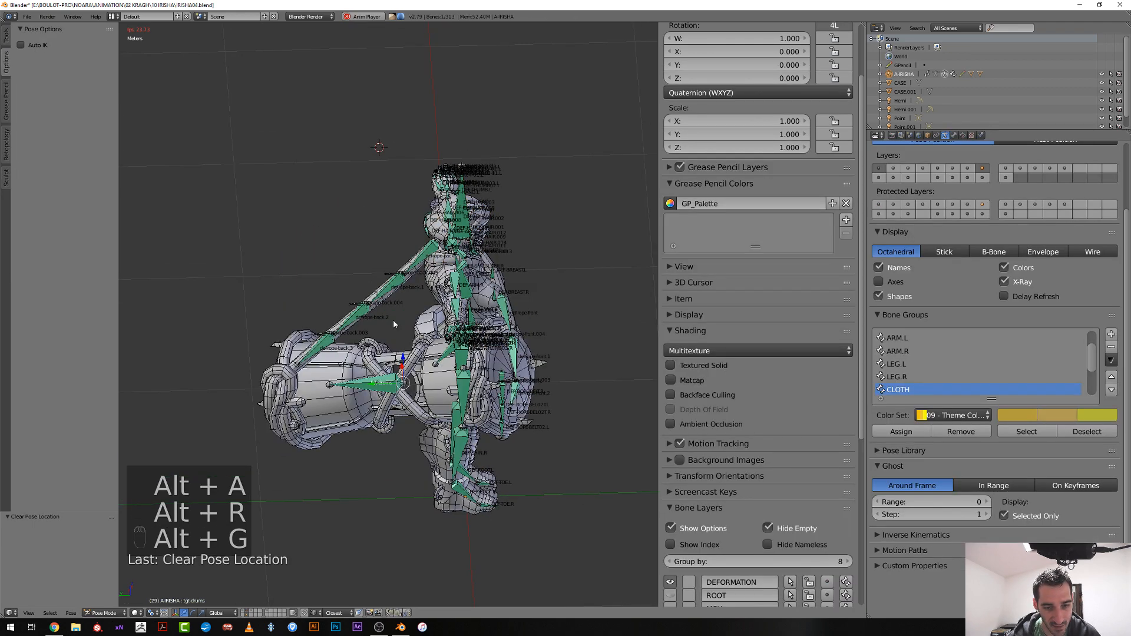
pyautogui.moveTo(436, 370); pyautogui.dragTo(357, 372, button='middle')
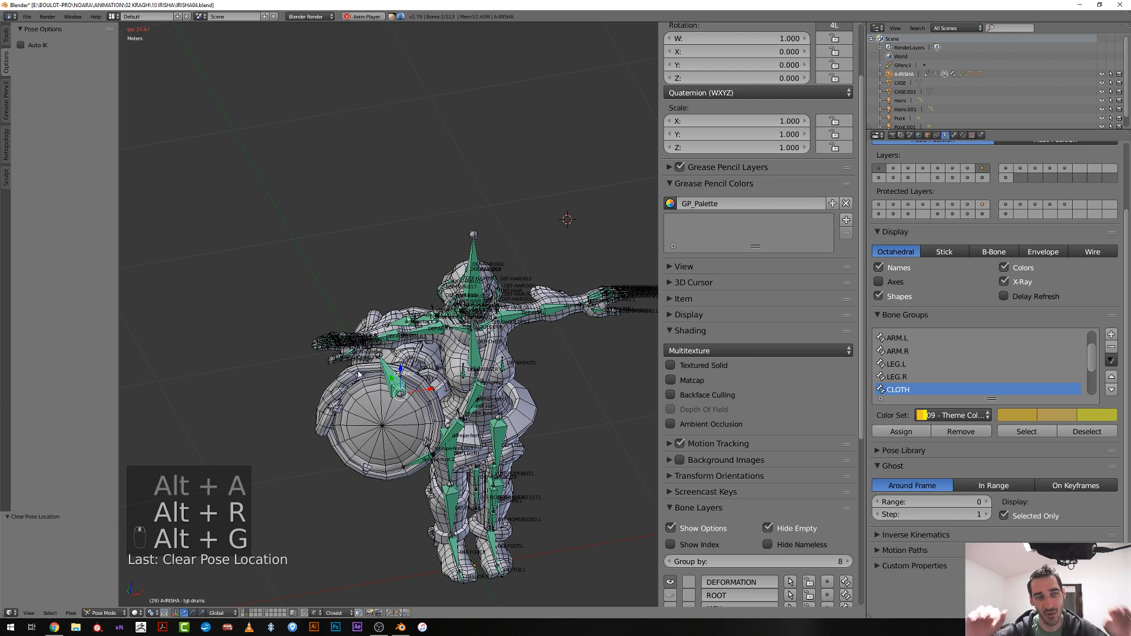
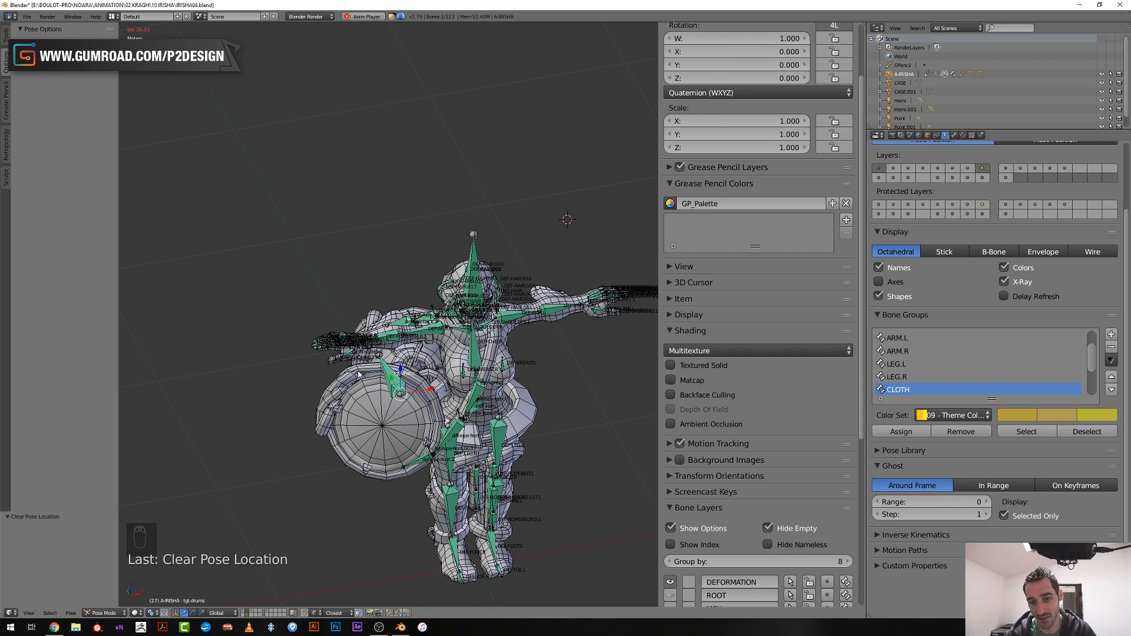
# Inspect the drums, strap and rope bones in wireframe and solid shading from several angles, and stop the animation playback
pyautogui.scroll(-1, 337, 396)
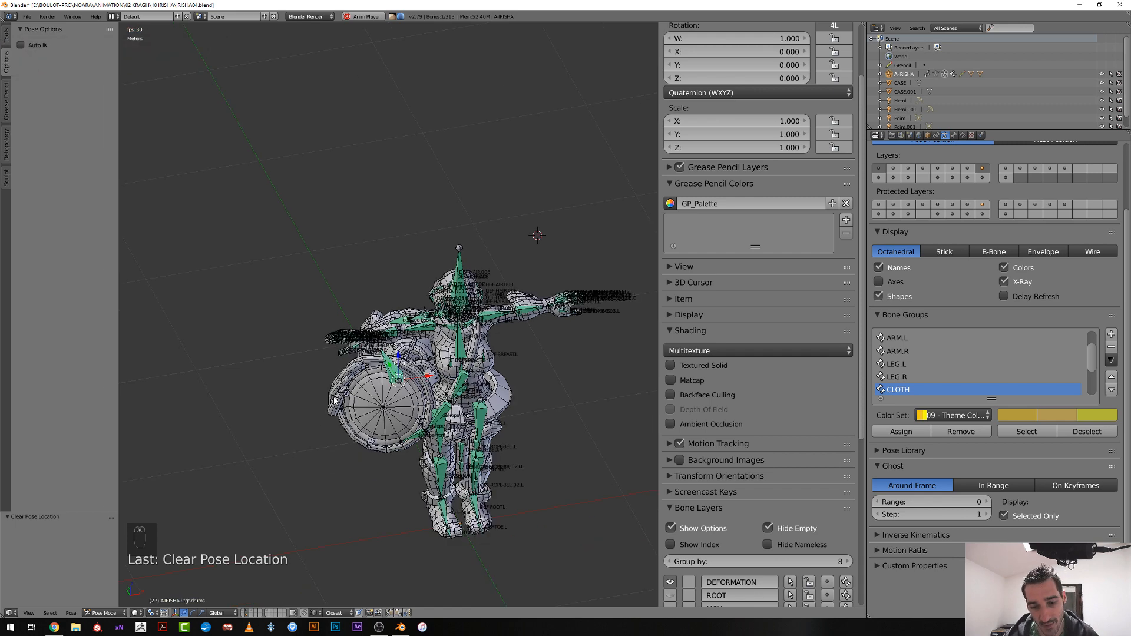
pyautogui.scroll(3, 365, 421)
pyautogui.moveTo(377, 431)
pyautogui.mouseDown(button='middle')
pyautogui.moveTo(366, 425)
pyautogui.moveTo(380, 417)
pyautogui.mouseUp(button='middle')
pyautogui.rightClick(404, 418)
pyautogui.scroll(-3, 404, 417)
pyautogui.scroll(3, 369, 412)
pyautogui.press('z')
pyautogui.scroll(1, 380, 416)
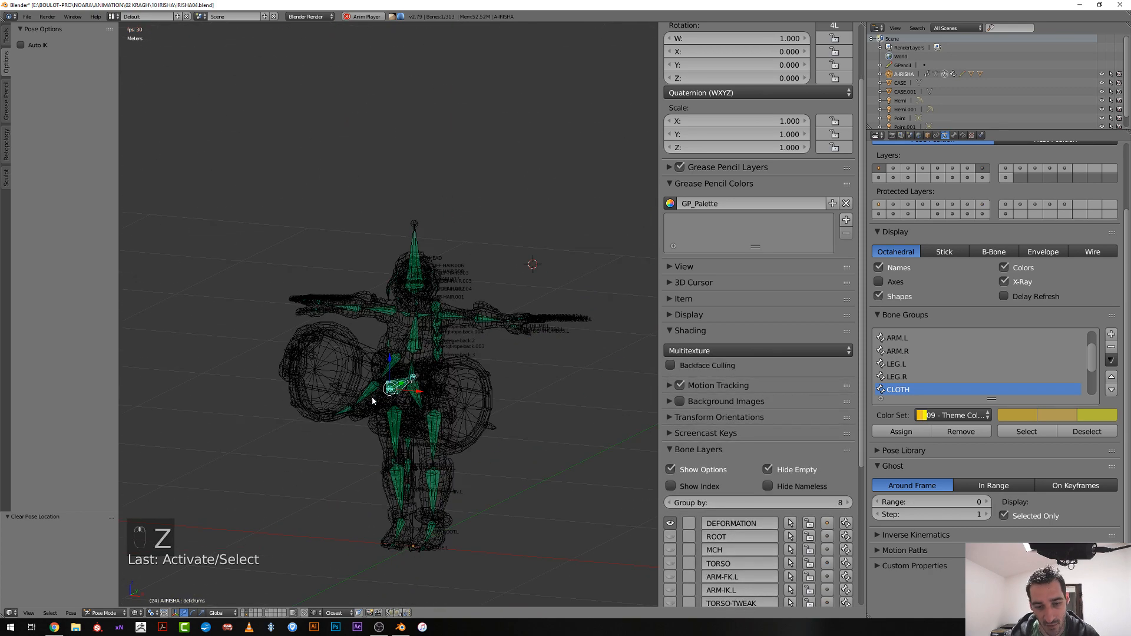
pyautogui.press('z')
pyautogui.scroll(3, 377, 387)
pyautogui.rightClick(378, 387)
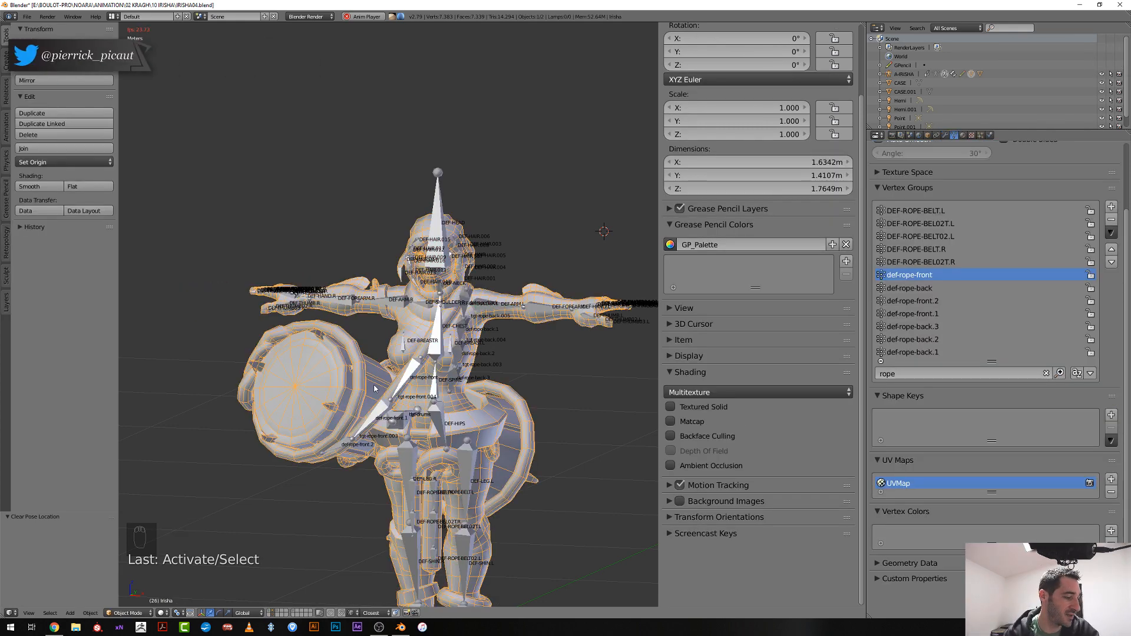
pyautogui.hotkey('alt', 'a')
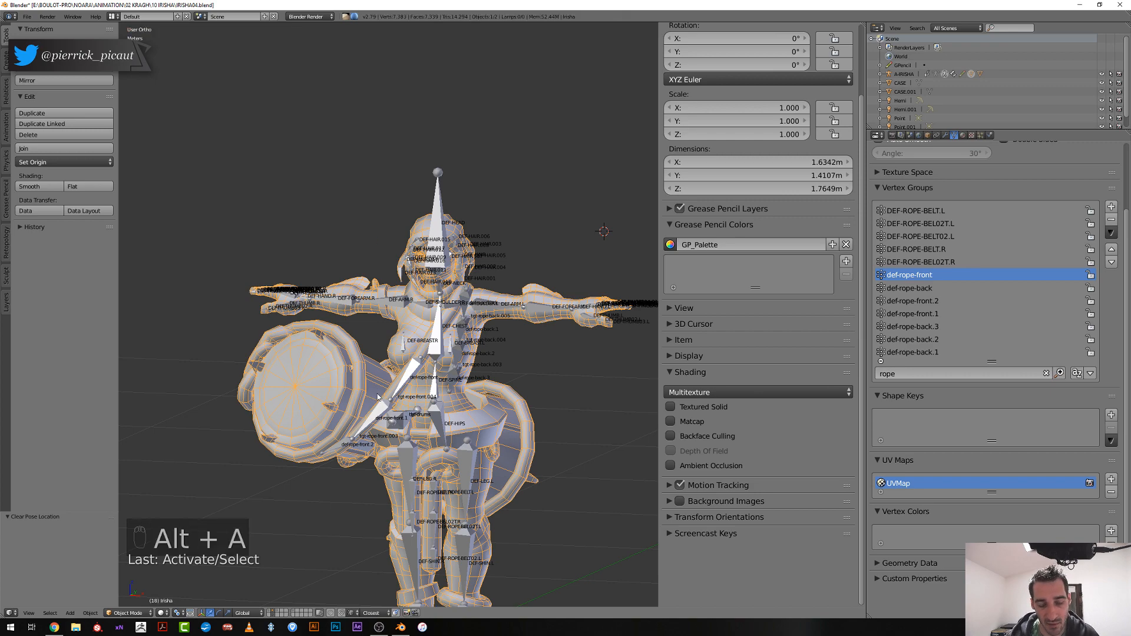
pyautogui.moveTo(416, 370); pyautogui.dragTo(385, 374, button='middle')
pyautogui.press('KP_1')
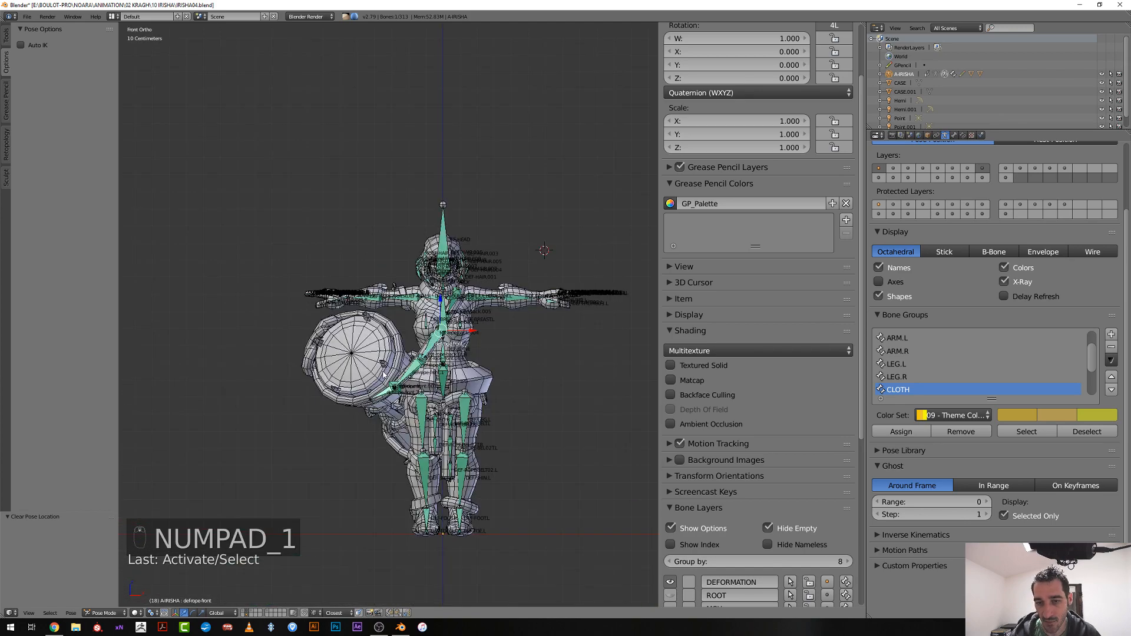
pyautogui.scroll(3, 403, 373)
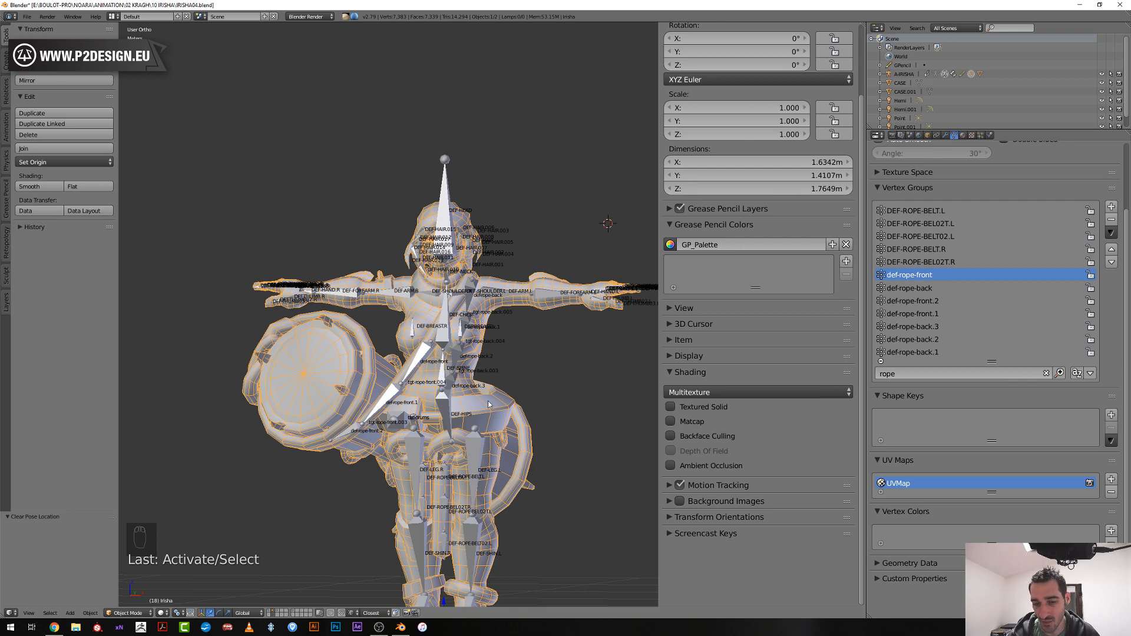
pyautogui.scroll(-3, 489, 403)
pyautogui.moveTo(489, 402); pyautogui.dragTo(491, 434, button='middle')
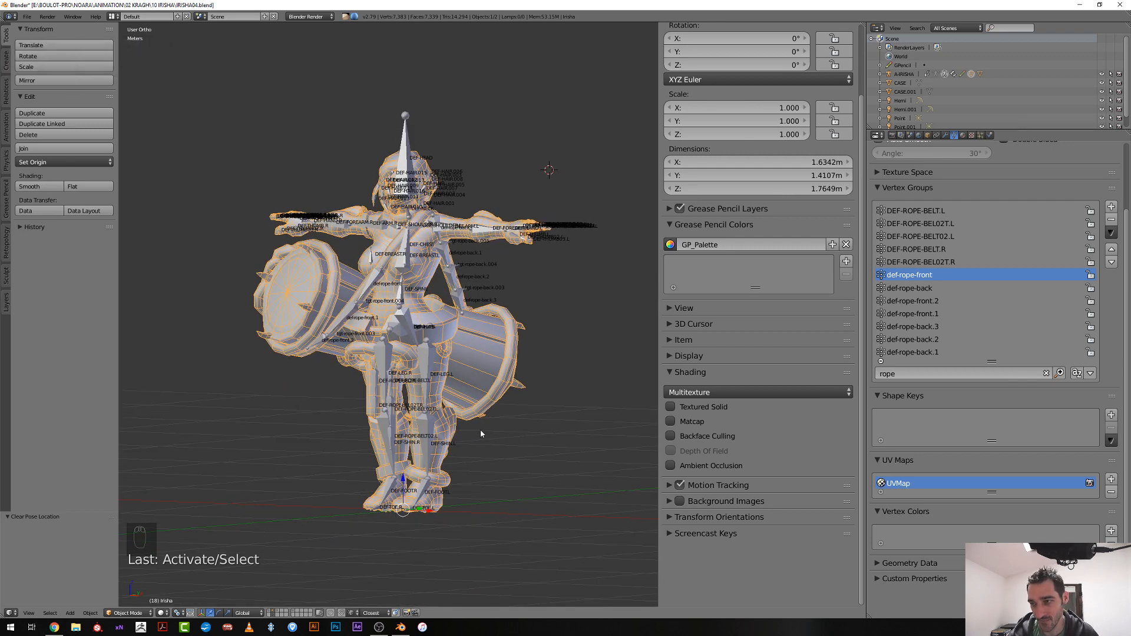
# Select the armature in a side view, hide the DEFORMATION bone layer and show the TORSO layer alongside DRUMS
pyautogui.rightClick(412, 328)
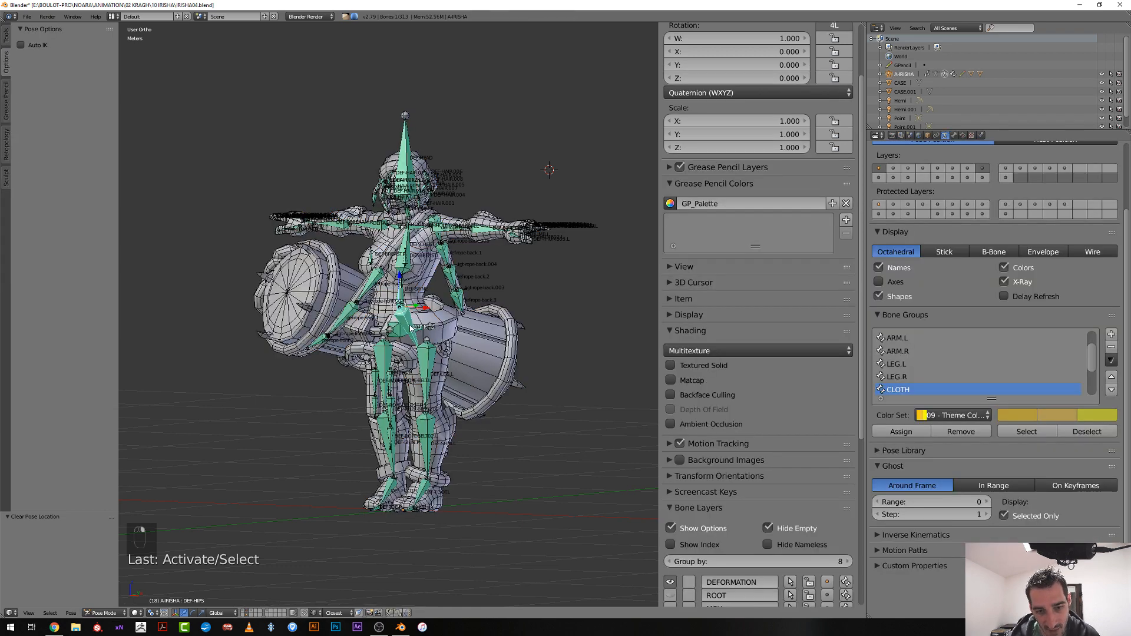
pyautogui.rightClick(412, 328)
pyautogui.scroll(4, 409, 328)
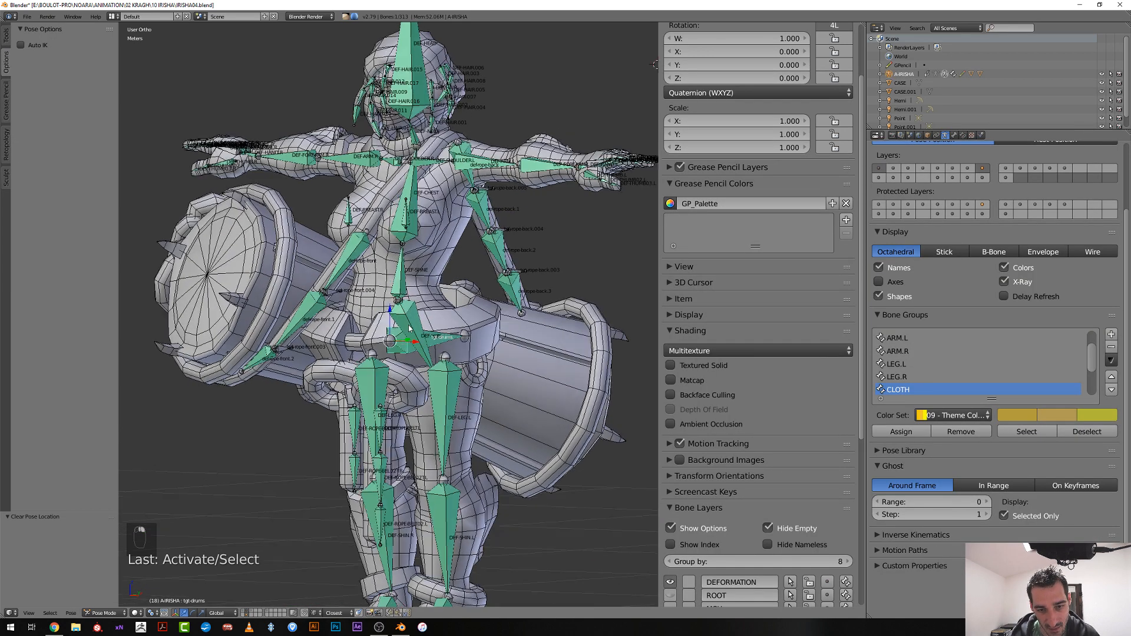
pyautogui.rightClick(410, 328)
pyautogui.scroll(-10, 728, 548)
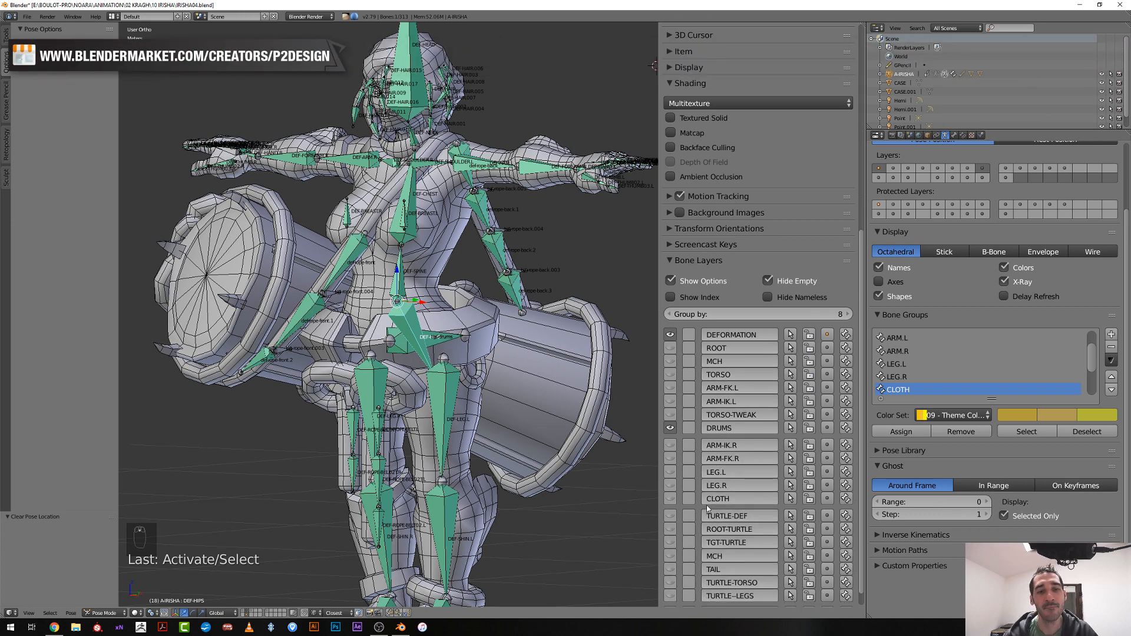
pyautogui.click(672, 335)
pyautogui.scroll(-7, 663, 341)
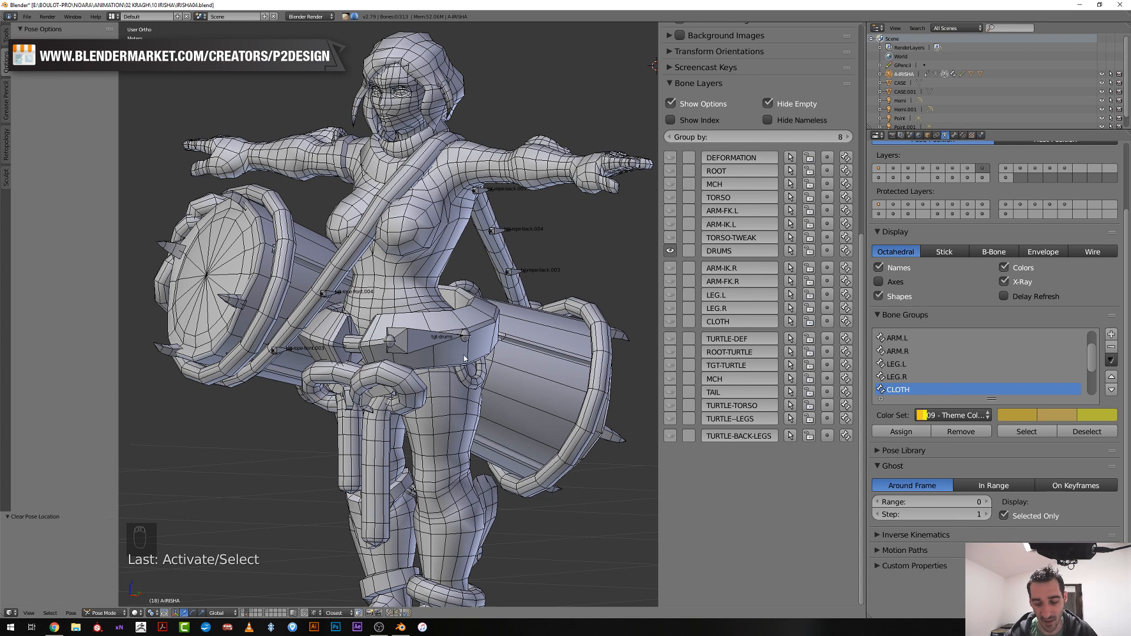
pyautogui.press('KP_3')
pyautogui.scroll(-3, 464, 357)
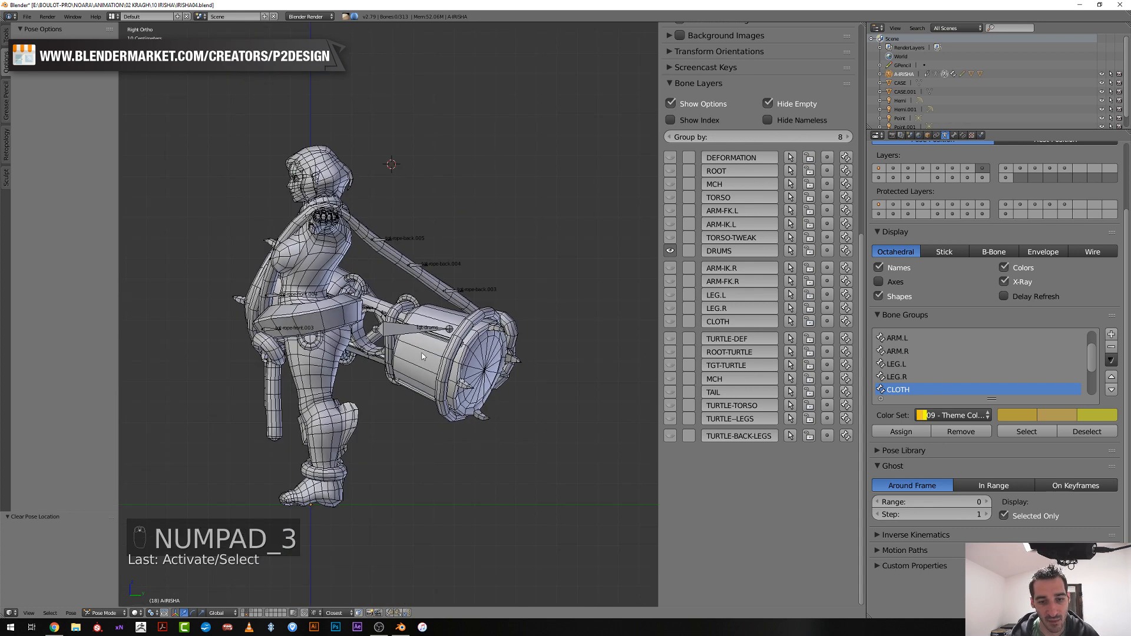
pyautogui.click(669, 323)
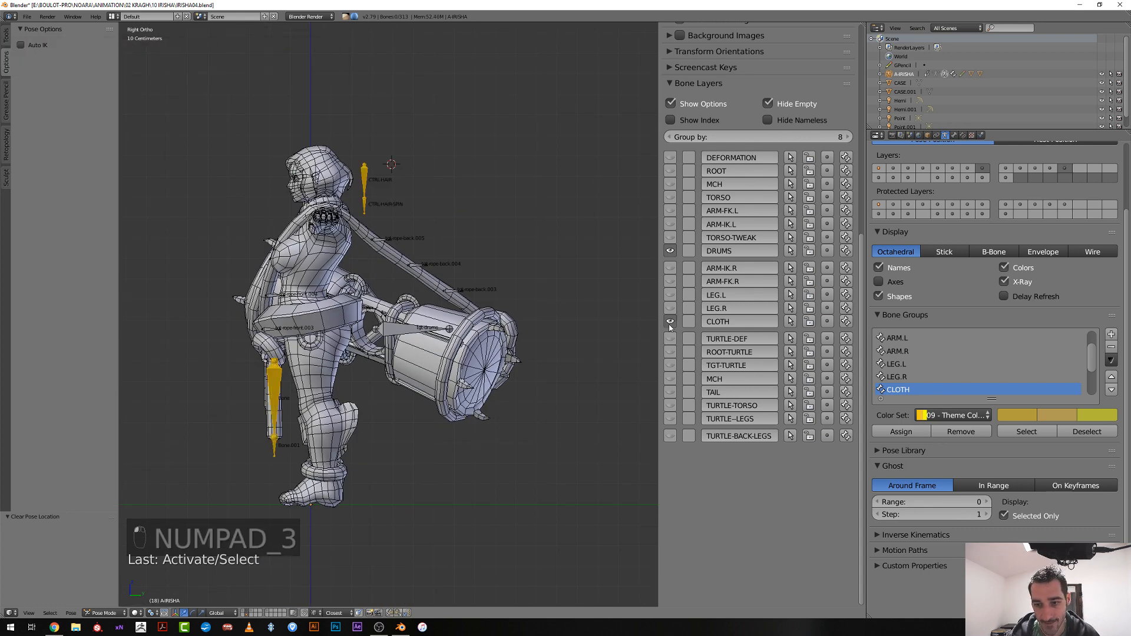
pyautogui.click(669, 324)
pyautogui.click(670, 198)
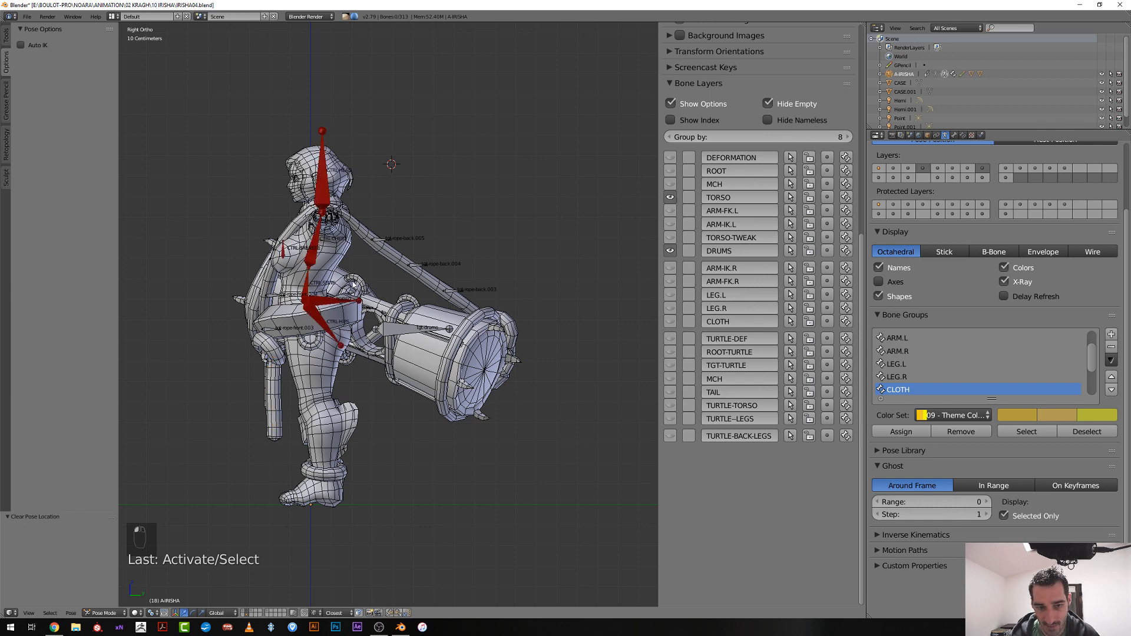
# Move the TORSO control about 9.9 cm along Y and -17.2 cm along Z, and select the tgt-drums bone
pyautogui.rightClick(330, 300)
pyautogui.scroll(5, 754, 294)
pyautogui.press('g')
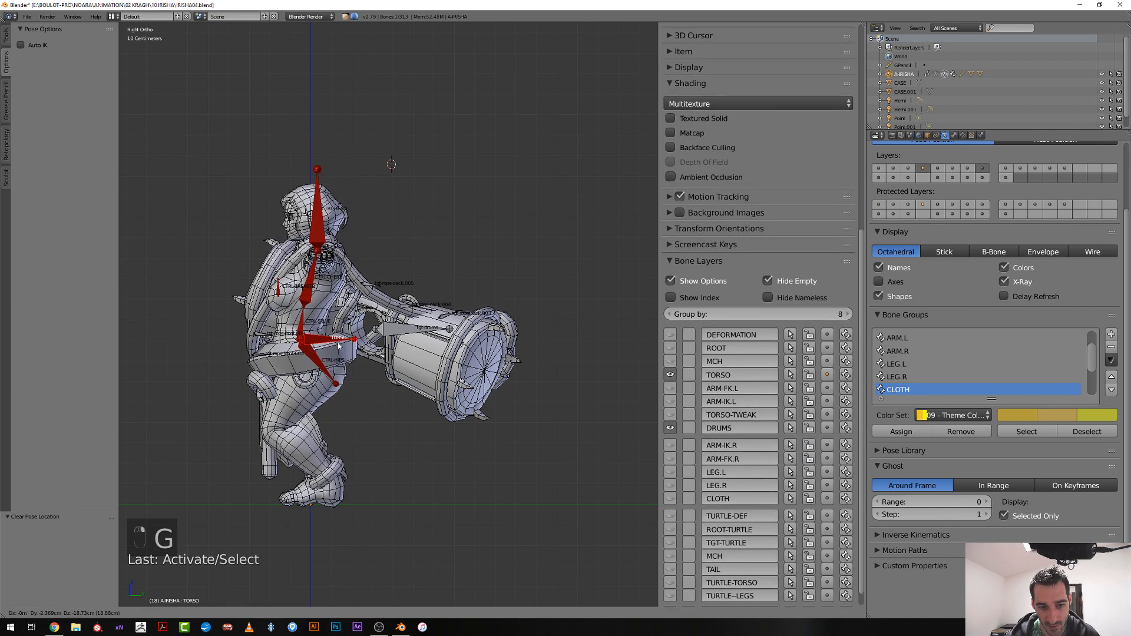
pyautogui.click(370, 346)
pyautogui.rightClick(396, 336)
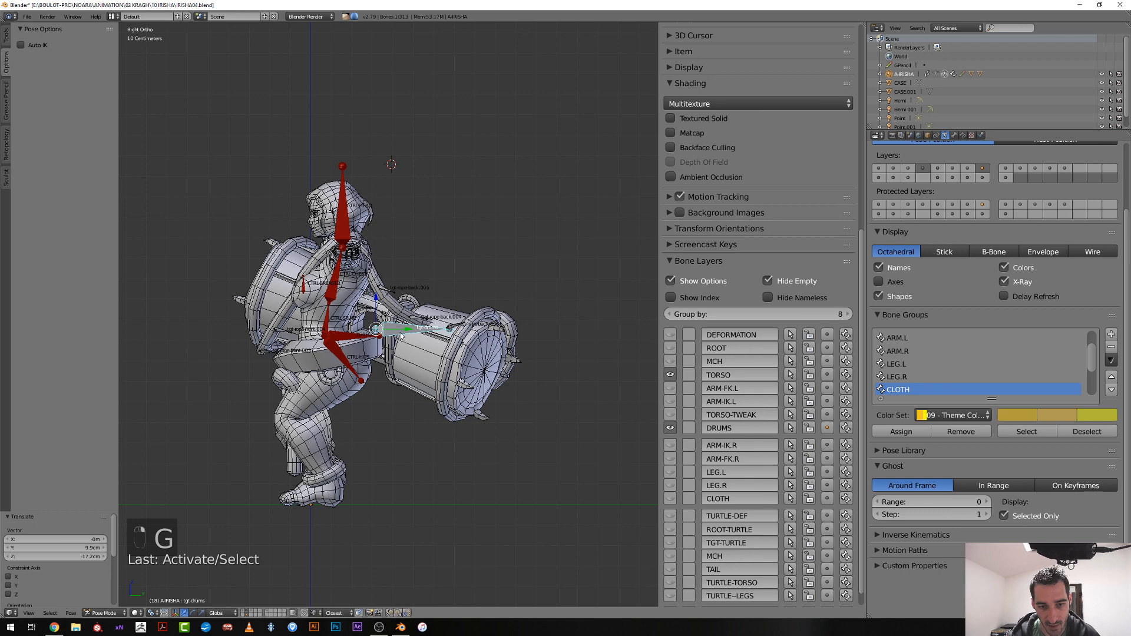
# Move the tgt-drums bone about -3.45 cm along Y and -10.1 cm along Z, and rename it CTRL-drums
pyautogui.press('g')
pyautogui.click(394, 357)
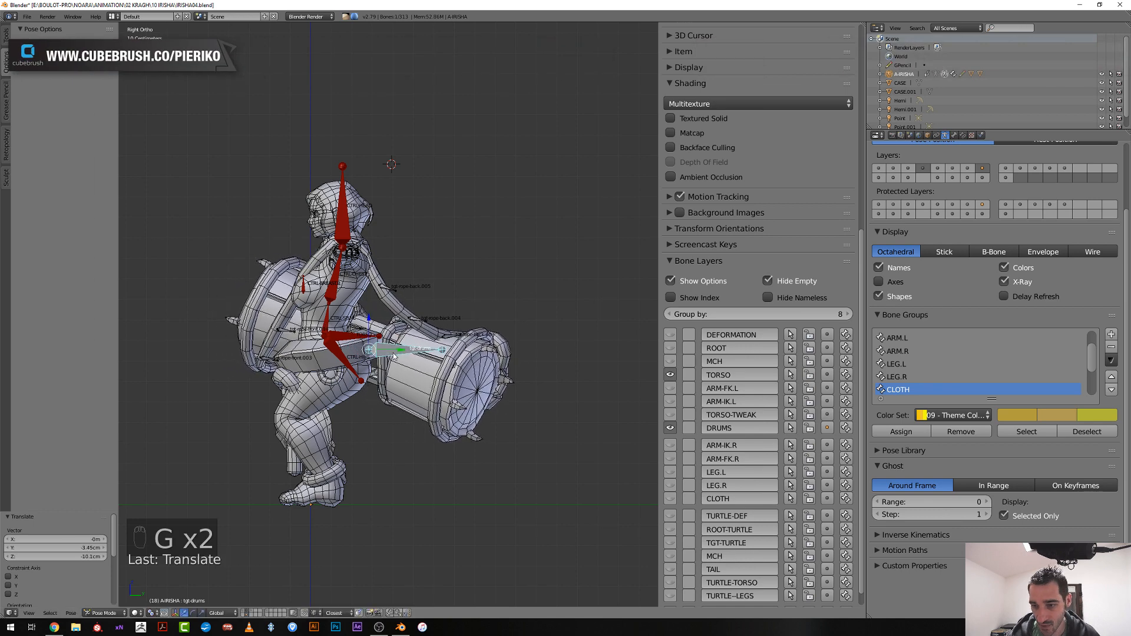
pyautogui.scroll(3, 978, 153)
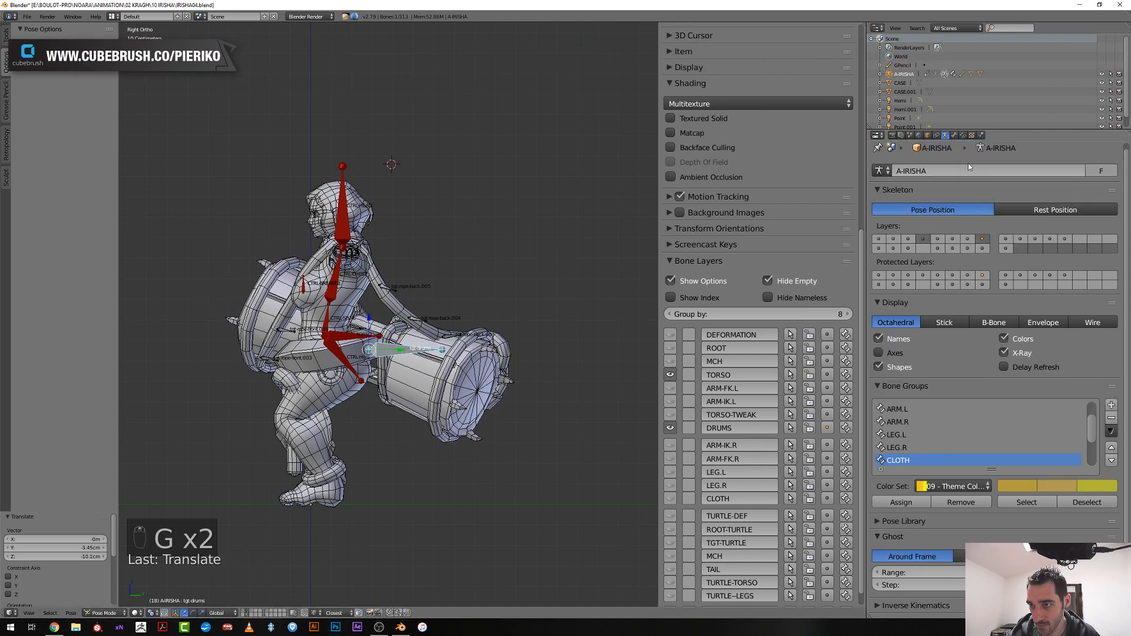
pyautogui.click(954, 135)
pyautogui.click(929, 177)
pyautogui.moveTo(905, 178); pyautogui.dragTo(882, 179)
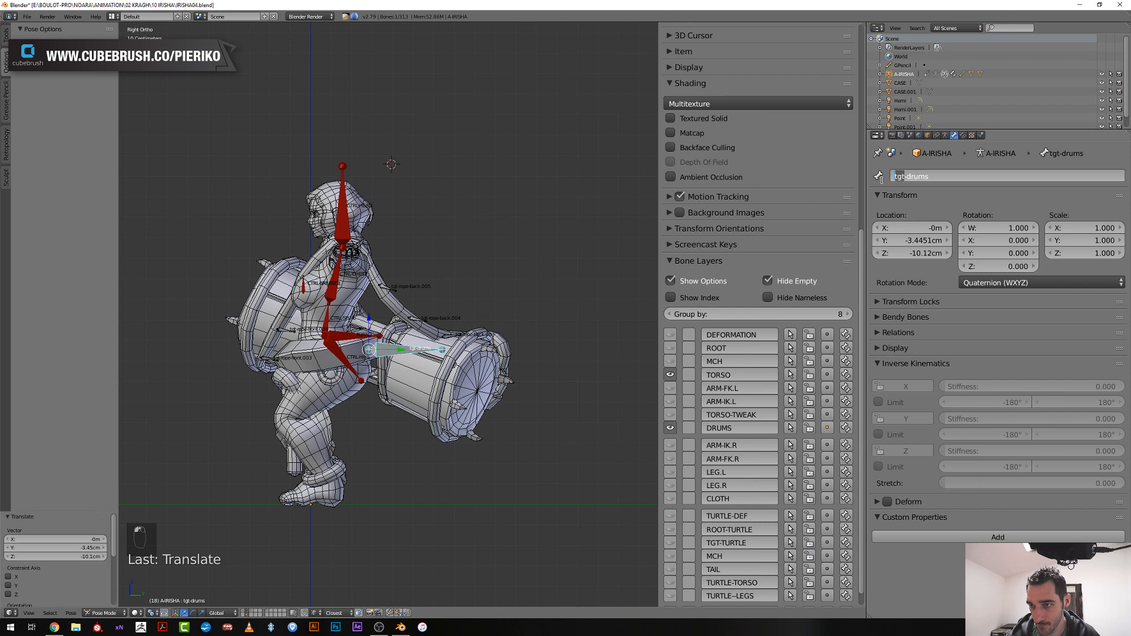
pyautogui.write('CTRL')
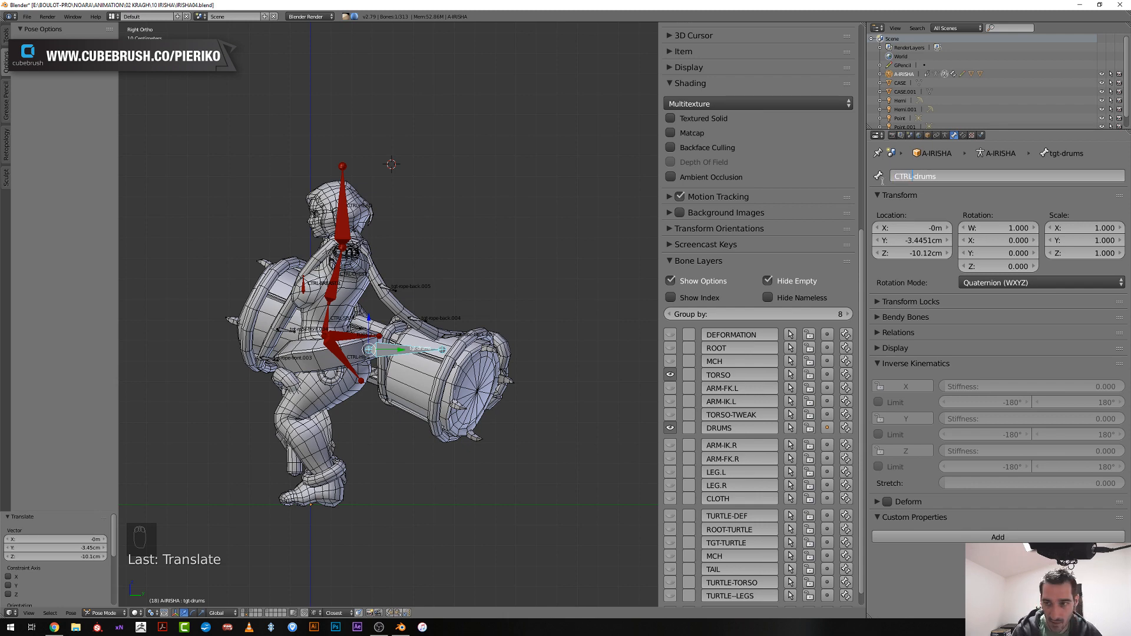
pyautogui.press('Return')
# Move the CTRL-drums bone about -3.62 cm along Y and -7.23 cm along Z
pyautogui.scroll(2, 377, 342)
pyautogui.scroll(-3, 377, 342)
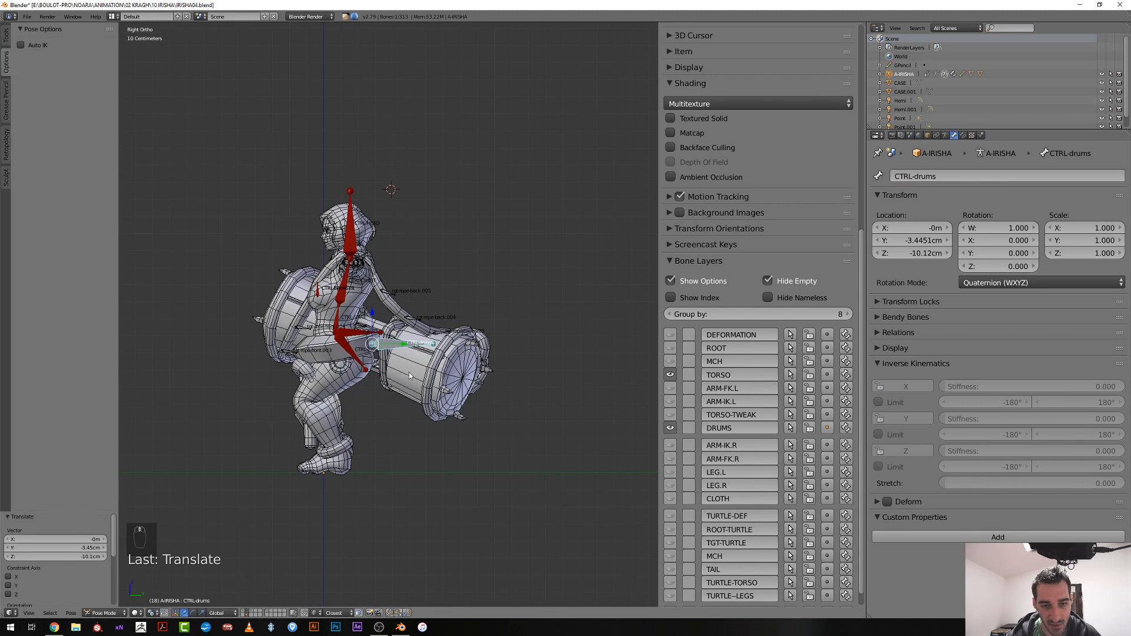
pyautogui.press('g')
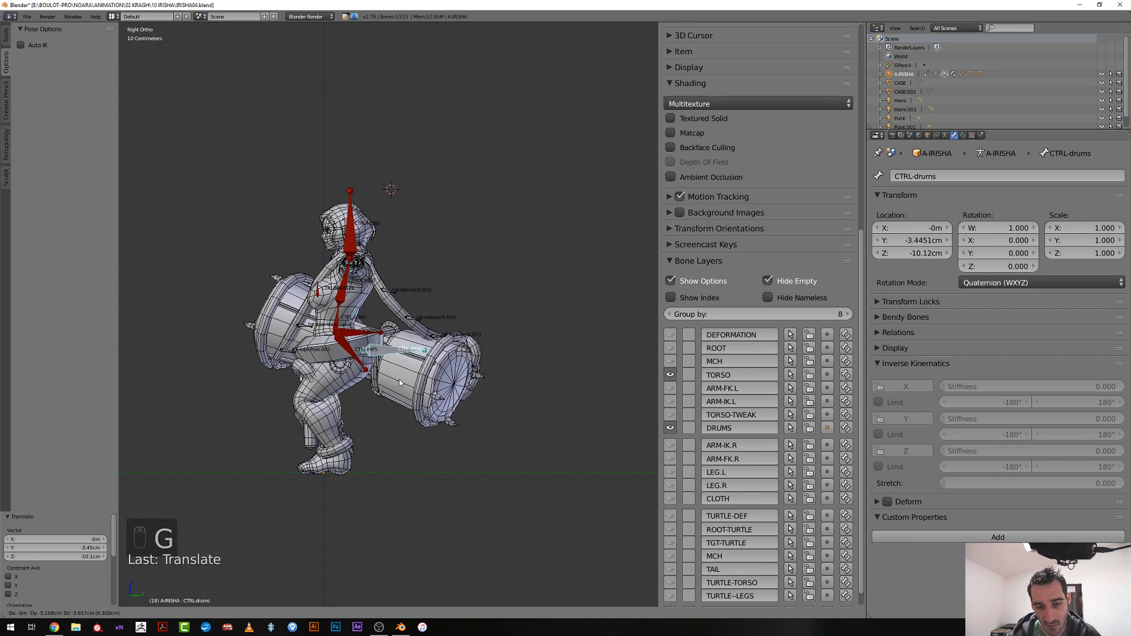
pyautogui.click(446, 373)
# Rename the back rope target bone nearest the drum, tgt-rope-back.003, as CTRL-rope-back.003
pyautogui.rightClick(443, 341)
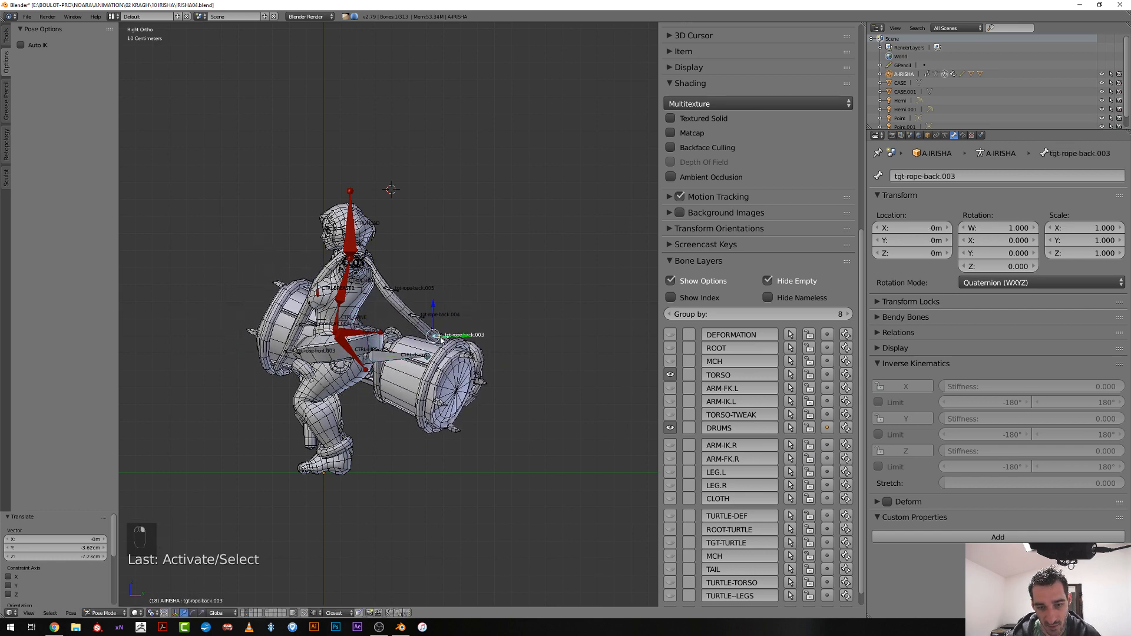
pyautogui.scroll(1, 589, 307)
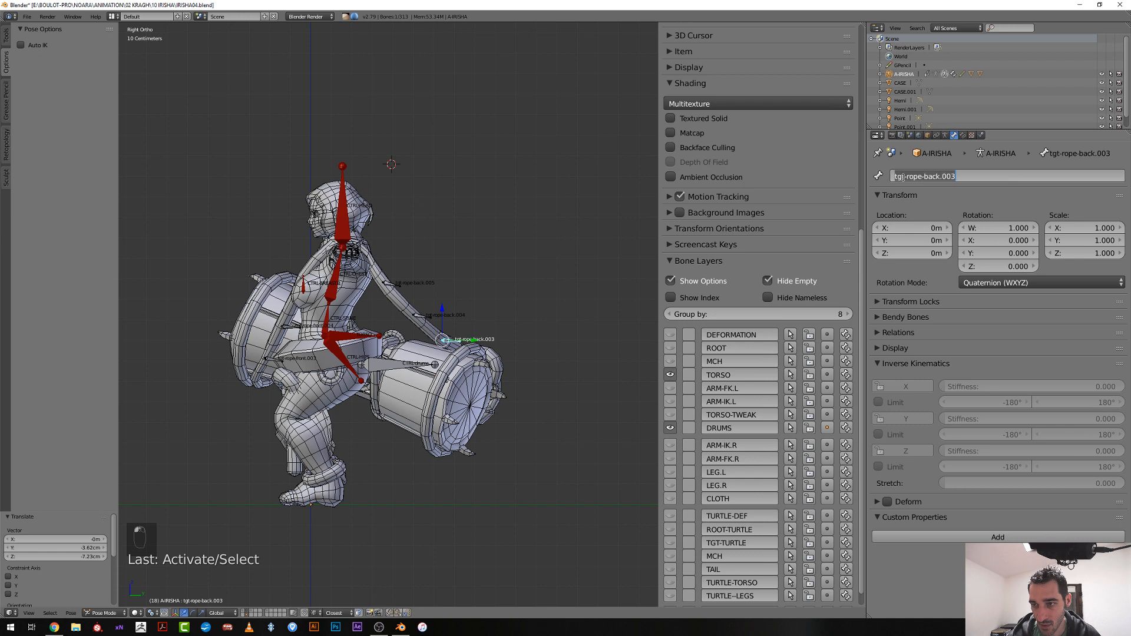
pyautogui.click(900, 176)
pyautogui.write('CTRL')
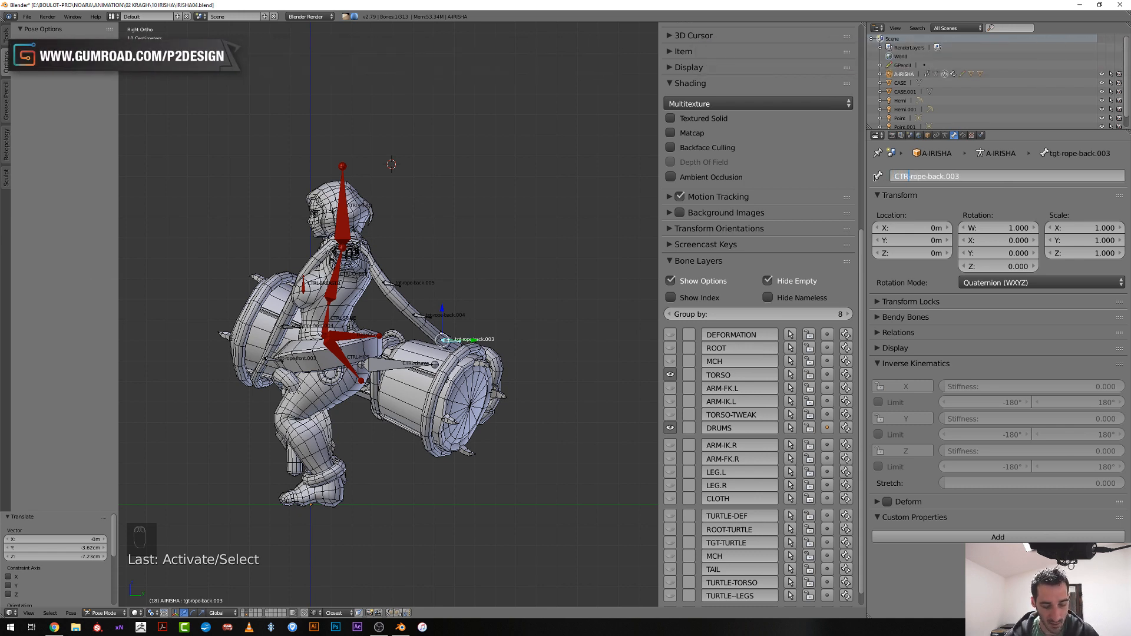
pyautogui.press('Return')
# Rename the middle back rope target bone as CTRL-rope-back.004
pyautogui.rightClick(423, 320)
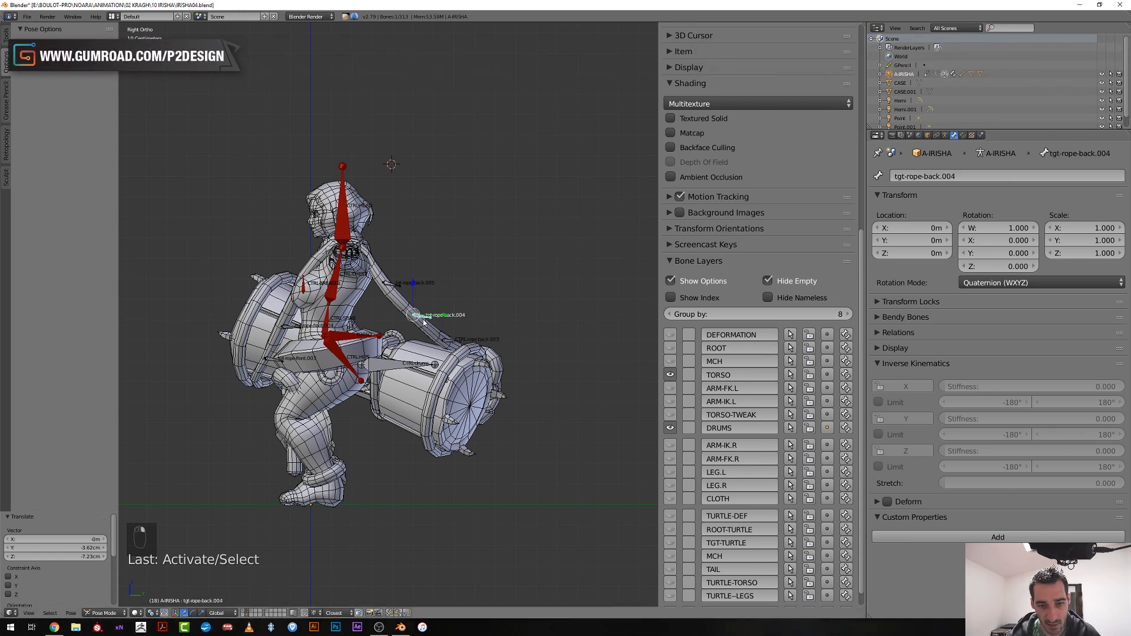
pyautogui.click(909, 176)
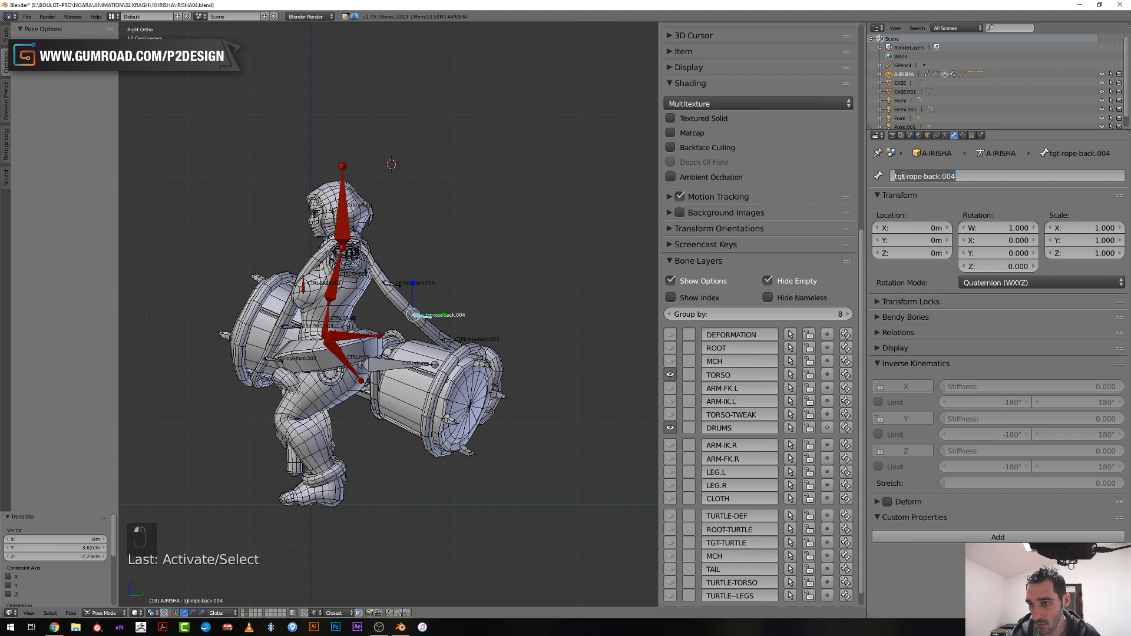
pyautogui.moveTo(904, 177); pyautogui.dragTo(864, 176)
pyautogui.press('Delete')
pyautogui.write('CTRL')
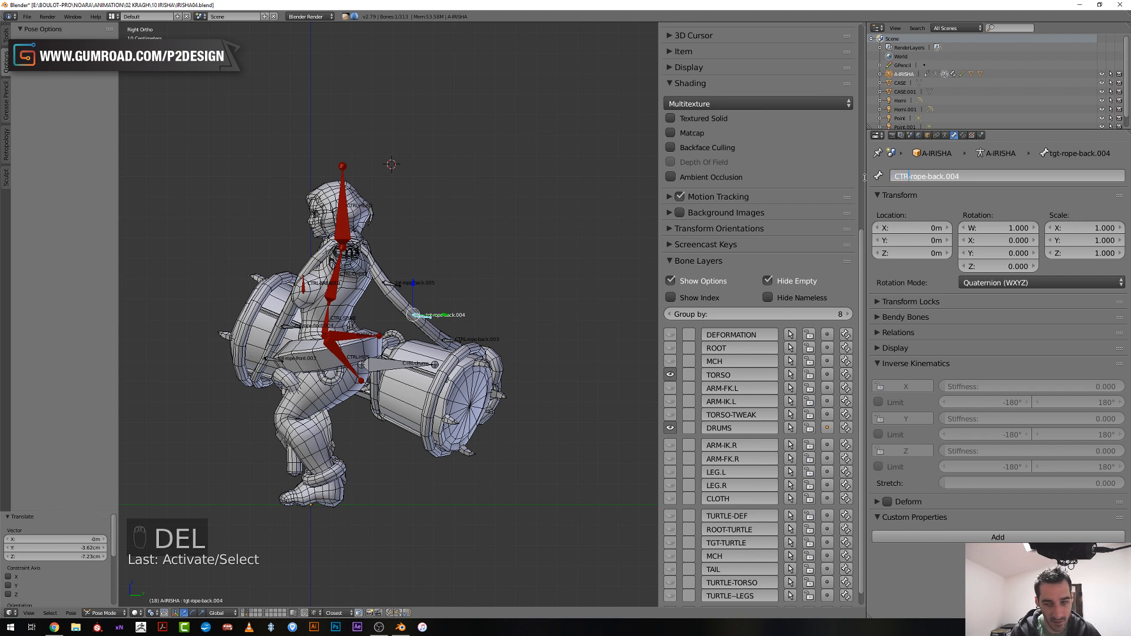
pyautogui.press('Return')
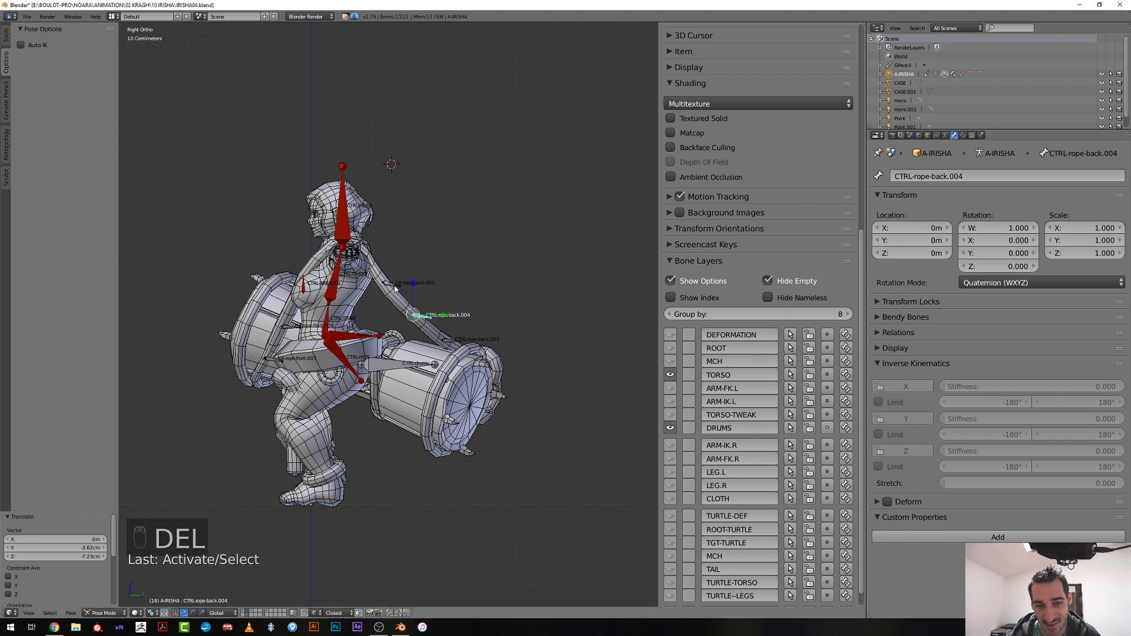
# Rename the uppermost back rope target bone as CTRL-rope-back.005
pyautogui.rightClick(395, 287)
pyautogui.click(908, 177)
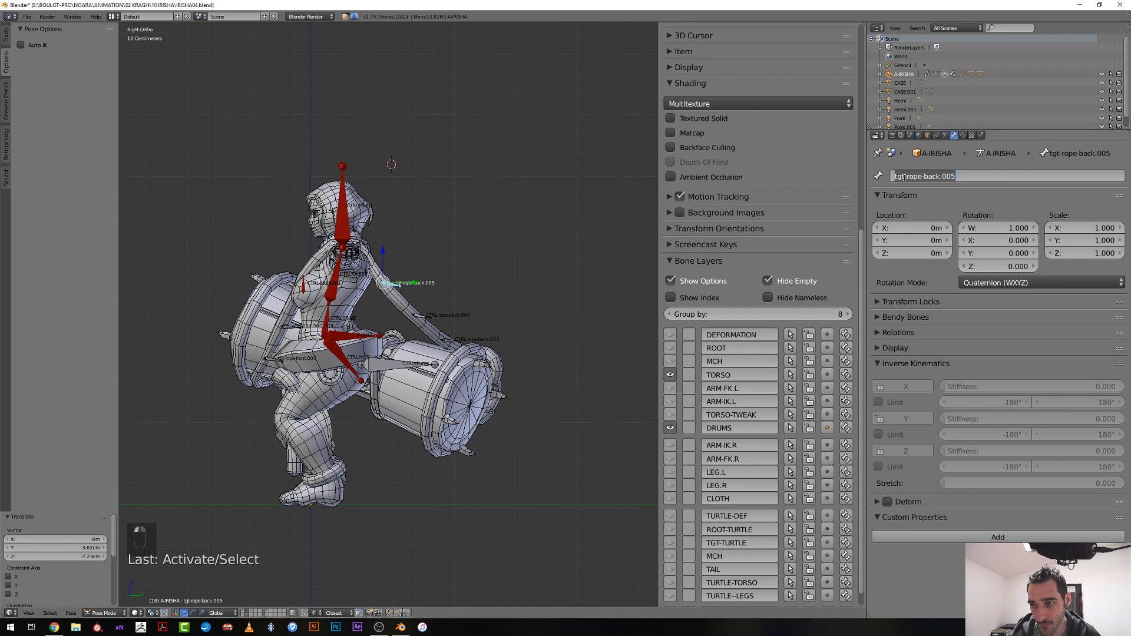
pyautogui.moveTo(905, 177); pyautogui.dragTo(866, 179)
pyautogui.write('CTRL')
pyautogui.press('Return')
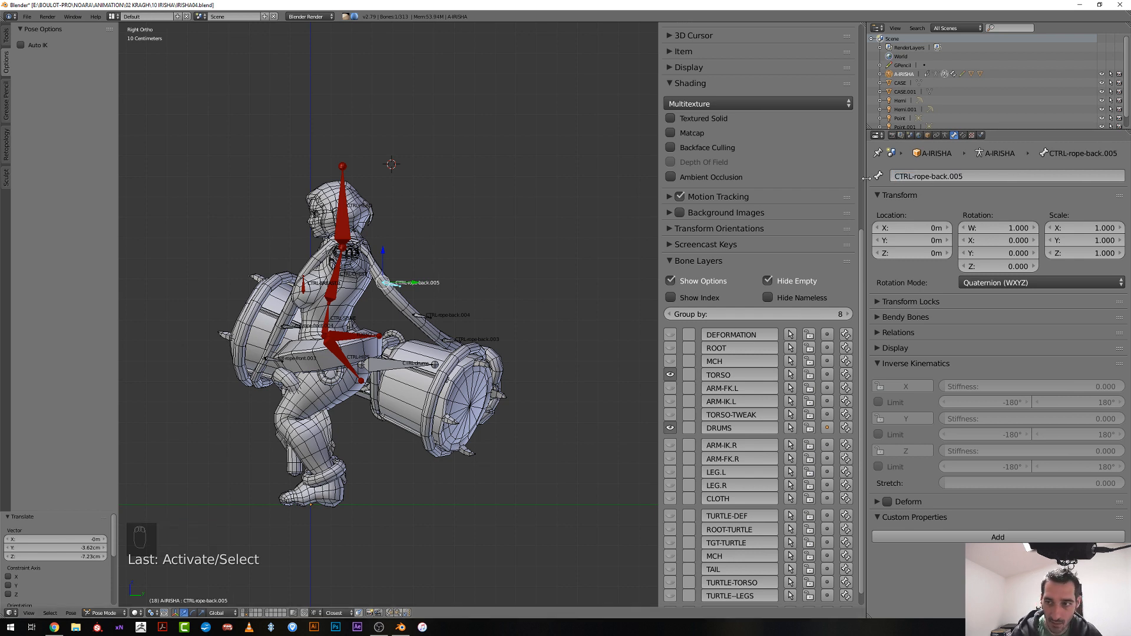
# Rename the upper front rope target bone, tgt-rope-front.004, as CTRL-rope-front.004
pyautogui.rightClick(286, 329)
pyautogui.scroll(4, 287, 329)
pyautogui.moveTo(289, 330); pyautogui.dragTo(343, 331, button='middle')
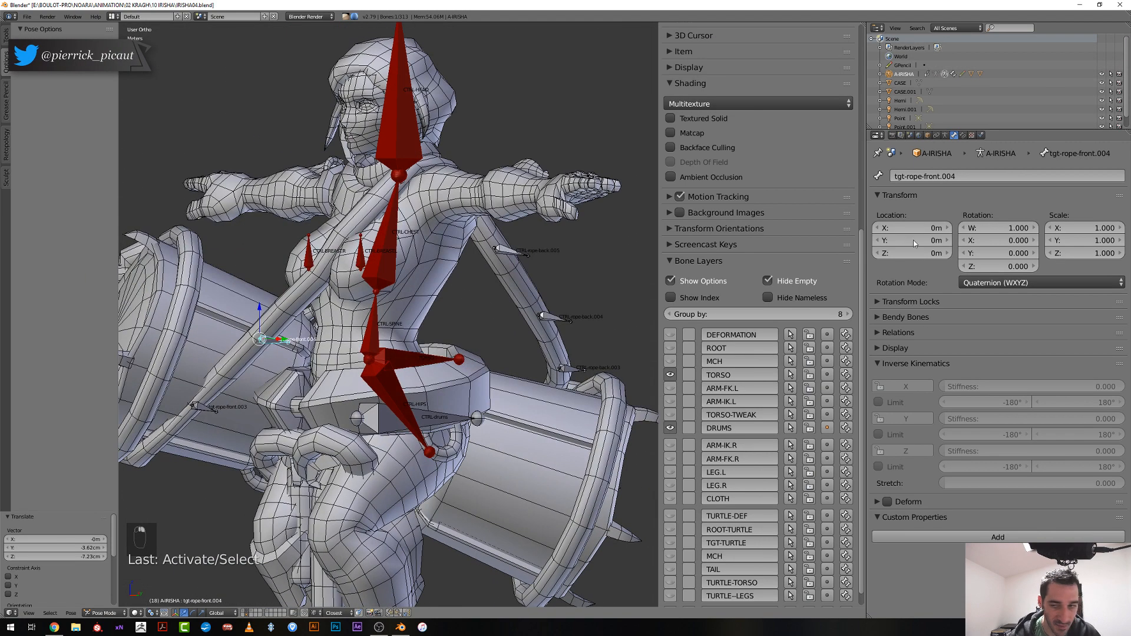
pyautogui.moveTo(895, 176); pyautogui.dragTo(907, 176)
pyautogui.write('CTRL')
pyautogui.press('Return')
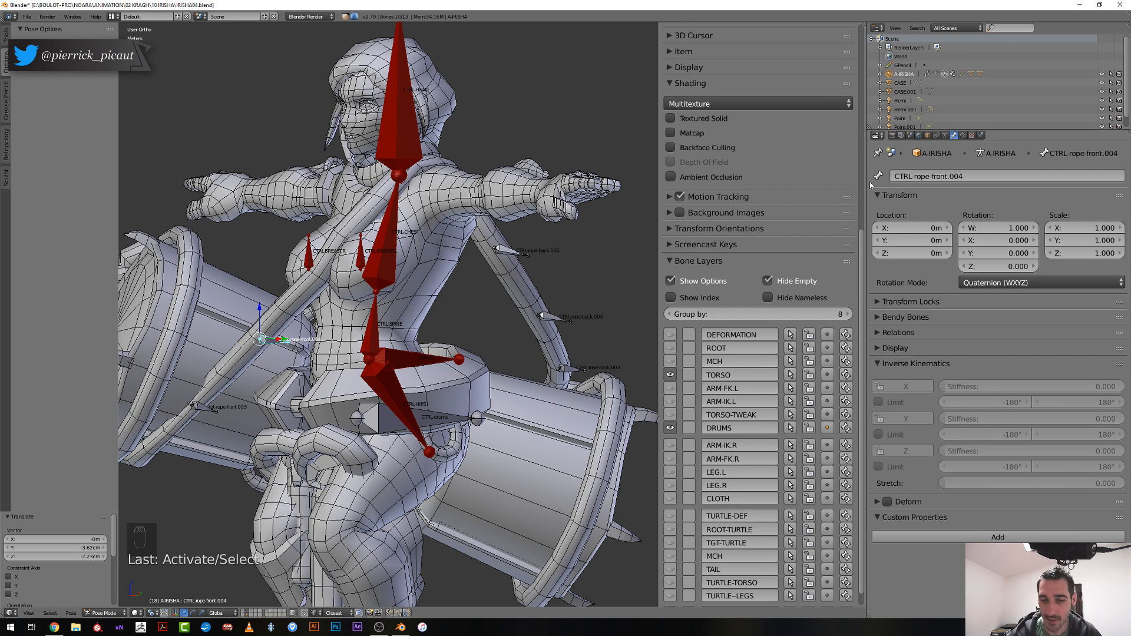
# Rename the lower front rope target bone beside the front drum as CTRL-rope-front.003
pyautogui.rightClick(202, 415)
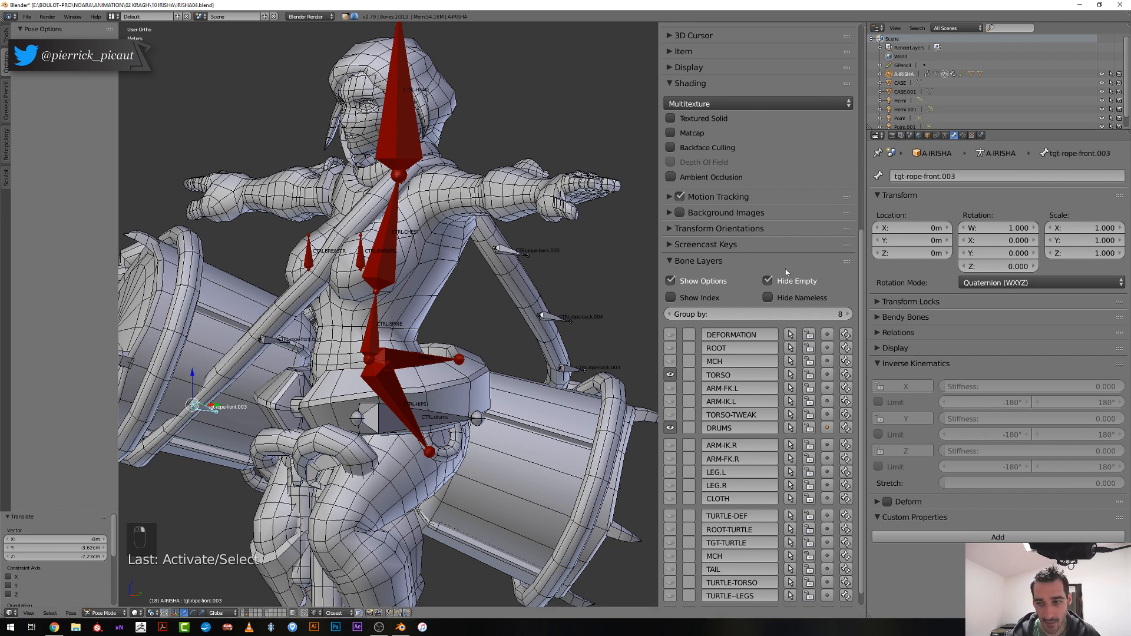
pyautogui.moveTo(907, 176); pyautogui.dragTo(870, 178)
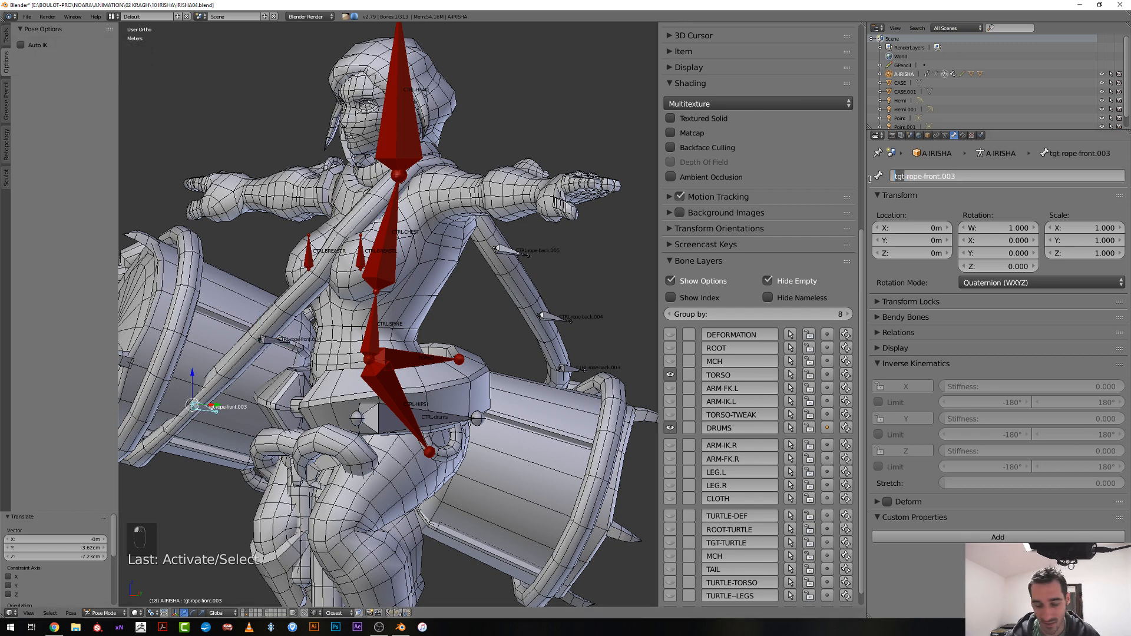
pyautogui.write('CTRL')
pyautogui.press('Return')
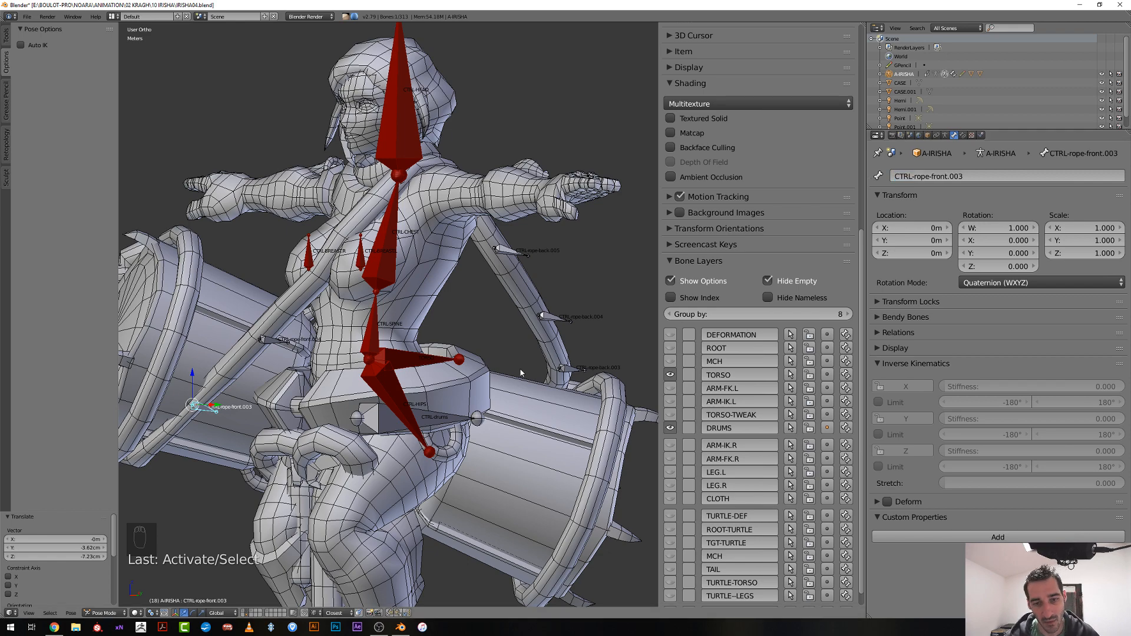
# Clear the pose rotation and location of the CTRL-drums bone
pyautogui.scroll(-5, 501, 380)
pyautogui.moveTo(480, 389); pyautogui.dragTo(389, 395, button='middle')
pyautogui.scroll(3, 464, 416)
pyautogui.rightClick(395, 370)
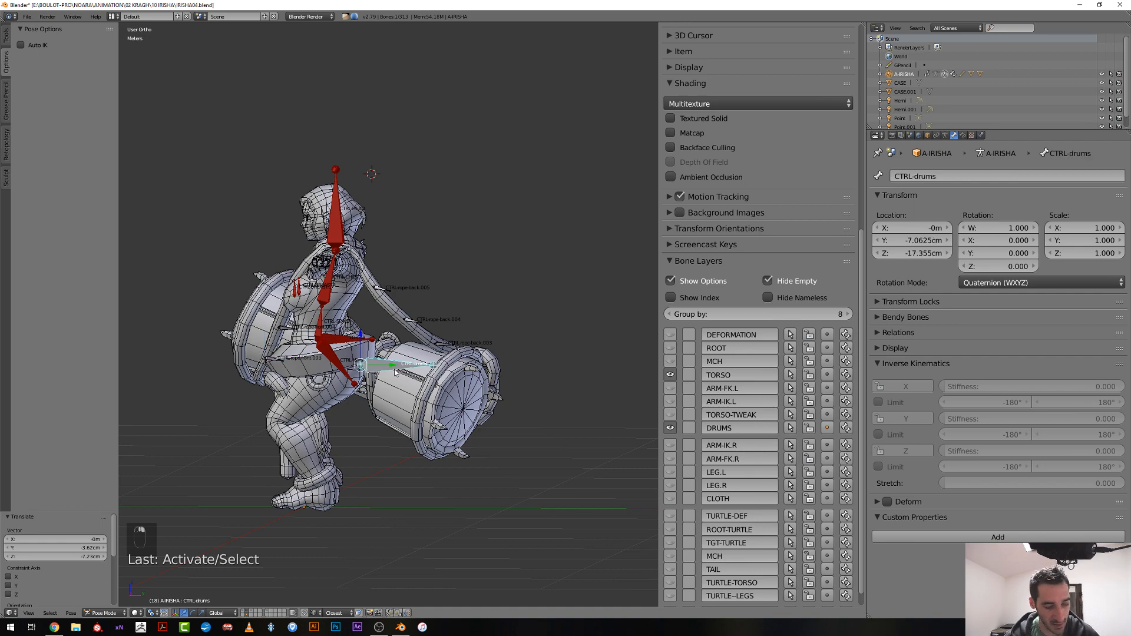
pyautogui.hotkey('alt', 'r')
pyautogui.hotkey('alt', 'g')
# Reset the TORSO bone's rotation, location and scale to the rest pose
pyautogui.rightClick(364, 340)
pyautogui.hotkey('alt', 'r')
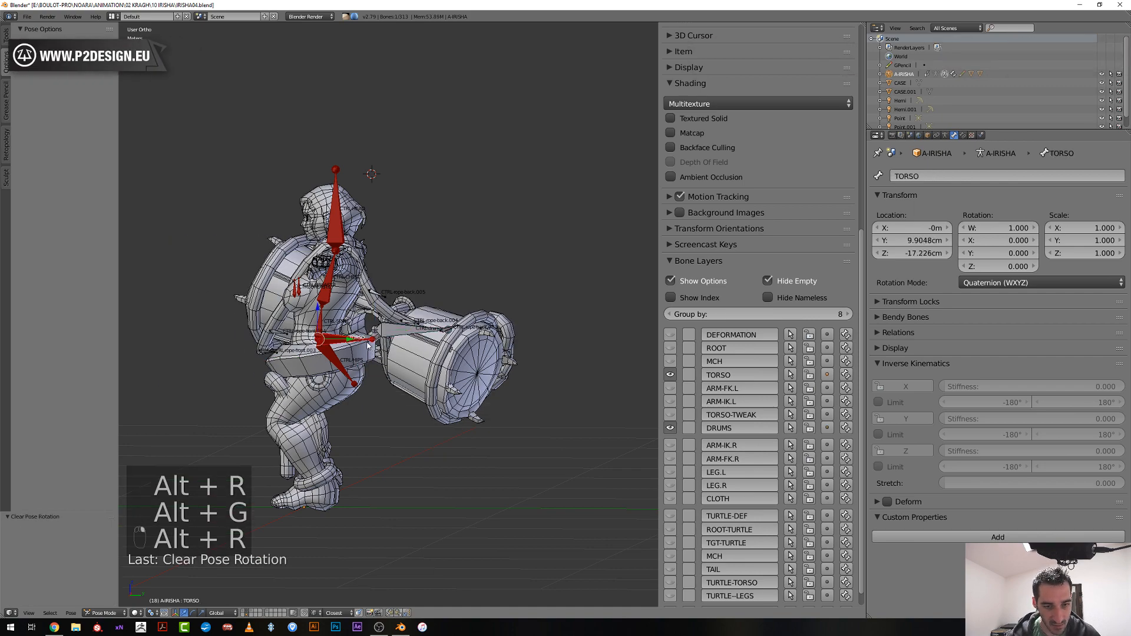
pyautogui.hotkey('alt', 'g')
pyautogui.hotkey('alt', 's')
# In front view, raise the CTRL-drums bone about 24 cm in Z and shift it about -4 cm in X
pyautogui.moveTo(368, 345); pyautogui.dragTo(467, 358, button='middle')
pyautogui.scroll(3, 413, 371)
pyautogui.scroll(-3, 412, 371)
pyautogui.scroll(-2, 412, 372)
pyautogui.press('KP_1')
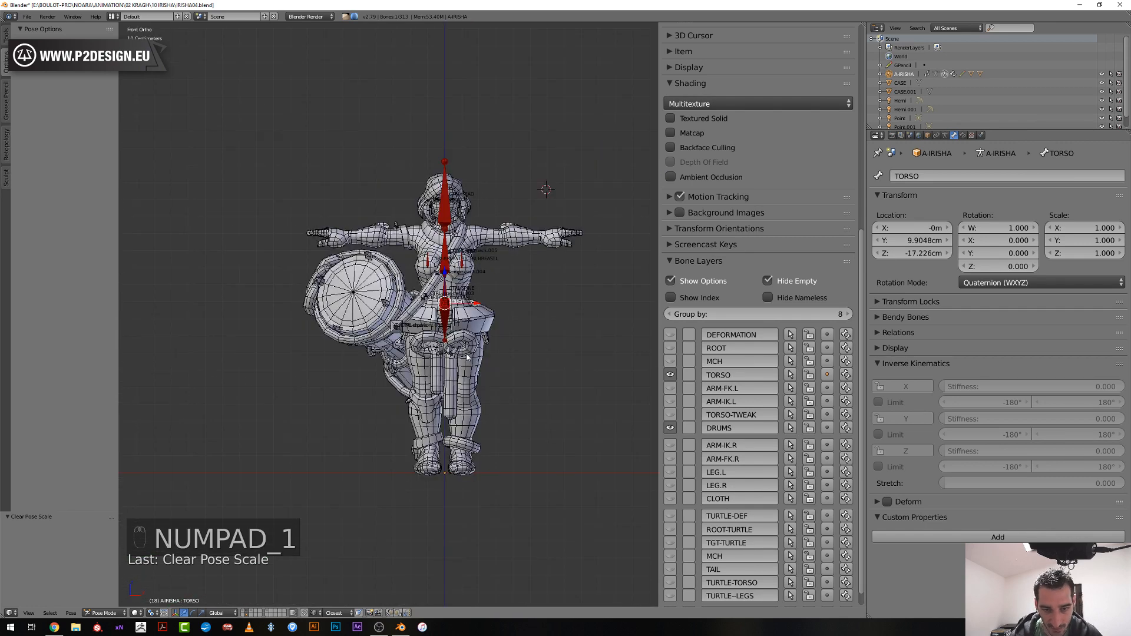
pyautogui.rightClick(398, 331)
pyautogui.rightClick(400, 340)
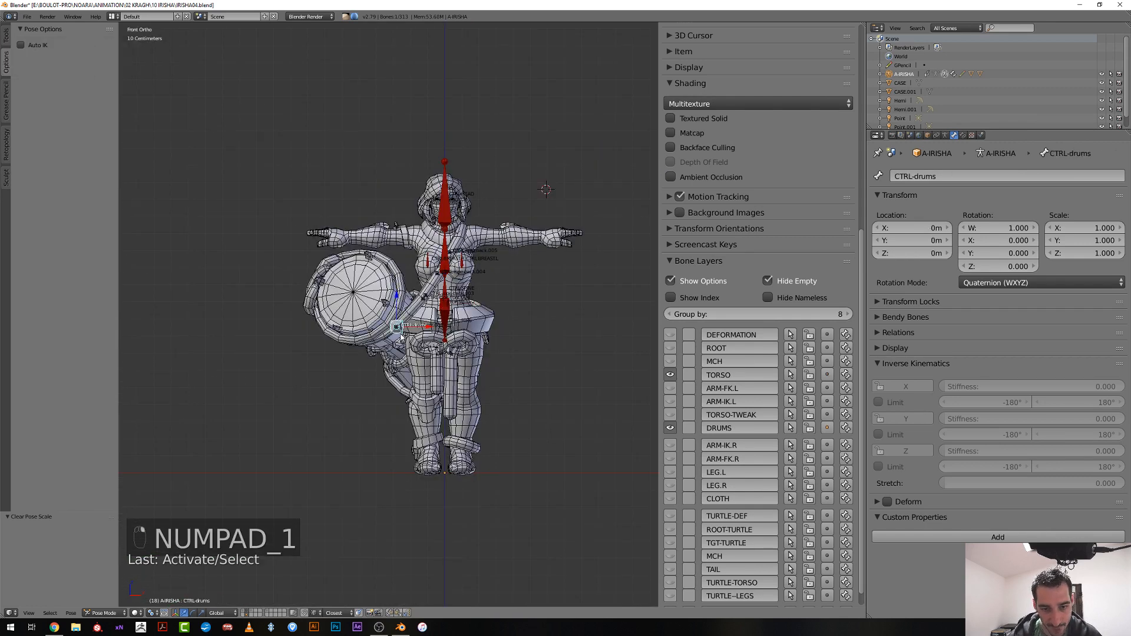
pyautogui.press('g')
pyautogui.press('g')
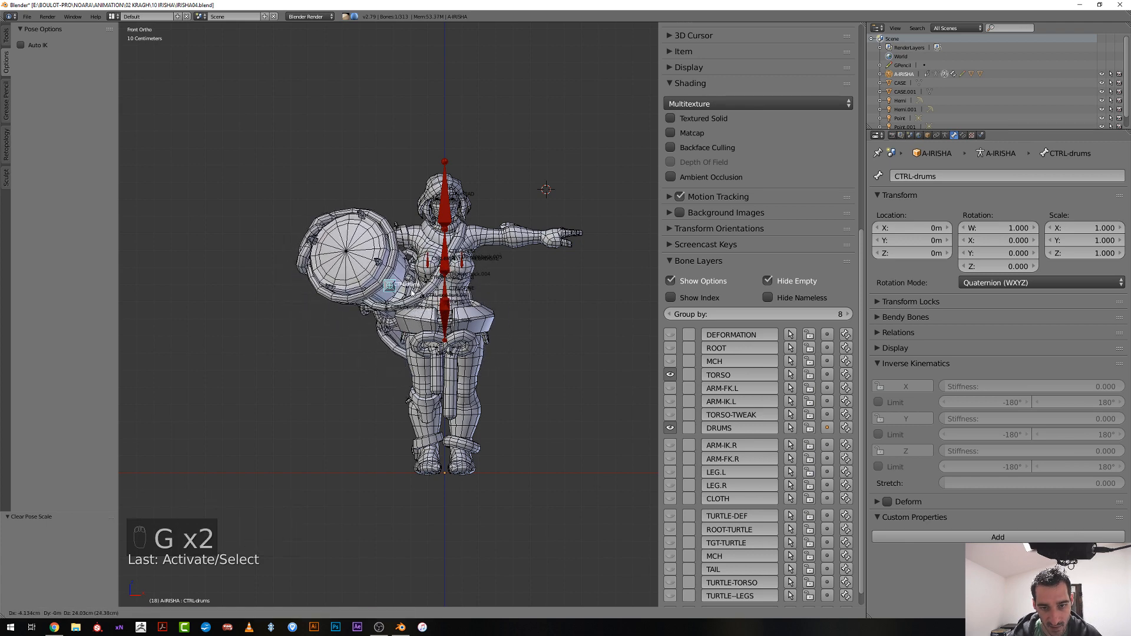
pyautogui.click(417, 284)
# Edit the Irisha mesh and select the edge loop of the drum rope at the shoulder
pyautogui.rightClick(414, 294)
pyautogui.scroll(3, 407, 300)
pyautogui.moveTo(445, 283); pyautogui.dragTo(465, 242, button='middle')
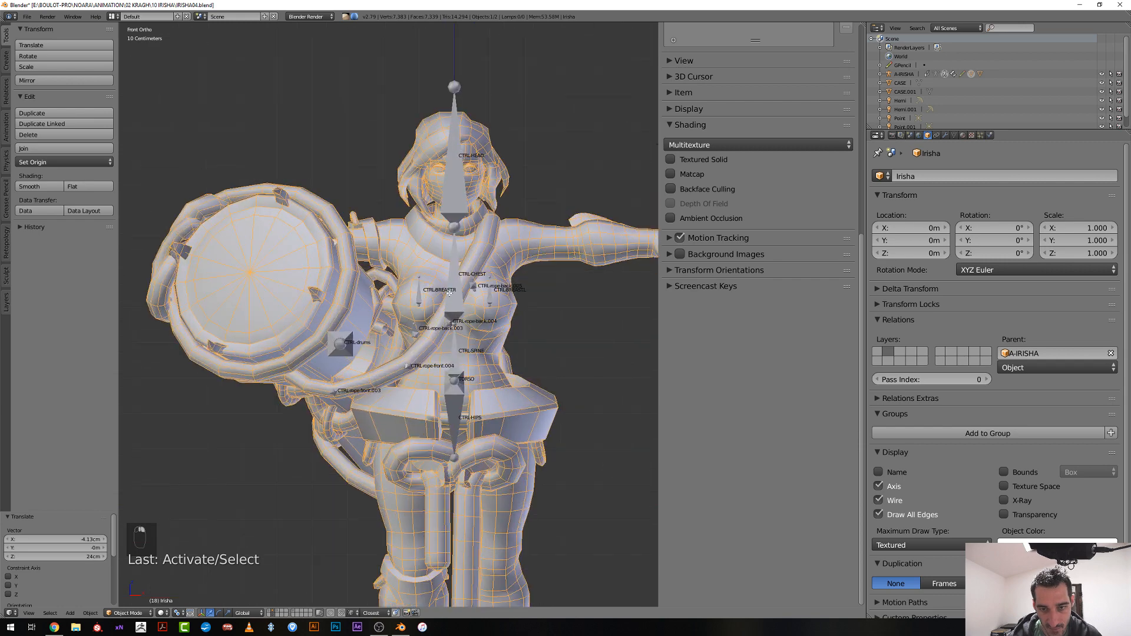
pyautogui.press('Tab')
pyautogui.keyDown('alt'); pyautogui.rightClick(471, 229); pyautogui.keyUp('alt')
pyautogui.keyDown('alt'); pyautogui.rightClick(471, 229); pyautogui.keyUp('alt')
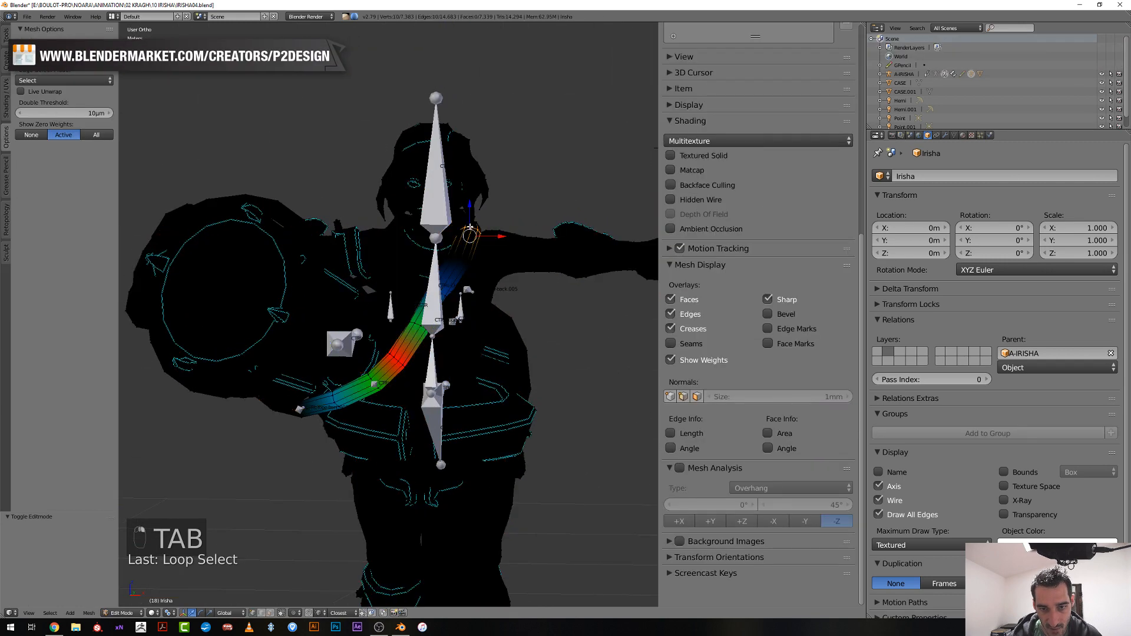
# Go through the rope vertex groups and examine how their weights spread along the drum rope
pyautogui.click(956, 135)
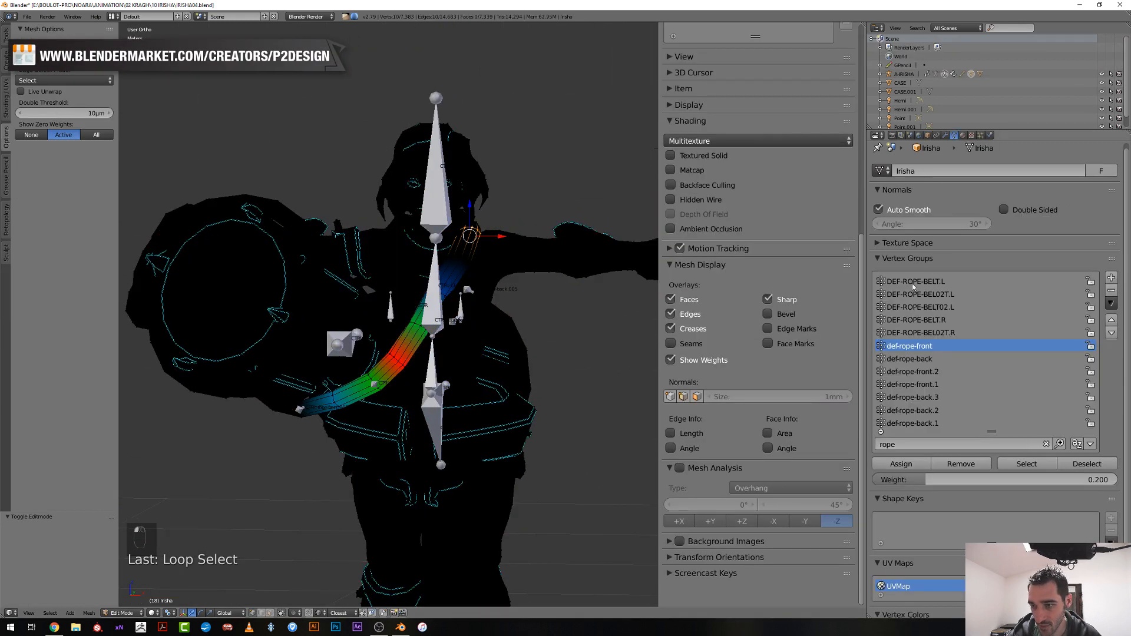
pyautogui.click(914, 283)
pyautogui.press('Down')
pyautogui.press('Down')
pyautogui.press('Down')
pyautogui.press('Down')
pyautogui.press('Down')
pyautogui.press('Down')
pyautogui.press('Down')
pyautogui.press('Down')
pyautogui.press('Down')
pyautogui.press('Down')
pyautogui.press('Down')
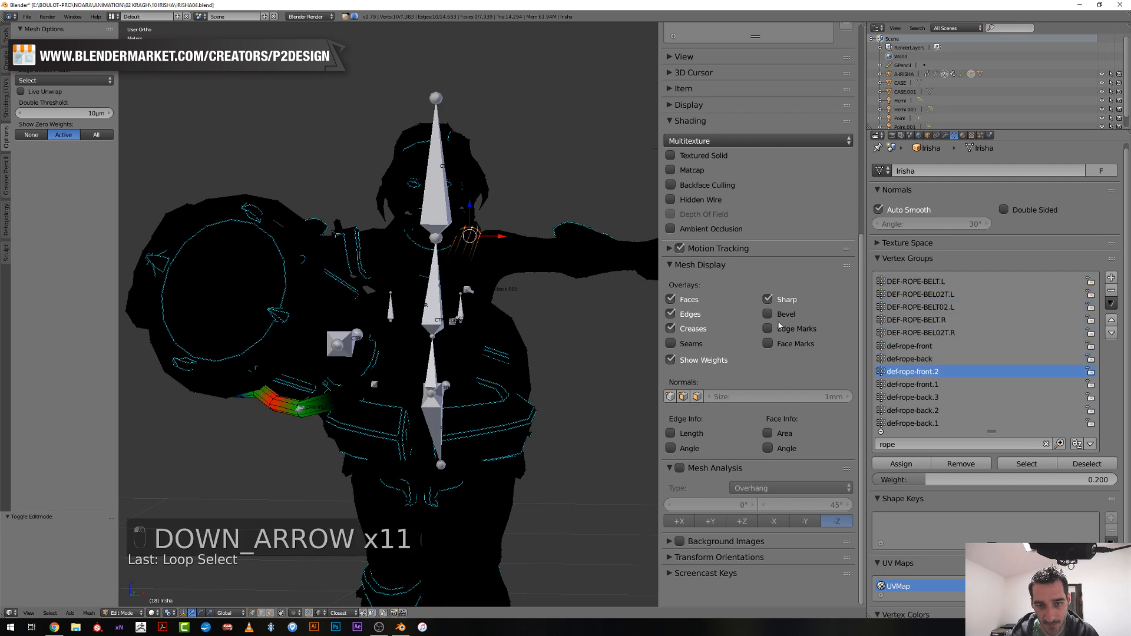
# Remove the selected shoulder loop from the def-rope-back vertex group and return to object mode
pyautogui.press('Up')
pyautogui.press('Up')
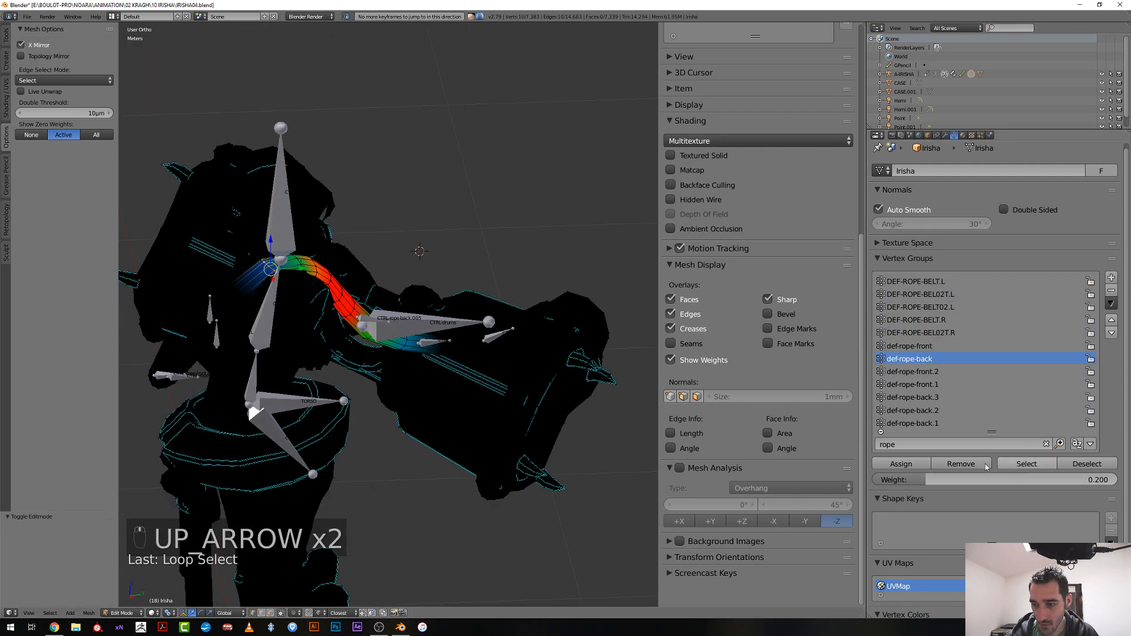
pyautogui.click(961, 464)
pyautogui.moveTo(365, 330); pyautogui.dragTo(407, 334, button='middle')
pyautogui.press('Tab')
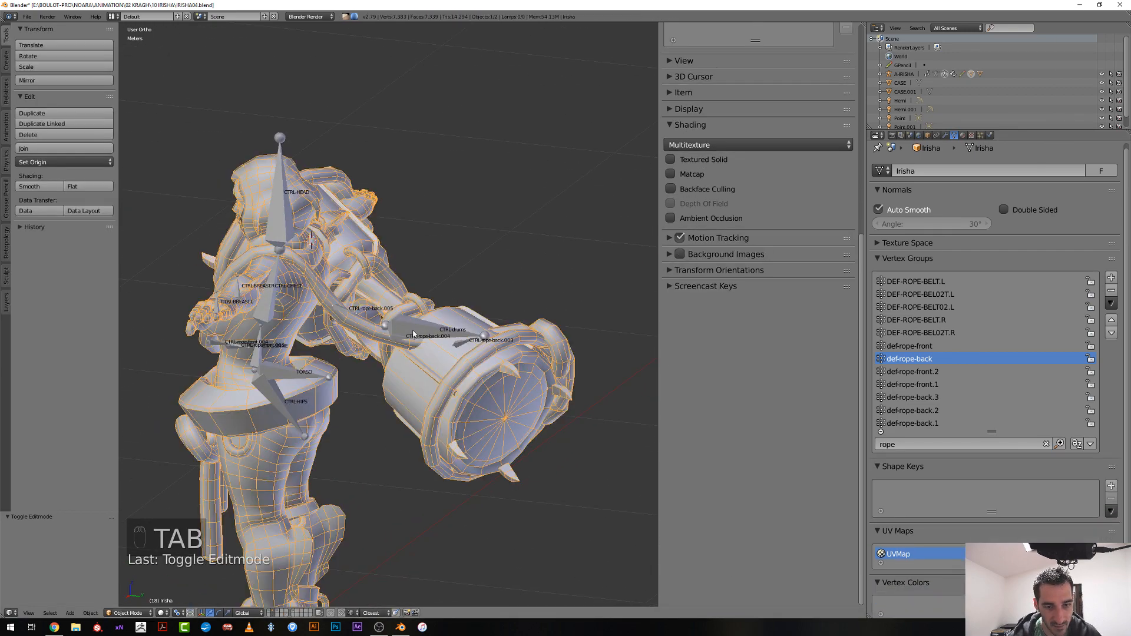
# Try moving the CTRL-drums bone to check how the back rope deforms, and cancel the move
pyautogui.rightClick(414, 334)
pyautogui.press('g')
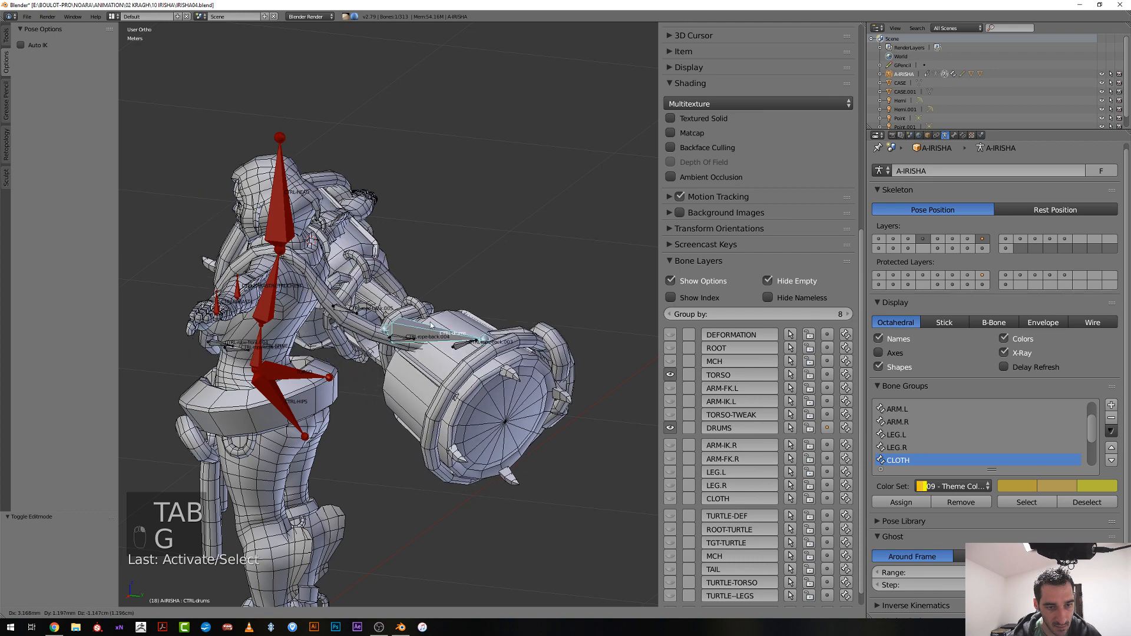
pyautogui.rightClick(431, 325)
# Select the next rope loop behind the neck in the Irisha mesh and remove it from def-rope-back
pyautogui.moveTo(431, 324); pyautogui.dragTo(306, 275, button='middle')
pyautogui.press('Tab')
pyautogui.press('Tab')
pyautogui.press('Tab')
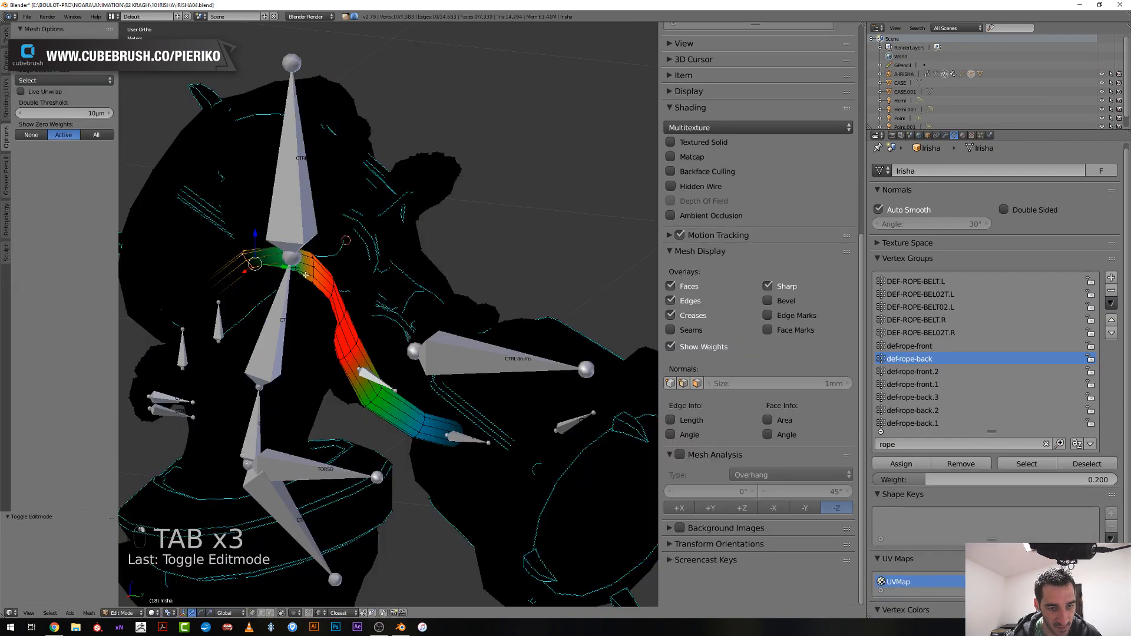
pyautogui.keyDown('alt'); pyautogui.rightClick(295, 266); pyautogui.keyUp('alt')
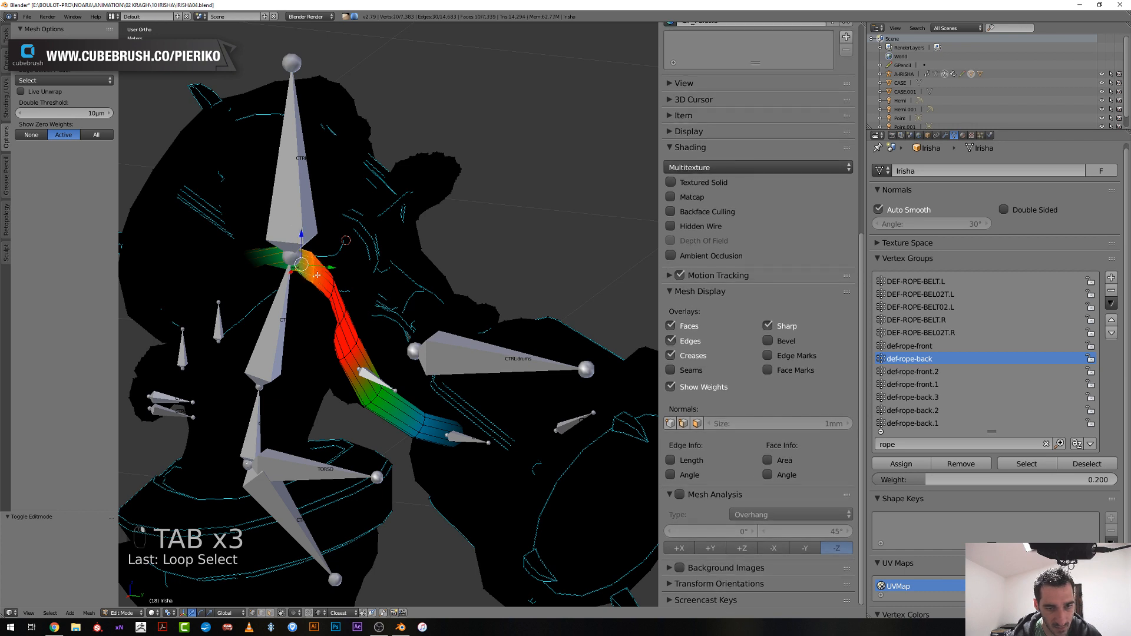
pyautogui.click(961, 464)
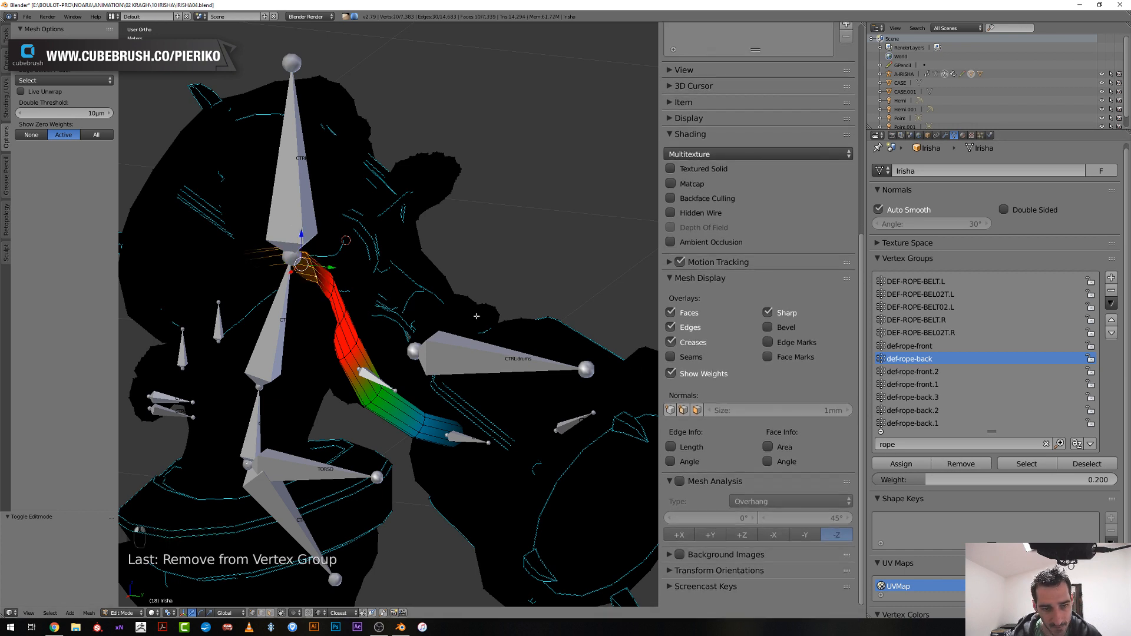
# Assign the following rope loop down the back to def-rope-back with a weight of 0.1 and leave mesh editing
pyautogui.keyDown('alt'); pyautogui.rightClick(311, 285); pyautogui.keyUp('alt')
pyautogui.click(914, 477)
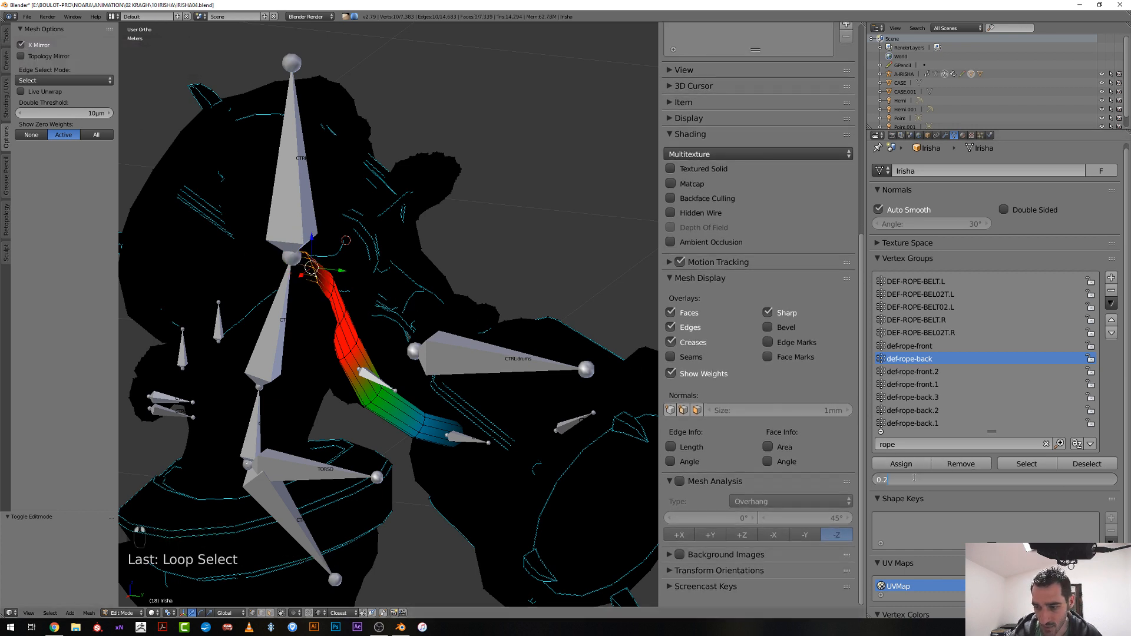
pyautogui.write('0.1')
pyautogui.press('Return')
pyautogui.click(901, 464)
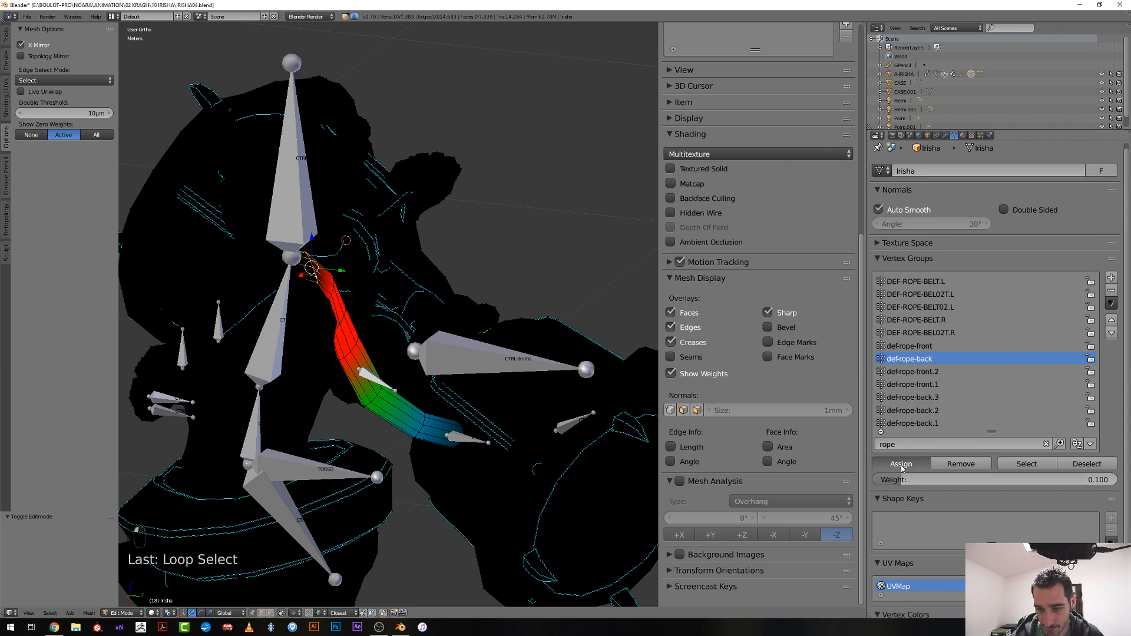
pyautogui.scroll(-3, 340, 386)
pyautogui.press('Tab')
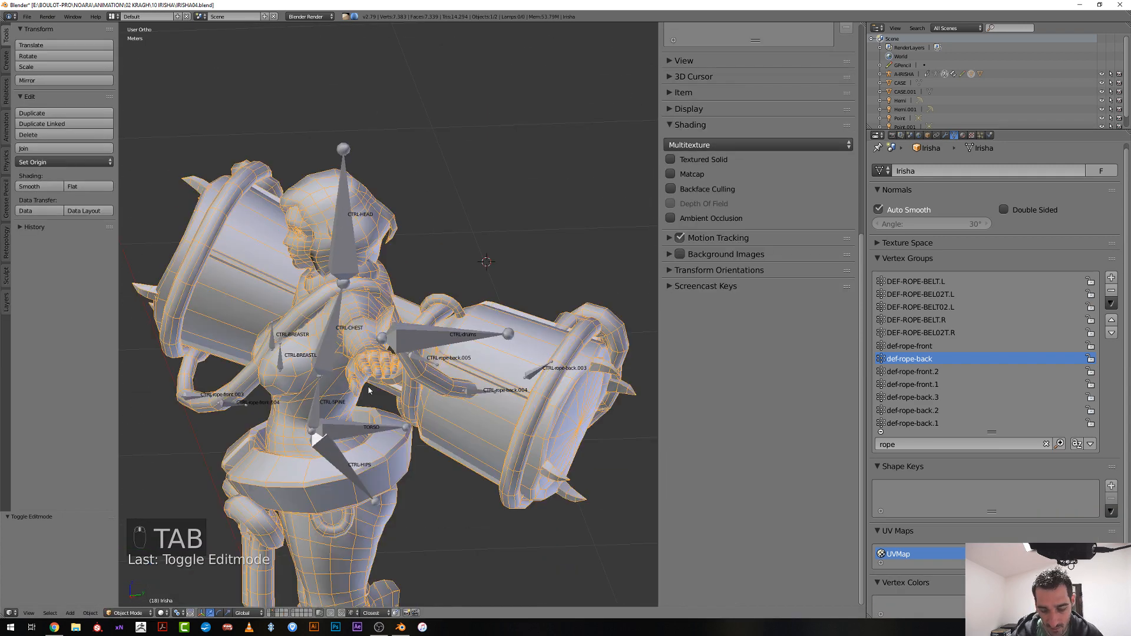
# Show the character with textured shading and turn off the Wire display of the Irisha mesh
pyautogui.press('KP_1')
pyautogui.press('z')
pyautogui.scroll(-5, 369, 391)
pyautogui.press('z')
pyautogui.rightClick(406, 272)
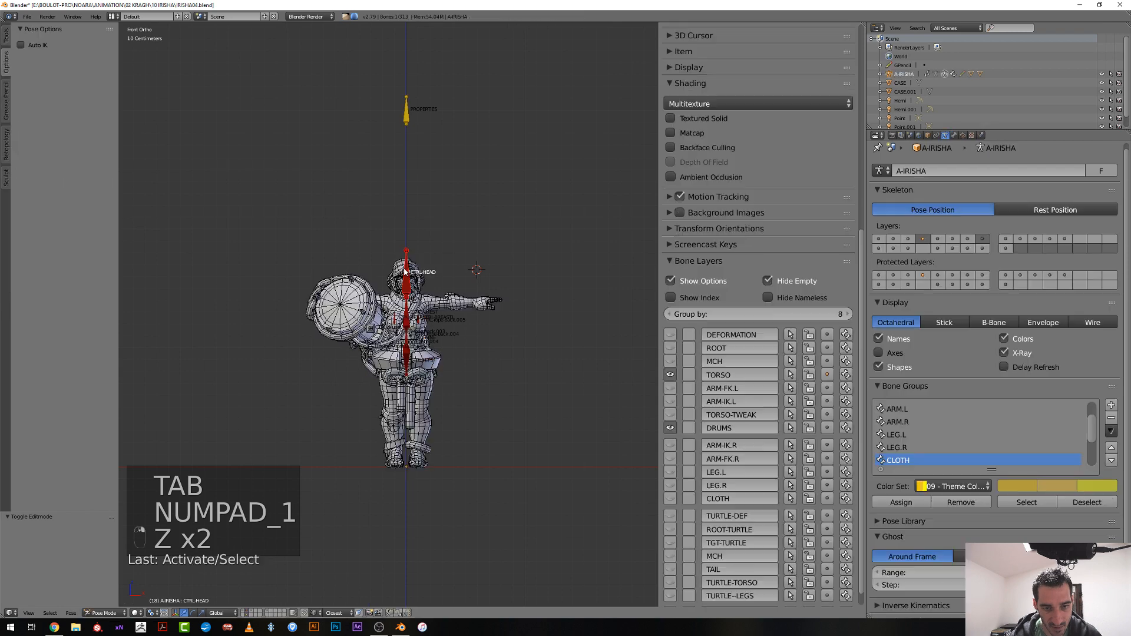
pyautogui.scroll(3, 454, 330)
pyautogui.rightClick(484, 391)
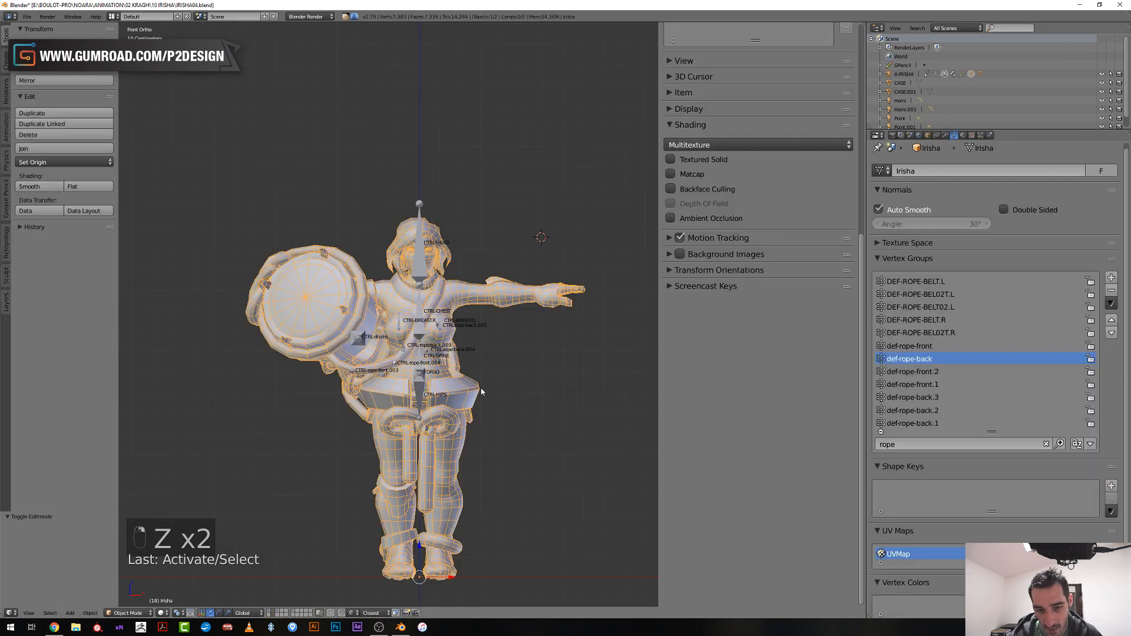
pyautogui.scroll(-3, 484, 391)
pyautogui.hotkey('alt', 'z')
pyautogui.moveTo(483, 389); pyautogui.dragTo(487, 391, button='middle')
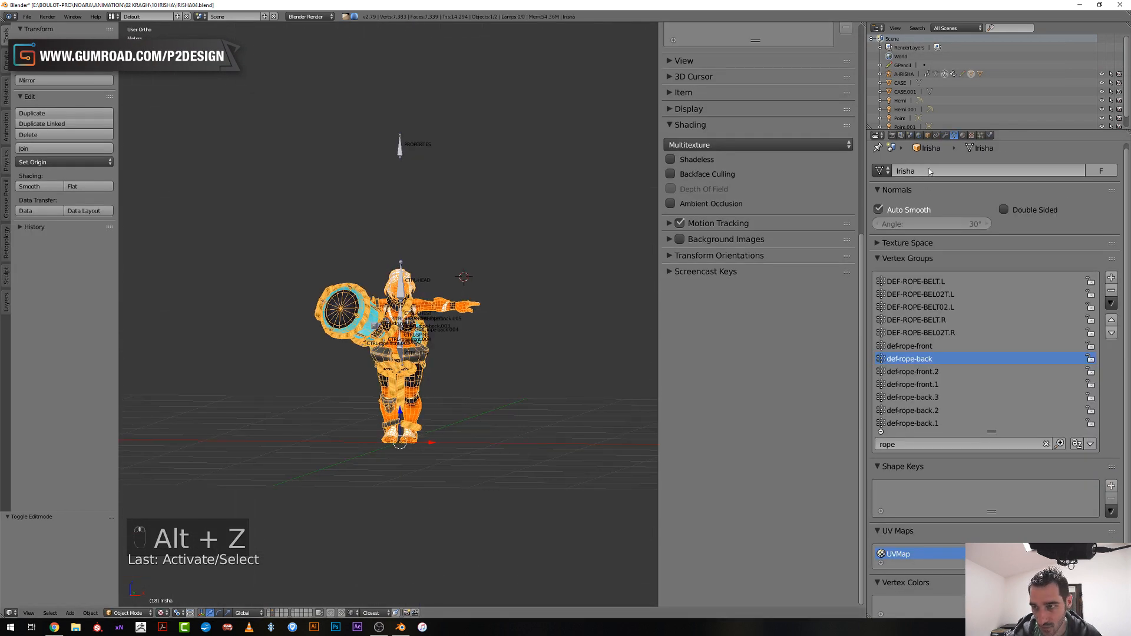
pyautogui.click(927, 137)
pyautogui.click(881, 500)
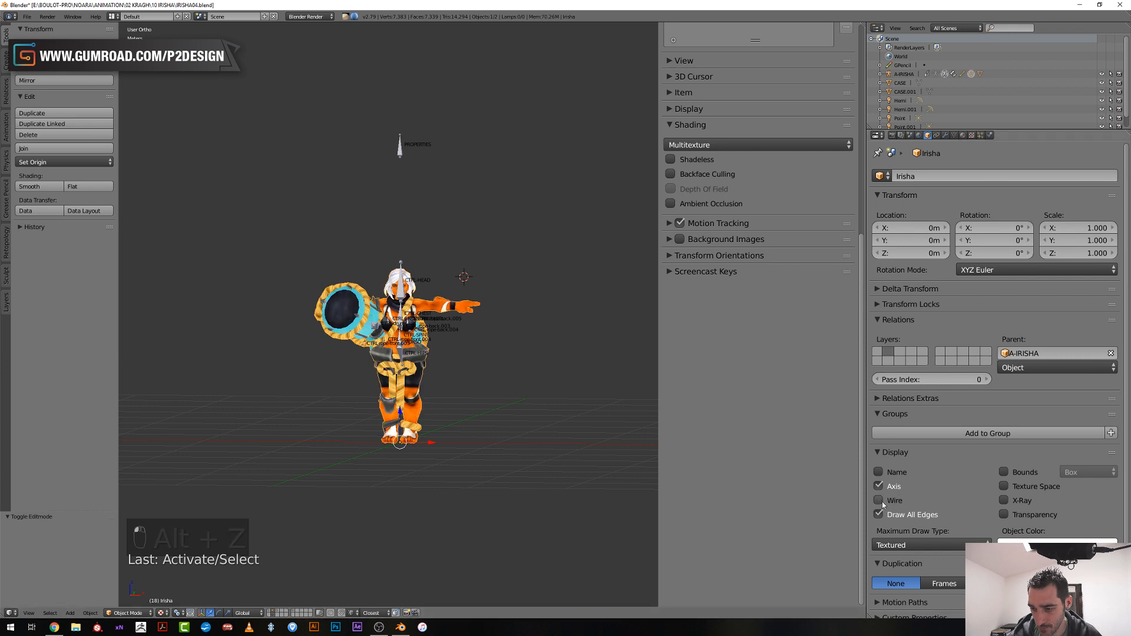
# Look over the textured character and save the file
pyautogui.moveTo(405, 443); pyautogui.dragTo(392, 446, button='middle')
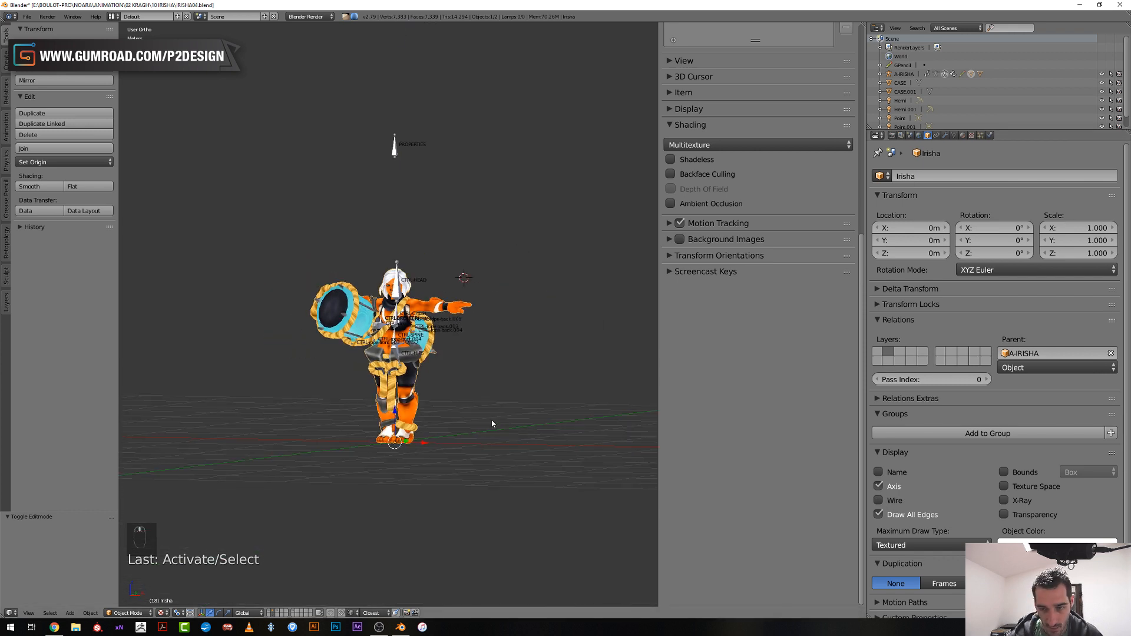
pyautogui.scroll(2, 470, 429)
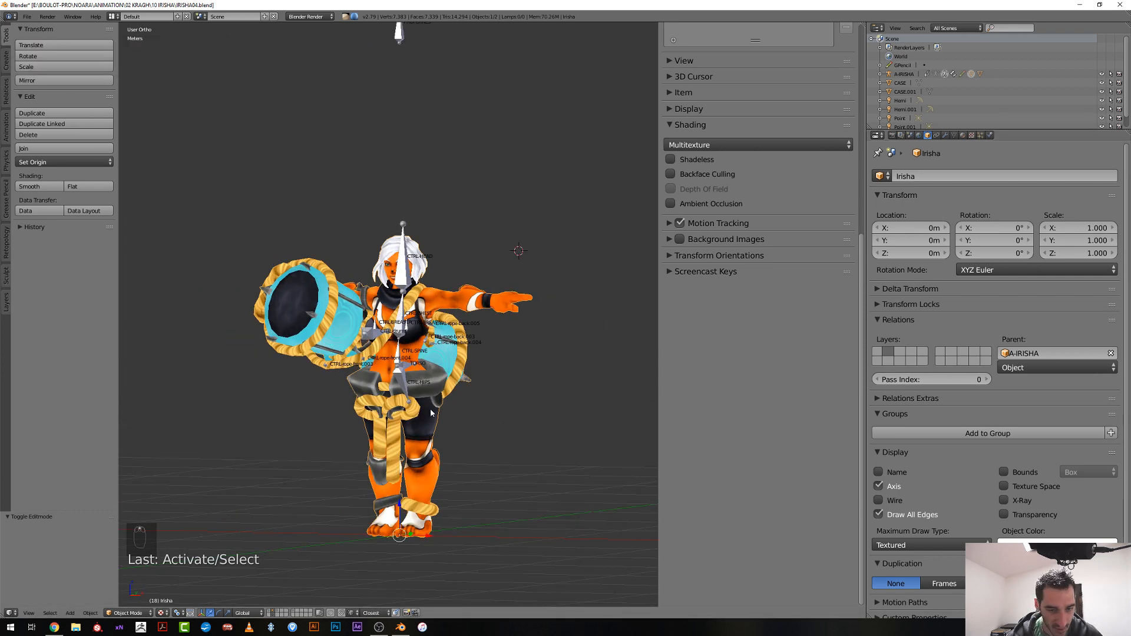
pyautogui.scroll(-2, 433, 448)
pyautogui.hotkey('ctrl', 's')
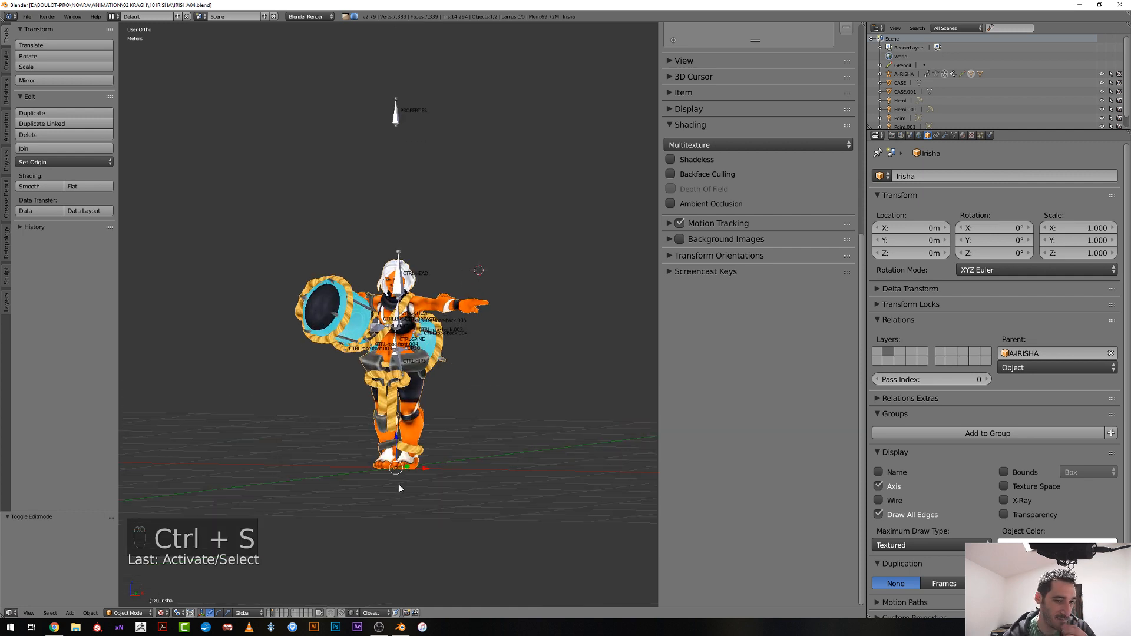
# Select the PROPERTIES bone in front view and collapse the Properties and Bone Layers sections
pyautogui.rightClick(403, 123)
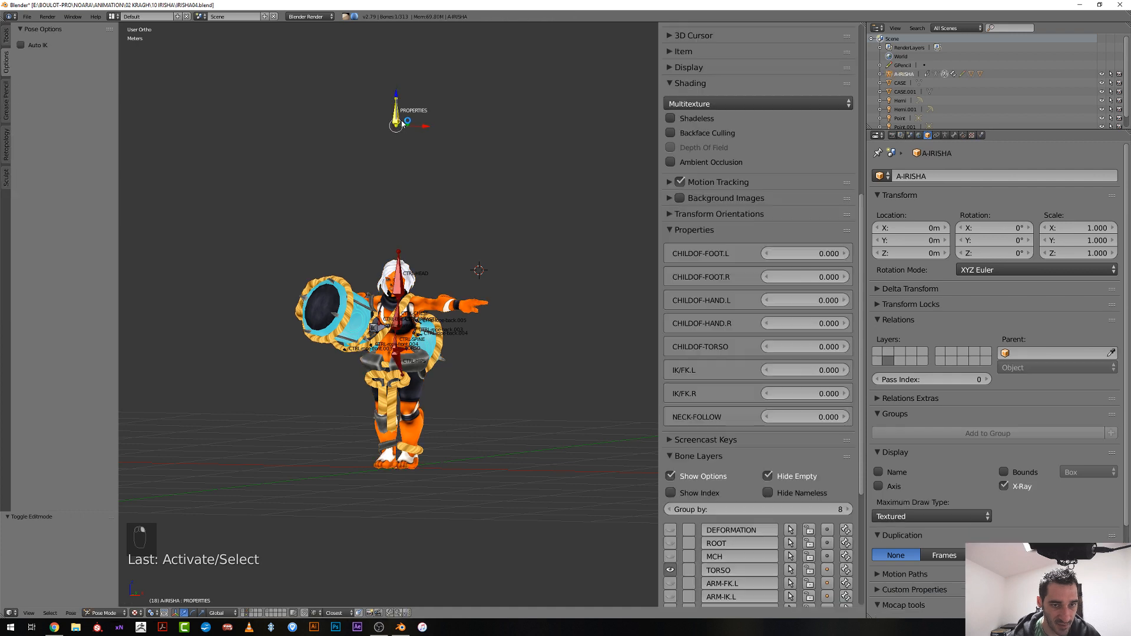
pyautogui.press('KP_1')
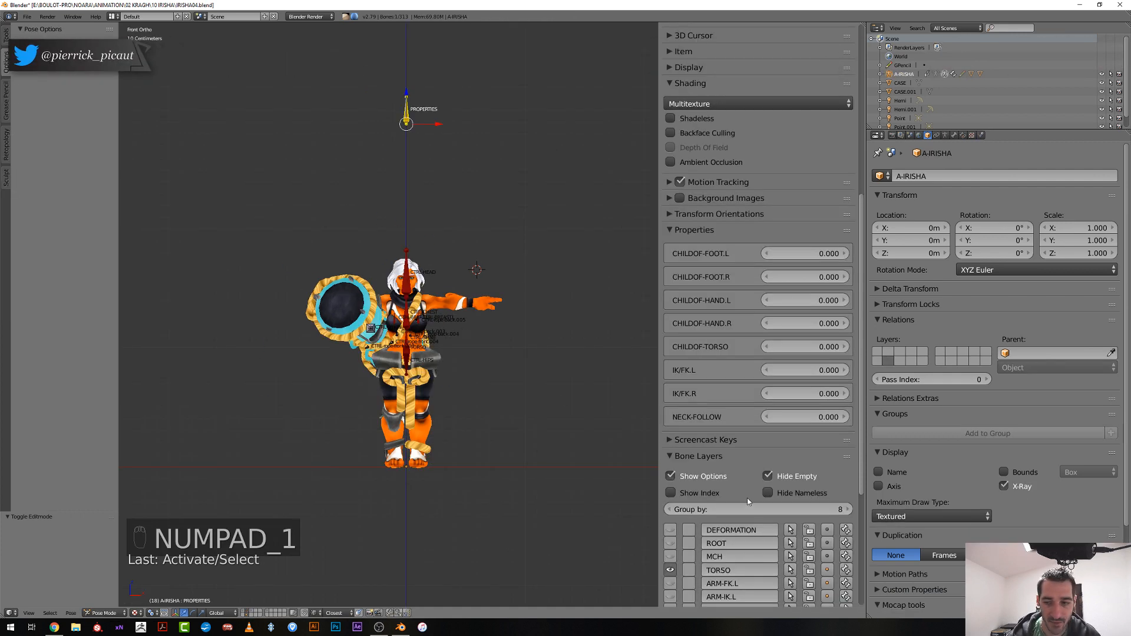
pyautogui.click(677, 230)
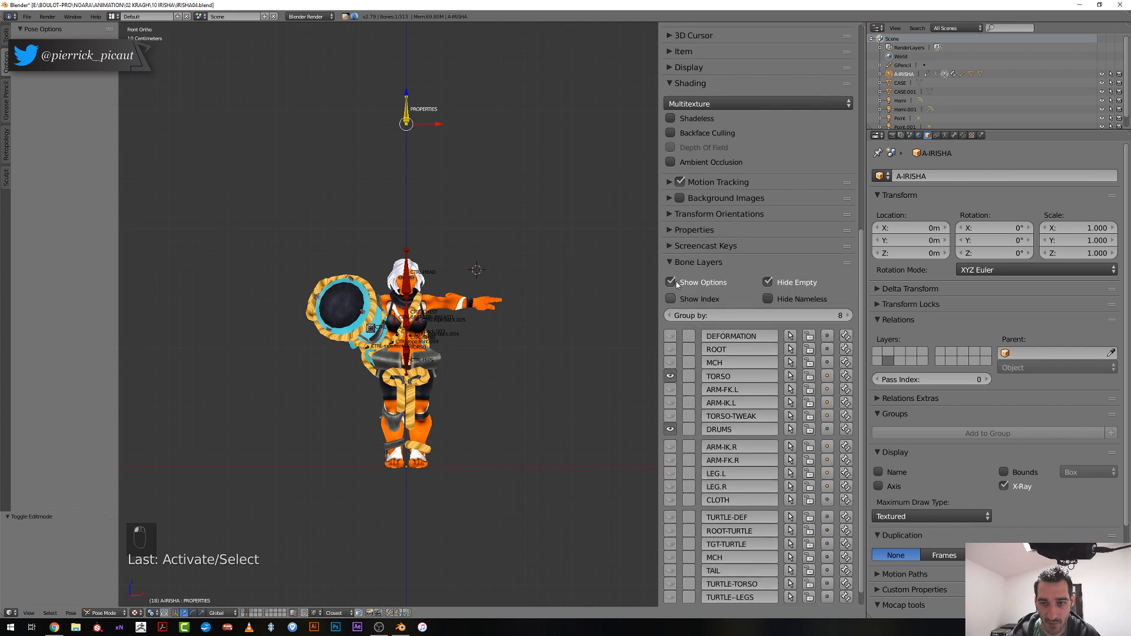
pyautogui.click(675, 263)
pyautogui.click(675, 265)
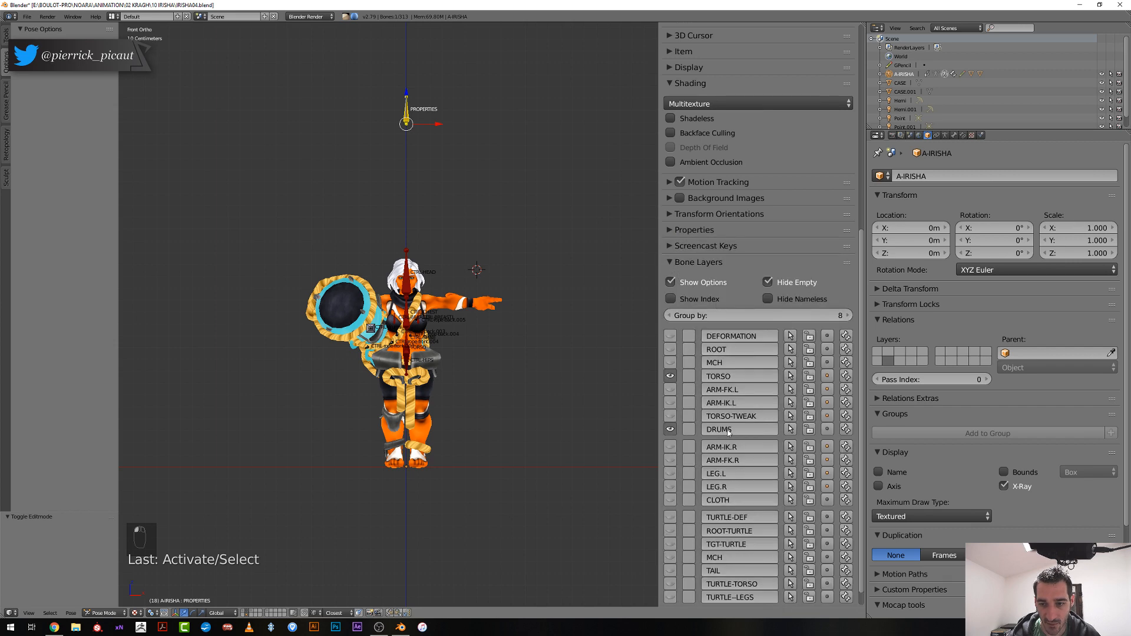
pyautogui.click(678, 265)
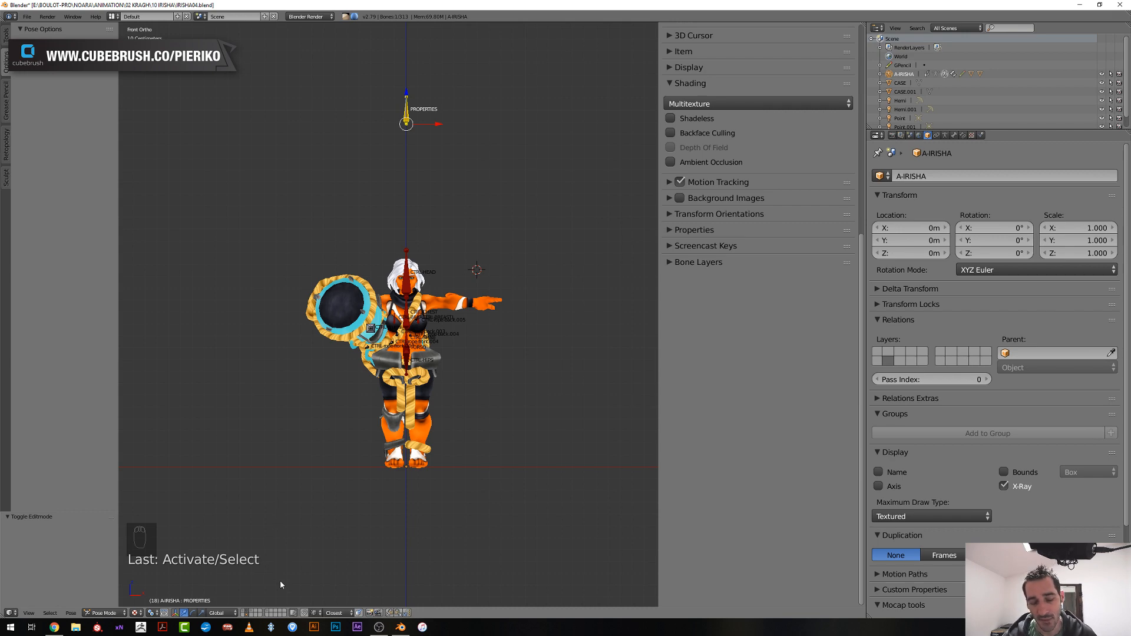
# View the character from the side and collapse the viewport's Shading section
pyautogui.scroll(1, 280, 581)
pyautogui.moveTo(450, 401); pyautogui.dragTo(389, 411, button='middle')
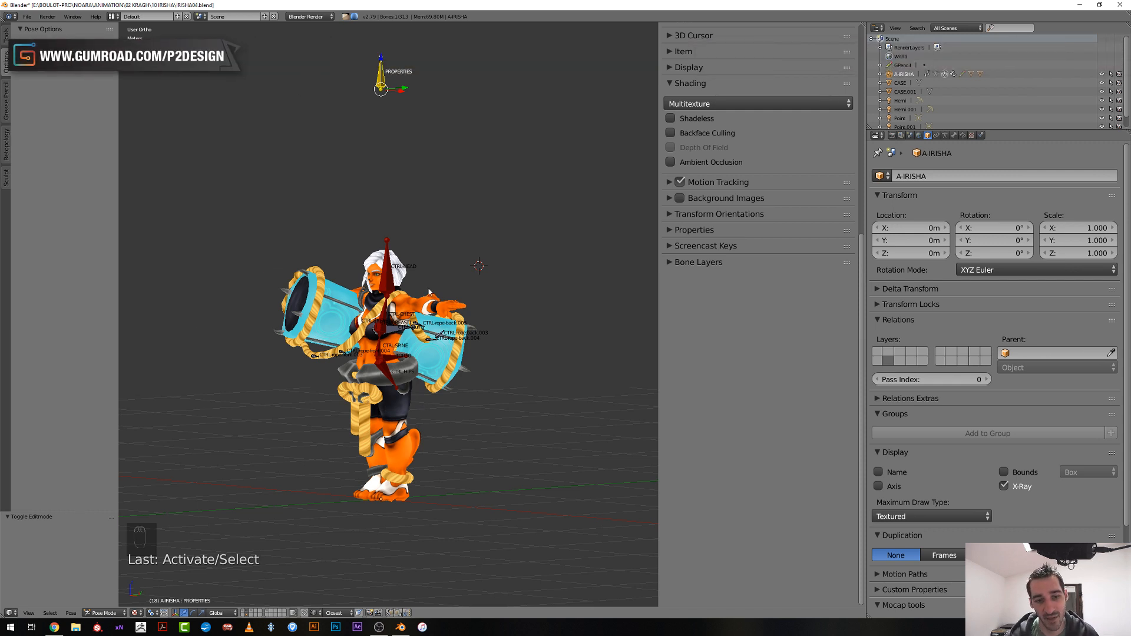
pyautogui.scroll(10, 797, 341)
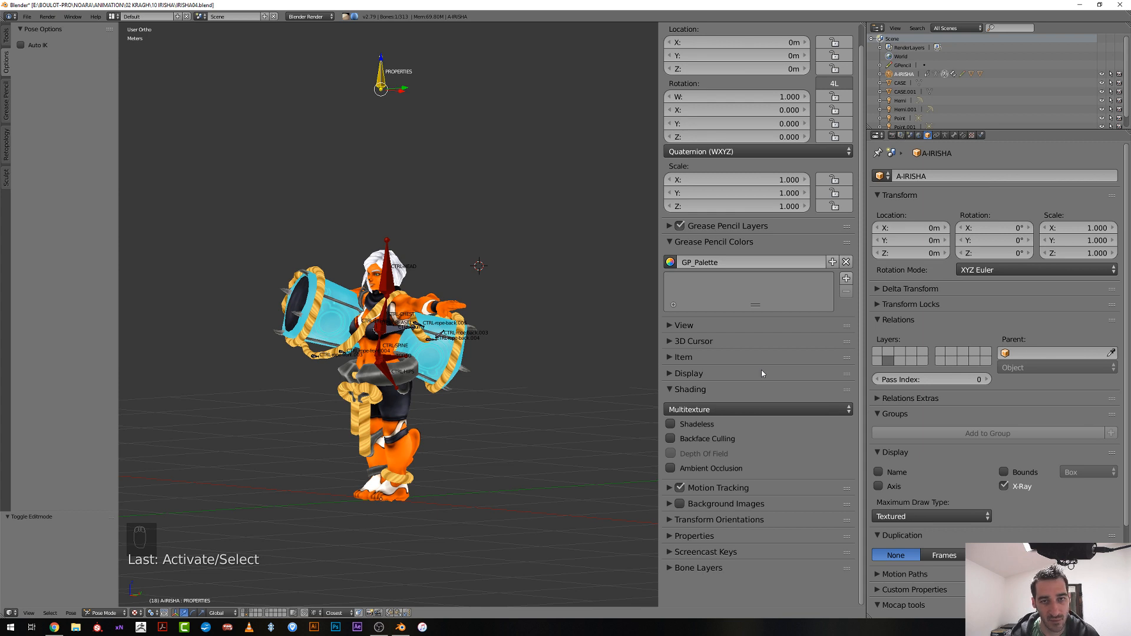
pyautogui.click(674, 389)
# Select the TORSO bone and try moving it to test the rig from the side, cancelling the move
pyautogui.scroll(1, 446, 377)
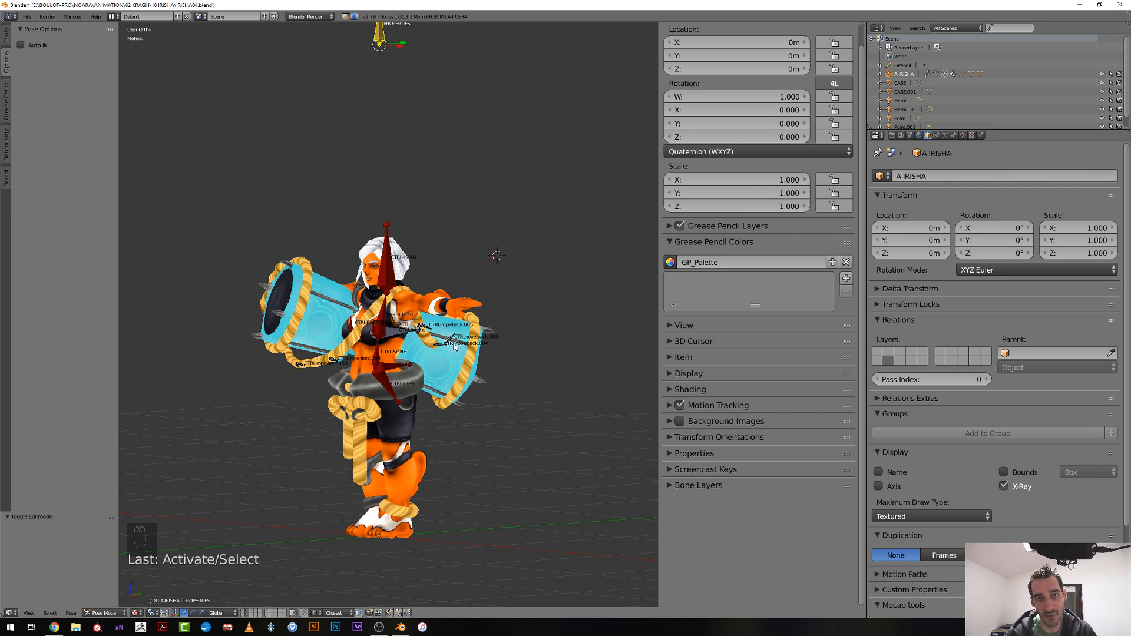
pyautogui.moveTo(455, 348); pyautogui.dragTo(413, 367, button='middle')
pyautogui.scroll(2, 437, 359)
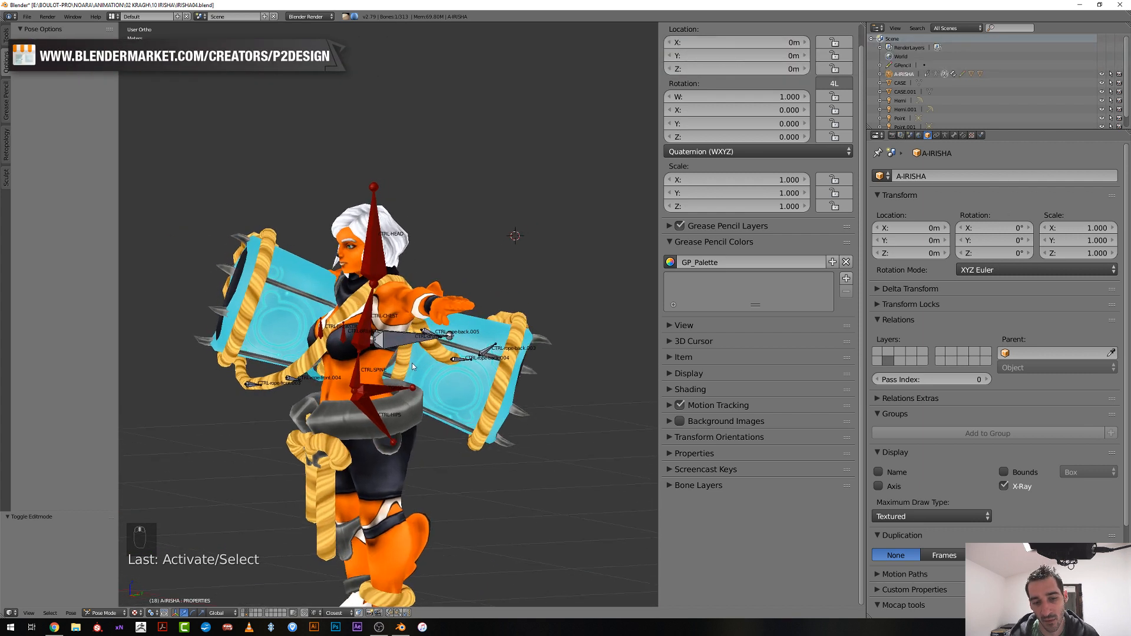
pyautogui.rightClick(394, 389)
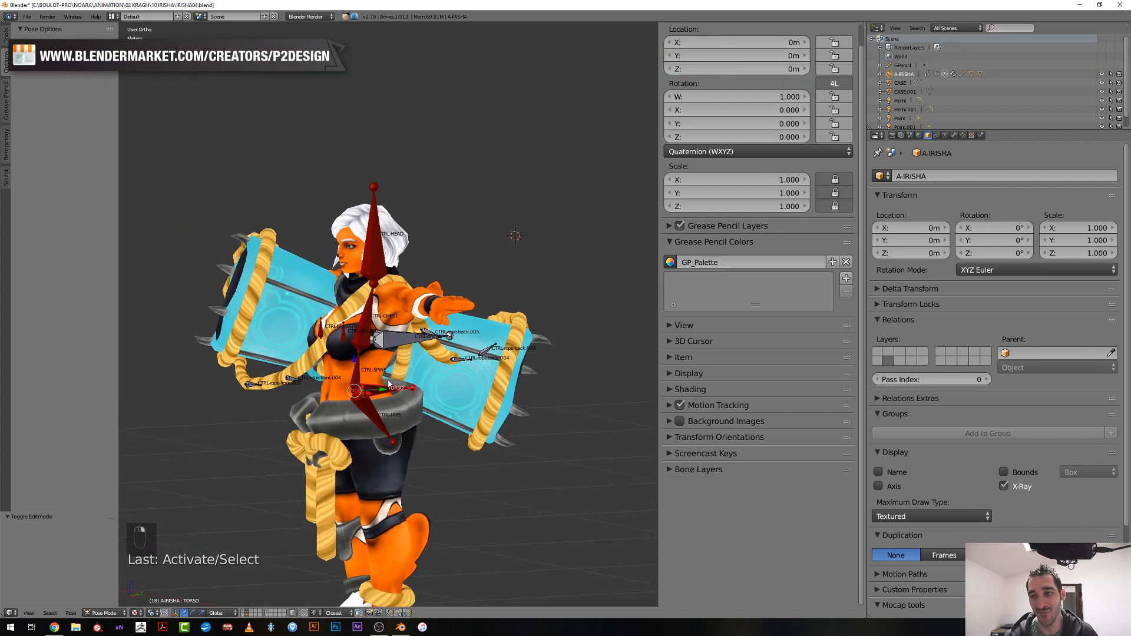
pyautogui.scroll(-3, 389, 383)
pyautogui.moveTo(389, 383)
pyautogui.mouseDown(button='middle')
pyautogui.moveTo(461, 387)
pyautogui.moveTo(382, 389)
pyautogui.mouseUp(button='middle')
pyautogui.scroll(1, 371, 355)
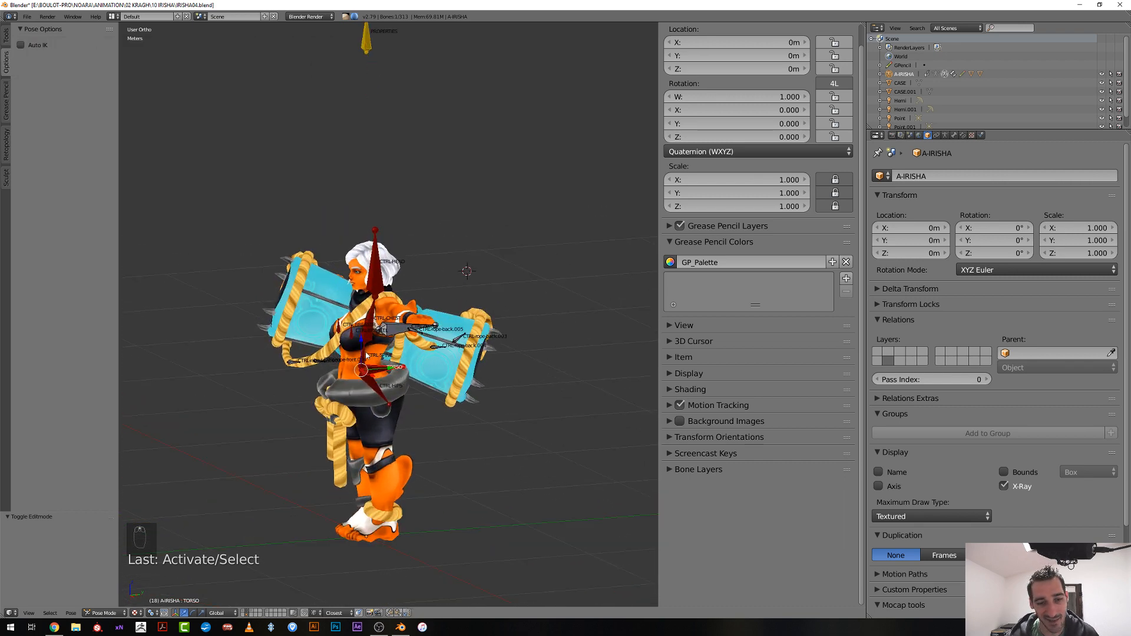
pyautogui.press('g')
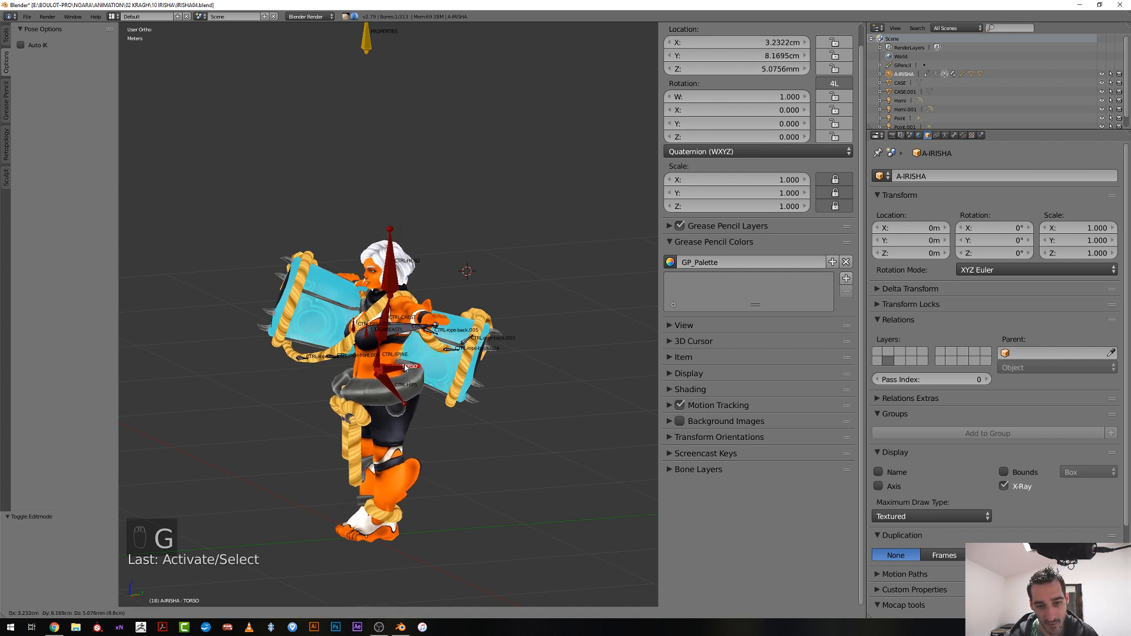
pyautogui.rightClick(405, 368)
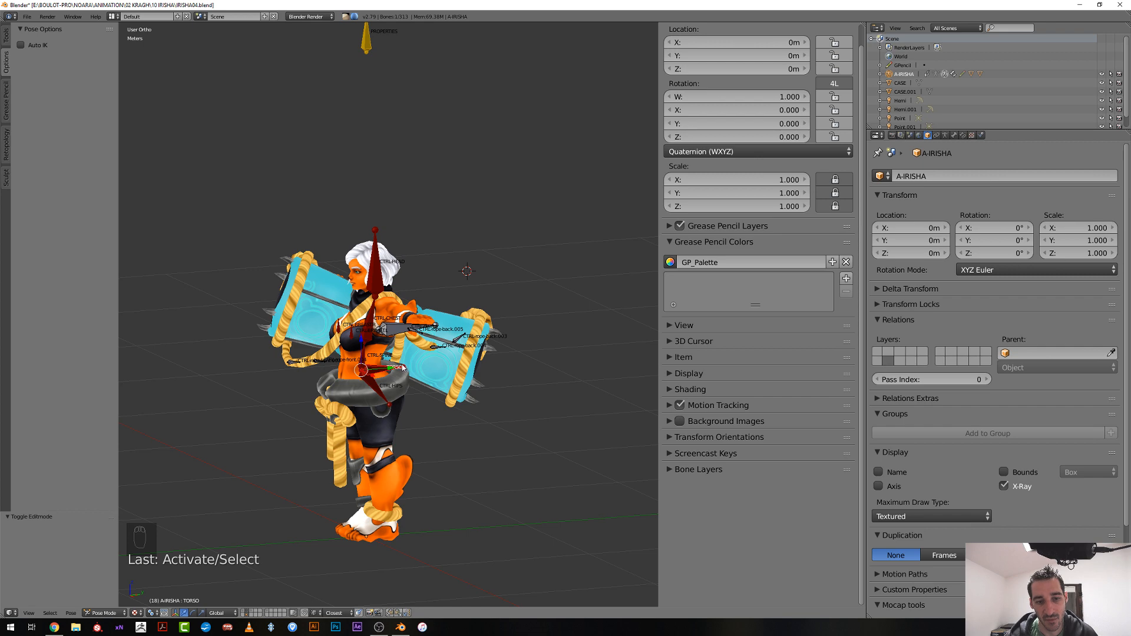
# Clear the rotation, location and scale of the drums control bone
pyautogui.rightClick(402, 330)
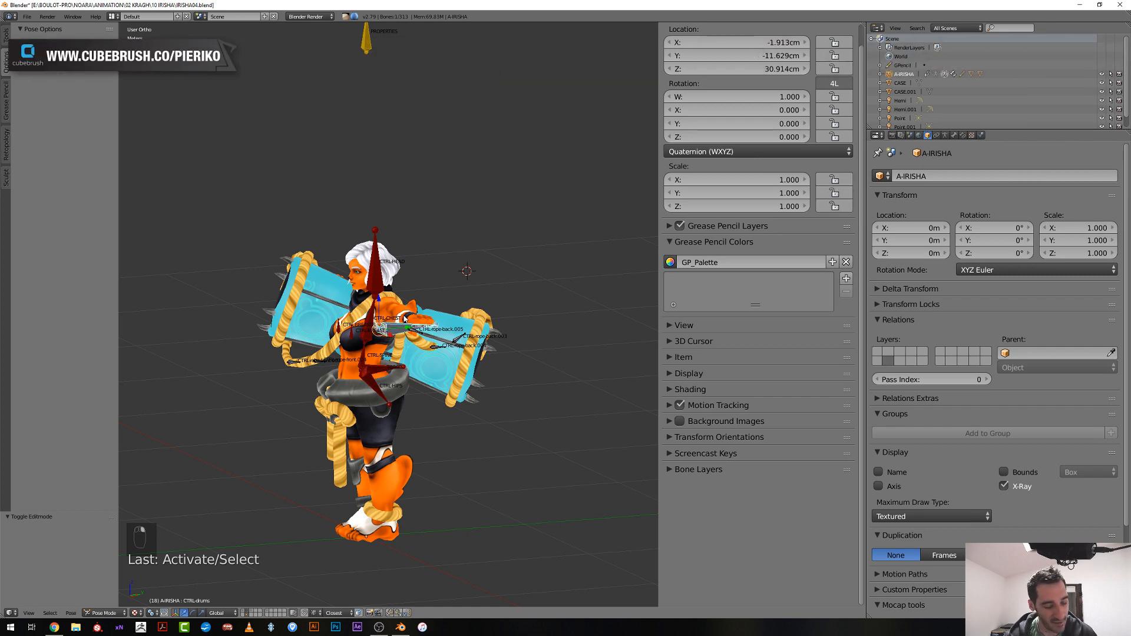
pyautogui.hotkey('alt', 'r')
pyautogui.hotkey('alt', 'g')
pyautogui.hotkey('alt', 's')
# Select the head control bone and try rotating it in front view, cancelling the rotation
pyautogui.moveTo(396, 329); pyautogui.dragTo(434, 331, button='middle')
pyautogui.rightClick(405, 291)
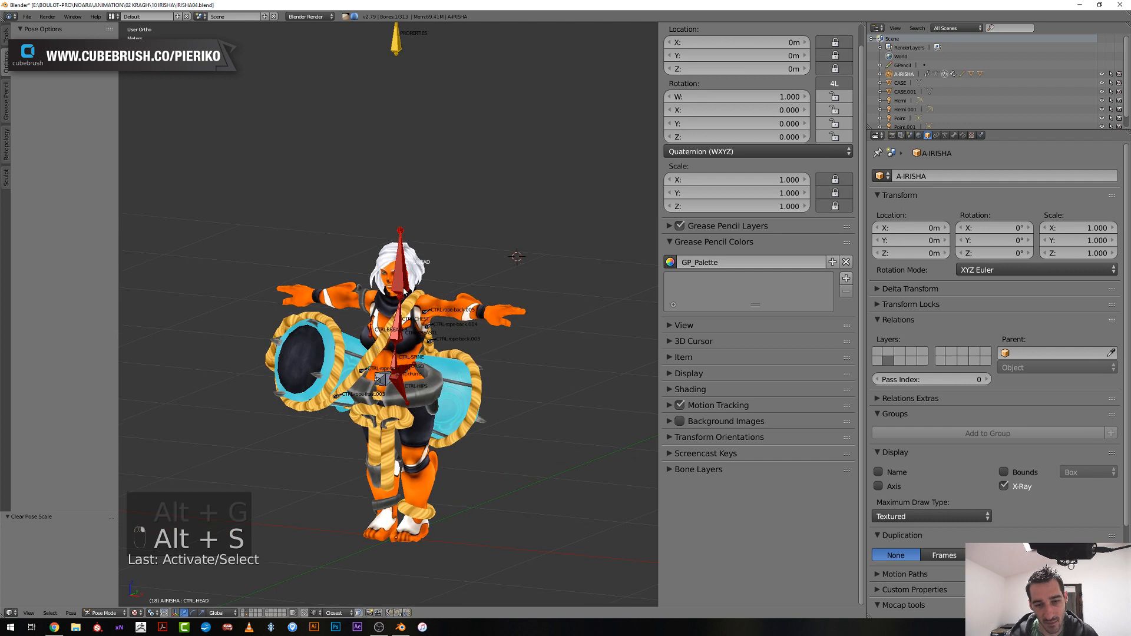
pyautogui.press('KP_1')
pyautogui.press('r')
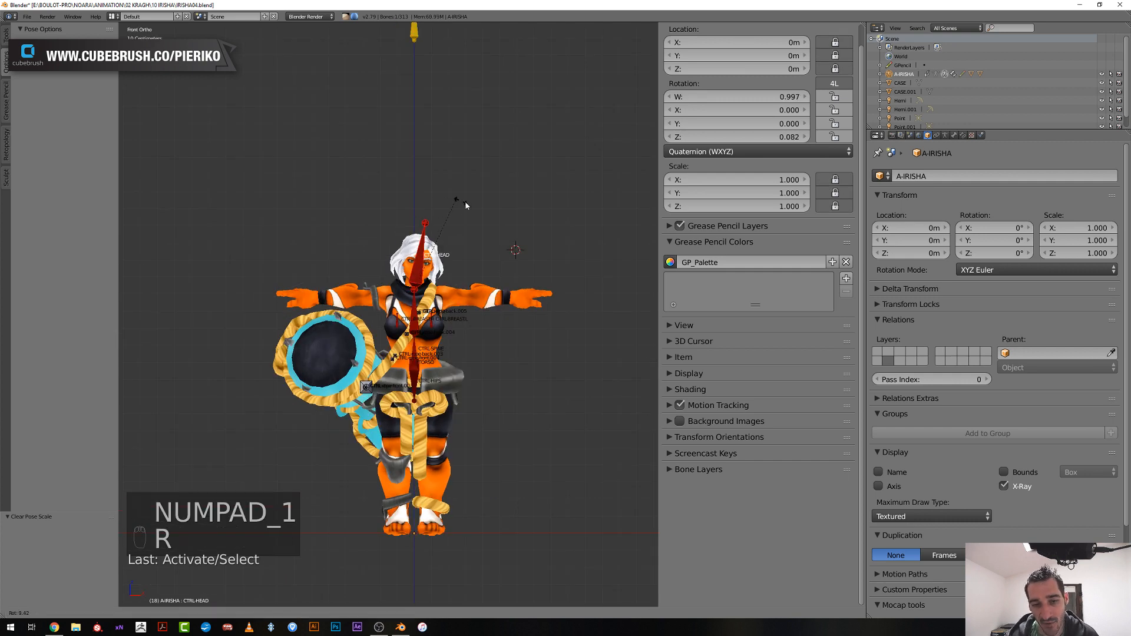
pyautogui.rightClick(468, 206)
pyautogui.scroll(1, 460, 265)
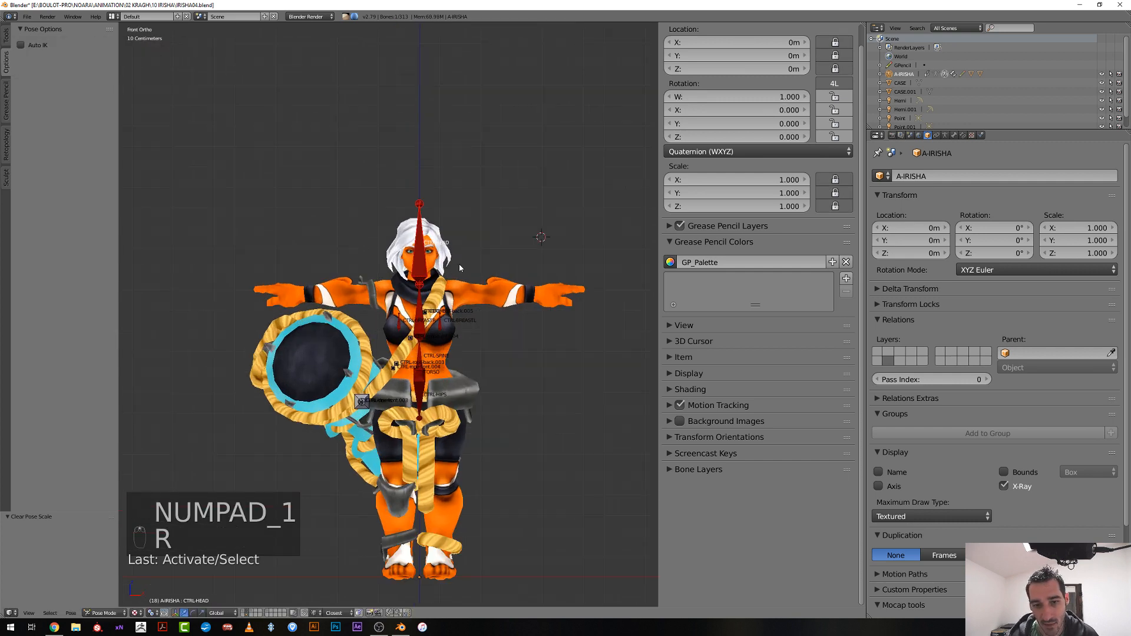
# Select the chest control bone and expand the Bone Layers section to show the full layer list
pyautogui.rightClick(421, 304)
pyautogui.press('n')
pyautogui.press('n')
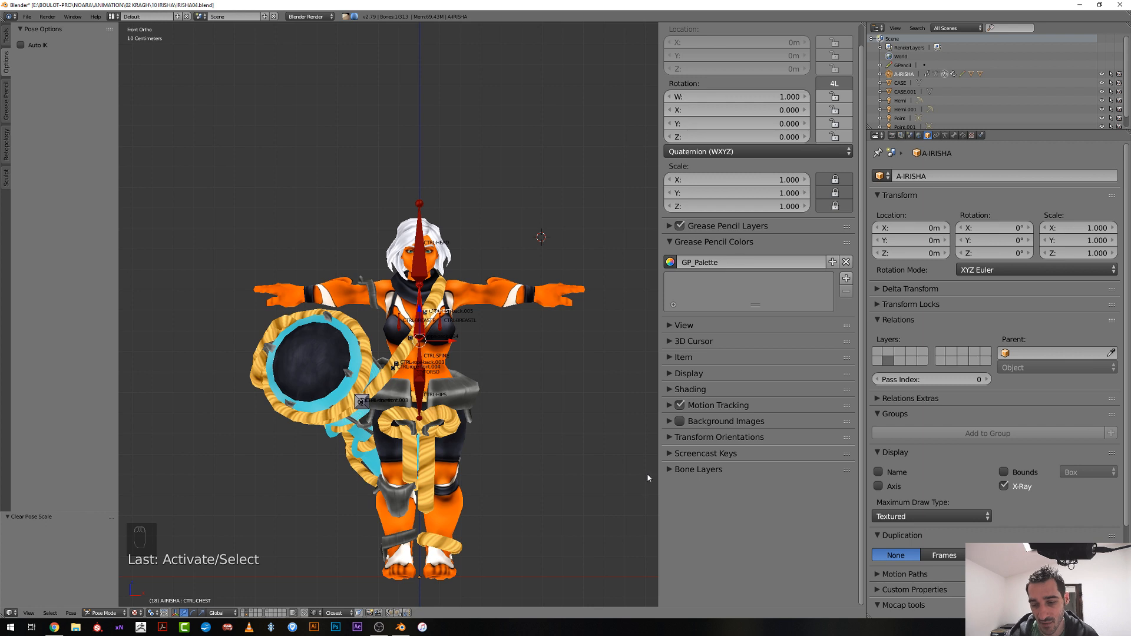
pyautogui.click(670, 472)
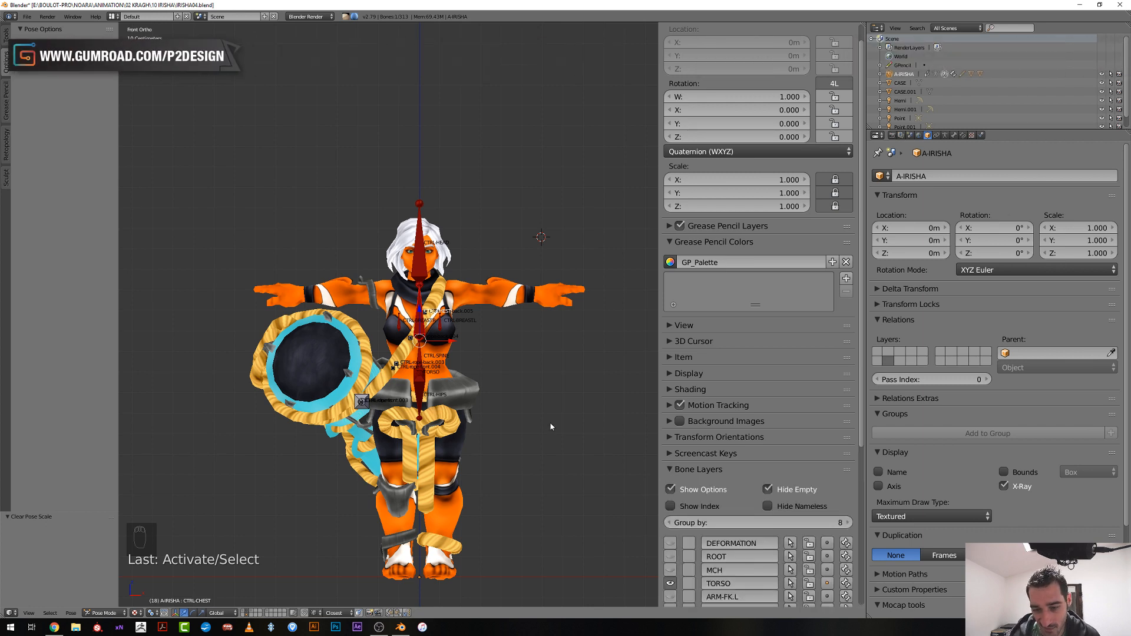
pyautogui.scroll(-4, 551, 426)
pyautogui.scroll(-8, 752, 563)
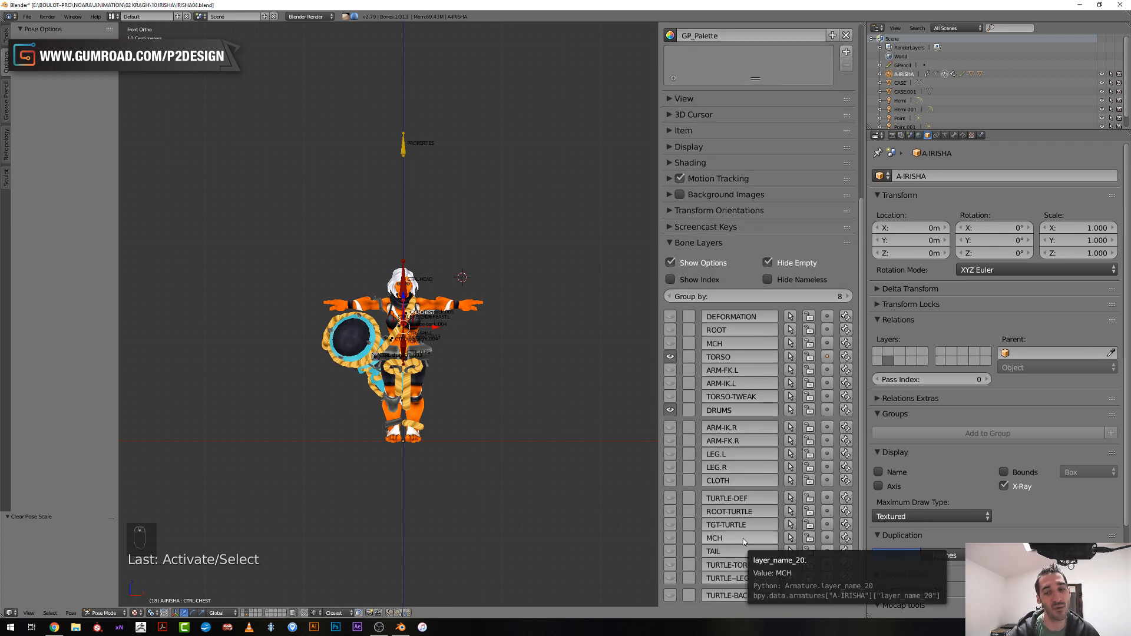
pyautogui.scroll(3, 434, 488)
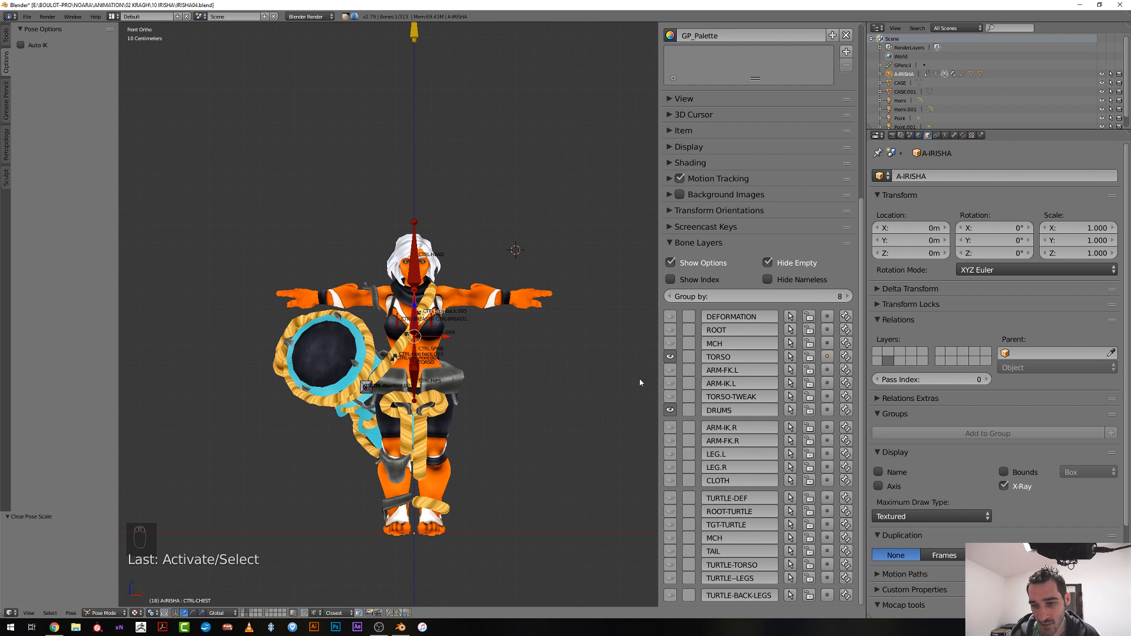
# Reveal any hidden bones and open the armature data properties of A-IRISHA
pyautogui.hotkey('alt', 'h')
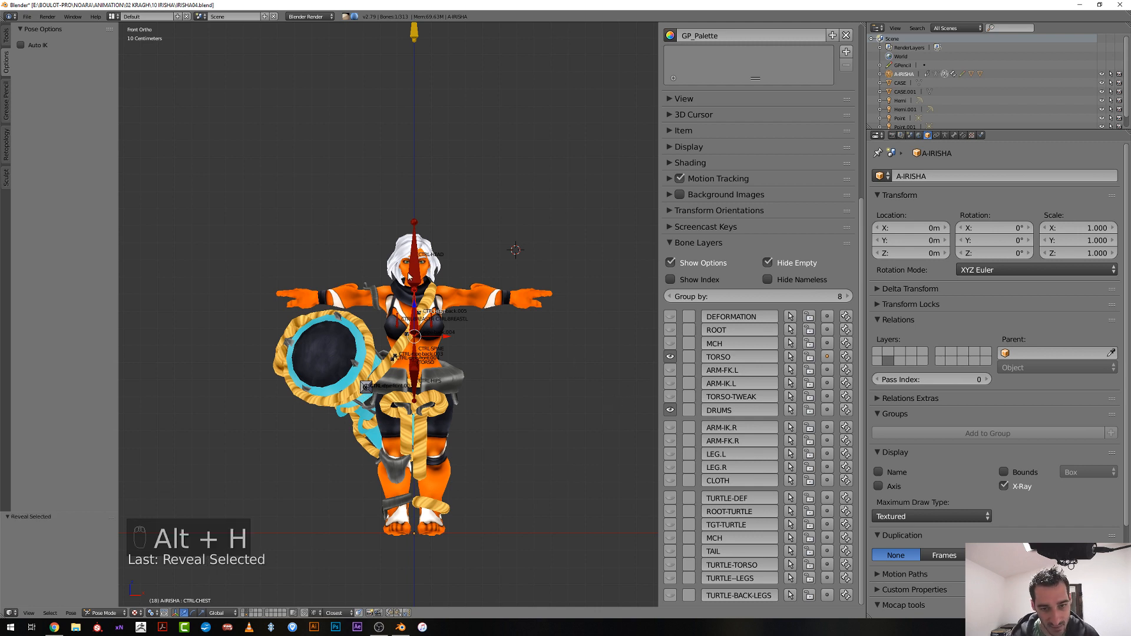
pyautogui.click(945, 135)
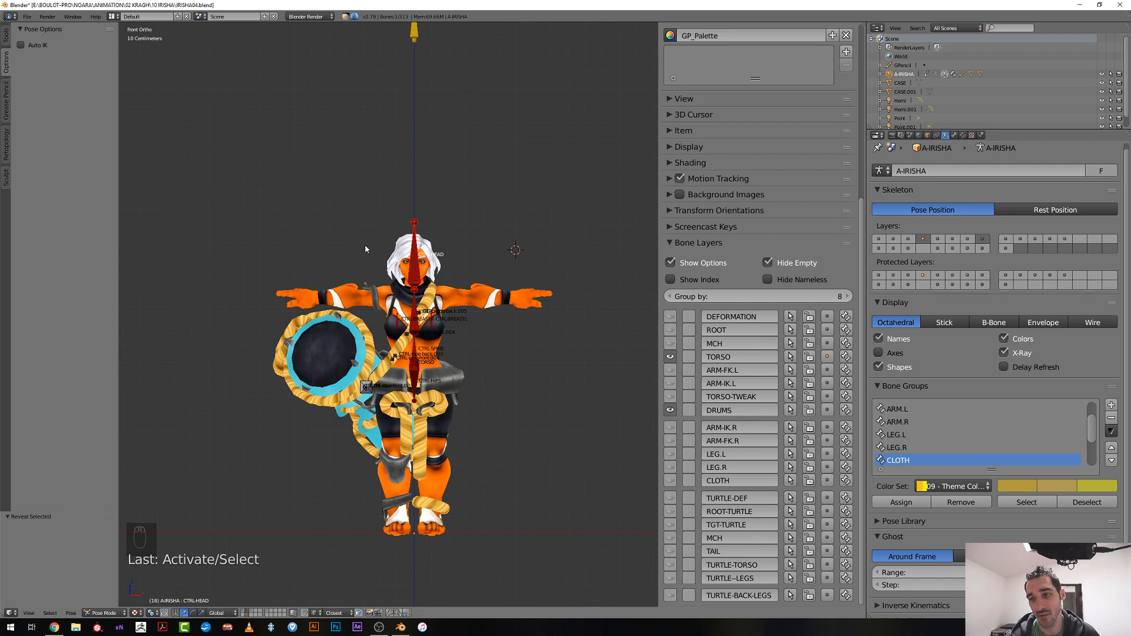
# Try rotating the head control in front view and again from an angled view, cancelling both rotations
pyautogui.scroll(2, 365, 246)
pyautogui.scroll(-2, 366, 247)
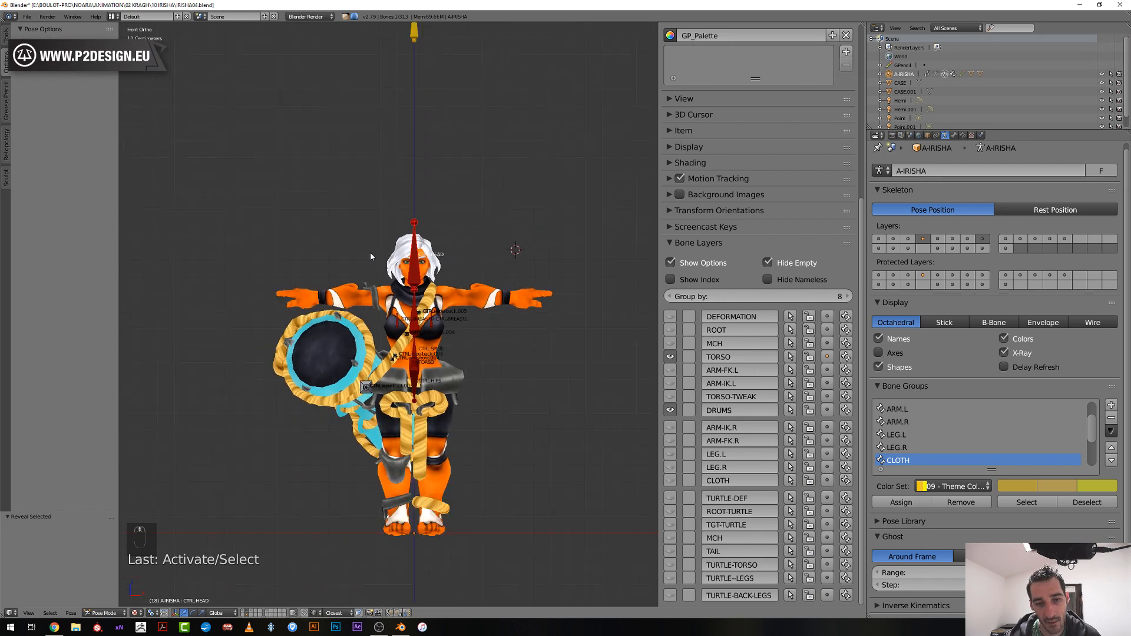
pyautogui.press('r')
pyautogui.rightClick(373, 199)
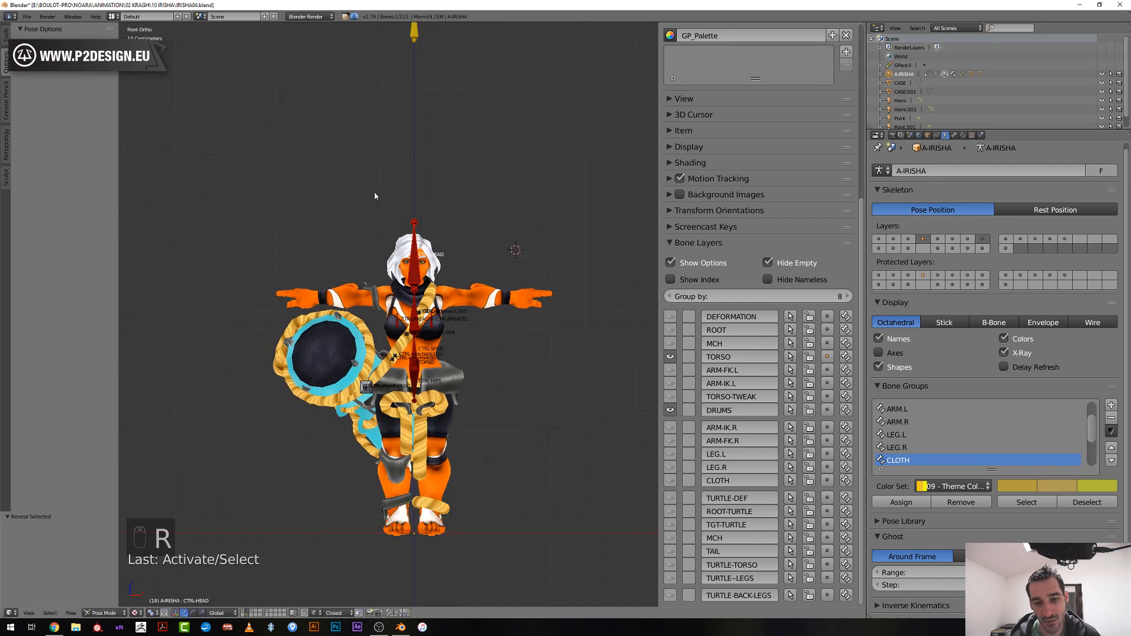
pyautogui.moveTo(378, 197); pyautogui.dragTo(489, 248, button='middle')
pyautogui.press('r')
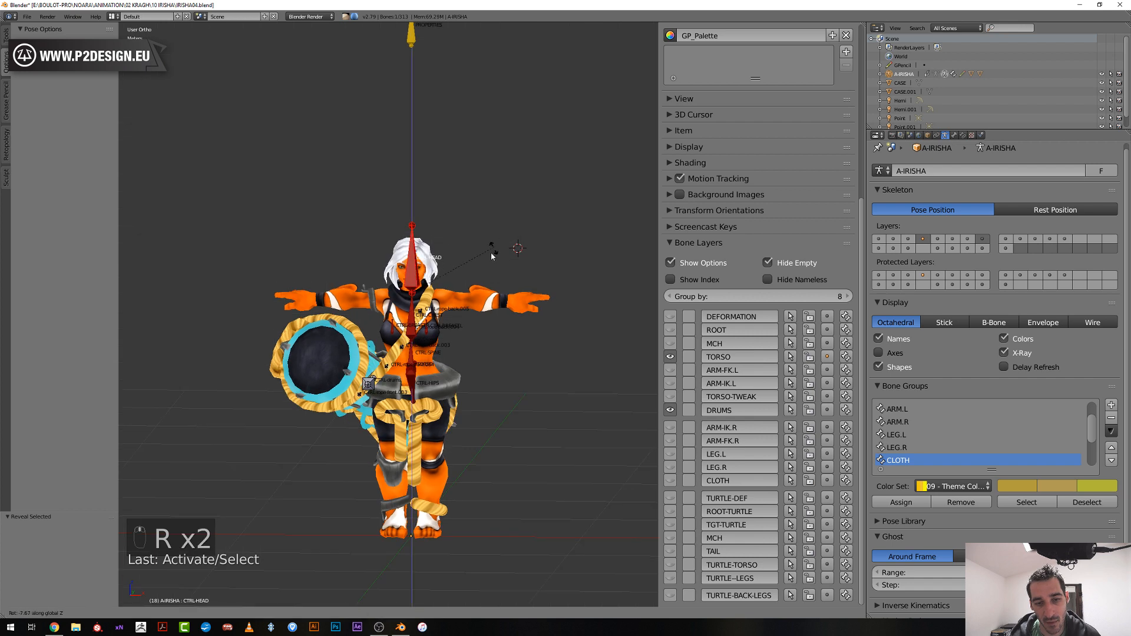
pyautogui.rightClick(489, 262)
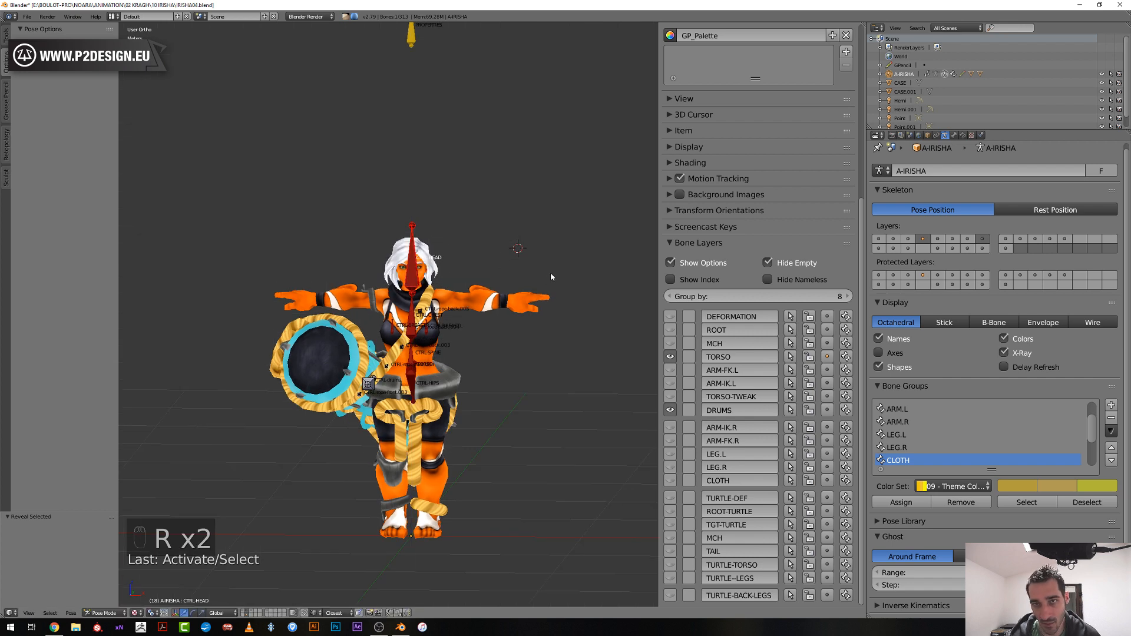
# Turn off bone Names, keep Shapes enabled and set the armature's bone display to Stick
pyautogui.click(899, 366)
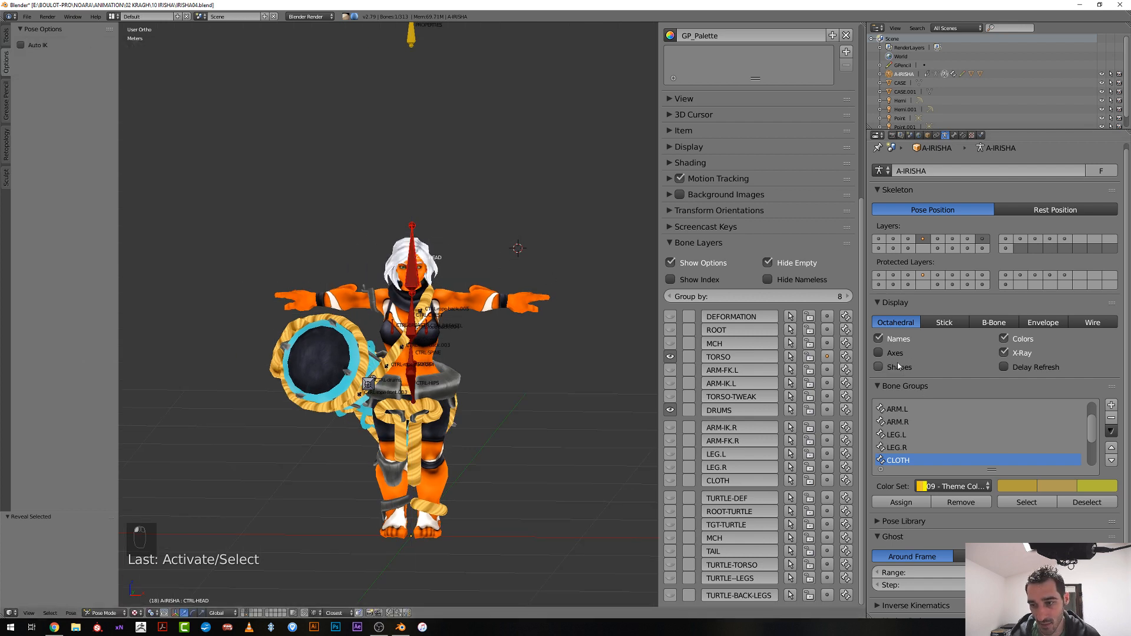
pyautogui.click(879, 339)
pyautogui.click(880, 367)
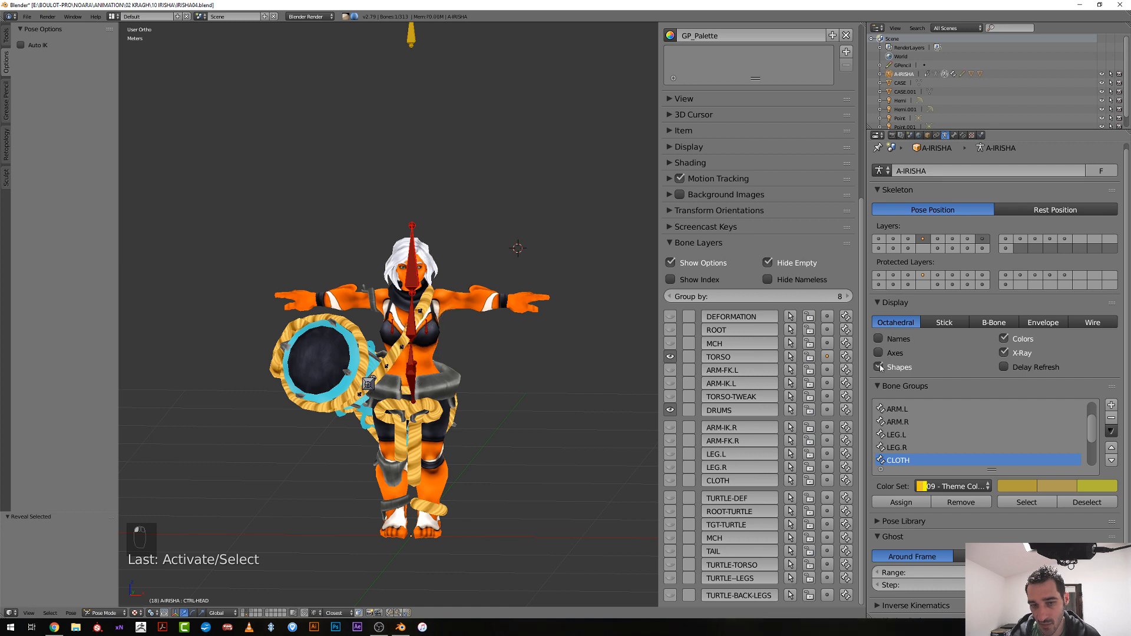
pyautogui.click(944, 322)
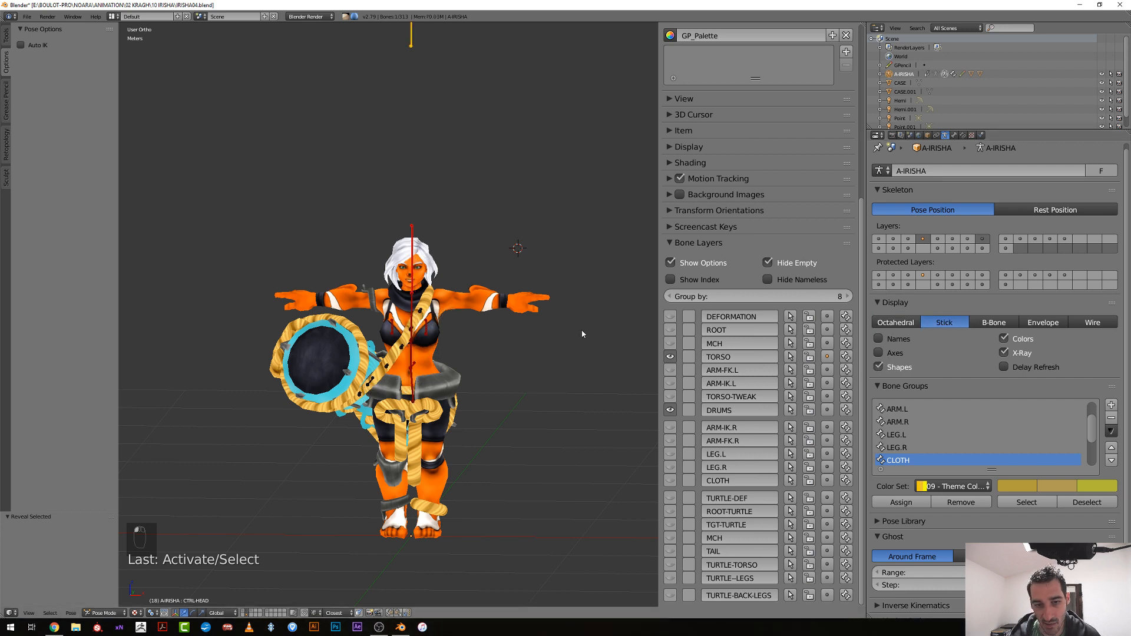
# Test the head control's rotation in front view with the stick bones, without keeping any rotation
pyautogui.press('KP_1')
pyautogui.scroll(3, 582, 335)
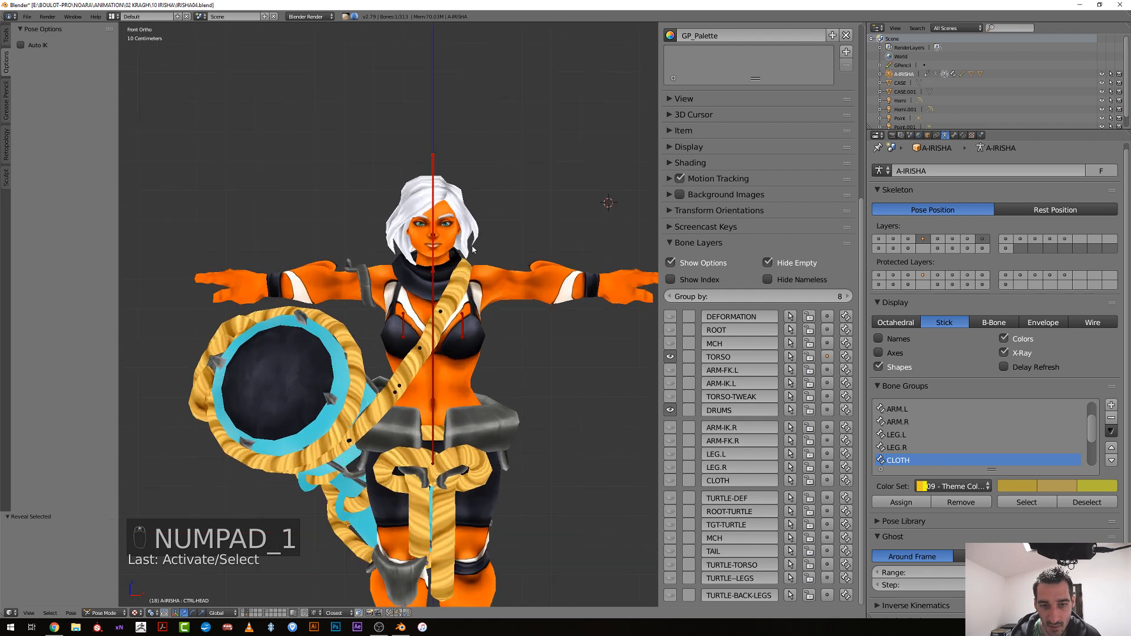
pyautogui.press('r')
pyautogui.rightClick(406, 162)
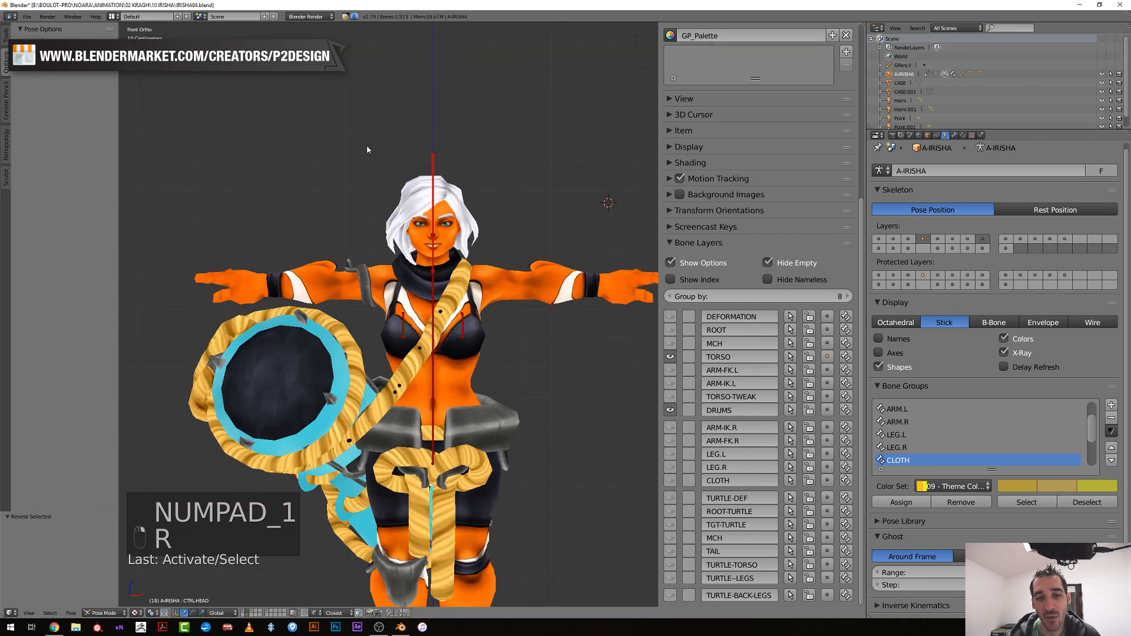
pyautogui.rightClick(435, 183)
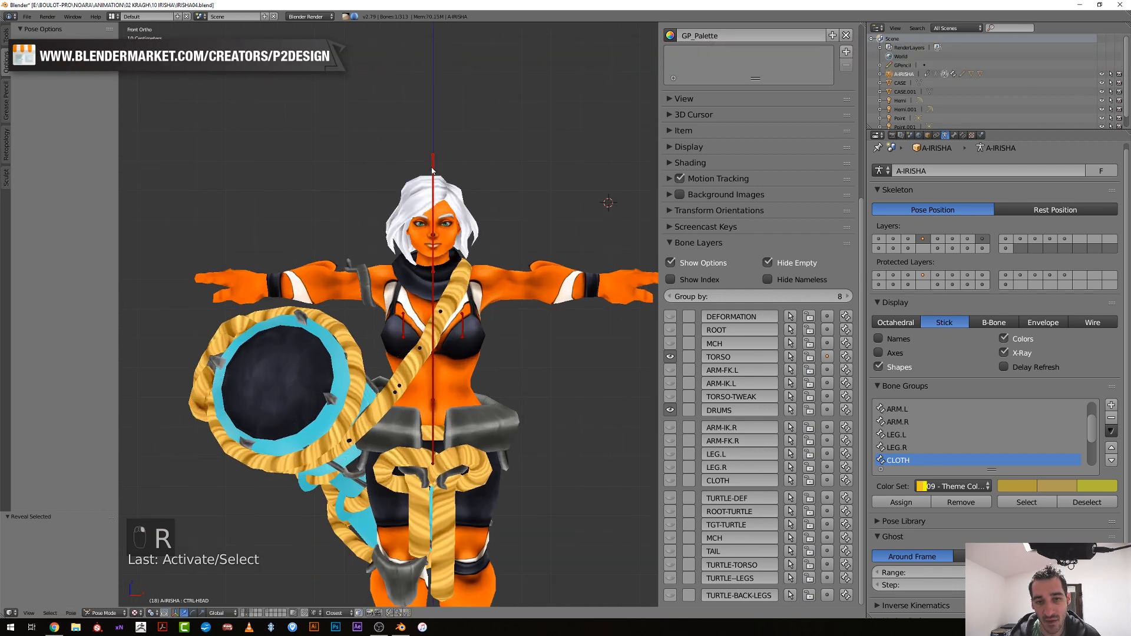
pyautogui.rightClick(445, 147)
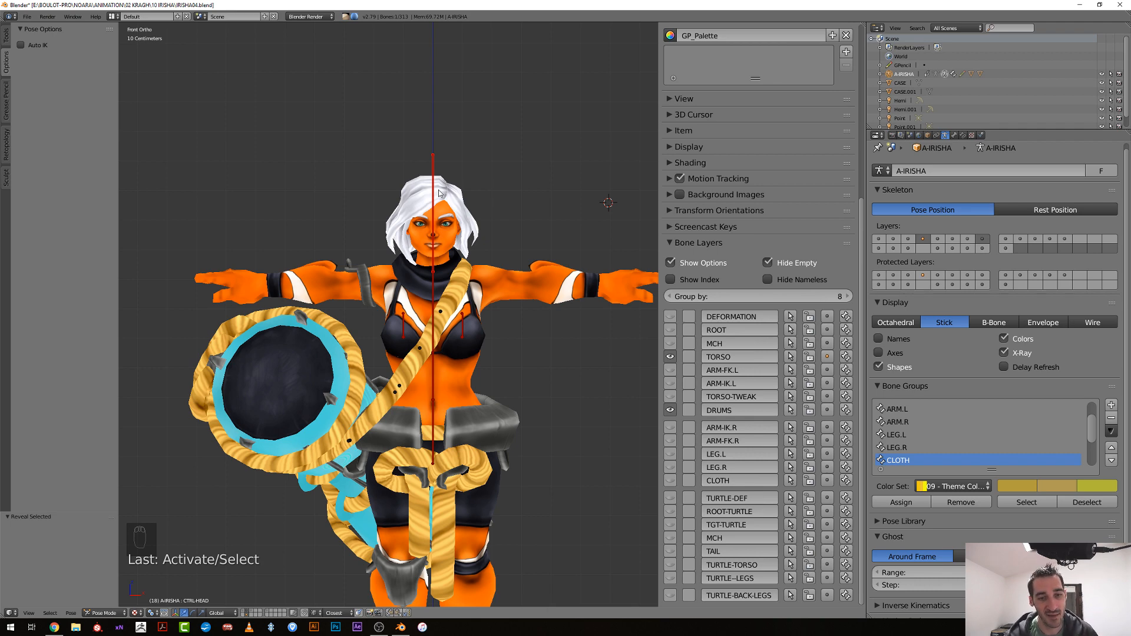
# Select the TORSO bone and lower it about 18.5 cm in right view, then try a second move and cancel it
pyautogui.moveTo(459, 203); pyautogui.dragTo(399, 208, button='middle')
pyautogui.scroll(-1, 418, 348)
pyautogui.moveTo(419, 348); pyautogui.dragTo(399, 370, button='middle')
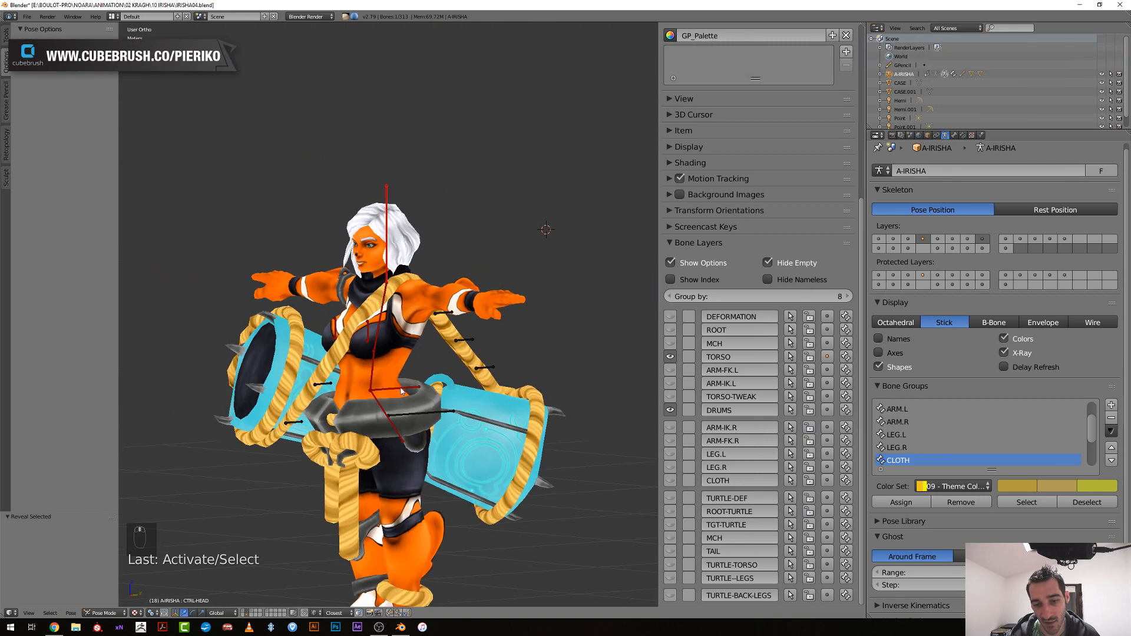
pyautogui.rightClick(402, 391)
pyautogui.press('KP_3')
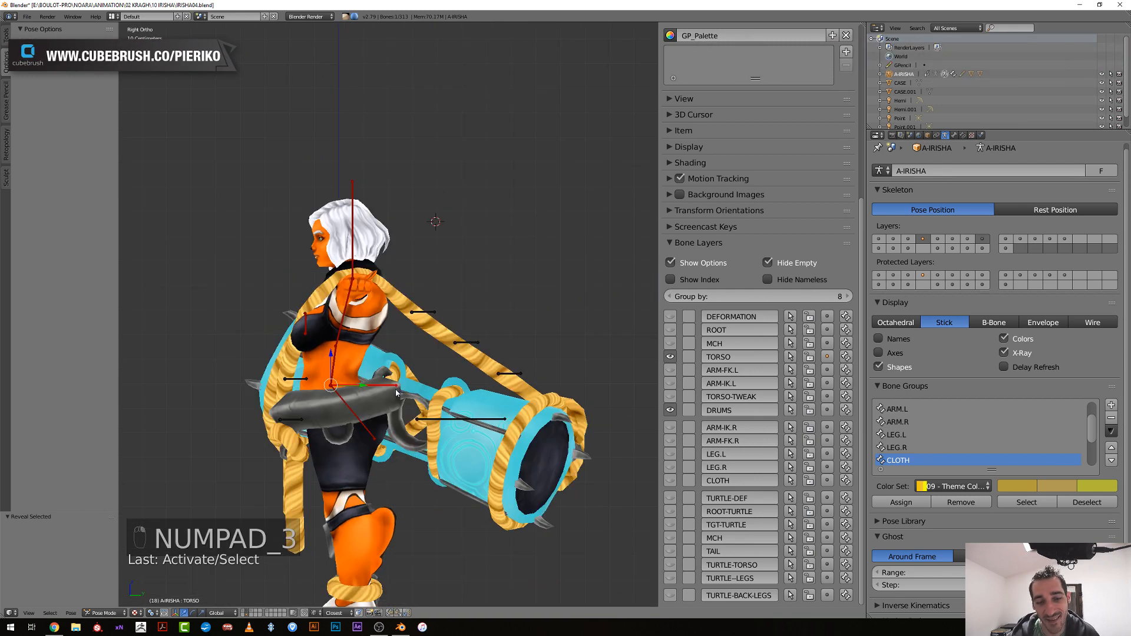
pyautogui.scroll(-2, 396, 393)
pyautogui.press('g')
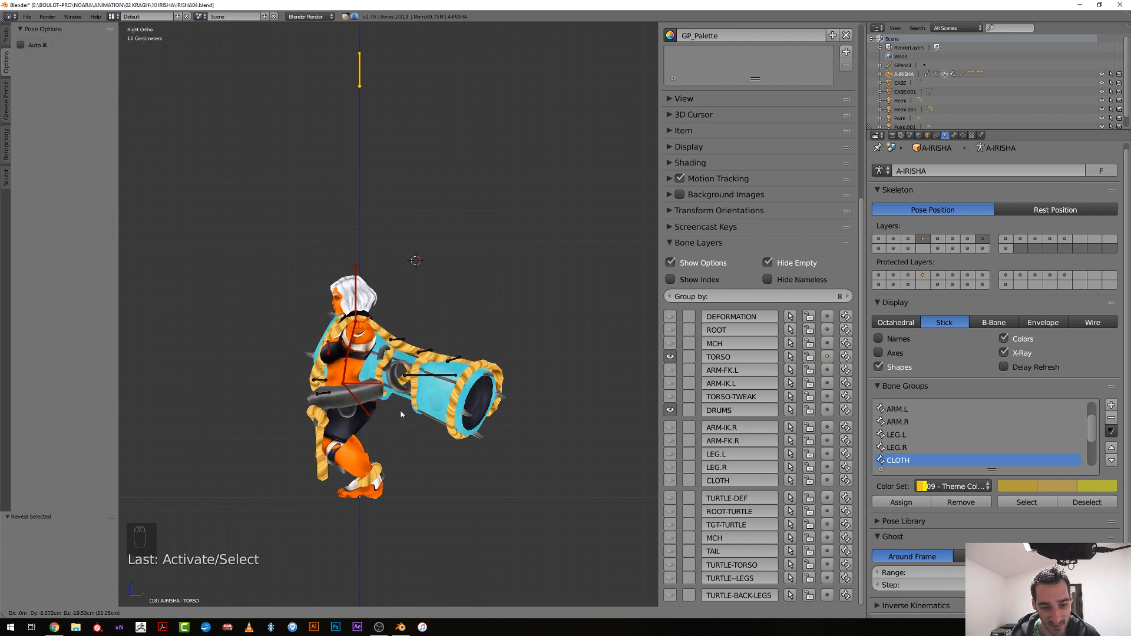
pyautogui.click(405, 415)
pyautogui.press('g')
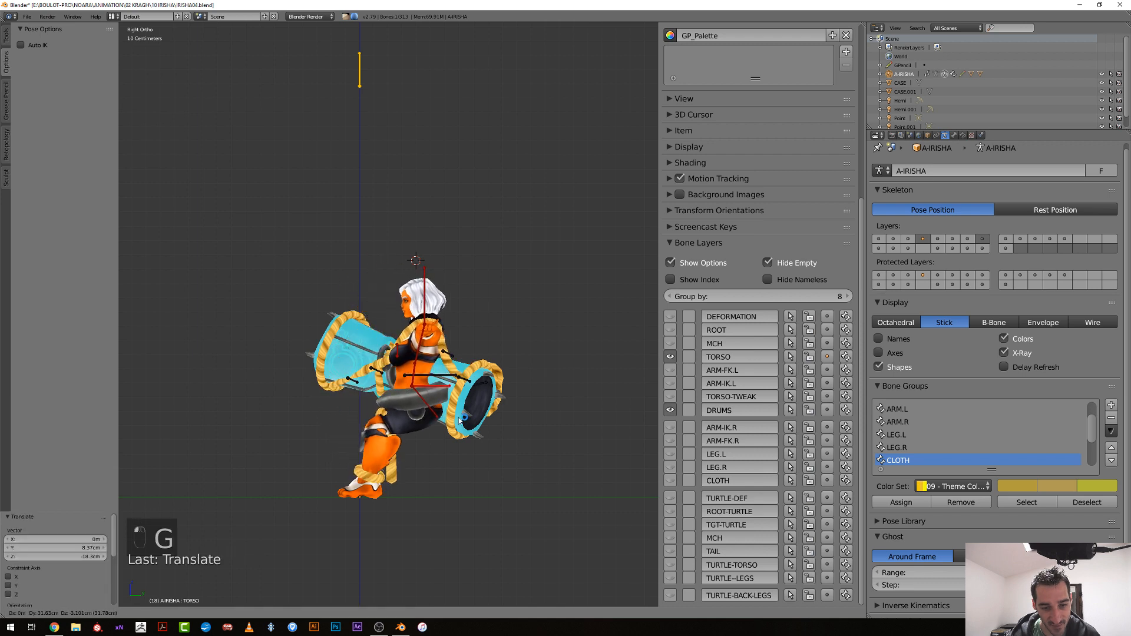
pyautogui.rightClick(408, 414)
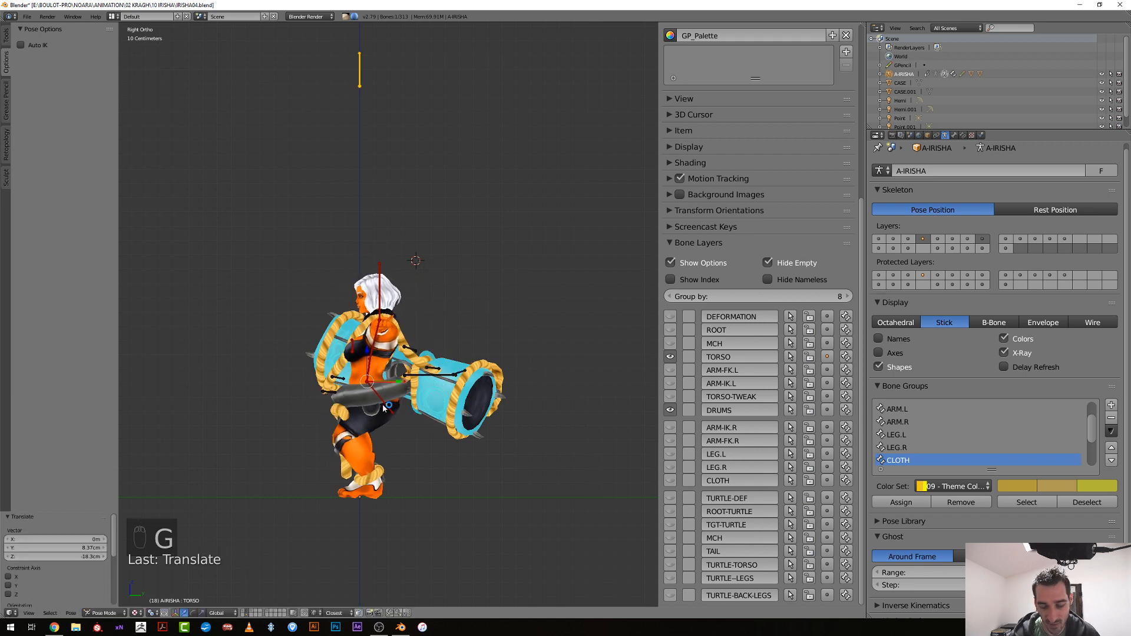
# Select all visible bones and clear their rotation, location and scale in front view
pyautogui.press('KP_1')
pyautogui.press('a')
pyautogui.press('a')
pyautogui.press('a')
pyautogui.press('a')
pyautogui.hotkey('alt', 'r')
pyautogui.hotkey('alt', 'g')
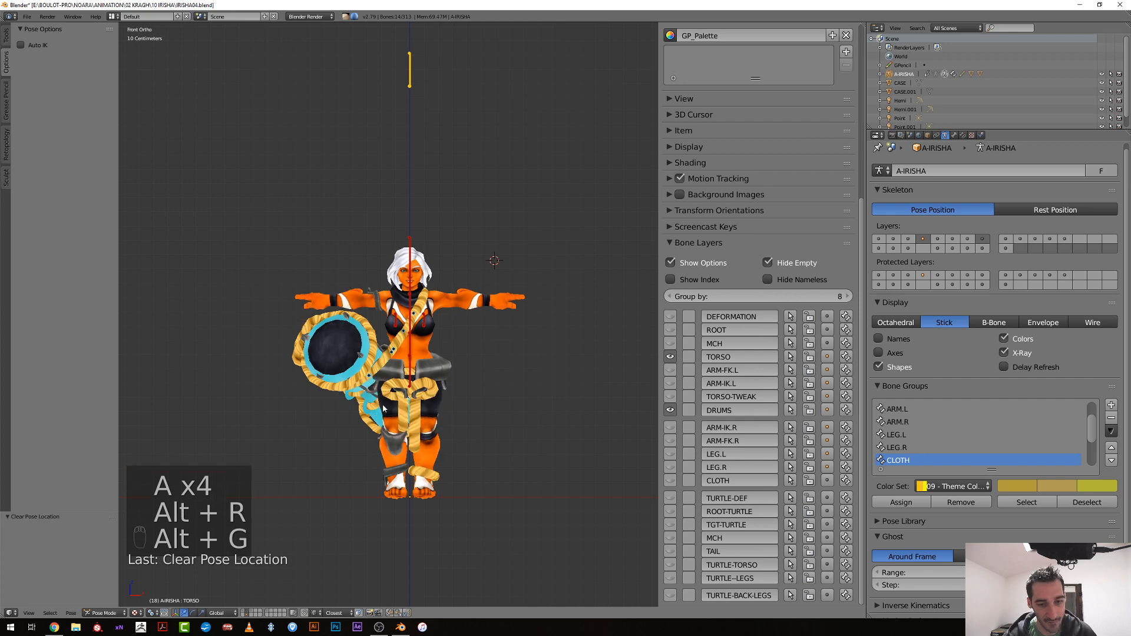
pyautogui.hotkey('alt', 's')
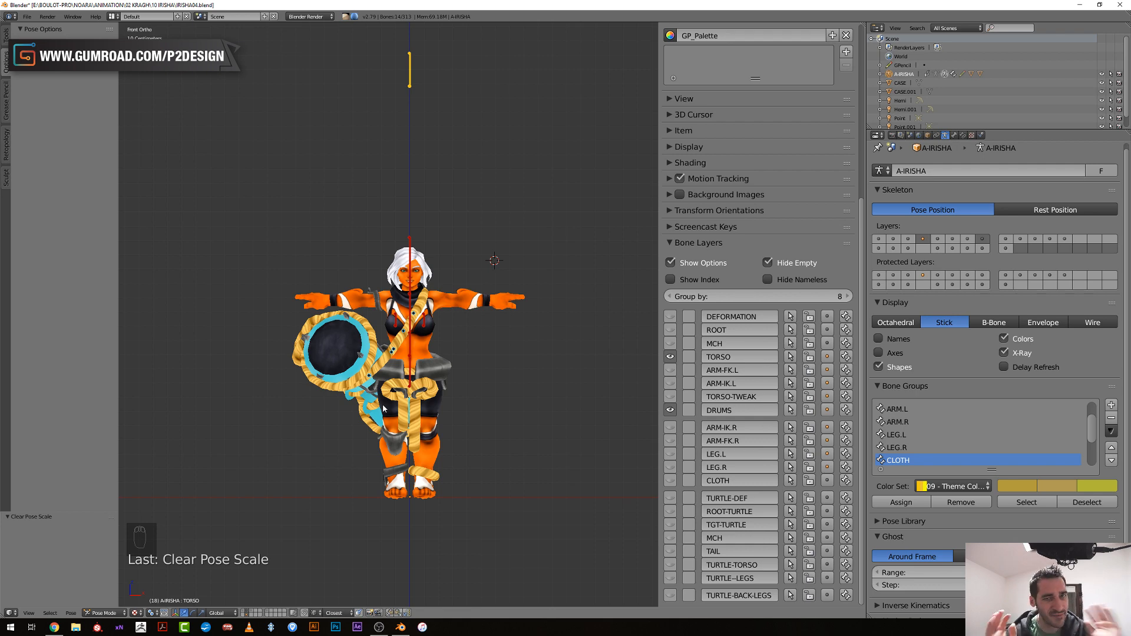
pyautogui.scroll(3, 393, 371)
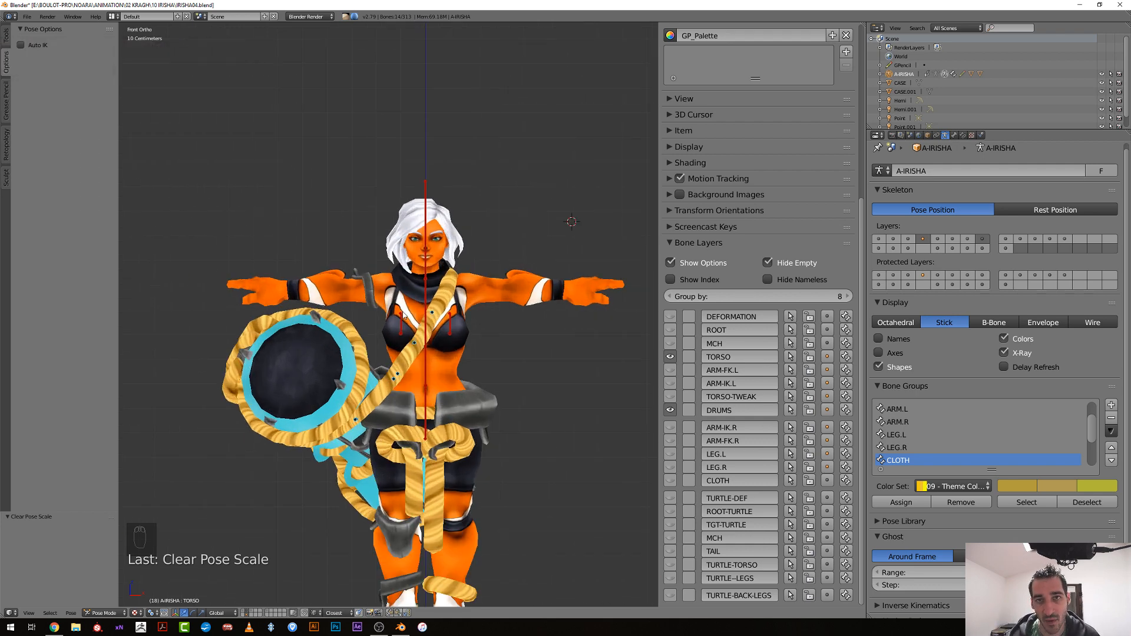
# Select the head control and test its rotation in front and angled views, cancelling each attempt
pyautogui.rightClick(425, 184)
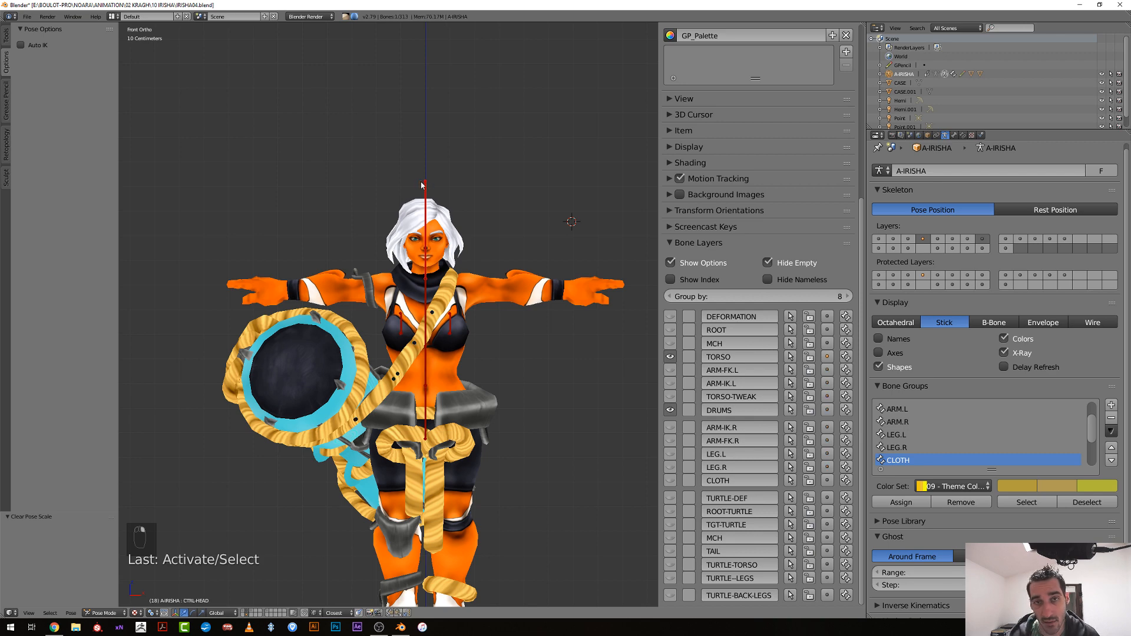
pyautogui.press('r')
pyautogui.rightClick(418, 171)
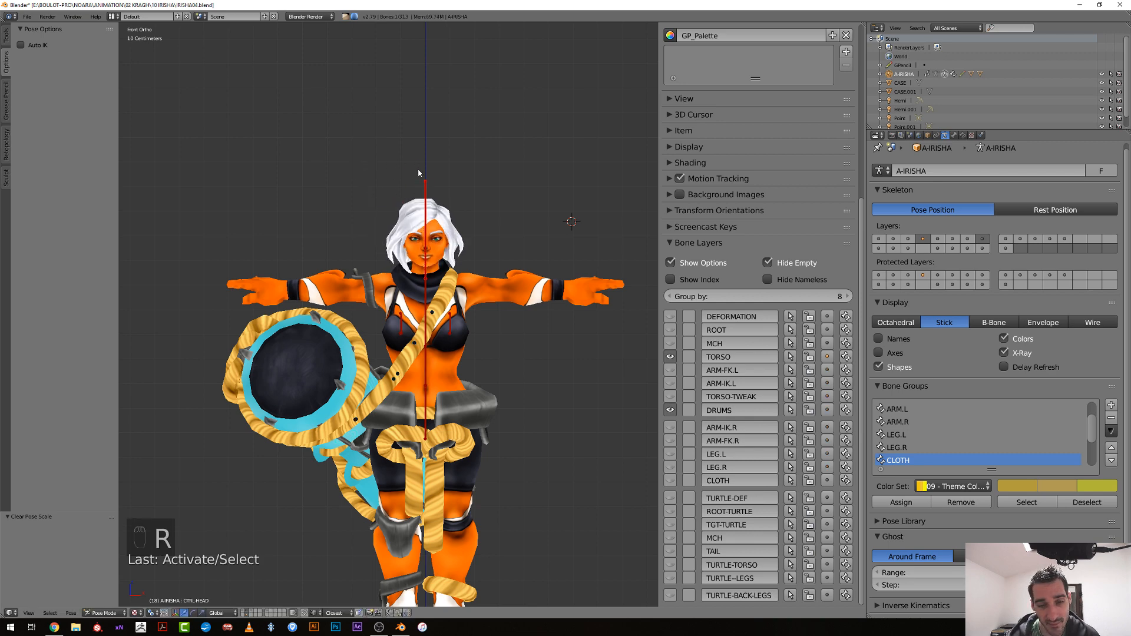
pyautogui.scroll(-2, 419, 197)
pyautogui.moveTo(437, 242); pyautogui.dragTo(369, 243, button='middle')
pyautogui.press('r')
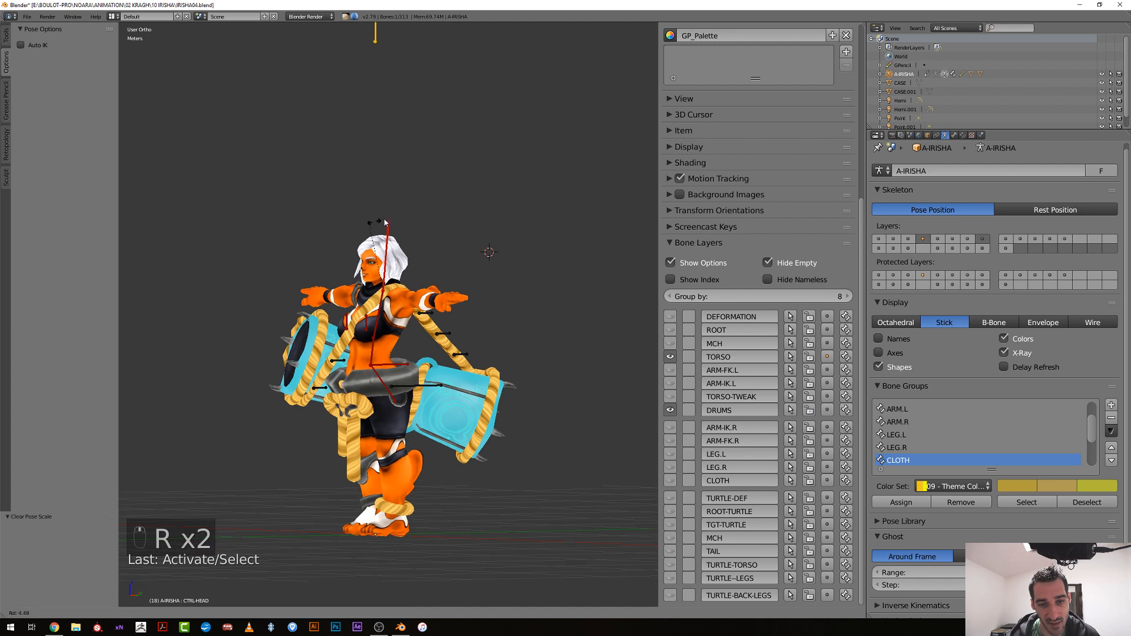
pyautogui.rightClick(386, 222)
pyautogui.scroll(10, 722, 298)
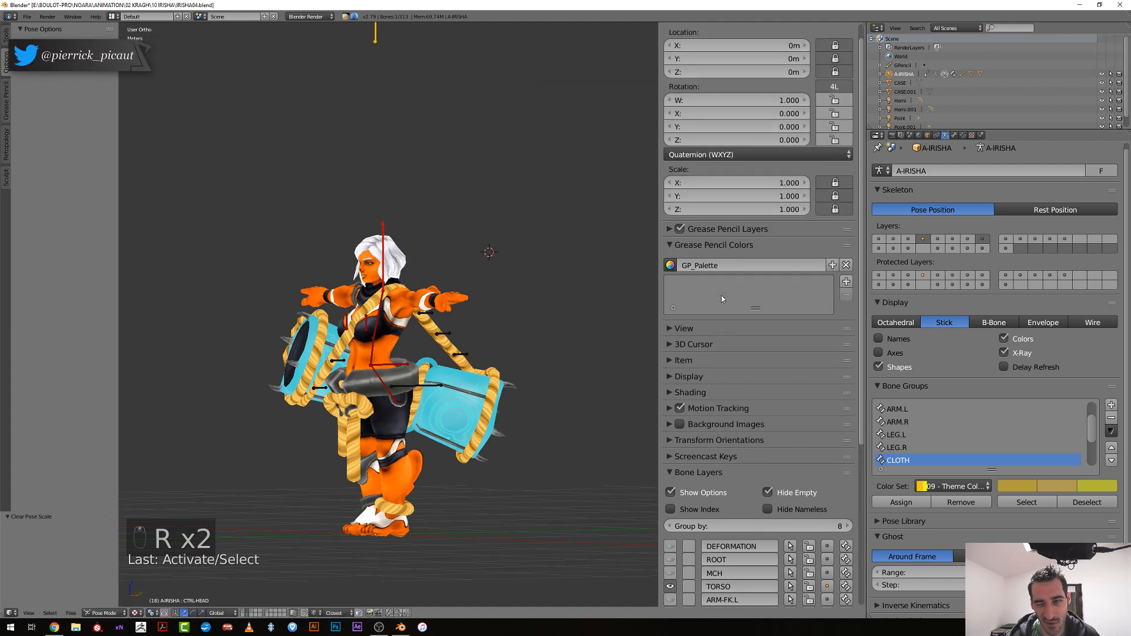
pyautogui.scroll(1, 722, 299)
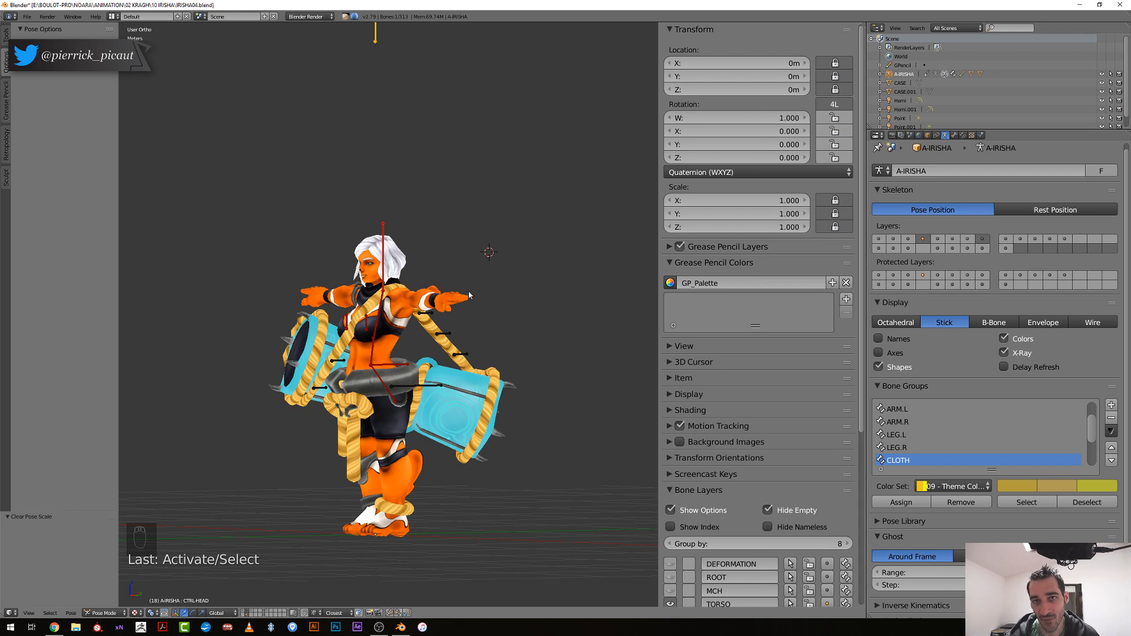
# Inspect the character at rest from front and angled views and review the list of bone layers
pyautogui.moveTo(470, 295)
pyautogui.mouseDown(button='middle')
pyautogui.moveTo(448, 295)
pyautogui.moveTo(474, 300)
pyautogui.mouseUp(button='middle')
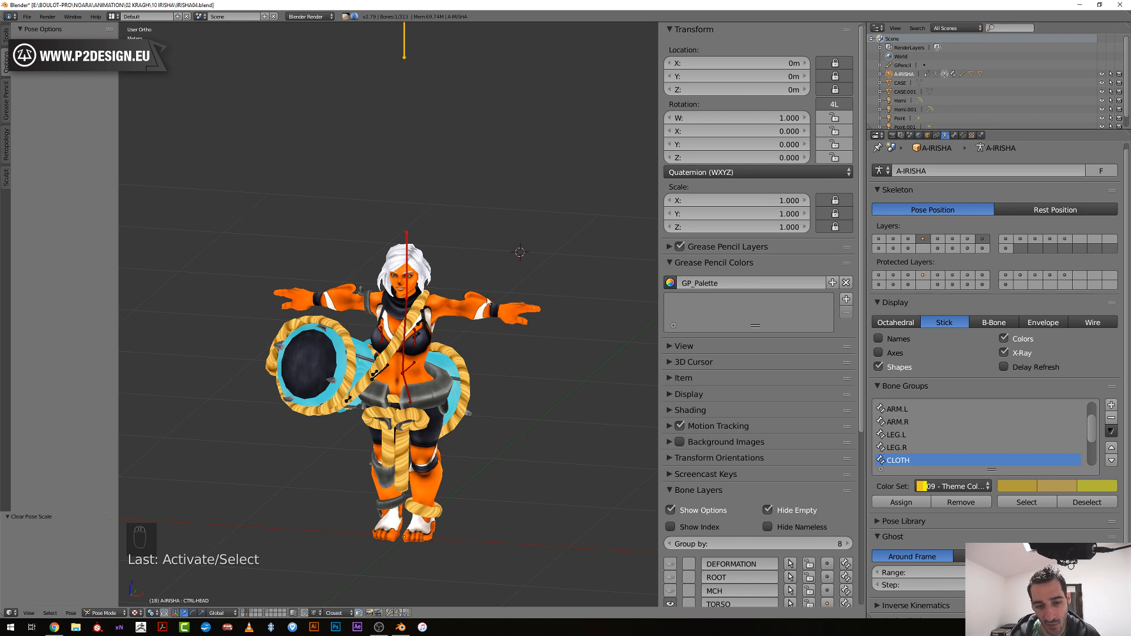
pyautogui.scroll(3, 495, 330)
pyautogui.press('KP_1')
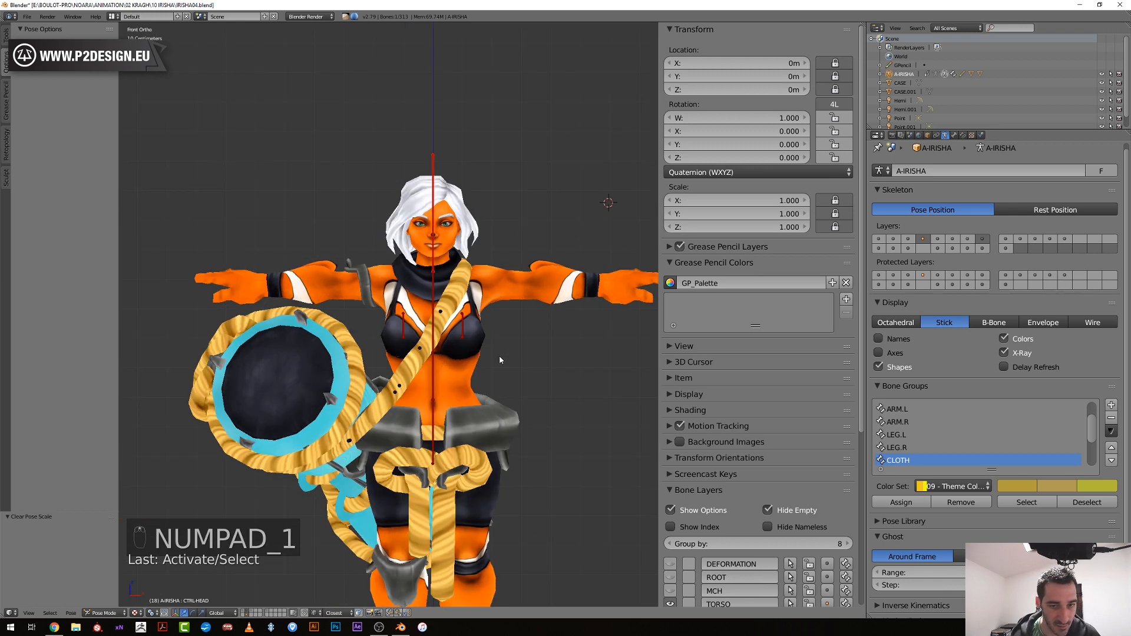
pyautogui.moveTo(499, 355); pyautogui.dragTo(465, 348, button='middle')
pyautogui.scroll(-3, 758, 572)
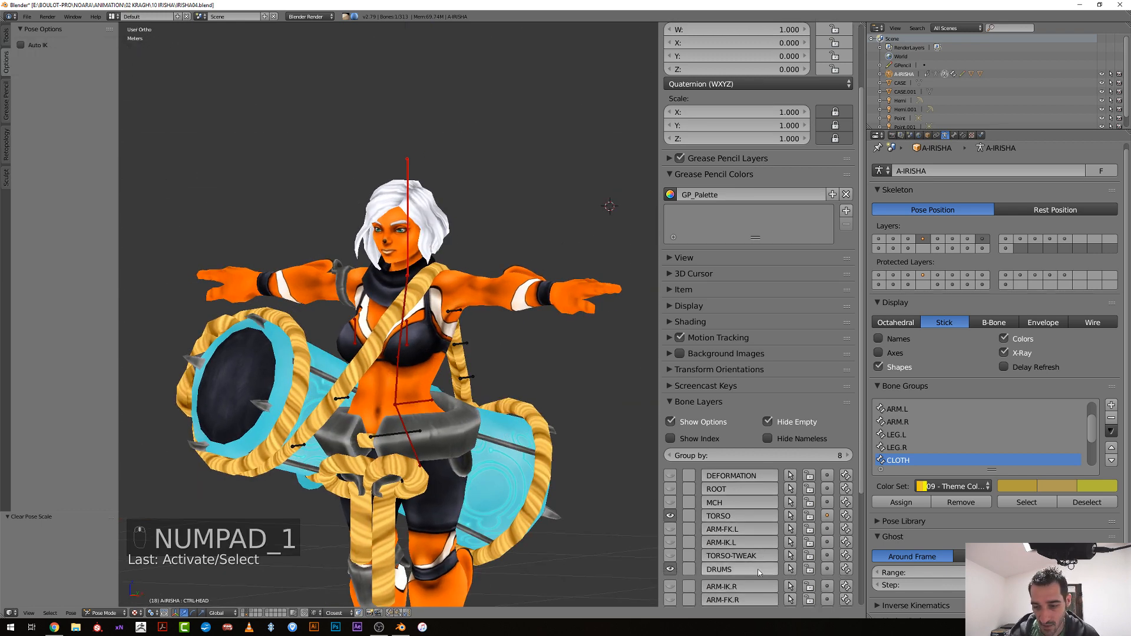
pyautogui.scroll(-5, 758, 571)
pyautogui.scroll(-5, 486, 382)
pyautogui.hotkey('ctrl', 's')
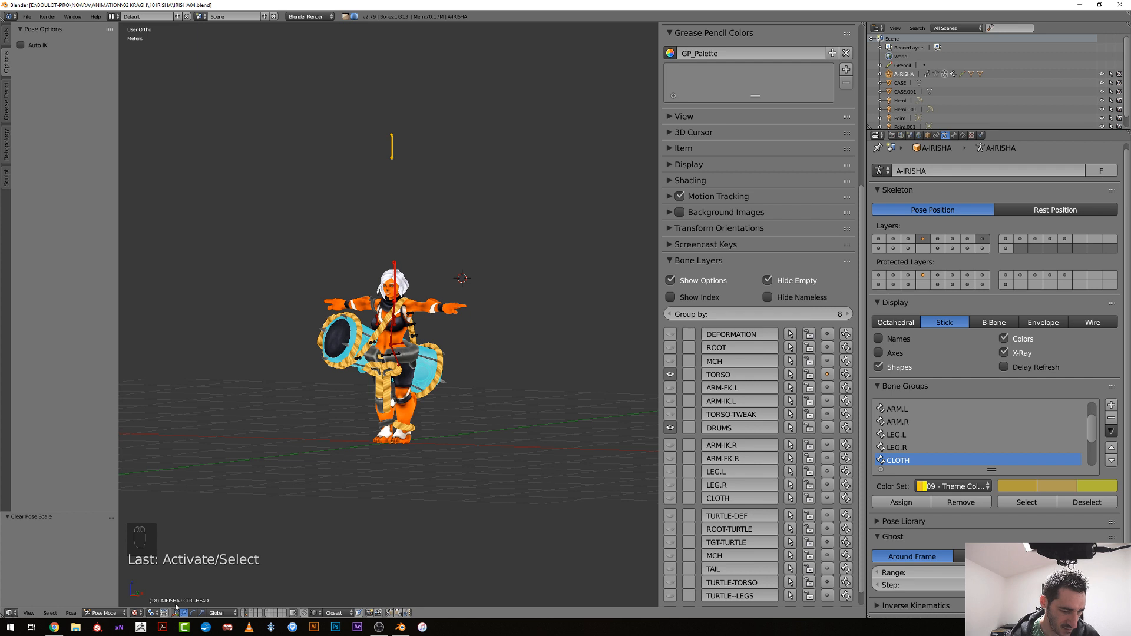
# Switch to a new Blender instance and dismiss its splash screen to reach the default scene
pyautogui.keyDown('shift'); pyautogui.click(401, 627); pyautogui.keyUp('shift')
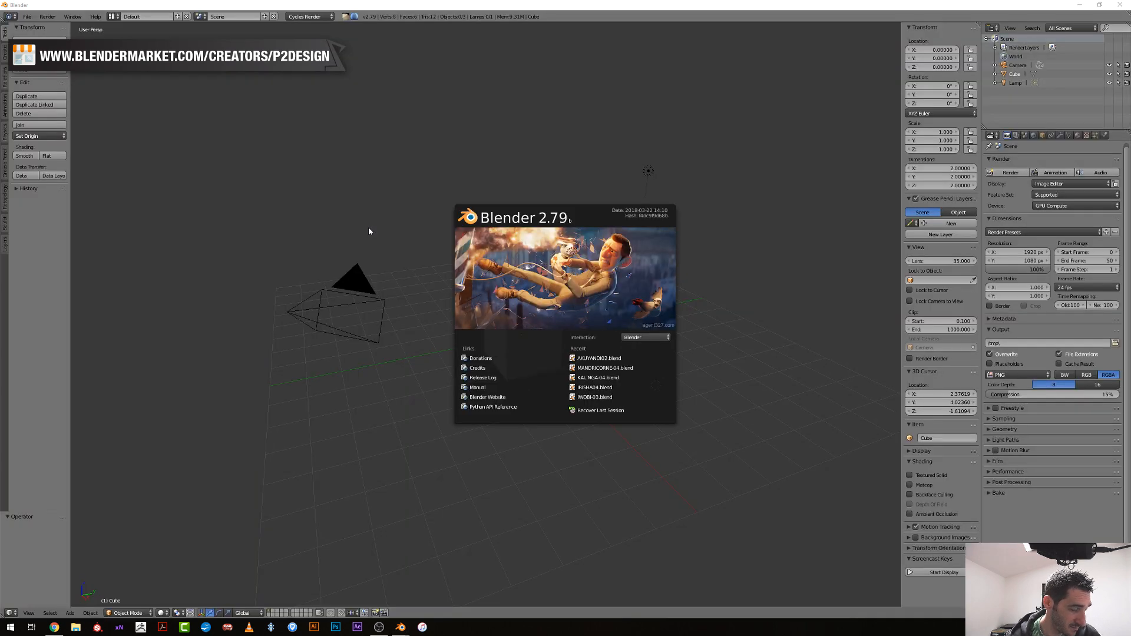
pyautogui.click(365, 332)
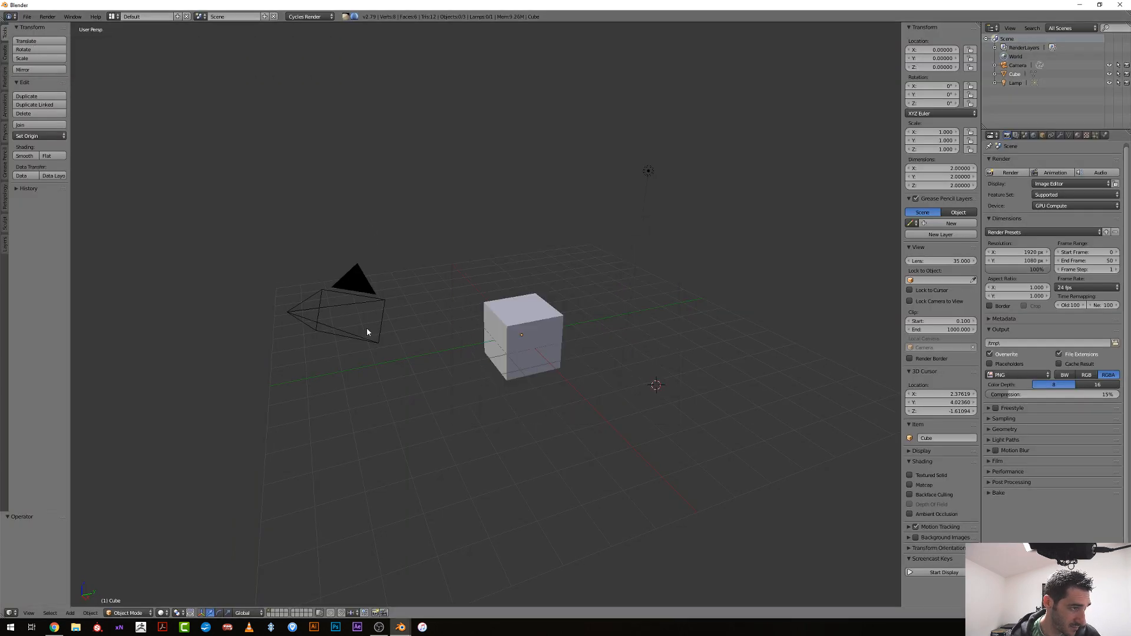
pyautogui.scroll(1, 370, 330)
pyautogui.scroll(-3, 370, 329)
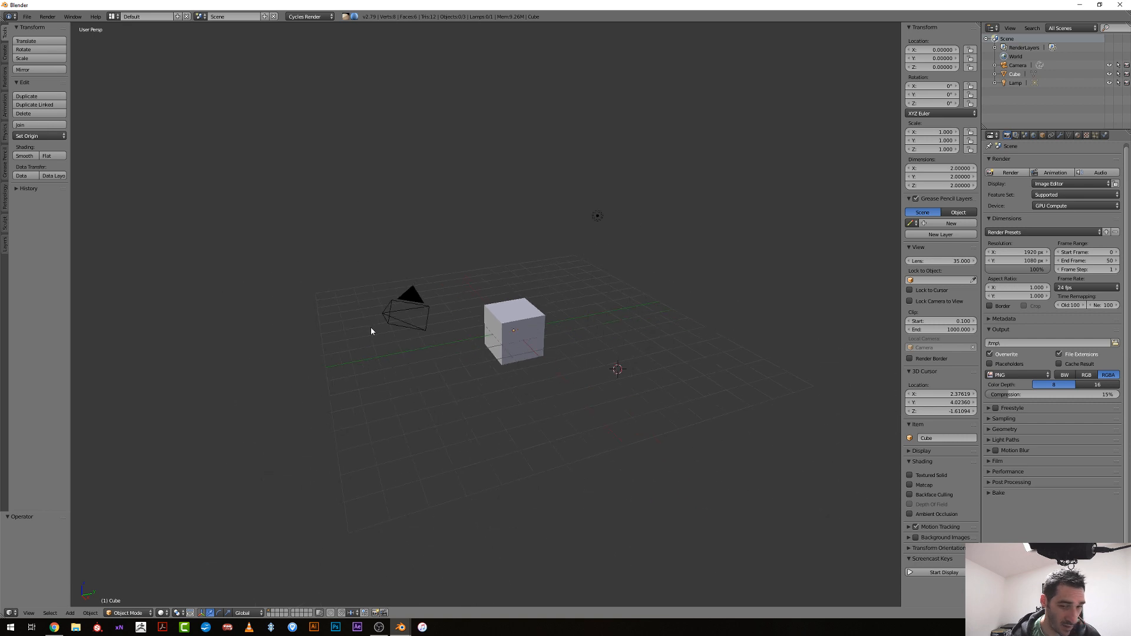
pyautogui.scroll(1, 506, 323)
# Select the default cube, lamp and camera together and delete them
pyautogui.rightClick(507, 323)
pyautogui.keyDown('shift'); pyautogui.rightClick(593, 213); pyautogui.keyUp('shift')
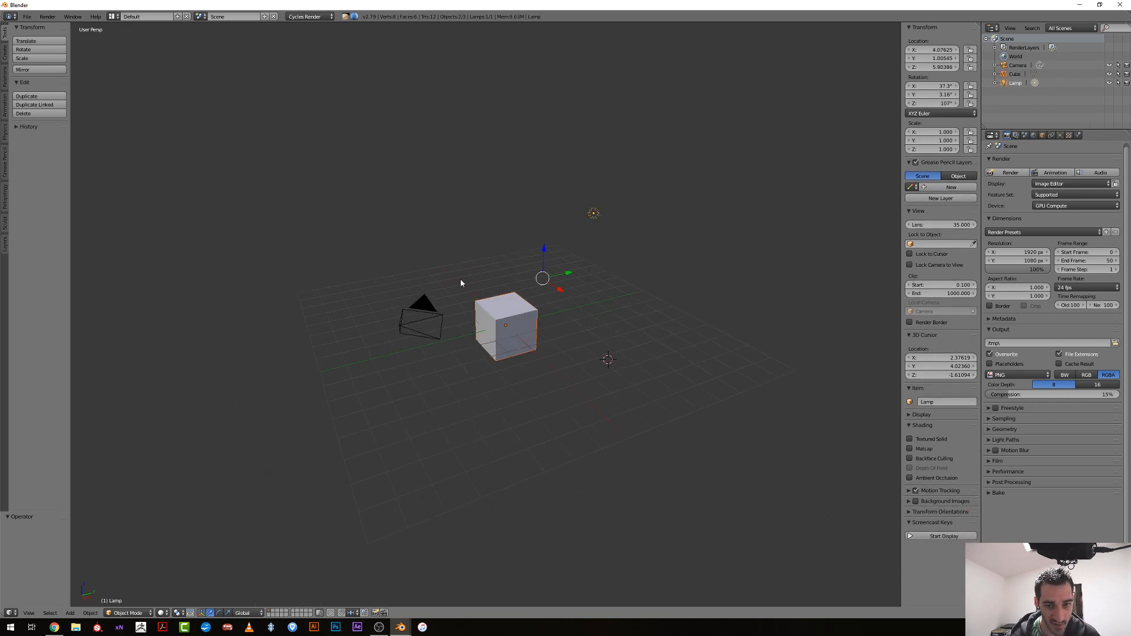
pyautogui.keyDown('shift'); pyautogui.rightClick(437, 299); pyautogui.keyUp('shift')
pyautogui.press('Delete')
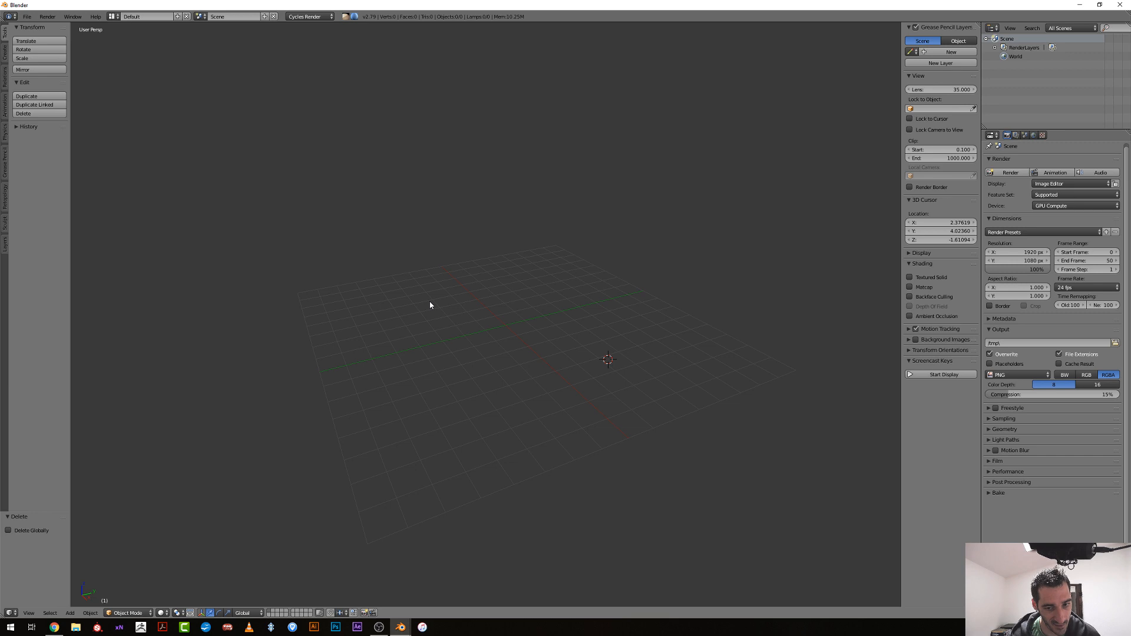
# Add a single-bone armature at the world origin and delete it again
pyautogui.moveTo(430, 305); pyautogui.dragTo(459, 316, button='middle')
pyautogui.hotkey('shift', 'a')
pyautogui.moveTo(455, 317)
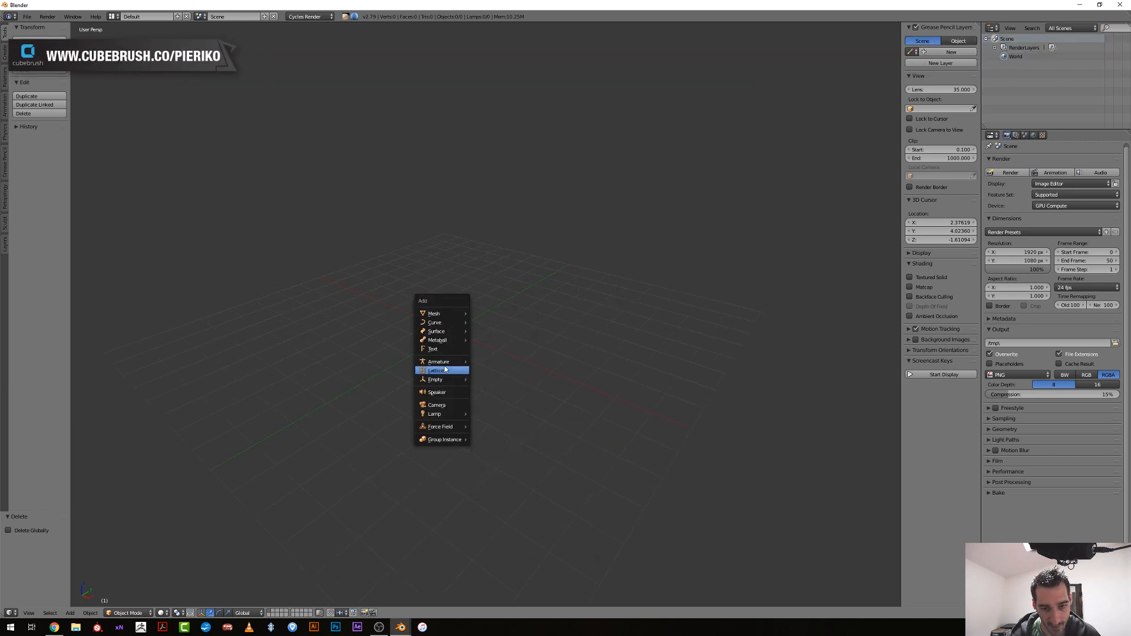
pyautogui.moveTo(451, 363)
pyautogui.click(497, 361)
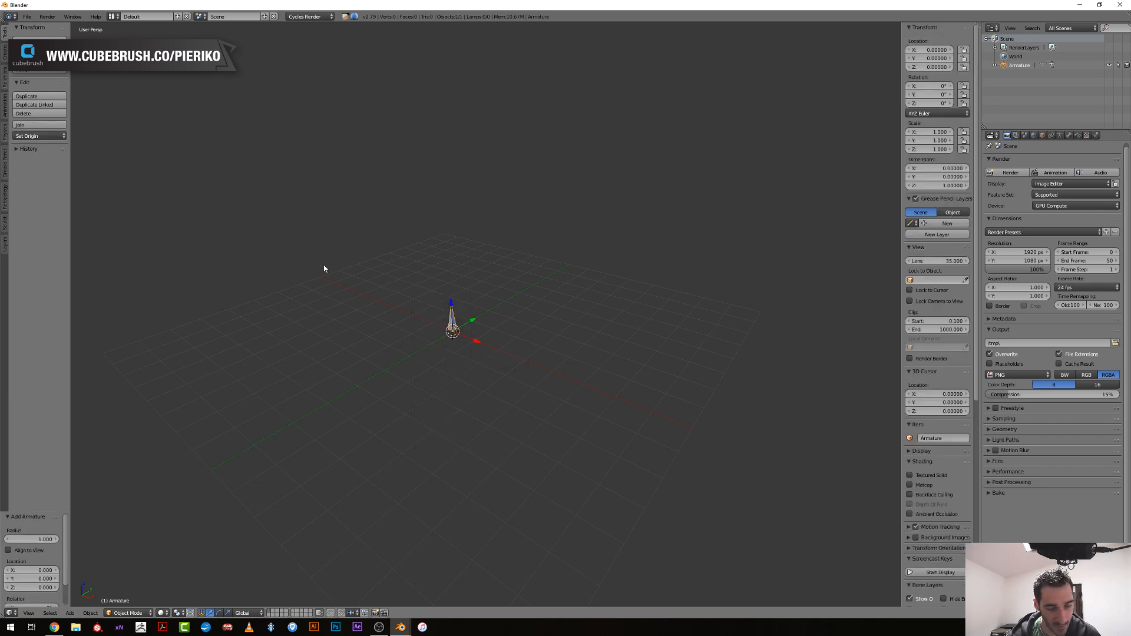
pyautogui.press('x')
pyautogui.click(425, 324)
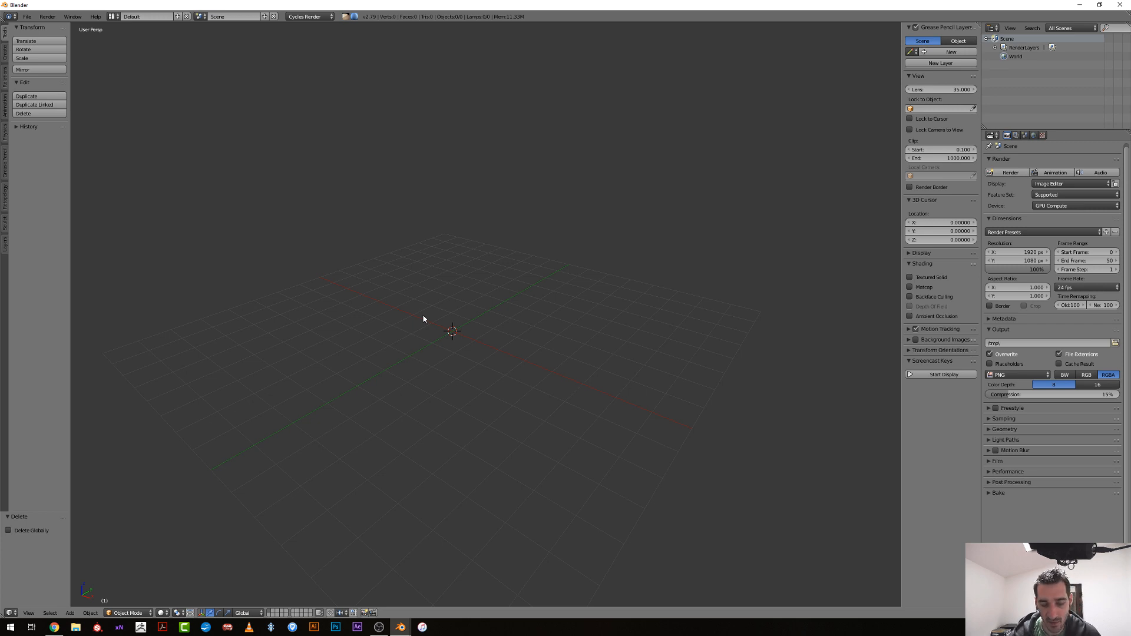
# Set the empty scene to front orthographic view and frame the world origin
pyautogui.press('KP_1')
pyautogui.press('KP_5')
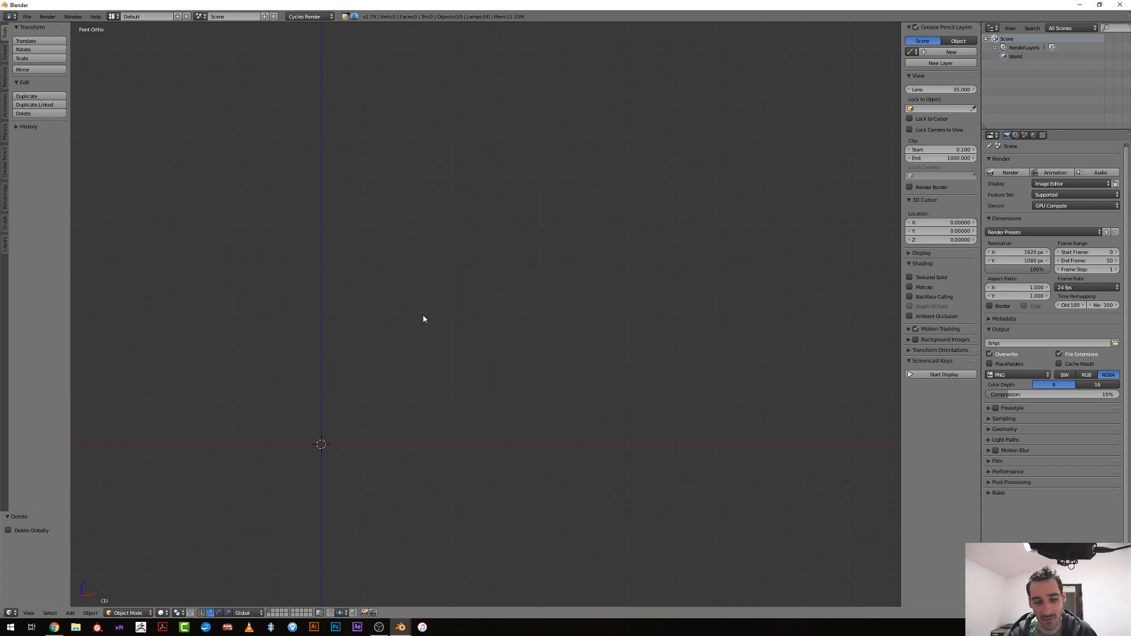
pyautogui.scroll(2, 423, 330)
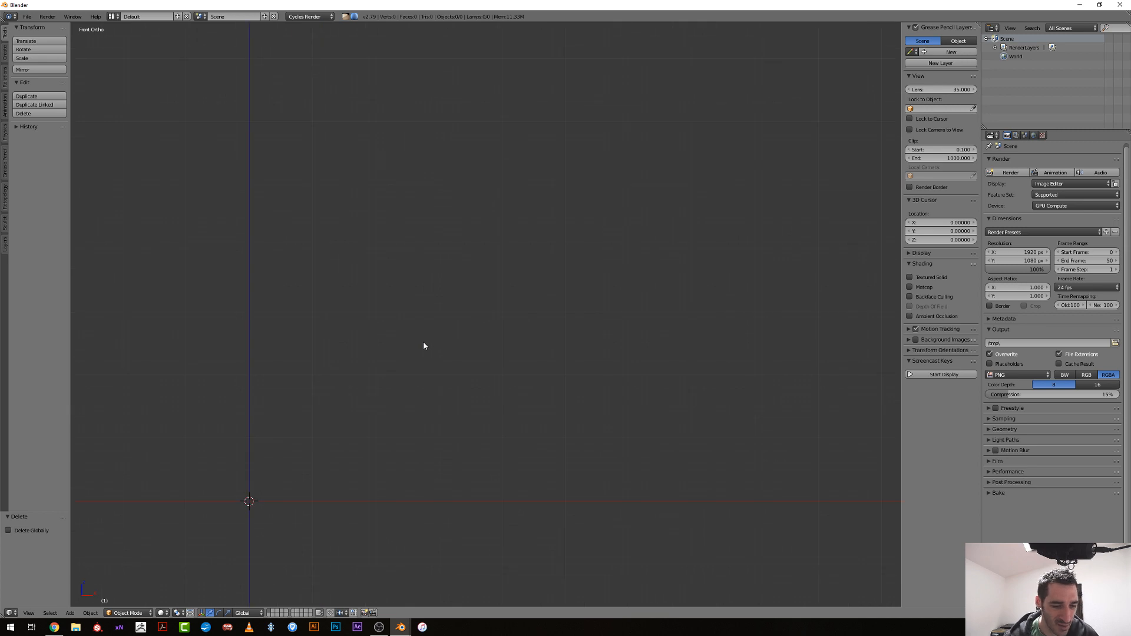
pyautogui.scroll(-3, 423, 341)
pyautogui.keyDown('shift'); pyautogui.moveTo(386, 361); pyautogui.dragTo(519, 287, button='middle'); pyautogui.keyUp('shift')
pyautogui.scroll(4, 505, 302)
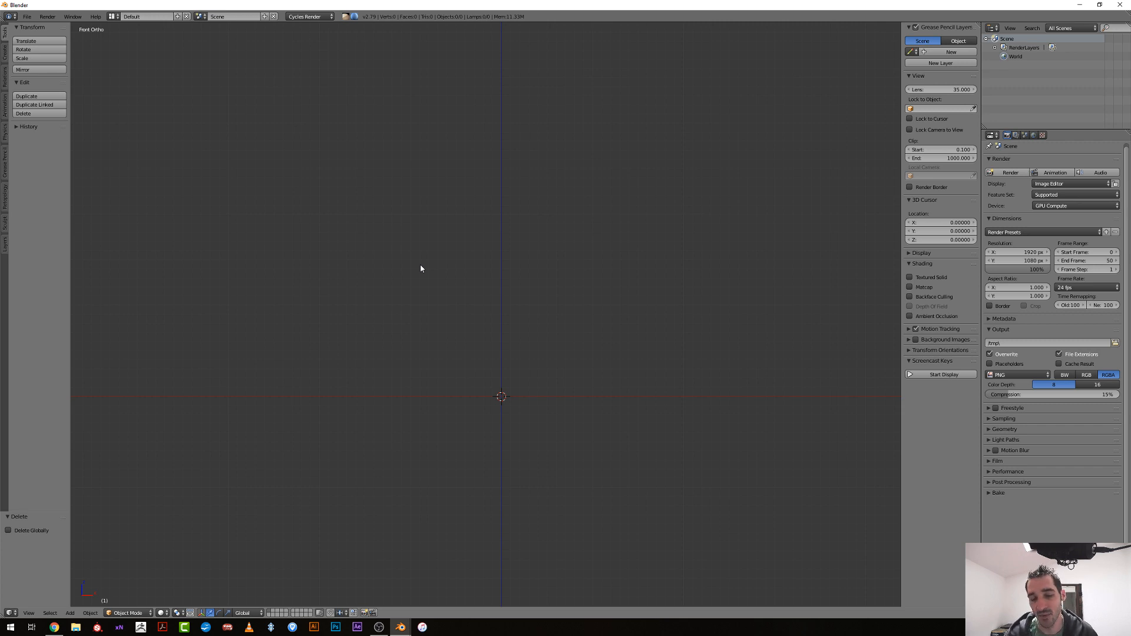
pyautogui.moveTo(482, 316); pyautogui.dragTo(474, 411, button='middle')
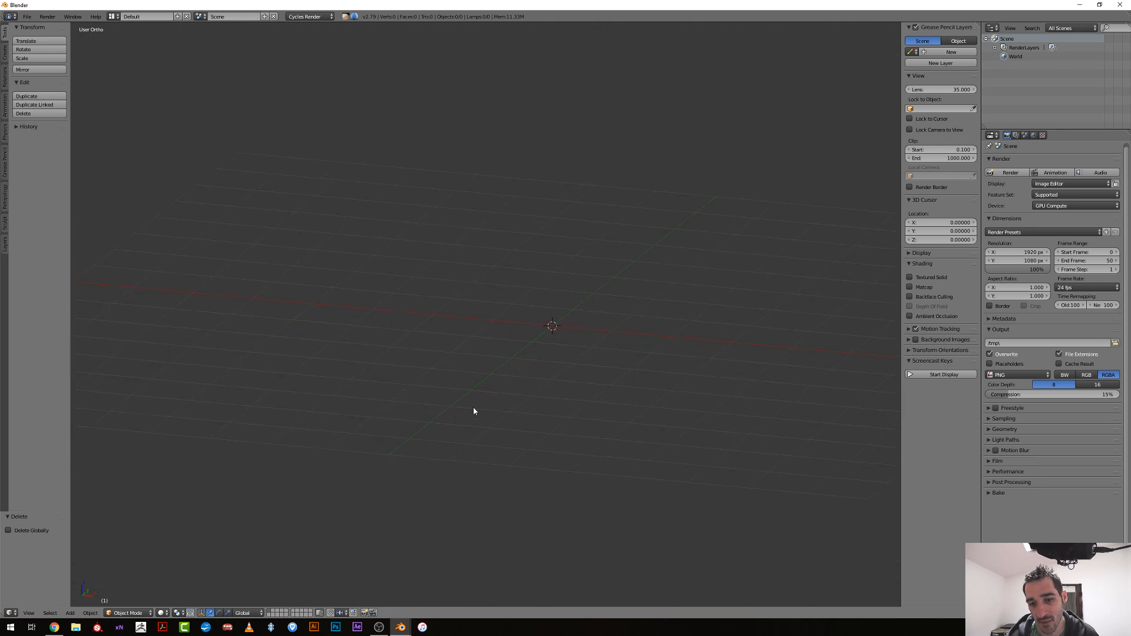
pyautogui.press('KP_1')
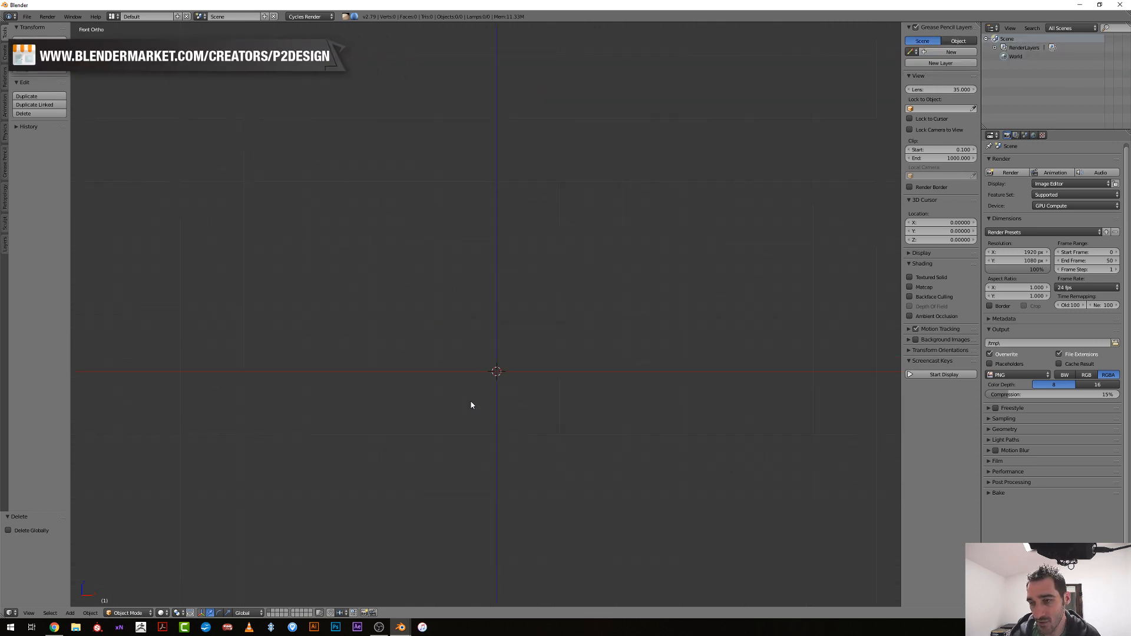
pyautogui.scroll(2, 472, 405)
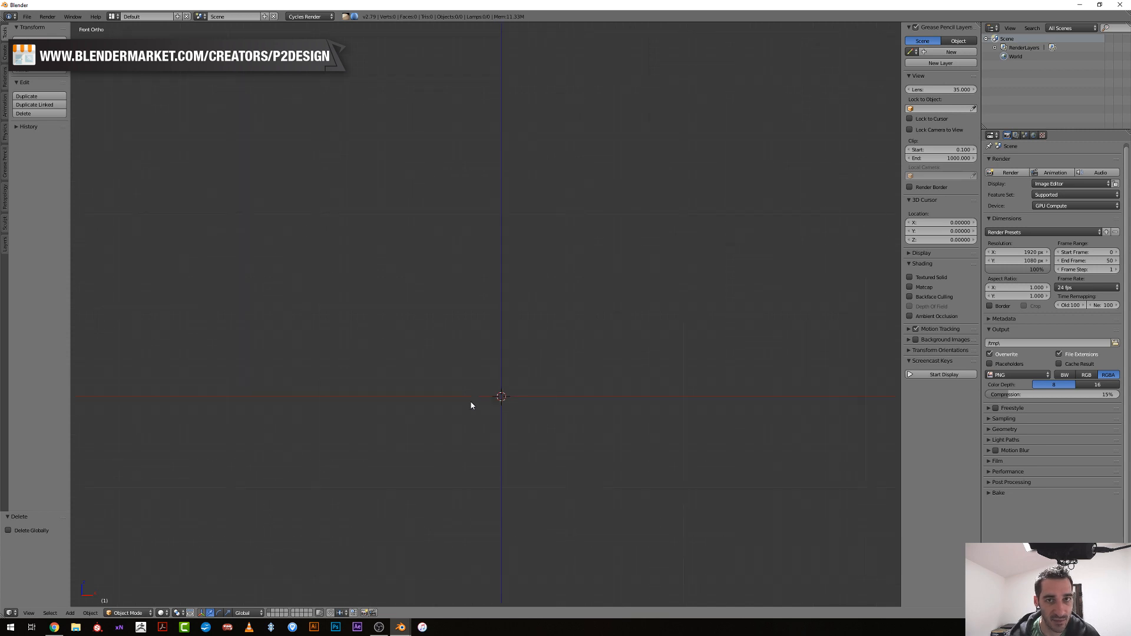
pyautogui.keyDown('shift'); pyautogui.moveTo(495, 395); pyautogui.dragTo(495, 351, button='middle'); pyautogui.keyUp('shift')
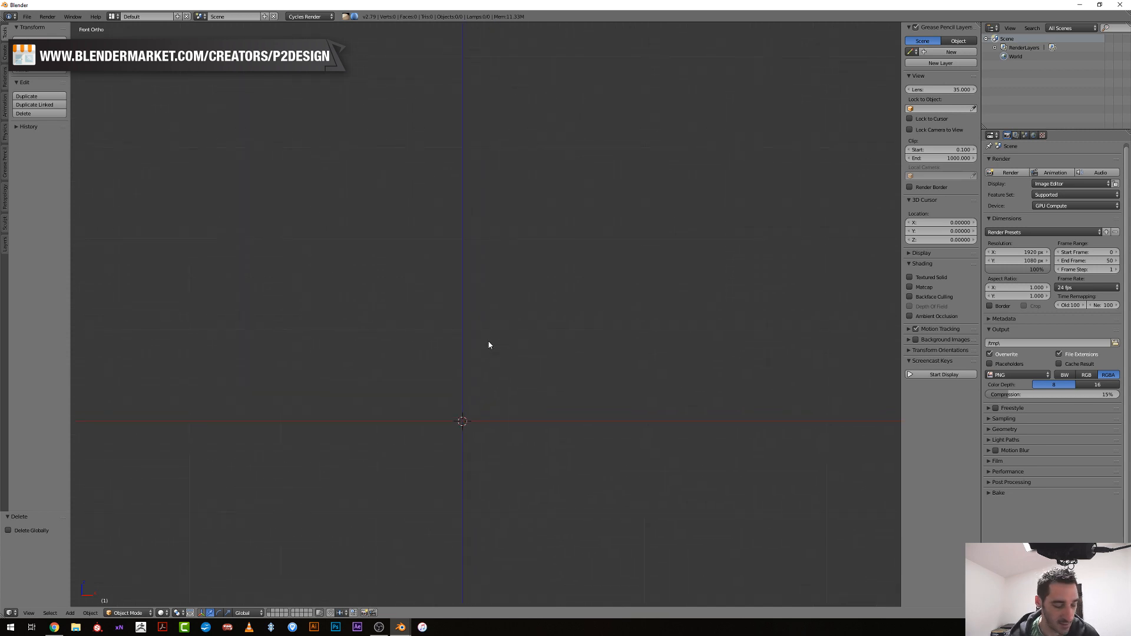
# Search the add-ons in User Preferences for "RIG", enable Rigging: Rigify and close the preferences
pyautogui.hotkey('ctrl', 'alt', 'u')
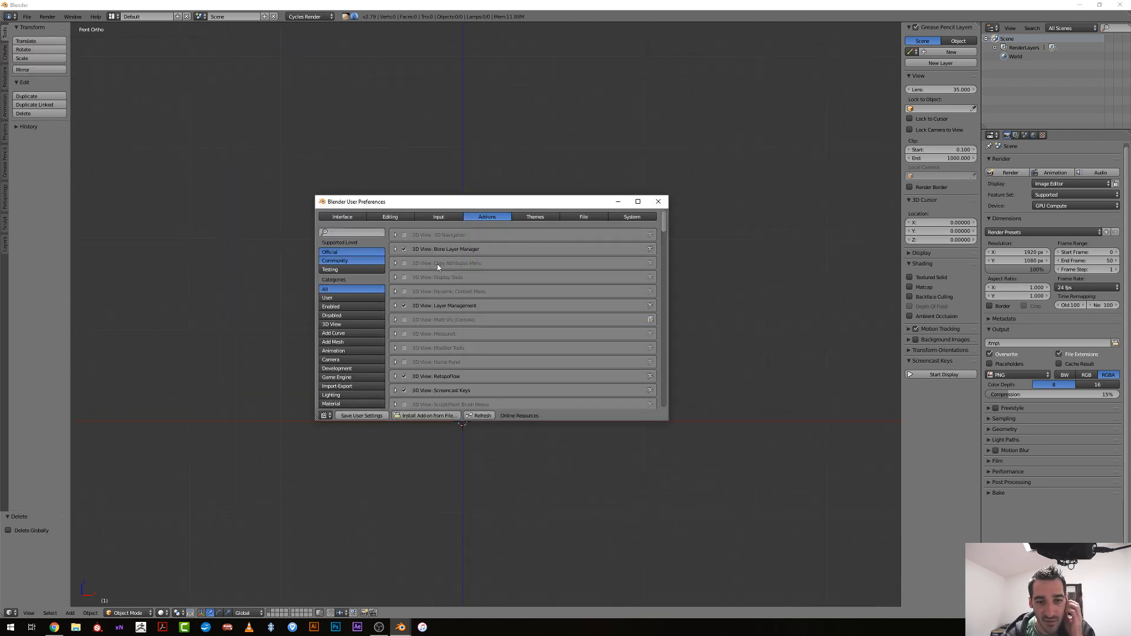
pyautogui.click(441, 216)
pyautogui.keyDown('ctrl'); pyautogui.scroll(-1, 404, 217); pyautogui.keyUp('ctrl')
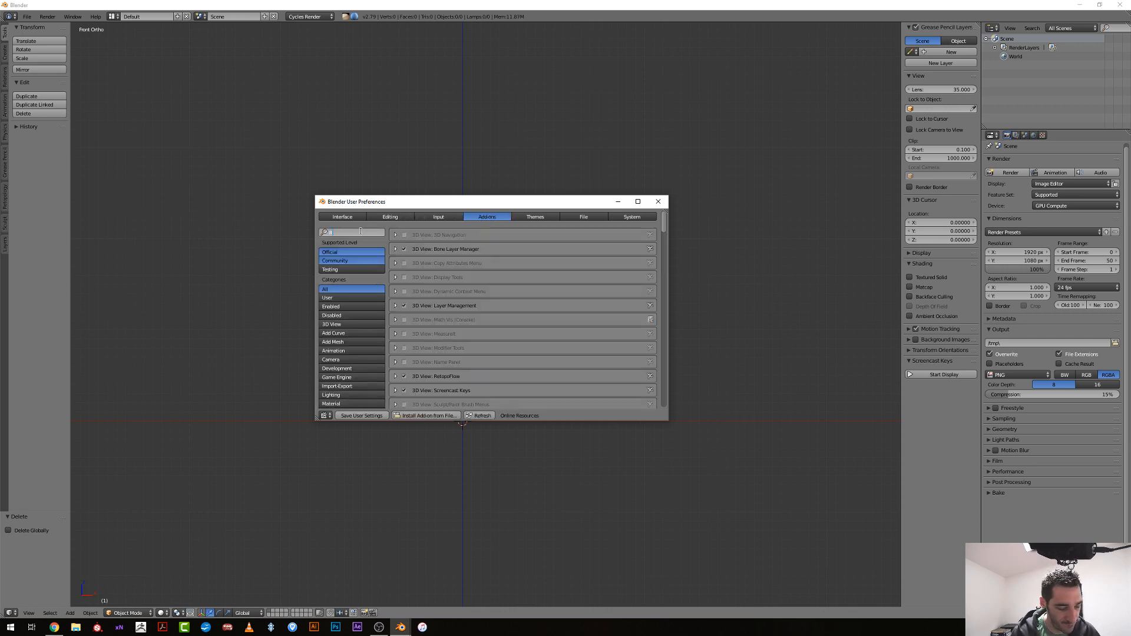
pyautogui.write('RIG')
pyautogui.press('Return')
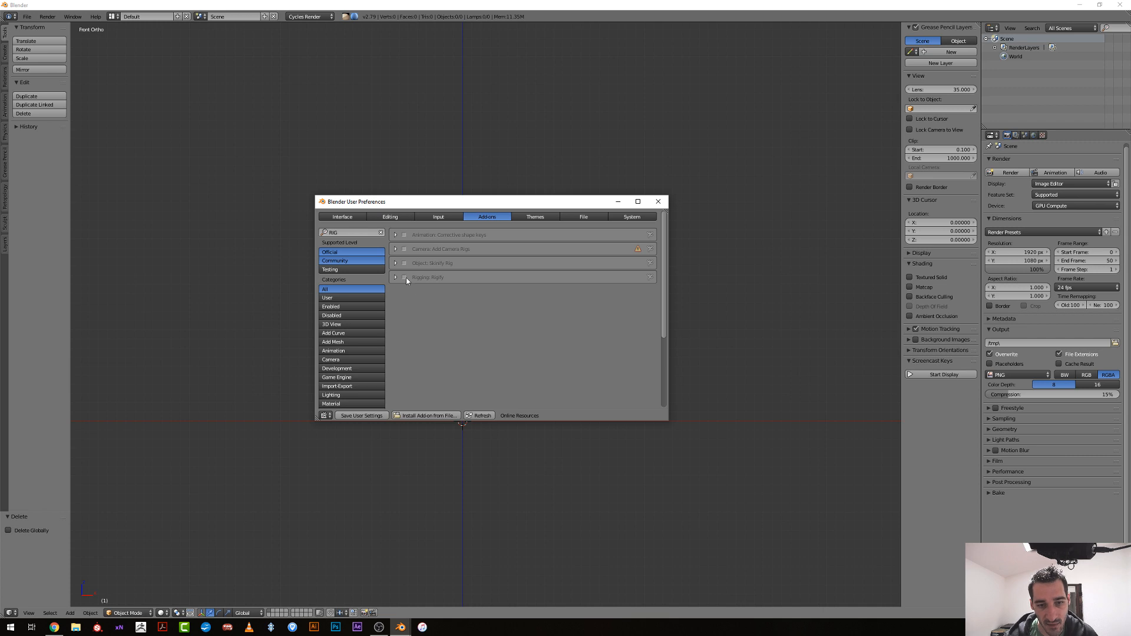
pyautogui.click(405, 278)
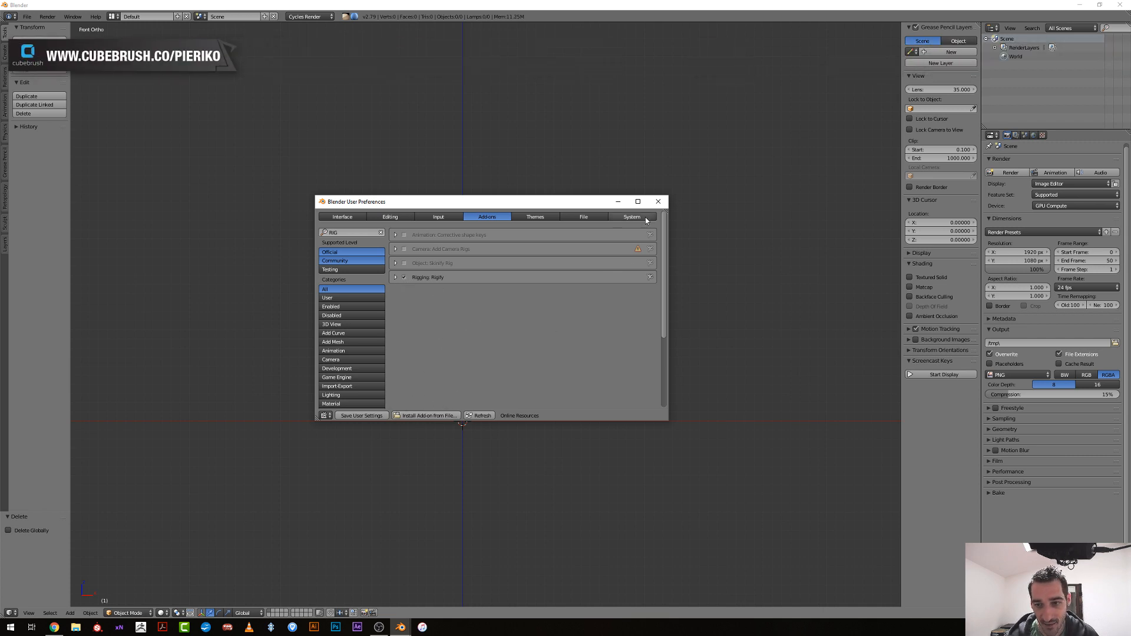
pyautogui.click(658, 202)
# Add a Human (Meta-Rig) armature at the origin and generate the Rigify rig from it
pyautogui.hotkey('shift', 'a')
pyautogui.moveTo(477, 399)
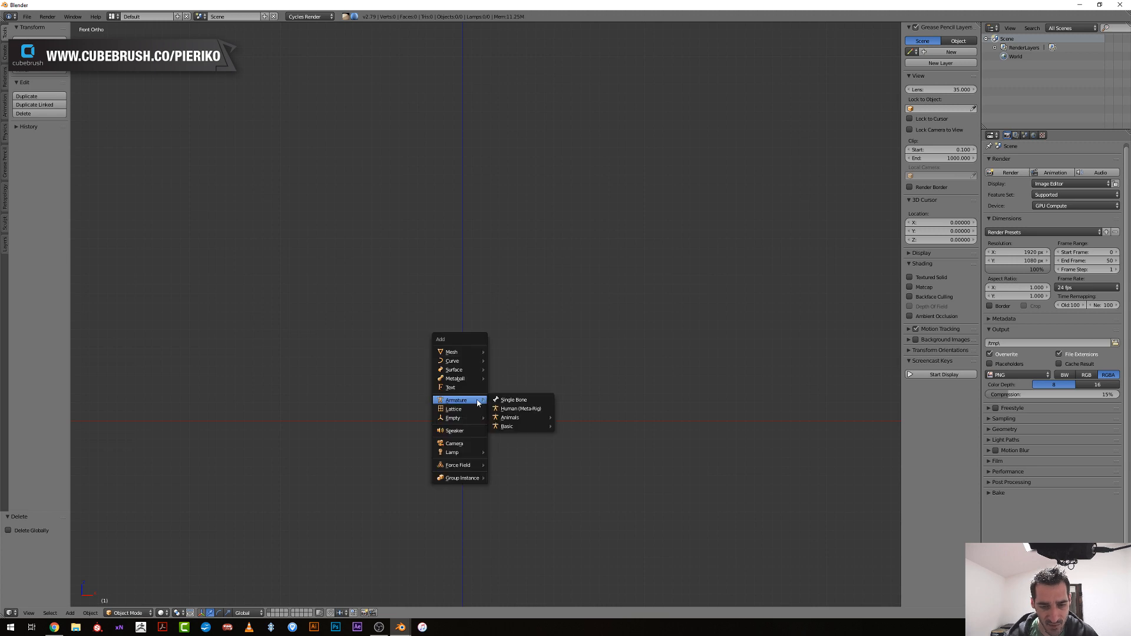
pyautogui.click(522, 408)
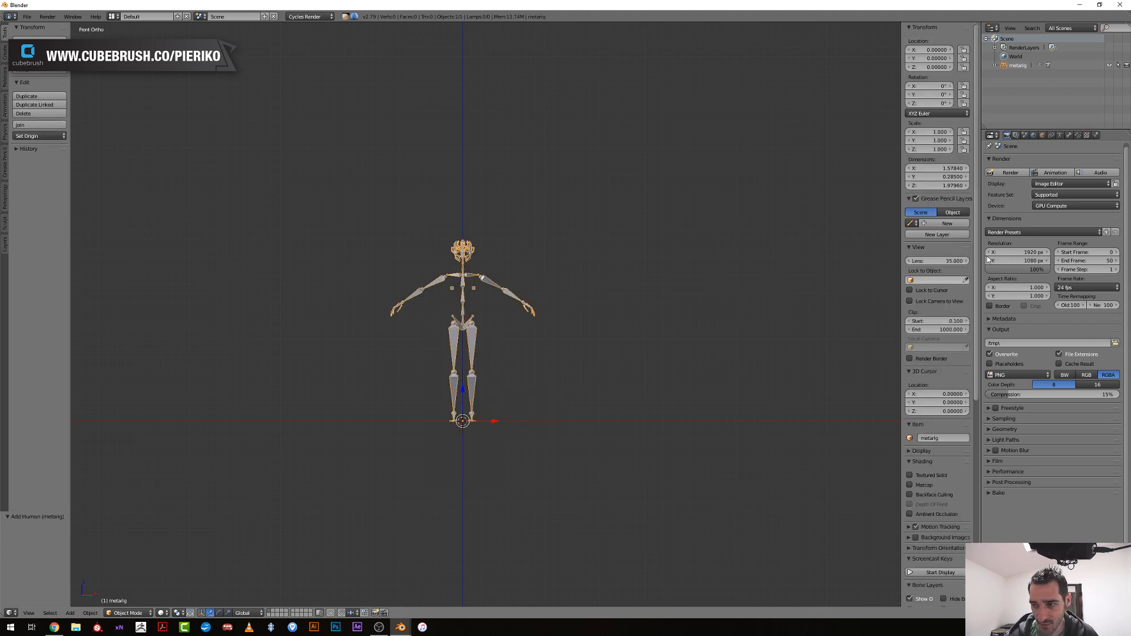
pyautogui.click(1060, 135)
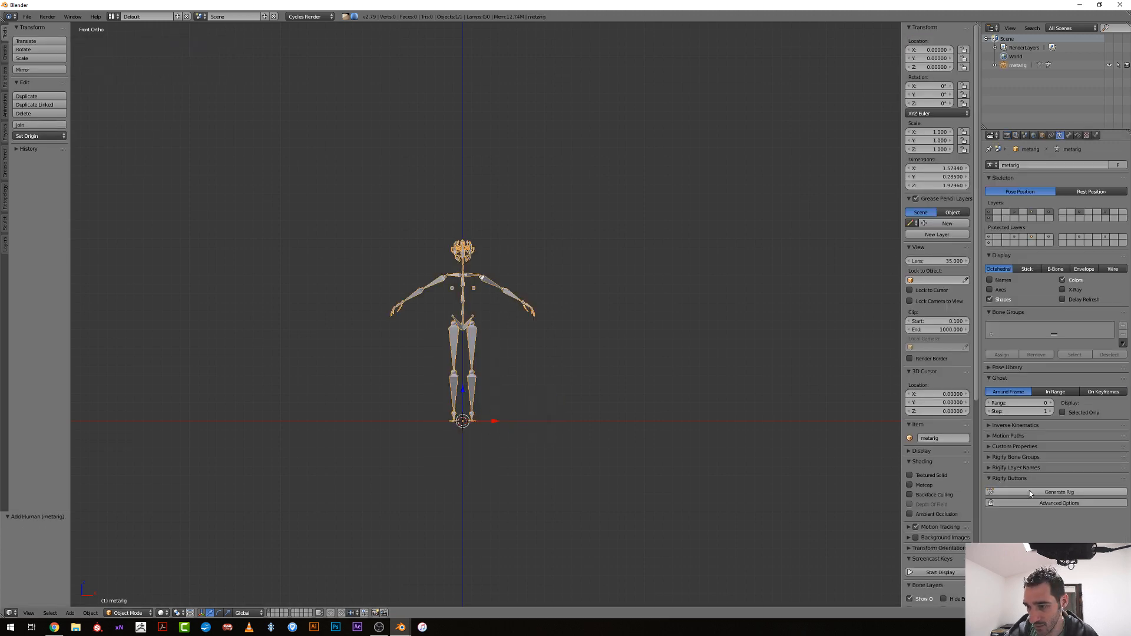
pyautogui.click(1005, 493)
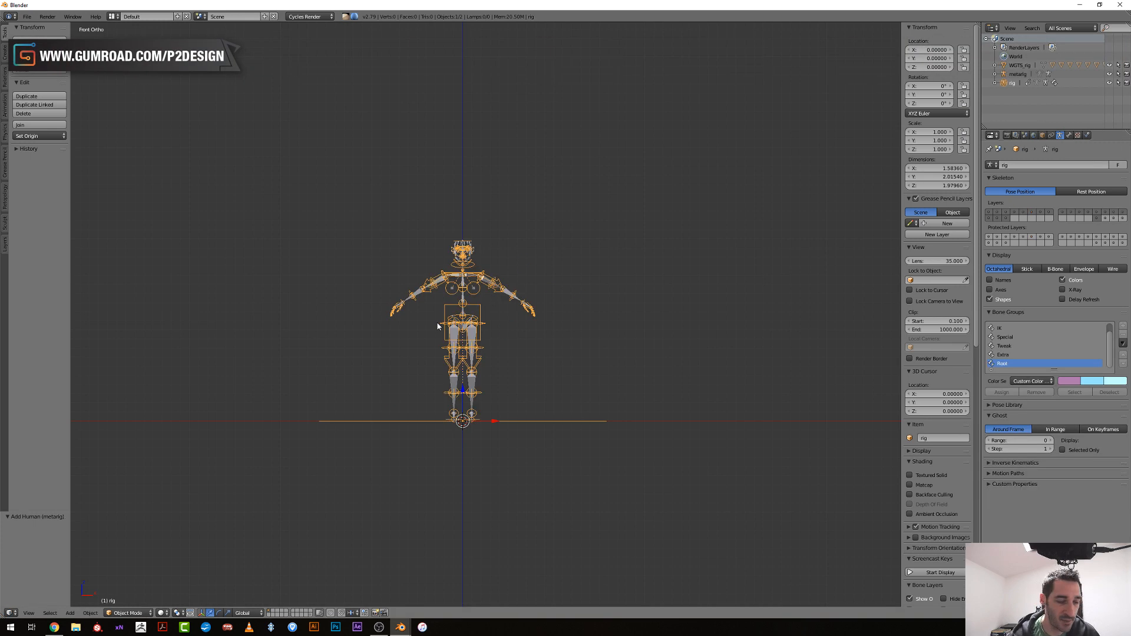
# Open the generated rig_ui.py script in the Text Editor and examine its RigLayers panel class
pyautogui.click(10, 613)
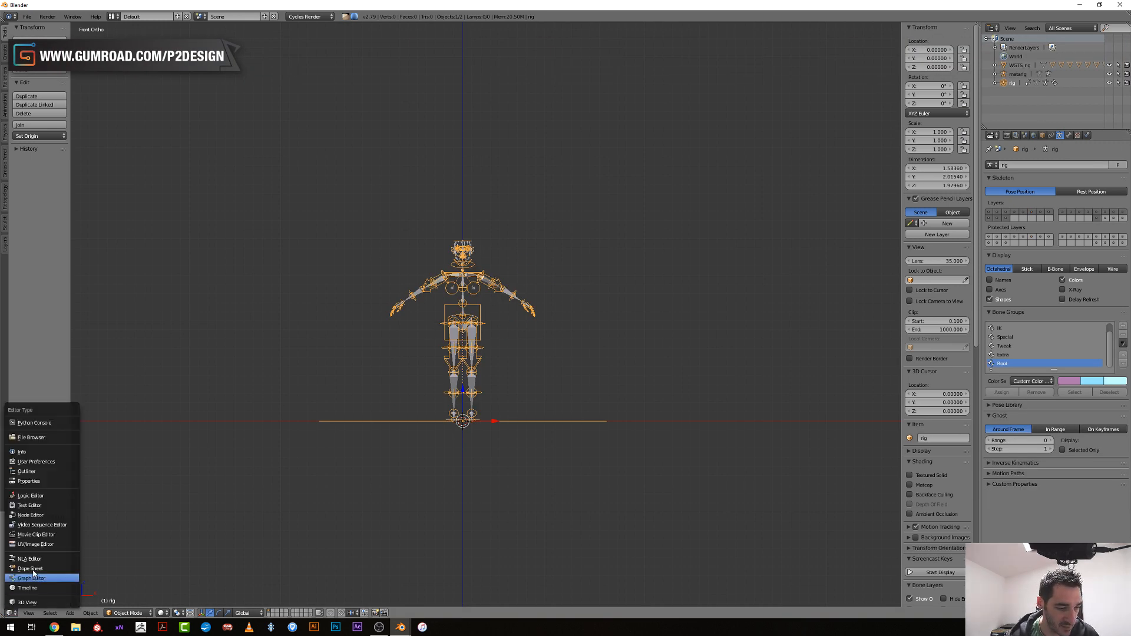
pyautogui.click(37, 507)
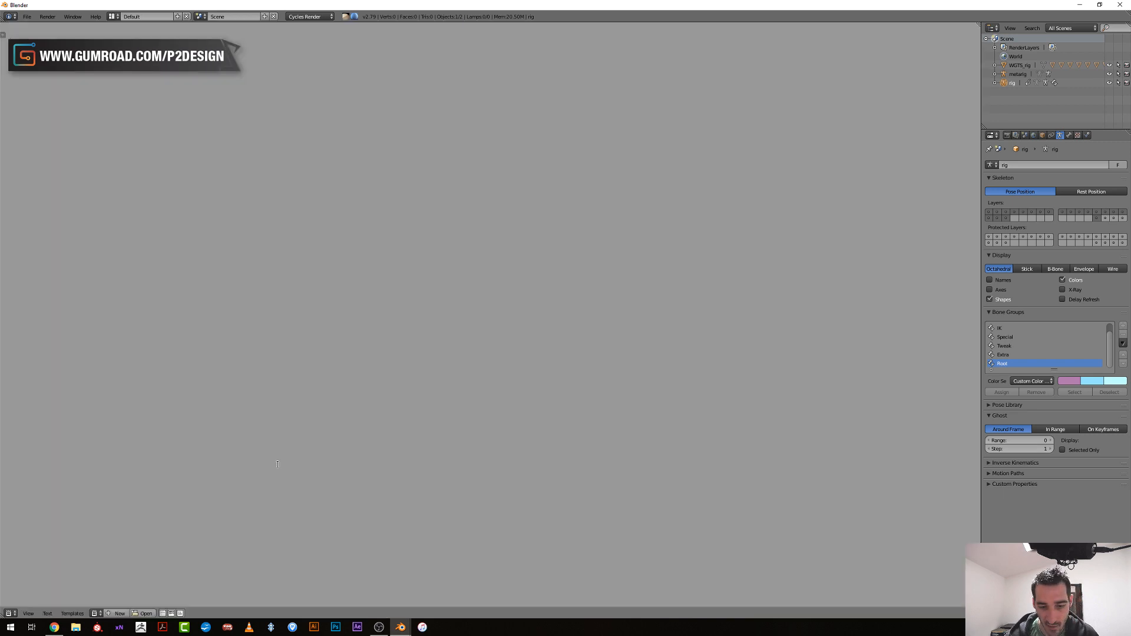
pyautogui.click(97, 614)
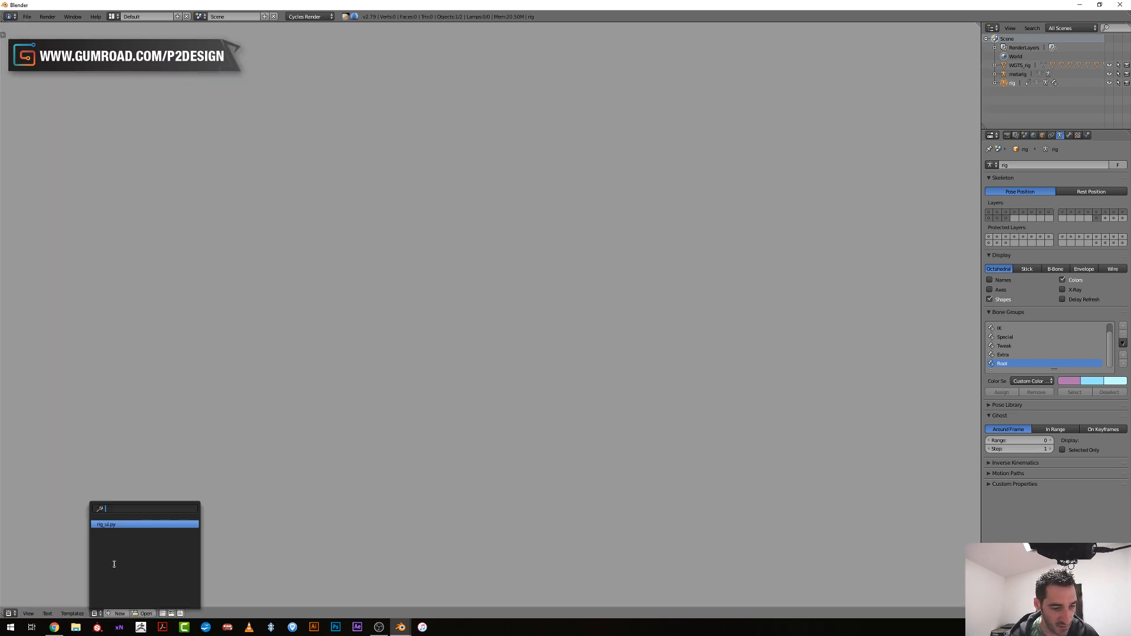
pyautogui.click(118, 525)
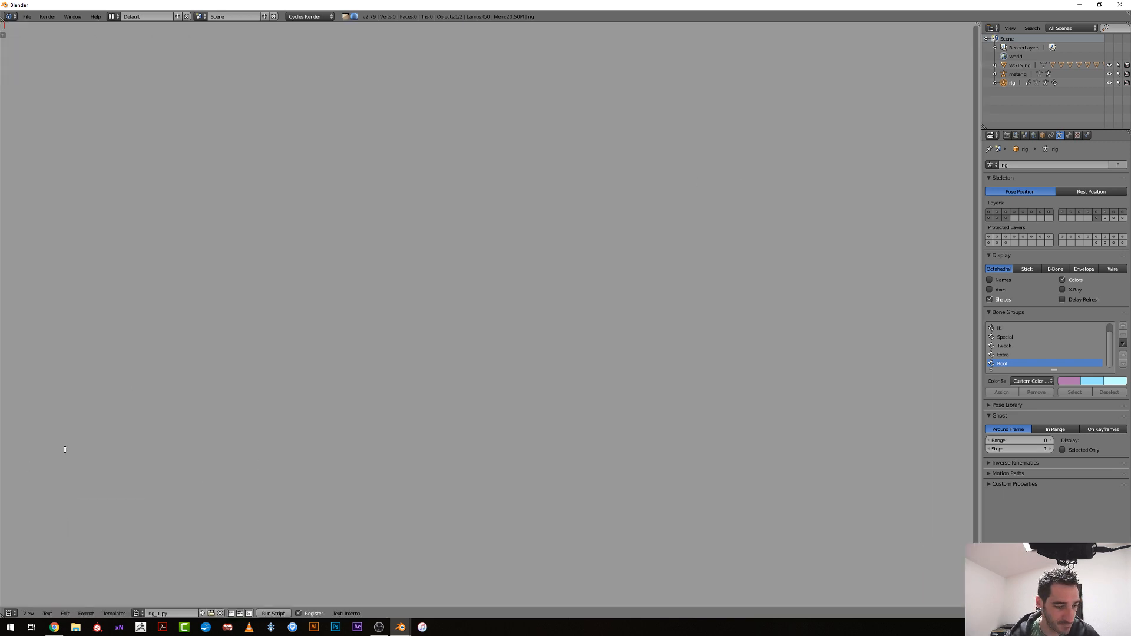
pyautogui.scroll(10, 53, 294)
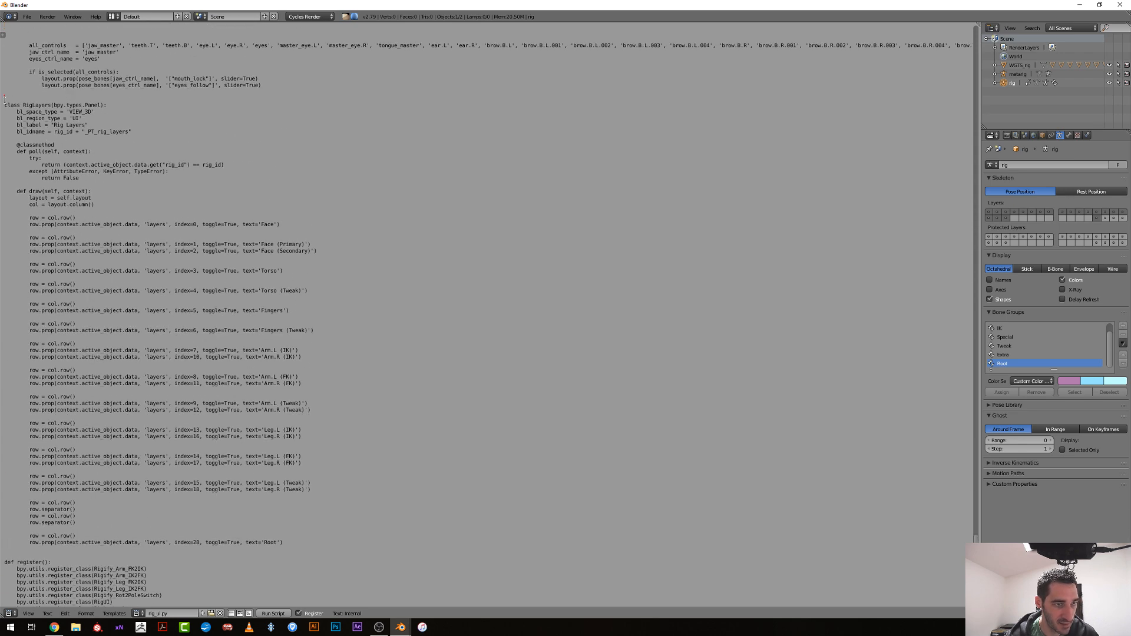
pyautogui.moveTo(5, 103); pyautogui.dragTo(220, 516)
pyautogui.click(219, 516)
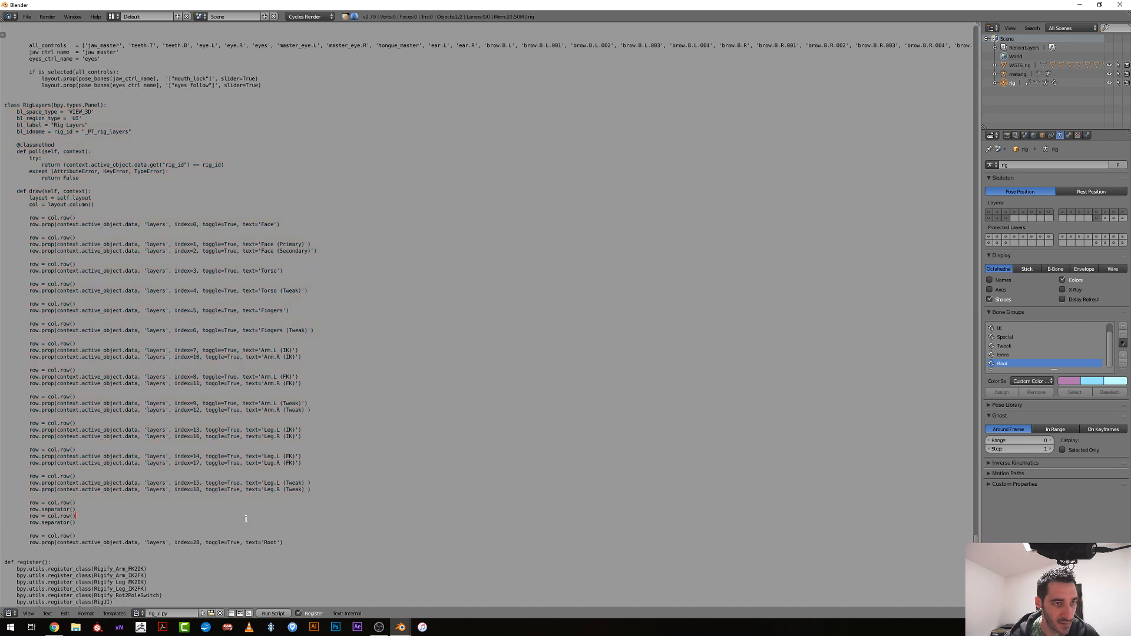
# Return to the 3D View, put the rig in Pose Mode and widen the properties region around the Rig Layers buttons
pyautogui.click(9, 614)
pyautogui.click(35, 607)
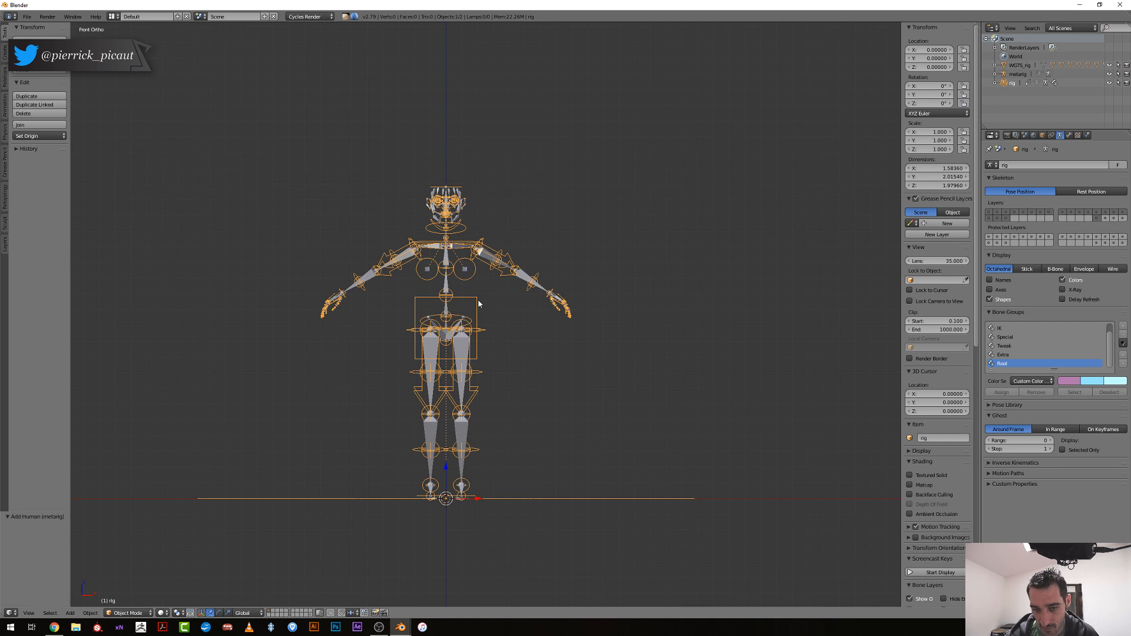
pyautogui.hotkey('ctrl', 'Tab')
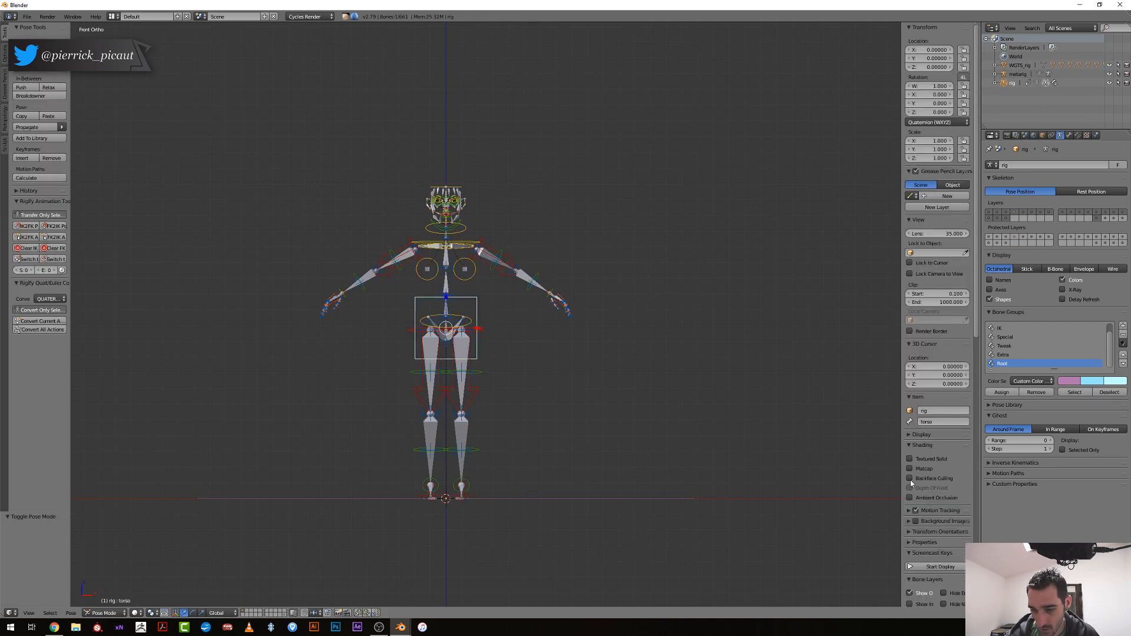
pyautogui.scroll(-15, 927, 559)
pyautogui.scroll(-1, 926, 559)
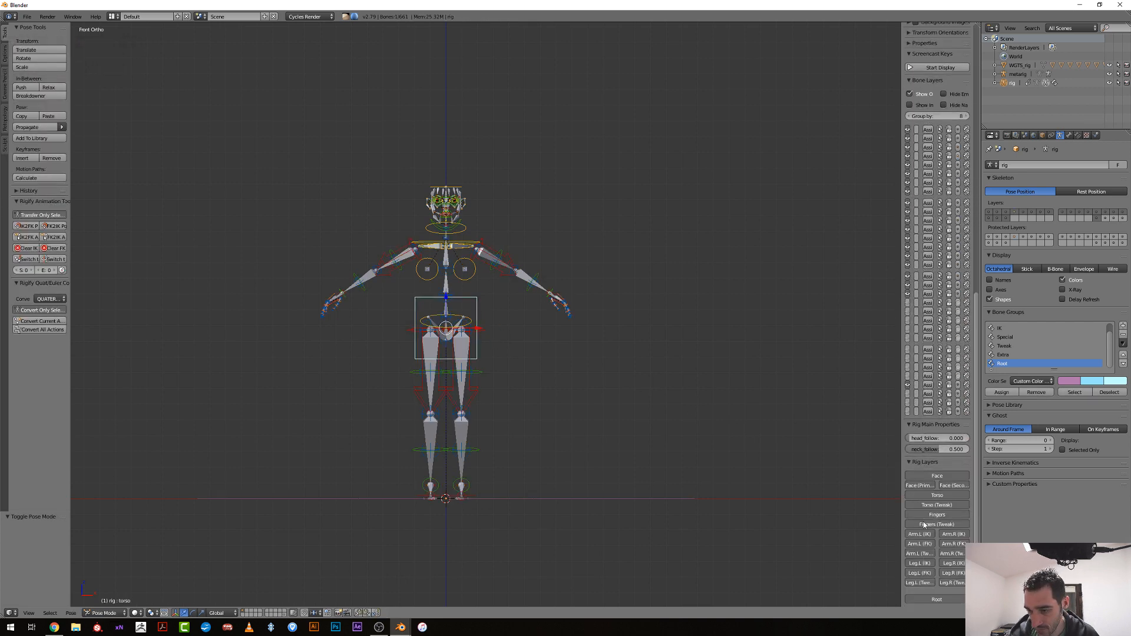
pyautogui.moveTo(902, 492); pyautogui.dragTo(743, 481)
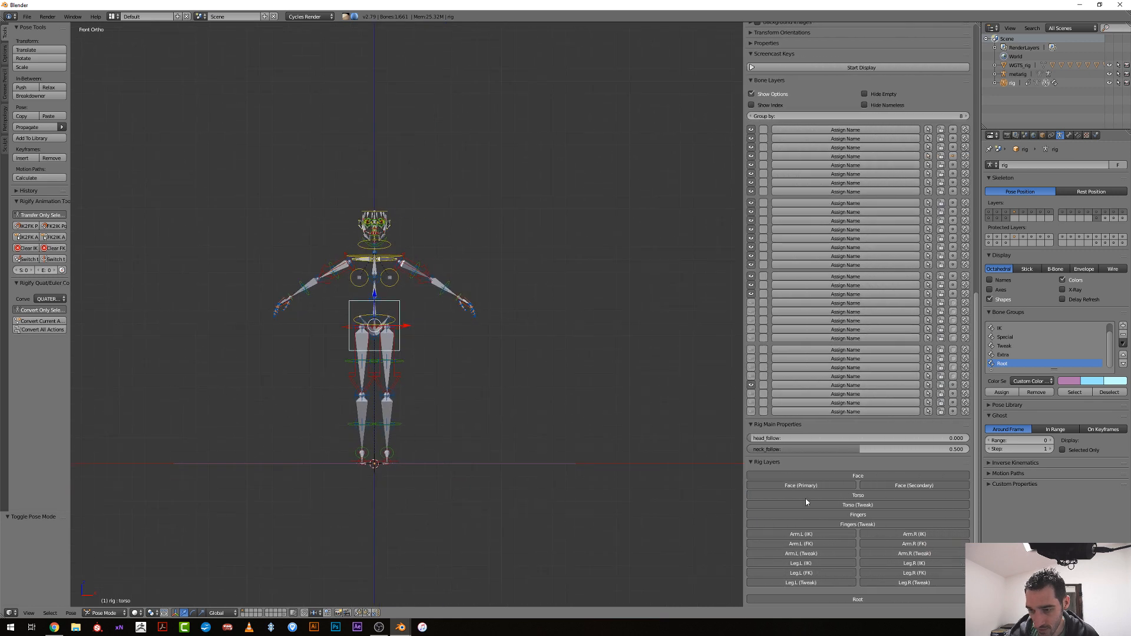
# Split the 3D View vertically into two areas and show the rig_ui.py script in the Text Editor beside the rig
pyautogui.click(10, 614)
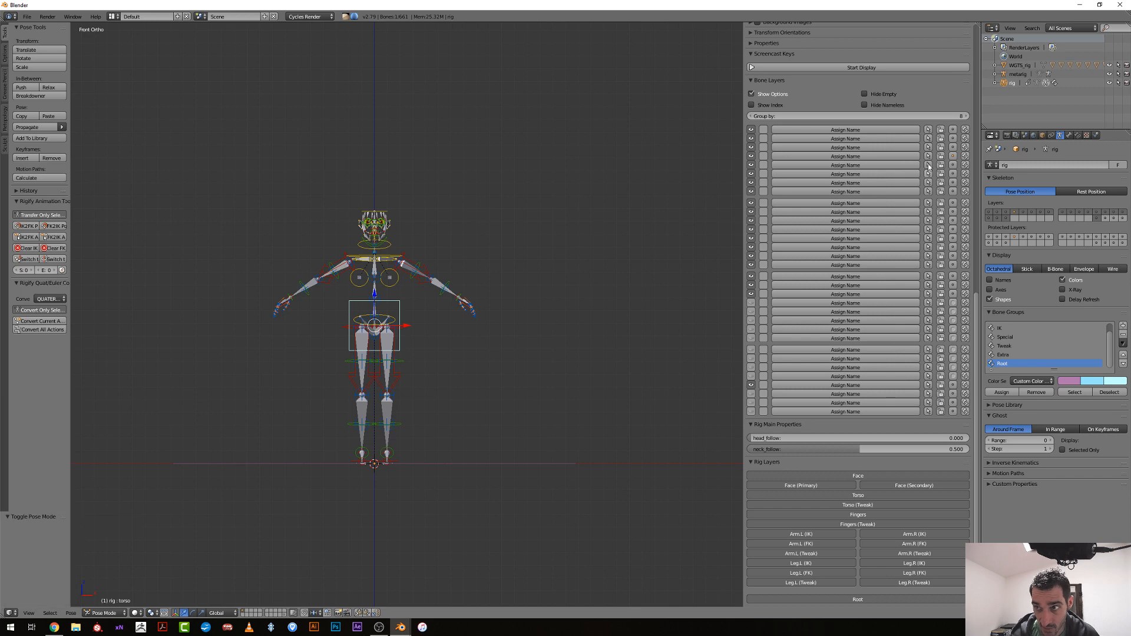
pyautogui.moveTo(977, 24); pyautogui.dragTo(534, 111)
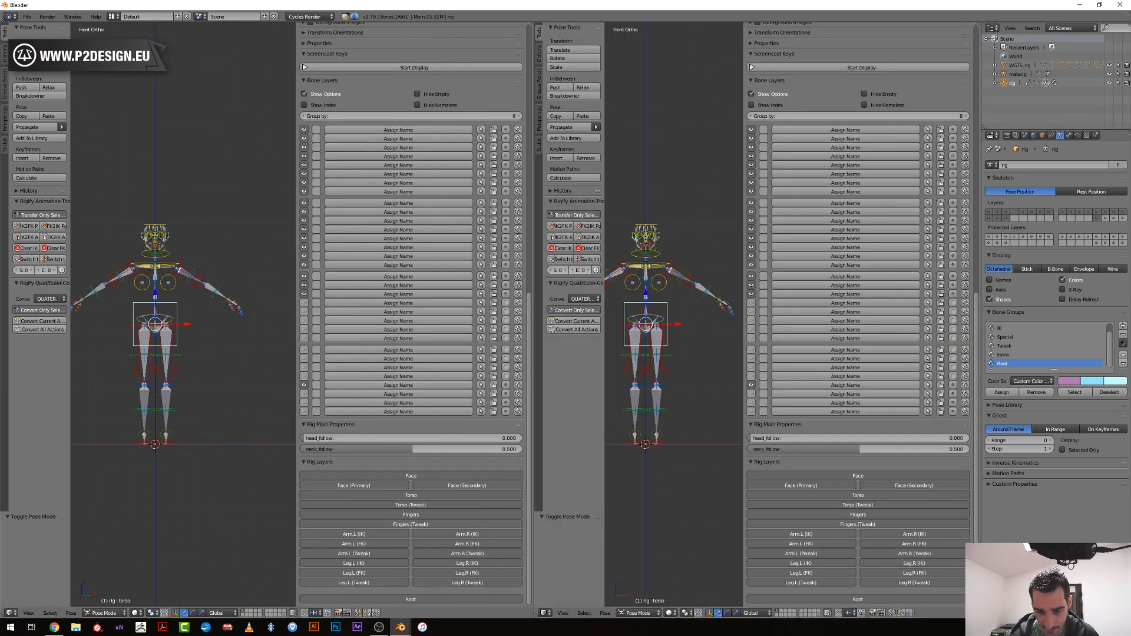
pyautogui.click(545, 614)
pyautogui.click(564, 505)
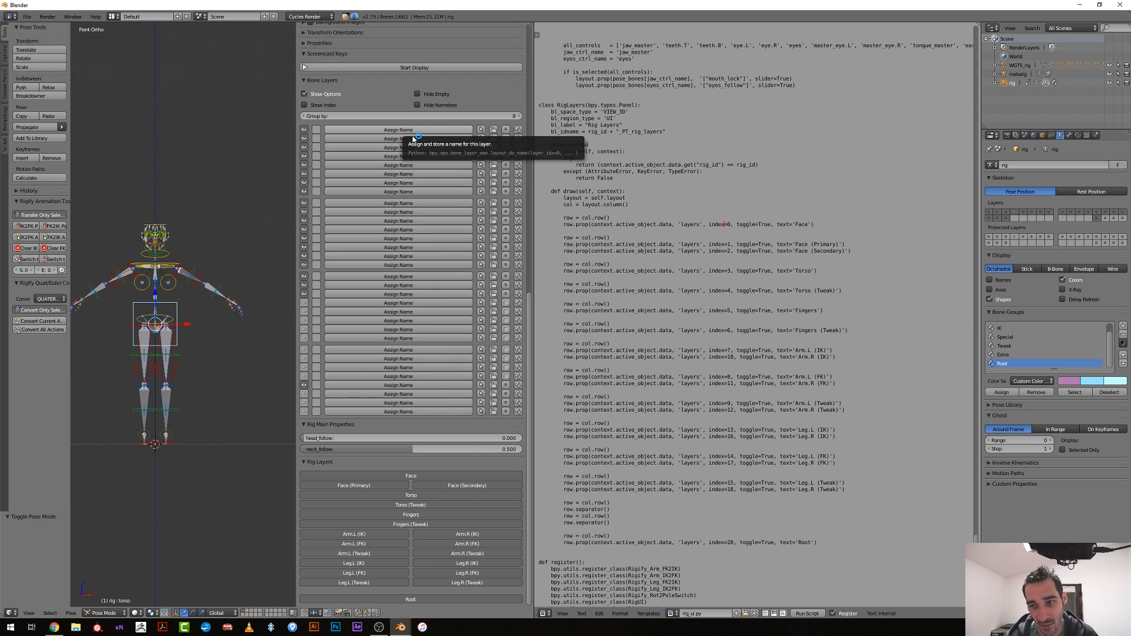
# Change the layer 0 label text from 'Face' to 'HEAD' in rig_ui.py and run the script
pyautogui.click(798, 224)
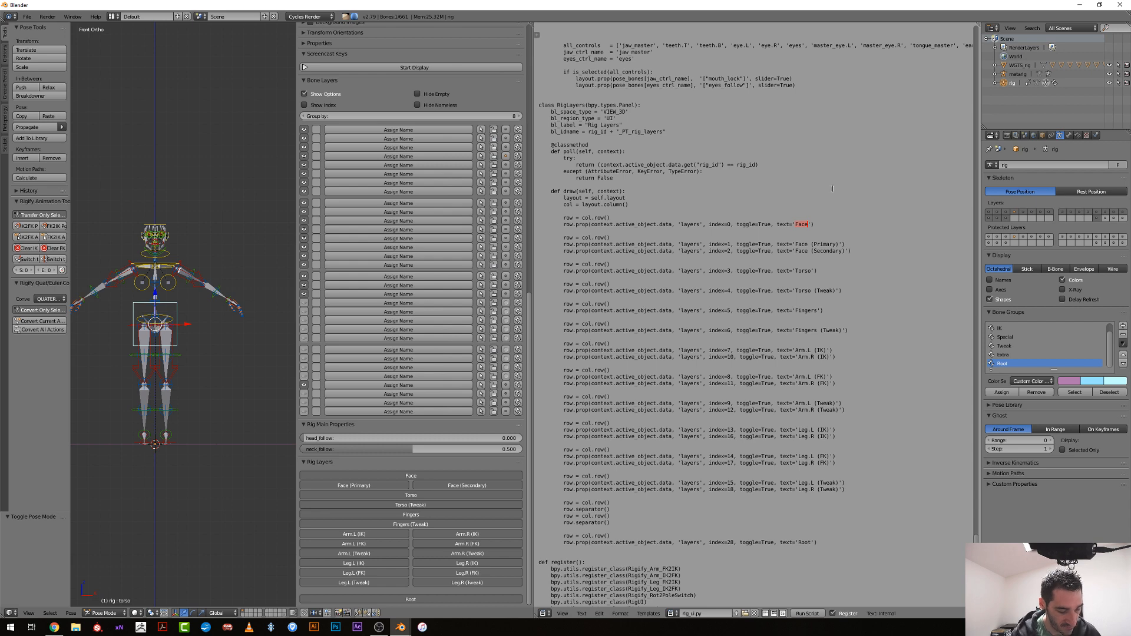
pyautogui.write('HEAD')
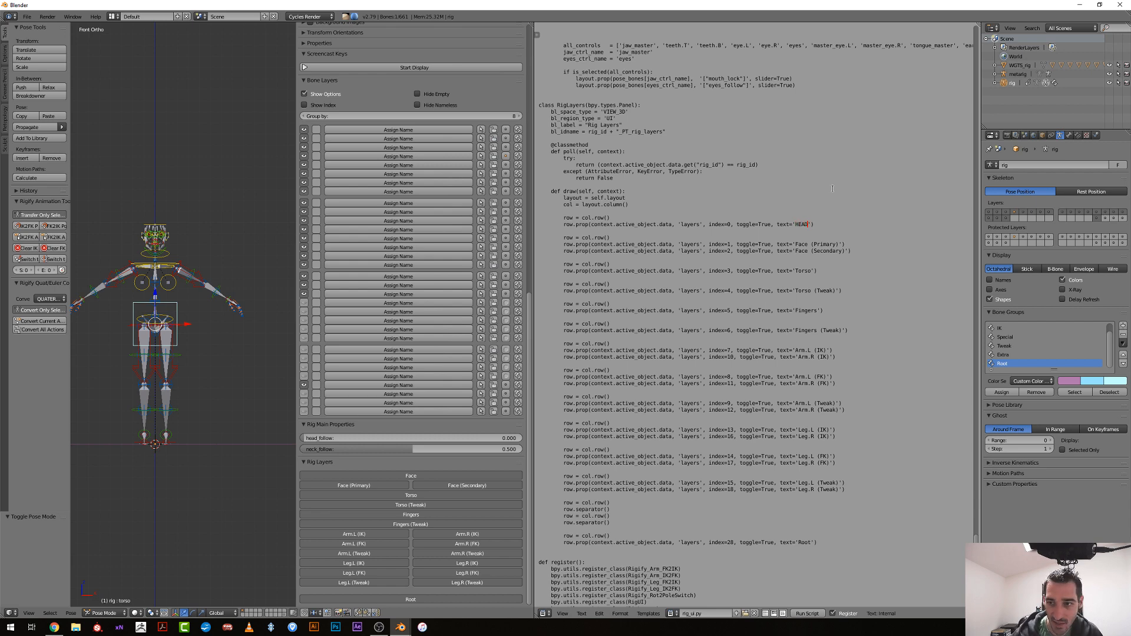
pyautogui.click(812, 614)
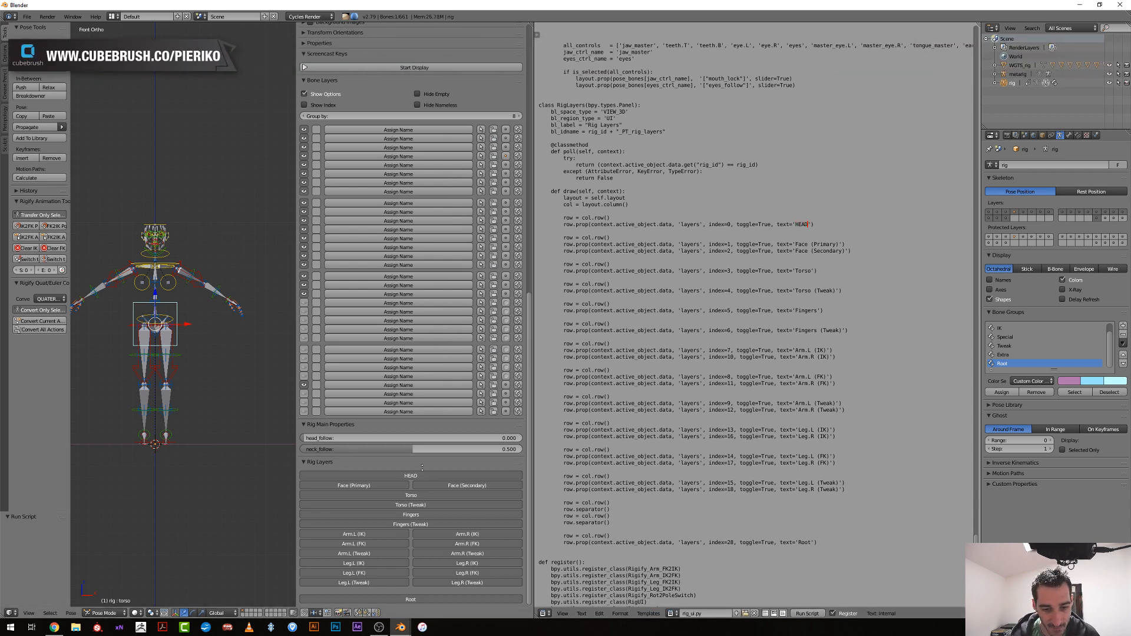
pyautogui.keyDown('ctrl'); pyautogui.moveTo(422, 466); pyautogui.dragTo(404, 553, button='middle'); pyautogui.keyUp('ctrl')
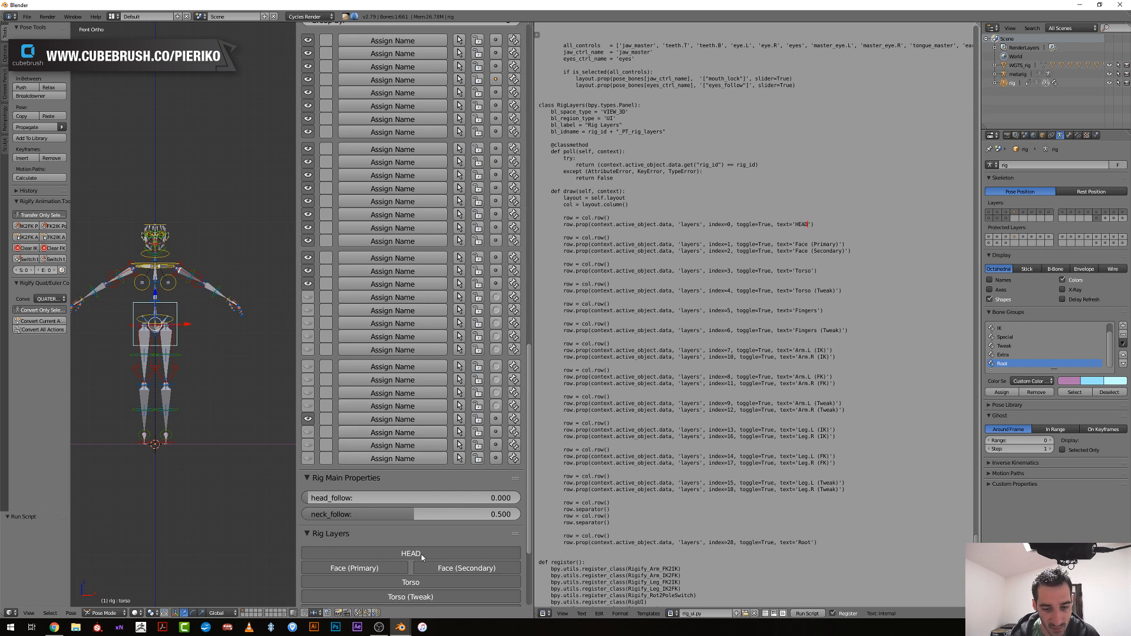
# Select and copy the entire rig_ui.py script
pyautogui.scroll(-4, 701, 477)
pyautogui.click(701, 477)
pyautogui.hotkey('ctrl', 'a')
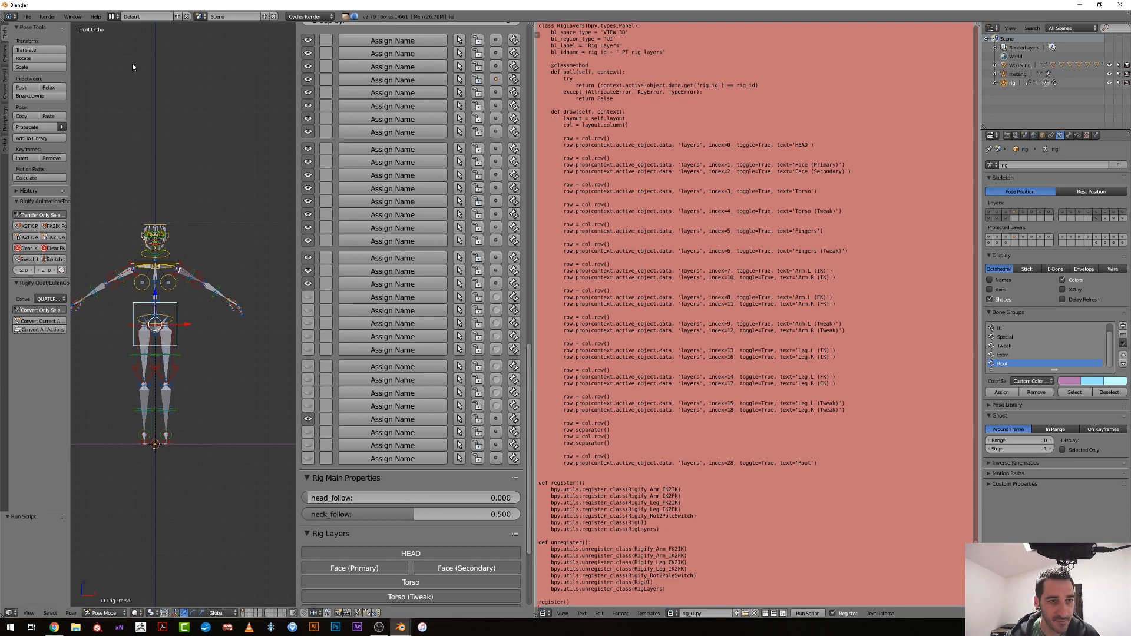
# Switch to the IRISHA04.blend window, create a text named IRISHA in the Text Editor and paste the copied script into it
pyautogui.moveTo(401, 628)
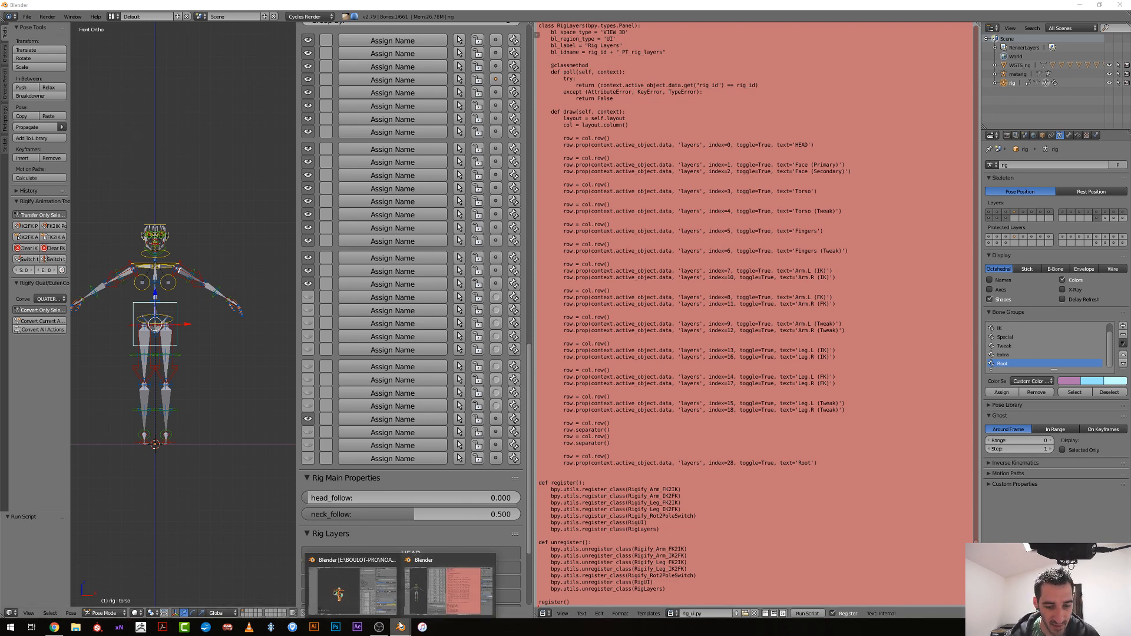
pyautogui.click(332, 592)
pyautogui.click(10, 612)
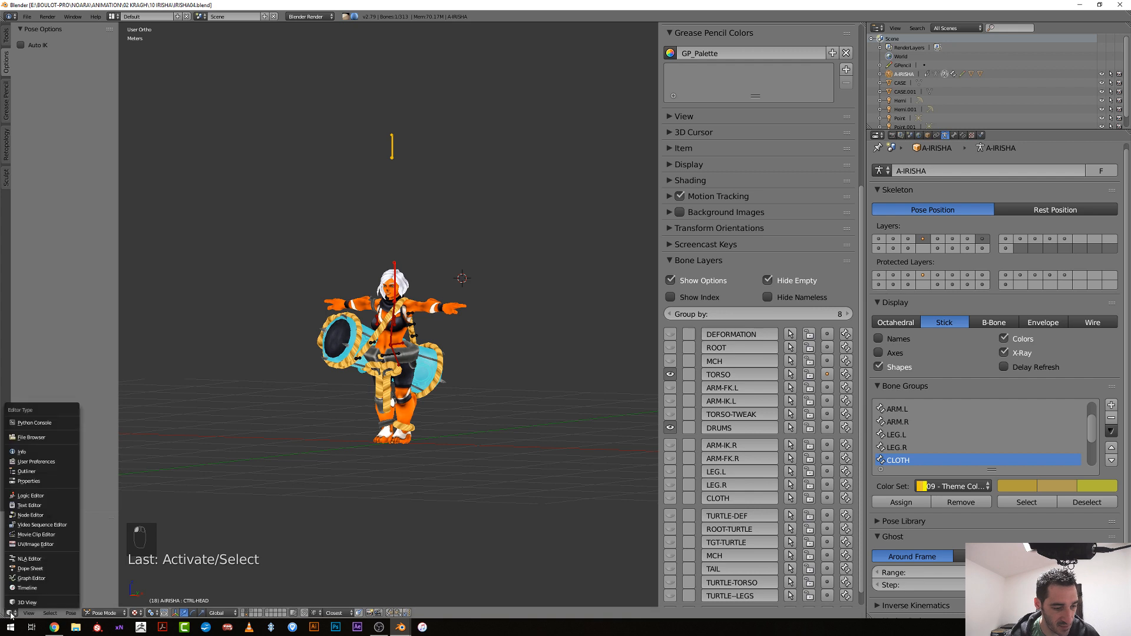
pyautogui.click(39, 505)
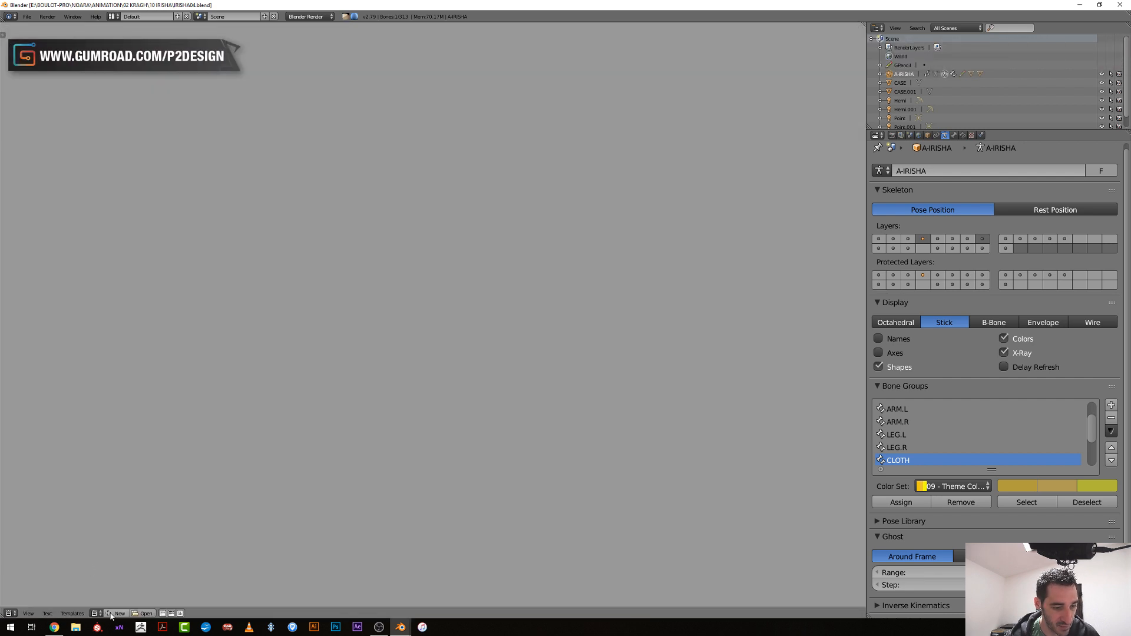
pyautogui.doubleClick(152, 614)
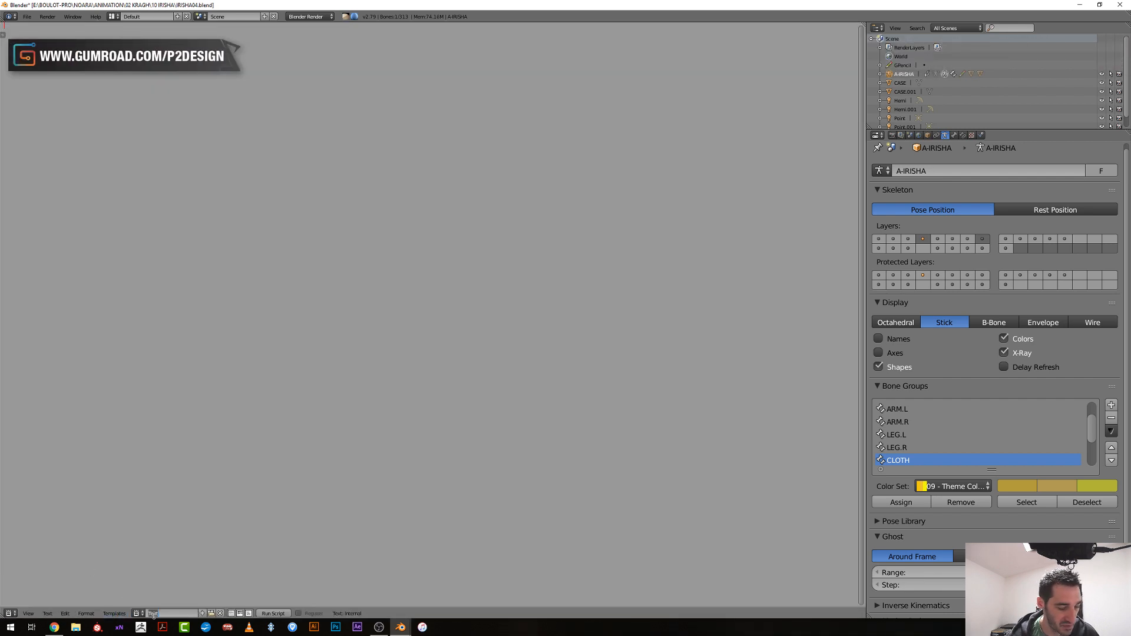
pyautogui.write('IRISHA')
pyautogui.press('Return')
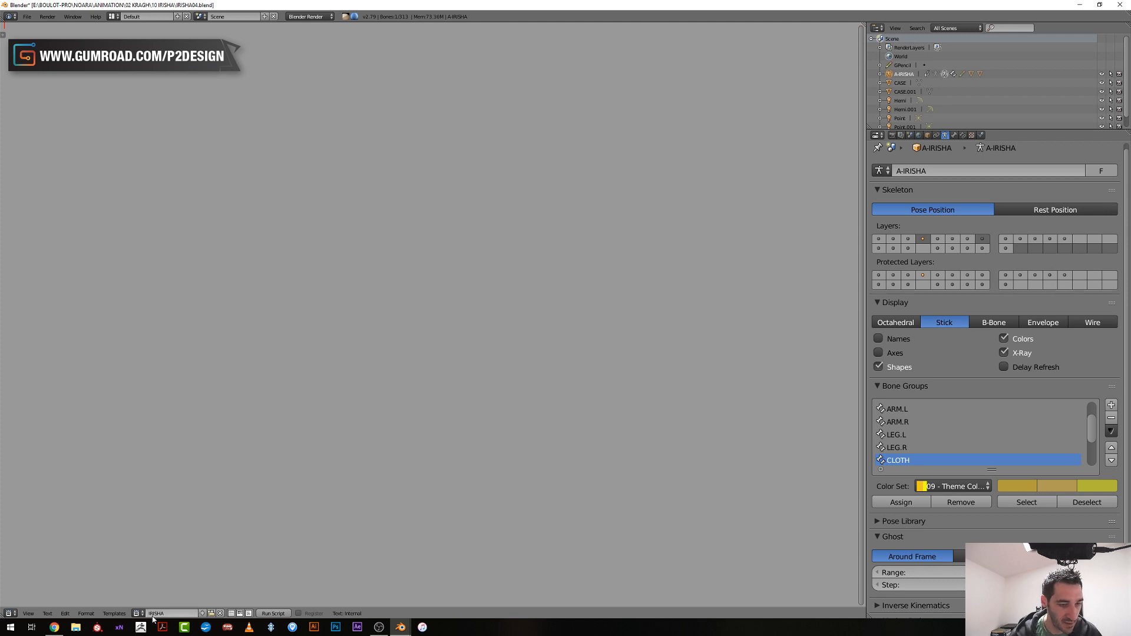
pyautogui.hotkey('ctrl', 'v')
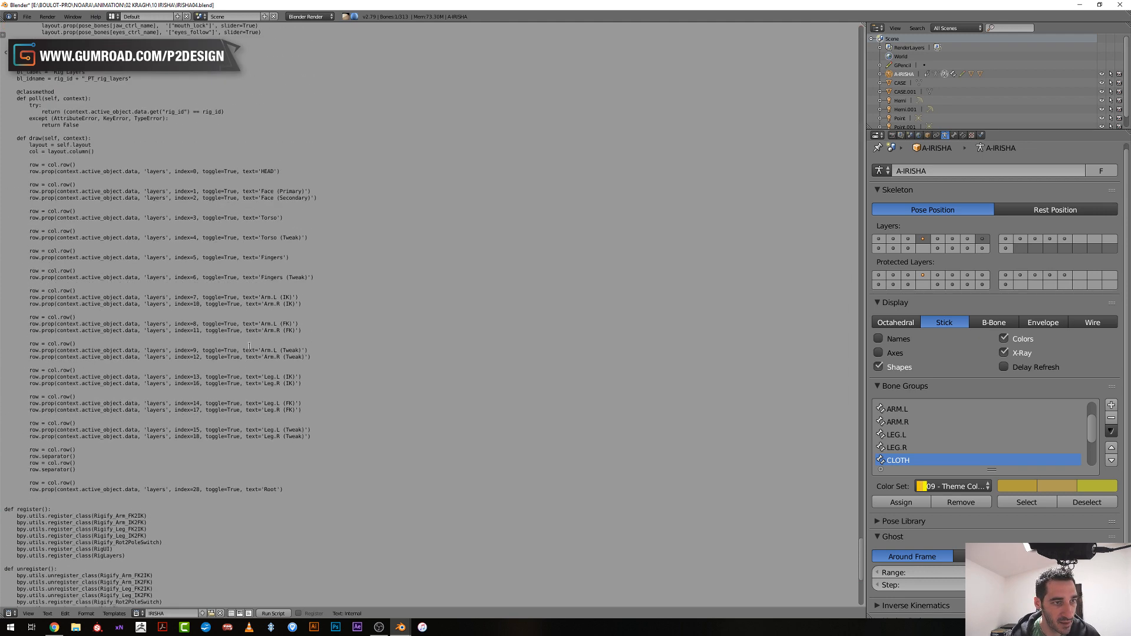
# Examine the RigLayers class declaration and its space type line in the IRISHA script
pyautogui.scroll(8, 177, 360)
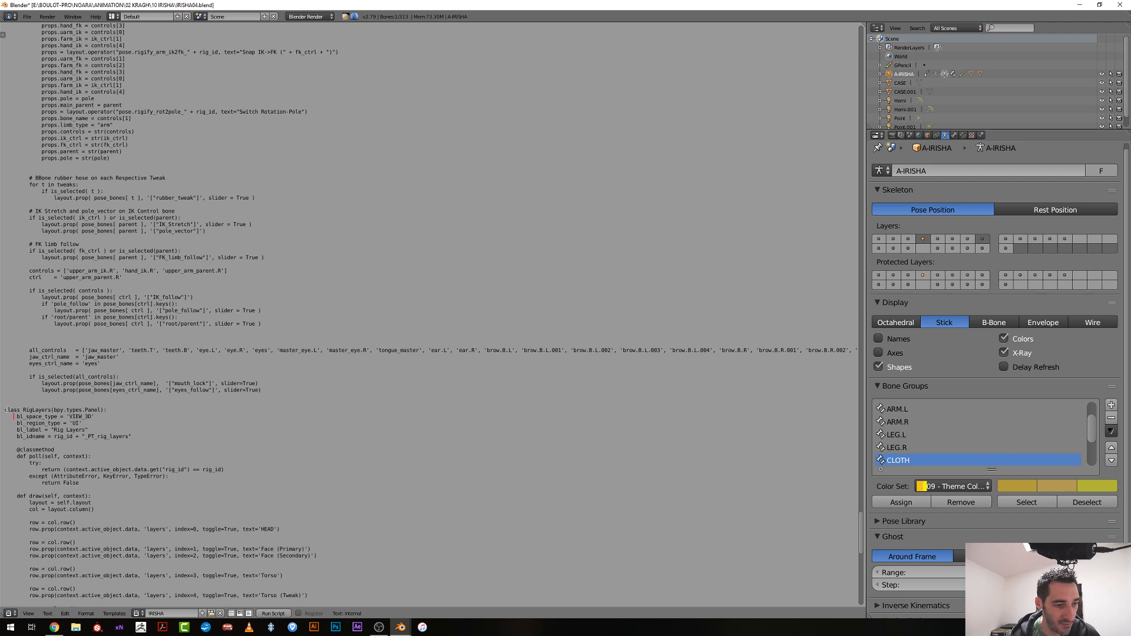
pyautogui.moveTo(24, 411); pyautogui.dragTo(108, 409)
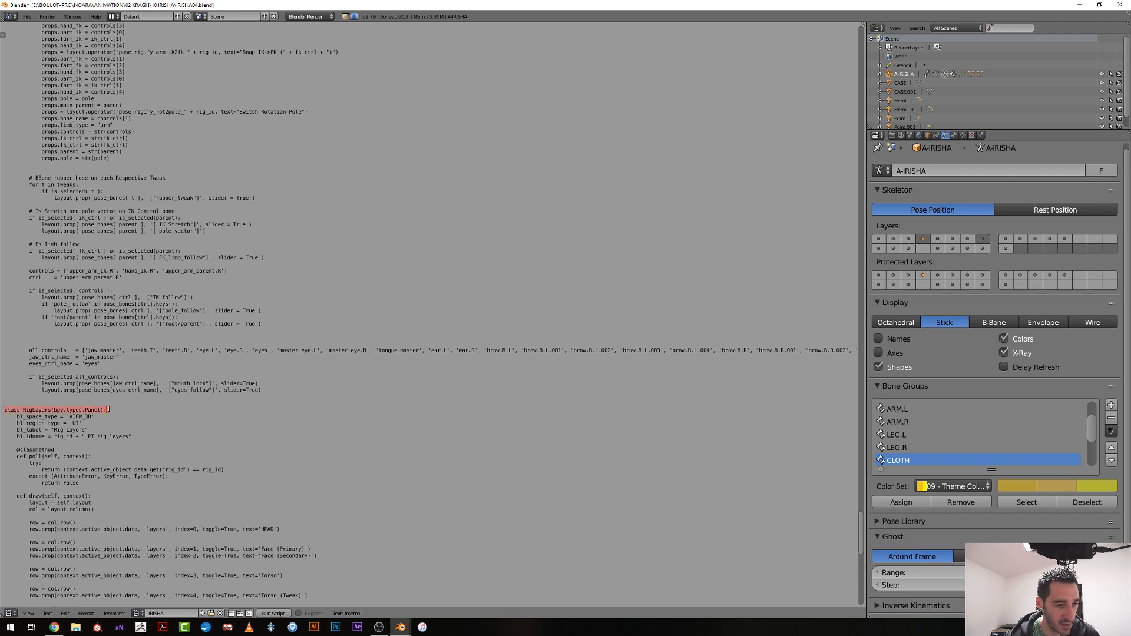
pyautogui.click(58, 423)
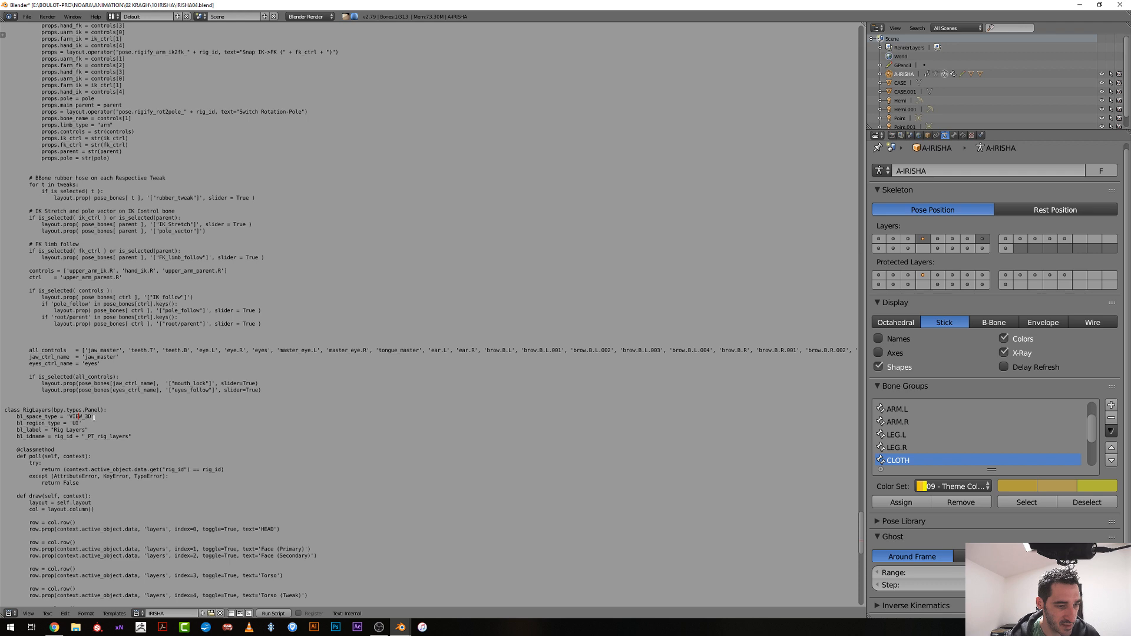
pyautogui.moveTo(94, 416); pyautogui.dragTo(67, 417)
pyautogui.click(50, 410)
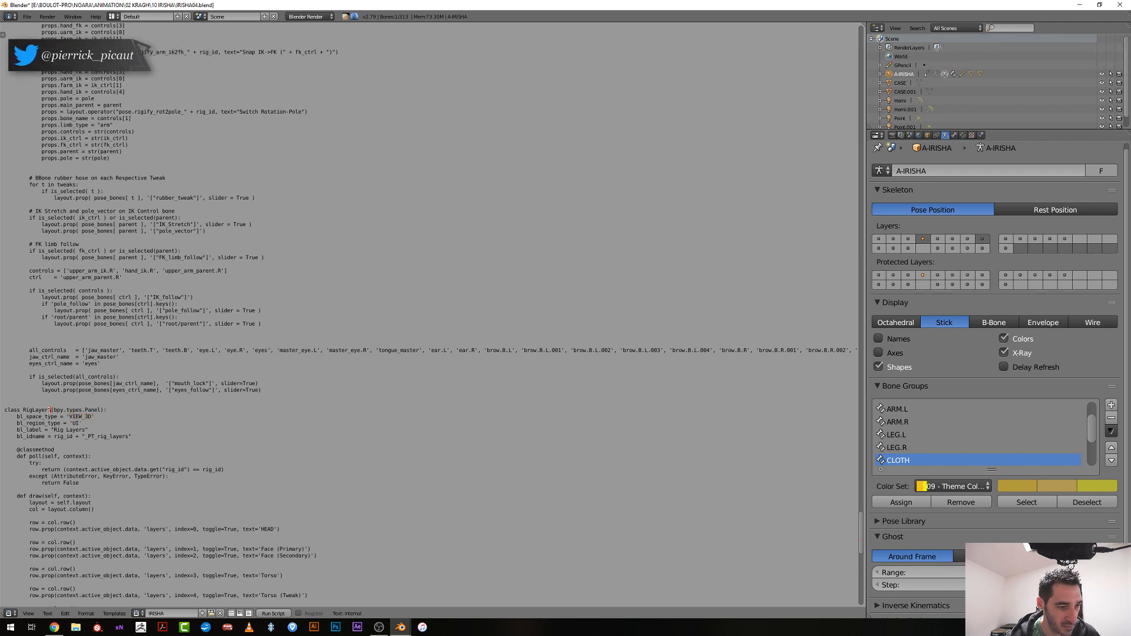
pyautogui.click(159, 428)
pyautogui.moveTo(95, 417); pyautogui.dragTo(68, 417)
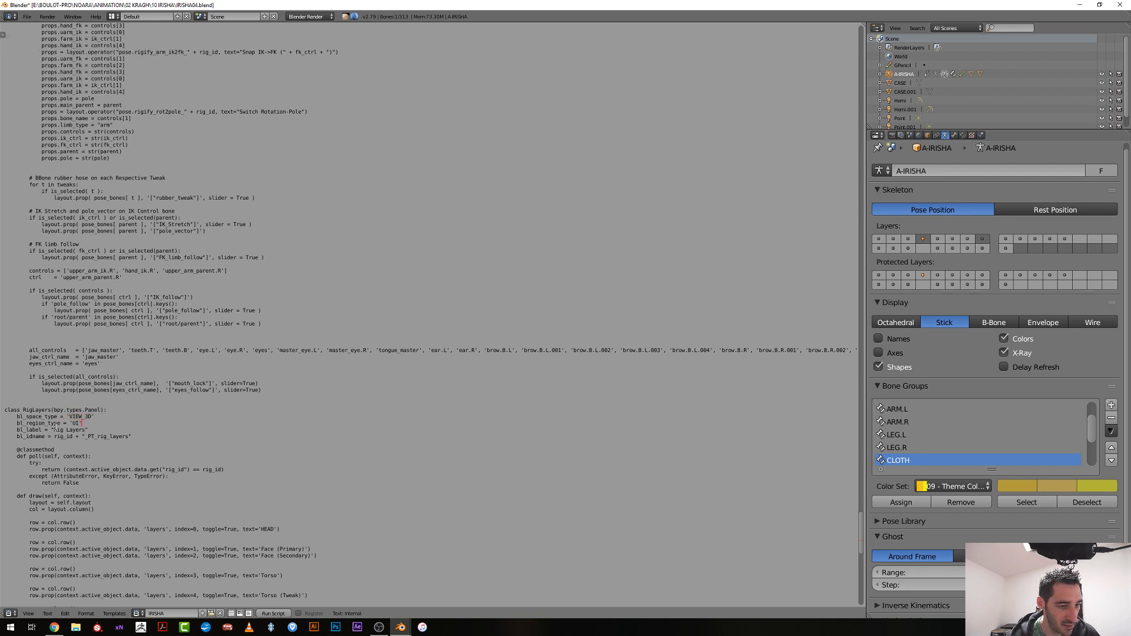
# Delete all code between the import bpy line and the RigLayers class in the IRISHA script
pyautogui.moveTo(262, 391); pyautogui.dragTo(235, 18)
pyautogui.moveTo(10, 4); pyautogui.dragTo(14, 50)
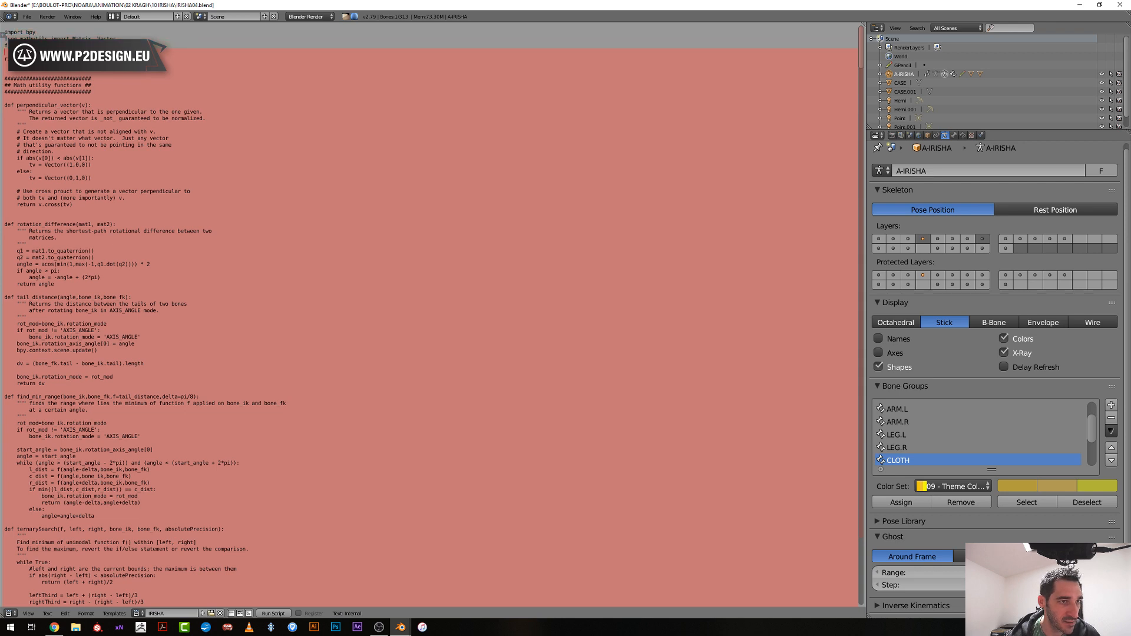
pyautogui.moveTo(119, 53); pyautogui.dragTo(4, 39)
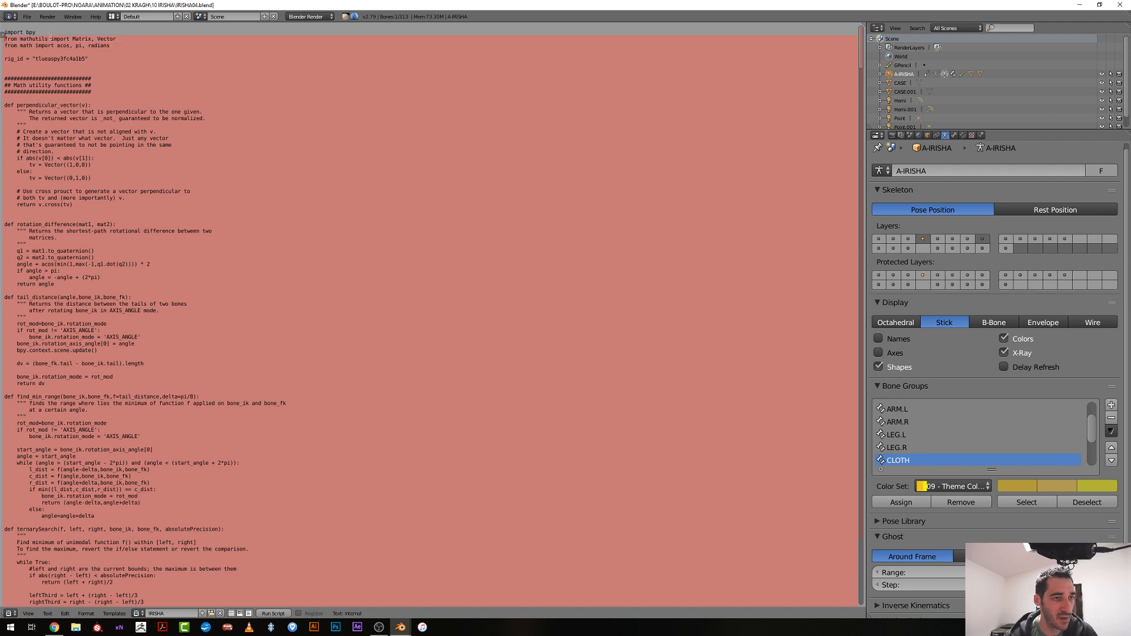
pyautogui.press('BackSpace')
pyautogui.press('Delete')
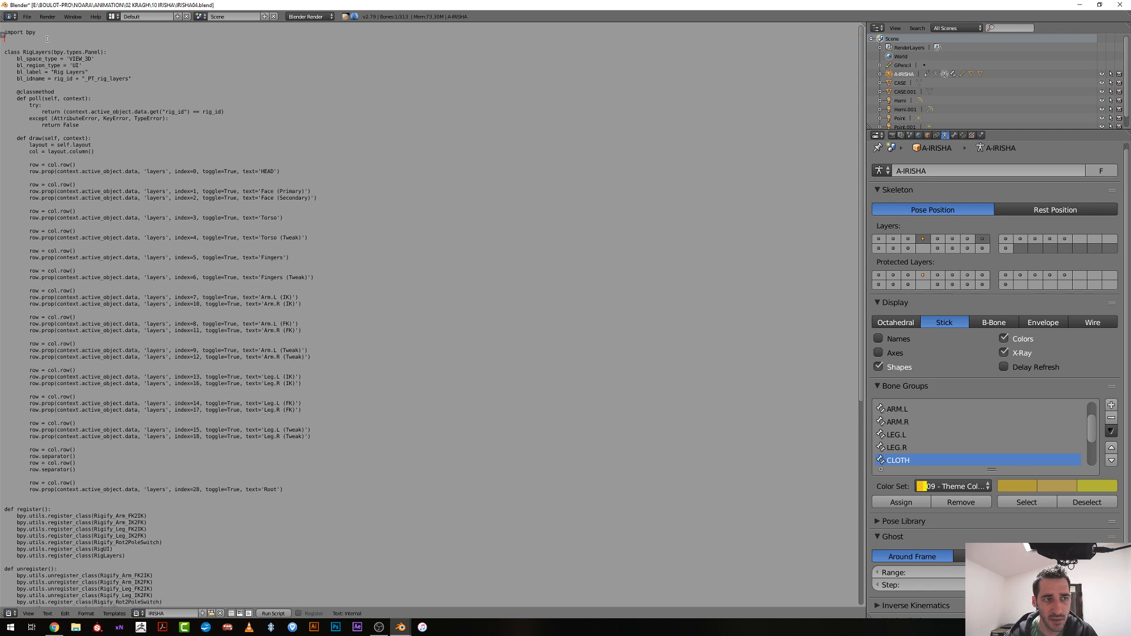
# Run the shortened IRISHA script and enlarge the info area to read its log
pyautogui.scroll(-6, 81, 526)
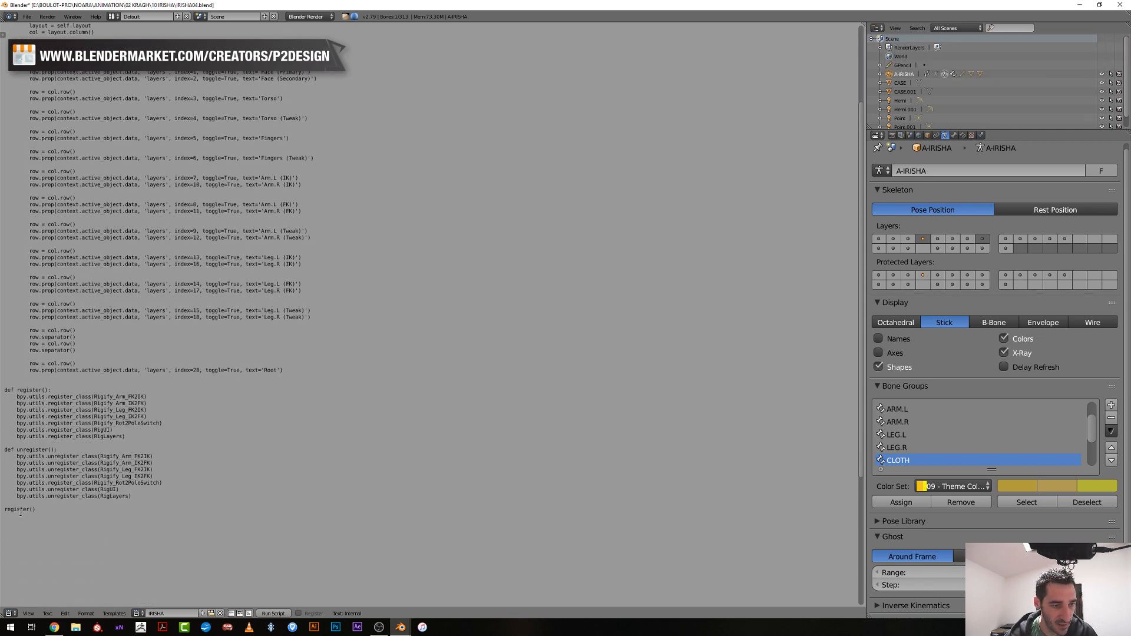
pyautogui.click(273, 613)
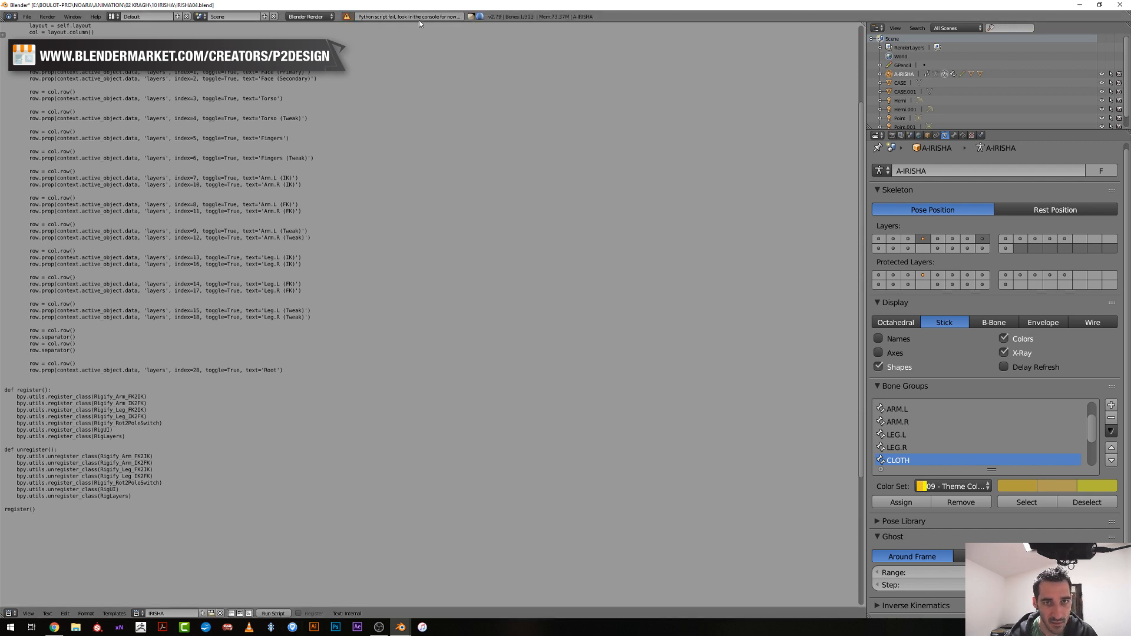
pyautogui.moveTo(419, 22); pyautogui.dragTo(118, 115)
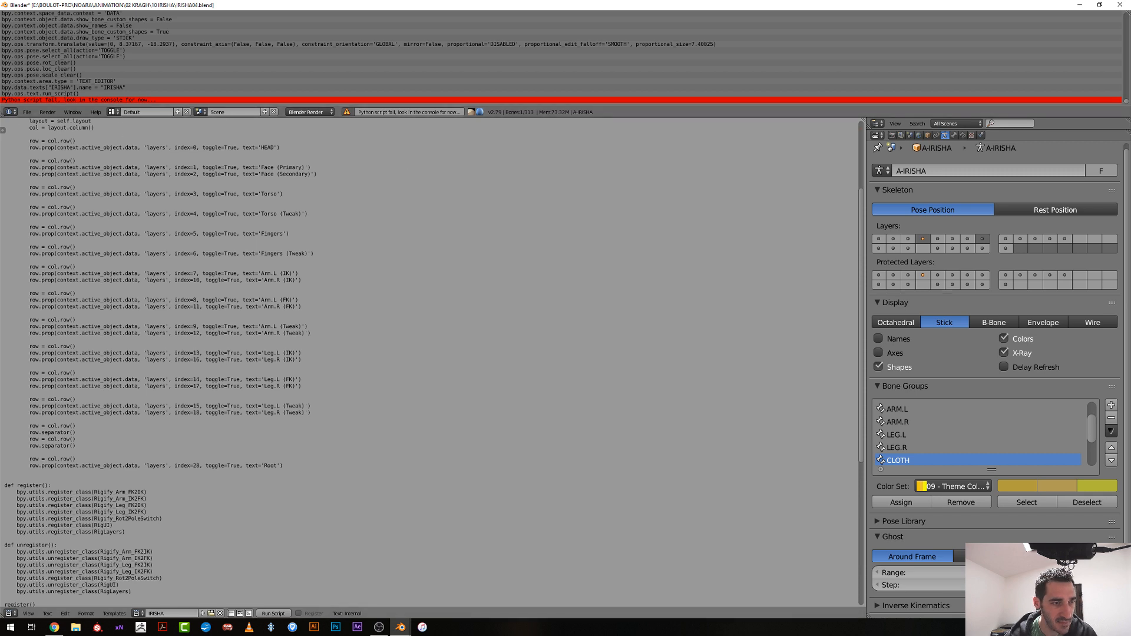
# Show the Python Console in place of the info log above the IRISHA script
pyautogui.click(10, 112)
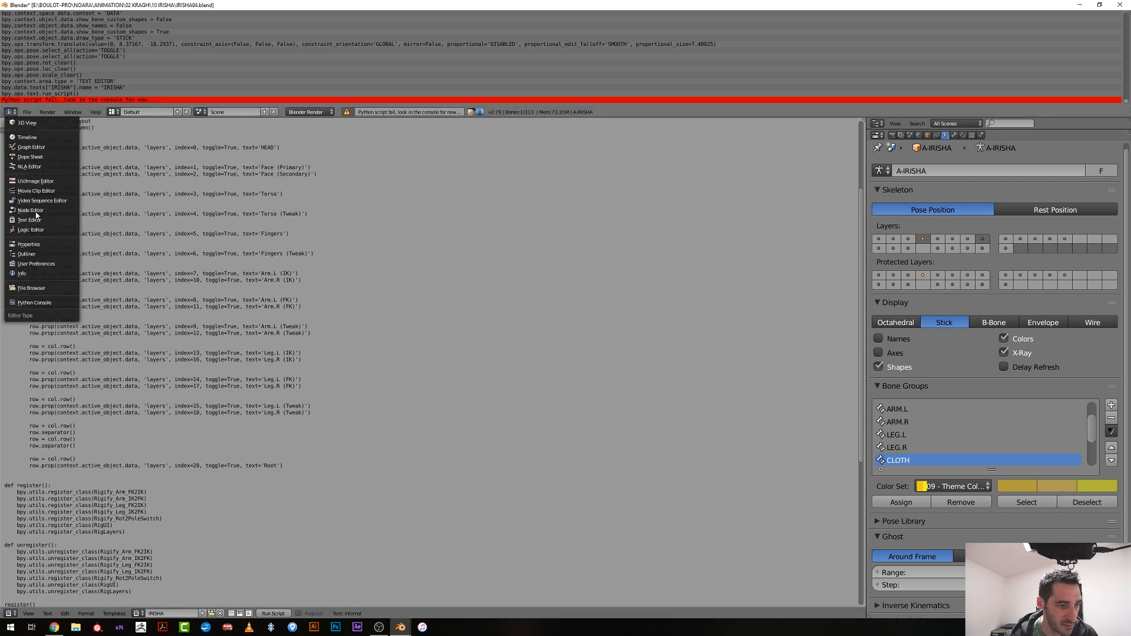
pyautogui.click(24, 302)
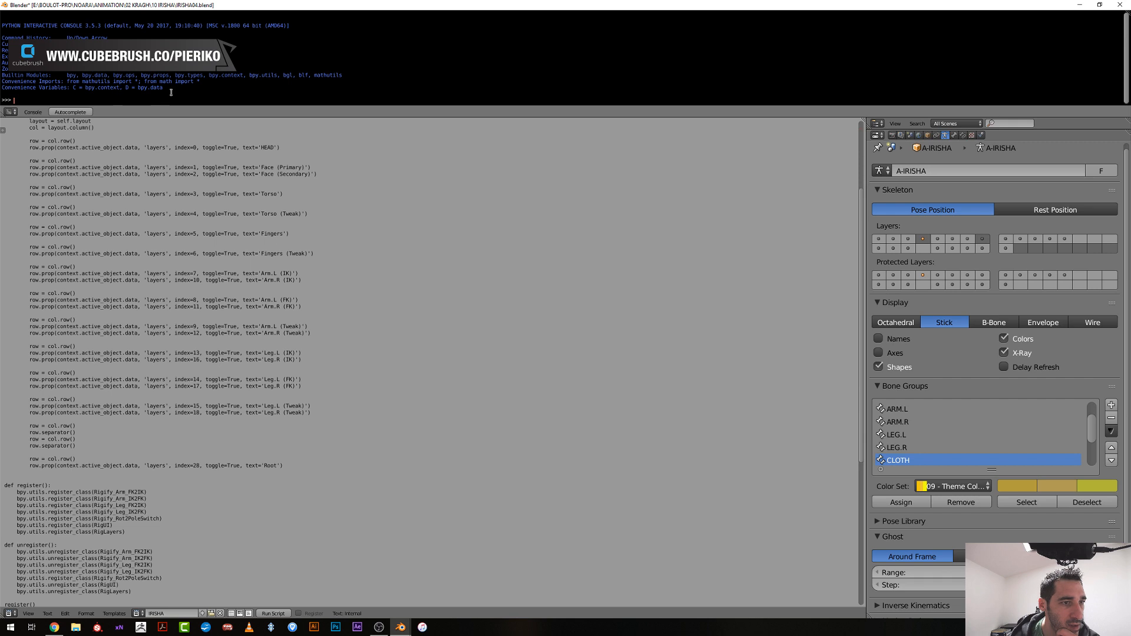
# Try running the IRISHA script without its register and unregister functions, and undo their deletion
pyautogui.scroll(-3, 116, 559)
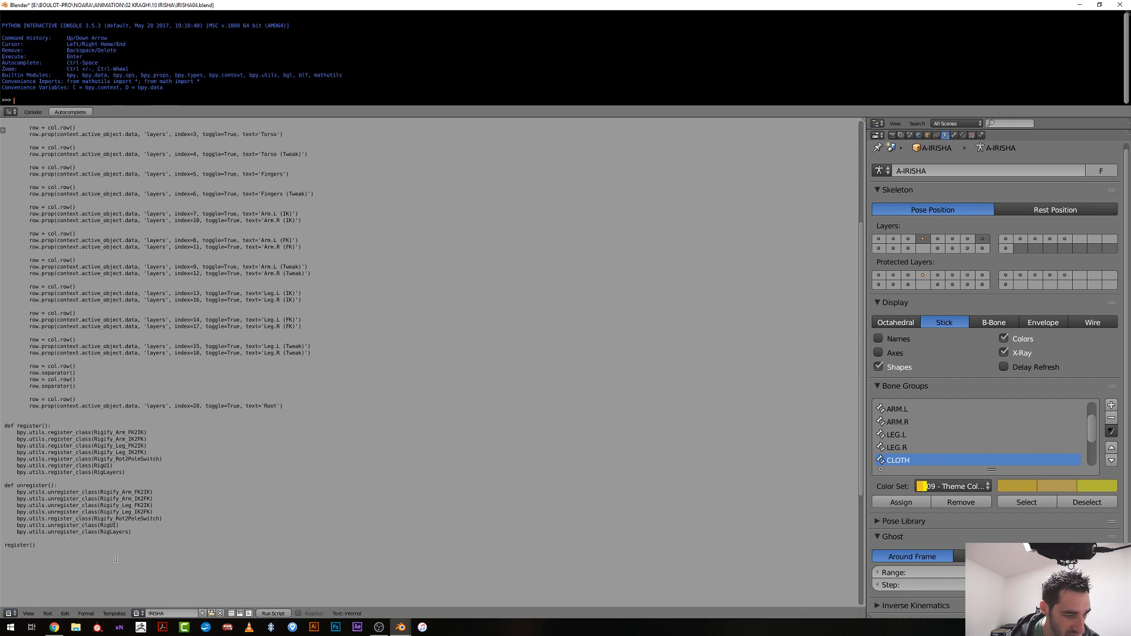
pyautogui.moveTo(131, 533); pyautogui.dragTo(5, 412)
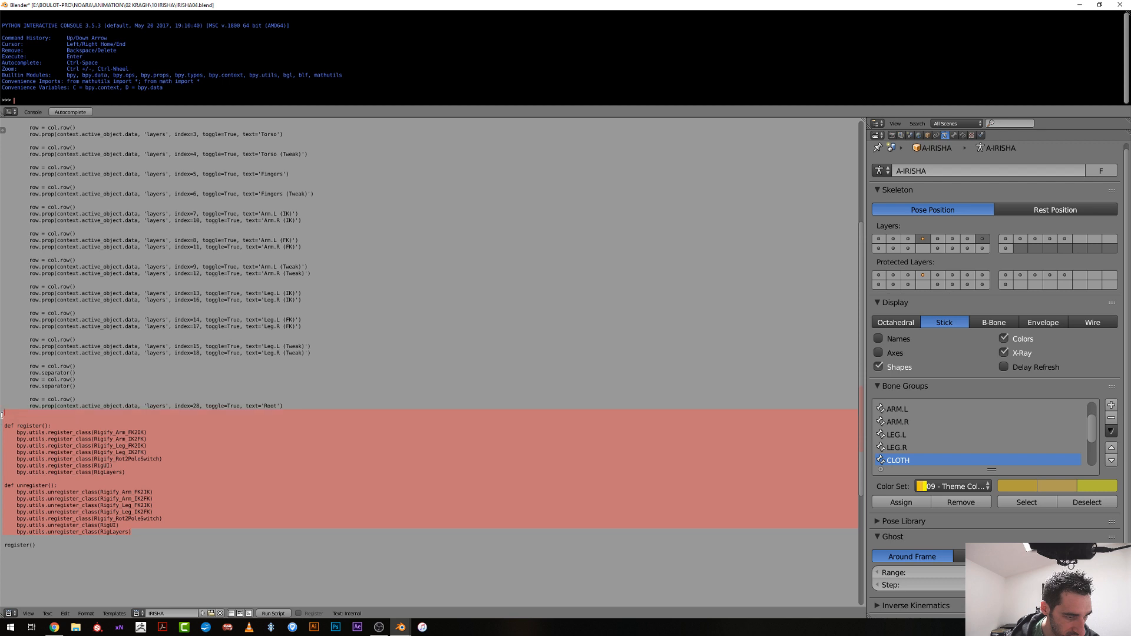
pyautogui.press('Delete')
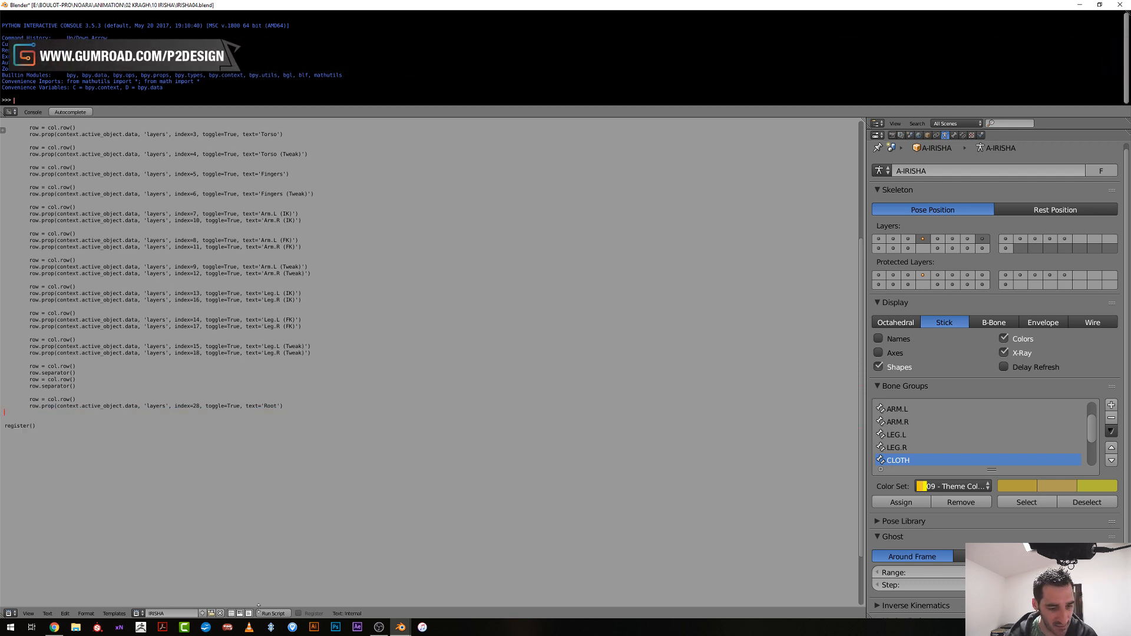
pyautogui.click(273, 613)
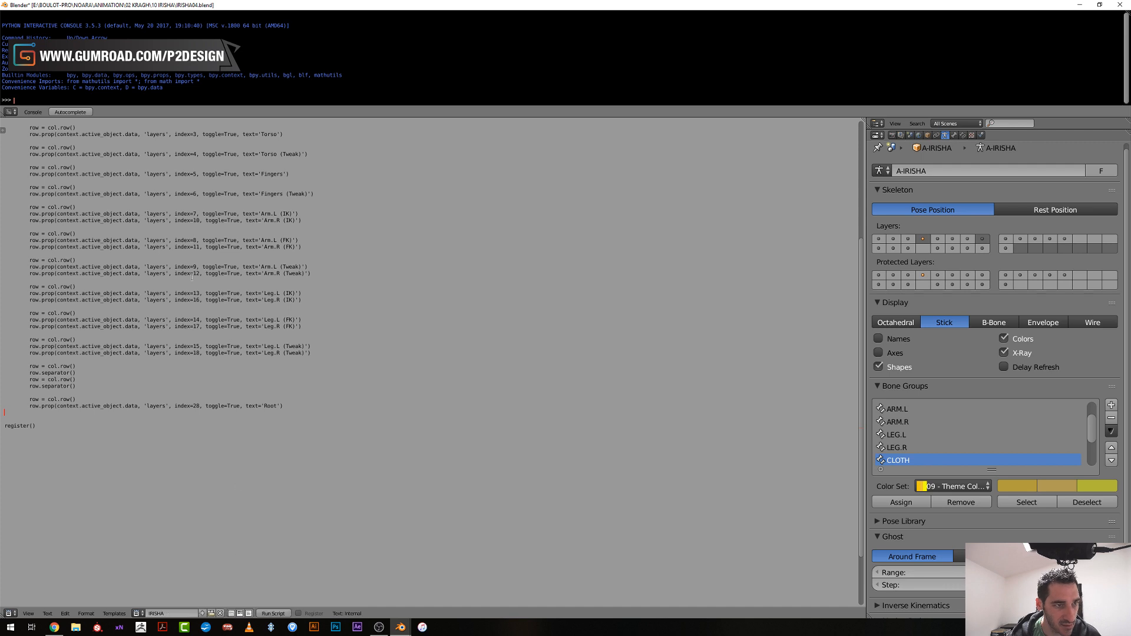
pyautogui.hotkey('ctrl', 'z')
pyautogui.click(111, 486)
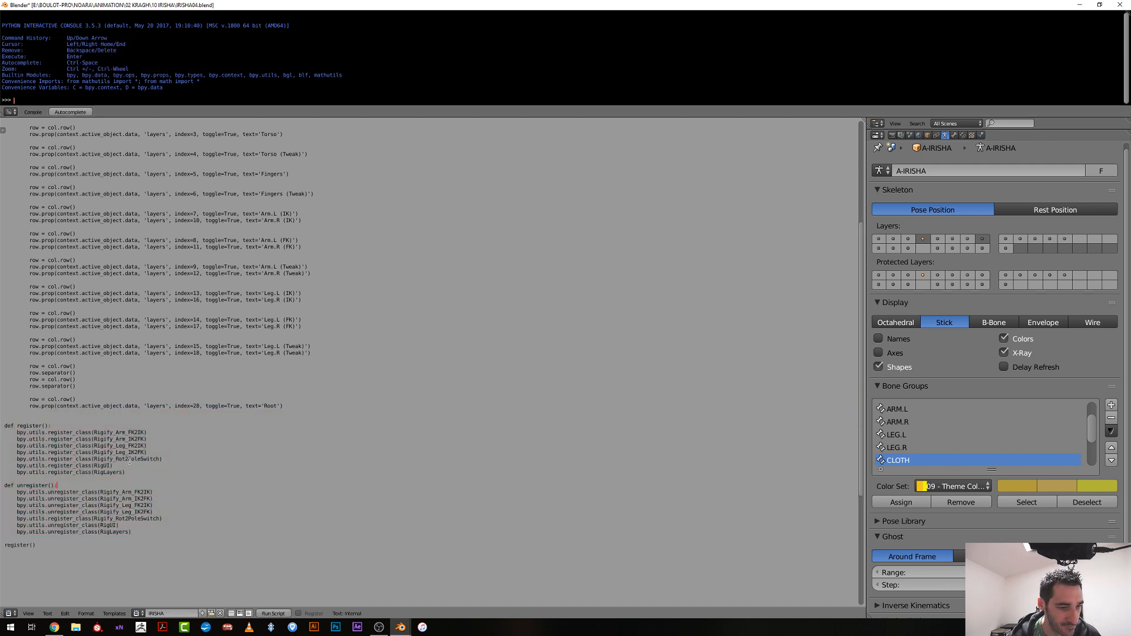
pyautogui.scroll(8, 130, 461)
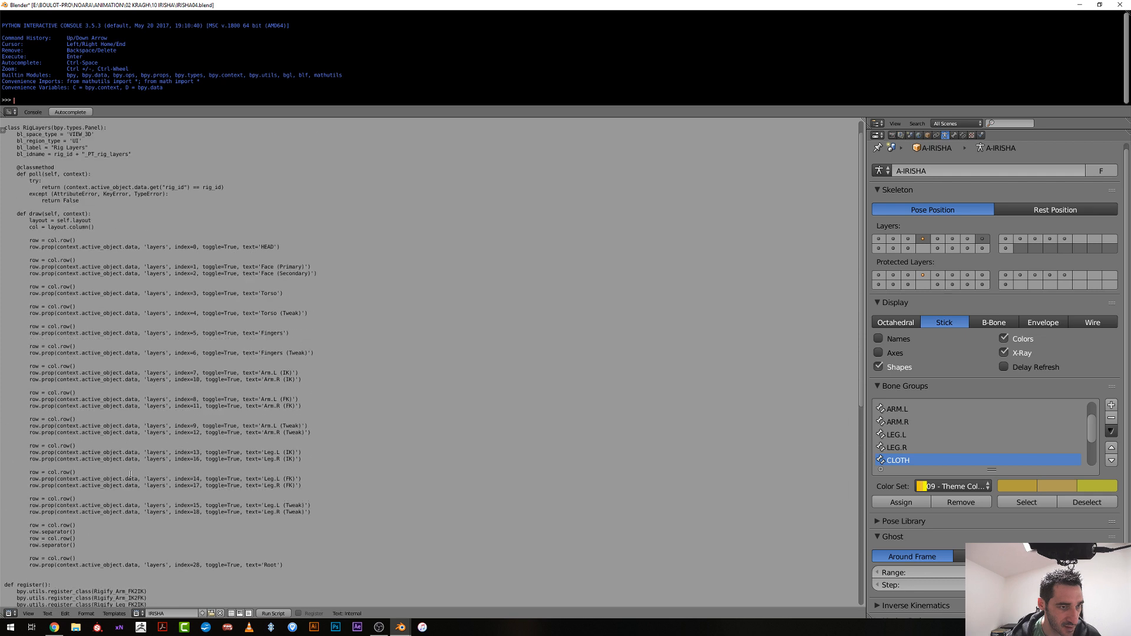
pyautogui.scroll(1, 70, 193)
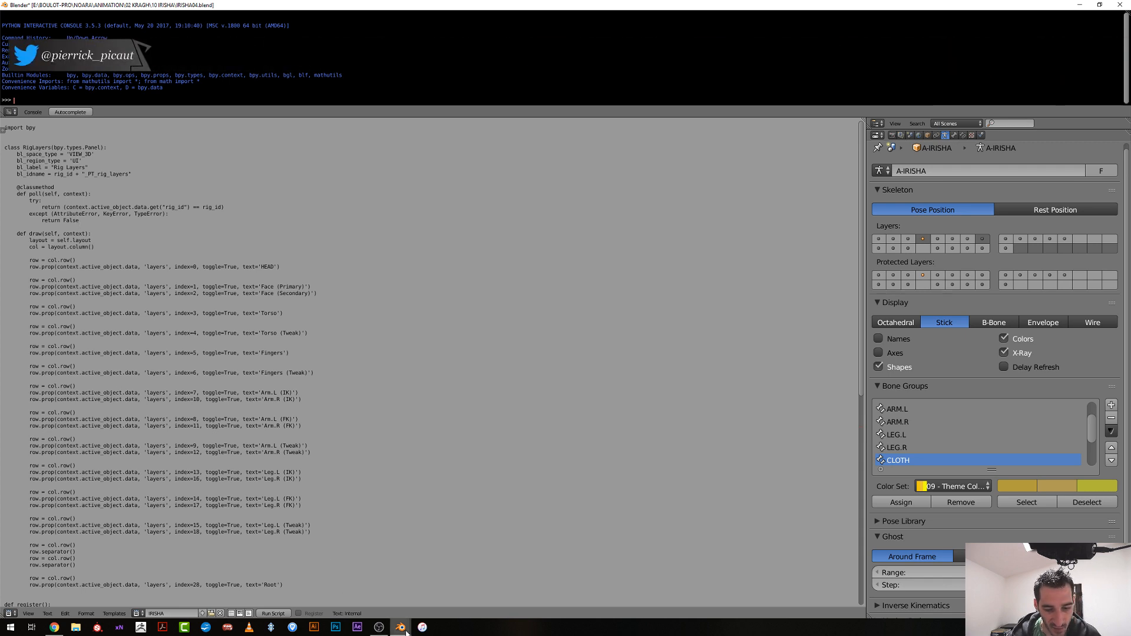
# Switch to the other Blender window with the generated rig and open the recent file KALINGA-04.blend there
pyautogui.moveTo(406, 632)
pyautogui.click(436, 586)
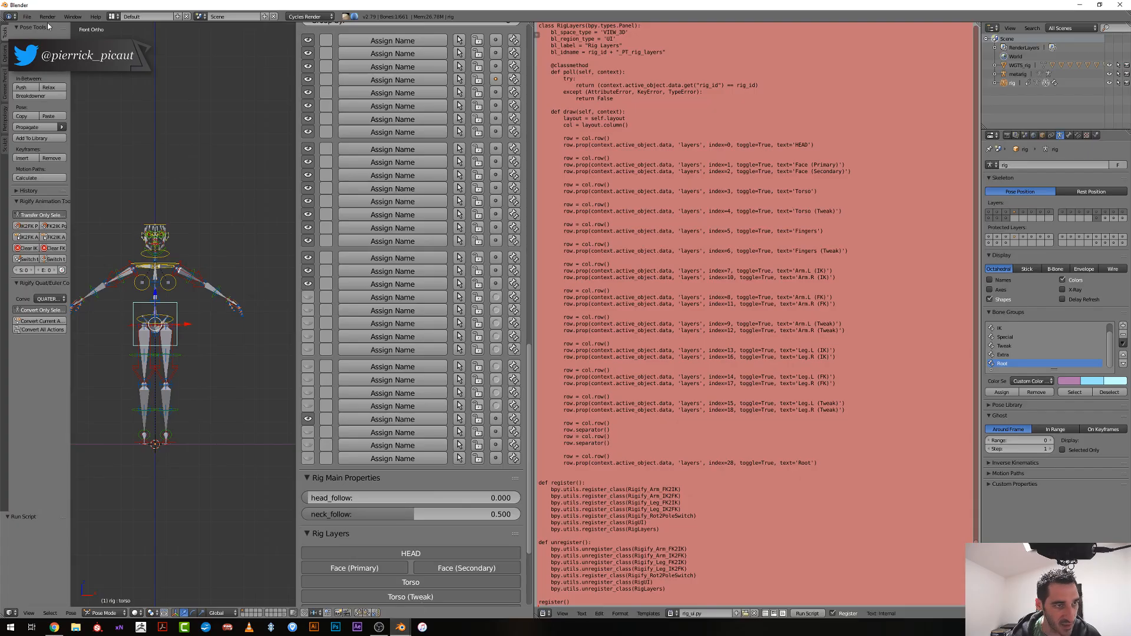
pyautogui.click(28, 17)
pyautogui.moveTo(53, 46)
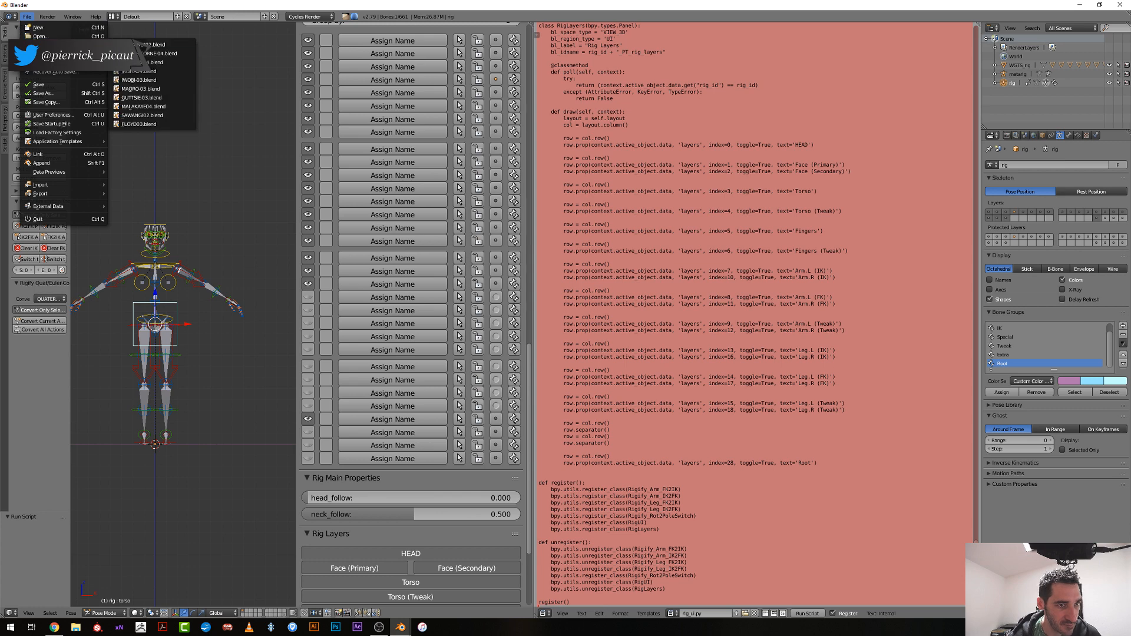
pyautogui.click(154, 62)
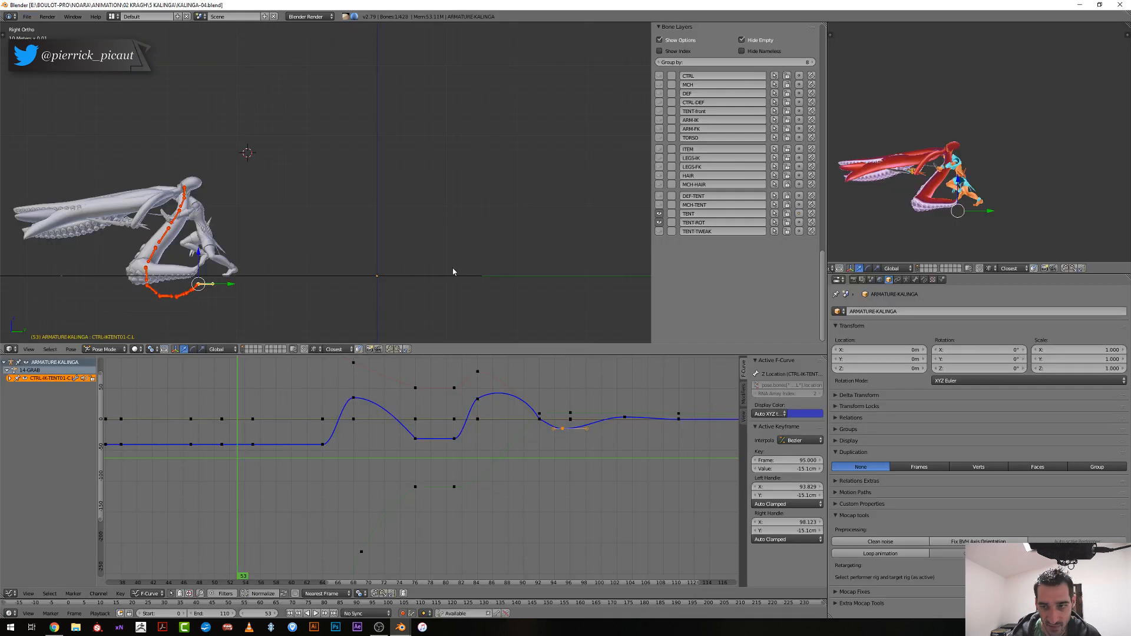
# Show the kalinga-rig script in the Text Editor in place of the large 3D view and run it
pyautogui.click(10, 349)
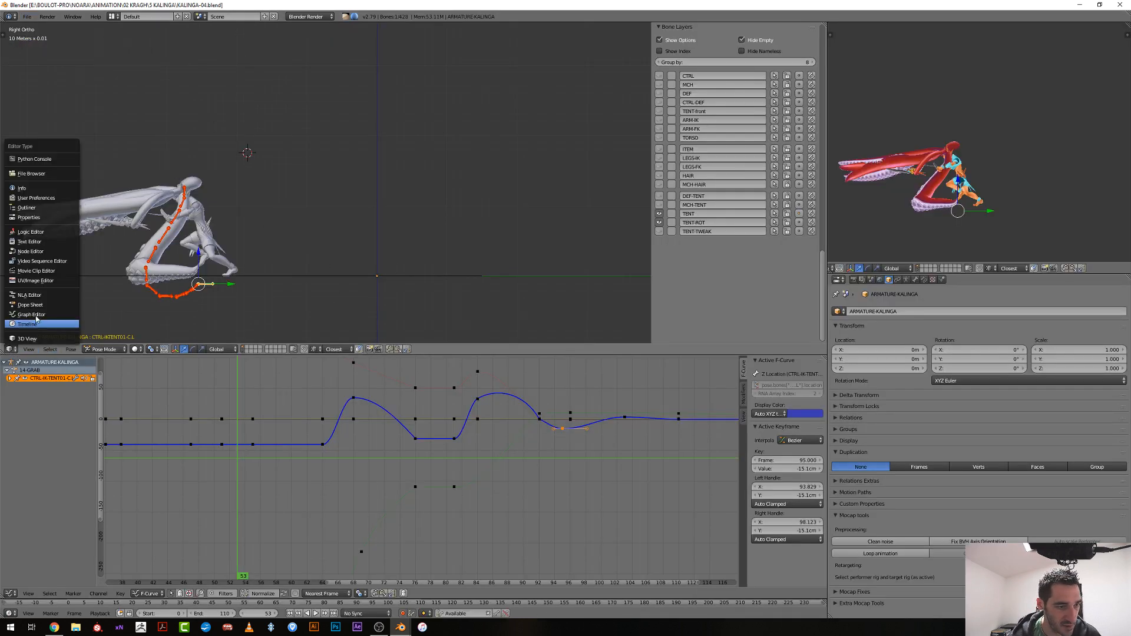
pyautogui.click(41, 241)
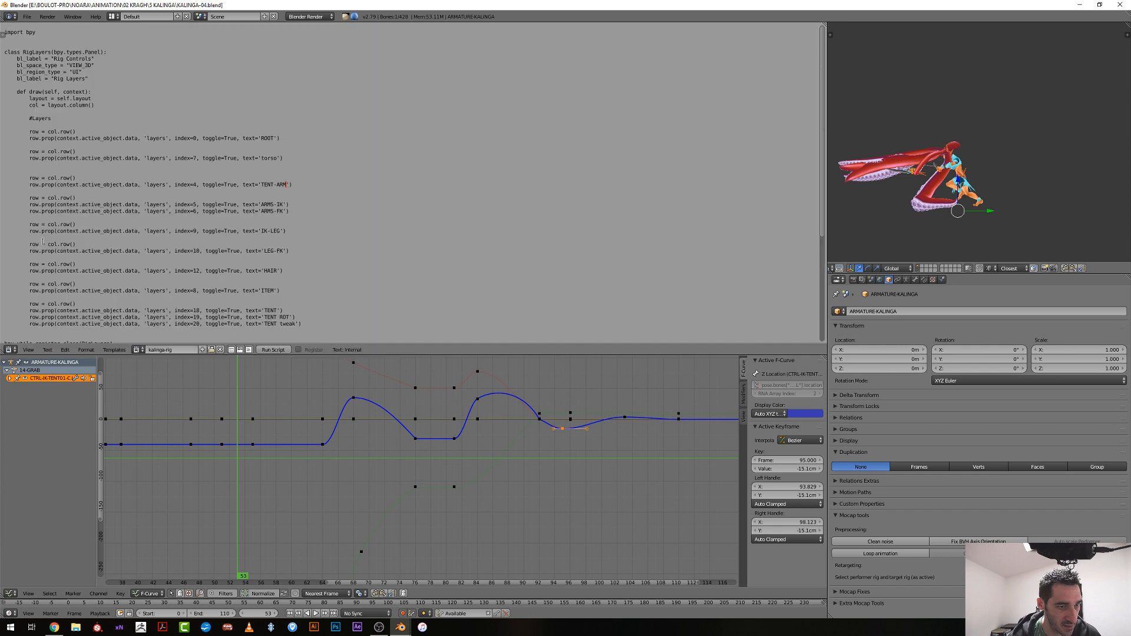
pyautogui.click(269, 350)
# Compare the closing register_class(RigLayers) line of the kalinga-rig script with the register functions ending the IRISHA script
pyautogui.scroll(-5, 44, 258)
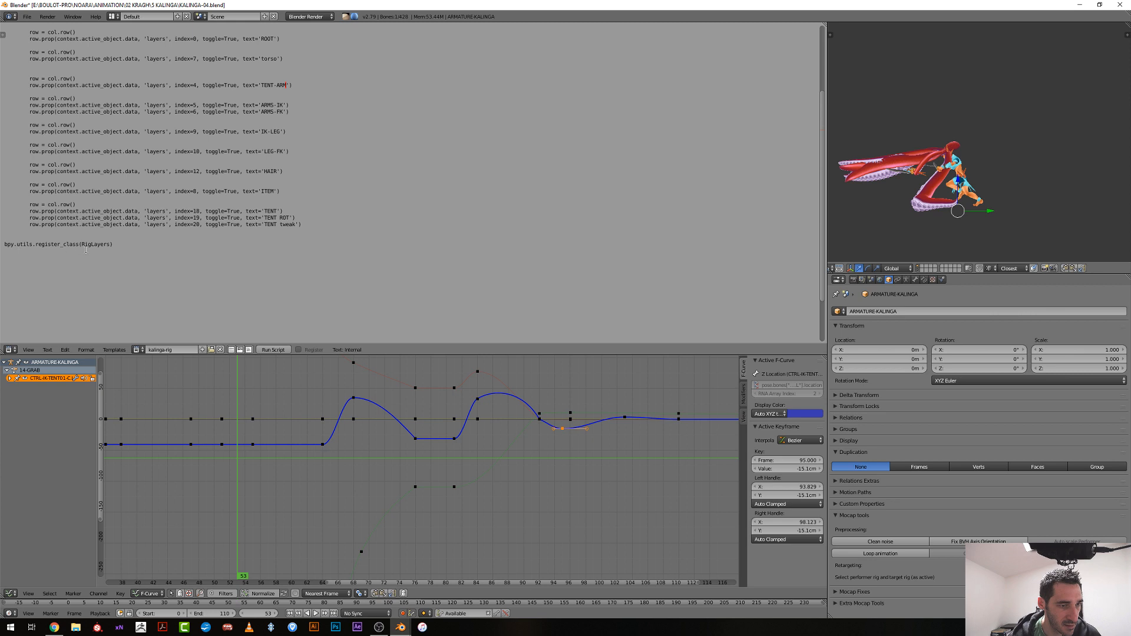
pyautogui.scroll(3, 127, 290)
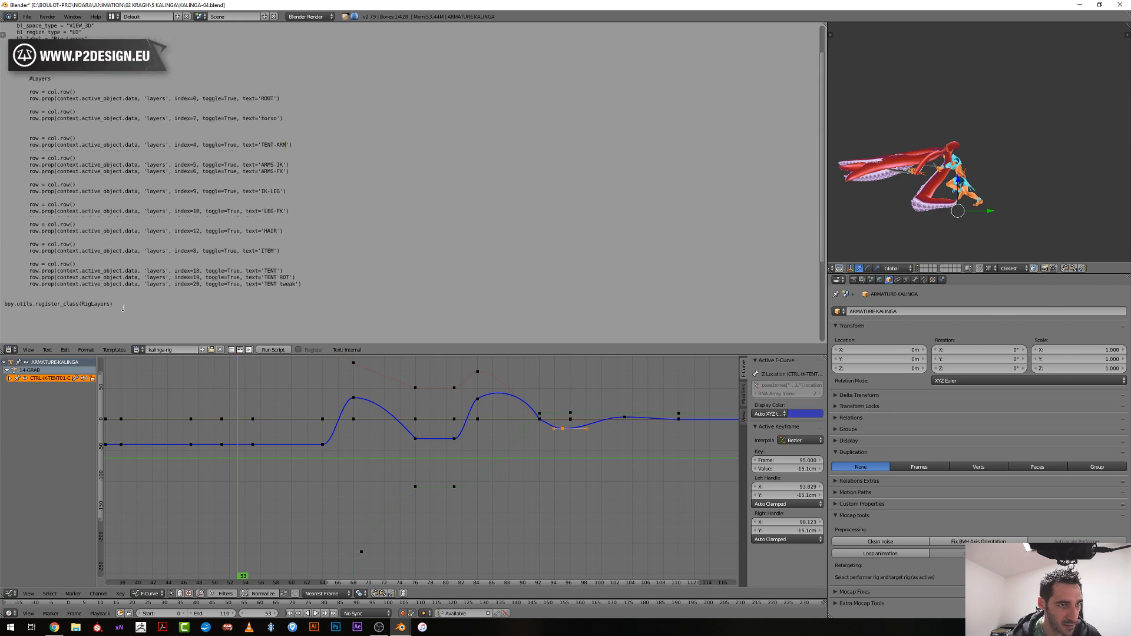
pyautogui.moveTo(123, 306); pyautogui.dragTo(3, 304)
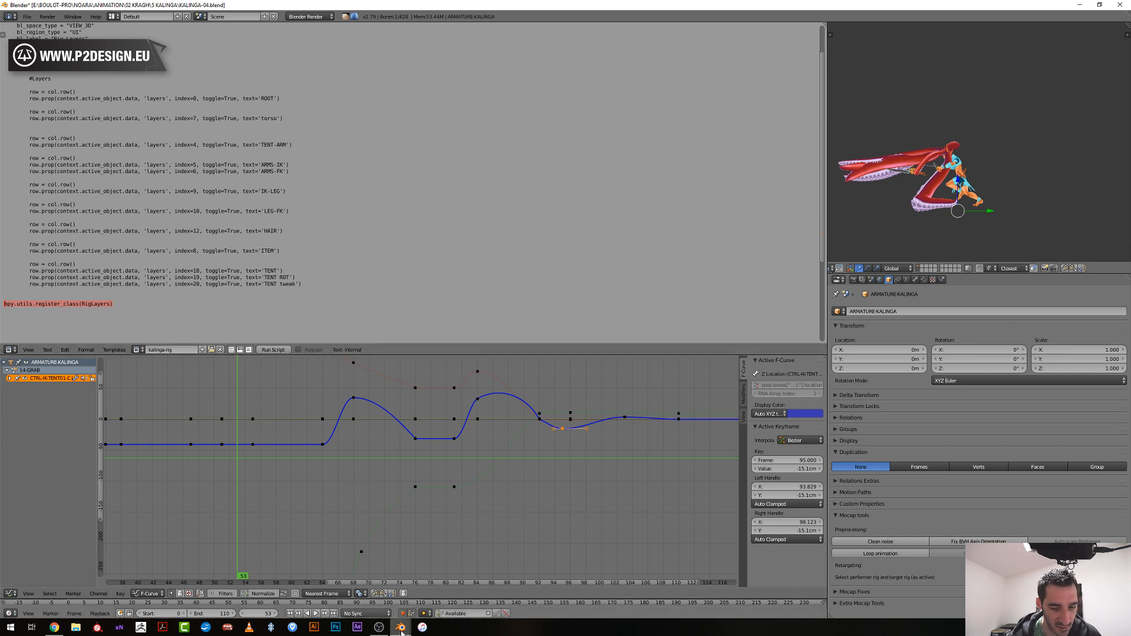
pyautogui.moveTo(403, 628)
pyautogui.click(351, 589)
pyautogui.scroll(-8, 31, 517)
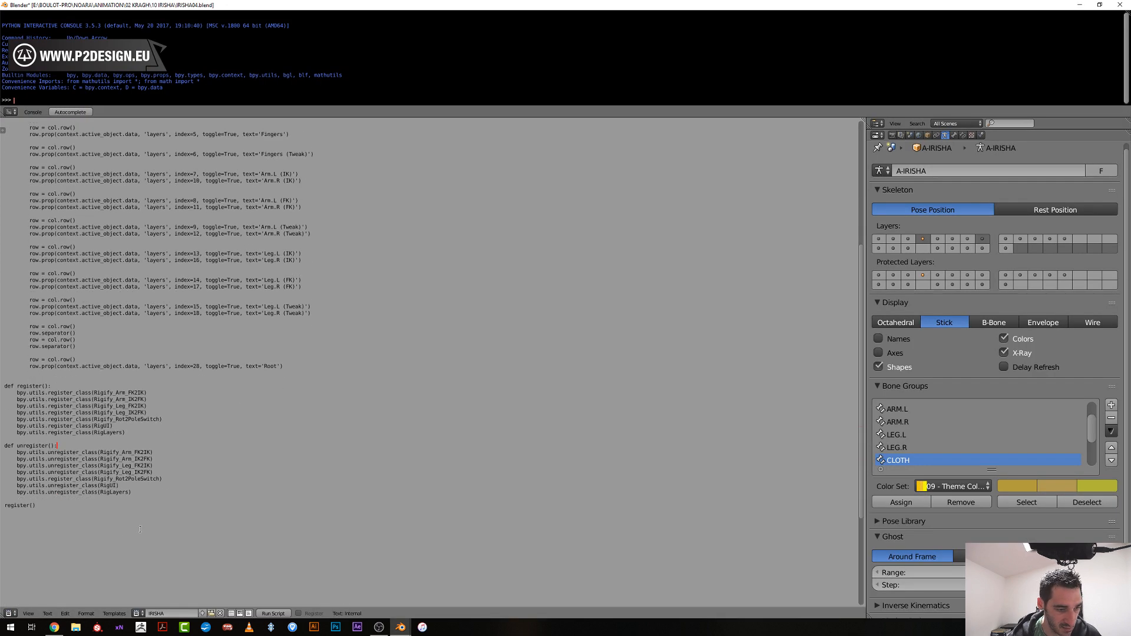
pyautogui.scroll(-6, 47, 513)
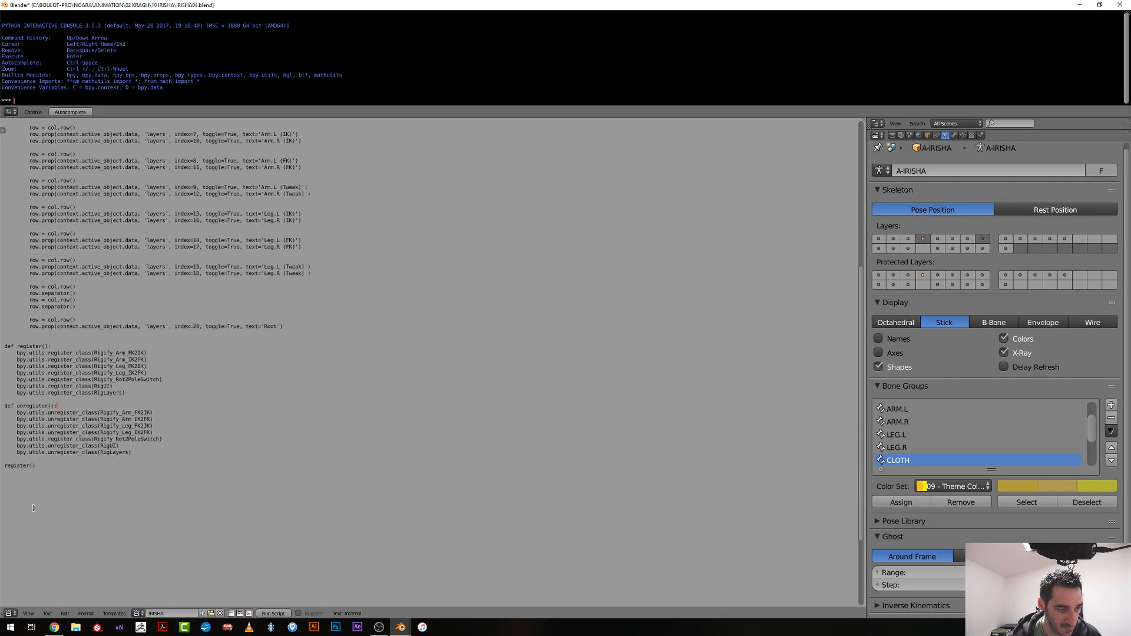
pyautogui.scroll(5, 104, 519)
pyautogui.scroll(-4, 104, 520)
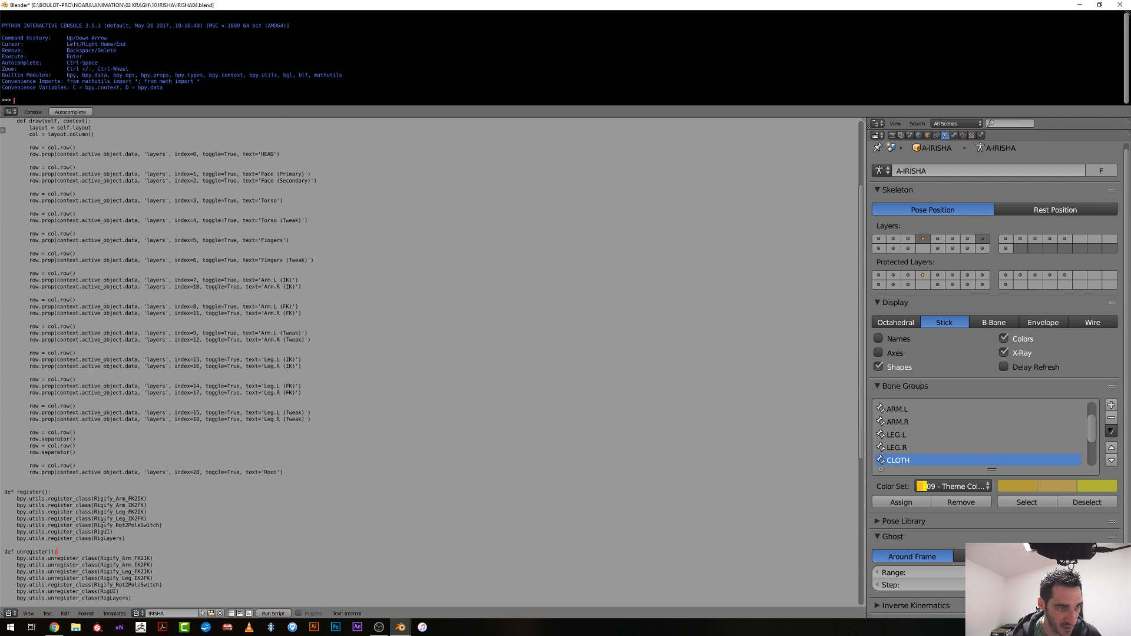
# Replace all code in the IRISHA script with the complete kalinga-rig script from the KALINGA-04.blend window and run it
pyautogui.moveTo(405, 628)
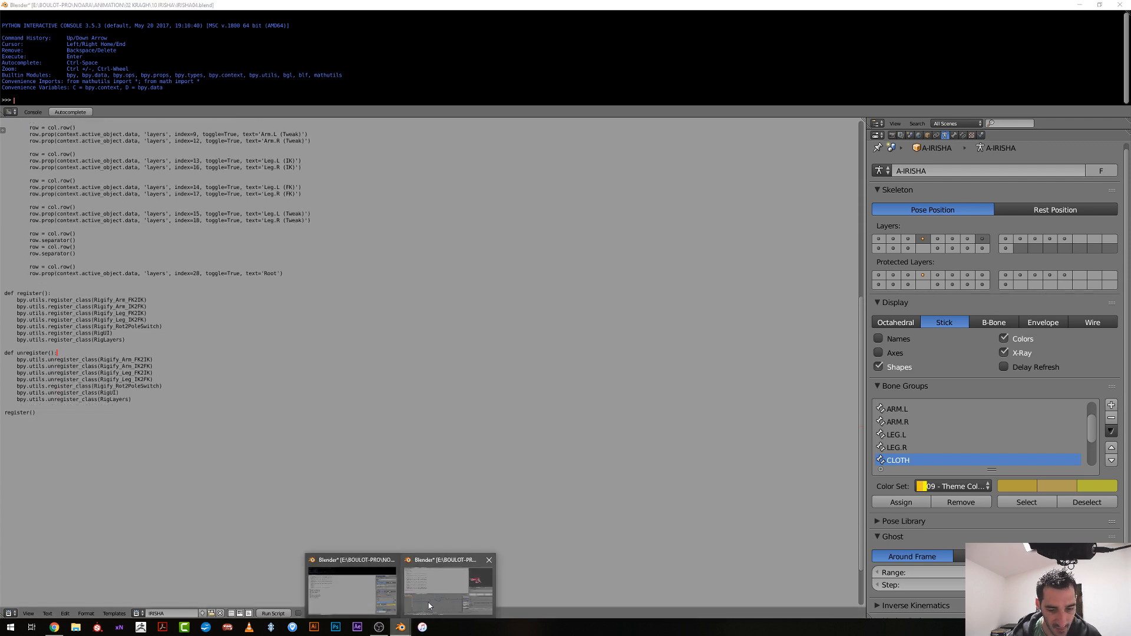
pyautogui.click(413, 584)
pyautogui.hotkey('ctrl', 'a')
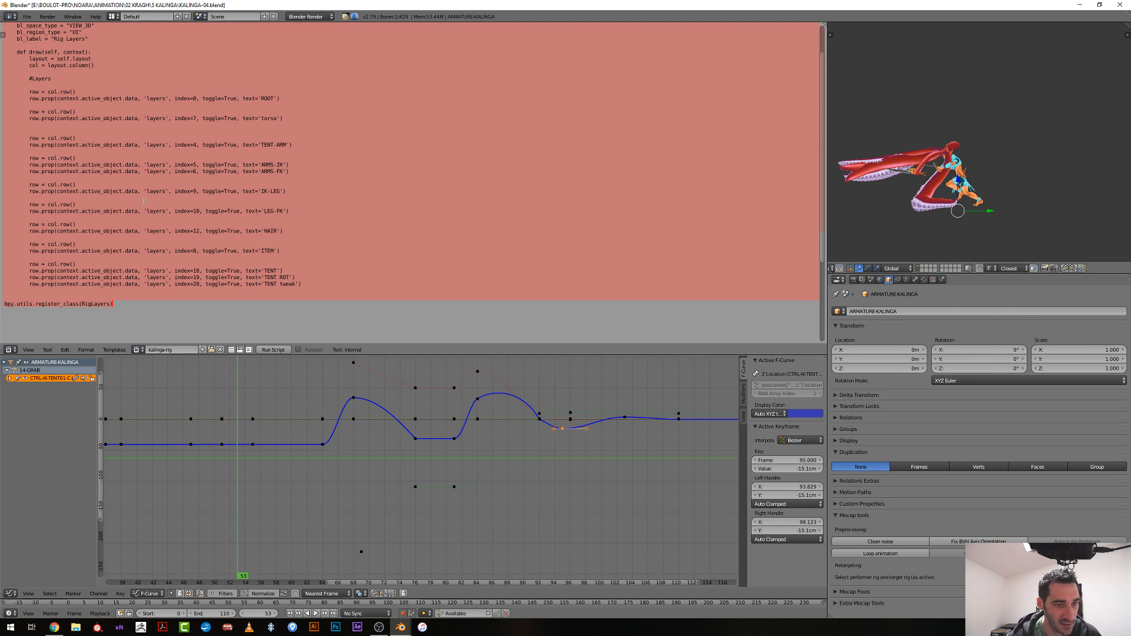
pyautogui.moveTo(401, 627)
pyautogui.click(376, 598)
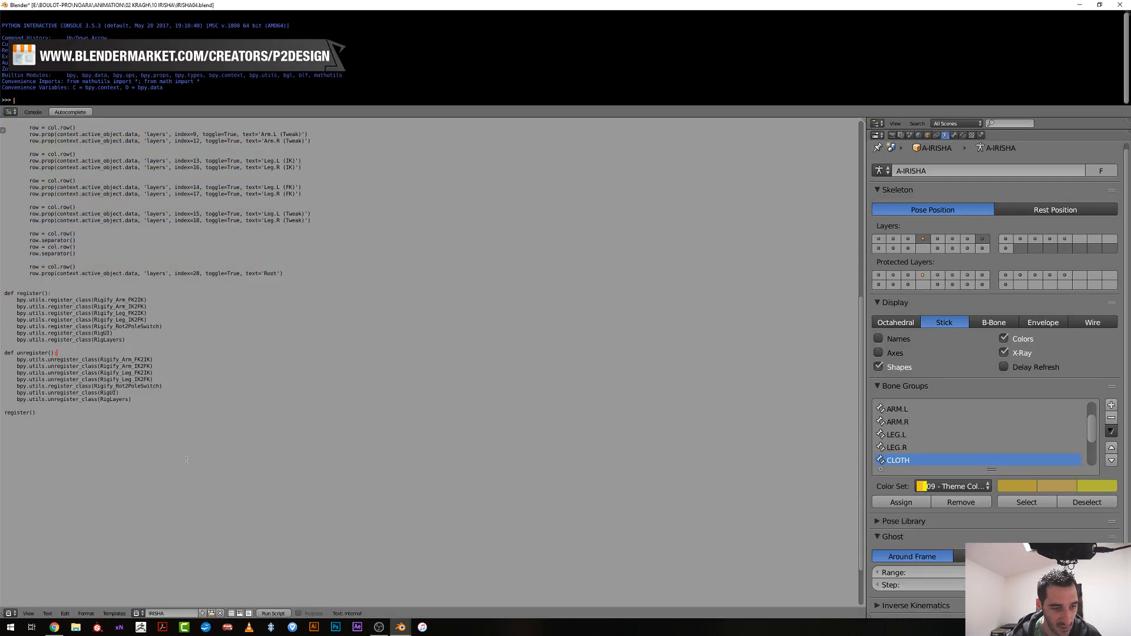
pyautogui.hotkey('ctrl', 'a')
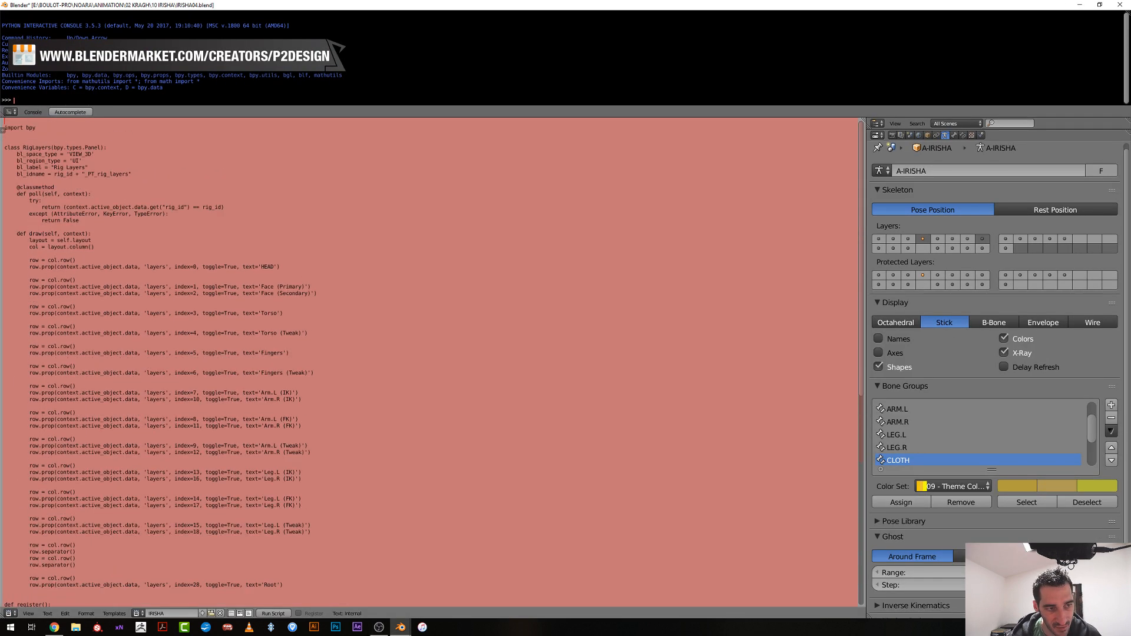
pyautogui.write('import bpy   class RigLayers(bpy.types.Panel):     bl_label = "Rig Controls"     bl_space_type = \'VIEW_3D\'     bl_region_type = \'UI\'     bl_label = "Rig Layers"      def draw(self, context):         layout = self.layout         col = layout.column()          #Layers          row = col.row()         row.prop(context.active_object.data, \'layers\', index=0, toggle=True, text=\'ROOT\')          row = col.row()         row.prop(context.active_object.data, \'layers\', index=7, toggle=True, text=\'torso\')           row = col.row()         row.prop(context.active_object.data, \'layers\', index=4, toggle=True, text=\'TENT-ARM\')          row = col.row()         row.prop(context.active_object.data, \'layers\', index=5, toggle=True, text=\'ARMS-IK\')         row.prop(context.active_object.data, \'layers\', index=6, toggle=True, text=\'ARMS-FK\')          row = col.row()         row.prop(context.active_object.data, \'layers\', index=9, toggle=True, text=\'IK-LEG\')          row = col.row()         row.prop(context.active_object.data, \'layers\', index=10, toggle=True, text=\'LEG-FK\')          row = col.row()         row.prop(context.active_object.data, \'layers\', index=12, toggle=True, text=\'HAIR\')          row = col.row()         row.prop(context.active_object.data, \'layers\', index=8, toggle=True, text=\'ITEM\')          row = col.row()         row.prop(context.active_object.data, \'layers\', index=18, toggle=True, text=\'TENT\')         row.prop(context.active_object.data, \'layers\', index=19, toggle=True, text=\'TENT ROT\')         row.prop(context.active_object.data, \'layers\', index=20, toggle=True, text=\'TENT tweak\')   bpy.utils.register_class(RigLayers)')
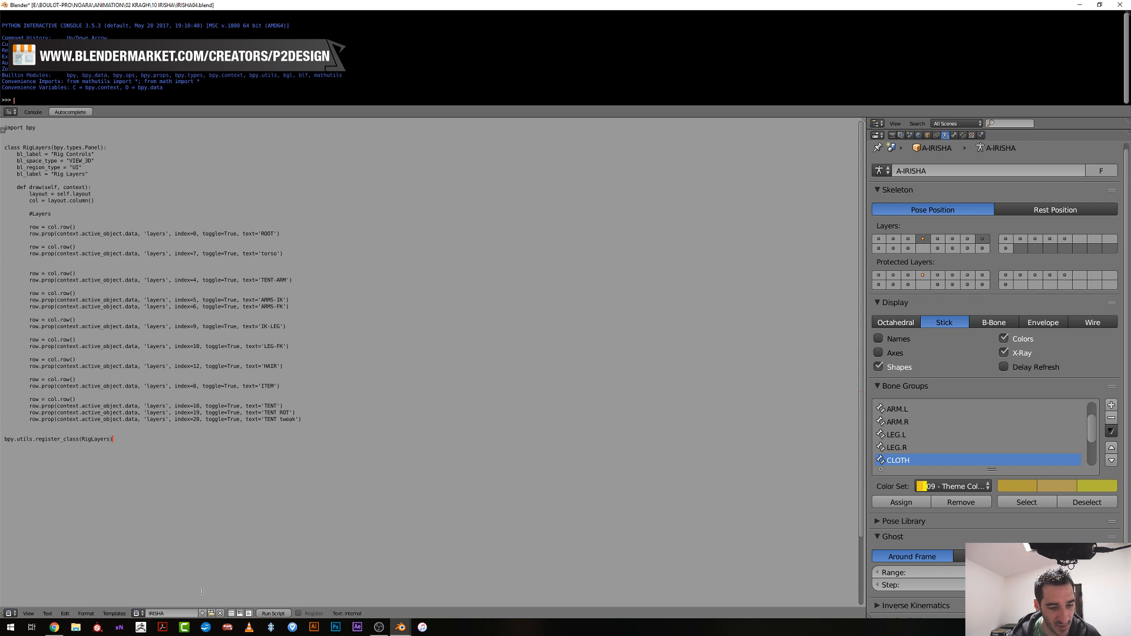
pyautogui.click(274, 614)
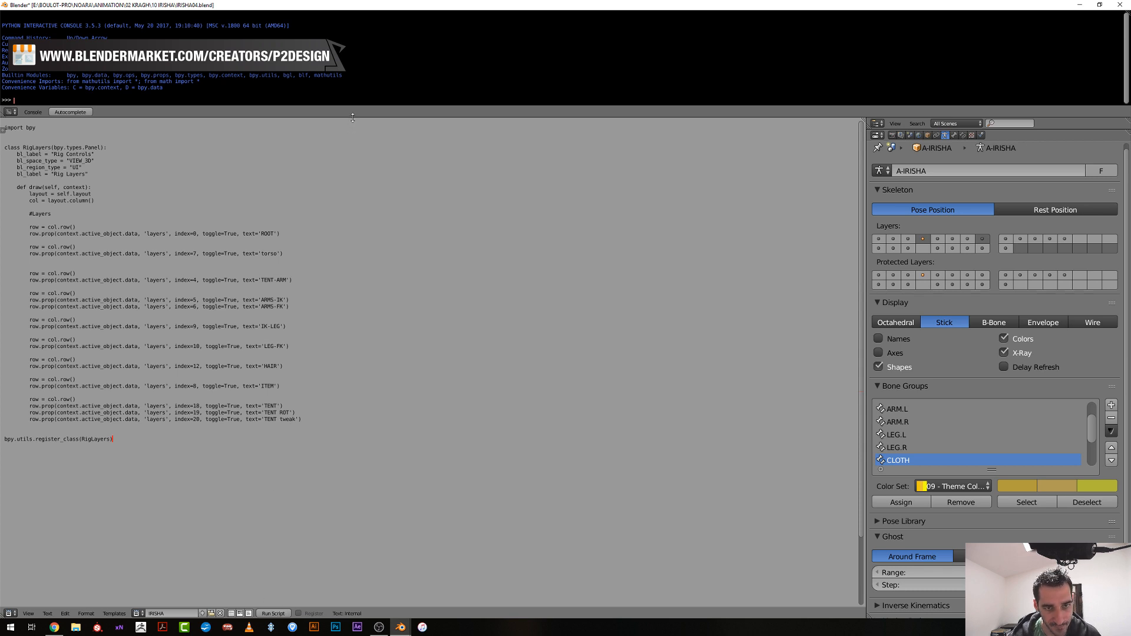
# Collapse the console area, split the Text Editor vertically and show an uncluttered 3D View beside the script
pyautogui.moveTo(352, 118); pyautogui.dragTo(345, 15)
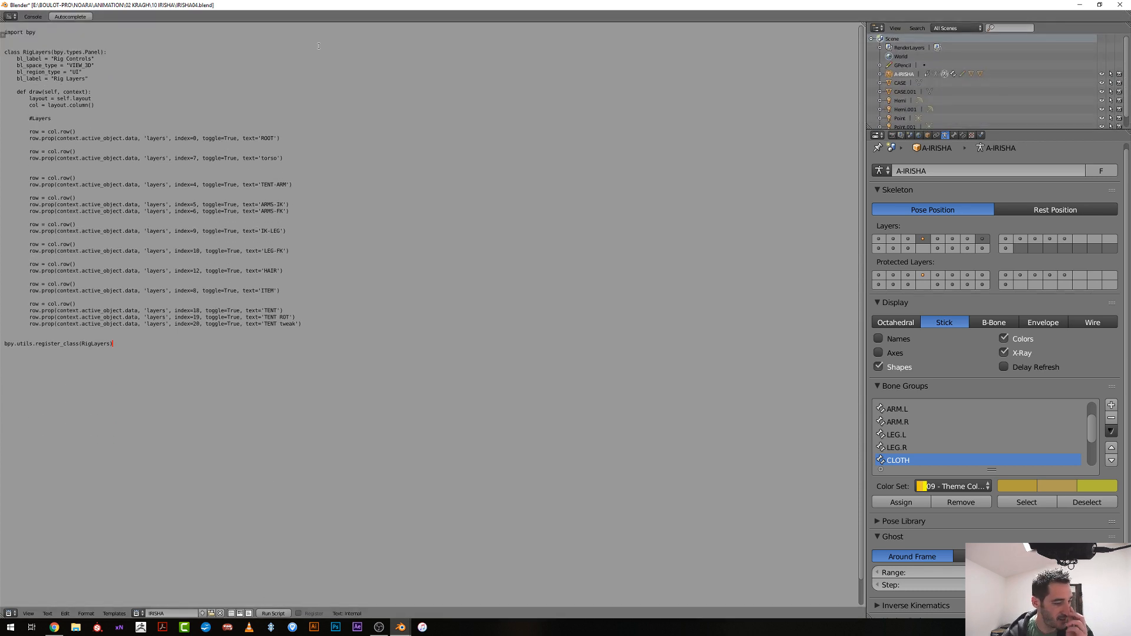
pyautogui.moveTo(862, 23); pyautogui.dragTo(428, 130)
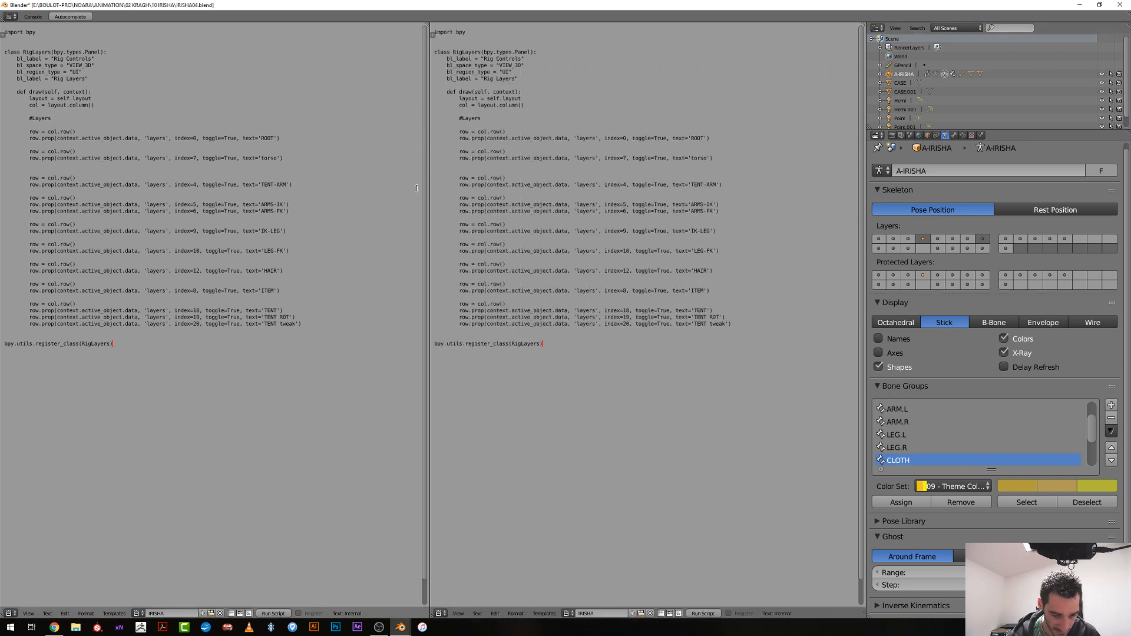
pyautogui.click(441, 614)
pyautogui.click(449, 604)
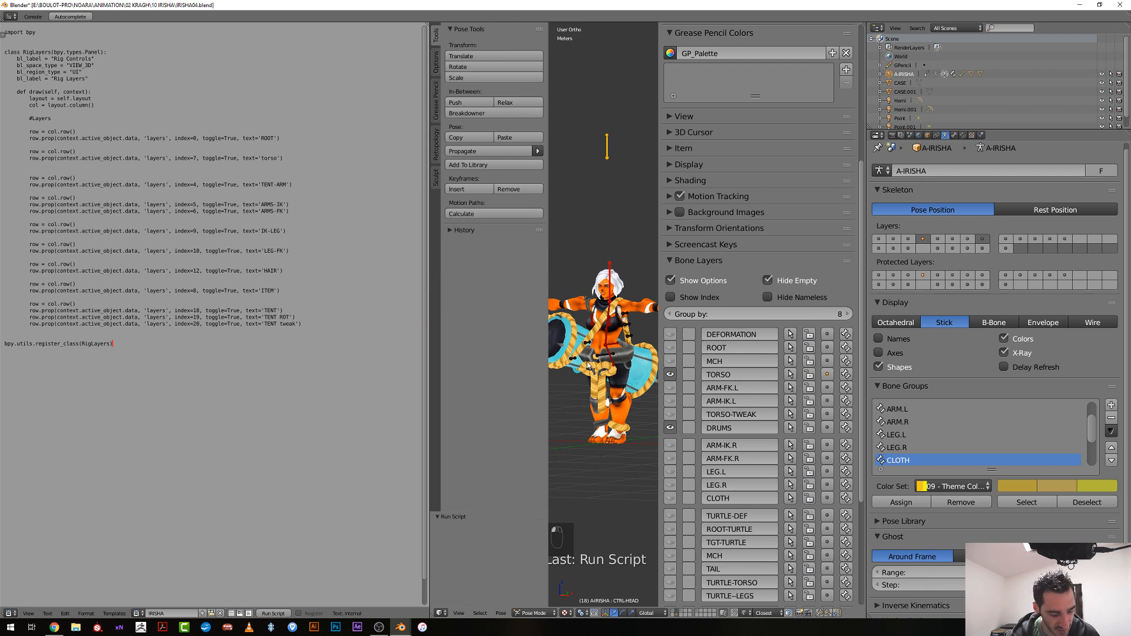
pyautogui.press('n')
pyautogui.press('t')
# Select the PROPERTIES bone above the character's head and display the Bone Layers and Rig Layers lists in the 3D View
pyautogui.rightClick(653, 141)
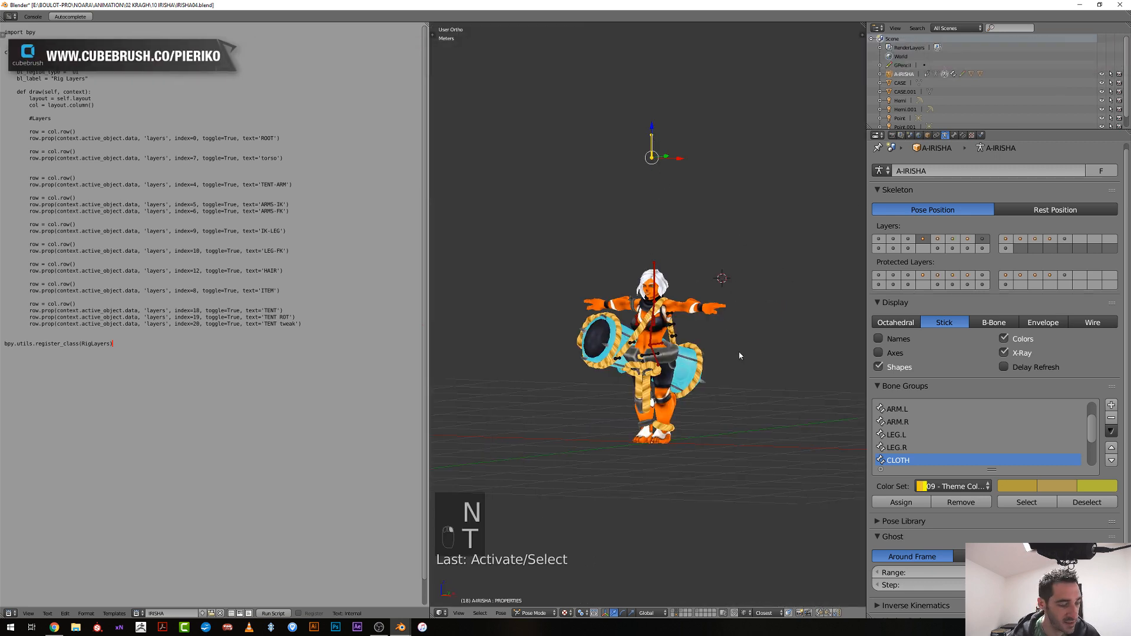
pyautogui.press('n')
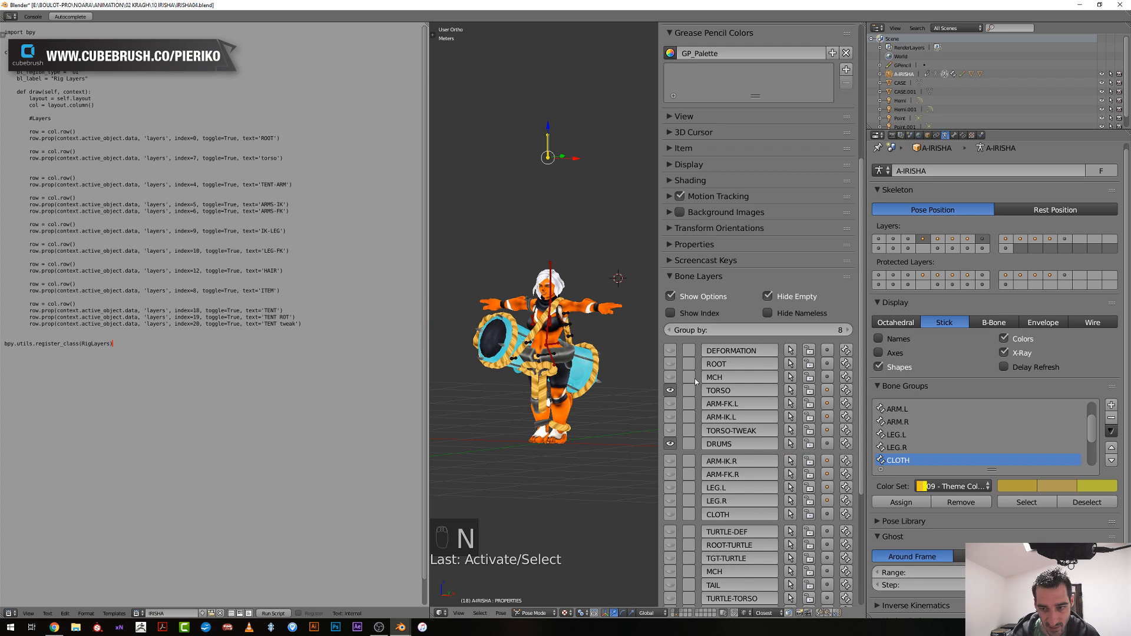
pyautogui.click(672, 277)
pyautogui.click(672, 277)
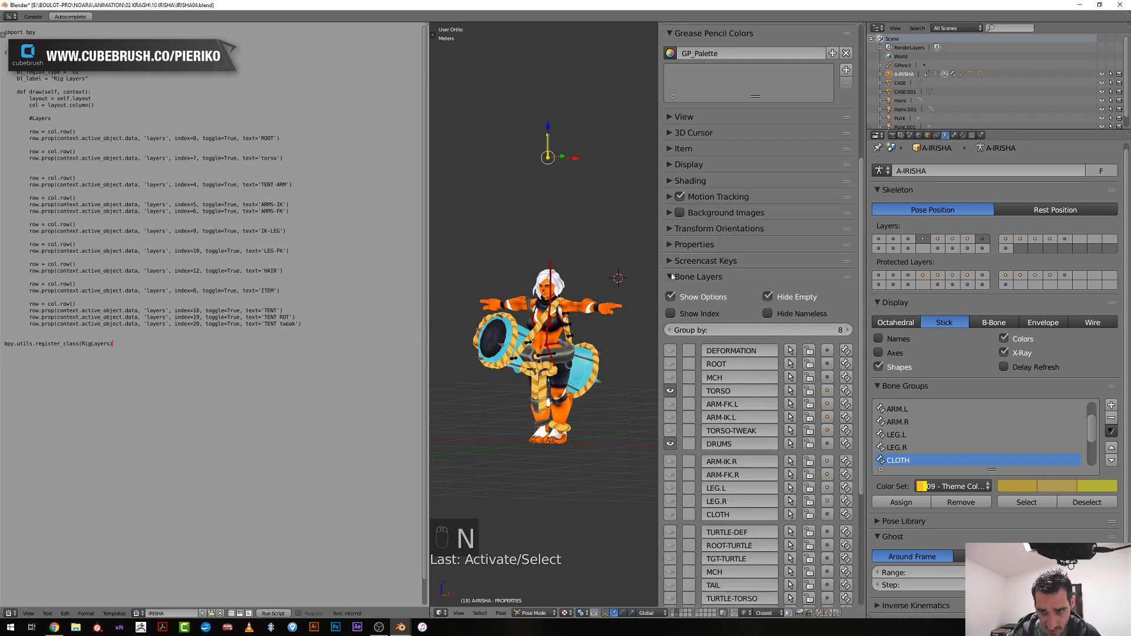
pyautogui.scroll(-3, 710, 303)
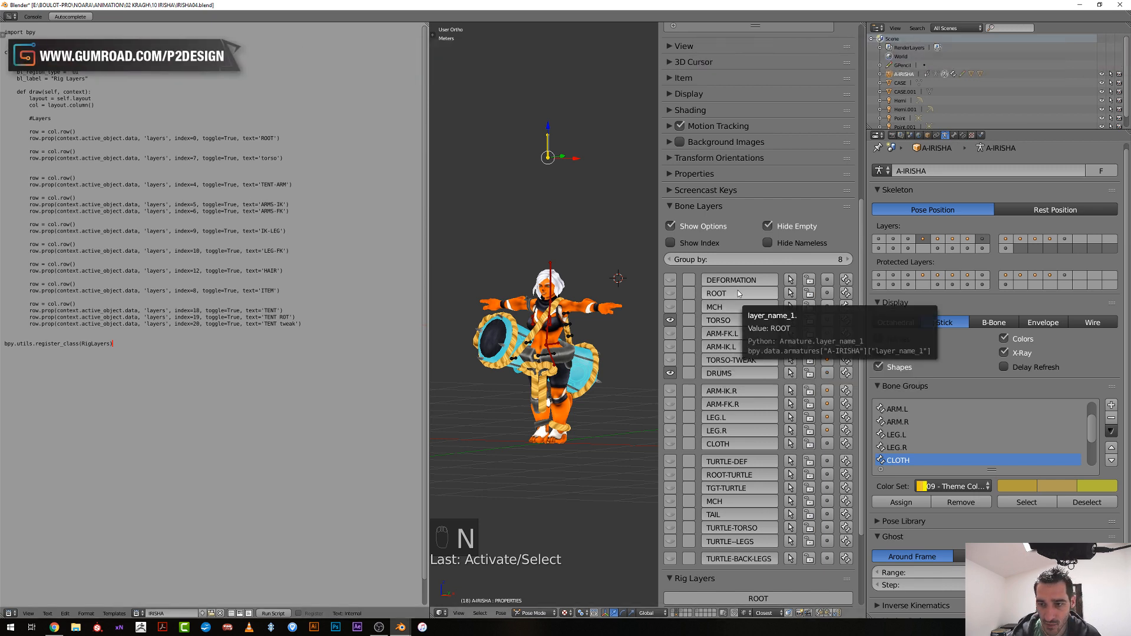
# Set the layer index of the ROOT row to 1 in the IRISHA script
pyautogui.click(269, 138)
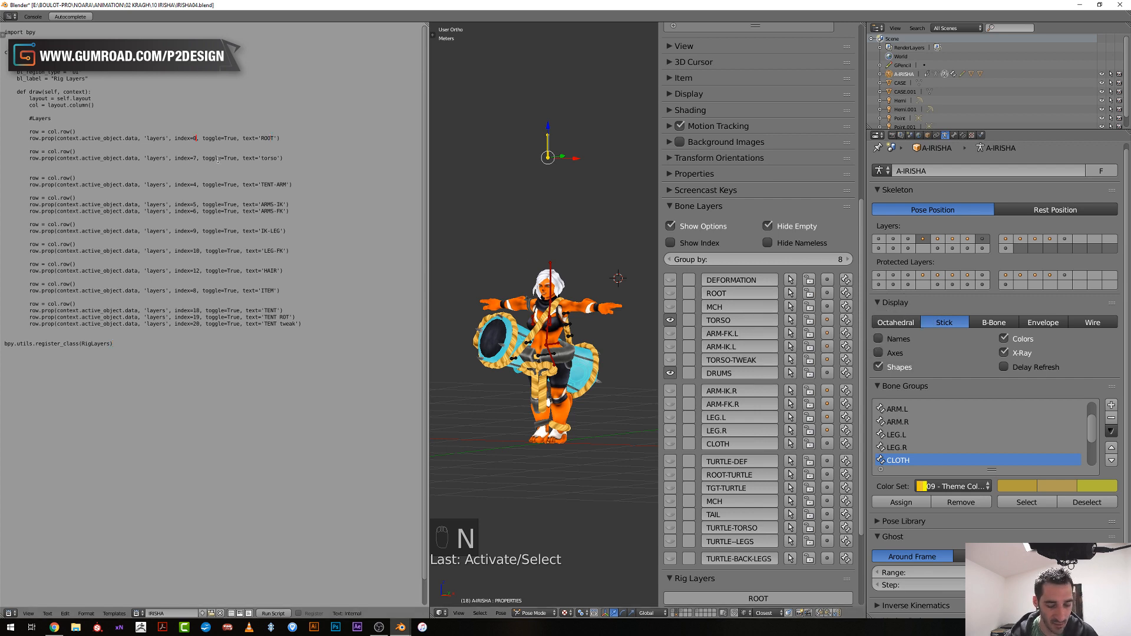
pyautogui.write('1')
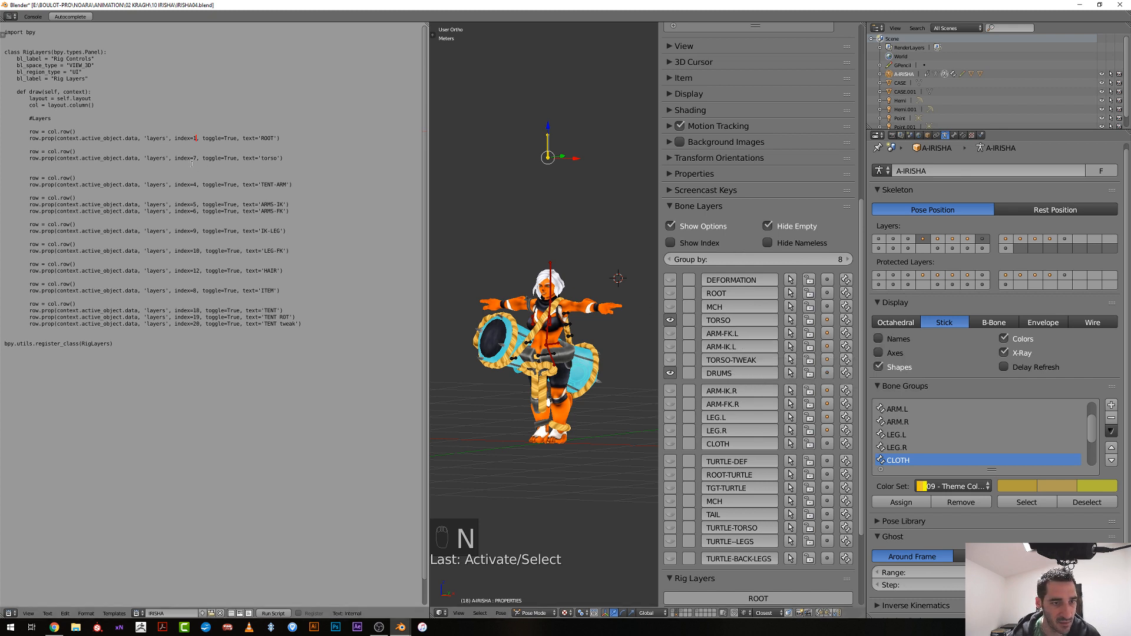
# Set the layer index of the torso row to 3 in the IRISHA script and run the script
pyautogui.press('Delete')
pyautogui.write('3')
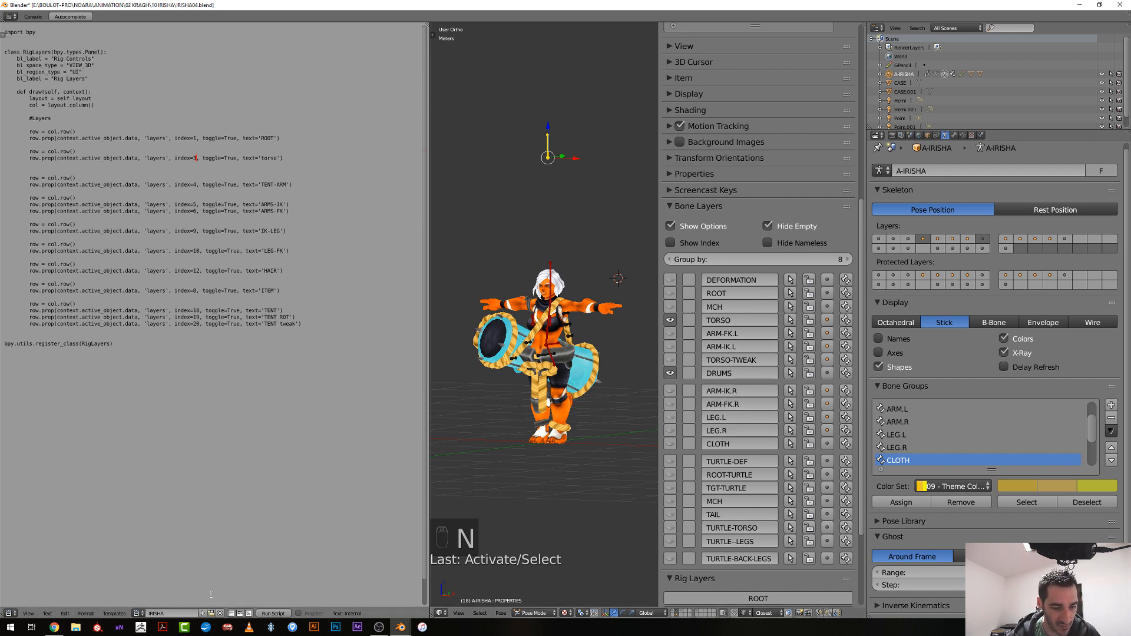
pyautogui.click(273, 613)
pyautogui.scroll(-5, 779, 541)
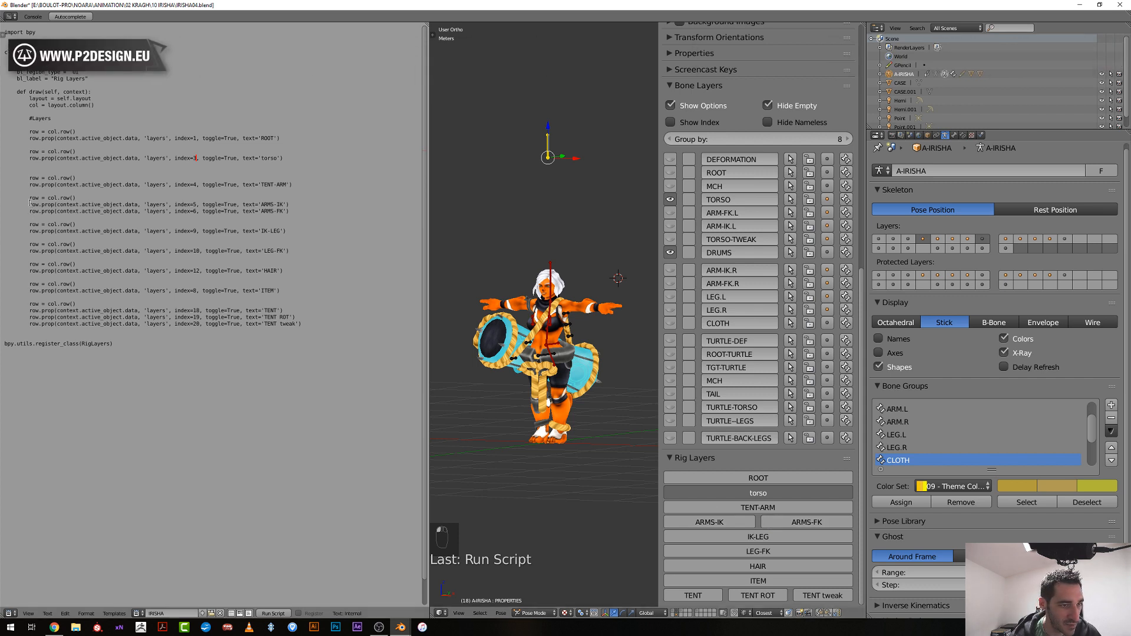
# Delete the TENT-ARM row block from the script and realign the ARMS row definition with the other rows
pyautogui.moveTo(29, 197); pyautogui.dragTo(80, 198)
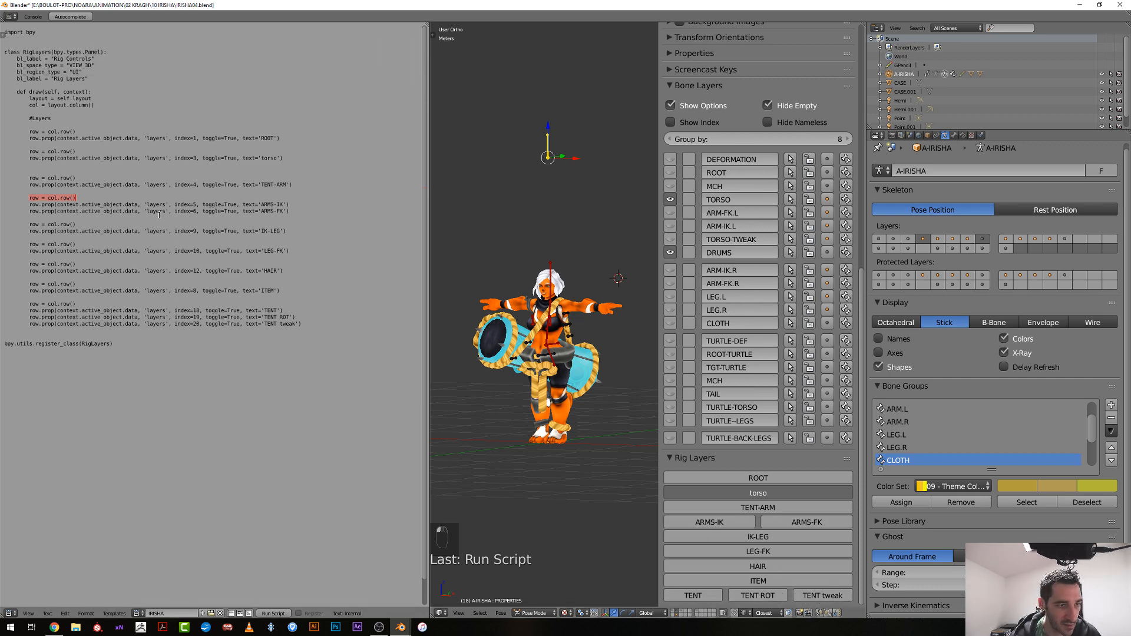
pyautogui.moveTo(29, 193); pyautogui.dragTo(26, 167)
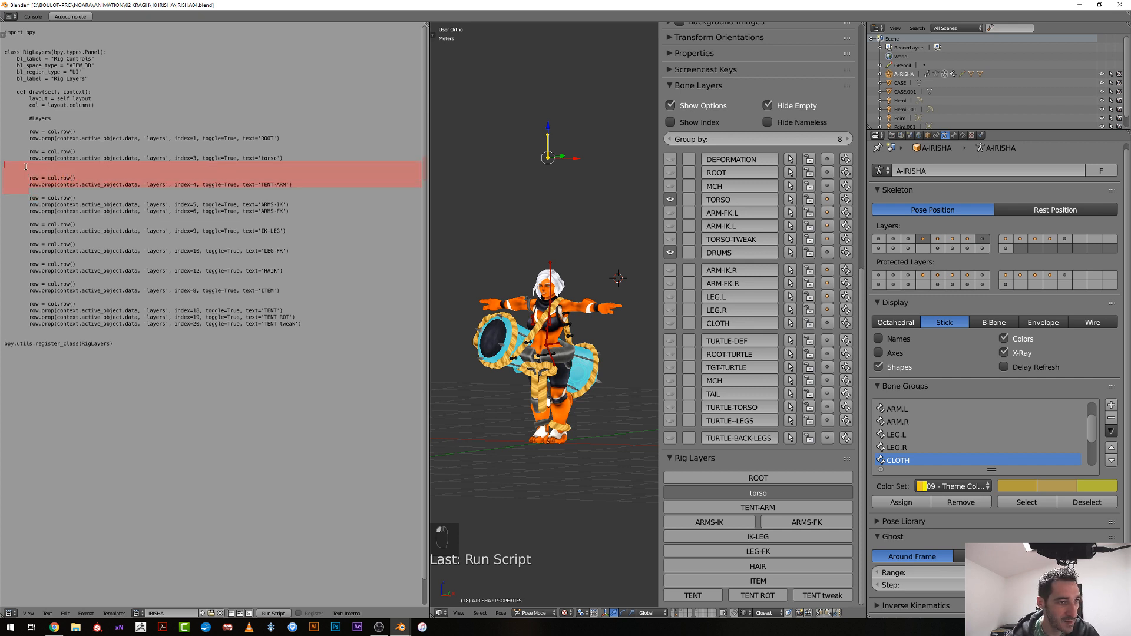
pyautogui.press('Delete')
pyautogui.press('Delete')
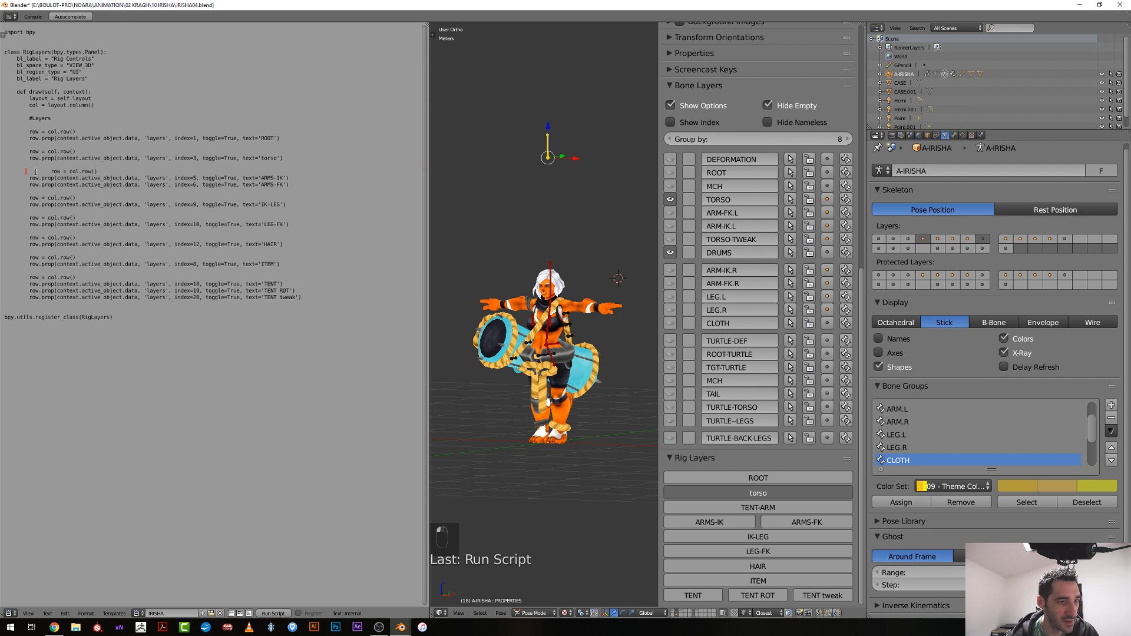
pyautogui.press('Delete')
pyautogui.press('Delete')
pyautogui.press('Delete')
pyautogui.press('Delete')
pyautogui.press('Delete')
pyautogui.press('Delete')
pyautogui.press('Delete')
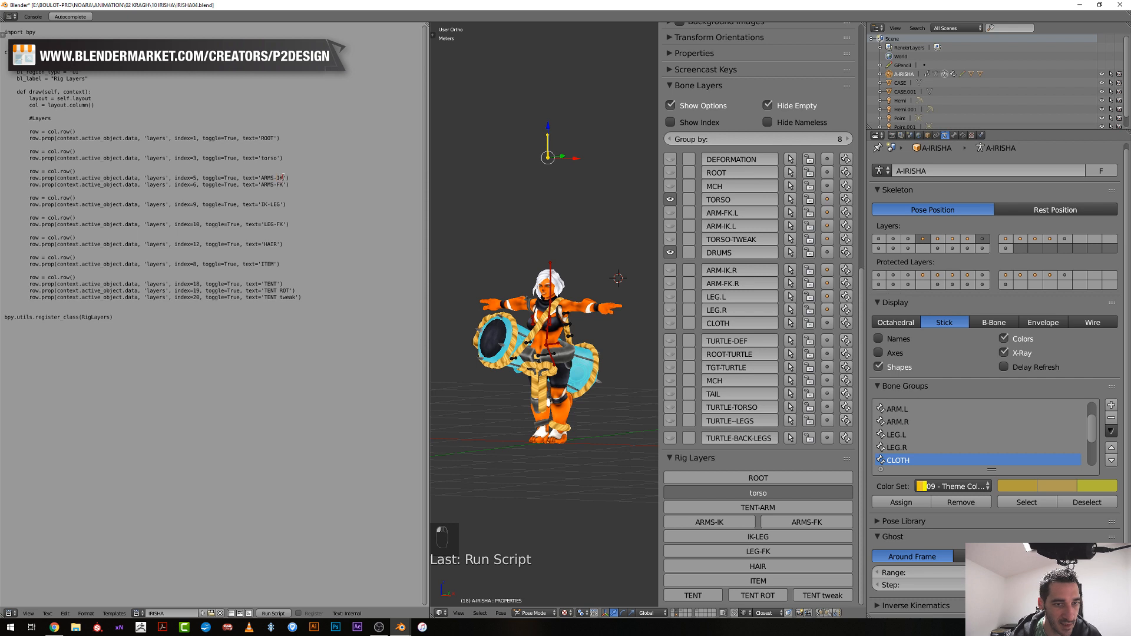
# Relabel the two ARMS rows as ARMS-IK.L and ARMS-IK.R, and set the ARMS-IK.R layer index to 8
pyautogui.write('L')
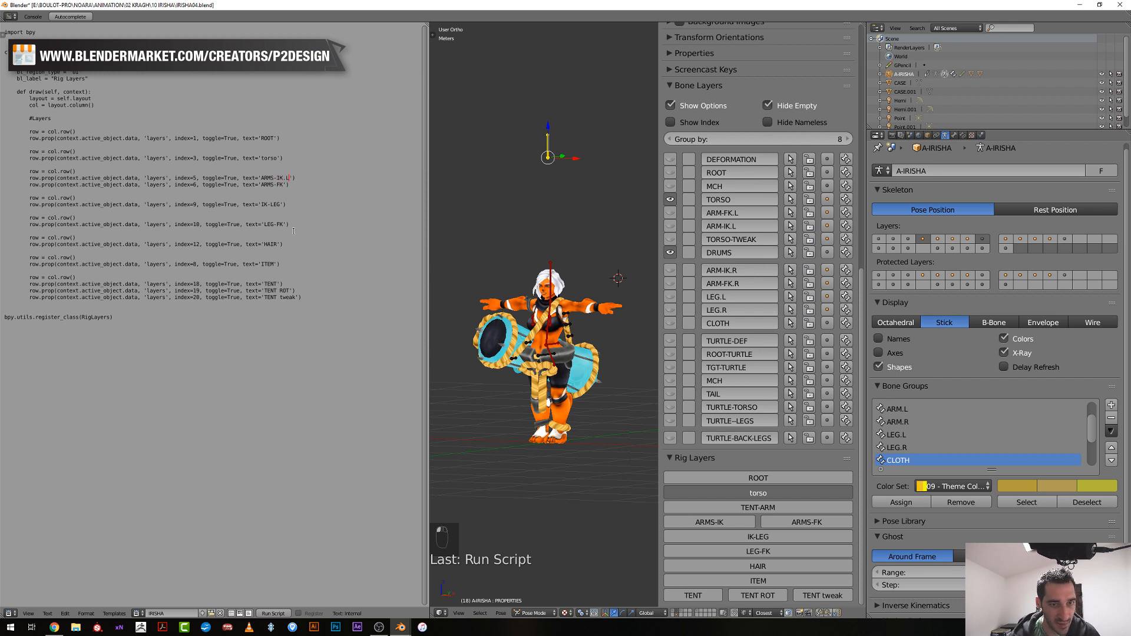
pyautogui.doubleClick(279, 185)
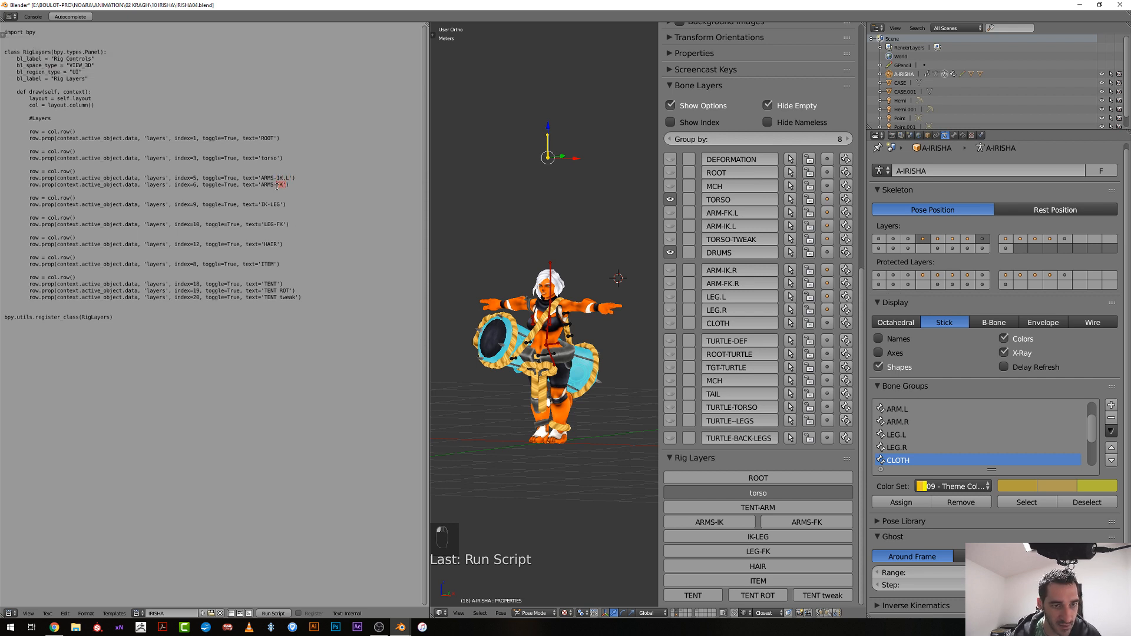
pyautogui.write('IK.R')
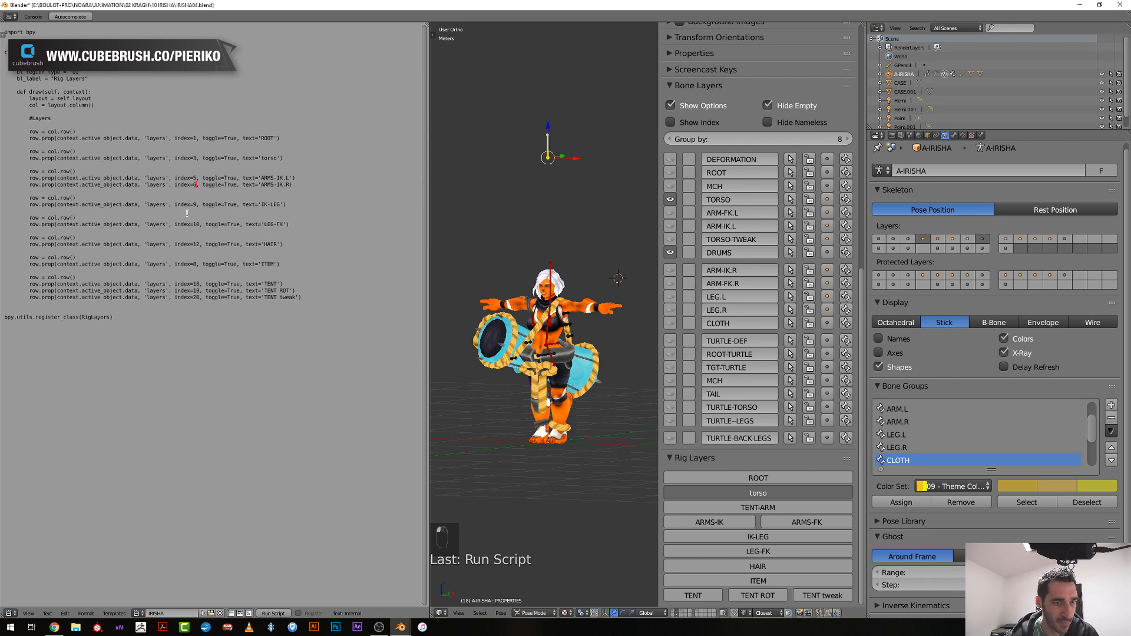
pyautogui.write('8')
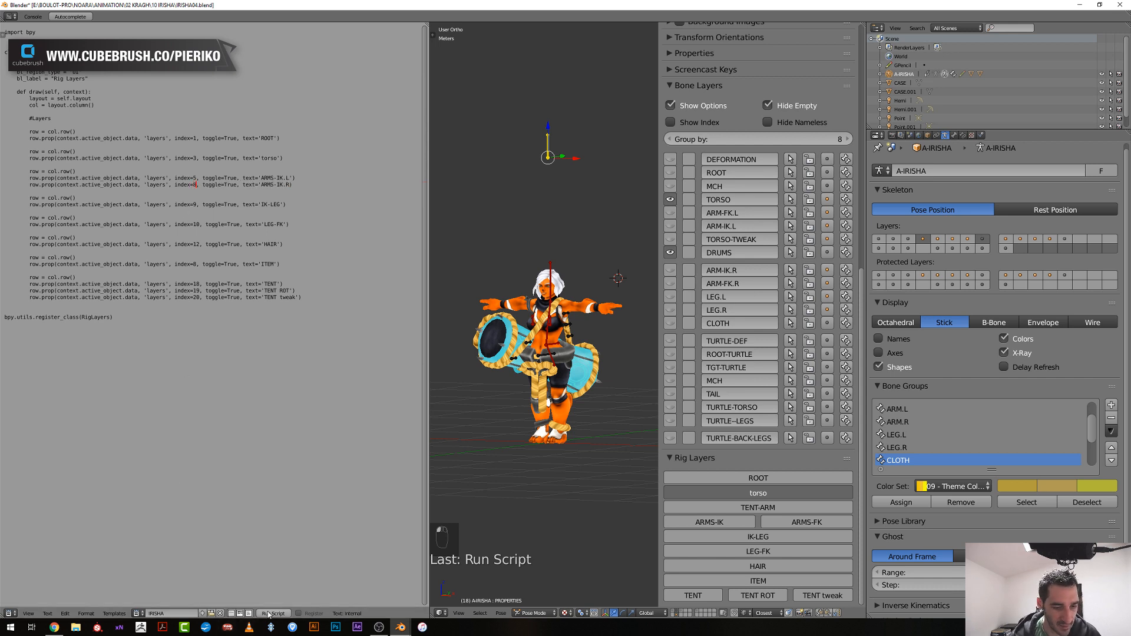
# Run the script, add the missing closing quote after ARMS-IK.R, and run it again
pyautogui.click(273, 613)
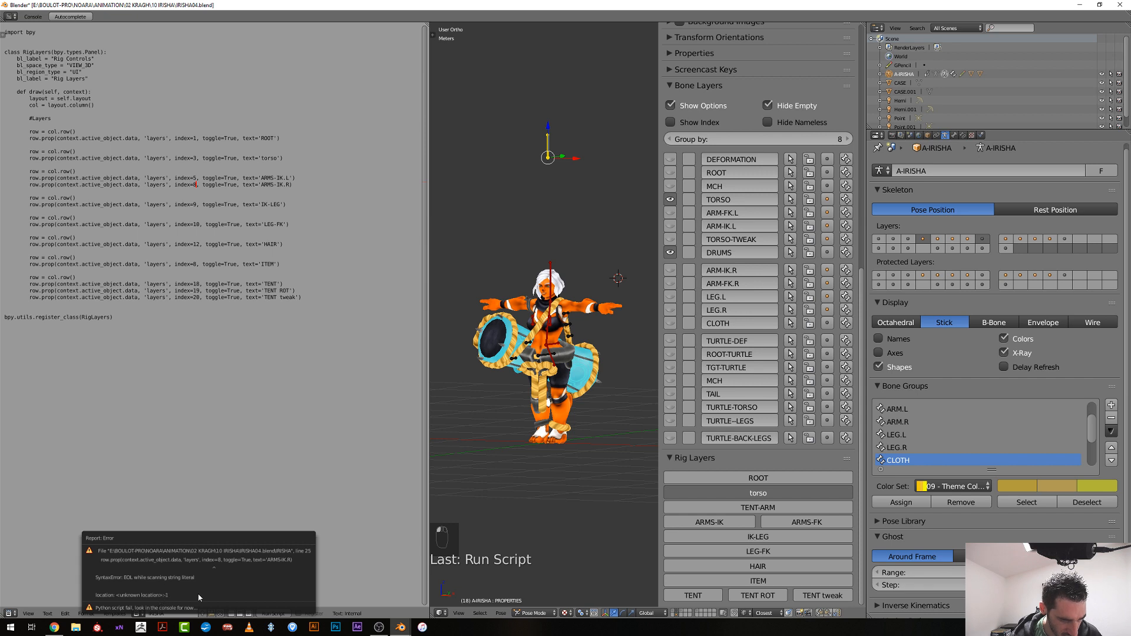
pyautogui.click(175, 427)
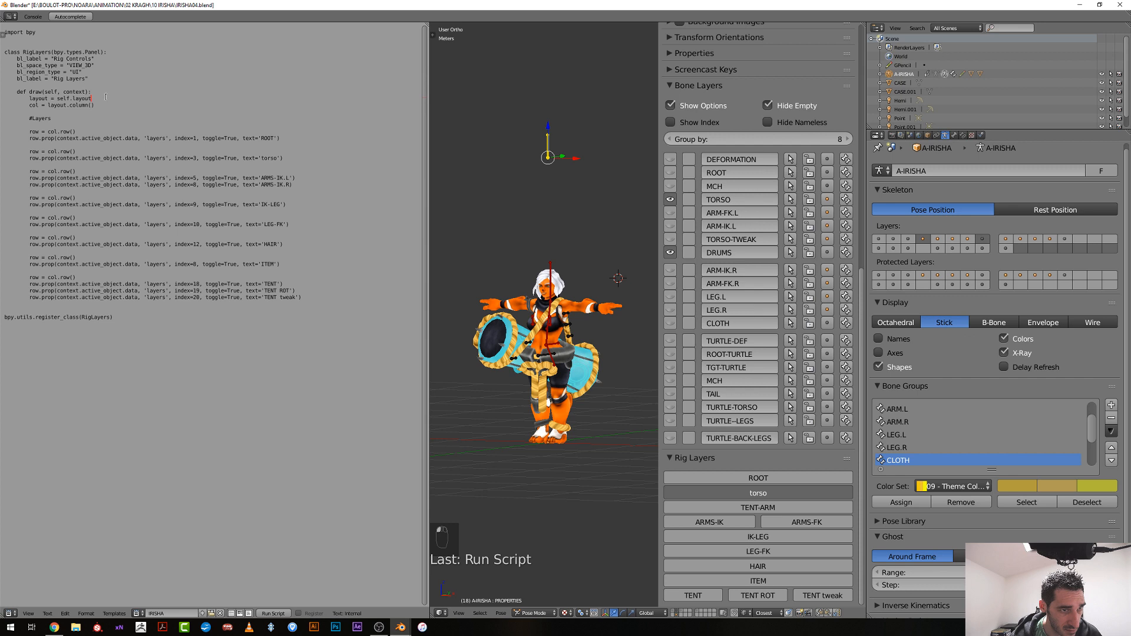
pyautogui.click(68, 503)
pyautogui.click(273, 614)
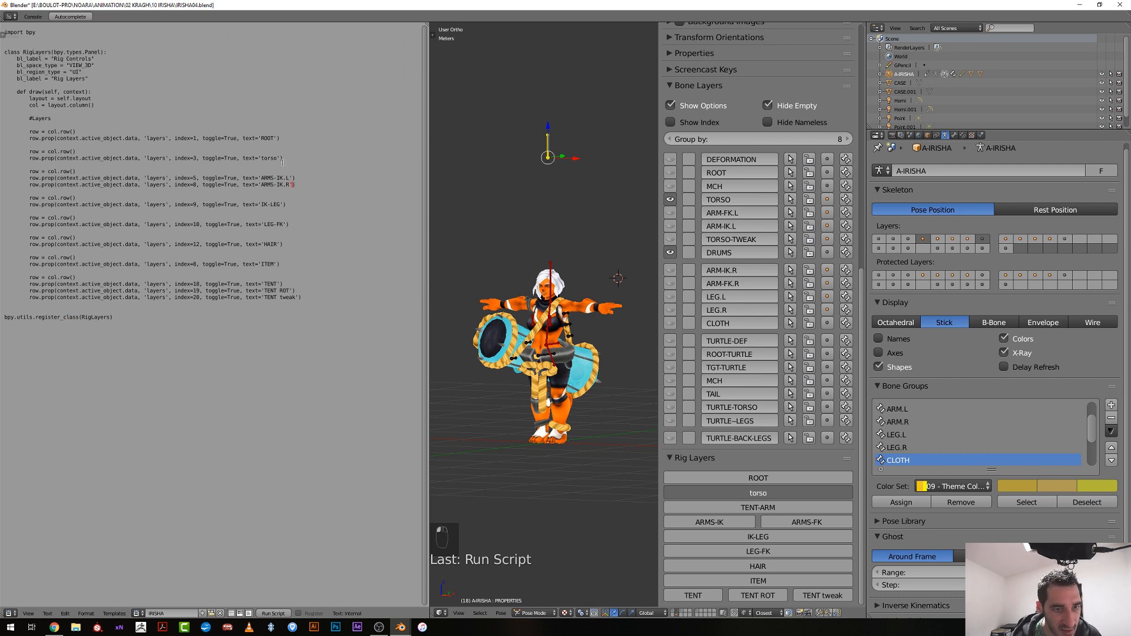
pyautogui.click(273, 614)
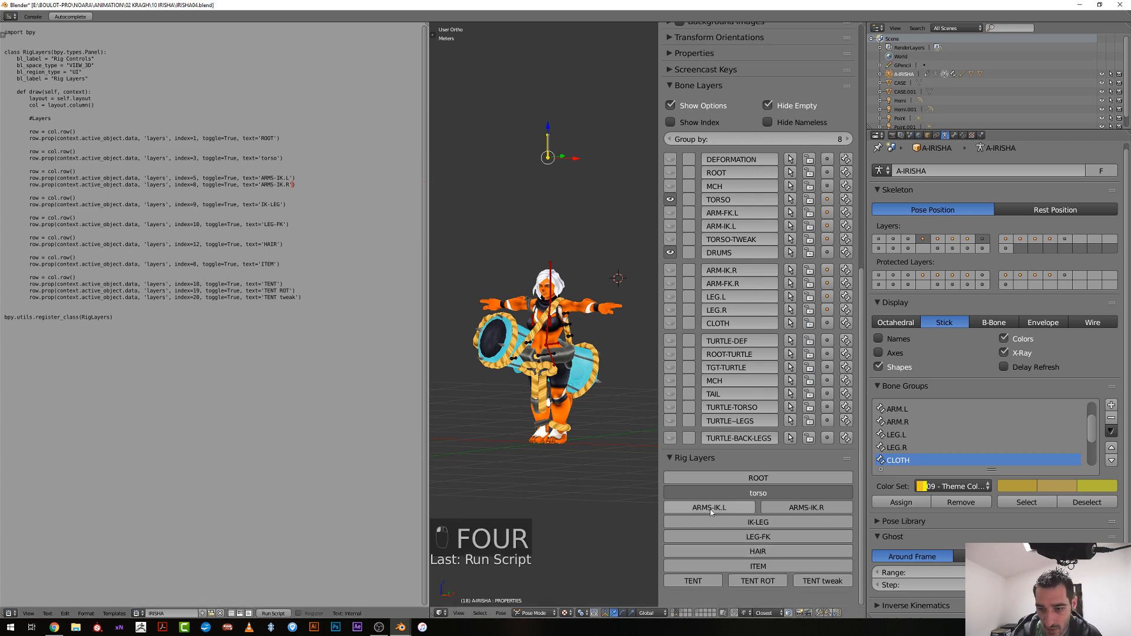
# Test the ARMS-IK.L and ARMS-IK.R toggles in Rig Layers against the Bone Layers list
pyautogui.click(745, 505)
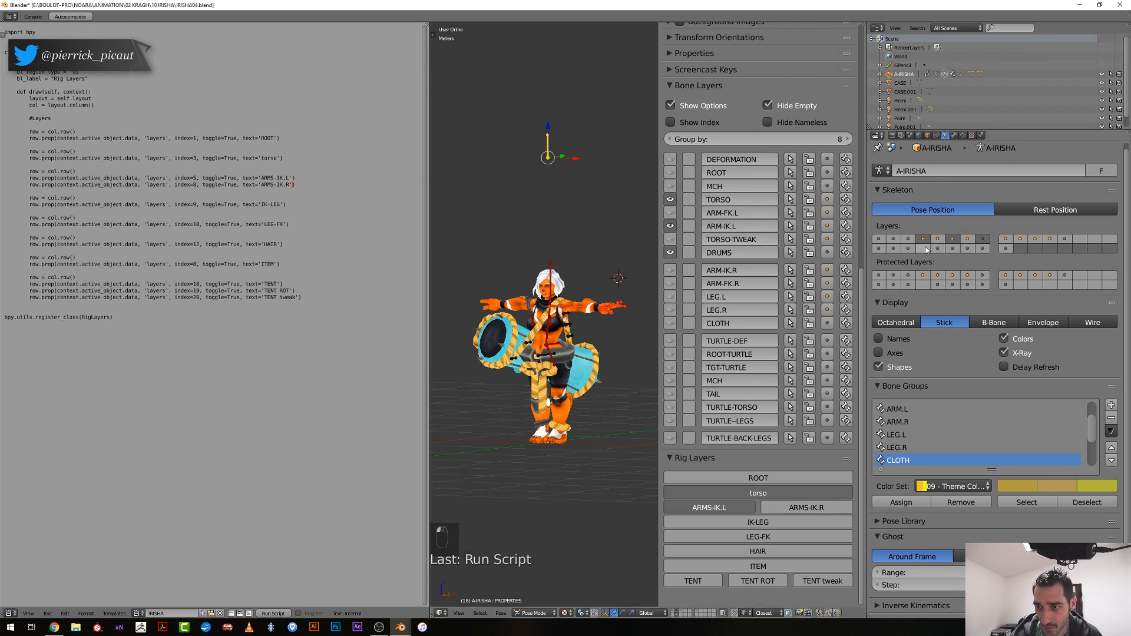
pyautogui.click(721, 512)
pyautogui.click(720, 511)
pyautogui.click(803, 511)
pyautogui.click(803, 511)
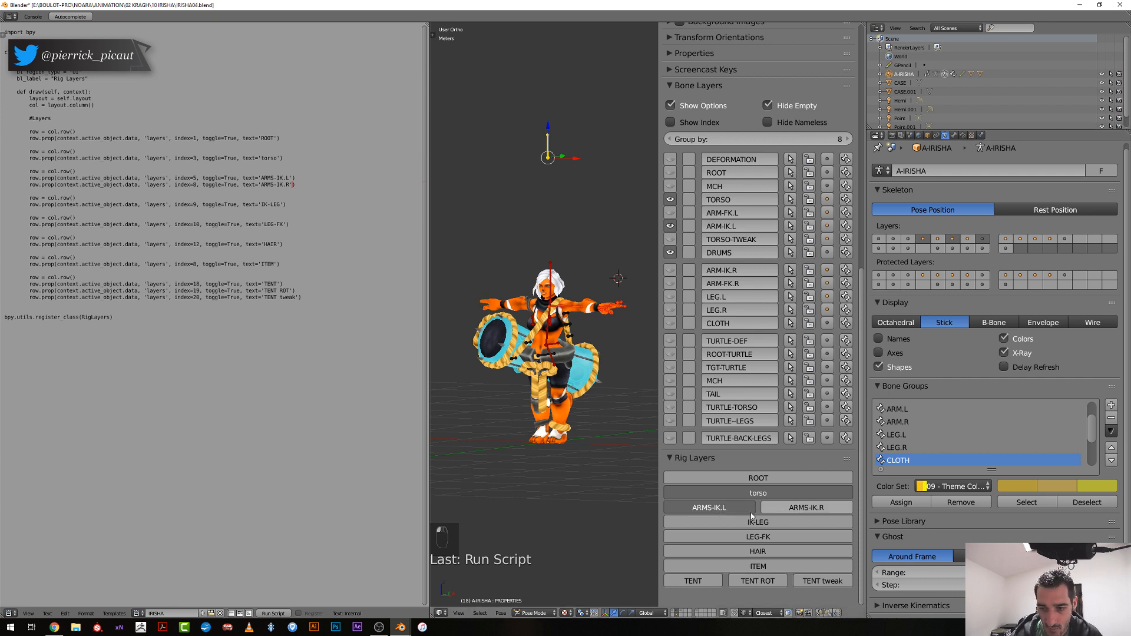
pyautogui.click(742, 510)
pyautogui.click(746, 510)
pyautogui.click(748, 510)
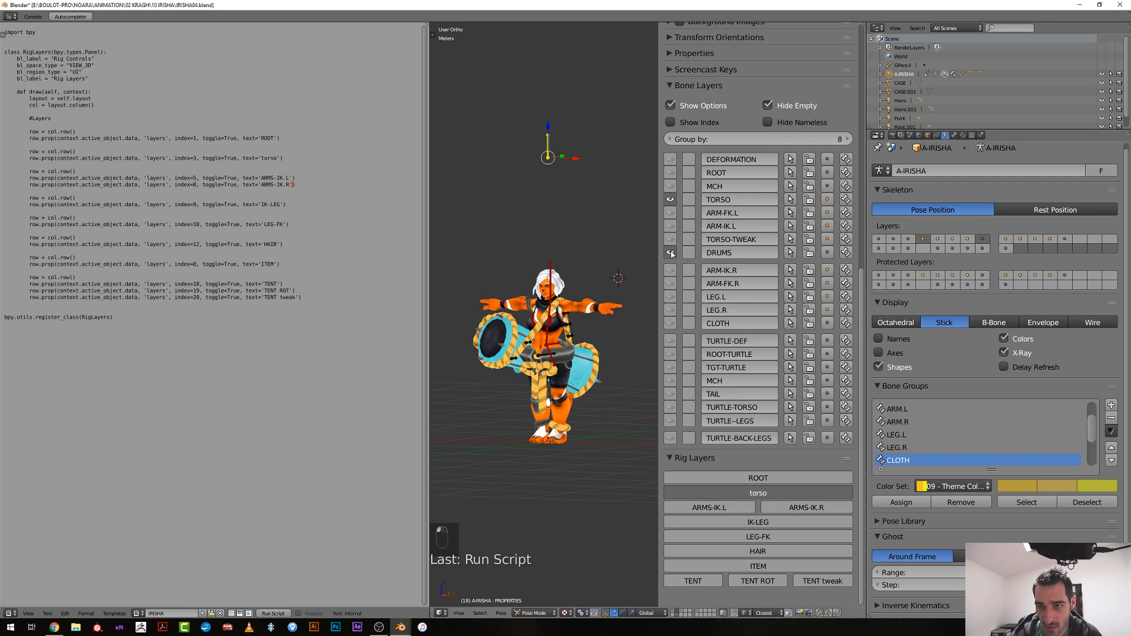
# Collapse Bone Layers, turn on the ARMS-IK.L and ARMS-IK.R layers from Rig Layers, and expand Bone Layers again to compare
pyautogui.click(671, 85)
pyautogui.click(724, 152)
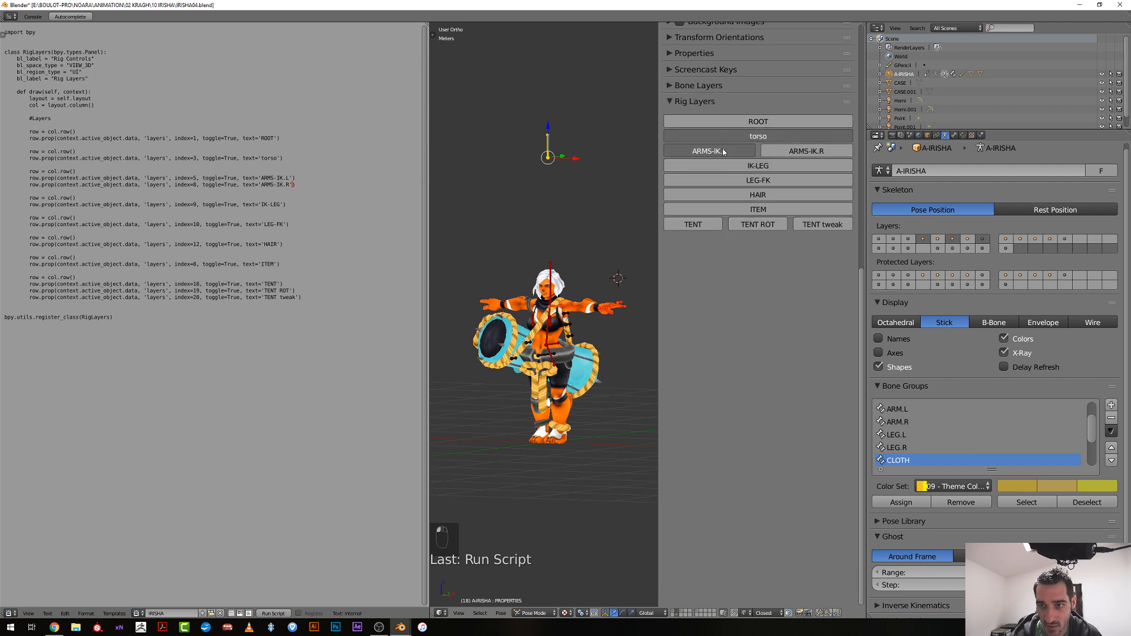
pyautogui.click(723, 152)
pyautogui.click(779, 155)
pyautogui.click(723, 157)
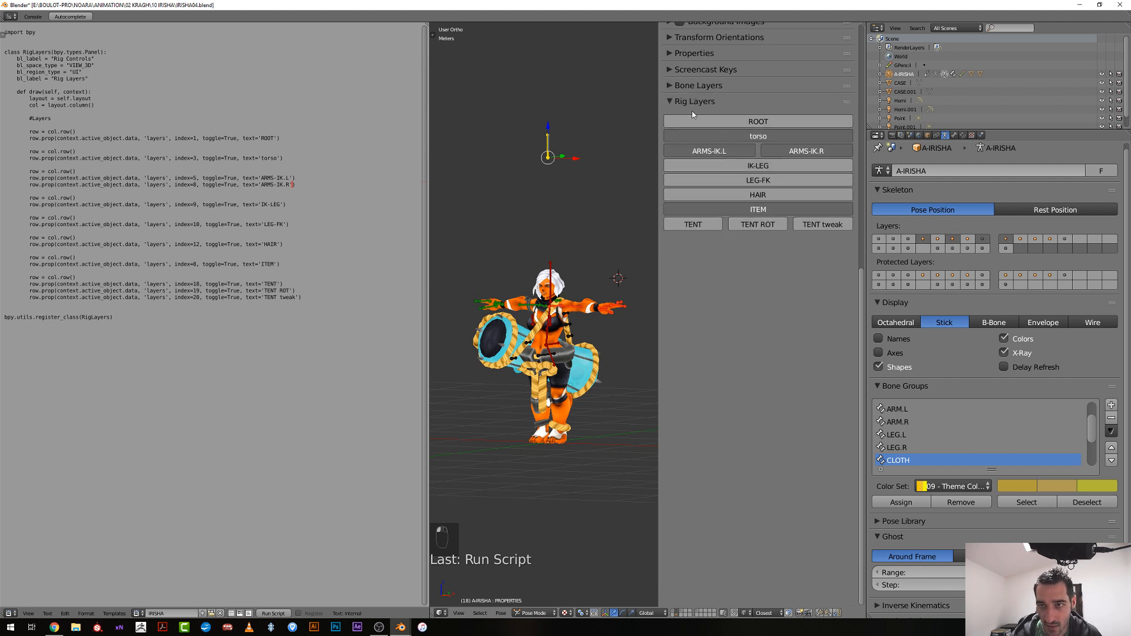
pyautogui.click(672, 86)
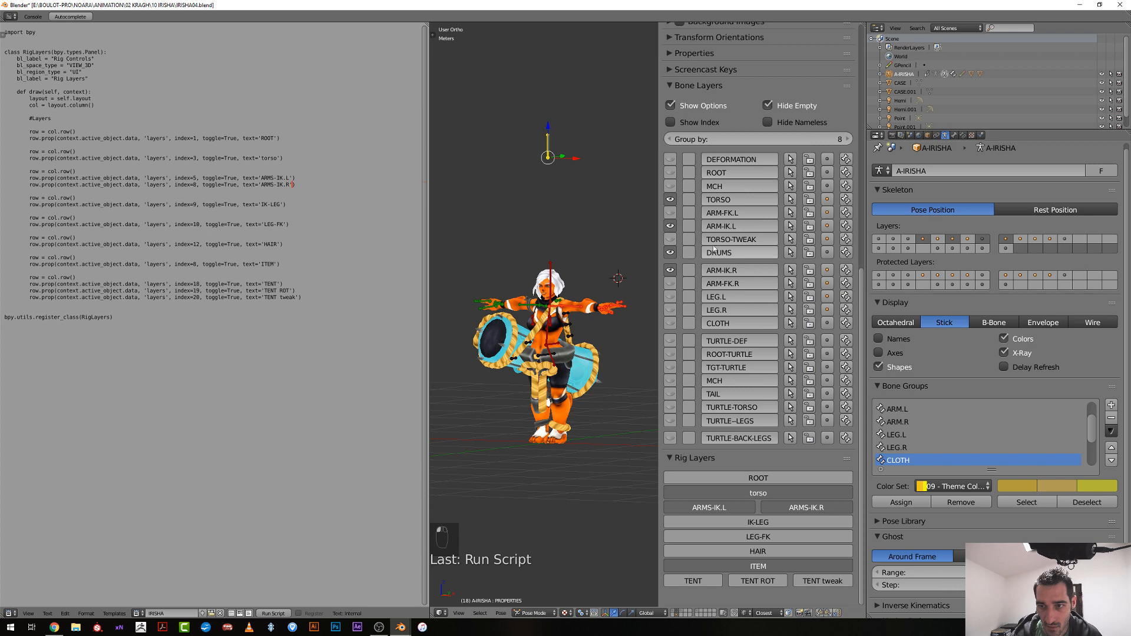
pyautogui.scroll(5, 448, 429)
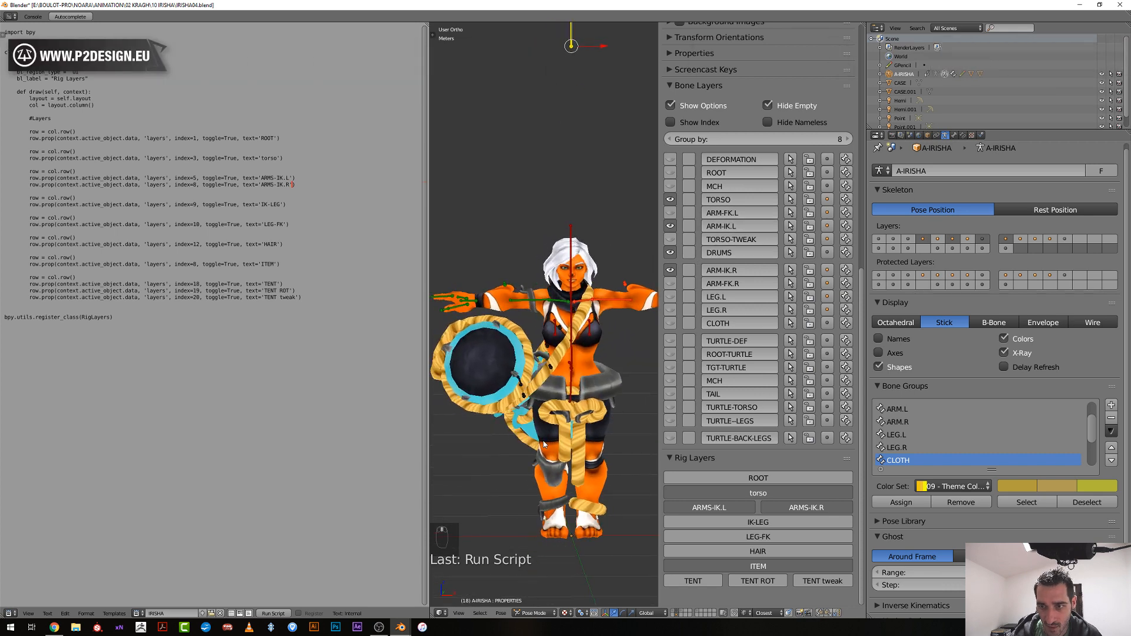
# Duplicate the row block containing ARMS-IK.L and ARMS-IK.R directly below itself in the script, separated by a blank line
pyautogui.moveTo(296, 184); pyautogui.dragTo(31, 177)
pyautogui.click(31, 178)
pyautogui.moveTo(296, 184); pyautogui.dragTo(29, 171)
pyautogui.hotkey('ctrl', 'c')
pyautogui.click(297, 185)
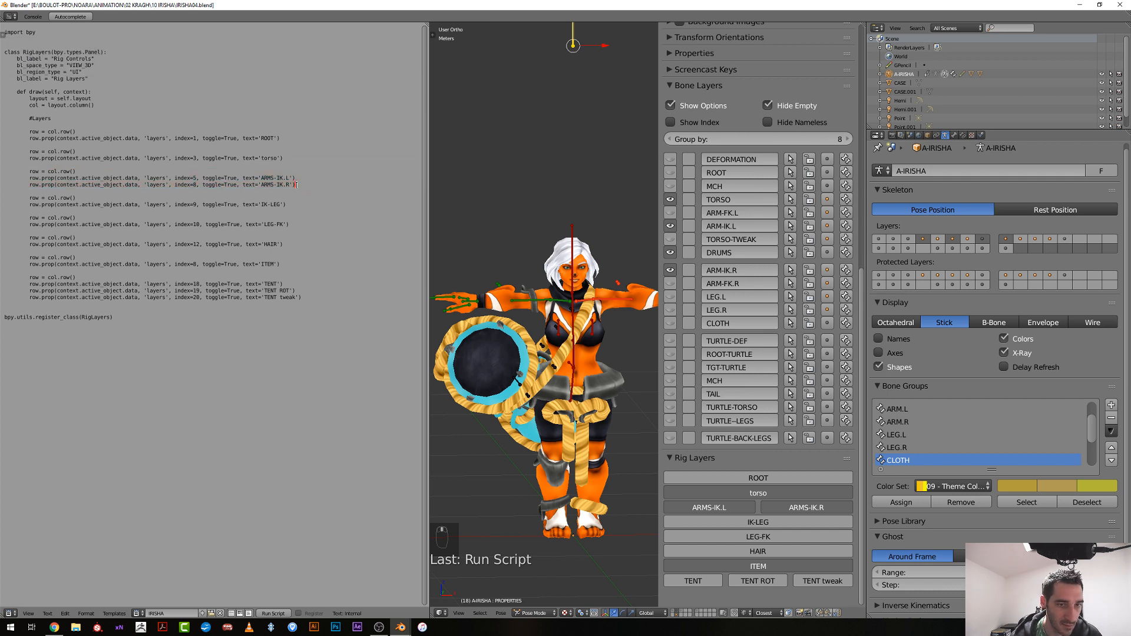
pyautogui.press('Return')
pyautogui.press('Return')
pyautogui.hotkey('ctrl', 'v')
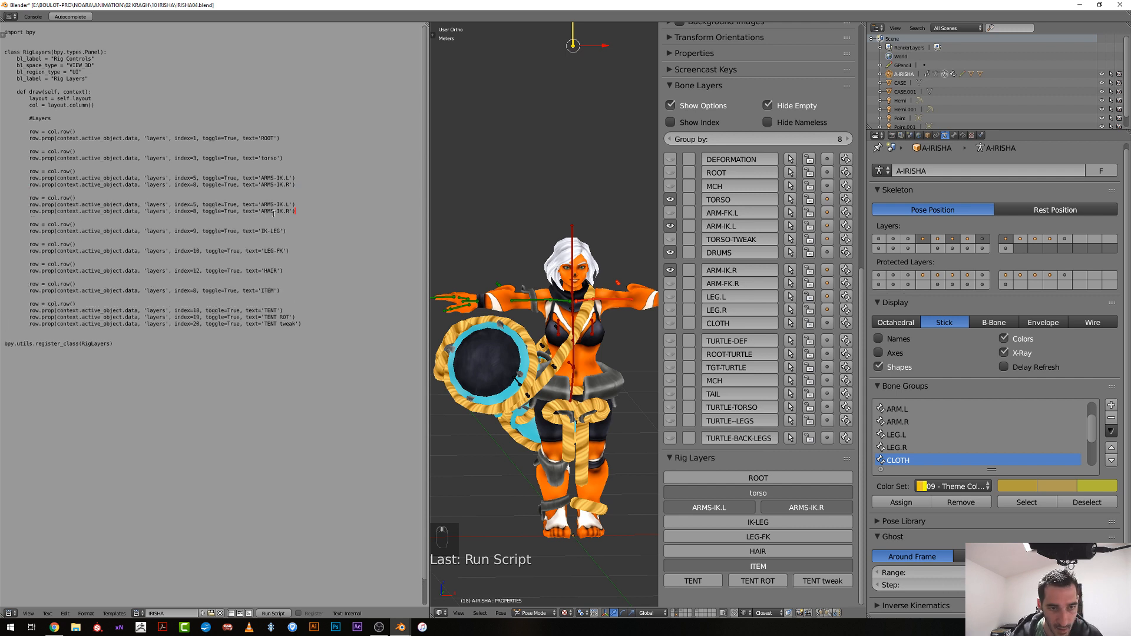
# Relabel the duplicated arm rows ARMS.L and ARMS.R, and set their layer indexes to 4 and 9
pyautogui.press('BackSpace')
pyautogui.press('BackSpace')
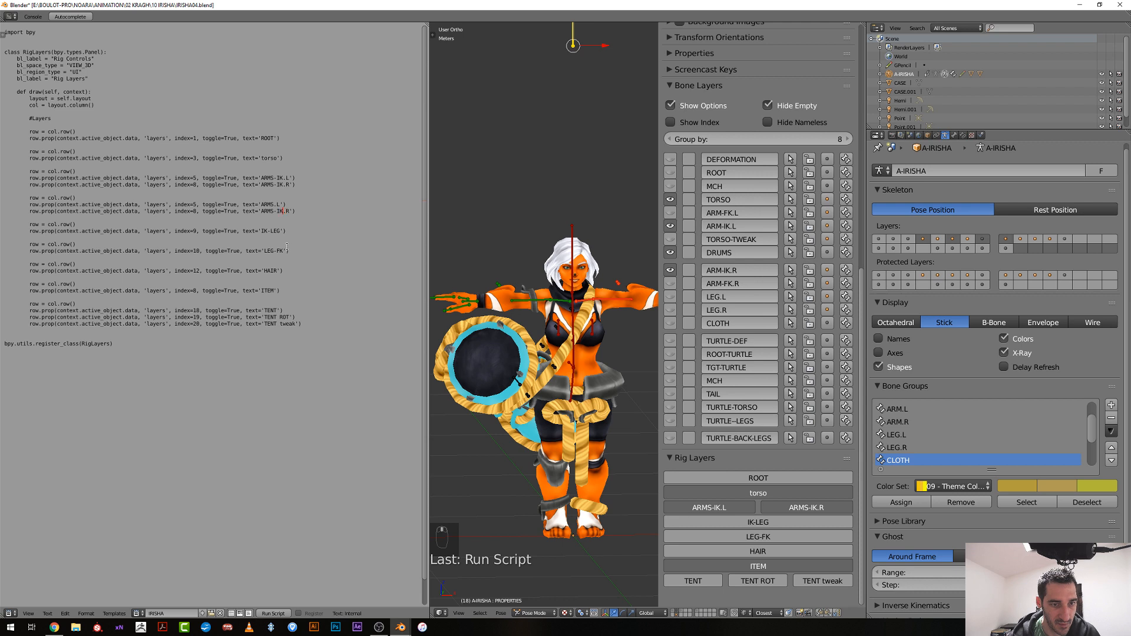
pyautogui.press('BackSpace')
pyautogui.press('BackSpace')
pyautogui.press('BackSpace')
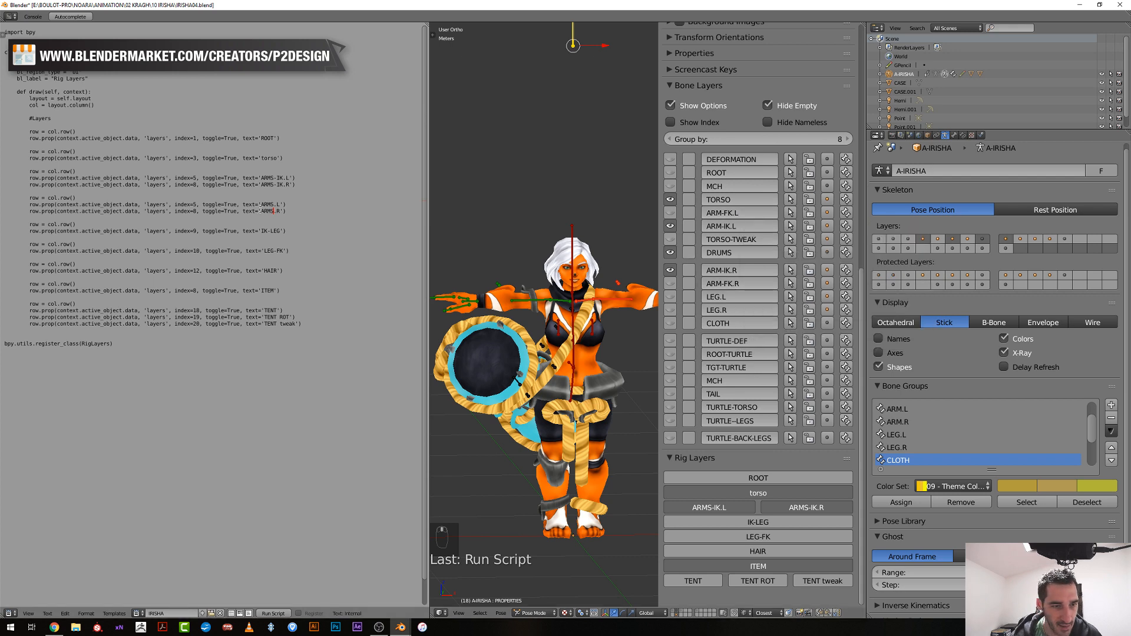
pyautogui.click(196, 205)
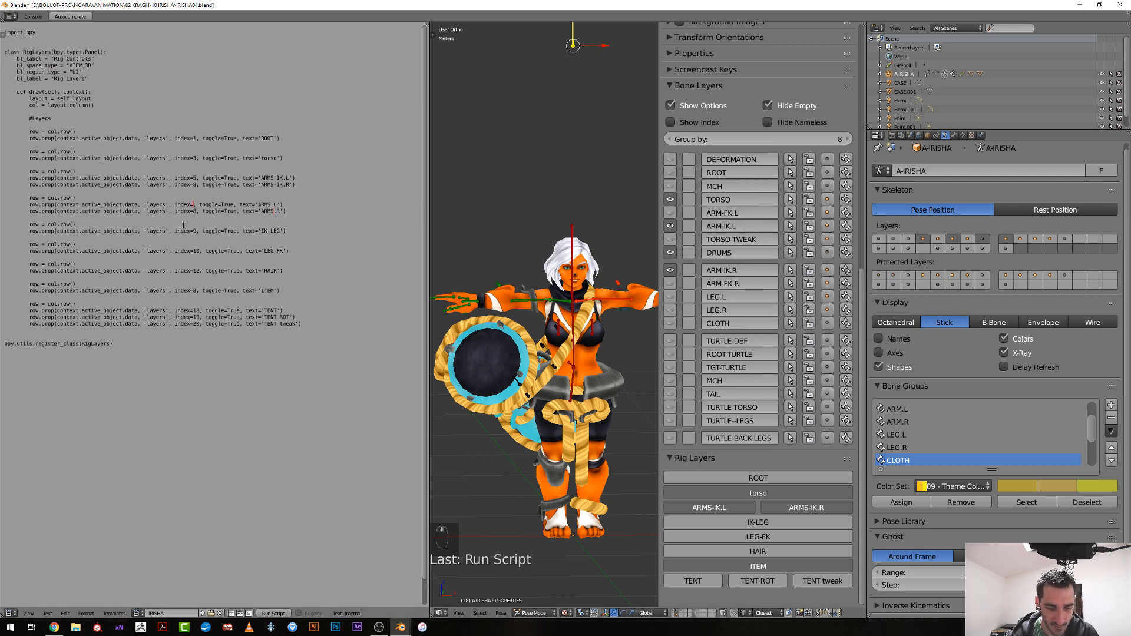
pyautogui.press('Delete')
pyautogui.write('4')
pyautogui.press('Down')
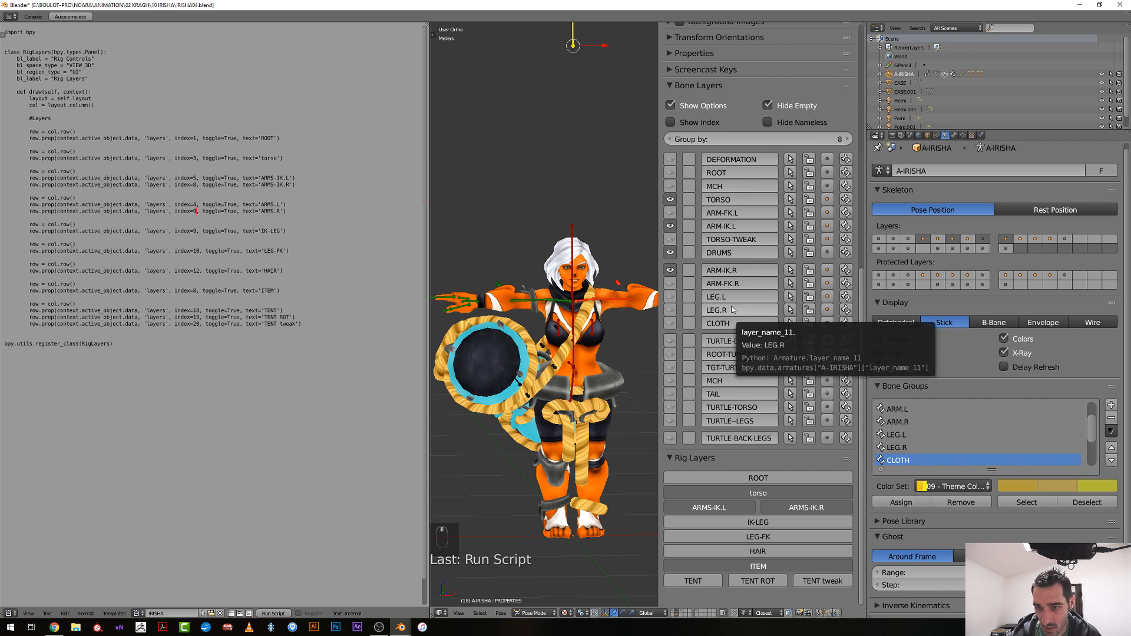
# Duplicate the IK-LEG property line directly beneath itself within the same row block
pyautogui.moveTo(289, 231); pyautogui.dragTo(28, 233)
pyautogui.hotkey('ctrl', 'c')
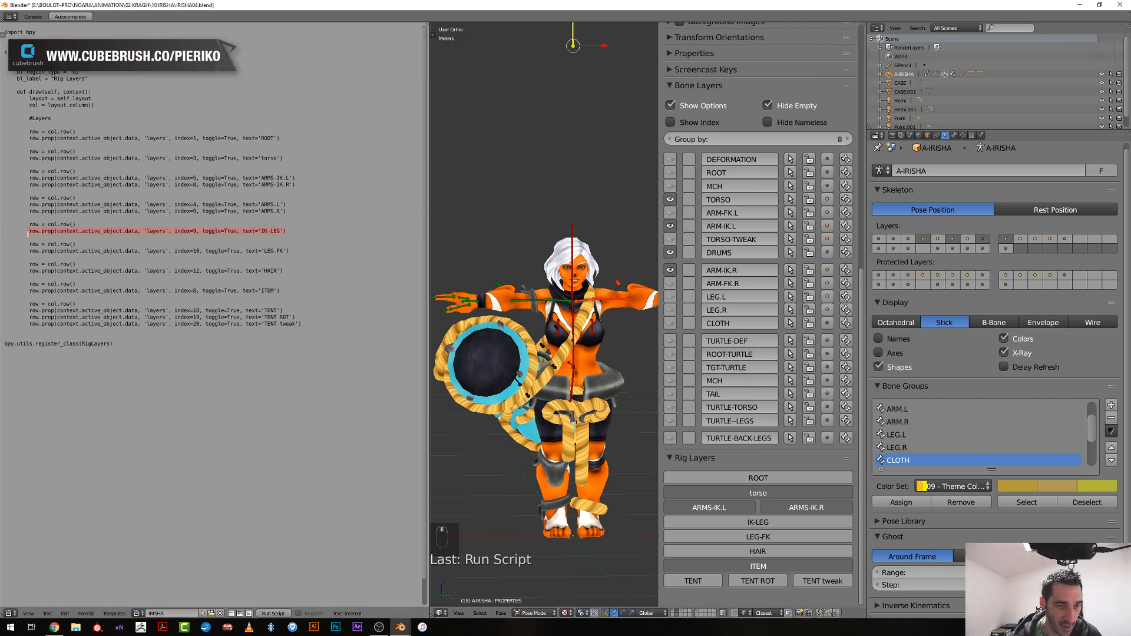
pyautogui.click(288, 232)
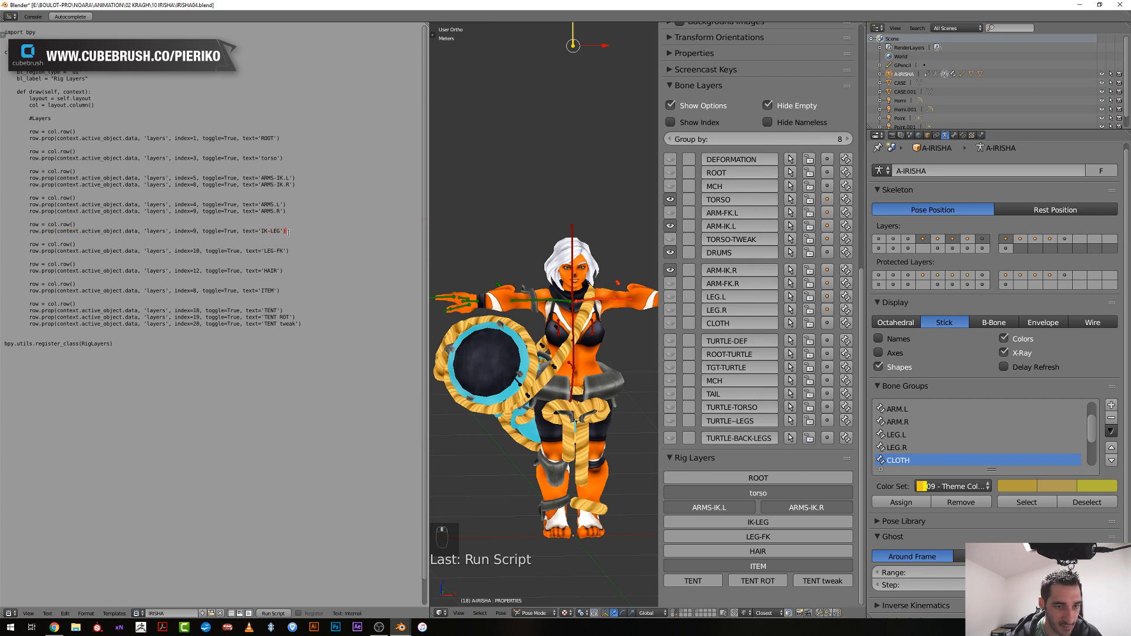
pyautogui.press('Return')
pyautogui.hotkey('ctrl', 'v')
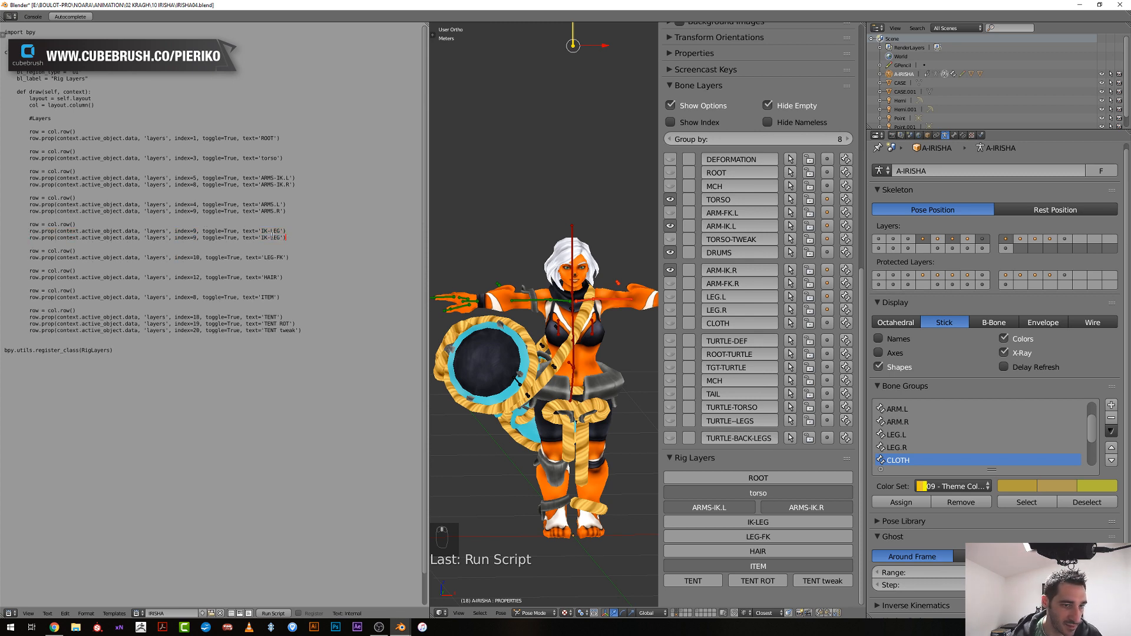
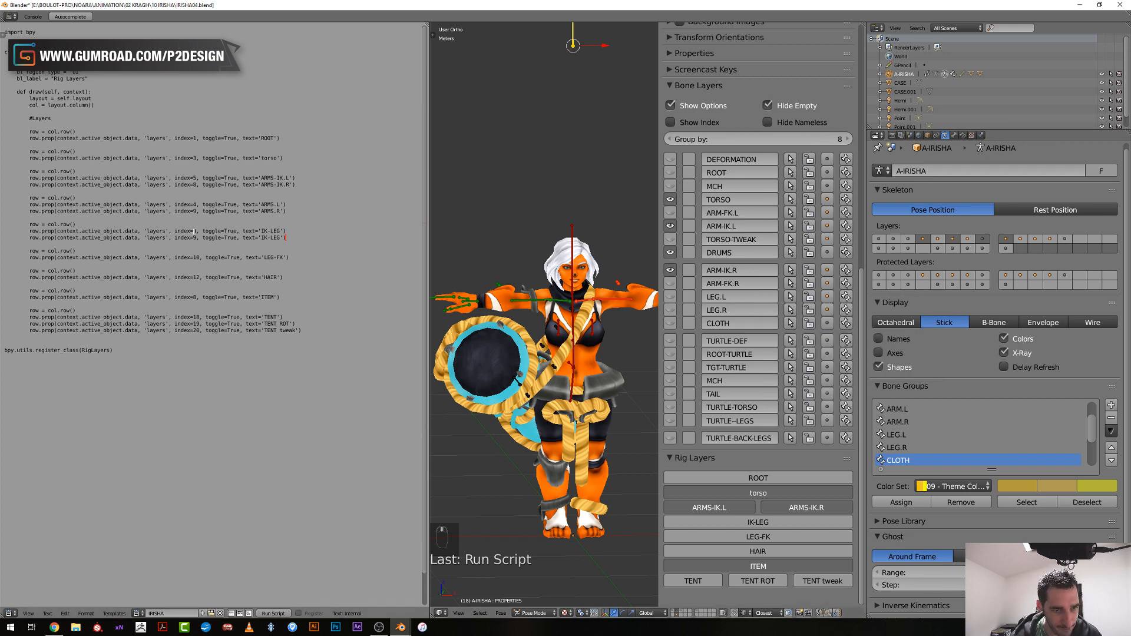
# Set the layer indexes of the two IK-LEG lines to 10 and 11
pyautogui.press('BackSpace')
pyautogui.write('10')
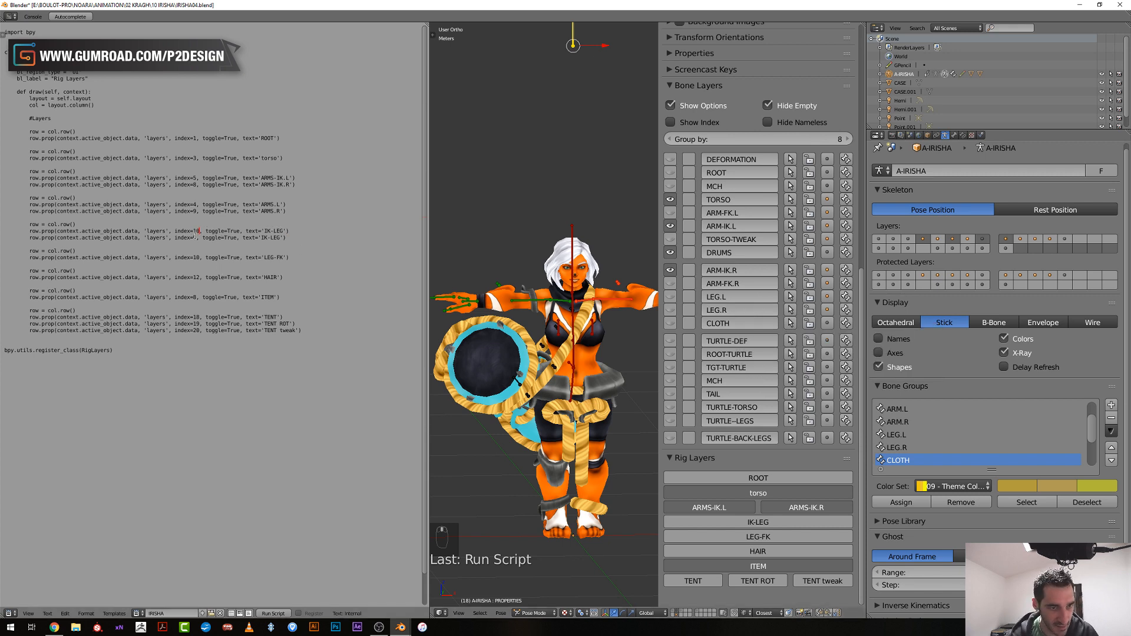
pyautogui.click(197, 238)
pyautogui.press('BackSpace')
pyautogui.write('11')
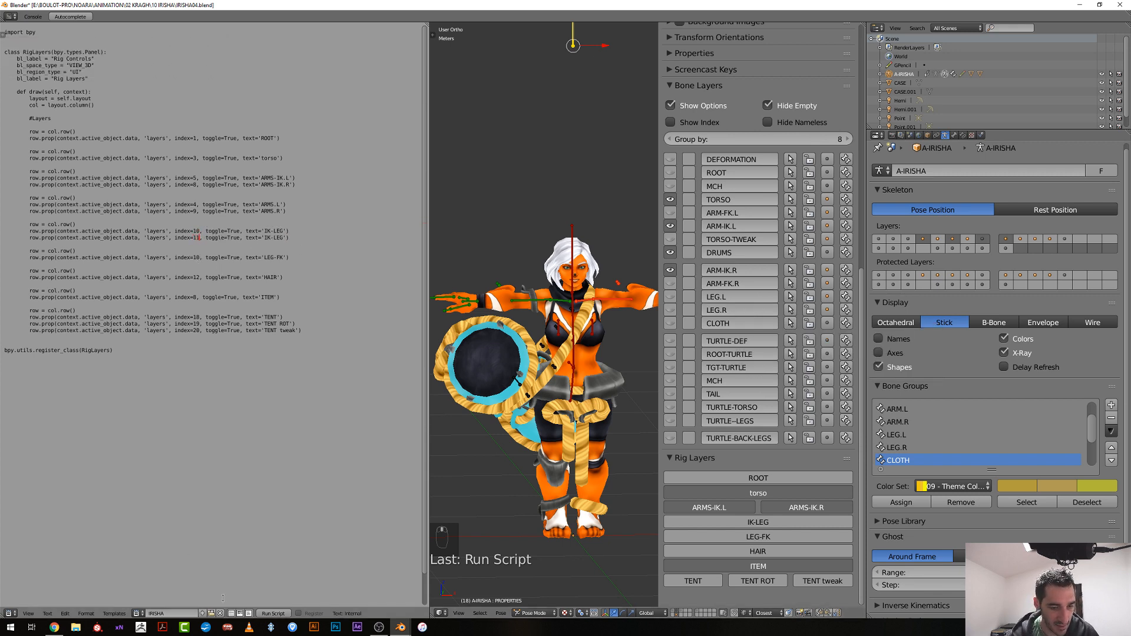
# Run the script and save over the existing IRISHA04.blend file
pyautogui.click(273, 613)
pyautogui.hotkey('ctrl', 's')
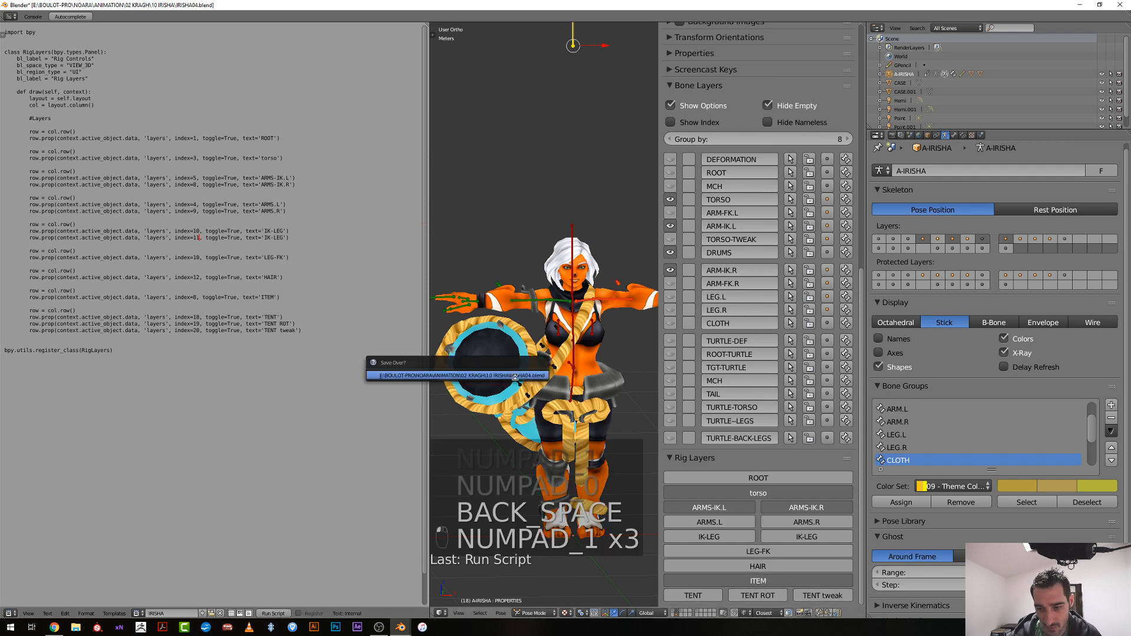
pyautogui.click(515, 376)
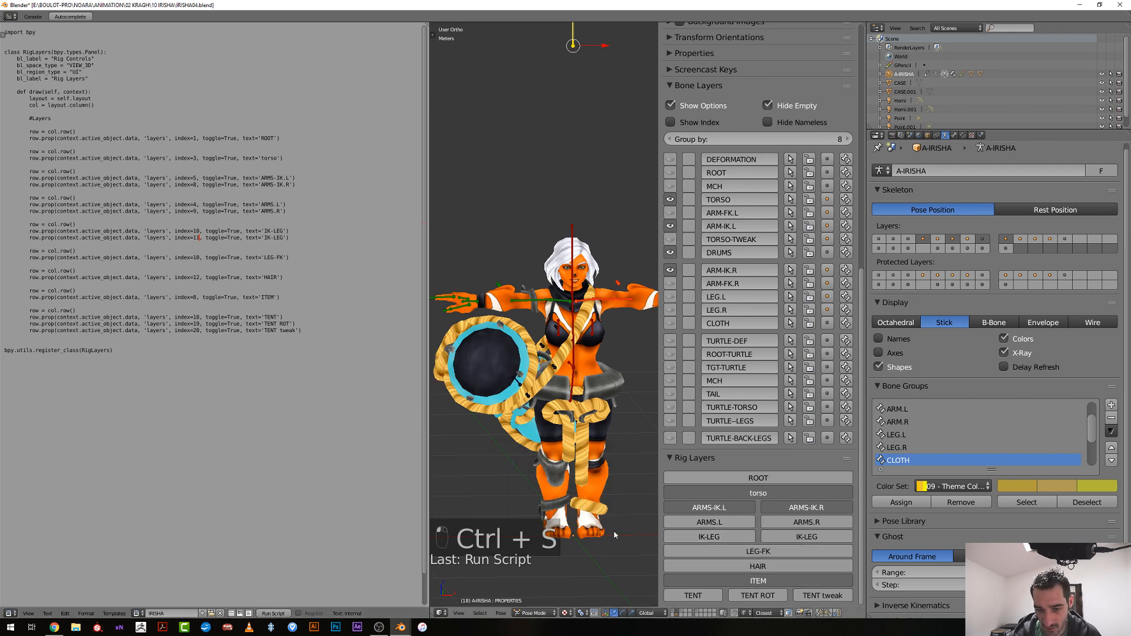
# Test the two IK-LEG toggles and the ARMS.L toggle in Rig Layers by switching their layers on and off
pyautogui.moveTo(615, 534); pyautogui.dragTo(566, 531, button='middle')
pyautogui.scroll(5, 566, 530)
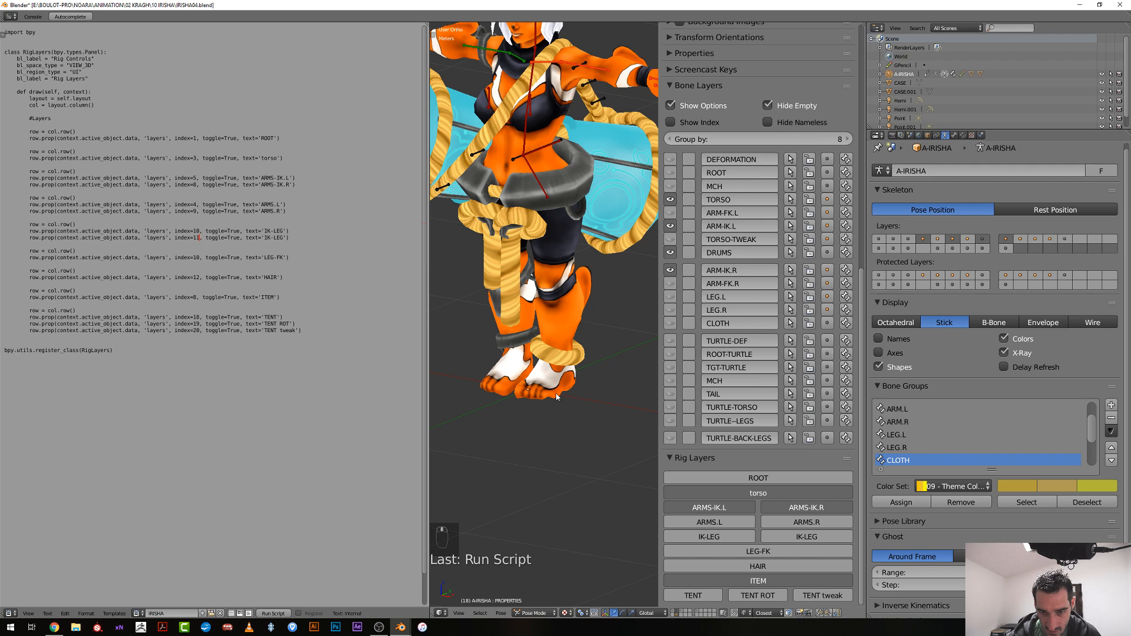
pyautogui.click(729, 536)
pyautogui.click(729, 536)
pyautogui.click(781, 535)
pyautogui.click(781, 534)
pyautogui.click(745, 523)
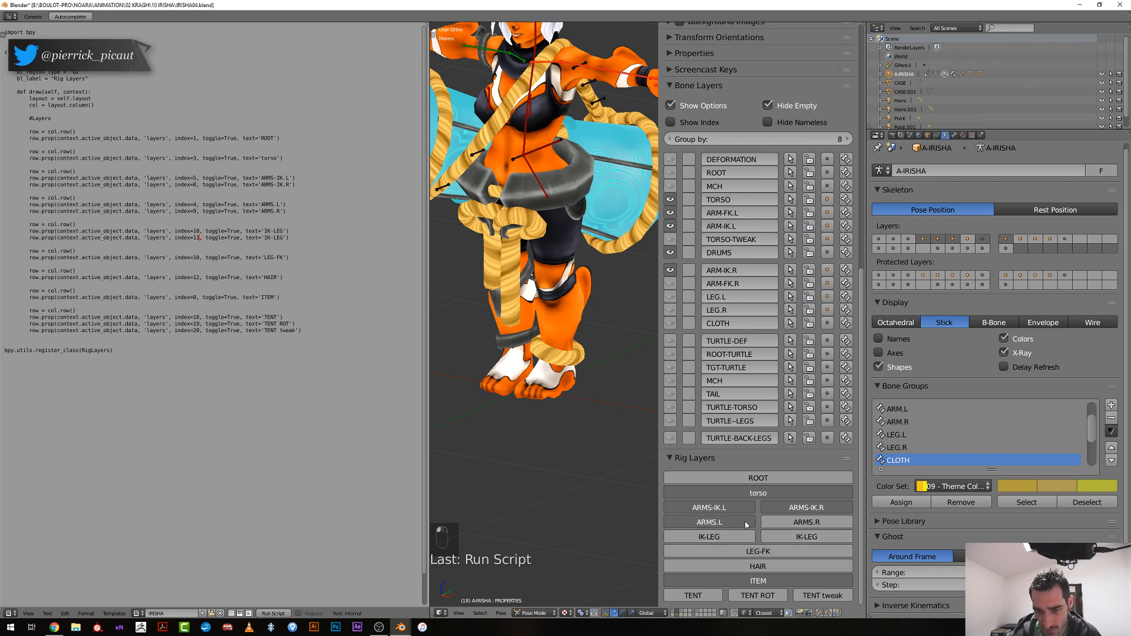
pyautogui.click(746, 522)
pyautogui.press('Home')
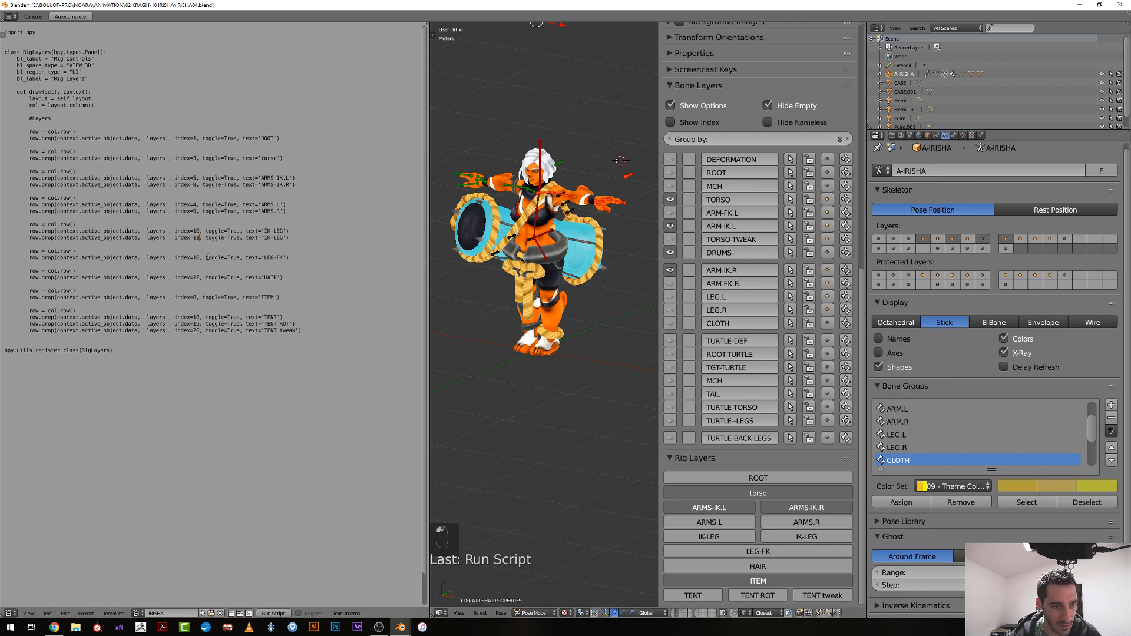
# Change the LEG-FK script line to index 12 with the label CLOTH, and run the script
pyautogui.press('Delete')
pyautogui.write('2')
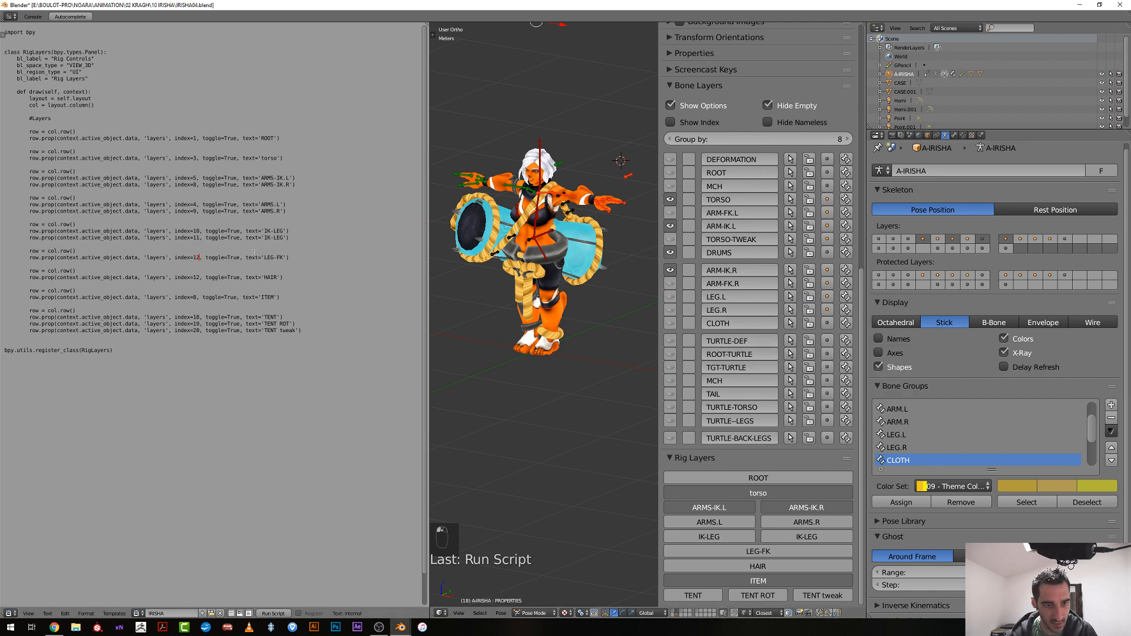
pyautogui.moveTo(264, 258); pyautogui.dragTo(281, 258)
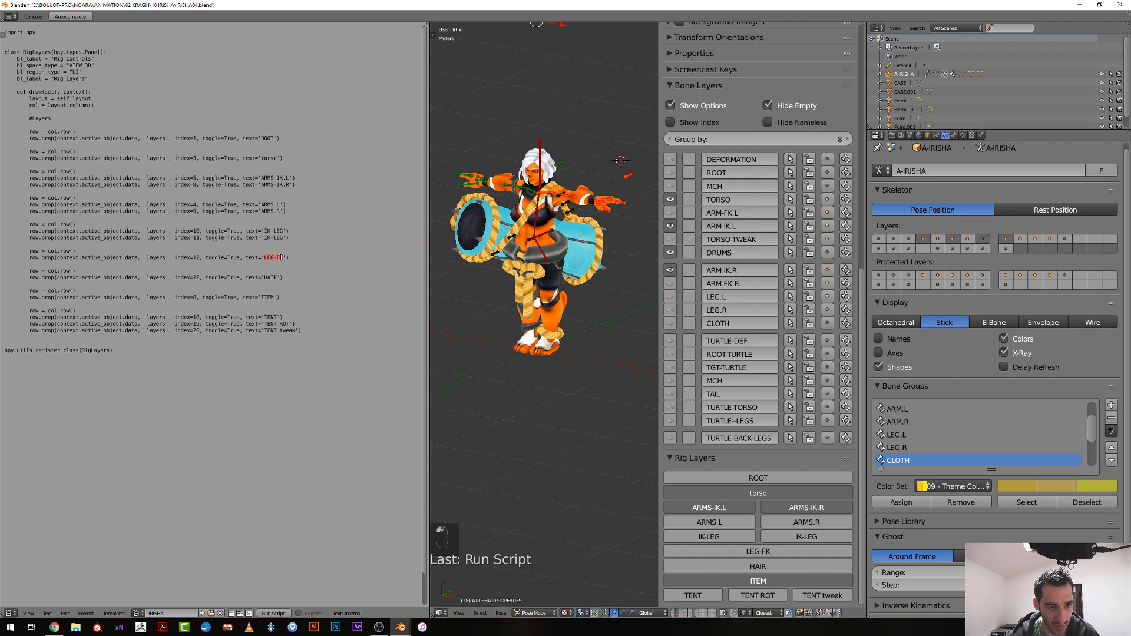
pyautogui.write('cloth')
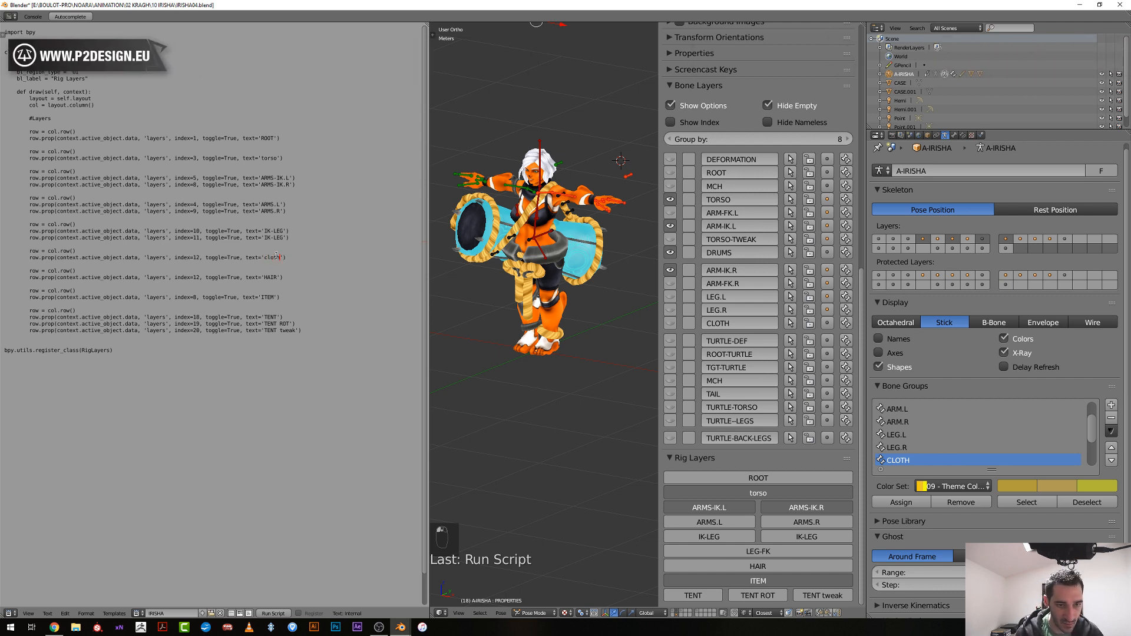
pyautogui.moveTo(280, 258); pyautogui.dragTo(263, 258)
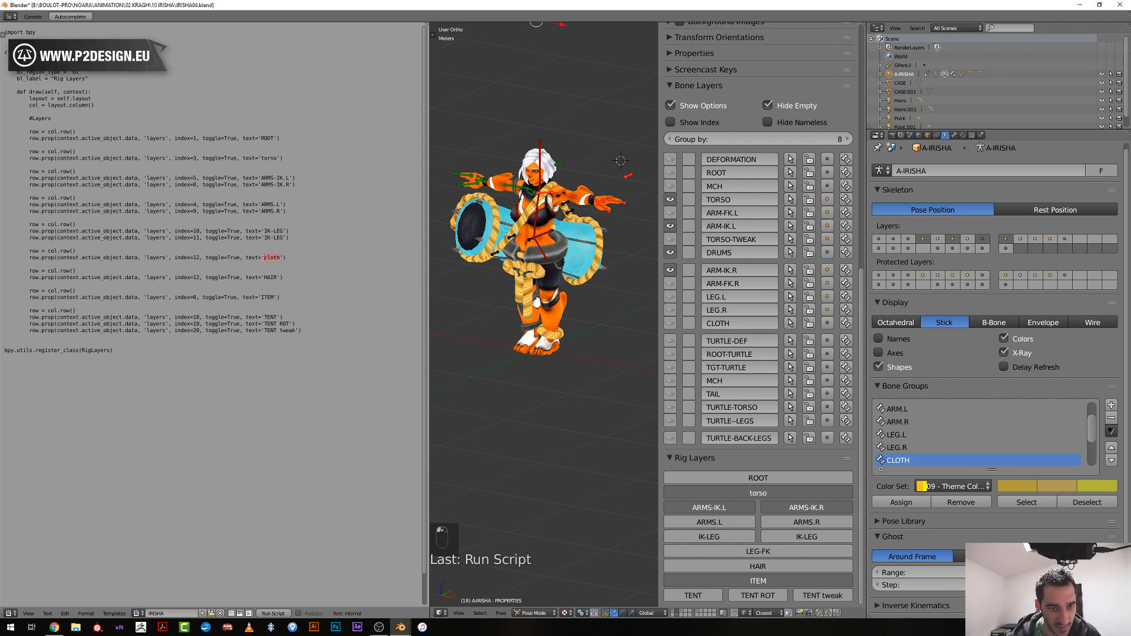
pyautogui.write('CLOTH')
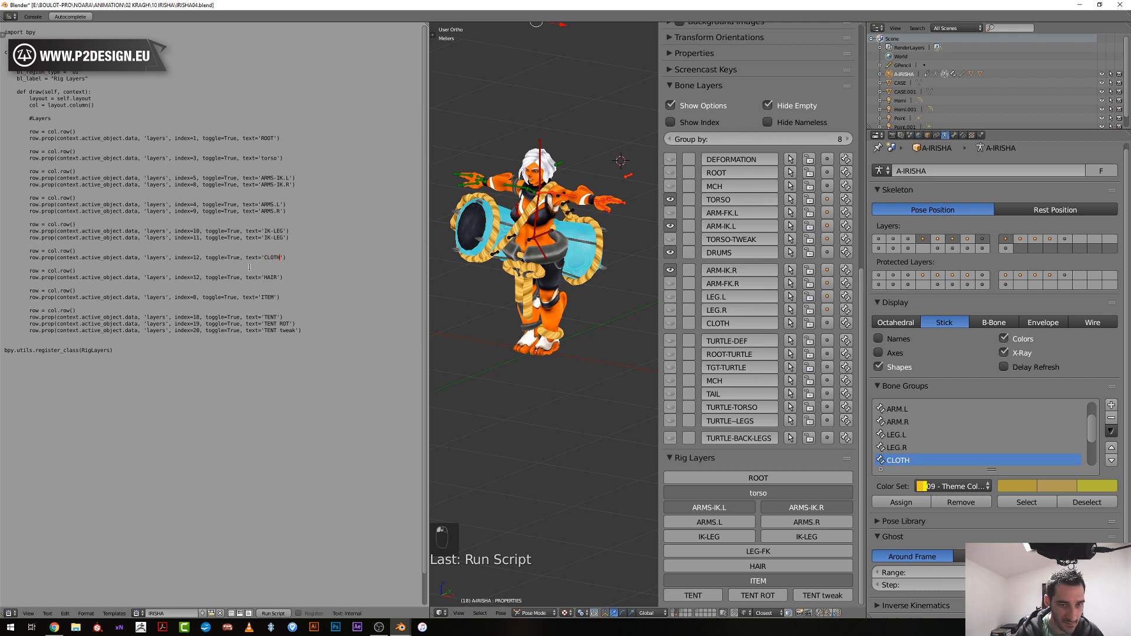
pyautogui.click(274, 613)
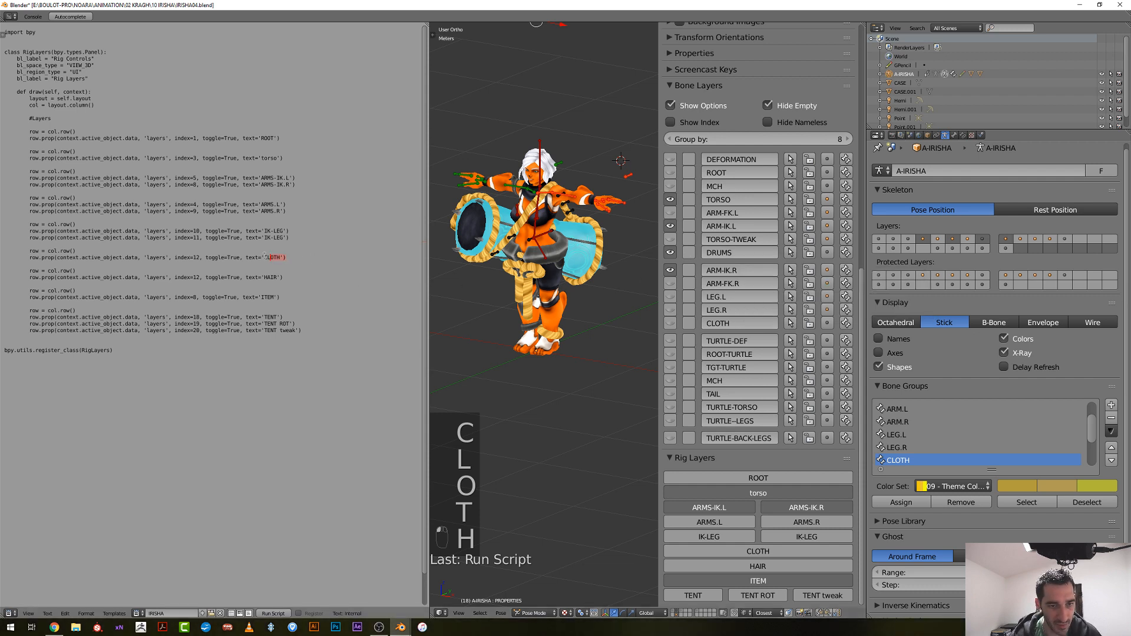
# Duplicate the CLOTH property line directly beneath itself within the same row block
pyautogui.moveTo(264, 257); pyautogui.dragTo(31, 258)
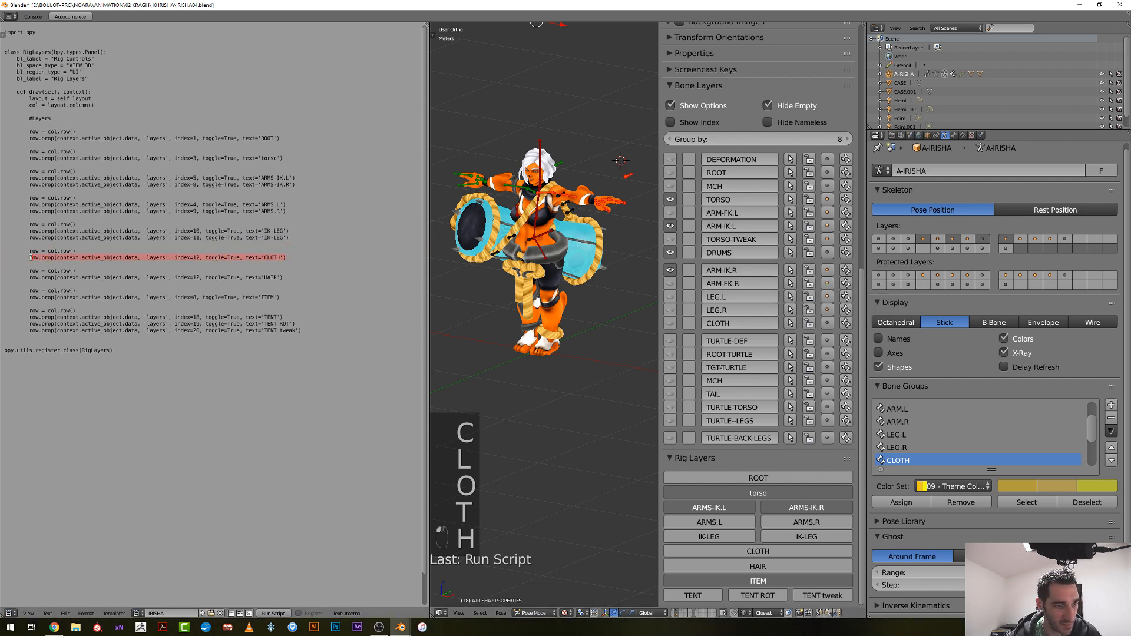
pyautogui.hotkey('ctrl', 'c')
pyautogui.click(287, 257)
pyautogui.press('Return')
pyautogui.hotkey('ctrl', 'v')
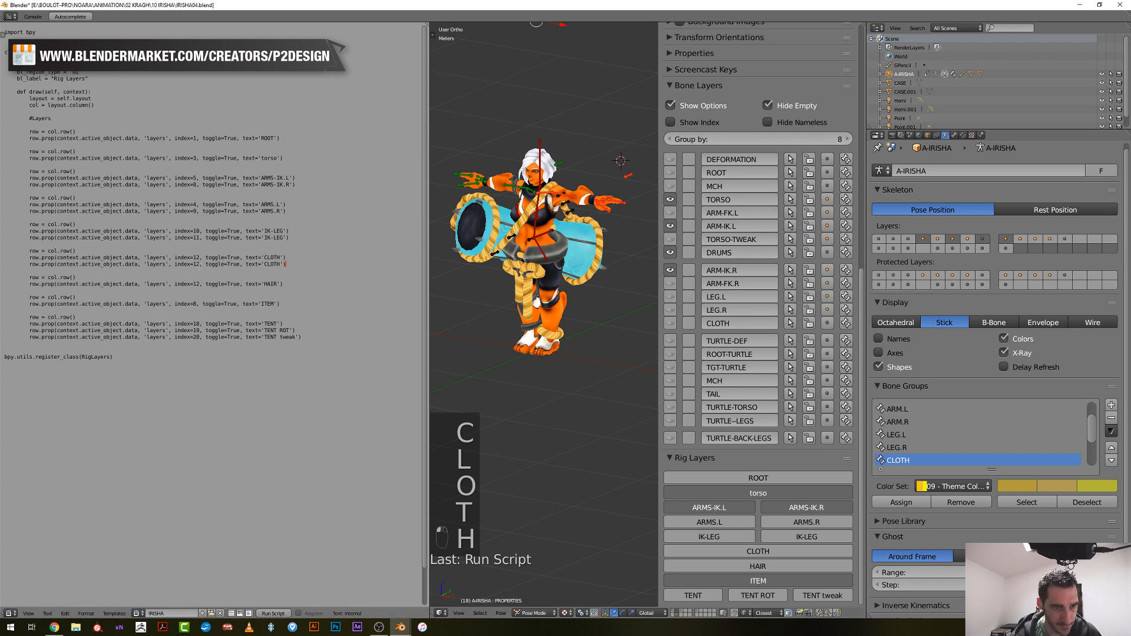
# Set the duplicated CLOTH line to index 7 with the label DRUM, and run the script
pyautogui.press('BackSpace')
pyautogui.press('BackSpace')
pyautogui.write('7')
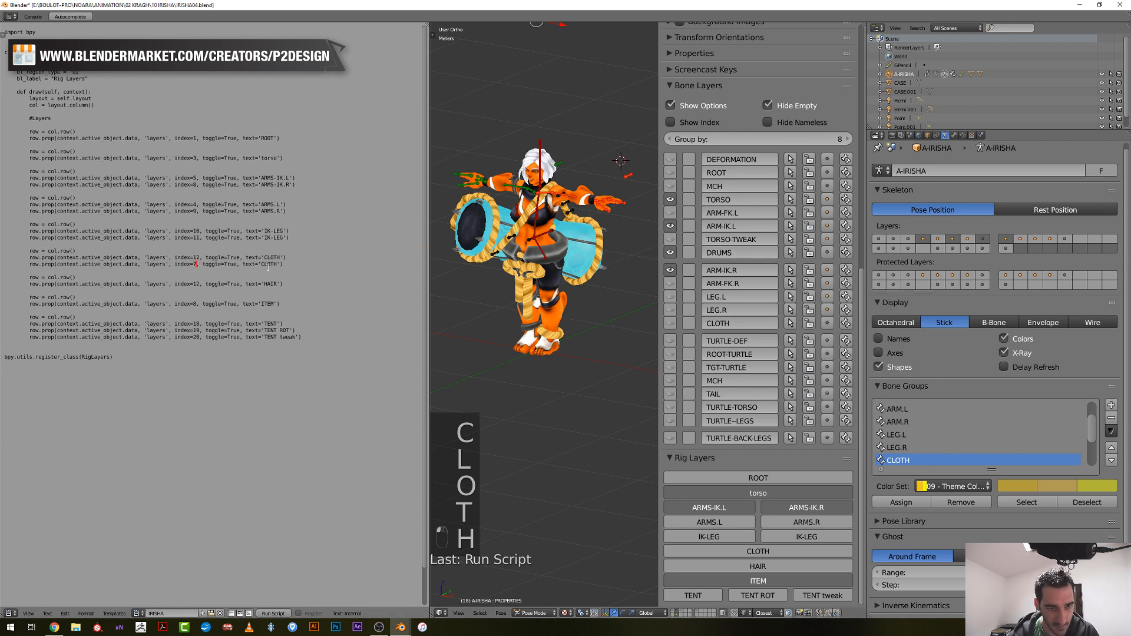
pyautogui.click(270, 264)
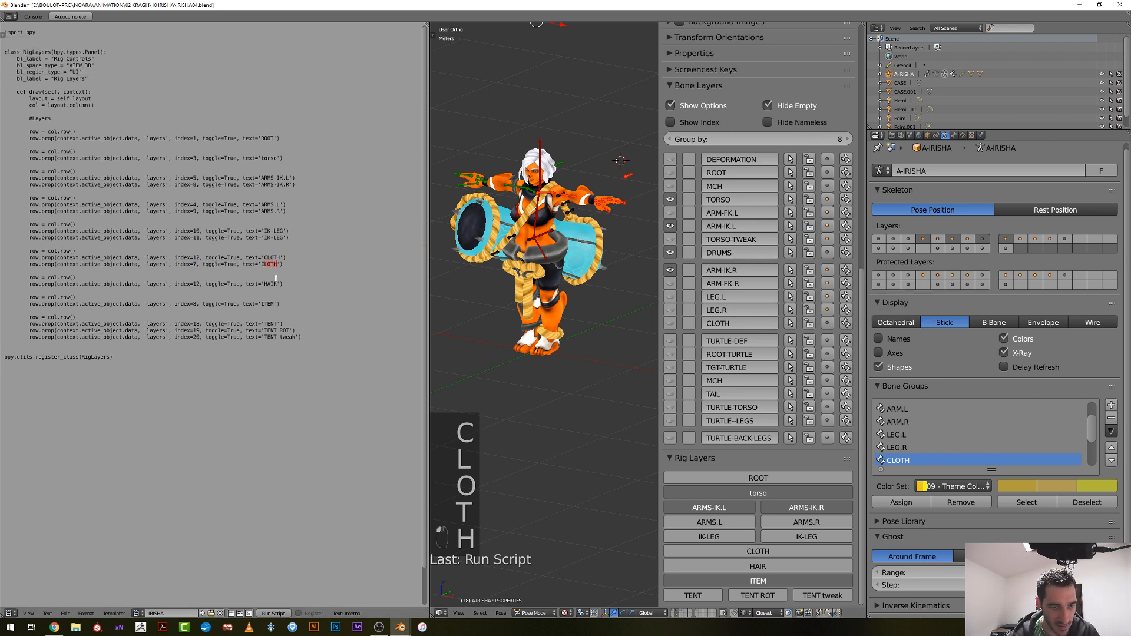
pyautogui.write('DRU')
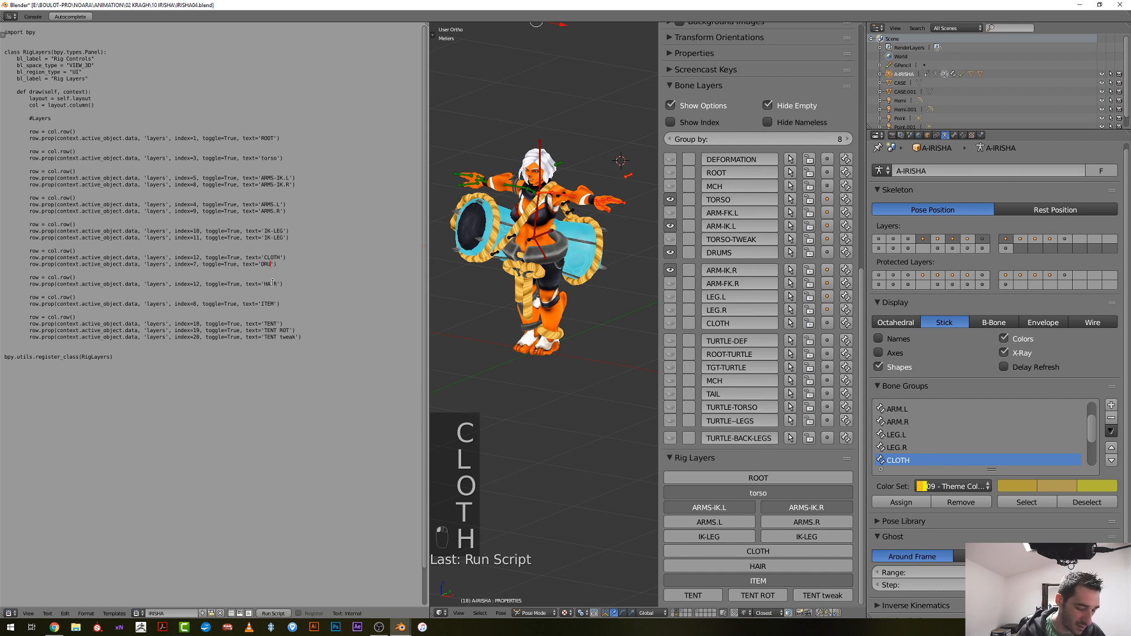
pyautogui.write('M')
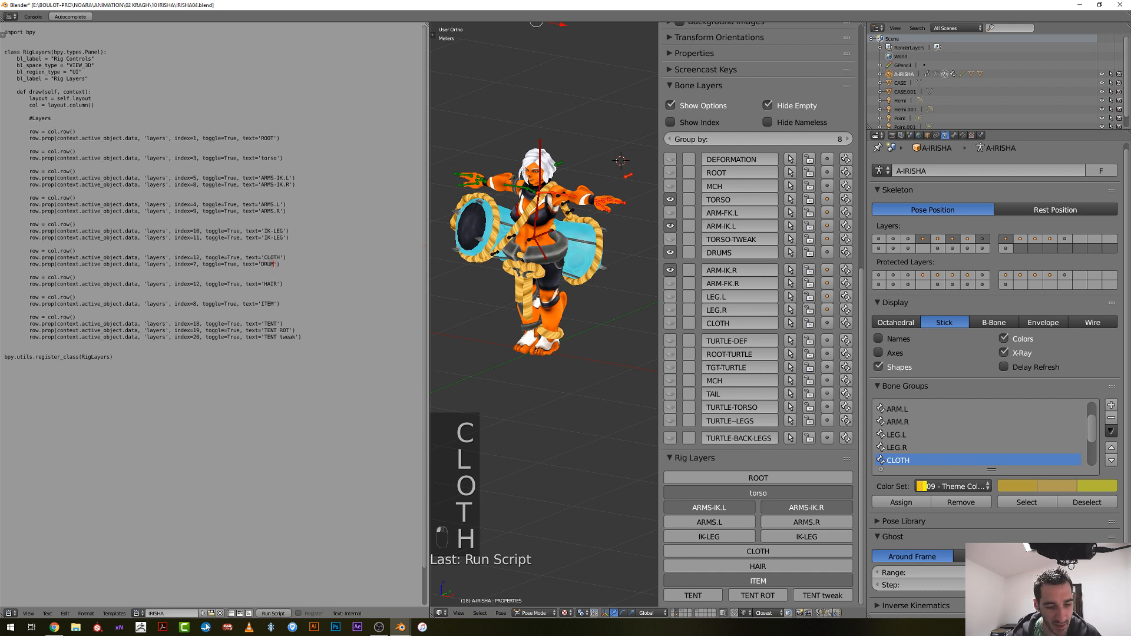
pyautogui.click(273, 613)
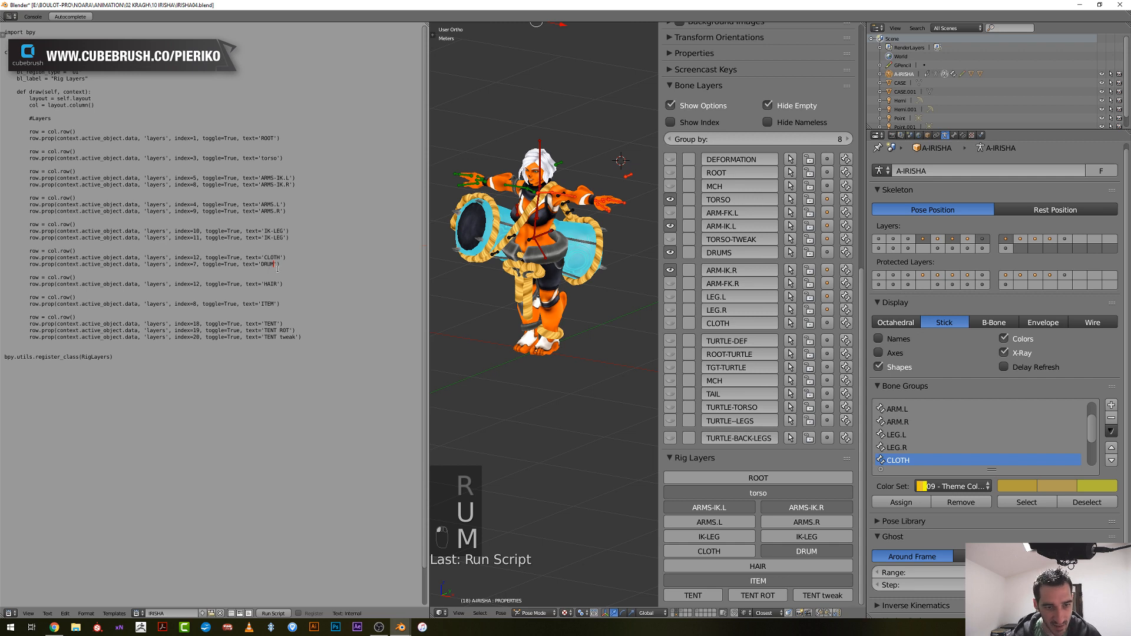
pyautogui.moveTo(281, 264); pyautogui.dragTo(29, 266)
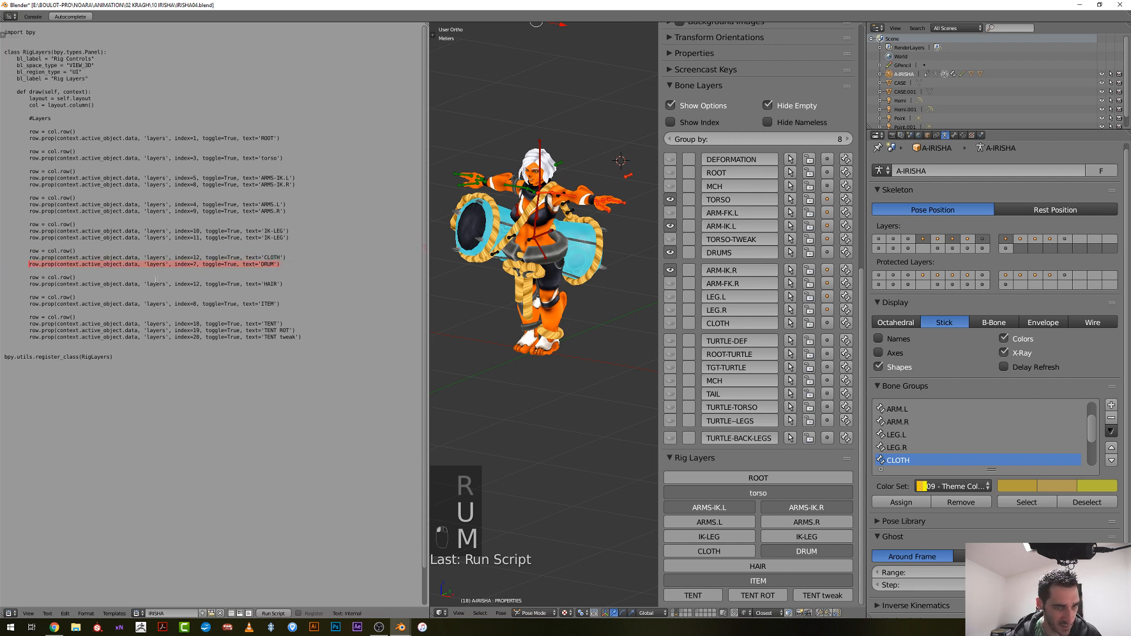
pyautogui.hotkey('ctrl', 'c')
pyautogui.press('End')
pyautogui.press('Return')
pyautogui.hotkey('ctrl', 'v')
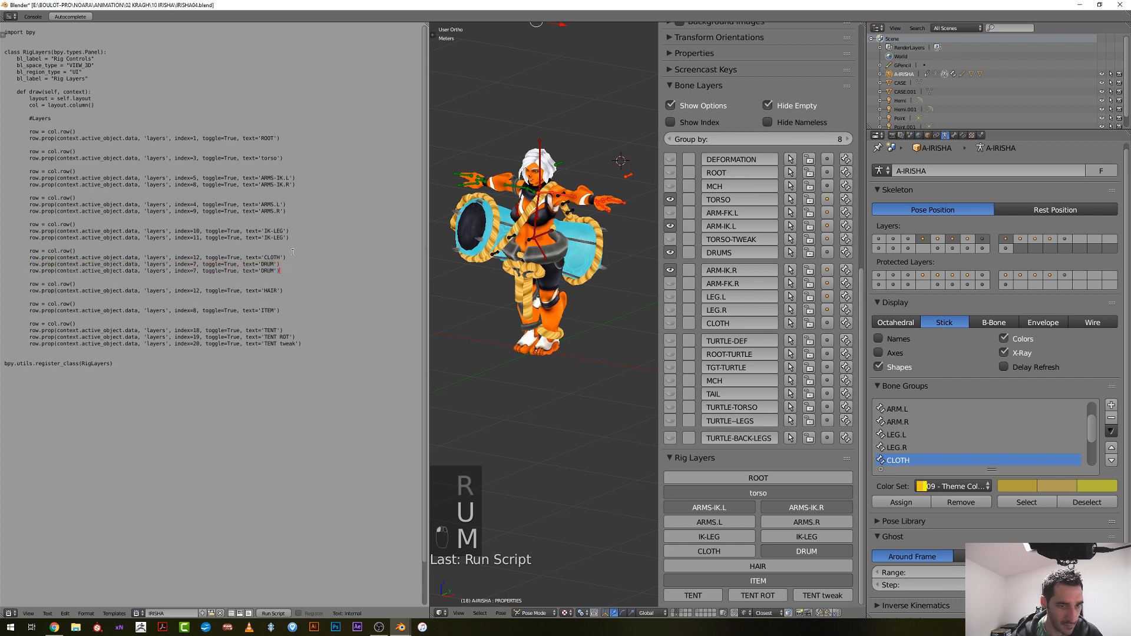
pyautogui.click(672, 324)
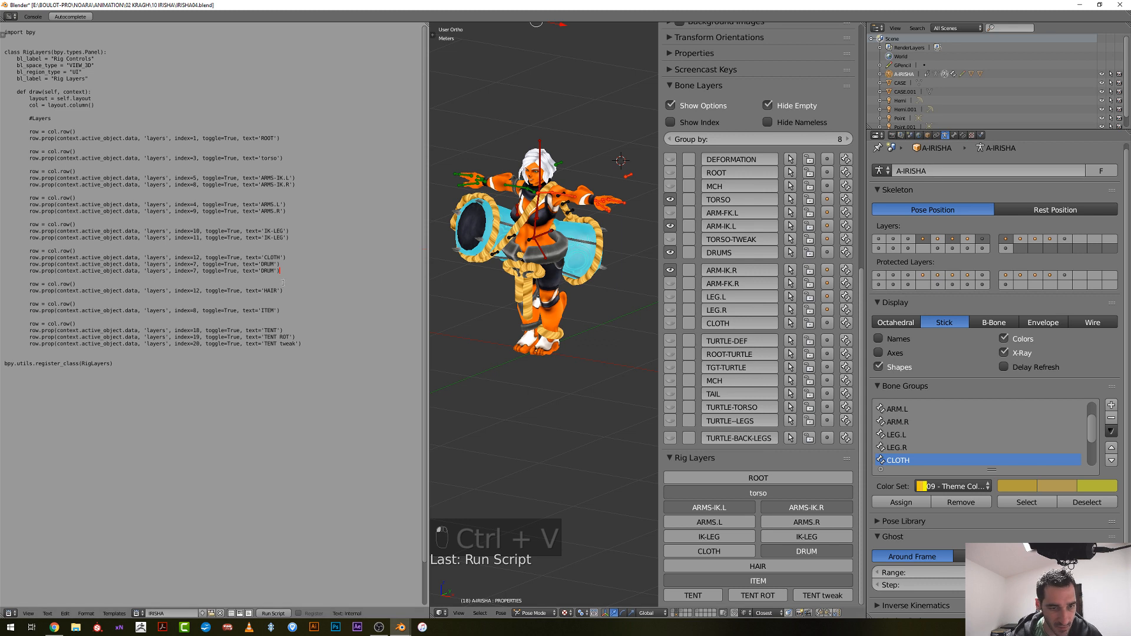
pyautogui.moveTo(281, 271); pyautogui.dragTo(57, 271)
pyautogui.hotkey('shift', 'Home')
pyautogui.press('Delete')
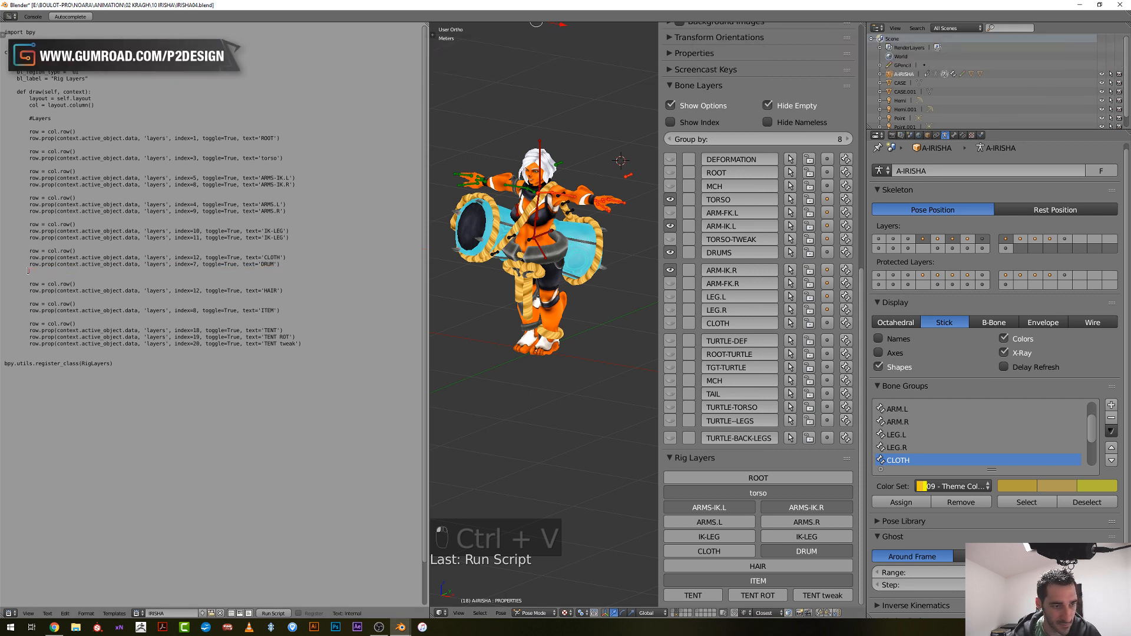
pyautogui.press('Delete')
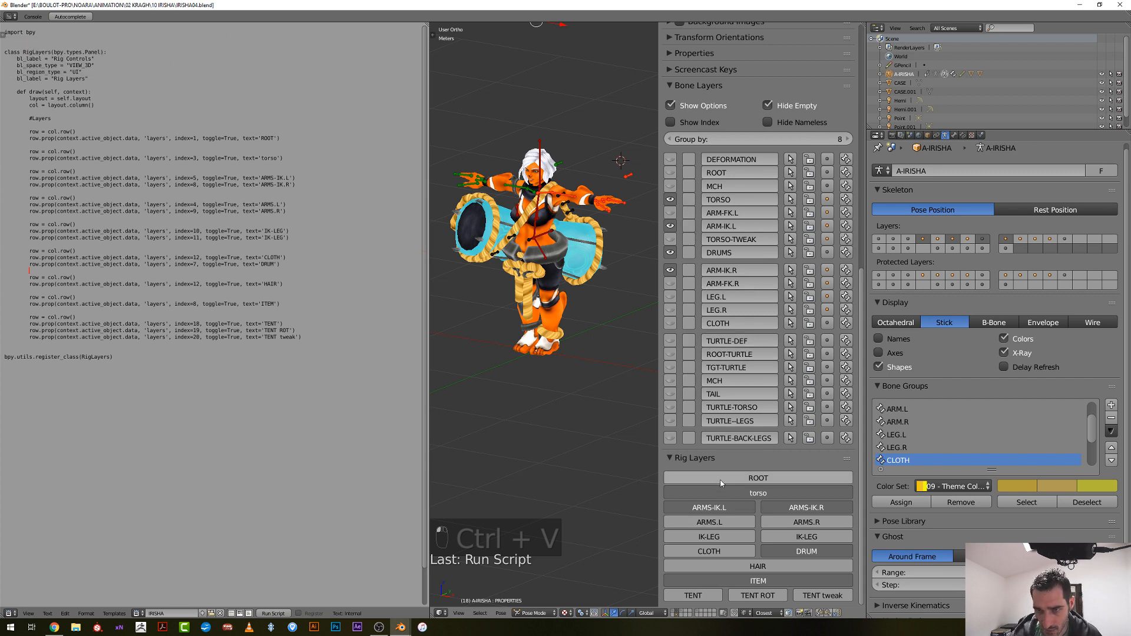
# Switch on the ROOT, arm, leg and CLOTH layers with the Rig Layers toggles, and check the TORSO-TWEAK layer on and off
pyautogui.click(758, 478)
pyautogui.moveTo(709, 522)
pyautogui.mouseDown()
pyautogui.moveTo(711, 552)
pyautogui.moveTo(734, 526)
pyautogui.moveTo(807, 531)
pyautogui.mouseUp()
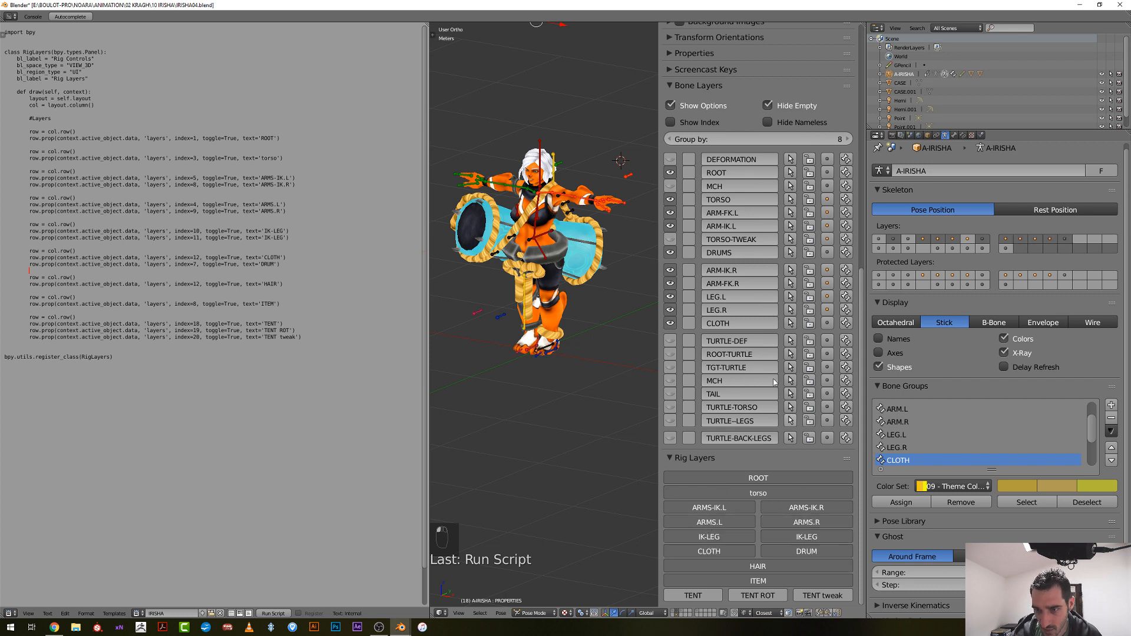
pyautogui.click(671, 239)
pyautogui.click(670, 239)
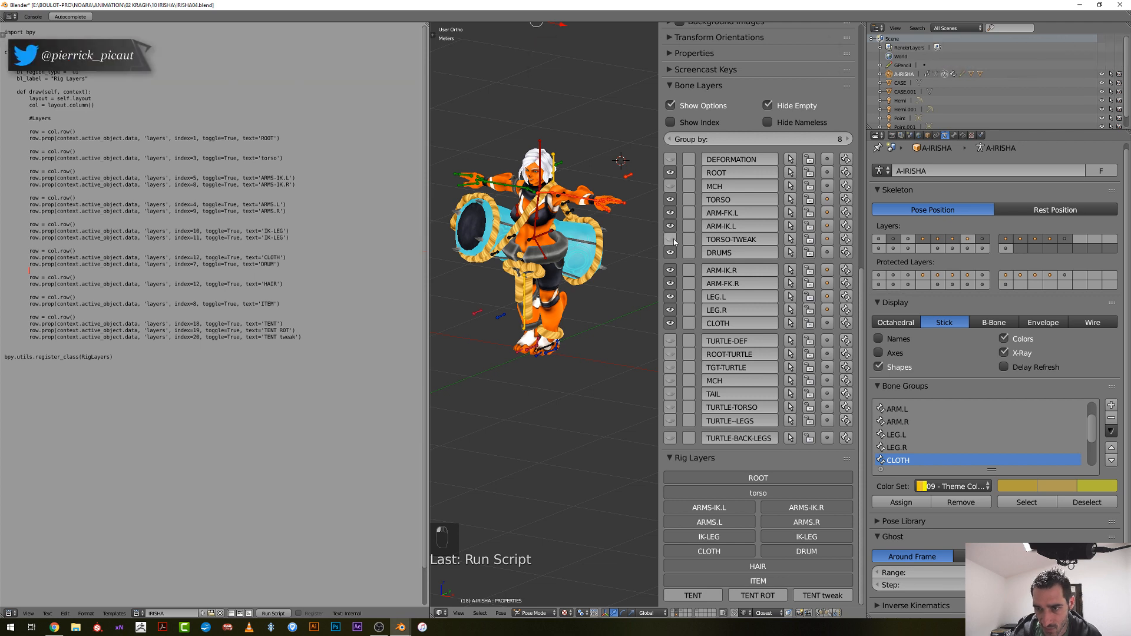
pyautogui.click(674, 239)
pyautogui.click(674, 238)
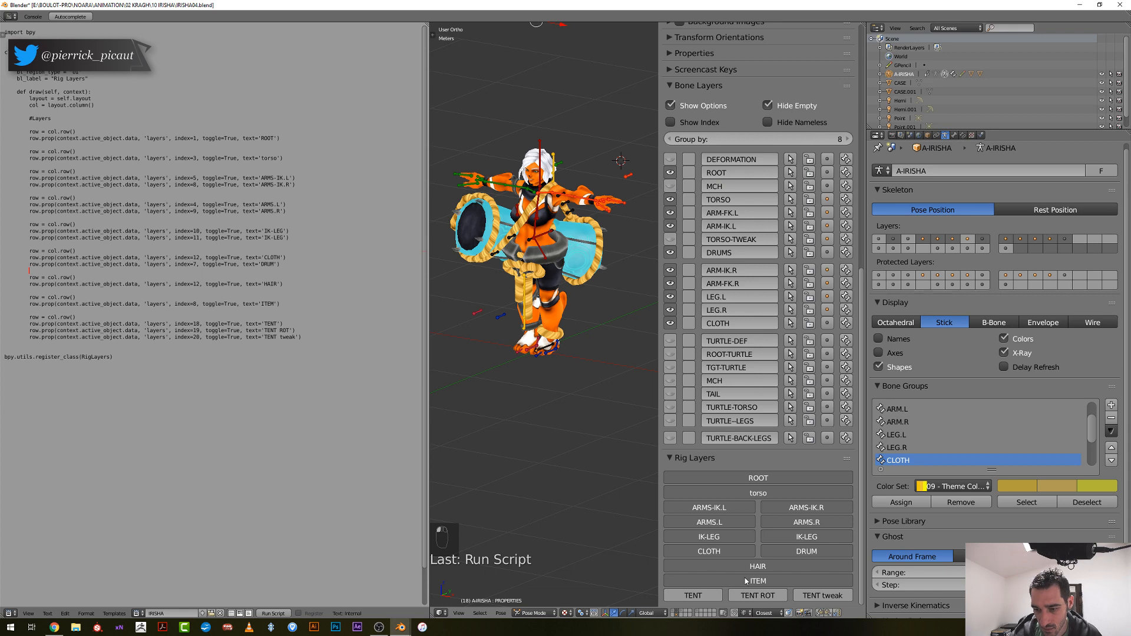
# Hide all of Irisha's bone layers, from ROOT to CLOTH and DRUM, with the Rig Layers toggles
pyautogui.click(730, 536)
pyautogui.click(789, 523)
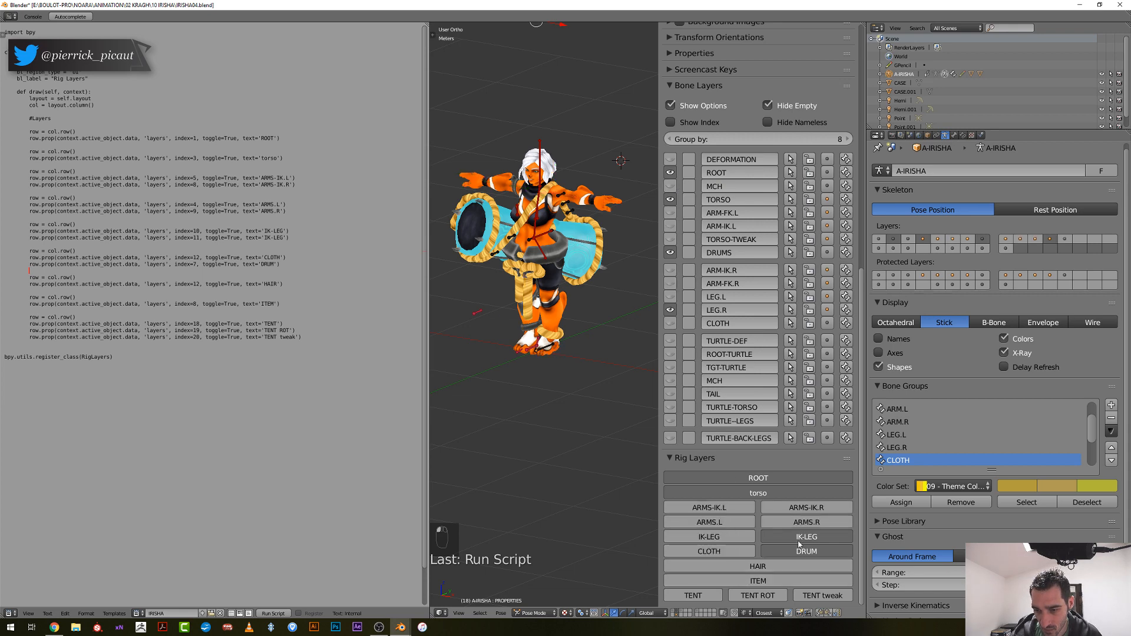
pyautogui.click(789, 536)
pyautogui.click(790, 551)
pyautogui.scroll(-6, 783, 490)
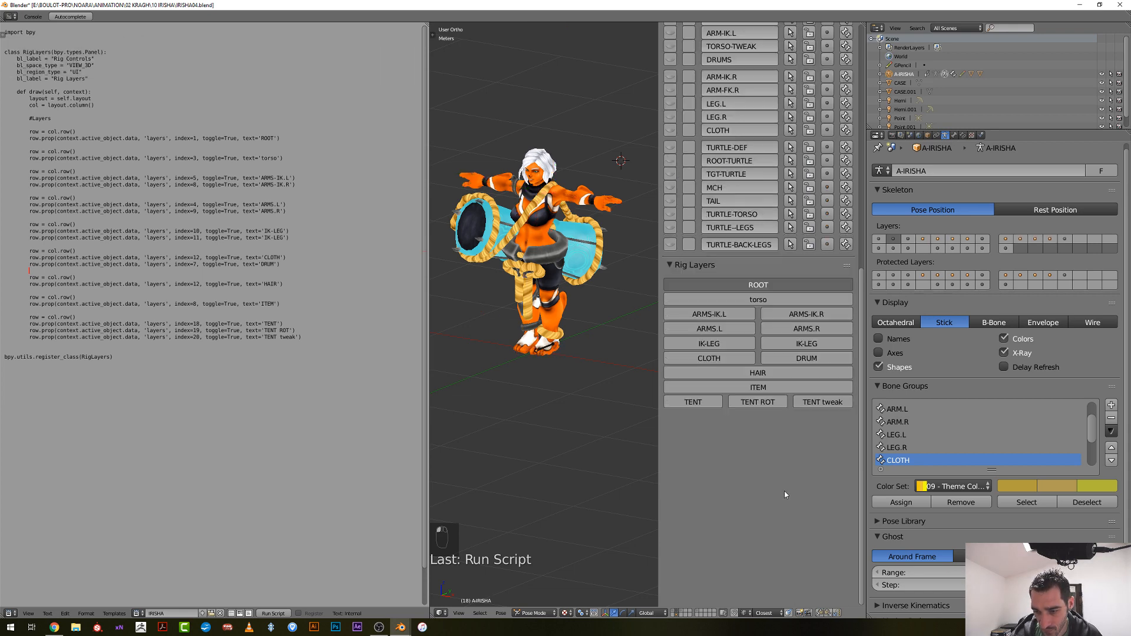
pyautogui.click(767, 287)
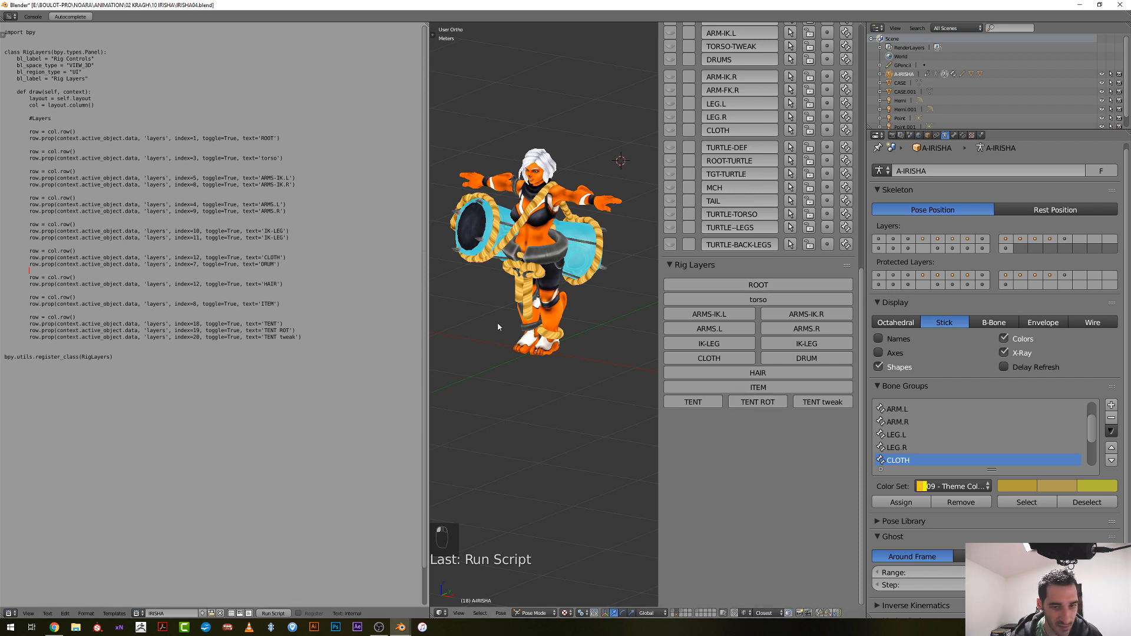
# Show the ROOT-TURTLE bone layer, and change the HAIR script line to the label TURTLE-ROOT with index 17
pyautogui.scroll(-4, 566, 454)
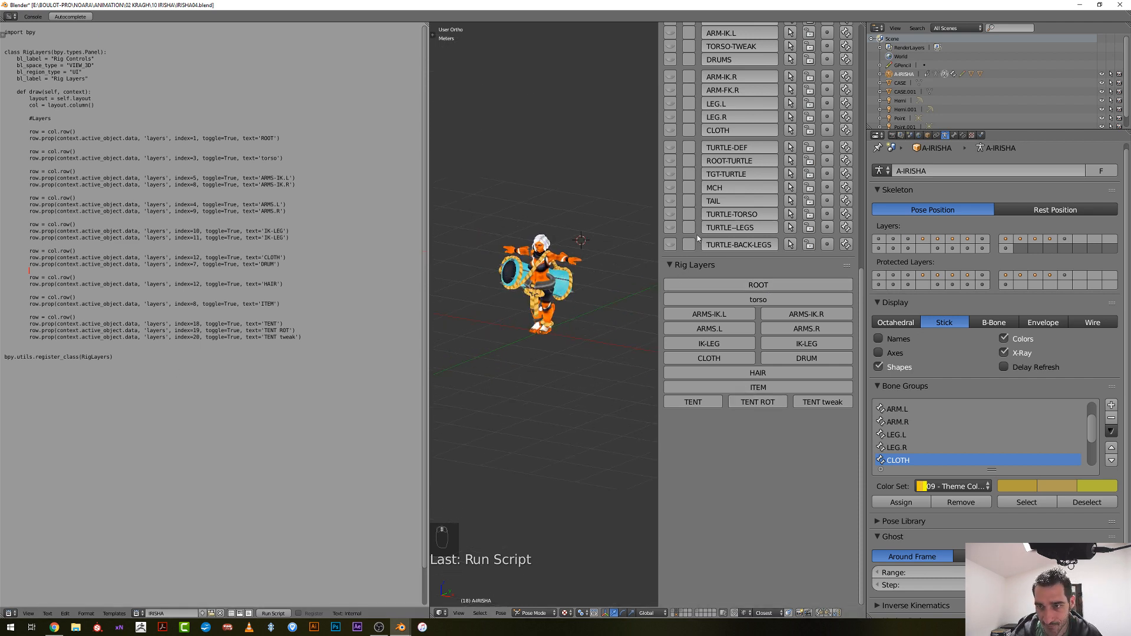
pyautogui.click(671, 161)
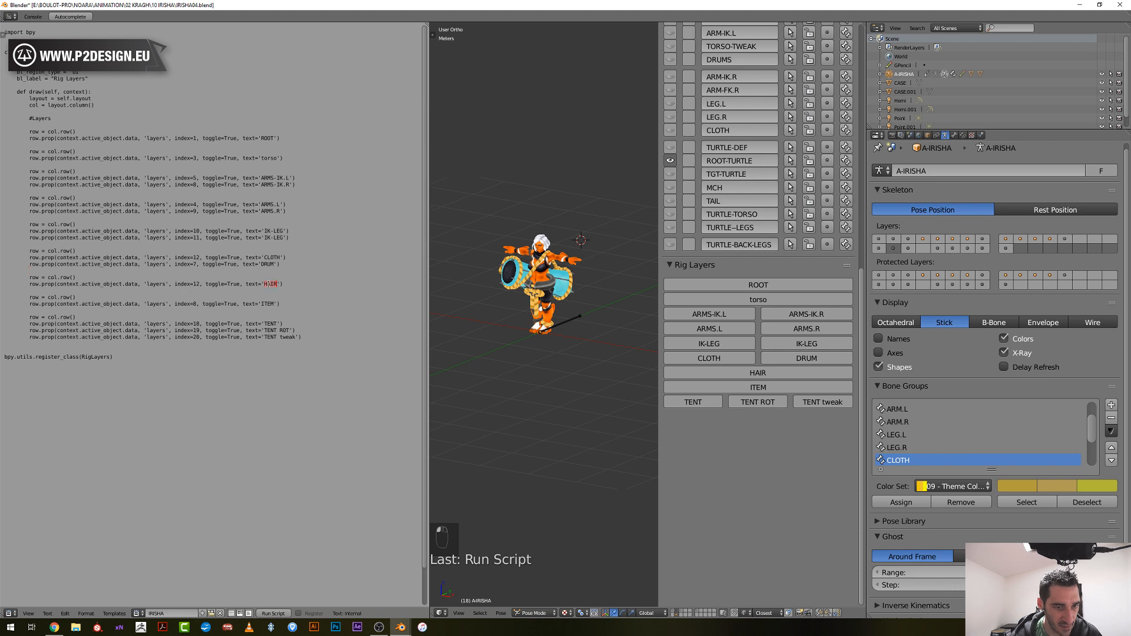
pyautogui.write('TURTLE-R')
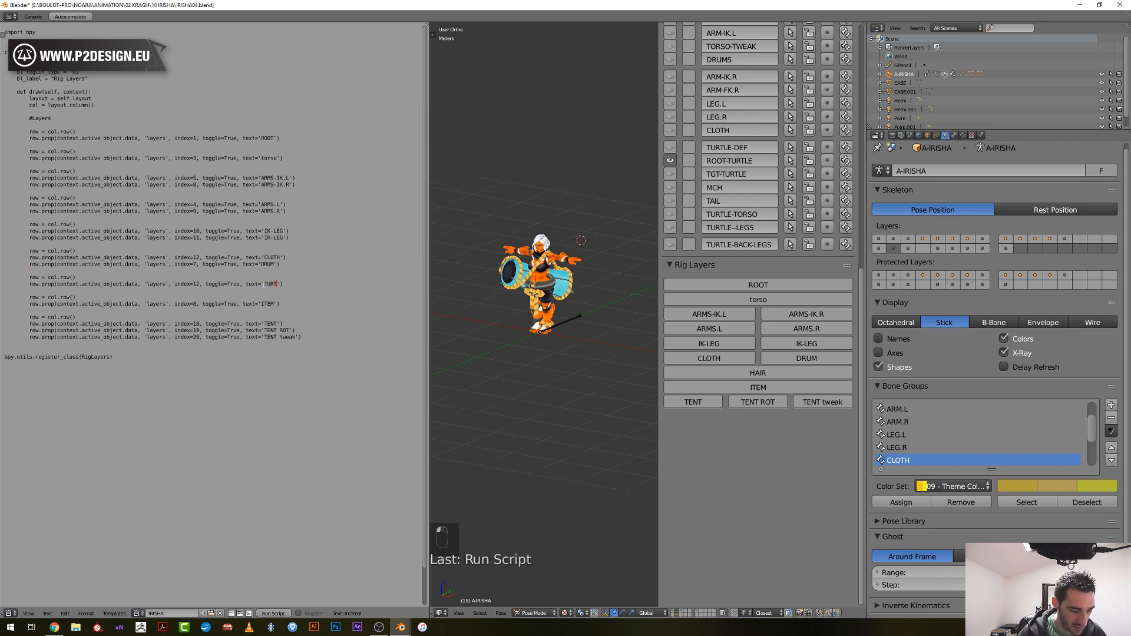
pyautogui.write('OOT')
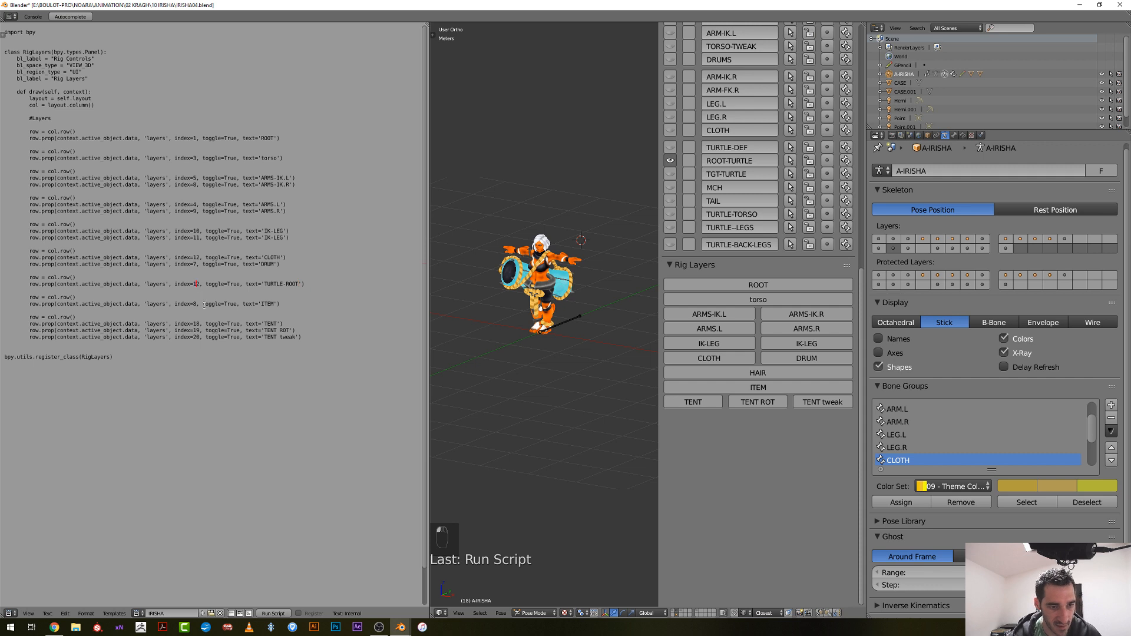
pyautogui.press('Delete')
pyautogui.write('7')
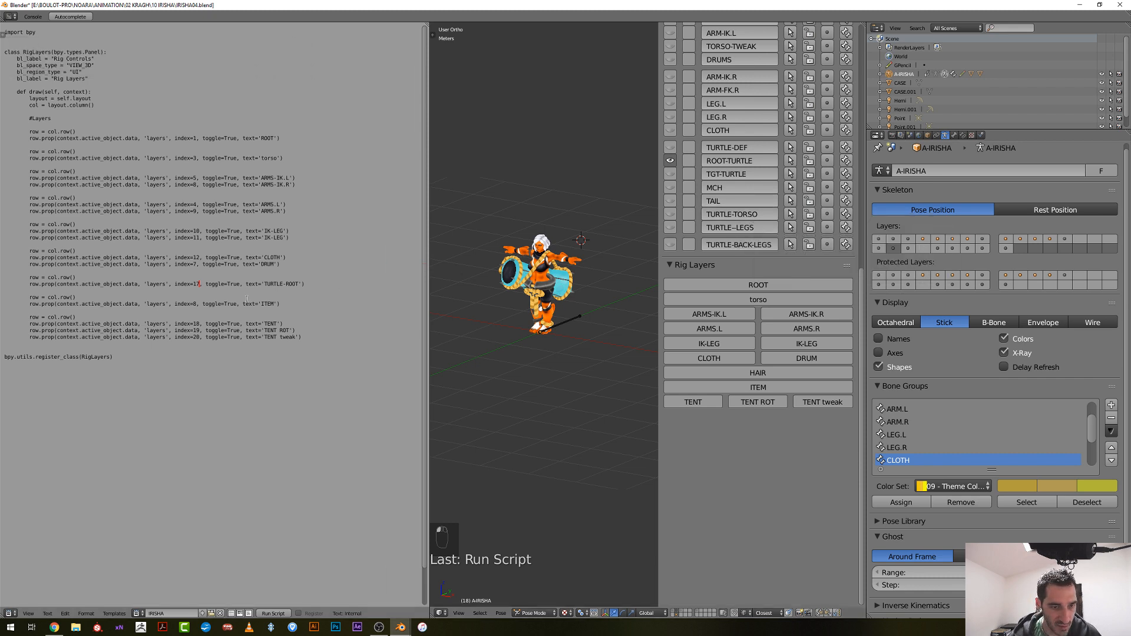
# Relabel the ITEM script line TURTLE TORSO
pyautogui.write('T')
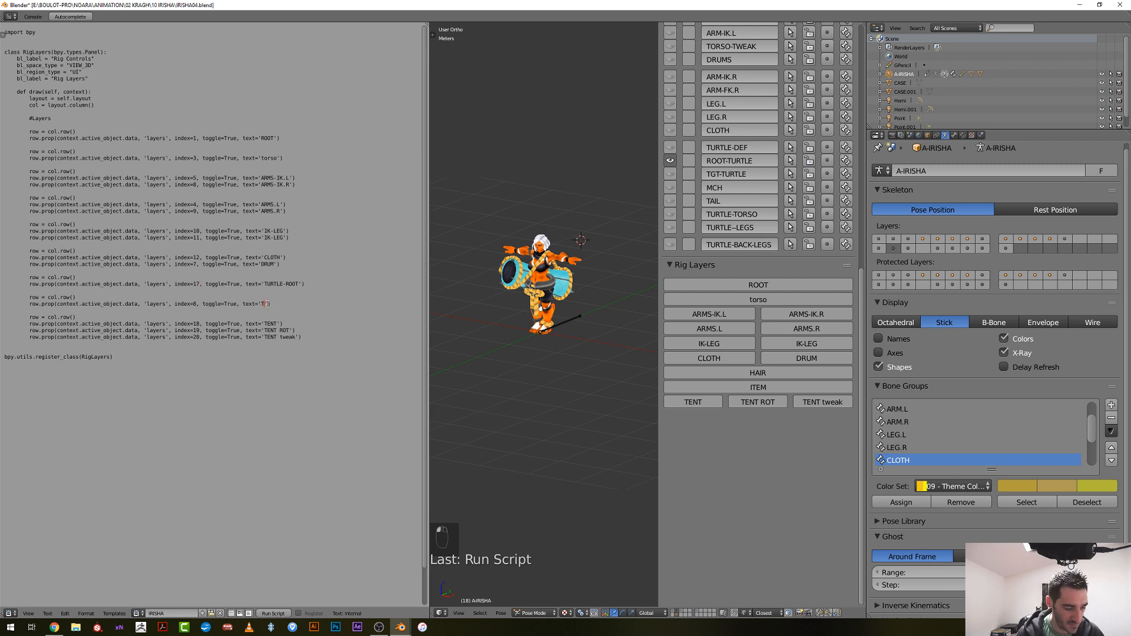
pyautogui.write('URTLE TORS')
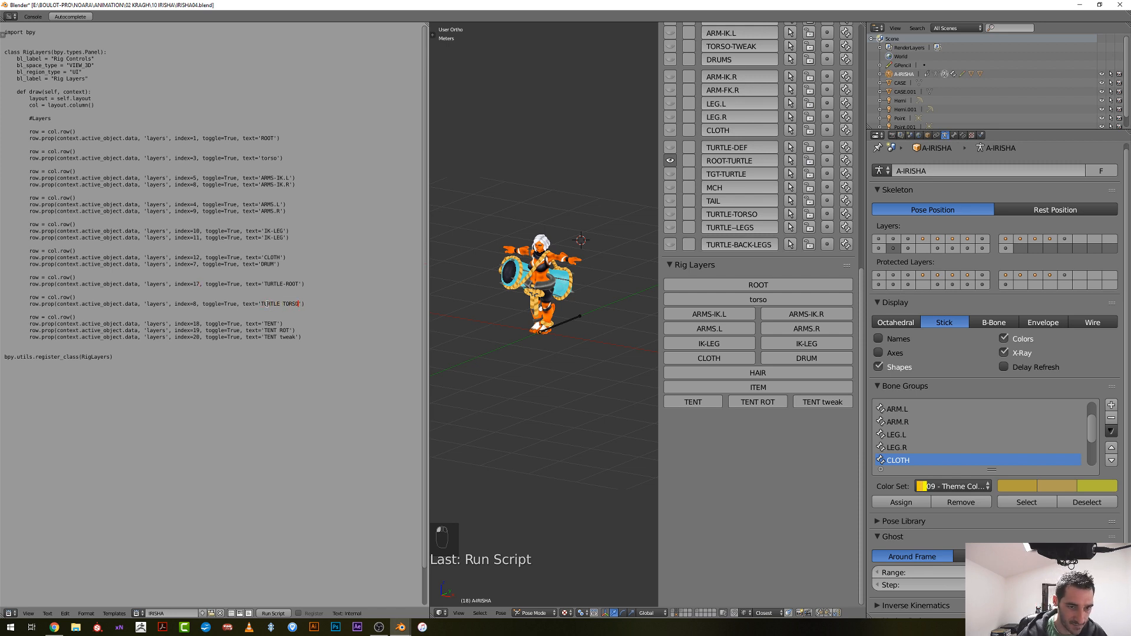
pyautogui.write('O')
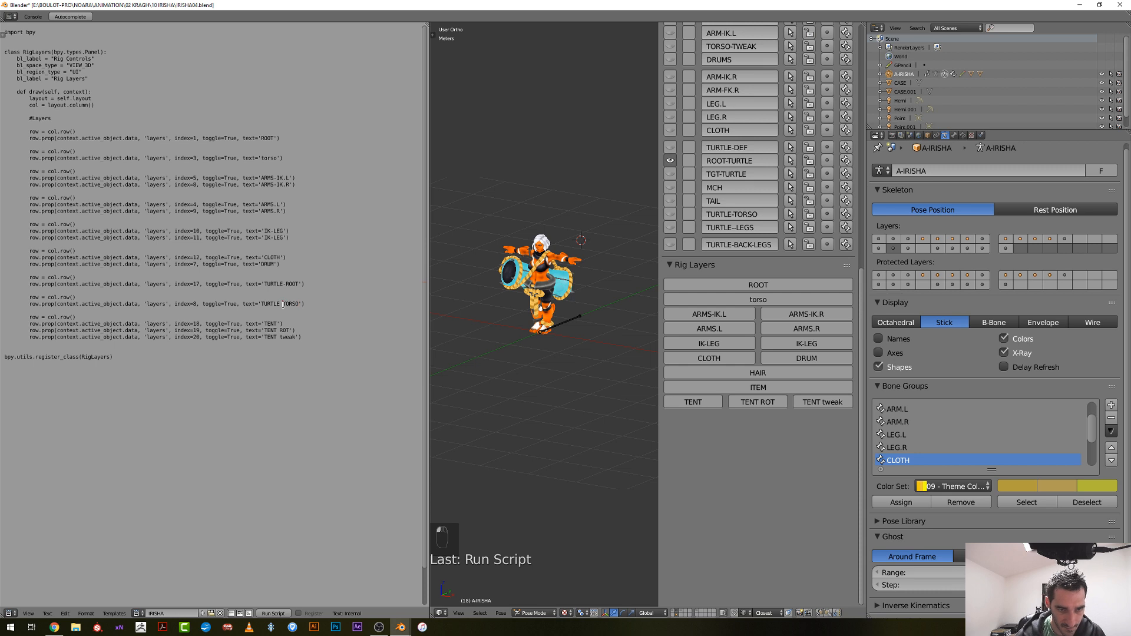
# Hyphenate the turtle torso script label as TURTLE-TORSO and set that line's layer index to 22
pyautogui.click(282, 304)
pyautogui.press('BackSpace')
pyautogui.write('-')
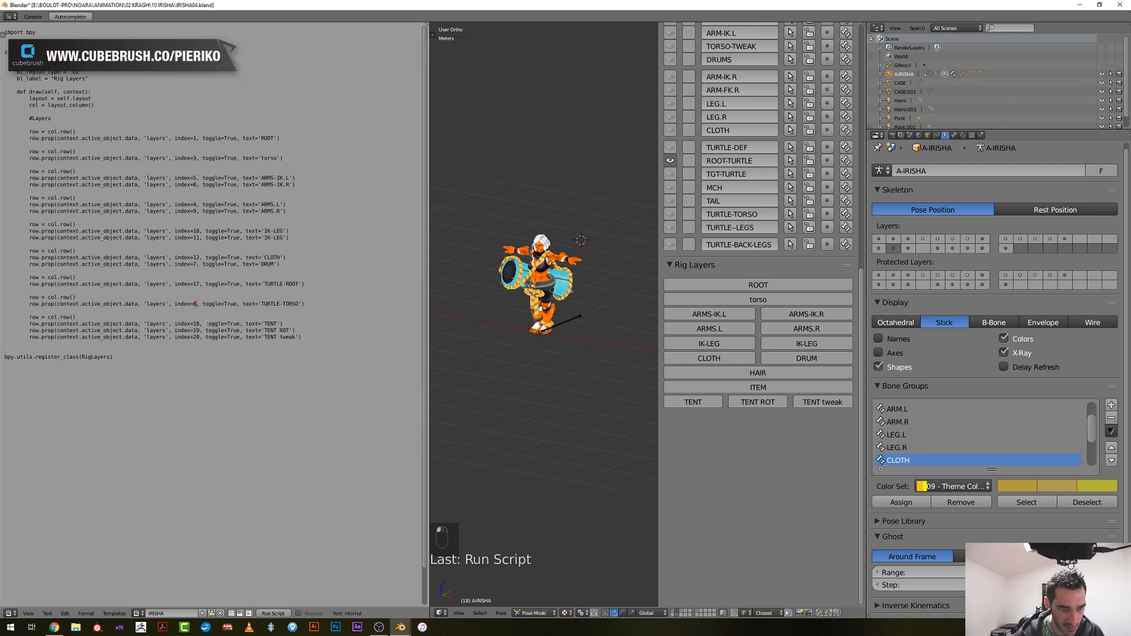
pyautogui.press('BackSpace')
pyautogui.write('22')
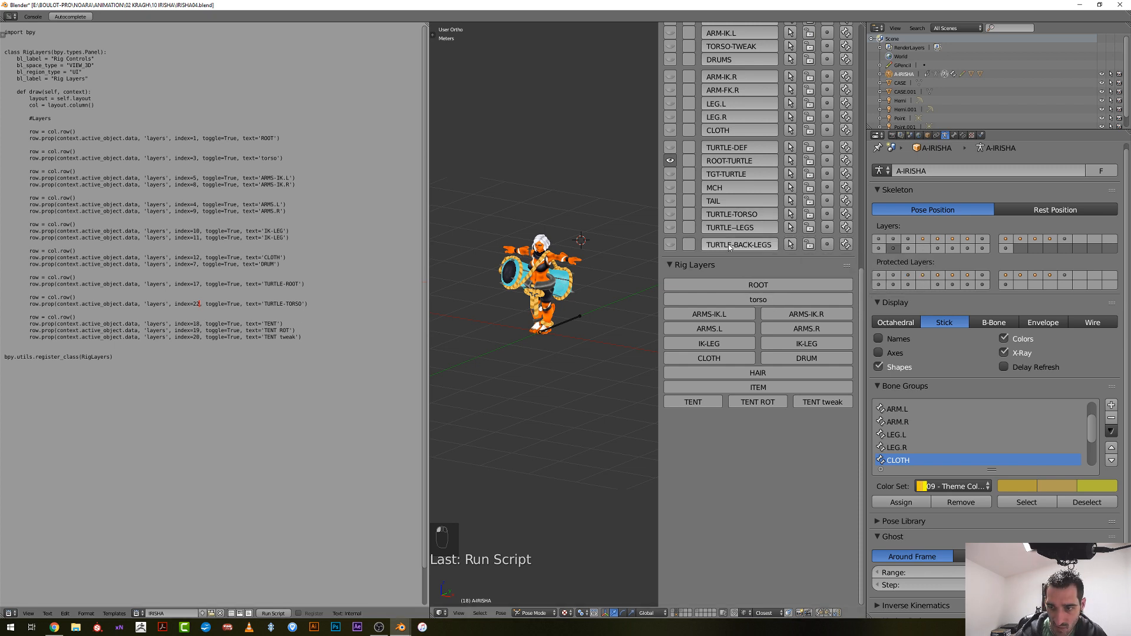
# Set the TENT script line's layer index to 23 and the TENT ROT line's index to 24
pyautogui.click(199, 325)
pyautogui.press('BackSpace')
pyautogui.press('BackSpace')
pyautogui.write('23')
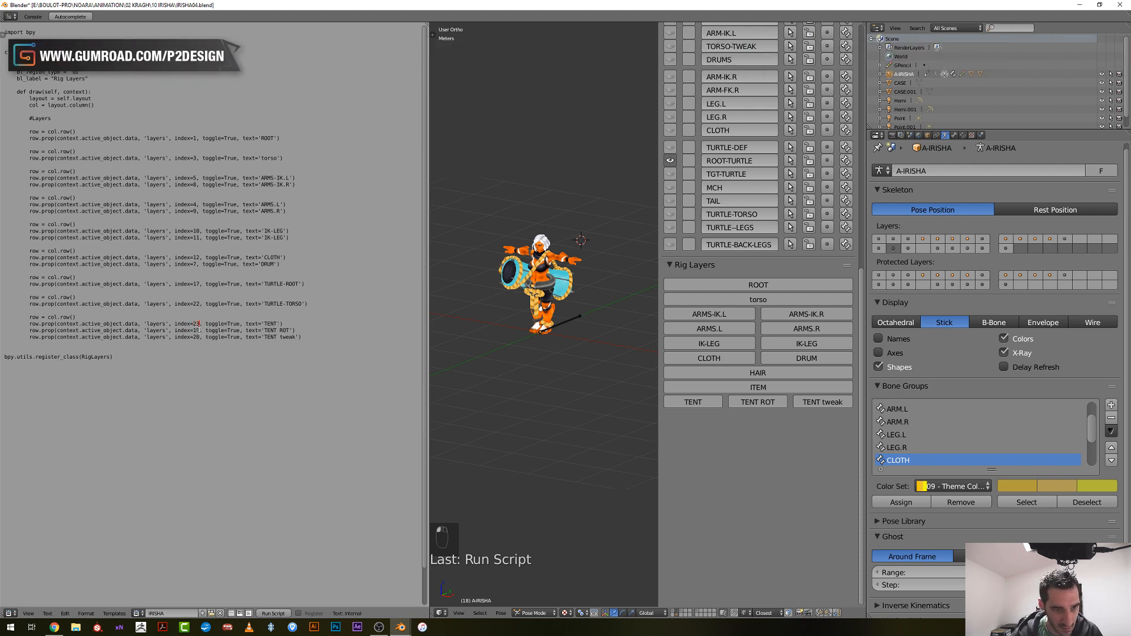
pyautogui.click(201, 331)
pyautogui.press('BackSpace')
pyautogui.press('BackSpace')
pyautogui.write('24')
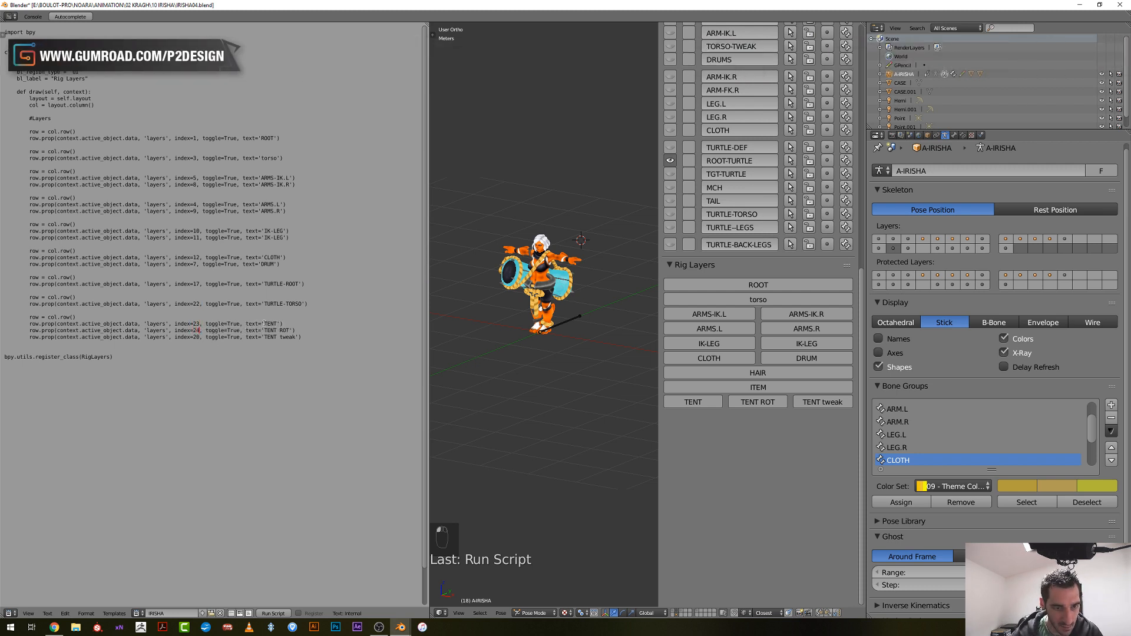
# Relabel the TENT script line FRONT-LEGS and the TENT ROT line BACK-LEGS
pyautogui.write('FRONT-LEGS')
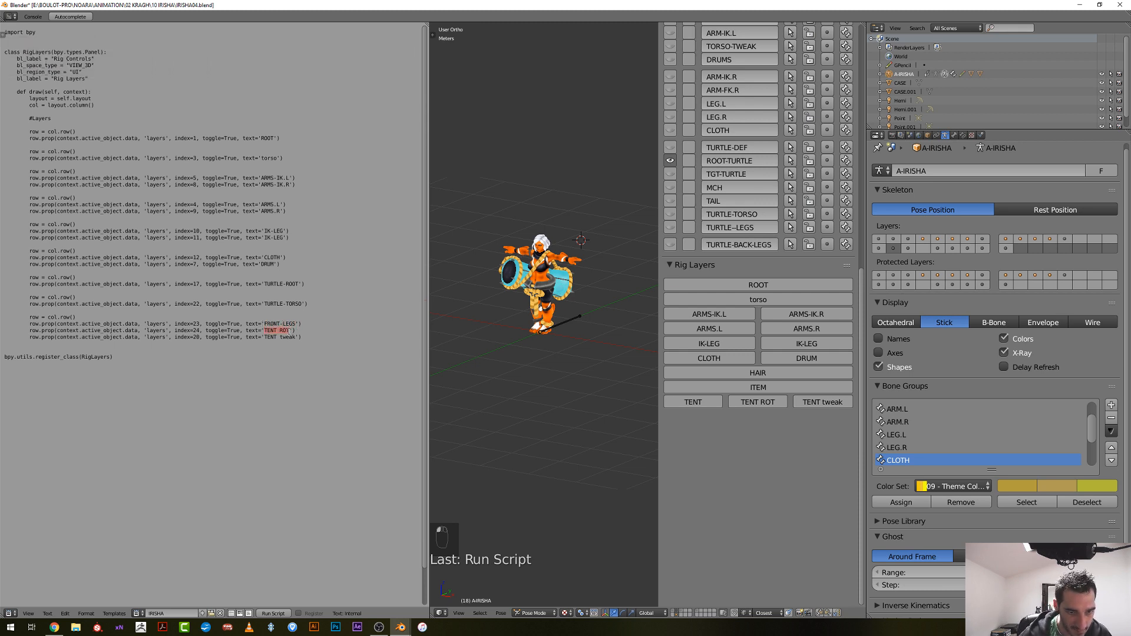
pyautogui.write('BACK')
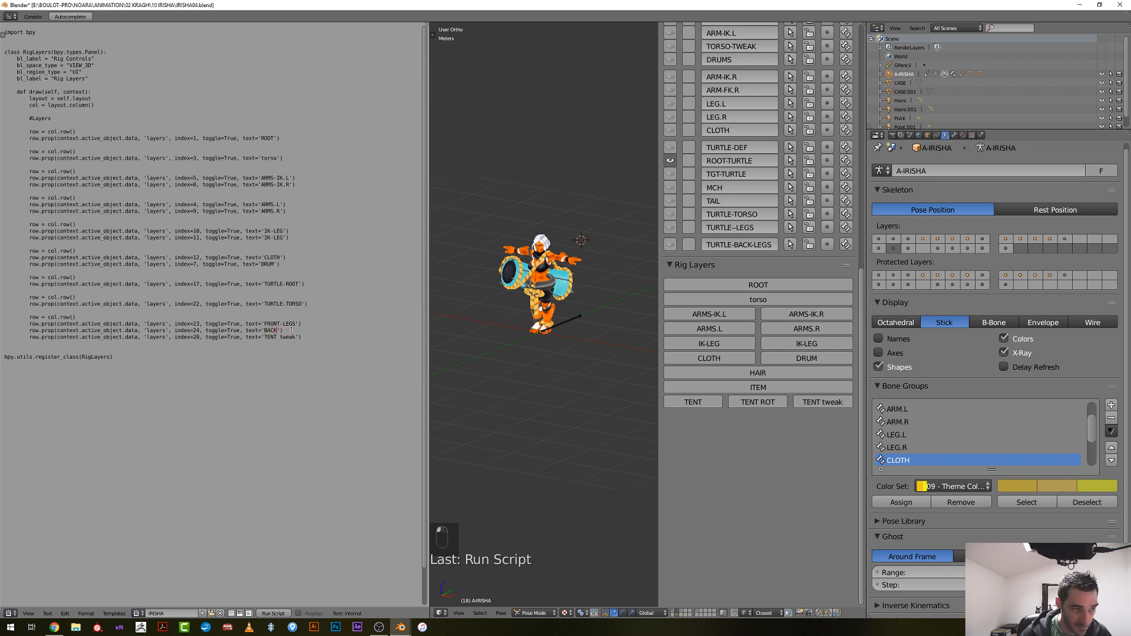
pyautogui.write('-LE')
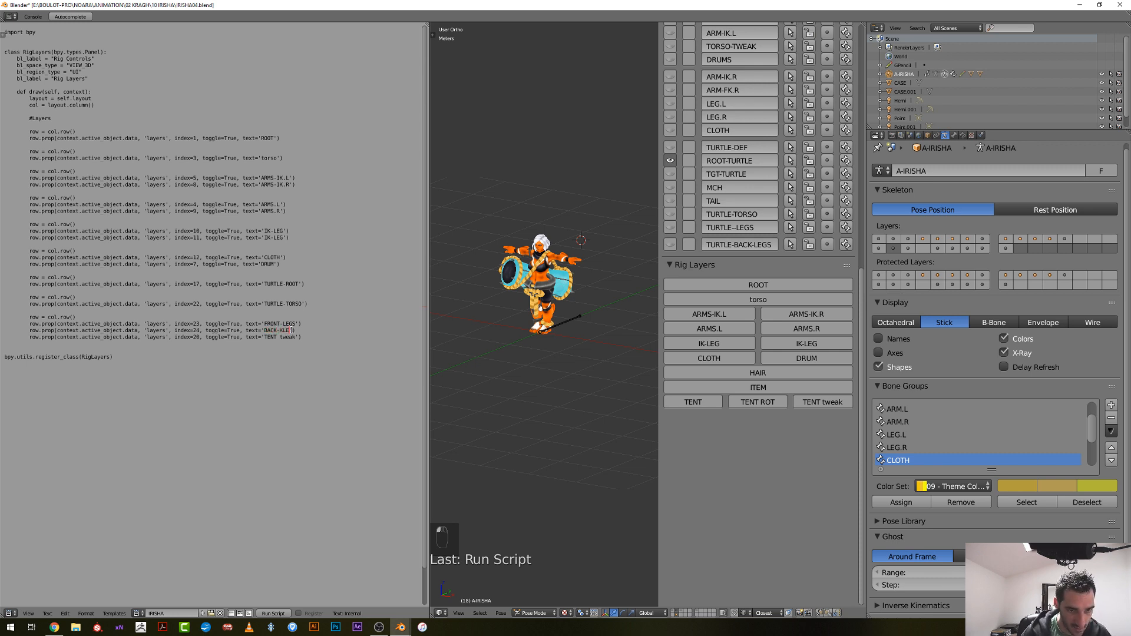
pyautogui.write('G')
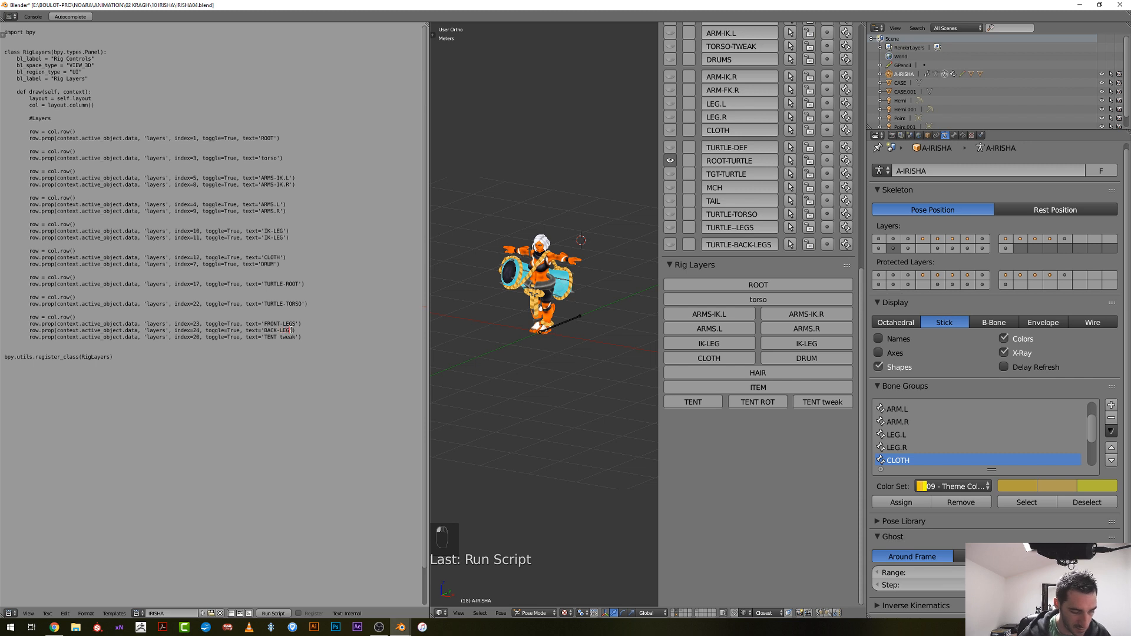
pyautogui.write('S')
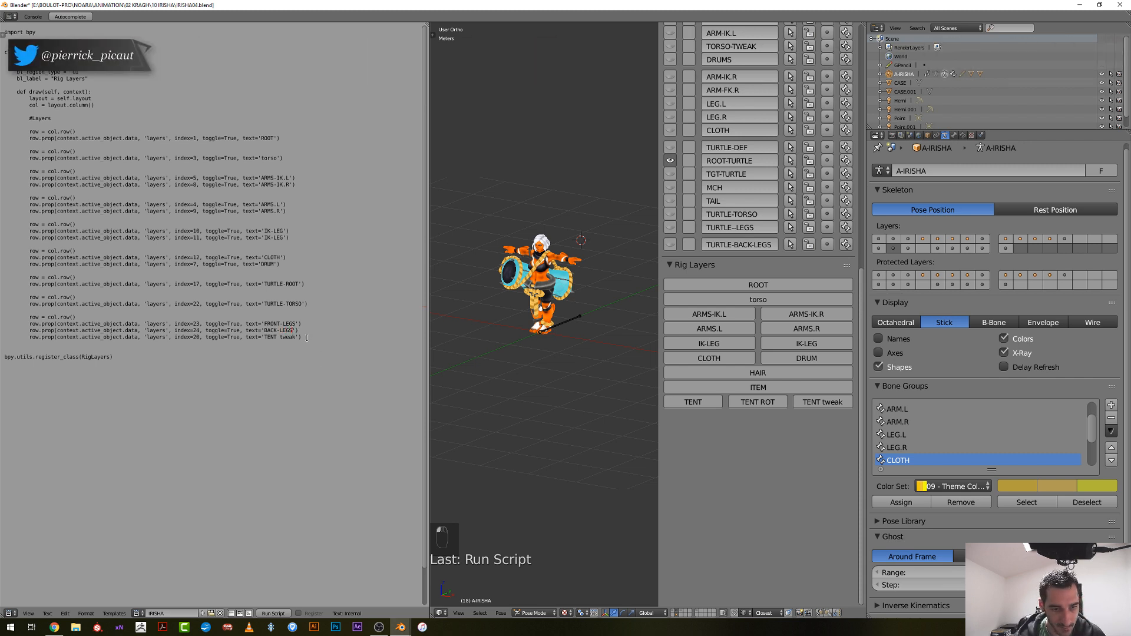
# Delete the TENT tweak line from the script and run the script to refresh the Rig Layers panel
pyautogui.moveTo(306, 338); pyautogui.dragTo(7, 339)
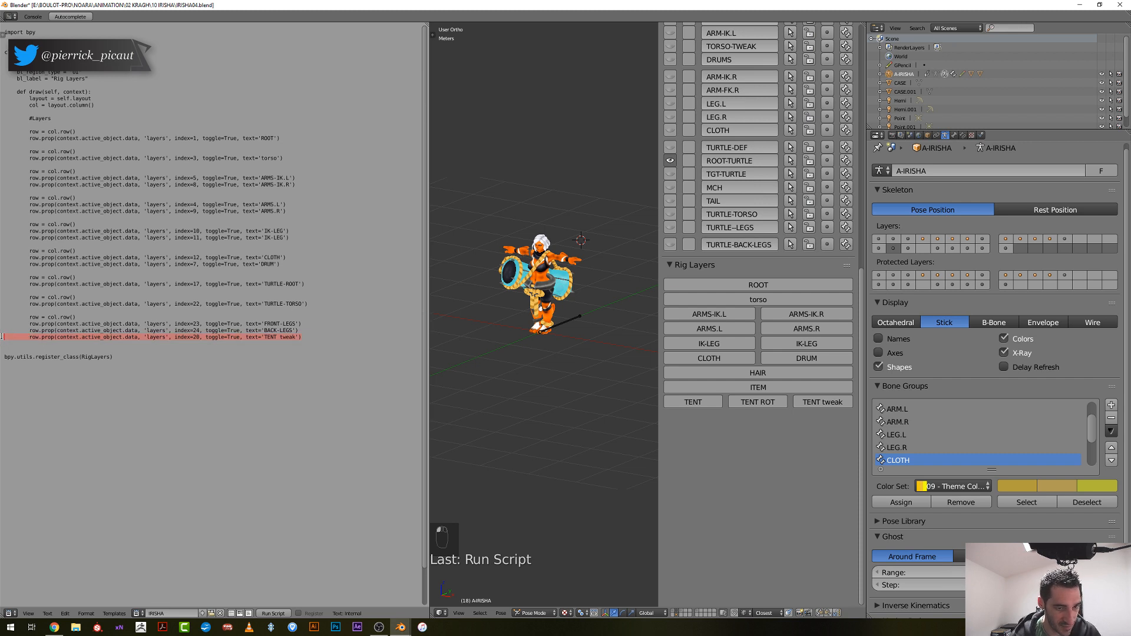
pyautogui.press('BackSpace')
pyautogui.click(273, 614)
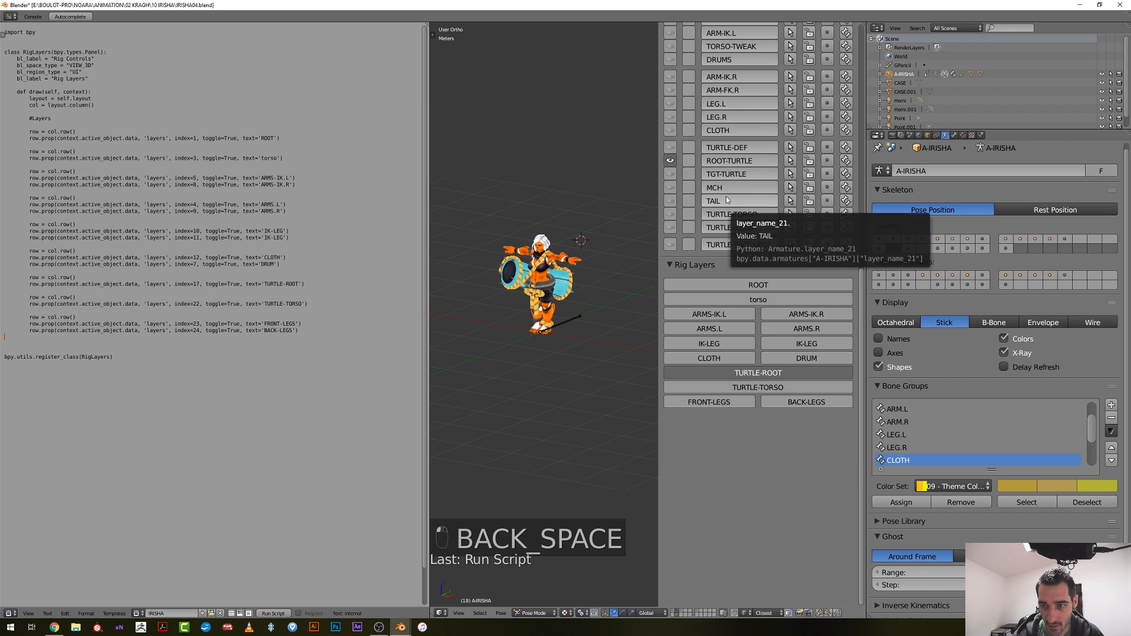
# Copy the TURTLE-ROOT row block below the BACK-LEGS line and align its indentation with the other rows
pyautogui.moveTo(6, 291); pyautogui.dragTo(13, 278)
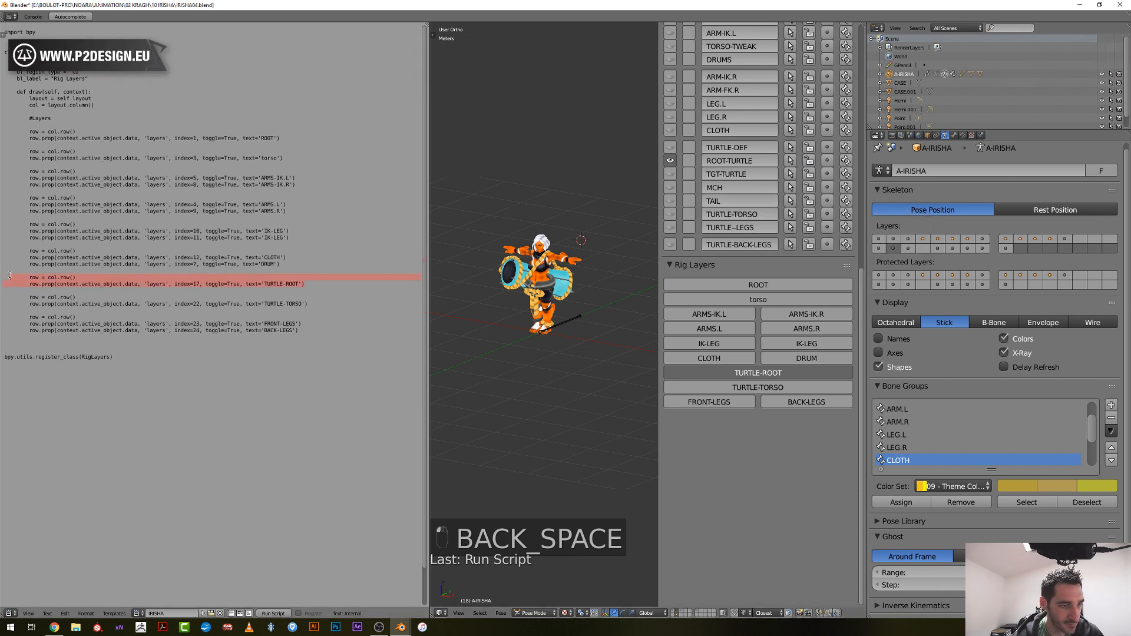
pyautogui.hotkey('ctrl', 'c')
pyautogui.click(307, 328)
pyautogui.press('Return')
pyautogui.press('Return')
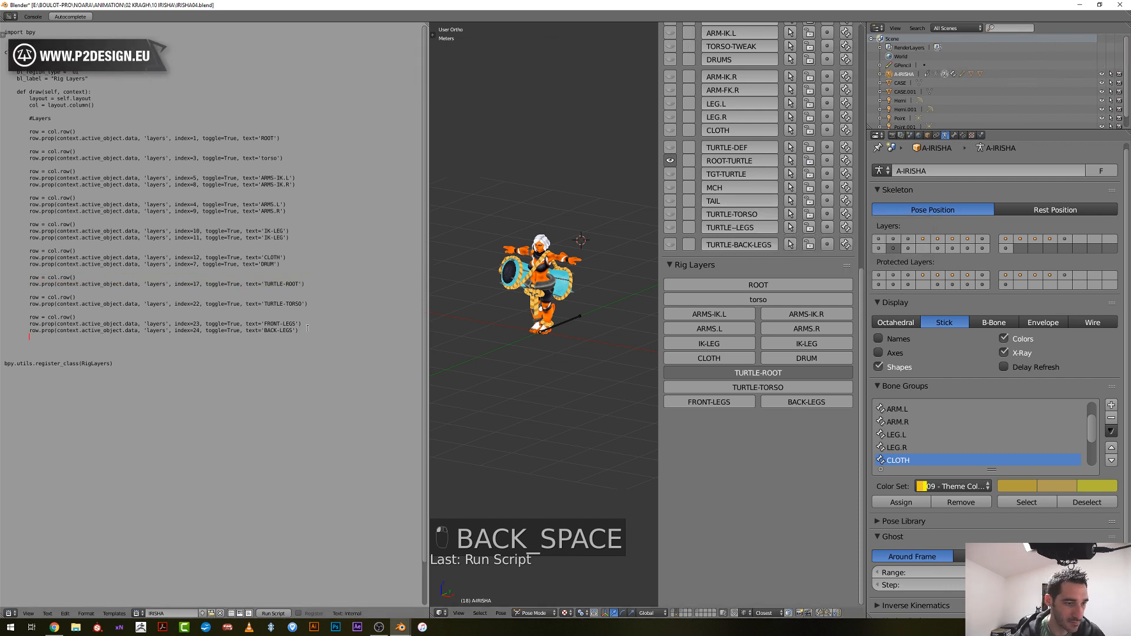
pyautogui.hotkey('ctrl', 'v')
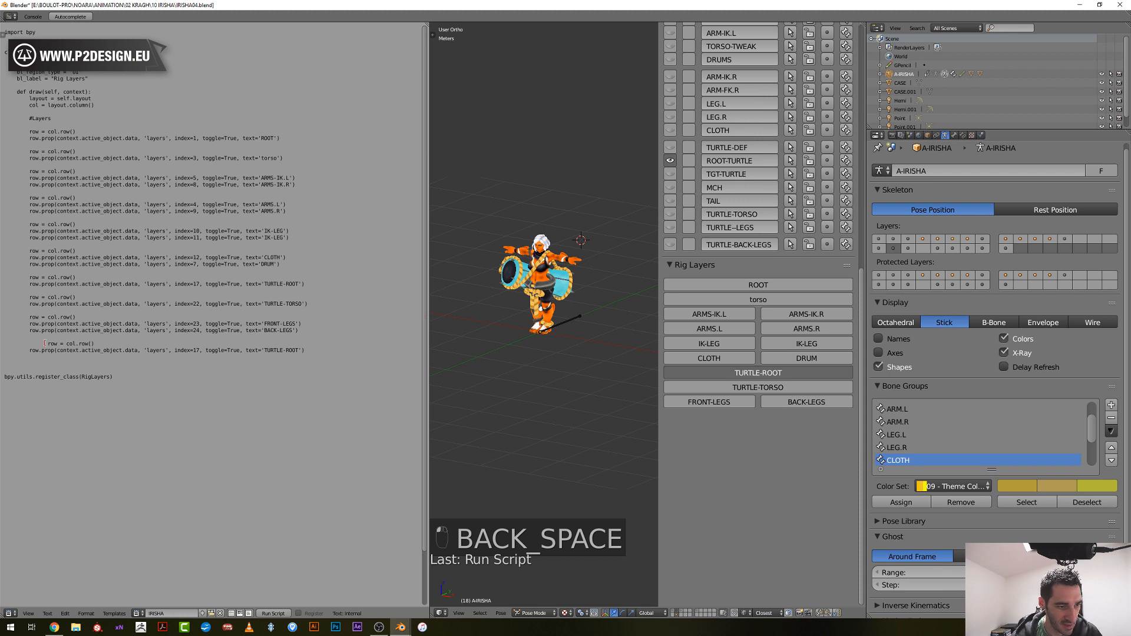
pyautogui.press('BackSpace')
pyautogui.press('BackSpace')
pyautogui.press('BackSpace')
pyautogui.press('BackSpace')
pyautogui.press('BackSpace')
pyautogui.press('BackSpace')
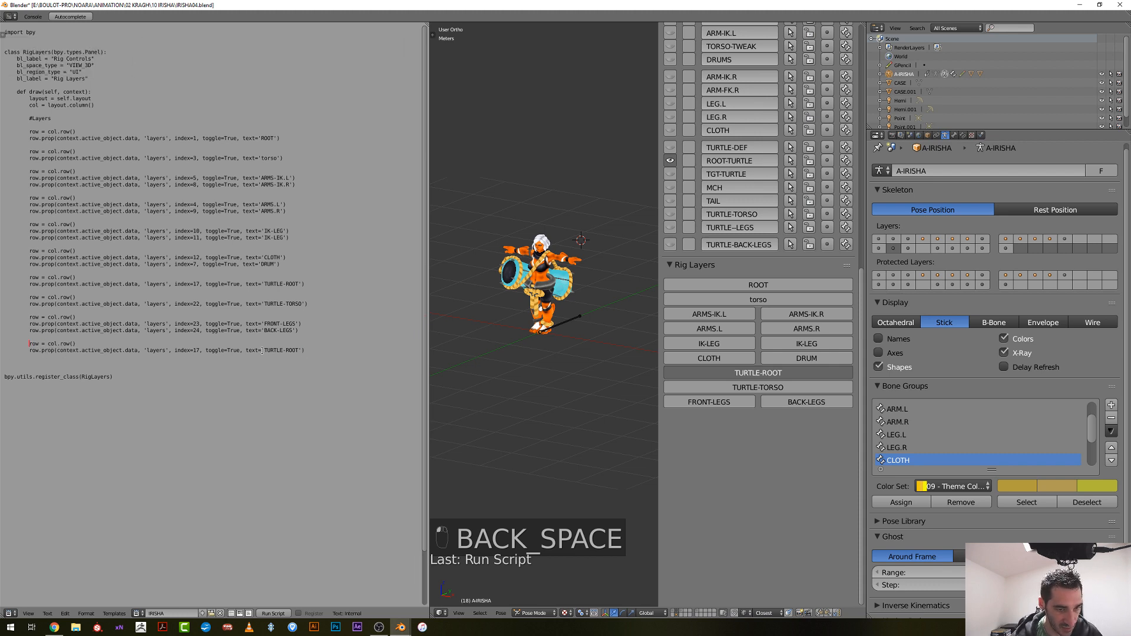
# Change the copied row to index 21 with the label TURTLE-TAIL, and run the script
pyautogui.click(199, 350)
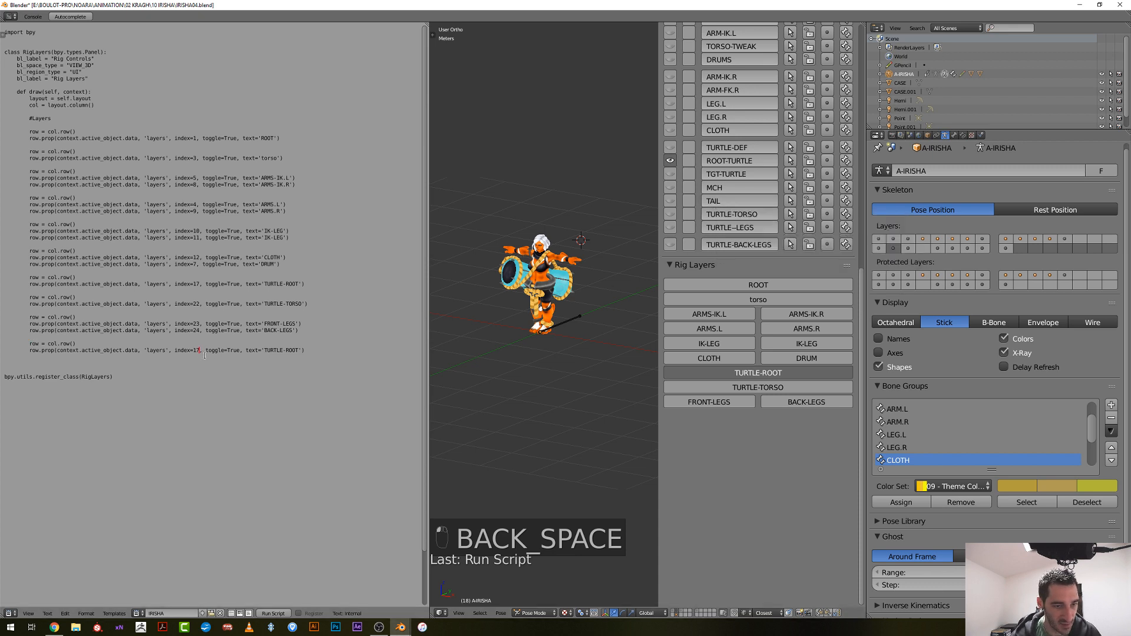
pyautogui.press('BackSpace')
pyautogui.press('BackSpace')
pyautogui.write('21')
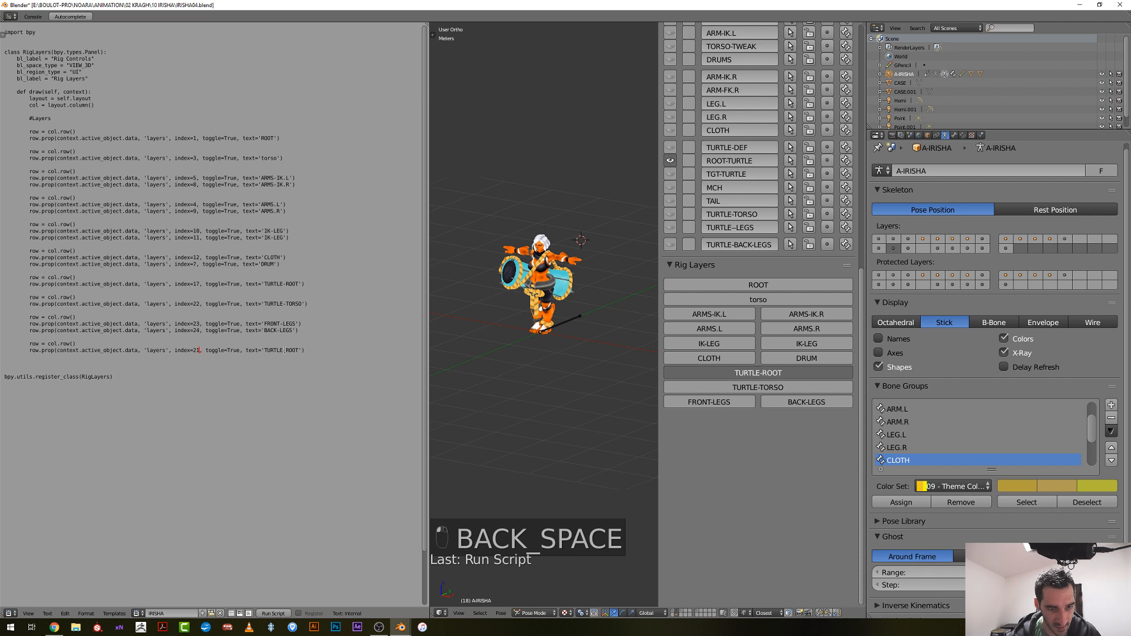
pyautogui.press('BackSpace')
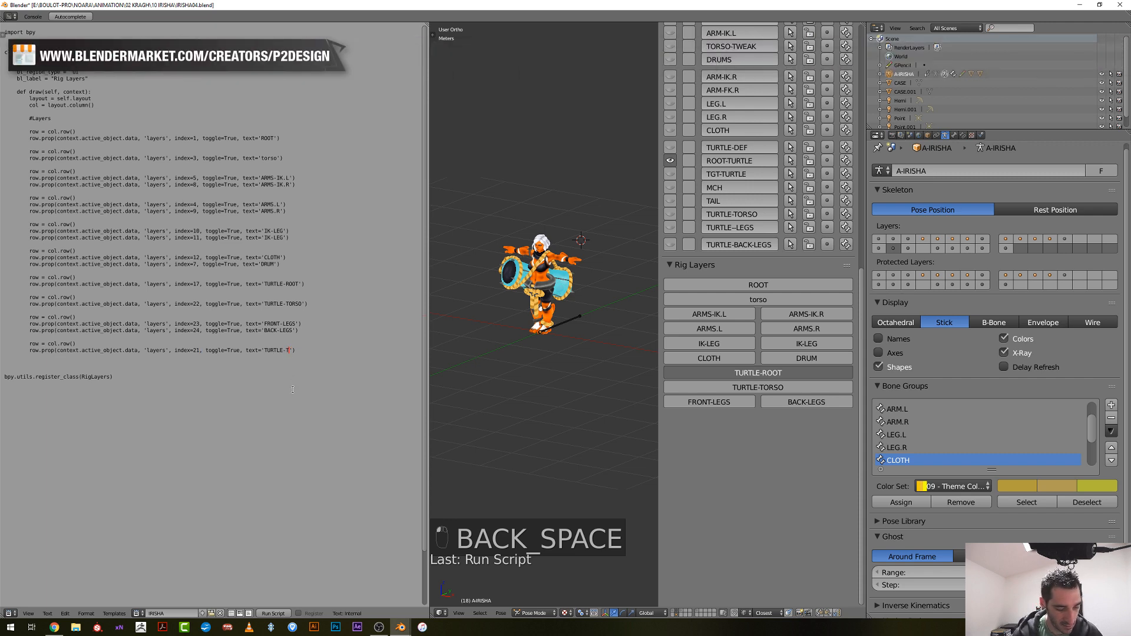
pyautogui.click(272, 613)
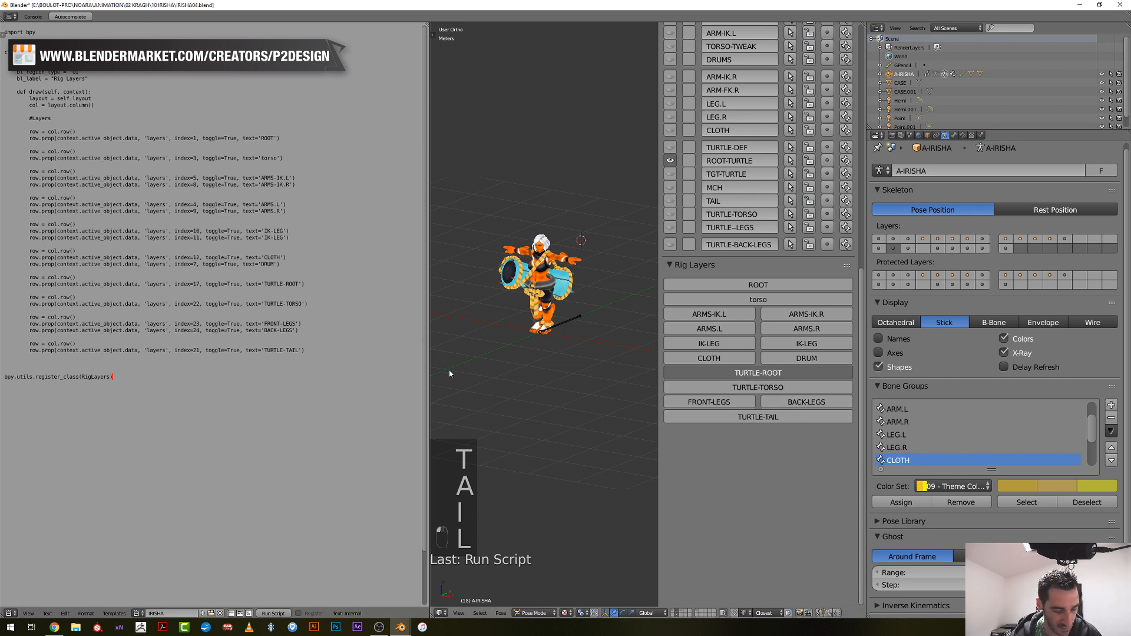
# Join the text editor area into the 3D view and show the scene layer containing the turtle
pyautogui.rightClick(427, 382)
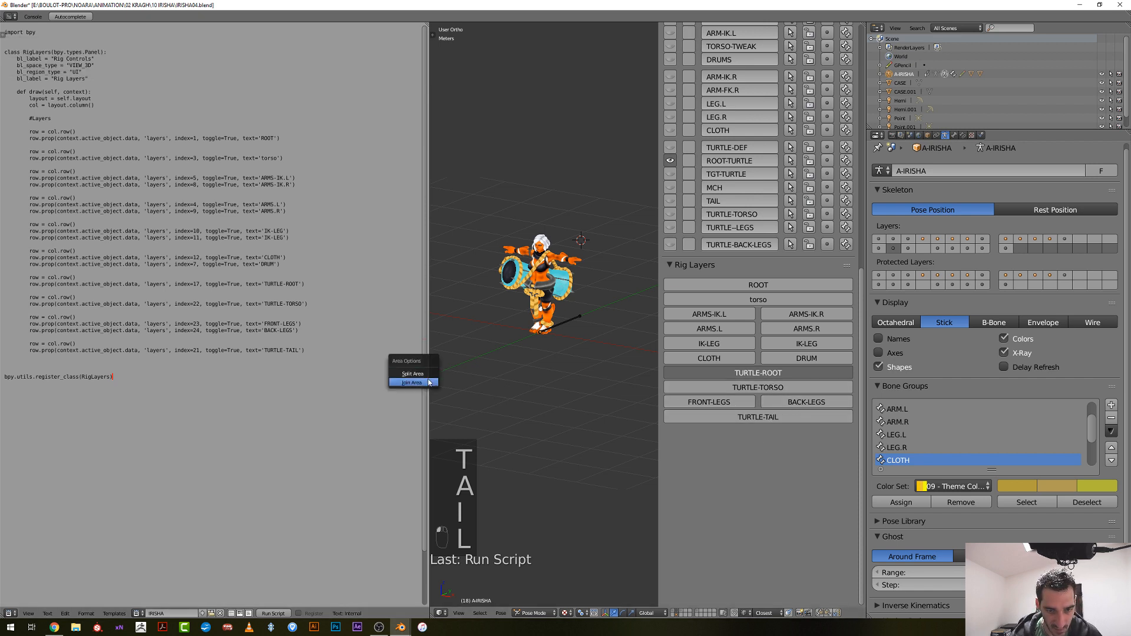
pyautogui.click(428, 383)
pyautogui.click(319, 460)
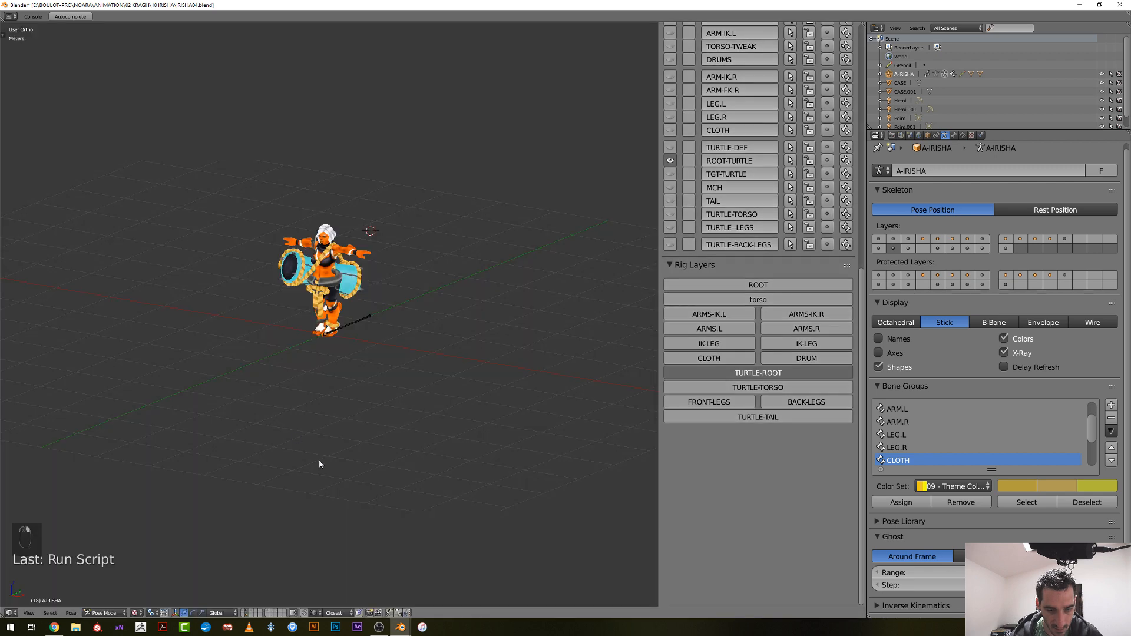
pyautogui.keyDown('shift'); pyautogui.click(244, 611); pyautogui.keyUp('shift')
pyautogui.scroll(4, 340, 368)
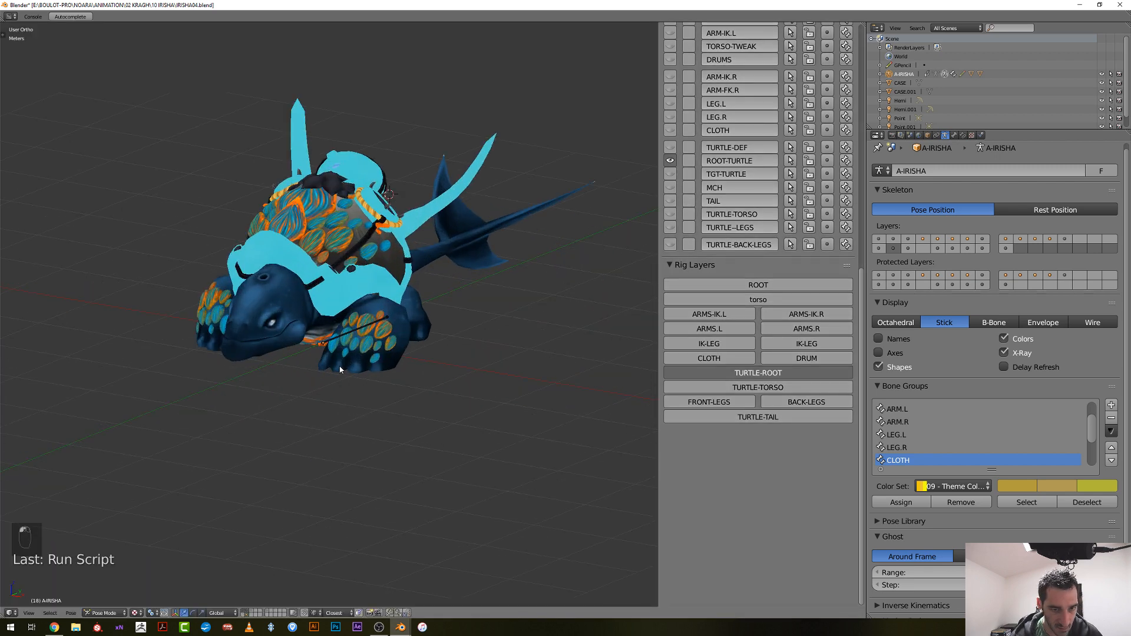
# Select the turtle's root bone, and switch on the ROOT, torso and all four arm layers with the Rig Layers toggles
pyautogui.rightClick(345, 334)
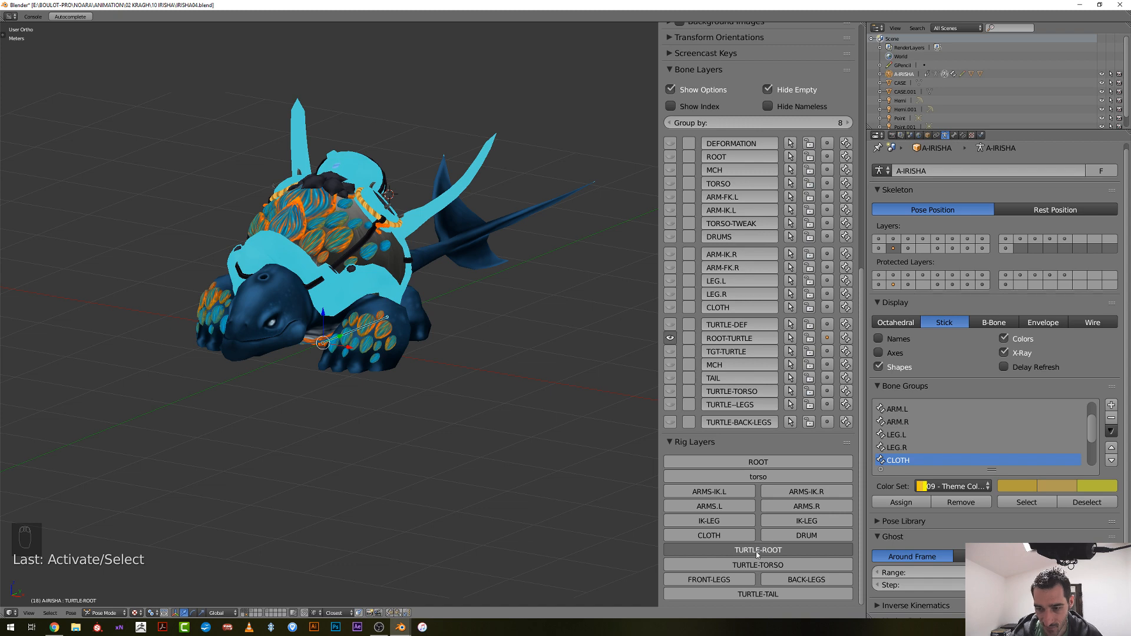
pyautogui.click(758, 463)
pyautogui.scroll(2, 428, 412)
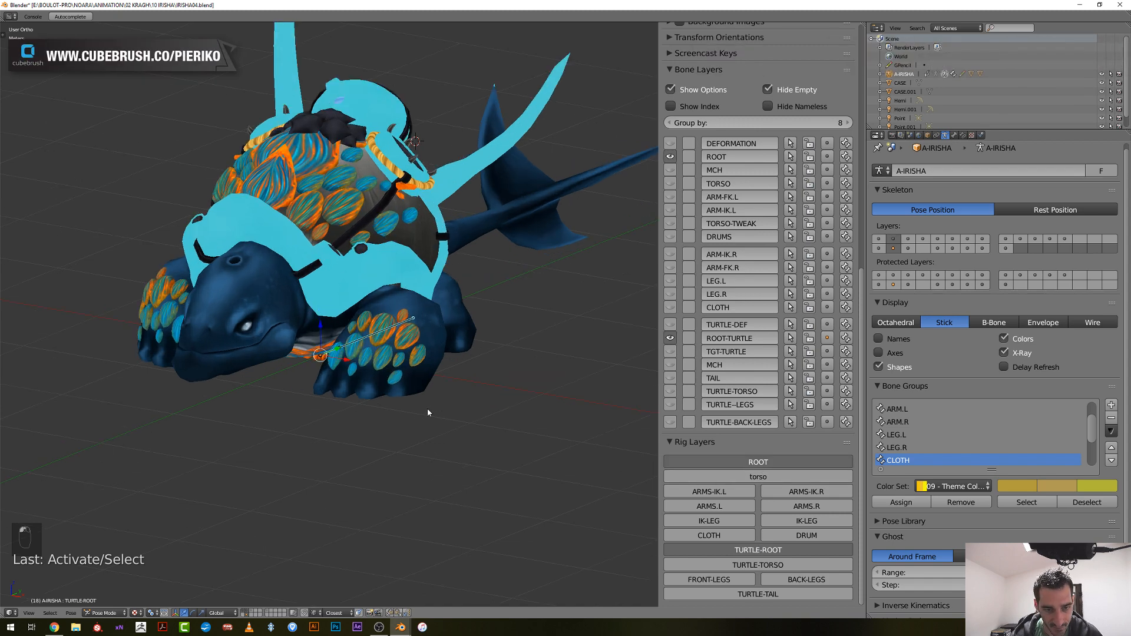
pyautogui.moveTo(428, 413); pyautogui.dragTo(373, 378, button='middle')
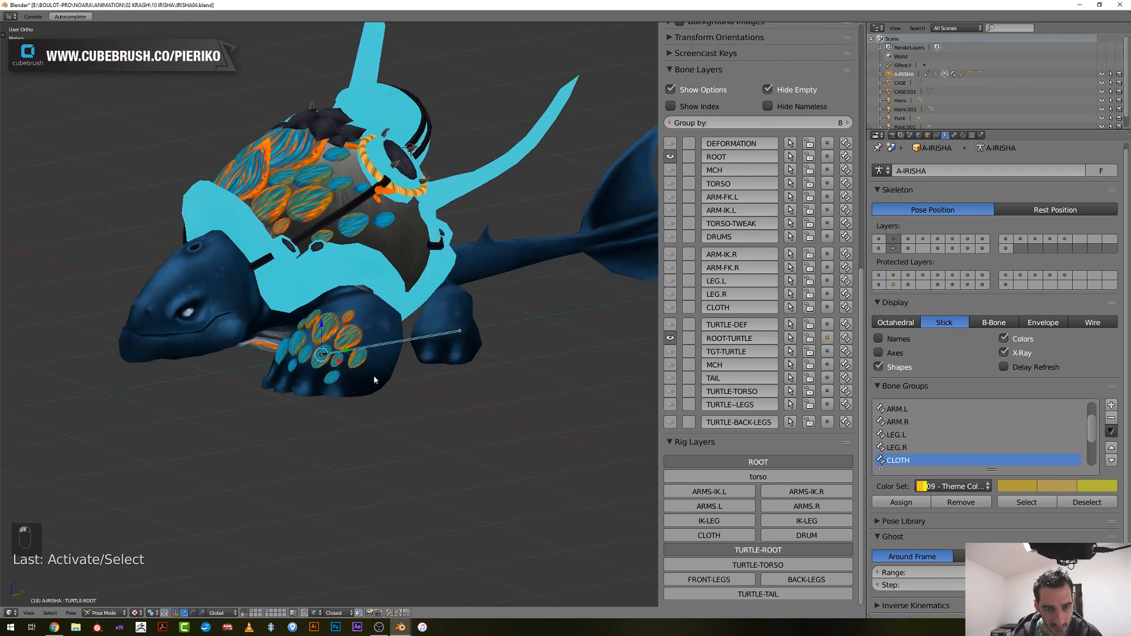
pyautogui.click(748, 477)
pyautogui.click(717, 496)
pyautogui.click(807, 493)
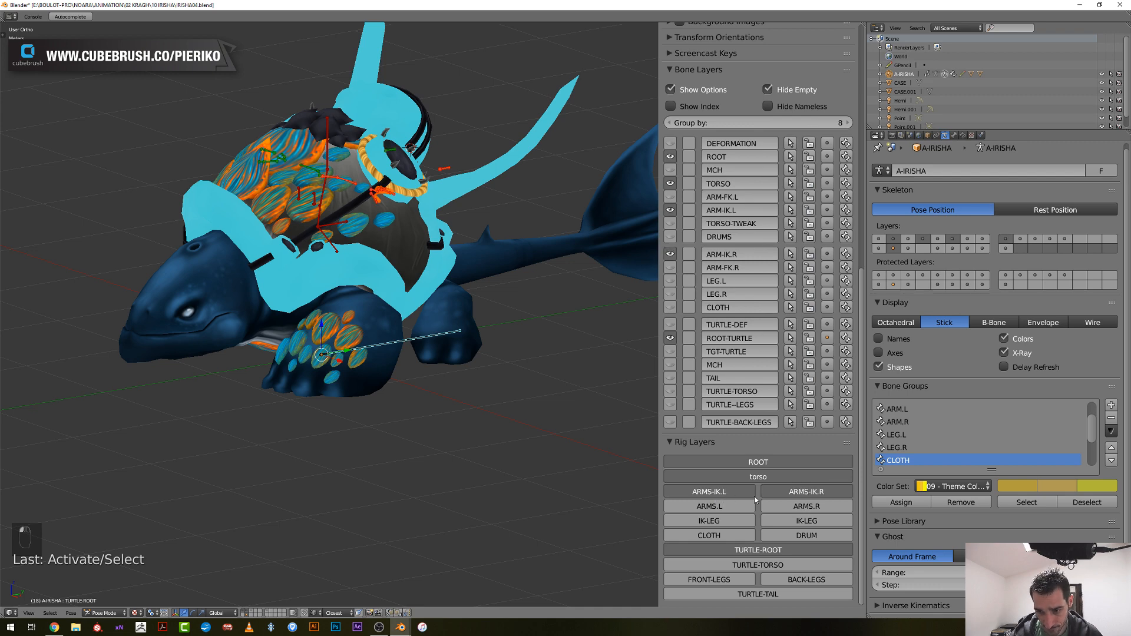
pyautogui.click(731, 505)
pyautogui.click(801, 510)
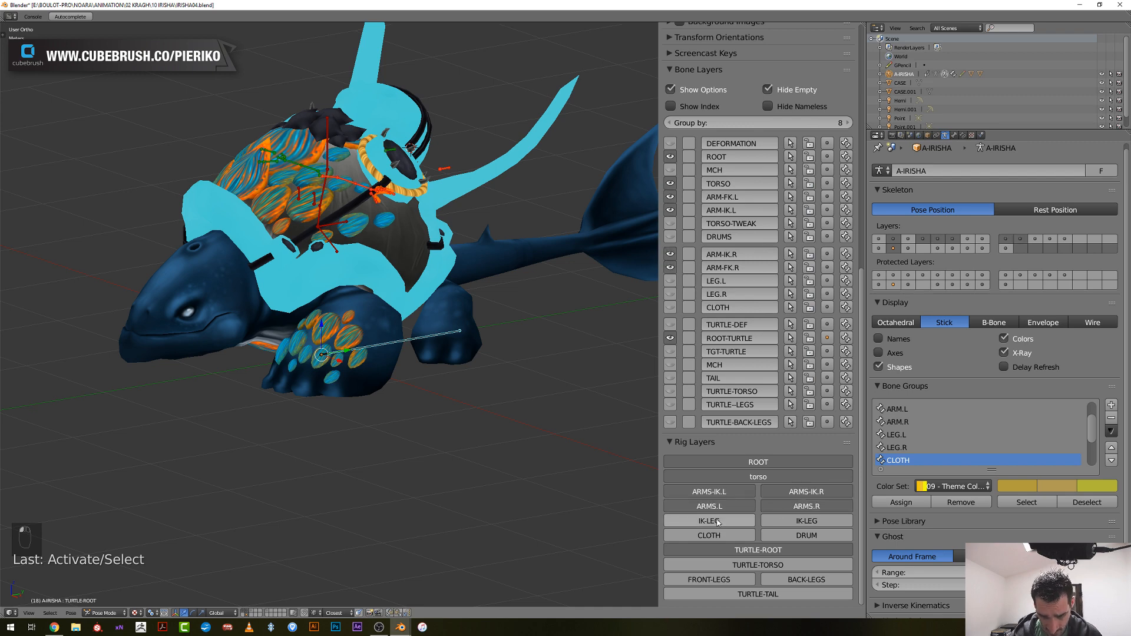
# Switch on both IK-LEG layers, CLOTH and DRUM with the Rig Layers toggles
pyautogui.click(718, 524)
pyautogui.click(805, 522)
pyautogui.moveTo(397, 387); pyautogui.dragTo(284, 272, button='middle')
pyautogui.click(710, 535)
pyautogui.click(794, 536)
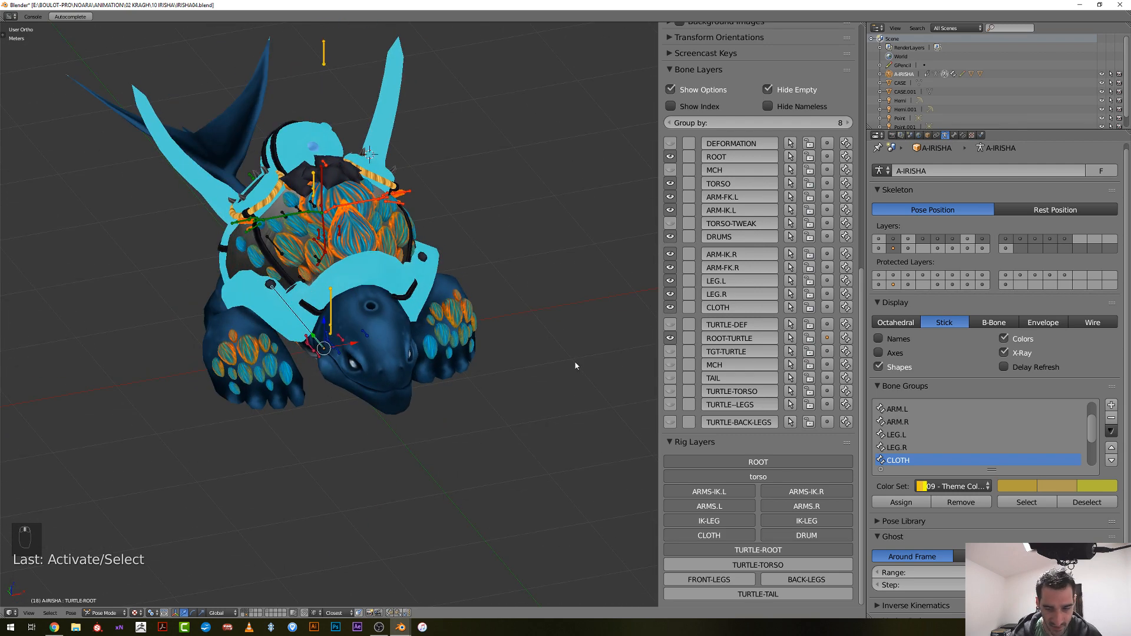
# Switch on the TURTLE-TORSO, FRONT-LEGS, BACK-LEGS and TURTLE-TAIL layers with the Rig Layers toggles to check them on the turtle
pyautogui.click(758, 565)
pyautogui.moveTo(518, 384); pyautogui.dragTo(451, 323, button='middle')
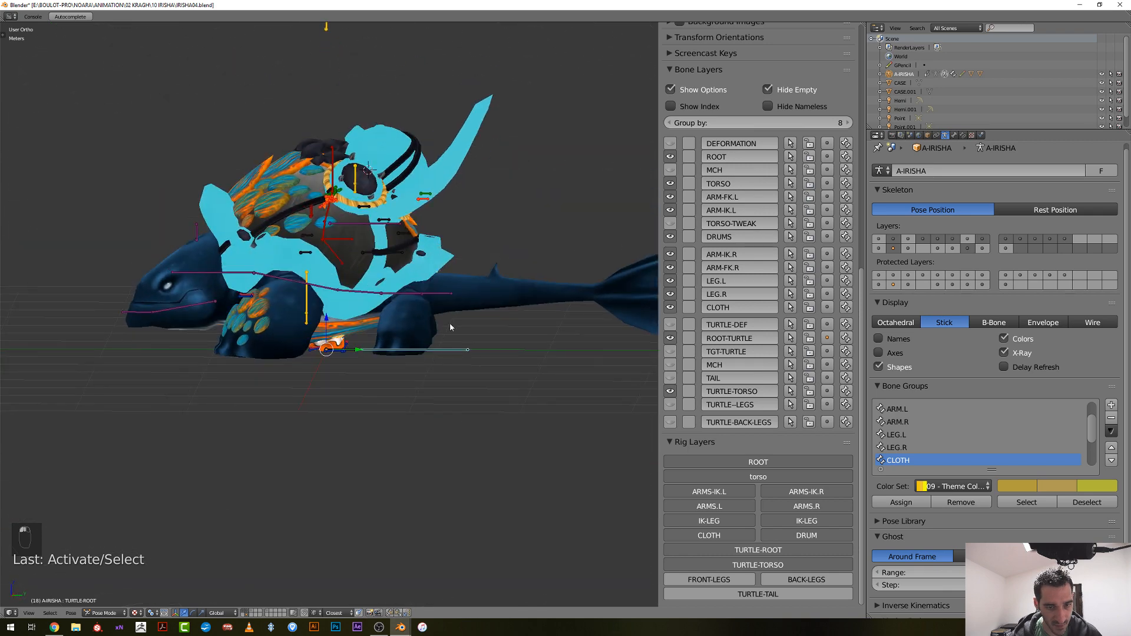
pyautogui.click(727, 581)
pyautogui.click(803, 582)
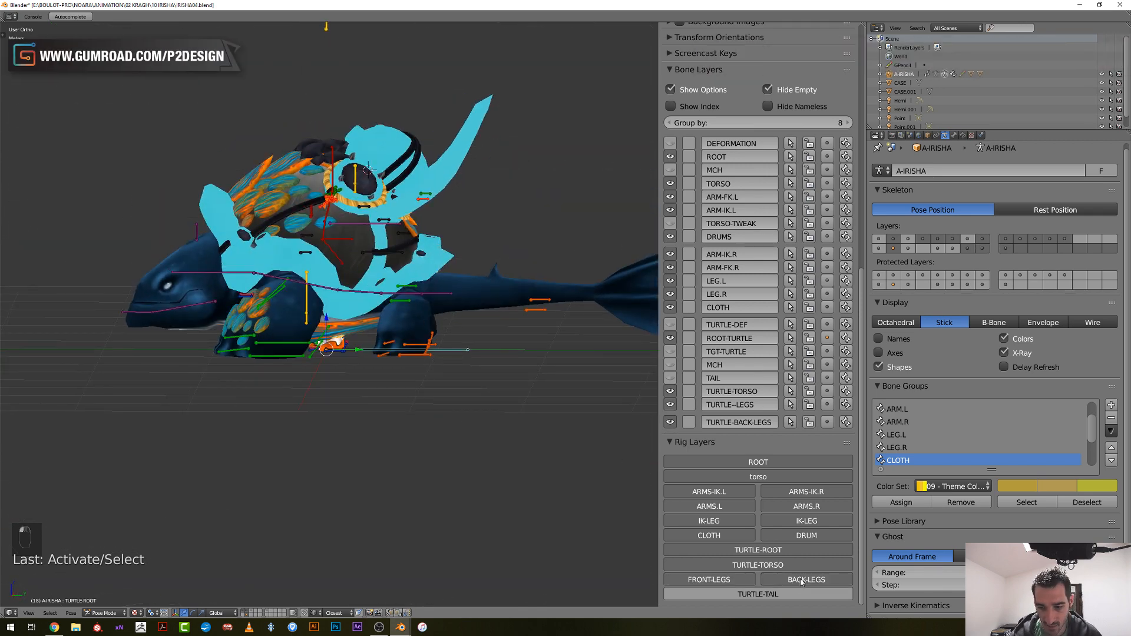
pyautogui.click(771, 594)
pyautogui.moveTo(466, 361); pyautogui.dragTo(595, 377, button='middle')
# Hide all turtle bone layers, from TURTLE-ROOT to TURTLE-TAIL, with the Rig Layers toggles
pyautogui.click(732, 564)
pyautogui.click(729, 583)
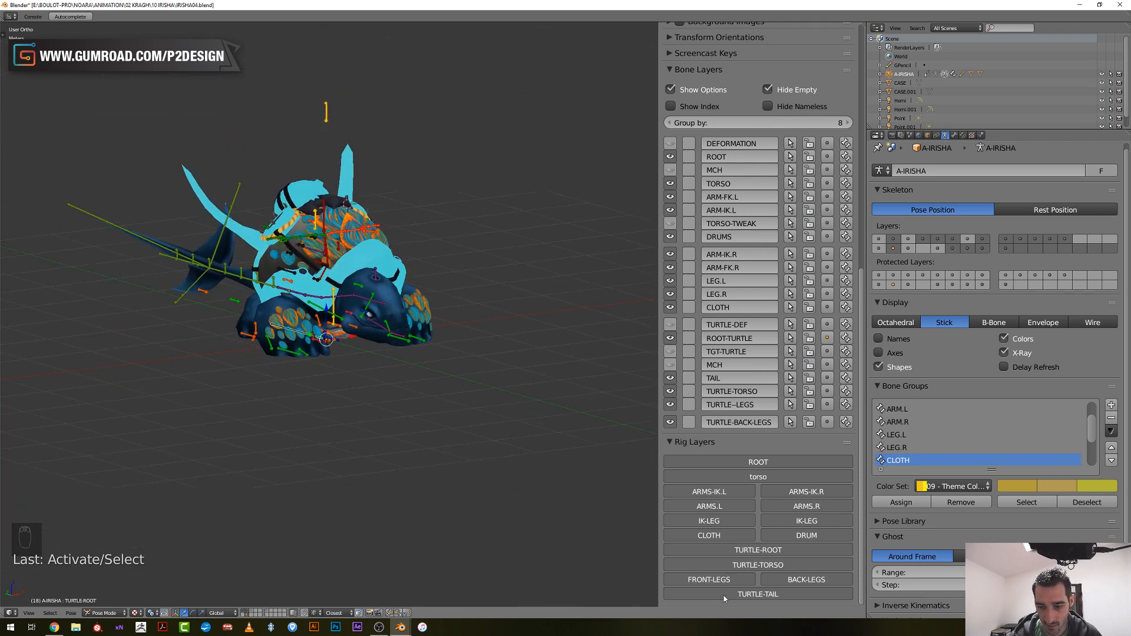
pyautogui.click(758, 594)
pyautogui.click(802, 580)
pyautogui.click(802, 550)
pyautogui.scroll(-8, 803, 519)
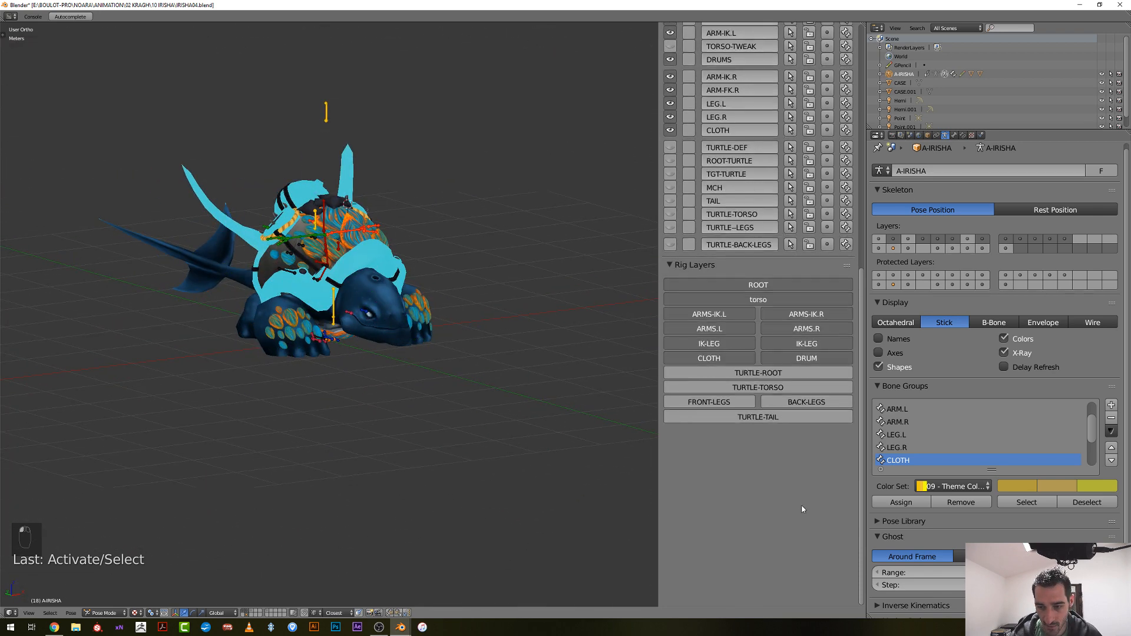
# Hide Irisha's arm, leg, CLOTH, DRUM and torso layers with the Rig Layers toggles, keeping ROOT shown
pyautogui.click(807, 314)
pyautogui.click(807, 329)
pyautogui.click(807, 343)
pyautogui.click(807, 359)
pyautogui.click(709, 358)
pyautogui.click(709, 344)
pyautogui.click(710, 329)
pyautogui.click(710, 314)
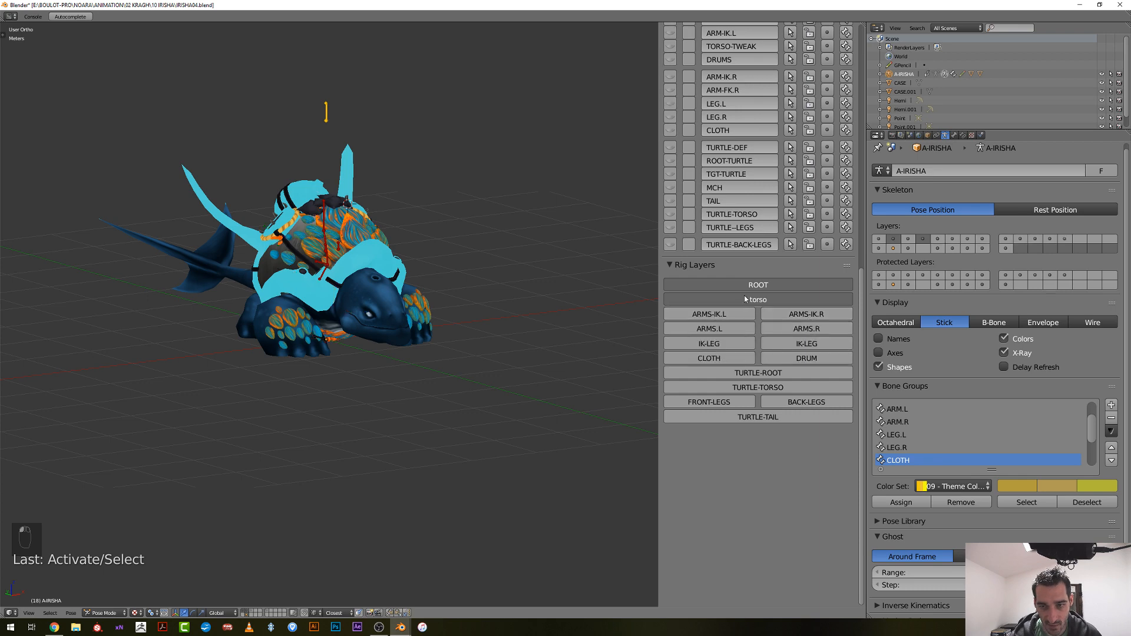
pyautogui.click(745, 299)
pyautogui.moveTo(515, 304); pyautogui.dragTo(415, 312, button='middle')
# Collapse the Bone Layers panel above Rig Layers
pyautogui.scroll(2, 681, 182)
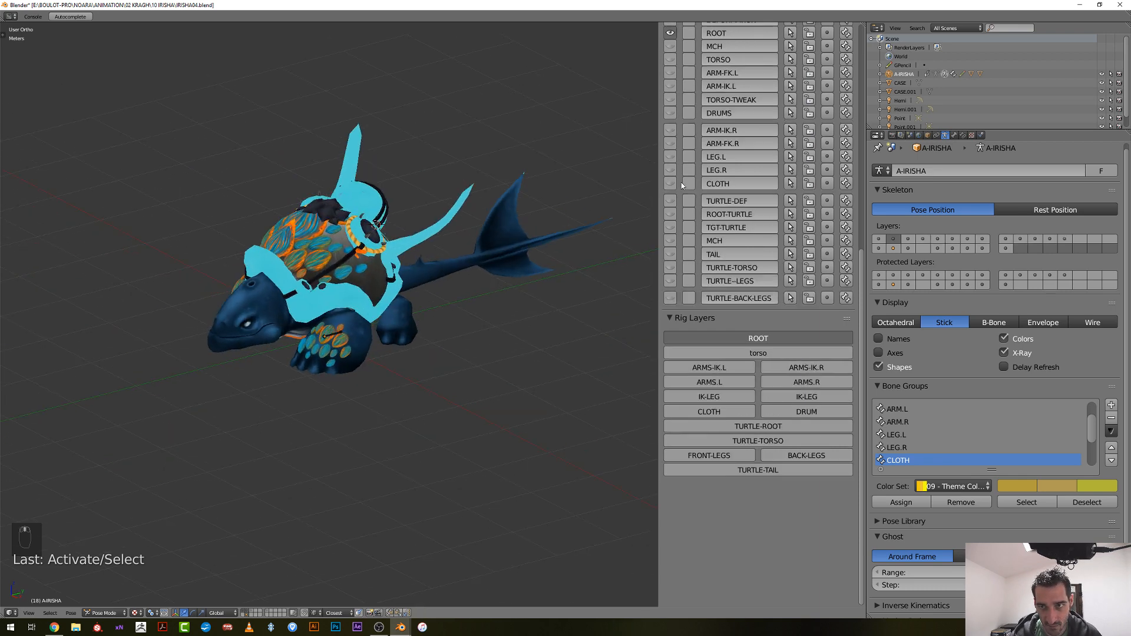
pyautogui.scroll(5, 681, 183)
pyautogui.click(668, 108)
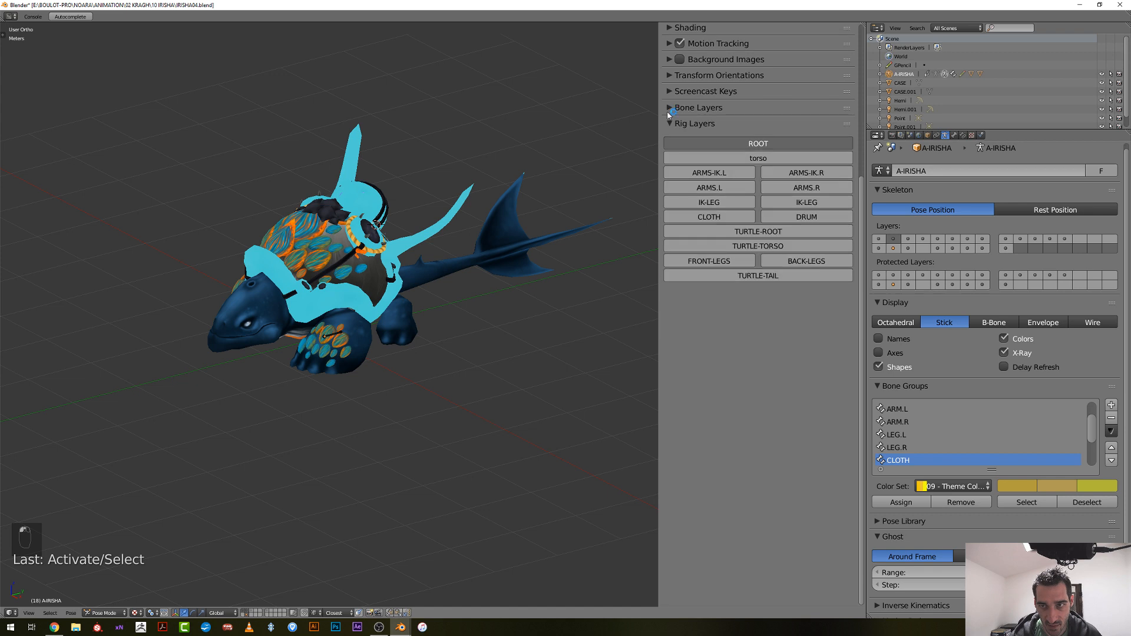
# Show the ARMS-IK.L rig layer and select the PROPERTIES bone above the turtle
pyautogui.scroll(3, 504, 254)
pyautogui.scroll(-3, 492, 268)
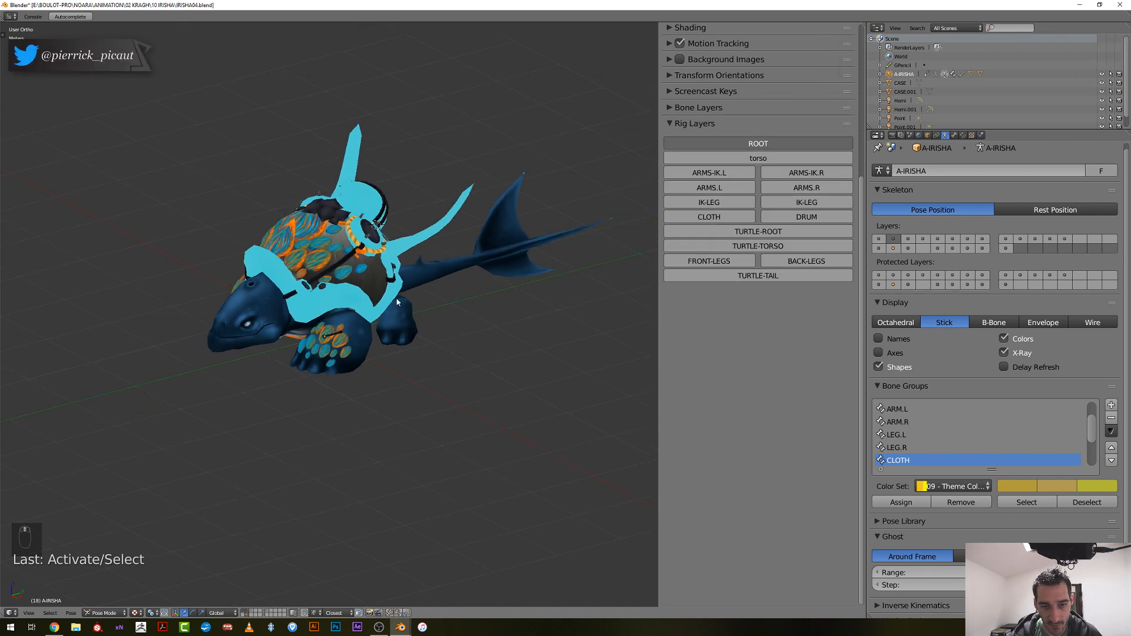
pyautogui.click(331, 330)
pyautogui.scroll(6, 748, 266)
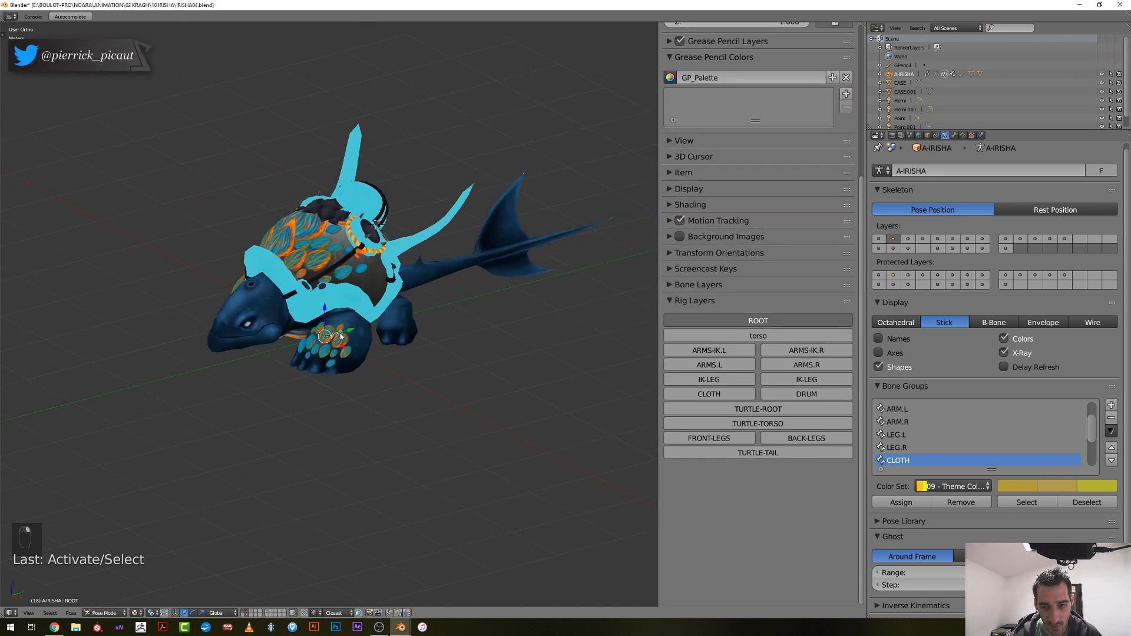
pyautogui.click(747, 348)
pyautogui.click(324, 123)
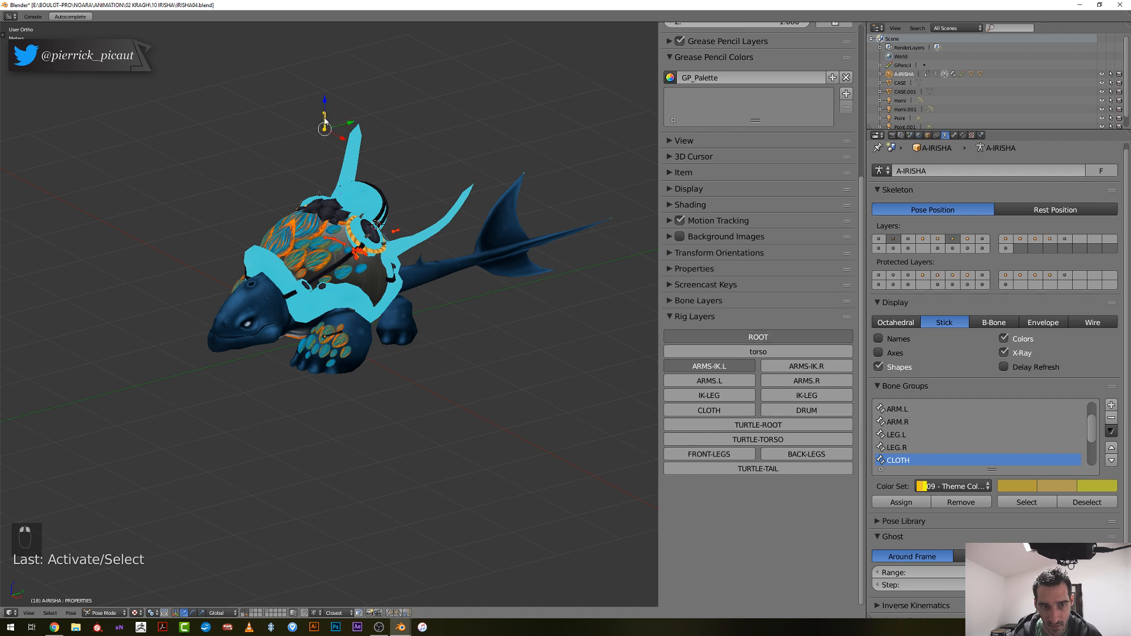
# Assign the PROPERTIES bone to every bone layer it is missing from, including ROOT, DRUMS, CLOTH and the turtle layers, and collapse Bone Layers
pyautogui.click(672, 301)
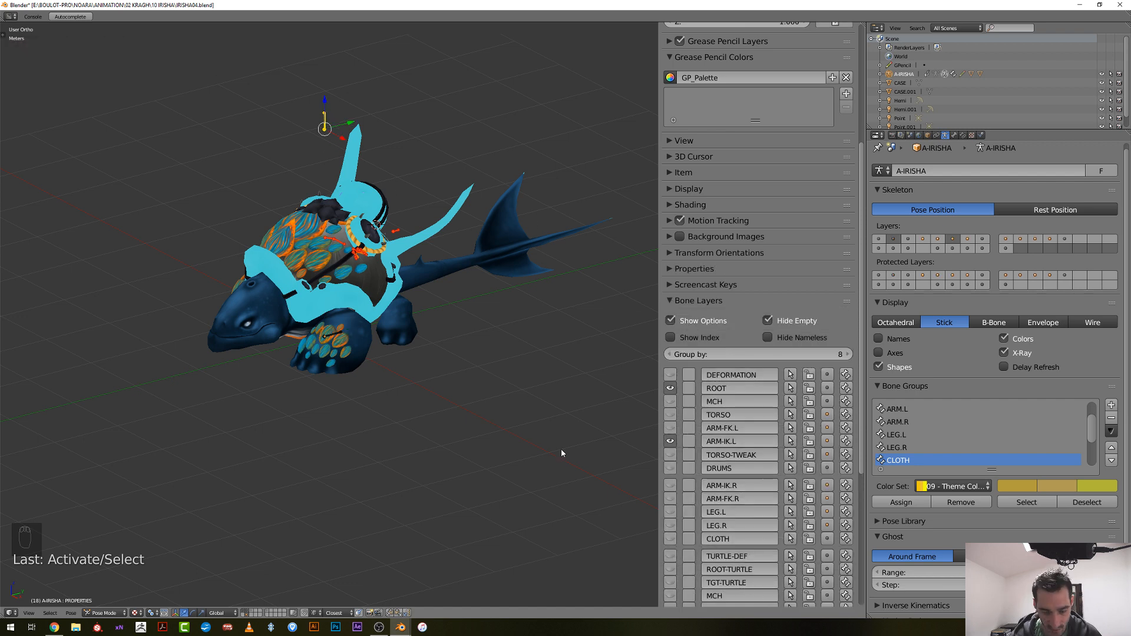
pyautogui.click(827, 401)
pyautogui.click(827, 388)
pyautogui.click(827, 469)
pyautogui.scroll(-3, 830, 470)
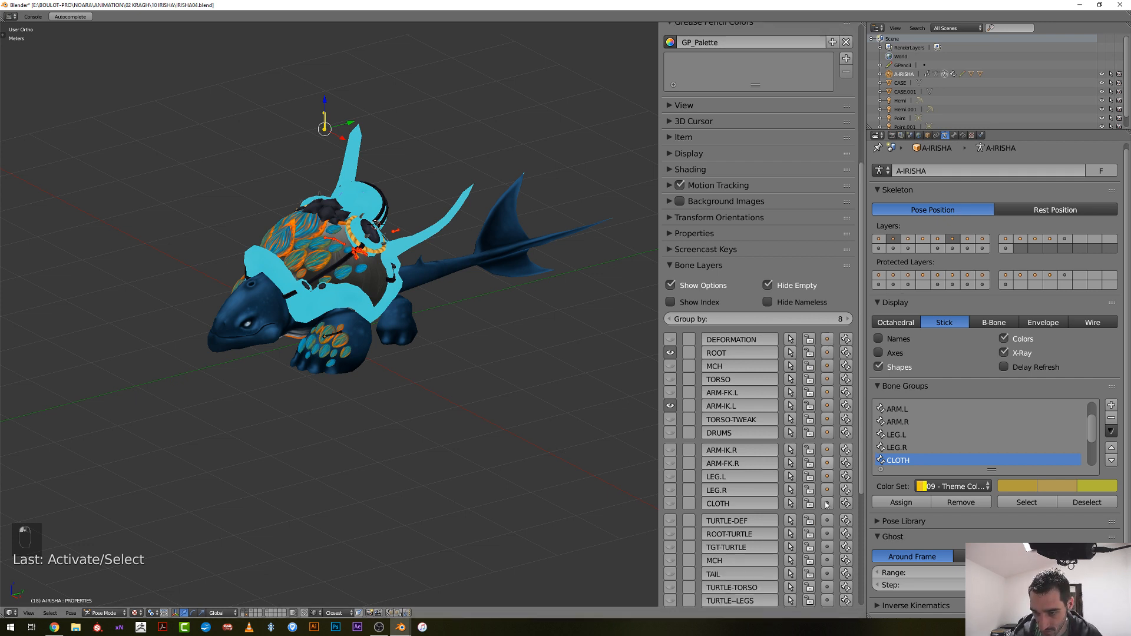
pyautogui.click(827, 468)
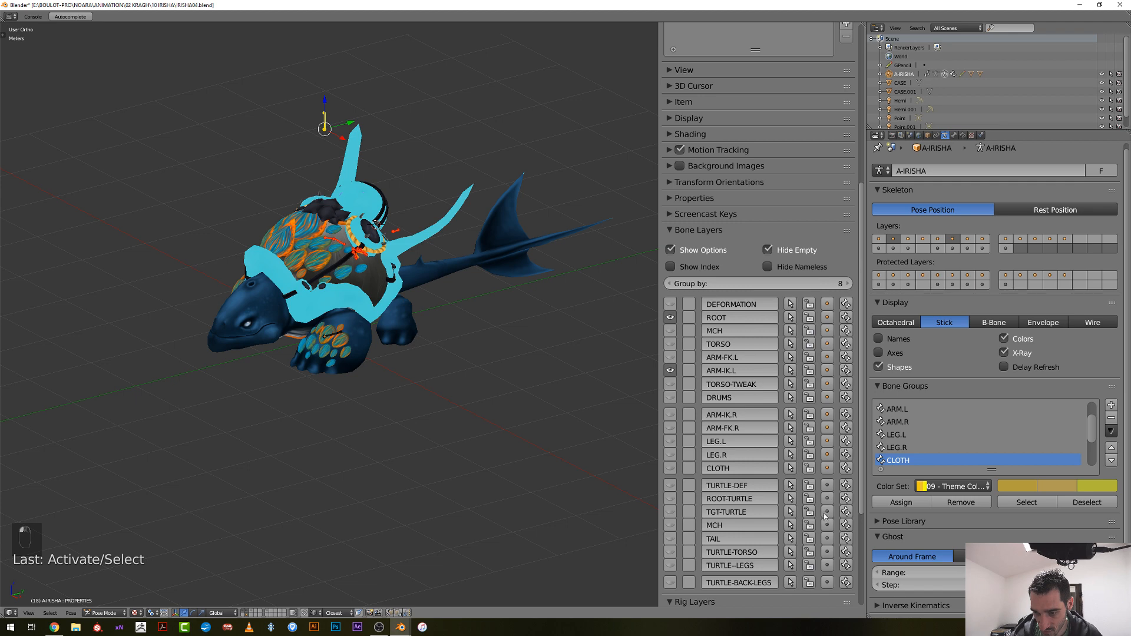
pyautogui.click(827, 538)
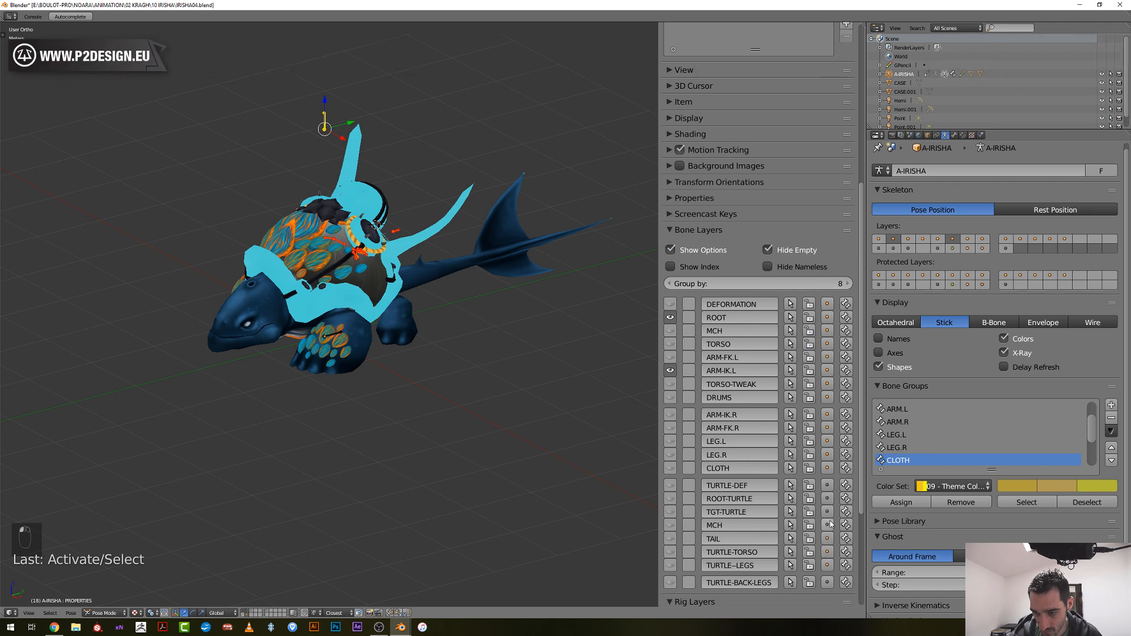
pyautogui.click(827, 525)
pyautogui.click(828, 512)
pyautogui.click(828, 499)
pyautogui.click(827, 486)
pyautogui.scroll(2, 323, 369)
pyautogui.moveTo(331, 323); pyautogui.dragTo(370, 321, button='middle')
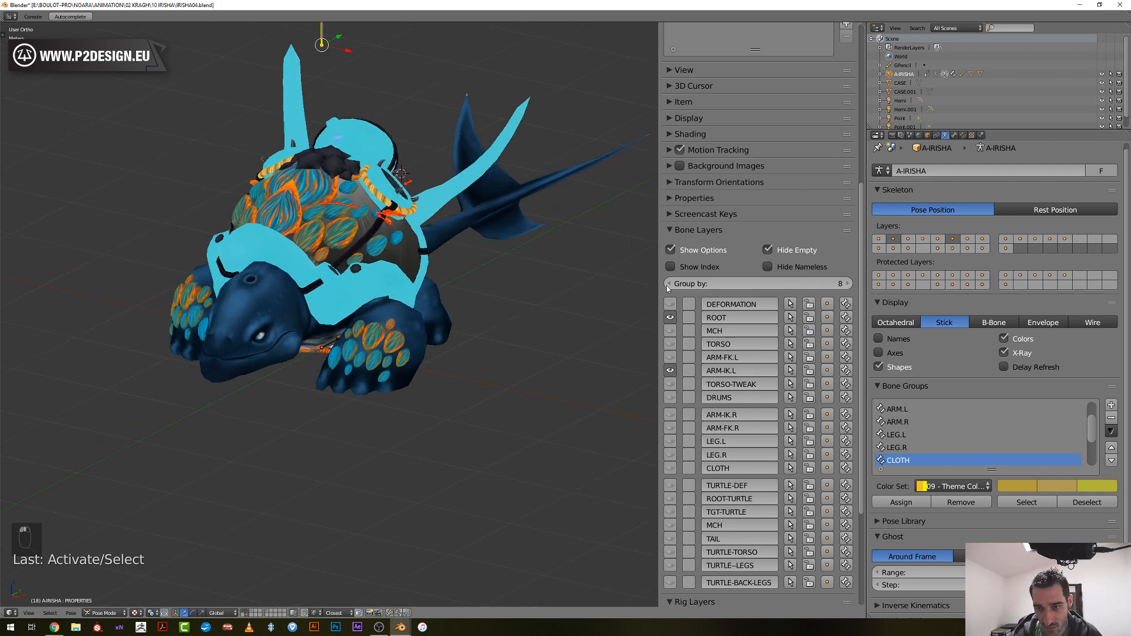
pyautogui.click(670, 234)
# Expand the bone's custom Properties, placing Screencast Keys below Rig Layers and Bone Layers above Properties
pyautogui.keyDown('shift'); pyautogui.moveTo(369, 96); pyautogui.dragTo(380, 222, button='middle'); pyautogui.keyUp('shift')
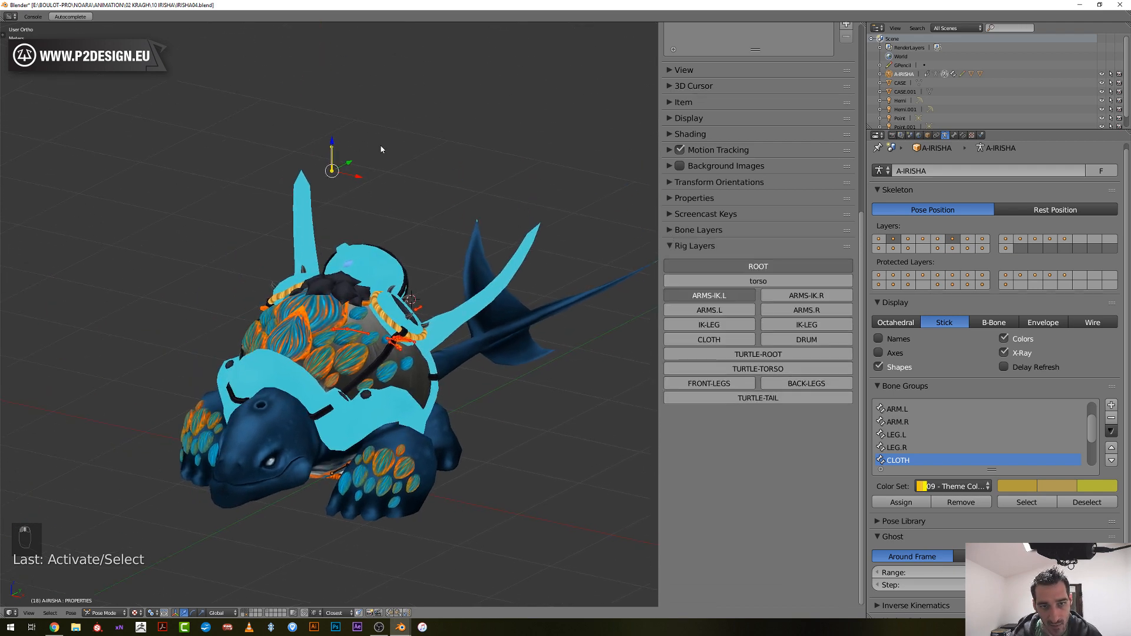
pyautogui.click(671, 199)
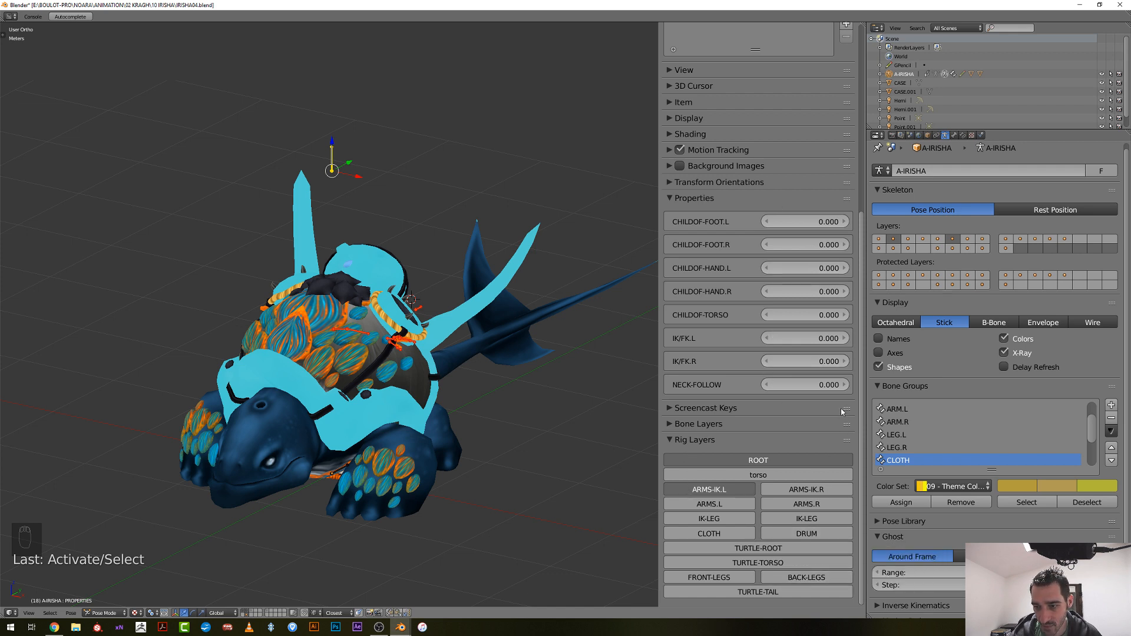
pyautogui.moveTo(847, 408); pyautogui.dragTo(805, 603)
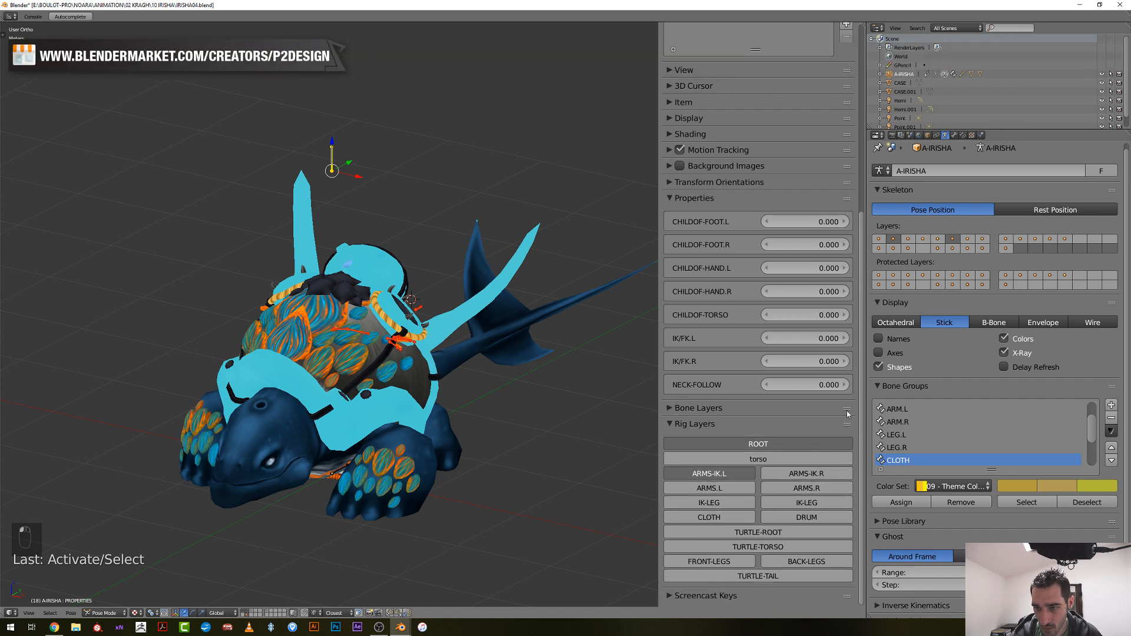
pyautogui.moveTo(847, 409); pyautogui.dragTo(836, 199)
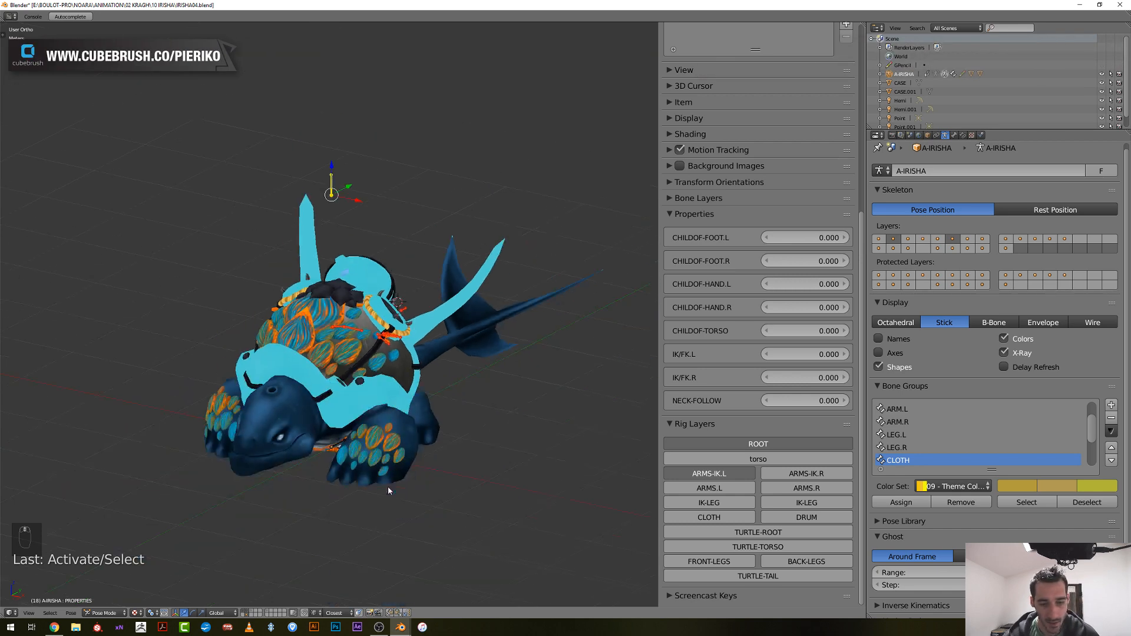
# Show only Irisha's scene layer, split the 3D view vertically and make the new area a Dope Sheet
pyautogui.press('KP_1')
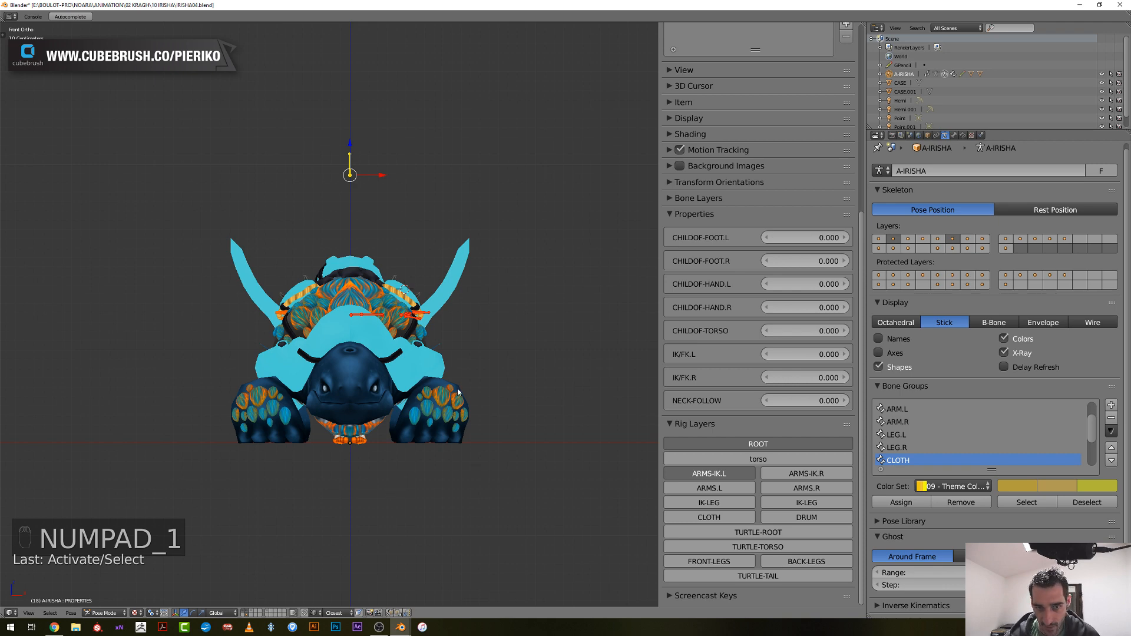
pyautogui.moveTo(460, 393)
pyautogui.mouseDown(button='middle')
pyautogui.moveTo(423, 380)
pyautogui.moveTo(443, 386)
pyautogui.mouseUp(button='middle')
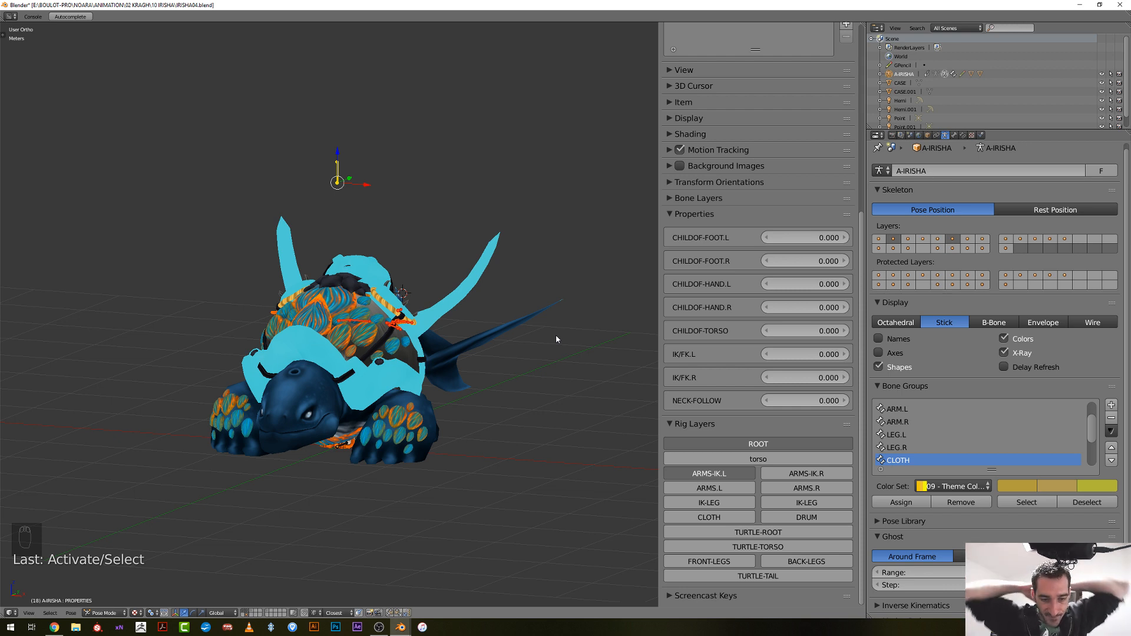
pyautogui.click(242, 615)
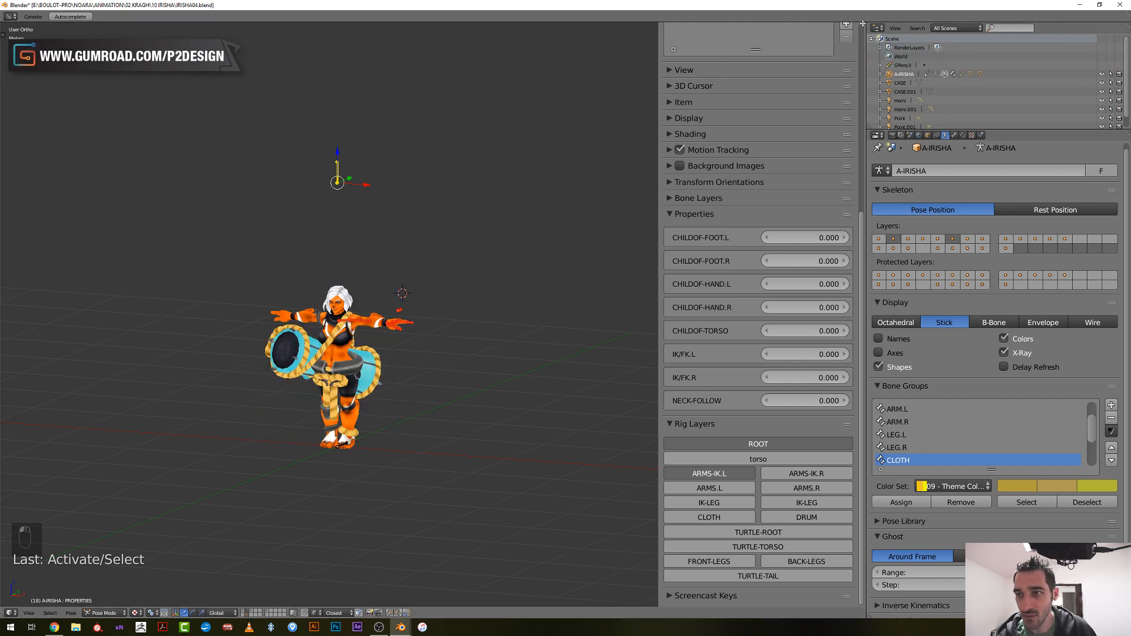
pyautogui.moveTo(861, 25); pyautogui.dragTo(479, 177)
pyautogui.press('n')
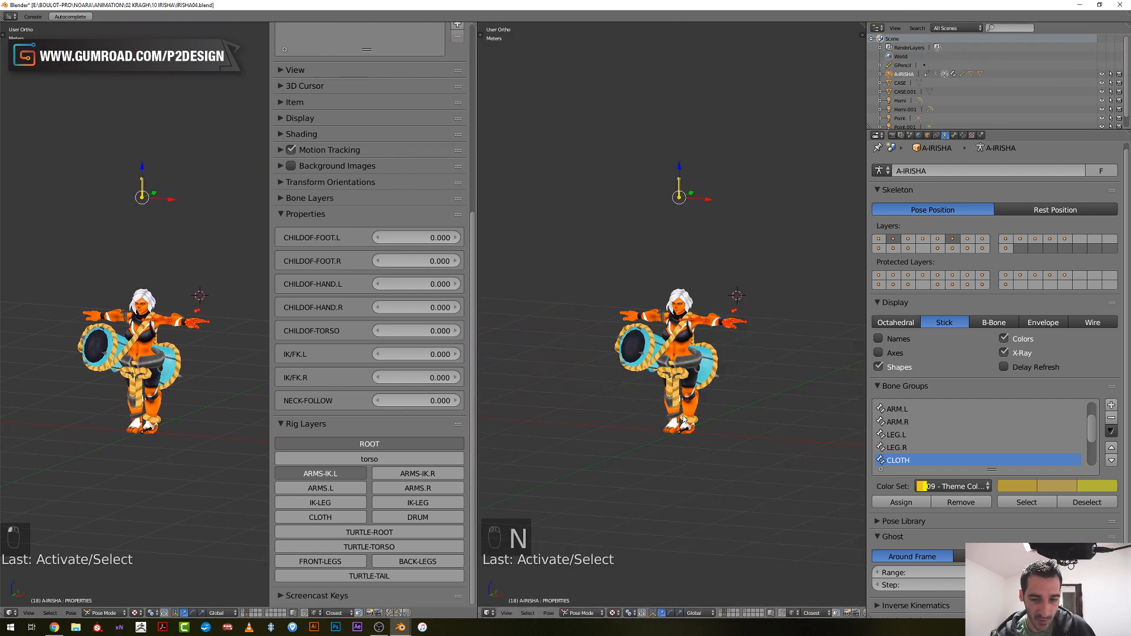
pyautogui.click(493, 614)
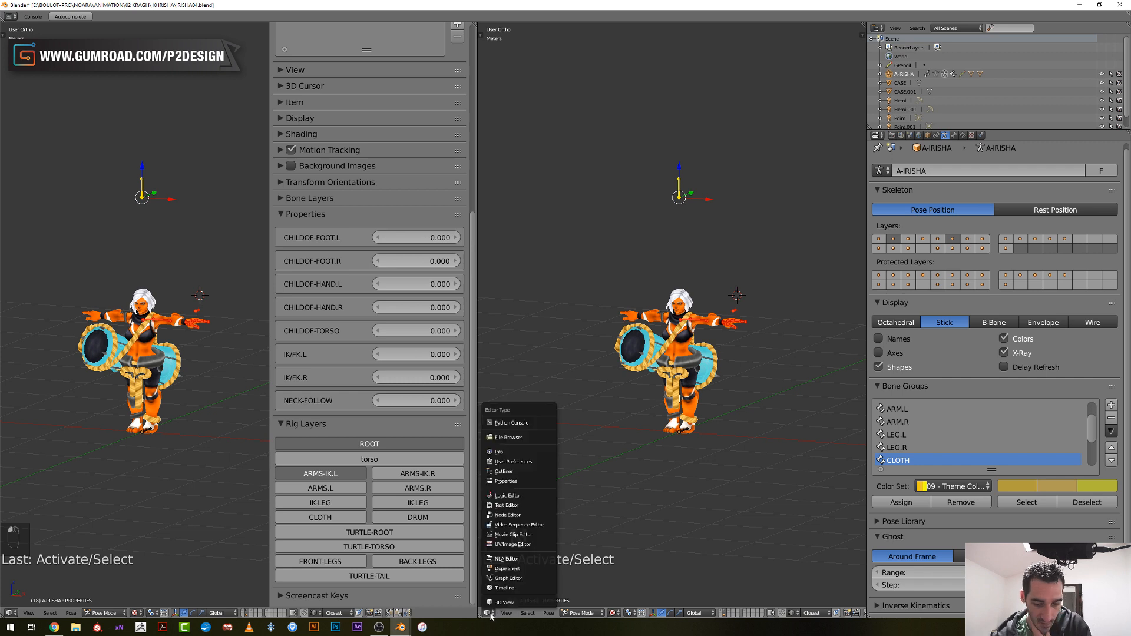
pyautogui.click(501, 569)
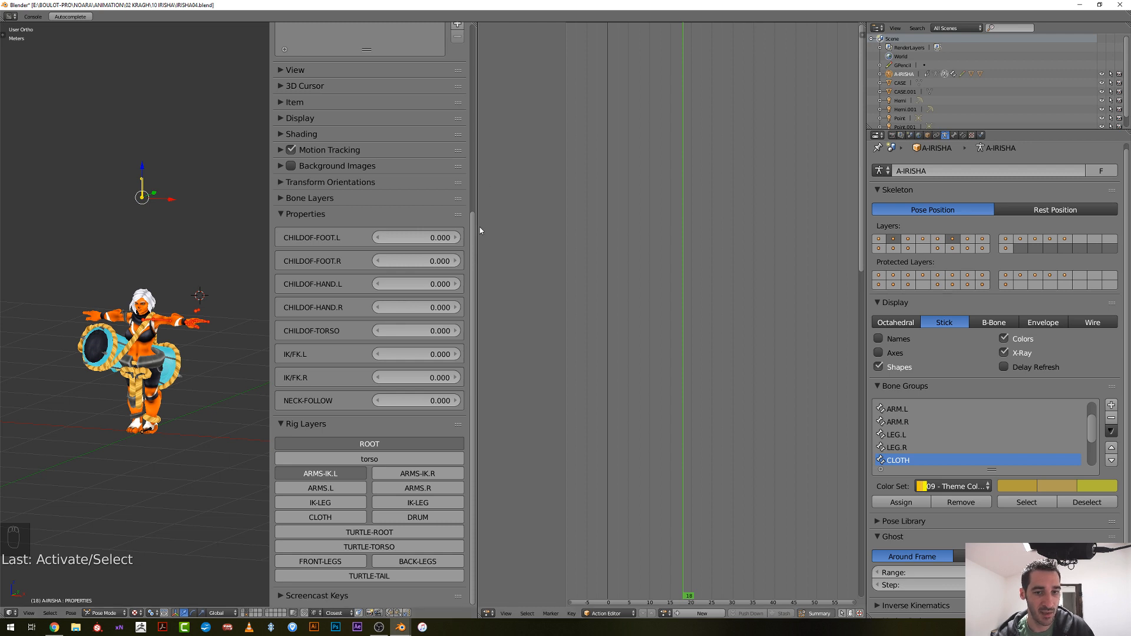
# Create a new action named 00-KEYINGSET in the Action Editor and give it a fake user
pyautogui.moveTo(480, 227); pyautogui.dragTo(481, 41)
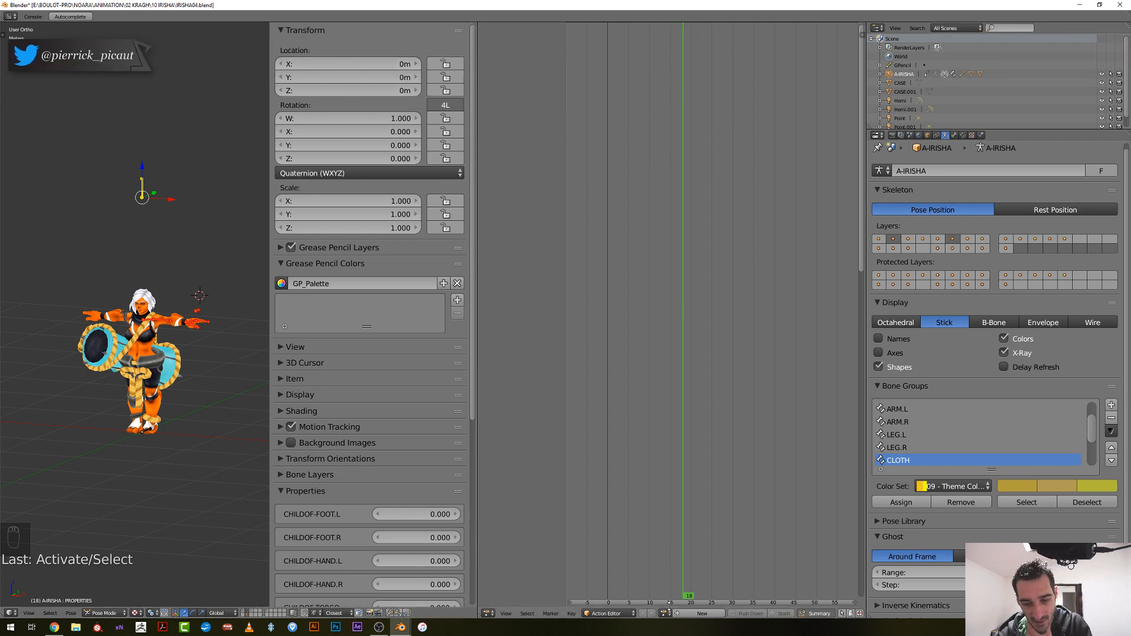
pyautogui.click(701, 613)
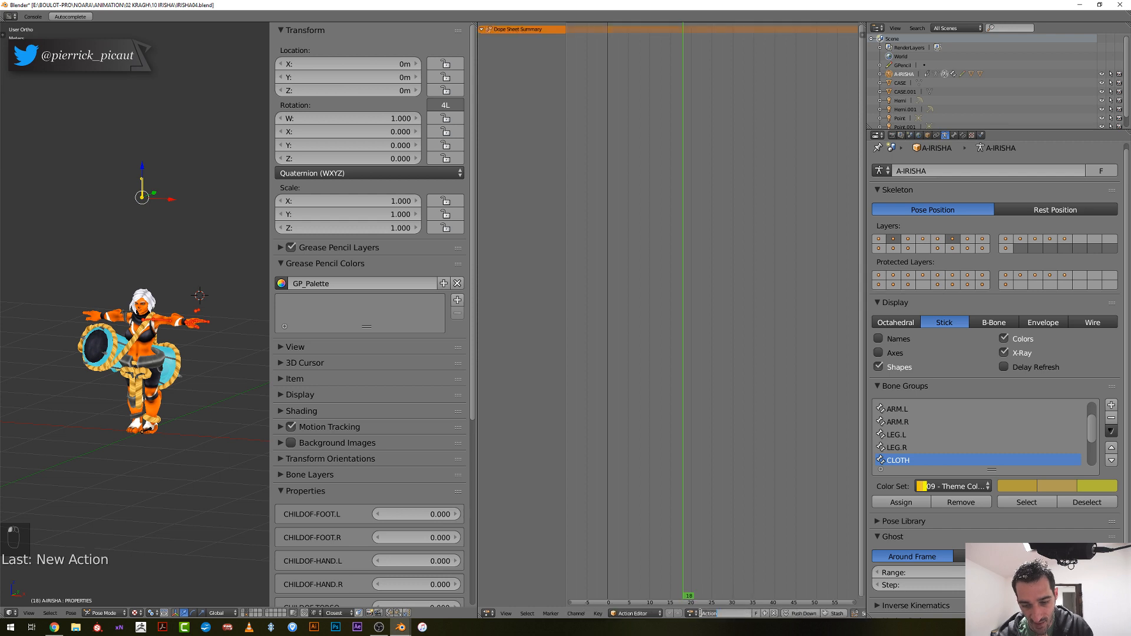
pyautogui.press('BackSpace')
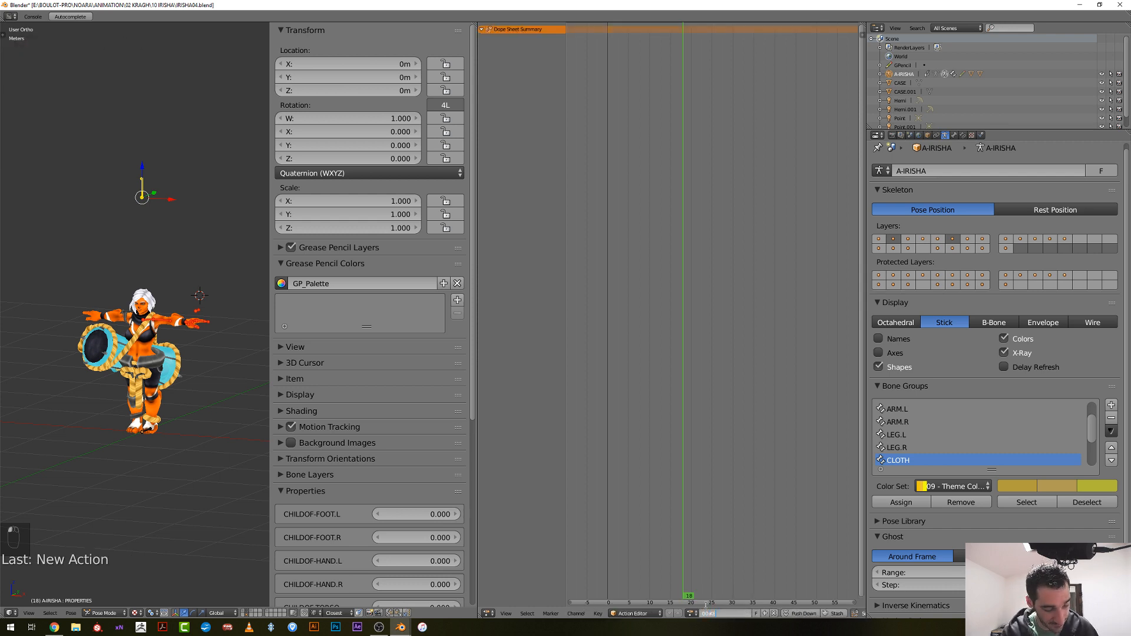
pyautogui.write('00-KEYINGSET')
pyautogui.press('Return')
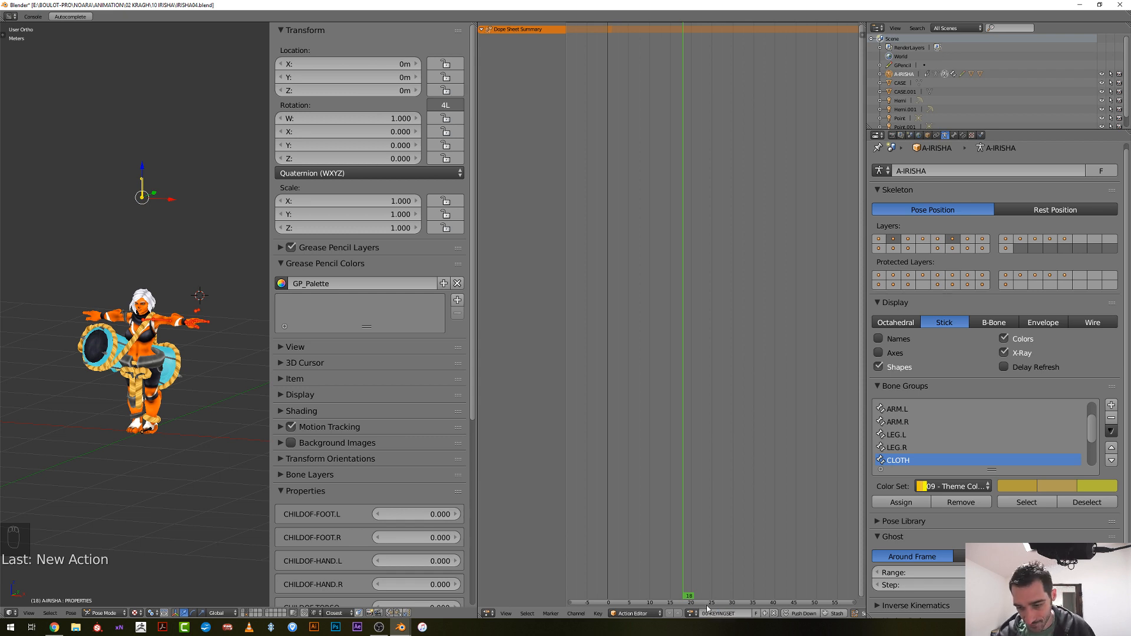
pyautogui.click(755, 617)
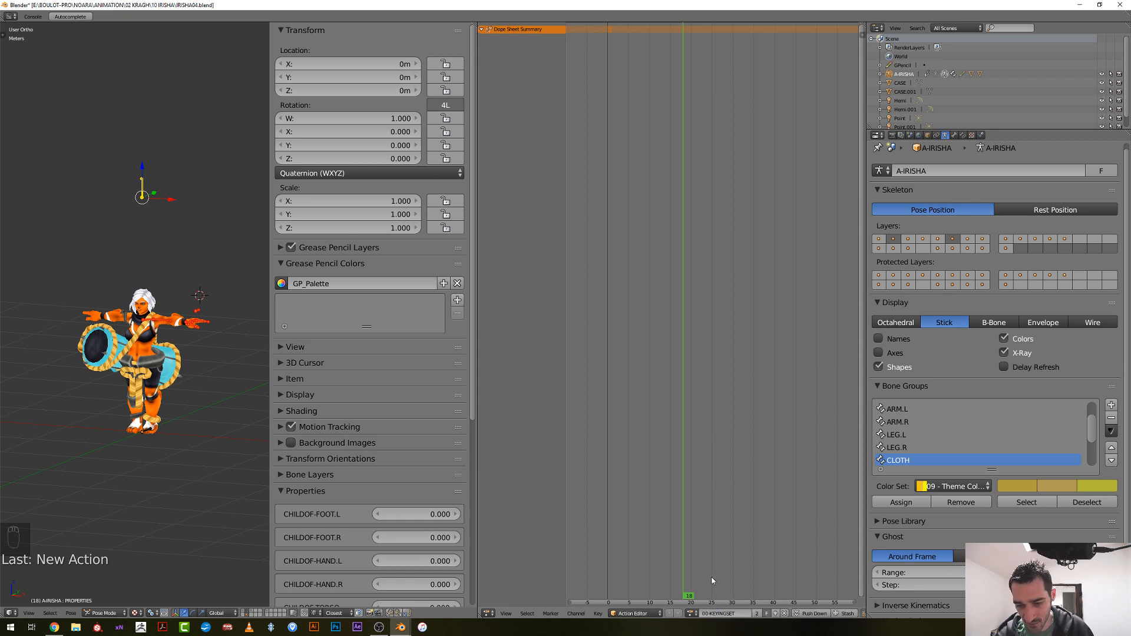
# Keyframe all the PROPERTIES bone's custom properties at frame 0, from NECK-FOLLOW up to CHILDOF-FOOT.L
pyautogui.moveTo(625, 550); pyautogui.dragTo(605, 550)
pyautogui.scroll(-6, 410, 418)
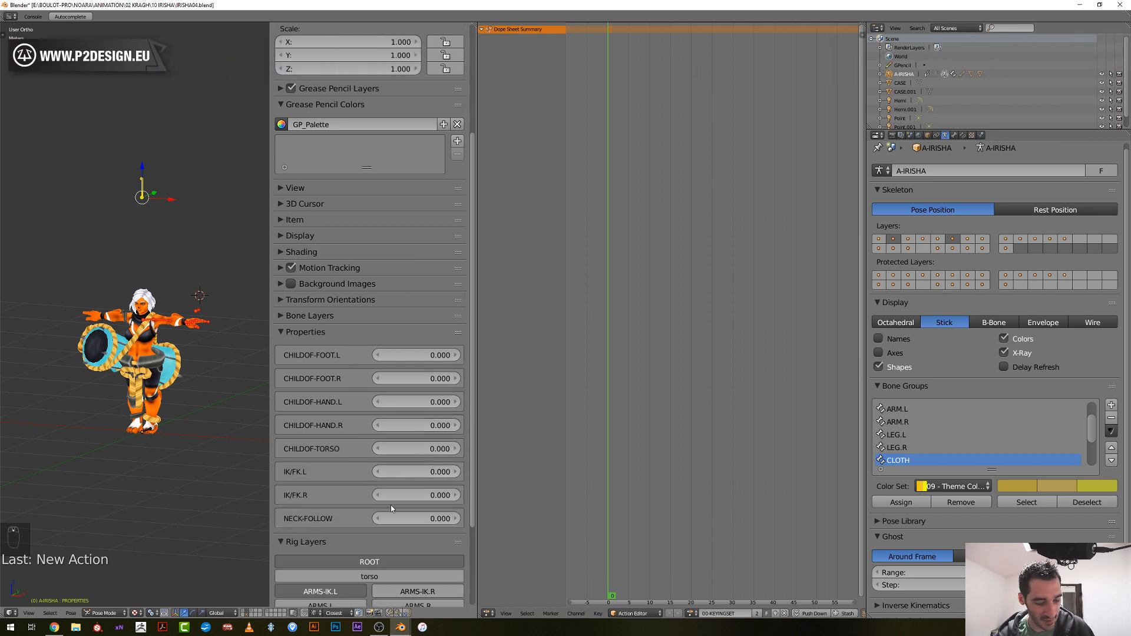
pyautogui.press('i')
pyautogui.press('i')
pyautogui.press('i')
pyautogui.press('i')
pyautogui.press('i')
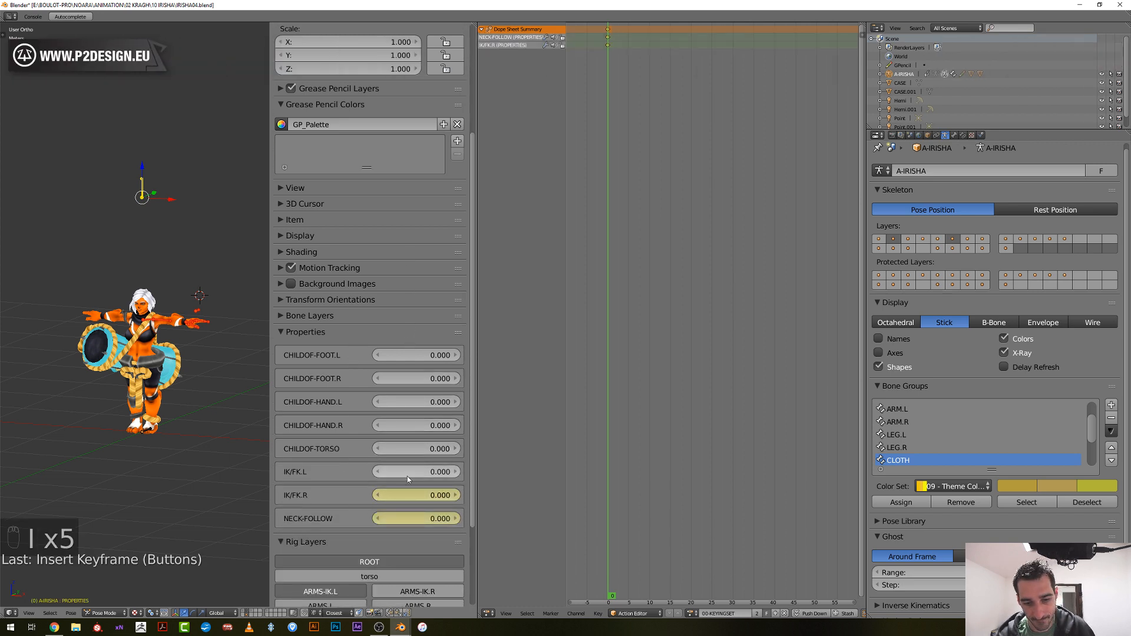
pyautogui.press('i')
pyautogui.press('i')
pyautogui.press('i')
pyautogui.press('i')
pyautogui.press('i')
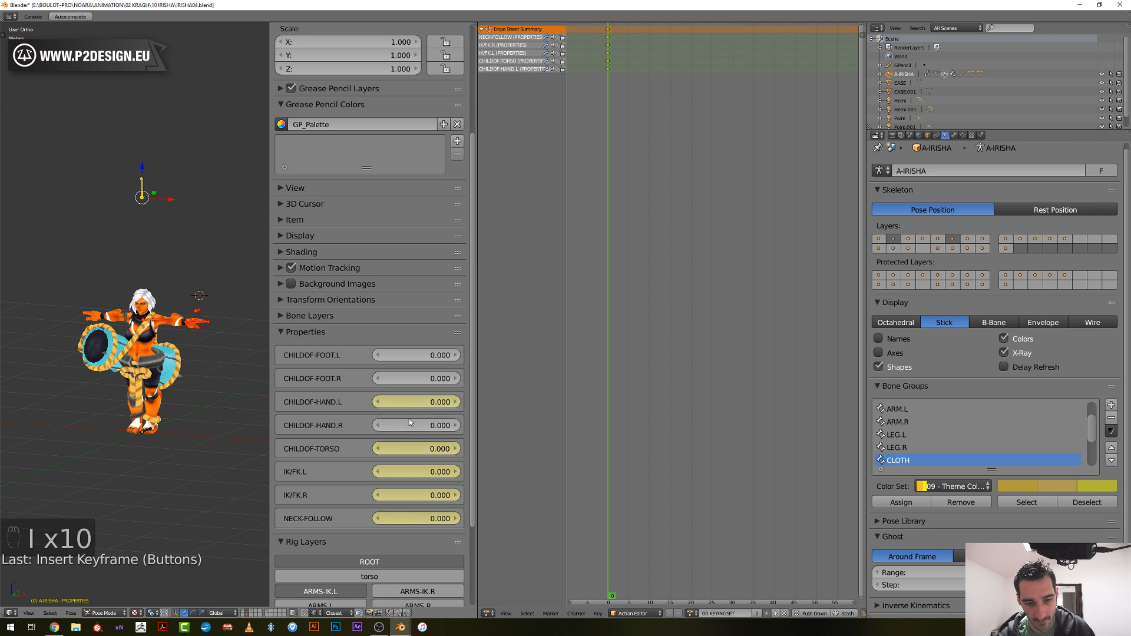
pyautogui.press('i')
pyautogui.press('i')
pyautogui.press('i')
# Select the ROOT bone at Irisha's feet and insert a LocRot keyframe at frame 0
pyautogui.scroll(1, 204, 387)
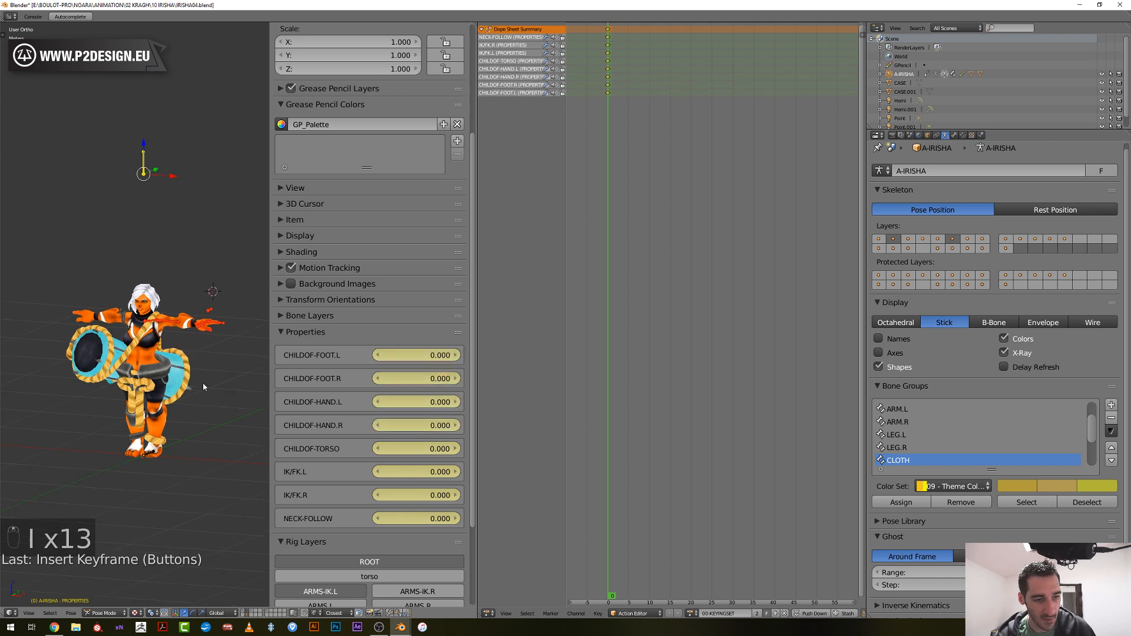
pyautogui.scroll(2, 203, 386)
pyautogui.scroll(-2, 148, 364)
pyautogui.scroll(-4, 370, 490)
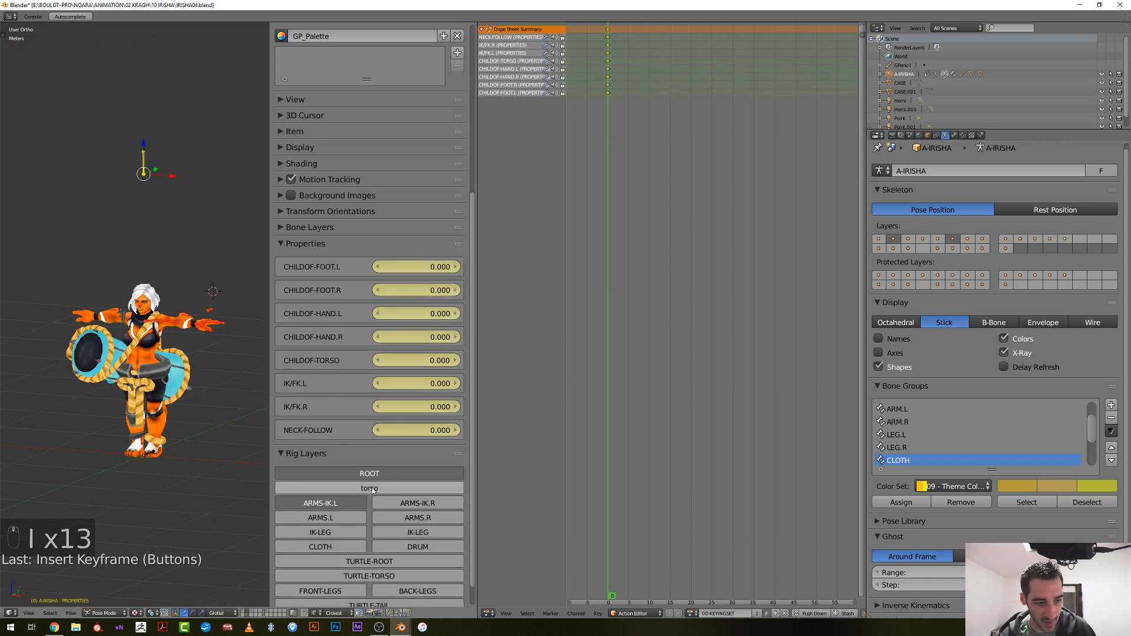
pyautogui.rightClick(154, 453)
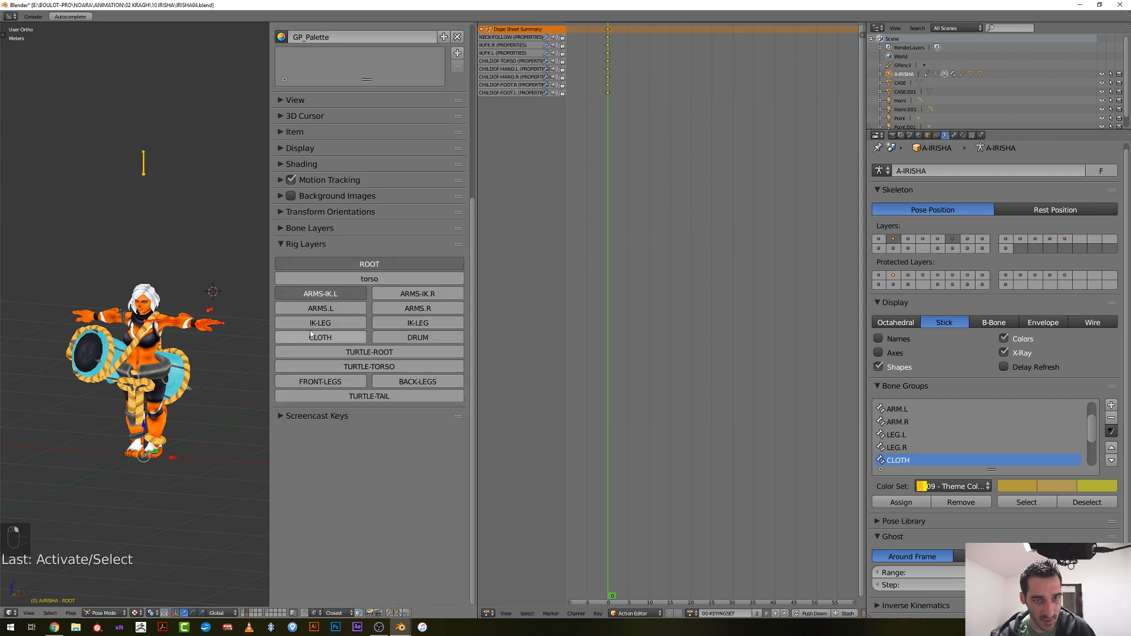
pyautogui.scroll(8, 330, 359)
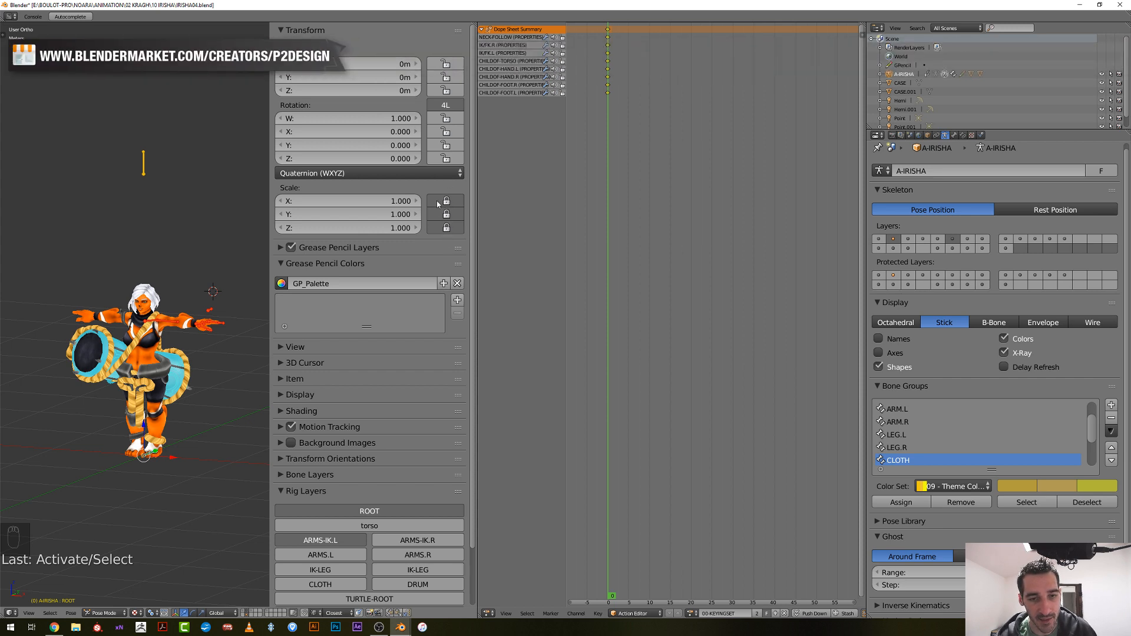
pyautogui.scroll(1, 158, 392)
pyautogui.moveTo(157, 392); pyautogui.dragTo(101, 377, button='middle')
pyautogui.moveTo(244, 362); pyautogui.dragTo(213, 377, button='middle')
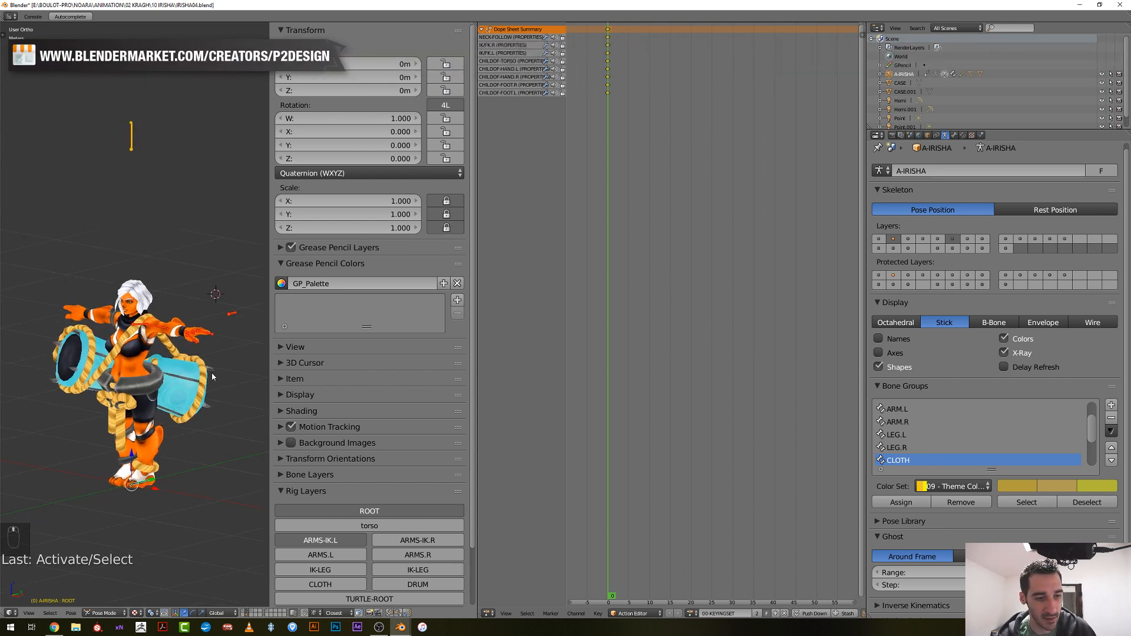
pyautogui.press('i')
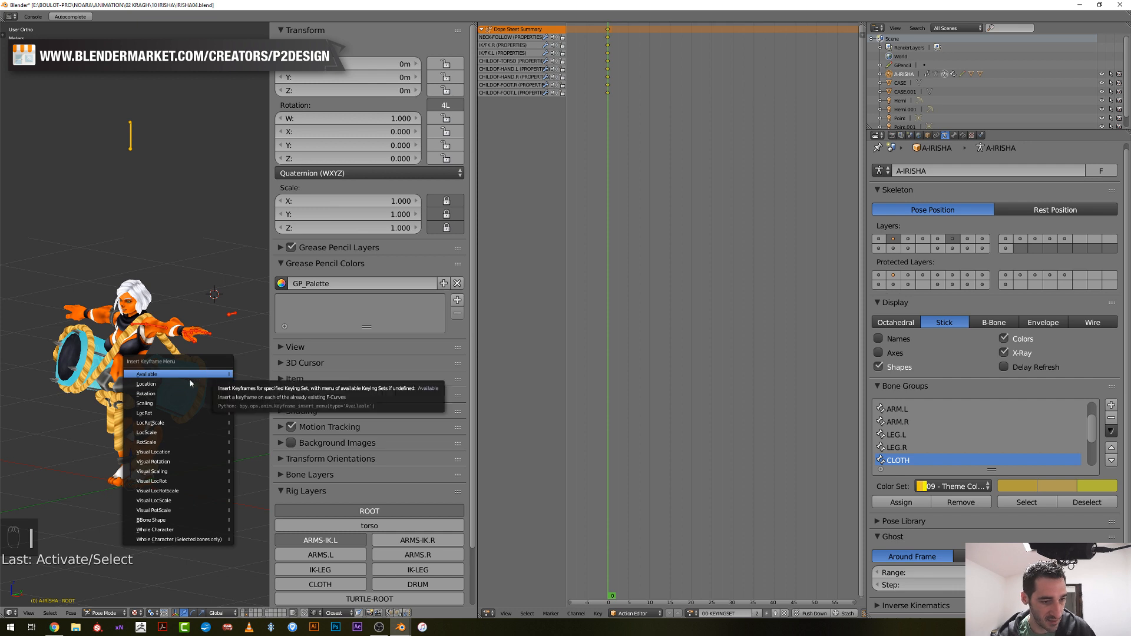
pyautogui.click(178, 417)
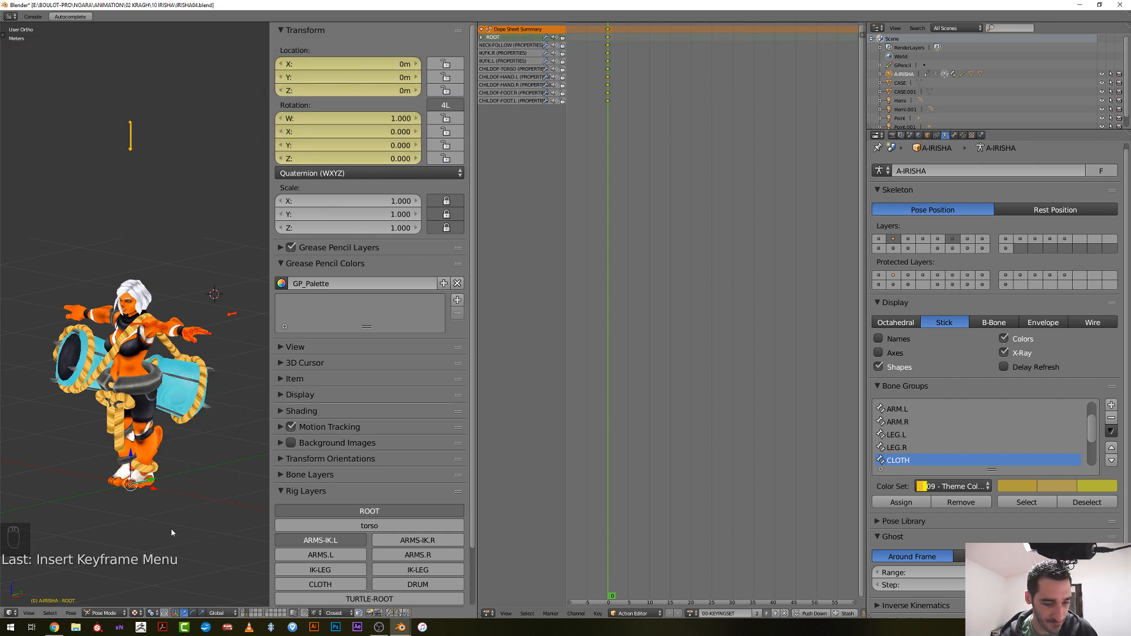
# Deselect all bones and show only Irisha's torso layer in Rig Layers, hiding ROOT and ARMS-IK.L
pyautogui.press('KP_Decimal')
pyautogui.press('a')
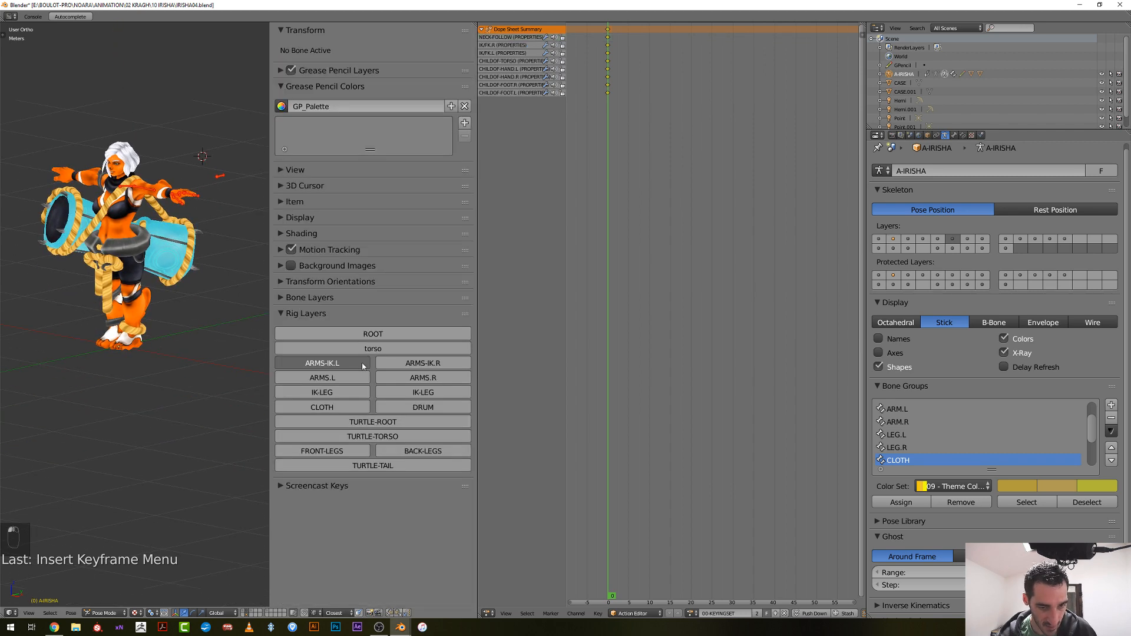
pyautogui.click(362, 351)
pyautogui.click(358, 363)
pyautogui.scroll(4, 128, 351)
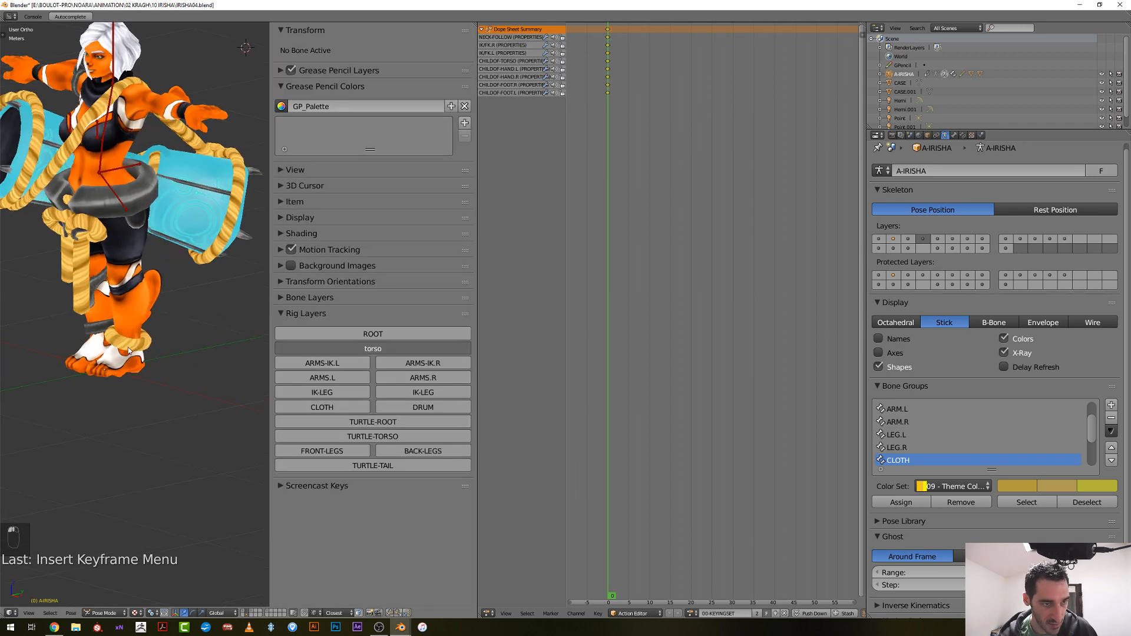
# Select Irisha's hips, spine, chest and head controls together and insert a Rotation keyframe on them at frame 0
pyautogui.scroll(4, 128, 350)
pyautogui.rightClick(157, 311)
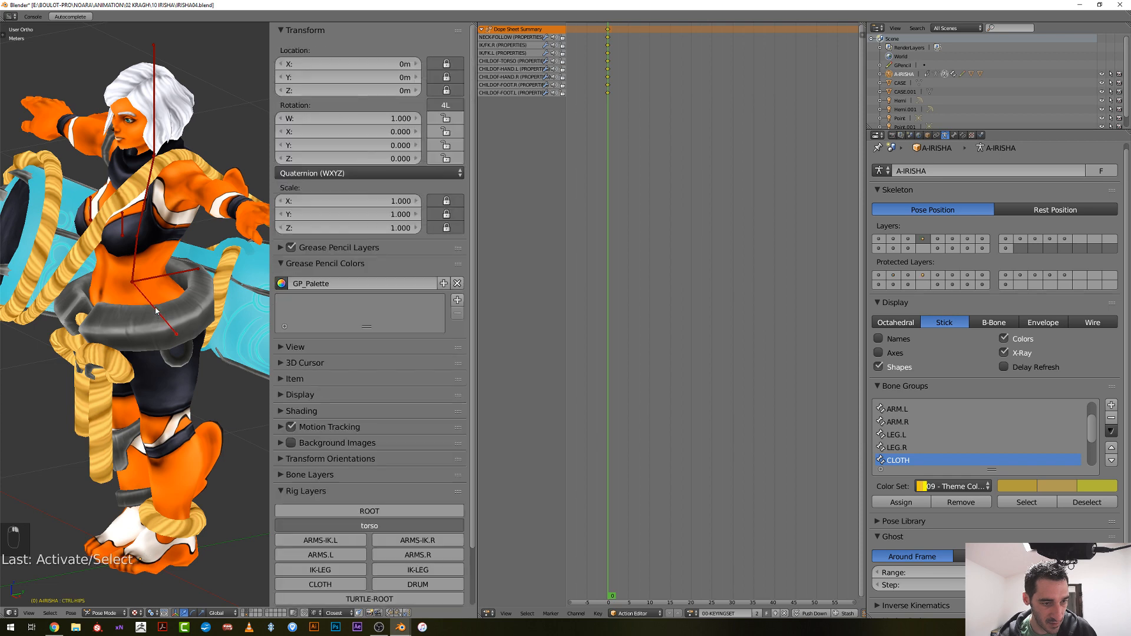
pyautogui.rightClick(145, 208)
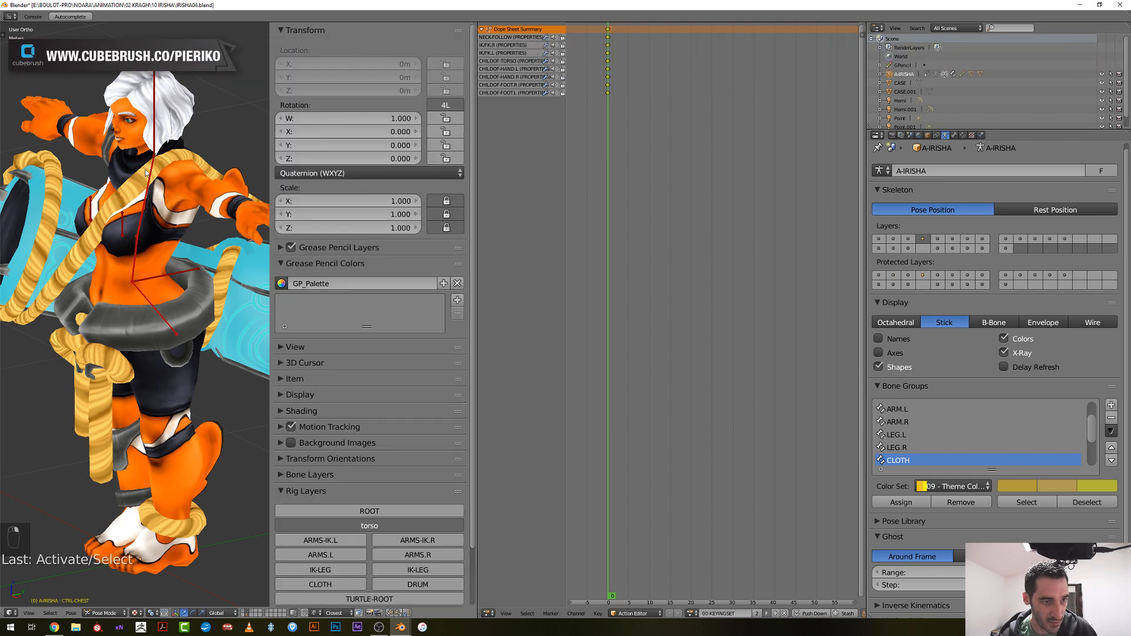
pyautogui.keyDown('shift'); pyautogui.scroll(3, 149, 177); pyautogui.keyUp('shift')
pyautogui.rightClick(159, 194)
pyautogui.scroll(-3, 159, 201)
pyautogui.moveTo(159, 224); pyautogui.dragTo(183, 238, button='middle')
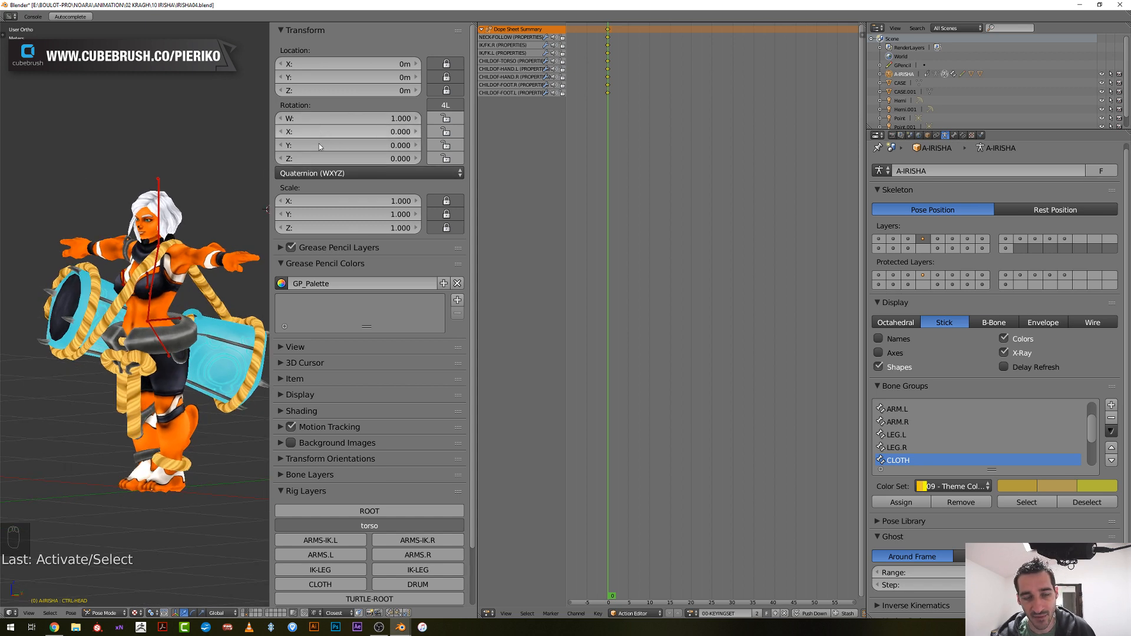
pyautogui.press('i')
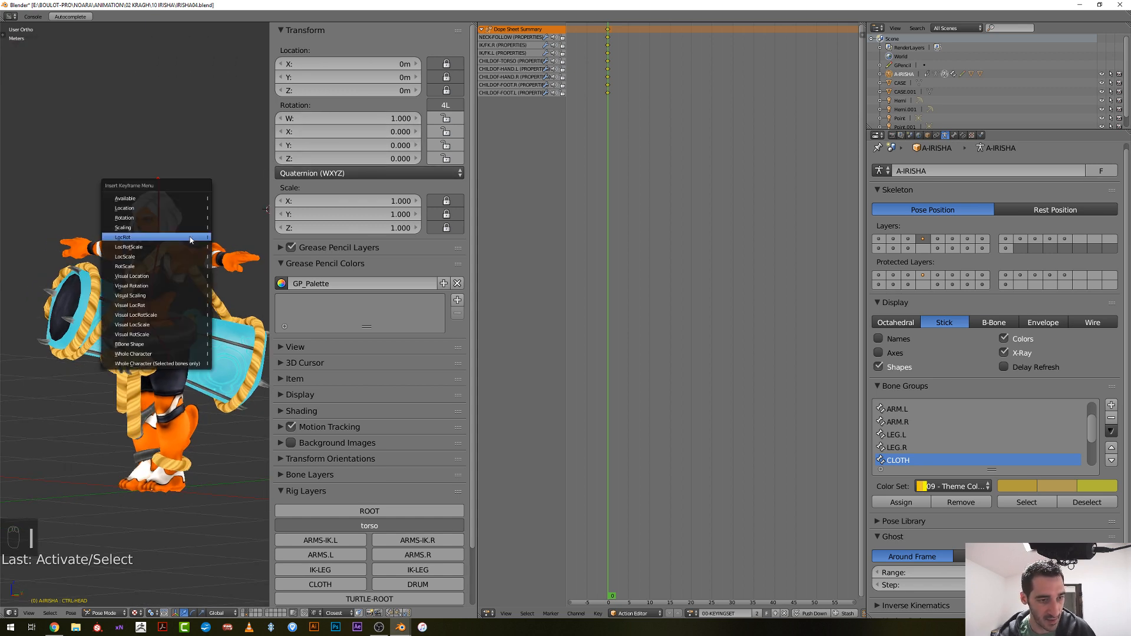
pyautogui.click(150, 219)
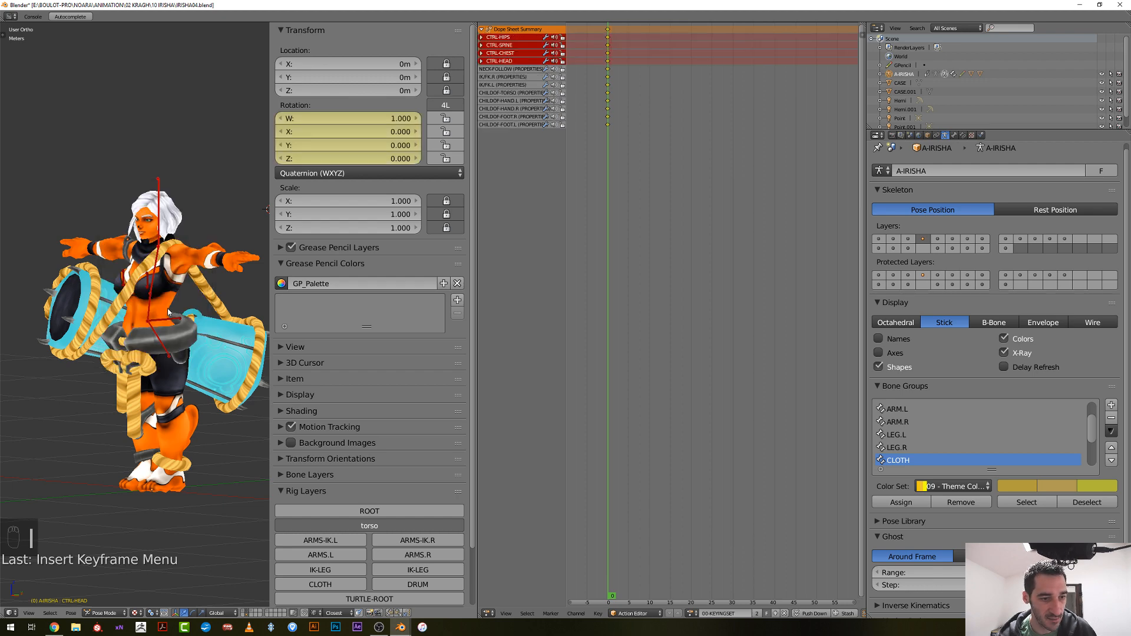
# Hide the keyed hips, spine, chest and head controls, and insert a LocRot keyframe on the TORSO bone
pyautogui.moveTo(168, 313); pyautogui.dragTo(161, 338, button='middle')
pyautogui.press('h')
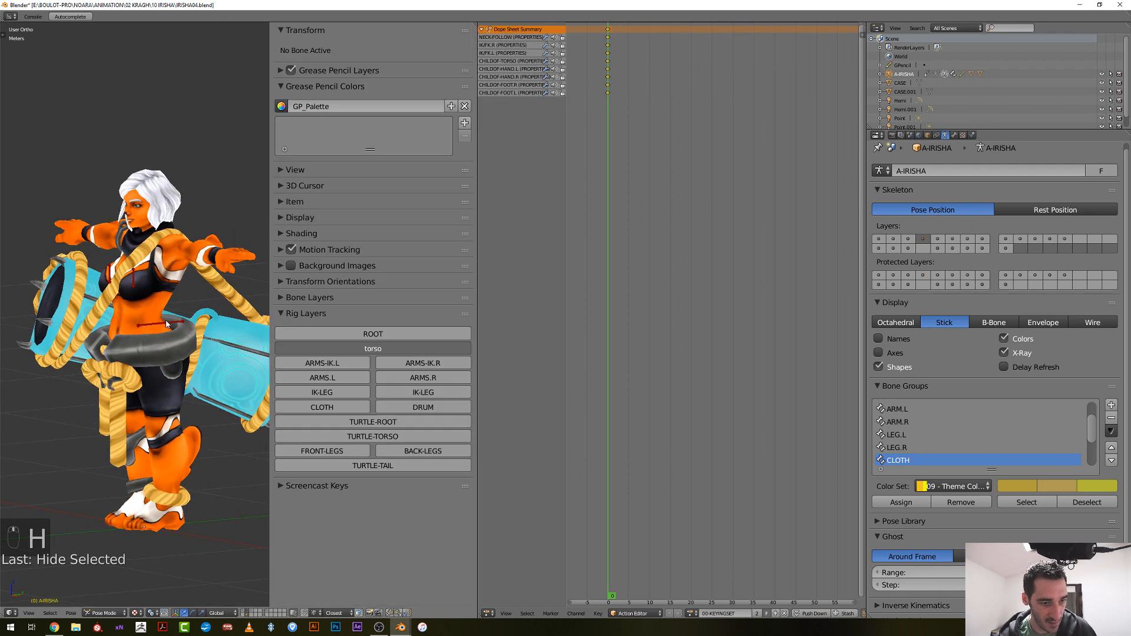
pyautogui.rightClick(166, 323)
pyautogui.press('g')
pyautogui.rightClick(194, 314)
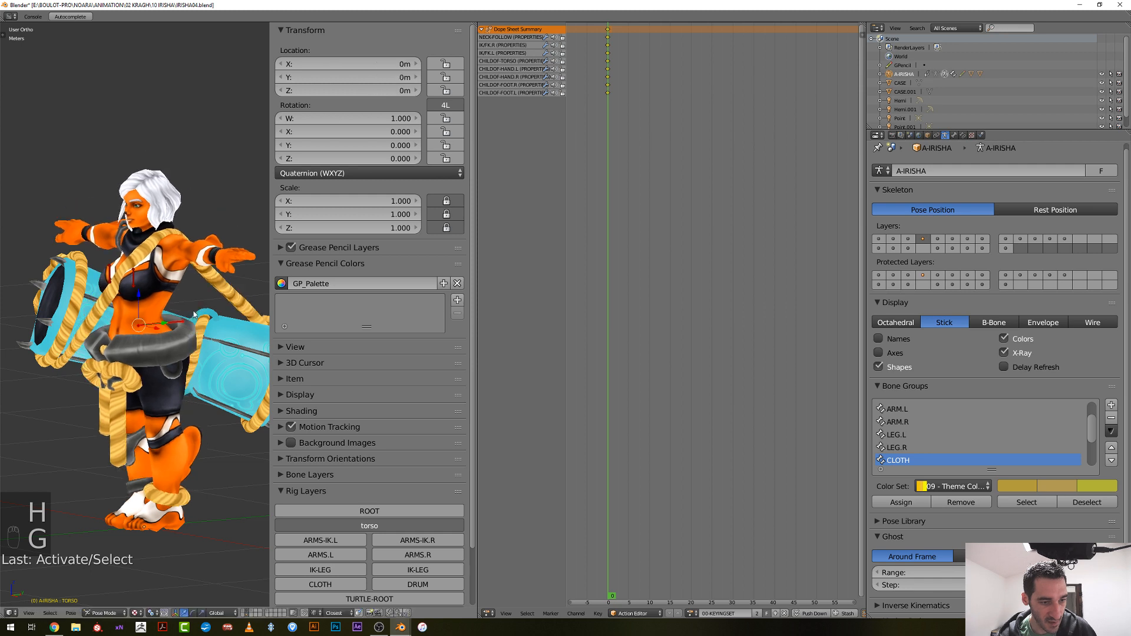
pyautogui.press('i')
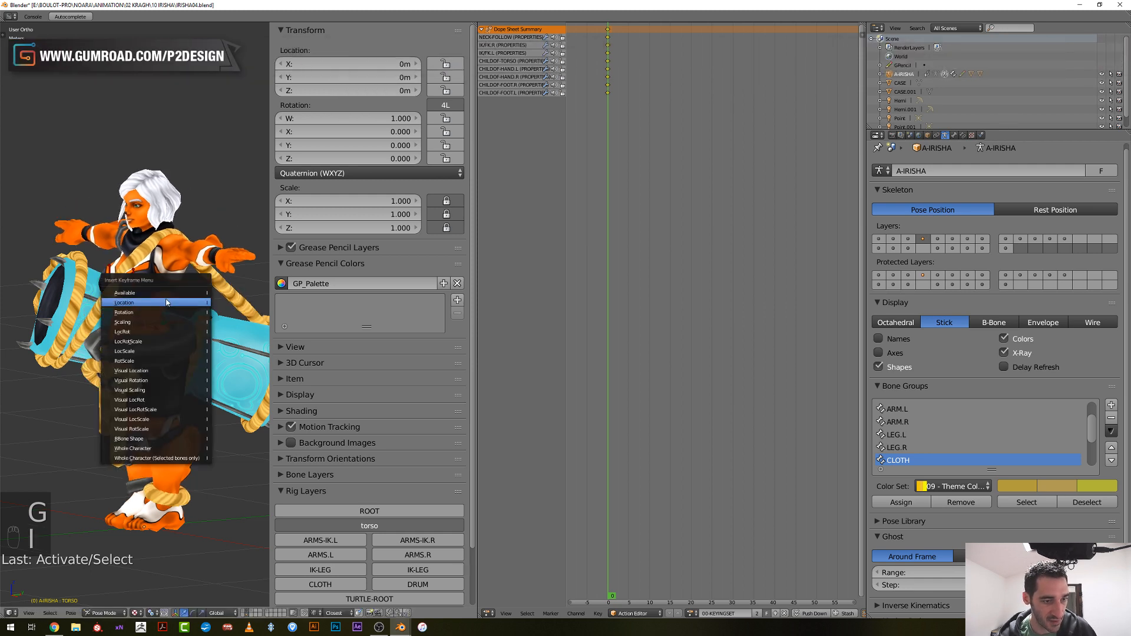
pyautogui.click(154, 332)
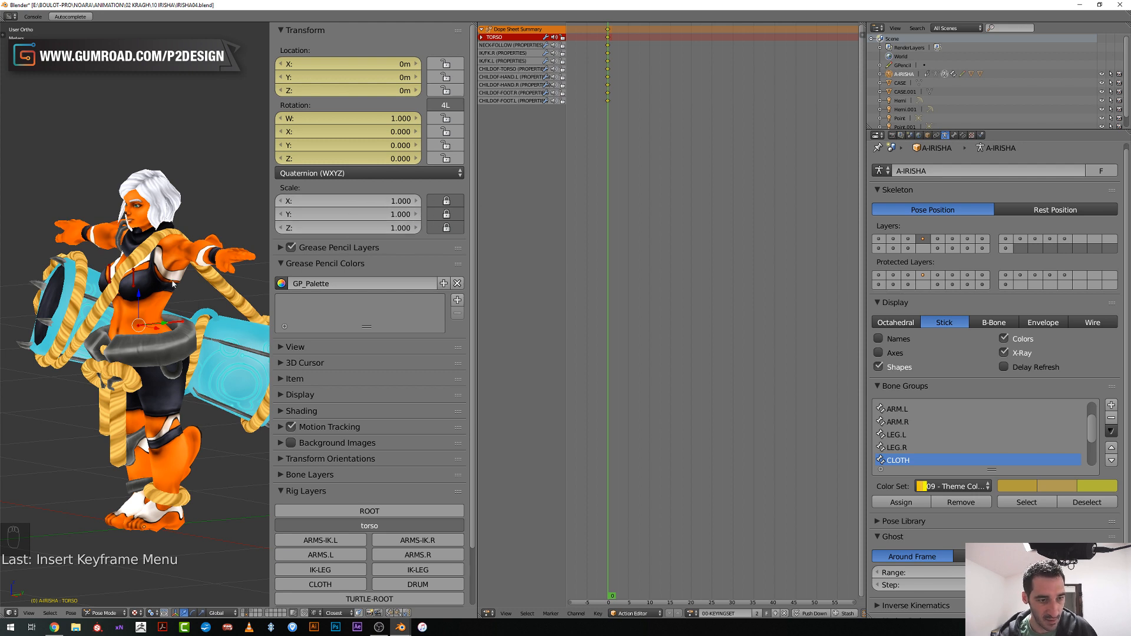
# Hide the TORSO bone and lock scale and rotation on both breast controls, copying all locks from the active bone to the selected one
pyautogui.press('h')
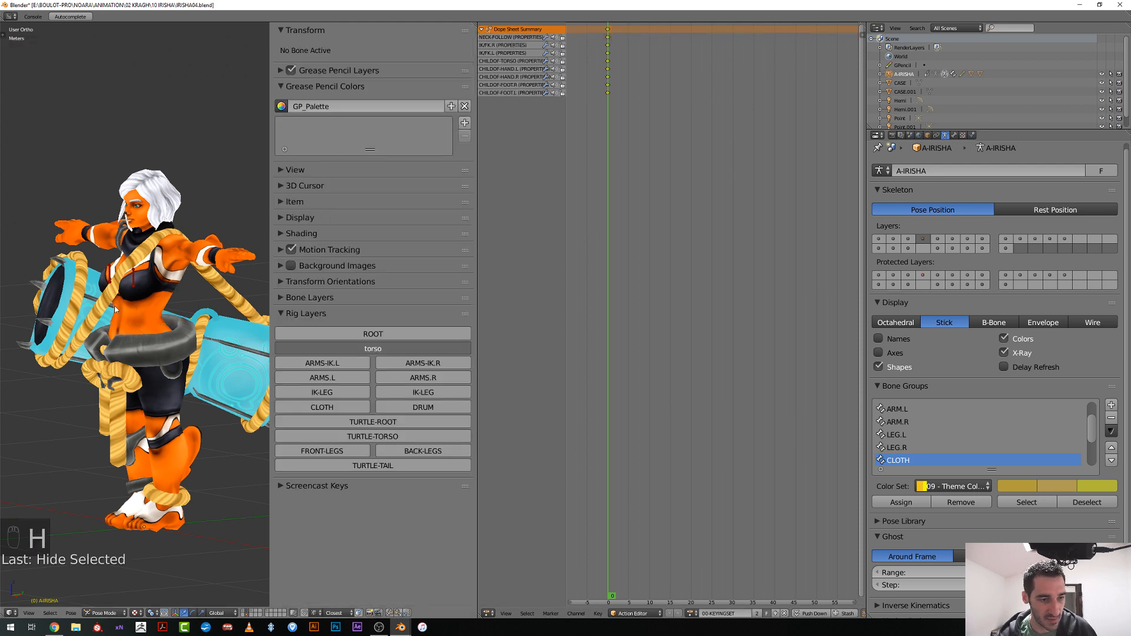
pyautogui.scroll(3, 115, 309)
pyautogui.rightClick(103, 258)
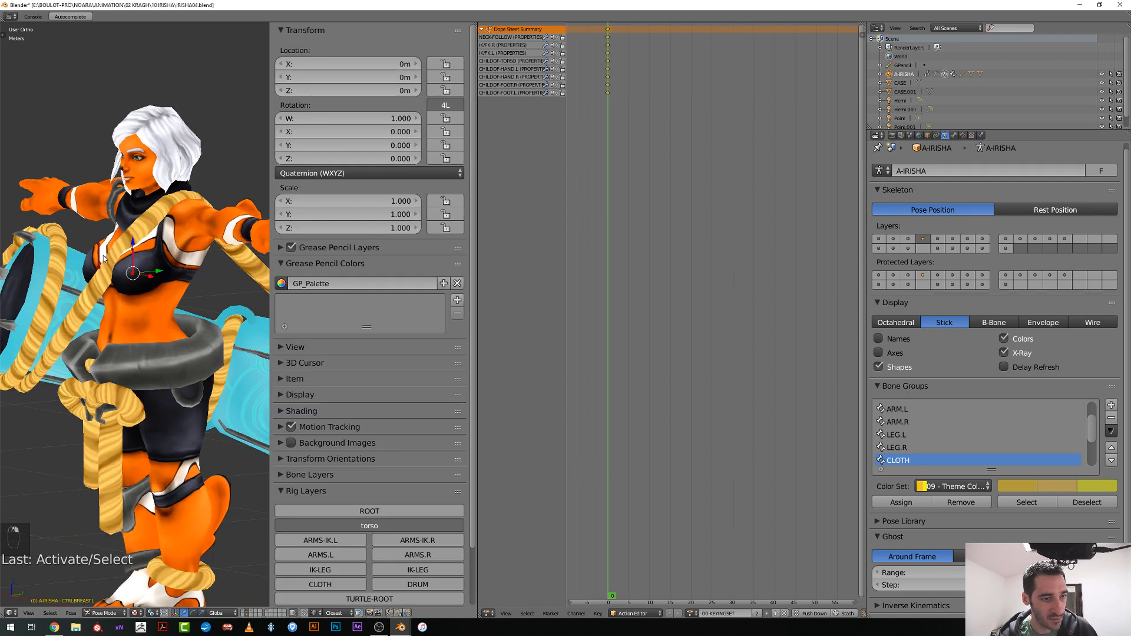
pyautogui.keyDown('shift'); pyautogui.rightClick(101, 258); pyautogui.keyUp('shift')
pyautogui.scroll(-3, 102, 257)
pyautogui.moveTo(102, 258); pyautogui.dragTo(224, 158, button='middle')
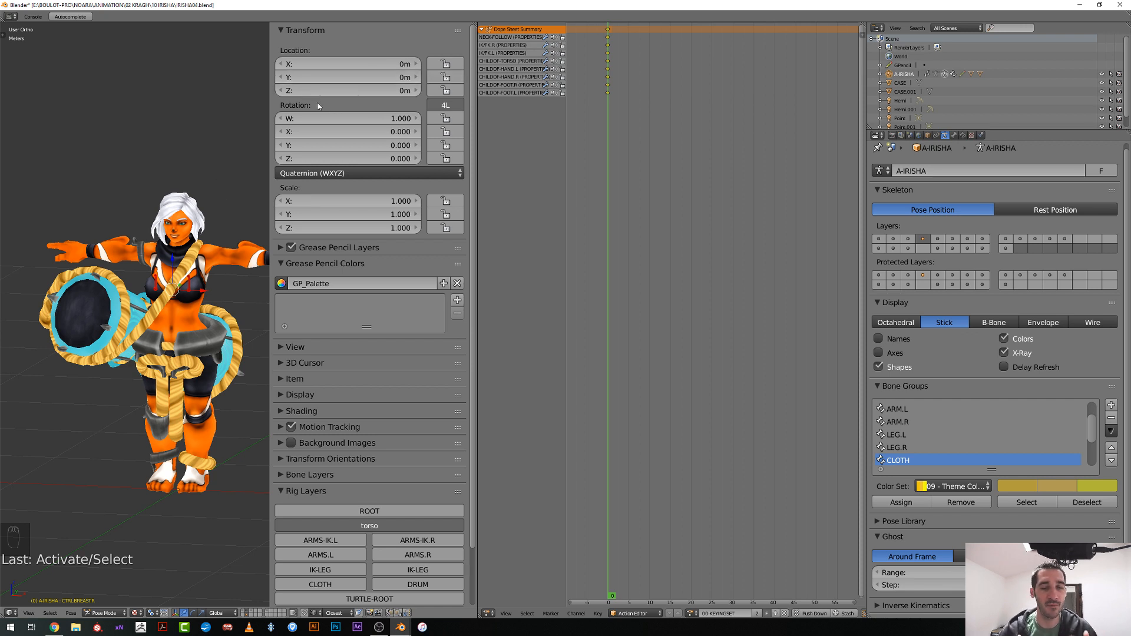
pyautogui.scroll(2, 202, 233)
pyautogui.keyDown('shift'); pyautogui.moveTo(202, 233); pyautogui.dragTo(137, 252, button='middle'); pyautogui.keyUp('shift')
pyautogui.rightClick(439, 212)
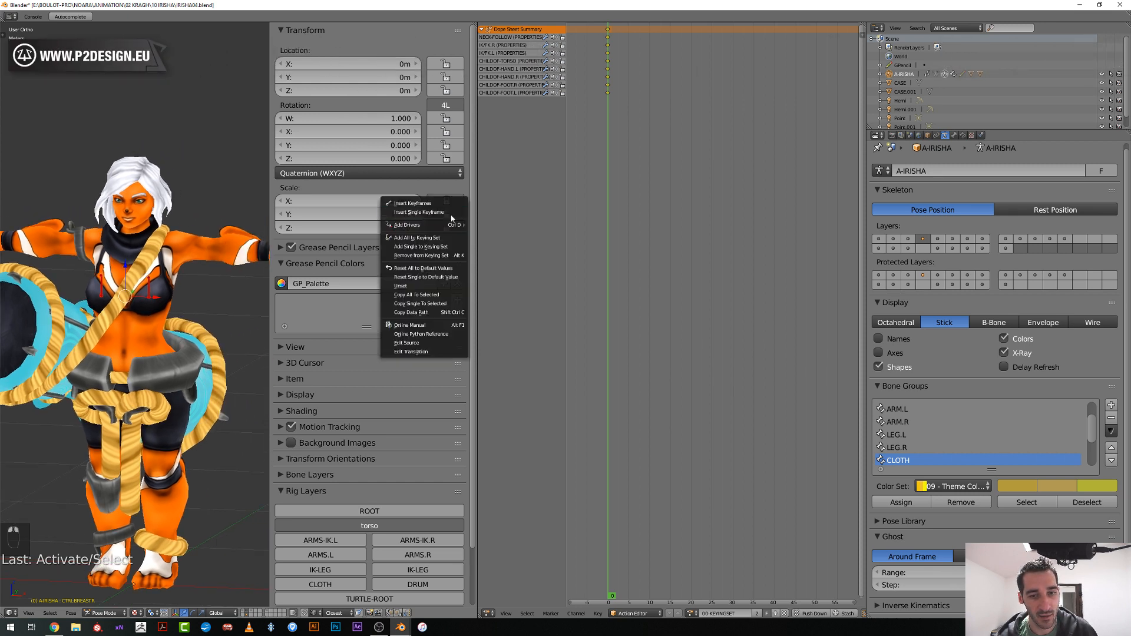
pyautogui.click(439, 297)
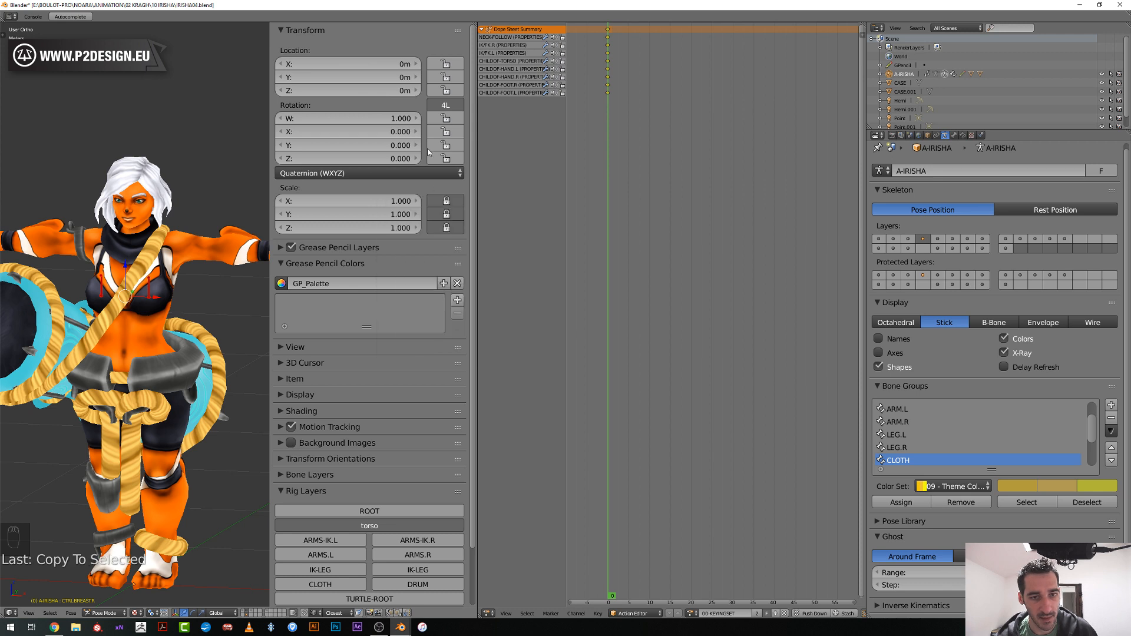
pyautogui.rightClick(436, 150)
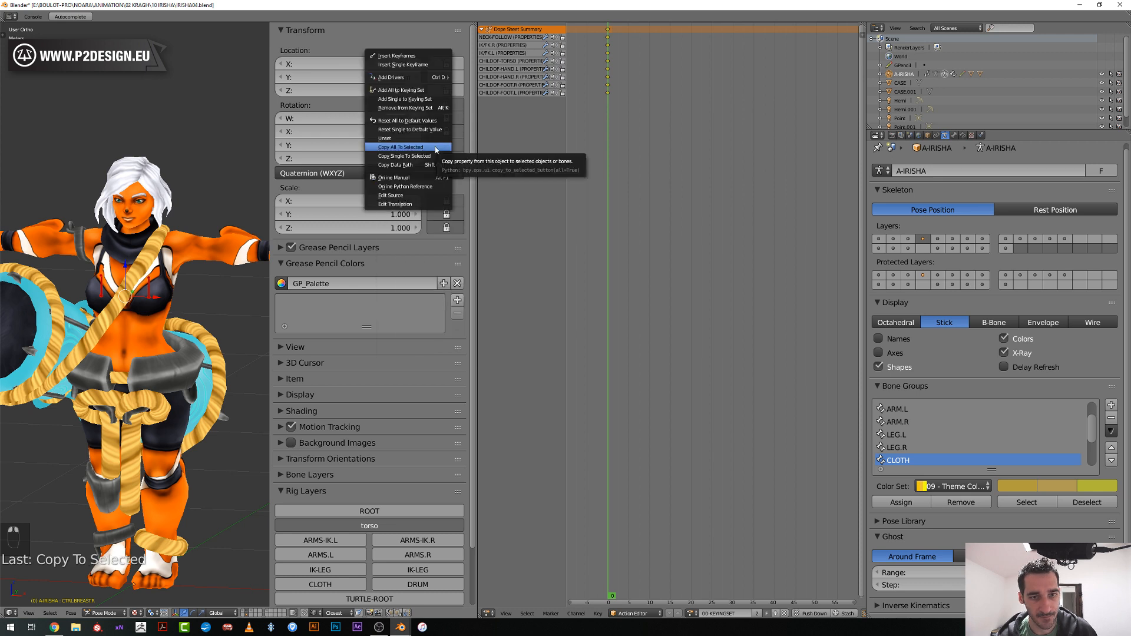
pyautogui.click(436, 150)
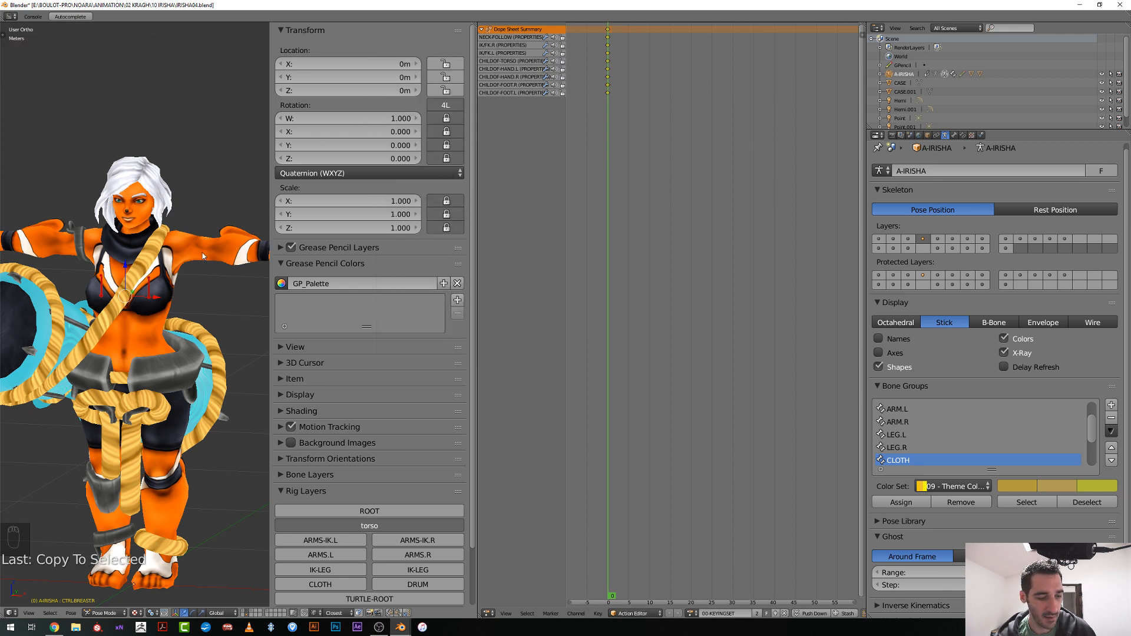
# Insert a Location keyframe on both breast controls at frame 0 and reveal all the hidden torso bones
pyautogui.press('i')
pyautogui.click(171, 233)
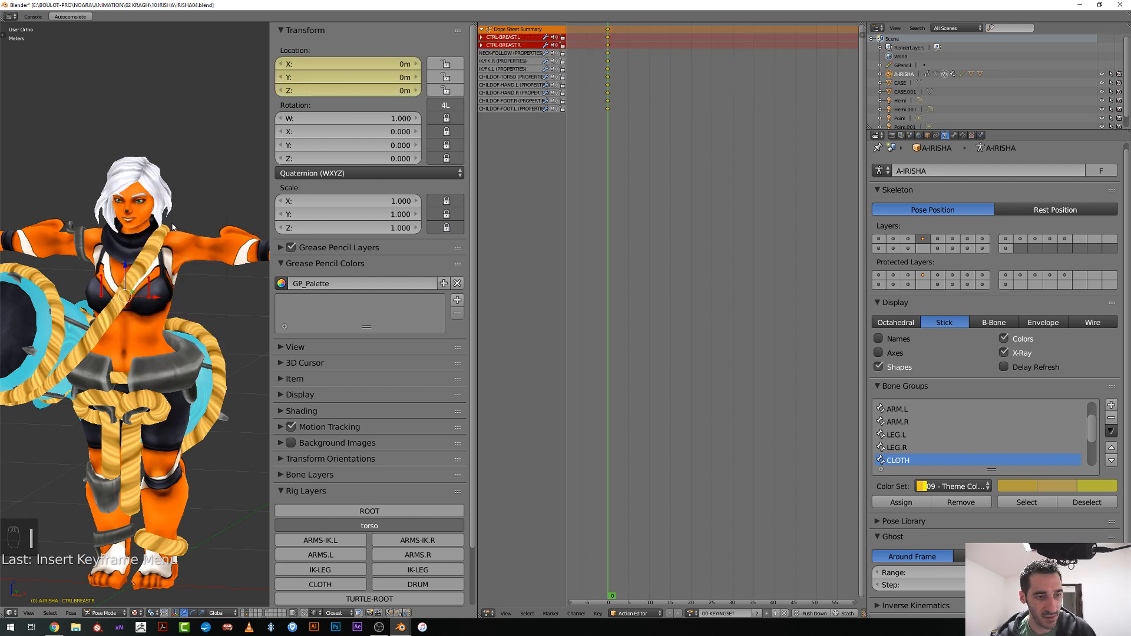
pyautogui.scroll(-3, 167, 272)
pyautogui.hotkey('alt', 'h')
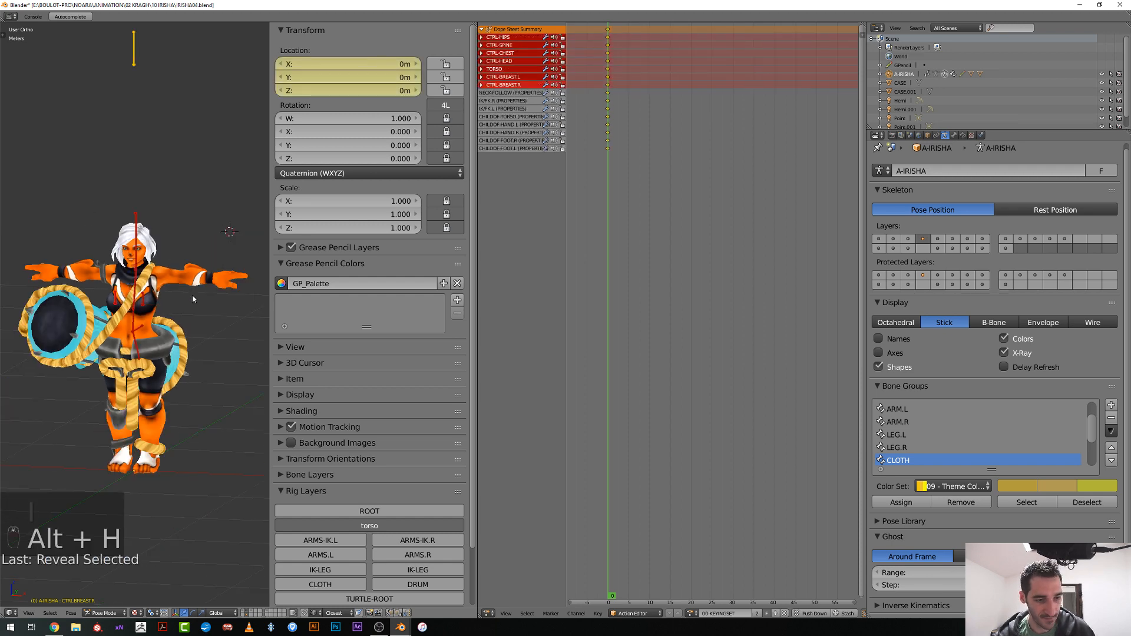
# Examine the individual keyed channels inside the CTRL-BREAST.L and TORSO groups, collapsing both groups again
pyautogui.click(482, 78)
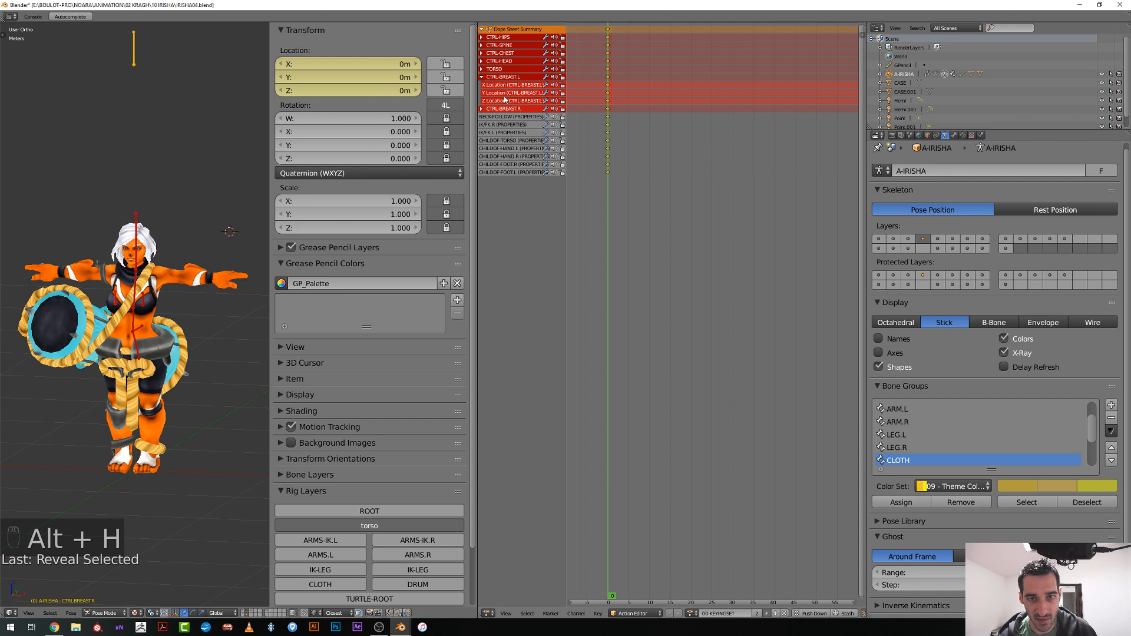
pyautogui.click(504, 94)
pyautogui.click(482, 69)
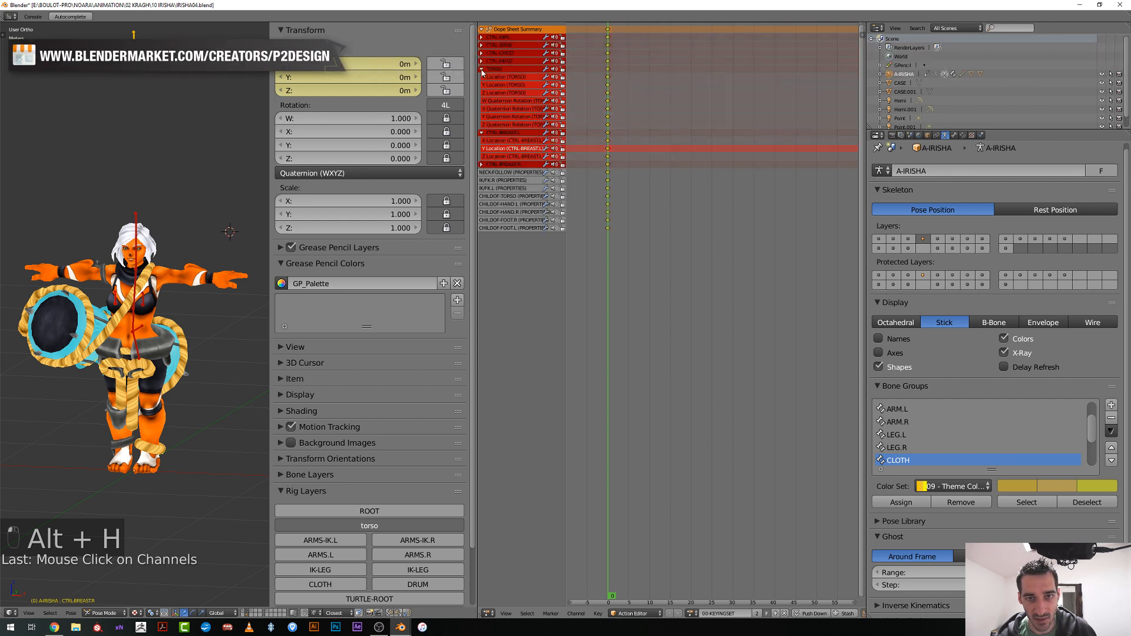
pyautogui.click(482, 70)
pyautogui.click(482, 77)
pyautogui.click(482, 69)
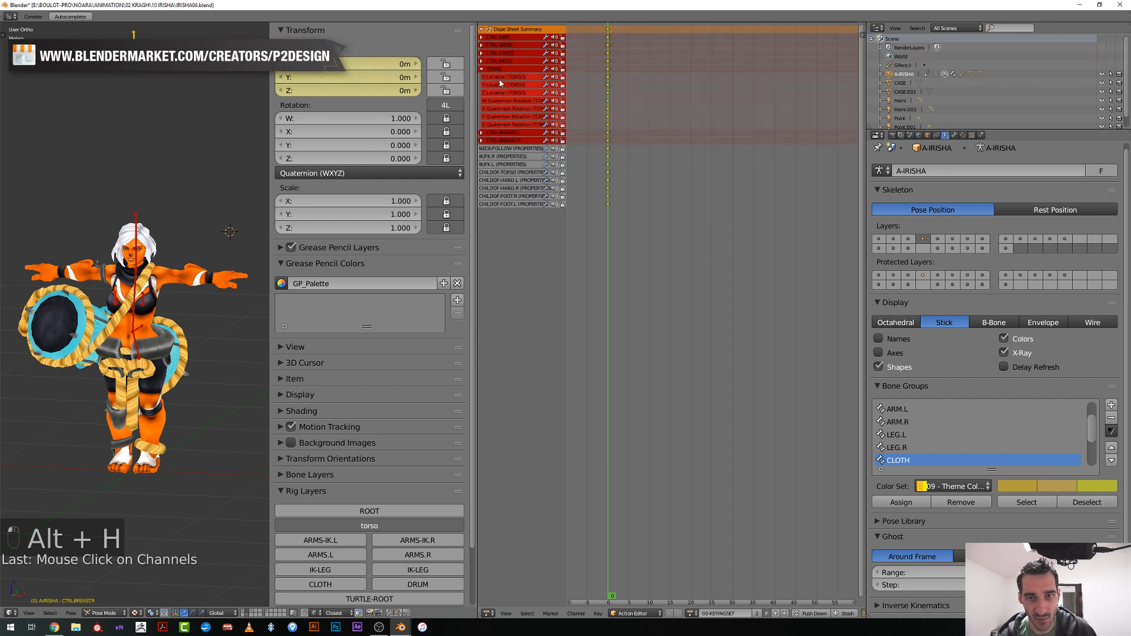
pyautogui.click(496, 125)
pyautogui.click(482, 69)
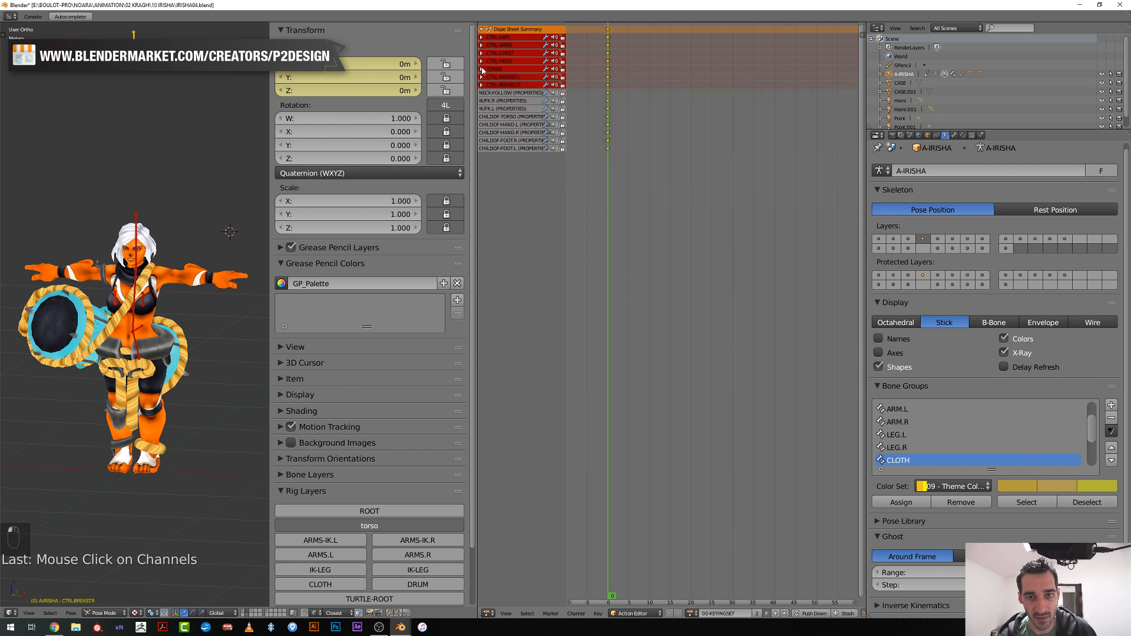
# Go through the TORSO, spine, hips, chest and head channel groups to check which bone each one represents
pyautogui.click(501, 69)
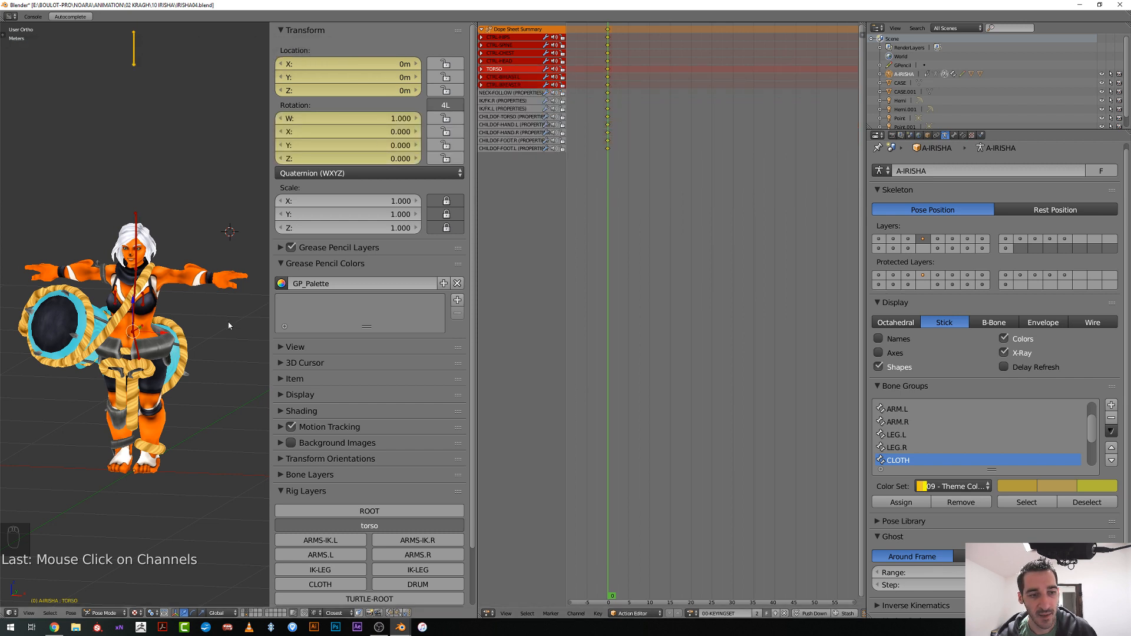
pyautogui.scroll(4, 136, 337)
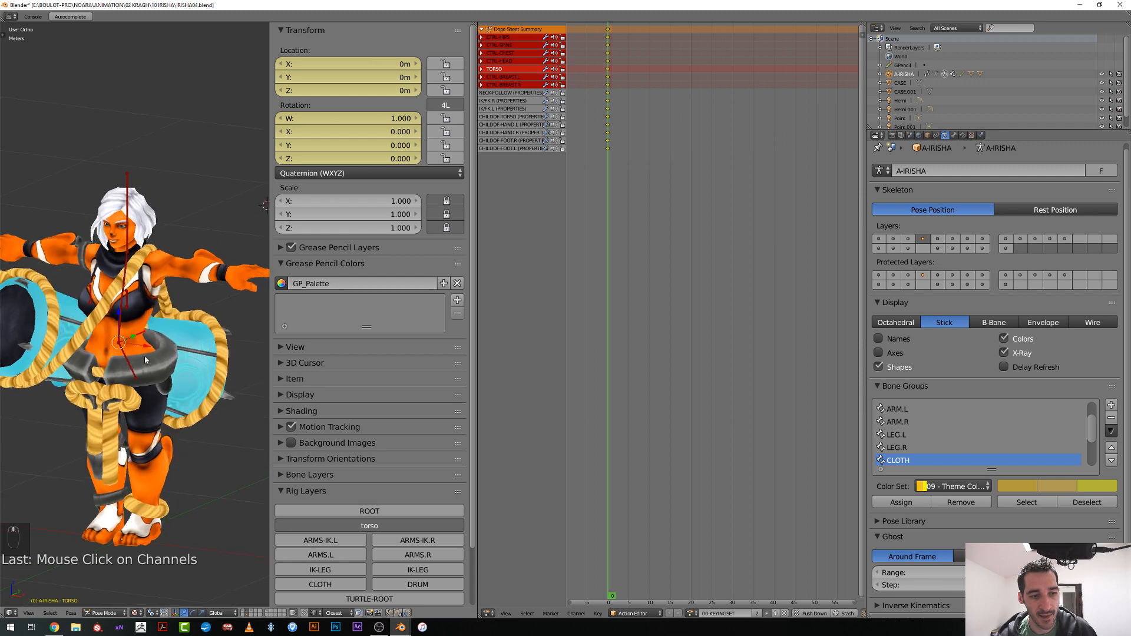
pyautogui.click(501, 45)
pyautogui.click(500, 37)
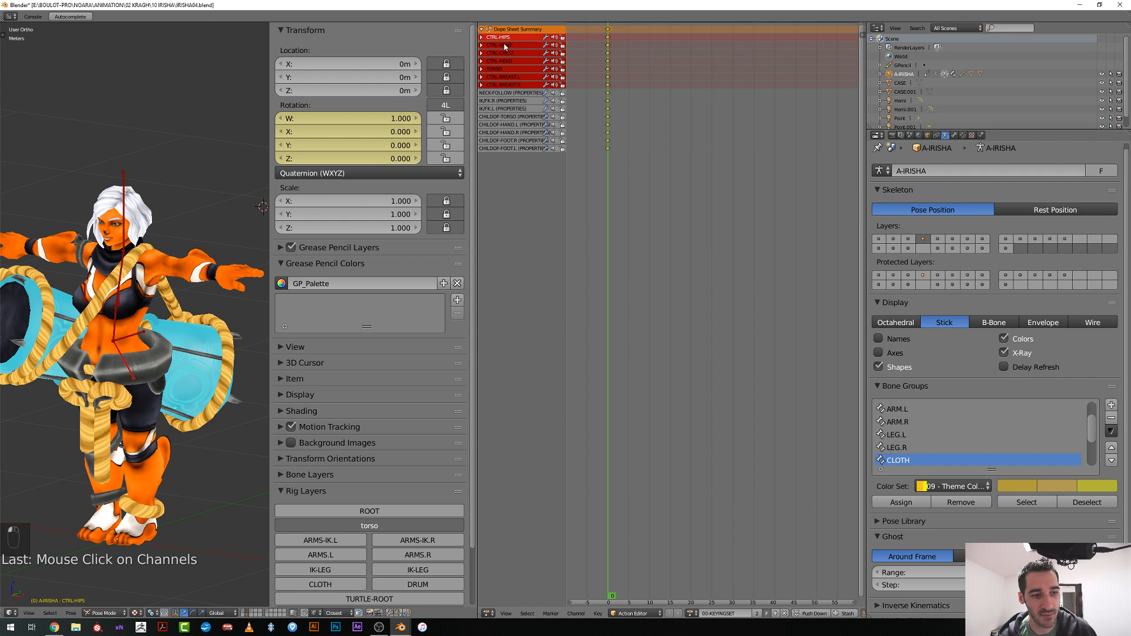
pyautogui.click(501, 53)
pyautogui.click(501, 61)
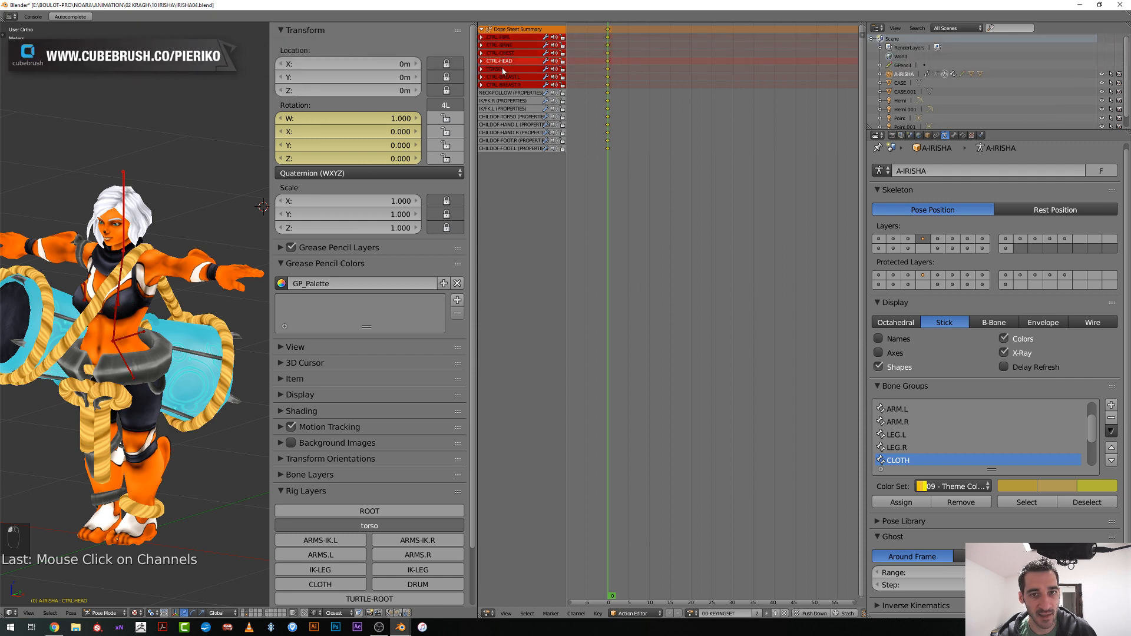
# Move the TORSO channel group to the top of the action's channel list, above CTRL-HIPS
pyautogui.click(501, 69)
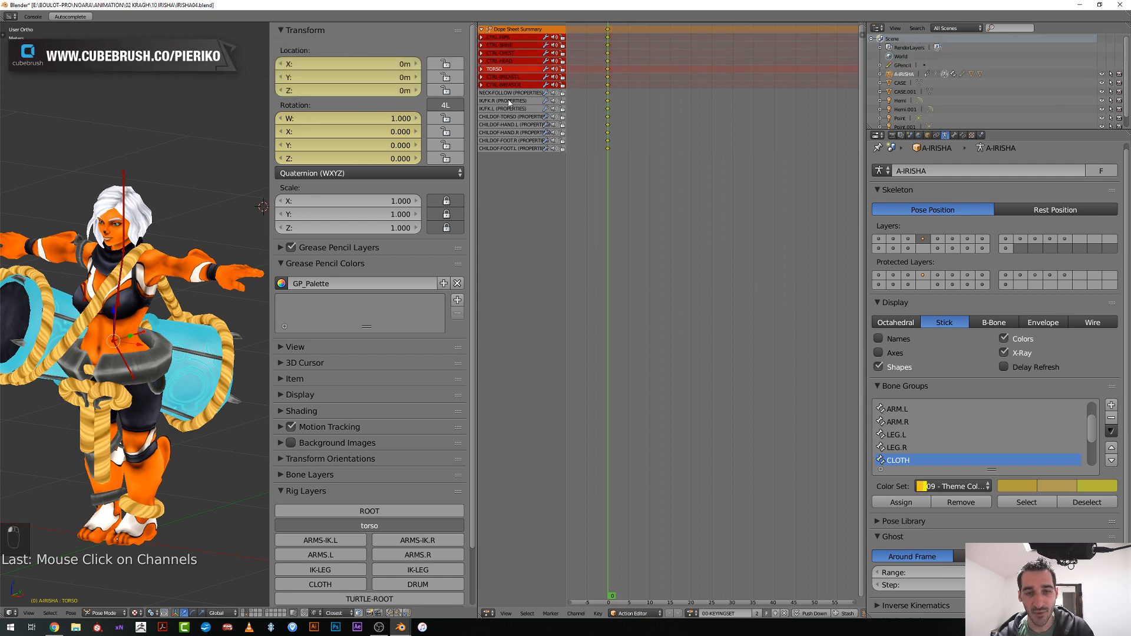
pyautogui.press('pageup')
pyautogui.press('pageup')
pyautogui.press('pageup')
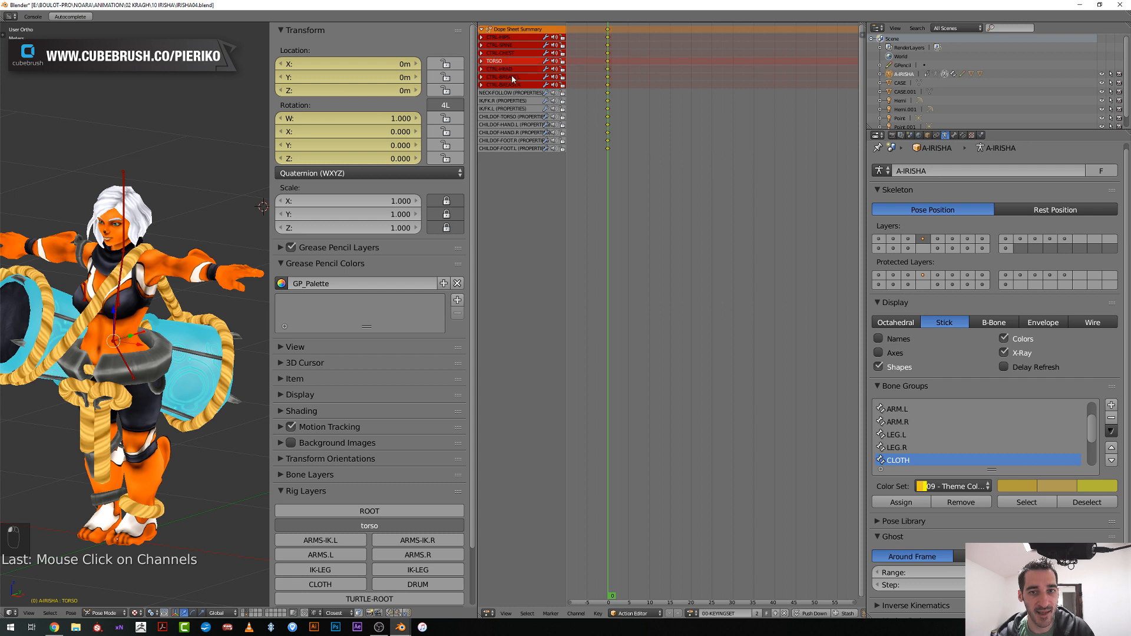
pyautogui.press('pageup')
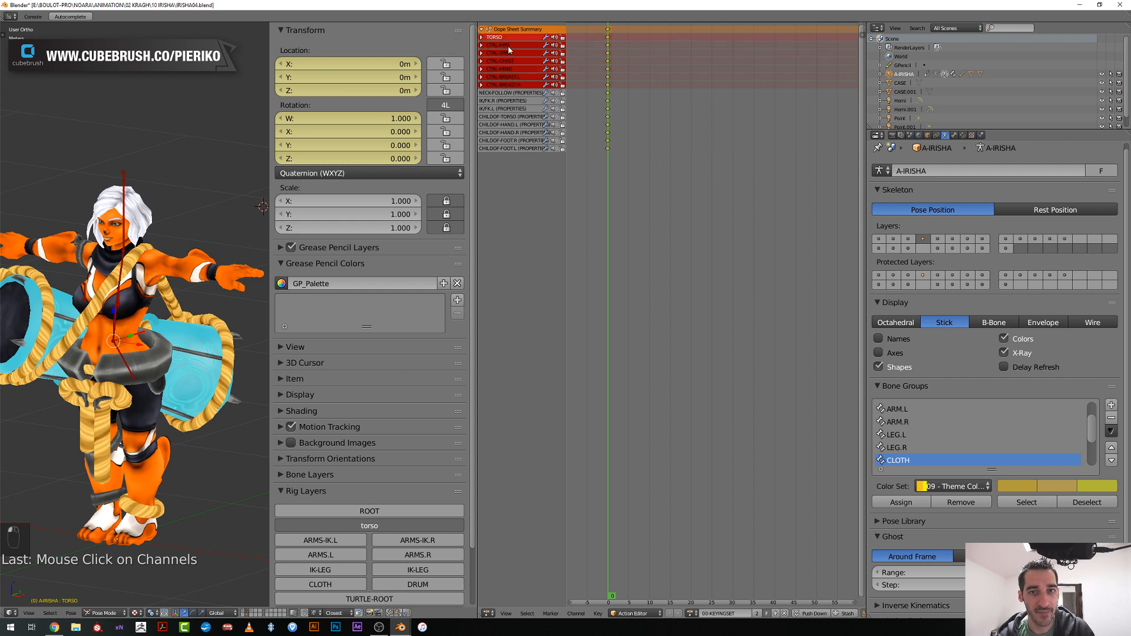
pyautogui.press('pageup')
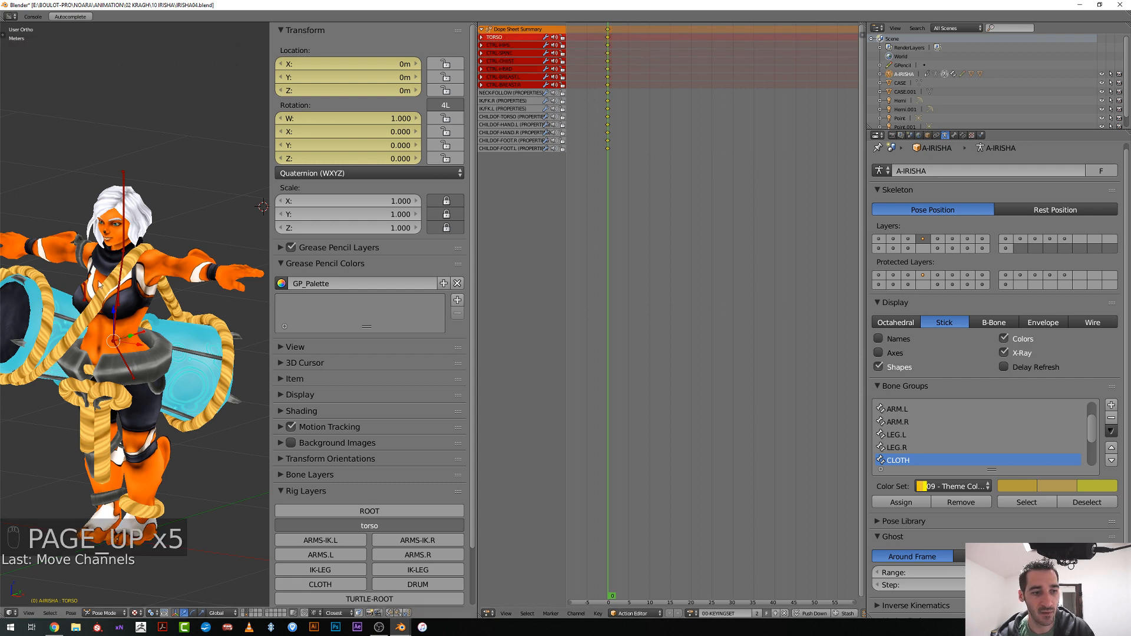
# Show the ARMS-IK.L and ARMS-IK.R layers in Rig Layers alongside the torso layer
pyautogui.scroll(-3, 236, 460)
pyautogui.click(330, 540)
pyautogui.scroll(5, 123, 482)
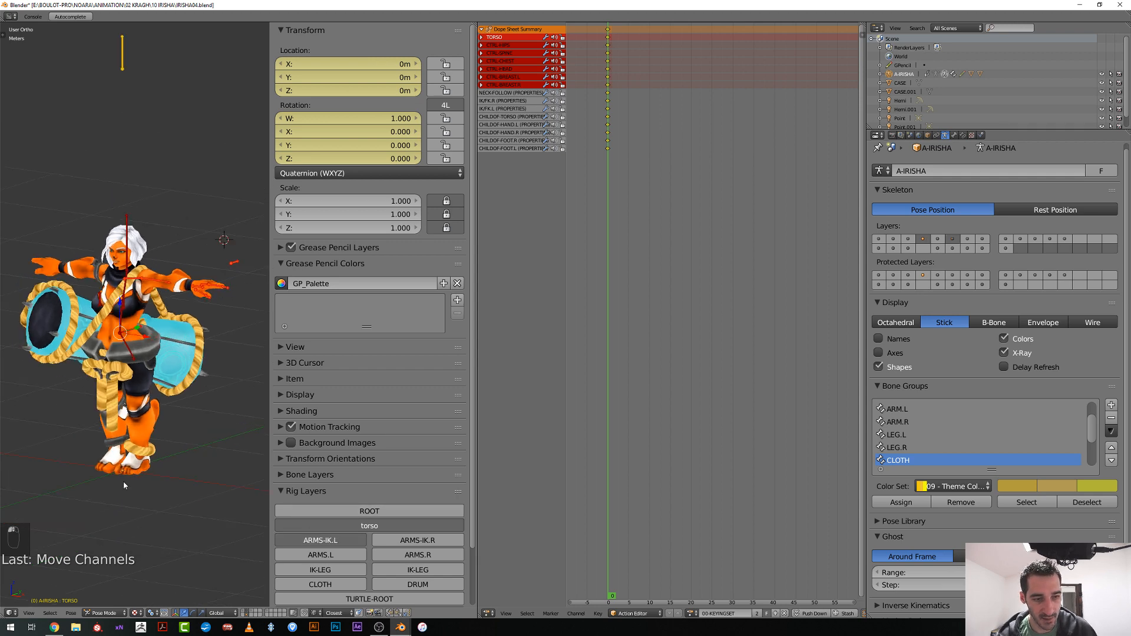
pyautogui.click(394, 540)
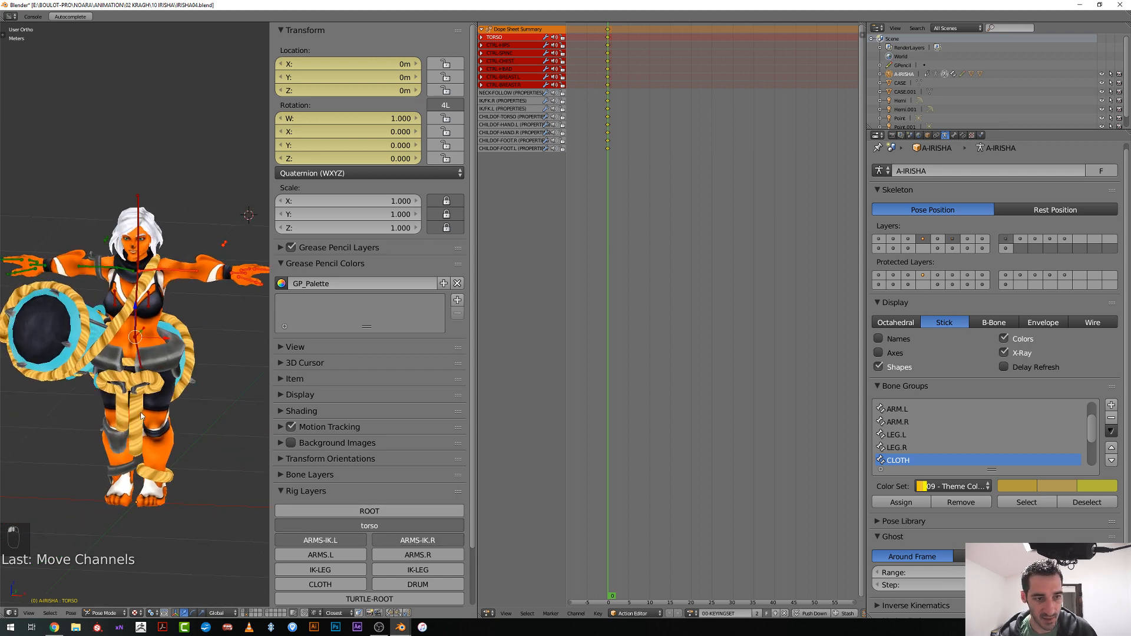
# Select the left arm's pole target control and examine its position and transform channels around the character
pyautogui.scroll(-3, 227, 236)
pyautogui.moveTo(233, 231); pyautogui.dragTo(213, 245, button='middle')
pyautogui.scroll(2, 212, 245)
pyautogui.rightClick(217, 248)
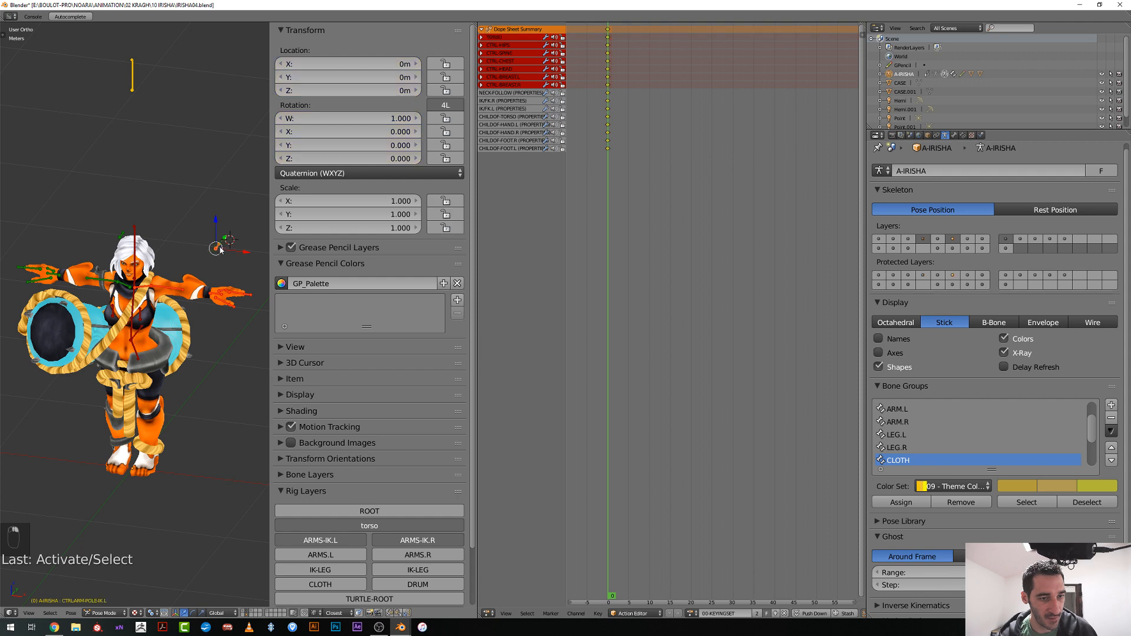
pyautogui.moveTo(115, 236); pyautogui.dragTo(135, 243, button='middle')
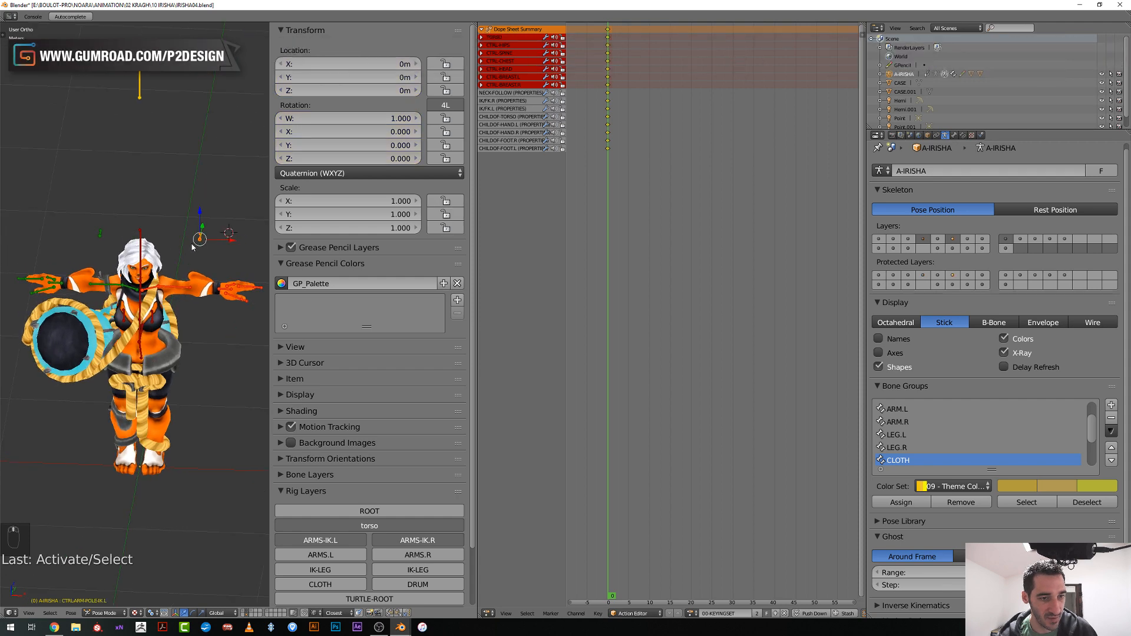
pyautogui.scroll(4, 192, 247)
pyautogui.keyDown('shift'); pyautogui.moveTo(88, 307); pyautogui.dragTo(253, 263, button='middle'); pyautogui.keyUp('shift')
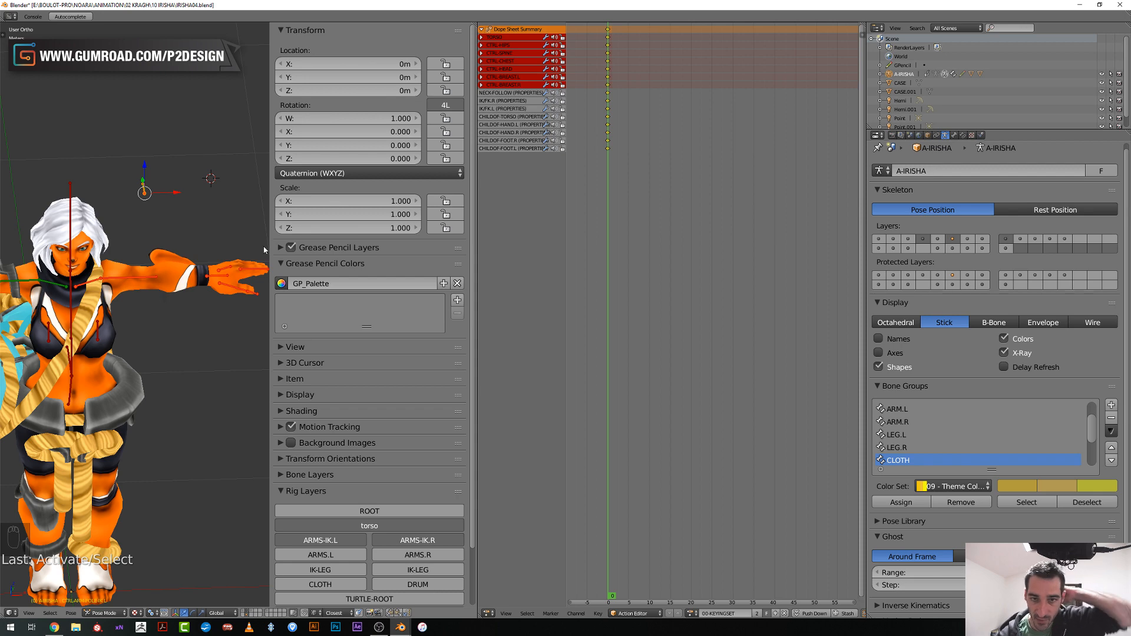
pyautogui.scroll(2, 193, 302)
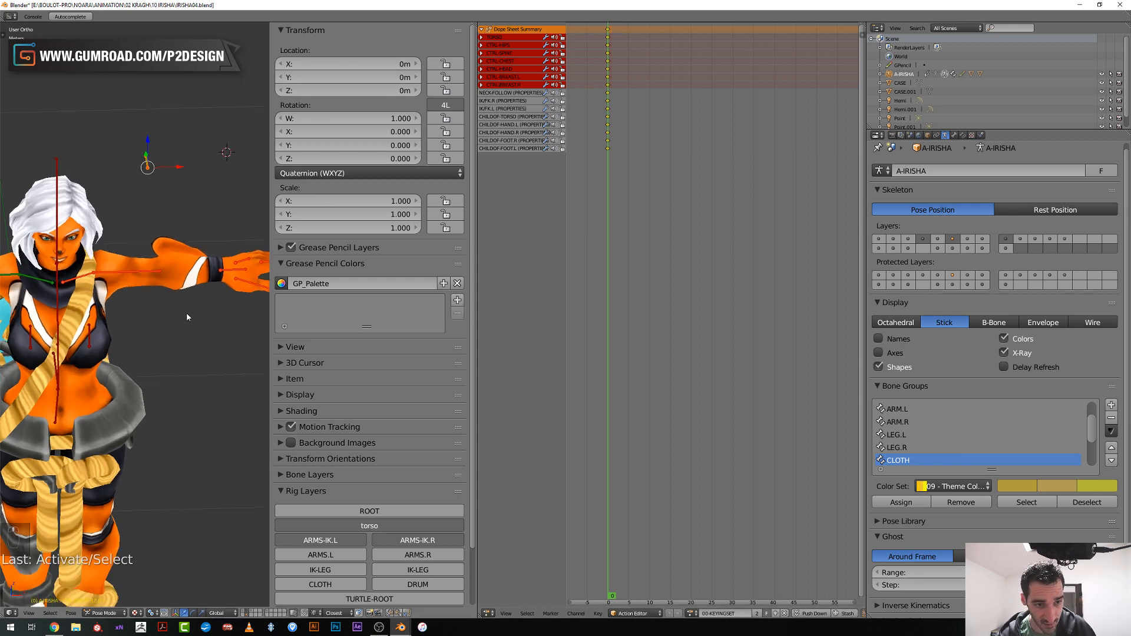
# Select the left IK hand control and test moving it, cancelling the move
pyautogui.rightClick(219, 271)
pyautogui.scroll(-3, 218, 289)
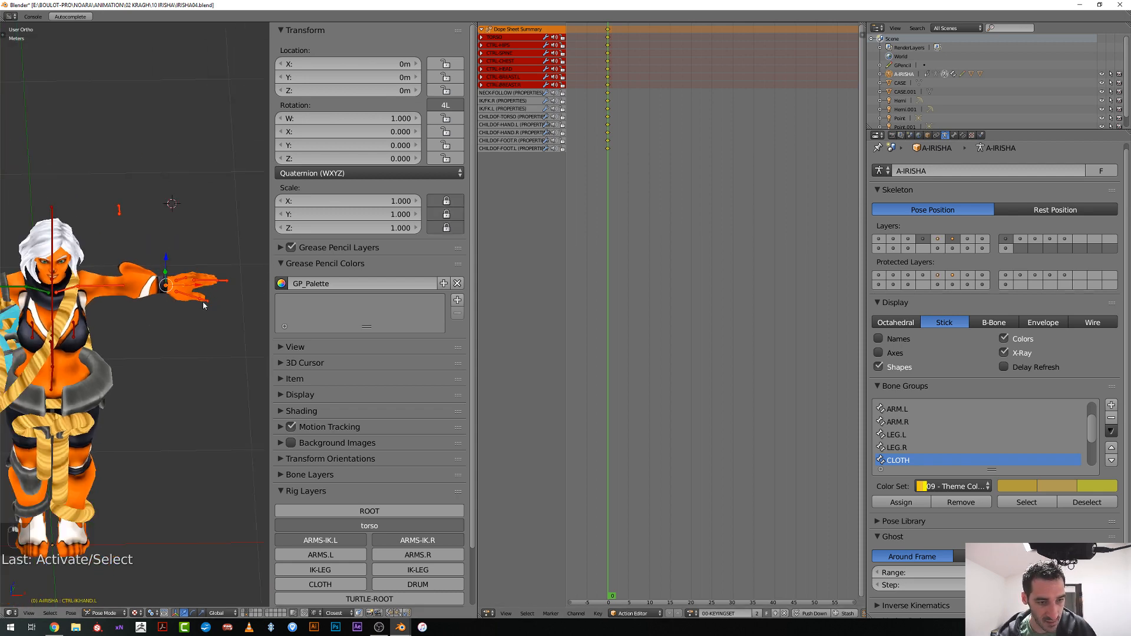
pyautogui.press('g')
pyautogui.rightClick(187, 298)
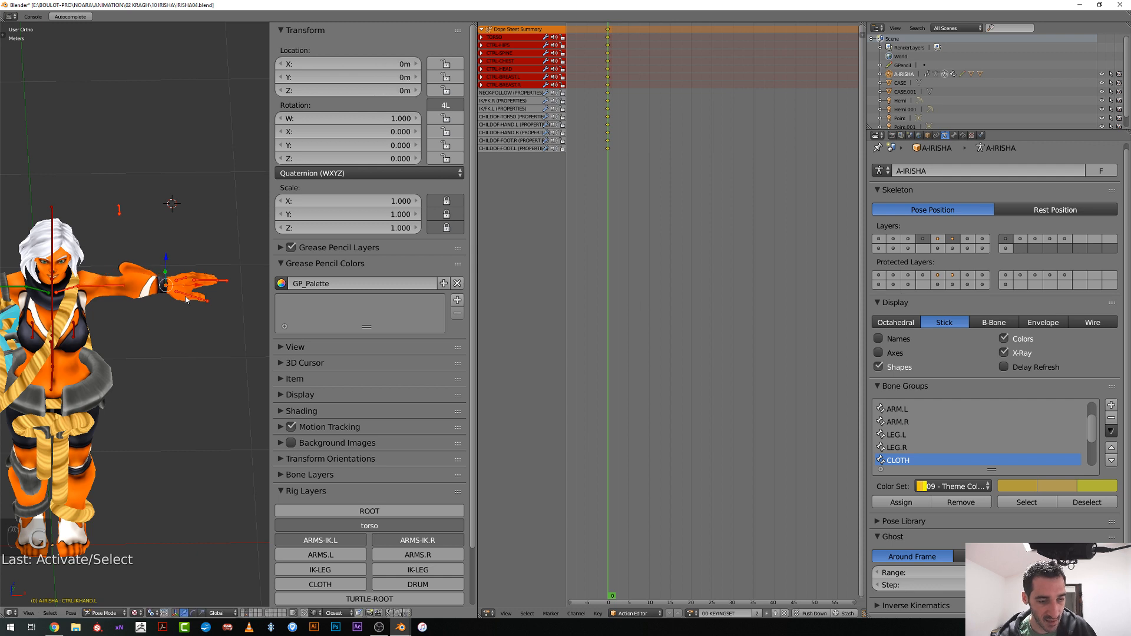
# Try to insert a LocRot keyframe on the left IK hand control, and hide the control
pyautogui.scroll(1, 189, 299)
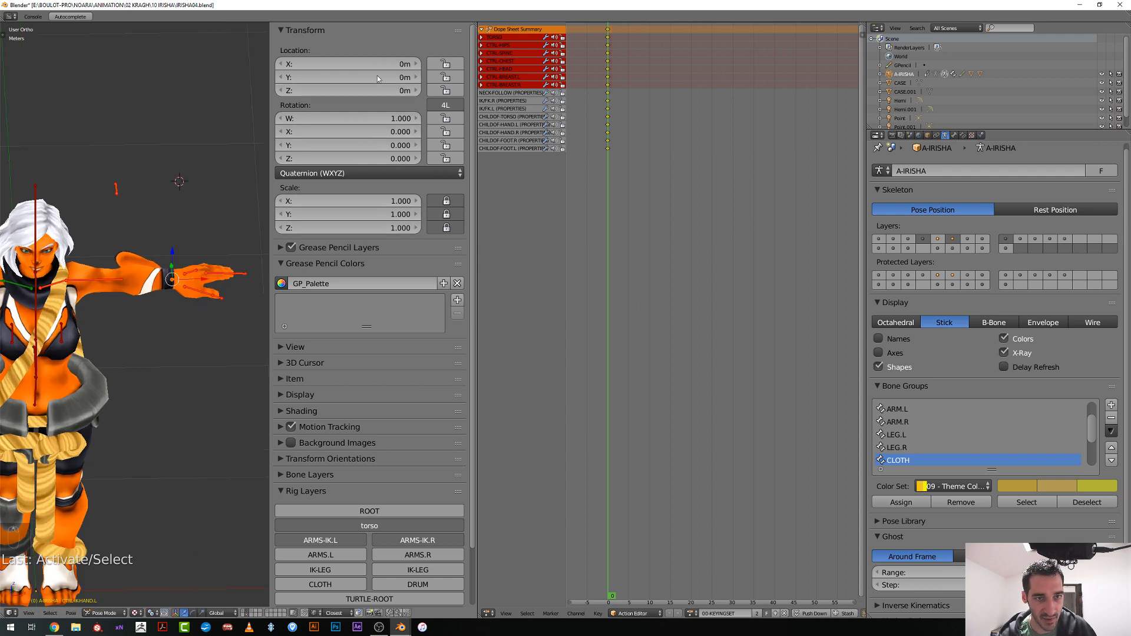
pyautogui.press('i')
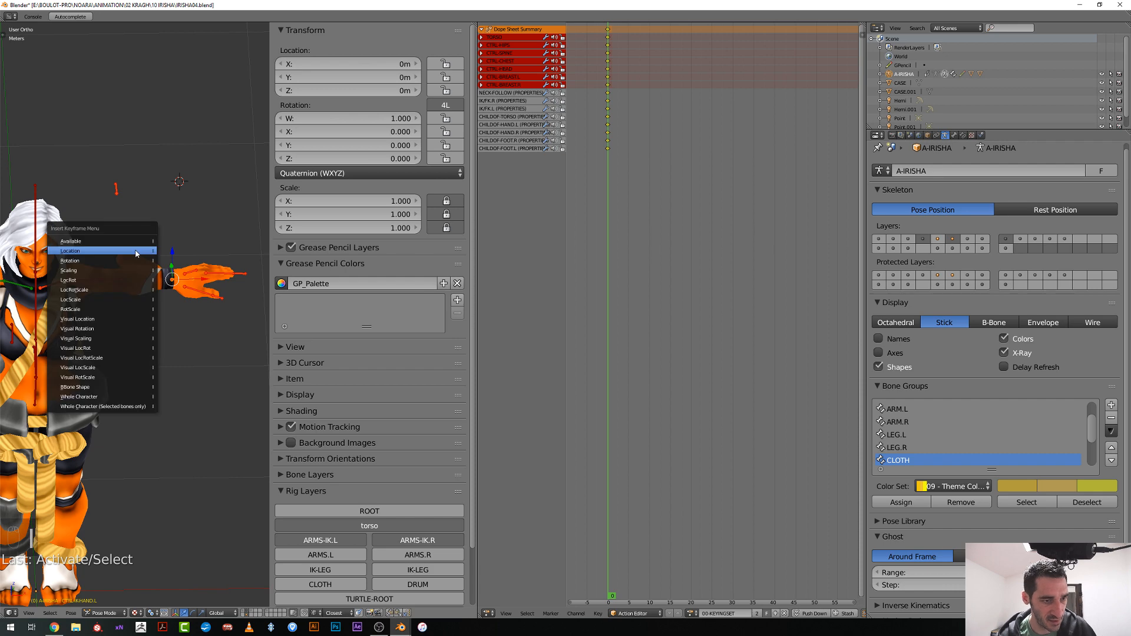
pyautogui.click(103, 283)
pyautogui.press('h')
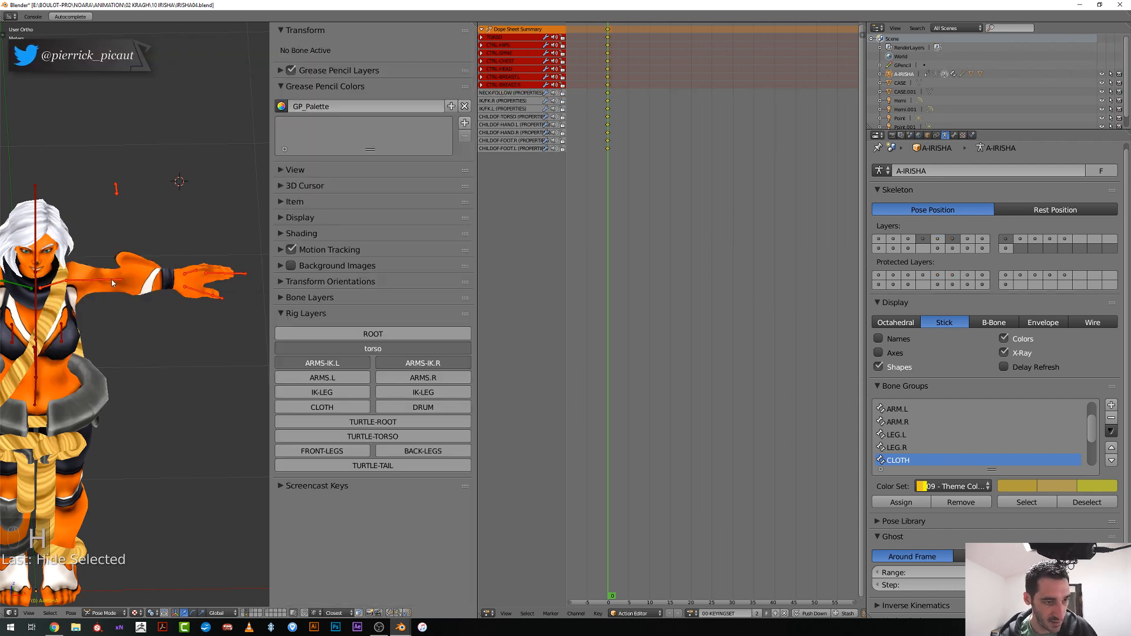
# Check the bone properties and transform locks of the left and right IK arm bones, CTRL-ARMIK.L and CTRL-ARMIK.R
pyautogui.rightClick(112, 280)
pyautogui.moveTo(113, 280)
pyautogui.mouseDown(button='middle')
pyautogui.moveTo(132, 277)
pyautogui.moveTo(125, 314)
pyautogui.moveTo(131, 287)
pyautogui.mouseUp(button='middle')
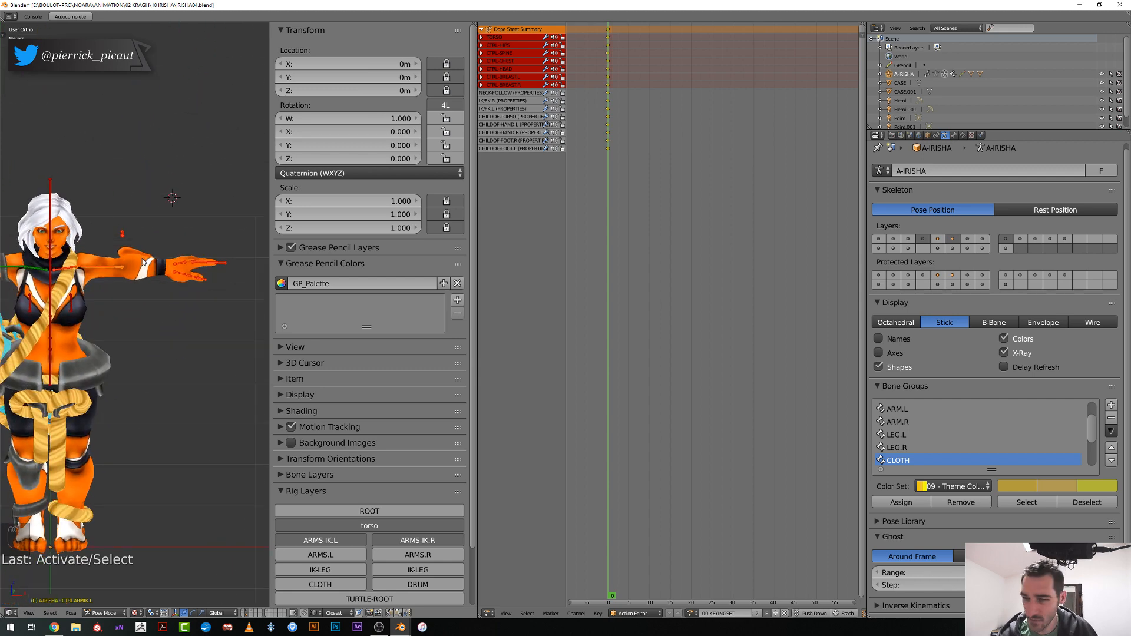
pyautogui.click(954, 135)
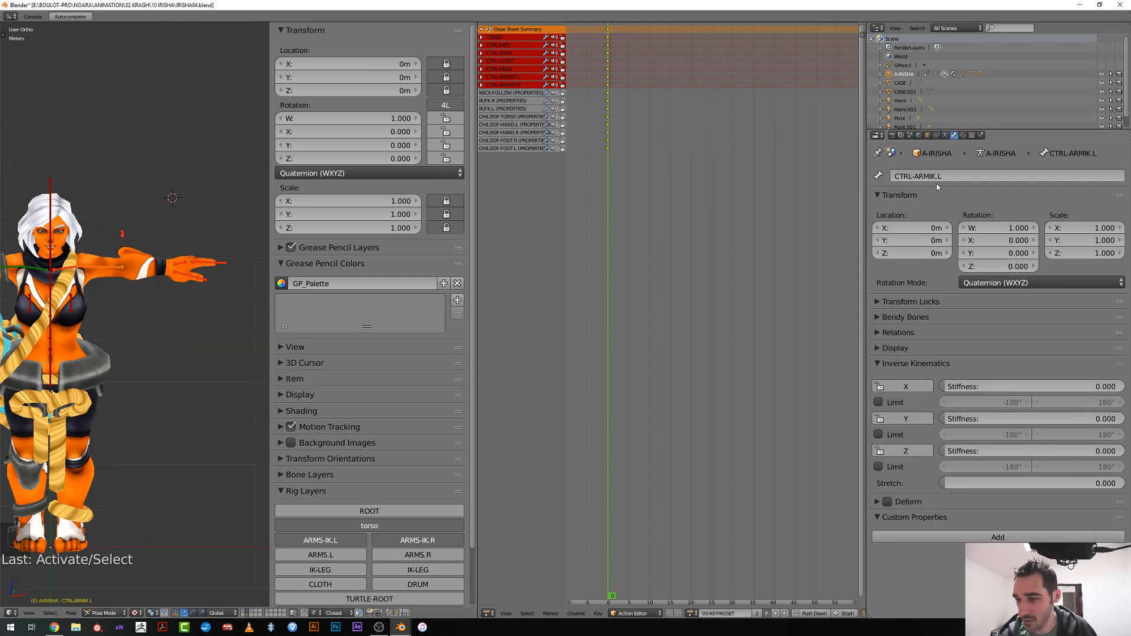
pyautogui.moveTo(188, 336); pyautogui.dragTo(183, 361, button='middle')
pyautogui.scroll(-1, 136, 356)
pyautogui.scroll(1, 140, 326)
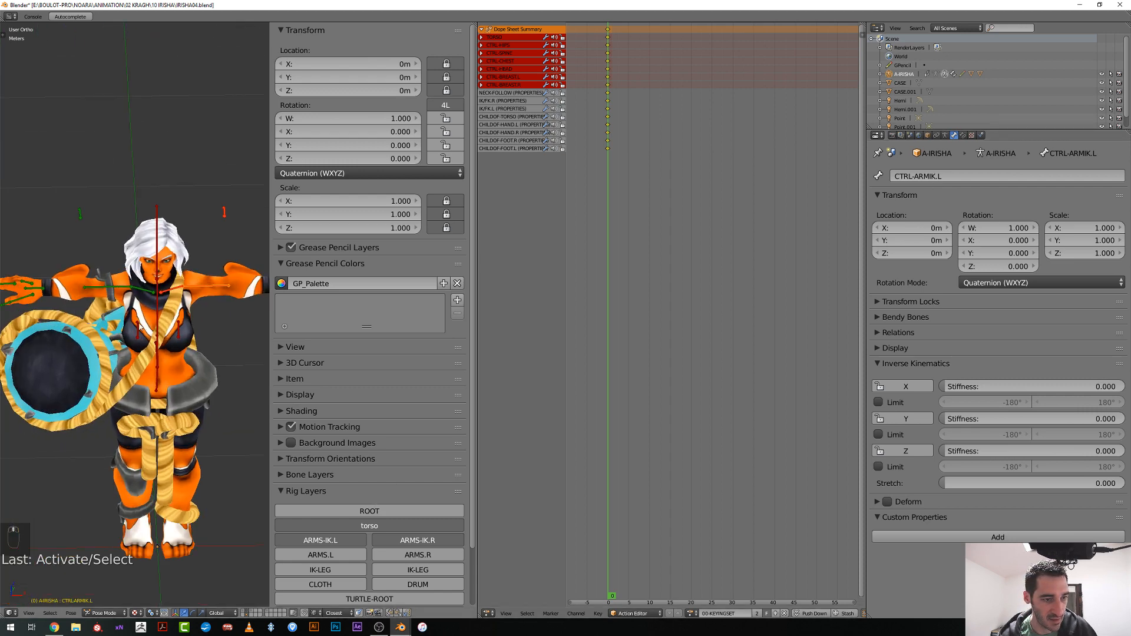
pyautogui.rightClick(121, 291)
# Expand Bone Layers to review which armature layers are visible, and collapse the list again
pyautogui.scroll(-3, 371, 584)
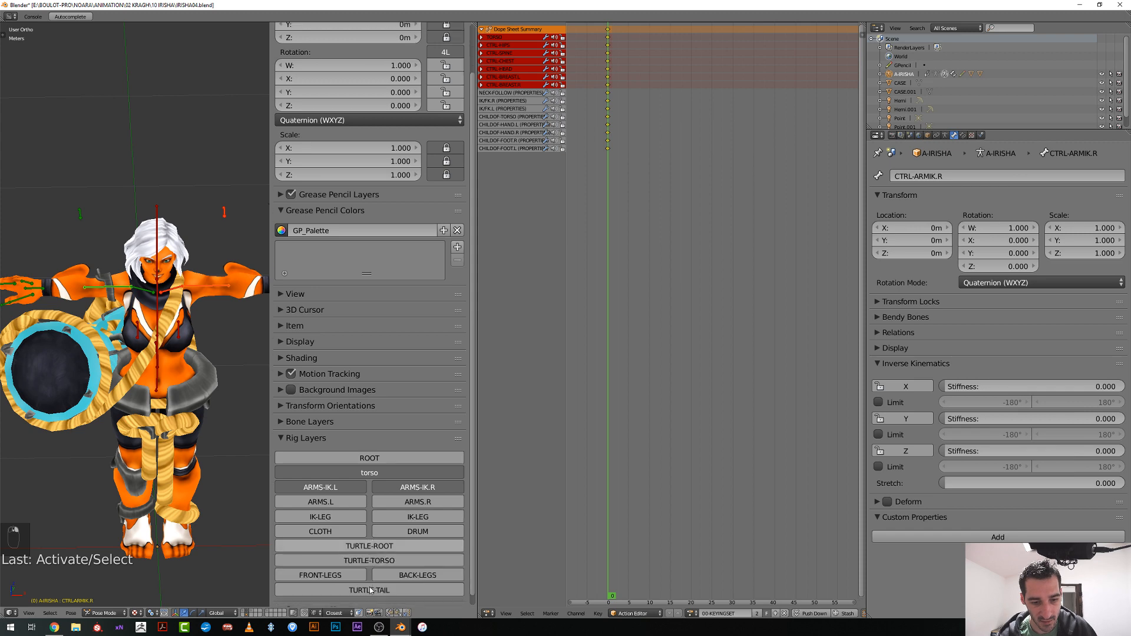
pyautogui.click(311, 412)
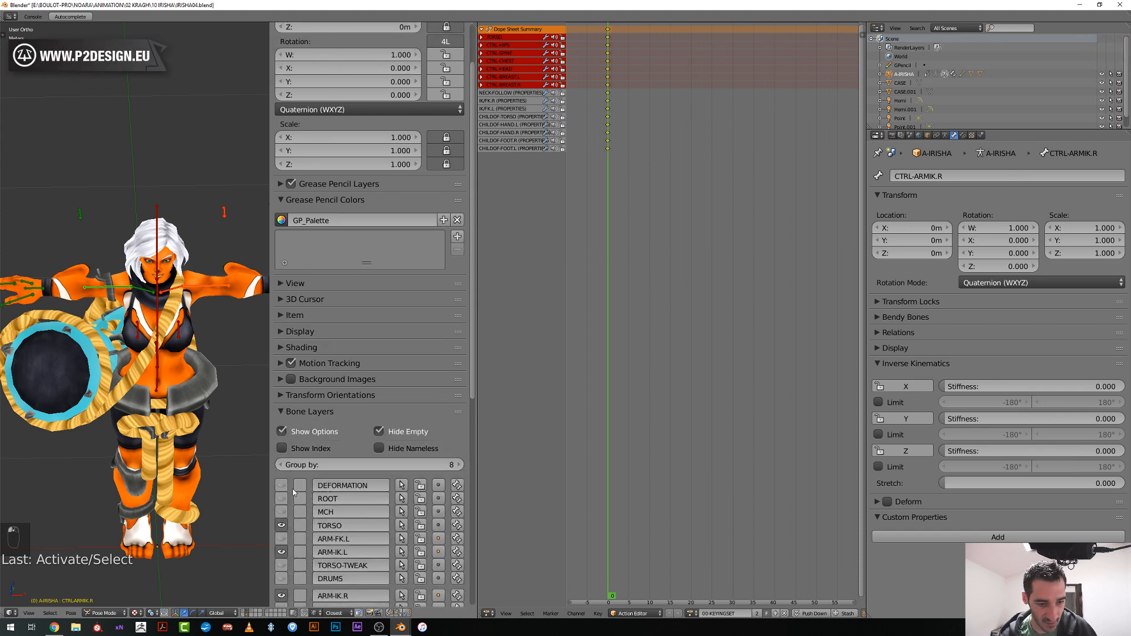
pyautogui.scroll(-6, 296, 461)
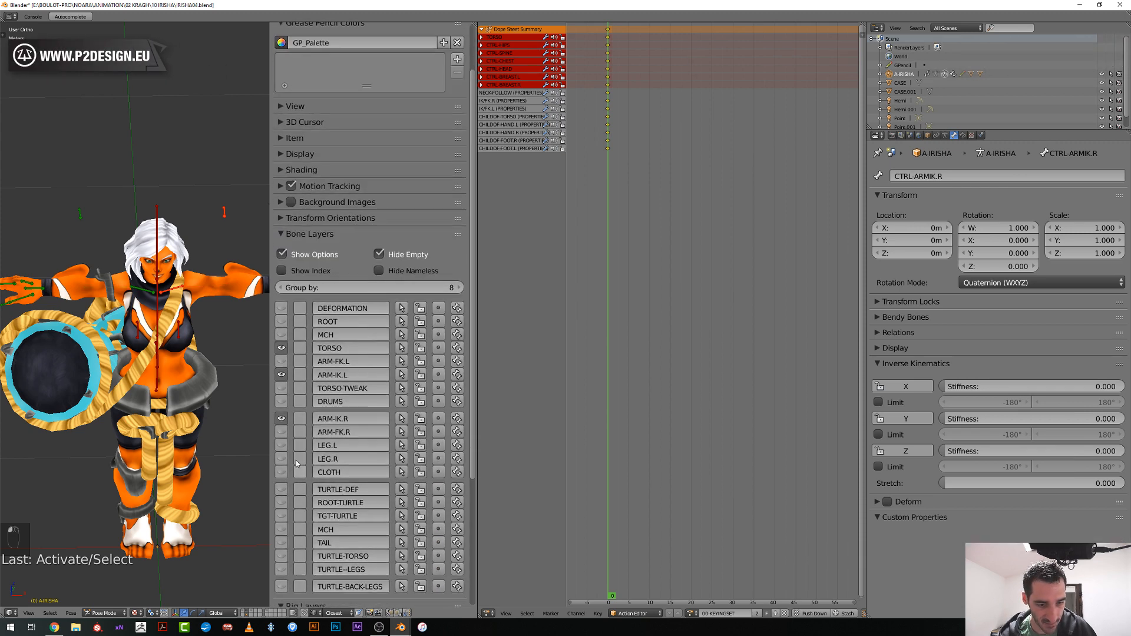
pyautogui.click(309, 234)
# Select the left arm's pole target control, CTRL-ARM-POLE-IK.L, in the viewport
pyautogui.scroll(-3, 126, 395)
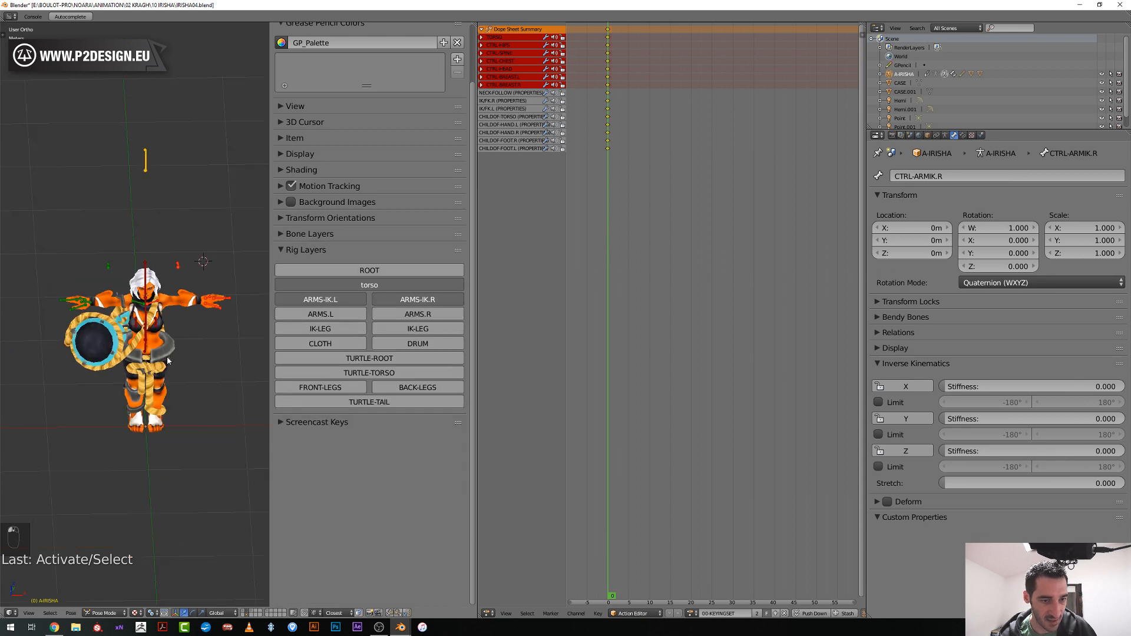
pyautogui.scroll(3, 137, 320)
pyautogui.click(157, 249)
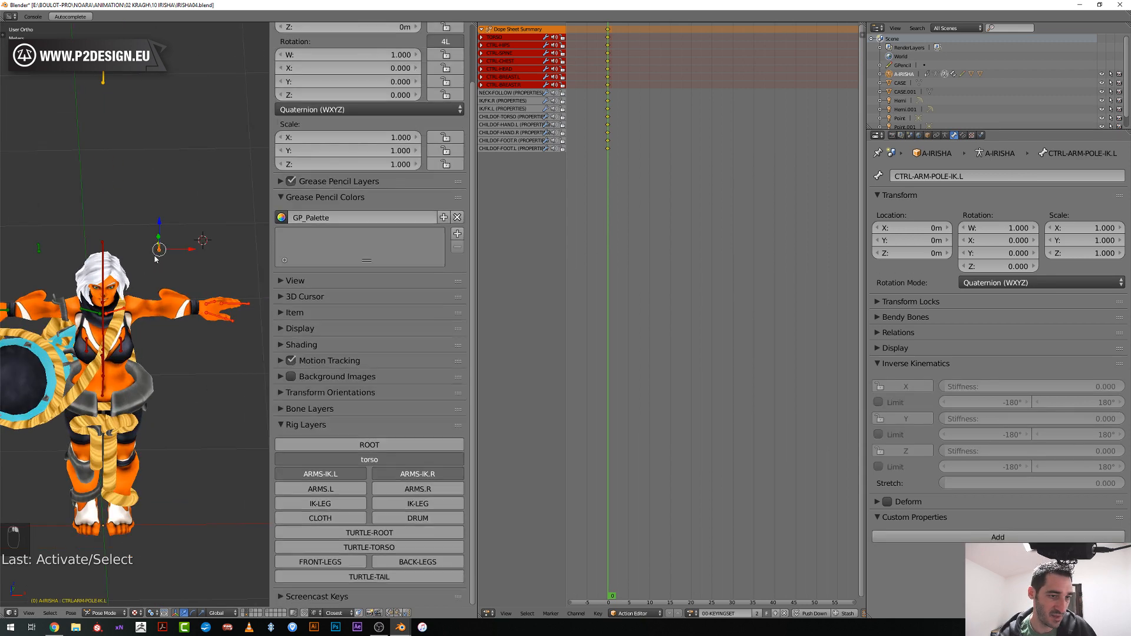
pyautogui.scroll(2, 194, 315)
pyautogui.scroll(-4, 214, 314)
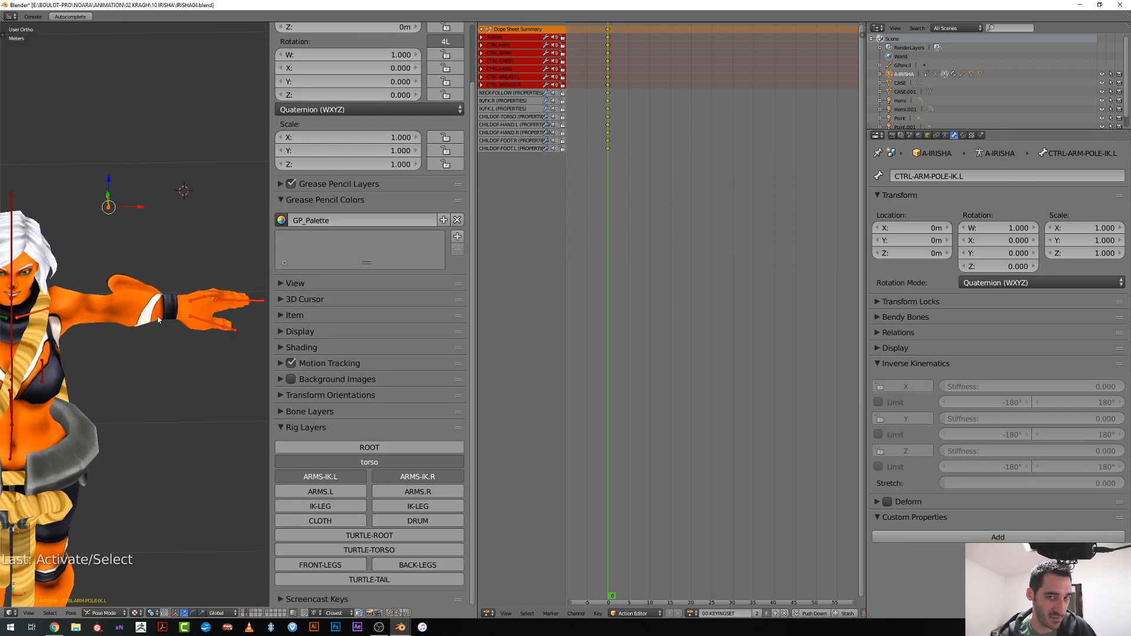
pyautogui.scroll(2, 168, 345)
pyautogui.scroll(-1, 168, 353)
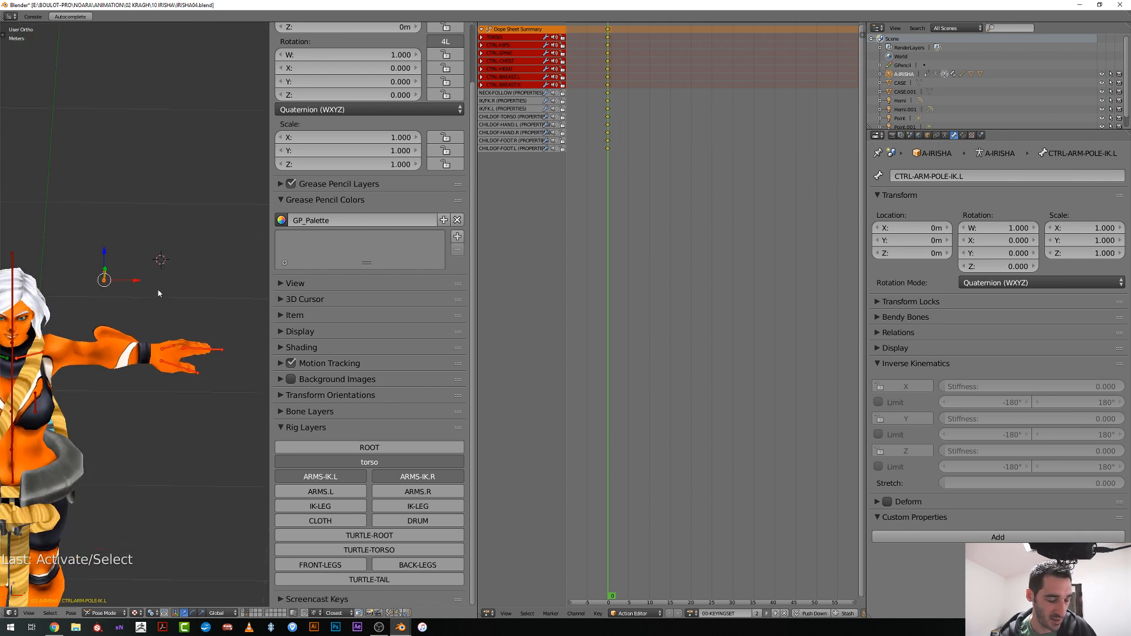
# Insert a Location keyframe on the CTRL-ARM-POLE-IK.L bone
pyautogui.press('i')
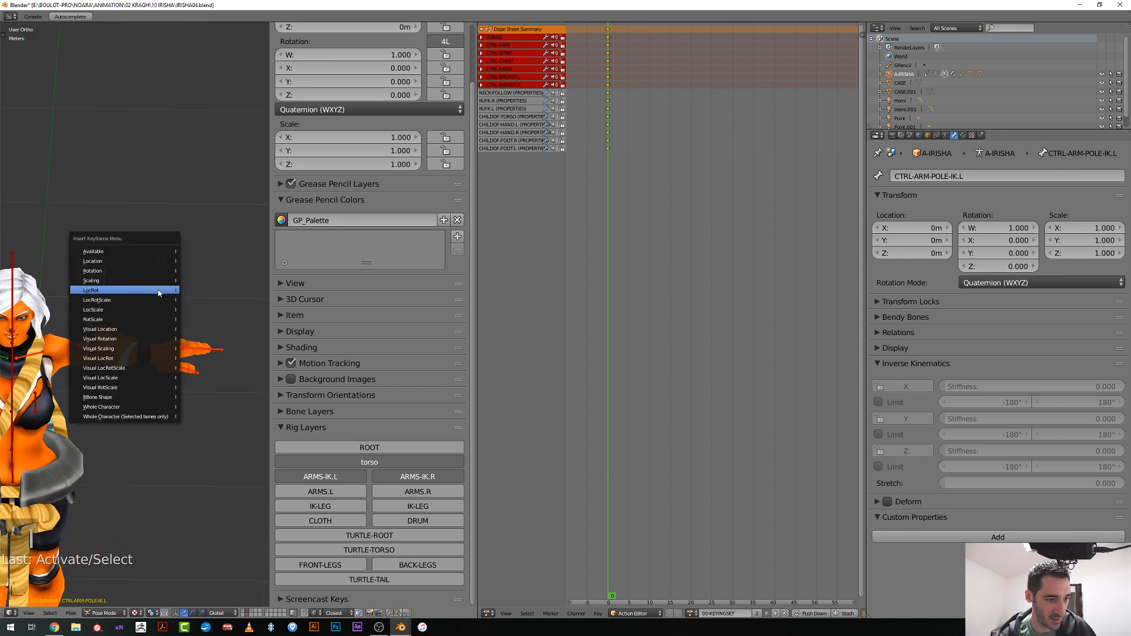
pyautogui.click(118, 261)
pyautogui.scroll(4, 366, 148)
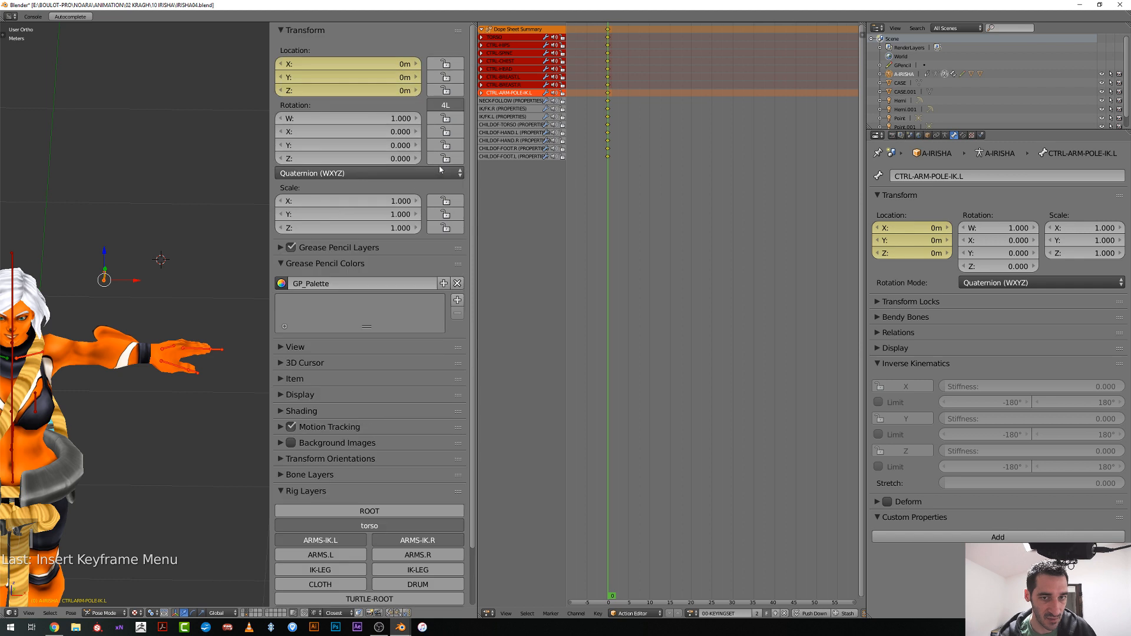
# Lock all rotation and scale channels of CTRL-ARM-POLE-IK.L and hide the bone
pyautogui.moveTo(446, 158); pyautogui.dragTo(447, 124)
pyautogui.moveTo(446, 201); pyautogui.dragTo(446, 228)
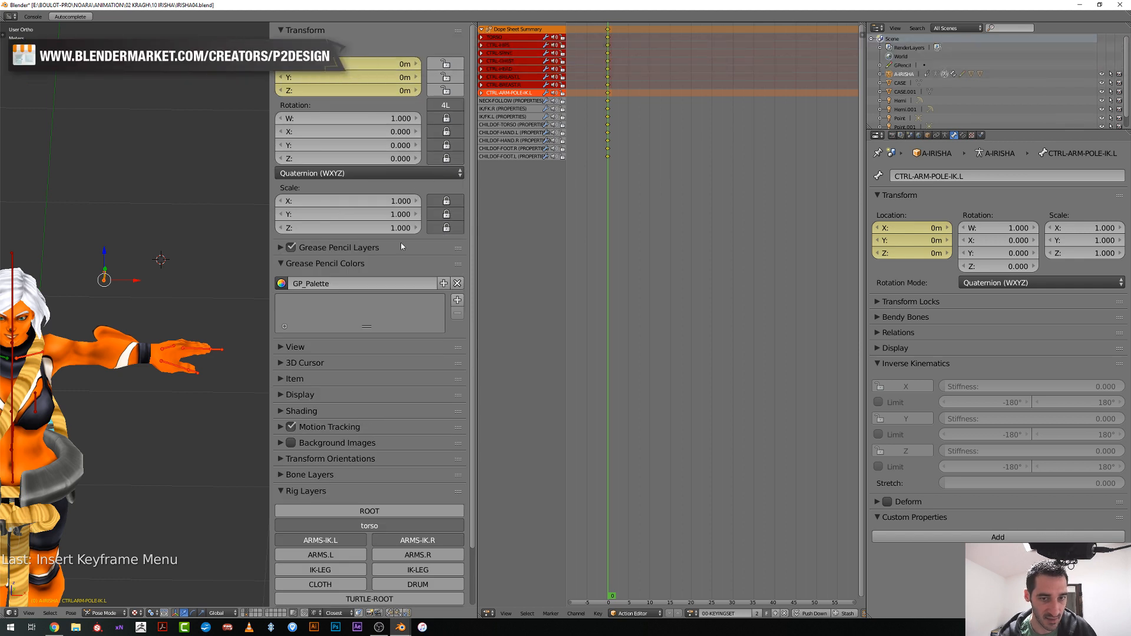
pyautogui.scroll(-1, 366, 177)
pyautogui.scroll(-3, 151, 299)
pyautogui.scroll(2, 151, 299)
pyautogui.press('h')
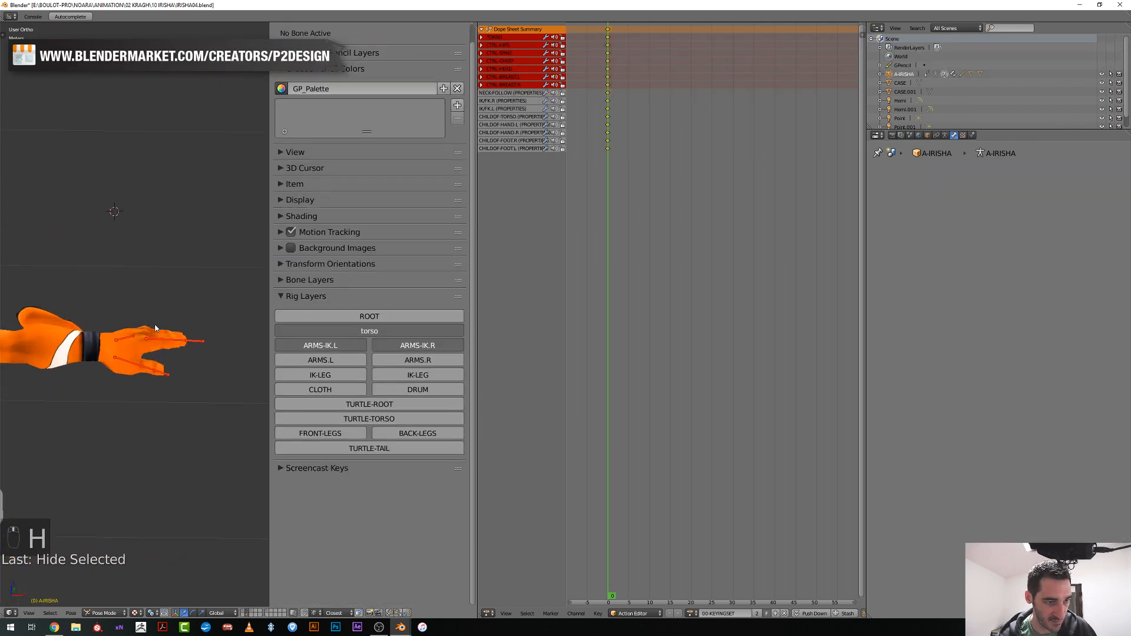
# Insert a Location keyframe on CTRL-ARM-POLE-IK.R and lock all of its rotation and scale channels
pyautogui.scroll(4, 137, 341)
pyautogui.rightClick(129, 345)
pyautogui.scroll(-4, 89, 307)
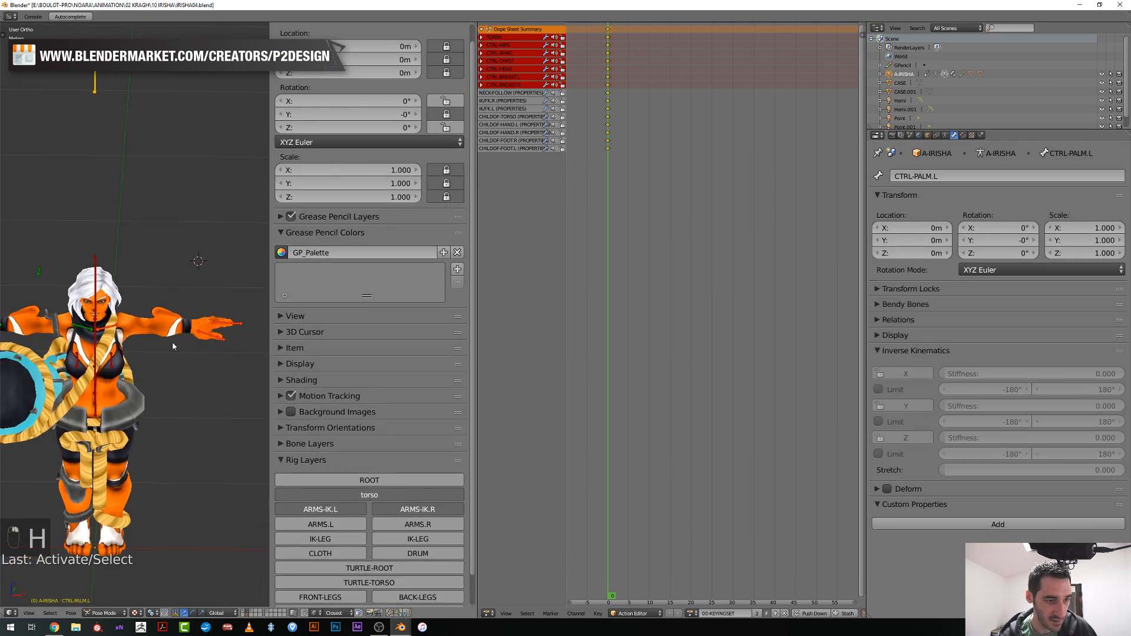
pyautogui.rightClick(43, 274)
pyautogui.press('i')
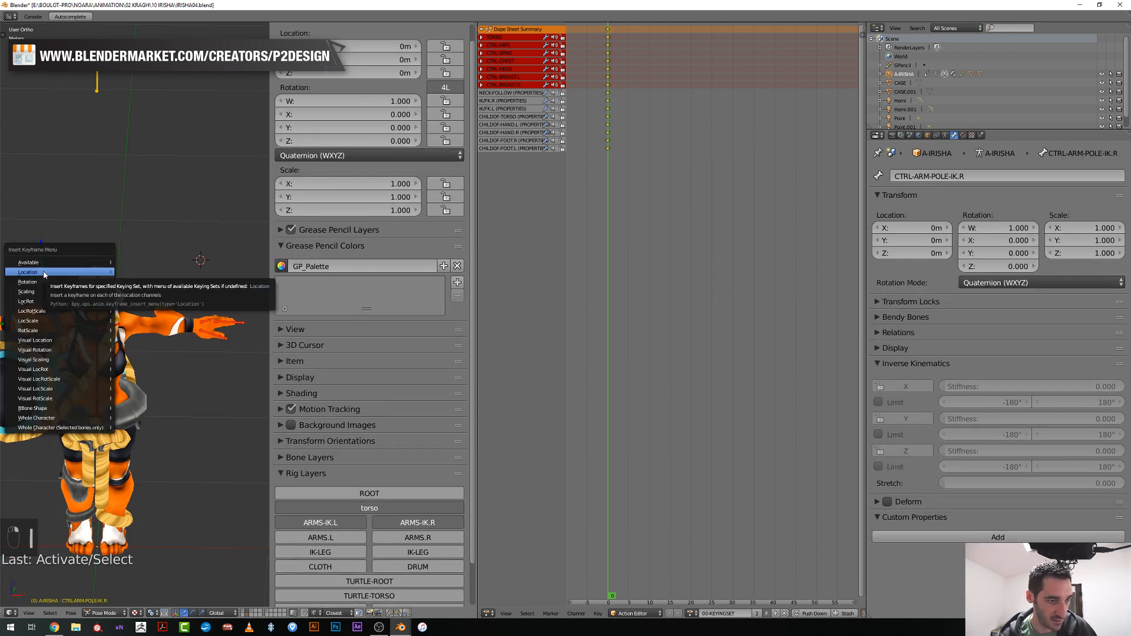
pyautogui.click(44, 274)
pyautogui.moveTo(439, 194); pyautogui.dragTo(446, 100)
pyautogui.scroll(-4, 216, 275)
pyautogui.scroll(3, 150, 327)
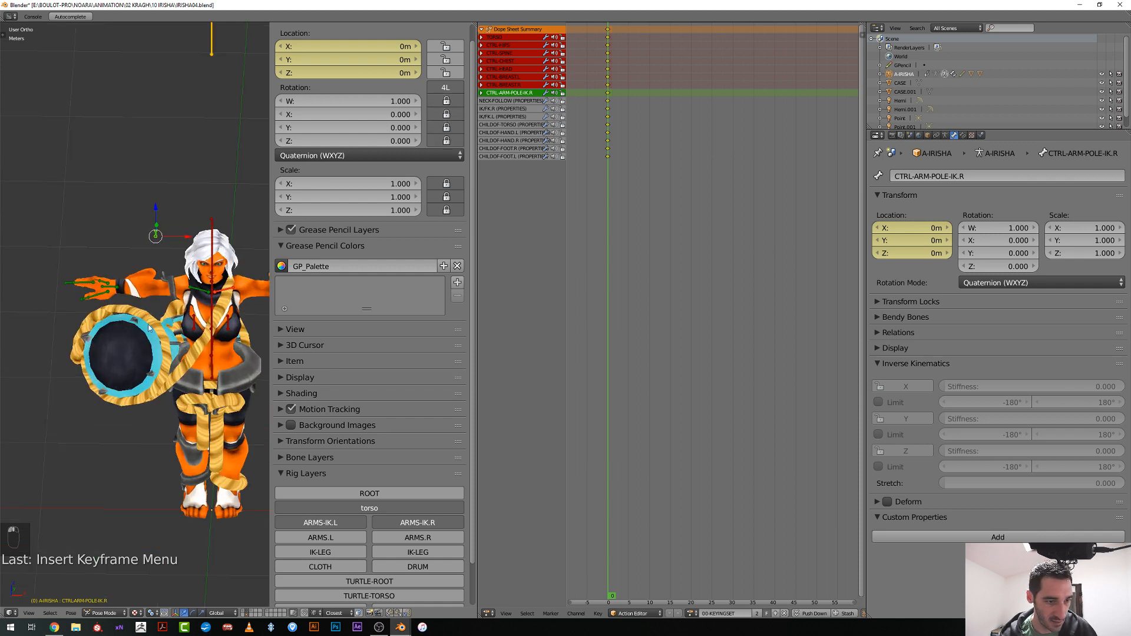
# Insert a LocRot keyframe on CTRL-IK-HAND.R, and hide it together with CTRL-ARM-POLE-IK.R
pyautogui.rightClick(118, 292)
pyautogui.press('i')
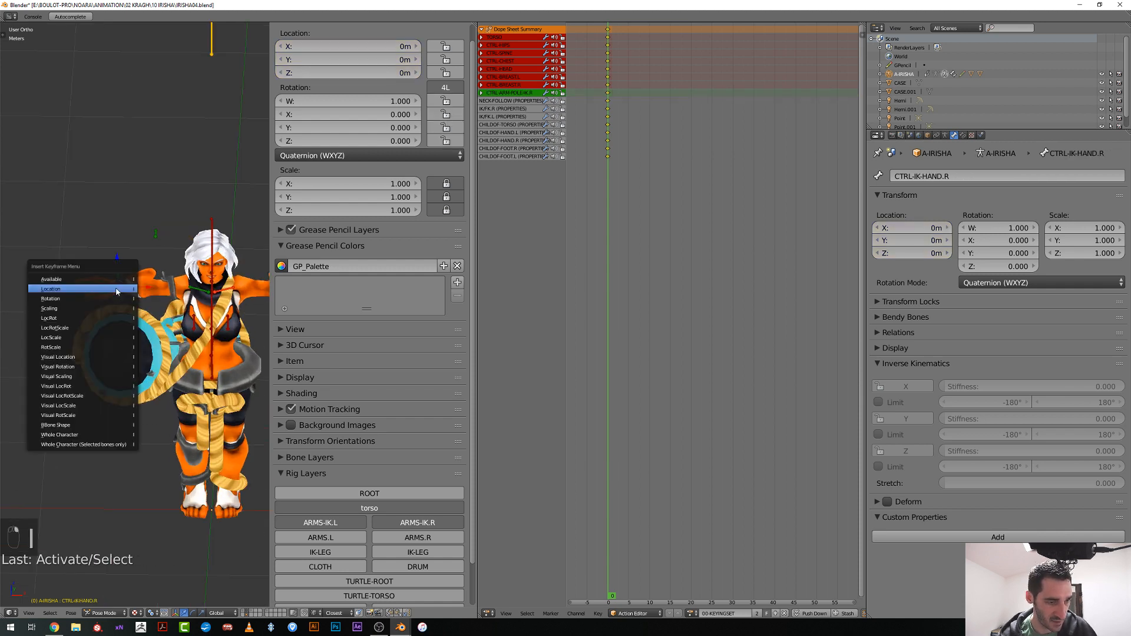
pyautogui.click(100, 319)
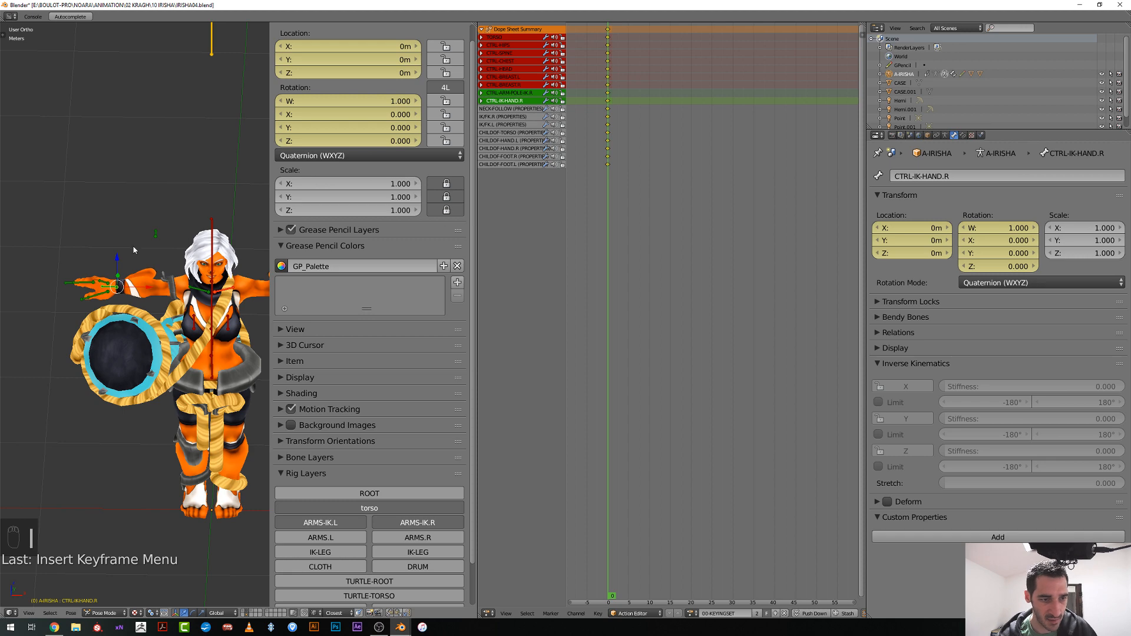
pyautogui.rightClick(156, 234)
pyautogui.press('h')
# Insert a Rotation keyframe on both palm controls, CTRL-PALM.L and CTRL-PALM.R
pyautogui.scroll(-3, 135, 315)
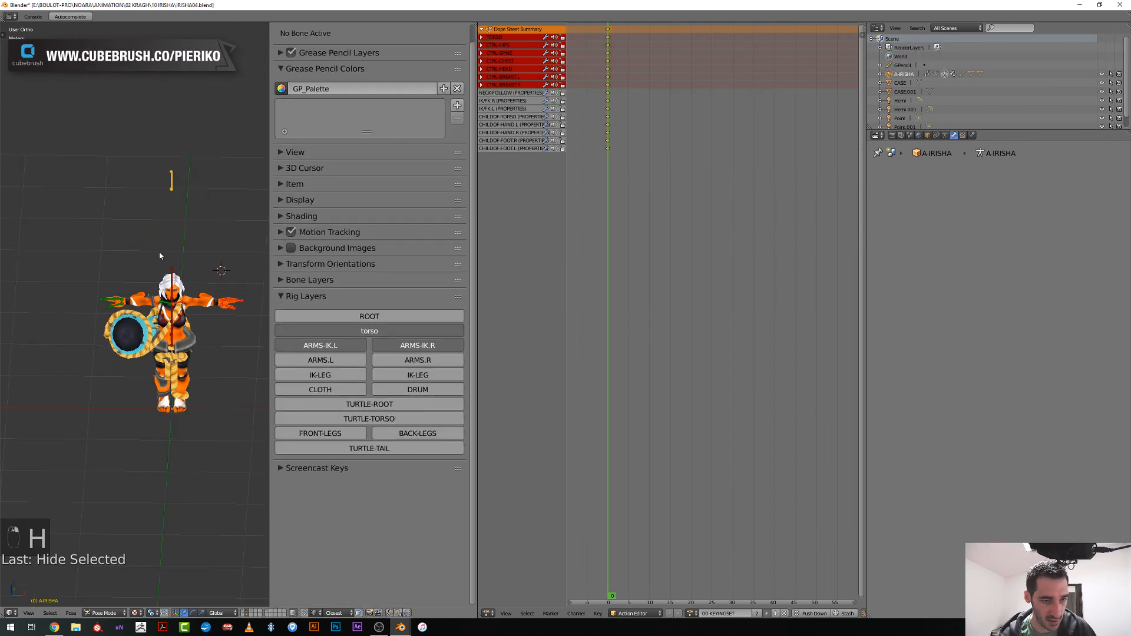
pyautogui.keyDown('shift'); pyautogui.moveTo(170, 265); pyautogui.dragTo(146, 253, button='middle'); pyautogui.keyUp('shift')
pyautogui.moveTo(270, 268); pyautogui.dragTo(404, 268)
pyautogui.scroll(4, 351, 286)
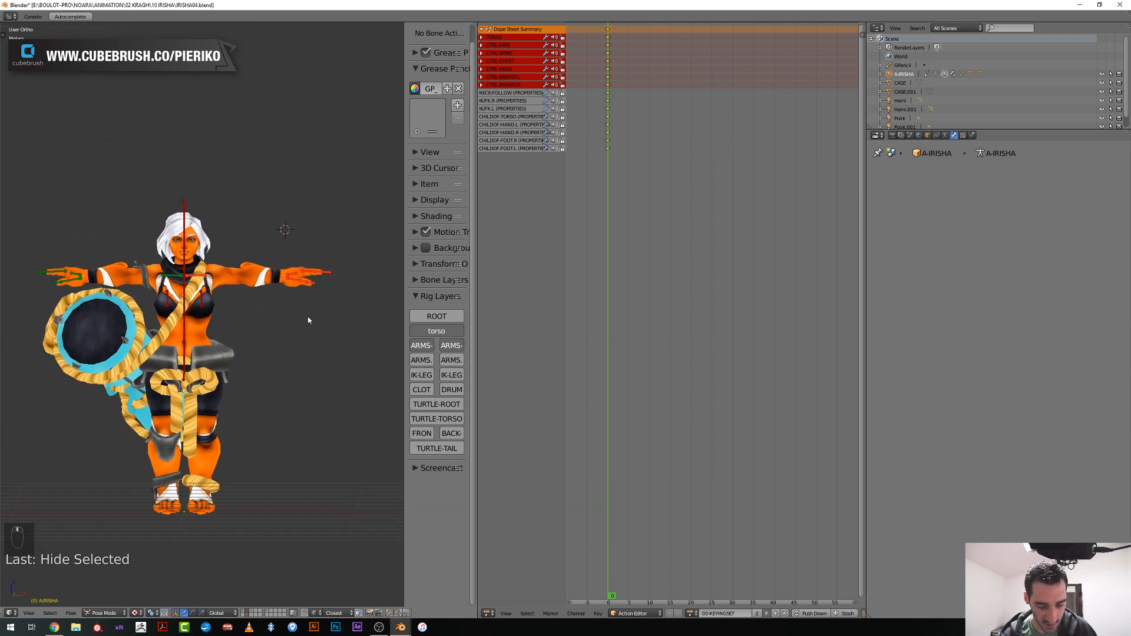
pyautogui.press('KP_1')
pyautogui.scroll(3, 348, 277)
pyautogui.rightClick(357, 245)
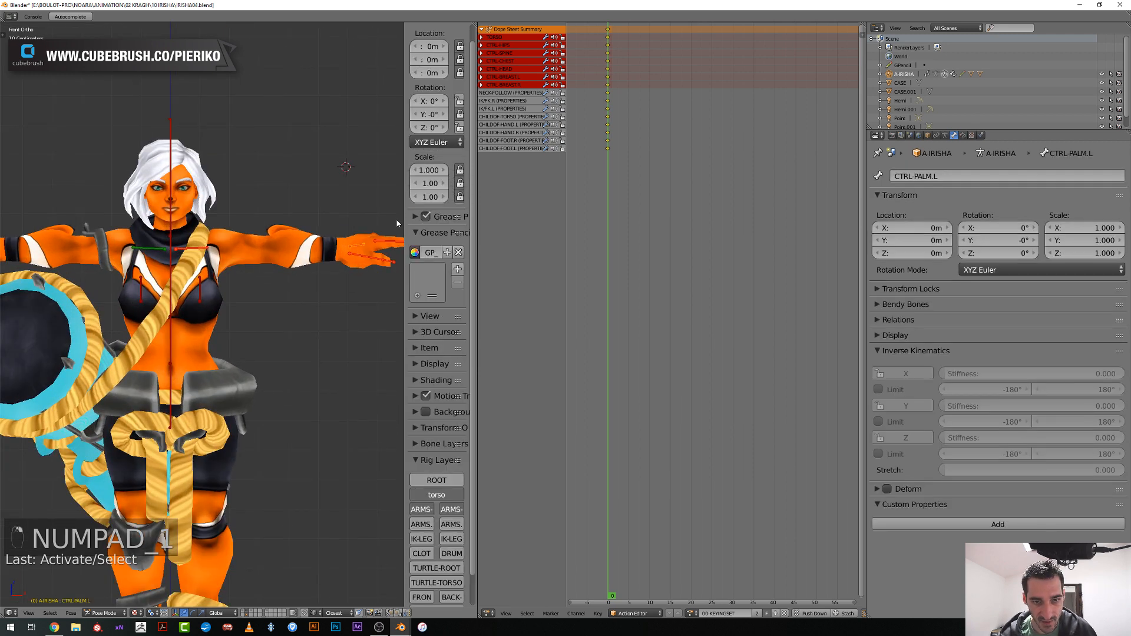
pyautogui.moveTo(405, 221); pyautogui.dragTo(309, 219)
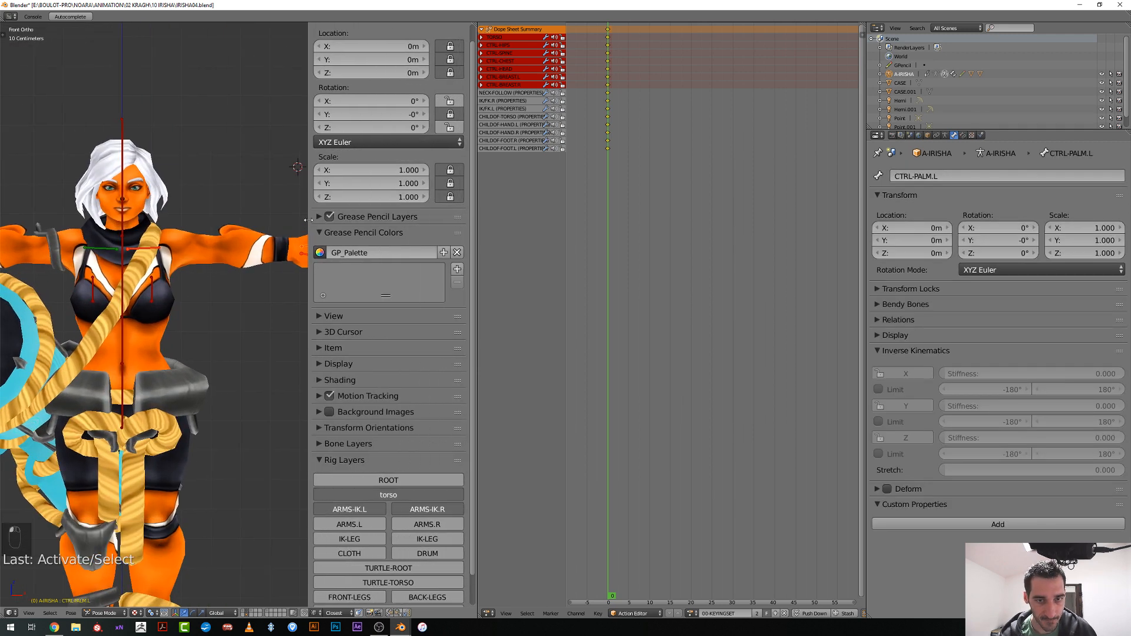
pyautogui.scroll(3, 229, 149)
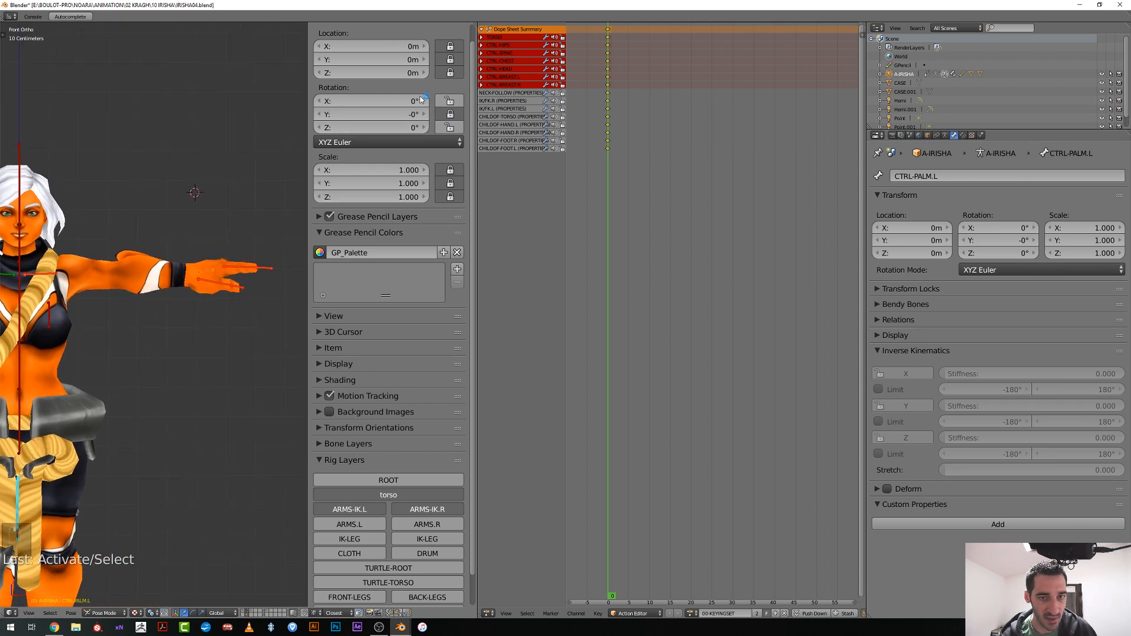
pyautogui.scroll(-4, 165, 307)
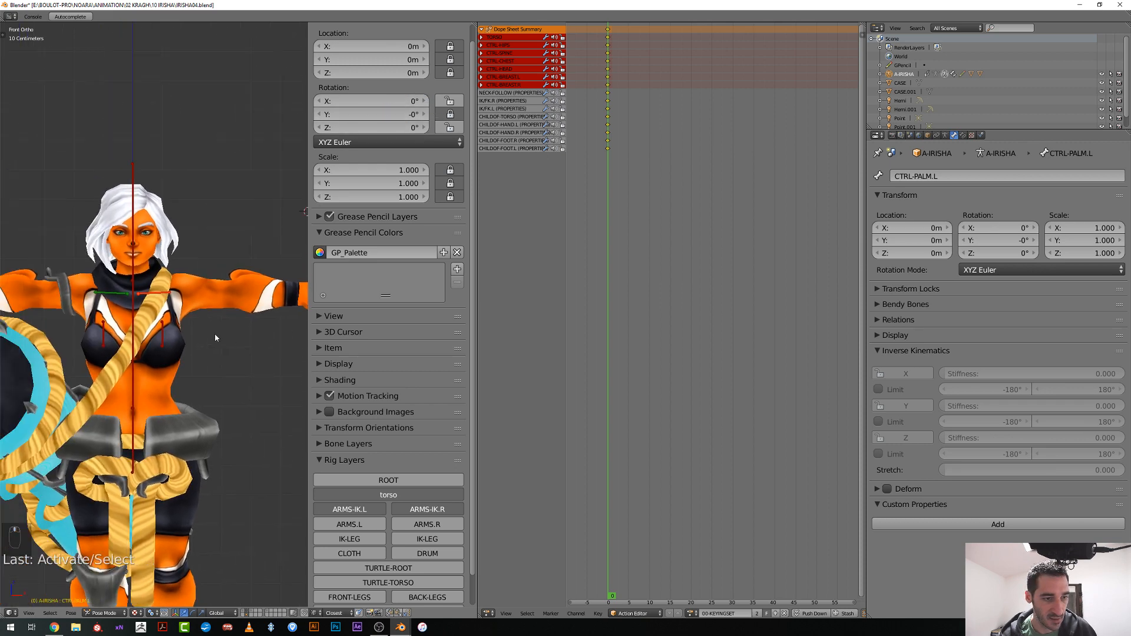
pyautogui.rightClick(33, 302)
pyautogui.moveTo(196, 270); pyautogui.dragTo(187, 317, button='middle')
pyautogui.press('i')
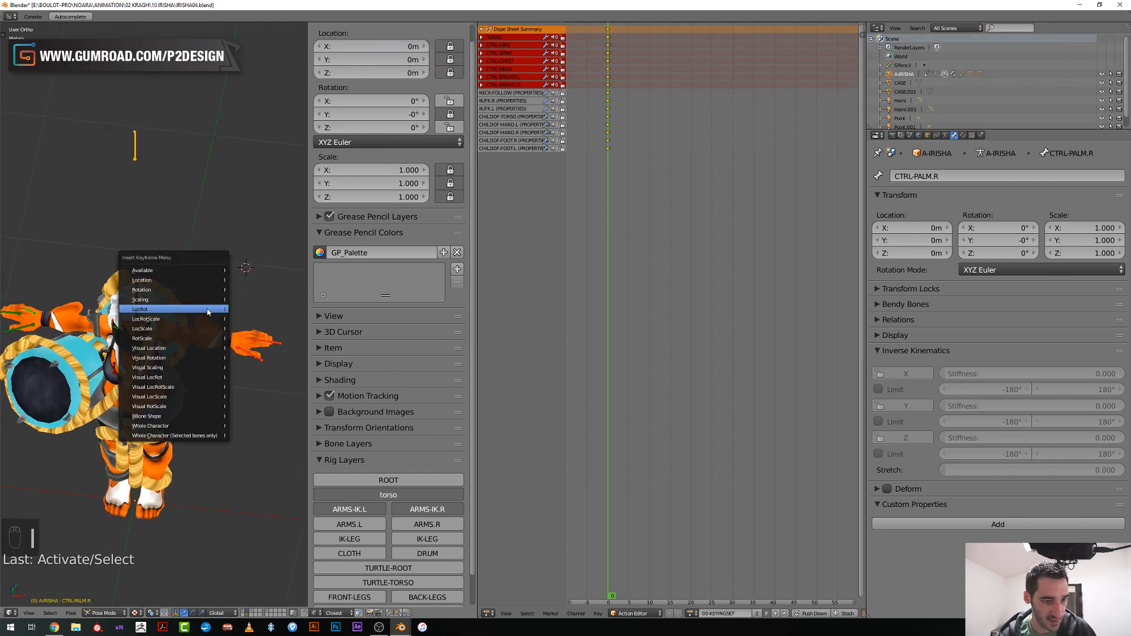
pyautogui.click(182, 291)
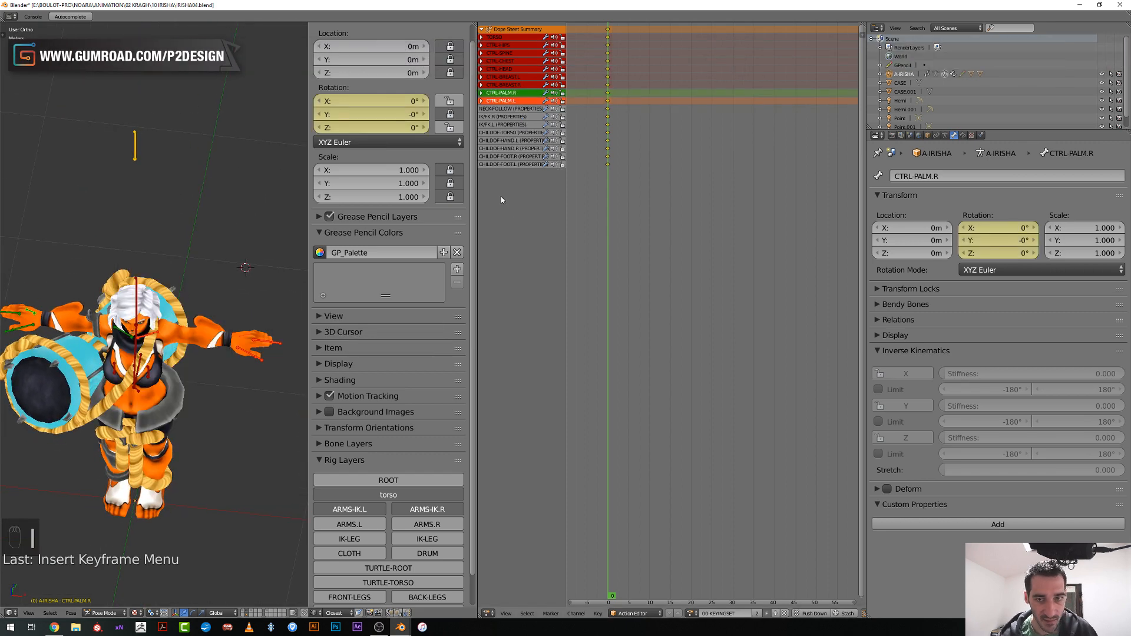
# Delete the Y Euler Rotation channels of CTRL-PALM.L and CTRL-PALM.R from the action
pyautogui.click(485, 102)
pyautogui.click(481, 93)
pyautogui.click(482, 124)
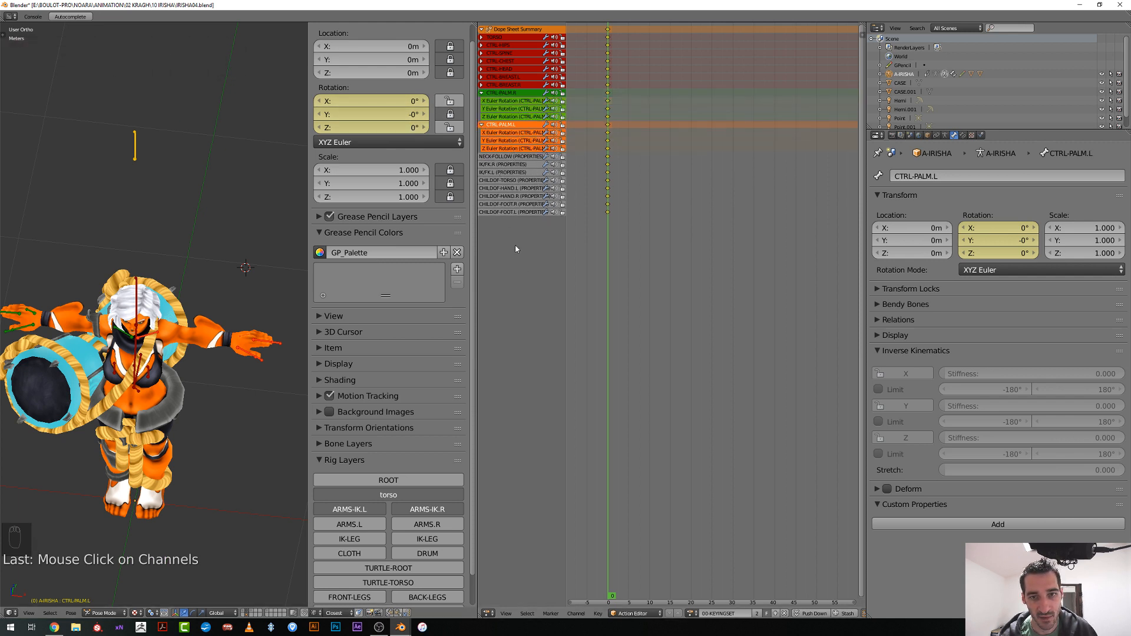
pyautogui.click(509, 141)
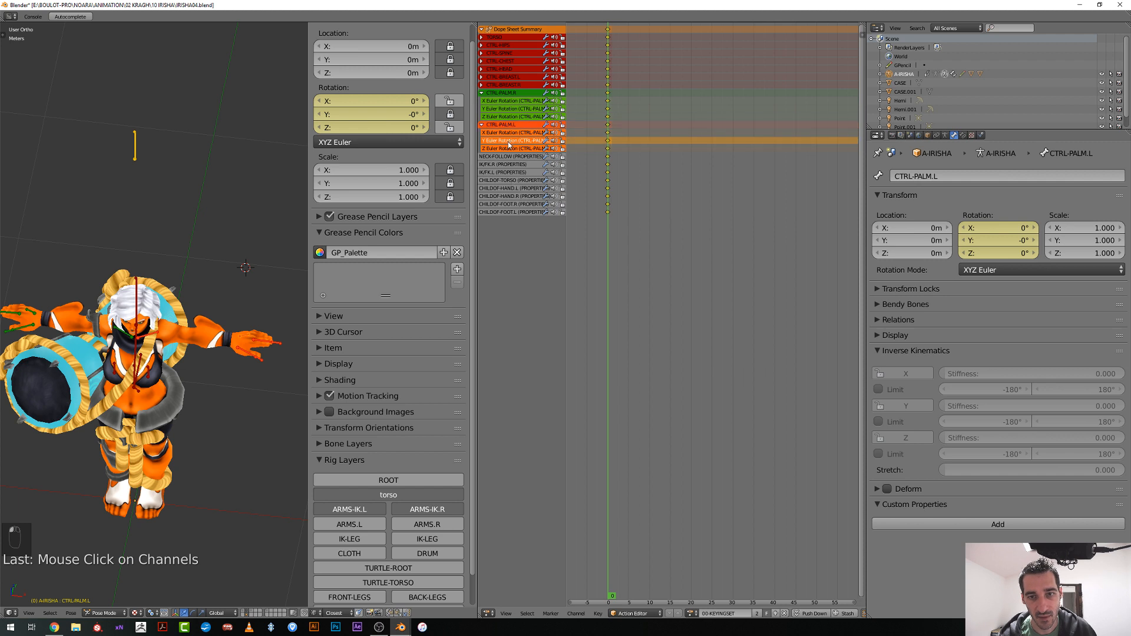
pyautogui.keyDown('shift'); pyautogui.click(505, 109); pyautogui.keyUp('shift')
pyautogui.press('Delete')
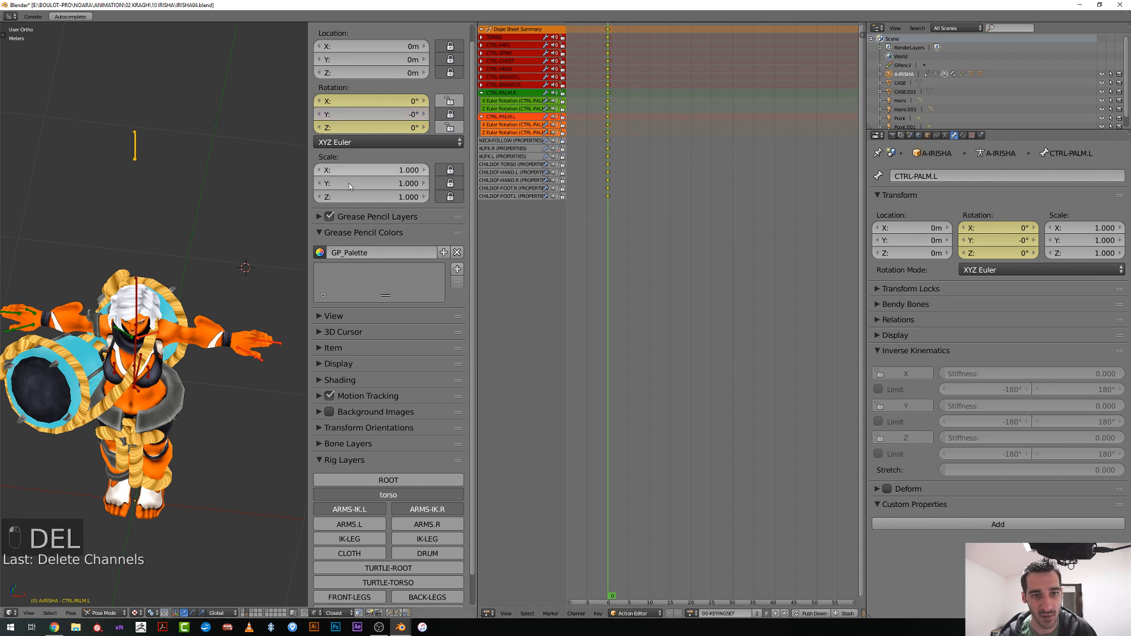
# Hide the CTRL-PALM.L bone
pyautogui.moveTo(118, 398); pyautogui.dragTo(146, 390, button='middle')
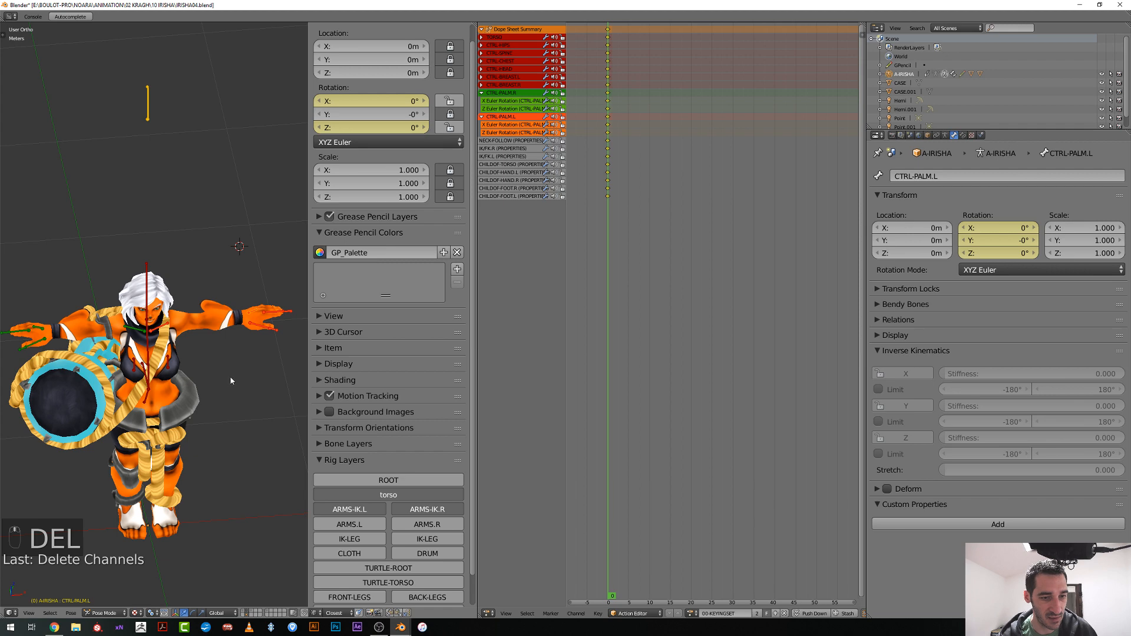
pyautogui.moveTo(231, 381); pyautogui.dragTo(213, 373, button='middle')
pyautogui.press('h')
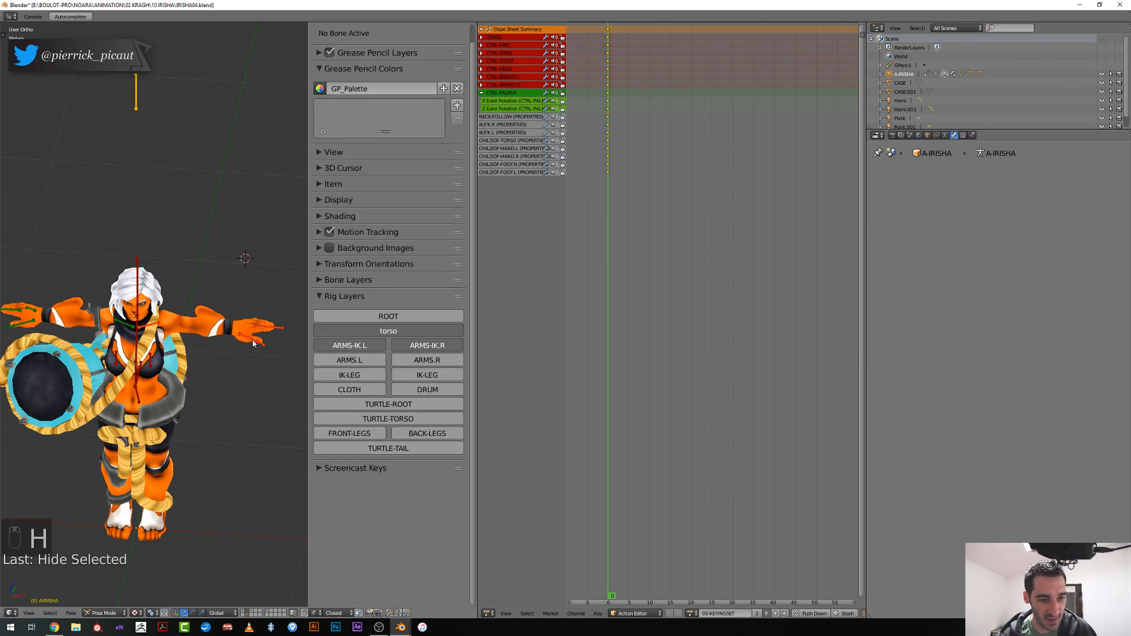
# Try keying only the Z and X rotation of CTRL-THUMB.L with single keyframes
pyautogui.rightClick(253, 344)
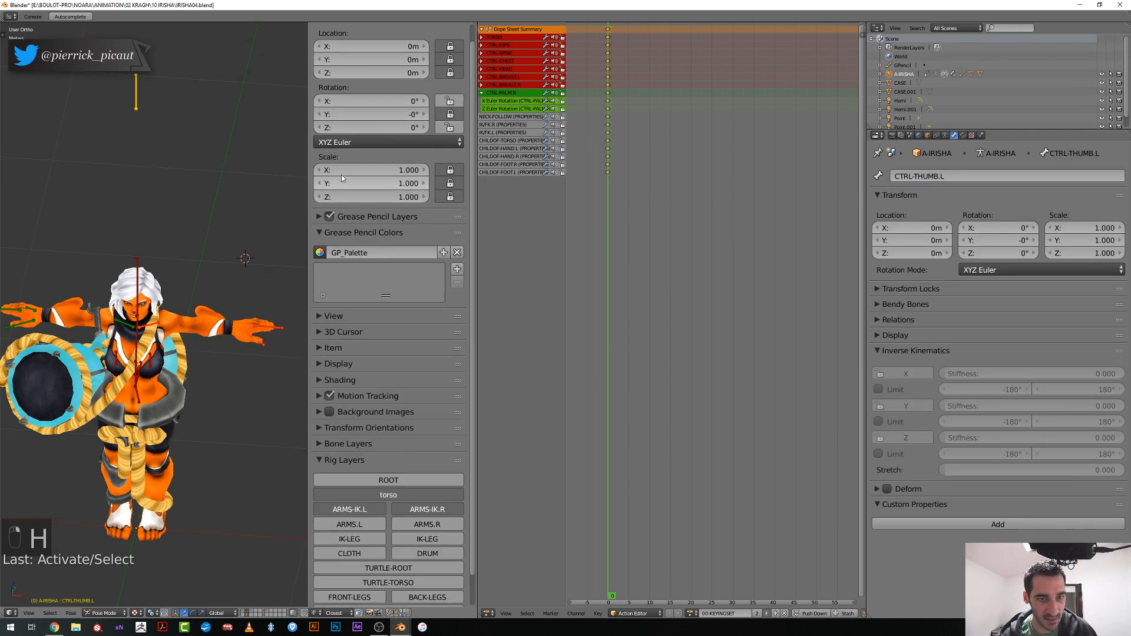
pyautogui.press('i')
pyautogui.hotkey('ctrl', 'z')
pyautogui.rightClick(378, 133)
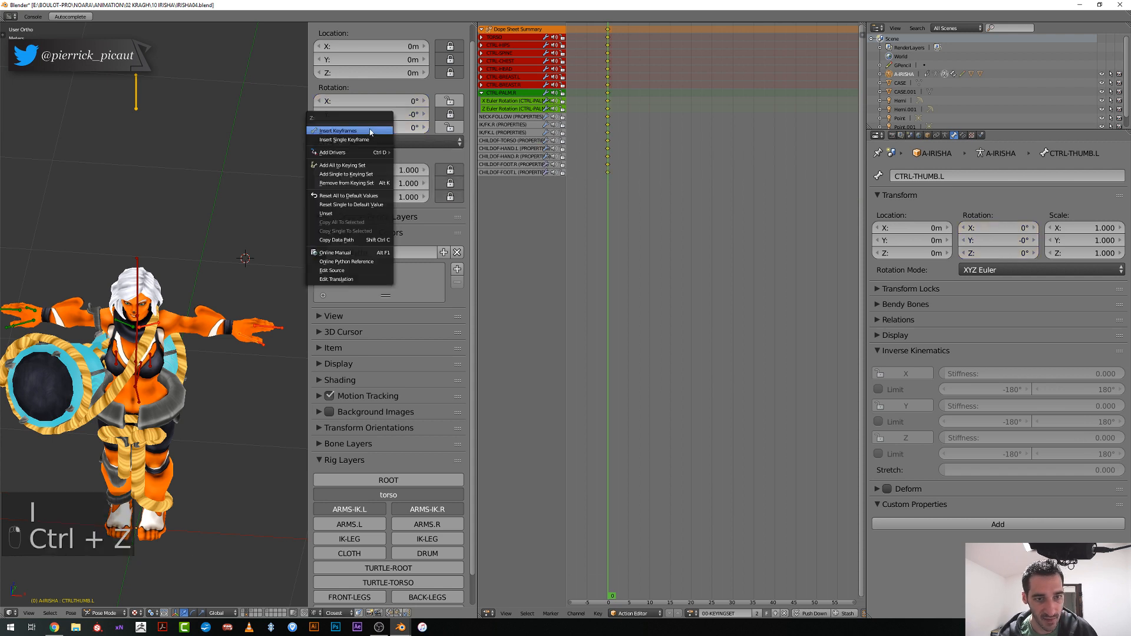
pyautogui.click(359, 140)
pyautogui.rightClick(386, 102)
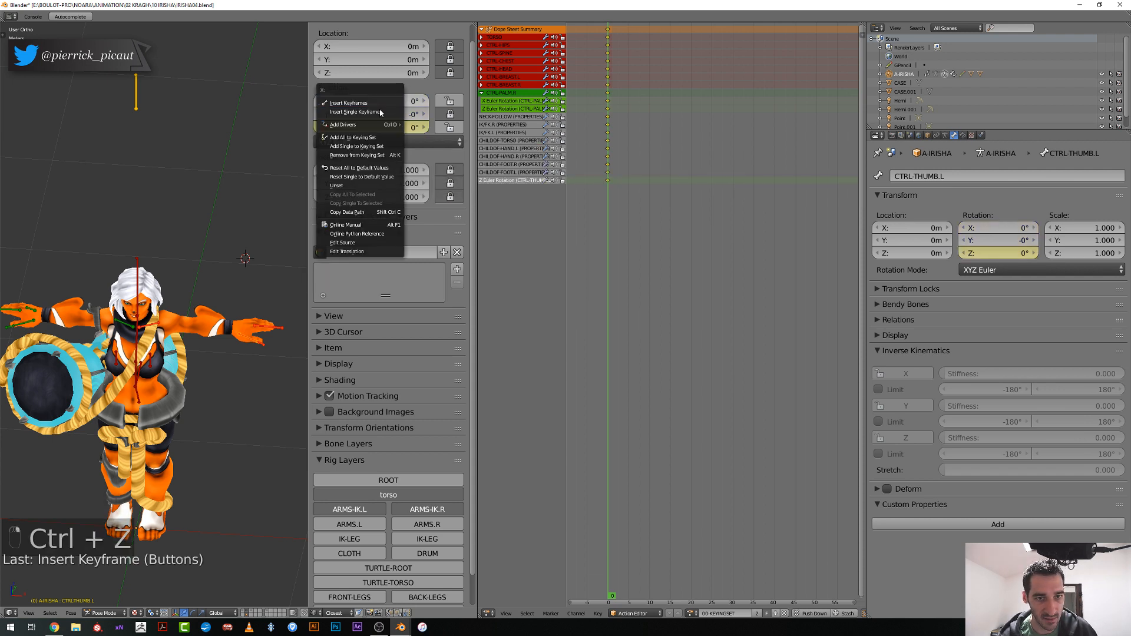
pyautogui.click(381, 113)
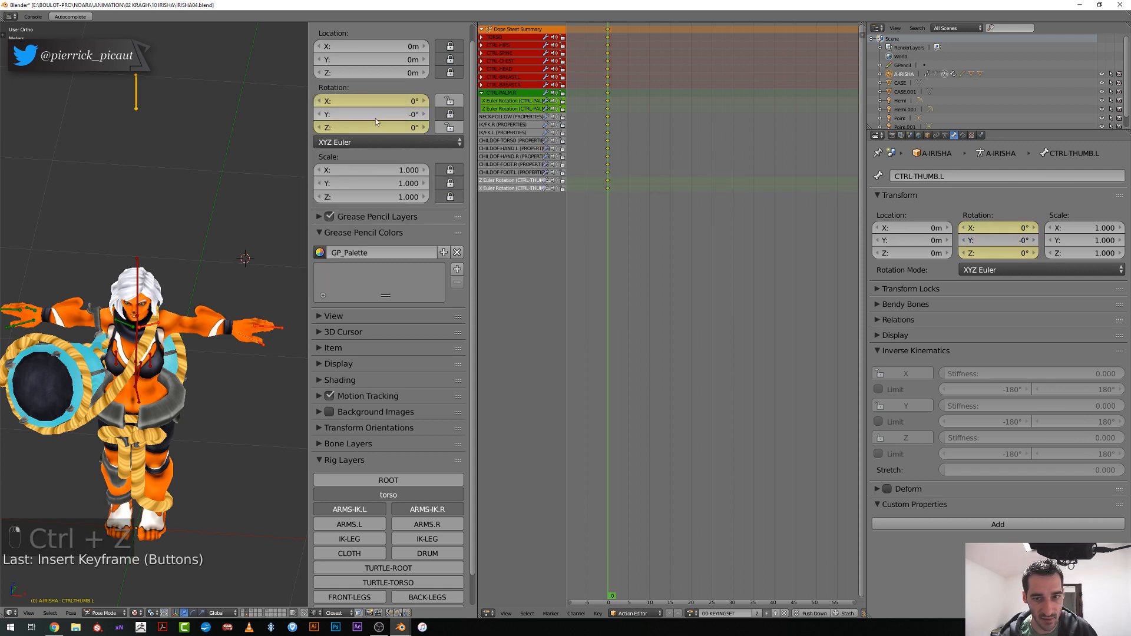
# Delete the ungrouped X and Z Euler Rotation channels of CTRL-THUMB.L from the action
pyautogui.click(518, 189)
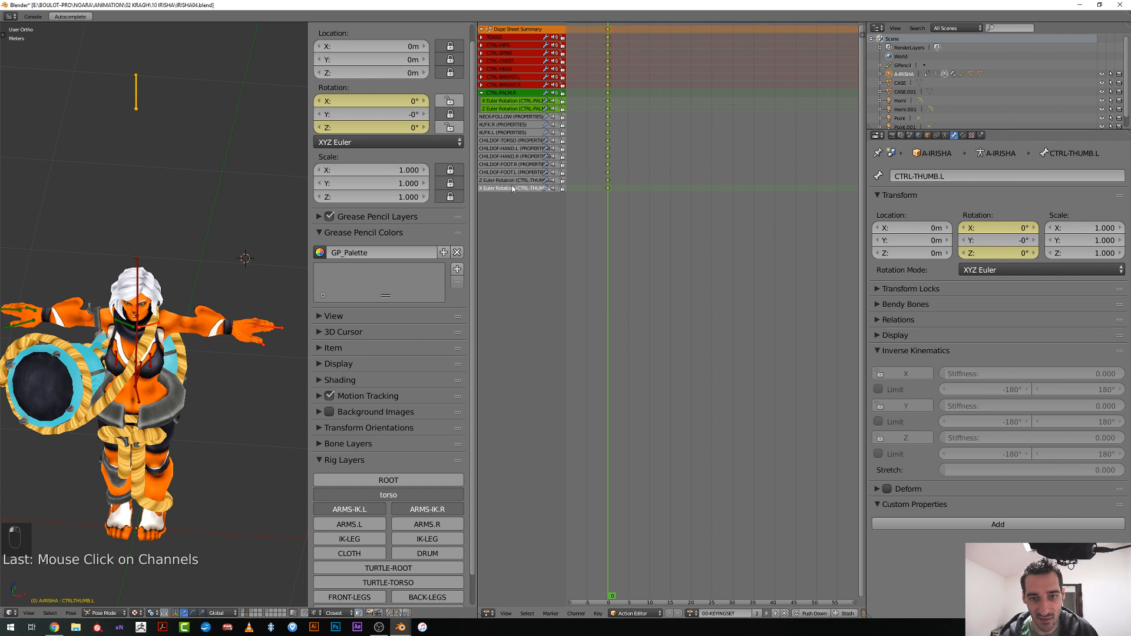
pyautogui.click(504, 188)
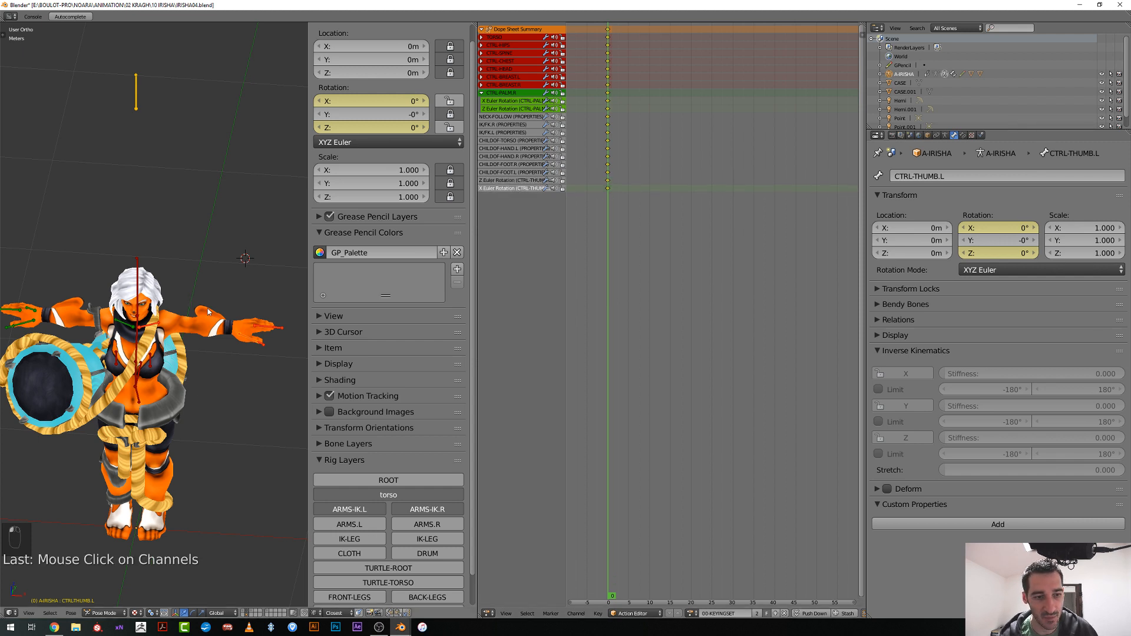
pyautogui.keyDown('shift'); pyautogui.click(507, 180); pyautogui.keyUp('shift')
pyautogui.press('x')
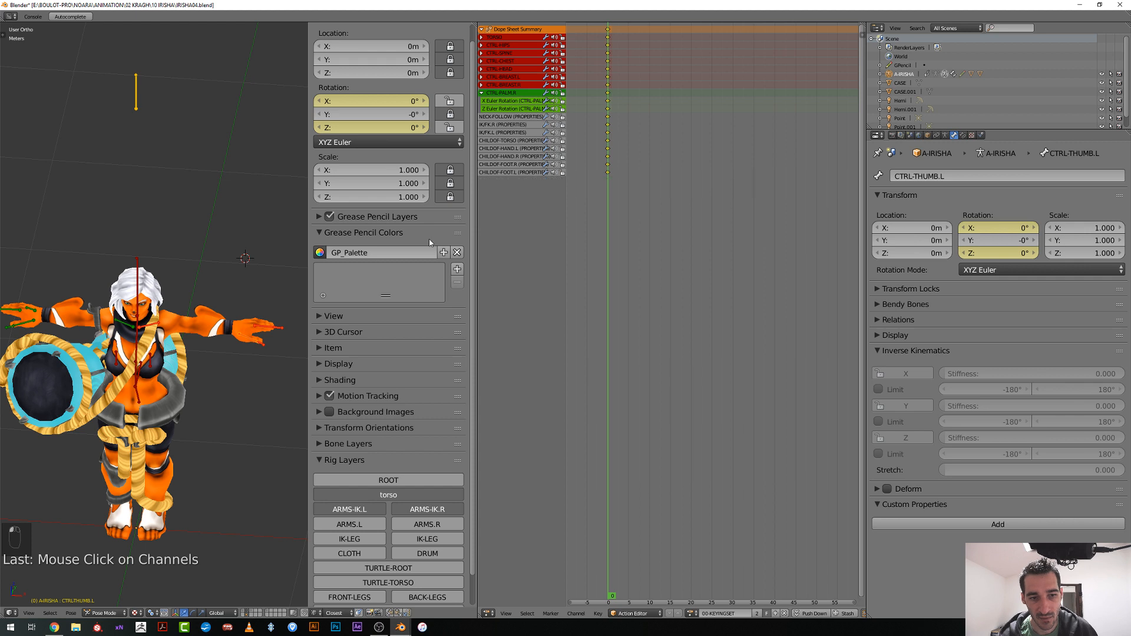
# Inspect the rotation channels and locks of the finger controls on both hands
pyautogui.scroll(-1, 228, 351)
pyautogui.keyDown('shift'); pyautogui.moveTo(229, 352); pyautogui.dragTo(237, 348, button='middle'); pyautogui.keyUp('shift')
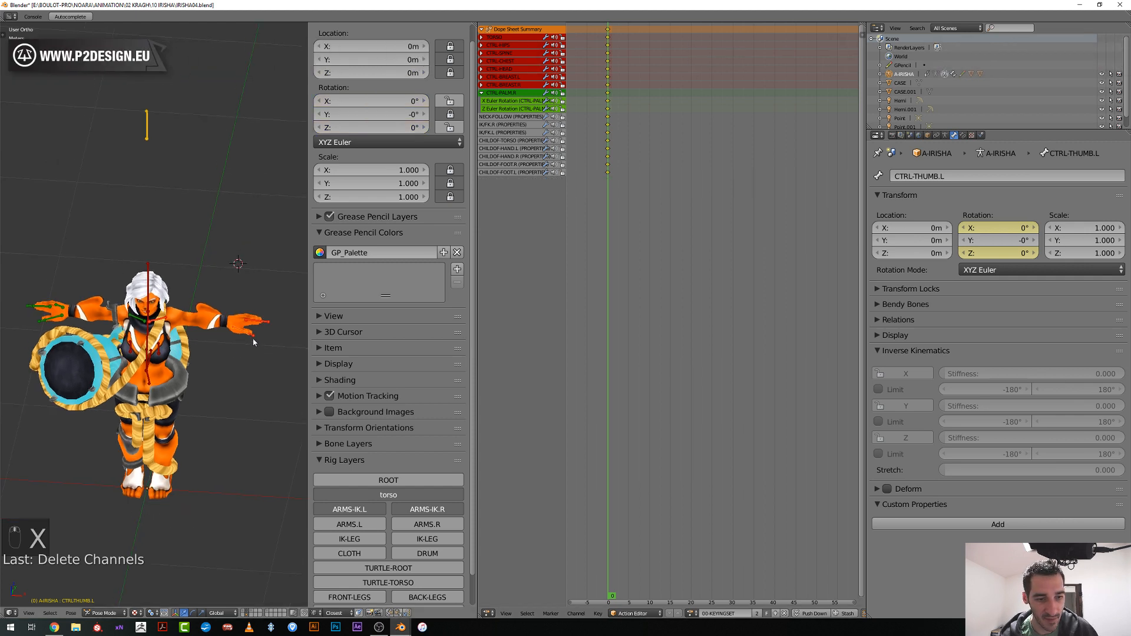
pyautogui.rightClick(253, 325)
pyautogui.rightClick(262, 325)
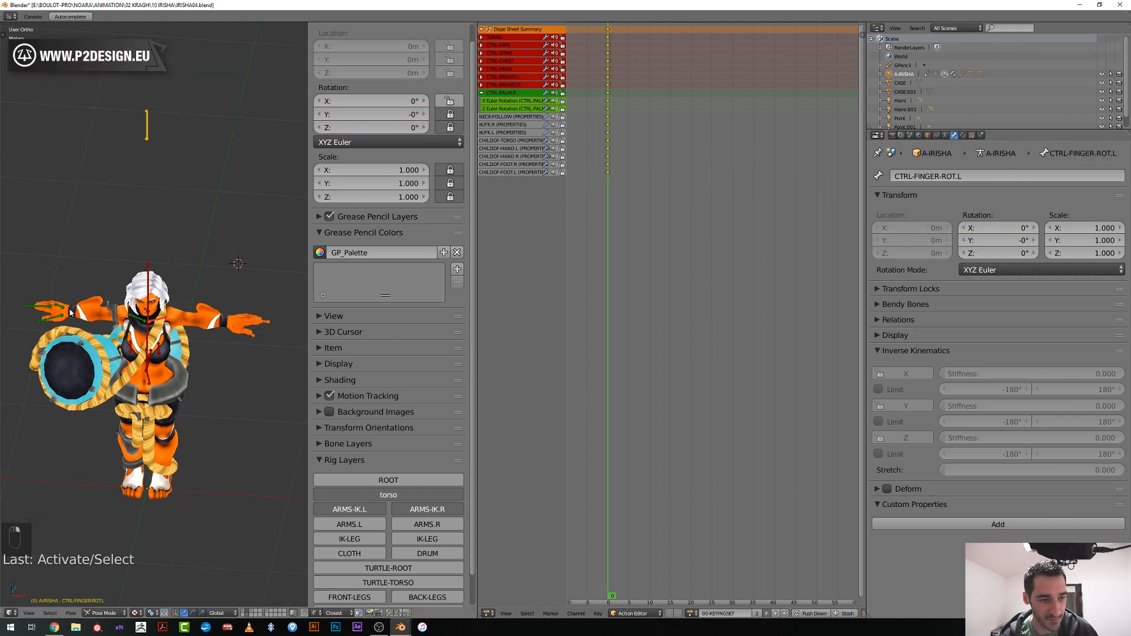
pyautogui.rightClick(51, 316)
pyautogui.rightClick(43, 313)
pyautogui.rightClick(35, 311)
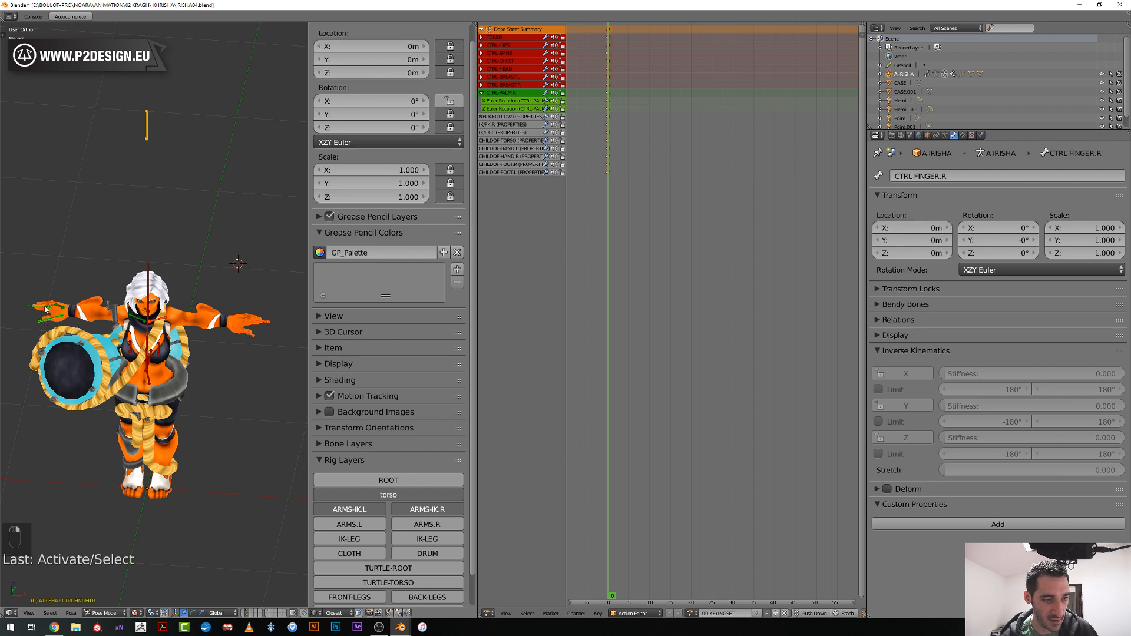
pyautogui.rightClick(30, 309)
pyautogui.rightClick(62, 307)
# Hide the CTRL-PALM.R bone on the character's right hand
pyautogui.rightClick(57, 313)
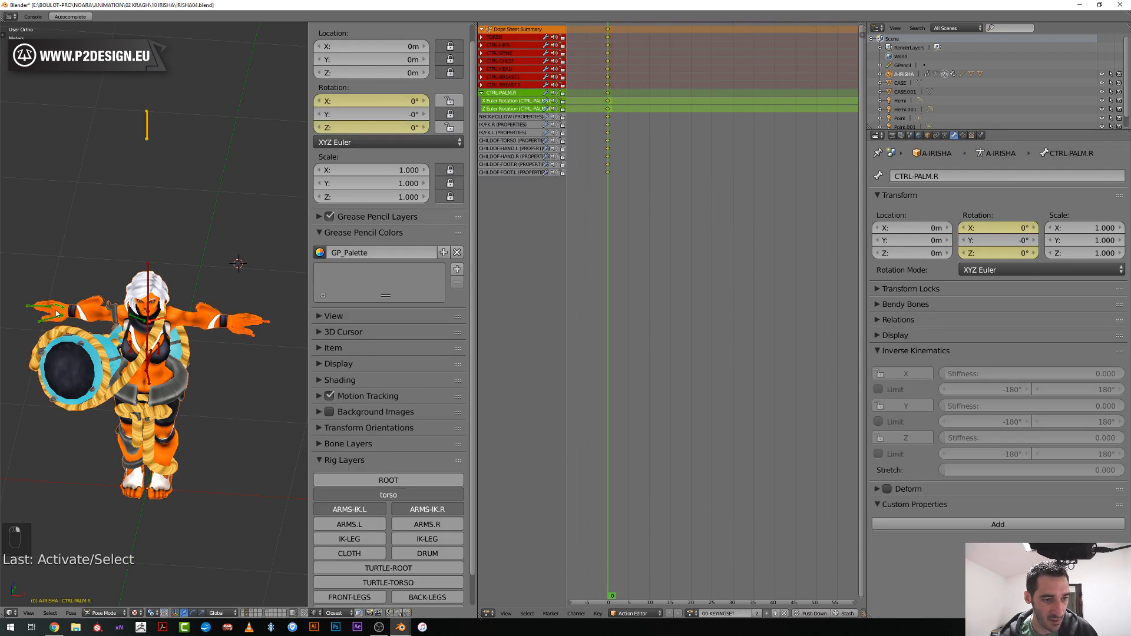
pyautogui.rightClick(59, 312)
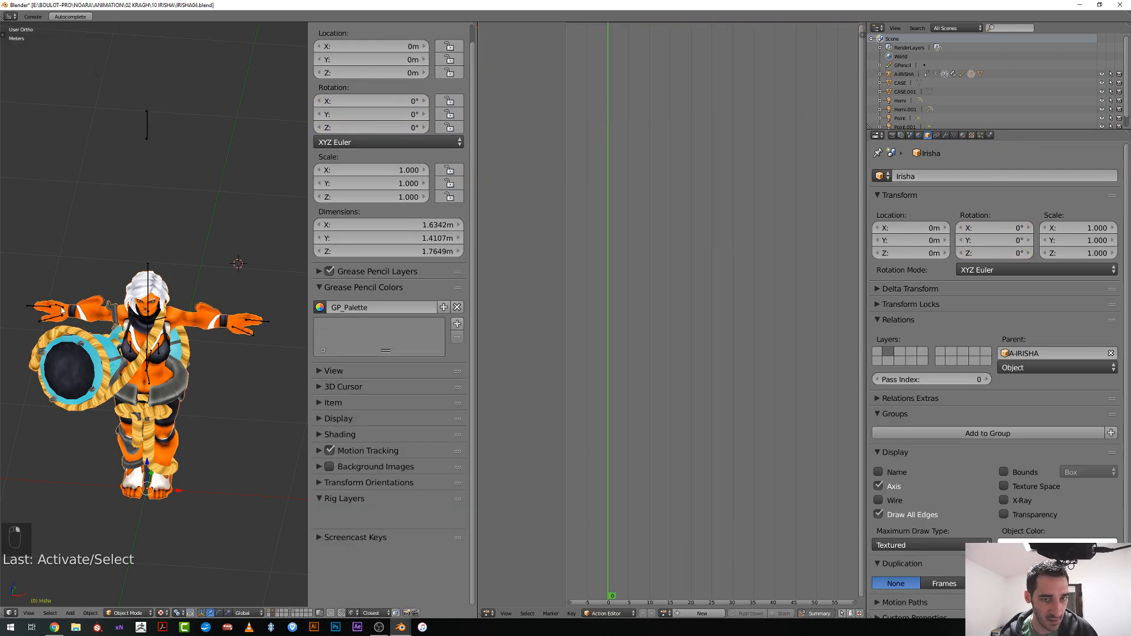
pyautogui.rightClick(62, 310)
pyautogui.press('h')
pyautogui.press('c')
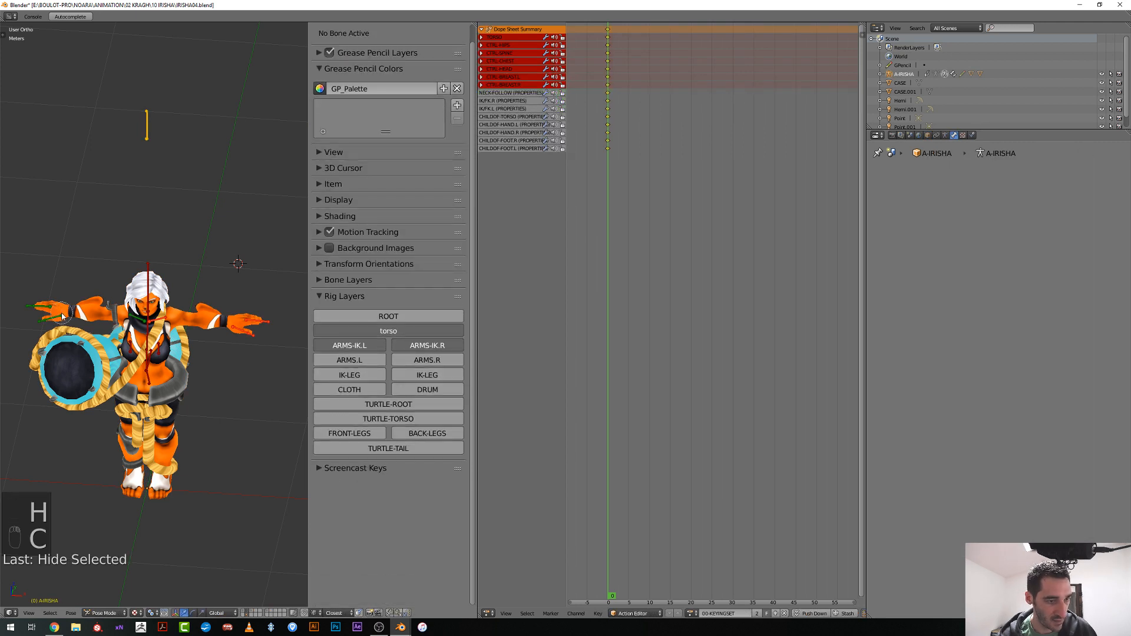
# Insert rotation keyframes on the finger and thumb controls of both hands
pyautogui.rightClick(41, 309)
pyautogui.press('c')
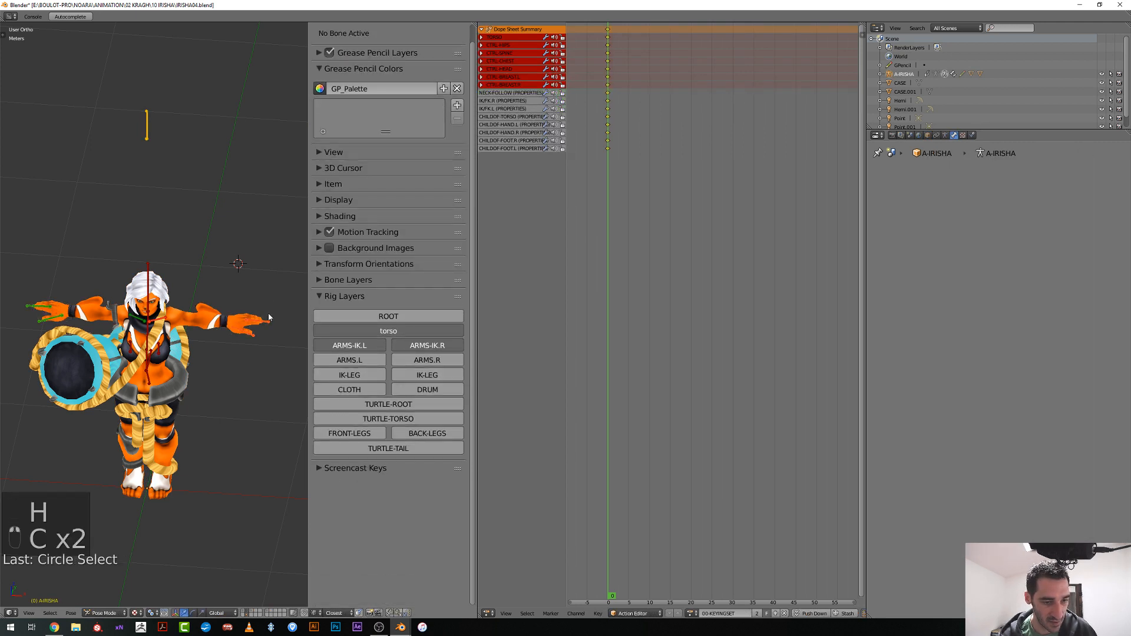
pyautogui.press('i')
pyautogui.click(266, 316)
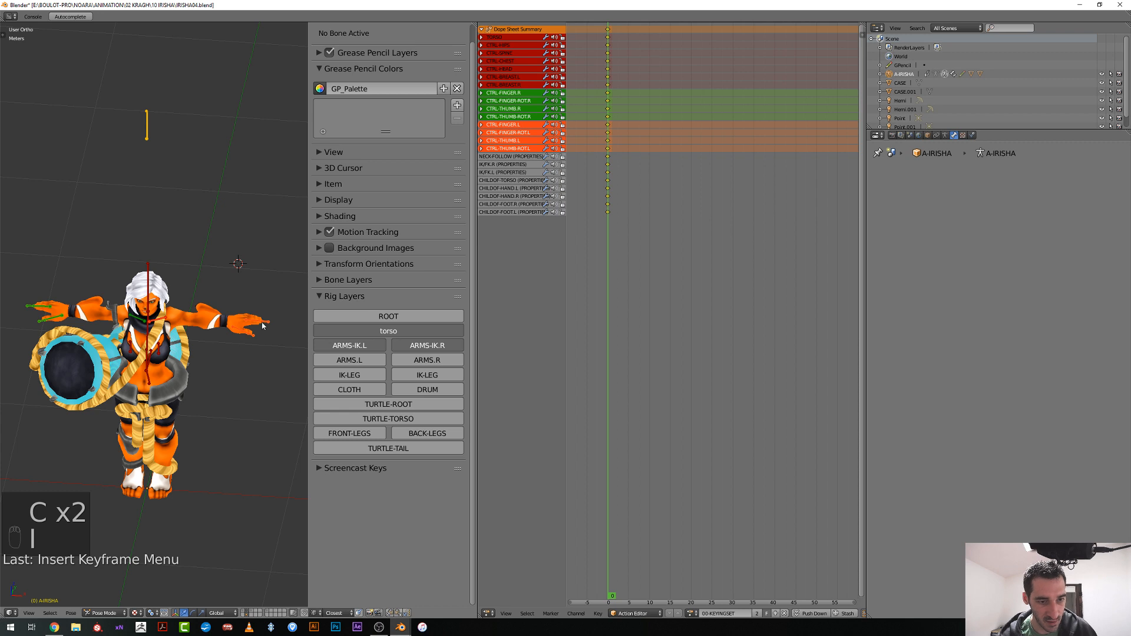
# Delete the Y and Z Euler Rotation channels of CTRL-FINGER-ROT.L from the action
pyautogui.rightClick(263, 324)
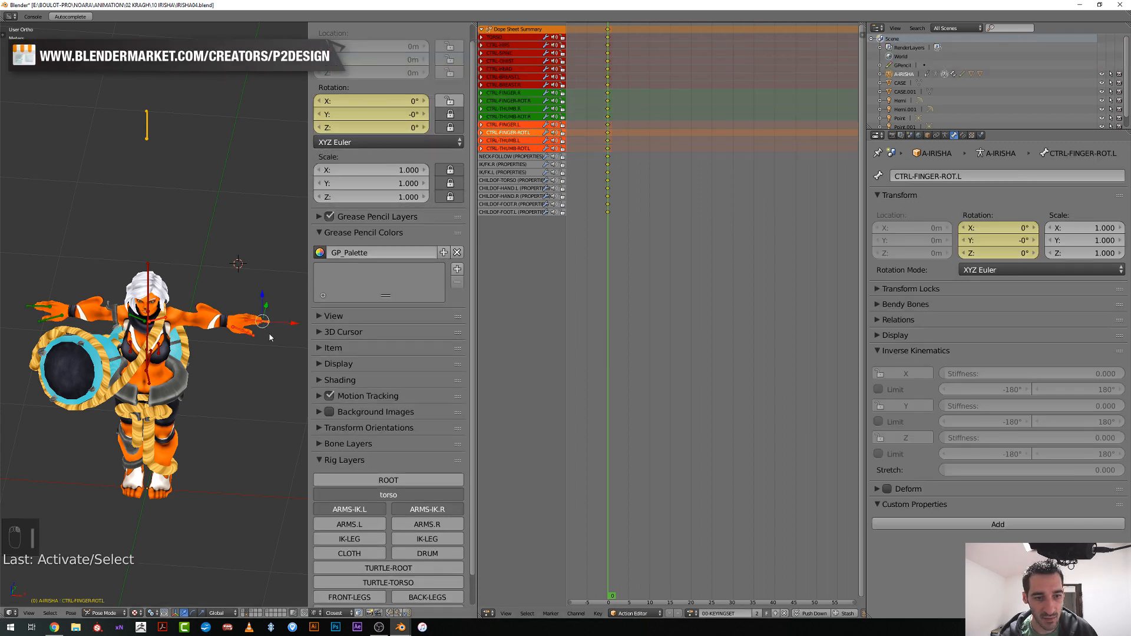
pyautogui.click(483, 136)
pyautogui.click(483, 135)
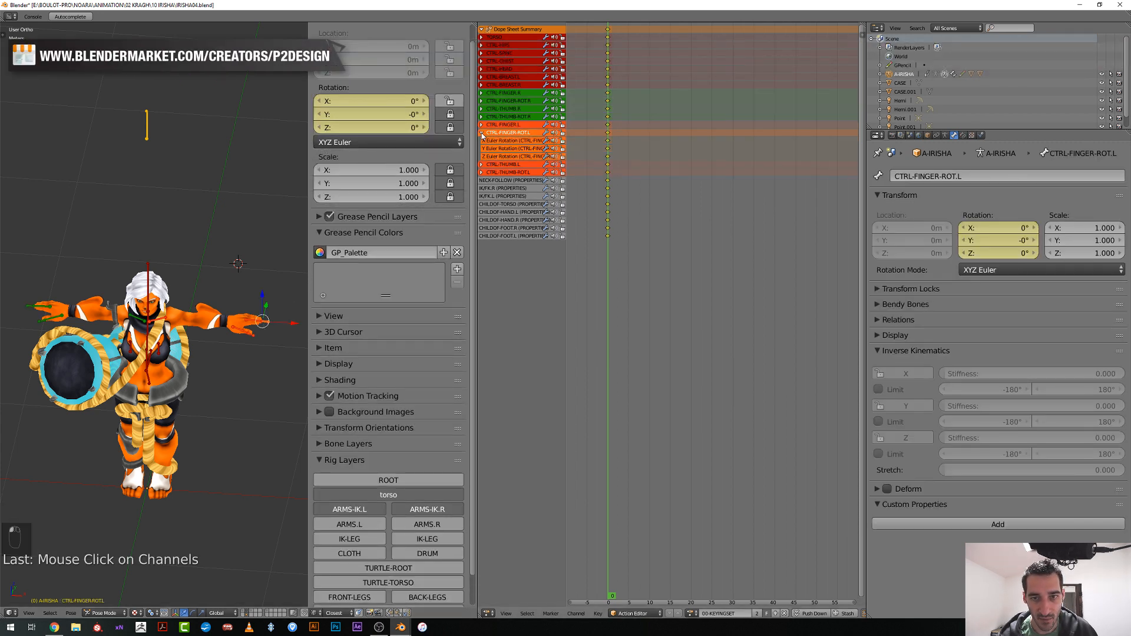
pyautogui.click(481, 125)
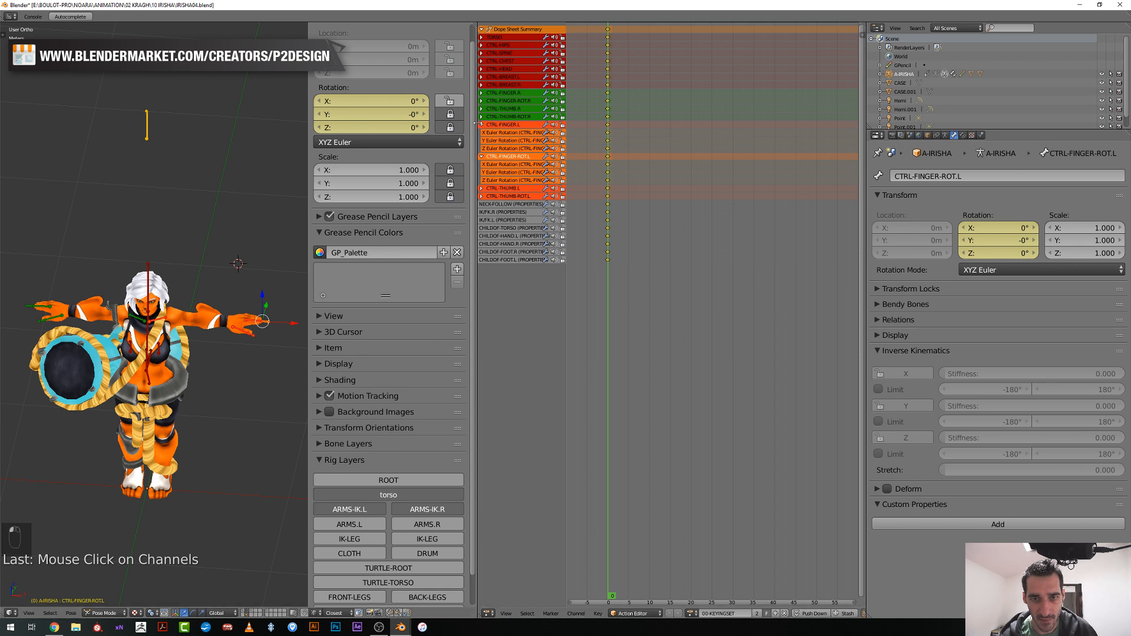
pyautogui.click(482, 124)
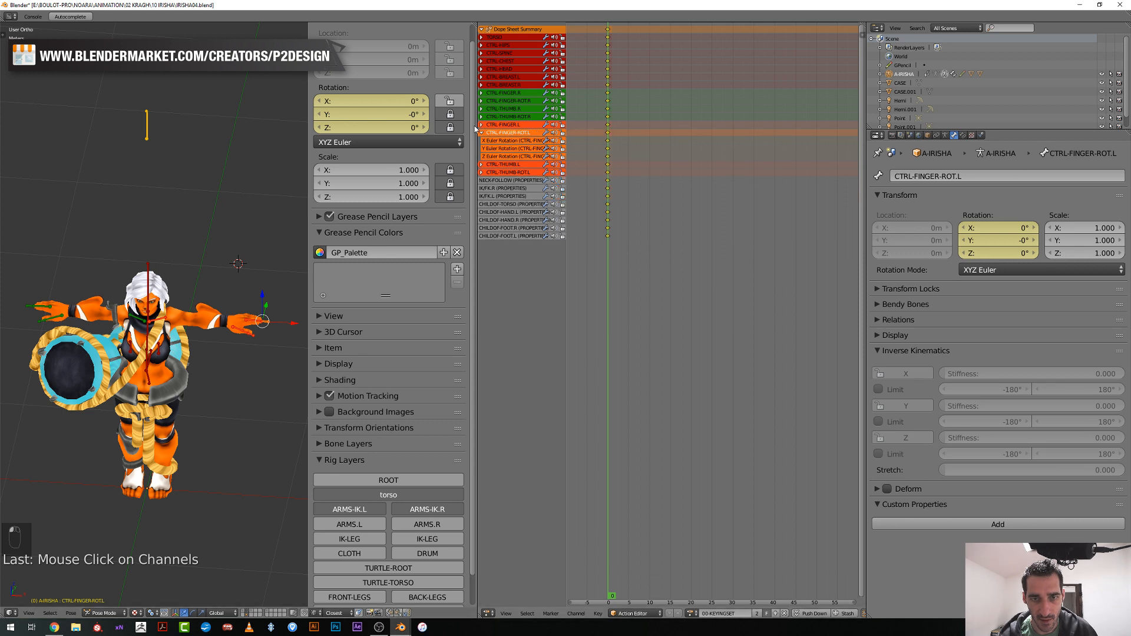
pyautogui.click(501, 157)
pyautogui.keyDown('shift'); pyautogui.click(497, 150); pyautogui.keyUp('shift')
pyautogui.press('x')
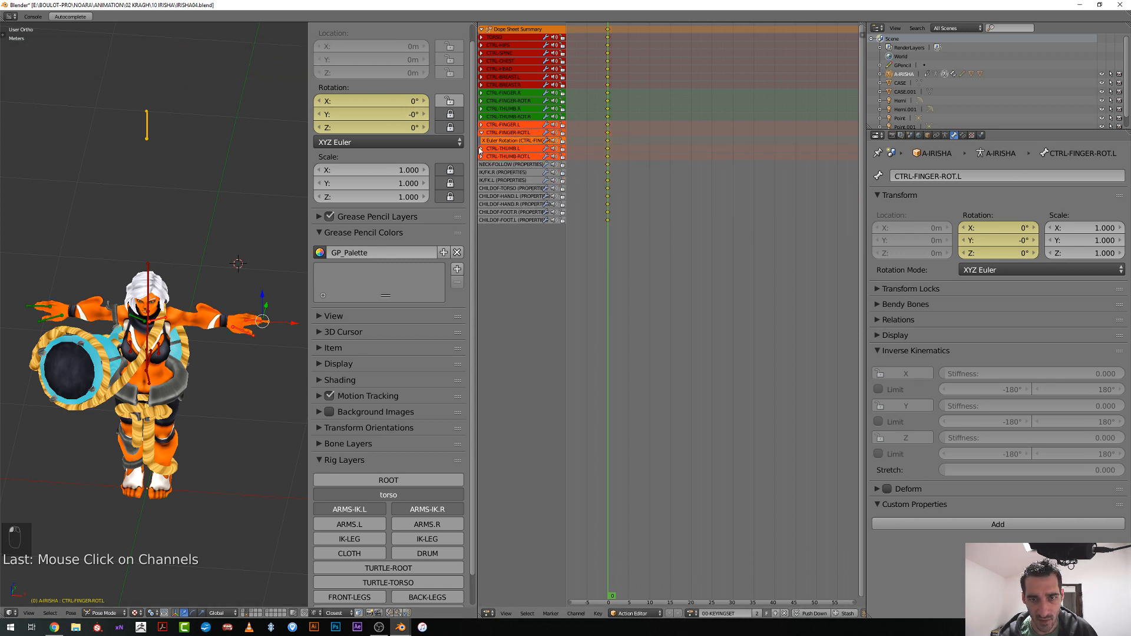
pyautogui.press('x')
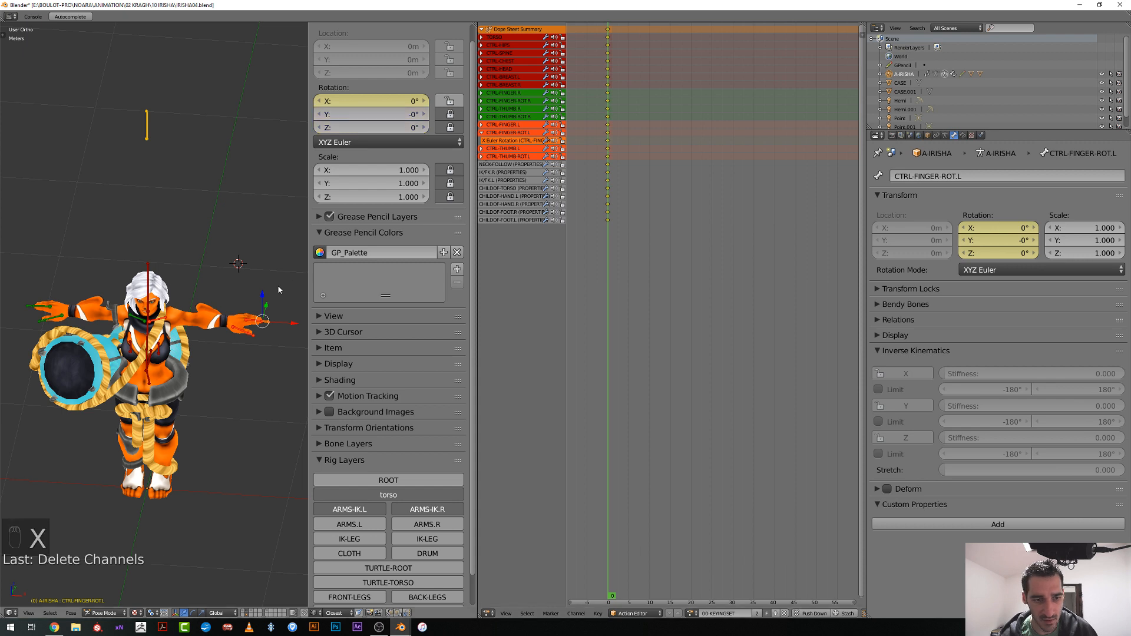
# Try to delete the Z Euler Rotation channel of CTRL-FINGER.L from the action
pyautogui.rightClick(255, 321)
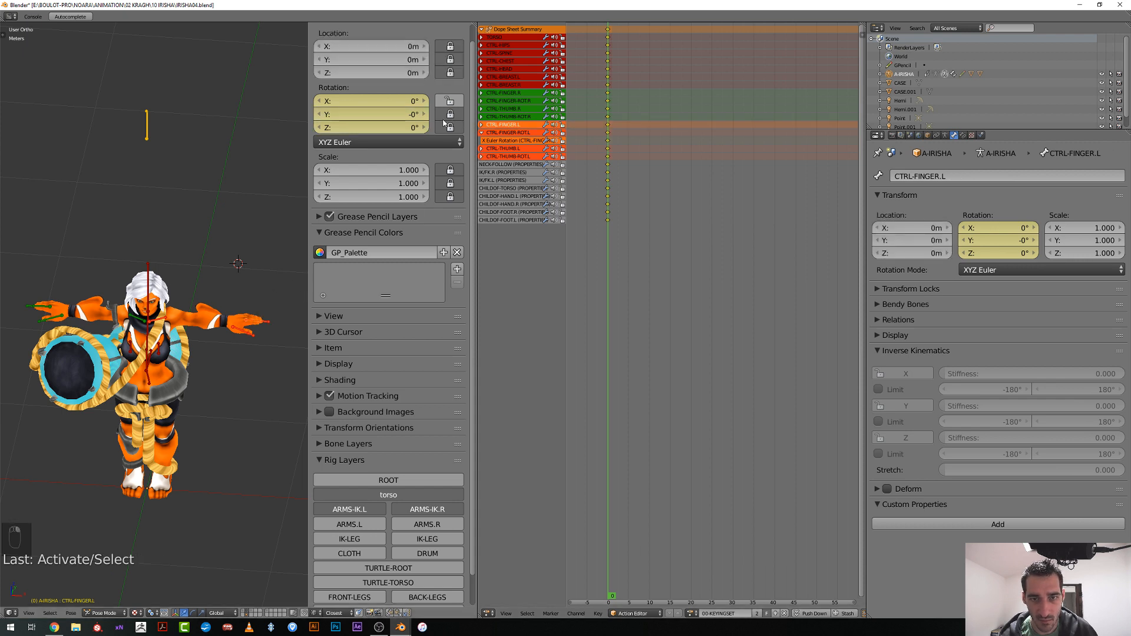
pyautogui.click(482, 125)
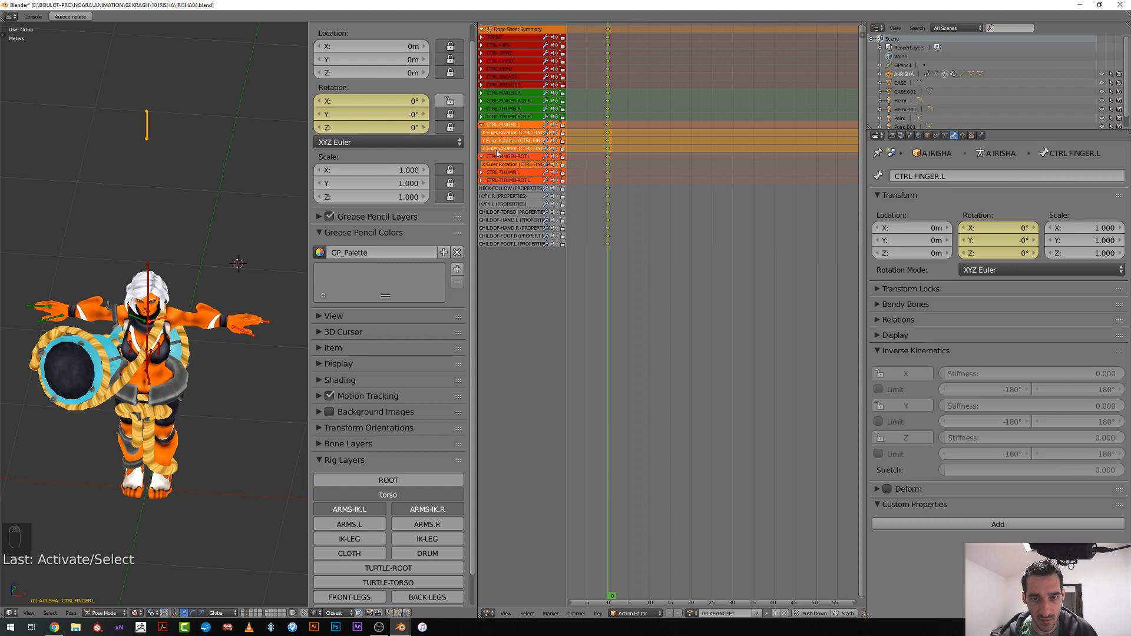
pyautogui.click(497, 149)
pyautogui.press('x')
# Delete the Y Euler Rotation channel of CTRL-THUMB.L from the action
pyautogui.rightClick(235, 334)
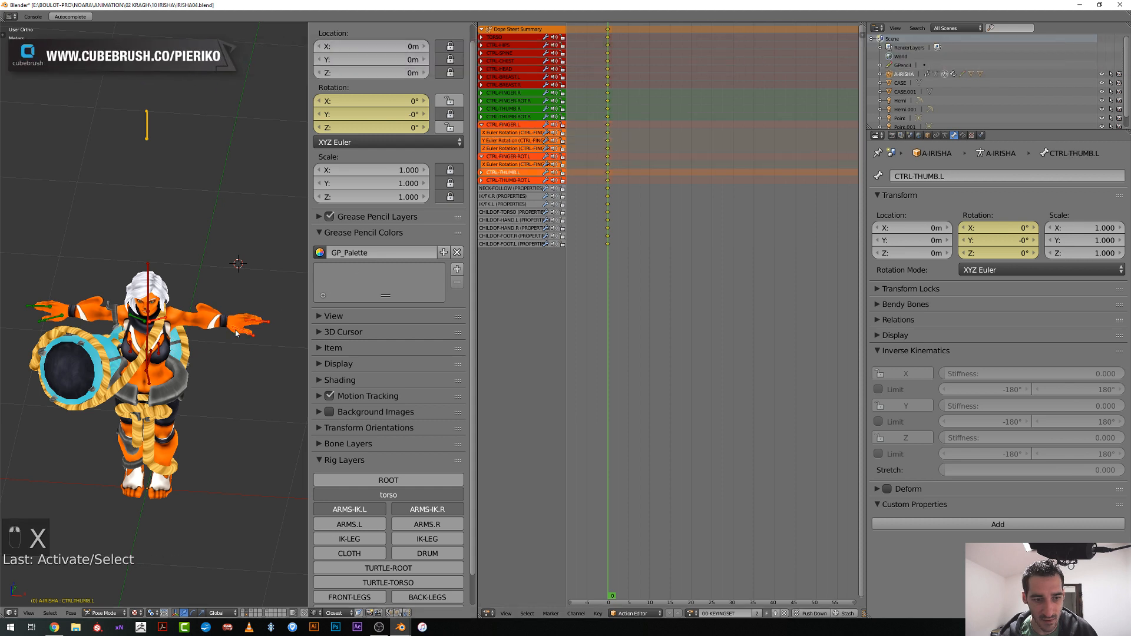
pyautogui.click(481, 172)
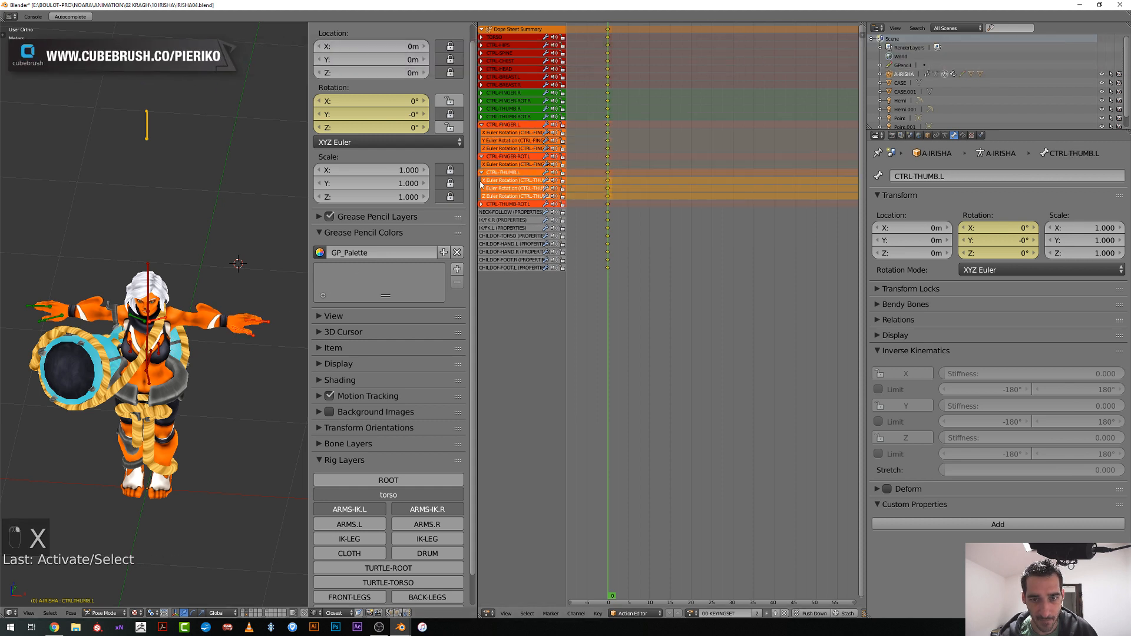
pyautogui.click(499, 189)
pyautogui.press('x')
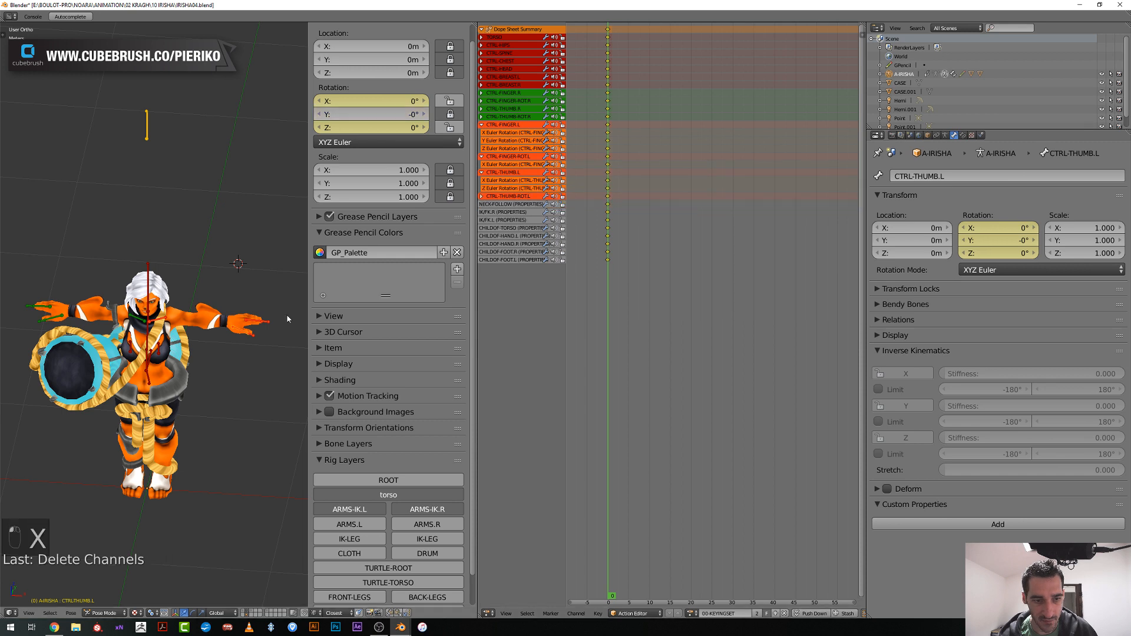
# Delete the X and Y Euler Rotation channels of CTRL-THUMB-ROT.L from the action
pyautogui.rightClick(257, 337)
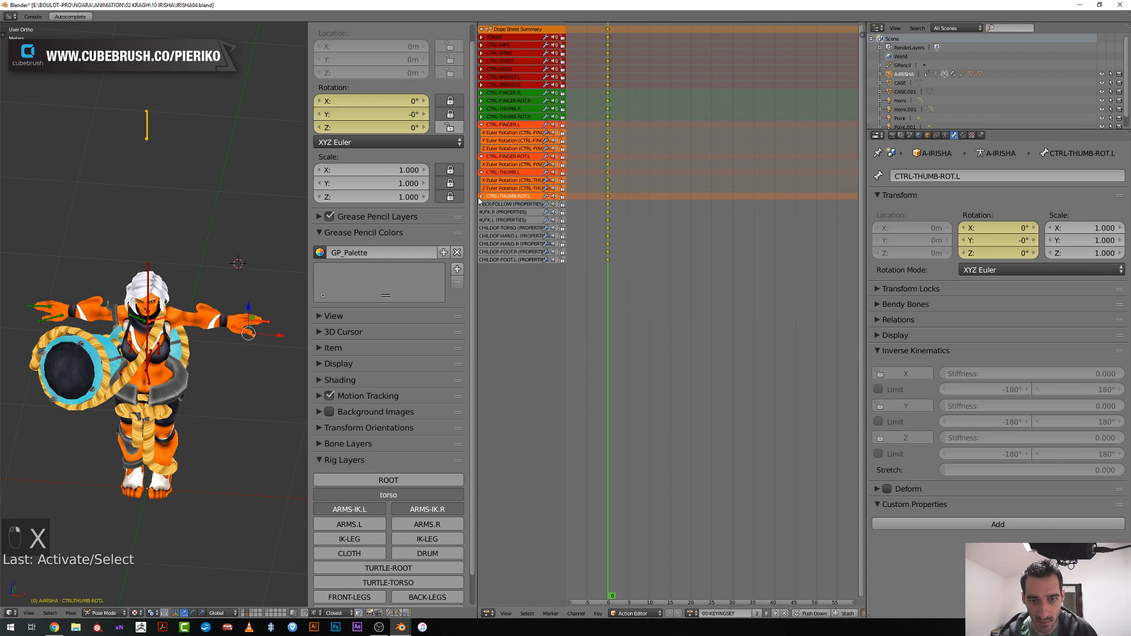
pyautogui.click(482, 196)
pyautogui.click(498, 219)
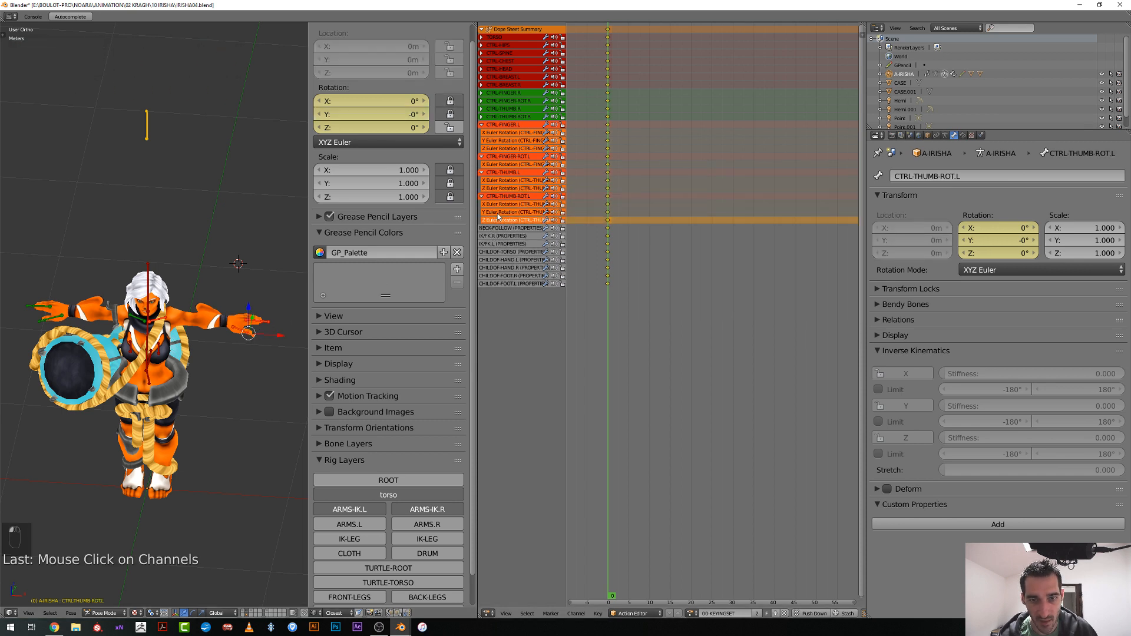
pyautogui.click(498, 211)
pyautogui.keyDown('shift'); pyautogui.click(498, 205); pyautogui.keyUp('shift')
pyautogui.press('x')
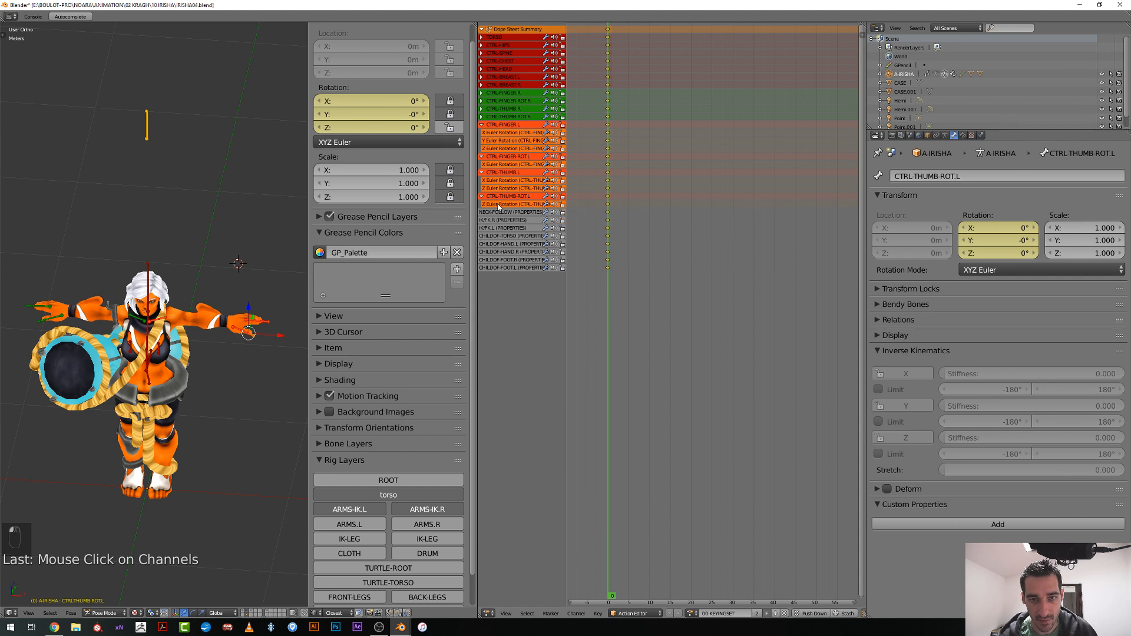
pyautogui.press('x')
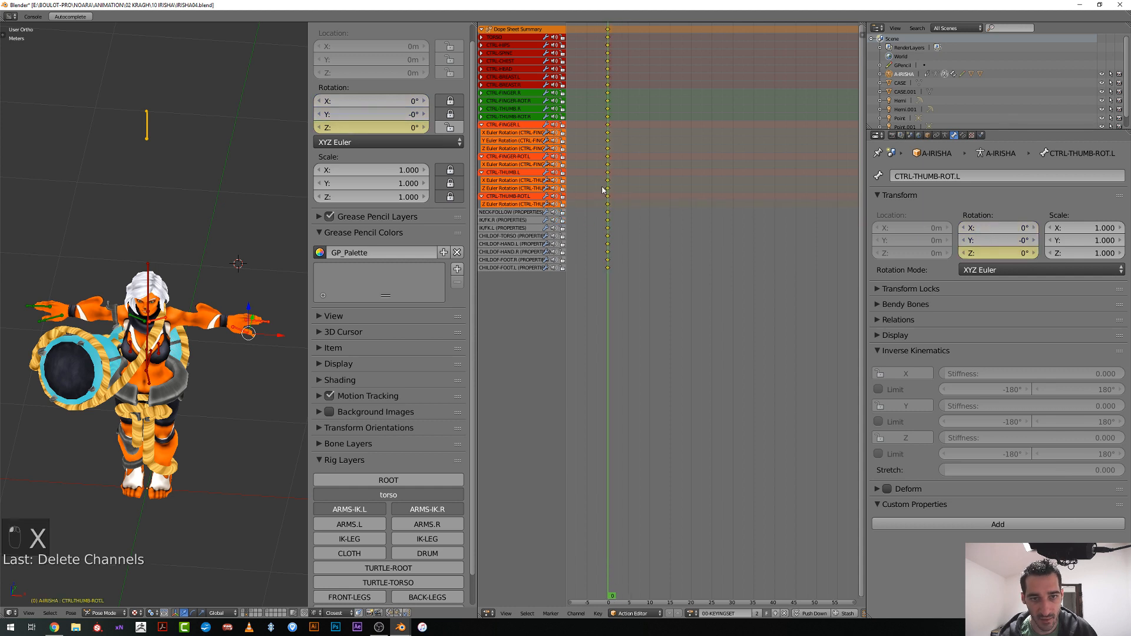
# Expand the CTRL-THUMB.R, CTRL-FINGER-ROT.R and CTRL-FINGER.R channel groups and delete the Y and Z Euler Rotation channels of CTRL-FINGER.R
pyautogui.scroll(3, 52, 435)
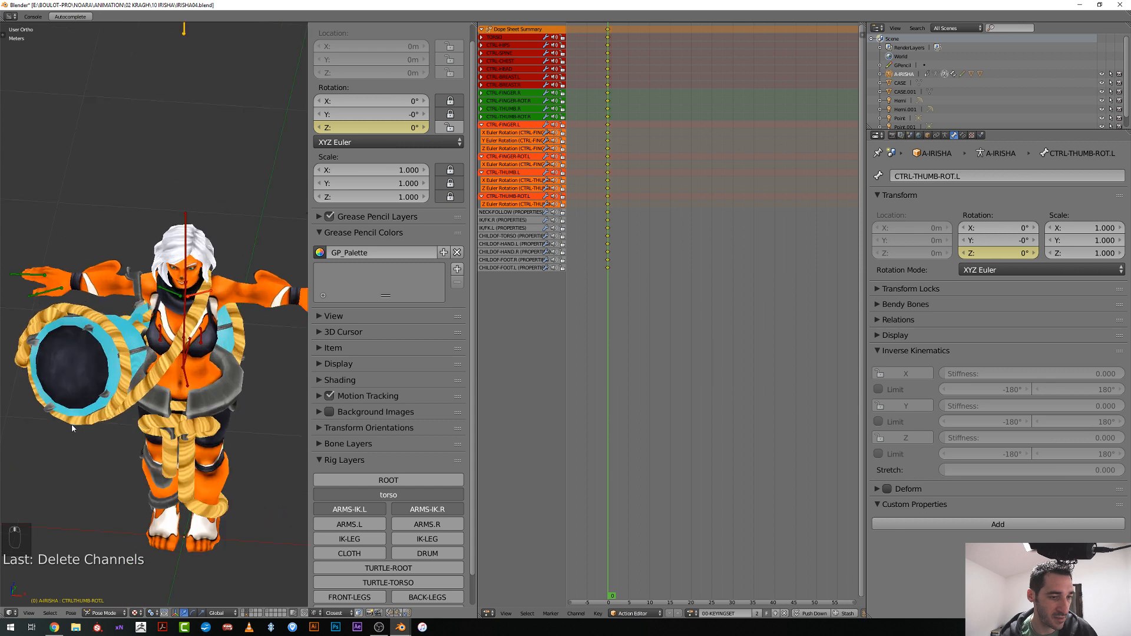
pyautogui.click(504, 109)
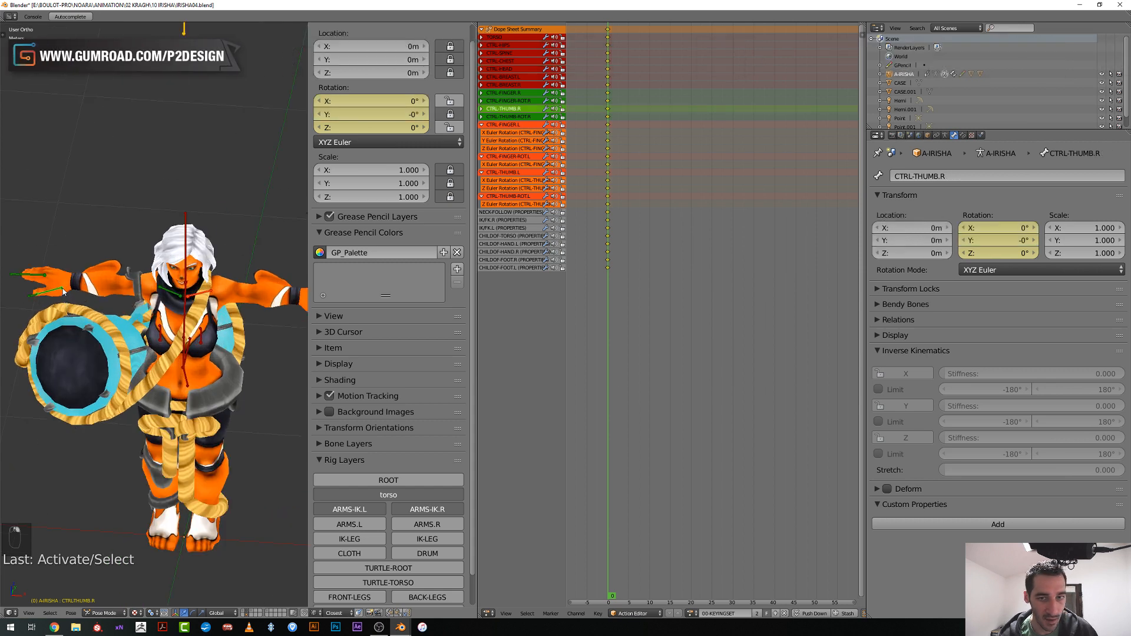
pyautogui.click(482, 109)
pyautogui.click(486, 100)
pyautogui.click(482, 101)
pyautogui.click(482, 93)
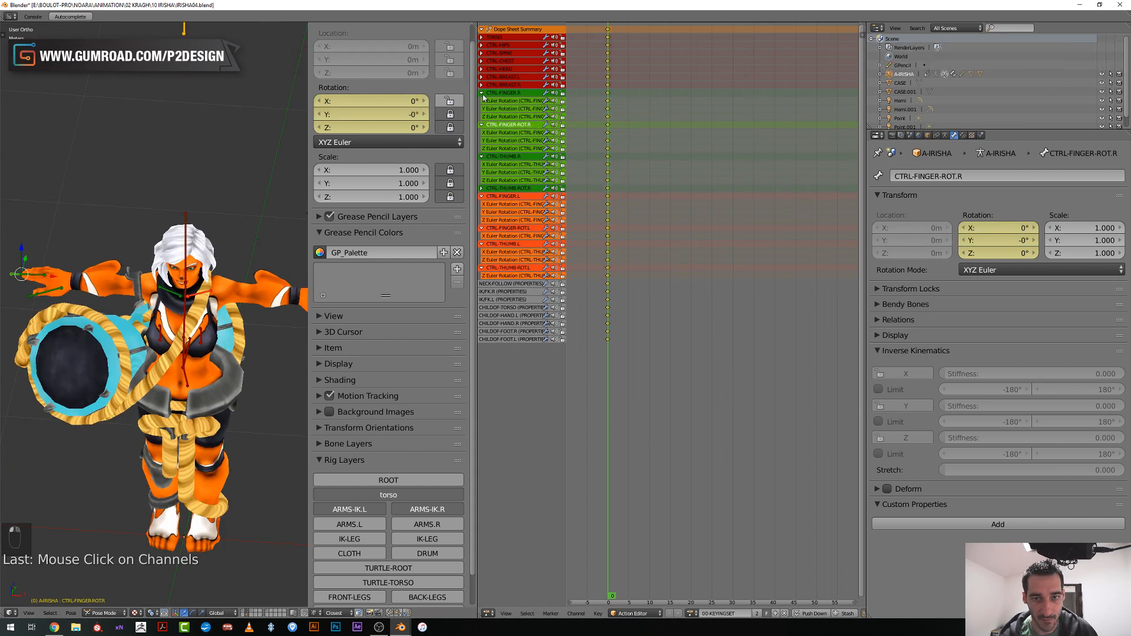
pyautogui.rightClick(44, 279)
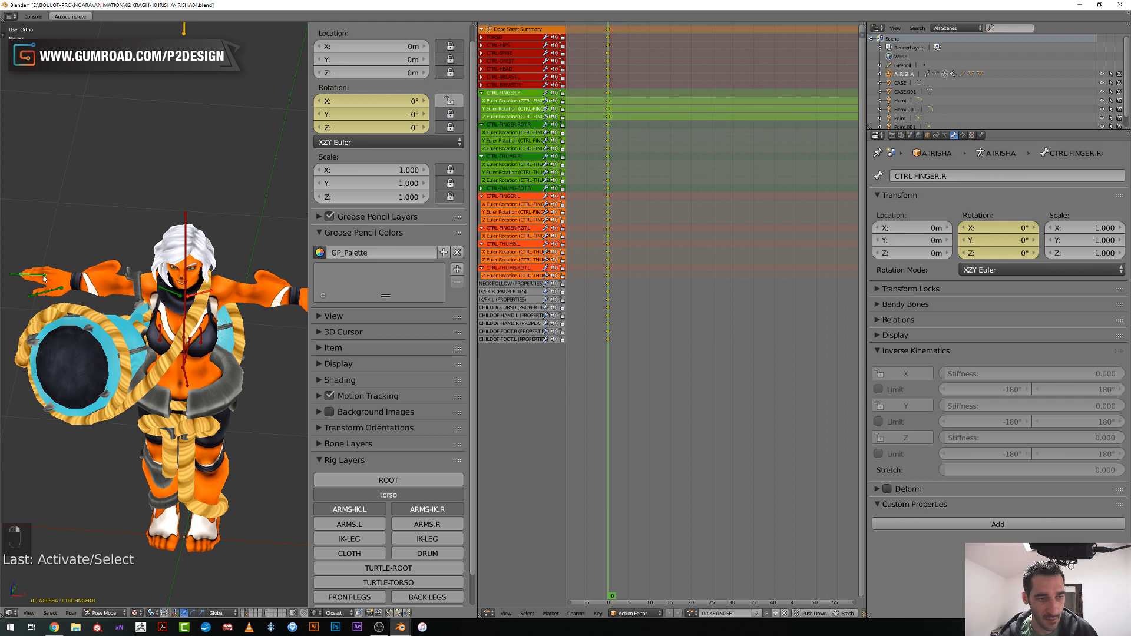
pyautogui.click(501, 116)
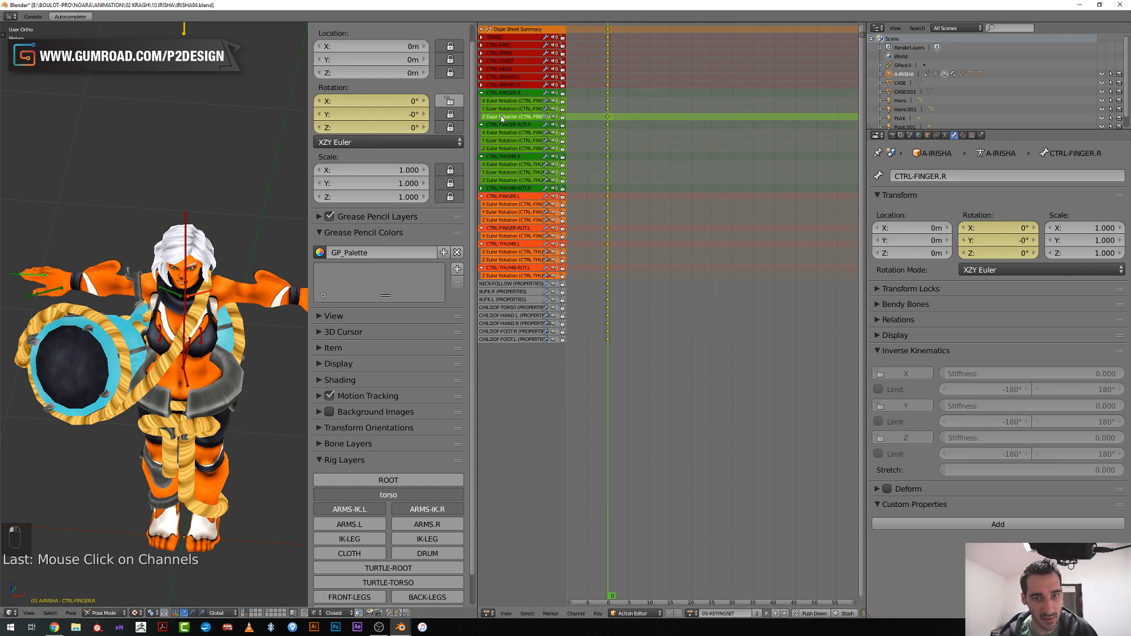
pyautogui.keyDown('shift'); pyautogui.click(502, 111); pyautogui.keyUp('shift')
pyautogui.press('x')
# Delete the Y and Z Euler Rotation channels of CTRL-FINGER-ROT.R from the action
pyautogui.keyDown('ctrl'); pyautogui.scroll(-2, 78, 289); pyautogui.keyUp('ctrl')
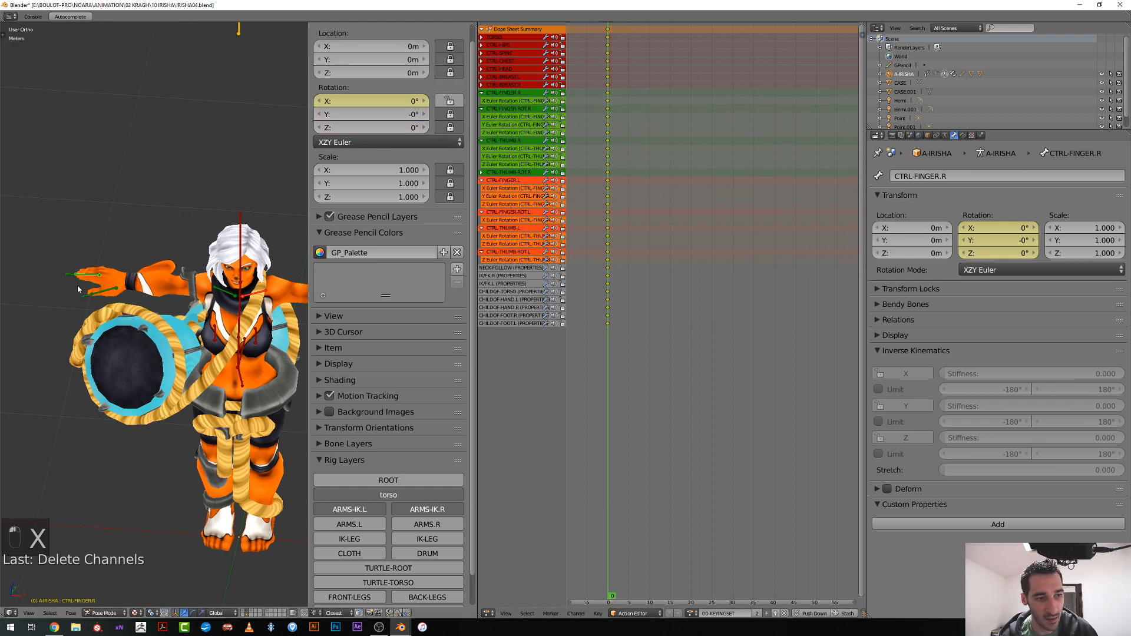
pyautogui.rightClick(71, 277)
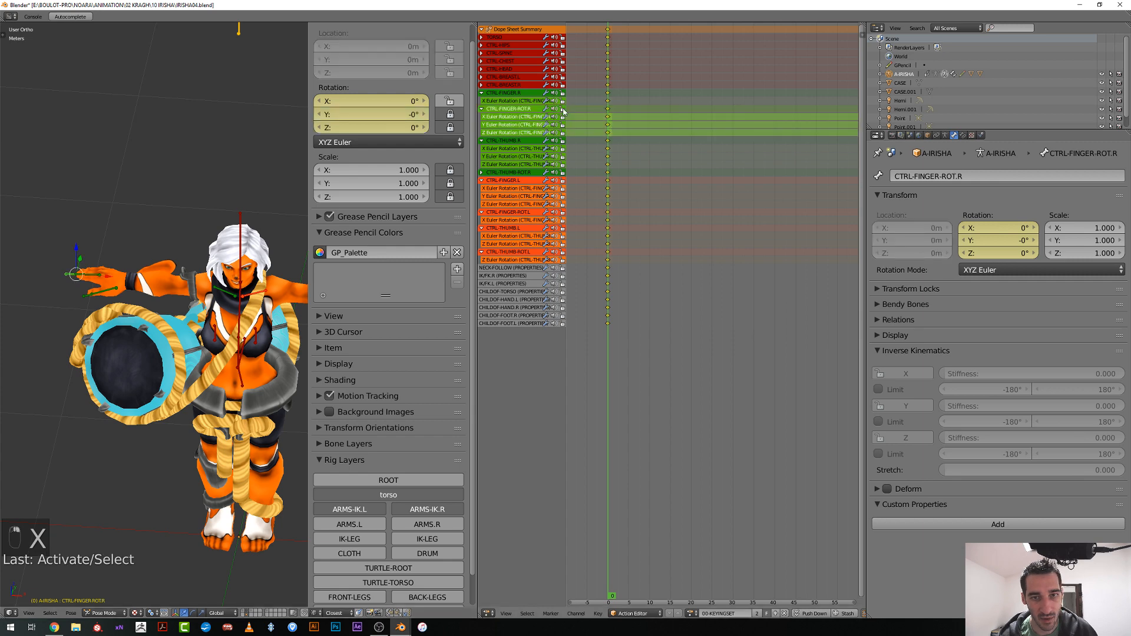
pyautogui.click(523, 134)
pyautogui.press('x')
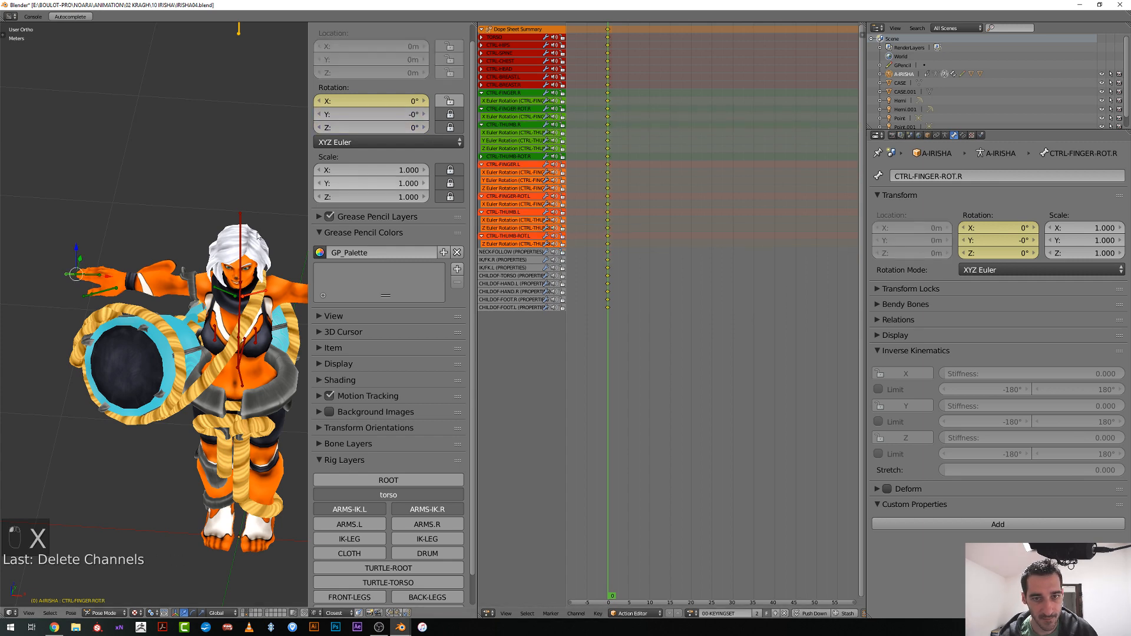
# Delete the X and Y Euler Rotation channels of CTRL-THUMB-ROT.R from the action
pyautogui.rightClick(87, 296)
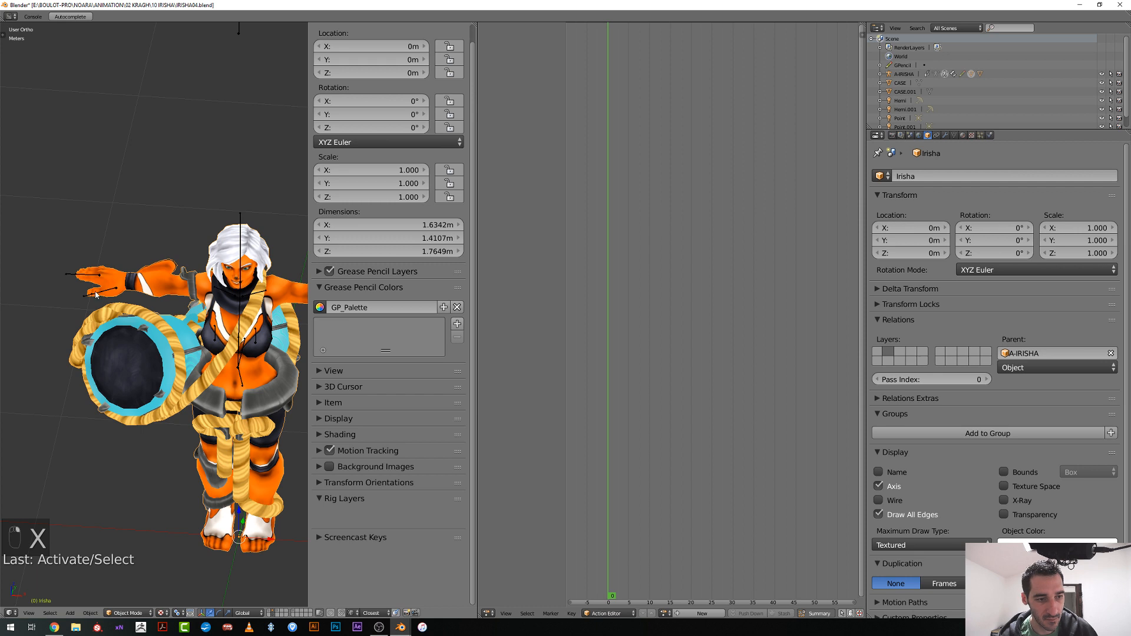
pyautogui.rightClick(88, 295)
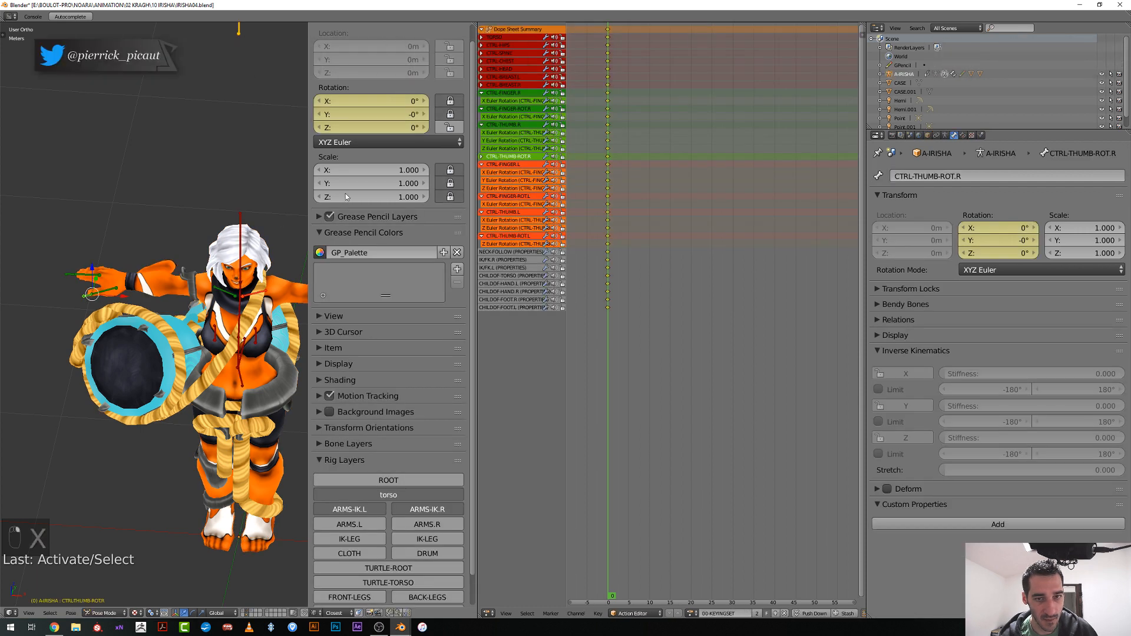
pyautogui.click(482, 158)
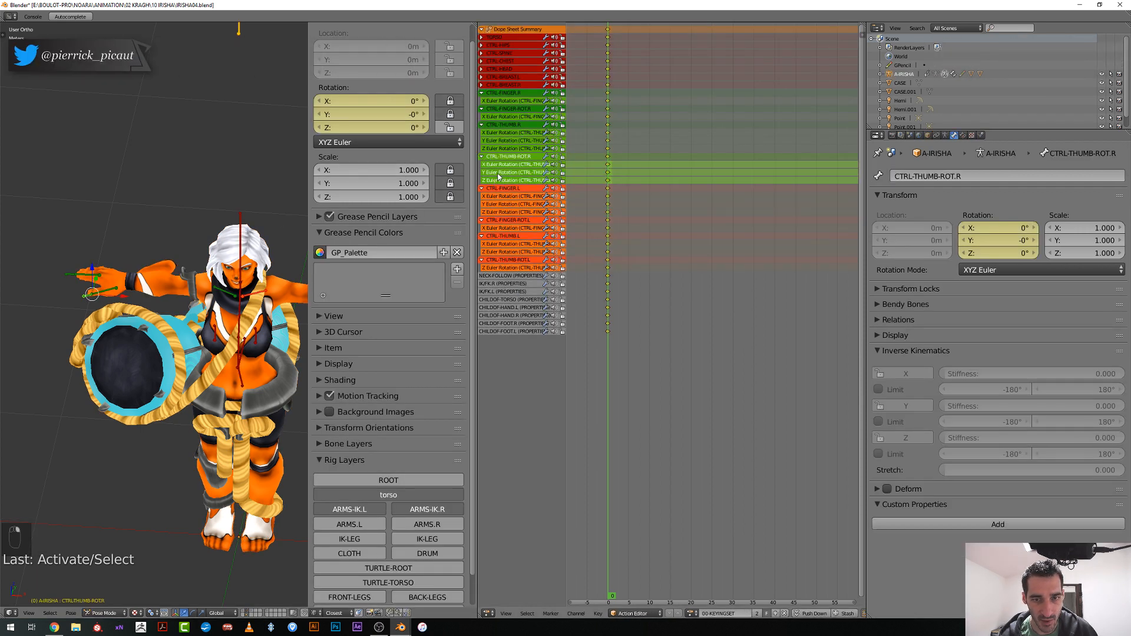
pyautogui.click(498, 173)
pyautogui.keyDown('shift'); pyautogui.click(501, 164); pyautogui.keyUp('shift')
pyautogui.press('x')
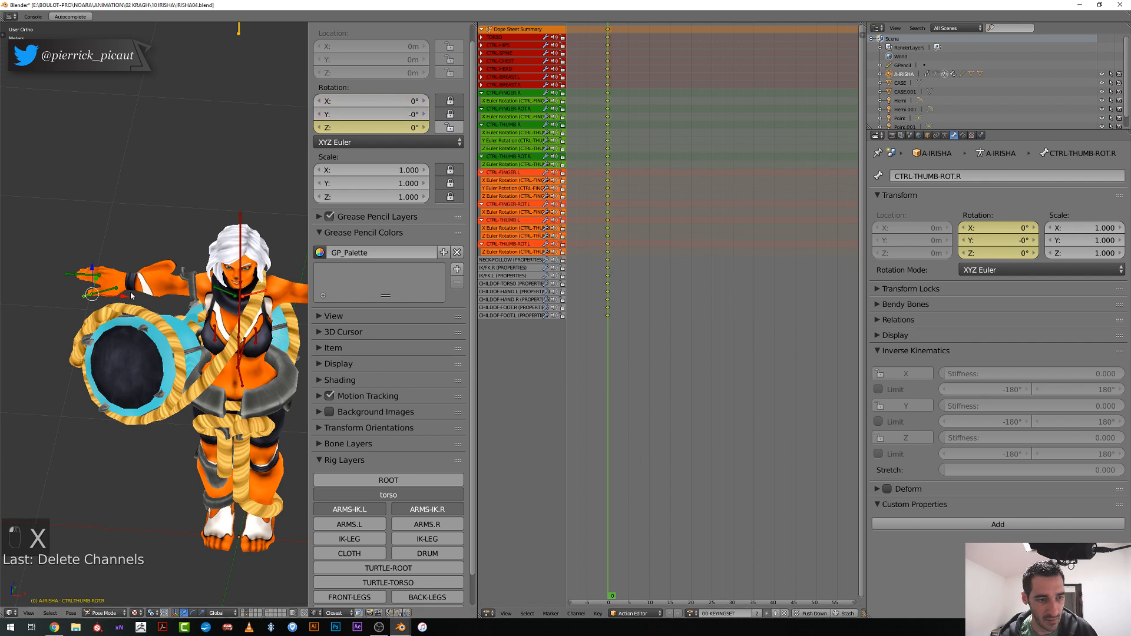
# Delete the Y Euler Rotation channel of CTRL-THUMB.R from the action
pyautogui.rightClick(110, 293)
pyautogui.click(511, 140)
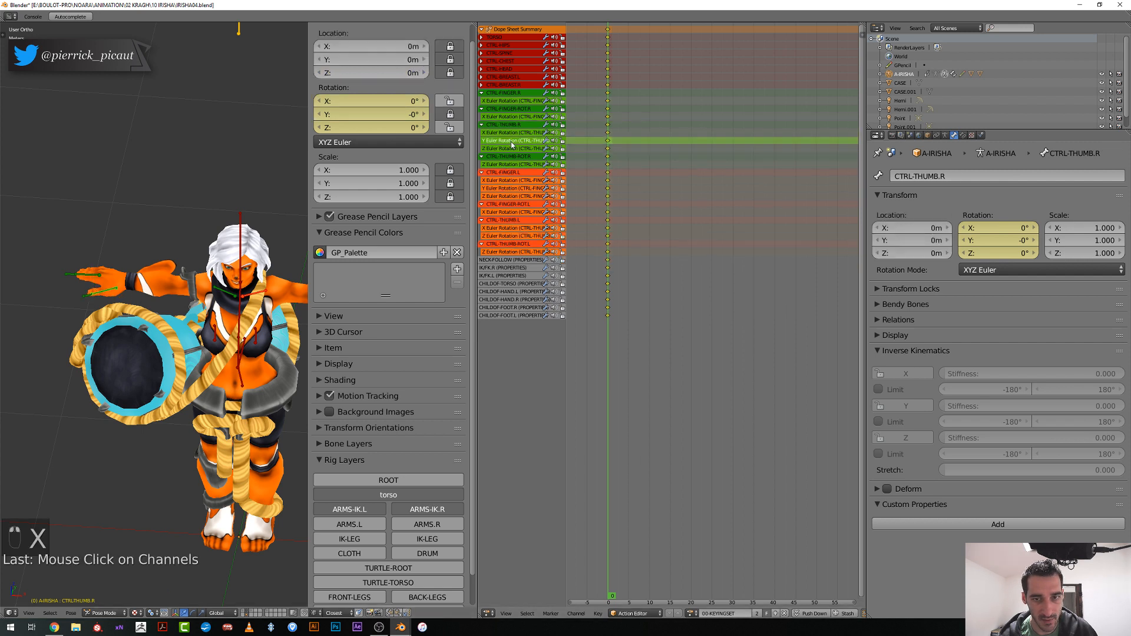
pyautogui.press('x')
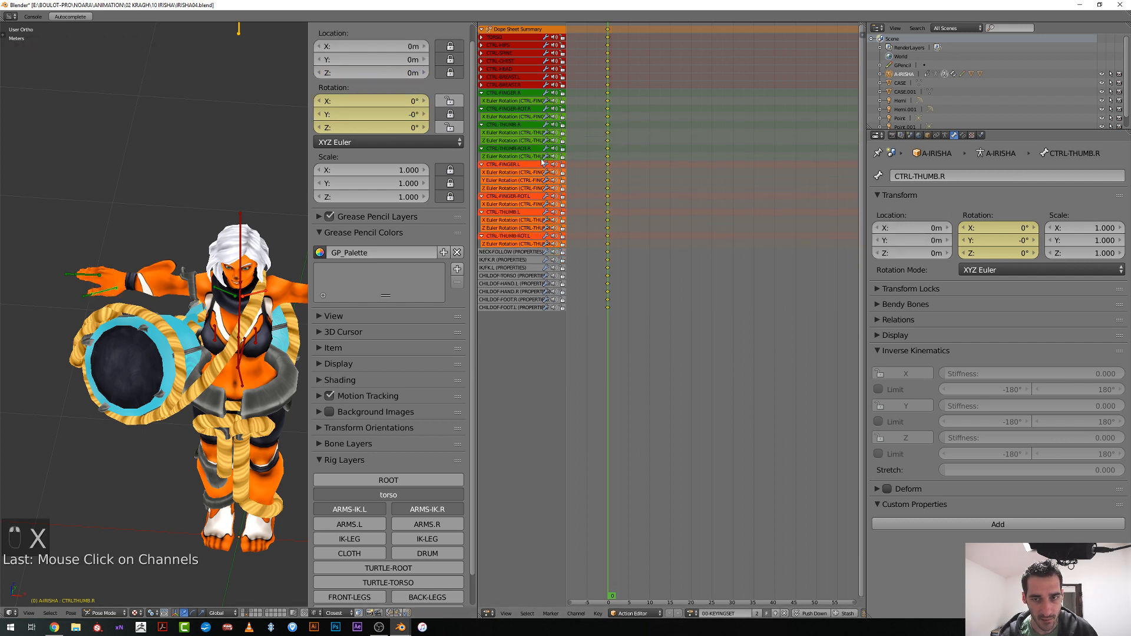
# Collapse all expanded finger and thumb channel groups of both hands in the action
pyautogui.click(481, 149)
pyautogui.click(481, 125)
pyautogui.click(482, 108)
pyautogui.click(481, 92)
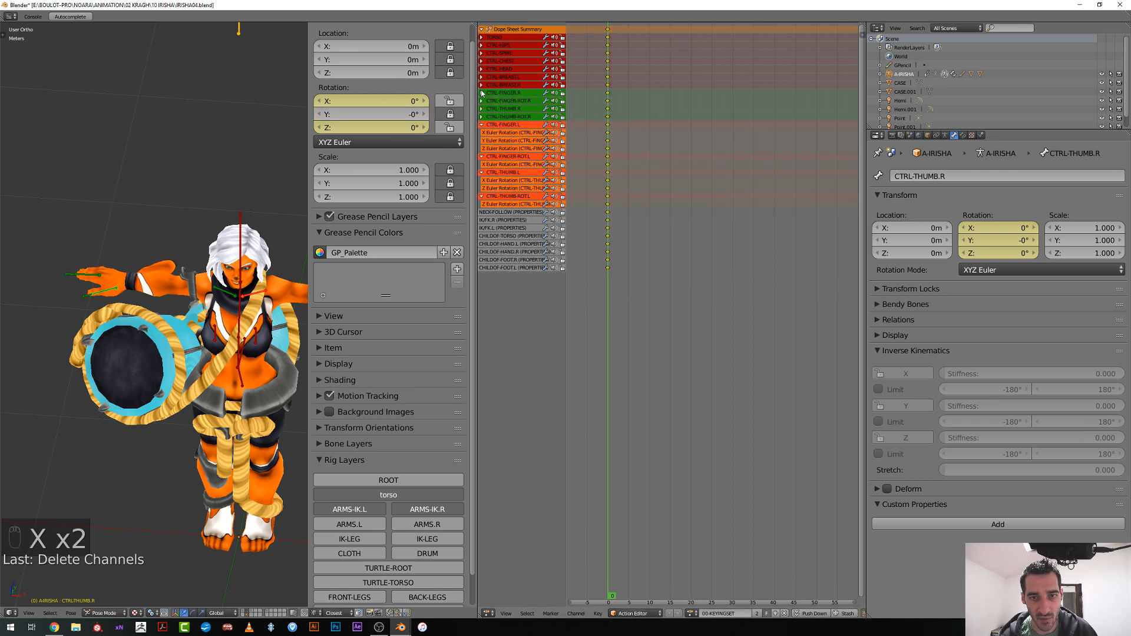
pyautogui.click(481, 125)
pyautogui.click(483, 133)
pyautogui.click(482, 133)
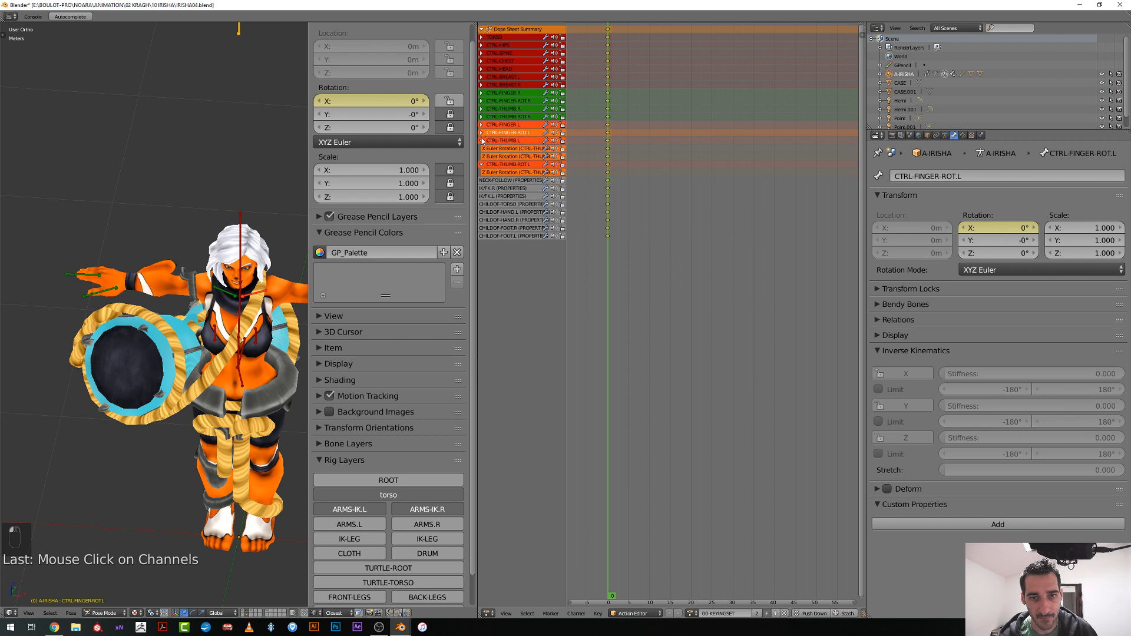
pyautogui.click(482, 141)
pyautogui.click(482, 149)
# Move the CTRL-FINGER.L, CTRL-FINGER-ROT.L, CTRL-THUMB.L and CTRL-THUMB-ROT.L channel groups to the top of the action and back below the other groups
pyautogui.click(502, 125)
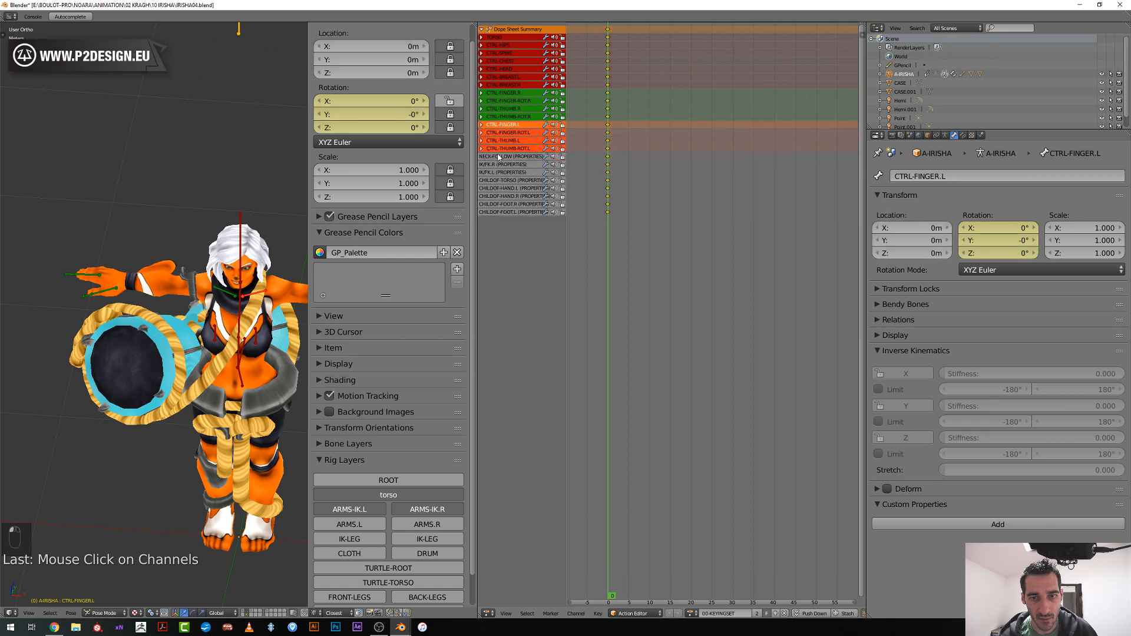
pyautogui.keyDown('shift'); pyautogui.click(498, 149); pyautogui.keyUp('shift')
pyautogui.keyDown('shift'); pyautogui.click(496, 141); pyautogui.keyUp('shift')
pyautogui.keyDown('shift'); pyautogui.click(497, 133); pyautogui.keyUp('shift')
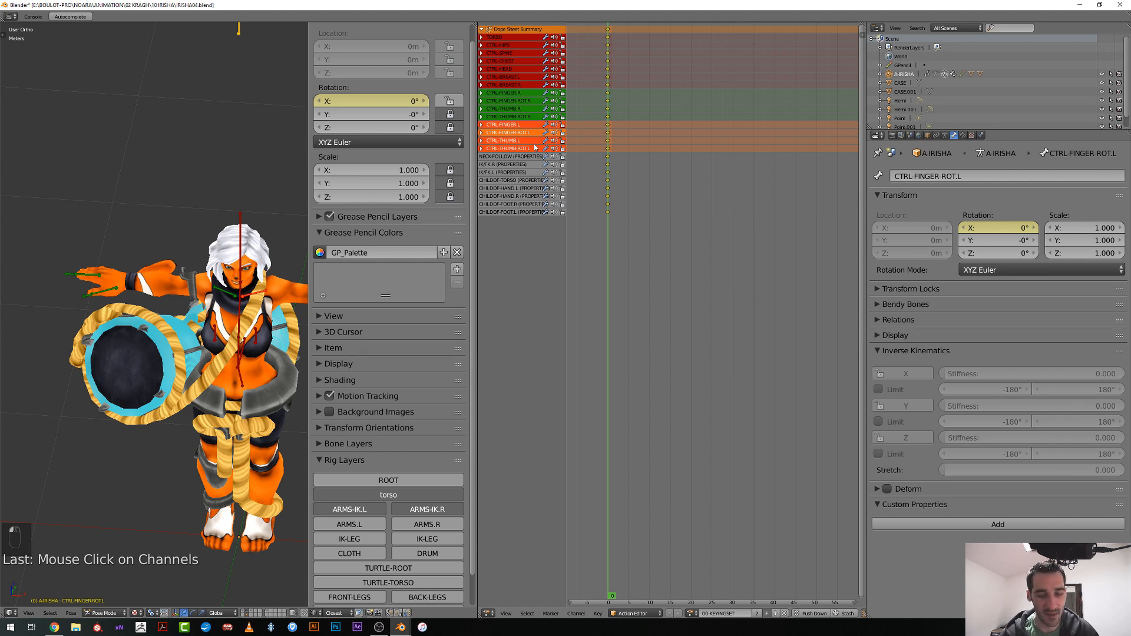
pyautogui.hotkey('shift', 'pageup')
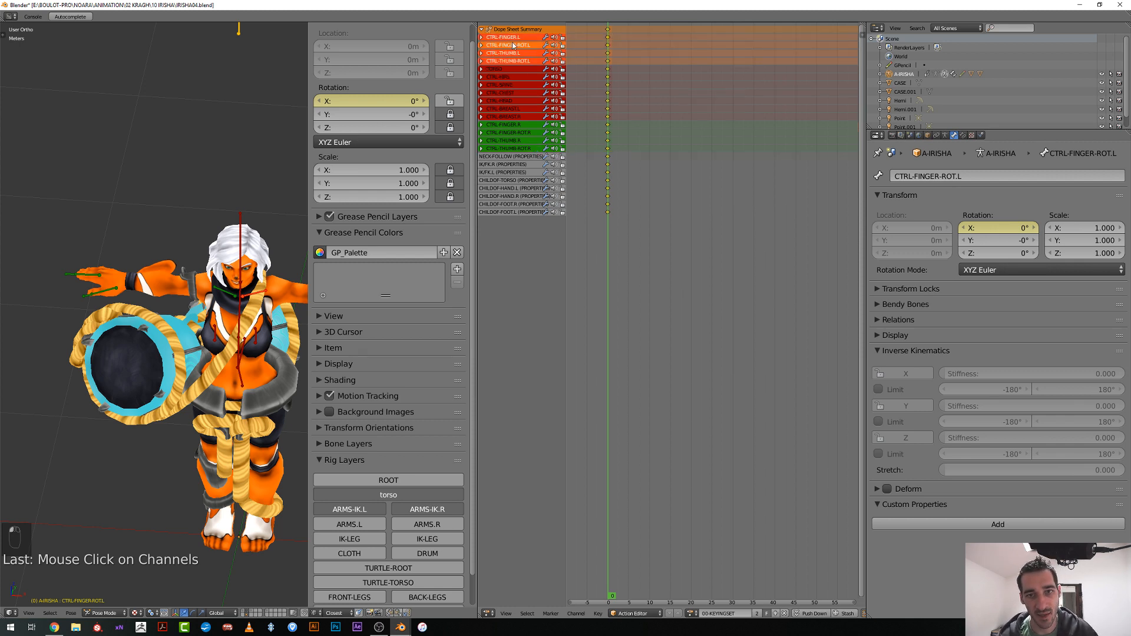
pyautogui.hotkey('shift', 'pagedown')
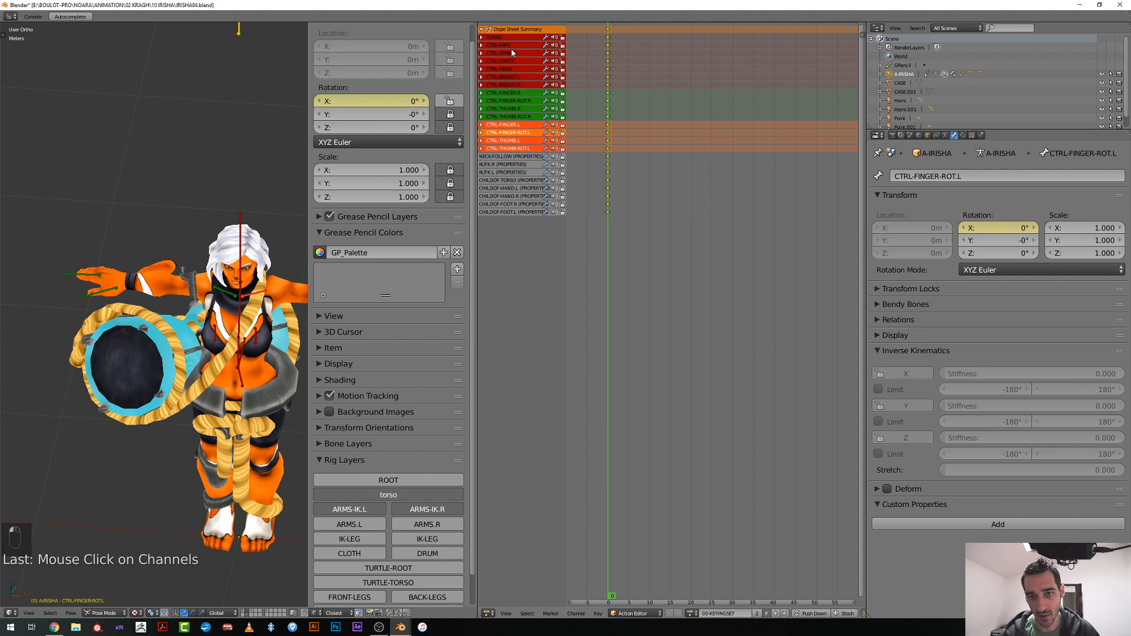
pyautogui.hotkey('shift', 'pagedown')
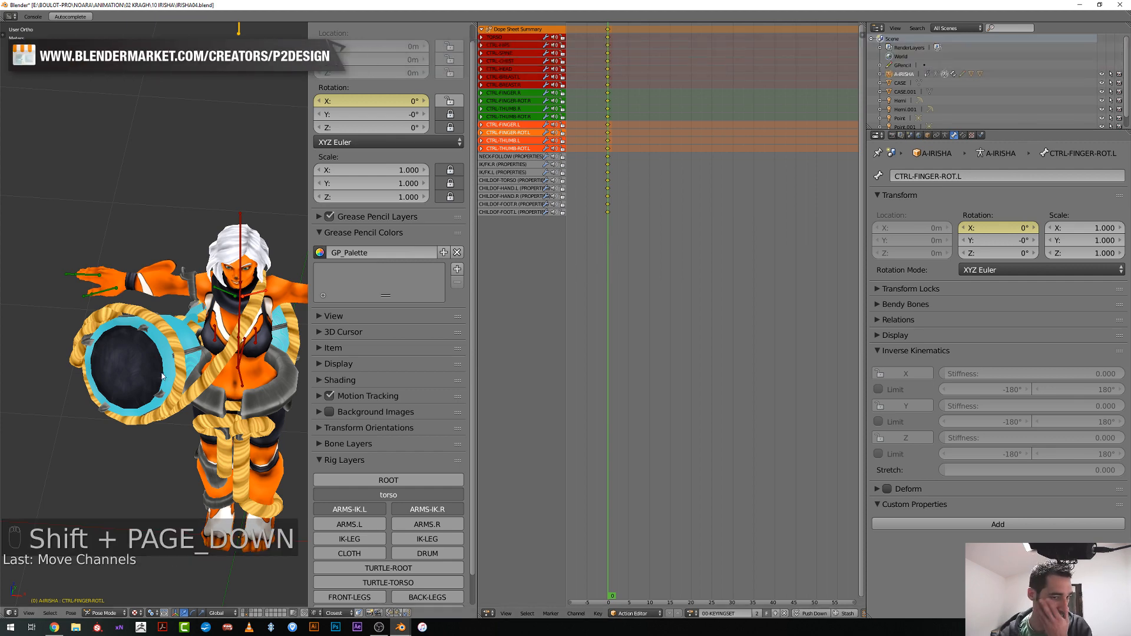
# Switch to the front view, select the finger and thumb control bones, and hide them
pyautogui.scroll(-3, 175, 373)
pyautogui.press('KP_1')
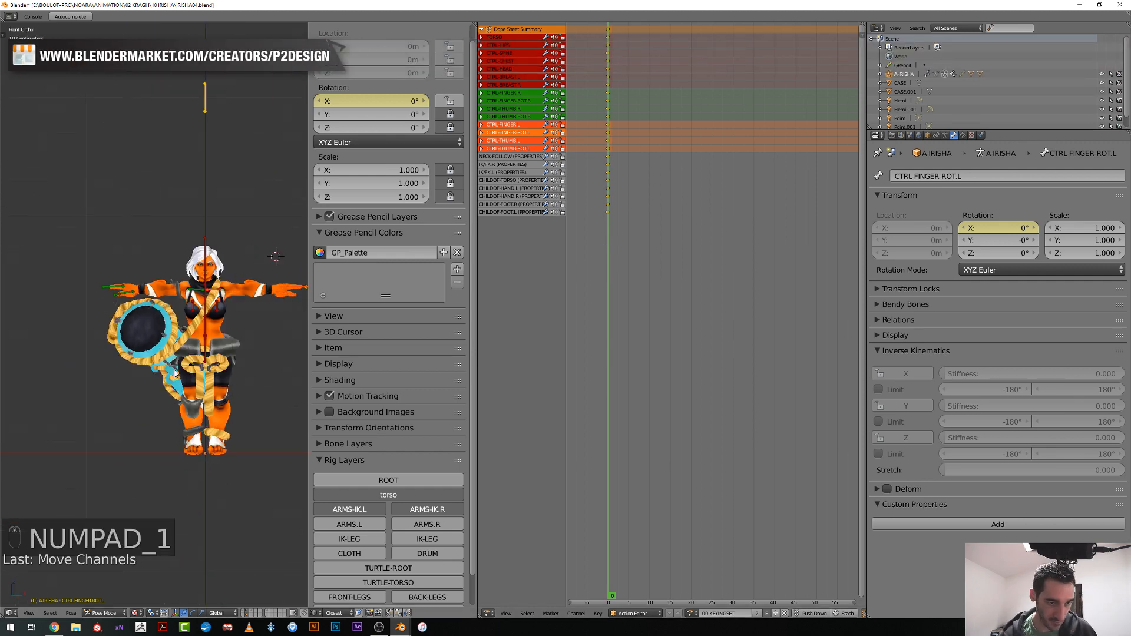
pyautogui.scroll(3, 175, 373)
pyautogui.scroll(-4, 107, 305)
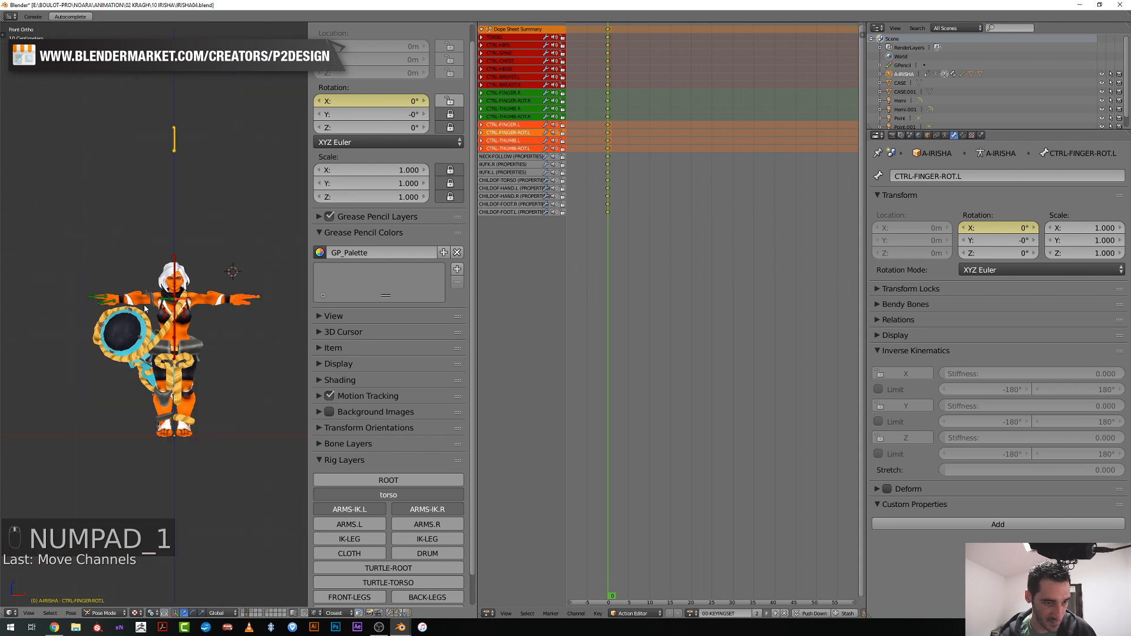
pyautogui.press('c')
pyautogui.click(107, 304)
pyautogui.press('h')
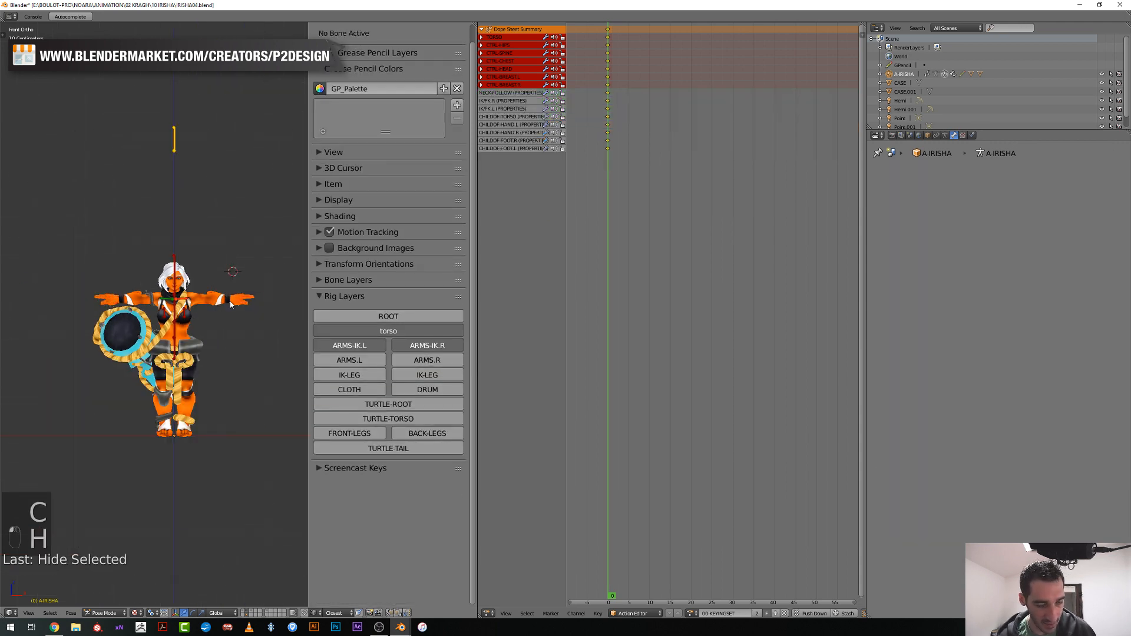
# Select CTRL-SHOULDER.L and CTRL-SHOULDER.R and insert a Rotation keyframe for both at frame 0
pyautogui.moveTo(231, 304); pyautogui.dragTo(200, 316, button='middle')
pyautogui.scroll(3, 198, 298)
pyautogui.rightClick(195, 295)
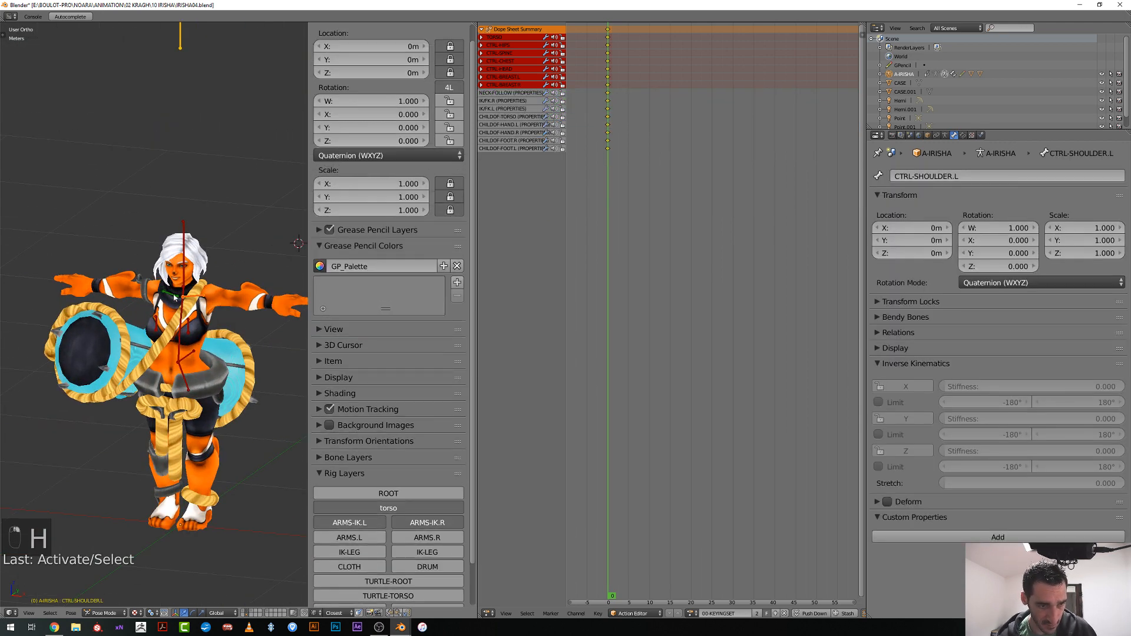
pyautogui.rightClick(174, 297)
pyautogui.press('i')
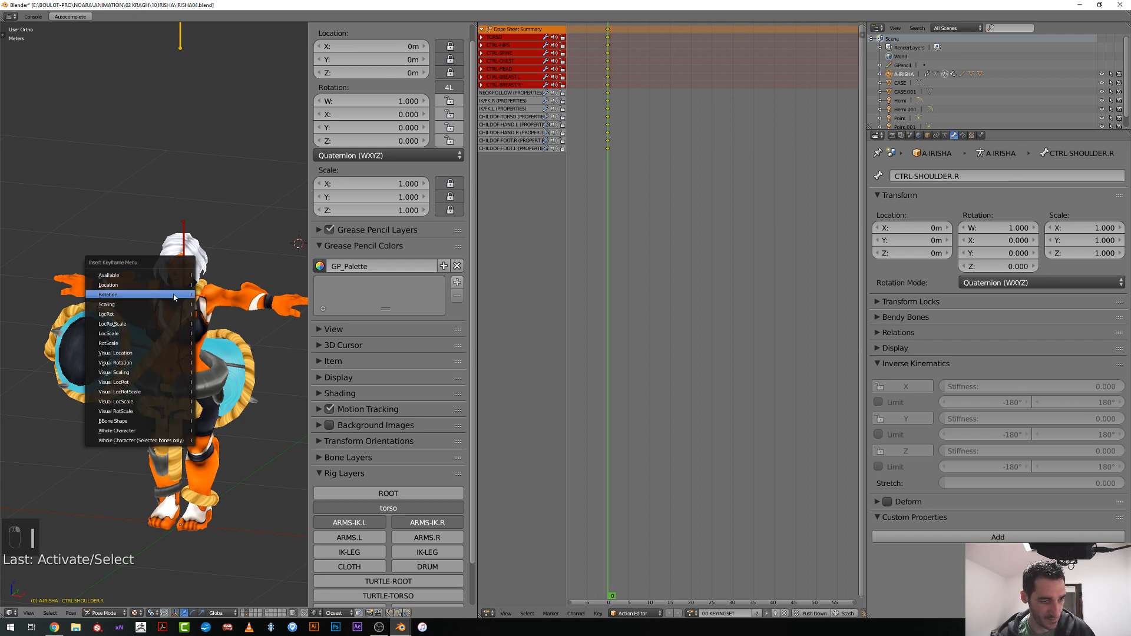
pyautogui.click(176, 296)
pyautogui.moveTo(198, 401); pyautogui.dragTo(213, 382, button='middle')
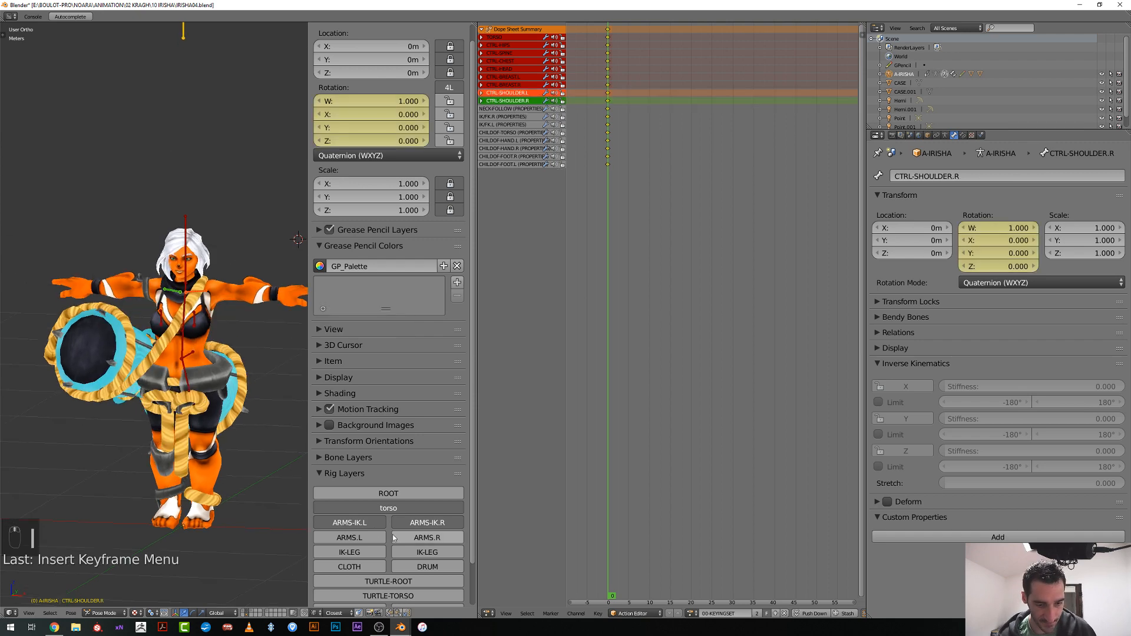
# Show the ARMS.L and ARMS.R rig layers and hide the ARMS-IK.L, ARMS-IK.R and torso layers
pyautogui.click(361, 538)
pyautogui.click(409, 525)
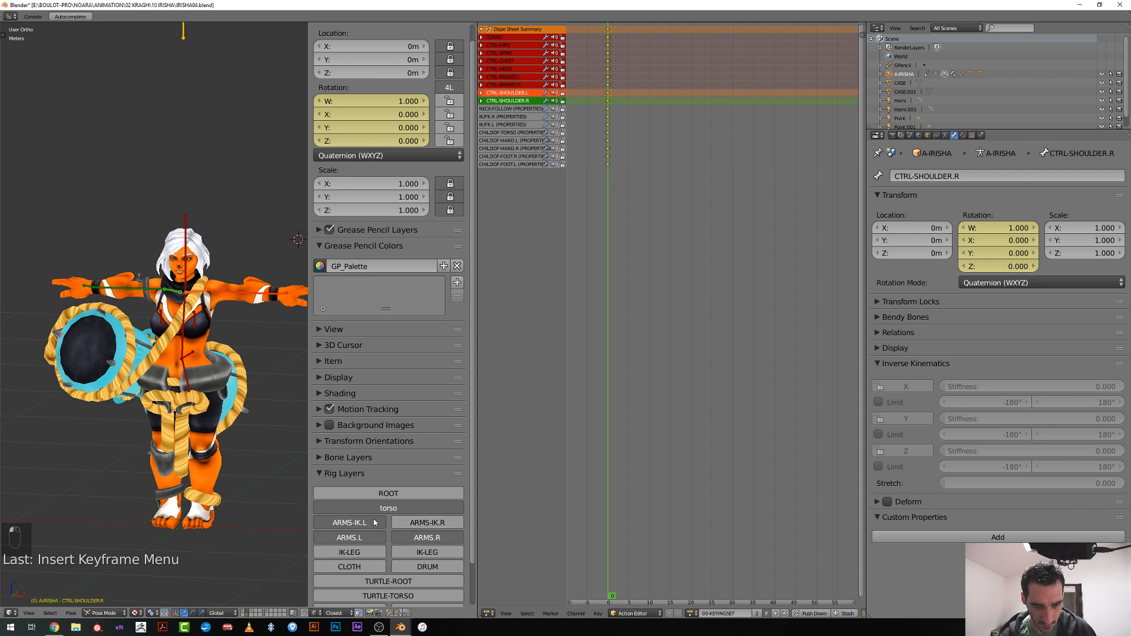
pyautogui.click(375, 522)
pyautogui.click(382, 510)
# Select the upper-arm controls TRL-ARM-FK.L and TRL-ARM-FK.R and insert a Rotation keyframe for both at frame 0
pyautogui.moveTo(240, 297); pyautogui.dragTo(208, 328, button='middle')
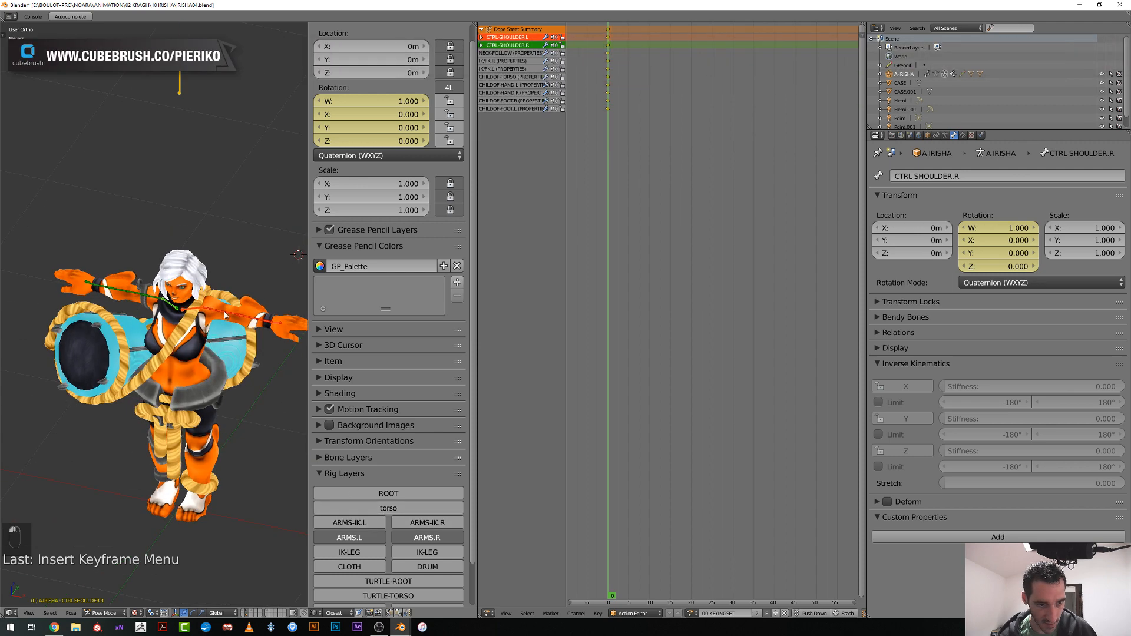
pyautogui.rightClick(186, 317)
pyautogui.rightClick(204, 311)
pyautogui.moveTo(154, 298); pyautogui.dragTo(178, 305, button='middle')
pyautogui.press('i')
pyautogui.click(178, 303)
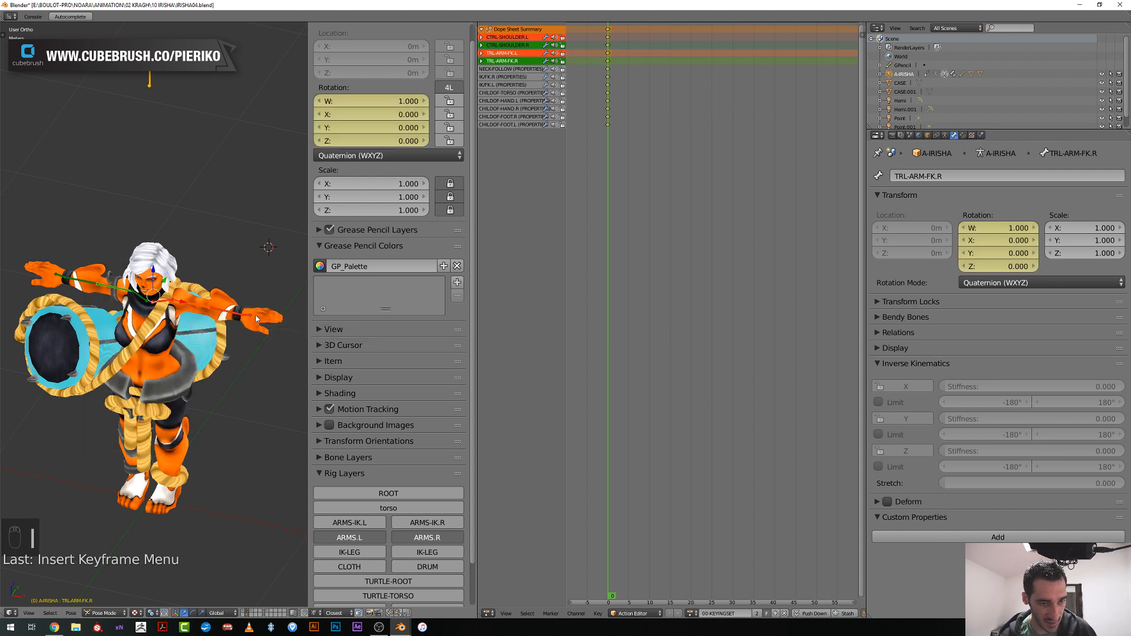
# Select CTRL-HAND-FK.L and CTRL-HAND-FK.R and insert a Rotation keyframe for both at frame 0
pyautogui.rightClick(68, 300)
pyautogui.rightClick(58, 280)
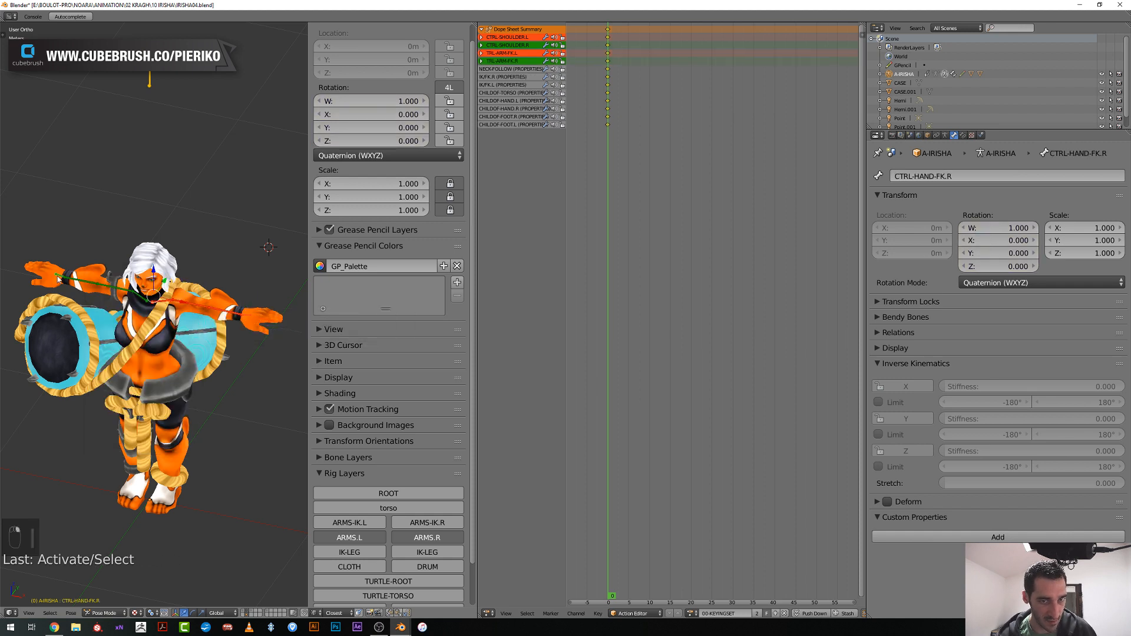
pyautogui.press('i')
pyautogui.click(58, 278)
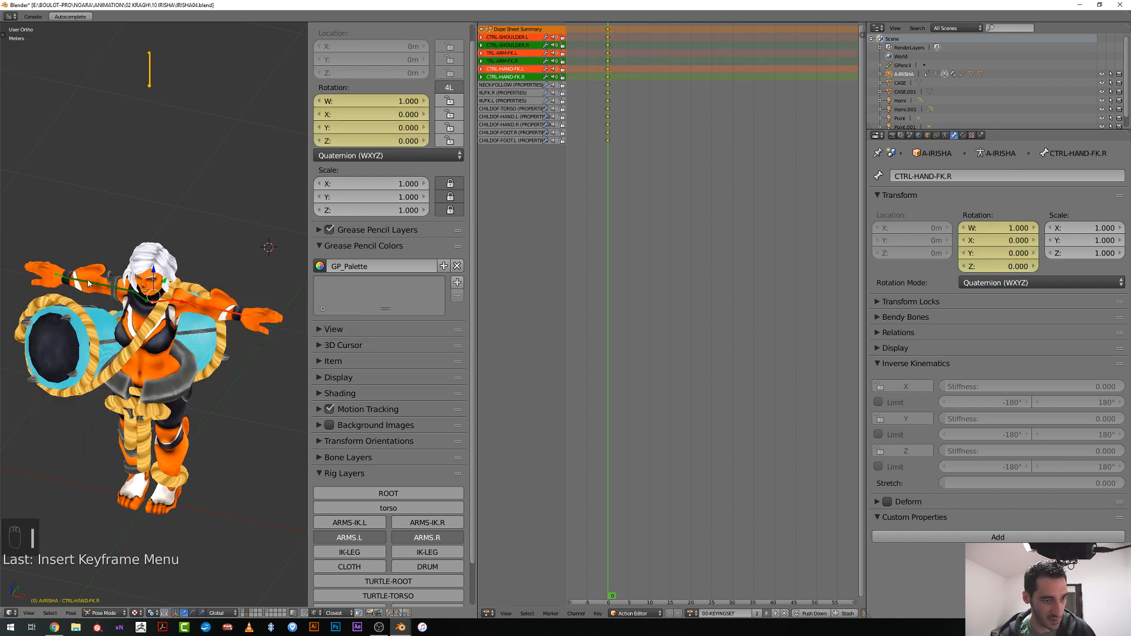
# Rotate CTRL-FOREARM-FK.L about its local Z axis to bend the elbow, to about W 0.851 and Z -0.525
pyautogui.rightClick(88, 281)
pyautogui.scroll(2, 194, 300)
pyautogui.moveTo(194, 300); pyautogui.dragTo(270, 354, button='middle')
pyautogui.rightClick(258, 292)
pyautogui.rightClick(259, 291)
pyautogui.press('r')
pyautogui.press('z')
pyautogui.press('z')
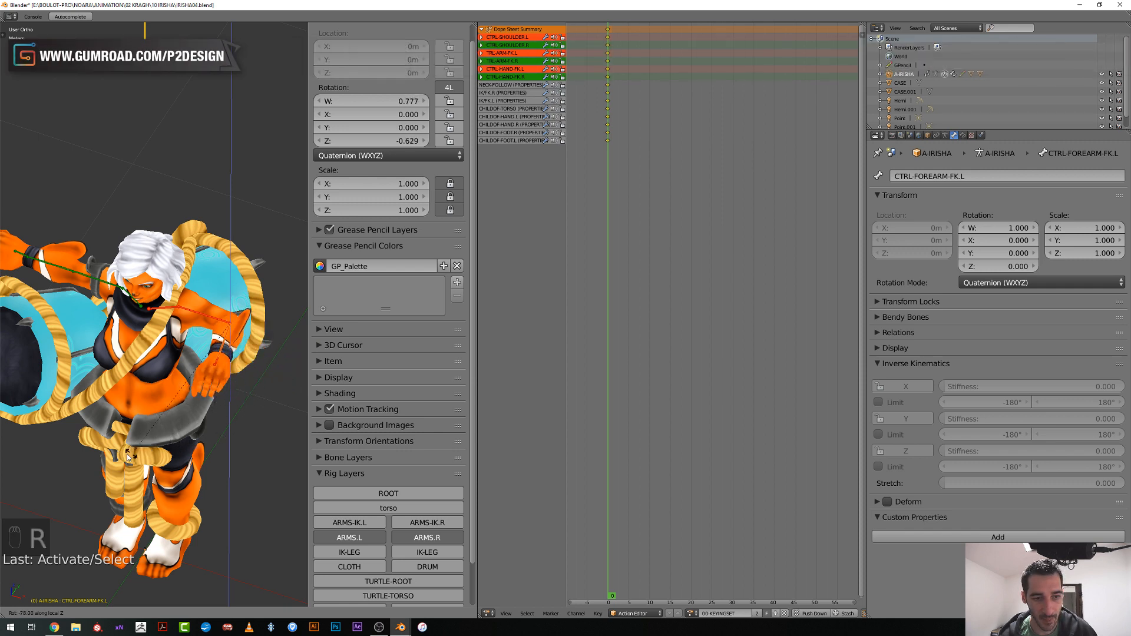
pyautogui.click(188, 429)
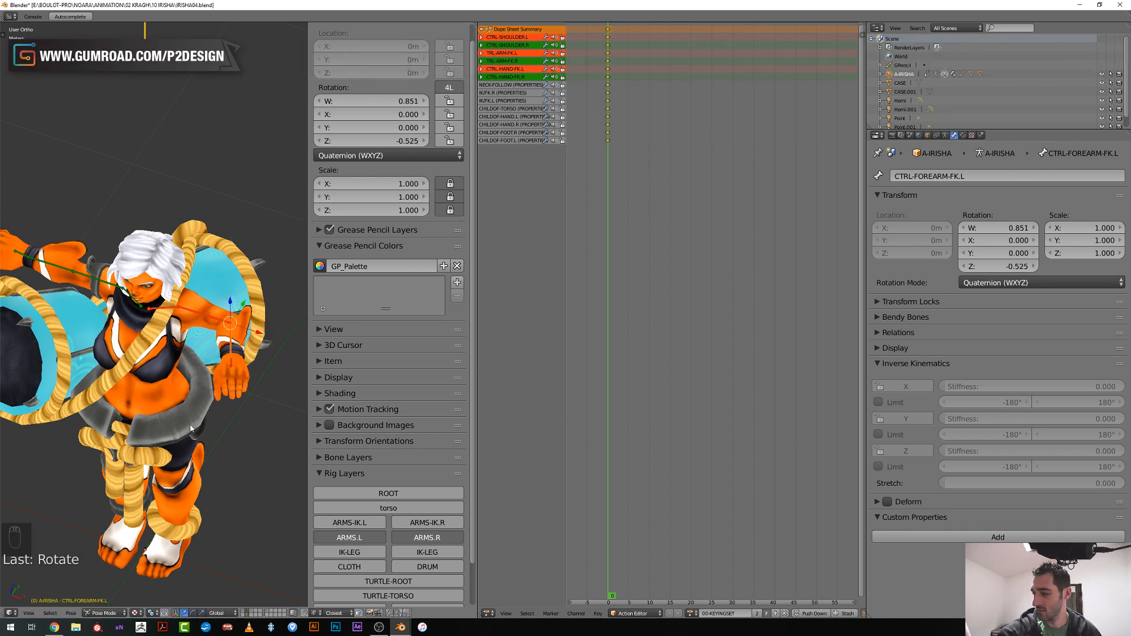
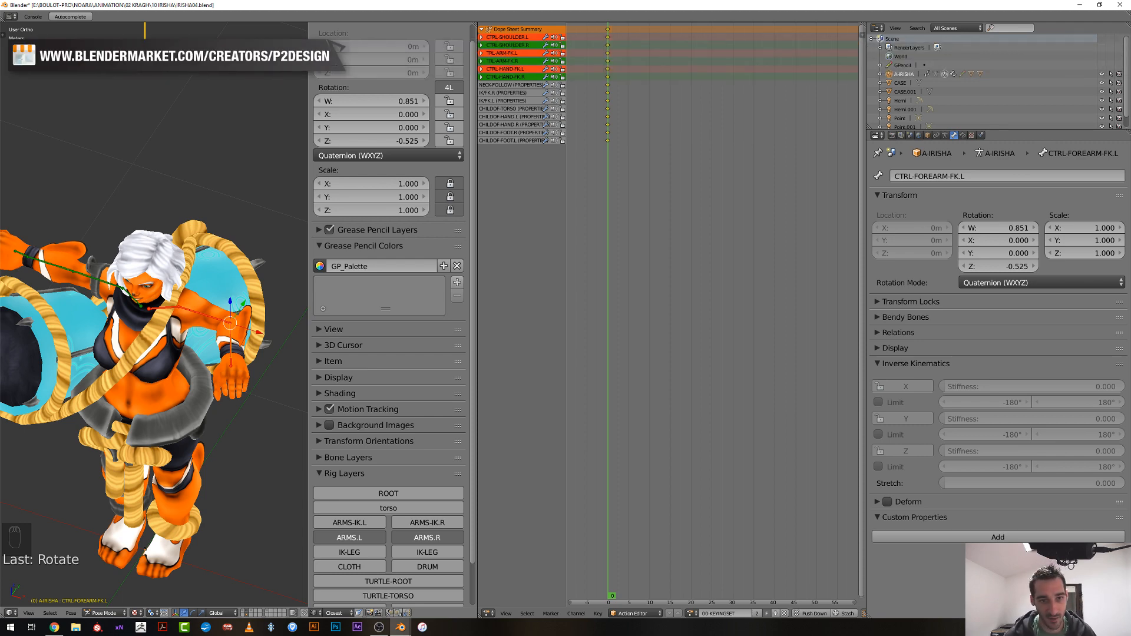
# Display the armature's bone axes to check the bent forearm's orientation, and hide them again
pyautogui.moveTo(261, 425); pyautogui.dragTo(213, 394, button='middle')
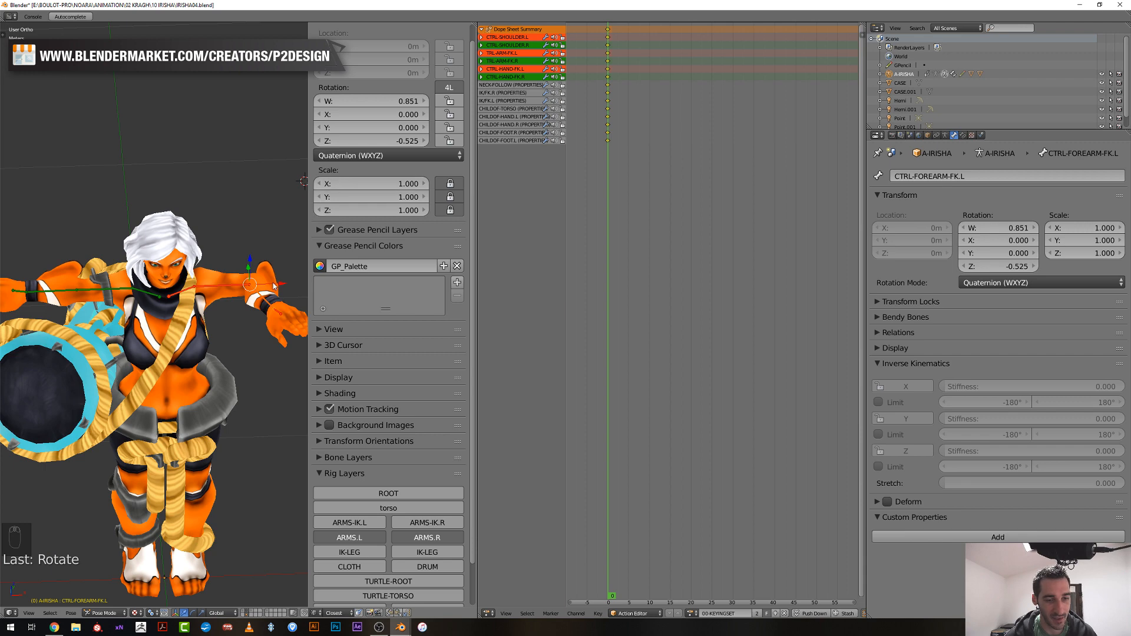
pyautogui.moveTo(241, 268); pyautogui.dragTo(215, 286, button='middle')
pyautogui.click(945, 135)
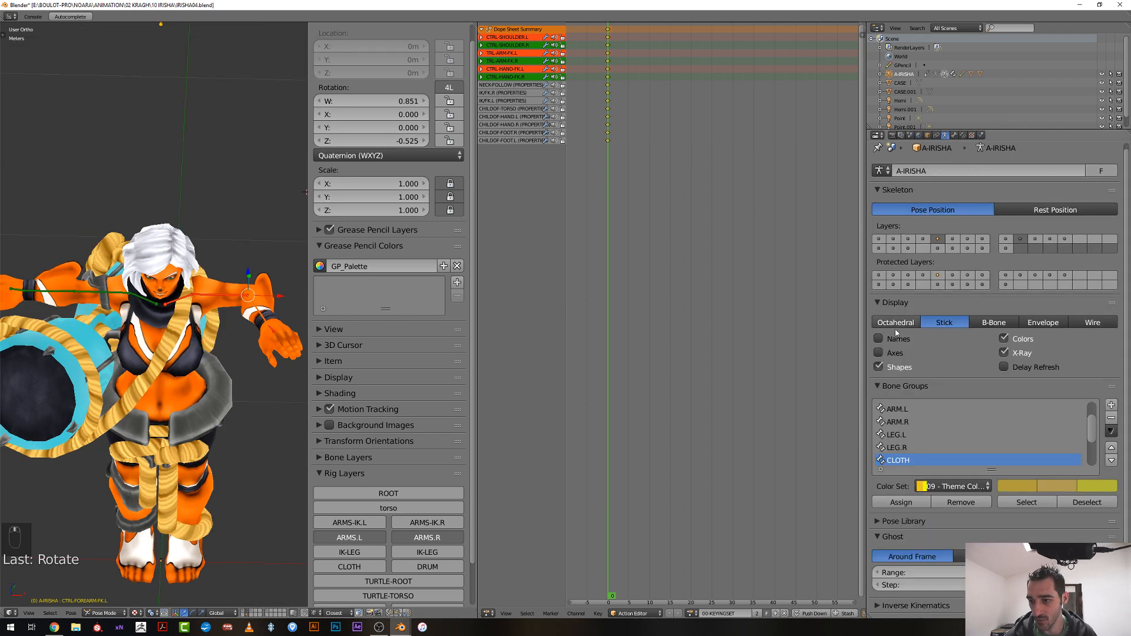
pyautogui.click(879, 352)
pyautogui.moveTo(245, 383); pyautogui.dragTo(263, 374, button='middle')
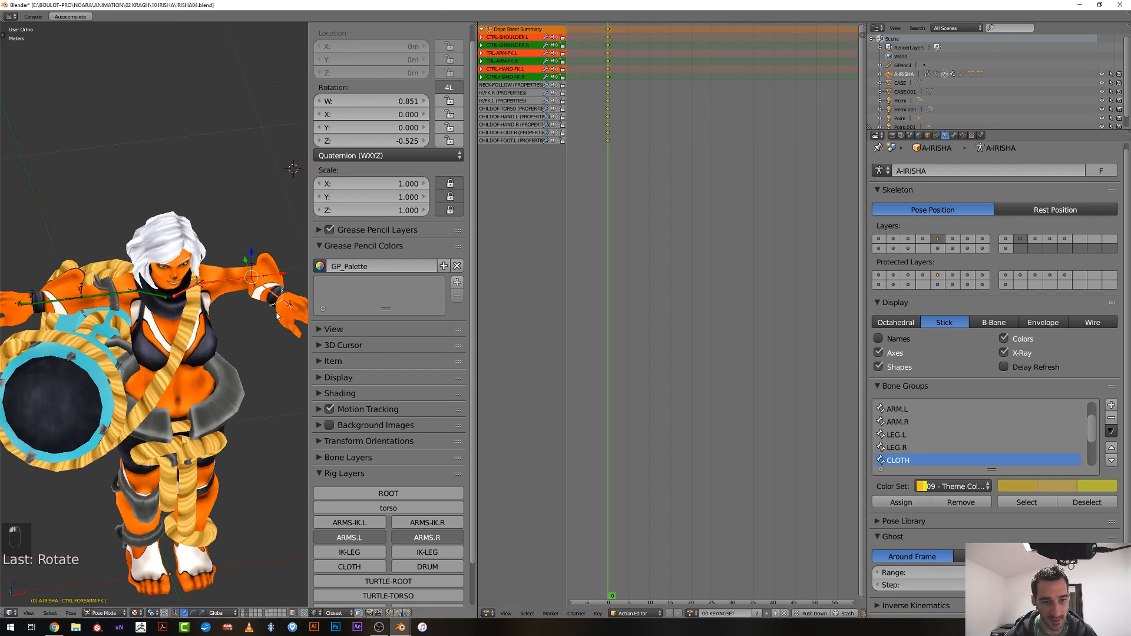
pyautogui.click(879, 352)
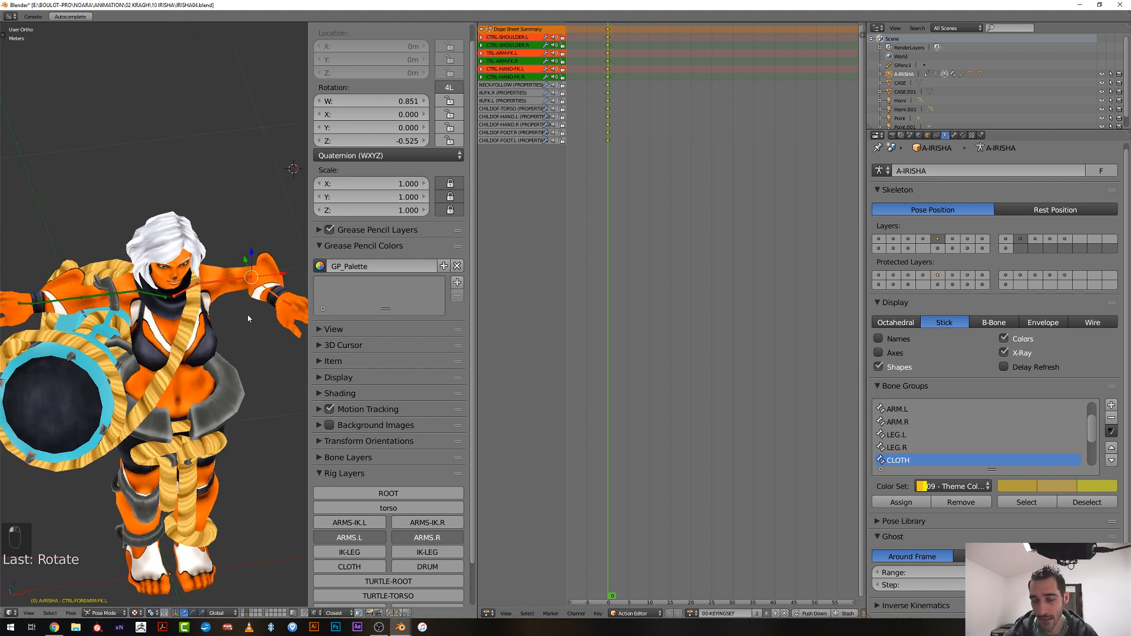
# Select CTRL-FOREARM-FK.R together with the left forearm control and insert a Rotation keyframe for both at frame 0
pyautogui.scroll(-4, 228, 340)
pyautogui.scroll(6, 189, 354)
pyautogui.moveTo(184, 362); pyautogui.dragTo(68, 300, button='middle')
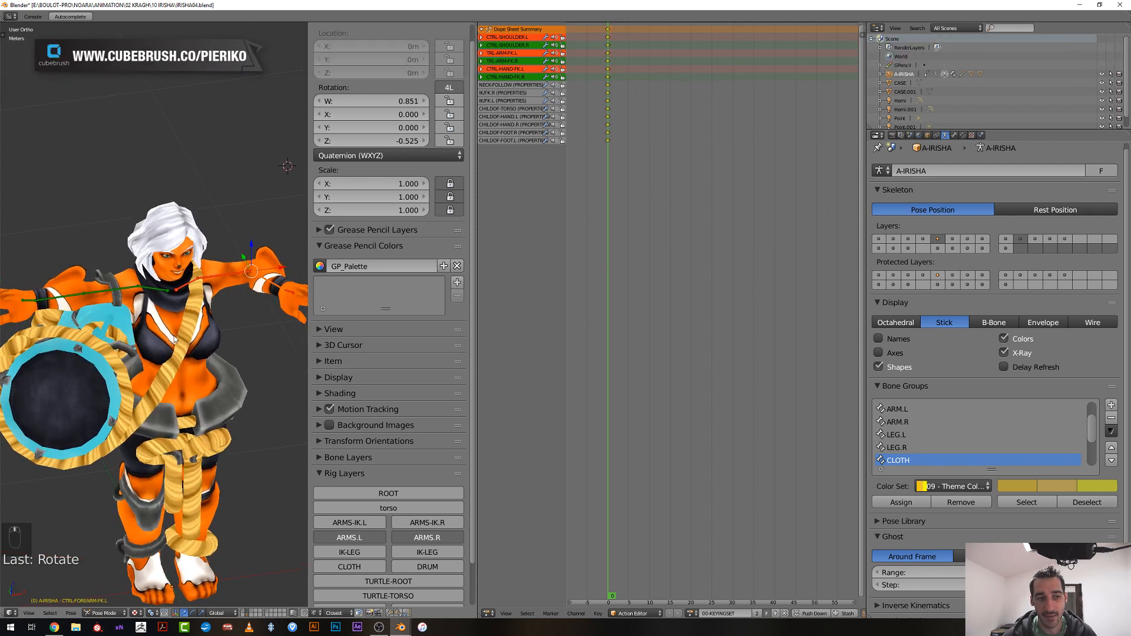
pyautogui.rightClick(67, 300)
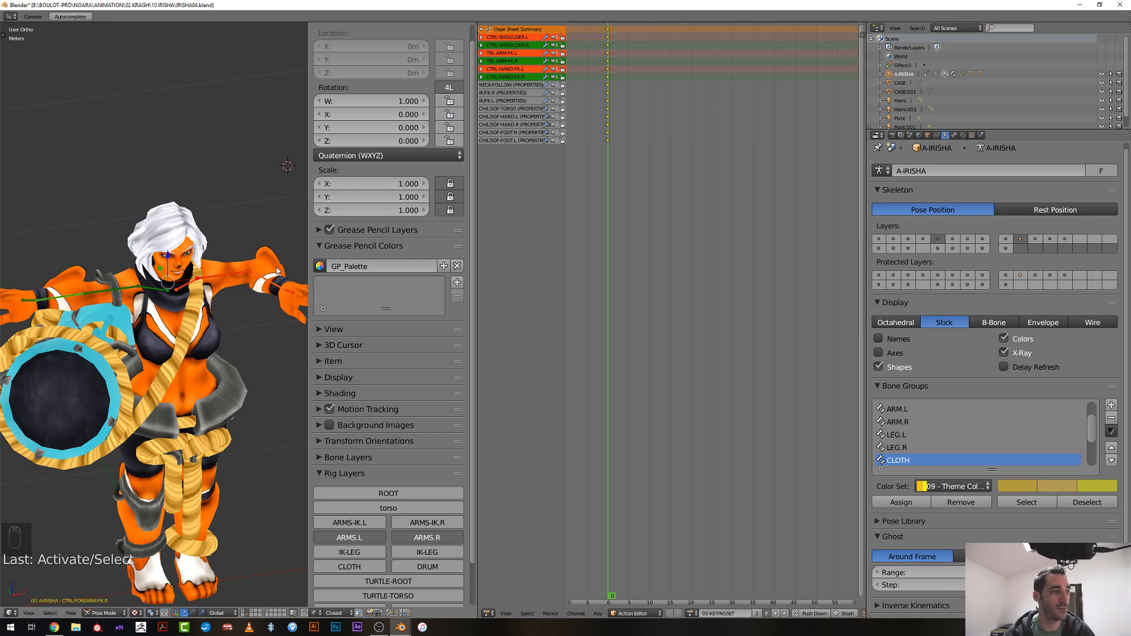
pyautogui.scroll(-4, 233, 323)
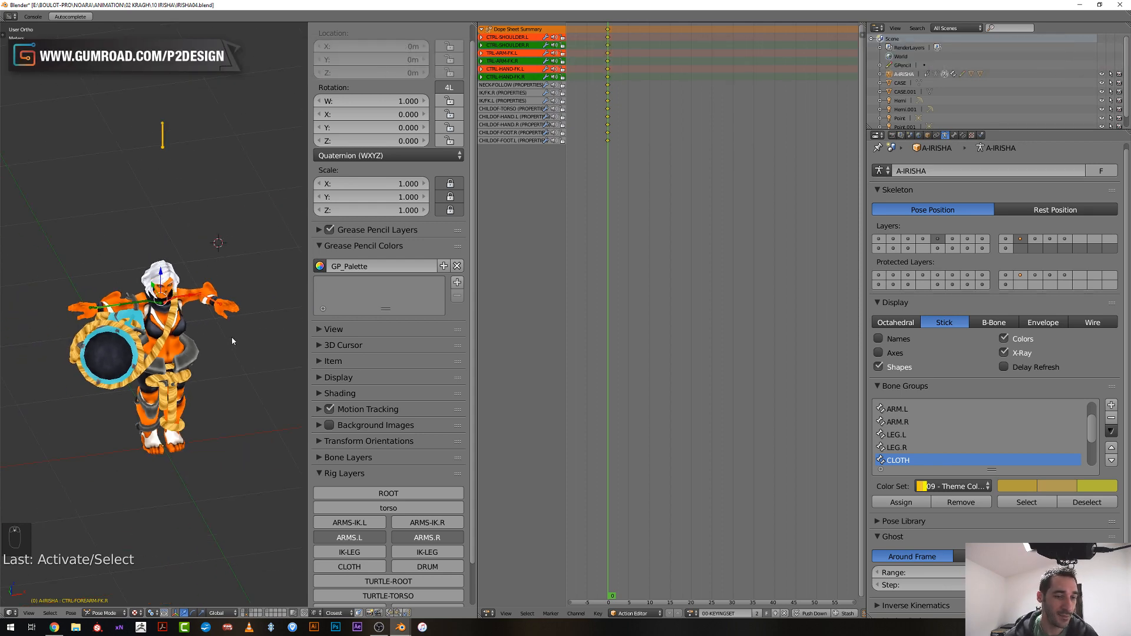
pyautogui.moveTo(233, 341); pyautogui.dragTo(223, 348, button='middle')
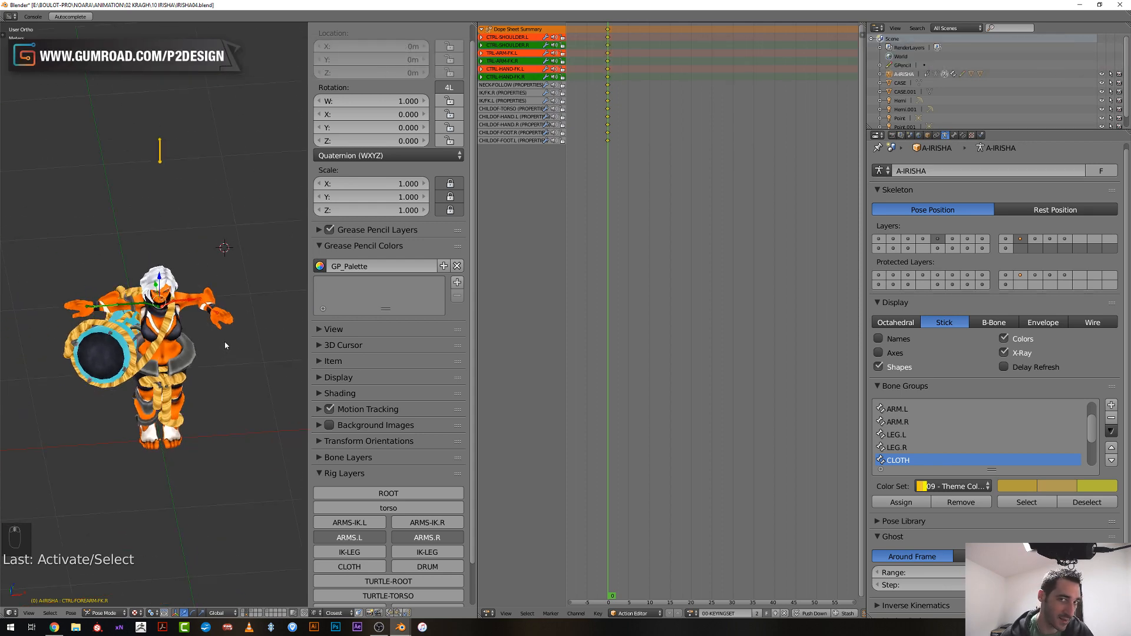
pyautogui.scroll(2, 233, 353)
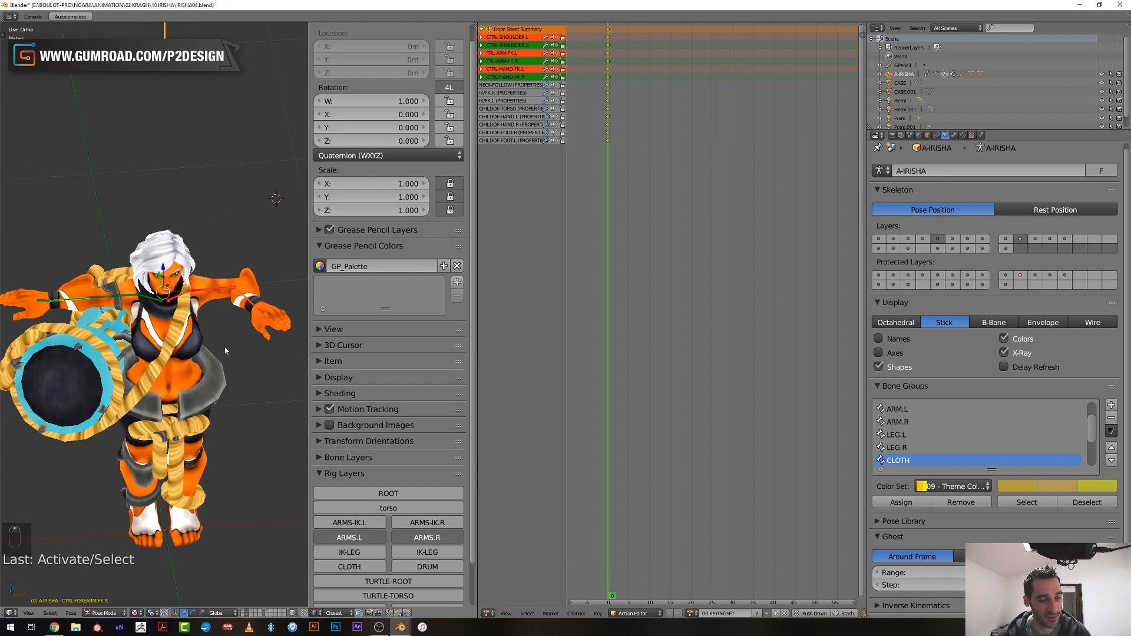
pyautogui.press('i')
pyautogui.click(221, 348)
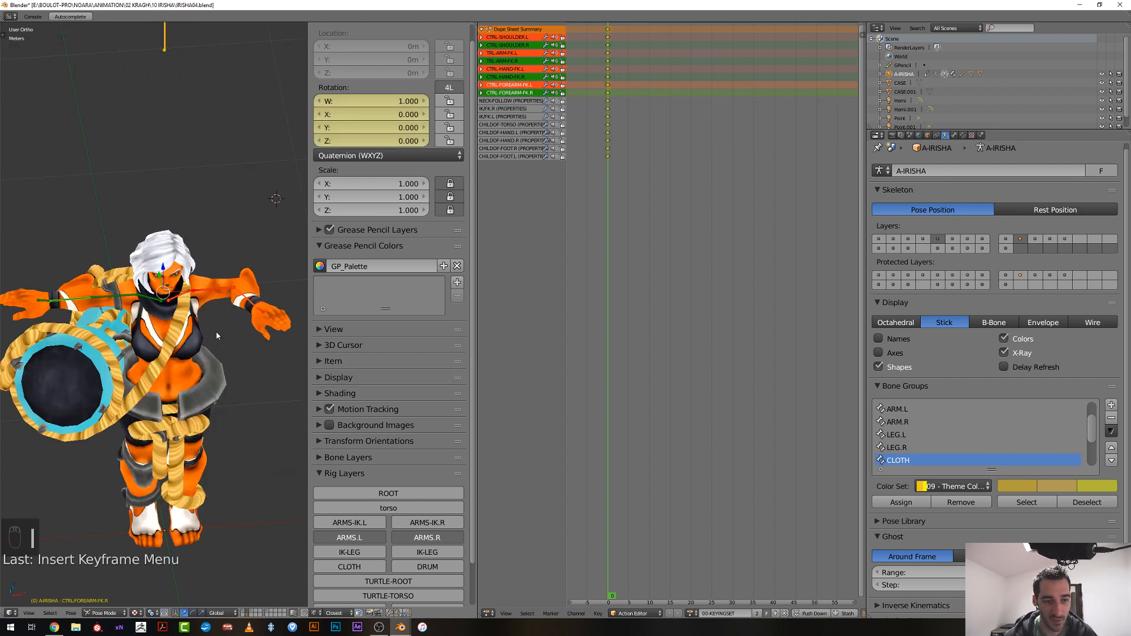
# Show both IK-LEG rig layers and hide the ARMS.L and ARMS.R layers
pyautogui.scroll(-1, 280, 500)
pyautogui.scroll(-2, 353, 513)
pyautogui.click(363, 517)
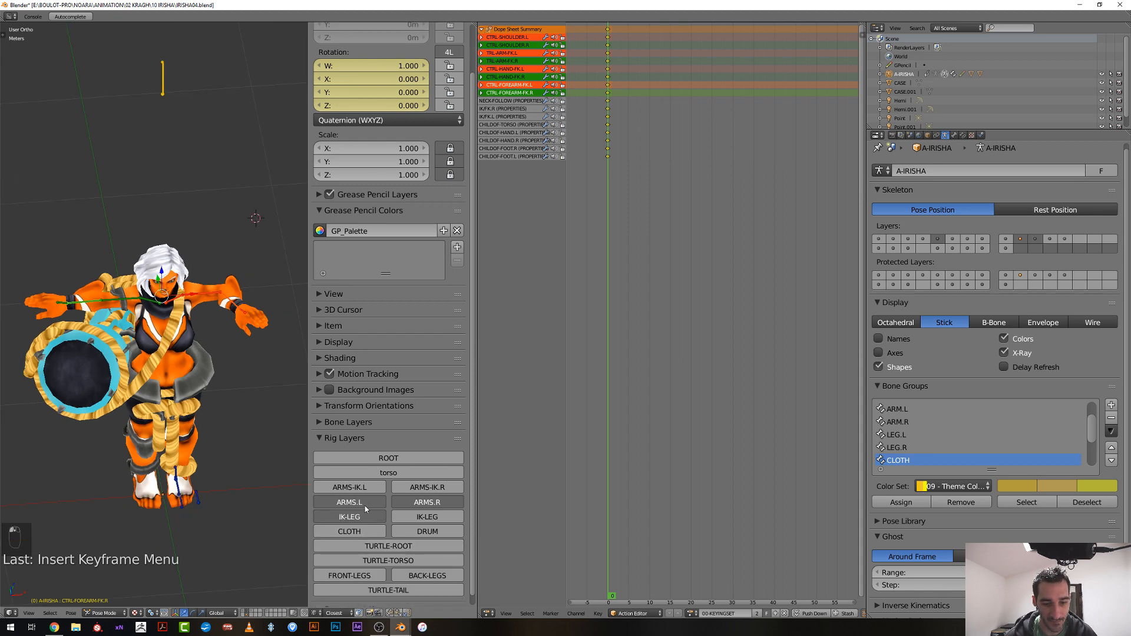
pyautogui.click(360, 502)
pyautogui.click(412, 503)
pyautogui.scroll(-5, 413, 504)
pyautogui.moveTo(142, 513); pyautogui.dragTo(201, 377, button='middle')
pyautogui.click(427, 339)
pyautogui.scroll(4, 110, 449)
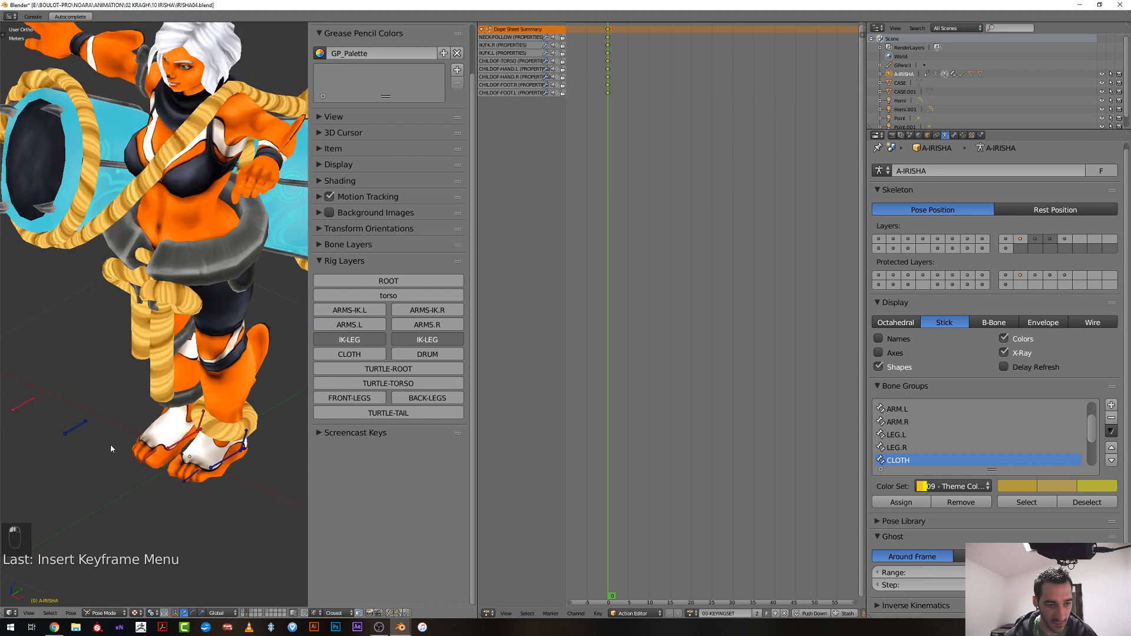
# Select CTRL-ROLL-FOOT.R and CTRL-ROLL-FOOT.L and insert a Rotation keyframe for both at frame 0
pyautogui.moveTo(111, 449); pyautogui.dragTo(195, 466, button='middle')
pyautogui.rightClick(264, 479)
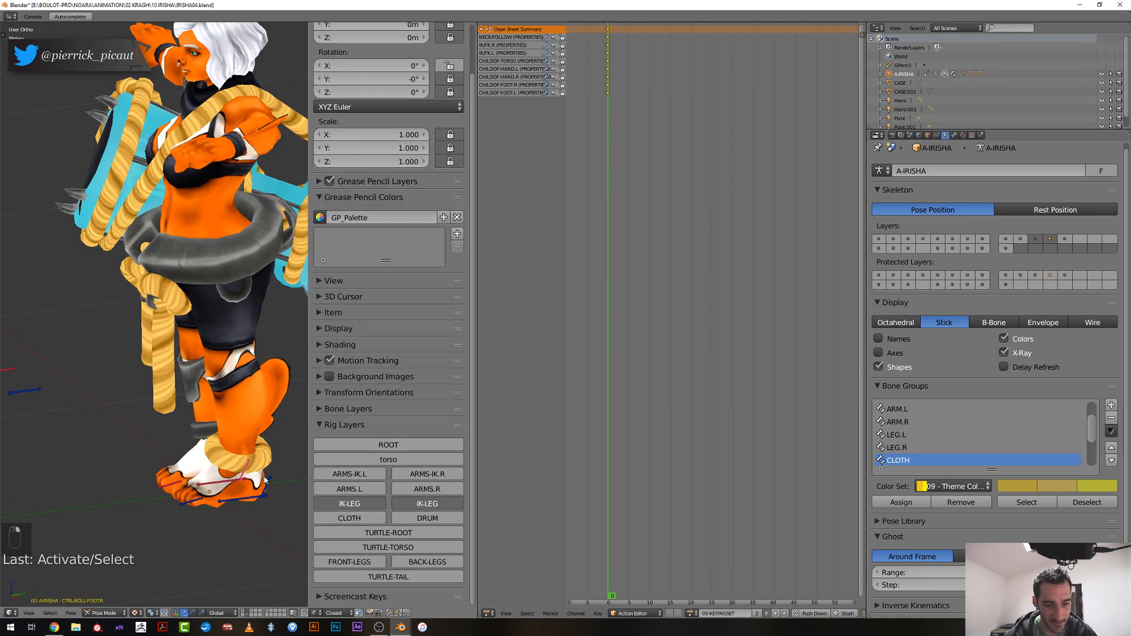
pyautogui.rightClick(265, 486)
pyautogui.scroll(2, 399, 359)
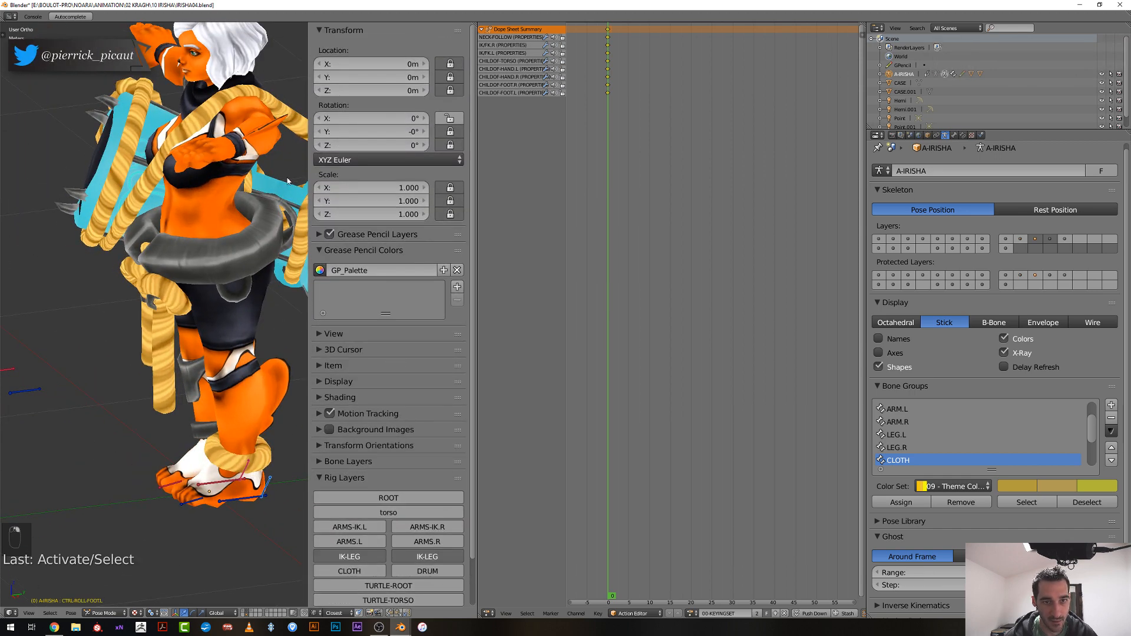
pyautogui.press('i')
pyautogui.click(198, 322)
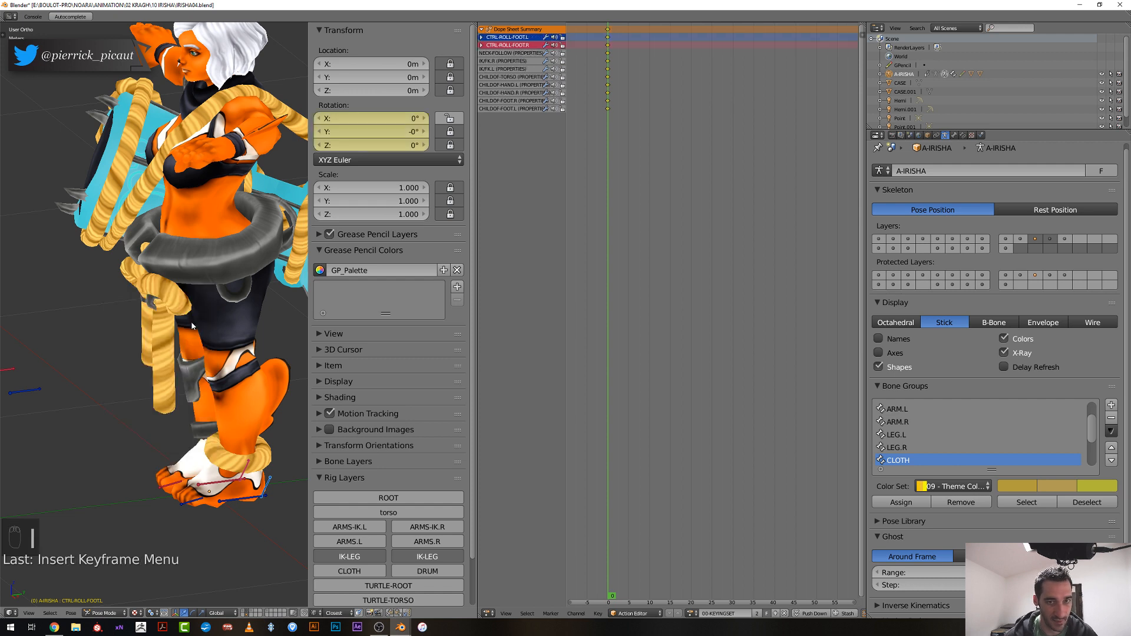
# Delete the Y and Z Euler Rotation channels of CTRL-ROLL-FOOT.L and CTRL-ROLL-FOOT.R, and hide both foot-roll bones
pyautogui.click(482, 37)
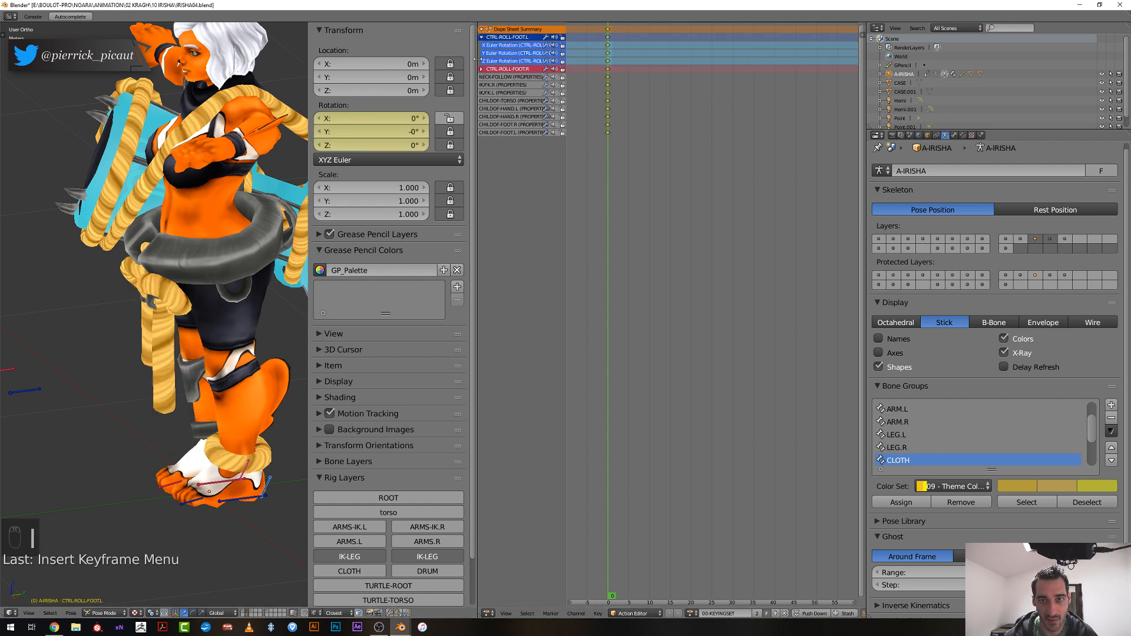
pyautogui.click(482, 69)
pyautogui.click(500, 93)
pyautogui.keyDown('shift'); pyautogui.click(500, 84); pyautogui.keyUp('shift')
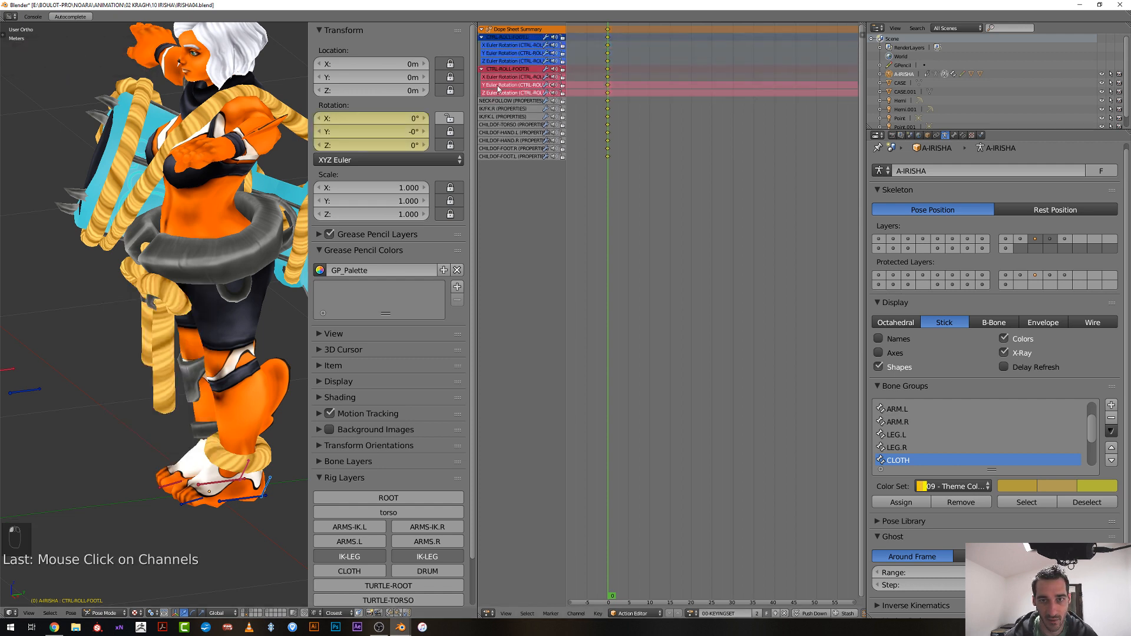
pyautogui.keyDown('shift'); pyautogui.click(501, 60); pyautogui.keyUp('shift')
pyautogui.keyDown('shift'); pyautogui.click(501, 52); pyautogui.keyUp('shift')
pyautogui.press('x')
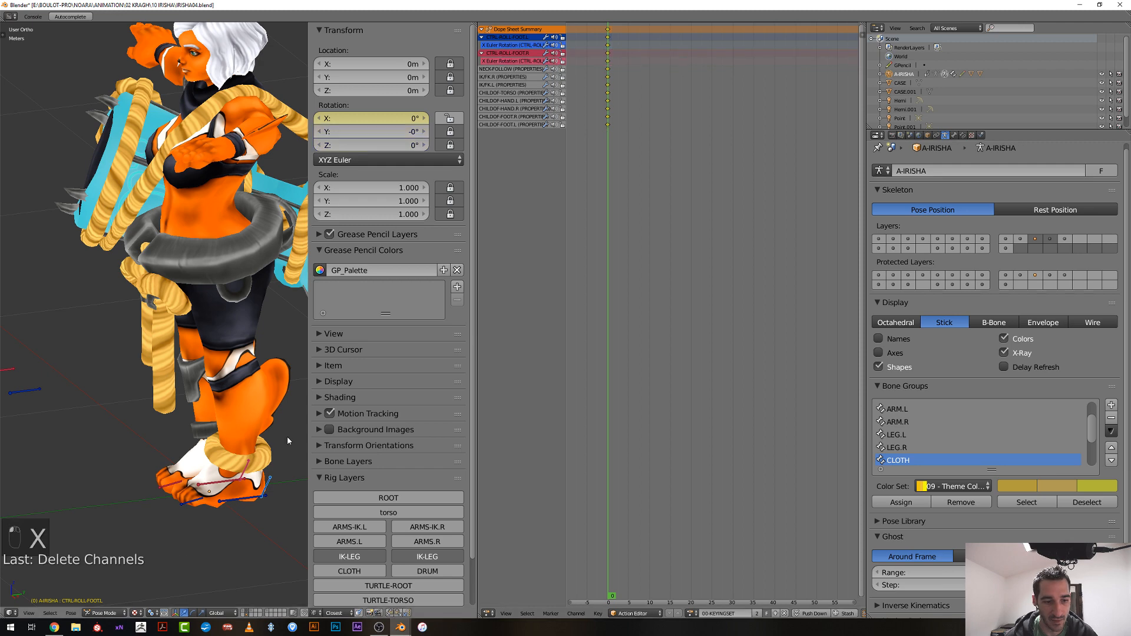
pyautogui.press('h')
# Select CTRL-FOOT.L and CTRL-FOOT.R, insert a LocRot keyframe for both at frame 0, and hide the two bones
pyautogui.rightClick(251, 498)
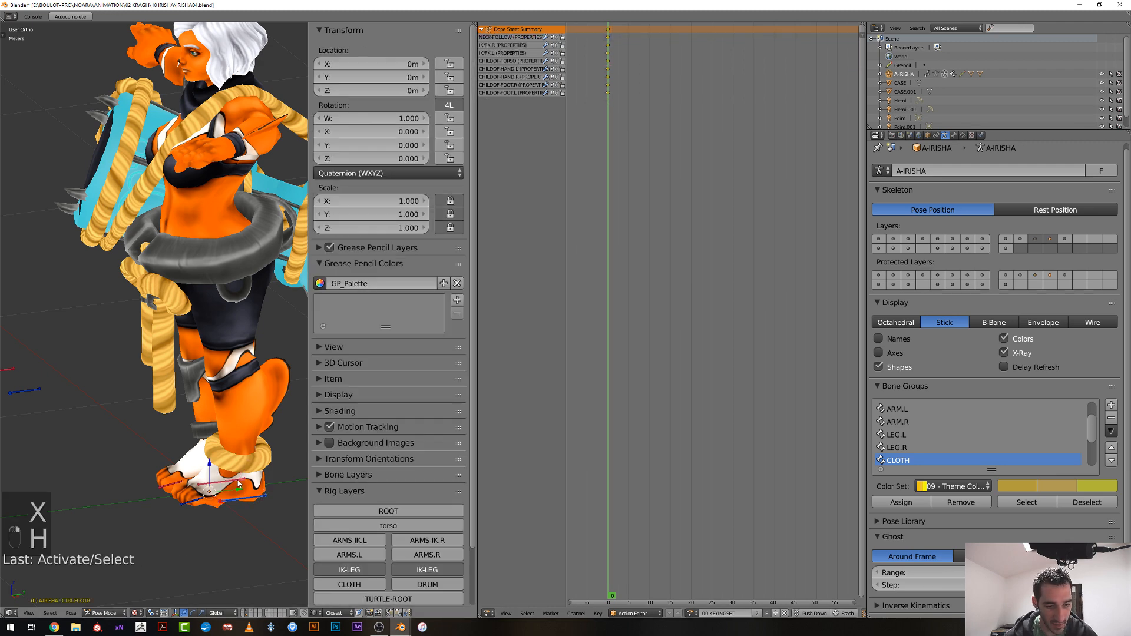
pyautogui.press('i')
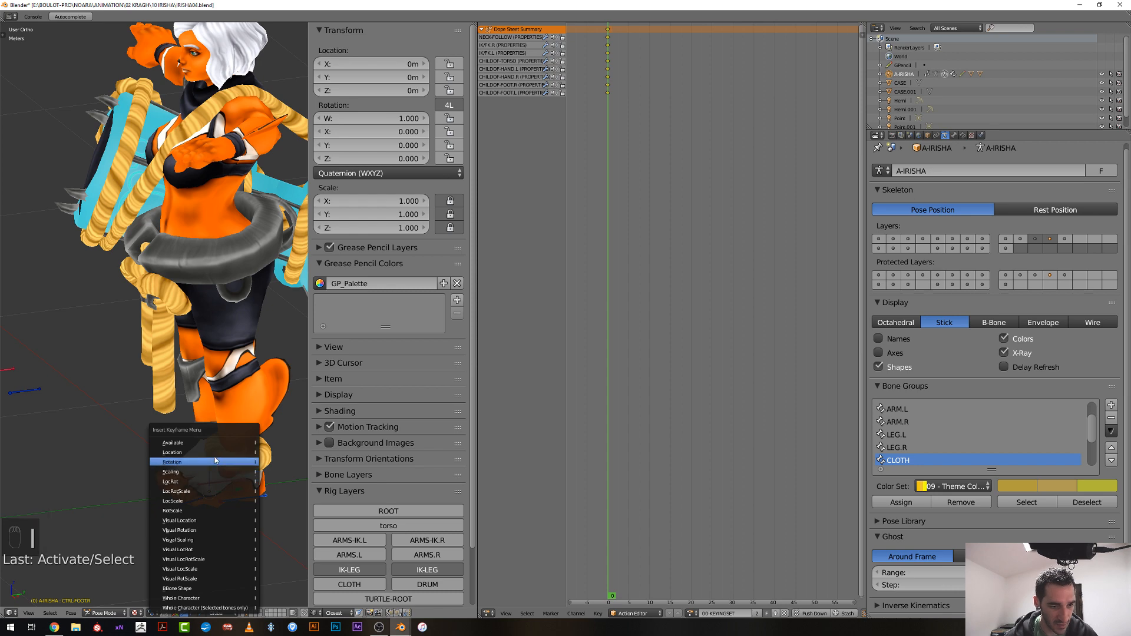
pyautogui.click(201, 482)
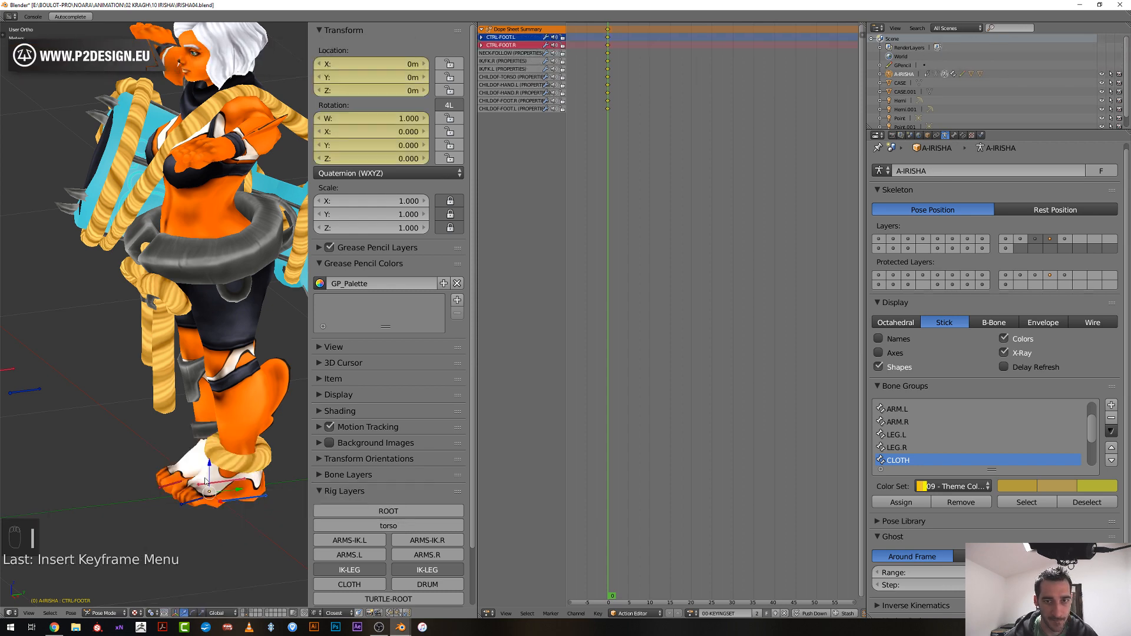
pyautogui.press('h')
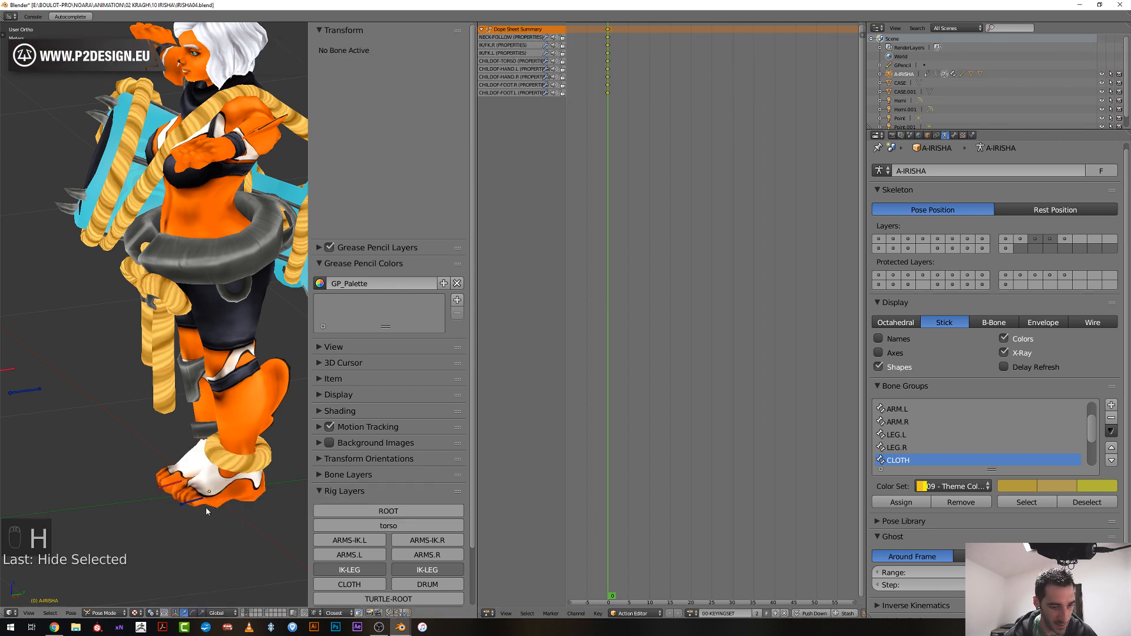
# Select CTRL-TOE.L and CTRL-TOE.R and insert a Rotation keyframe for both at frame 0
pyautogui.rightClick(181, 487)
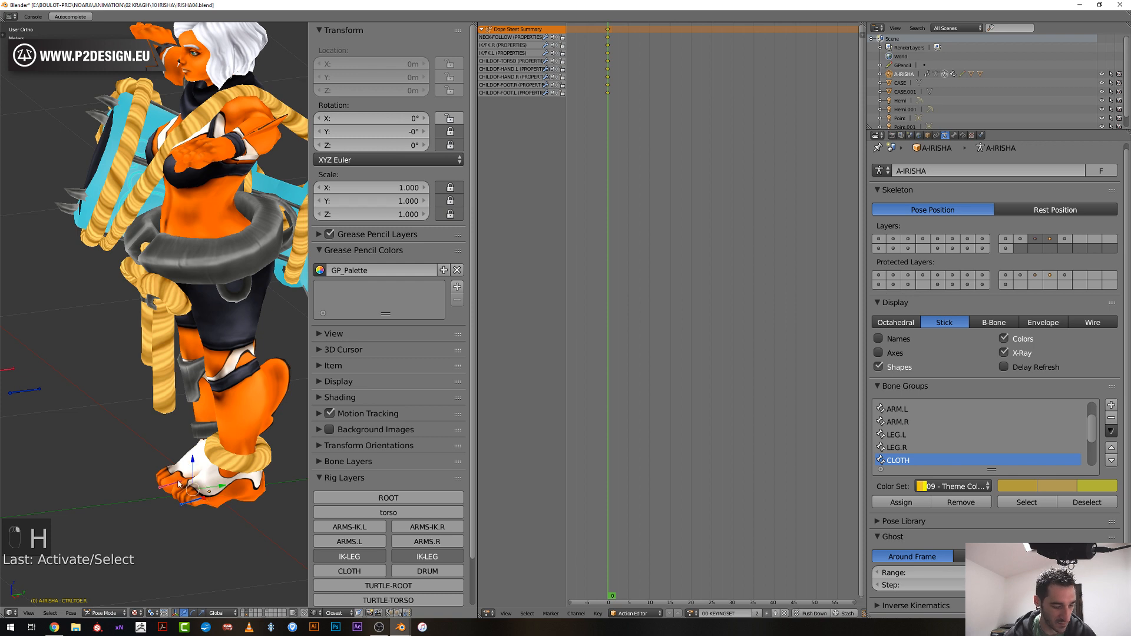
pyautogui.press('i')
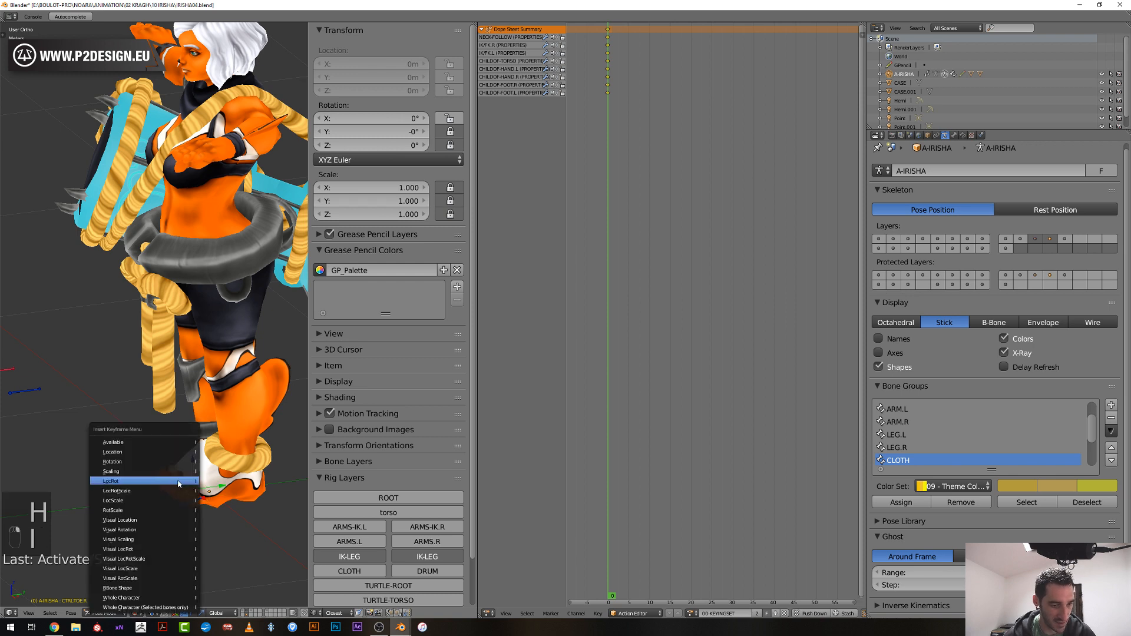
pyautogui.click(148, 463)
# Delete the Y and Z Euler Rotation channels of both toe controls, keeping only their X Euler Rotation
pyautogui.click(481, 45)
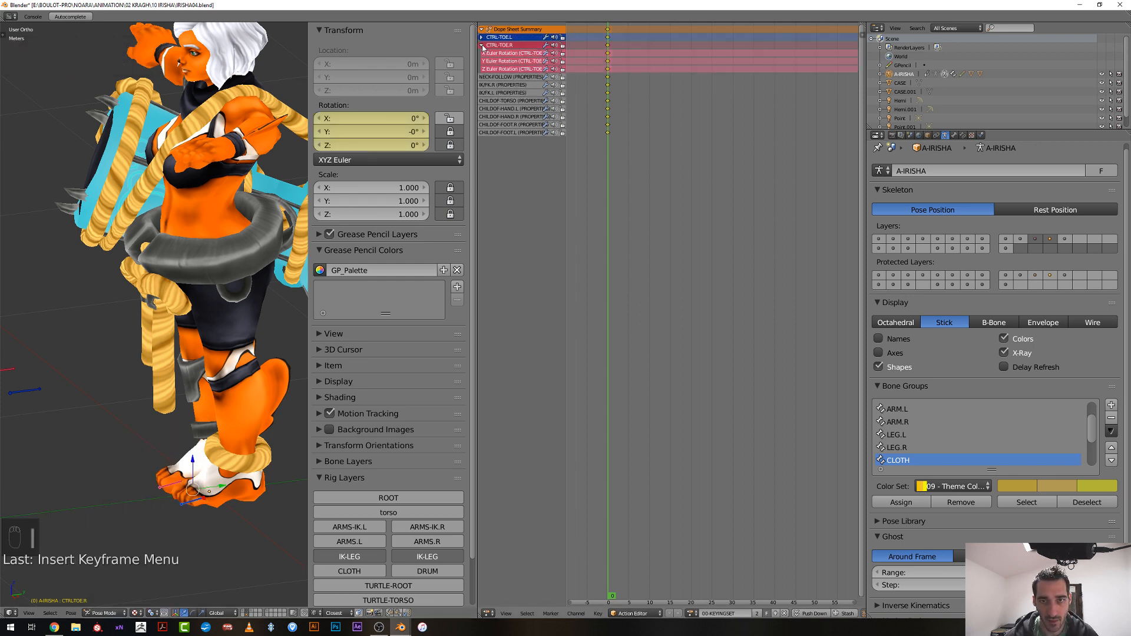
pyautogui.click(481, 37)
pyautogui.click(494, 61)
pyautogui.keyDown('shift'); pyautogui.click(493, 61); pyautogui.keyUp('shift')
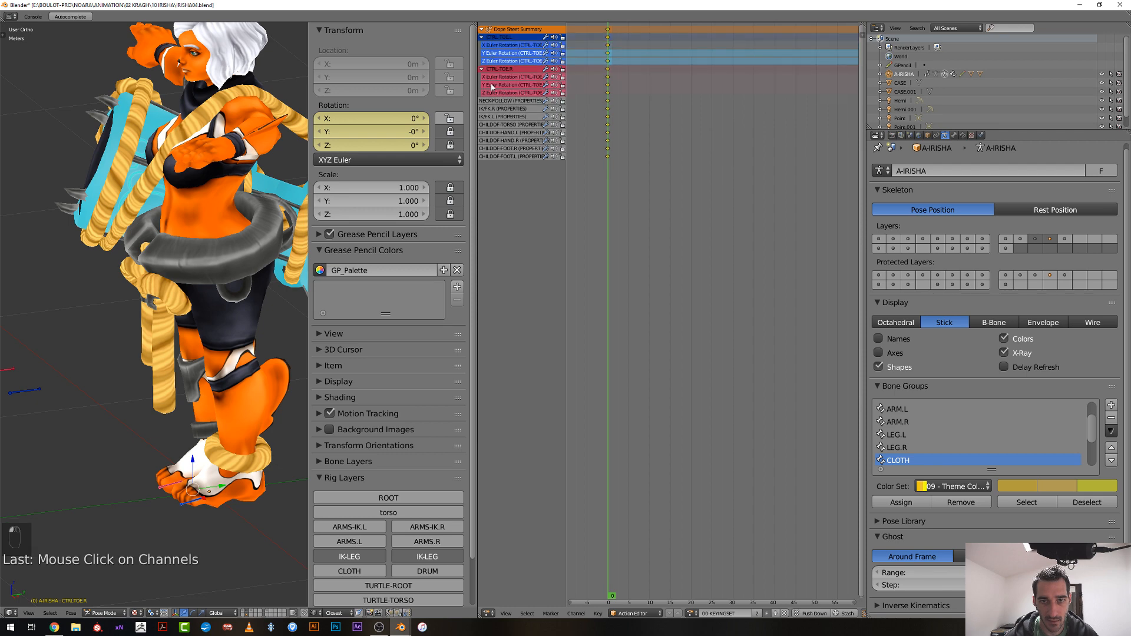
pyautogui.keyDown('shift'); pyautogui.click(501, 85); pyautogui.keyUp('shift')
pyautogui.keyDown('shift'); pyautogui.click(501, 92); pyautogui.keyUp('shift')
pyautogui.press('x')
# Insert a Rotation keyframe for both leg pole targets and delete their channels again
pyautogui.scroll(-4, 106, 351)
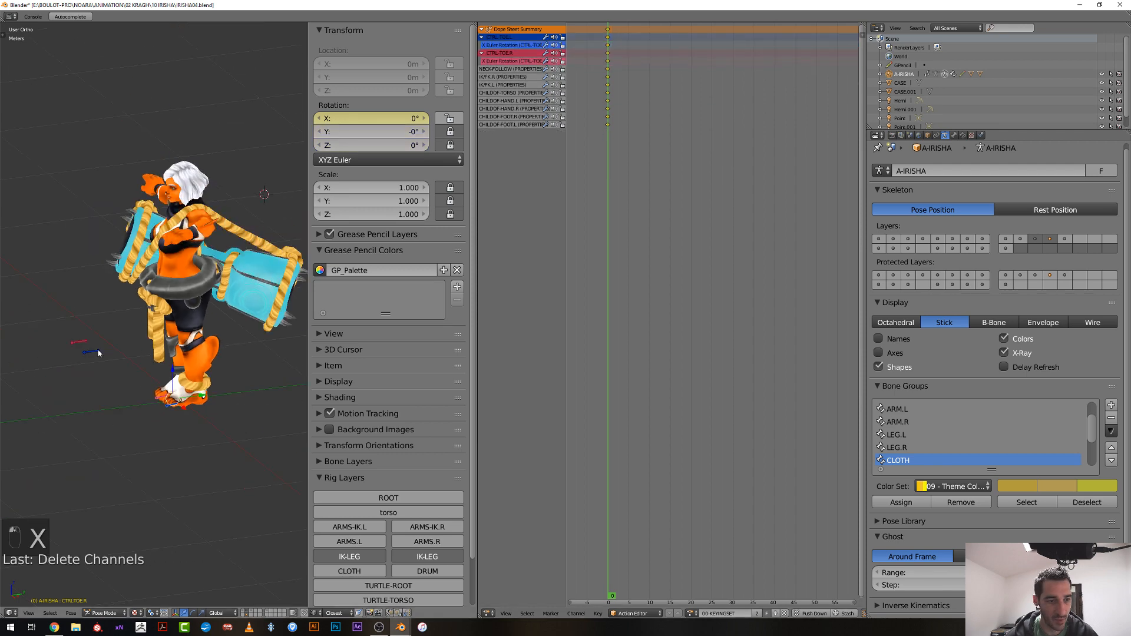
pyautogui.rightClick(83, 342)
pyautogui.press('i')
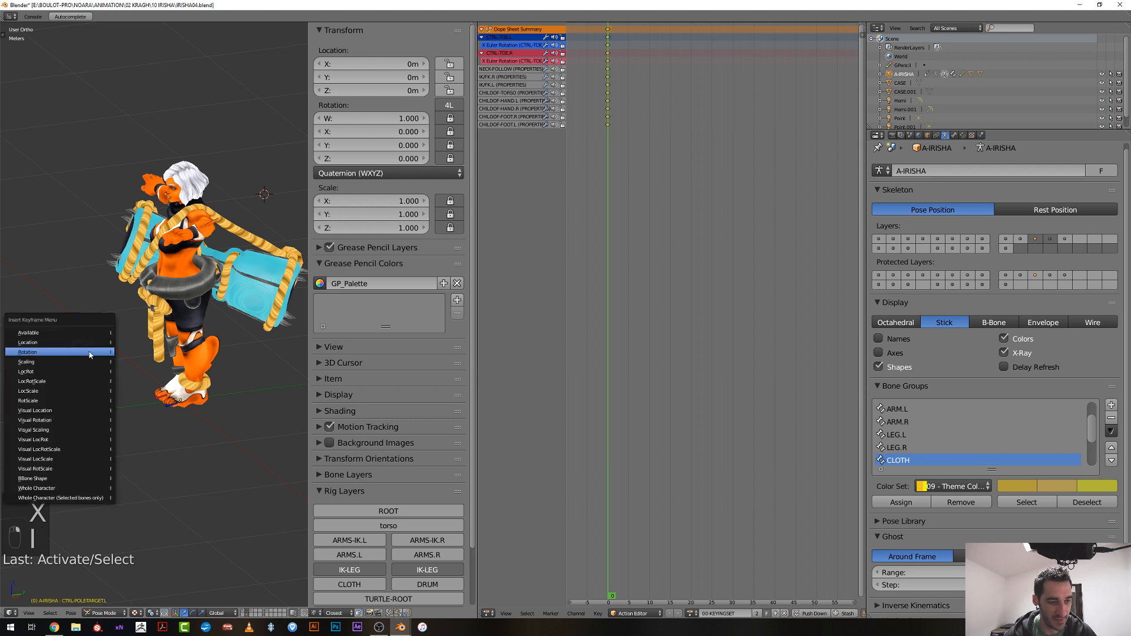
pyautogui.click(86, 351)
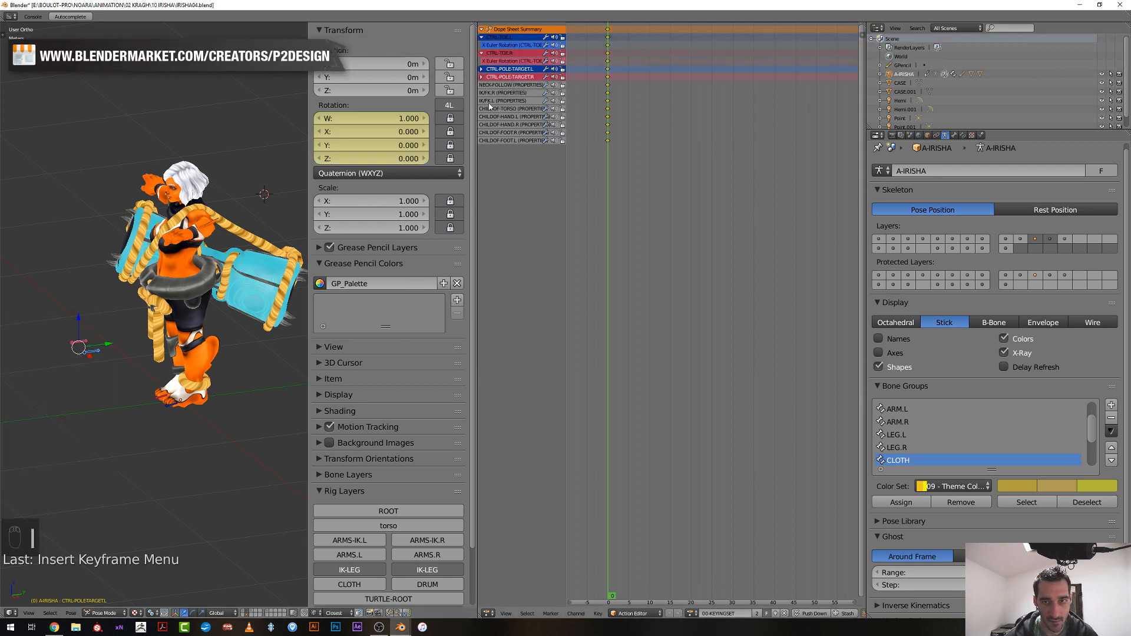
pyautogui.moveTo(117, 365); pyautogui.dragTo(94, 364, button='middle')
pyautogui.rightClick(95, 363)
pyautogui.rightClick(89, 351)
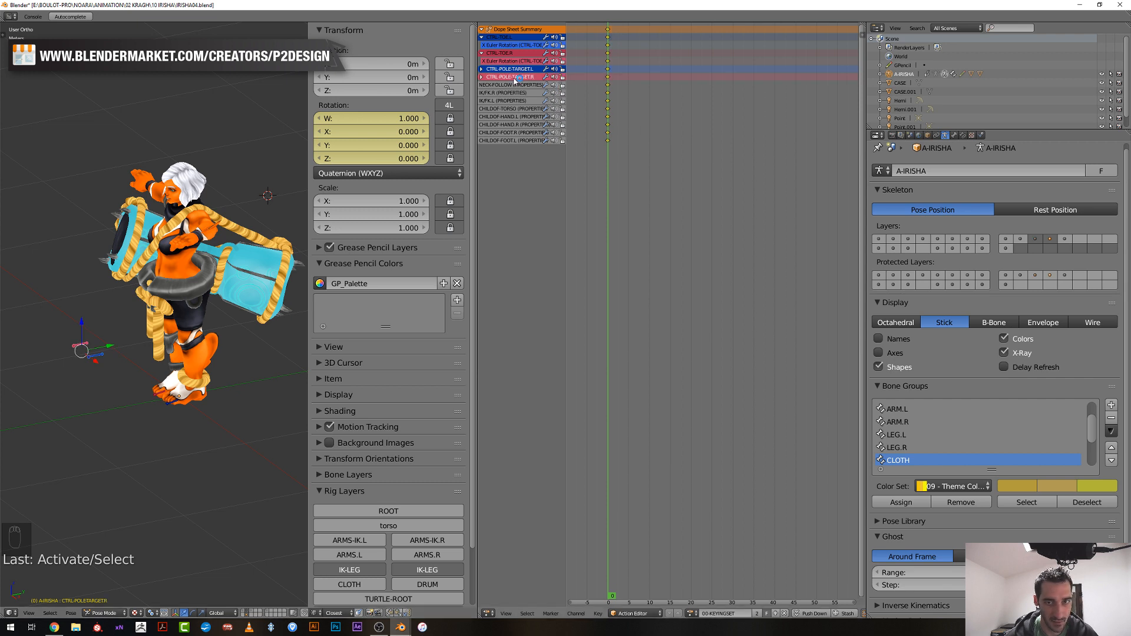
pyautogui.press('x')
# Insert a Location keyframe for CTRL-POLE-TARGET.L and CTRL-POLE-TARGET.R at frame 0
pyautogui.press('i')
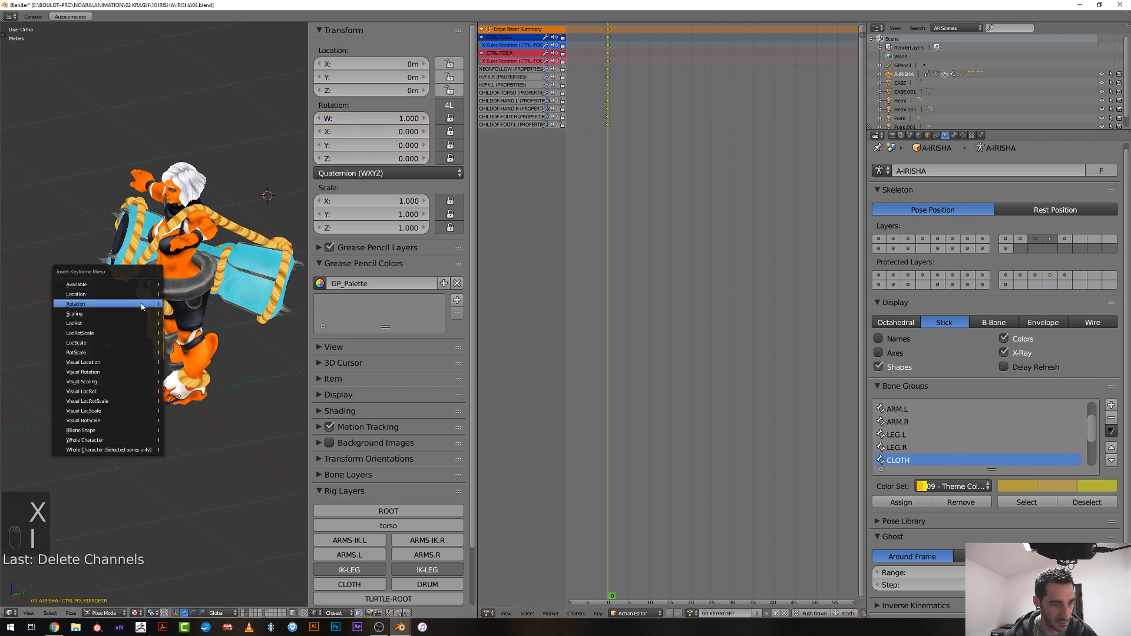
pyautogui.click(117, 297)
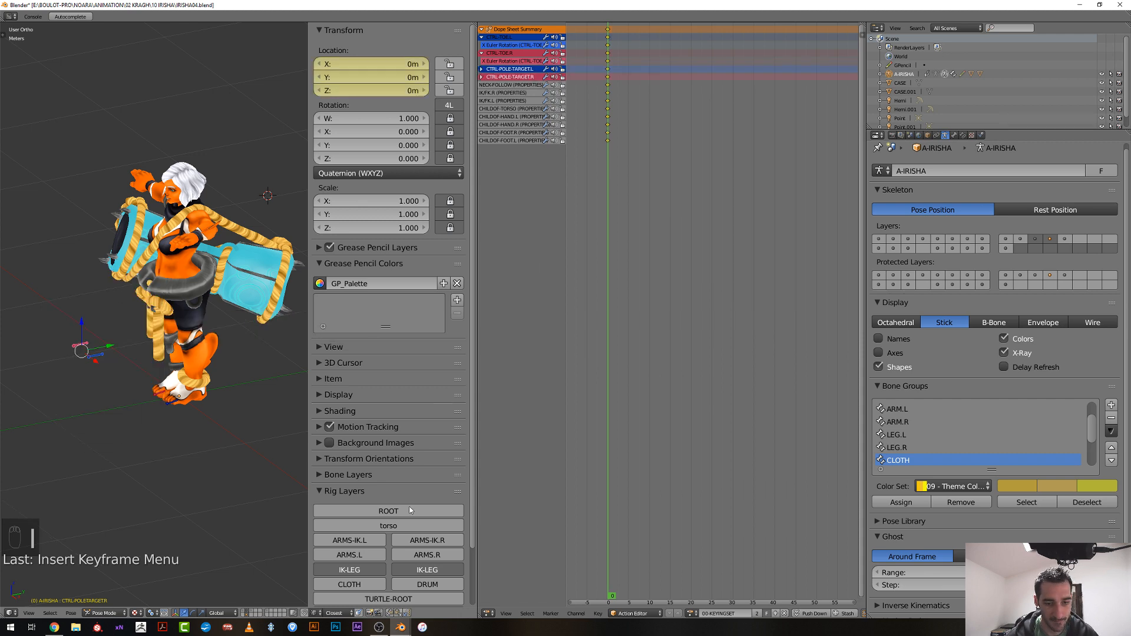
# Show the CLOTH rig layer and lock the scale and location of the hanging rope's upper bone on all axes
pyautogui.scroll(-3, 363, 531)
pyautogui.click(361, 526)
pyautogui.scroll(2, 83, 374)
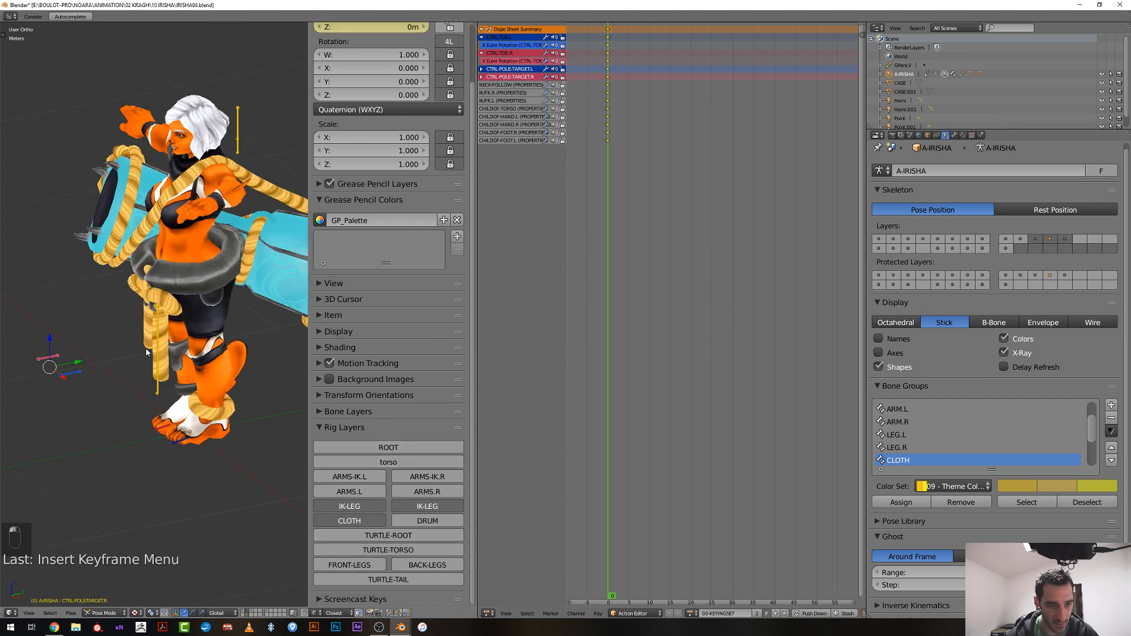
pyautogui.rightClick(159, 345)
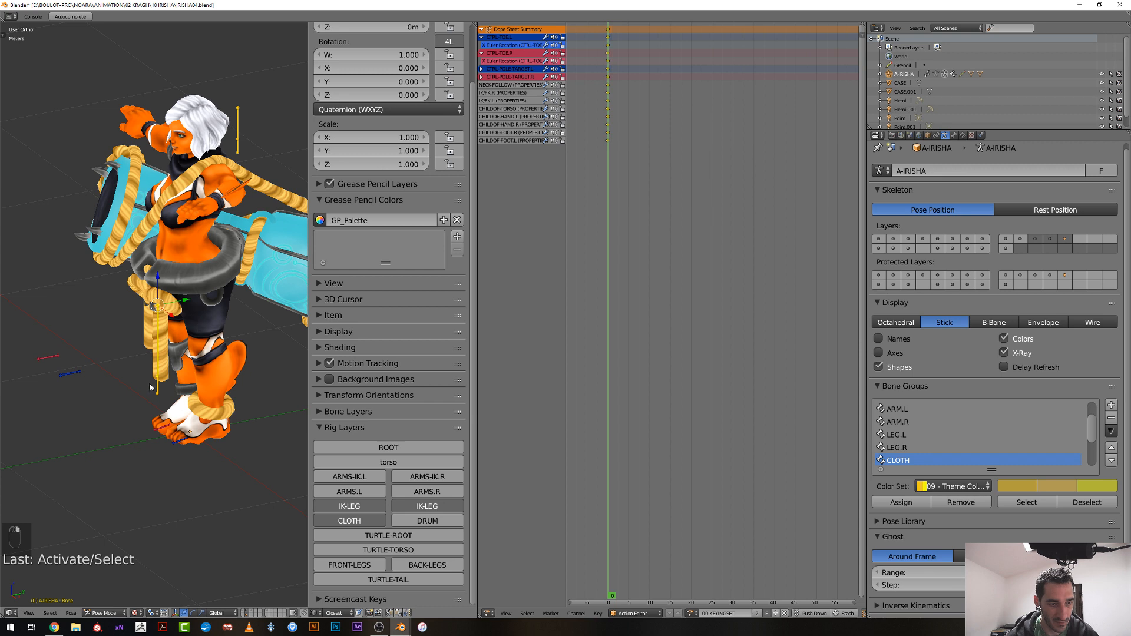
pyautogui.moveTo(449, 137); pyautogui.dragTo(453, 171)
pyautogui.scroll(3, 453, 171)
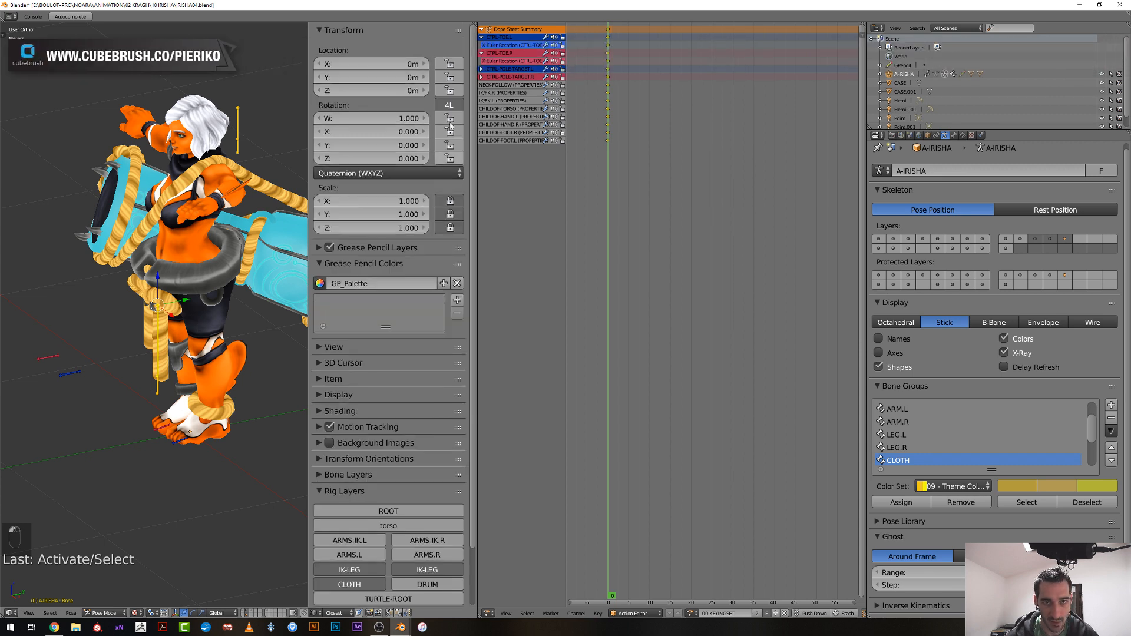
pyautogui.moveTo(450, 90); pyautogui.dragTo(450, 64)
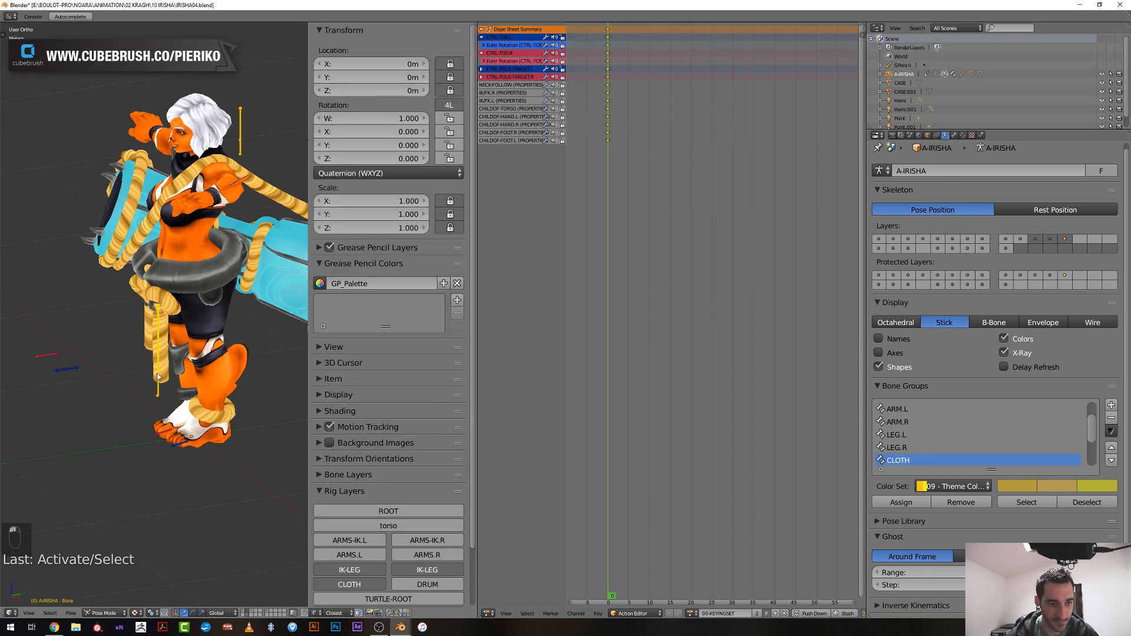
# Insert Rotation keyframes at frame 0 for the hanging rope's two bones, Bone and Bone.001
pyautogui.press('i')
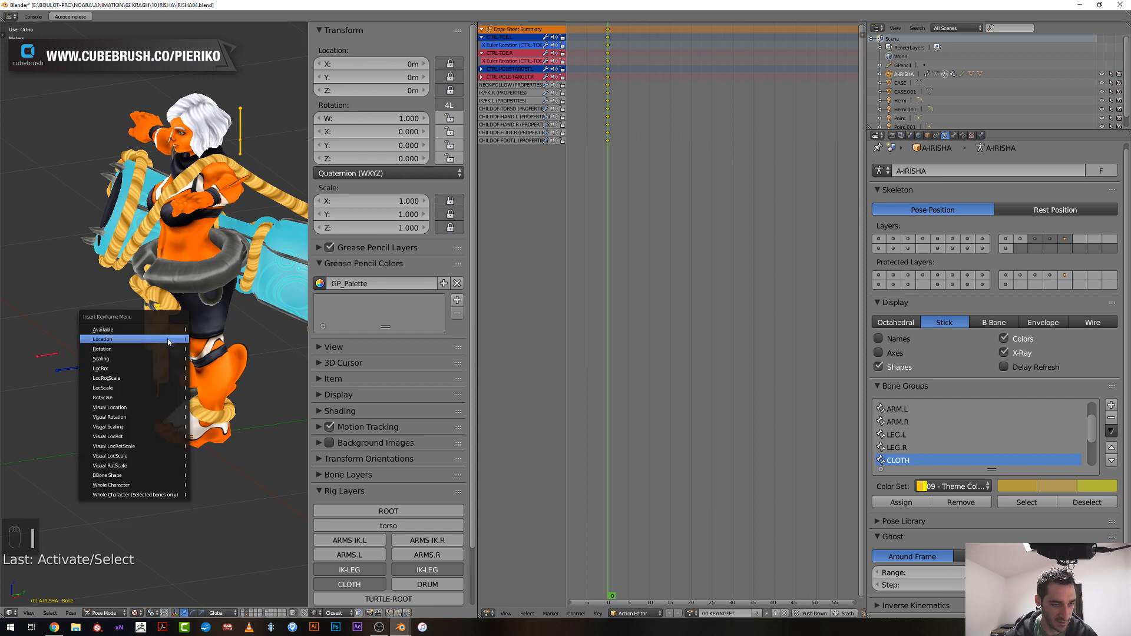
pyautogui.click(130, 352)
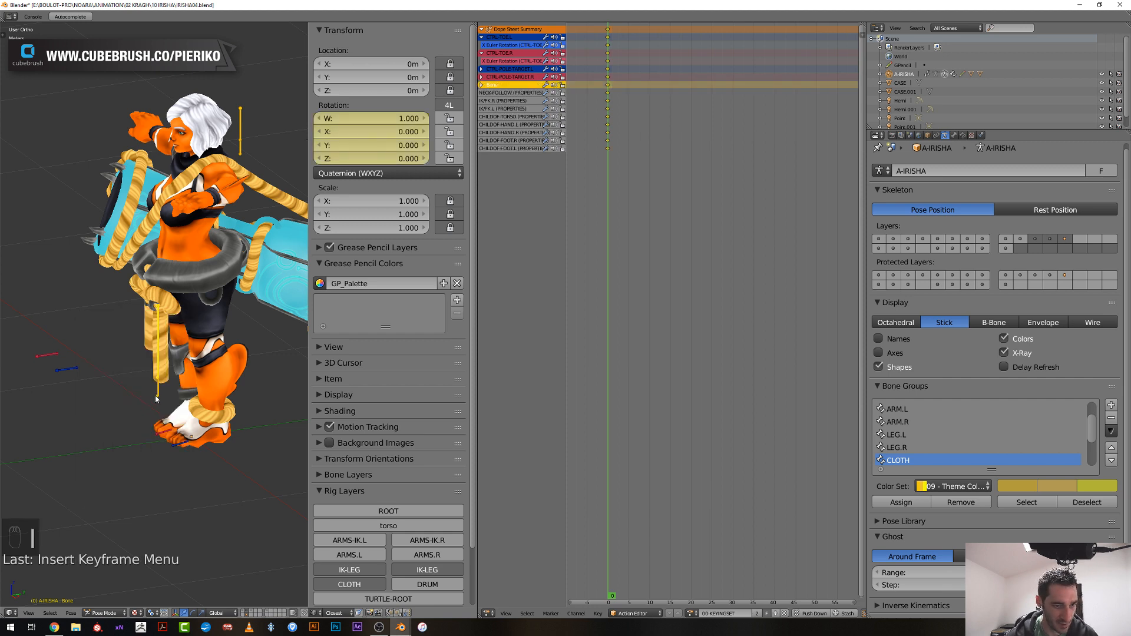
pyautogui.rightClick(155, 399)
pyautogui.press('i')
pyautogui.click(155, 399)
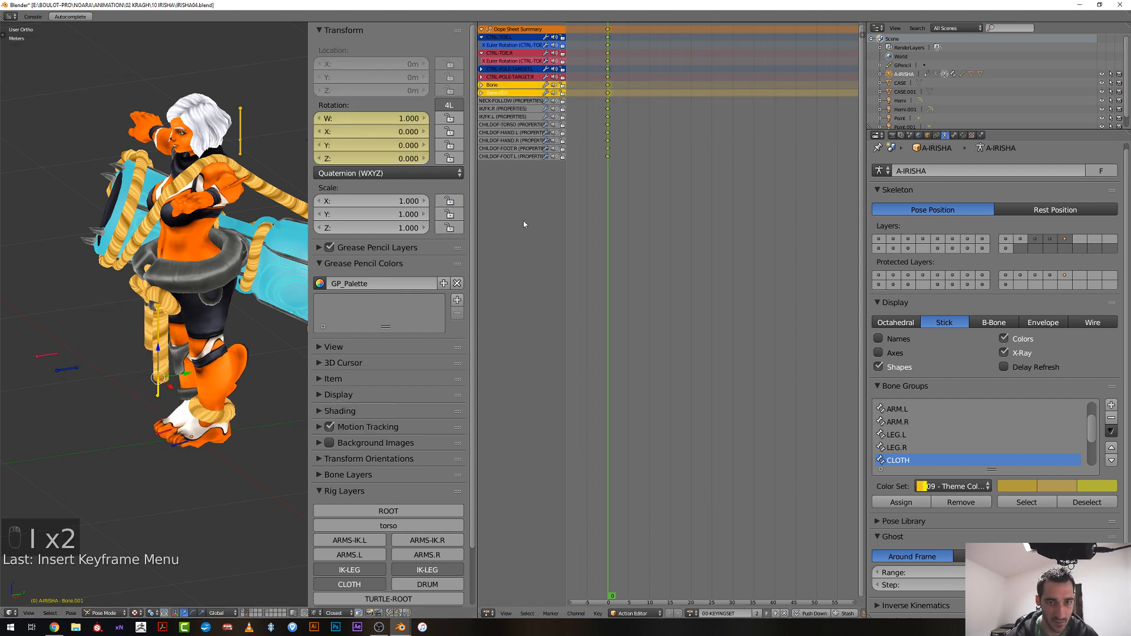
# Insert Rotation keyframes for CTRL-HAIR-SPIN and CTRL-HAIR at frame 0, and lock CTRL-HAIR's location and scale on all axes
pyautogui.rightClick(241, 147)
pyautogui.press('i')
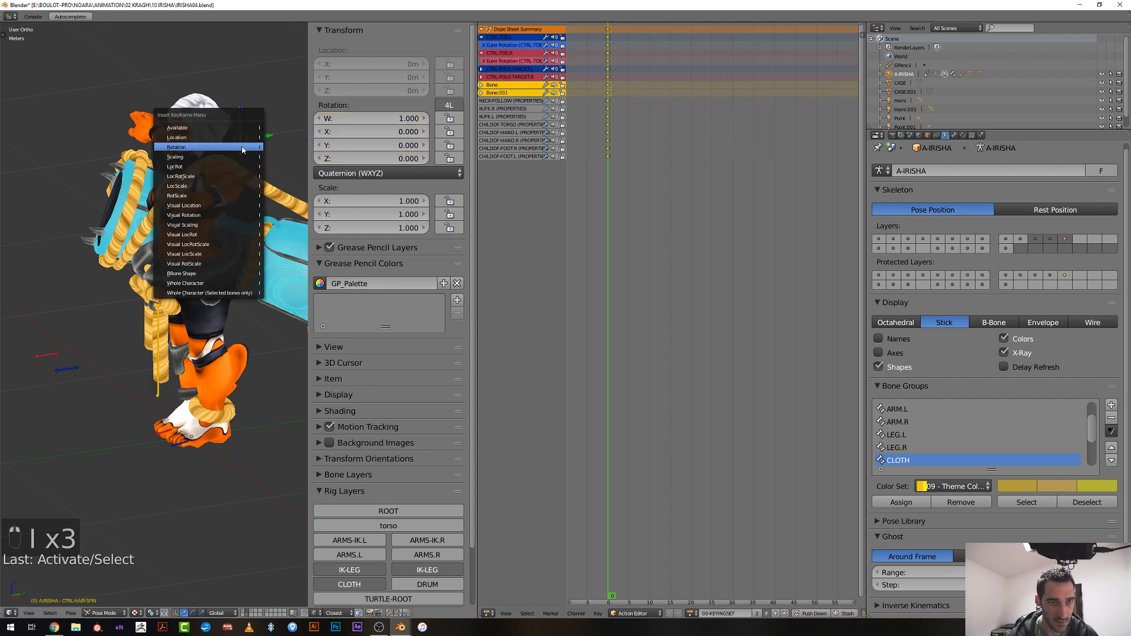
pyautogui.click(242, 147)
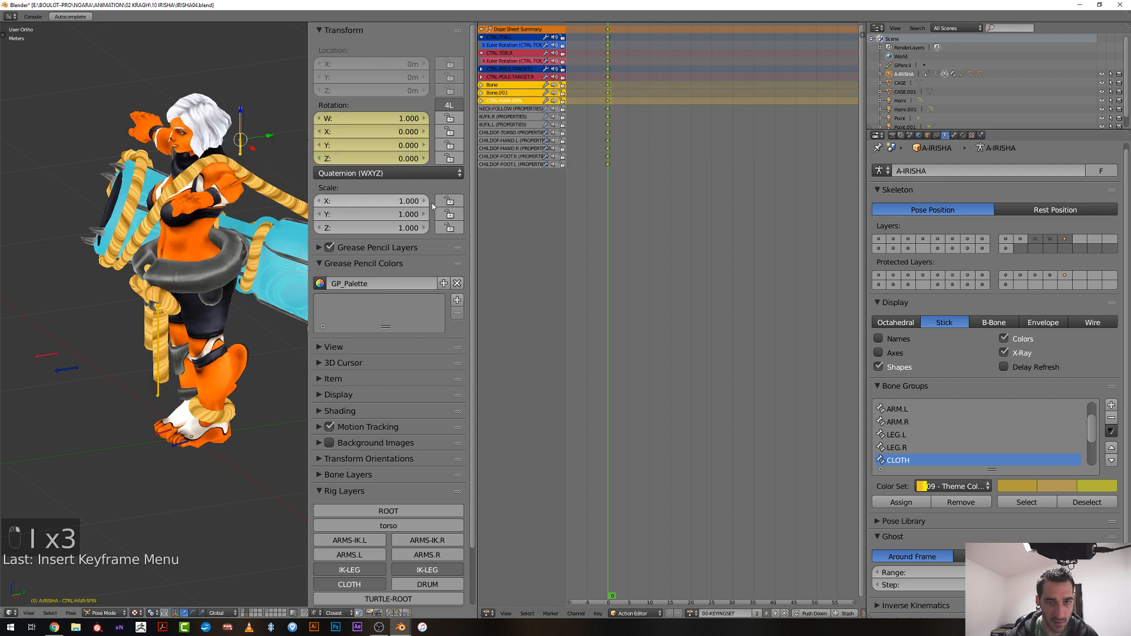
pyautogui.rightClick(242, 122)
pyautogui.press('i')
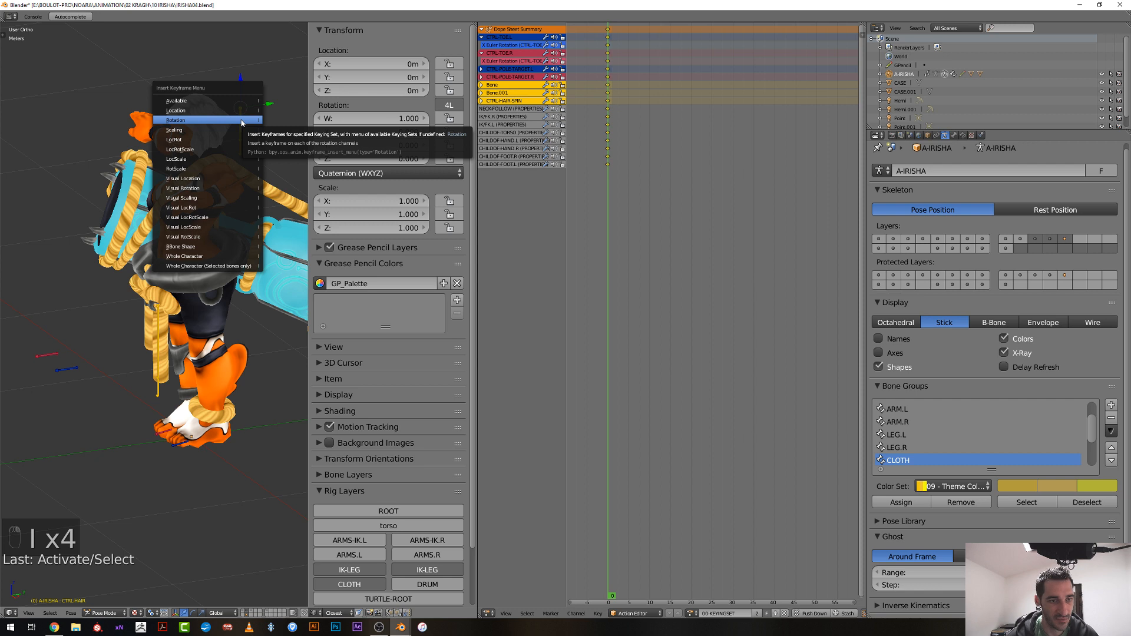
pyautogui.click(241, 122)
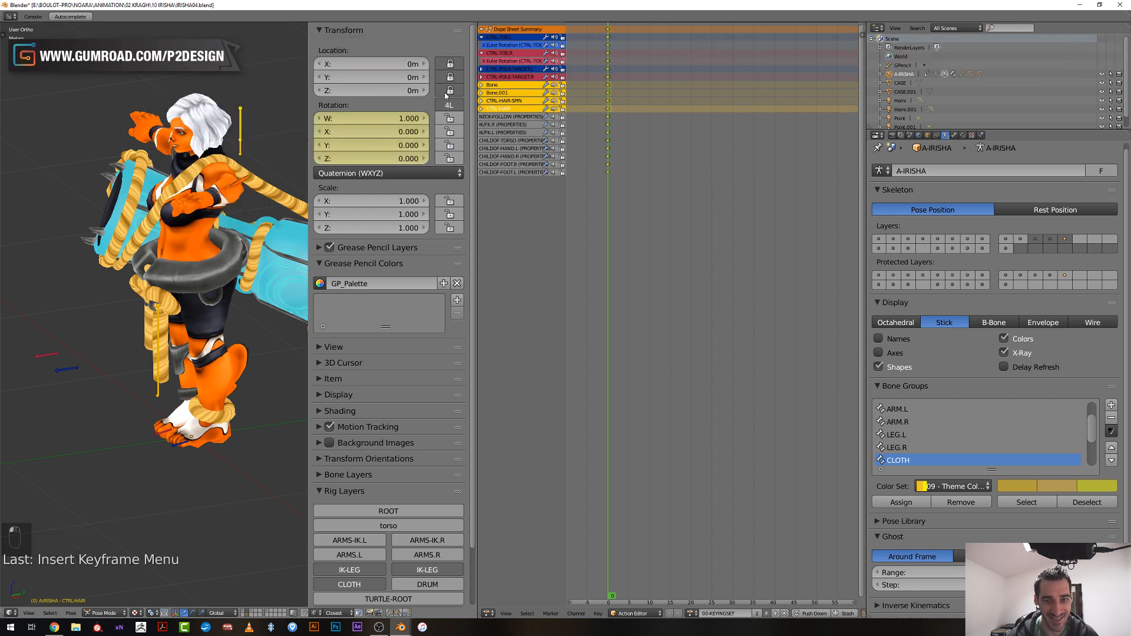
pyautogui.moveTo(449, 201); pyautogui.dragTo(450, 228)
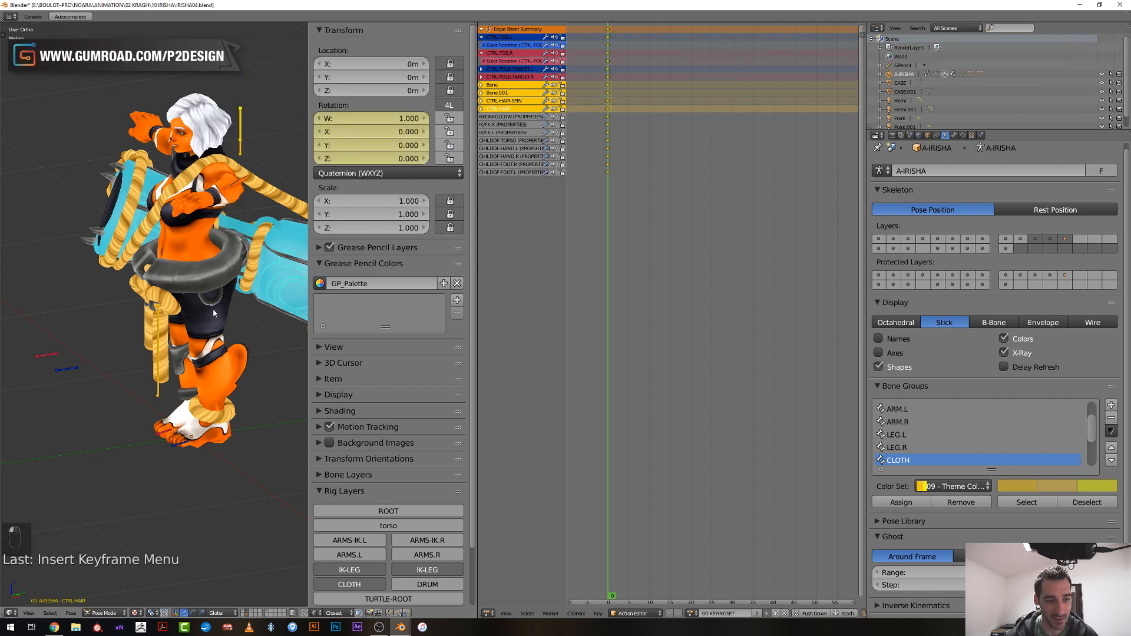
# Show the DRUM rig layer and hide the CLOTH layer and both IK-LEG layers
pyautogui.scroll(-3, 123, 403)
pyautogui.moveTo(123, 403); pyautogui.dragTo(153, 405, button='middle')
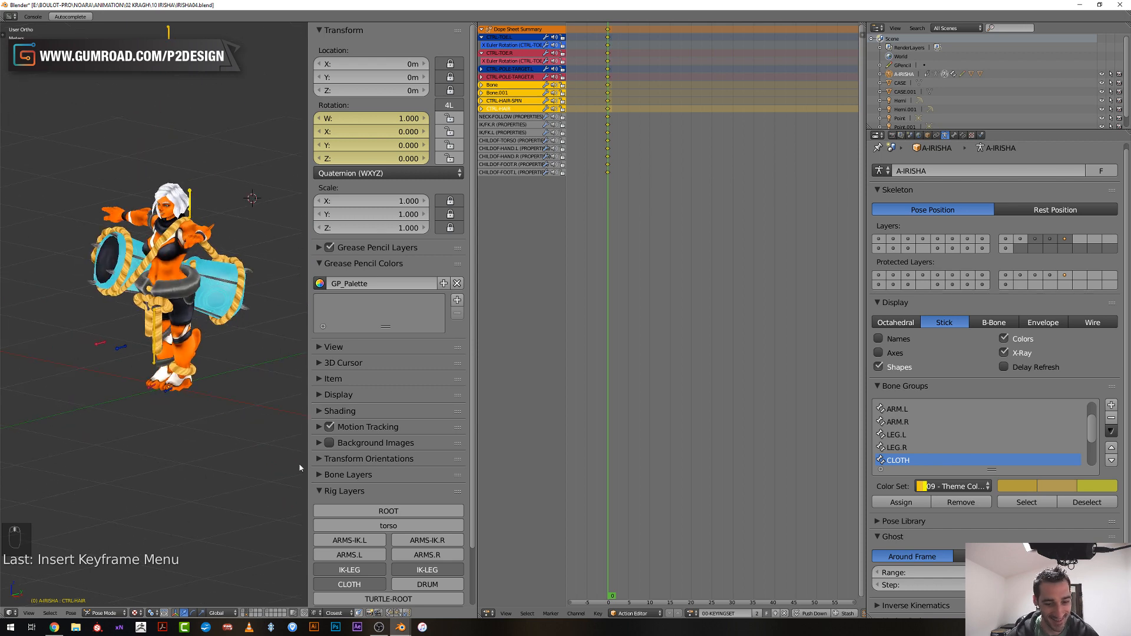
pyautogui.click(370, 584)
pyautogui.scroll(-5, 370, 582)
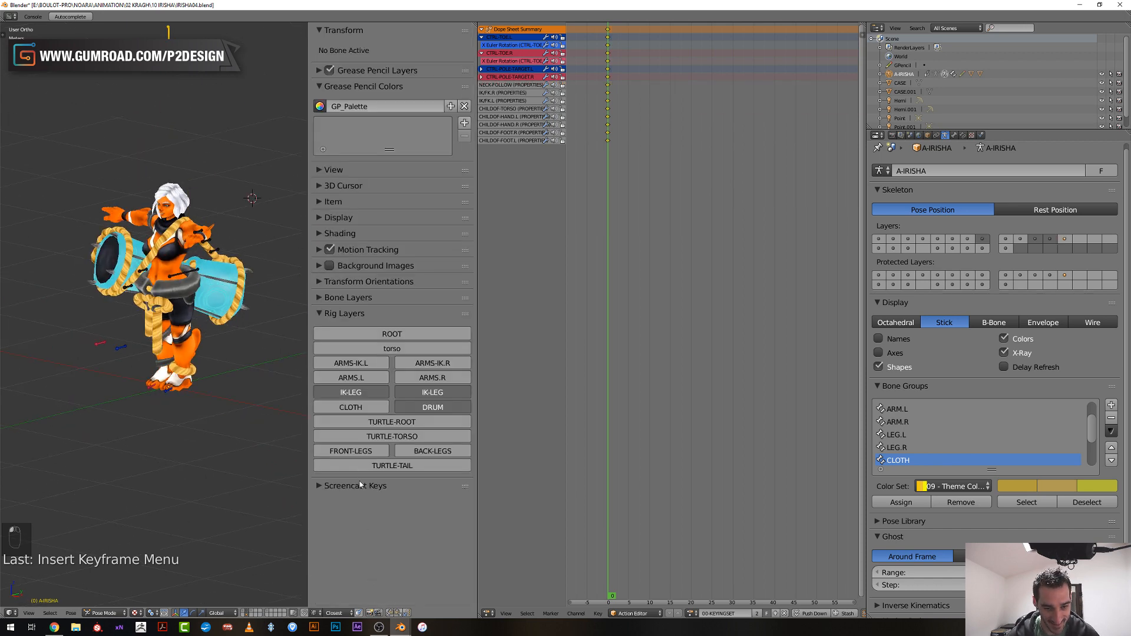
pyautogui.click(371, 393)
pyautogui.click(412, 392)
pyautogui.scroll(2, 171, 335)
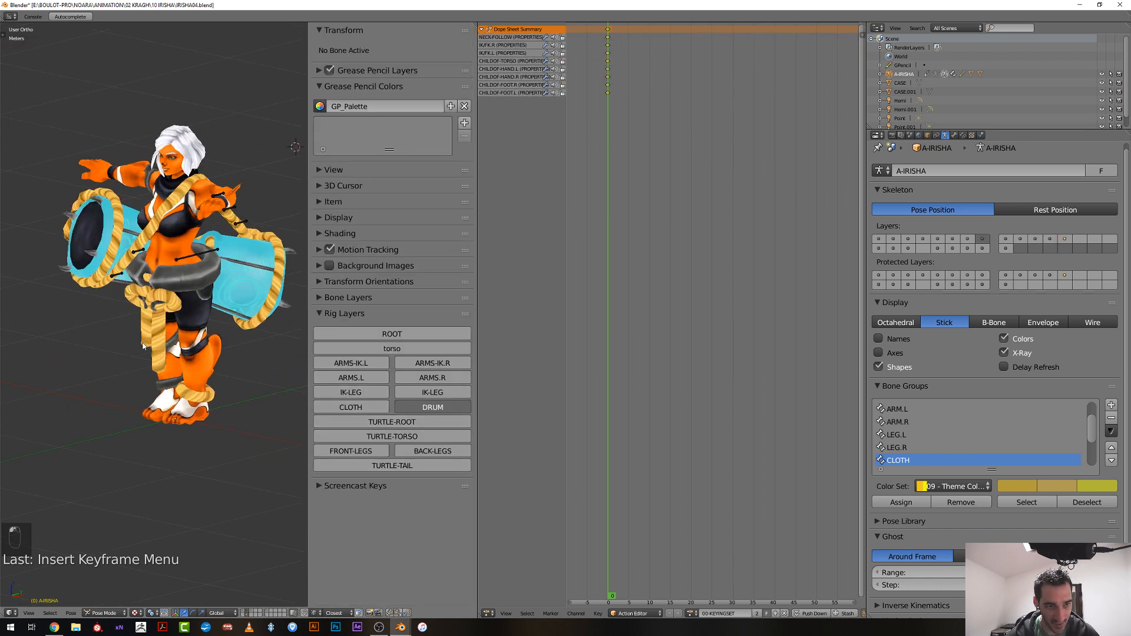
# Select the CTRL-drums bone and insert a LocRot keyframe for it at frame 0
pyautogui.moveTo(117, 336); pyautogui.dragTo(170, 335, button='middle')
pyautogui.rightClick(264, 271)
pyautogui.scroll(4, 159, 310)
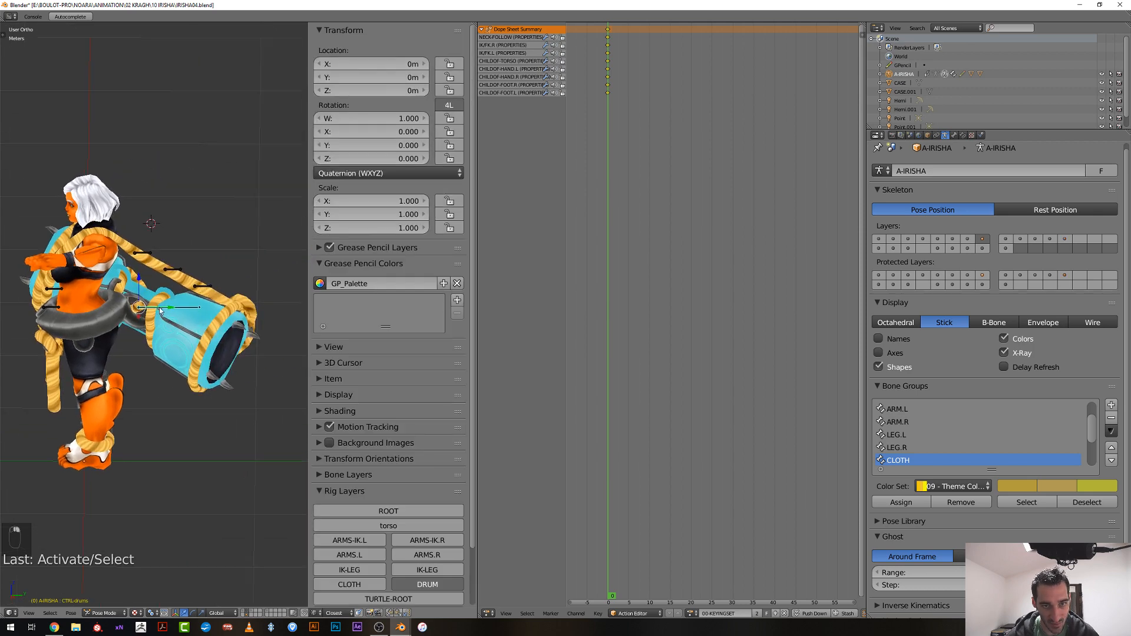
pyautogui.press('i')
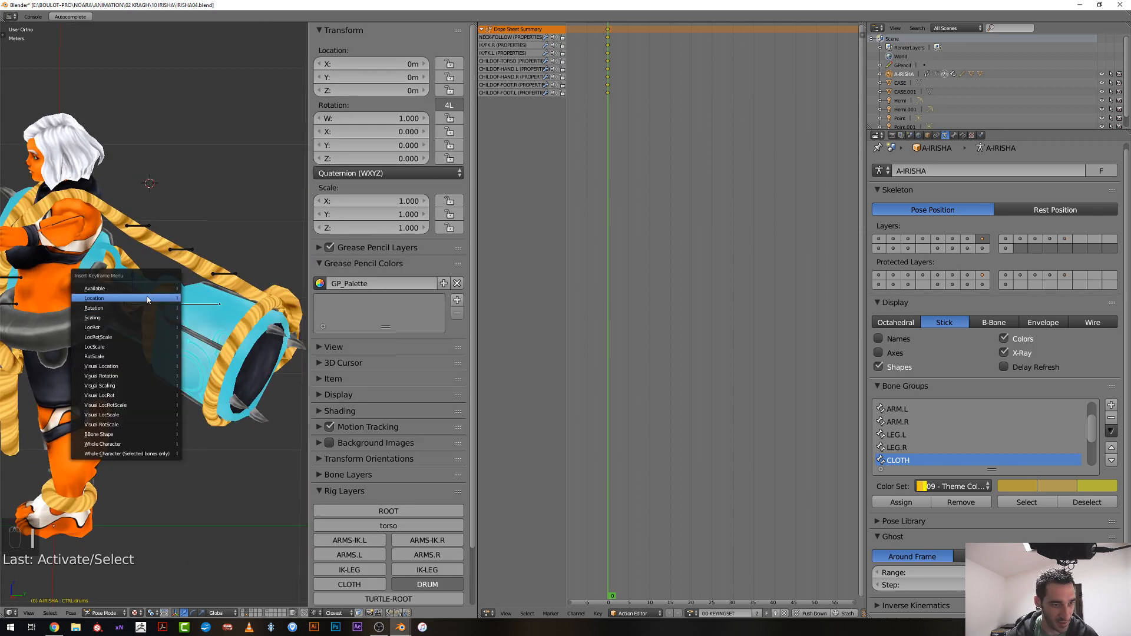
pyautogui.click(136, 328)
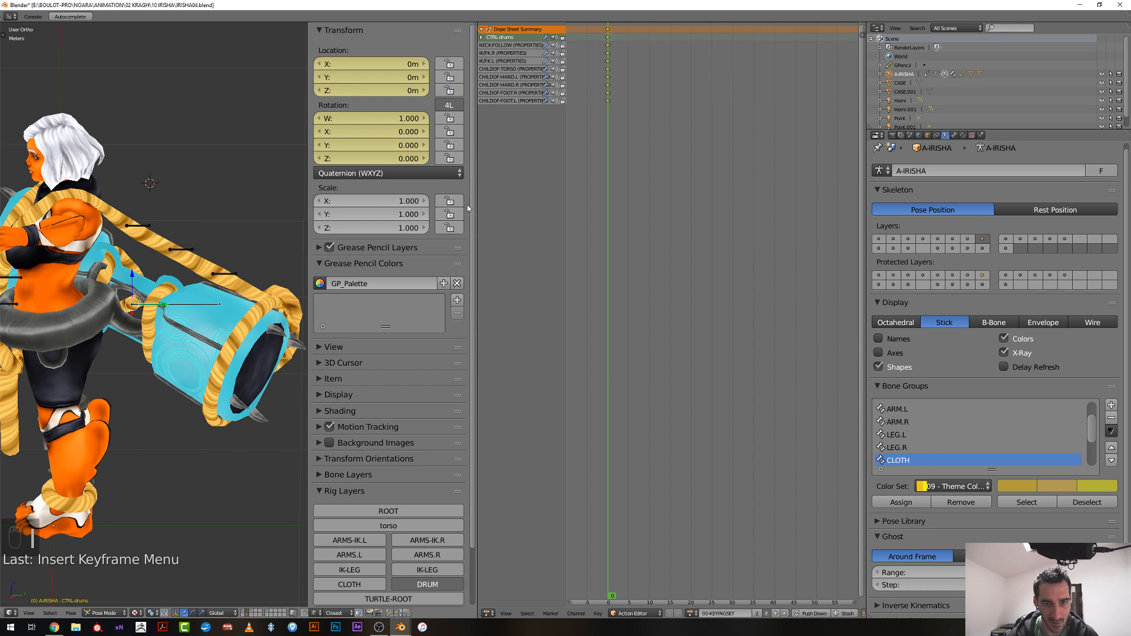
# Lock the CTRL-drums bone's scale on all three axes
pyautogui.moveTo(450, 200); pyautogui.dragTo(450, 228)
pyautogui.scroll(-3, 133, 317)
pyautogui.moveTo(127, 317); pyautogui.dragTo(195, 343, button='middle')
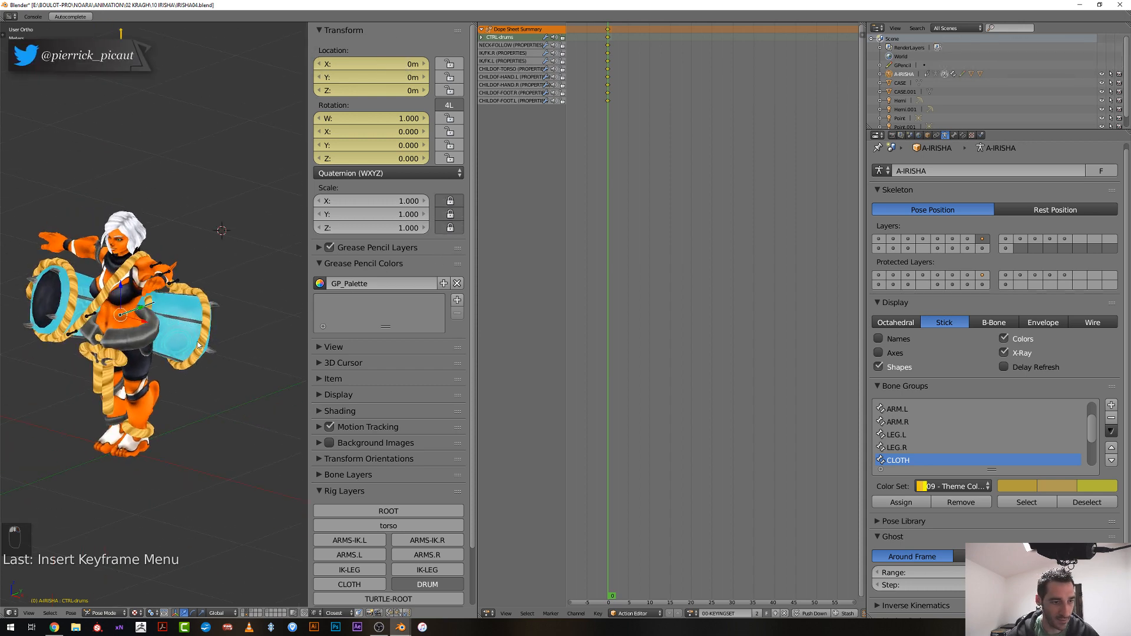
# Test-rotate the front rope bones CTRL-rope-front.003 and CTRL-rope-front.004, cancelling each rotation
pyautogui.scroll(2, 195, 343)
pyautogui.rightClick(66, 316)
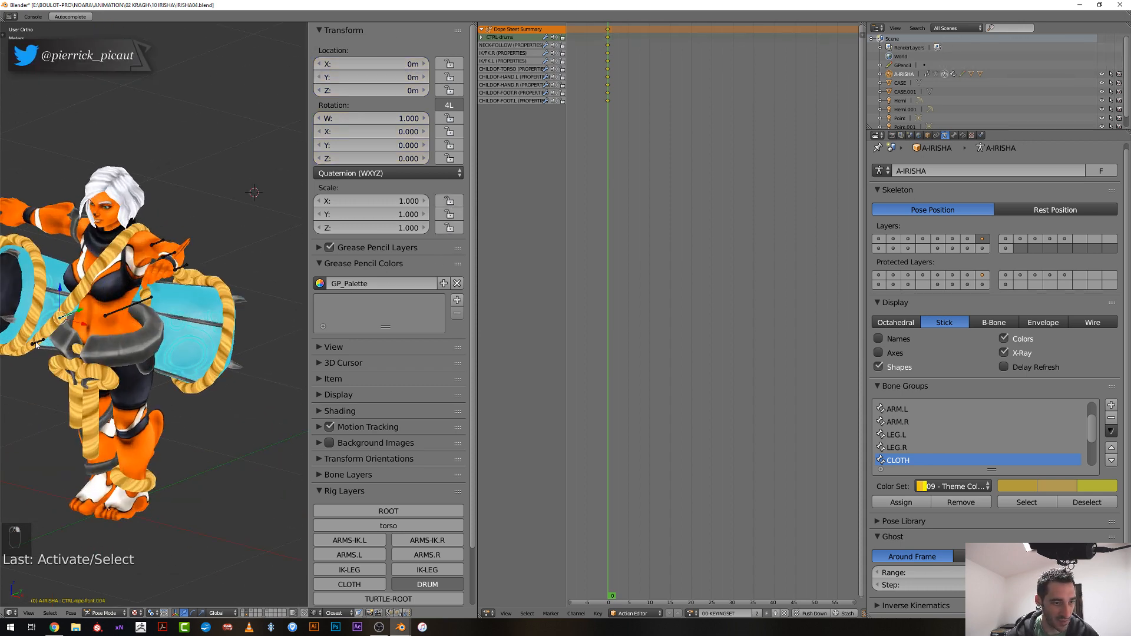
pyautogui.moveTo(59, 330); pyautogui.dragTo(116, 349, button='middle')
pyautogui.press('r')
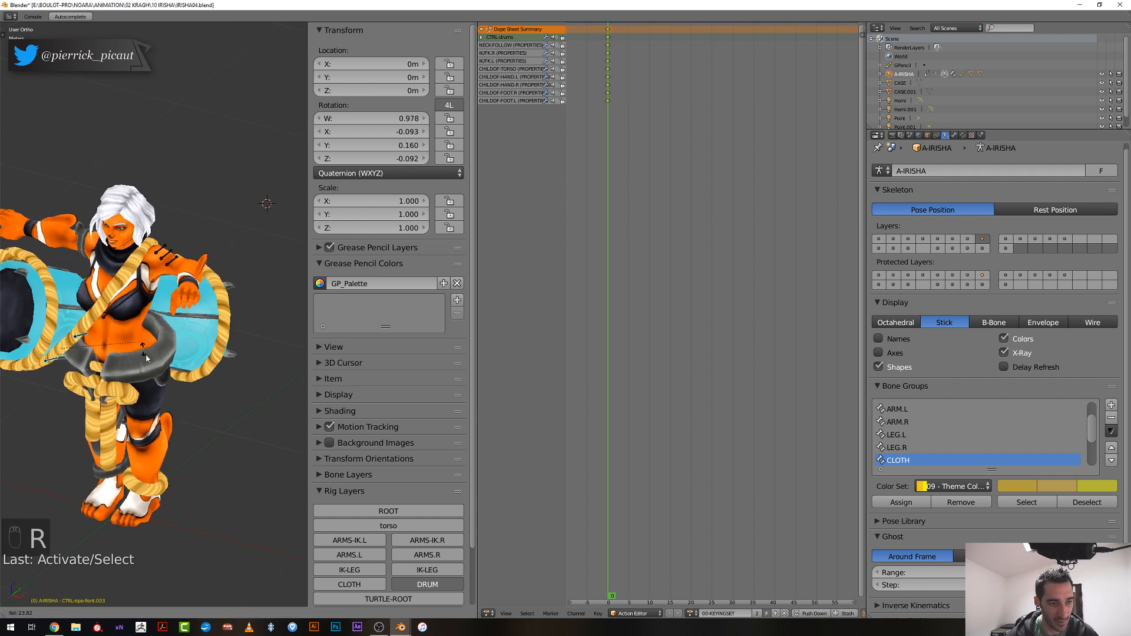
pyautogui.rightClick(83, 334)
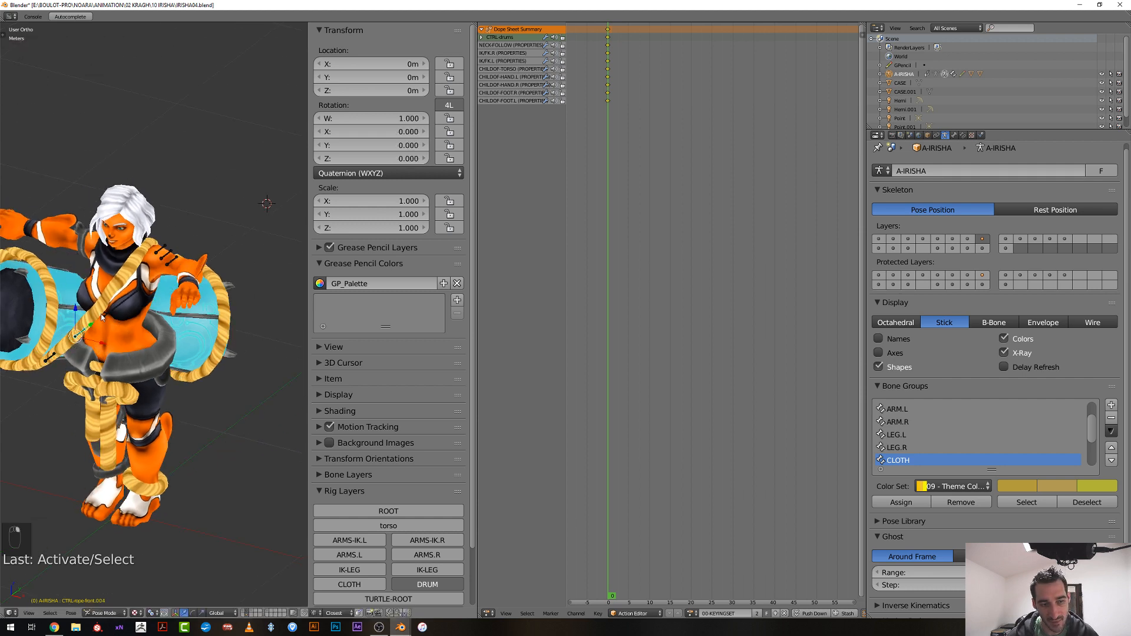
pyautogui.press('r')
pyautogui.rightClick(84, 362)
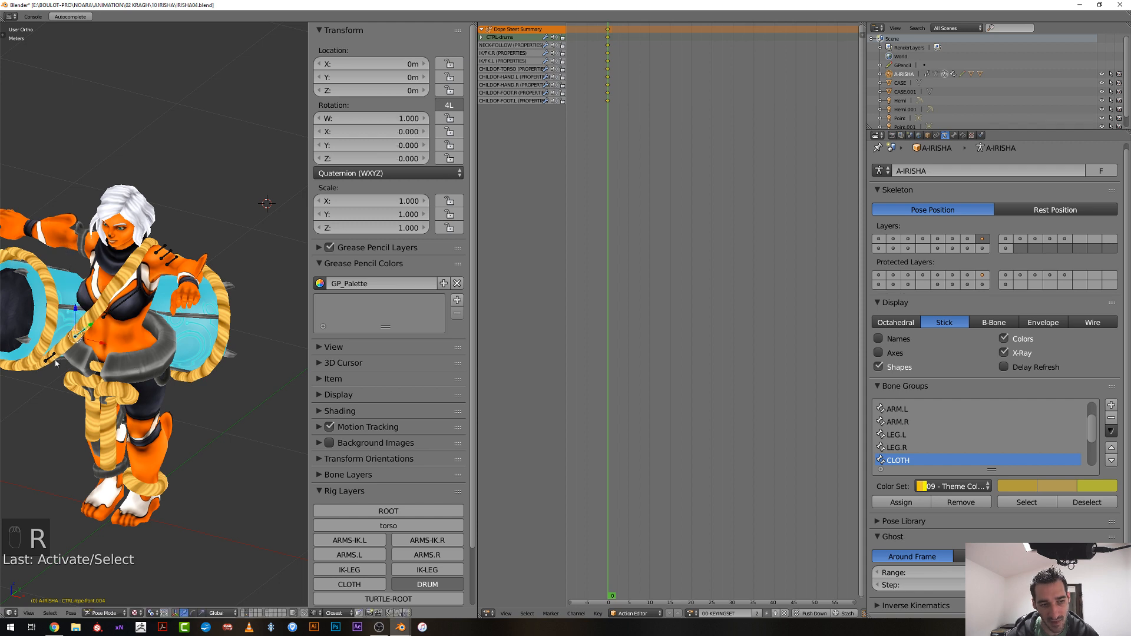
# Select all front and back rope control bones and insert Location keyframes for them at frame 0
pyautogui.moveTo(53, 360); pyautogui.dragTo(140, 299, button='middle')
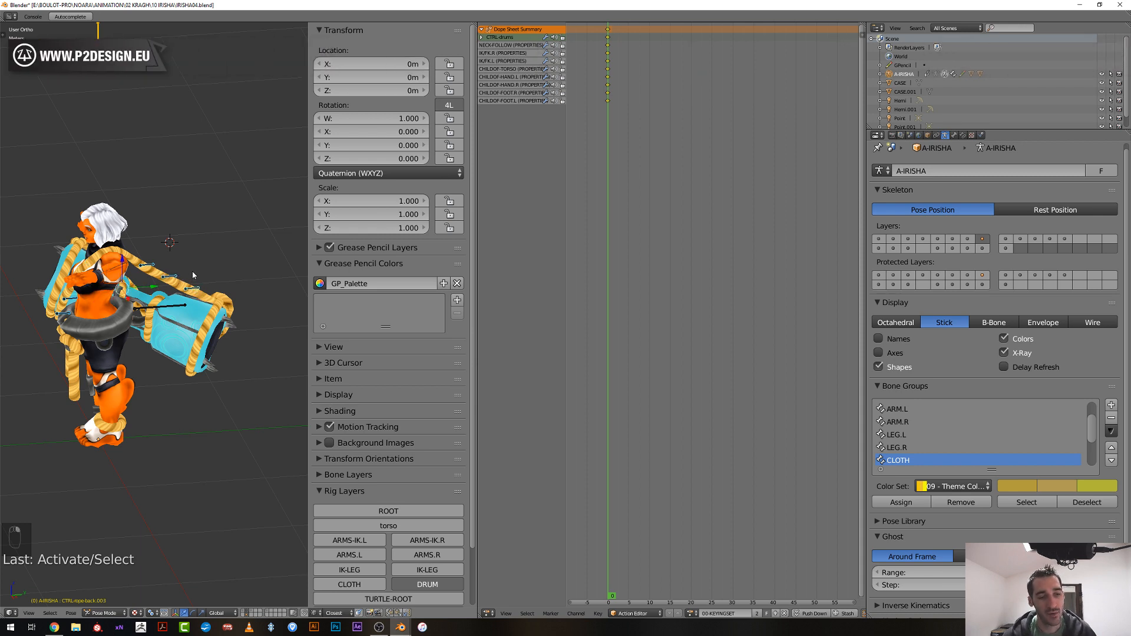
pyautogui.scroll(3, 165, 362)
pyautogui.moveTo(165, 362); pyautogui.dragTo(158, 269, button='middle')
pyautogui.scroll(-3, 160, 298)
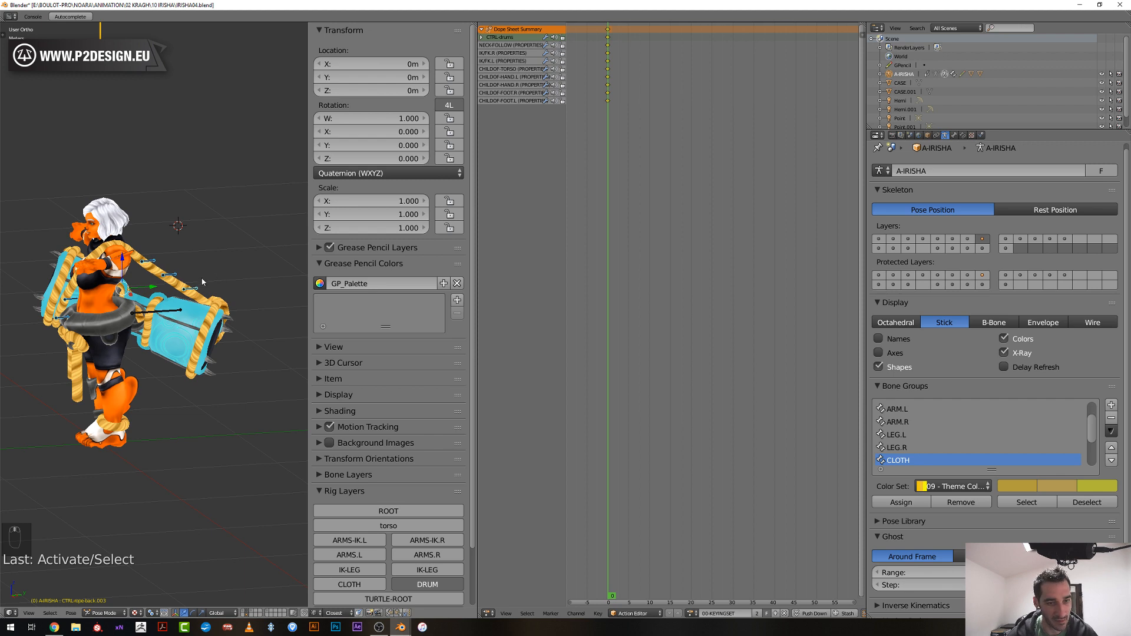
pyautogui.press('i')
pyautogui.click(164, 255)
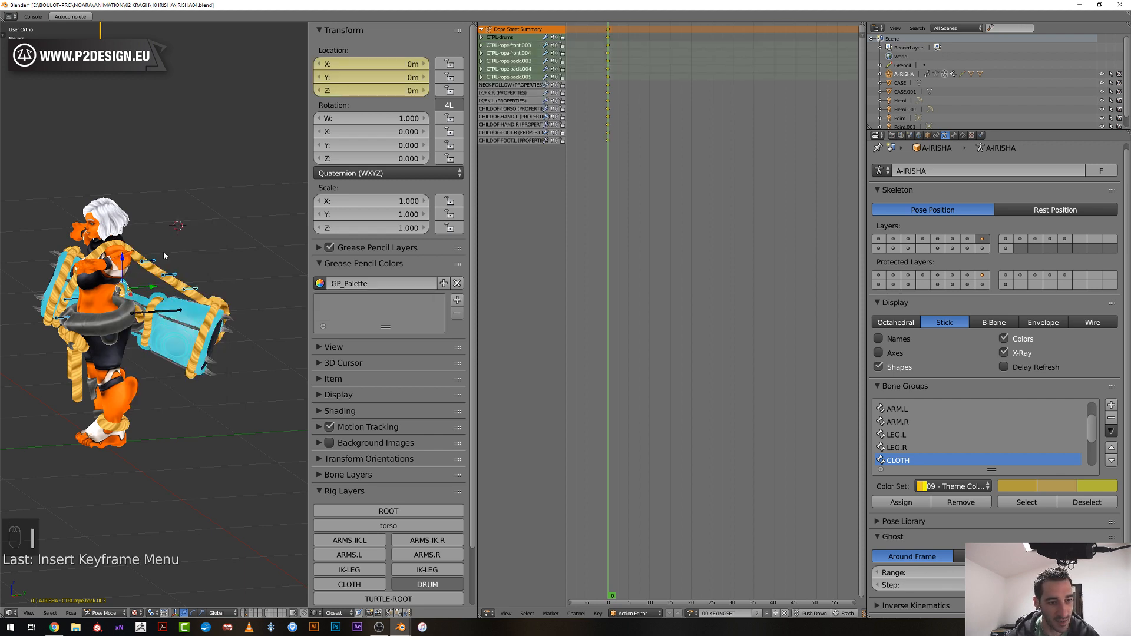
# Lock the scale and rotation channels of the active rope bone, CTRL-rope-back.003
pyautogui.moveTo(448, 200); pyautogui.dragTo(449, 227)
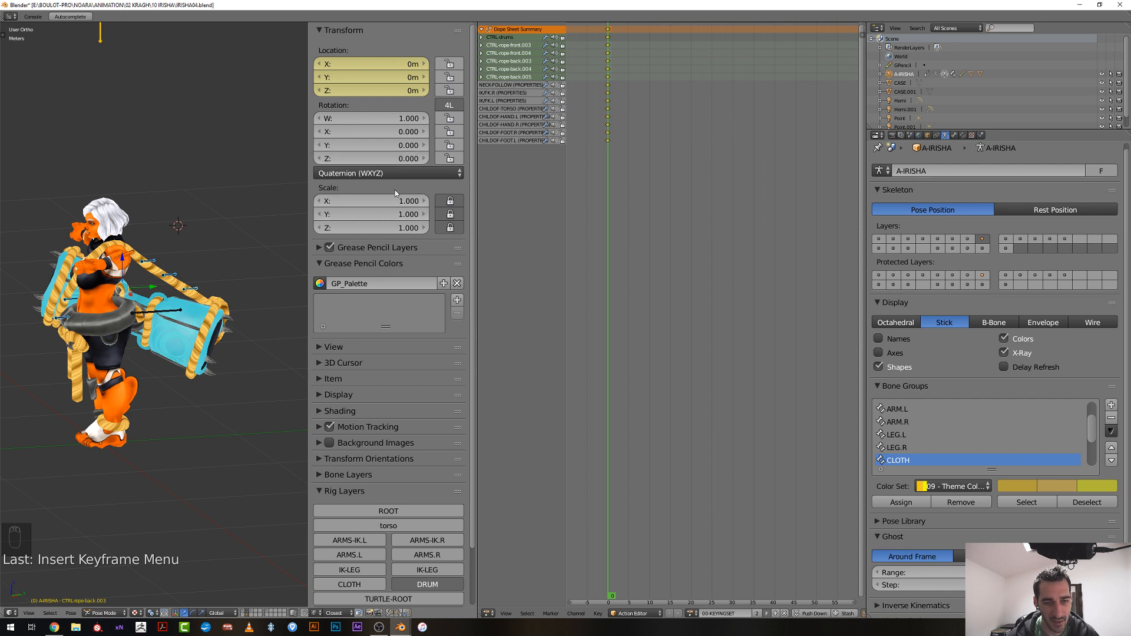
pyautogui.click(384, 173)
pyautogui.rightClick(449, 130)
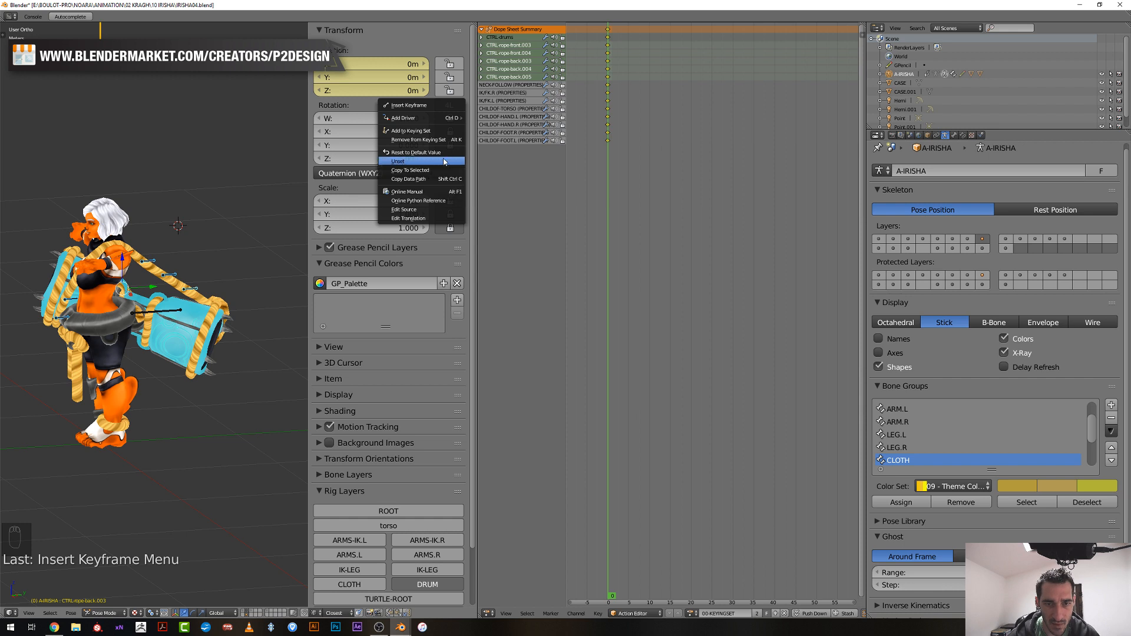
pyautogui.click(449, 234)
# Try copying all scale and rotation values to the other selected rope bones, check CTRL-rope-back.004, and restore the rope bone selection
pyautogui.rightClick(400, 228)
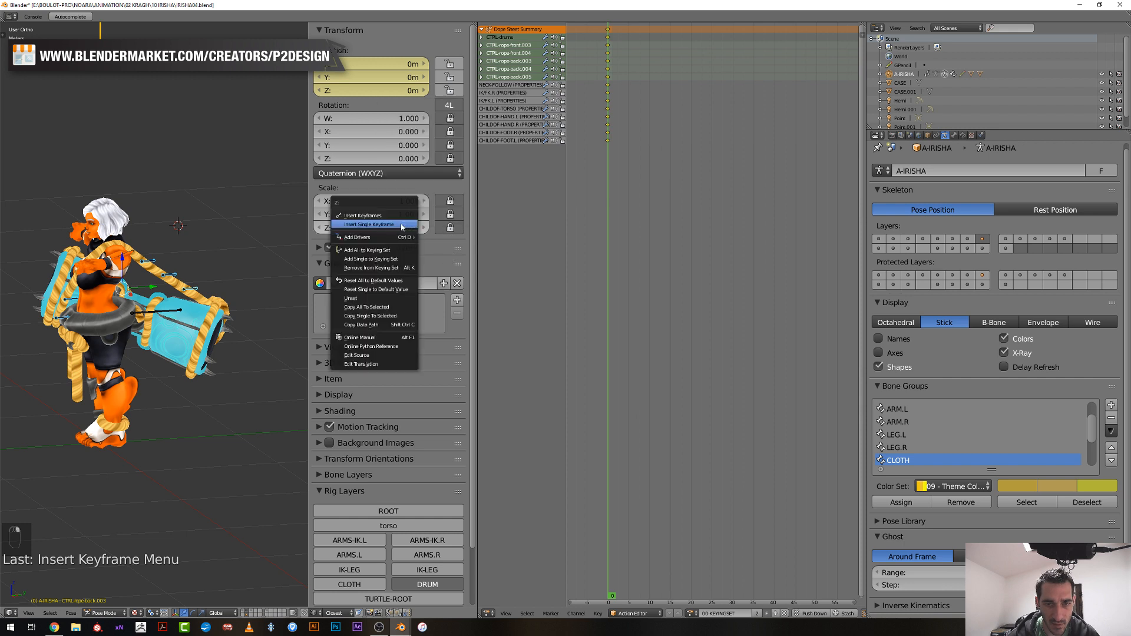
pyautogui.click(392, 305)
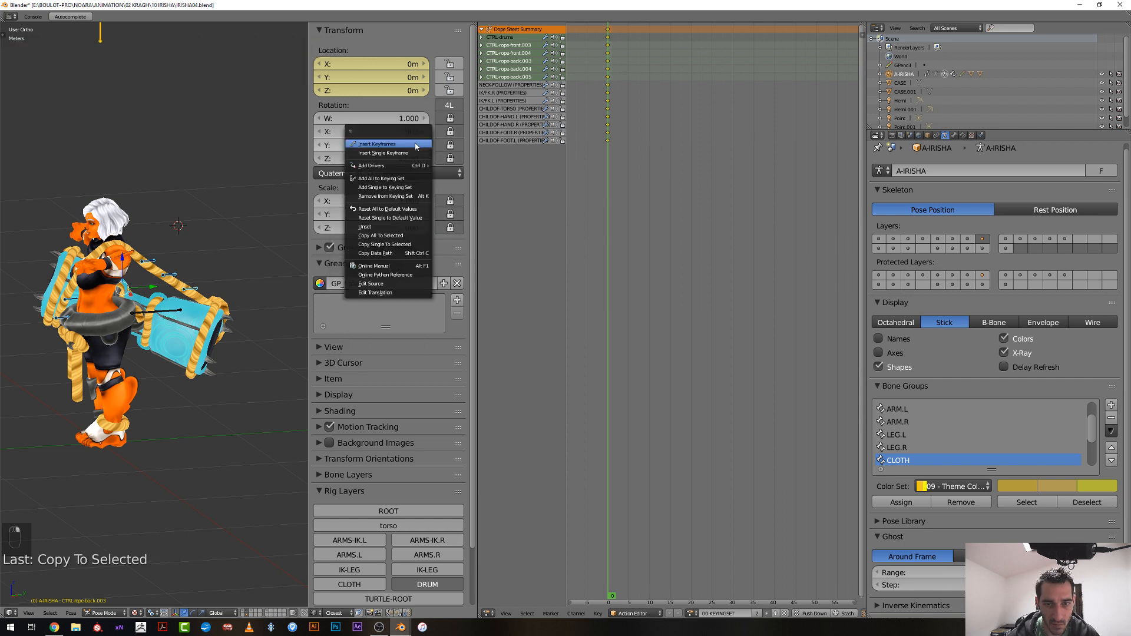
pyautogui.rightClick(369, 145)
pyautogui.click(379, 236)
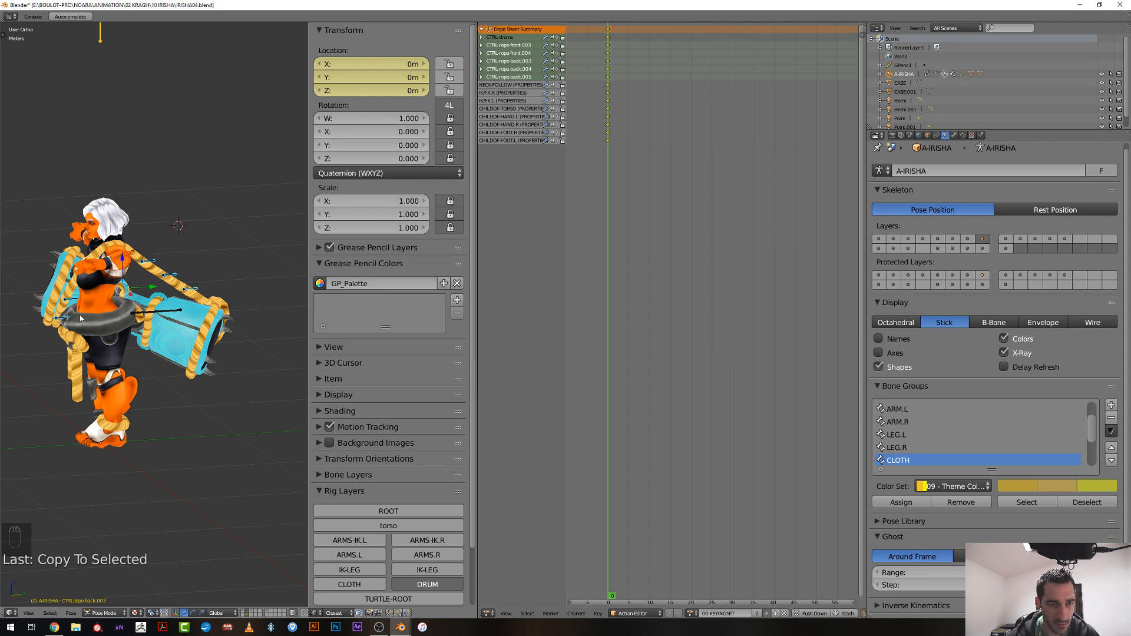
pyautogui.rightClick(164, 281)
pyautogui.rightClick(167, 277)
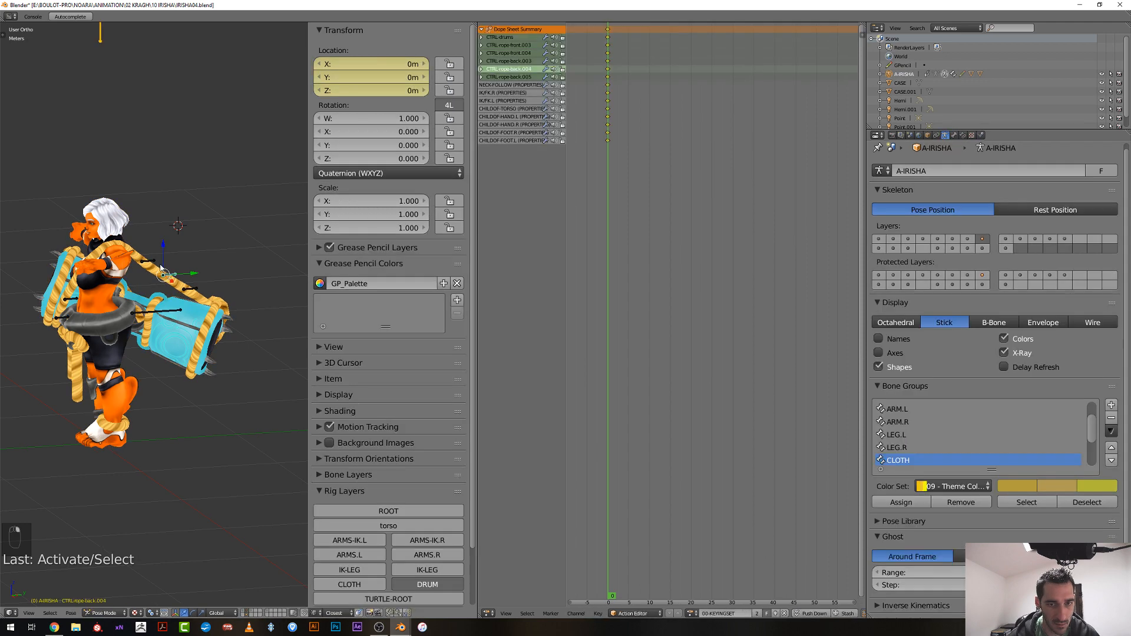
pyautogui.hotkey('ctrl', 'z')
pyautogui.hotkey('ctrl', 'z')
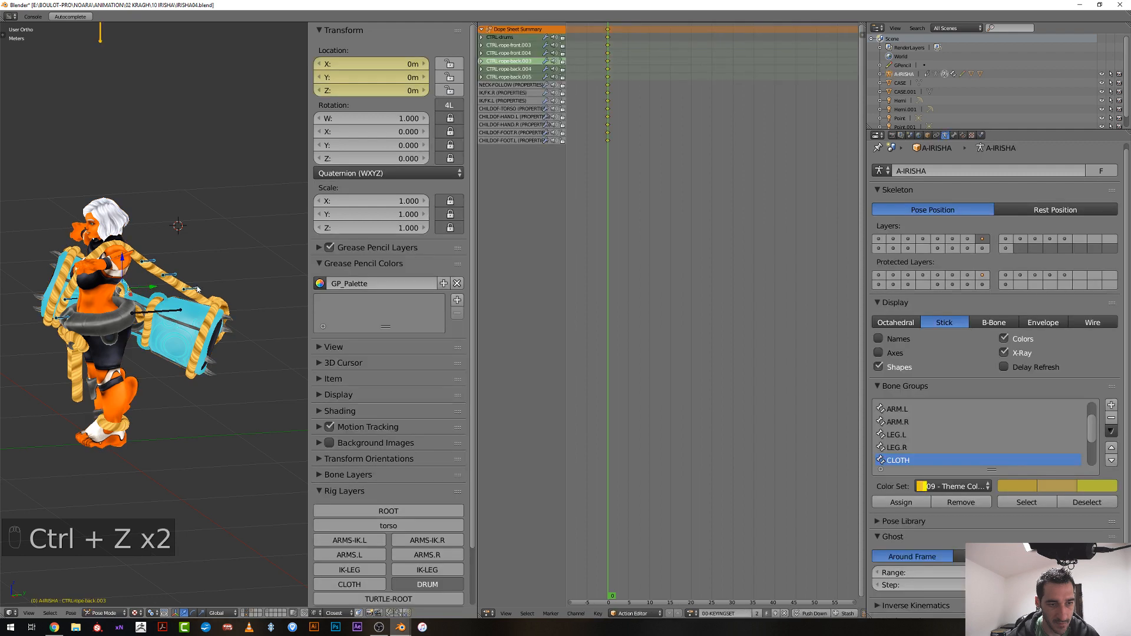
# Copy CTRL-rope-back.003's scale and rotation locks to the other selected rope bones and check them on CTRL-rope-back.004
pyautogui.rightClick(443, 215)
pyautogui.click(444, 212)
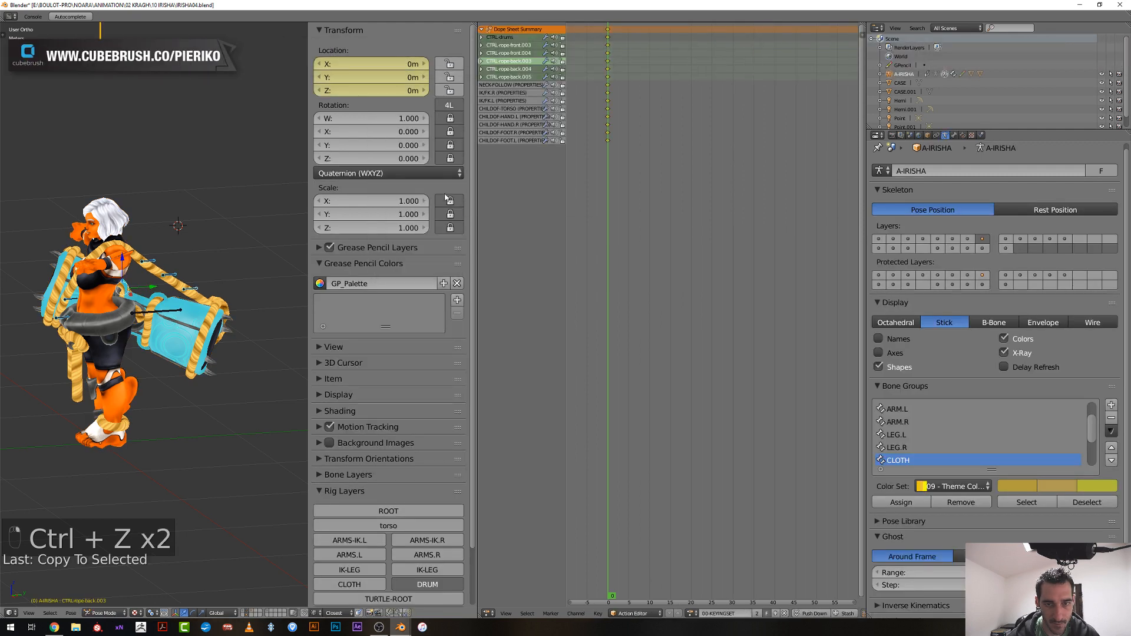
pyautogui.rightClick(452, 152)
pyautogui.click(449, 148)
pyautogui.rightClick(166, 277)
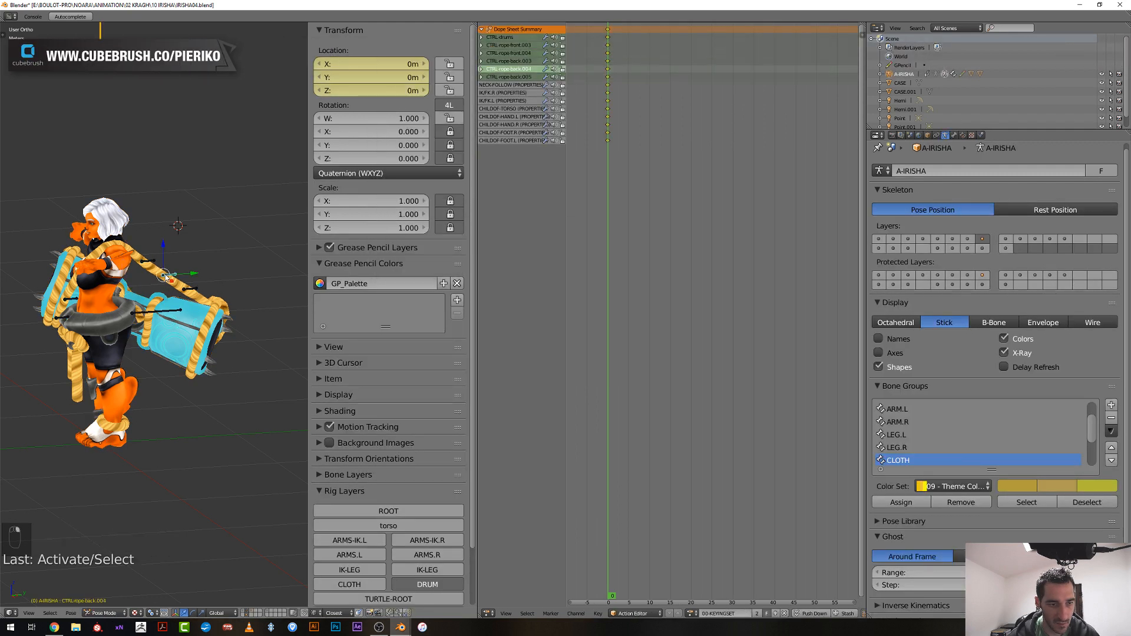
# Show the TURTLE-ROOT rig layer and select the TURTLE-ROOT bone at the character's feet
pyautogui.scroll(-3, 389, 497)
pyautogui.click(369, 535)
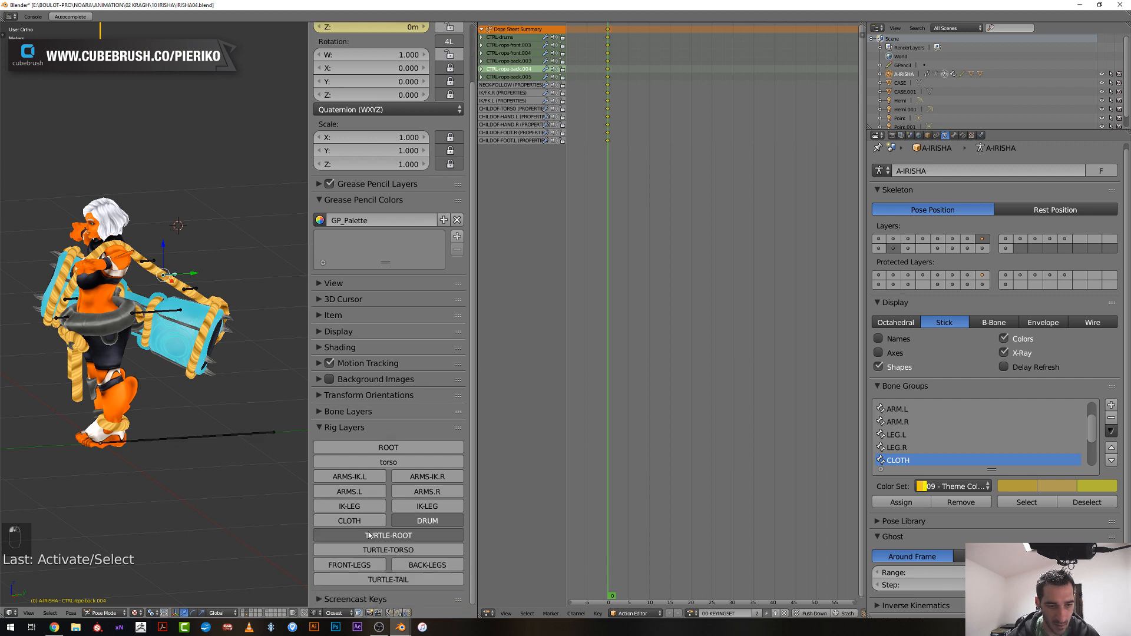
pyautogui.rightClick(196, 435)
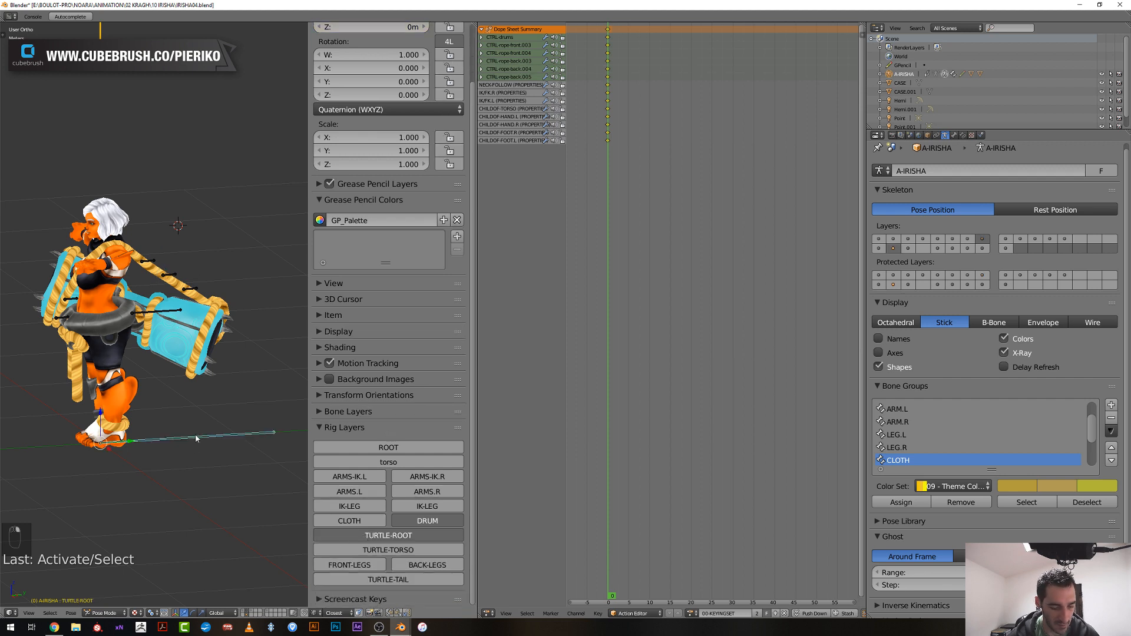
# Insert a LocRot keyframe for TURTLE-ROOT at frame 0 and lock its scale on all axes
pyautogui.press('i')
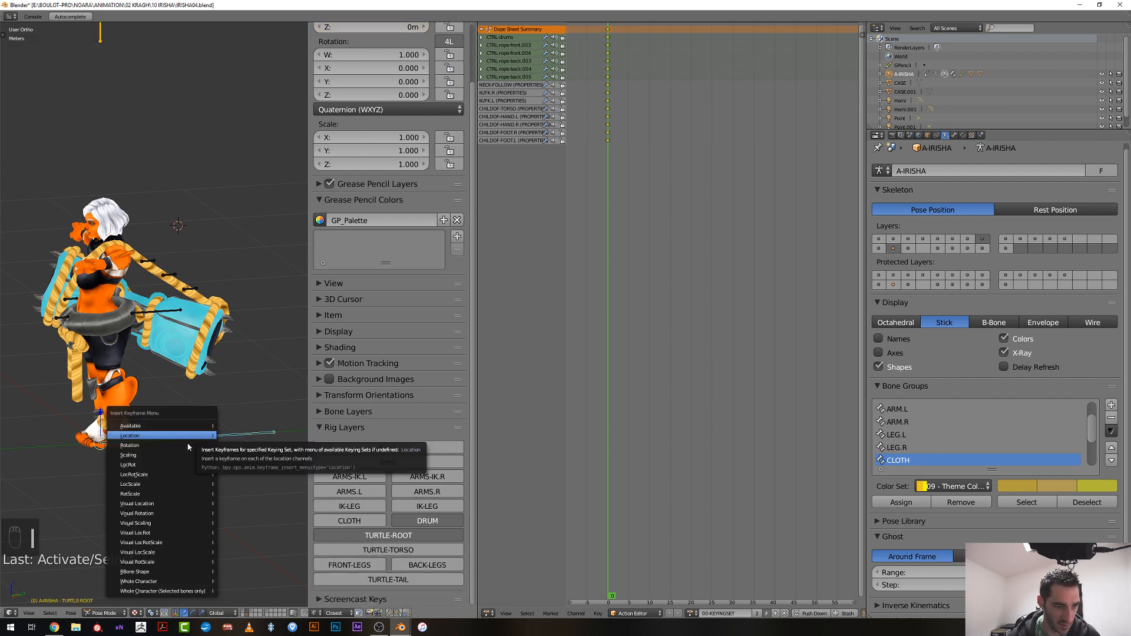
pyautogui.click(160, 465)
pyautogui.scroll(3, 417, 376)
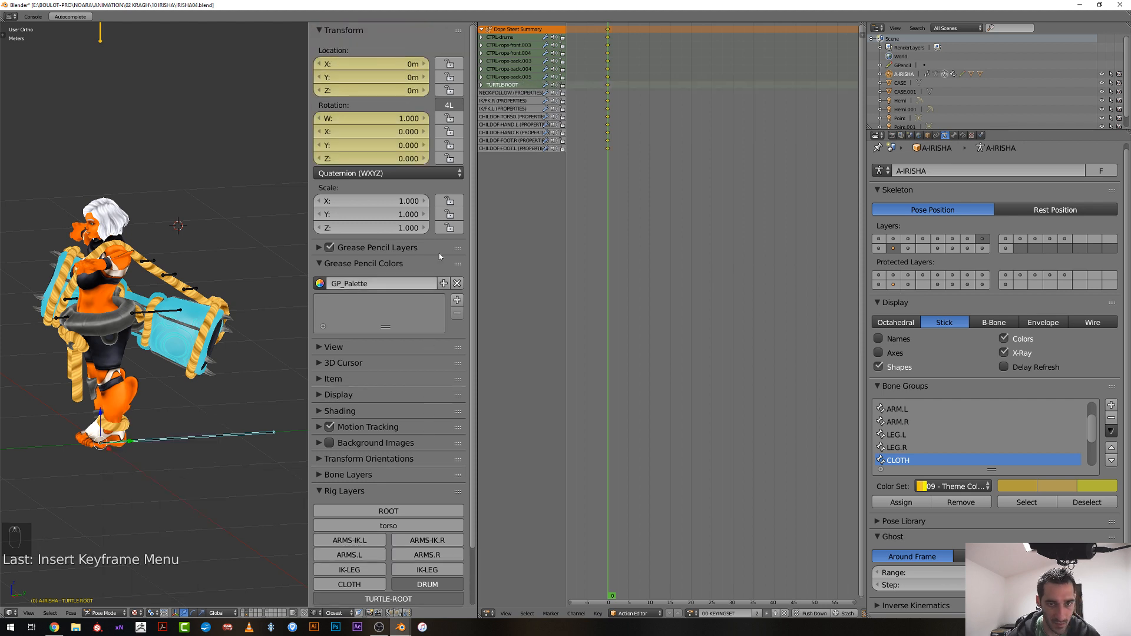
pyautogui.moveTo(450, 201); pyautogui.dragTo(449, 230)
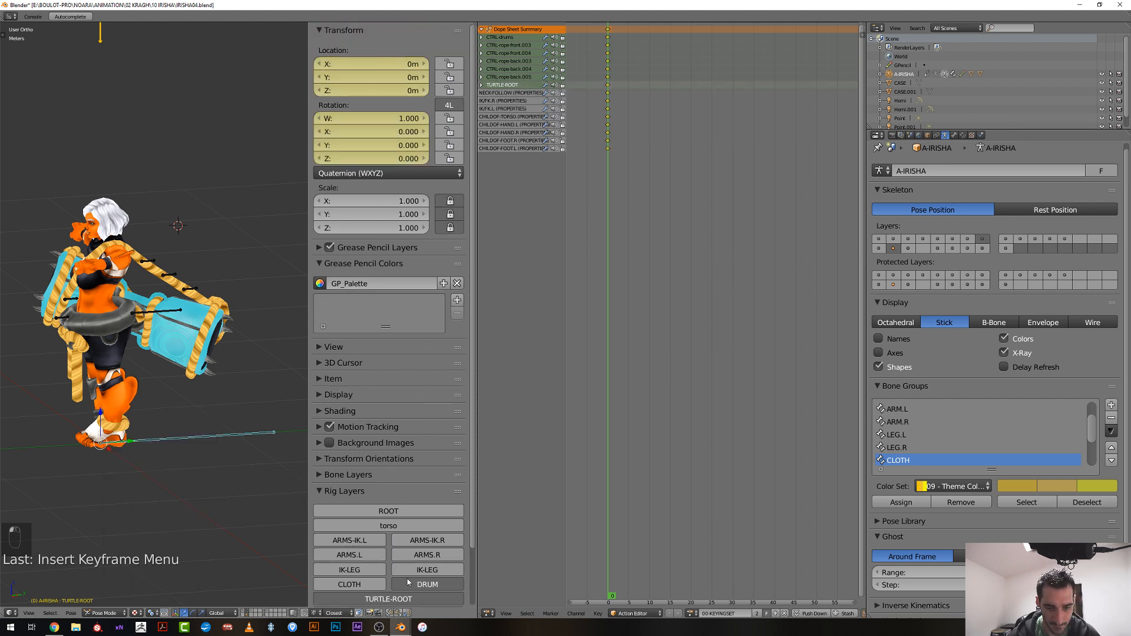
# Show the TURTLE-TORSO rig layer and hide the TURTLE-ROOT and DRUM layers
pyautogui.scroll(-3, 409, 586)
pyautogui.click(381, 550)
pyautogui.click(382, 540)
pyautogui.scroll(-8, 382, 540)
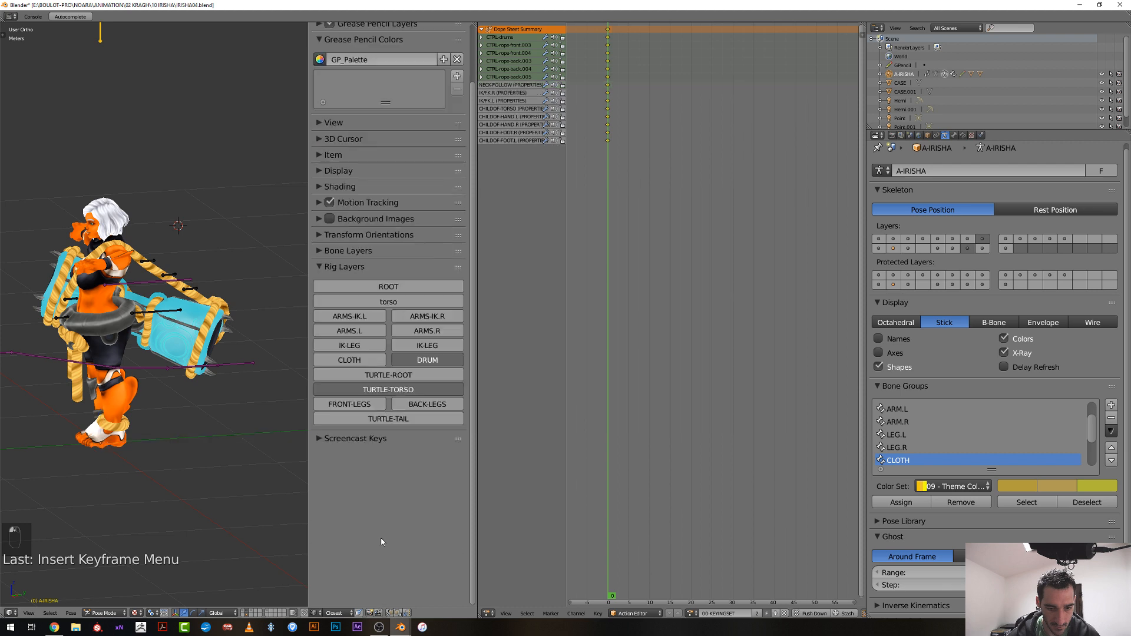
pyautogui.click(426, 343)
# Circle-select the turtle's torso, hips, spine, chest and head controls and insert Rotation keyframes for them at frame 0
pyautogui.scroll(-5, 201, 380)
pyautogui.keyDown('shift'); pyautogui.moveTo(201, 385); pyautogui.dragTo(242, 413, button='middle'); pyautogui.keyUp('shift')
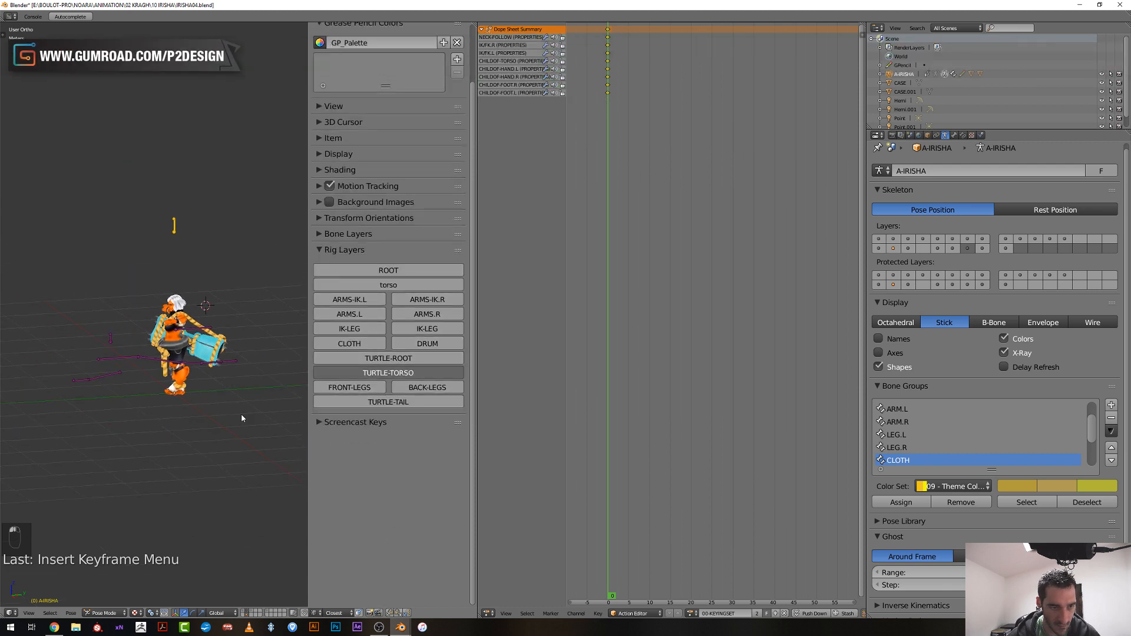
pyautogui.scroll(1, 227, 416)
pyautogui.press('KP_3')
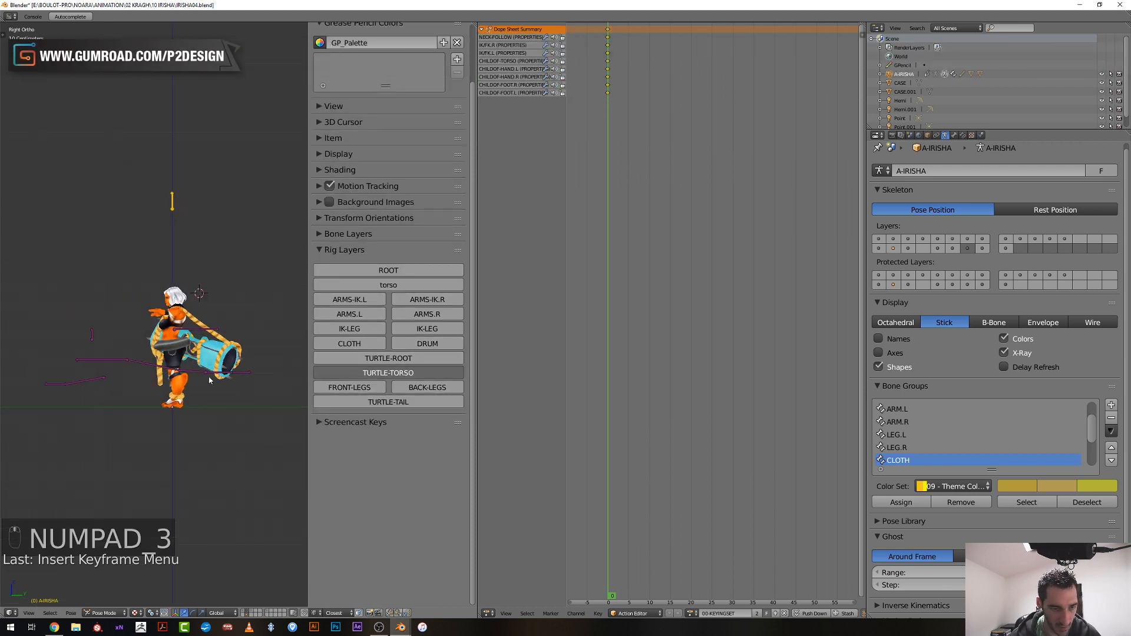
pyautogui.press('c')
pyautogui.moveTo(158, 362); pyautogui.dragTo(108, 357)
pyautogui.rightClick(108, 356)
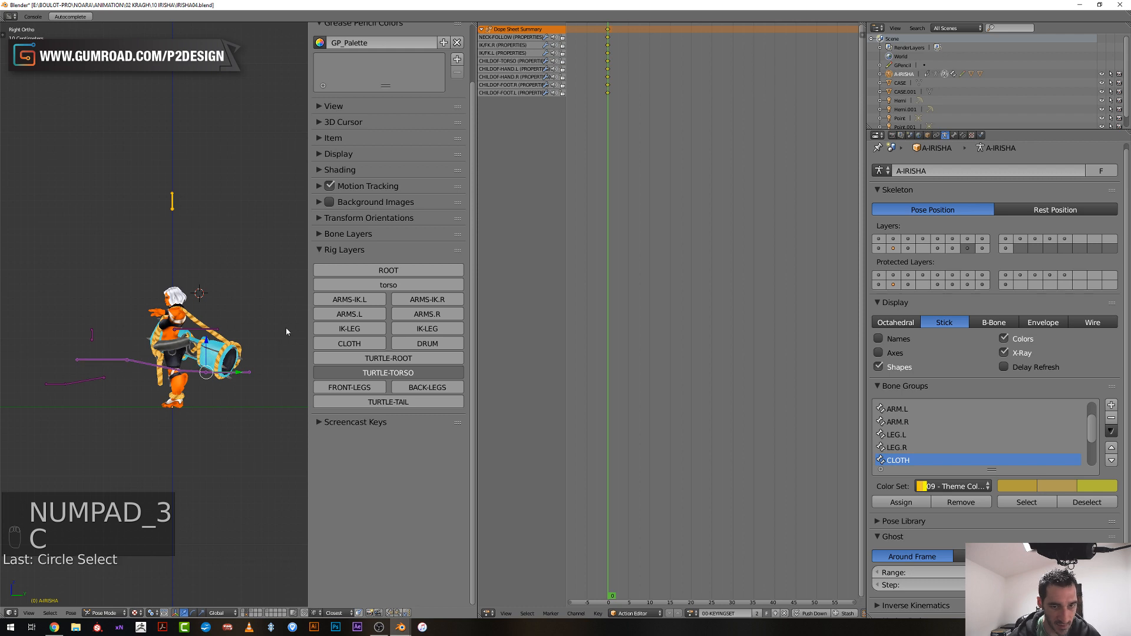
pyautogui.scroll(3, 377, 311)
pyautogui.scroll(3, 247, 412)
pyautogui.moveTo(246, 426)
pyautogui.keyDown('shift'); pyautogui.mouseDown(button='middle')
pyautogui.moveTo(211, 393)
pyautogui.moveTo(232, 457)
pyautogui.moveTo(231, 436)
pyautogui.mouseUp(button='middle'); pyautogui.keyUp('shift')
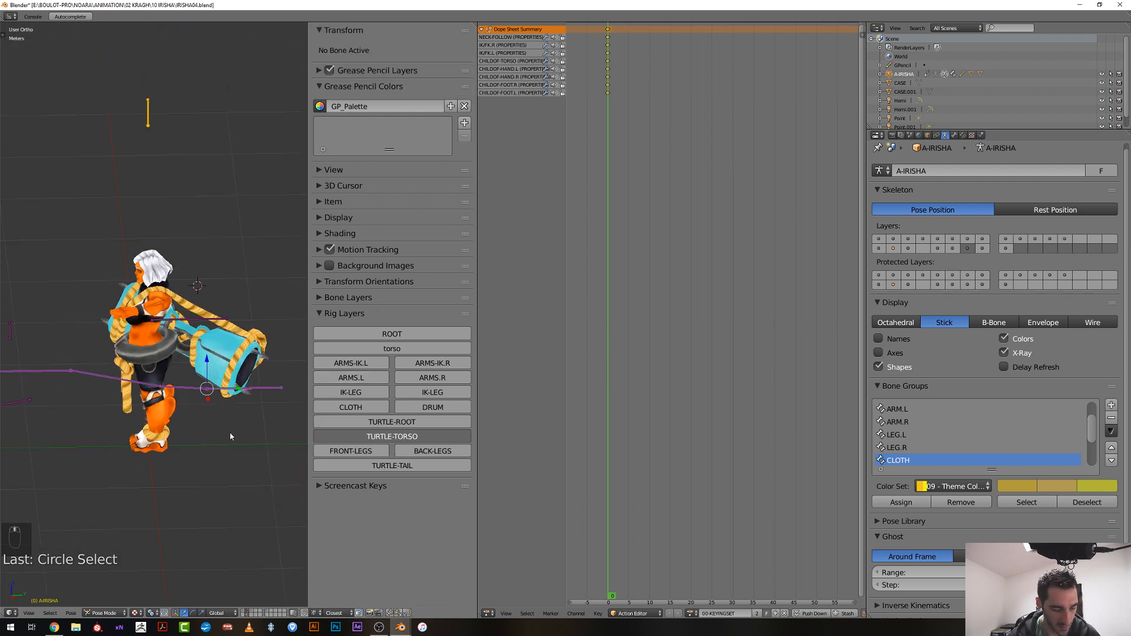
pyautogui.press('i')
pyautogui.click(223, 413)
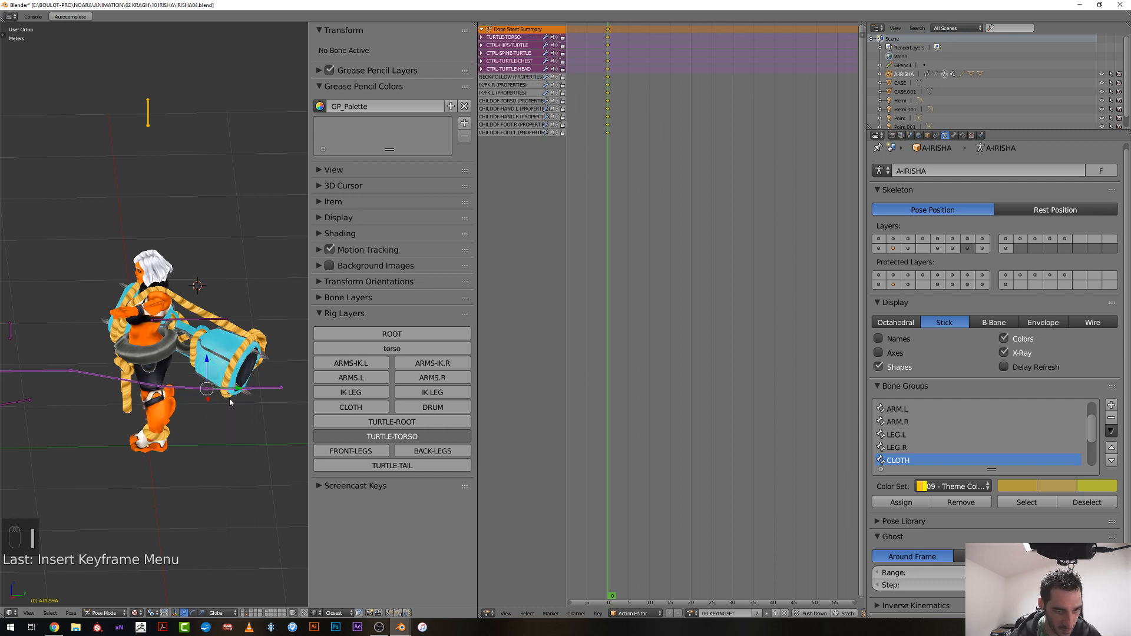
# Insert a Location keyframe for the TURTLE-TORSO bone at frame 0 and lock its scale on all axes
pyautogui.rightClick(231, 403)
pyautogui.moveTo(240, 411); pyautogui.dragTo(233, 386, button='middle')
pyautogui.click(954, 136)
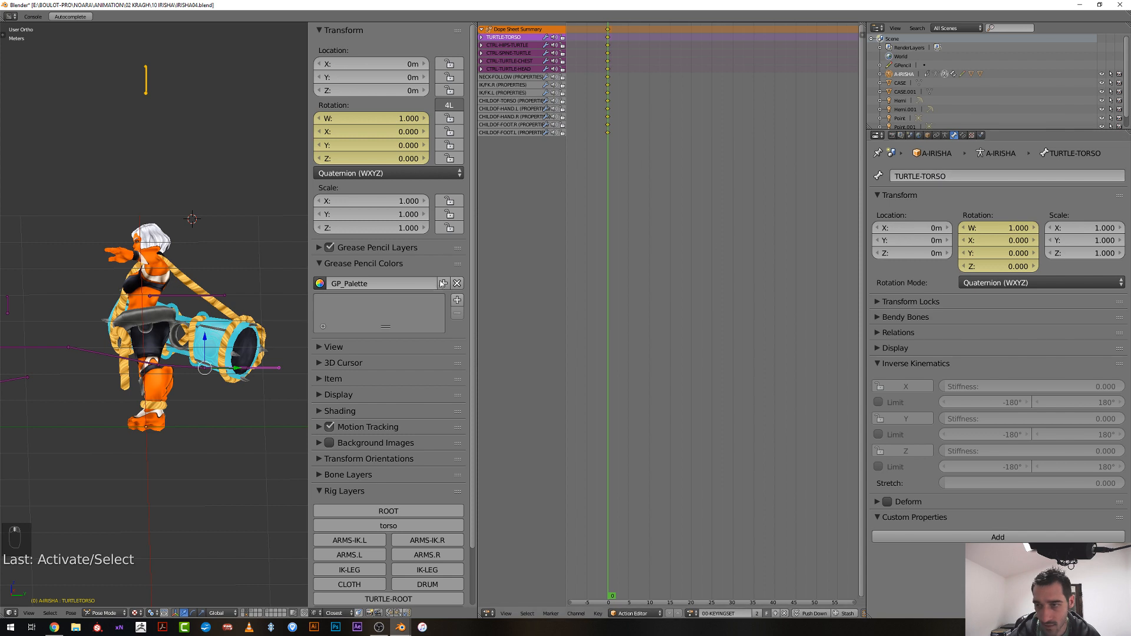
pyautogui.press('i')
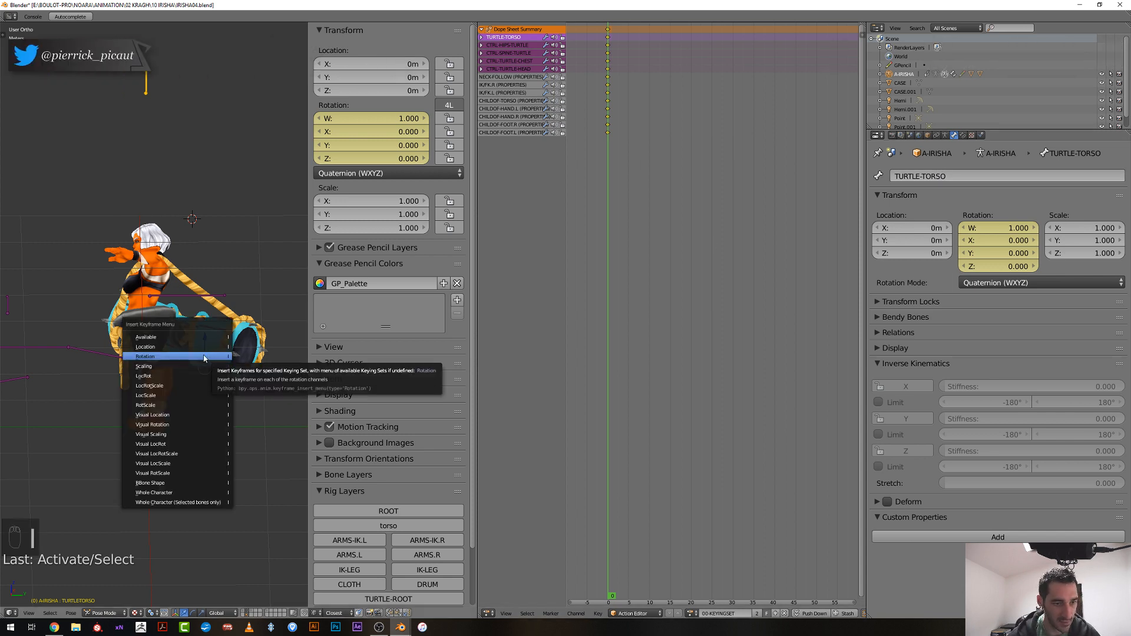
pyautogui.click(203, 352)
pyautogui.moveTo(450, 201); pyautogui.dragTo(450, 228)
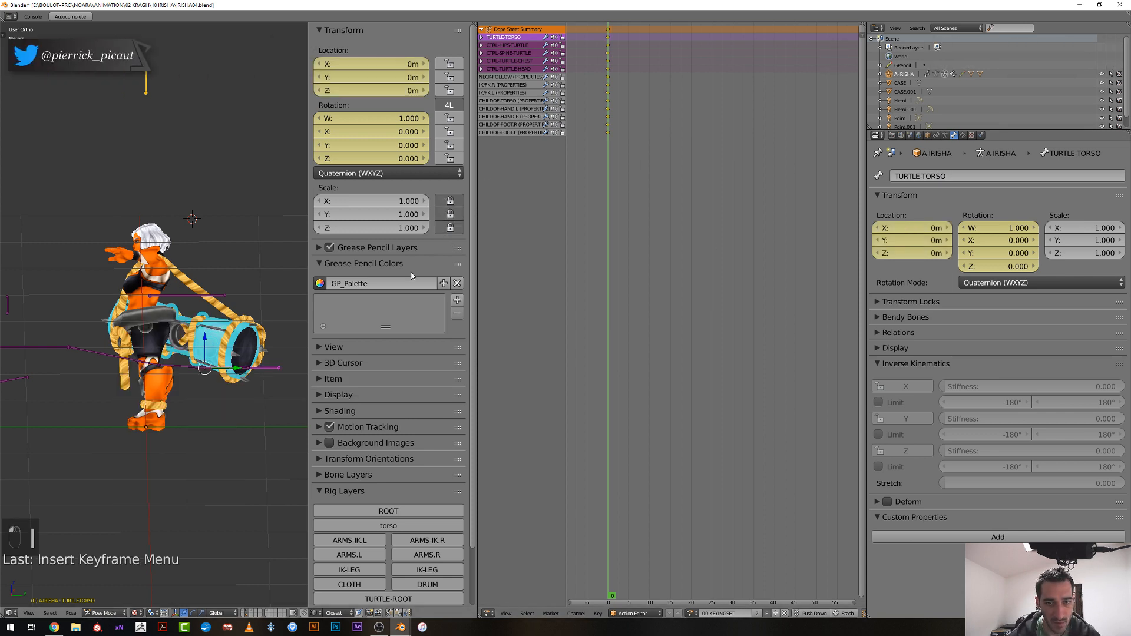
# Examine which turtle torso controls have keyed channels by selecting bones along the turtle's spine and then all of them
pyautogui.scroll(-4, 162, 406)
pyautogui.scroll(4, 238, 404)
pyautogui.rightClick(223, 335)
pyautogui.moveTo(222, 335); pyautogui.dragTo(216, 371, button='middle')
pyautogui.rightClick(171, 349)
pyautogui.rightClick(255, 384)
pyautogui.rightClick(219, 370)
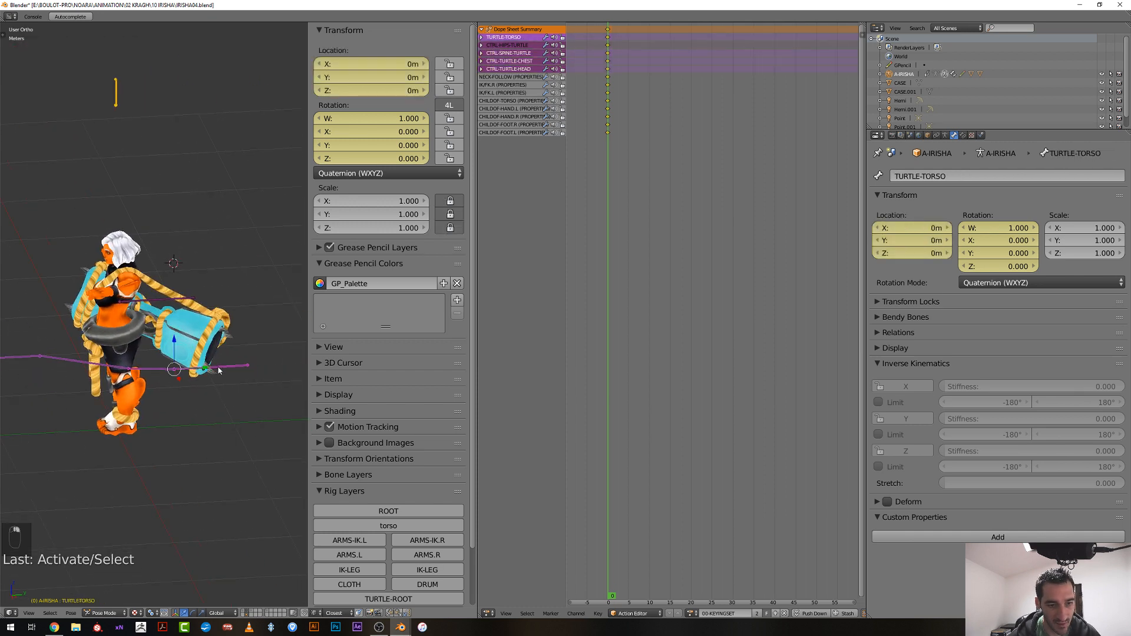
pyautogui.press('a')
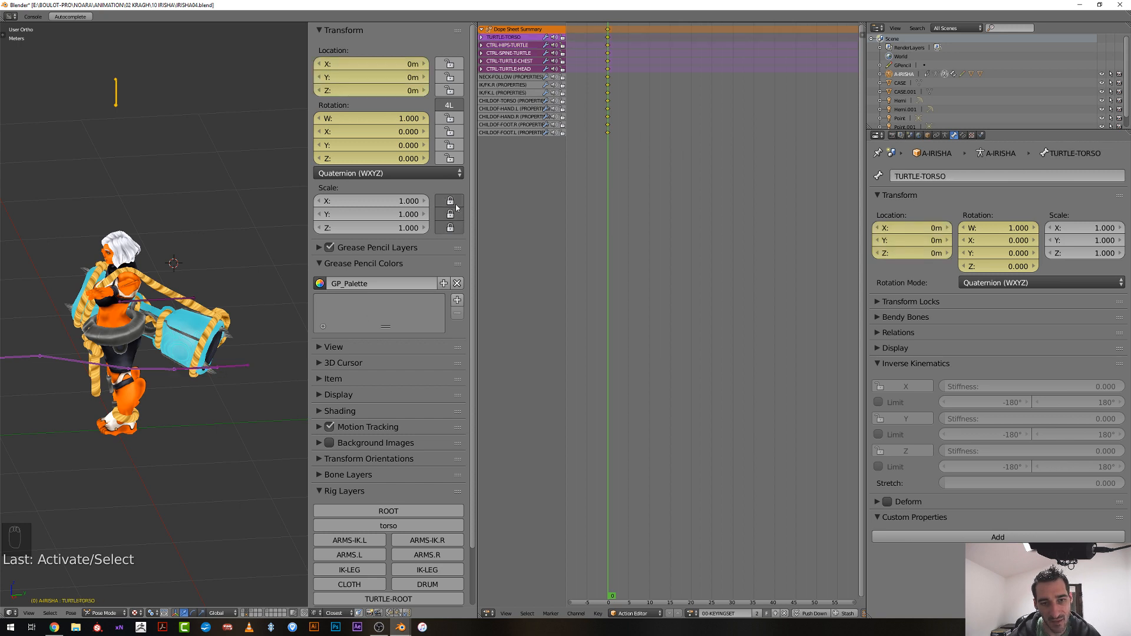
pyautogui.scroll(-4, 220, 401)
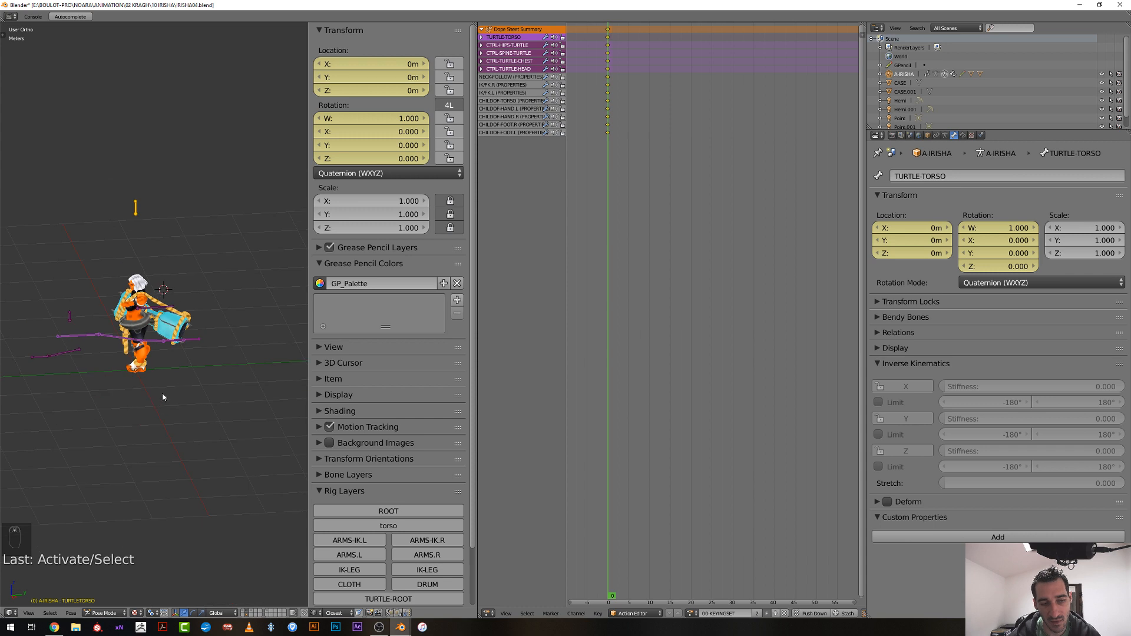
pyautogui.keyDown('shift'); pyautogui.moveTo(161, 394); pyautogui.dragTo(181, 377, button='middle'); pyautogui.keyUp('shift')
pyautogui.scroll(3, 183, 381)
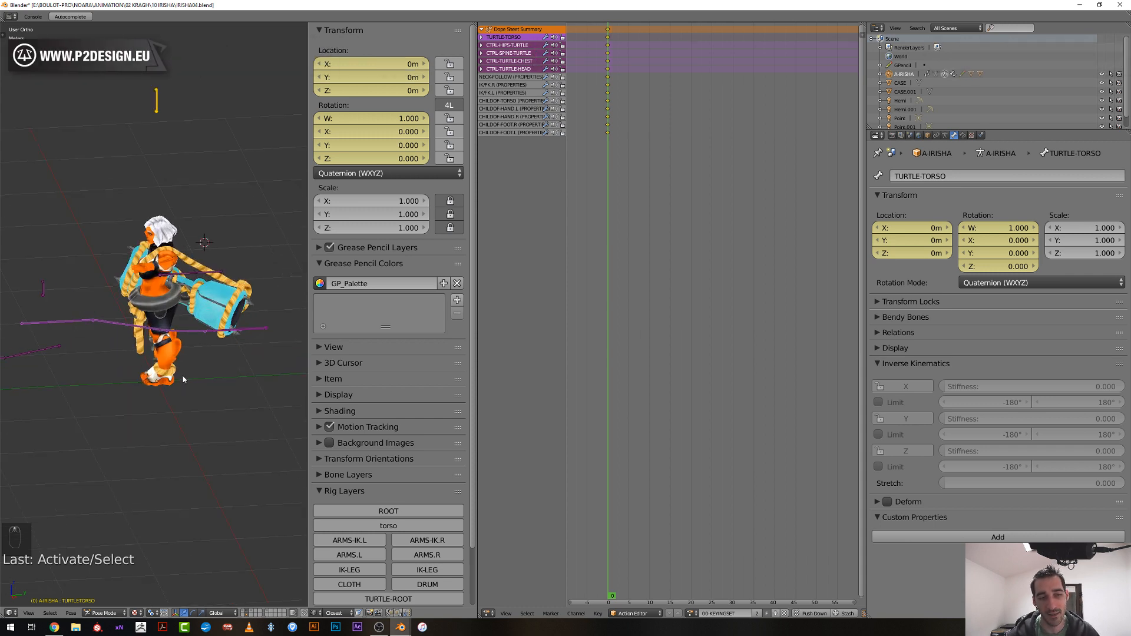
pyautogui.scroll(-2, 189, 395)
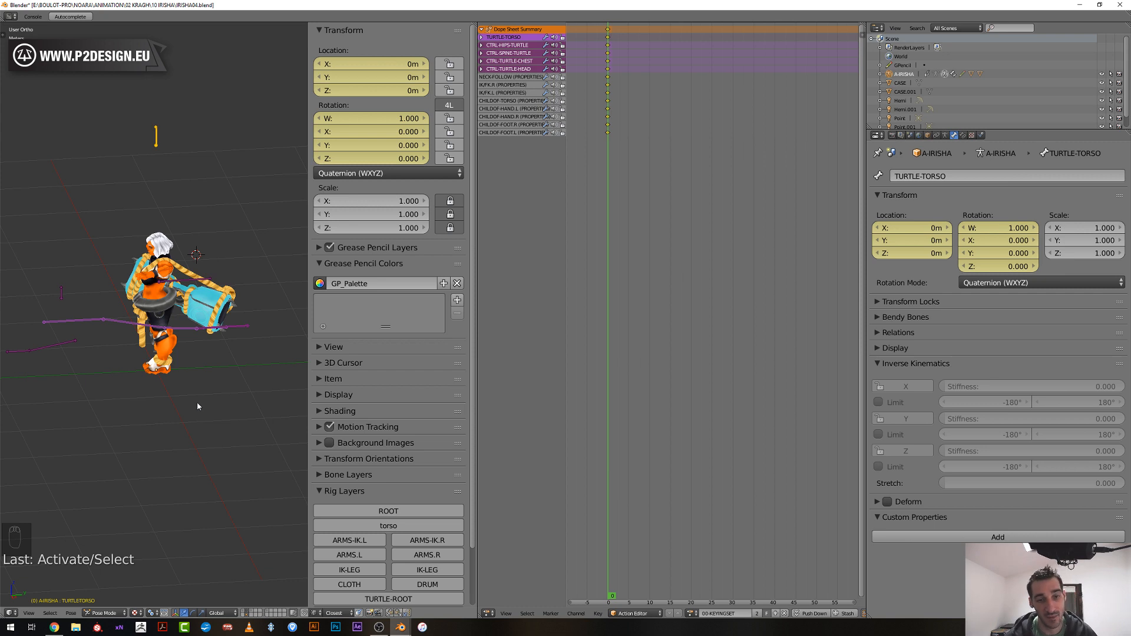
# Select the CTRL-TURTLE-JAW01 bone and show the scene layer containing the turtle's mesh
pyautogui.moveTo(197, 402); pyautogui.dragTo(146, 374, button='middle')
pyautogui.rightClick(133, 347)
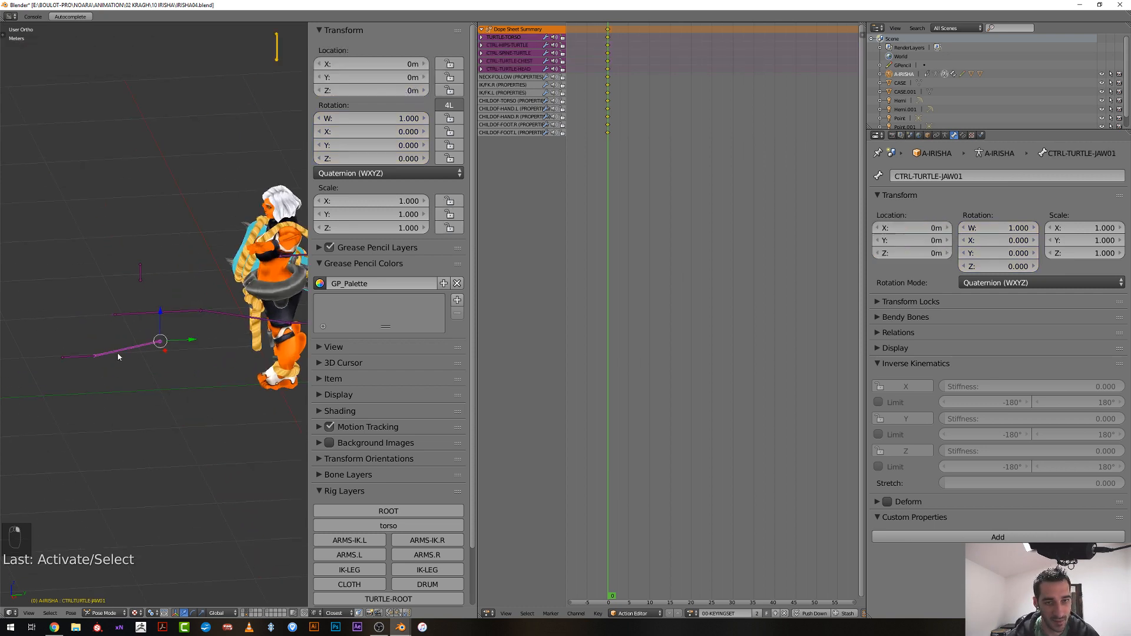
pyautogui.scroll(-3, 406, 543)
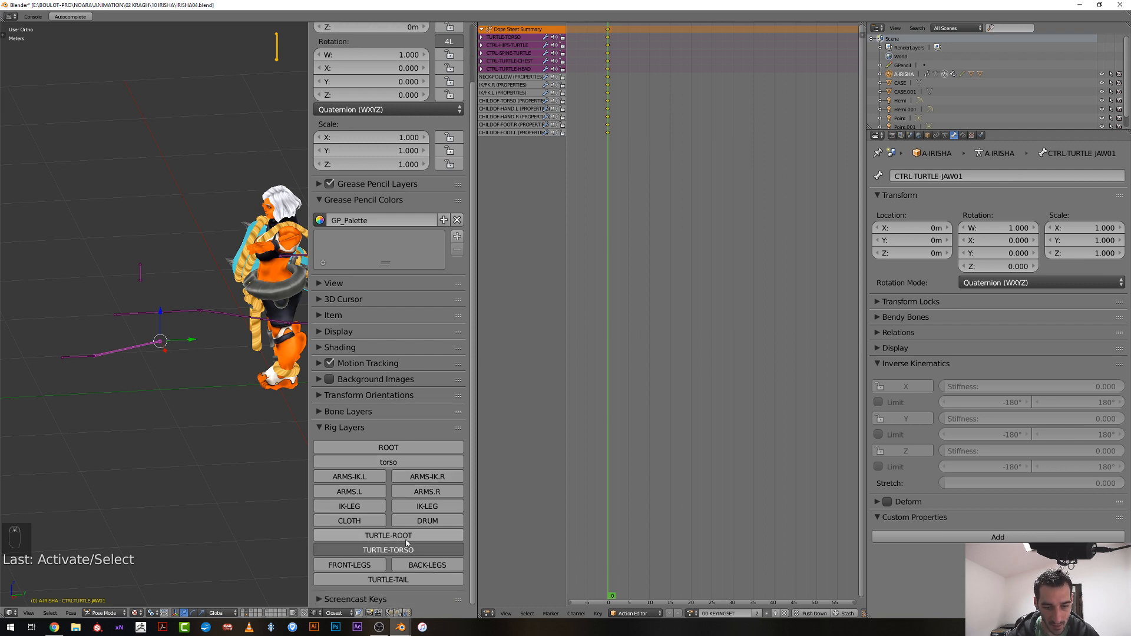
pyautogui.click(398, 539)
pyautogui.click(394, 538)
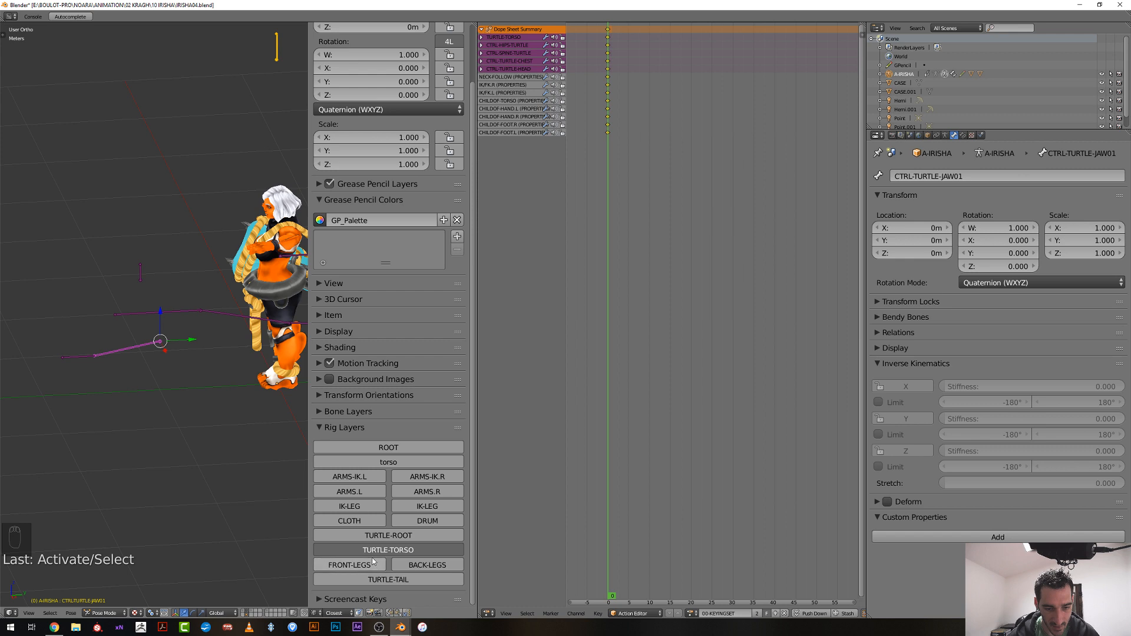
pyautogui.keyDown('shift'); pyautogui.click(245, 612); pyautogui.keyUp('shift')
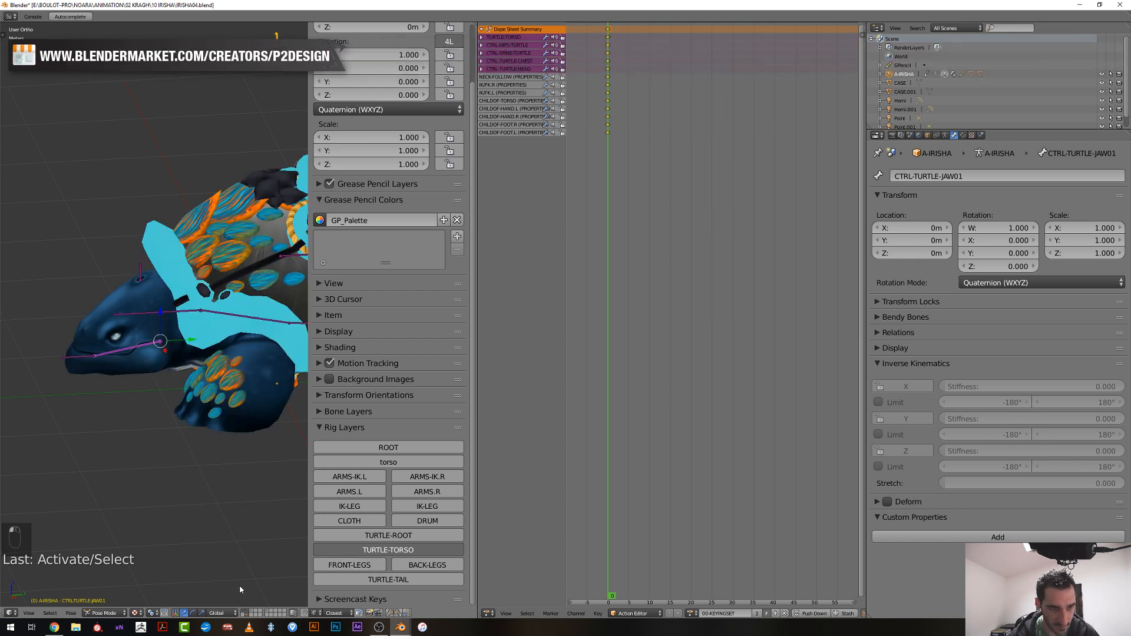
# Try rotating the CTRL-TURTLE-JAW01 bone in several directions to test how the turtle's mouth deforms
pyautogui.moveTo(240, 585); pyautogui.dragTo(255, 428, button='middle')
pyautogui.press('r')
pyautogui.click(162, 412)
pyautogui.press('r')
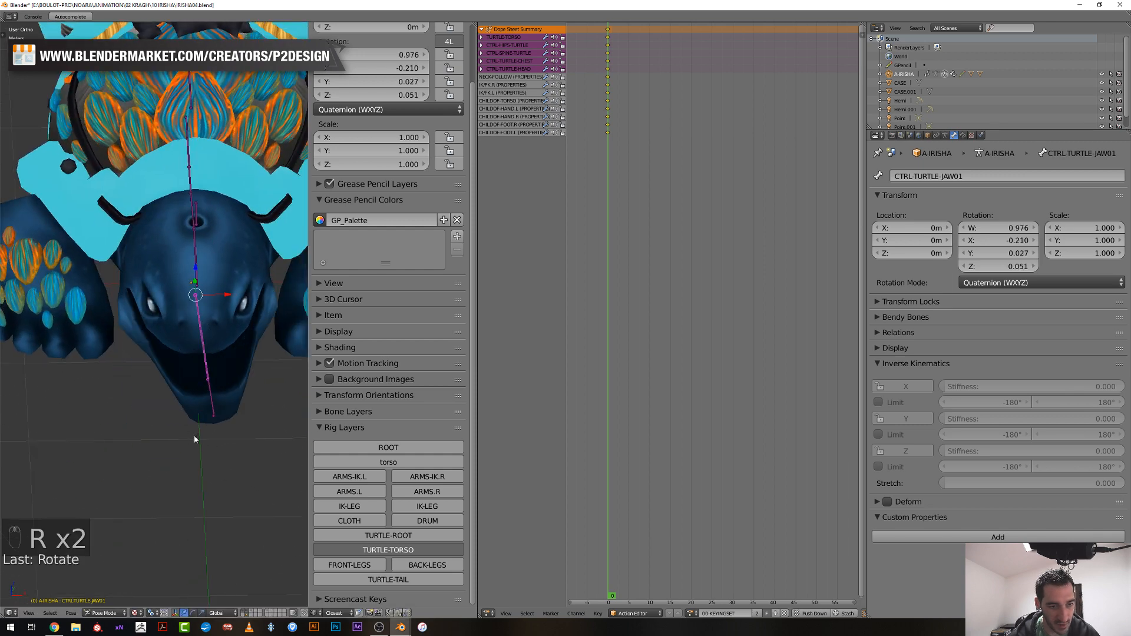
pyautogui.moveTo(204, 397); pyautogui.dragTo(196, 398, button='middle')
pyautogui.press('r')
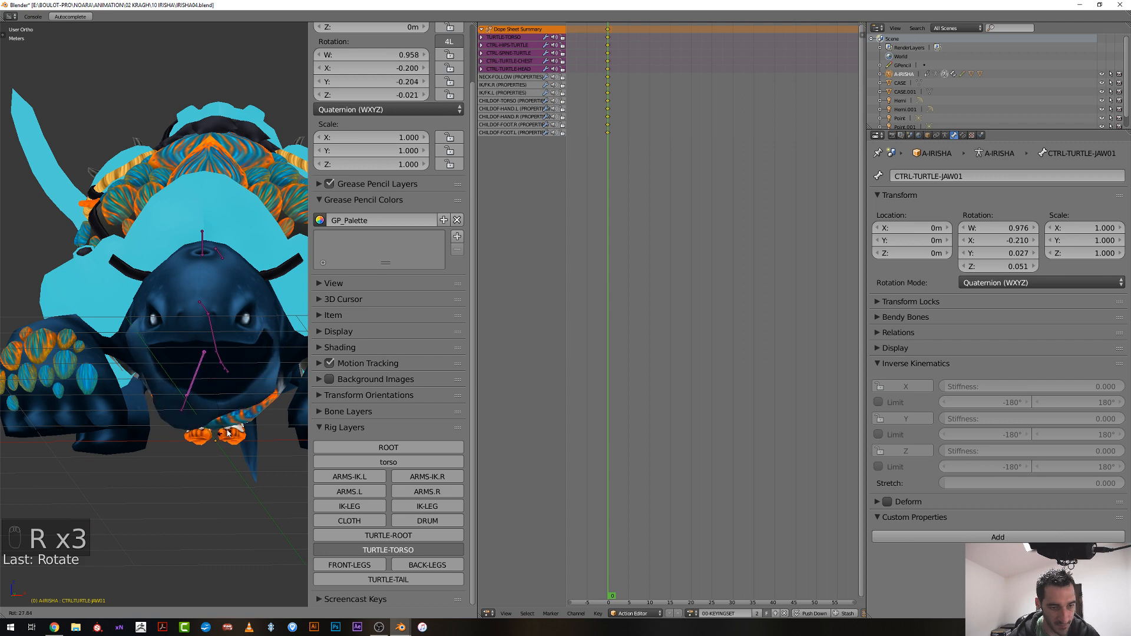
pyautogui.click(235, 420)
pyautogui.moveTo(234, 420)
pyautogui.mouseDown(button='middle')
pyautogui.moveTo(224, 429)
pyautogui.moveTo(171, 418)
pyautogui.moveTo(166, 443)
pyautogui.moveTo(160, 389)
pyautogui.moveTo(218, 390)
pyautogui.moveTo(245, 408)
pyautogui.mouseUp(button='middle')
# Clear the jaw control's rotation and repeat test rotations downward and sideways from the turtle's front
pyautogui.hotkey('alt', 'r')
pyautogui.press('r')
pyautogui.press('r')
pyautogui.click(179, 462)
pyautogui.hotkey('alt', 'r')
pyautogui.press('r')
pyautogui.click(167, 406)
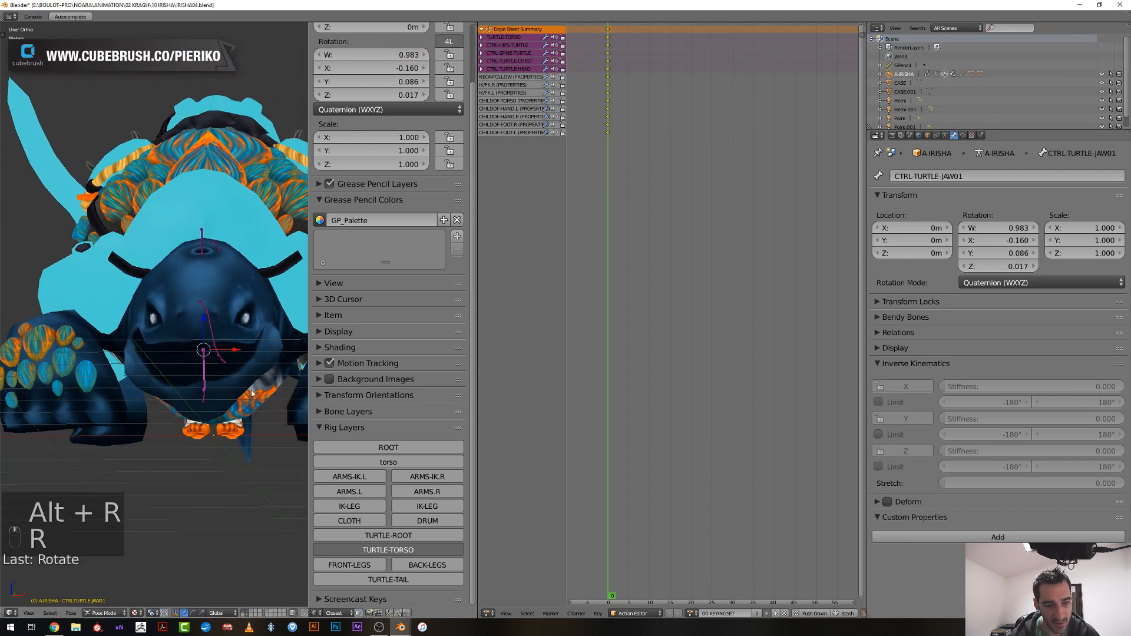
pyautogui.press('r')
pyautogui.click(239, 387)
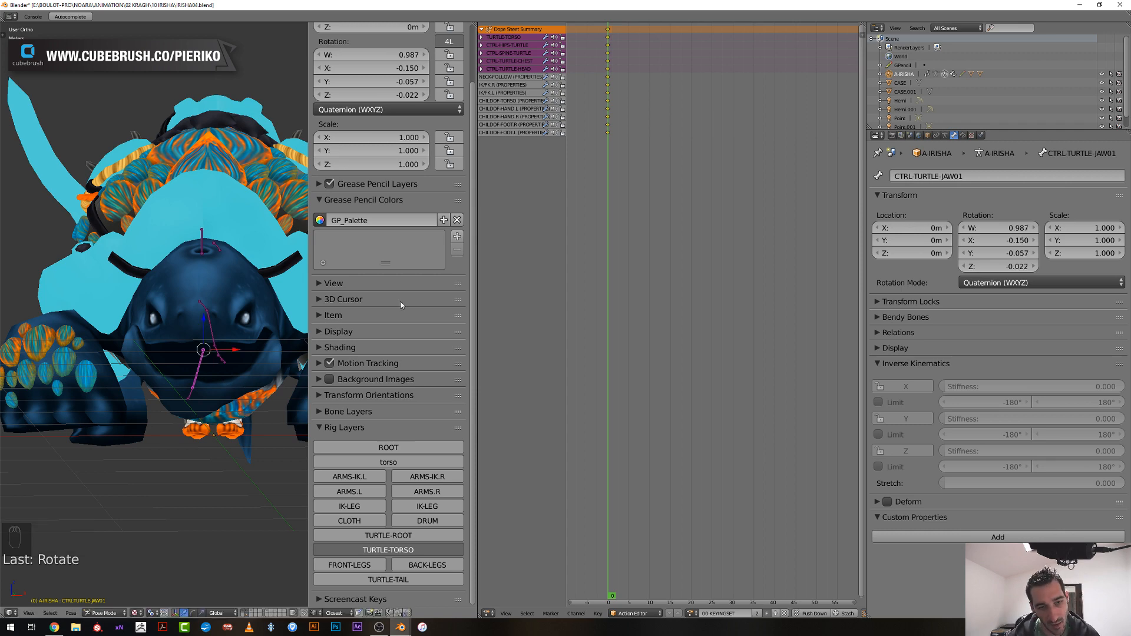
# Insert a Rotation keyframe for CTRL-TURTLE-JAW01 at frame 0, clear its pose rotation and lock its scale on all axes
pyautogui.scroll(3, 405, 304)
pyautogui.moveTo(265, 347); pyautogui.dragTo(216, 375, button='middle')
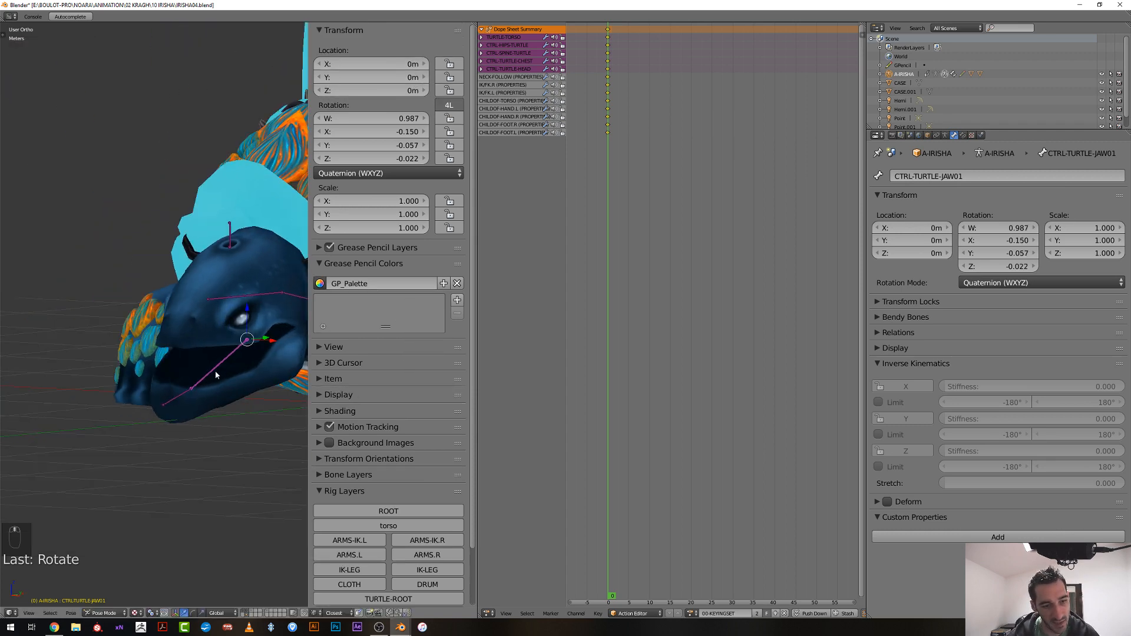
pyautogui.press('i')
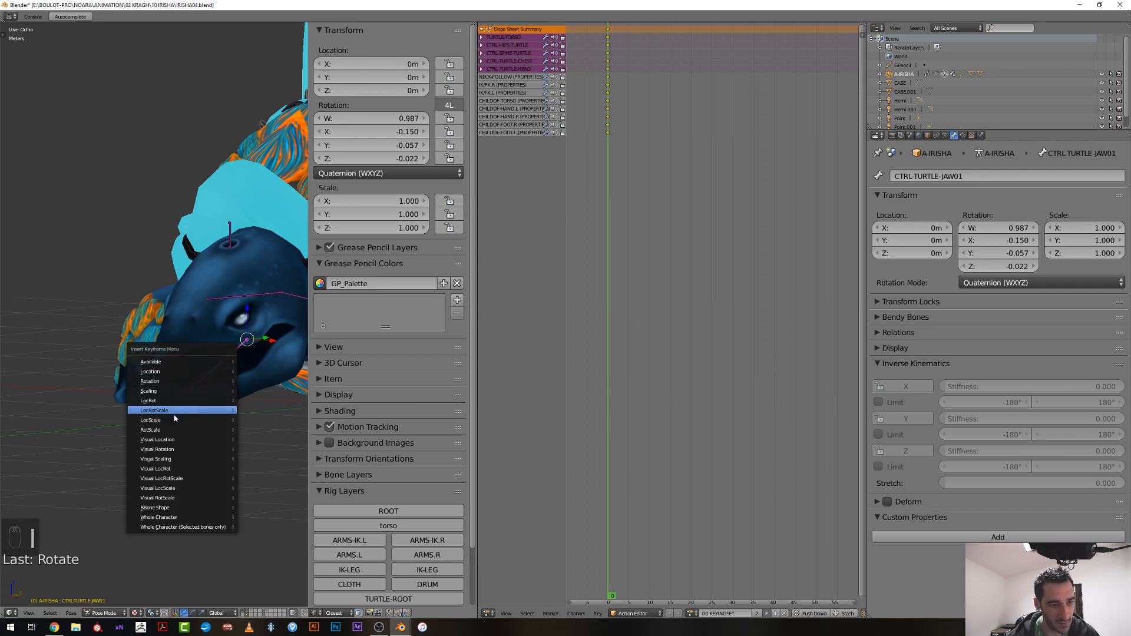
pyautogui.click(171, 382)
pyautogui.hotkey('alt', 'r')
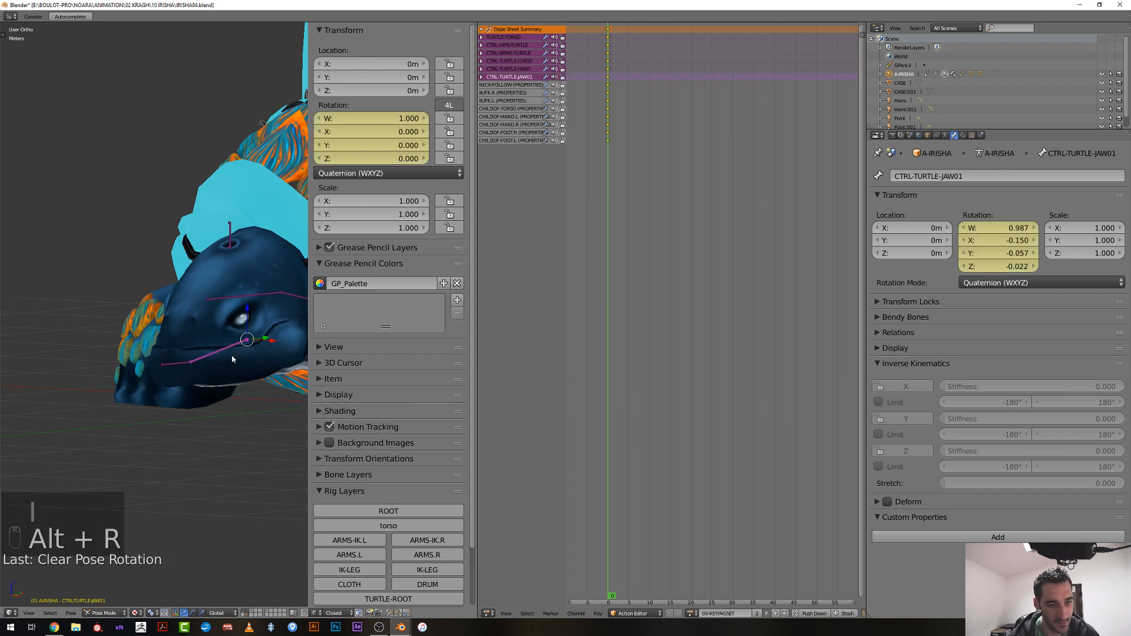
pyautogui.moveTo(449, 201); pyautogui.dragTo(454, 242)
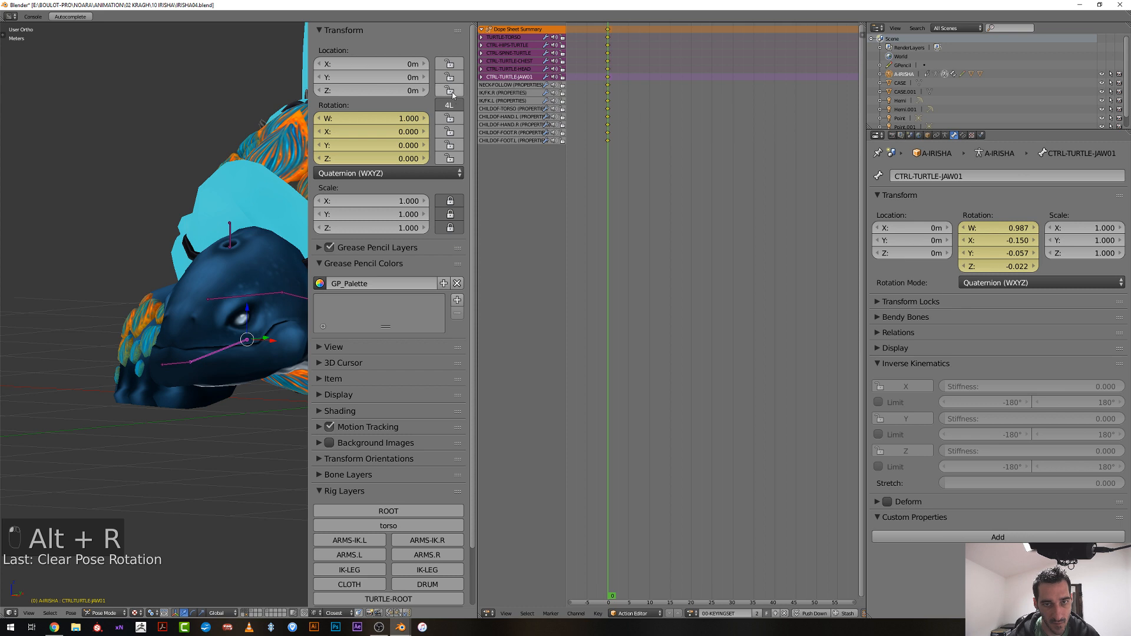
# Set the CTRL-TURTLE-JAW02 bone to XYZ Euler rotation and lock its Y and Z rotation and all scale axes
pyautogui.click(177, 367)
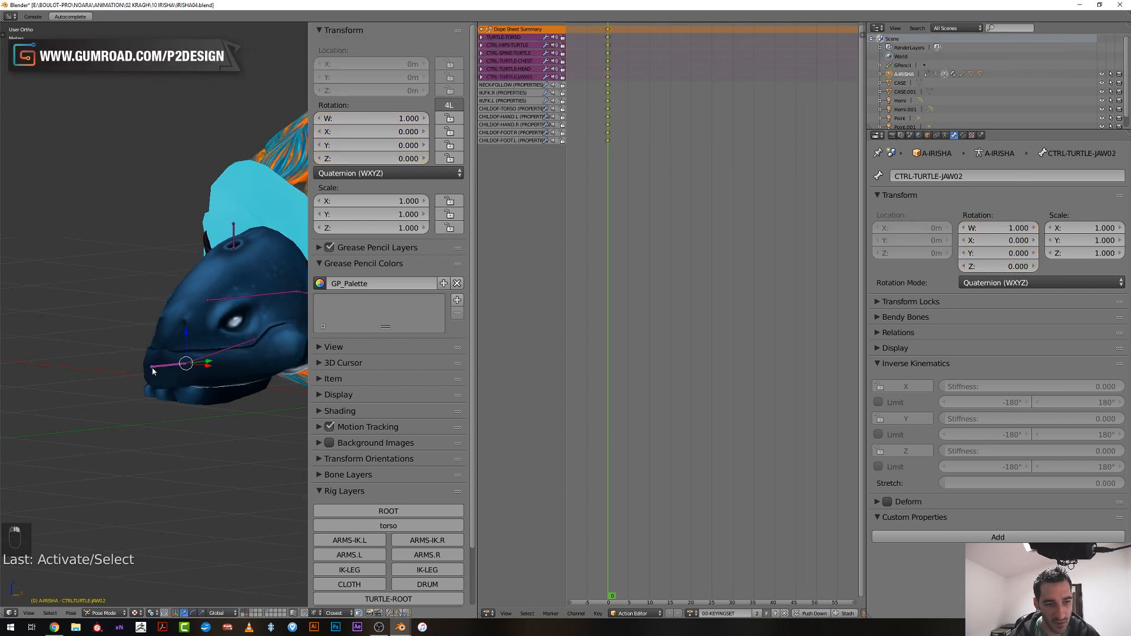
pyautogui.press('r')
pyautogui.rightClick(142, 398)
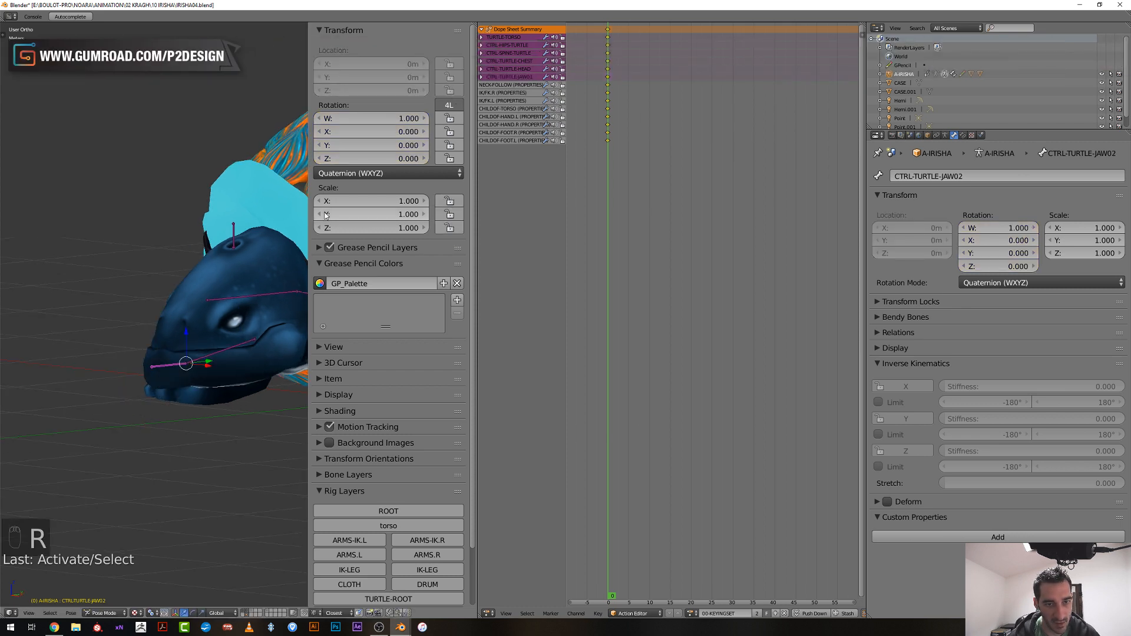
pyautogui.click(348, 173)
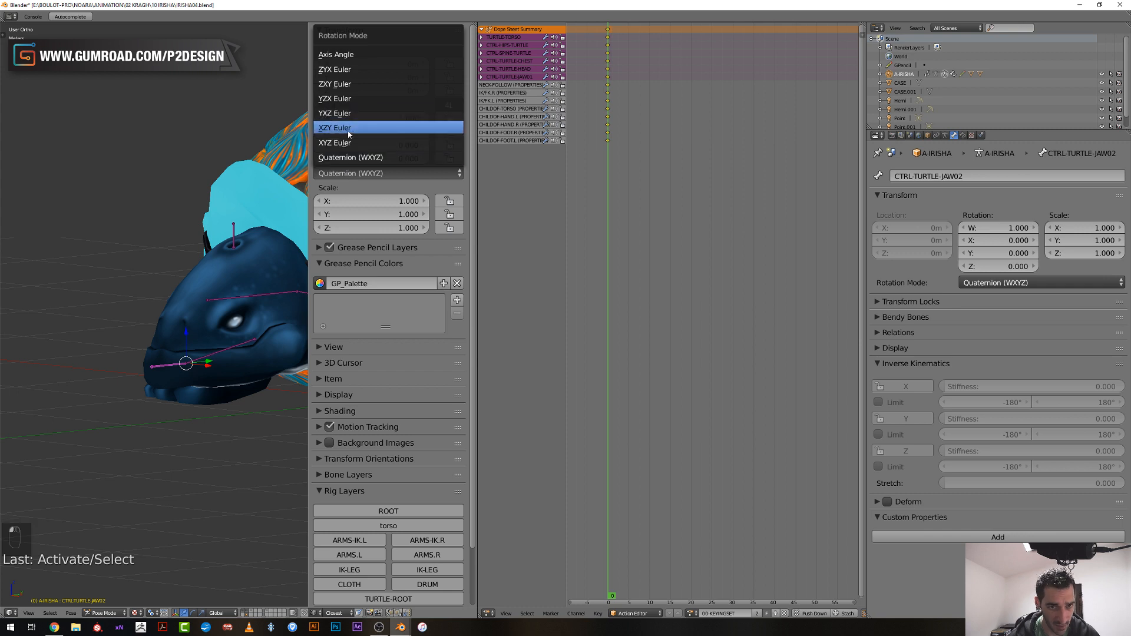
pyautogui.click(351, 143)
pyautogui.moveTo(449, 187); pyautogui.dragTo(448, 223)
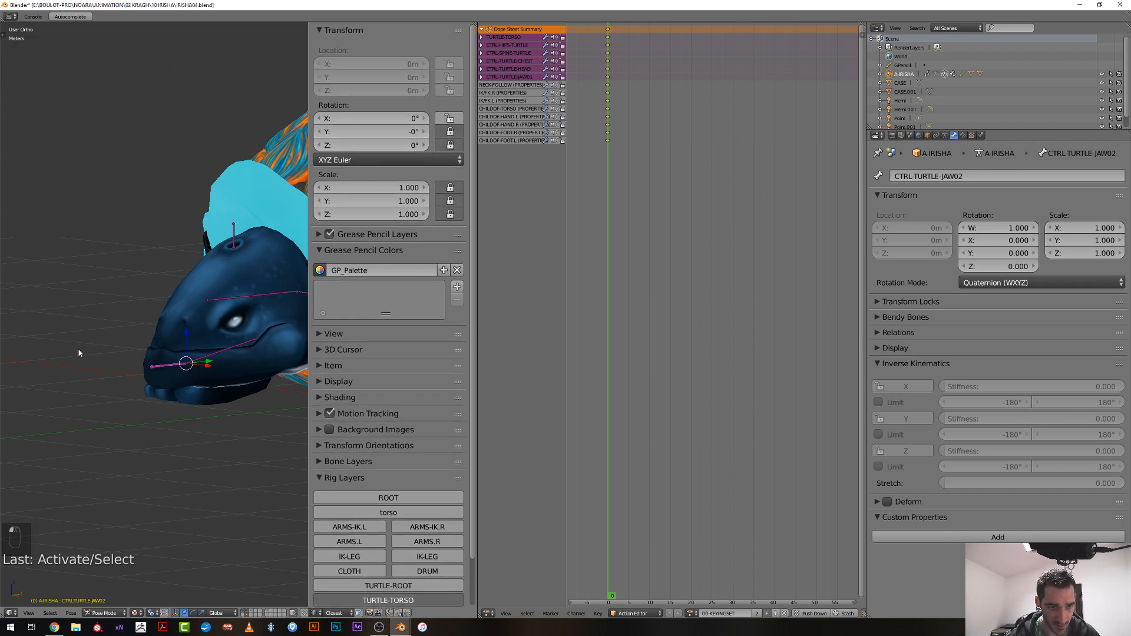
pyautogui.press('r')
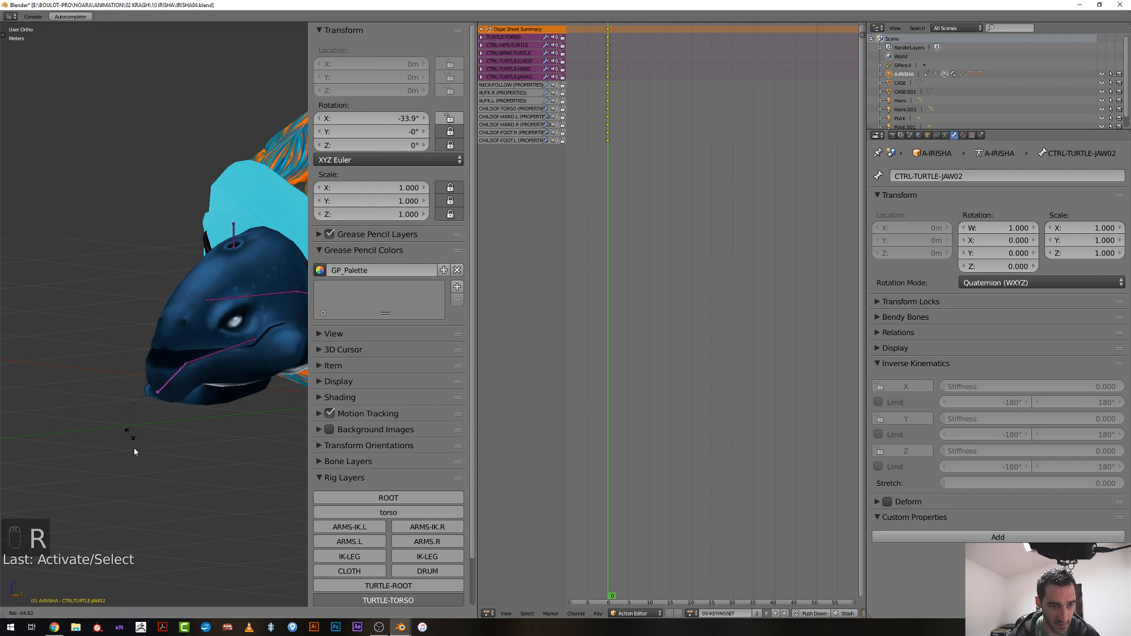
pyautogui.rightClick(124, 386)
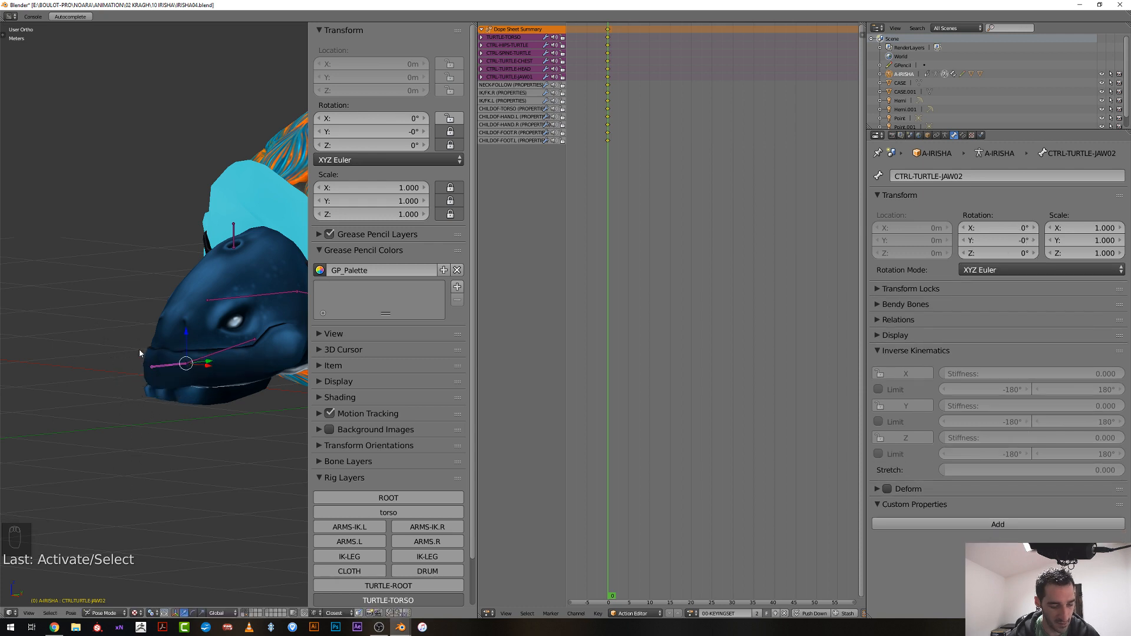
# Insert a Rotation keyframe for CTRL-TURTLE-JAW02 at frame 0 and delete its Y and Z Euler rotation channels
pyautogui.press('i')
pyautogui.click(132, 352)
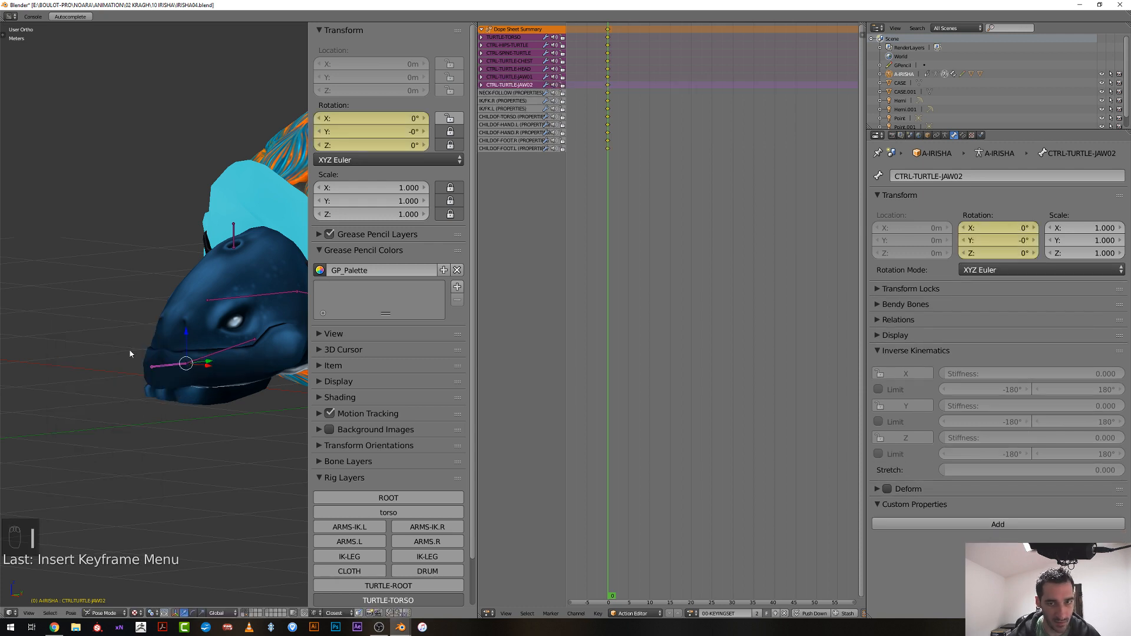
pyautogui.click(482, 84)
pyautogui.click(495, 108)
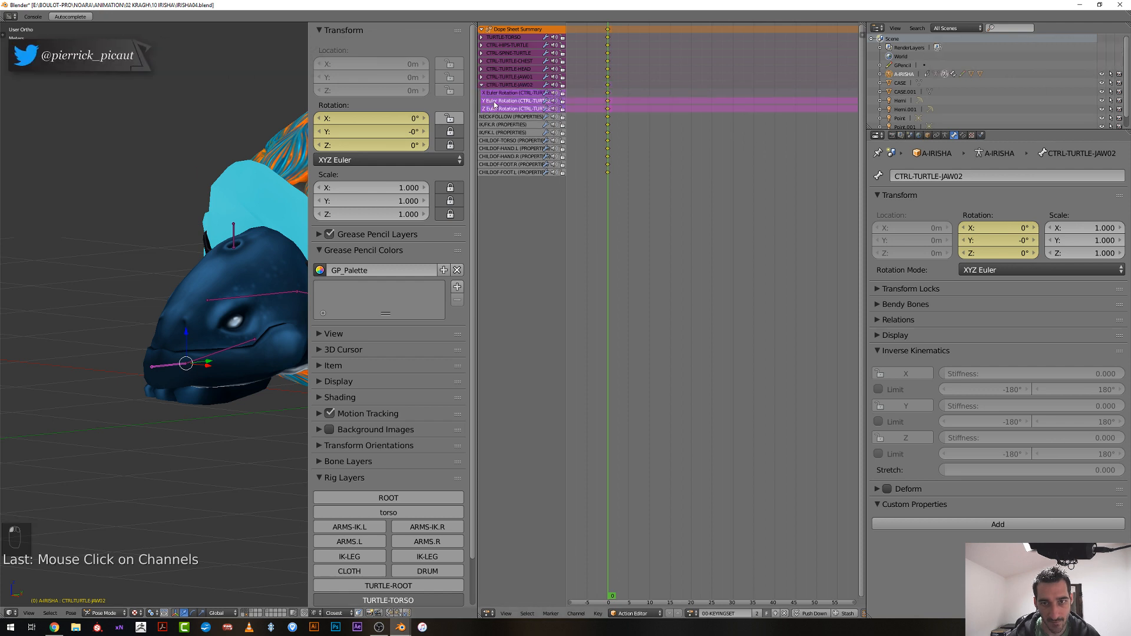
pyautogui.press('x')
# Hide the TURTLE-TORSO rig layer and show only the FRONT-LEGS layer
pyautogui.scroll(-3, 187, 381)
pyautogui.scroll(-2, 399, 581)
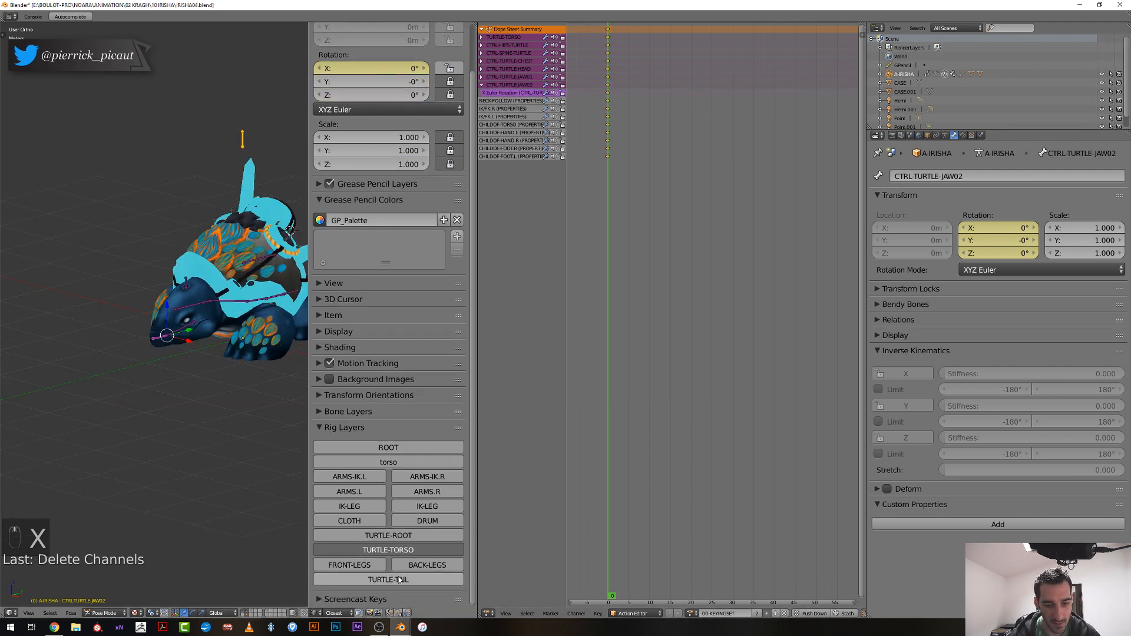
pyautogui.click(377, 579)
pyautogui.click(380, 548)
pyautogui.scroll(-5, 380, 531)
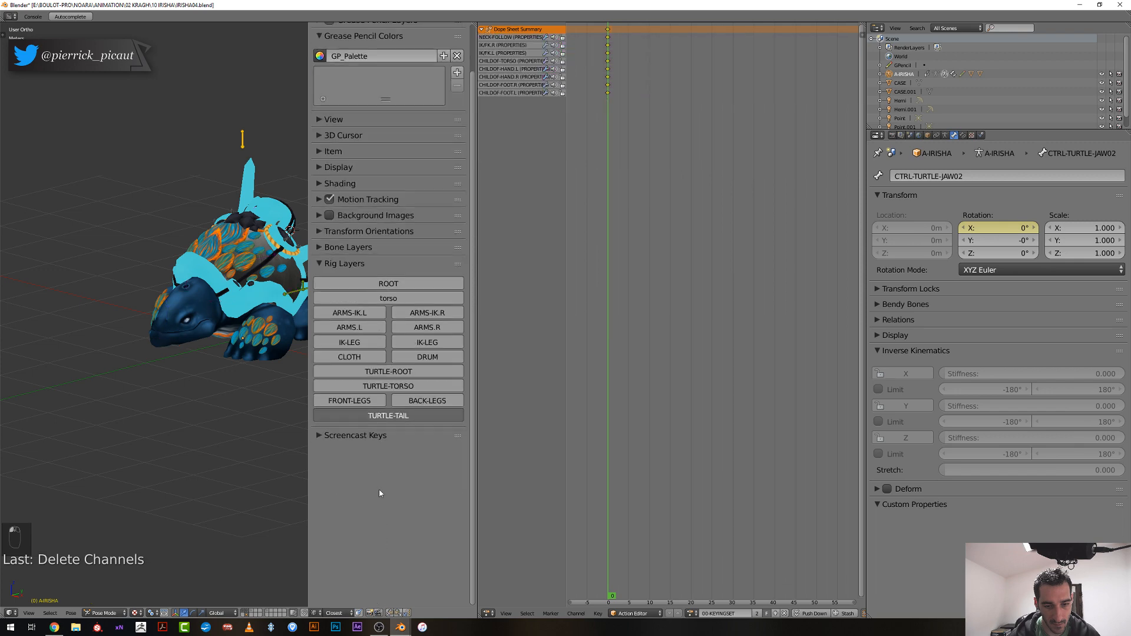
pyautogui.click(365, 401)
pyautogui.scroll(5, 118, 398)
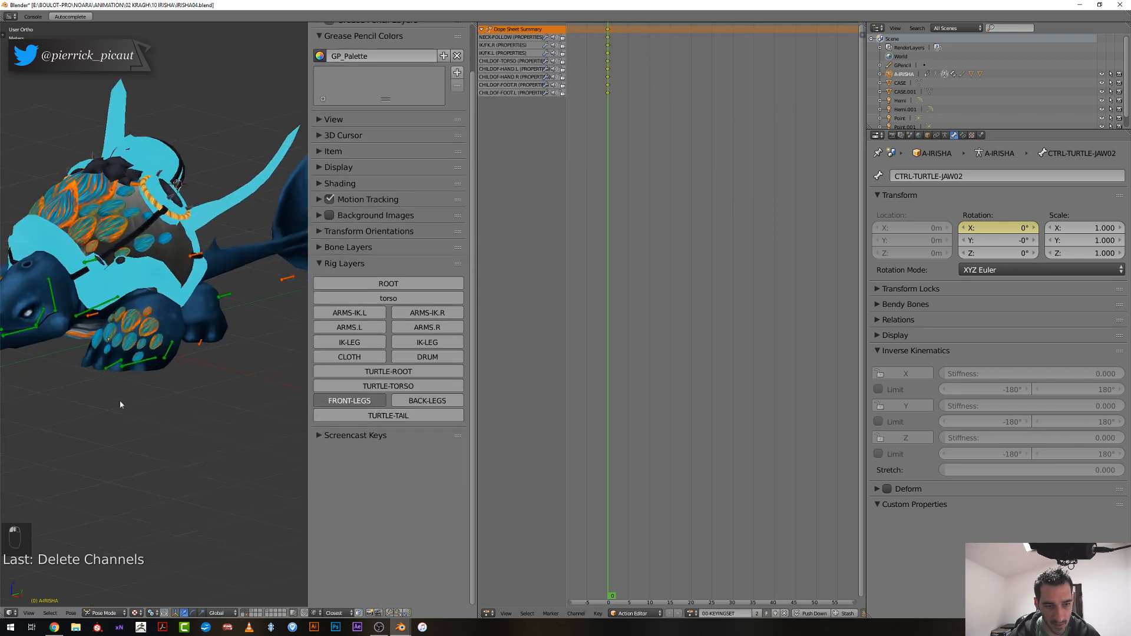
# Select the turtle's front foot-roll controls, with CTRL-TURTLE-FOOT-ROLL.R as the active bone
pyautogui.rightClick(178, 346)
pyautogui.moveTo(134, 346); pyautogui.dragTo(171, 366, button='middle')
pyautogui.scroll(-3, 196, 319)
pyautogui.scroll(2, 170, 370)
pyautogui.scroll(2, 168, 376)
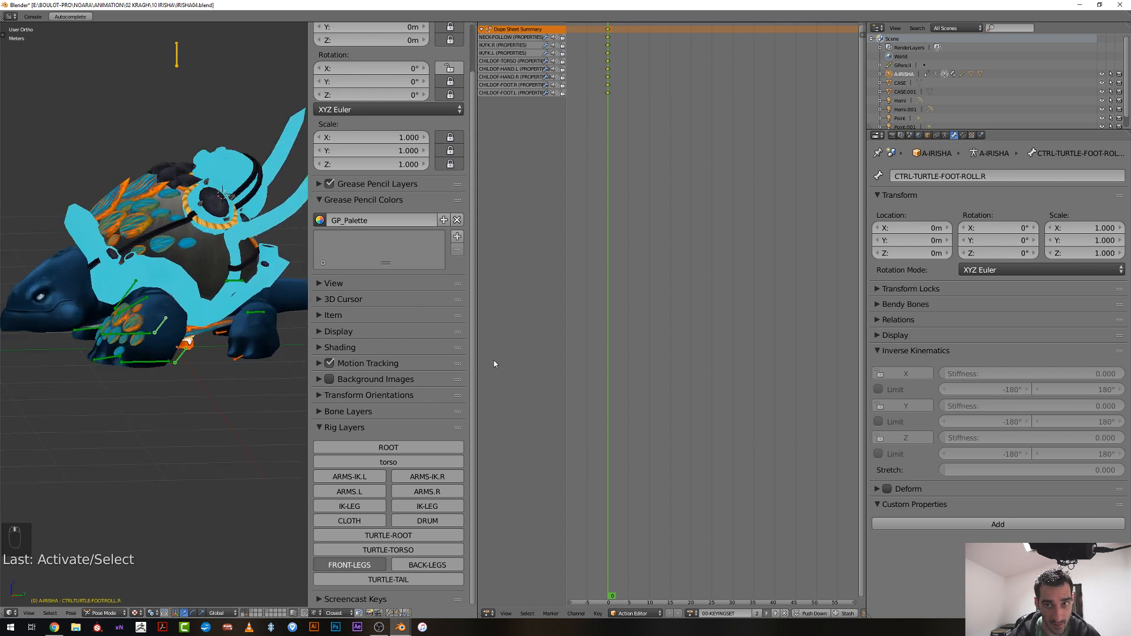
pyautogui.scroll(2, 589, 362)
pyautogui.scroll(-3, 147, 396)
pyautogui.scroll(3, 148, 396)
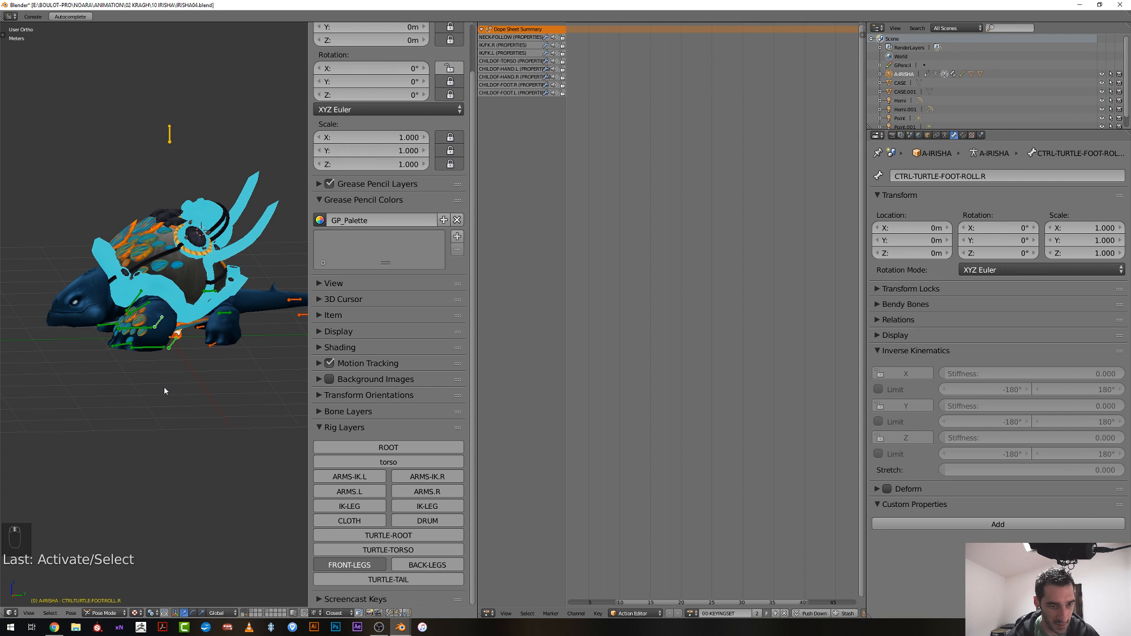
# Show the BACK-LEGS rig layer, add the back foot-roll controls to the selection and insert Rotation keyframes for all four bones
pyautogui.click(427, 565)
pyautogui.moveTo(225, 415); pyautogui.dragTo(246, 347, button='middle')
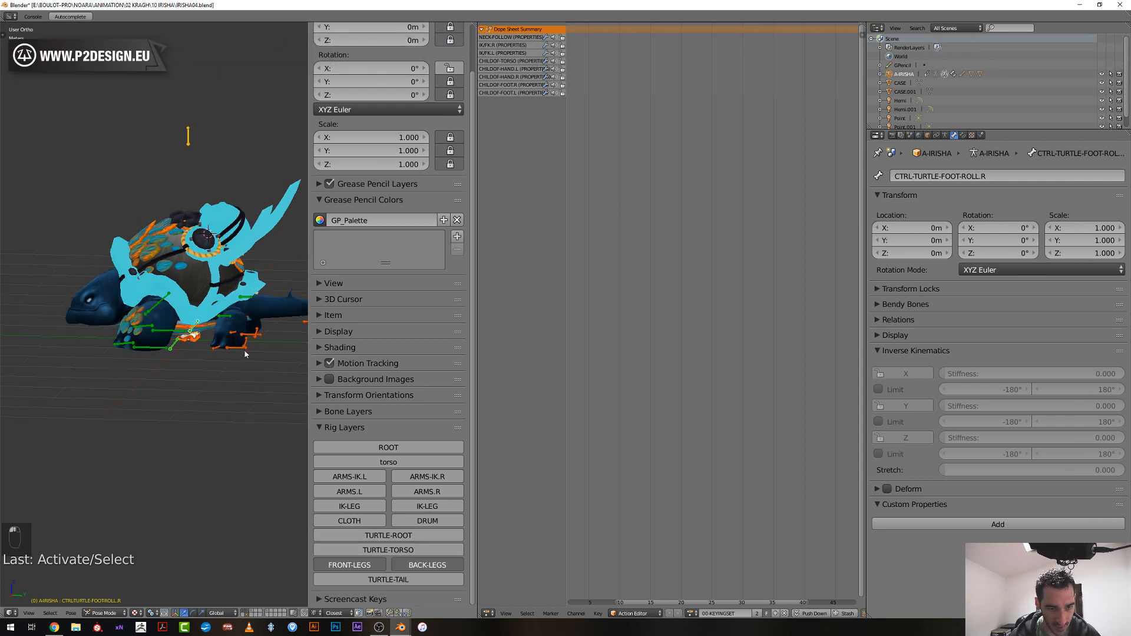
pyautogui.rightClick(247, 341)
pyautogui.press('i')
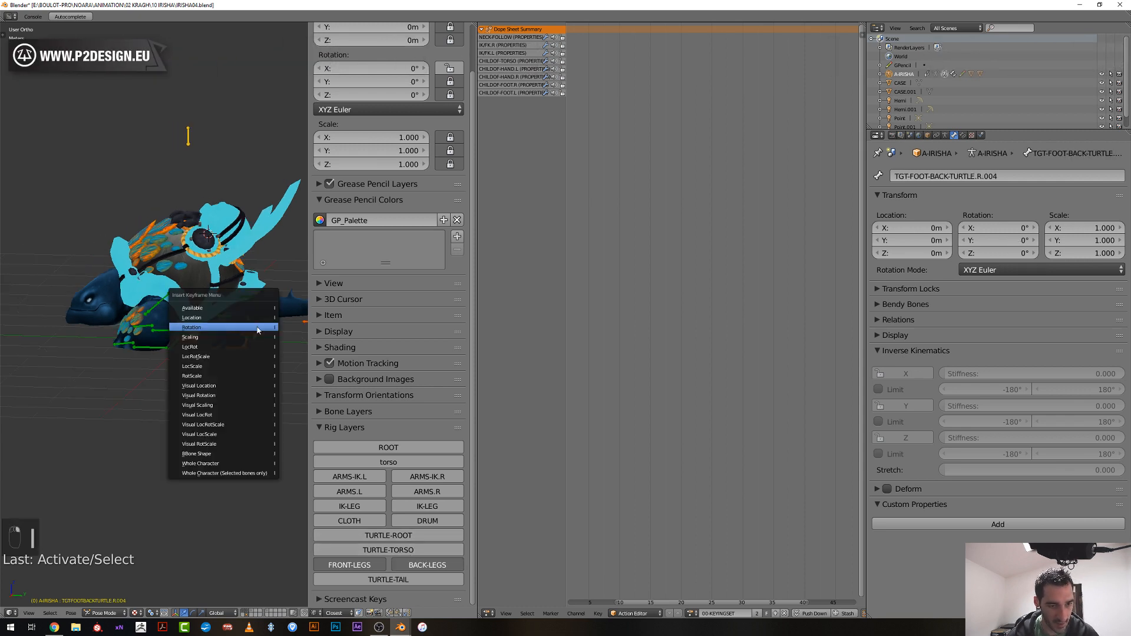
pyautogui.click(247, 330)
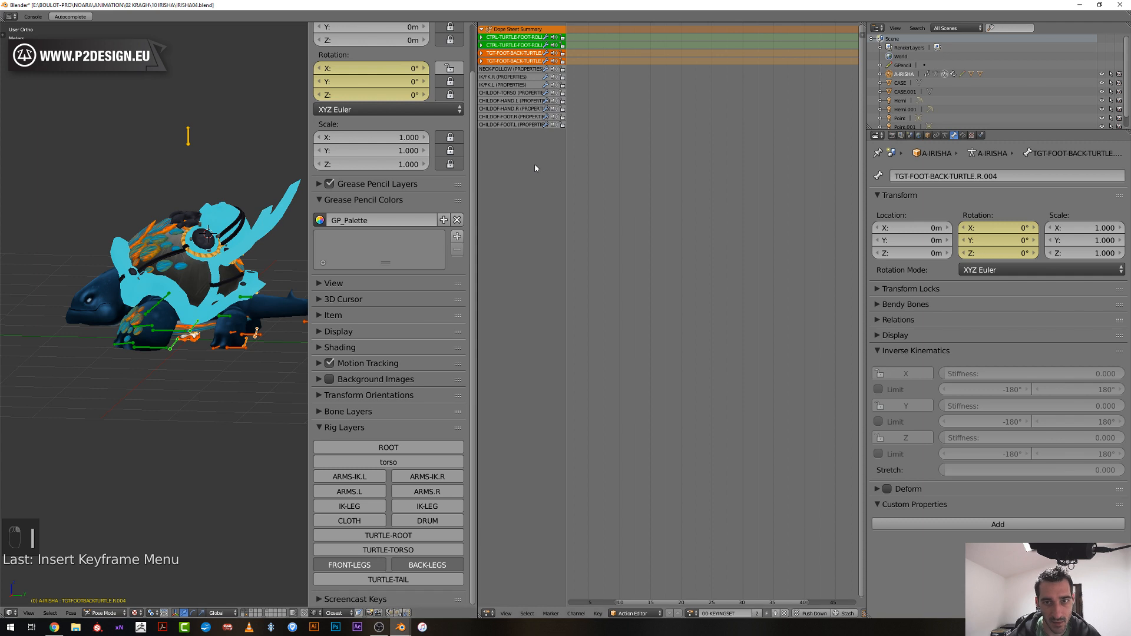
# Delete the Y and Z Euler rotation channels of the four turtle foot-roll bones and hide those bones
pyautogui.click(482, 61)
pyautogui.click(482, 53)
pyautogui.click(482, 44)
pyautogui.click(482, 36)
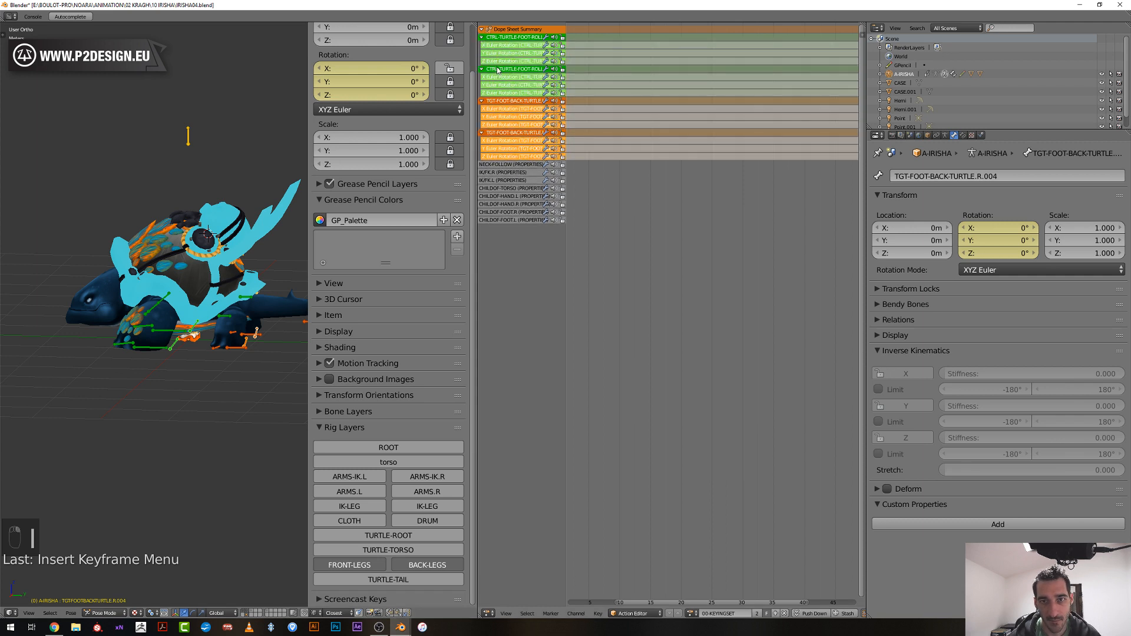
pyautogui.click(498, 61)
pyautogui.keyDown('shift'); pyautogui.click(498, 53); pyautogui.keyUp('shift')
pyautogui.keyDown('shift'); pyautogui.click(498, 93); pyautogui.keyUp('shift')
pyautogui.keyDown('shift'); pyautogui.click(498, 85); pyautogui.keyUp('shift')
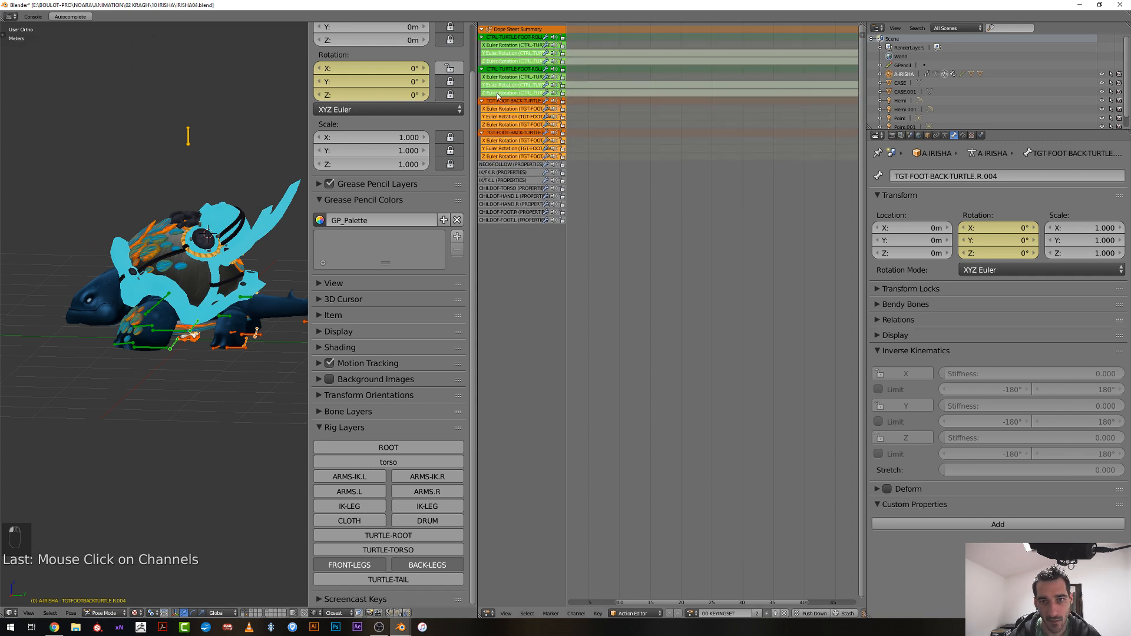
pyautogui.keyDown('shift'); pyautogui.click(498, 124); pyautogui.keyUp('shift')
pyautogui.keyDown('shift'); pyautogui.click(498, 117); pyautogui.keyUp('shift')
pyautogui.keyDown('shift'); pyautogui.click(498, 156); pyautogui.keyUp('shift')
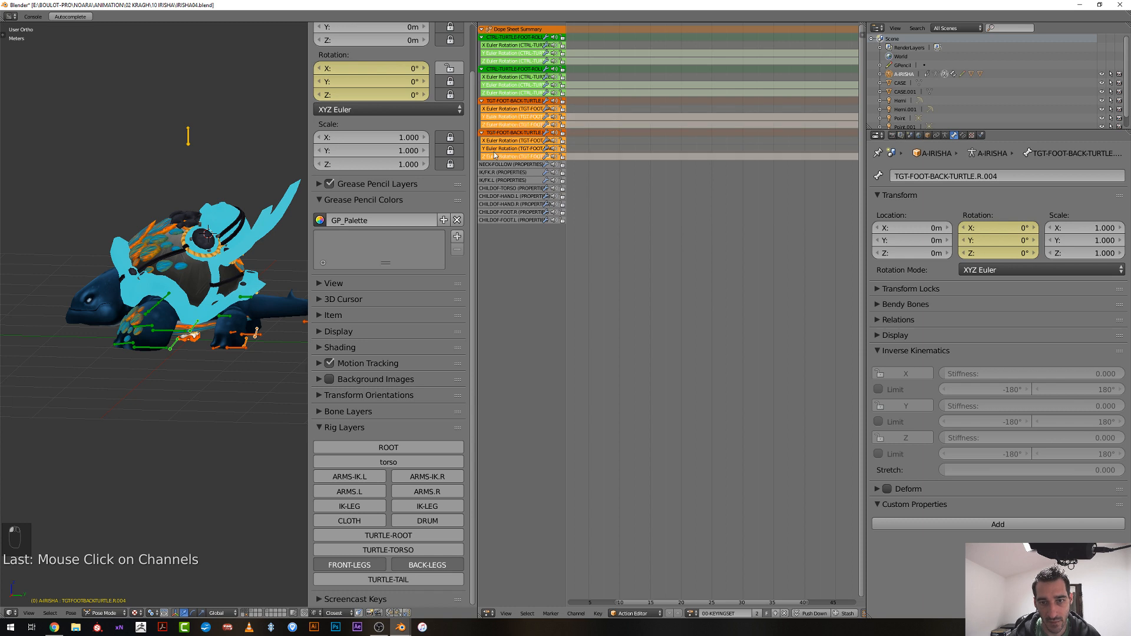
pyautogui.keyDown('shift'); pyautogui.click(498, 149); pyautogui.keyUp('shift')
pyautogui.press('x')
pyautogui.scroll(3, 186, 384)
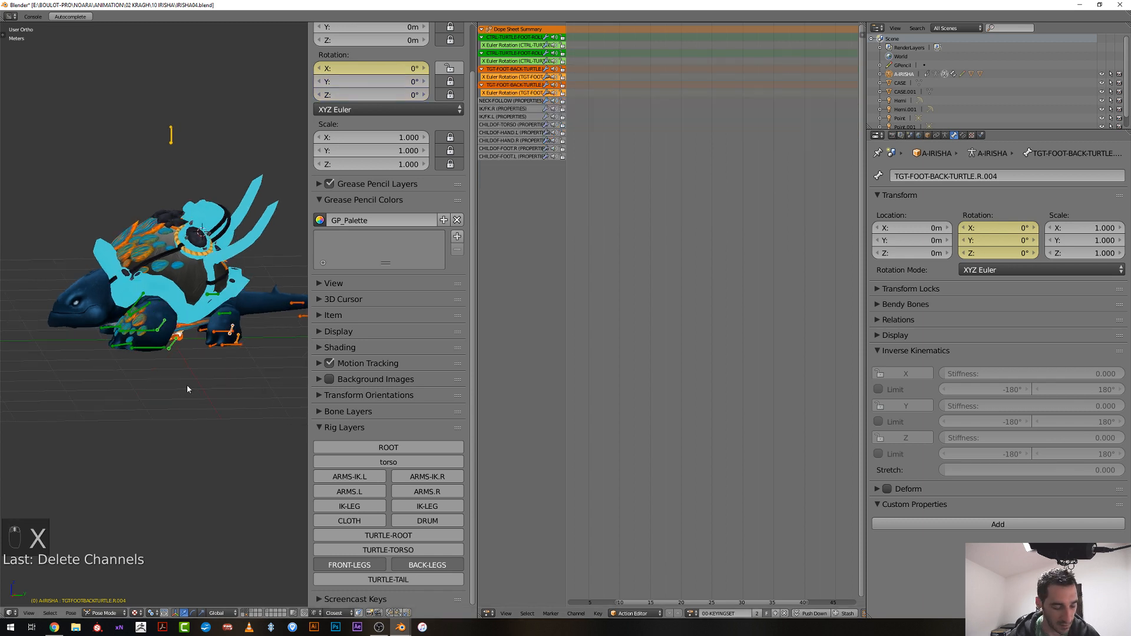
pyautogui.press('h')
# Insert LocRot keyframes for the turtle's four foot controls, CTRL-FOOT.L.001, CTRL-FOOT.R.001, CTRL-FOOT-BACK.L and CTRL-FOOT-BACK.R, and hide them
pyautogui.rightClick(141, 363)
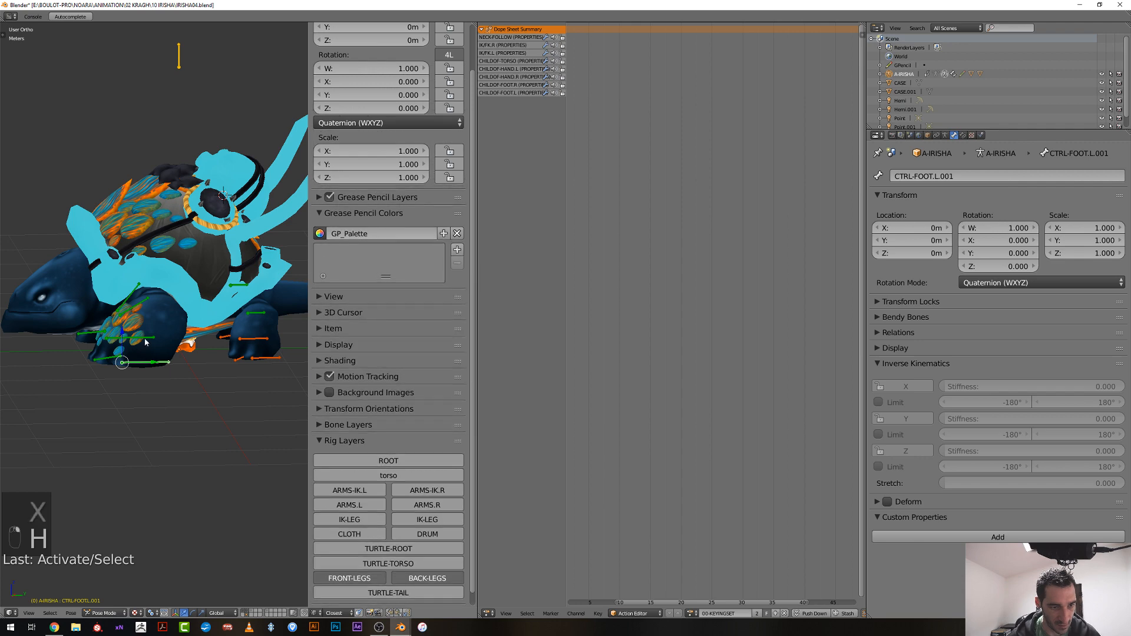
pyautogui.rightClick(272, 359)
pyautogui.rightClick(268, 344)
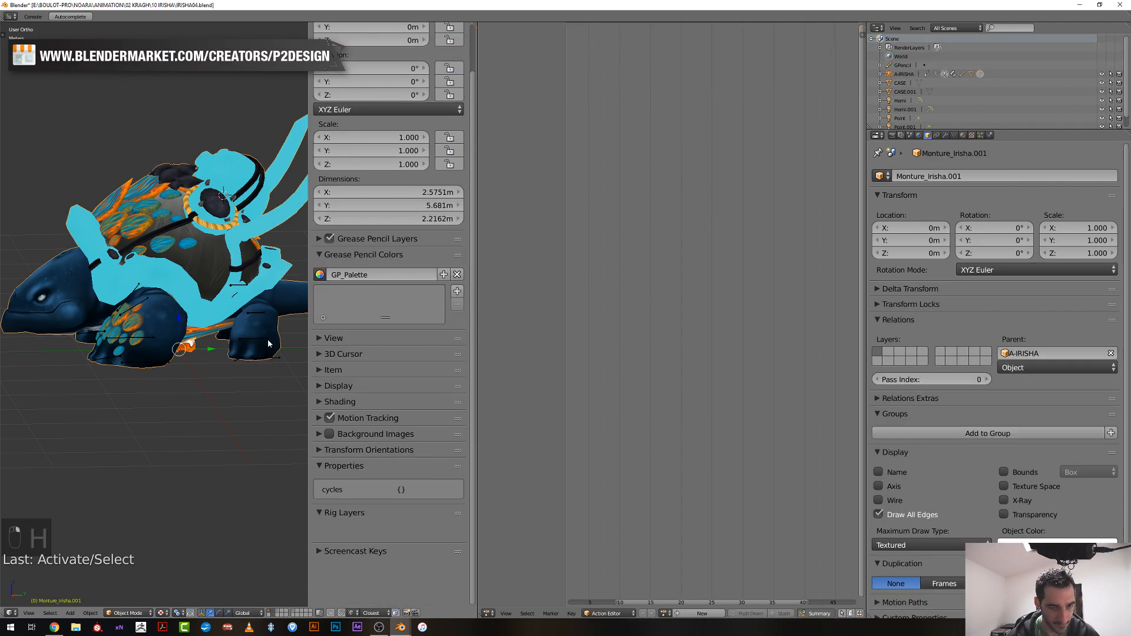
pyautogui.press('i')
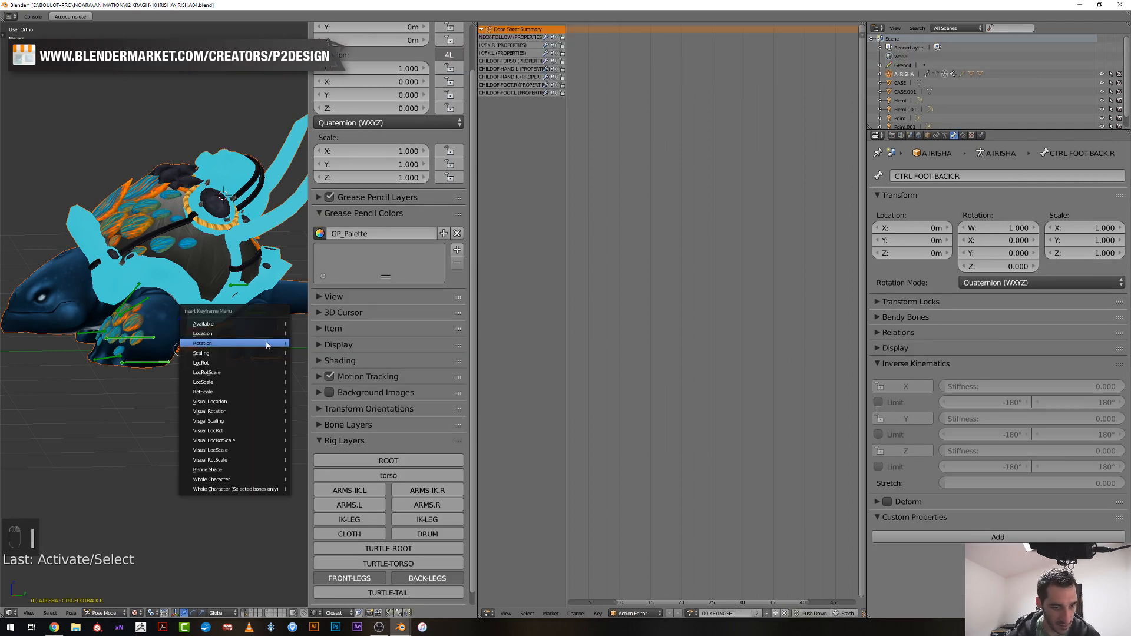
pyautogui.click(240, 362)
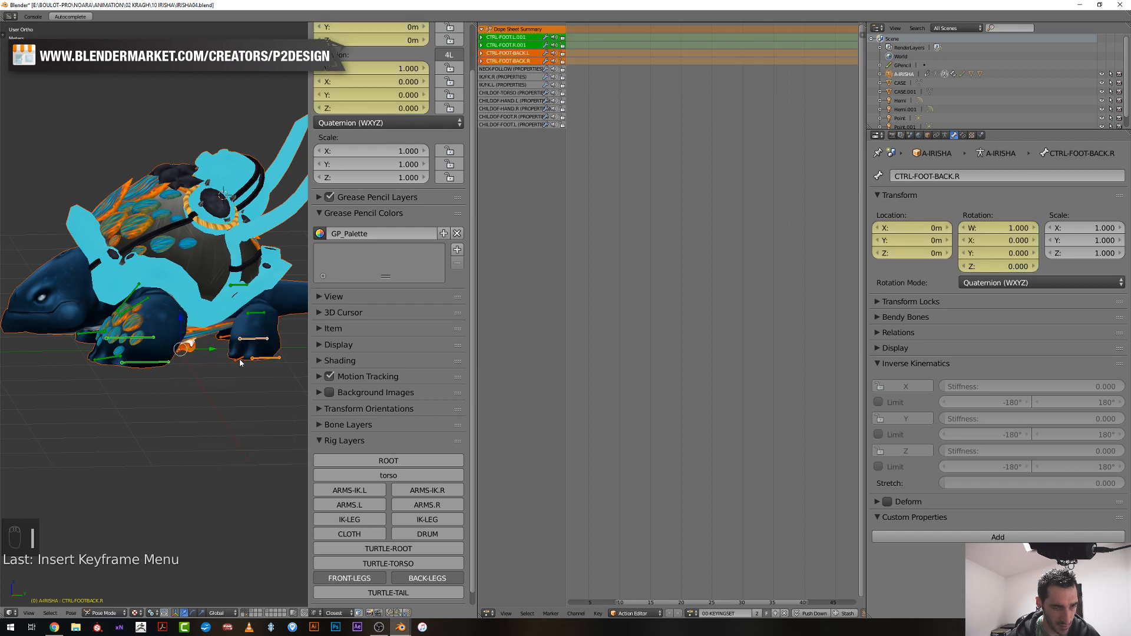
pyautogui.press('h')
# Select the turtle's four front and back toe controls and insert Rotation keyframes for them
pyautogui.rightClick(237, 357)
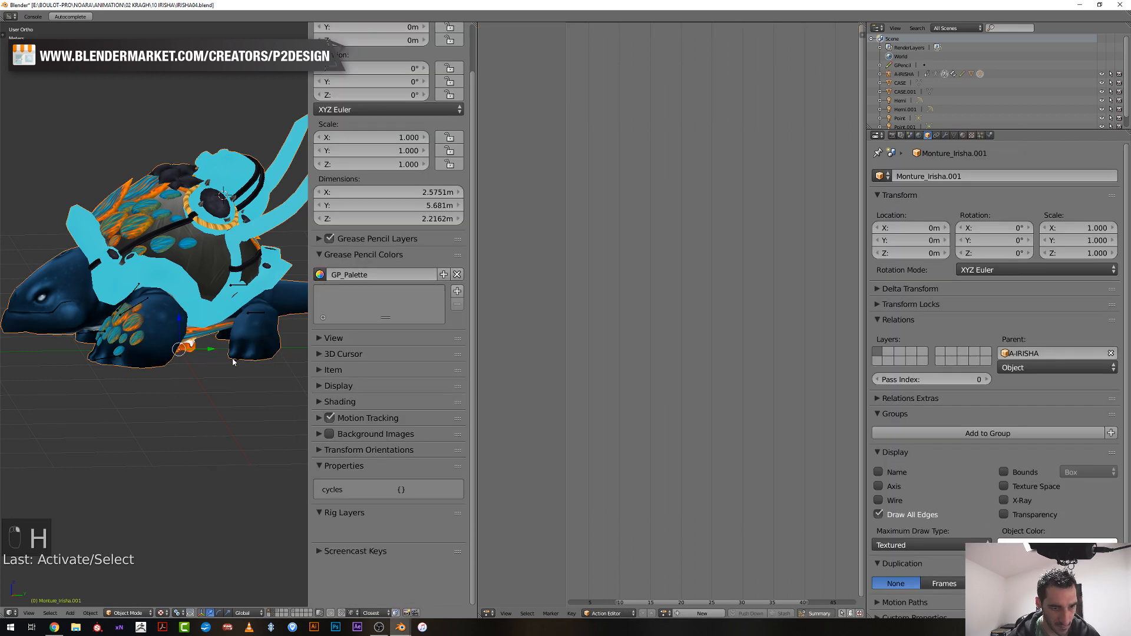
pyautogui.rightClick(238, 357)
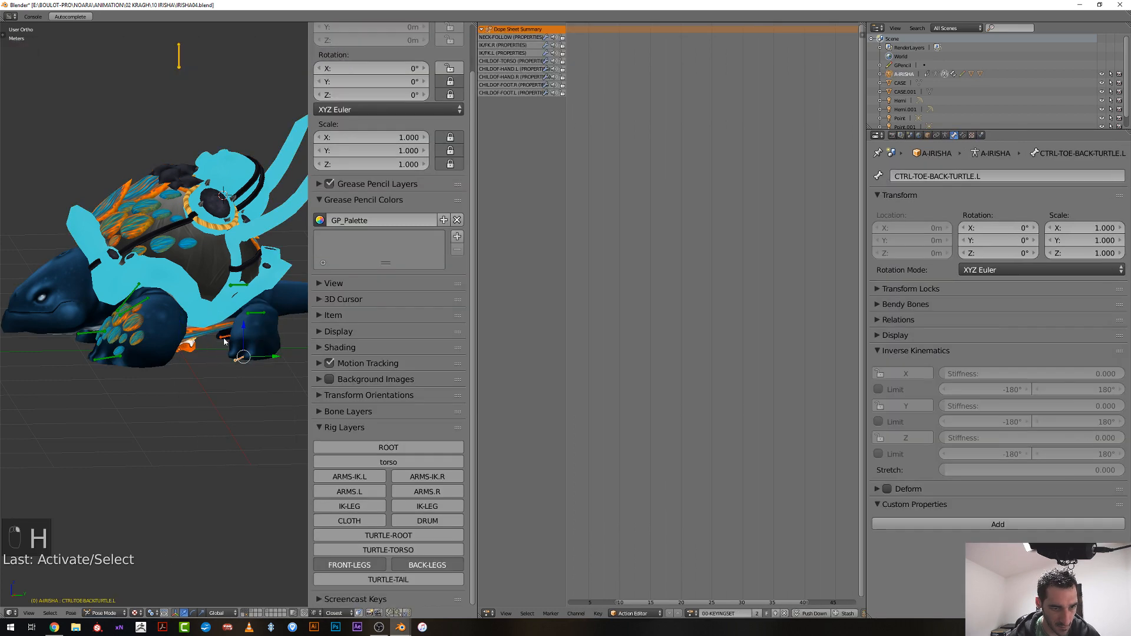
pyautogui.rightClick(96, 359)
pyautogui.rightClick(89, 337)
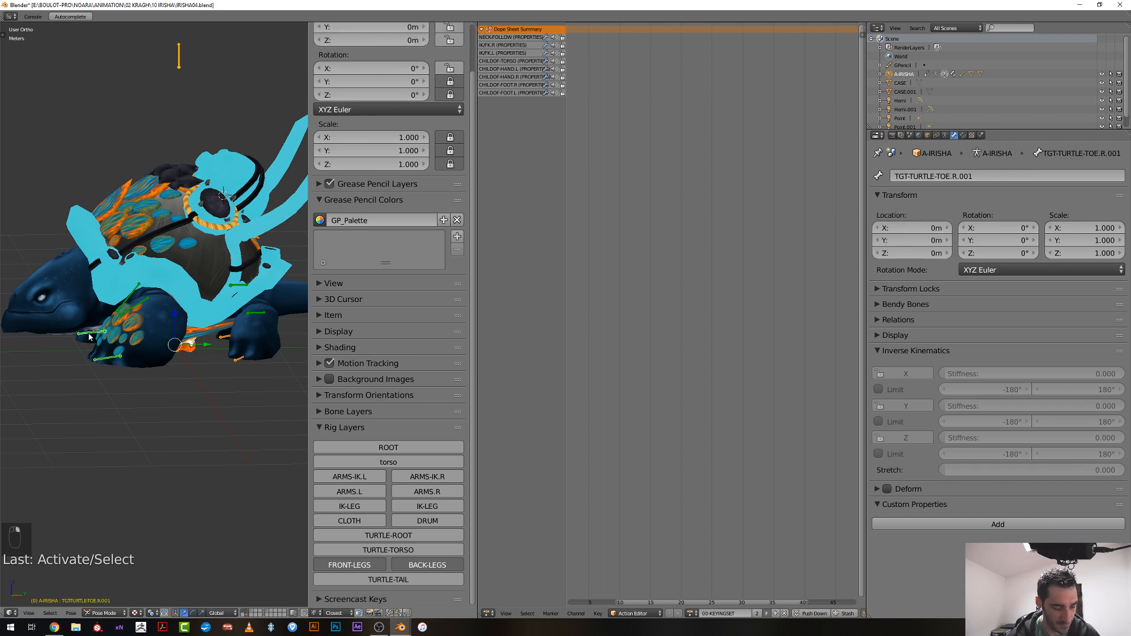
pyautogui.press('i')
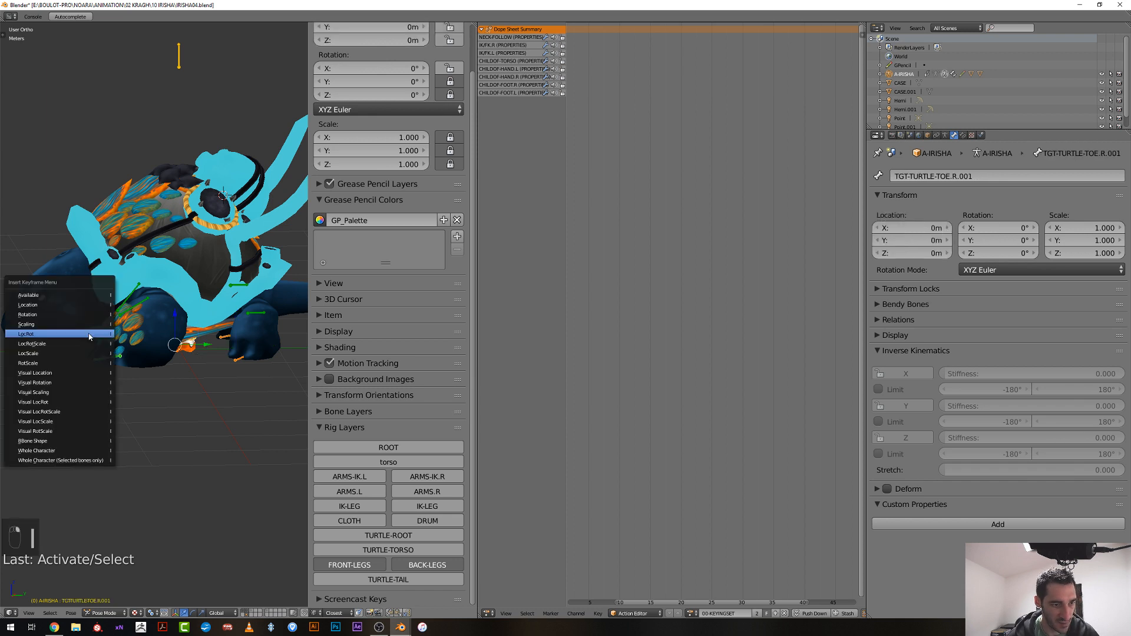
pyautogui.click(63, 315)
# Delete the Y and Z Euler rotation channels of the four turtle toe controls and hide those bones
pyautogui.click(481, 53)
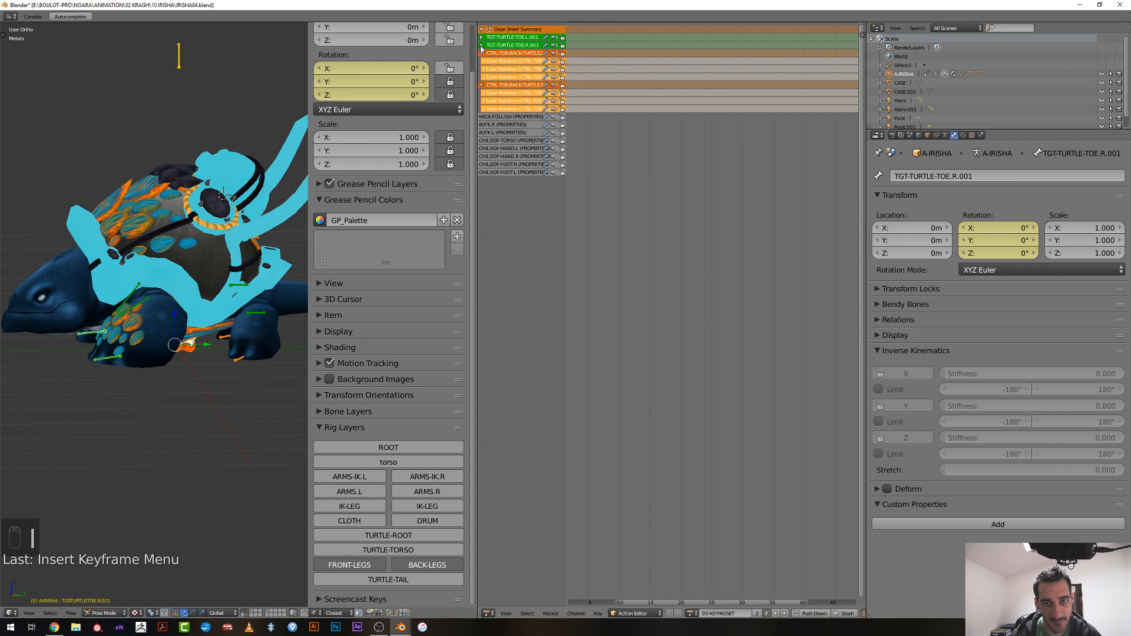
pyautogui.click(481, 45)
pyautogui.click(482, 38)
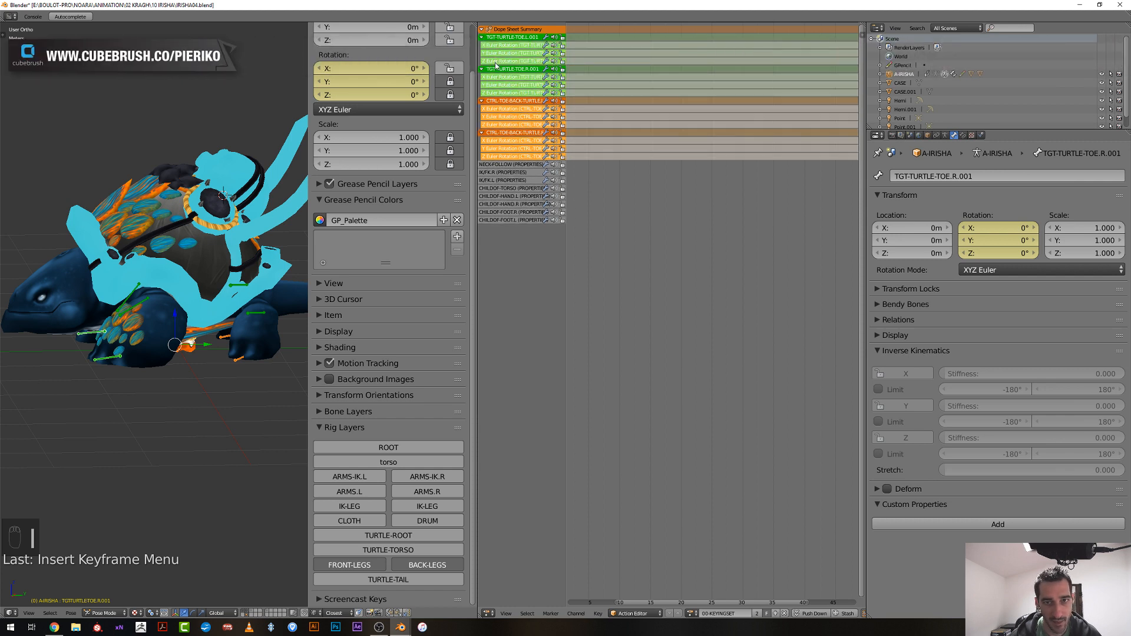
pyautogui.click(498, 61)
pyautogui.keyDown('shift'); pyautogui.click(500, 54); pyautogui.keyUp('shift')
pyautogui.keyDown('shift'); pyautogui.click(499, 93); pyautogui.keyUp('shift')
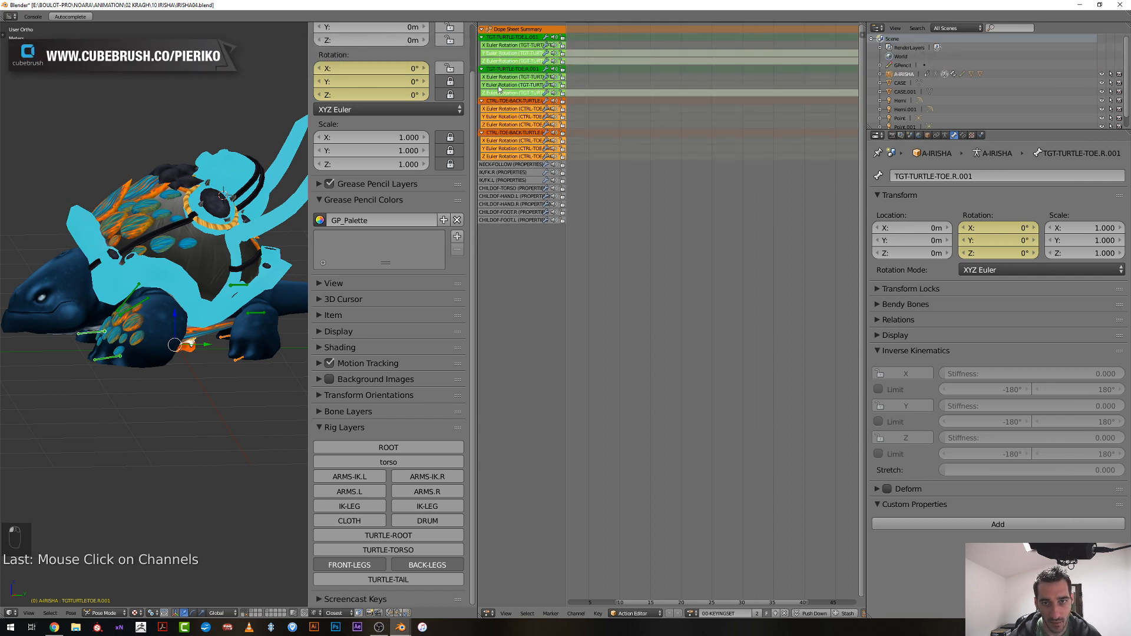
pyautogui.keyDown('shift'); pyautogui.click(500, 85); pyautogui.keyUp('shift')
pyautogui.keyDown('shift'); pyautogui.click(497, 124); pyautogui.keyUp('shift')
pyautogui.keyDown('shift'); pyautogui.click(499, 117); pyautogui.keyUp('shift')
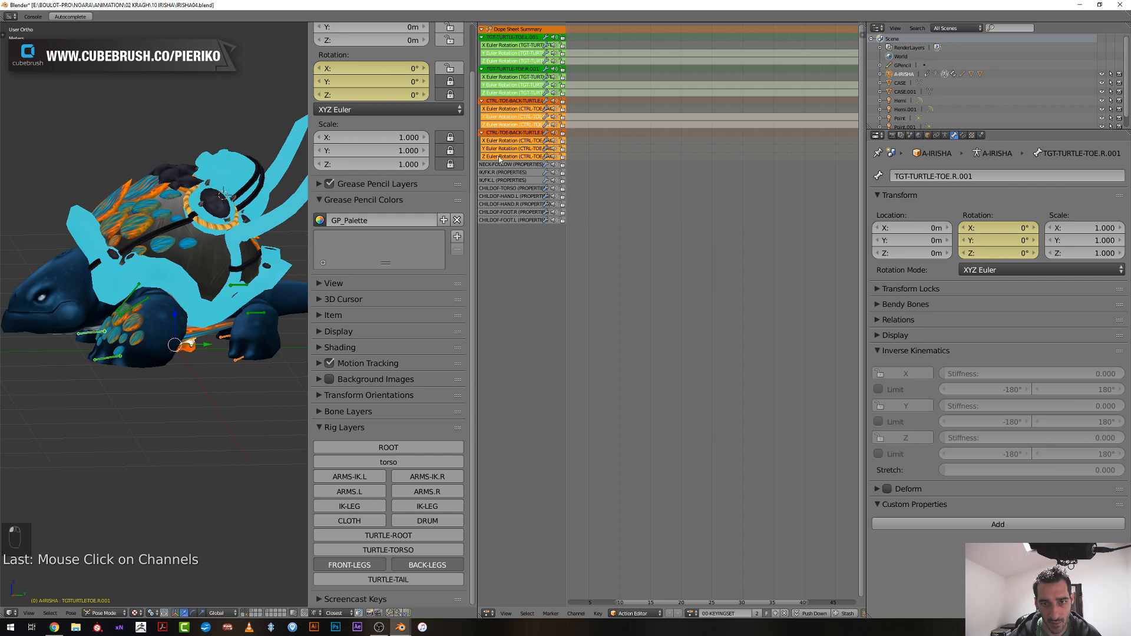
pyautogui.keyDown('shift'); pyautogui.click(498, 156); pyautogui.keyUp('shift')
pyautogui.keyDown('shift'); pyautogui.click(498, 149); pyautogui.keyUp('shift')
pyautogui.press('x')
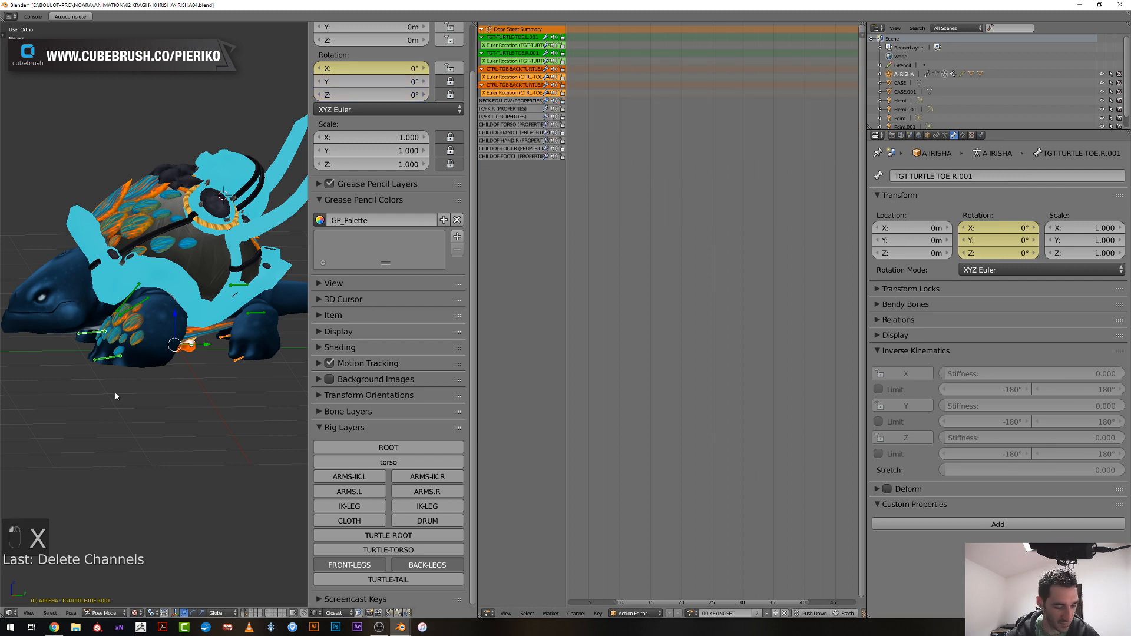
pyautogui.press('h')
# Select CTRL-TURTLE-SBHOULDER.L and CTRL-TURTLE-SBHOULDER.R and insert Rotation keyframes for both
pyautogui.moveTo(97, 380); pyautogui.dragTo(168, 310, button='middle')
pyautogui.rightClick(124, 312)
pyautogui.press('r')
pyautogui.press('Escape')
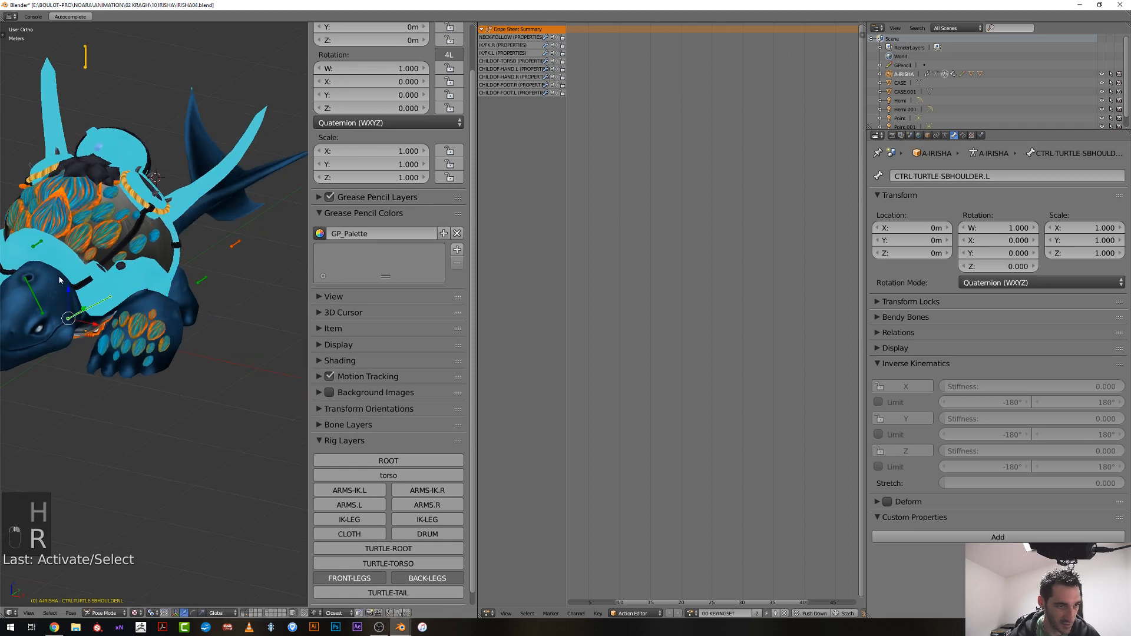
pyautogui.rightClick(33, 293)
pyautogui.press('i')
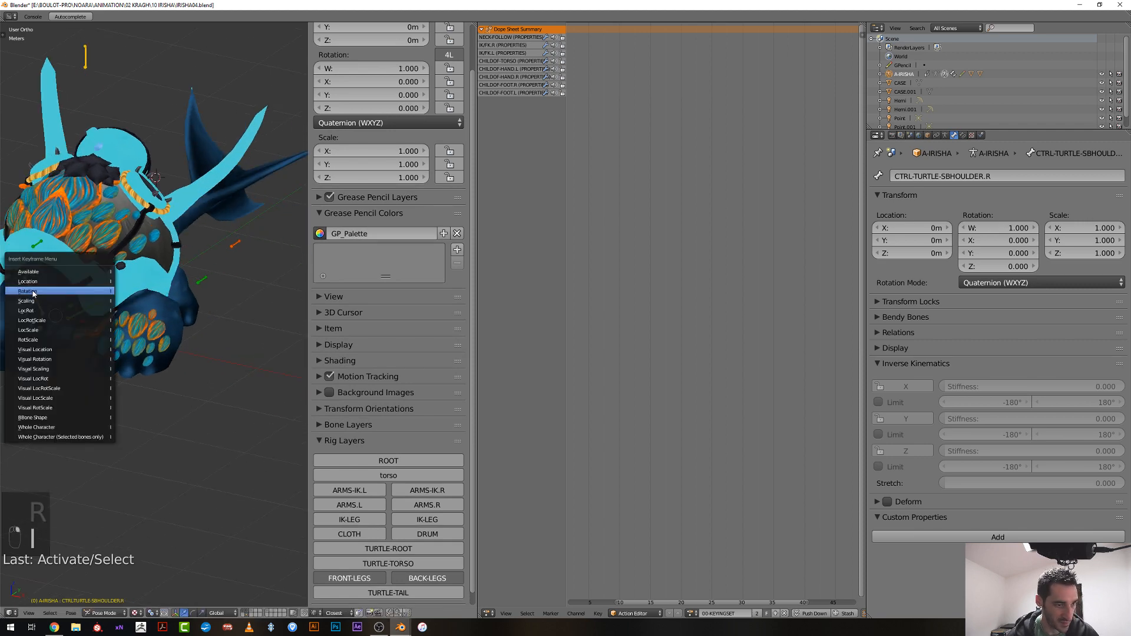
pyautogui.click(30, 295)
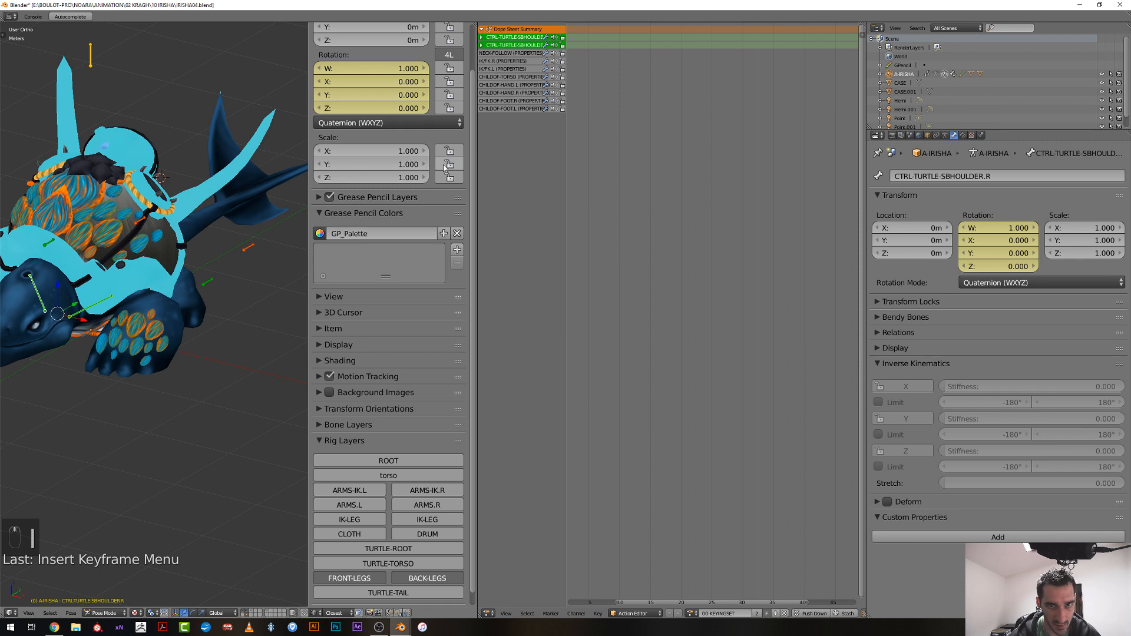
# Lock location and scale on both turtle shoulder controls by copying the active bone's locks to the selection, and hide the bones
pyautogui.moveTo(450, 151); pyautogui.dragTo(449, 178)
pyautogui.scroll(2, 450, 156)
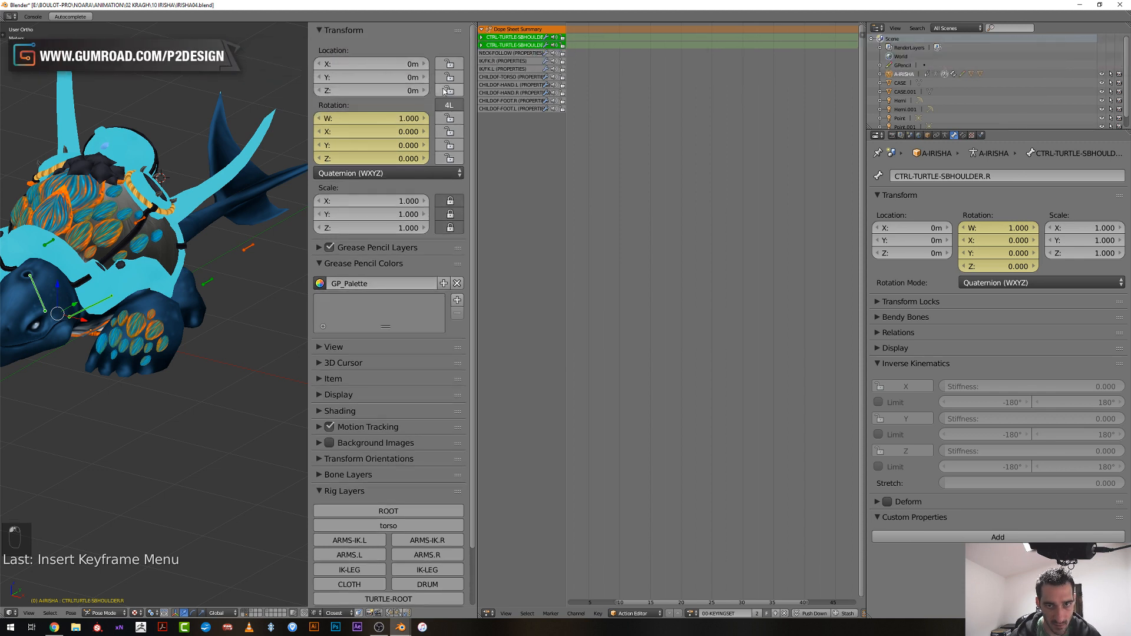
pyautogui.rightClick(450, 65)
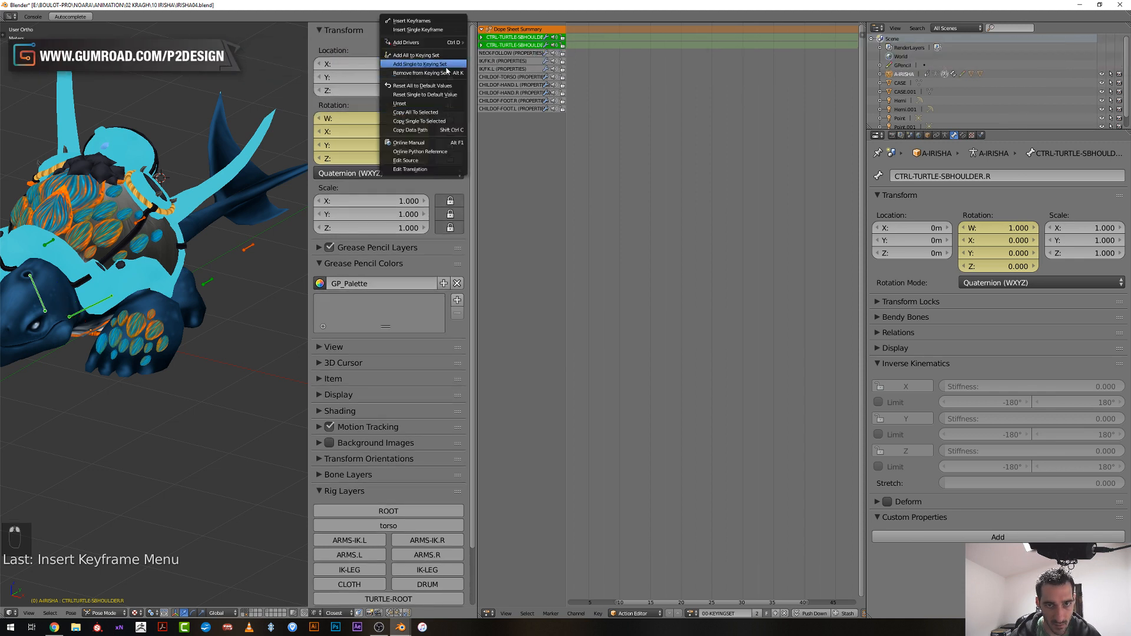
pyautogui.click(416, 112)
pyautogui.rightClick(448, 216)
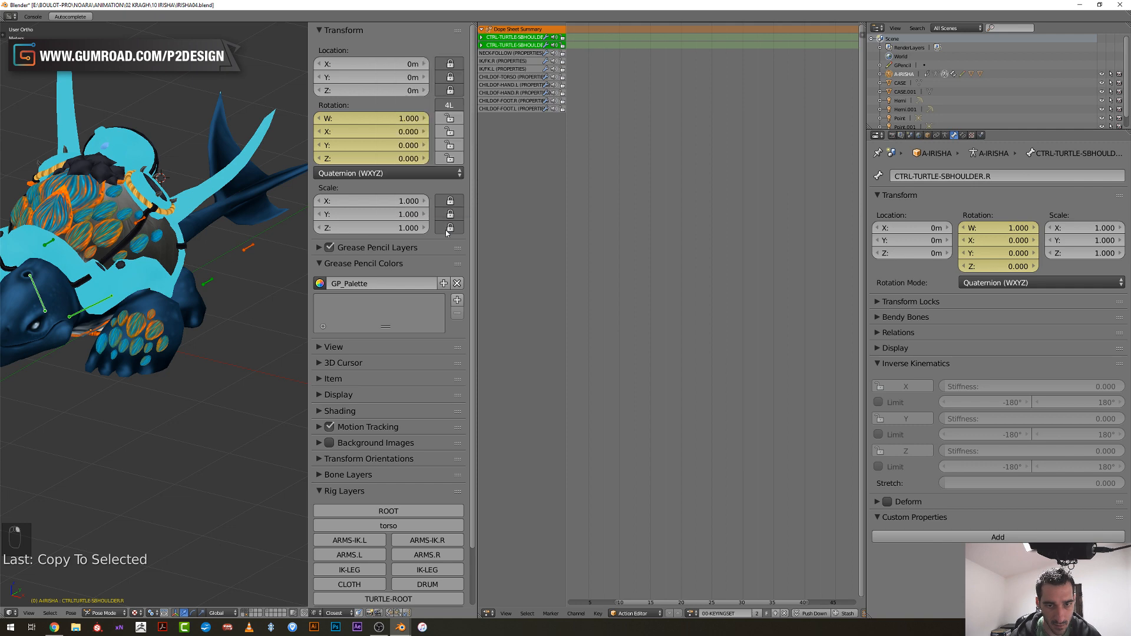
pyautogui.rightClick(449, 235)
pyautogui.scroll(-3, 214, 316)
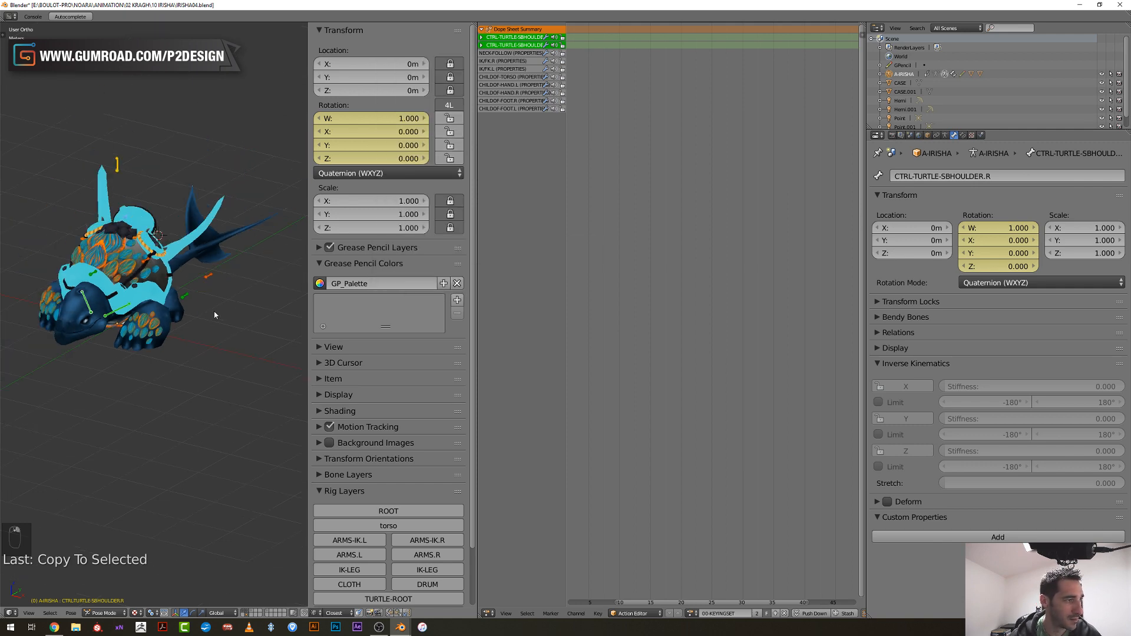
pyautogui.moveTo(215, 316); pyautogui.dragTo(182, 323, button='middle')
pyautogui.scroll(3, 180, 318)
pyautogui.press('h')
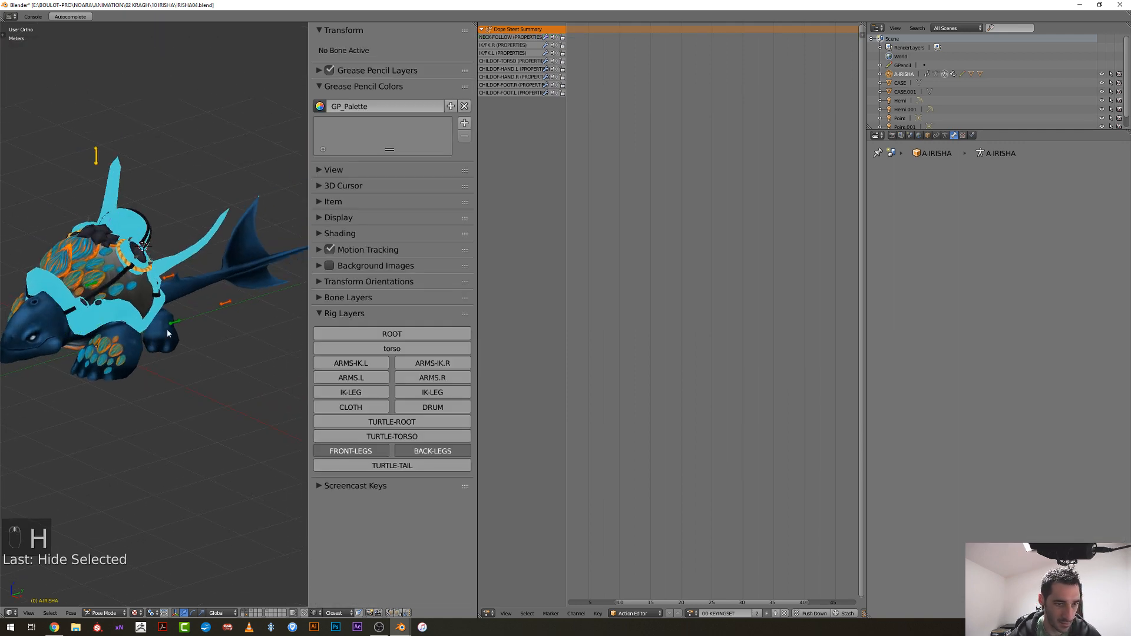
# Insert Location keyframes for the turtle's four front and back leg pole controls and hide them
pyautogui.rightClick(181, 323)
pyautogui.scroll(2, 236, 319)
pyautogui.press('c')
pyautogui.click(249, 308)
pyautogui.click(204, 274)
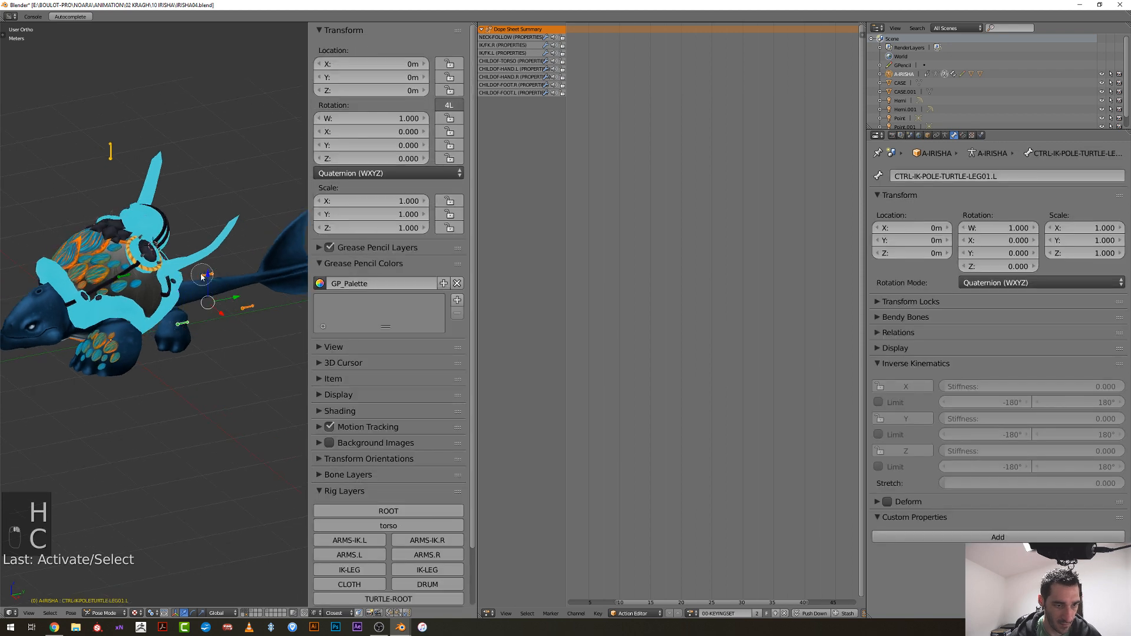
pyautogui.rightClick(203, 275)
pyautogui.press('c')
pyautogui.click(131, 275)
pyautogui.rightClick(131, 277)
pyautogui.press('i')
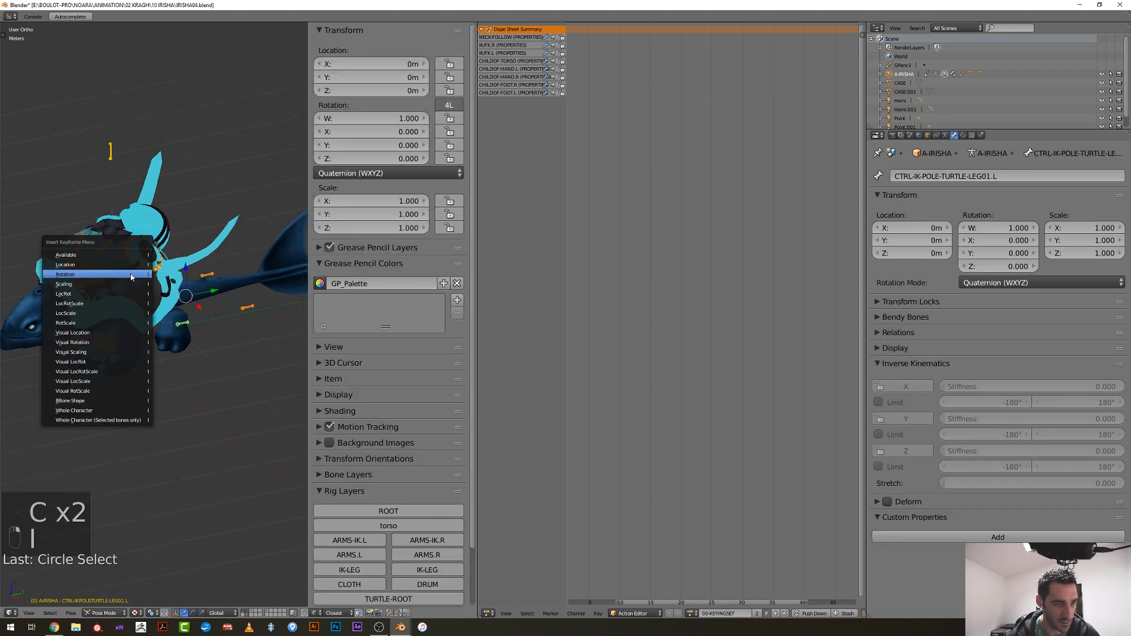
pyautogui.click(103, 263)
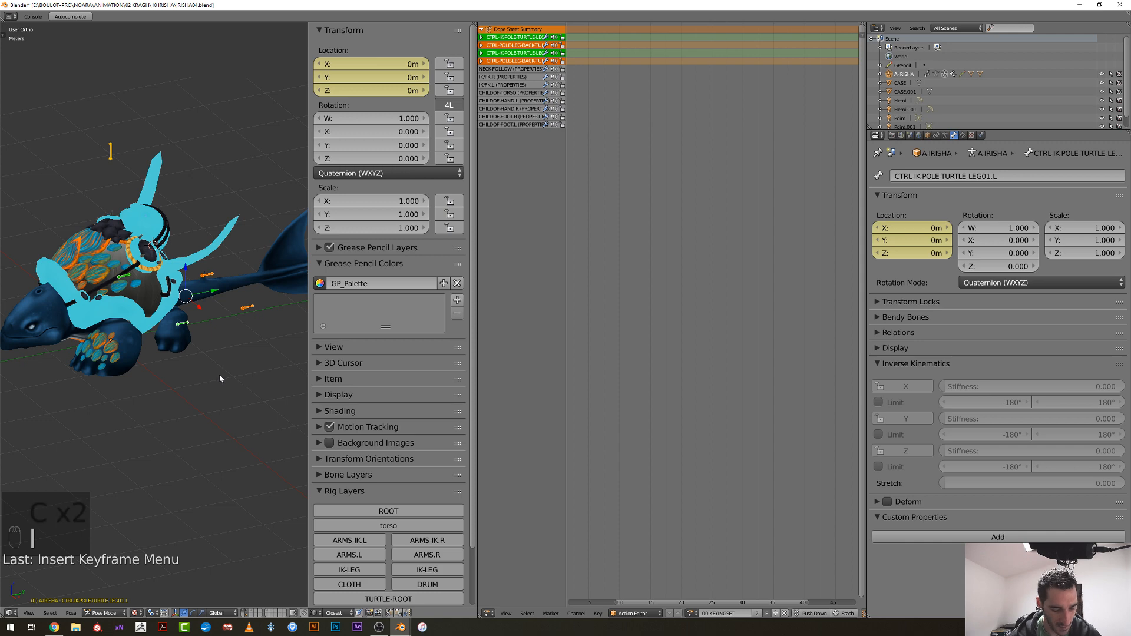
pyautogui.press('h')
# Show the TURTLE-TAIL rig layer and hide the FRONT-LEGS and BACK-LEGS layers
pyautogui.click(392, 466)
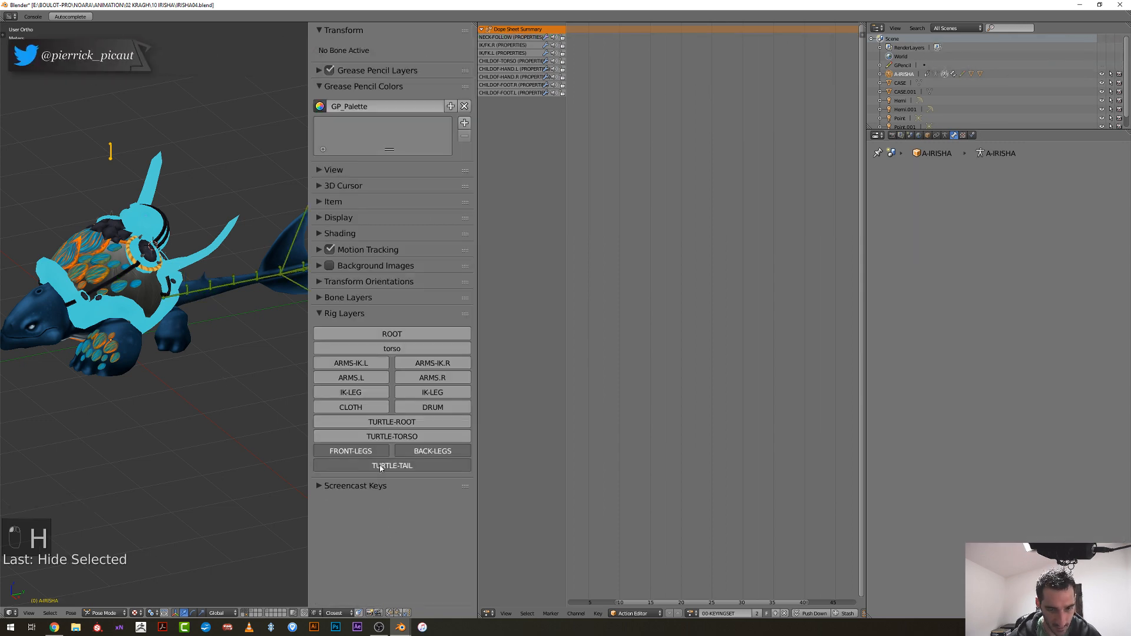
pyautogui.scroll(1, 150, 363)
pyautogui.keyDown('shift'); pyautogui.moveTo(150, 363); pyautogui.dragTo(84, 390, button='middle'); pyautogui.keyUp('shift')
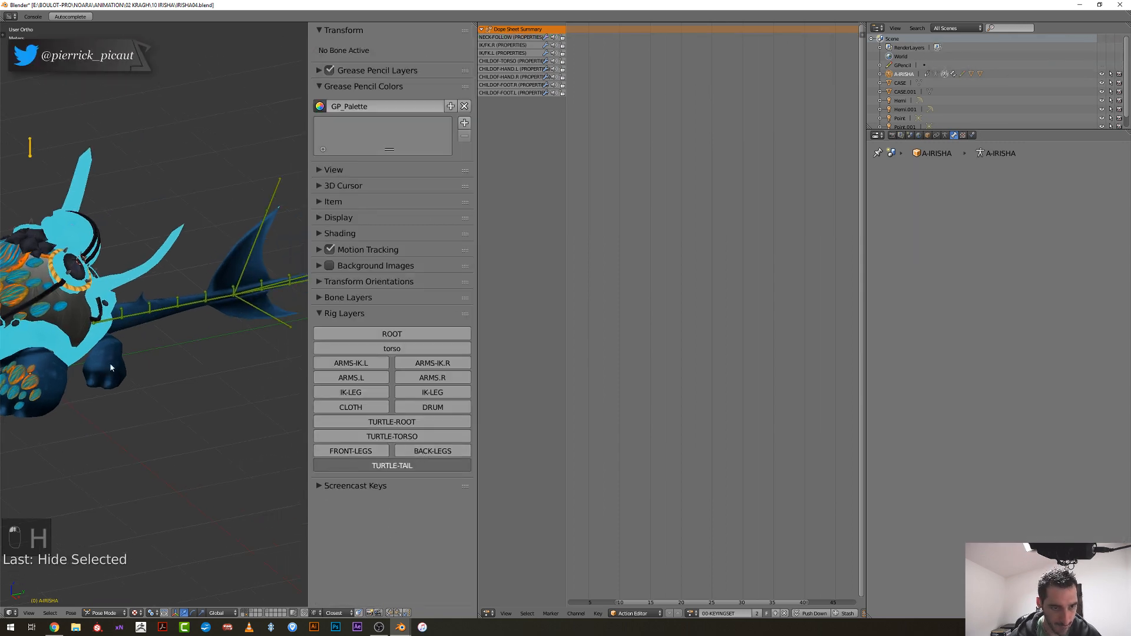
# Insert a Rotation keyframe for CTRL-TURTLE-TAIL and hide the bone
pyautogui.rightClick(144, 316)
pyautogui.moveTo(144, 316); pyautogui.dragTo(169, 319, button='middle')
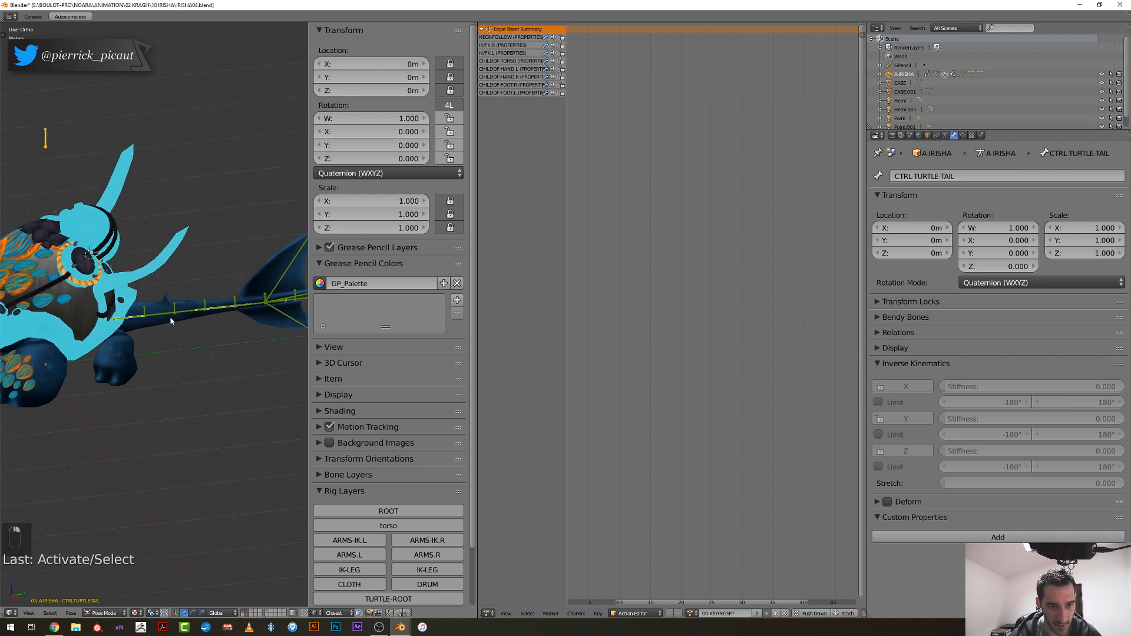
pyautogui.scroll(2, 187, 389)
pyautogui.keyDown('shift'); pyautogui.moveTo(280, 343); pyautogui.dragTo(209, 390, button='middle'); pyautogui.keyUp('shift')
pyautogui.scroll(-2, 210, 389)
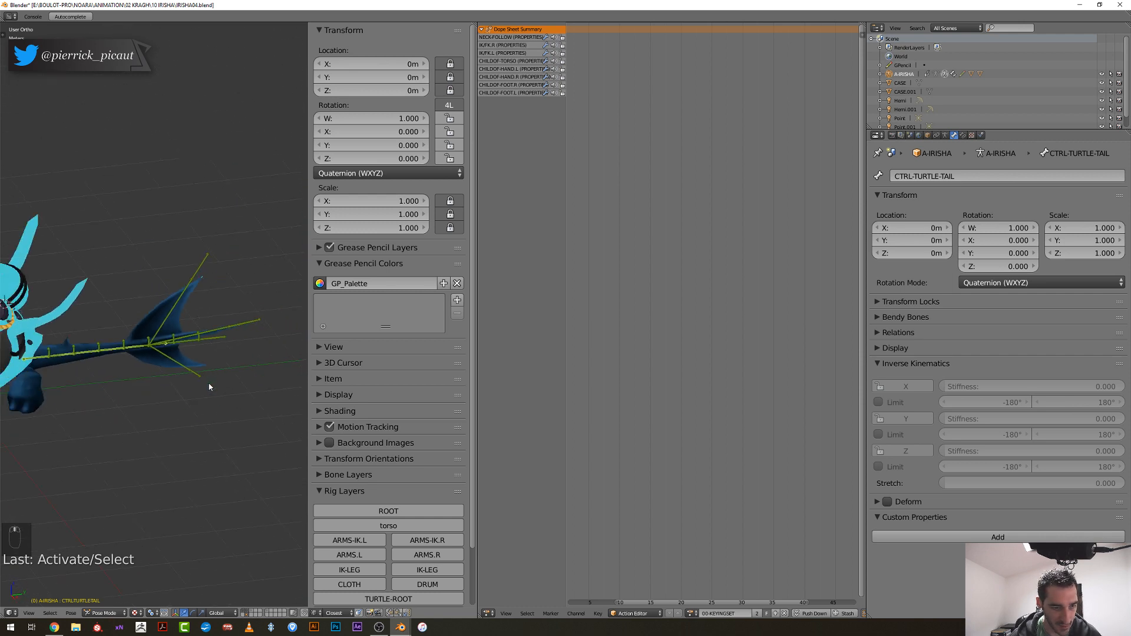
pyautogui.press('i')
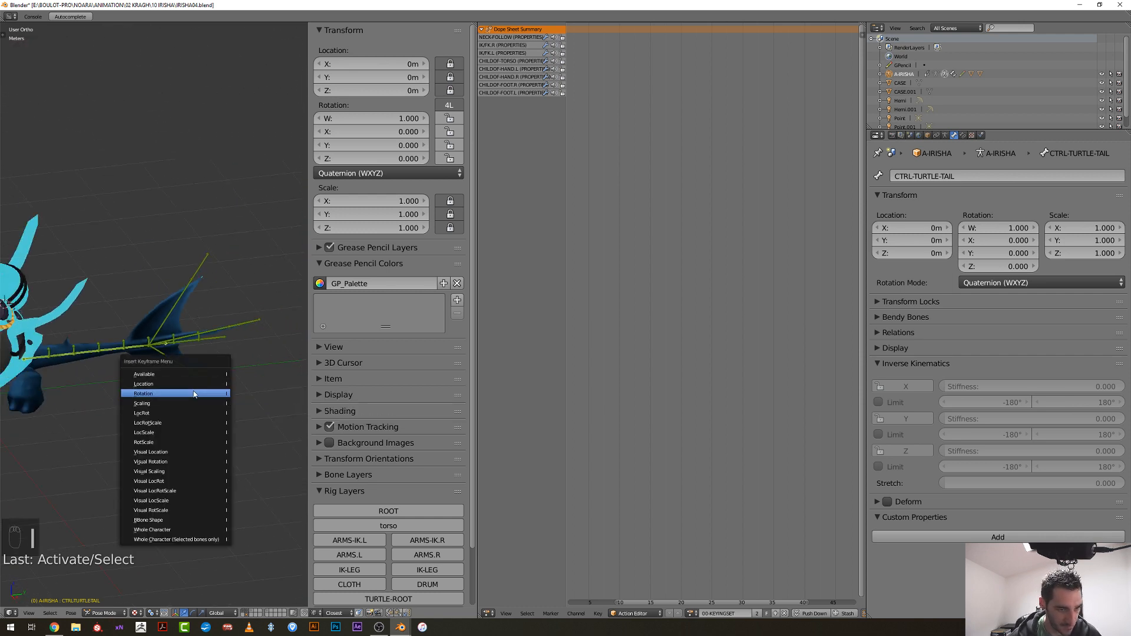
pyautogui.click(194, 394)
pyautogui.scroll(2, 214, 399)
pyautogui.press('h')
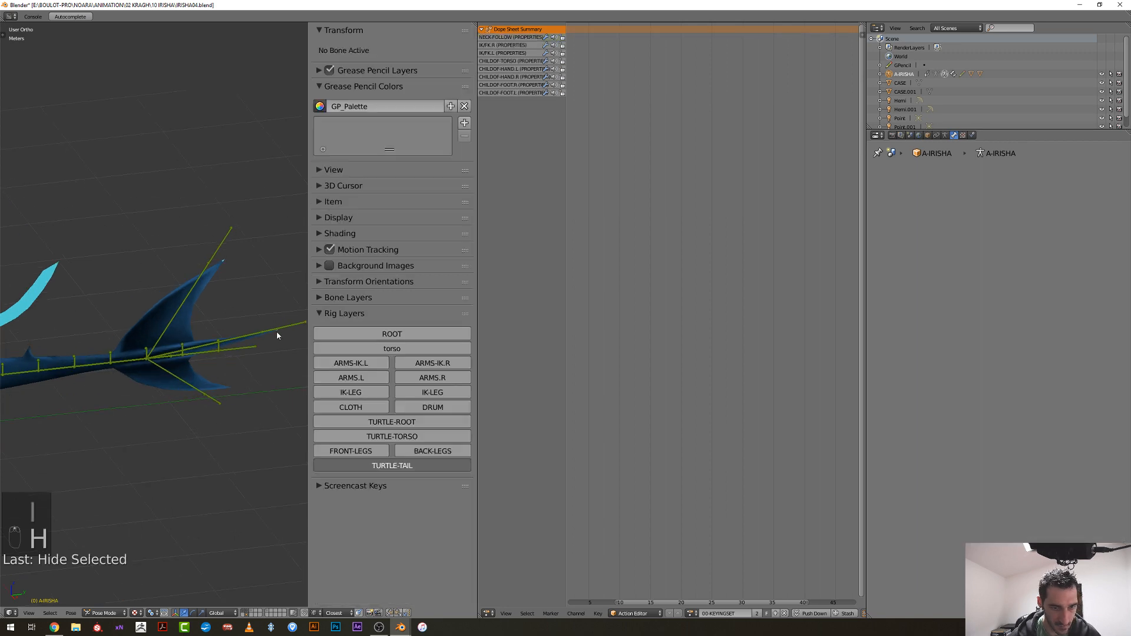
# Insert a Rotation keyframe for the CTRL-TURTLE-TAIL-SPIN bone and hide it
pyautogui.rightClick(277, 330)
pyautogui.moveTo(260, 332); pyautogui.dragTo(208, 316, button='middle')
pyautogui.rightClick(229, 298)
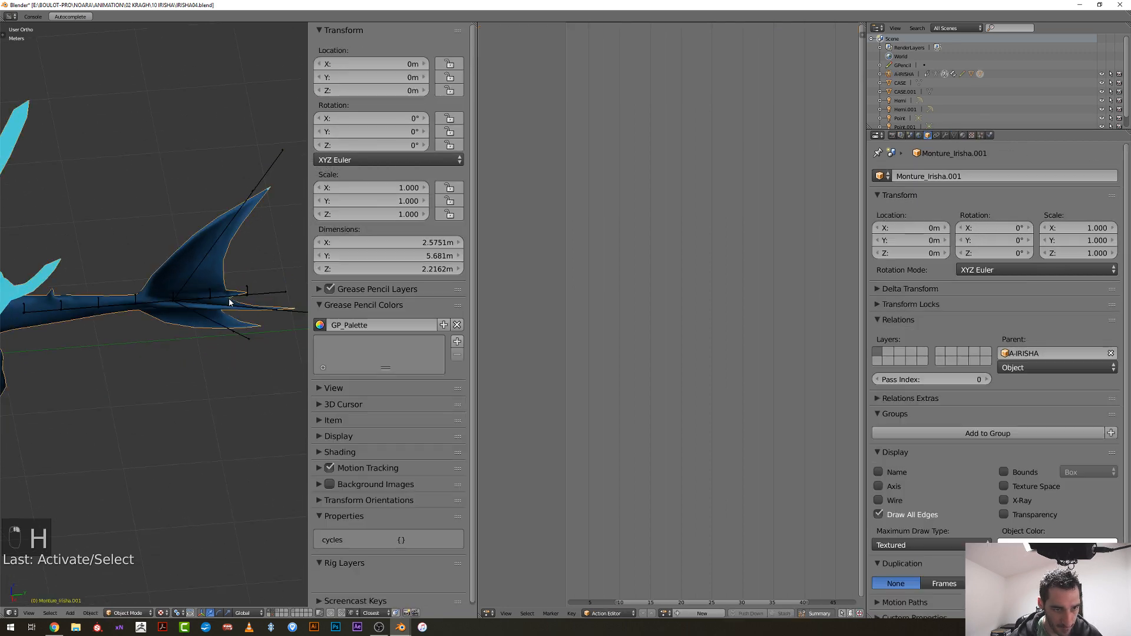
pyautogui.rightClick(229, 294)
pyautogui.rightClick(196, 303)
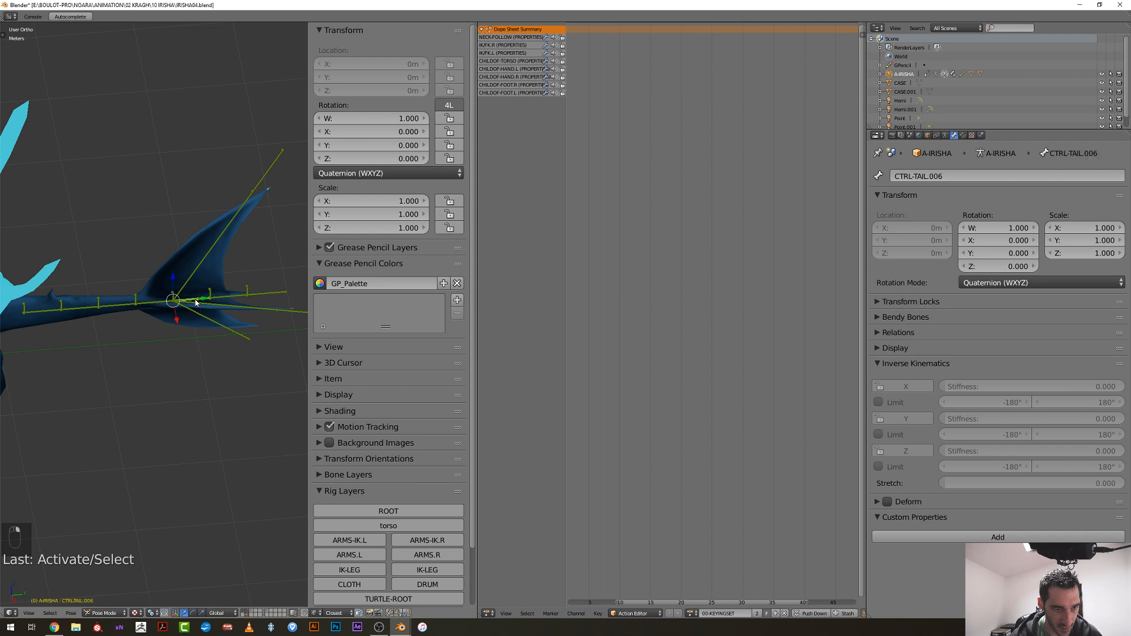
pyautogui.rightClick(242, 297)
pyautogui.press('r')
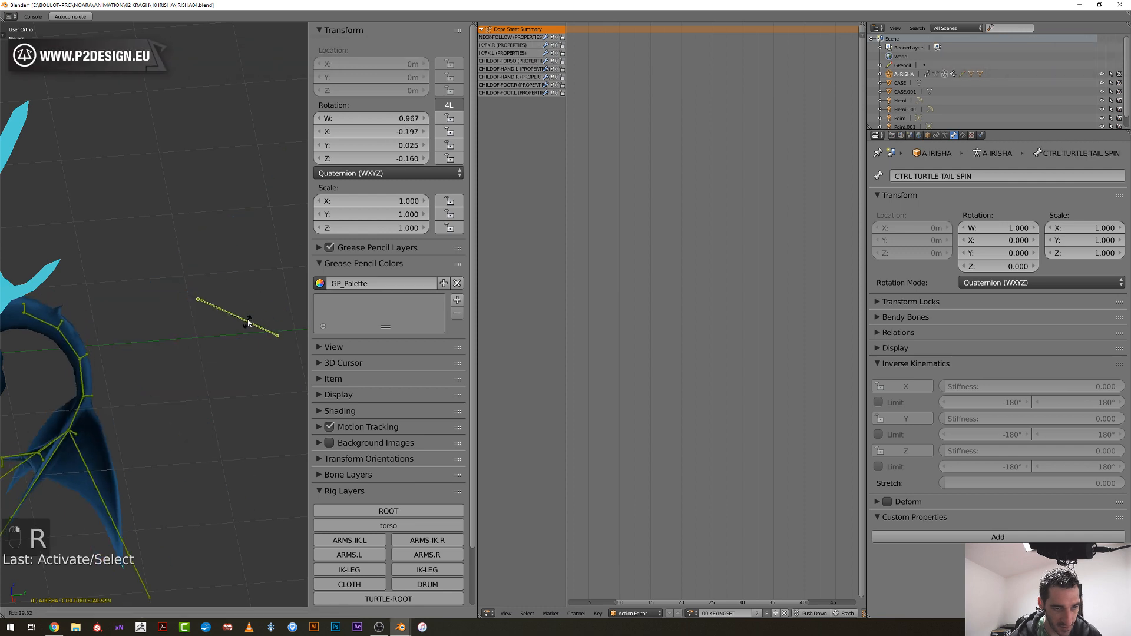
pyautogui.rightClick(248, 316)
pyautogui.press('i')
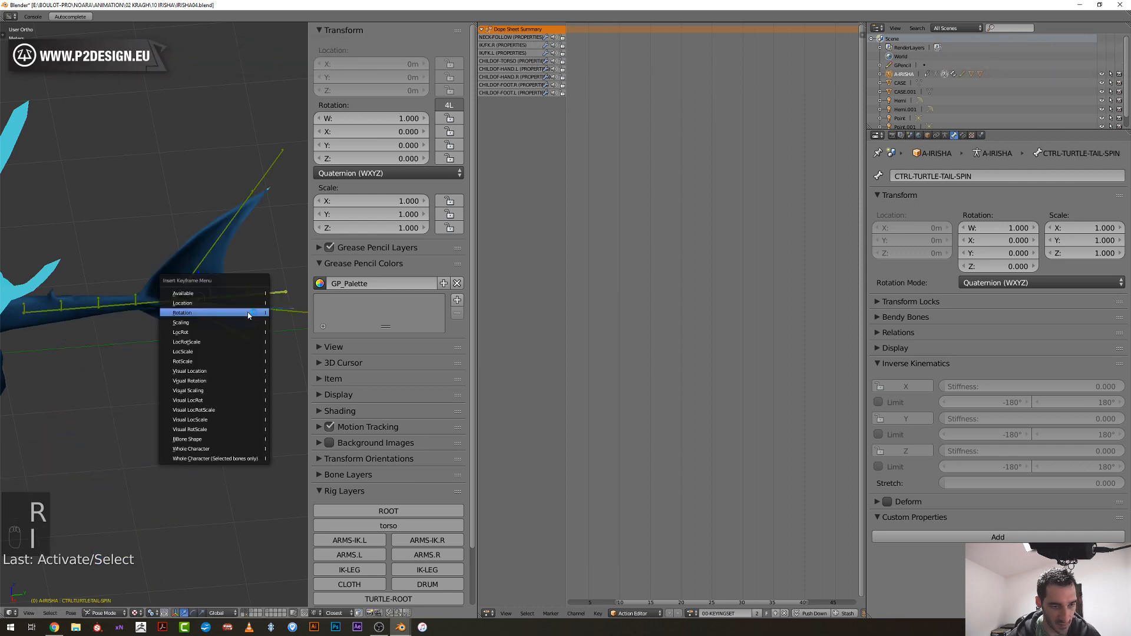
pyautogui.click(249, 314)
pyautogui.press('h')
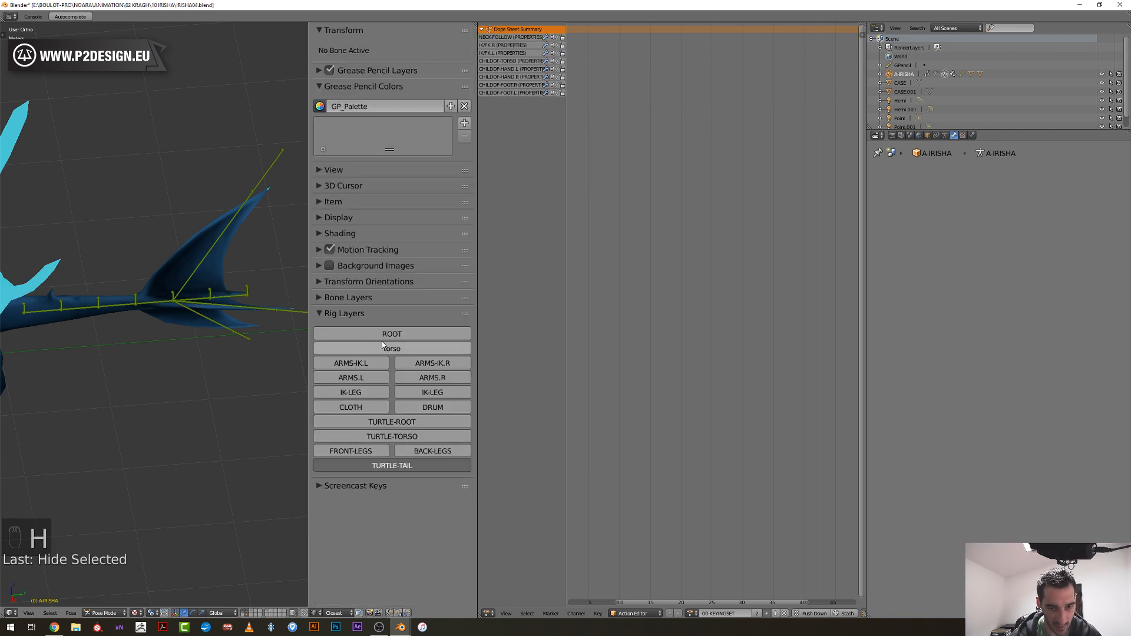
# Expand the Bone Layers list, widen it to read the layer names, and turn off Hide Empty
pyautogui.click(320, 302)
pyautogui.scroll(-6, 333, 383)
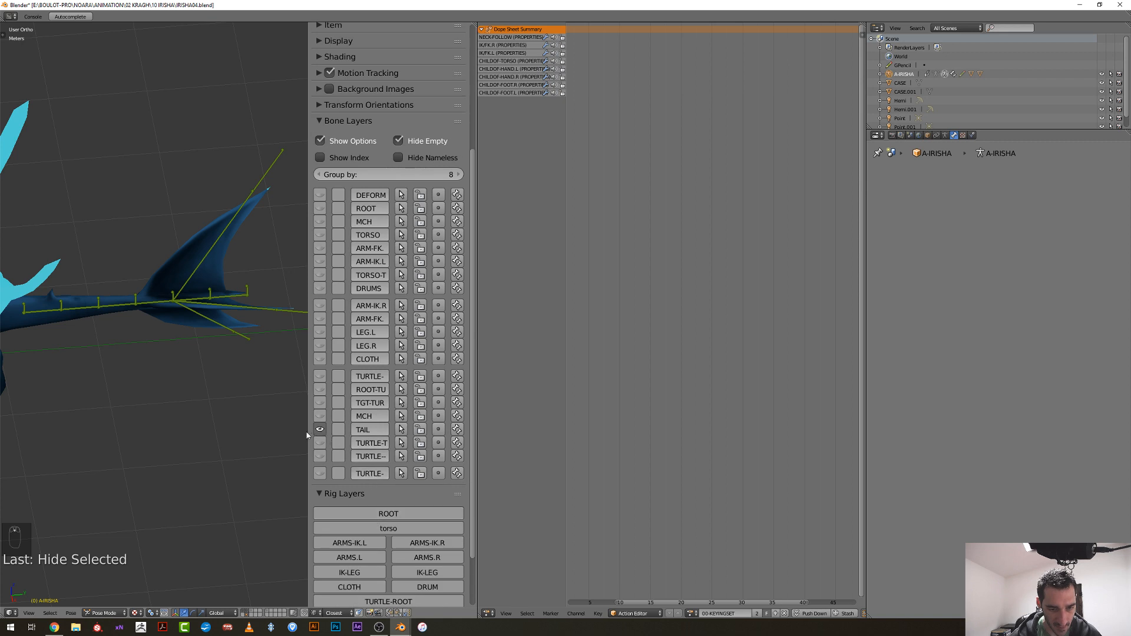
pyautogui.moveTo(308, 433); pyautogui.dragTo(219, 433)
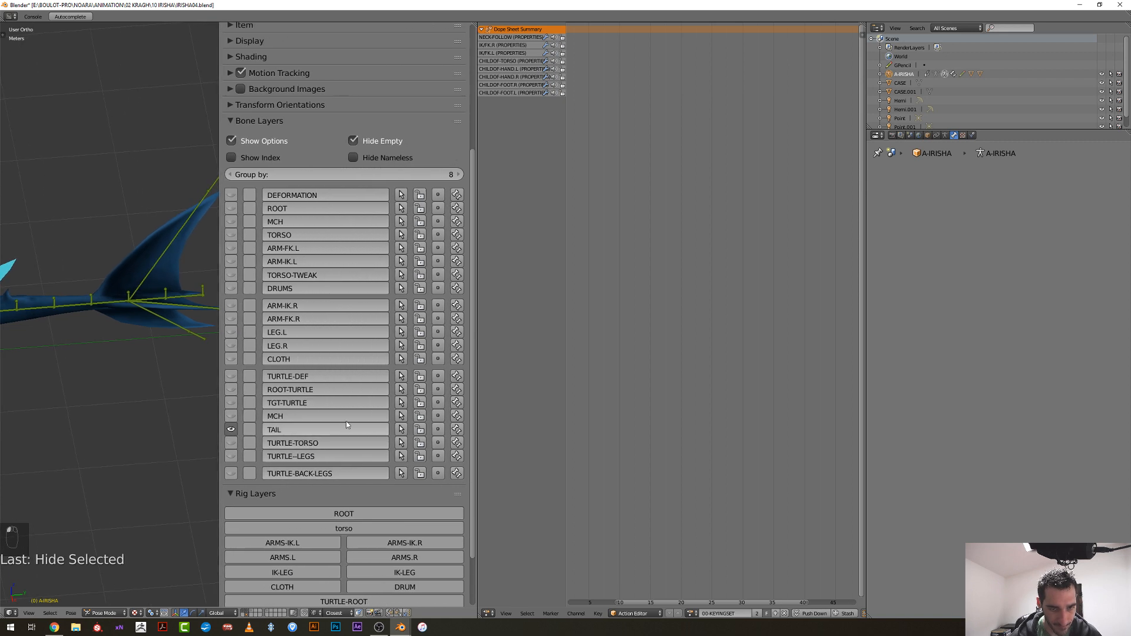
pyautogui.click(354, 141)
pyautogui.scroll(-3, 299, 475)
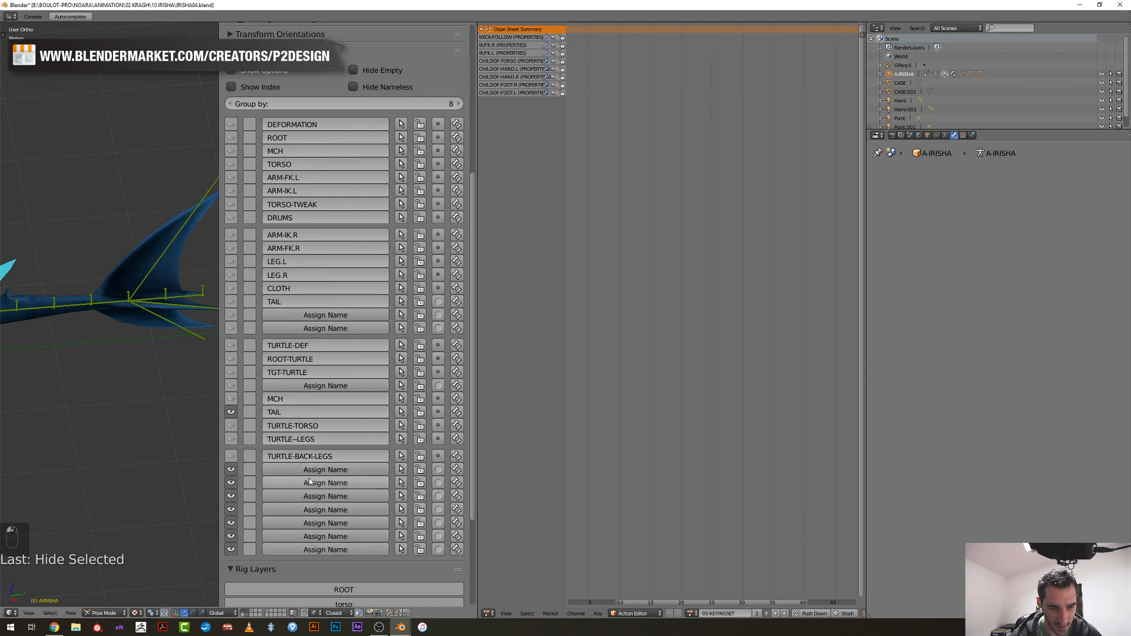
pyautogui.scroll(-1, 134, 434)
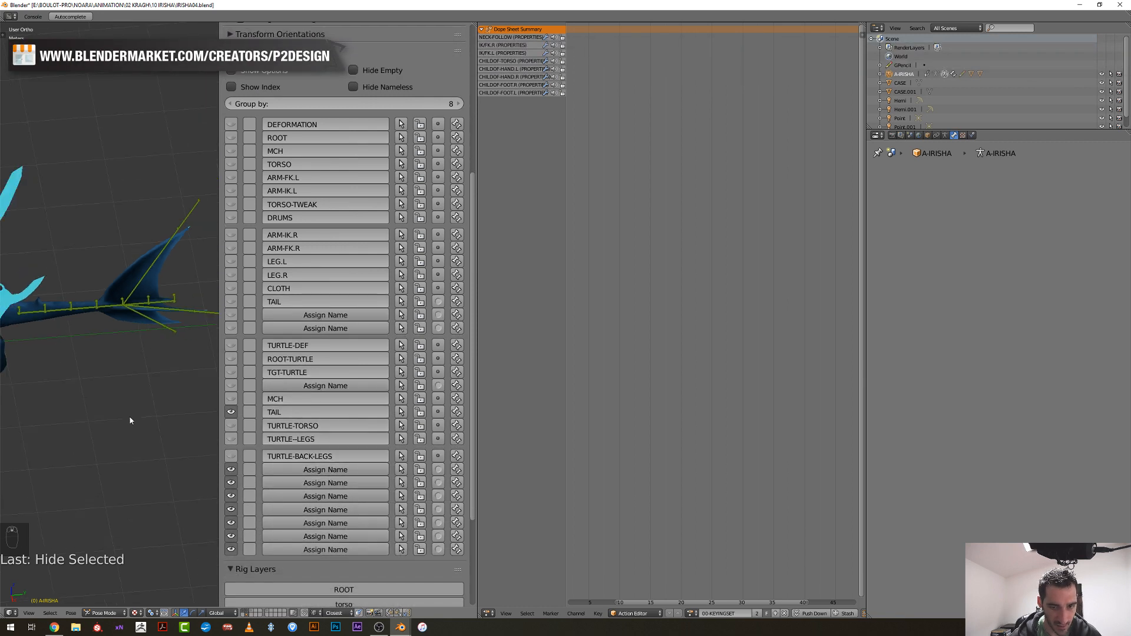
# Assign the default name to layer 20 and name the empty layer below TURTLE-BACK-LEGS TURTLE-TAIL-TWEAK
pyautogui.click(302, 387)
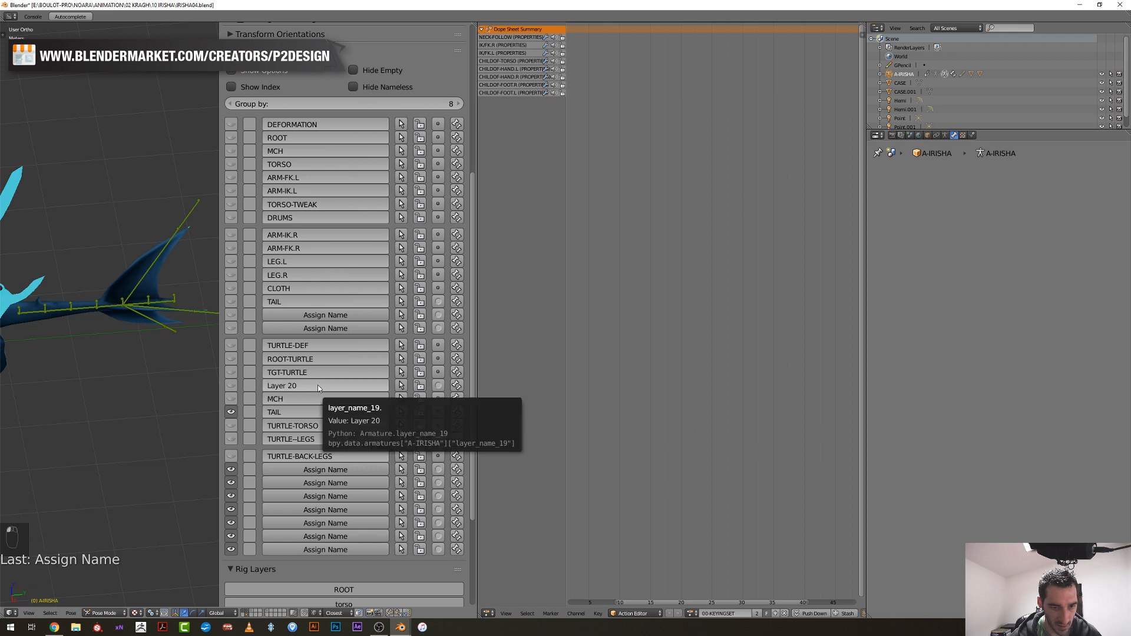
pyautogui.click(300, 470)
pyautogui.doubleClick(303, 469)
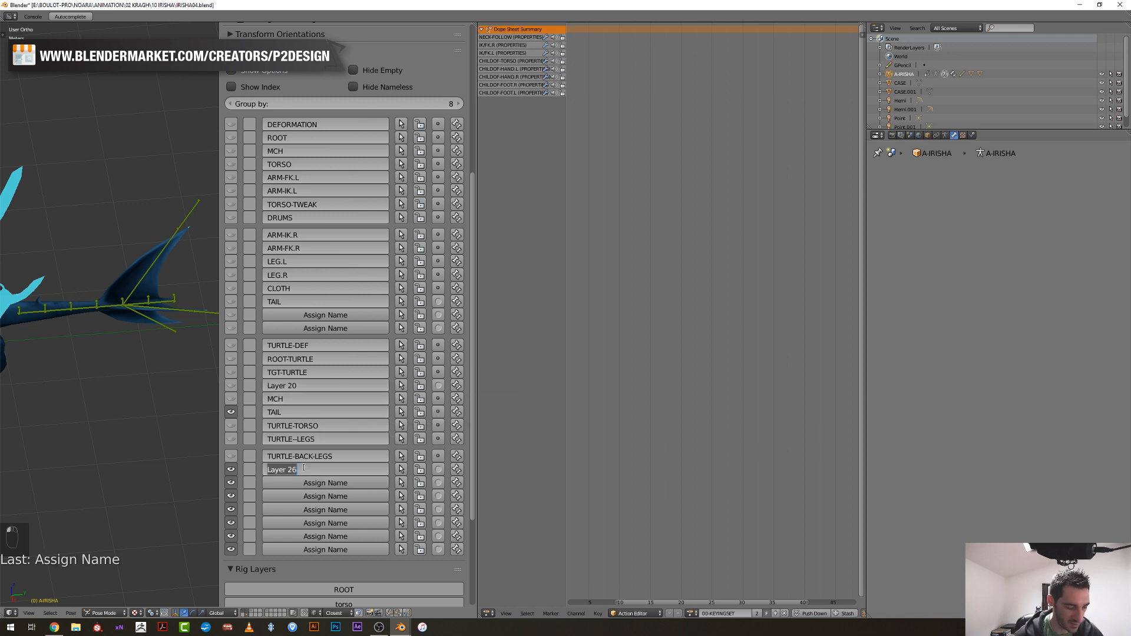
pyautogui.write('TURTLE-')
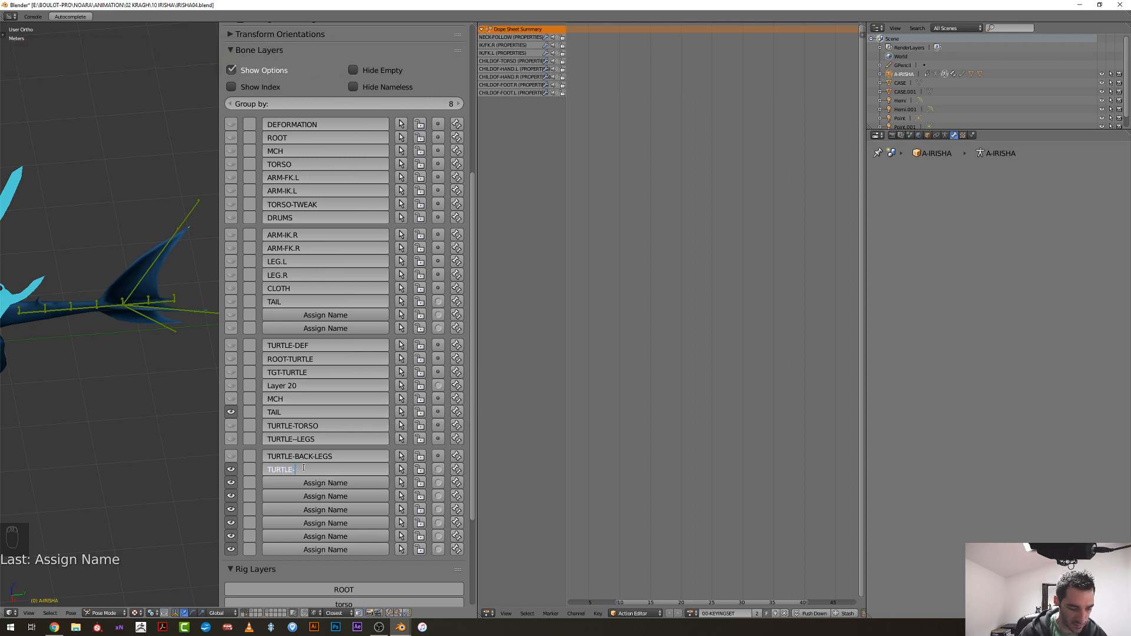
pyautogui.write('TAIL-TWEA')
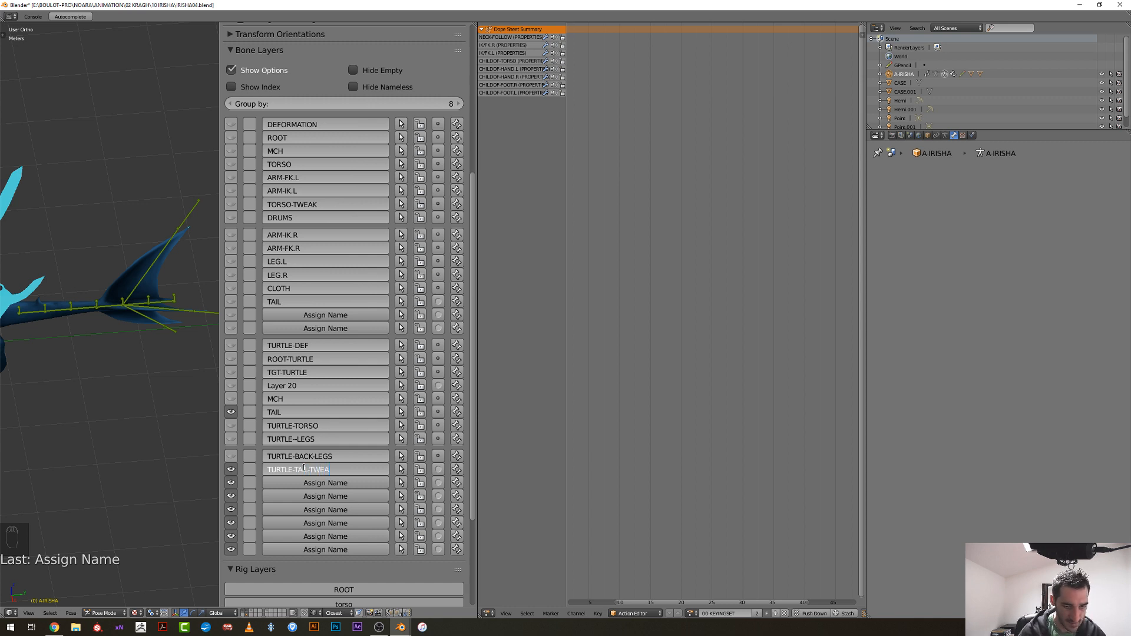
pyautogui.write('K')
pyautogui.press('Return')
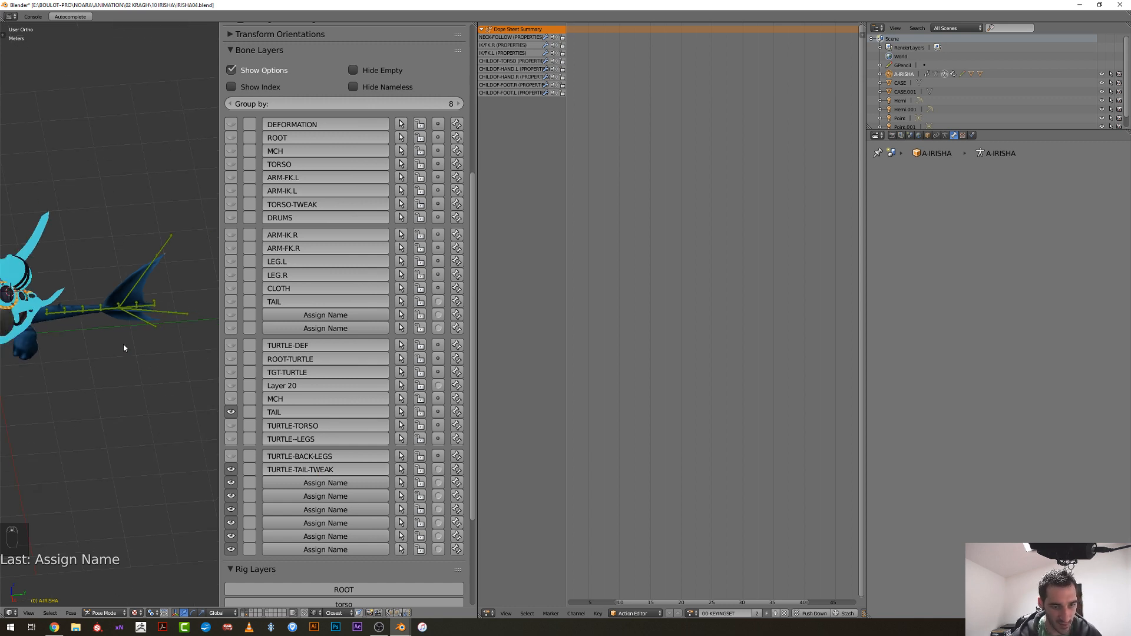
# Select the tail fin controls and their spin bones and hide them, leaving the small tail tweak bones displayed
pyautogui.rightClick(153, 323)
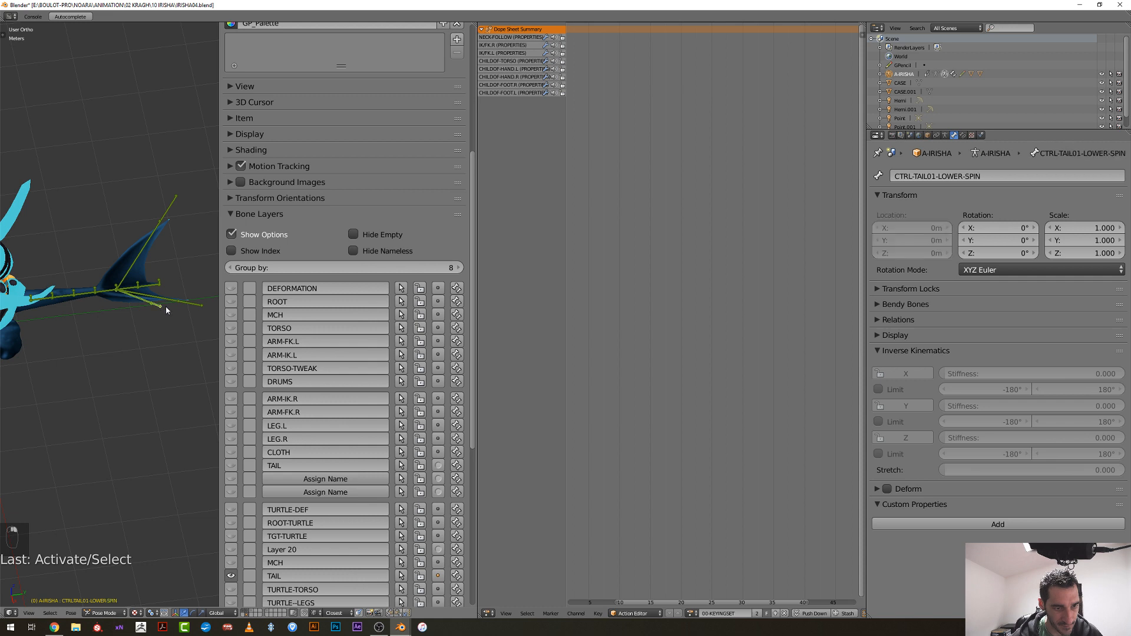
pyautogui.rightClick(152, 285)
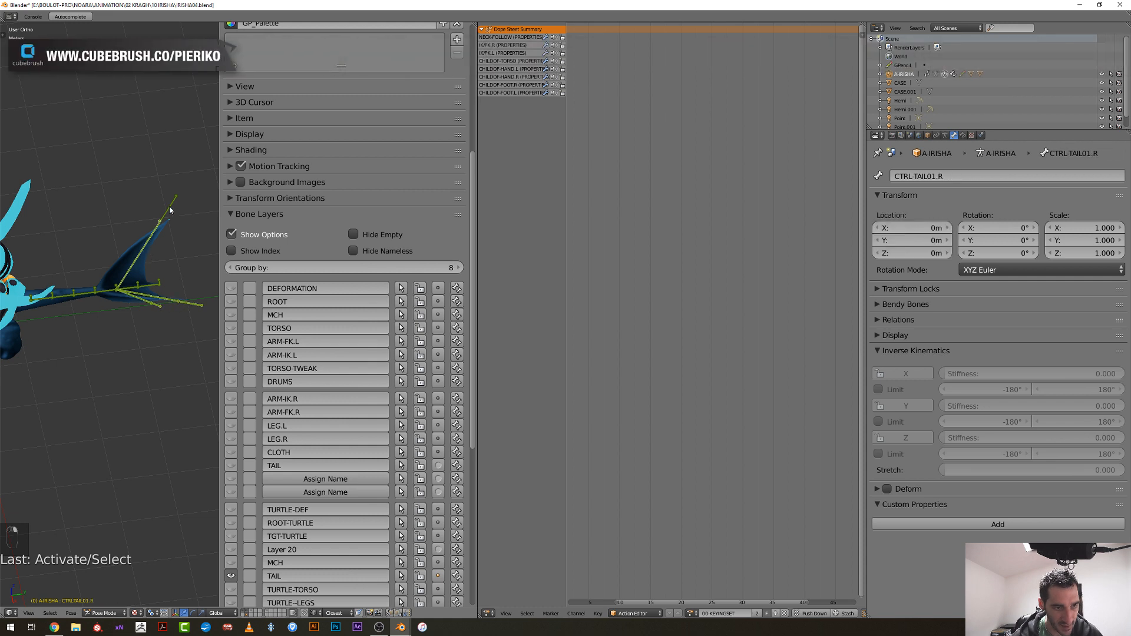
pyautogui.rightClick(145, 253)
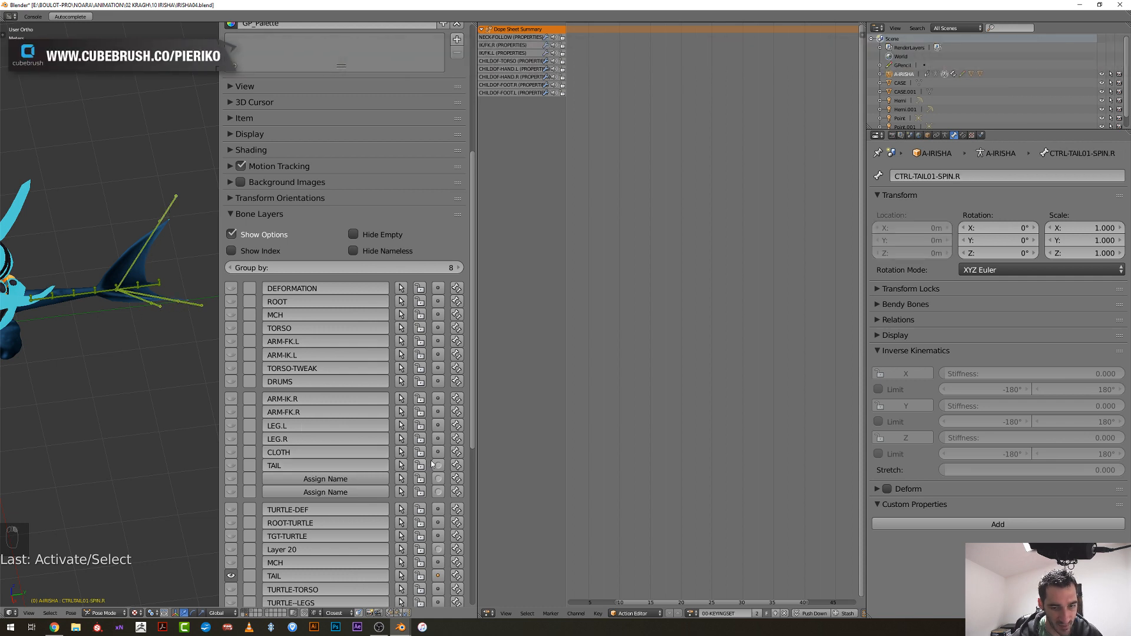
pyautogui.scroll(-3, 330, 483)
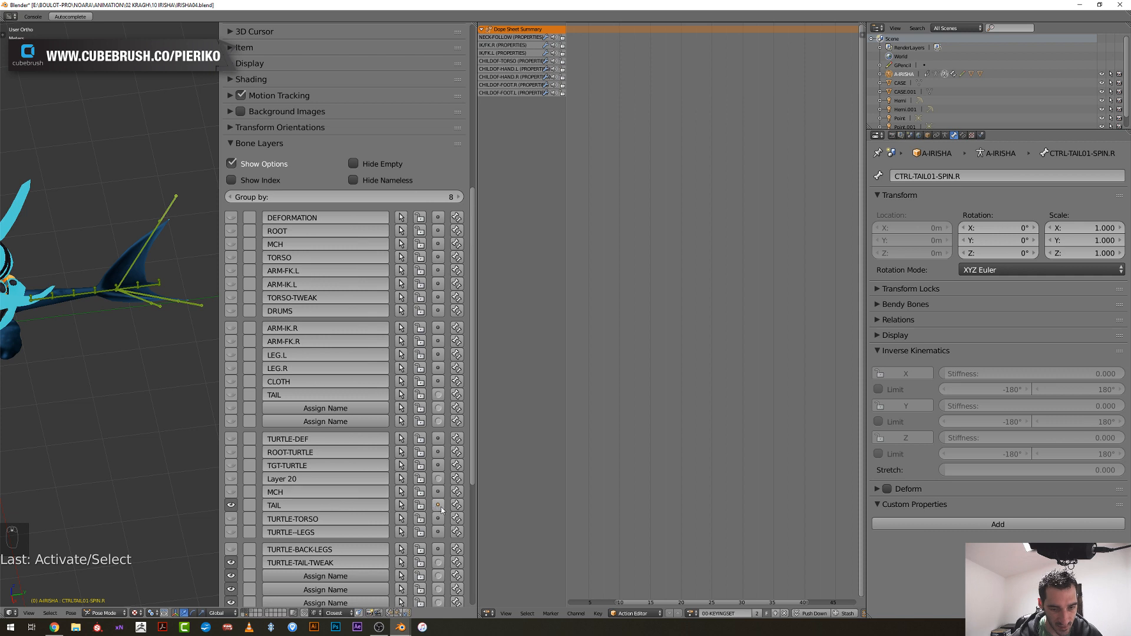
pyautogui.moveTo(202, 417); pyautogui.dragTo(114, 357, button='middle')
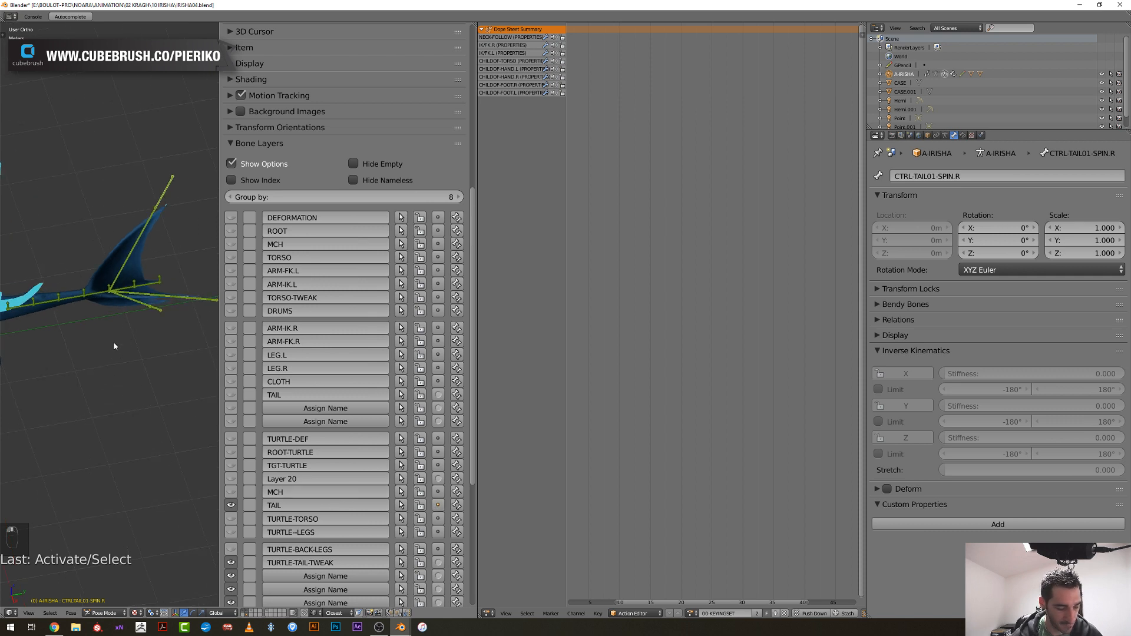
pyautogui.press('h')
# Circle-select the small tweak bones along the turtle's tail and move them to the TURTLE-TAIL-TWEAK layer
pyautogui.moveTo(91, 306); pyautogui.dragTo(118, 304, button='middle')
pyautogui.press('c')
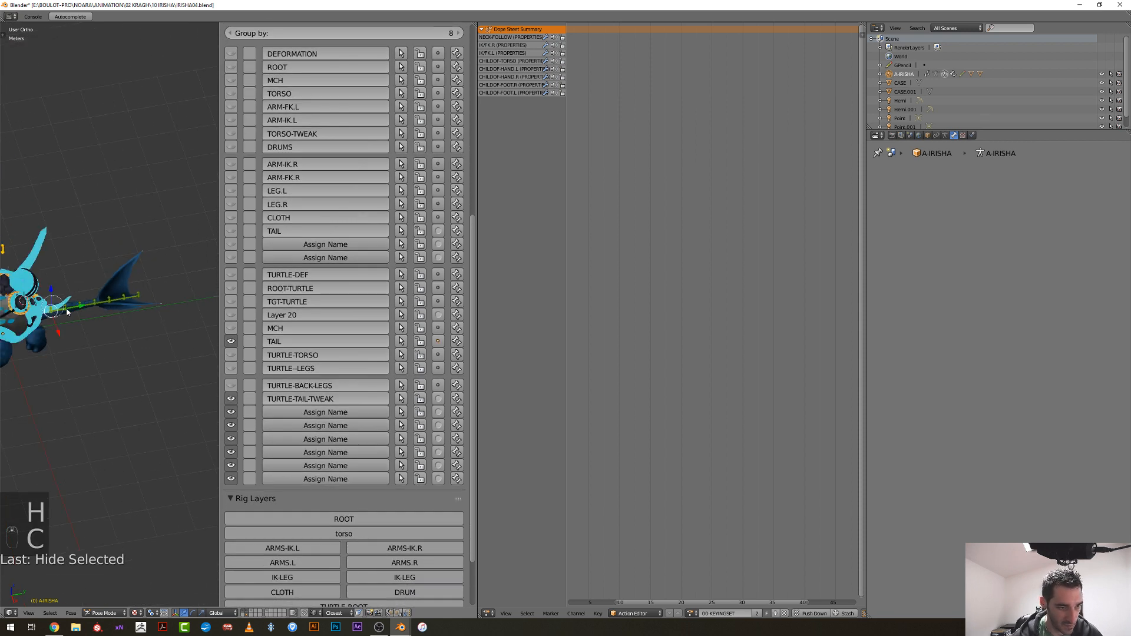
pyautogui.rightClick(155, 300)
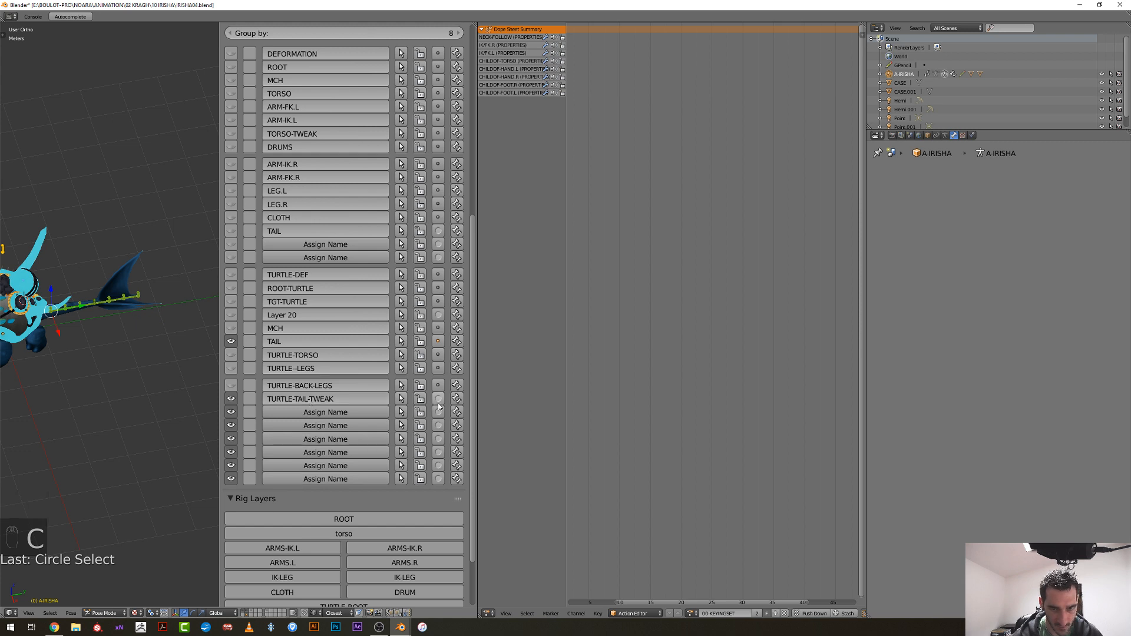
# In the IRISHA script, duplicate the TURTLE-TAIL row.prop line with index=25 and text 'TURTLE-TAIL-TWEAK', run it, and return to the Dope Sheet
pyautogui.click(487, 615)
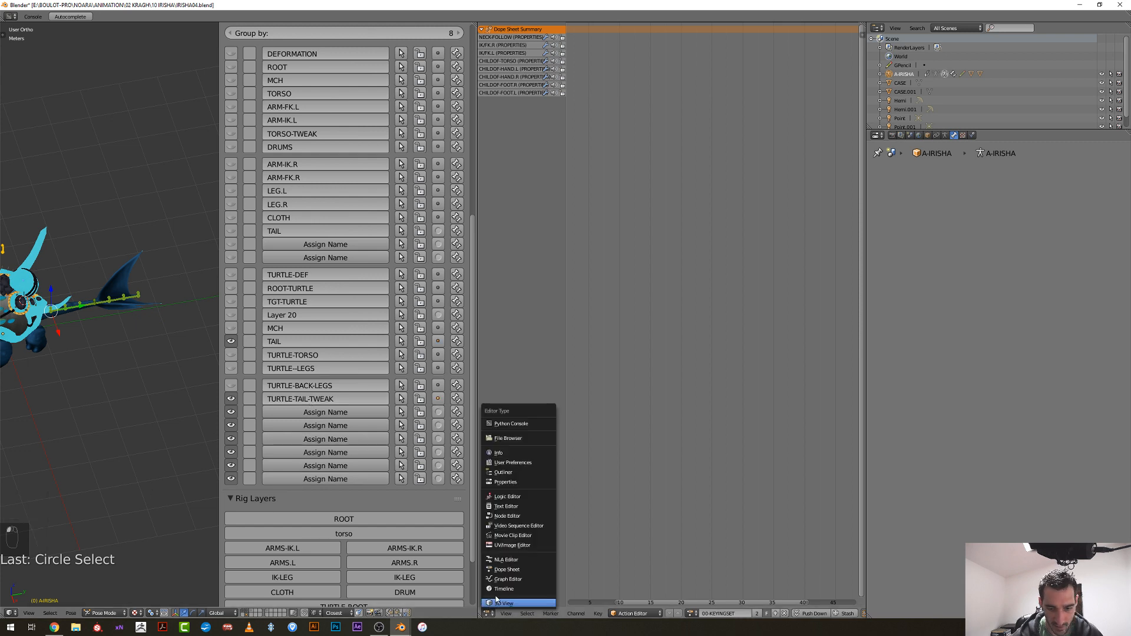
pyautogui.click(508, 505)
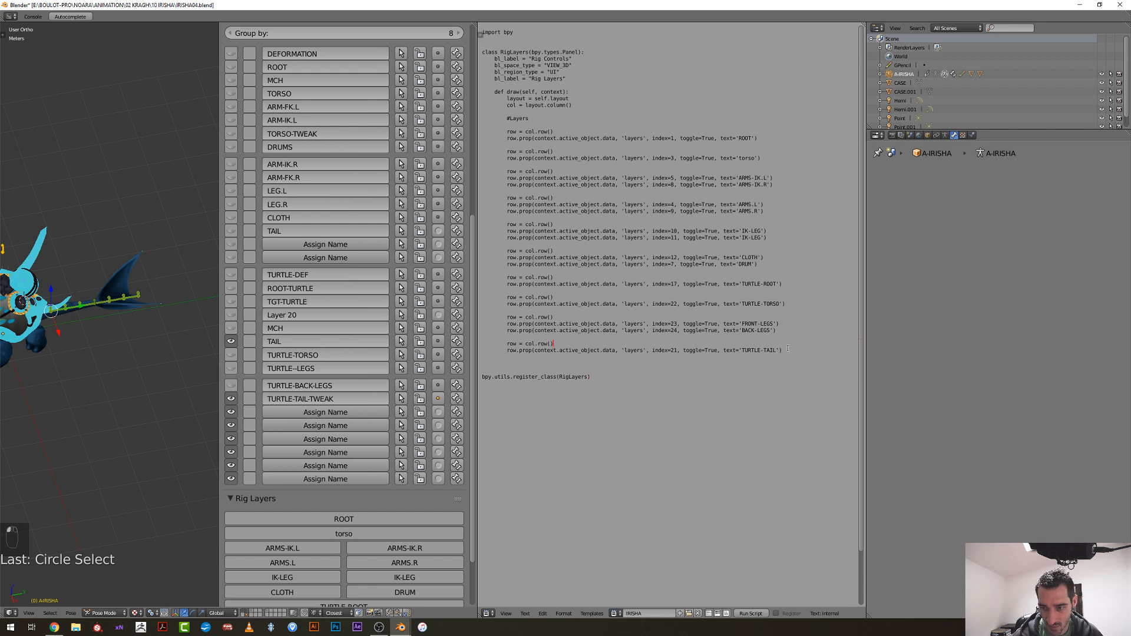
pyautogui.moveTo(761, 351); pyautogui.dragTo(506, 353)
pyautogui.hotkey('ctrl', 'c')
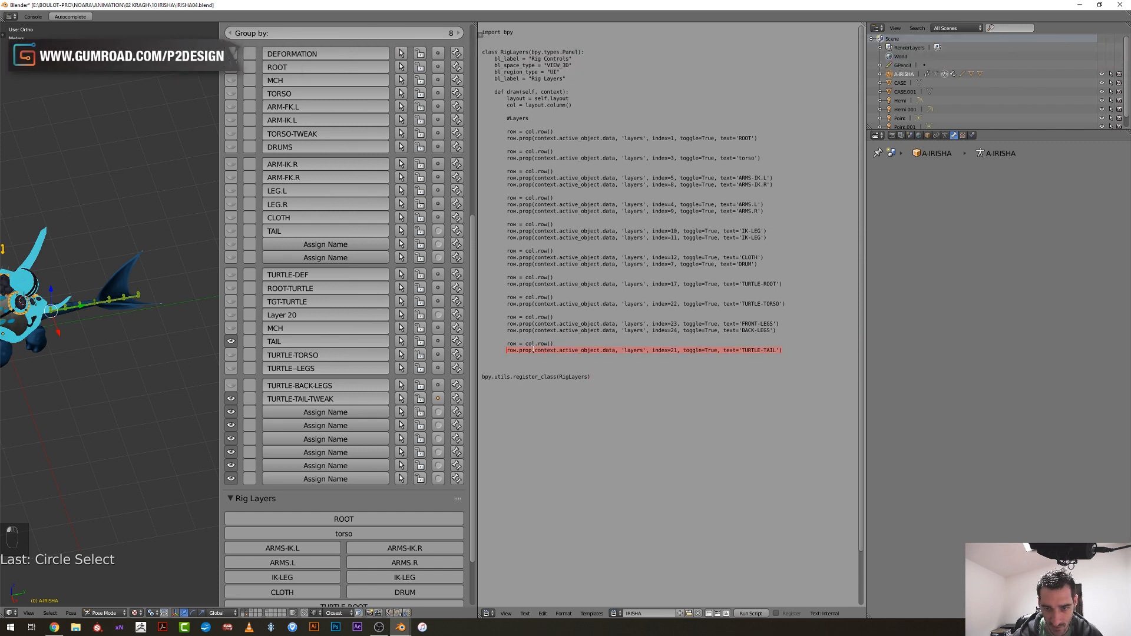
pyautogui.press('Return')
pyautogui.hotkey('ctrl', 'v')
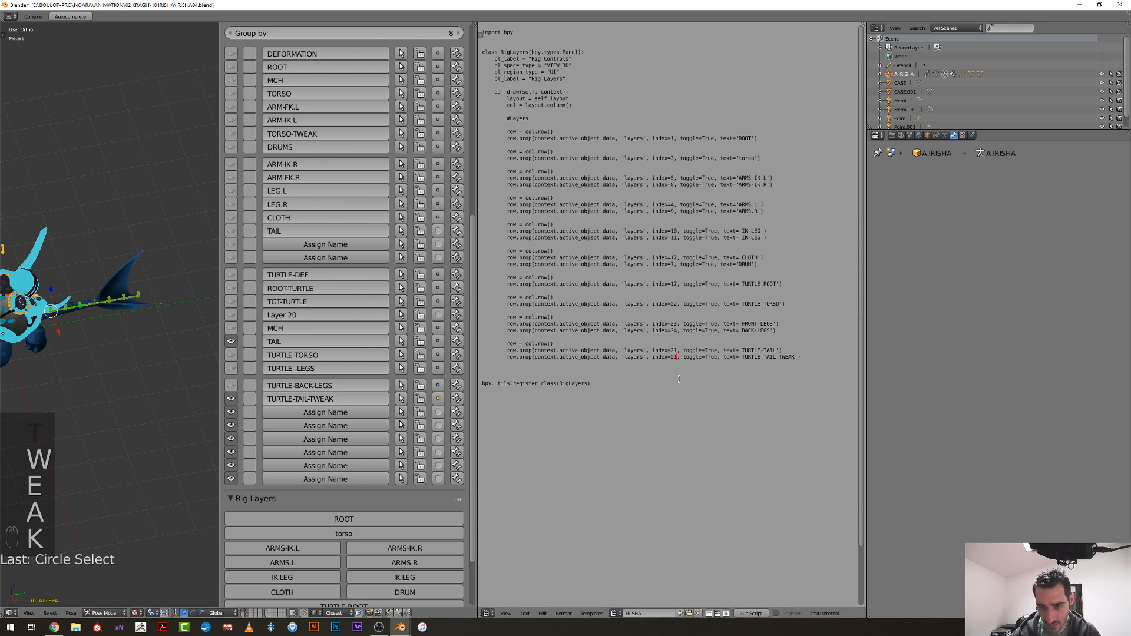
pyautogui.press('BackSpace')
pyautogui.write('5')
pyautogui.click(748, 614)
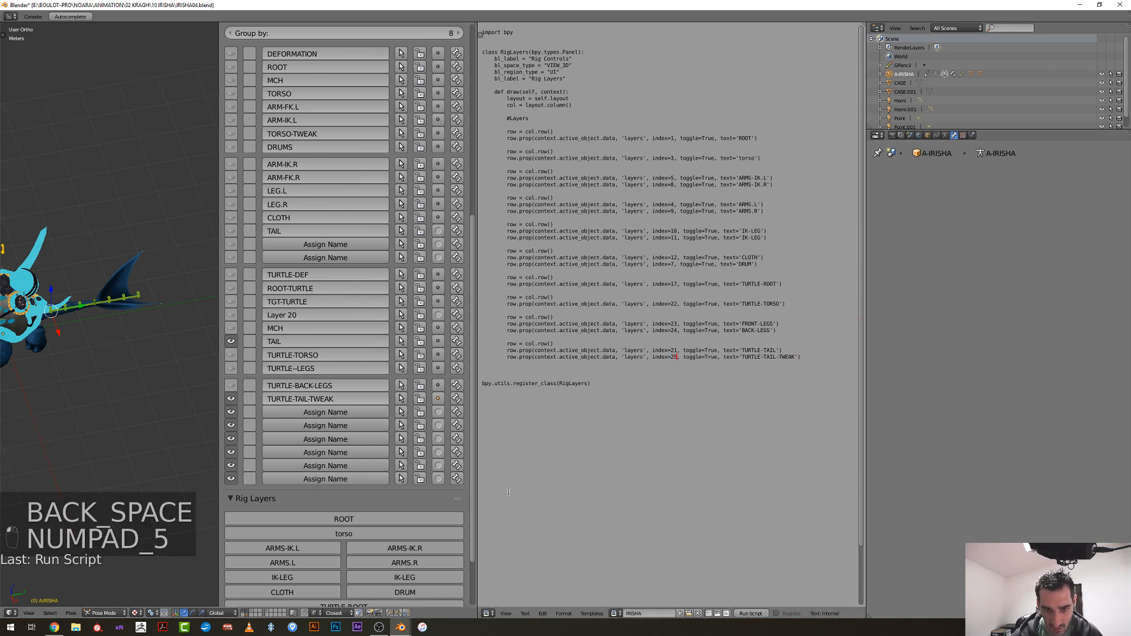
pyautogui.click(487, 614)
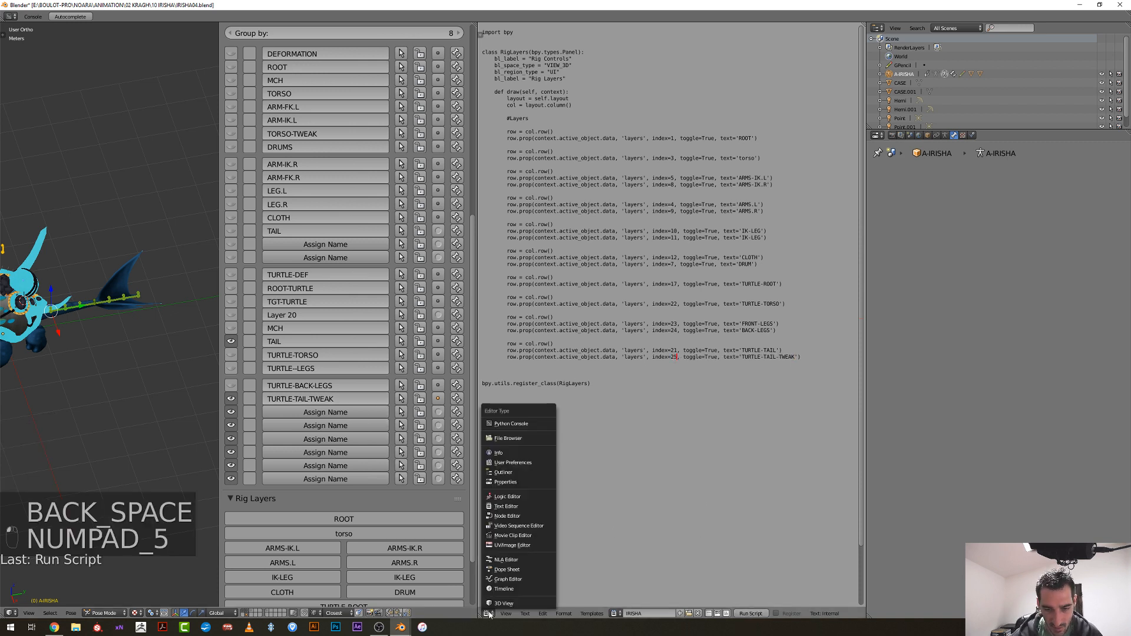
pyautogui.click(510, 570)
# Hide the TURTLE-TAIL-TWEAK rig layer and move the leftover CTRL-TWEAK-TAIL.011 bone onto that layer
pyautogui.scroll(-3, 319, 547)
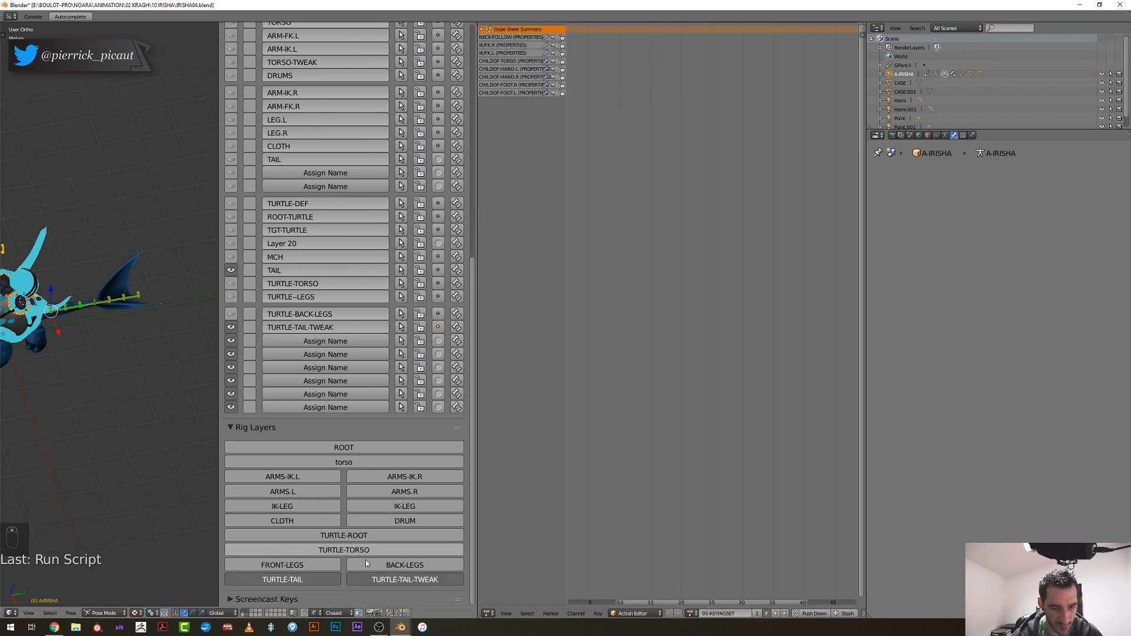
pyautogui.click(393, 580)
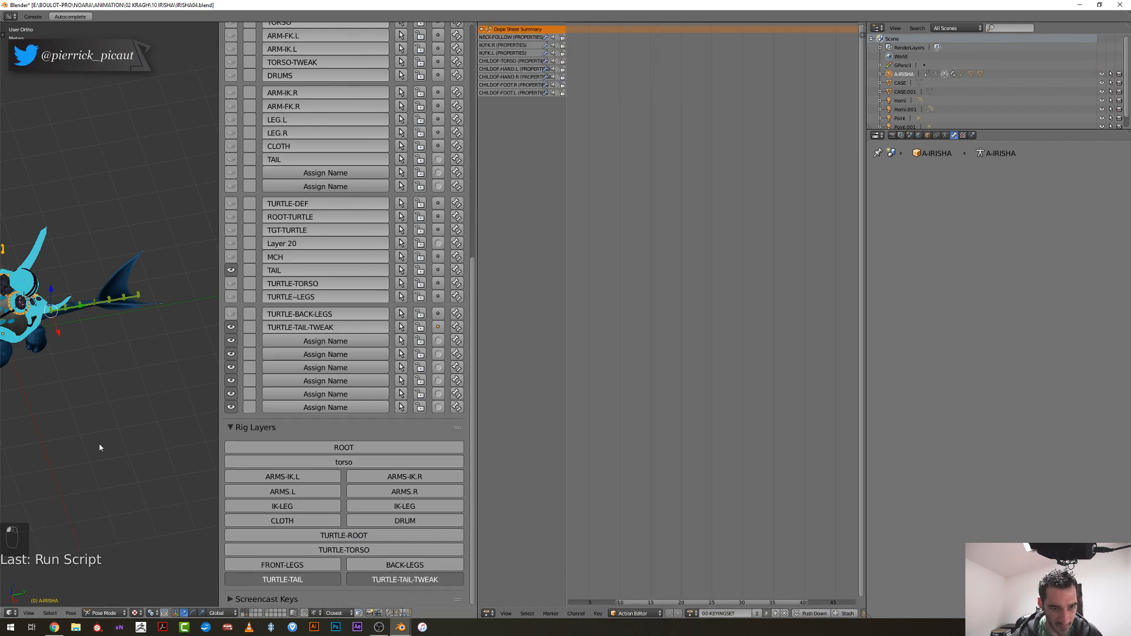
pyautogui.click(366, 582)
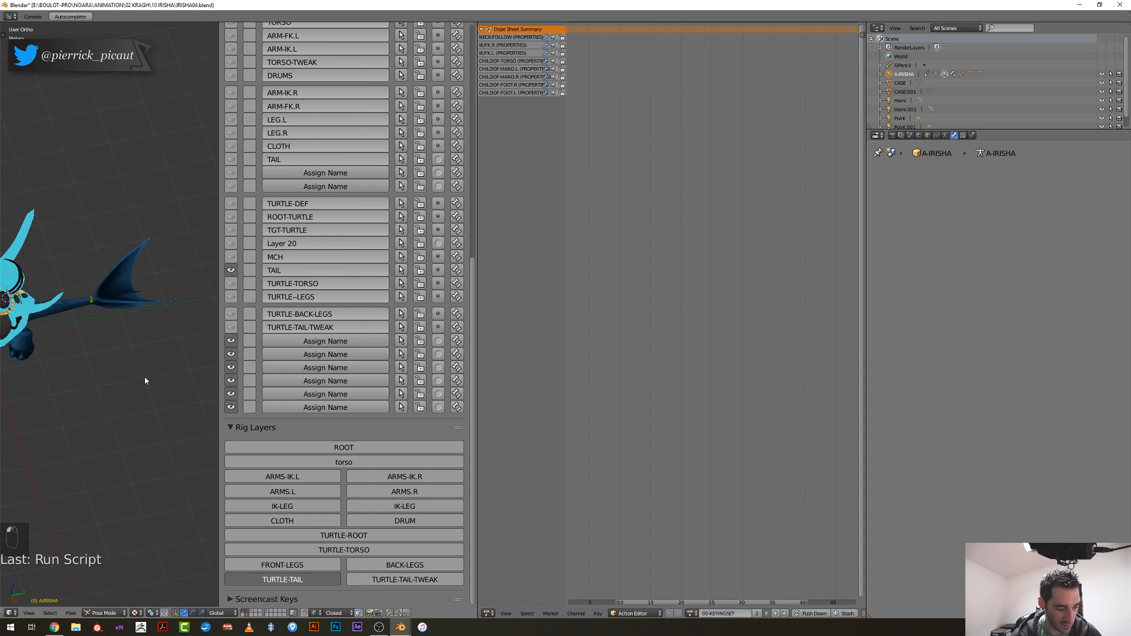
pyautogui.rightClick(88, 302)
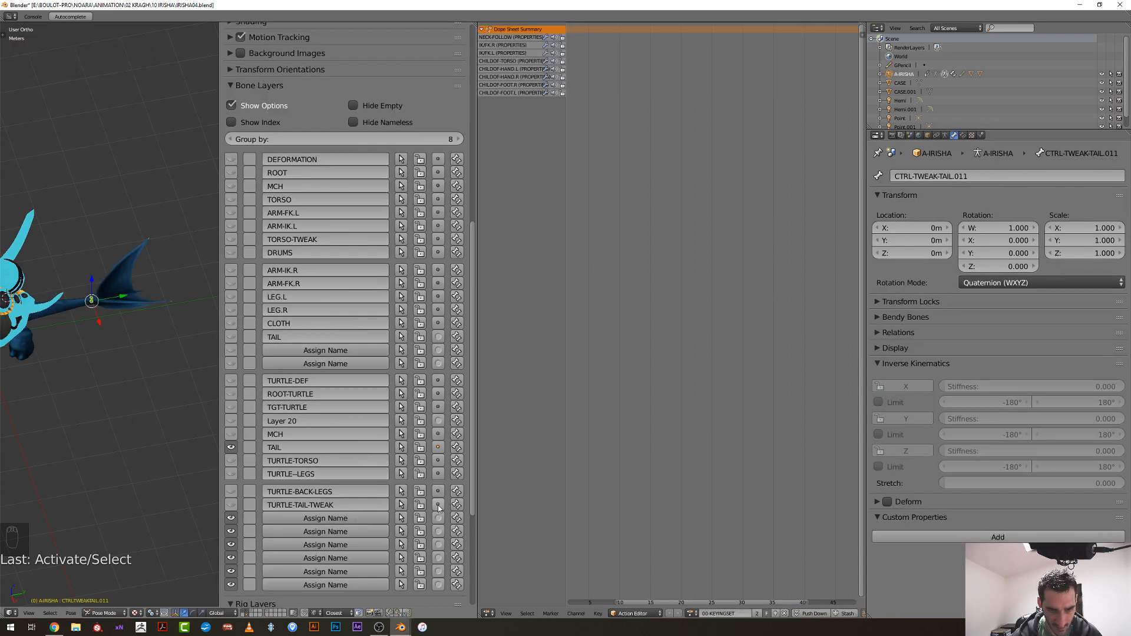
pyautogui.scroll(-6, 438, 504)
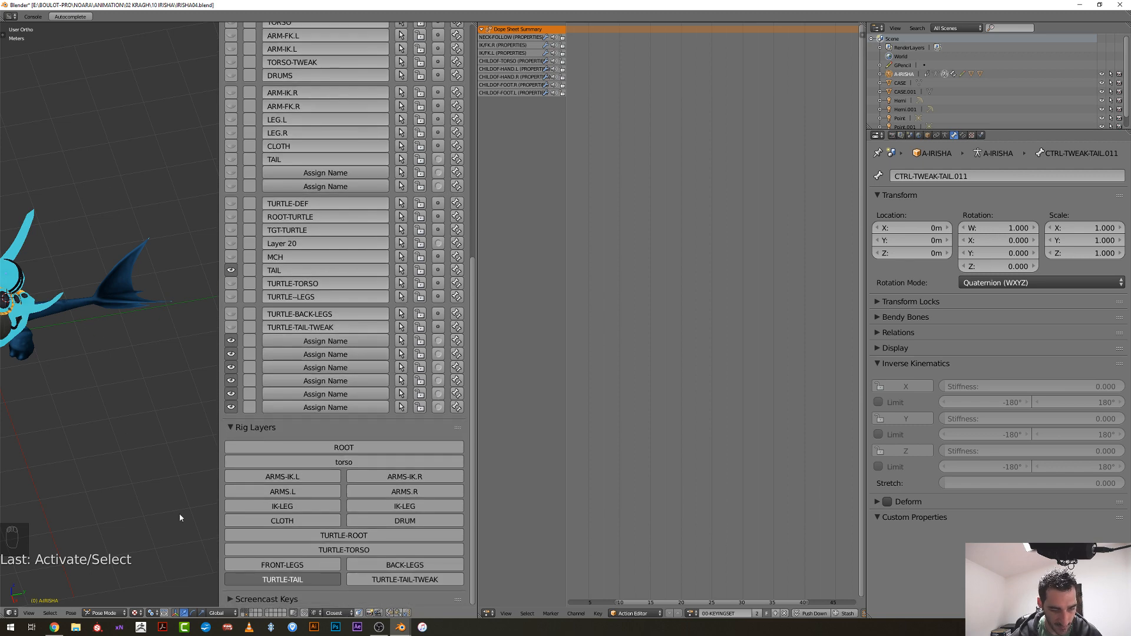
# Reveal all hidden tail bones and select the CTRL-TAIL01-LOWER-SPIN bone
pyautogui.hotkey('alt', 'h')
pyautogui.scroll(2, 126, 393)
pyautogui.moveTo(128, 395); pyautogui.dragTo(143, 436, button='middle')
pyautogui.rightClick(133, 412)
pyautogui.rightClick(154, 421)
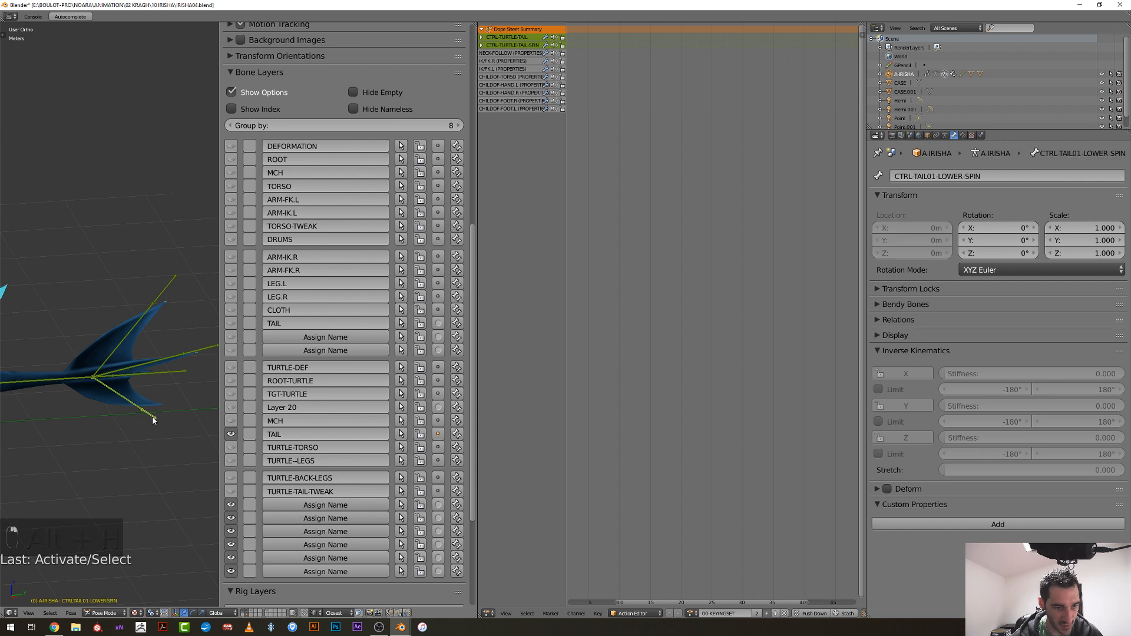
# Turn on the Axes display for the A-IRISHA armature's bones
pyautogui.click(946, 135)
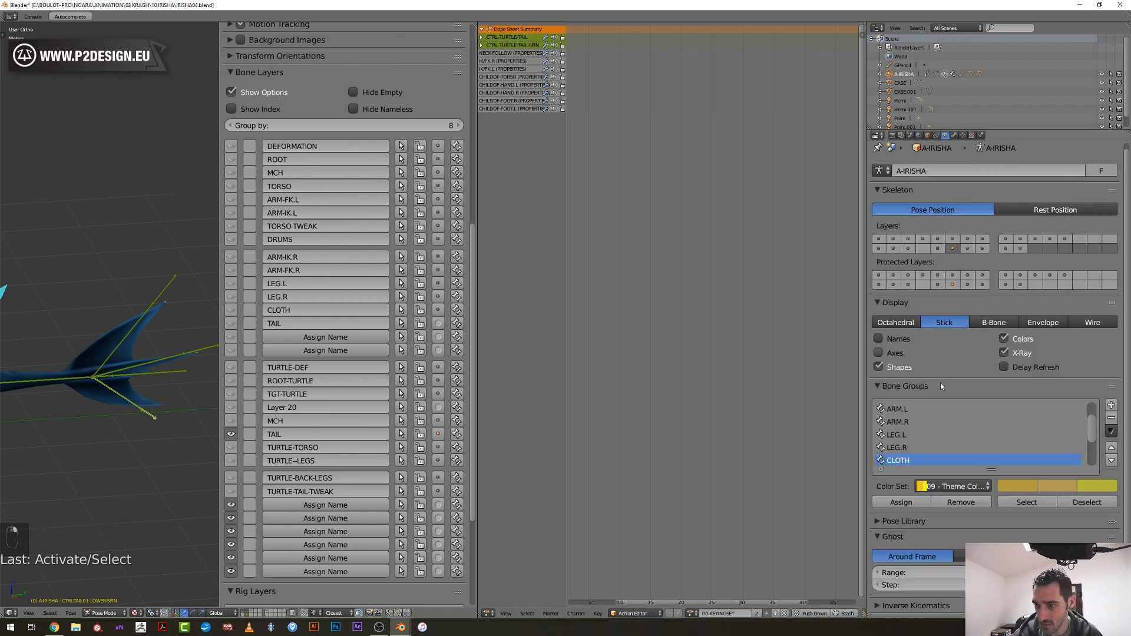
pyautogui.click(879, 354)
pyautogui.scroll(12, 255, 175)
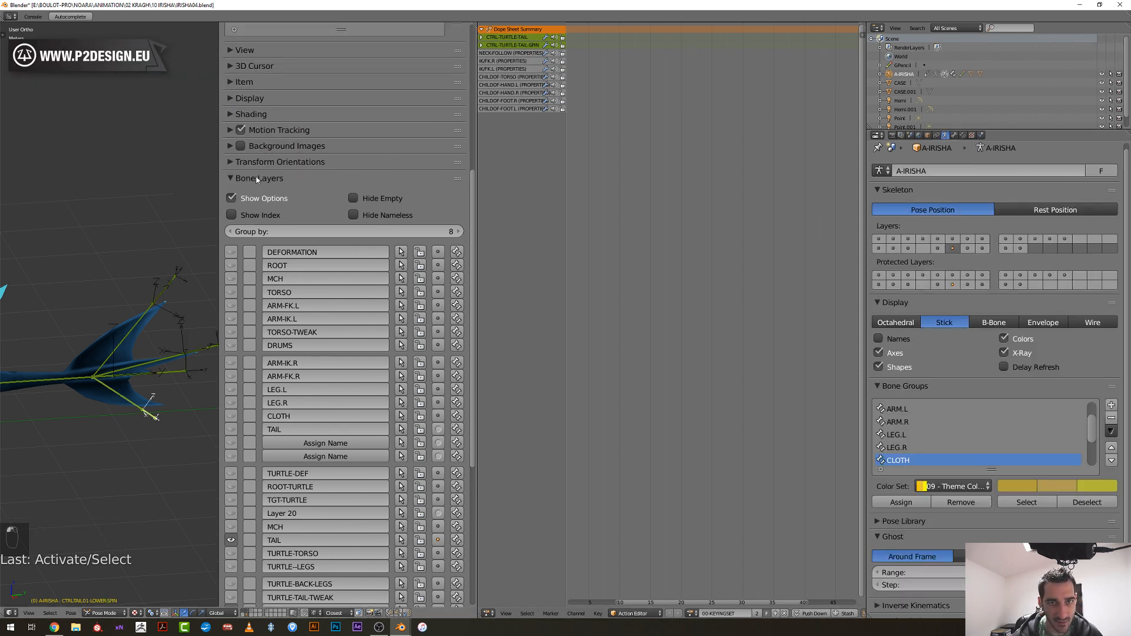
# Select the right, left and lower CTRL-TAIL01 fin controls with their SPIN bones and insert a Rotation keyframe on all six
pyautogui.moveTo(186, 237); pyautogui.dragTo(121, 493, button='middle')
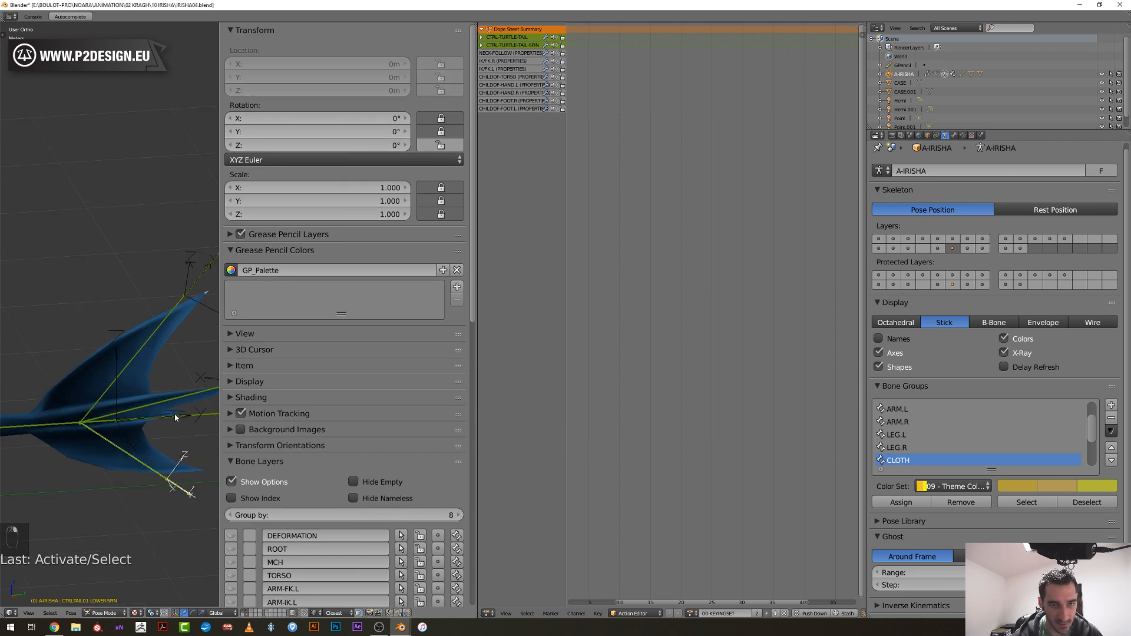
pyautogui.rightClick(148, 339)
pyautogui.rightClick(194, 283)
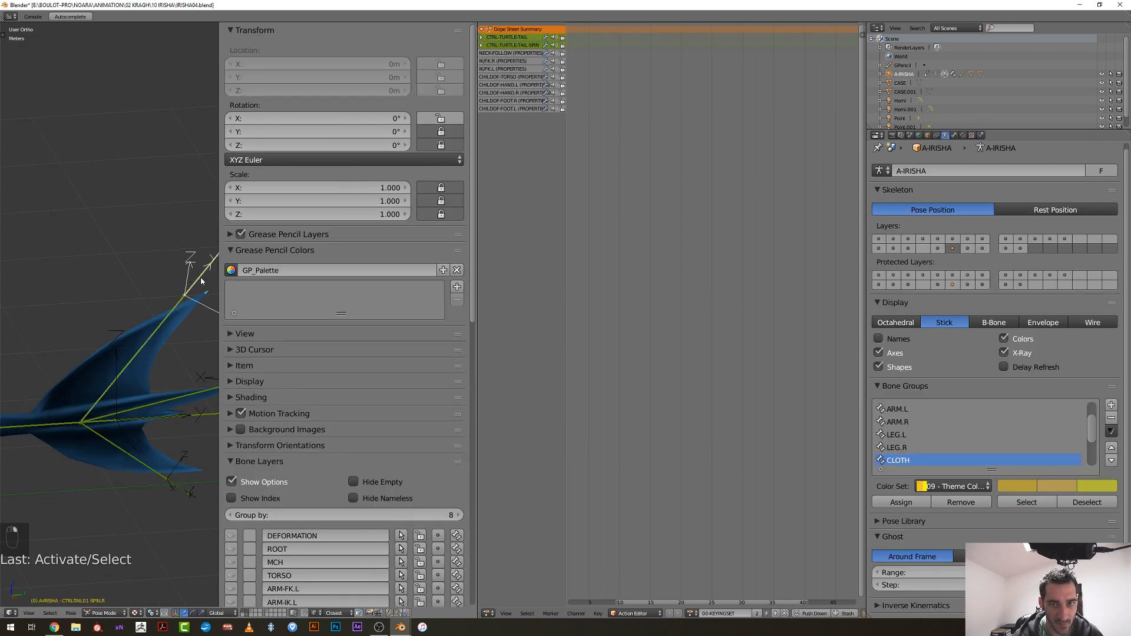
pyautogui.moveTo(195, 283); pyautogui.dragTo(112, 335, button='middle')
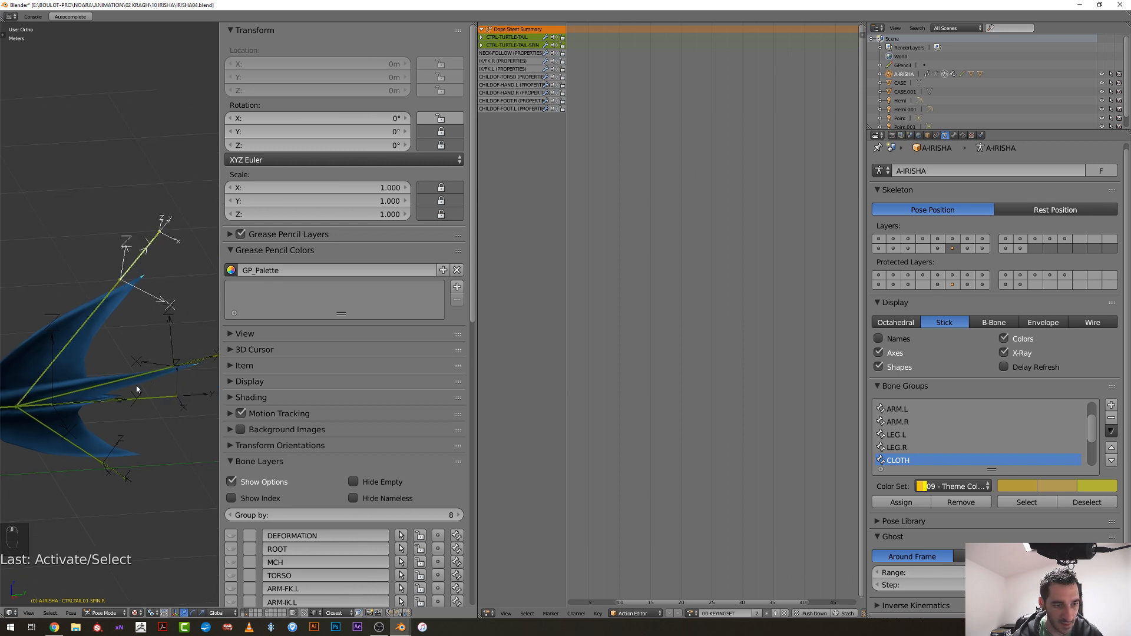
pyautogui.moveTo(137, 388); pyautogui.dragTo(157, 419, button='middle')
pyautogui.rightClick(145, 295)
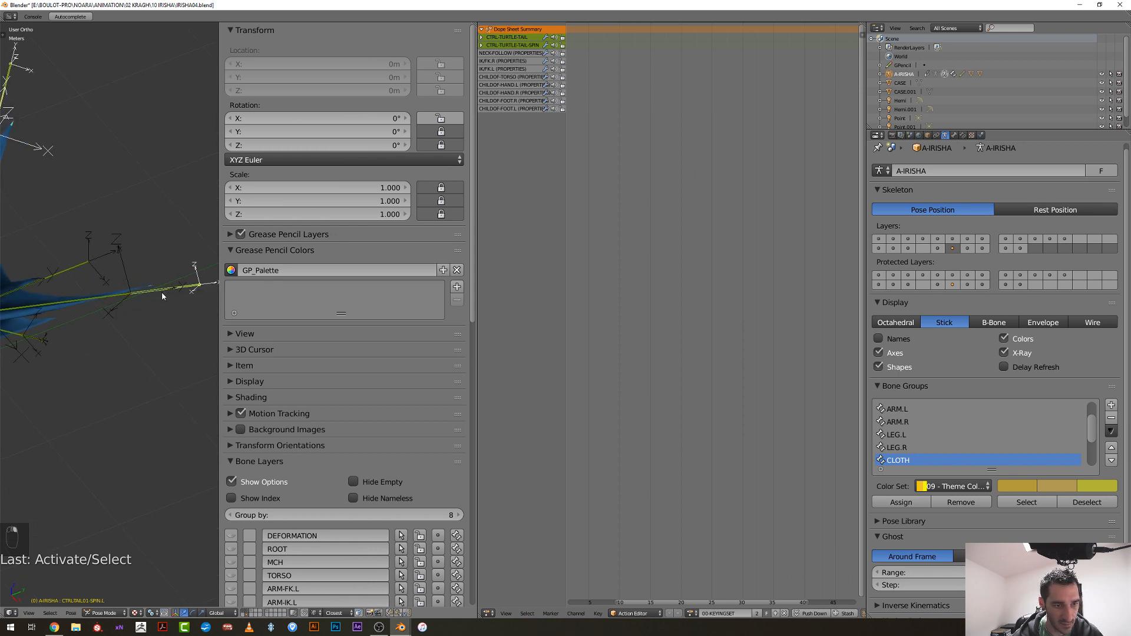
pyautogui.rightClick(103, 297)
pyautogui.rightClick(19, 348)
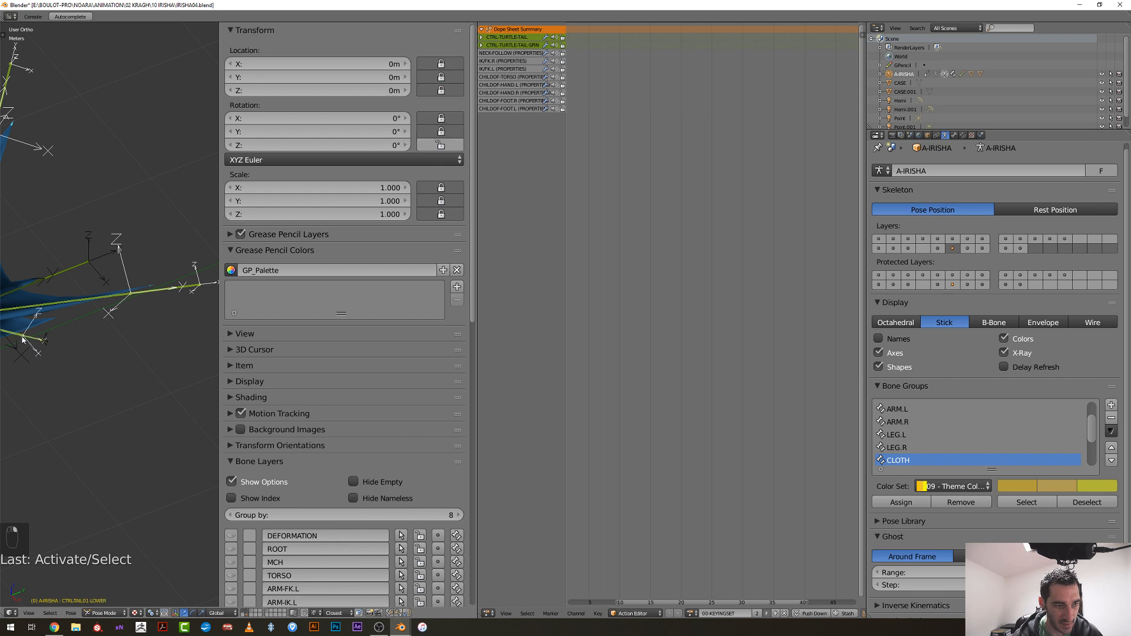
pyautogui.press('i')
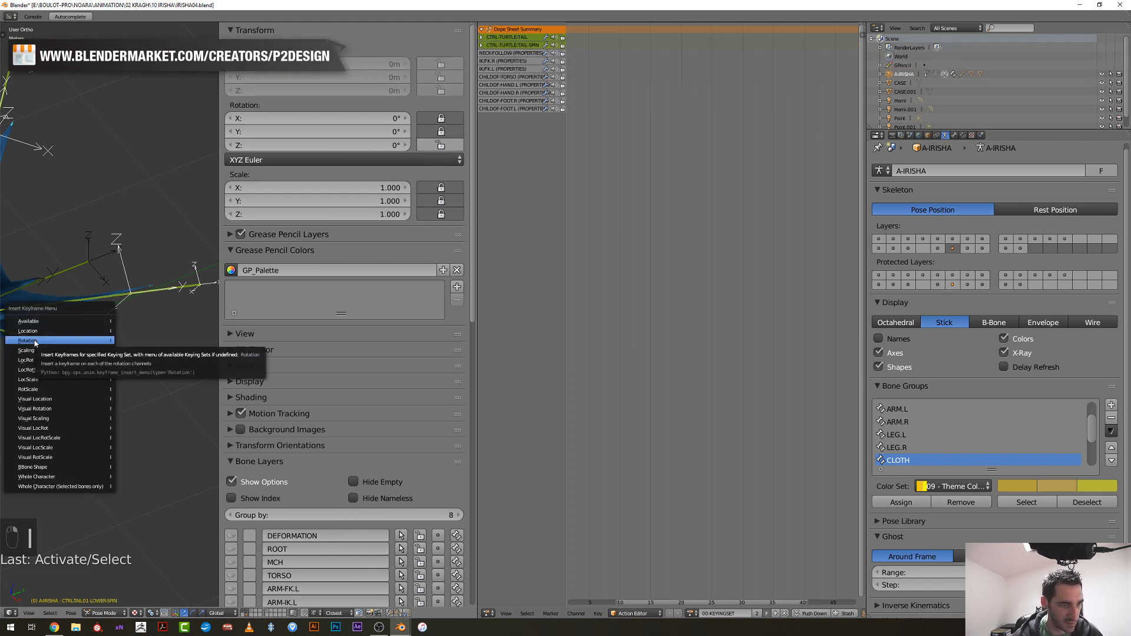
pyautogui.click(35, 341)
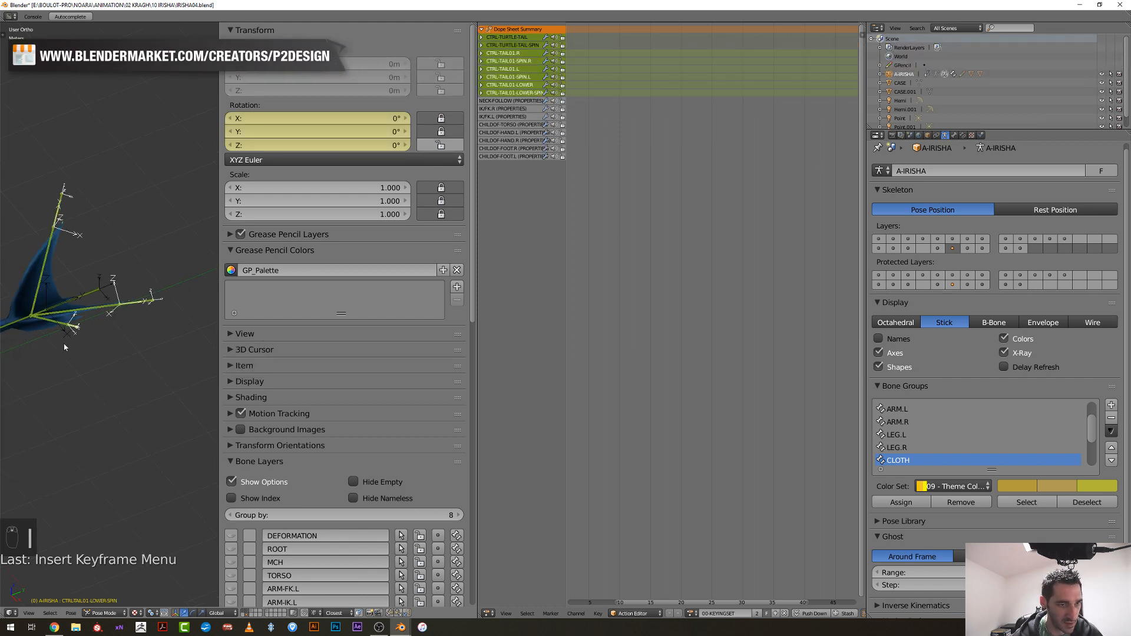
# Delete the Y and Z Euler Rotation channels of CTRL-TAIL01.R, CTRL-TAIL01.L and their two SPIN controls from the action
pyautogui.click(482, 53)
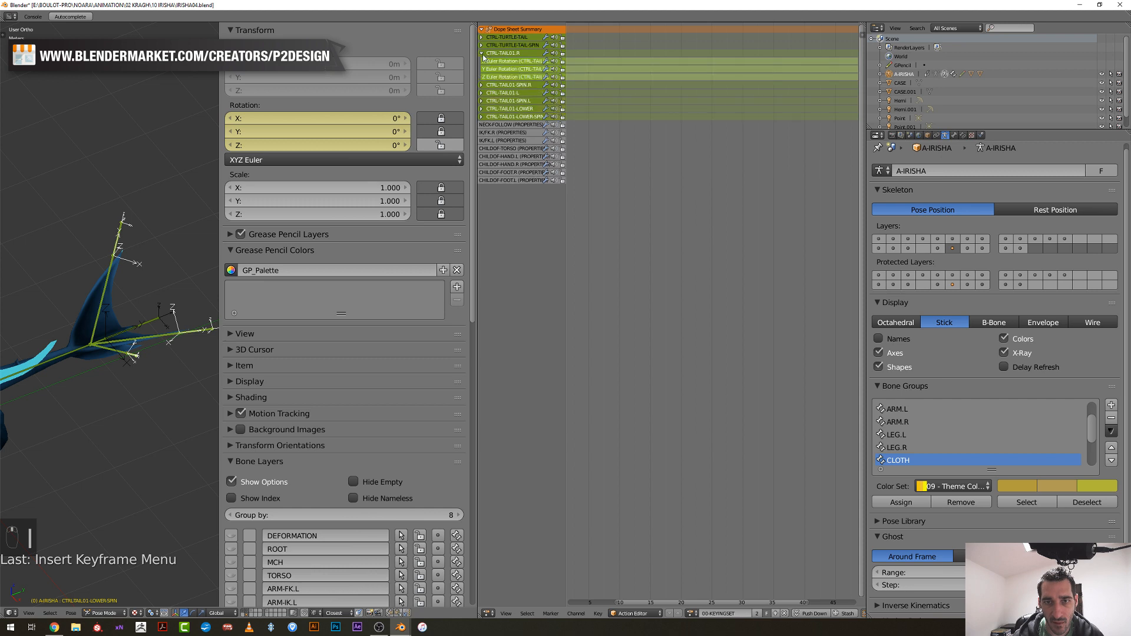
pyautogui.click(482, 93)
pyautogui.click(483, 85)
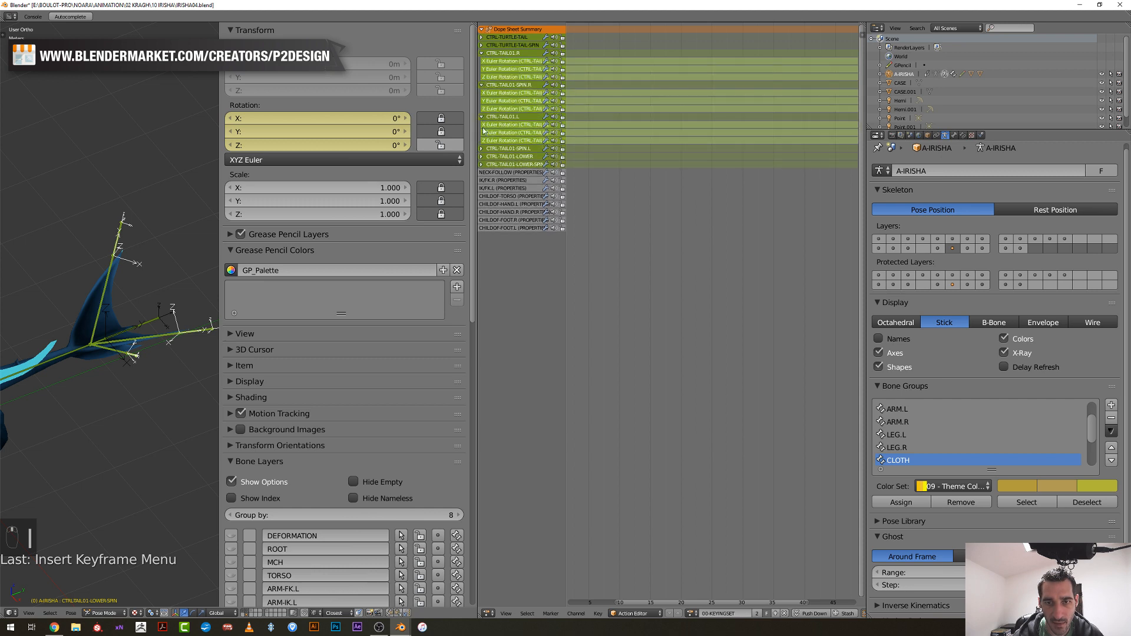
pyautogui.click(482, 148)
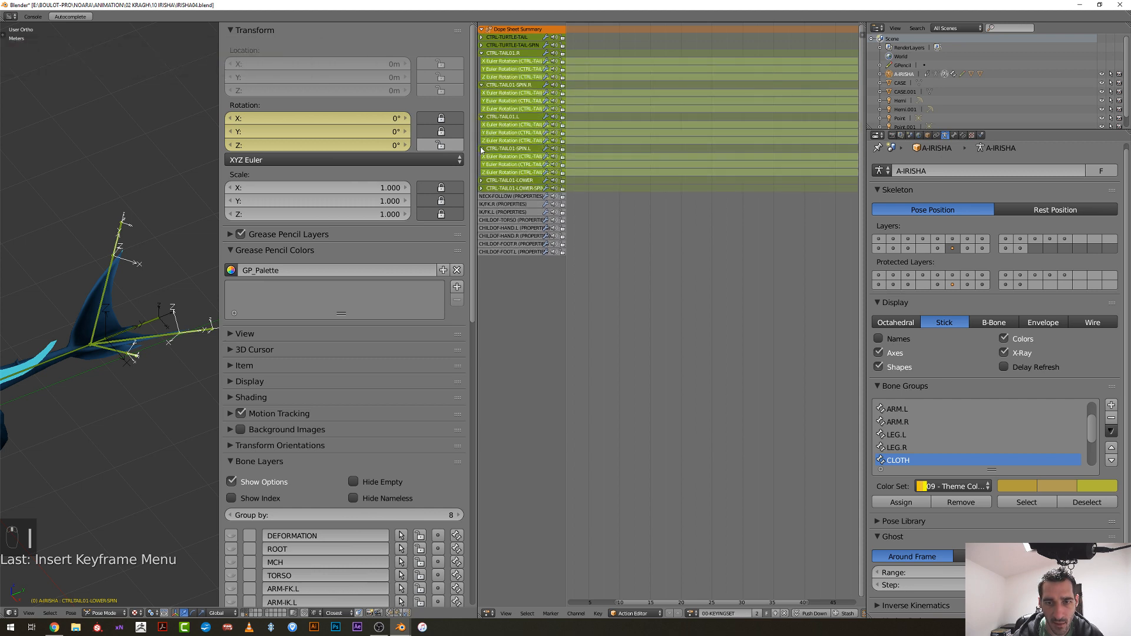
pyautogui.click(500, 173)
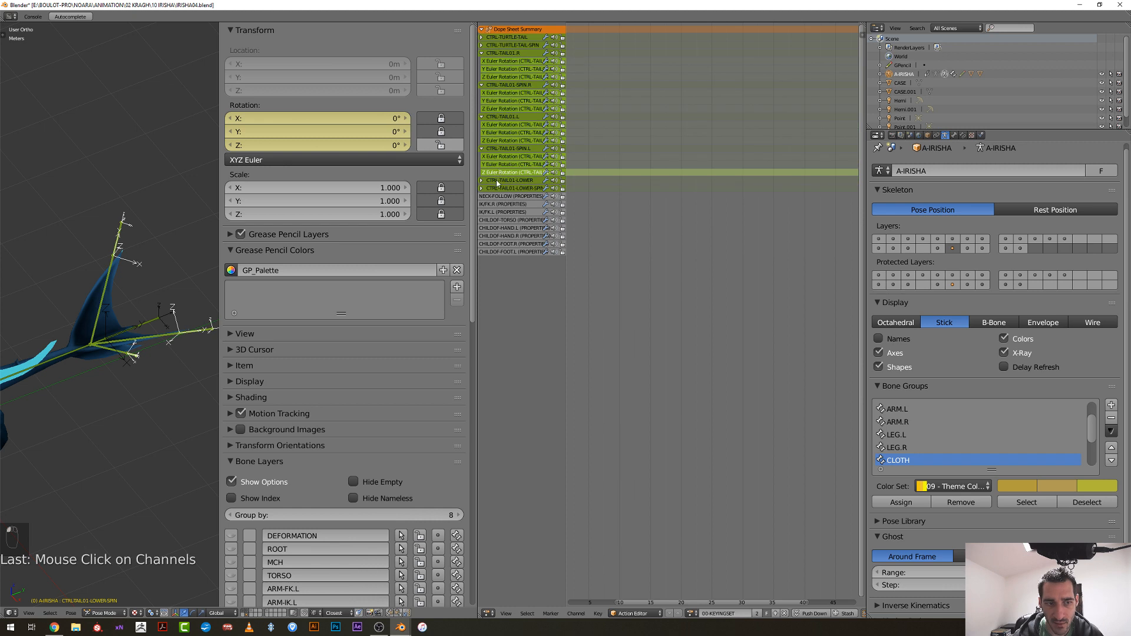
pyautogui.rightClick(108, 284)
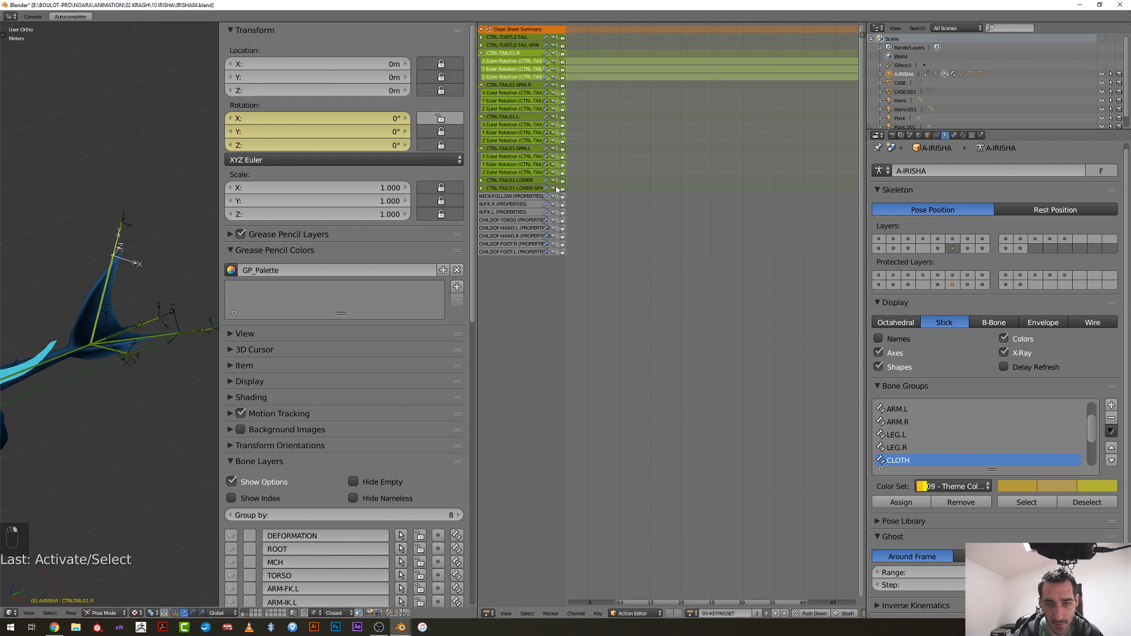
pyautogui.click(507, 166)
pyautogui.keyDown('shift'); pyautogui.click(506, 172); pyautogui.keyUp('shift')
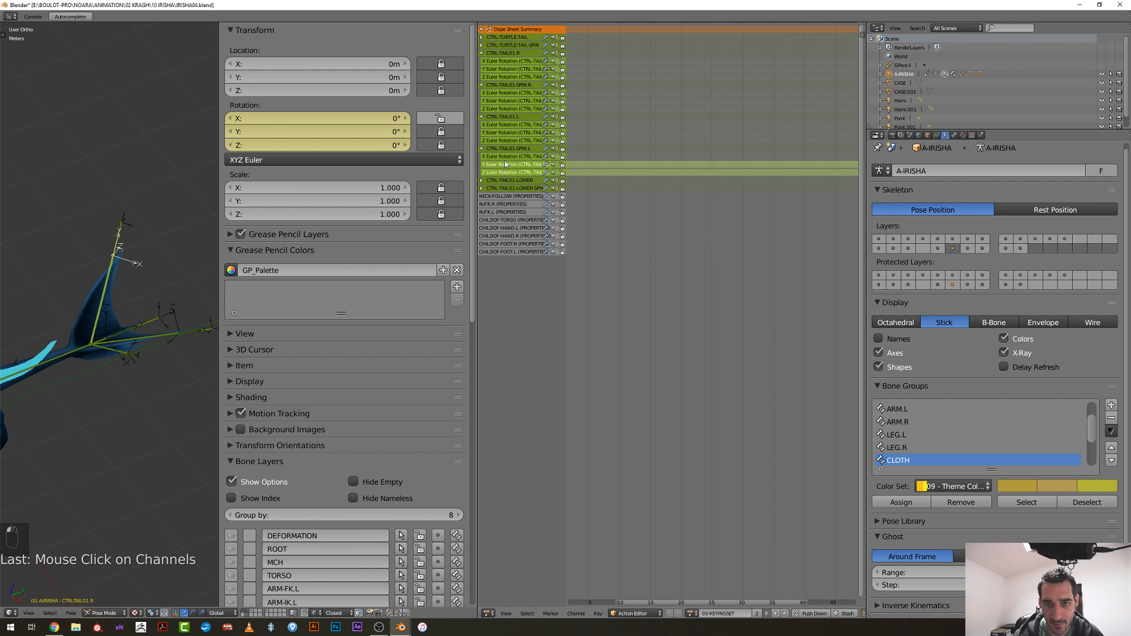
pyautogui.keyDown('shift'); pyautogui.click(502, 133); pyautogui.keyUp('shift')
pyautogui.keyDown('shift'); pyautogui.click(501, 140); pyautogui.keyUp('shift')
pyautogui.keyDown('shift'); pyautogui.click(498, 109); pyautogui.keyUp('shift')
pyautogui.keyDown('shift'); pyautogui.click(498, 101); pyautogui.keyUp('shift')
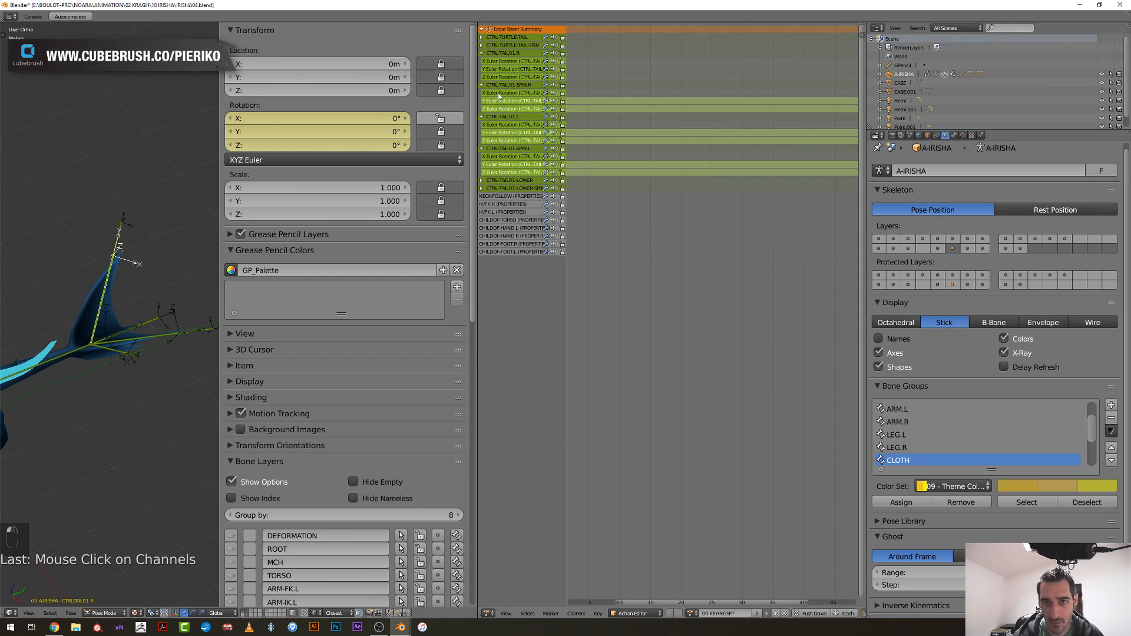
pyautogui.keyDown('shift'); pyautogui.click(498, 77); pyautogui.keyUp('shift')
pyautogui.keyDown('shift'); pyautogui.click(498, 69); pyautogui.keyUp('shift')
pyautogui.press('x')
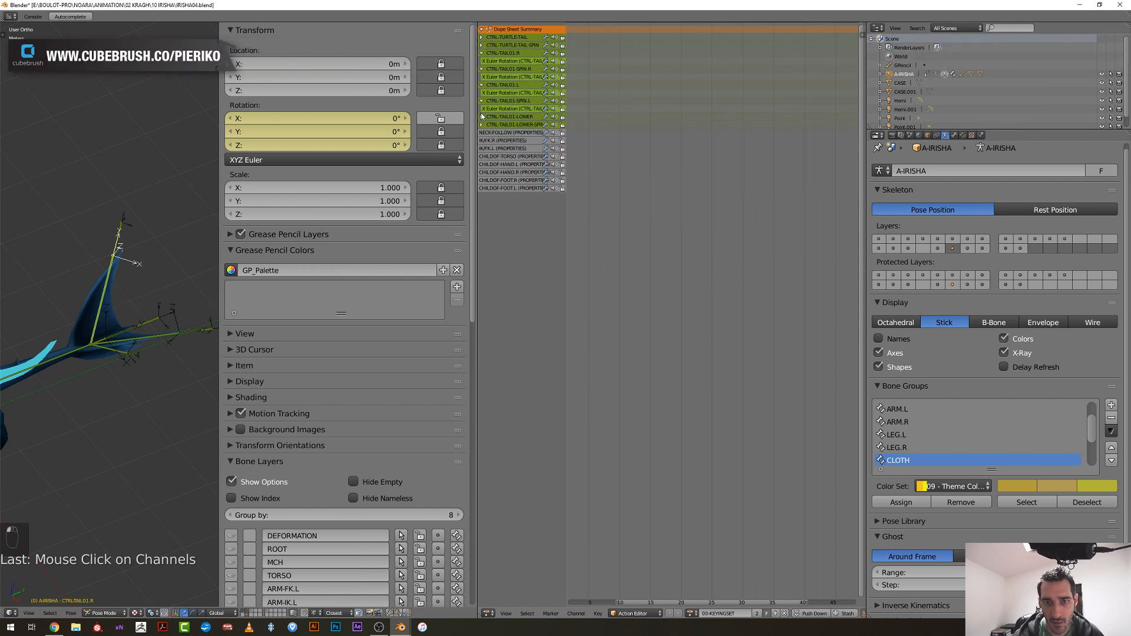
# Delete the X and Y Euler Rotation channels of CTRL-TAIL01-LOWER and CTRL-TAIL01-LOWER-SPIN from the action
pyautogui.click(481, 117)
pyautogui.click(482, 149)
pyautogui.keyDown('shift'); pyautogui.click(498, 132); pyautogui.keyUp('shift')
pyautogui.keyDown('shift'); pyautogui.click(498, 125); pyautogui.keyUp('shift')
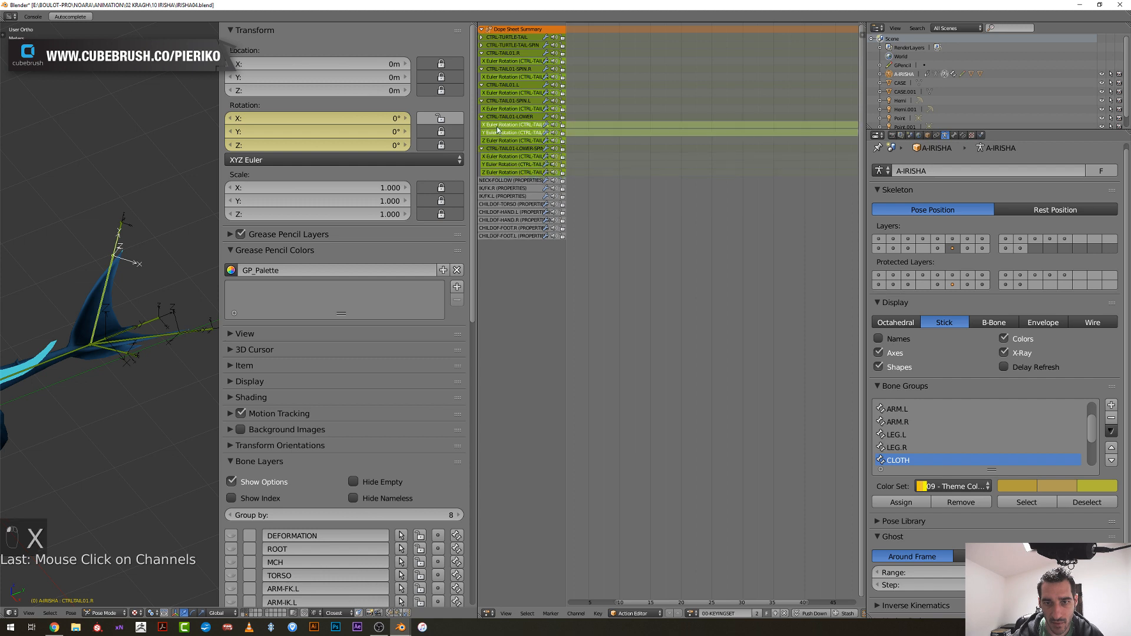
pyautogui.keyDown('shift'); pyautogui.click(498, 164); pyautogui.keyUp('shift')
pyautogui.keyDown('shift'); pyautogui.click(498, 156); pyautogui.keyUp('shift')
pyautogui.press('x')
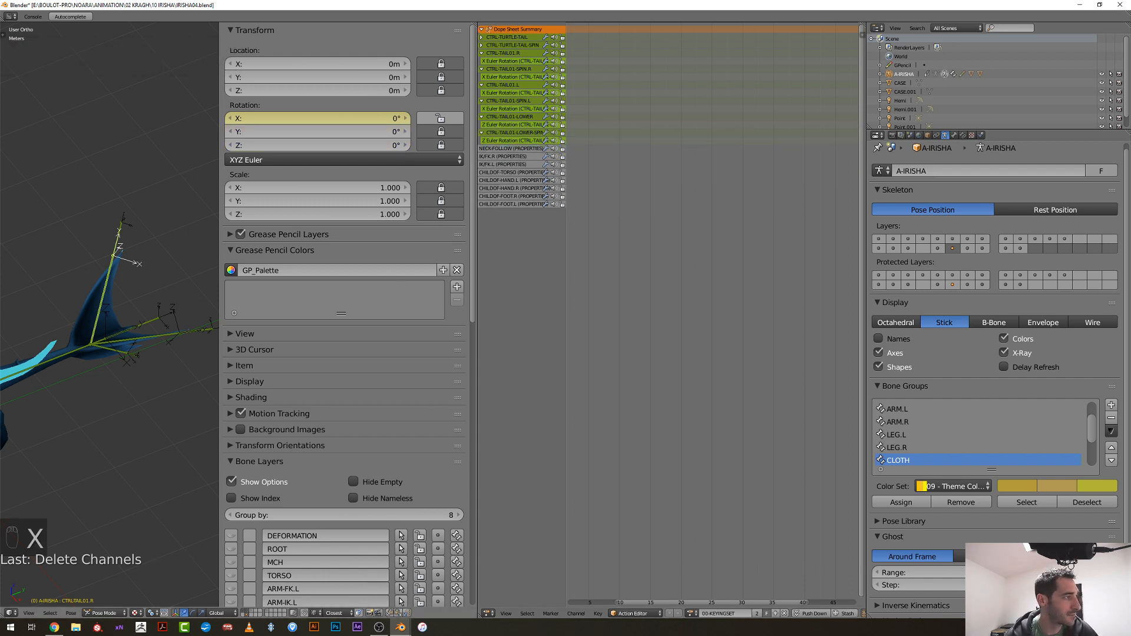
# Hide the TURTLE-TAIL rig layer and show the TURTLE-TAIL-TWEAK layer instead
pyautogui.scroll(-5, 101, 384)
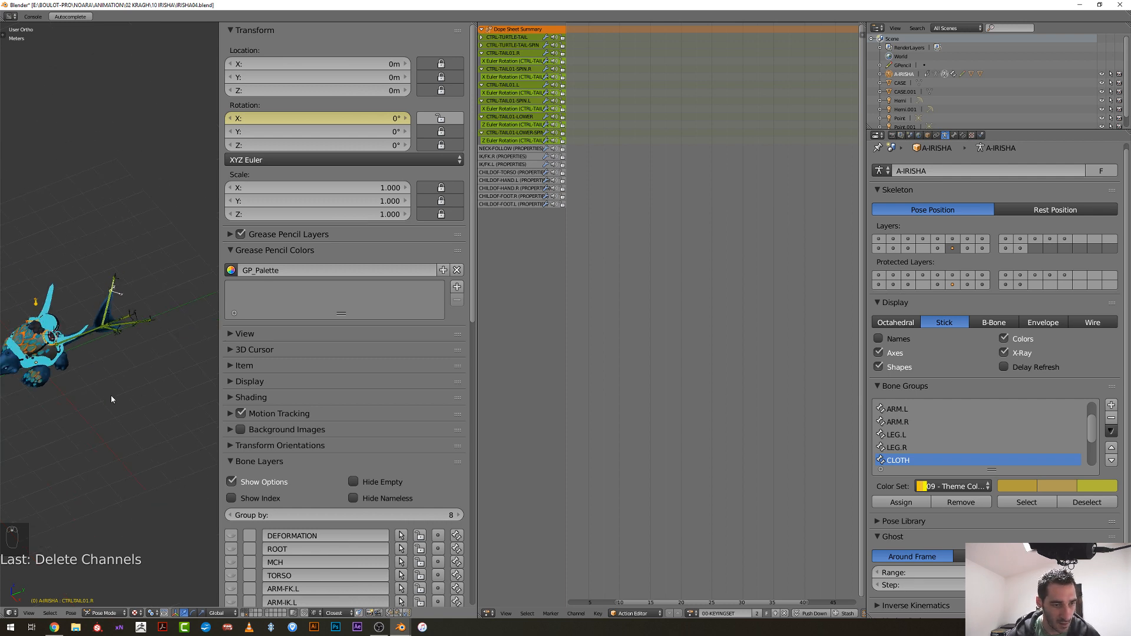
pyautogui.scroll(3, 139, 380)
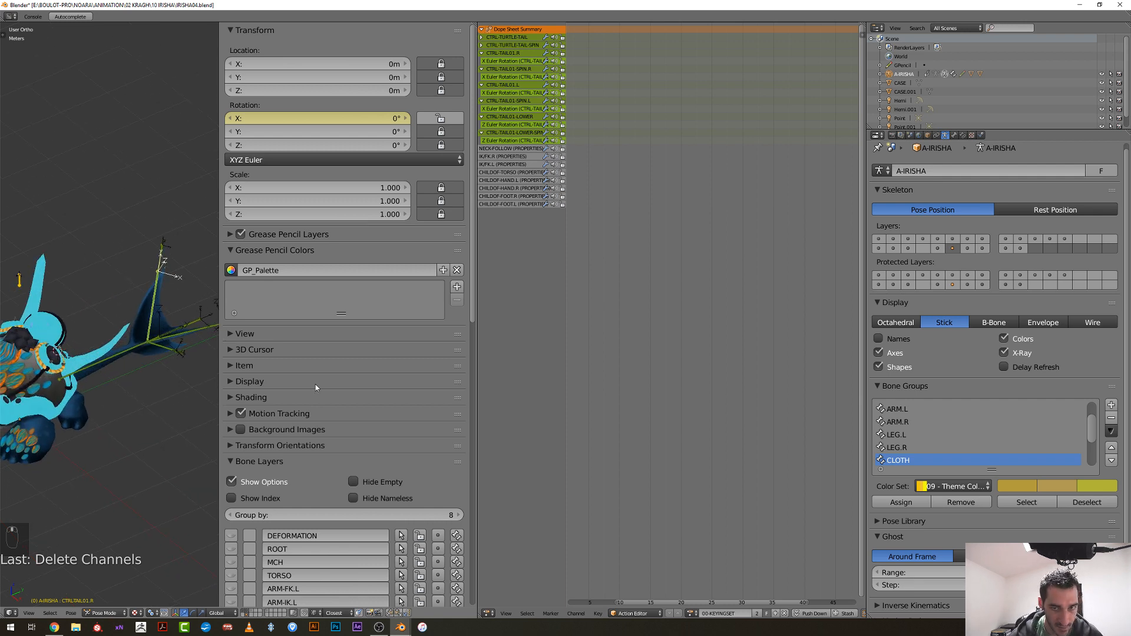
pyautogui.scroll(-20, 324, 465)
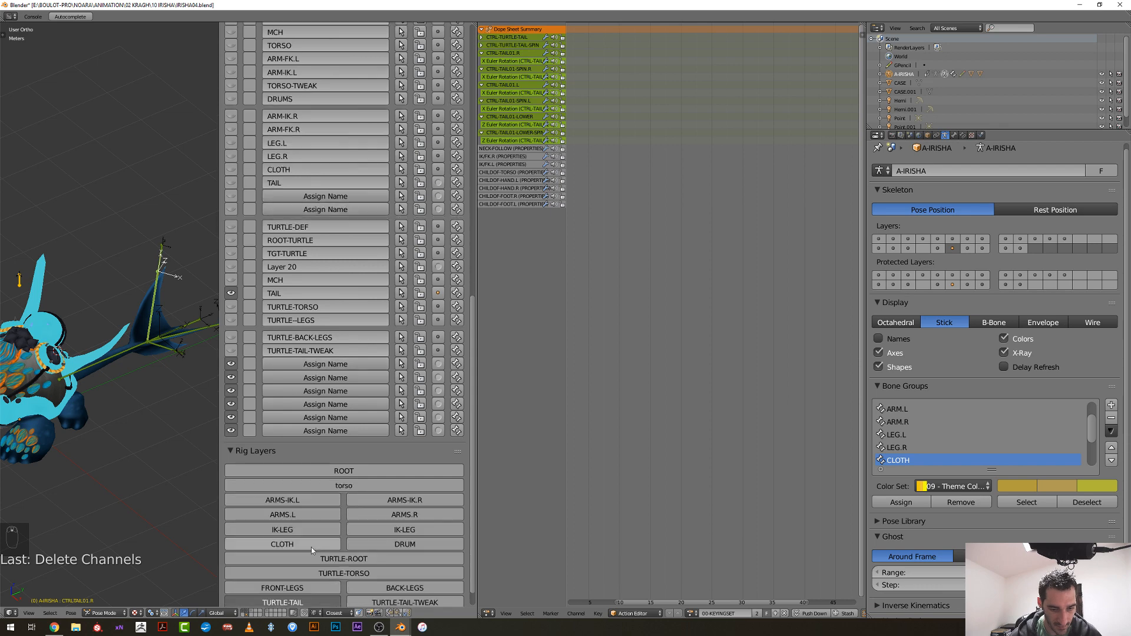
pyautogui.scroll(-1, 339, 560)
pyautogui.click(373, 582)
pyautogui.scroll(-7, 337, 579)
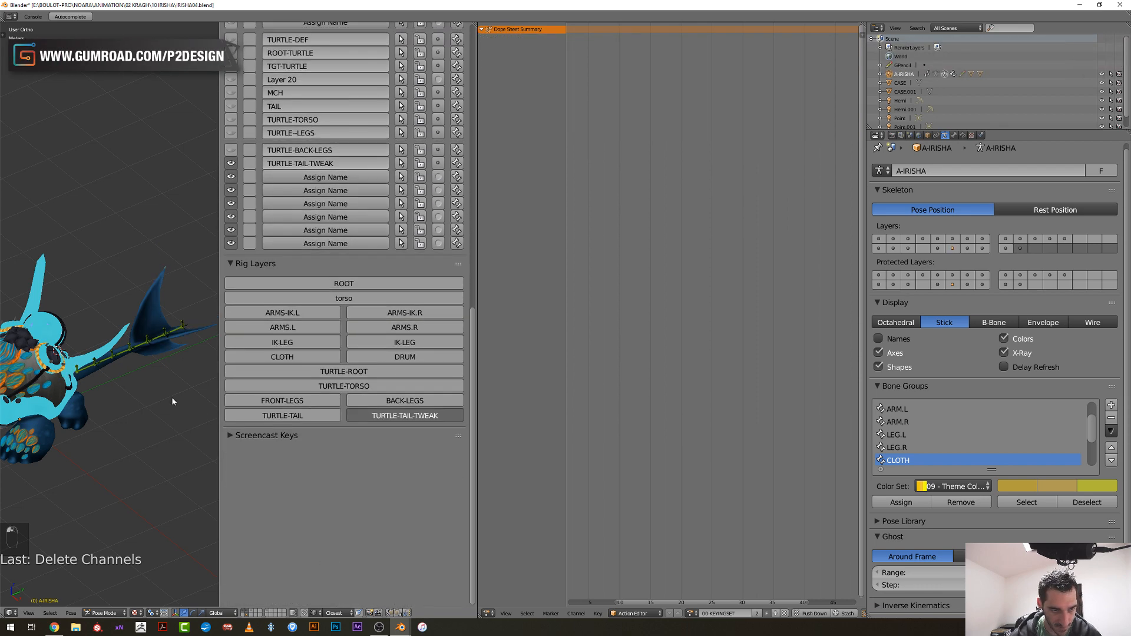
# Select the tail chain controls CTRL-TAIL.002 through CTRL-TAIL.007 and insert a Rotation keyframe on them
pyautogui.rightClick(107, 367)
pyautogui.keyDown('shift'); pyautogui.moveTo(136, 371); pyautogui.dragTo(87, 354, button='middle'); pyautogui.keyUp('shift')
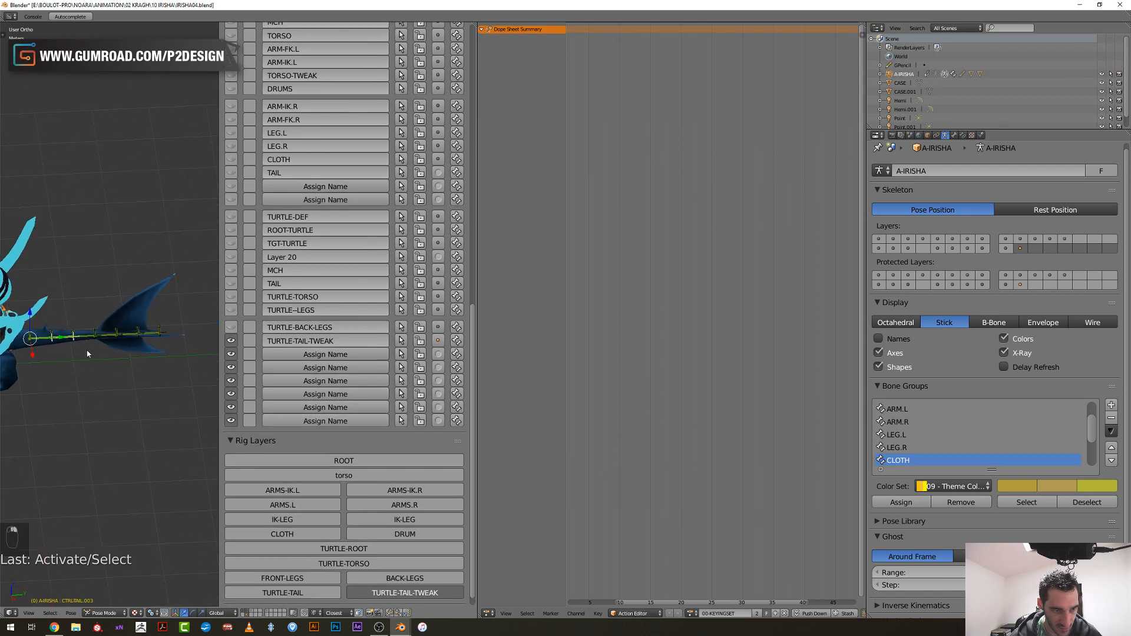
pyautogui.rightClick(126, 341)
pyautogui.rightClick(111, 338)
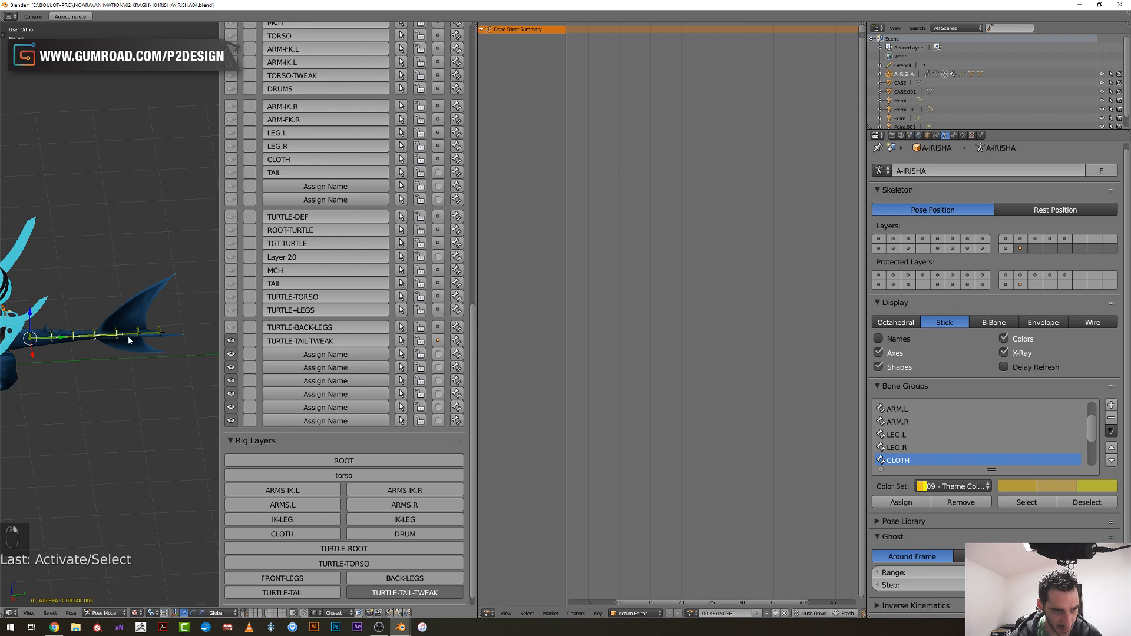
pyautogui.rightClick(142, 336)
pyautogui.keyDown('shift'); pyautogui.rightClick(152, 334); pyautogui.keyUp('shift')
pyautogui.press('i')
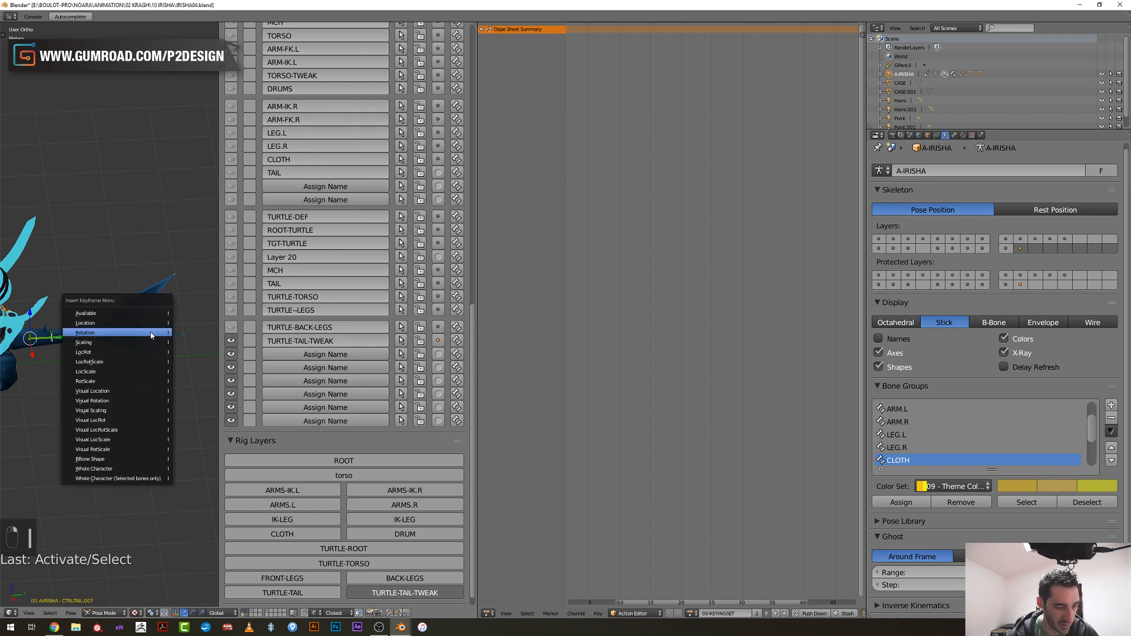
pyautogui.click(147, 336)
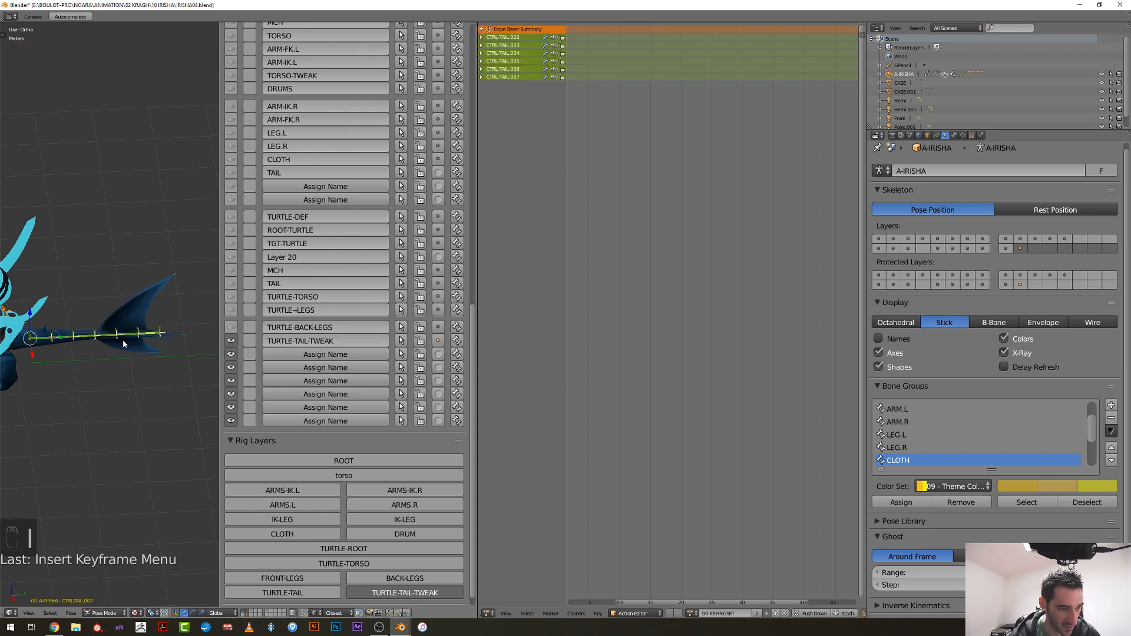
# Hide the keyed tail chain controls, then select all the small tail tweak bones and insert a Location keyframe
pyautogui.press('h')
pyautogui.press('c')
pyautogui.moveTo(30, 338); pyautogui.dragTo(172, 335)
pyautogui.rightClick(172, 335)
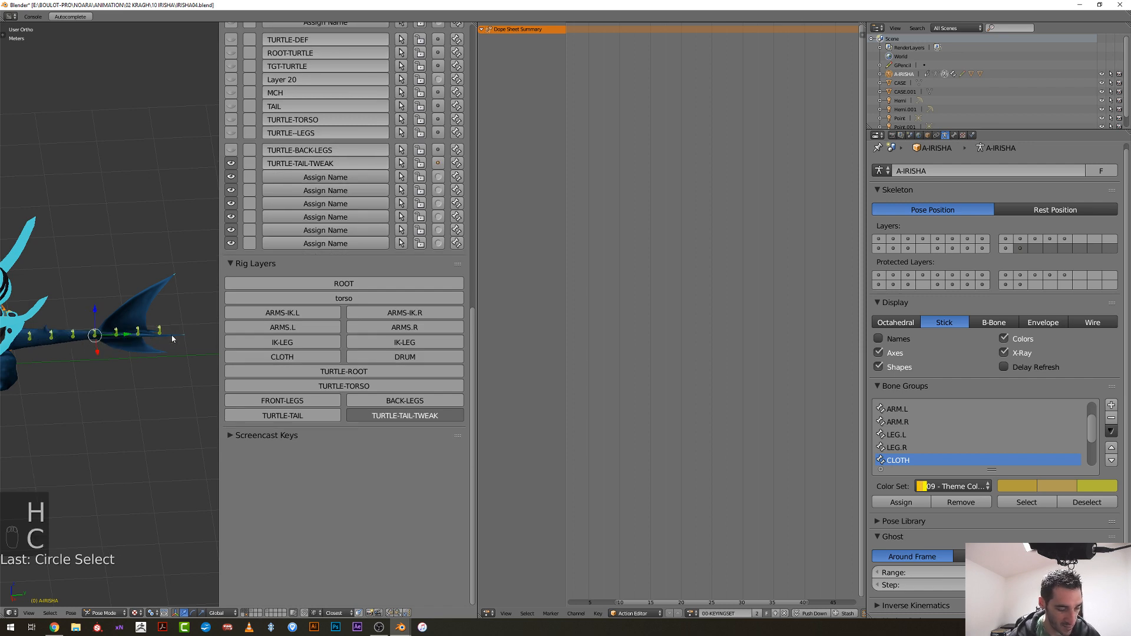
pyautogui.press('i')
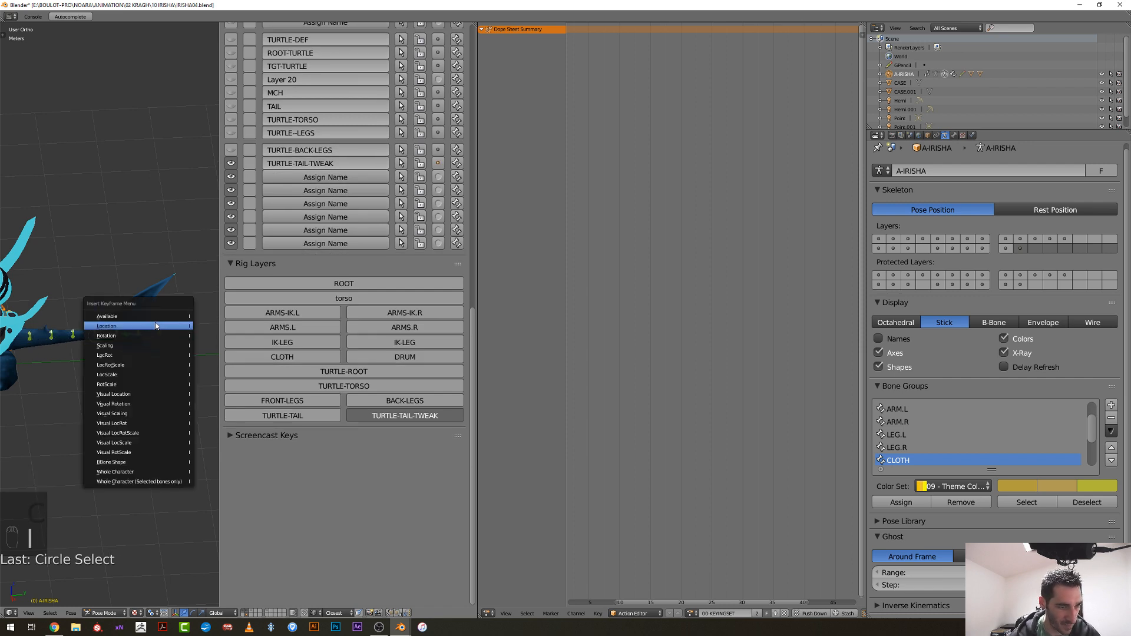
pyautogui.click(156, 326)
# Test-move the individual tail tweak bones toward the tail tip, cancelling each move, to check how they deform the tail
pyautogui.rightClick(71, 335)
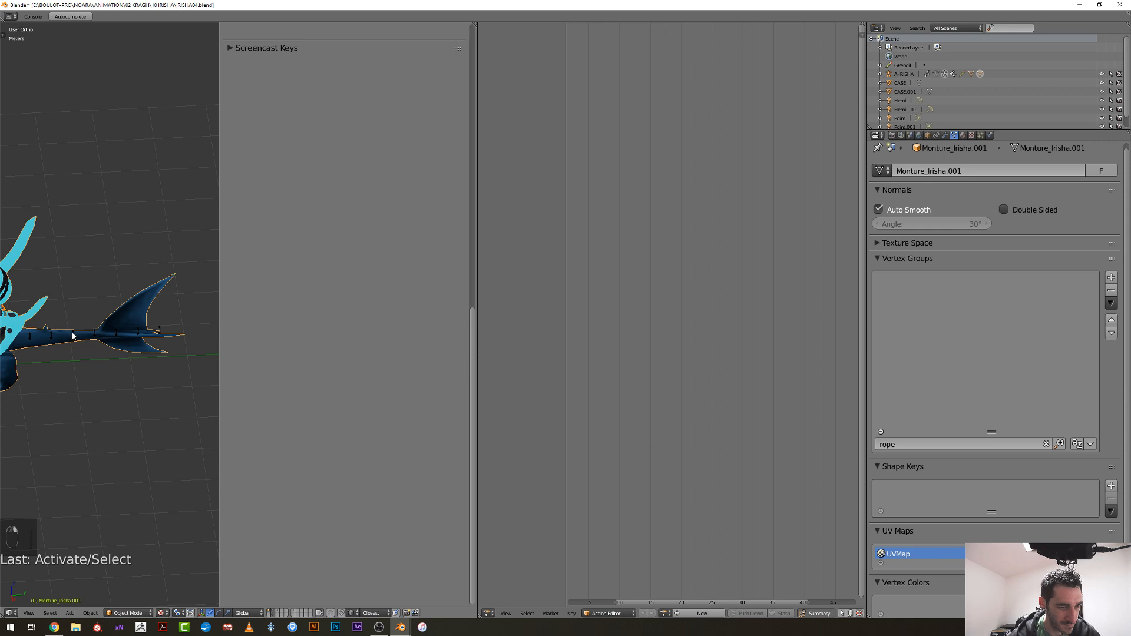
pyautogui.rightClick(72, 336)
pyautogui.rightClick(95, 334)
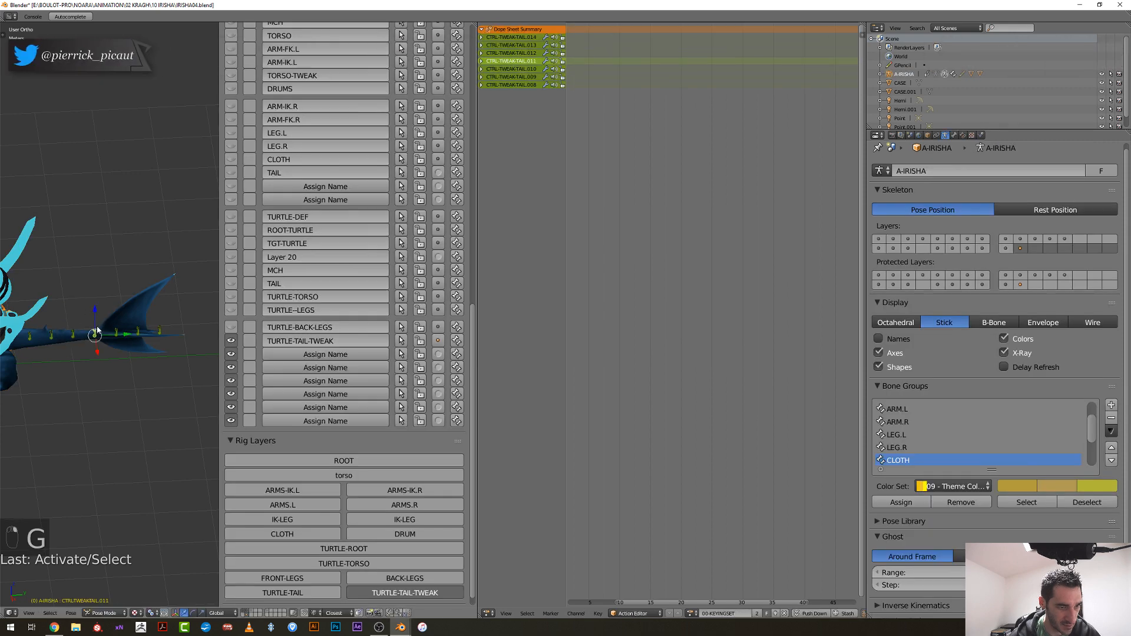
pyautogui.press('g')
pyautogui.rightClick(95, 317)
pyautogui.rightClick(116, 333)
pyautogui.press('g')
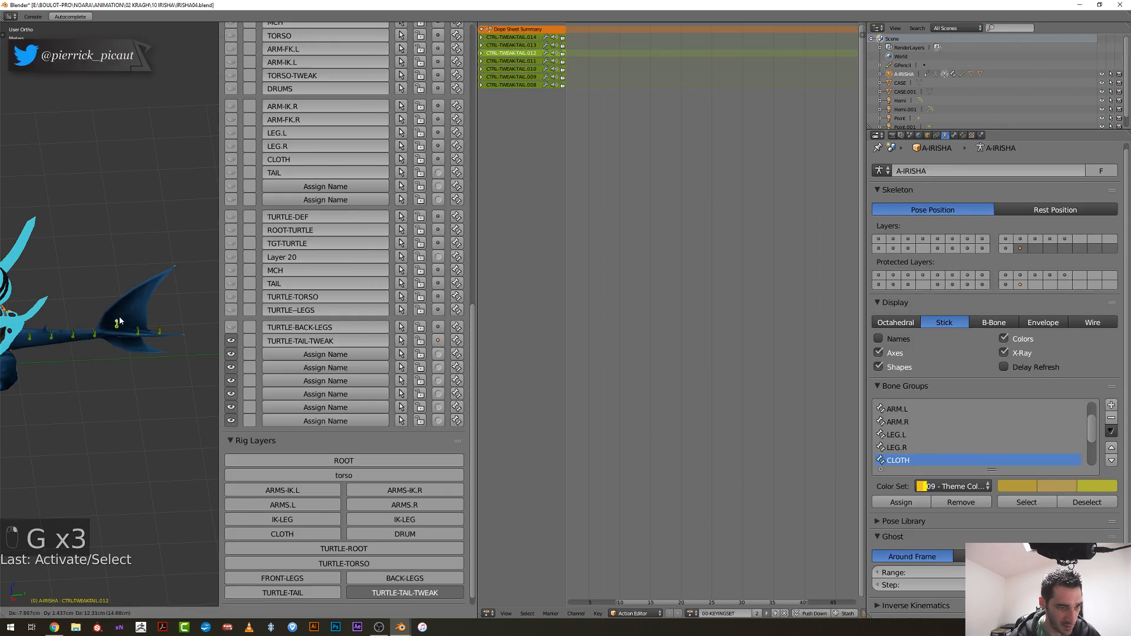
pyautogui.rightClick(118, 323)
pyautogui.rightClick(138, 333)
pyautogui.press('g')
pyautogui.rightClick(159, 331)
pyautogui.rightClick(159, 332)
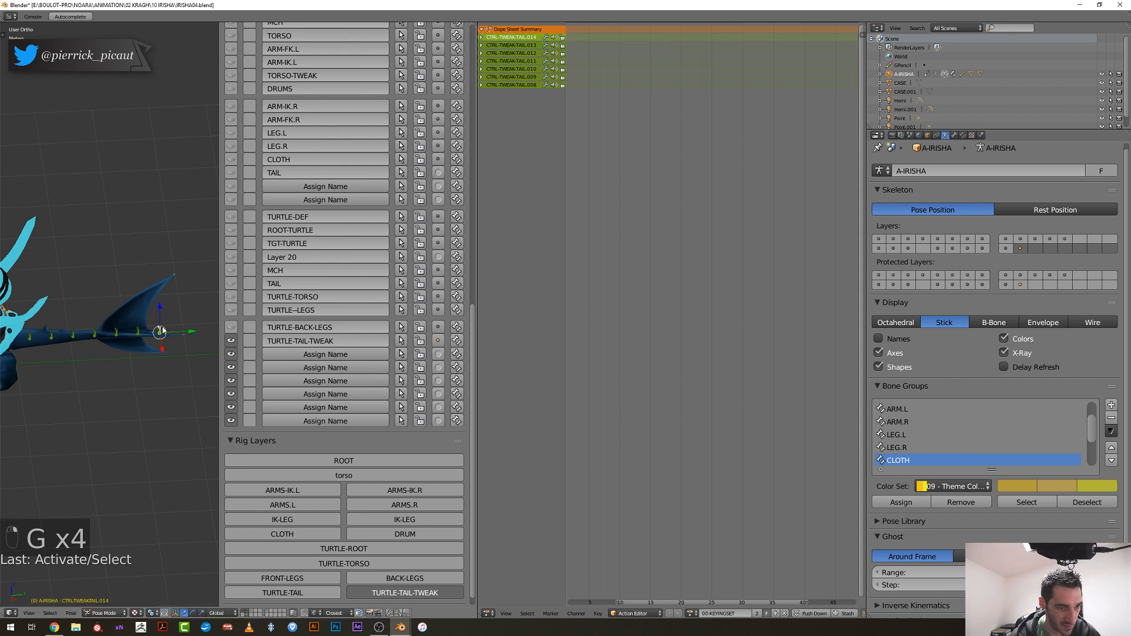
pyautogui.rightClick(32, 335)
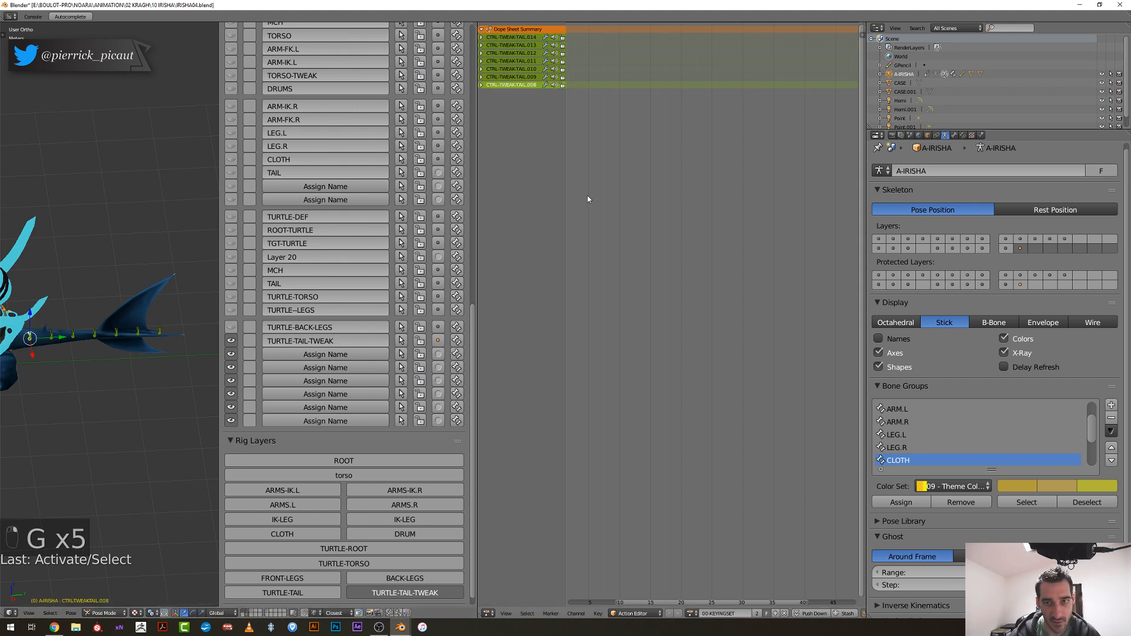
# Turn off the Dope Sheet's selected-only filter to list the channels of every control in the keying-set action
pyautogui.scroll(-5, 147, 346)
pyautogui.scroll(-1, 319, 498)
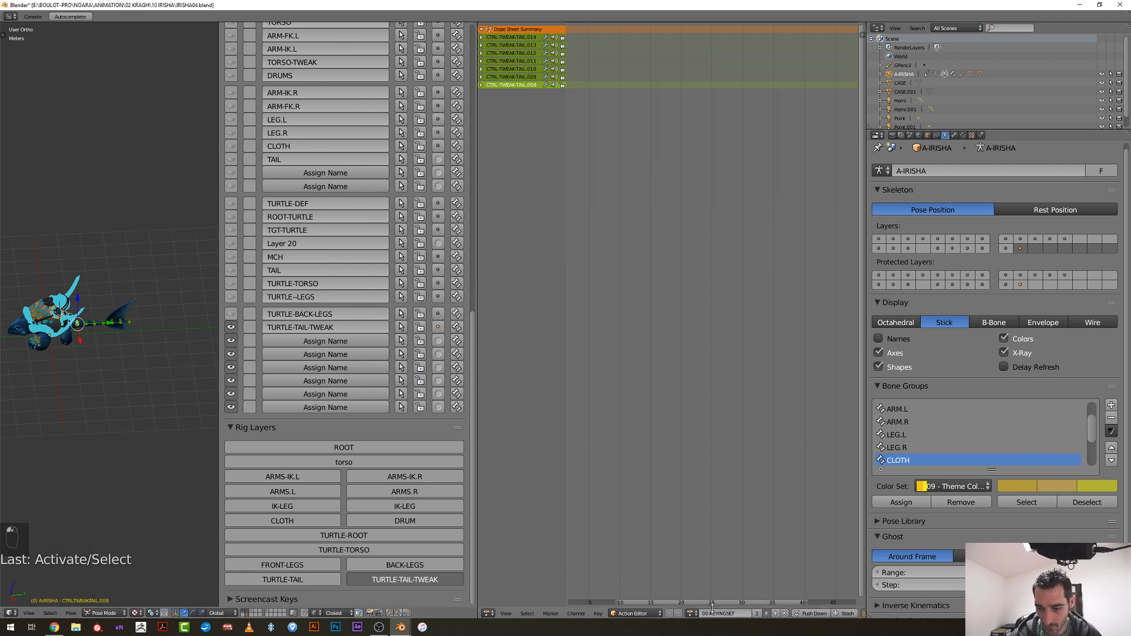
pyautogui.scroll(-4, 716, 614)
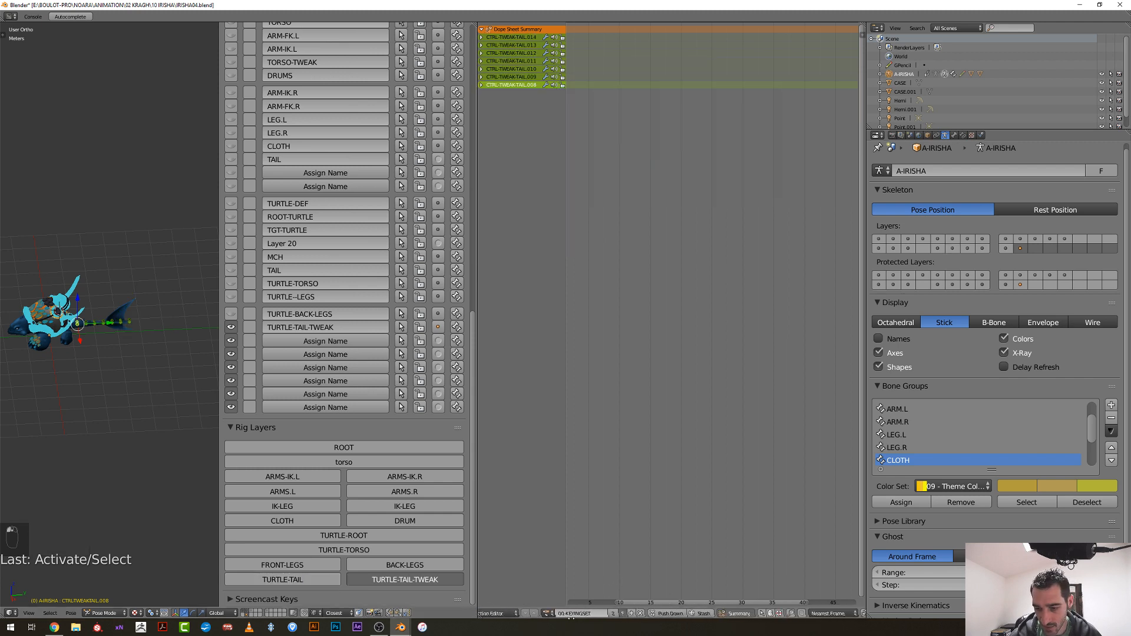
pyautogui.click(771, 614)
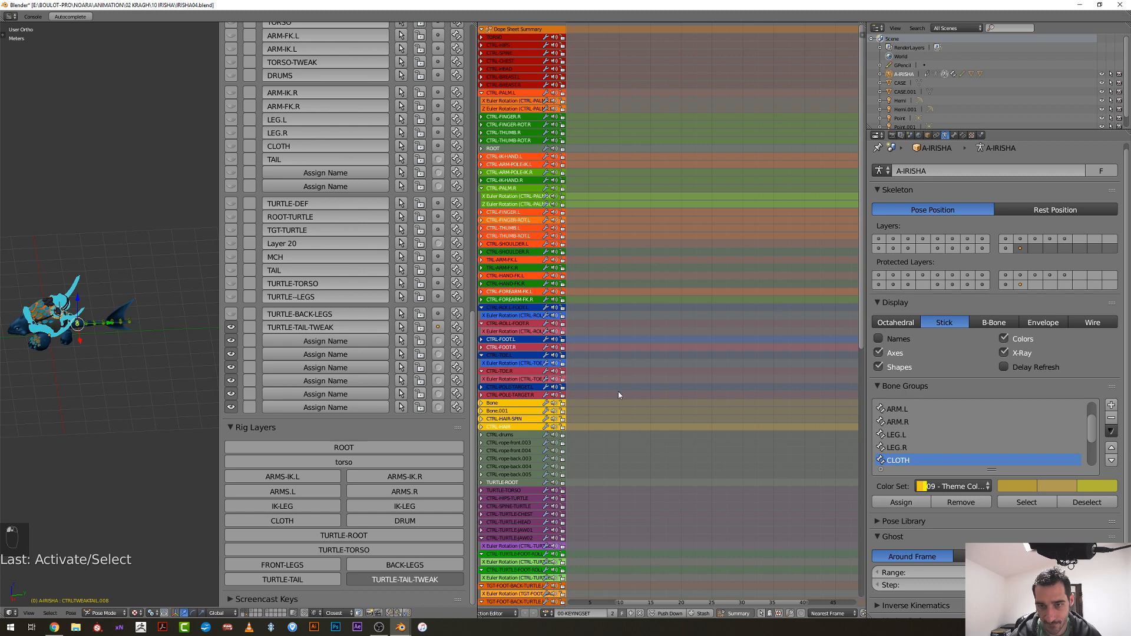
# Collapse the CTRL-PALM.R and CTRL-PALM.L channel groups and widen the action editor area
pyautogui.press('Home')
pyautogui.click(482, 188)
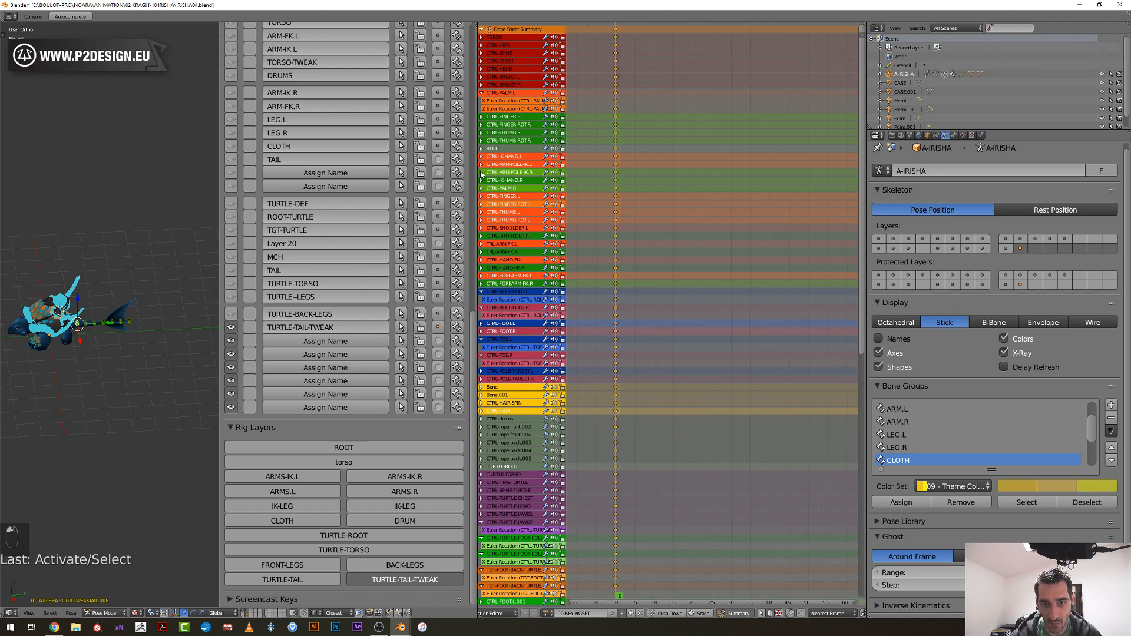
pyautogui.click(482, 93)
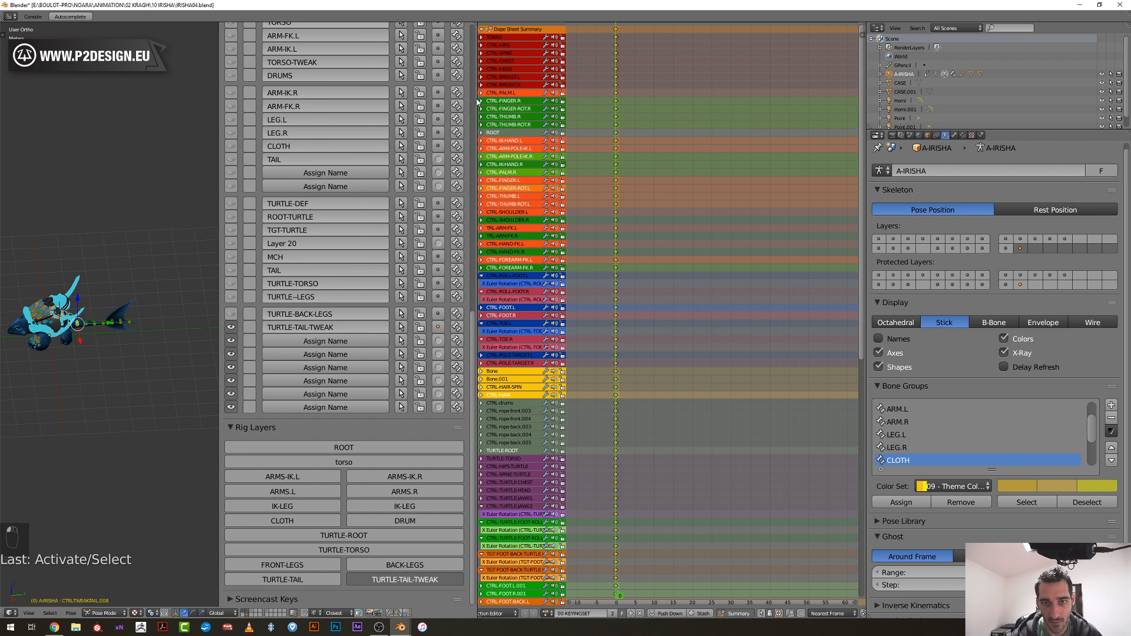
pyautogui.moveTo(478, 102); pyautogui.dragTo(407, 118)
# Collapse the turtle foot-roll, CTRL-TURTLE-JAW02 and TGT-FOOT-BACK-TURTLE channel groups
pyautogui.scroll(-5, 416, 479)
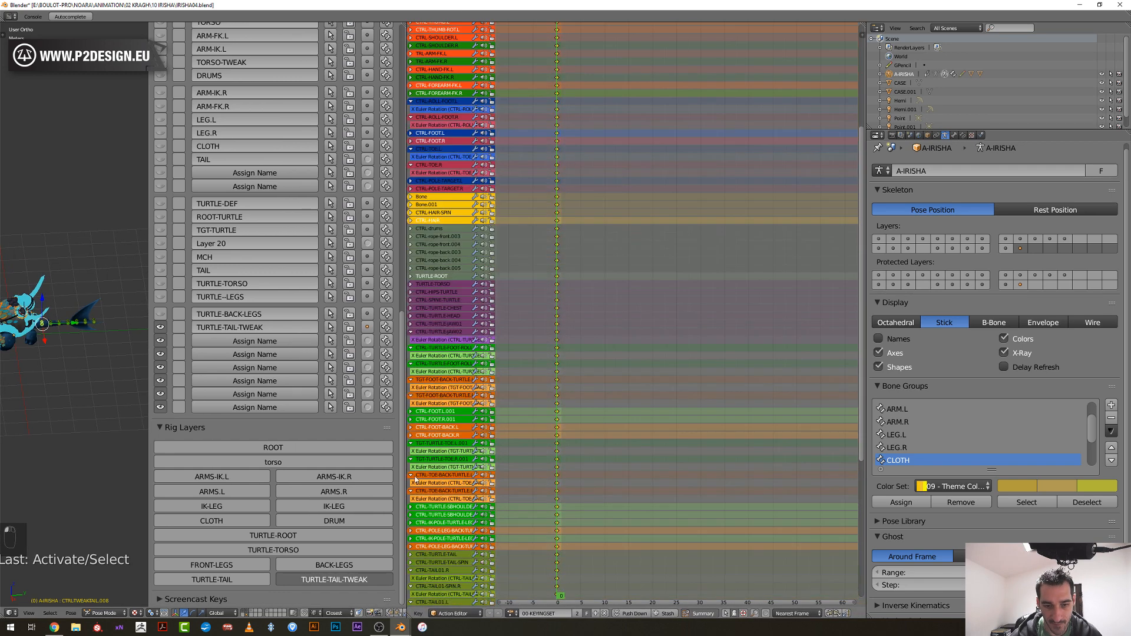
pyautogui.click(411, 348)
pyautogui.click(411, 356)
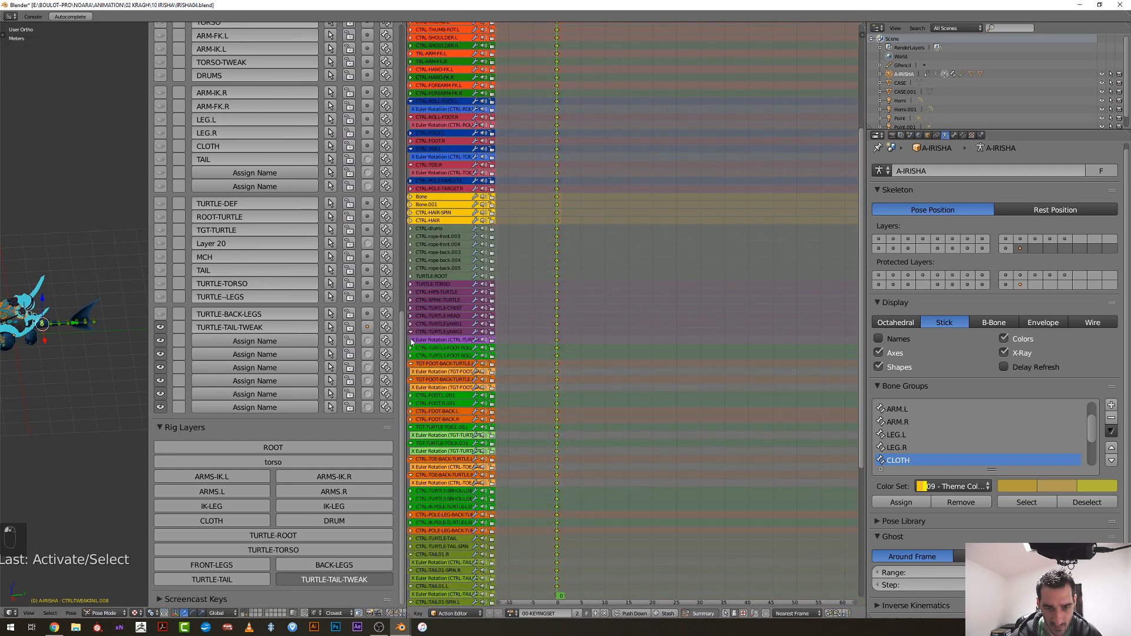
pyautogui.click(411, 331)
pyautogui.click(411, 364)
pyautogui.click(424, 349)
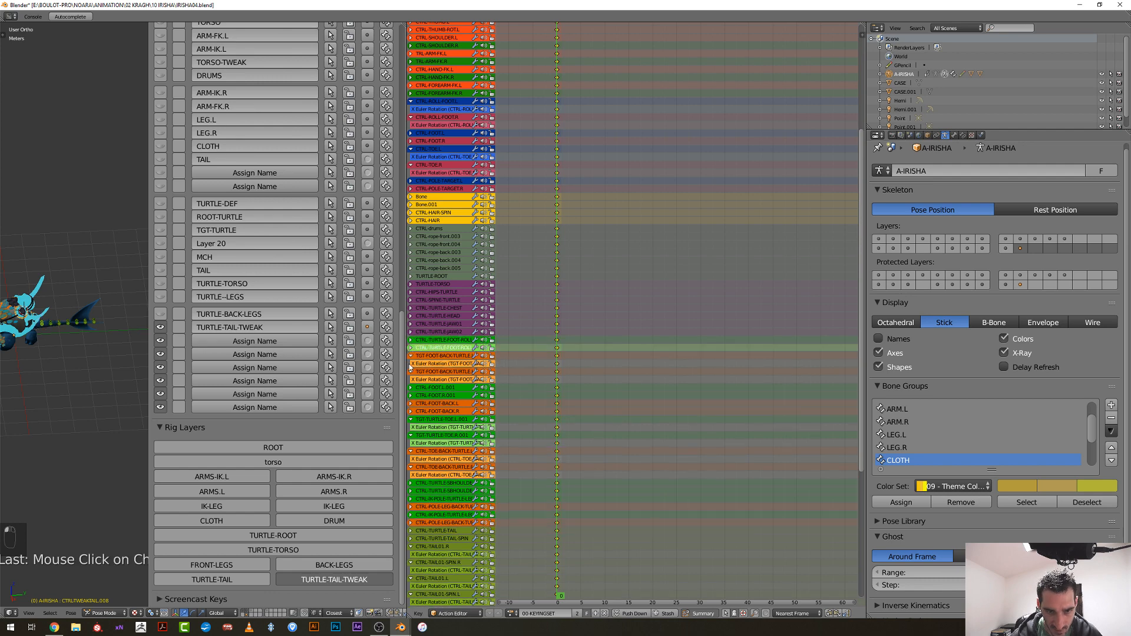
pyautogui.click(411, 356)
pyautogui.click(411, 363)
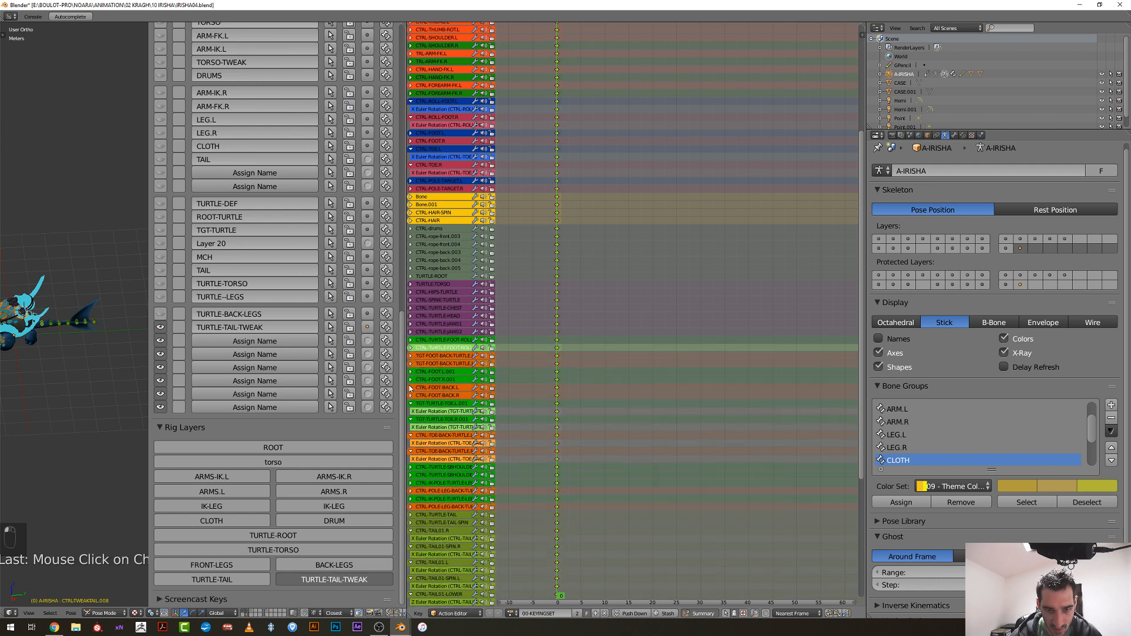
# Collapse the left and right TGT-TURTLE-TOE and CTRL-TOE-BACK-TURTLE channel groups
pyautogui.click(410, 404)
pyautogui.click(411, 412)
pyautogui.click(411, 419)
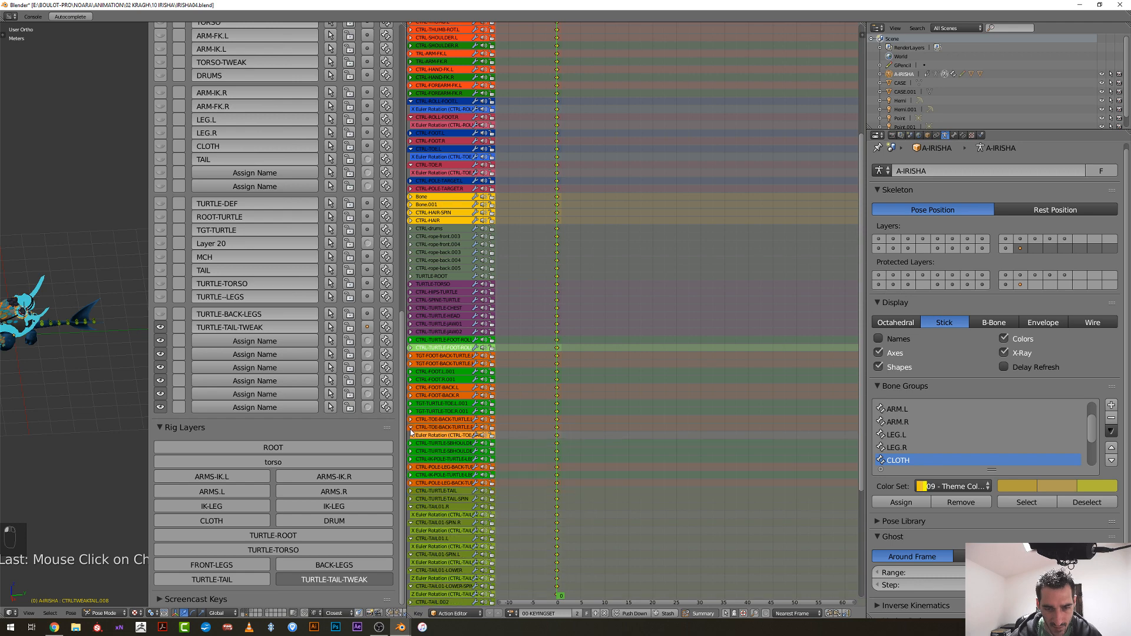
pyautogui.click(411, 427)
# Collapse the expanded CTRL-TAIL01 channel groups, including the right, left, lower and spin controls
pyautogui.click(412, 499)
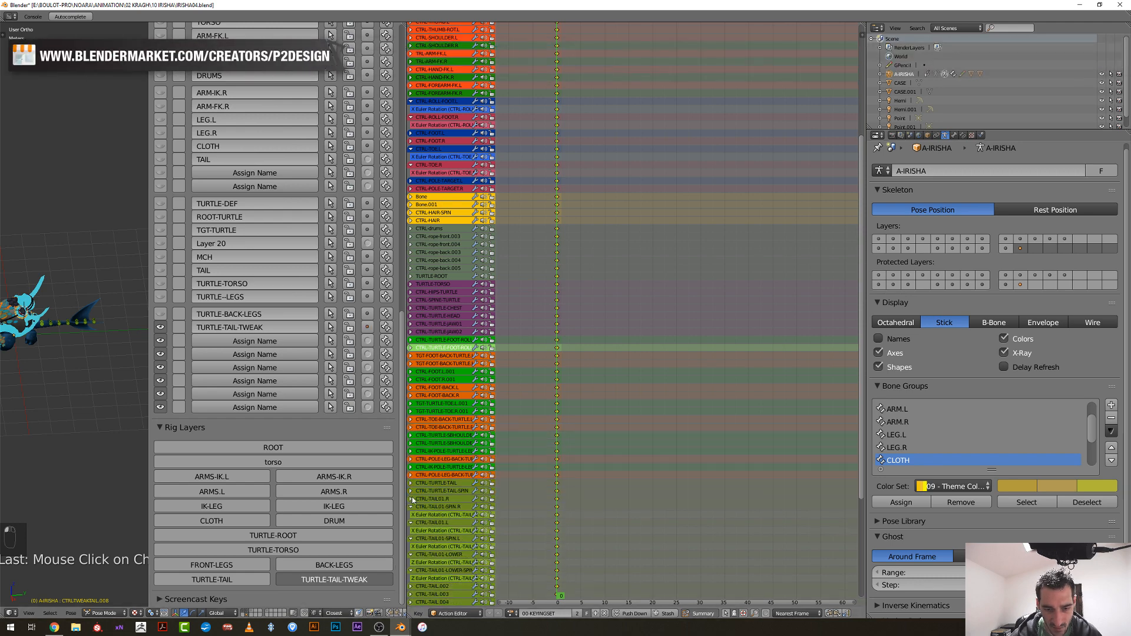
pyautogui.click(412, 507)
pyautogui.click(412, 515)
pyautogui.click(411, 523)
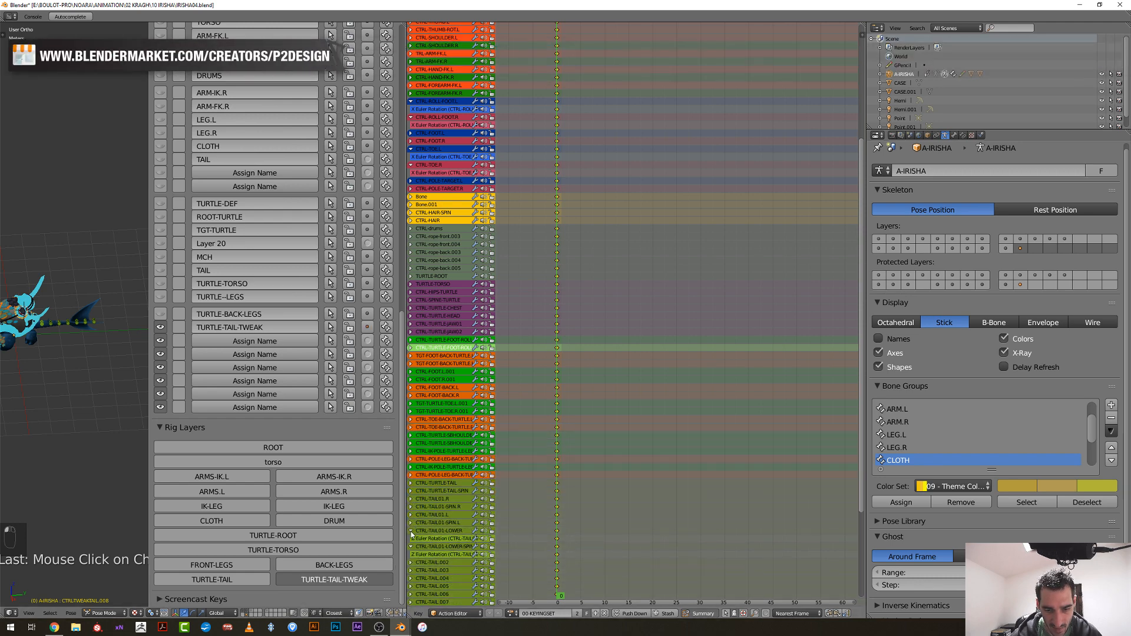
pyautogui.click(411, 531)
pyautogui.click(411, 539)
# Collapse the left and right CTRL-TOE and CTRL-ROLL-FOOT channel groups
pyautogui.scroll(8, 431, 517)
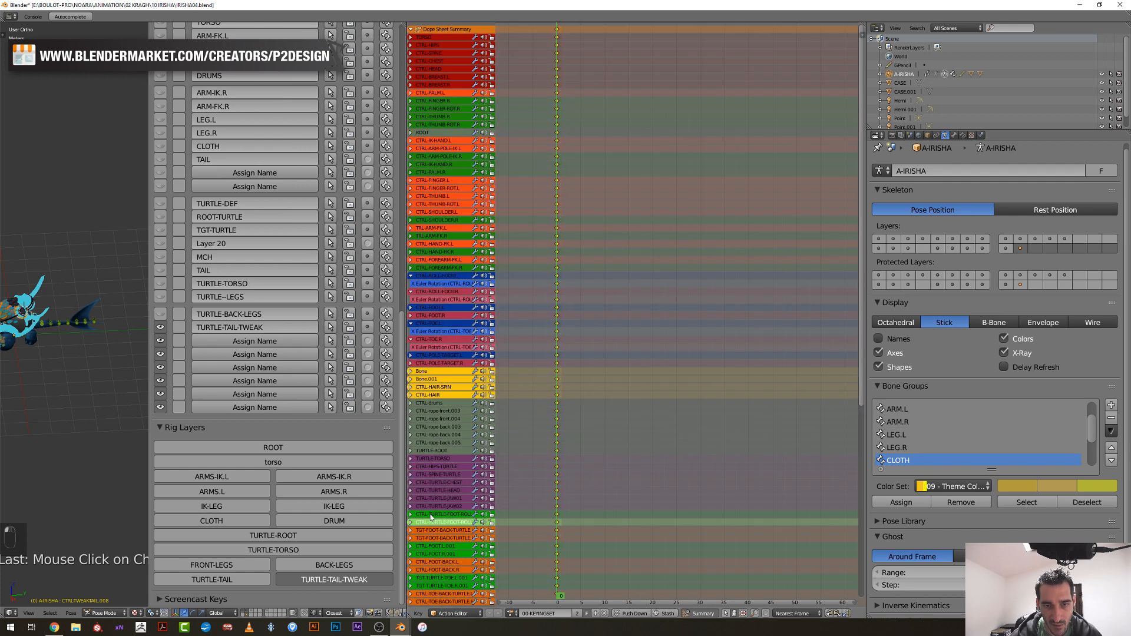
pyautogui.click(411, 339)
pyautogui.click(410, 323)
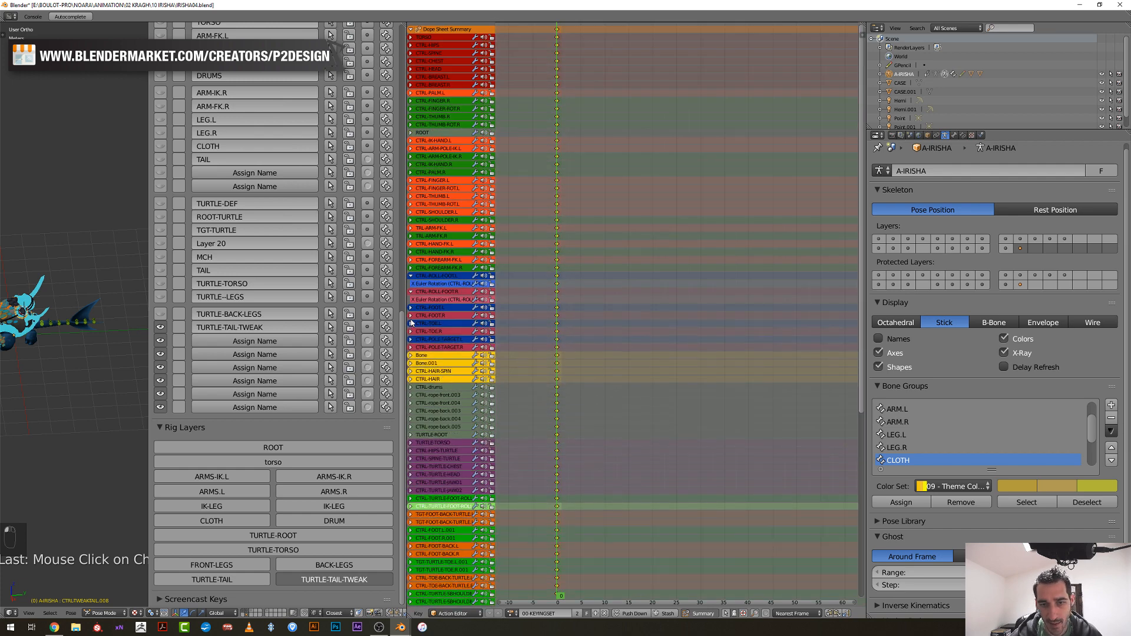
pyautogui.click(411, 292)
pyautogui.click(411, 275)
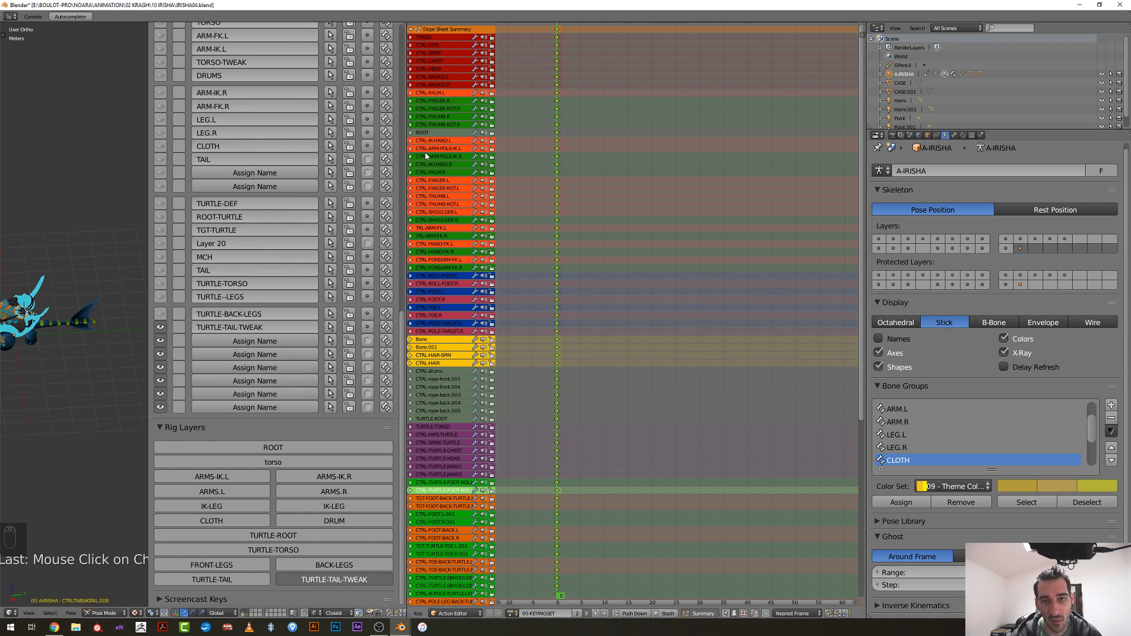
# Move the CTRL-PALM.L channel group down the list to sit directly below CTRL-ARM-POLE-IK.L
pyautogui.click(440, 94)
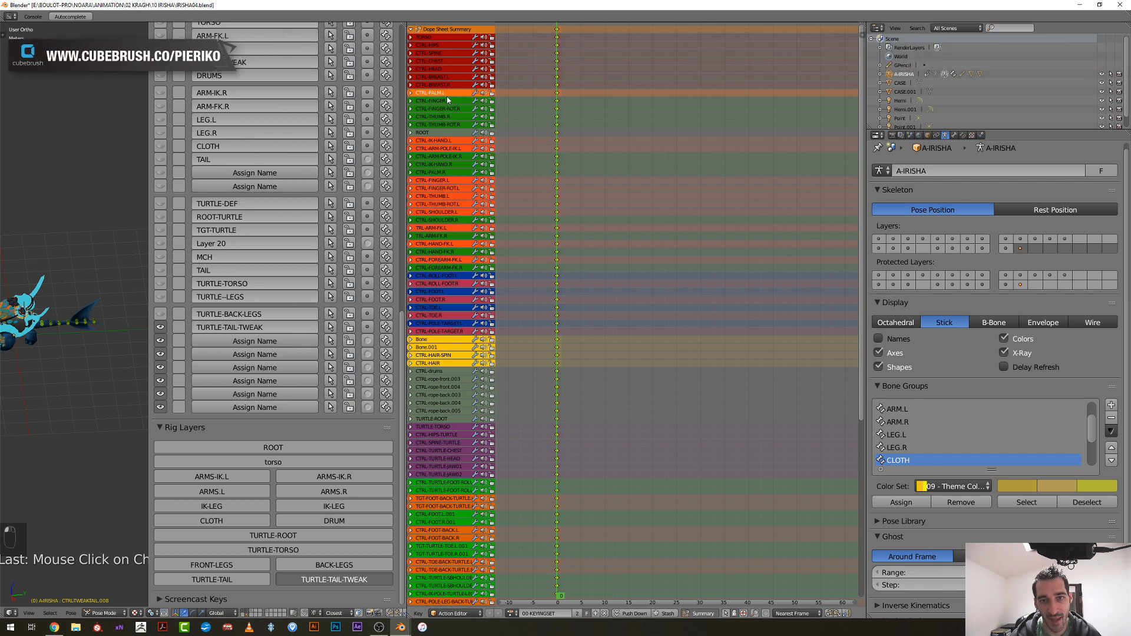
pyautogui.press('pagedown')
pyautogui.press('pagedown')
pyautogui.press('pagedown')
pyautogui.press('pagedown')
pyautogui.press('pagedown')
pyautogui.press('pagedown')
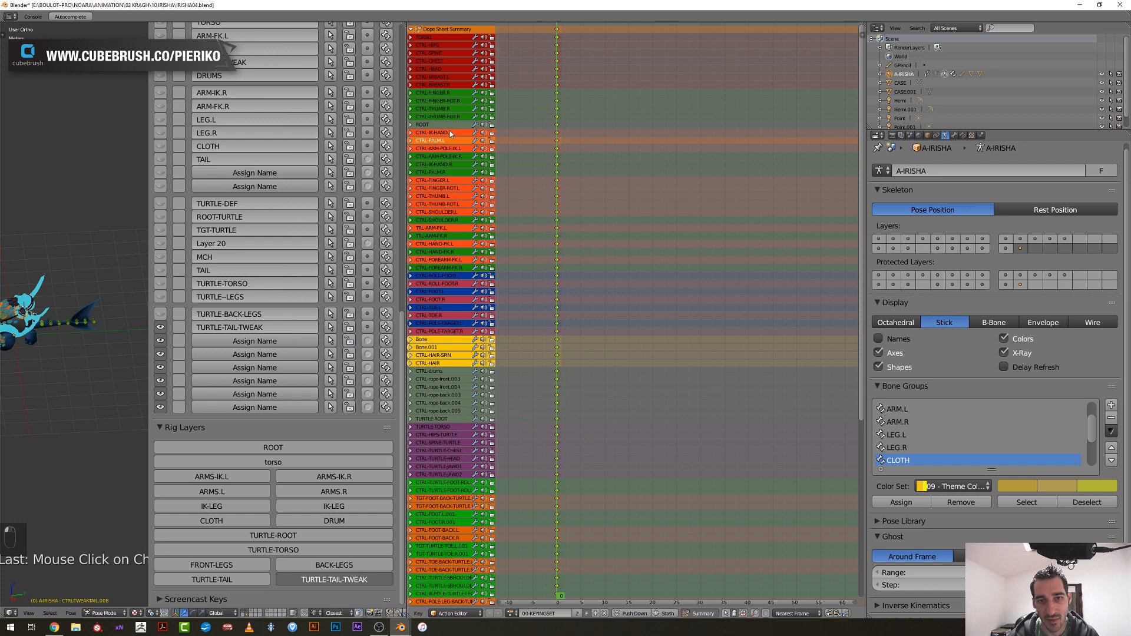
pyautogui.press('pagedown')
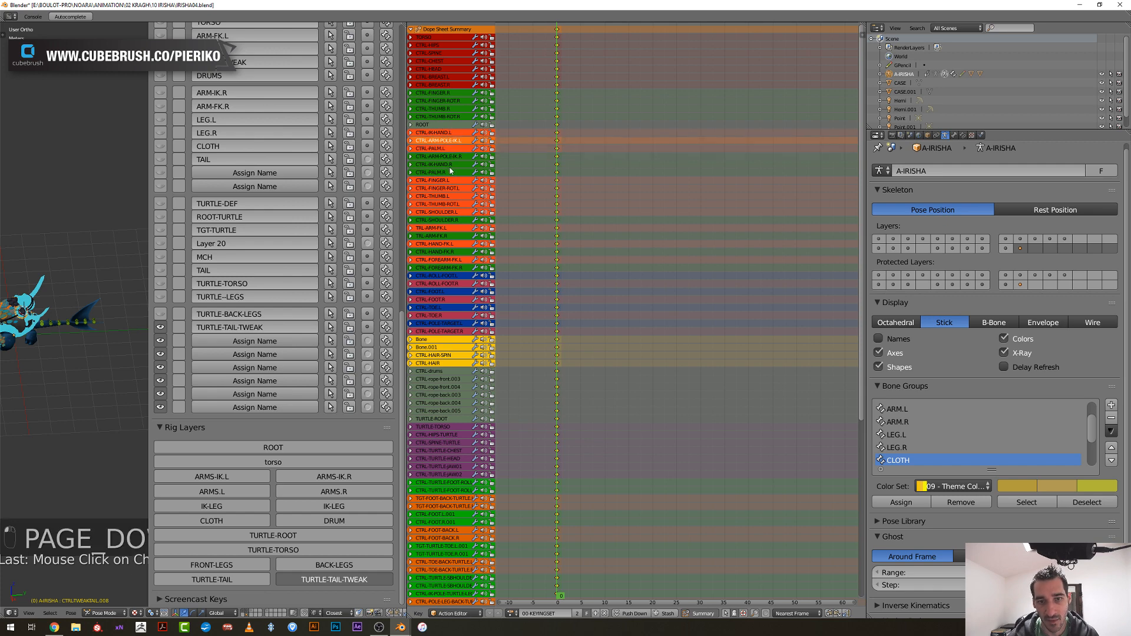
pyautogui.press('pageup')
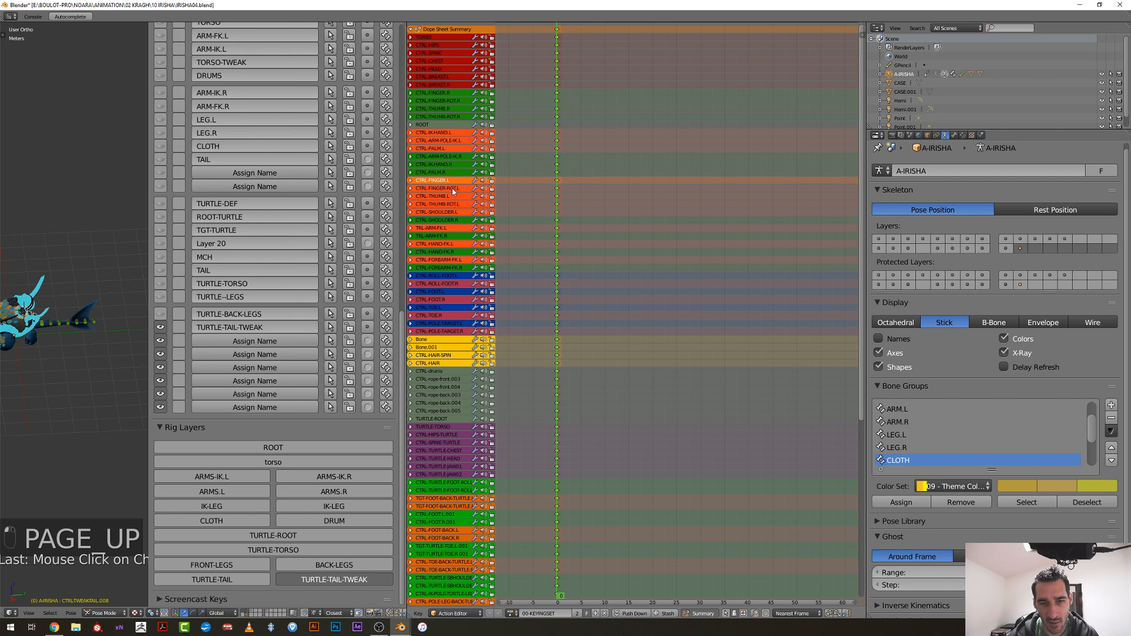
# Select the CTRL-FINGER.L, CTRL-FINGER-ROT.L, CTRL-THUMB.L and CTRL-THUMB-ROT.L groups and move them directly below CTRL-PALM.L
pyautogui.keyDown('shift'); pyautogui.click(453, 189); pyautogui.keyUp('shift')
pyautogui.keyDown('shift'); pyautogui.click(452, 196); pyautogui.keyUp('shift')
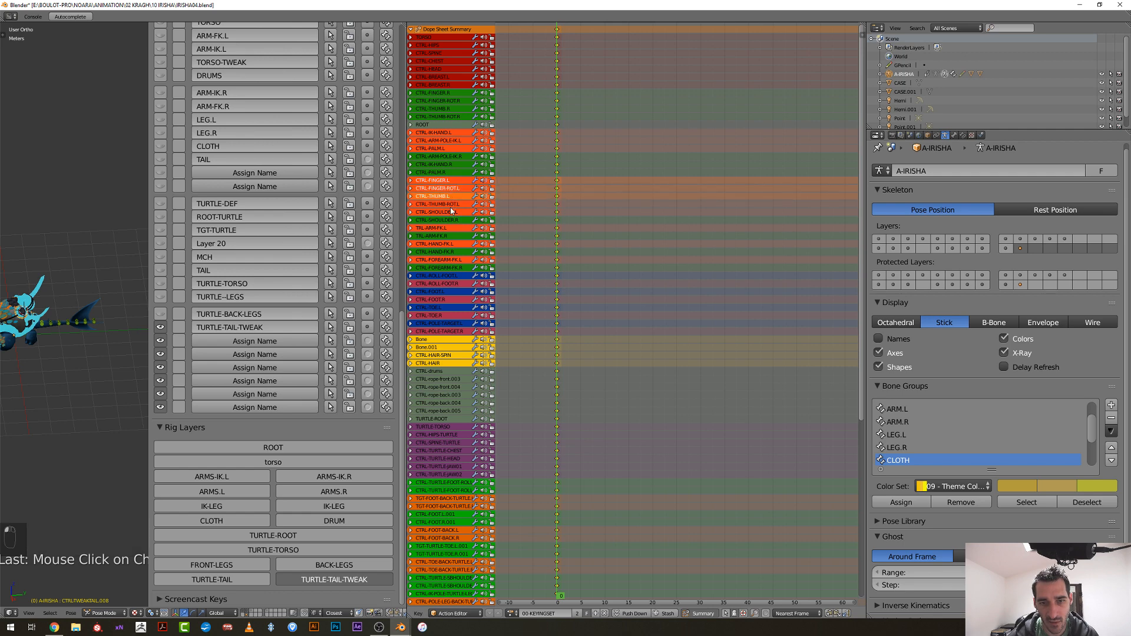
pyautogui.keyDown('shift'); pyautogui.click(452, 204); pyautogui.keyUp('shift')
pyautogui.press('pageup')
pyautogui.press('pageup')
pyautogui.press('pageup')
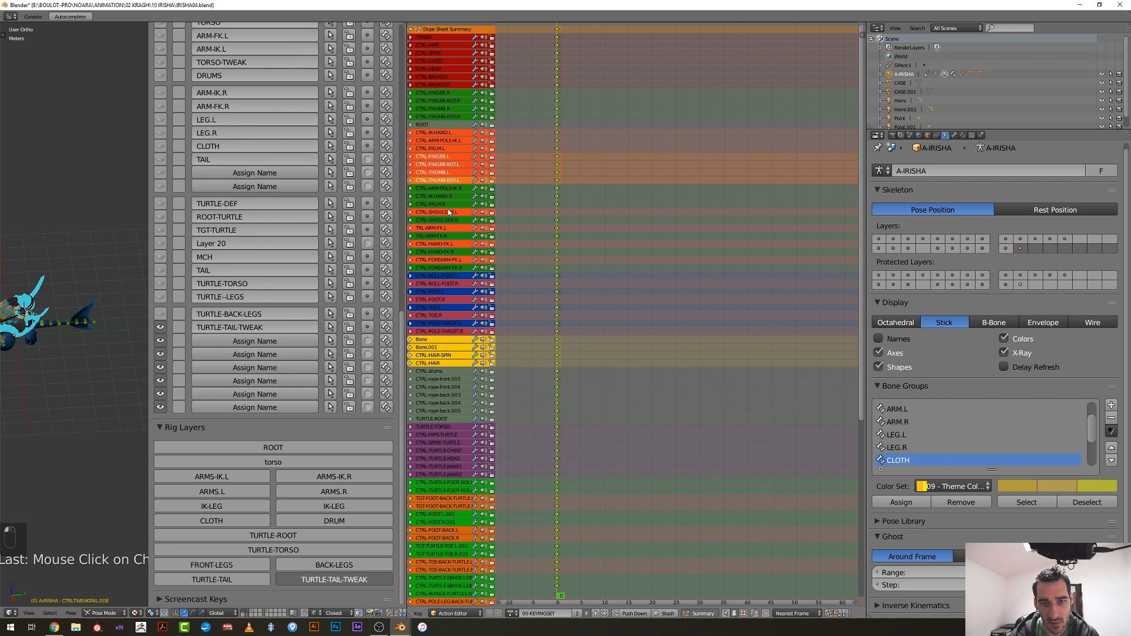
# Move the CTRL-SHOULDER.L channel group to the start of the left arm channels, above CTRL-IK-HAND.L
pyautogui.click(449, 211)
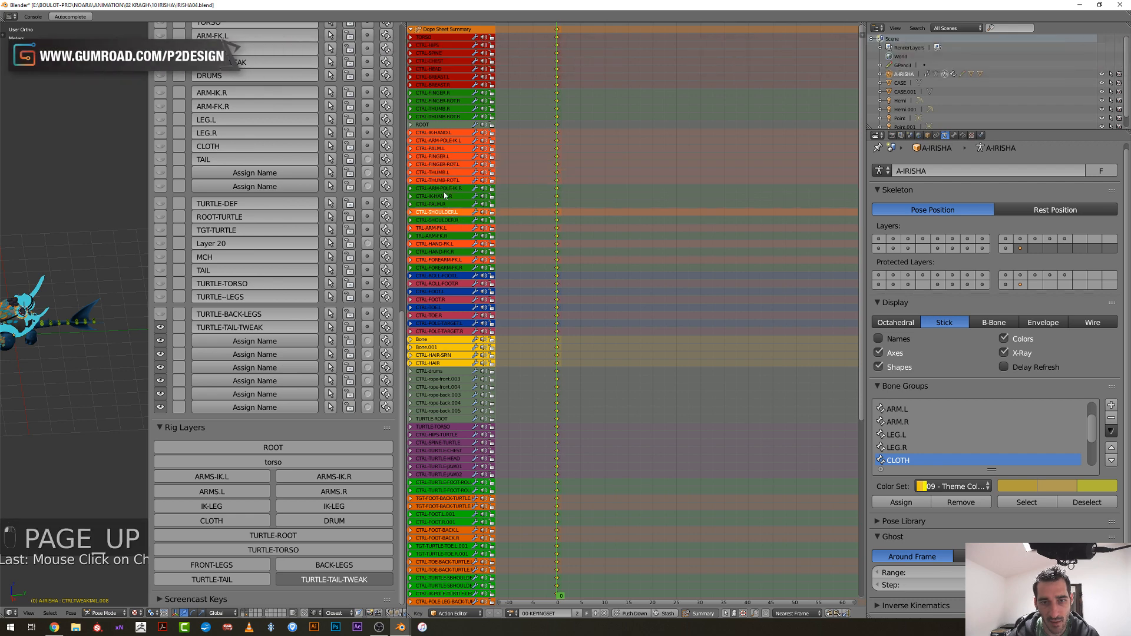
pyautogui.press('pageup')
pyautogui.press('pageup')
pyautogui.press('pageup')
pyautogui.press('pageup')
pyautogui.press('pageup')
pyautogui.press('pageup')
pyautogui.press('pageup')
pyautogui.press('pageup')
pyautogui.press('pageup')
pyautogui.press('pageup')
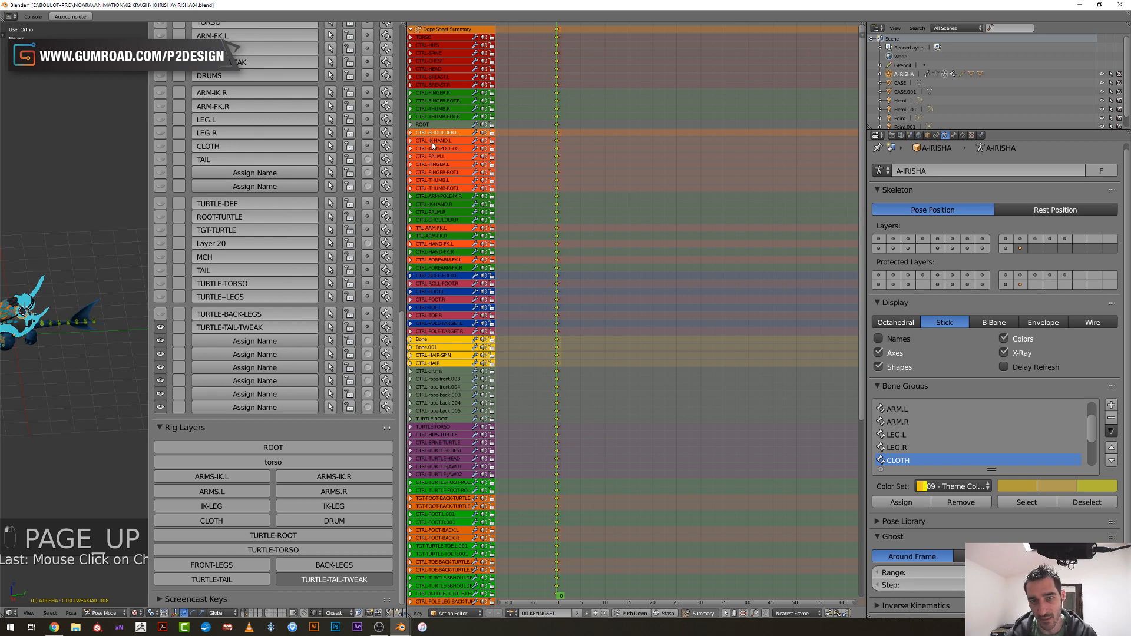
# Move the left FK arm, hand and forearm channel groups up to directly below CTRL-THUMB-ROT.L
pyautogui.click(442, 229)
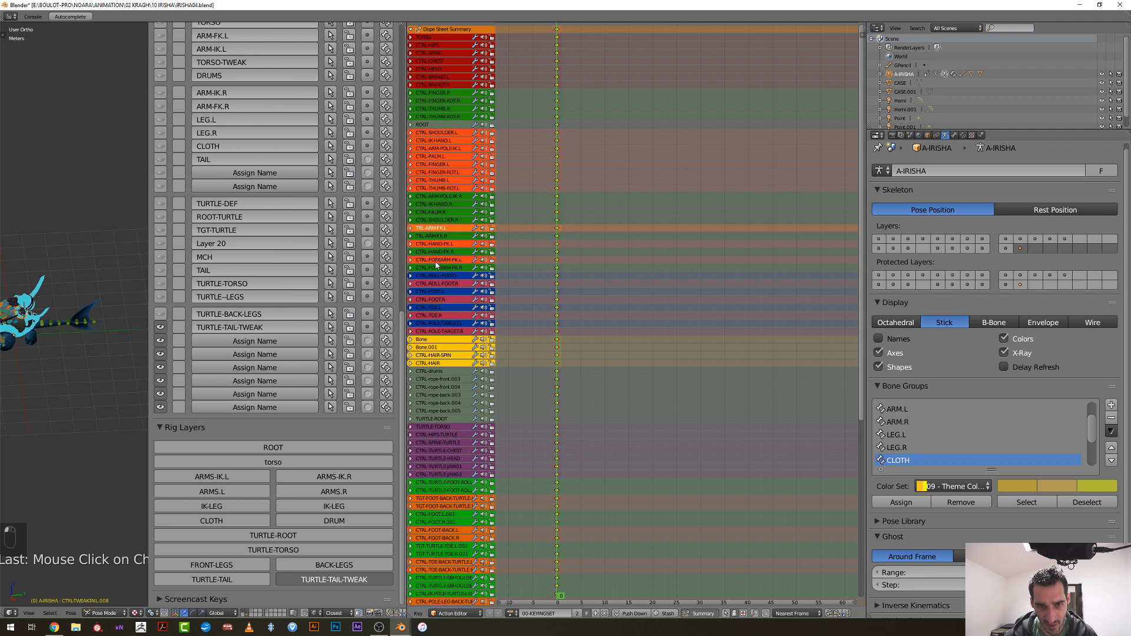
pyautogui.click(438, 261)
pyautogui.click(437, 245)
pyautogui.click(439, 230)
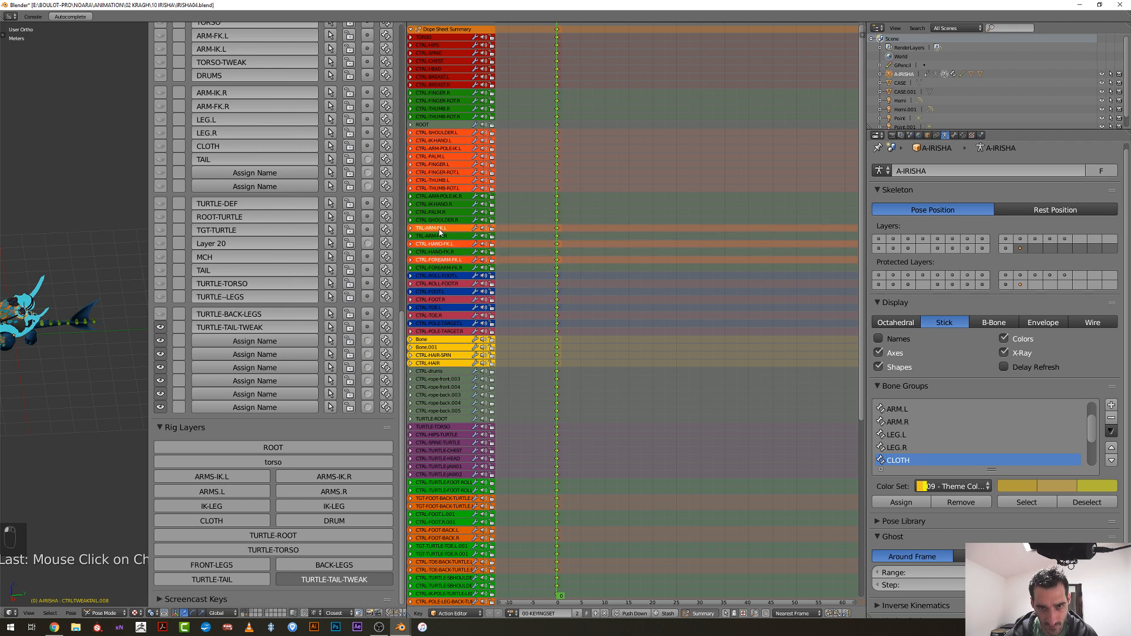
pyautogui.press('pageup')
pyautogui.press('pageup')
pyautogui.press('pageup')
pyautogui.press('pageup')
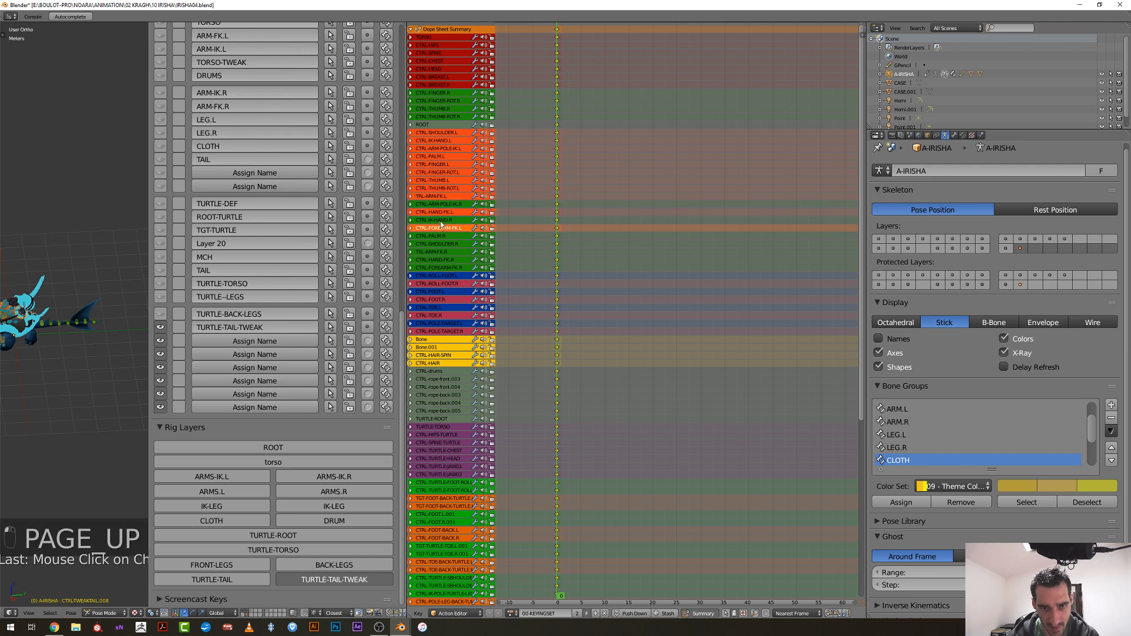
pyautogui.press('pageup')
pyautogui.click(442, 228)
pyautogui.press('pageup')
pyautogui.press('pageup')
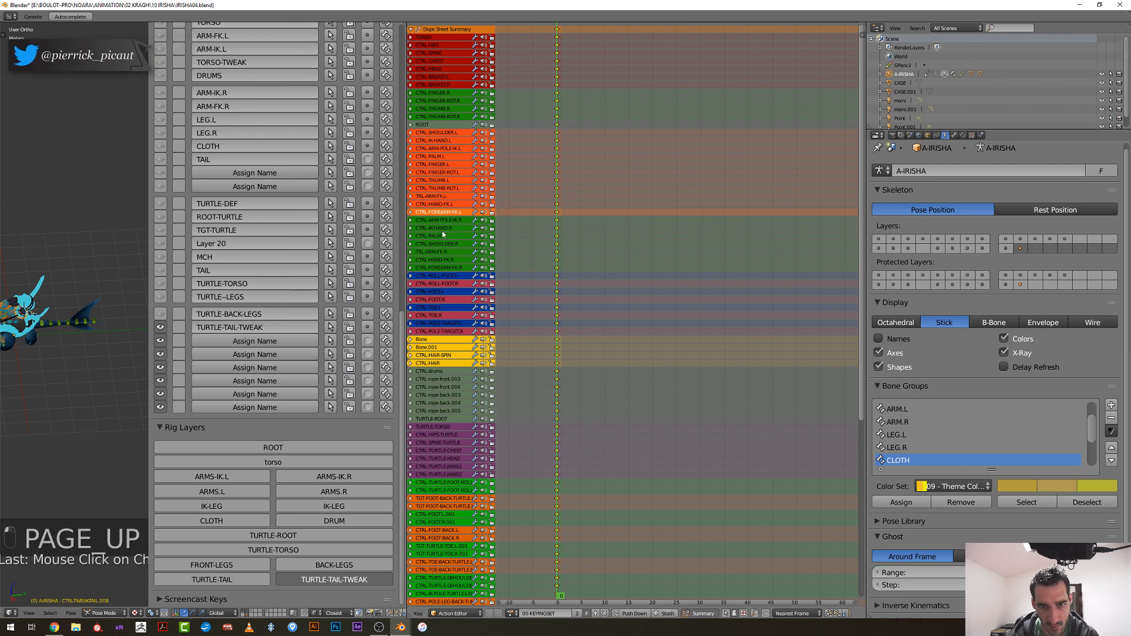
# Move the right finger and thumb channel groups below the left arm channels, directly above CTRL-ARM-POLE-IK.R
pyautogui.click(440, 94)
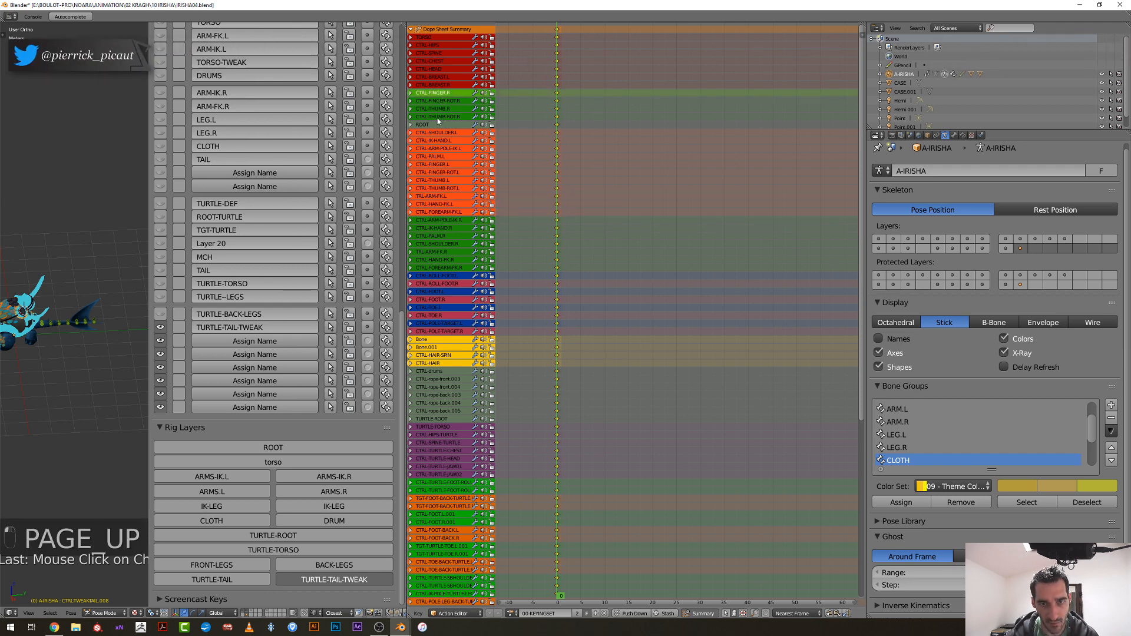
pyautogui.keyDown('shift'); pyautogui.click(438, 117); pyautogui.keyUp('shift')
pyautogui.press('pagedown')
pyautogui.press('pagedown')
pyautogui.press('pagedown')
pyautogui.press('pagedown')
pyautogui.press('pagedown')
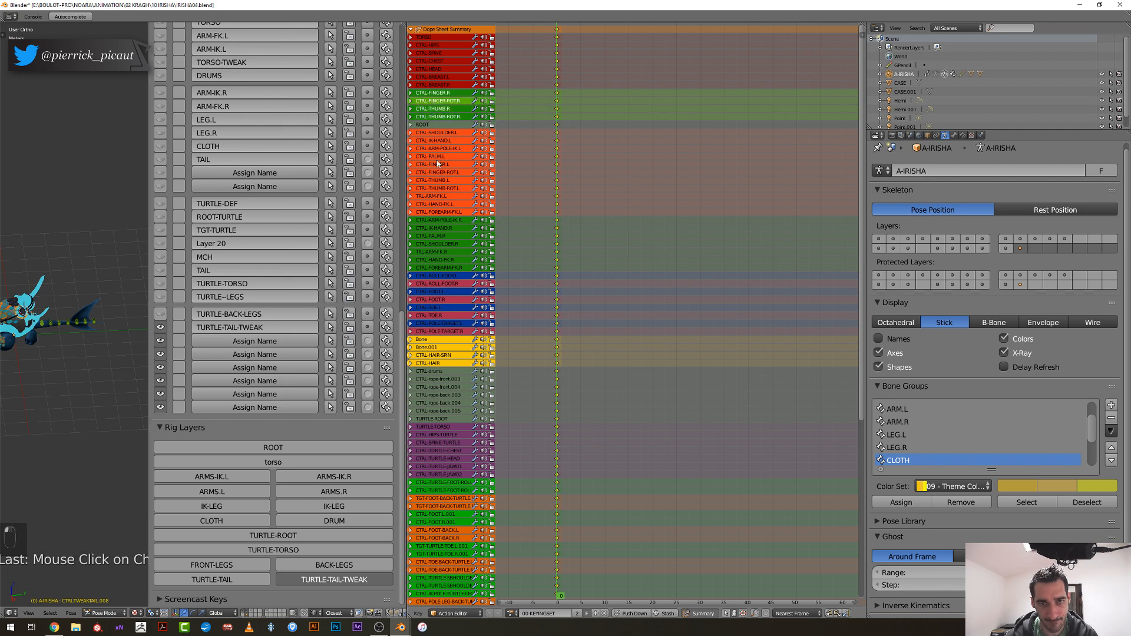
pyautogui.press('pagedown')
pyautogui.press('pagedown')
pyautogui.press('pagedown')
pyautogui.press('pagedown')
pyautogui.press('pagedown')
pyautogui.press('pagedown')
pyautogui.press('pagedown')
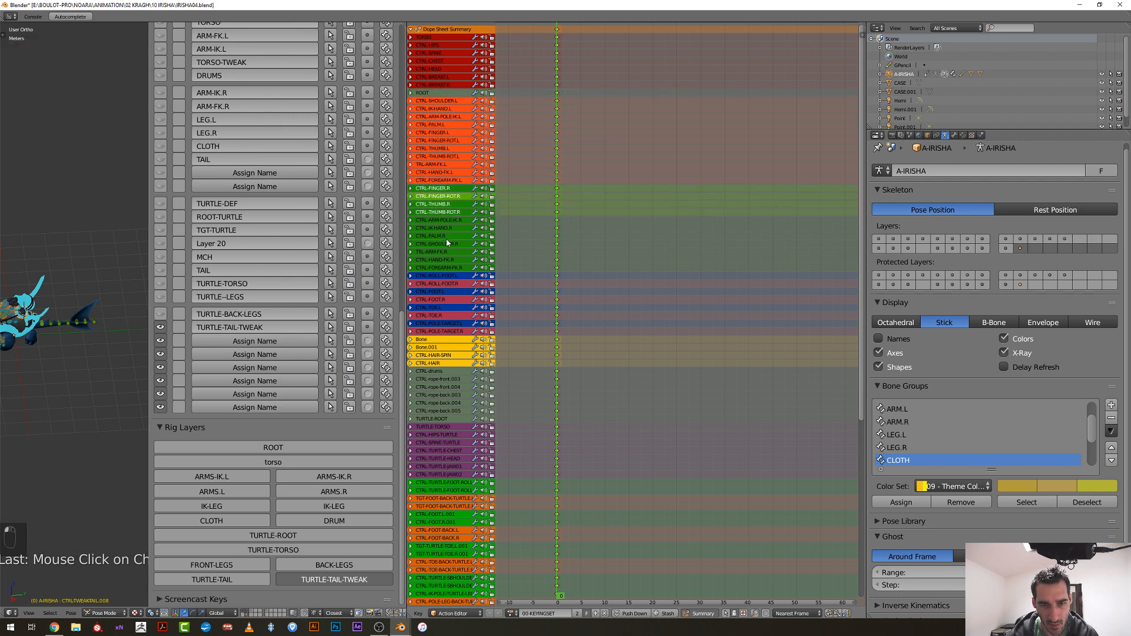
# Reorder the right arm channels with CTRL-IK-HAND.R first and the finger and thumb groups below CTRL-SHOULDER.R
pyautogui.click(443, 227)
pyautogui.press('pagedown')
pyautogui.press('pageup')
pyautogui.press('pageup')
pyautogui.press('pageup')
pyautogui.press('pageup')
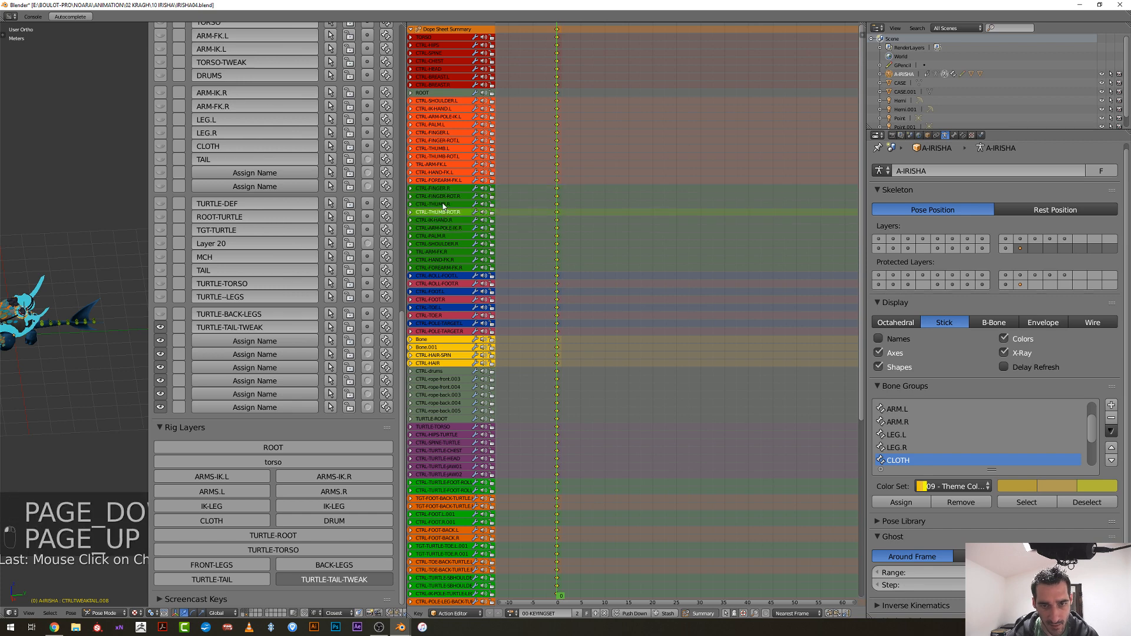
pyautogui.press('pagedown')
pyautogui.press('pagedown')
pyautogui.press('pagedown')
pyautogui.press('pagedown')
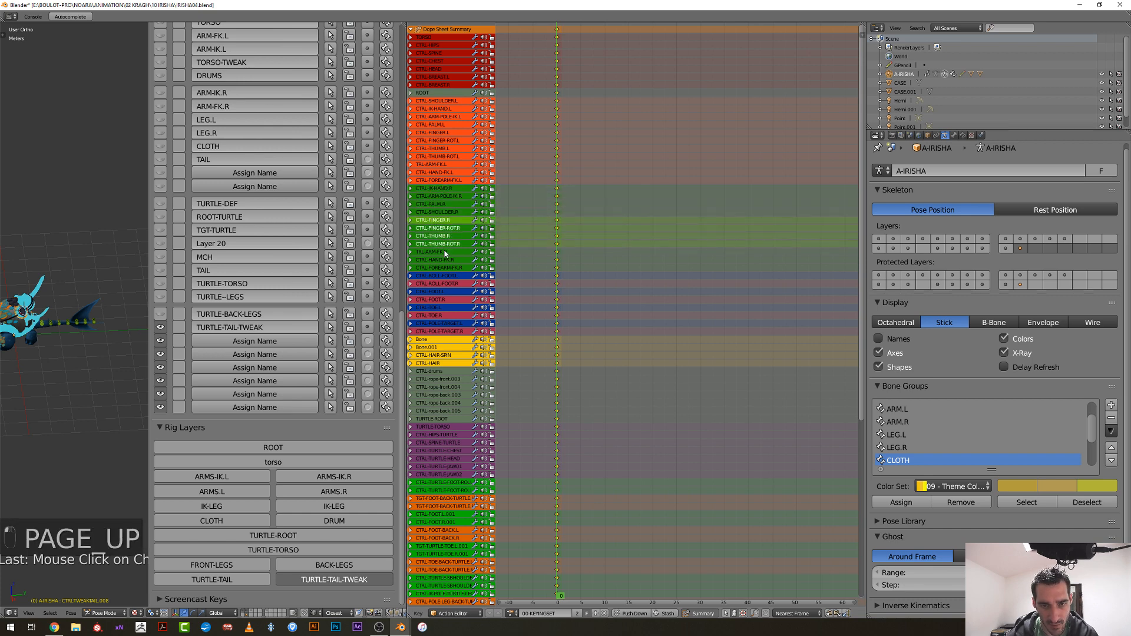
# Move the CTRL-SHOULDER.R channel group to the start of the right arm channels, above CTRL-IK-HAND.R
pyautogui.click(438, 212)
pyautogui.press('pagedown')
pyautogui.press('pagedown')
pyautogui.press('pagedown')
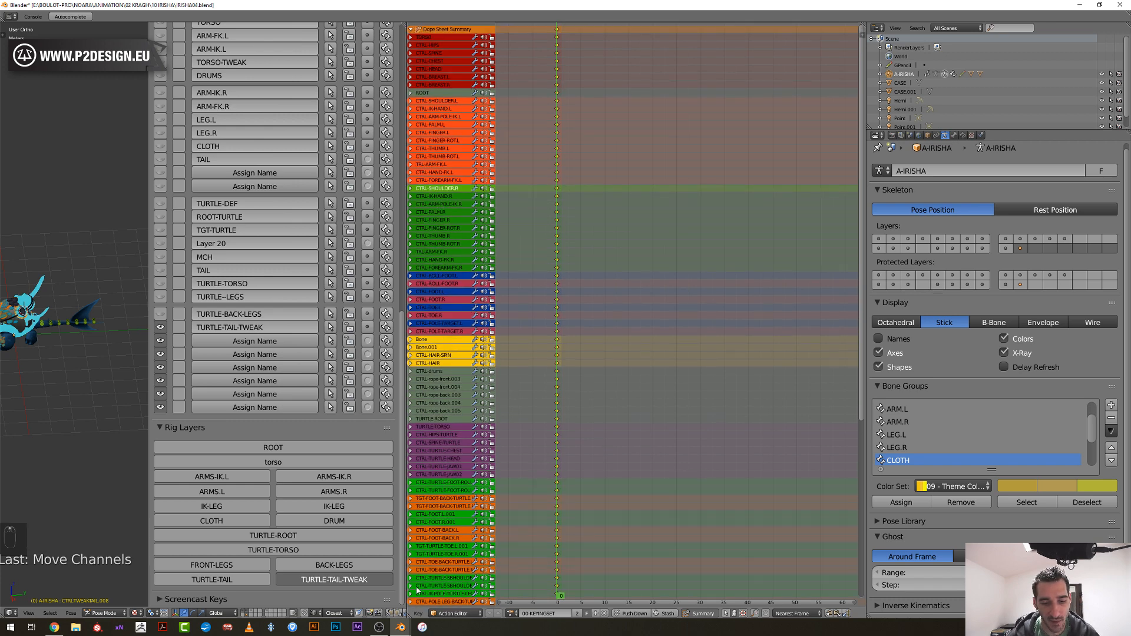
# Switch to the other Blender window with KALINGA-04.blend and change its Text Editor area to a 3D View
pyautogui.moveTo(405, 629)
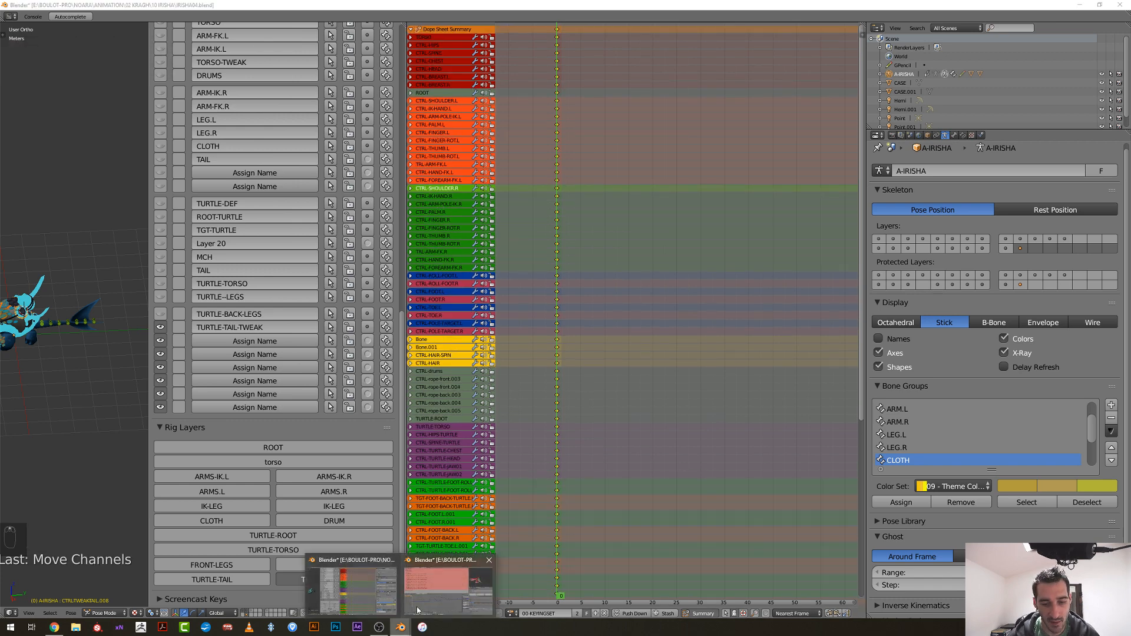
pyautogui.click(448, 589)
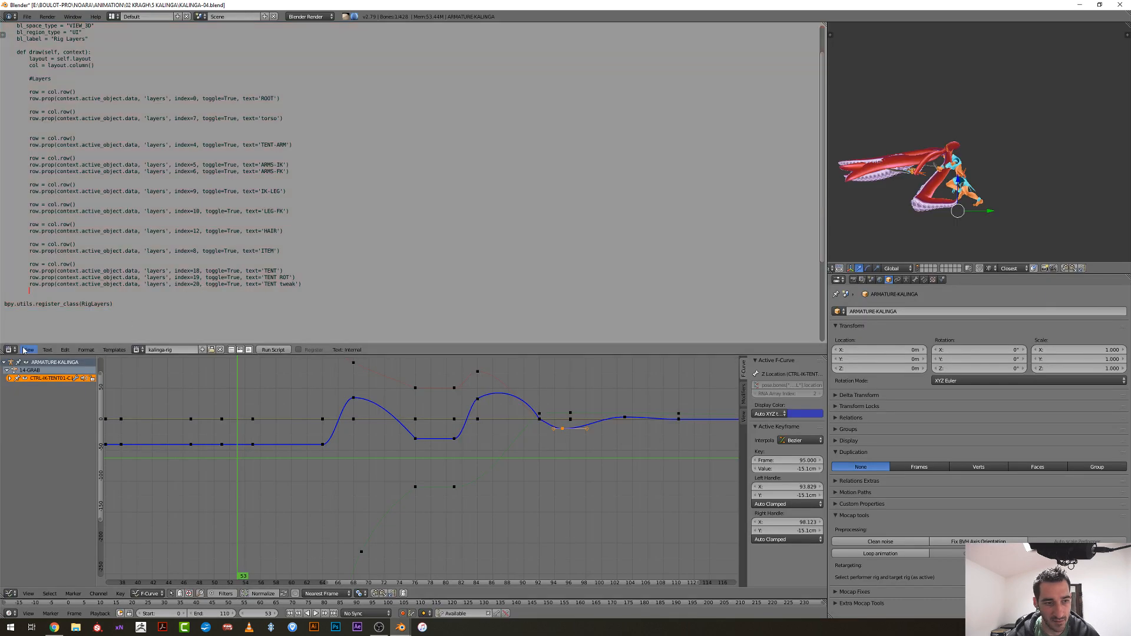
pyautogui.click(10, 349)
pyautogui.click(35, 341)
pyautogui.scroll(-3, 277, 206)
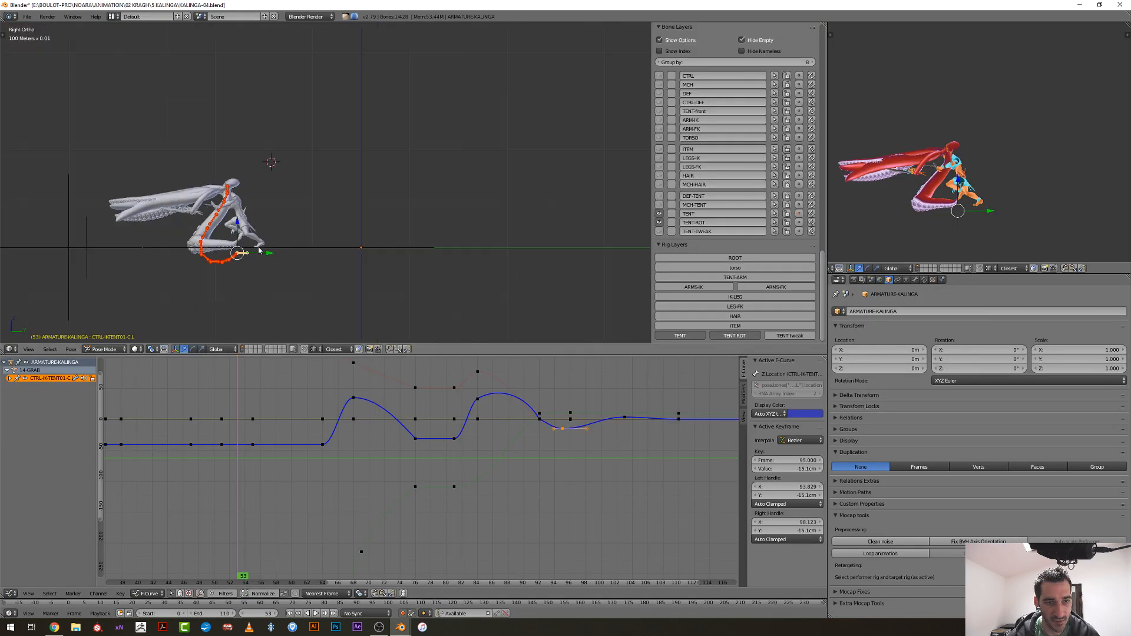
# Show the Kalinga rig's control layers, from ROOT and torso through the arms, legs, hair, item and tentacle controls
pyautogui.click(716, 257)
pyautogui.moveTo(408, 234); pyautogui.dragTo(430, 253, button='middle')
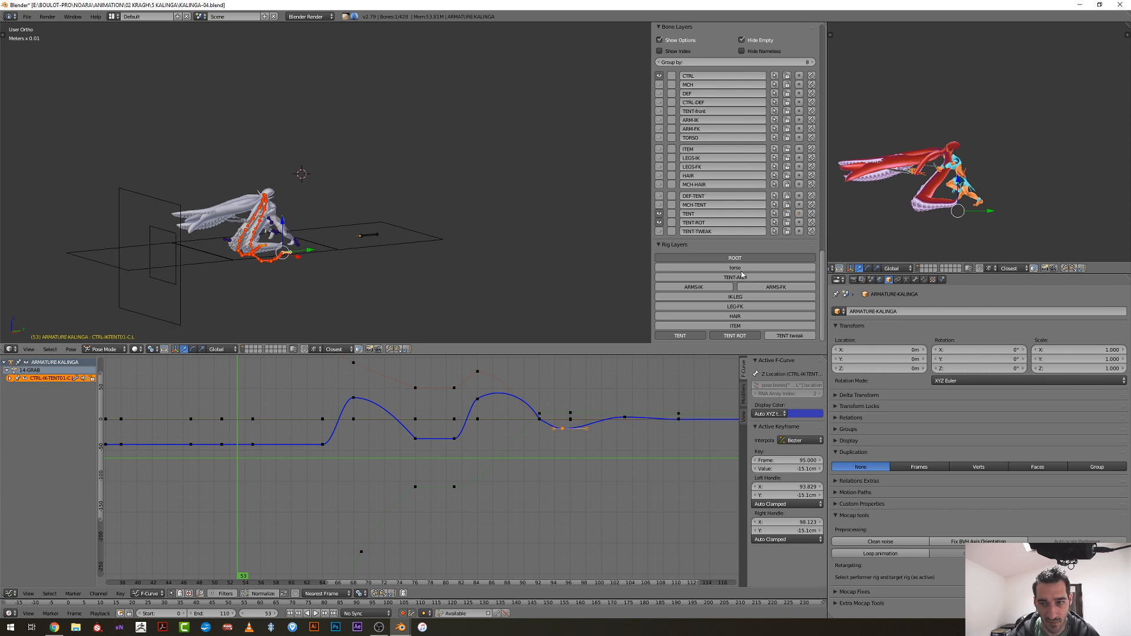
pyautogui.moveTo(738, 268)
pyautogui.mouseDown()
pyautogui.moveTo(704, 322)
pyautogui.moveTo(779, 335)
pyautogui.mouseUp()
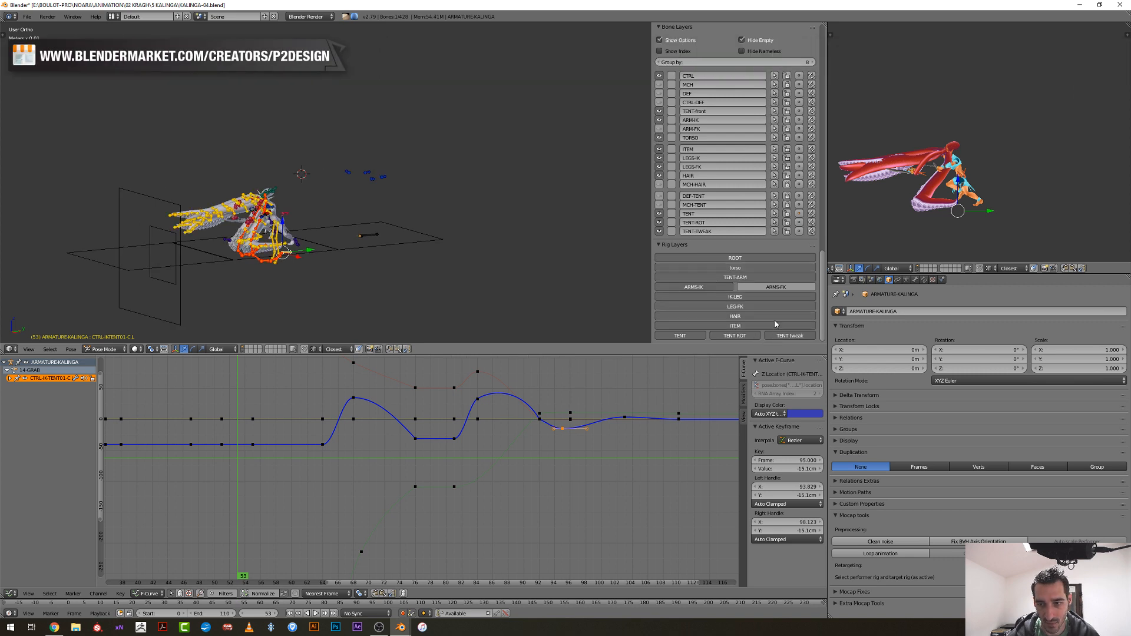
# Show the Kalinga rig's FK arm layer and select all its control bones to view their animation curves together
pyautogui.click(775, 287)
pyautogui.scroll(3, 543, 285)
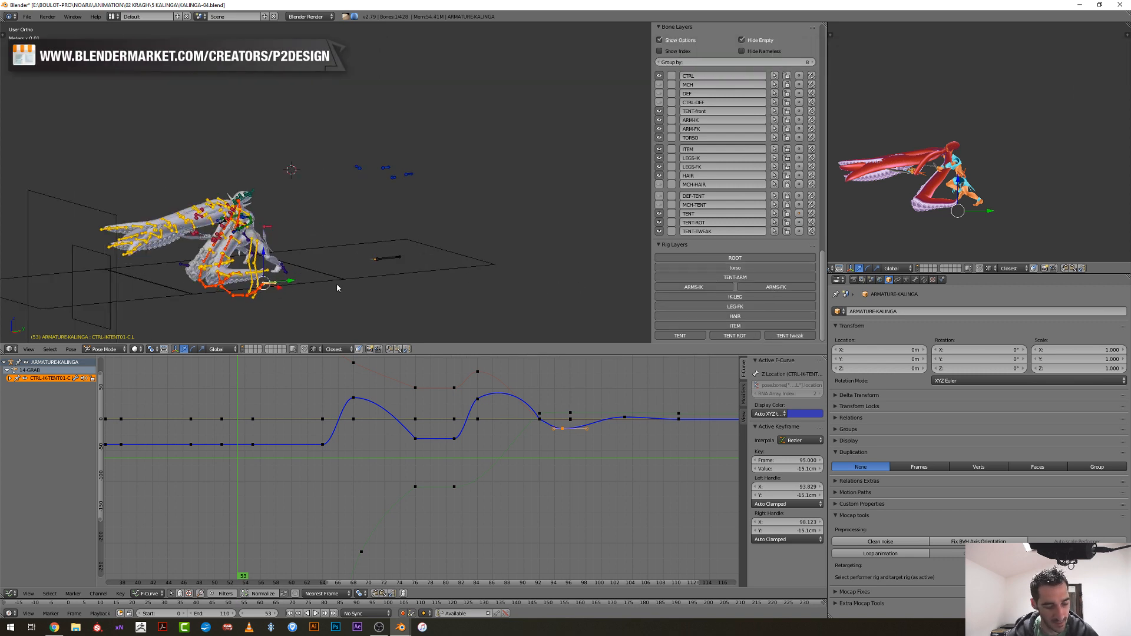
pyautogui.press('a')
pyautogui.press('a')
pyautogui.press('a')
pyautogui.press('a')
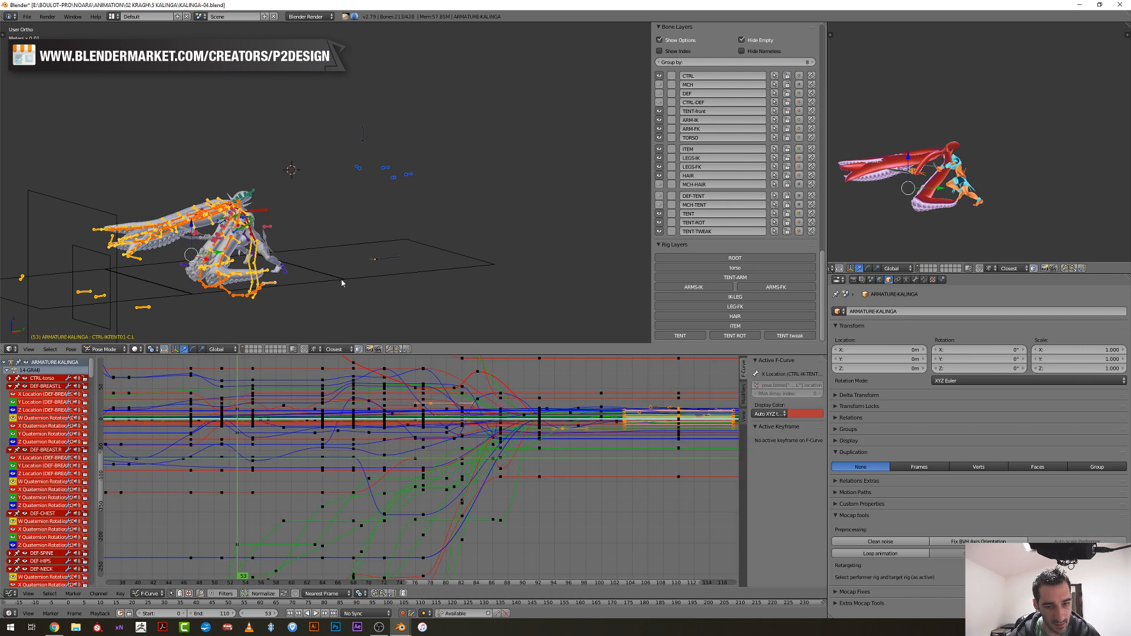
pyautogui.click(312, 284)
pyautogui.scroll(-5, 270, 475)
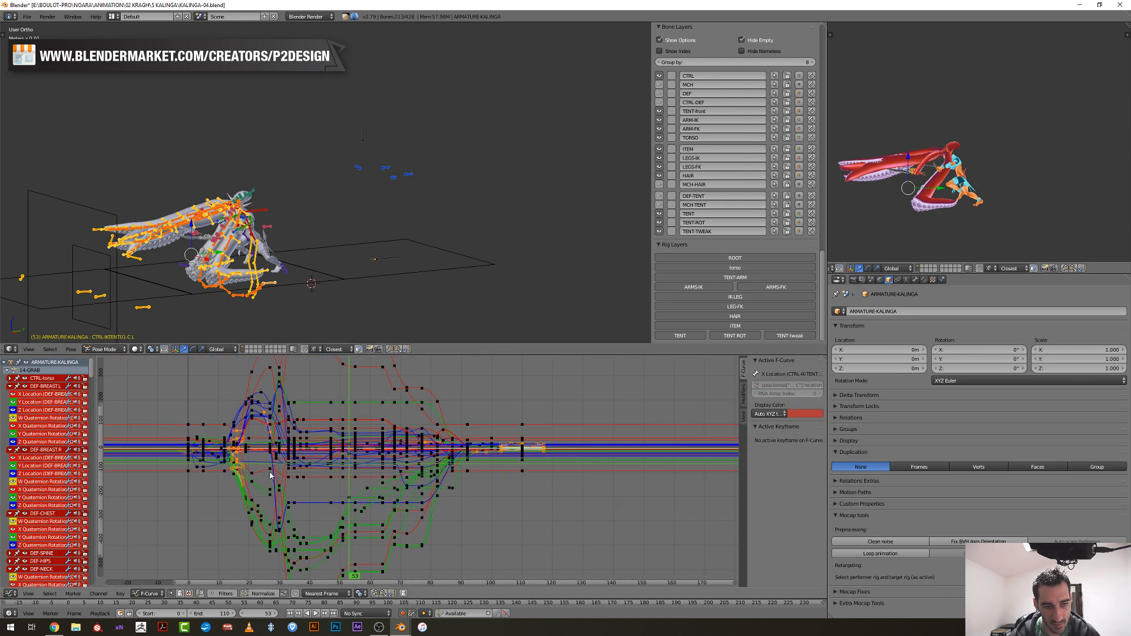
pyautogui.scroll(1, 247, 487)
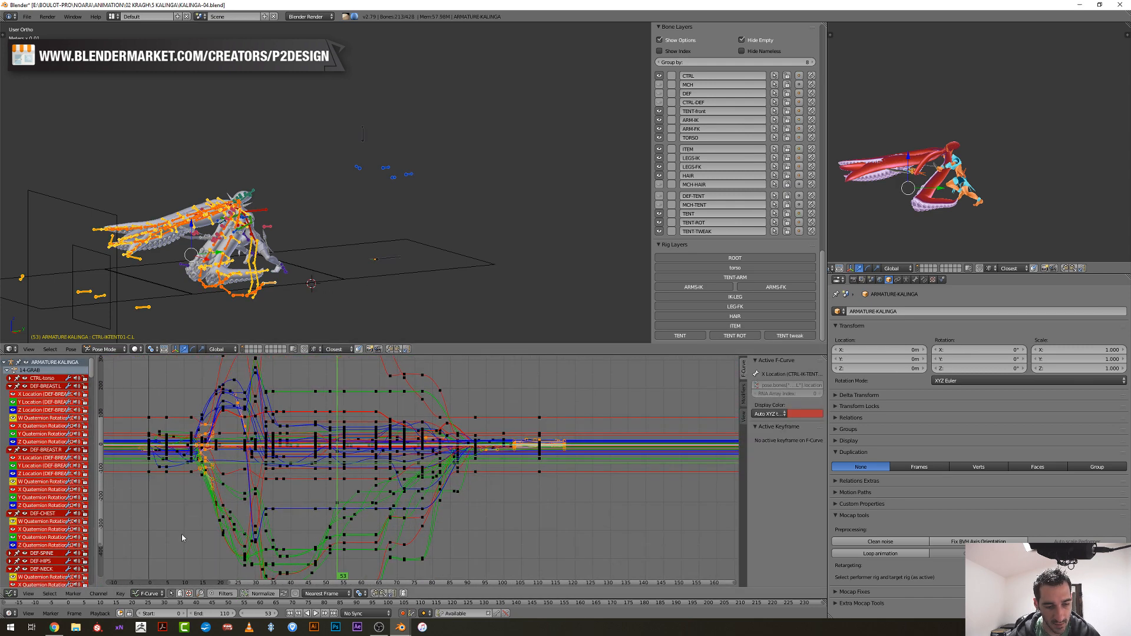
# Switch the Graph Editor area to the Dope Sheet and look through the 14-GRAB action's coloured channel groups down to the tentacle stretch controls
pyautogui.click(12, 596)
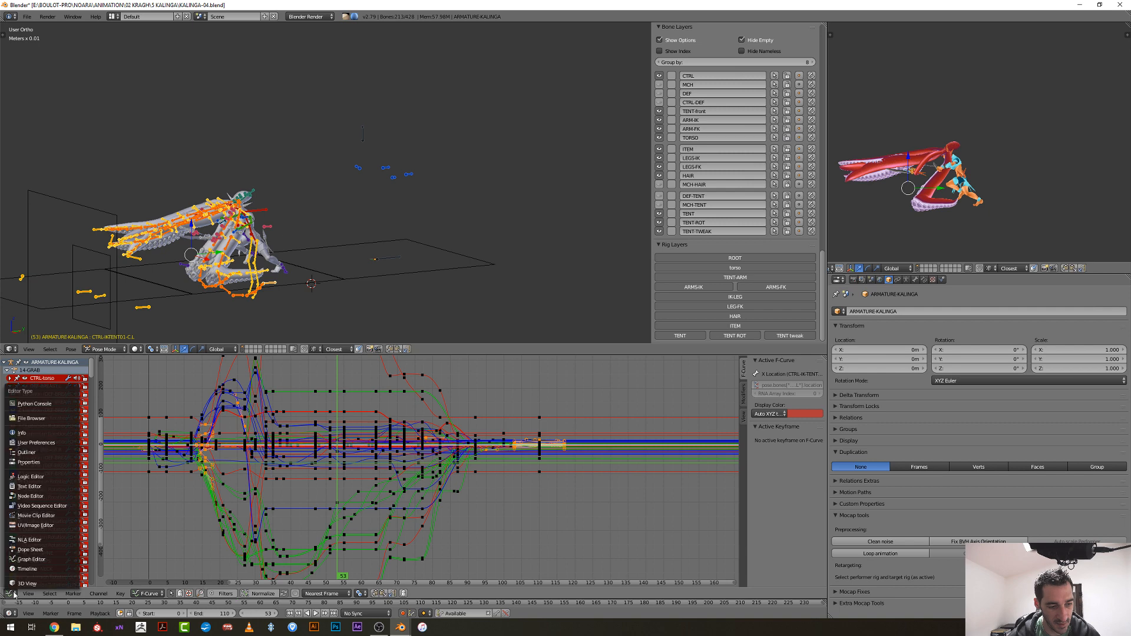
pyautogui.click(25, 550)
pyautogui.scroll(-4, 205, 486)
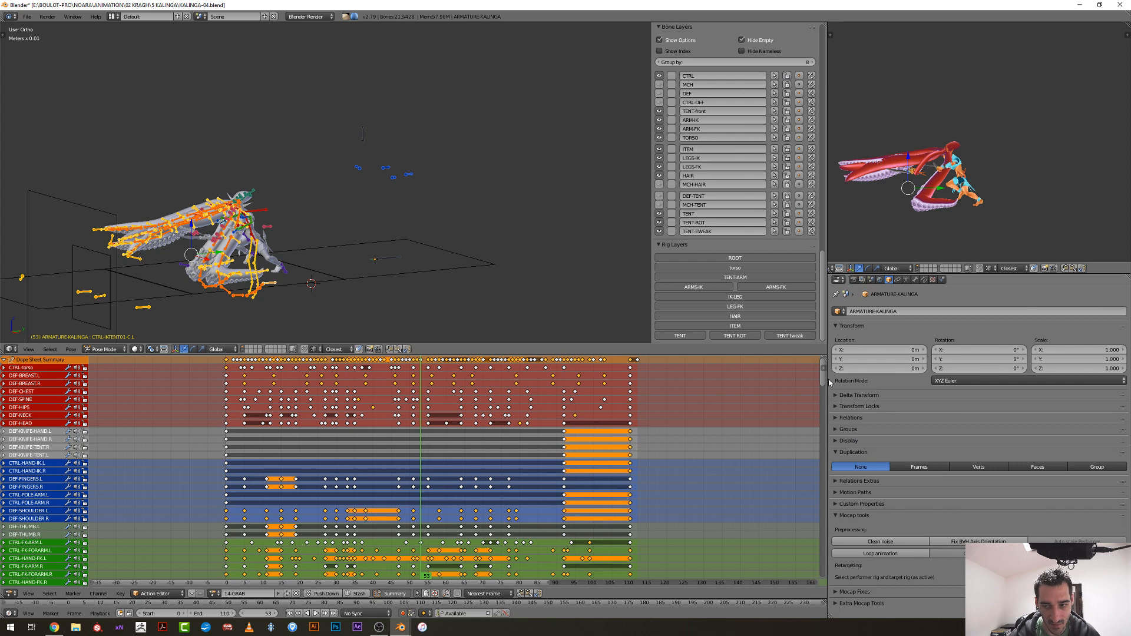
pyautogui.moveTo(825, 383); pyautogui.dragTo(830, 434)
pyautogui.scroll(-15, 41, 489)
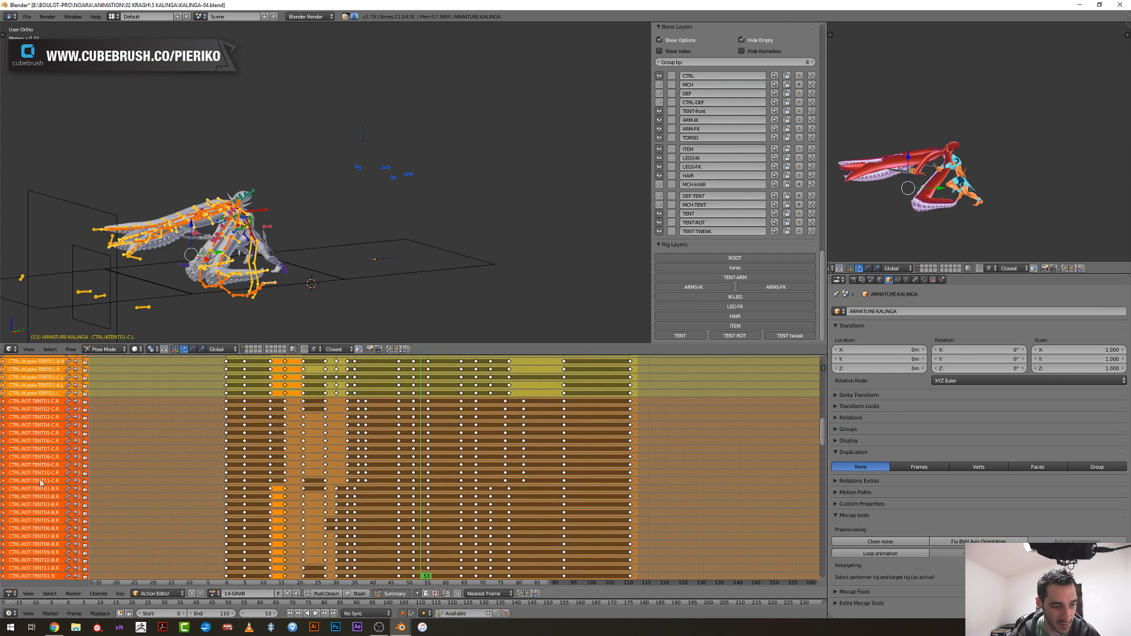
pyautogui.scroll(-15, 39, 498)
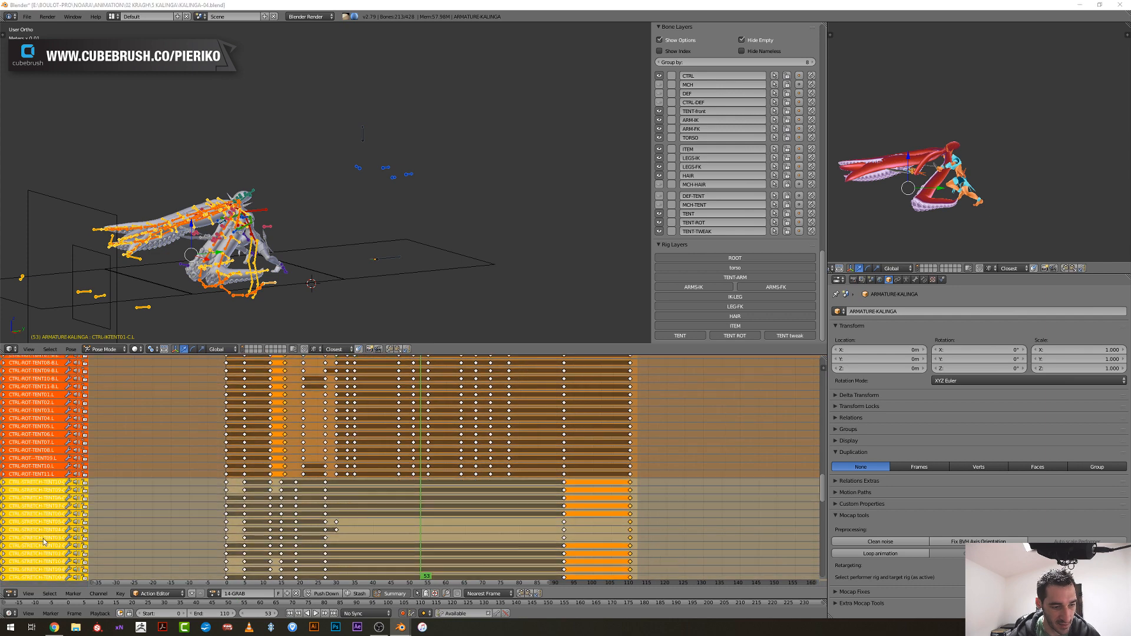
pyautogui.scroll(-4, 452, 422)
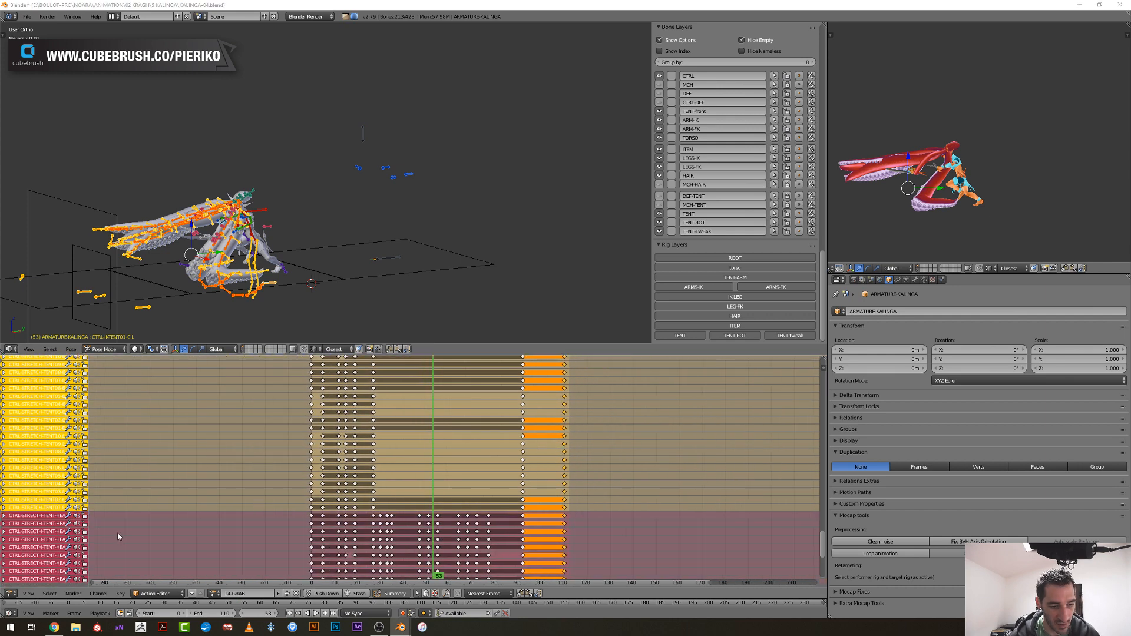
pyautogui.scroll(3, 452, 421)
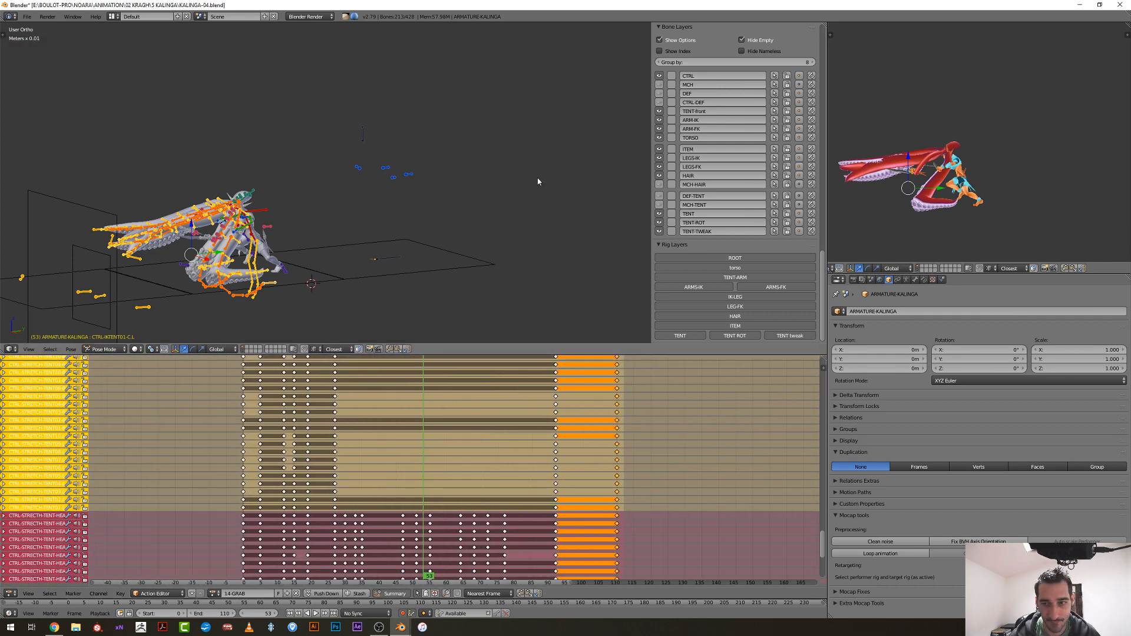
# Quit the Kalinga Blender window without saving and return to IRISHA04.blend, hiding the 3D View sidebar for a closer look at the turtle
pyautogui.click(1119, 5)
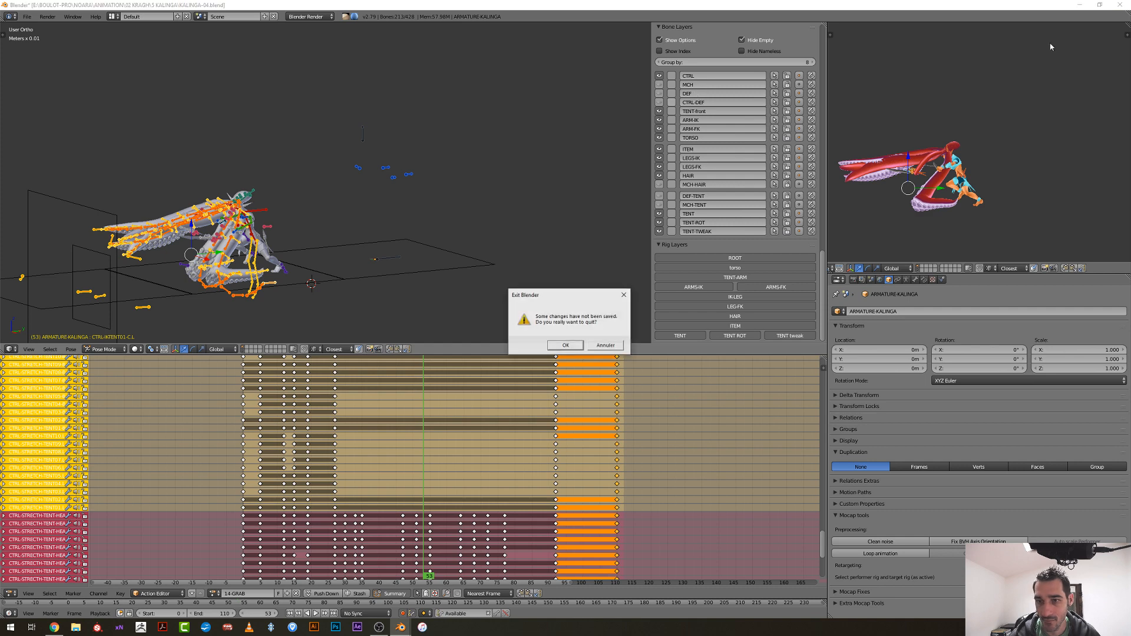
pyautogui.click(560, 345)
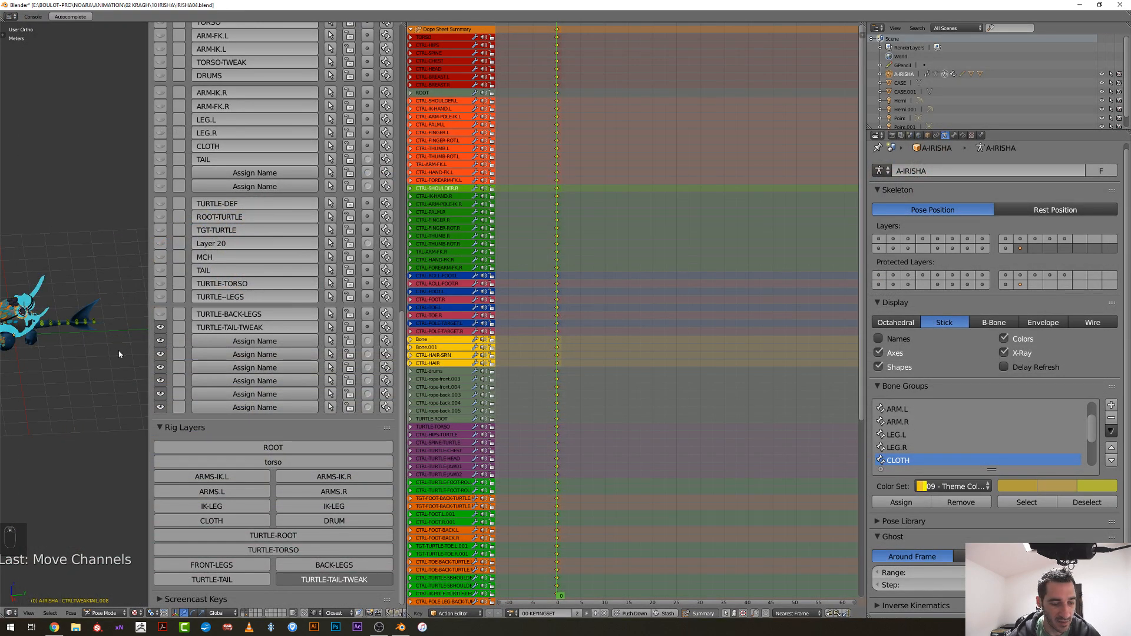
pyautogui.press('n')
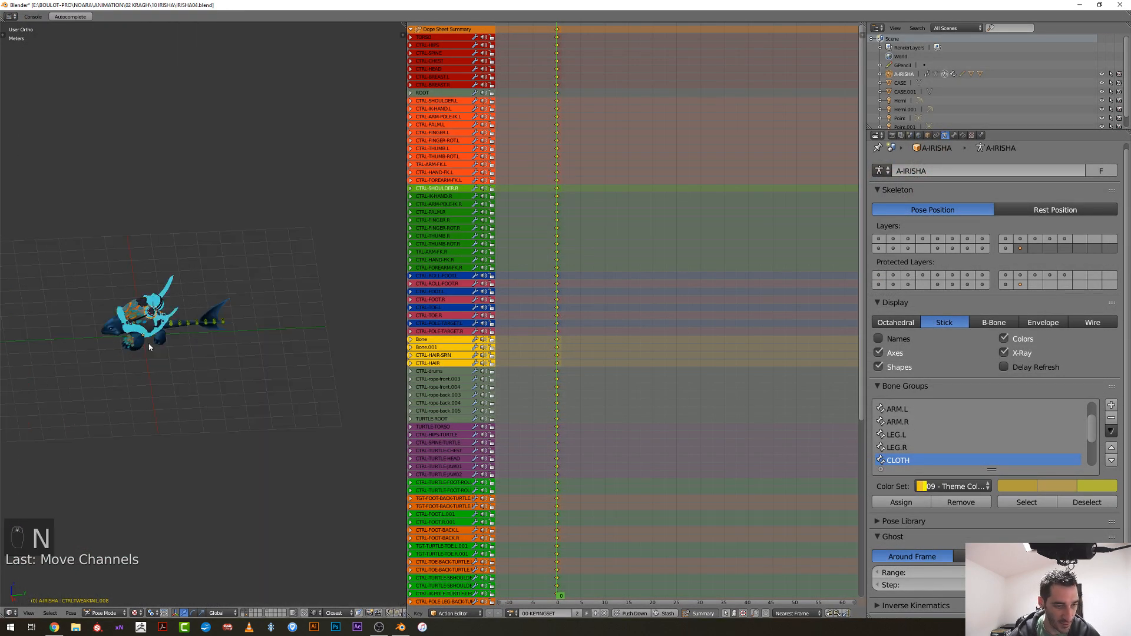
pyautogui.scroll(-2, 174, 384)
pyautogui.scroll(3, 235, 397)
pyautogui.scroll(4, 262, 393)
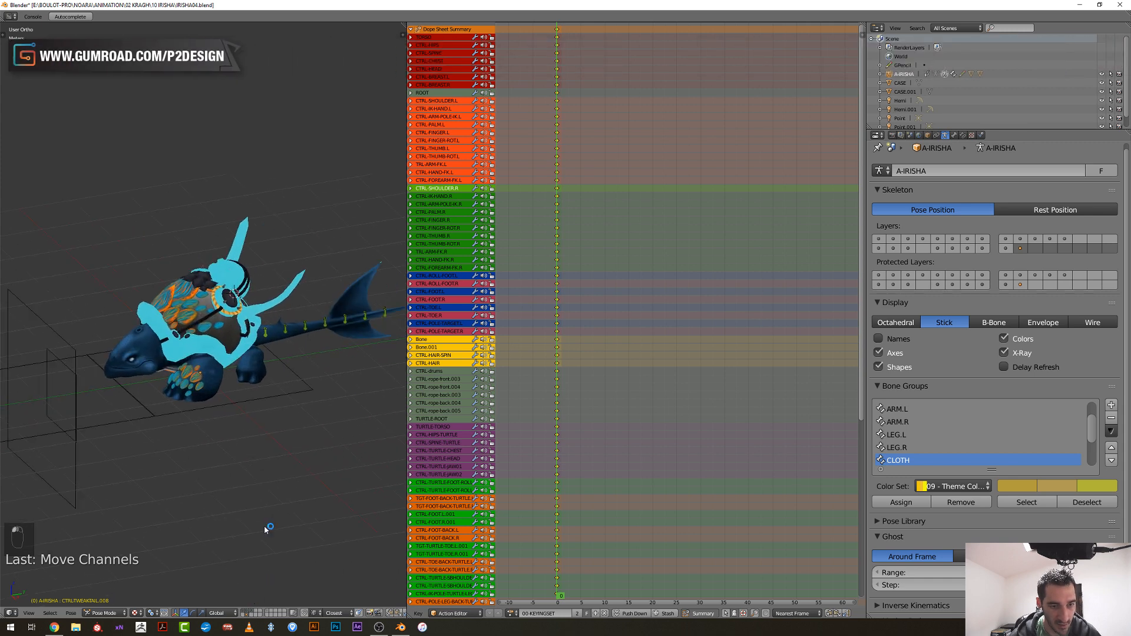
pyautogui.scroll(3, 239, 539)
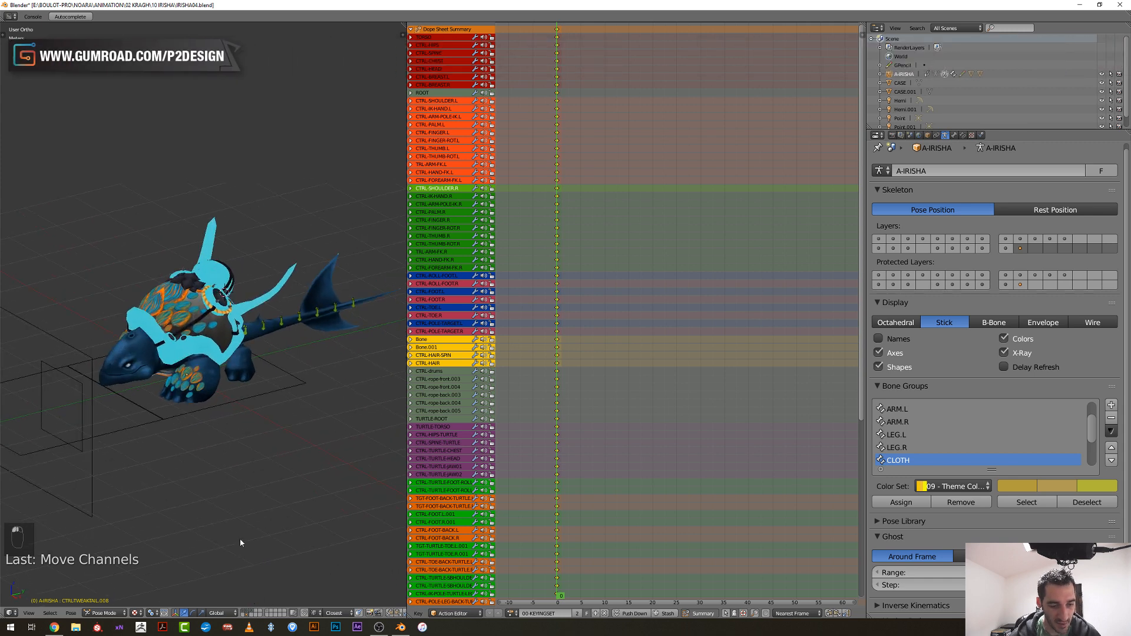
# Select a turtle tail tweak bone and show the turtle's tail, torso and root layers along with the drum layer
pyautogui.rightClick(291, 332)
pyautogui.press('n')
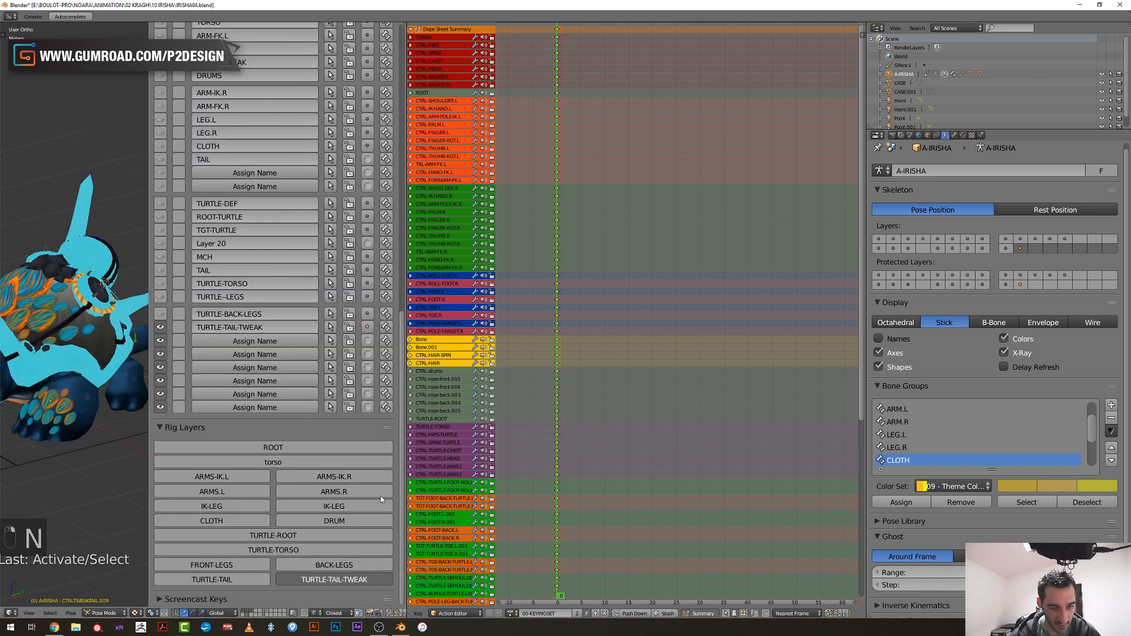
pyautogui.click(221, 579)
pyautogui.click(262, 549)
pyautogui.moveTo(261, 536)
pyautogui.mouseDown()
pyautogui.moveTo(224, 516)
pyautogui.moveTo(257, 459)
pyautogui.moveTo(330, 490)
pyautogui.moveTo(299, 520)
pyautogui.mouseUp()
pyautogui.press('n')
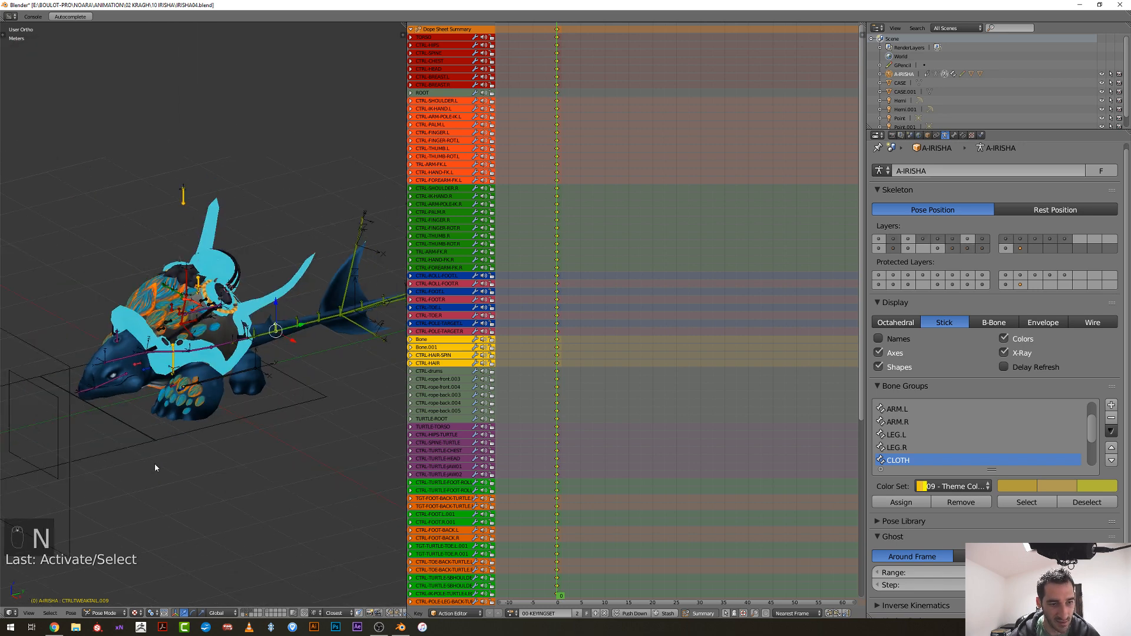
# Select the CTRL-TURTLE-CHEST control on the turtle's body to highlight its channel in the action
pyautogui.moveTo(166, 425); pyautogui.dragTo(237, 387, button='middle')
pyautogui.scroll(-4, 195, 422)
pyautogui.scroll(5, 194, 421)
pyautogui.rightClick(187, 391)
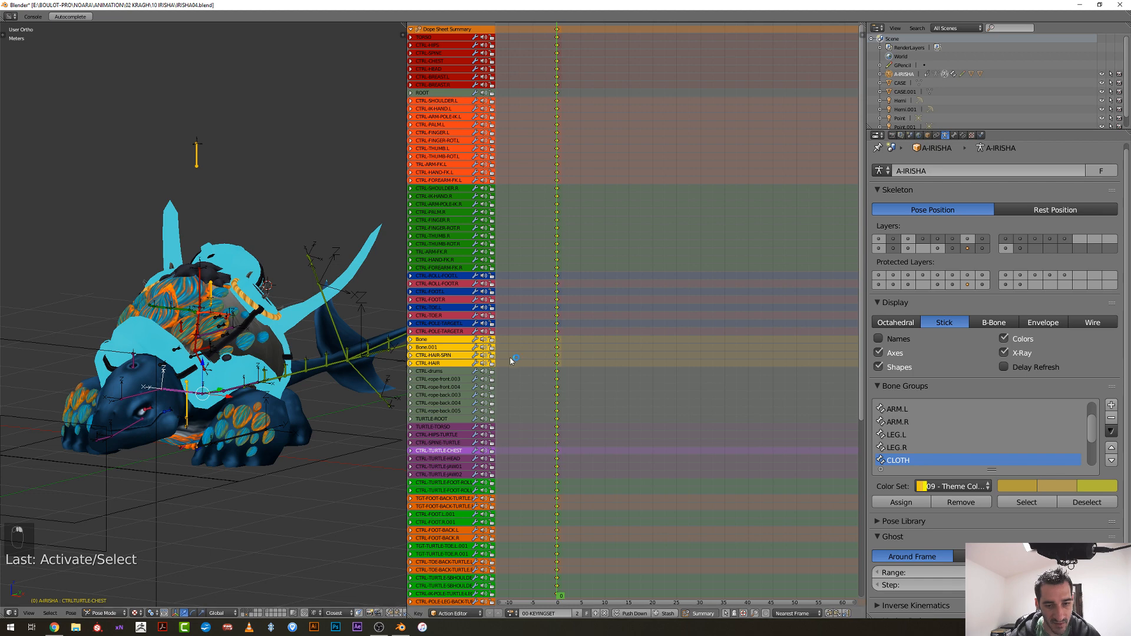
pyautogui.moveTo(495, 338); pyautogui.dragTo(507, 483)
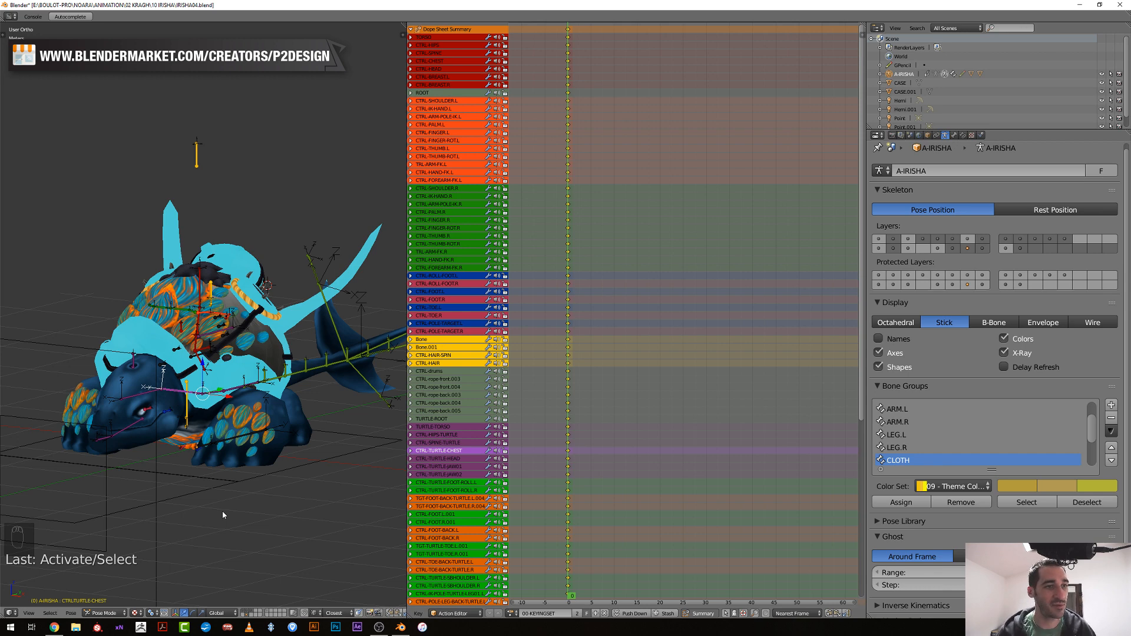
pyautogui.click(8, 17)
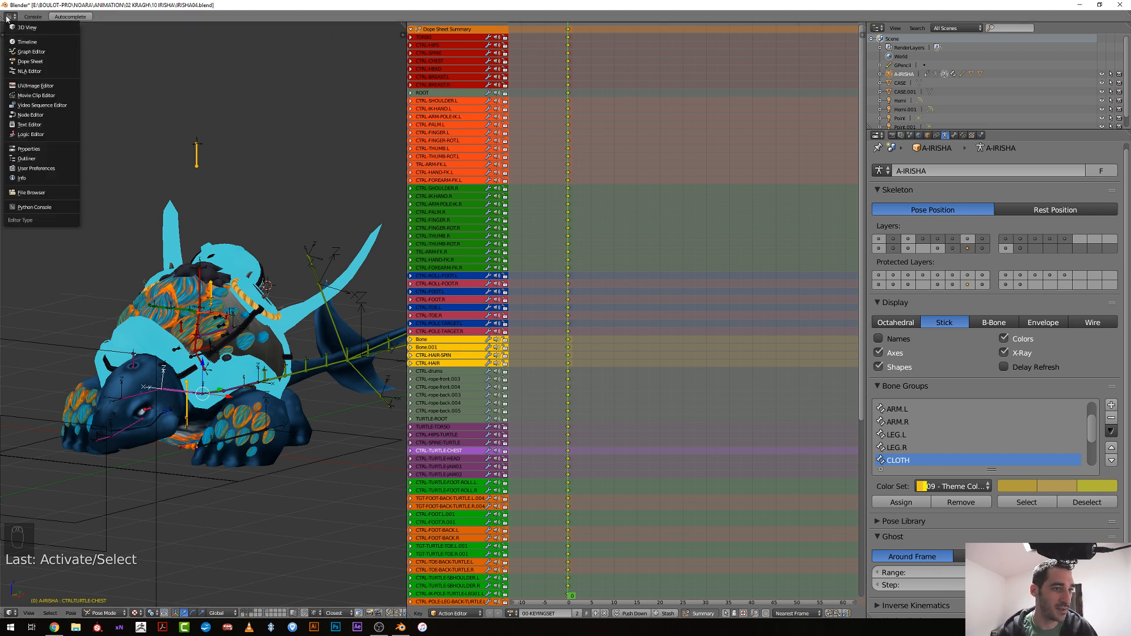
pyautogui.click(34, 179)
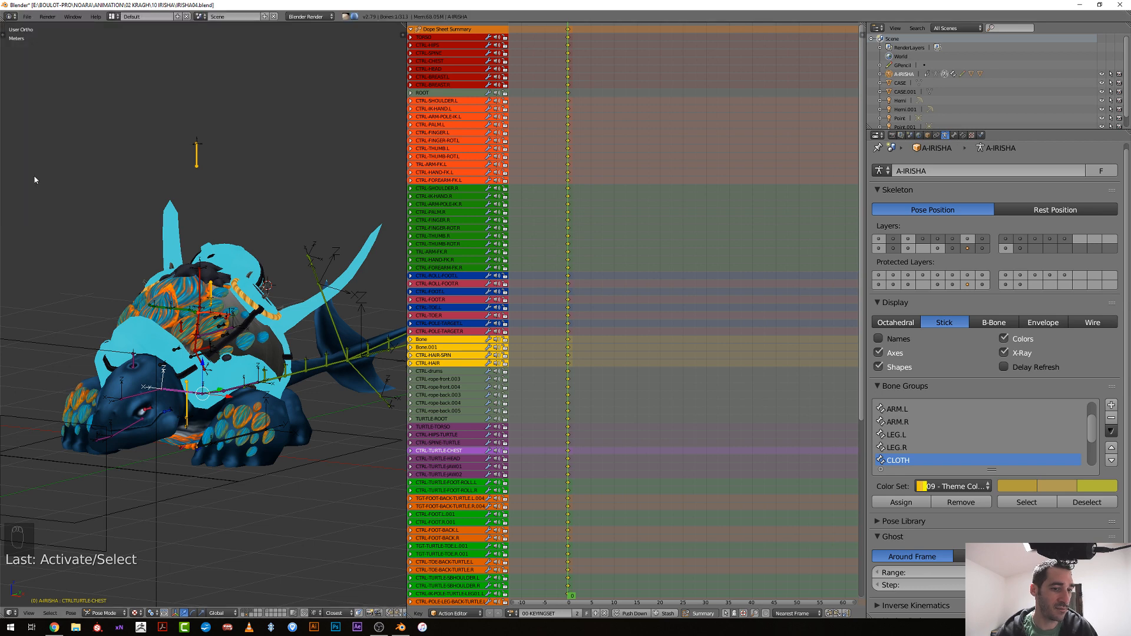